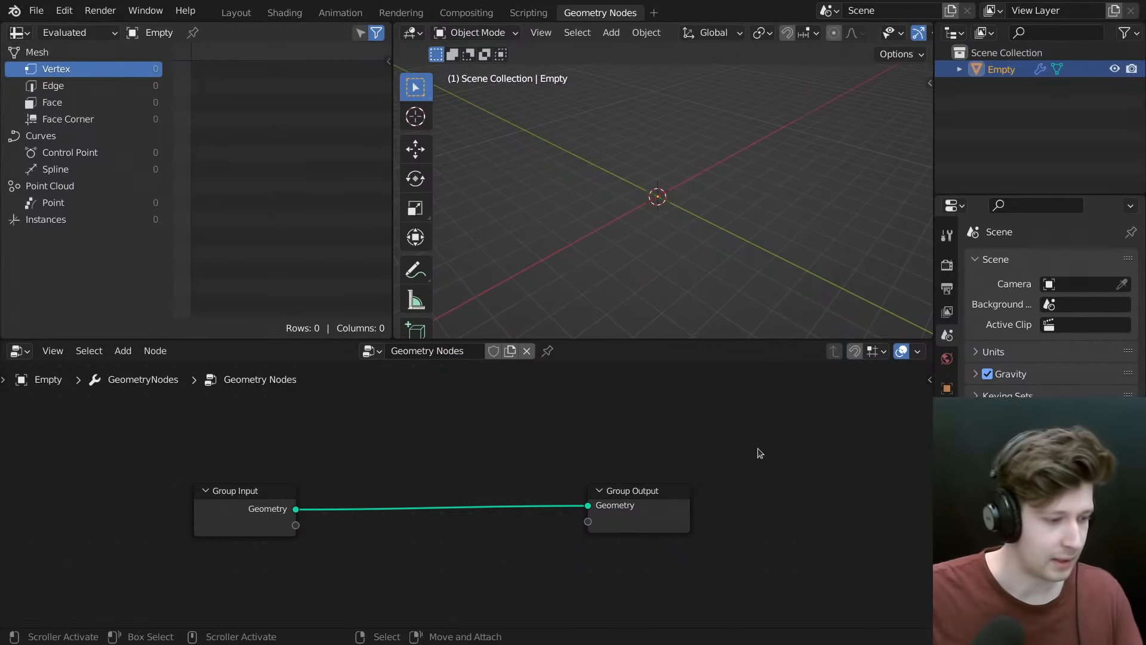
# - Switch to Firefox and open nodevember.io in a new tab
pyautogui.press('super')
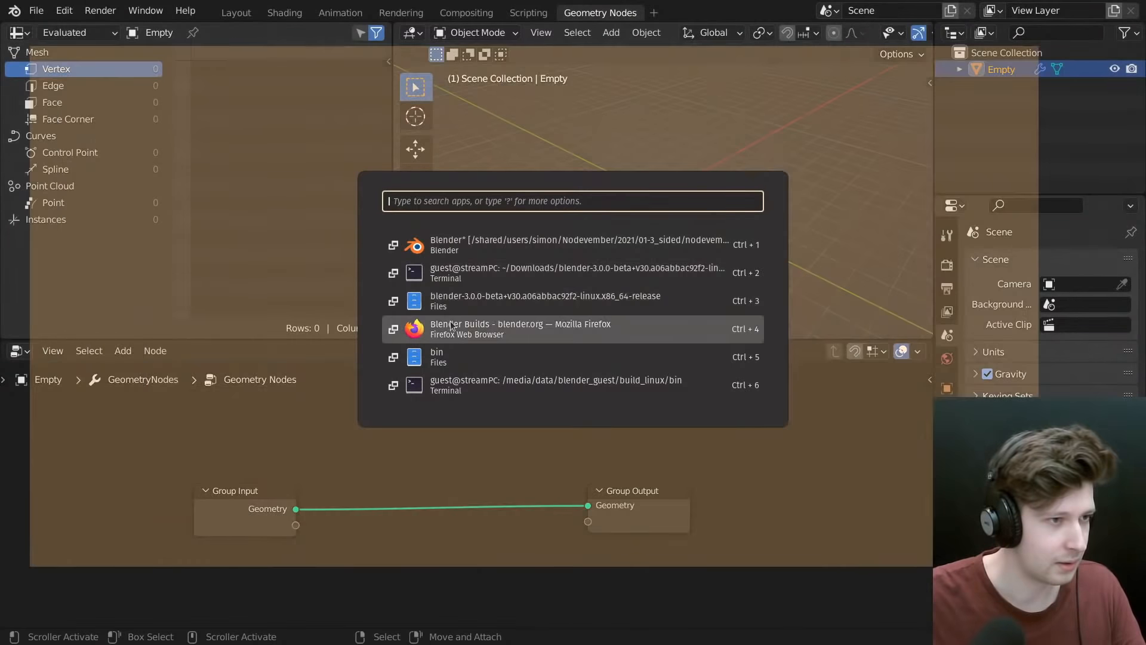
pyautogui.click(510, 328)
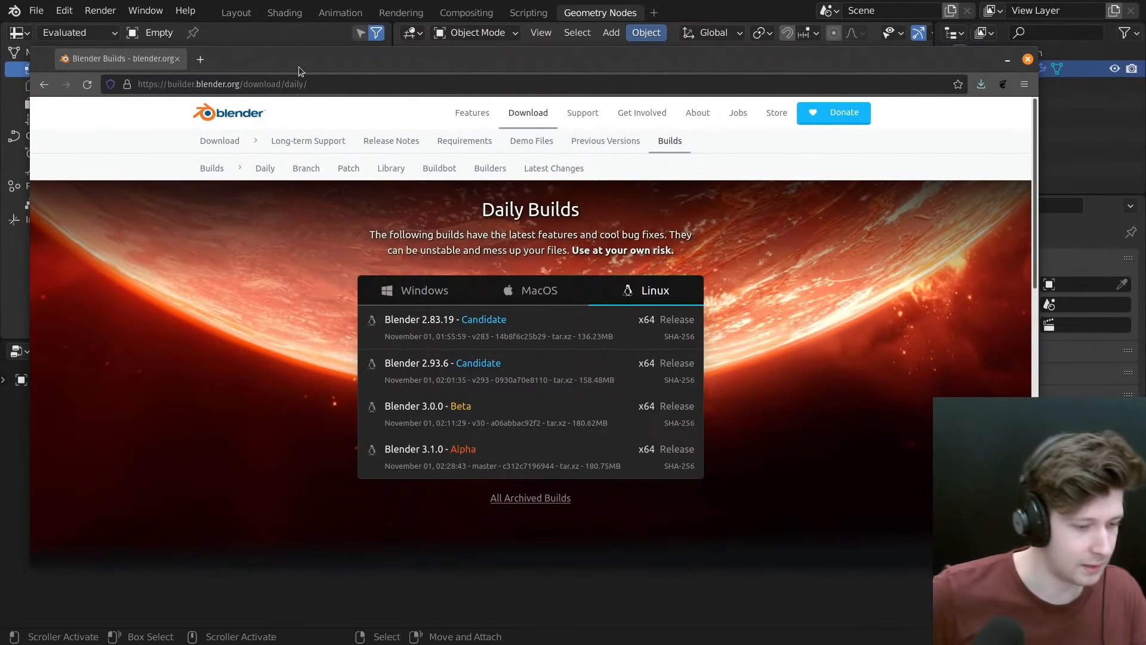
pyautogui.hotkey('ctrl', 't')
pyautogui.write('node')
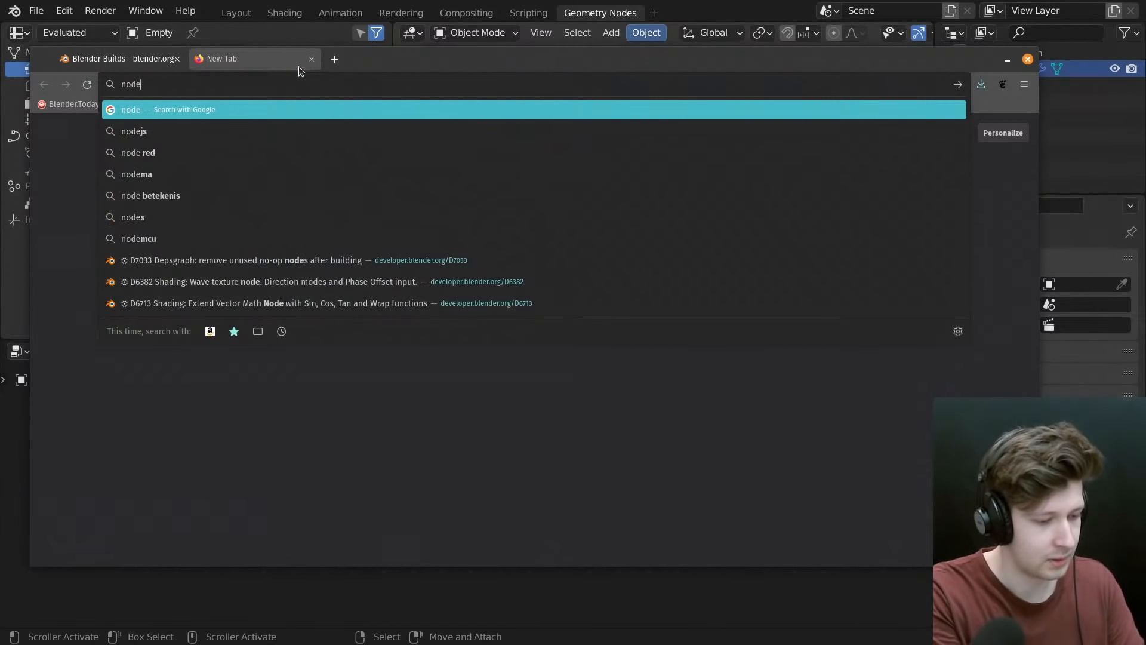
pyautogui.write('vember')
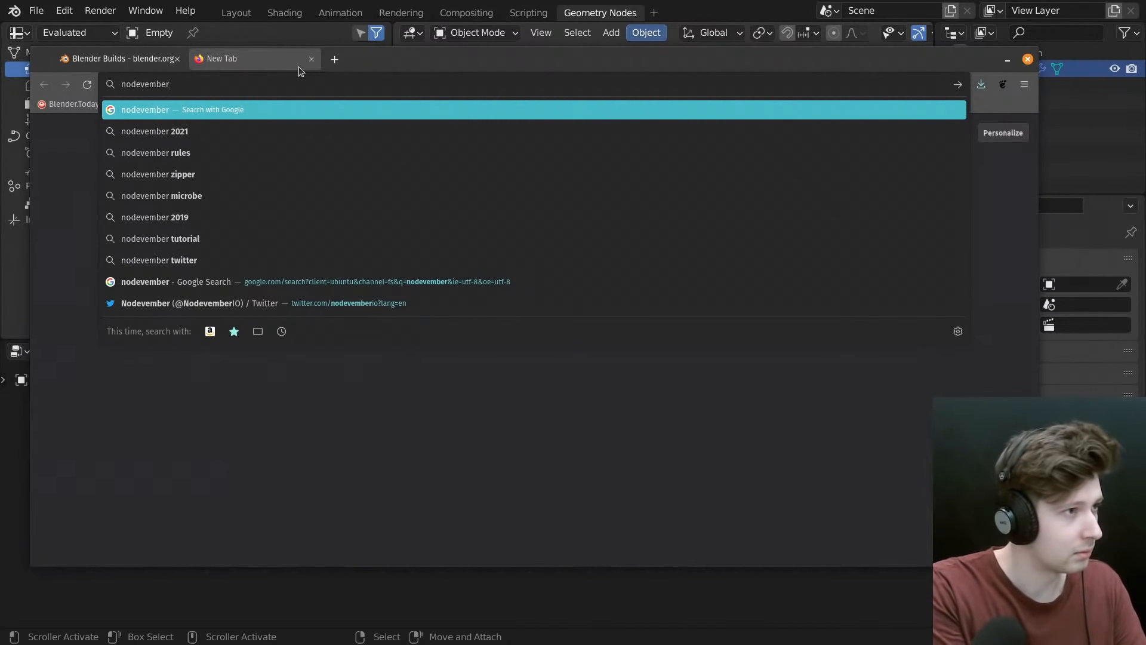
pyautogui.write('.io')
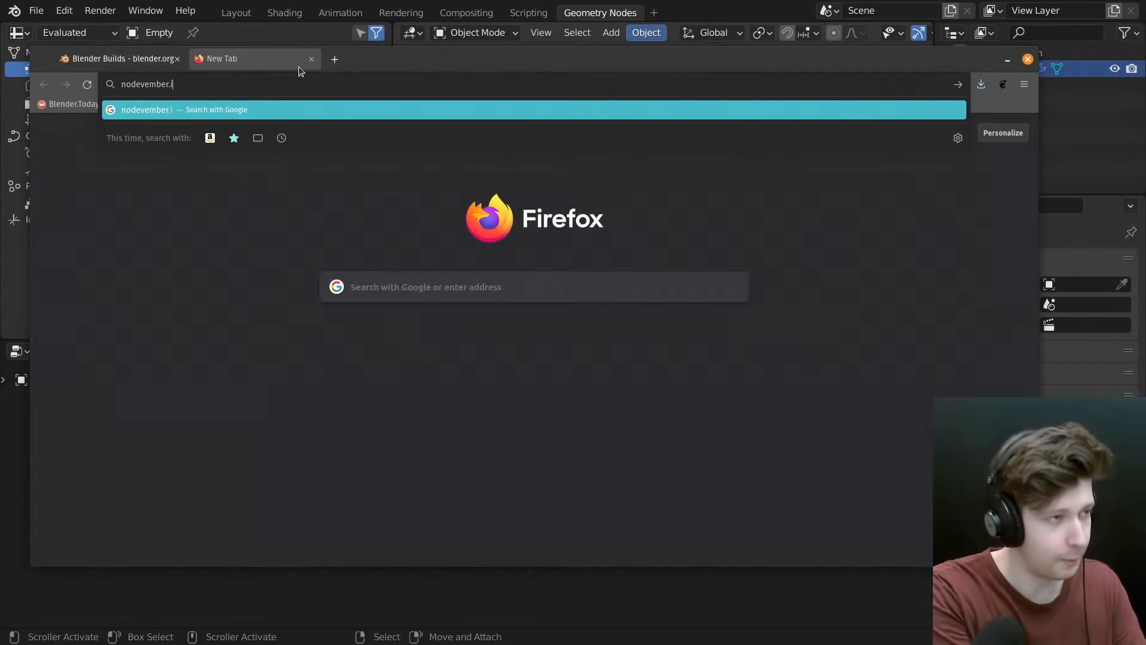
pyautogui.press('Return')
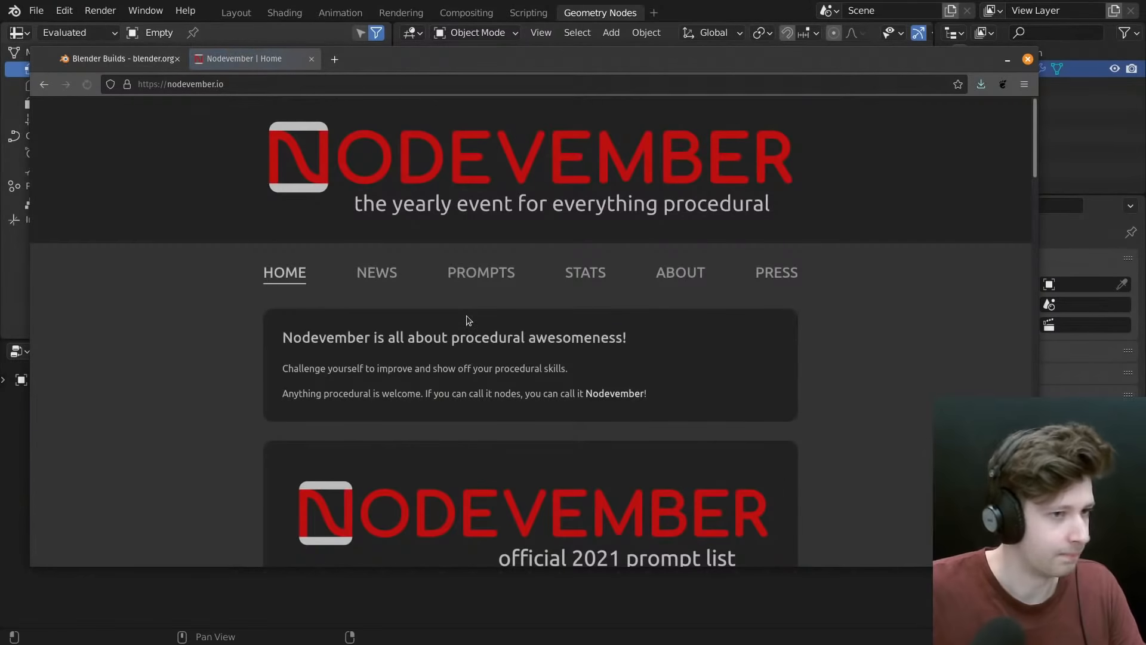
# - Examine the official 2021 Nodevember prompt list in a maximized browser window, and switch back to Blender
pyautogui.scroll(-5, 500, 282)
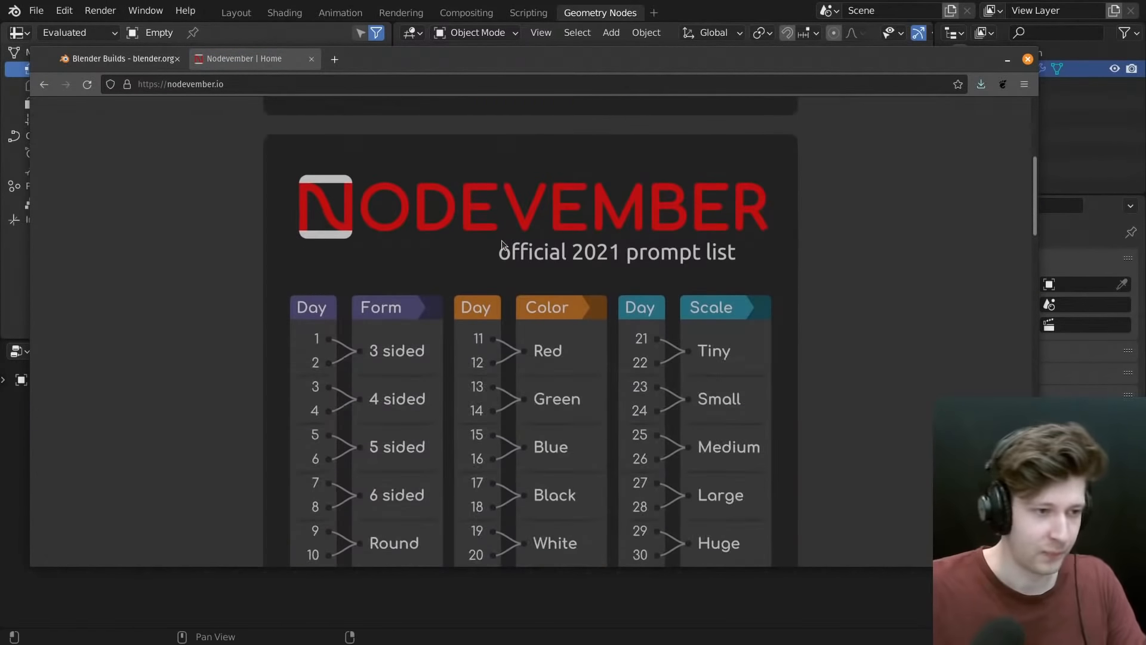
pyautogui.scroll(3, 511, 277)
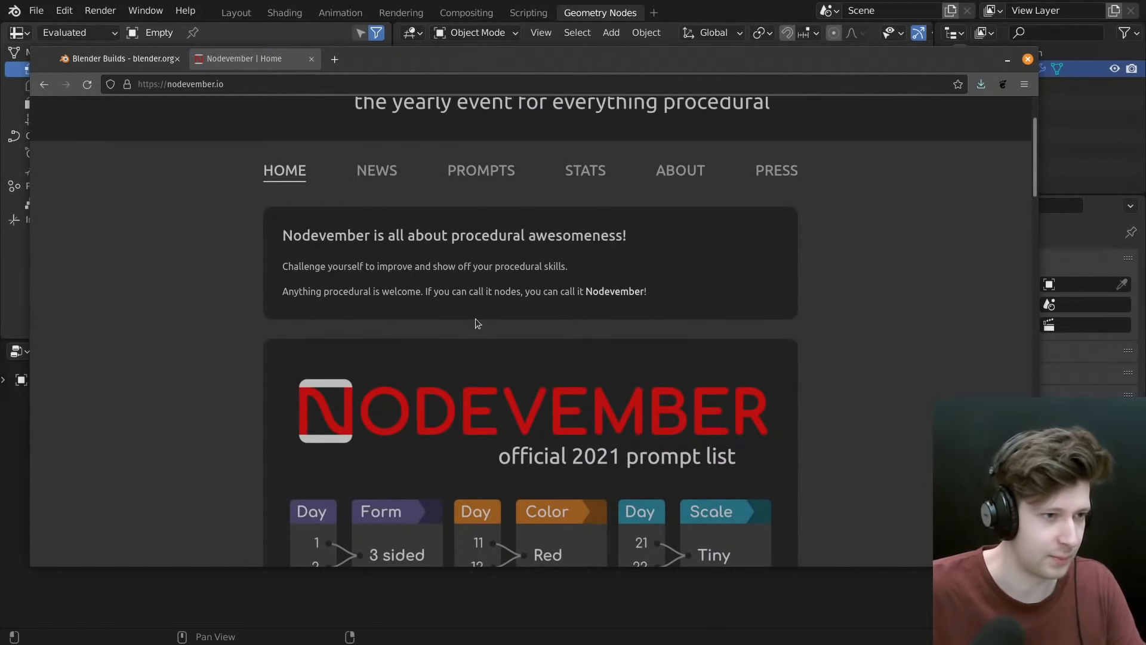
pyautogui.scroll(-5, 475, 318)
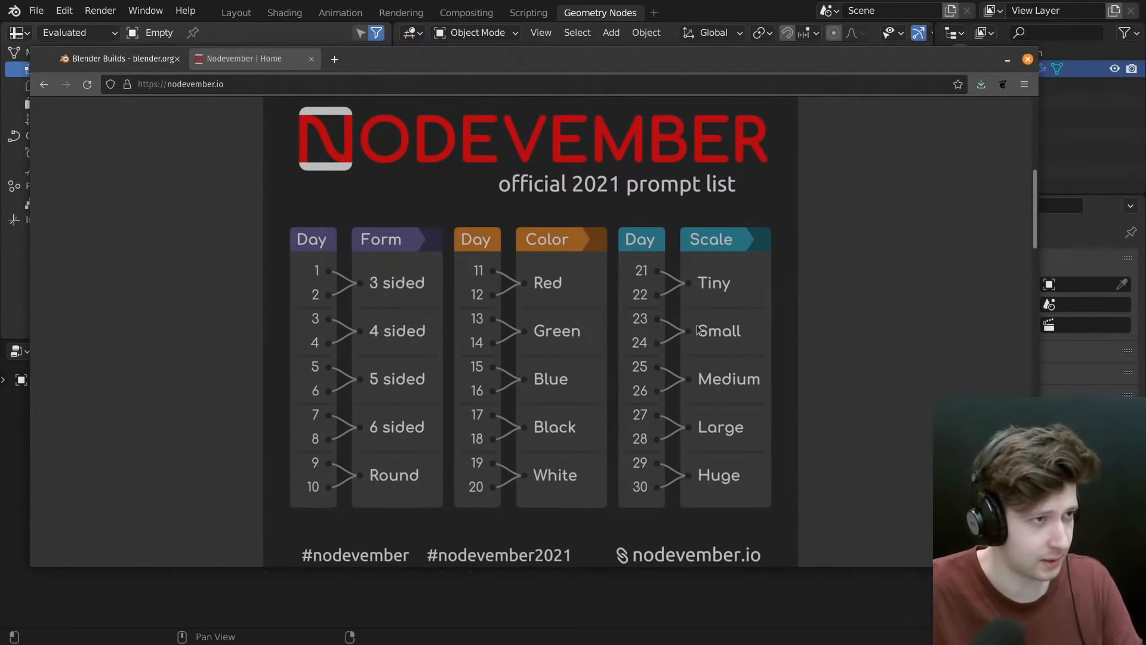
pyautogui.doubleClick(789, 53)
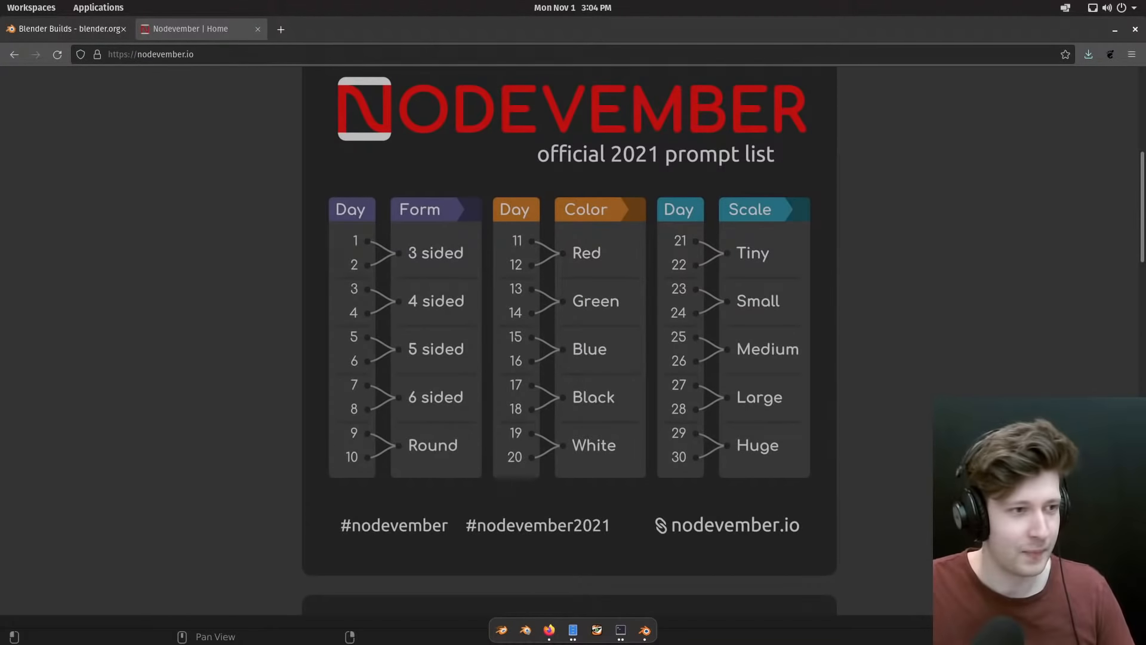
pyautogui.click(923, 443)
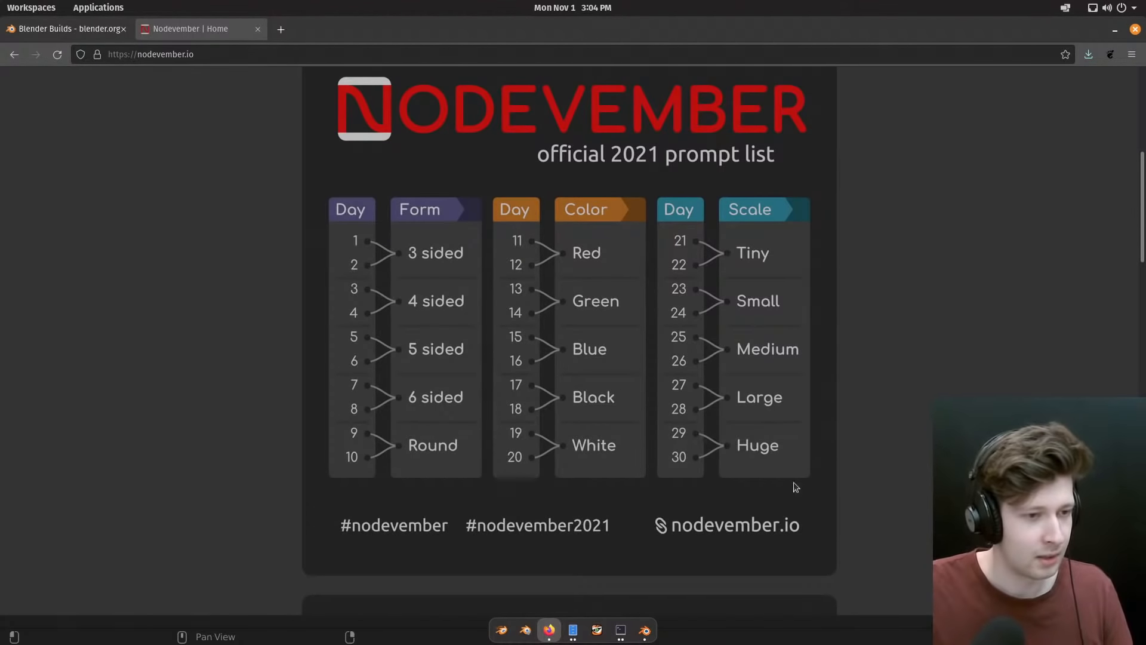
pyautogui.click(645, 630)
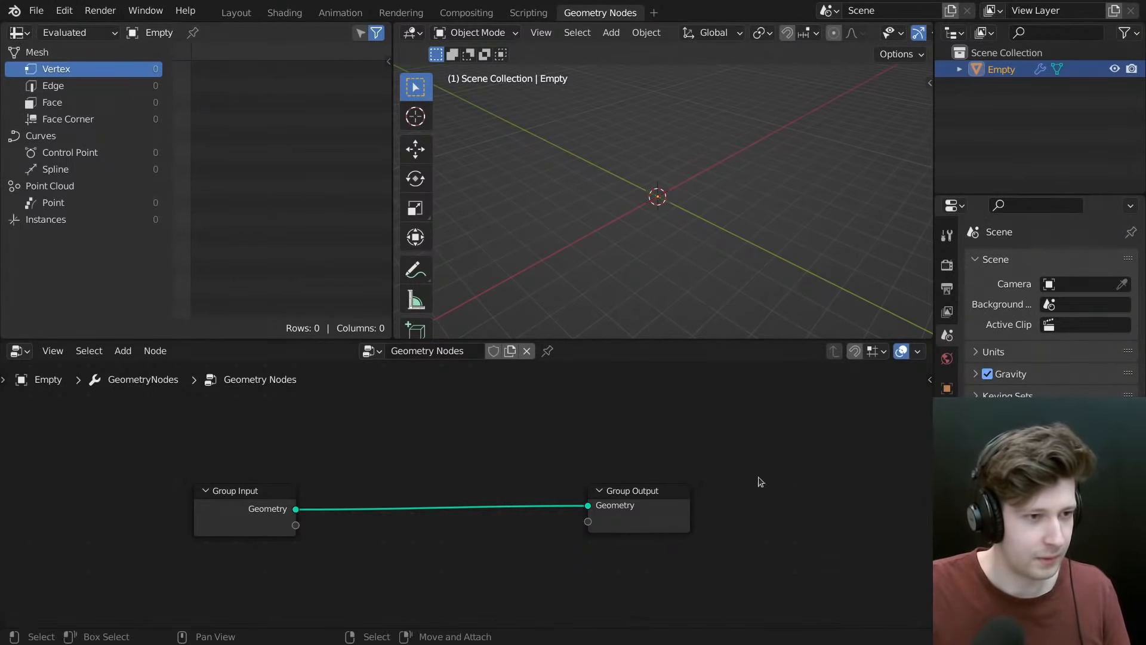
pyautogui.press('super')
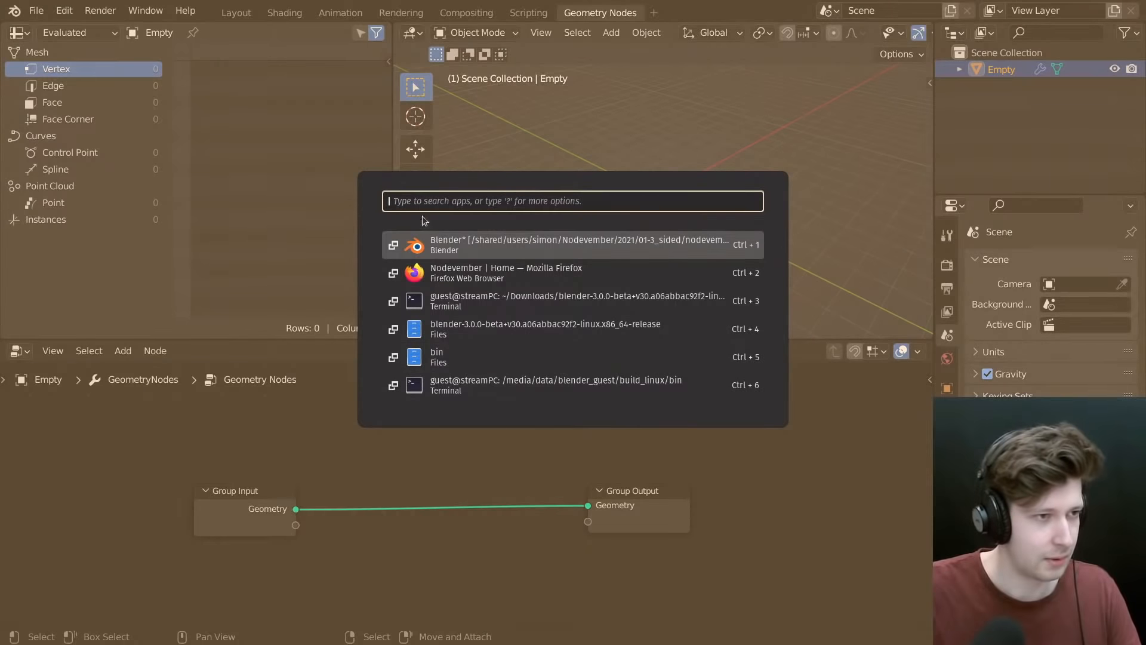
pyautogui.press('Down')
pyautogui.press('Return')
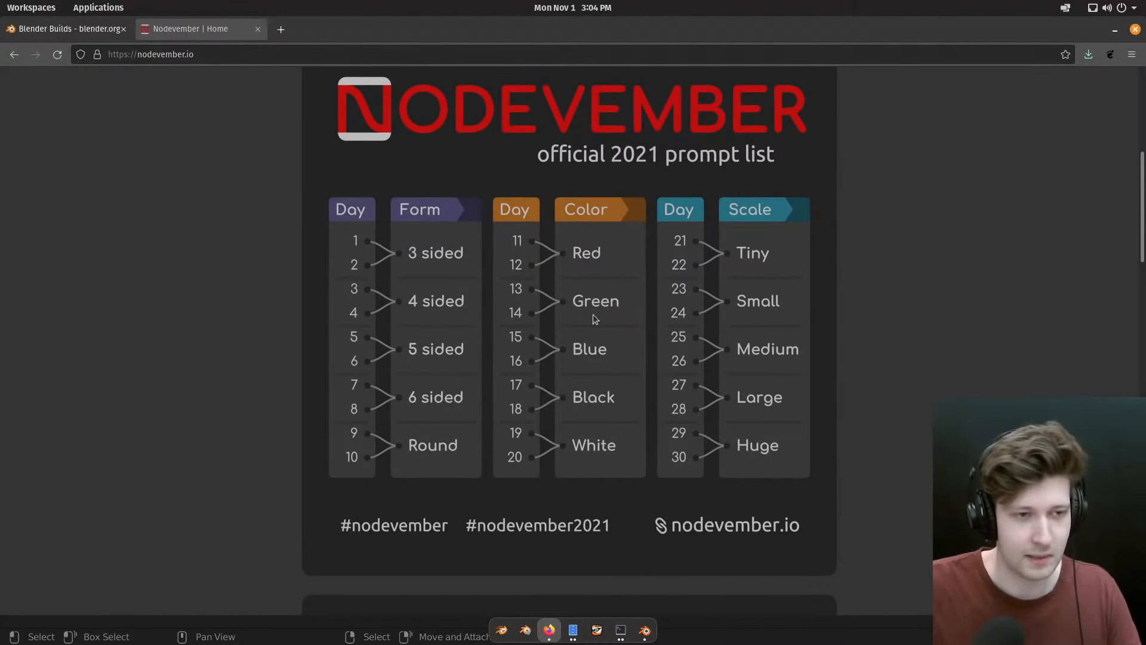
pyautogui.press('super')
pyautogui.click(645, 630)
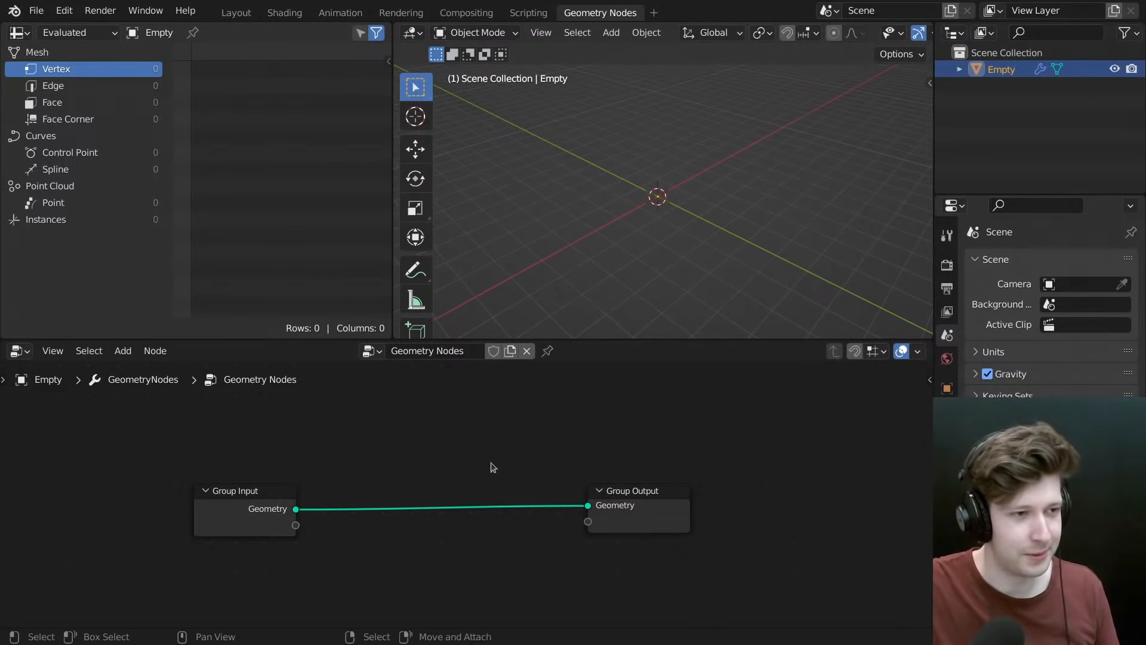
pyautogui.moveTo(605, 406); pyautogui.dragTo(620, 403, button='middle')
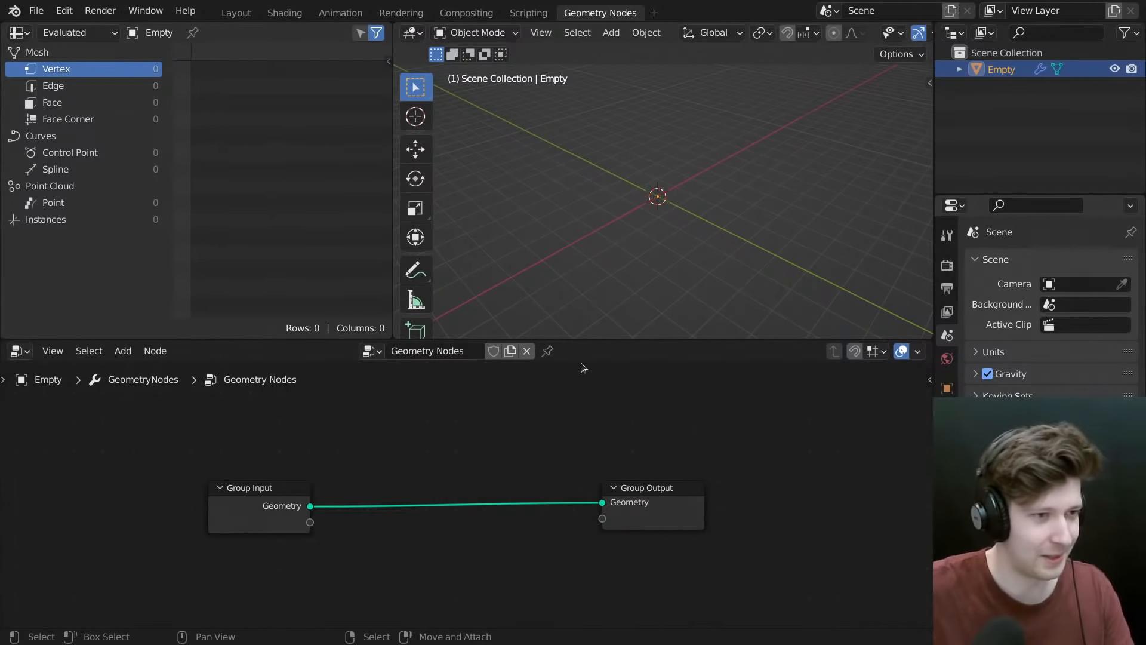
pyautogui.hscroll(-2, 507, 428)
pyautogui.hotkey('shift', 'a')
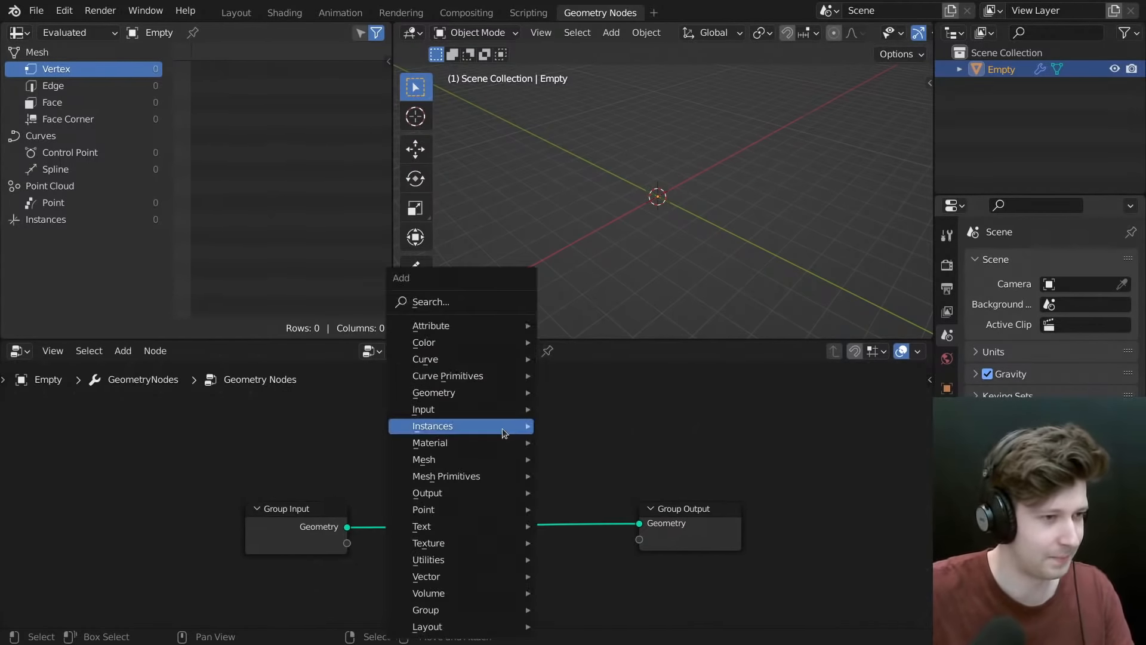
pyautogui.click(452, 306)
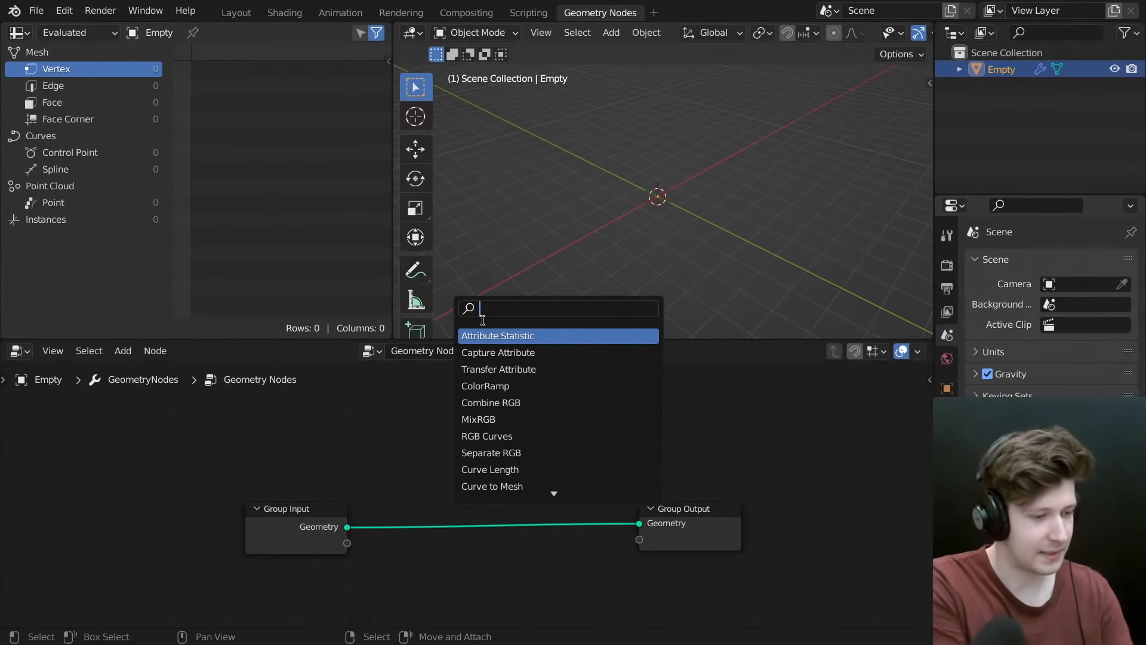
pyautogui.press('Escape')
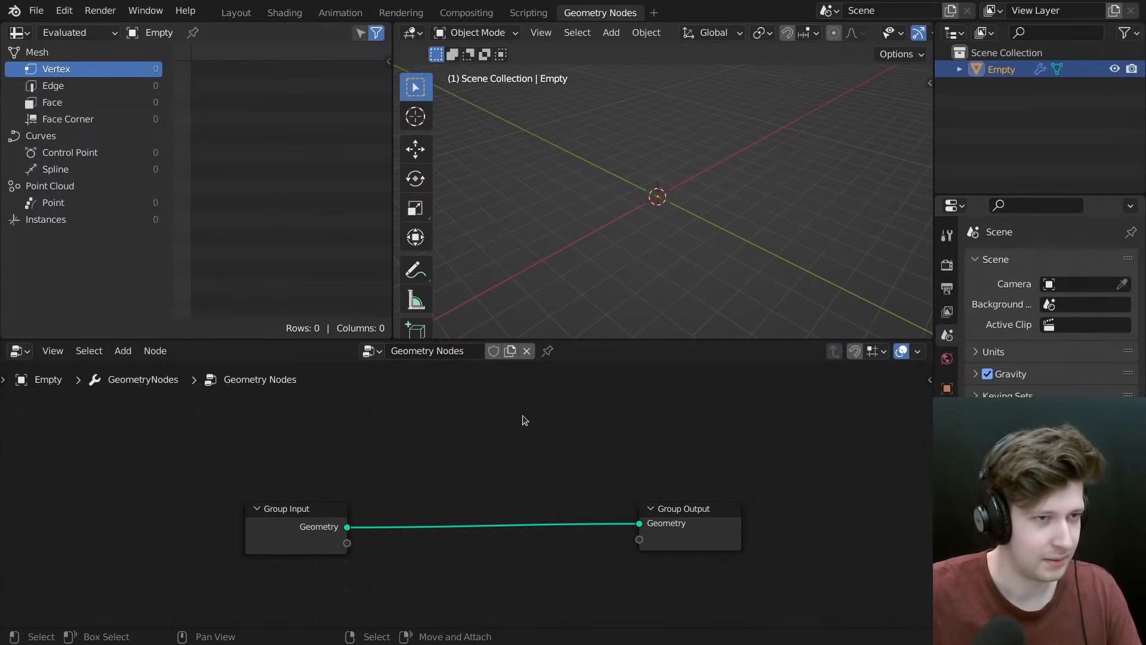
# - Move the Group Input and Group Output nodes farther apart to make room between them
pyautogui.moveTo(668, 200)
pyautogui.mouseDown(button='middle')
pyautogui.moveTo(678, 185)
pyautogui.moveTo(657, 203)
pyautogui.moveTo(686, 209)
pyautogui.mouseUp(button='middle')
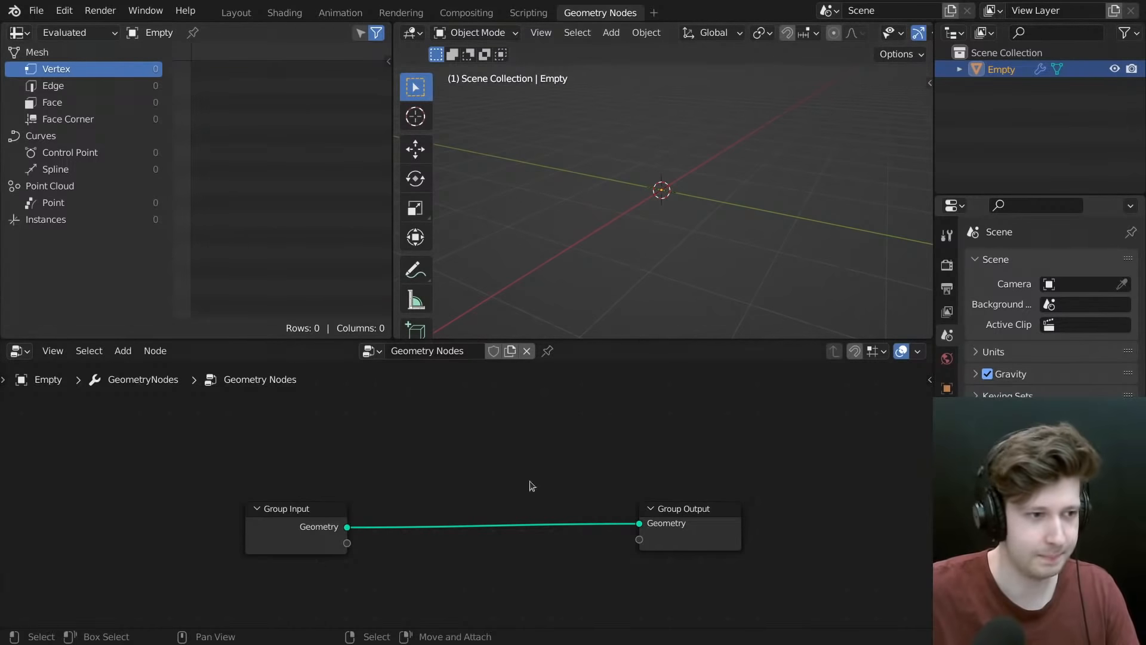
pyautogui.moveTo(336, 507); pyautogui.dragTo(232, 448)
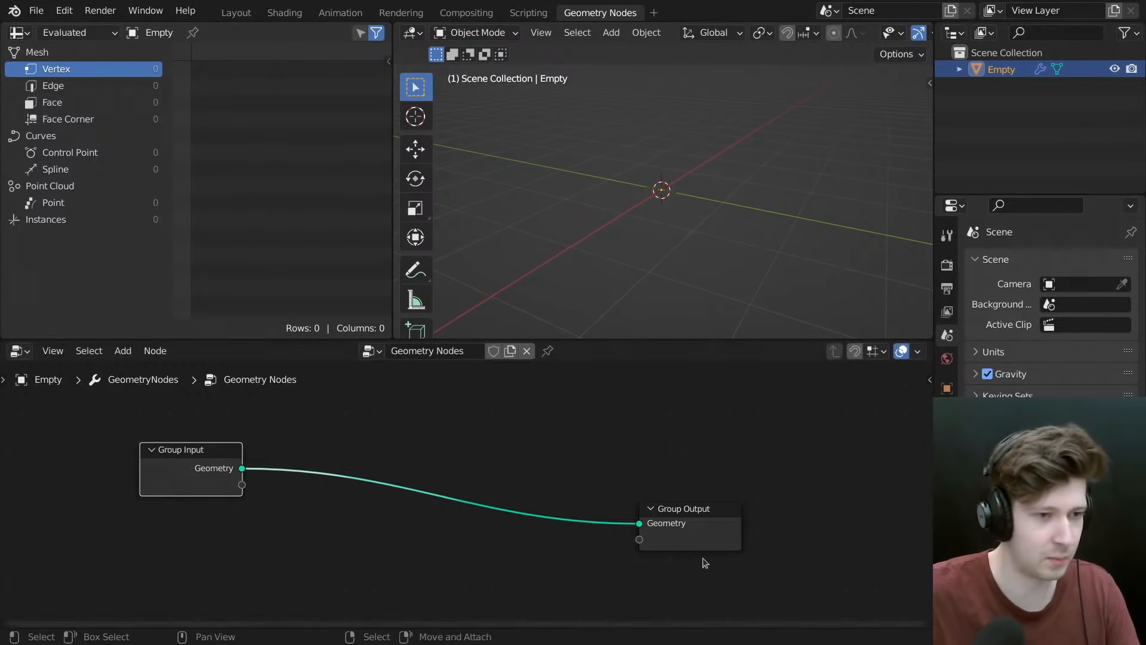
pyautogui.moveTo(704, 537); pyautogui.dragTo(882, 463)
# - Set the Cycles render devices to CUDA in the system preferences
pyautogui.click(64, 10)
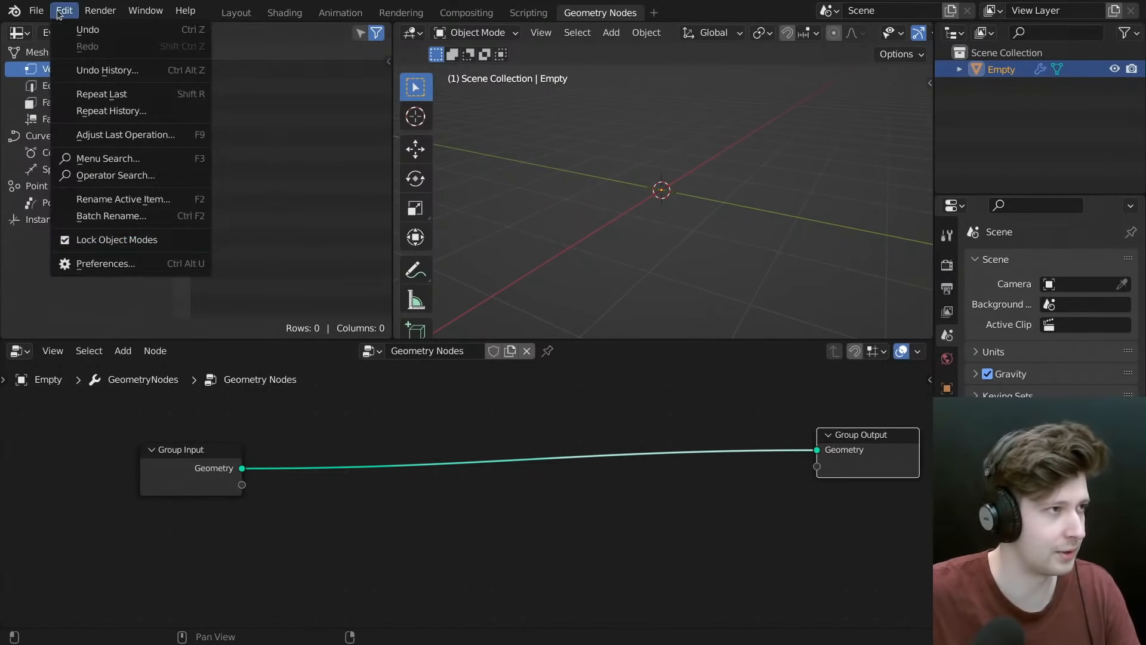
pyautogui.click(90, 264)
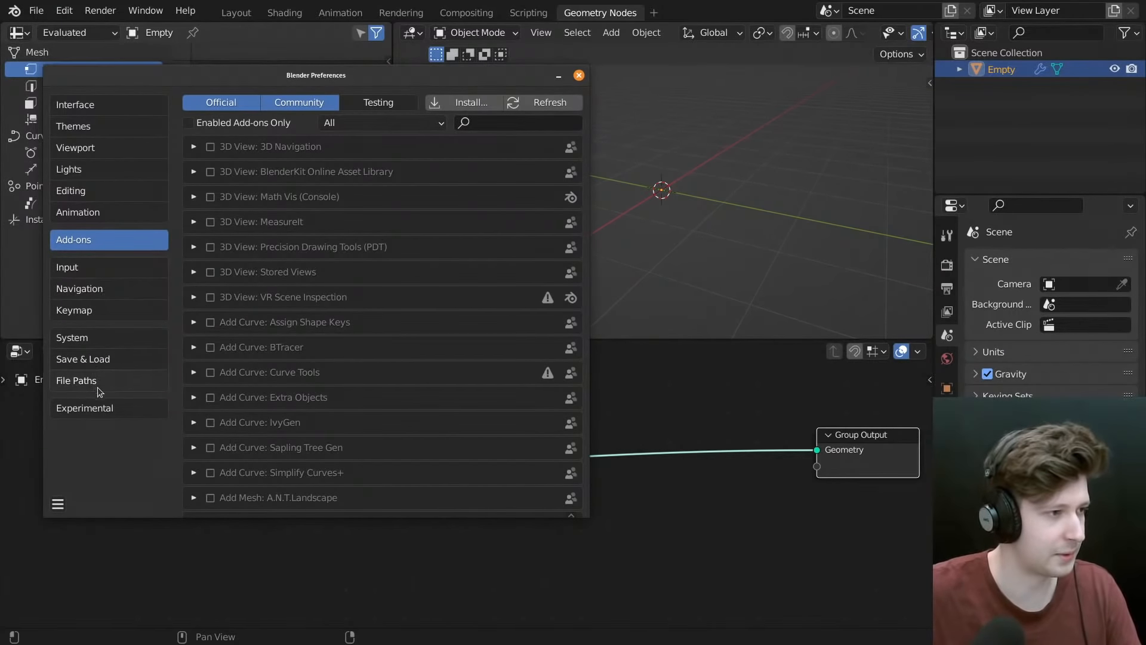
pyautogui.click(98, 406)
pyautogui.click(103, 336)
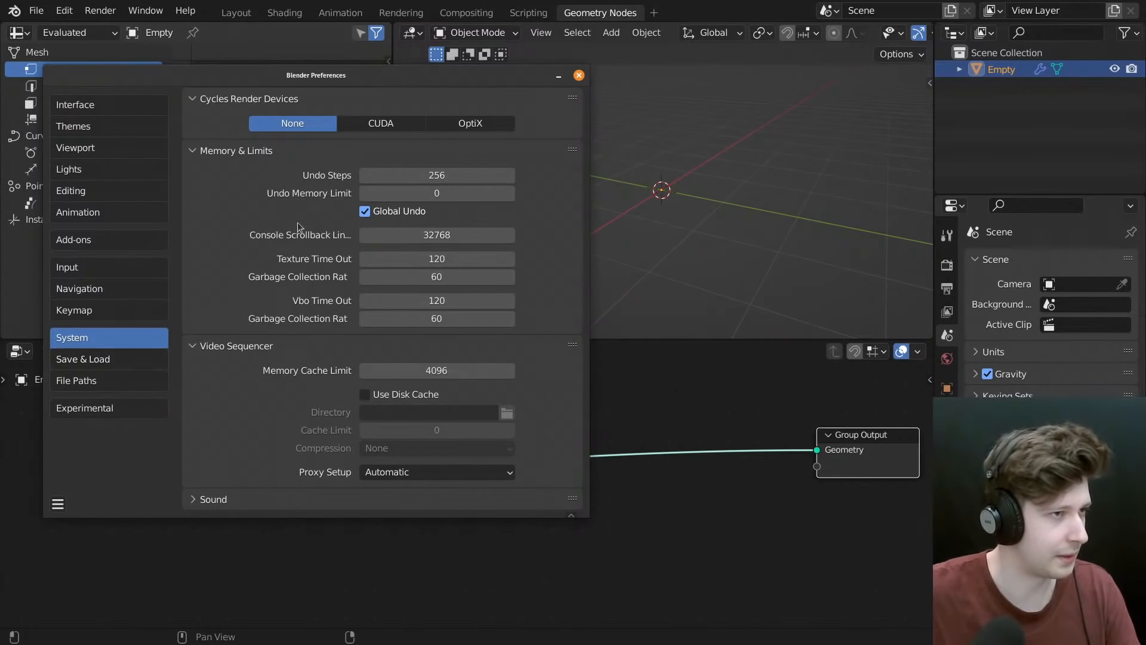
pyautogui.click(388, 125)
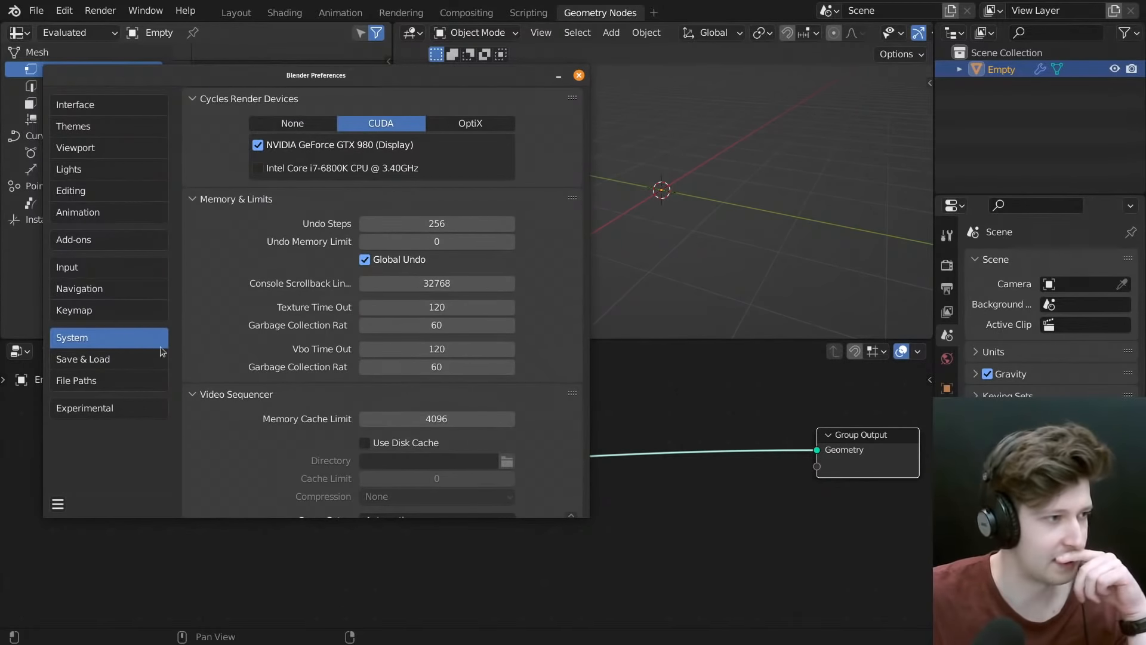
# - Set the Node Editor theme's Noodle Curving to 0 in the preferences
pyautogui.click(108, 128)
pyautogui.scroll(-2, 270, 288)
pyautogui.scroll(2, 271, 288)
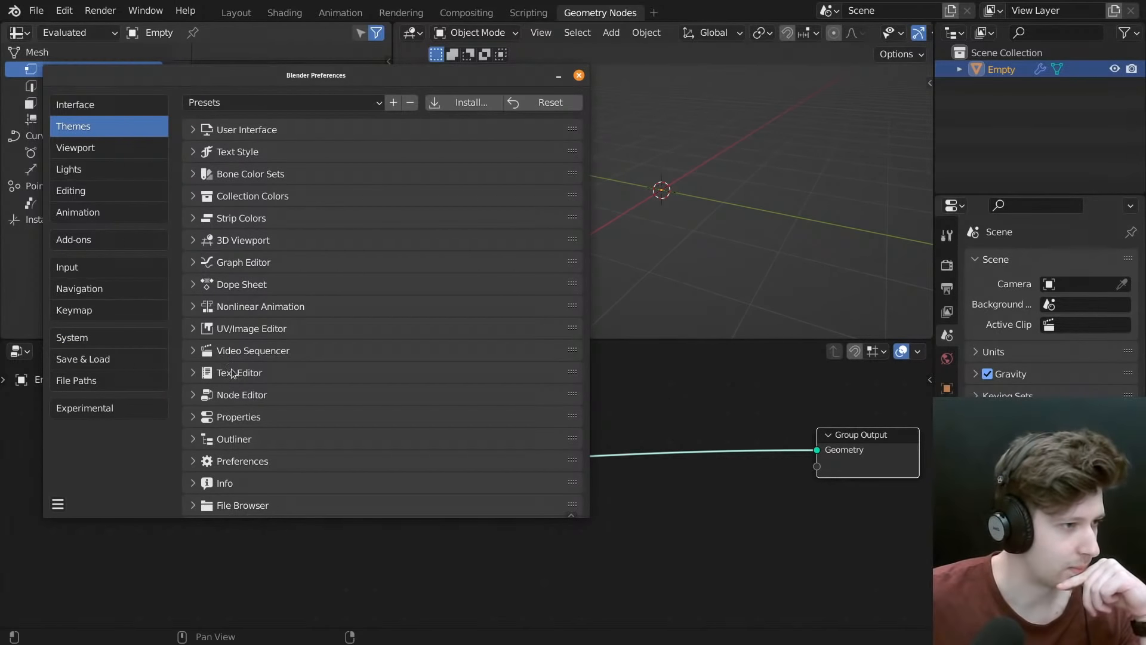
pyautogui.click(229, 395)
pyautogui.scroll(-15, 234, 376)
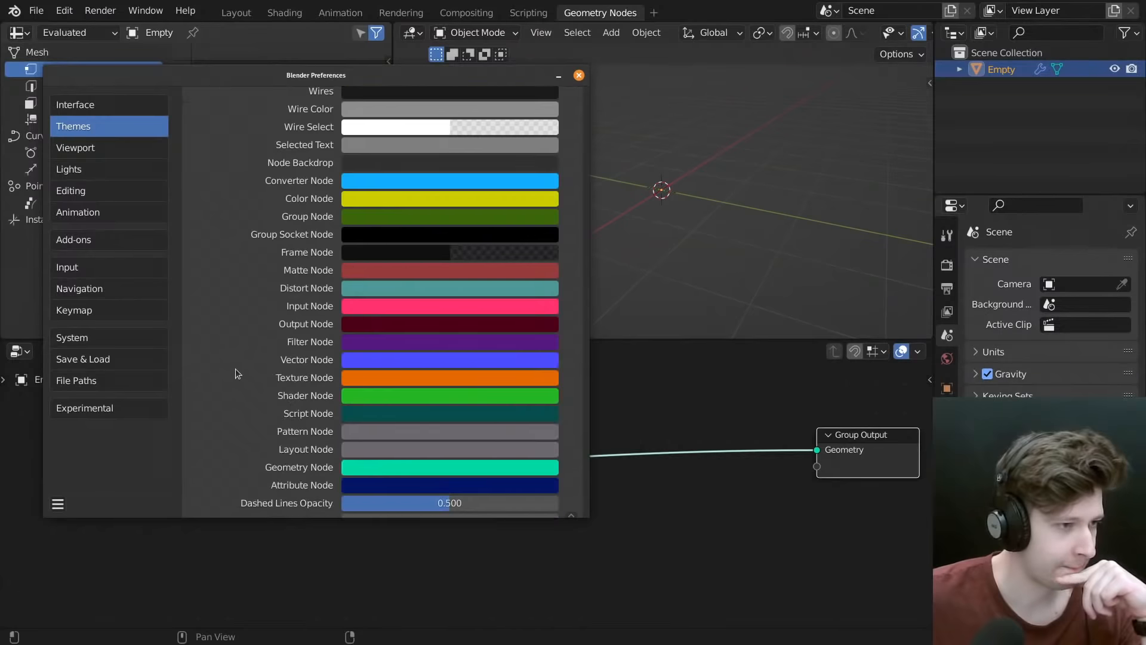
pyautogui.moveTo(467, 331); pyautogui.dragTo(400, 330)
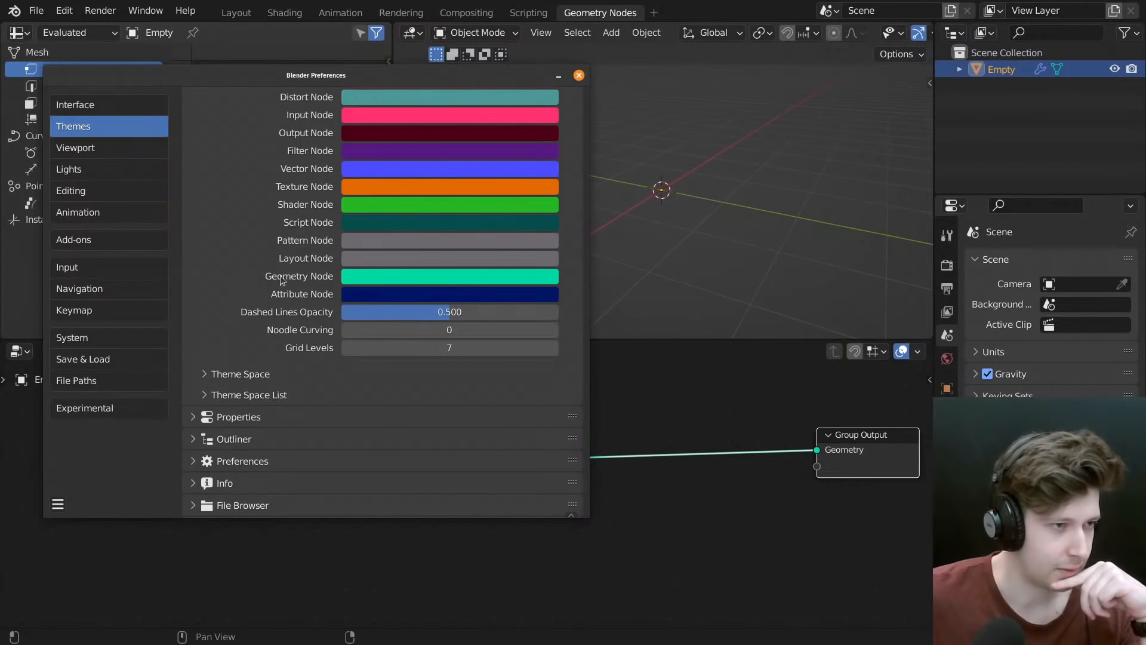
# - Save the preferences and close their window
pyautogui.click(58, 505)
pyautogui.click(140, 462)
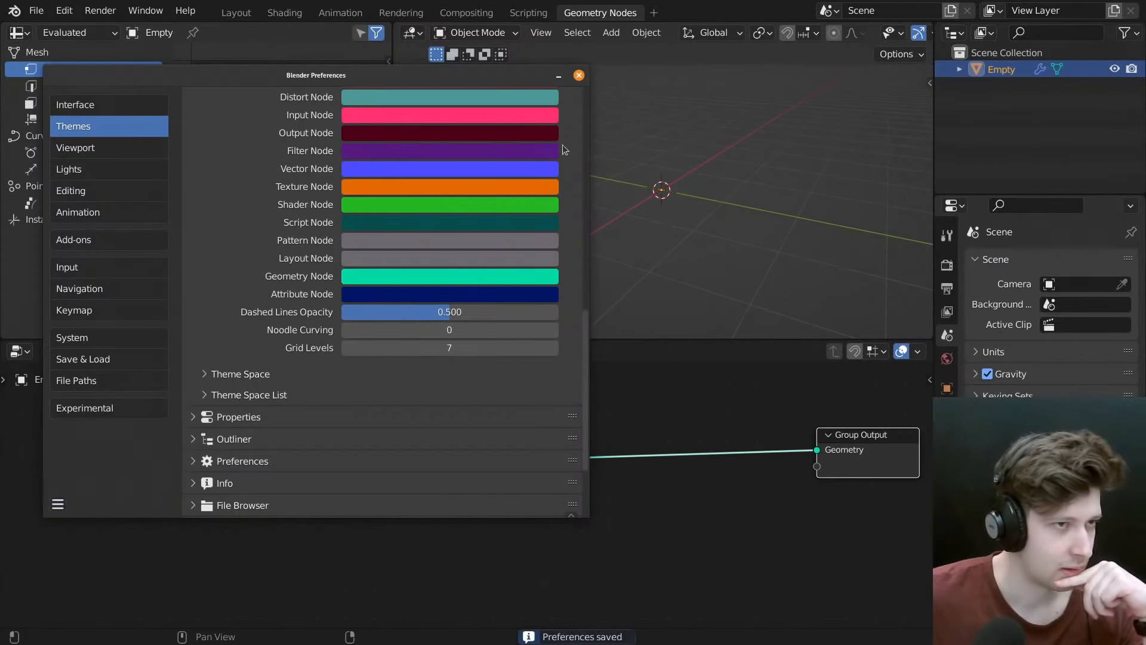
pyautogui.click(578, 74)
# - Add a Cylinder mesh primitive node below the link between Group Input and Group Output
pyautogui.moveTo(226, 500); pyautogui.dragTo(296, 478)
pyautogui.moveTo(439, 467); pyautogui.dragTo(346, 486, button='middle')
pyautogui.hotkey('shift', 'a')
pyautogui.moveTo(574, 378)
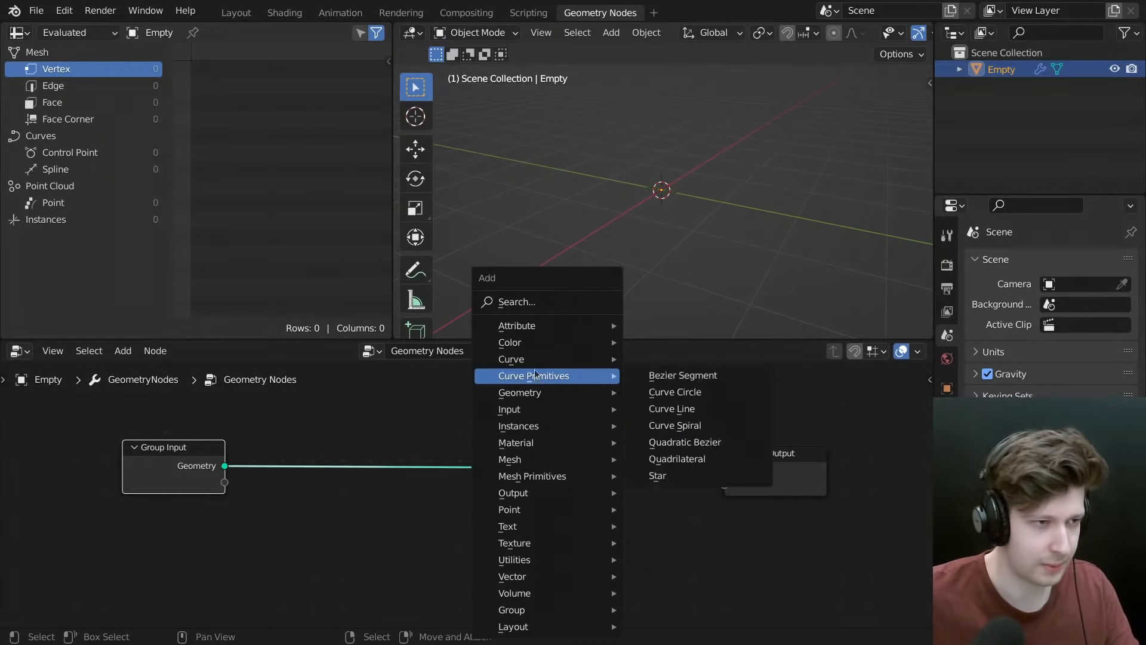
pyautogui.moveTo(567, 476)
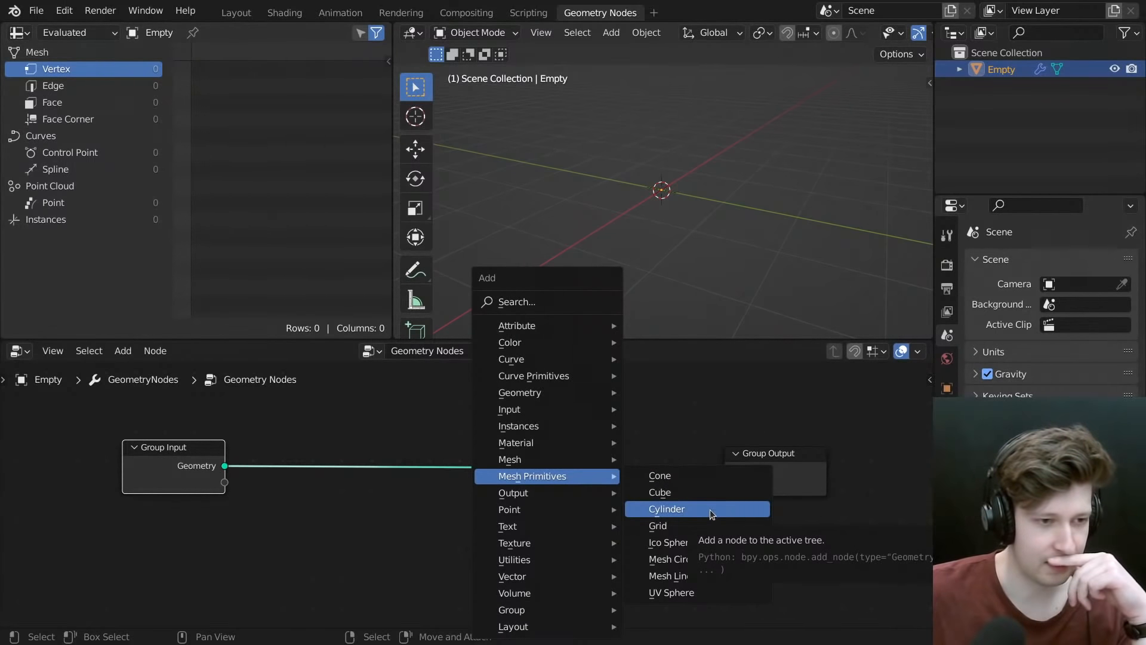
pyautogui.click(726, 512)
pyautogui.click(294, 475)
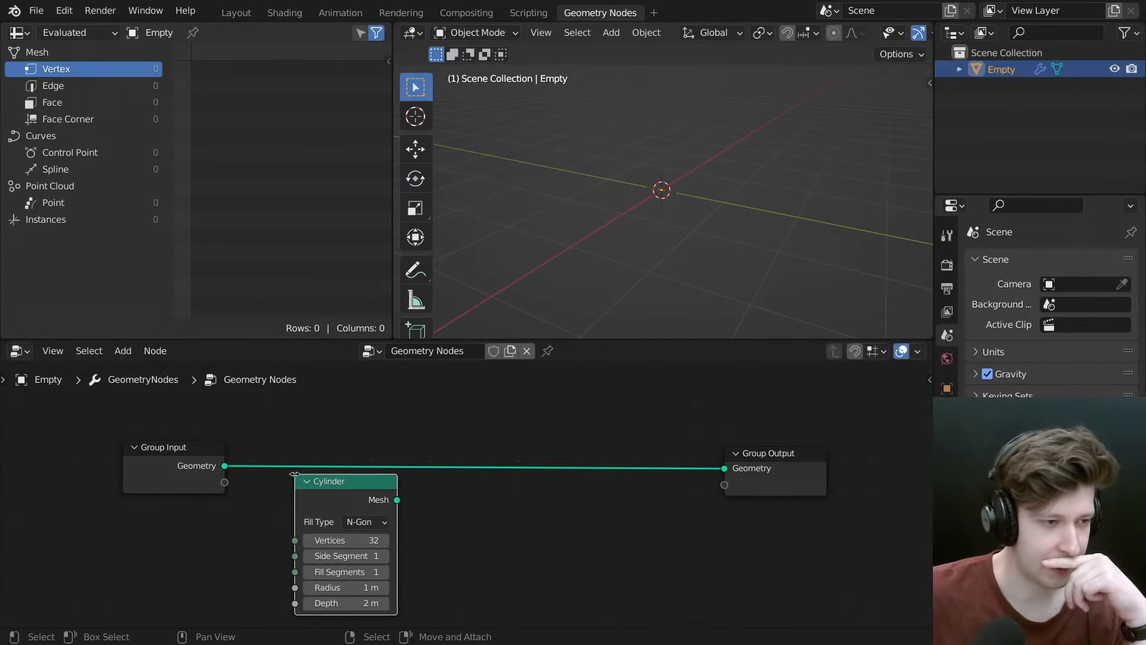
# - Move Group Input farther from Group Output and place the Cylinder node lower beneath the link, with all nodes framed
pyautogui.moveTo(217, 470); pyautogui.dragTo(172, 470)
pyautogui.moveTo(373, 505); pyautogui.dragTo(355, 508)
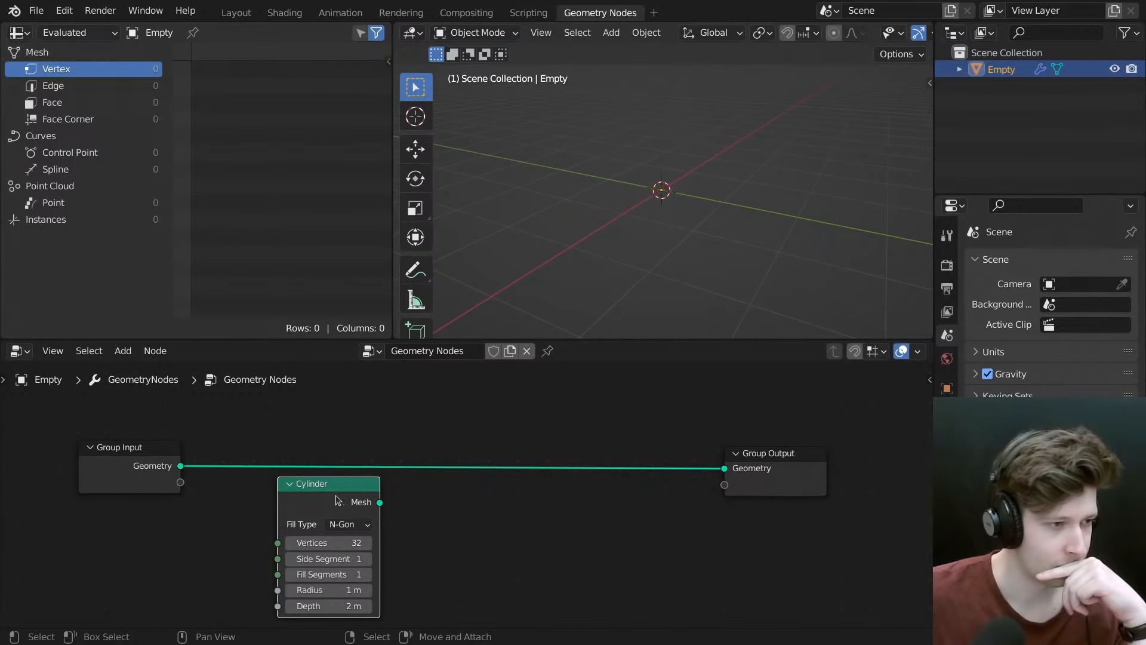
pyautogui.moveTo(334, 503); pyautogui.dragTo(320, 518)
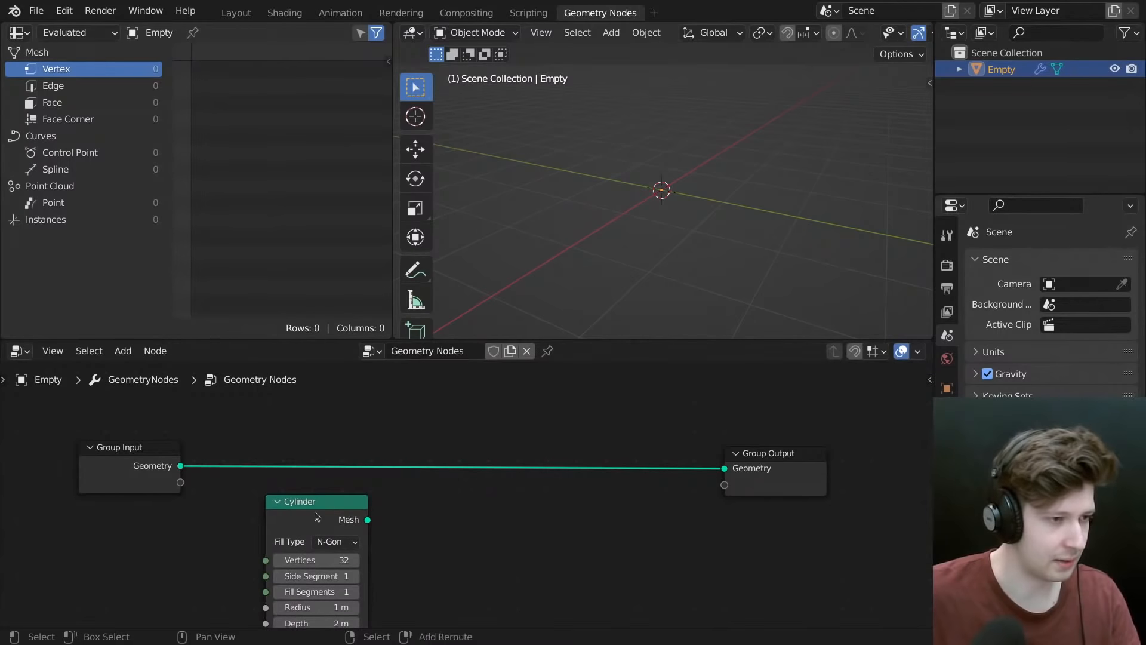
pyautogui.press('Home')
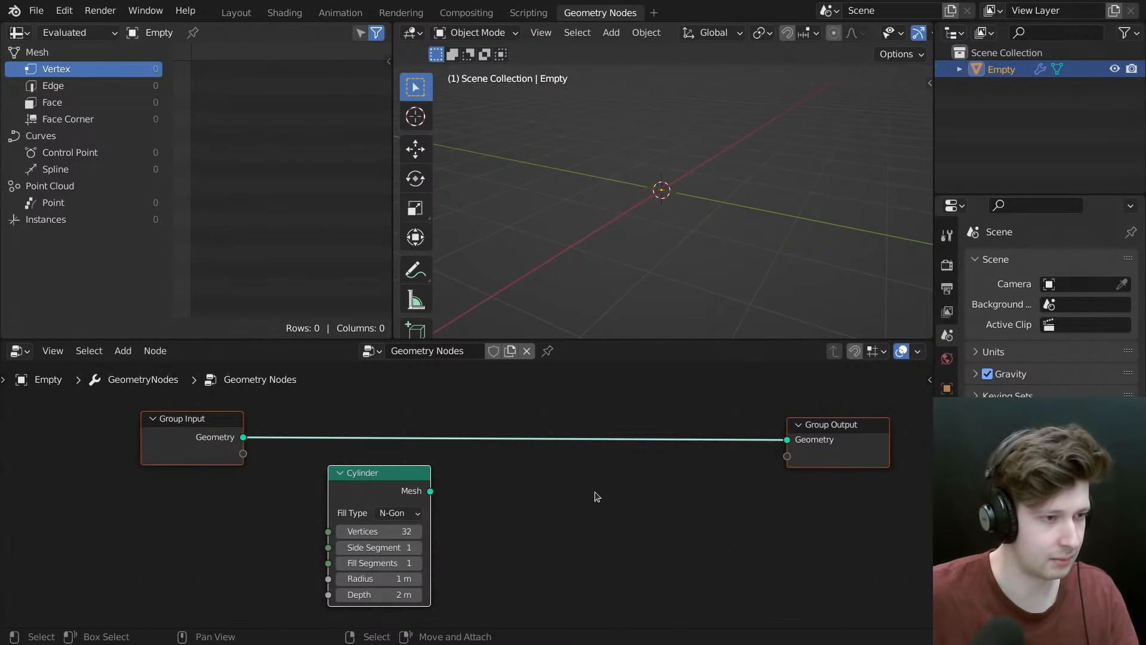
# - Add a Subdivide Mesh node and place it beside the Cylinder node
pyautogui.press('a')
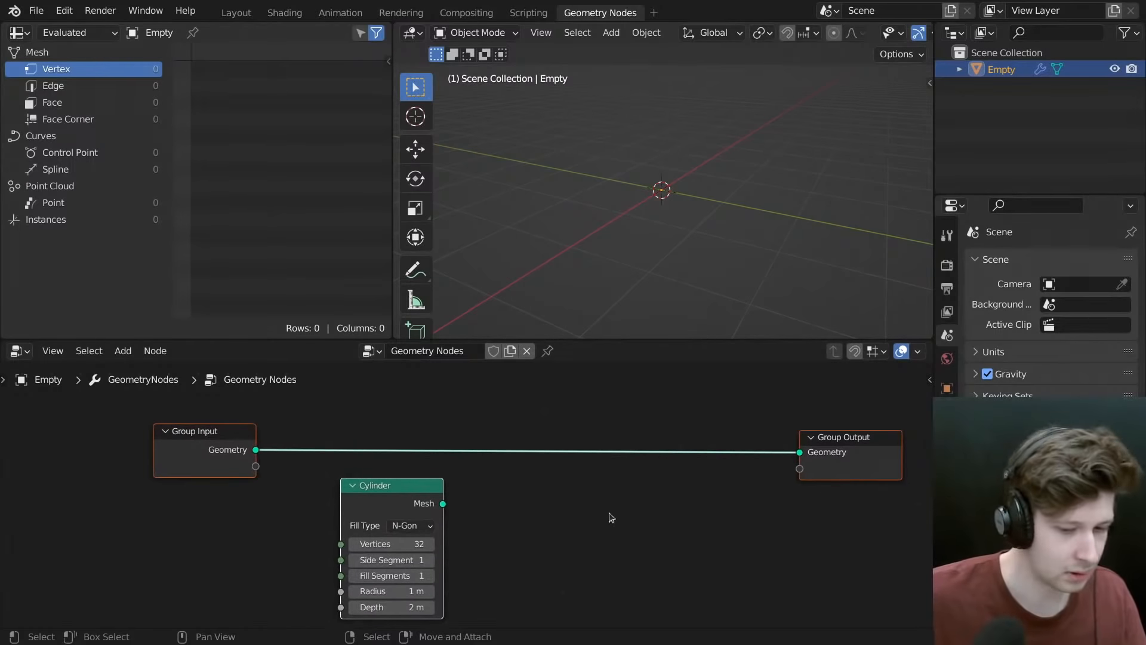
pyautogui.hotkey('shift', 'a')
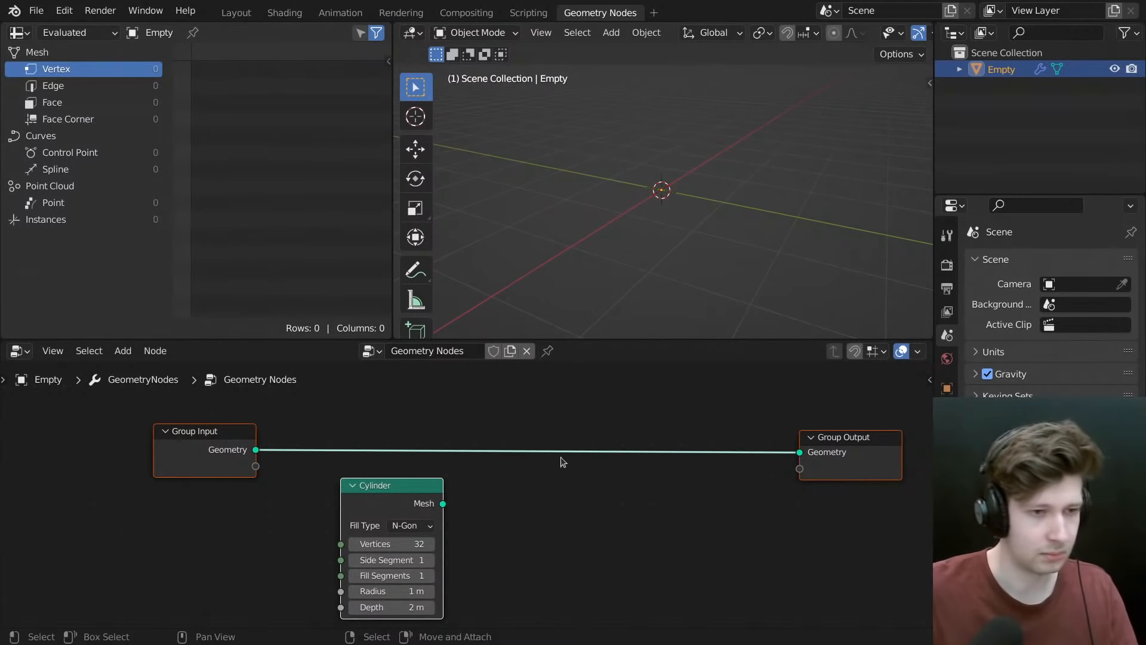
pyautogui.moveTo(561, 456); pyautogui.dragTo(518, 438, button='middle')
pyautogui.hotkey('shift', 'a')
pyautogui.click(524, 274)
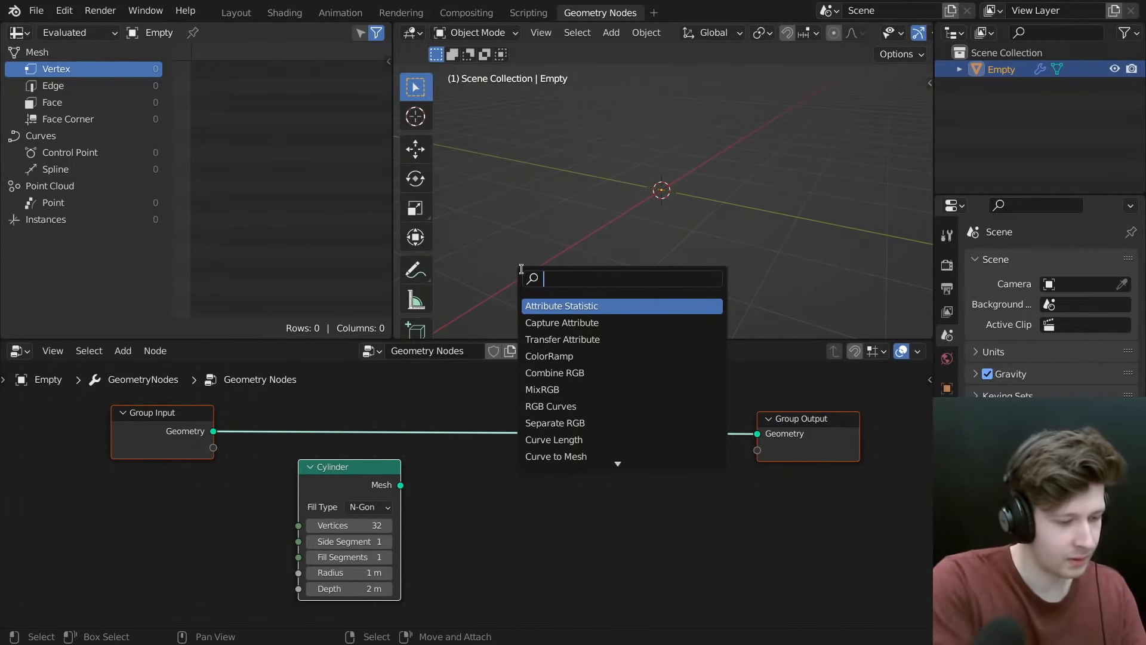
pyautogui.write('subd')
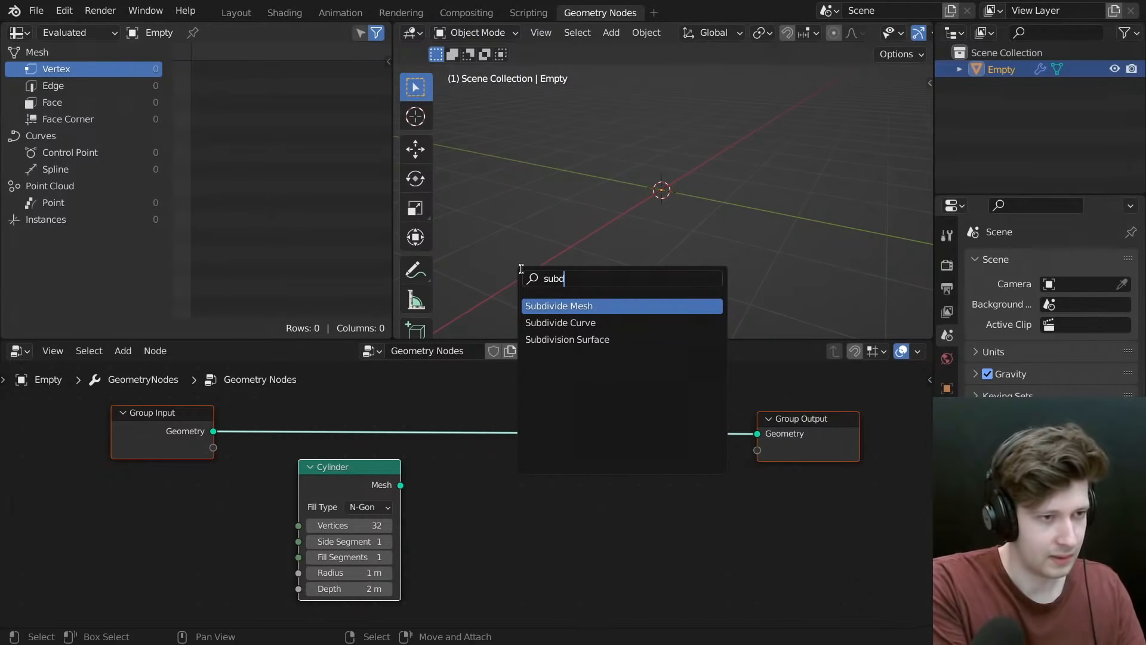
pyautogui.press('Return')
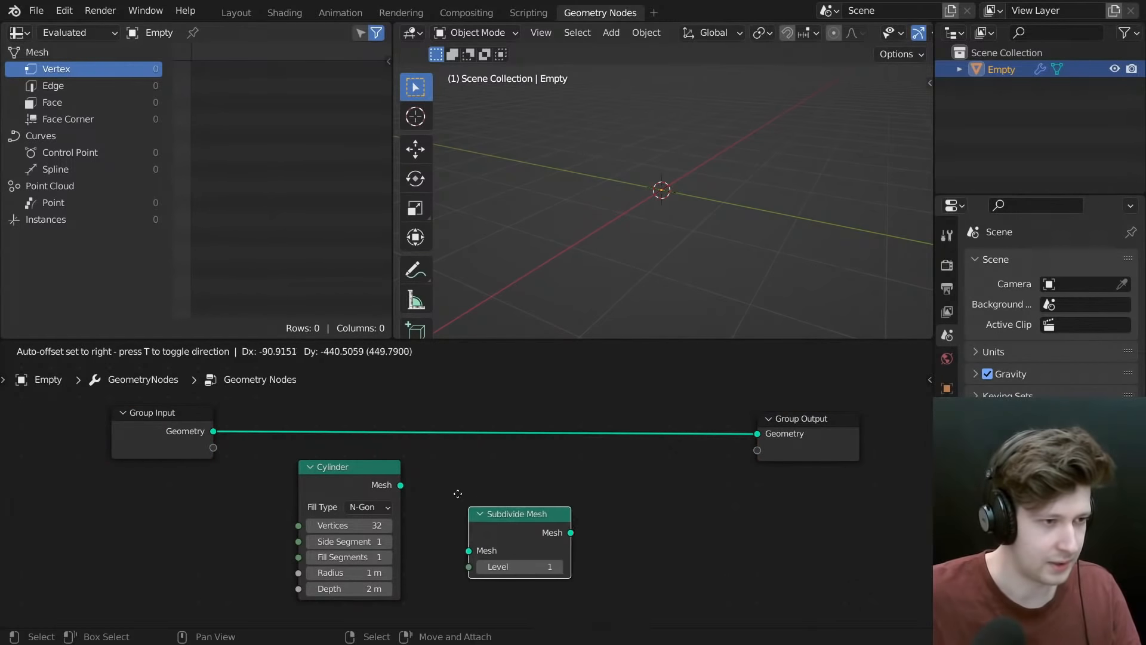
pyautogui.click(426, 492)
pyautogui.moveTo(469, 489); pyautogui.dragTo(457, 472)
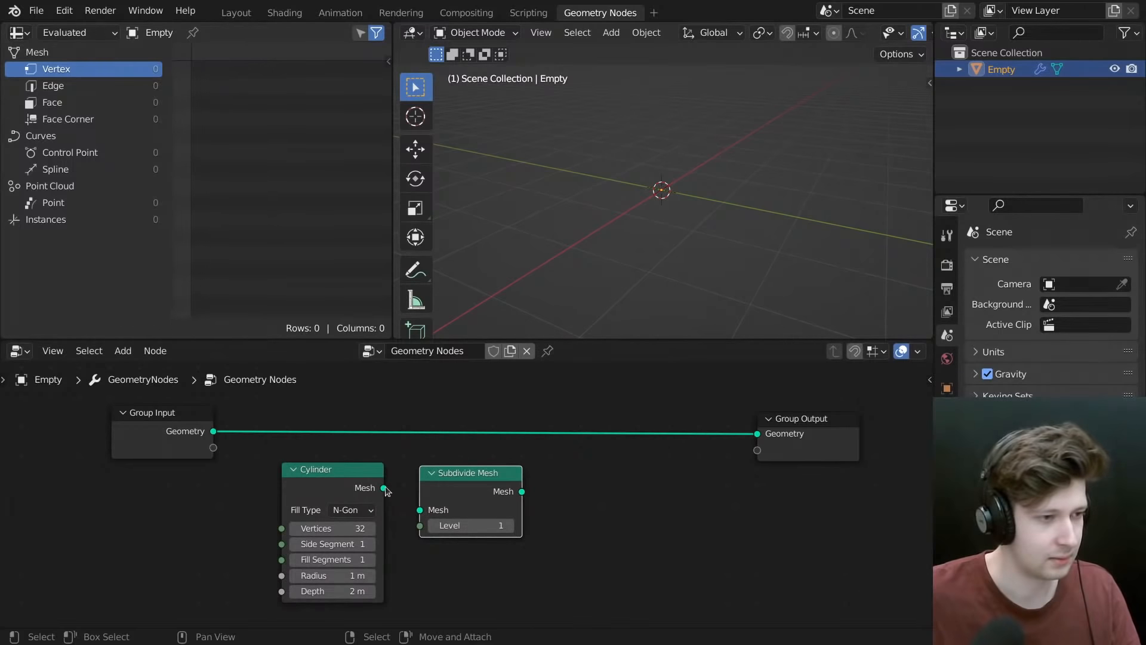
# - Link the Cylinder through Subdivide Mesh to Group Output and set the Cylinder's depth to 0.18 m
pyautogui.moveTo(384, 488); pyautogui.dragTo(424, 507)
pyautogui.moveTo(521, 491); pyautogui.dragTo(749, 435)
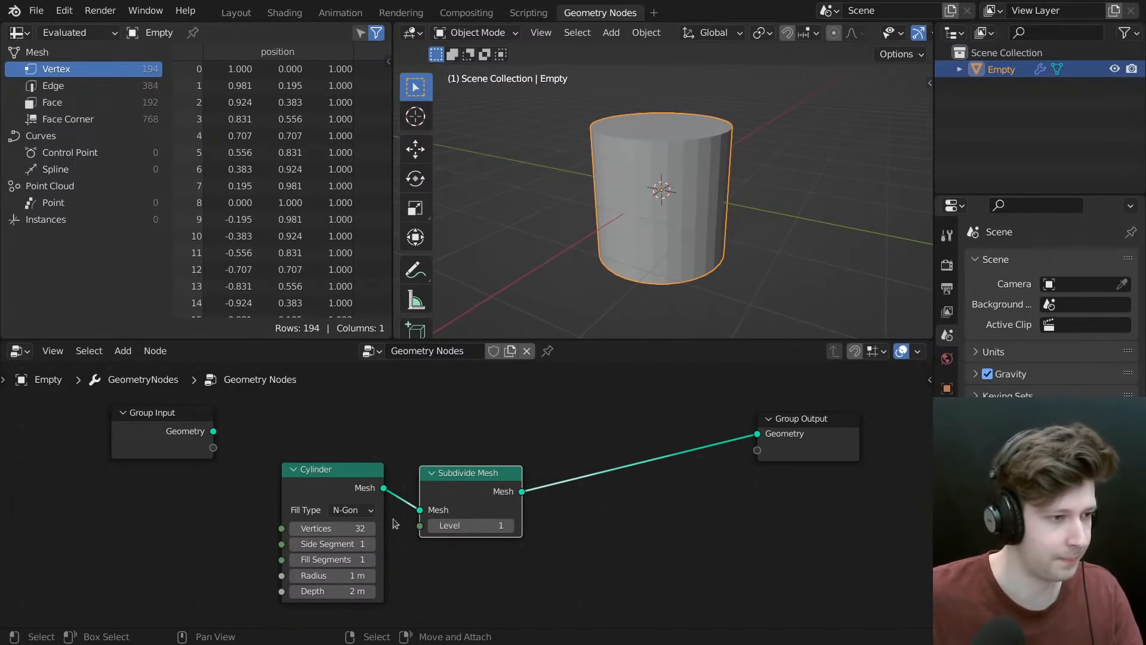
pyautogui.moveTo(394, 523); pyautogui.dragTo(443, 492, button='middle')
pyautogui.moveTo(382, 560); pyautogui.dragTo(320, 560)
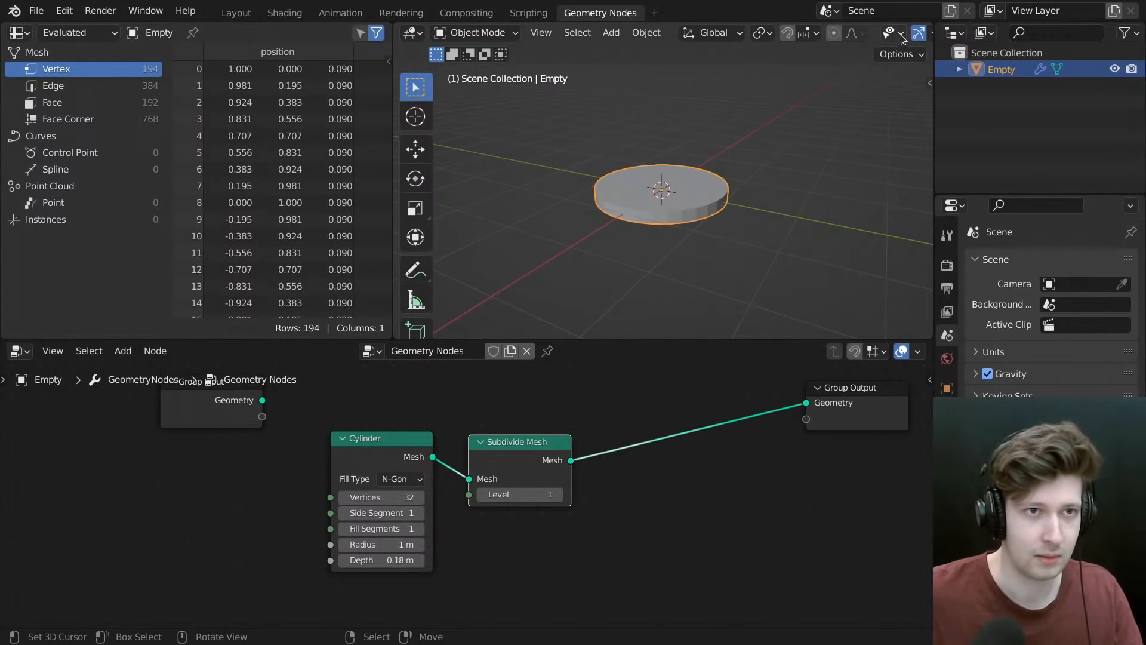
# - Turn on the wireframe overlay in the 3D viewport to show the mesh topology
pyautogui.scroll(-5, 787, 32)
pyautogui.click(813, 33)
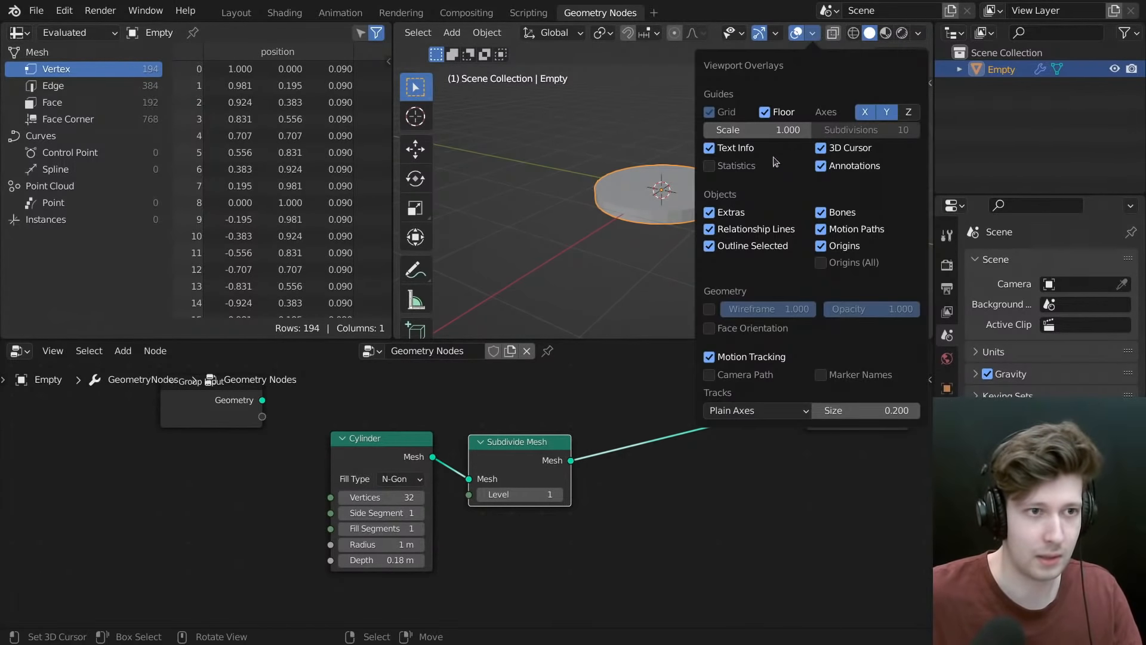
pyautogui.moveTo(568, 233); pyautogui.dragTo(574, 253, button='middle')
pyautogui.scroll(5, 650, 237)
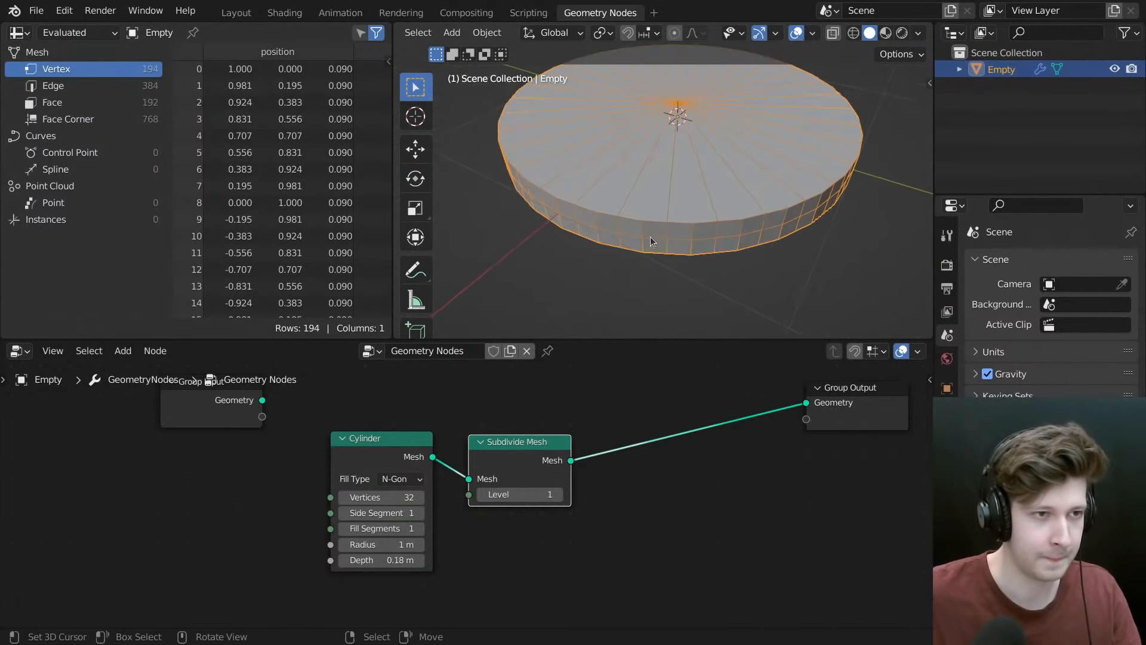
# - Set the Subdivide Mesh level to 3 and inspect the denser cylinder topology
pyautogui.click(558, 494)
pyautogui.click(558, 494)
pyautogui.moveTo(726, 148)
pyautogui.mouseDown(button='middle')
pyautogui.moveTo(753, 181)
pyautogui.moveTo(691, 183)
pyautogui.moveTo(700, 216)
pyautogui.moveTo(708, 164)
pyautogui.moveTo(693, 188)
pyautogui.moveTo(654, 130)
pyautogui.moveTo(687, 114)
pyautogui.moveTo(726, 145)
pyautogui.mouseUp(button='middle')
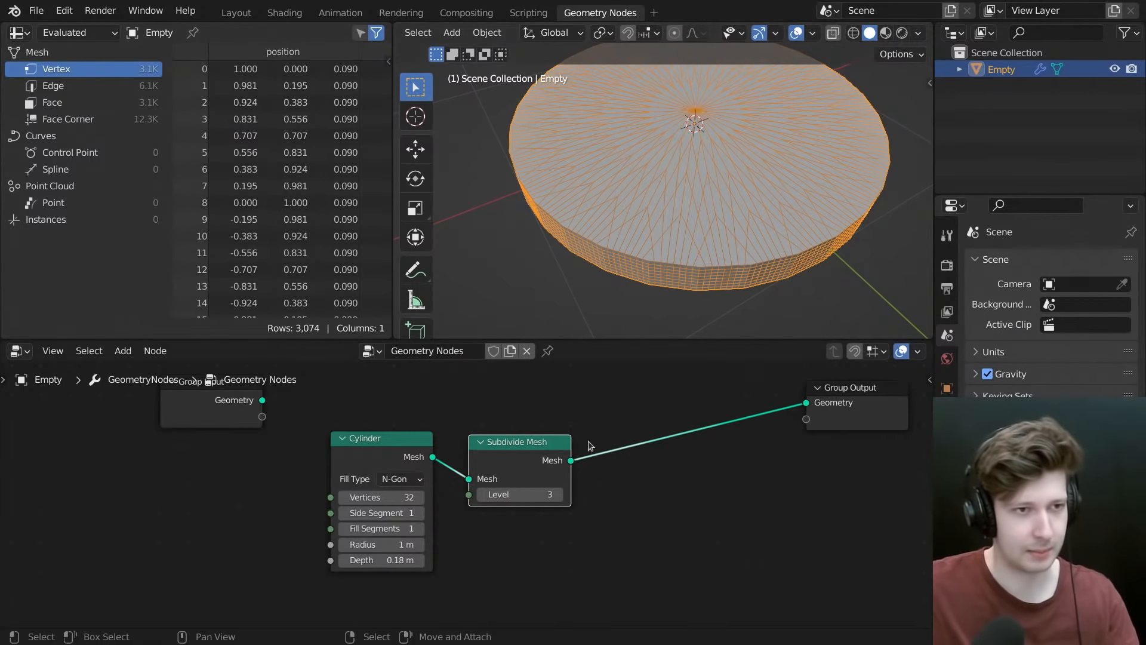
pyautogui.moveTo(671, 217)
pyautogui.mouseDown(button='middle')
pyautogui.moveTo(689, 178)
pyautogui.moveTo(690, 223)
pyautogui.mouseUp(button='middle')
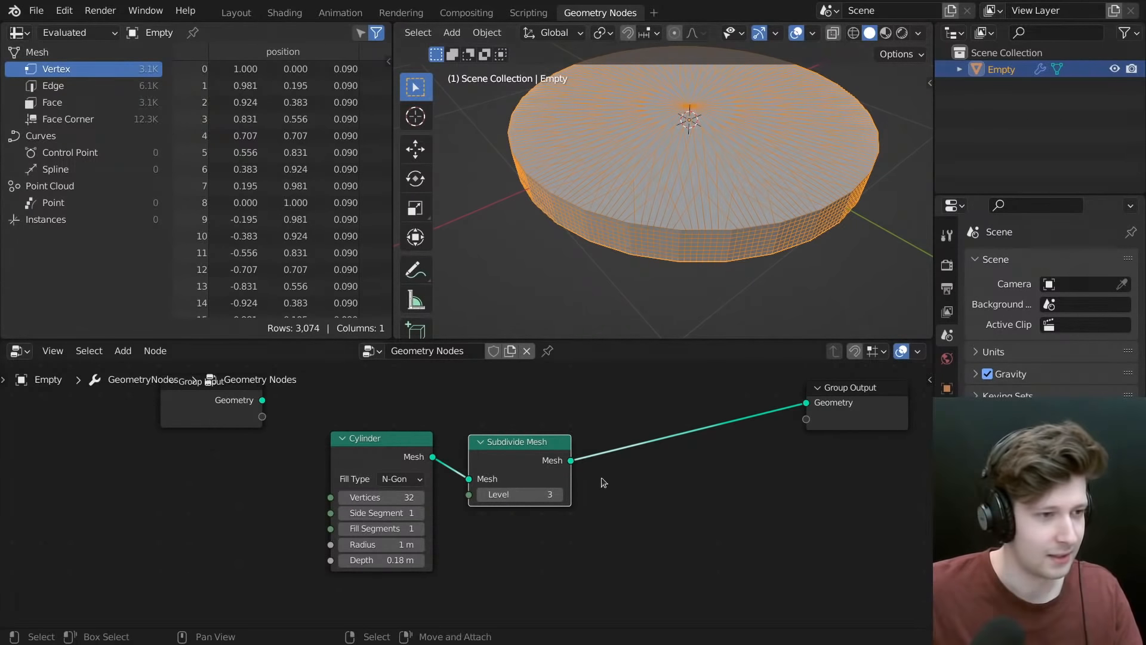
# - Add a UV Sphere mesh primitive node above the Cylinder and Subdivide Mesh nodes
pyautogui.moveTo(598, 478); pyautogui.dragTo(563, 492, button='middle')
pyautogui.moveTo(497, 464); pyautogui.dragTo(507, 513, button='middle')
pyautogui.hotkey('shift', 'a')
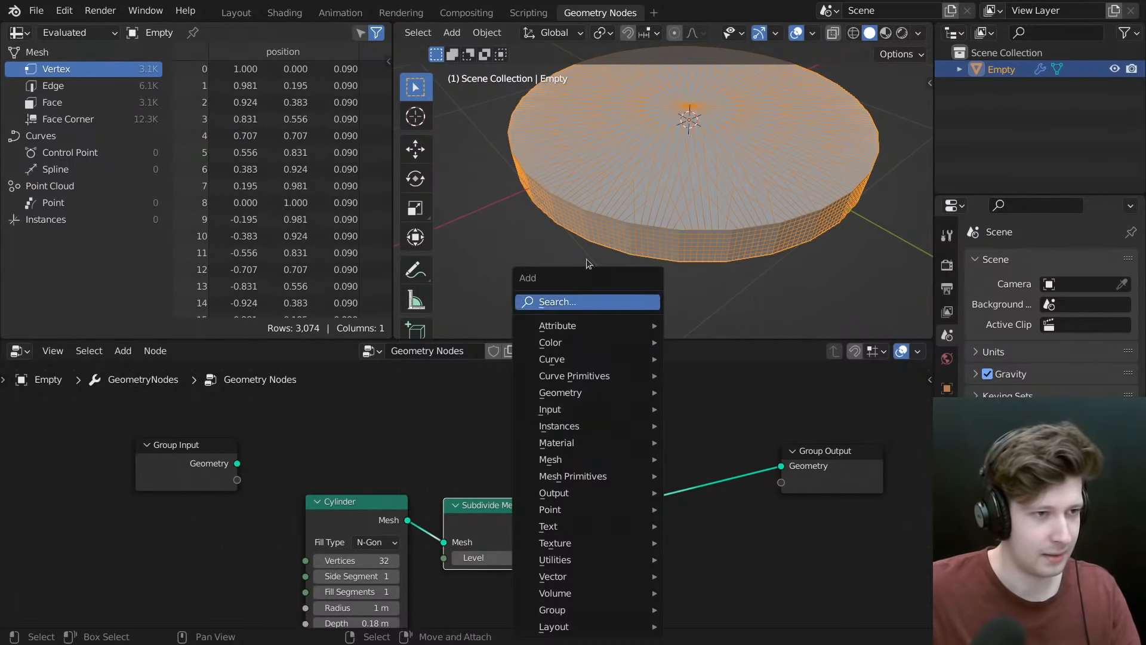
pyautogui.click(553, 303)
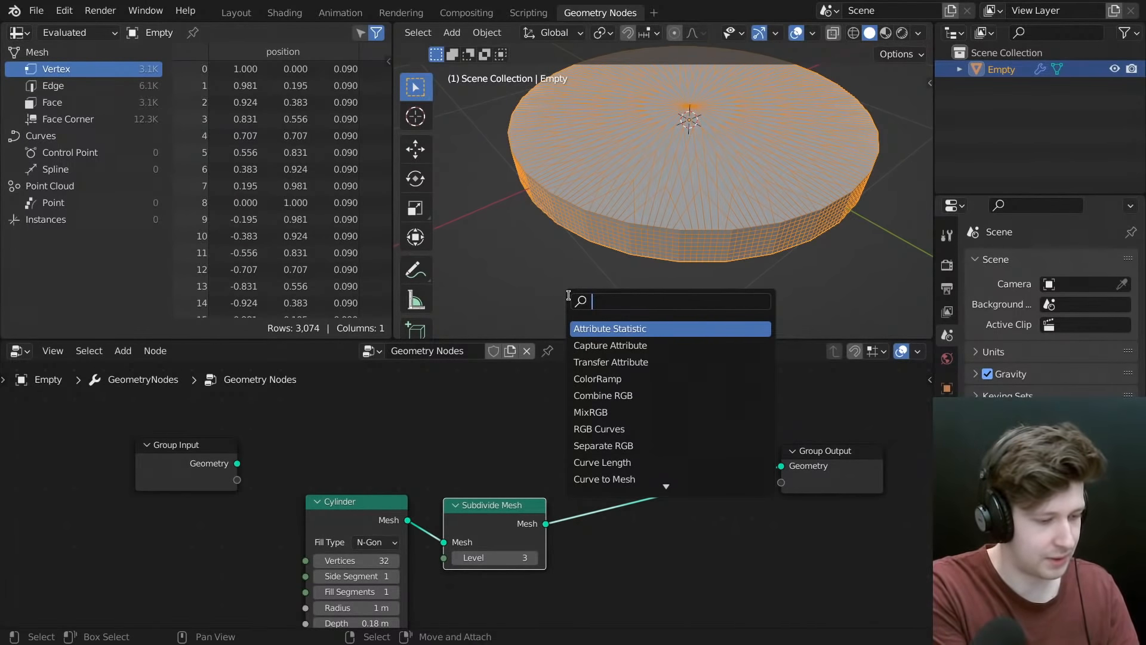
pyautogui.write('uv sphere')
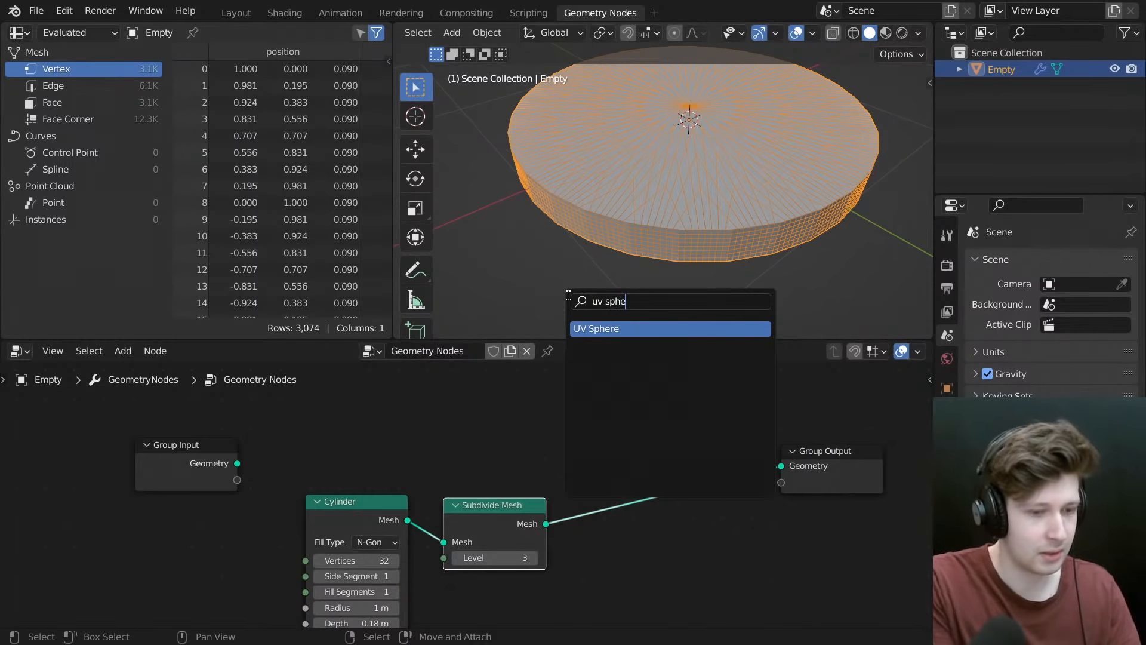
pyautogui.press('Return')
pyautogui.click(423, 382)
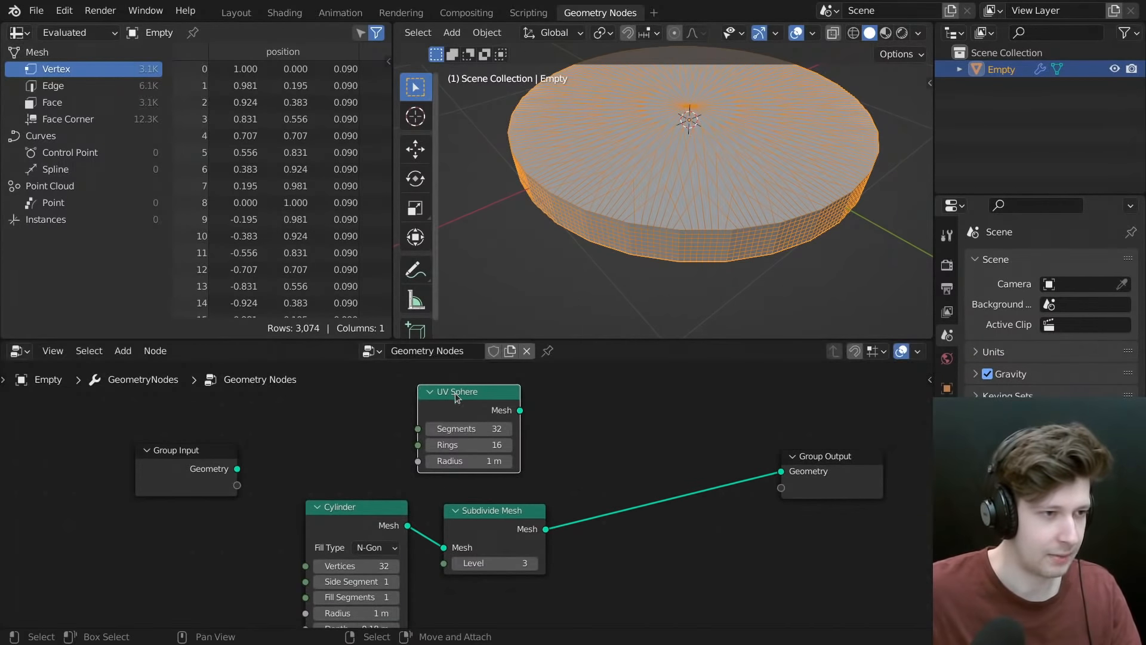
# - Link the UV Sphere's mesh to Group Output in place of the cylinder and move the node closer to Group Input
pyautogui.moveTo(520, 410); pyautogui.dragTo(781, 471)
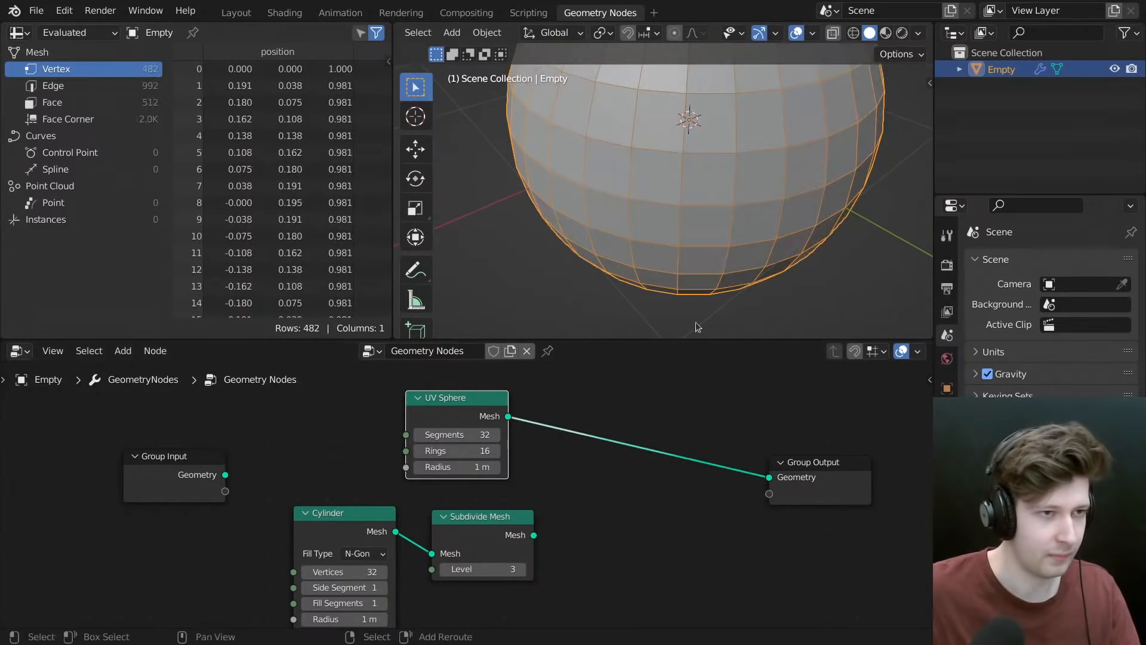
pyautogui.scroll(-4, 686, 171)
pyautogui.scroll(-1, 686, 172)
pyautogui.moveTo(686, 172); pyautogui.dragTo(644, 225, button='middle')
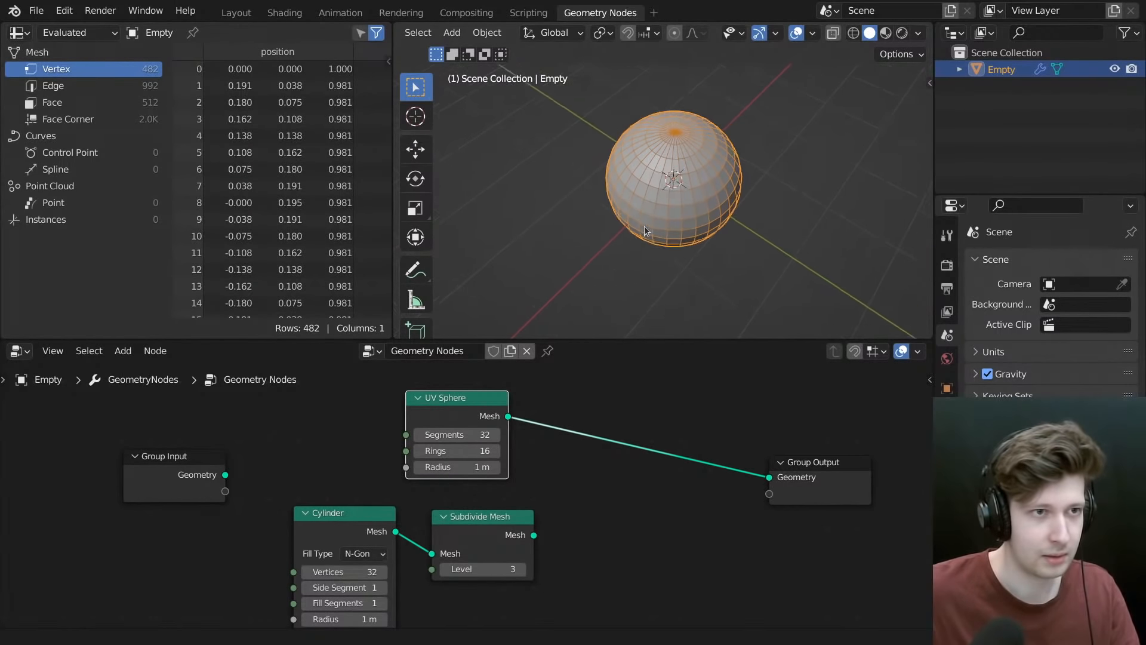
pyautogui.scroll(2, 689, 99)
pyautogui.press('g')
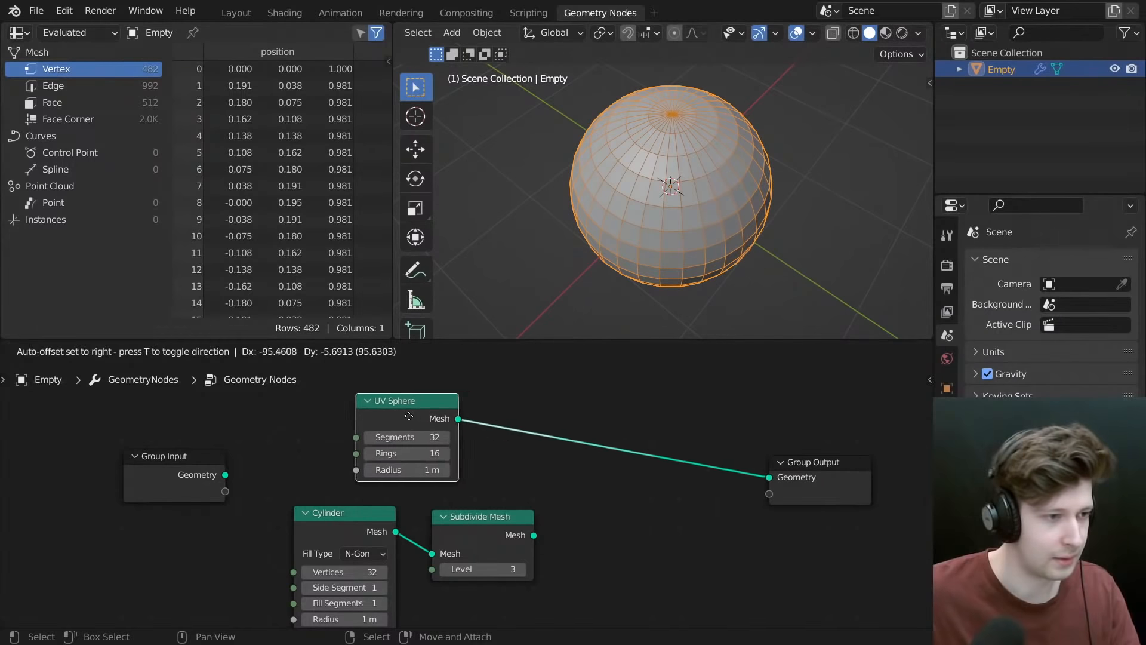
pyautogui.click(428, 450)
# - Insert a Transform node into the link between UV Sphere and Group Output
pyautogui.hotkey('shift', 'a')
pyautogui.click(657, 306)
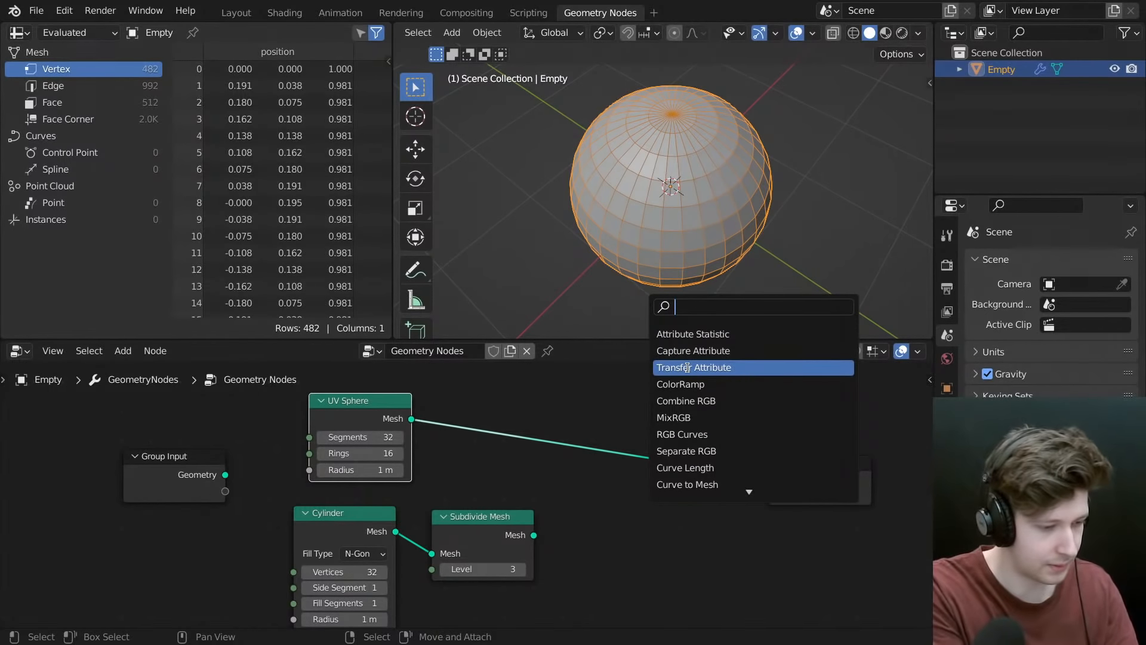
pyautogui.write('trans')
pyautogui.press('Up')
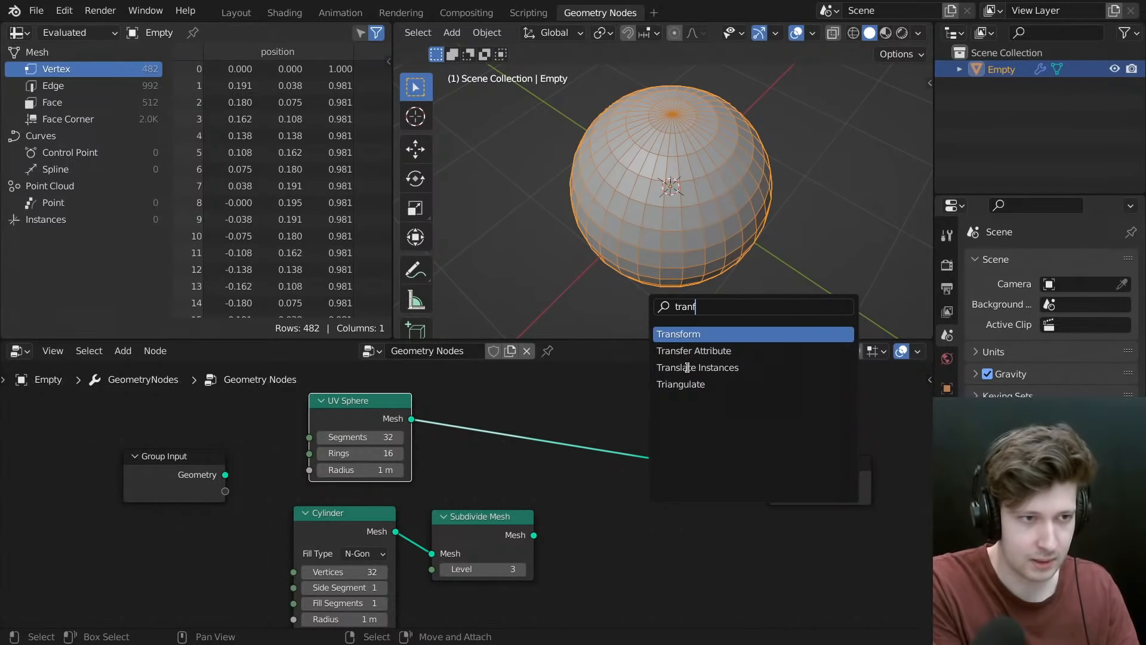
pyautogui.press('Return')
pyautogui.click(648, 365)
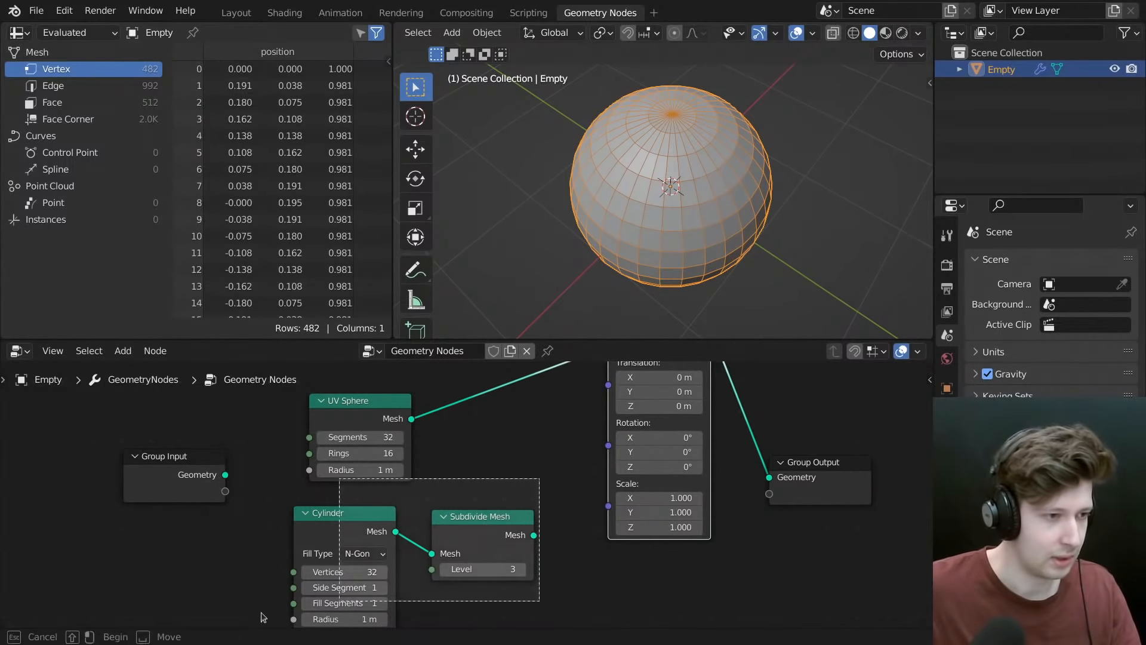
# - Rearrange the nodes, placing Cylinder and Subdivide Mesh lower and the Transform node directly beside UV Sphere
pyautogui.click(475, 460)
pyautogui.moveTo(368, 422); pyautogui.dragTo(361, 404)
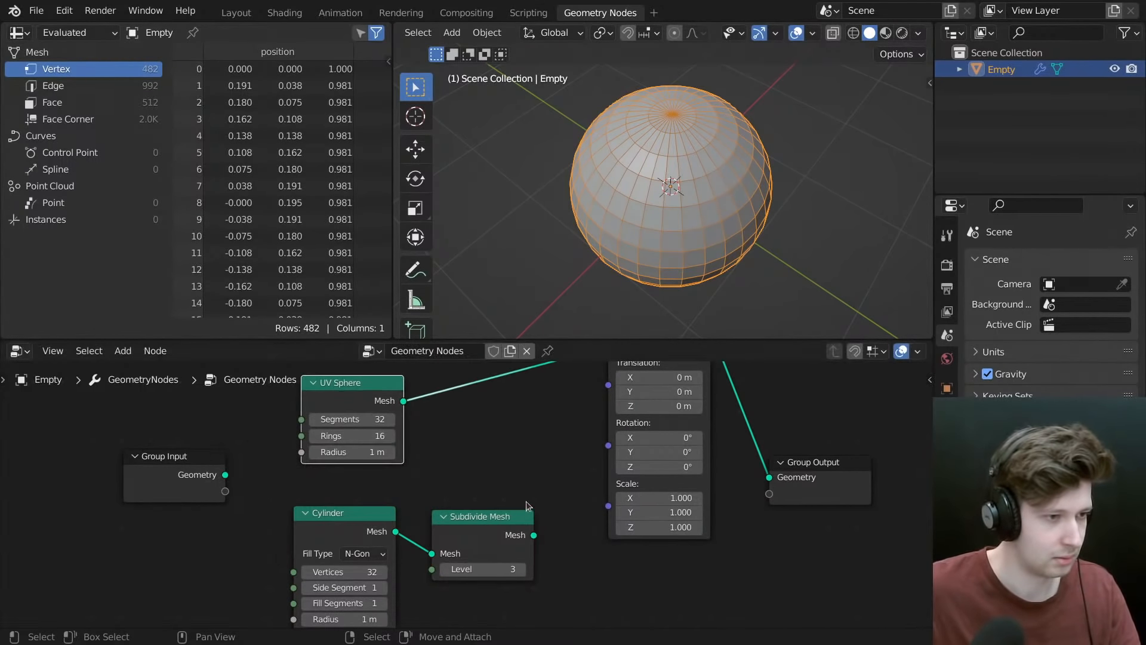
pyautogui.moveTo(526, 500); pyautogui.dragTo(340, 608)
pyautogui.moveTo(592, 482); pyautogui.dragTo(504, 586, button='middle')
pyautogui.moveTo(565, 446); pyautogui.dragTo(402, 491)
pyautogui.moveTo(412, 519); pyautogui.dragTo(504, 410, button='middle')
# - Flatten the sphere by setting the Transform node's Z scale to 0.1, and check its profile from the side
pyautogui.moveTo(507, 544); pyautogui.dragTo(512, 573)
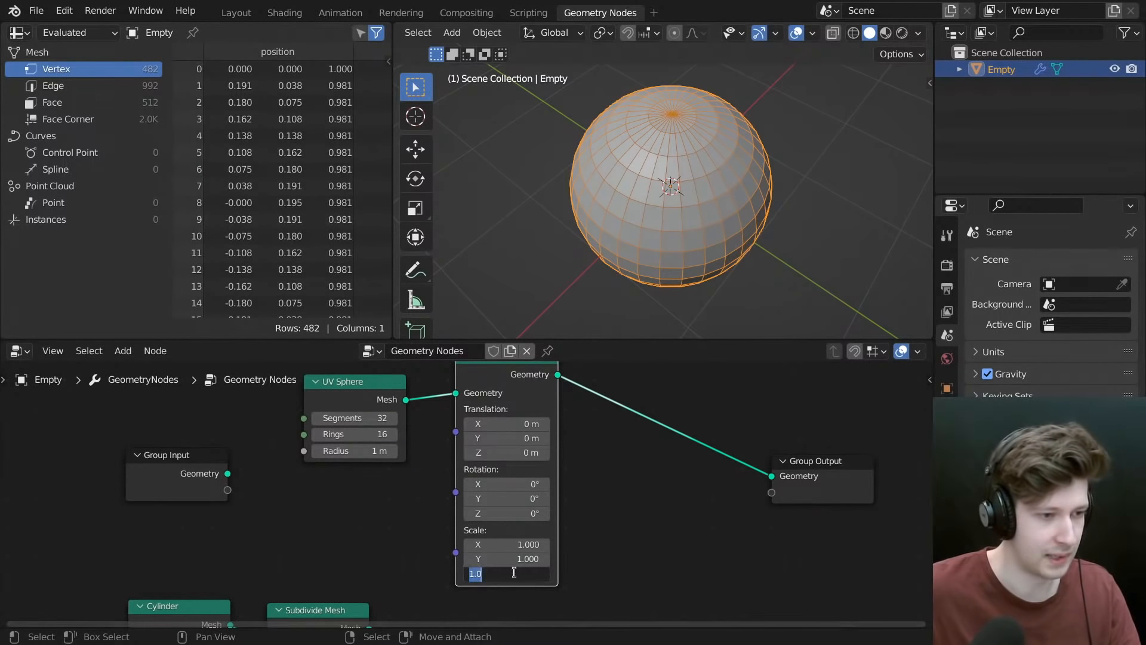
pyautogui.write('0.1')
pyautogui.press('Return')
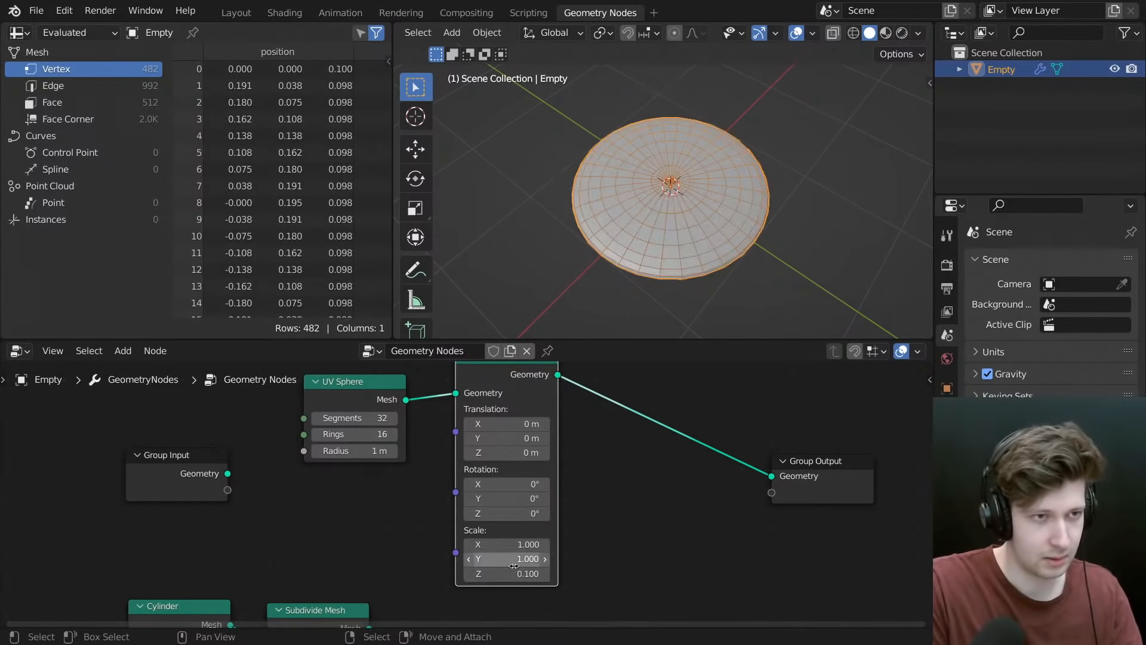
pyautogui.moveTo(753, 162); pyautogui.dragTo(709, 208, button='middle')
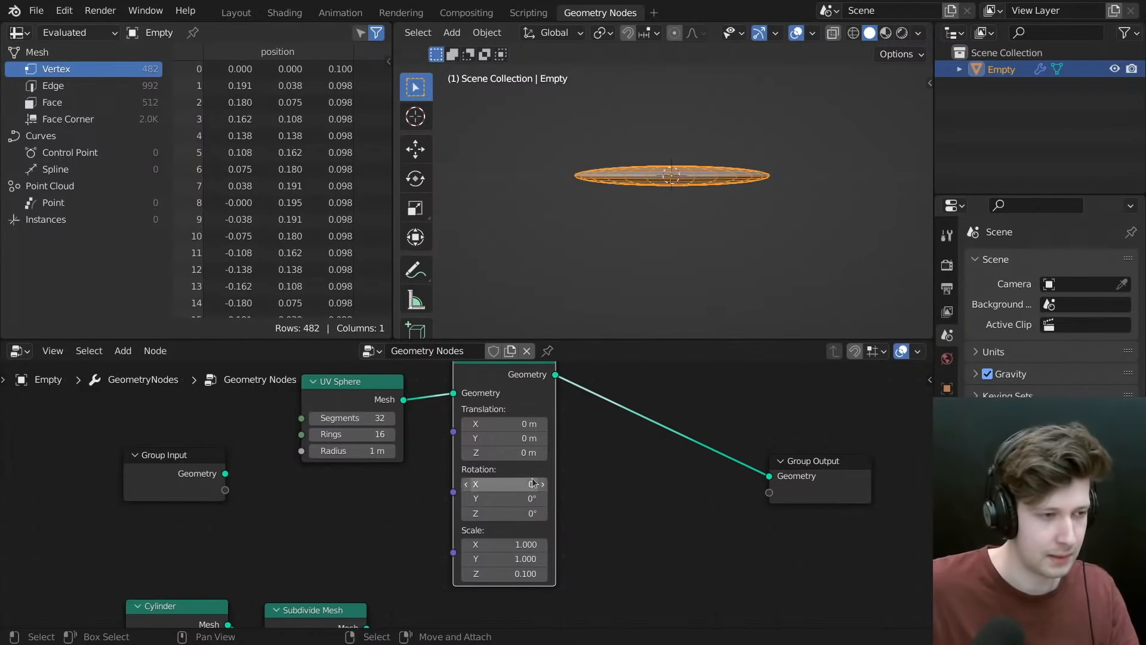
# - Add a Subdivision Surface node and place it unconnected between the Transform and Group Output nodes
pyautogui.moveTo(667, 460); pyautogui.dragTo(650, 456, button='middle')
pyautogui.hotkey('shift', 'a')
pyautogui.click(606, 309)
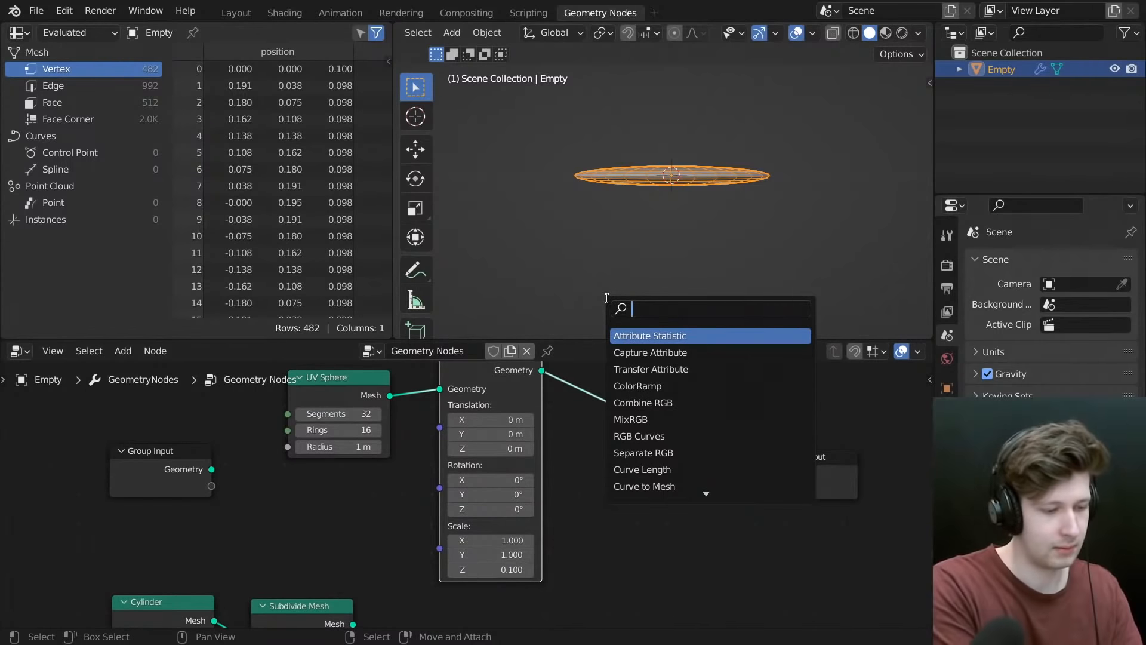
pyautogui.write('subdiv')
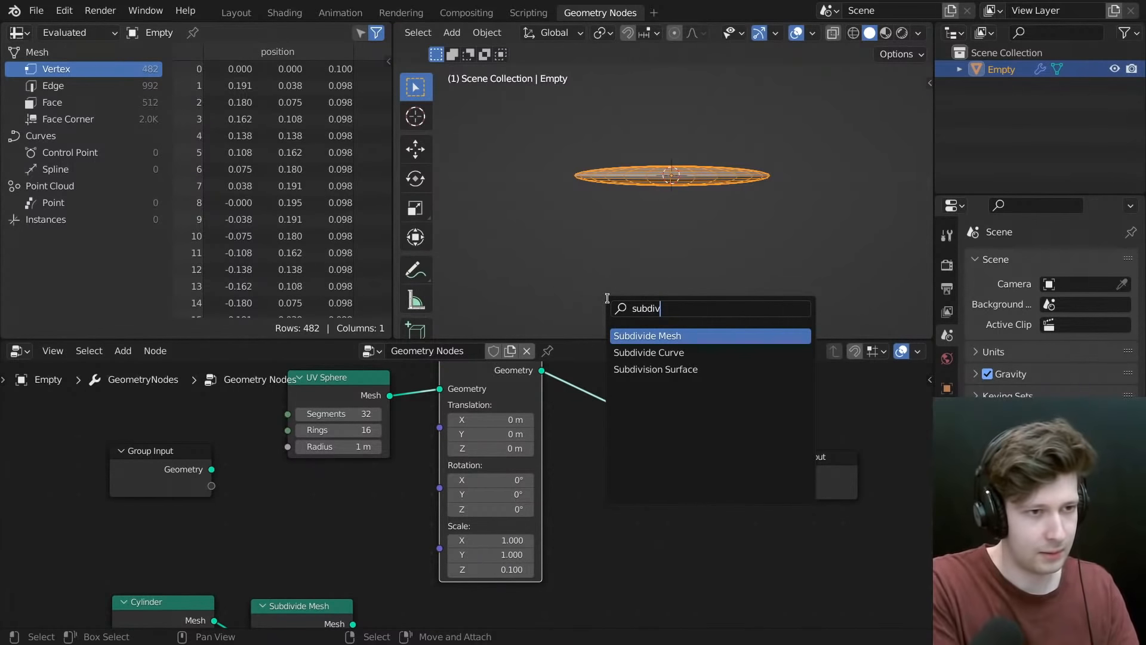
pyautogui.press('Down')
pyautogui.press('Up')
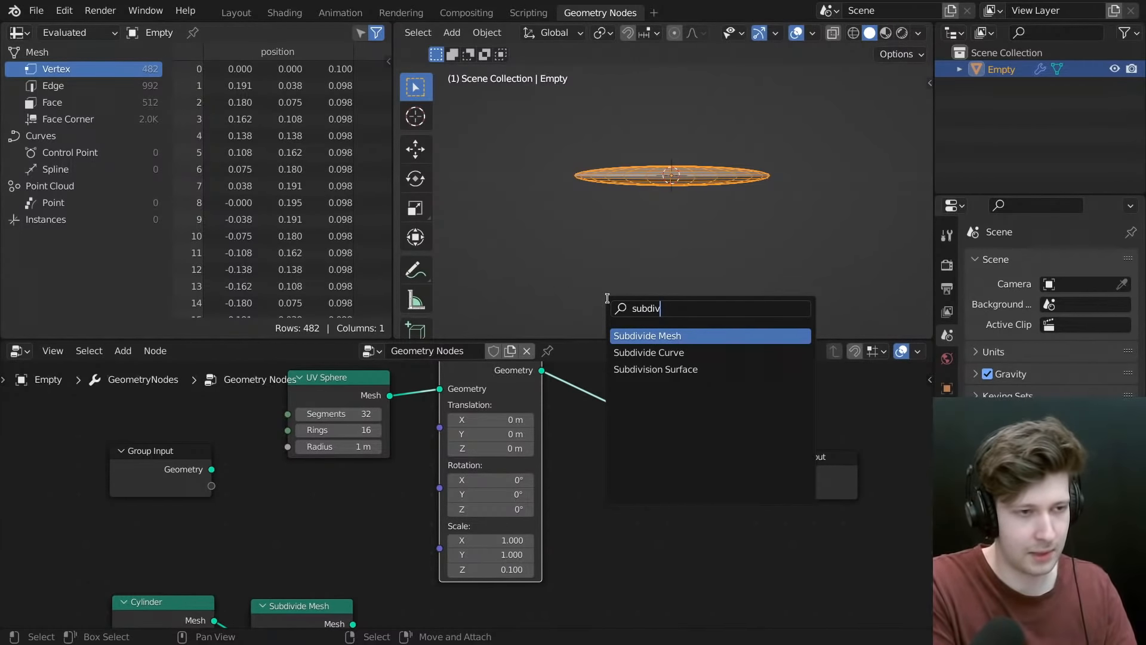
pyautogui.press('Down')
pyautogui.press('Down')
pyautogui.press('Return')
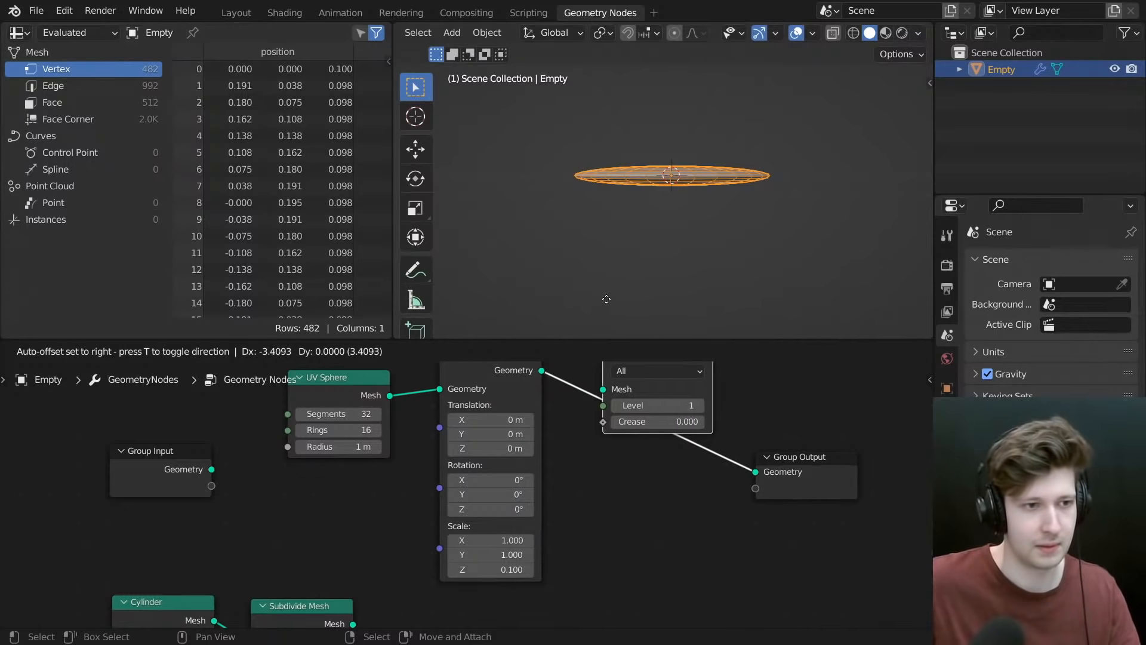
pyautogui.click(627, 487)
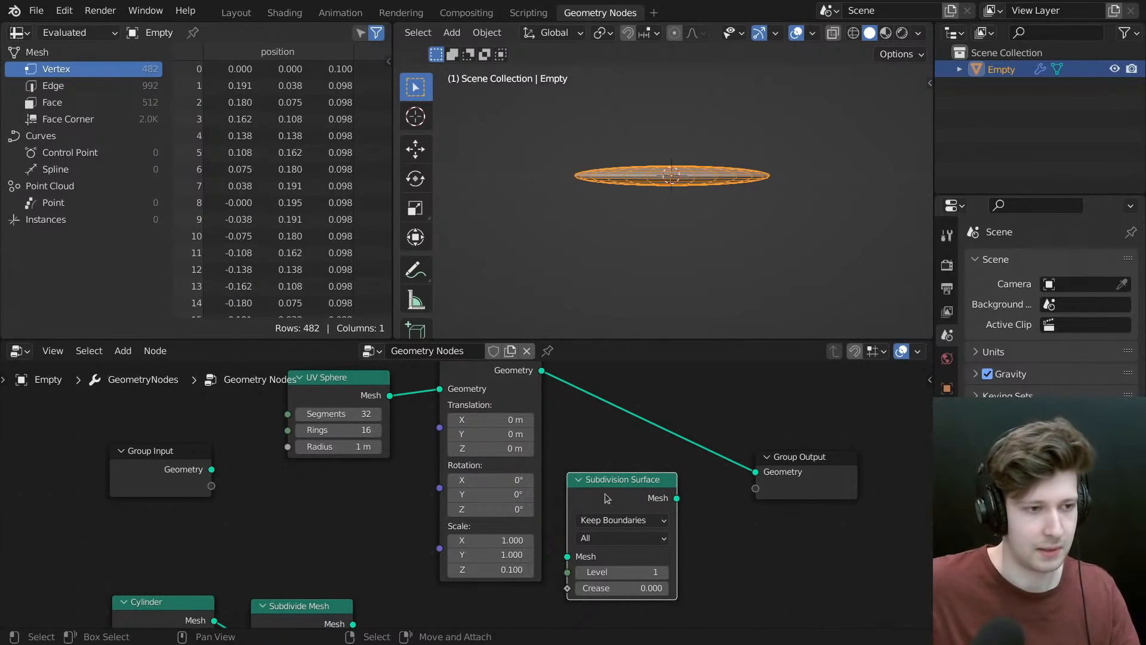
# - Delete the Cylinder, Subdivide Mesh and Subdivision Surface nodes
pyautogui.hotkey('shift', 'a')
pyautogui.moveTo(339, 568); pyautogui.dragTo(469, 448, button='middle')
pyautogui.click(411, 513)
pyautogui.moveTo(385, 470)
pyautogui.keyDown('ctrl'); pyautogui.mouseDown(button='right')
pyautogui.moveTo(392, 564)
pyautogui.moveTo(370, 590)
pyautogui.mouseUp(button='right'); pyautogui.keyUp('ctrl')
pyautogui.moveTo(523, 442); pyautogui.dragTo(167, 540)
pyautogui.moveTo(559, 479); pyautogui.dragTo(499, 516, button='middle')
pyautogui.press('x')
pyautogui.click(694, 411)
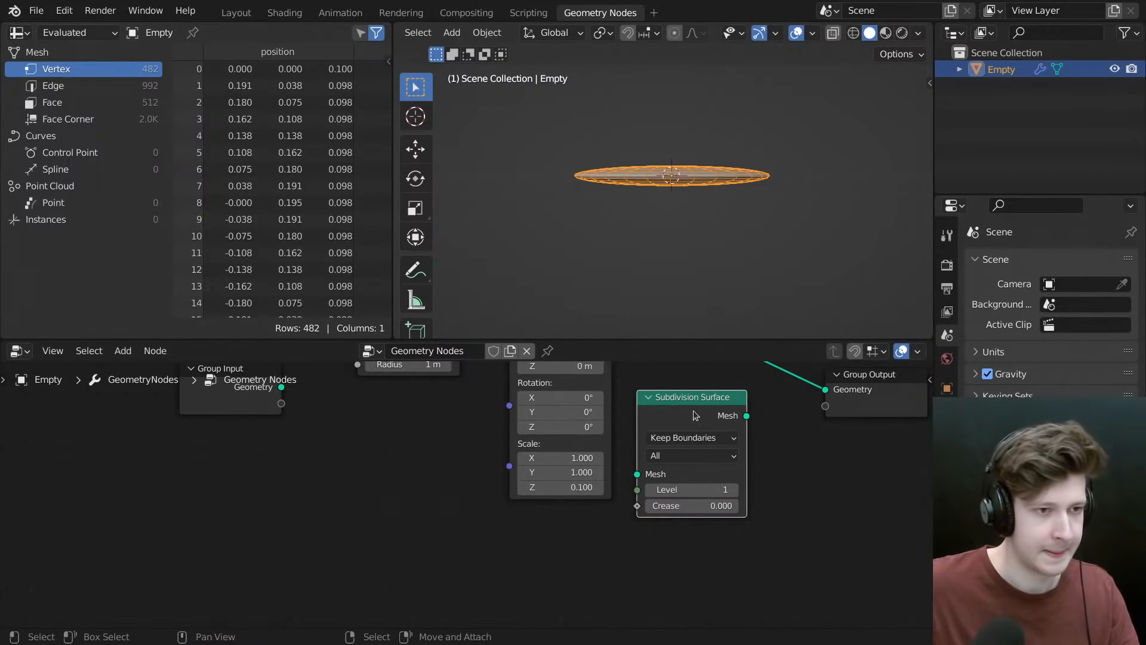
pyautogui.press('x')
# - Align the UV Sphere and Transform nodes side by side in a row
pyautogui.moveTo(677, 448); pyautogui.dragTo(641, 549, button='middle')
pyautogui.moveTo(529, 382); pyautogui.dragTo(536, 413)
pyautogui.moveTo(353, 404); pyautogui.dragTo(350, 410)
pyautogui.moveTo(552, 404); pyautogui.dragTo(537, 404)
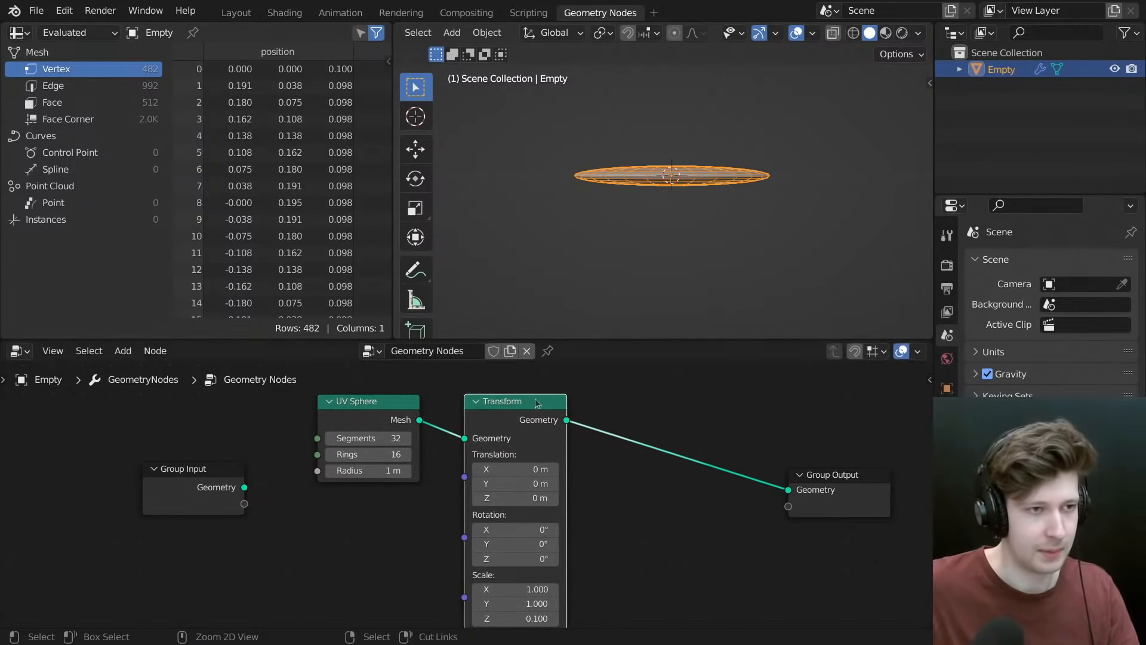
# - Switch the Empty object from Object Mode to Edit Mode
pyautogui.moveTo(753, 185); pyautogui.dragTo(736, 233, button='middle')
pyautogui.hotkey('ctrl', 'Tab')
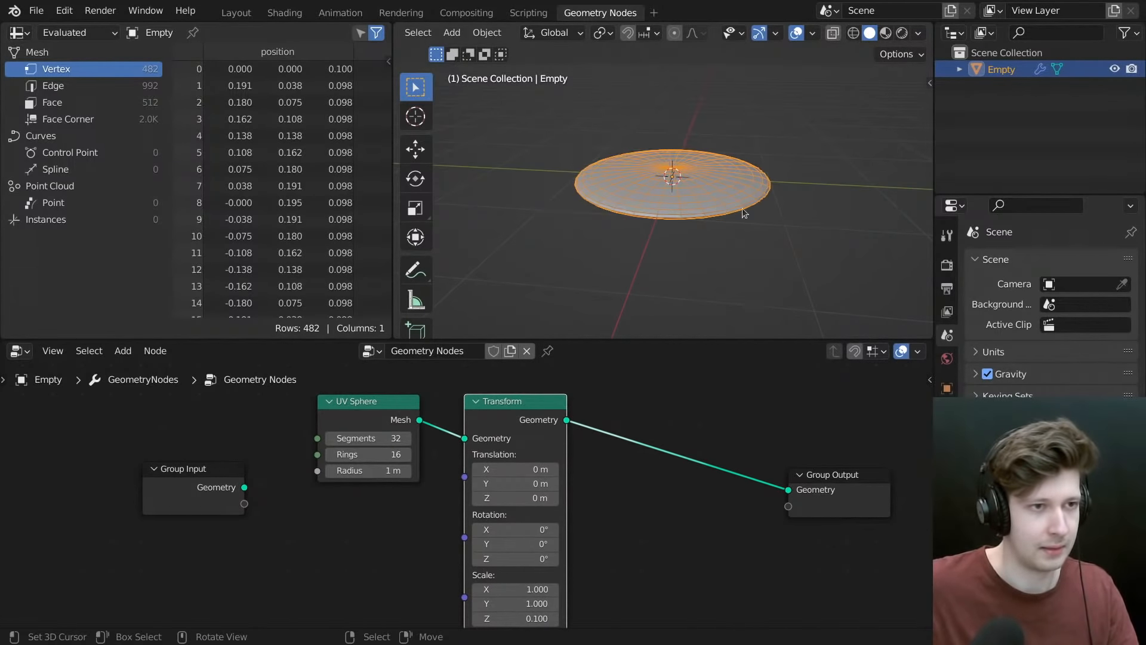
pyautogui.hotkey('ctrl', 'Tab')
pyautogui.click(717, 178)
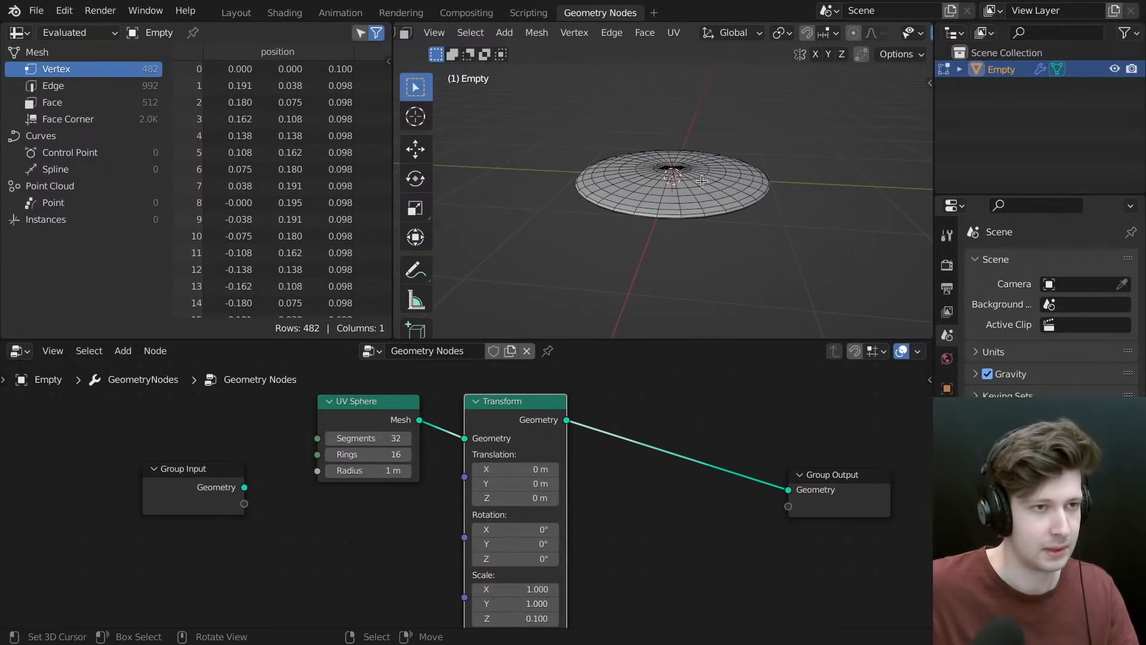
# - Return the Empty object to Object Mode and deselect it
pyautogui.rightClick(698, 200)
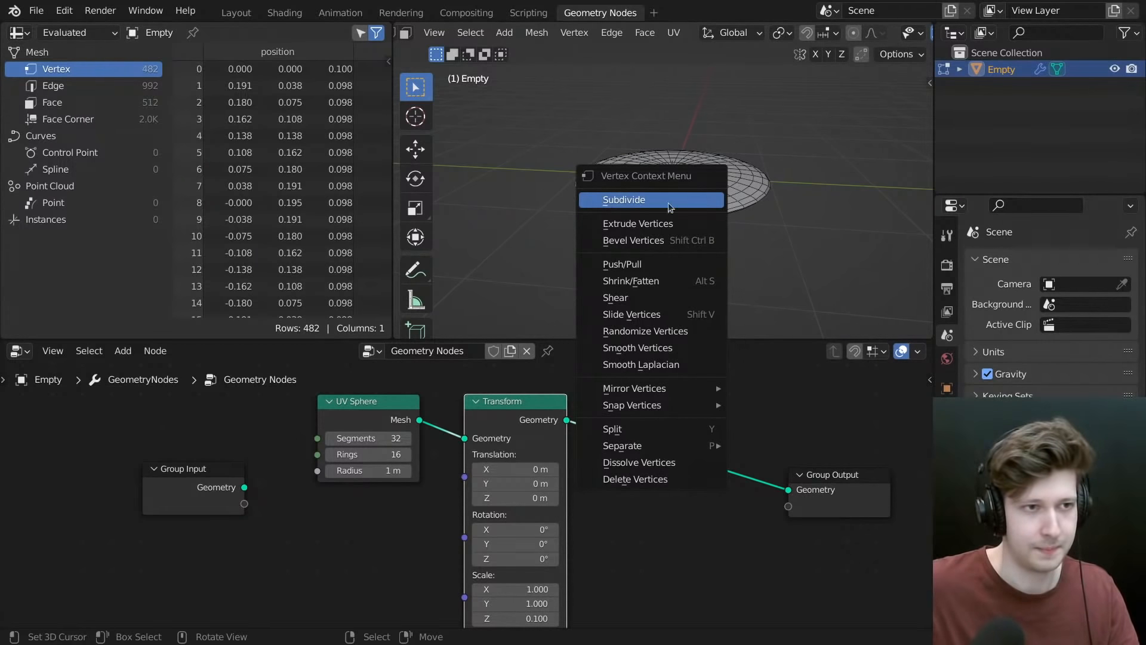
pyautogui.hotkey('ctrl', 'Tab')
pyautogui.click(710, 197)
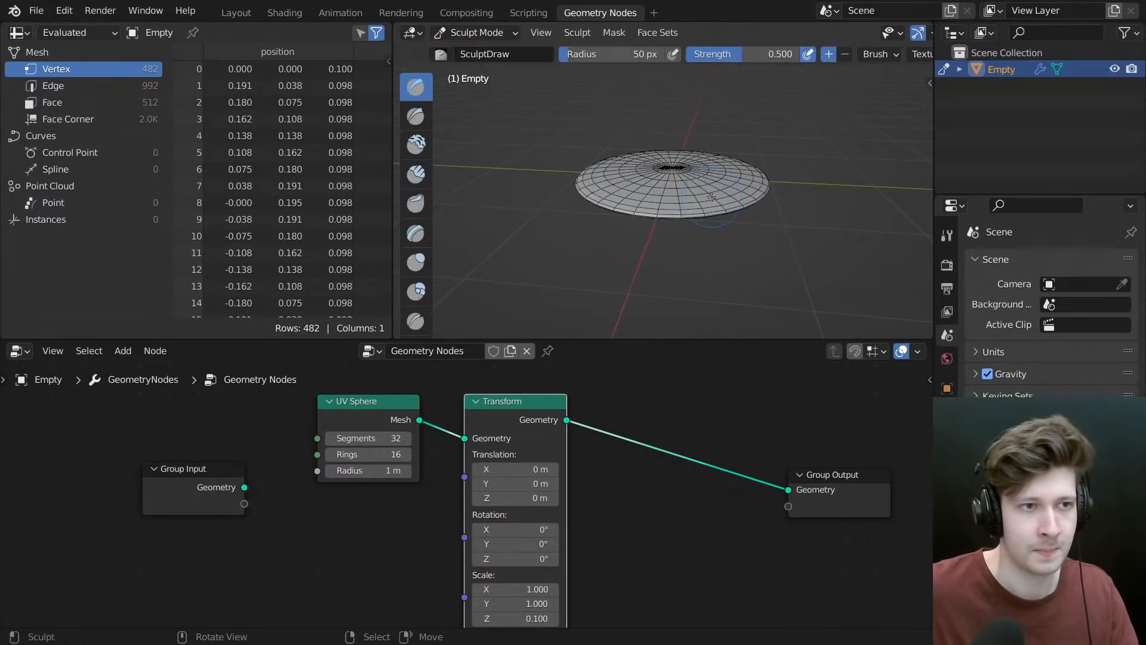
pyautogui.hotkey('ctrl', 'Tab')
pyautogui.click(594, 182)
pyautogui.hotkey('alt', 'a')
# - Add a Cylinder node below the UV Sphere node and connect its Mesh output to the Group Output geometry
pyautogui.moveTo(679, 451); pyautogui.dragTo(664, 446, button='middle')
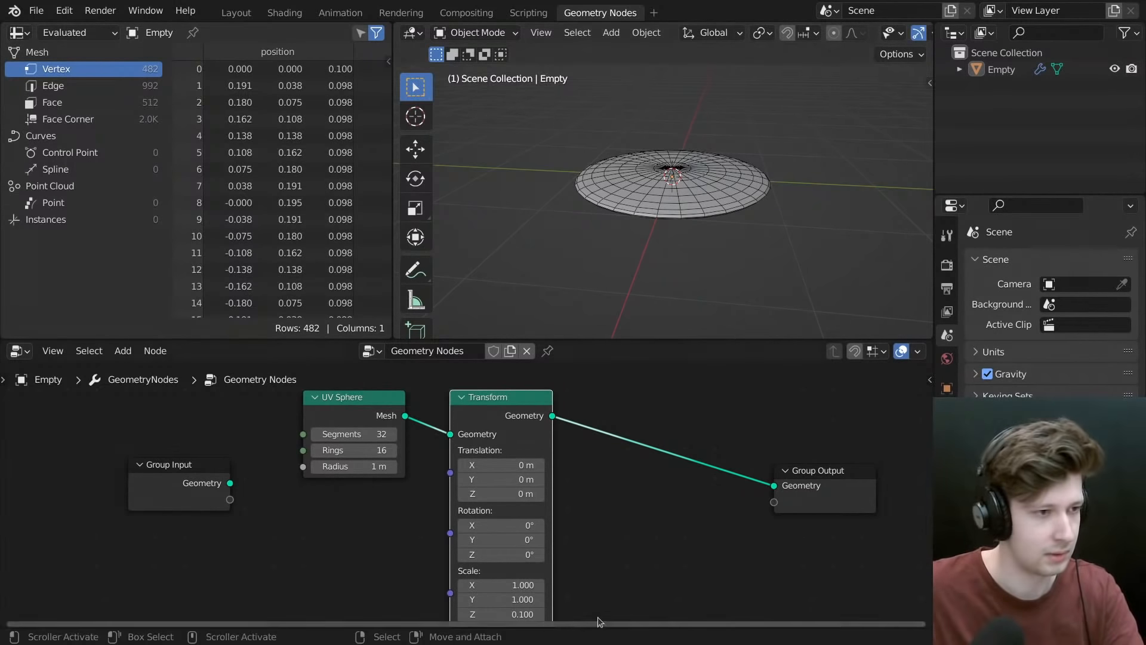
pyautogui.hotkey('shift', 'a')
pyautogui.click(595, 305)
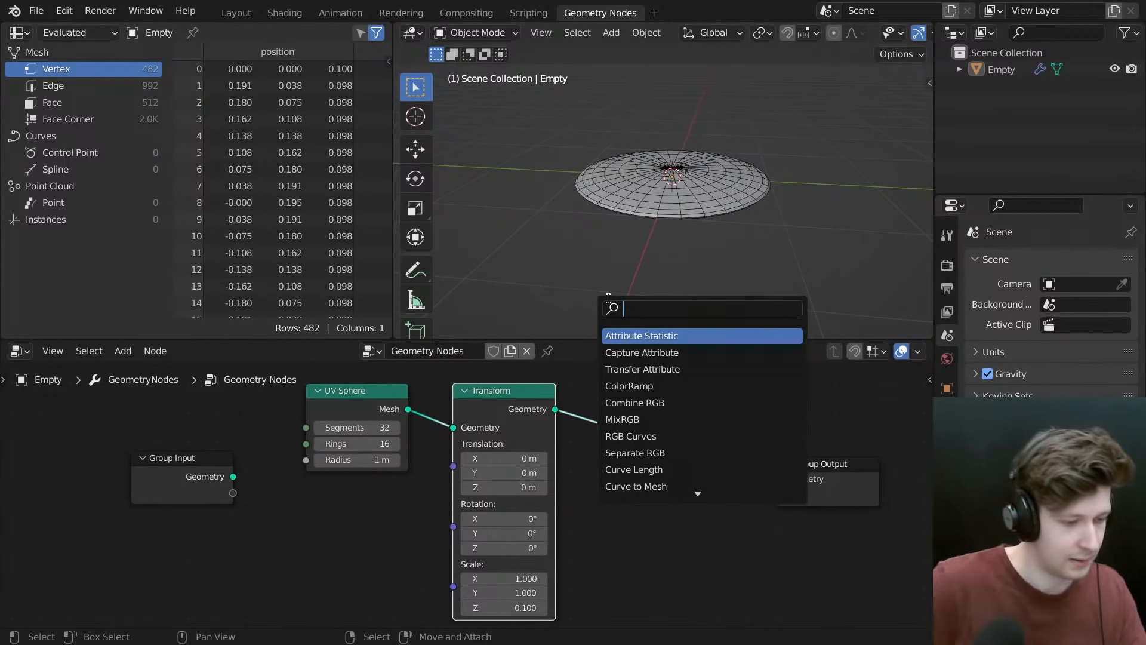
pyautogui.write('cylinder')
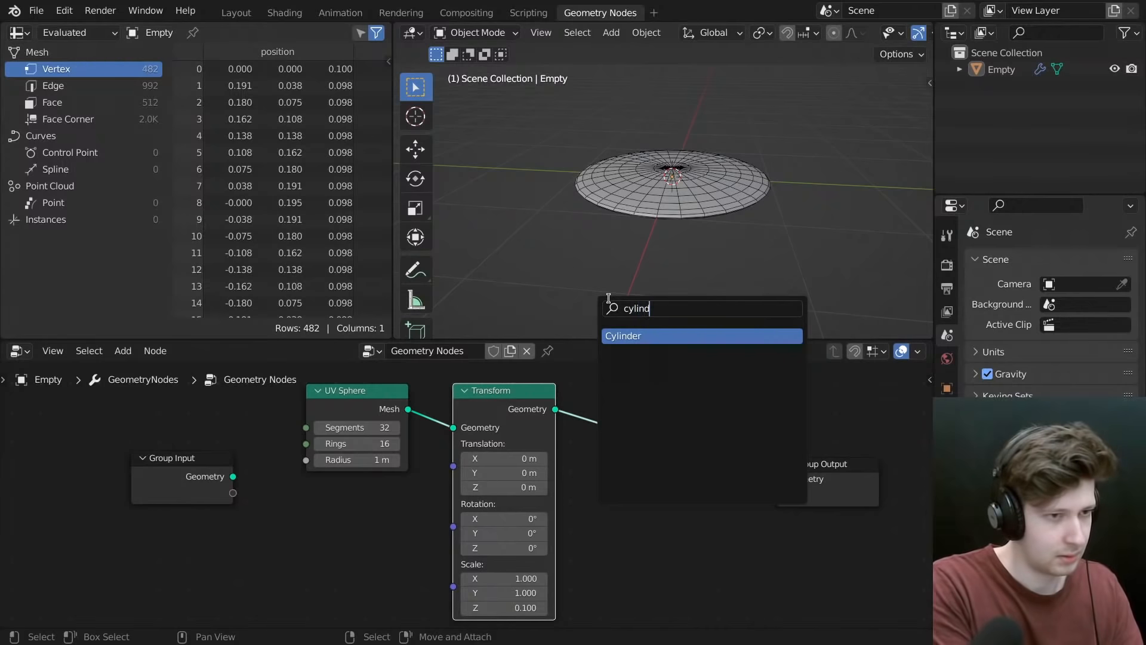
pyautogui.press('Return')
pyautogui.click(309, 493)
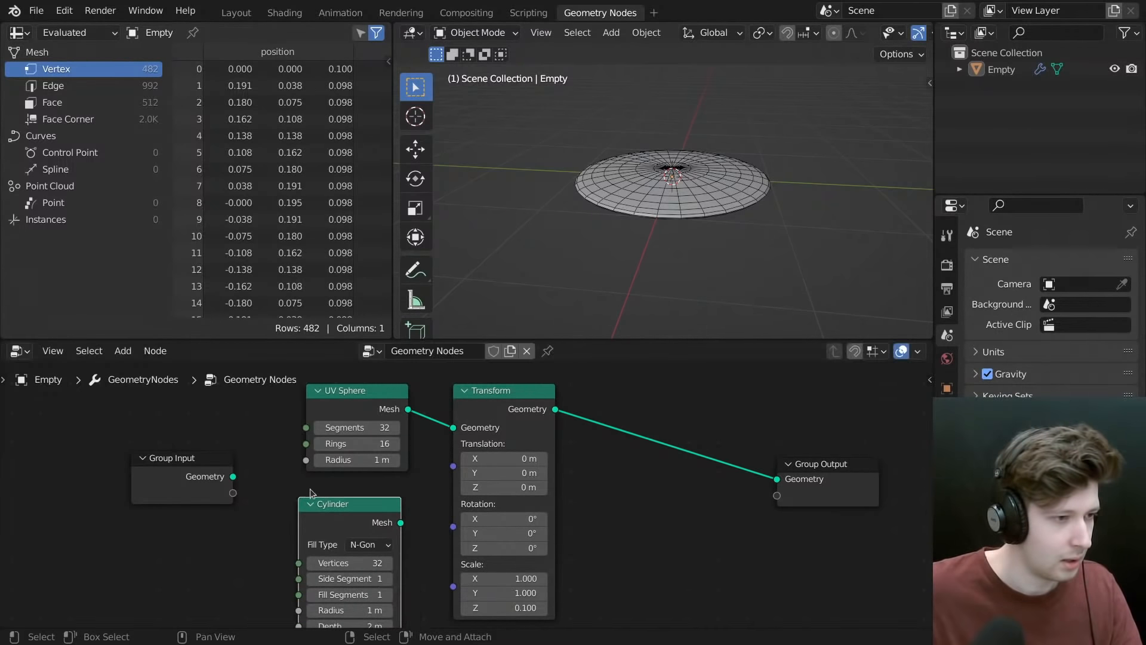
pyautogui.moveTo(400, 522); pyautogui.dragTo(777, 479)
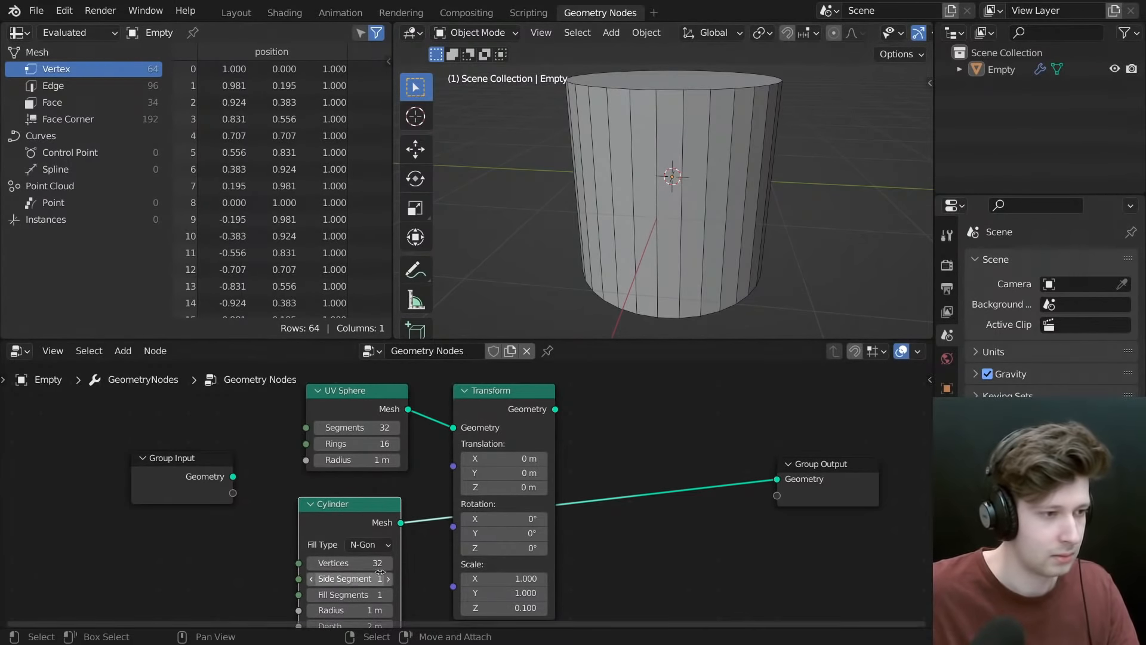
# - Set the Cylinder node's Fill Segments to 8
pyautogui.moveTo(427, 502); pyautogui.dragTo(433, 472, button='middle')
pyautogui.moveTo(513, 251); pyautogui.dragTo(506, 290, button='middle')
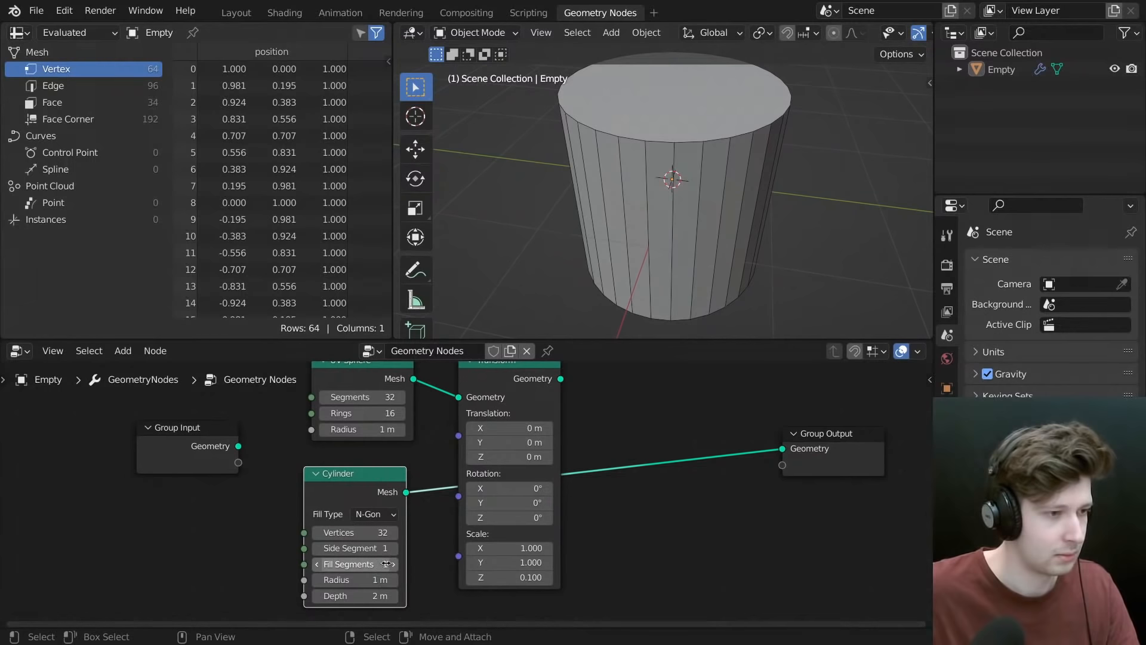
pyautogui.moveTo(386, 564); pyautogui.dragTo(437, 560)
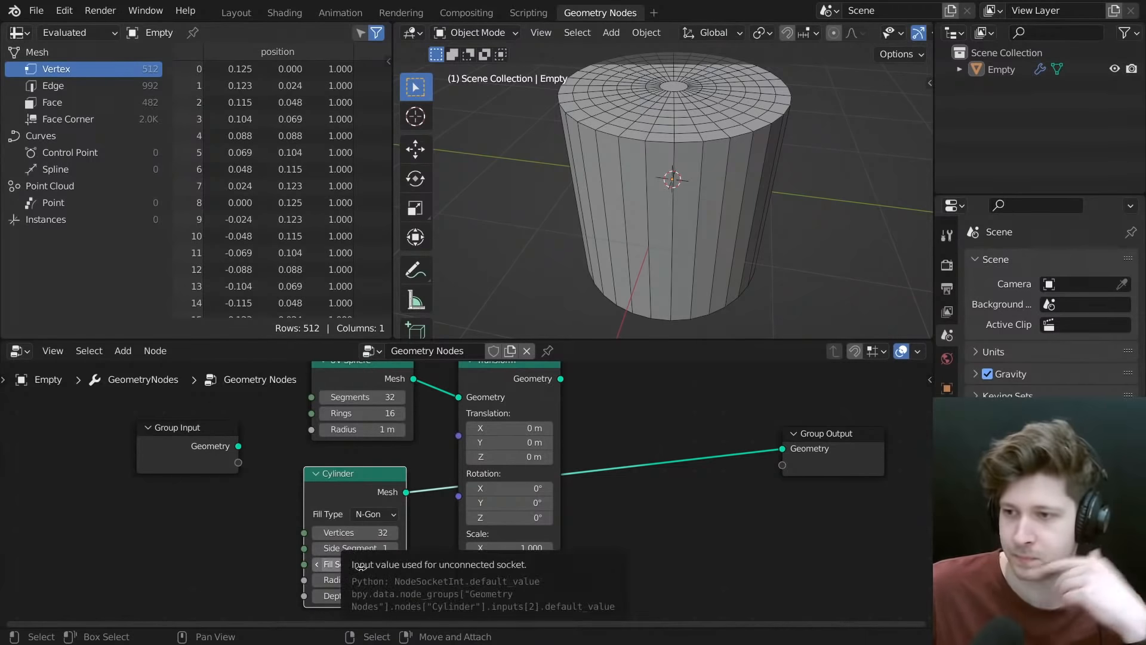
# - Delete the UV Sphere and Transform nodes and move the Cylinder node up into their place
pyautogui.moveTo(661, 407); pyautogui.dragTo(638, 467, button='middle')
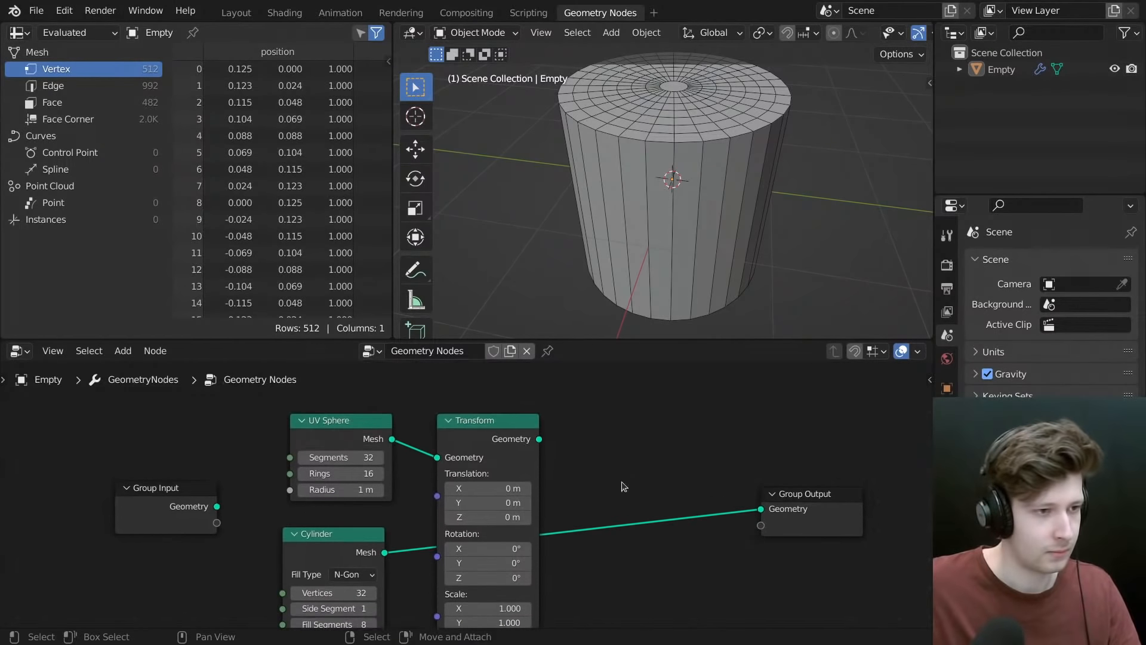
pyautogui.moveTo(595, 424); pyautogui.dragTo(290, 474)
pyautogui.moveTo(409, 489); pyautogui.dragTo(467, 445, button='middle')
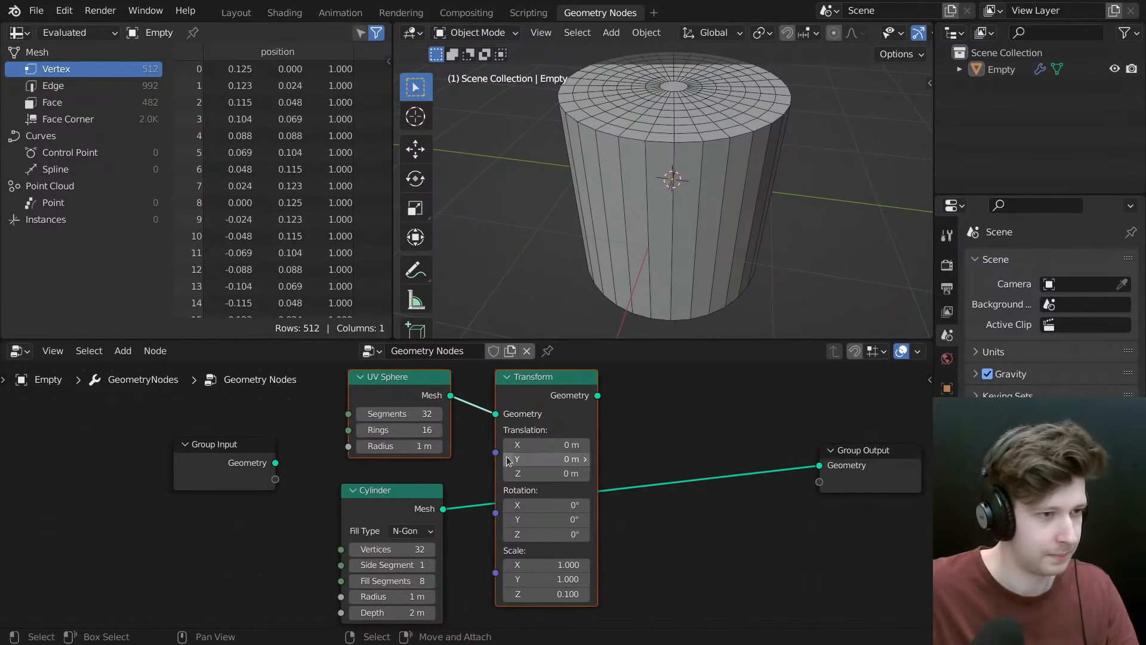
pyautogui.press('x')
pyautogui.moveTo(393, 500); pyautogui.dragTo(387, 424)
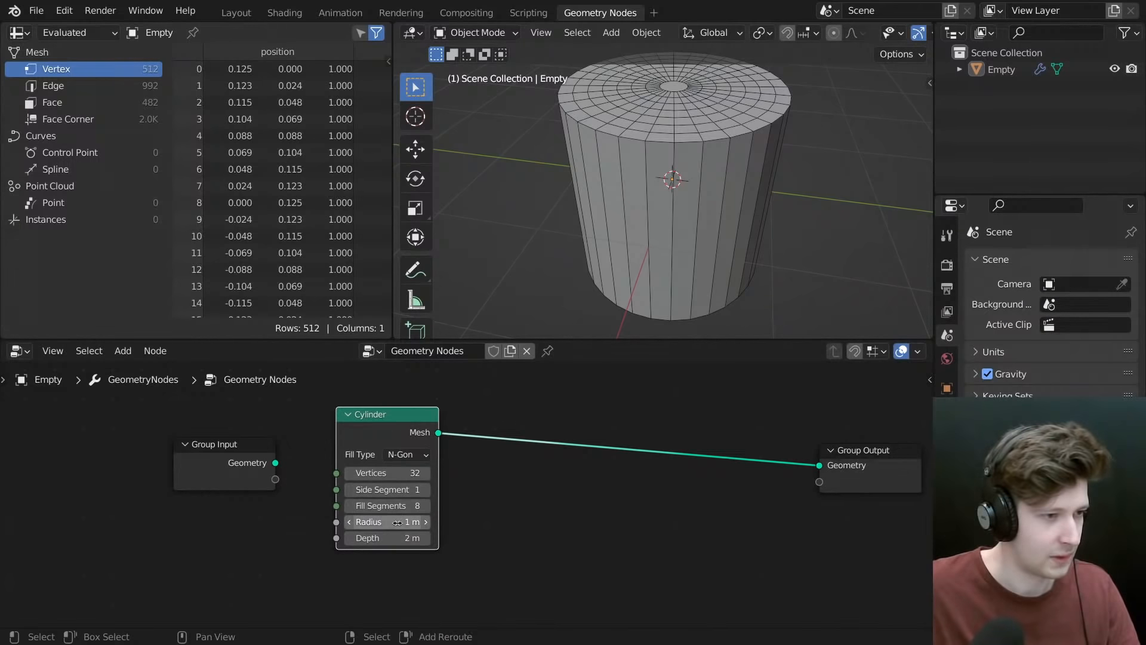
# - Flatten the cylinder into a disc by setting its Depth to 0.09 m, and nudge the Cylinder node slightly
pyautogui.moveTo(399, 531); pyautogui.dragTo(349, 531)
pyautogui.moveTo(716, 173); pyautogui.dragTo(636, 267, button='middle')
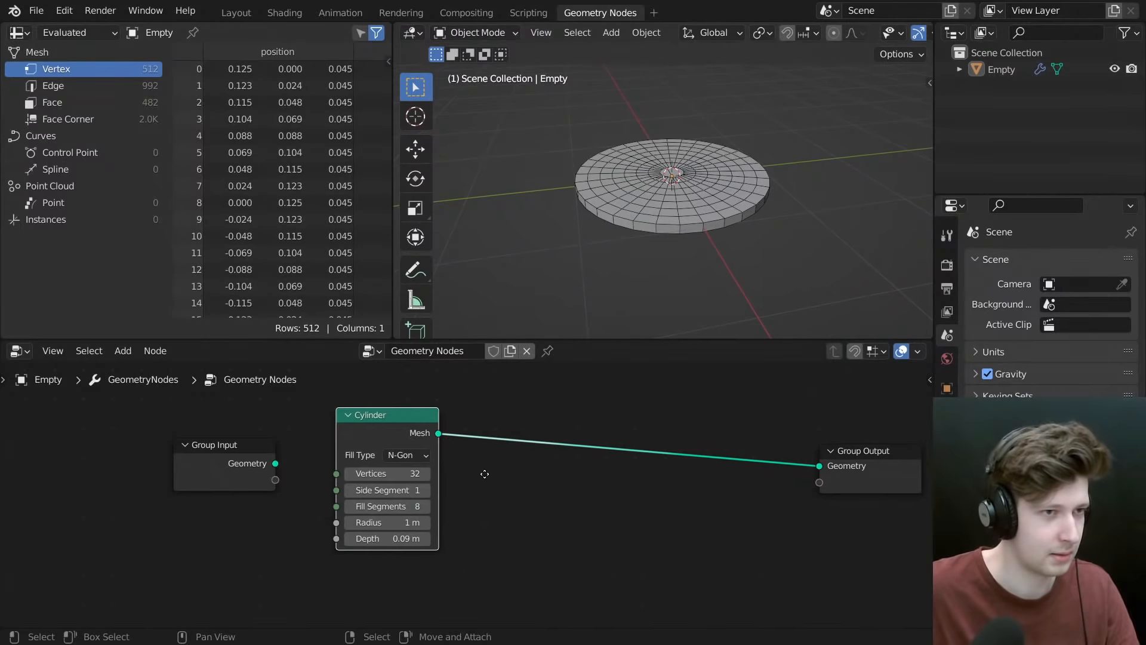
pyautogui.moveTo(489, 432); pyautogui.dragTo(478, 461, button='middle')
pyautogui.moveTo(374, 452); pyautogui.dragTo(367, 465)
# - Add a Convex Hull node and place it unconnected below the link between the Cylinder and Group Output nodes
pyautogui.moveTo(746, 179); pyautogui.dragTo(718, 253, button='middle')
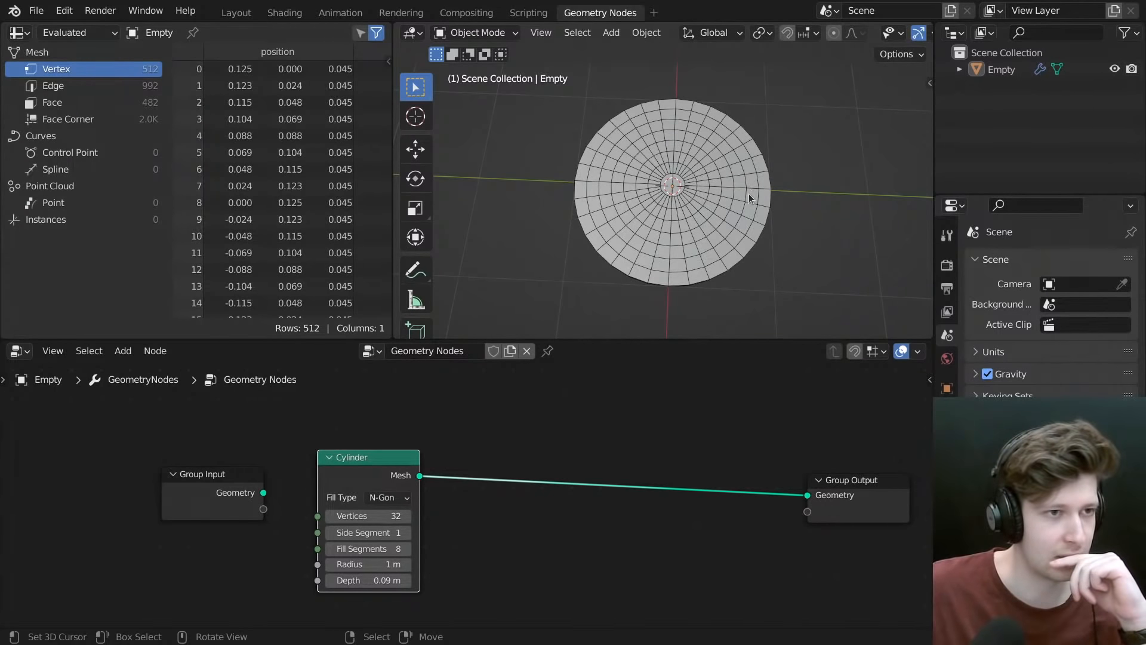
pyautogui.moveTo(742, 192); pyautogui.dragTo(733, 187, button='middle')
pyautogui.scroll(3, 684, 196)
pyautogui.moveTo(593, 171); pyautogui.dragTo(624, 149, button='middle')
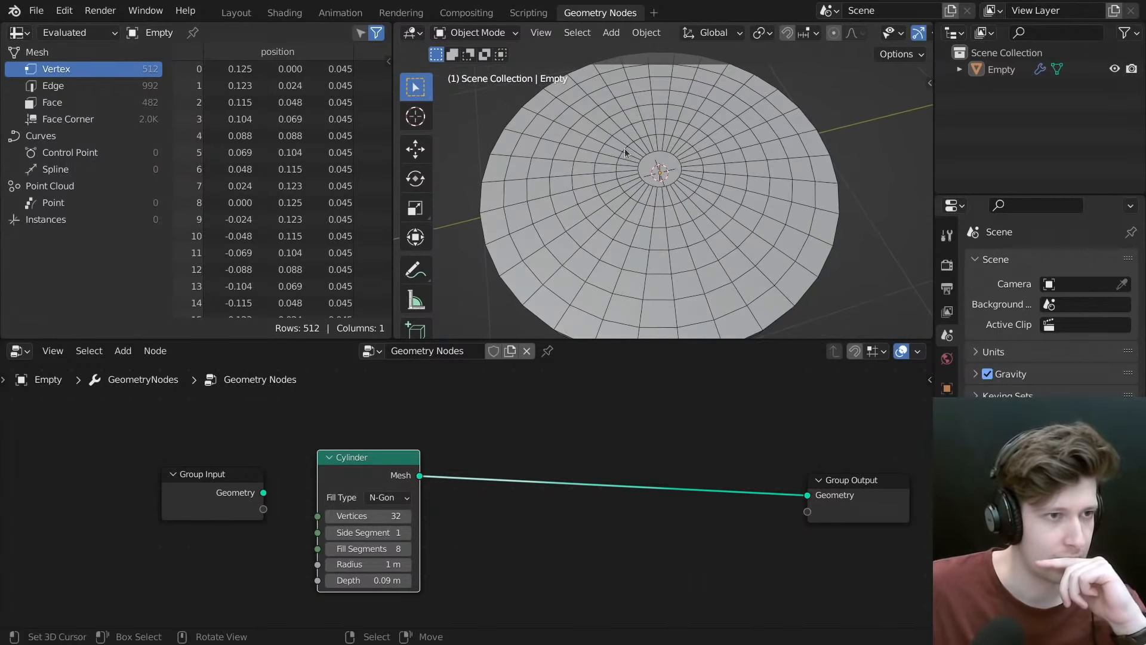
pyautogui.moveTo(484, 208); pyautogui.dragTo(573, 179, button='middle')
pyautogui.moveTo(607, 447); pyautogui.dragTo(654, 437, button='middle')
pyautogui.hotkey('shift', 'a')
pyautogui.click(579, 299)
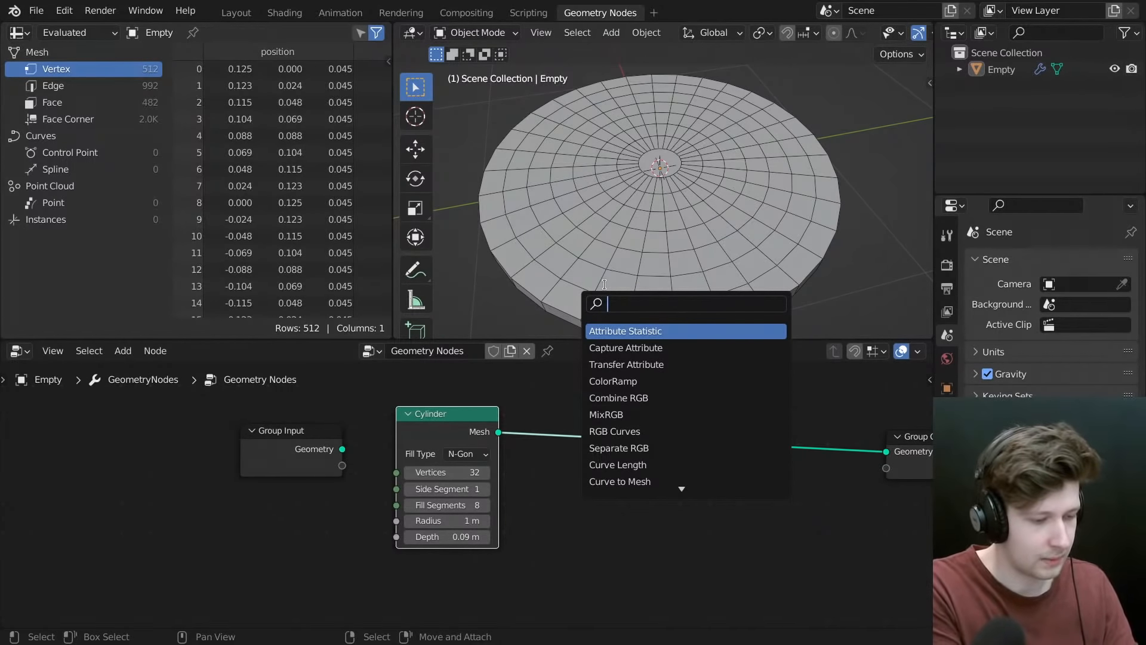
pyautogui.write('convex')
pyautogui.press('Return')
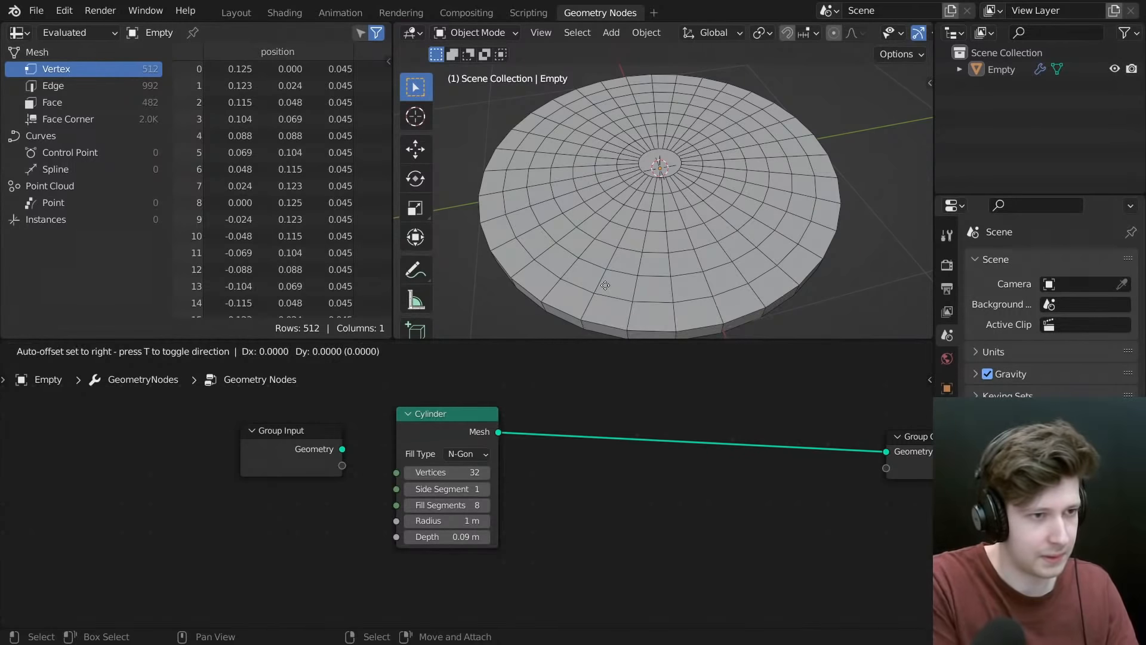
pyautogui.click(599, 519)
# - Spread out the Group Input, Cylinder and Convex Hull nodes to make room before the Group Output node
pyautogui.moveTo(321, 438); pyautogui.dragTo(228, 453)
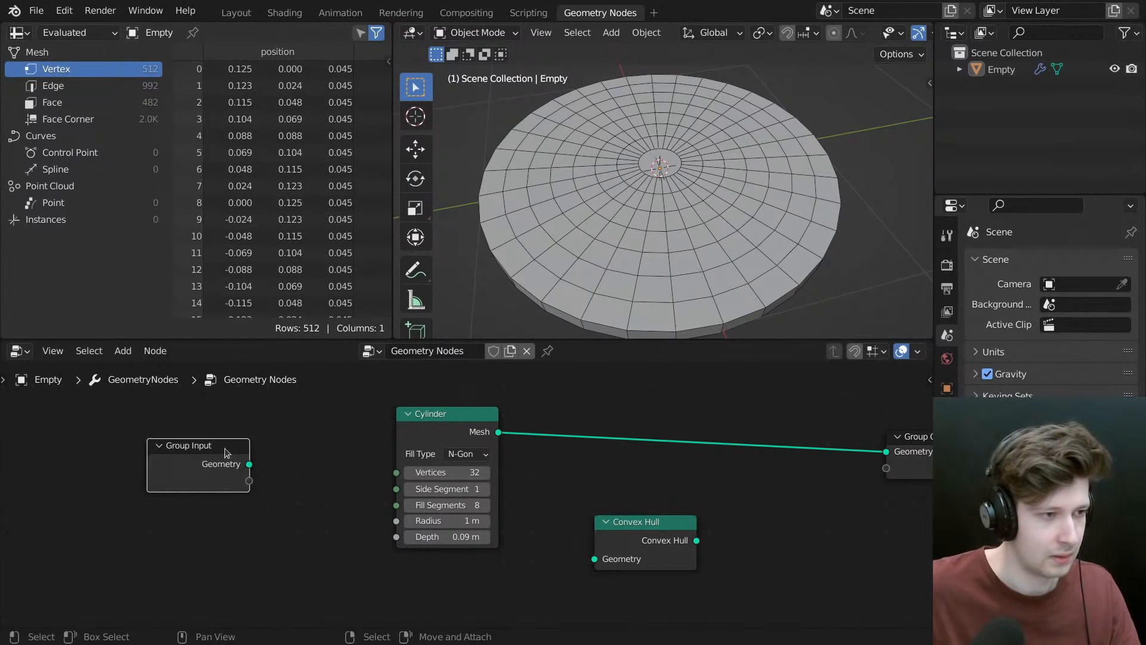
pyautogui.moveTo(431, 428); pyautogui.dragTo(333, 452)
pyautogui.moveTo(588, 424); pyautogui.dragTo(561, 427, button='middle')
pyautogui.moveTo(622, 518); pyautogui.dragTo(581, 504)
# - Examine the disc's cap topology and centre from directly above in the top view
pyautogui.hotkey('shift', 'a')
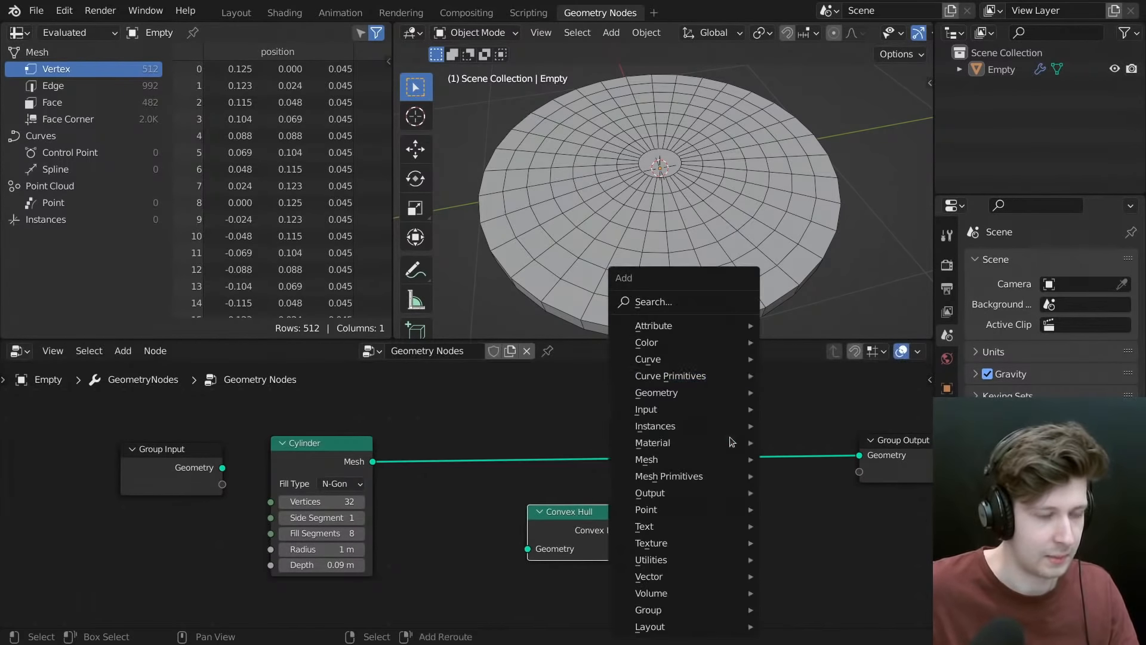
pyautogui.moveTo(628, 228); pyautogui.dragTo(633, 243, button='middle')
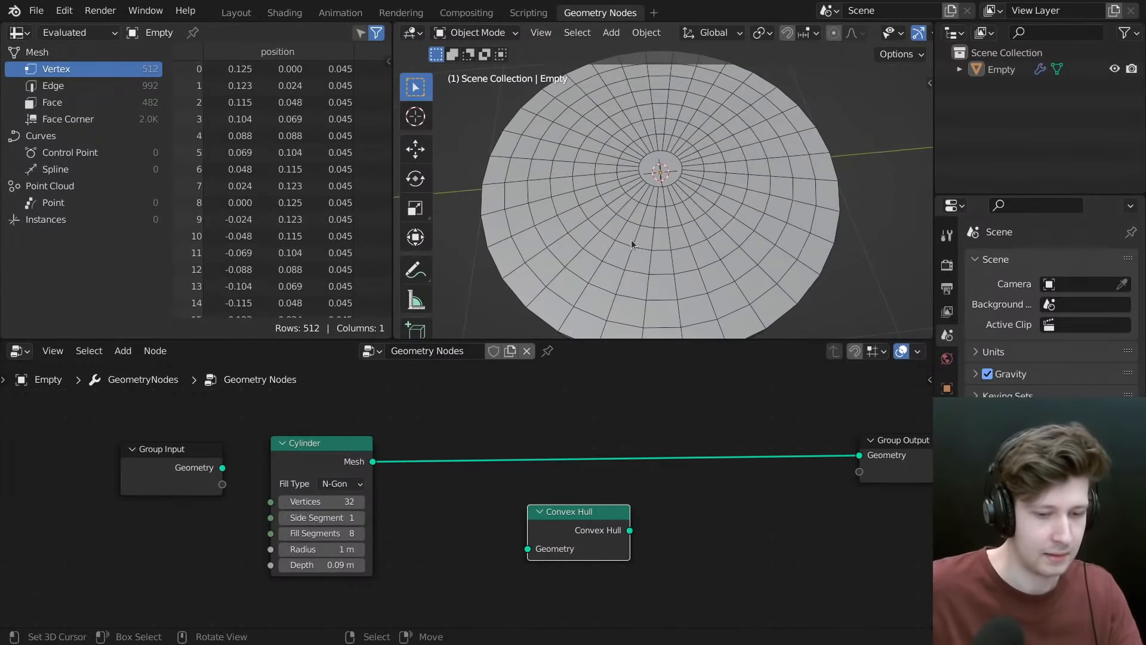
pyautogui.scroll(-1, 633, 243)
pyautogui.moveTo(689, 209); pyautogui.dragTo(686, 233, button='middle')
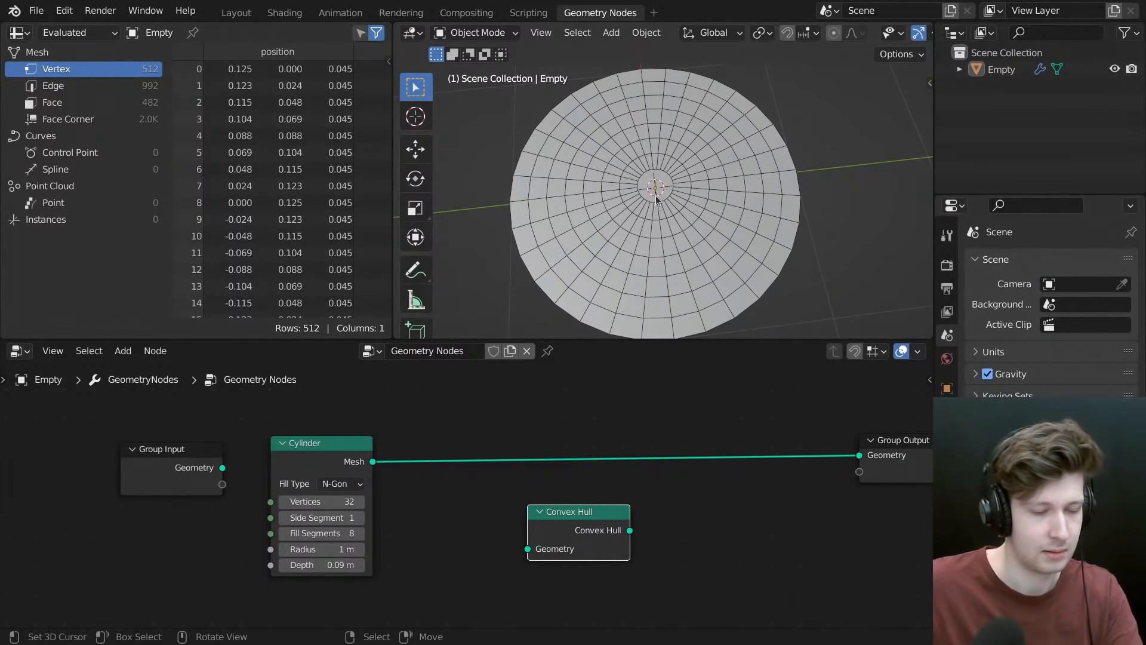
pyautogui.moveTo(665, 194)
pyautogui.mouseDown(button='middle')
pyautogui.moveTo(655, 221)
pyautogui.moveTo(700, 228)
pyautogui.moveTo(667, 227)
pyautogui.moveTo(669, 209)
pyautogui.moveTo(684, 207)
pyautogui.mouseUp(button='middle')
pyautogui.press('KP_1')
pyautogui.press('KP_7')
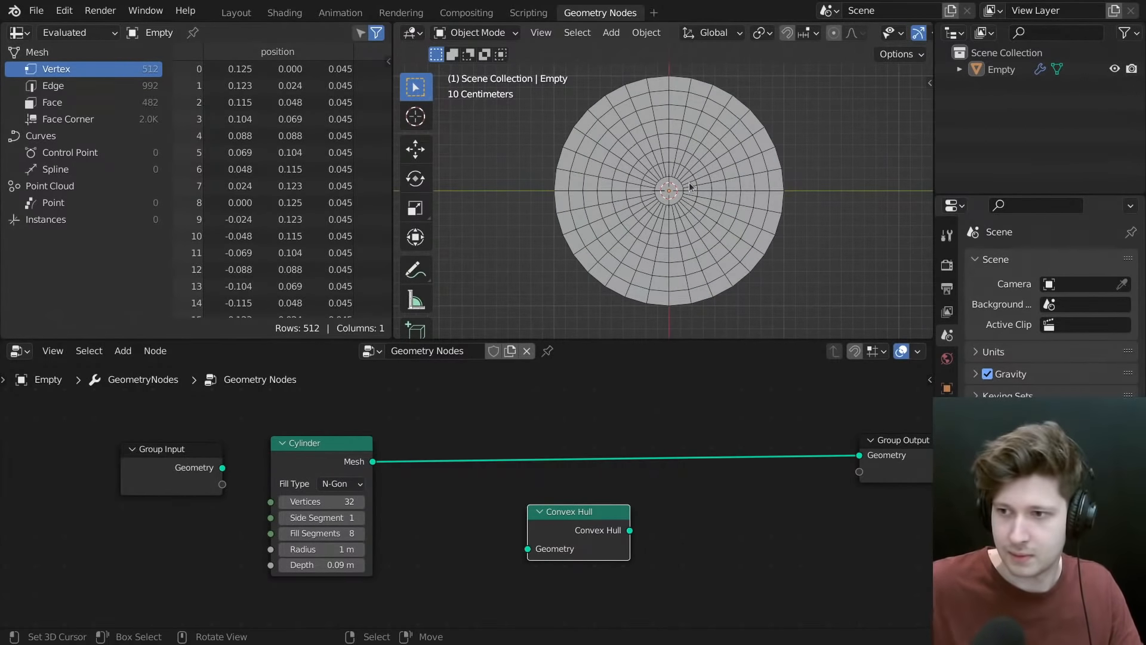
pyautogui.scroll(1, 688, 247)
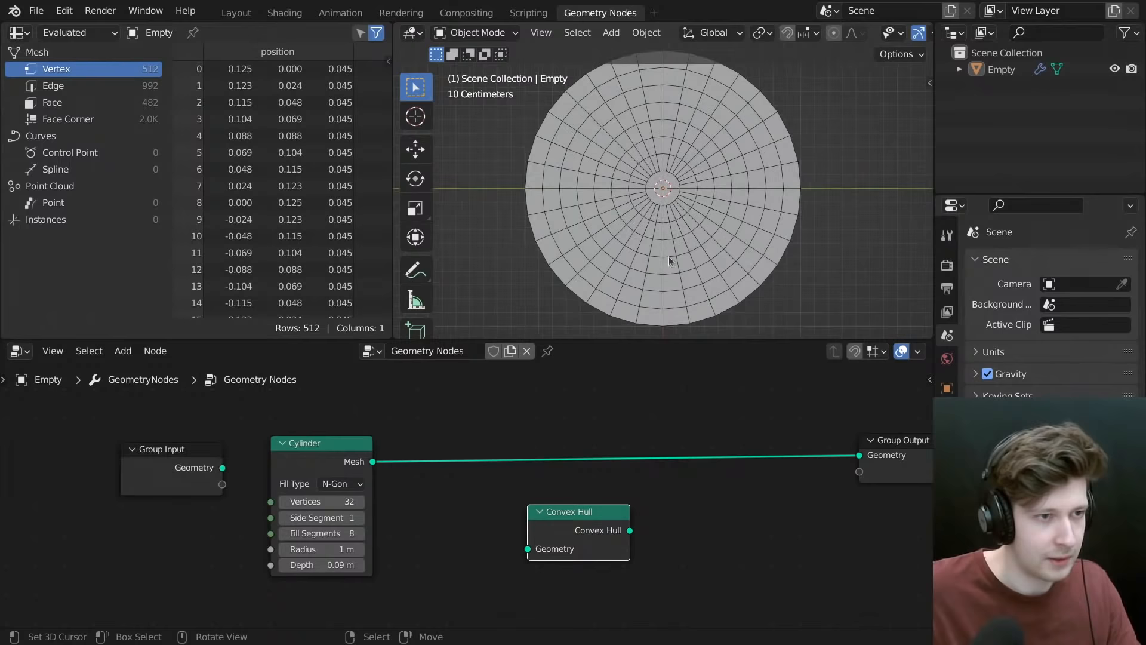
pyautogui.hotkey('shift', 'a')
pyautogui.click(586, 304)
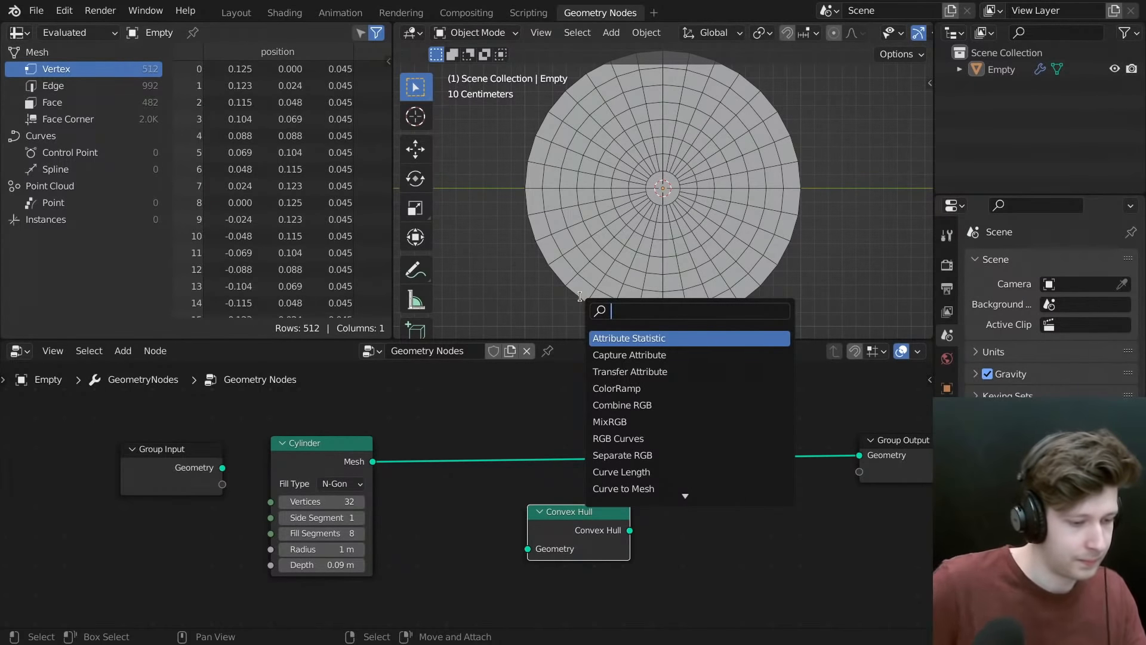
pyautogui.write('trin')
pyautogui.press('Down')
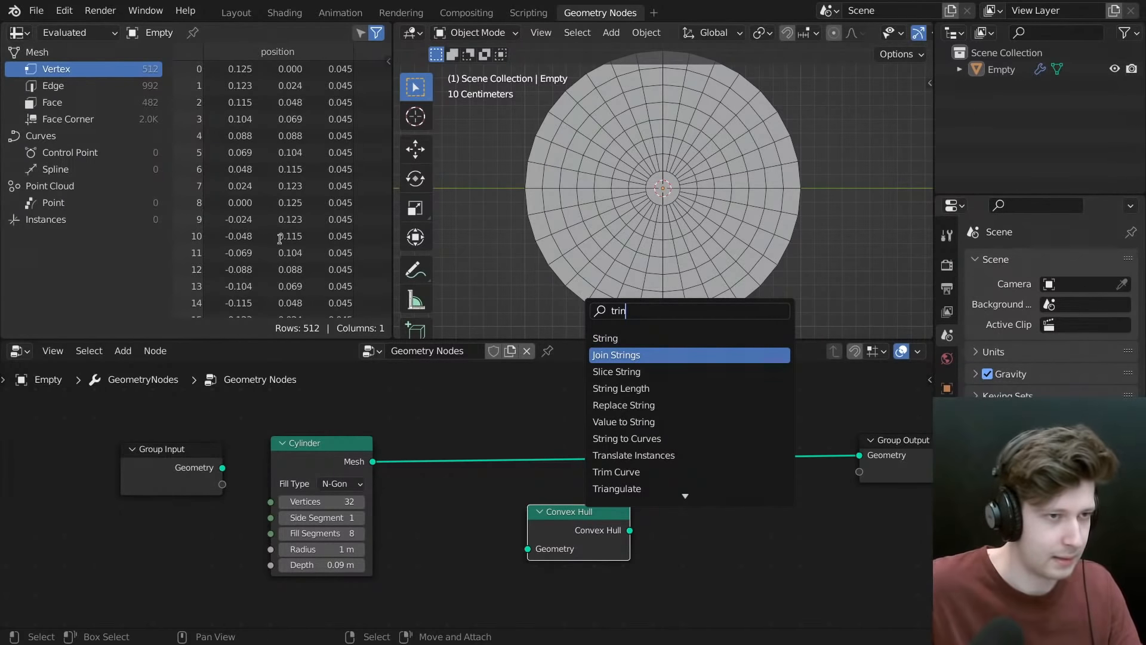
pyautogui.press('Escape')
# - Change the Cylinder node's Fill Type to Triangles
pyautogui.click(341, 483)
pyautogui.click(344, 529)
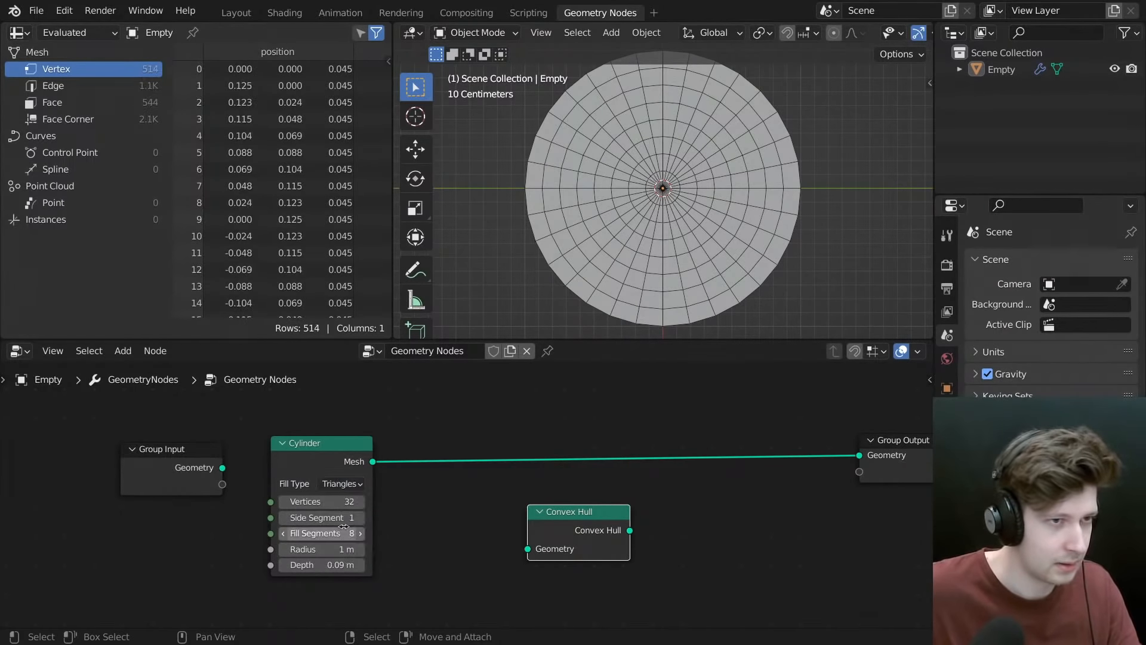
pyautogui.scroll(1, 689, 196)
pyautogui.moveTo(623, 380); pyautogui.dragTo(571, 425, button='middle')
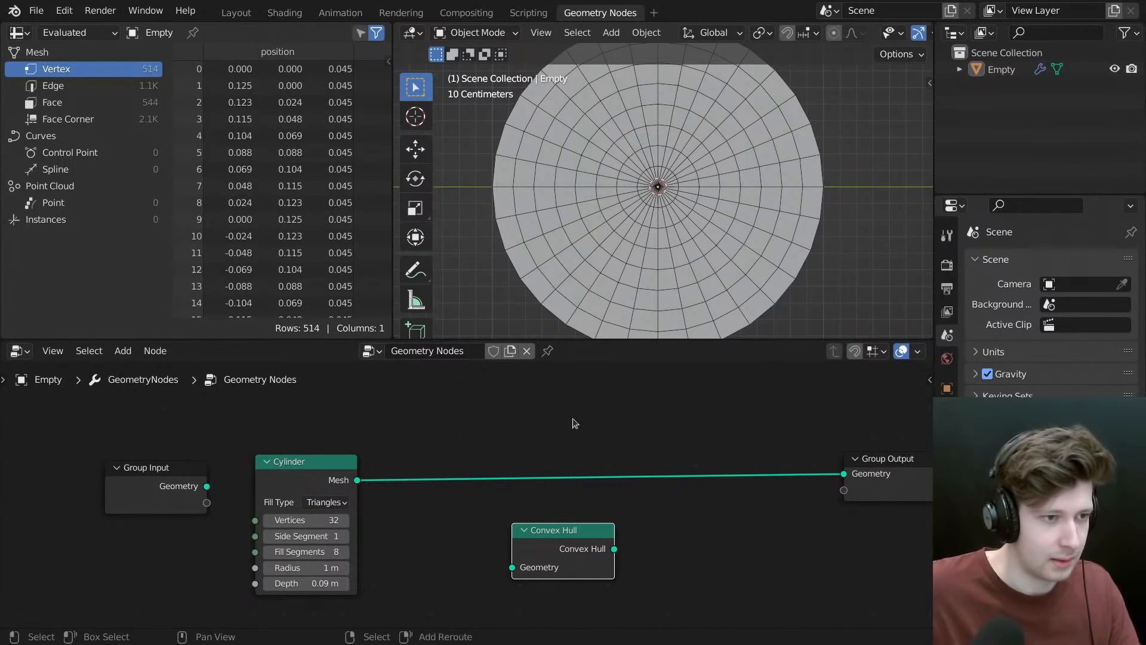
pyautogui.scroll(-2, 553, 213)
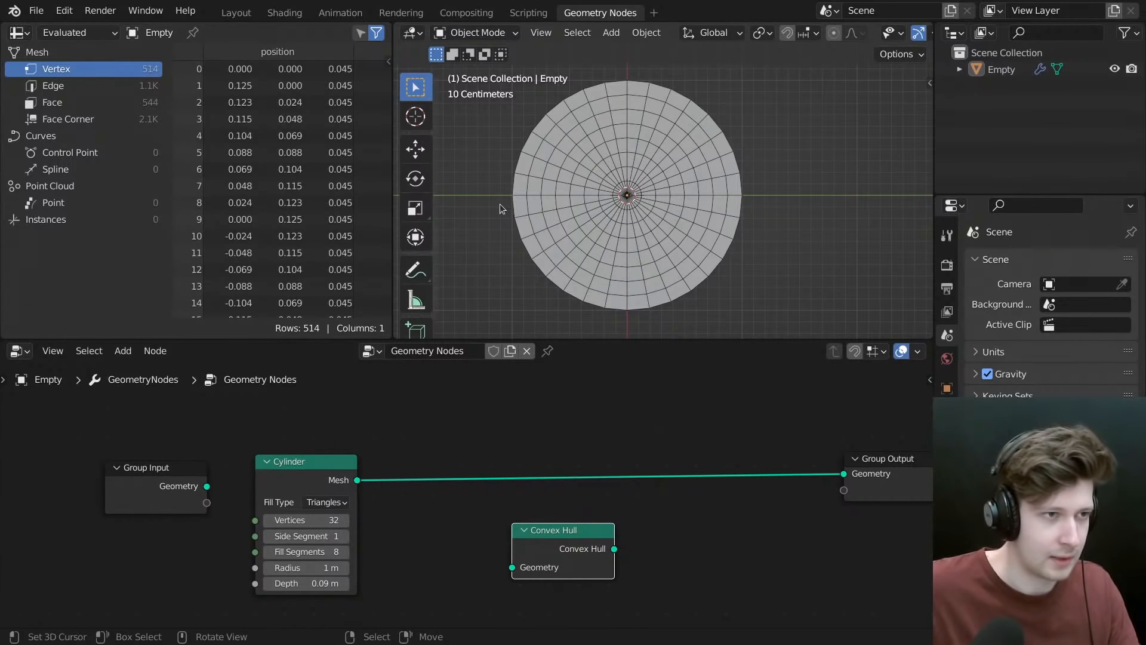
# - Box-select the Empty object's disc across its lower half in the top view
pyautogui.moveTo(490, 201); pyautogui.dragTo(861, 317)
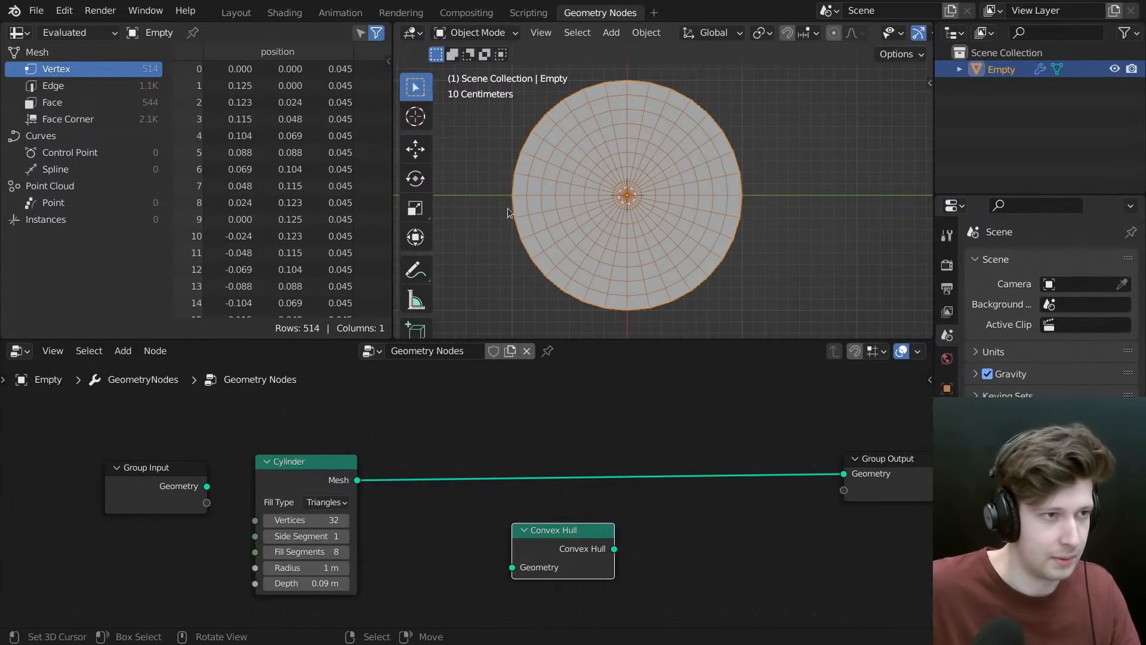
pyautogui.moveTo(507, 208); pyautogui.dragTo(776, 274)
pyautogui.moveTo(515, 201); pyautogui.dragTo(818, 334)
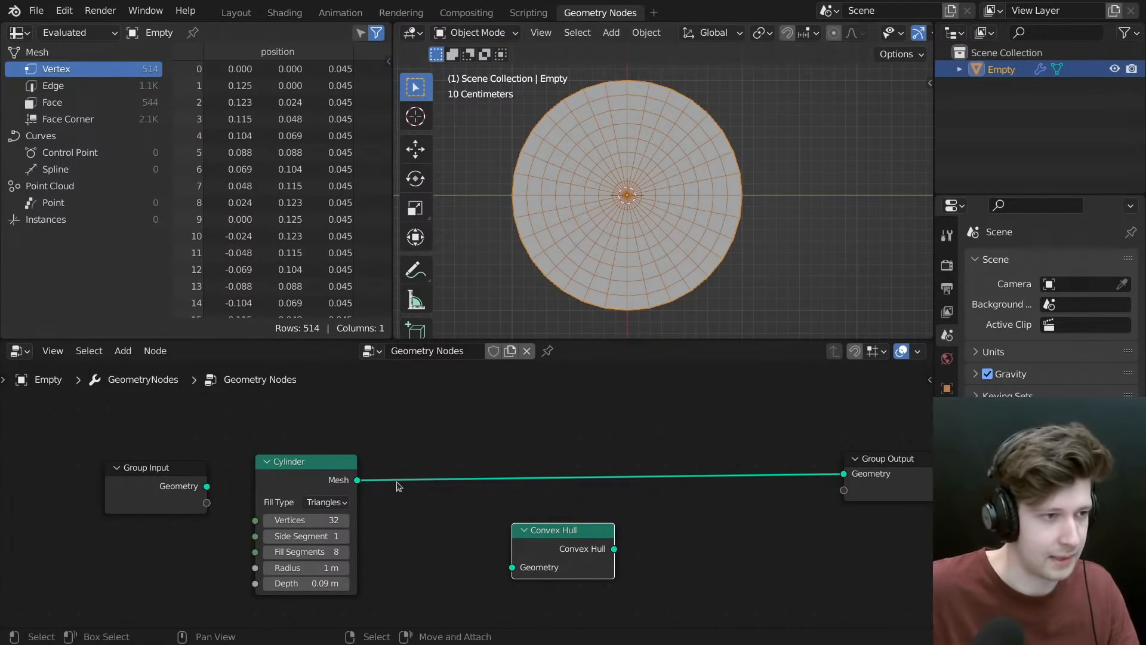
# - Add a Position node and place it below the Cylinder node
pyautogui.scroll(1, 436, 438)
pyautogui.hotkey('shift', 'a')
pyautogui.click(410, 302)
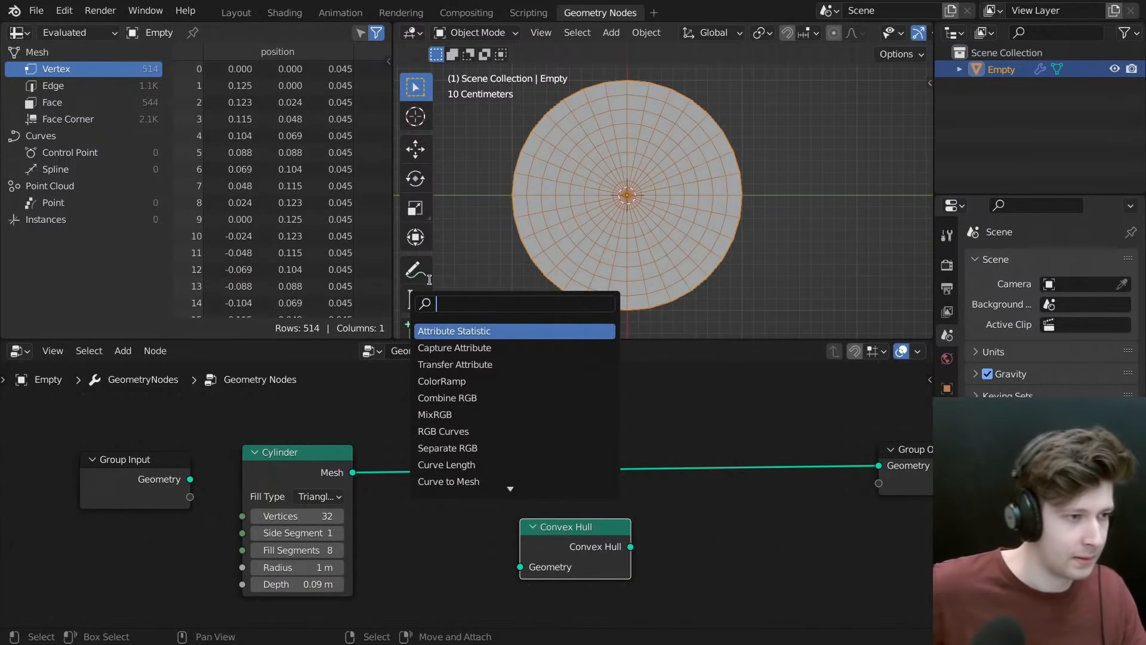
pyautogui.write('posi')
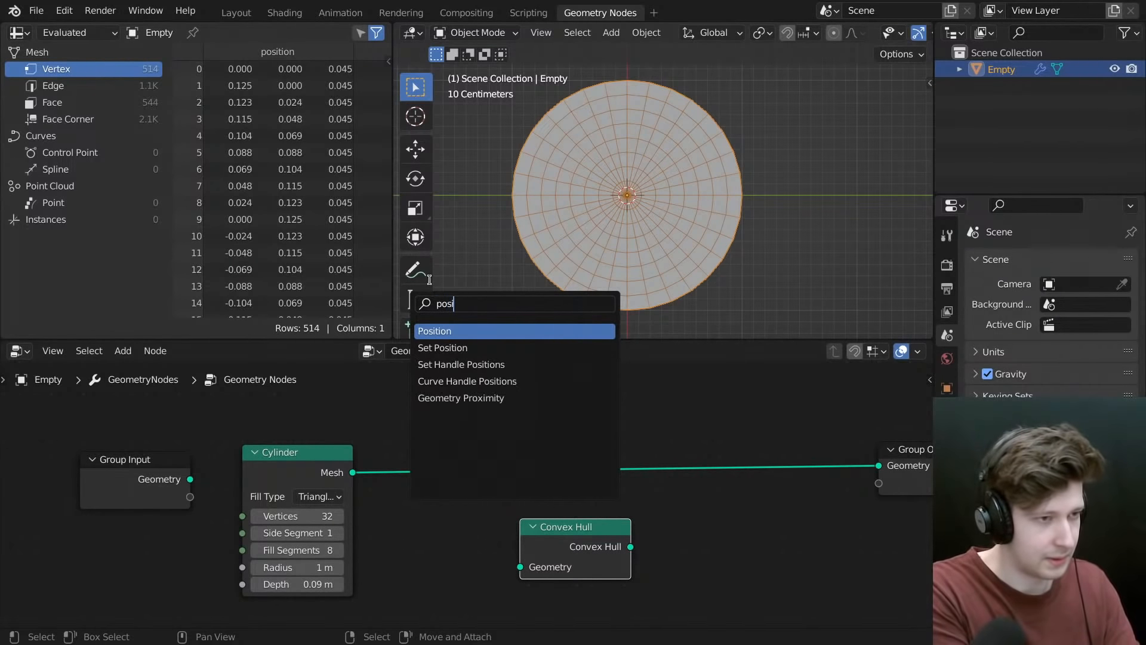
pyautogui.press('Return')
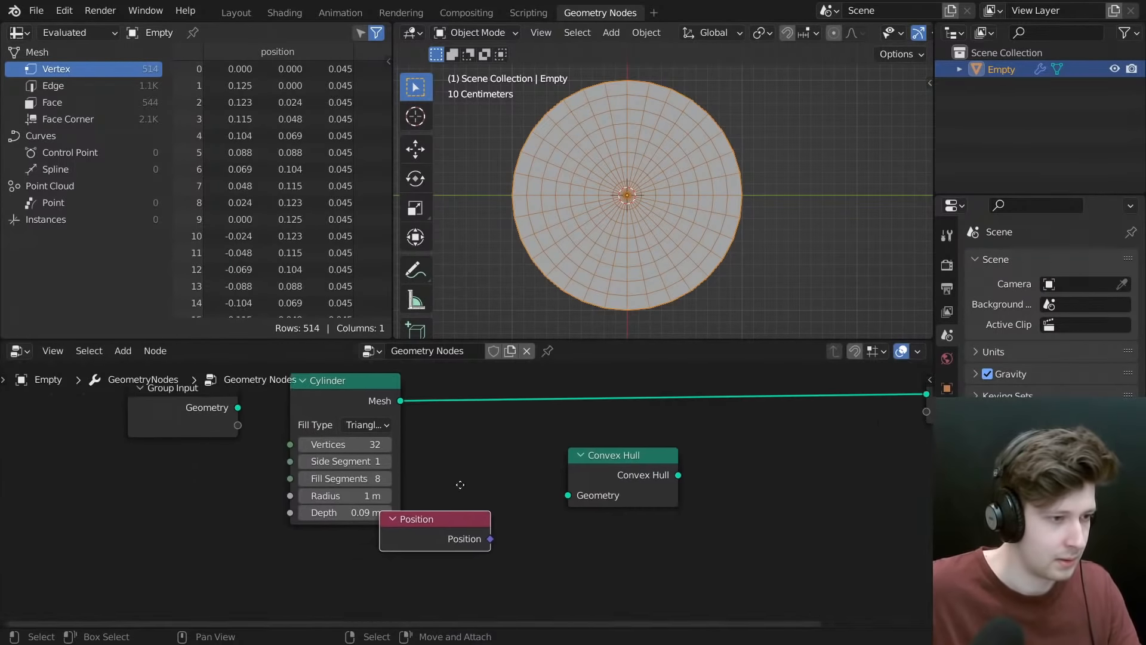
pyautogui.click(342, 567)
# - Add a Separate XYZ node beside the Position node and connect the Position output to its Vector input
pyautogui.hotkey('shift', 'a')
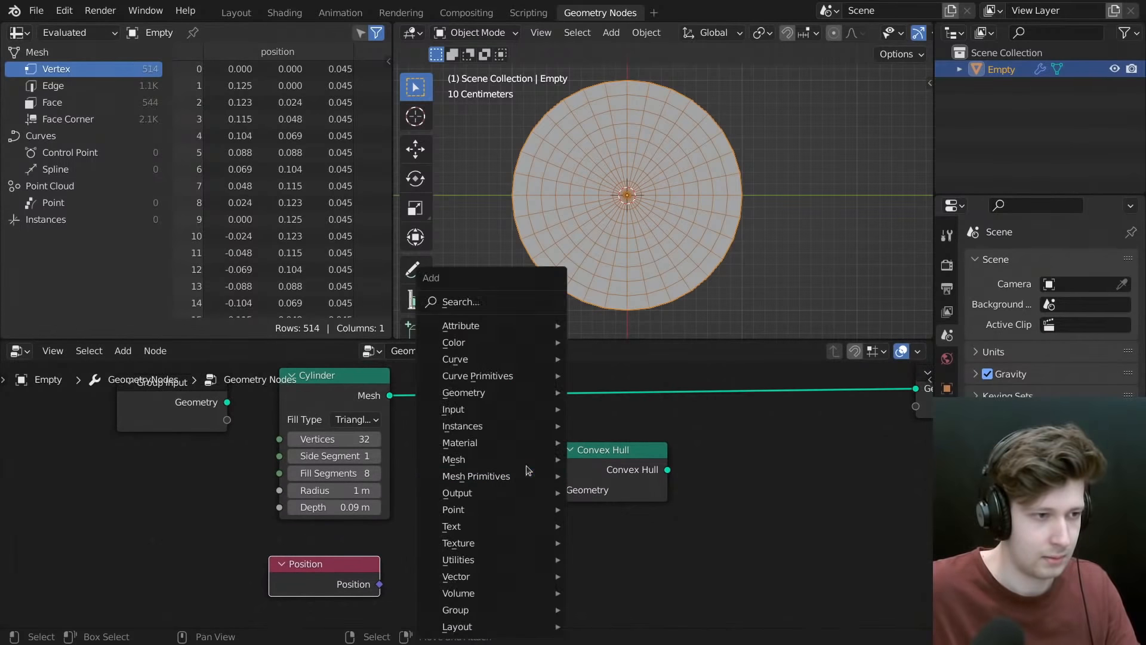
pyautogui.click(456, 302)
pyautogui.write('spera')
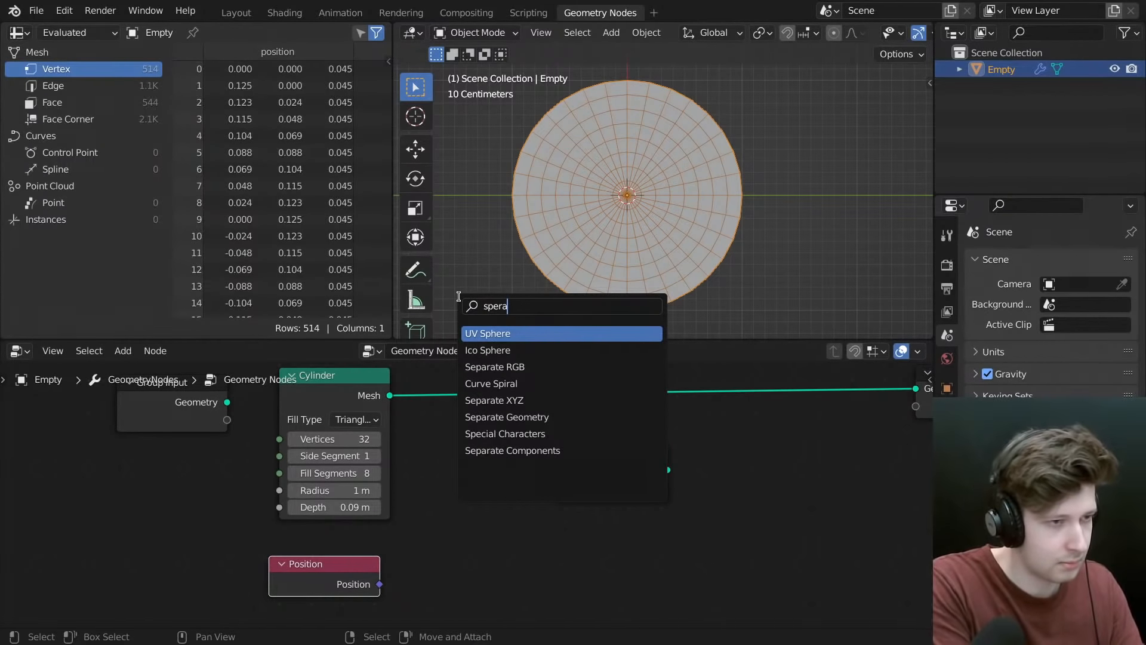
pyautogui.press('BackSpace')
pyautogui.press('BackSpace')
pyautogui.press('BackSpace')
pyautogui.write('para')
pyautogui.press('Down')
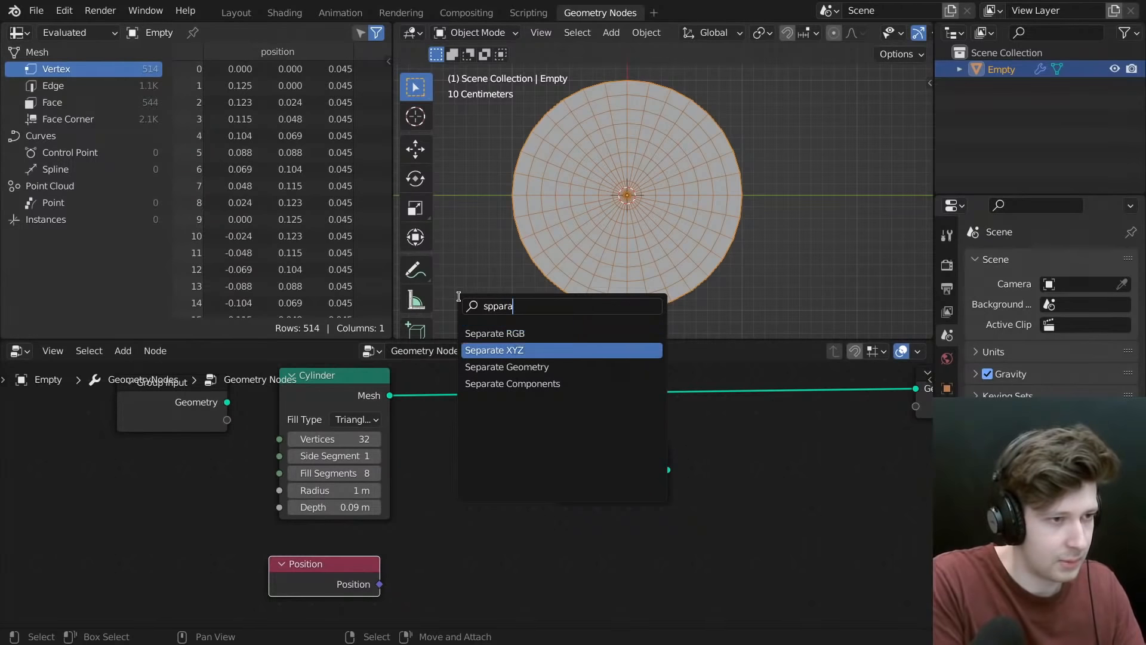
pyautogui.press('Return')
pyautogui.click(399, 501)
pyautogui.keyDown('alt'); pyautogui.moveTo(353, 570); pyautogui.dragTo(468, 541, button='right'); pyautogui.keyUp('alt')
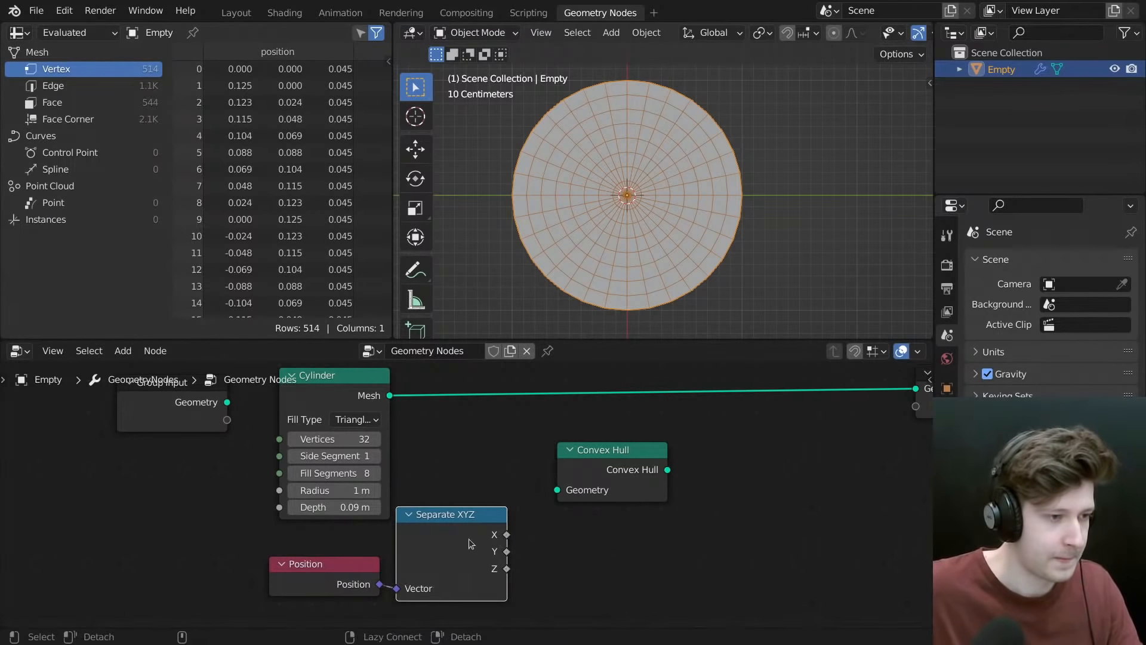
# - Add a Compare node set to Less Than, feed Separate XYZ's Y into its A input, and move the Convex Hull node out of the way
pyautogui.press('Home')
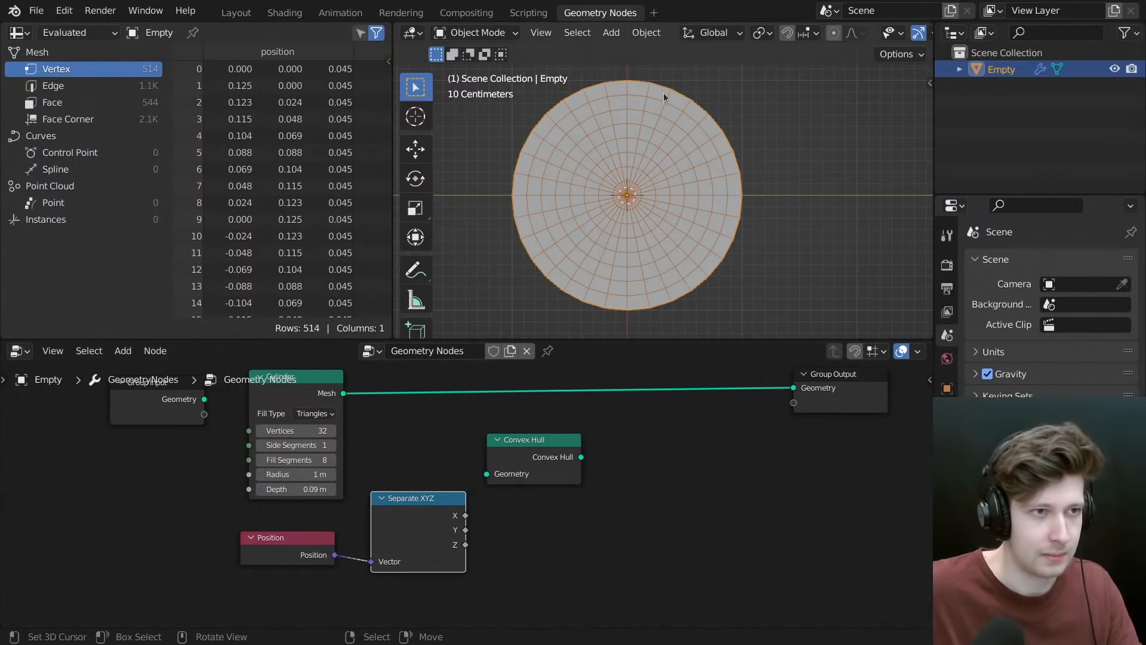
pyautogui.scroll(-3, 649, 134)
pyautogui.moveTo(643, 175); pyautogui.dragTo(501, 118, button='middle')
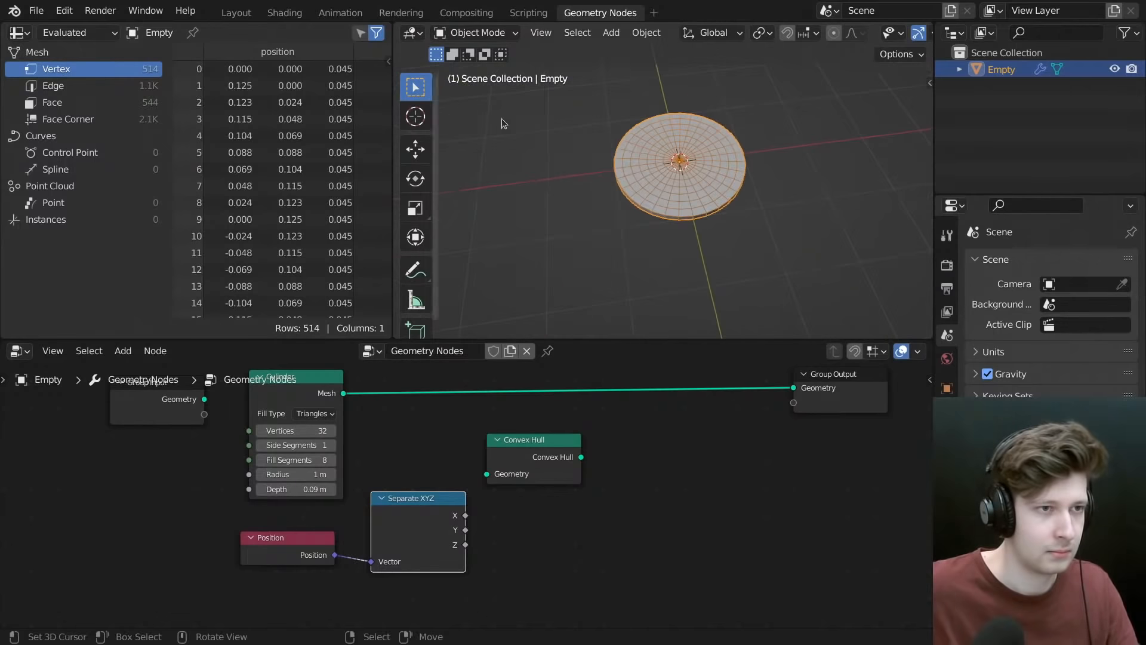
pyautogui.keyDown('alt'); pyautogui.moveTo(684, 102); pyautogui.dragTo(668, 232, button='middle'); pyautogui.keyUp('alt')
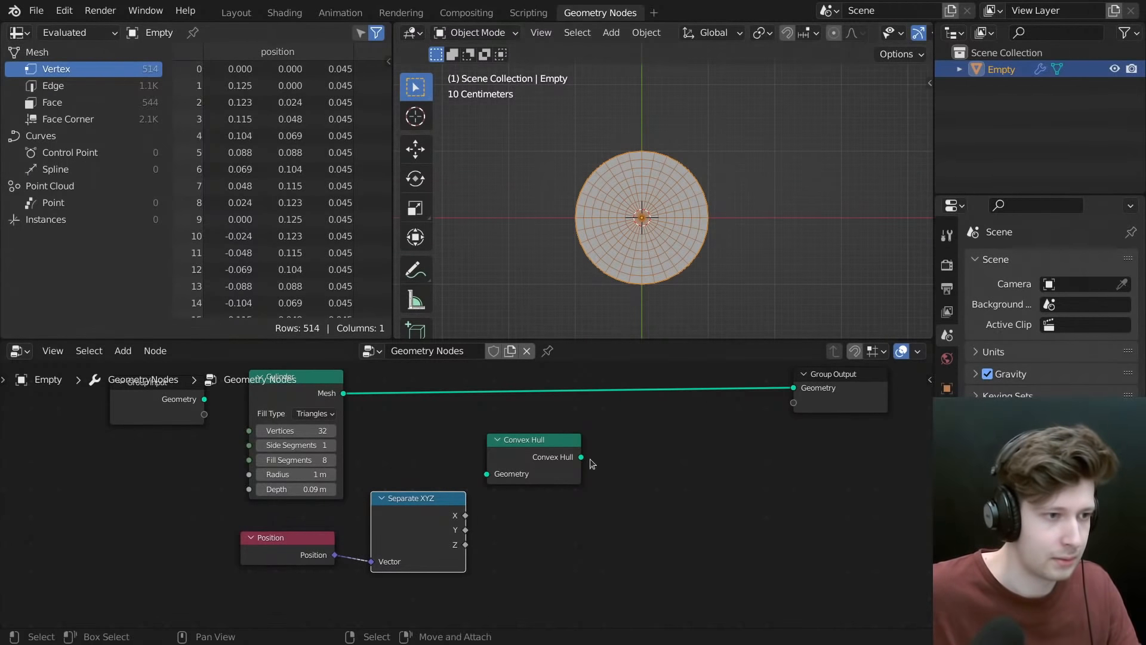
pyautogui.hotkey('shift', 'a')
pyautogui.click(650, 303)
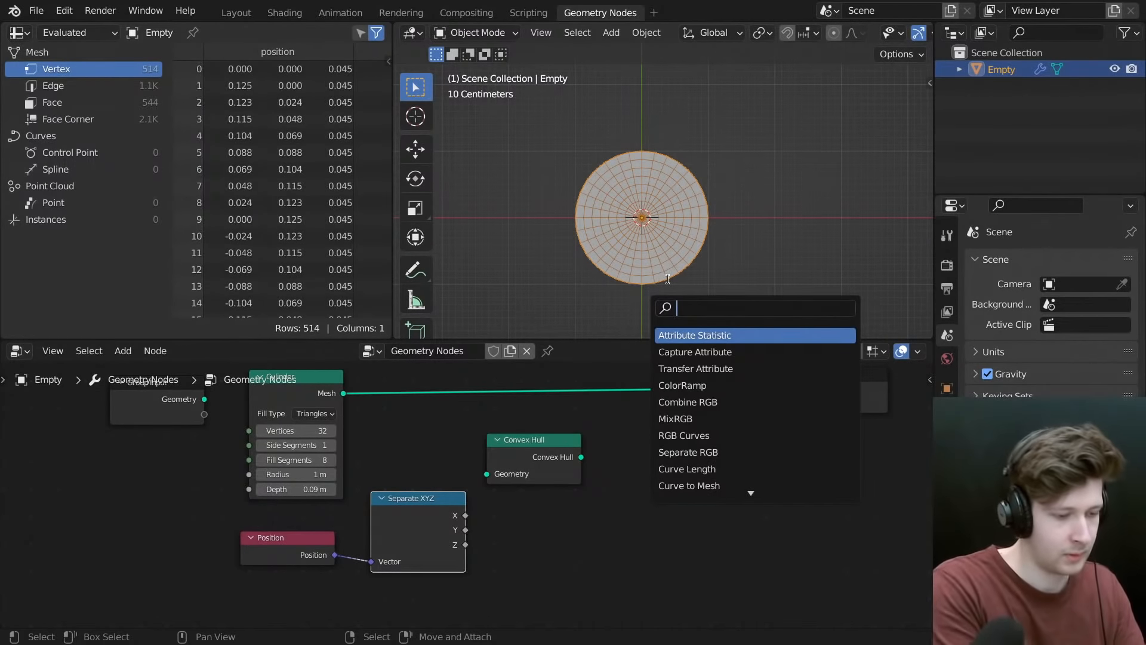
pyautogui.write('compare')
pyautogui.press('Return')
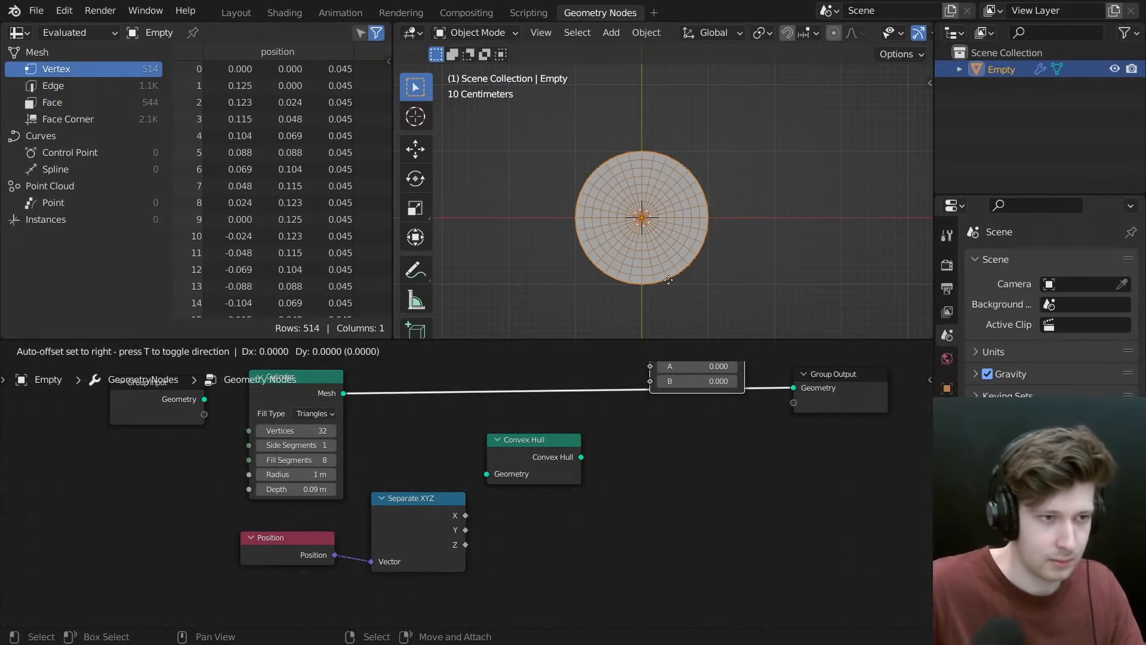
pyautogui.click(526, 484)
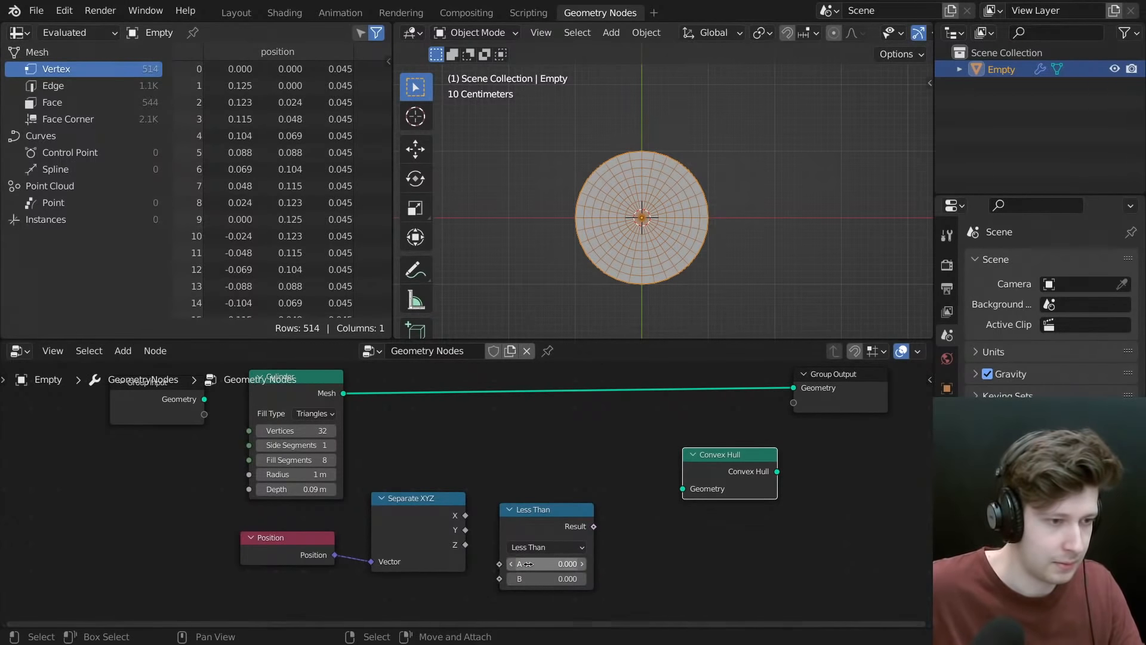
pyautogui.moveTo(468, 530); pyautogui.dragTo(508, 564)
pyautogui.moveTo(555, 511); pyautogui.dragTo(544, 499)
pyautogui.moveTo(763, 459); pyautogui.dragTo(865, 485)
# - Insert a Delete Geometry node between Cylinder and Group Output, and connect the Less Than result to its Selection
pyautogui.hotkey('shift', 'a')
pyautogui.click(575, 302)
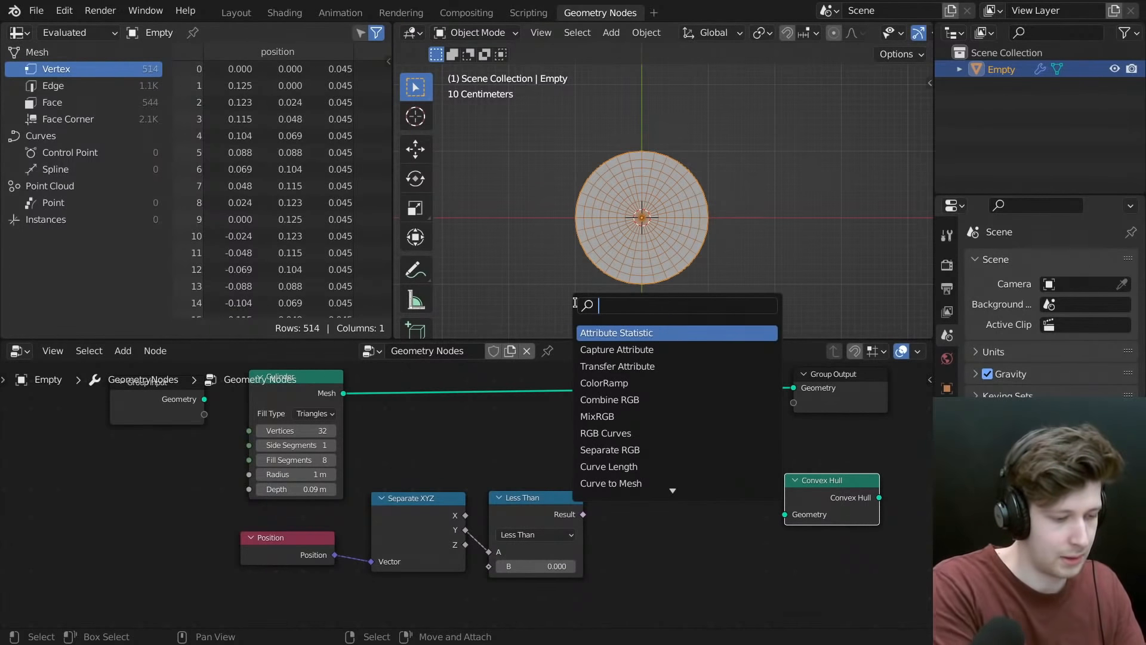
pyautogui.write('dele')
pyautogui.press('Return')
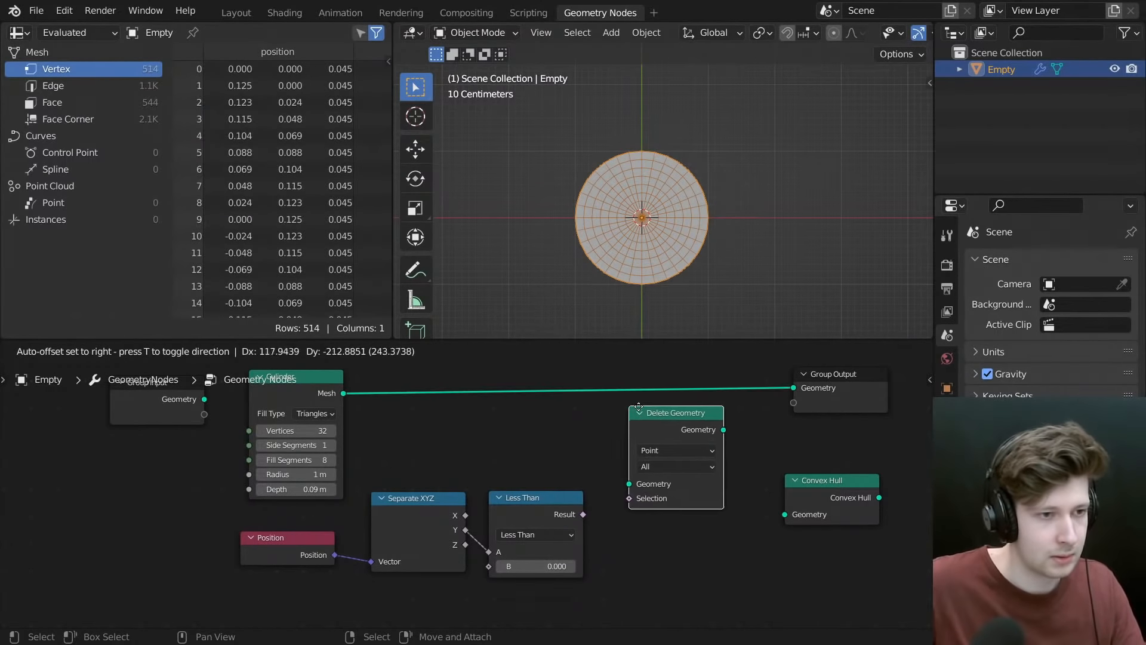
pyautogui.click(653, 372)
pyautogui.moveTo(583, 515); pyautogui.dragTo(645, 463)
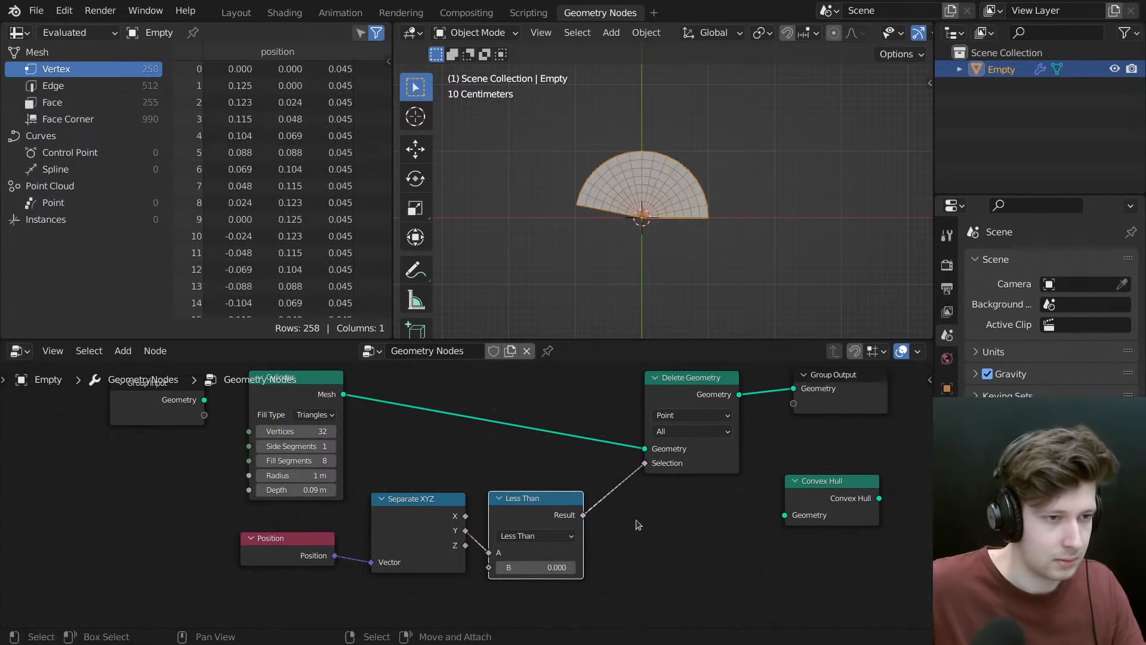
pyautogui.moveTo(547, 570); pyautogui.dragTo(547, 570)
pyautogui.scroll(2, 586, 578)
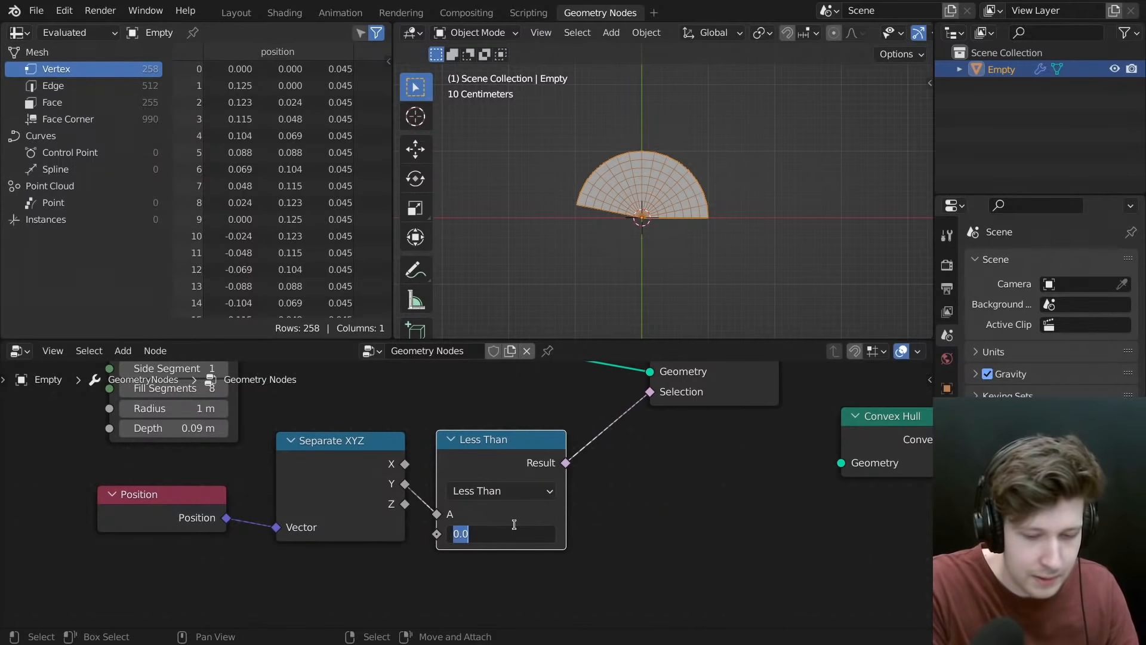
pyautogui.press('Escape')
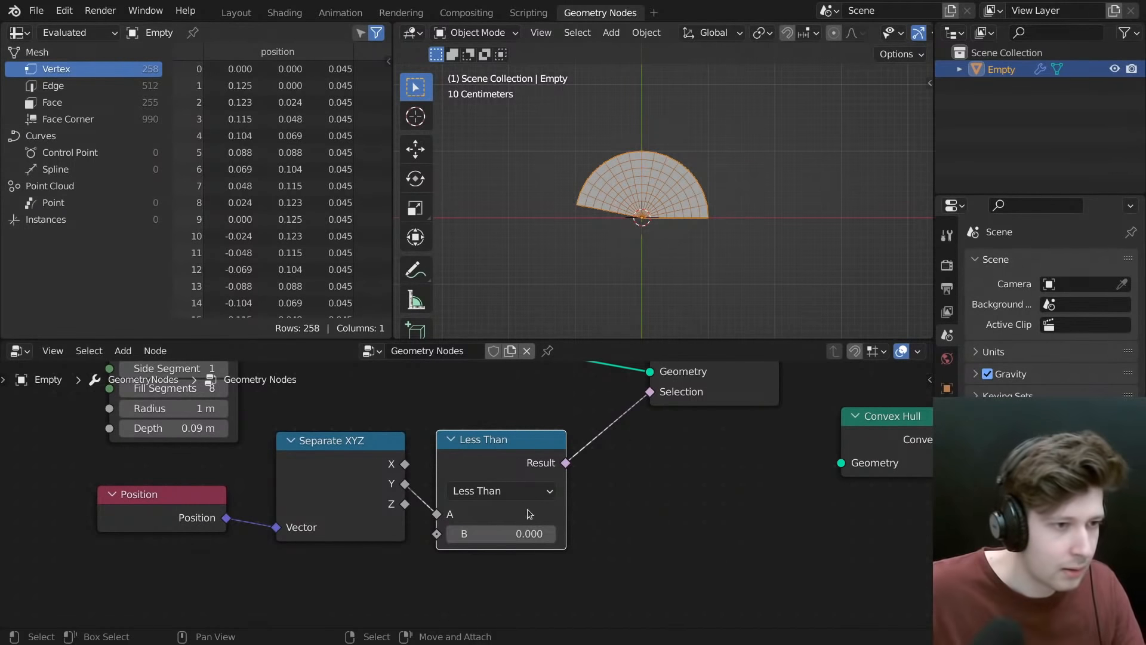
pyautogui.scroll(-2, 654, 485)
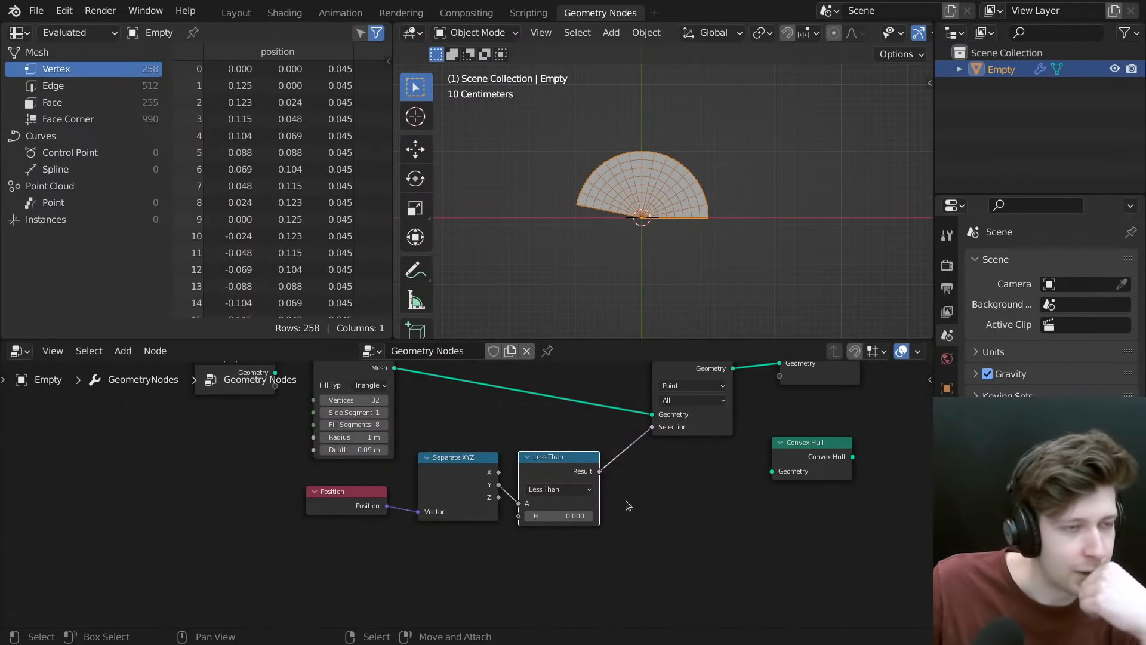
# - Move the Position, Separate XYZ and Less Than nodes together to the free space below the Cylinder node
pyautogui.moveTo(640, 474); pyautogui.dragTo(249, 553)
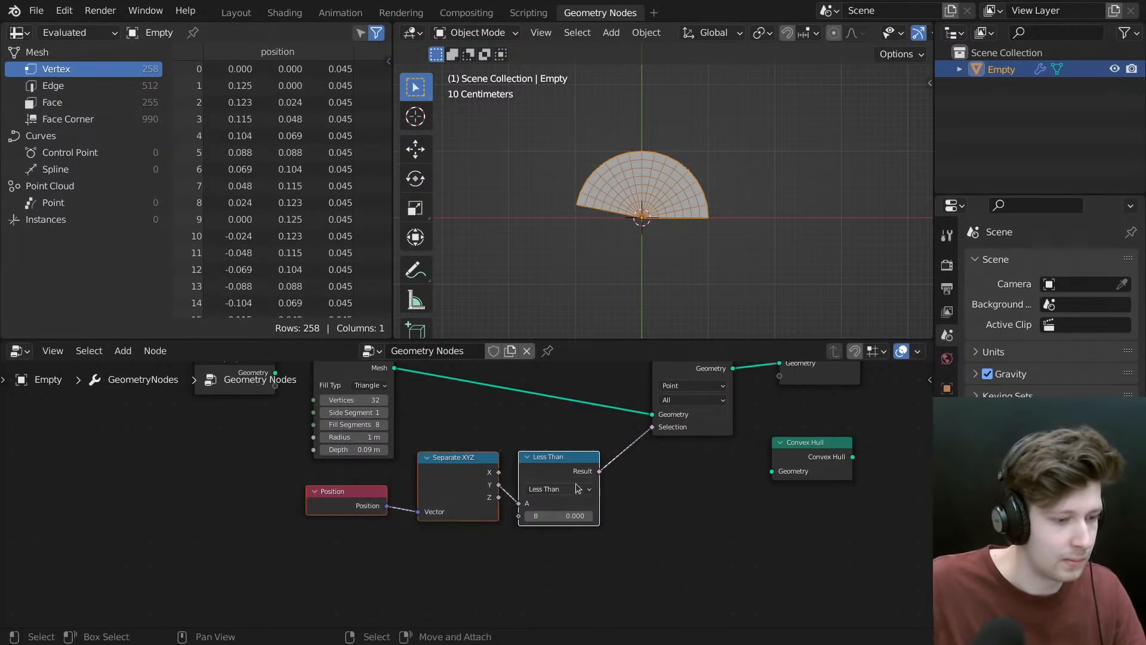
pyautogui.press('g')
pyautogui.click(468, 519)
# - Set the Delete Geometry node's domain to Face and inspect the cut side of the half disc
pyautogui.click(720, 388)
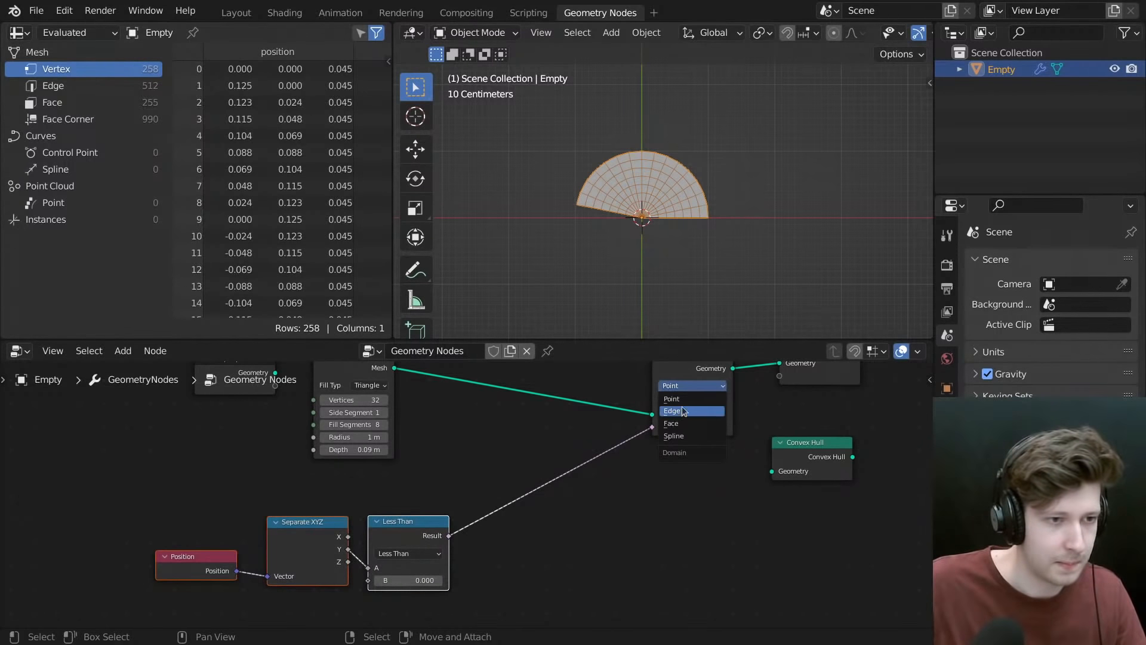
pyautogui.click(675, 423)
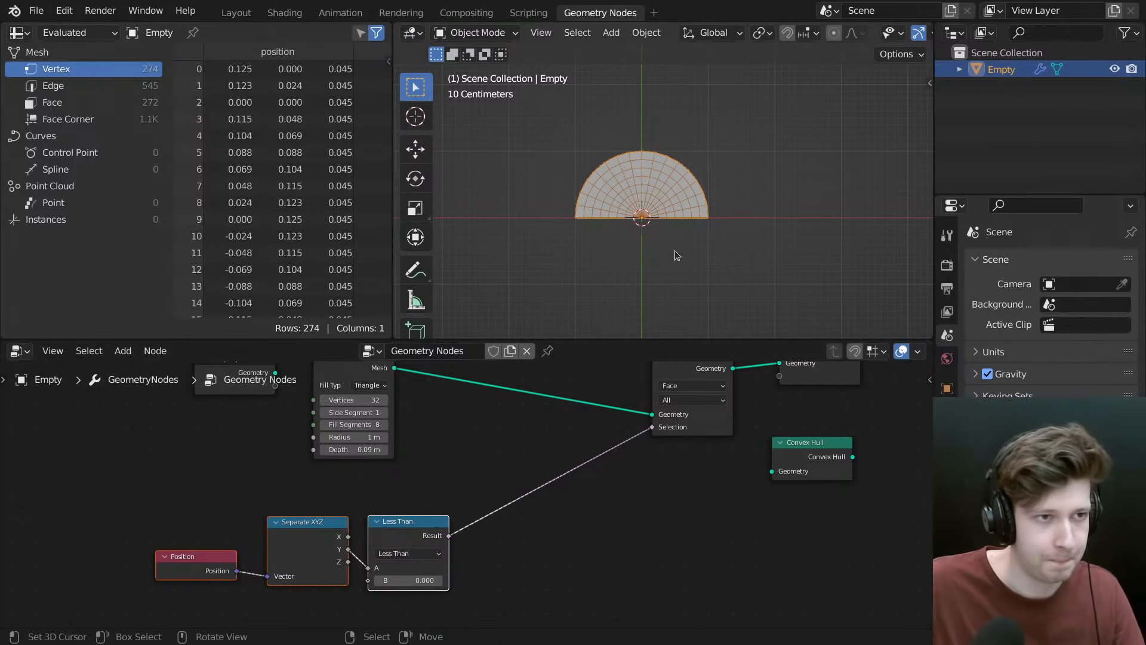
pyautogui.moveTo(676, 255); pyautogui.dragTo(618, 283, button='middle')
pyautogui.scroll(4, 630, 207)
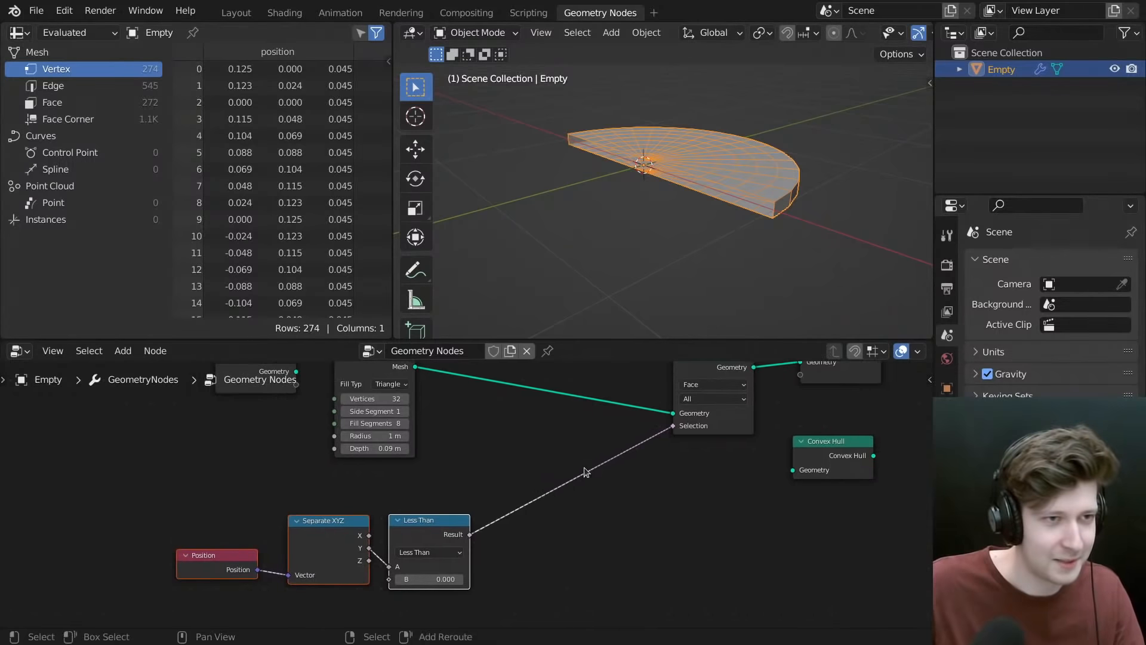
# - Add a second Convex Hull node and insert it on the link between Delete Geometry and Group Output
pyautogui.hotkey('shift', 'a')
pyautogui.click(522, 294)
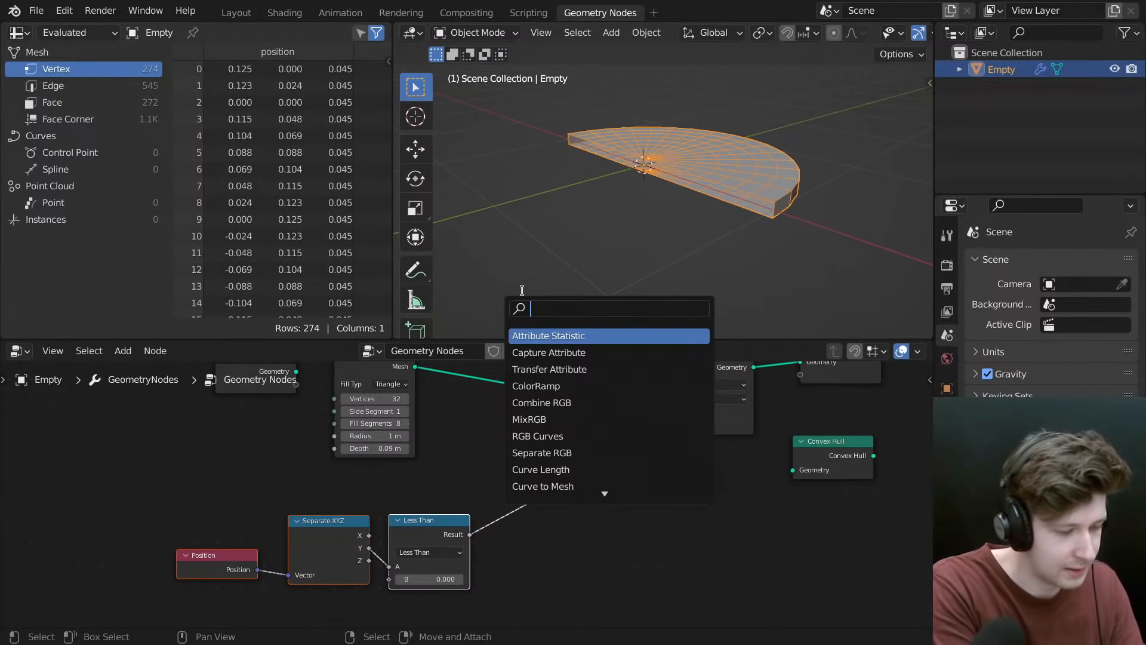
pyautogui.write('convex')
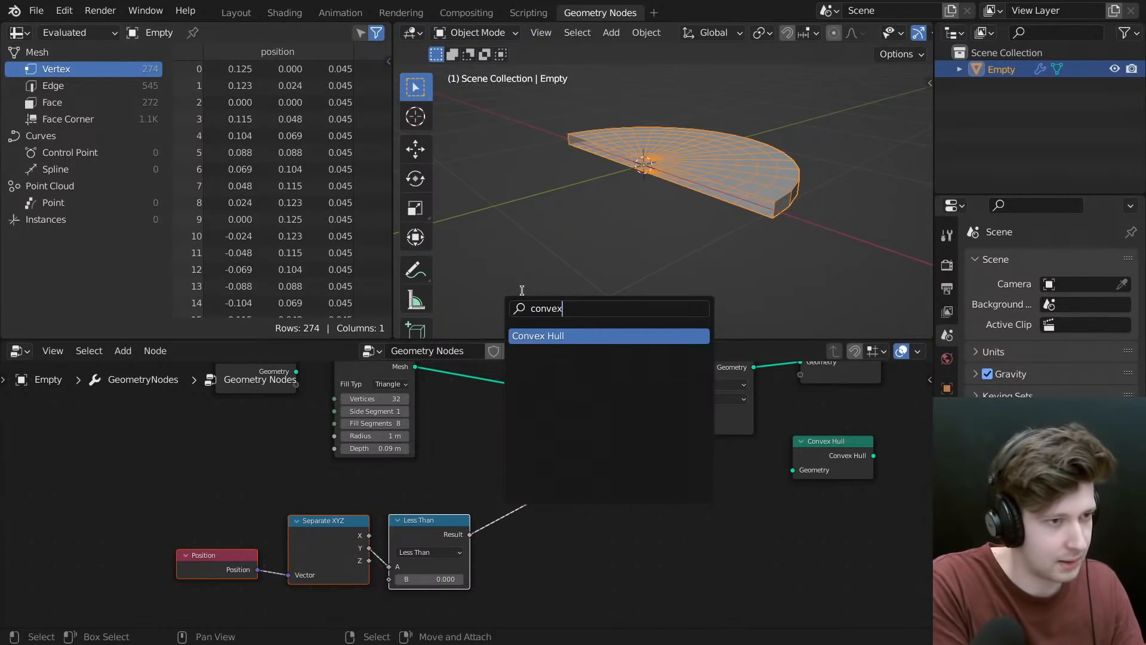
pyautogui.press('Return')
pyautogui.click(704, 504)
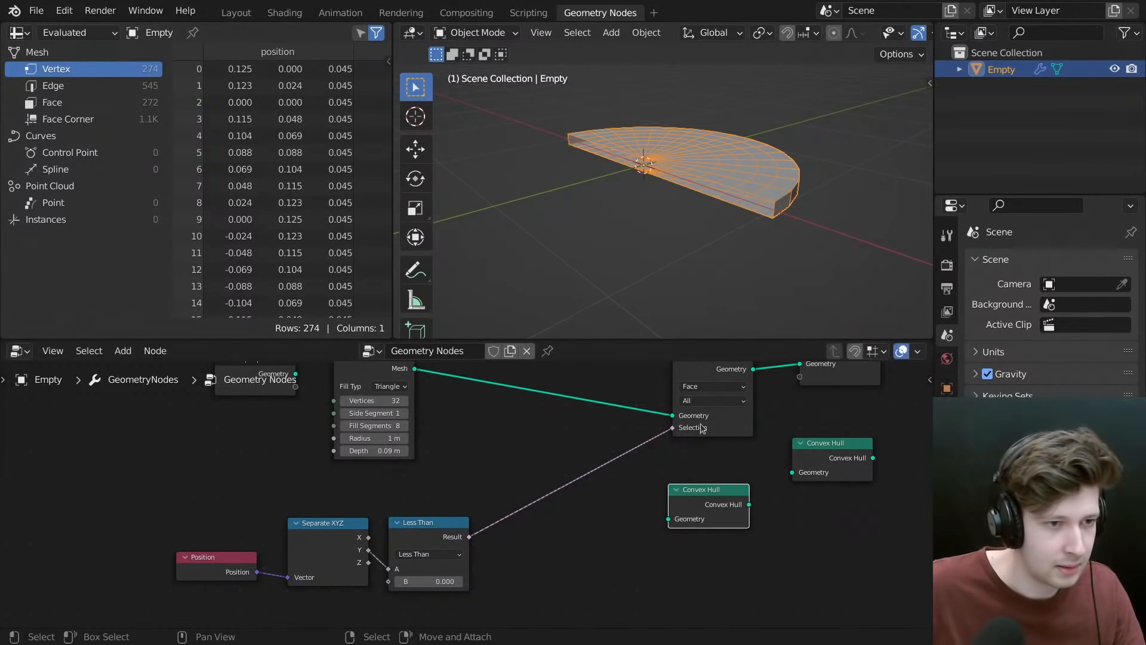
pyautogui.click(680, 388)
pyautogui.moveTo(707, 376); pyautogui.dragTo(604, 412)
pyautogui.moveTo(734, 501); pyautogui.dragTo(765, 379)
# - Space out the Delete Geometry, Convex Hull and Group Output nodes, setting the unused Convex Hull aside below them
pyautogui.moveTo(749, 421); pyautogui.dragTo(717, 441, button='middle')
pyautogui.moveTo(764, 269); pyautogui.dragTo(683, 231, button='middle')
pyautogui.moveTo(819, 477); pyautogui.dragTo(660, 533, button='middle')
pyautogui.moveTo(660, 533); pyautogui.dragTo(818, 576)
pyautogui.moveTo(683, 431); pyautogui.dragTo(696, 440)
pyautogui.moveTo(553, 444); pyautogui.dragTo(539, 439)
pyautogui.moveTo(642, 425); pyautogui.dragTo(555, 446, button='middle')
pyautogui.moveTo(627, 478); pyautogui.dragTo(646, 483)
pyautogui.moveTo(457, 475); pyautogui.dragTo(475, 477)
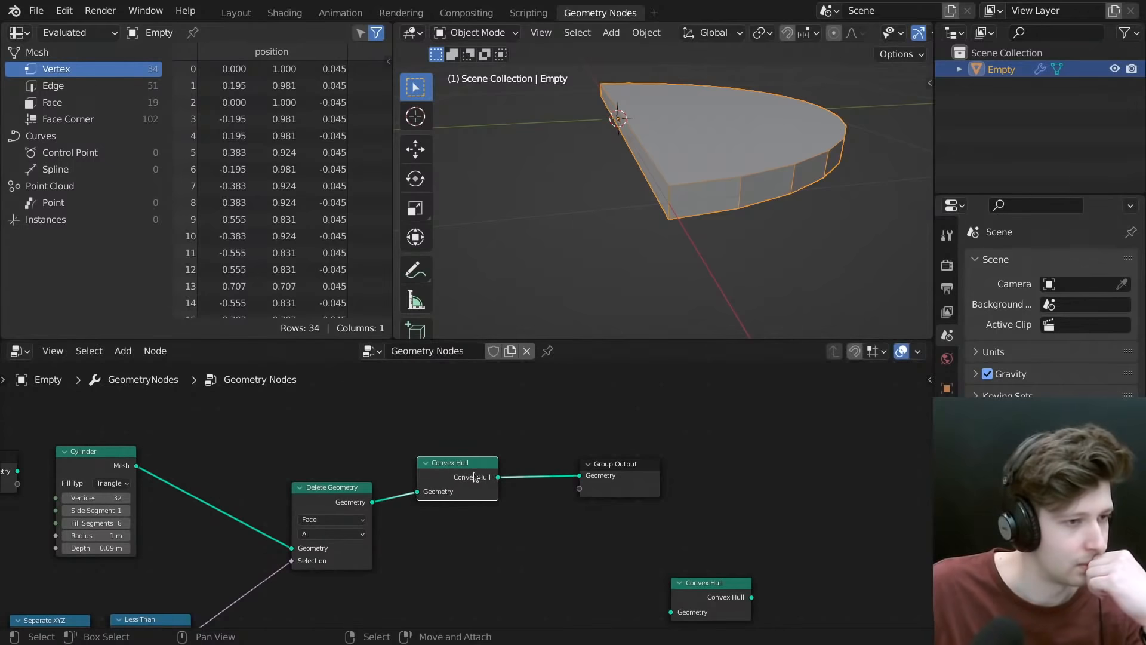
pyautogui.moveTo(604, 462); pyautogui.dragTo(616, 463)
# - Insert a Triangulate node between Convex Hull and Group Output, and inspect the half disc's new triangulation
pyautogui.moveTo(665, 464); pyautogui.dragTo(613, 455, button='middle')
pyautogui.hotkey('shift', 'a')
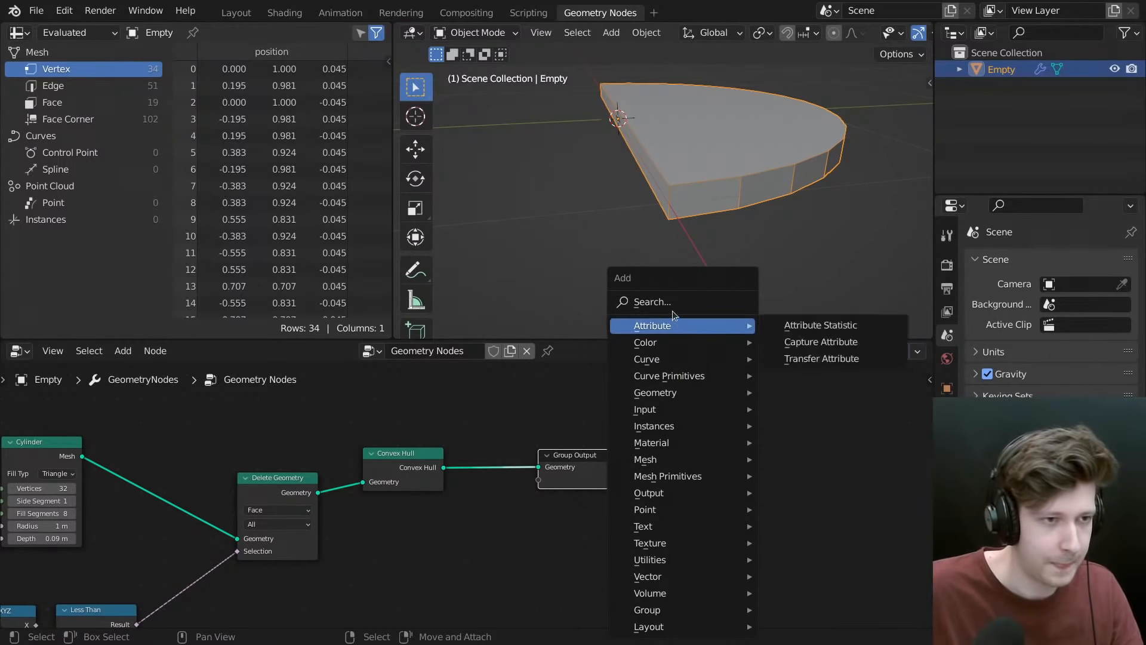
pyautogui.click(659, 303)
pyautogui.write('triang')
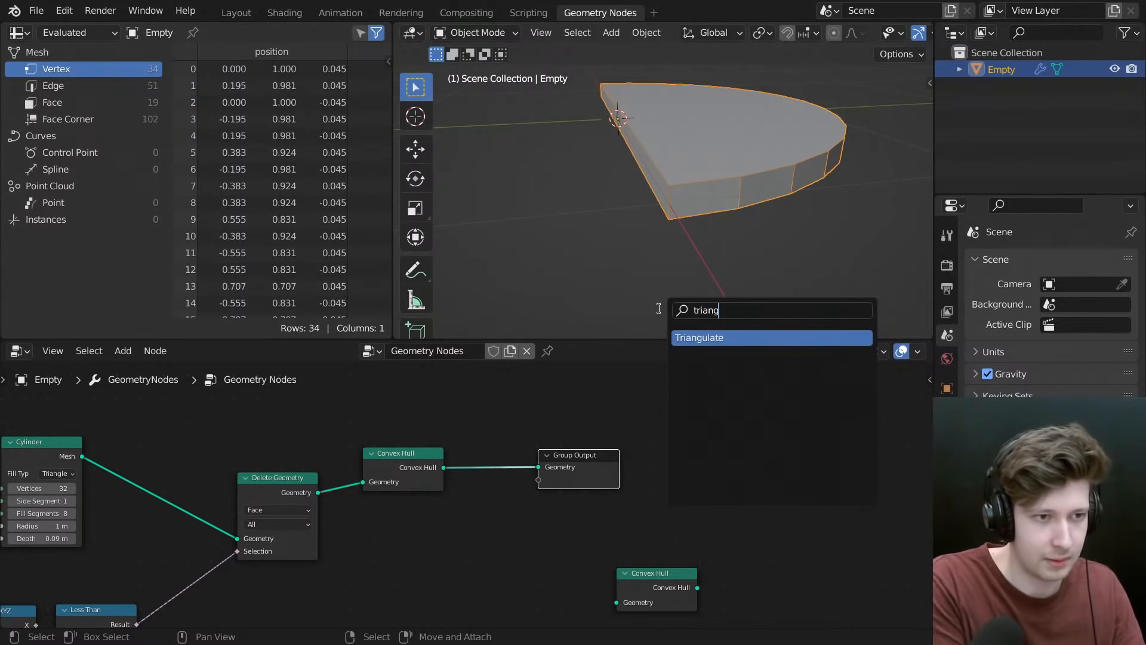
pyautogui.press('Return')
pyautogui.click(532, 451)
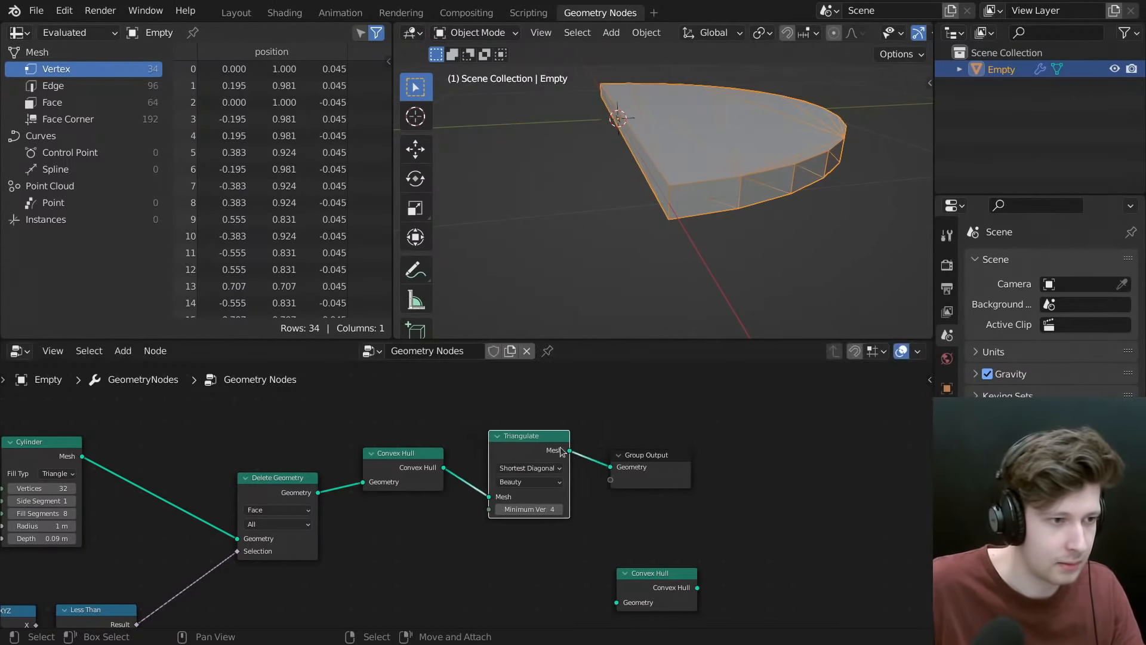
pyautogui.moveTo(716, 251); pyautogui.dragTo(726, 165, button='middle')
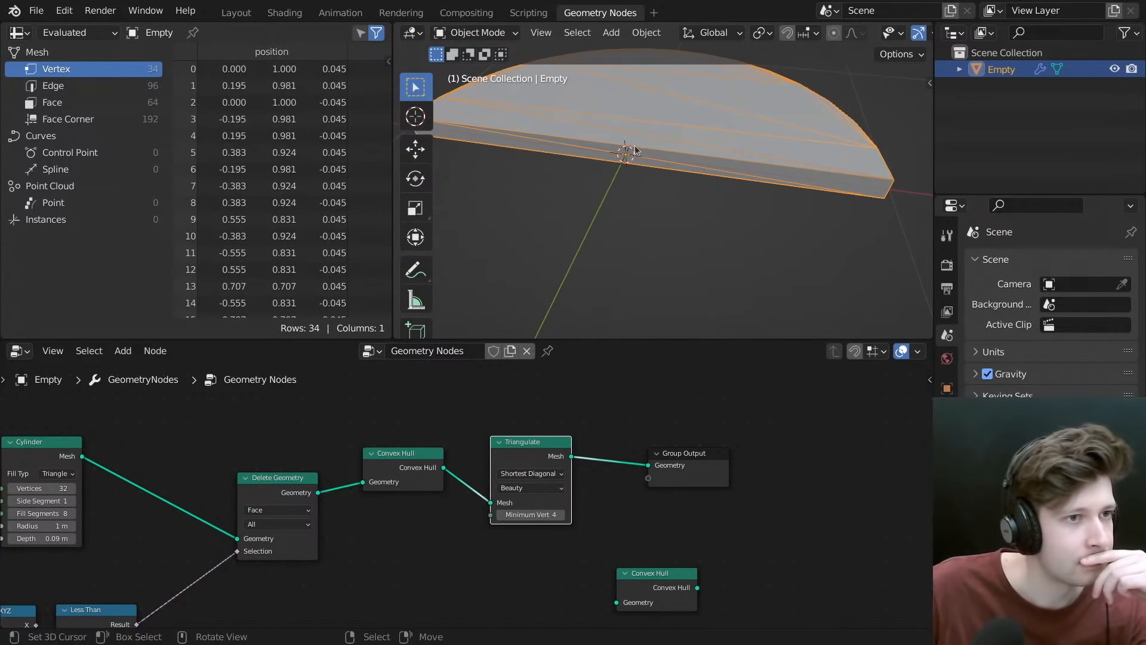
pyautogui.moveTo(635, 150); pyautogui.dragTo(603, 186, button='middle')
pyautogui.moveTo(665, 145); pyautogui.dragTo(644, 191, button='middle')
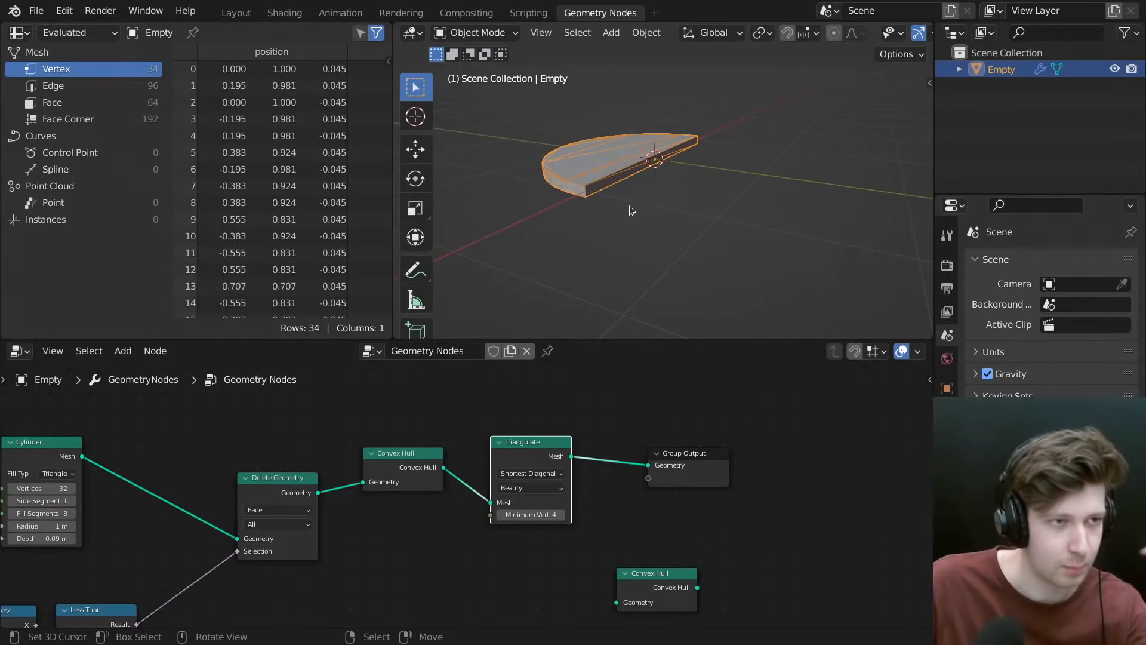
pyautogui.moveTo(400, 453); pyautogui.dragTo(399, 475)
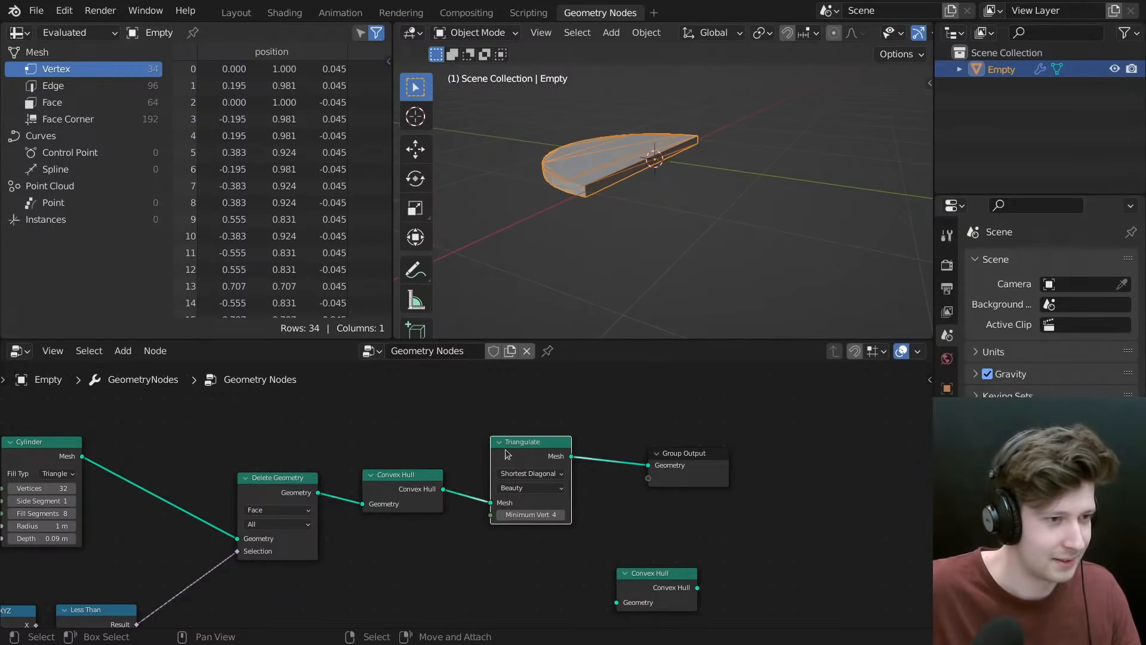
# - Delete the Triangulate, connected Convex Hull and Delete Geometry nodes while keeping the Cylinder linked to Group Output
pyautogui.moveTo(645, 482); pyautogui.dragTo(576, 454, button='middle')
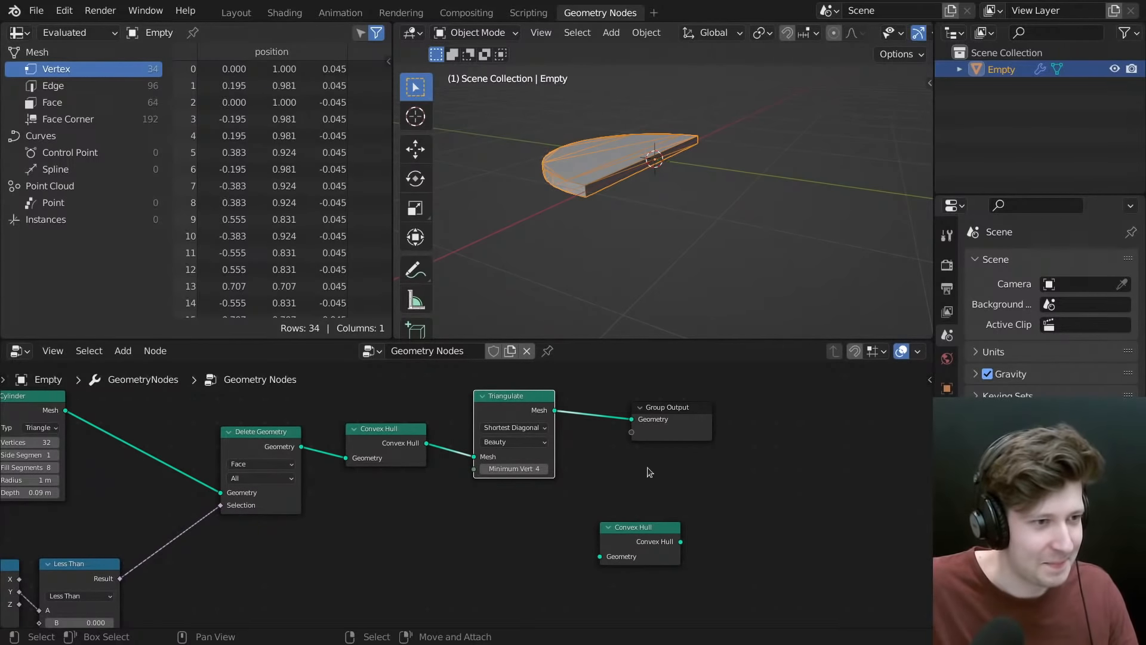
pyautogui.hotkey('ctrl', 'x')
pyautogui.press('Home')
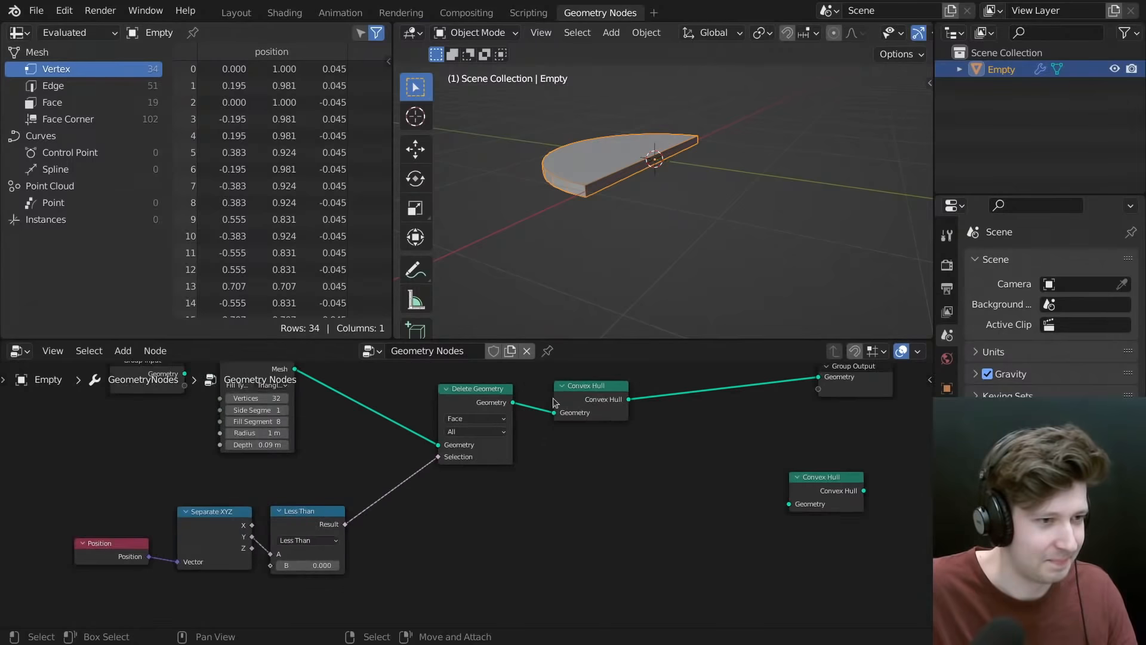
pyautogui.moveTo(575, 391); pyautogui.dragTo(559, 428, button='middle')
pyautogui.hotkey('ctrl', 'x')
pyautogui.click(449, 425)
pyautogui.hotkey('ctrl', 'x')
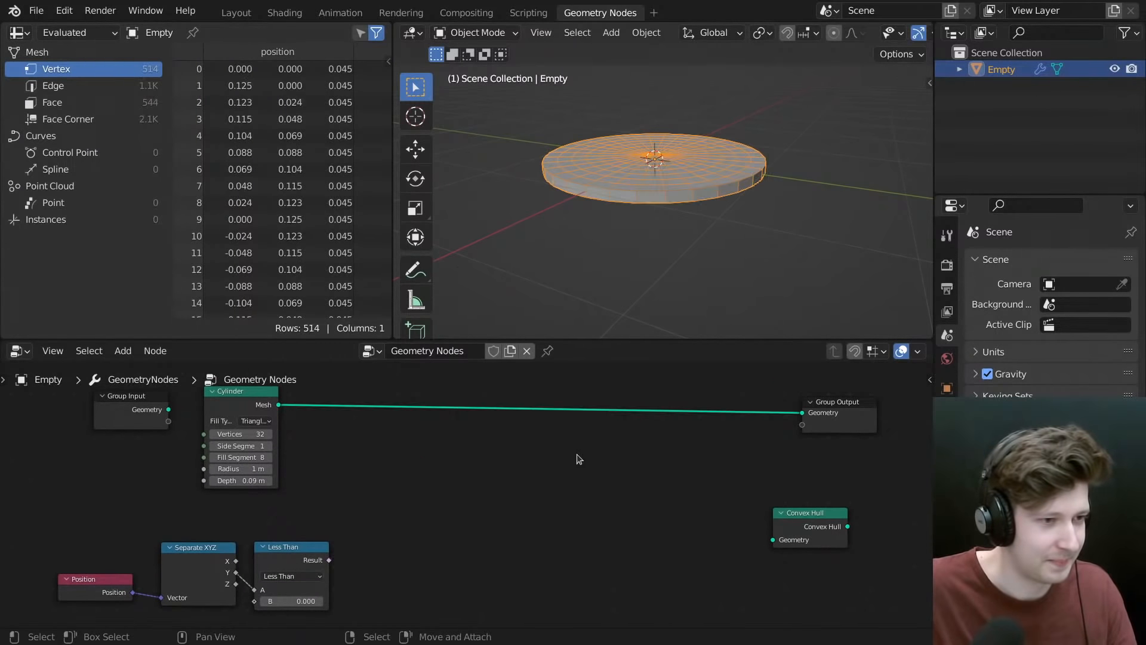
# - Add a Boolean input node in the free space below the link from Cylinder to Group Output
pyautogui.hotkey('shift', 'a')
pyautogui.click(546, 301)
pyautogui.write('bool')
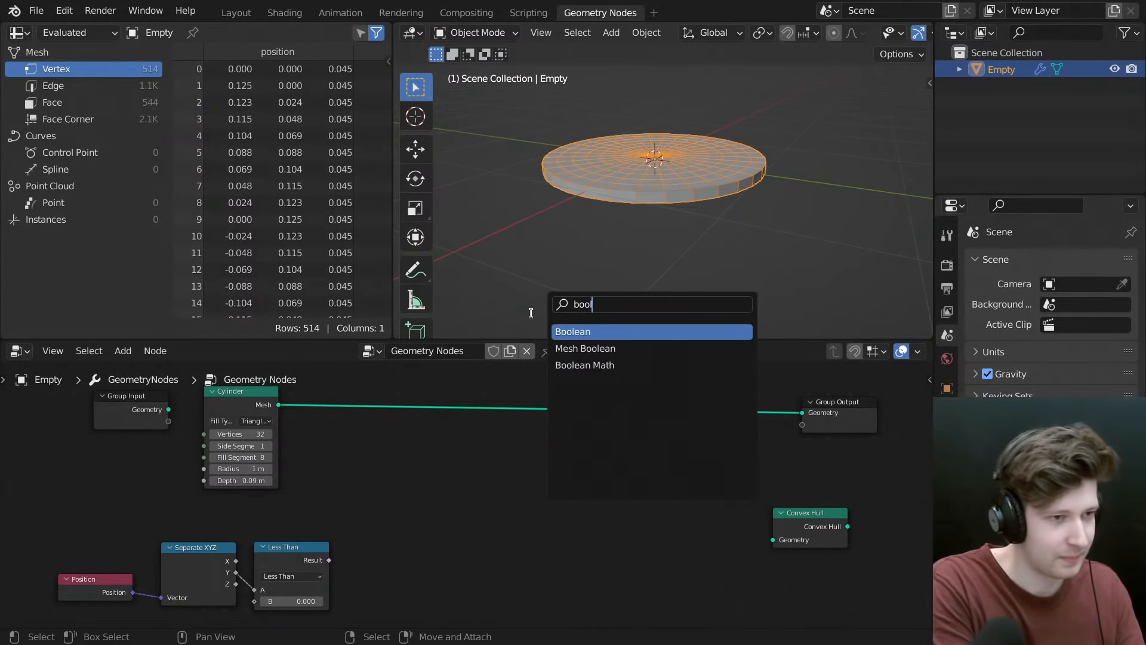
pyautogui.press('Return')
pyautogui.click(491, 509)
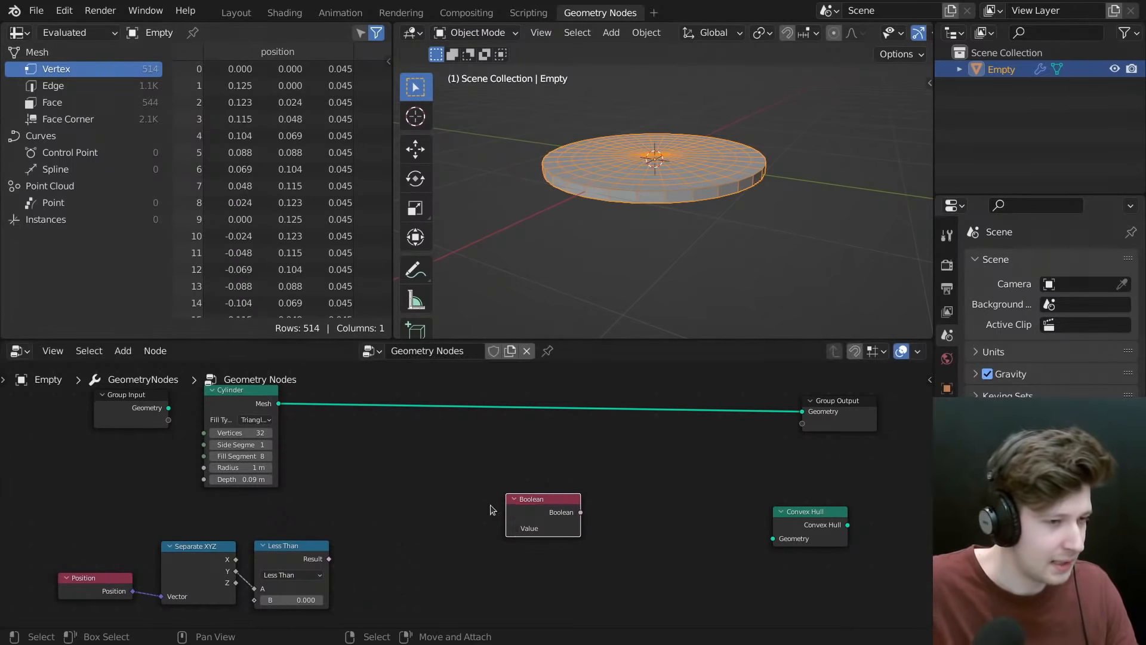
# - Replace the Boolean input node with a Mesh Boolean node in the free space below the Cylinder's link
pyautogui.hotkey('shift', 'a')
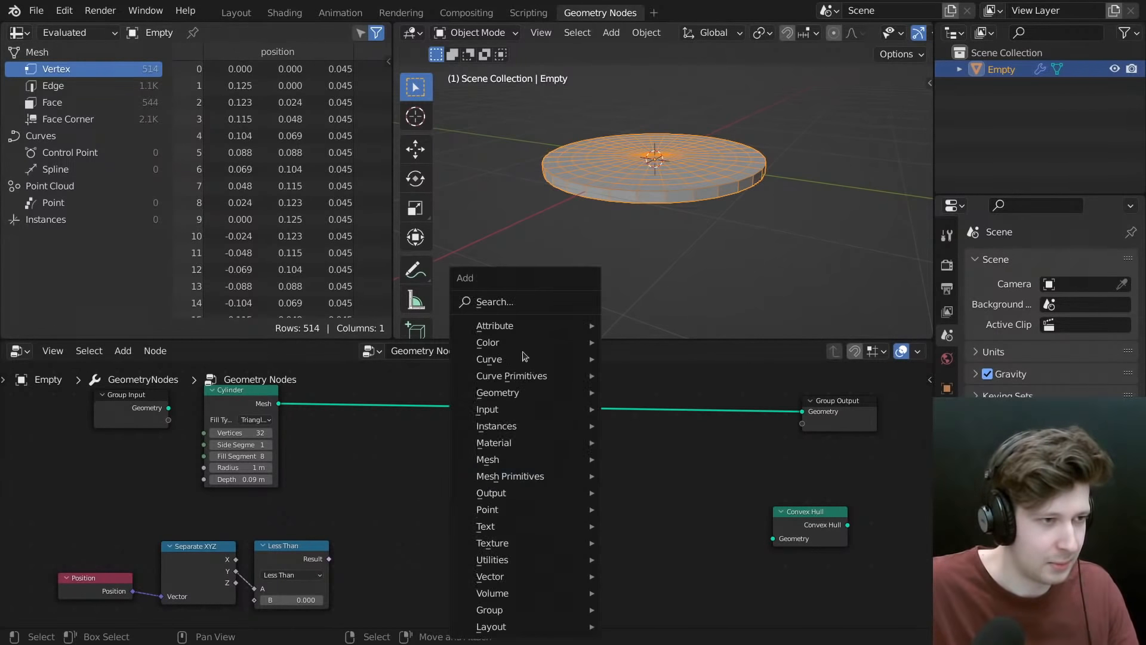
pyautogui.click(510, 306)
pyautogui.write('boole')
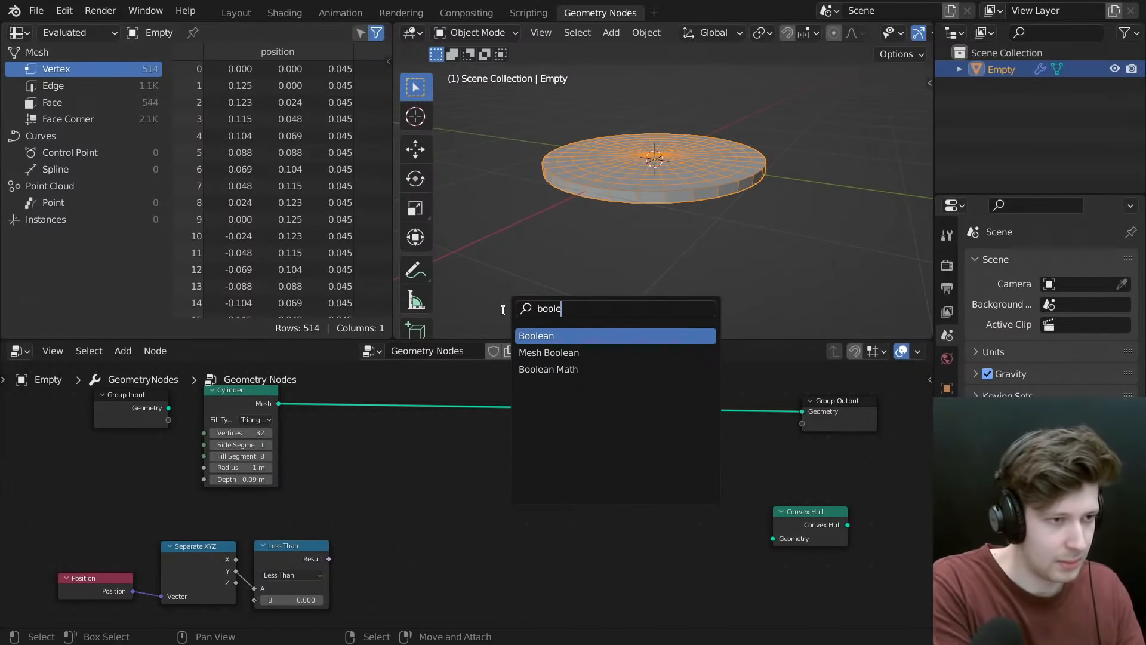
pyautogui.click(548, 352)
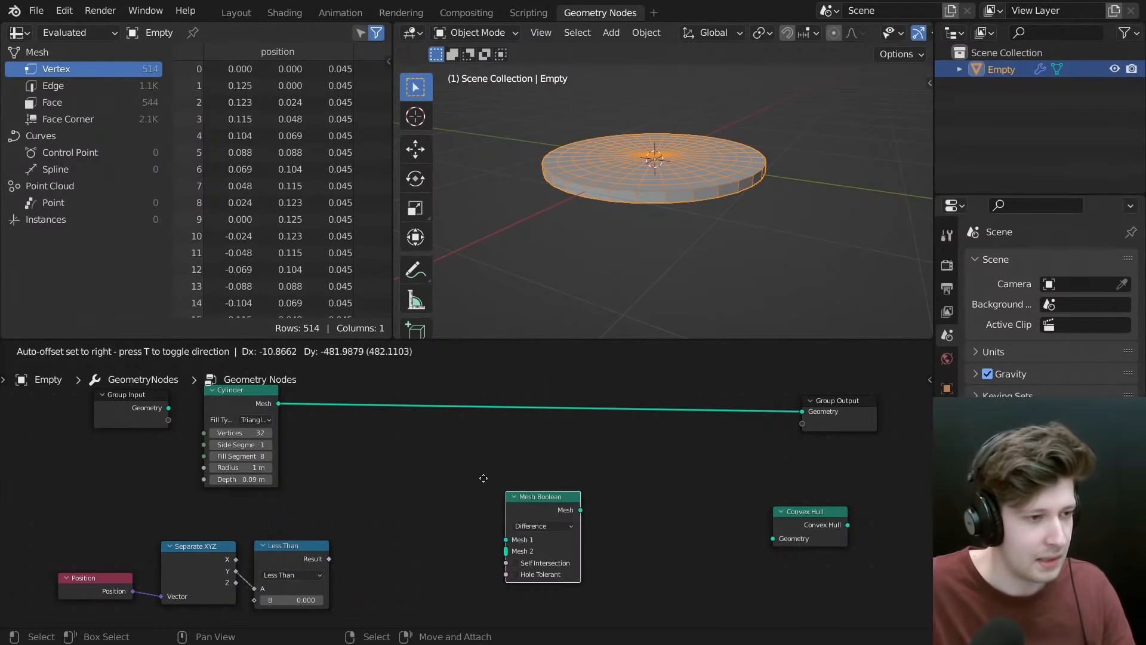
pyautogui.click(484, 496)
# - Delete the leftover Position, Separate XYZ and Less Than nodes below the Cylinder
pyautogui.moveTo(655, 295); pyautogui.dragTo(680, 246, button='middle')
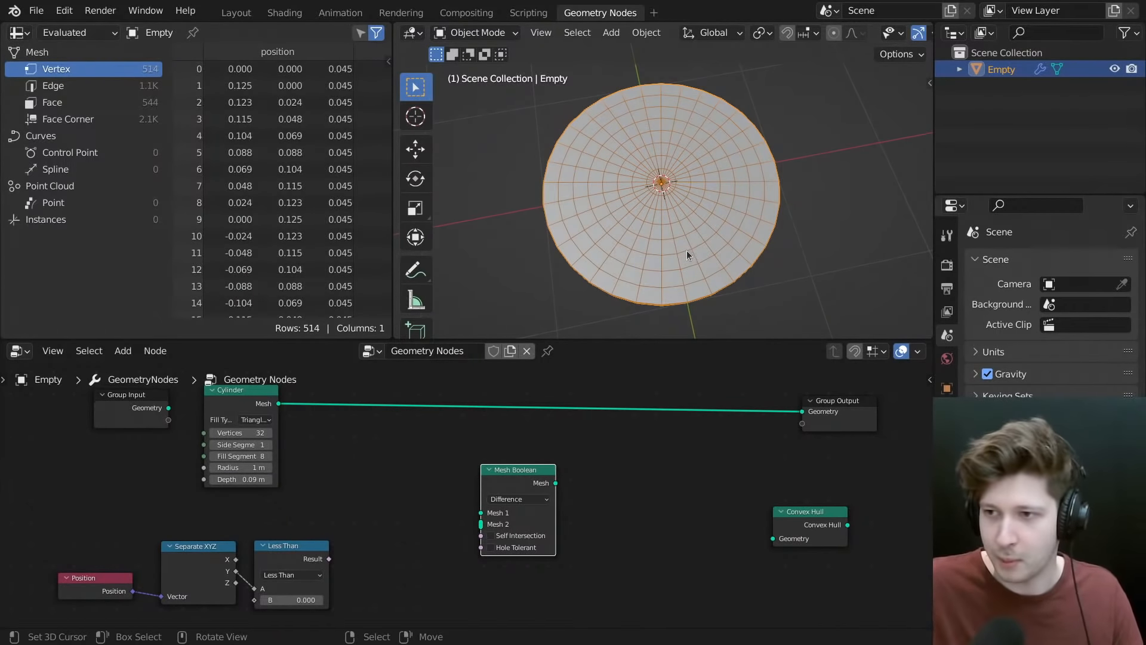
pyautogui.moveTo(680, 220); pyautogui.dragTo(672, 194, button='middle')
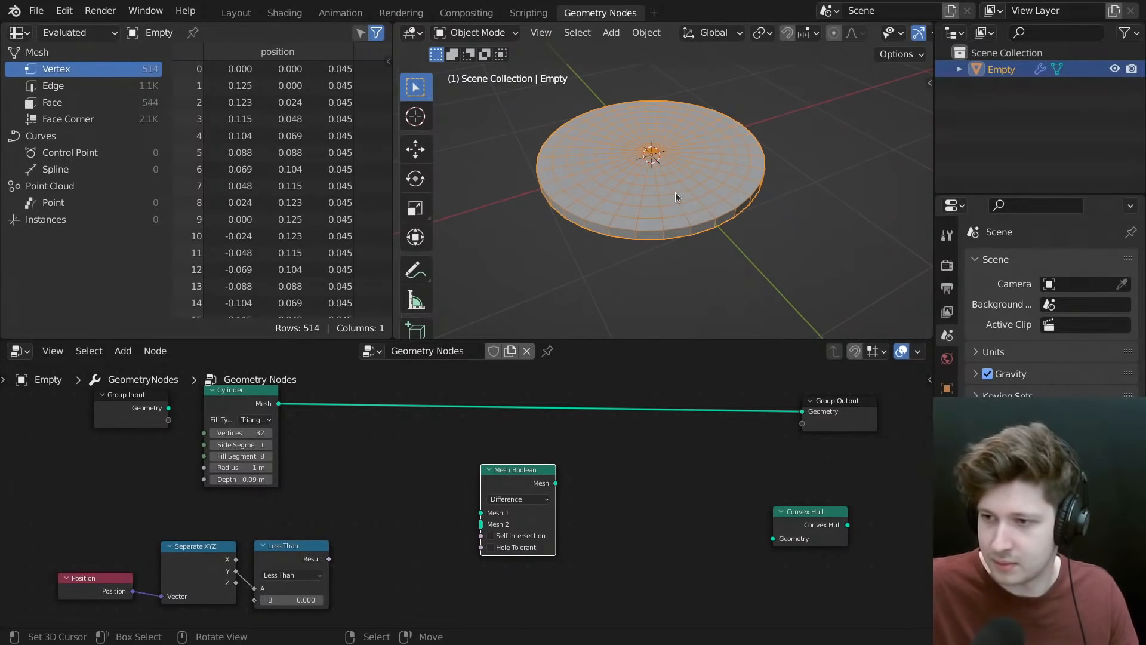
pyautogui.moveTo(308, 551); pyautogui.dragTo(444, 510, button='middle')
pyautogui.press('x')
pyautogui.moveTo(566, 444); pyautogui.dragTo(420, 535, button='middle')
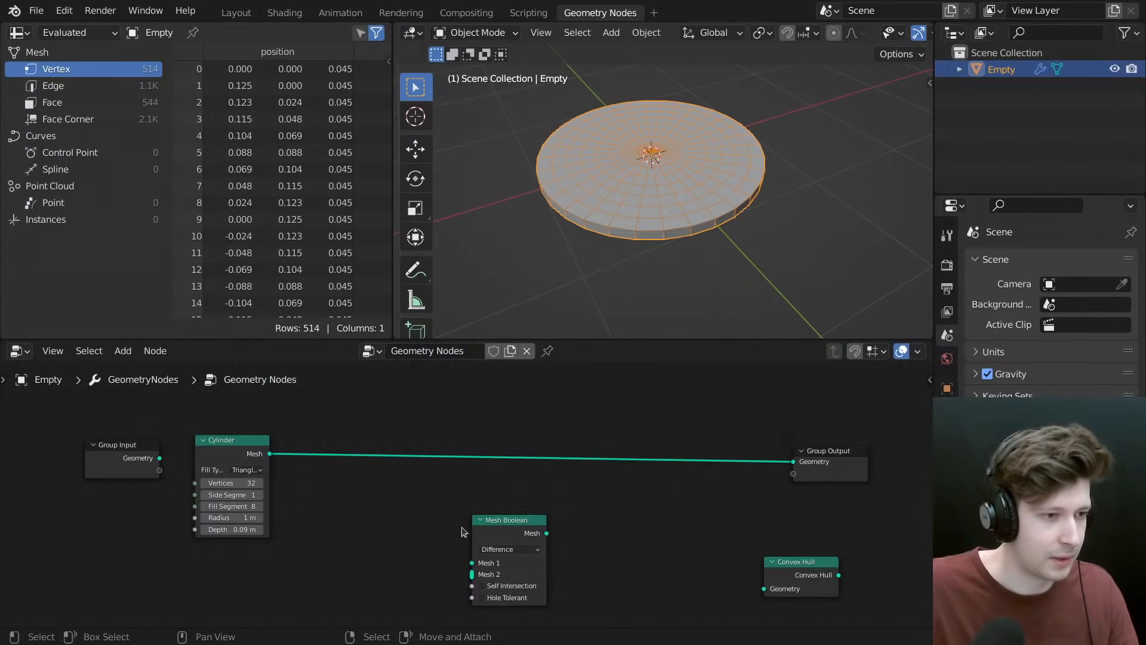
# - Insert the Mesh Boolean node into the link between Cylinder and Group Output, with the Cylinder feeding Mesh 1
pyautogui.moveTo(493, 524); pyautogui.dragTo(399, 483)
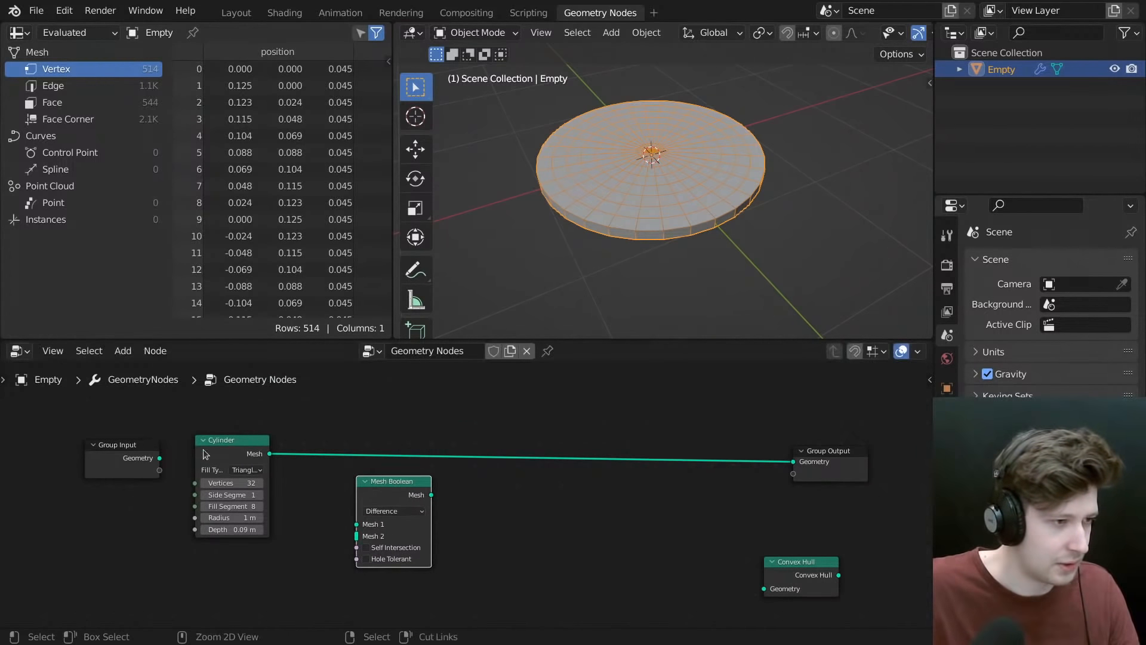
pyautogui.moveTo(219, 448); pyautogui.dragTo(272, 457)
pyautogui.moveTo(511, 498); pyautogui.dragTo(489, 490, button='middle')
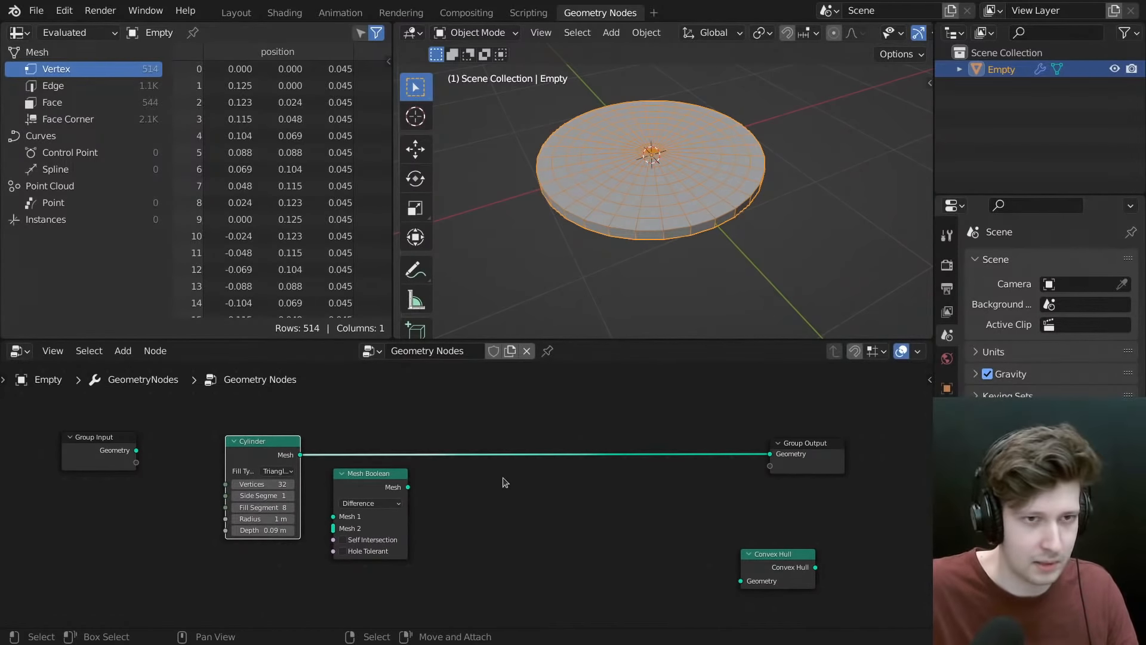
pyautogui.moveTo(698, 226); pyautogui.dragTo(665, 236, button='middle')
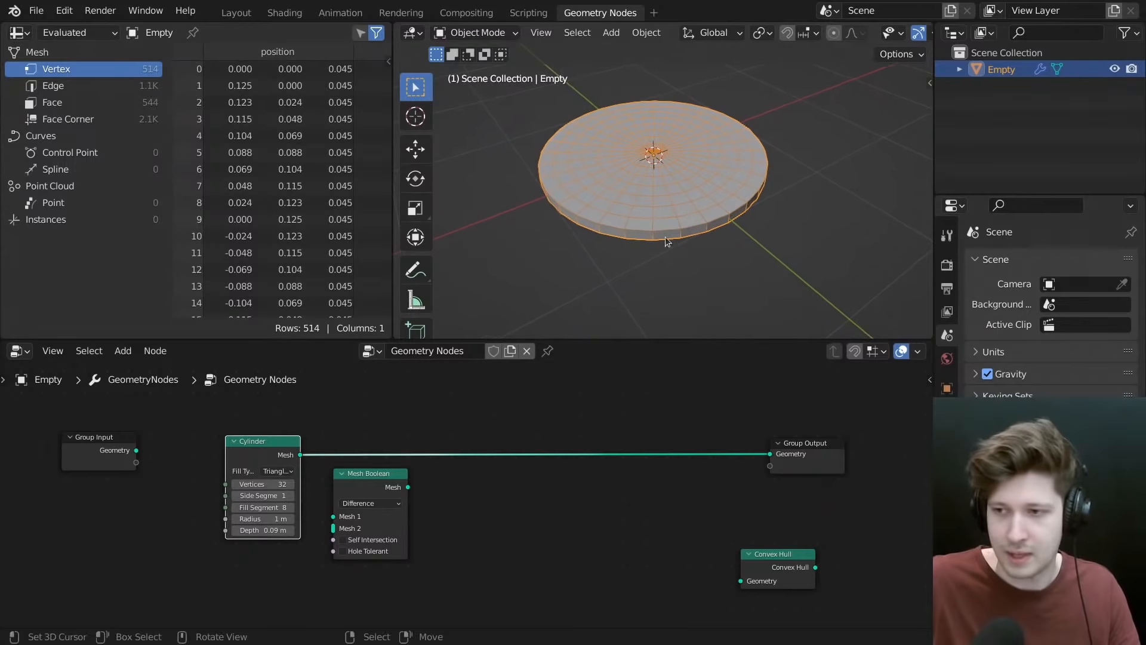
pyautogui.moveTo(537, 425); pyautogui.dragTo(561, 426, button='middle')
pyautogui.hotkey('shift', 'a')
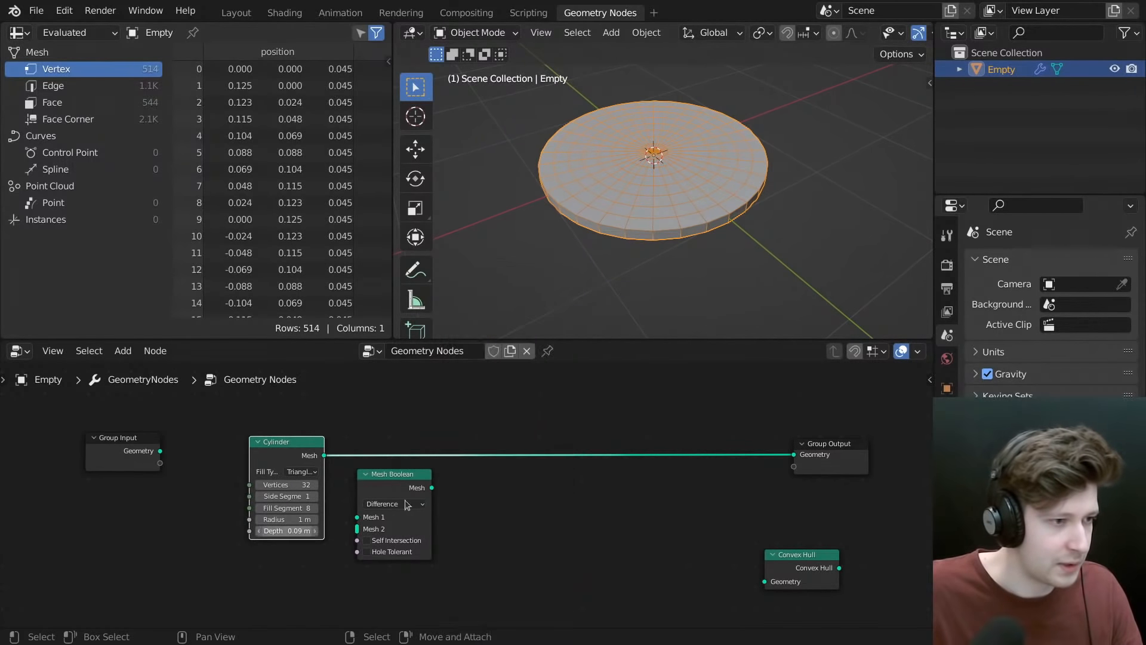
pyautogui.moveTo(404, 470); pyautogui.dragTo(541, 432)
pyautogui.scroll(3, 501, 455)
pyautogui.moveTo(498, 453); pyautogui.dragTo(504, 476, button='middle')
pyautogui.moveTo(504, 476); pyautogui.dragTo(533, 485)
pyautogui.moveTo(213, 482); pyautogui.dragTo(333, 516)
pyautogui.moveTo(576, 425); pyautogui.dragTo(552, 417, button='middle')
# - Add a Grid mesh primitive node in the space between Group Input and Cylinder
pyautogui.hotkey('shift', 'a')
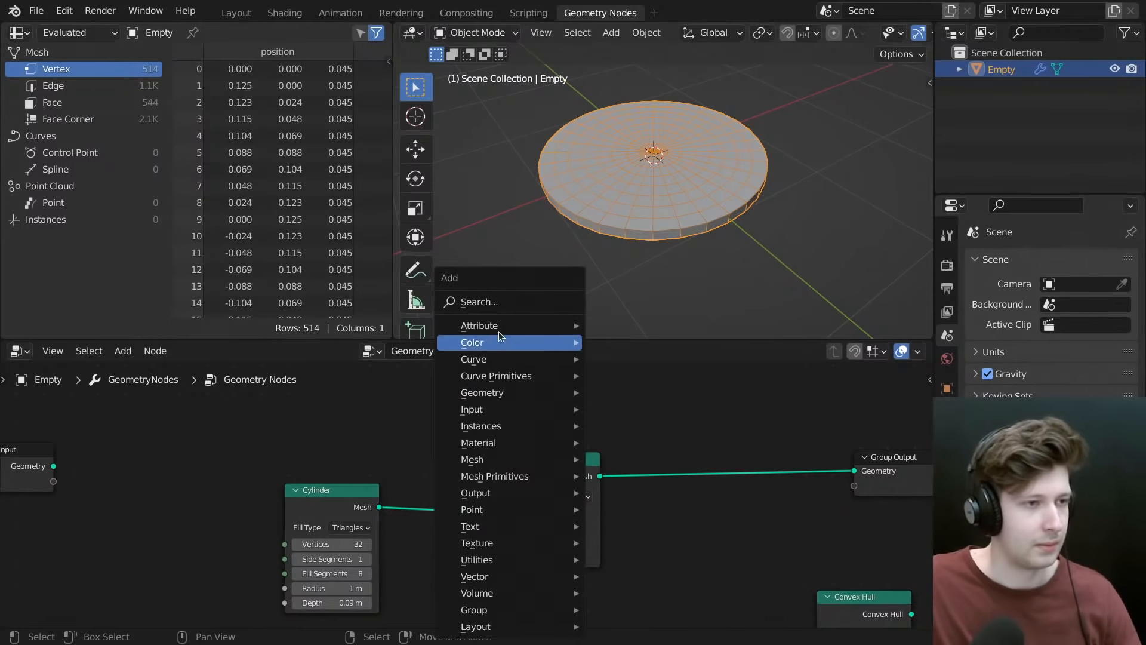
pyautogui.moveTo(497, 325)
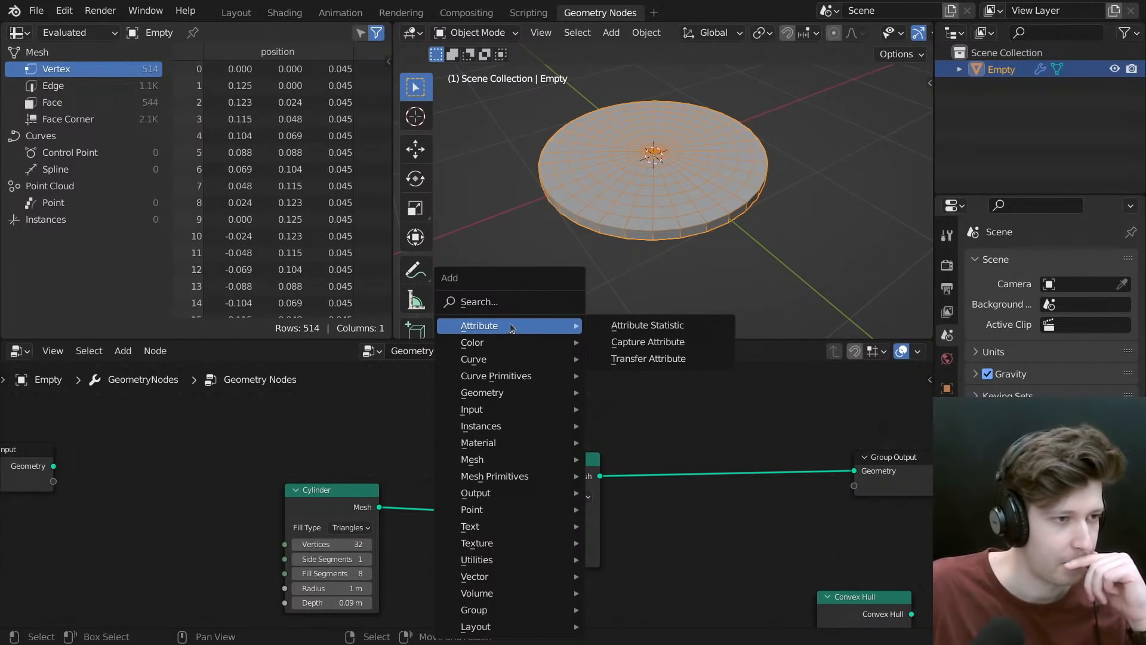
pyautogui.click(495, 302)
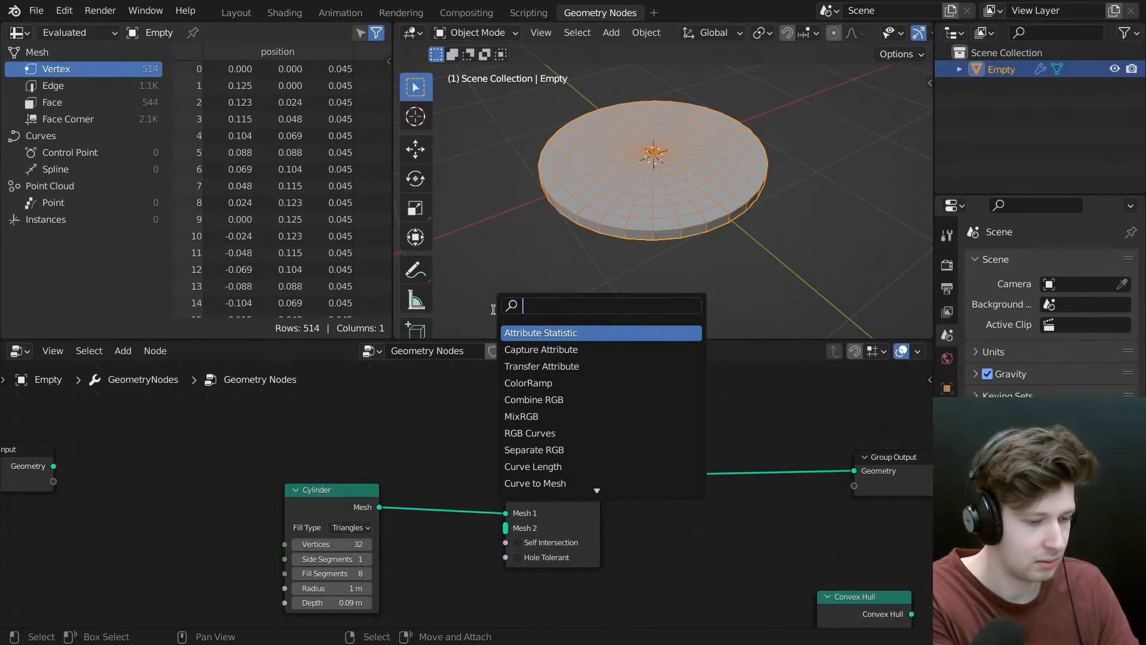
pyautogui.write('plane')
pyautogui.press('BackSpace')
pyautogui.press('BackSpace')
pyautogui.press('BackSpace')
pyautogui.press('BackSpace')
pyautogui.press('BackSpace')
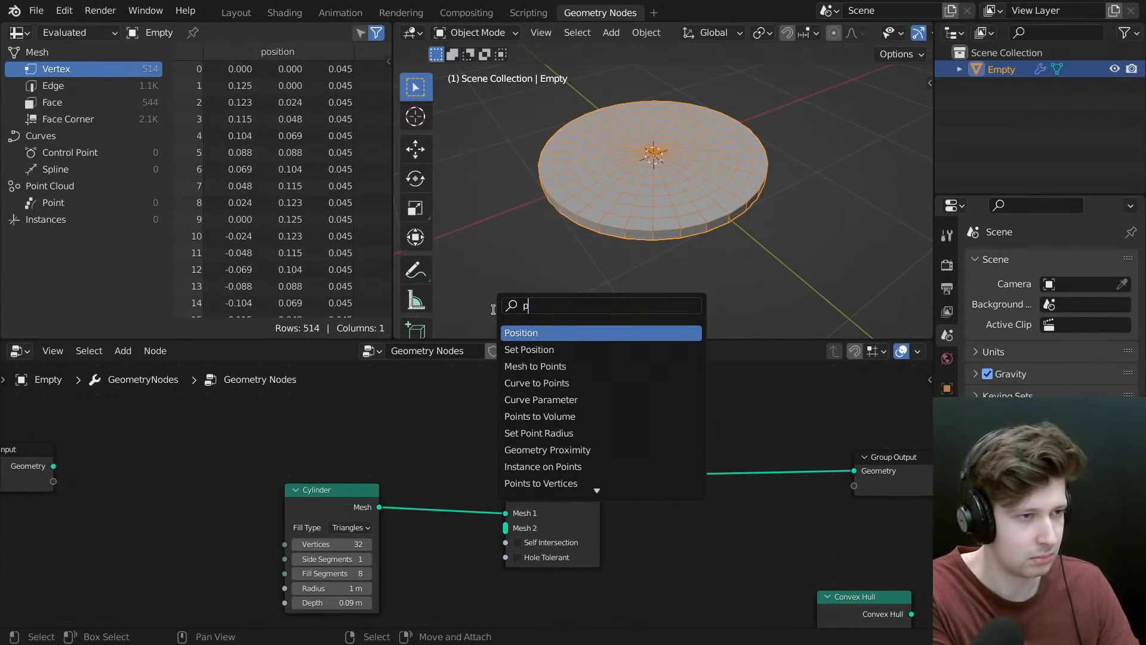
pyautogui.write('grid')
pyautogui.press('Return')
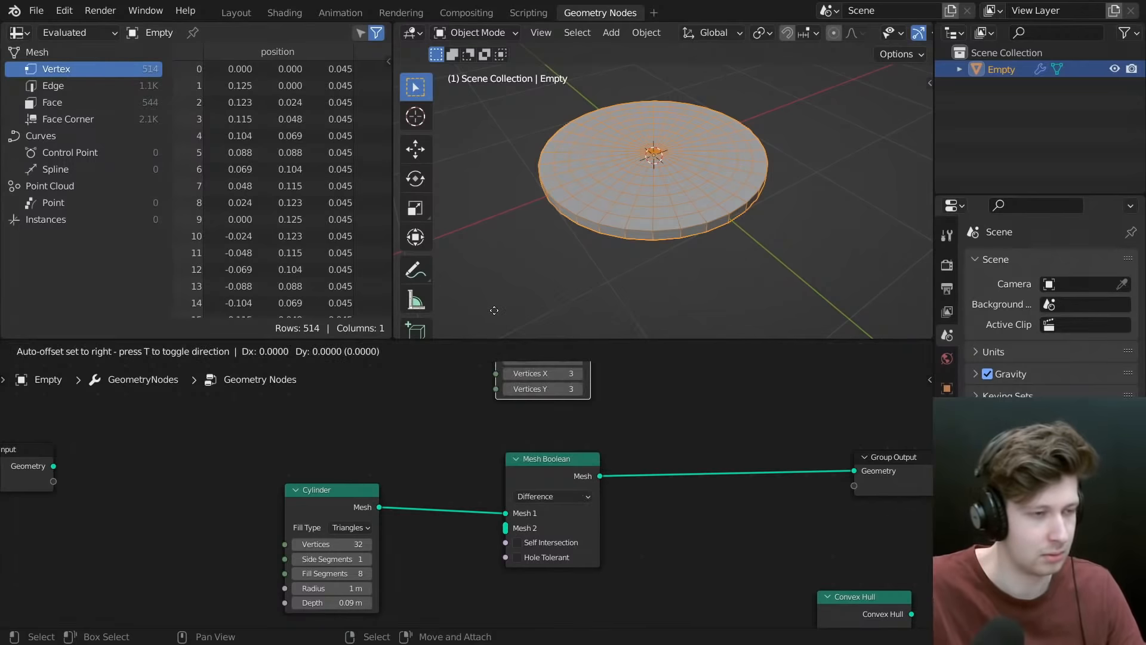
pyautogui.click(127, 486)
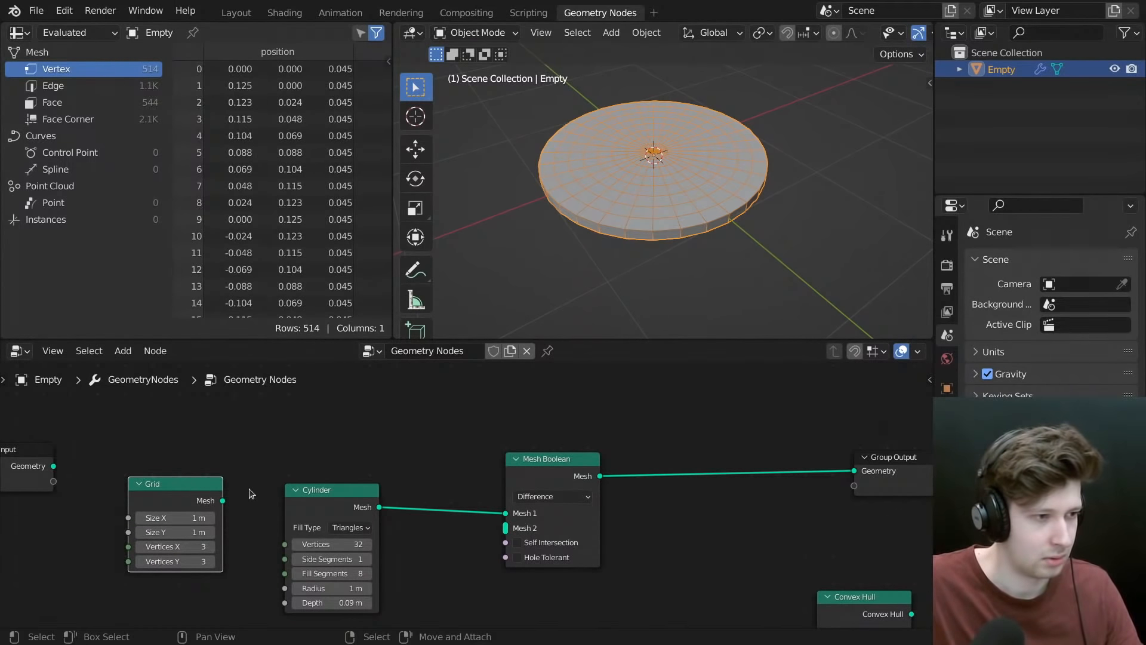
# - Move the Grid node below Mesh Boolean and link its mesh to Group Output to preview the plane
pyautogui.moveTo(315, 490); pyautogui.dragTo(299, 462)
pyautogui.moveTo(174, 485); pyautogui.dragTo(488, 633)
pyautogui.click(309, 474)
pyautogui.keyDown('ctrl'); pyautogui.keyDown('shift'); pyautogui.click(489, 576); pyautogui.keyUp('shift'); pyautogui.keyUp('ctrl')
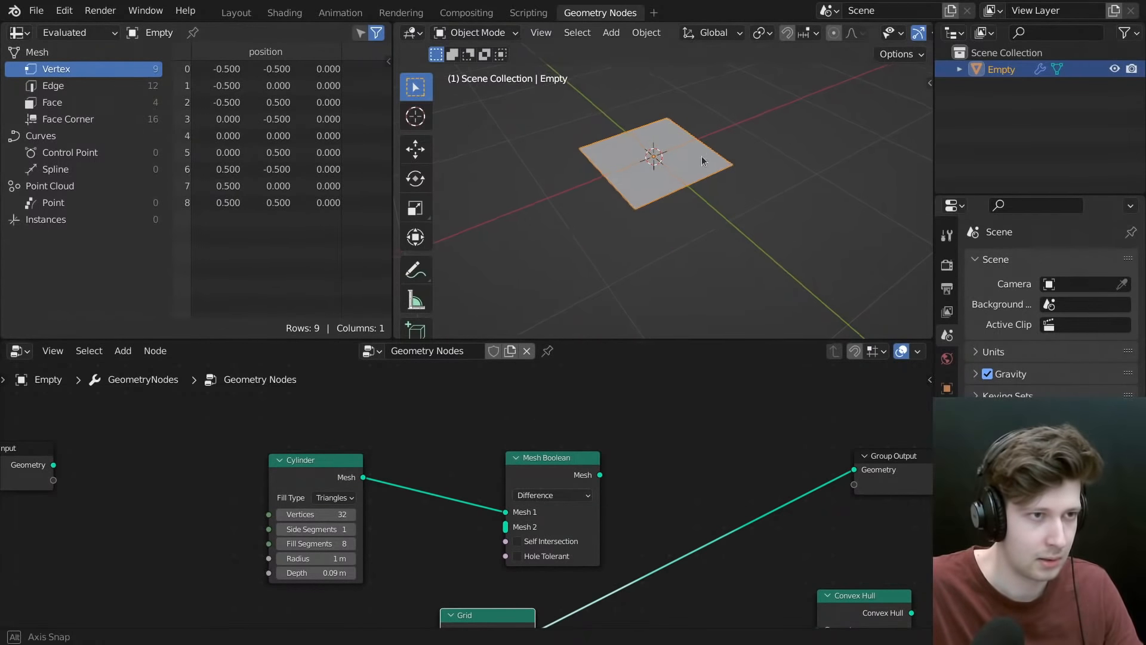
pyautogui.scroll(1, 676, 263)
pyautogui.moveTo(597, 477); pyautogui.dragTo(556, 327, button='middle')
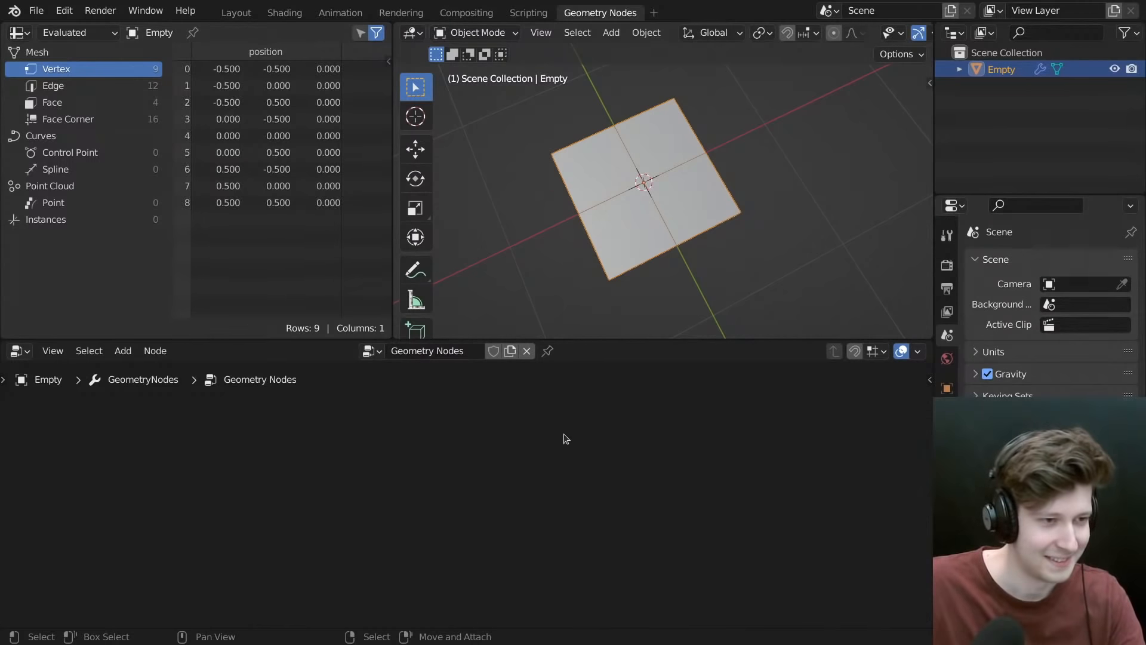
# - Bring the Mesh Boolean node closer to the Cylinder and place the Grid node beneath the Cylinder
pyautogui.moveTo(332, 511); pyautogui.dragTo(338, 526, button='middle')
pyautogui.moveTo(464, 487); pyautogui.dragTo(523, 545, button='middle')
pyautogui.moveTo(385, 450); pyautogui.dragTo(474, 514, button='middle')
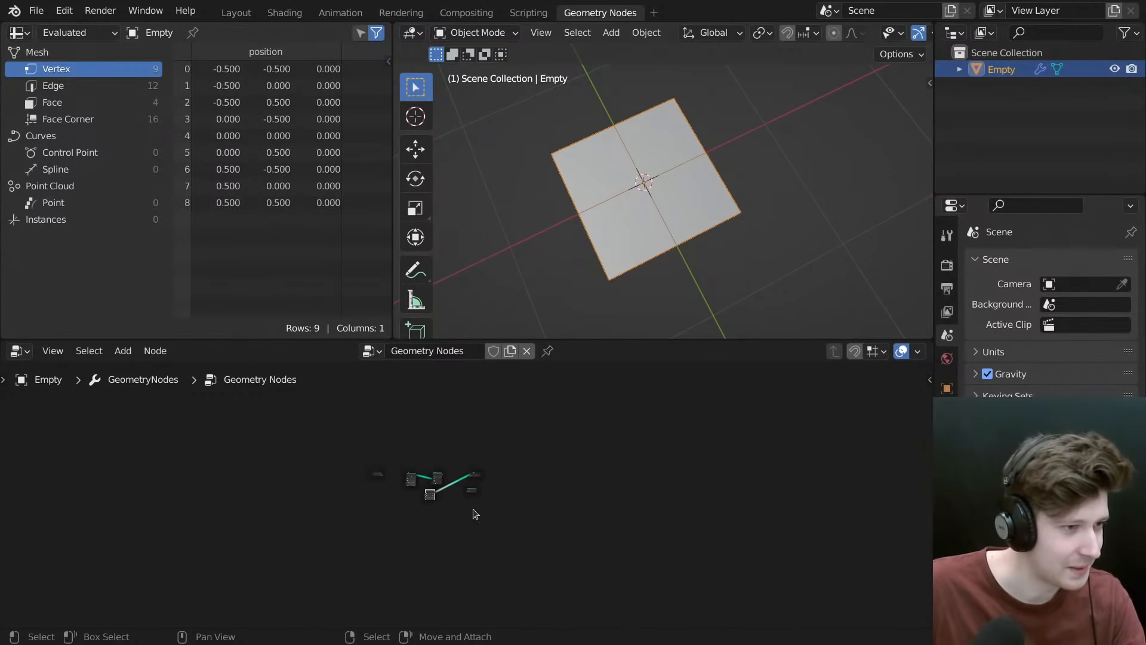
pyautogui.scroll(7, 473, 514)
pyautogui.moveTo(389, 471); pyautogui.dragTo(523, 560, button='middle')
pyautogui.scroll(5, 521, 551)
pyautogui.scroll(4, 508, 519)
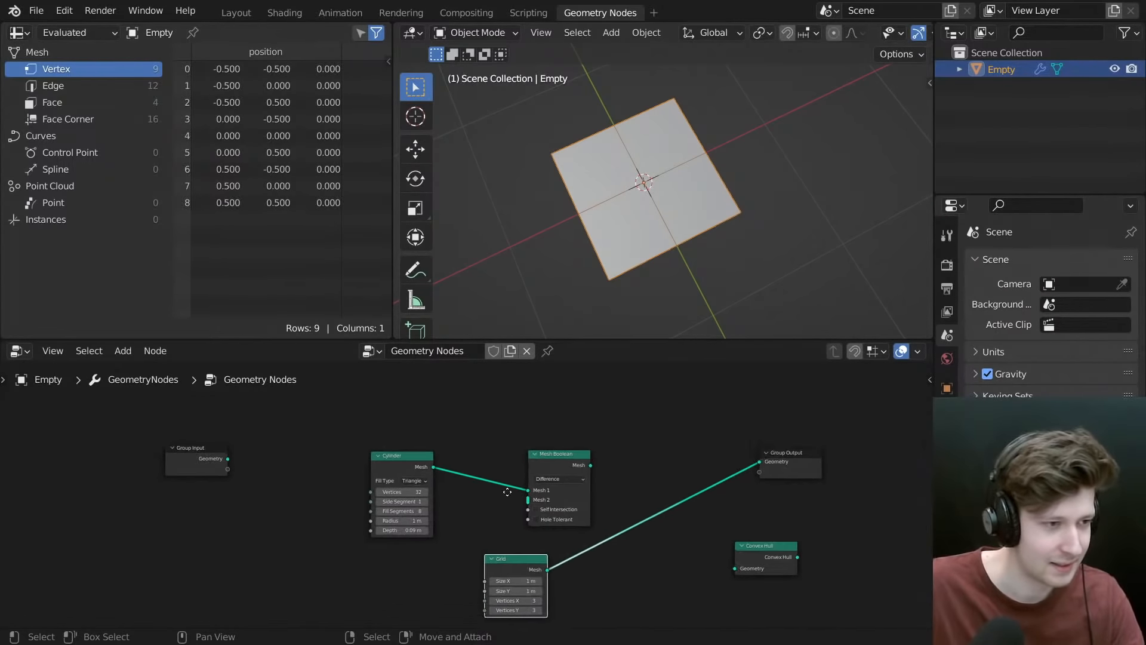
pyautogui.moveTo(545, 471); pyautogui.dragTo(553, 445, button='middle')
pyautogui.moveTo(553, 444); pyautogui.dragTo(515, 438)
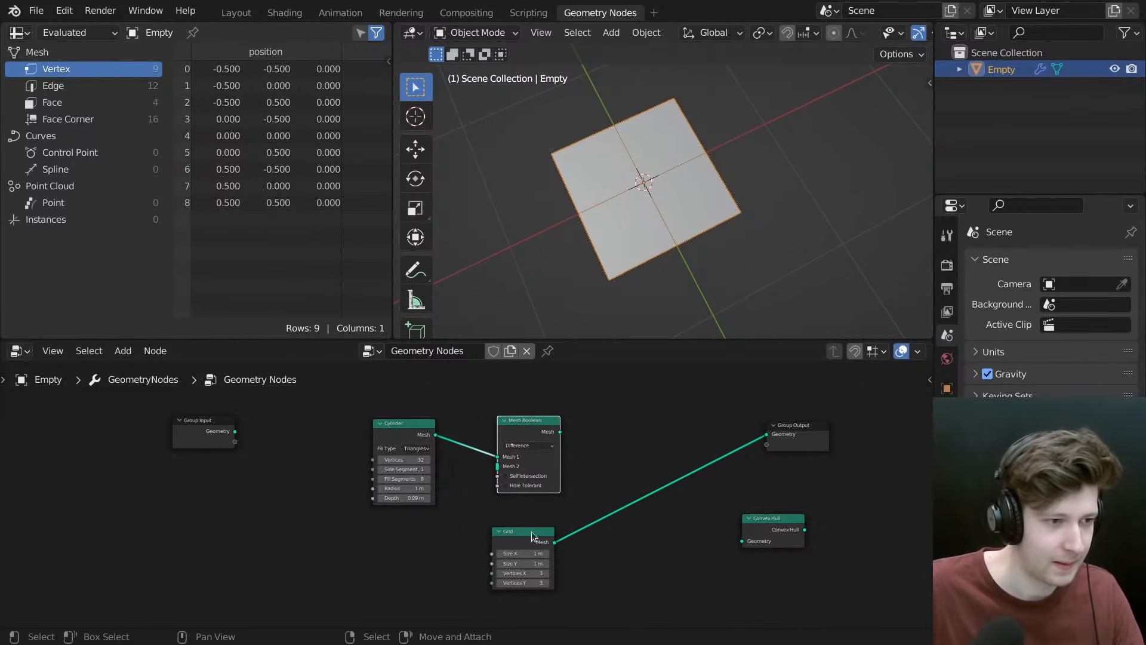
pyautogui.moveTo(533, 535); pyautogui.dragTo(427, 537)
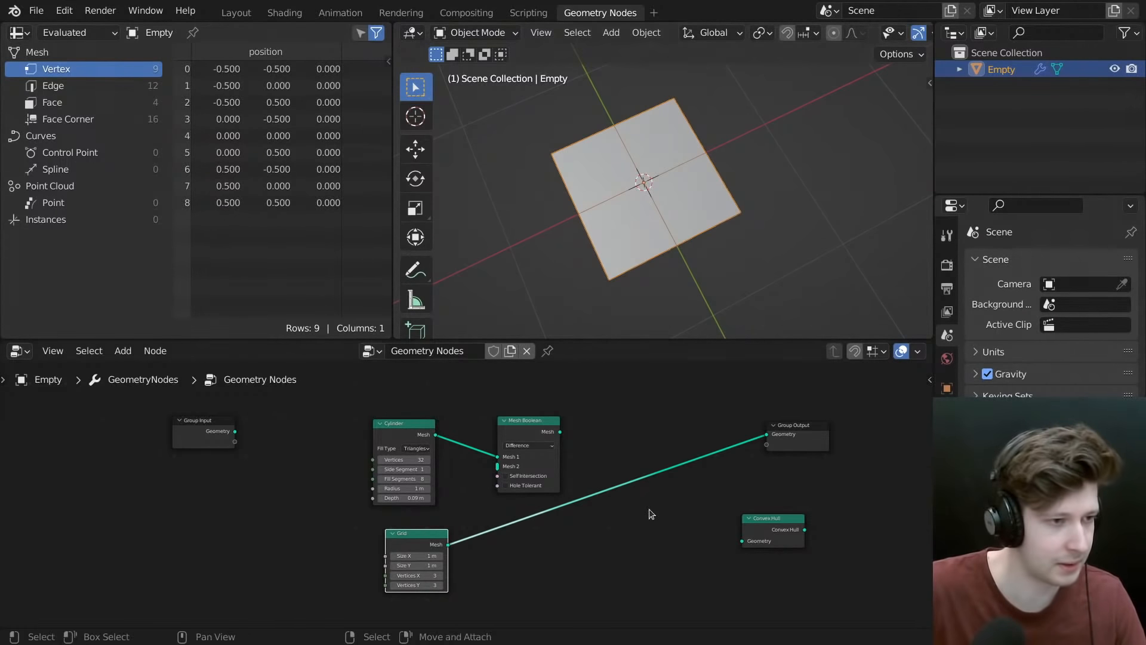
# - Move the Grid node beneath Mesh Boolean and set its Vertices X to 2
pyautogui.click(544, 414)
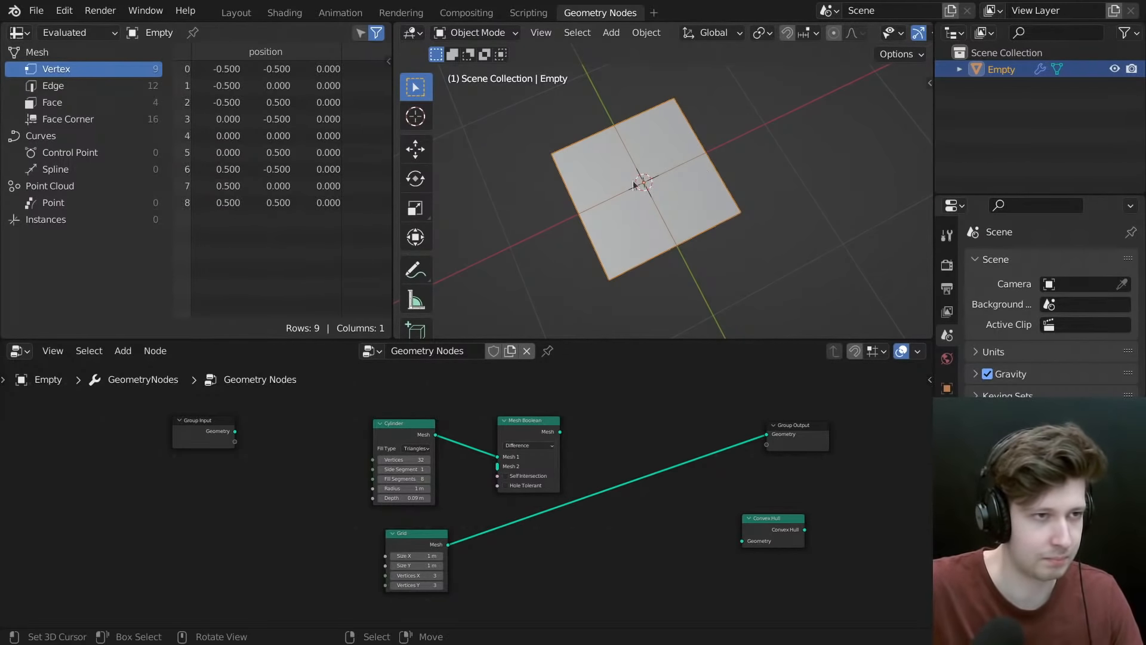
pyautogui.moveTo(602, 437); pyautogui.dragTo(619, 449, button='middle')
pyautogui.scroll(1, 599, 444)
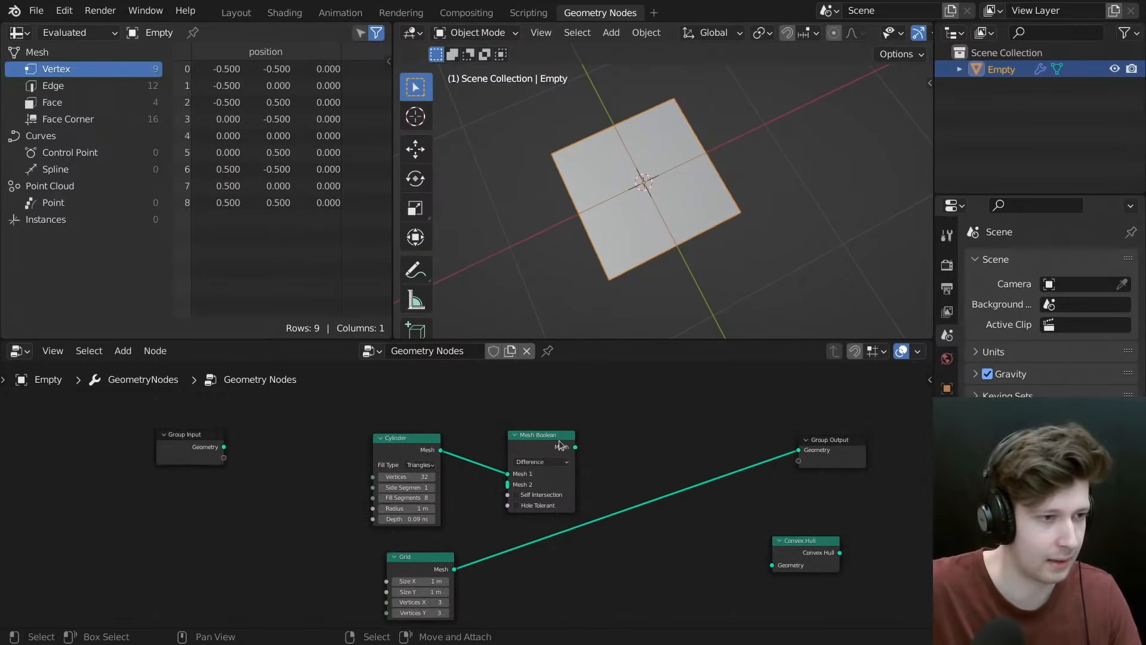
pyautogui.moveTo(559, 467); pyautogui.dragTo(558, 469)
pyautogui.moveTo(558, 470); pyautogui.dragTo(568, 448, button='middle')
pyautogui.moveTo(440, 534); pyautogui.dragTo(580, 512)
pyautogui.click(595, 557)
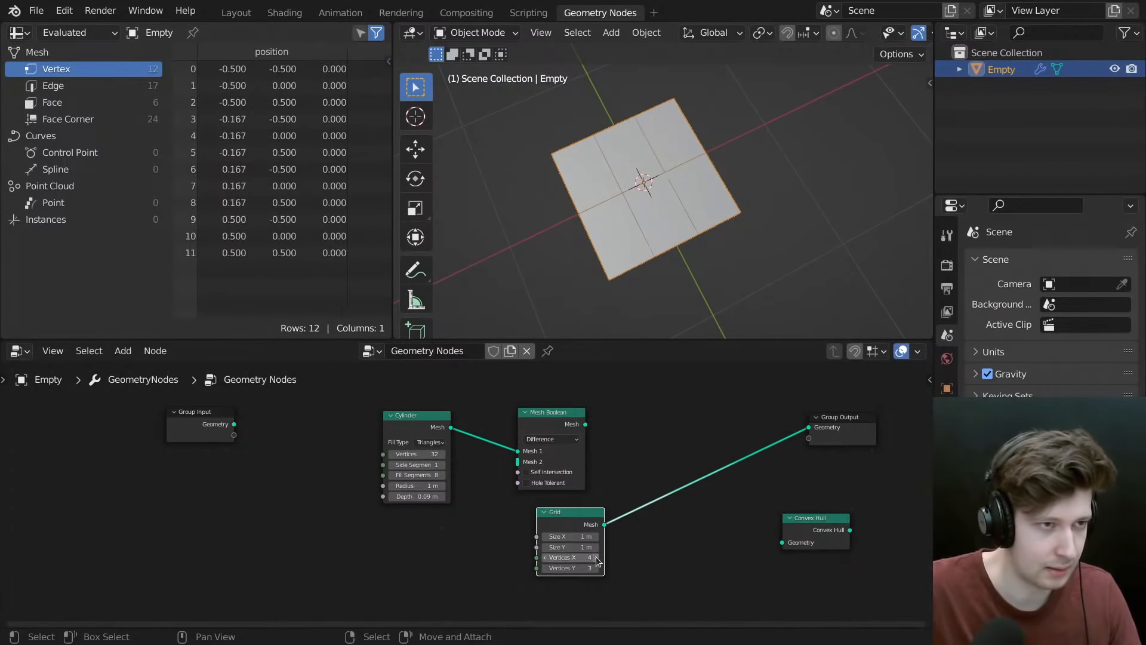
pyautogui.click(547, 558)
pyautogui.click(546, 557)
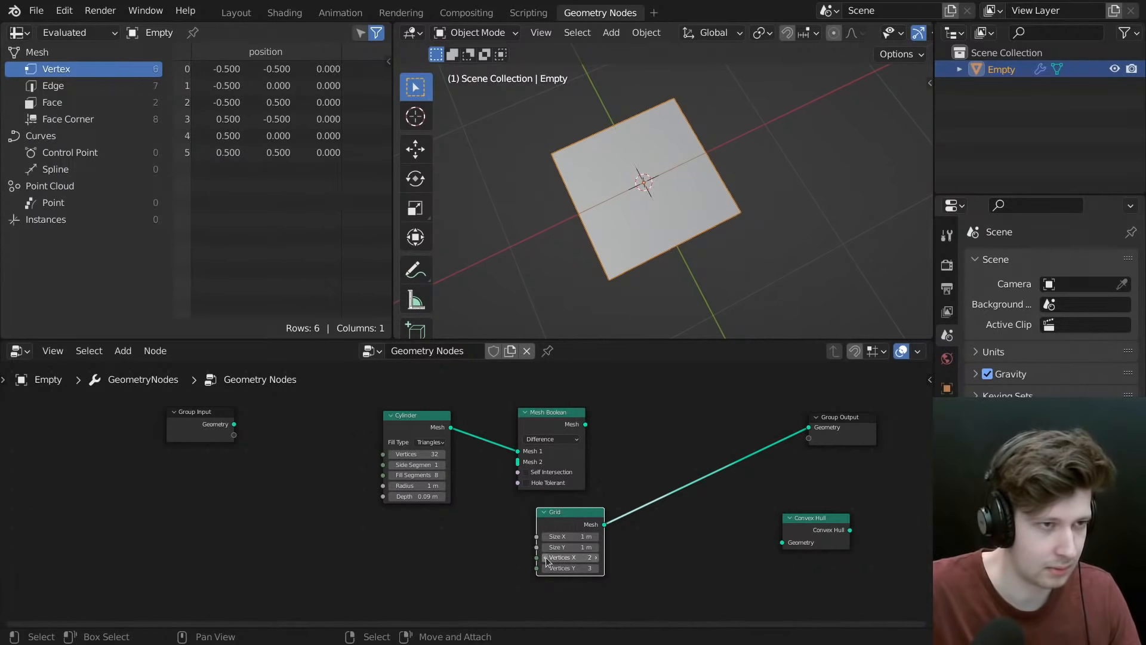
# - Insert a Transform node into the link between Grid and Group Output
pyautogui.moveTo(693, 281); pyautogui.dragTo(686, 221, button='middle')
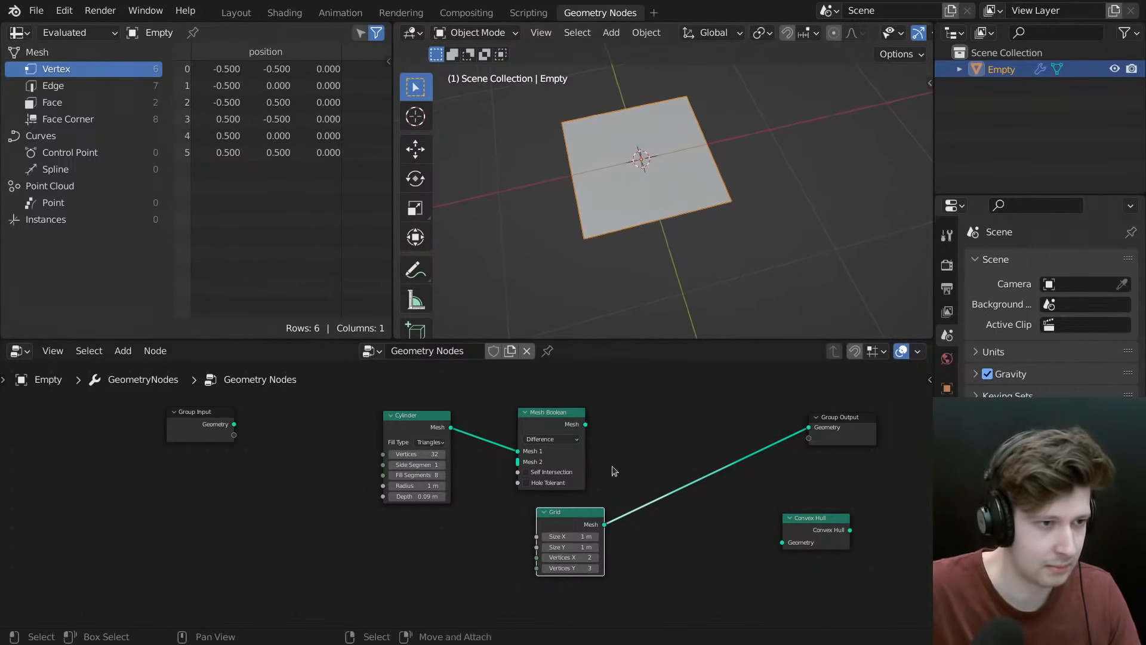
pyautogui.hotkey('shift', 'a')
pyautogui.click(601, 303)
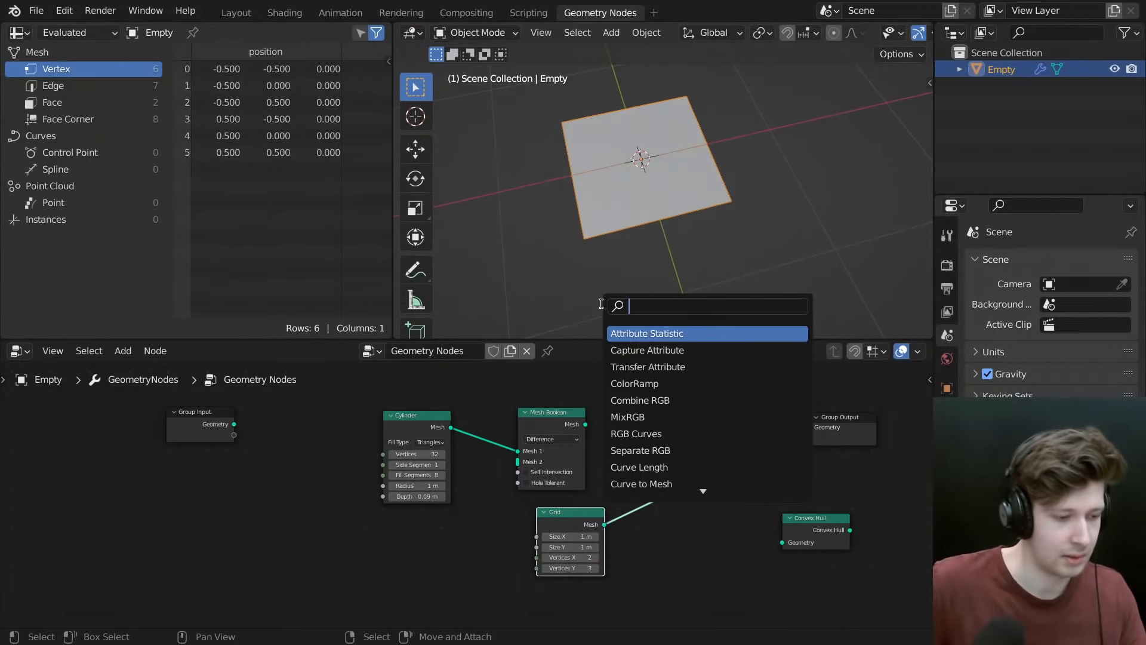
pyautogui.write('tran')
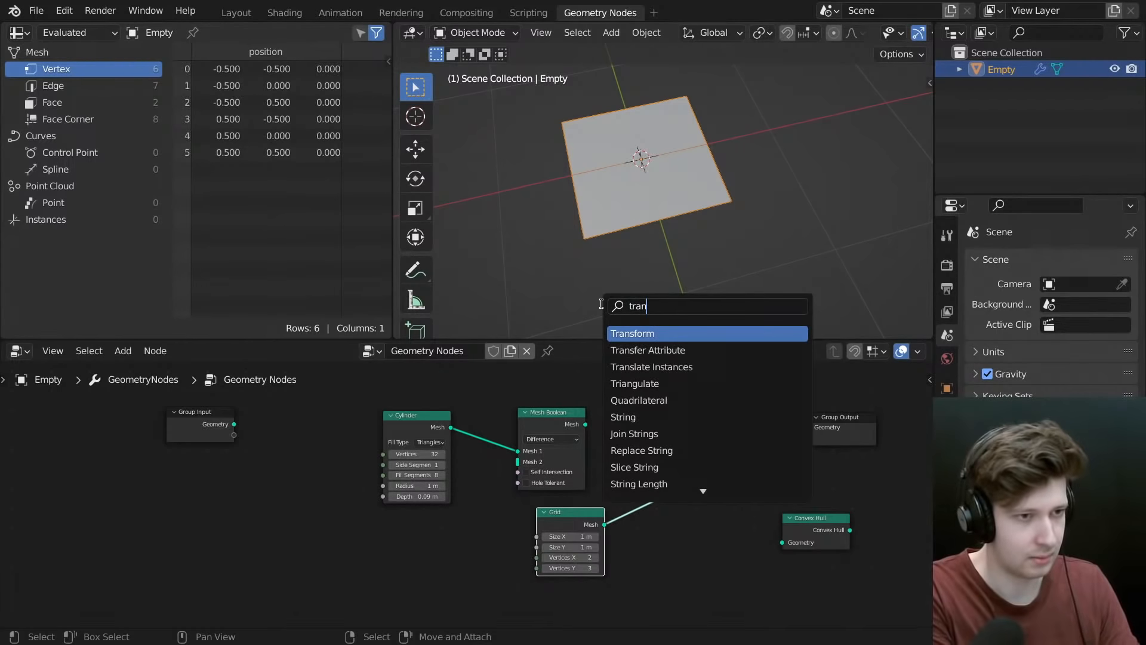
pyautogui.press('Return')
pyautogui.click(667, 394)
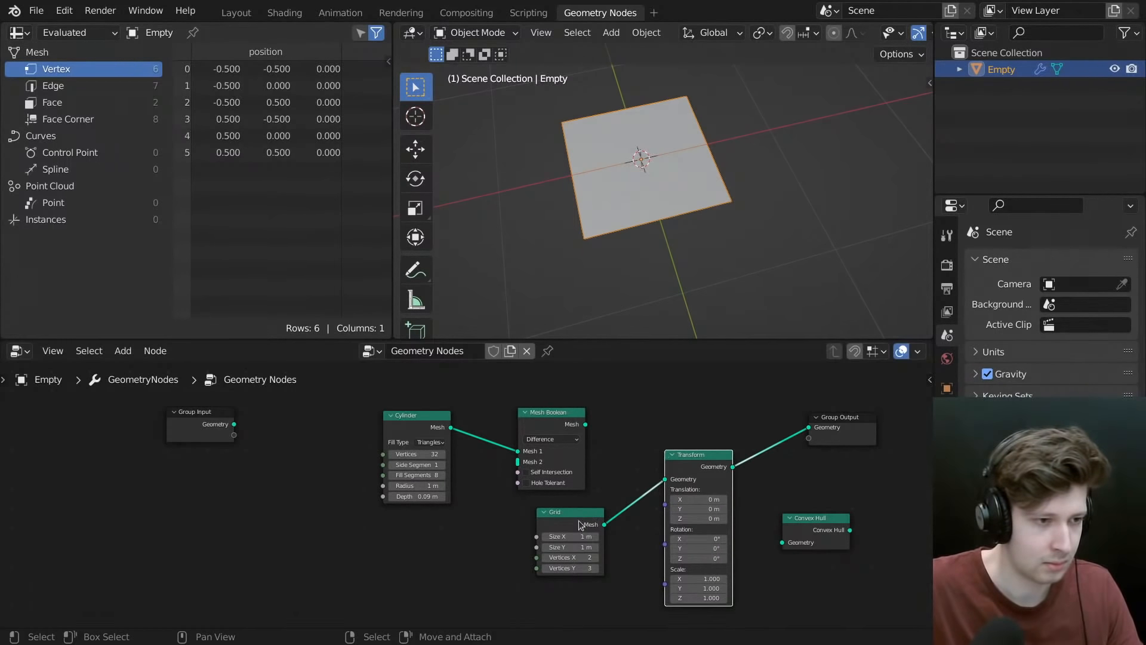
# - Move the Grid and Transform nodes beneath Cylinder and Mesh Boolean, and set the Transform's Y rotation to 90°
pyautogui.moveTo(579, 525); pyautogui.dragTo(408, 541)
pyautogui.moveTo(579, 592); pyautogui.dragTo(583, 505, button='middle')
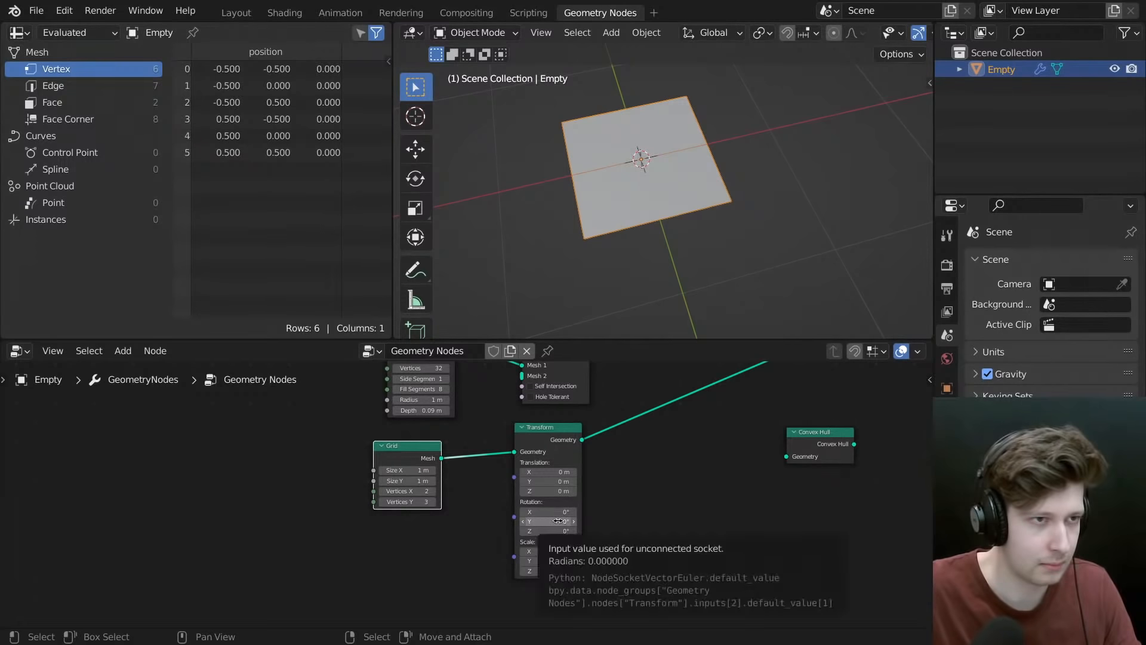
pyautogui.write('90')
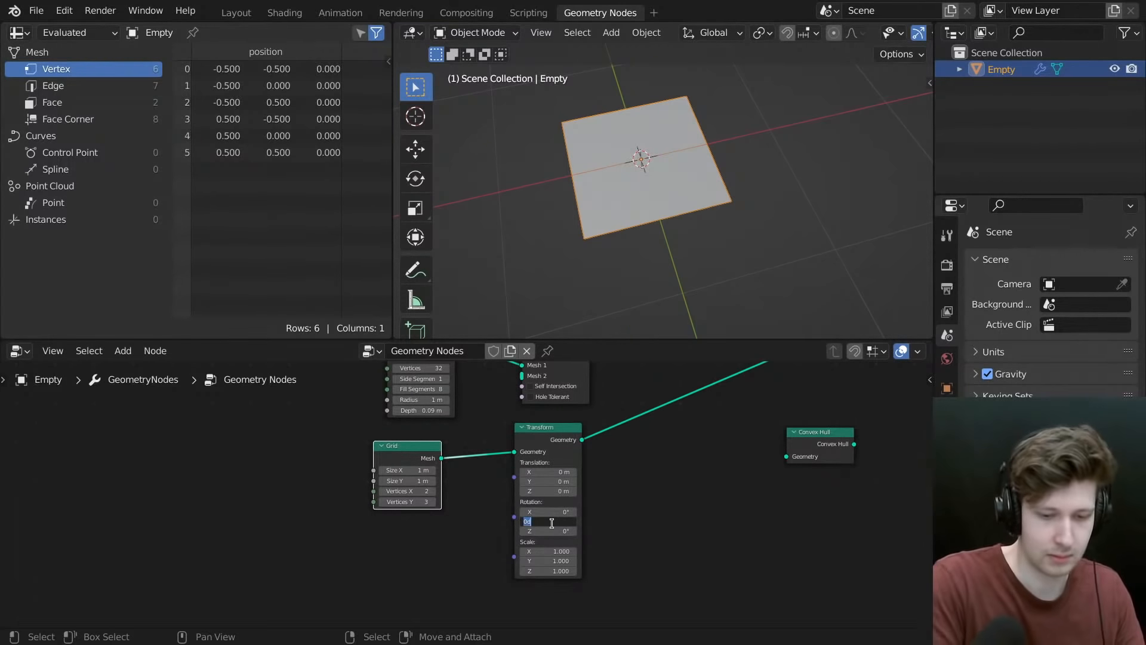
pyautogui.press('Return')
# - Link Mesh Boolean to Group Output, and space out the Cylinder, Grid and Transform nodes ahead of it
pyautogui.moveTo(615, 483); pyautogui.dragTo(578, 597, button='middle')
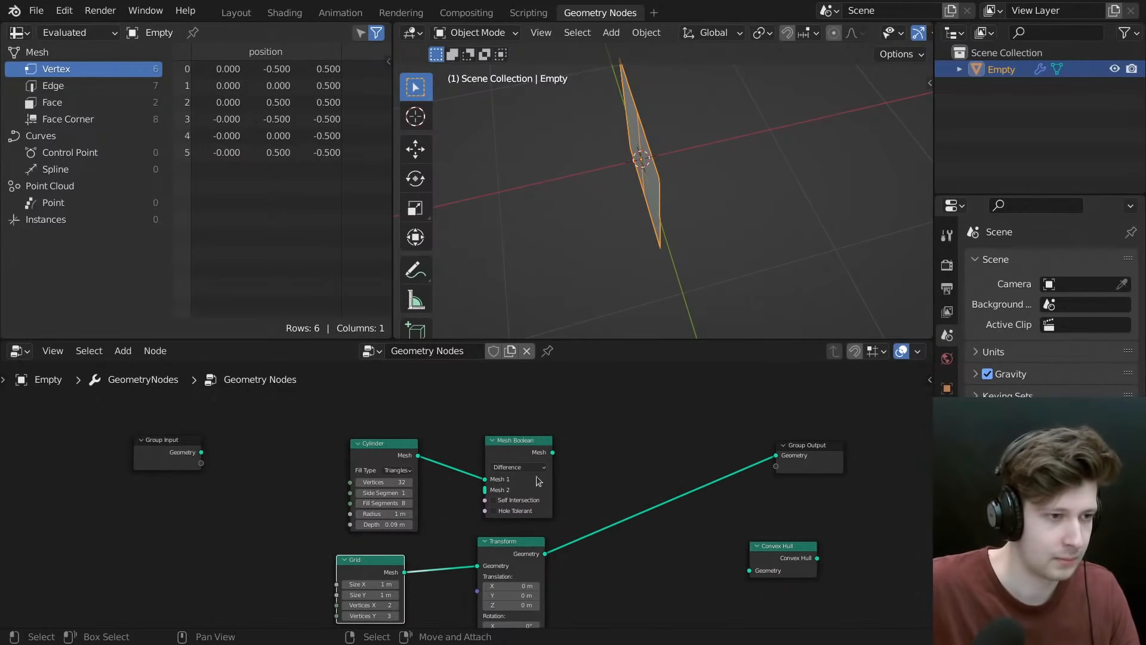
pyautogui.keyDown('ctrl'); pyautogui.keyDown('shift'); pyautogui.click(524, 458); pyautogui.keyUp('shift'); pyautogui.keyUp('ctrl')
pyautogui.moveTo(590, 538); pyautogui.dragTo(360, 626)
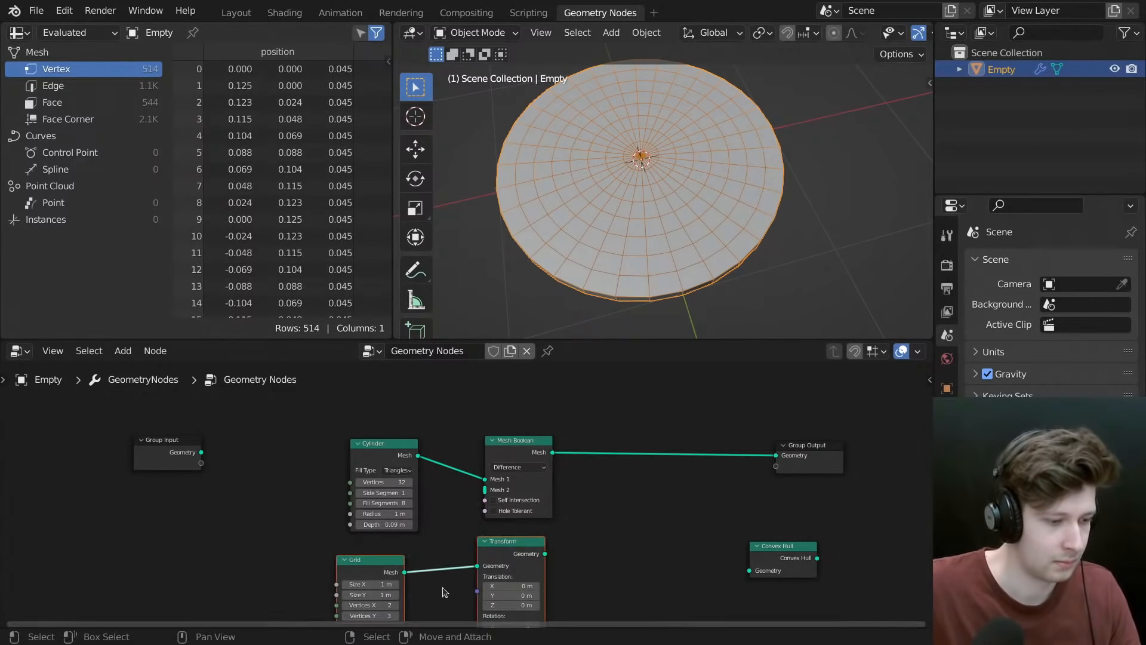
pyautogui.press('g')
pyautogui.moveTo(442, 413); pyautogui.dragTo(398, 406)
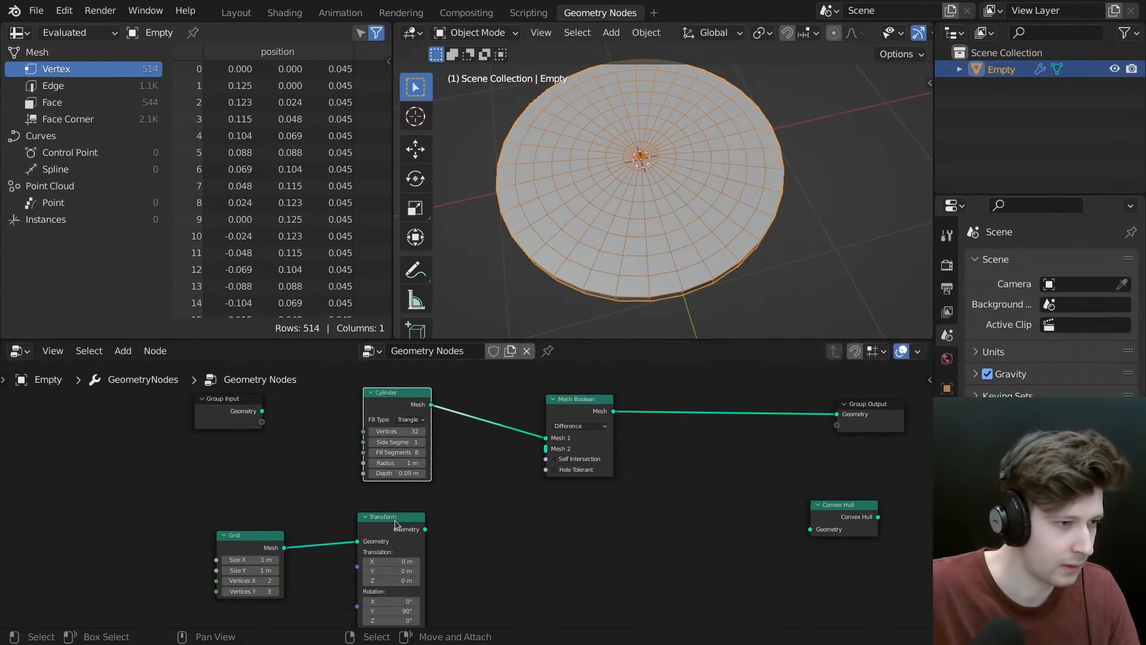
# - Link the Transform node's Geometry output to the Mesh 2 input of Mesh Boolean
pyautogui.moveTo(395, 520); pyautogui.dragTo(545, 452)
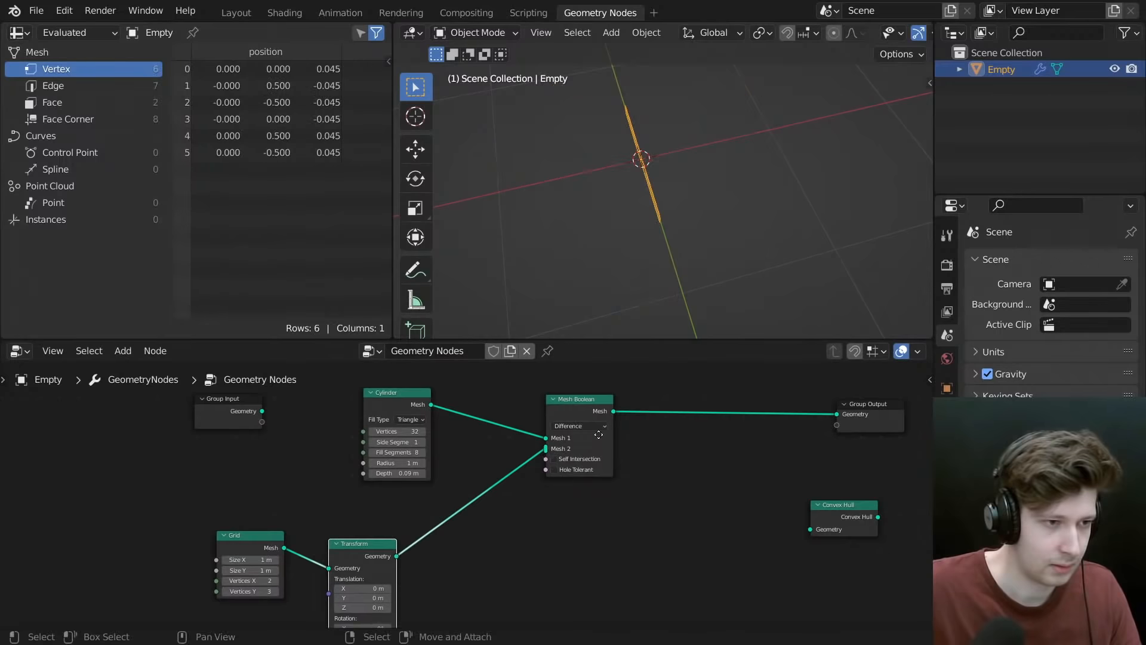
pyautogui.moveTo(598, 435); pyautogui.dragTo(577, 459, button='middle')
pyautogui.moveTo(662, 224); pyautogui.dragTo(690, 150, button='middle')
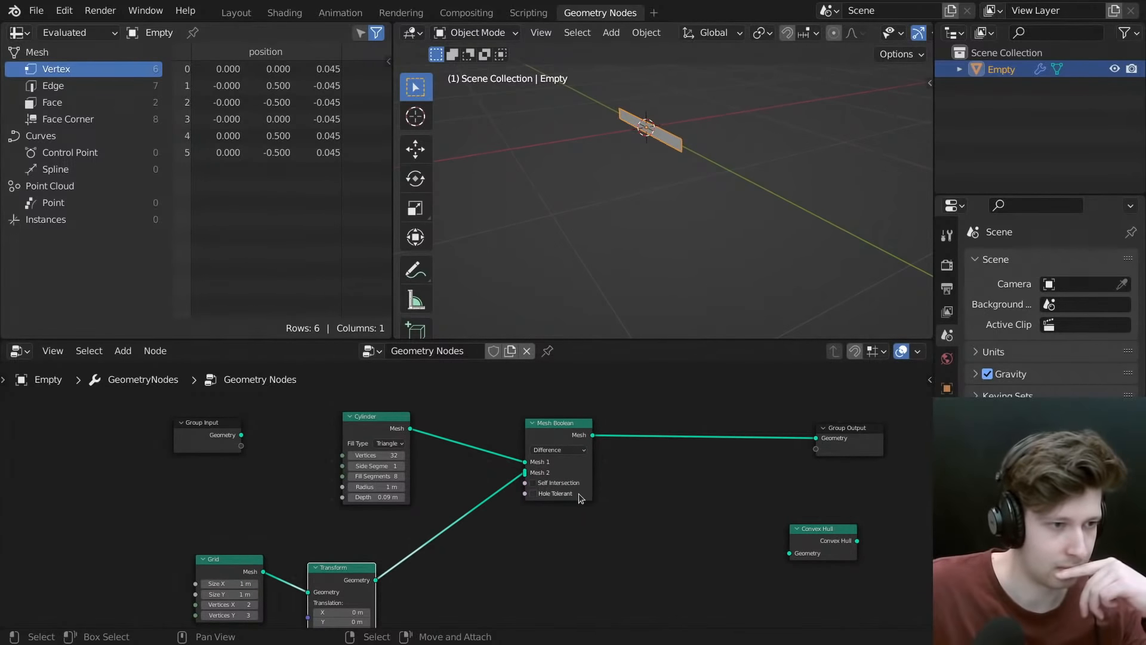
# - Try Self Intersection on Mesh Boolean, turn it off again, and review the operation options while keeping Difference
pyautogui.click(533, 483)
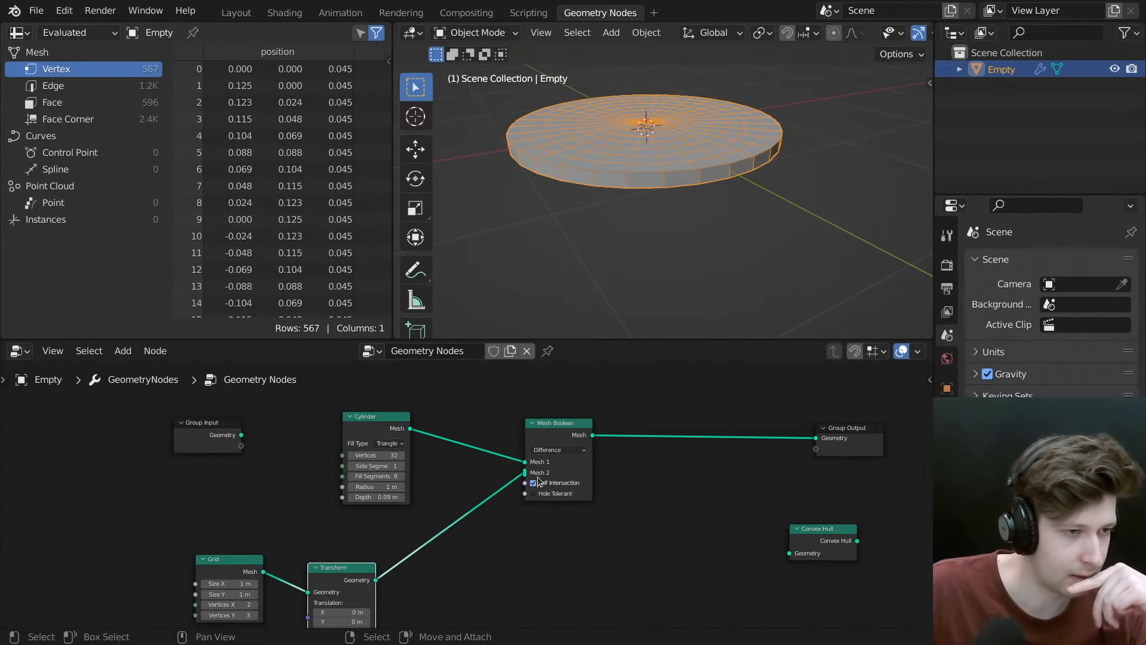
pyautogui.click(534, 483)
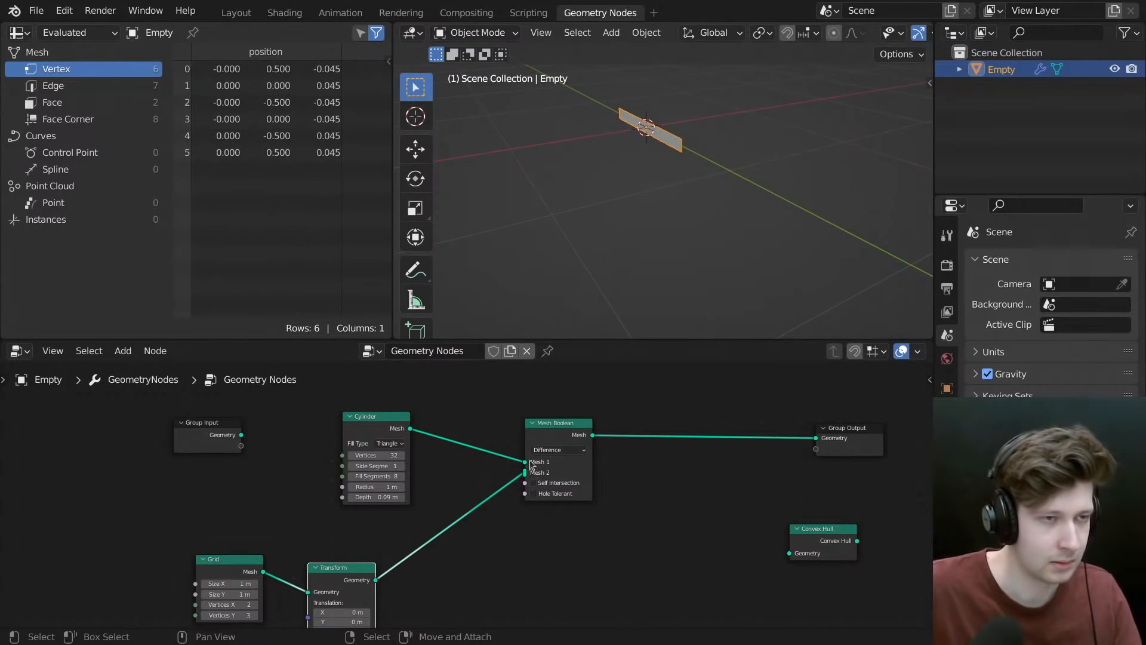
pyautogui.click(560, 450)
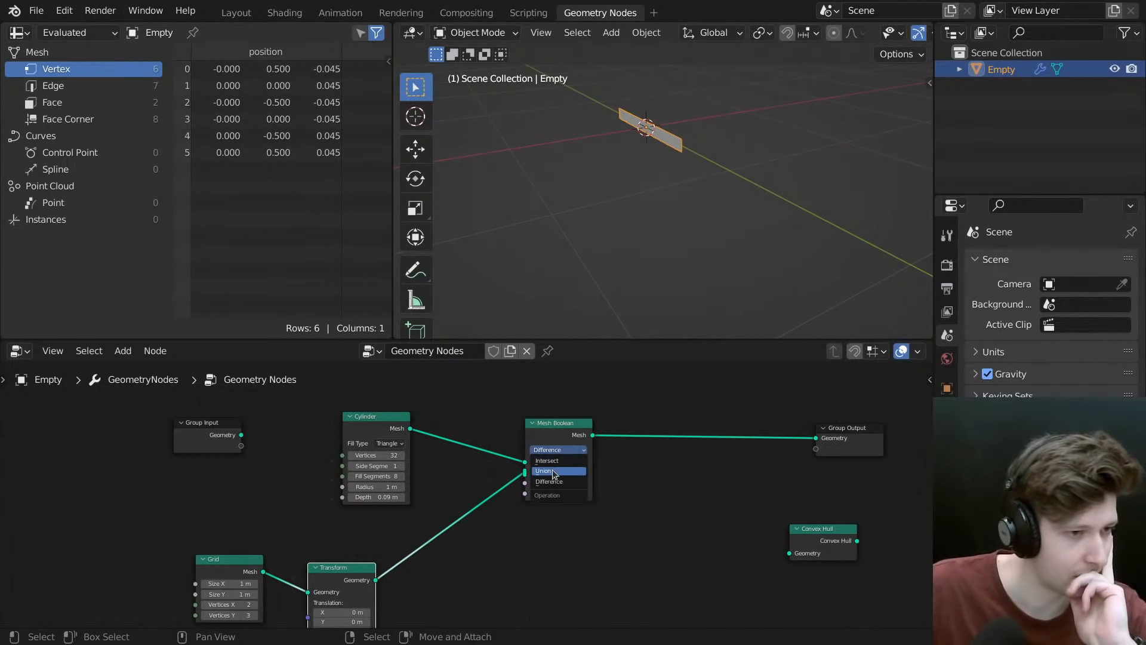
pyautogui.click(549, 483)
pyautogui.click(555, 450)
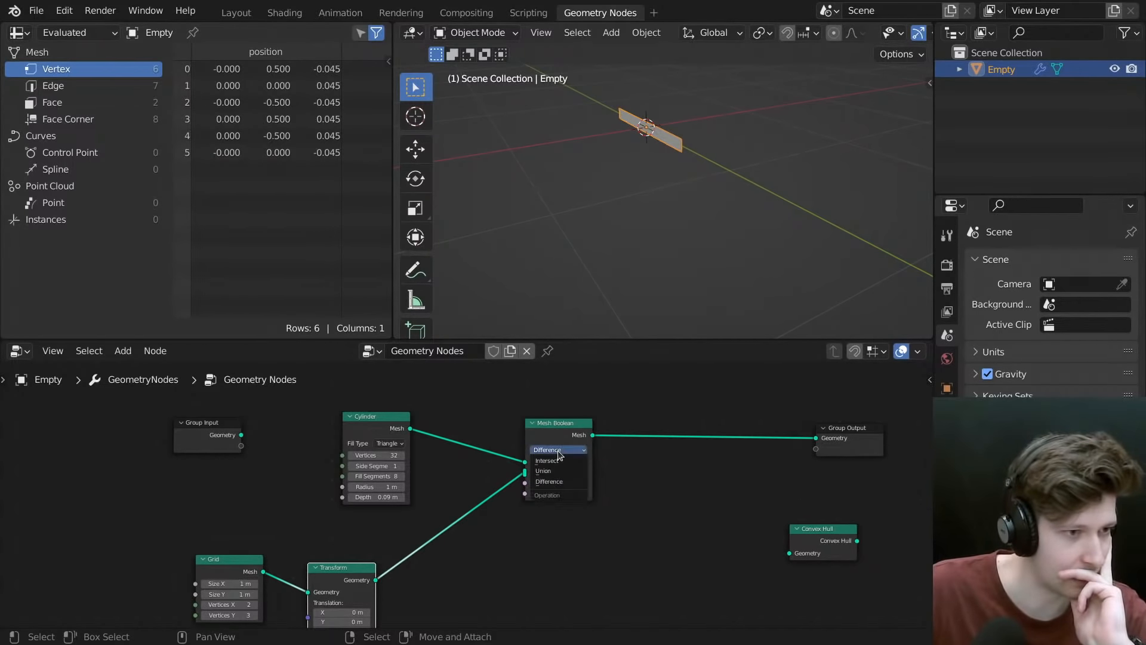
pyautogui.click(555, 449)
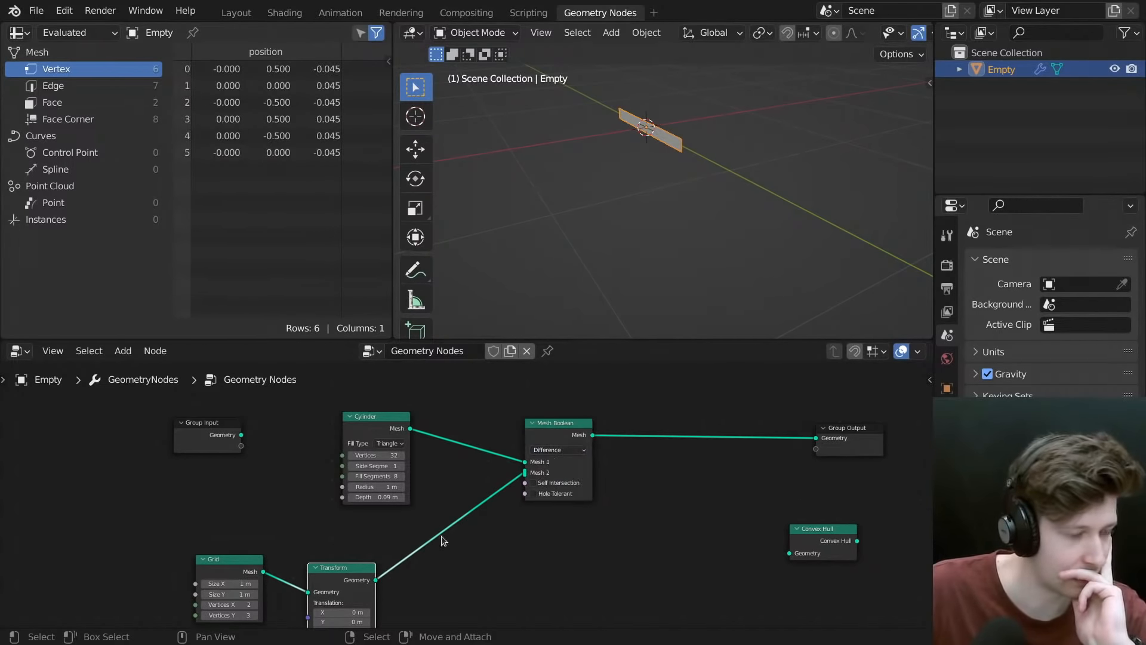
pyautogui.click(524, 462)
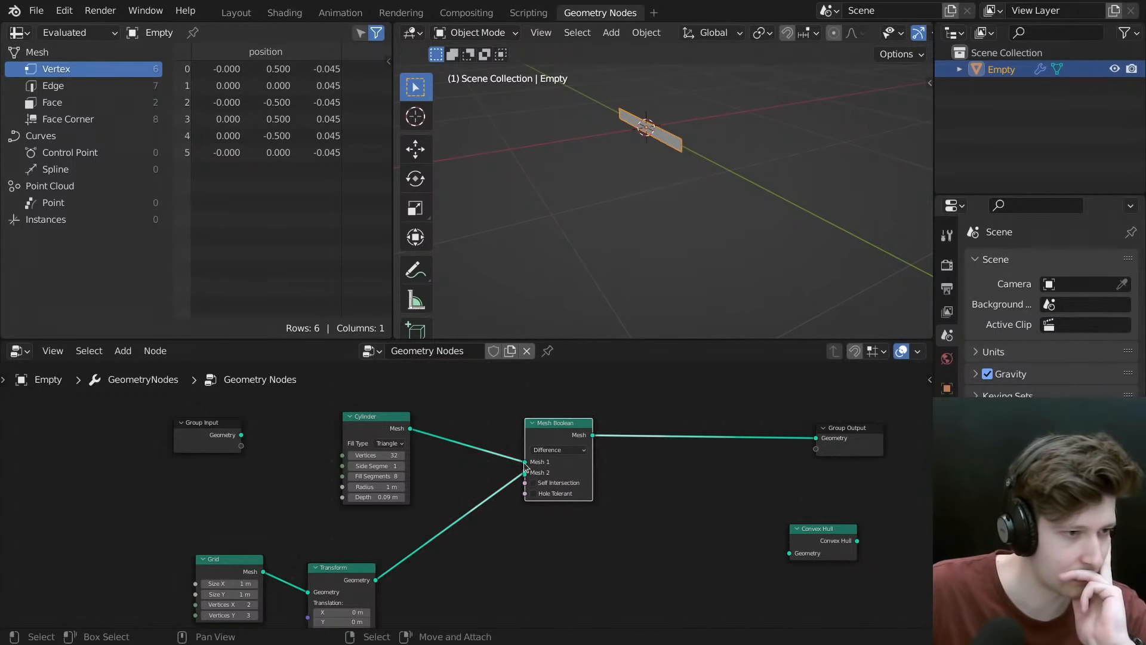
pyautogui.moveTo(524, 462)
pyautogui.mouseDown()
pyautogui.moveTo(512, 477)
pyautogui.moveTo(525, 462)
pyautogui.moveTo(522, 474)
pyautogui.moveTo(436, 440)
pyautogui.moveTo(540, 467)
pyautogui.moveTo(525, 461)
pyautogui.mouseUp()
pyautogui.rightClick(432, 437)
pyautogui.moveTo(375, 580); pyautogui.dragTo(524, 472)
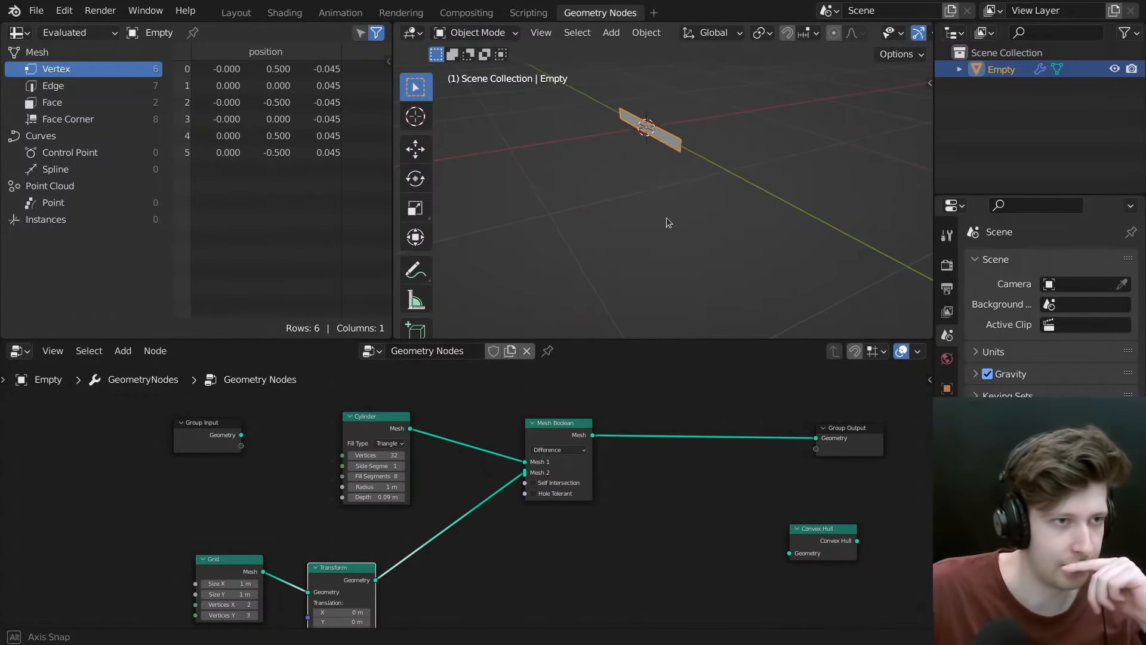
pyautogui.moveTo(667, 220); pyautogui.dragTo(627, 161, button='middle')
# - Duplicate the Convex Hull node and insert the copy between Transform and Mesh Boolean
pyautogui.moveTo(459, 544); pyautogui.dragTo(520, 474, button='middle')
pyautogui.click(901, 465)
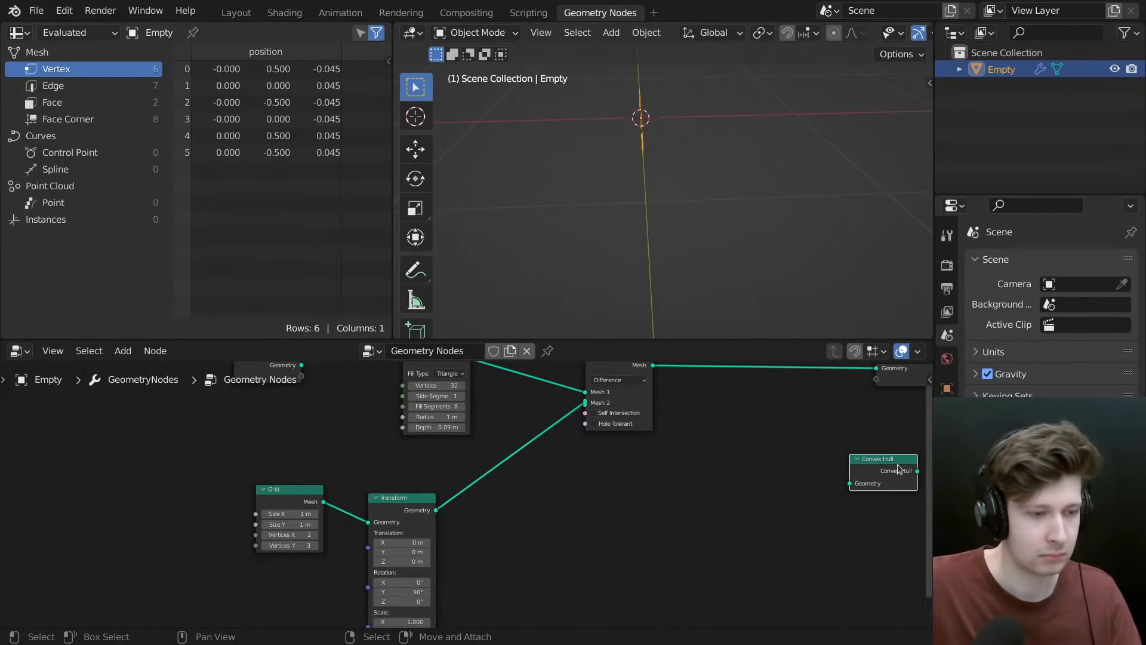
pyautogui.hotkey('shift', 'd')
pyautogui.click(606, 518)
pyautogui.moveTo(440, 514); pyautogui.dragTo(557, 536)
pyautogui.moveTo(607, 533); pyautogui.dragTo(554, 429)
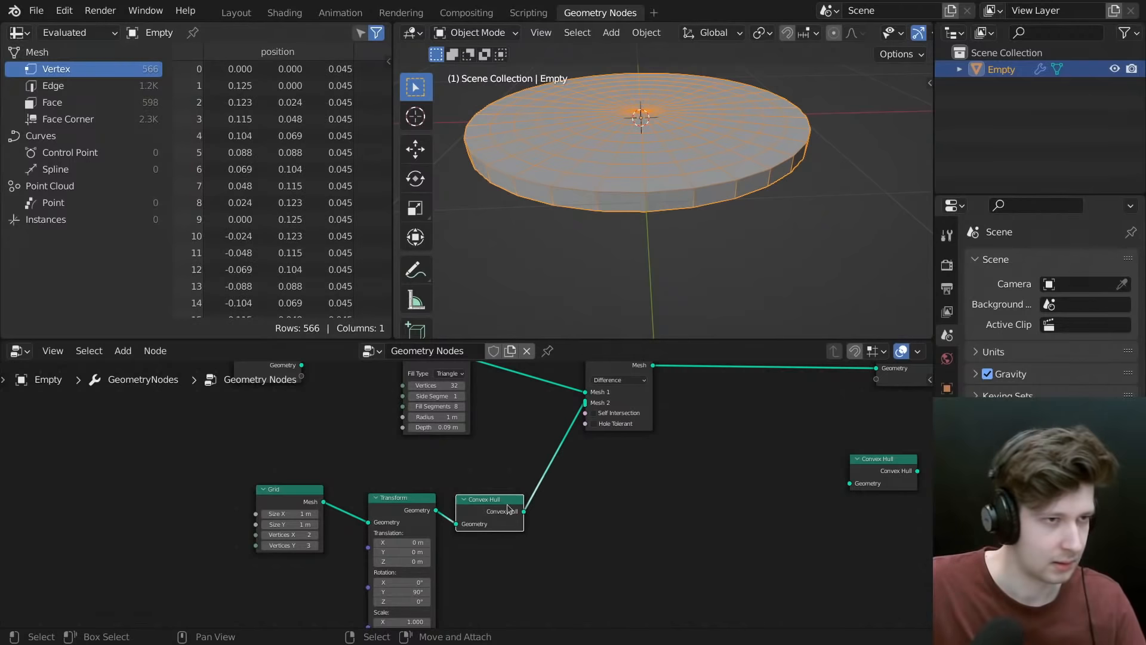
# - Send the Transform's geometry straight to Group Output and open up space between the Transform and the new Convex Hull node
pyautogui.scroll(-1, 435, 511)
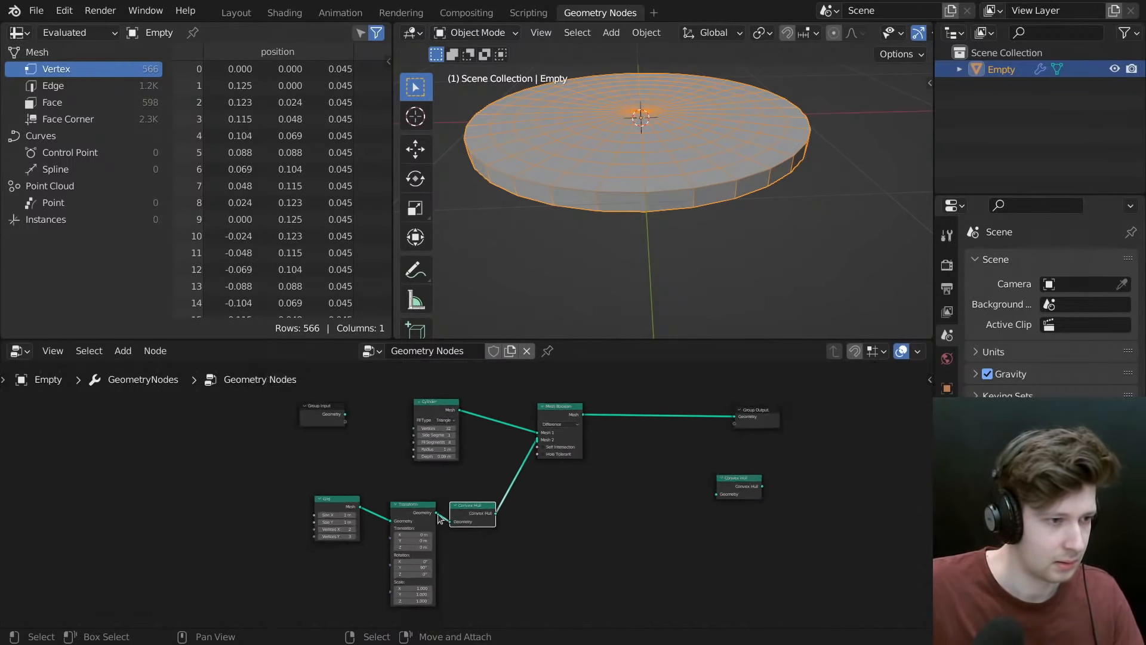
pyautogui.keyDown('ctrl'); pyautogui.keyDown('shift'); pyautogui.click(407, 506); pyautogui.keyUp('shift'); pyautogui.keyUp('ctrl')
pyautogui.moveTo(491, 503); pyautogui.dragTo(619, 515)
pyautogui.moveTo(399, 502); pyautogui.dragTo(182, 527)
pyautogui.moveTo(182, 527); pyautogui.dragTo(401, 524, button='middle')
pyautogui.press('g')
pyautogui.click(264, 517)
pyautogui.moveTo(824, 518); pyautogui.dragTo(643, 509)
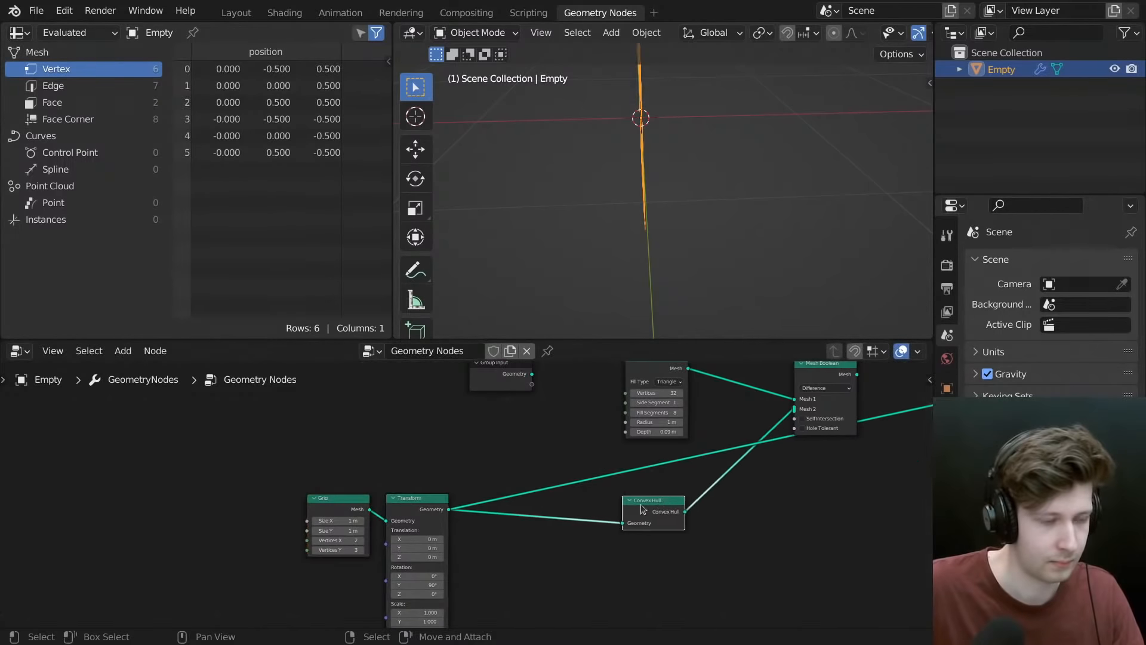
pyautogui.moveTo(641, 509); pyautogui.dragTo(588, 570, button='middle')
pyautogui.moveTo(638, 199); pyautogui.dragTo(712, 192, button='middle')
# - Add a Position node above the Transform node
pyautogui.scroll(-3, 600, 480)
pyautogui.moveTo(584, 479); pyautogui.dragTo(660, 431, button='middle')
pyautogui.hotkey('shift', 'a')
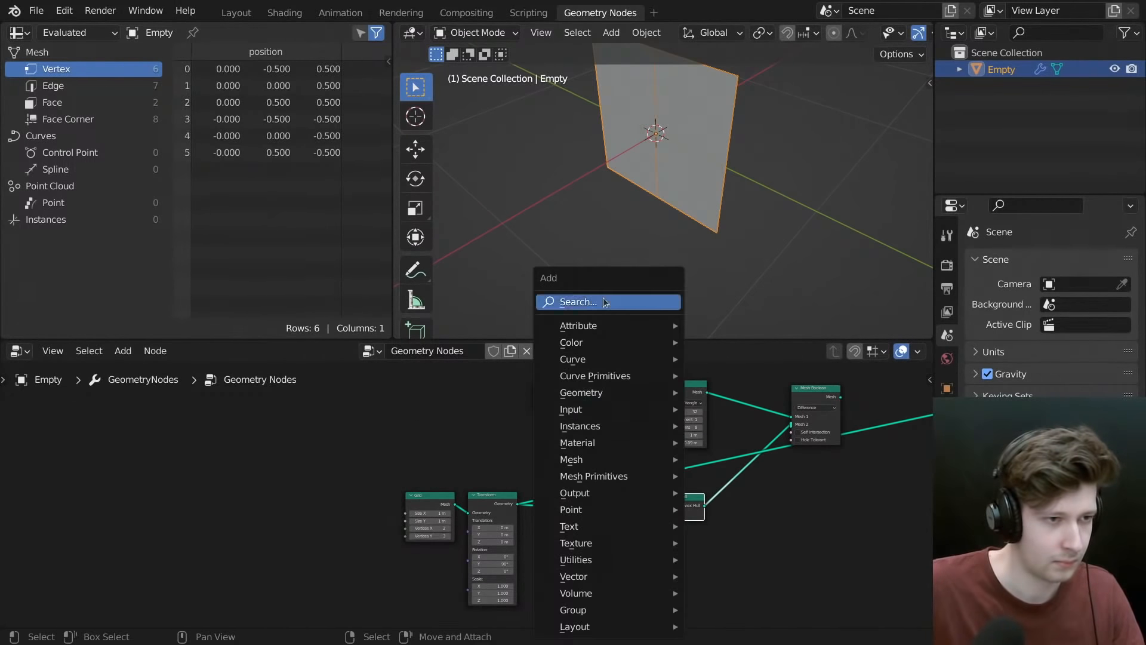
pyautogui.click(604, 302)
pyautogui.write('po')
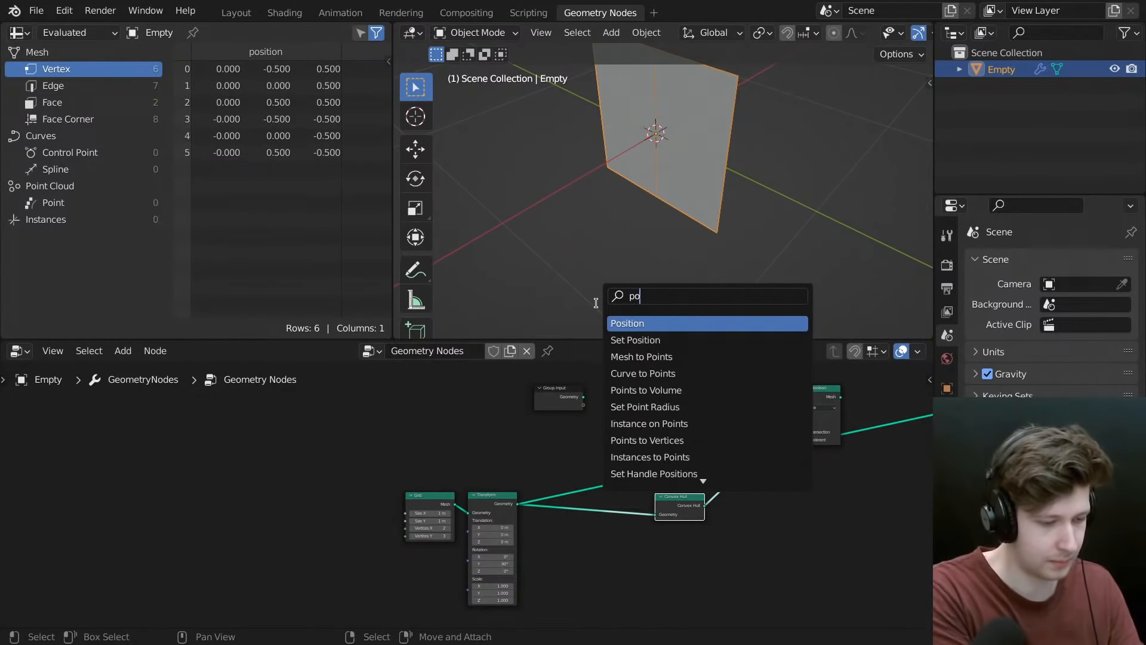
pyautogui.write('sit')
pyautogui.press('Return')
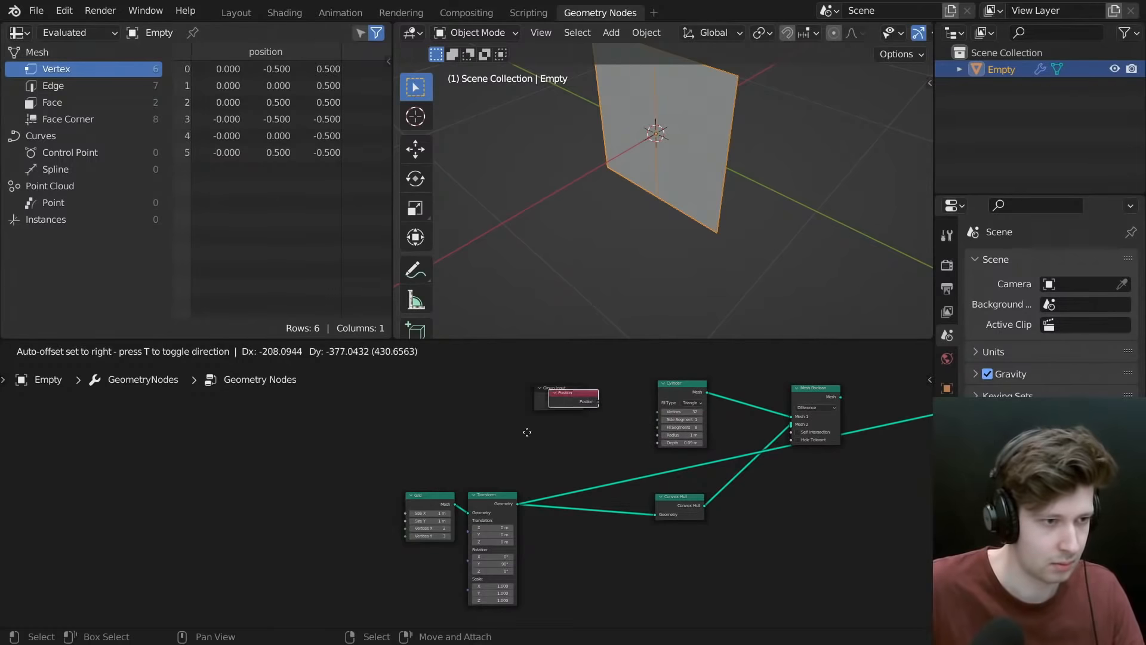
pyautogui.click(492, 466)
# - Add a Separate XYZ node beside Position and feed the Position output into its Vector input
pyautogui.hotkey('shift', 'a')
pyautogui.click(440, 302)
pyautogui.write('separ')
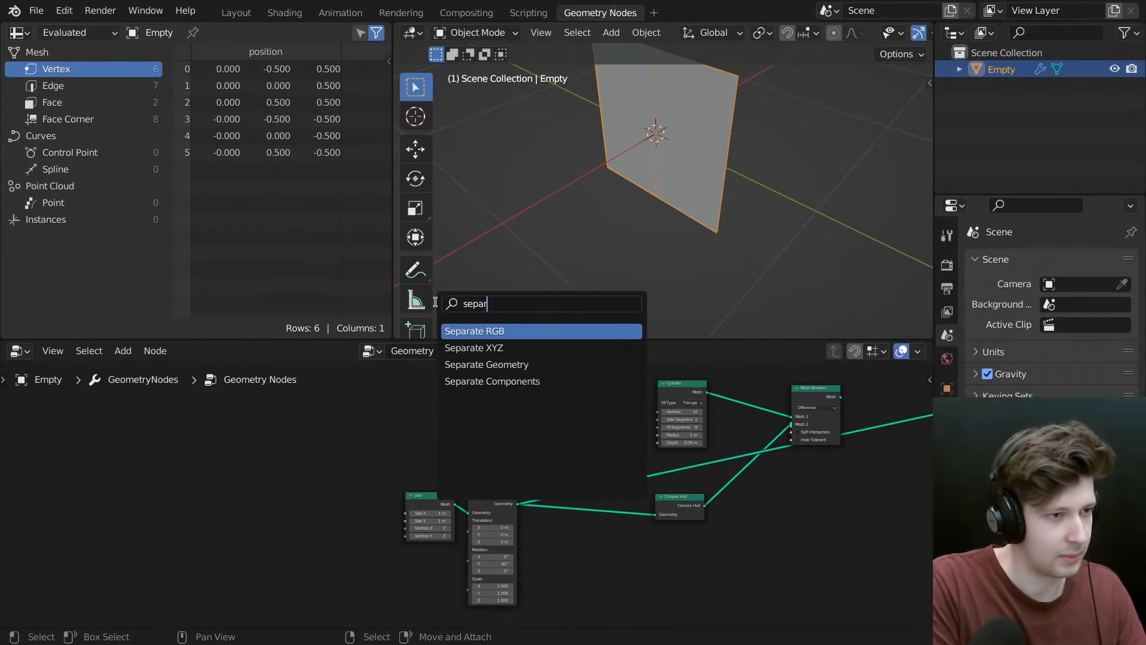
pyautogui.press('Return')
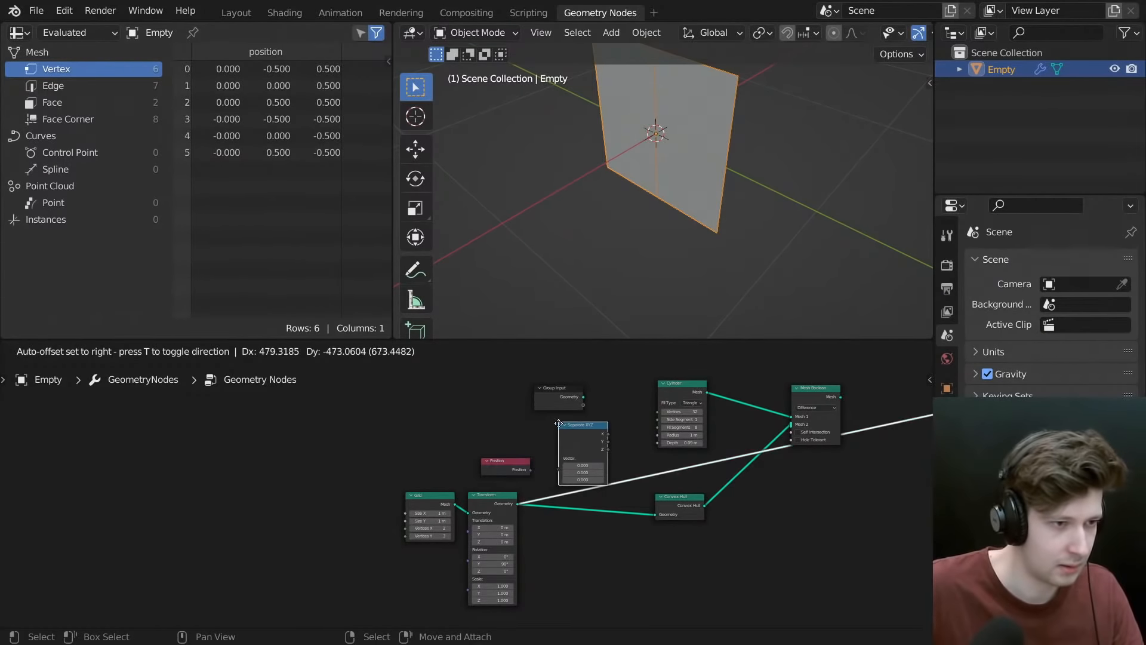
pyautogui.click(565, 419)
pyautogui.moveTo(530, 469); pyautogui.dragTo(479, 446)
pyautogui.moveTo(569, 424); pyautogui.dragTo(539, 440)
pyautogui.click(538, 441)
pyautogui.scroll(4, 540, 446)
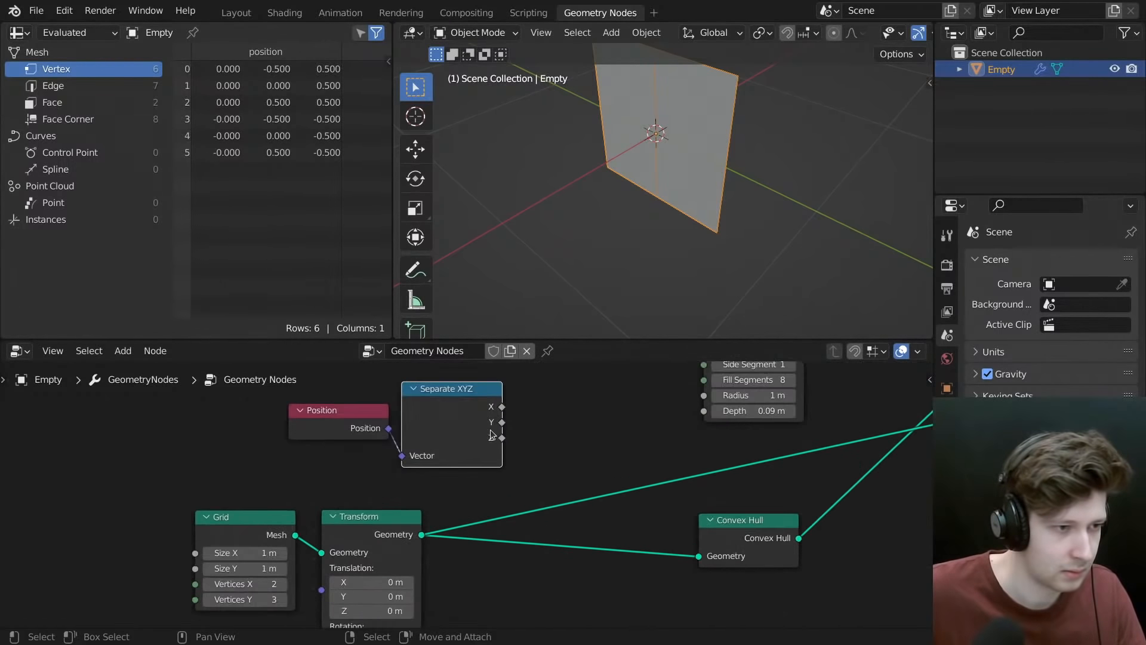
# - Move the Position and Separate XYZ nodes together further back to free space after them
pyautogui.moveTo(704, 221); pyautogui.dragTo(704, 227, button='middle')
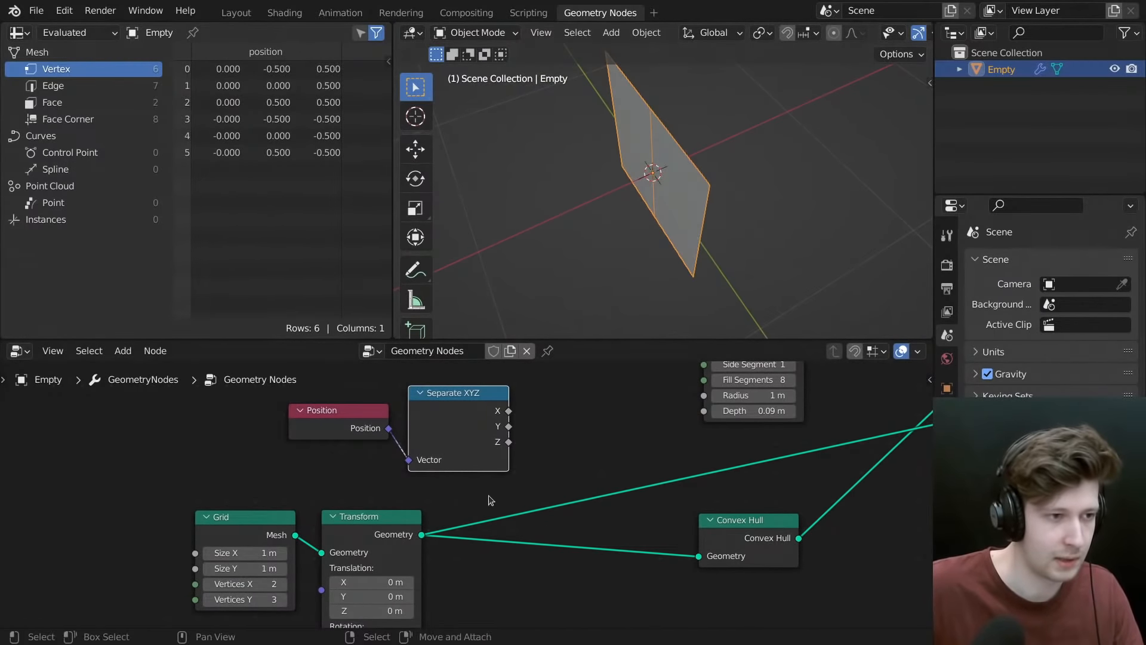
pyautogui.moveTo(633, 410); pyautogui.dragTo(265, 457)
pyautogui.moveTo(343, 430); pyautogui.dragTo(414, 430, button='middle')
pyautogui.scroll(1, 414, 430)
pyautogui.press('g')
pyautogui.click(222, 436)
# - Add a Math node and place it after Separate XYZ
pyautogui.hotkey('shift', 'a')
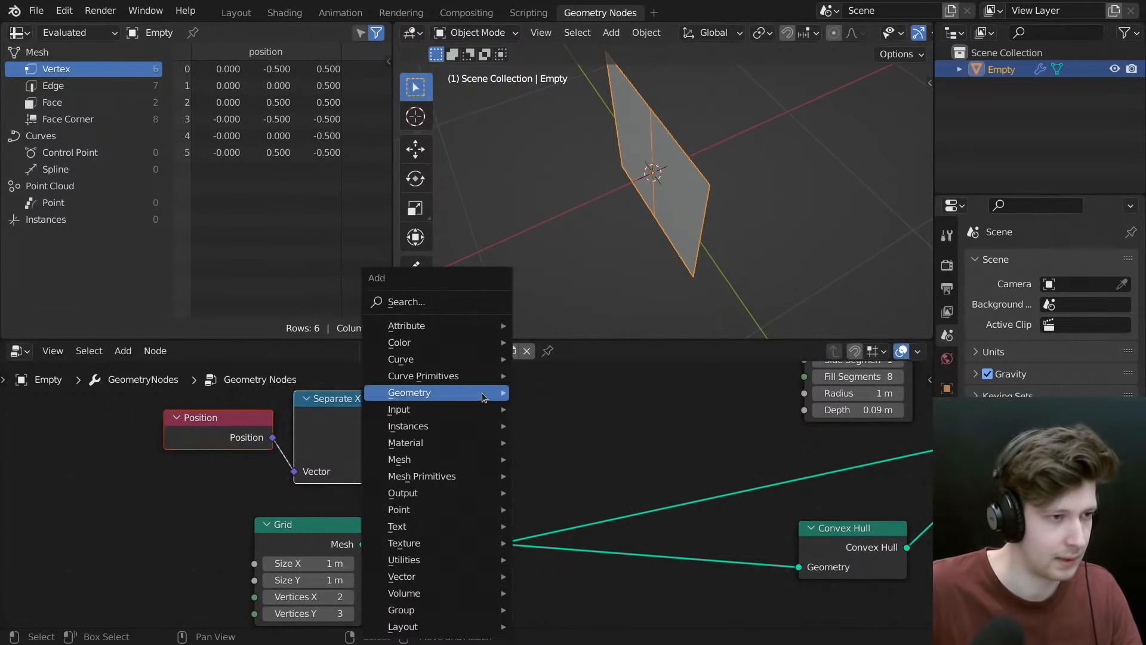
pyautogui.click(439, 303)
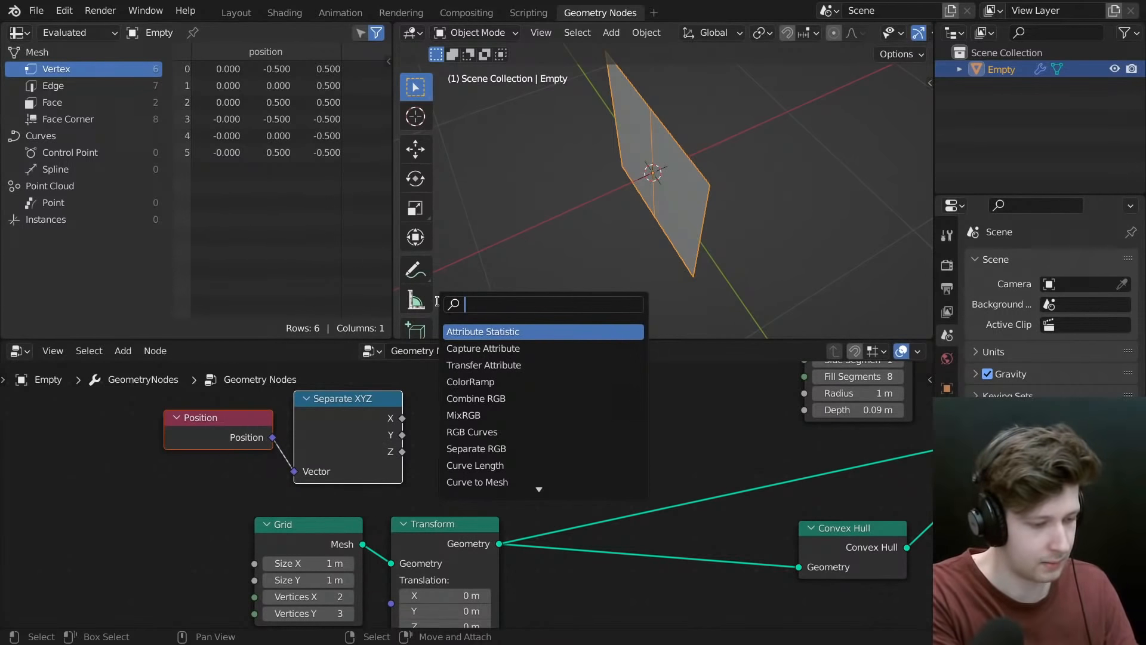
pyautogui.write('math')
pyautogui.press('Return')
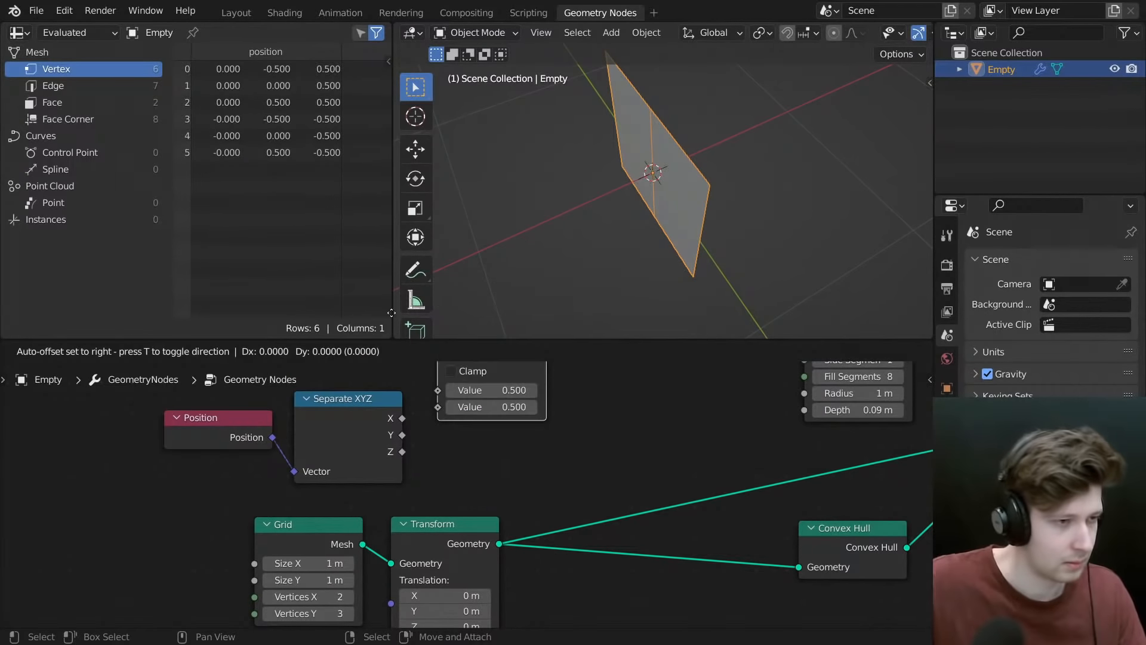
pyautogui.click(444, 374)
pyautogui.moveTo(444, 375); pyautogui.dragTo(433, 437)
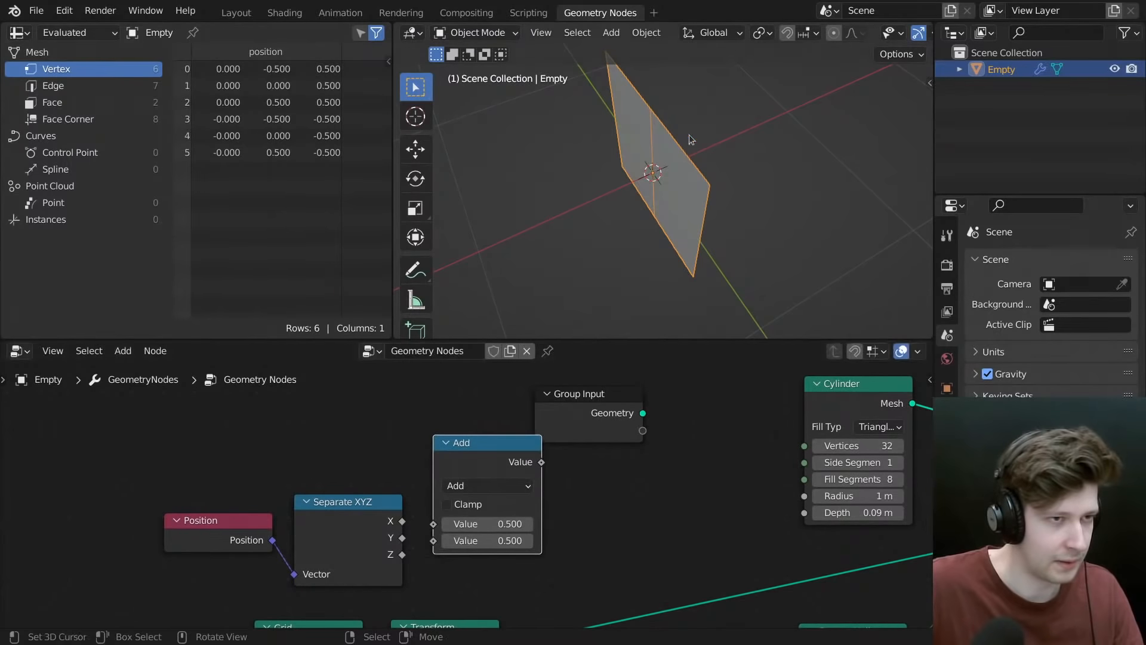
# - Link Separate XYZ's Y output to the Math node and set its operation to Absolute
pyautogui.moveTo(401, 537); pyautogui.dragTo(439, 522)
pyautogui.moveTo(460, 468); pyautogui.dragTo(450, 505)
pyautogui.click(455, 523)
pyautogui.click(458, 487)
pyautogui.moveTo(457, 487); pyautogui.dragTo(400, 442, button='middle')
pyautogui.moveTo(400, 442); pyautogui.dragTo(418, 463)
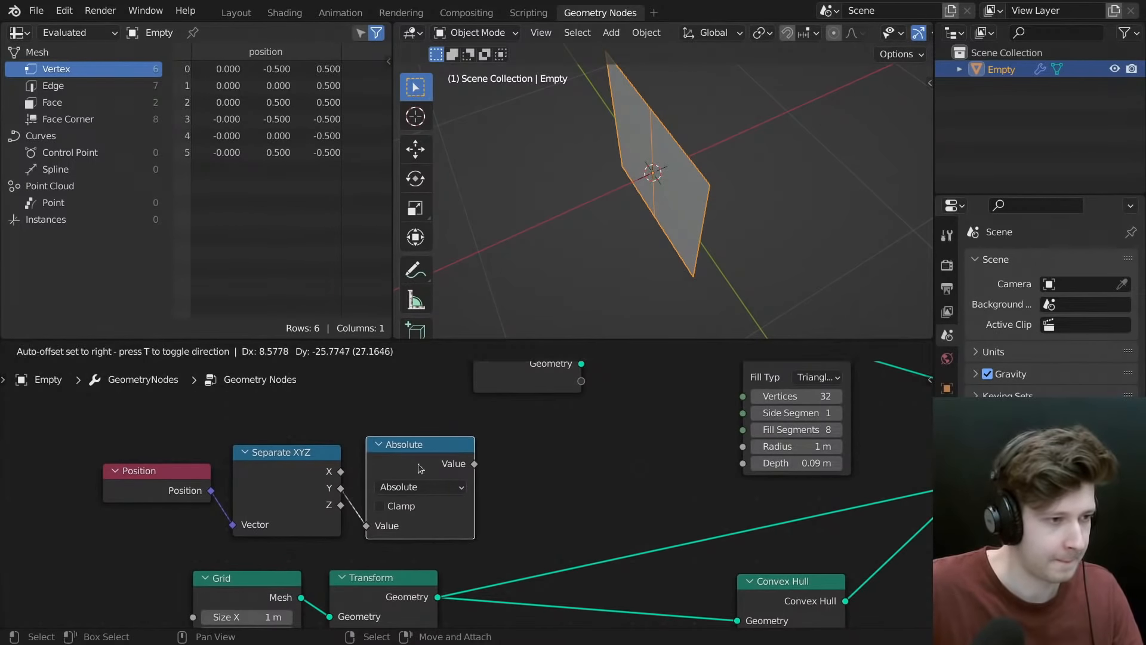
# - Insert a Set Position node into the link between Transform and Convex Hull
pyautogui.scroll(2, 449, 473)
pyautogui.moveTo(495, 496); pyautogui.dragTo(453, 478, button='middle')
pyautogui.scroll(-3, 598, 473)
pyautogui.moveTo(593, 469); pyautogui.dragTo(550, 431, button='middle')
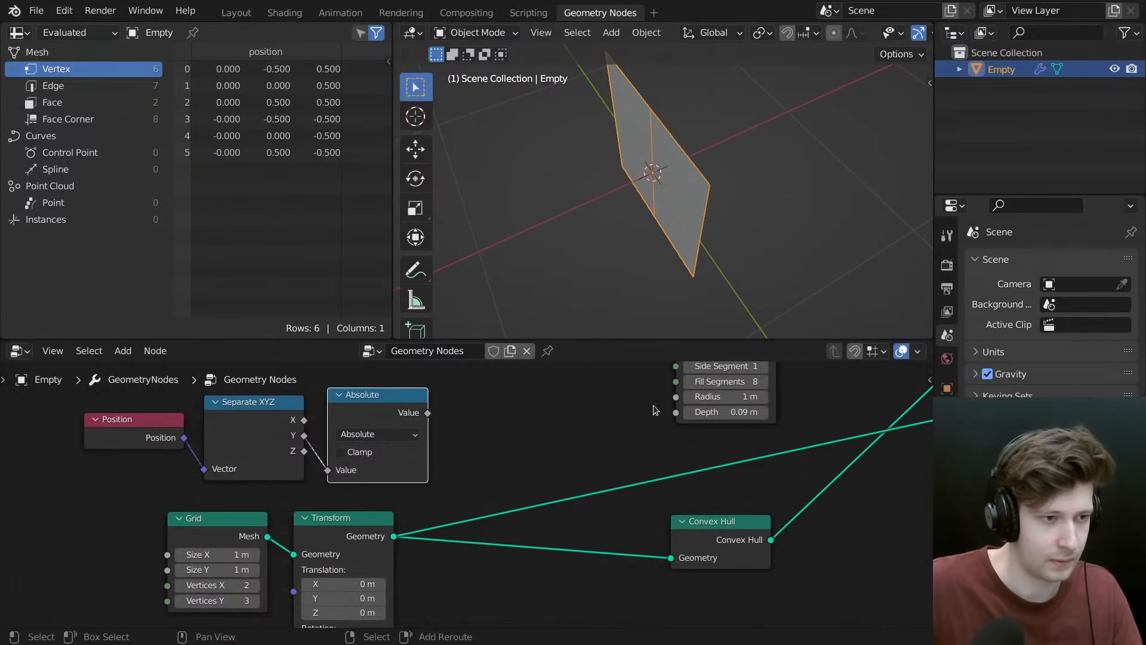
pyautogui.hotkey('shift', 'a')
pyautogui.click(591, 306)
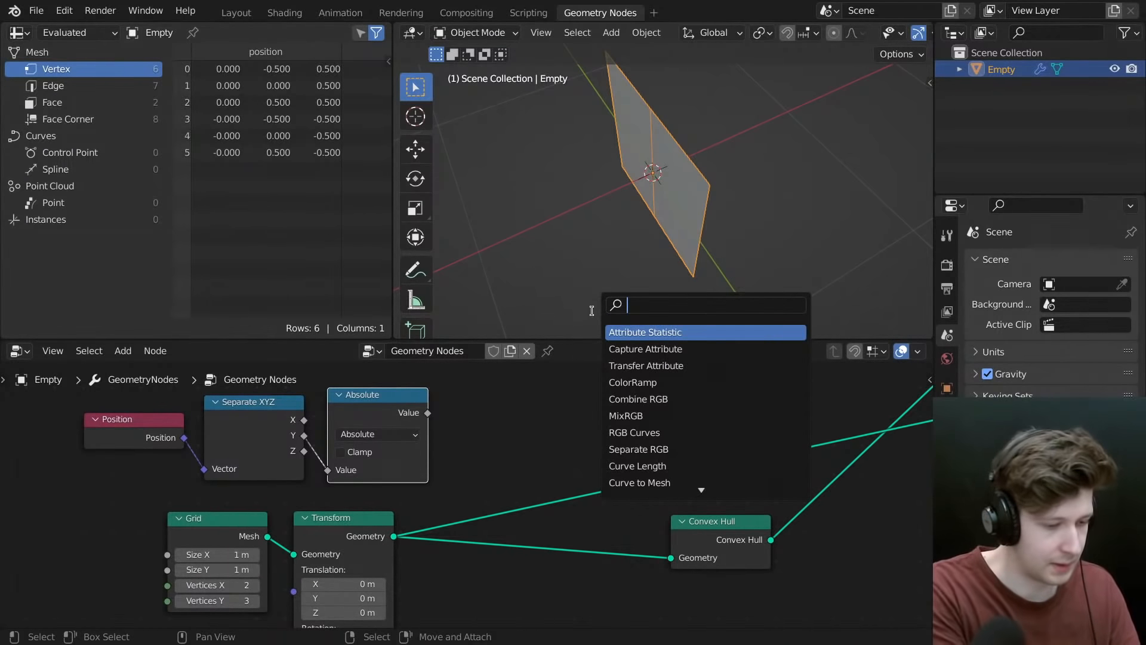
pyautogui.write('set')
pyautogui.click(634, 349)
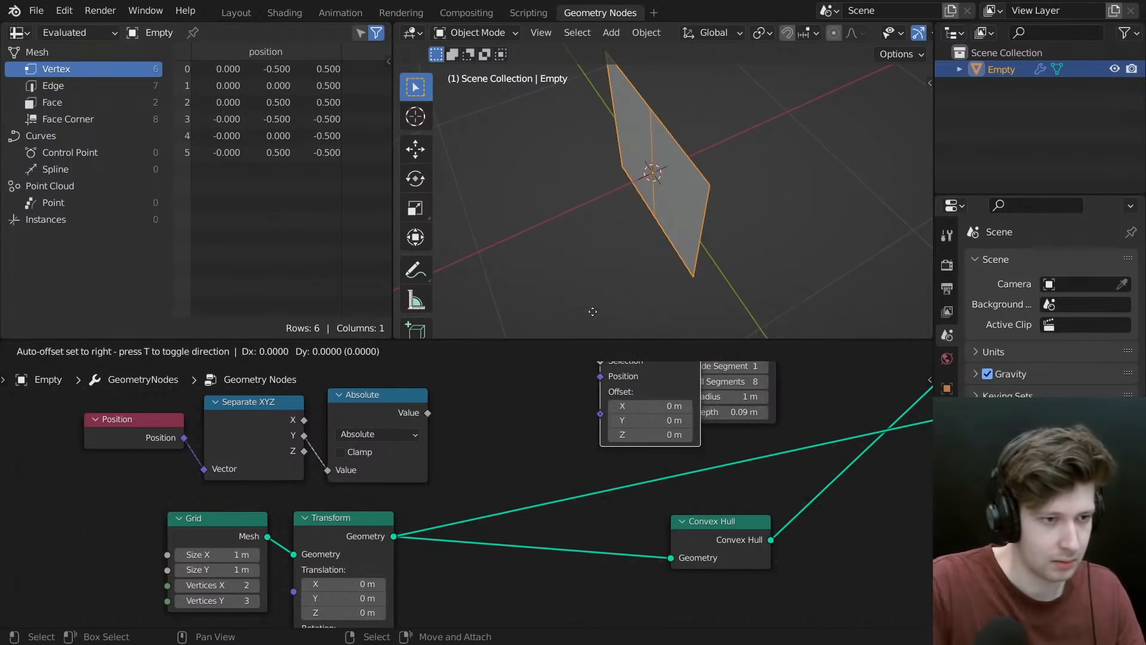
pyautogui.click(569, 430)
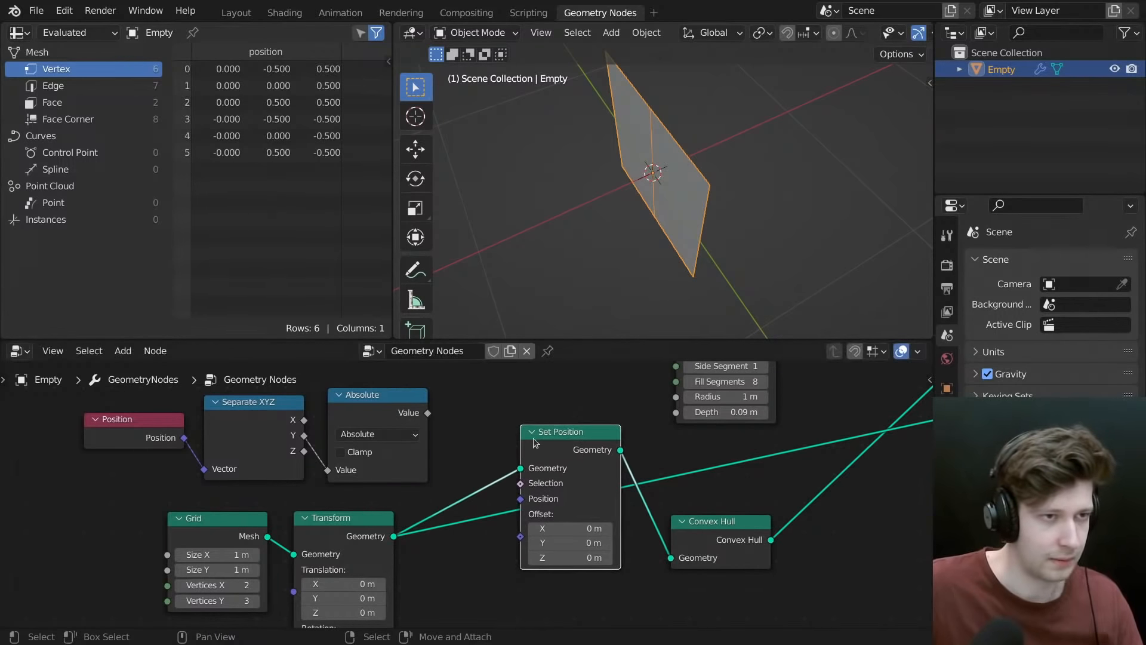
# - Add a Combine XYZ node between Absolute and Set Position
pyautogui.moveTo(428, 413); pyautogui.dragTo(561, 402)
pyautogui.moveTo(518, 396); pyautogui.dragTo(542, 397, button='middle')
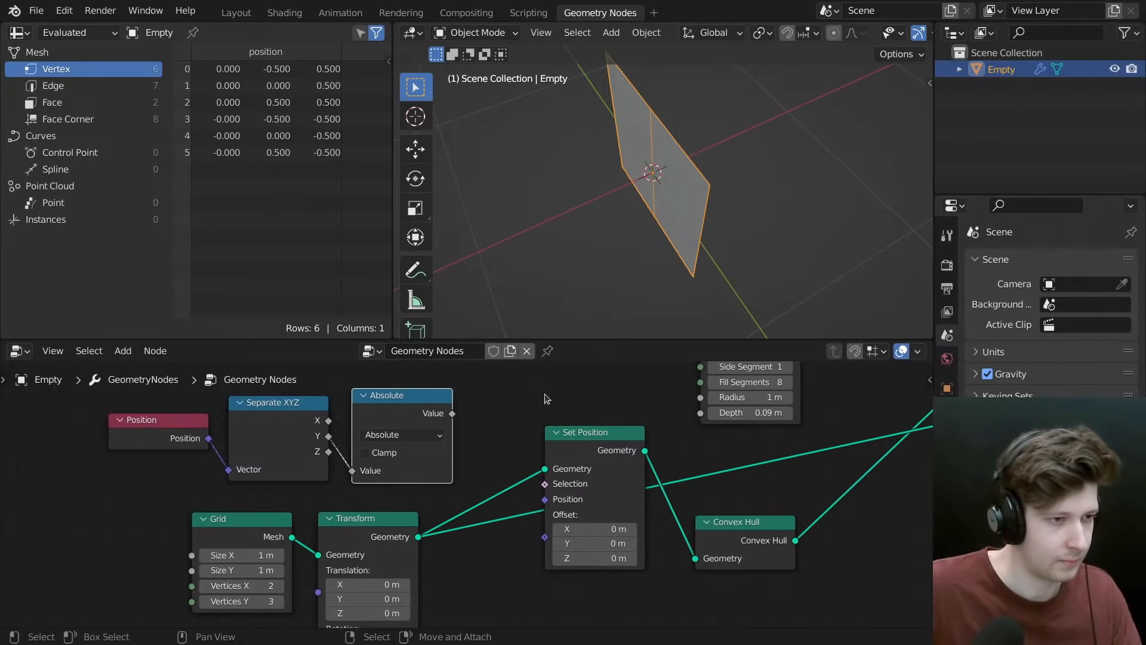
pyautogui.hotkey('shift', 'a')
pyautogui.click(481, 303)
pyautogui.write('combine')
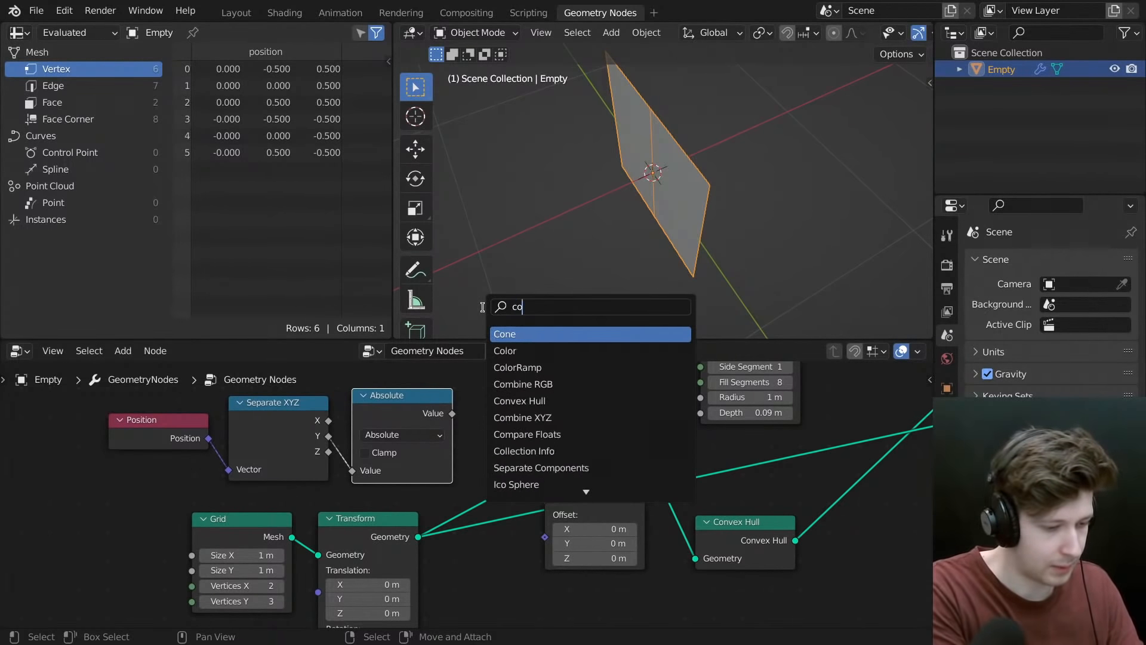
pyautogui.press('Down')
pyautogui.press('Return')
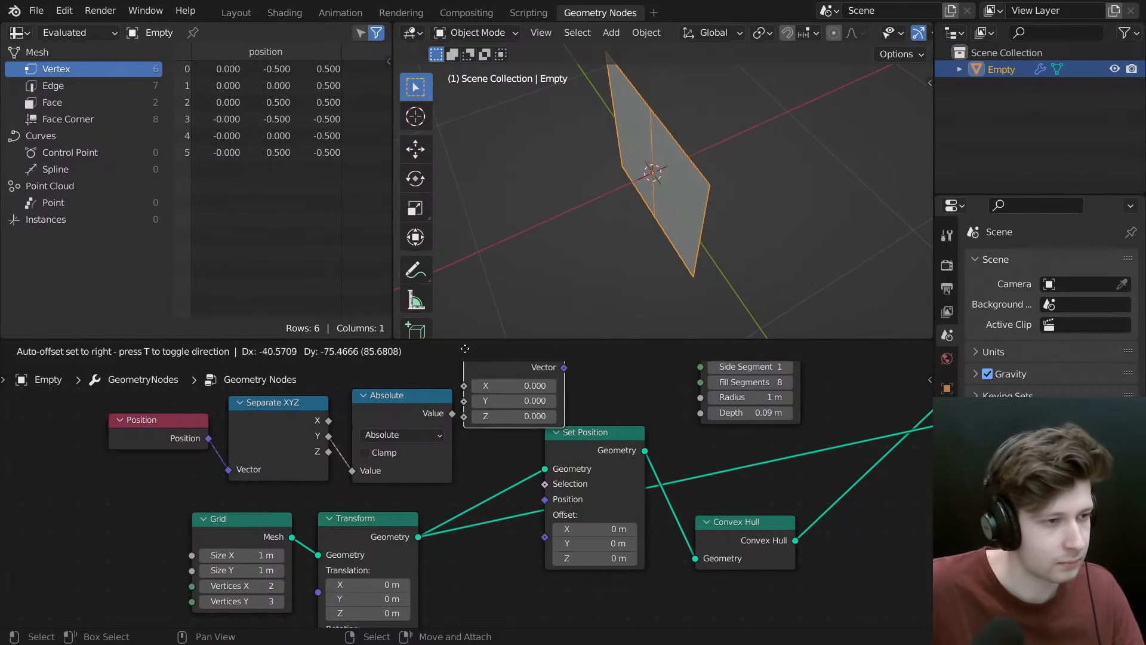
pyautogui.click(469, 348)
# - Shift Position, Separate XYZ and Absolute back as a group, and move Group Input and Combine XYZ clear of Set Position
pyautogui.moveTo(470, 461); pyautogui.dragTo(83, 436)
pyautogui.scroll(-2, 333, 499)
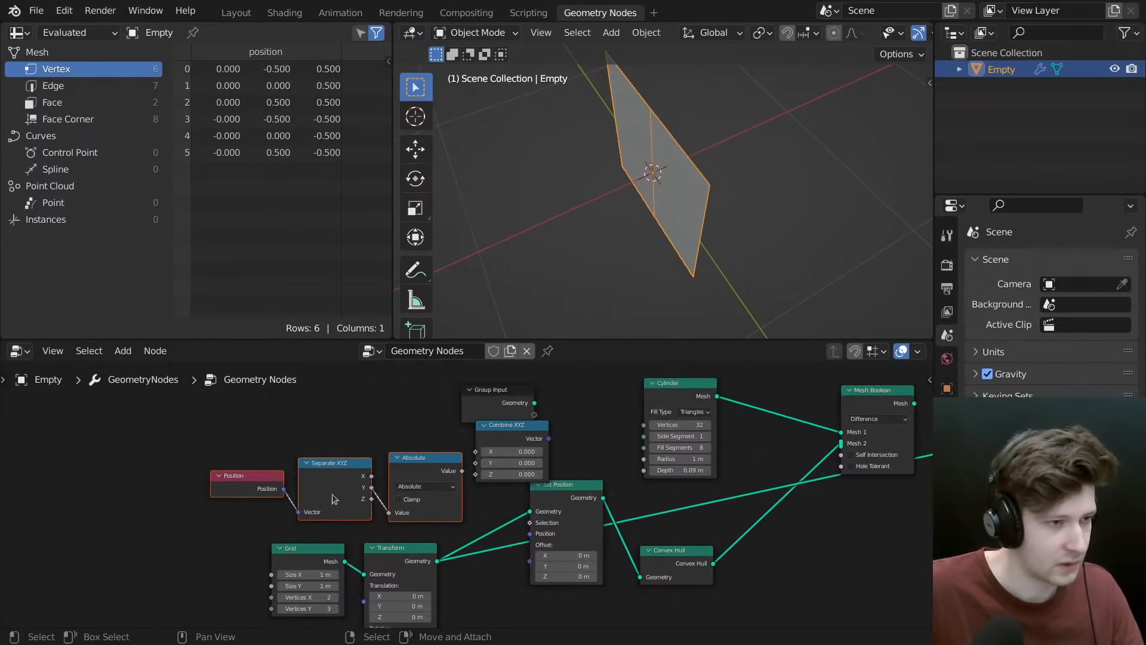
pyautogui.moveTo(395, 489); pyautogui.dragTo(217, 469)
pyautogui.moveTo(503, 412); pyautogui.dragTo(417, 389)
pyautogui.moveTo(503, 441); pyautogui.dragTo(444, 460)
# - Link Absolute's Value to Combine XYZ's X input and Combine XYZ's Vector to Set Position's Offset
pyautogui.moveTo(268, 453); pyautogui.dragTo(299, 461)
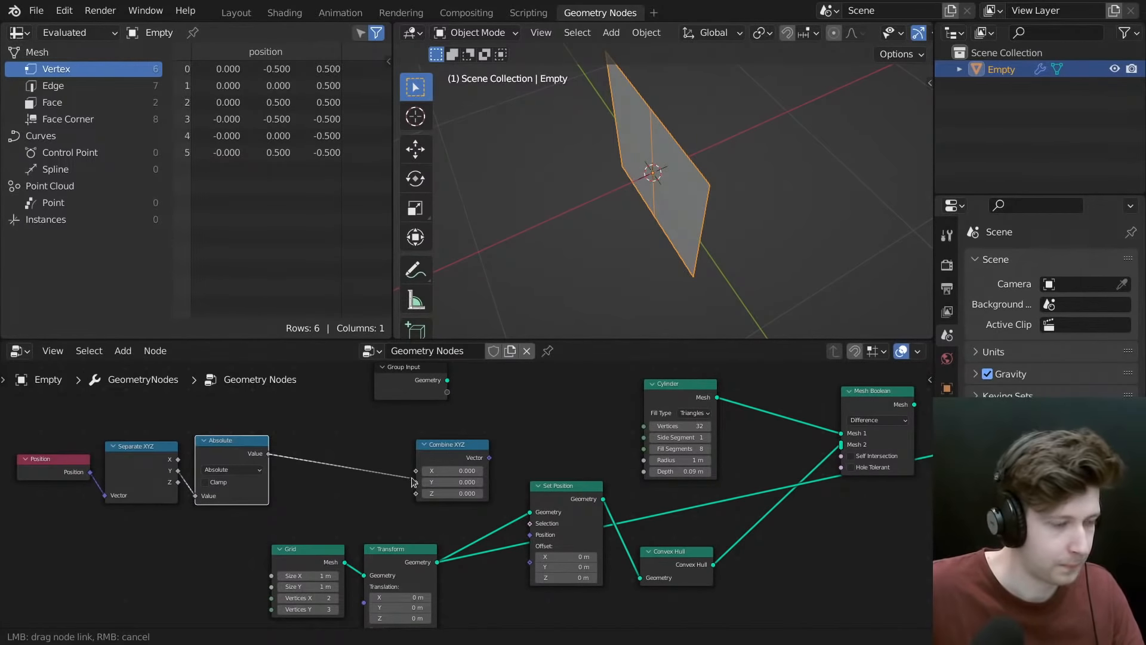
pyautogui.moveTo(416, 475); pyautogui.dragTo(475, 494)
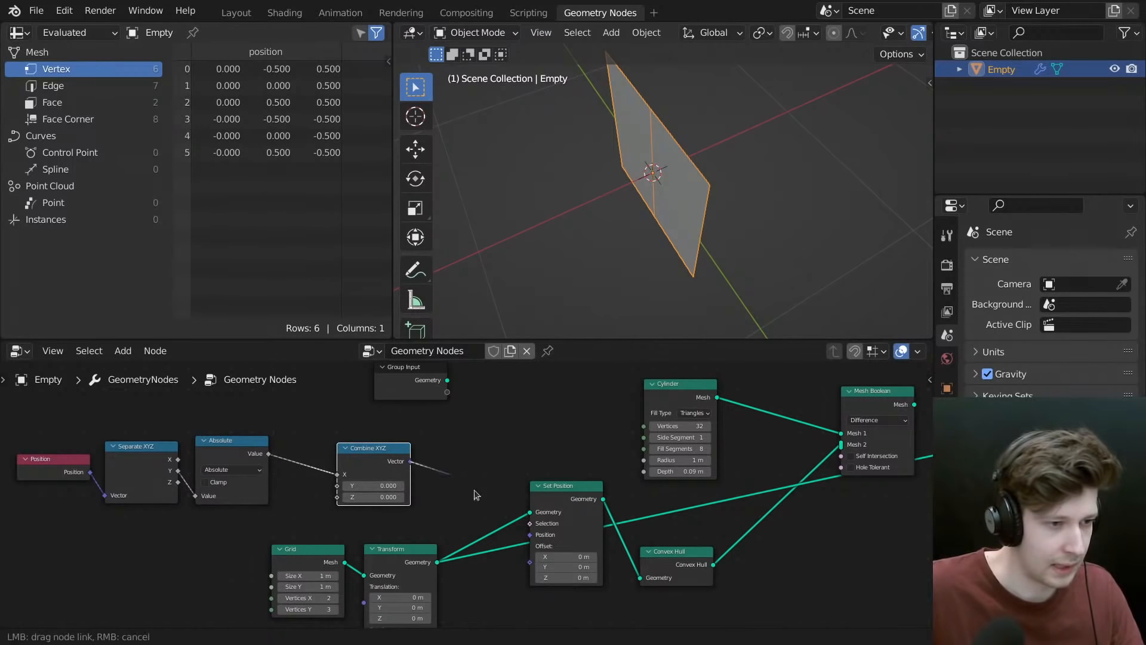
pyautogui.moveTo(530, 560); pyautogui.dragTo(531, 561)
pyautogui.moveTo(561, 518); pyautogui.dragTo(551, 495, button='middle')
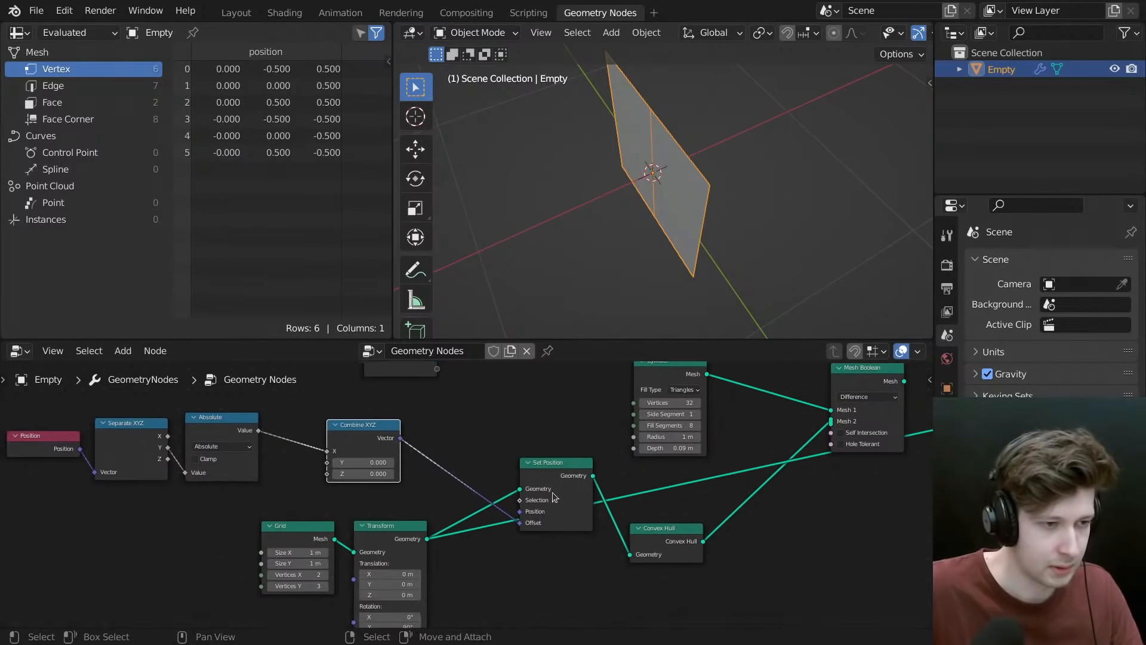
pyautogui.moveTo(558, 477); pyautogui.dragTo(552, 509)
# - Move the Position, Separate XYZ, Absolute and Combine XYZ nodes as a group below the Transform node
pyautogui.moveTo(477, 512); pyautogui.dragTo(575, 454, button='middle')
pyautogui.moveTo(525, 398); pyautogui.dragTo(159, 437)
pyautogui.scroll(-3, 378, 436)
pyautogui.press('g')
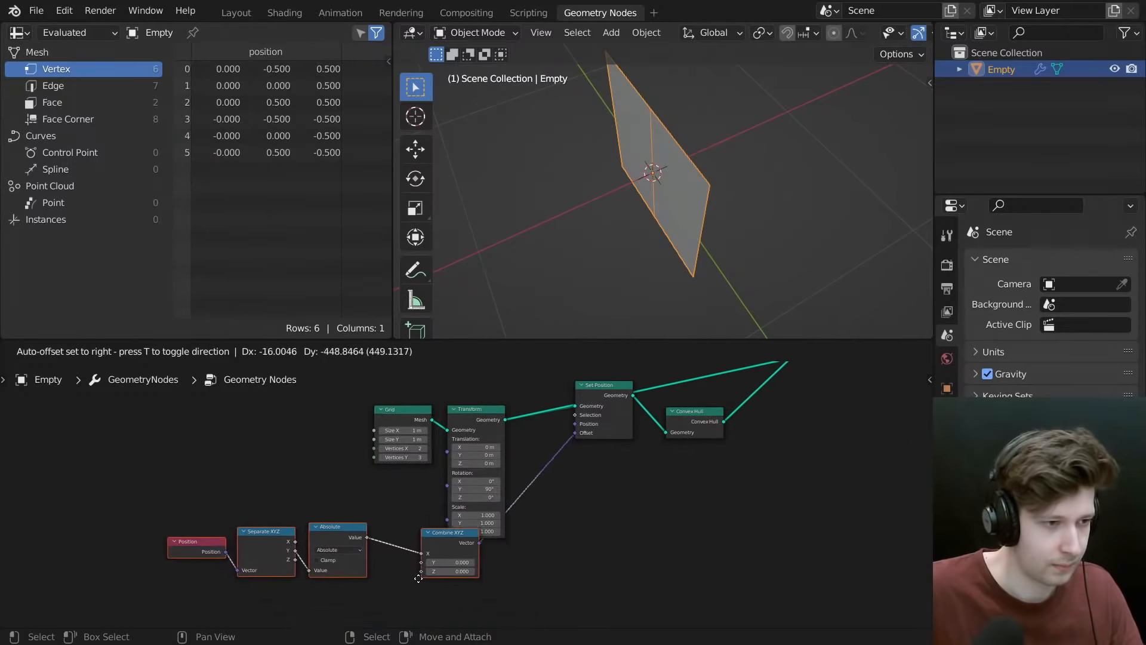
pyautogui.click(436, 590)
# - Preview the Set Position output to examine the folded grid
pyautogui.moveTo(597, 397); pyautogui.dragTo(567, 435, button='middle')
pyautogui.keyDown('ctrl'); pyautogui.keyDown('shift'); pyautogui.click(574, 435); pyautogui.keyUp('shift'); pyautogui.keyUp('ctrl')
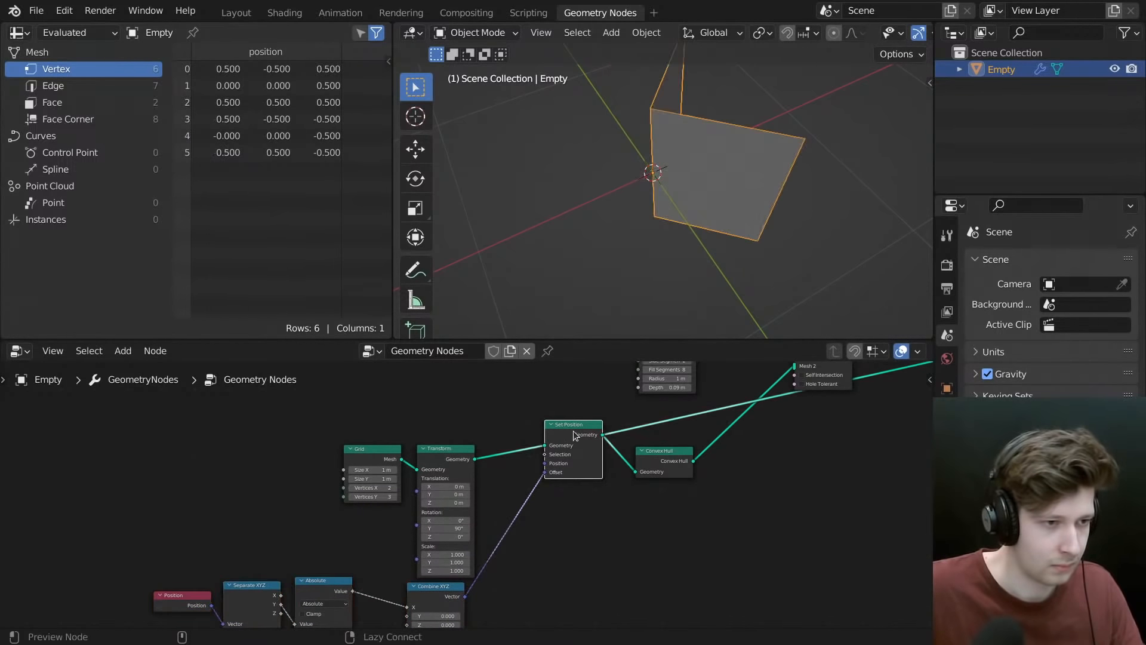
pyautogui.moveTo(661, 257); pyautogui.dragTo(697, 248, button='middle')
pyautogui.scroll(-2, 406, 573)
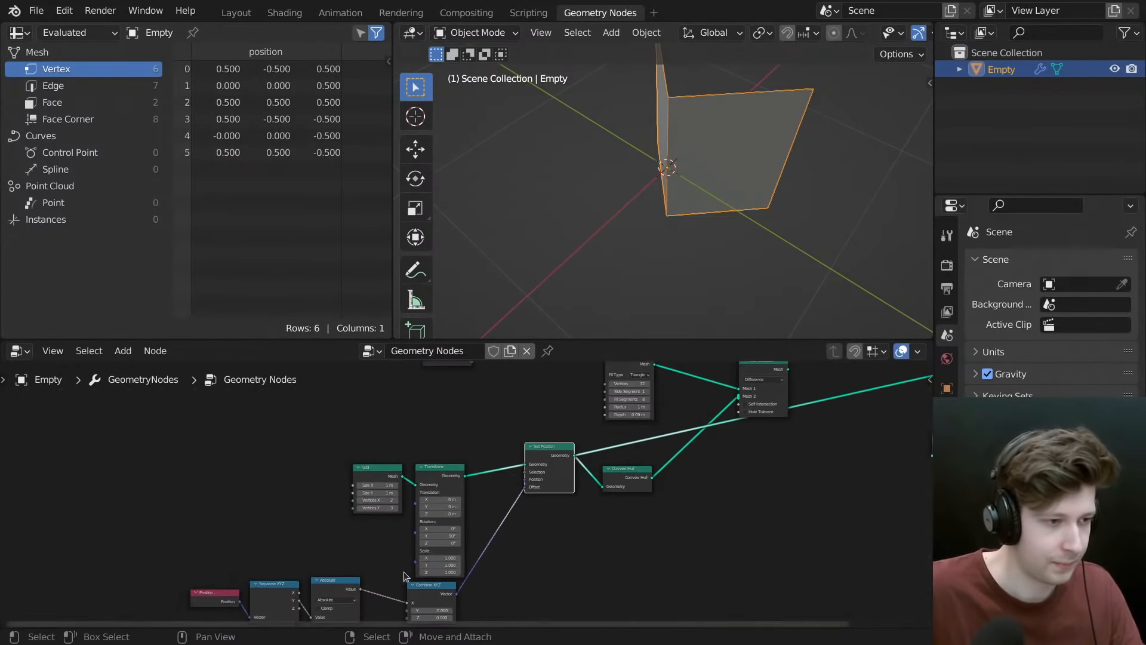
# - Move the Grid and Transform nodes as a group back from Set Position and clear of Combine XYZ
pyautogui.moveTo(476, 452); pyautogui.dragTo(352, 503)
pyautogui.moveTo(435, 520); pyautogui.dragTo(377, 481)
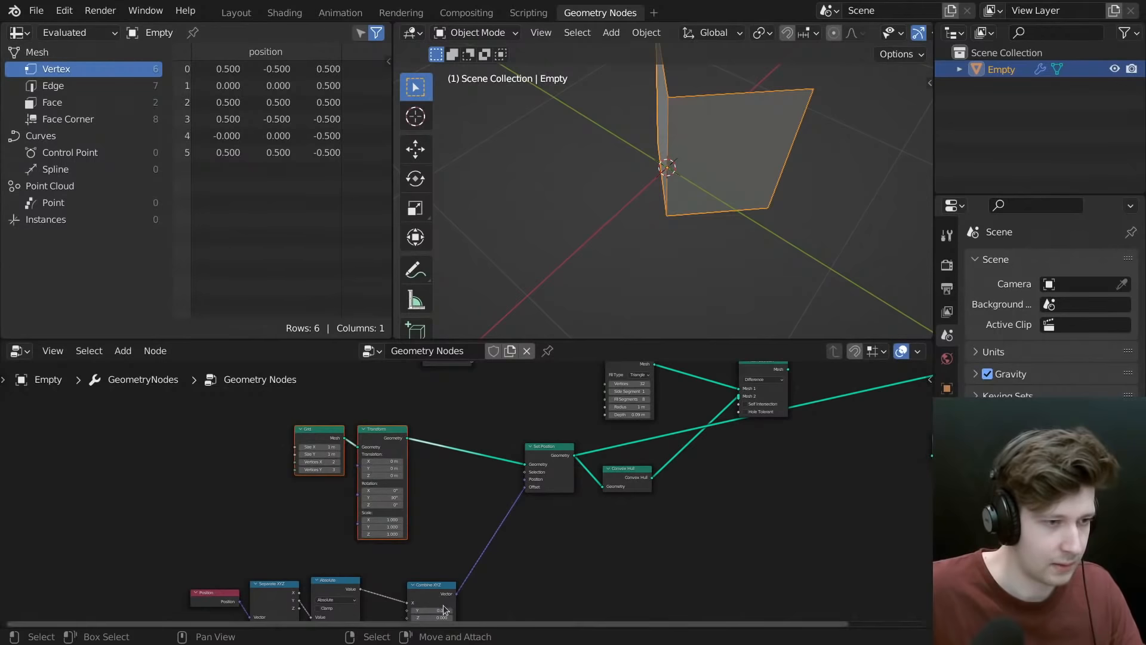
pyautogui.moveTo(746, 199); pyautogui.dragTo(733, 212, button='middle')
pyautogui.scroll(-3, 733, 214)
pyautogui.moveTo(495, 497); pyautogui.dragTo(500, 439, button='middle')
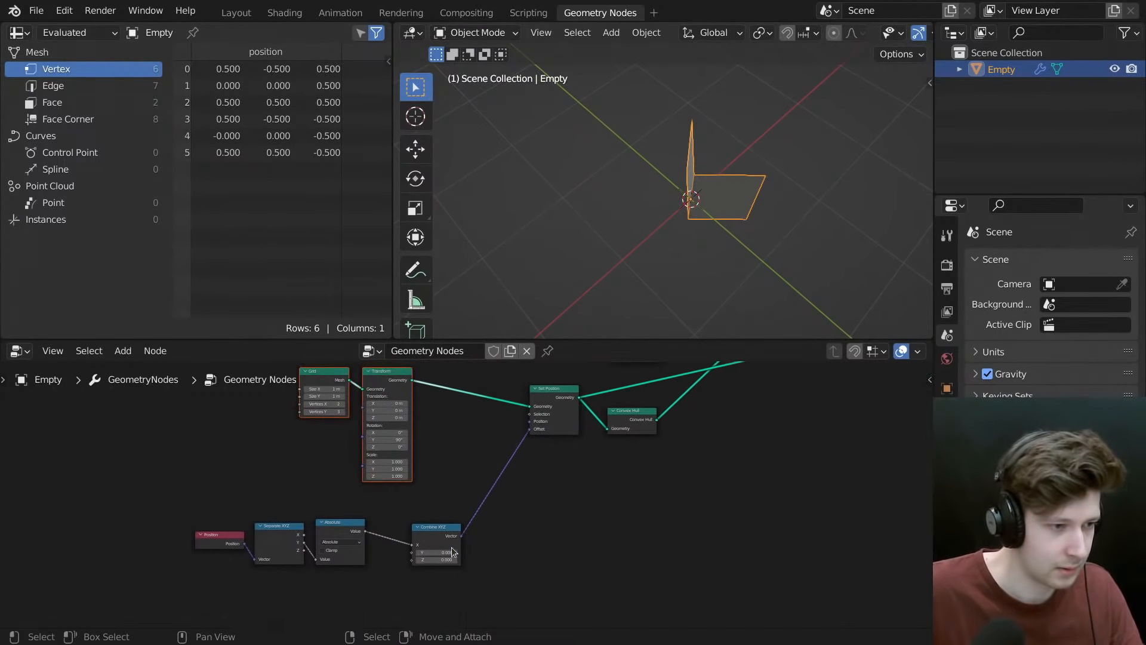
# - Shift Position, Separate XYZ and Absolute back as a group to widen the gap before Combine XYZ
pyautogui.moveTo(378, 517); pyautogui.dragTo(232, 566)
pyautogui.scroll(4, 348, 510)
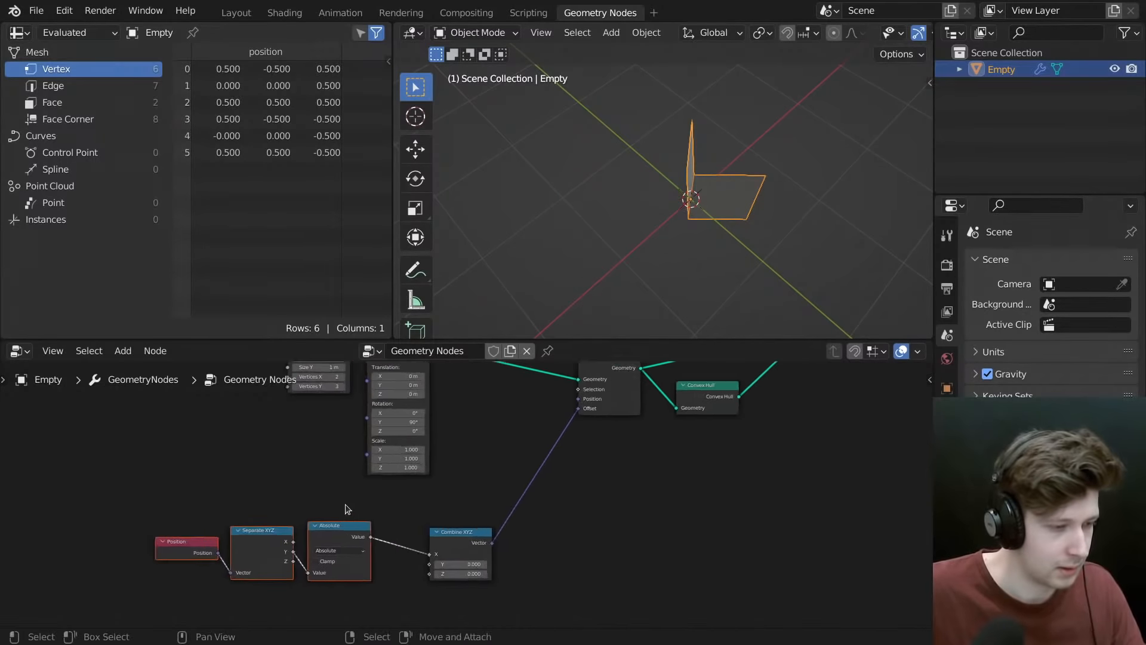
pyautogui.moveTo(347, 509); pyautogui.dragTo(454, 475, button='middle')
pyautogui.press('g')
pyautogui.click(329, 459)
# - Insert a Math node into the link between Absolute and Combine XYZ
pyautogui.hotkey('shift', 'a')
pyautogui.click(318, 303)
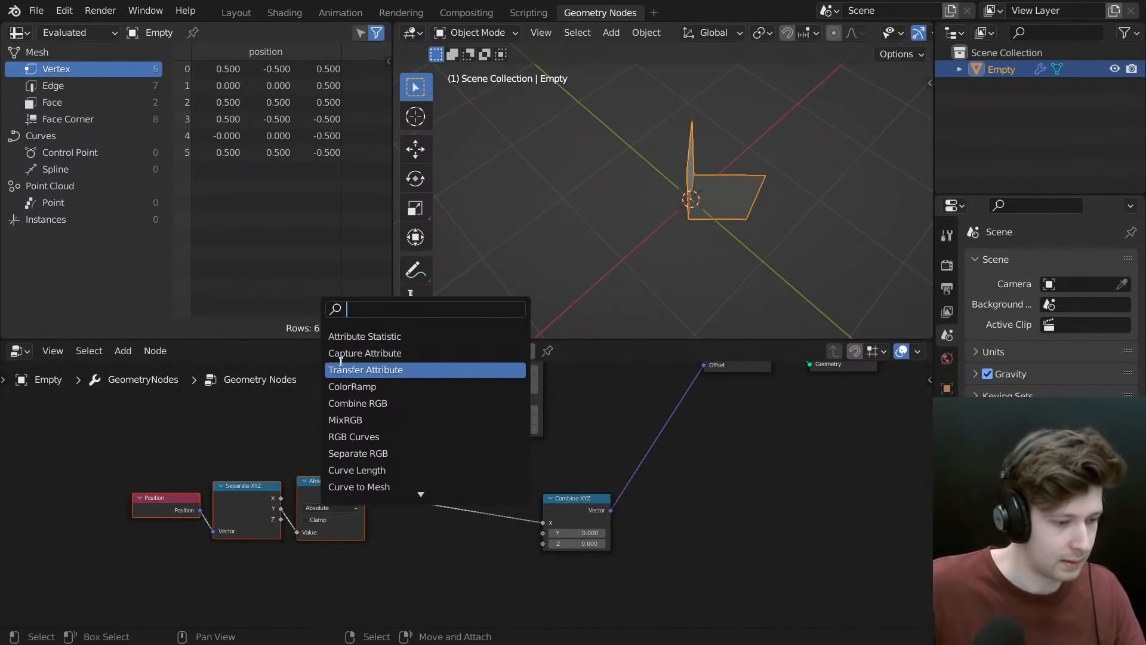
pyautogui.write('math')
pyautogui.press('Return')
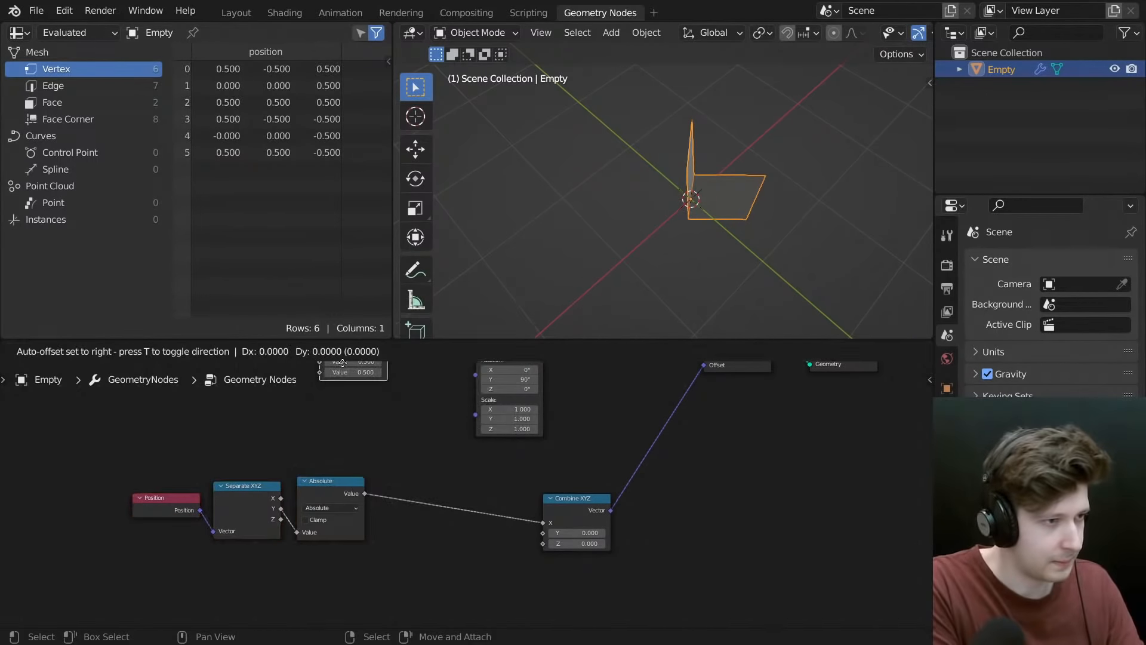
pyautogui.click(432, 527)
pyautogui.scroll(1, 432, 526)
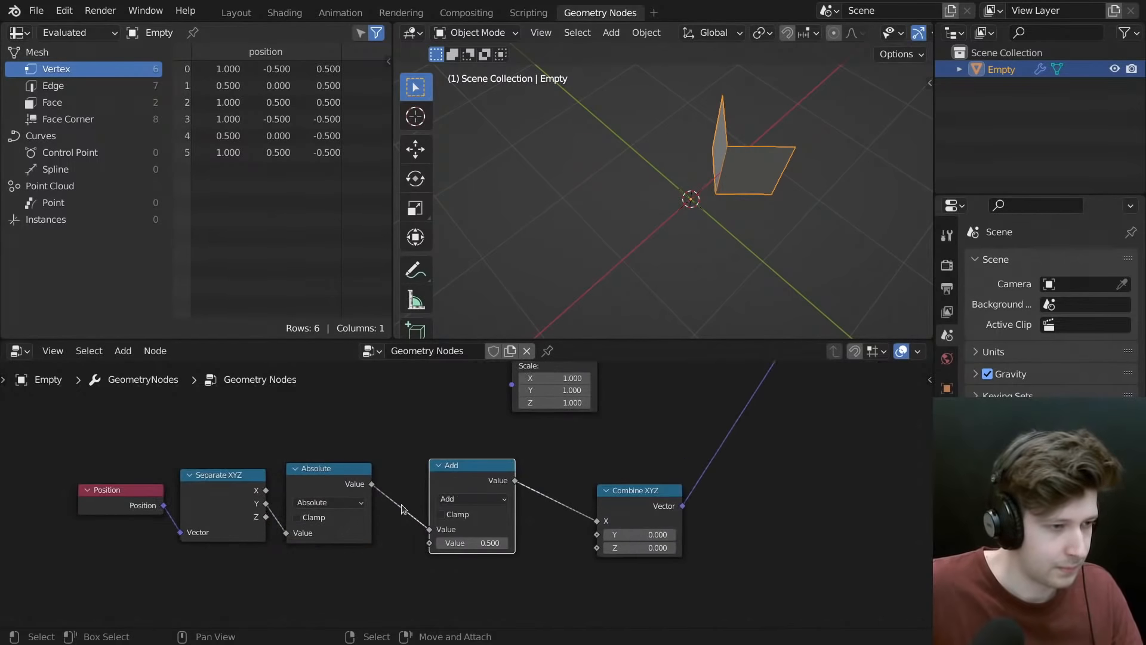
# - Set the new Math node's operation to Multiply and its second value to 1.460
pyautogui.click(456, 499)
pyautogui.click(455, 372)
pyautogui.moveTo(466, 540); pyautogui.dragTo(539, 540)
# - Preview the Convex Hull output to examine the wedge shape
pyautogui.scroll(-4, 774, 470)
pyautogui.moveTo(907, 418); pyautogui.dragTo(686, 487, button='middle')
pyautogui.scroll(1, 691, 463)
pyautogui.scroll(1, 692, 464)
pyautogui.keyDown('ctrl'); pyautogui.keyDown('shift'); pyautogui.click(655, 447); pyautogui.keyUp('shift'); pyautogui.keyUp('ctrl')
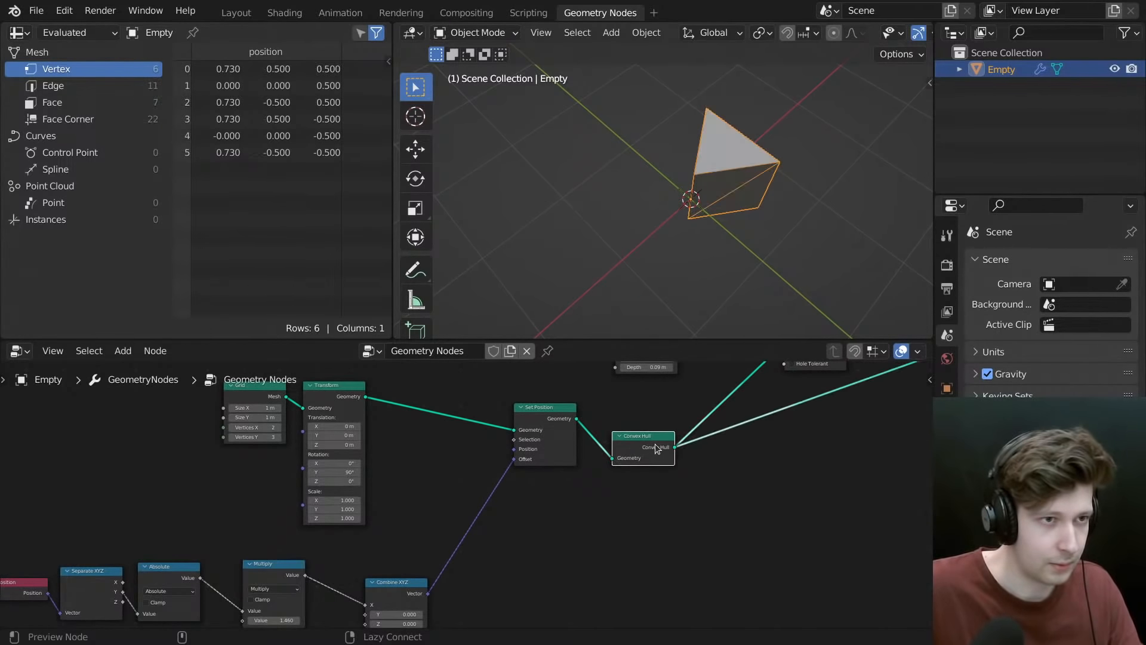
pyautogui.moveTo(657, 227); pyautogui.dragTo(607, 198, button='middle')
pyautogui.scroll(-3, 746, 456)
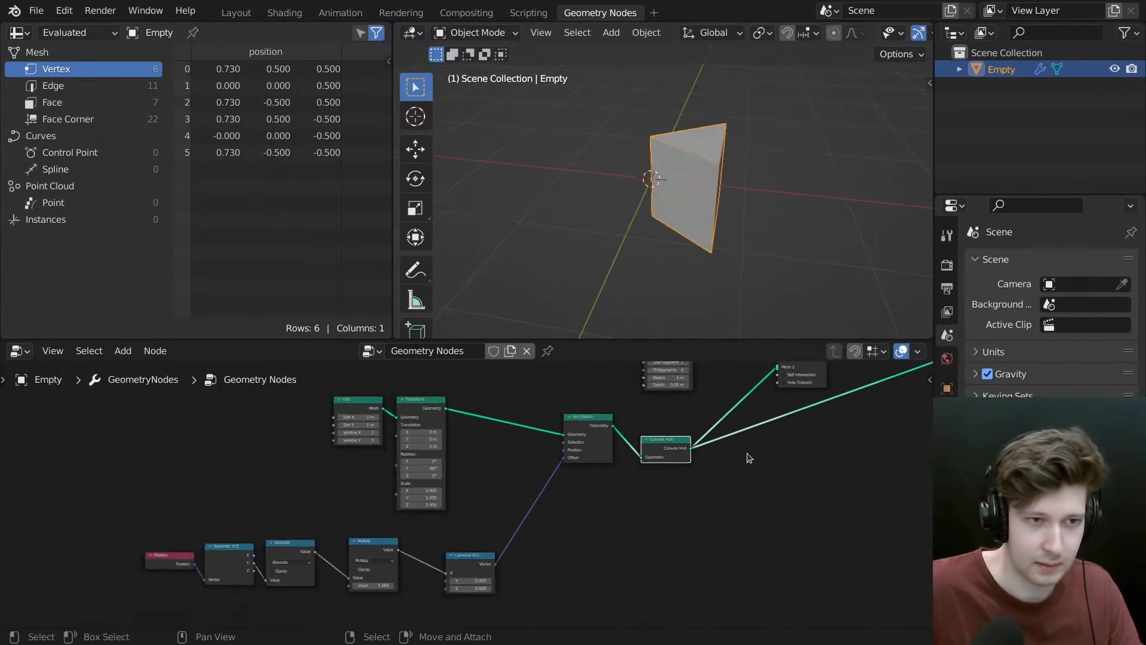
# - Connect the Mesh Boolean output to Group Output for preview and inspect the wedge cutout in the disc
pyautogui.moveTo(749, 451); pyautogui.dragTo(597, 560, button='middle')
pyautogui.keyDown('ctrl'); pyautogui.keyDown('shift'); pyautogui.click(653, 445); pyautogui.keyUp('shift'); pyautogui.keyUp('ctrl')
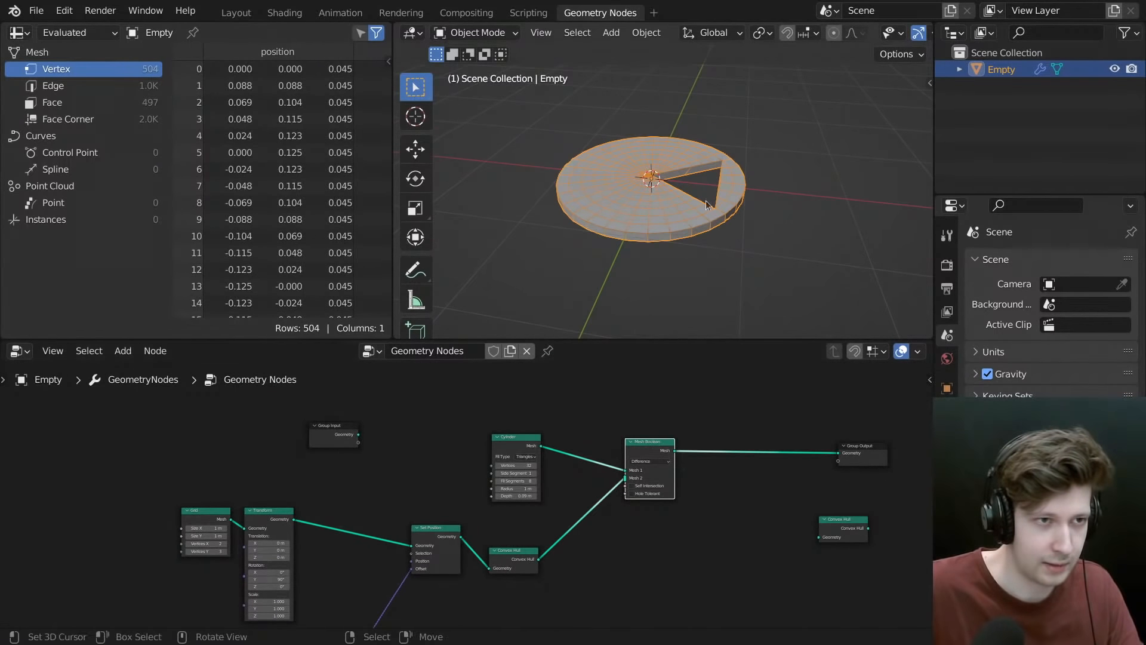
pyautogui.moveTo(706, 200); pyautogui.dragTo(677, 318, button='middle')
pyautogui.scroll(4, 677, 318)
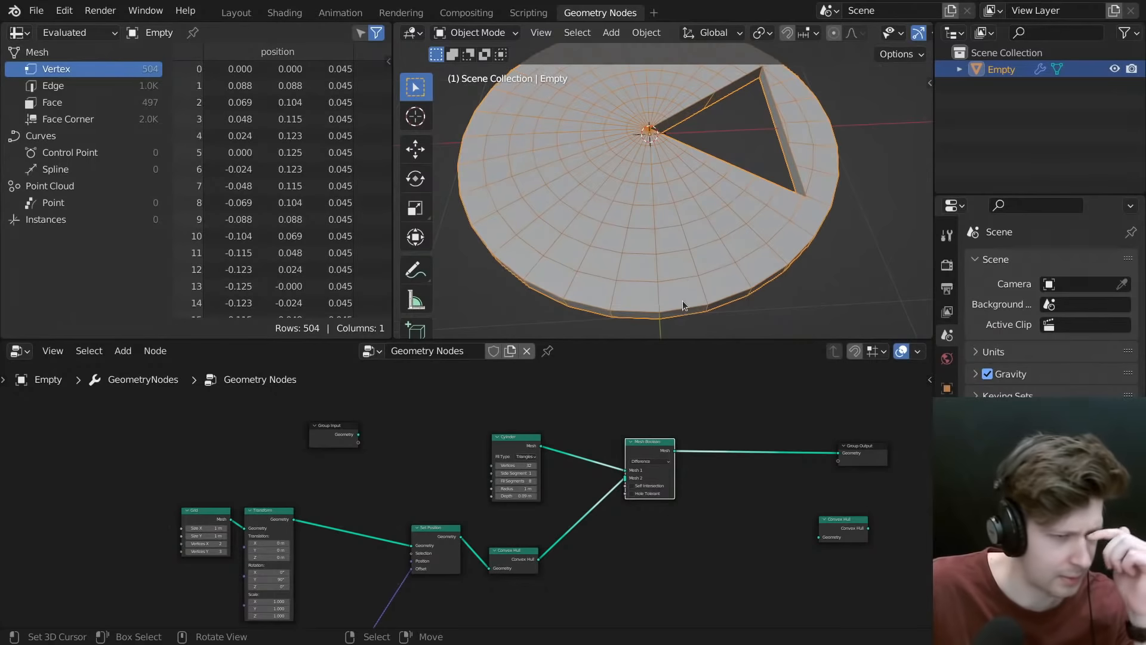
pyautogui.scroll(4, 645, 514)
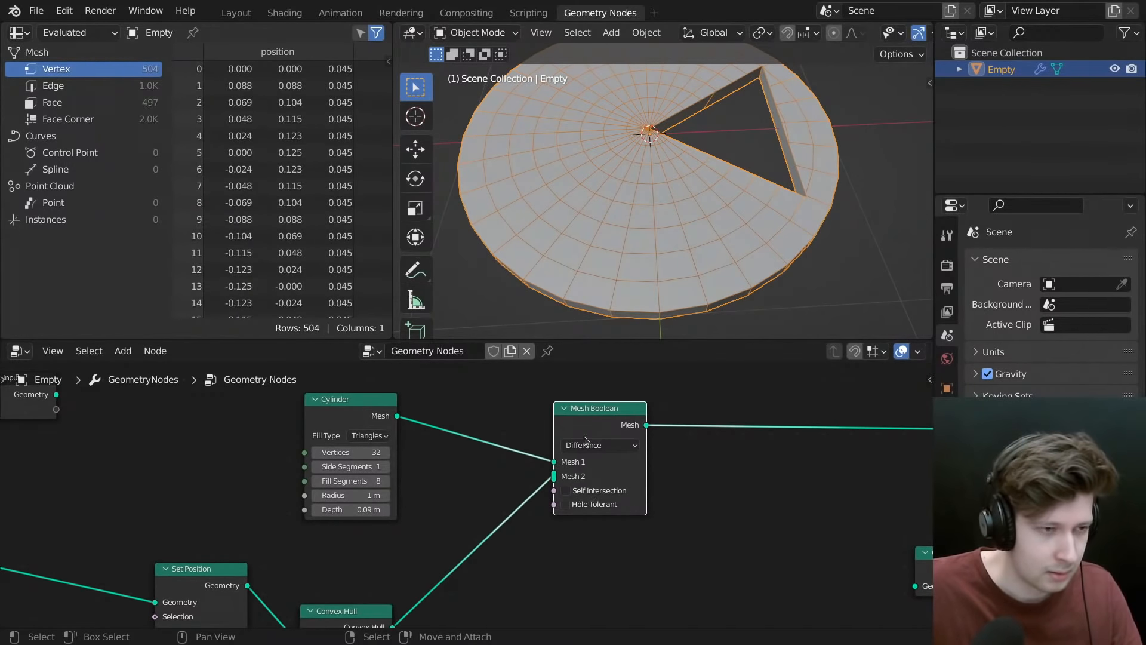
# - Move the Mesh Boolean and Cylinder nodes farther apart
pyautogui.moveTo(585, 442); pyautogui.dragTo(720, 433)
pyautogui.moveTo(359, 398); pyautogui.dragTo(236, 405)
pyautogui.scroll(-1, 764, 437)
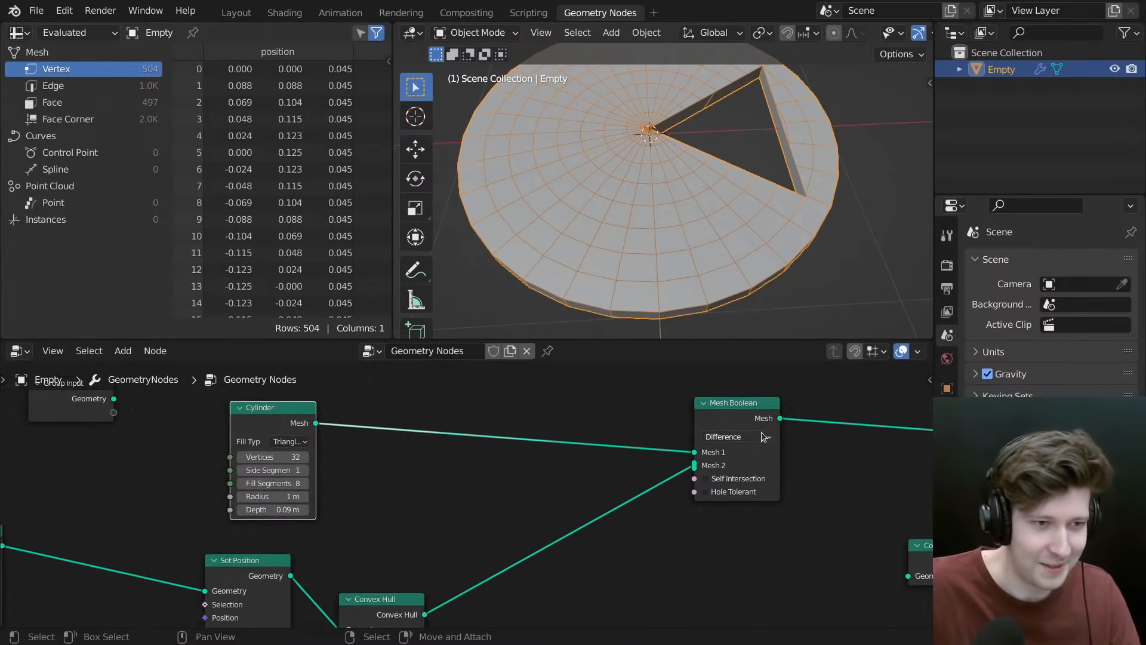
pyautogui.click(763, 437)
pyautogui.click(710, 447)
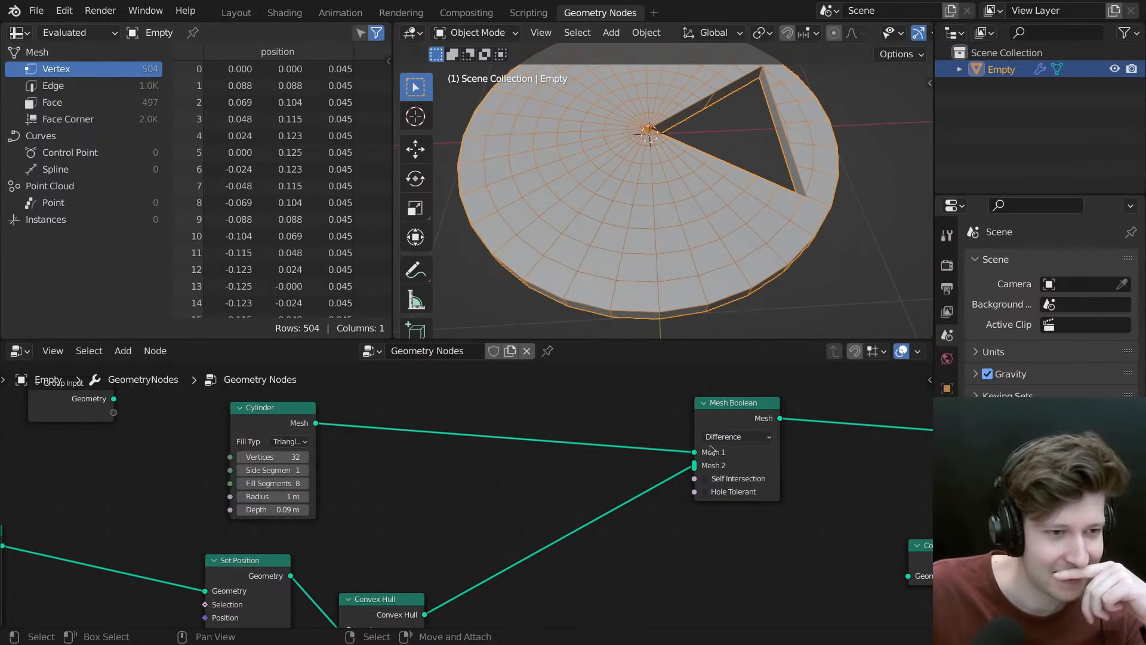
pyautogui.moveTo(694, 453); pyautogui.dragTo(694, 467)
pyautogui.moveTo(693, 466); pyautogui.dragTo(695, 452)
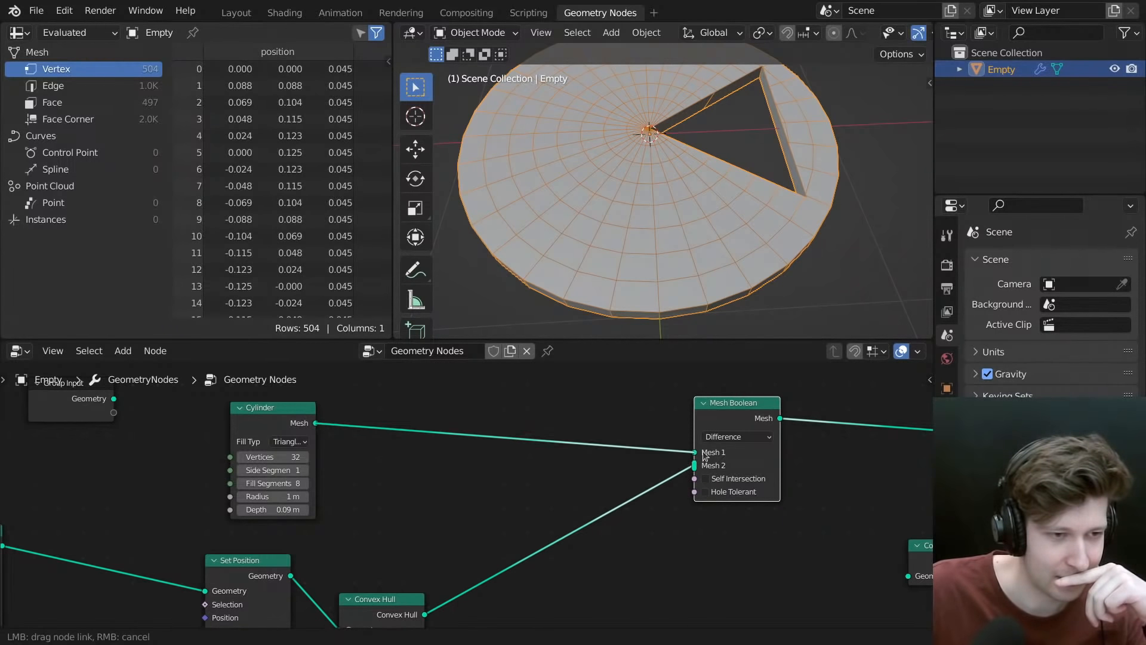
# - Try Union as the Mesh Boolean operation and set it back to Difference
pyautogui.click(732, 437)
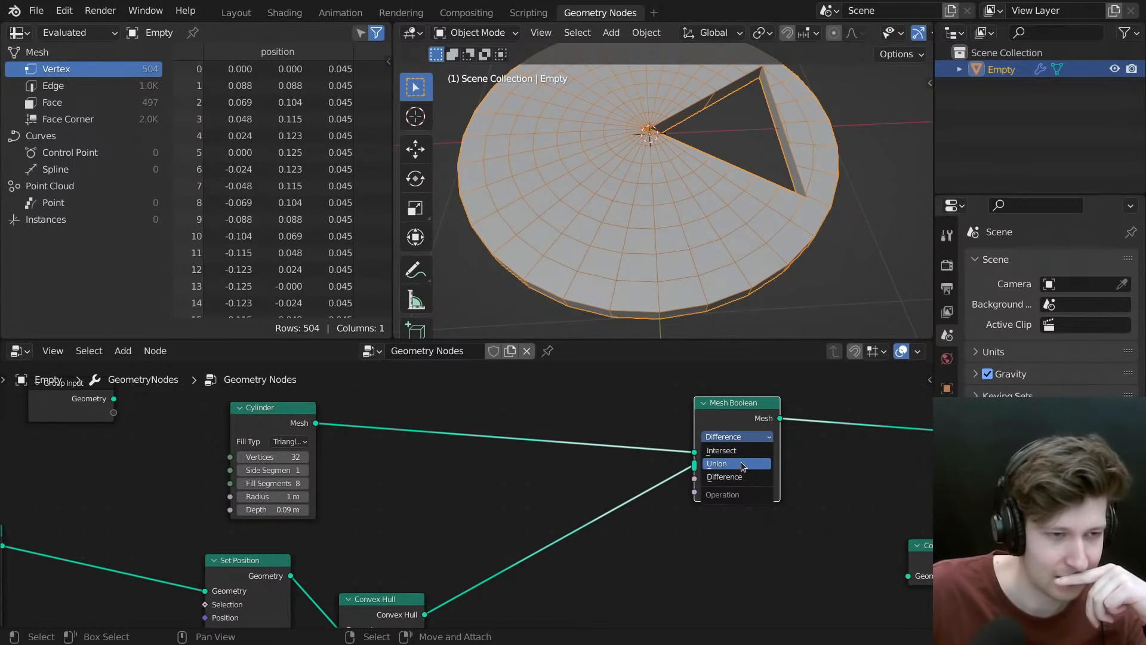
pyautogui.click(745, 465)
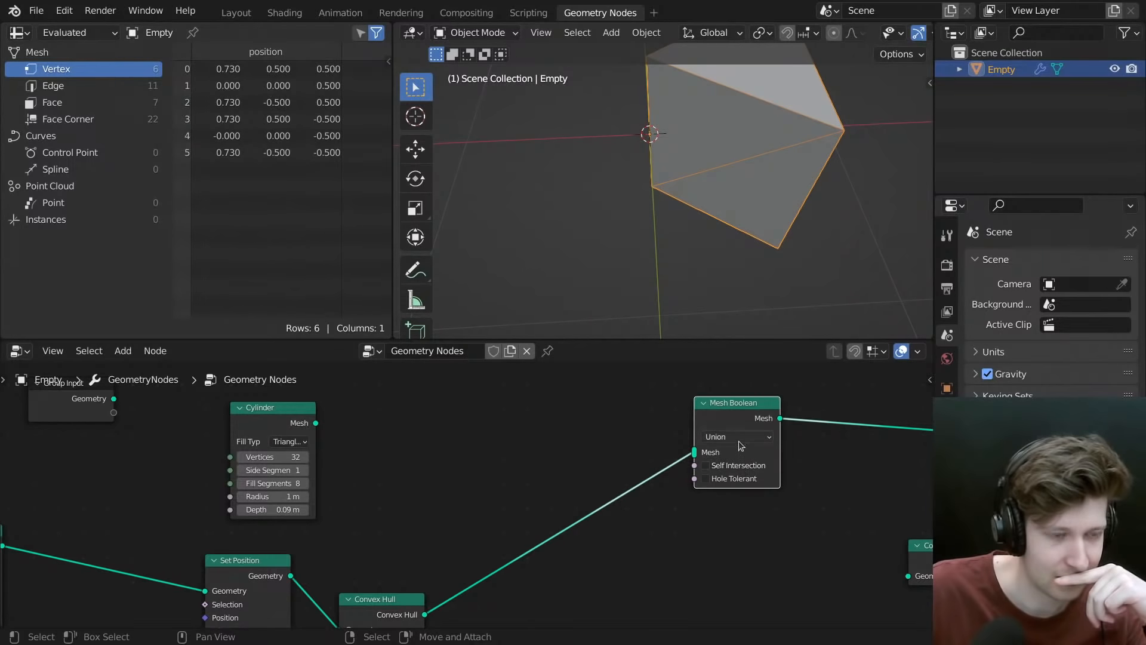
pyautogui.click(741, 439)
pyautogui.moveTo(844, 199); pyautogui.dragTo(744, 154, button='middle')
pyautogui.scroll(-4, 743, 154)
pyautogui.click(739, 438)
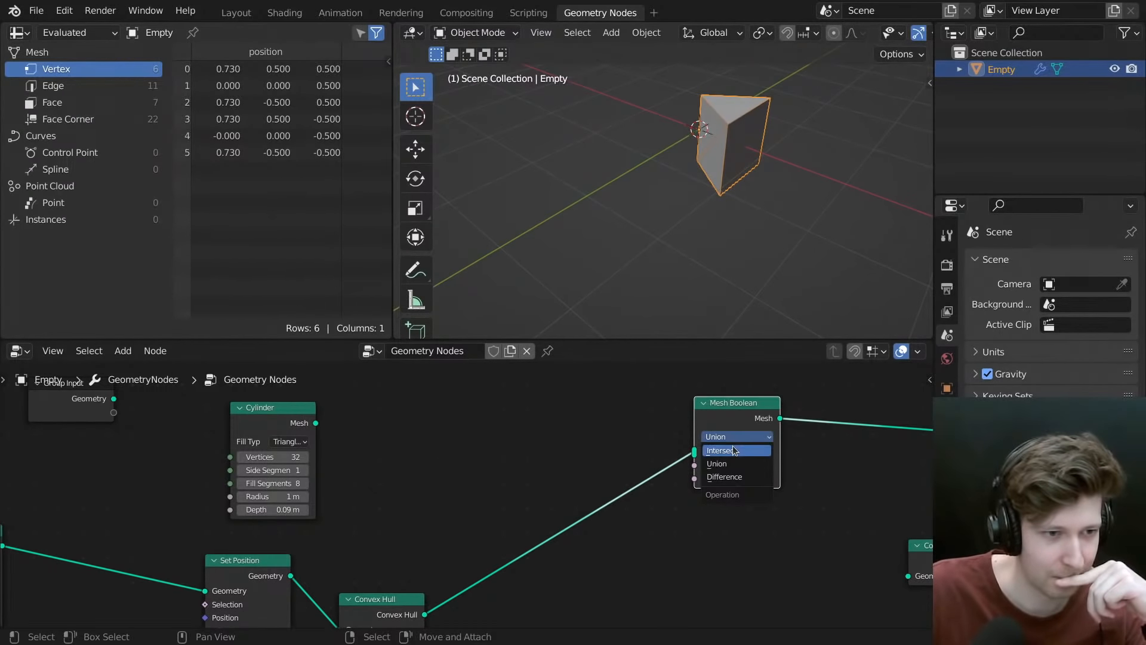
pyautogui.click(763, 439)
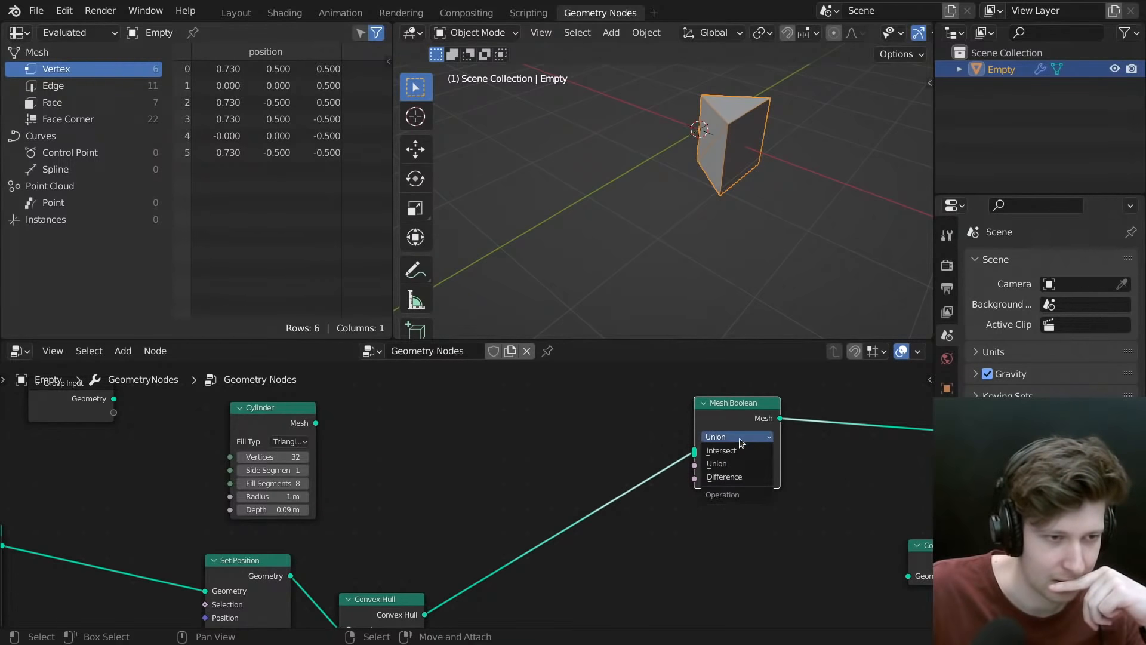
pyautogui.click(727, 477)
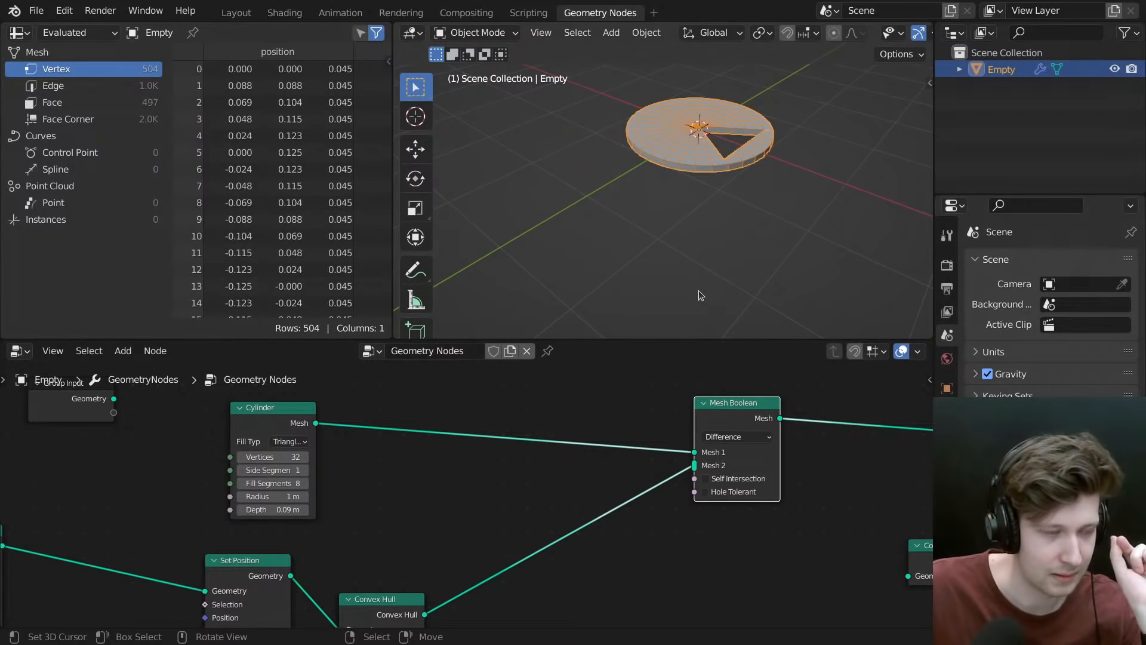
# - Set the Mesh Boolean operation to Intersect and link the Cylinder's Mesh output into its Mesh input
pyautogui.moveTo(478, 497); pyautogui.dragTo(486, 495, button='middle')
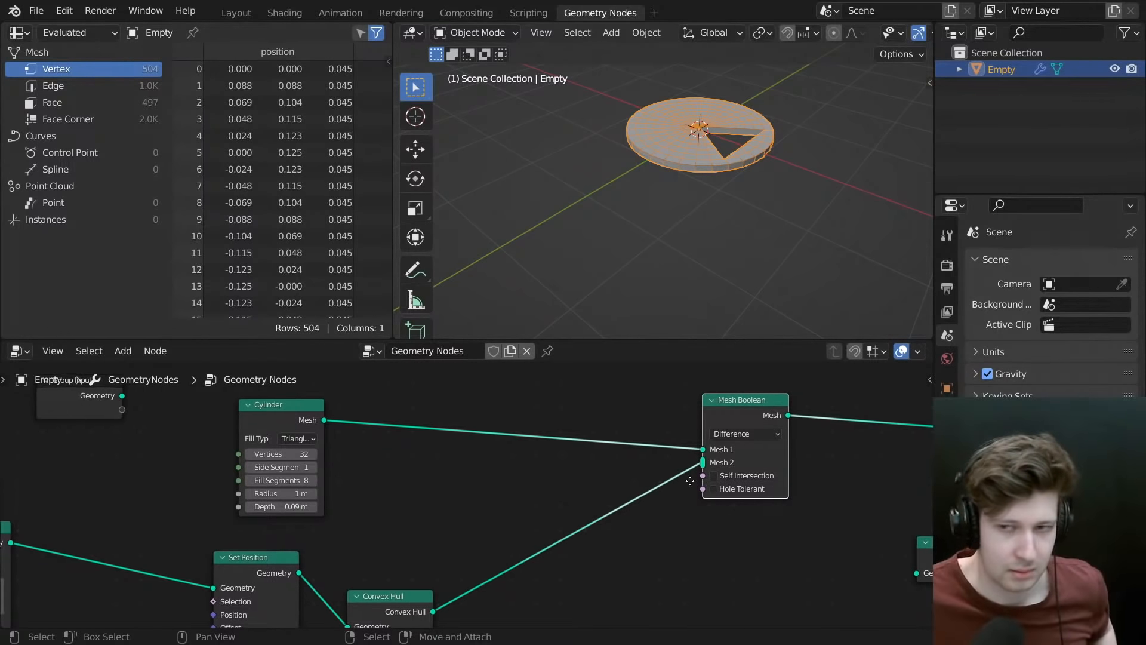
pyautogui.moveTo(687, 478); pyautogui.dragTo(683, 476, button='middle')
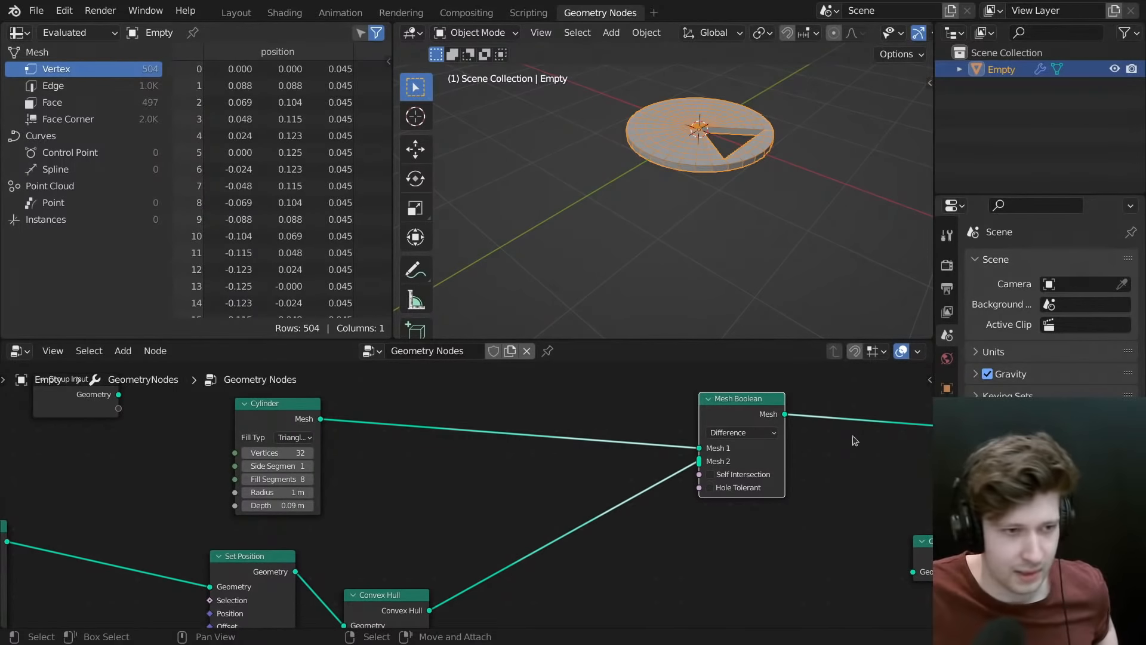
pyautogui.click(746, 433)
pyautogui.click(742, 446)
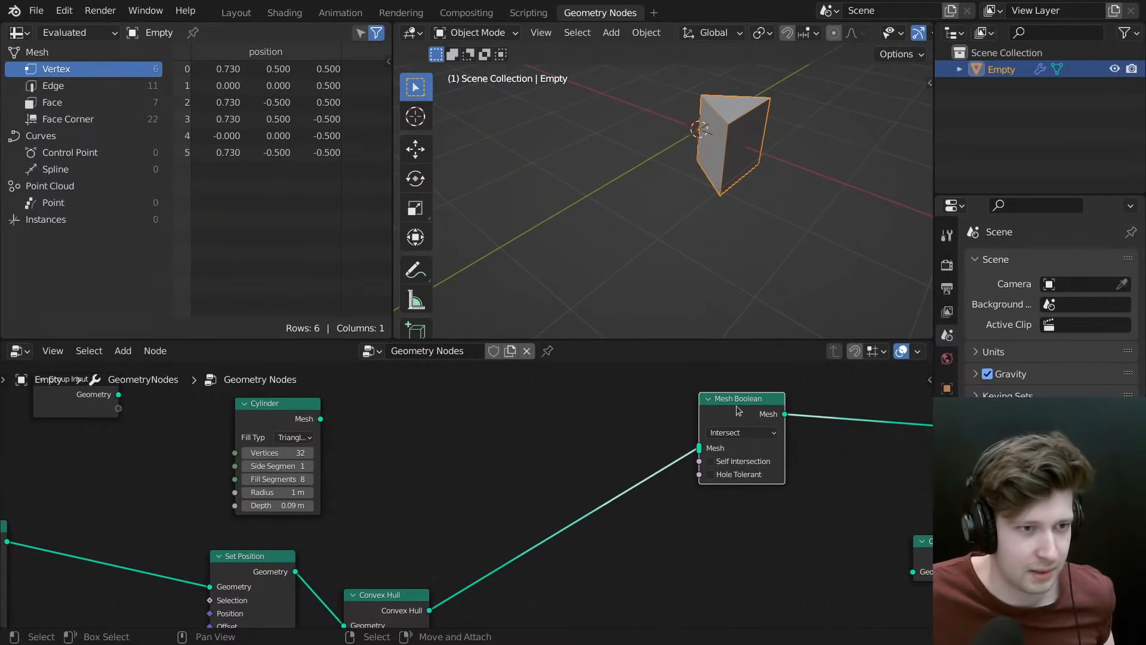
pyautogui.moveTo(705, 268); pyautogui.dragTo(742, 269, button='middle')
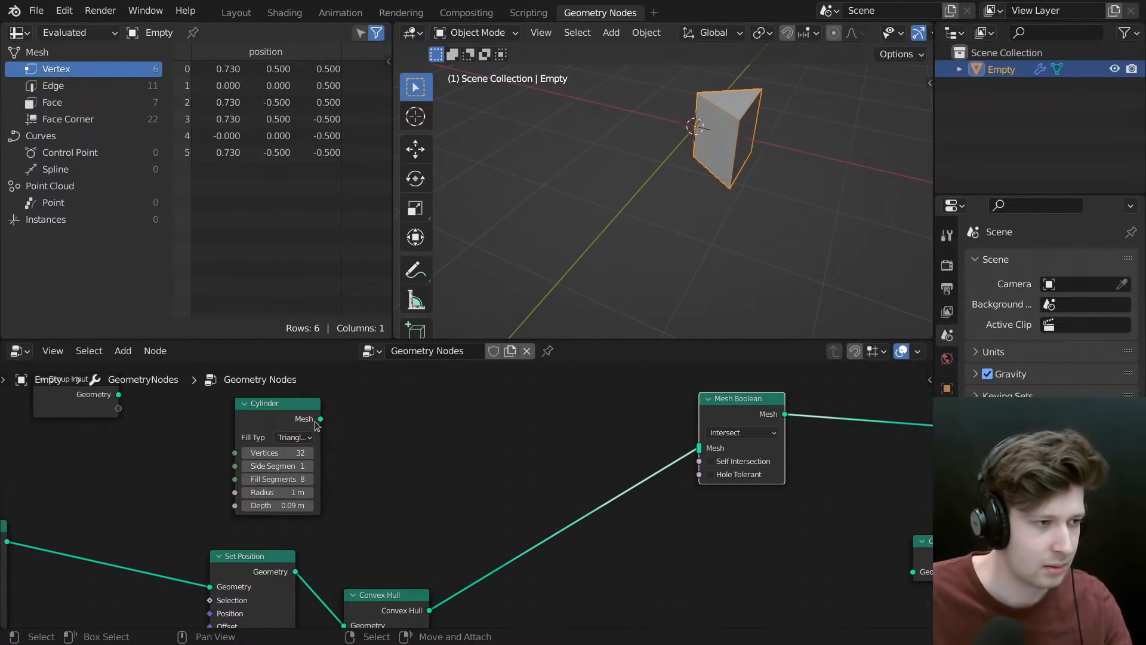
pyautogui.moveTo(320, 419); pyautogui.dragTo(699, 448)
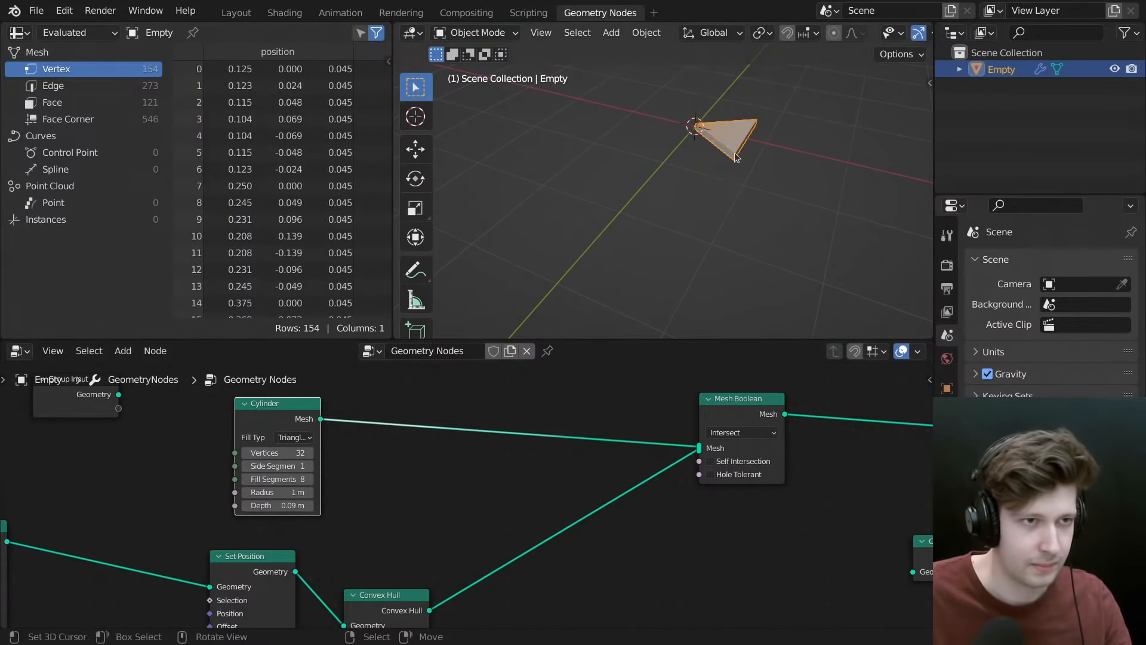
pyautogui.moveTo(736, 157); pyautogui.dragTo(773, 123, button='middle')
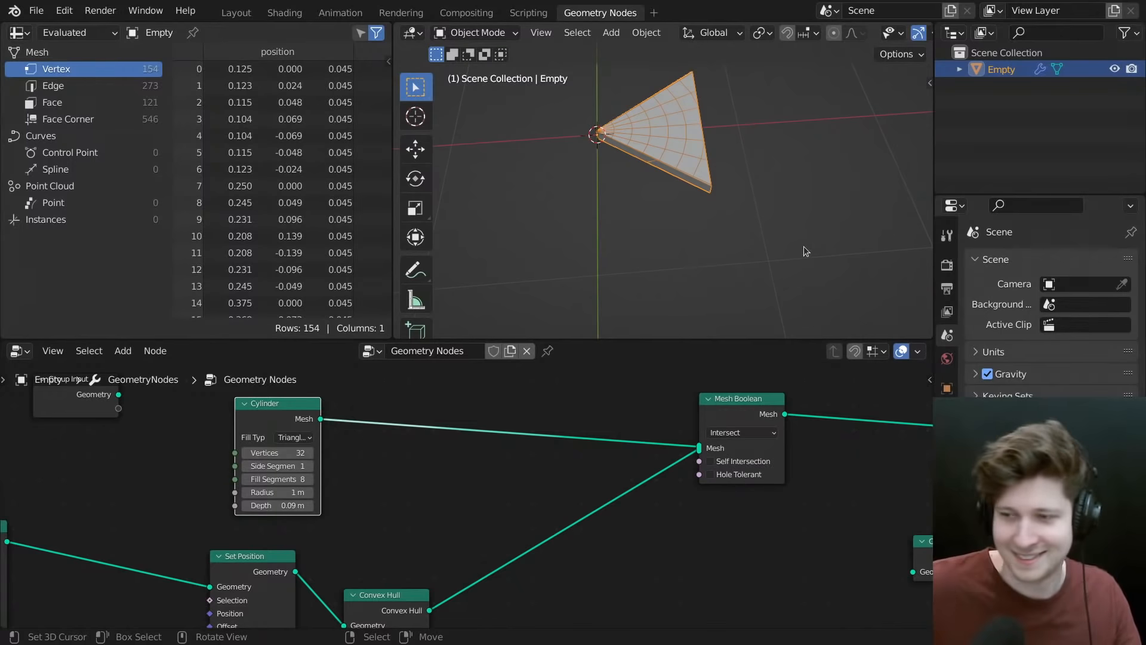
pyautogui.moveTo(739, 221); pyautogui.dragTo(748, 225, button='middle')
pyautogui.scroll(-1, 748, 454)
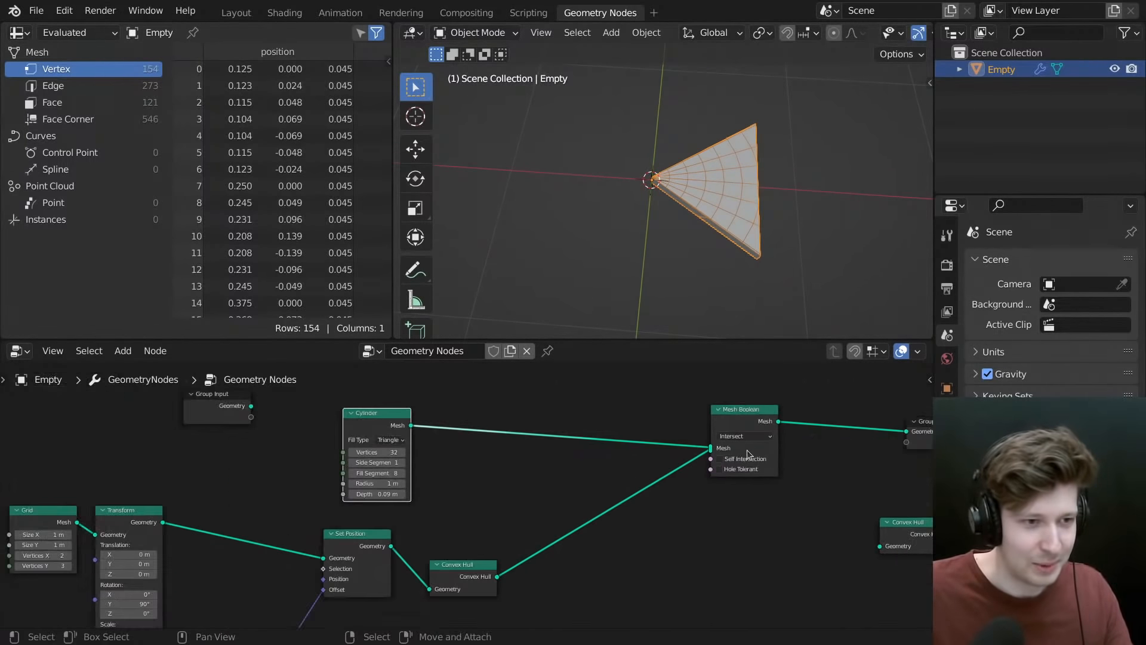
# - Tidy the offset chain by moving Combine XYZ and Multiply closer to the Absolute node
pyautogui.moveTo(518, 507); pyautogui.dragTo(580, 452, button='middle')
pyautogui.moveTo(471, 507); pyautogui.dragTo(657, 388, button='middle')
pyautogui.scroll(-4, 588, 432)
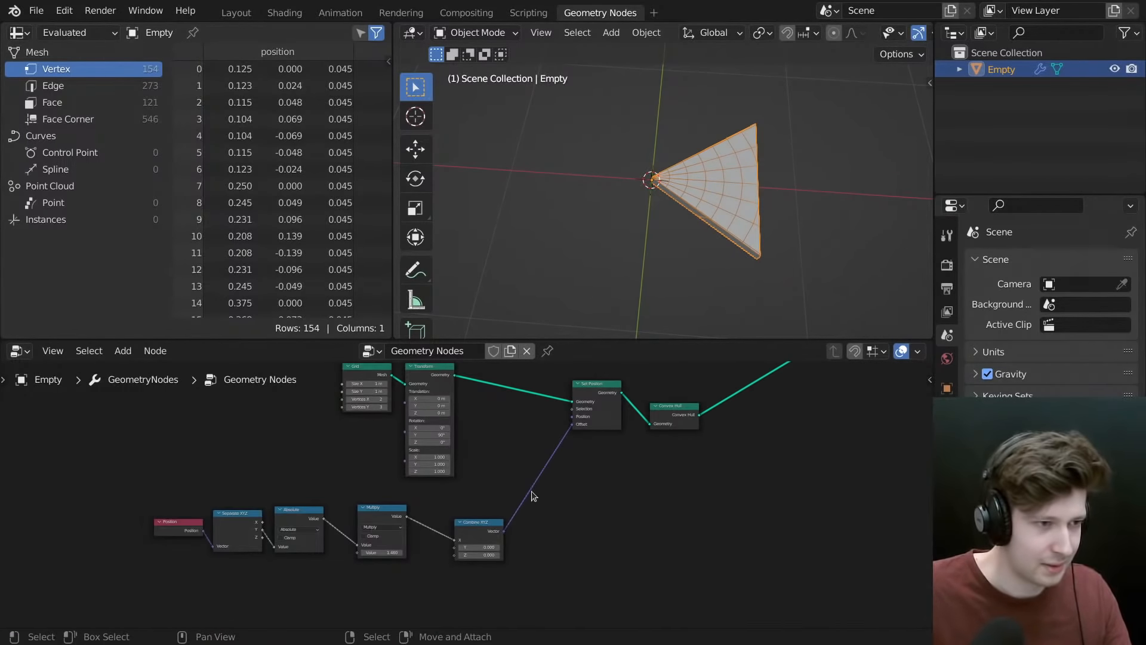
pyautogui.moveTo(531, 493); pyautogui.dragTo(607, 450, button='middle')
pyautogui.scroll(1, 533, 448)
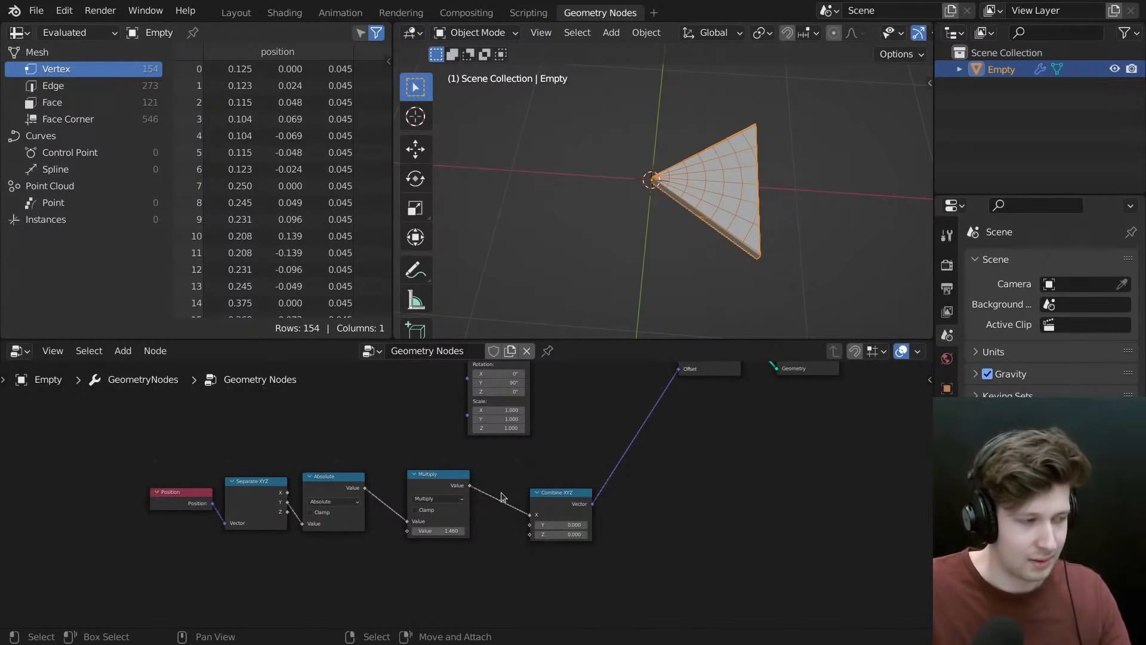
pyautogui.moveTo(558, 494); pyautogui.dragTo(542, 484)
pyautogui.moveTo(440, 478); pyautogui.dragTo(421, 478)
pyautogui.moveTo(764, 156); pyautogui.dragTo(776, 189, button='middle')
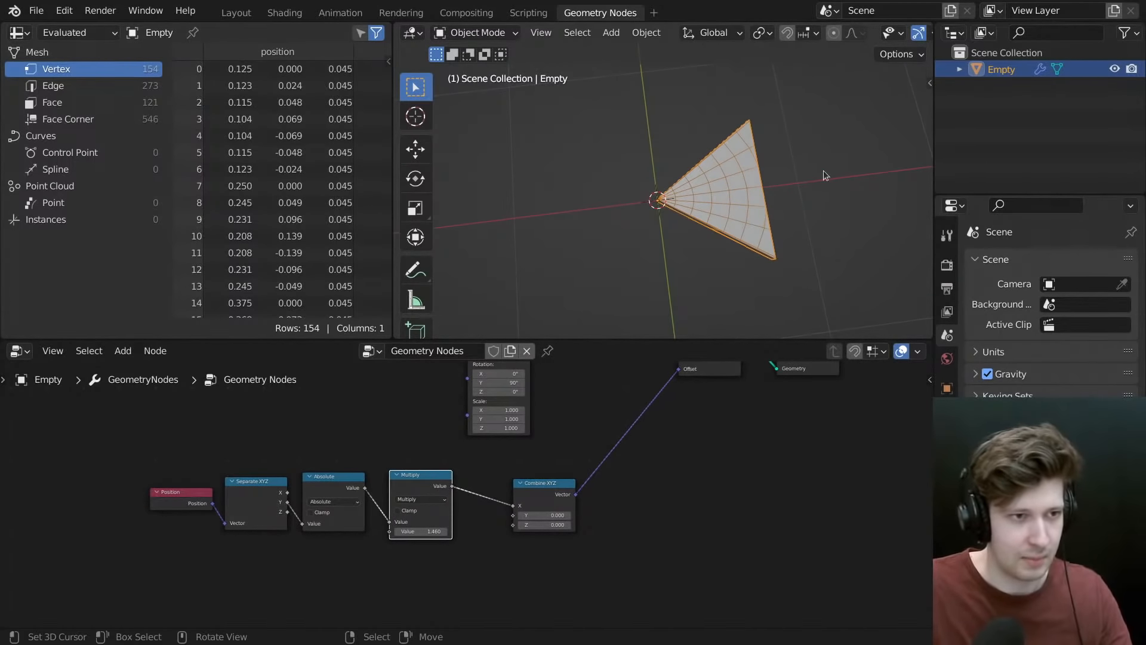
# - Place Combine XYZ beside Multiply and shift Grid, Transform and Set Position away from Convex Hull to make room
pyautogui.moveTo(530, 500); pyautogui.dragTo(492, 492)
pyautogui.moveTo(670, 401); pyautogui.dragTo(639, 523, button='middle')
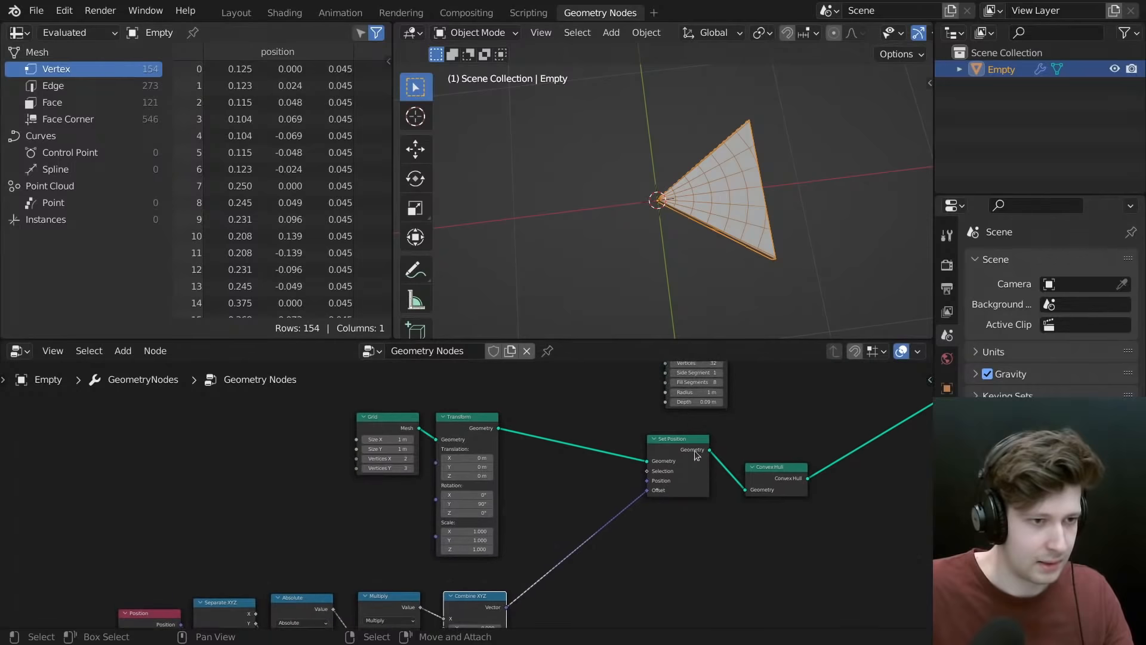
pyautogui.moveTo(723, 423); pyautogui.dragTo(353, 457)
pyautogui.press('g')
pyautogui.click(476, 461)
pyautogui.click(659, 456)
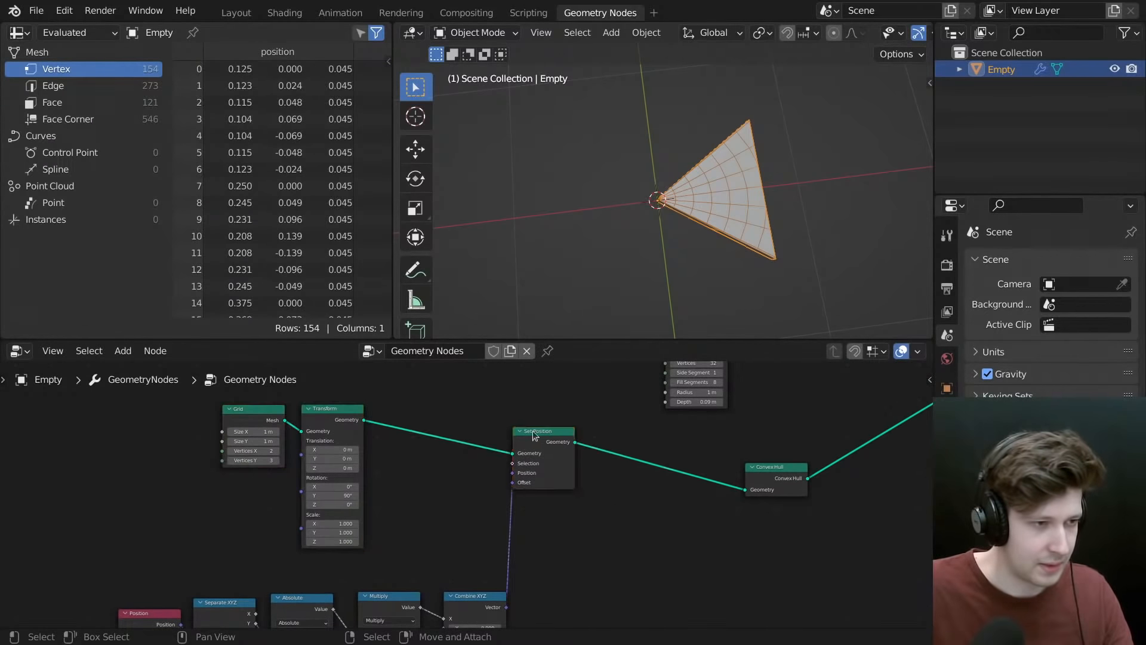
pyautogui.moveTo(534, 434); pyautogui.dragTo(550, 452)
# - Insert a duplicate of the Transform node between Set Position and Convex Hull, with its Y rotation set to 0°
pyautogui.click(322, 411)
pyautogui.hotkey('shift', 'd')
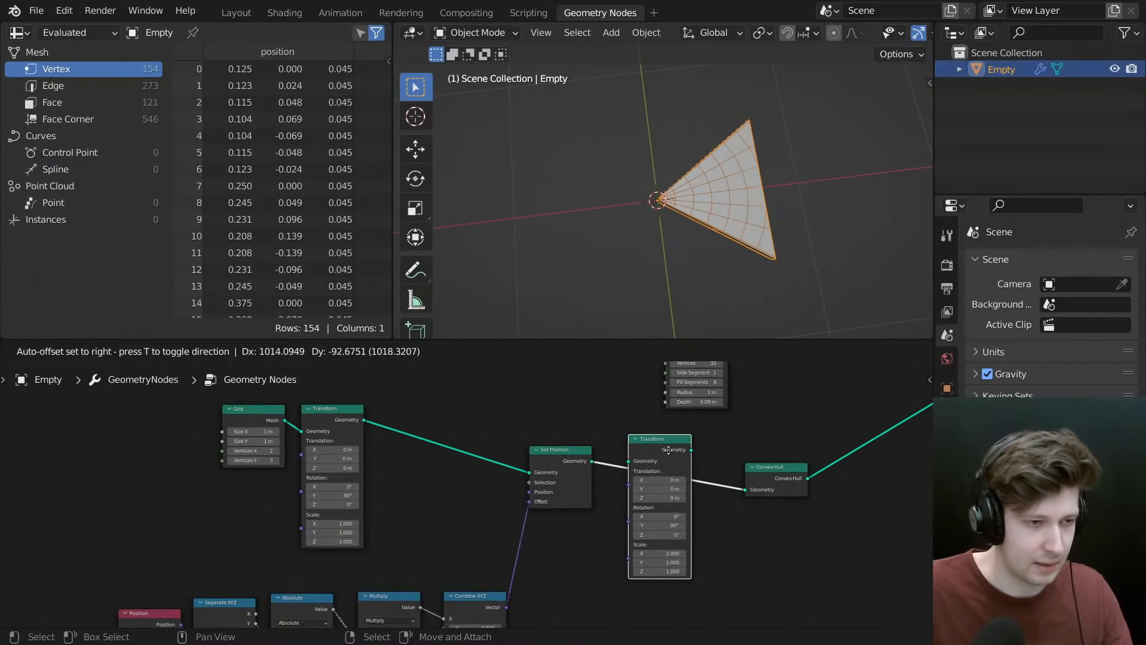
pyautogui.click(677, 458)
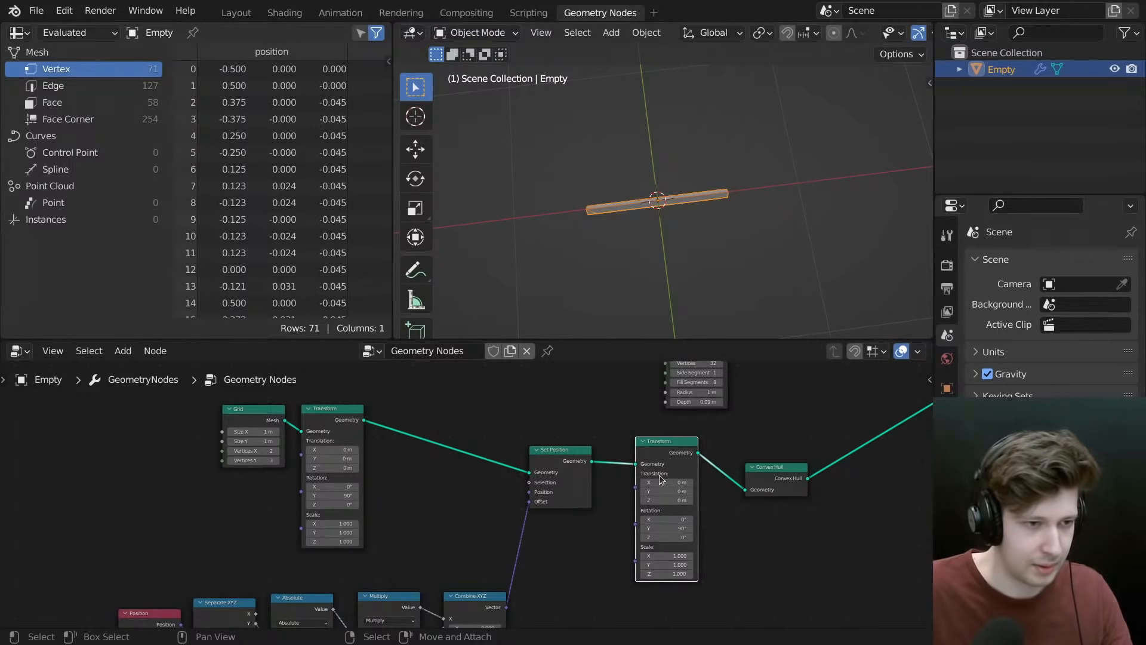
pyautogui.scroll(2, 661, 479)
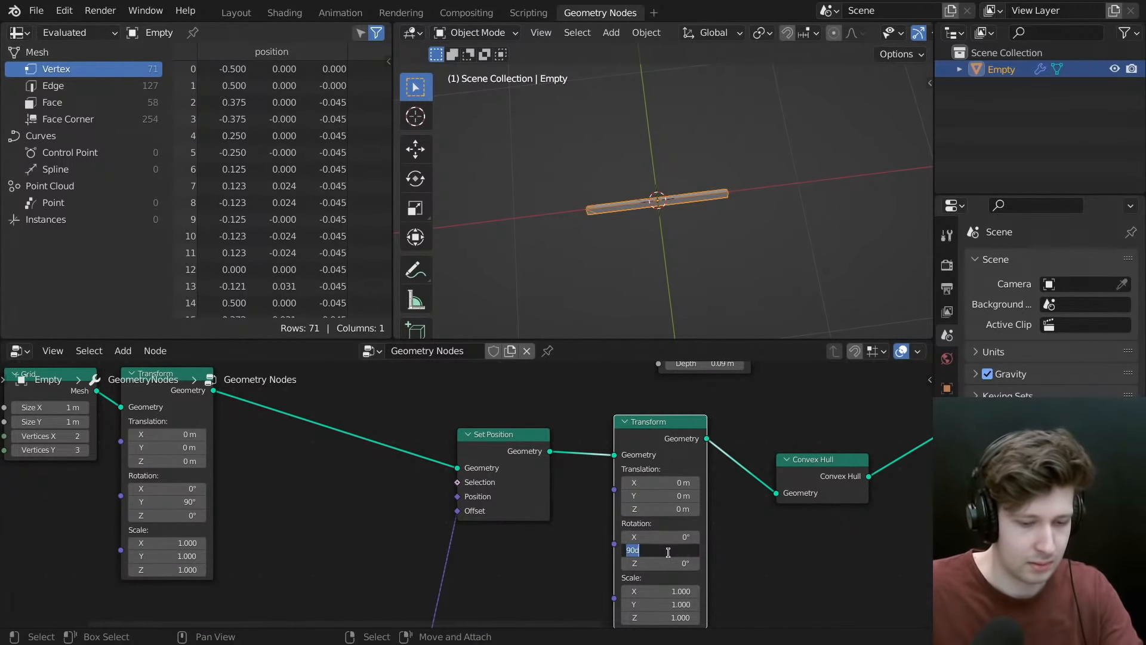
pyautogui.write('0')
pyautogui.press('Return')
# - Set the new Transform node's X, Y and Z scale to 2
pyautogui.moveTo(594, 557); pyautogui.dragTo(602, 511, button='middle')
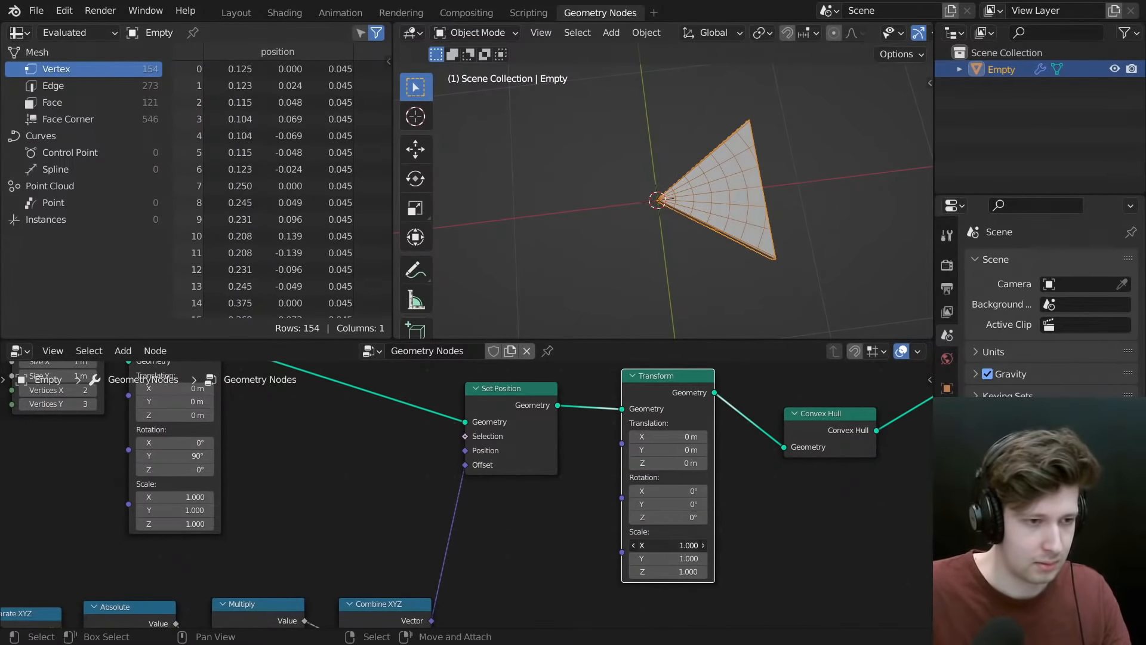
pyautogui.moveTo(668, 545); pyautogui.dragTo(692, 591)
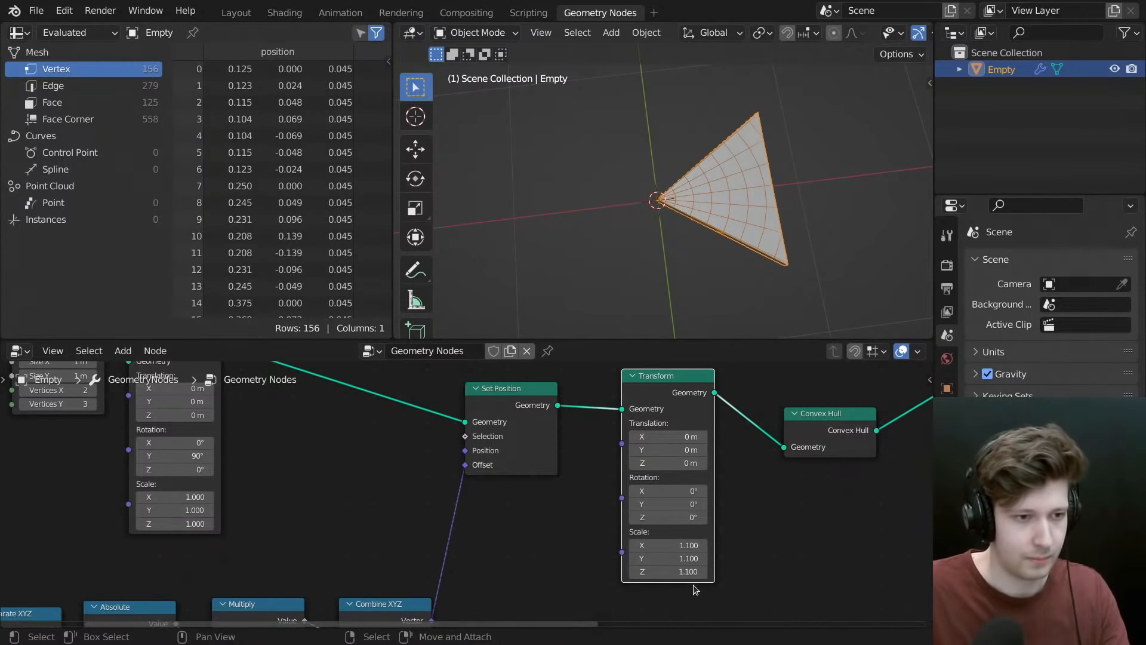
pyautogui.write('2')
pyautogui.press('Return')
pyautogui.scroll(-1, 763, 401)
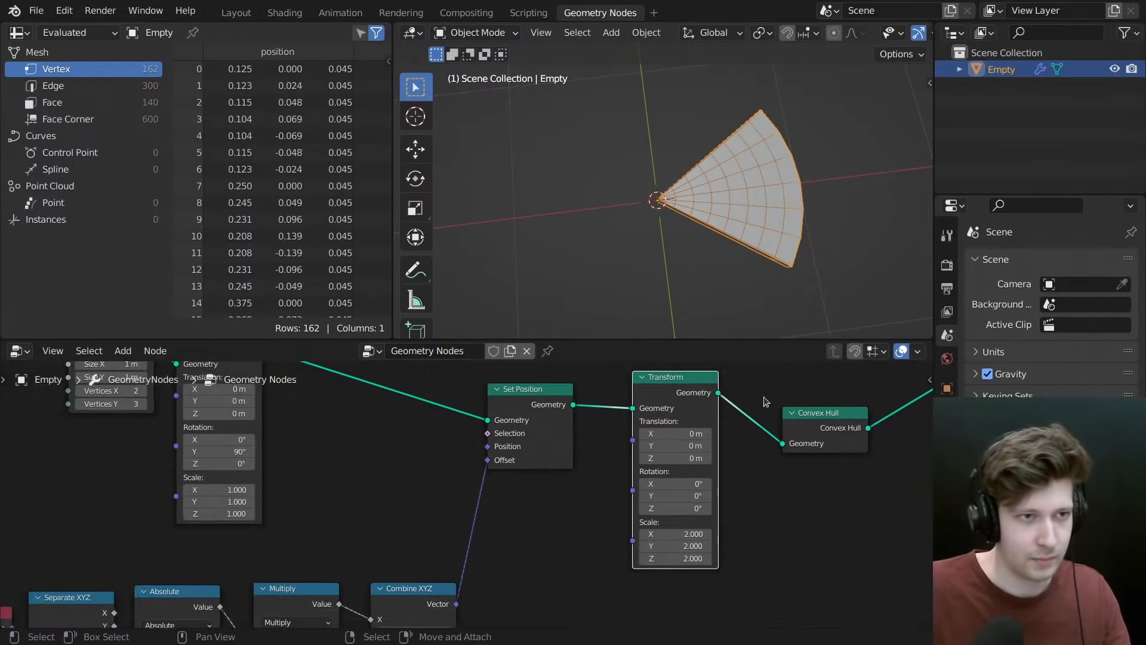
# - Examine the offset chain's Multiply value and the slice's shape from several angles with the object deselected
pyautogui.scroll(-2, 665, 141)
pyautogui.moveTo(556, 514); pyautogui.dragTo(646, 432, button='middle')
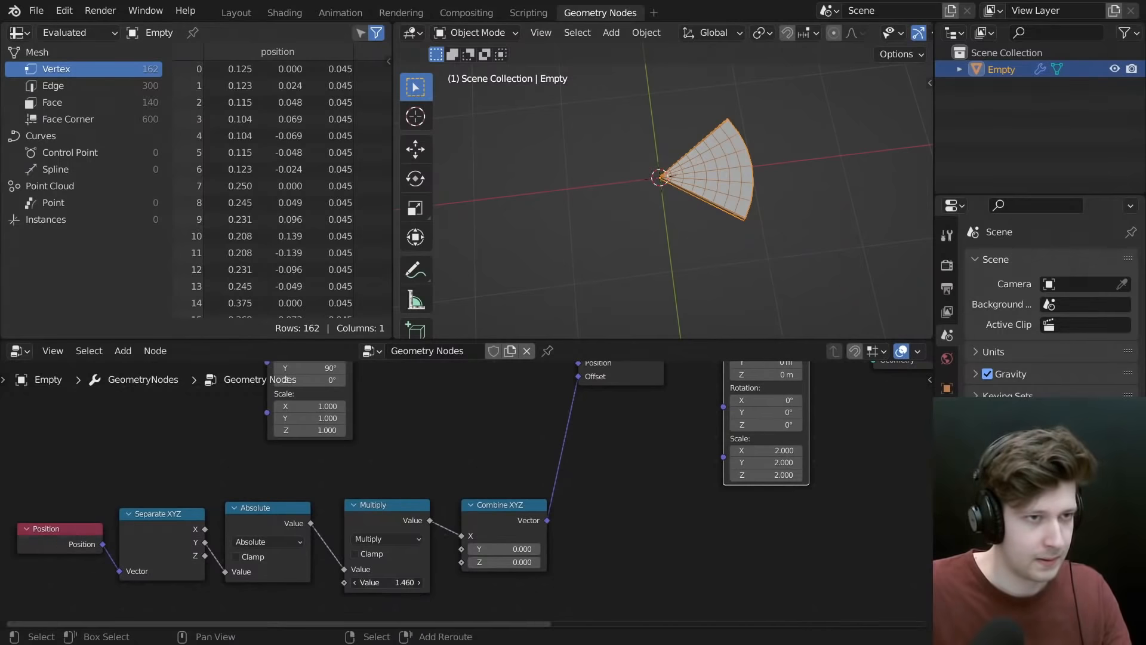
pyautogui.moveTo(387, 582)
pyautogui.mouseDown()
pyautogui.moveTo(409, 582)
pyautogui.moveTo(304, 582)
pyautogui.moveTo(412, 582)
pyautogui.moveTo(322, 582)
pyautogui.moveTo(388, 582)
pyautogui.mouseUp()
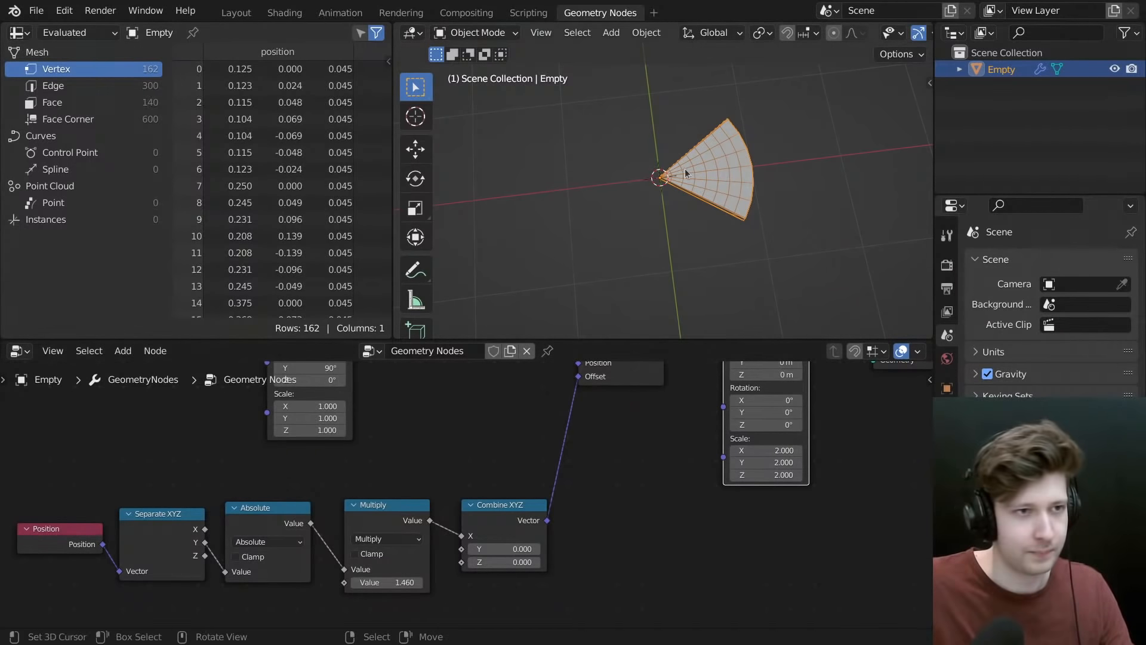
pyautogui.moveTo(685, 172); pyautogui.dragTo(711, 138, button='middle')
pyautogui.click(765, 111)
pyautogui.scroll(2, 698, 169)
pyautogui.moveTo(679, 220); pyautogui.dragTo(617, 205, button='middle')
pyautogui.scroll(-2, 794, 185)
pyautogui.scroll(-4, 672, 220)
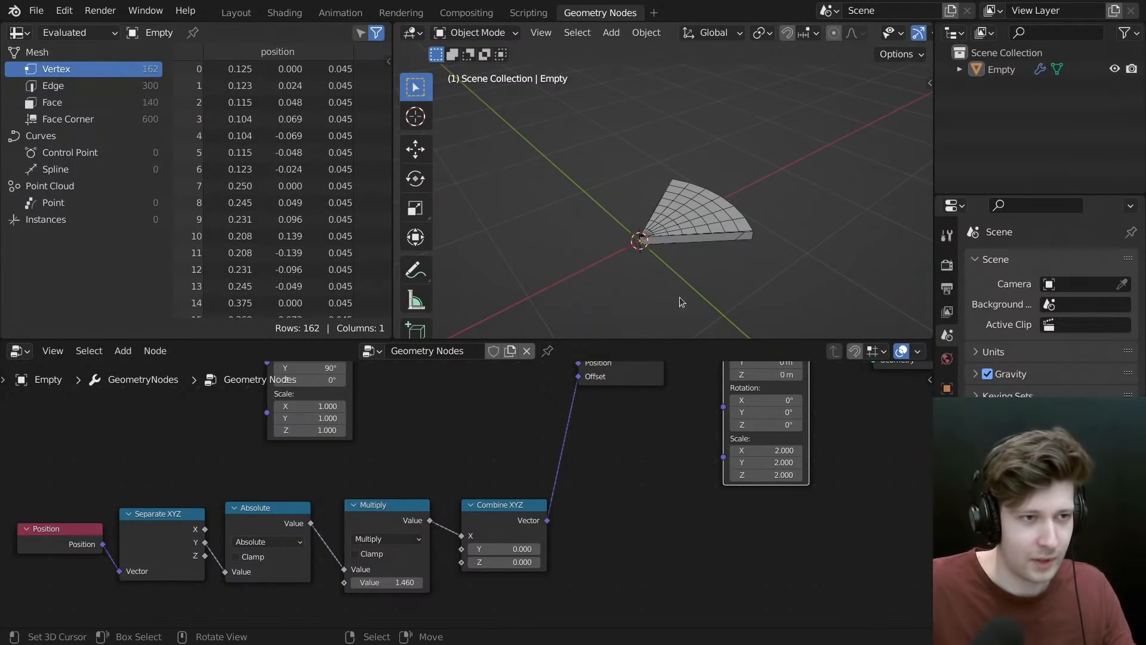
# - Move the Grid node and its Transform node farther away from Set Position
pyautogui.scroll(-6, 640, 459)
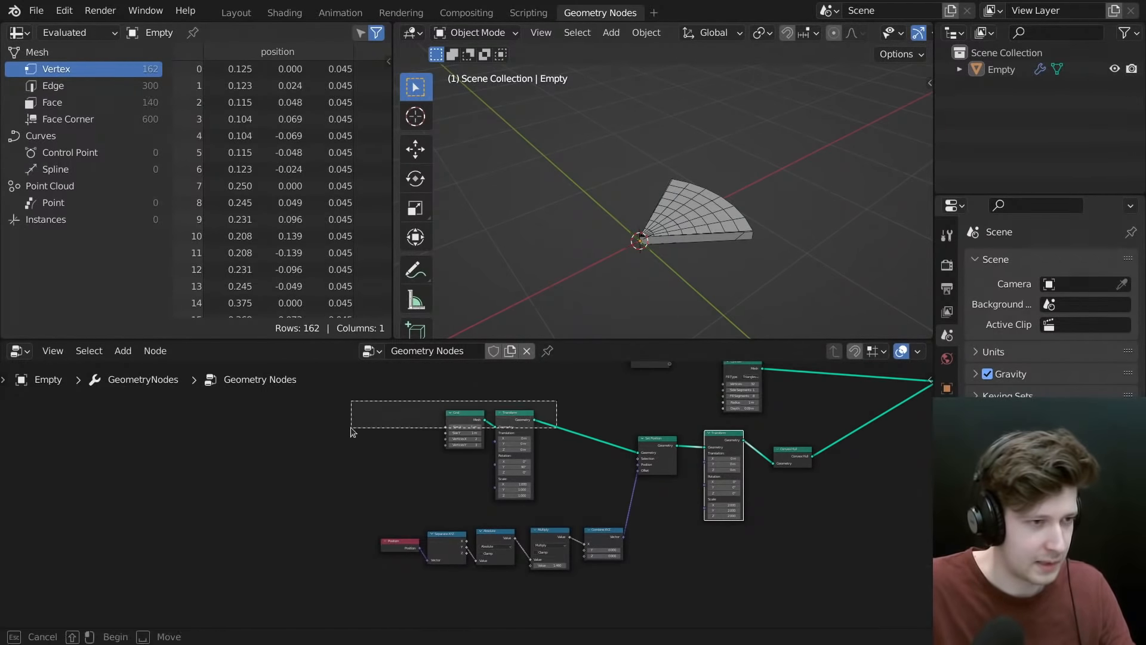
pyautogui.moveTo(635, 468); pyautogui.dragTo(472, 453, button='middle')
pyautogui.moveTo(686, 239); pyautogui.dragTo(728, 231, button='middle')
pyautogui.scroll(3, 729, 227)
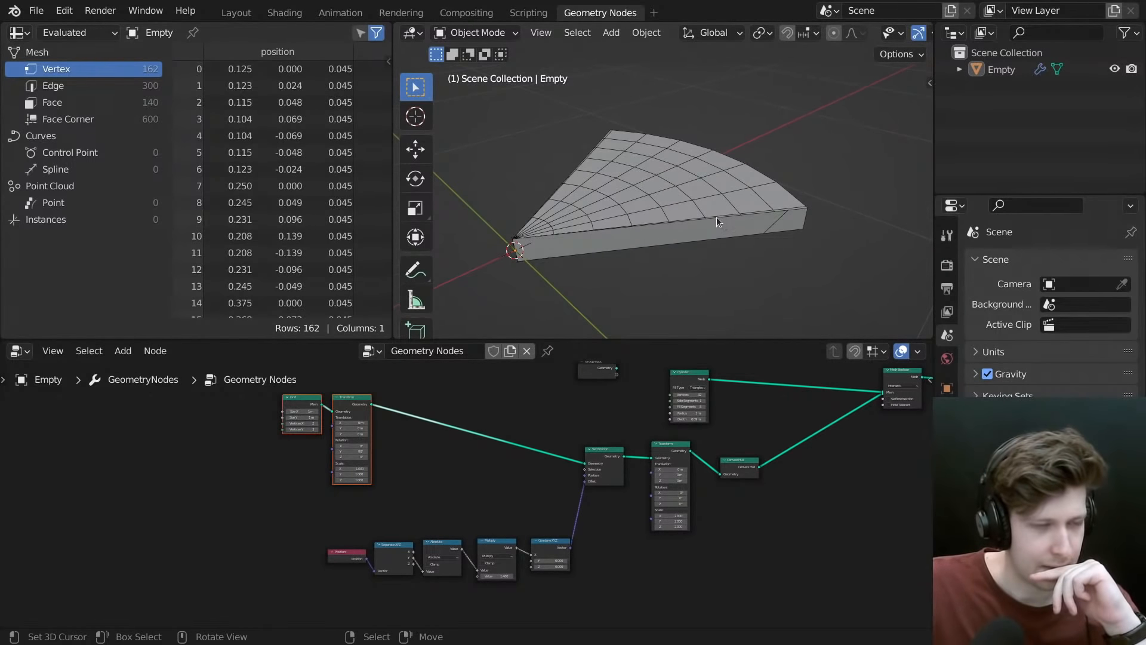
# - Examine the slice's curved edge and cut sides, and the Grid and Transform node settings
pyautogui.scroll(3, 646, 430)
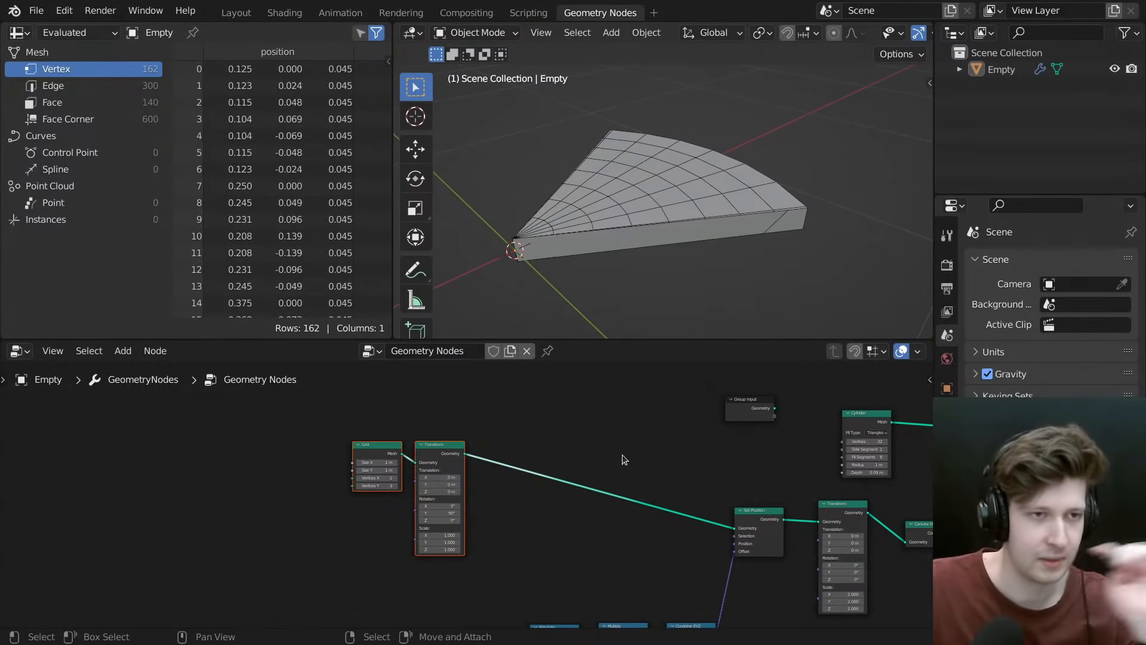
pyautogui.moveTo(638, 426); pyautogui.dragTo(657, 432, button='middle')
pyautogui.moveTo(618, 279); pyautogui.dragTo(716, 176, button='middle')
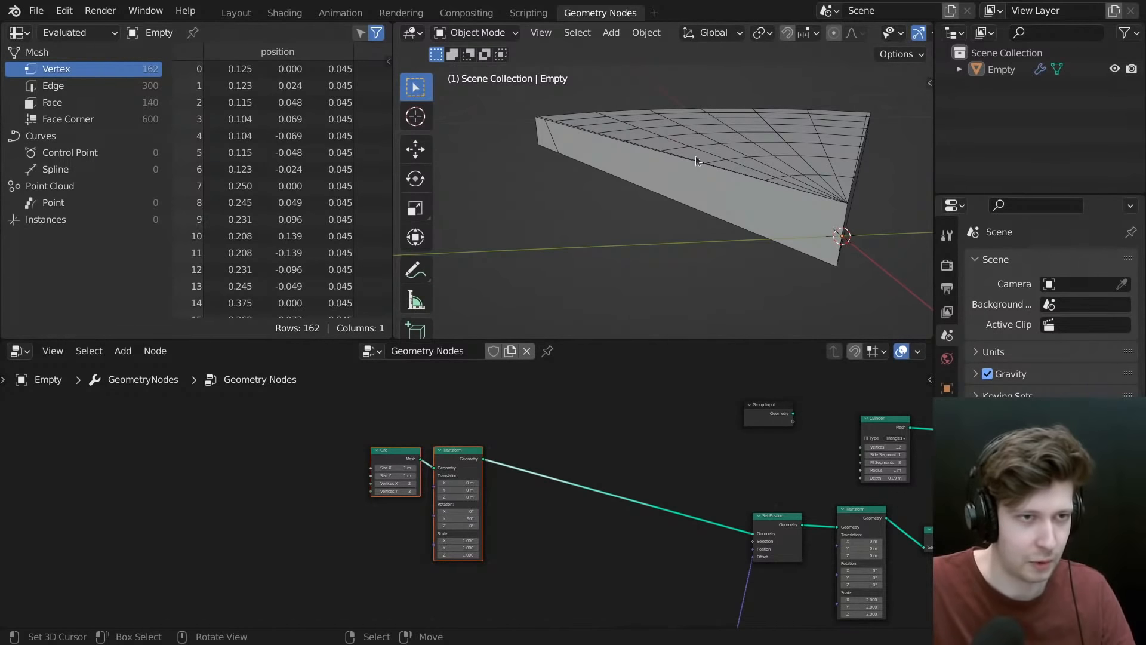
pyautogui.moveTo(599, 170); pyautogui.dragTo(690, 167, button='middle')
pyautogui.scroll(-3, 678, 437)
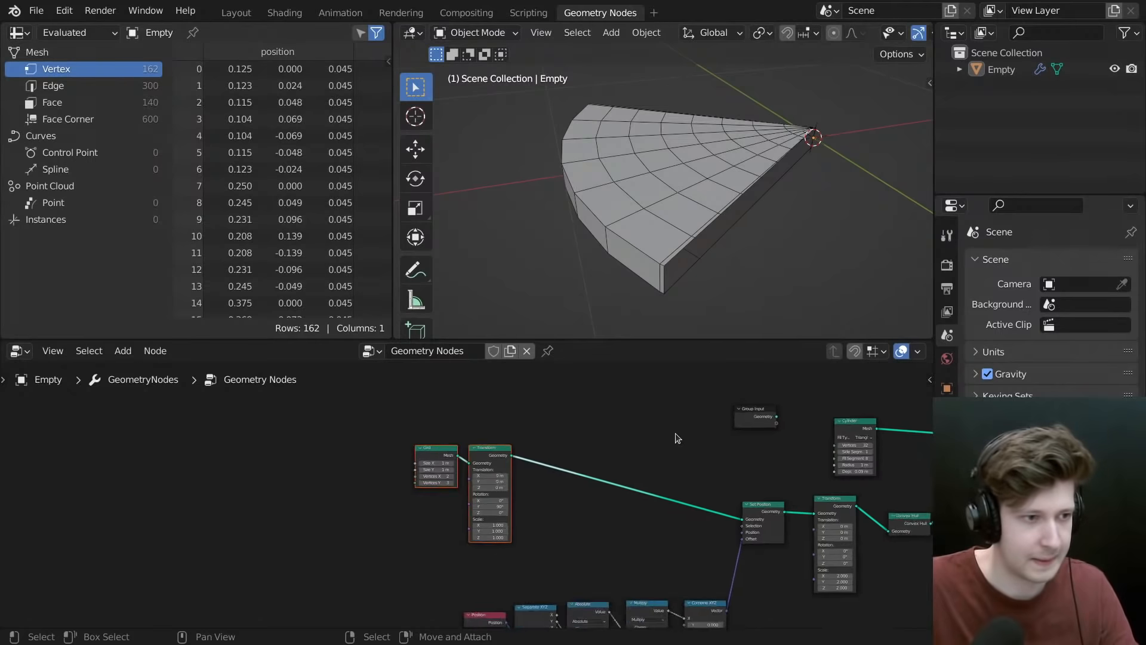
pyautogui.moveTo(589, 493); pyautogui.dragTo(453, 477, button='middle')
pyautogui.scroll(4, 306, 438)
pyautogui.moveTo(305, 438); pyautogui.dragTo(519, 456, button='middle')
pyautogui.scroll(1, 588, 508)
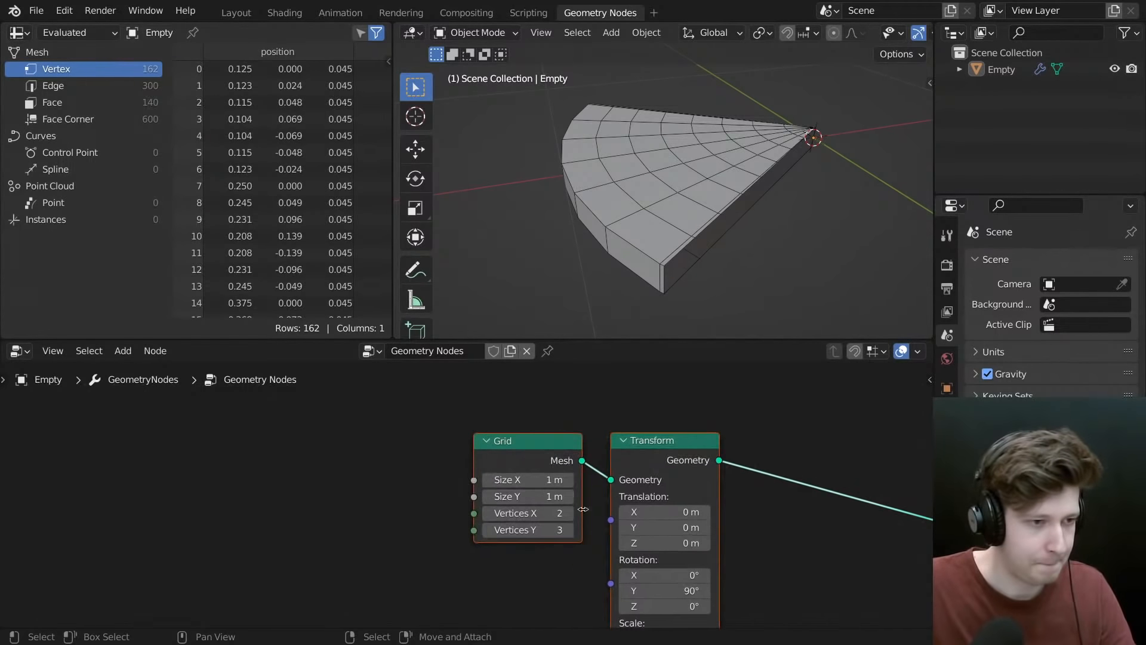
pyautogui.scroll(-13, 676, 494)
# - Move the Cylinder node away from the Set Position and Transform chain
pyautogui.moveTo(794, 503); pyautogui.dragTo(468, 497, button='middle')
pyautogui.scroll(7, 700, 502)
pyautogui.moveTo(706, 505); pyautogui.dragTo(604, 519, button='middle')
pyautogui.scroll(7, 570, 458)
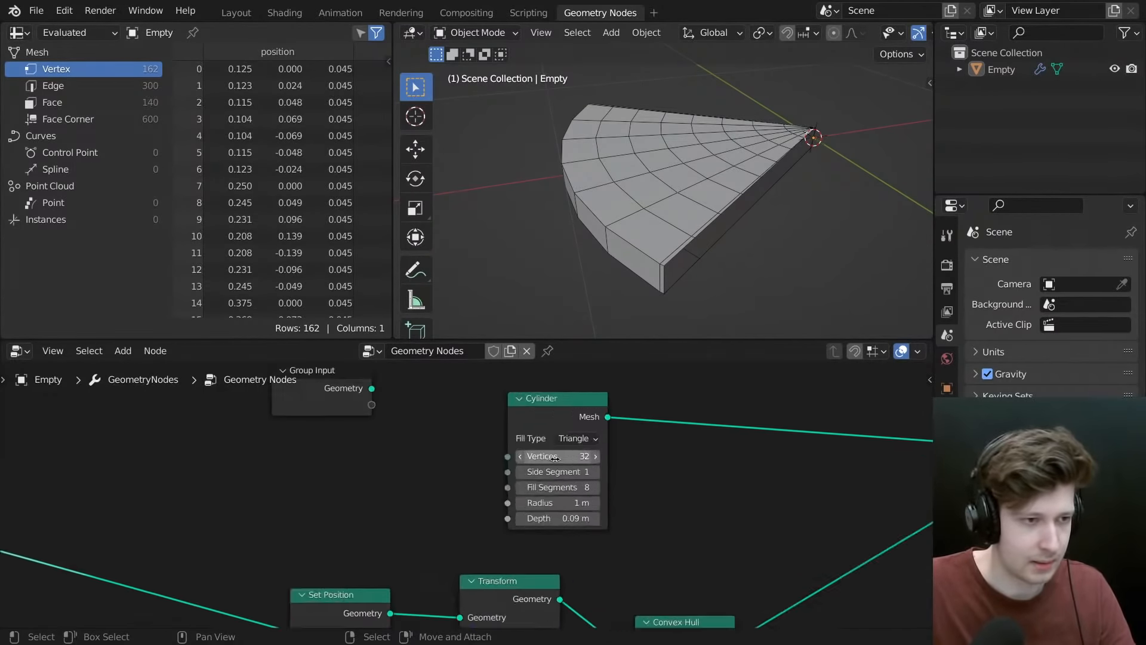
pyautogui.moveTo(568, 456); pyautogui.dragTo(520, 534, button='middle')
pyautogui.moveTo(507, 510); pyautogui.dragTo(719, 404)
# - Set the Cylinder node's vertex count to 128, leaving its Fill Segments as they are
pyautogui.scroll(-1, 719, 404)
pyautogui.moveTo(718, 404); pyautogui.dragTo(508, 455, button='middle')
pyautogui.scroll(1, 503, 496)
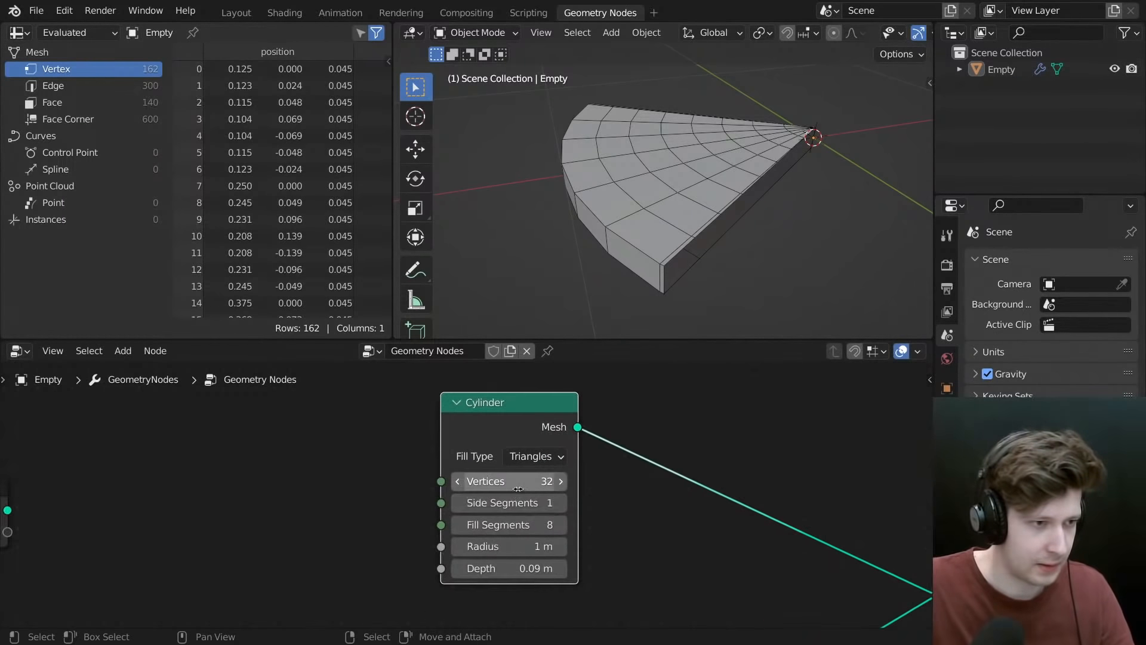
pyautogui.click(524, 485)
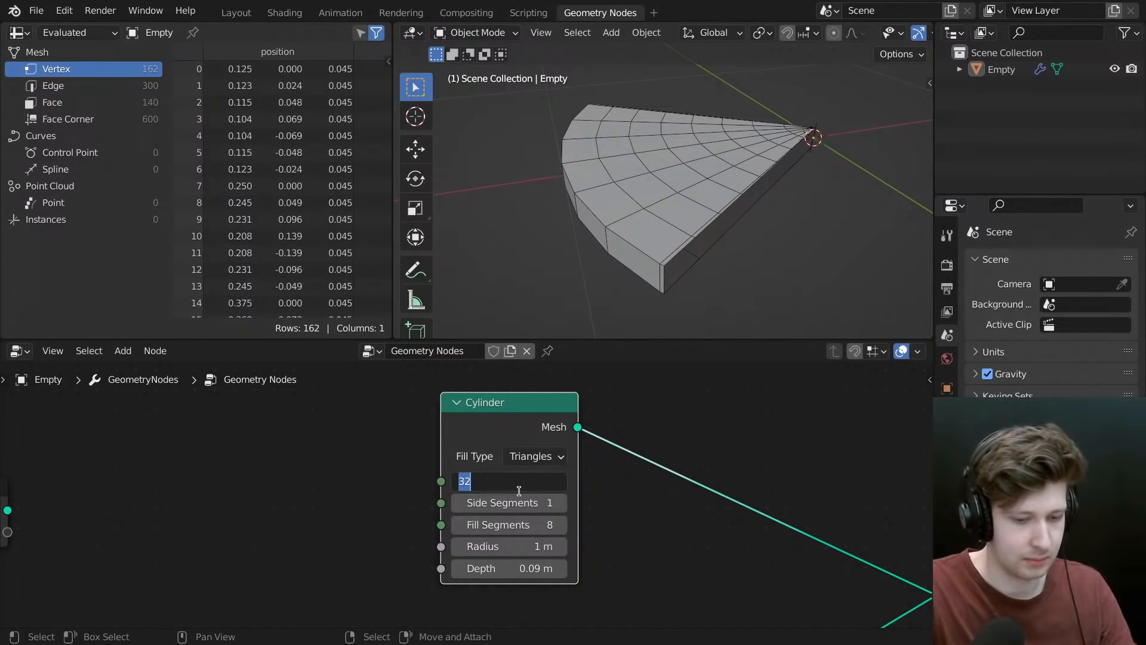
pyautogui.write('10')
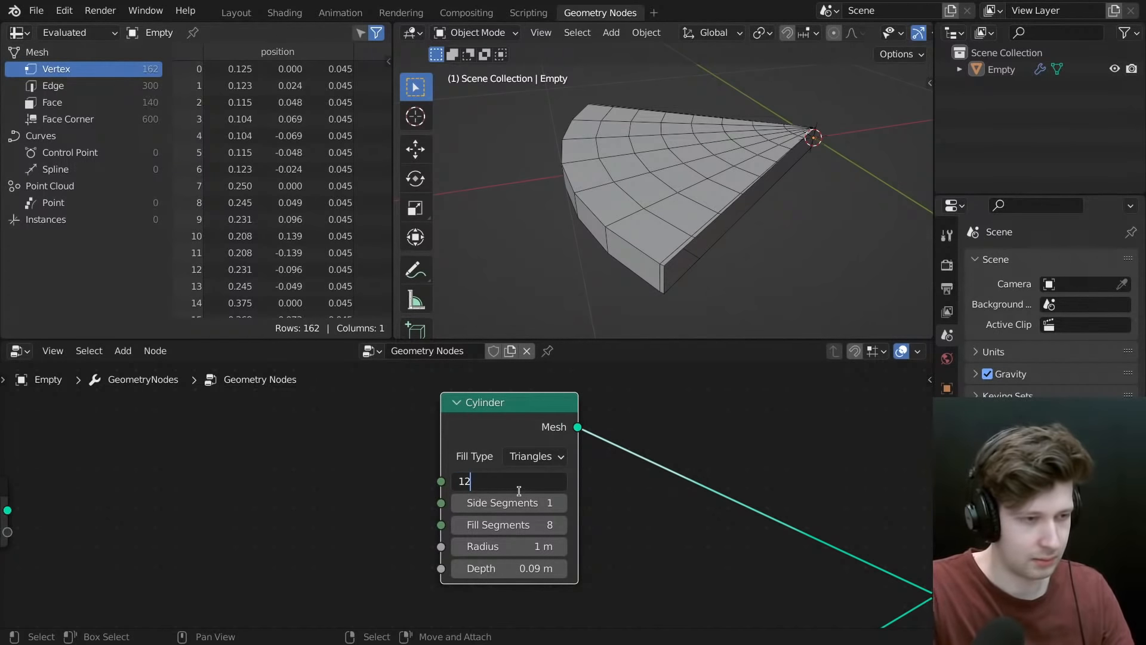
pyautogui.write('8')
pyautogui.press('Return')
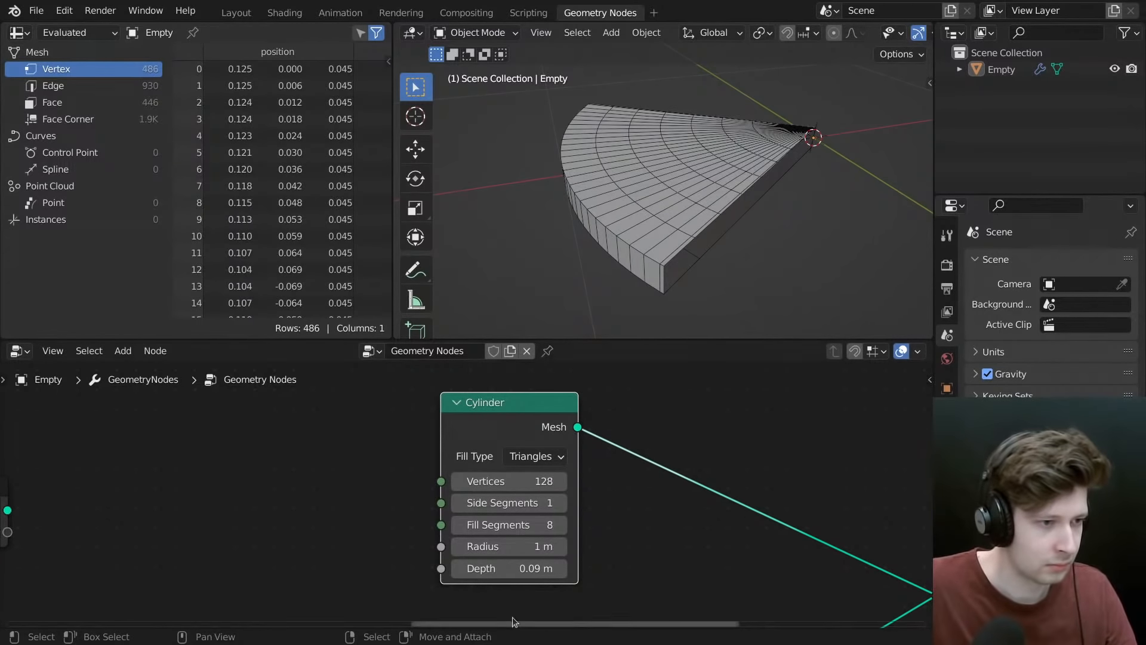
pyautogui.click(504, 519)
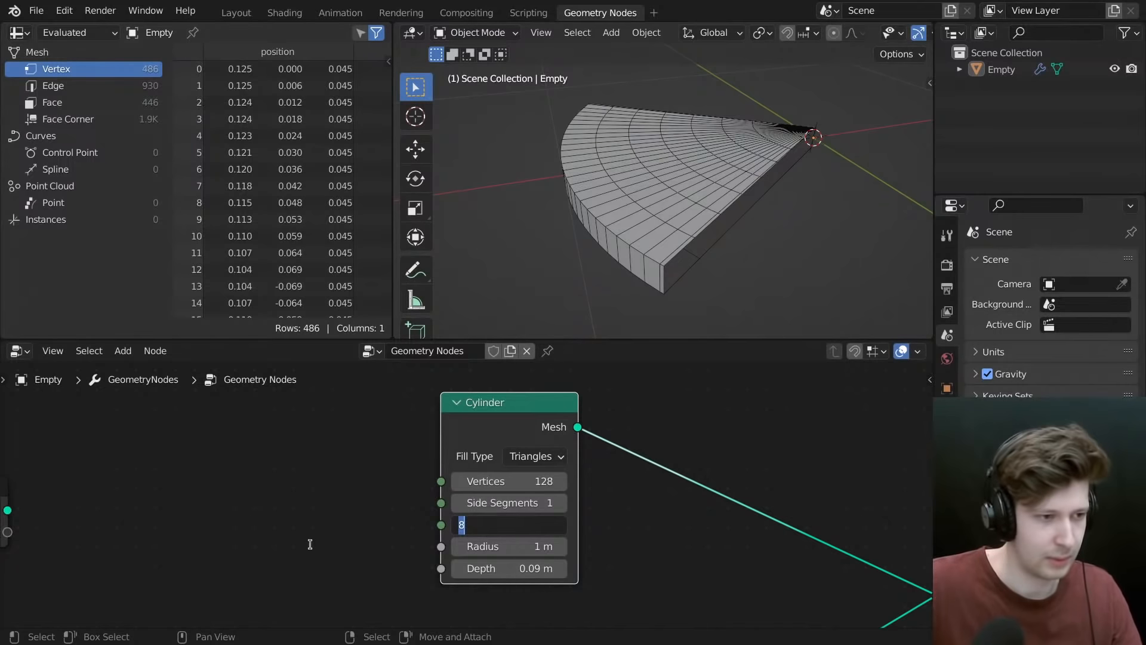
pyautogui.press('Return')
# - Add a Value node and place it between the Group Input and Cylinder nodes
pyautogui.hotkey('shift', 'a')
pyautogui.click(355, 307)
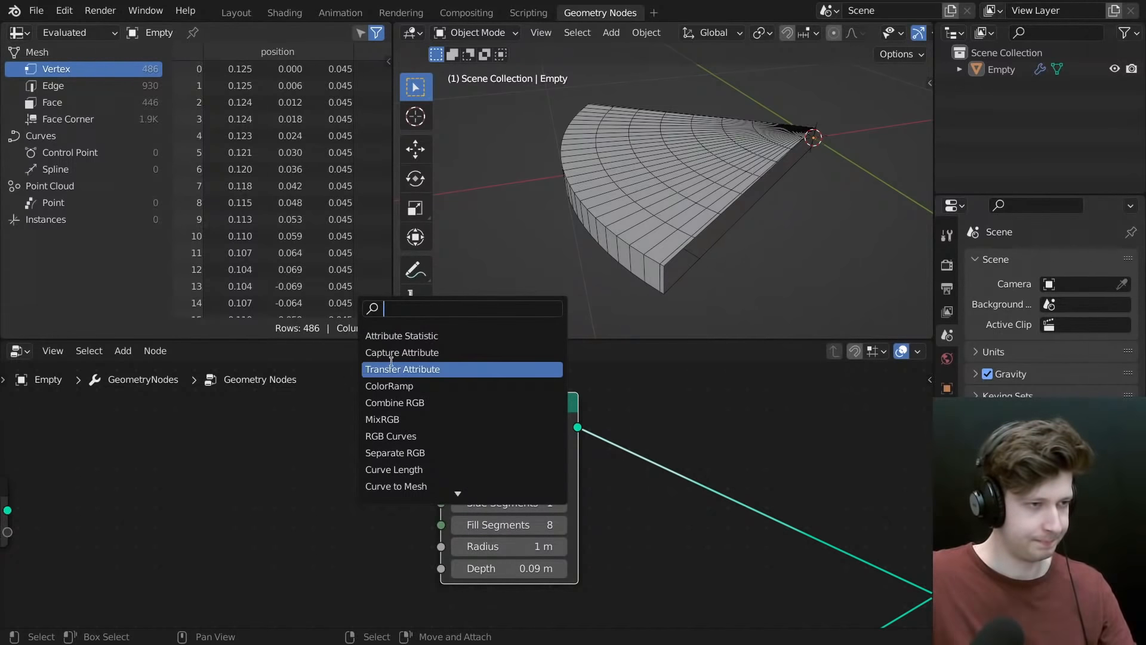
pyautogui.write('value')
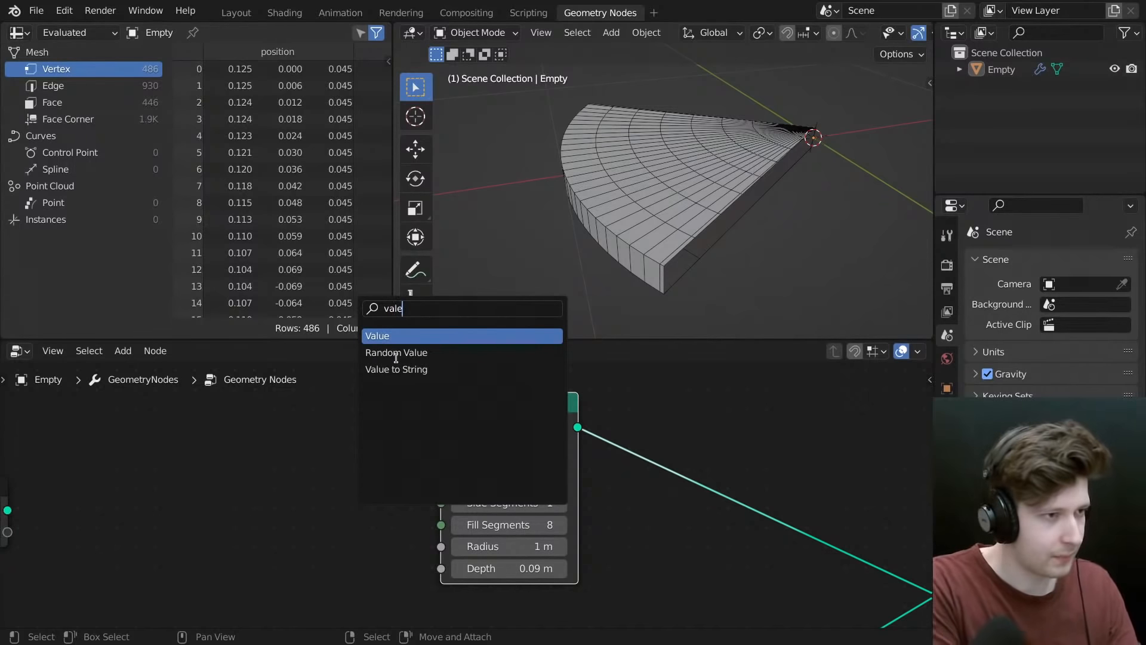
pyautogui.press('Return')
pyautogui.click(200, 508)
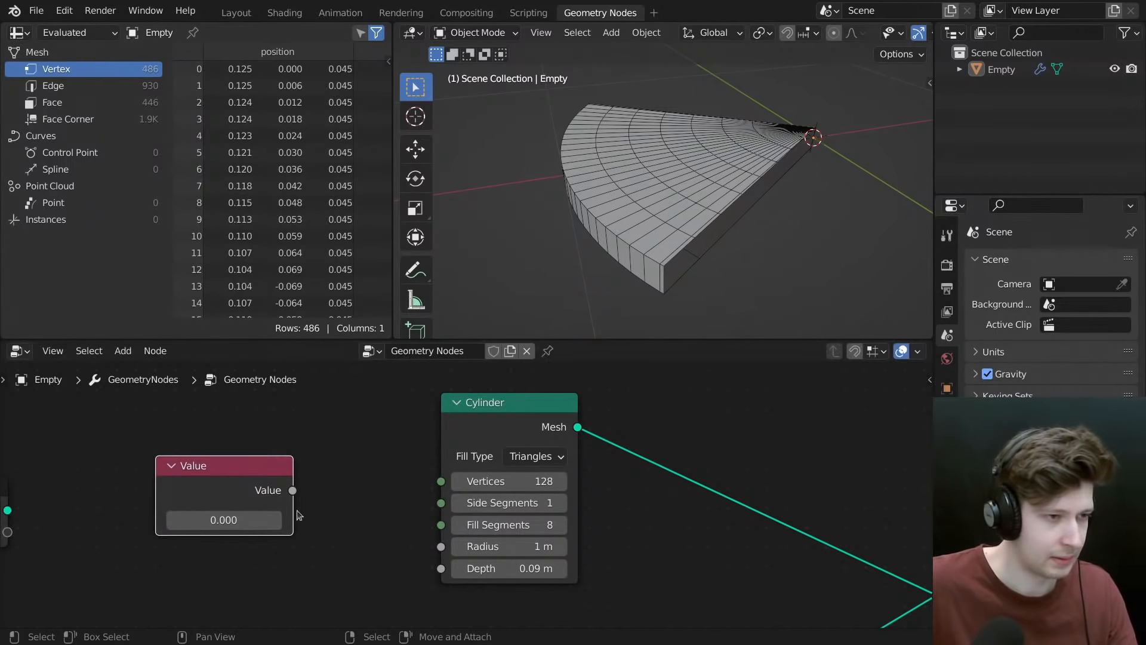
pyautogui.moveTo(316, 462); pyautogui.dragTo(481, 446, button='middle')
pyautogui.moveTo(348, 466); pyautogui.dragTo(315, 495)
pyautogui.hotkey('shift', 'a')
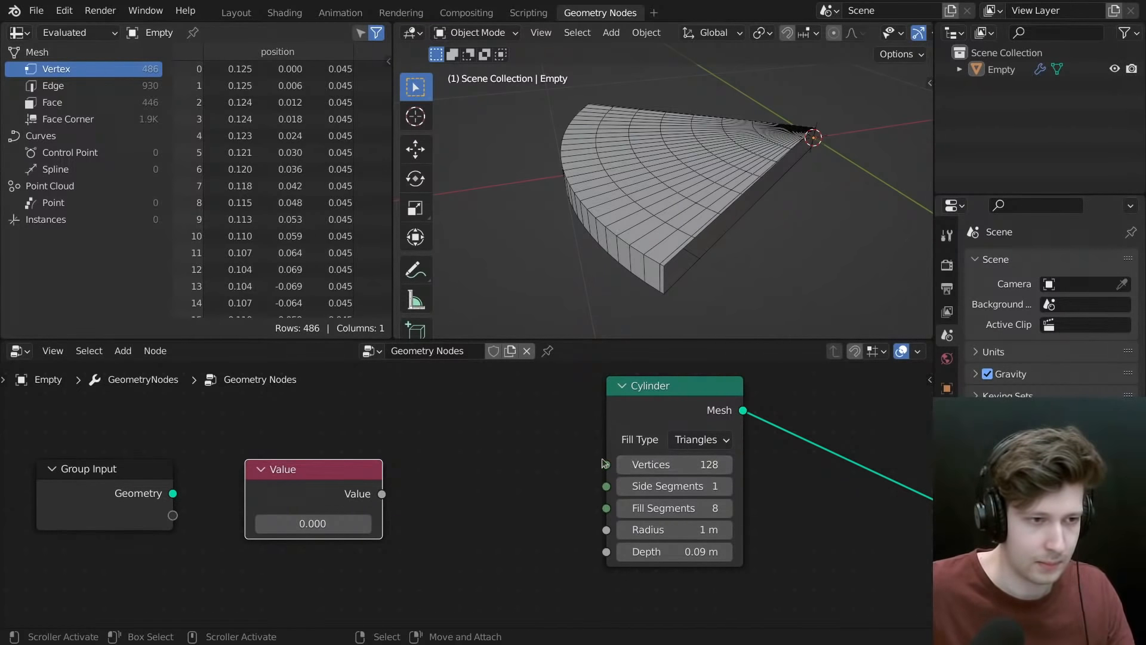
pyautogui.moveTo(344, 491); pyautogui.dragTo(293, 508)
# - Add a Math node between Value and Cylinder, and space out the Group Input and Value nodes
pyautogui.hotkey('shift', 'a')
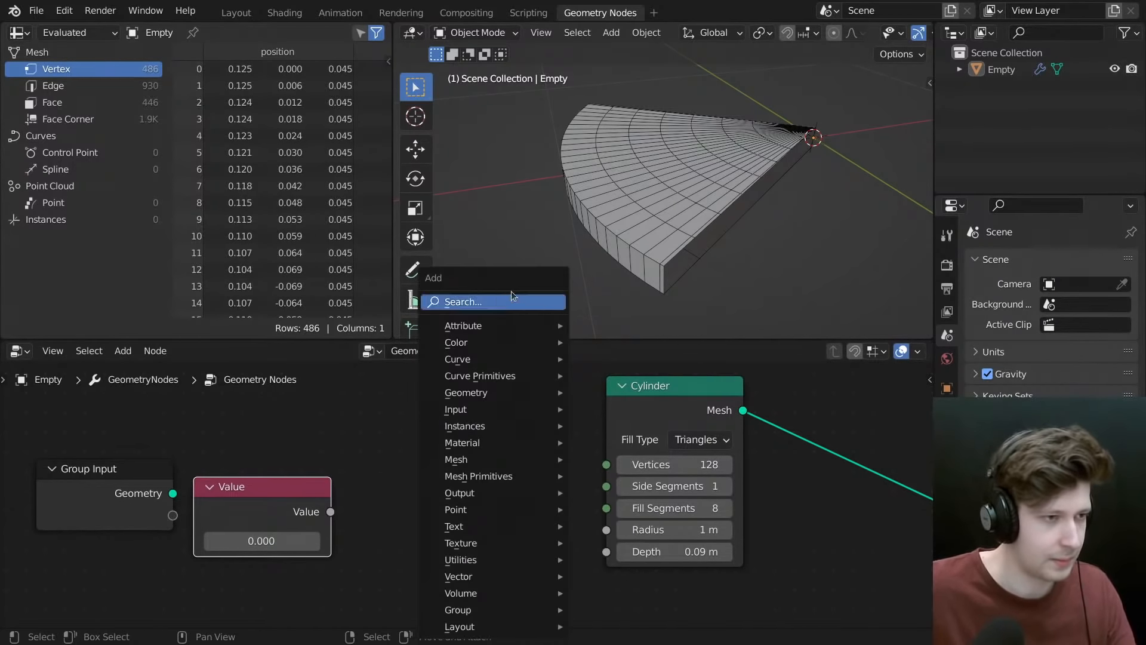
pyautogui.click(507, 298)
pyautogui.write('math')
pyautogui.press('Return')
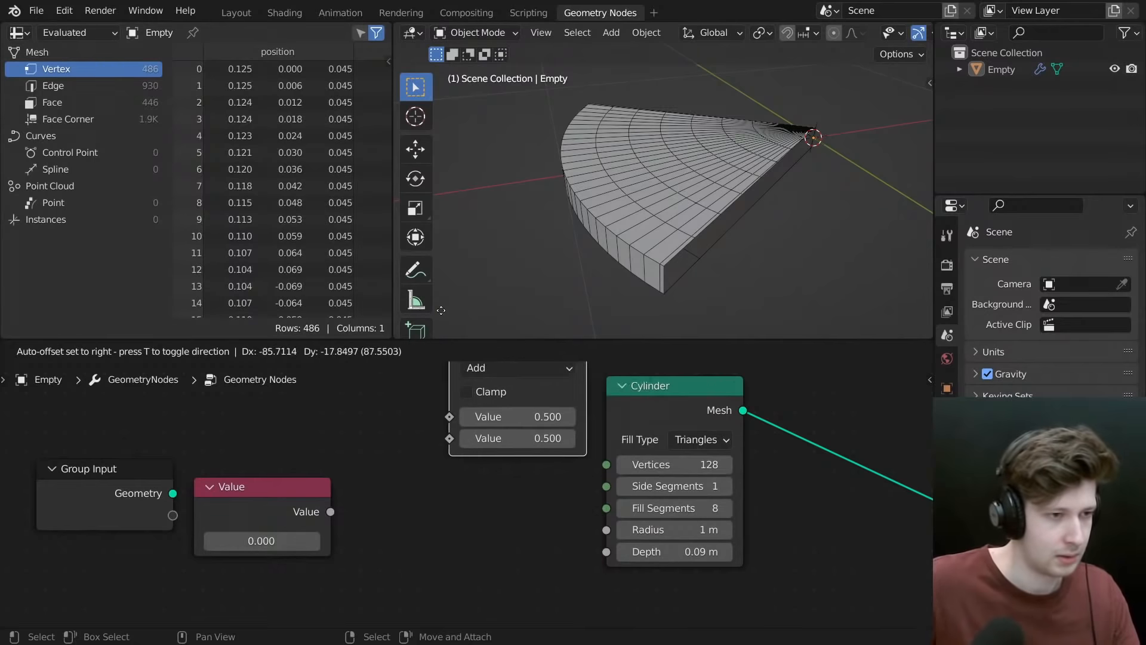
pyautogui.click(391, 421)
pyautogui.moveTo(750, 262); pyautogui.dragTo(765, 138, button='middle')
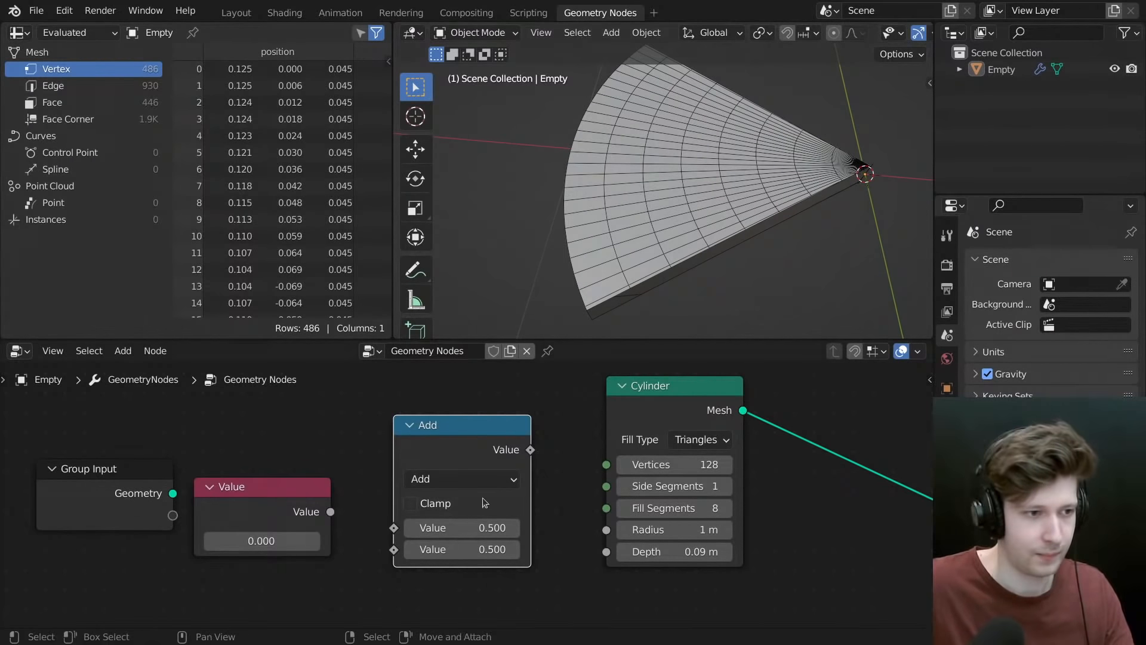
pyautogui.moveTo(468, 427); pyautogui.dragTo(468, 418)
pyautogui.moveTo(129, 476); pyautogui.dragTo(50, 460)
pyautogui.moveTo(257, 507); pyautogui.dragTo(230, 515)
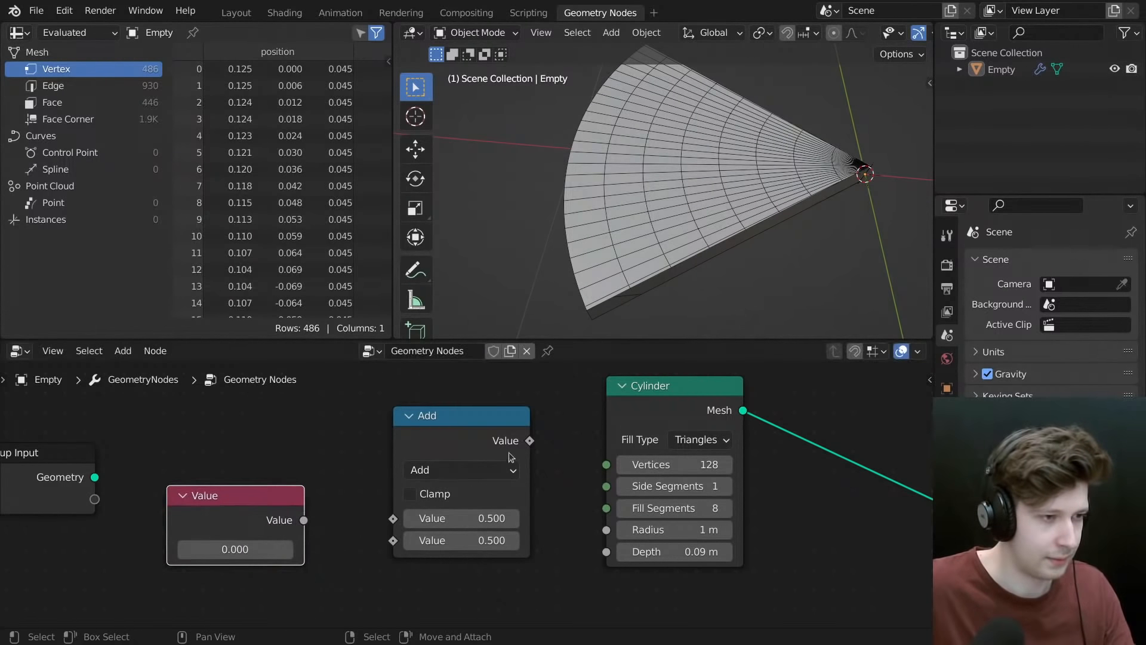
# - Link the Value node into the Math node's first input and set the operation to Multiply
pyautogui.click(393, 513)
pyautogui.moveTo(304, 520); pyautogui.dragTo(393, 518)
pyautogui.click(461, 469)
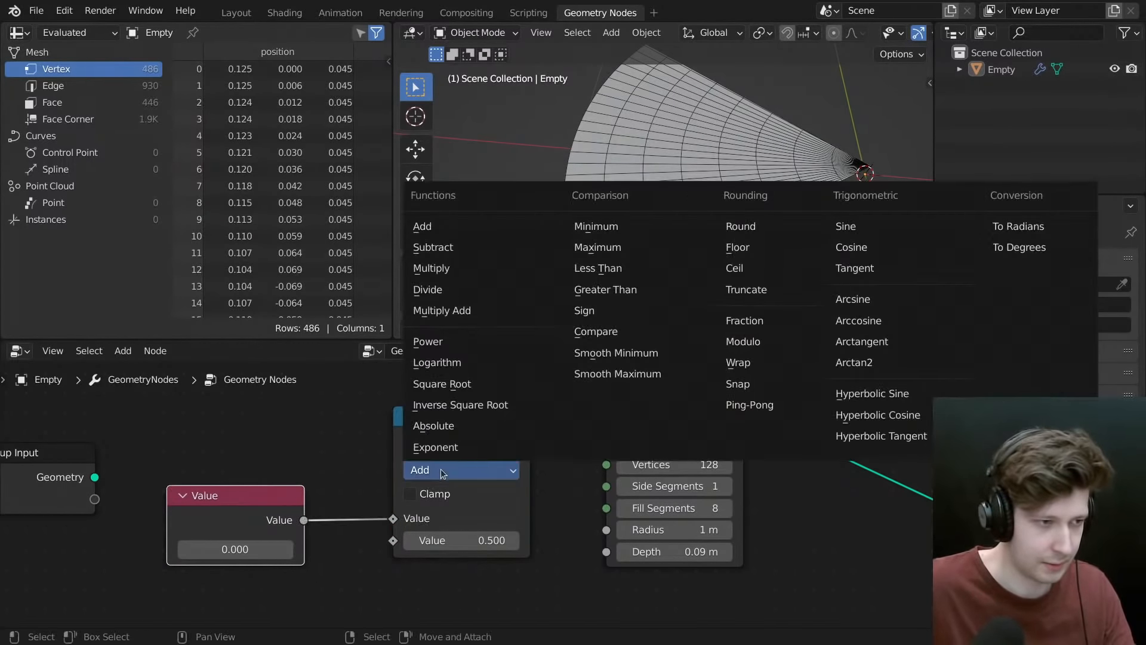
pyautogui.click(445, 269)
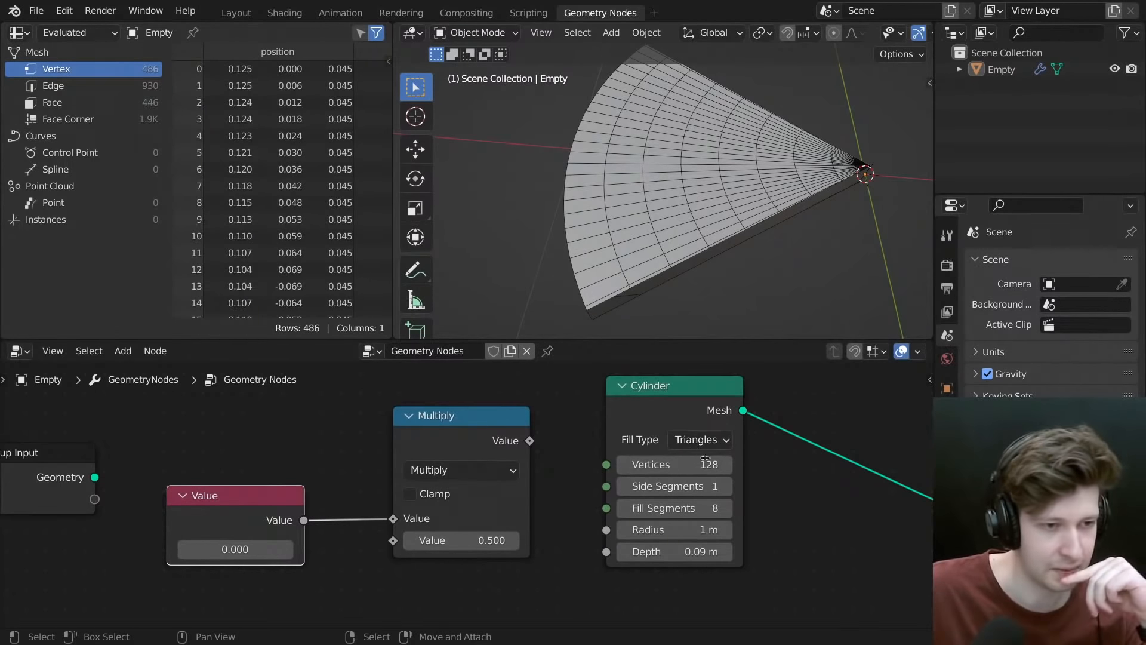
# - Set the Cylinder node's Fill Segments to 16 and check the denser slice mesh
pyautogui.click(686, 507)
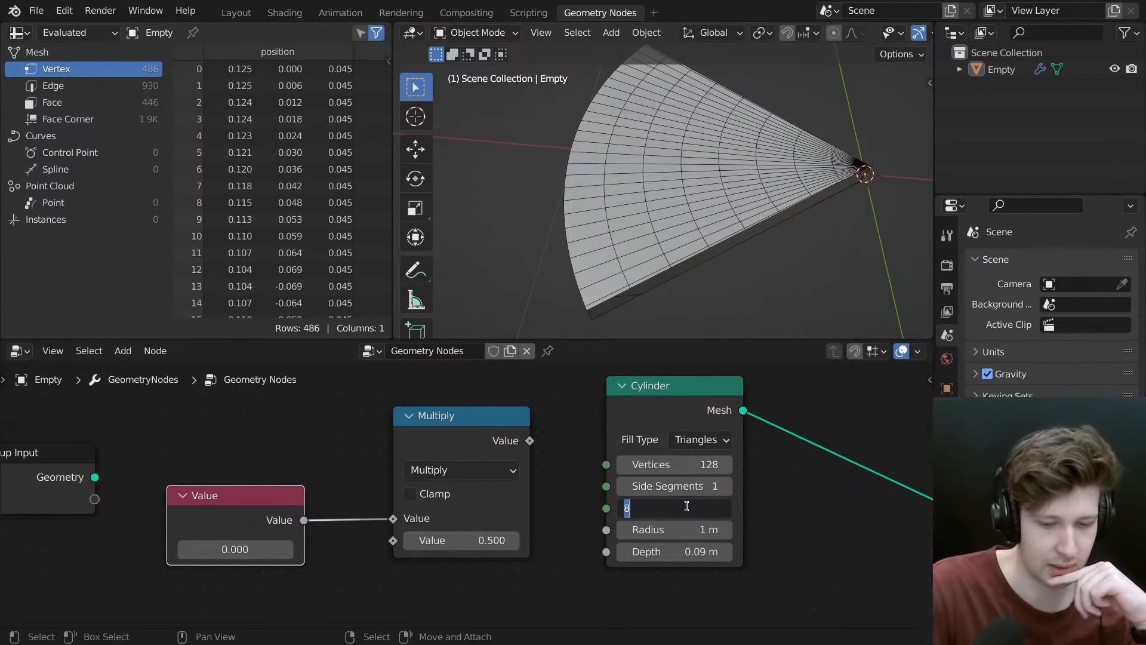
pyautogui.write('16')
pyautogui.press('Return')
pyautogui.moveTo(758, 269); pyautogui.dragTo(730, 166, button='middle')
pyautogui.moveTo(517, 257); pyautogui.dragTo(591, 220, button='middle')
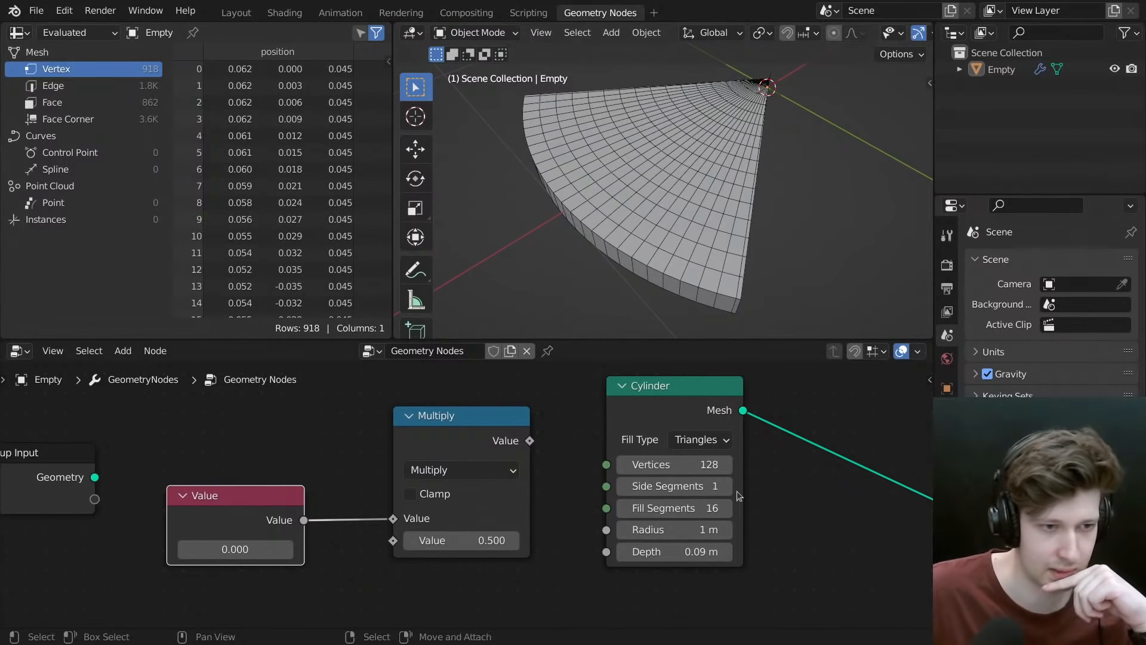
# - Set the Multiply node's second value to 8
pyautogui.moveTo(703, 507); pyautogui.dragTo(678, 501, button='middle')
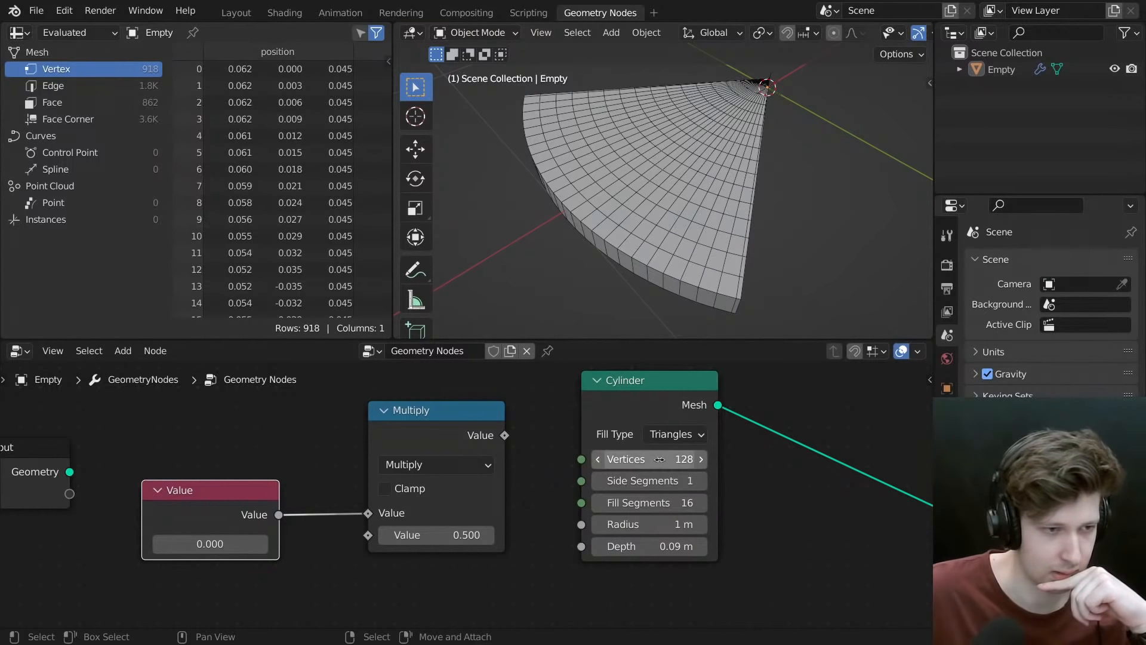
pyautogui.click(453, 533)
pyautogui.write('8')
pyautogui.press('Return')
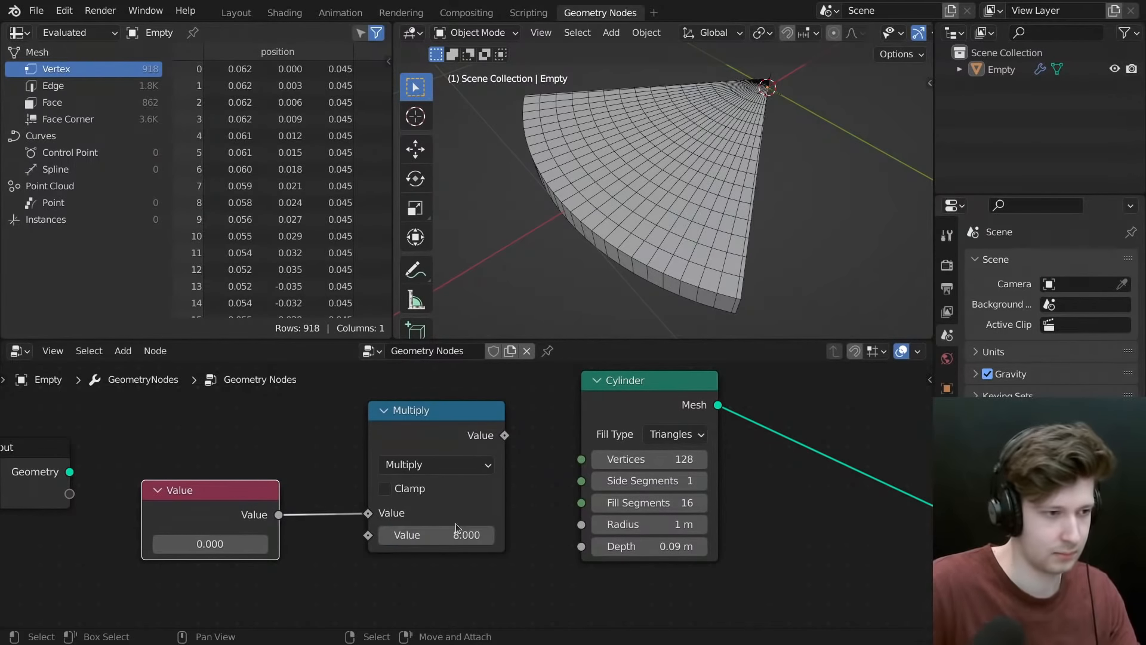
# - Move the Group Input and Value nodes farther from the Multiply node to make room between them
pyautogui.click(209, 538)
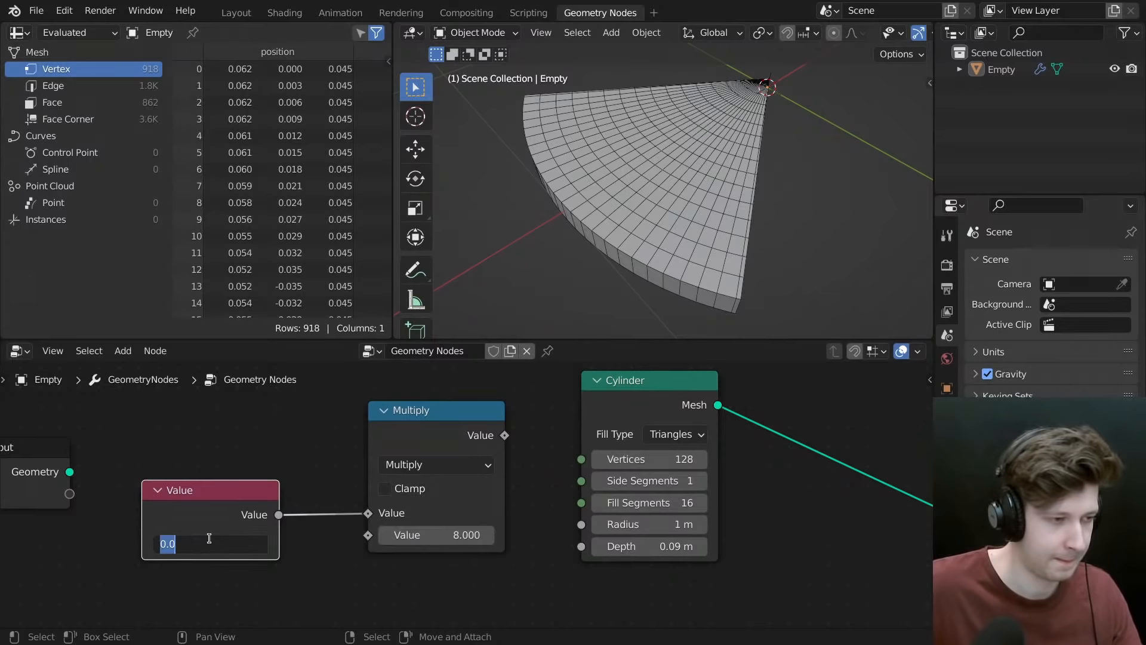
pyautogui.click(330, 512)
pyautogui.moveTo(330, 512); pyautogui.dragTo(543, 503, button='middle')
pyautogui.moveTo(235, 455); pyautogui.dragTo(89, 444)
pyautogui.moveTo(441, 510); pyautogui.dragTo(306, 523)
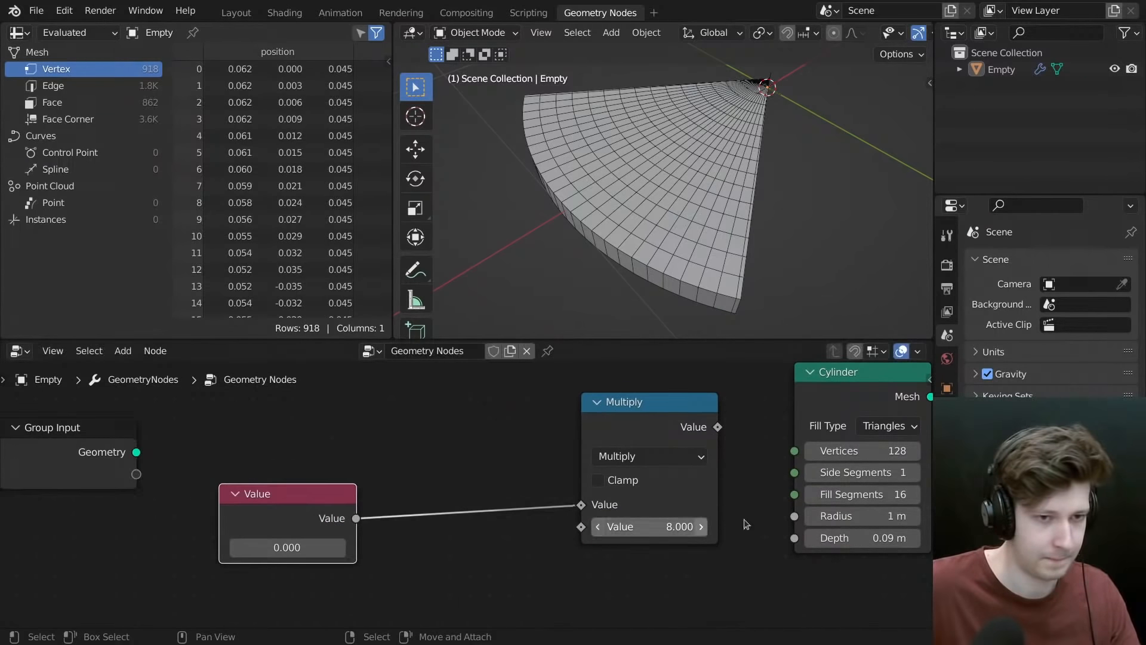
# - Link the Multiply output to the Cylinder's Vertices input and set the Value node to 16
pyautogui.moveTo(745, 524); pyautogui.dragTo(678, 526, button='middle')
pyautogui.moveTo(642, 472); pyautogui.dragTo(629, 457)
pyautogui.moveTo(638, 415); pyautogui.dragTo(727, 453)
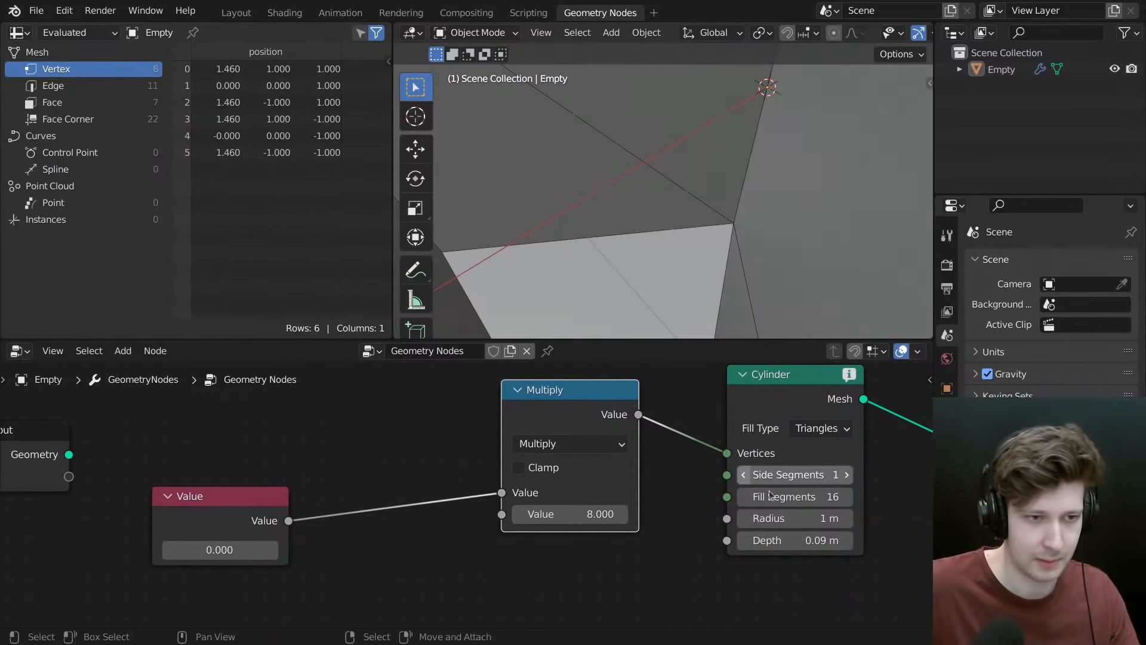
pyautogui.scroll(-1, 579, 425)
pyautogui.moveTo(586, 428); pyautogui.dragTo(574, 425)
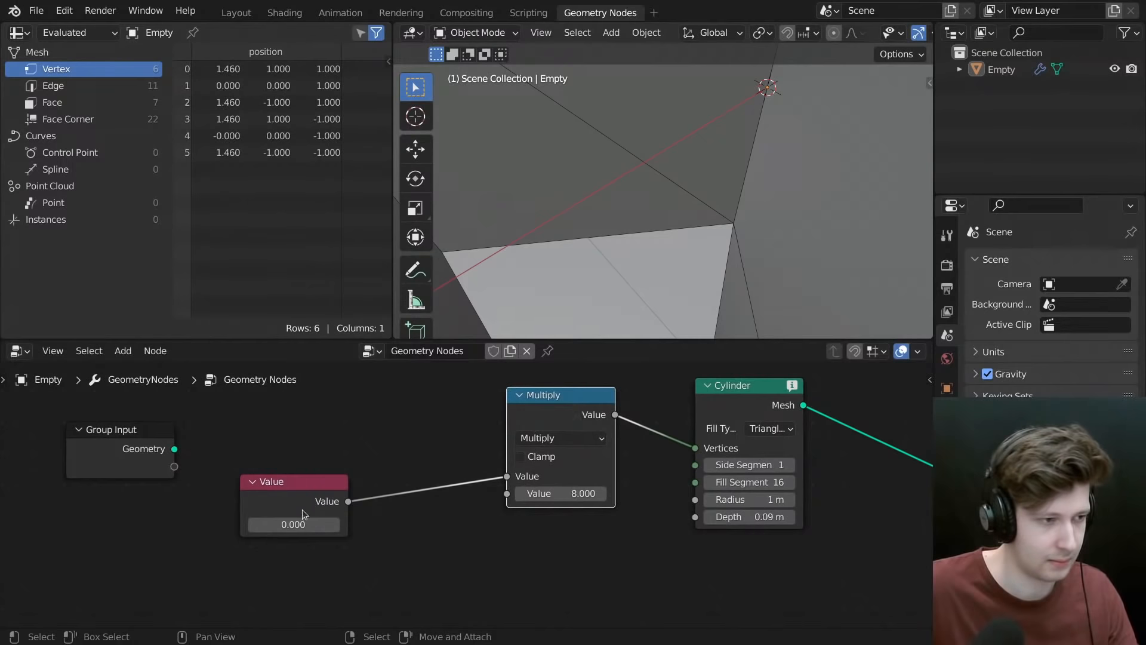
pyautogui.click(303, 523)
pyautogui.write('16')
pyautogui.press('Return')
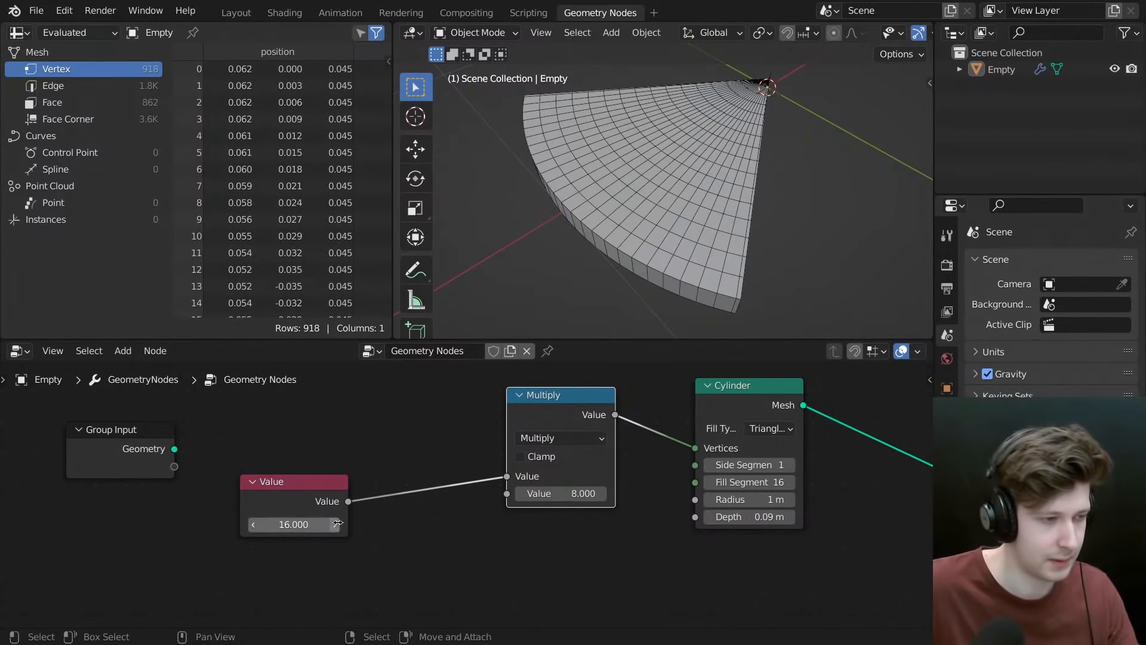
# - Move the Value node beneath the Group Input, then duplicate the Multiply node and place the copy below the original
pyautogui.moveTo(264, 508); pyautogui.dragTo(442, 501, button='middle')
pyautogui.moveTo(466, 490); pyautogui.dragTo(281, 525)
pyautogui.click(751, 406)
pyautogui.hotkey('shift', 'd')
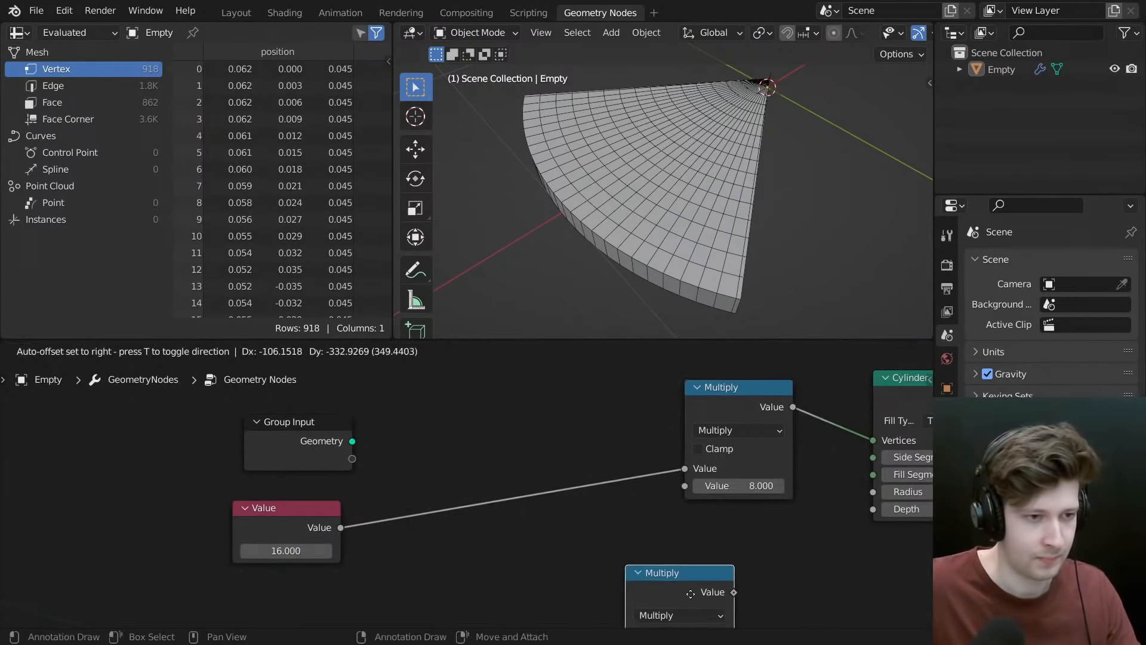
pyautogui.click(701, 562)
# - Set the Value node to 1 and insert the duplicated Multiply node into the link between Value and the original Multiply
pyautogui.click(286, 550)
pyautogui.write('1')
pyautogui.press('Return')
pyautogui.moveTo(684, 556); pyautogui.dragTo(605, 491, button='middle')
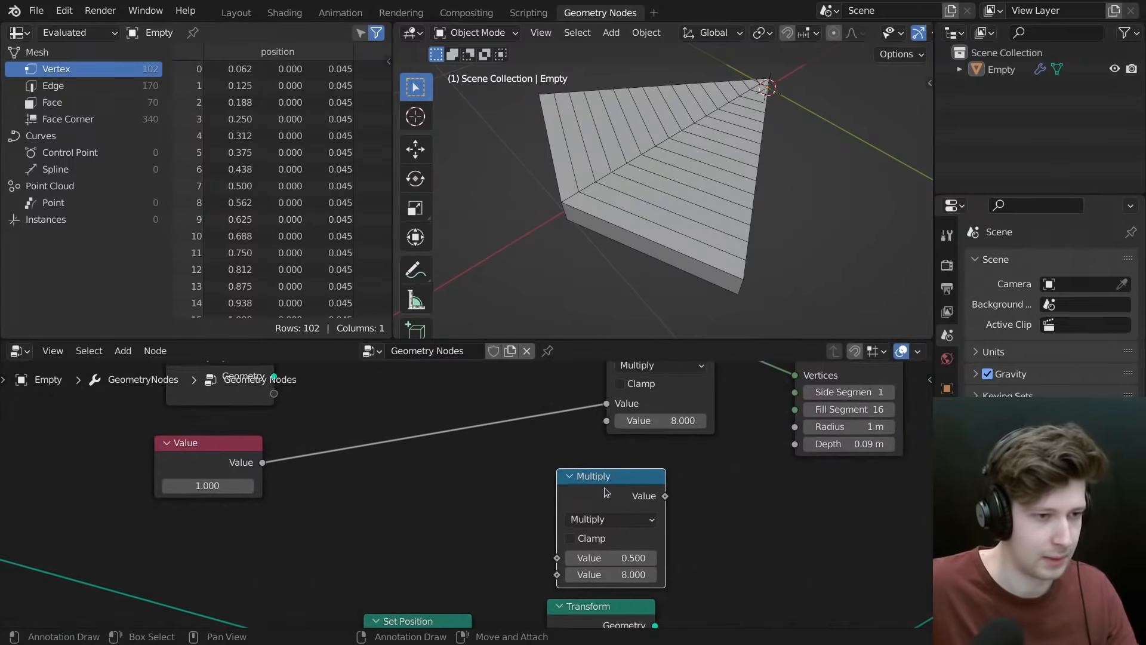
pyautogui.moveTo(606, 492); pyautogui.dragTo(475, 430)
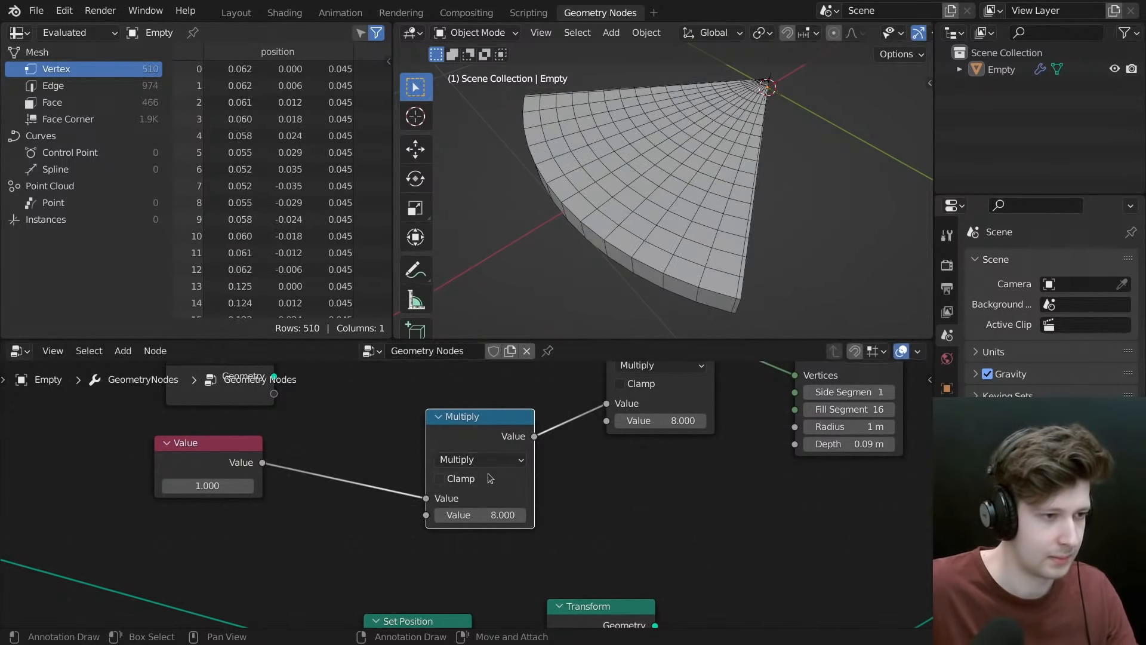
# - Set the inserted Multiply node's second value to 16 and link its output to the Cylinder's Fill Segments input
pyautogui.doubleClick(495, 511)
pyautogui.write('16')
pyautogui.press('Return')
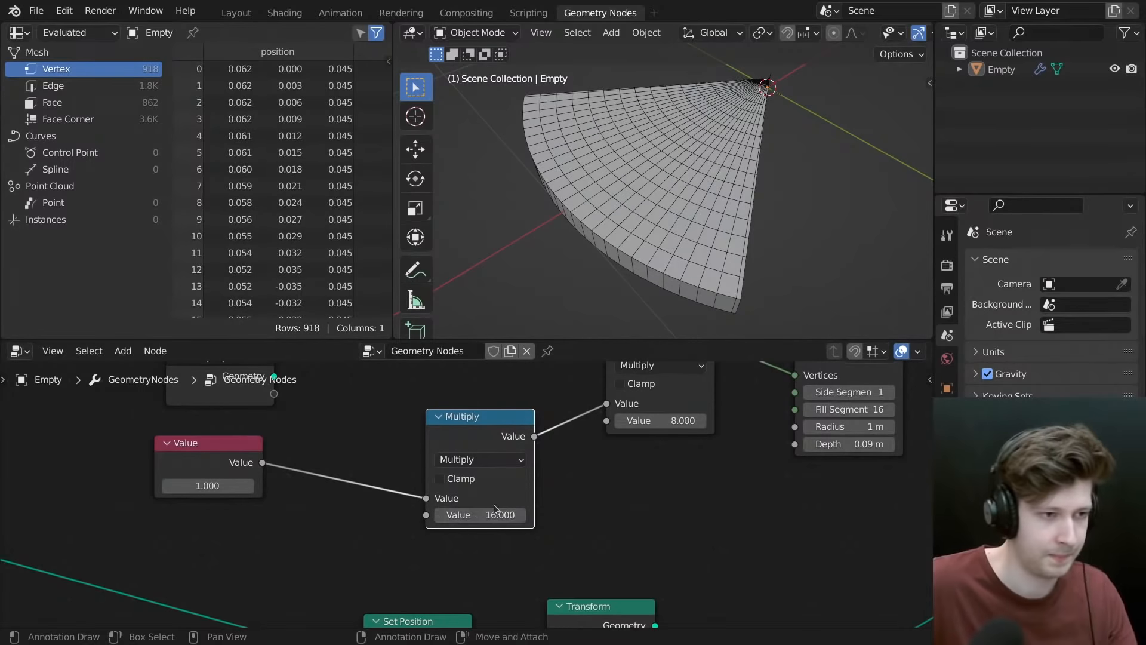
pyautogui.moveTo(495, 509); pyautogui.dragTo(384, 581, button='middle')
pyautogui.moveTo(424, 508); pyautogui.dragTo(684, 481)
pyautogui.moveTo(552, 421); pyautogui.dragTo(535, 411)
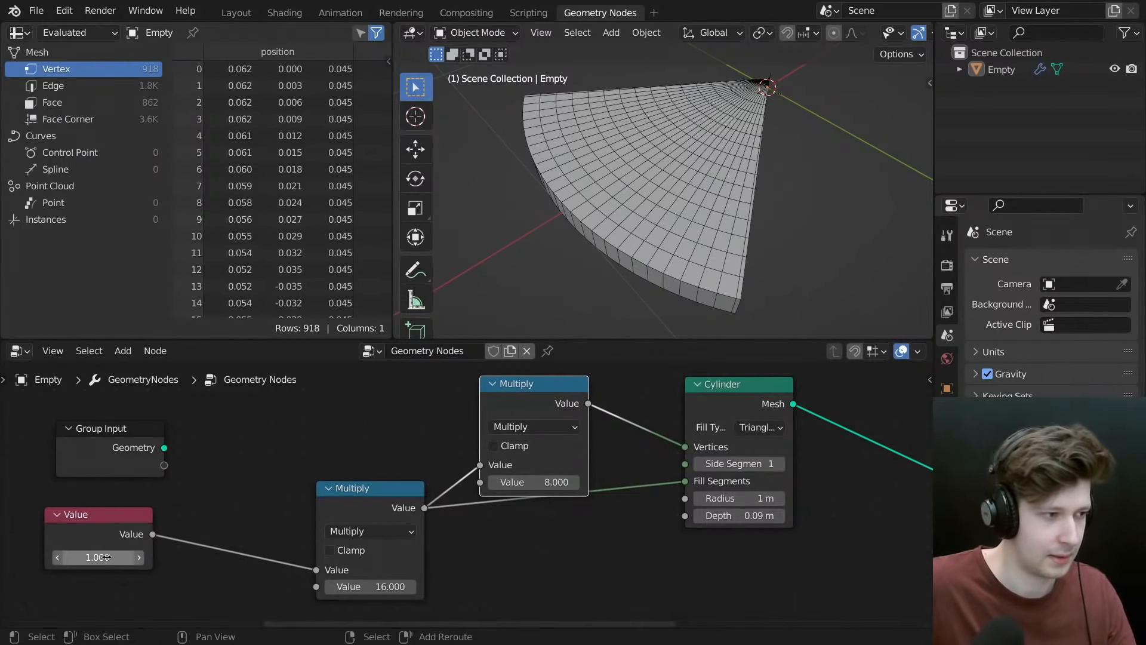
# - Try a setting of 0.1 on the Value node to test a coarser slice resolution
pyautogui.moveTo(105, 557); pyautogui.dragTo(128, 551)
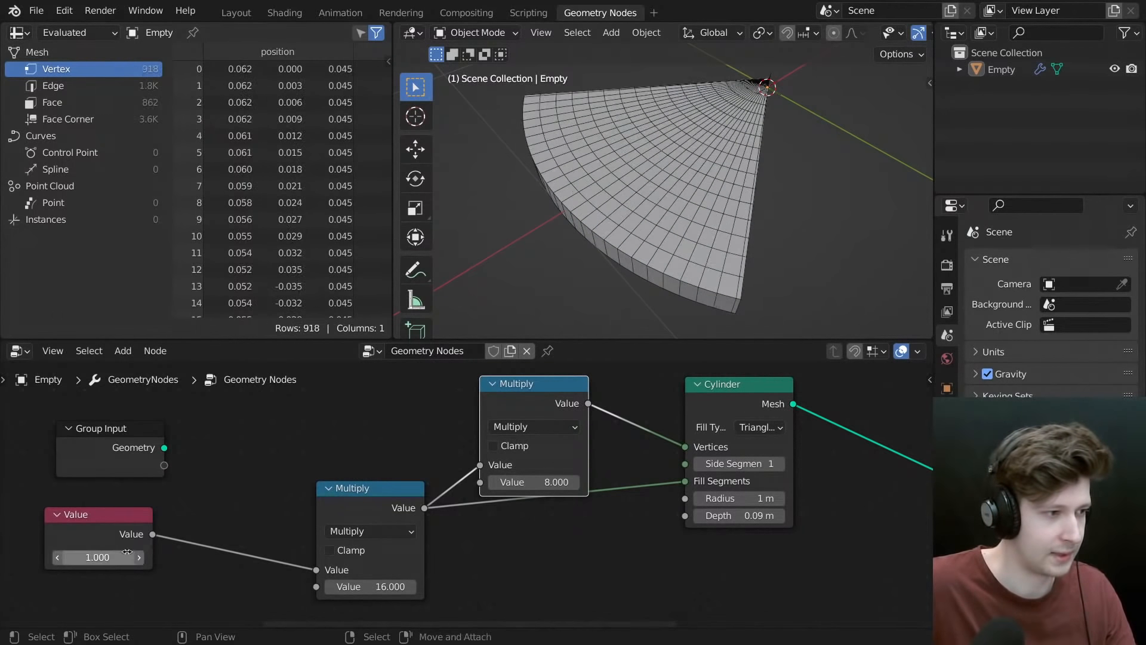
pyautogui.moveTo(127, 551); pyautogui.dragTo(202, 547, button='middle')
pyautogui.click(184, 551)
pyautogui.write('.')
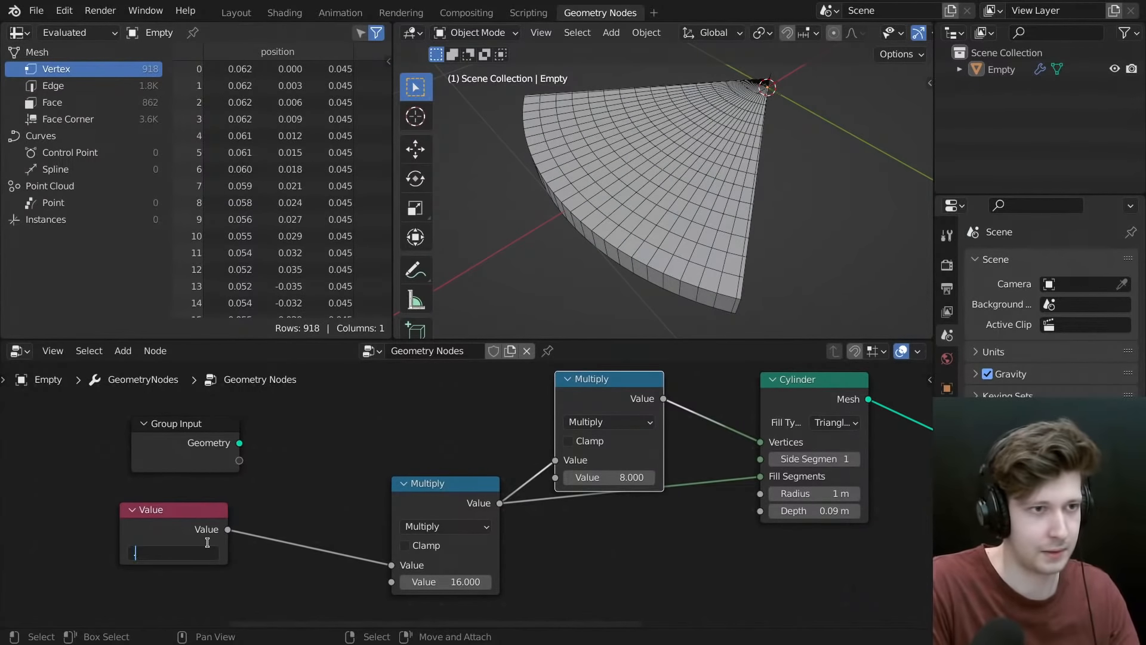
pyautogui.write('1')
pyautogui.press('Return')
# - Set the Value node to 0.25
pyautogui.click(203, 551)
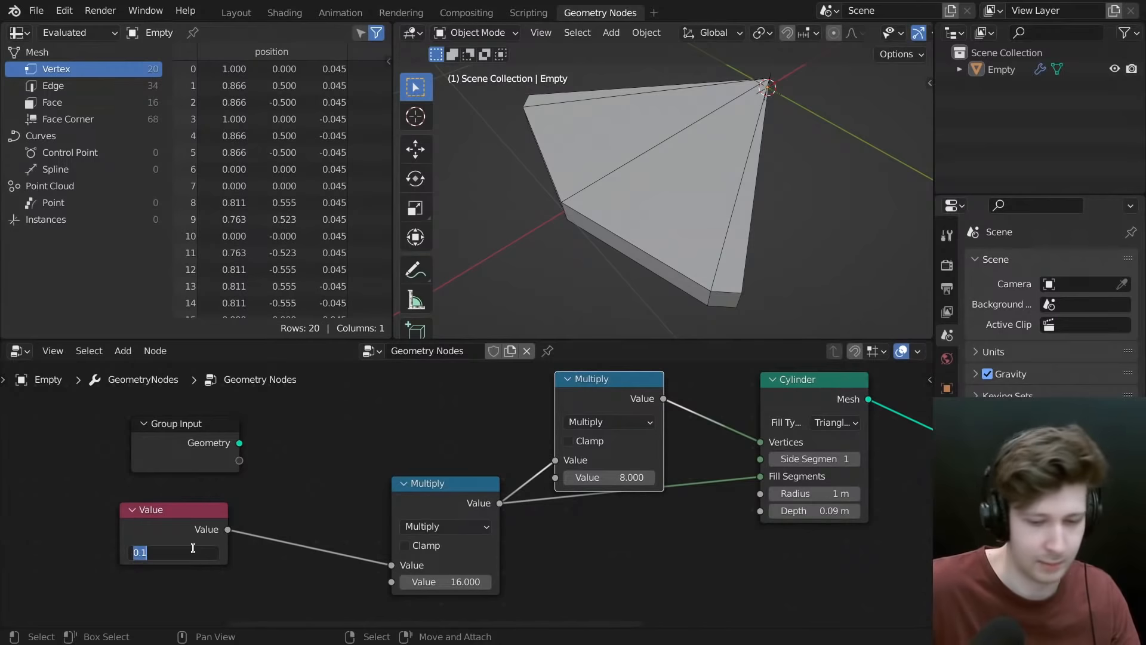
pyautogui.write('.25')
pyautogui.press('Return')
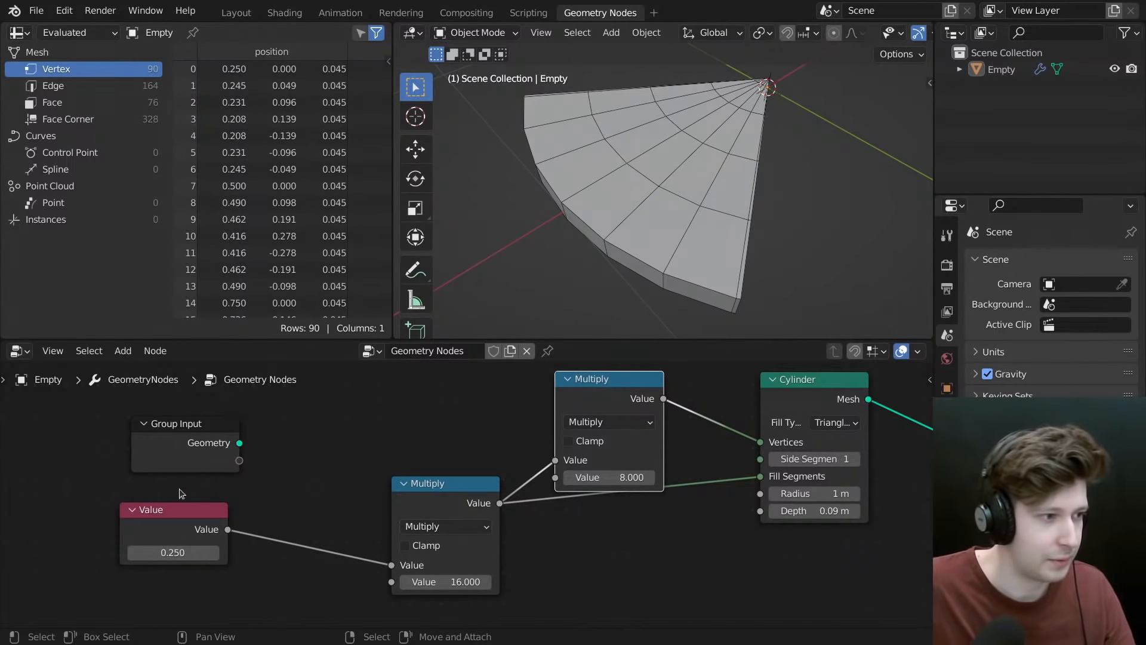
# - Arrange the Value and both Multiply nodes compactly beside the Cylinder, move Group Input clear, and save the file
pyautogui.moveTo(201, 426); pyautogui.dragTo(113, 419)
pyautogui.moveTo(674, 163); pyautogui.dragTo(642, 173, button='middle')
pyautogui.scroll(-6, 662, 491)
pyautogui.moveTo(638, 434); pyautogui.dragTo(671, 424)
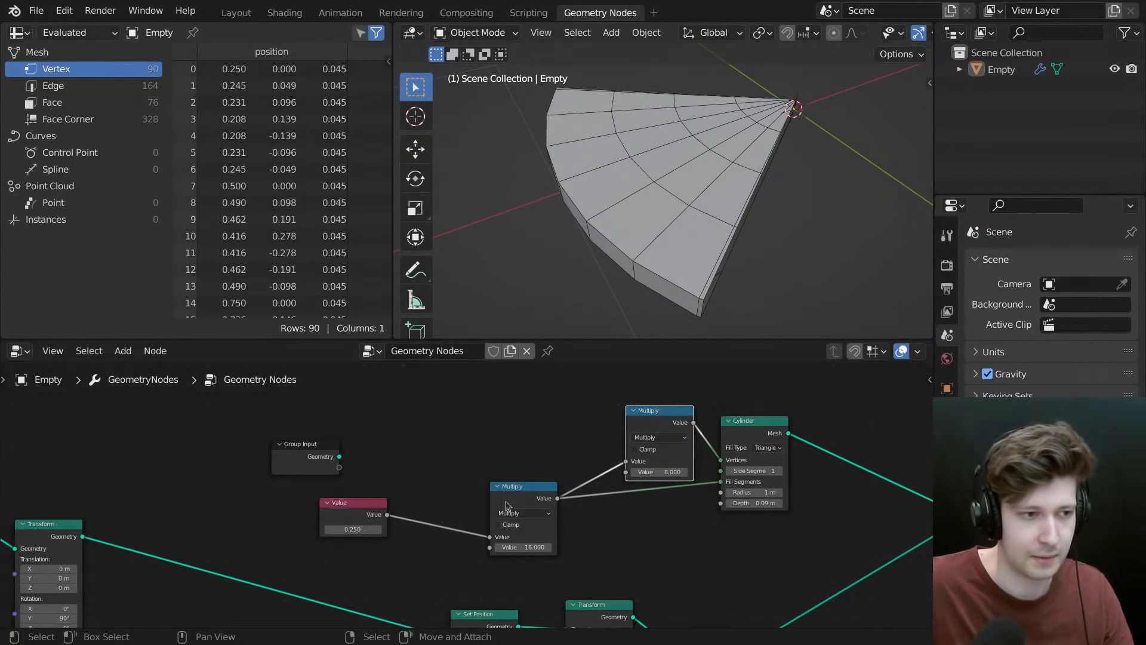
pyautogui.moveTo(512, 507); pyautogui.dragTo(561, 502)
pyautogui.moveTo(365, 514); pyautogui.dragTo(480, 511)
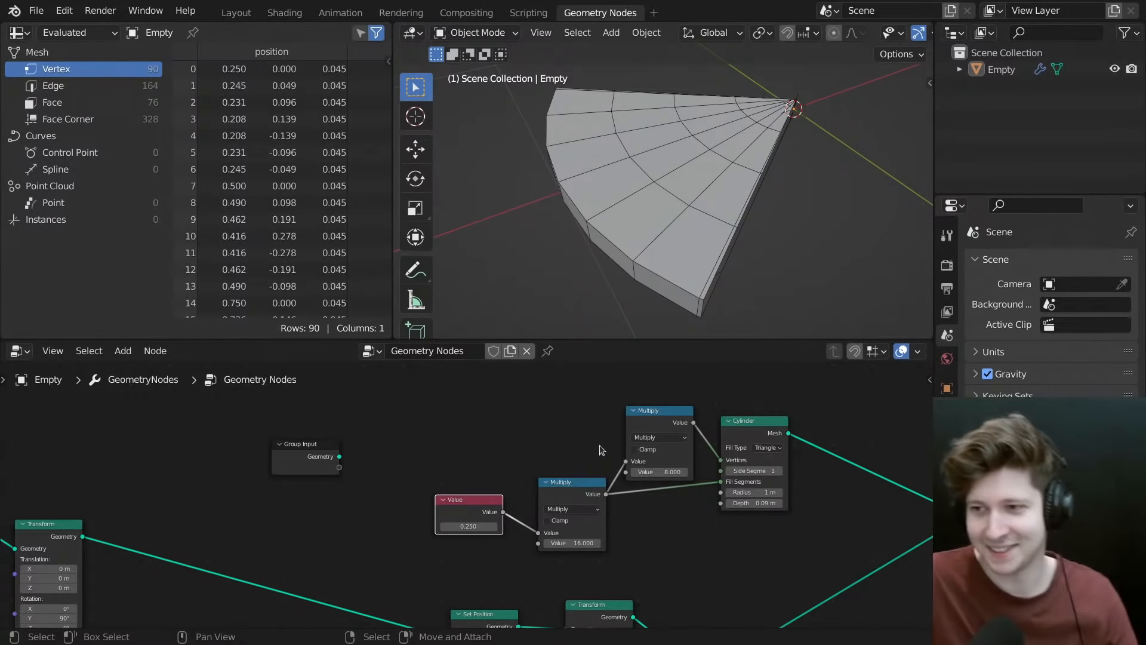
pyautogui.moveTo(575, 443); pyautogui.dragTo(594, 445, button='middle')
pyautogui.hotkey('ctrl', 's')
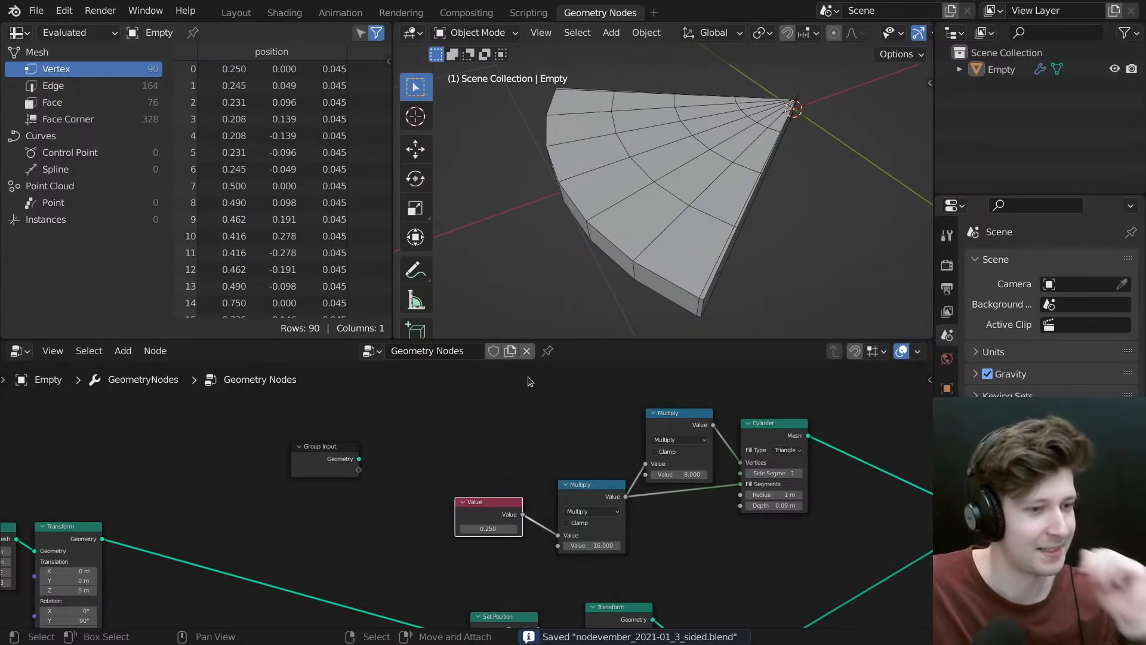
# - Move Group Input out of the way and bring the Grid and its Transform node closer to the Set Position node
pyautogui.moveTo(637, 518); pyautogui.dragTo(620, 504, button='middle')
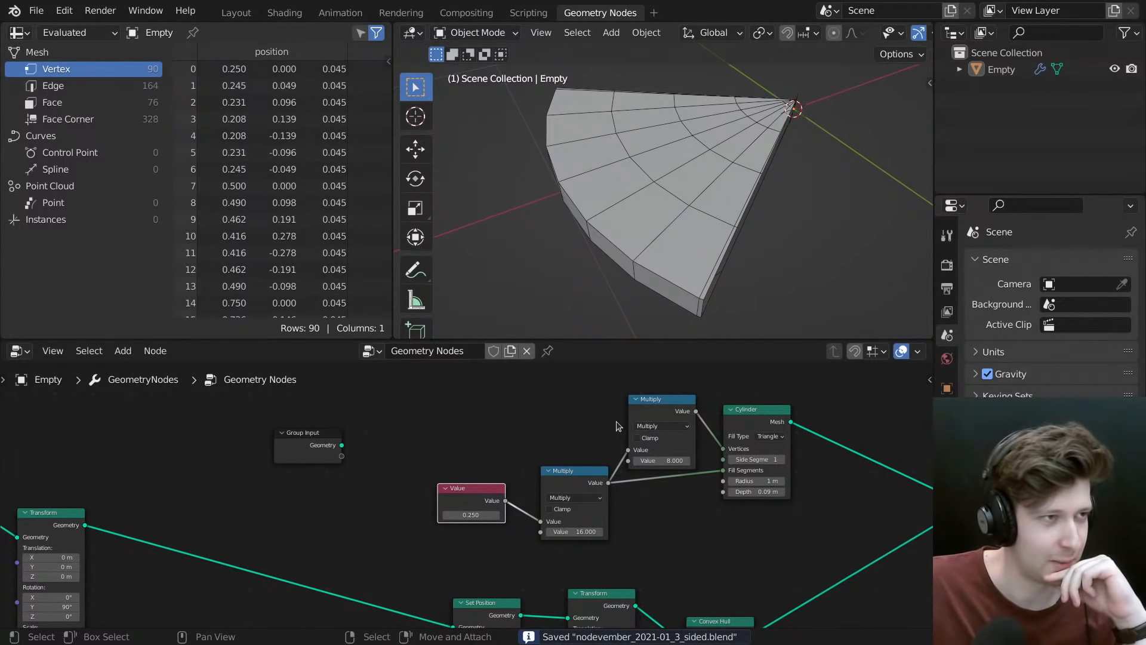
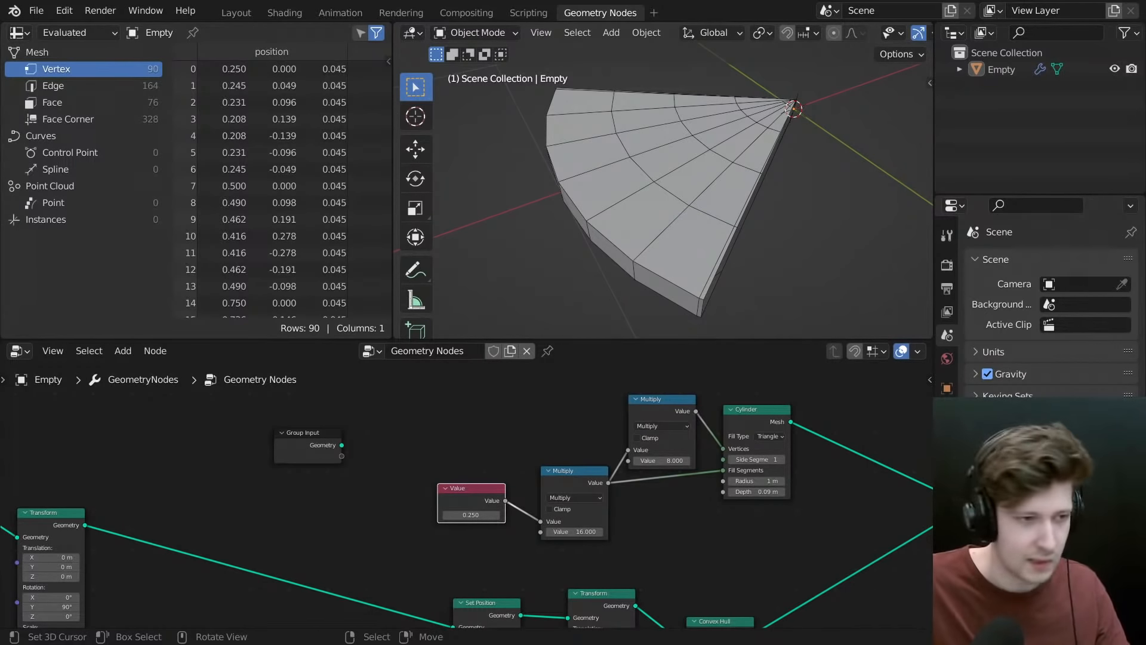
pyautogui.scroll(-3, 786, 544)
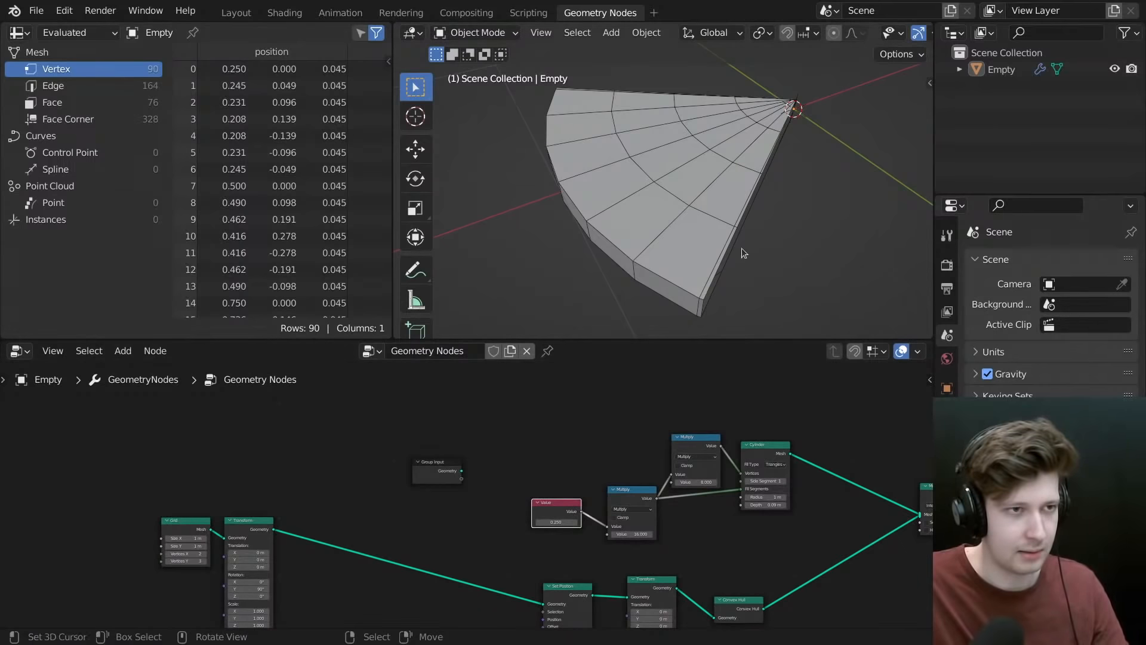
pyautogui.moveTo(741, 248); pyautogui.dragTo(622, 227, button='middle')
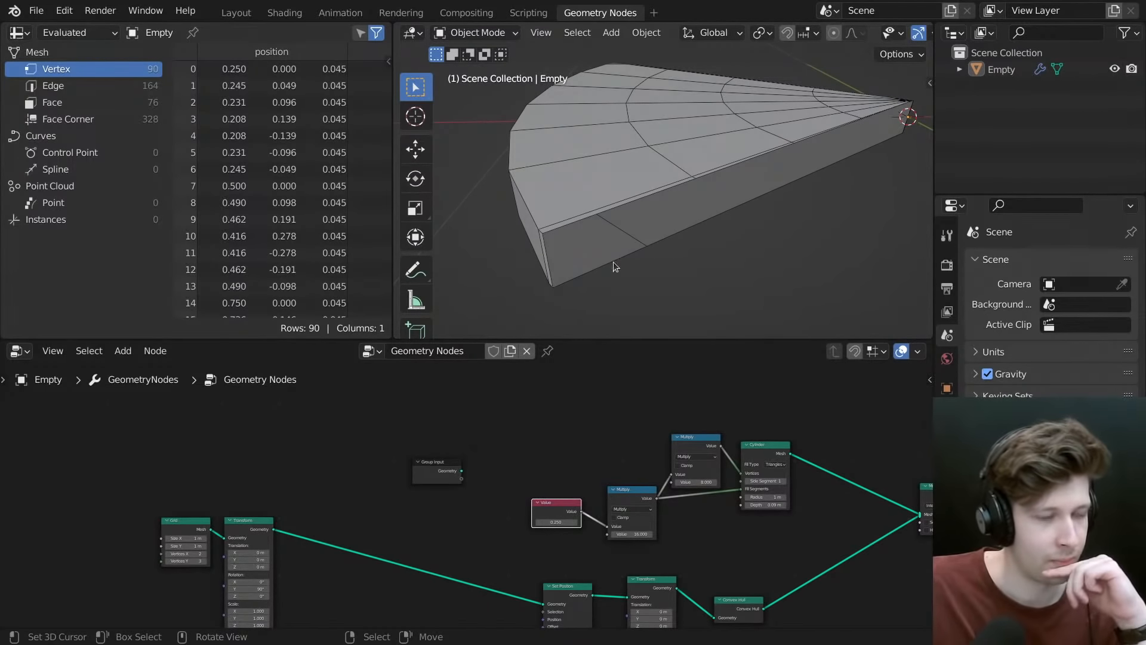
pyautogui.moveTo(621, 251); pyautogui.dragTo(696, 268, button='middle')
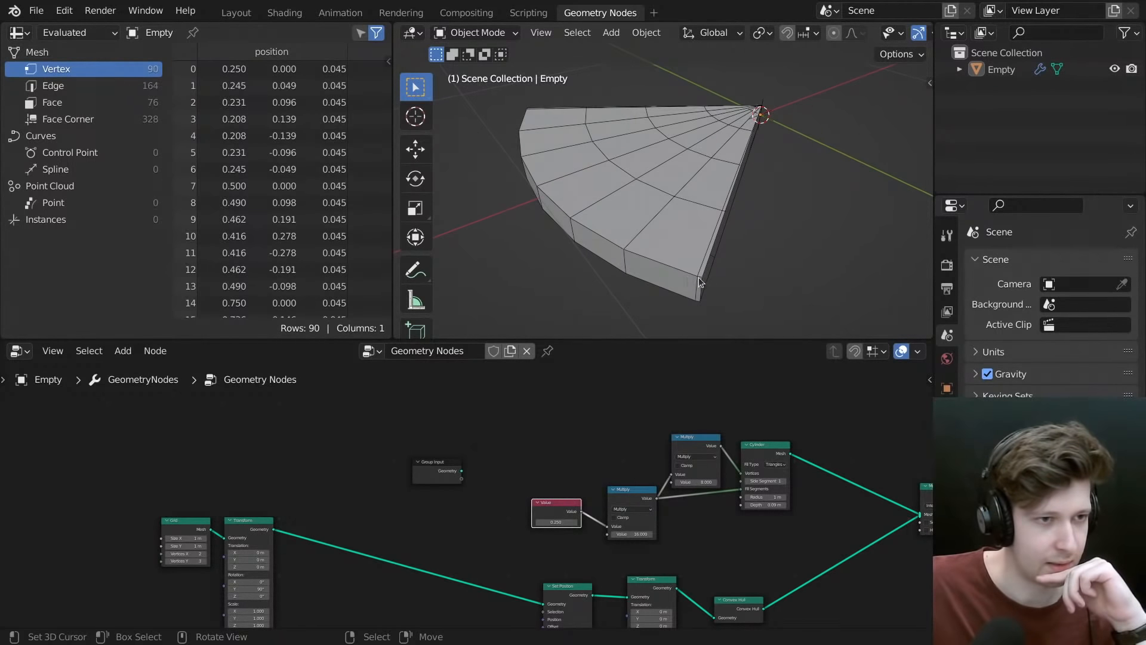
pyautogui.moveTo(694, 284); pyautogui.dragTo(632, 275, button='middle')
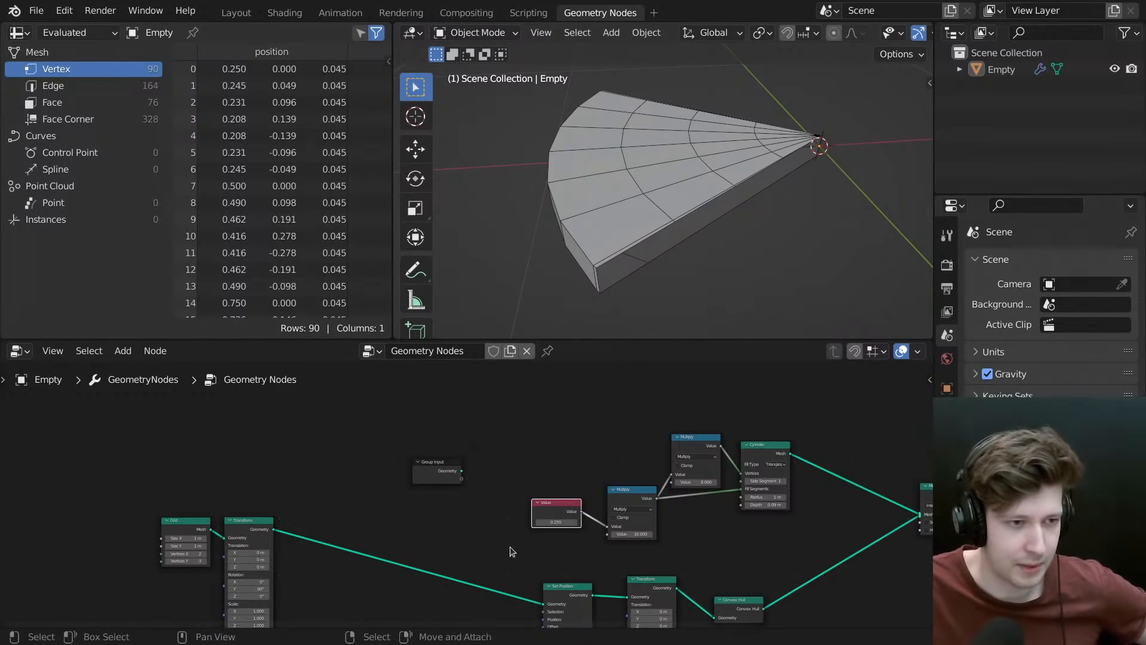
pyautogui.moveTo(664, 503); pyautogui.dragTo(651, 466, button='middle')
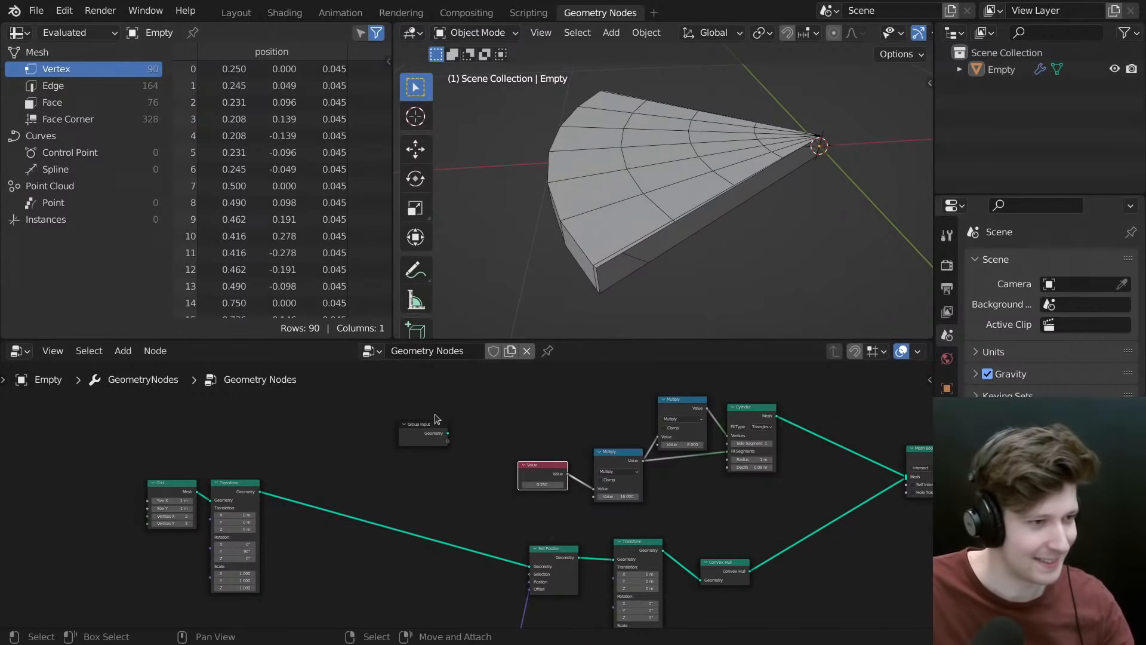
pyautogui.moveTo(424, 425); pyautogui.dragTo(304, 408)
pyautogui.moveTo(314, 454); pyautogui.dragTo(127, 538)
pyautogui.press('g')
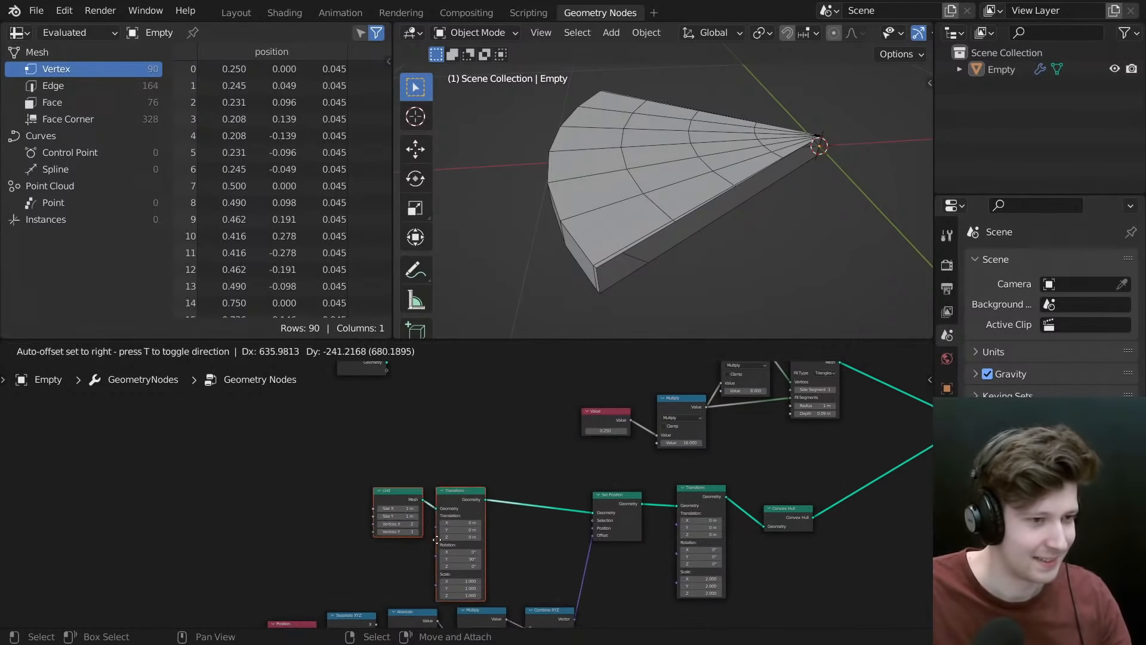
pyautogui.click(410, 533)
# - Add a Fill Curve node and place it unconnected below the link from Convex Hull to Mesh Boolean
pyautogui.moveTo(719, 266); pyautogui.dragTo(655, 213, button='middle')
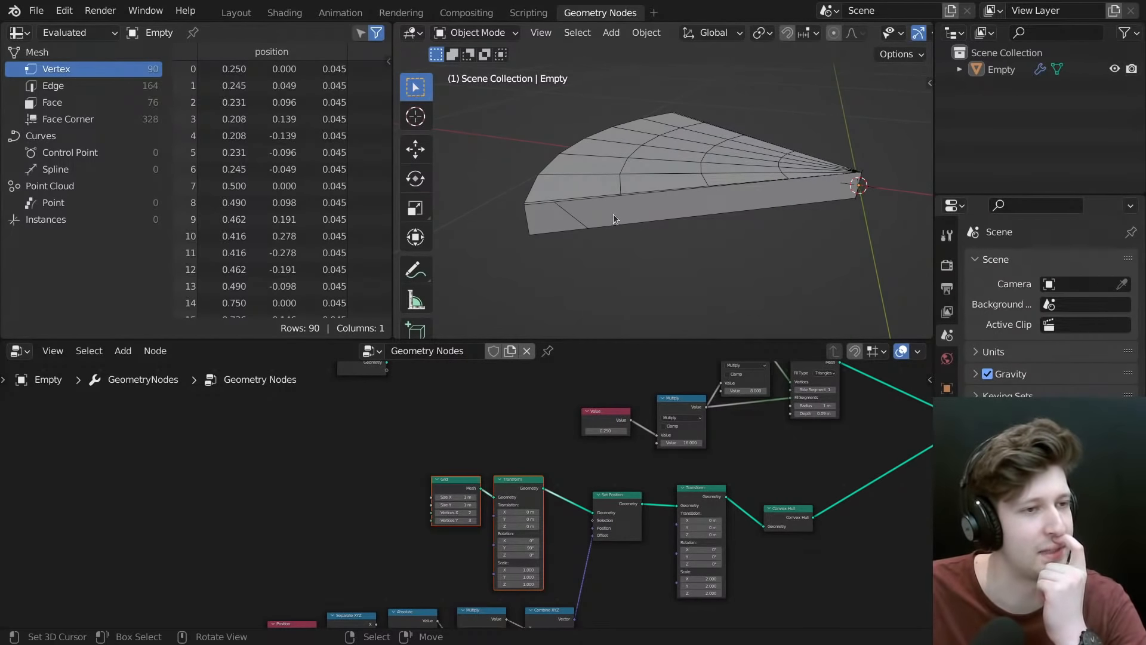
pyautogui.moveTo(638, 226); pyautogui.dragTo(647, 212, button='middle')
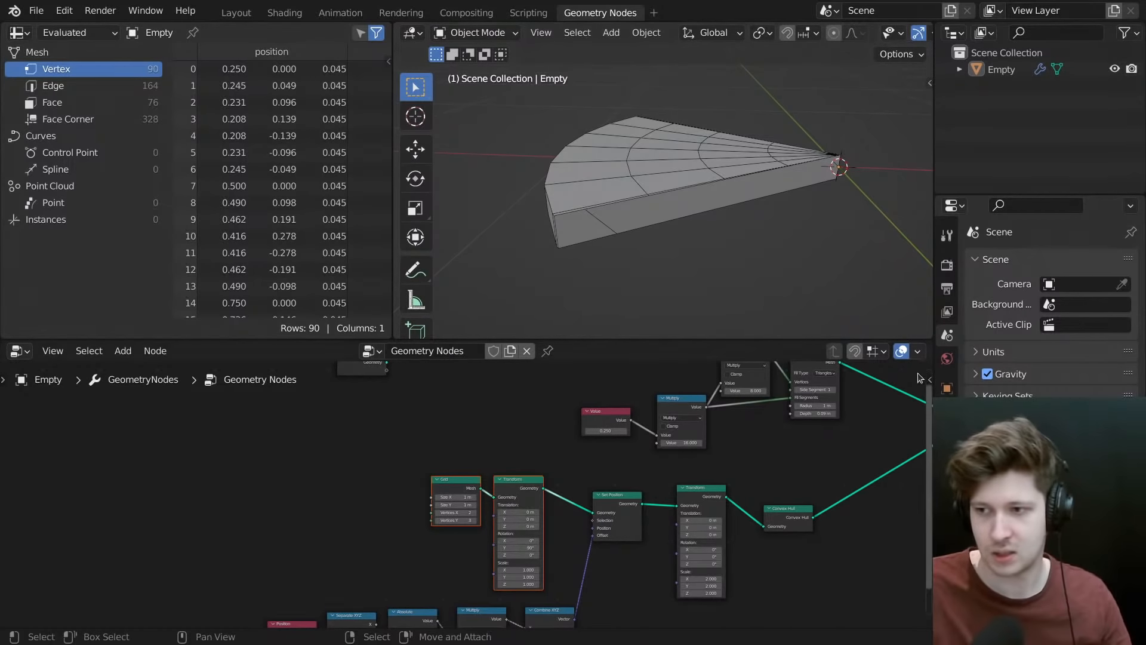
pyautogui.moveTo(847, 431); pyautogui.dragTo(625, 421, button='middle')
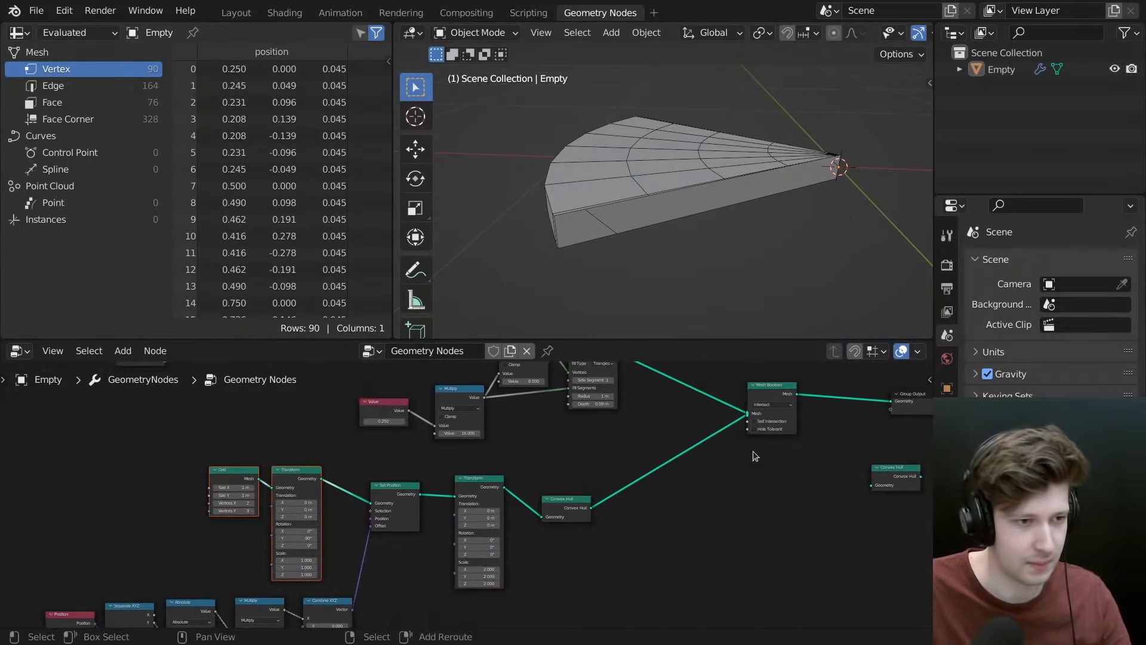
pyautogui.hotkey('shift', 'a')
pyautogui.moveTo(674, 459)
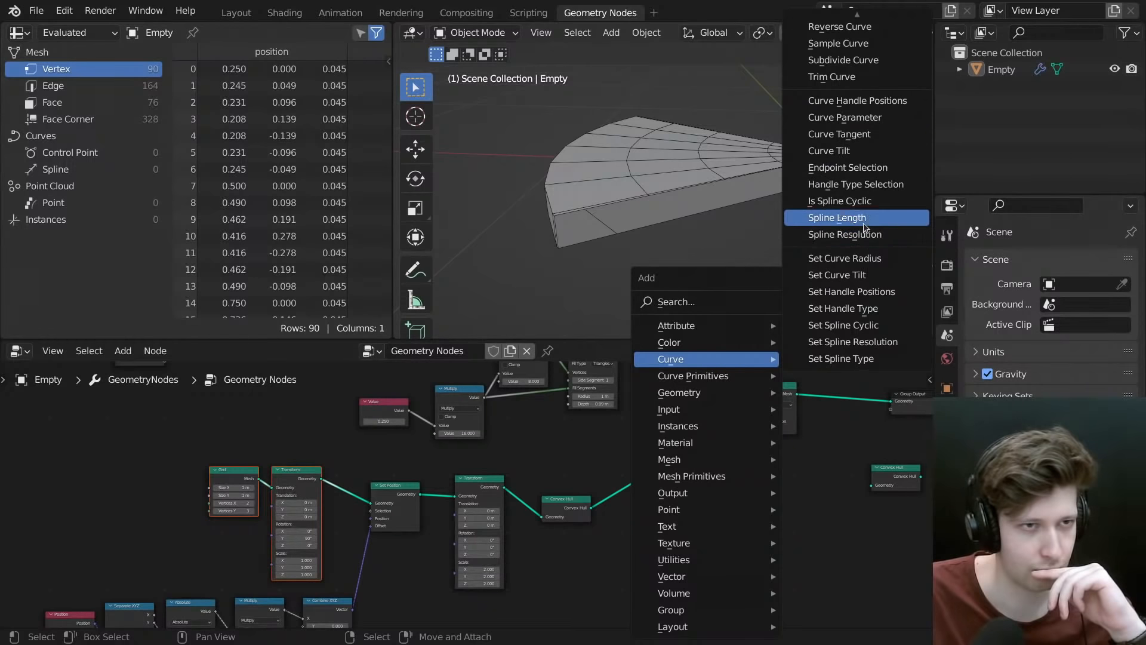
pyautogui.scroll(4, 866, 176)
pyautogui.scroll(-5, 865, 176)
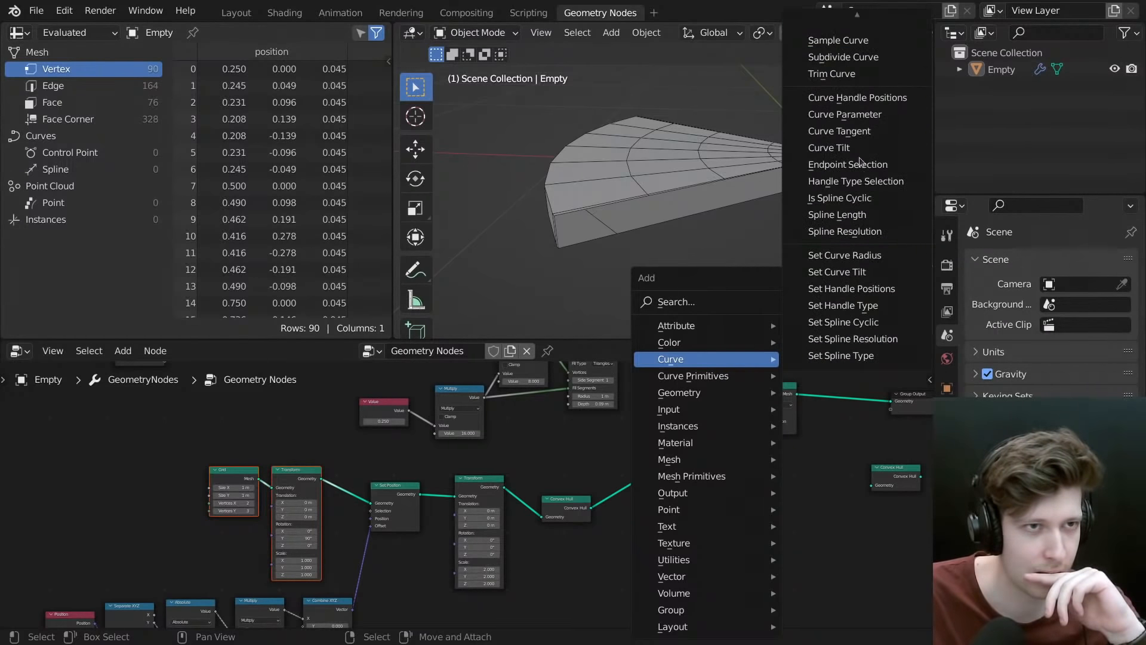
pyautogui.scroll(5, 854, 114)
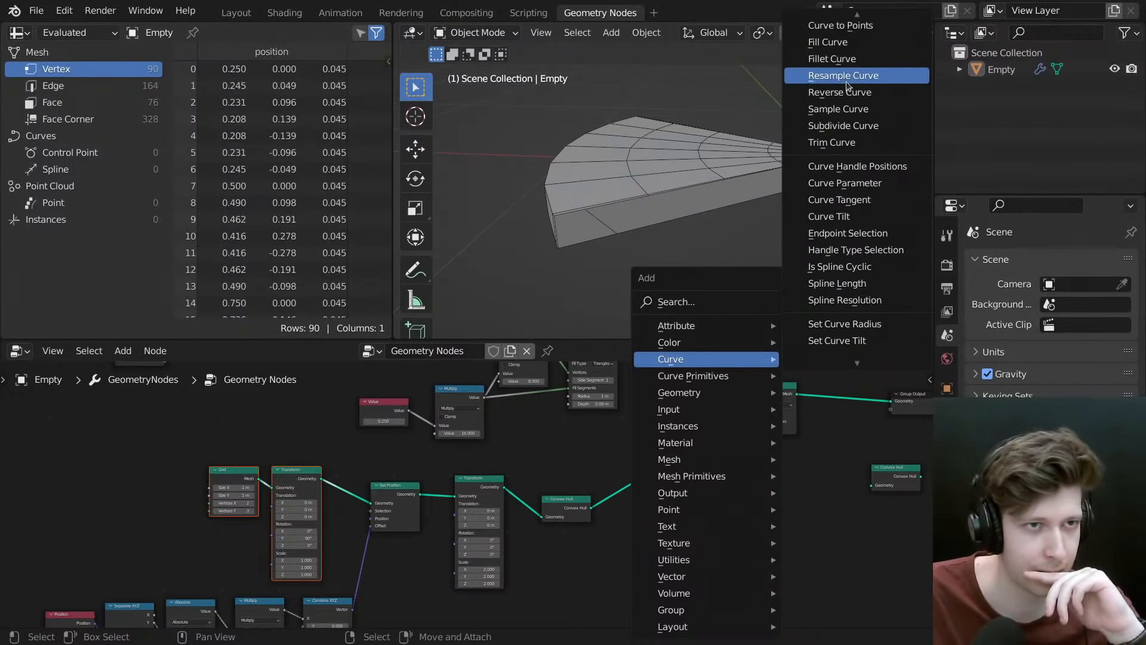
pyautogui.click(835, 41)
pyautogui.click(679, 529)
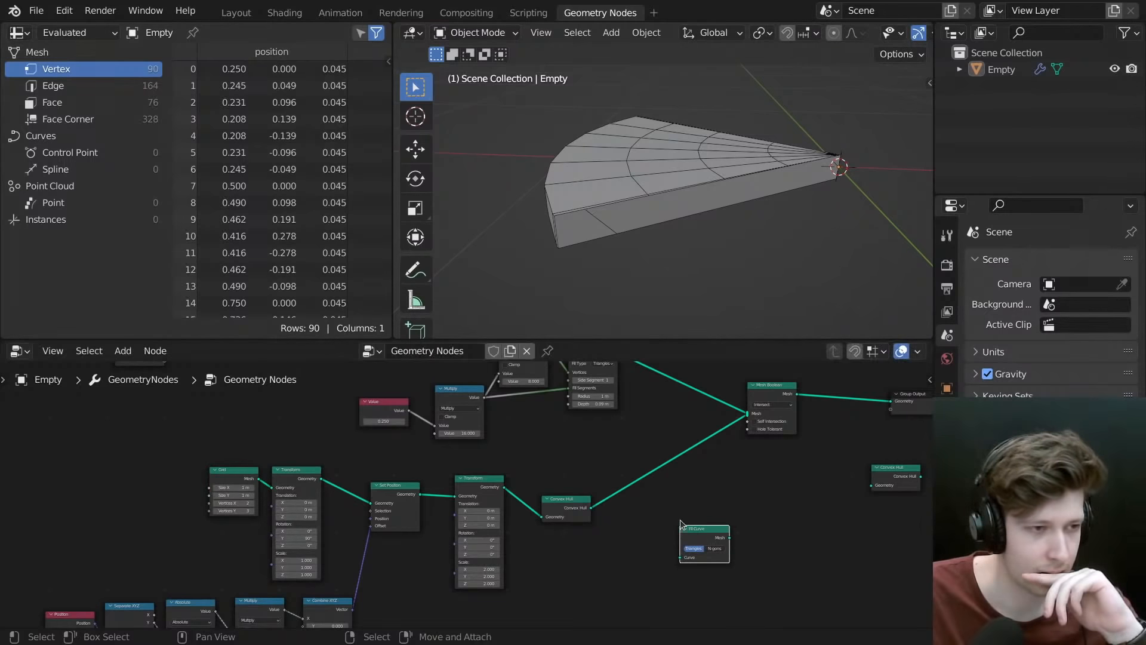
# - Move the Value, both Multiply and Cylinder nodes together farther away from the Mesh Boolean node
pyautogui.moveTo(665, 408); pyautogui.dragTo(662, 454, button='middle')
pyautogui.moveTo(650, 398); pyautogui.dragTo(328, 474)
pyautogui.press('g')
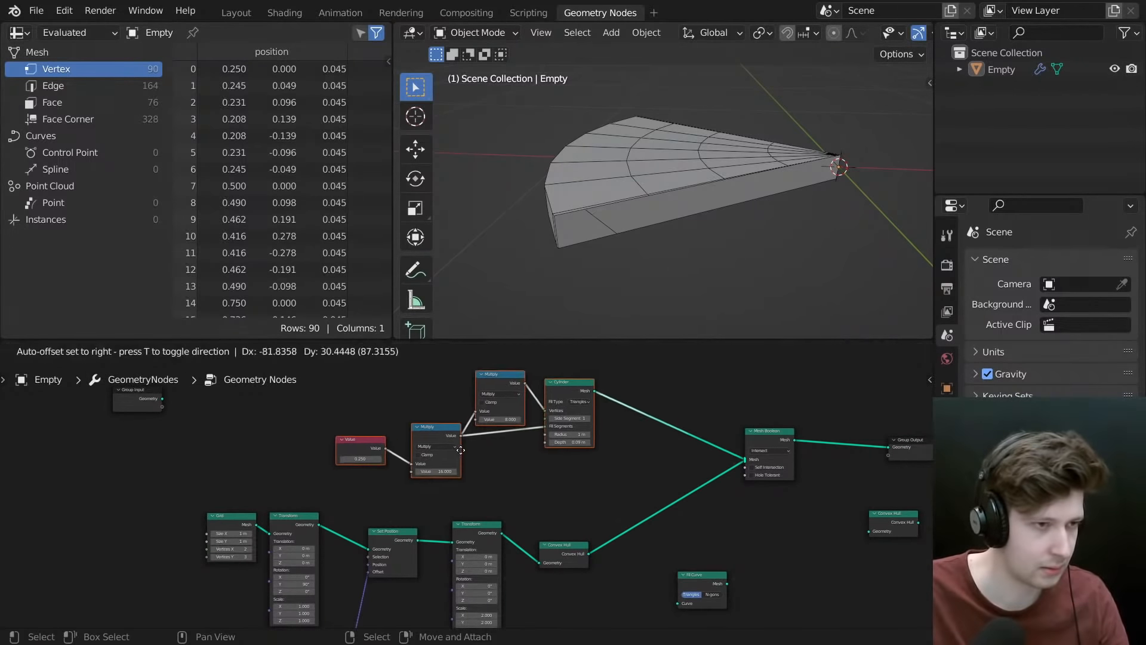
pyautogui.click(589, 443)
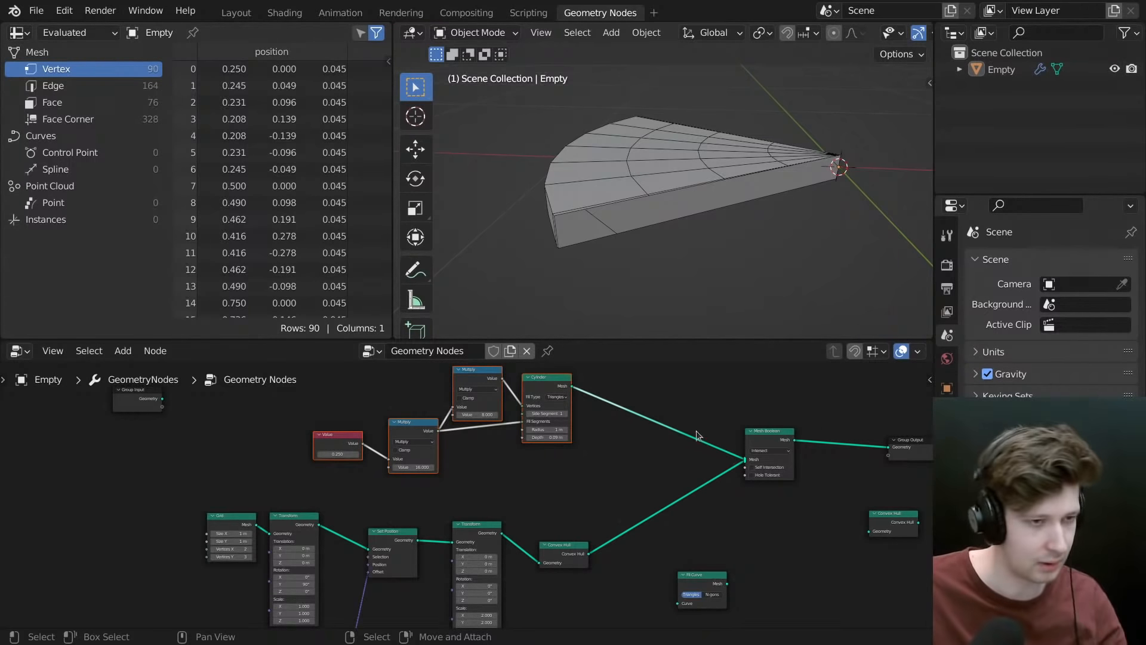
# - Search the available nodes for a remesh node
pyautogui.hotkey('shift', 'a')
pyautogui.click(613, 302)
pyautogui.write('r')
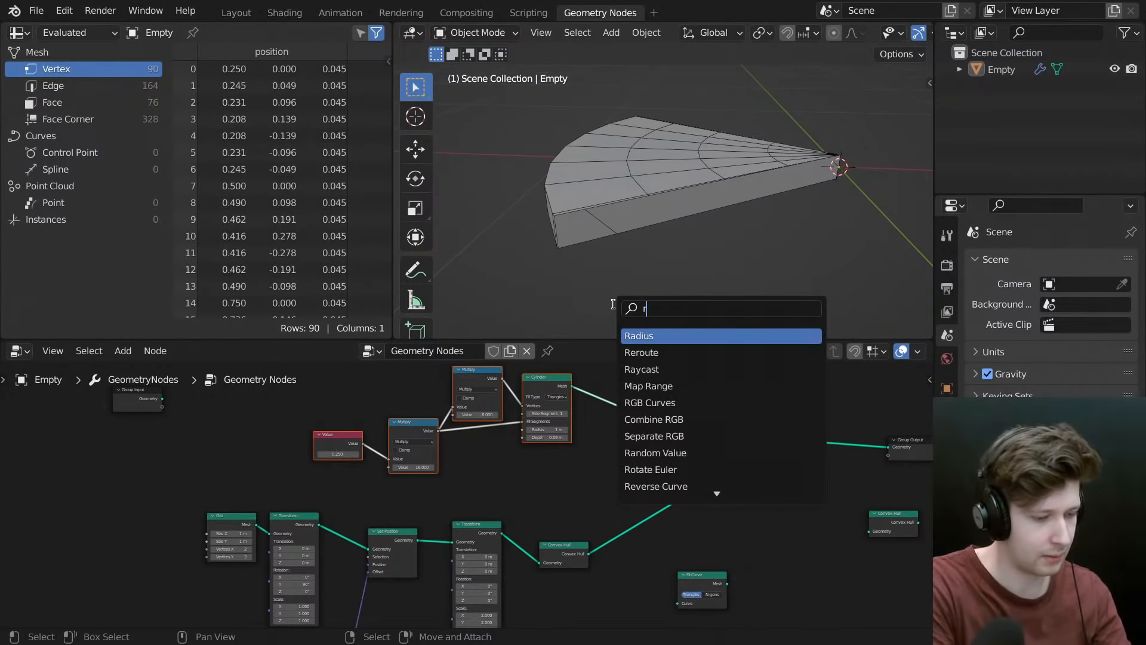
pyautogui.write('emes')
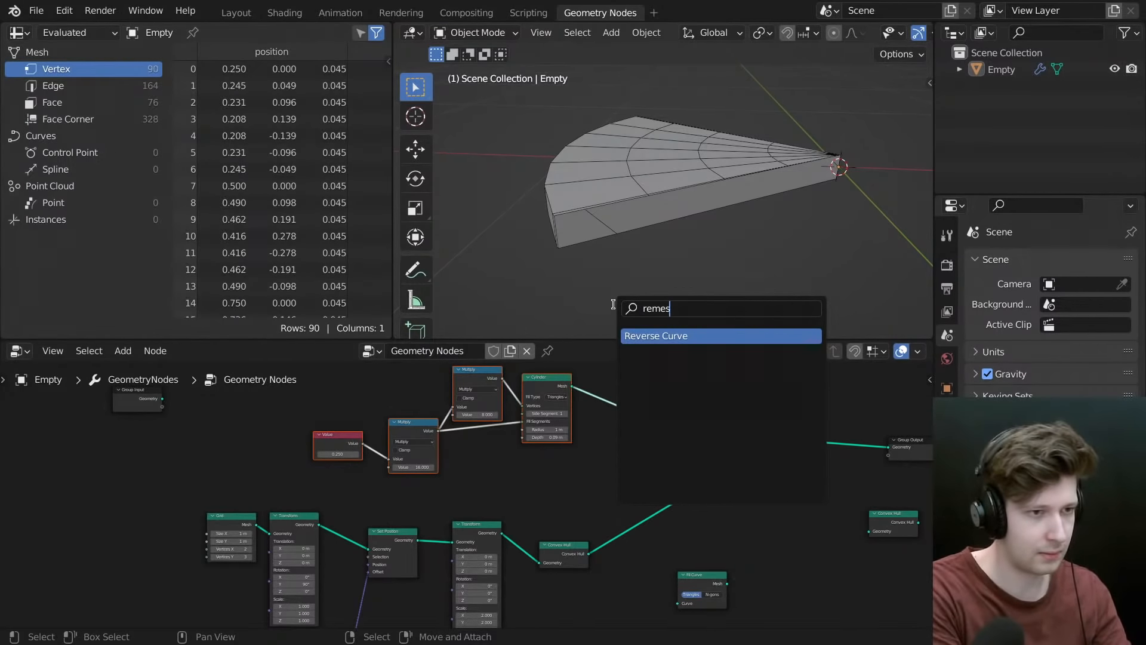
pyautogui.press('BackSpace')
pyautogui.press('BackSpace')
pyautogui.press('BackSpace')
pyautogui.press('BackSpace')
pyautogui.press('BackSpace')
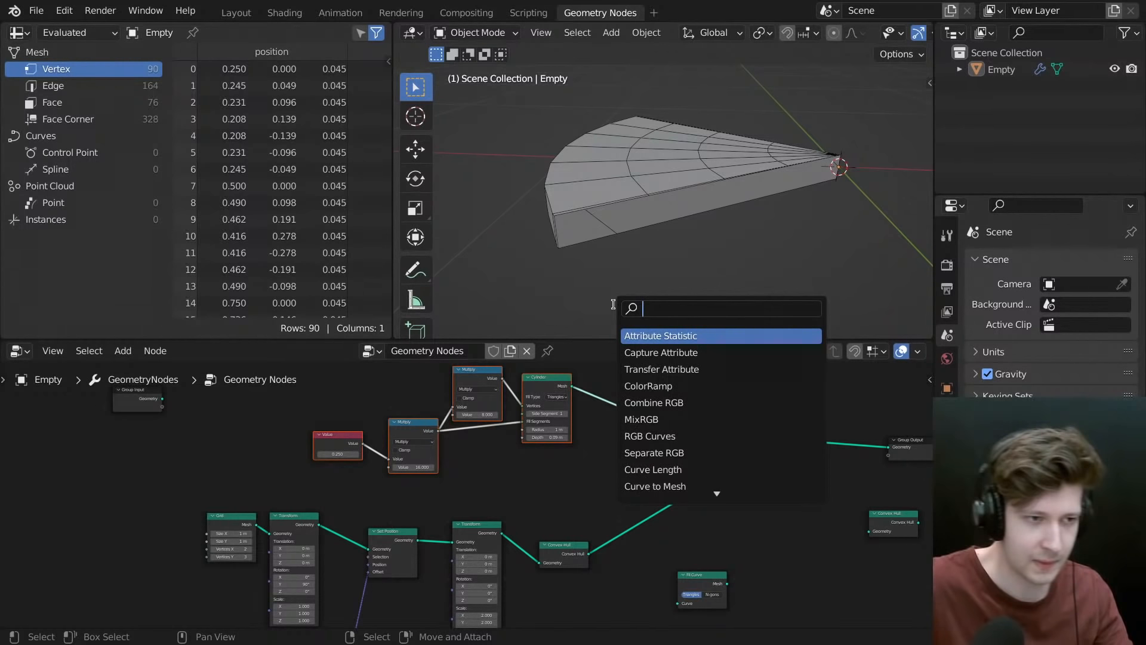
pyautogui.press('Escape')
# - Move the upper Multiply node closer to the Cylinder and shift the Value, Multiply and Cylinder group slightly away from Mesh Boolean
pyautogui.moveTo(659, 453); pyautogui.dragTo(711, 489, button='middle')
pyautogui.moveTo(530, 407); pyautogui.dragTo(554, 397)
pyautogui.click(588, 401)
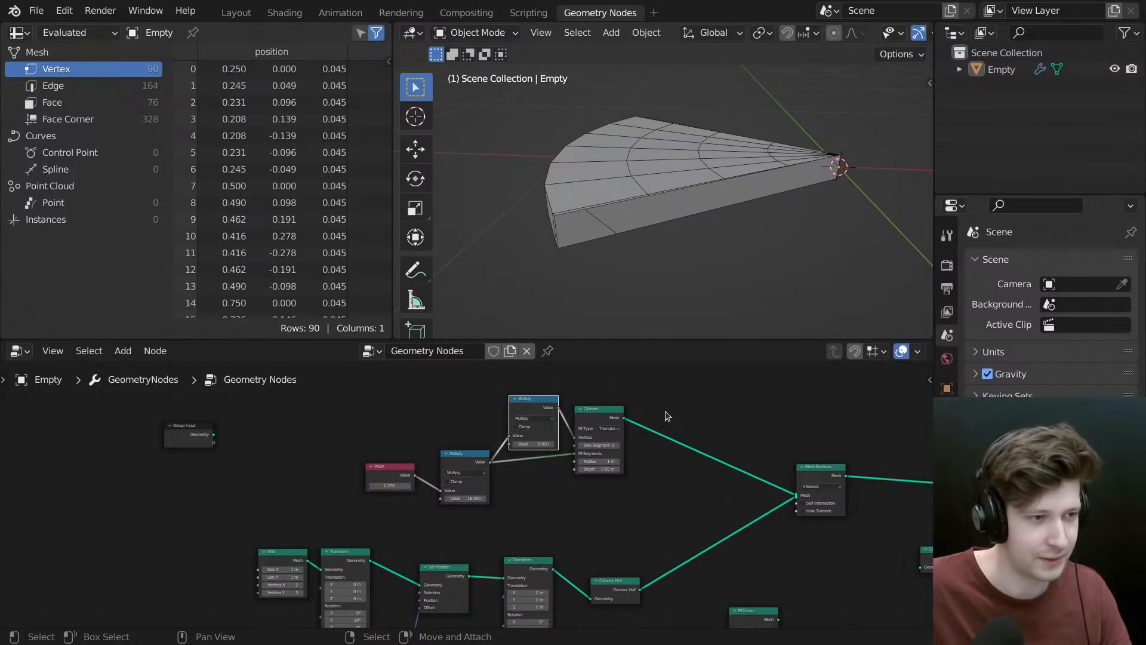
pyautogui.moveTo(583, 473); pyautogui.dragTo(582, 473, button='middle')
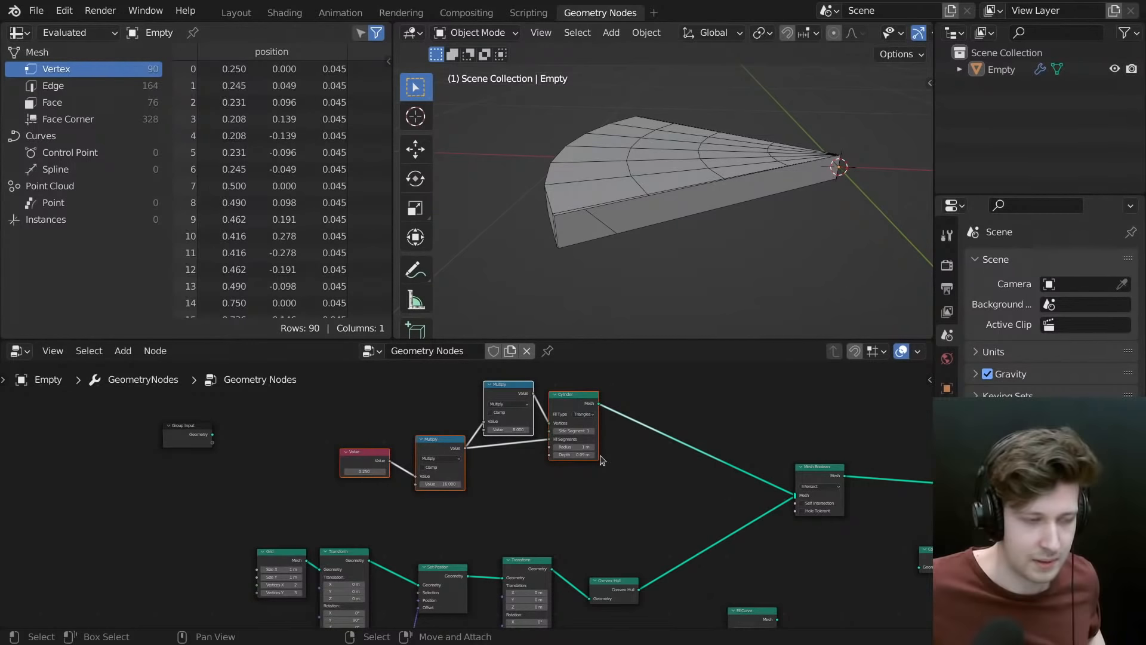
pyautogui.moveTo(641, 456); pyautogui.dragTo(634, 453, button='middle')
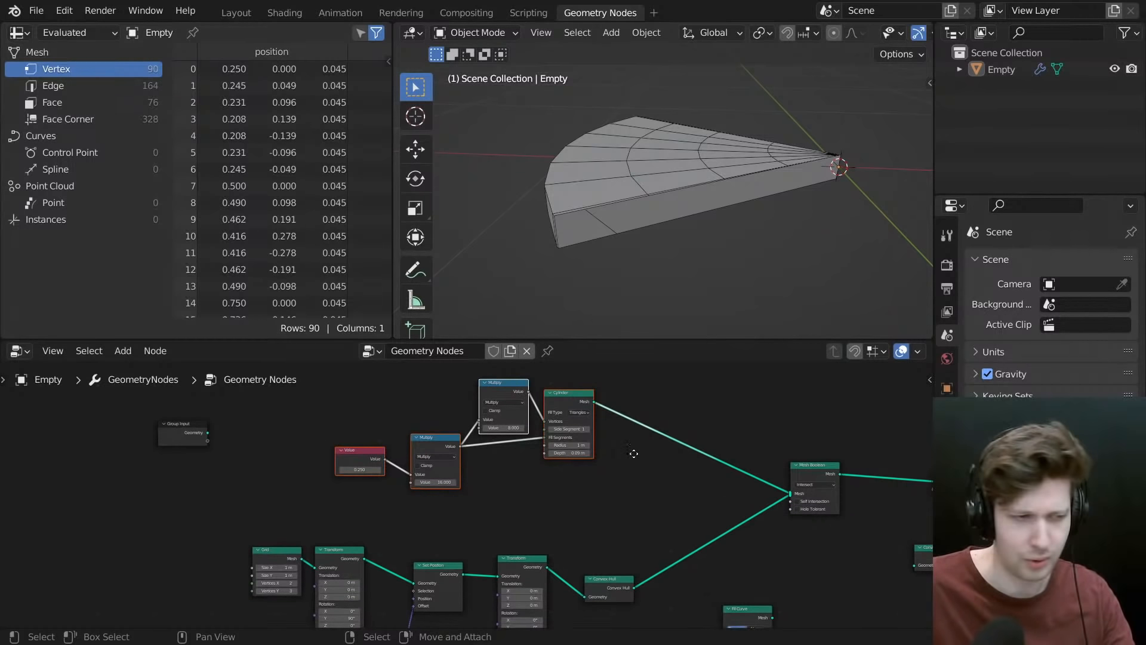
# - Move the Grid and its Transform node closer to the Set Position node
pyautogui.scroll(2, 499, 524)
pyautogui.moveTo(500, 524); pyautogui.dragTo(621, 388, button='middle')
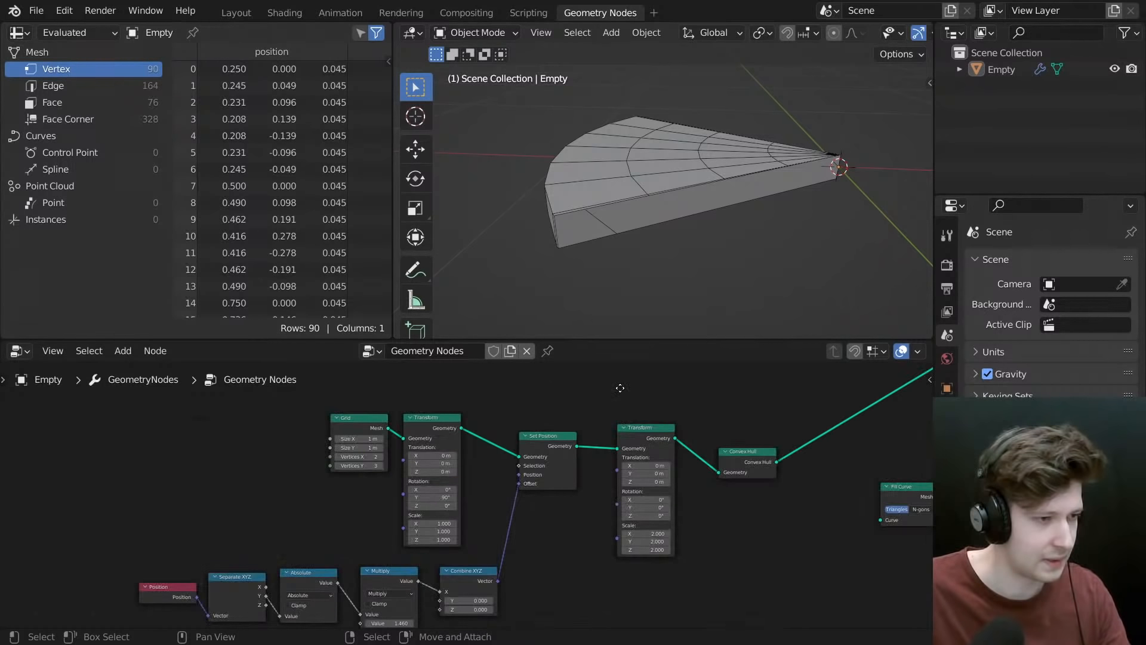
pyautogui.scroll(1, 620, 388)
pyautogui.moveTo(446, 417); pyautogui.dragTo(533, 392)
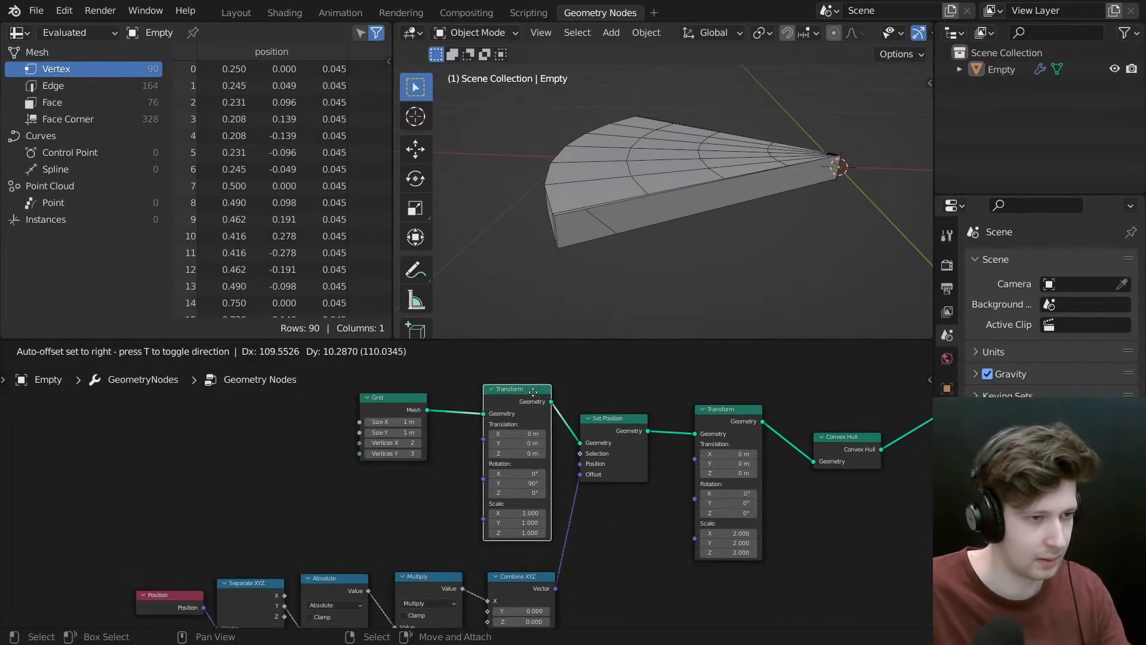
pyautogui.moveTo(621, 430); pyautogui.dragTo(562, 457, button='middle')
pyautogui.scroll(-3, 562, 456)
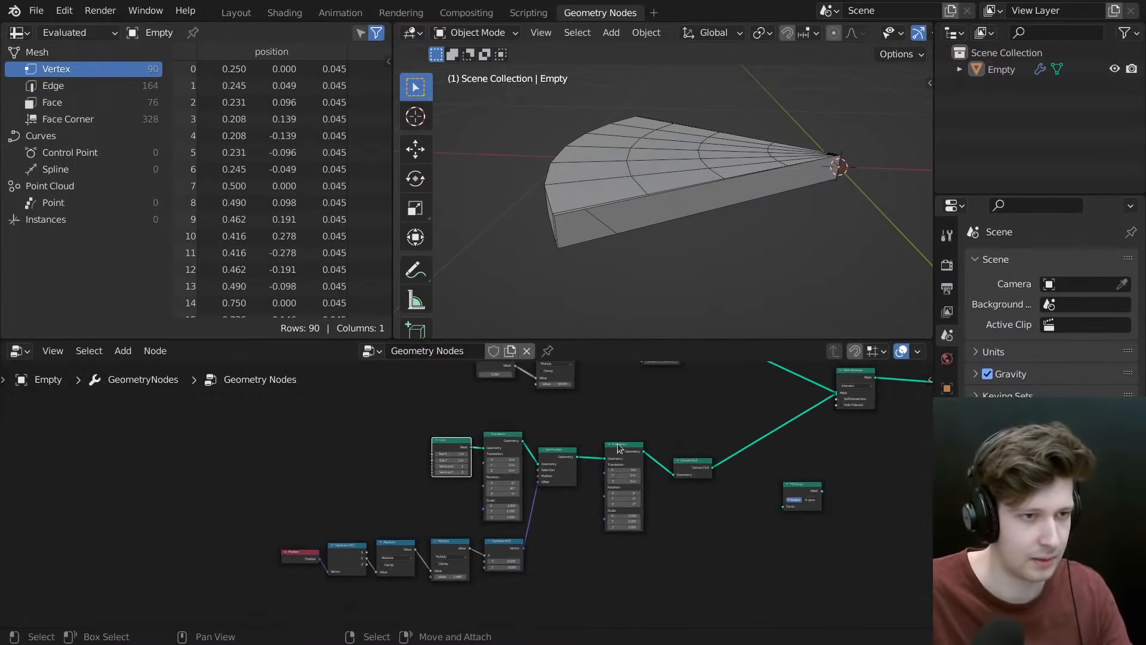
# - Tighten the lower chain by moving the second Transform, Convex Hull and Mesh Boolean nodes closer to their inputs
pyautogui.moveTo(630, 411); pyautogui.dragTo(581, 489, button='middle')
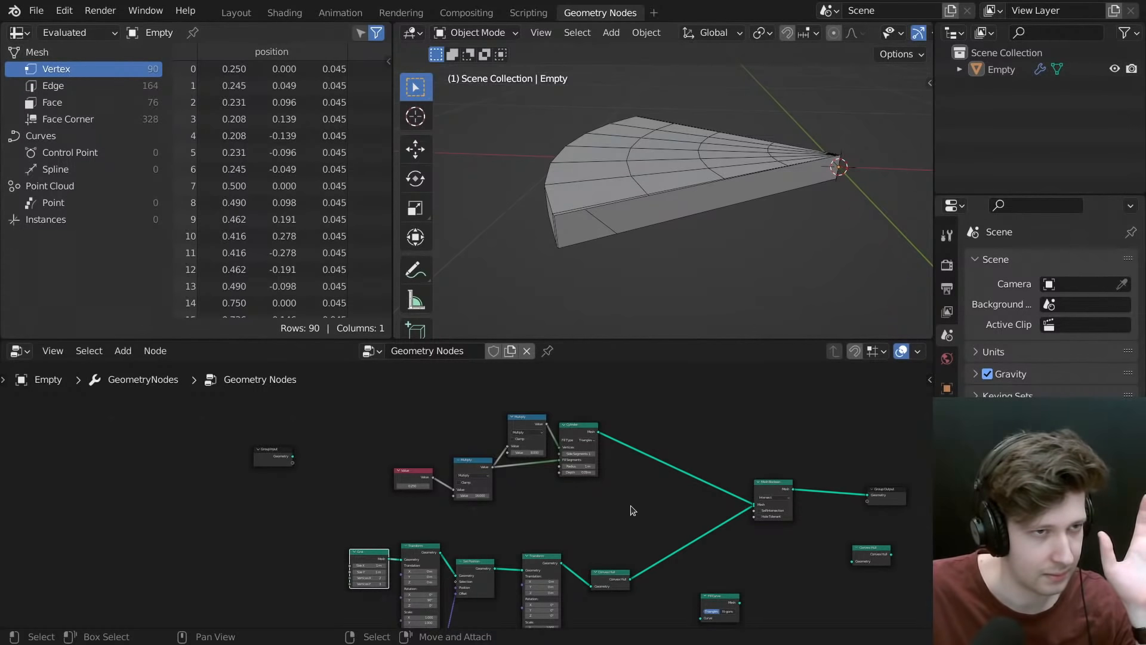
pyautogui.moveTo(620, 528); pyautogui.dragTo(605, 492, button='middle')
pyautogui.scroll(2, 566, 554)
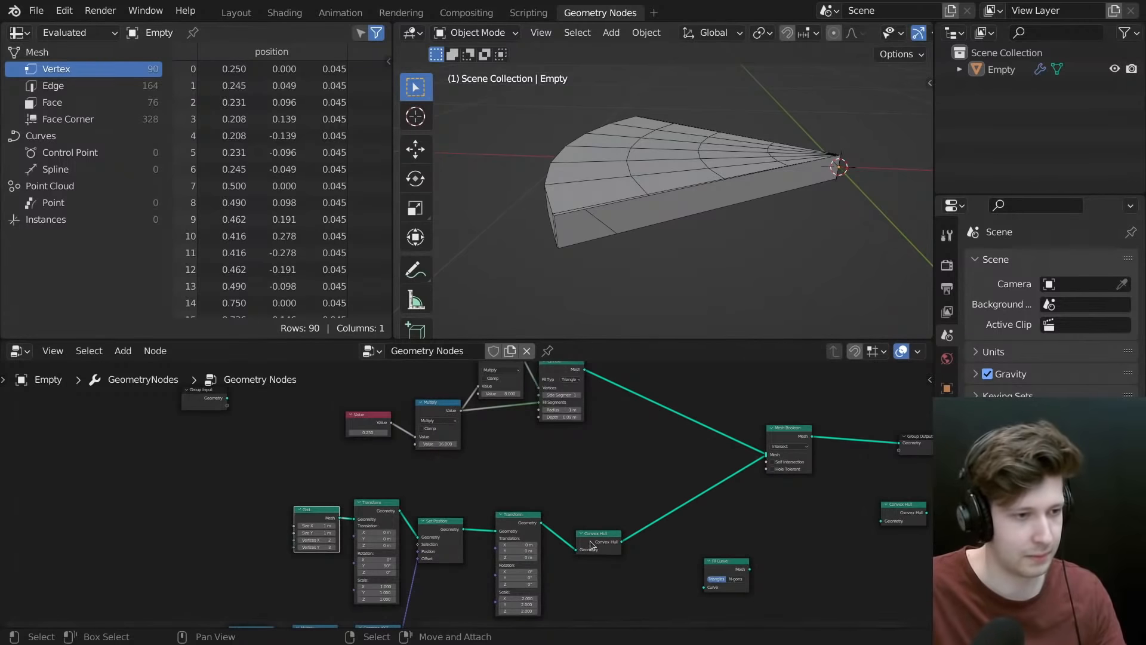
pyautogui.moveTo(511, 519); pyautogui.dragTo(498, 527)
pyautogui.moveTo(612, 538); pyautogui.dragTo(584, 527)
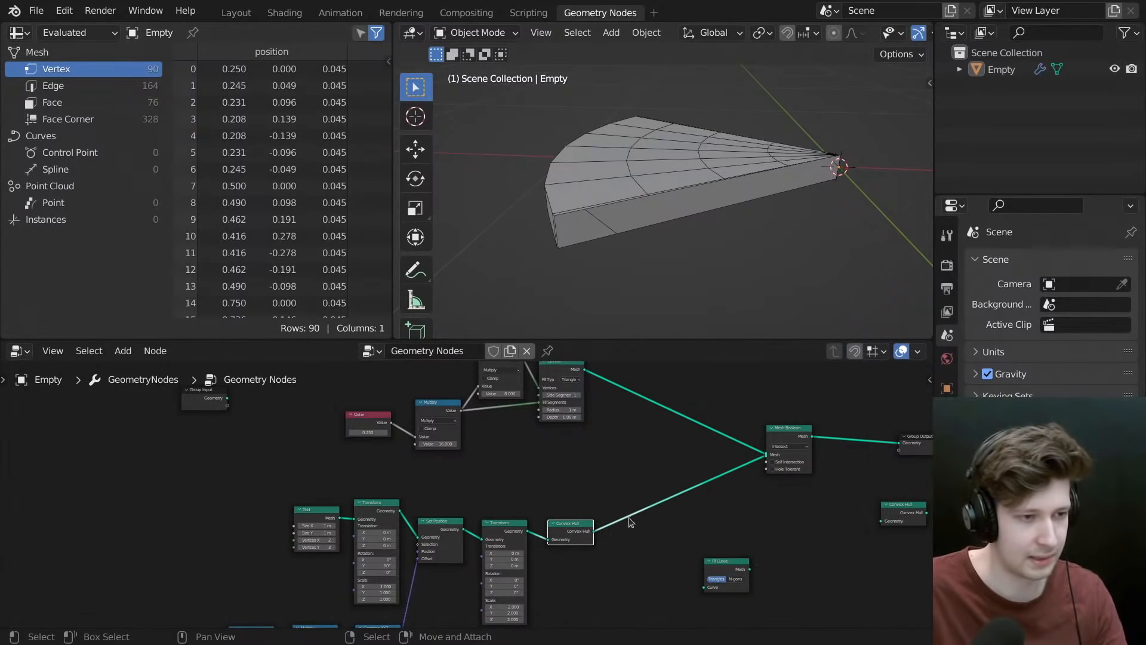
pyautogui.moveTo(783, 432); pyautogui.dragTo(693, 414)
# - Move the unconnected Fill Curve and Group Input nodes farther away from the main node chain
pyautogui.moveTo(666, 487); pyautogui.dragTo(629, 521, button='middle')
pyautogui.moveTo(692, 598); pyautogui.dragTo(751, 591)
pyautogui.scroll(-4, 654, 517)
pyautogui.moveTo(574, 483); pyautogui.dragTo(611, 448, button='middle')
pyautogui.moveTo(324, 422); pyautogui.dragTo(249, 429)
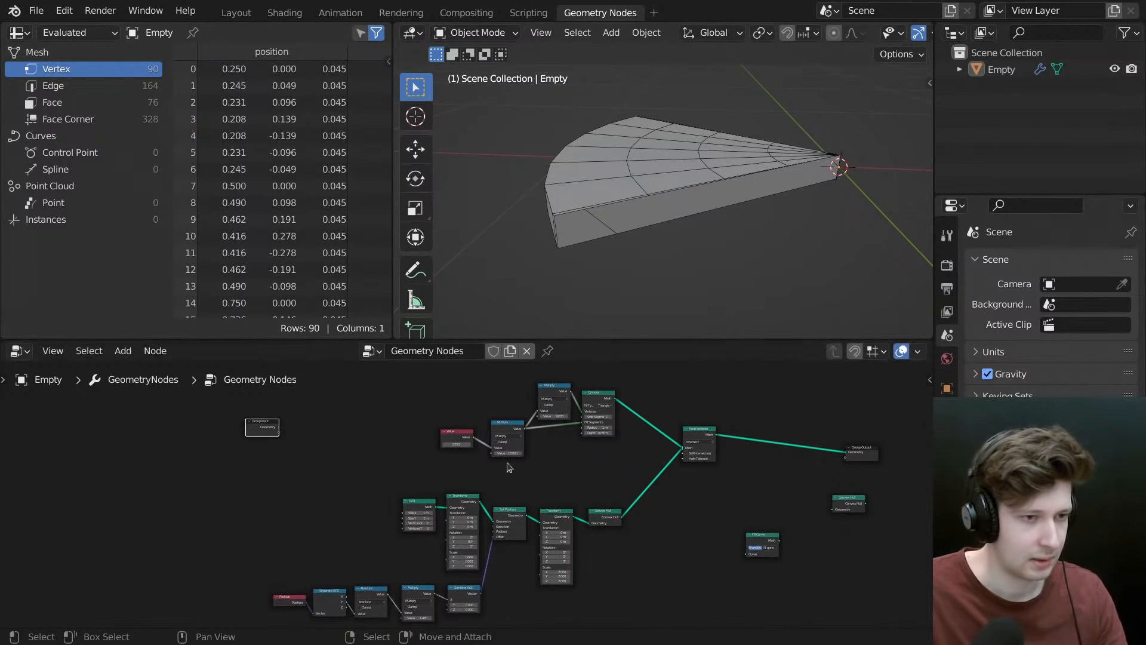
# - Insert a Subdivision Surface node between Mesh Boolean and Group Output, and widen the gap after Mesh Boolean
pyautogui.moveTo(826, 459); pyautogui.dragTo(740, 489, button='middle')
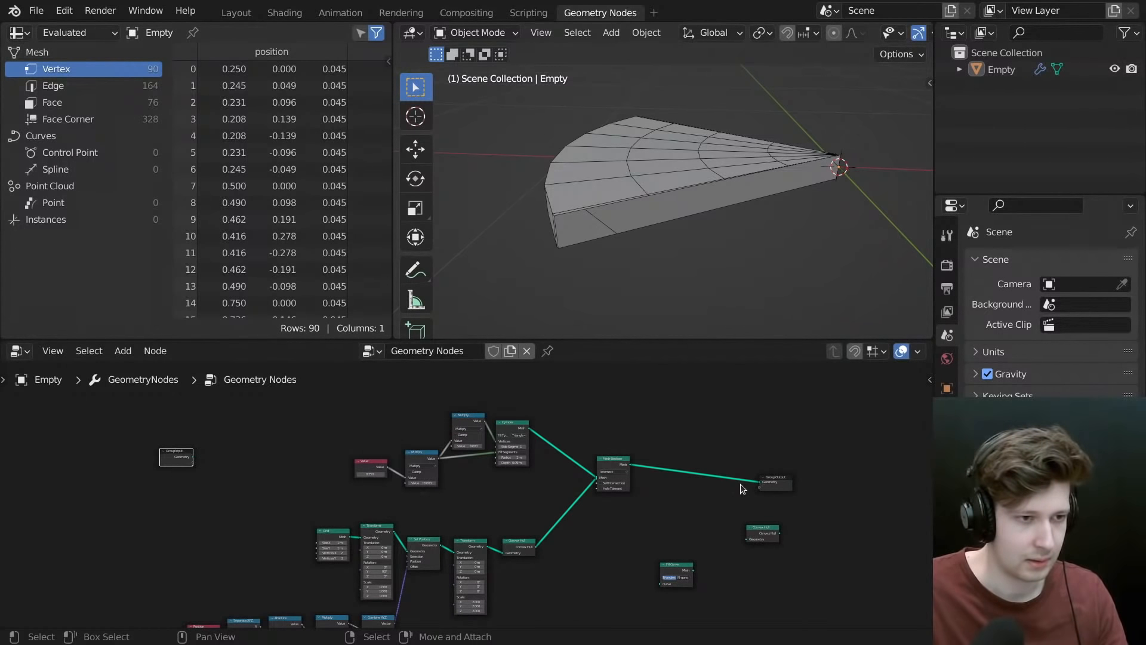
pyautogui.hotkey('shift', 'a')
pyautogui.write('ssube')
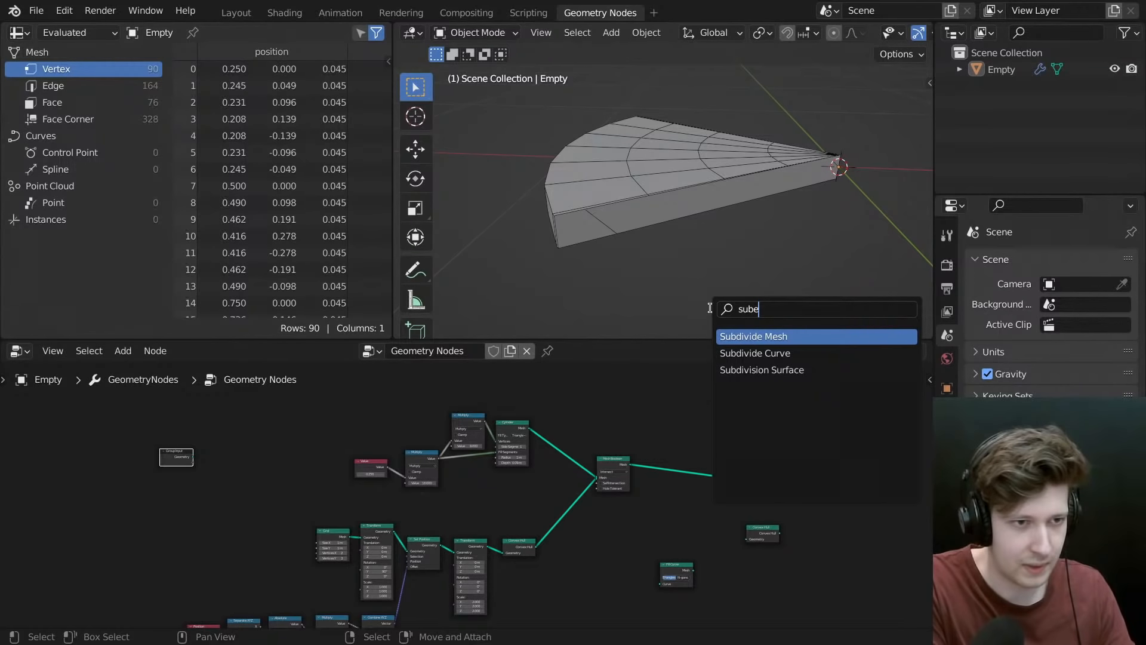
pyautogui.click(762, 370)
pyautogui.click(680, 459)
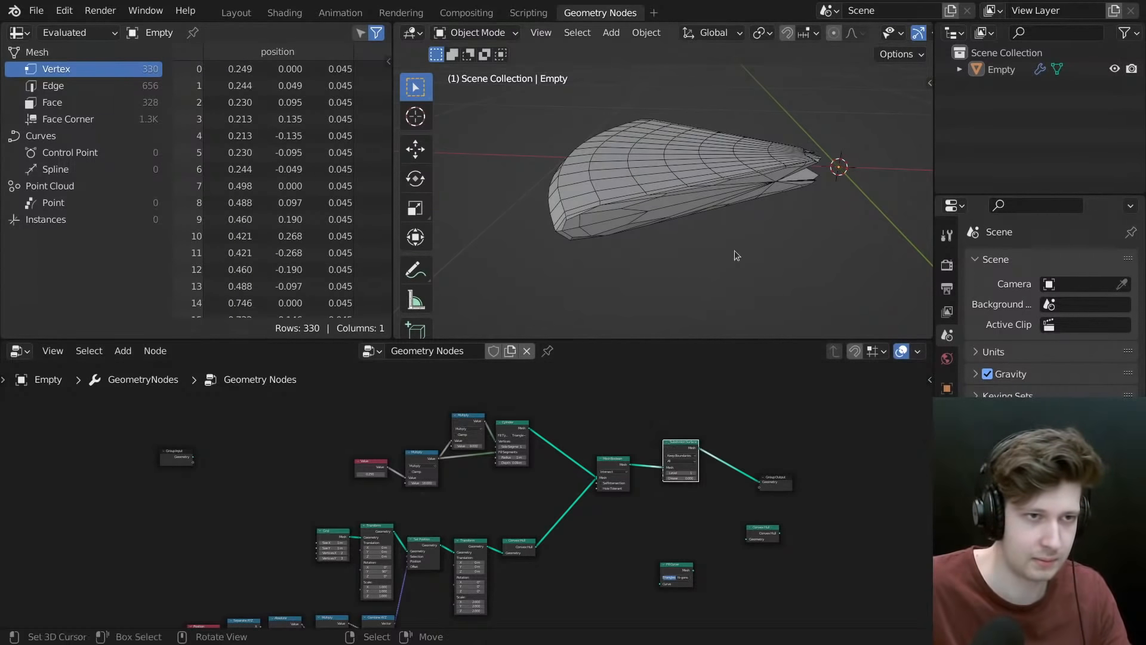
pyautogui.moveTo(734, 256); pyautogui.dragTo(596, 227, button='middle')
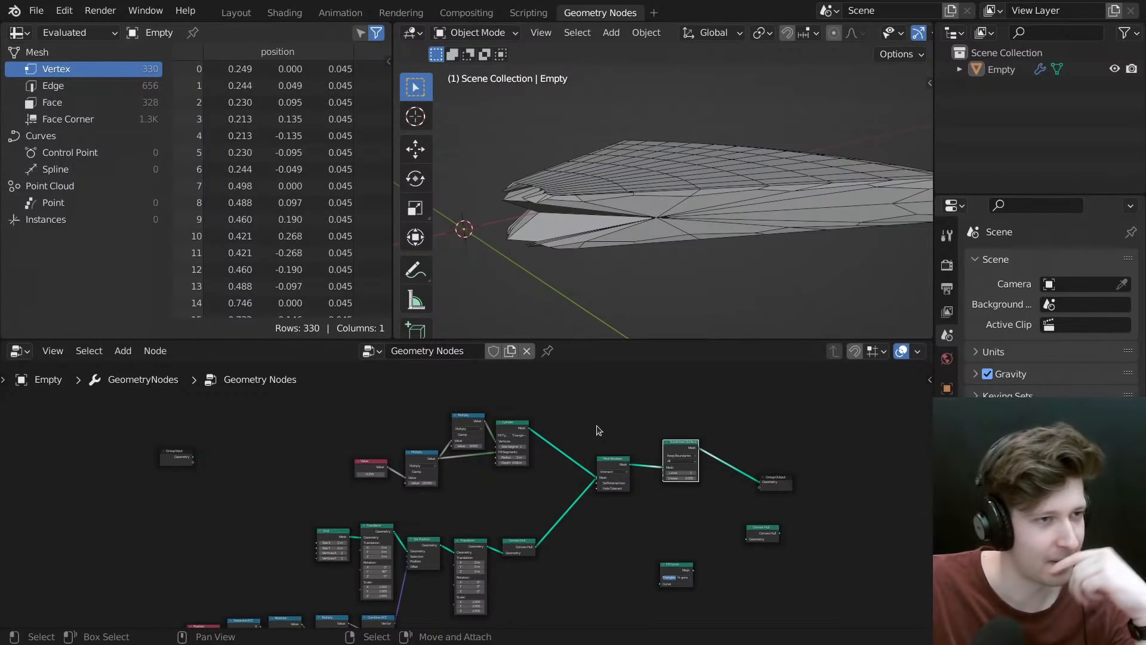
pyautogui.scroll(2, 638, 458)
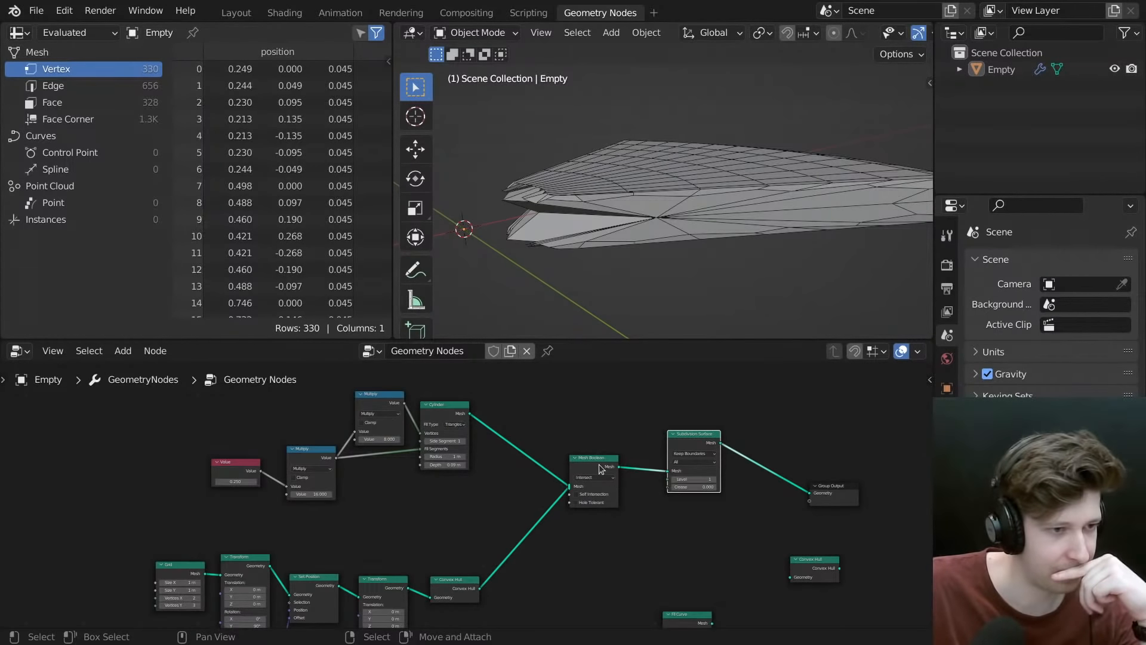
pyautogui.moveTo(599, 464); pyautogui.dragTo(591, 461)
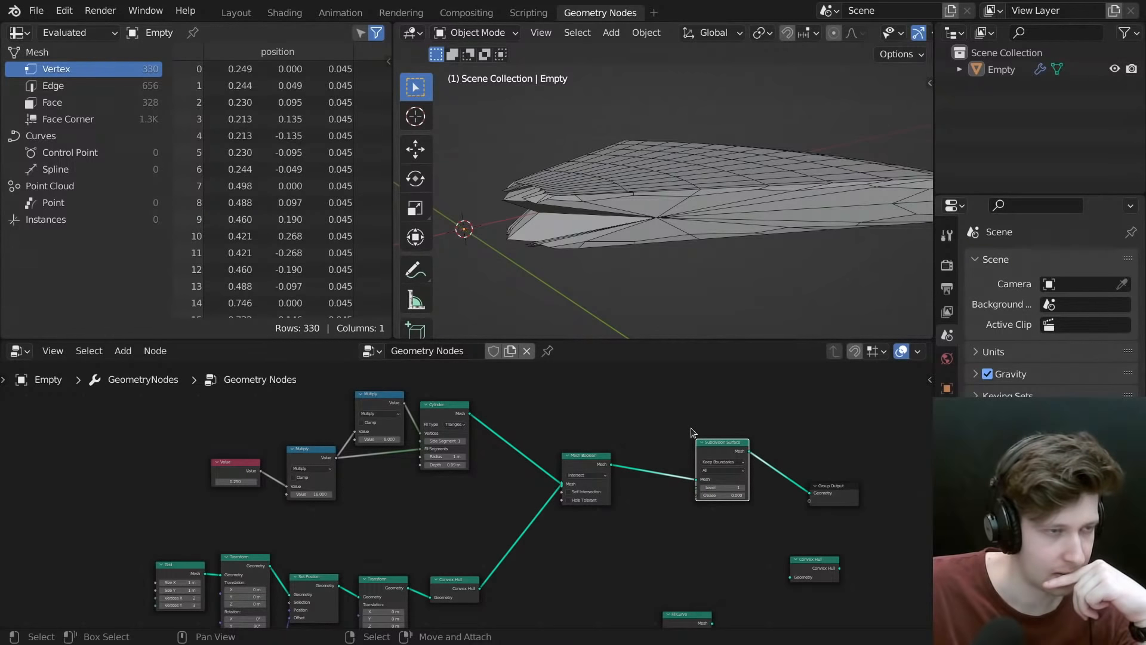
pyautogui.scroll(2, 669, 426)
pyautogui.hotkey('shift', 'a')
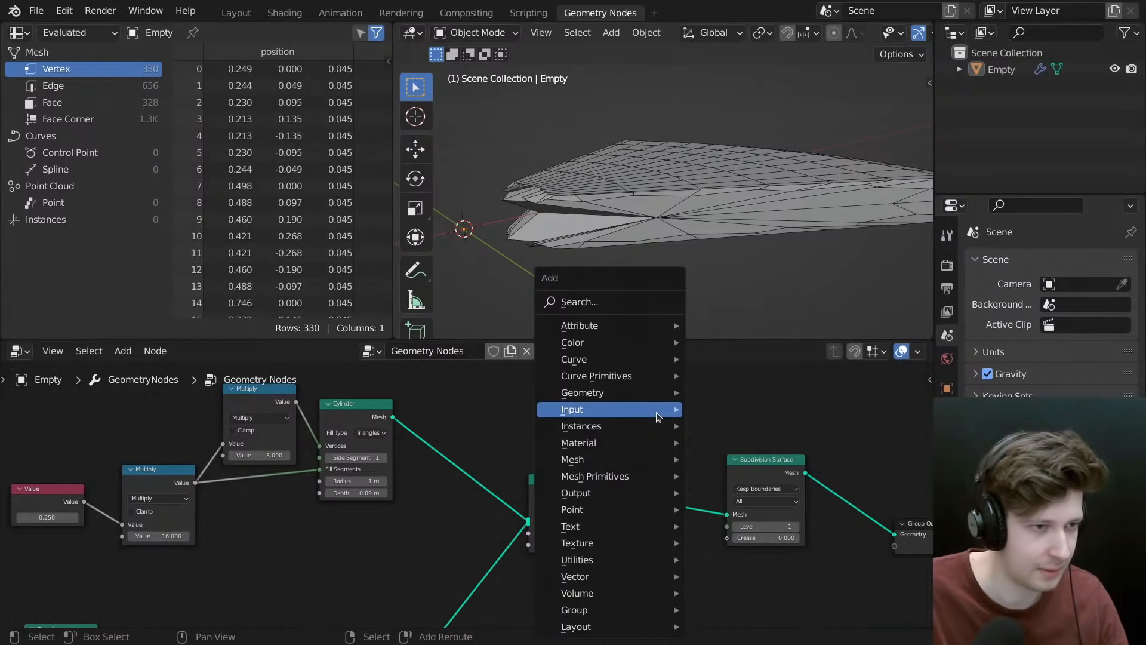
pyautogui.moveTo(610, 492)
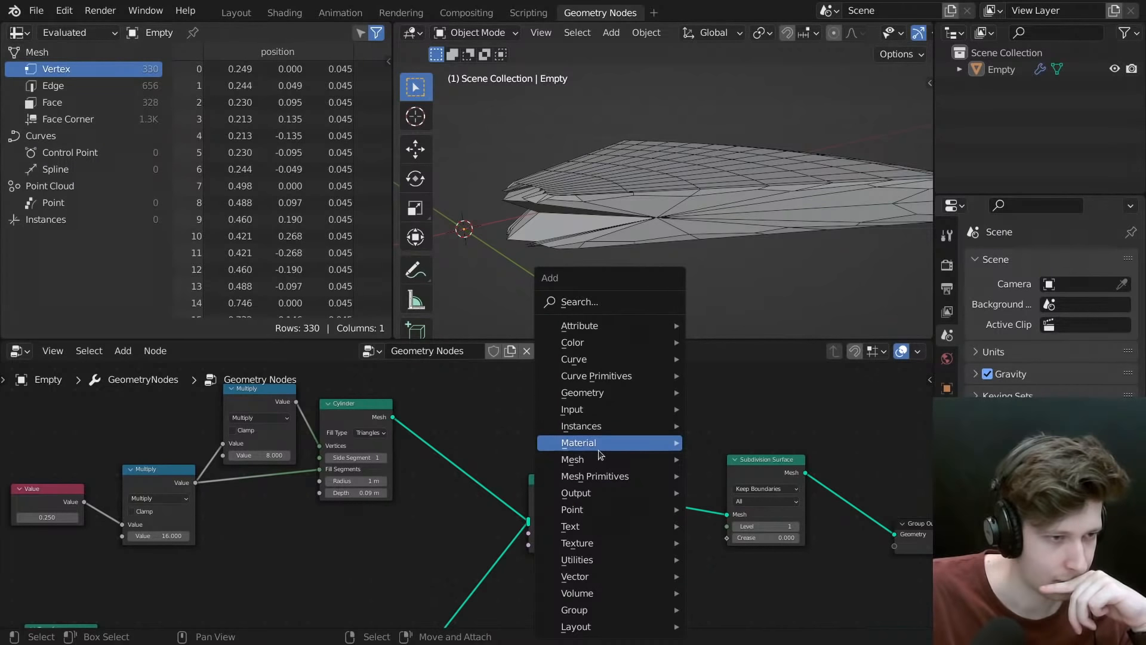
pyautogui.moveTo(600, 459)
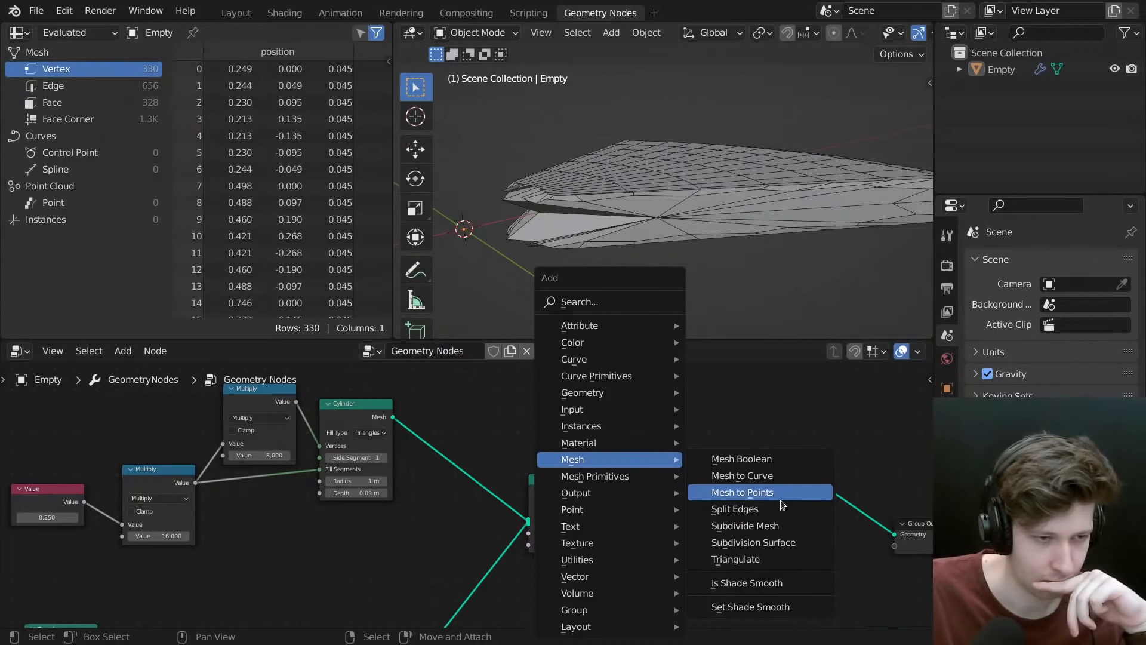
pyautogui.click(774, 464)
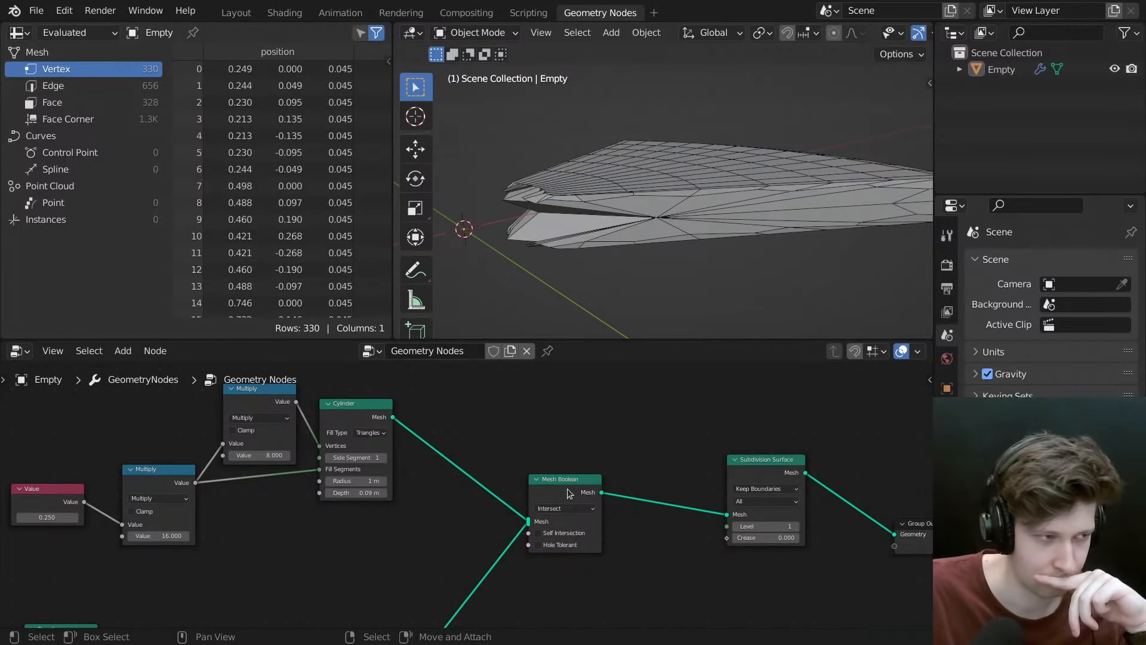
# - Insert the unconnected Convex Hull node into the link between Mesh Boolean and Subdivision Surface
pyautogui.scroll(-3, 567, 488)
pyautogui.moveTo(567, 488); pyautogui.dragTo(553, 447, button='middle')
pyautogui.moveTo(546, 442); pyautogui.dragTo(528, 446)
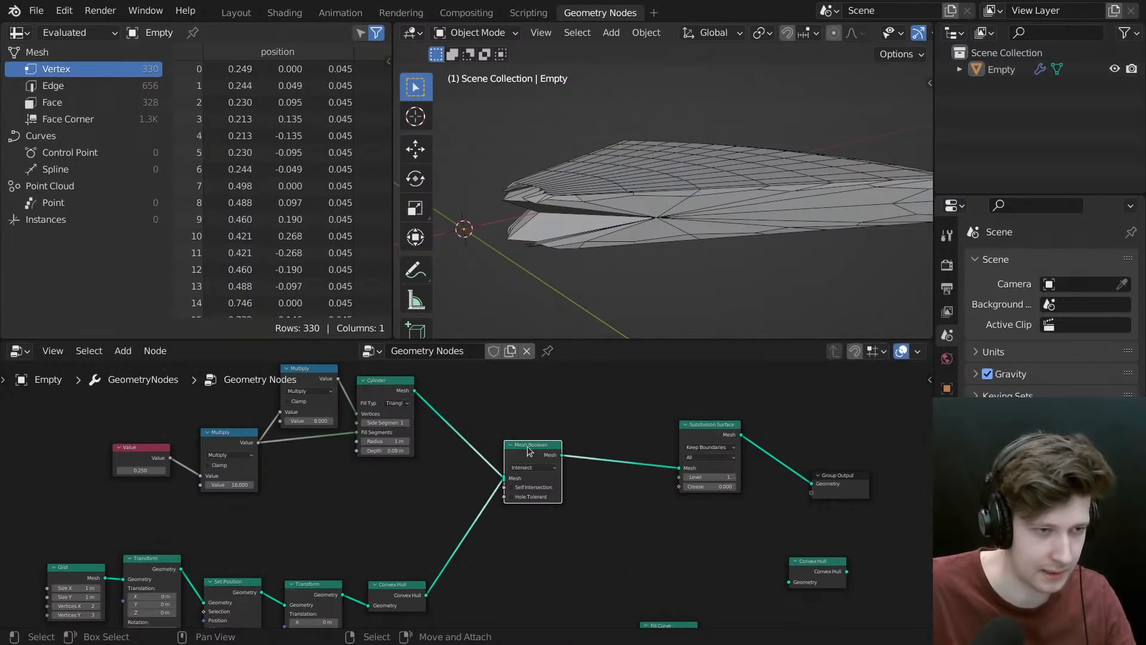
pyautogui.moveTo(802, 563); pyautogui.dragTo(609, 451)
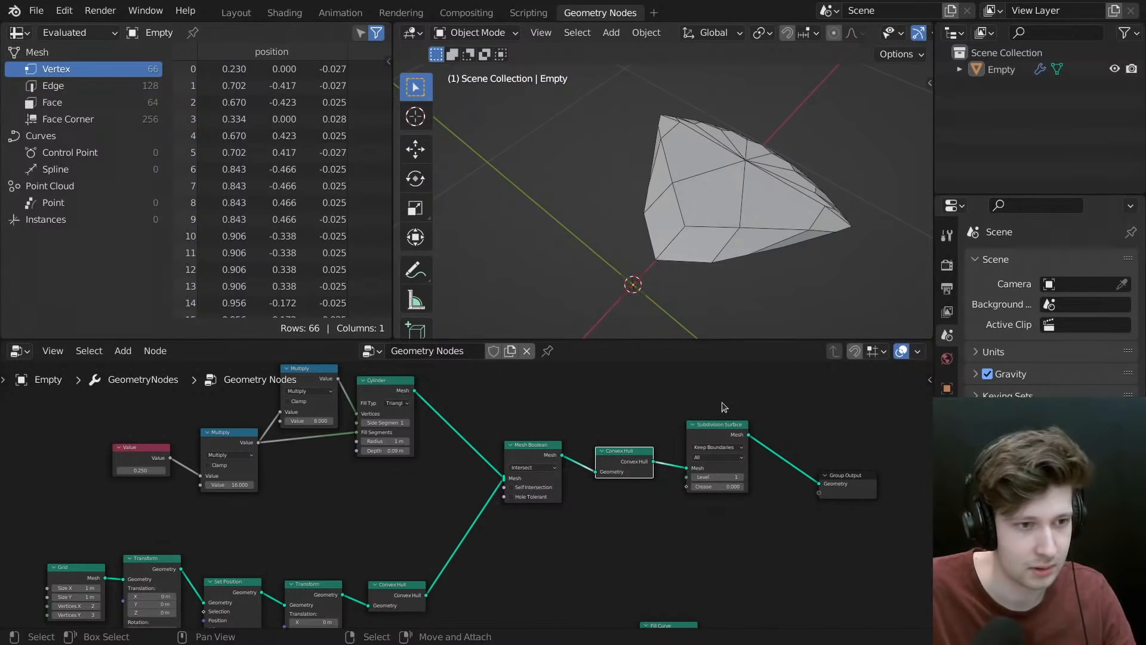
# - Set the Subdivision Surface level to 4 and inspect the smoothed slice
pyautogui.scroll(1, 731, 475)
pyautogui.keyDown('ctrl'); pyautogui.scroll(3, 731, 476); pyautogui.keyUp('ctrl')
pyautogui.moveTo(703, 182); pyautogui.dragTo(702, 212, button='middle')
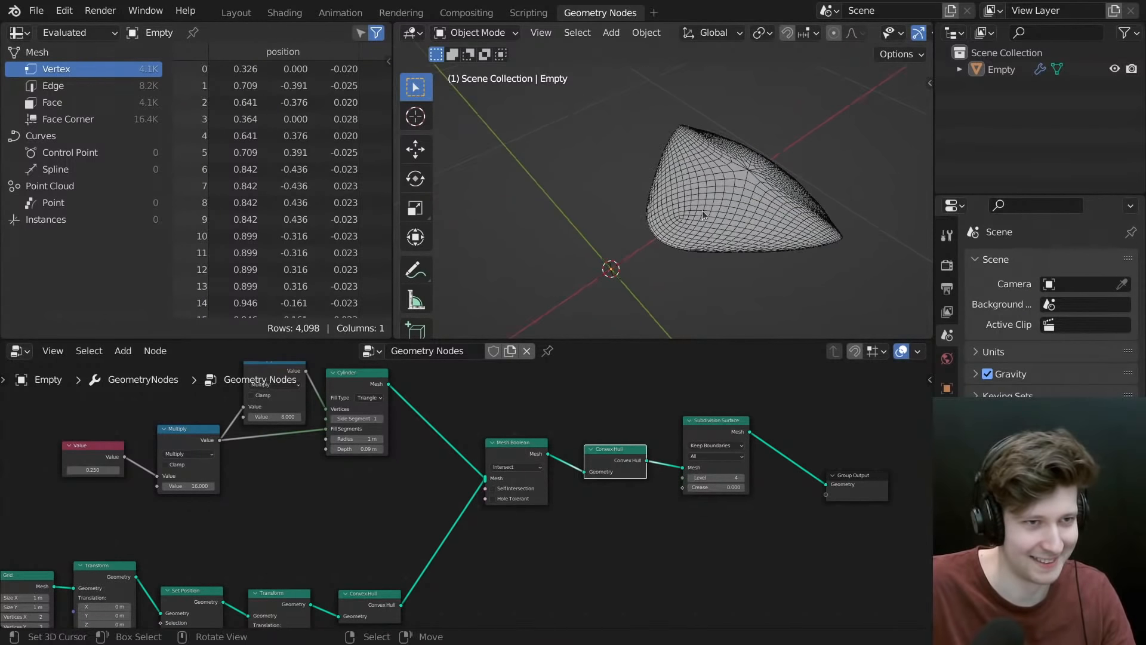
# - Detach the Subdivision Surface node from the chain and insert a Subdivide Mesh node between Convex Hull and Group Output
pyautogui.scroll(1, 732, 461)
pyautogui.keyDown('alt'); pyautogui.moveTo(724, 460); pyautogui.dragTo(749, 561); pyautogui.keyUp('alt')
pyautogui.hotkey('shift', 'a')
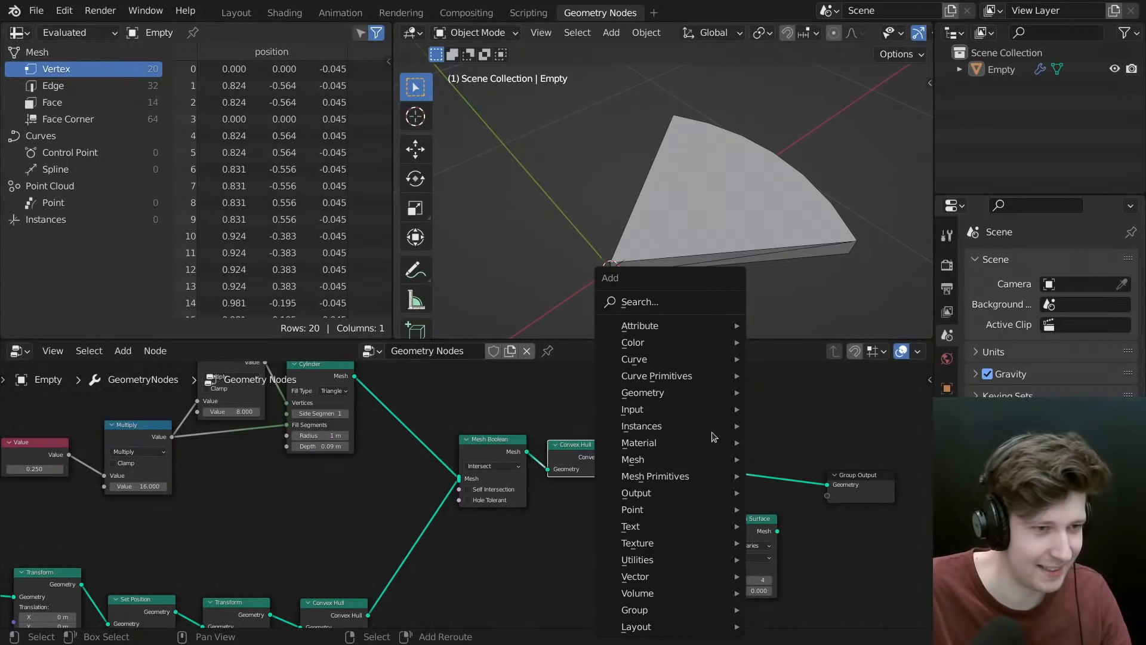
pyautogui.click(669, 301)
pyautogui.write('s')
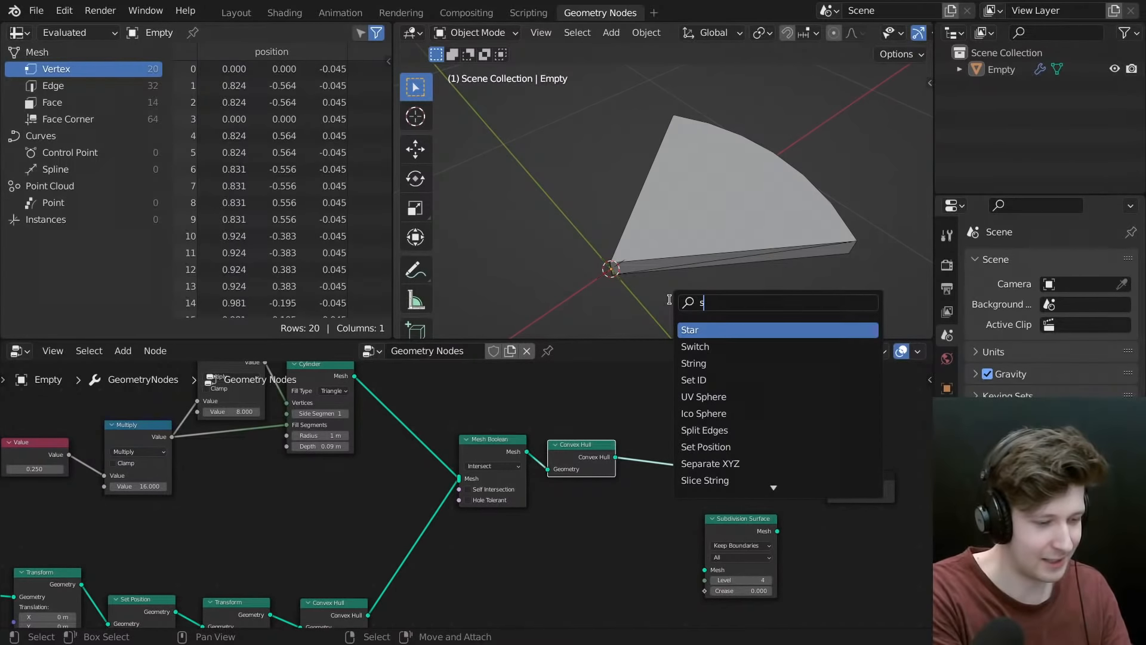
pyautogui.write('ub')
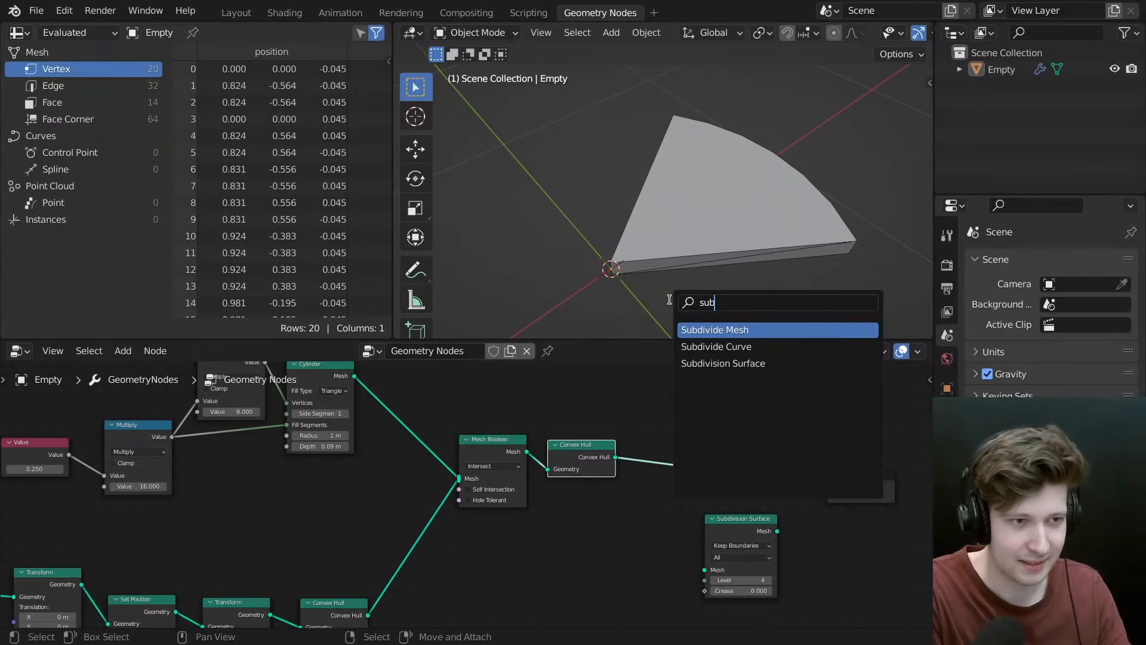
pyautogui.click(723, 363)
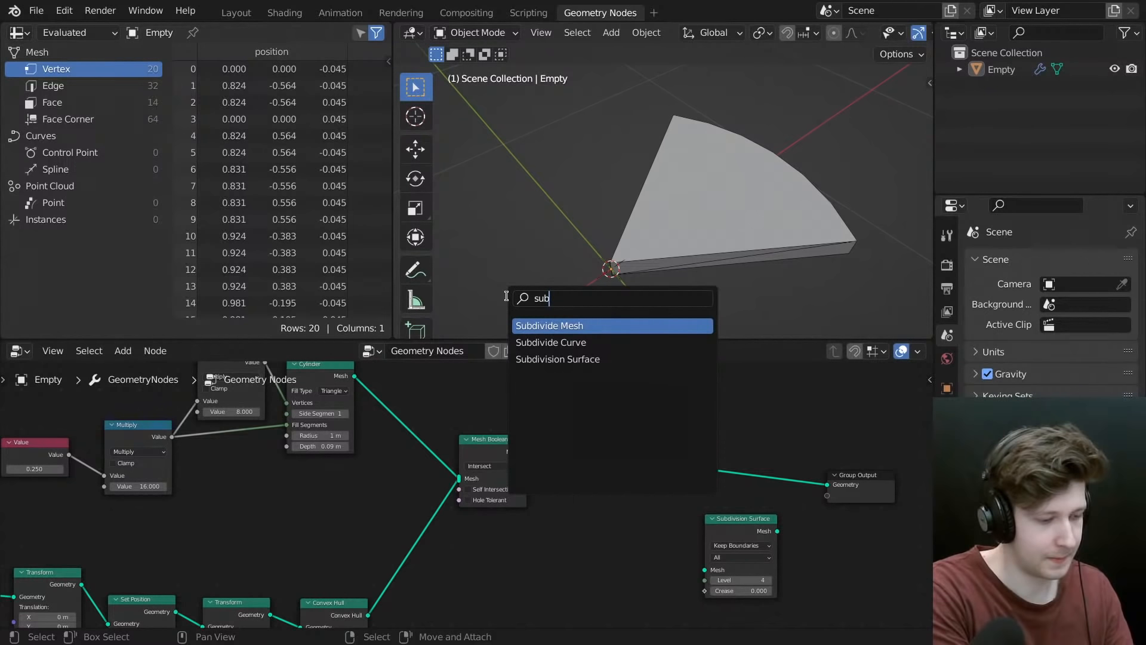
pyautogui.press('Return')
pyautogui.click(635, 441)
# - Reinsert the Subdivision Surface node between Subdivide Mesh and Group Output, and inspect the slice from several angles
pyautogui.moveTo(746, 520); pyautogui.dragTo(793, 434)
pyautogui.moveTo(733, 256); pyautogui.dragTo(699, 220, button='middle')
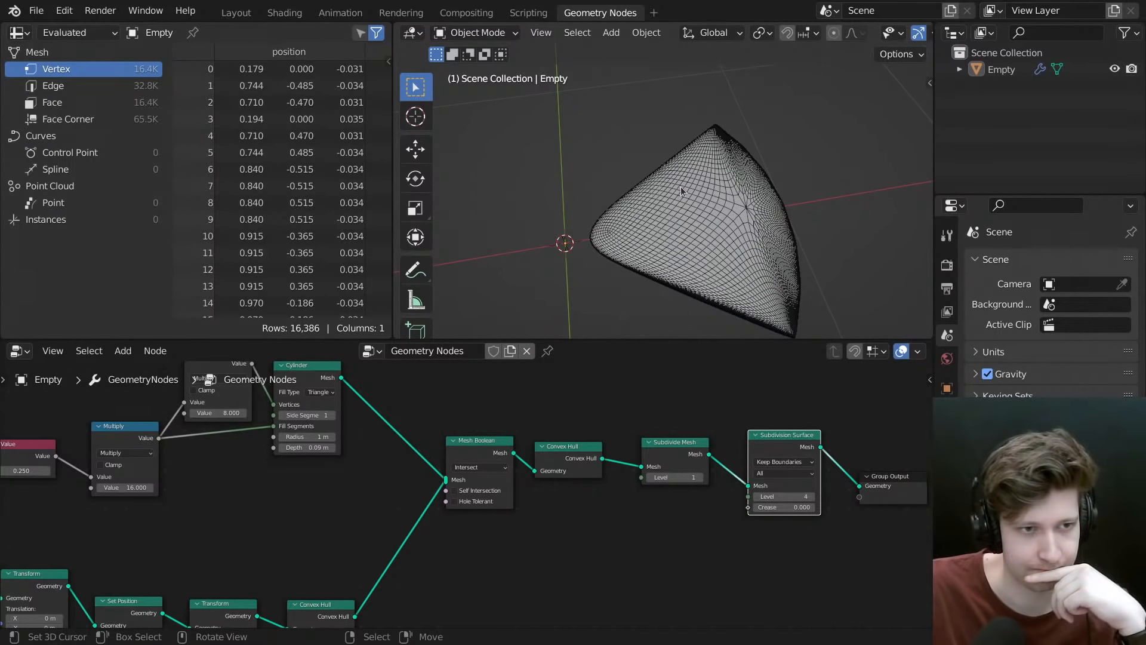
pyautogui.moveTo(680, 186); pyautogui.dragTo(617, 134, button='middle')
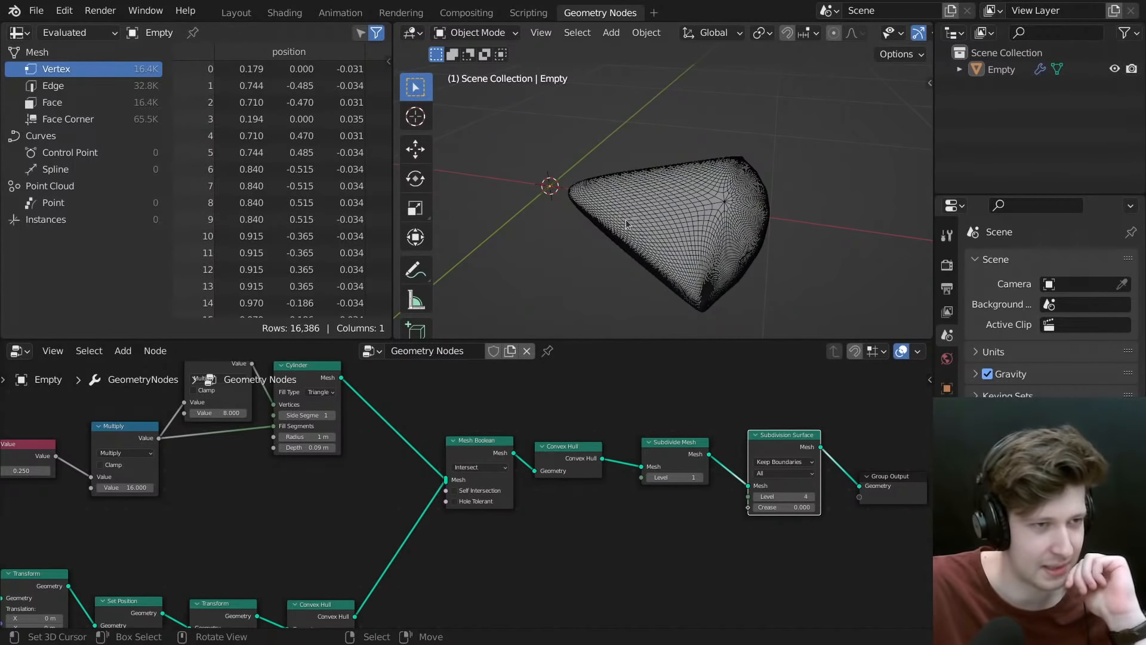
pyautogui.moveTo(626, 224); pyautogui.dragTo(690, 193, button='middle')
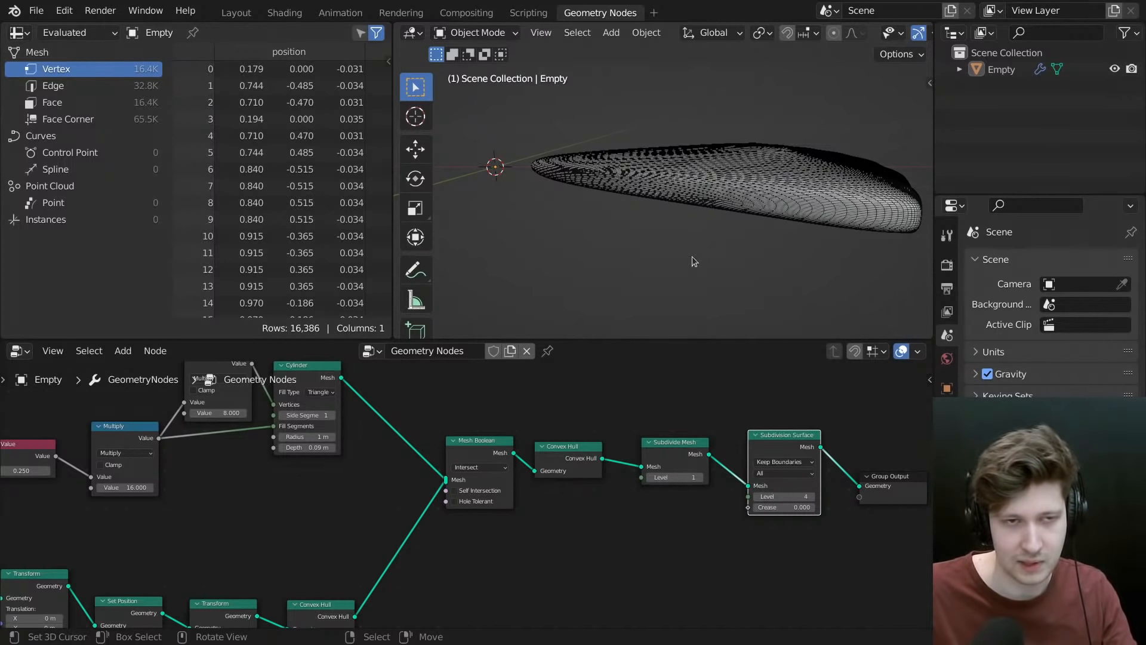
# - Move the chain from Mesh Boolean to Group Output down between the two input branches, and remove the unused Fill Curve node
pyautogui.moveTo(693, 256); pyautogui.dragTo(680, 231, button='middle')
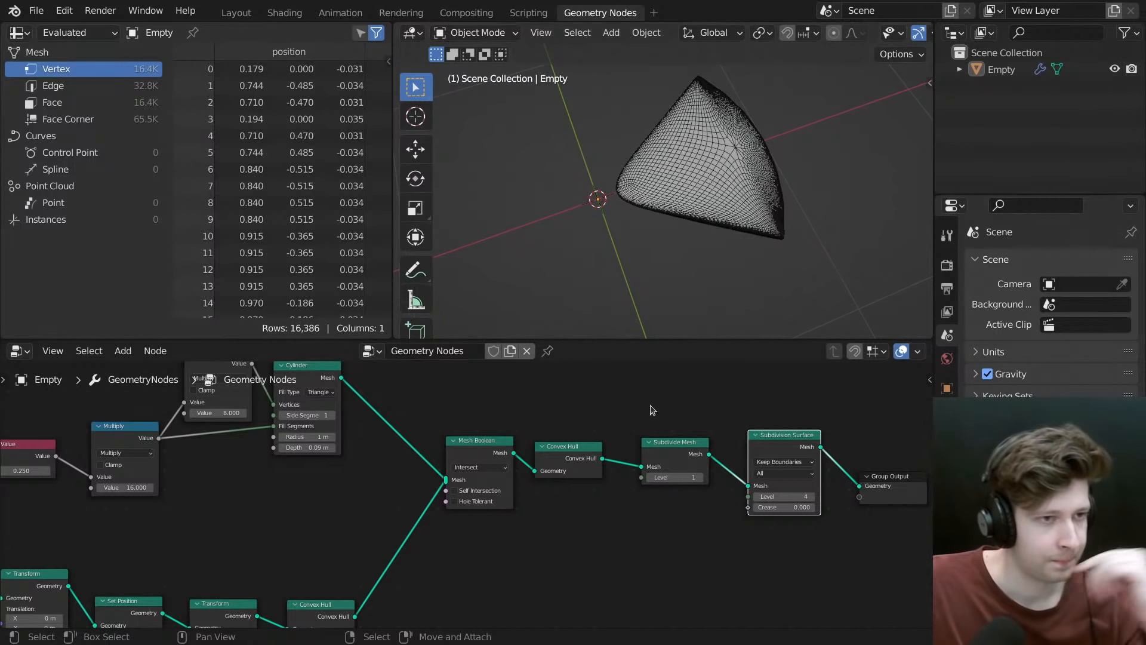
pyautogui.scroll(-2, 494, 439)
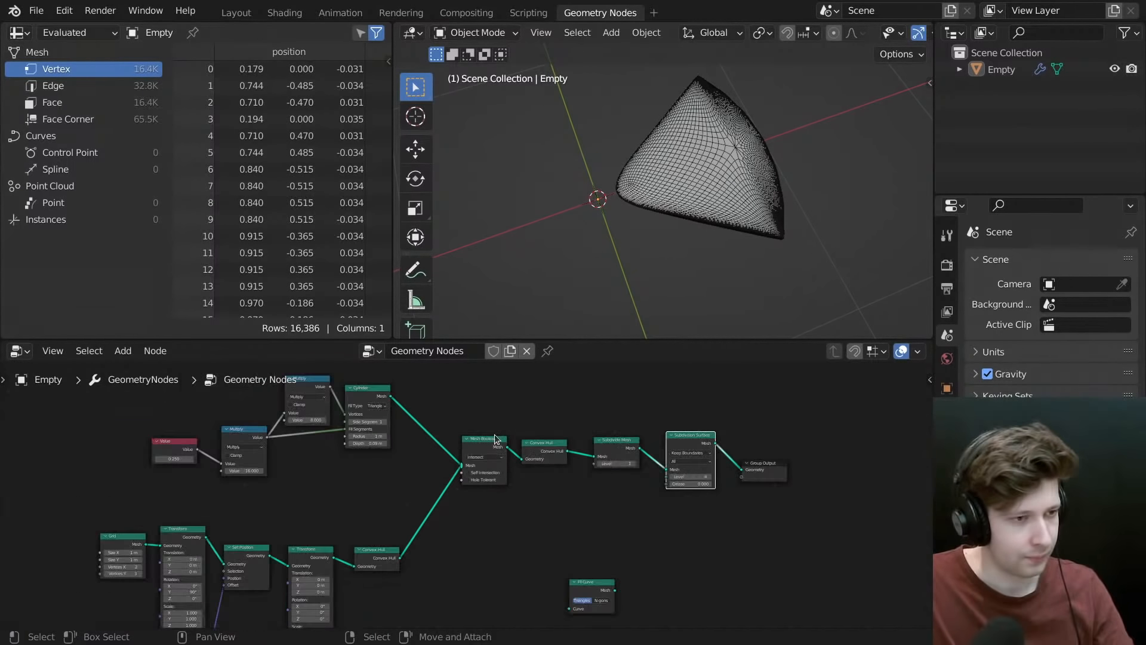
pyautogui.scroll(1, 498, 418)
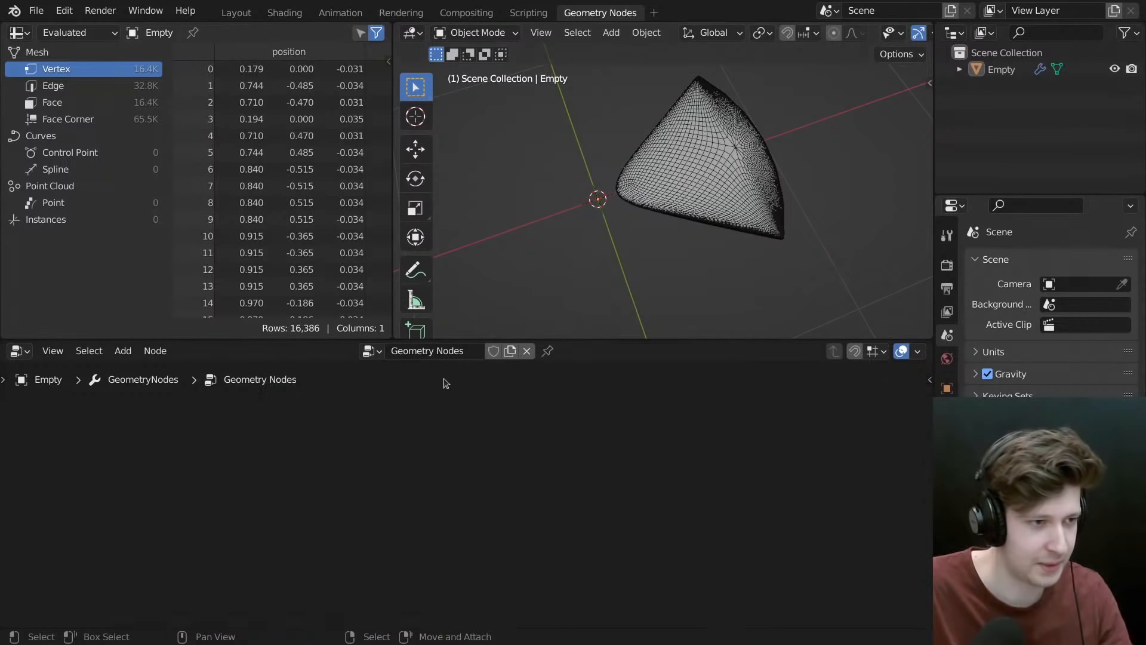
pyautogui.press('Home')
pyautogui.moveTo(620, 481); pyautogui.dragTo(535, 523, button='middle')
pyautogui.scroll(6, 521, 425)
pyautogui.moveTo(519, 410); pyautogui.dragTo(892, 534)
pyautogui.moveTo(770, 520); pyautogui.dragTo(753, 471, button='middle')
pyautogui.press('g')
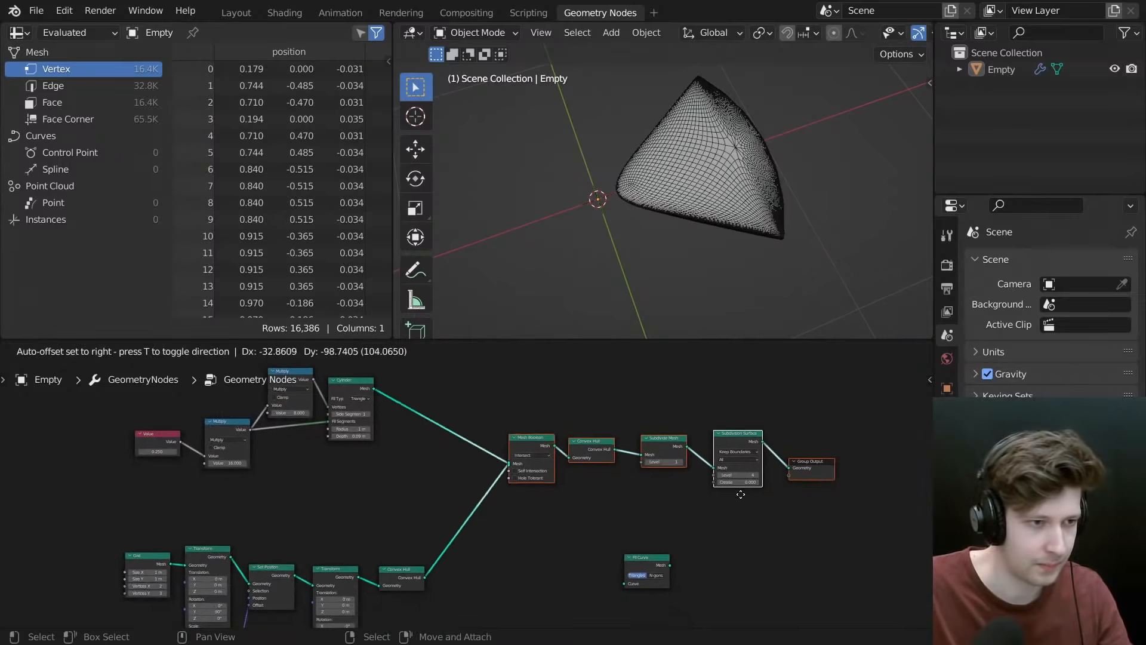
pyautogui.click(743, 518)
pyautogui.click(734, 530)
pyautogui.moveTo(641, 565); pyautogui.dragTo(892, 536)
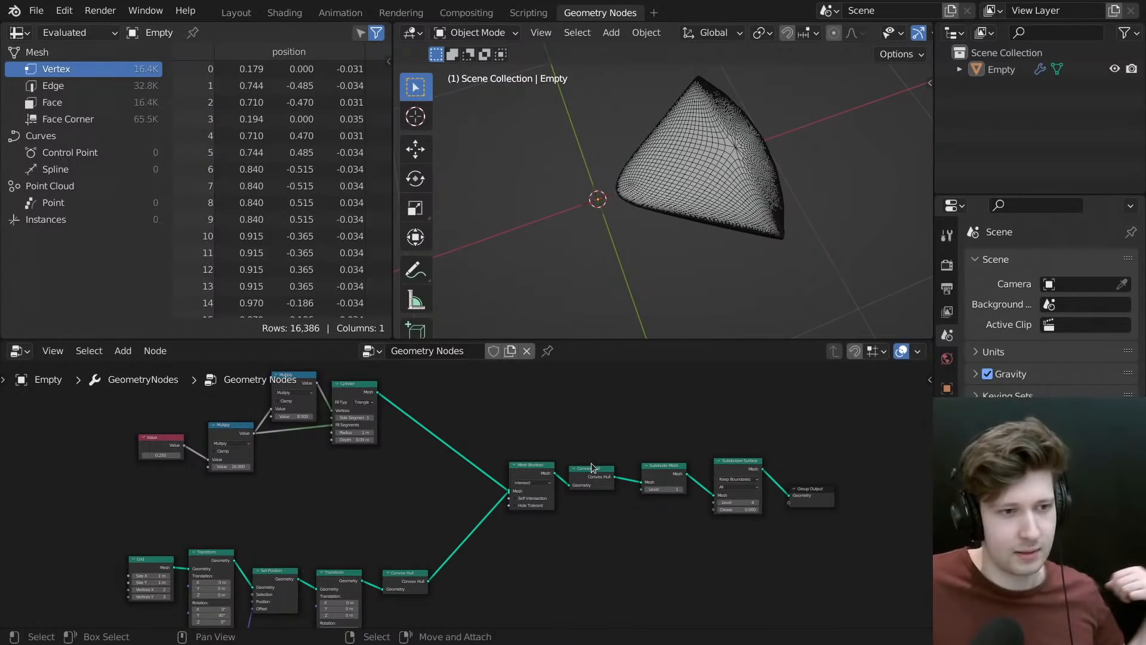
# - Maximize the node editor and add a UV Sphere node between the Cylinder and Grid branches
pyautogui.moveTo(681, 171); pyautogui.dragTo(731, 322, button='middle')
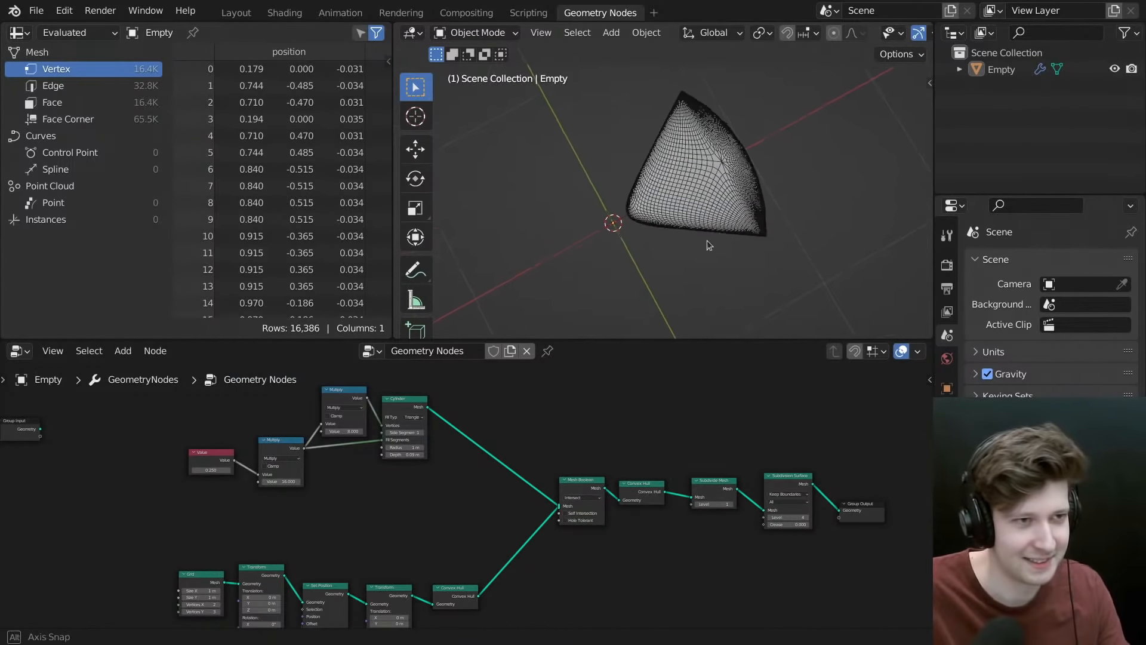
pyautogui.moveTo(573, 522); pyautogui.dragTo(631, 463, button='middle')
pyautogui.hotkey('ctrl', 'space')
pyautogui.scroll(-4, 619, 464)
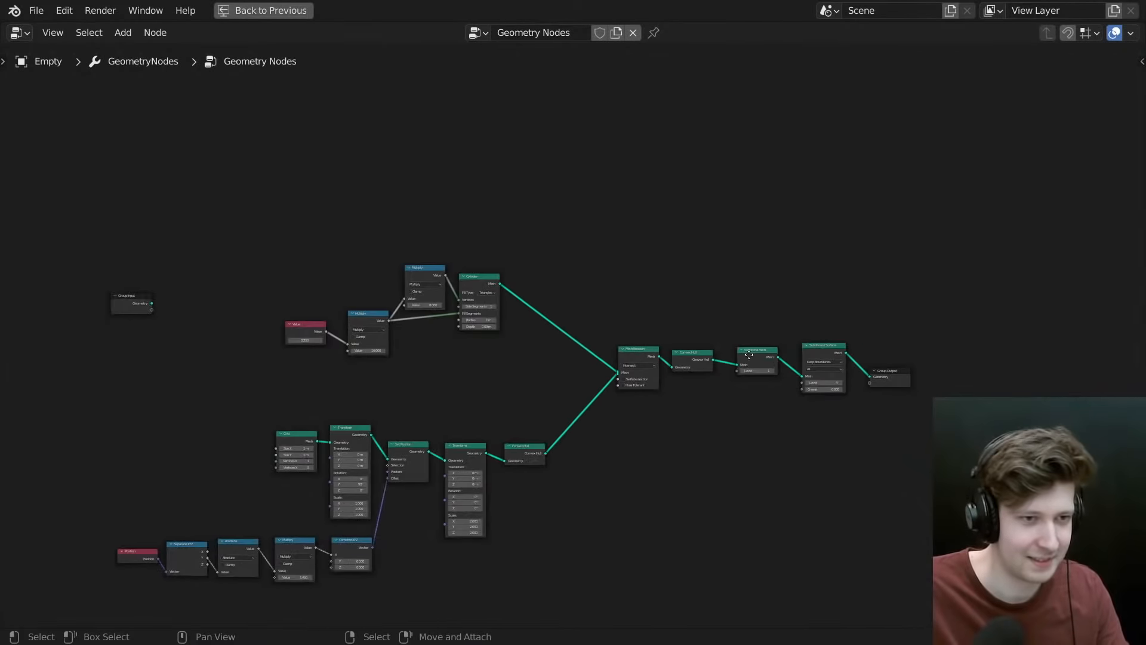
pyautogui.scroll(5, 609, 379)
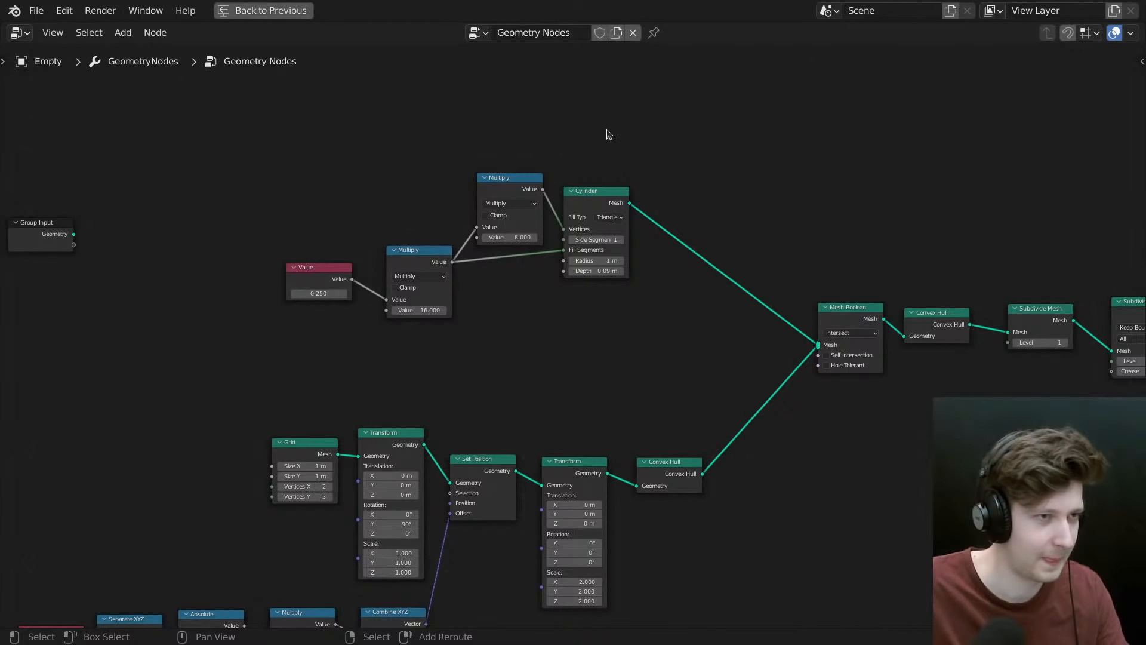
pyautogui.hotkey('shift', 'a')
pyautogui.press('s')
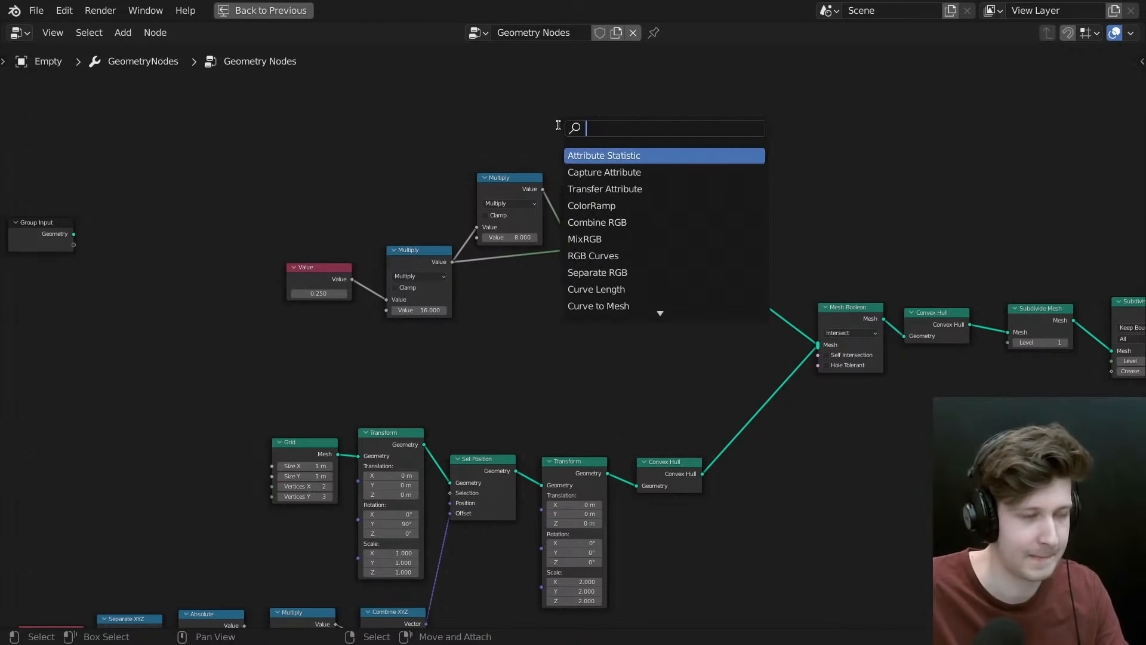
pyautogui.write('uv')
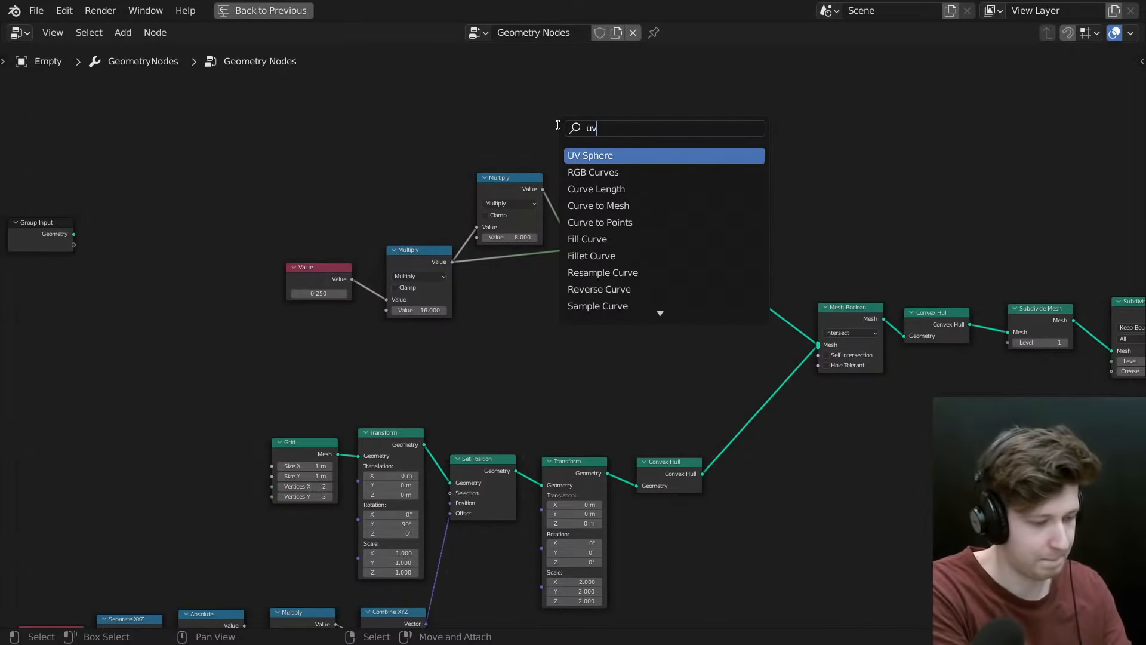
pyautogui.write(' sphere')
pyautogui.press('Return')
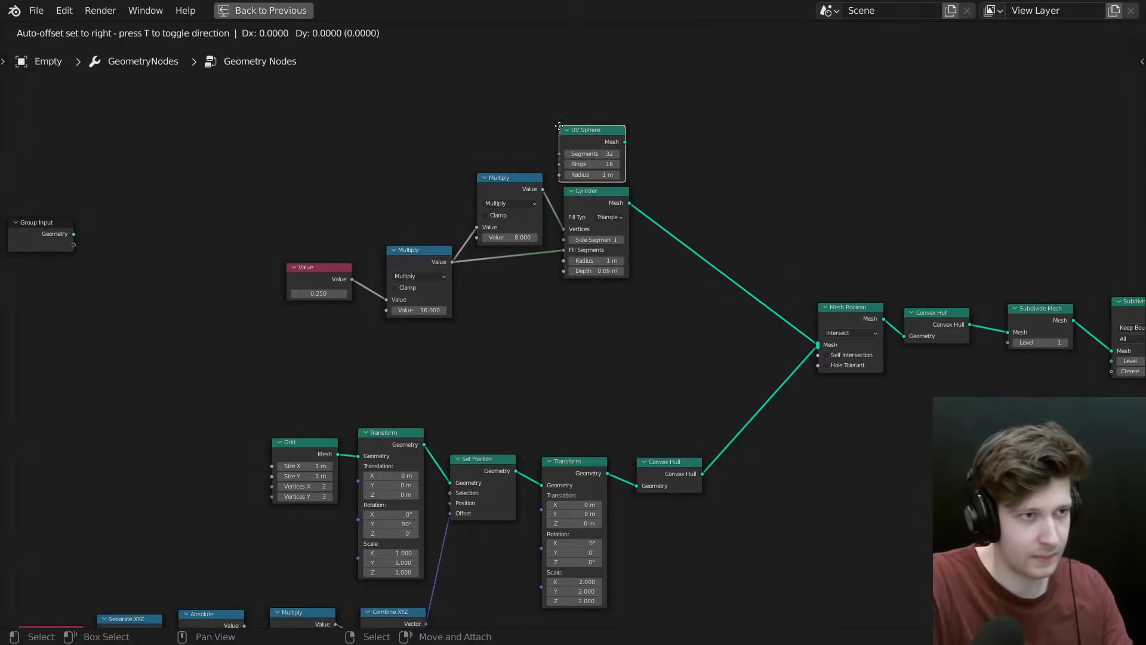
pyautogui.click(558, 344)
# - Detach the whole slice node setup from Group Output and move it well away to make room for a new chain
pyautogui.scroll(-3, 614, 299)
pyautogui.moveTo(589, 444); pyautogui.dragTo(634, 382, button='middle')
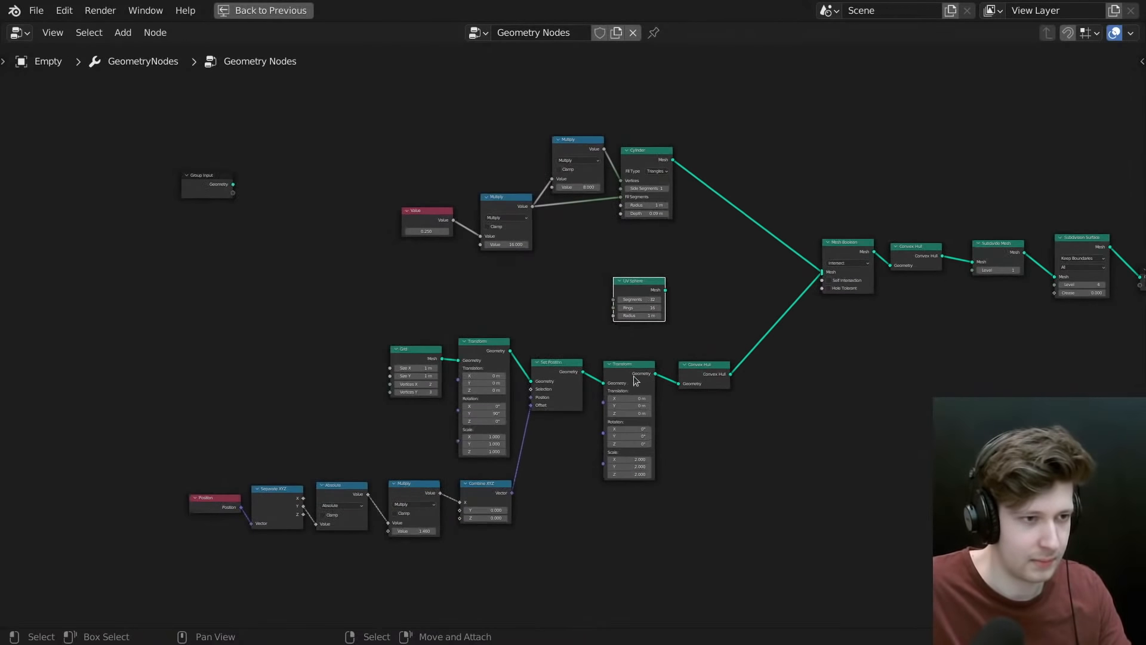
pyautogui.scroll(2, 609, 384)
pyautogui.scroll(-2, 568, 308)
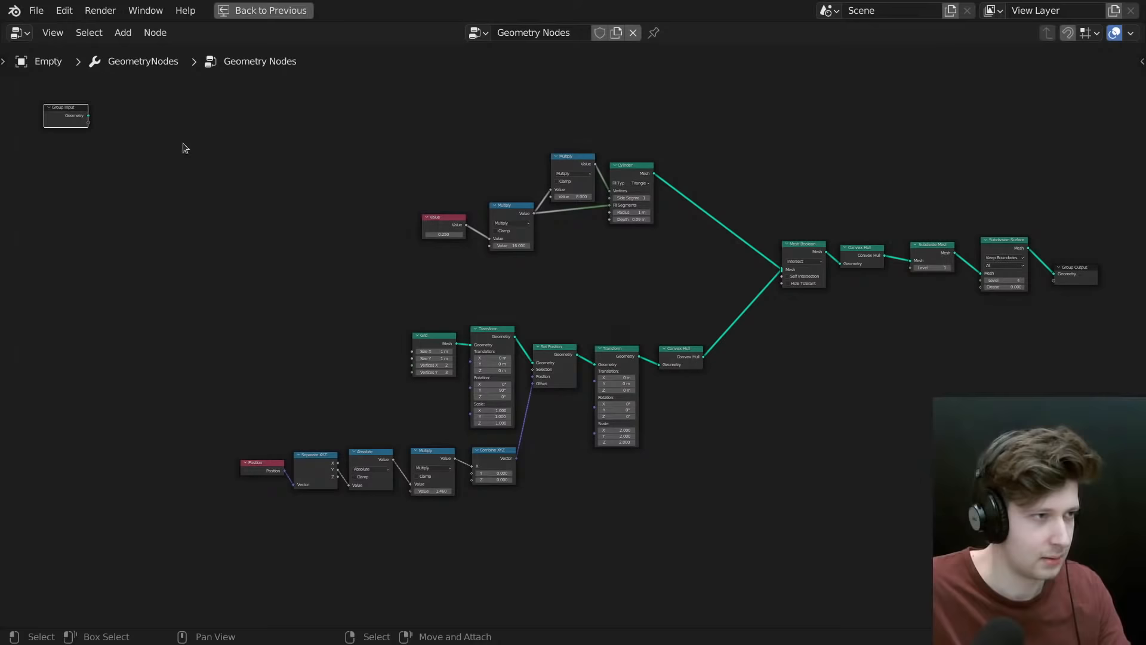
pyautogui.press('g')
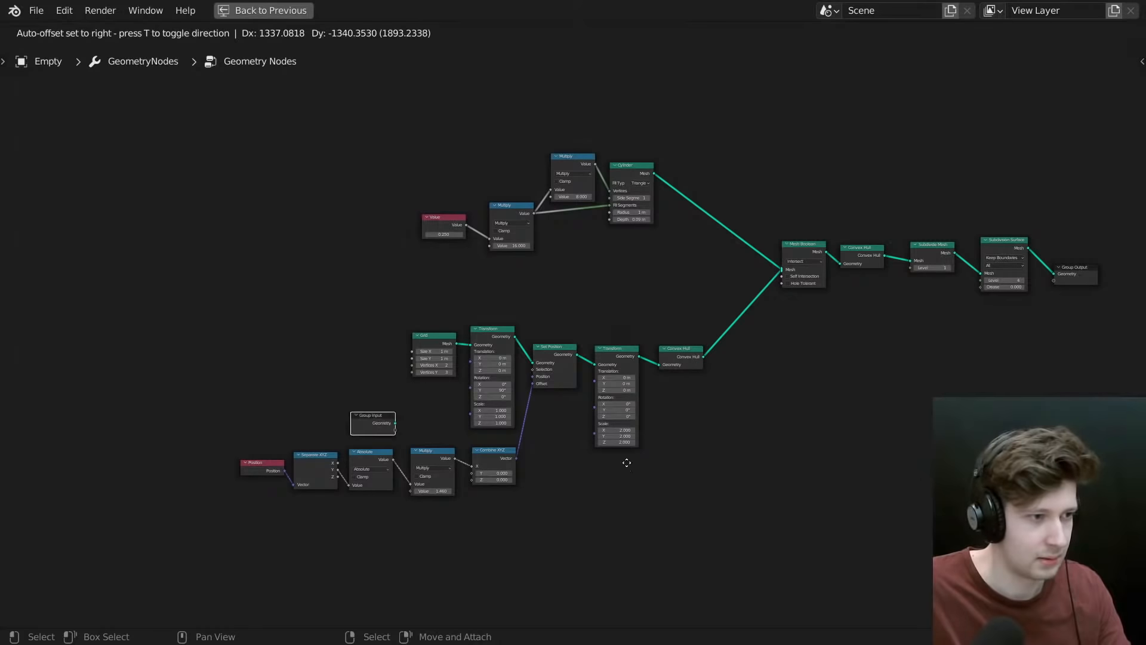
pyautogui.press('Escape')
pyautogui.moveTo(197, 109); pyautogui.dragTo(997, 527)
pyautogui.press('g')
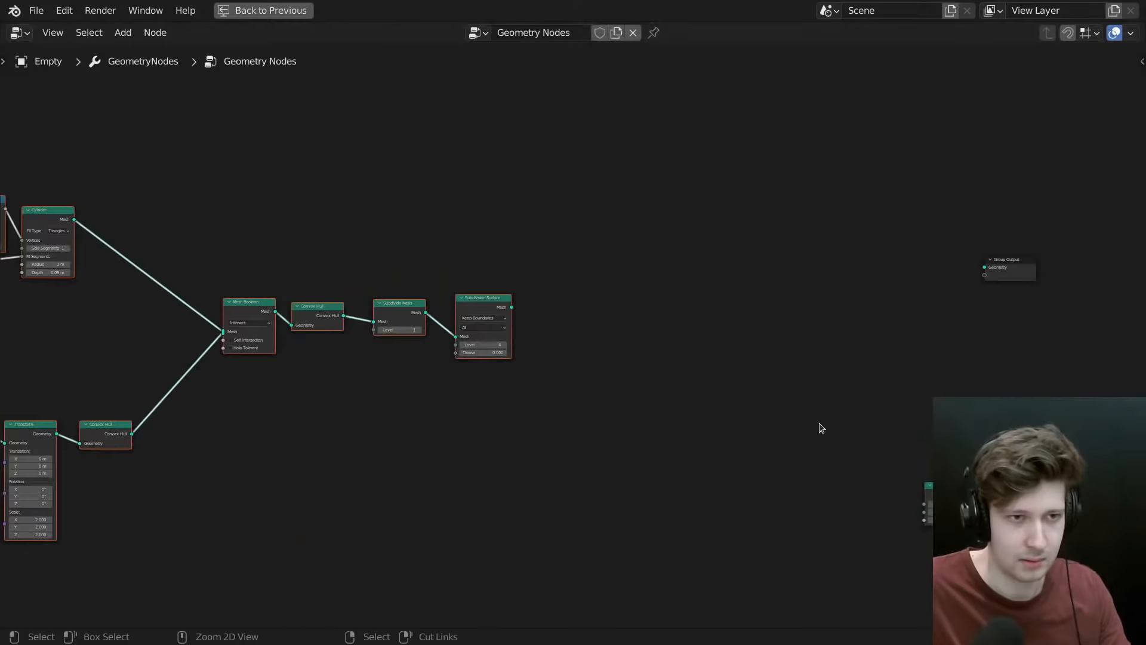
# - Place the UV Sphere node above the detached Subdivision Surface node, at the start of the free space before Group Output
pyautogui.scroll(1, 773, 407)
pyautogui.moveTo(772, 407); pyautogui.dragTo(684, 400, button='middle')
pyautogui.moveTo(892, 485); pyautogui.dragTo(376, 154)
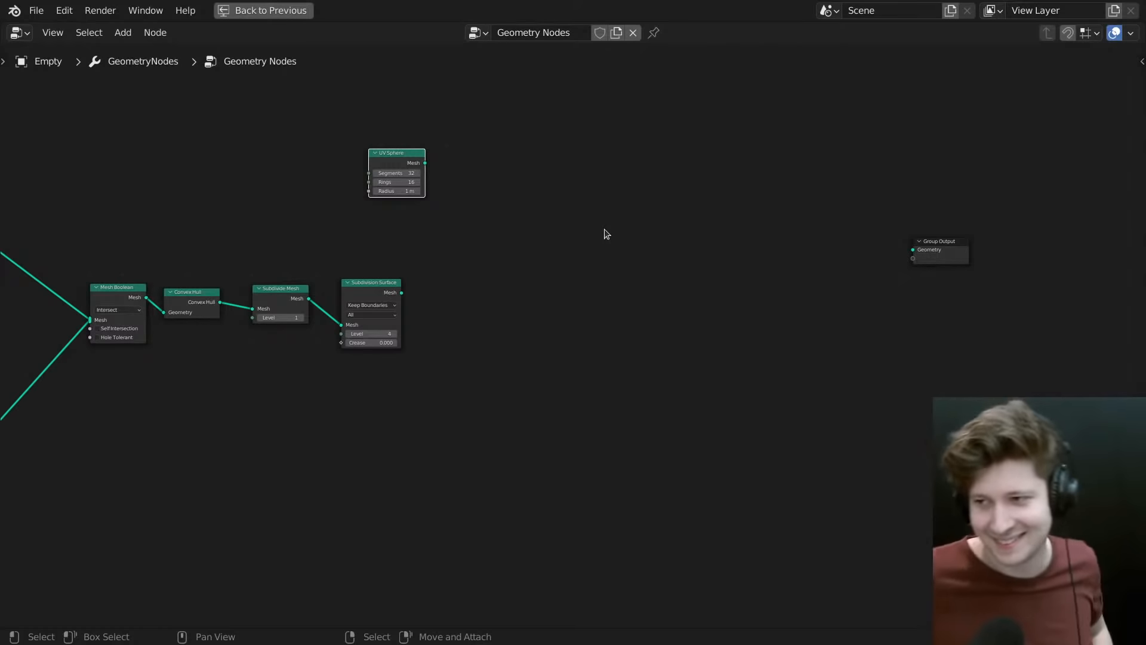
pyautogui.scroll(1, 476, 176)
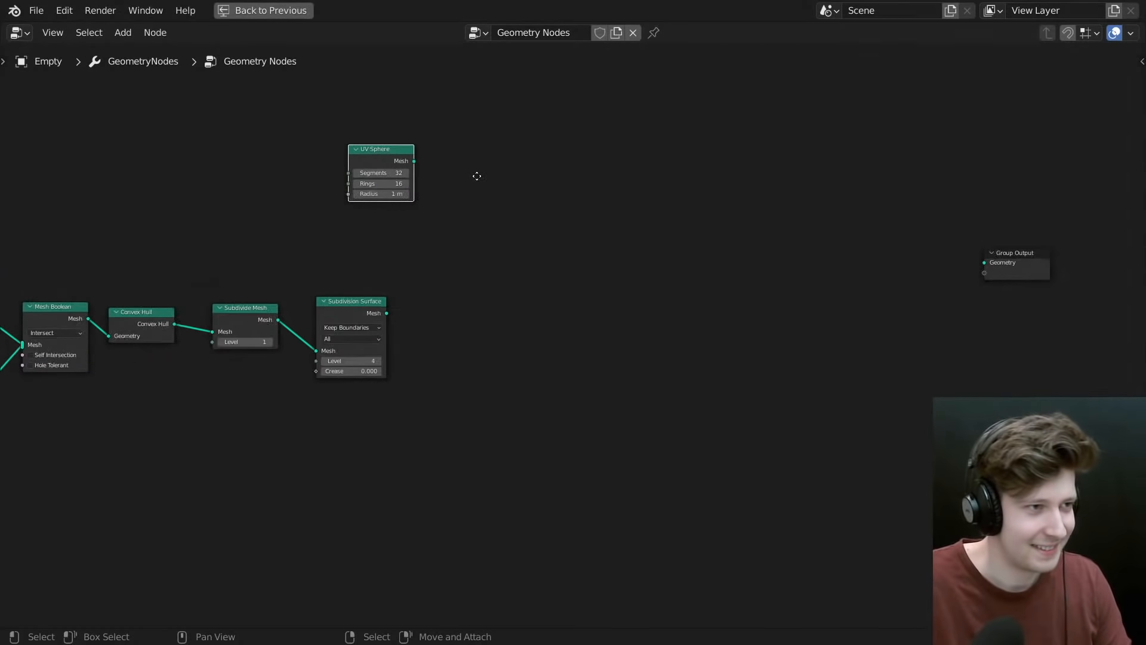
pyautogui.moveTo(476, 177); pyautogui.dragTo(434, 256, button='middle')
pyautogui.scroll(1, 433, 256)
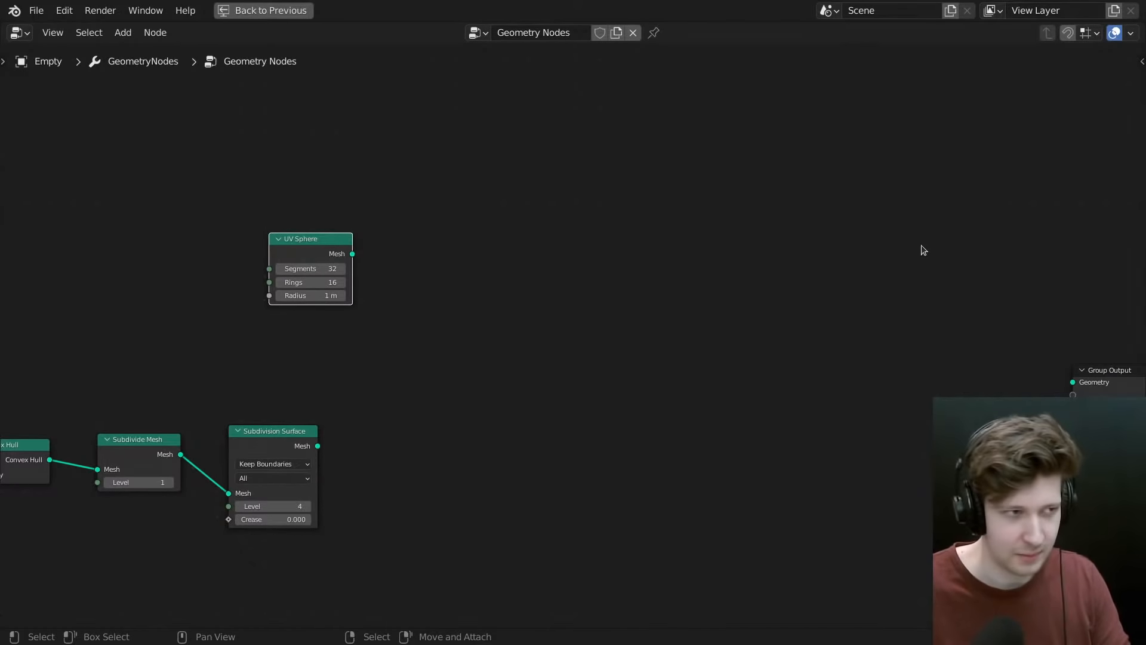
pyautogui.moveTo(327, 240); pyautogui.dragTo(399, 245)
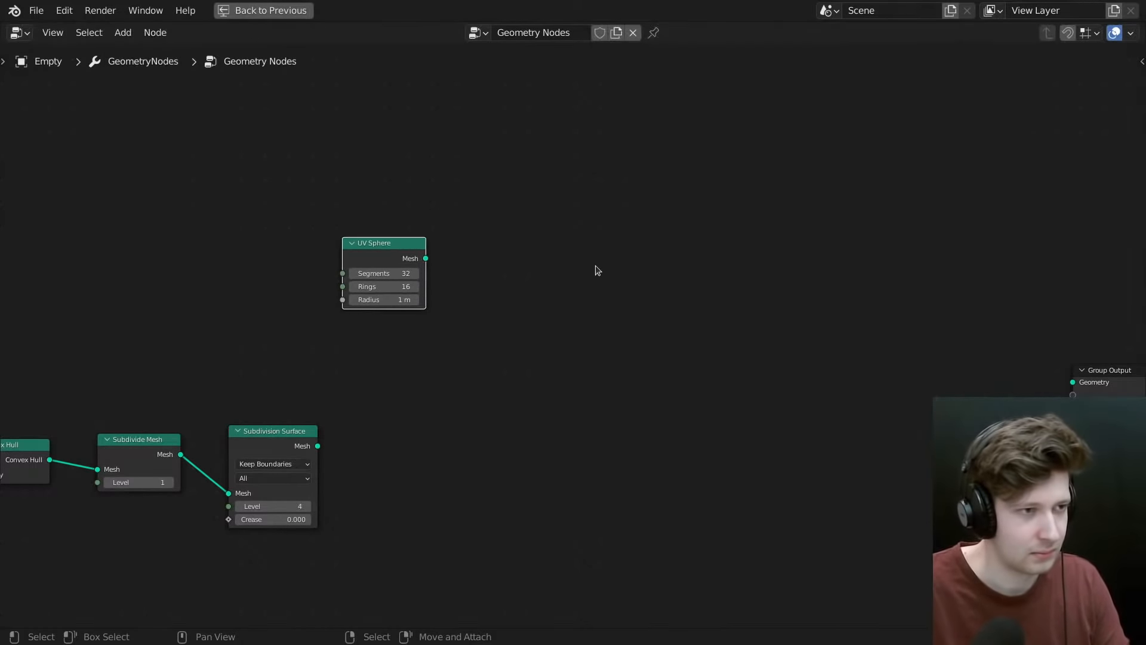
# - Add a Position input node below the UV Sphere node
pyautogui.scroll(2, 562, 236)
pyautogui.moveTo(563, 235); pyautogui.dragTo(402, 265, button='middle')
pyautogui.scroll(1, 426, 307)
pyautogui.scroll(1, 444, 296)
pyautogui.hotkey('shift', 'a')
pyautogui.press('s')
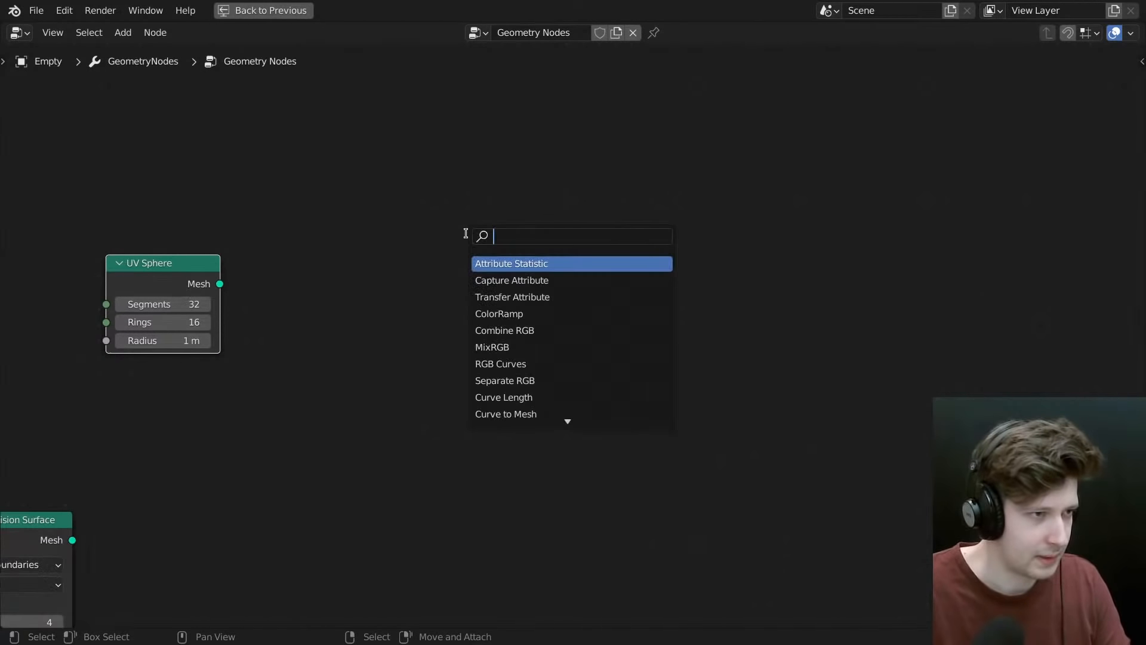
pyautogui.write('posi')
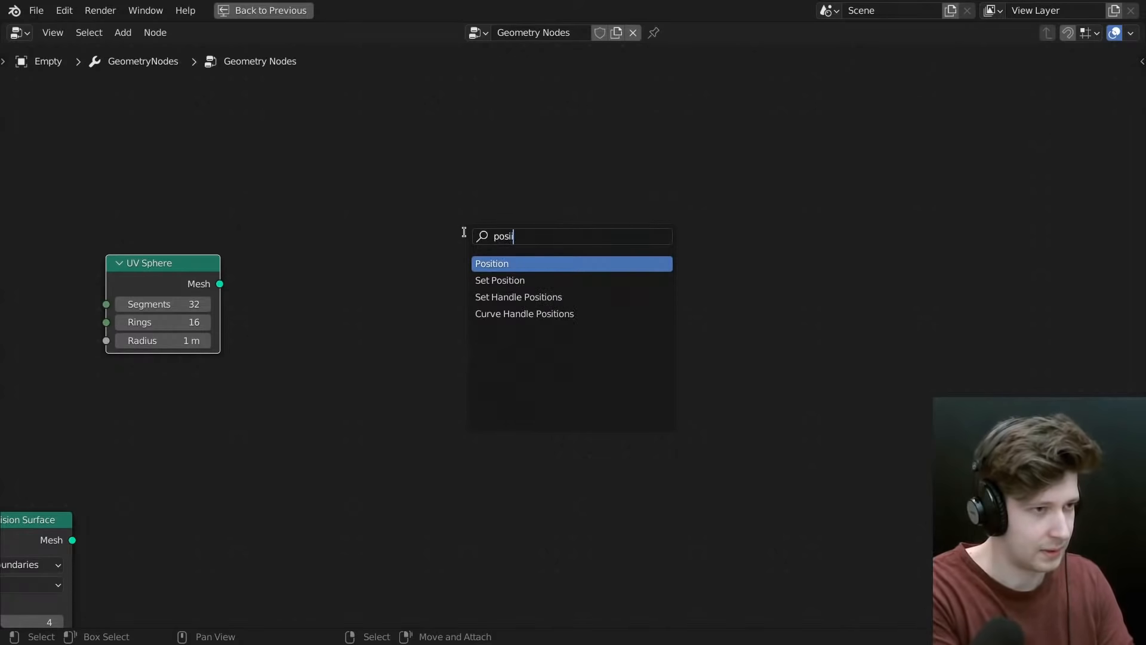
pyautogui.press('Return')
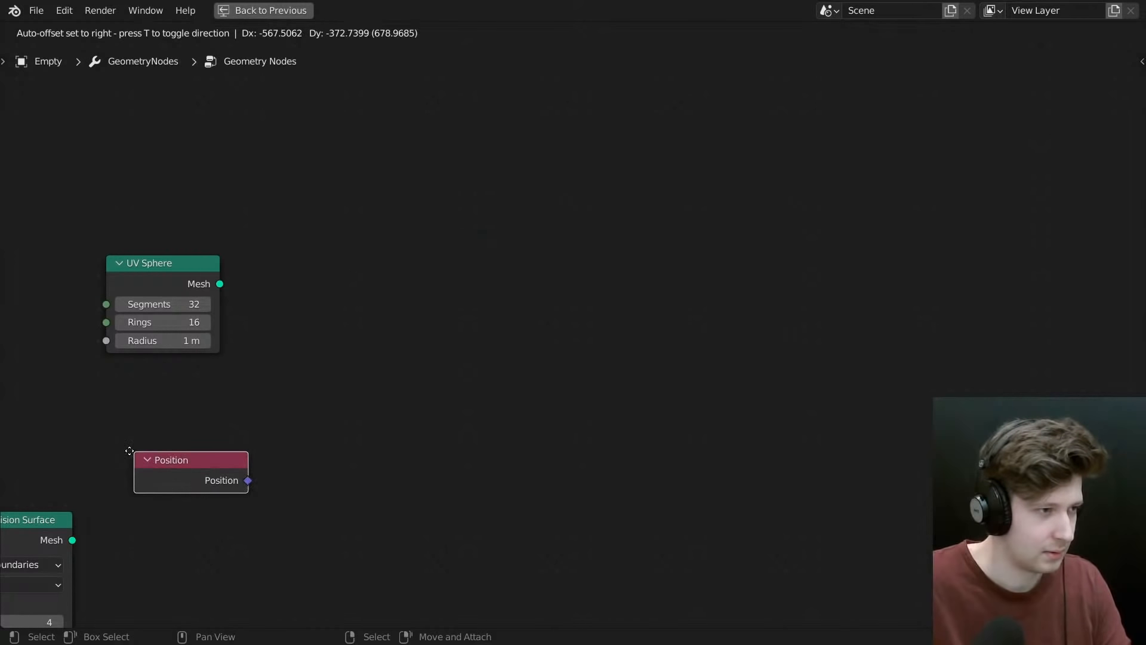
pyautogui.click(125, 450)
# - Add a Set Position node between the UV Sphere and Group Output nodes
pyautogui.hotkey('shift', 'a')
pyautogui.write('set')
pyautogui.press('Down')
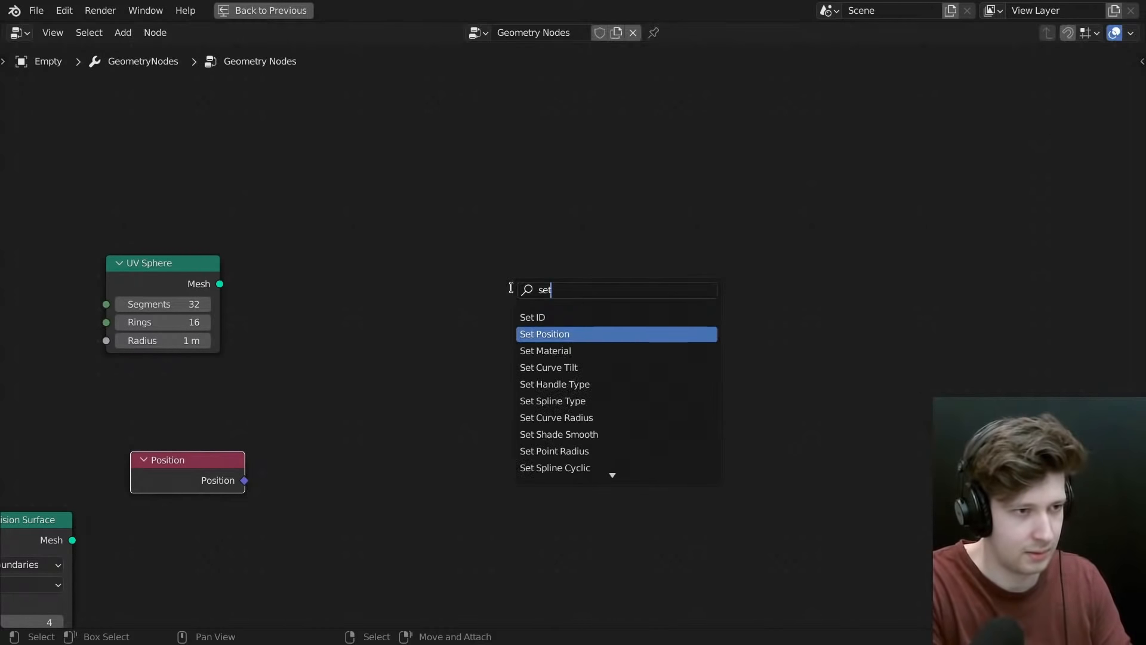
pyautogui.press('Return')
pyautogui.click(770, 307)
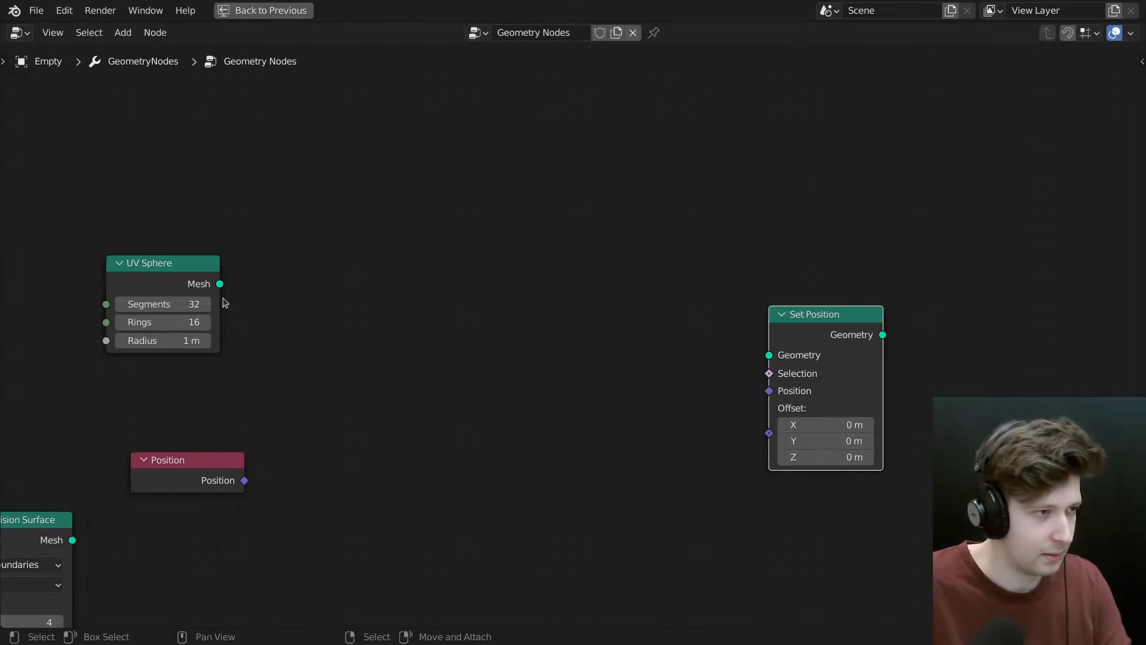
# - Connect the UV Sphere mesh through Set Position to Group Output, and space out the Set Position, UV Sphere and Position nodes
pyautogui.moveTo(220, 284); pyautogui.dragTo(769, 355)
pyautogui.moveTo(881, 336); pyautogui.dragTo(698, 312, button='middle')
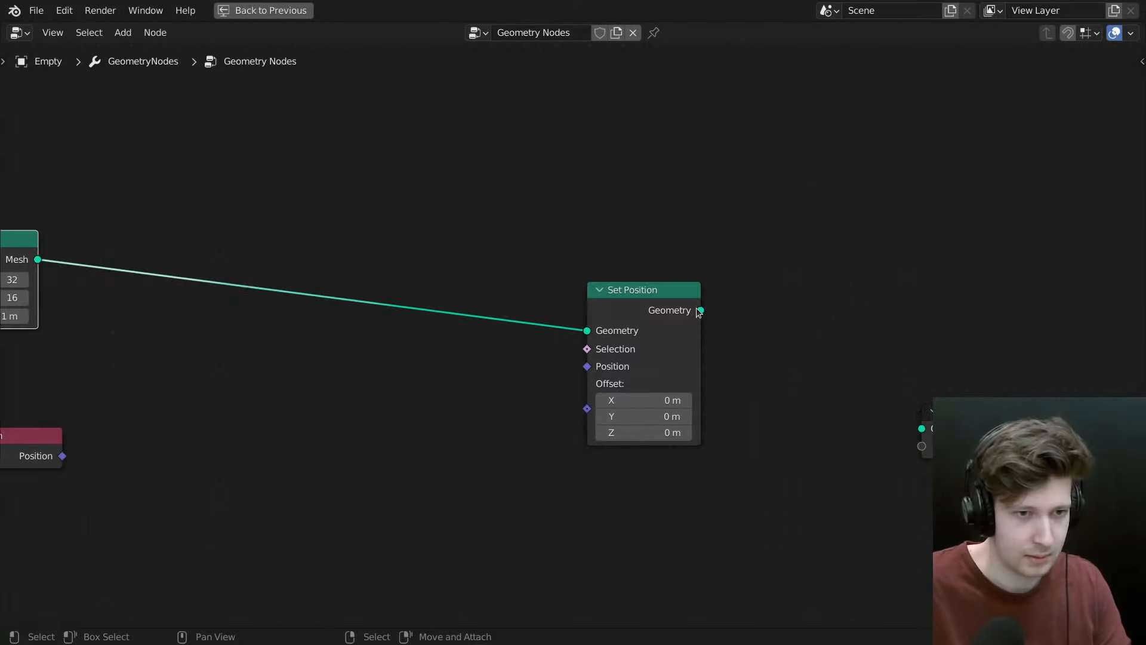
pyautogui.moveTo(700, 311); pyautogui.dragTo(921, 428)
pyautogui.moveTo(650, 294); pyautogui.dragTo(878, 276, button='middle')
pyautogui.moveTo(877, 276); pyautogui.dragTo(942, 258)
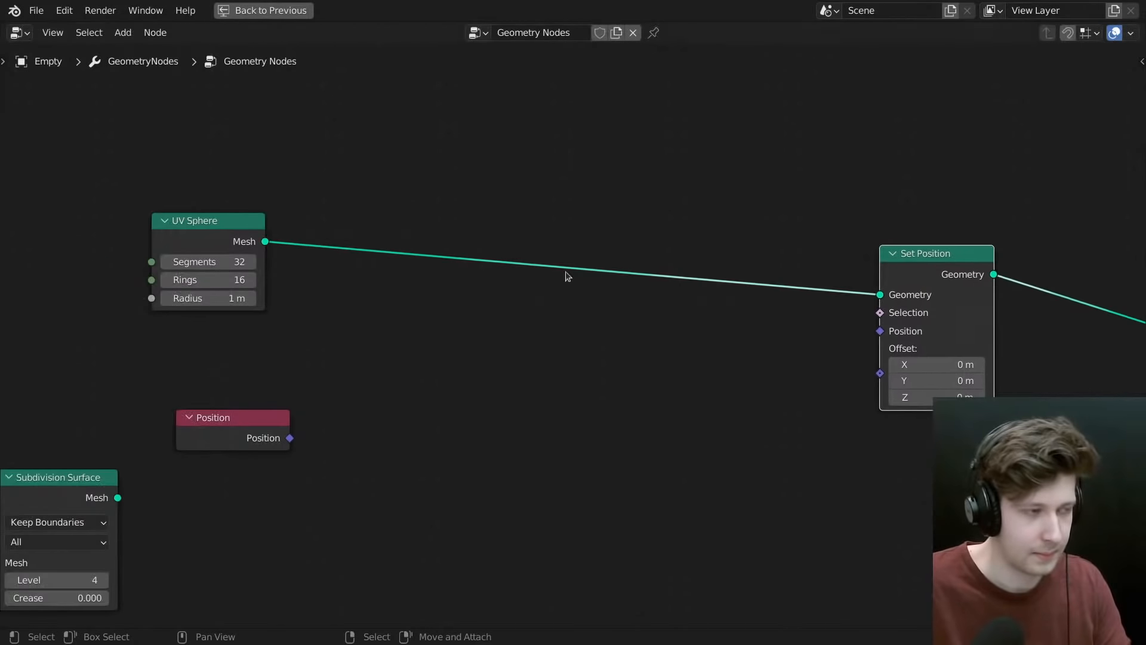
pyautogui.moveTo(188, 245); pyautogui.dragTo(184, 246)
pyautogui.moveTo(238, 441); pyautogui.dragTo(237, 457)
# - Move the Group Input node aside and shift the slice node setup farther away from the UV Sphere chain
pyautogui.scroll(-2, 153, 514)
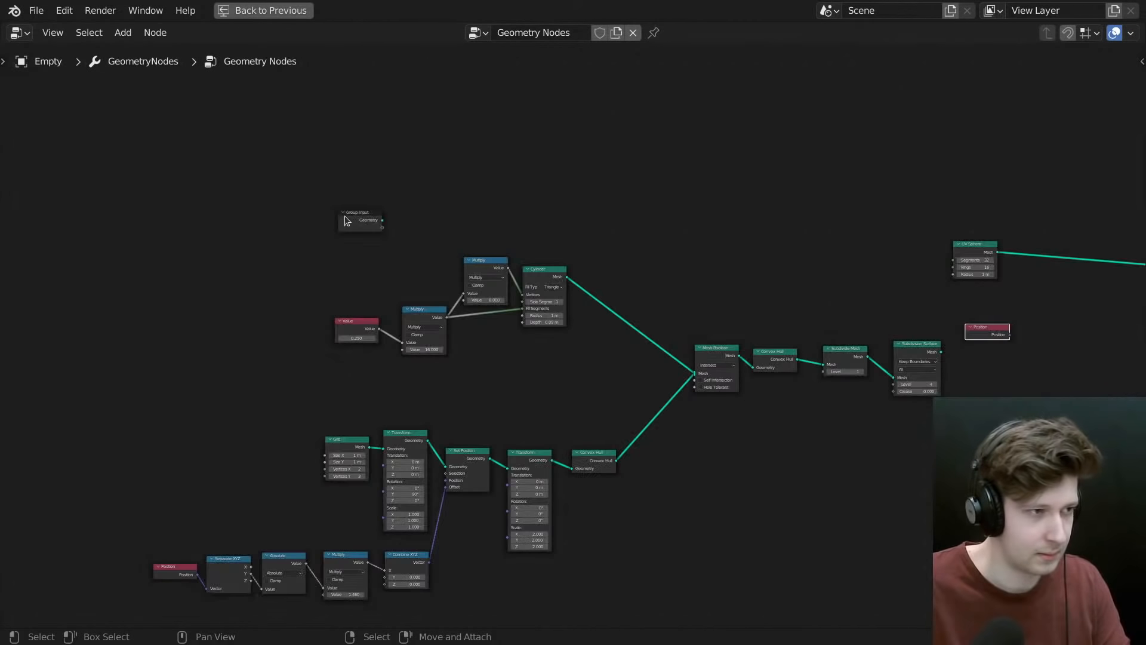
pyautogui.moveTo(346, 218); pyautogui.dragTo(206, 140)
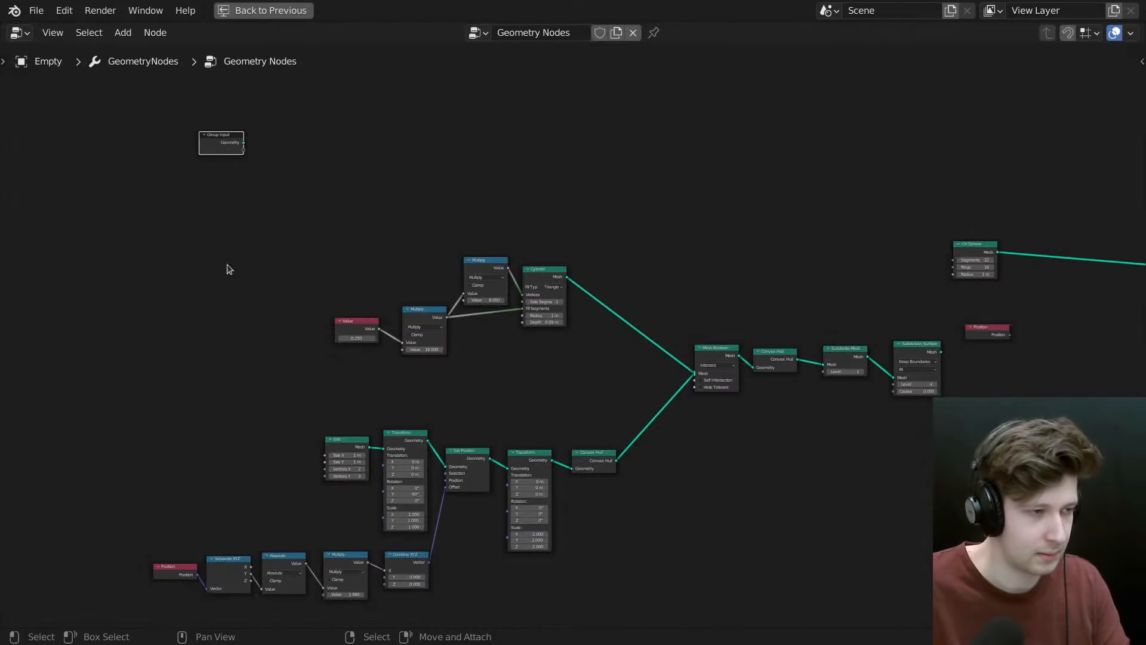
pyautogui.moveTo(52, 225)
pyautogui.mouseDown()
pyautogui.moveTo(723, 559)
pyautogui.moveTo(918, 622)
pyautogui.mouseUp()
pyautogui.press('g')
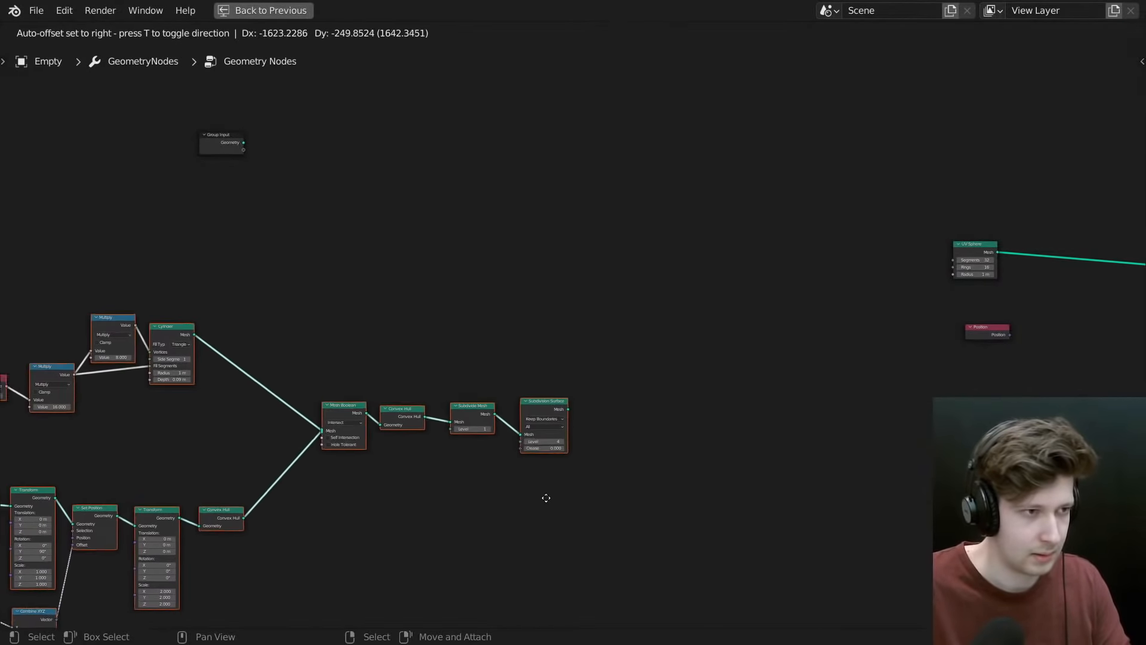
pyautogui.click(571, 507)
pyautogui.moveTo(944, 384); pyautogui.dragTo(673, 370, button='middle')
pyautogui.scroll(4, 673, 369)
pyautogui.moveTo(765, 357); pyautogui.dragTo(589, 471, button='middle')
pyautogui.scroll(5, 590, 471)
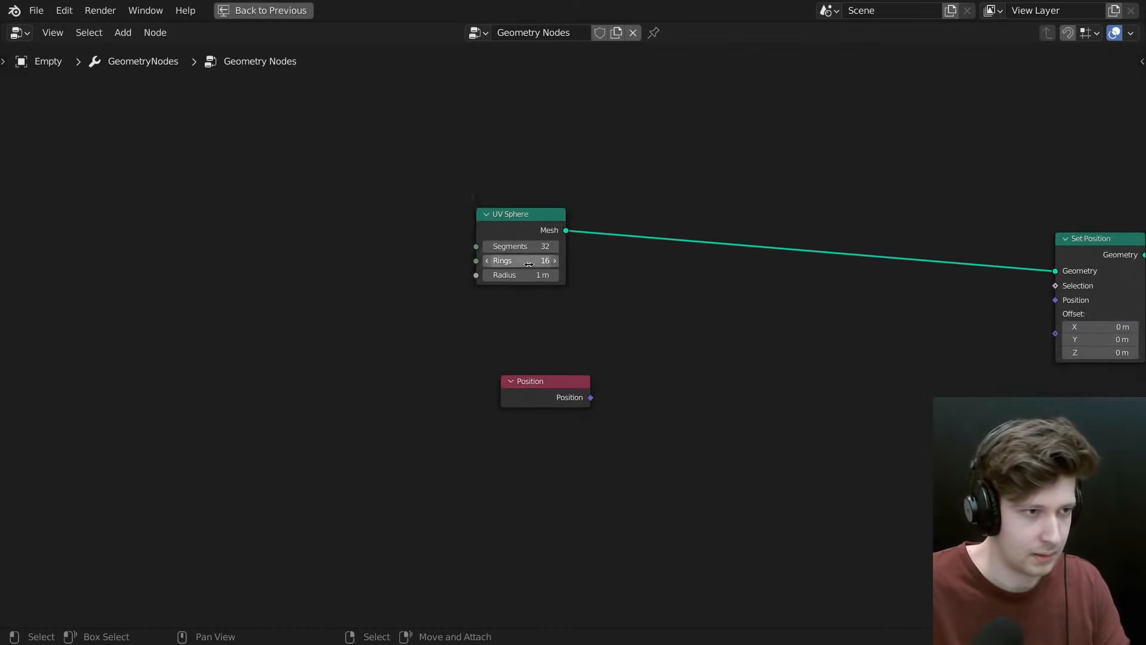
# - Move the Position node down and away from the UV Sphere node, and restore the full multi-editor workspace layout
pyautogui.moveTo(523, 389); pyautogui.dragTo(307, 407)
pyautogui.moveTo(517, 224); pyautogui.dragTo(509, 223)
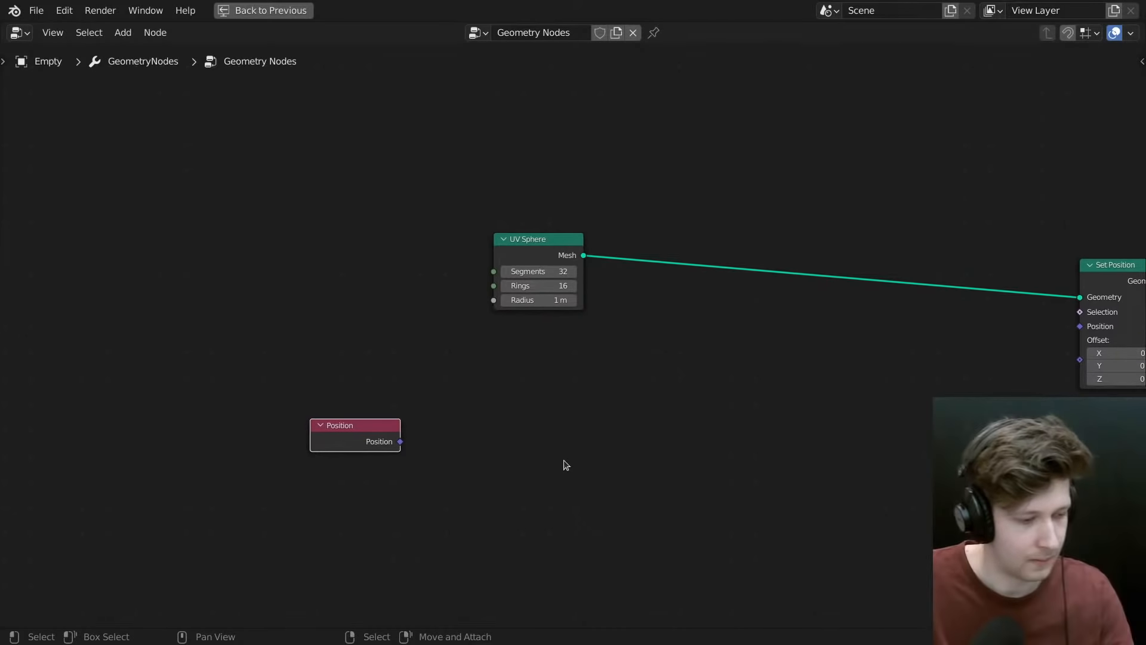
pyautogui.hotkey('ctrl', 'space')
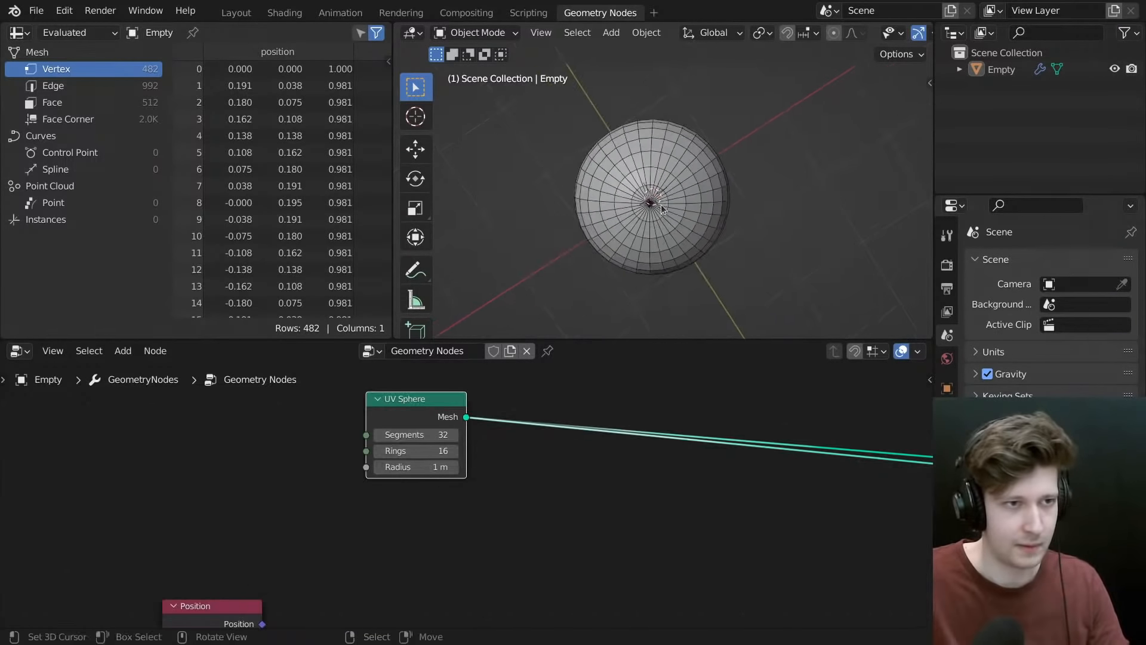
pyautogui.moveTo(636, 190); pyautogui.dragTo(670, 132, button='middle')
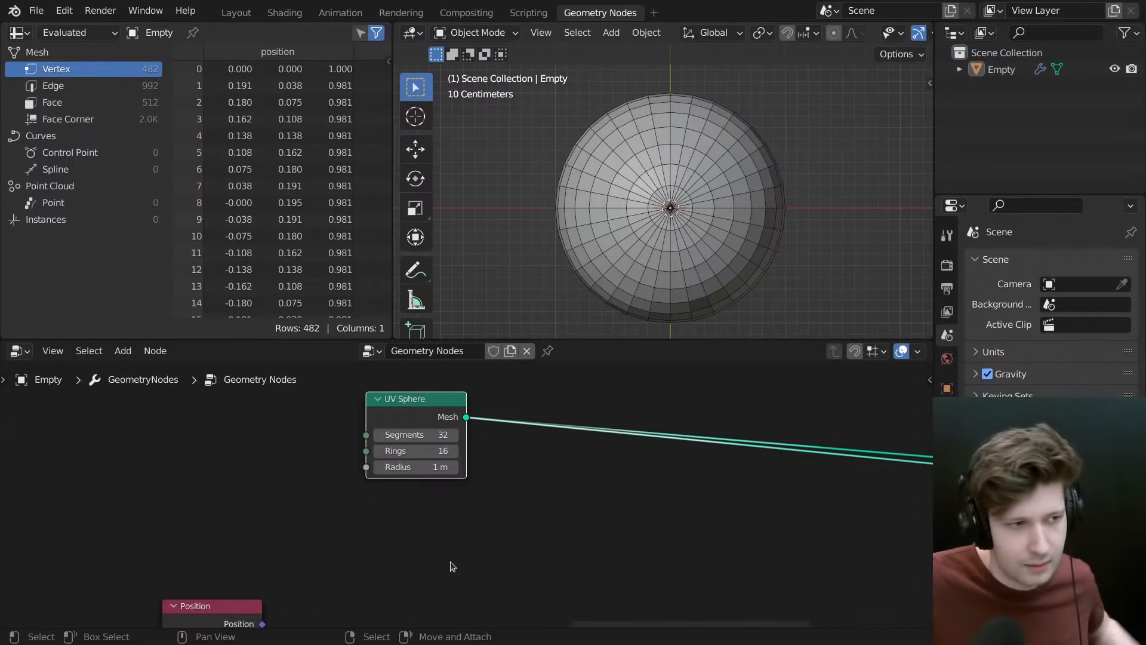
# - Move the UV Sphere, Position and Set Position nodes well away from Group Output and cut the link into Group Output
pyautogui.moveTo(540, 498); pyautogui.dragTo(514, 476, button='middle')
pyautogui.scroll(-7, 515, 475)
pyautogui.moveTo(674, 501); pyautogui.dragTo(461, 495, button='middle')
pyautogui.scroll(2, 569, 466)
pyautogui.moveTo(596, 426); pyautogui.dragTo(262, 413)
pyautogui.moveTo(446, 432); pyautogui.dragTo(586, 435, button='middle')
pyautogui.moveTo(540, 414); pyautogui.dragTo(225, 456)
pyautogui.moveTo(309, 472); pyautogui.dragTo(481, 461, button='middle')
pyautogui.press('g')
pyautogui.click(337, 595)
pyautogui.moveTo(671, 426)
pyautogui.mouseDown(button='middle')
pyautogui.moveTo(585, 486)
pyautogui.moveTo(340, 439)
pyautogui.mouseUp(button='middle')
pyautogui.click(585, 486)
pyautogui.scroll(-4, 340, 439)
pyautogui.keyDown('ctrl'); pyautogui.moveTo(478, 399); pyautogui.dragTo(579, 476, button='right'); pyautogui.keyUp('ctrl')
pyautogui.moveTo(430, 434); pyautogui.dragTo(502, 498, button='middle')
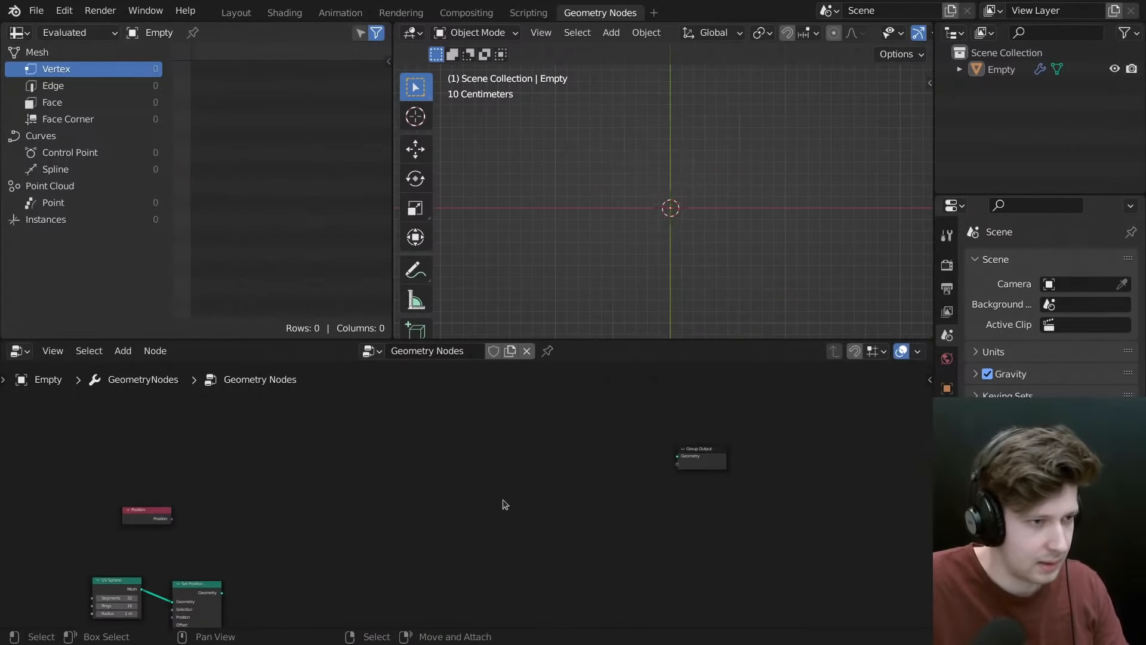
pyautogui.moveTo(384, 431)
pyautogui.mouseDown(button='middle')
pyautogui.moveTo(475, 404)
pyautogui.moveTo(450, 461)
pyautogui.moveTo(448, 450)
pyautogui.moveTo(415, 454)
pyautogui.mouseUp(button='middle')
pyautogui.scroll(3, 480, 460)
pyautogui.scroll(2, 520, 431)
pyautogui.moveTo(542, 433); pyautogui.dragTo(502, 436, button='middle')
pyautogui.scroll(2, 469, 441)
pyautogui.hotkey('shift', 'a')
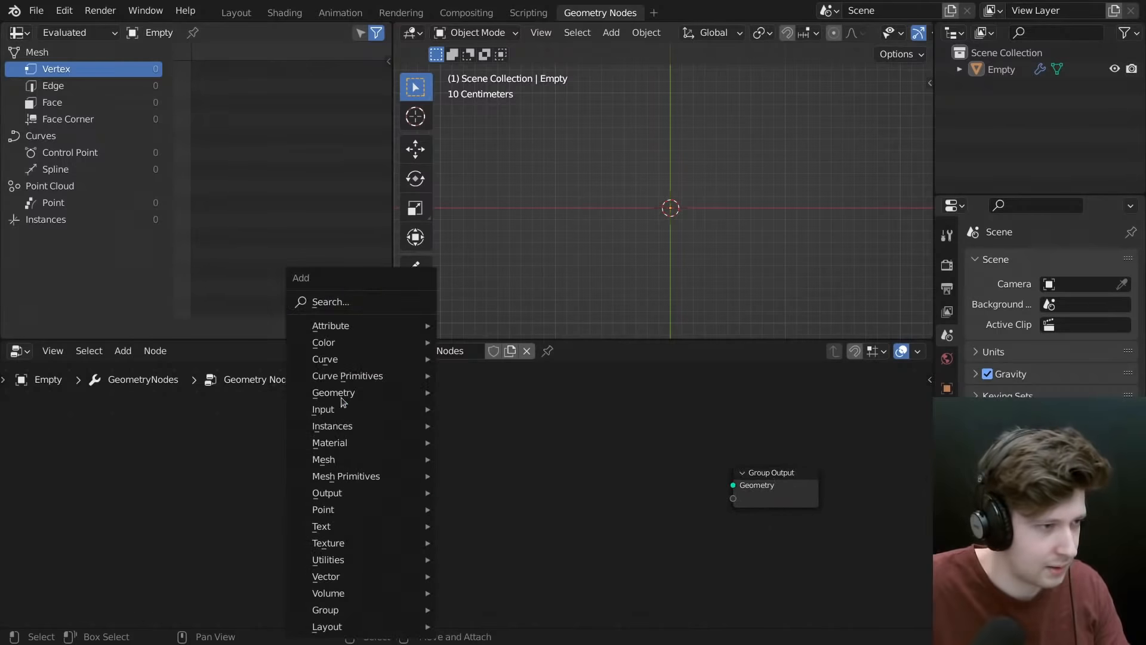
pyautogui.click(326, 301)
pyautogui.write('curve')
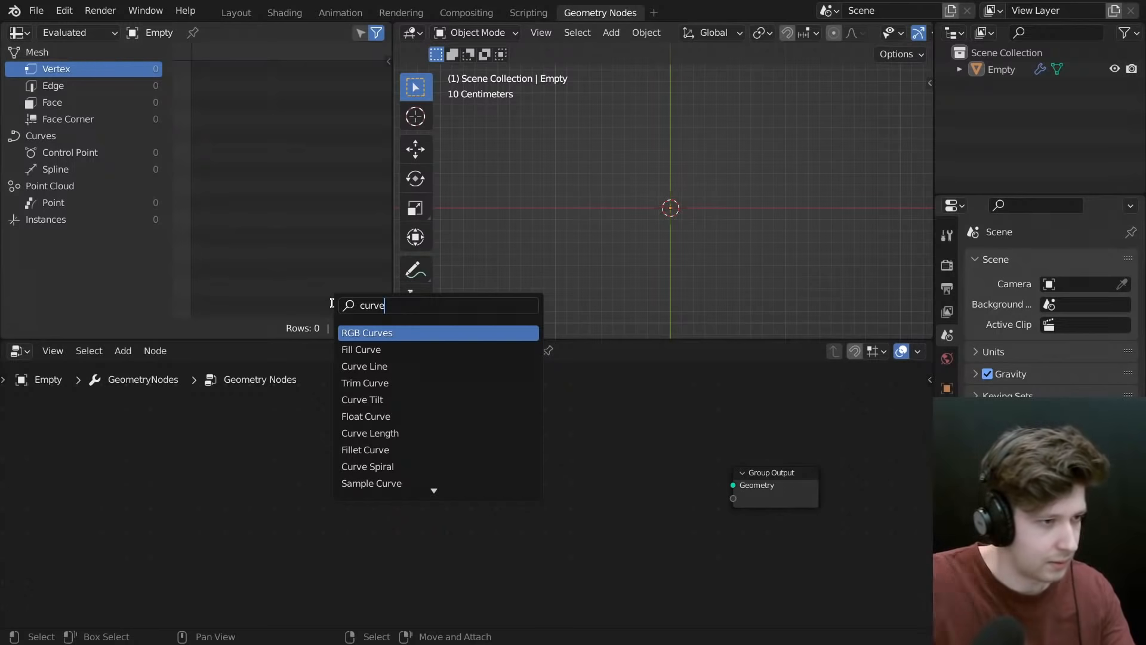
pyautogui.press('Escape')
# - Add a Curve Circle node in the empty area before the Group Output node
pyautogui.hotkey('shift', 'a')
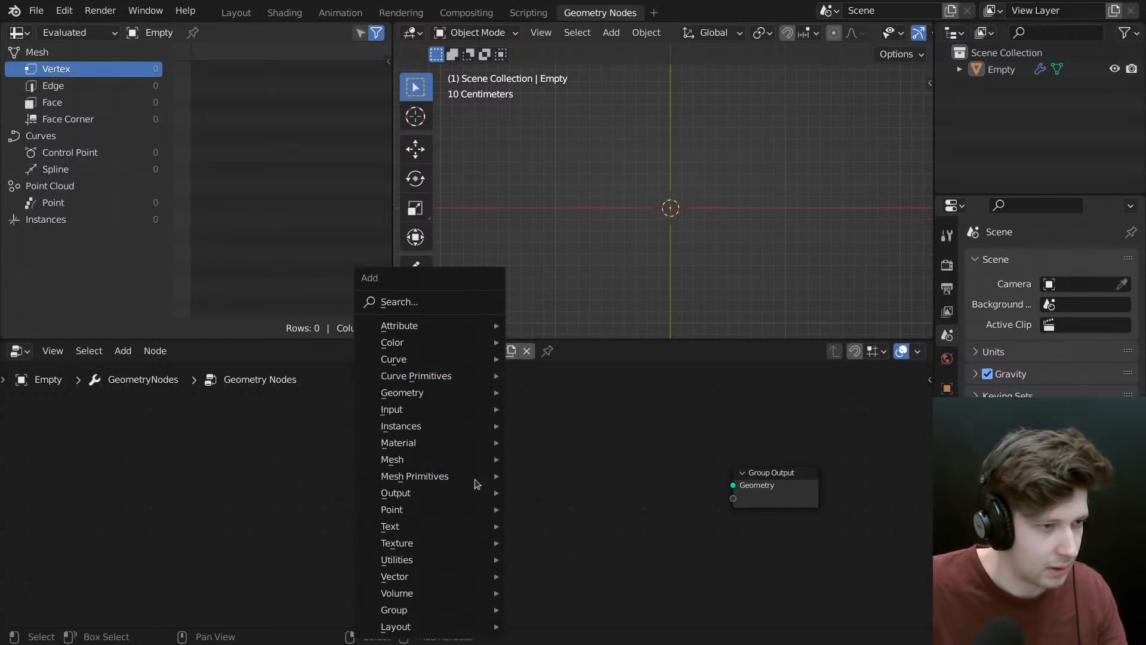
pyautogui.moveTo(412, 374)
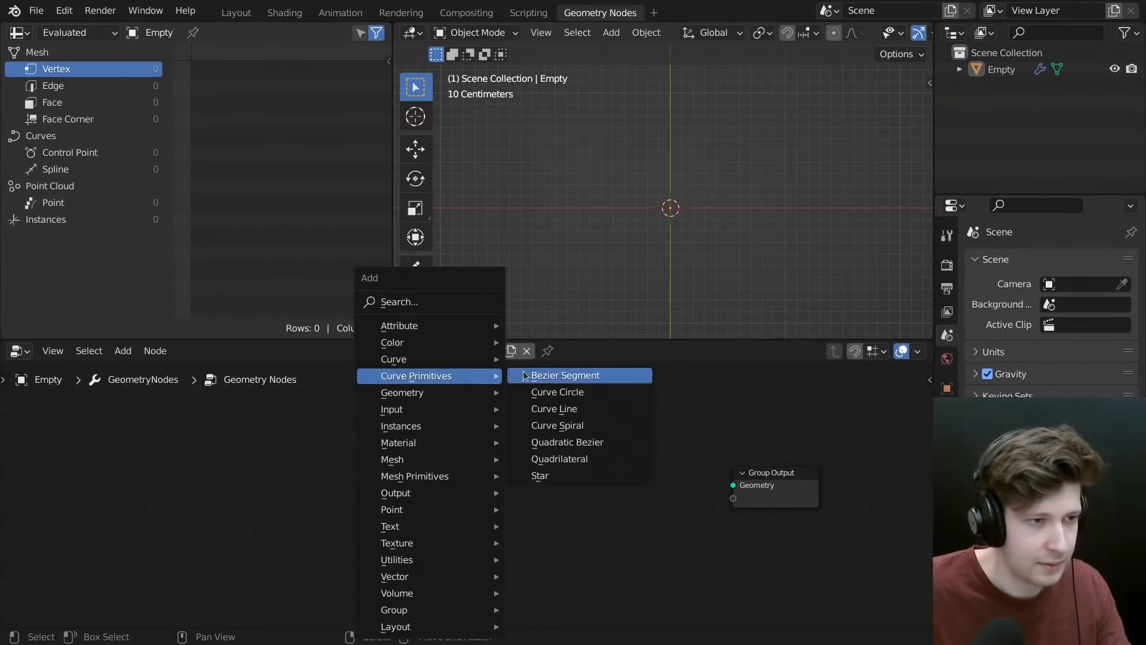
pyautogui.click(588, 392)
pyautogui.click(459, 483)
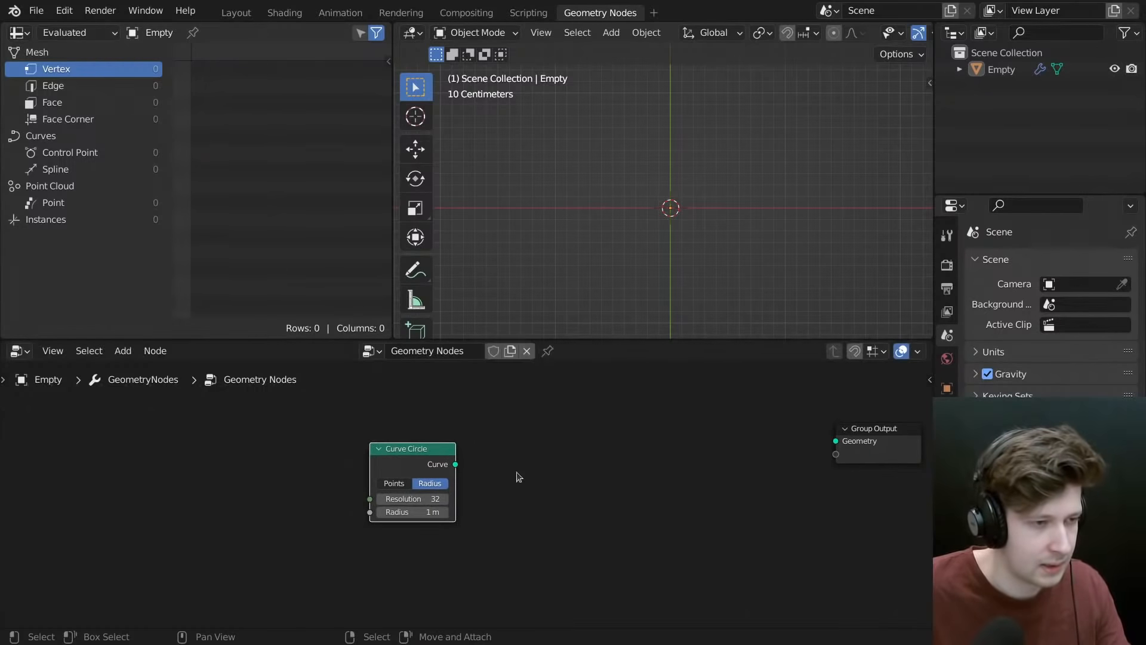
# - Add a Curve Parameter node just below the Curve Circle node
pyautogui.hotkey('shift', 'a')
pyautogui.moveTo(547, 408)
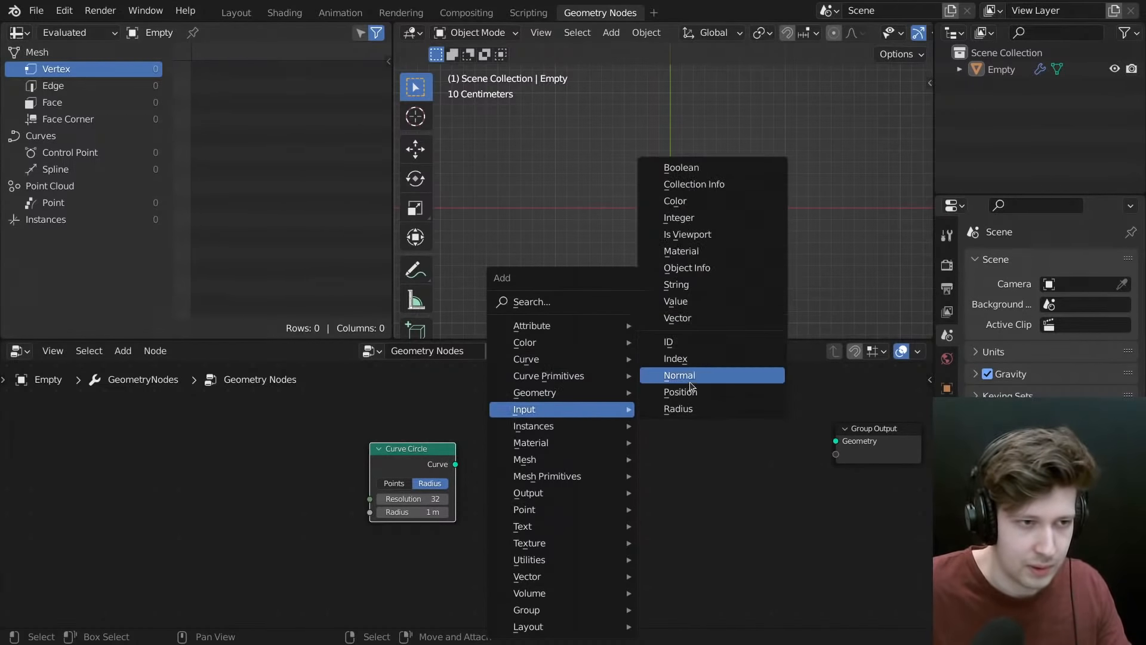
pyautogui.moveTo(580, 362)
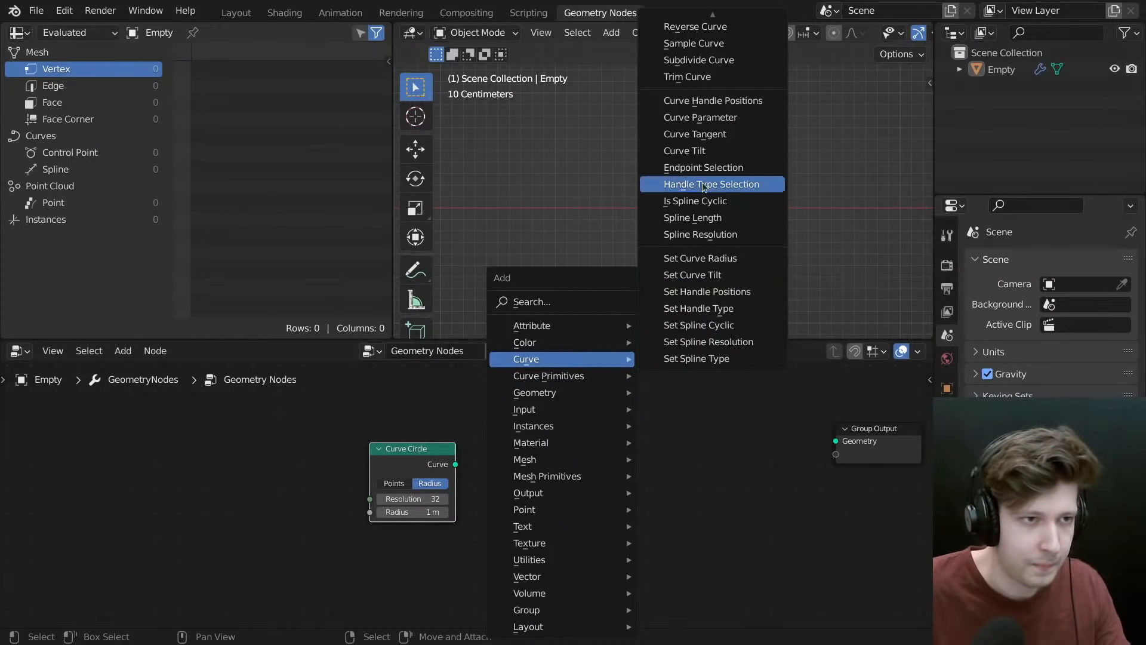
pyautogui.click(710, 118)
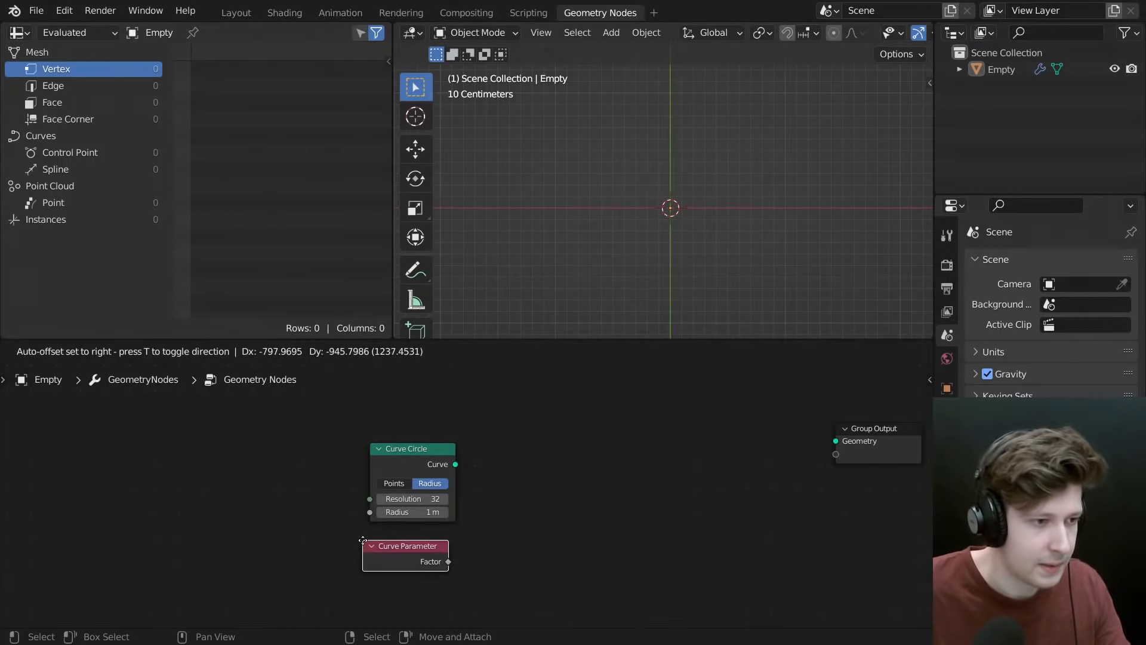
pyautogui.click(357, 545)
pyautogui.click(419, 468)
pyautogui.scroll(1, 463, 460)
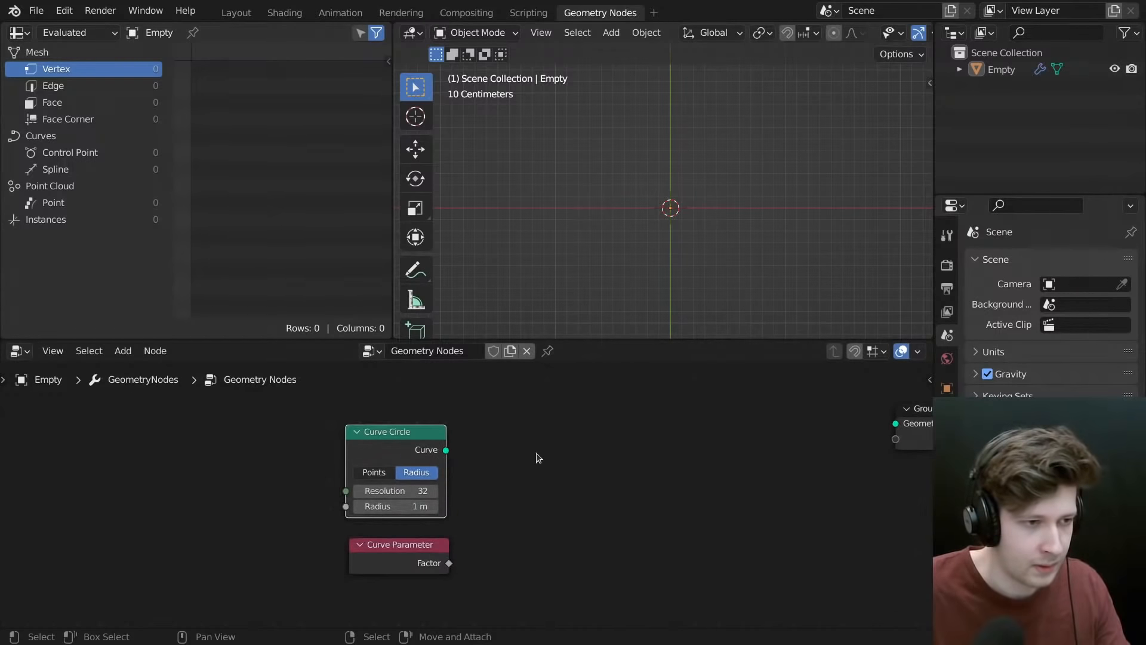
# - Add a Delete Geometry node between the Curve Circle and Group Output nodes
pyautogui.hotkey('shift', 'a')
pyautogui.click(543, 301)
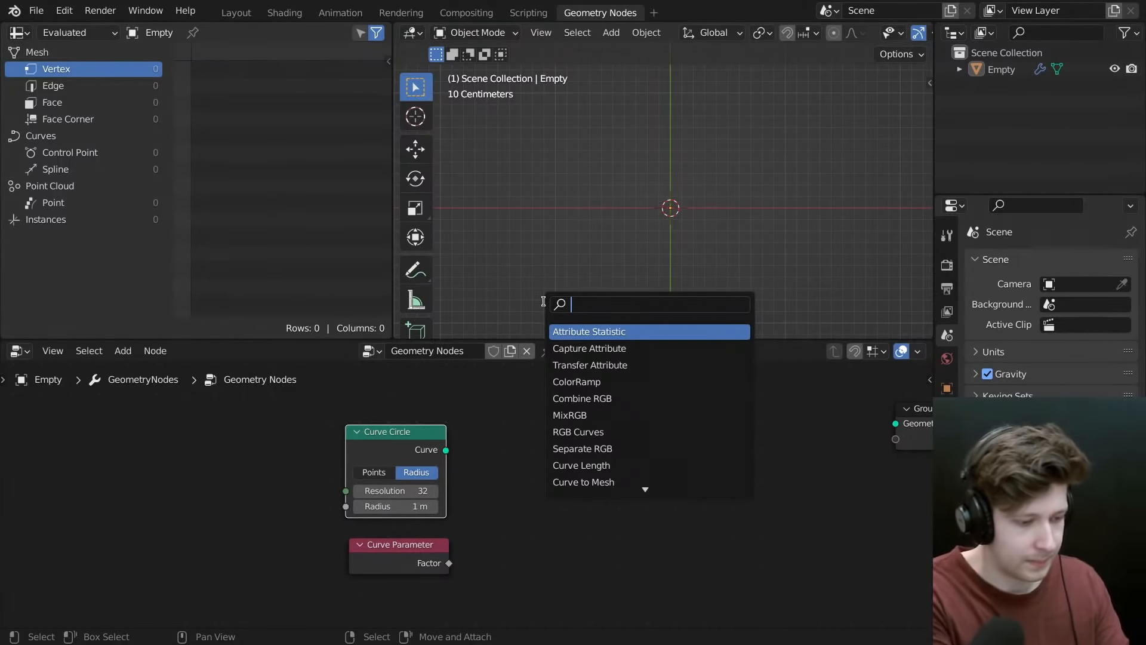
pyautogui.write('dele')
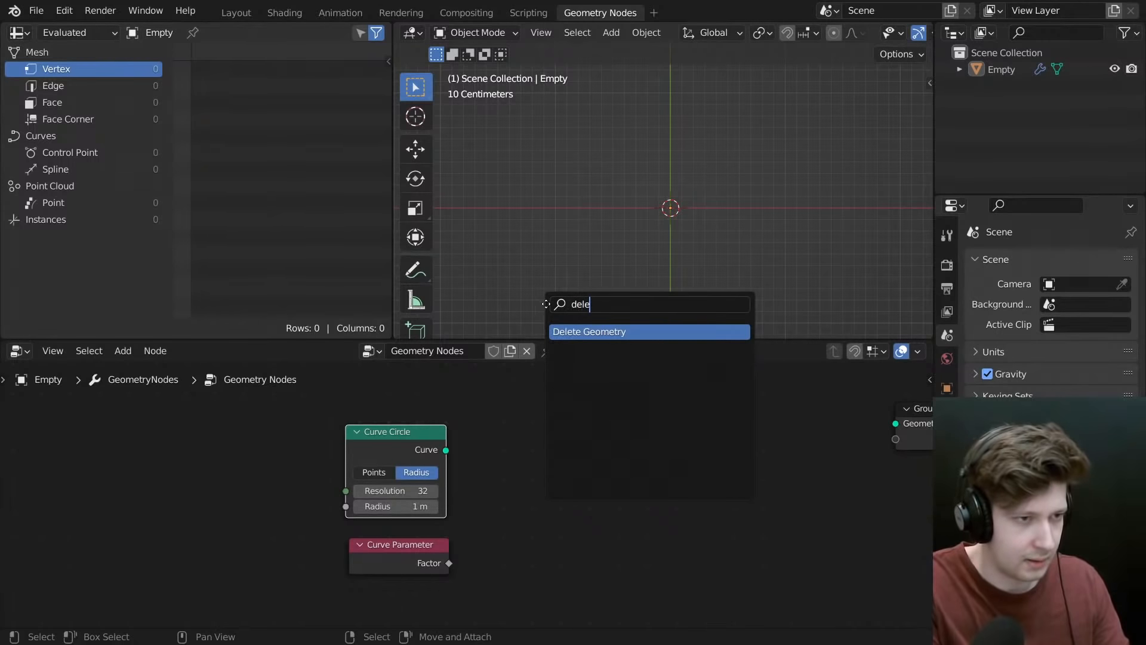
pyautogui.press('Return')
pyautogui.click(686, 466)
# - Add a Compare Floats node between Curve Circle and Delete Geometry, and set its operation to Equal
pyautogui.hotkey('shift', 'a')
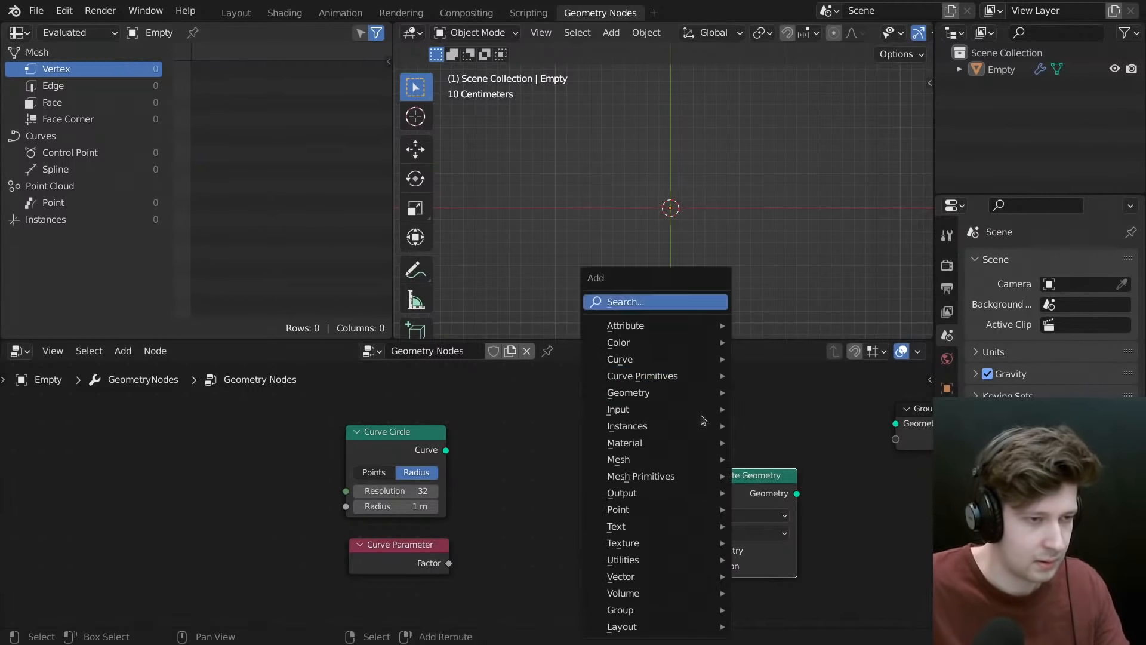
pyautogui.click(637, 301)
pyautogui.write('compar')
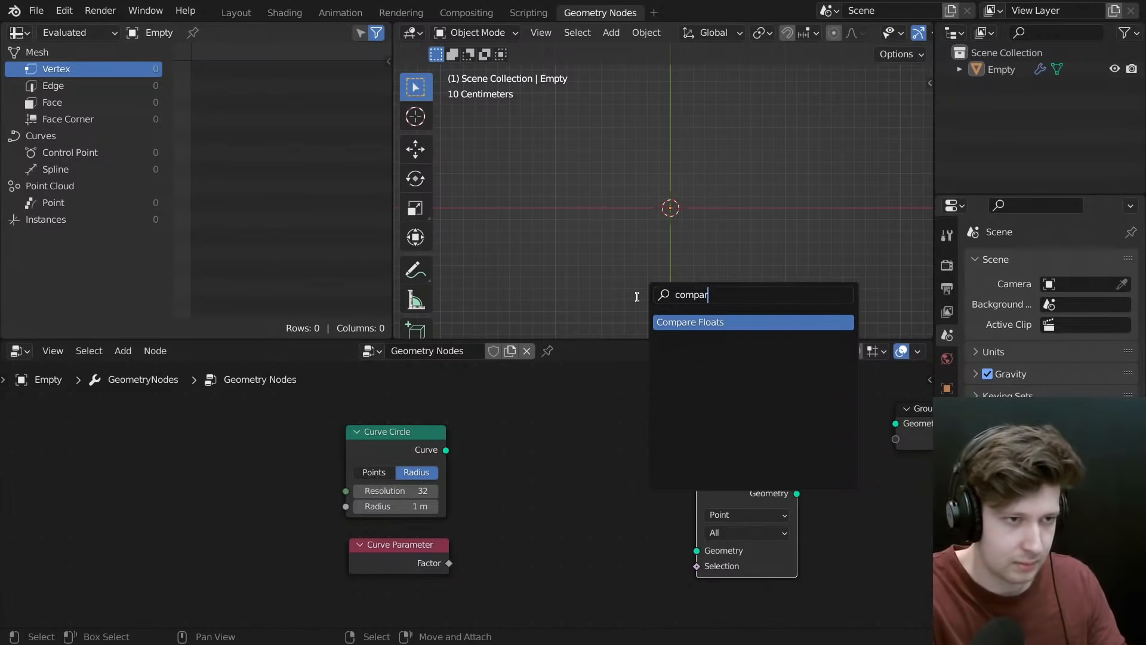
pyautogui.press('Return')
pyautogui.click(576, 473)
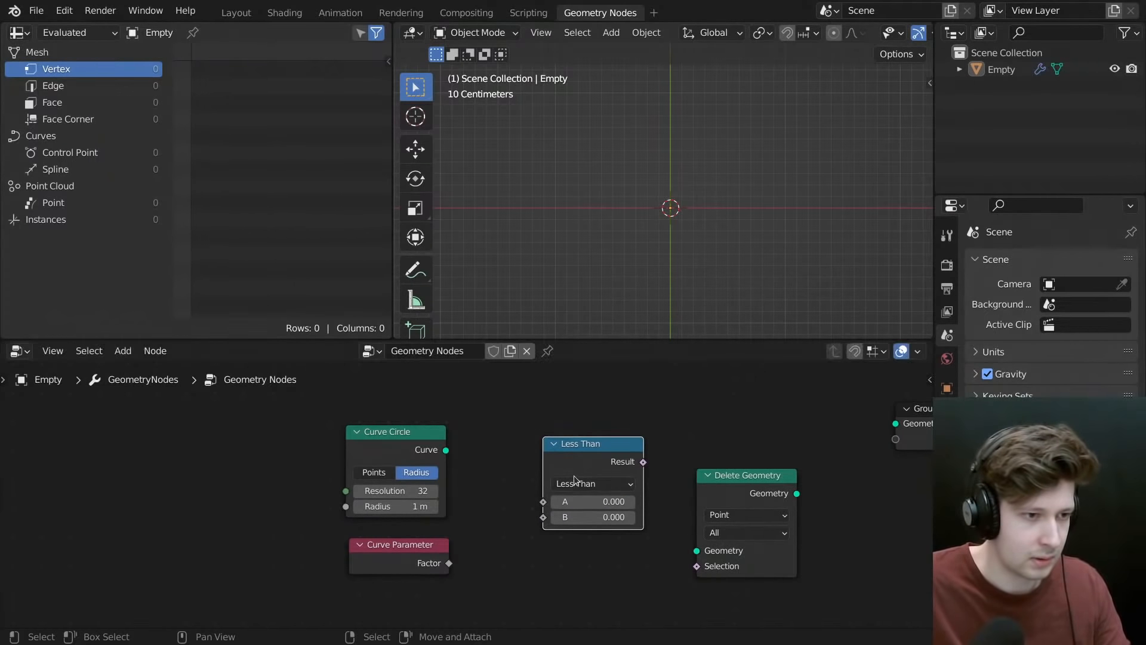
pyautogui.click(581, 483)
pyautogui.click(576, 560)
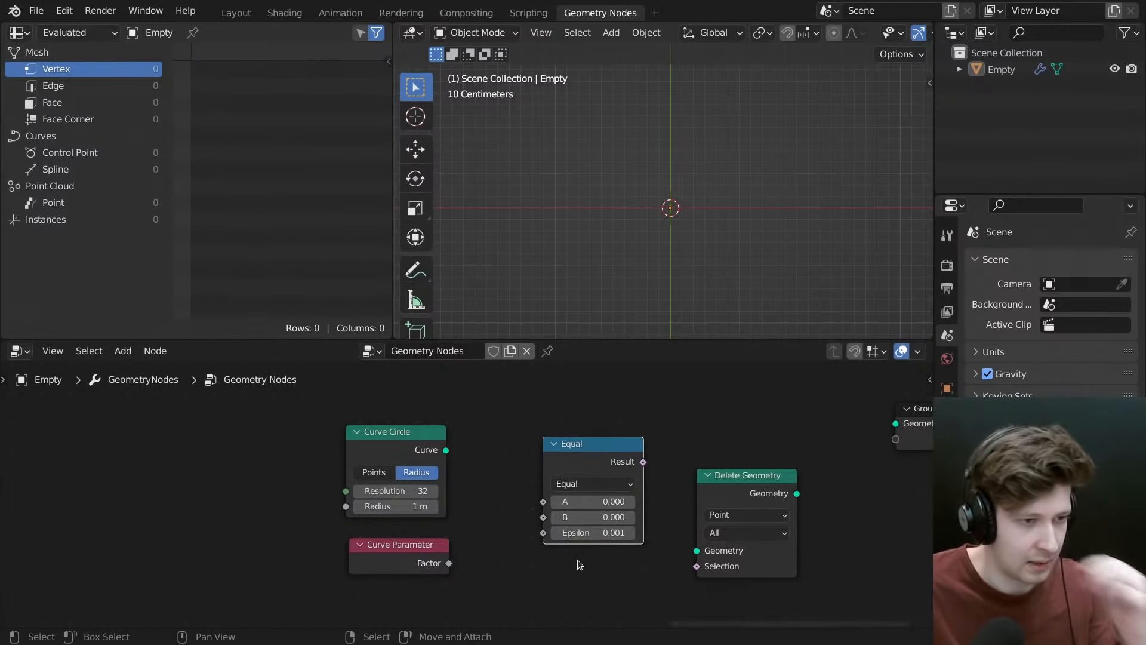
# - Connect Curve Parameter's Factor to input A of the Equal node and its Result to Delete Geometry's Selection
pyautogui.moveTo(449, 563); pyautogui.dragTo(543, 502)
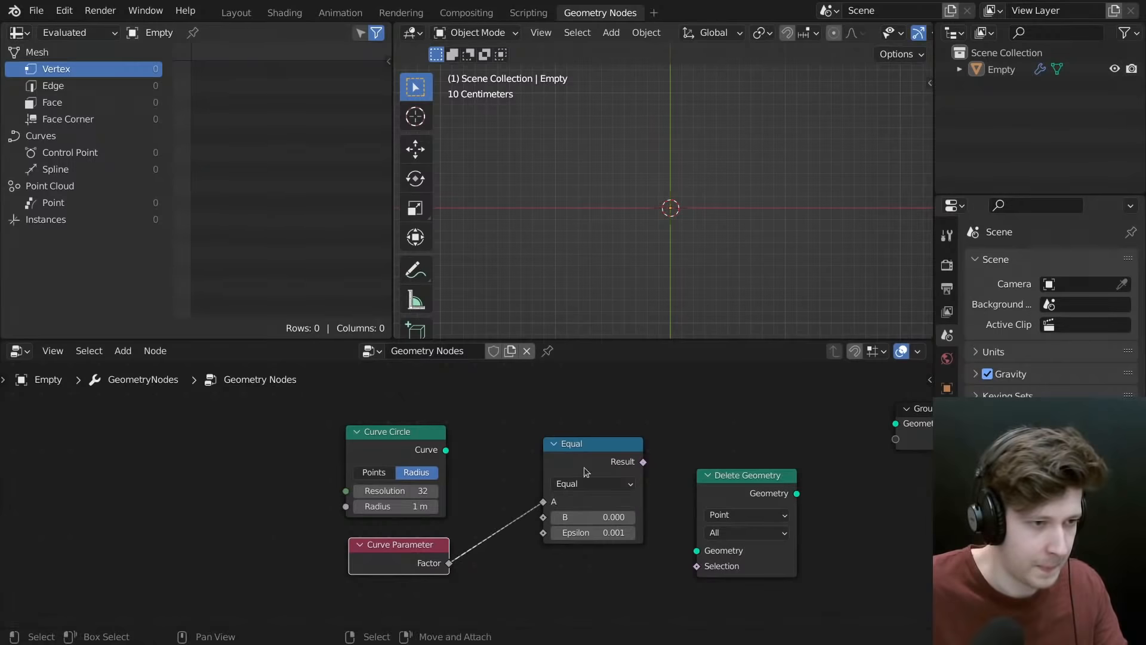
pyautogui.moveTo(585, 469); pyautogui.dragTo(569, 543)
pyautogui.moveTo(569, 542); pyautogui.dragTo(523, 477, button='middle')
pyautogui.scroll(1, 542, 506)
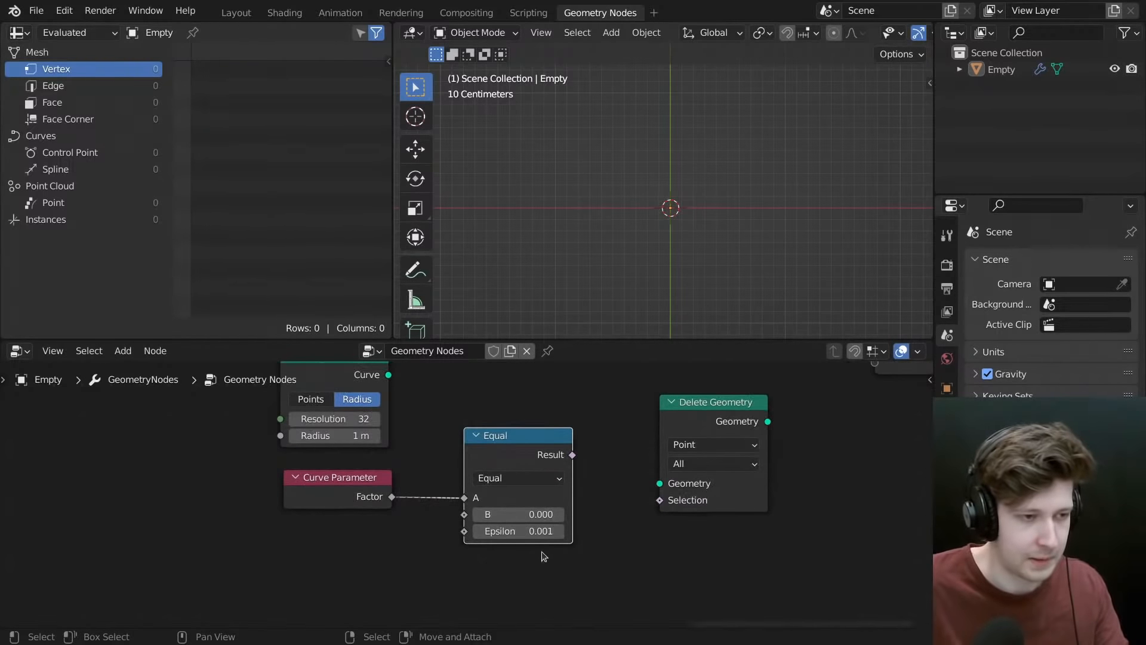
pyautogui.moveTo(573, 454); pyautogui.dragTo(680, 489)
# - Route the Curve Circle's Curve output through Delete Geometry into the Group Output's Geometry input
pyautogui.moveTo(674, 430); pyautogui.dragTo(639, 521, button='middle')
pyautogui.keyDown('alt'); pyautogui.moveTo(331, 456); pyautogui.dragTo(827, 497, button='right'); pyautogui.keyUp('alt')
pyautogui.keyDown('alt'); pyautogui.moveTo(366, 460); pyautogui.dragTo(671, 534, button='right'); pyautogui.keyUp('alt')
pyautogui.moveTo(701, 506); pyautogui.dragTo(666, 425)
# - Set the Equal node's Epsilon to 0.641 and shift the four curve nodes further away from Group Output
pyautogui.moveTo(521, 604); pyautogui.dragTo(529, 573, button='middle')
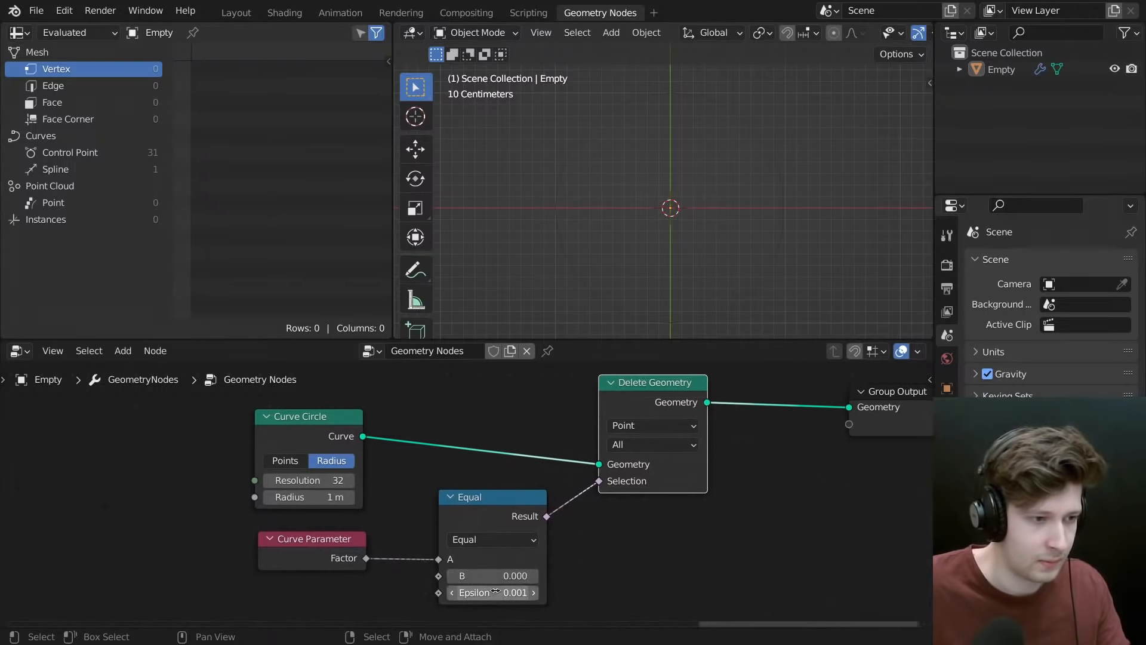
pyautogui.moveTo(518, 592); pyautogui.dragTo(571, 592)
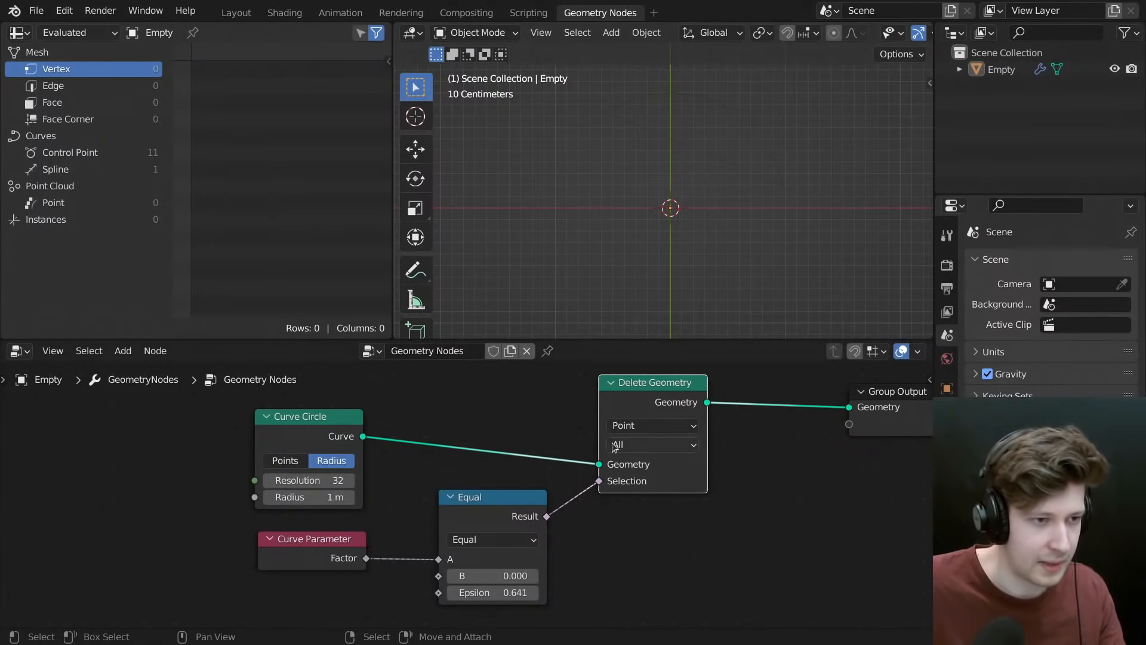
pyautogui.scroll(-1, 616, 448)
pyautogui.moveTo(768, 397); pyautogui.dragTo(322, 558)
pyautogui.press('g')
pyautogui.click(433, 498)
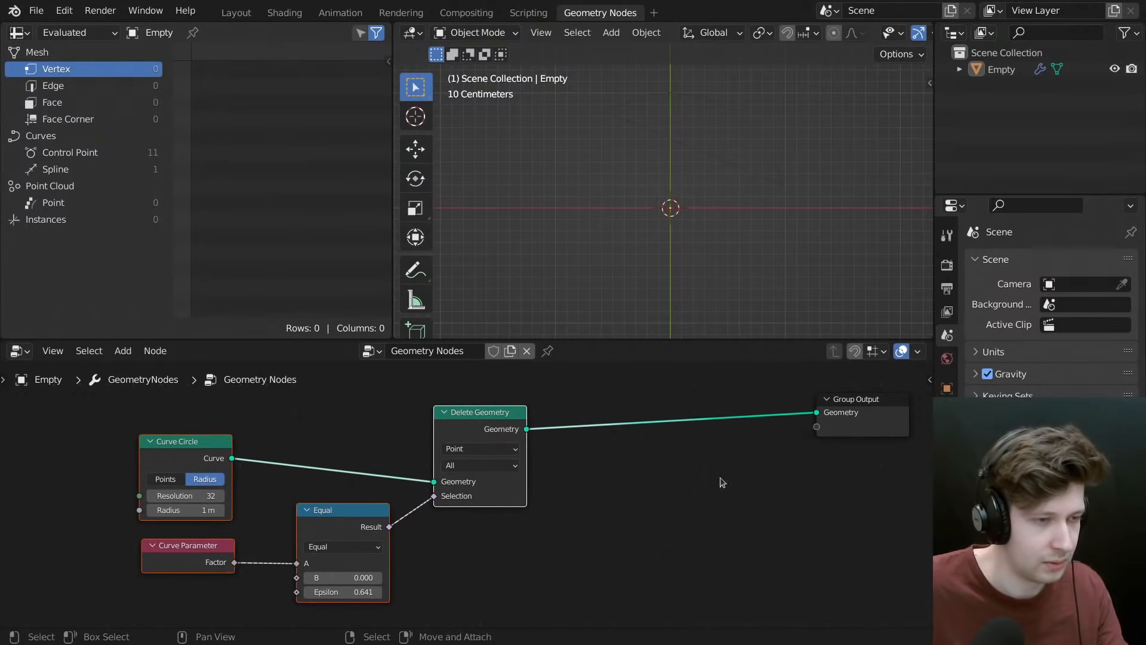
# - Add an Index node below the Delete Geometry node
pyautogui.hotkey('shift', 'a')
pyautogui.click(672, 303)
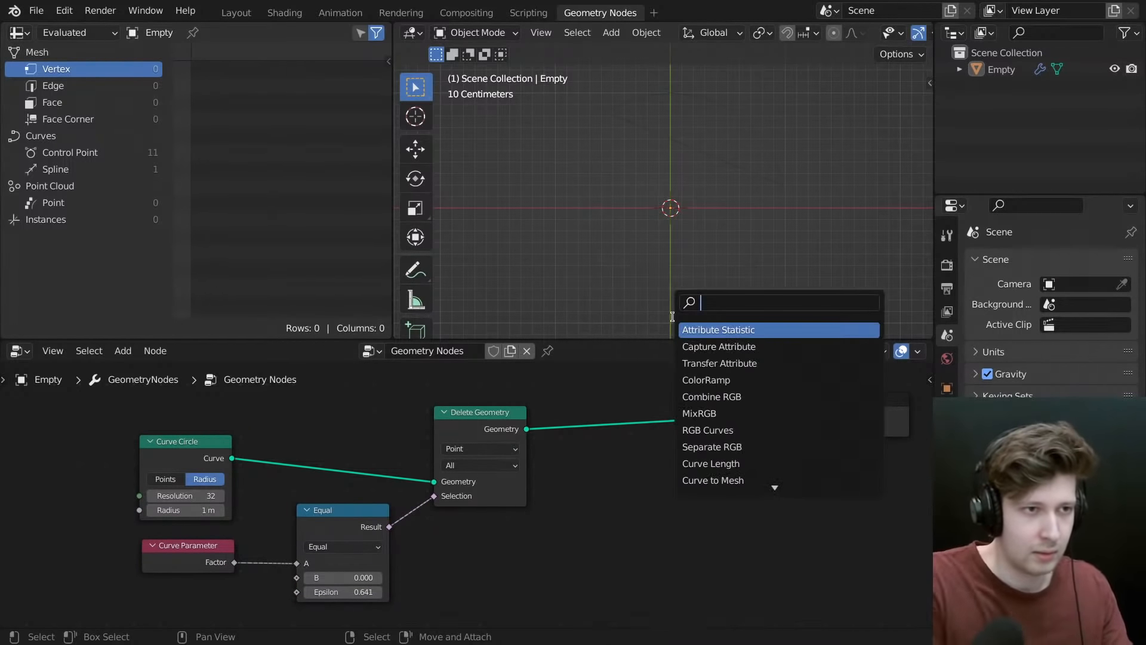
pyautogui.write('inde')
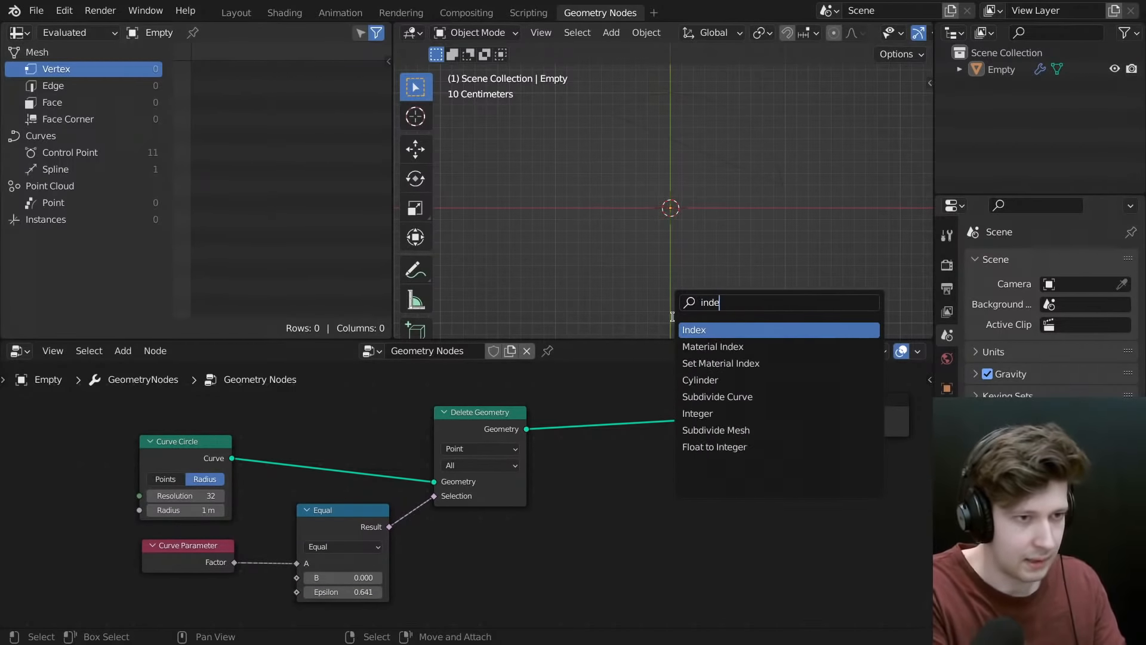
pyautogui.press('Return')
pyautogui.click(552, 568)
pyautogui.moveTo(552, 568); pyautogui.dragTo(529, 573)
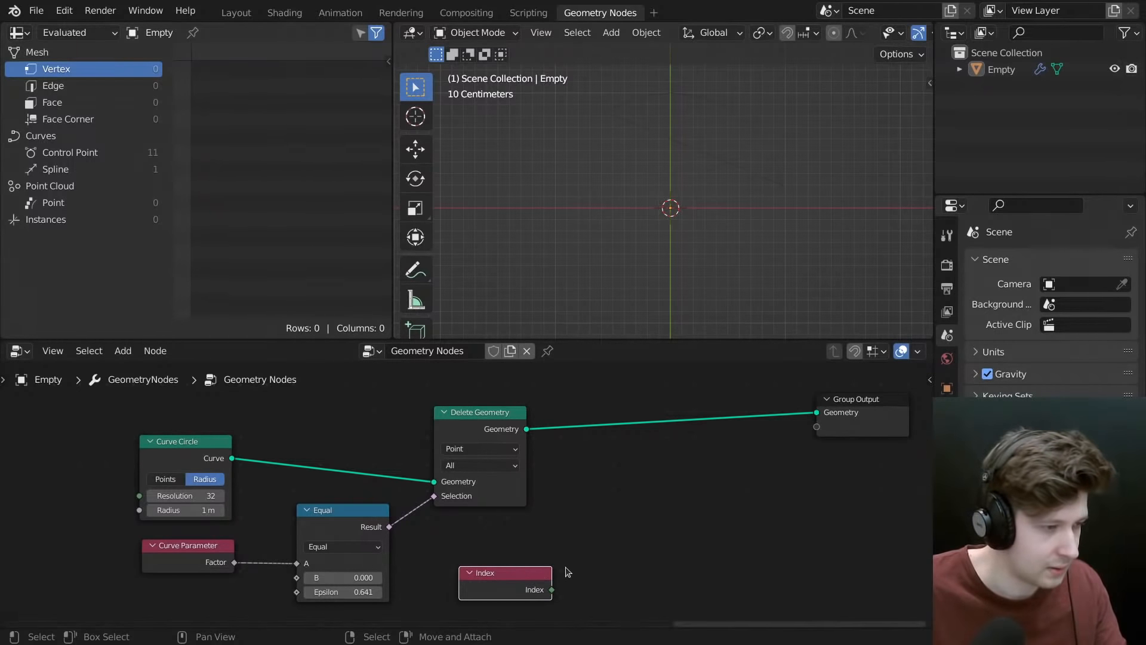
# - Duplicate the Equal node and place the copy beside the Index node, before Group Output
pyautogui.hotkey('shift', 'a')
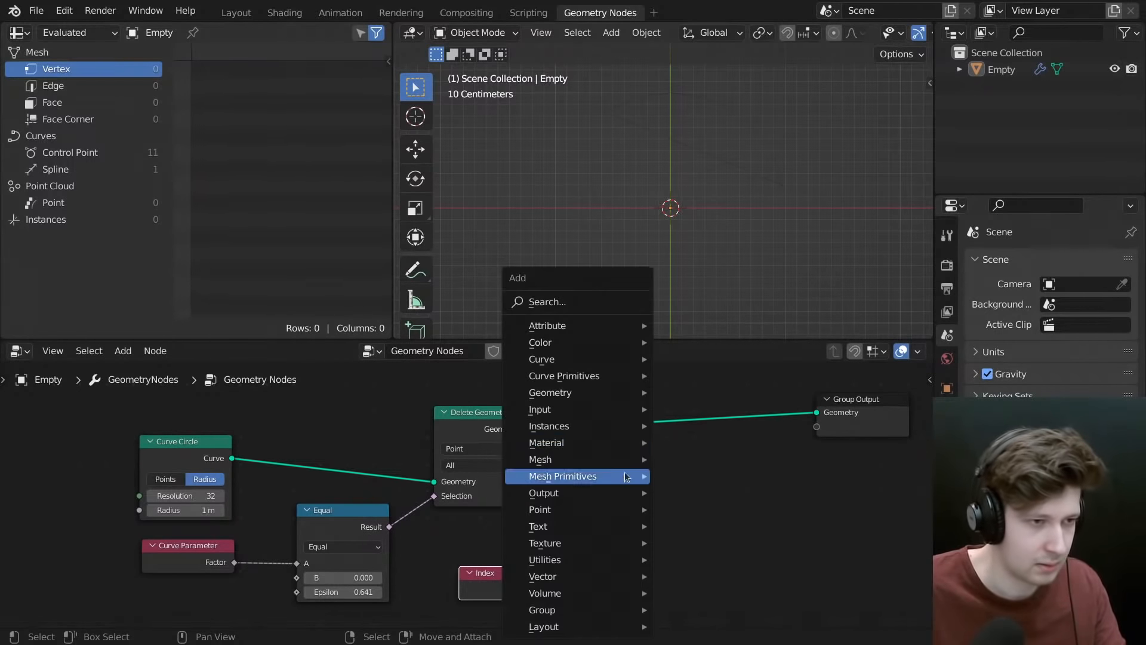
pyautogui.click(561, 303)
pyautogui.click(333, 580)
pyautogui.click(335, 530)
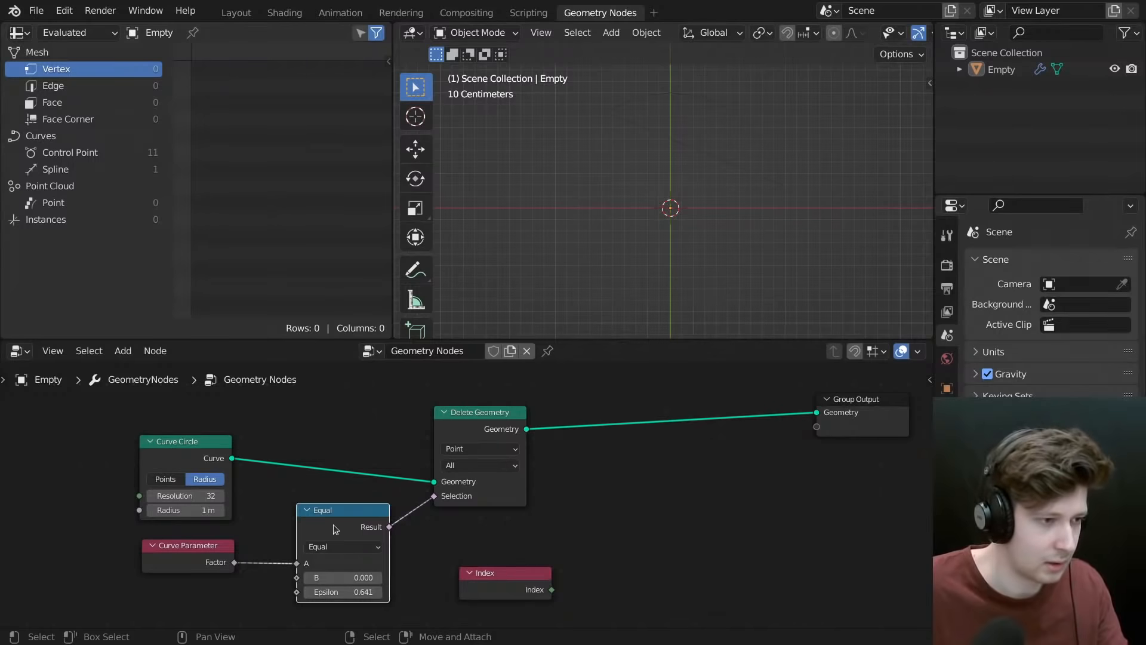
pyautogui.hotkey('shift', 'd')
pyautogui.click(675, 512)
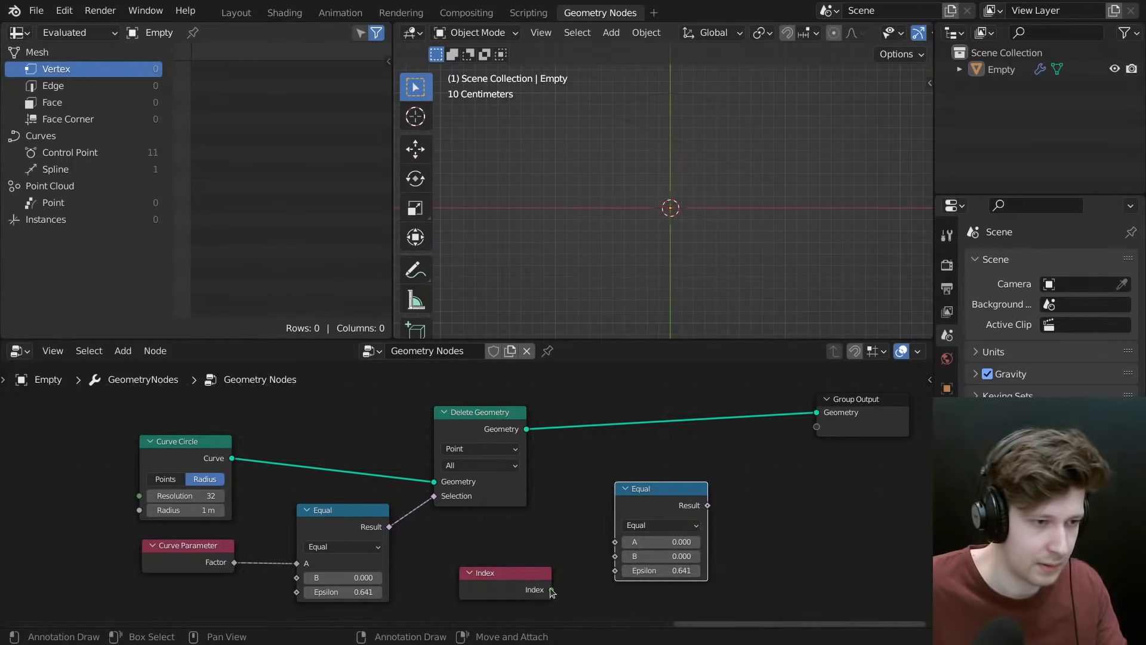
# - Connect the Index node to input A of the copied Equal node and set its Epsilon to 0.5
pyautogui.moveTo(552, 590); pyautogui.dragTo(615, 542)
pyautogui.moveTo(658, 507); pyautogui.dragTo(652, 518)
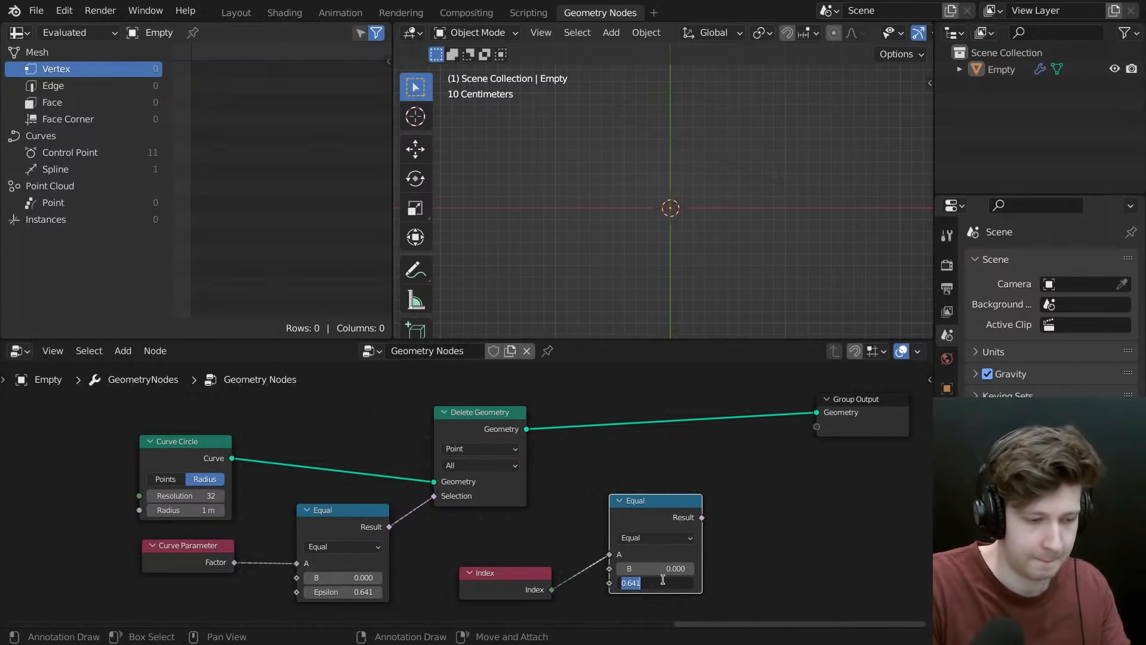
pyautogui.write('0.5')
pyautogui.press('Return')
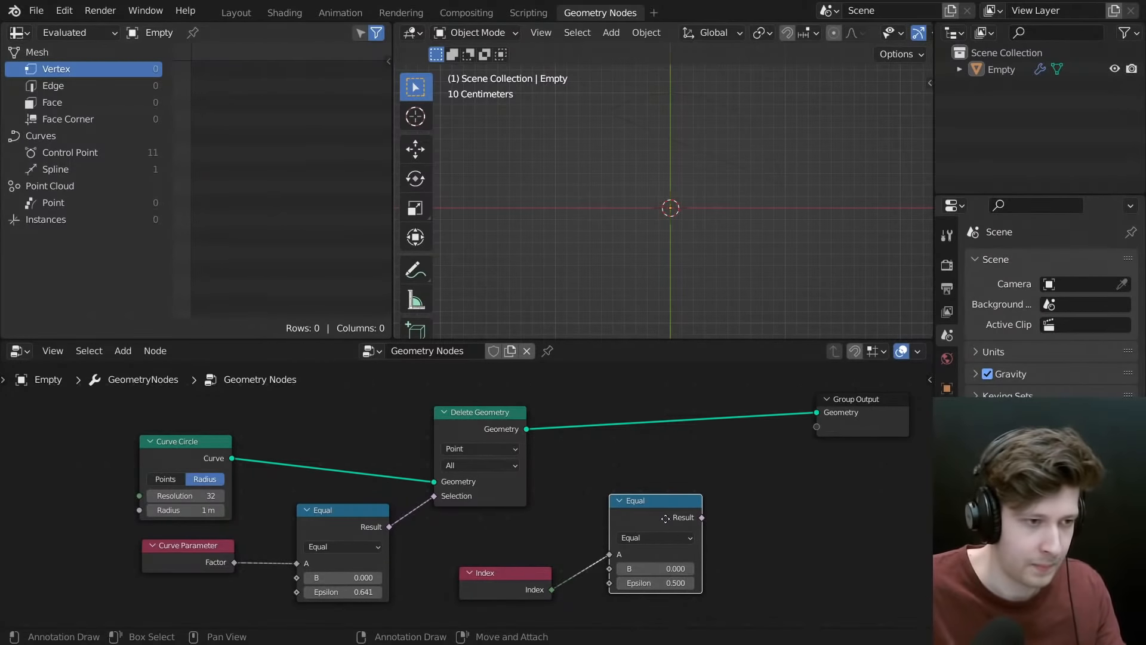
# - Lower the copied Equal node next to Index, and shift all curve nodes away from Group Output to free space
pyautogui.moveTo(664, 517); pyautogui.dragTo(637, 542)
pyautogui.moveTo(740, 546); pyautogui.dragTo(508, 601)
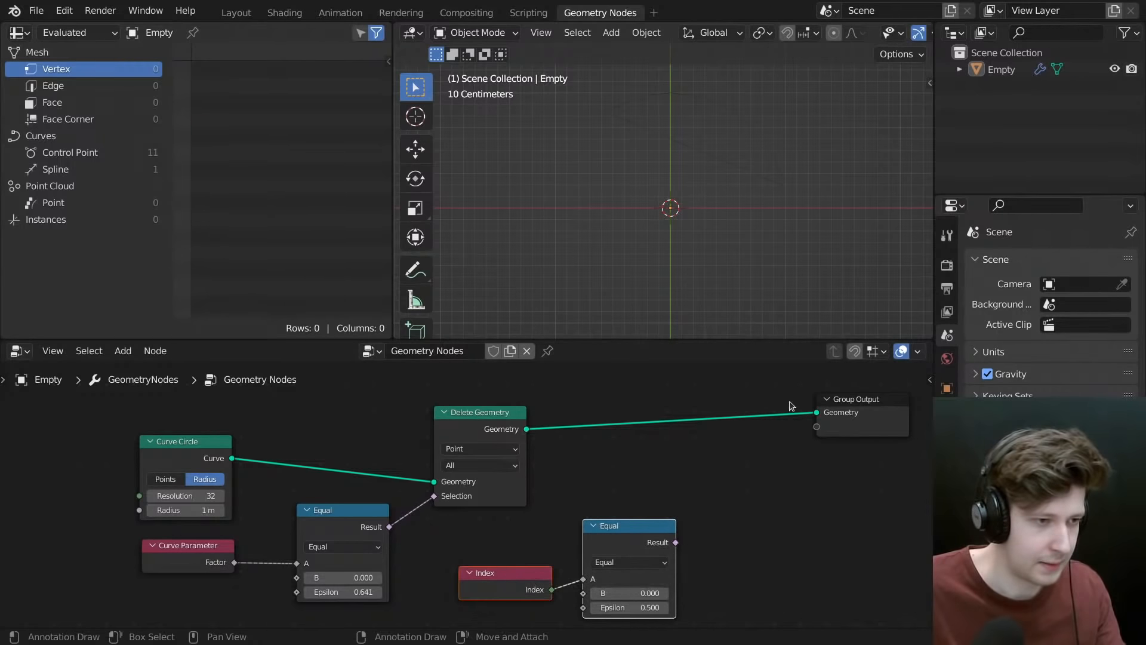
pyautogui.moveTo(791, 400); pyautogui.dragTo(223, 604)
pyautogui.moveTo(645, 553); pyautogui.dragTo(488, 558)
# - Add a Set Position node beside the copied Equal node, before Group Output
pyautogui.hotkey('shift', 'a')
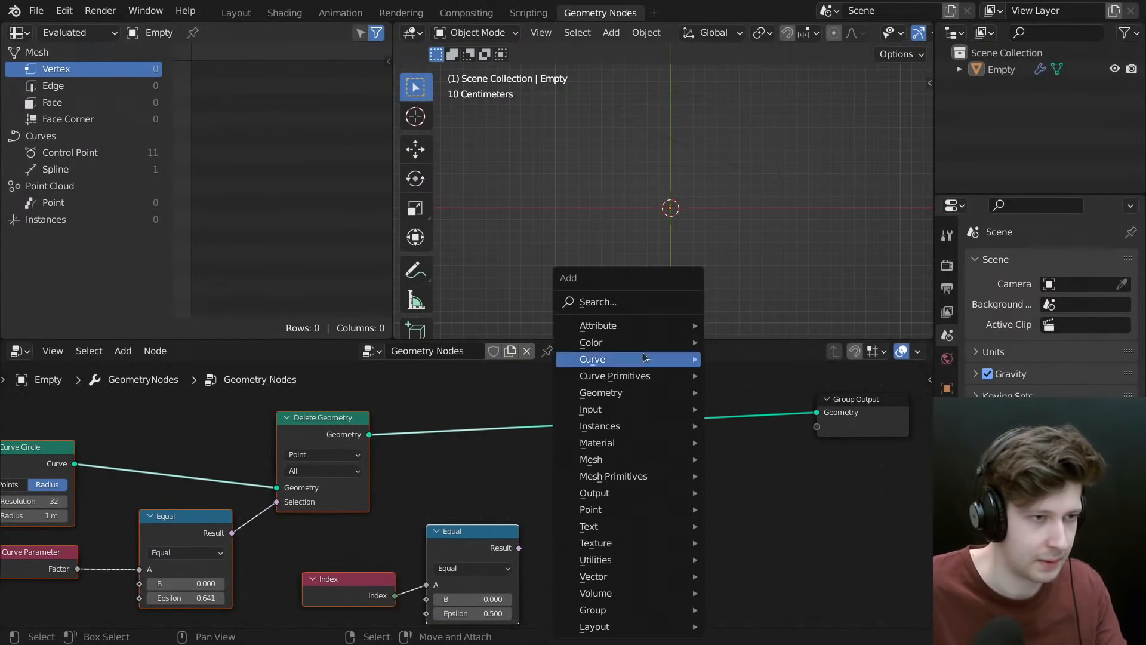
pyautogui.click(602, 301)
pyautogui.write('p')
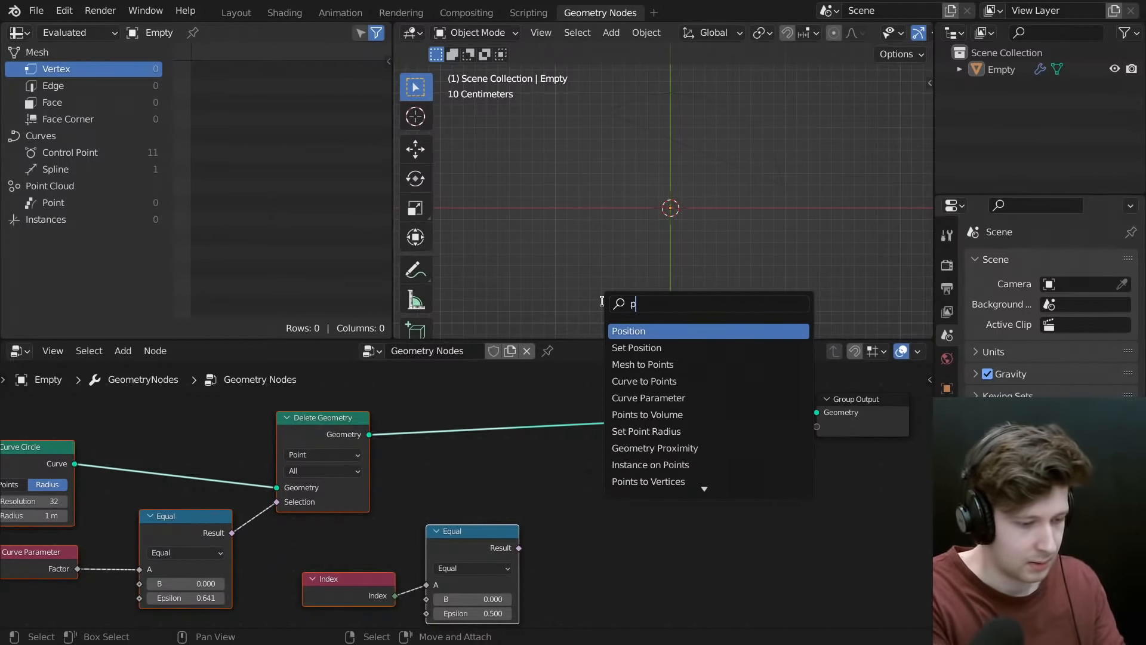
pyautogui.write('ositon')
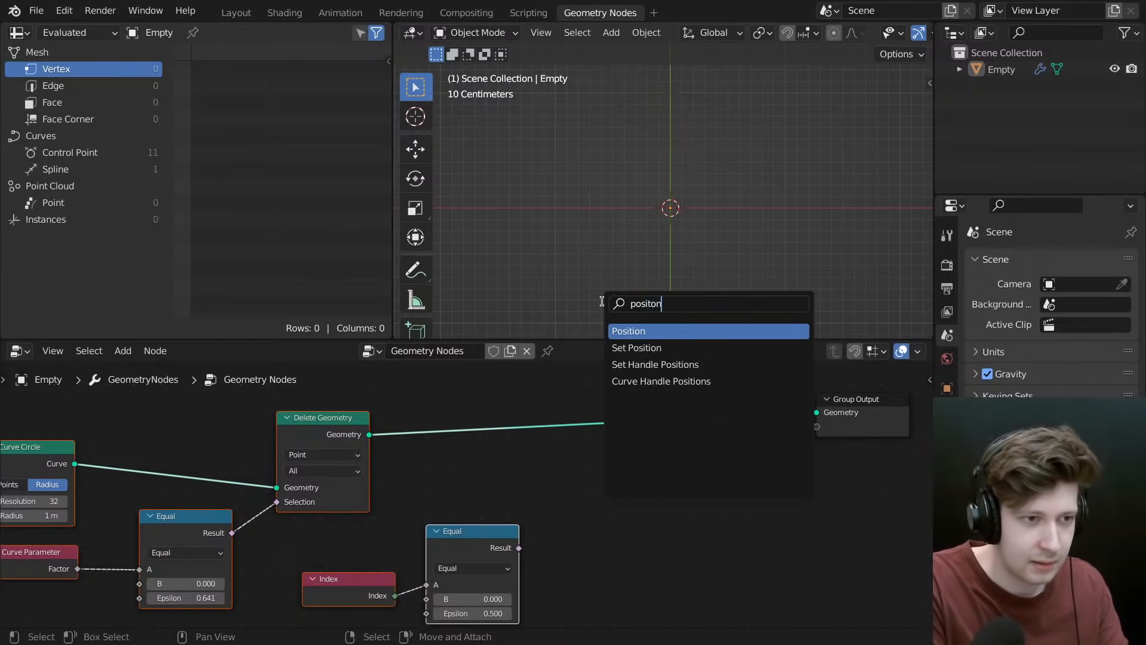
pyautogui.press('Down')
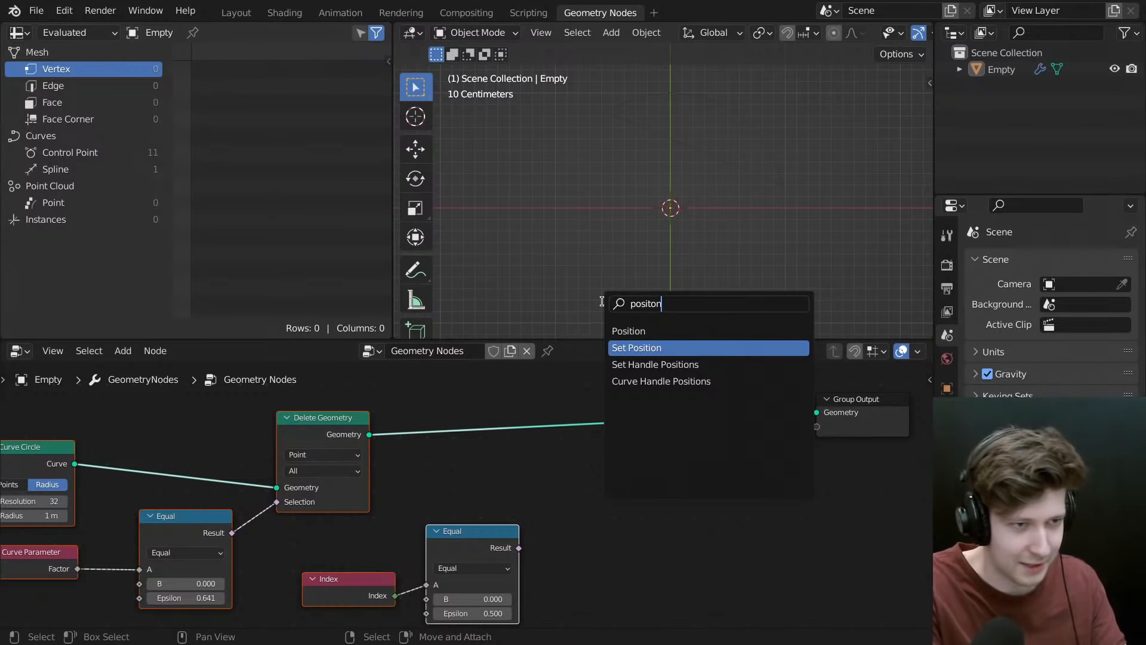
pyautogui.press('Return')
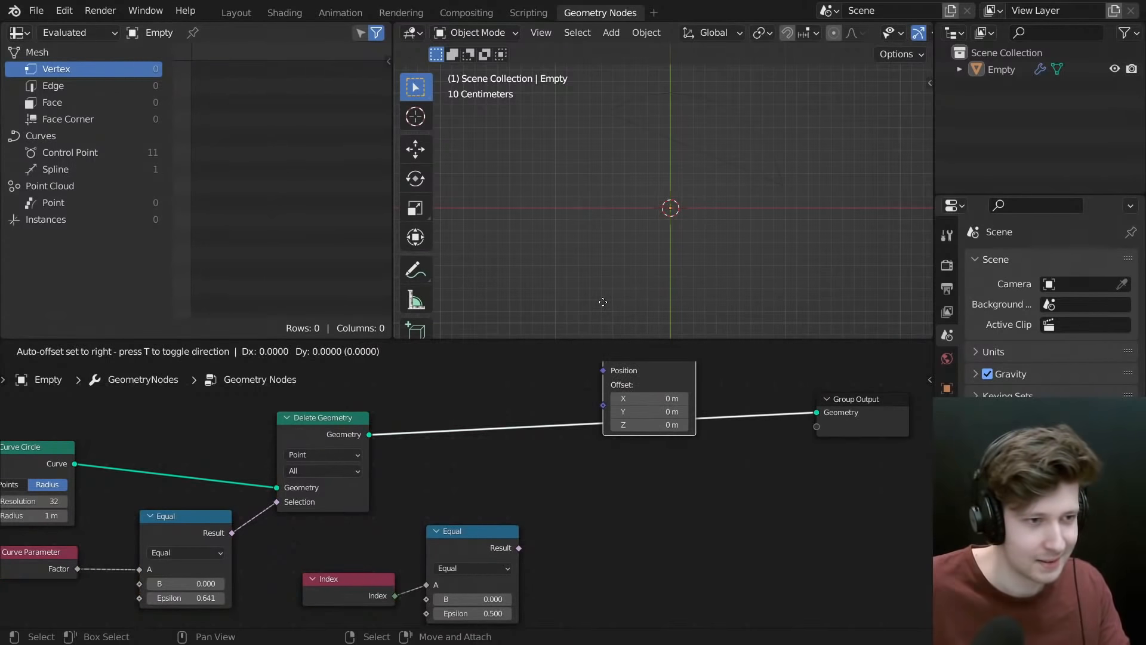
pyautogui.click(577, 518)
# - Wire Set Position between Delete Geometry and Group Output, with the copied Equal's Result as its Selection, and place it near Group Output
pyautogui.moveTo(520, 548); pyautogui.dragTo(623, 493)
pyautogui.moveTo(369, 438); pyautogui.dragTo(614, 482)
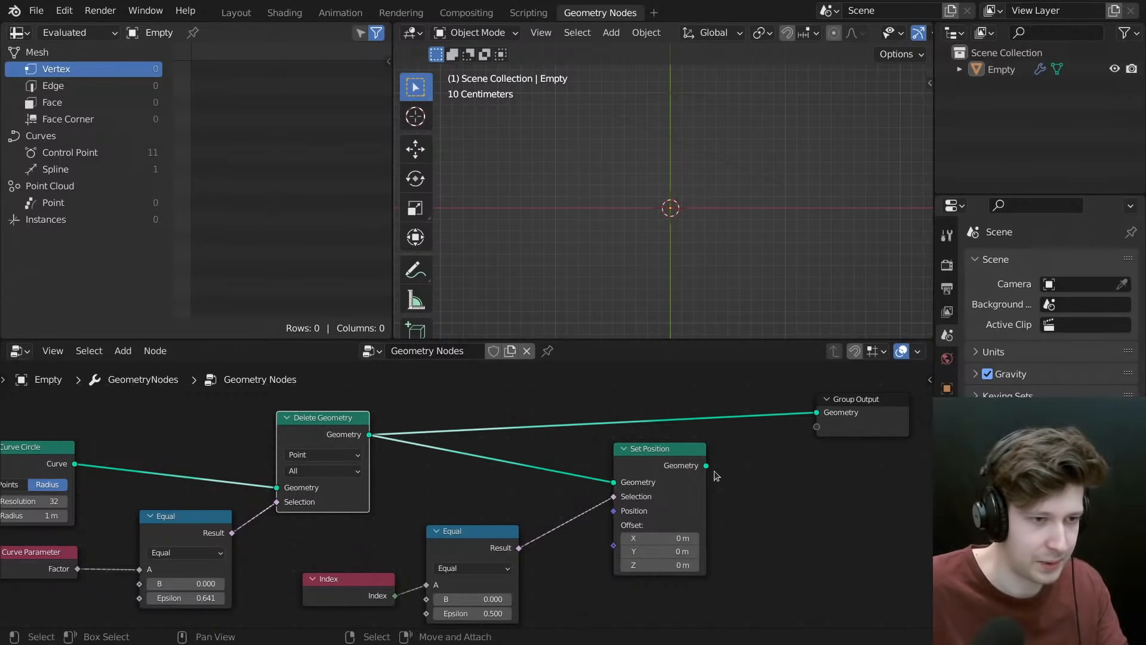
pyautogui.moveTo(706, 465); pyautogui.dragTo(816, 412)
pyautogui.moveTo(658, 472); pyautogui.dragTo(730, 452)
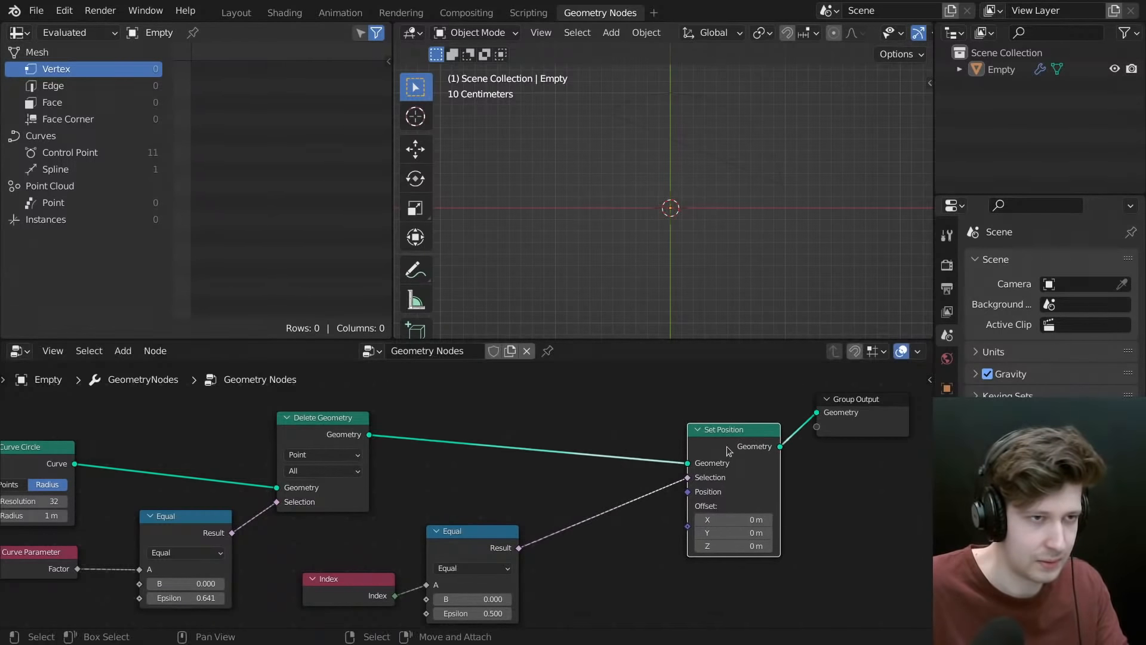
# - Add a Vector node below Set Position and connect it to the Position input
pyautogui.hotkey('shift', 'a')
pyautogui.click(597, 301)
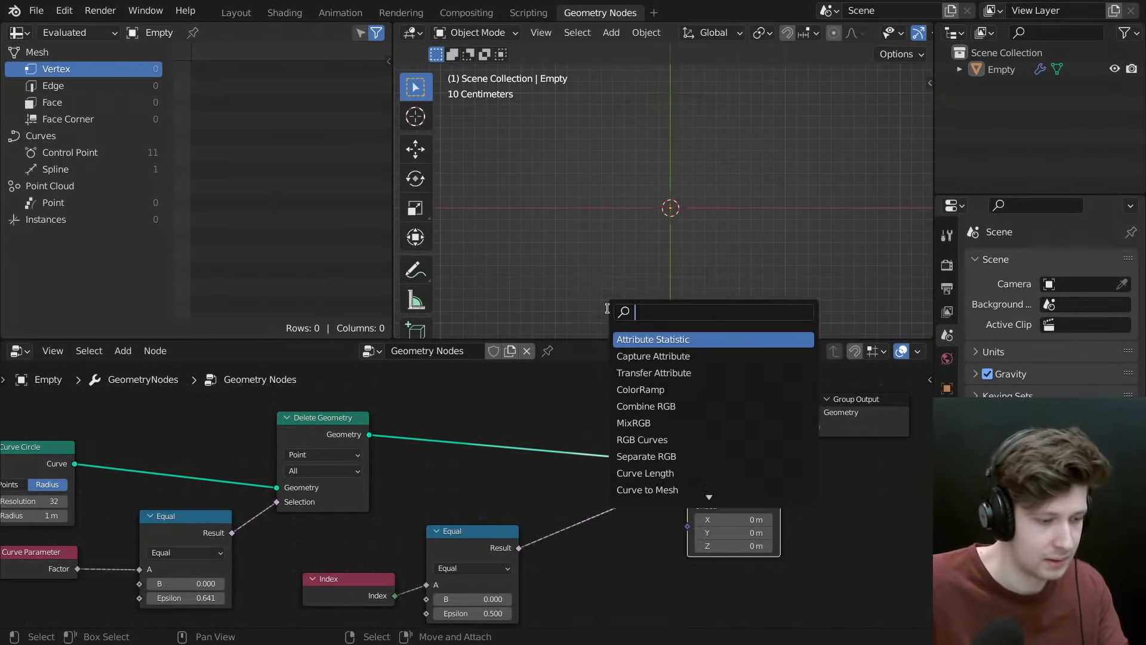
pyautogui.write('xepa')
pyautogui.press('BackSpace')
pyautogui.press('BackSpace')
pyautogui.press('BackSpace')
pyautogui.press('BackSpace')
pyautogui.write('com')
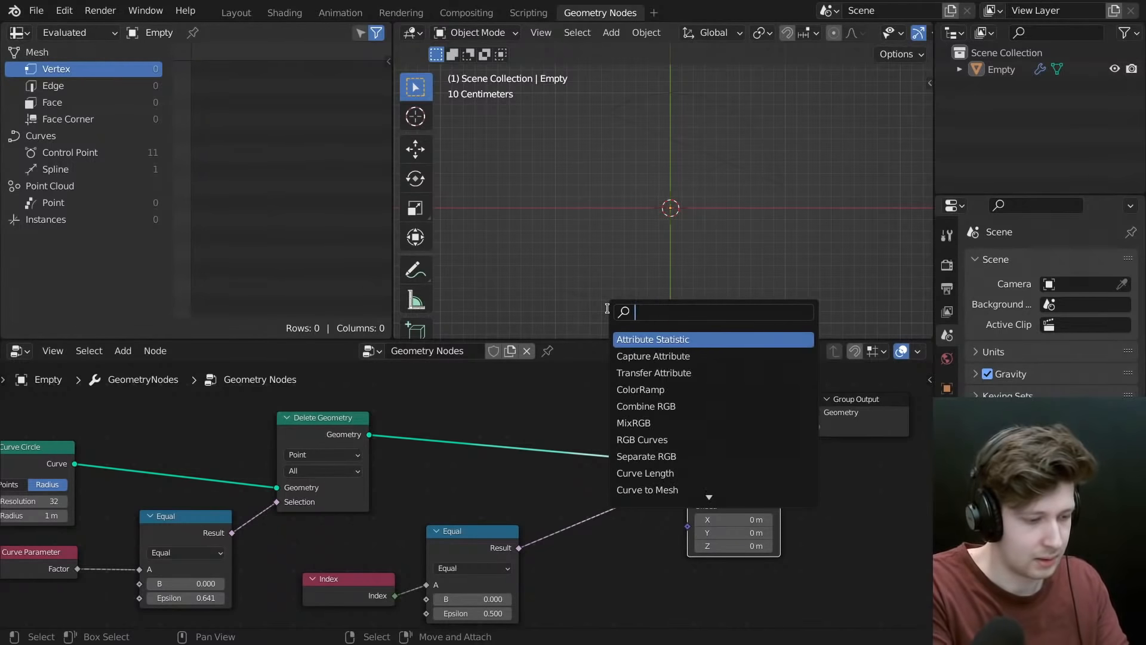
pyautogui.press('BackSpace')
pyautogui.press('BackSpace')
pyautogui.press('BackSpace')
pyautogui.write('vec')
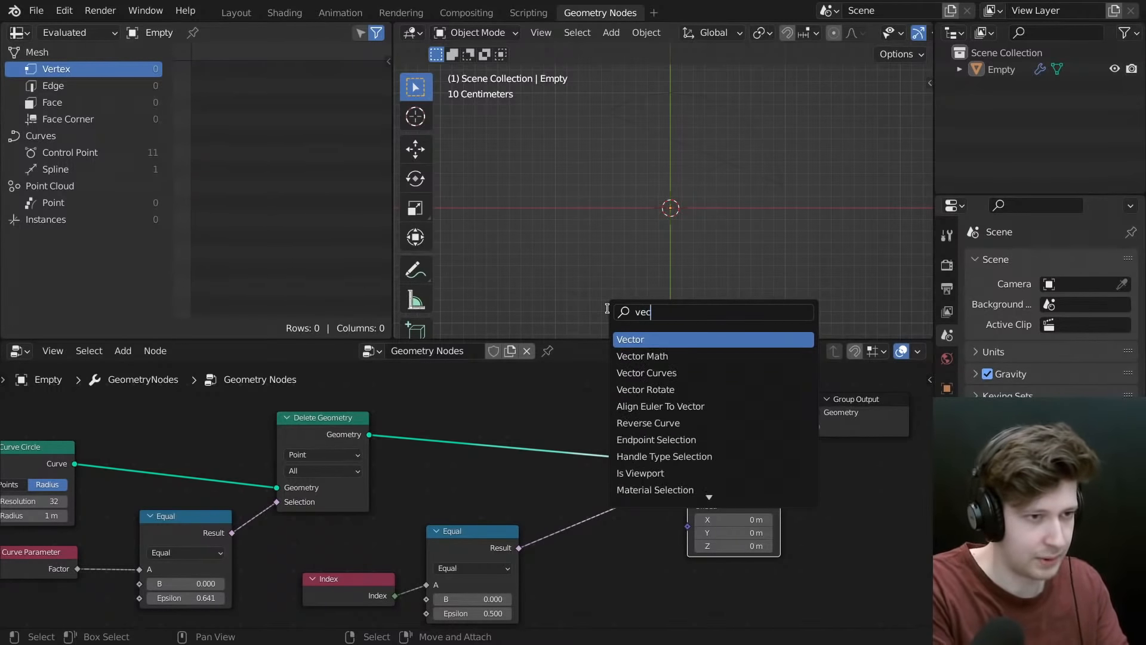
pyautogui.press('Return')
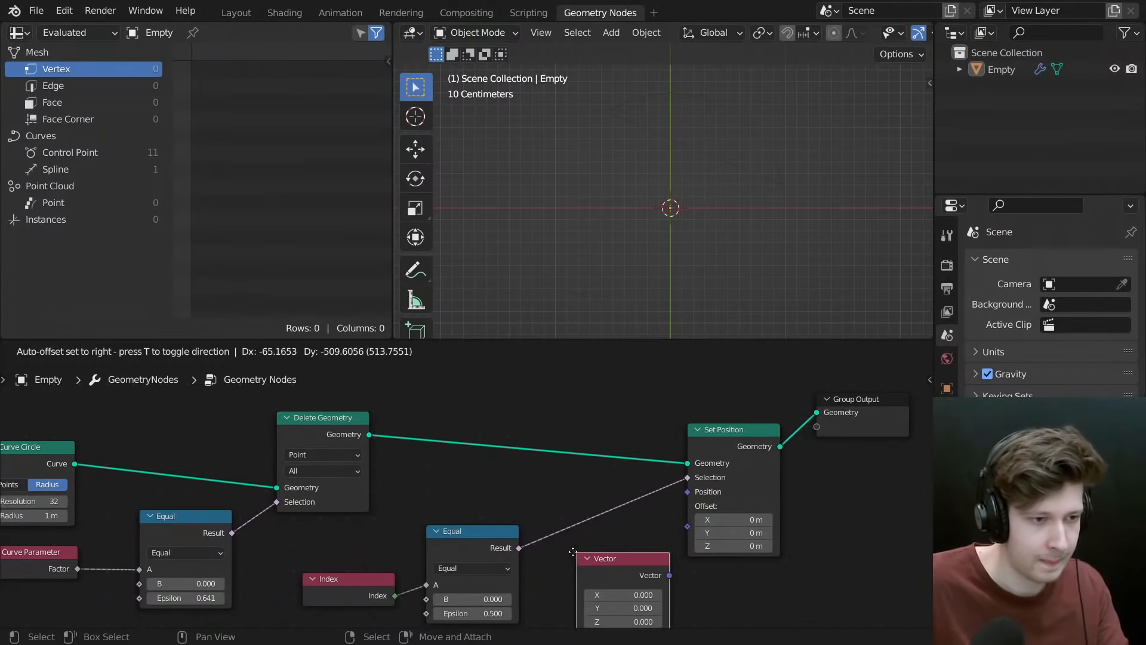
pyautogui.click(573, 552)
pyautogui.moveTo(664, 575); pyautogui.dragTo(692, 515)
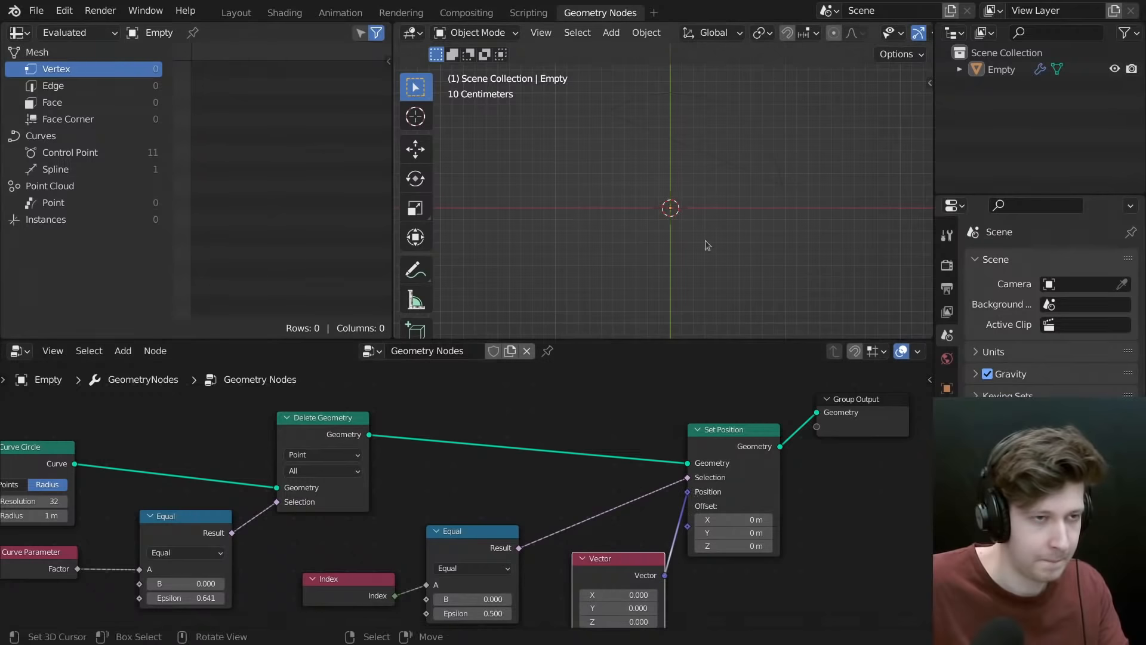
# - Move Group Output farther away and insert a Fill Curve node between Set Position and Group Output
pyautogui.moveTo(703, 248); pyautogui.dragTo(678, 241, button='middle')
pyautogui.scroll(3, 664, 225)
pyautogui.scroll(-4, 744, 460)
pyautogui.moveTo(816, 459); pyautogui.dragTo(700, 422, button='middle')
pyautogui.moveTo(712, 392); pyautogui.dragTo(899, 440)
pyautogui.hotkey('shift', 'a')
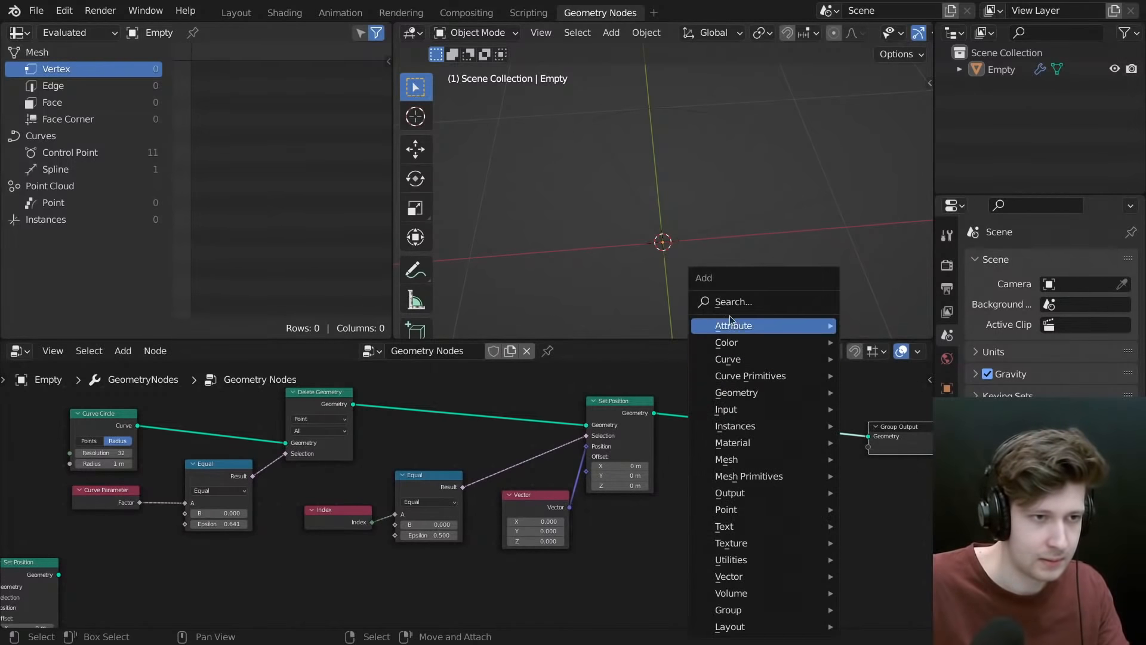
pyautogui.click(723, 304)
pyautogui.write('fil')
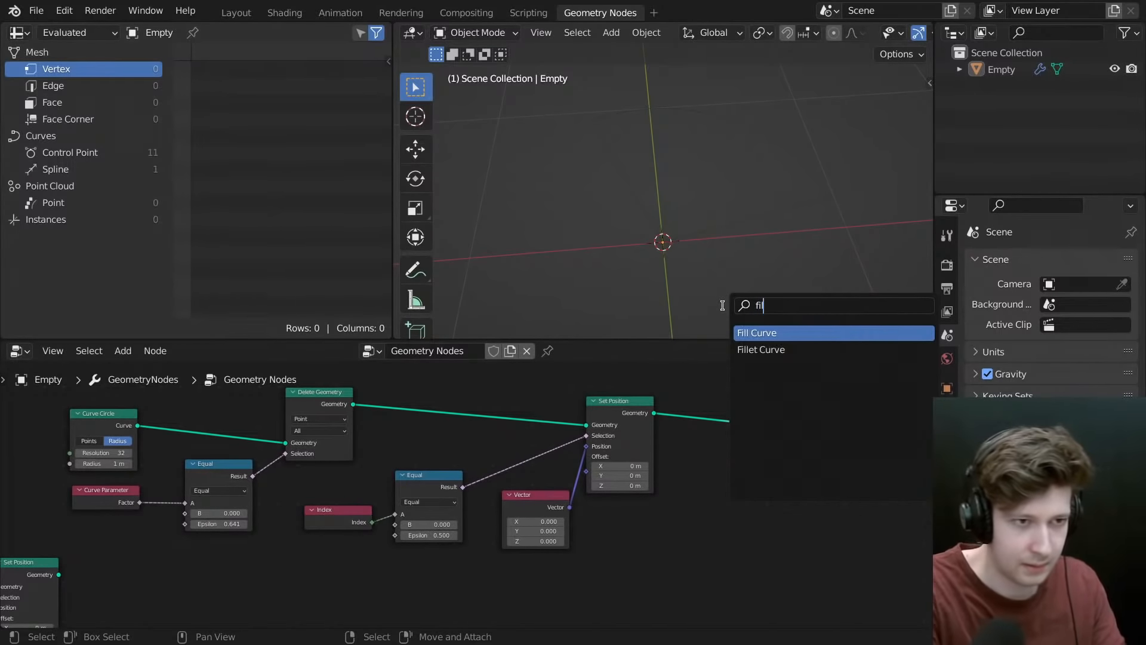
pyautogui.press('Return')
pyautogui.click(692, 399)
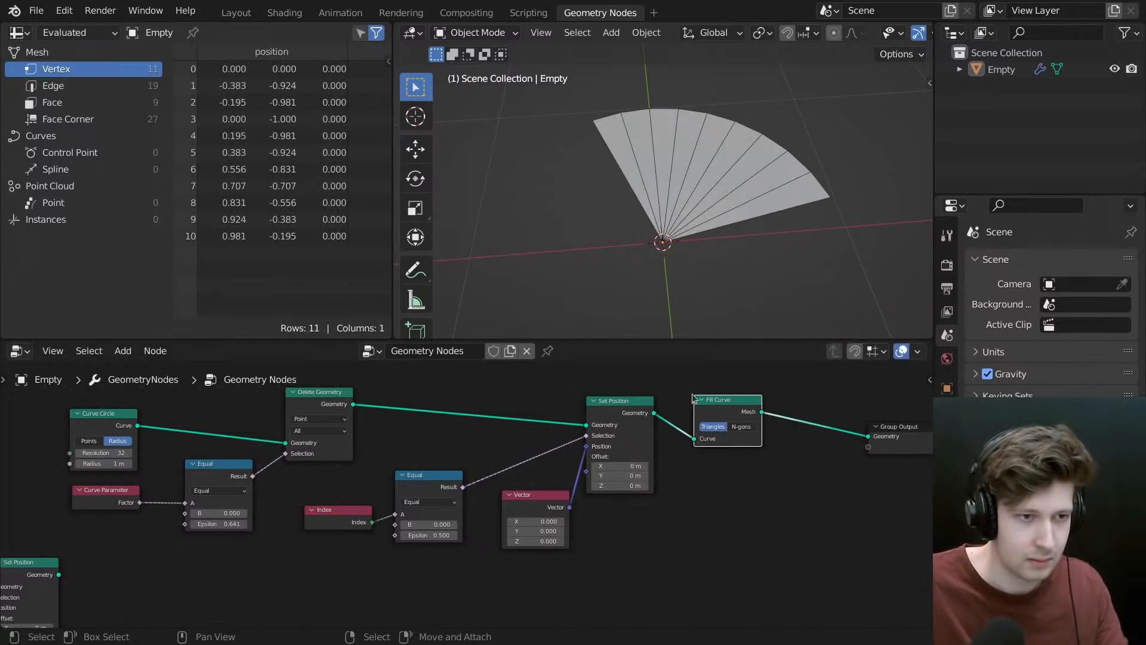
# - Spread out Group Output and Fill Curve to leave free space between them
pyautogui.moveTo(696, 200); pyautogui.dragTo(720, 219, button='middle')
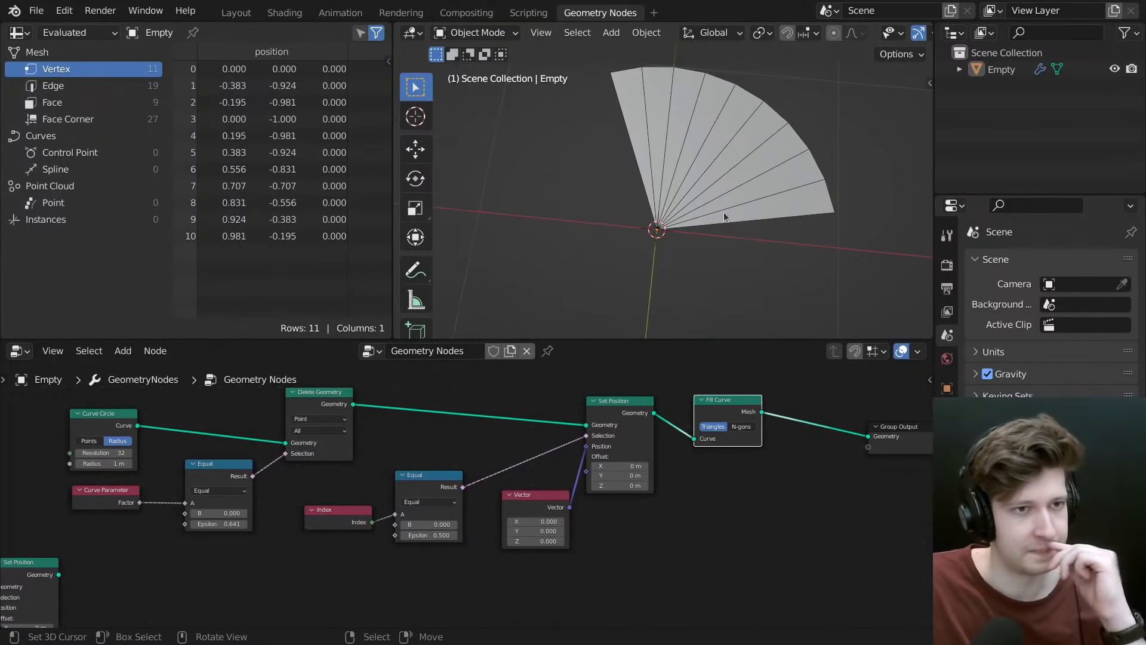
pyautogui.moveTo(747, 408); pyautogui.dragTo(757, 413)
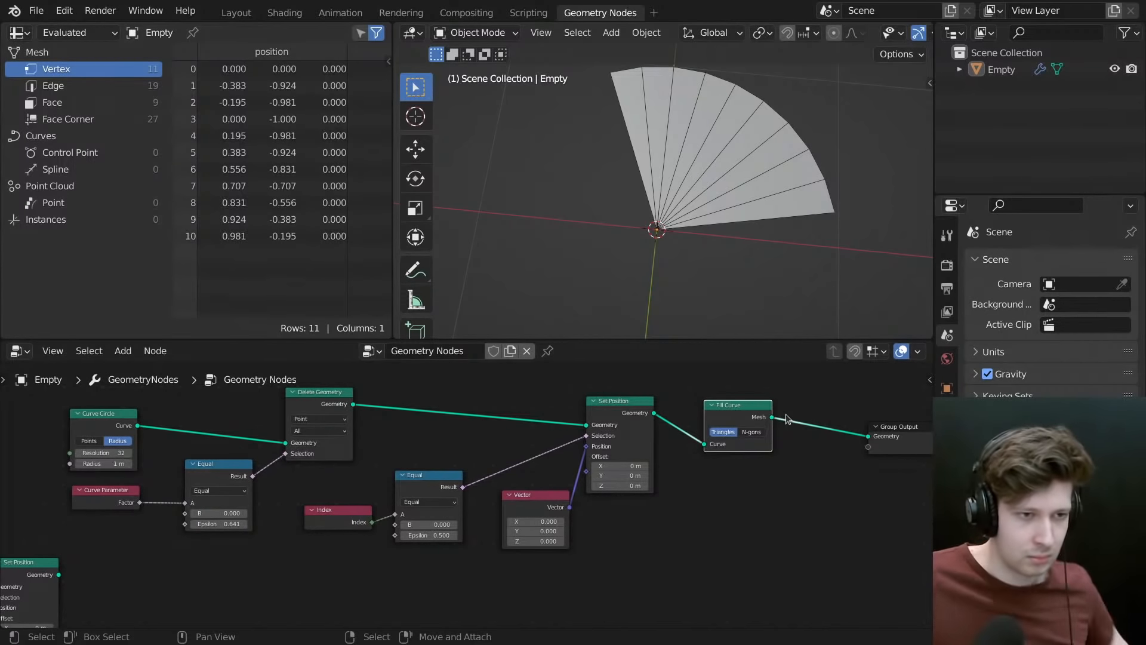
pyautogui.moveTo(767, 442); pyautogui.dragTo(666, 434, button='middle')
pyautogui.moveTo(800, 438); pyautogui.dragTo(874, 431)
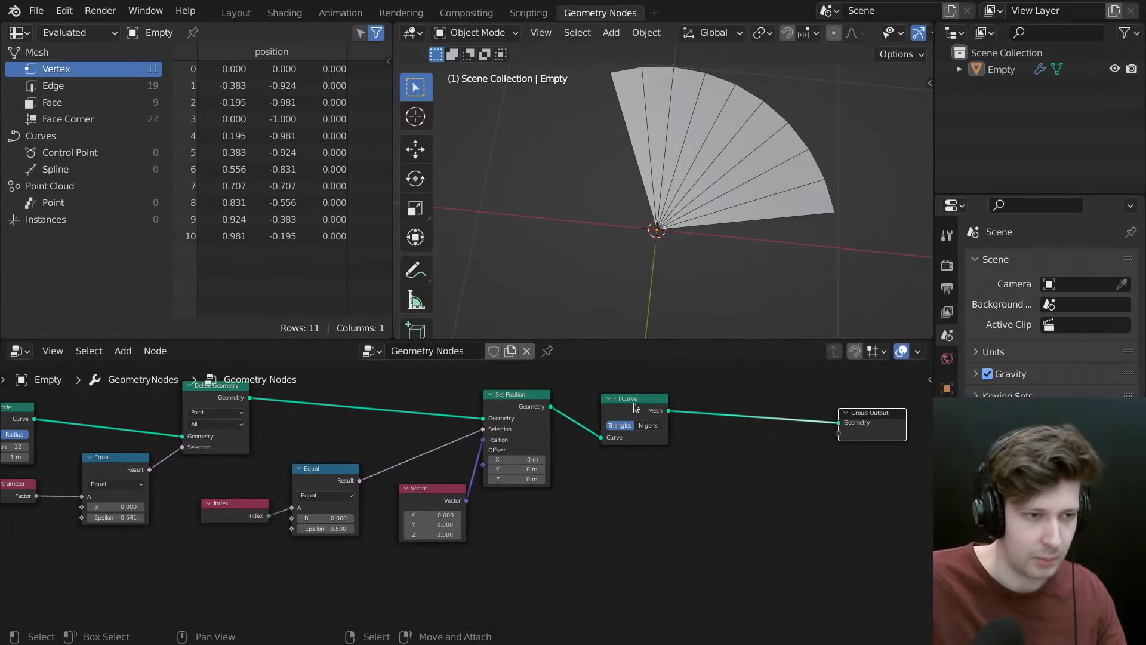
pyautogui.moveTo(623, 402); pyautogui.dragTo(602, 400)
pyautogui.moveTo(851, 384); pyautogui.dragTo(804, 383, button='middle')
pyautogui.hotkey('shift', 'a')
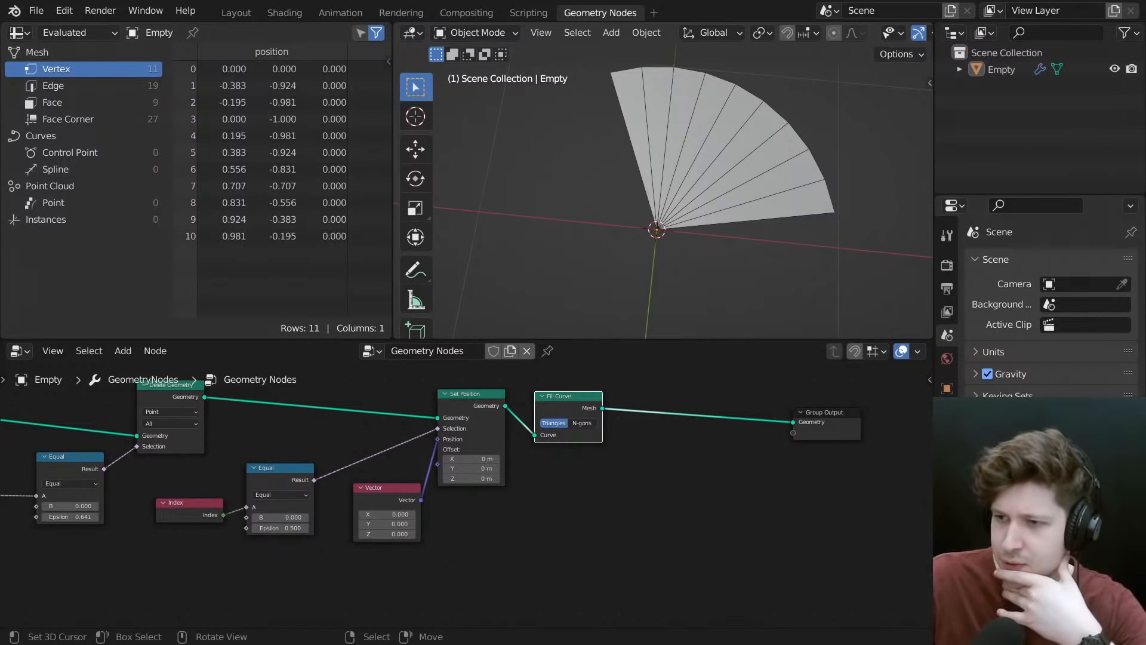
pyautogui.moveTo(731, 418); pyautogui.dragTo(629, 461, button='middle')
pyautogui.hotkey('shift', 'a')
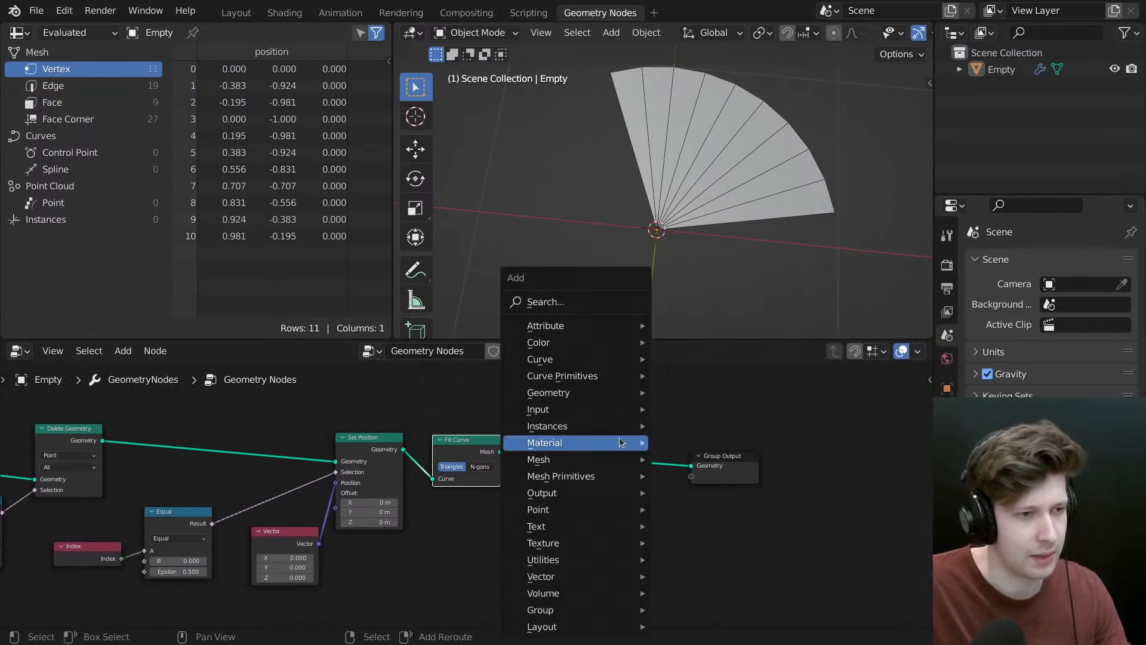
pyautogui.click(573, 301)
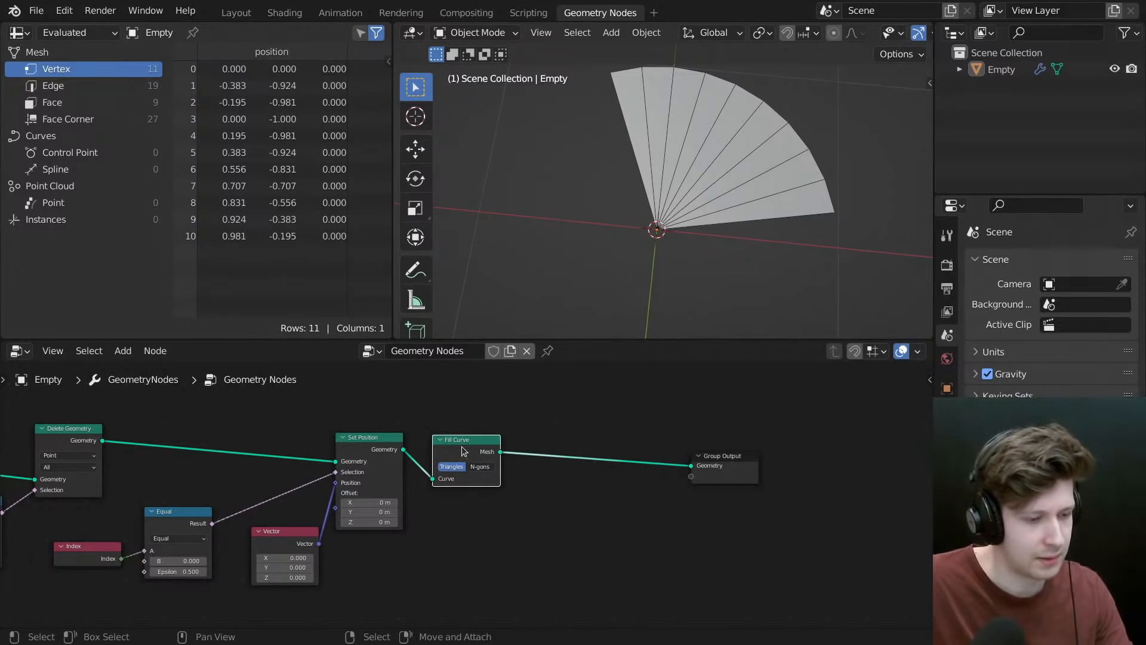
# - Mute the Fill Curve node and insert a Curve to Mesh node between it and Group Output
pyautogui.press('m')
pyautogui.moveTo(463, 452); pyautogui.dragTo(455, 458, button='middle')
pyautogui.hotkey('shift', 'a')
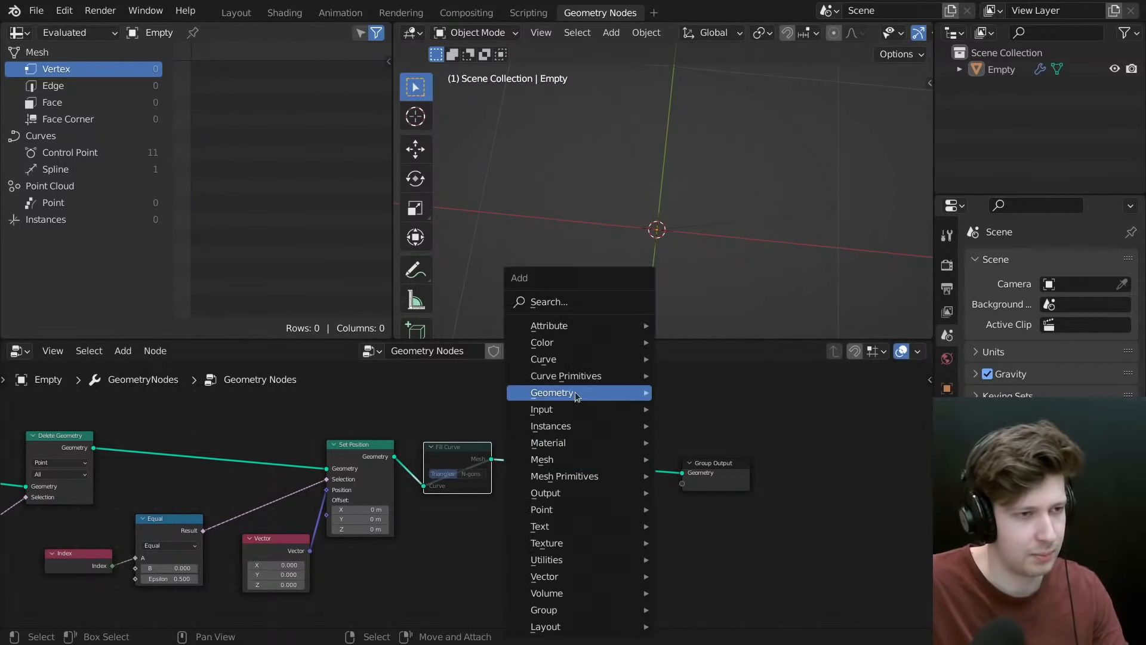
pyautogui.click(563, 307)
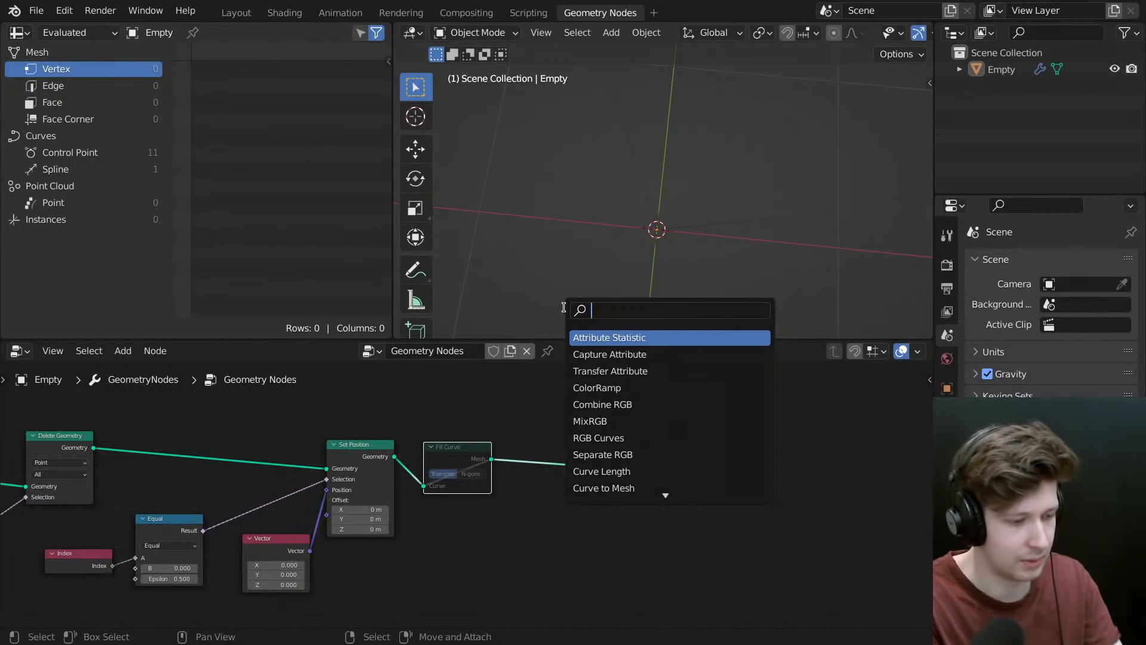
pyautogui.write('curv')
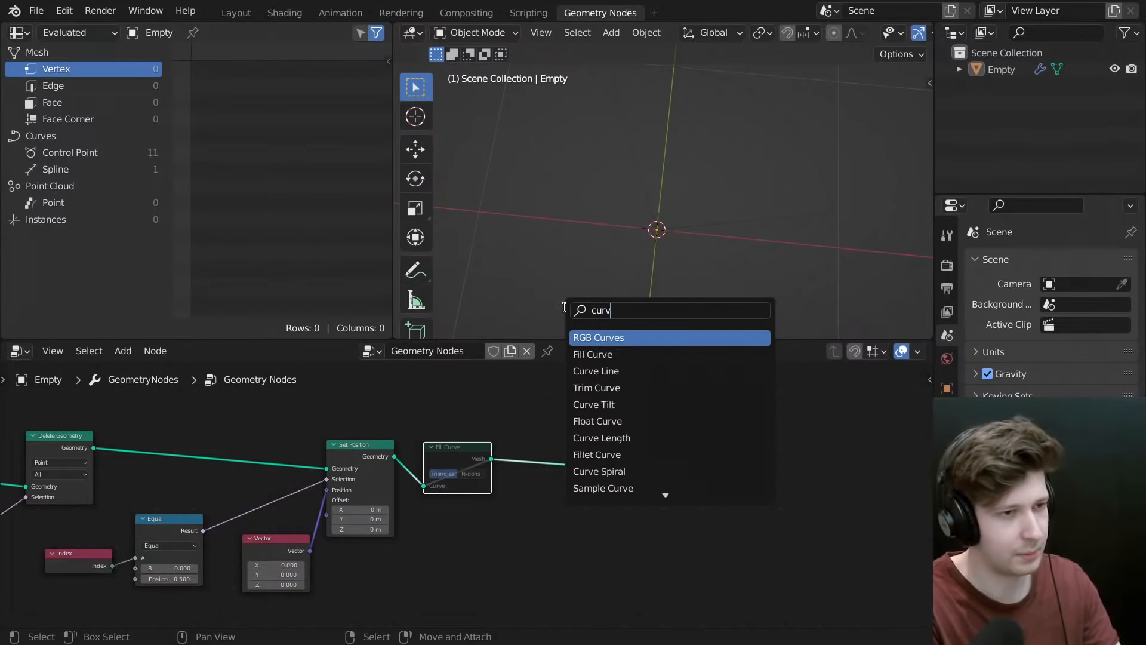
pyautogui.write('e to mesh')
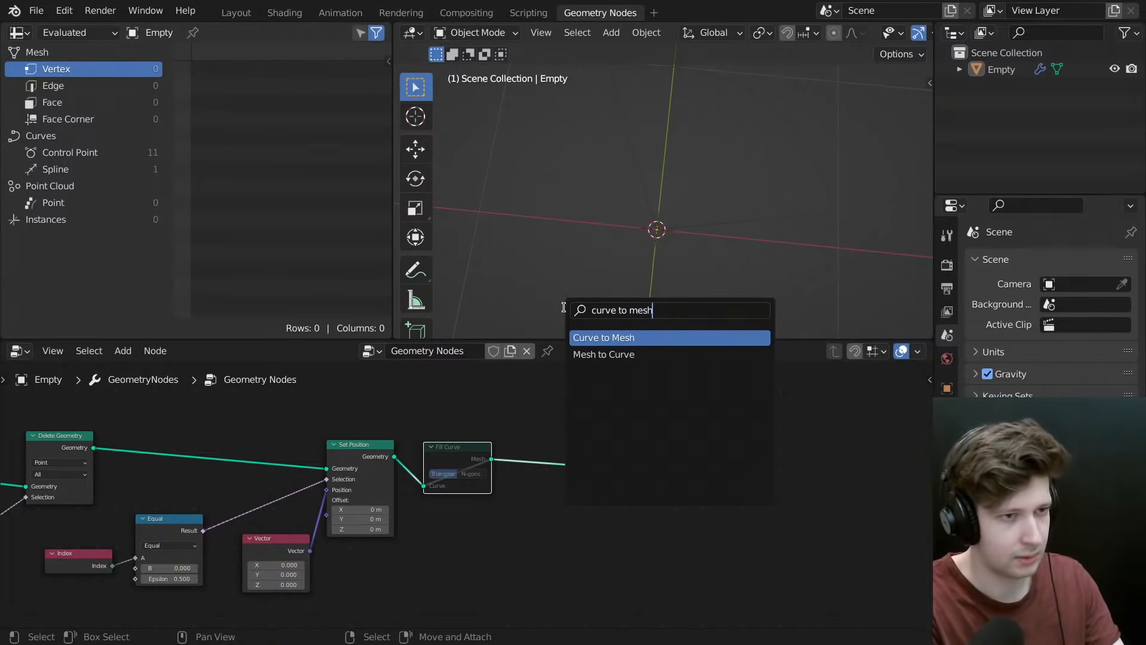
pyautogui.press('Down')
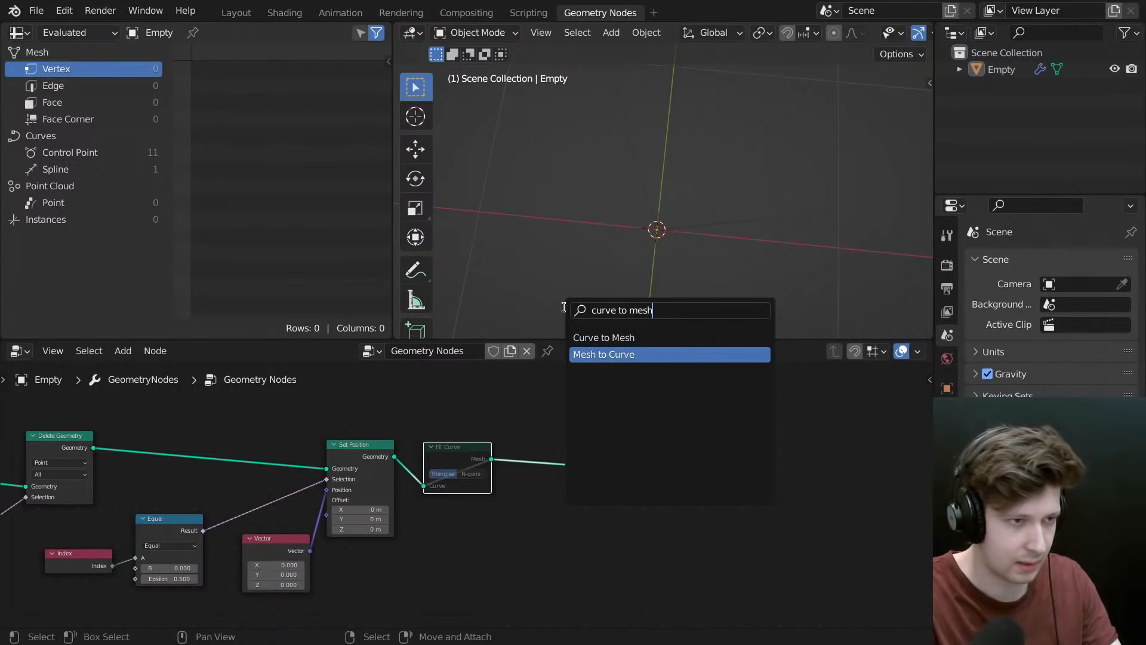
pyautogui.press('Up')
pyautogui.press('Return')
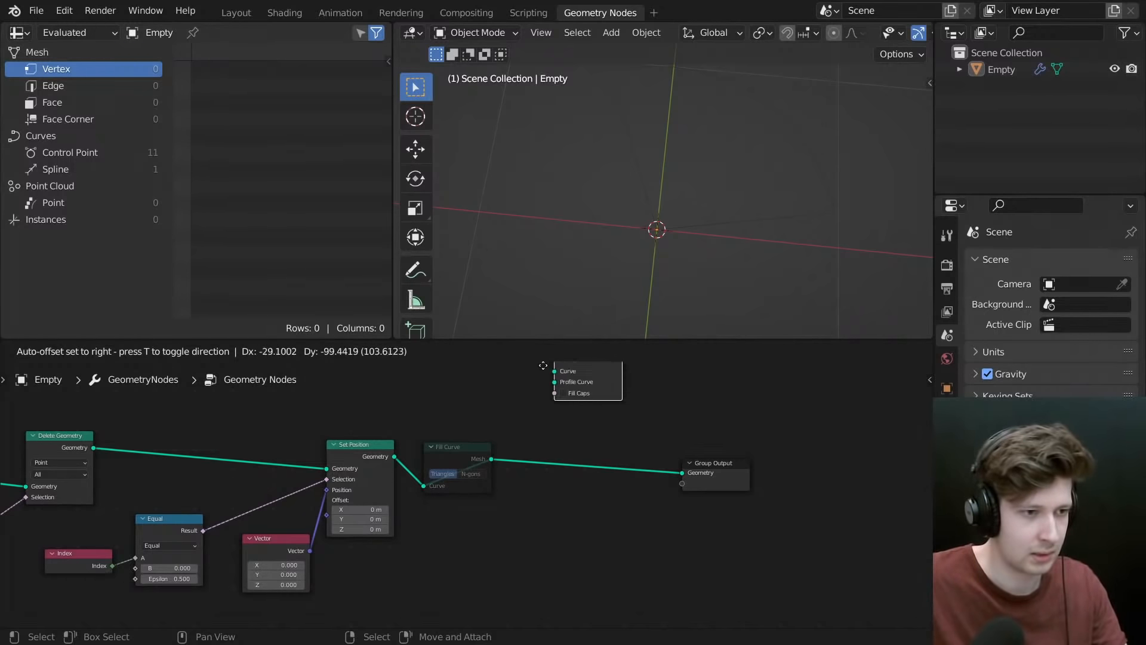
pyautogui.click(565, 435)
pyautogui.scroll(2, 606, 452)
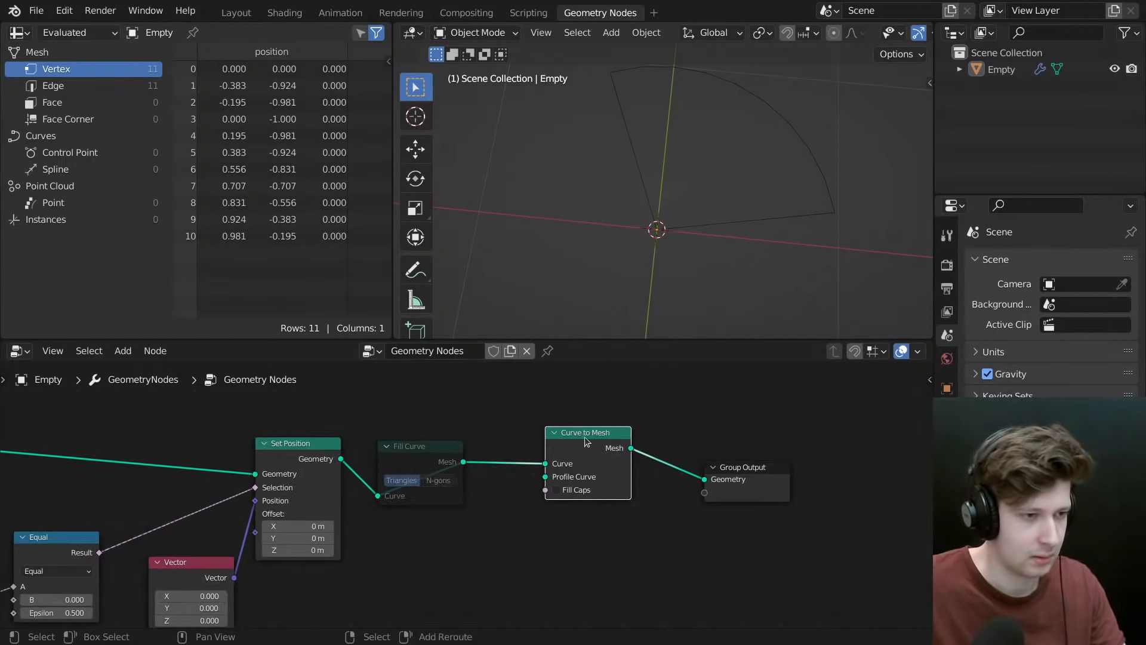
# - Add a Quadrilateral curve node below Fill Curve and connect it to Curve to Mesh's Profile Curve input
pyautogui.hotkey('shift', 'a')
pyautogui.click(523, 304)
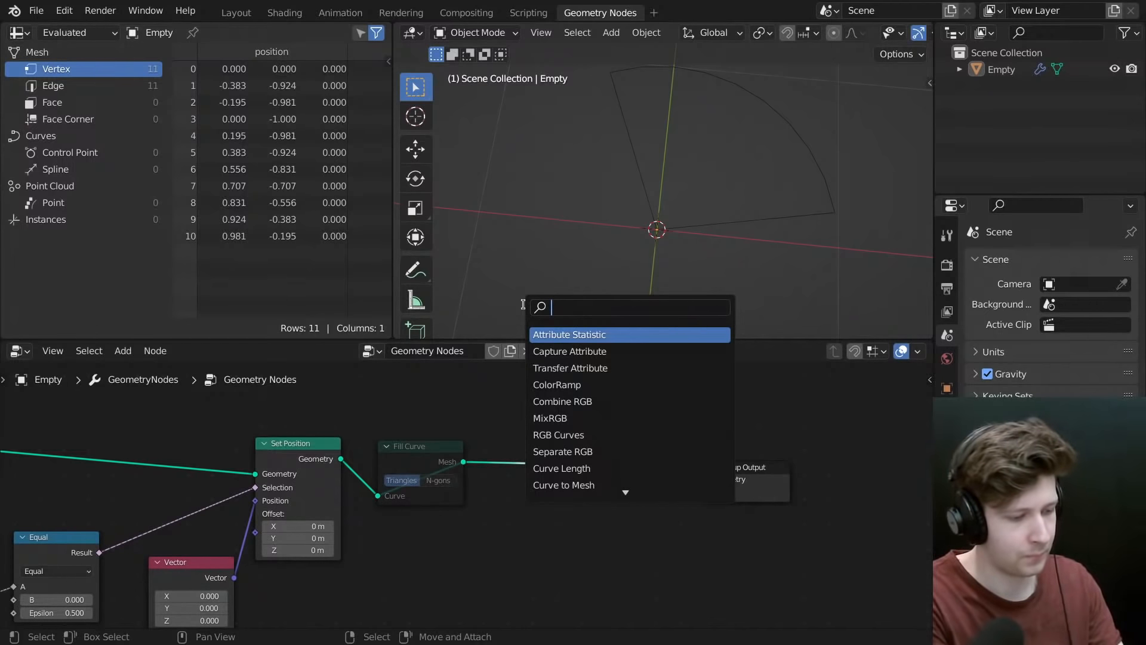
pyautogui.write('qr')
pyautogui.press('BackSpace')
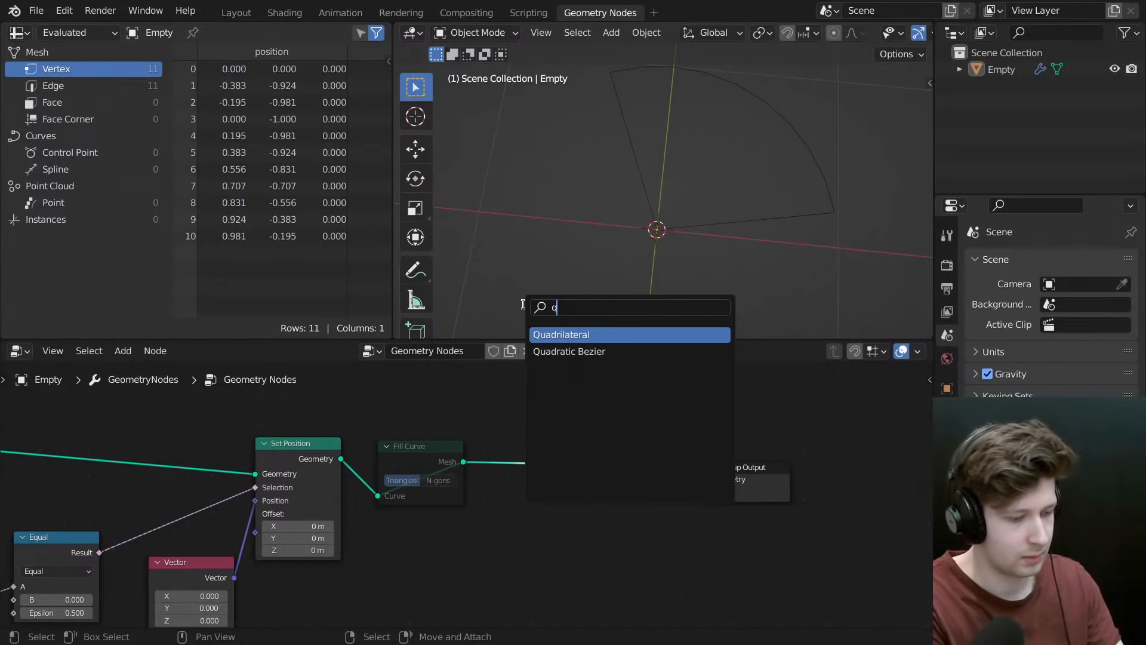
pyautogui.write('uadr')
pyautogui.press('Return')
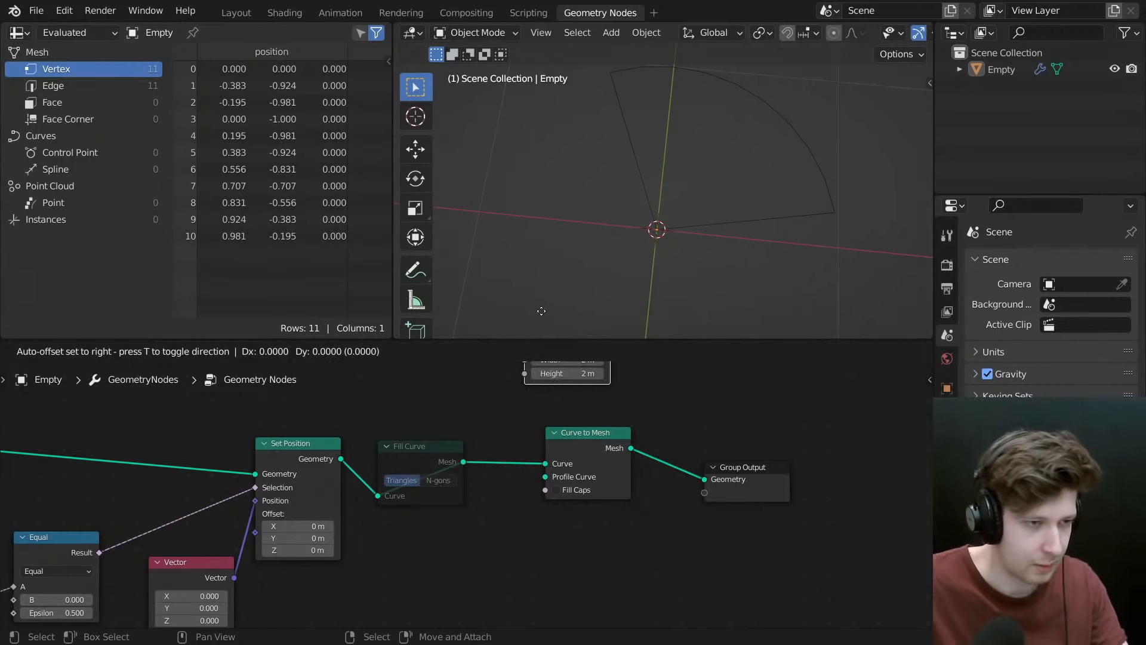
pyautogui.click(473, 548)
pyautogui.moveTo(456, 544); pyautogui.dragTo(545, 476)
# - Set the Quadrilateral profile's width to 0.16 m and its height to 0.3 m
pyautogui.scroll(-4, 737, 134)
pyautogui.moveTo(737, 134); pyautogui.dragTo(636, 75, button='middle')
pyautogui.moveTo(425, 576); pyautogui.dragTo(314, 592)
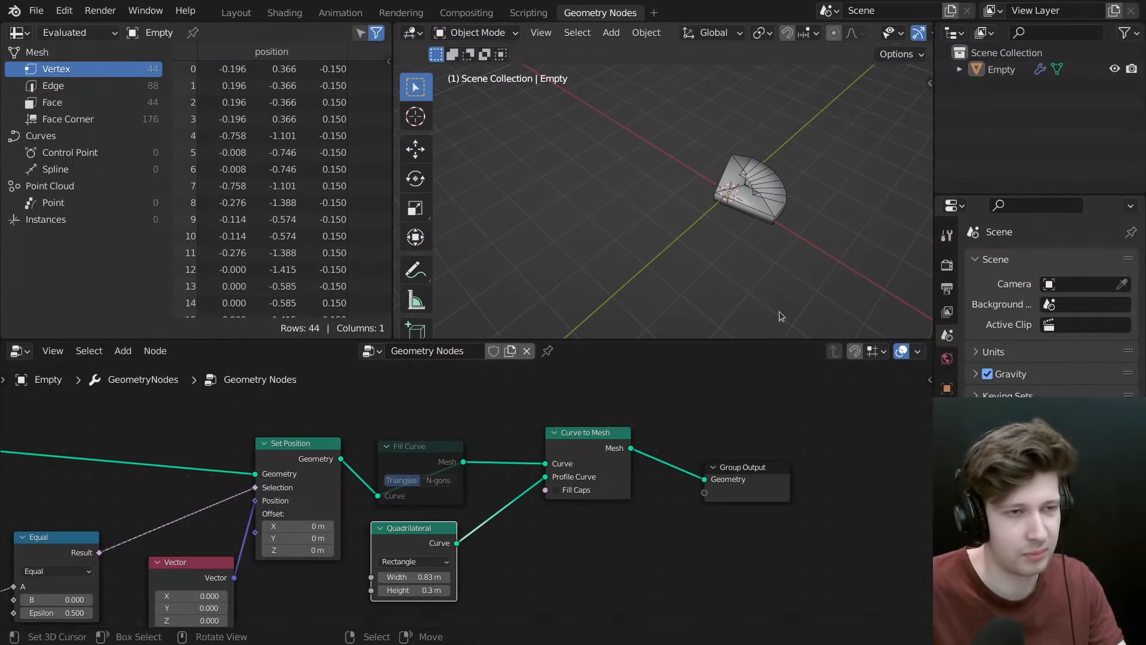
pyautogui.scroll(3, 832, 274)
pyautogui.moveTo(725, 173); pyautogui.dragTo(655, 197, button='middle')
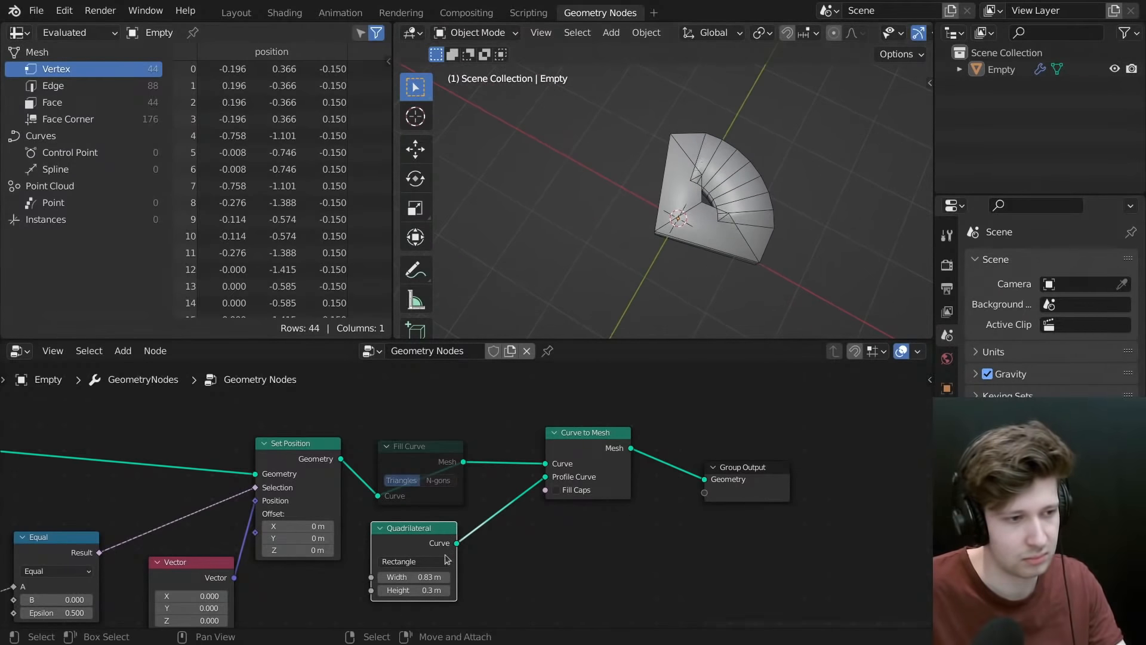
pyautogui.moveTo(420, 577); pyautogui.dragTo(358, 578)
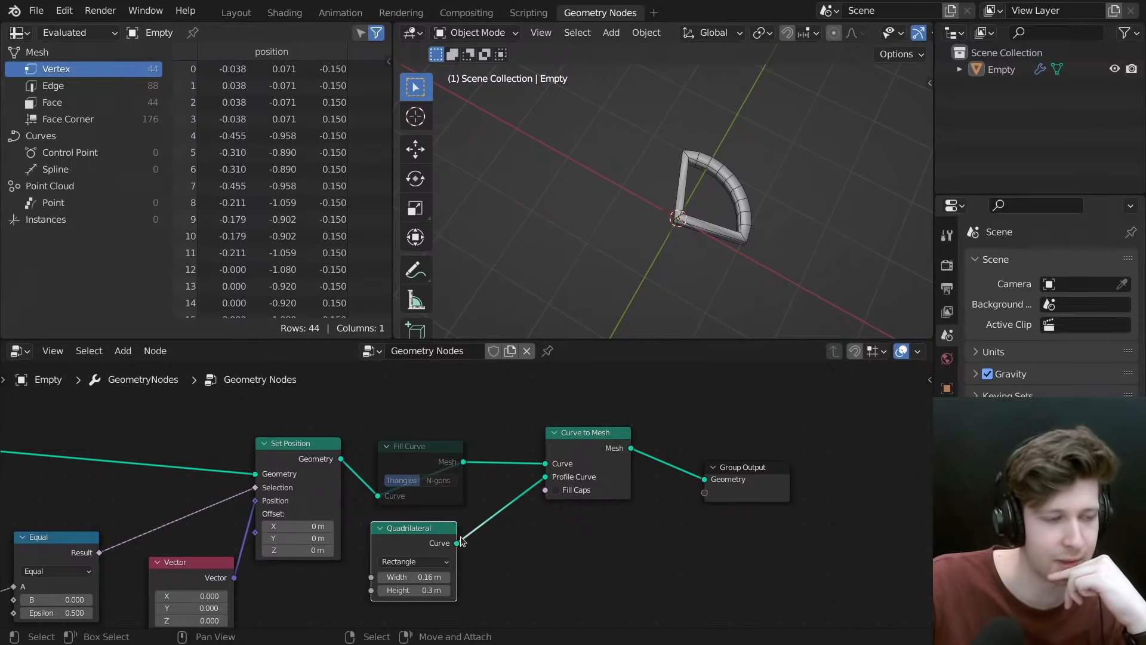
pyautogui.moveTo(349, 528); pyautogui.dragTo(578, 491, button='middle')
pyautogui.scroll(-5, 481, 518)
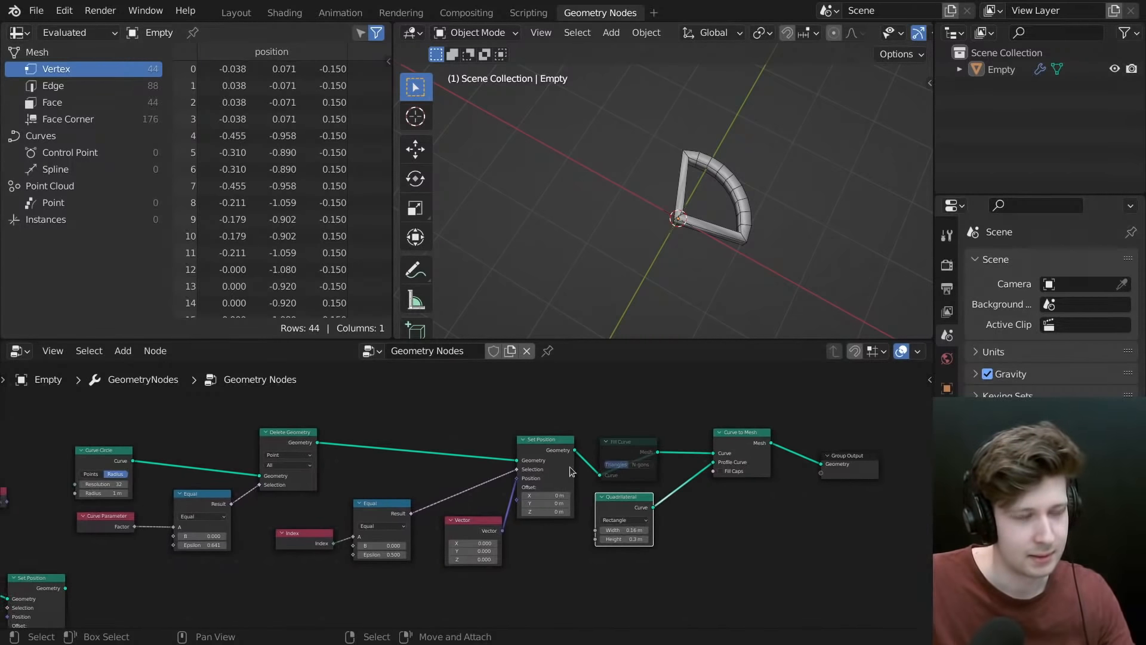
# - Mute the Set Position node that feeds Fill Curve
pyautogui.scroll(2, 541, 446)
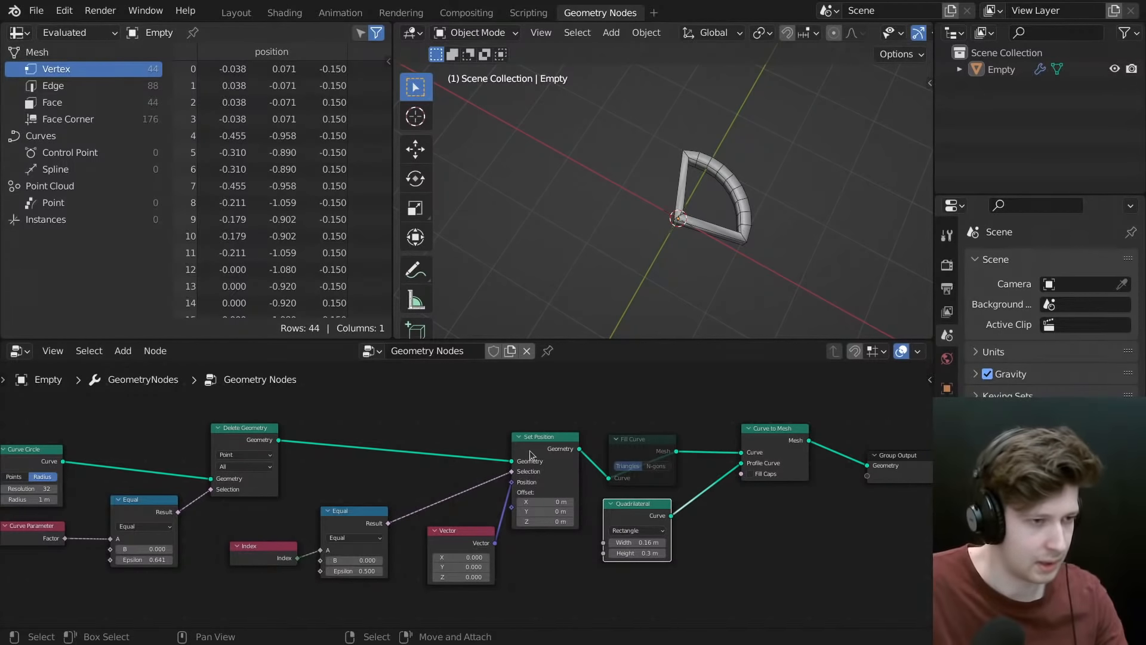
pyautogui.click(542, 452)
pyautogui.press('m')
# - Insert a Set Spline Cyclic node between Delete Geometry and Set Position, leaving Cyclic off
pyautogui.moveTo(475, 431); pyautogui.dragTo(606, 460, button='middle')
pyautogui.hotkey('shift', 'a')
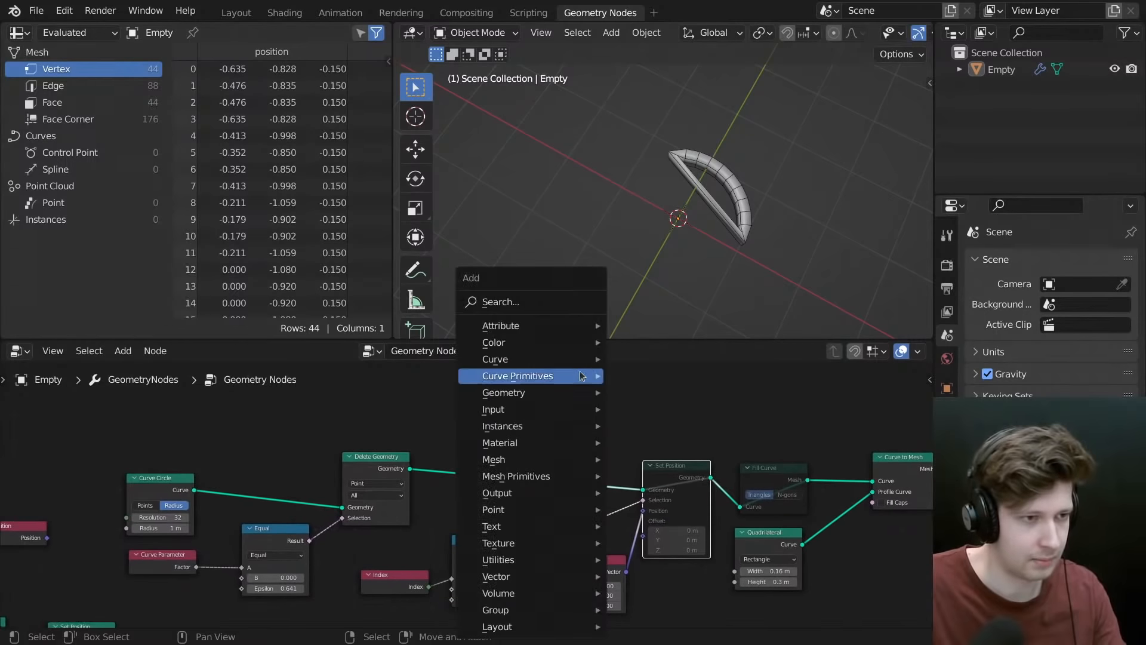
pyautogui.click(534, 307)
pyautogui.write('cycl')
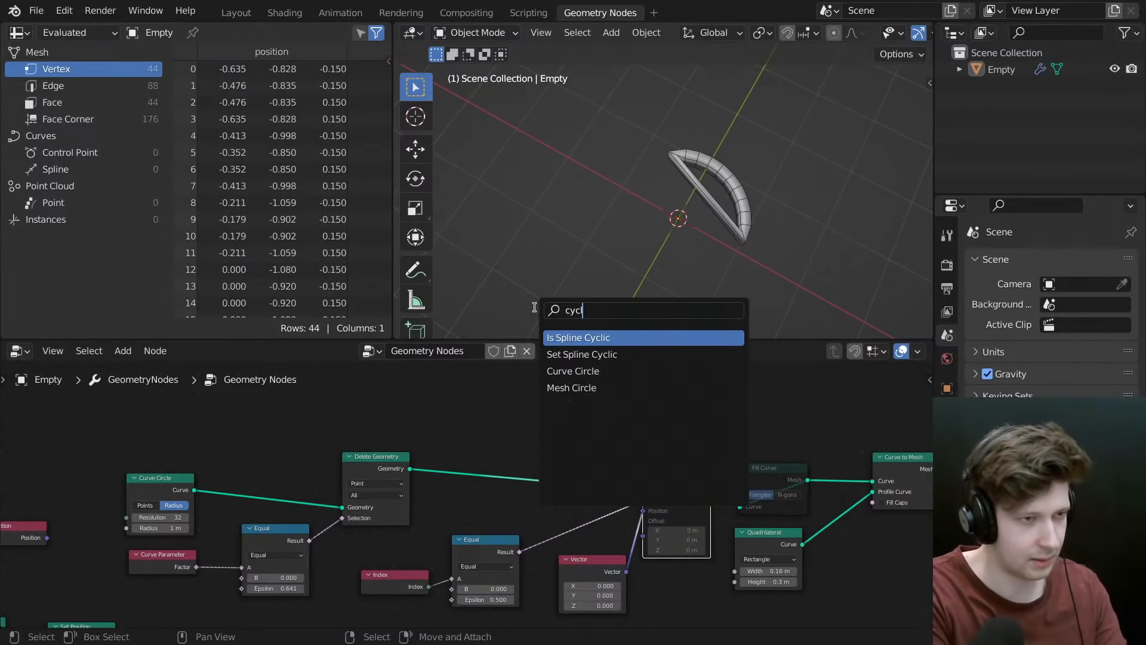
pyautogui.press('Down')
pyautogui.press('Return')
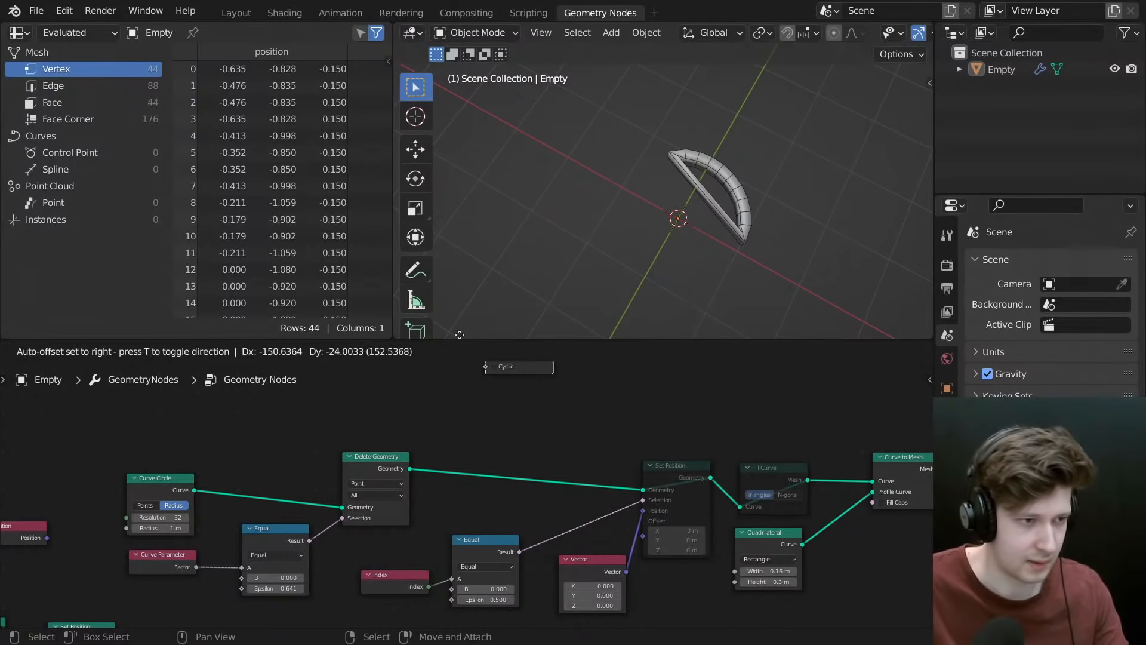
pyautogui.click(466, 457)
pyautogui.press('Home')
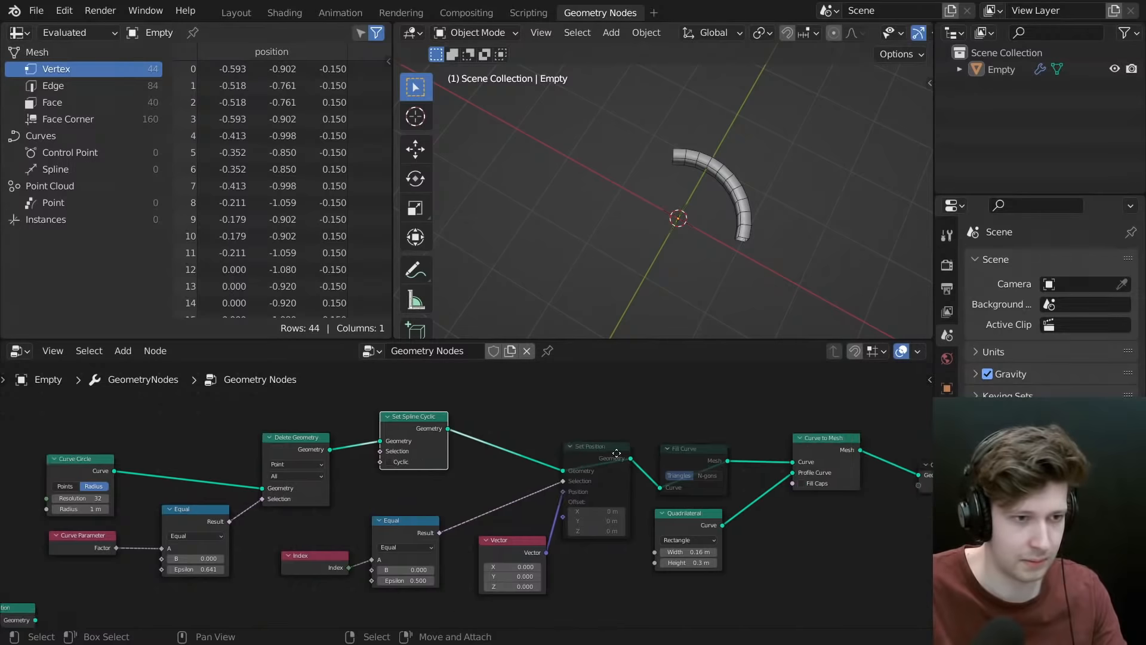
# - Set the Quadrilateral profile's width to 2.08 m and view the resulting mesh from a lower angle
pyautogui.moveTo(604, 532); pyautogui.dragTo(678, 532)
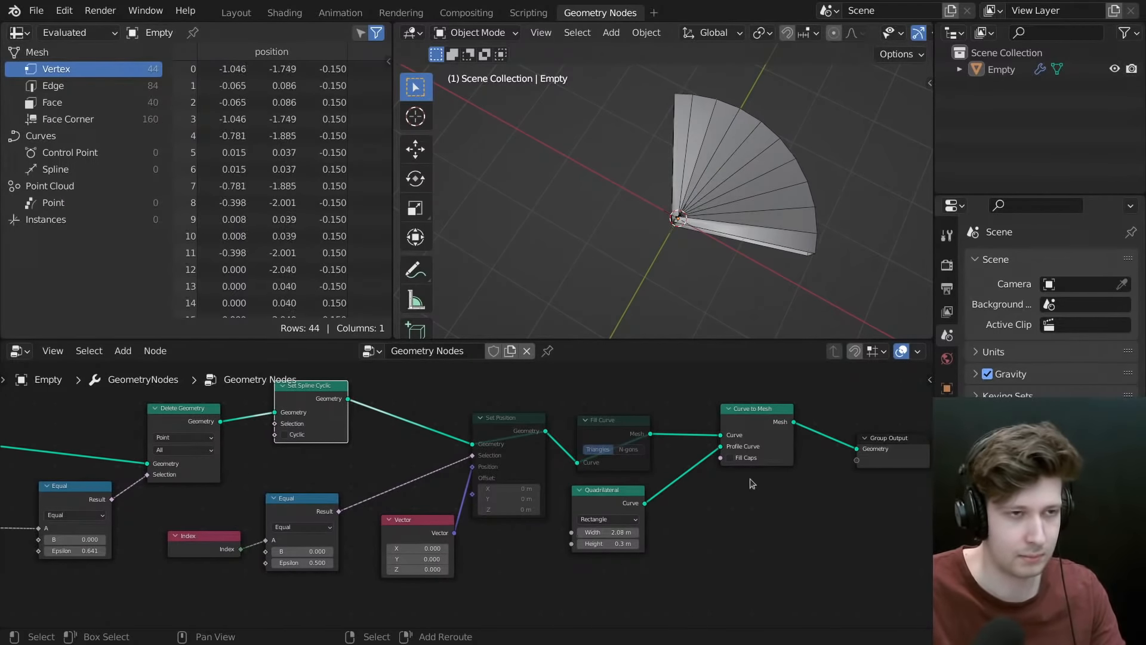
pyautogui.moveTo(769, 198); pyautogui.dragTo(811, 167, button='middle')
pyautogui.moveTo(697, 217); pyautogui.dragTo(724, 198, button='middle')
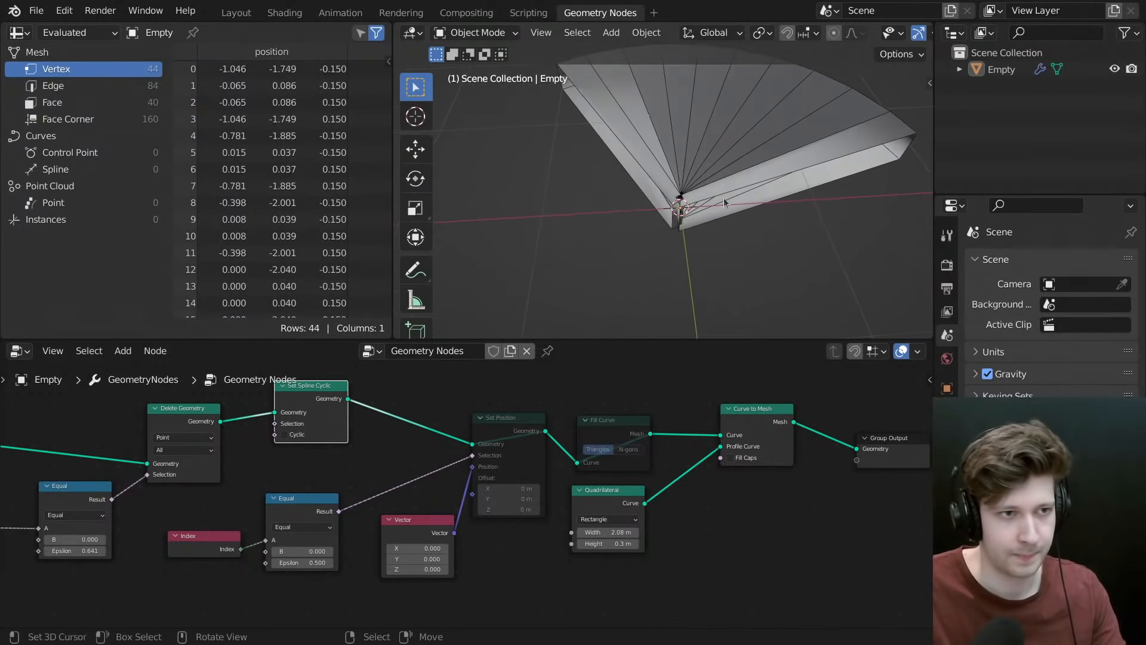
# - Insert a Convex Hull node between Curve to Mesh and Group Output
pyautogui.scroll(-2, 711, 489)
pyautogui.moveTo(706, 503); pyautogui.dragTo(645, 535, button='middle')
pyautogui.scroll(3, 769, 501)
pyautogui.hotkey('shift', 'a')
pyautogui.click(780, 302)
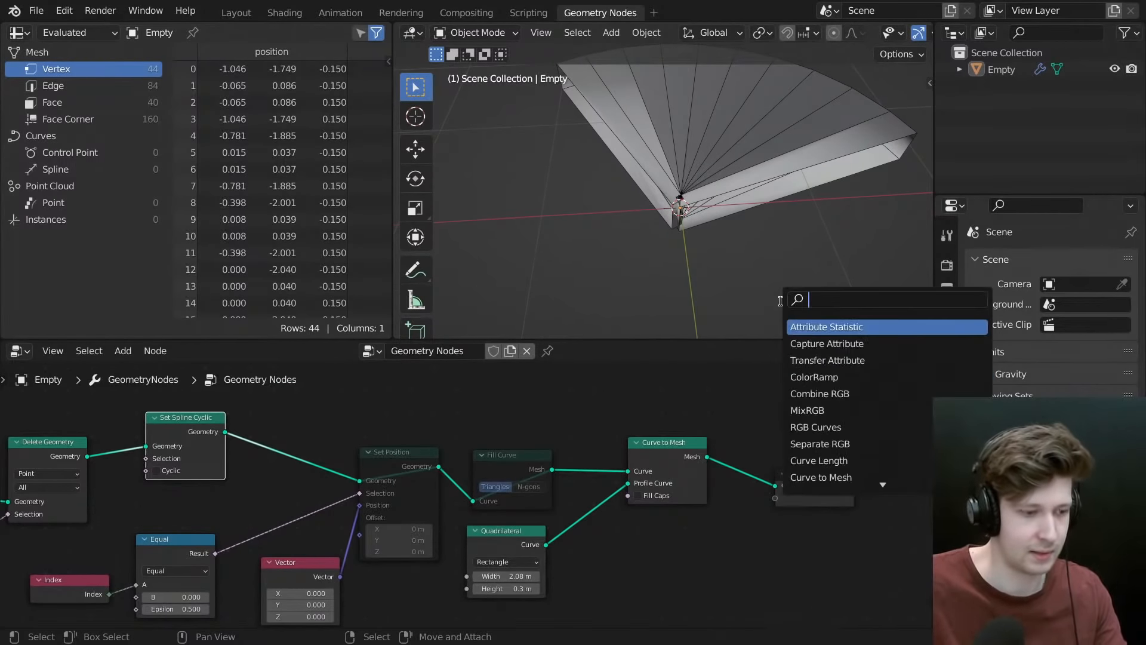
pyautogui.write('conv')
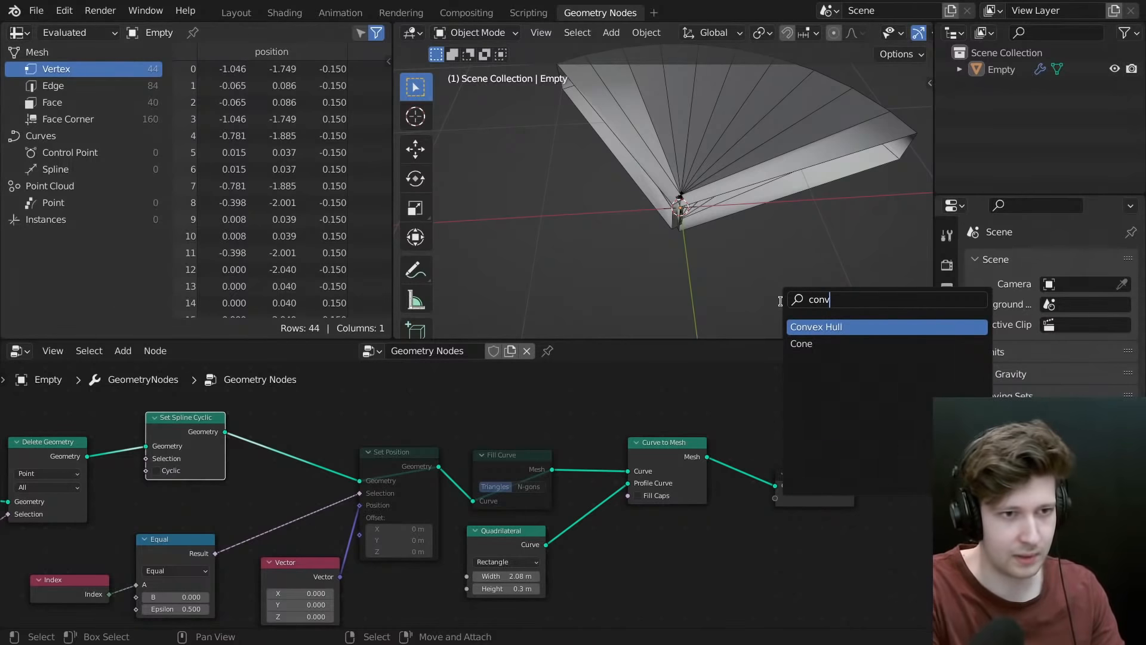
pyautogui.press('Return')
pyautogui.click(779, 549)
pyautogui.moveTo(857, 209); pyautogui.dragTo(831, 132, button='middle')
pyautogui.moveTo(815, 566); pyautogui.dragTo(781, 465)
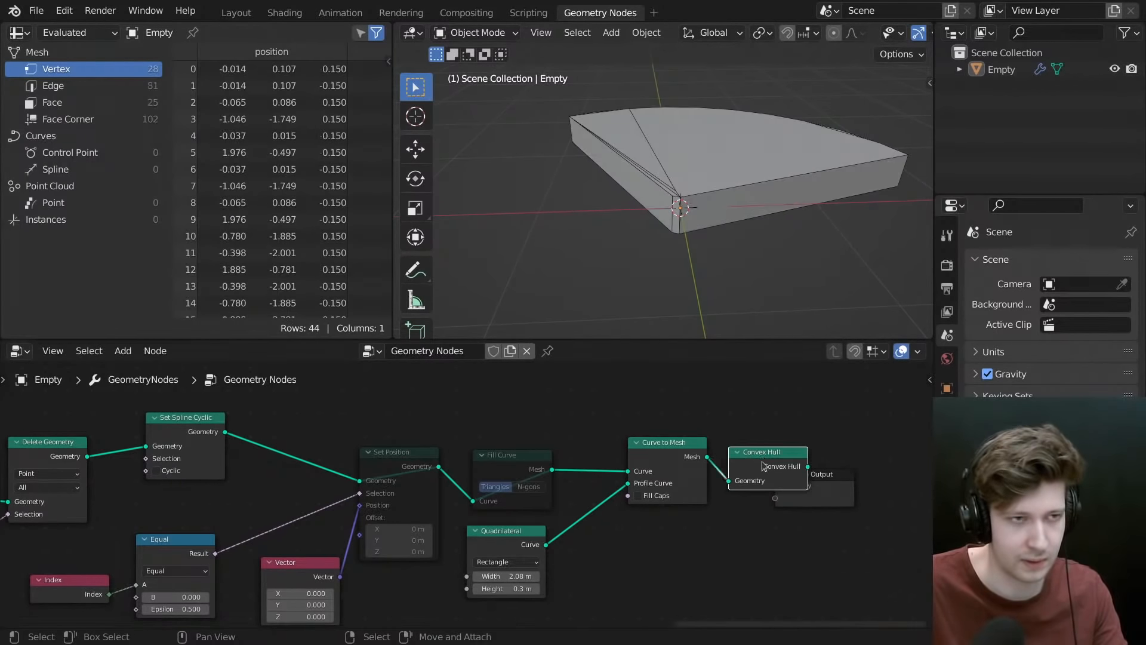
# - Inspect the hulled slice from several sides and move Group Output farther away from Convex Hull
pyautogui.scroll(-1, 714, 466)
pyautogui.moveTo(715, 466); pyautogui.dragTo(654, 480, button='middle')
pyautogui.moveTo(708, 181); pyautogui.dragTo(729, 224, button='middle')
pyautogui.moveTo(778, 507); pyautogui.dragTo(716, 503, button='middle')
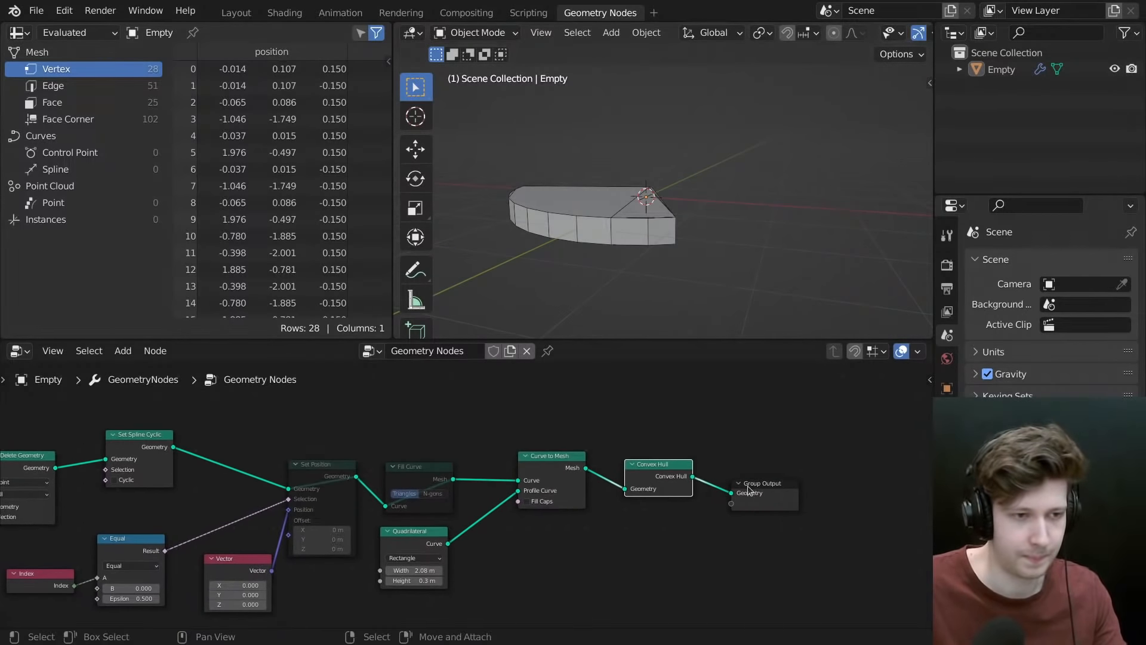
pyautogui.moveTo(665, 472); pyautogui.dragTo(670, 474)
pyautogui.moveTo(714, 196); pyautogui.dragTo(675, 375, button='middle')
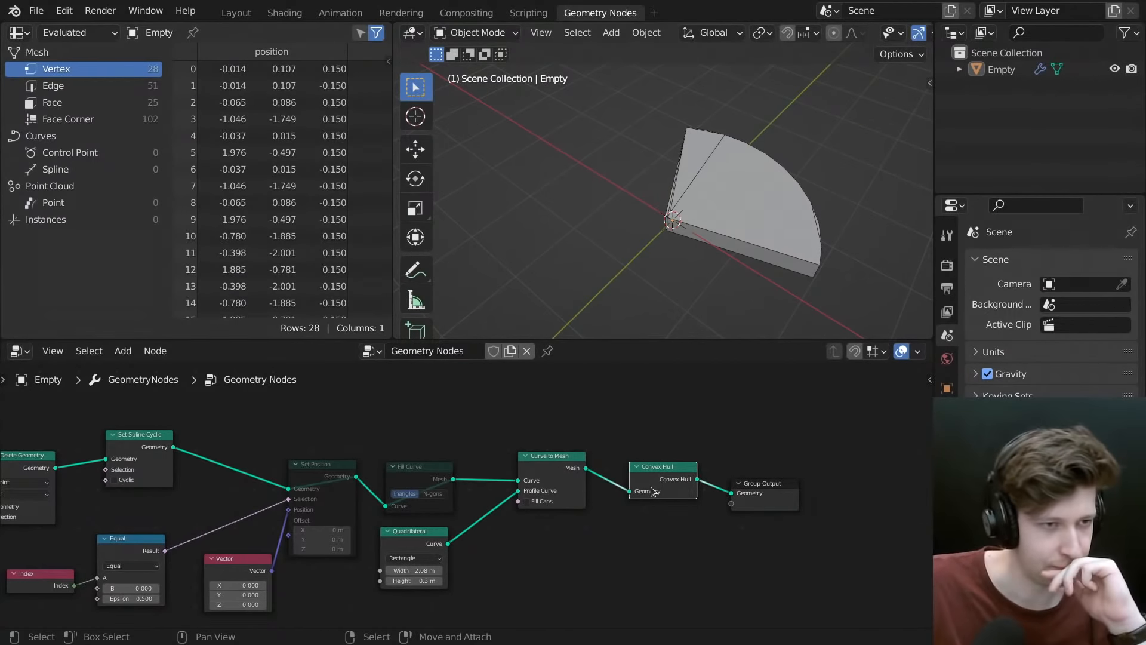
pyautogui.moveTo(747, 496); pyautogui.dragTo(787, 493)
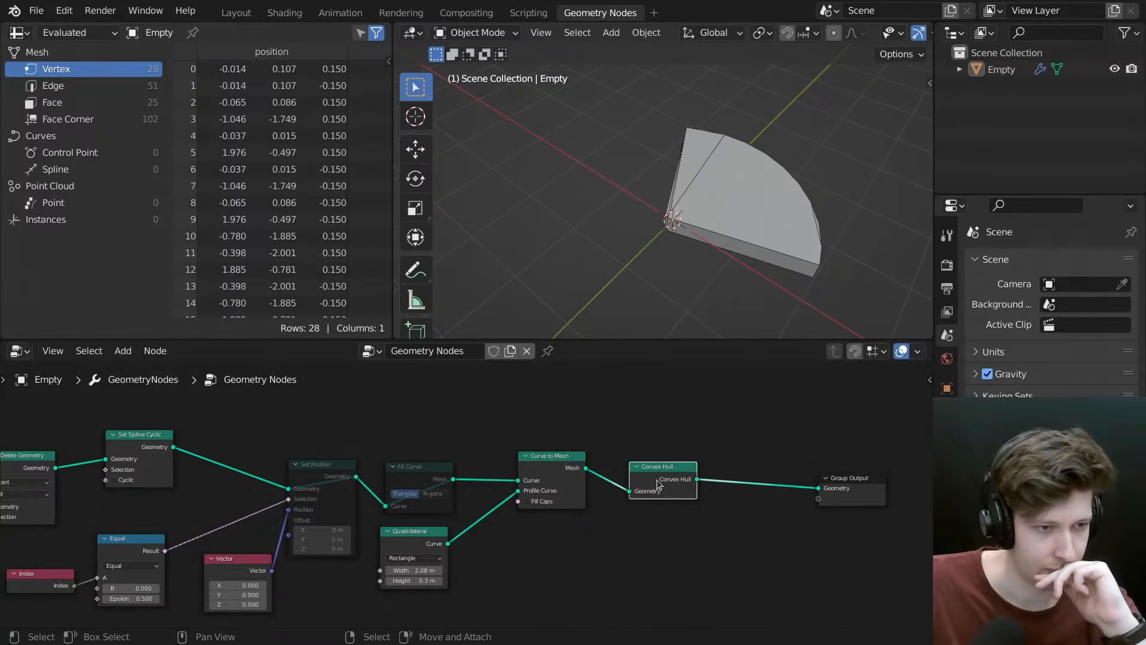
pyautogui.moveTo(671, 456); pyautogui.dragTo(694, 457, button='middle')
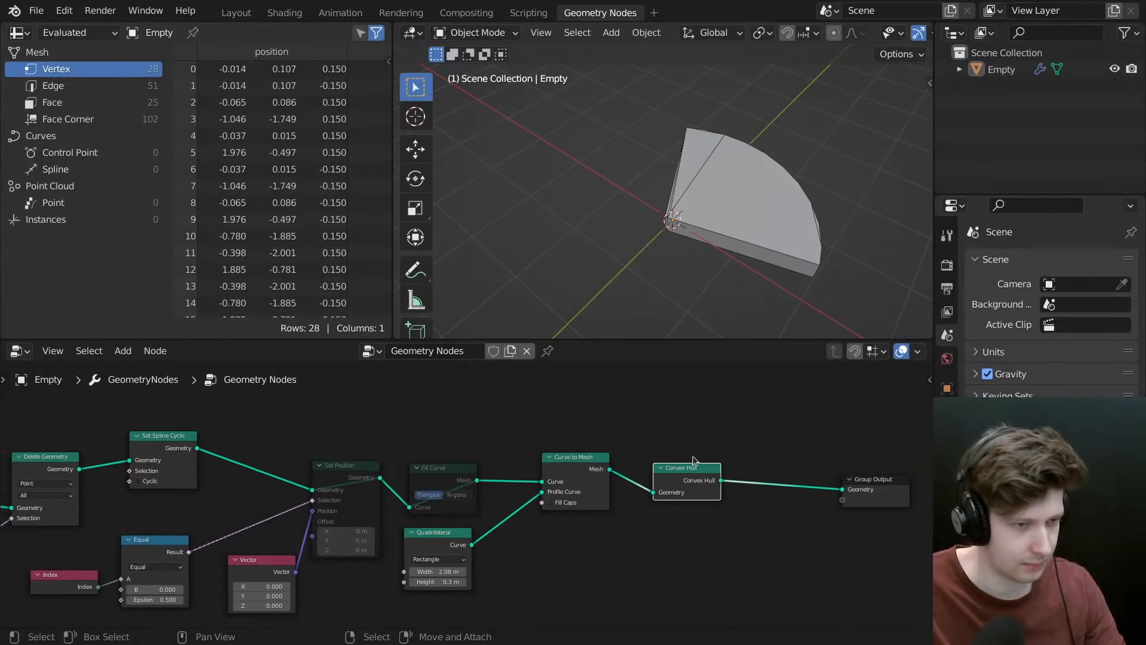
# - Remove the Convex Hull, Curve to Mesh and Quadrilateral nodes, keeping Fill Curve connected to Group Output
pyautogui.hotkey('ctrl', 'x')
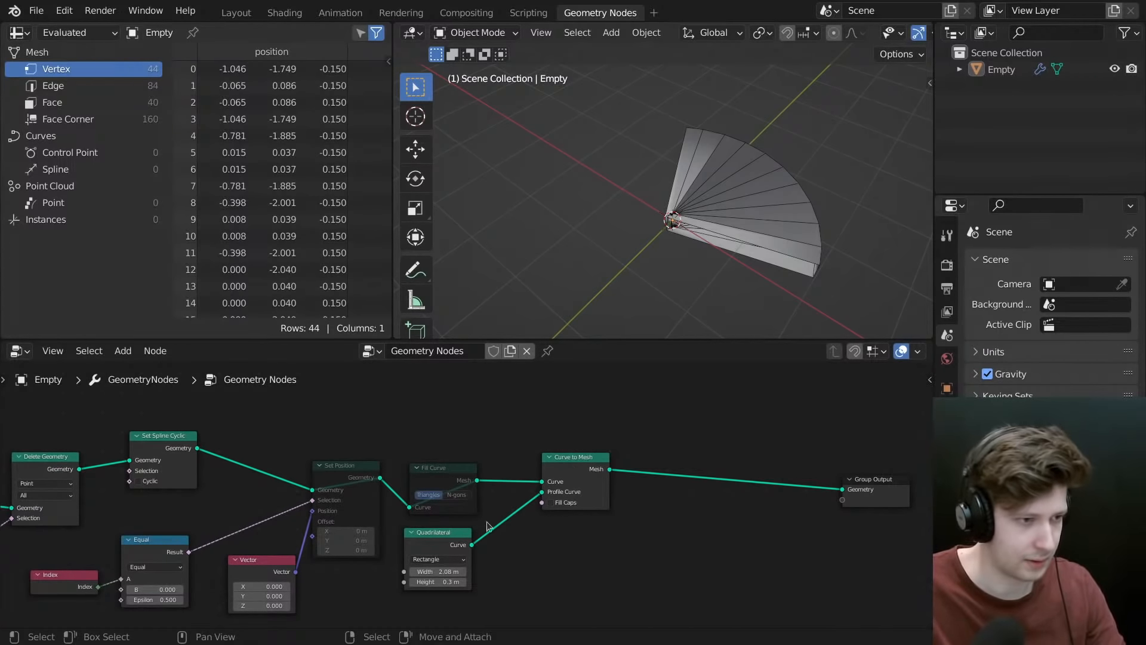
pyautogui.click(577, 473)
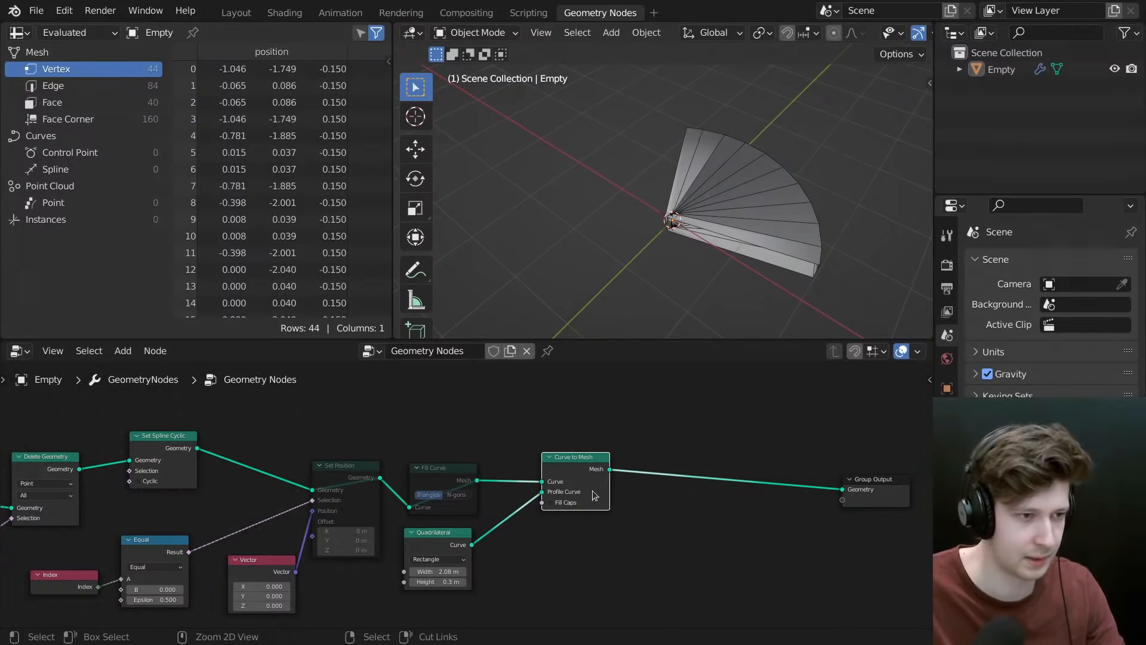
pyautogui.hotkey('ctrl', 'x')
pyautogui.click(444, 549)
pyautogui.hotkey('ctrl', 'x')
# - Unmute the Set Position and Fill Curve nodes and view the filled slice from above
pyautogui.click(358, 479)
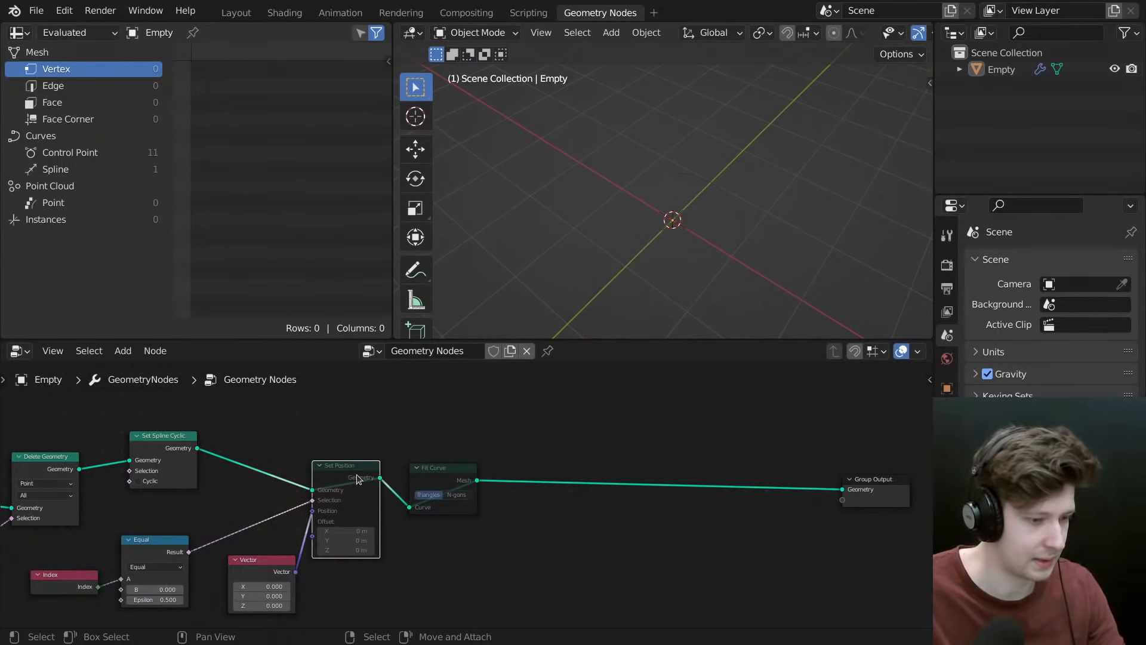
pyautogui.press('m')
pyautogui.click(427, 479)
pyautogui.press('m')
pyautogui.moveTo(456, 490); pyautogui.dragTo(560, 480, button='middle')
pyautogui.moveTo(595, 287); pyautogui.dragTo(733, 223, button='middle')
pyautogui.moveTo(693, 177); pyautogui.dragTo(724, 191, button='middle')
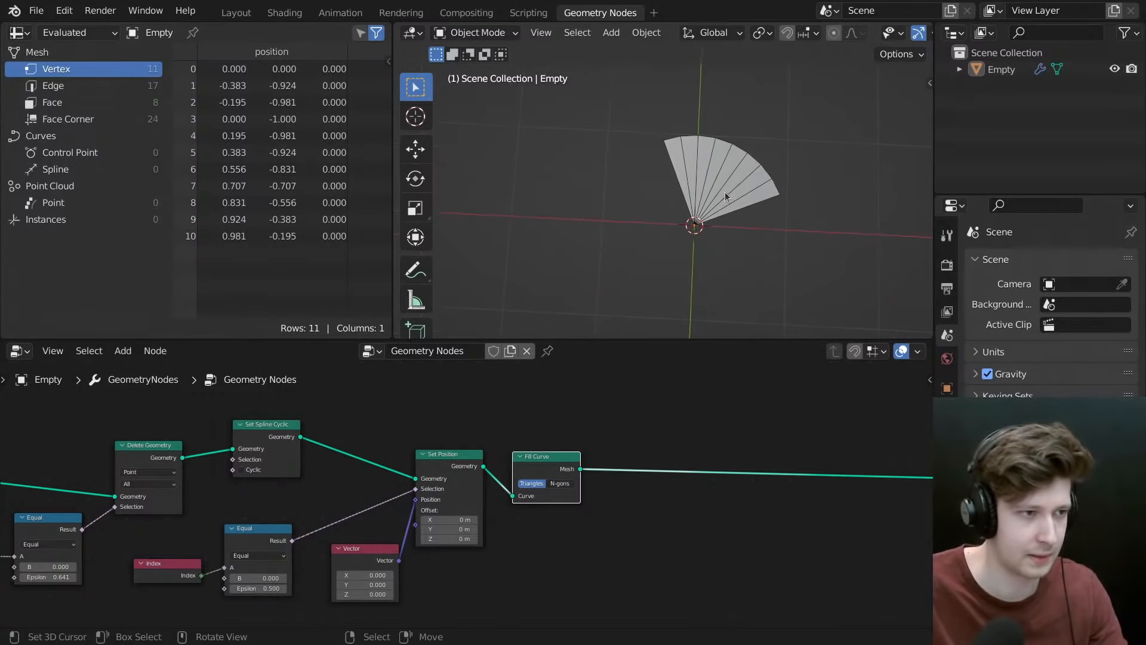
# - Try adjusting the B value of the Equal node fed by Curve Parameter while viewing the slice from the top
pyautogui.moveTo(336, 507); pyautogui.dragTo(468, 473, button='middle')
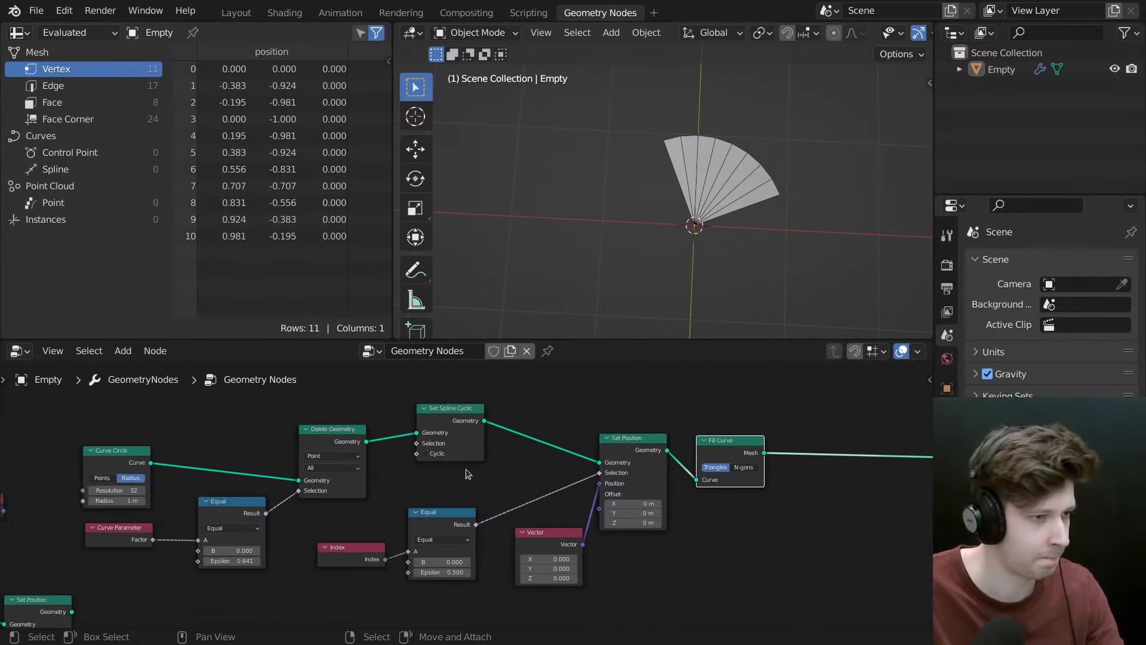
pyautogui.moveTo(599, 453); pyautogui.dragTo(567, 457, button='middle')
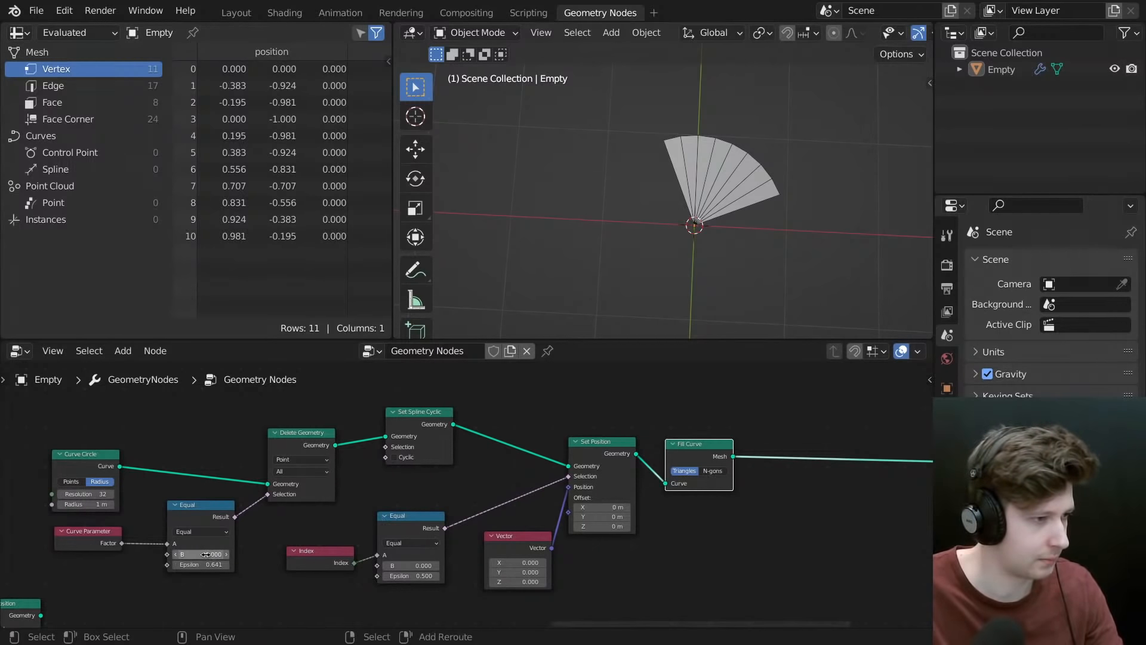
pyautogui.moveTo(204, 554)
pyautogui.mouseDown()
pyautogui.moveTo(189, 554)
pyautogui.moveTo(214, 554)
pyautogui.moveTo(190, 554)
pyautogui.moveTo(204, 554)
pyautogui.mouseUp()
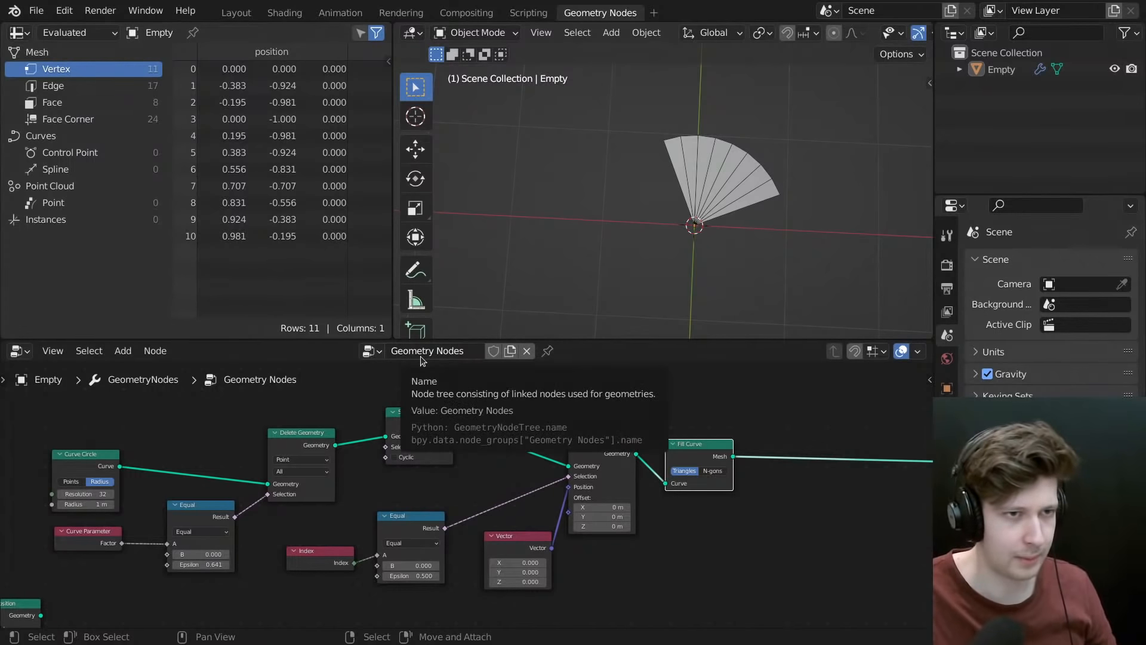
pyautogui.moveTo(680, 243); pyautogui.dragTo(734, 206, button='middle')
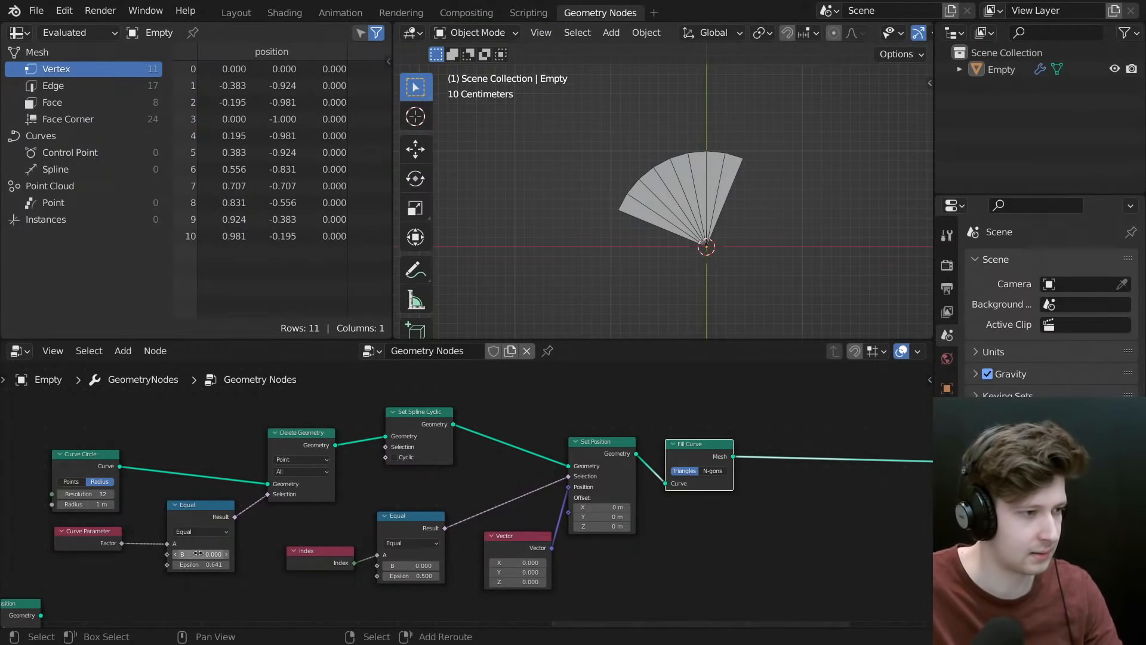
pyautogui.moveTo(197, 554); pyautogui.dragTo(151, 554)
pyautogui.rightClick(151, 554)
pyautogui.moveTo(151, 554); pyautogui.dragTo(367, 536, button='middle')
pyautogui.scroll(2, 368, 535)
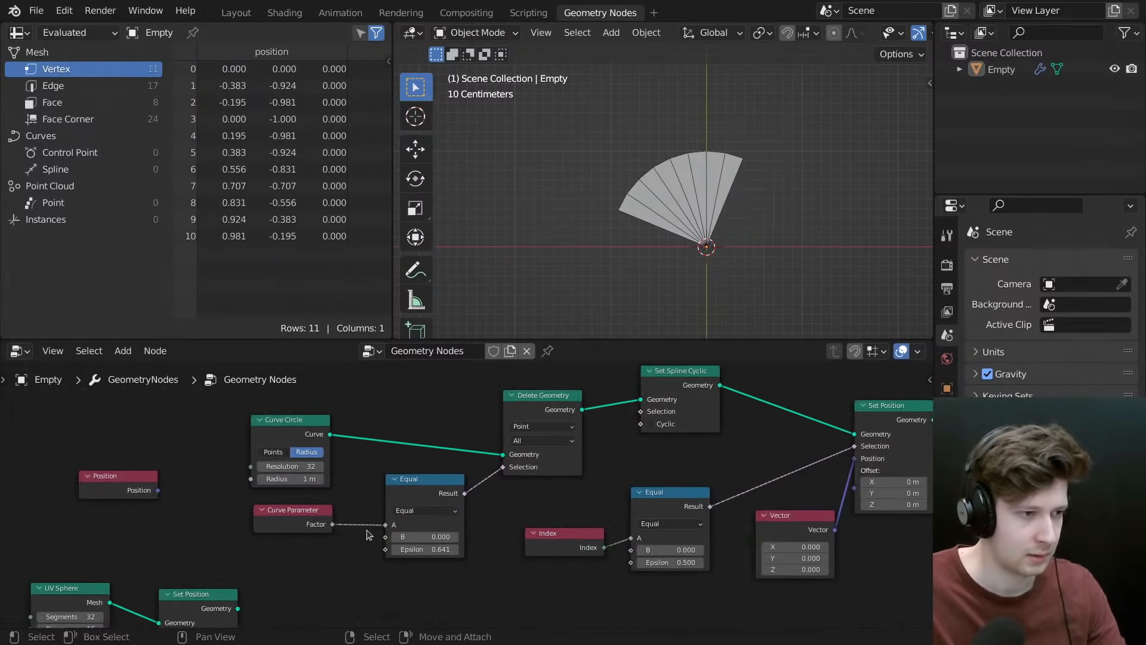
# - Keep the Curve Parameter comparison on Equal and set its B value to 0.010
pyautogui.click(420, 512)
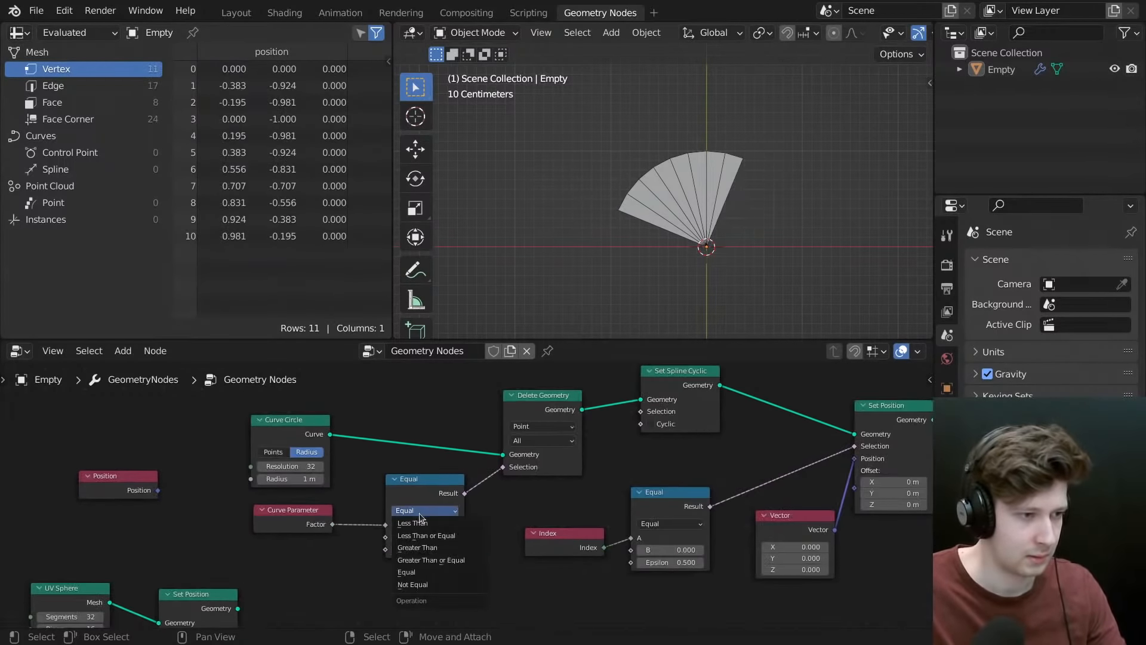
pyautogui.click(417, 572)
pyautogui.moveTo(424, 537)
pyautogui.mouseDown()
pyautogui.moveTo(451, 548)
pyautogui.moveTo(426, 548)
pyautogui.mouseUp()
pyautogui.rightClick(426, 548)
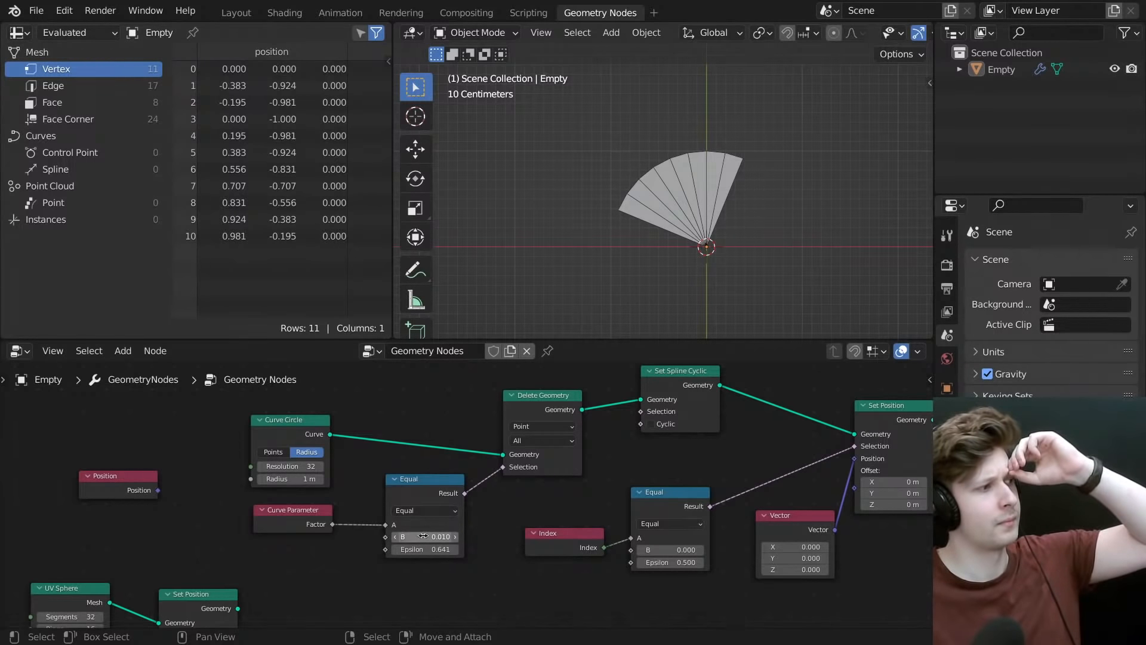
# - Spread out the Curve Circle, Curve Parameter and Equal nodes, leaving more space before Delete Geometry
pyautogui.moveTo(422, 529); pyautogui.dragTo(512, 529, button='middle')
pyautogui.moveTo(461, 407); pyautogui.dragTo(145, 499)
pyautogui.press('g')
pyautogui.click(366, 463)
pyautogui.moveTo(384, 508); pyautogui.dragTo(314, 509)
pyautogui.moveTo(436, 492); pyautogui.dragTo(439, 490, button='middle')
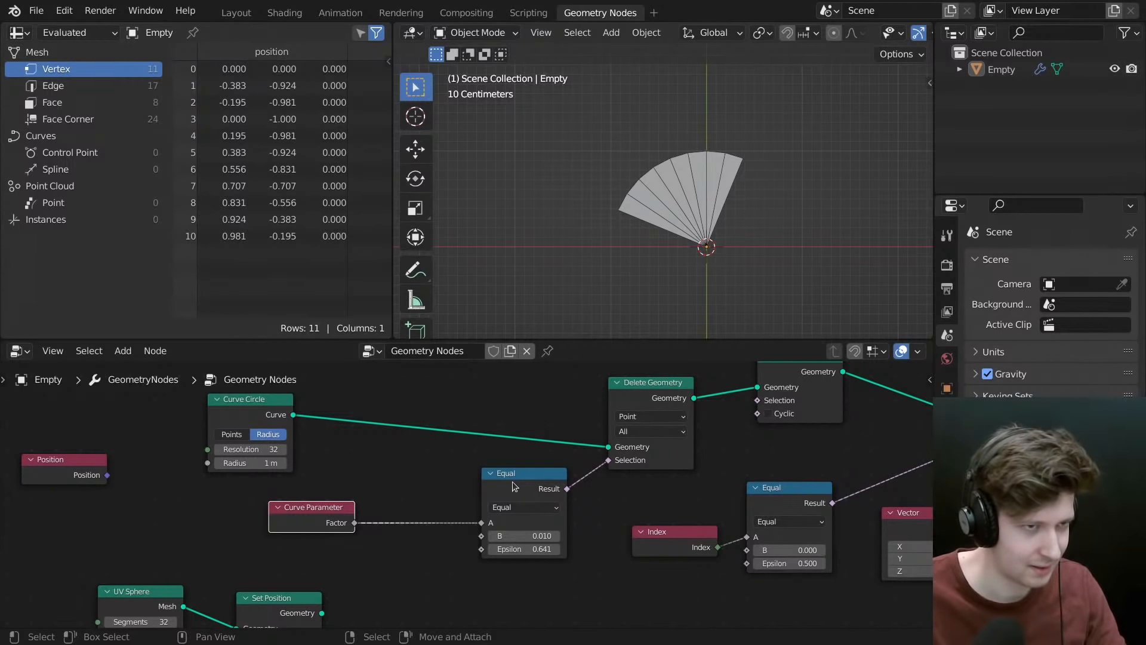
pyautogui.moveTo(512, 486); pyautogui.dragTo(499, 485)
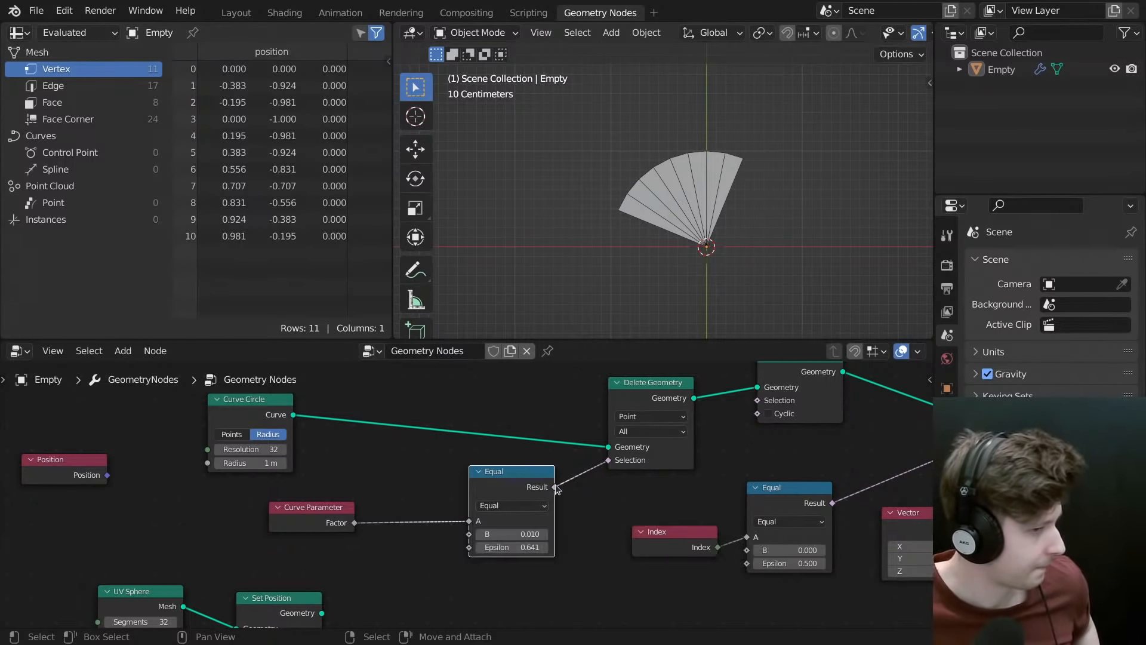
# - Set the Curve Parameter comparison's B value to 0.060 and move Curve Parameter and Equal back beneath Curve Circle
pyautogui.moveTo(556, 487)
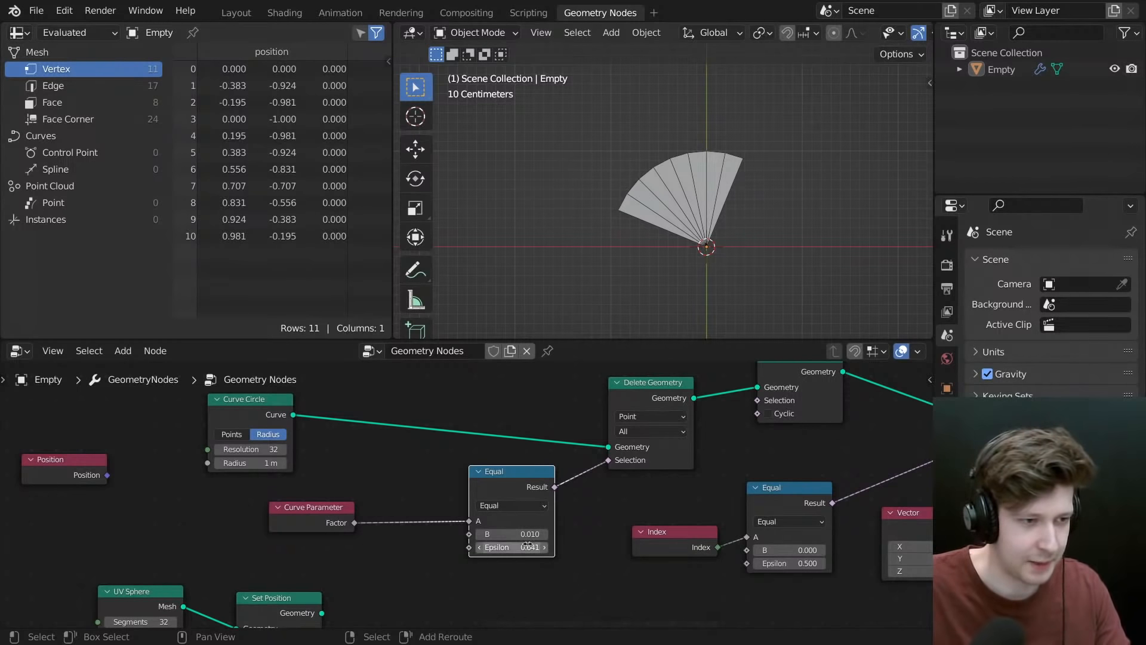
pyautogui.moveTo(526, 534)
pyautogui.mouseDown()
pyautogui.moveTo(537, 534)
pyautogui.moveTo(525, 535)
pyautogui.mouseUp()
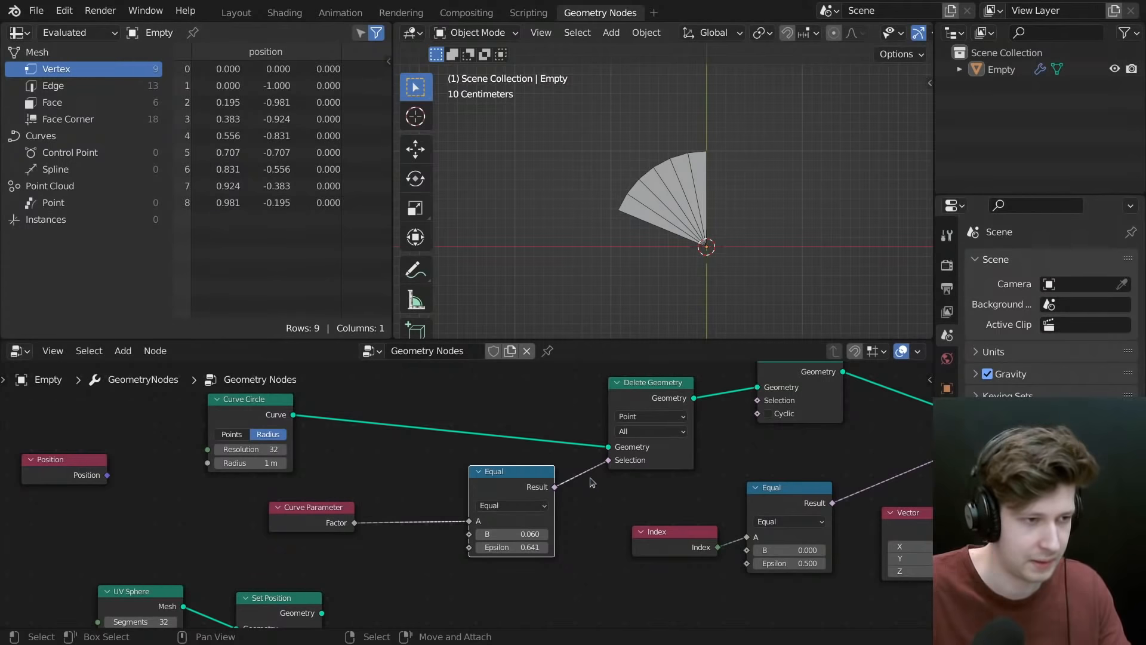
pyautogui.moveTo(320, 525); pyautogui.dragTo(247, 518)
pyautogui.moveTo(525, 495); pyautogui.dragTo(397, 493)
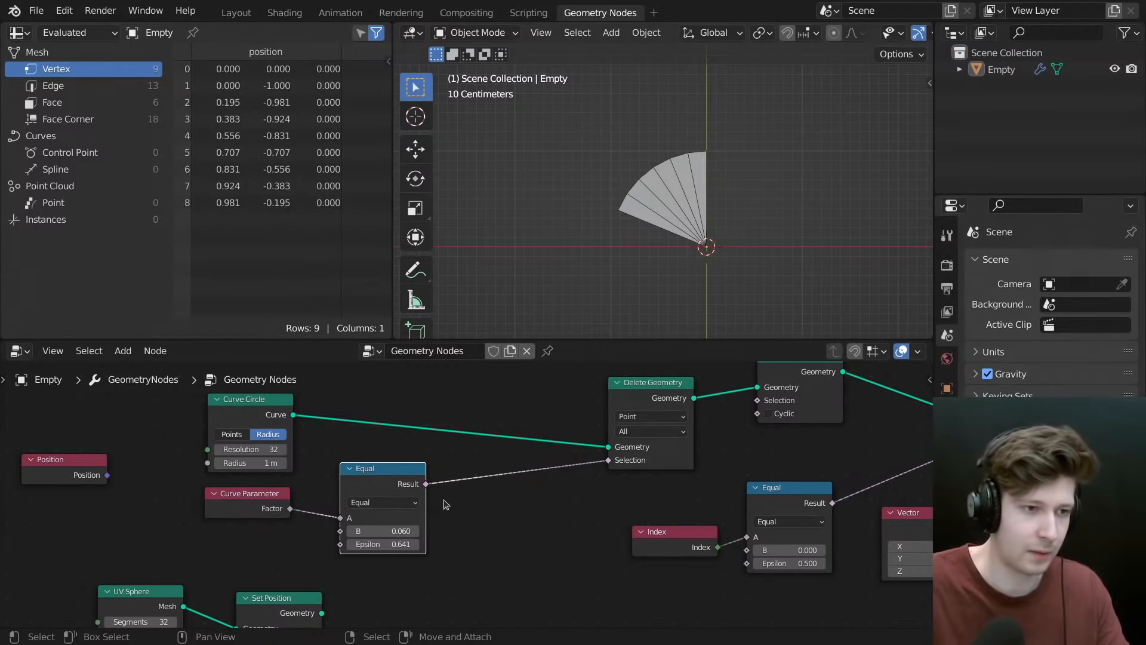
# - Move Delete Geometry and Set Spline Cyclic closer to Curve Circle, then reposition this whole first group of nodes
pyautogui.scroll(-2, 667, 486)
pyautogui.moveTo(666, 448); pyautogui.dragTo(554, 434)
pyautogui.moveTo(806, 416); pyautogui.dragTo(670, 428)
pyautogui.scroll(-3, 589, 459)
pyautogui.moveTo(695, 380); pyautogui.dragTo(425, 469)
pyautogui.press('g')
pyautogui.click(607, 445)
pyautogui.moveTo(744, 477); pyautogui.dragTo(527, 499, button='middle')
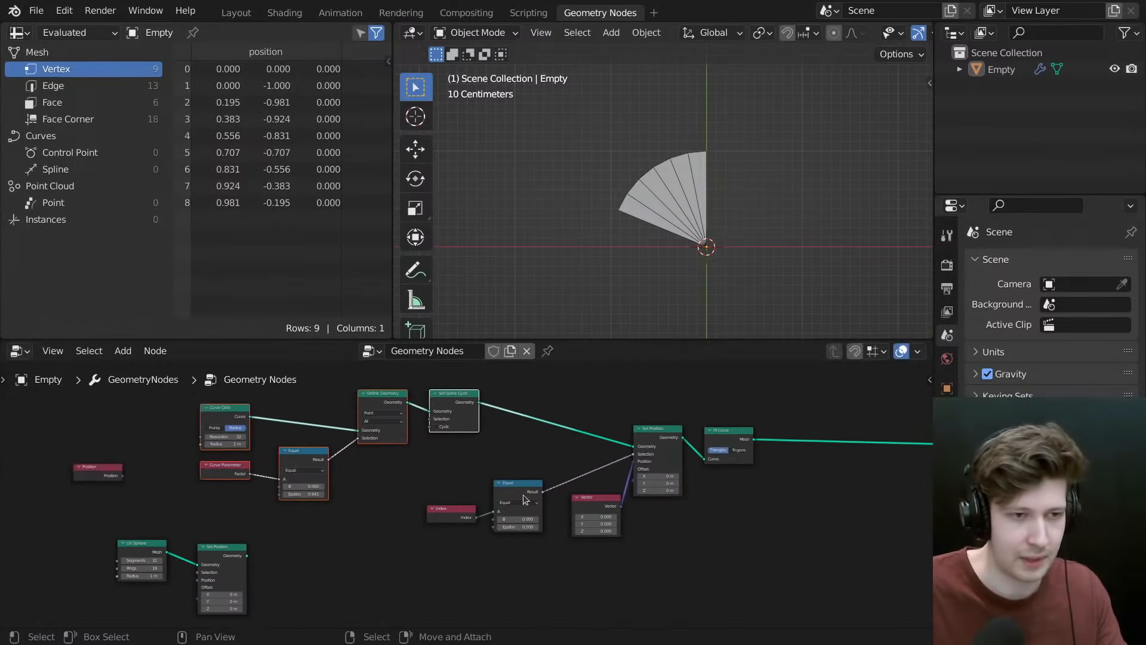
# - Move the Index, Equal, Vector, Set Position and Fill Curve nodes together closer to Set Spline Cyclic
pyautogui.scroll(4, 578, 477)
pyautogui.moveTo(402, 437); pyautogui.dragTo(828, 549)
pyautogui.press('g')
pyautogui.click(755, 534)
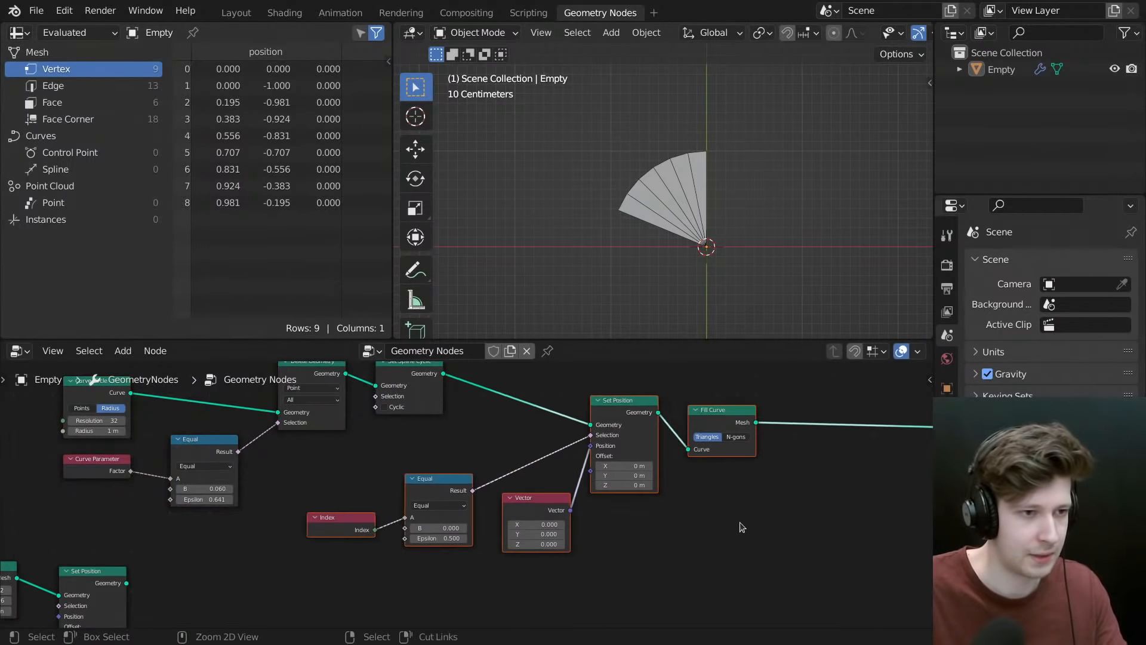
# - Add a Distribute Points on Faces node between Fill Curve and Group Output
pyautogui.scroll(-5, 742, 526)
pyautogui.moveTo(742, 526); pyautogui.dragTo(520, 509, button='middle')
pyautogui.scroll(3, 716, 461)
pyautogui.moveTo(717, 461); pyautogui.dragTo(651, 504, button='middle')
pyautogui.click(607, 417)
pyautogui.hotkey('shift', 'a')
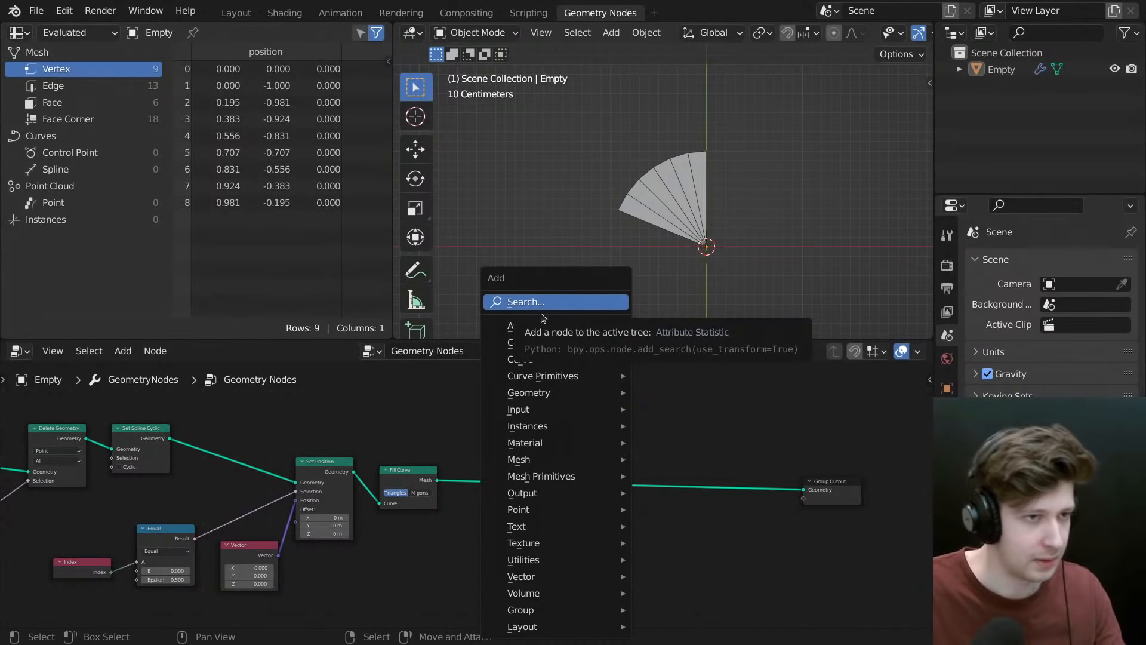
pyautogui.moveTo(635, 225); pyautogui.dragTo(651, 268, button='middle')
pyautogui.moveTo(640, 416); pyautogui.dragTo(632, 463, button='middle')
pyautogui.hotkey('shift', 'a')
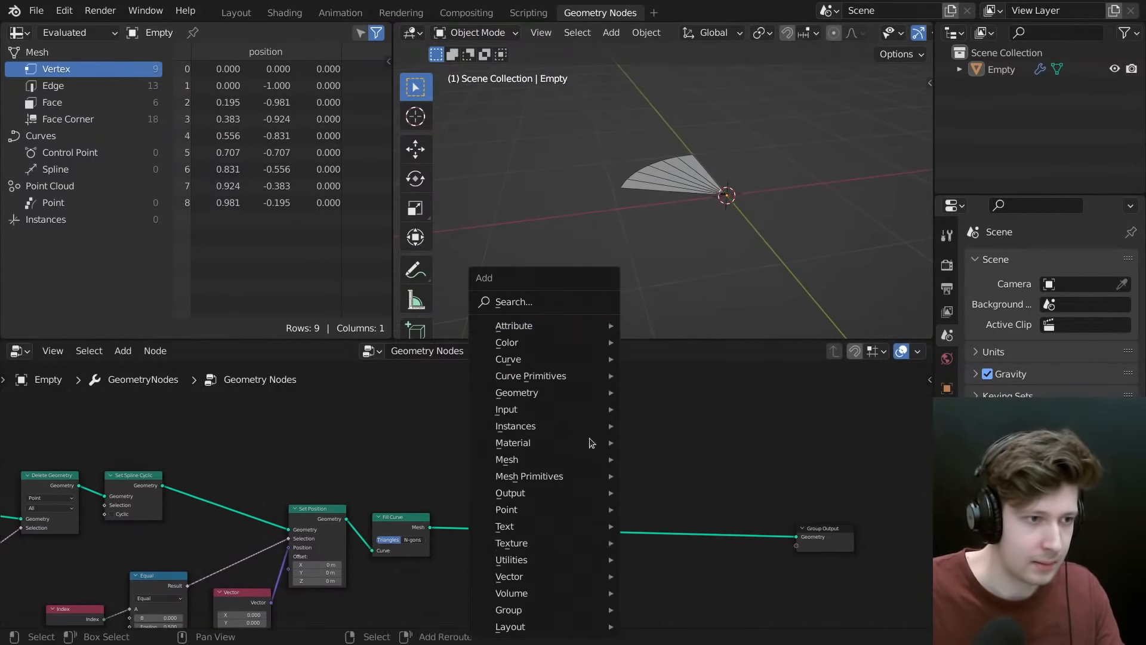
pyautogui.click(526, 301)
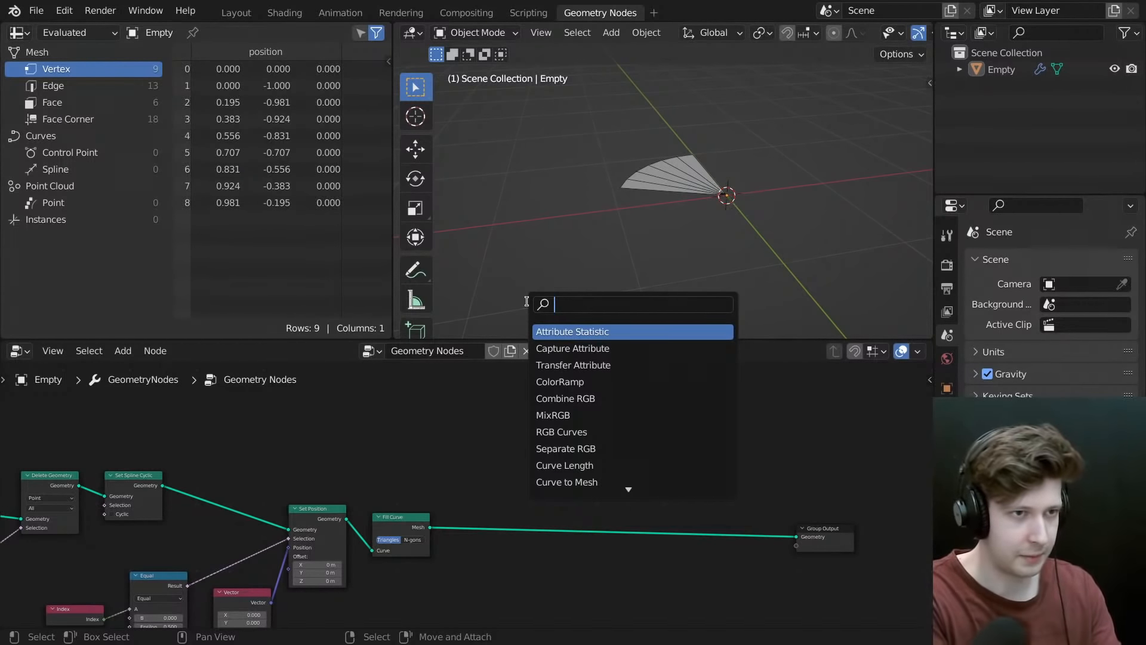
pyautogui.write('di')
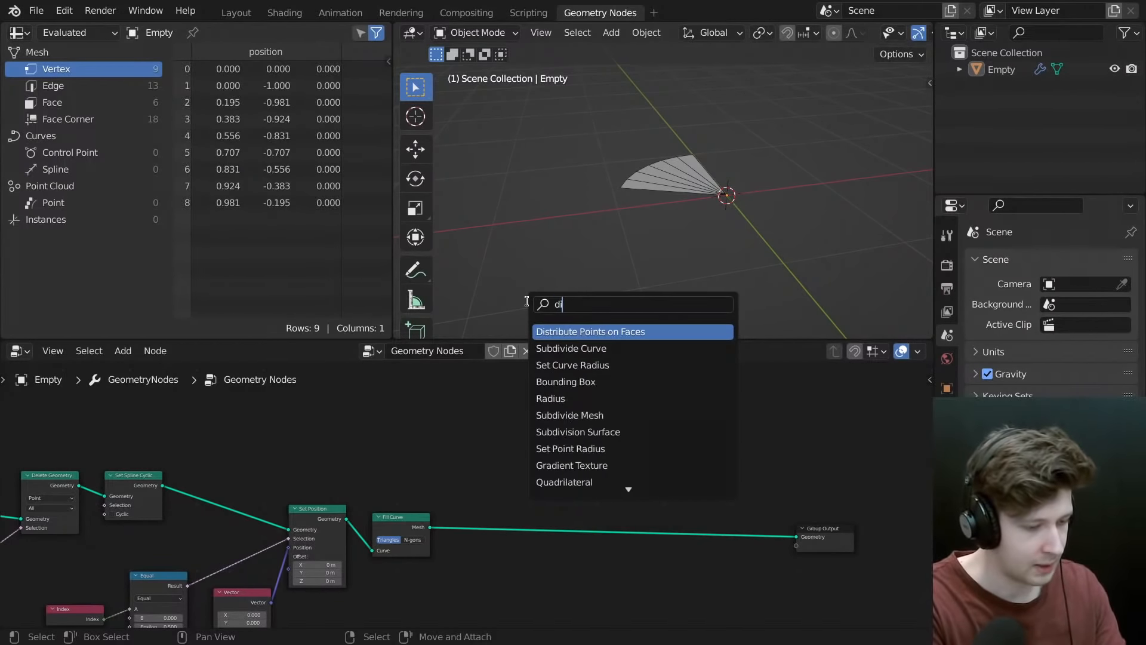
pyautogui.write('stribut')
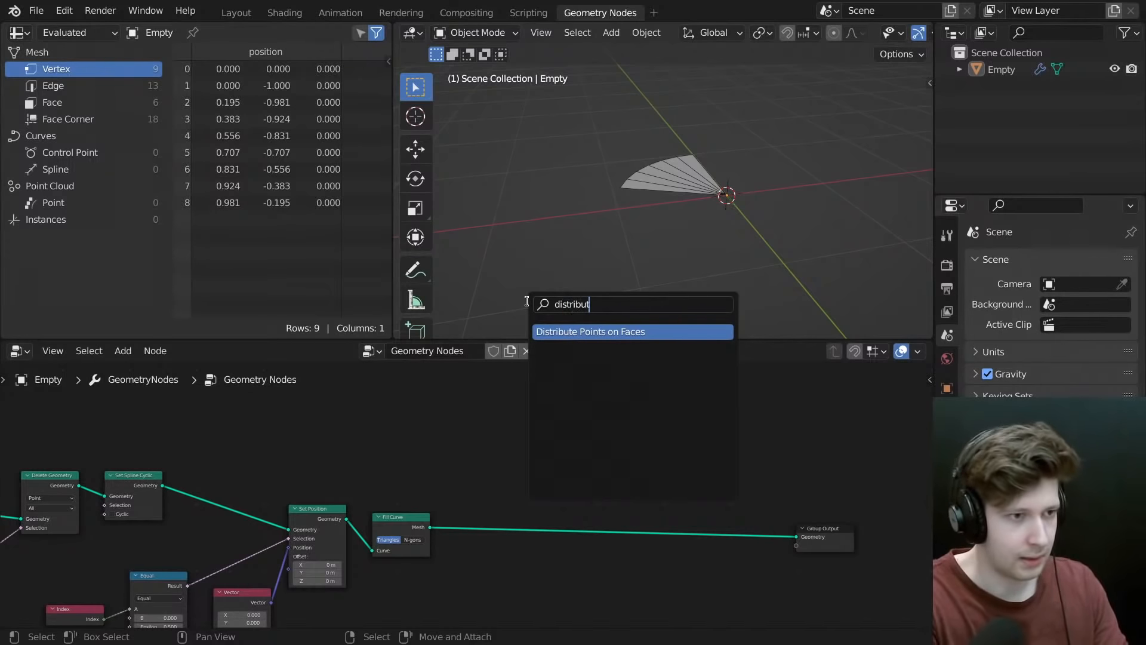
pyautogui.press('Return')
pyautogui.click(561, 506)
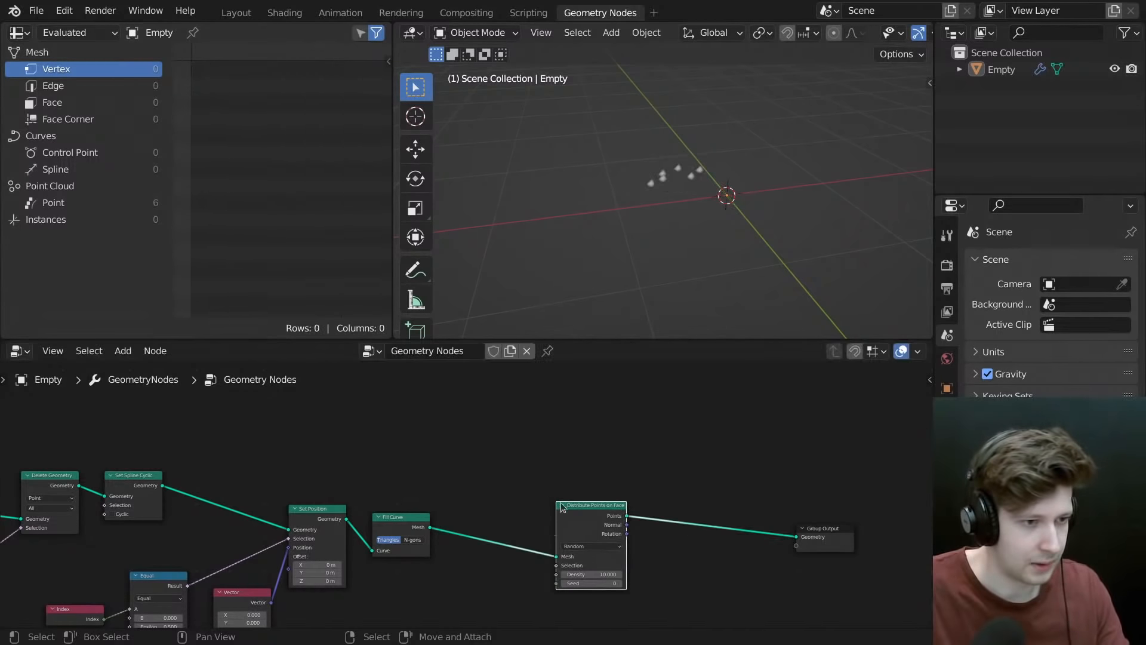
# - Set the Distribute Points on Faces density to 2000
pyautogui.scroll(2, 530, 449)
pyautogui.moveTo(578, 472); pyautogui.dragTo(522, 435, button='middle')
pyautogui.scroll(3, 576, 567)
pyautogui.moveTo(546, 552); pyautogui.dragTo(752, 552)
pyautogui.moveTo(734, 239); pyautogui.dragTo(675, 292, button='middle')
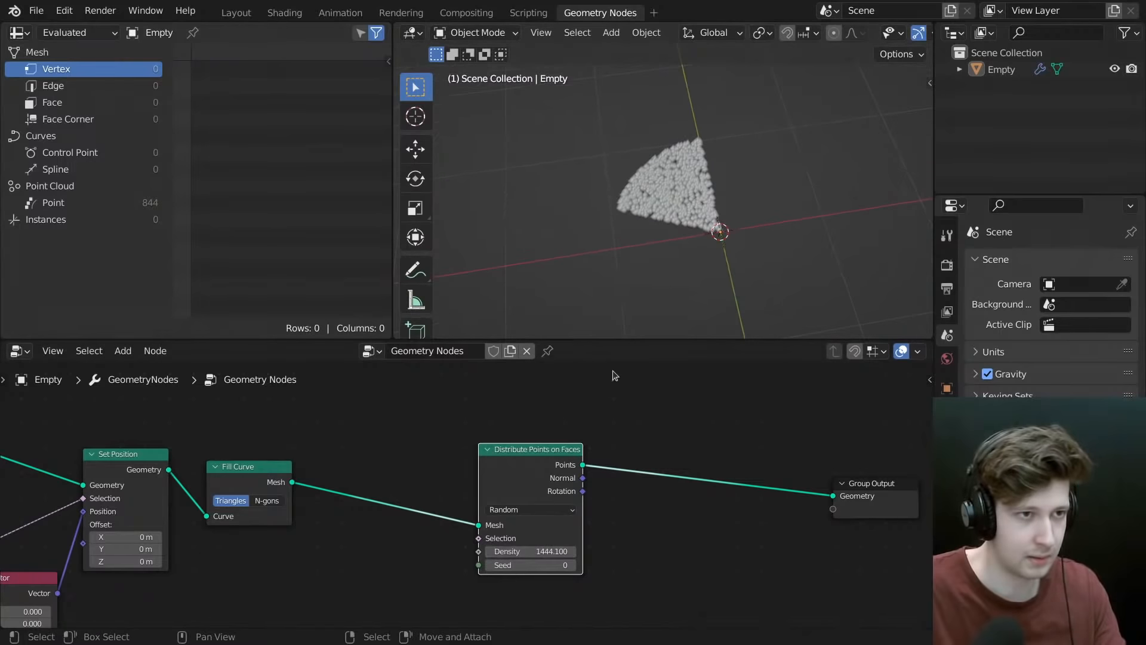
pyautogui.moveTo(525, 553); pyautogui.dragTo(579, 551)
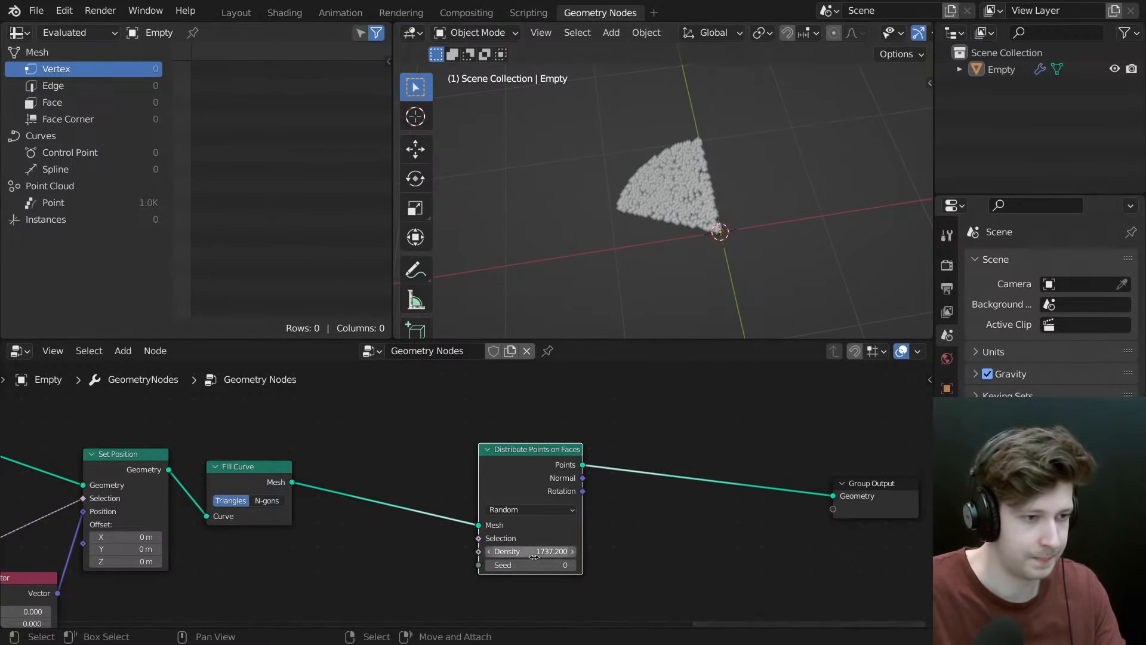
pyautogui.click(579, 550)
pyautogui.write('2000')
pyautogui.press('Return')
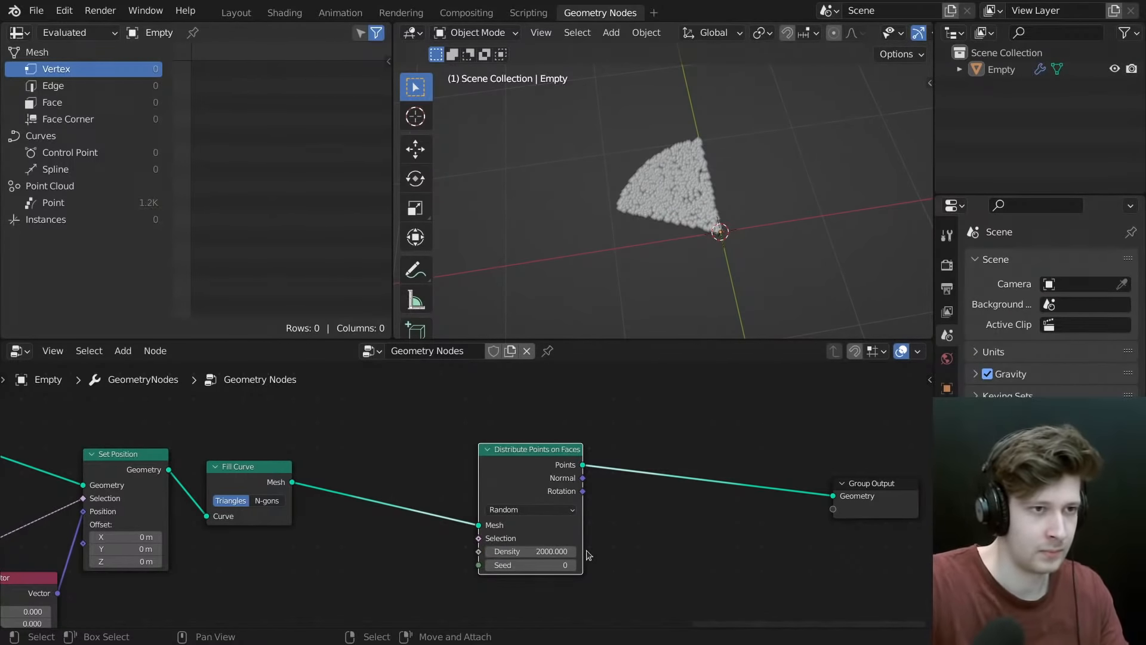
# - Insert a Points to Volume node between Distribute Points on Faces and Group Output
pyautogui.hotkey('shift', 'a')
pyautogui.click(633, 295)
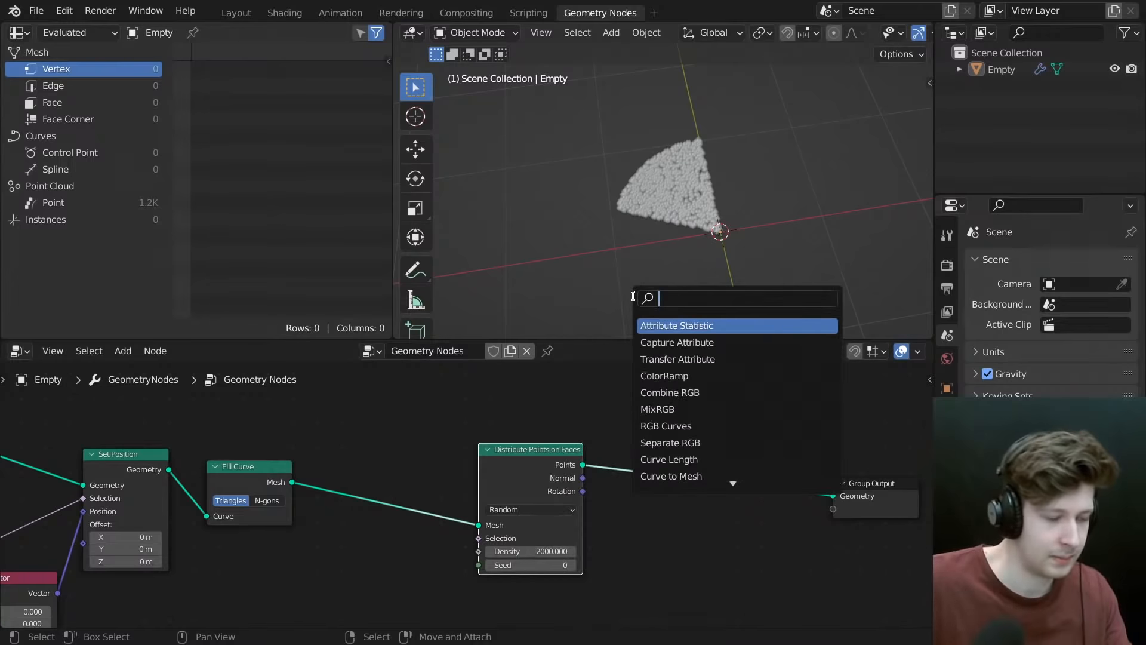
pyautogui.write('points to')
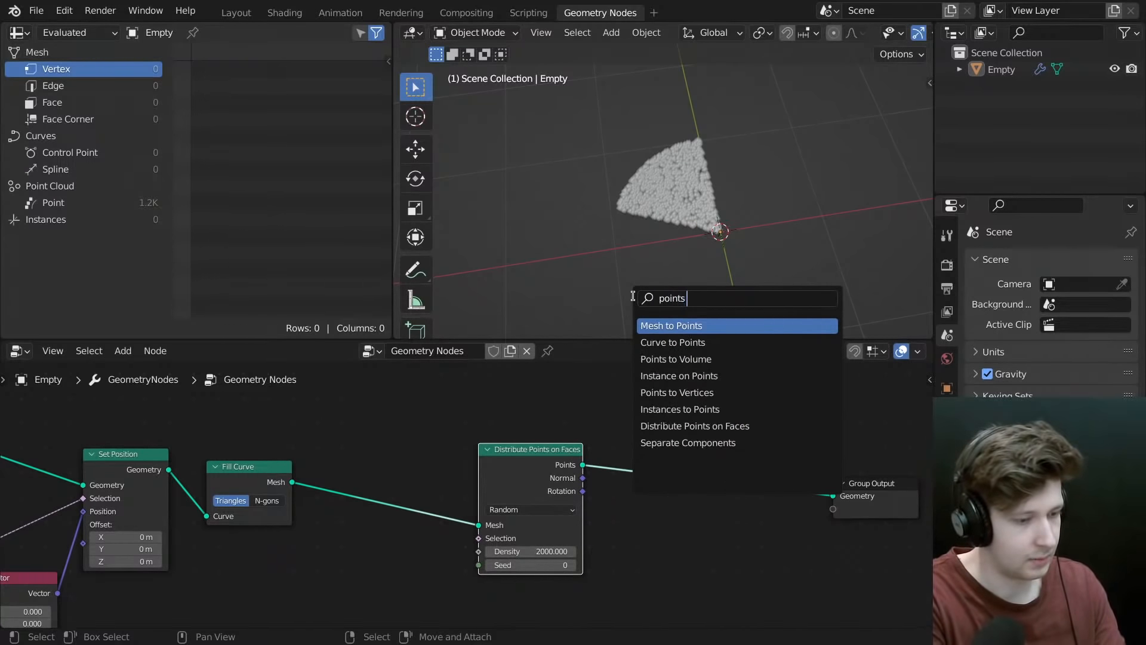
pyautogui.press('Down')
pyautogui.press('Down')
pyautogui.press('Return')
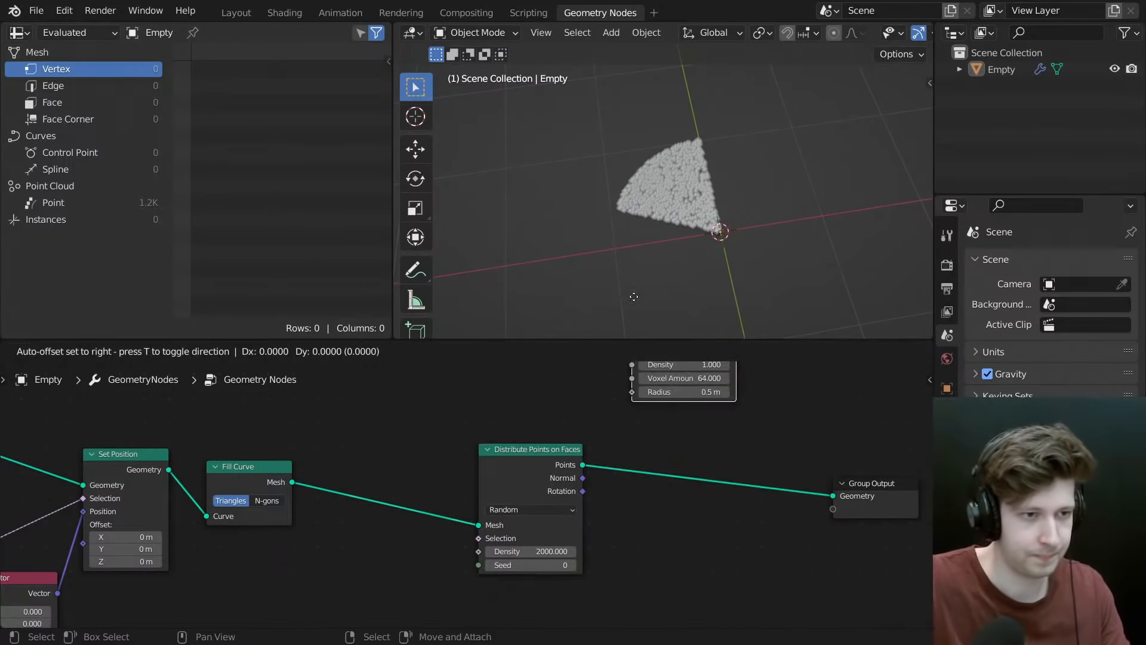
pyautogui.click(585, 456)
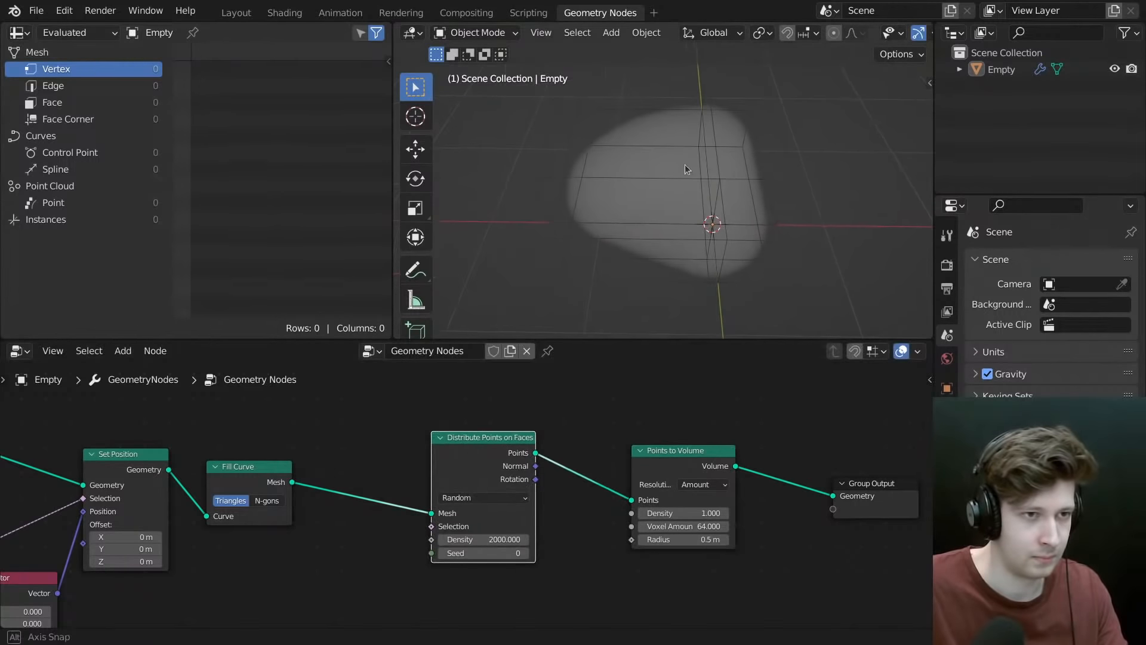
# - Insert a Volume to Mesh node after Points to Volume and move Points to Volume closer to Distribute Points on Faces
pyautogui.hotkey('shift', 'a')
pyautogui.click(664, 303)
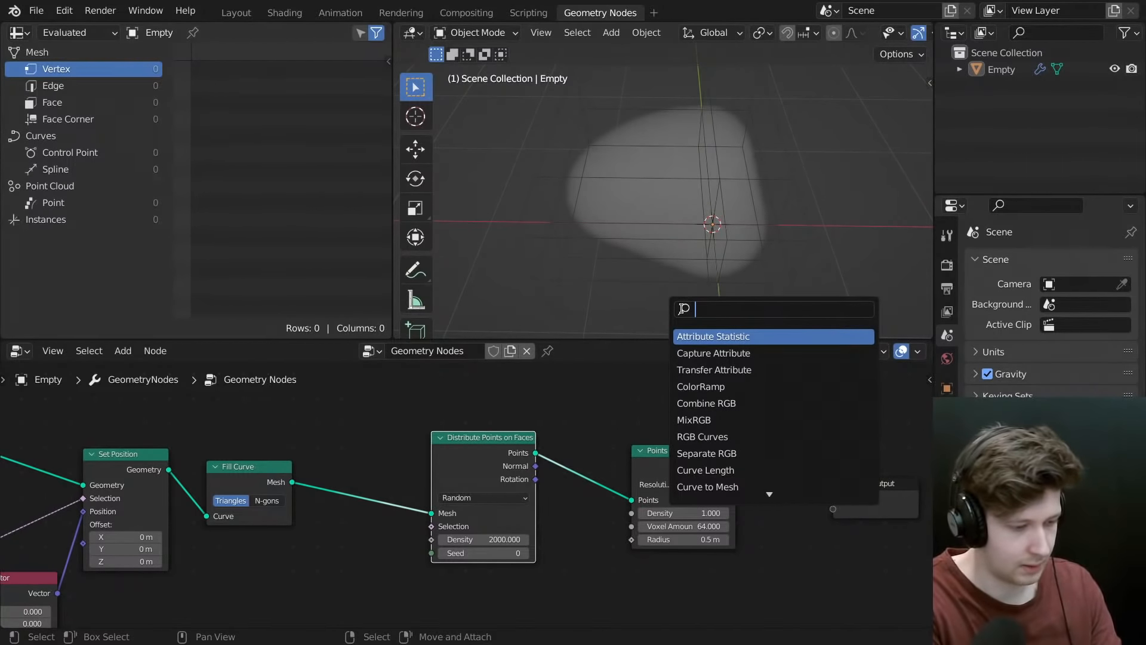
pyautogui.write('volume')
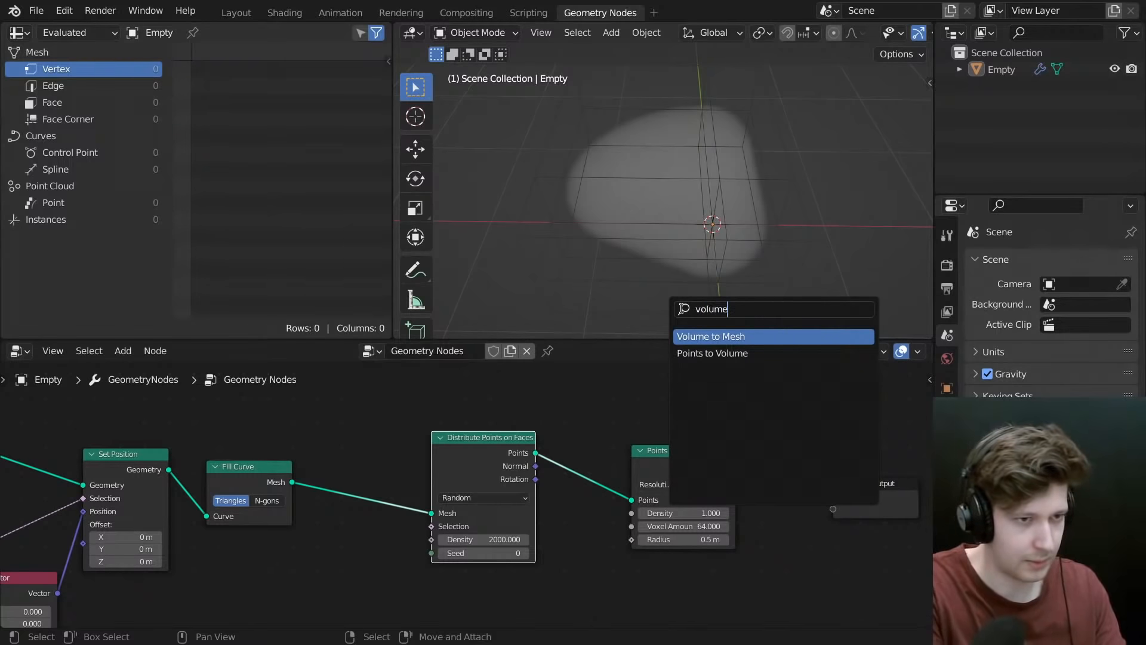
pyautogui.press('Return')
pyautogui.click(814, 440)
pyautogui.moveTo(677, 447); pyautogui.dragTo(635, 438)
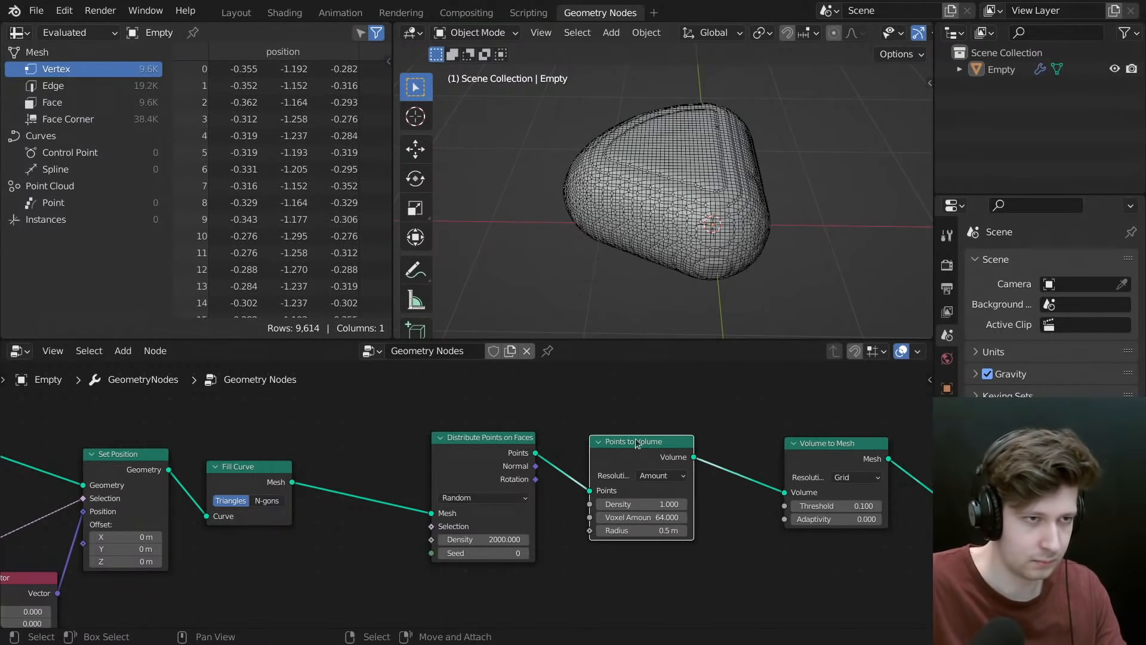
# - Set the Points to Volume radius to 0.1 m and its voxel amount to 128
pyautogui.scroll(1, 717, 498)
pyautogui.click(648, 529)
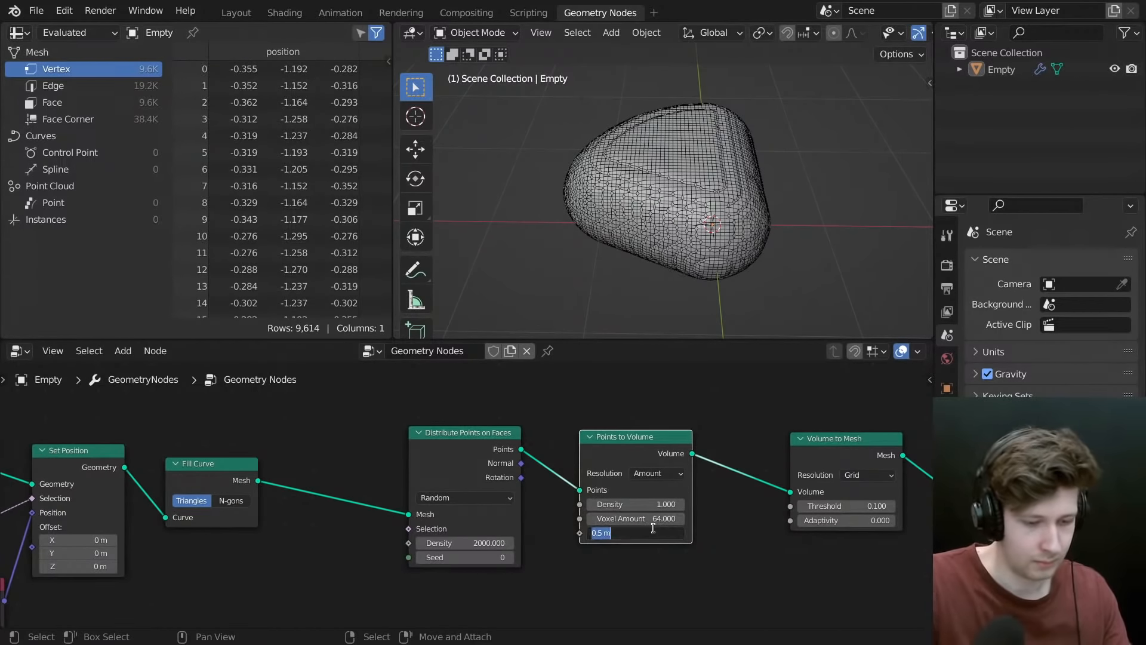
pyautogui.press('Return')
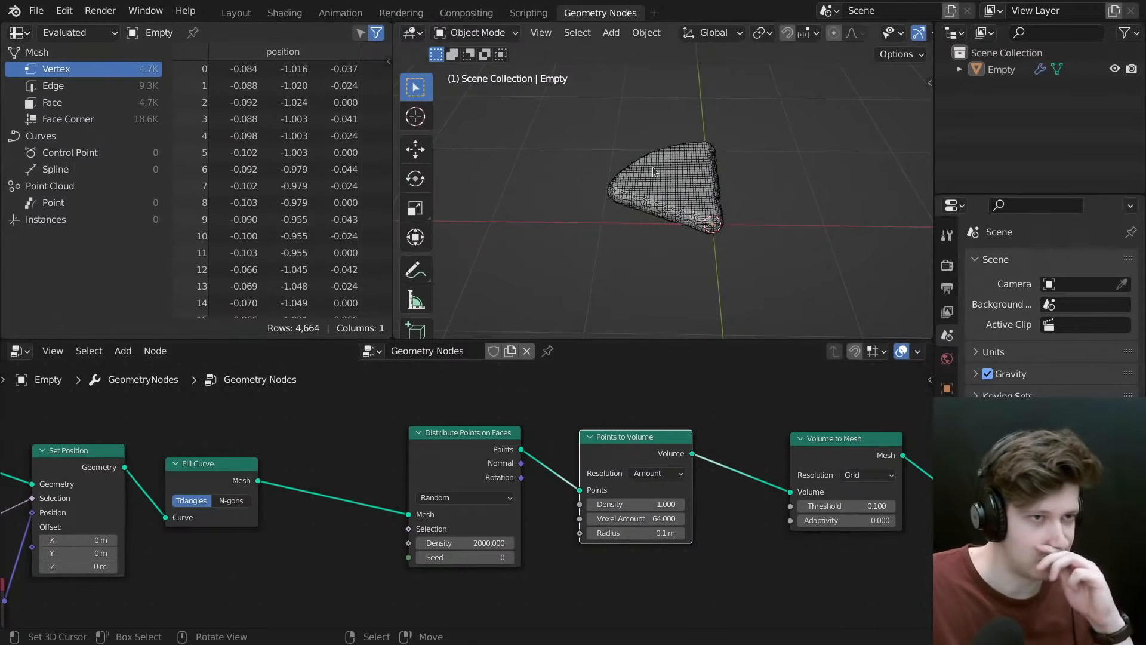
pyautogui.moveTo(670, 257); pyautogui.dragTo(687, 290, button='middle')
pyautogui.scroll(1, 687, 289)
pyautogui.click(639, 514)
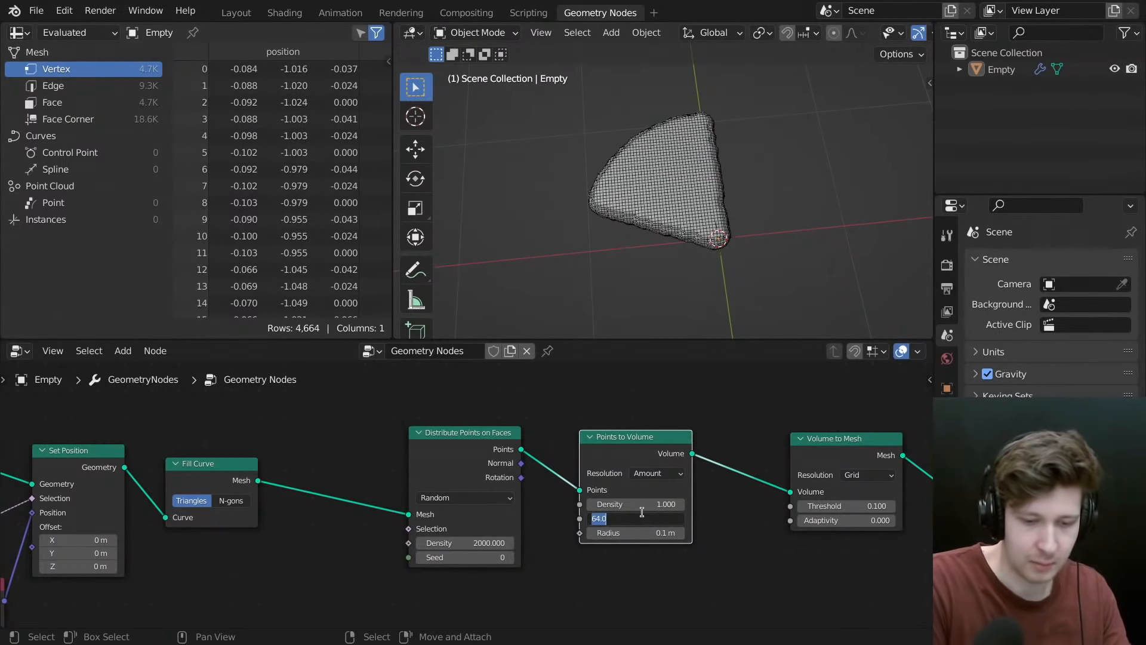
pyautogui.write('128')
pyautogui.press('Return')
# - Raise the Distribute Points on Faces density to 10000
pyautogui.moveTo(651, 239); pyautogui.dragTo(646, 85, button='middle')
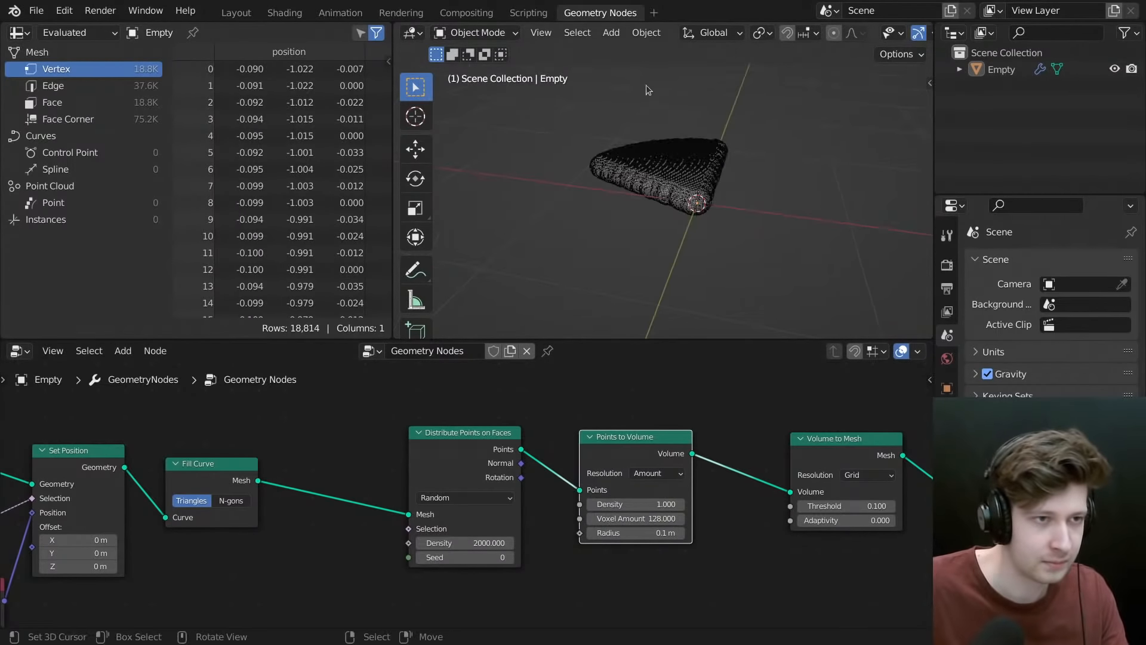
pyautogui.scroll(3, 633, 151)
pyautogui.moveTo(633, 152); pyautogui.dragTo(680, 155, button='middle')
pyautogui.click(487, 541)
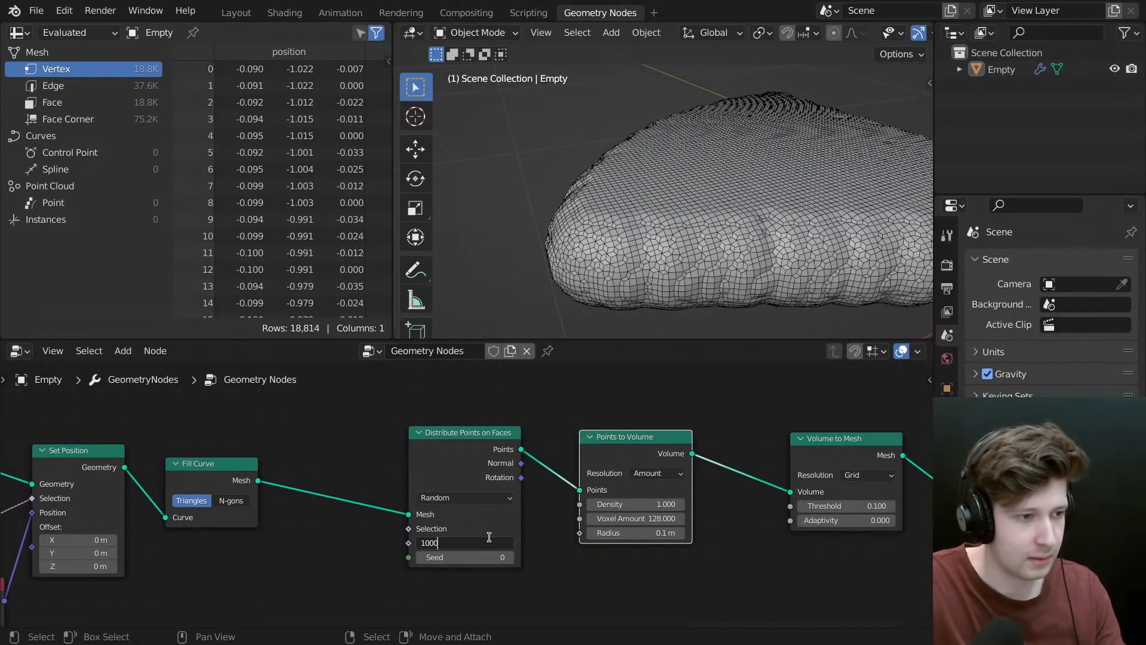
pyautogui.press('Return')
pyautogui.moveTo(819, 319); pyautogui.dragTo(741, 160, button='middle')
pyautogui.moveTo(597, 149)
pyautogui.mouseDown(button='middle')
pyautogui.moveTo(661, 250)
pyautogui.moveTo(641, 202)
pyautogui.moveTo(645, 275)
pyautogui.moveTo(686, 246)
pyautogui.mouseUp(button='middle')
# - Show the slice in Material Preview shading with the 3D viewport overlays turned off
pyautogui.press('z')
pyautogui.click(662, 244)
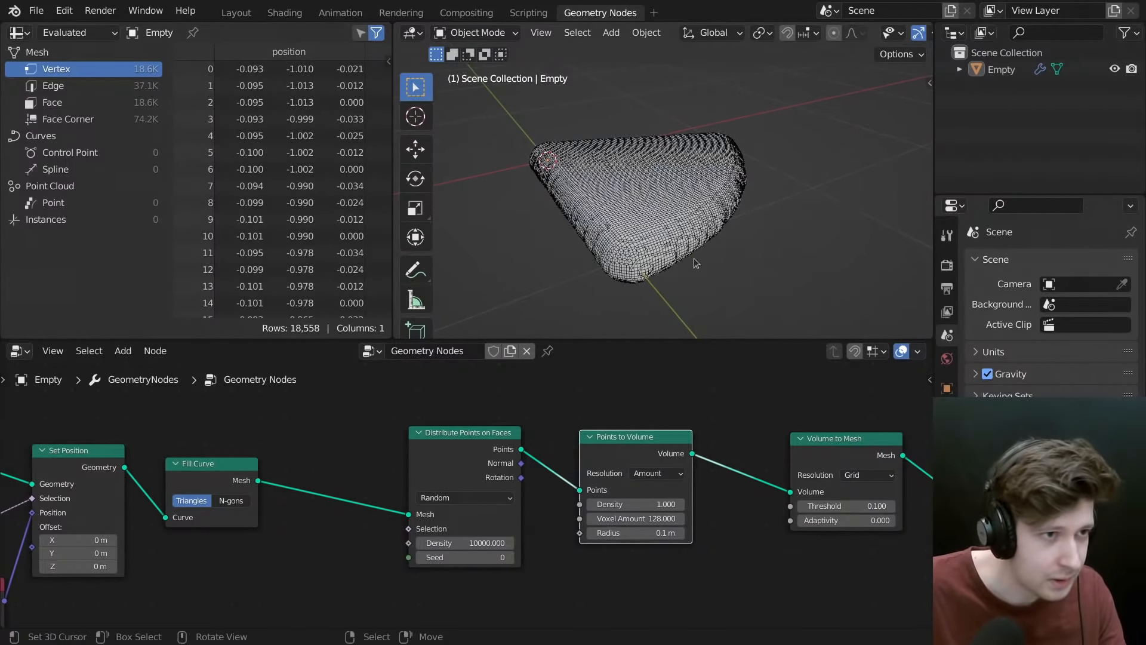
pyautogui.press('z')
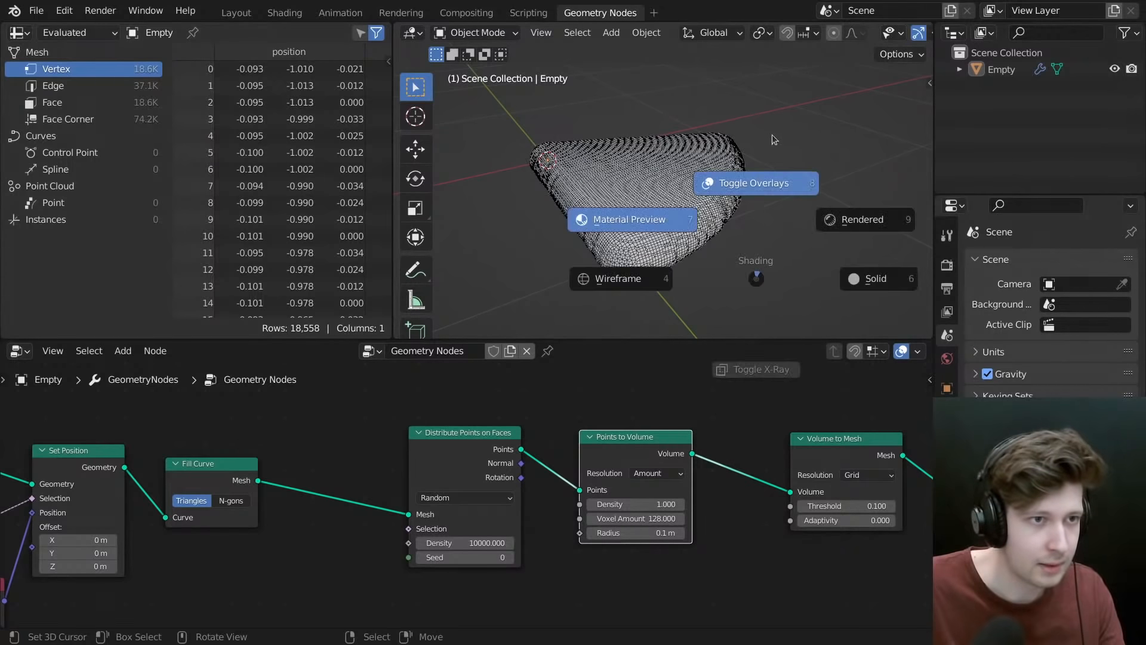
pyautogui.click(731, 219)
pyautogui.press('z')
pyautogui.click(770, 224)
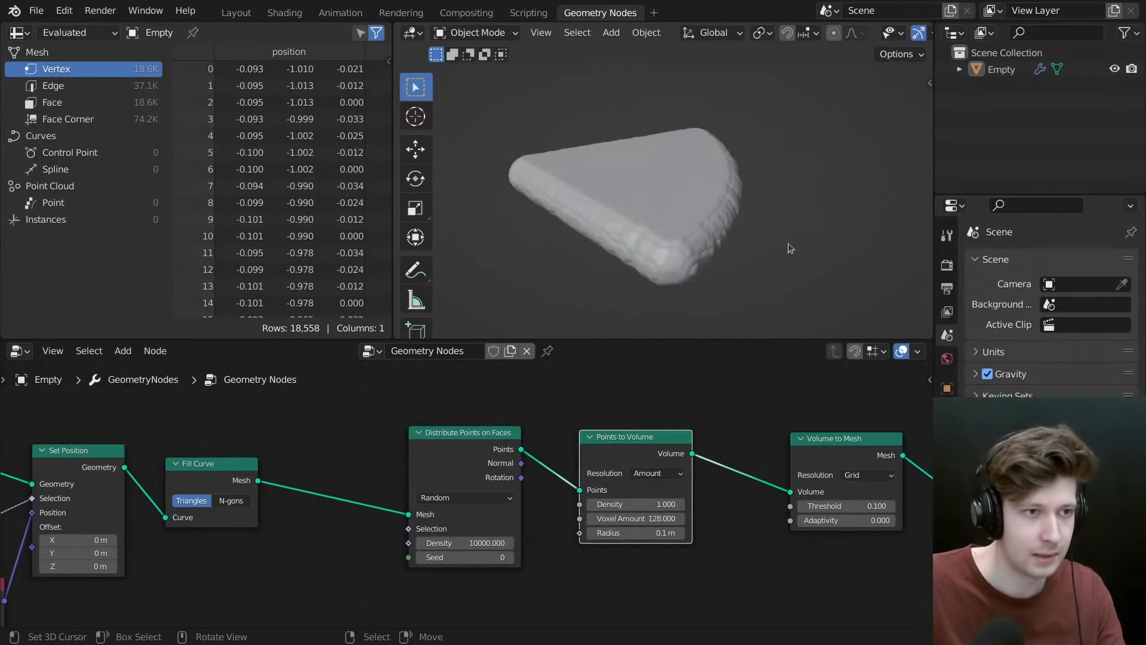
# - Insert a Set Shade Smooth node between Volume to Mesh and Group Output, placing it close to Group Output
pyautogui.moveTo(770, 443); pyautogui.dragTo(358, 418, button='middle')
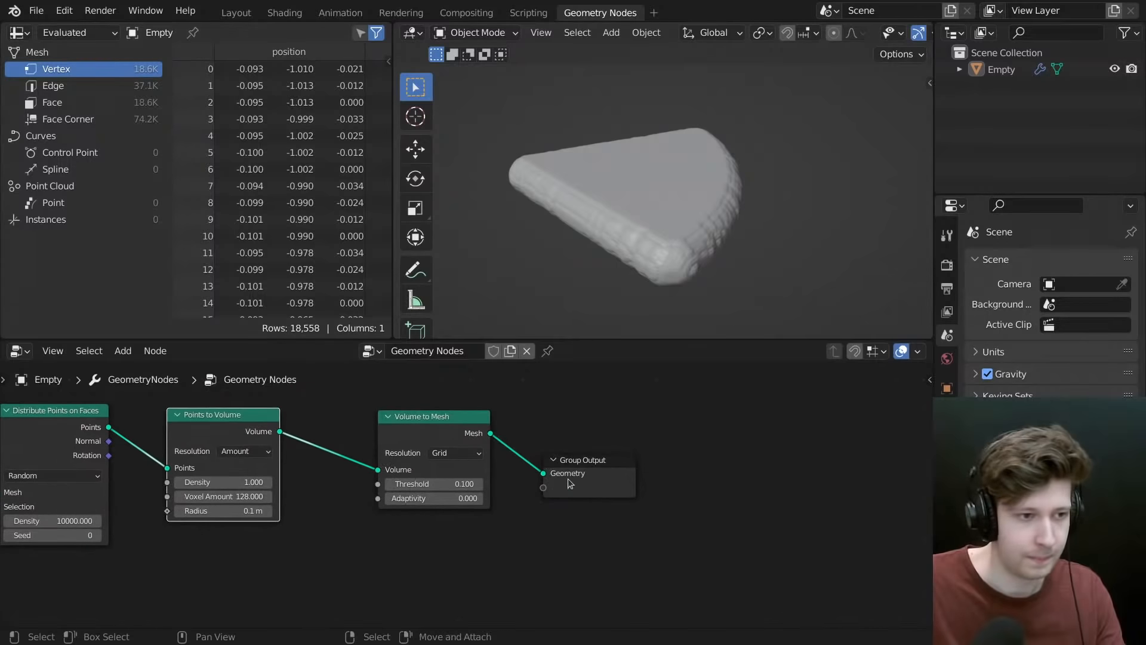
pyautogui.hotkey('shift', 'a')
pyautogui.click(666, 299)
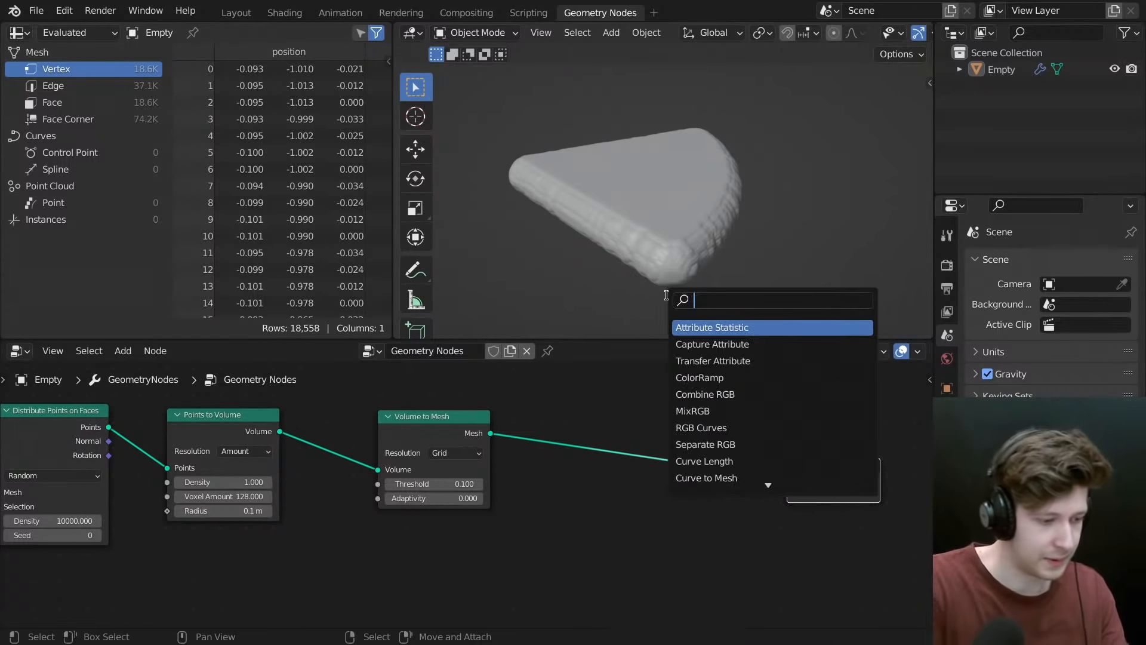
pyautogui.write('shade')
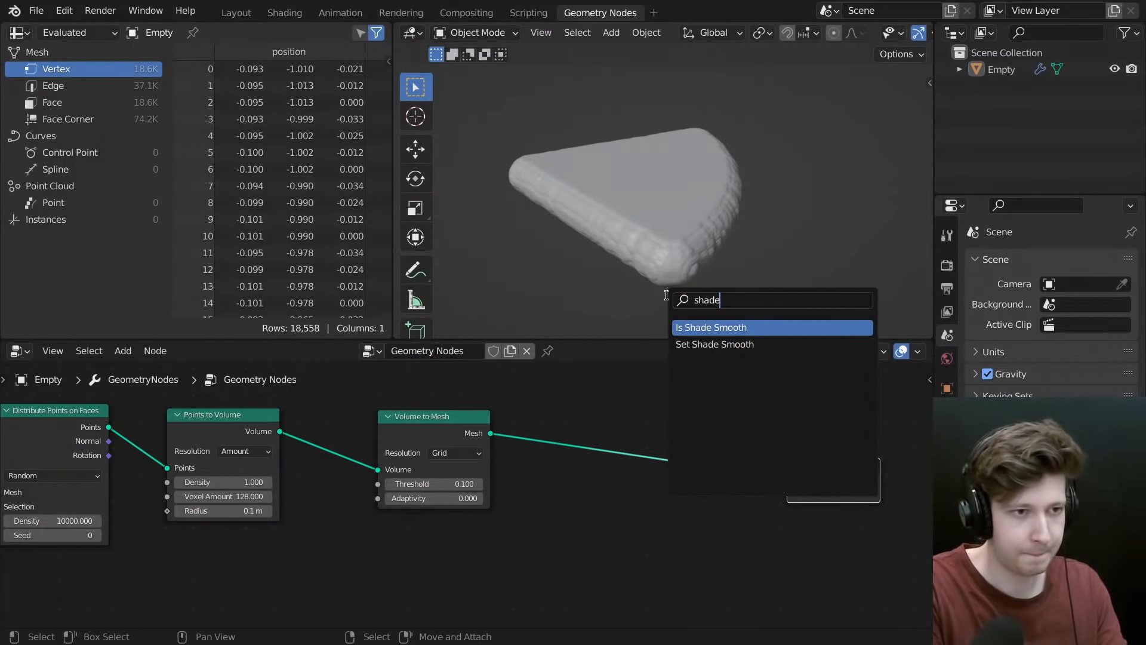
pyautogui.click(715, 344)
pyautogui.click(692, 384)
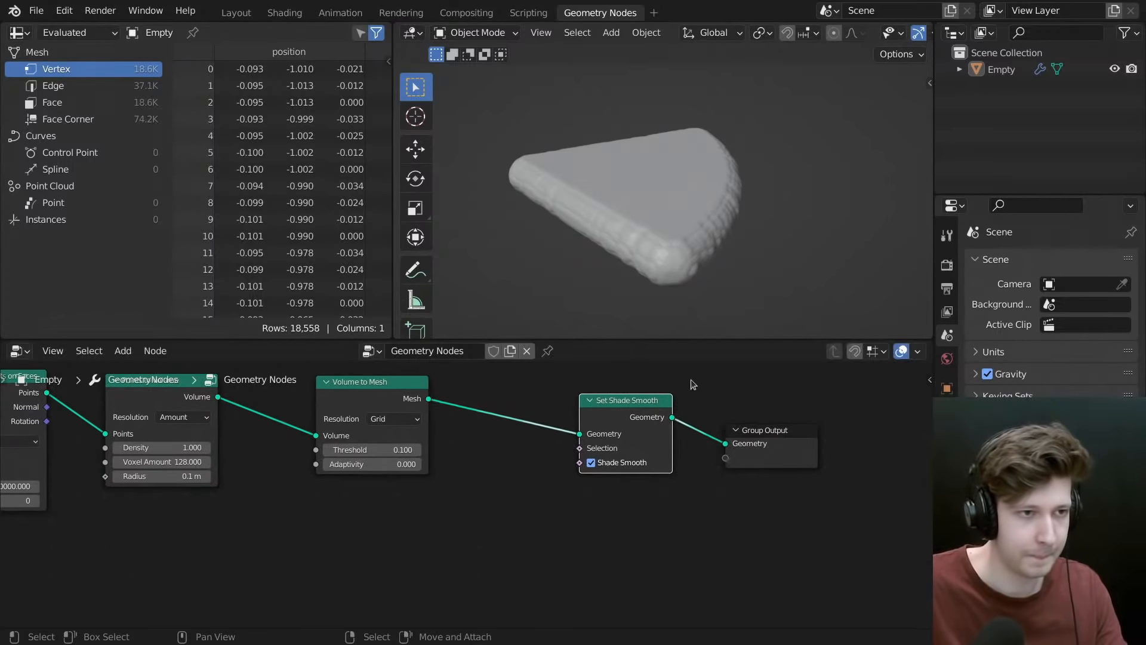
pyautogui.moveTo(640, 413); pyautogui.dragTo(674, 420)
pyautogui.moveTo(639, 412); pyautogui.dragTo(699, 410)
# - Try 0.02 m as the Points to Volume radius and settle on 0.04 m
pyautogui.moveTo(667, 225); pyautogui.dragTo(723, 185, button='middle')
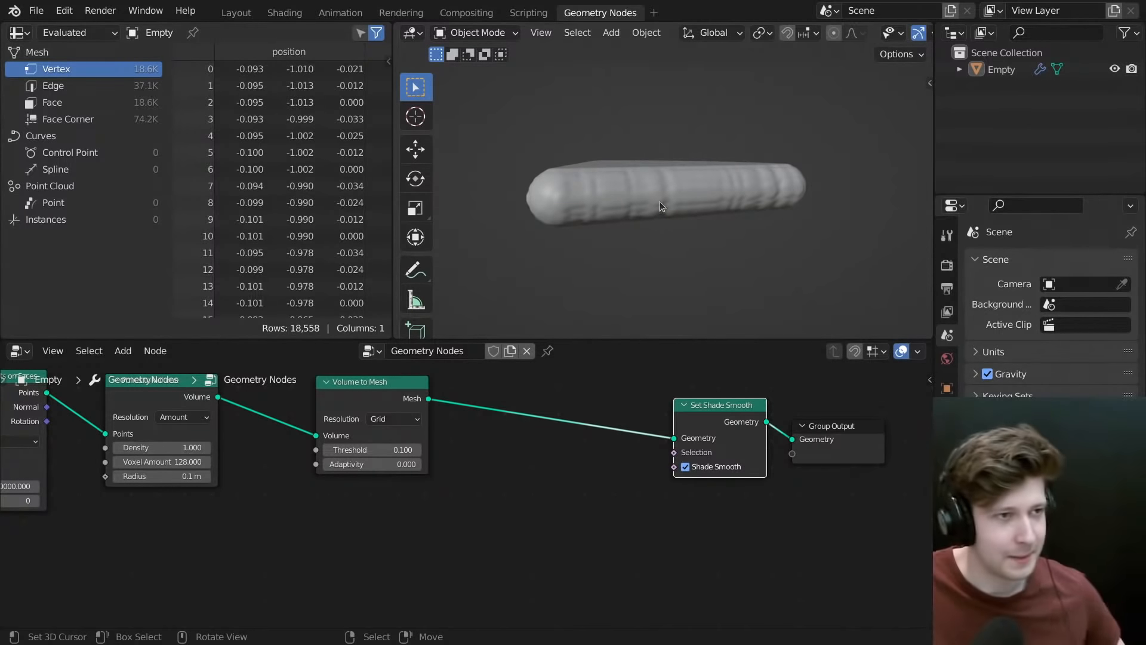
pyautogui.moveTo(286, 479); pyautogui.dragTo(503, 555, button='middle')
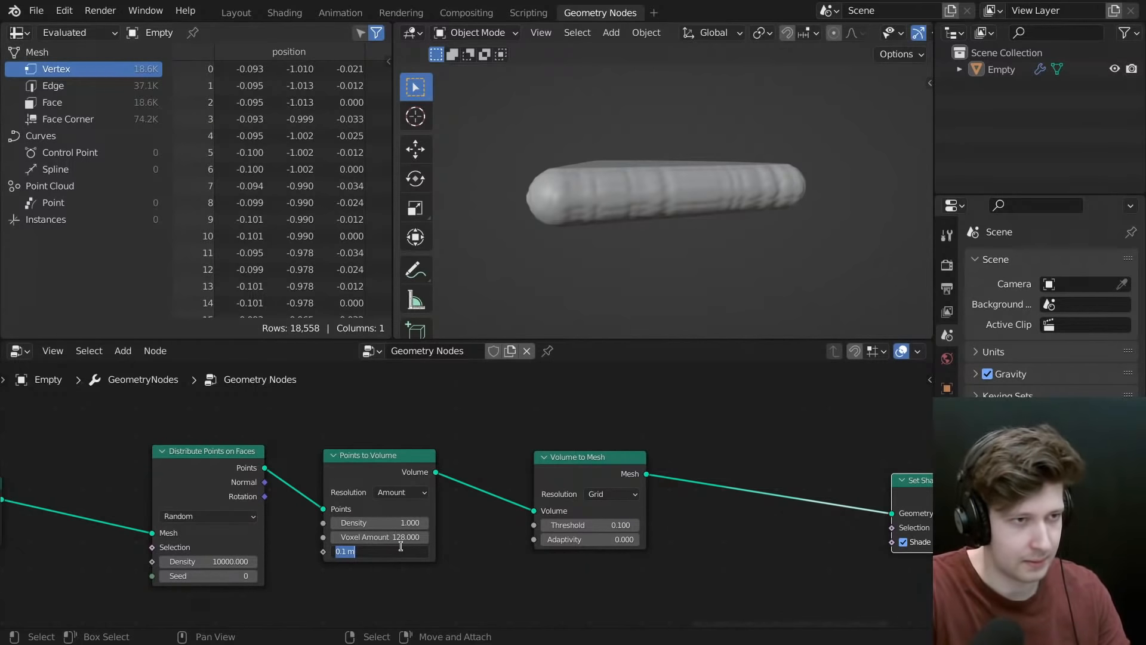
pyautogui.press('Return')
pyautogui.moveTo(705, 138); pyautogui.dragTo(695, 209, button='middle')
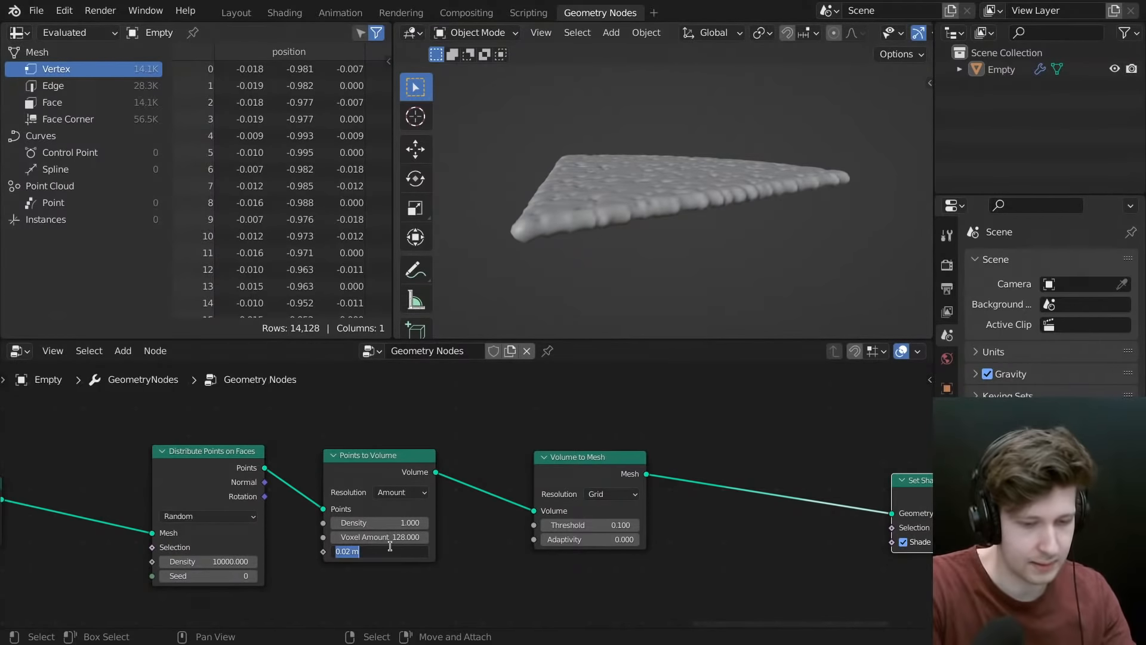
pyautogui.write('0.04')
pyautogui.press('Return')
pyautogui.moveTo(687, 287); pyautogui.dragTo(753, 233, button='middle')
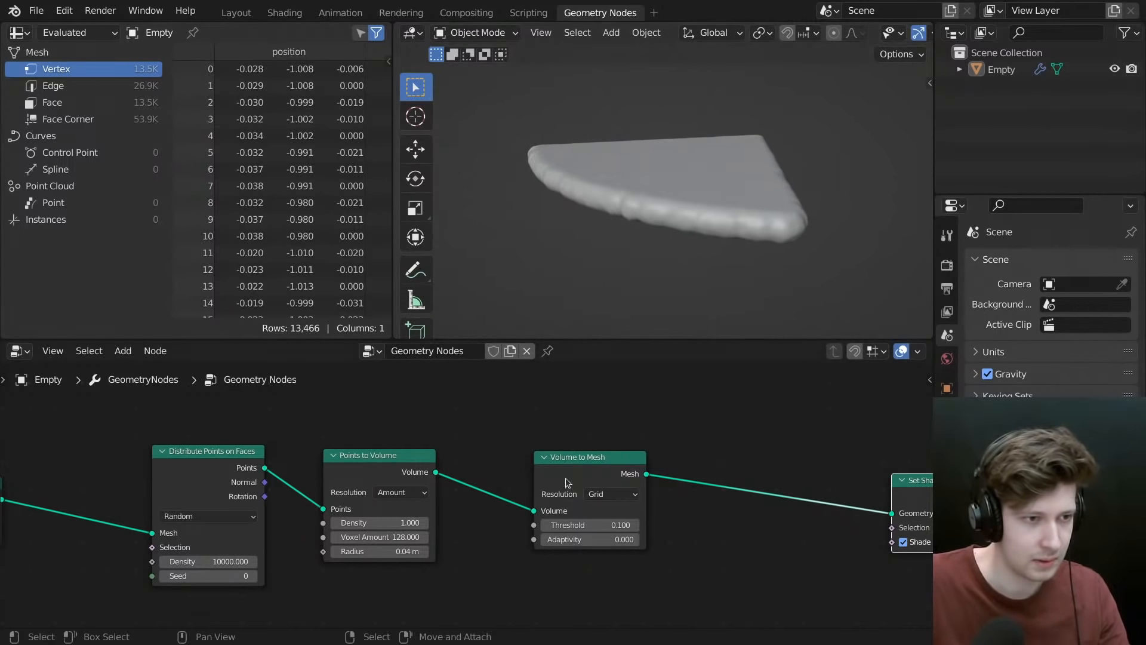
# - Arrange Curve Circle and Equal closer to Delete Geometry, with Equal beneath Curve Circle and Curve Parameter beside it
pyautogui.click(568, 483)
pyautogui.scroll(-2, 585, 491)
pyautogui.moveTo(381, 492); pyautogui.dragTo(621, 484, button='middle')
pyautogui.scroll(-4, 567, 480)
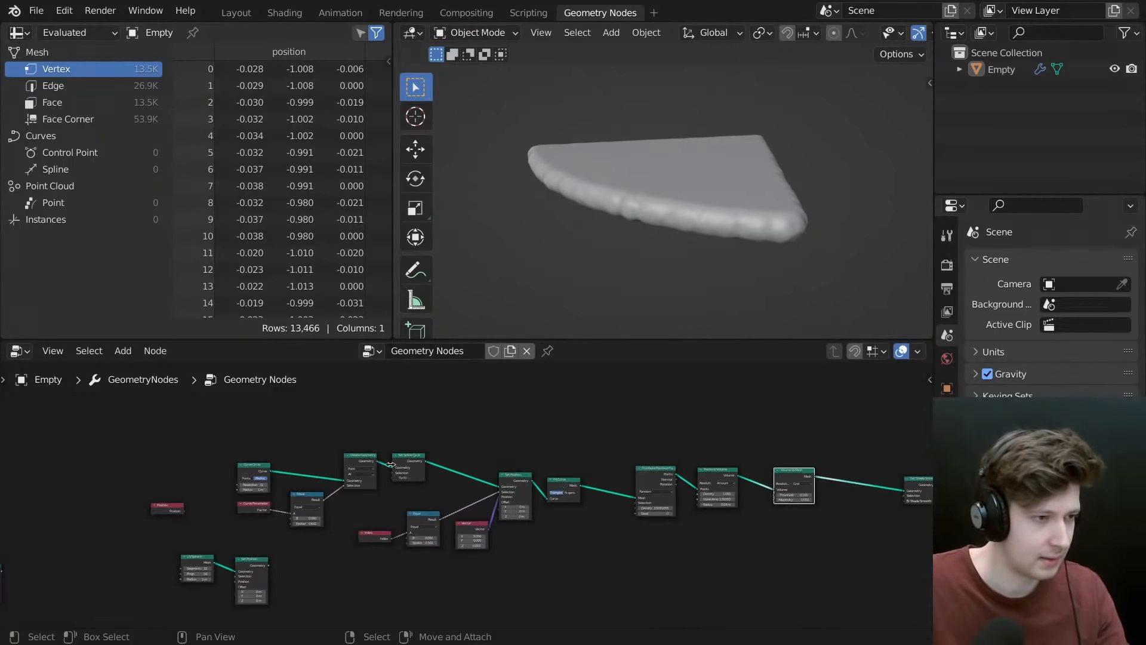
pyautogui.moveTo(333, 489); pyautogui.dragTo(449, 479, button='middle')
pyautogui.scroll(1, 409, 479)
pyautogui.moveTo(341, 422); pyautogui.dragTo(452, 533)
pyautogui.scroll(3, 417, 499)
pyautogui.moveTo(416, 492); pyautogui.dragTo(442, 484)
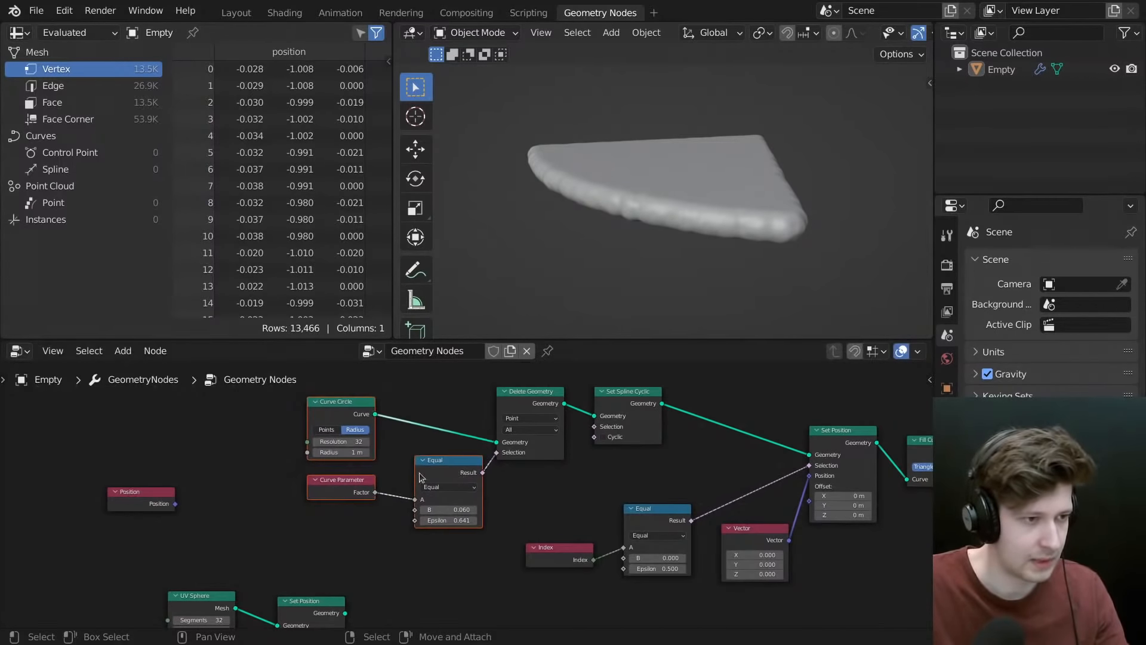
pyautogui.moveTo(355, 489); pyautogui.dragTo(382, 500)
pyautogui.moveTo(343, 403); pyautogui.dragTo(431, 408)
pyautogui.moveTo(368, 512); pyautogui.dragTo(361, 519)
# - Move the Curve Circle, Curve Parameter, Equal, Delete Geometry and Set Spline Cyclic nodes together slightly farther from Set Position
pyautogui.press('b')
pyautogui.moveTo(683, 393); pyautogui.dragTo(355, 526)
pyautogui.keyDown('shift'); pyautogui.click(656, 528); pyautogui.keyUp('shift')
pyautogui.moveTo(683, 497); pyautogui.dragTo(677, 488, button='middle')
pyautogui.keyDown('shift'); pyautogui.click(645, 519); pyautogui.keyUp('shift')
pyautogui.moveTo(624, 521); pyautogui.dragTo(599, 523, button='middle')
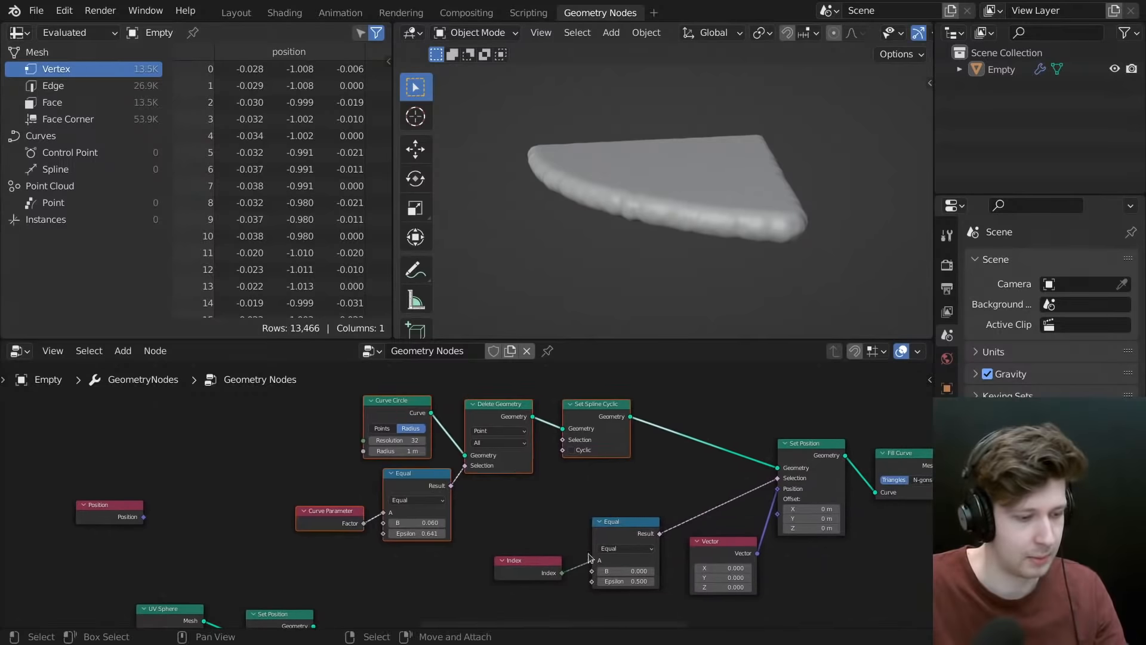
pyautogui.press('g')
pyautogui.click(645, 504)
pyautogui.hotkey('ctrl', 'z')
pyautogui.scroll(-3, 767, 480)
pyautogui.moveTo(761, 246); pyautogui.dragTo(686, 317, button='middle')
pyautogui.scroll(-5, 731, 248)
pyautogui.moveTo(669, 275); pyautogui.dragTo(664, 221, button='middle')
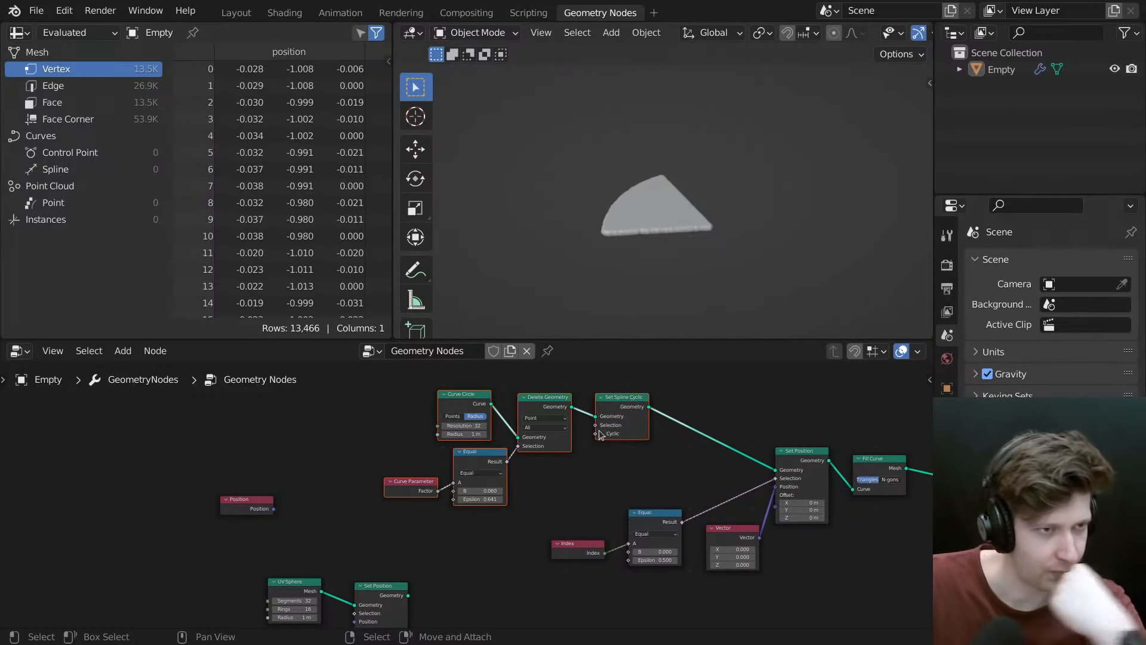
# - Gather the unused UV Sphere and Set Position nodes beside the old disconnected node network and delete all of them
pyautogui.scroll(-5, 677, 443)
pyautogui.moveTo(666, 438); pyautogui.dragTo(468, 394, button='middle')
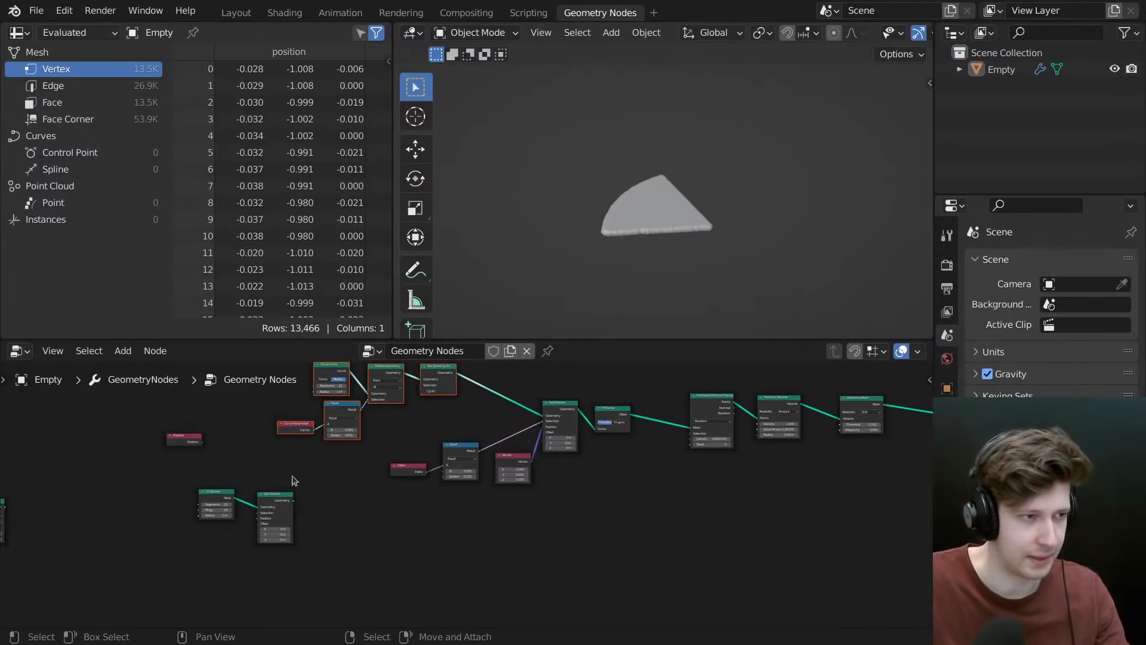
pyautogui.moveTo(292, 481); pyautogui.dragTo(475, 549, button='middle')
pyautogui.moveTo(363, 512); pyautogui.dragTo(378, 495)
pyautogui.moveTo(524, 565); pyautogui.dragTo(331, 592)
pyautogui.scroll(-5, 331, 592)
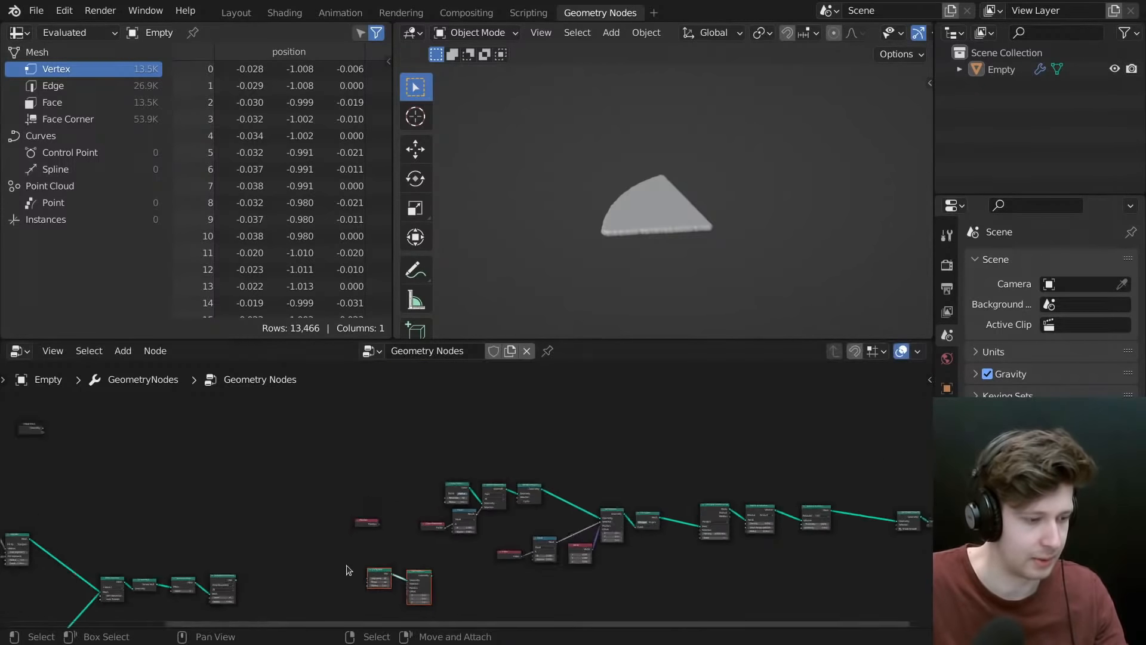
pyautogui.scroll(-2, 444, 582)
pyautogui.moveTo(463, 588); pyautogui.dragTo(530, 537, button='middle')
pyautogui.scroll(-1, 515, 544)
pyautogui.moveTo(440, 576); pyautogui.dragTo(576, 517, button='middle')
pyautogui.press('g')
pyautogui.click(398, 579)
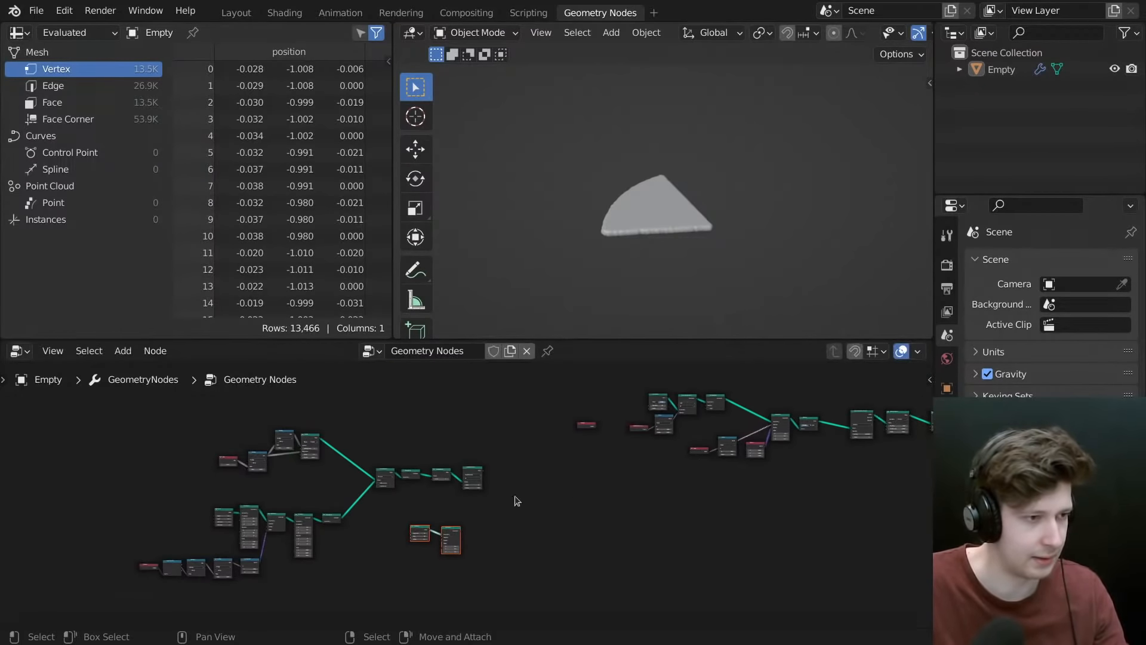
pyautogui.moveTo(514, 413); pyautogui.dragTo(121, 603)
pyautogui.moveTo(350, 562); pyautogui.dragTo(308, 550, button='middle')
pyautogui.press('x')
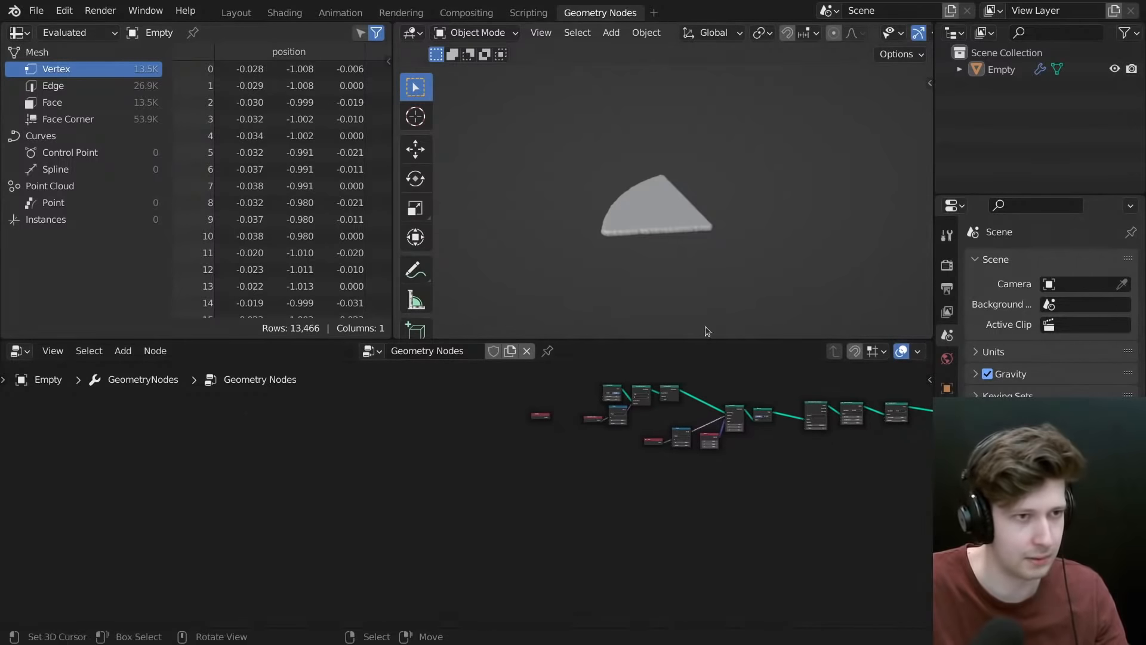
pyautogui.press('Home')
# - Turn the 3D viewport overlays back on and examine the slice's wireframe up close
pyautogui.hotkey('shift', 'alt', 'z')
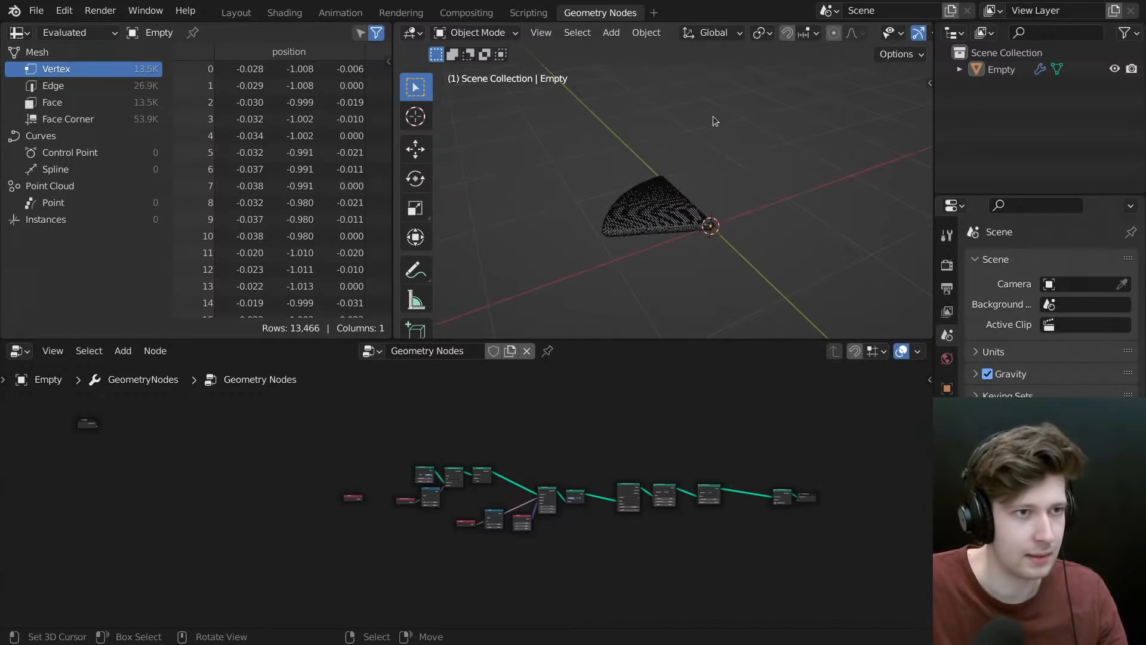
pyautogui.moveTo(702, 214)
pyautogui.mouseDown(button='middle')
pyautogui.moveTo(639, 241)
pyautogui.moveTo(665, 245)
pyautogui.moveTo(631, 235)
pyautogui.moveTo(654, 174)
pyautogui.moveTo(710, 223)
pyautogui.mouseUp(button='middle')
pyautogui.scroll(5, 639, 242)
pyautogui.scroll(4, 642, 242)
pyautogui.scroll(-5, 635, 224)
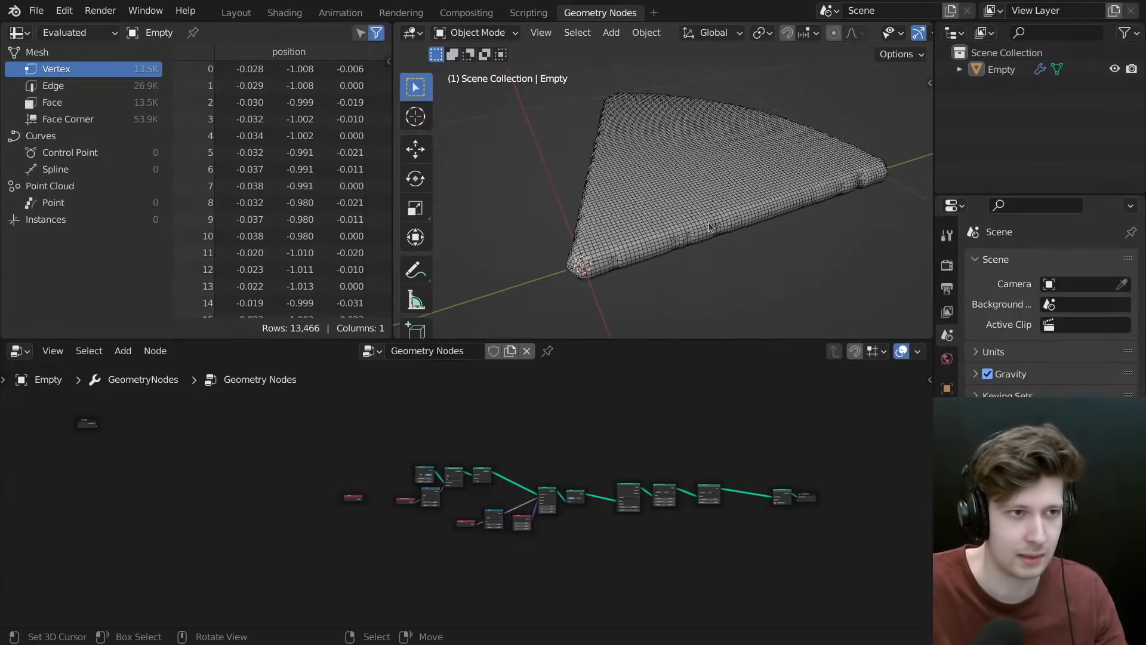
# - Move the Distribute Points on Faces, Points to Volume and Volume to Mesh nodes closer to Fill Curve
pyautogui.scroll(5, 653, 481)
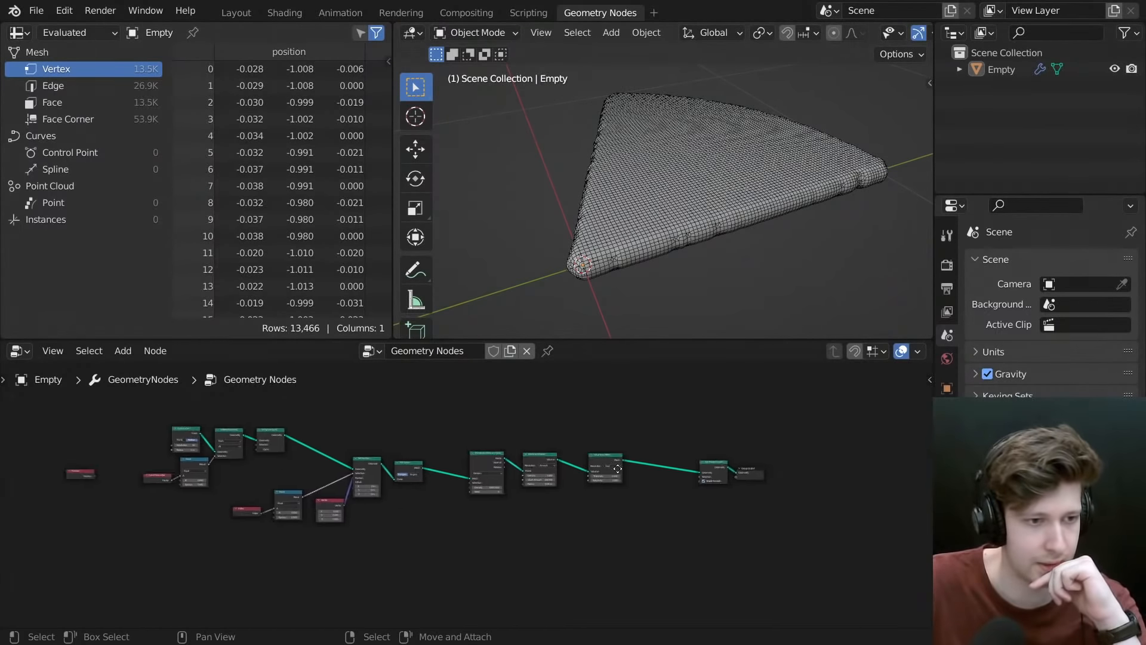
pyautogui.scroll(4, 652, 480)
pyautogui.moveTo(375, 460); pyautogui.dragTo(327, 464)
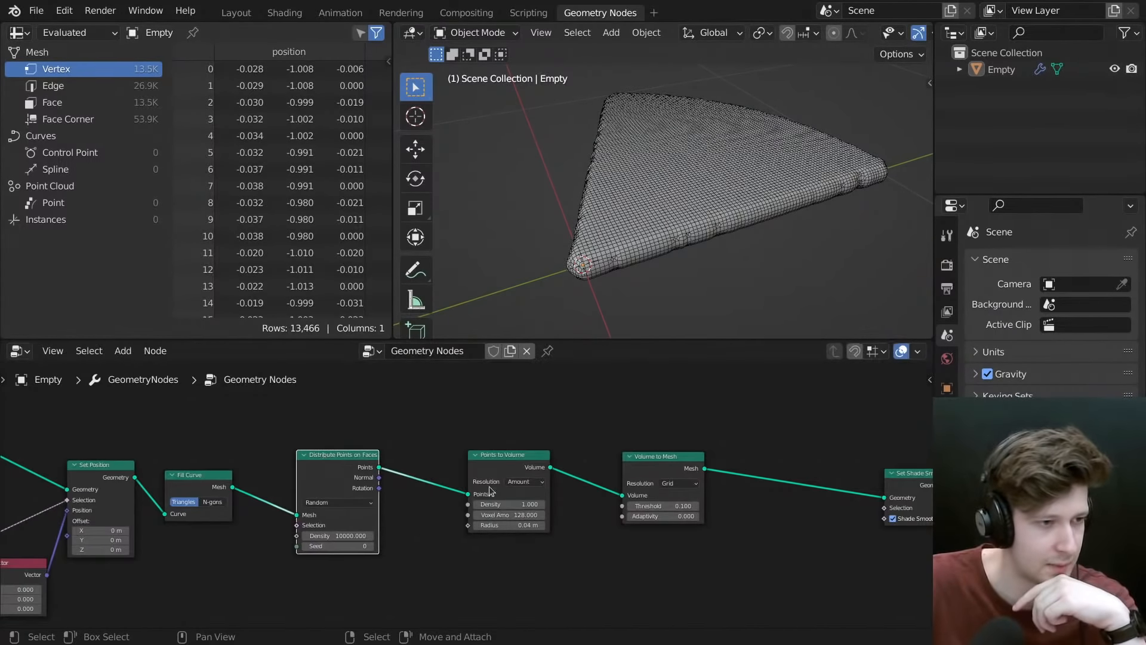
pyautogui.moveTo(512, 469); pyautogui.dragTo(458, 473)
pyautogui.moveTo(672, 466); pyautogui.dragTo(646, 467)
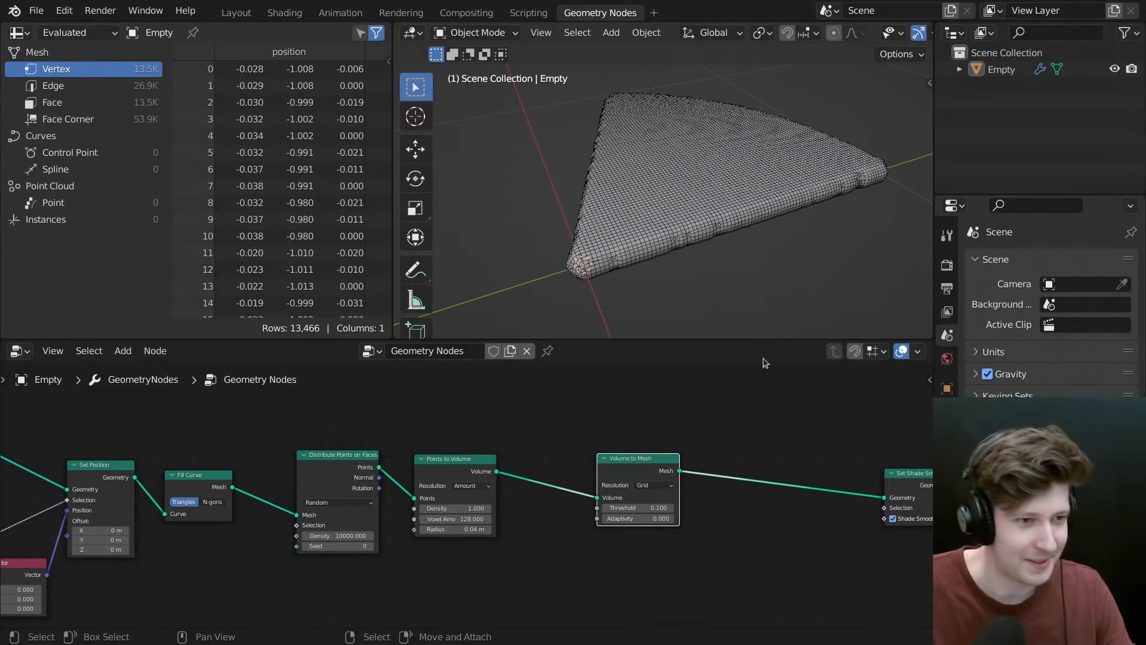
# - Widen the gap after Volume to Mesh by moving Set Shade Smooth and Group Output away and Volume to Mesh closer to Points to Volume
pyautogui.moveTo(662, 442); pyautogui.dragTo(261, 426, button='middle')
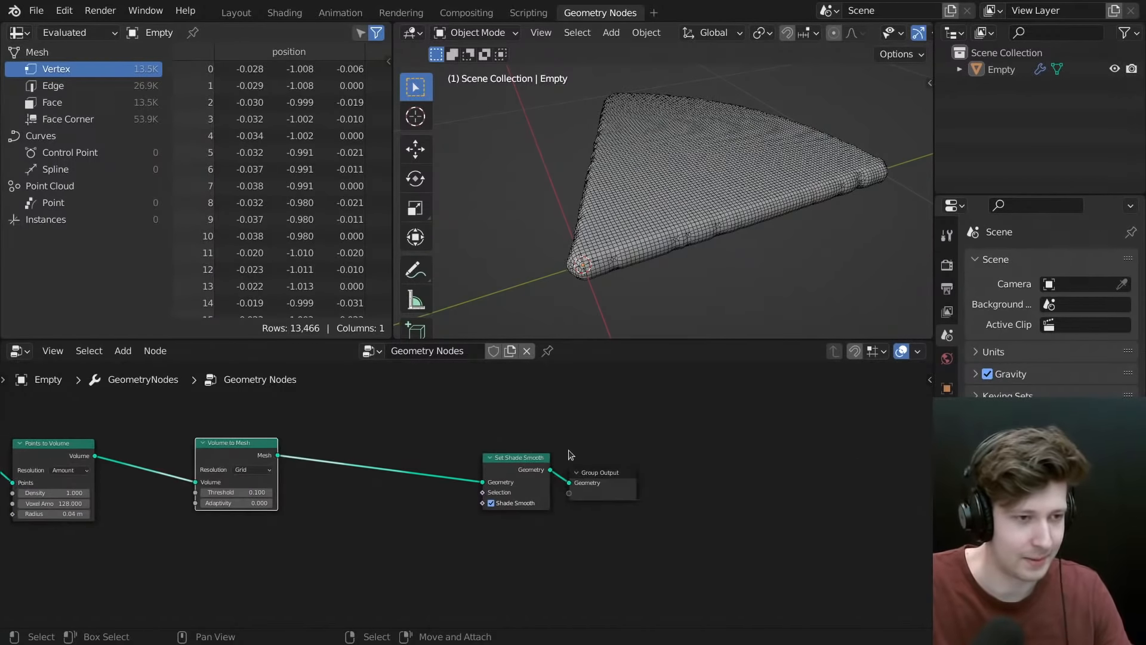
pyautogui.moveTo(599, 477); pyautogui.dragTo(636, 476)
pyautogui.moveTo(514, 474); pyautogui.dragTo(543, 471)
pyautogui.scroll(-1, 624, 440)
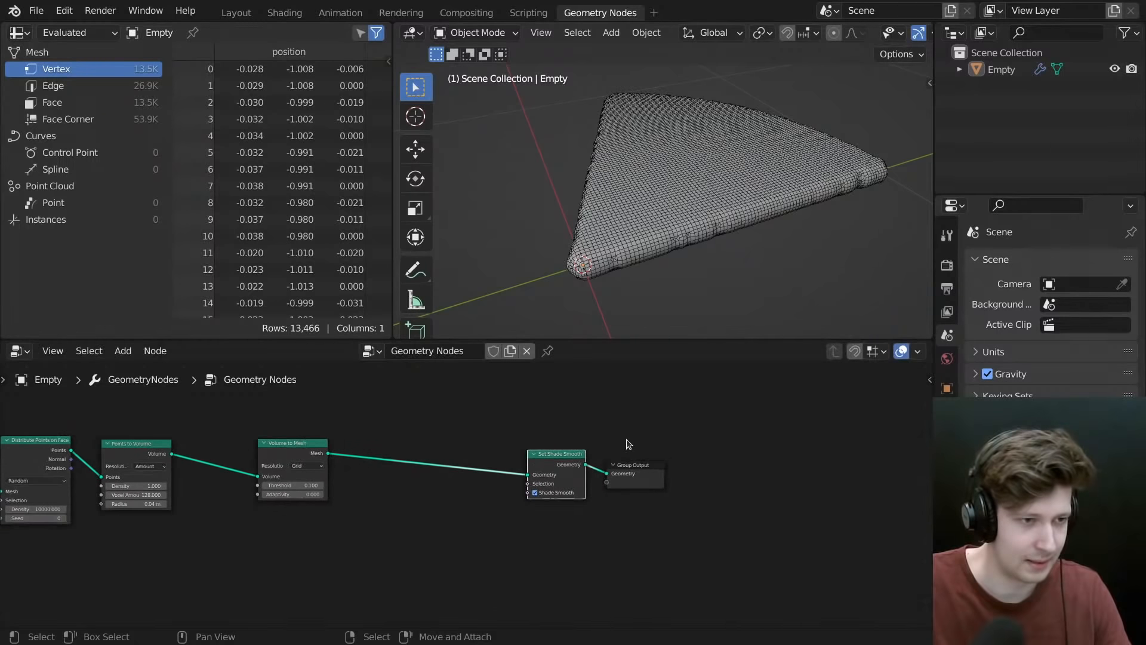
pyautogui.moveTo(649, 435); pyautogui.dragTo(512, 517)
pyautogui.moveTo(525, 507); pyautogui.dragTo(483, 501, button='middle')
pyautogui.press('g')
pyautogui.click(701, 491)
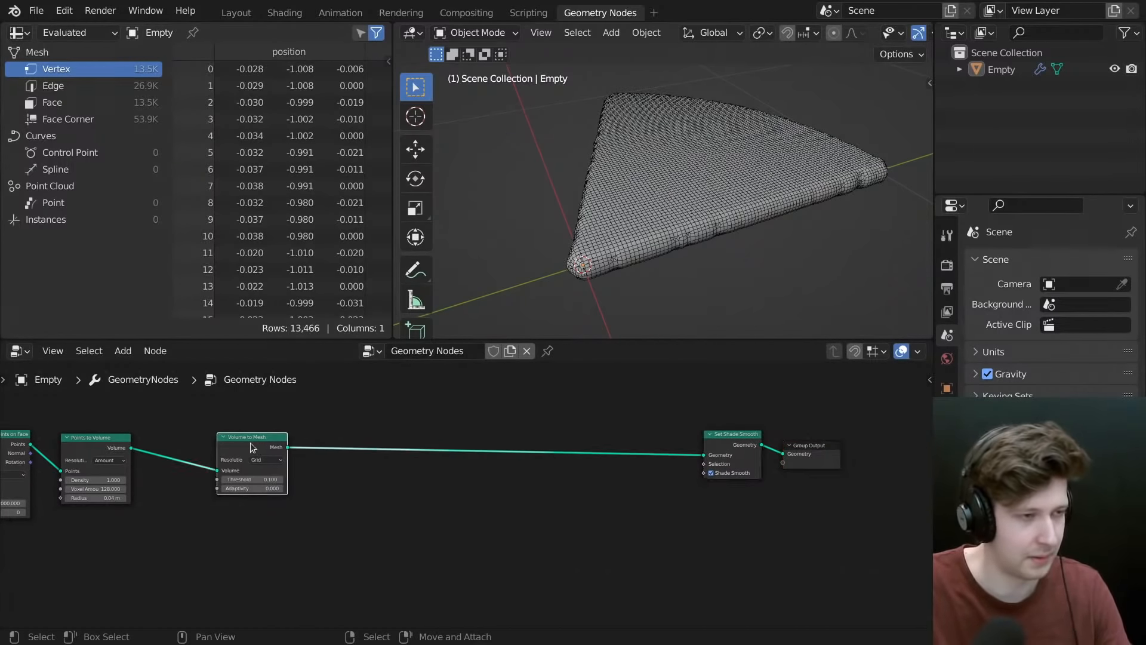
pyautogui.moveTo(255, 446); pyautogui.dragTo(217, 448)
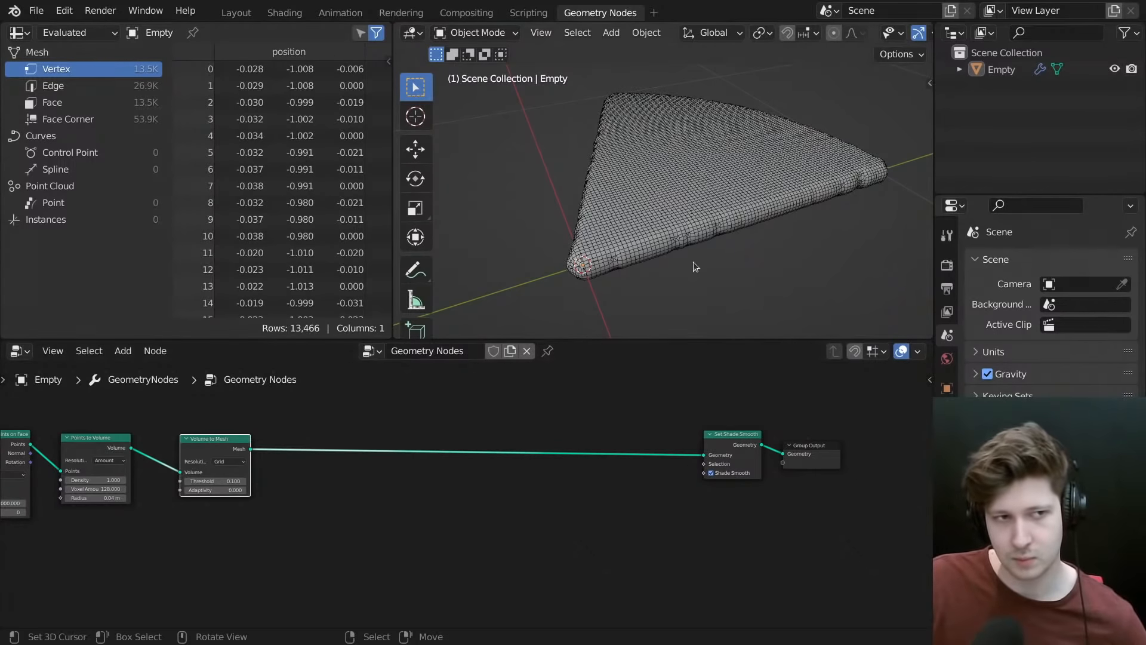
# - View the slice from several angles and show the Empty object's modifier properties
pyautogui.moveTo(693, 261); pyautogui.dragTo(712, 225, button='middle')
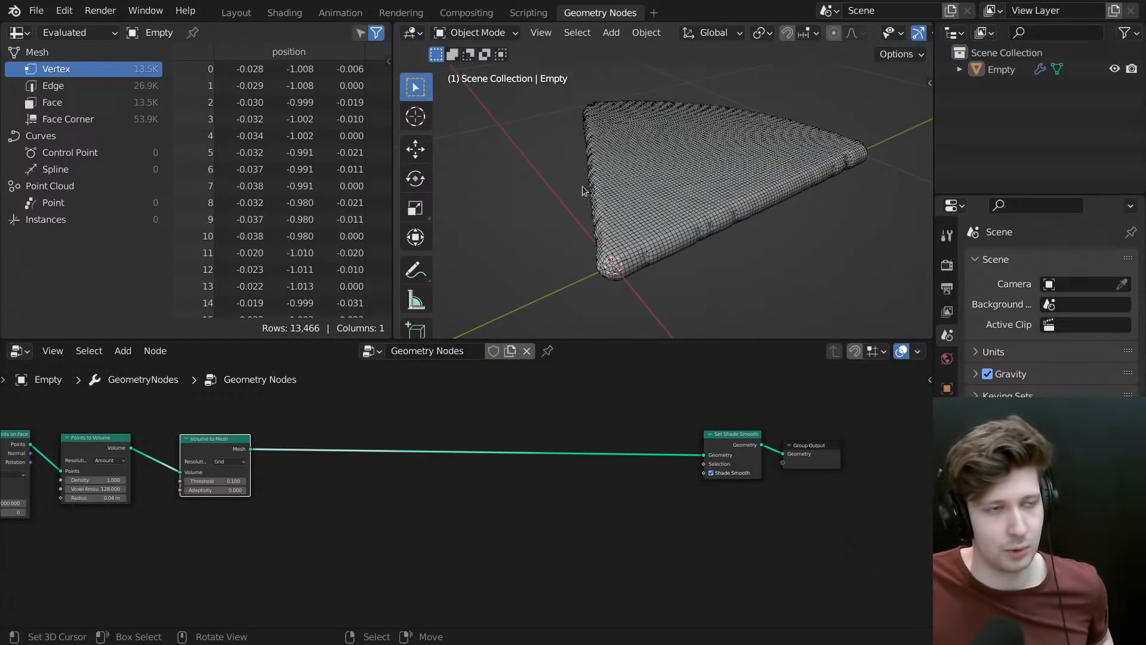
pyautogui.moveTo(594, 174); pyautogui.dragTo(700, 168, button='middle')
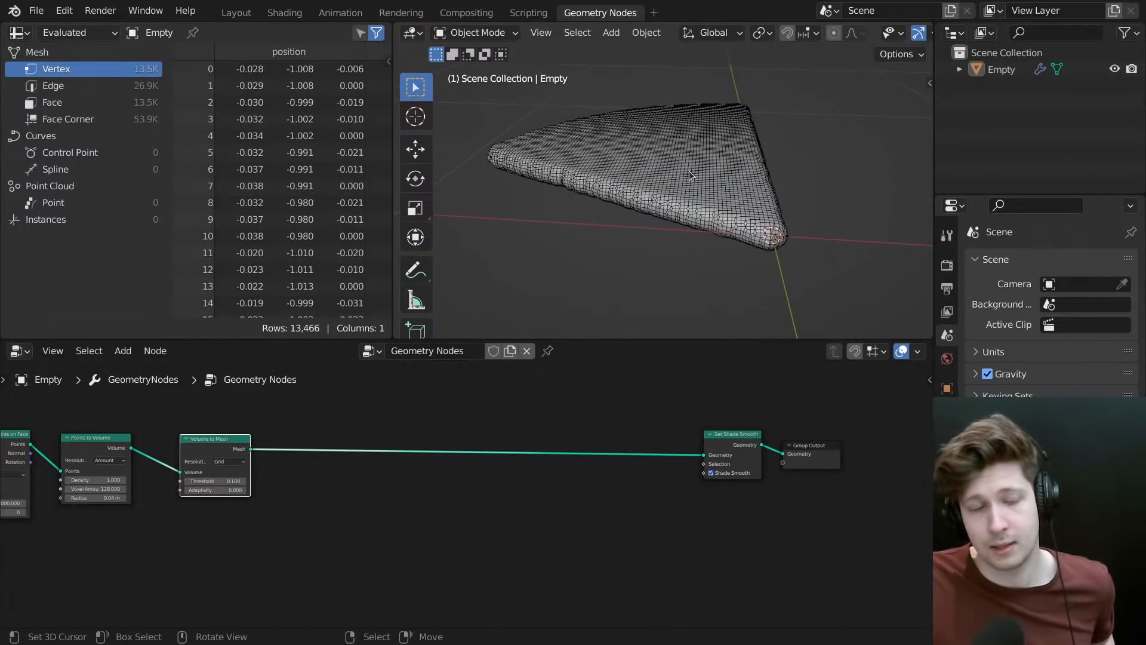
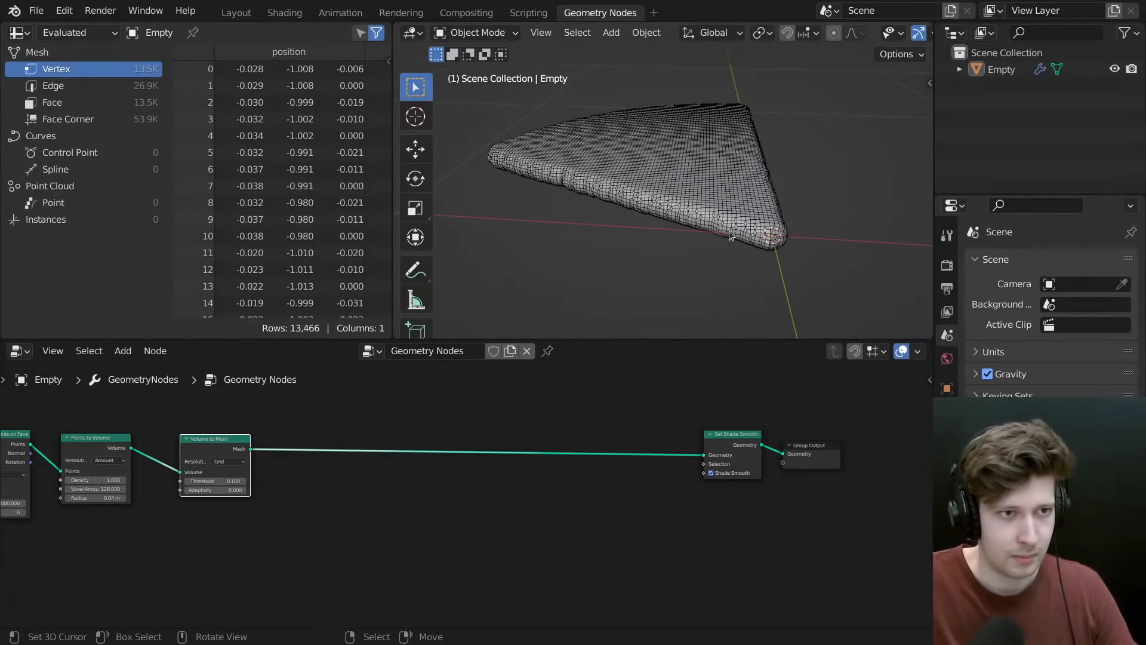
pyautogui.moveTo(756, 243); pyautogui.dragTo(727, 186, button='middle')
pyautogui.click(947, 411)
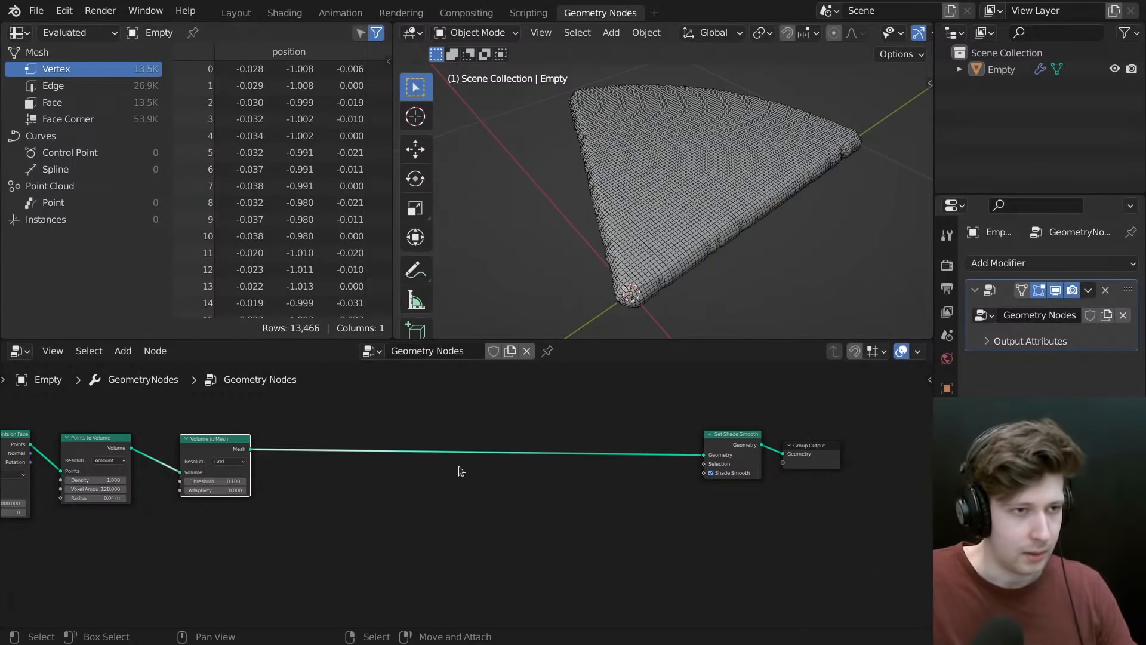
# - Add an unlinked Set Position node below the link between Volume to Mesh and Set Shade Smooth
pyautogui.moveTo(460, 471); pyautogui.dragTo(403, 533, button='middle')
pyautogui.hotkey('shift', 'a')
pyautogui.click(411, 302)
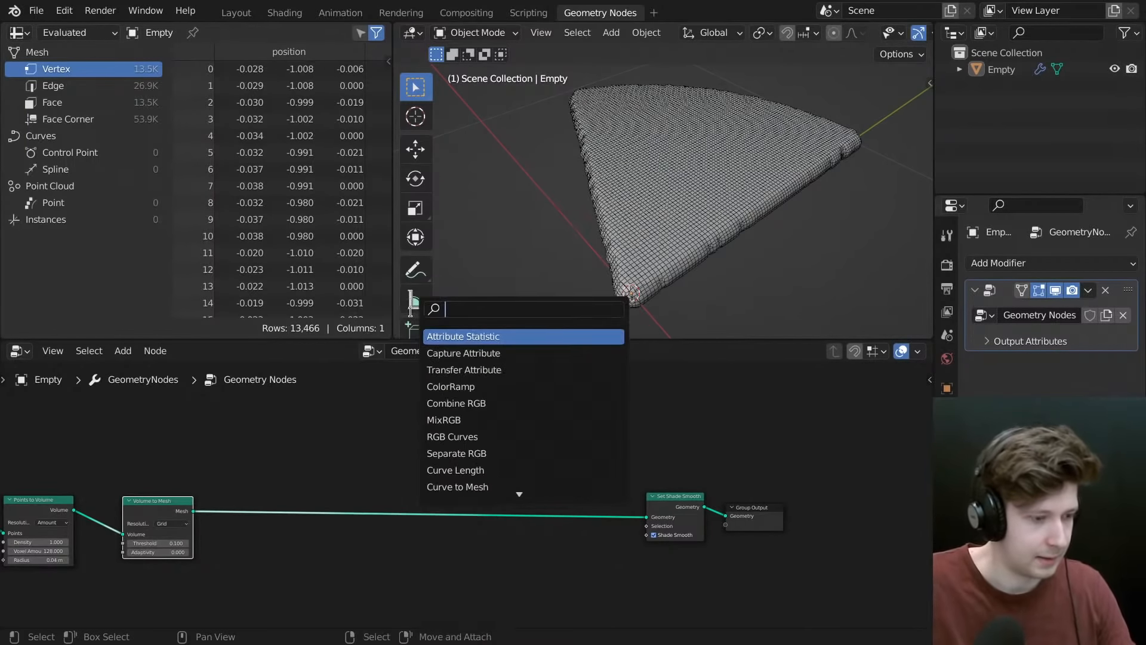
pyautogui.write('postion')
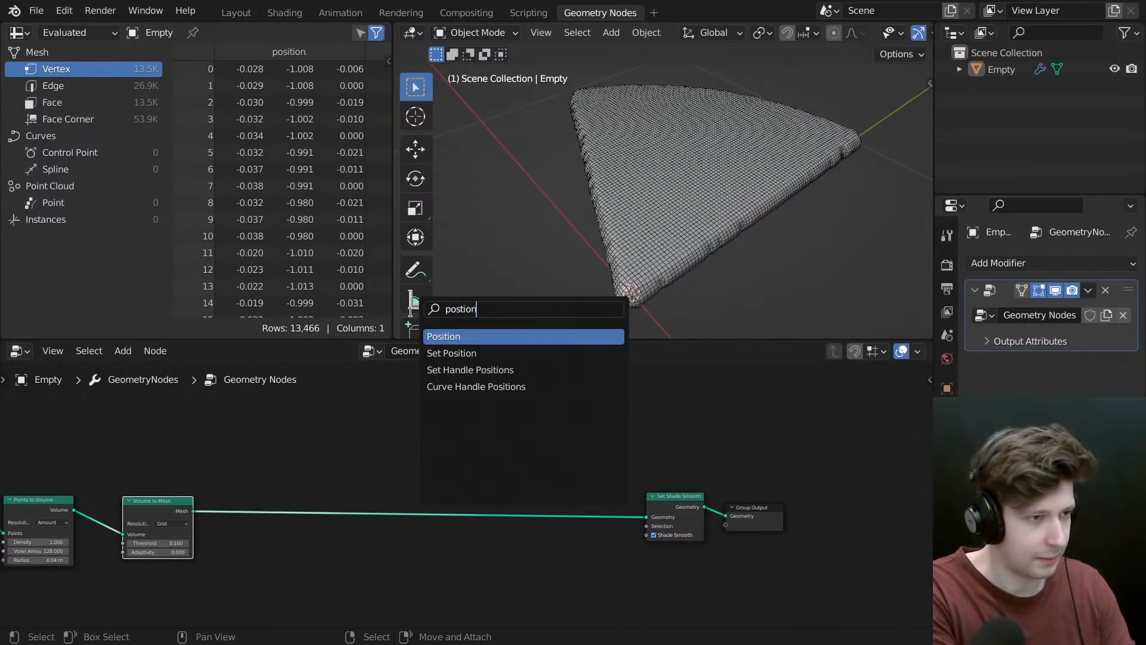
pyautogui.press('Down')
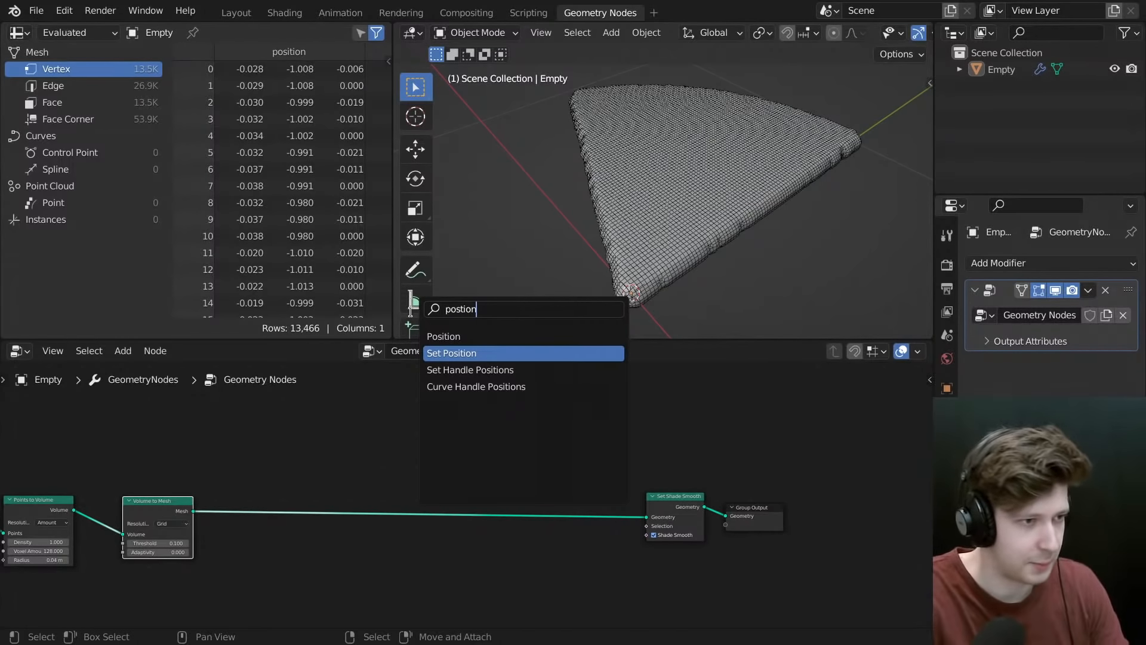
pyautogui.press('Return')
pyautogui.click(561, 547)
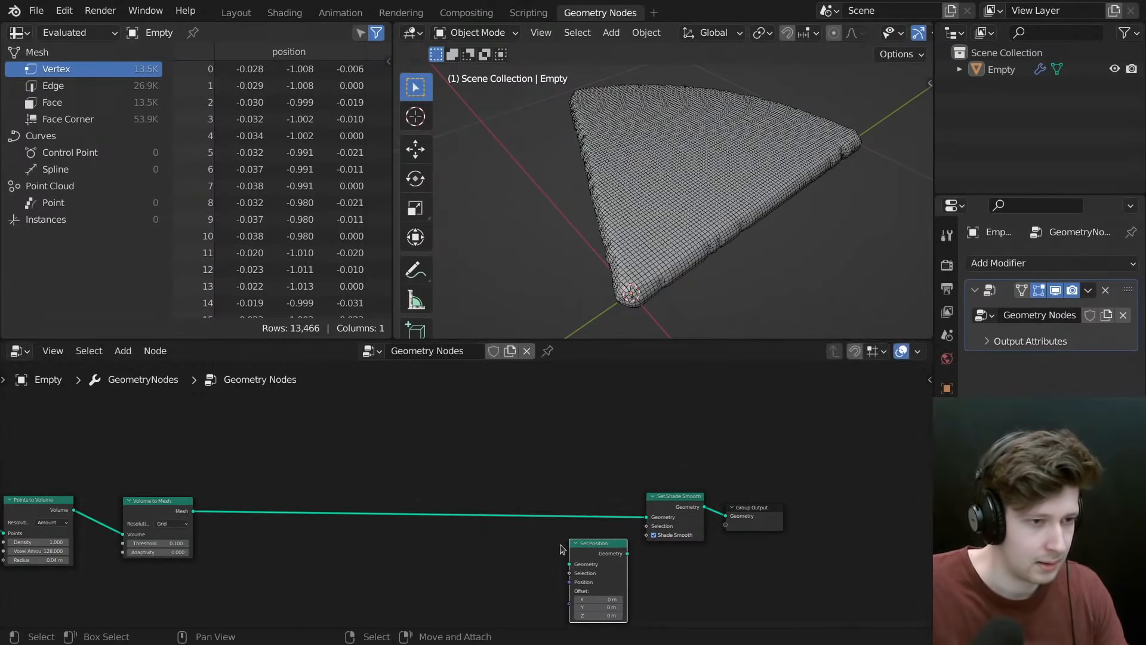
# - Move Set Shade Smooth and Group Output farther away from the new Set Position node
pyautogui.moveTo(662, 458); pyautogui.dragTo(753, 526)
pyautogui.moveTo(625, 563); pyautogui.dragTo(603, 530, button='middle')
pyautogui.press('g')
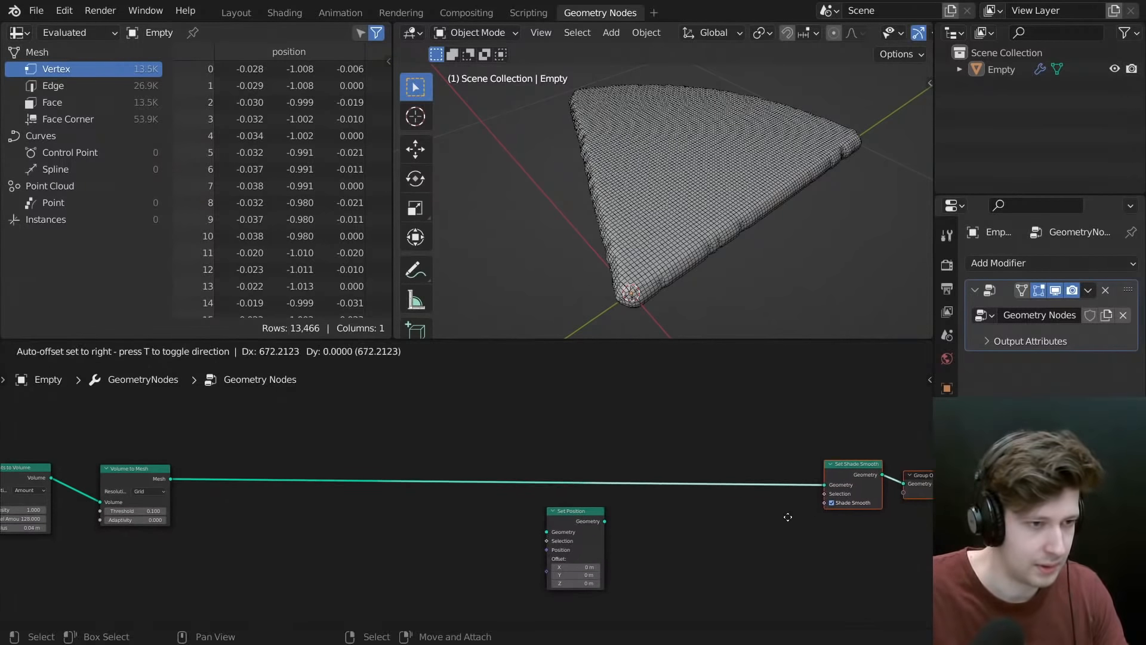
pyautogui.click(788, 516)
# - Add a Position input node below Volume to Mesh and move Set Position farther away from it
pyautogui.hotkey('shift', 'a')
pyautogui.click(573, 299)
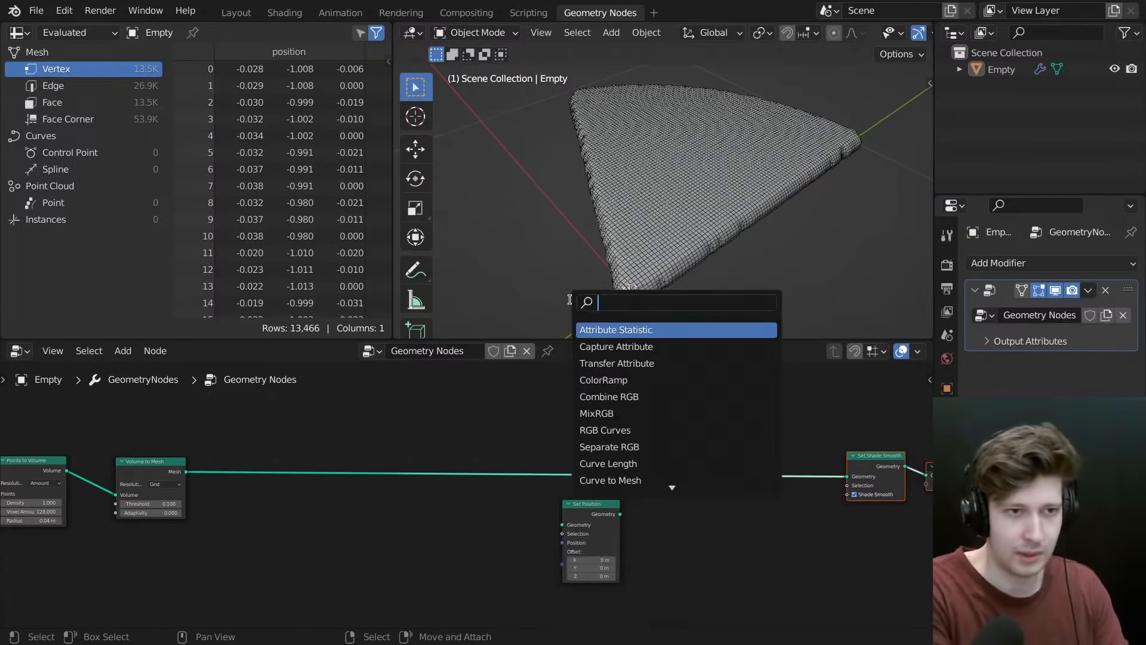
pyautogui.write('position')
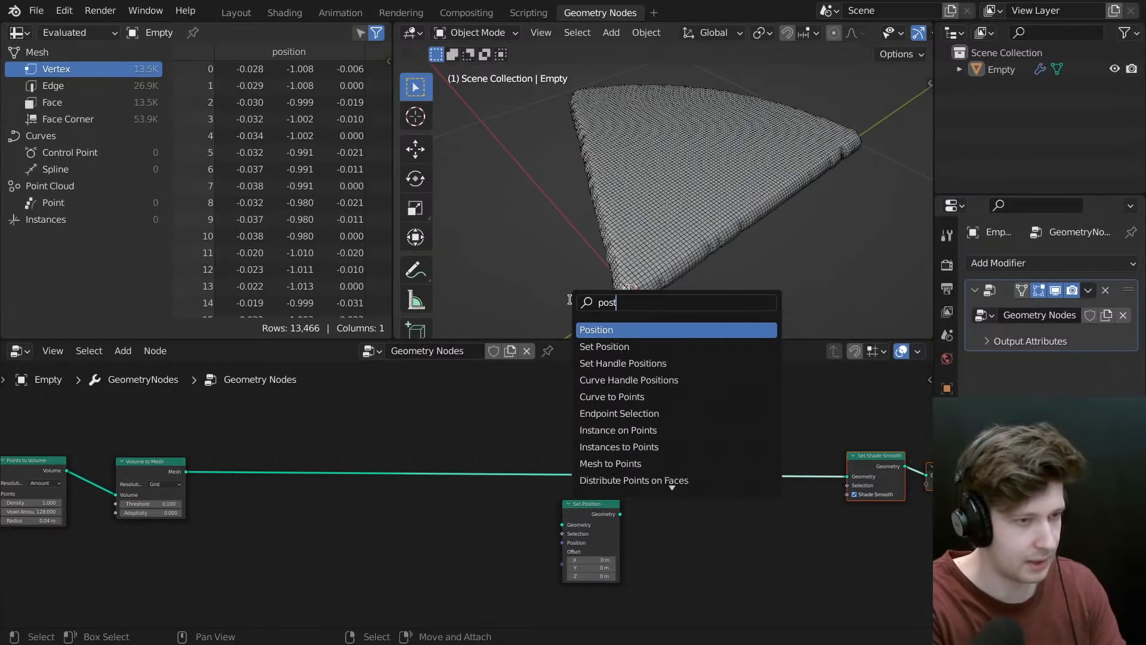
pyautogui.press('Return')
pyautogui.click(214, 586)
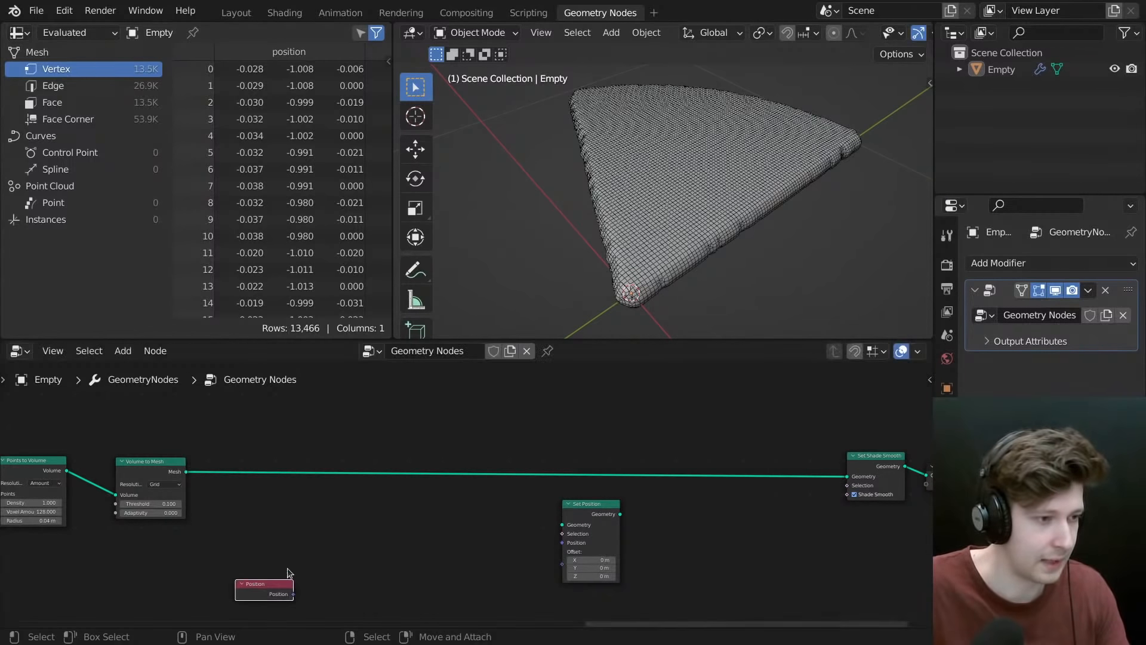
pyautogui.moveTo(288, 567); pyautogui.dragTo(237, 498, button='middle')
pyautogui.moveTo(540, 445); pyautogui.dragTo(653, 447)
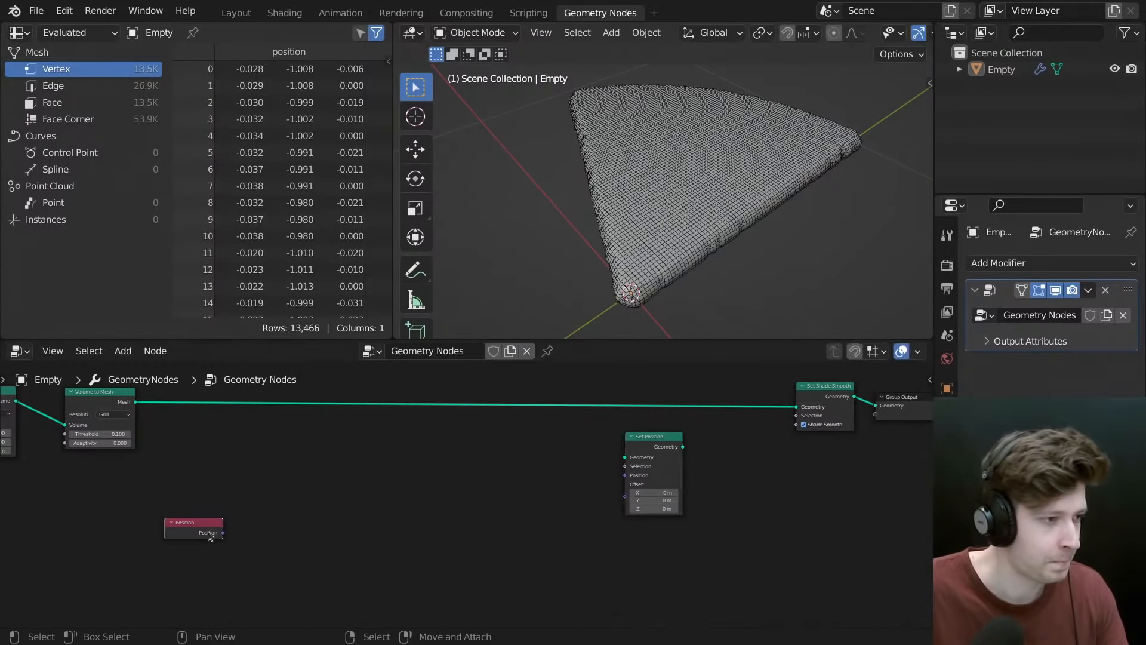
# - Add a Vector Math node in Add mode, feed Position into its first Vector input, and place it between Position and Set Position
pyautogui.scroll(3, 269, 520)
pyautogui.moveTo(270, 520); pyautogui.dragTo(274, 496, button='middle')
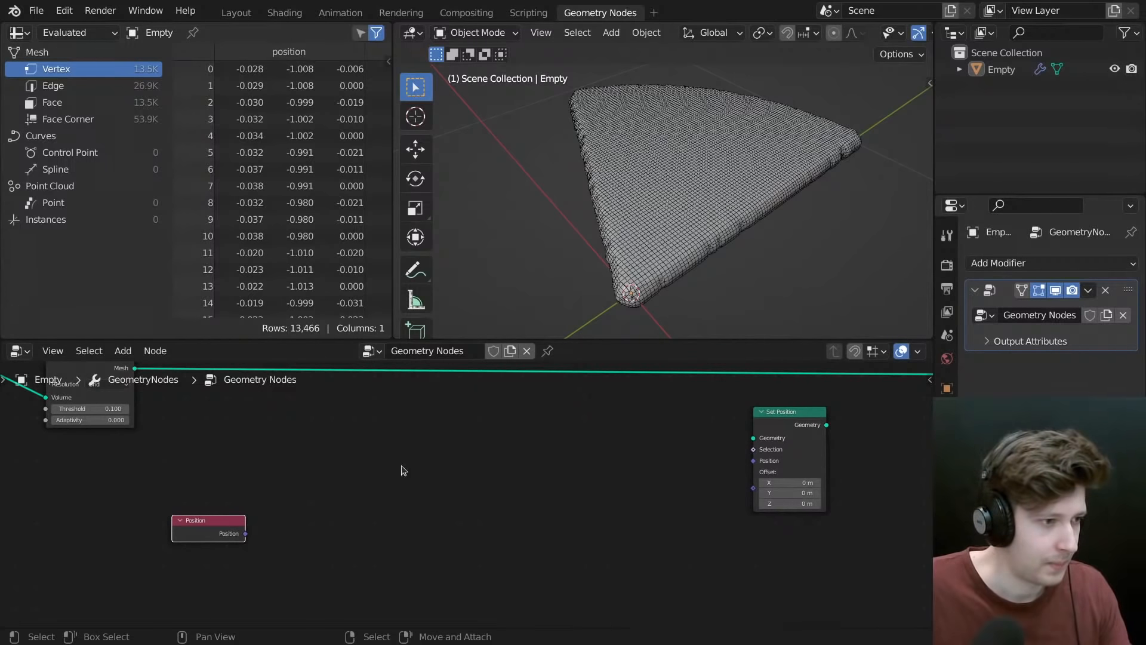
pyautogui.hotkey('shift', 'a')
pyautogui.write('vect')
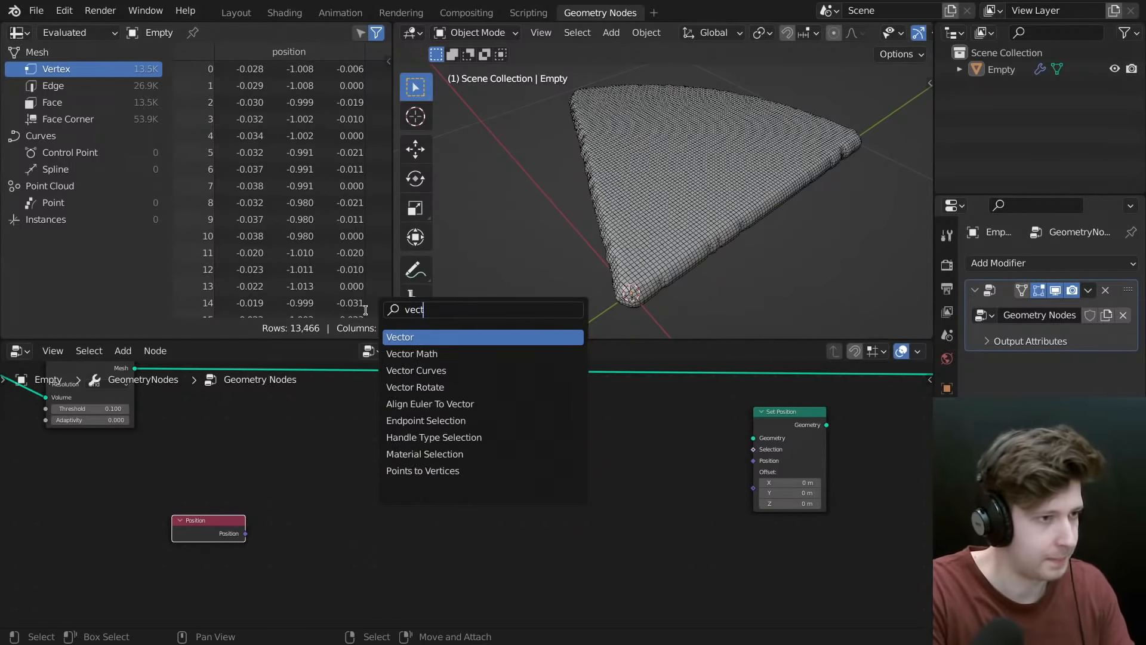
pyautogui.press('Down')
pyautogui.press('Return')
pyautogui.click(308, 446)
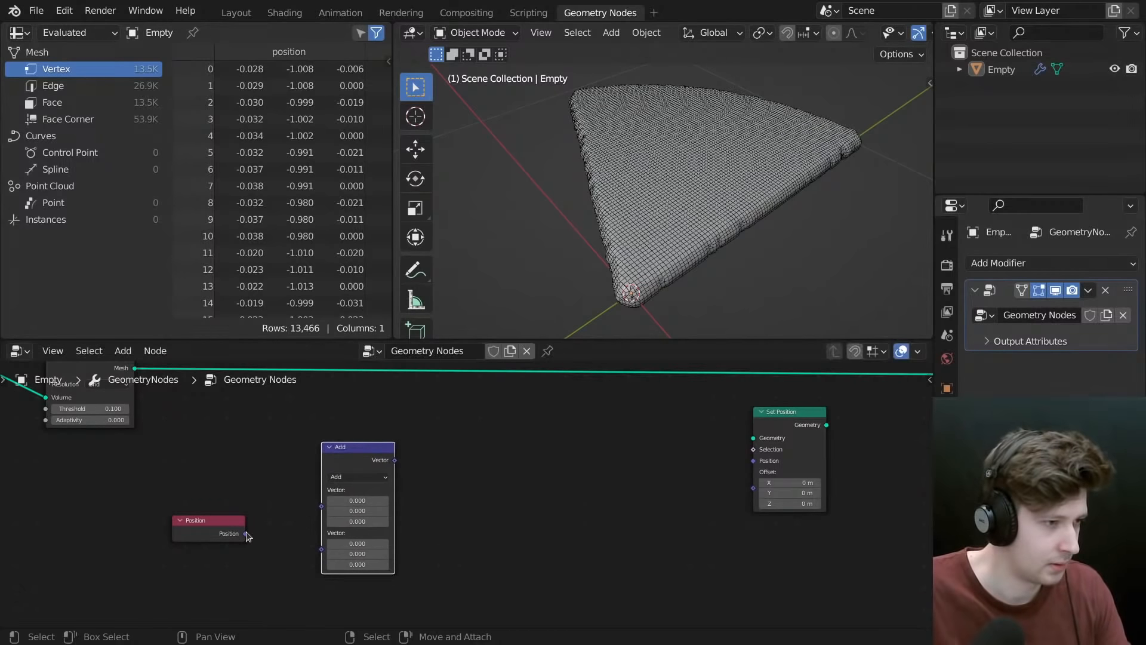
pyautogui.moveTo(245, 534); pyautogui.dragTo(323, 508)
pyautogui.moveTo(353, 452); pyautogui.dragTo(501, 486)
# - Insert a duplicate of the Add node between Position and Add, set to Multiply with the vector 1, 1, 0
pyautogui.hotkey('shift', 'a')
pyautogui.hotkey('shift', 'd')
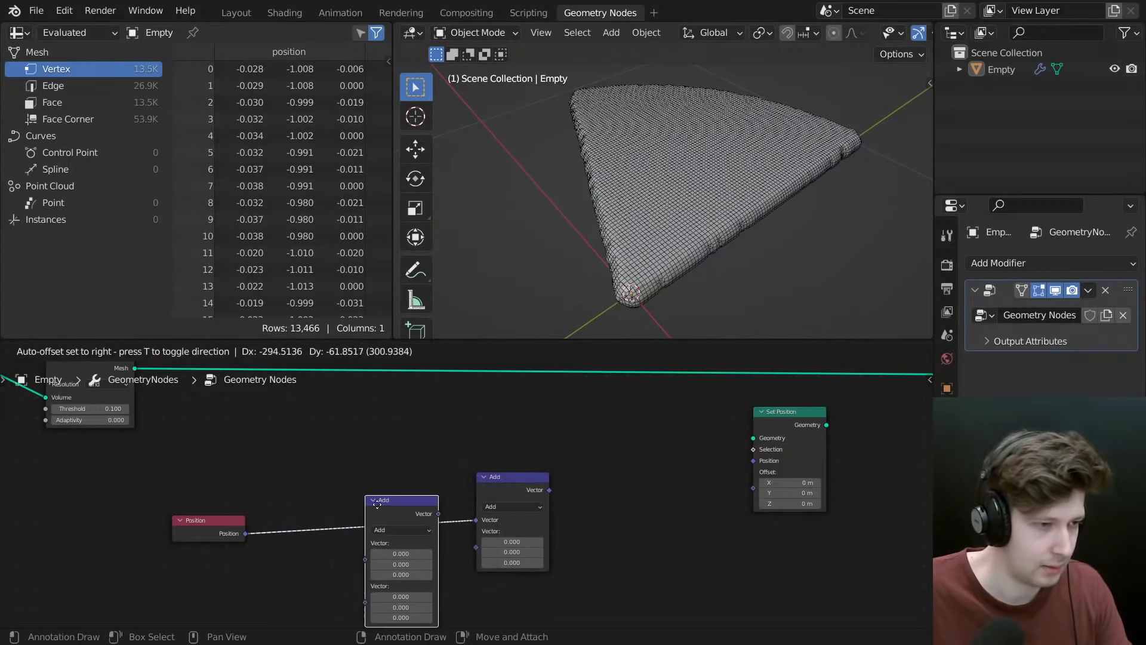
pyautogui.click(379, 513)
pyautogui.click(385, 530)
pyautogui.press('m')
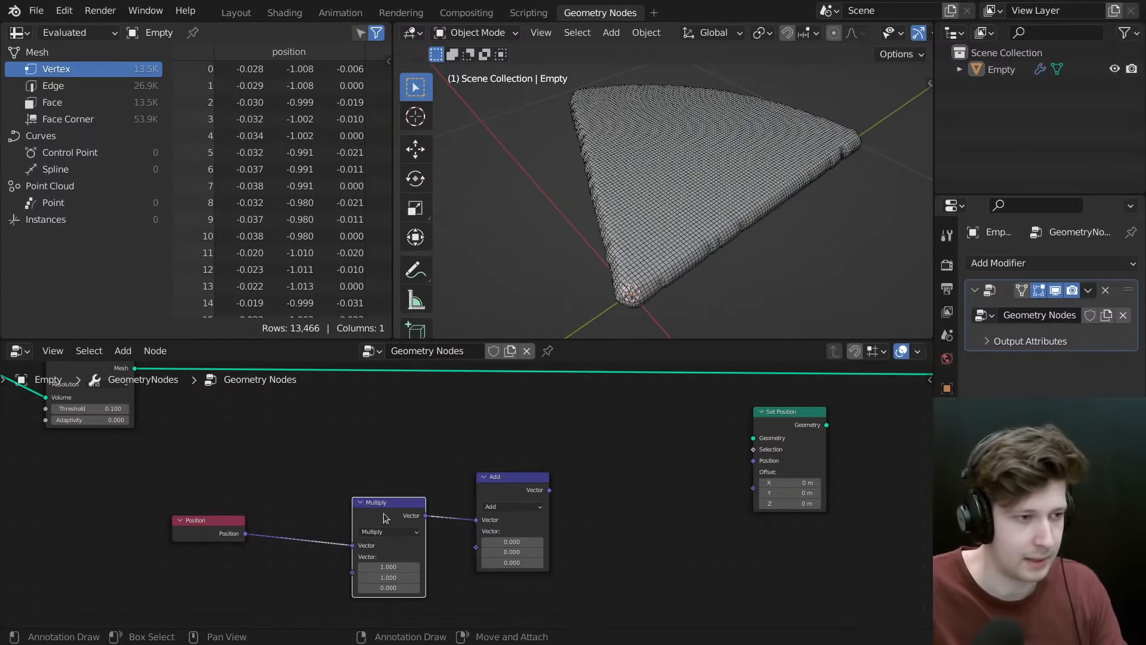
# - Arrange the Multiply and Add nodes close together beside the Position node
pyautogui.moveTo(383, 517); pyautogui.dragTo(343, 541)
pyautogui.moveTo(531, 488); pyautogui.dragTo(511, 509)
pyautogui.moveTo(361, 535); pyautogui.dragTo(347, 532)
pyautogui.moveTo(490, 497); pyautogui.dragTo(447, 508)
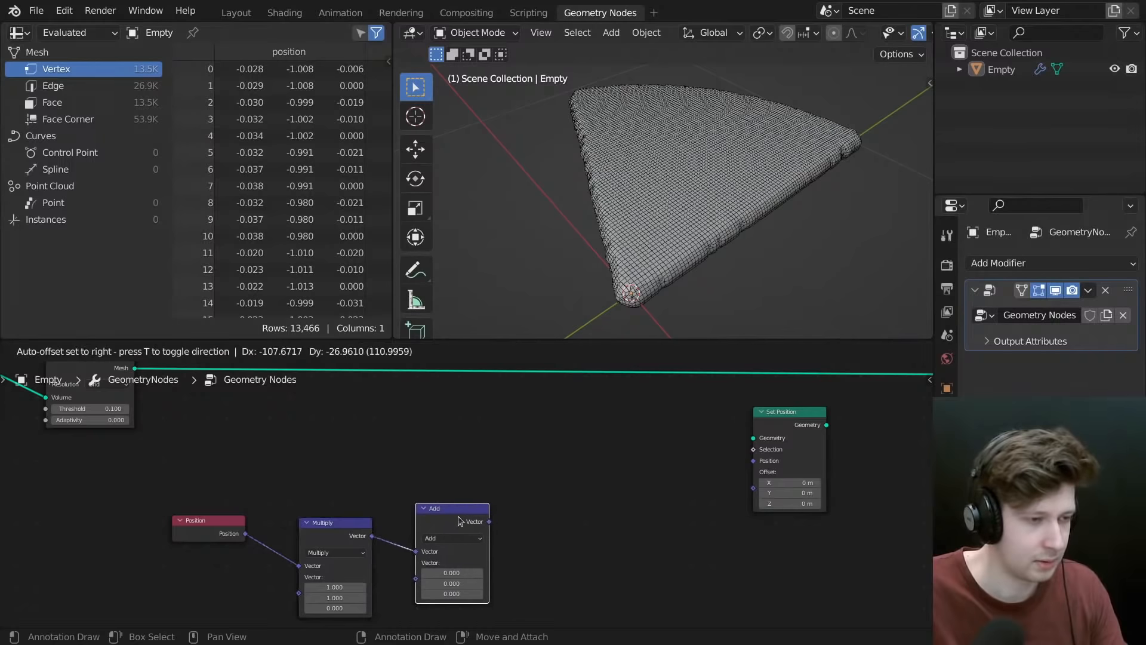
# - Switch the Add vector node to Length mode, place it close beside Multiply, and adjust Set Position's spacing
pyautogui.hotkey('shift', 'a')
pyautogui.moveTo(535, 345)
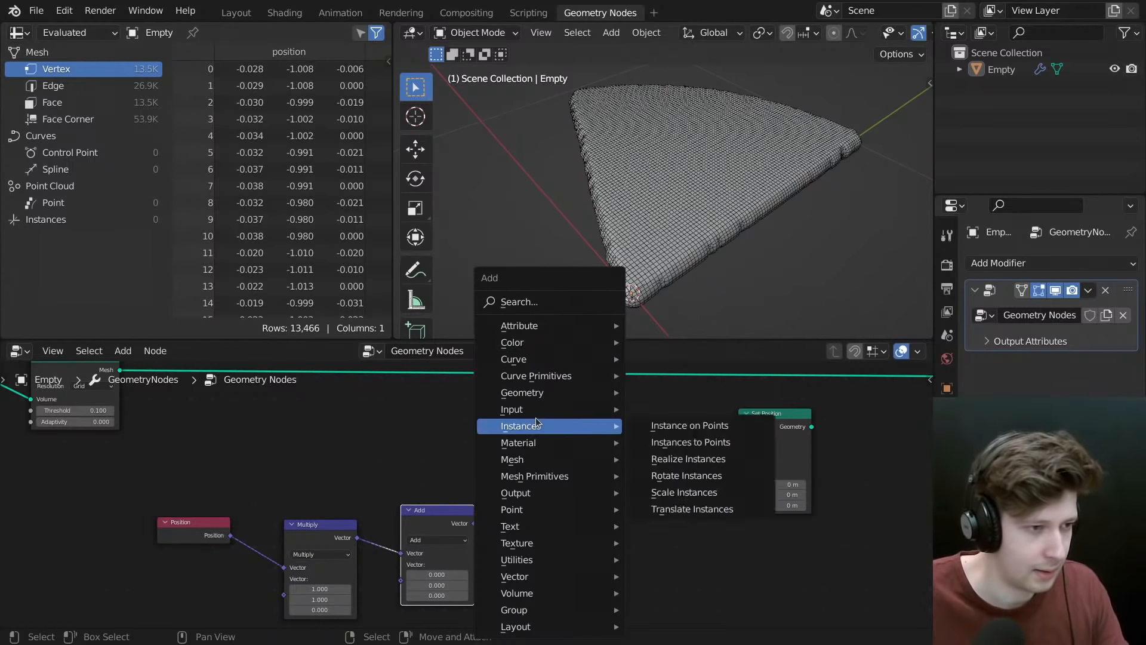
pyautogui.click(449, 541)
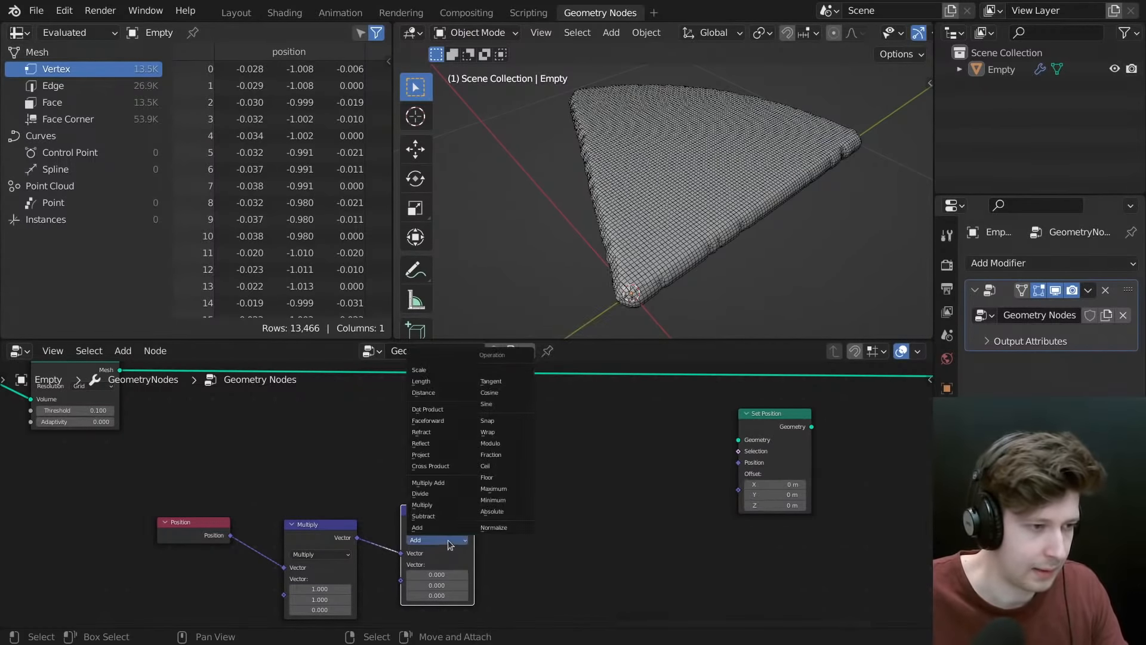
pyautogui.click(436, 386)
pyautogui.moveTo(444, 505); pyautogui.dragTo(403, 516, button='middle')
pyautogui.moveTo(403, 523); pyautogui.dragTo(680, 502)
pyautogui.rightClick(680, 502)
pyautogui.moveTo(625, 510); pyautogui.dragTo(493, 549, button='middle')
pyautogui.moveTo(596, 475); pyautogui.dragTo(581, 473)
# - Add a Map Range node between Length and Set Position and feed Length's Value into its Value input
pyautogui.moveTo(740, 173); pyautogui.dragTo(642, 256, button='middle')
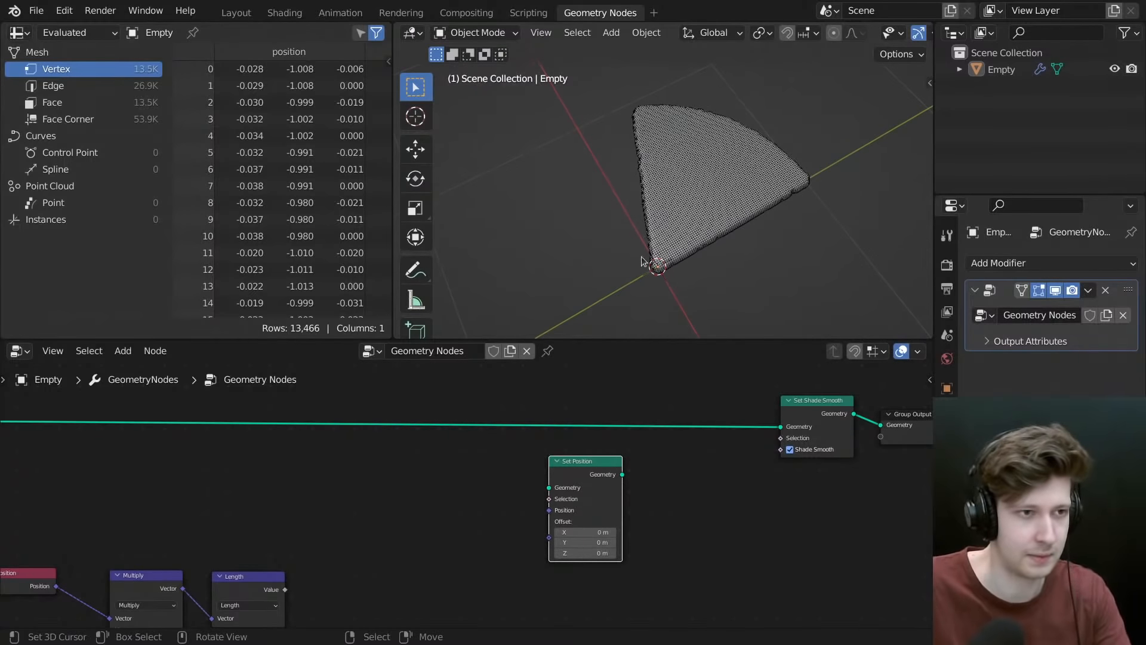
pyautogui.moveTo(760, 107); pyautogui.dragTo(673, 213, button='middle')
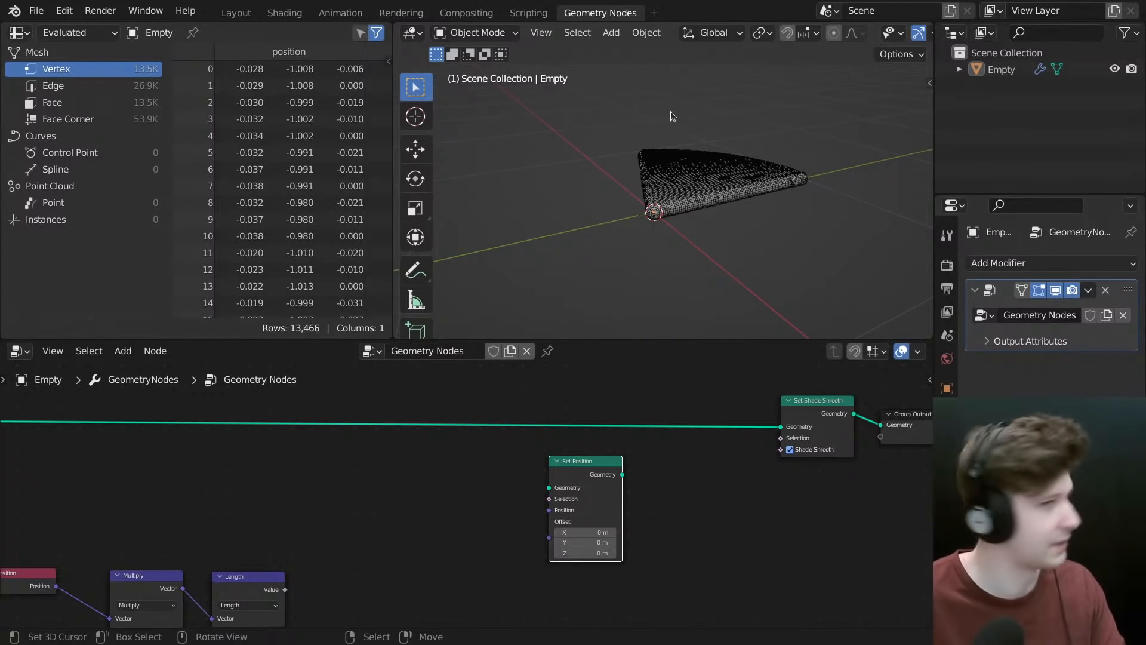
pyautogui.moveTo(403, 481); pyautogui.dragTo(433, 464, button='middle')
pyautogui.moveTo(407, 519); pyautogui.dragTo(467, 479, button='middle')
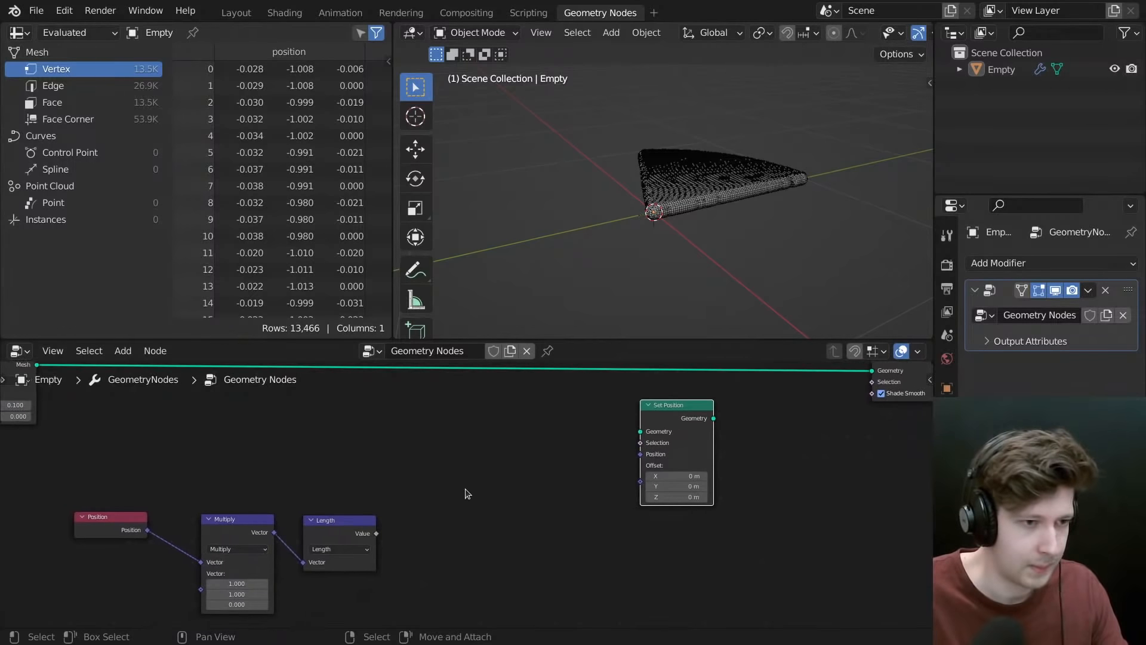
pyautogui.hotkey('shift', 'a')
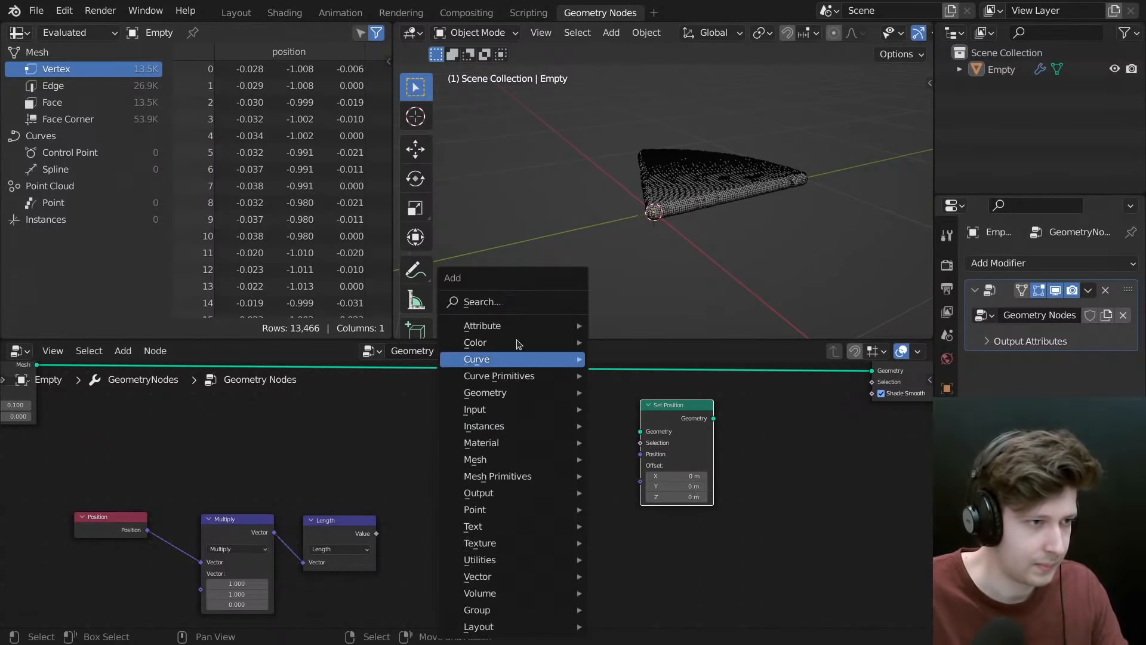
pyautogui.click(498, 305)
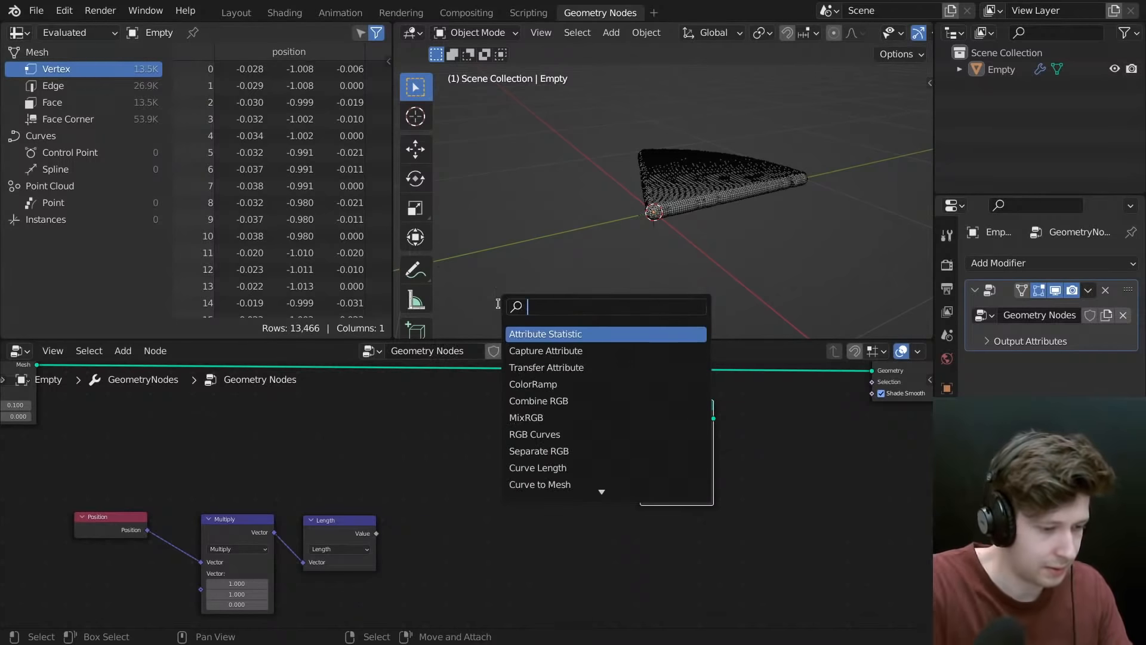
pyautogui.write('map')
pyautogui.press('Return')
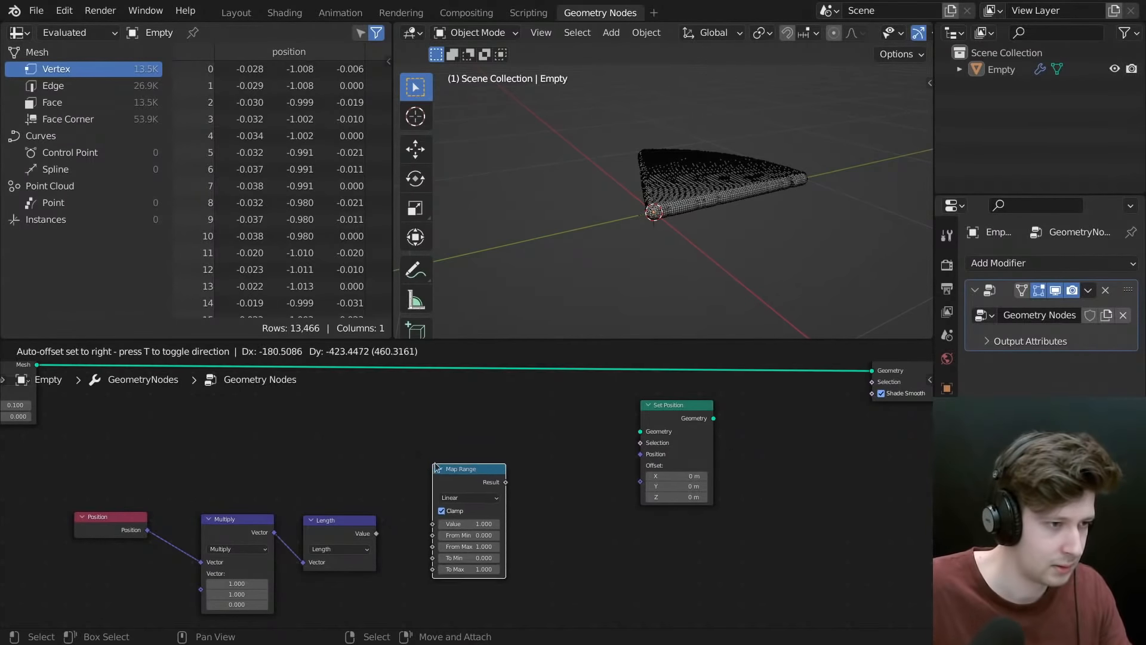
pyautogui.click(435, 468)
pyautogui.scroll(3, 447, 537)
pyautogui.moveTo(312, 518); pyautogui.dragTo(418, 502)
pyautogui.moveTo(458, 424); pyautogui.dragTo(451, 448)
# - Set the Map Range node's From Min to 0.8
pyautogui.scroll(5, 758, 155)
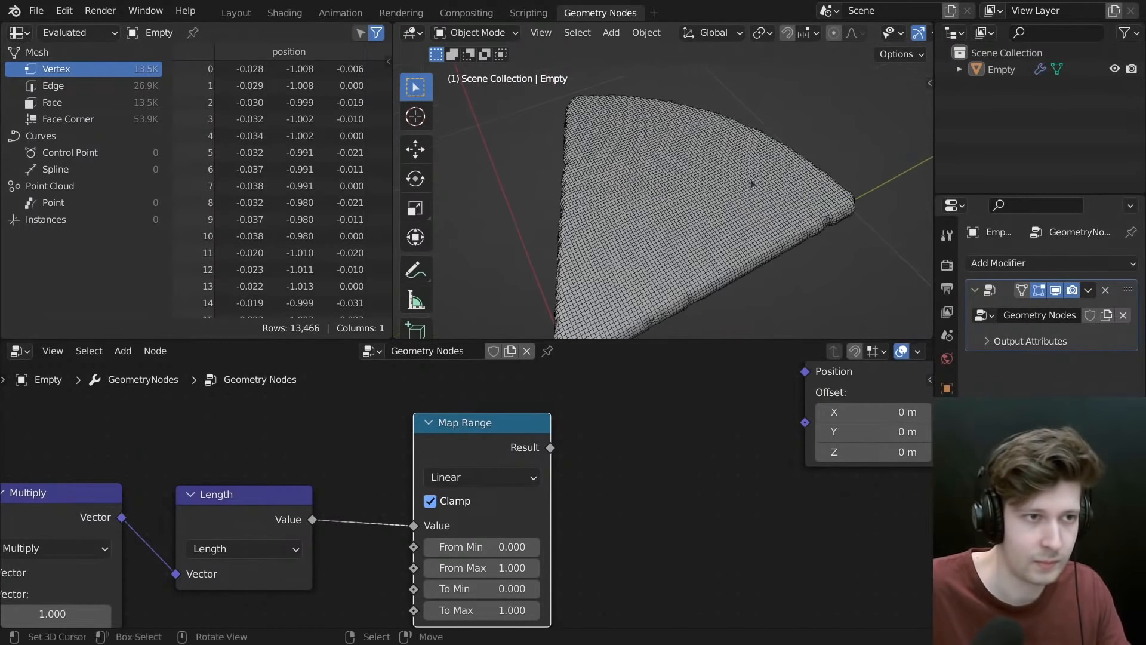
pyautogui.click(497, 546)
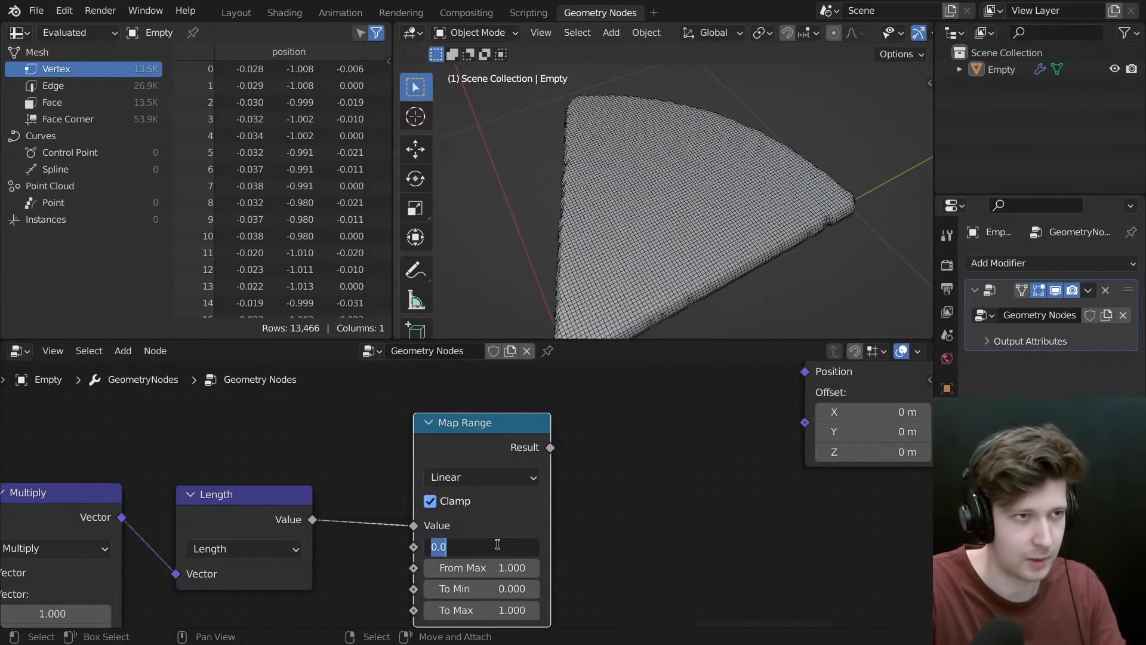
pyautogui.press('Return')
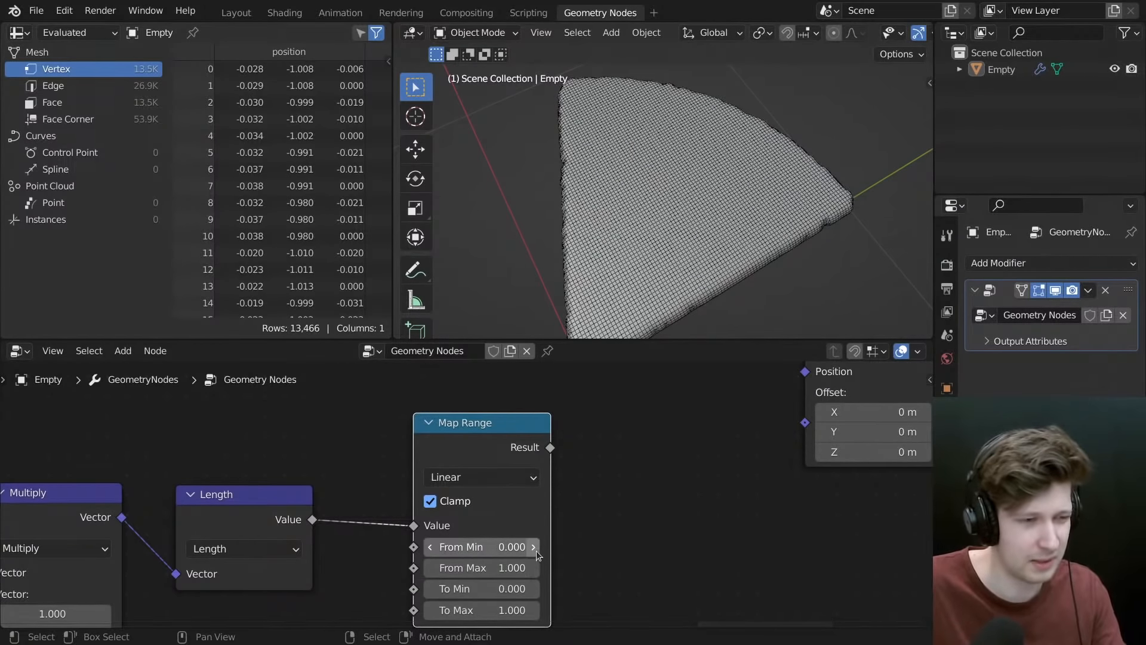
pyautogui.scroll(-7, 443, 520)
pyautogui.moveTo(288, 519); pyautogui.dragTo(603, 550, button='middle')
pyautogui.moveTo(264, 471); pyautogui.dragTo(606, 529, button='middle')
pyautogui.scroll(4, 477, 501)
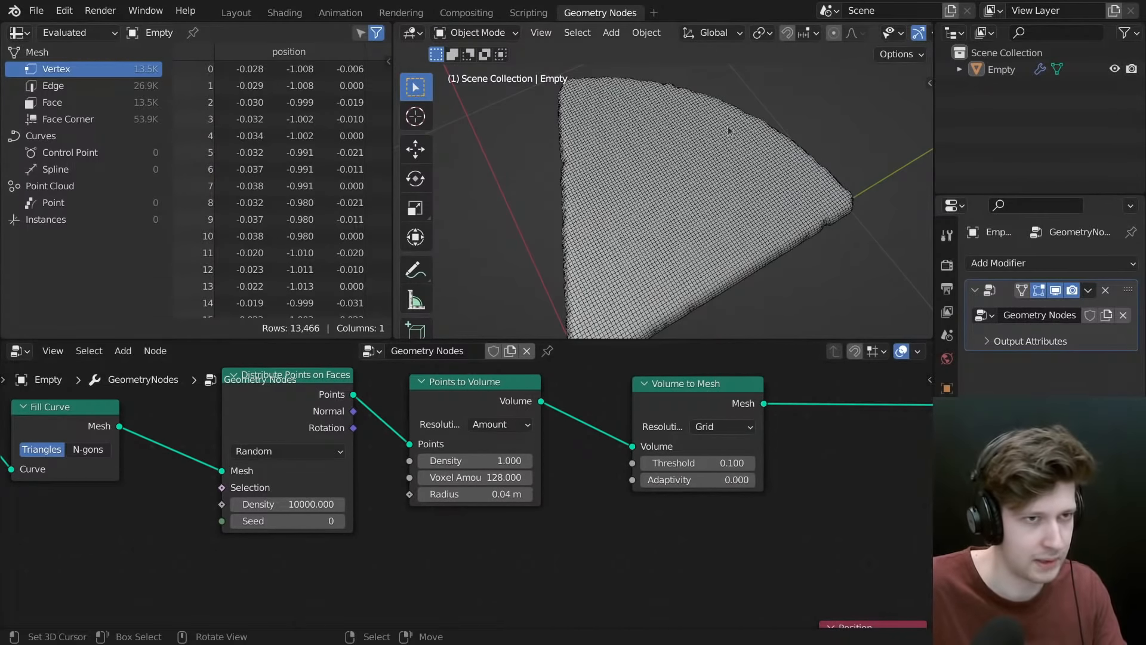
pyautogui.scroll(-8, 754, 508)
pyautogui.moveTo(751, 509); pyautogui.dragTo(250, 456, button='middle')
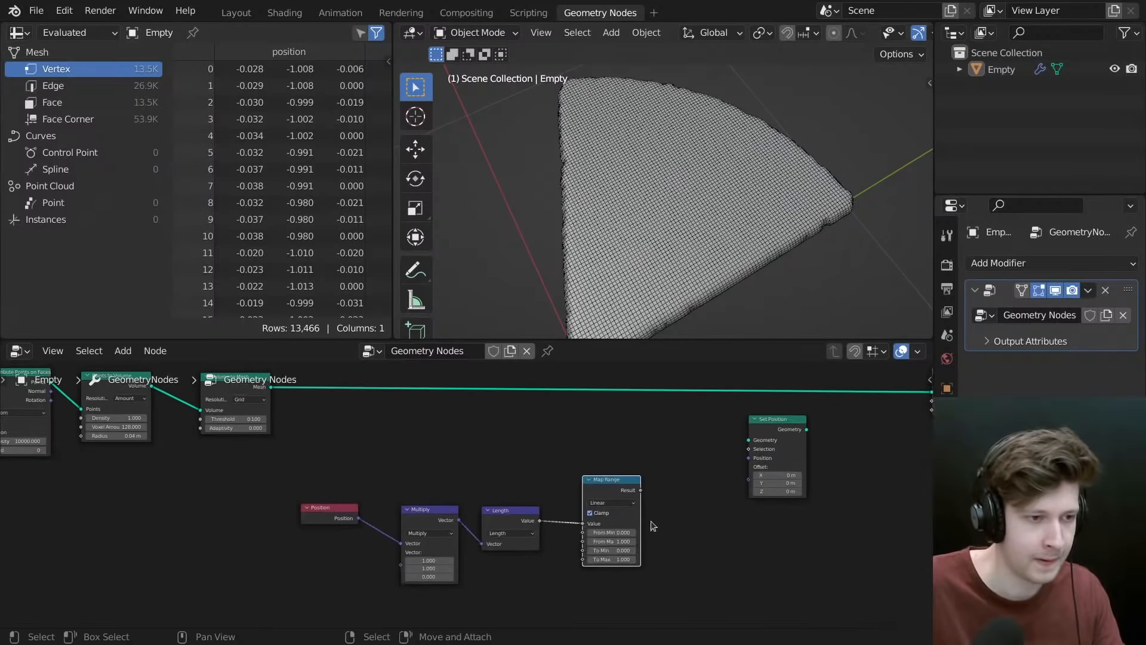
pyautogui.scroll(5, 654, 528)
pyautogui.scroll(-3, 580, 524)
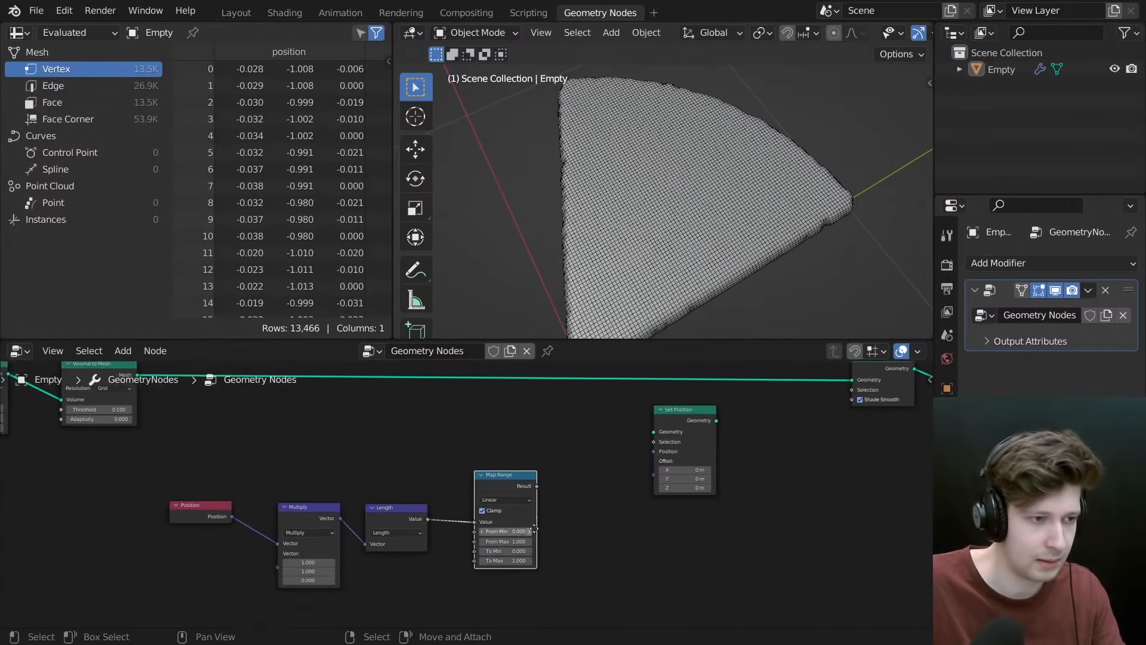
pyautogui.scroll(2, 546, 539)
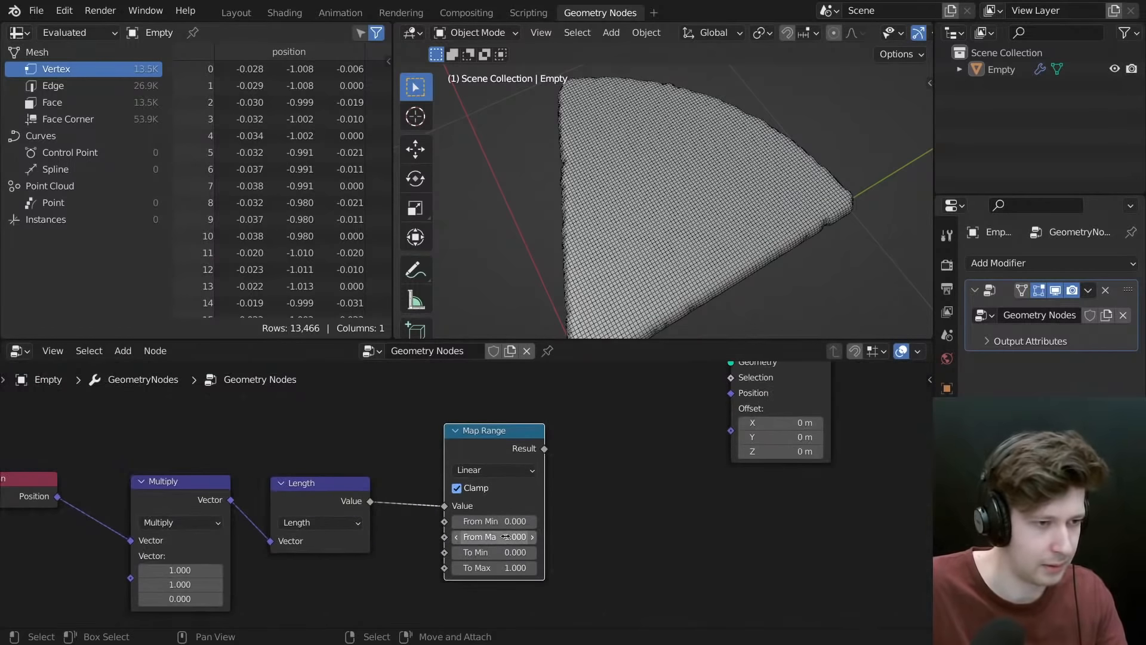
pyautogui.click(492, 521)
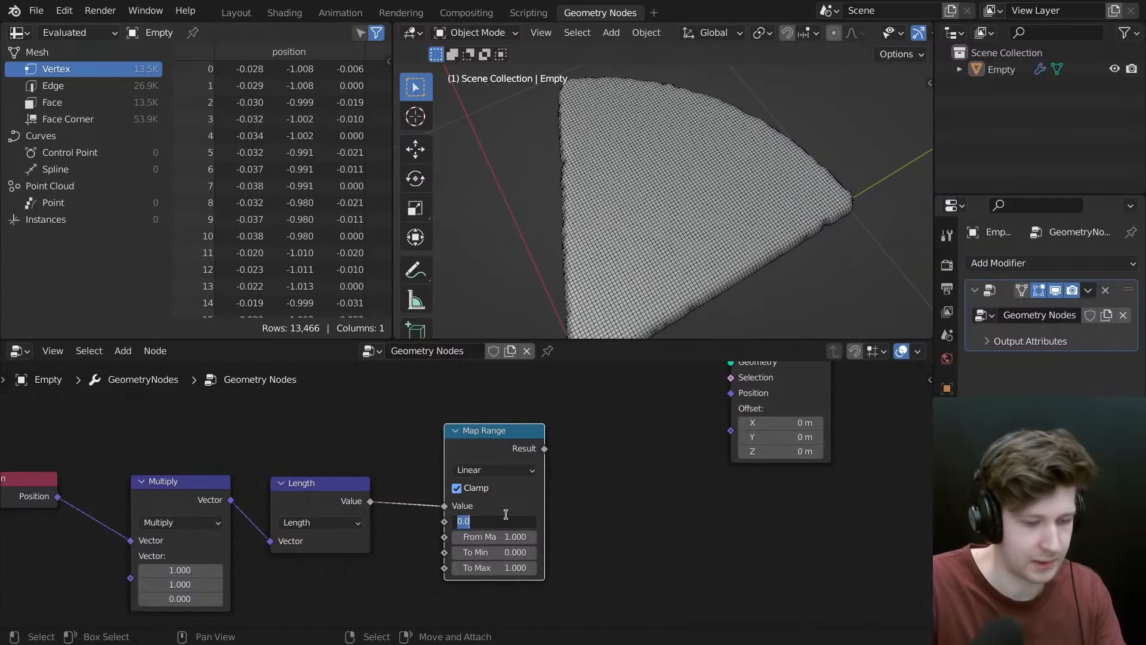
pyautogui.press('Return')
# - Insert the Set Position node into the geometry link between Volume to Mesh and Set Shade Smooth
pyautogui.moveTo(597, 497); pyautogui.dragTo(438, 558, button='middle')
pyautogui.scroll(-2, 438, 558)
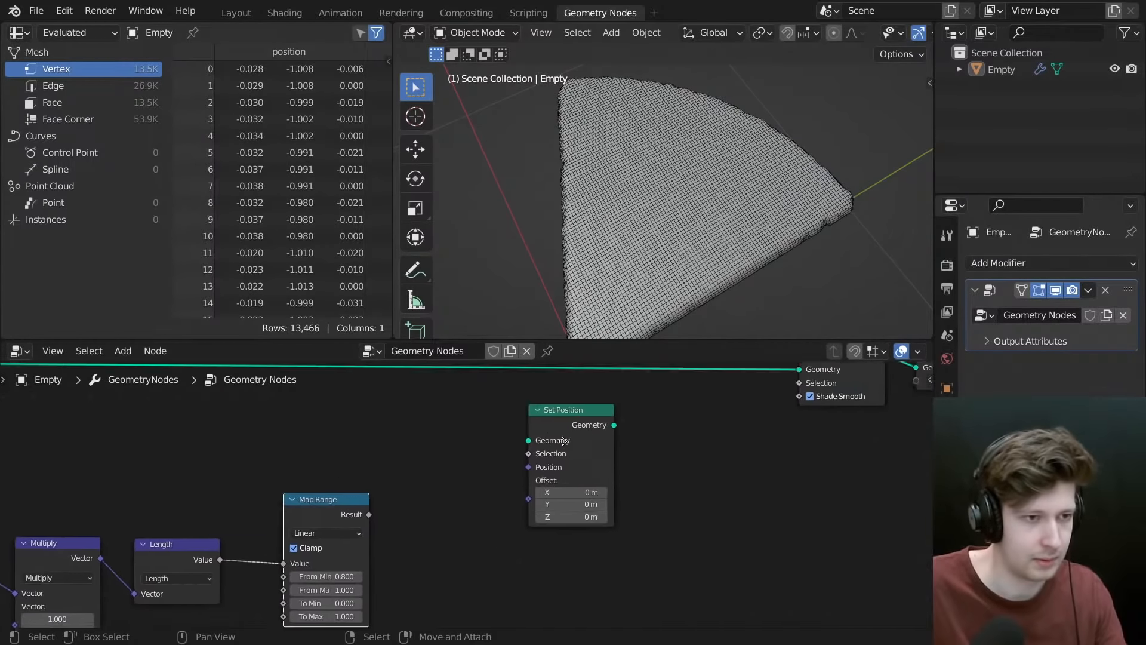
pyautogui.moveTo(579, 423); pyautogui.dragTo(501, 459, button='middle')
pyautogui.moveTo(500, 454); pyautogui.dragTo(582, 413)
pyautogui.moveTo(582, 413); pyautogui.dragTo(714, 365, button='middle')
# - Add a Combine XYZ node, feed Map Range's Result into Z, and connect its Vector to Set Position's Offset
pyautogui.hotkey('shift', 'a')
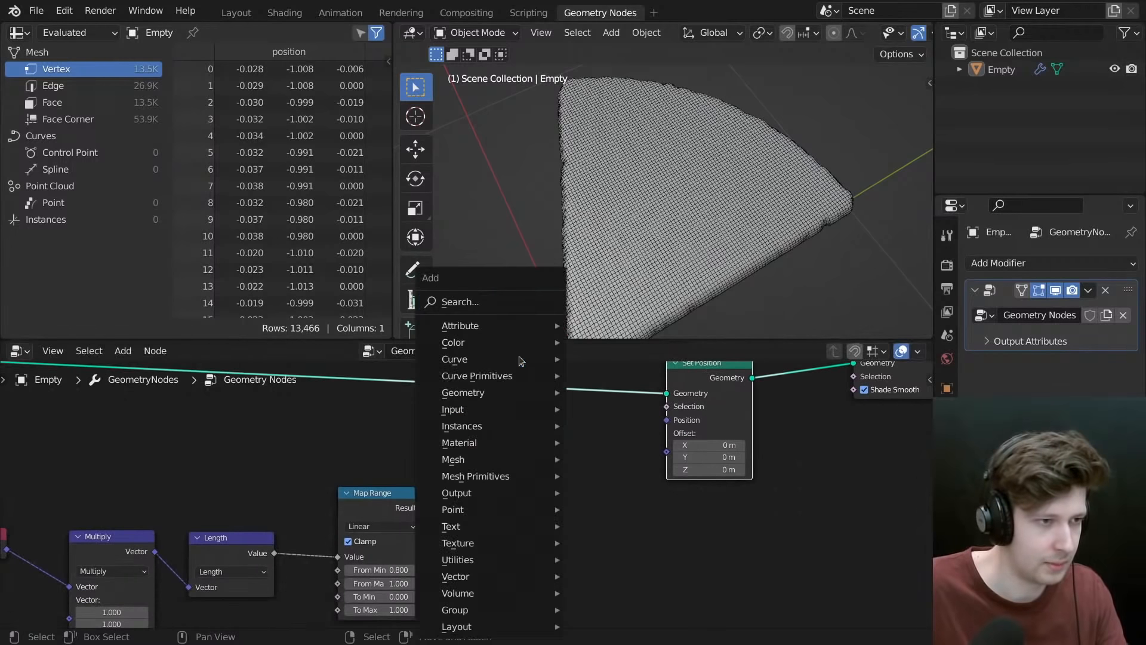
pyautogui.click(481, 302)
pyautogui.write('co')
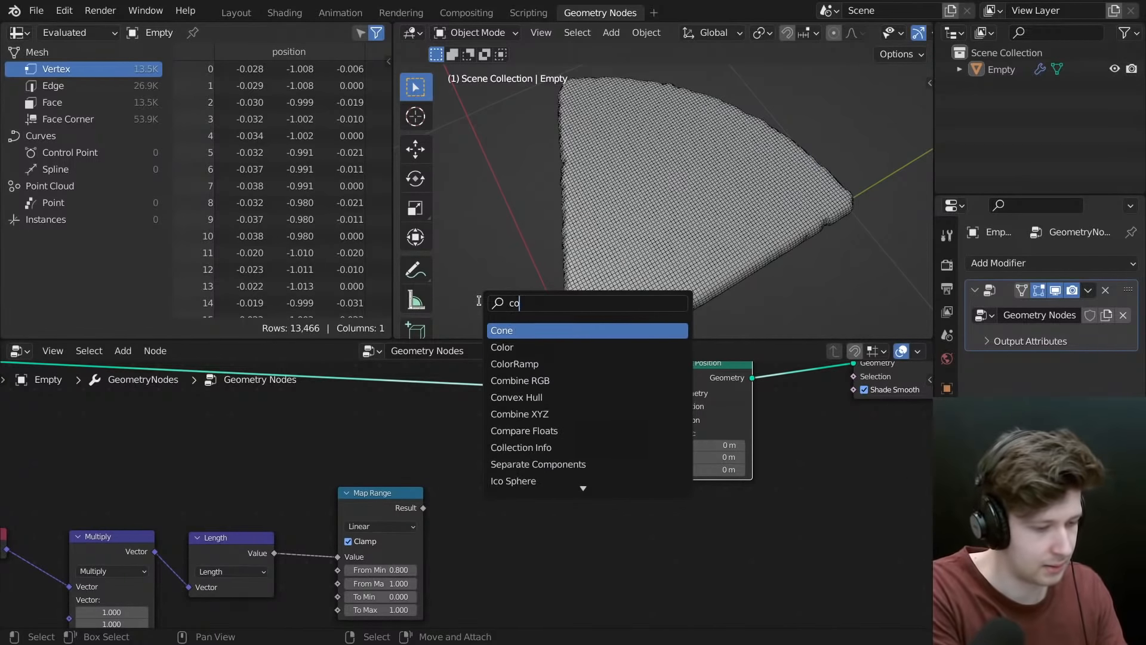
pyautogui.write('mbi')
pyautogui.press('Down')
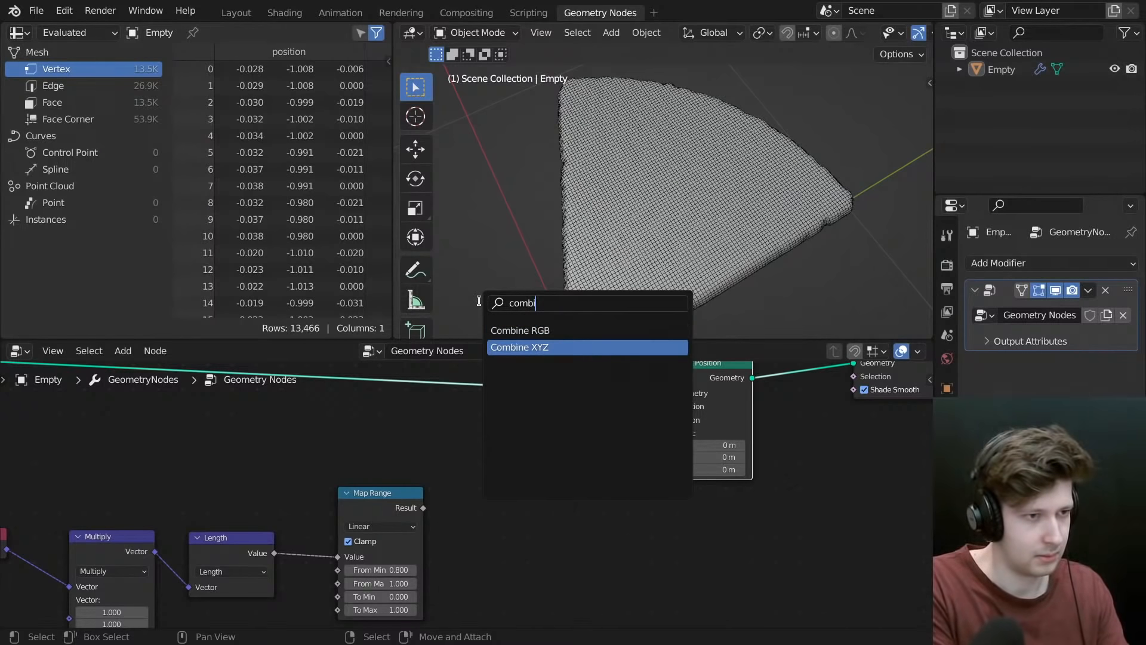
pyautogui.press('Return')
pyautogui.click(547, 435)
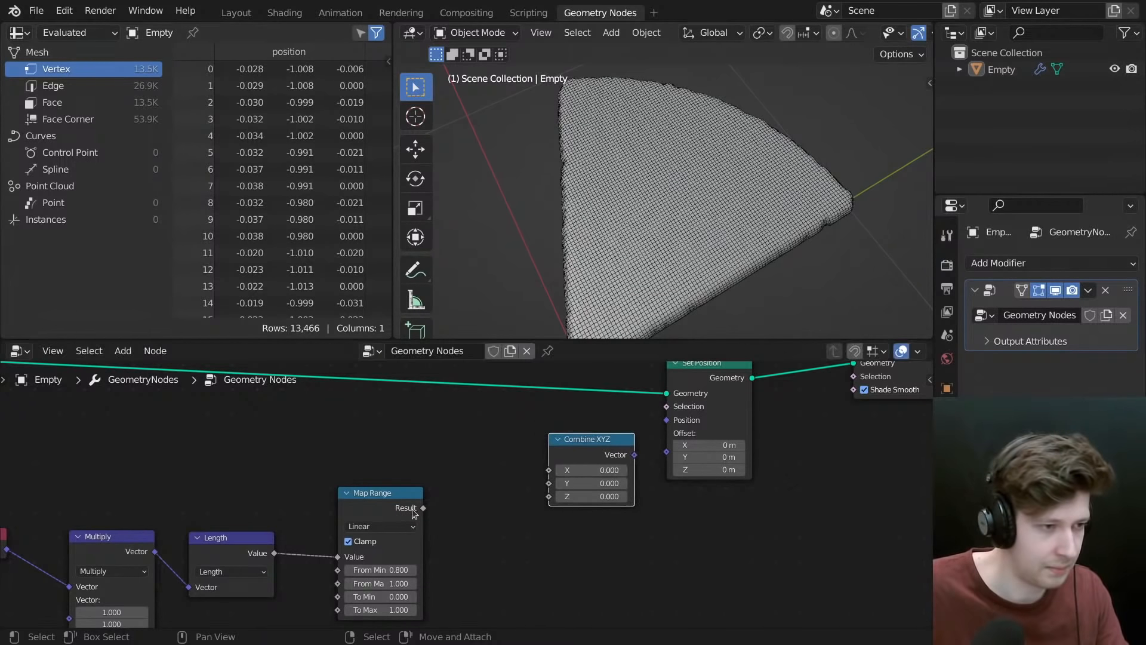
pyautogui.moveTo(423, 507); pyautogui.dragTo(547, 497)
pyautogui.moveTo(635, 457); pyautogui.dragTo(667, 451)
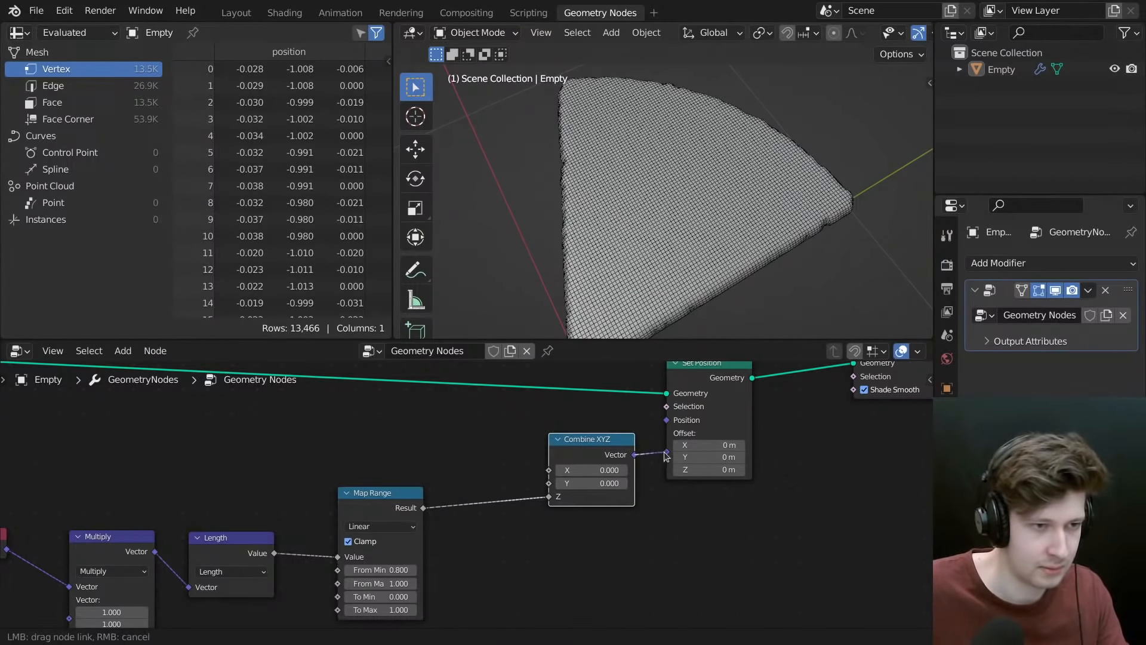
# - Move Combine XYZ, Set Position and the nodes after them farther from Map Range to open a gap
pyautogui.moveTo(687, 227); pyautogui.dragTo(582, 90, button='middle')
pyautogui.scroll(4, 687, 185)
pyautogui.moveTo(688, 186); pyautogui.dragTo(573, 226, button='middle')
pyautogui.scroll(-4, 608, 249)
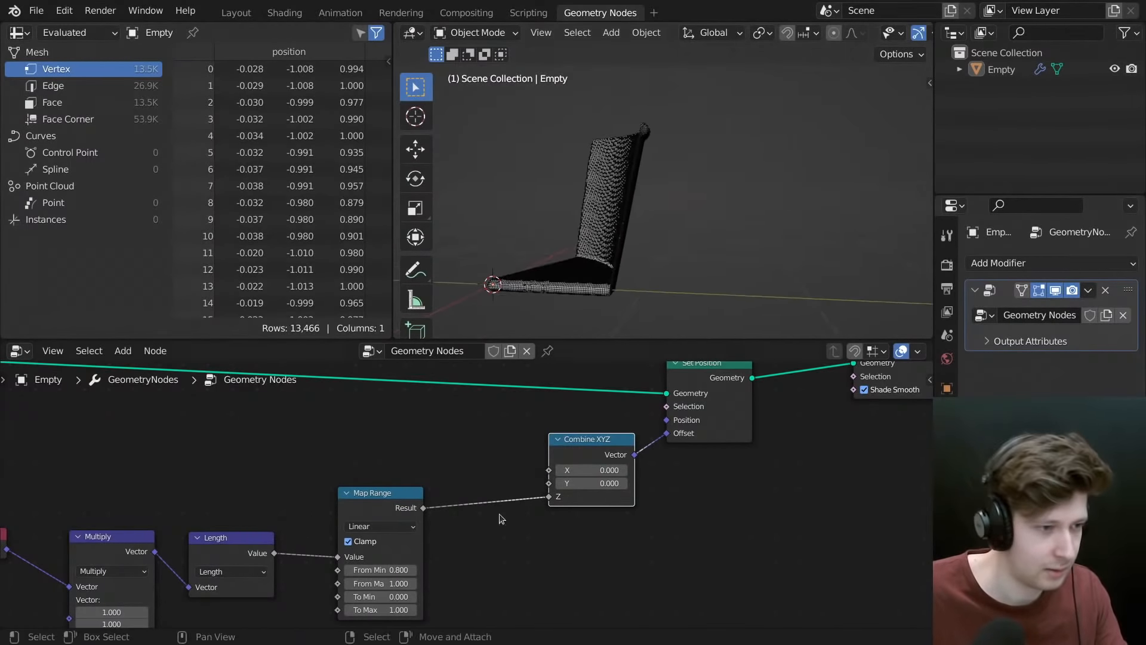
pyautogui.scroll(-6, 756, 375)
pyautogui.moveTo(756, 375); pyautogui.dragTo(591, 433, button='middle')
pyautogui.moveTo(481, 387); pyautogui.dragTo(771, 509)
pyautogui.moveTo(568, 472); pyautogui.dragTo(654, 464)
pyautogui.moveTo(396, 450); pyautogui.dragTo(468, 398, button='middle')
pyautogui.scroll(5, 468, 399)
pyautogui.moveTo(407, 495); pyautogui.dragTo(396, 498)
# - Add a Float Curve node on the link between Map Range and Combine XYZ
pyautogui.hotkey('shift', 'a')
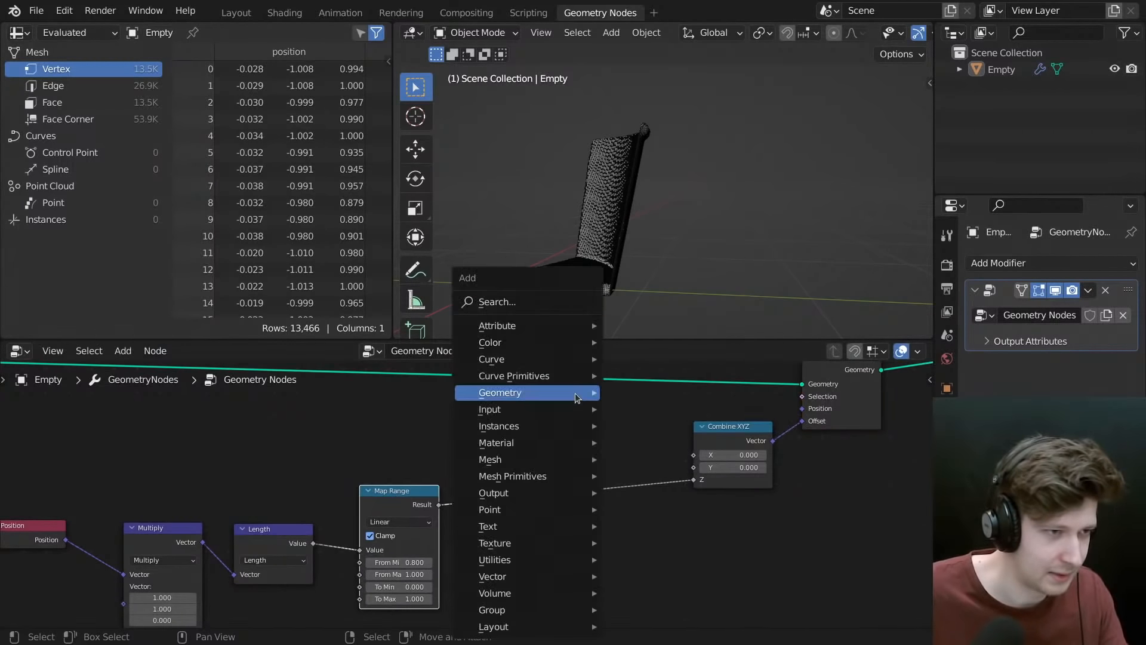
pyautogui.click(516, 301)
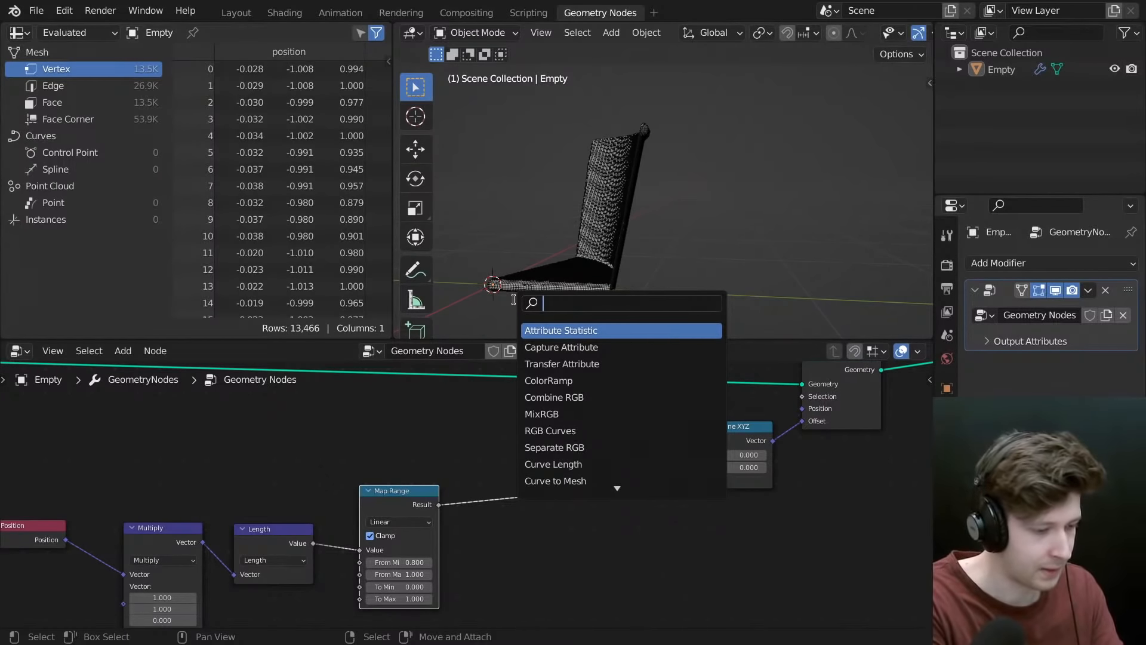
pyautogui.write('curve')
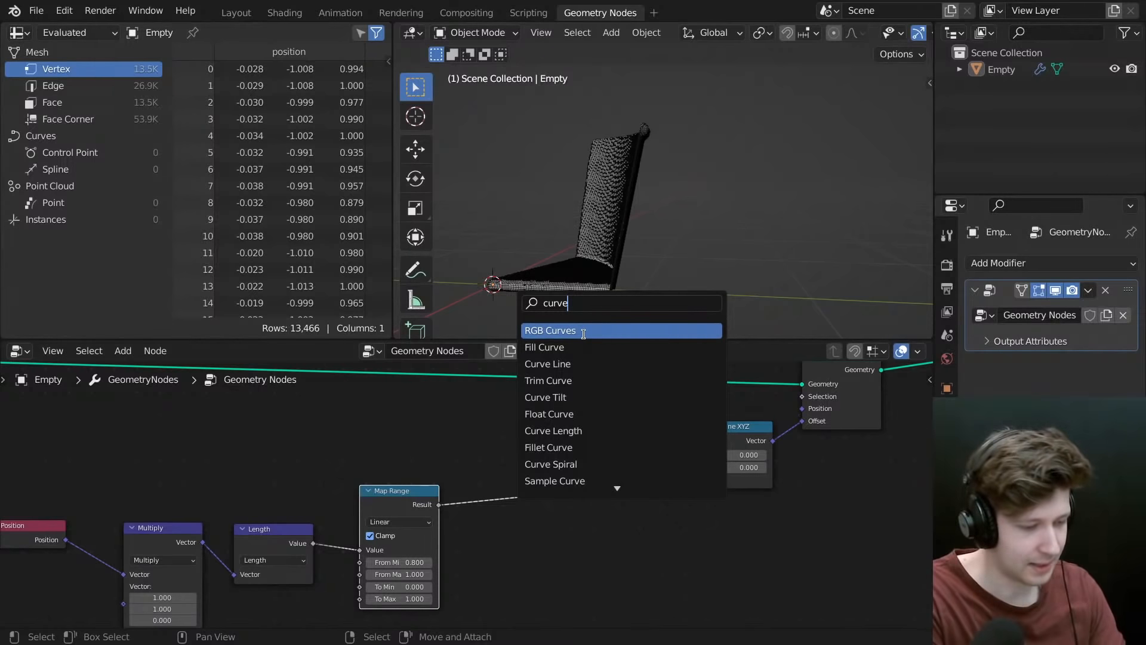
pyautogui.press('BackSpace')
pyautogui.press('BackSpace')
pyautogui.press('BackSpace')
pyautogui.press('BackSpace')
pyautogui.press('BackSpace')
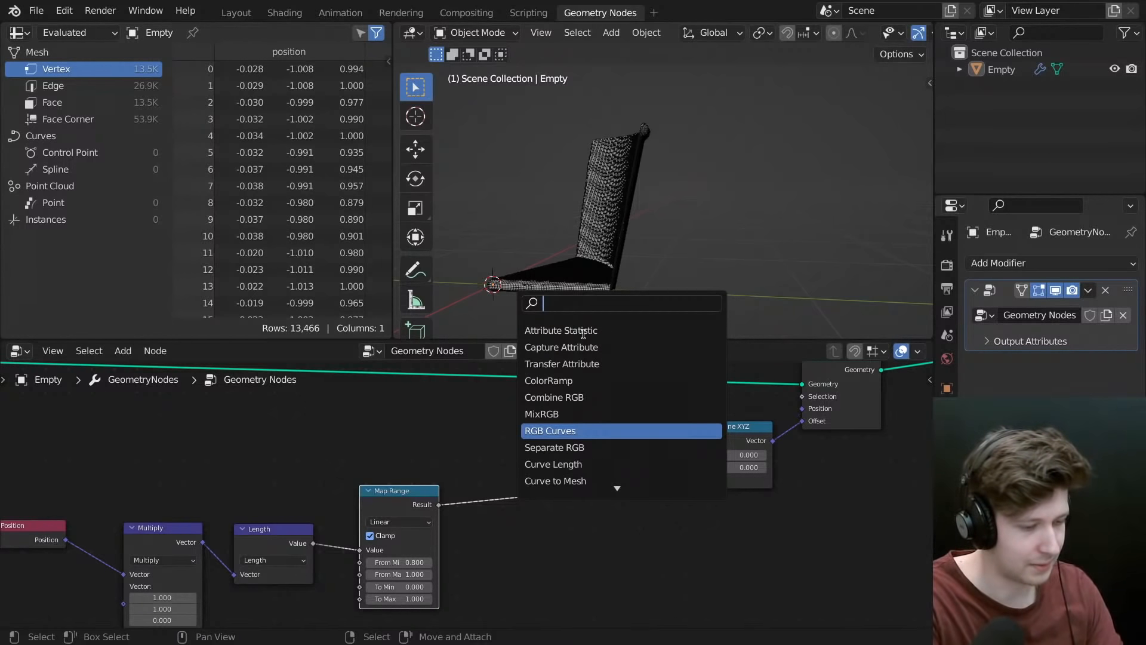
pyautogui.write('float')
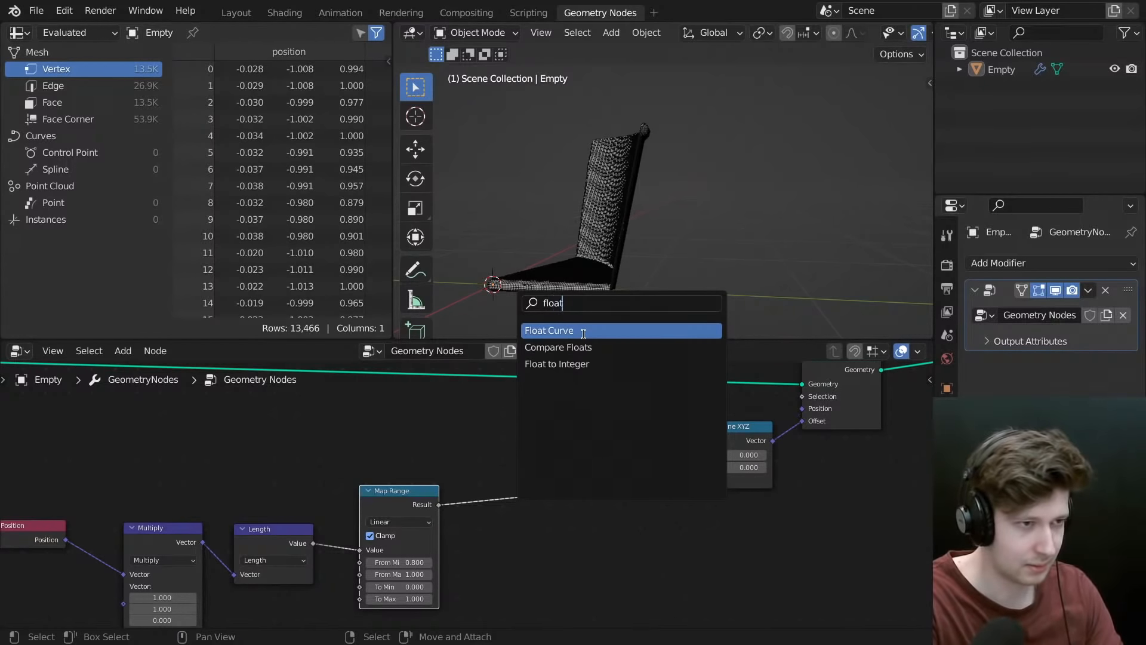
pyautogui.click(583, 334)
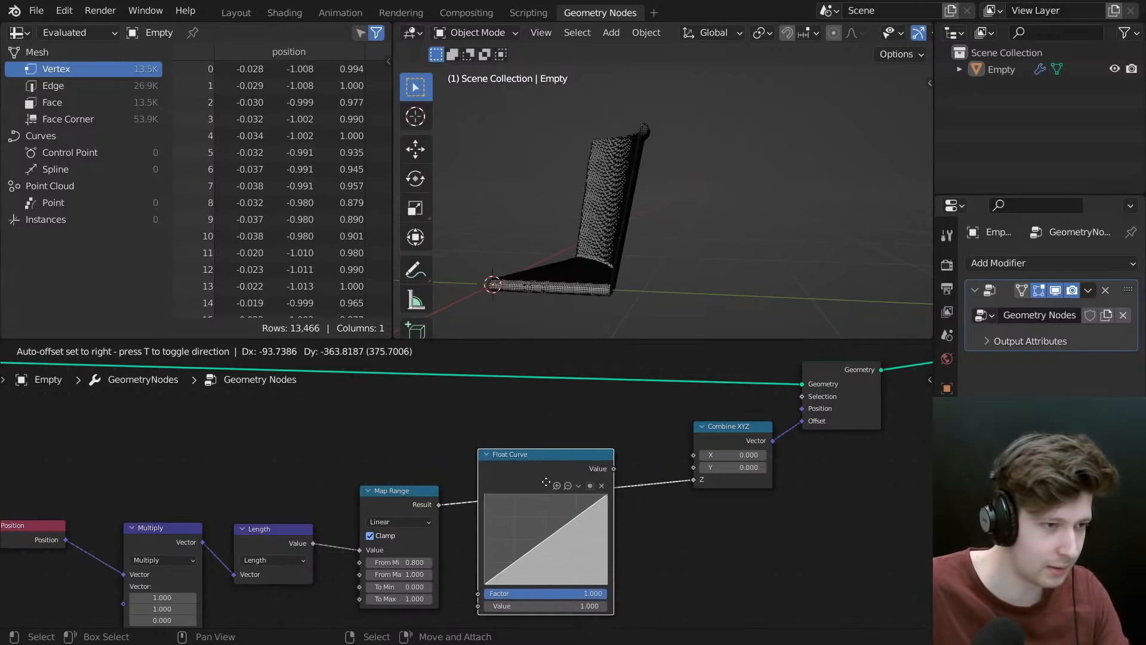
pyautogui.click(589, 416)
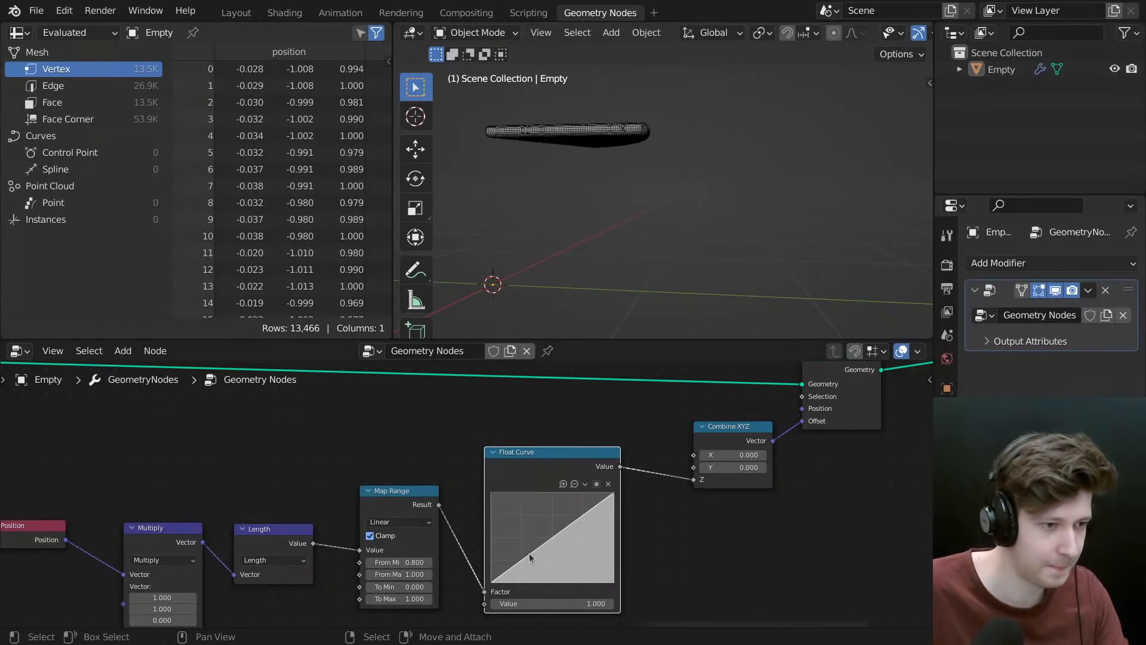
# - Reroute Map Range's Result from the Float Curve's Factor input to its Value input
pyautogui.moveTo(414, 546); pyautogui.dragTo(487, 468, button='middle')
pyautogui.scroll(1, 486, 468)
pyautogui.moveTo(609, 530); pyautogui.dragTo(573, 579, button='middle')
pyautogui.moveTo(541, 570); pyautogui.dragTo(540, 584)
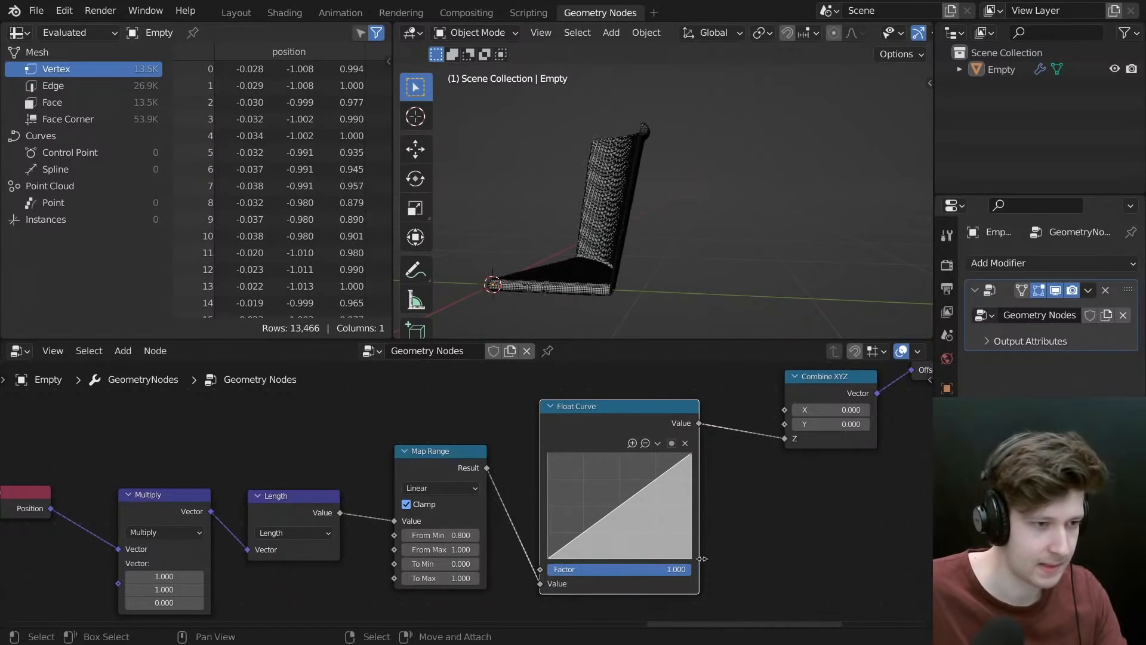
# - Shift the Float Curve node and shape a low arch: drop its end point to zero, put a middle point at about X 0.495, Y 0.129
pyautogui.moveTo(597, 417); pyautogui.dragTo(582, 401)
pyautogui.moveTo(675, 440); pyautogui.dragTo(677, 557)
pyautogui.moveTo(605, 542); pyautogui.dragTo(602, 528)
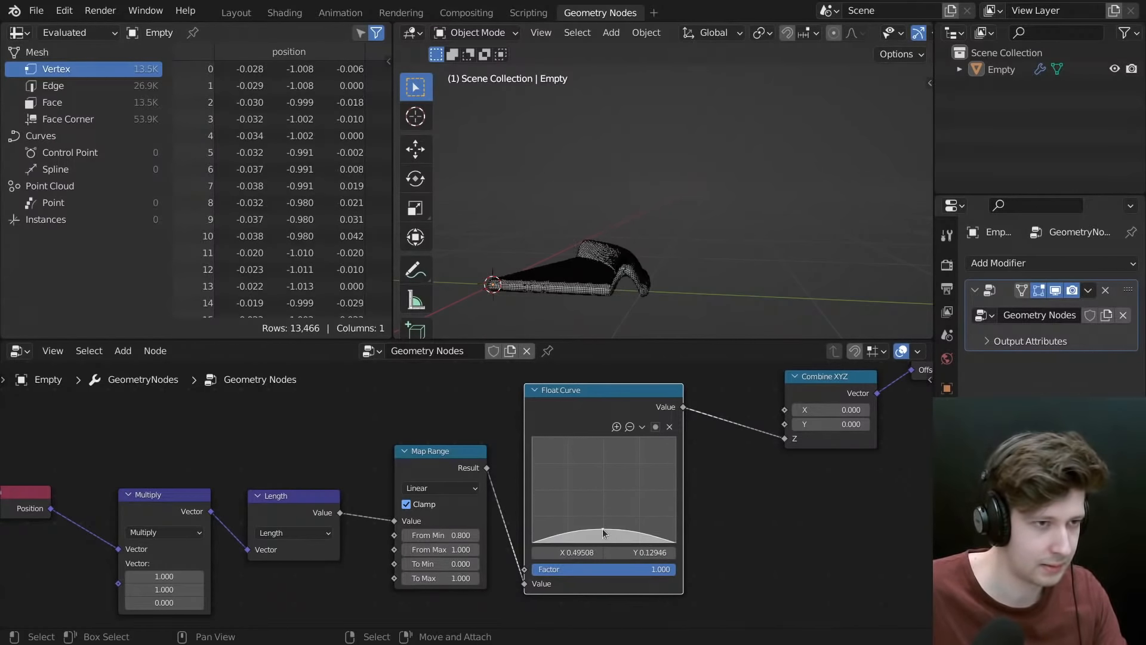
# - Set the Map Range node's From Max to 1.1 and inspect the raised outer rim of the slice
pyautogui.moveTo(615, 287); pyautogui.dragTo(625, 315, button='middle')
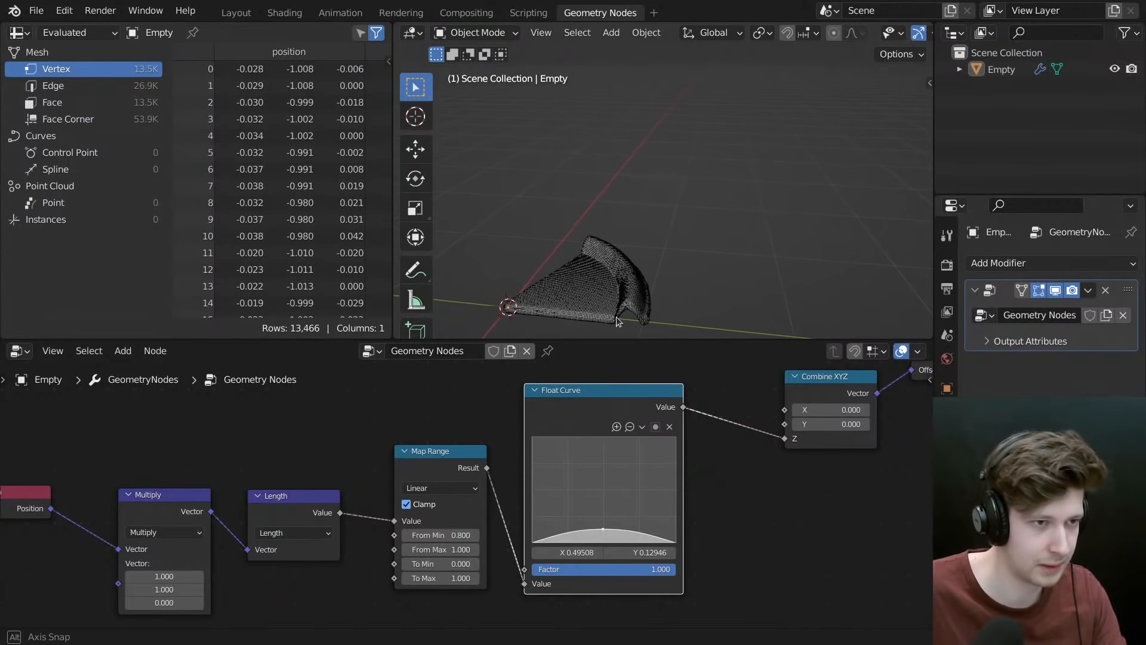
pyautogui.click(451, 548)
pyautogui.write('1')
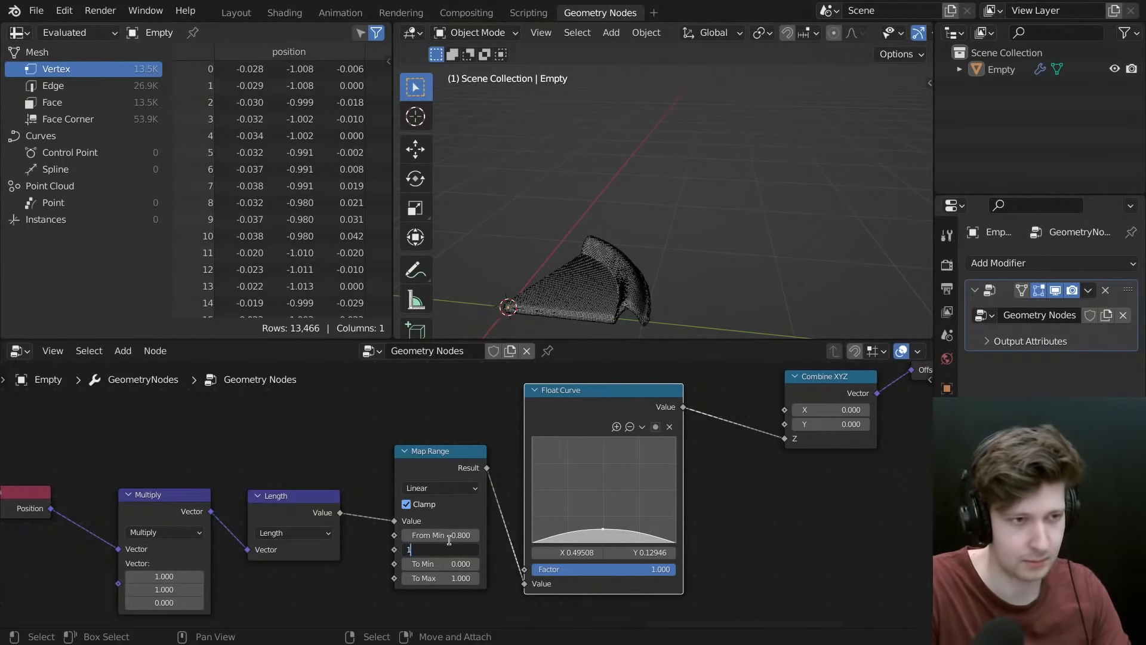
pyautogui.write('.1')
pyautogui.press('Return')
pyautogui.moveTo(555, 209); pyautogui.dragTo(748, 329, button='middle')
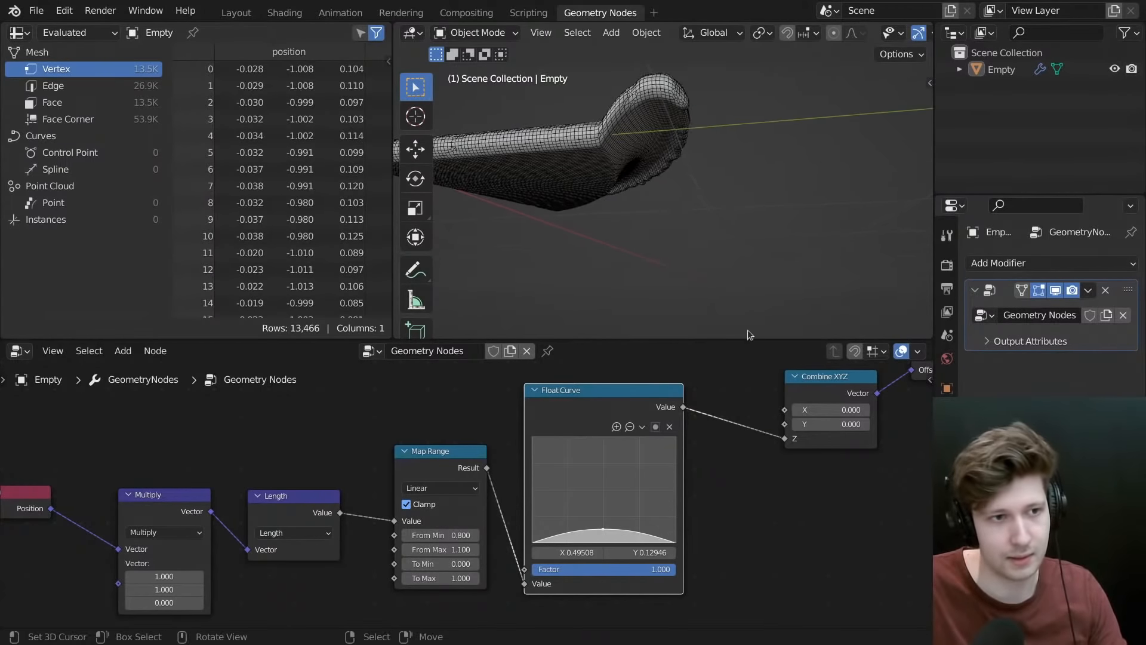
# - Shift the Position and Multiply nodes at the start of the rim-offset chain to make room beside the Length node
pyautogui.moveTo(631, 413); pyautogui.dragTo(604, 428)
pyautogui.scroll(-1, 604, 429)
pyautogui.moveTo(576, 249); pyautogui.dragTo(571, 265, button='middle')
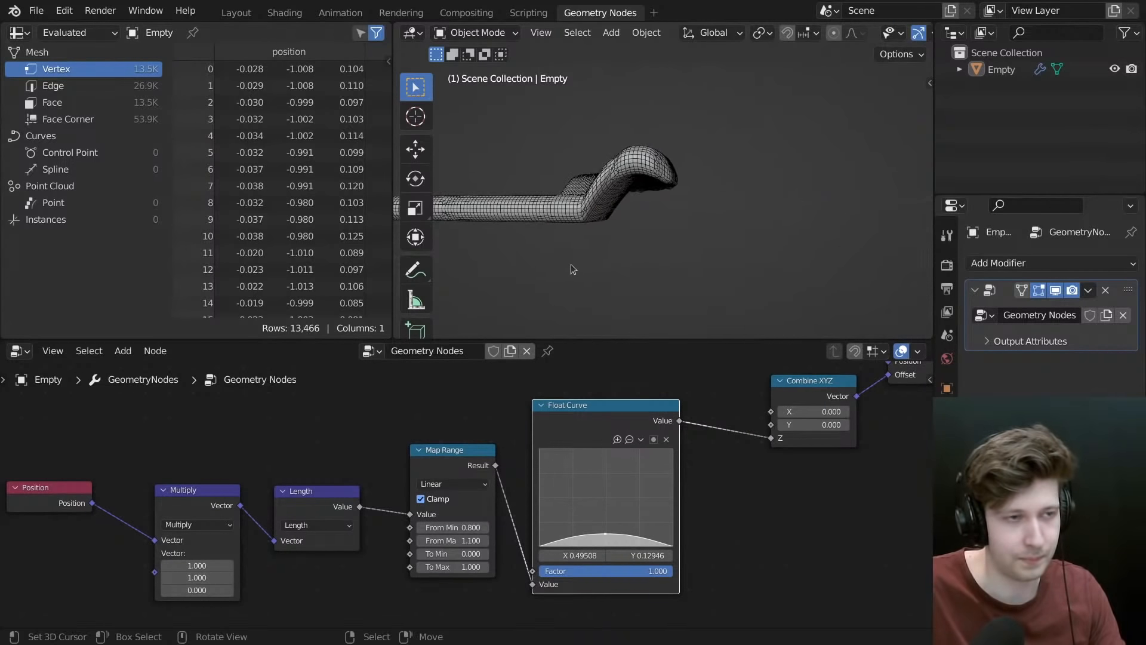
pyautogui.scroll(-8, 547, 415)
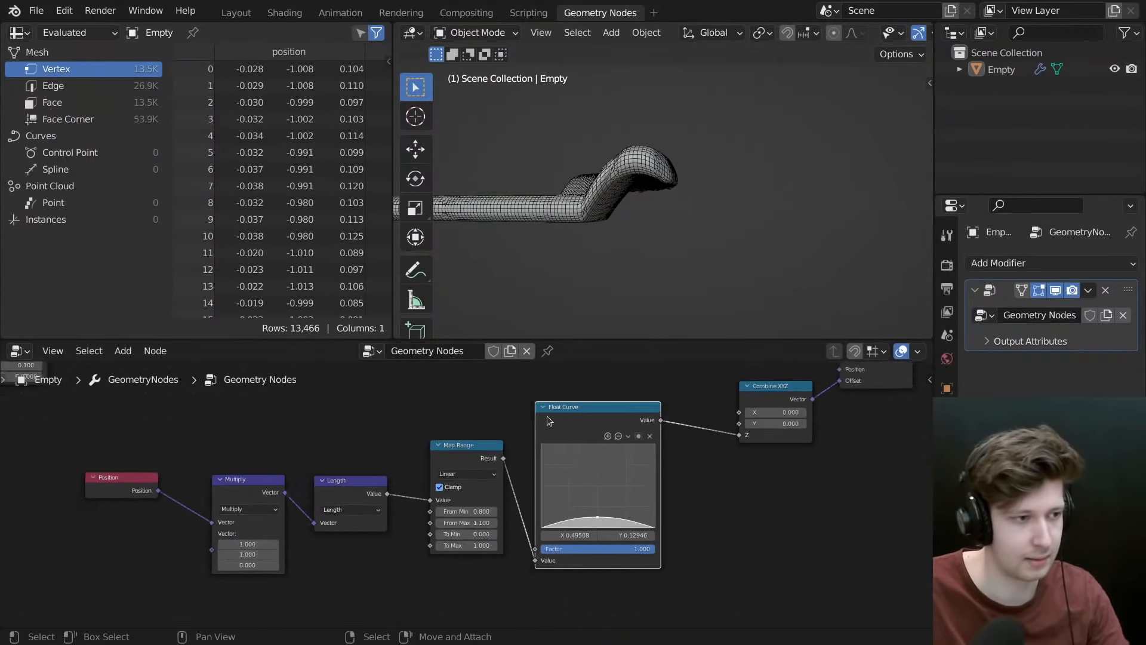
pyautogui.moveTo(371, 426); pyautogui.dragTo(391, 465, button='middle')
pyautogui.scroll(3, 391, 465)
pyautogui.scroll(1, 392, 470)
pyautogui.moveTo(231, 518); pyautogui.dragTo(212, 518)
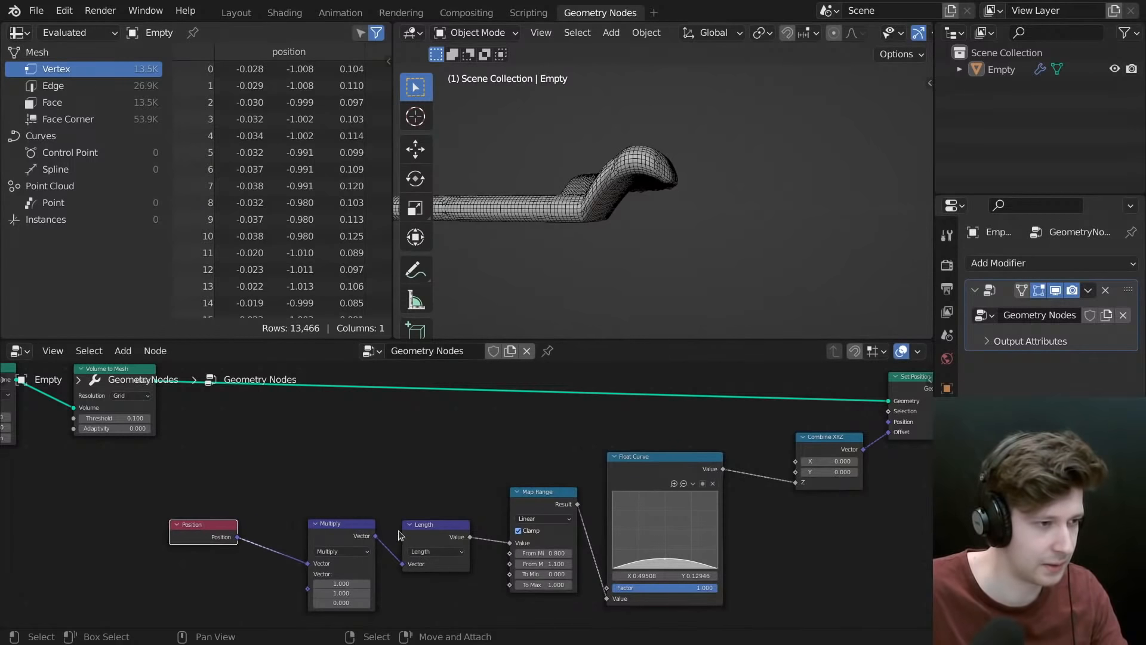
pyautogui.moveTo(349, 531); pyautogui.dragTo(322, 525)
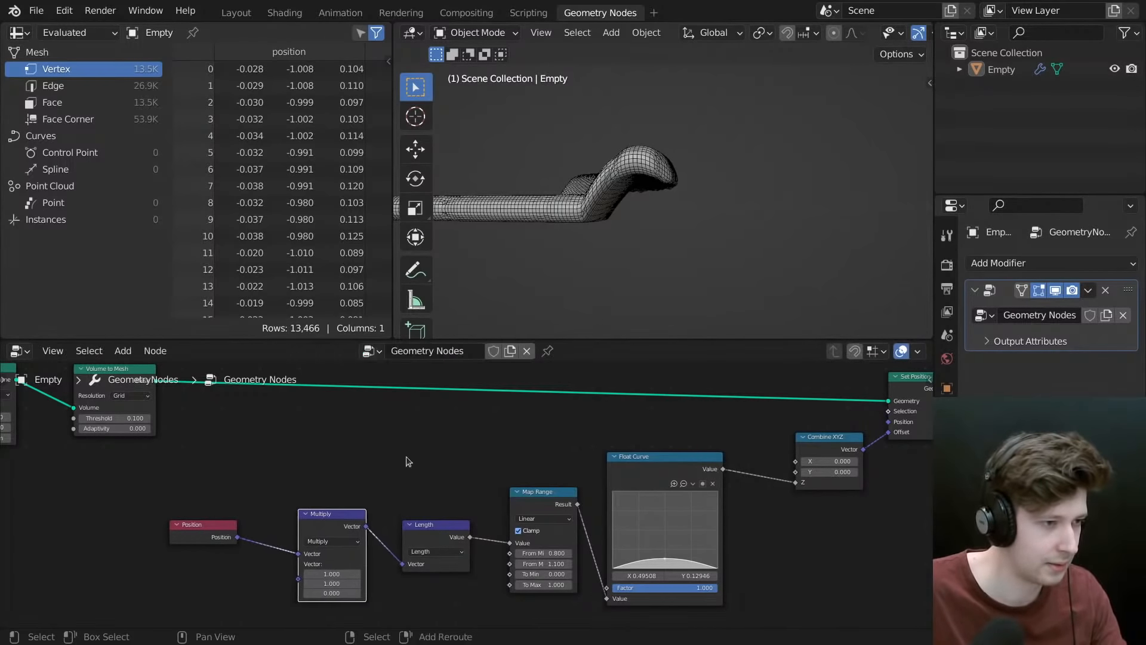
# - Add a Separate XYZ node above the vector Multiply node and feed the Position output into its Vector input
pyautogui.hotkey('shift', 'a')
pyautogui.click(364, 288)
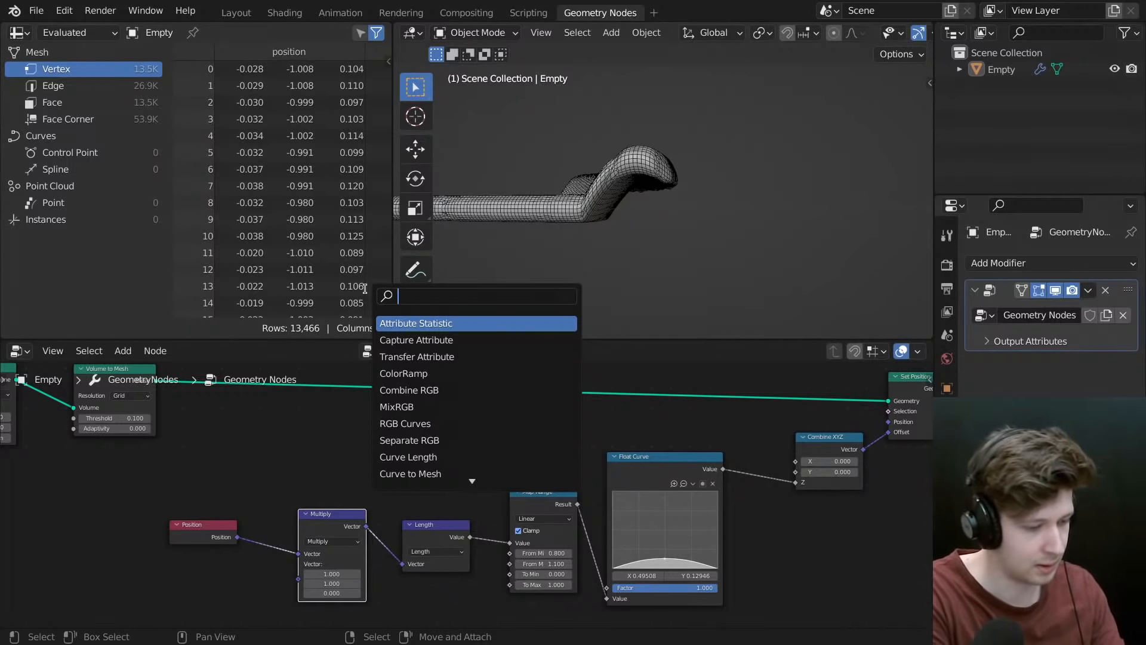
pyautogui.write('separa')
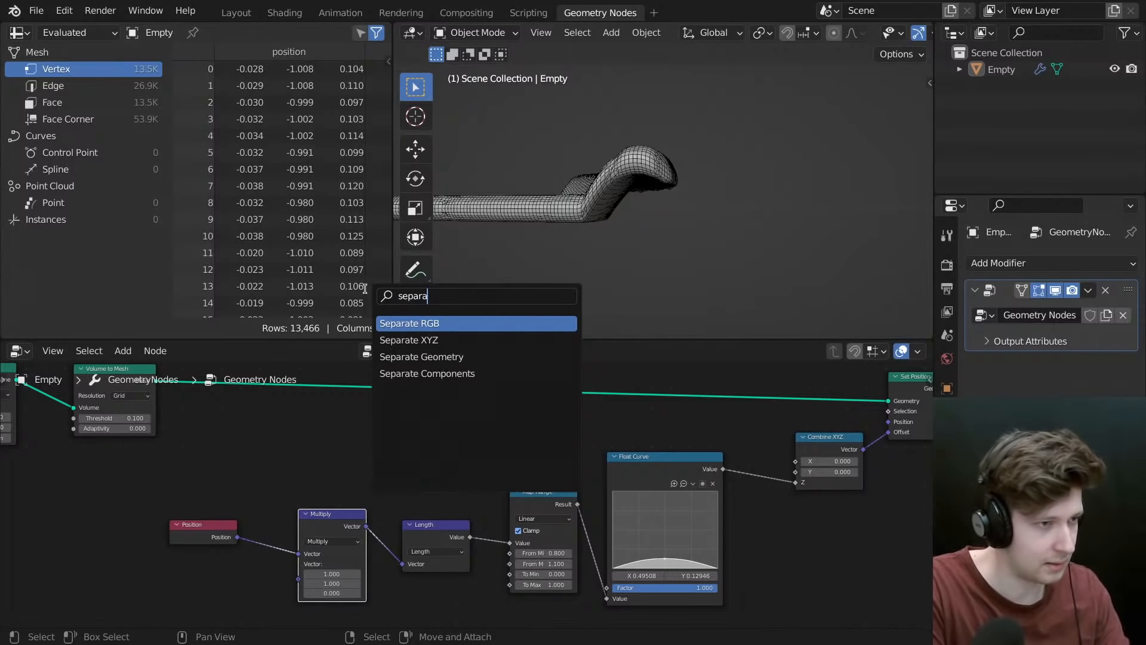
pyautogui.press('Return')
pyautogui.click(298, 412)
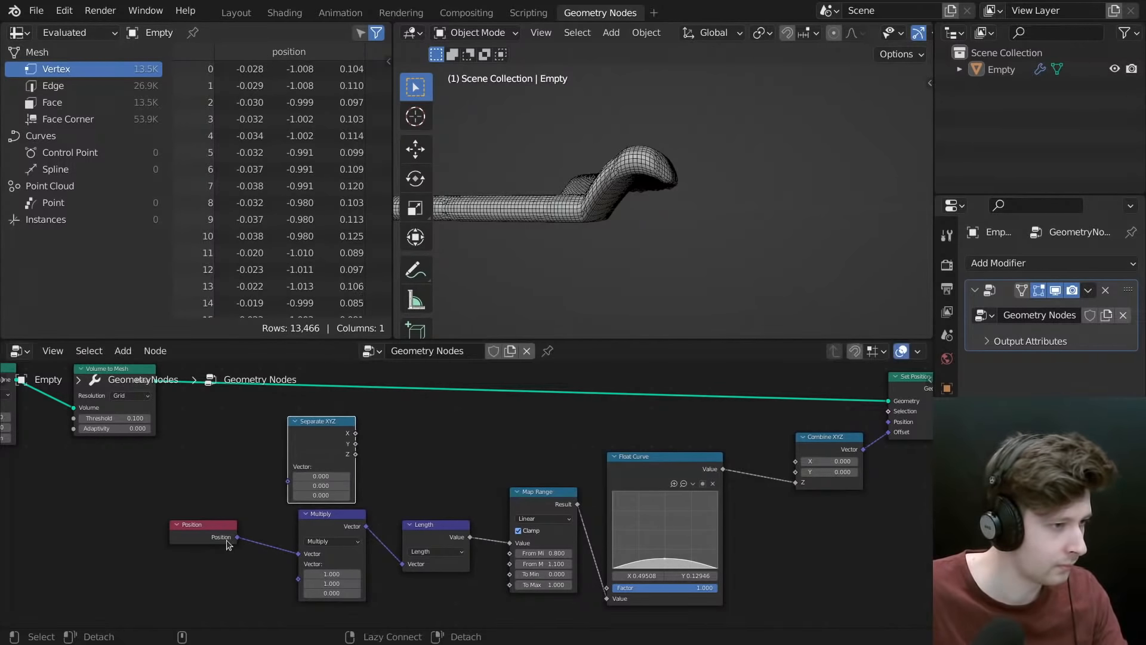
pyautogui.moveTo(237, 537); pyautogui.dragTo(296, 472)
# - Move the nodes from Position and Separate XYZ through Float Curve down and away from Combine XYZ
pyautogui.scroll(-1, 702, 496)
pyautogui.moveTo(707, 473); pyautogui.dragTo(627, 480, button='middle')
pyautogui.moveTo(629, 443); pyautogui.dragTo(187, 620)
pyautogui.moveTo(554, 477); pyautogui.dragTo(655, 433, button='middle')
pyautogui.press('g')
pyautogui.click(537, 515)
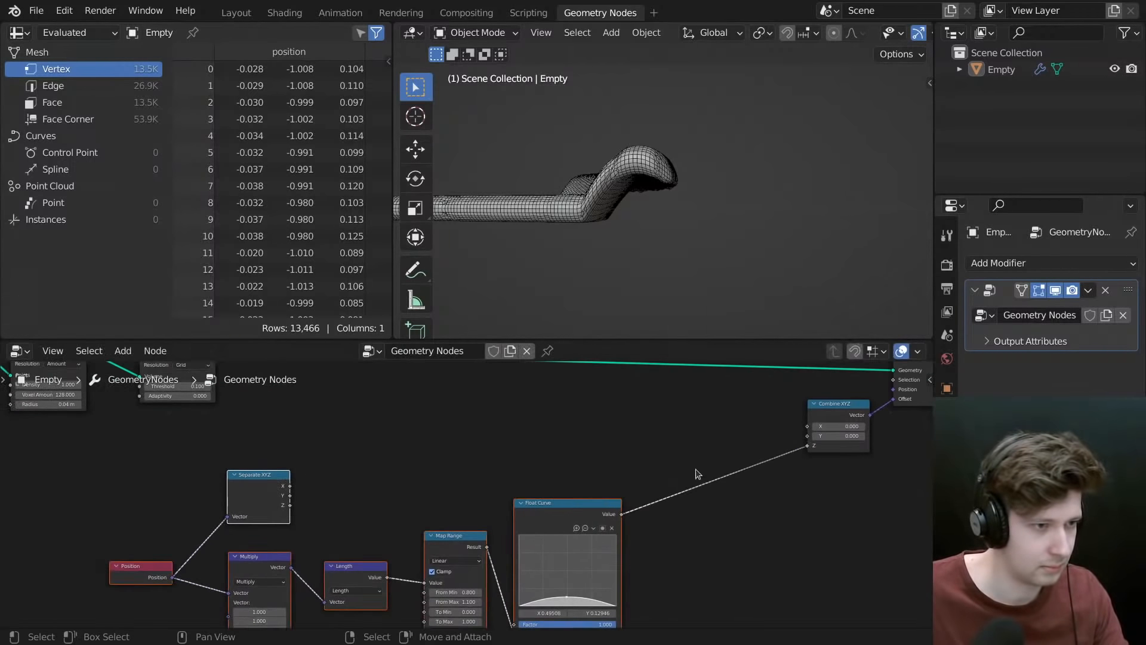
# - Insert a Math node set to Multiply on the link between Float Curve and Combine XYZ
pyautogui.moveTo(696, 468); pyautogui.dragTo(686, 466, button='middle')
pyautogui.click(634, 439)
pyautogui.hotkey('shift', 'a')
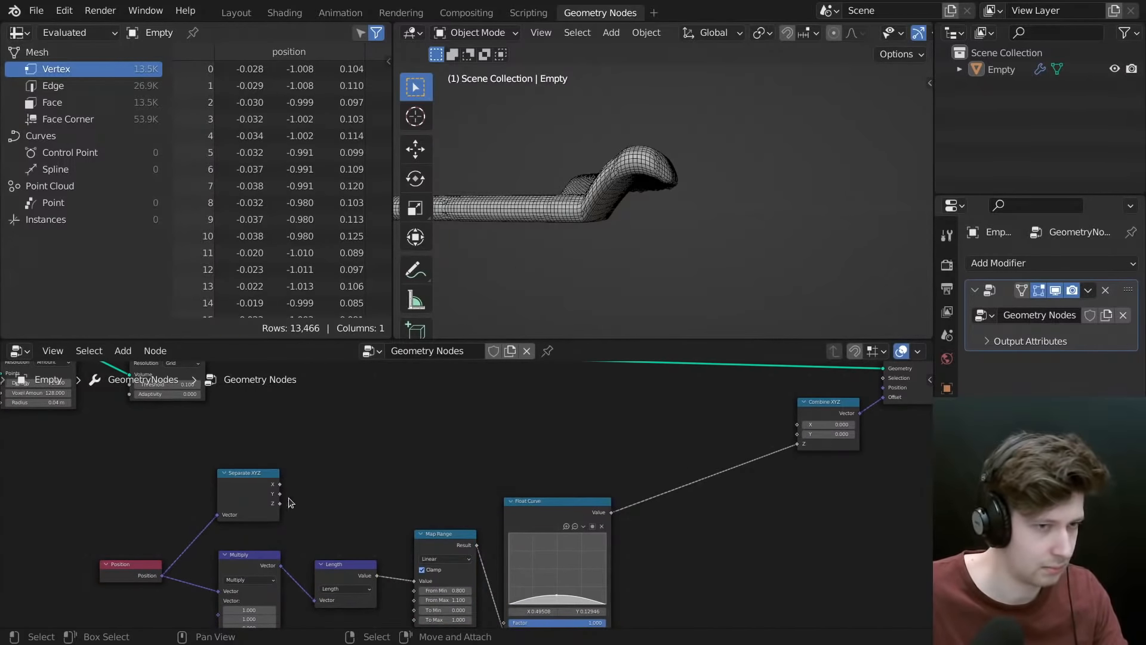
pyautogui.hotkey('shift', 'a')
pyautogui.click(636, 295)
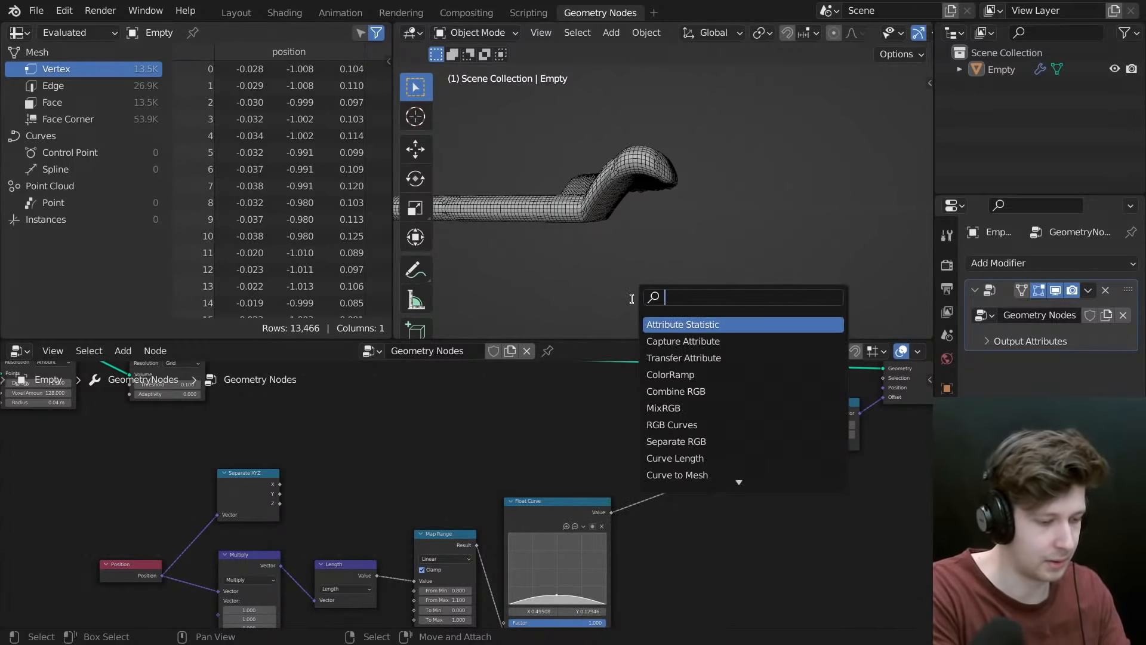
pyautogui.write('math')
pyautogui.press('Return')
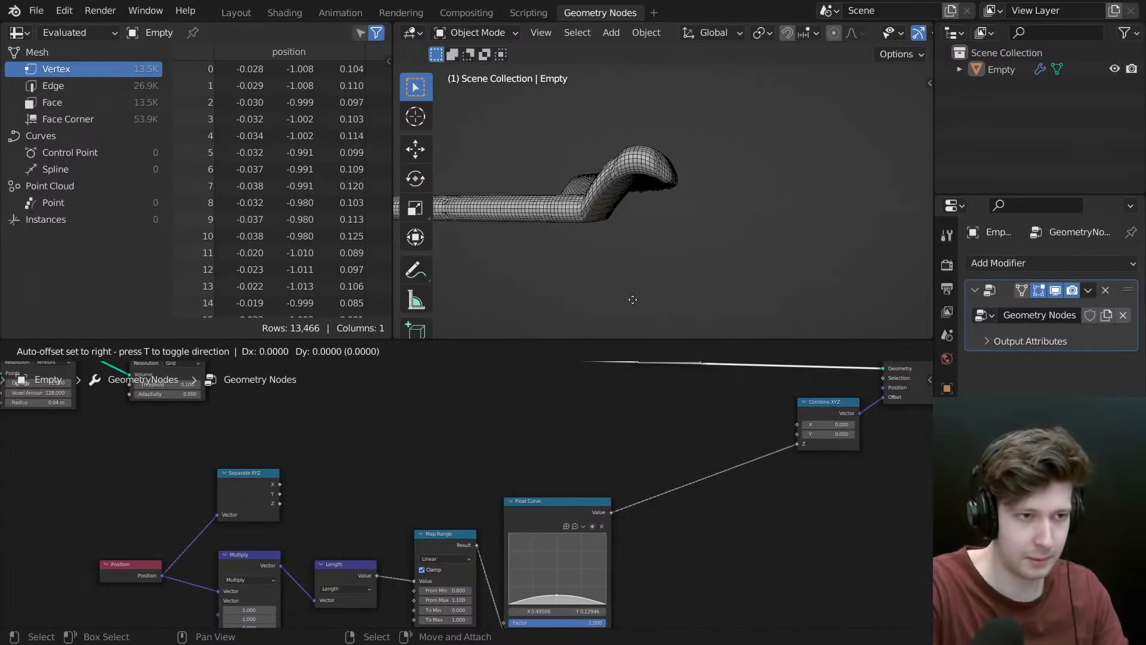
pyautogui.click(684, 438)
pyautogui.click(712, 462)
pyautogui.press('m')
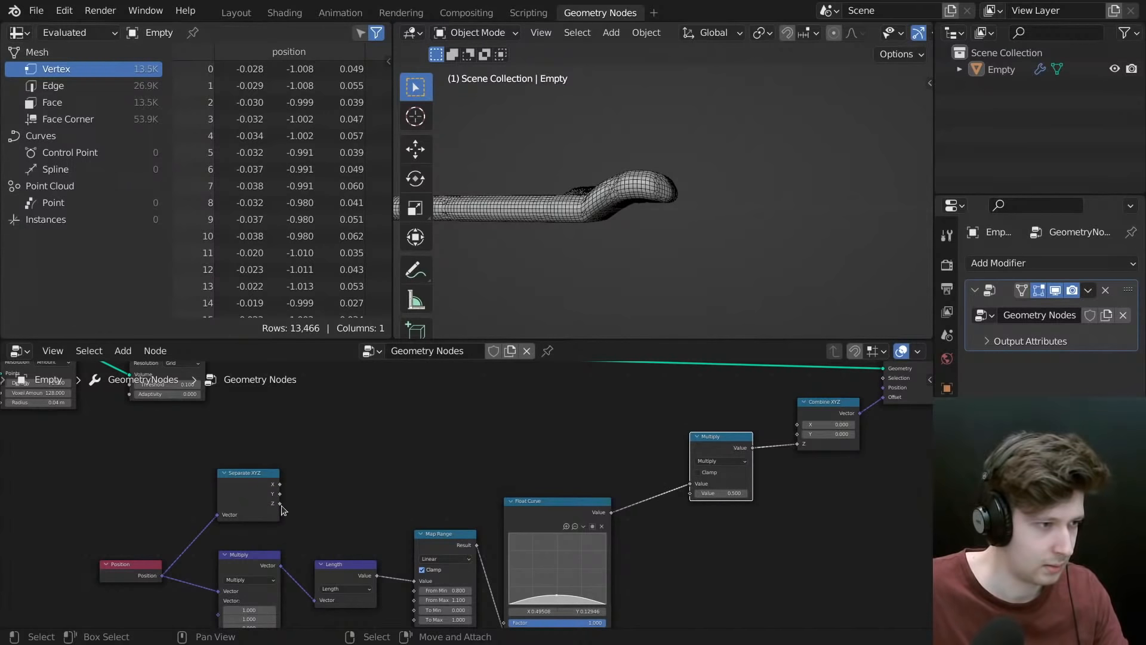
# - Link Separate XYZ's Z output to Multiply's second Value and insert a duplicate of the Map Range node on that link
pyautogui.moveTo(280, 504); pyautogui.dragTo(683, 491)
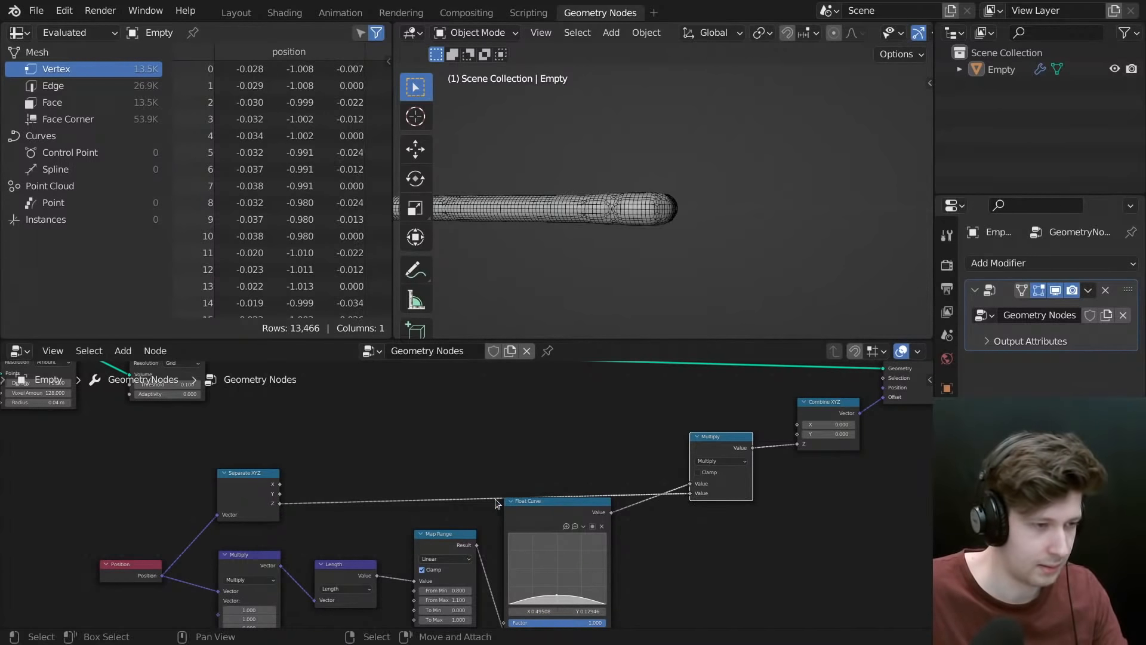
pyautogui.hotkey('shift', 'd')
pyautogui.click(384, 428)
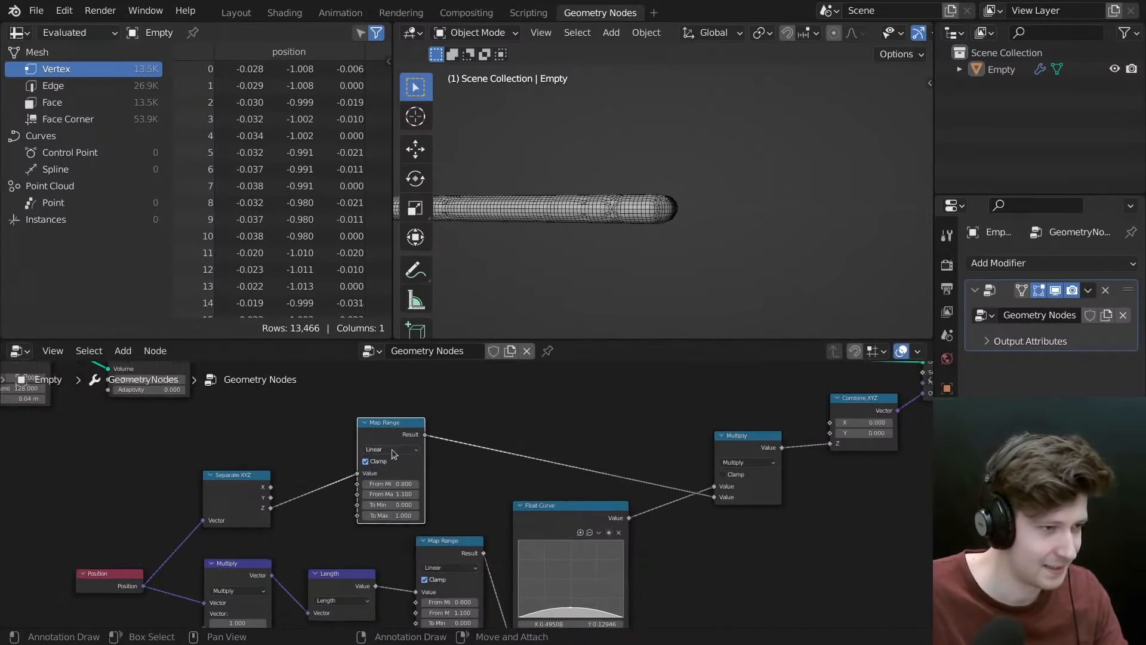
# - Set the duplicated Map Range's From Min to 0 and From Max to 0.04, and inspect the rim
pyautogui.scroll(2, 391, 449)
pyautogui.click(396, 494)
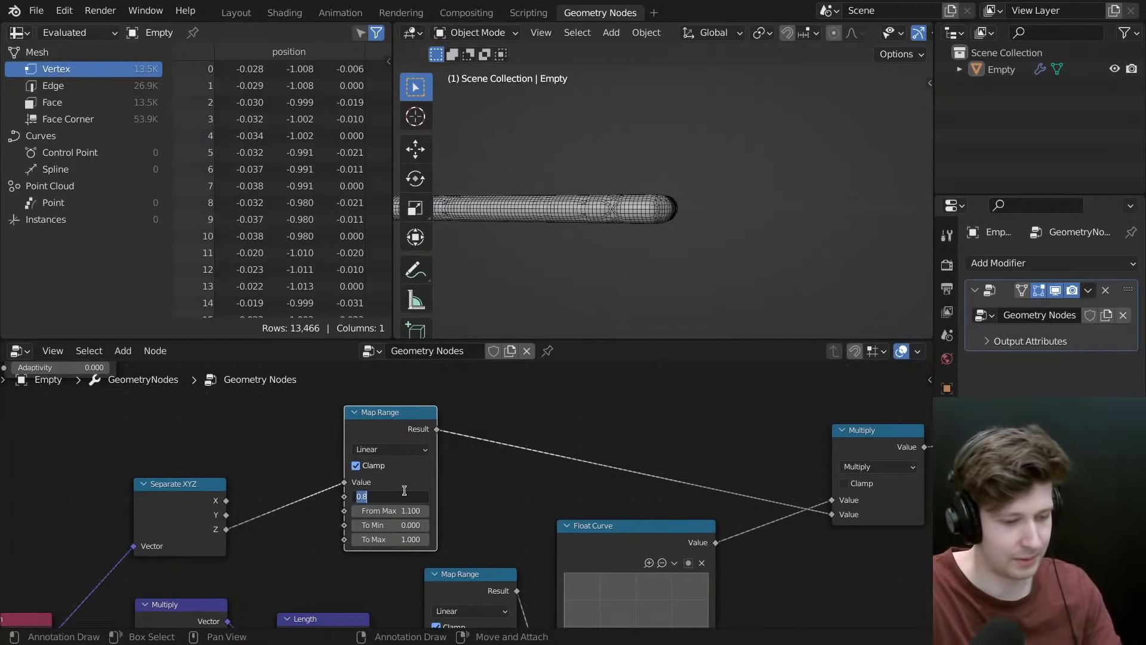
pyautogui.write('0')
pyautogui.press('Tab')
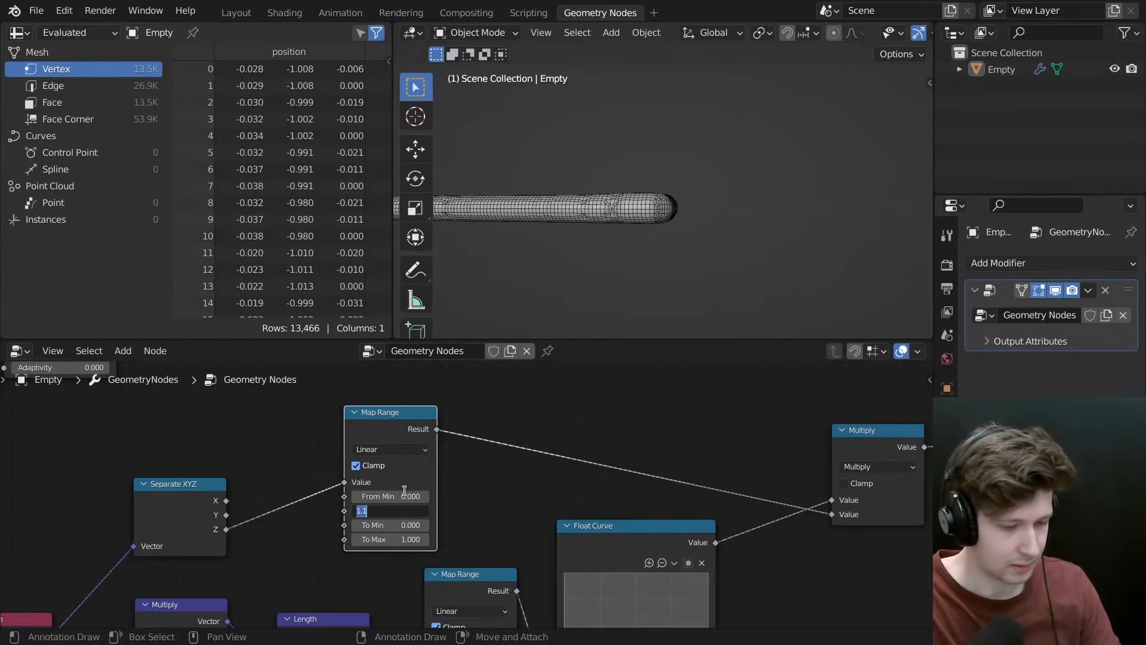
pyautogui.write('0.04')
pyautogui.press('Return')
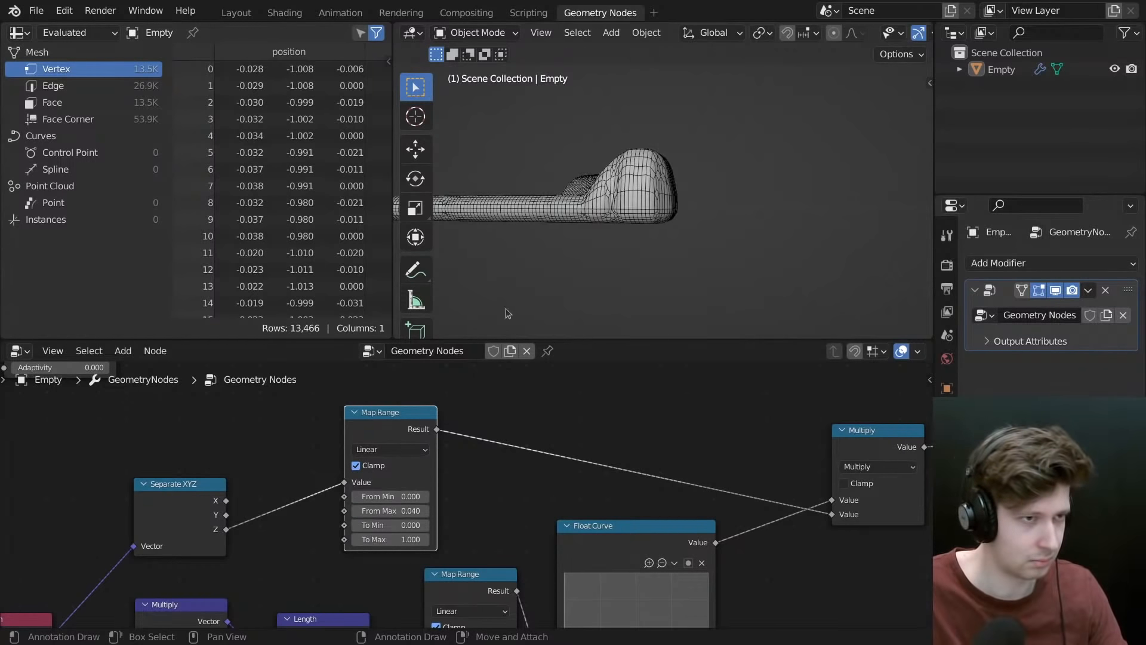
pyautogui.moveTo(506, 308); pyautogui.dragTo(698, 162, button='middle')
pyautogui.moveTo(764, 213); pyautogui.dragTo(716, 215, button='middle')
# - Raise the Float Curve's middle point into a tall arch at about X 0.515, Y 0.853
pyautogui.scroll(-4, 731, 487)
pyautogui.moveTo(699, 482); pyautogui.dragTo(657, 395, button='middle')
pyautogui.scroll(3, 667, 463)
pyautogui.moveTo(609, 545); pyautogui.dragTo(606, 476)
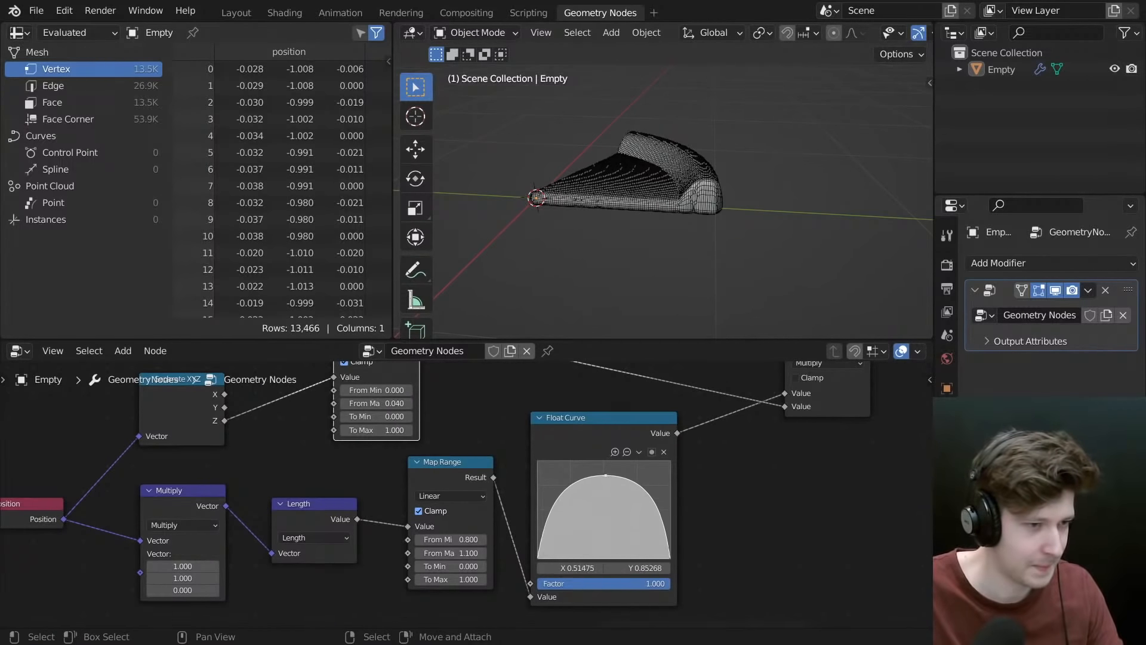
# - Move the final Multiply, Combine XYZ, Set Position and output nodes away from Float Curve to free up space
pyautogui.scroll(-2, 644, 473)
pyautogui.moveTo(644, 474); pyautogui.dragTo(517, 501, button='middle')
pyautogui.scroll(-3, 600, 415)
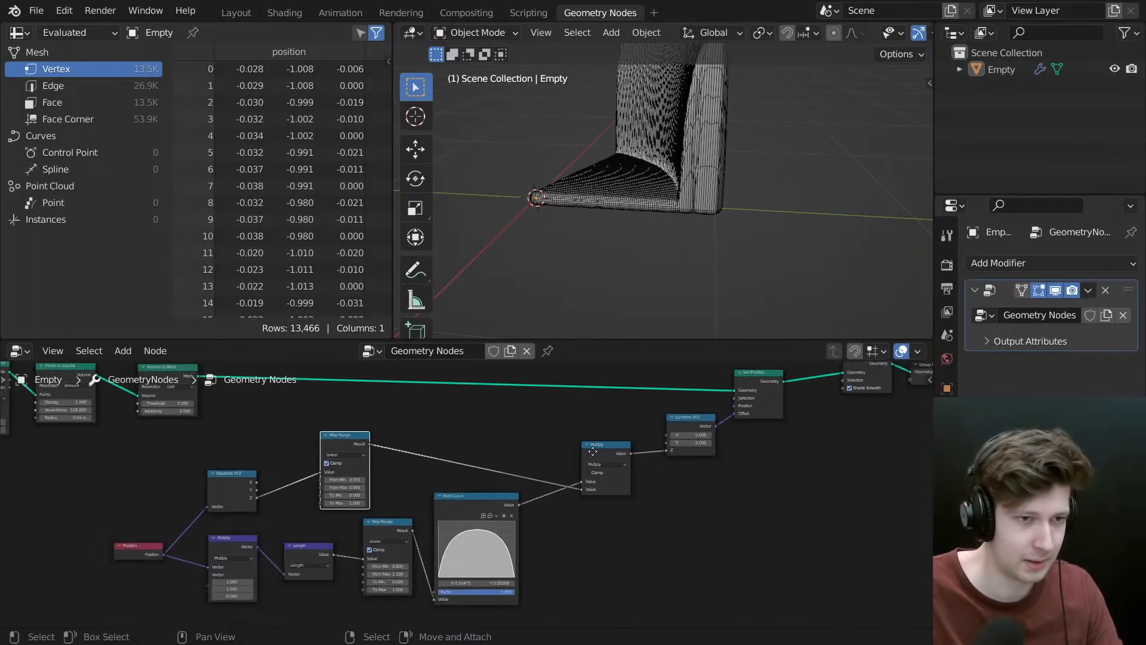
pyautogui.moveTo(604, 412); pyautogui.dragTo(520, 452, button='middle')
pyautogui.moveTo(520, 417); pyautogui.dragTo(857, 529)
pyautogui.press('g')
pyautogui.click(706, 436)
# - Insert a second Multiply math node on the link between Float Curve and the existing Multiply node
pyautogui.moveTo(525, 490); pyautogui.dragTo(526, 463, button='middle')
pyautogui.scroll(4, 526, 463)
pyautogui.click(683, 462)
pyautogui.hotkey('shift', 'a')
pyautogui.click(713, 443)
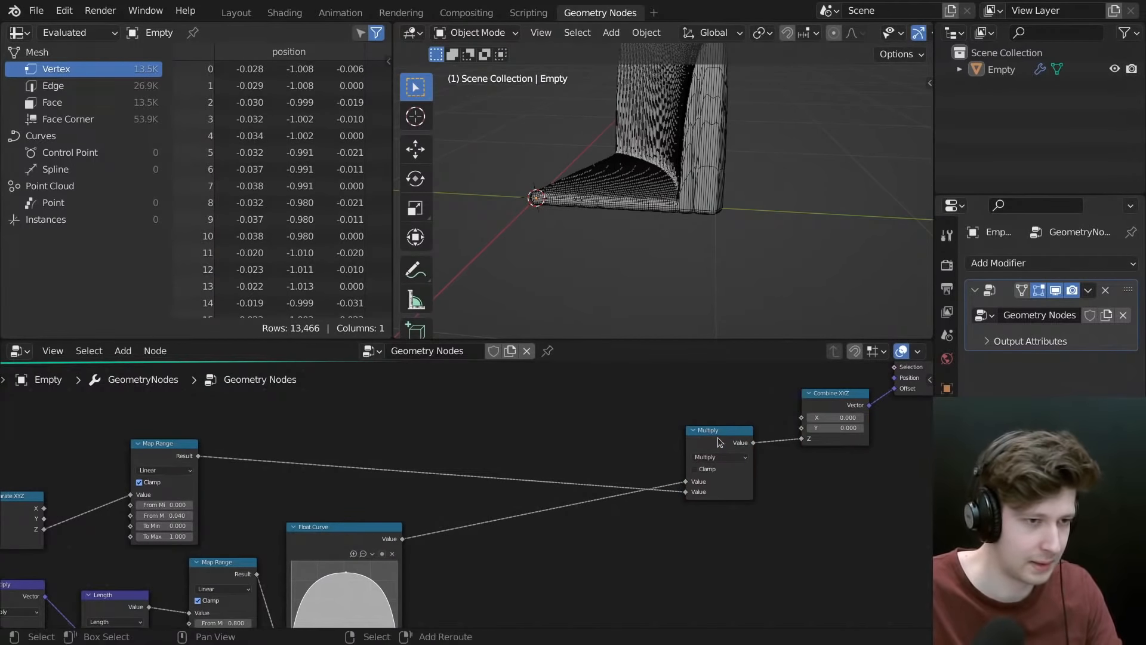
pyautogui.click(474, 537)
# - Try 0.2 as the second Value of the new Multiply node, and settle on 0.1
pyautogui.scroll(3, 601, 464)
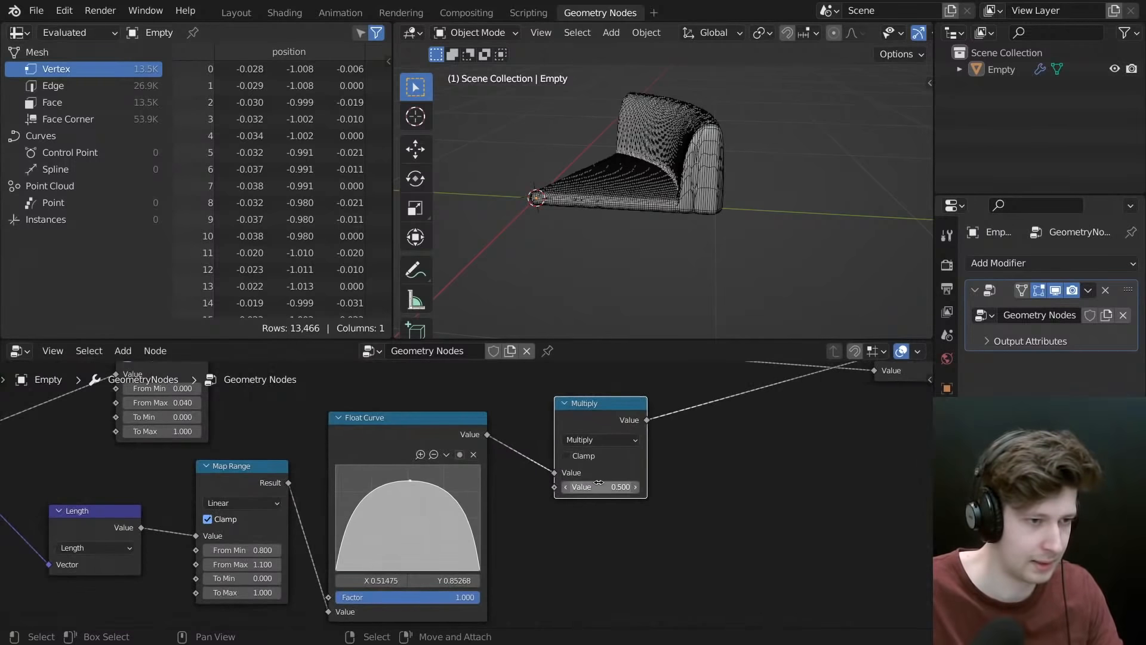
pyautogui.click(590, 485)
pyautogui.write('.2')
pyautogui.press('Return')
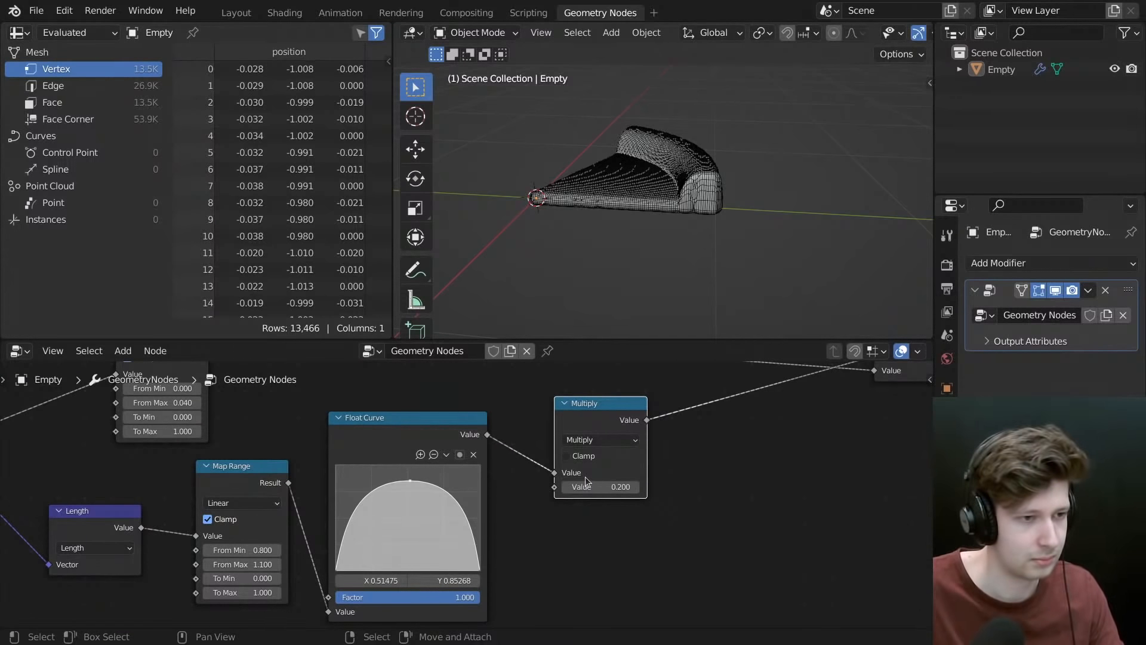
pyautogui.click(594, 481)
pyautogui.write('.1')
pyautogui.press('Return')
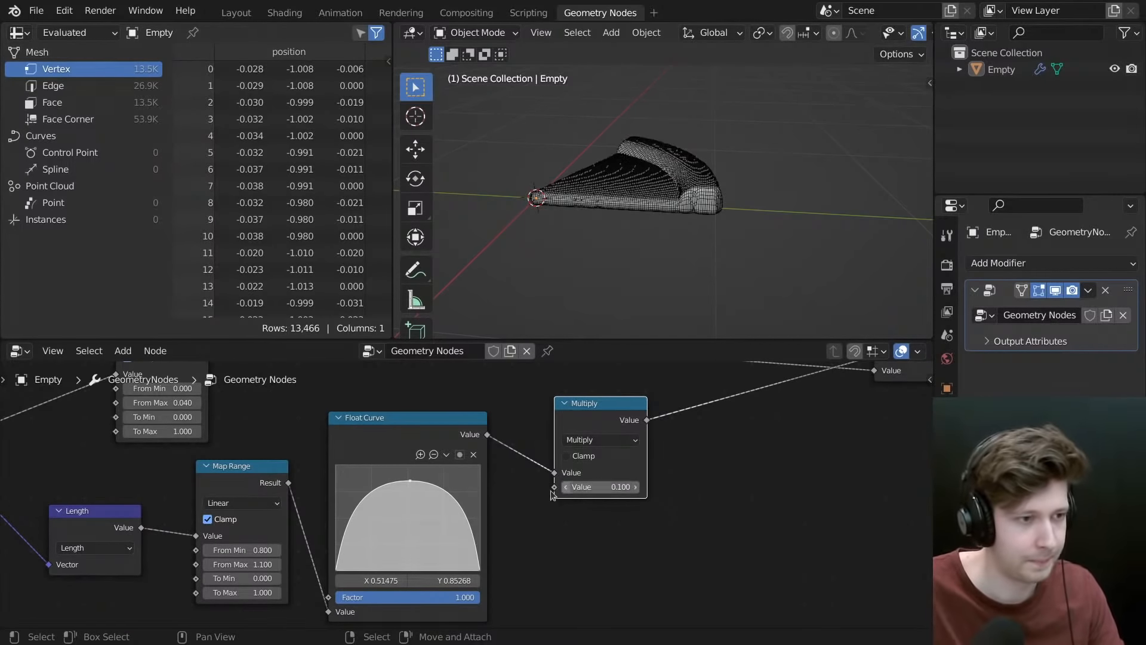
# - Reshape the Float Curve with its peak at about X 0.603, Y 0.902 and an extra low point near the start
pyautogui.moveTo(399, 496); pyautogui.dragTo(437, 475)
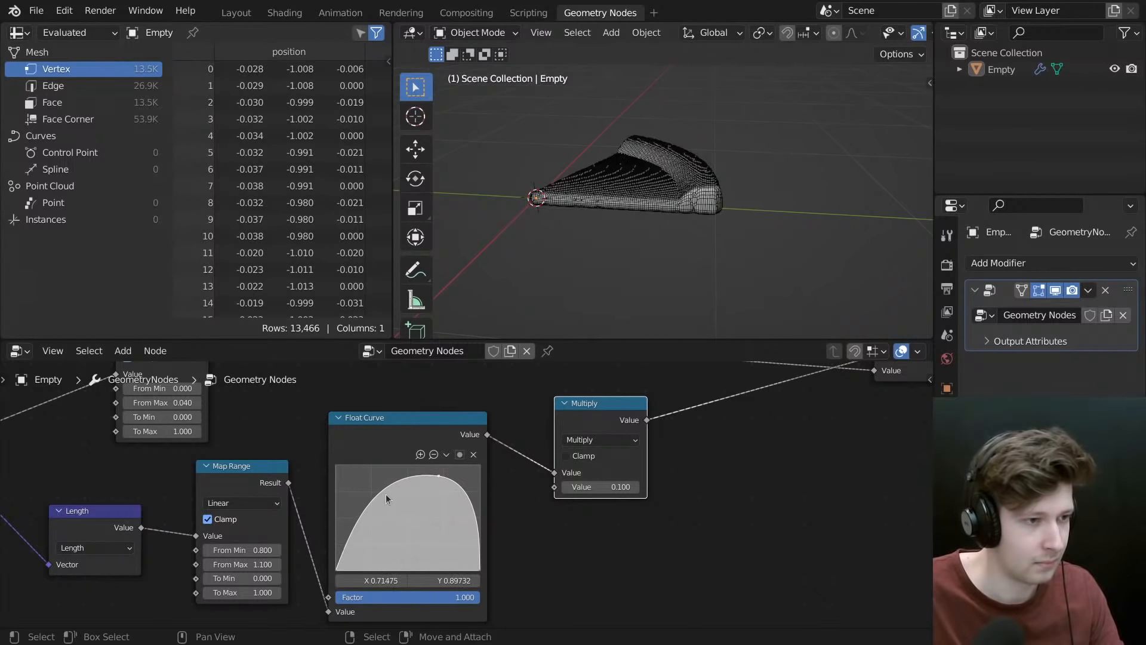
pyautogui.moveTo(370, 501); pyautogui.dragTo(352, 560)
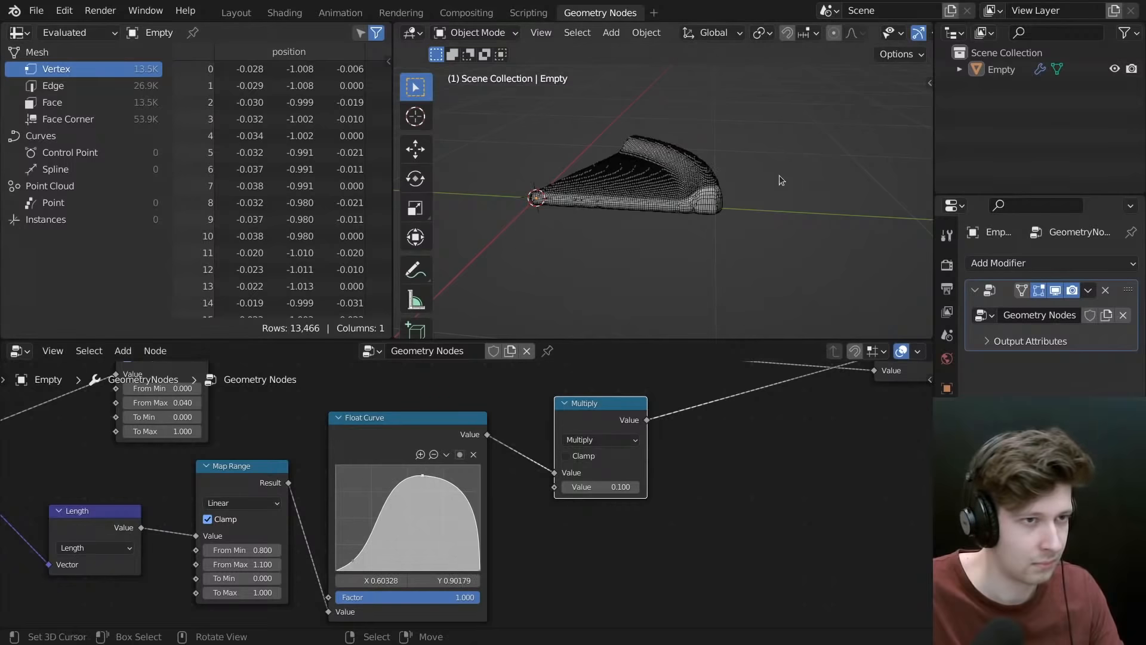
pyautogui.moveTo(779, 174); pyautogui.dragTo(710, 160, button='middle')
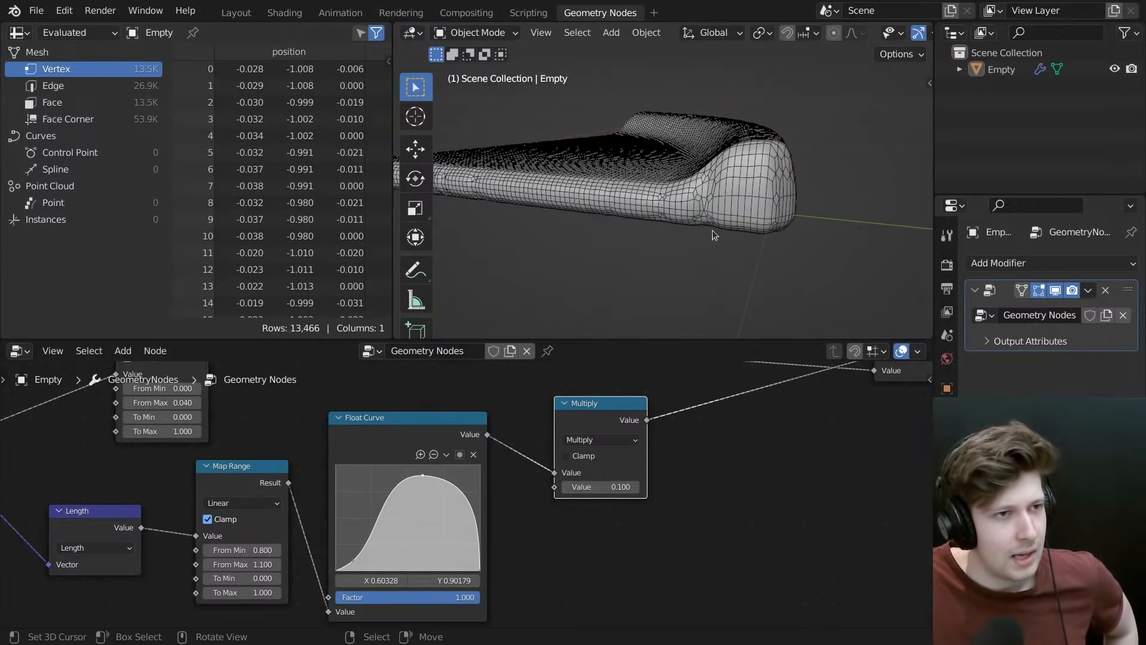
# - Examine the Distribute Points on Faces and Points to Volume nodes that generate the slice's mesh
pyautogui.press('Home')
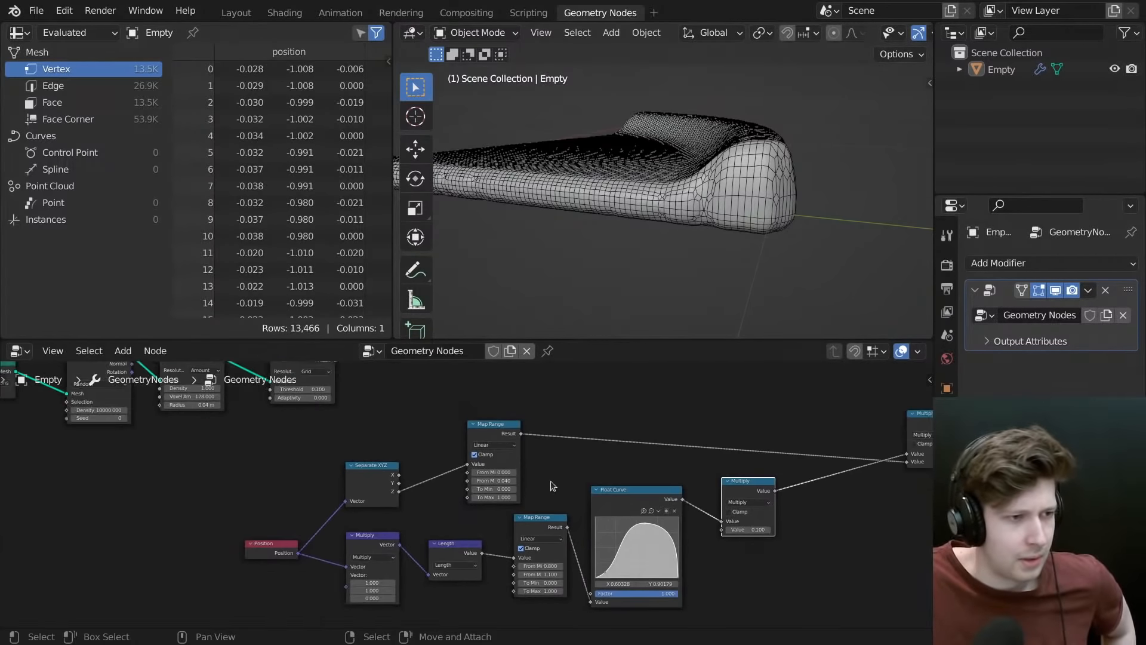
pyautogui.moveTo(421, 414); pyautogui.dragTo(537, 545, button='middle')
pyautogui.moveTo(287, 514); pyautogui.dragTo(532, 501, button='middle')
pyautogui.scroll(4, 465, 505)
pyautogui.moveTo(420, 486); pyautogui.dragTo(472, 503, button='middle')
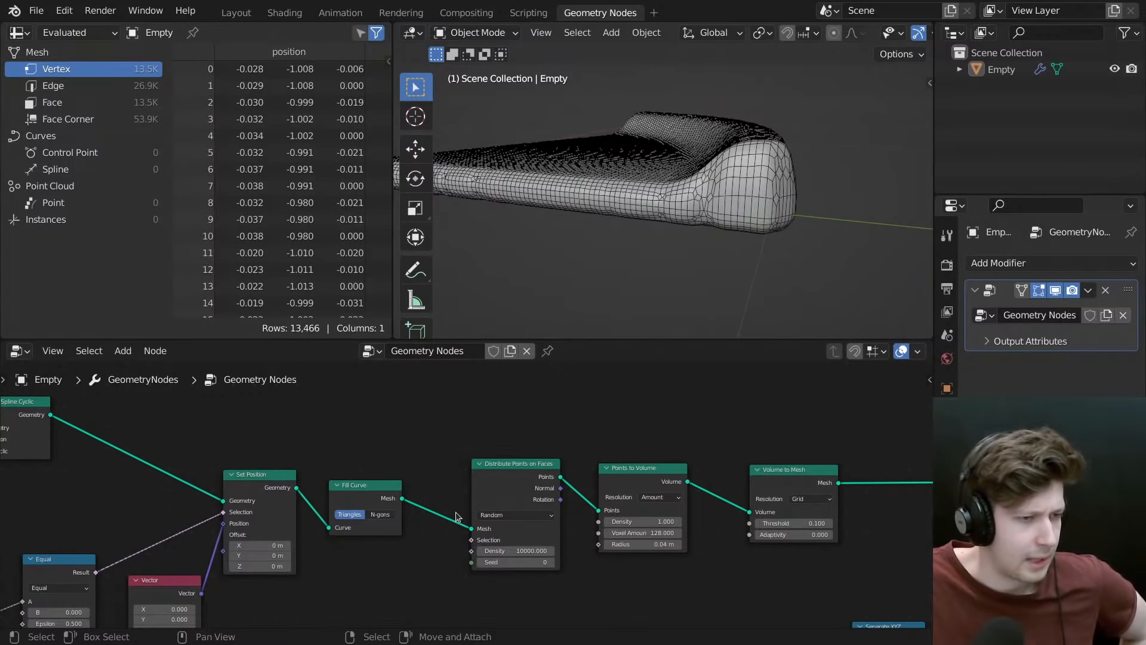
pyautogui.moveTo(477, 426); pyautogui.dragTo(693, 605)
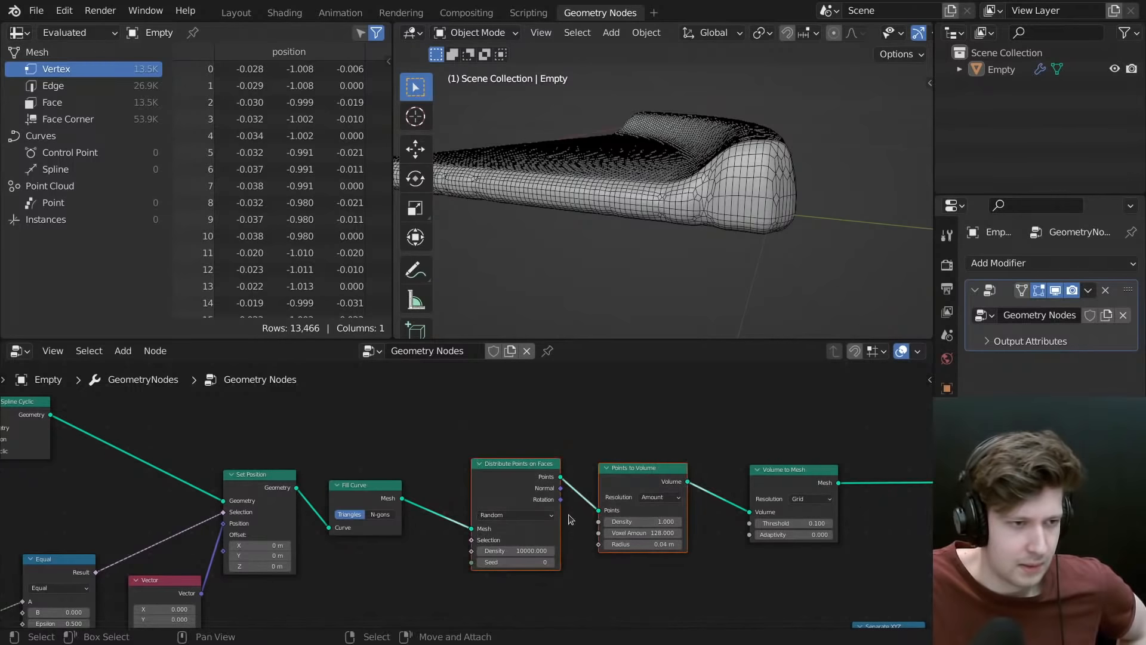
pyautogui.moveTo(473, 427); pyautogui.dragTo(621, 541)
pyautogui.click(634, 481)
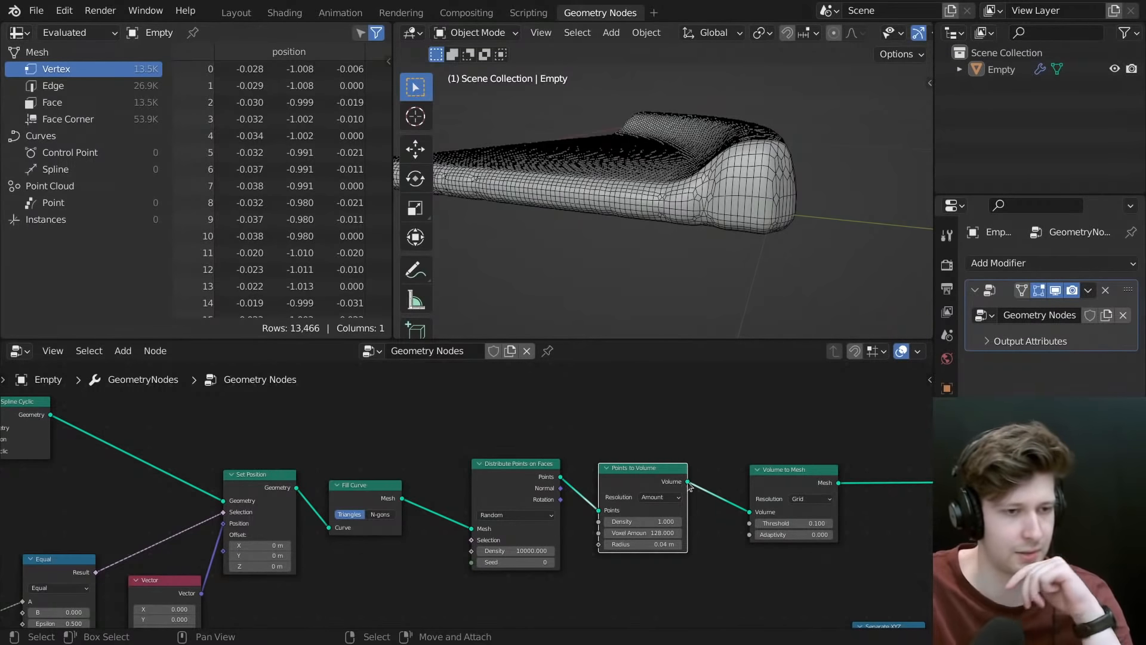
# - Nudge the Volume to Mesh node slightly closer to Points to Volume
pyautogui.moveTo(649, 420); pyautogui.dragTo(837, 599)
pyautogui.moveTo(802, 503); pyautogui.dragTo(651, 458, button='middle')
pyautogui.scroll(5, 651, 461)
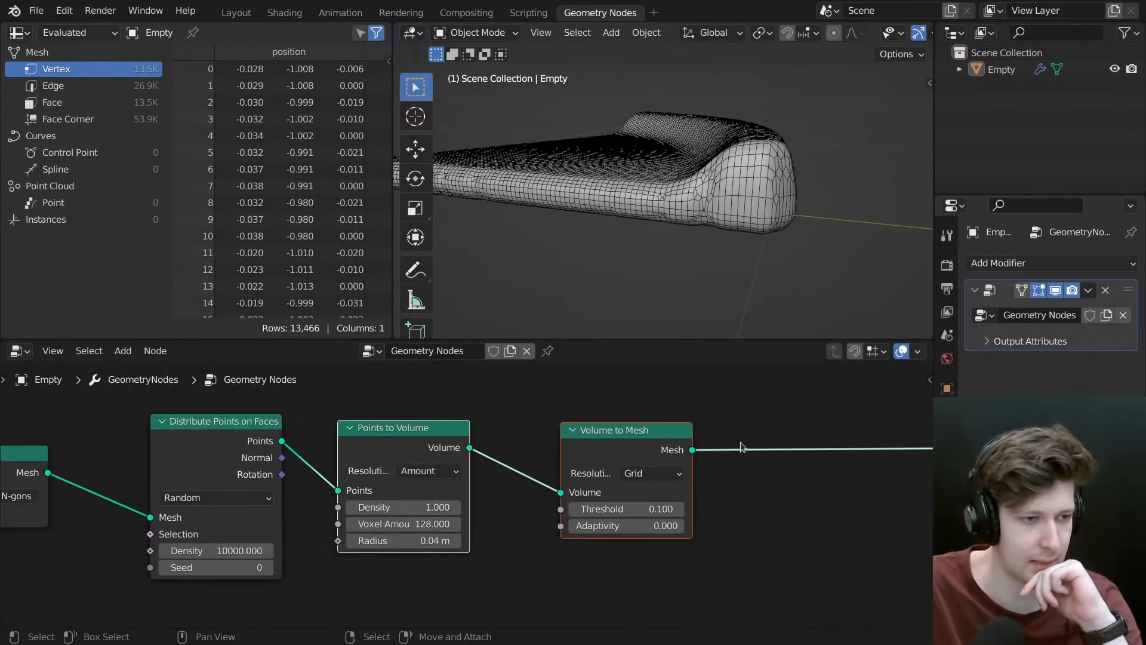
pyautogui.click(742, 445)
pyautogui.click(583, 434)
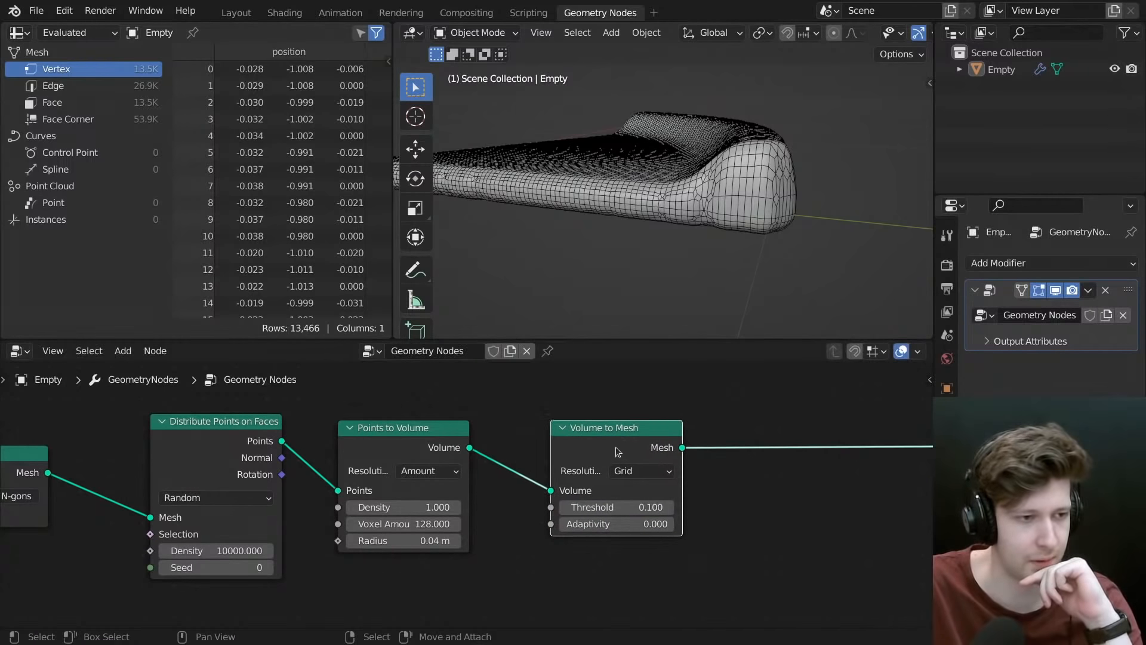
# - Switch the Distribute Points on Faces node's distribution method to Poisson Disk
pyautogui.scroll(-2, 539, 497)
pyautogui.moveTo(429, 471); pyautogui.dragTo(630, 477, button='middle')
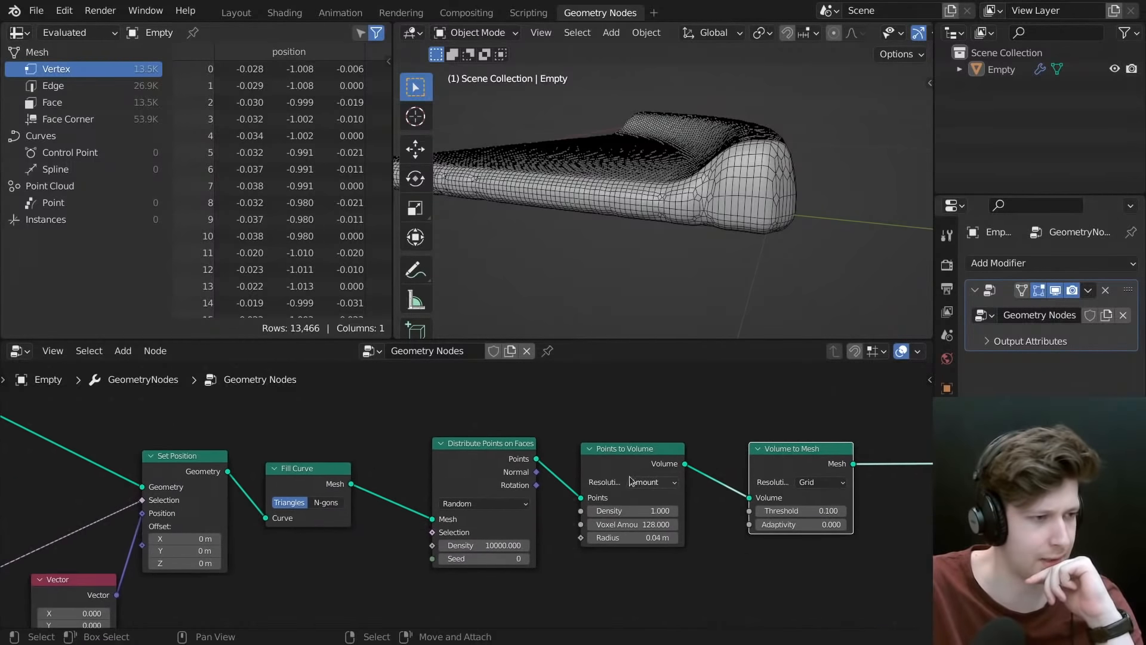
pyautogui.click(469, 504)
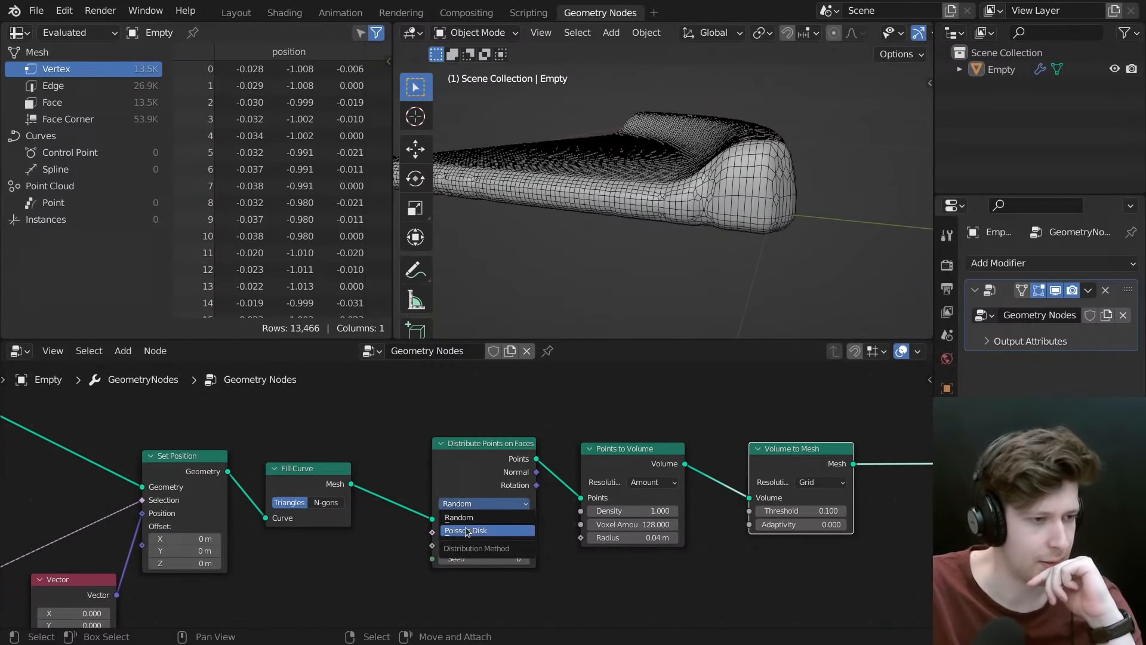
pyautogui.click(466, 531)
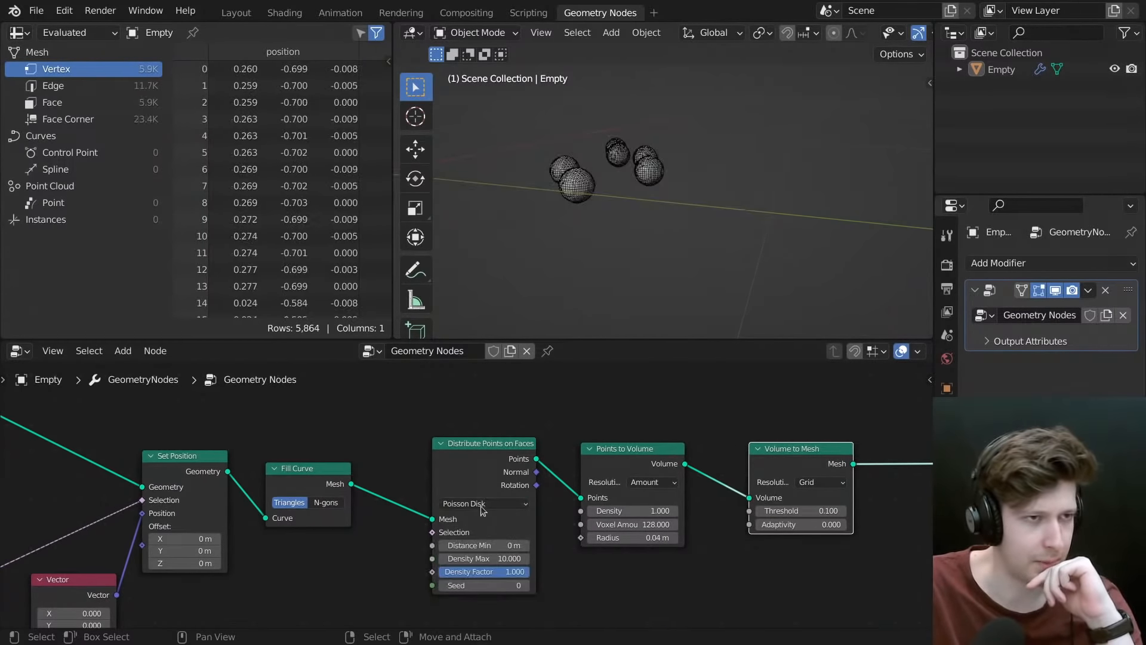
# - Set the Distribute Points on Faces node's Density Max to 10000
pyautogui.click(487, 559)
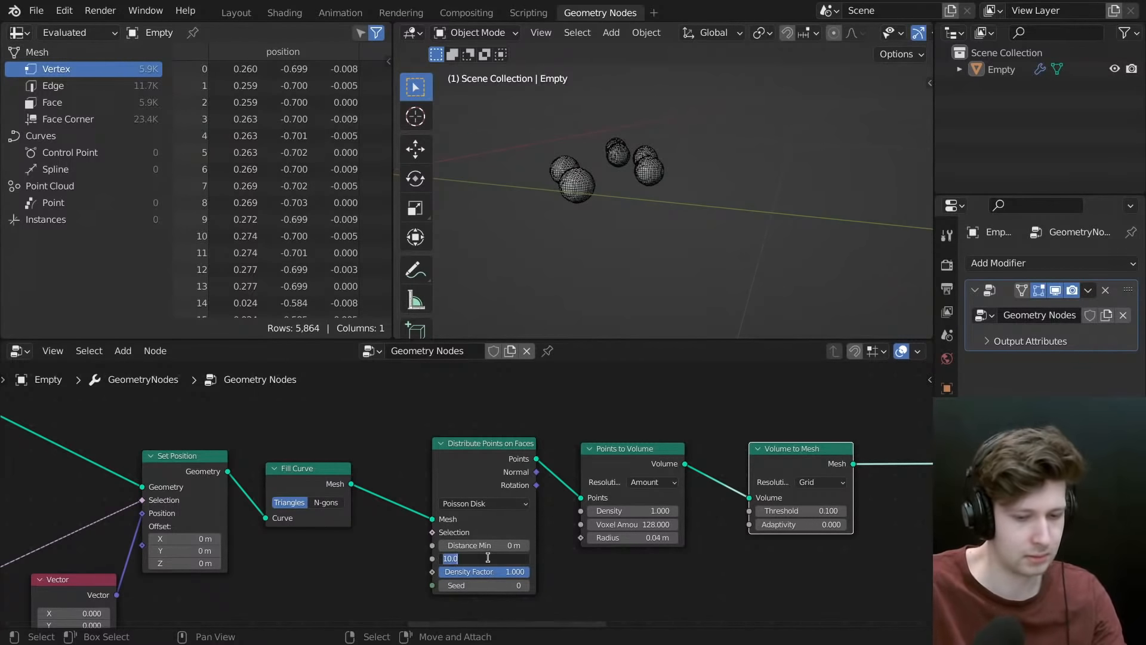
pyautogui.write('1')
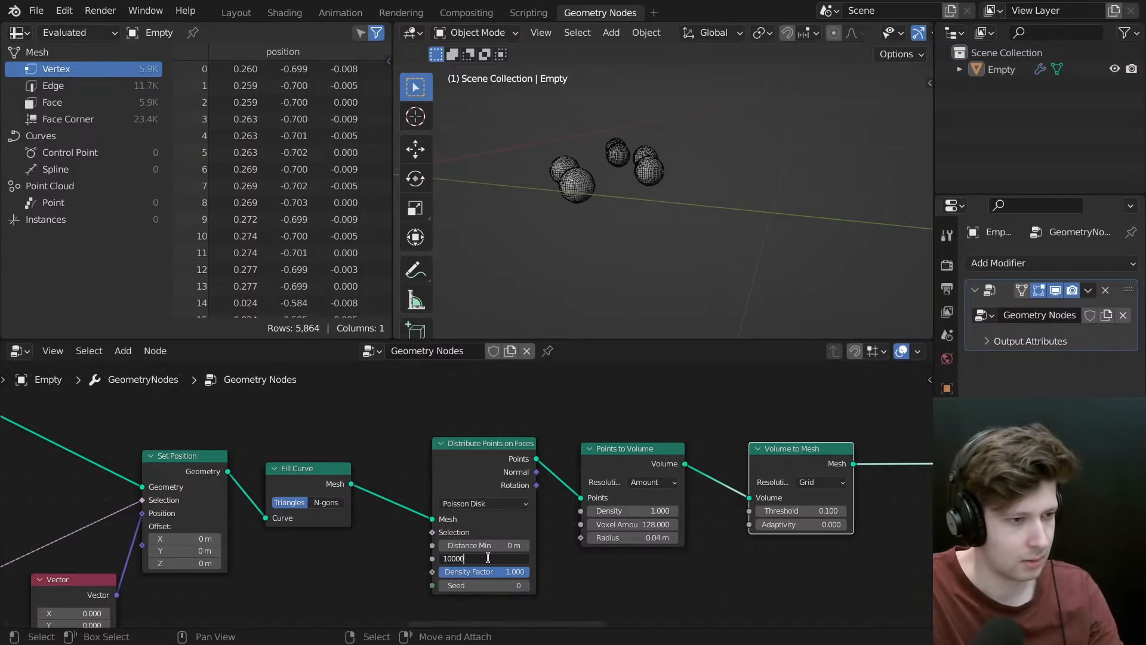
pyautogui.write('0000')
pyautogui.press('Return')
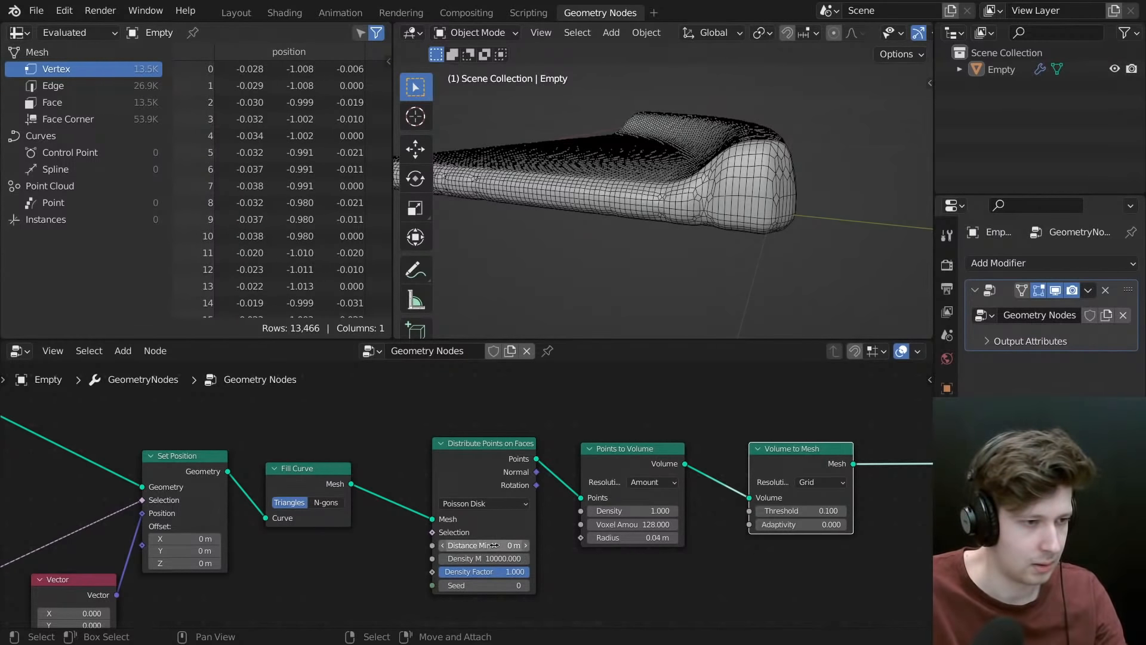
# - Set the Distribute Points on Faces node's Distance Min to 0.04 m and check the mesh surface from above
pyautogui.click(494, 545)
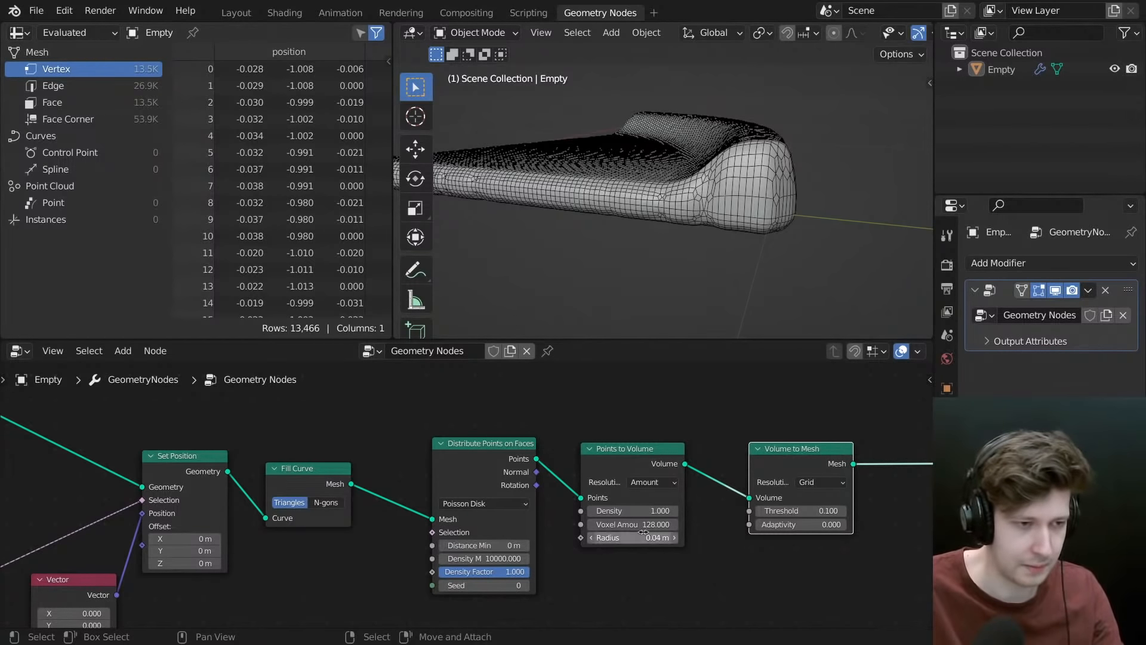
pyautogui.write('0.04')
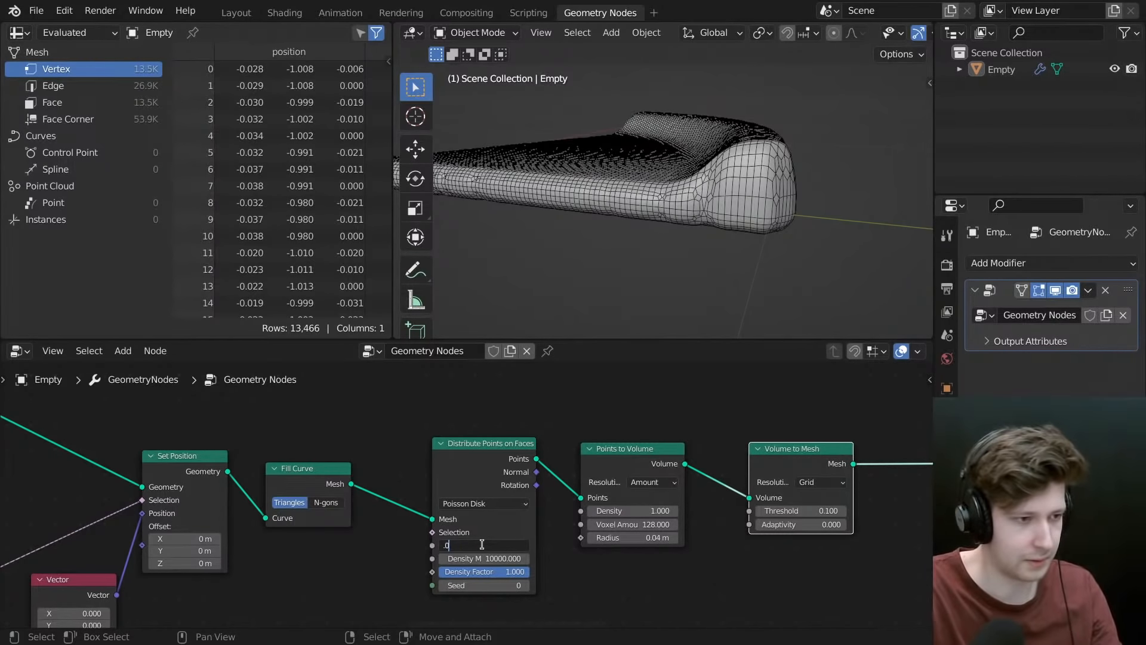
pyautogui.press('Return')
pyautogui.moveTo(552, 239); pyautogui.dragTo(568, 301, button='middle')
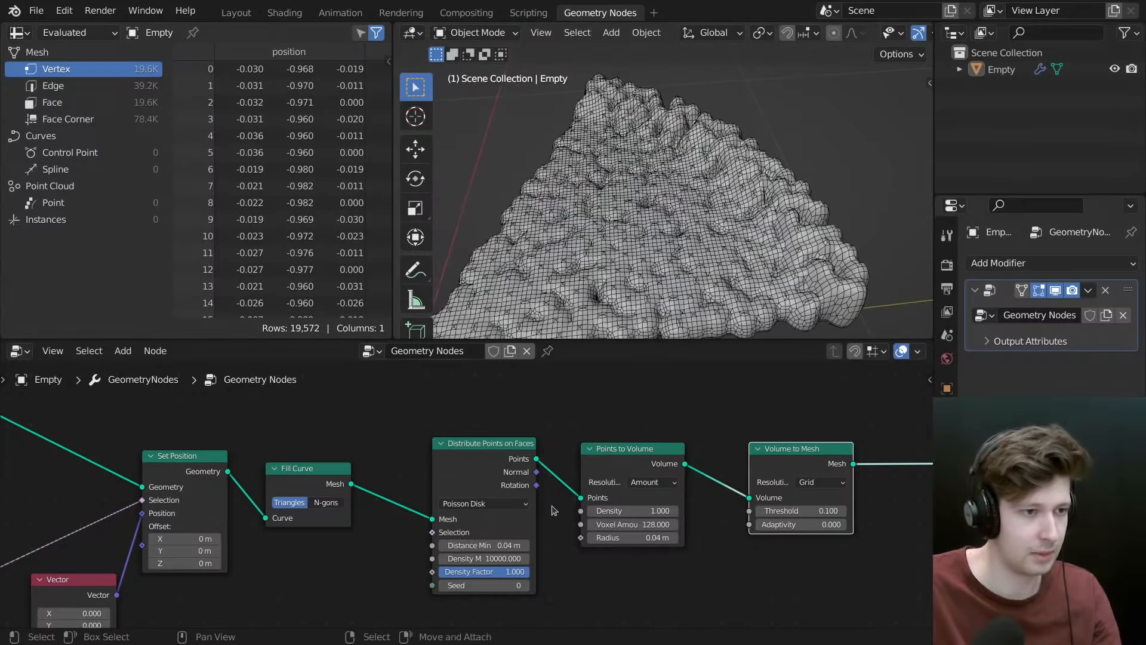
# - Reduce the Distribute Points on Faces node's Distance Min to 0.02 m and check the slice's side
pyautogui.doubleClick(504, 545)
pyautogui.press('Left')
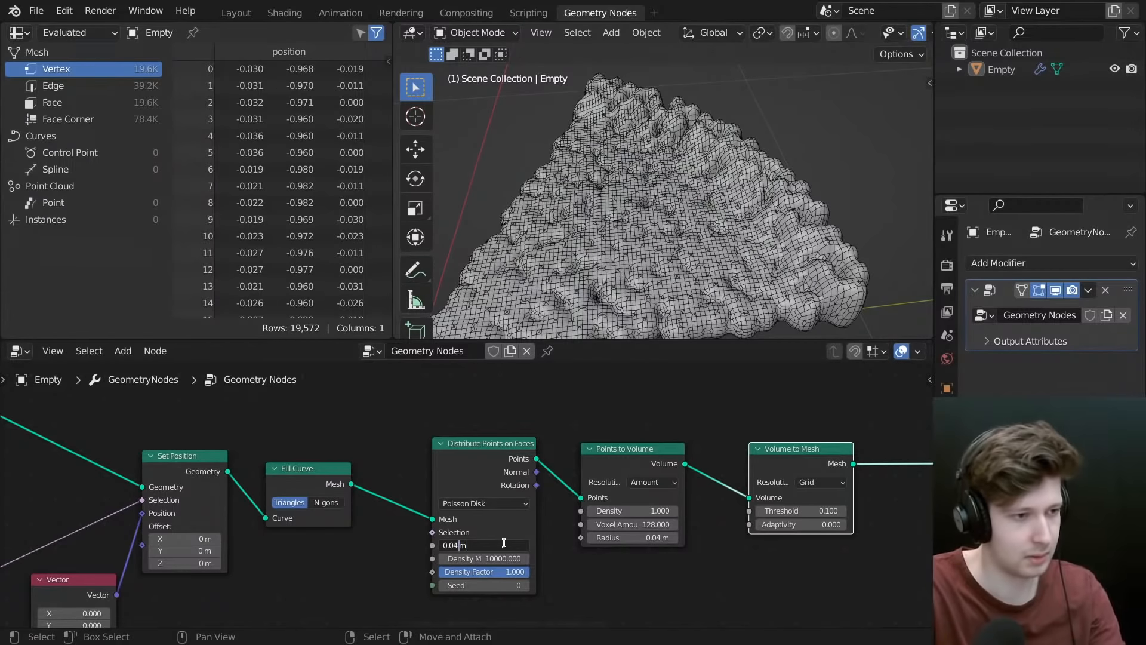
pyautogui.press('BackSpace')
pyautogui.write('2')
pyautogui.press('Return')
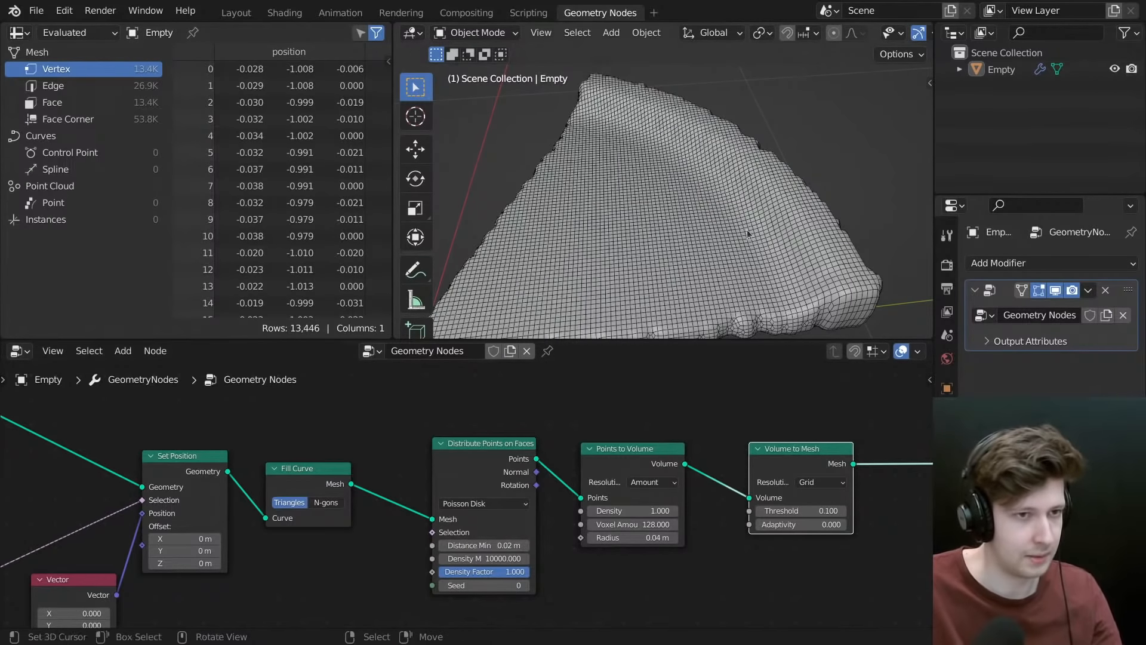
pyautogui.moveTo(704, 251); pyautogui.dragTo(711, 192, button='middle')
# - Mute and unmute the Distribute Points on Faces node to compare its effect on the mesh
pyautogui.click(509, 465)
pyautogui.press('m')
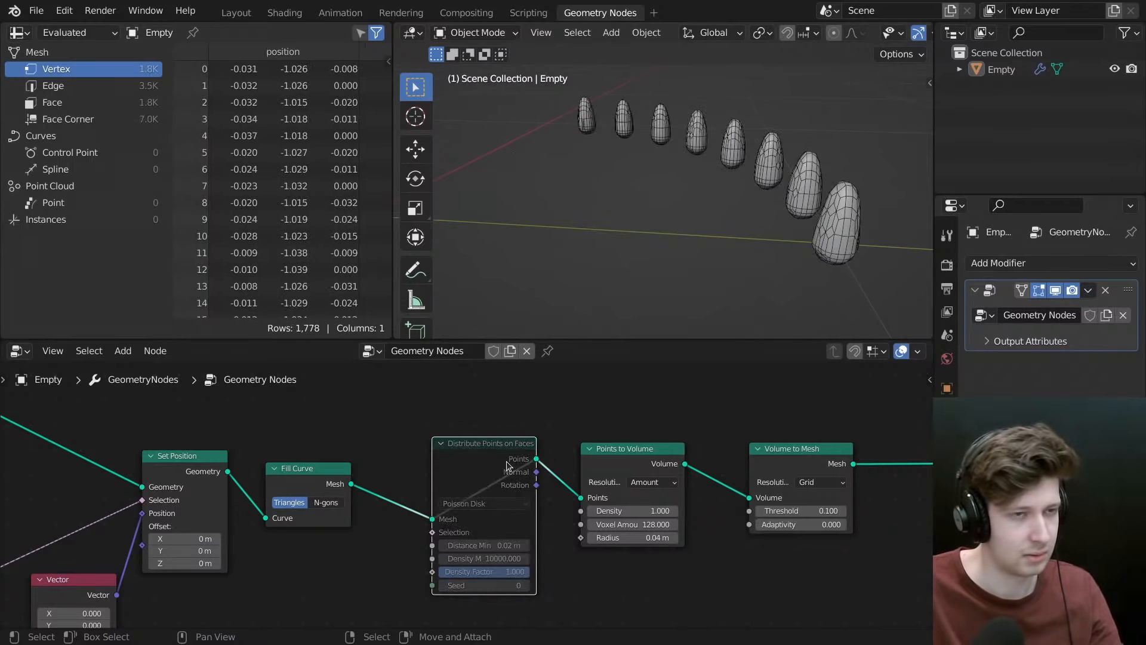
pyautogui.press('m')
# - Duplicate the Distribute Points on Faces node, place one copy above the other, and feed it the Fill Curve mesh
pyautogui.moveTo(485, 479); pyautogui.dragTo(464, 544)
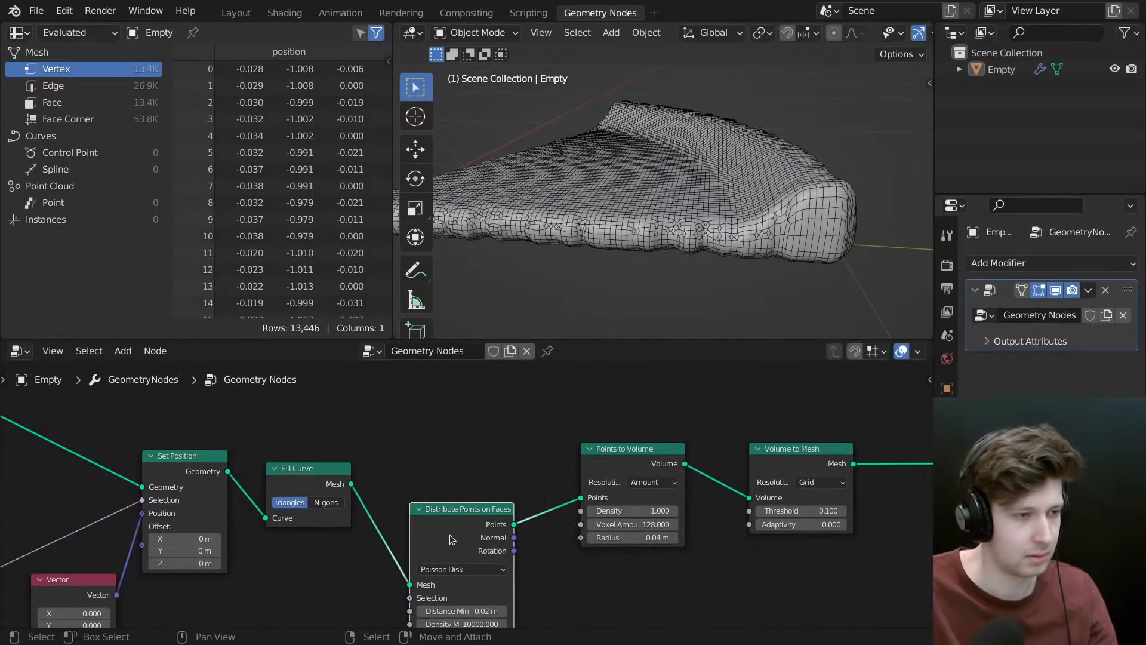
pyautogui.hotkey('shift', 'd')
pyautogui.rightClick(466, 413)
pyautogui.scroll(-5, 464, 429)
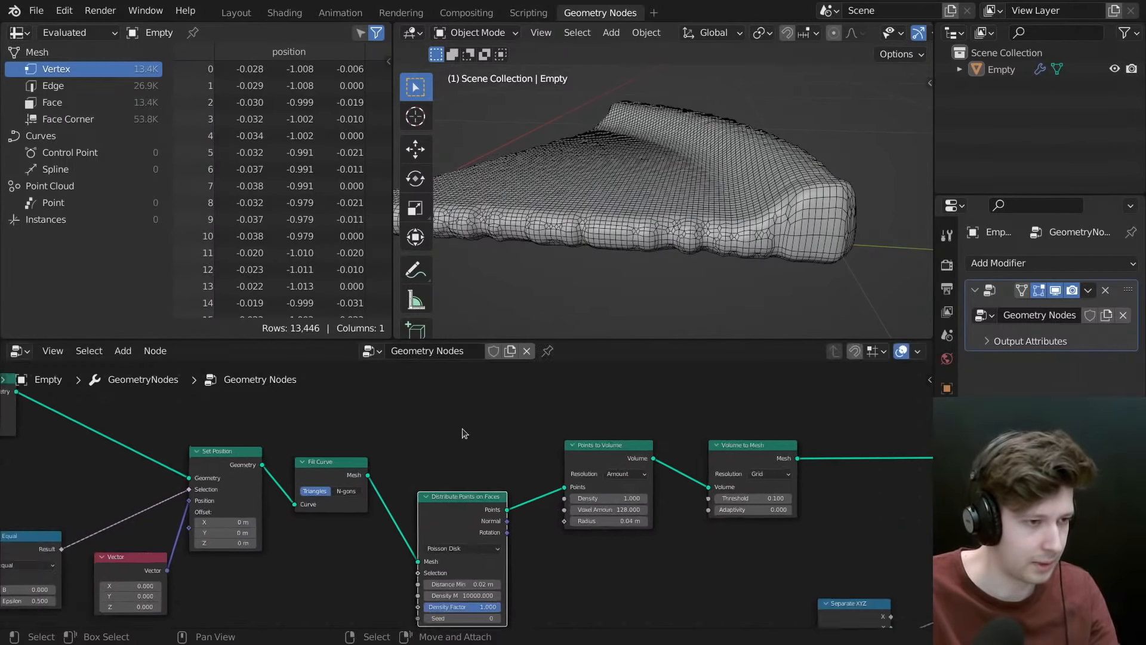
pyautogui.moveTo(483, 530); pyautogui.dragTo(483, 414)
pyautogui.moveTo(387, 466); pyautogui.dragTo(428, 419)
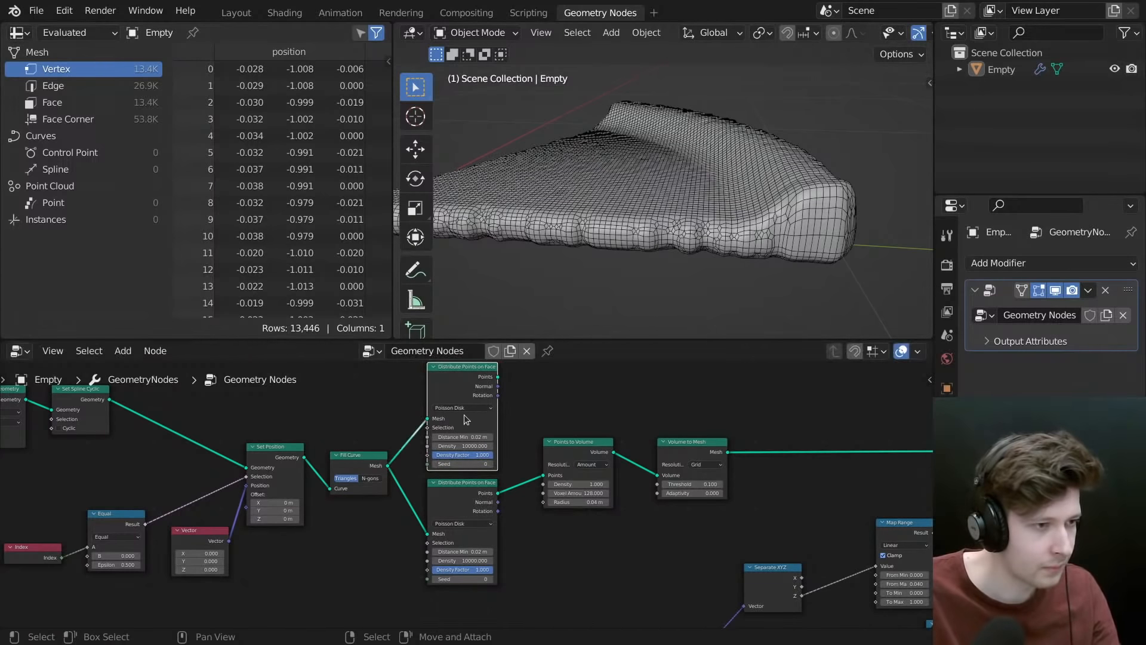
# - Add a reroute to the points link feeding Points to Volume, and shift both volume nodes further downstream
pyautogui.scroll(2, 519, 478)
pyautogui.moveTo(518, 569); pyautogui.dragTo(514, 553, button='middle')
pyautogui.press('g')
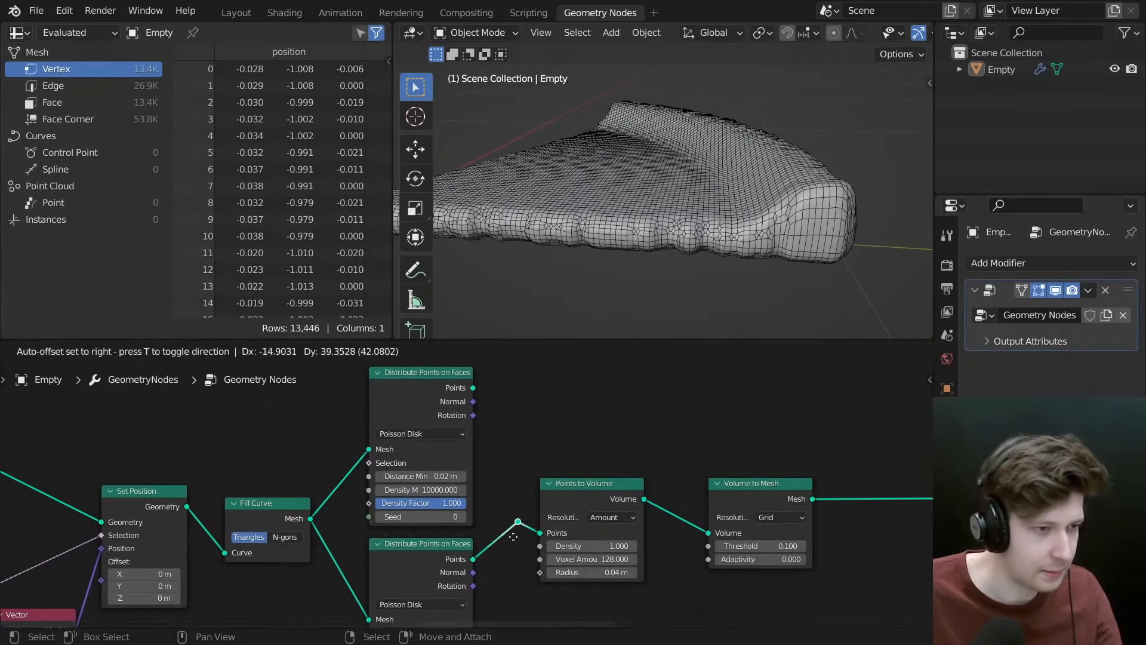
pyautogui.click(497, 535)
pyautogui.moveTo(489, 481); pyautogui.dragTo(797, 576)
pyautogui.press('g')
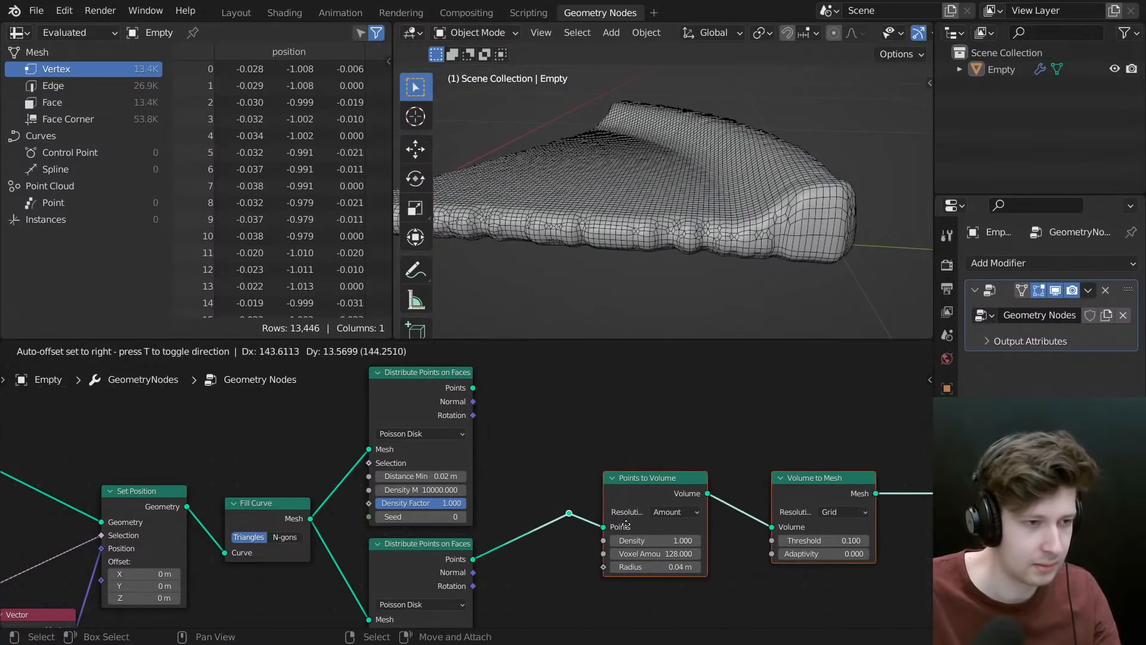
pyautogui.click(852, 551)
pyautogui.moveTo(522, 429); pyautogui.dragTo(557, 411, button='middle')
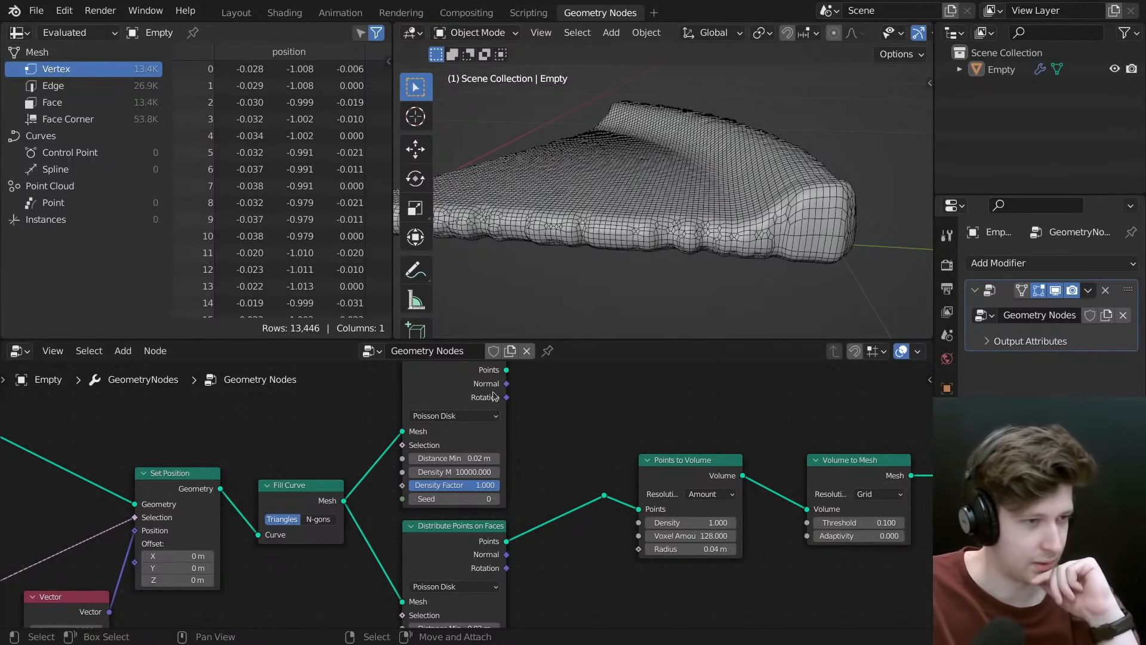
# - Switch the upper Distribute Points on Faces node to Random and connect its Points output to the reroute
pyautogui.click(467, 416)
pyautogui.click(452, 430)
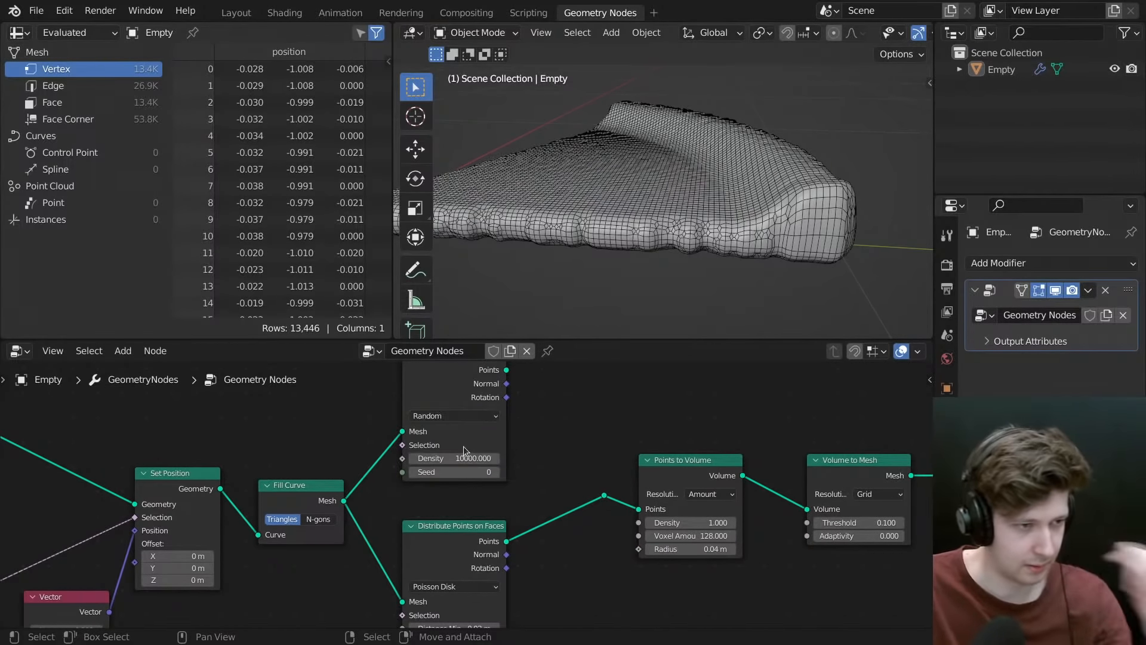
pyautogui.doubleClick(459, 456)
pyautogui.press('Return')
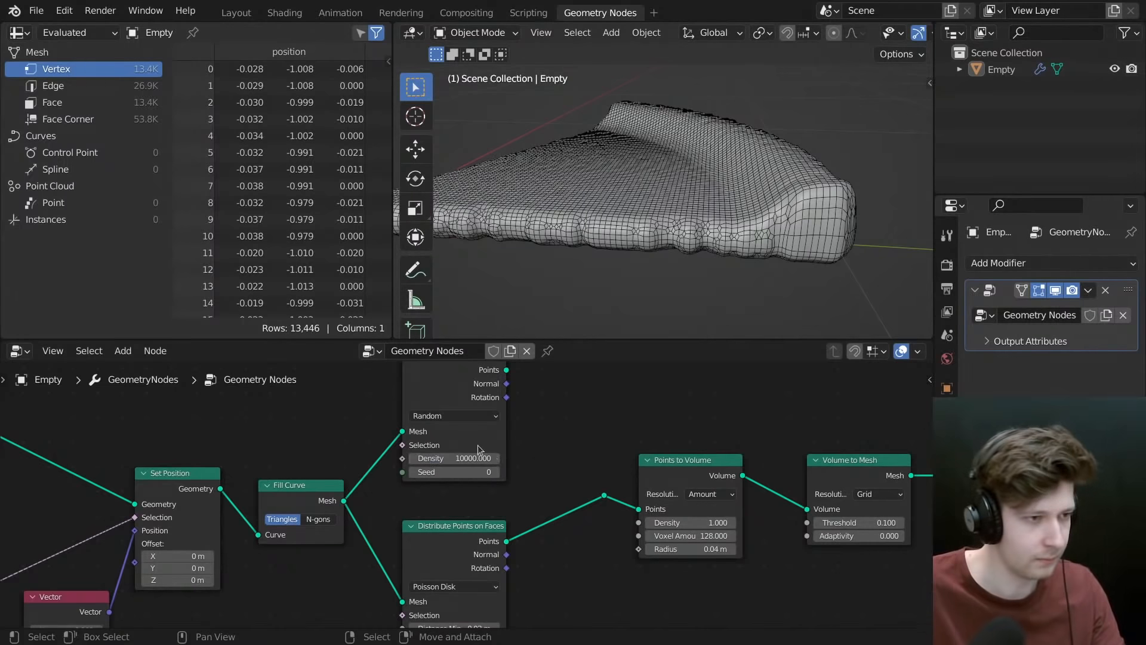
pyautogui.moveTo(477, 445); pyautogui.dragTo(477, 459)
pyautogui.moveTo(509, 385); pyautogui.dragTo(605, 495)
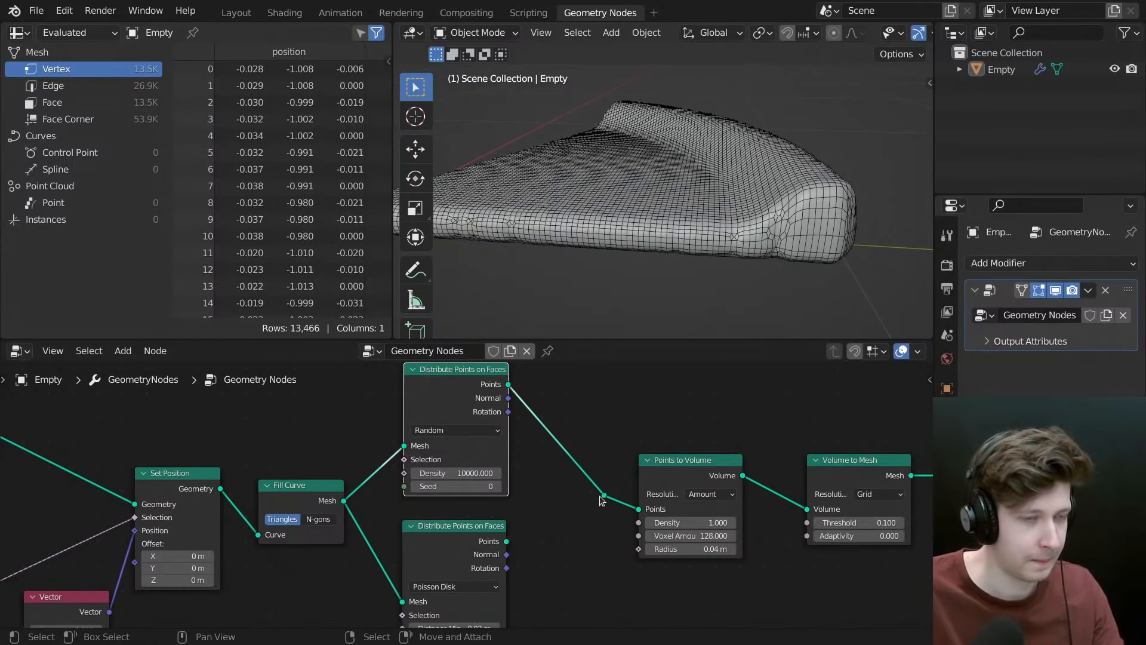
# - Inspect the slice made with random points, and connect the Poisson Disk node's Points output to the reroute instead
pyautogui.scroll(-5, 600, 259)
pyautogui.moveTo(600, 259); pyautogui.dragTo(662, 289, button='middle')
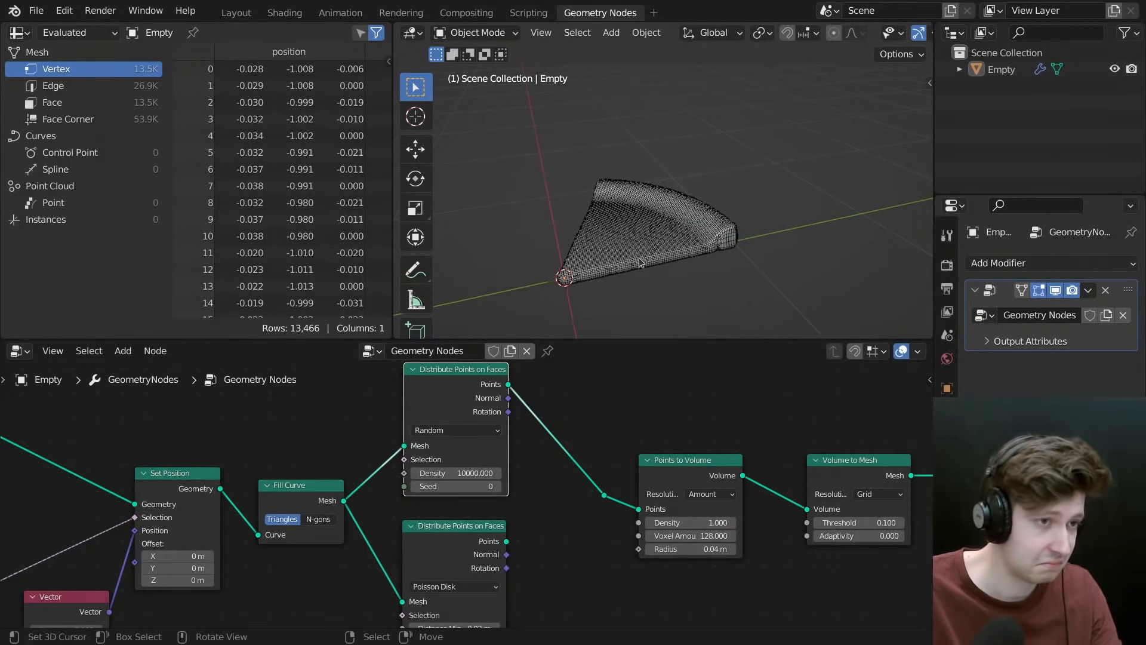
pyautogui.scroll(4, 650, 252)
pyautogui.keyDown('shift'); pyautogui.scroll(-2, 489, 512); pyautogui.keyUp('shift')
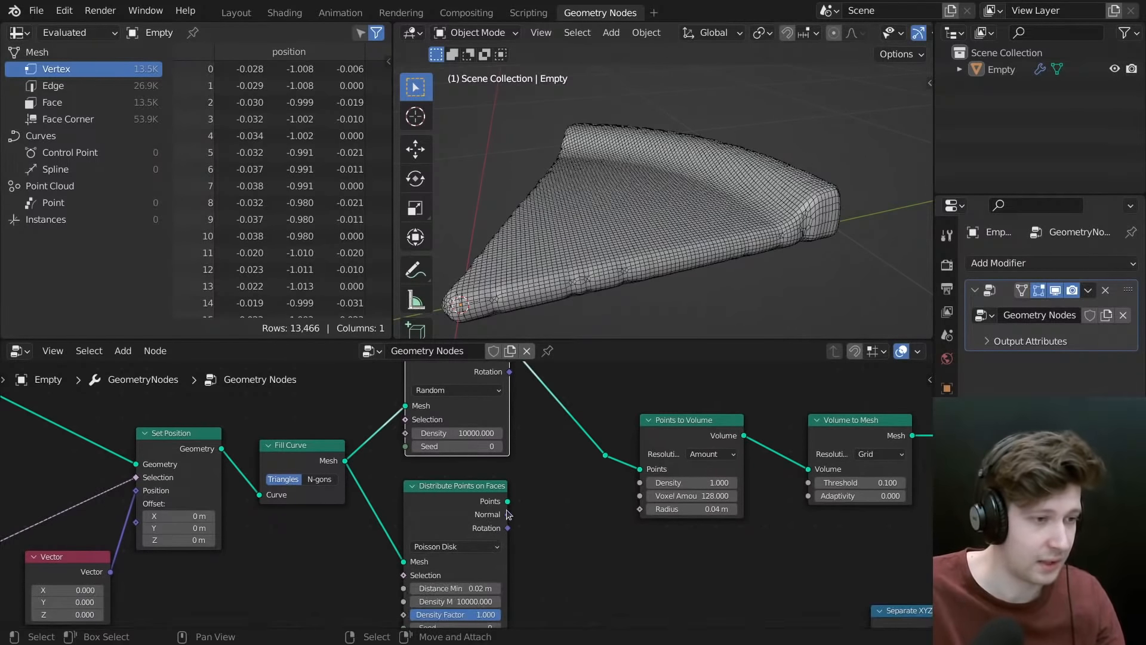
pyautogui.moveTo(507, 501); pyautogui.dragTo(605, 455)
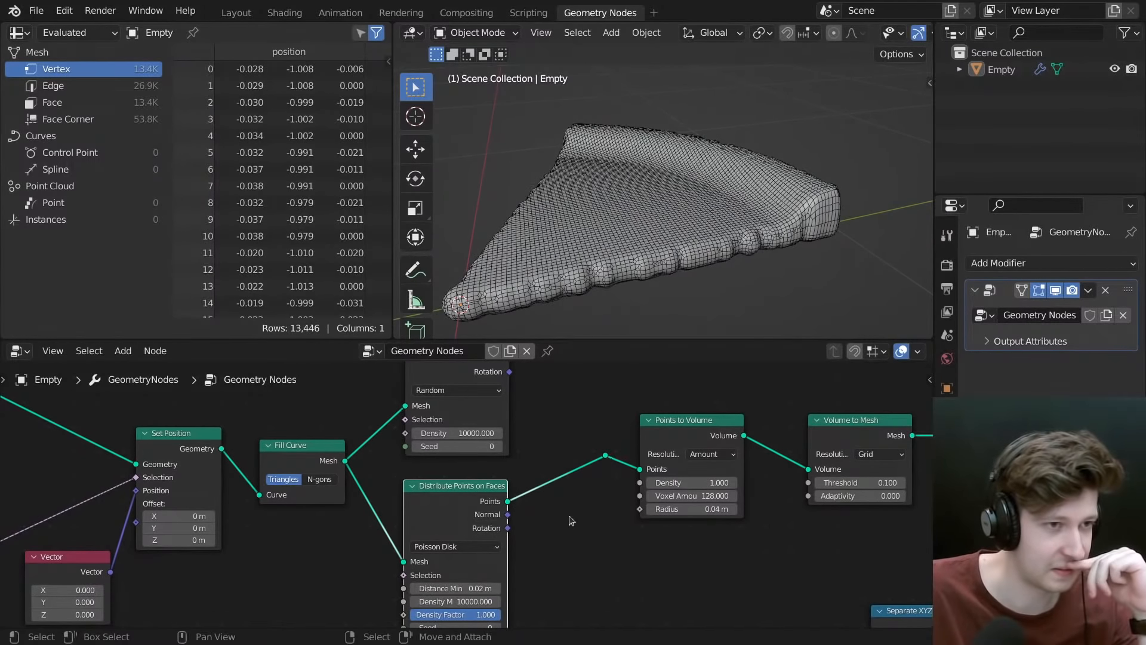
# - Set the Poisson Disk node's Density Max to 100000 and check the slice from several angles
pyautogui.click(472, 600)
pyautogui.write('1')
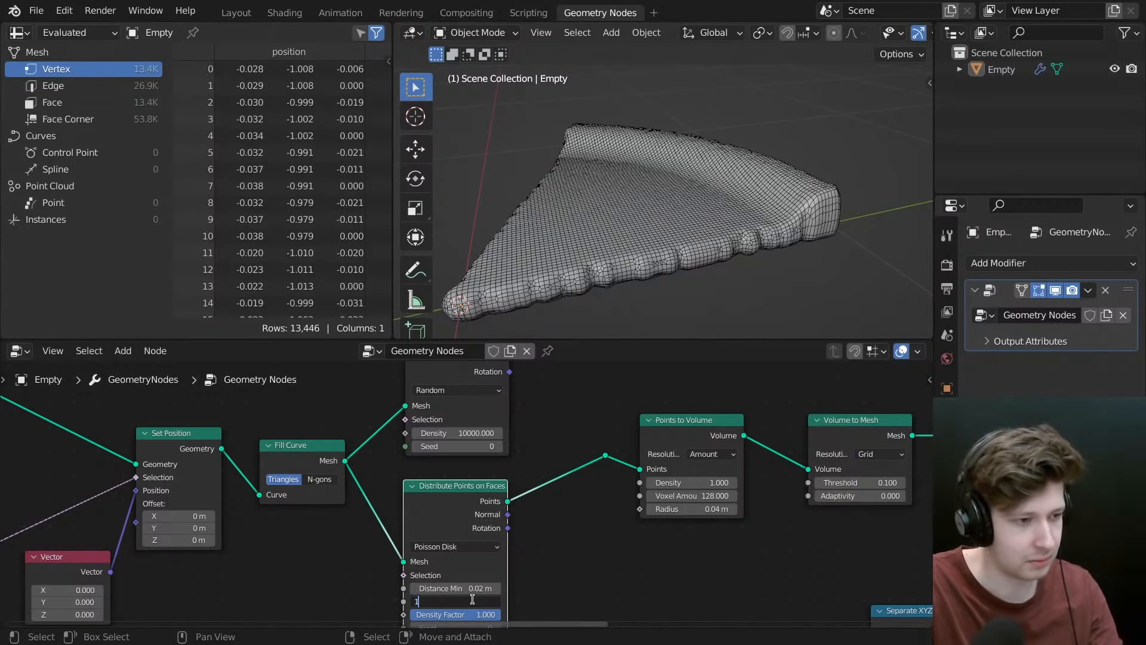
pyautogui.write('00000')
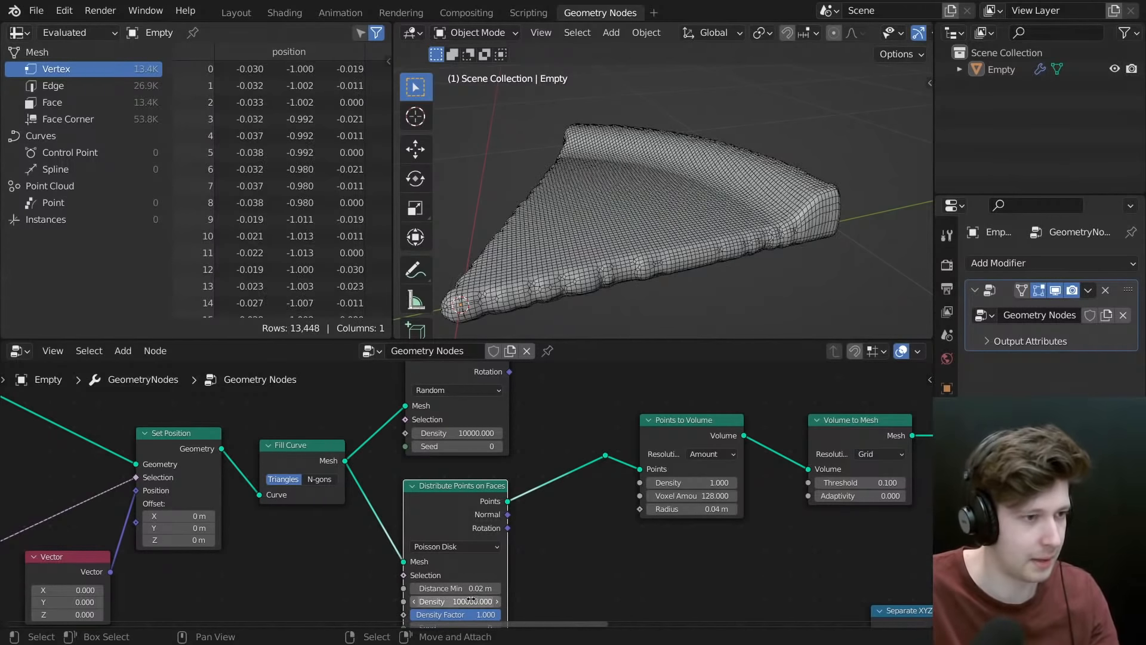
pyautogui.press('Return')
pyautogui.moveTo(591, 265); pyautogui.dragTo(850, 240, button='middle')
pyautogui.moveTo(732, 194); pyautogui.dragTo(647, 170, button='middle')
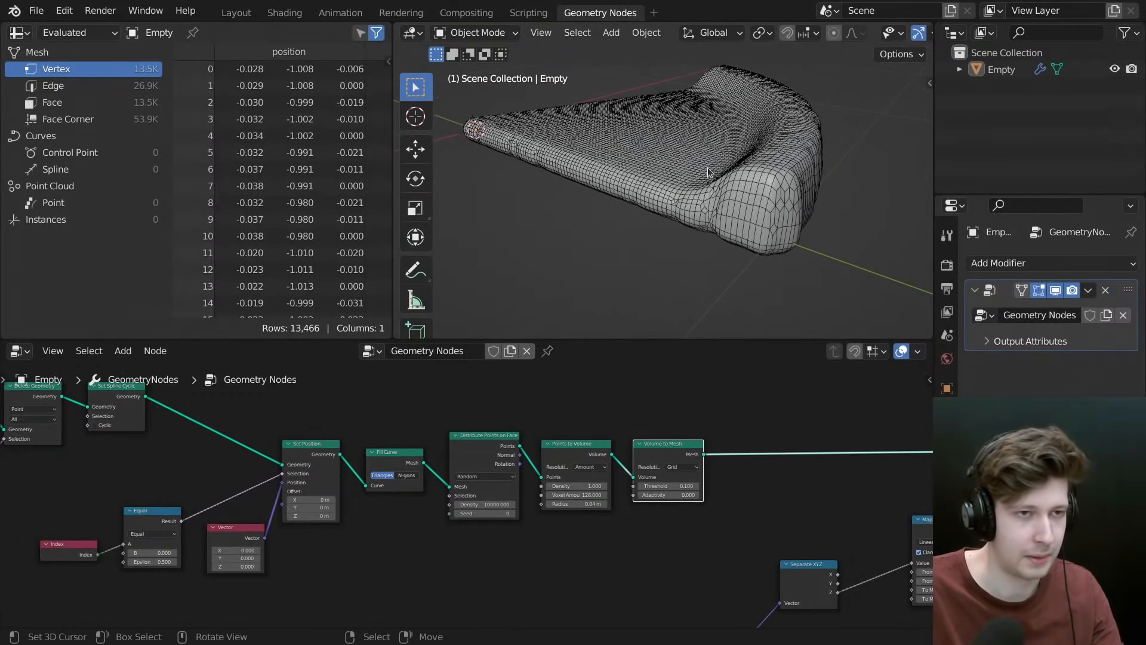
# - Move the Curve Circle, Delete Geometry, Set Spline Cyclic, Curve Parameter and Equal nodes closer to Set Position
pyautogui.scroll(-1, 377, 502)
pyautogui.scroll(-7, 377, 503)
pyautogui.moveTo(234, 464); pyautogui.dragTo(458, 471, button='middle')
pyautogui.scroll(4, 458, 471)
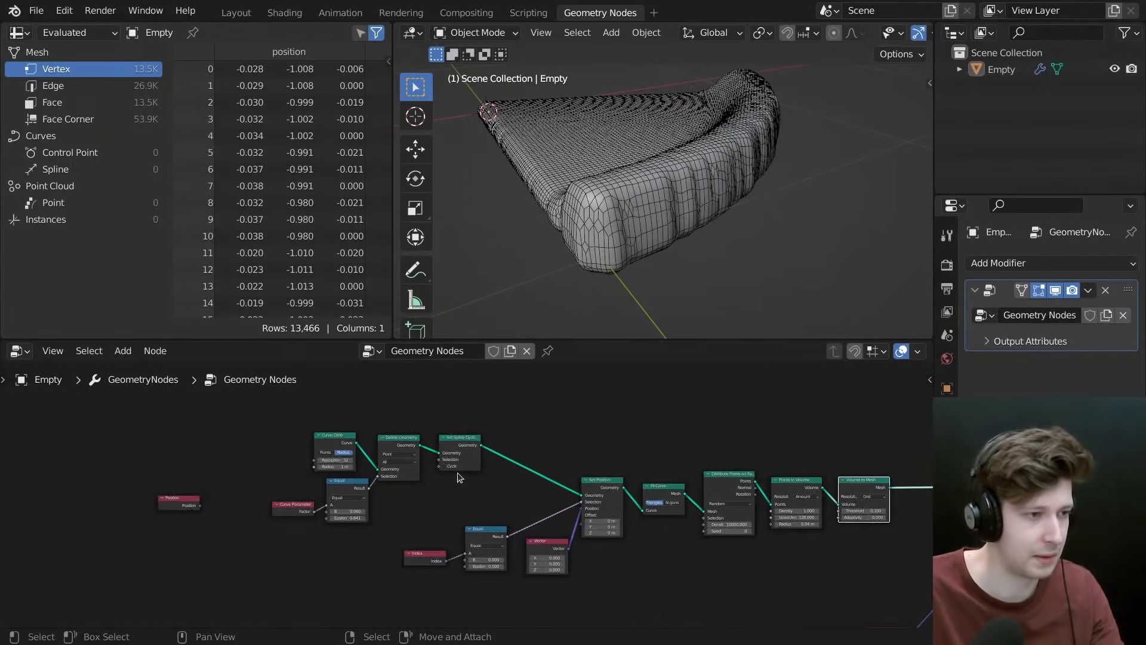
pyautogui.moveTo(284, 409); pyautogui.dragTo(479, 514)
pyautogui.press('g')
pyautogui.click(497, 514)
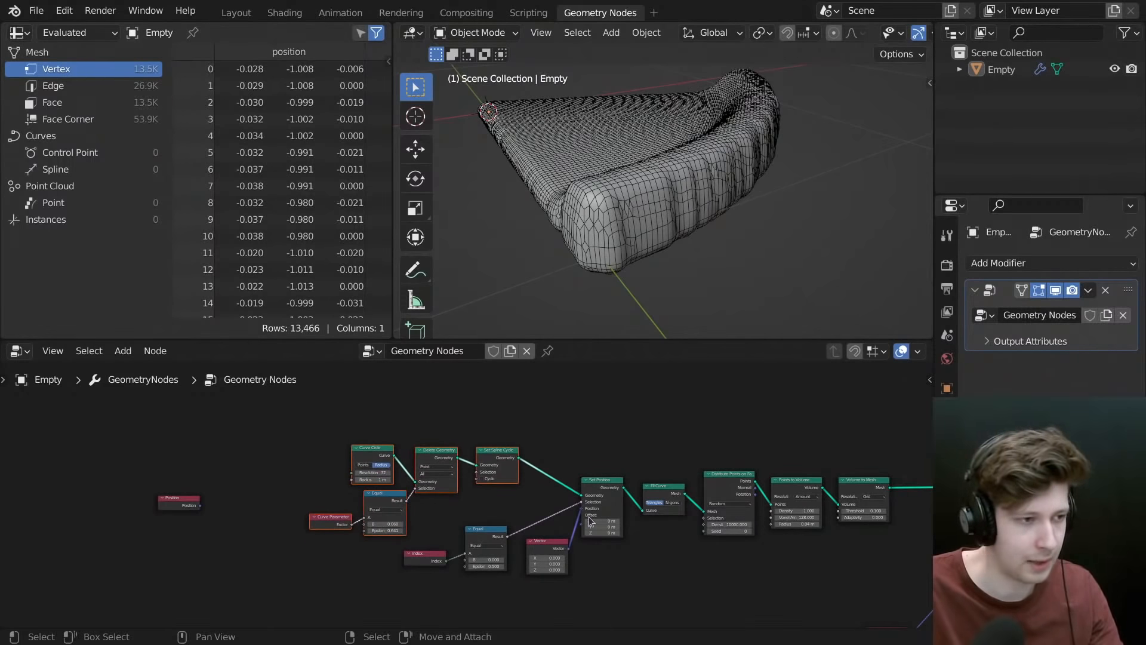
# - Try a Voxel Amount of 256 on the Points to Volume node, and undo the change
pyautogui.moveTo(811, 492); pyautogui.dragTo(522, 475, button='middle')
pyautogui.scroll(11, 522, 478)
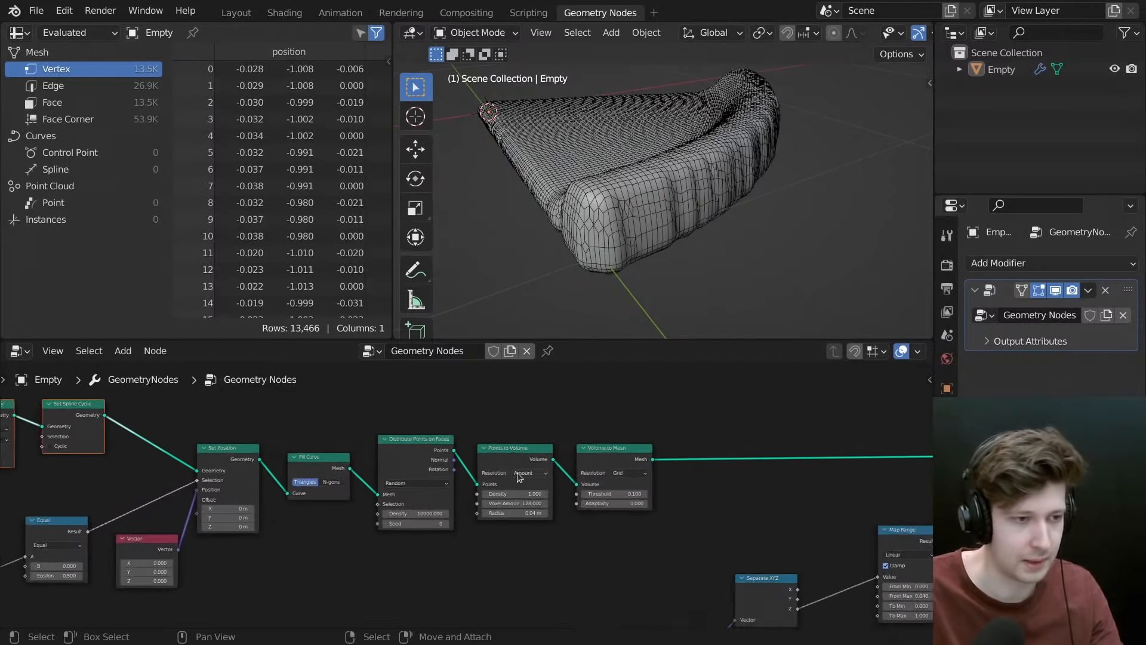
pyautogui.click(510, 496)
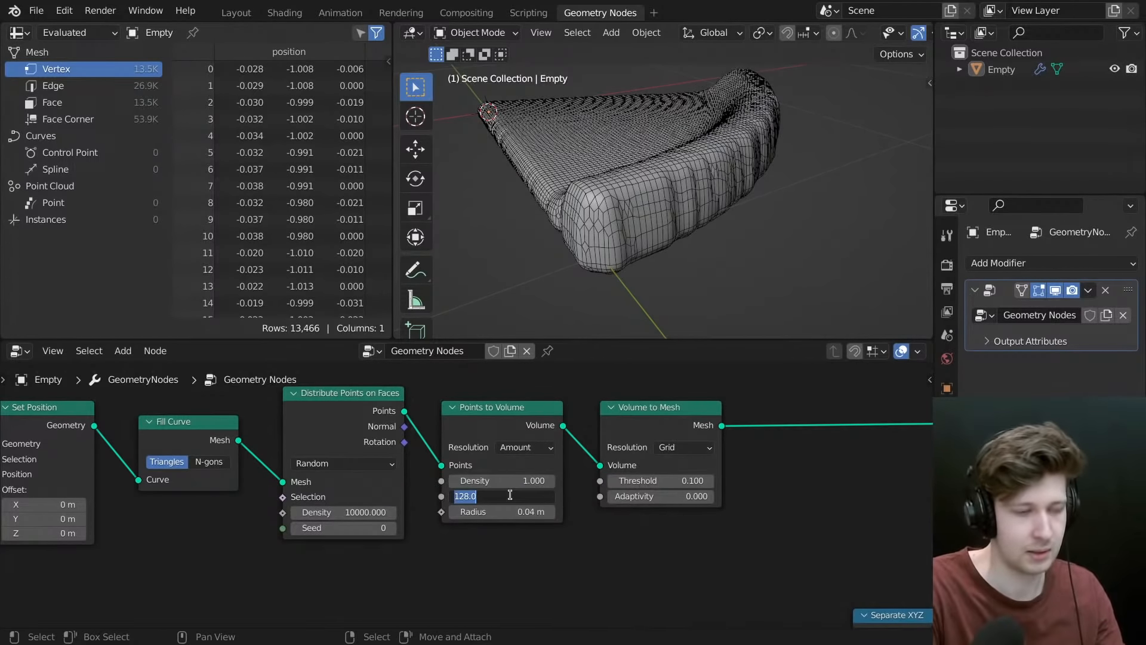
pyautogui.write('256')
pyautogui.press('Return')
pyautogui.moveTo(614, 209); pyautogui.dragTo(668, 257, button='middle')
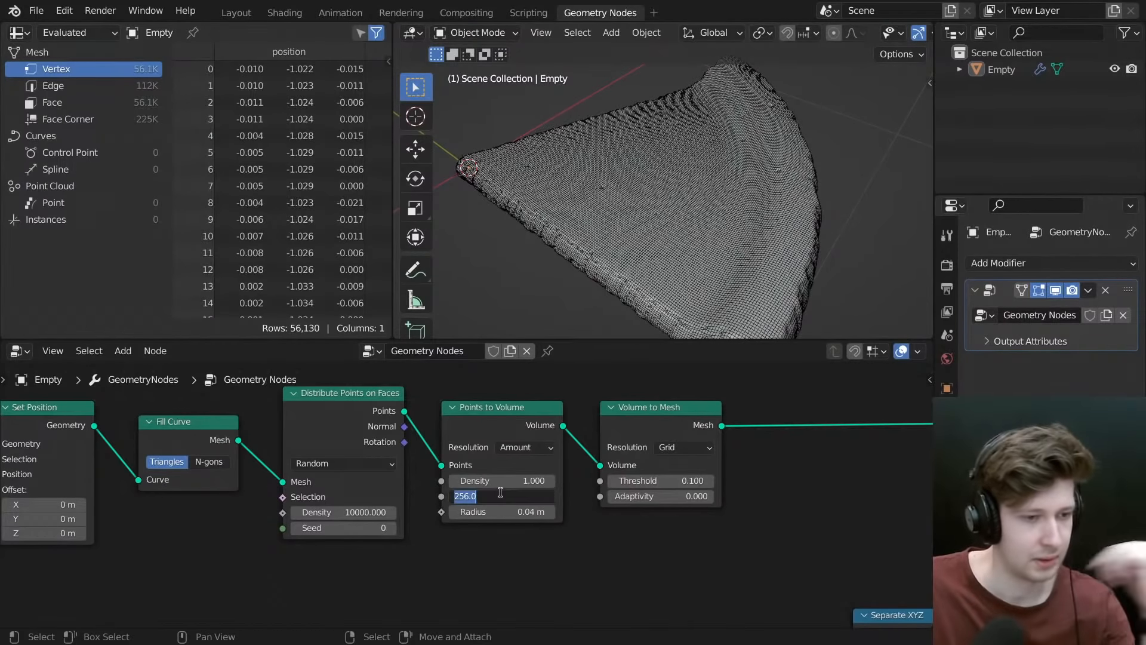
pyautogui.hotkey('ctrl', 'z')
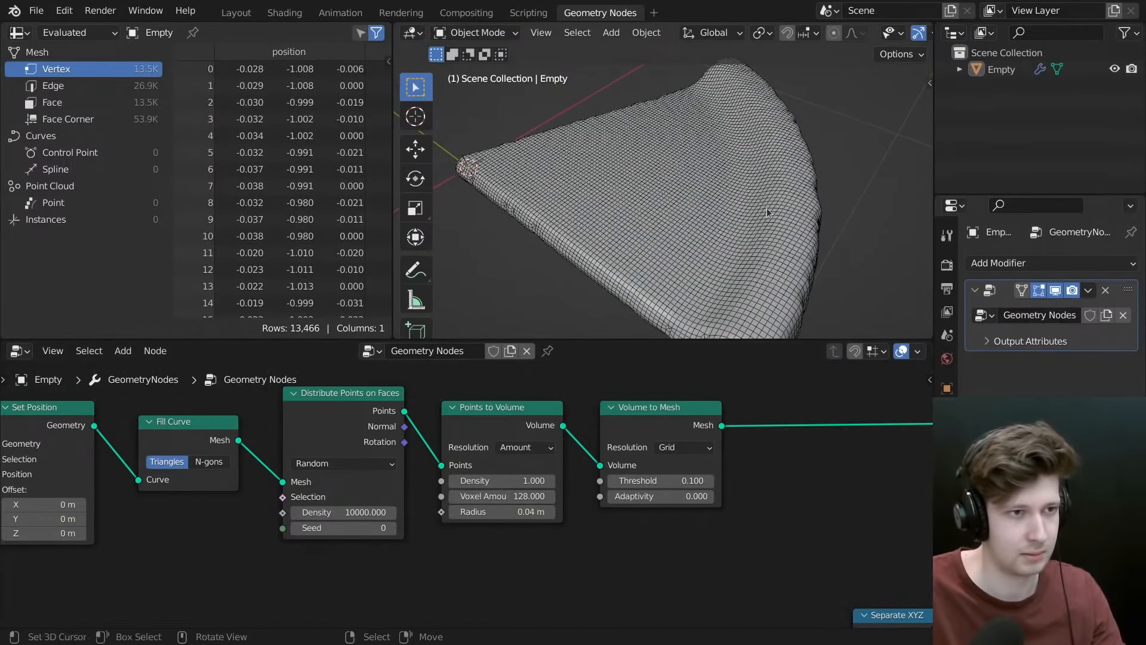
# - Examine the slice's surface, sides and raised crust from several angles
pyautogui.moveTo(767, 208); pyautogui.dragTo(693, 156, button='middle')
pyautogui.scroll(-2, 555, 471)
pyautogui.moveTo(618, 206); pyautogui.dragTo(671, 246, button='middle')
pyautogui.moveTo(746, 202); pyautogui.dragTo(645, 205, button='middle')
pyautogui.scroll(-1, 708, 523)
pyautogui.moveTo(711, 226)
pyautogui.mouseDown(button='middle')
pyautogui.moveTo(682, 111)
pyautogui.moveTo(668, 199)
pyautogui.moveTo(695, 242)
pyautogui.mouseUp(button='middle')
pyautogui.scroll(1, 668, 199)
pyautogui.scroll(2, 696, 242)
# - Move the Curve Circle, Delete Geometry, Set Spline Cyclic, Curve Parameter and Equal nodes further away from Set Position
pyautogui.scroll(-9, 534, 477)
pyautogui.moveTo(626, 508); pyautogui.dragTo(649, 525, button='middle')
pyautogui.click(311, 468)
pyautogui.moveTo(258, 468); pyautogui.dragTo(330, 468, button='middle')
pyautogui.scroll(3, 176, 429)
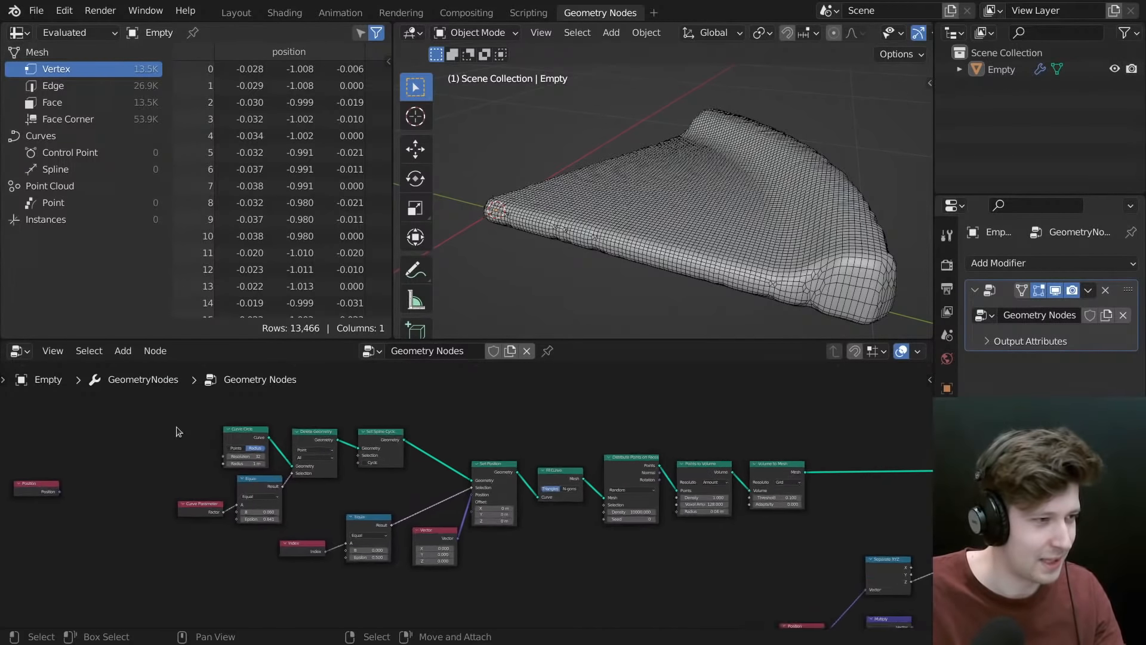
pyautogui.moveTo(151, 422); pyautogui.dragTo(449, 510)
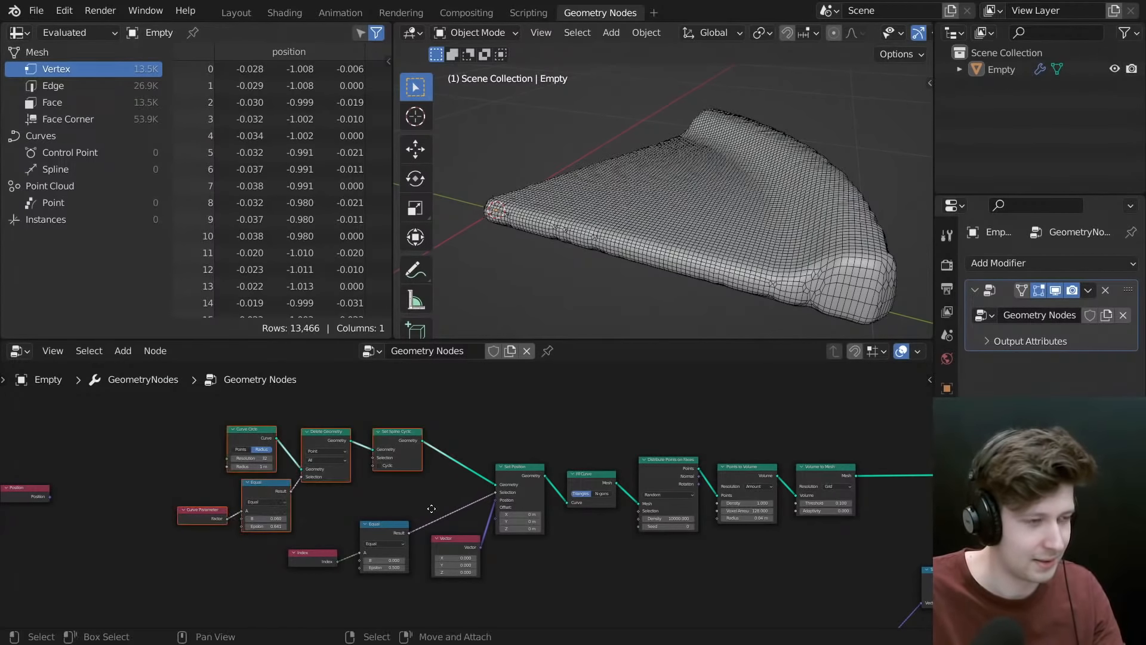
pyautogui.press('g')
pyautogui.click(351, 525)
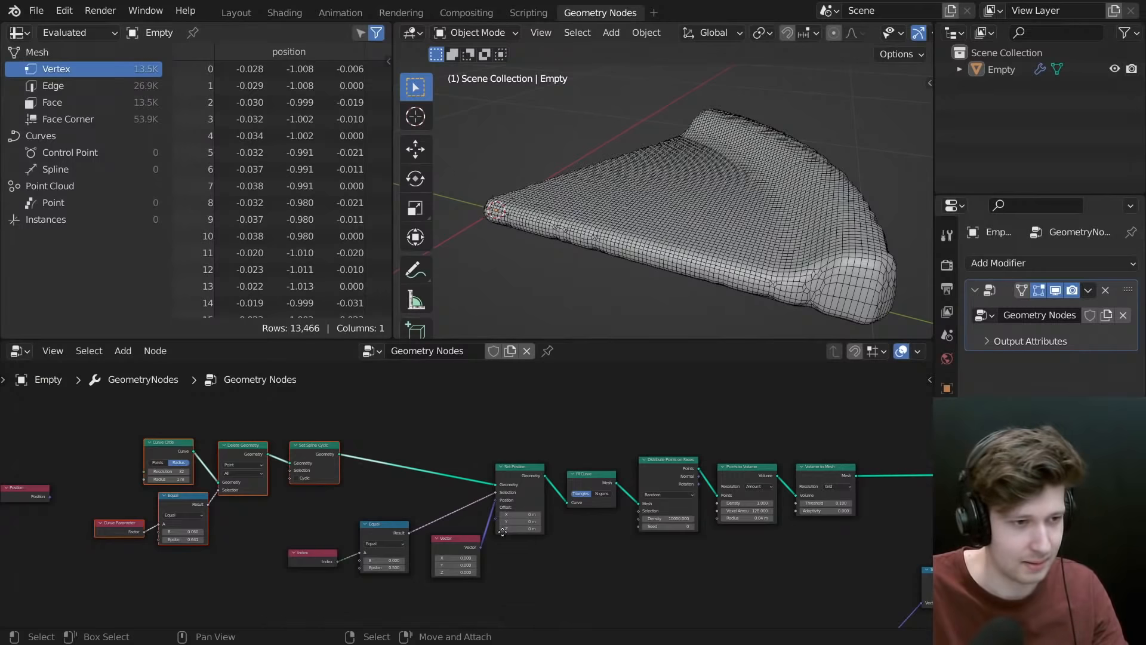
# - Tidy the crust offset nodes beneath the Volume to Mesh link, placing the last Multiply and Combine XYZ nodes beside their group
pyautogui.moveTo(747, 514)
pyautogui.mouseDown(button='middle')
pyautogui.moveTo(368, 488)
pyautogui.moveTo(309, 512)
pyautogui.mouseUp(button='middle')
pyautogui.scroll(-2, 587, 485)
pyautogui.moveTo(602, 481); pyautogui.dragTo(448, 435, button='middle')
pyautogui.moveTo(660, 472); pyautogui.dragTo(485, 458, button='middle')
pyautogui.scroll(1, 503, 459)
pyautogui.moveTo(631, 468); pyautogui.dragTo(535, 505)
pyautogui.moveTo(599, 454); pyautogui.dragTo(93, 634)
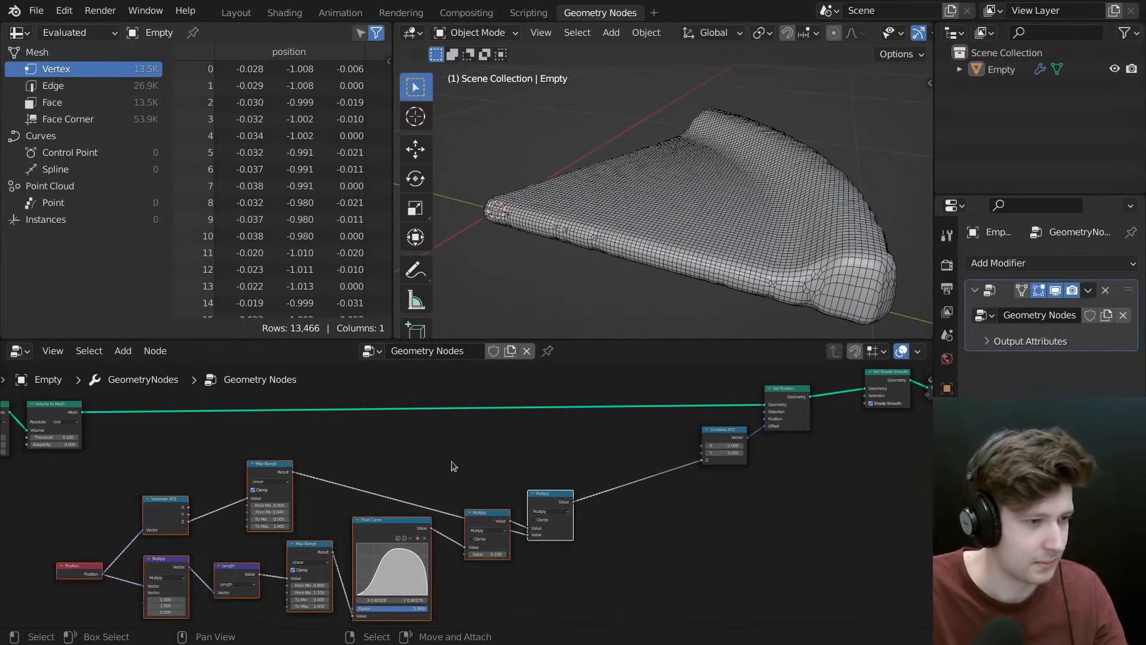
pyautogui.press('g')
pyautogui.click(377, 537)
pyautogui.click(727, 435)
pyautogui.moveTo(728, 439); pyautogui.dragTo(566, 569)
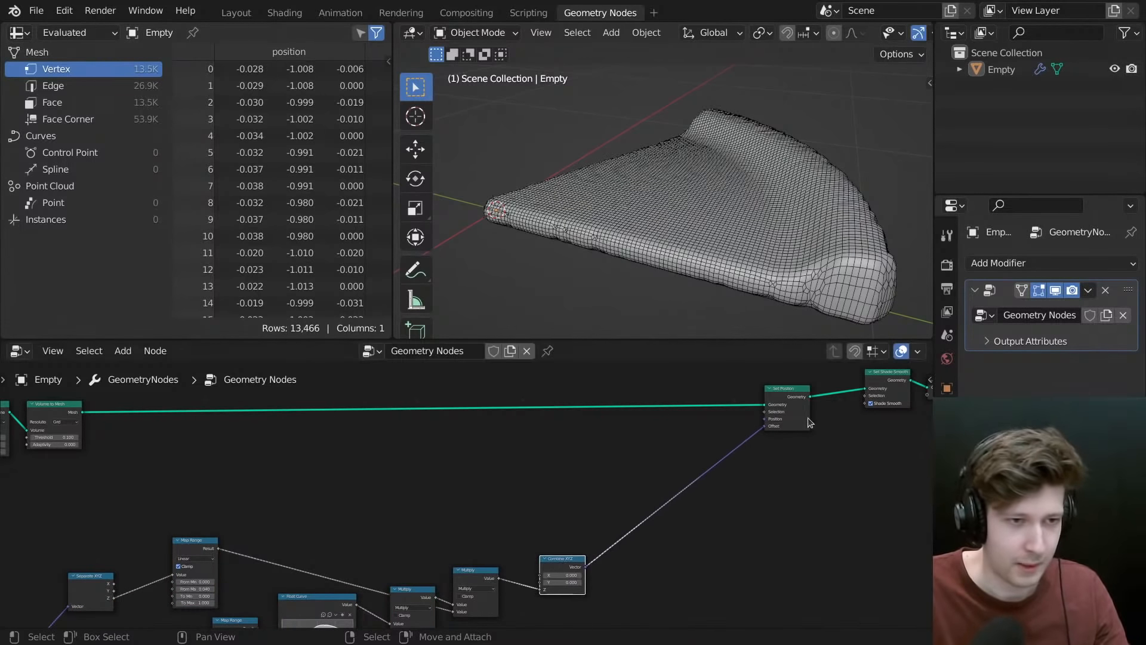
# - Move the last Set Position node down beside the Combine XYZ node that feeds its offset
pyautogui.moveTo(791, 396); pyautogui.dragTo(644, 477)
pyautogui.moveTo(895, 394); pyautogui.dragTo(679, 435, button='middle')
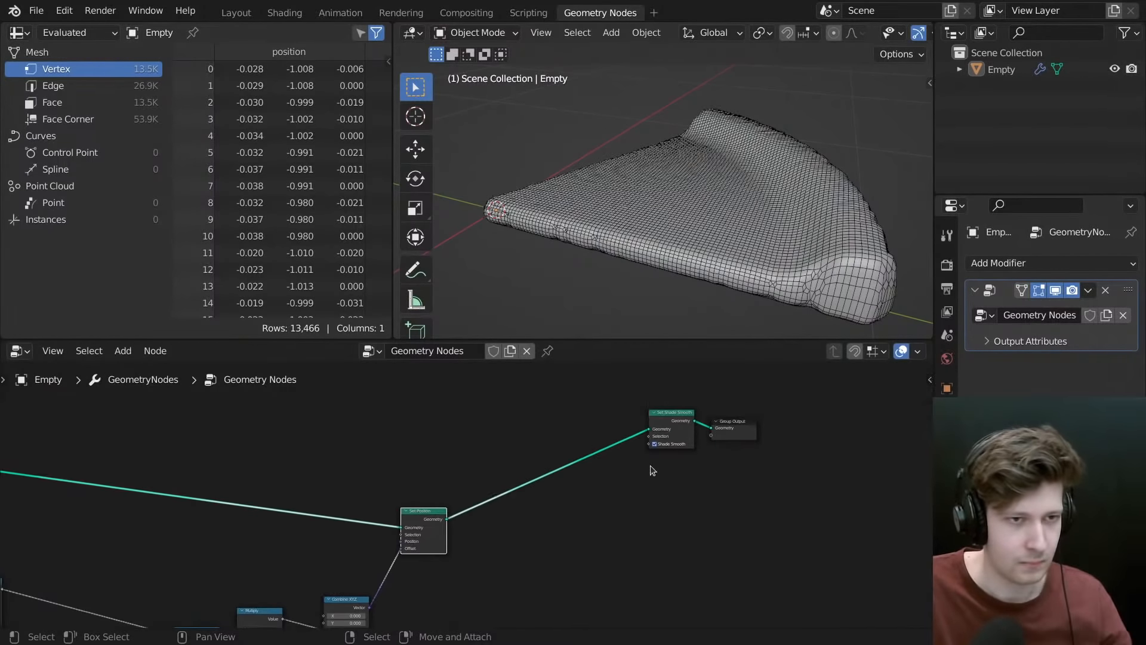
# - Set the Density on the Distribute Points on Faces node to 100000
pyautogui.moveTo(766, 239); pyautogui.dragTo(703, 237, button='middle')
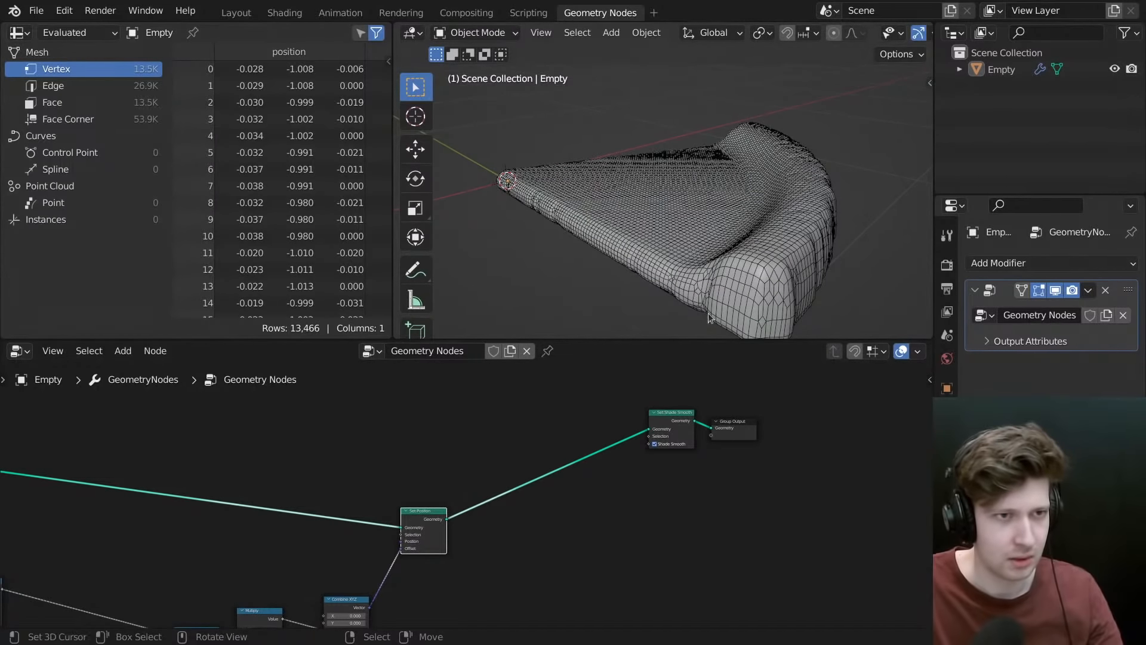
pyautogui.moveTo(761, 225); pyautogui.dragTo(678, 143, button='middle')
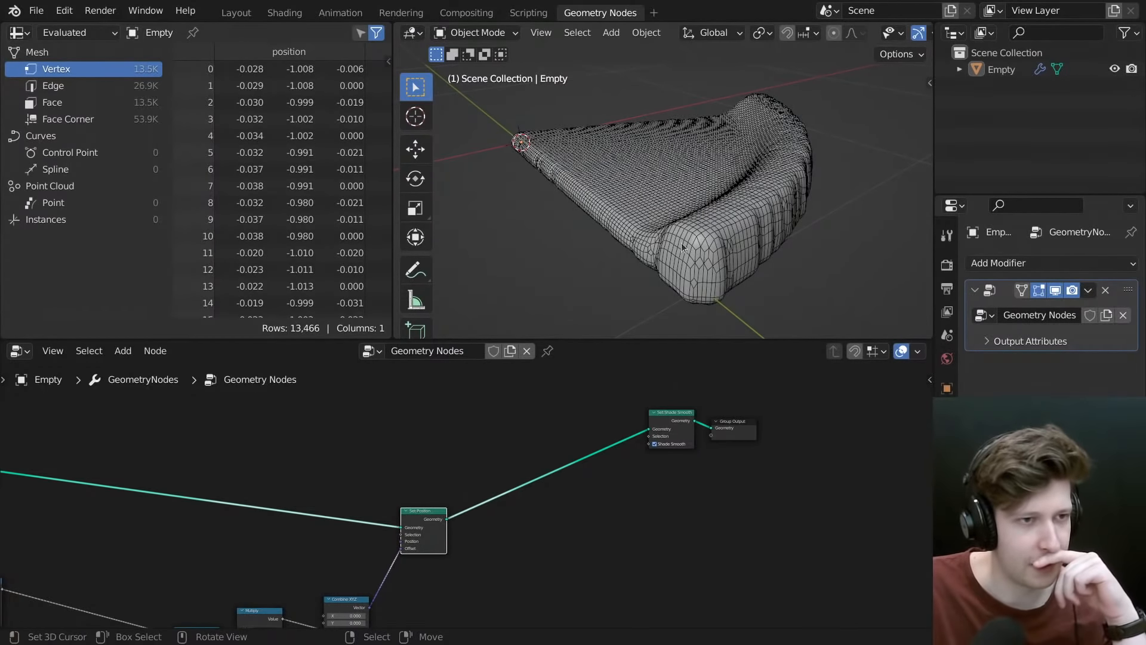
pyautogui.moveTo(692, 254); pyautogui.dragTo(680, 226, button='middle')
pyautogui.scroll(-5, 253, 425)
pyautogui.moveTo(253, 425); pyautogui.dragTo(753, 463, button='middle')
pyautogui.scroll(5, 406, 500)
pyautogui.moveTo(406, 500)
pyautogui.mouseDown(button='middle')
pyautogui.moveTo(548, 522)
pyautogui.moveTo(394, 486)
pyautogui.mouseUp(button='middle')
pyautogui.scroll(5, 426, 508)
pyautogui.scroll(2, 418, 484)
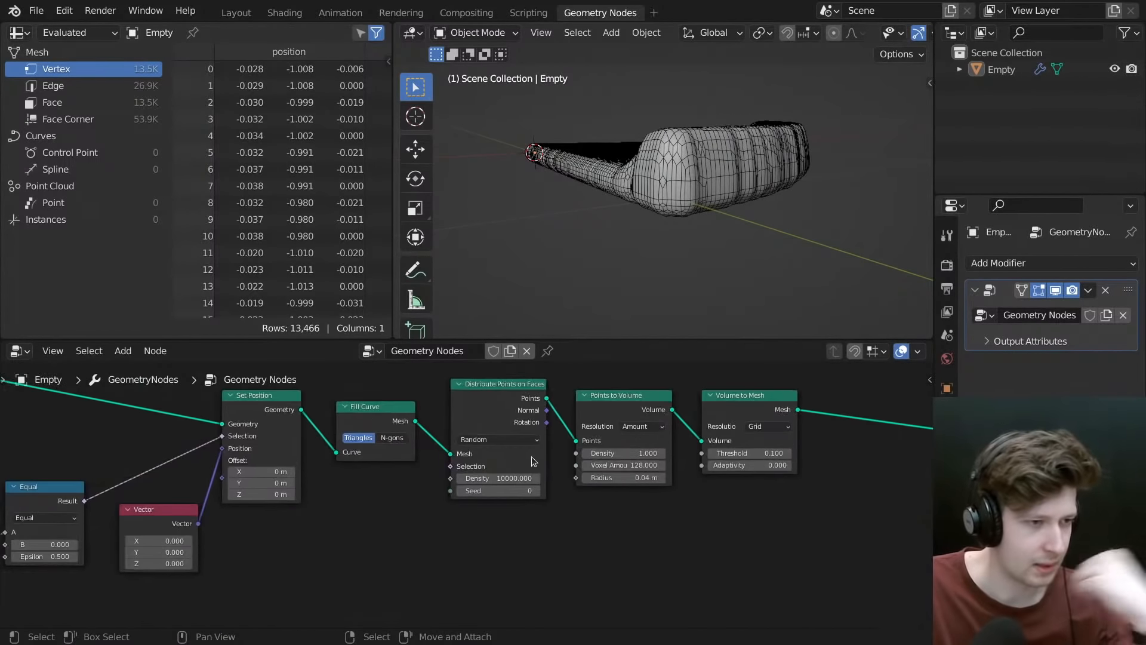
pyautogui.click(501, 479)
pyautogui.write('1')
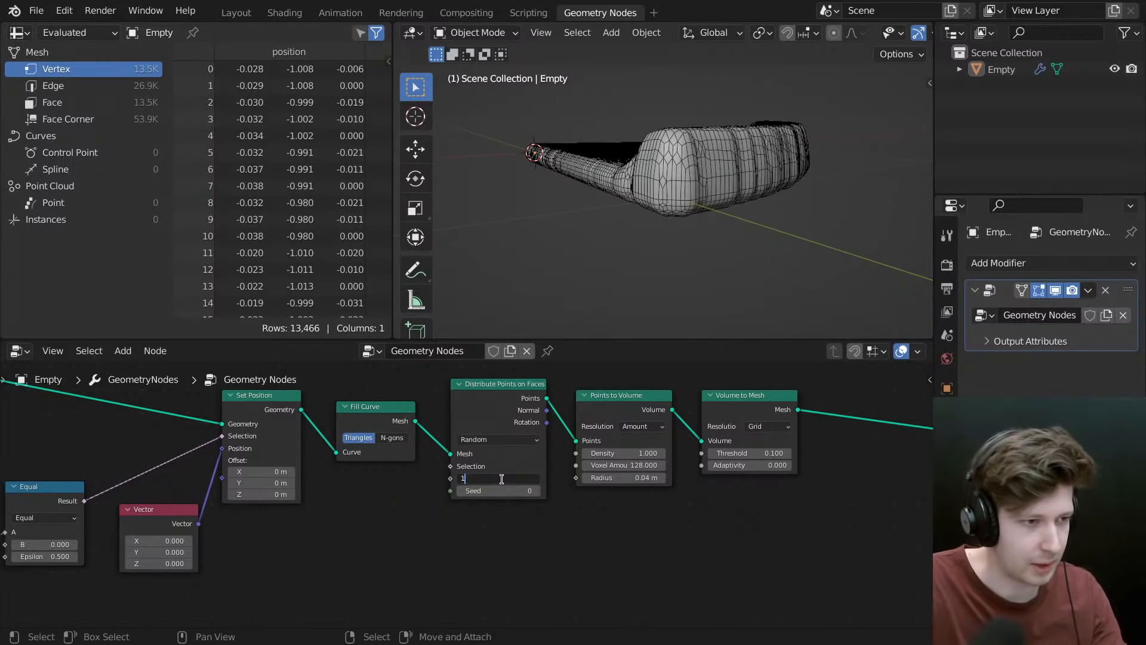
pyautogui.write('000000')
pyautogui.press('Return')
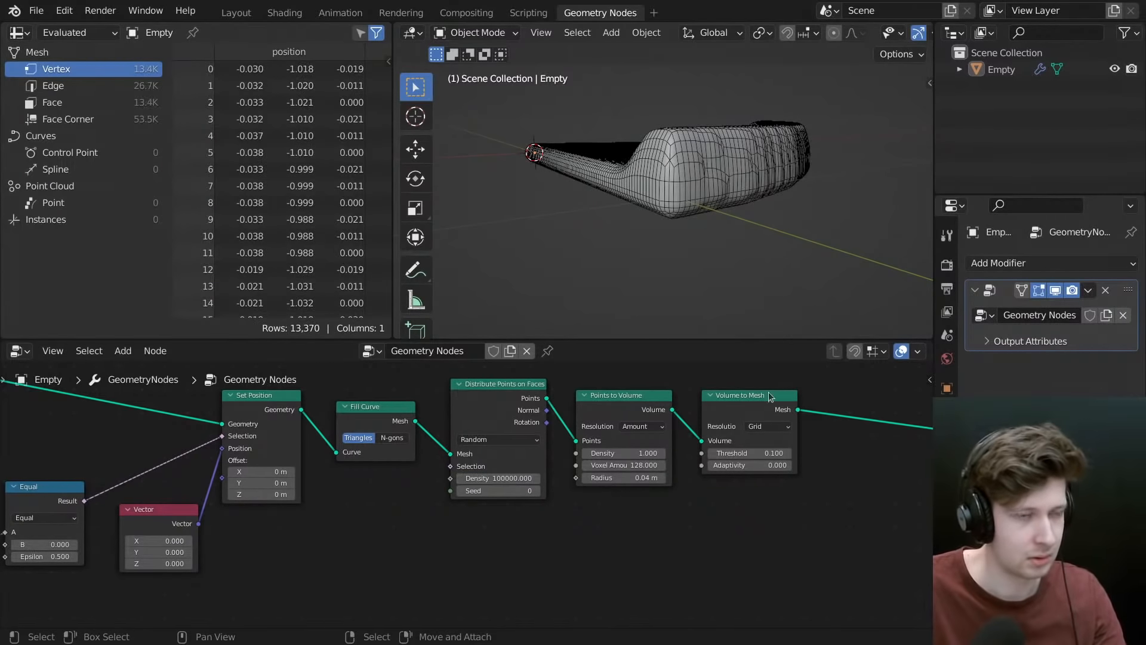
# - Set the Voxel Amount on the Points to Volume node to 256 and check the slice's mesh
pyautogui.moveTo(717, 239); pyautogui.dragTo(639, 304, button='middle')
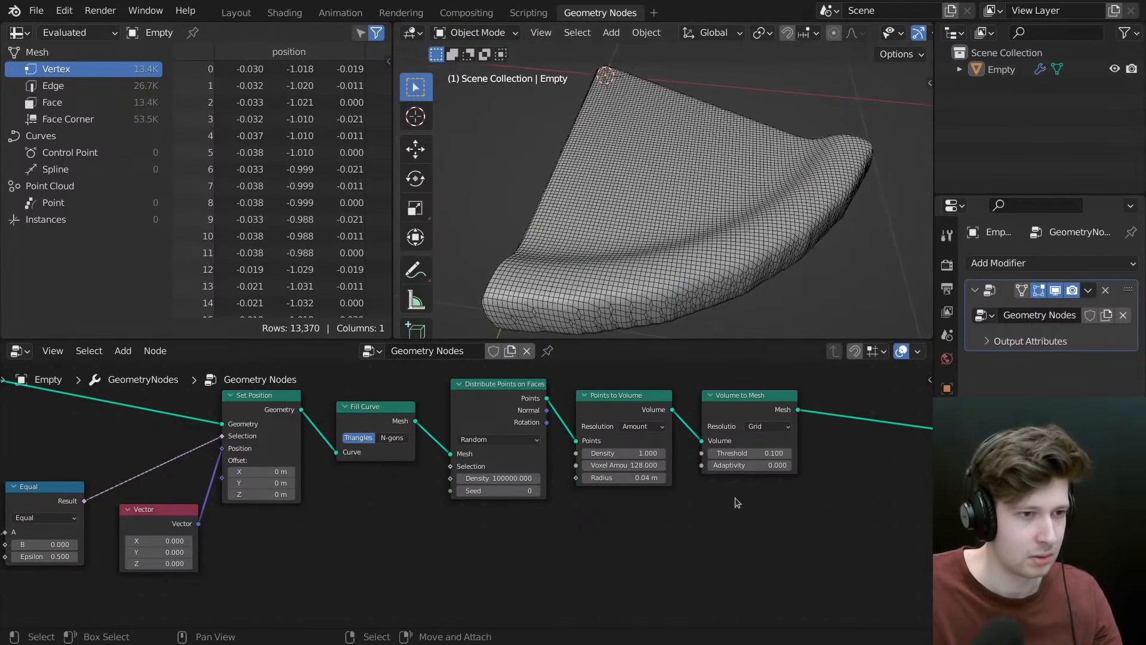
pyautogui.click(640, 464)
pyautogui.write('256')
pyautogui.press('Return')
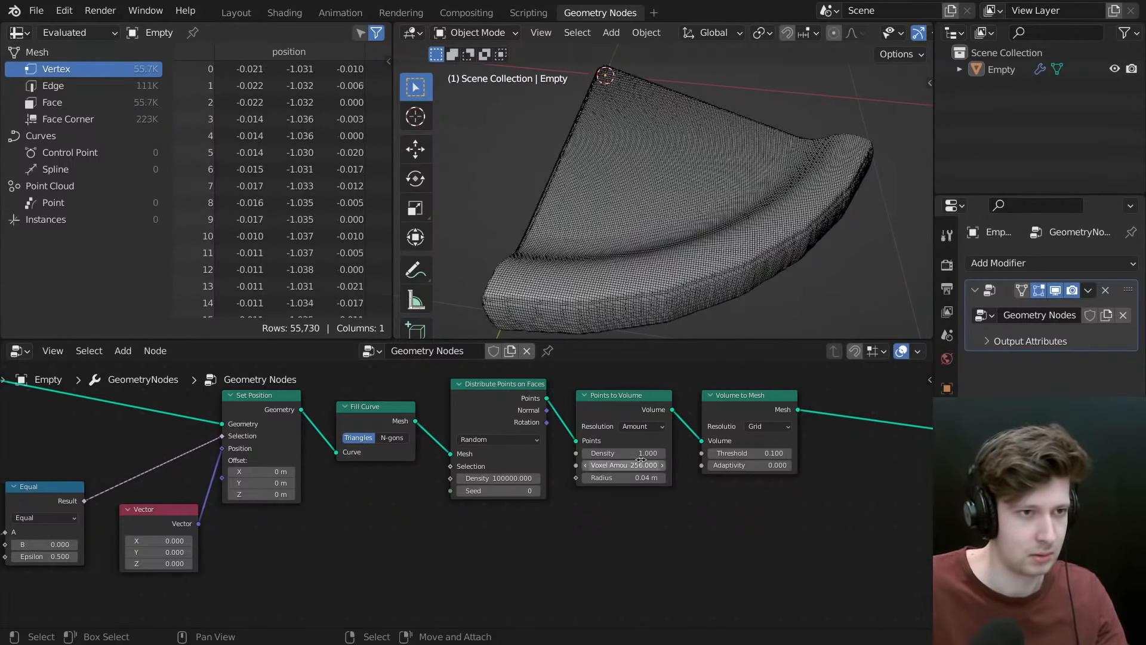
pyautogui.moveTo(582, 198); pyautogui.dragTo(750, 198, button='middle')
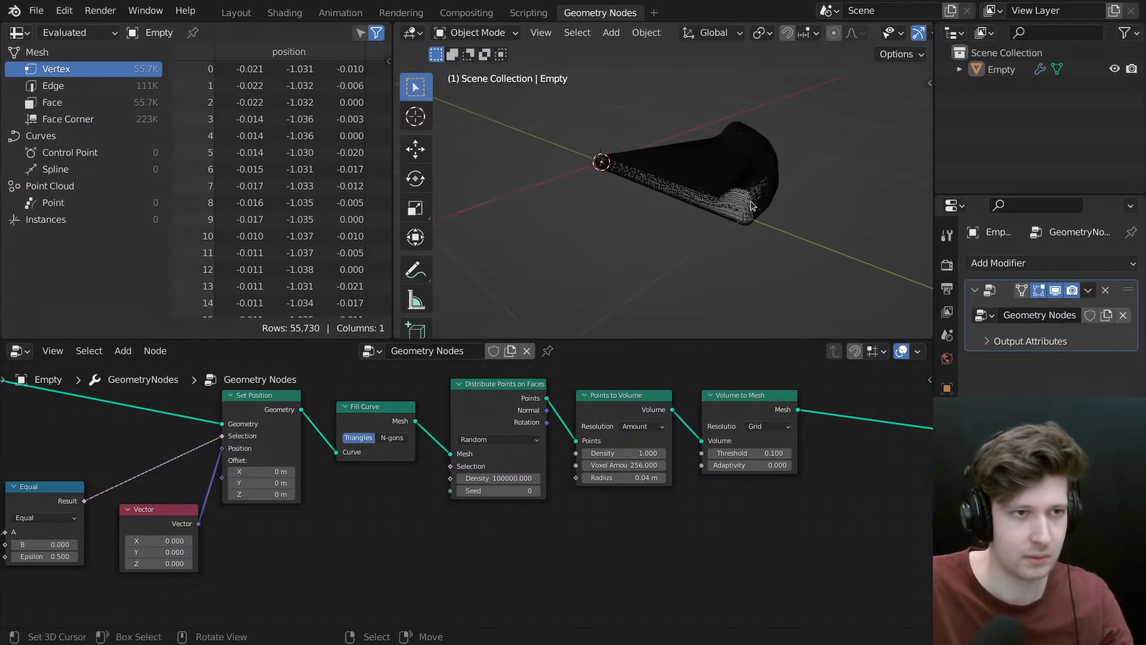
# - Browse the node editor's commands for a way to bring the off-screen nodes back into view
pyautogui.scroll(-5, 797, 501)
pyautogui.moveTo(798, 501); pyautogui.dragTo(201, 286, button='middle')
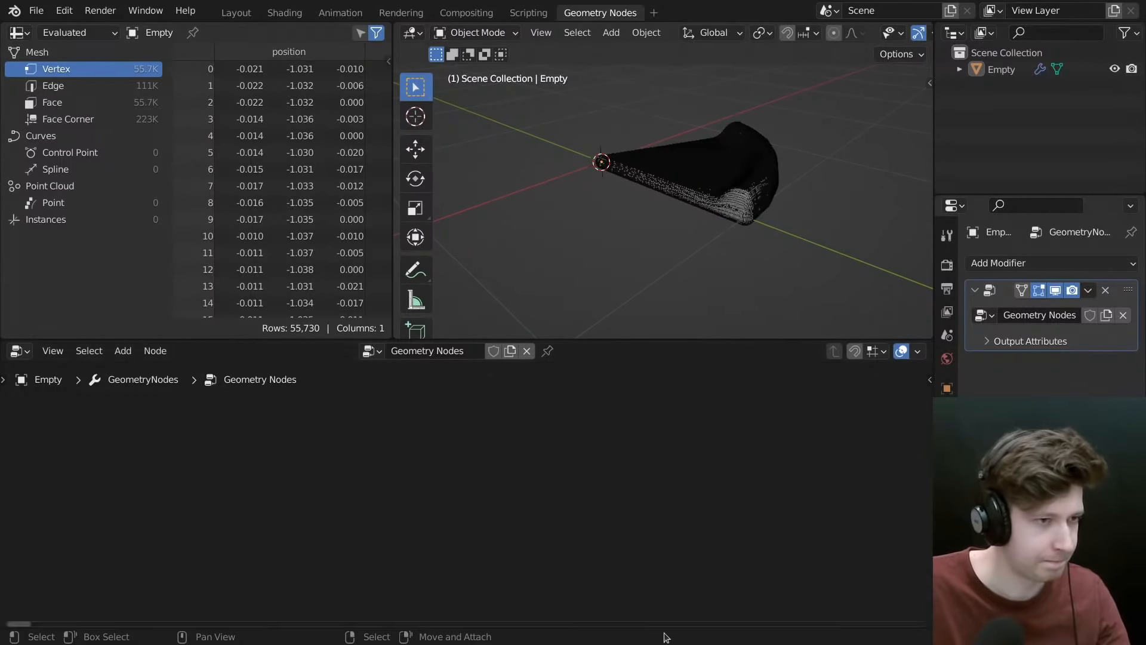
pyautogui.click(122, 350)
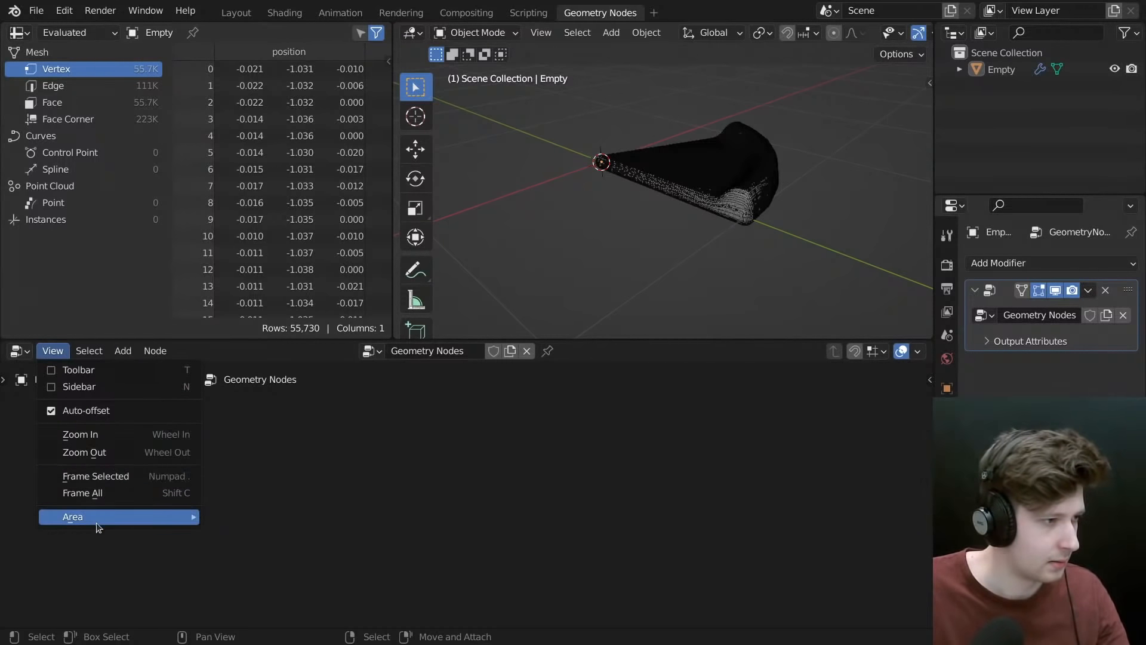
pyautogui.moveTo(96, 521)
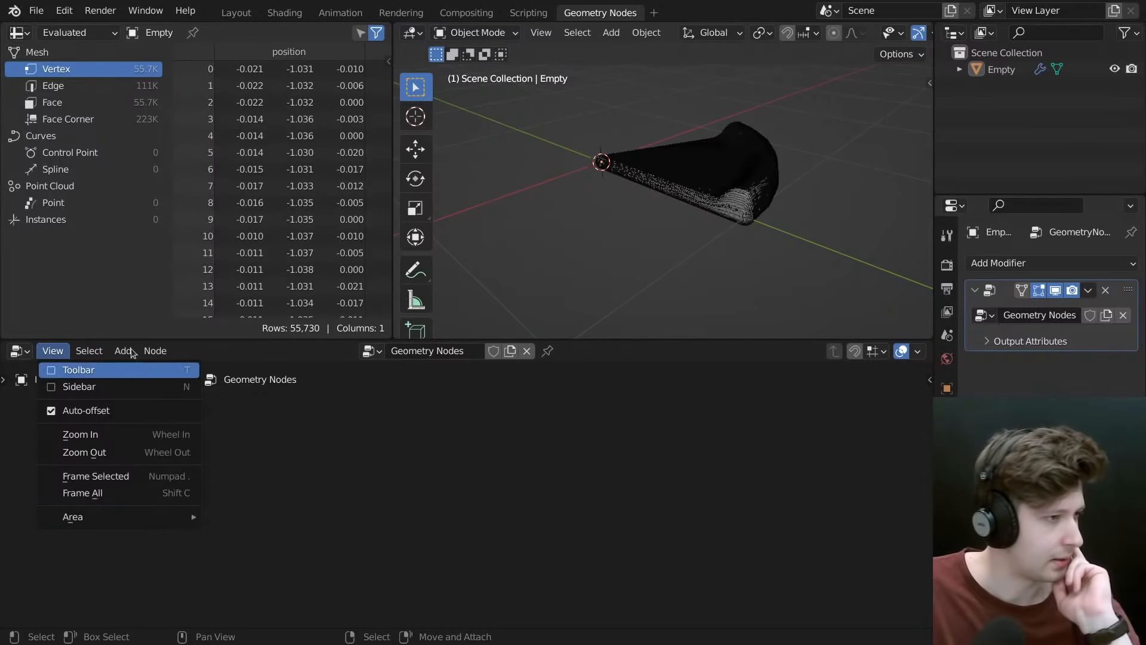
pyautogui.click(88, 351)
pyautogui.moveTo(59, 356)
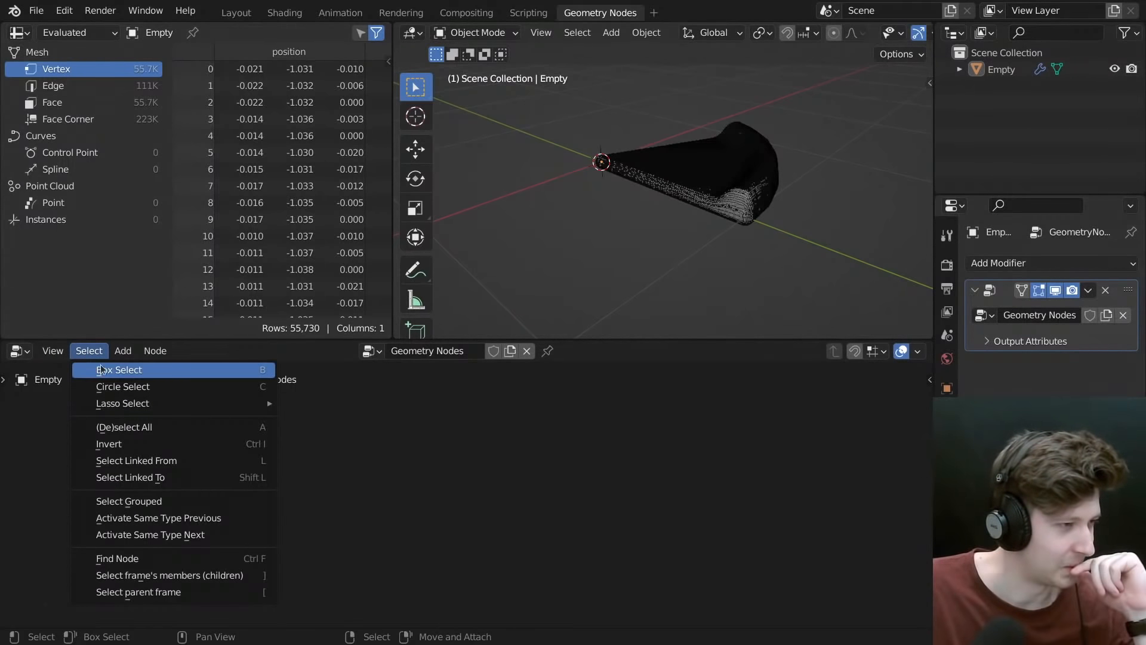
pyautogui.click(123, 351)
pyautogui.moveTo(158, 356)
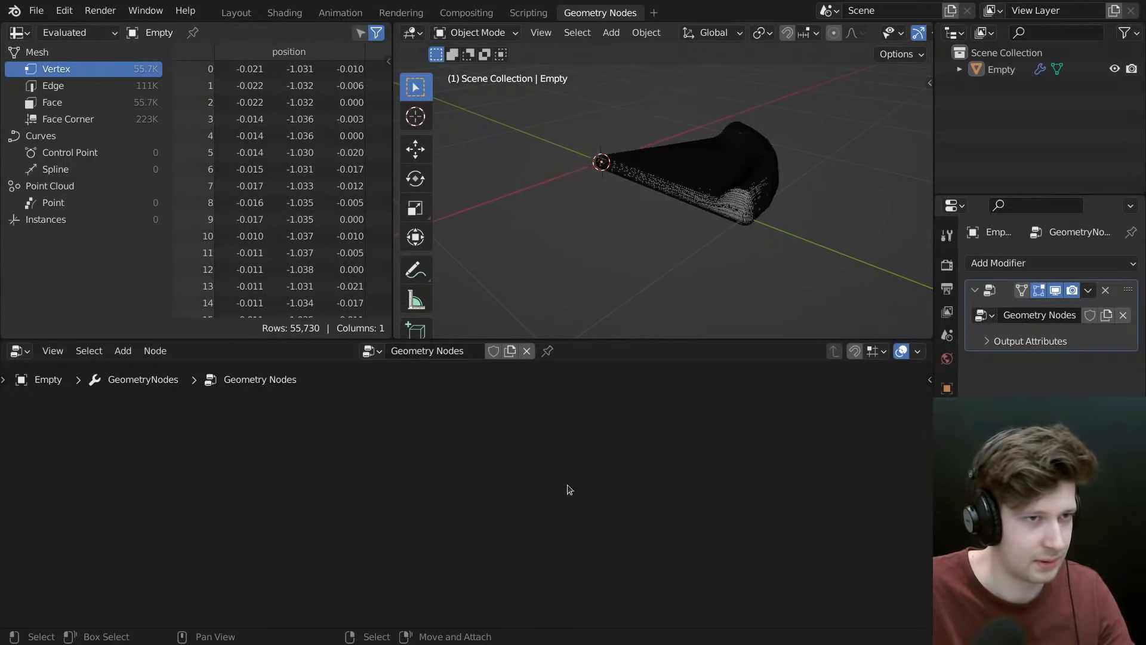
pyautogui.click(726, 188)
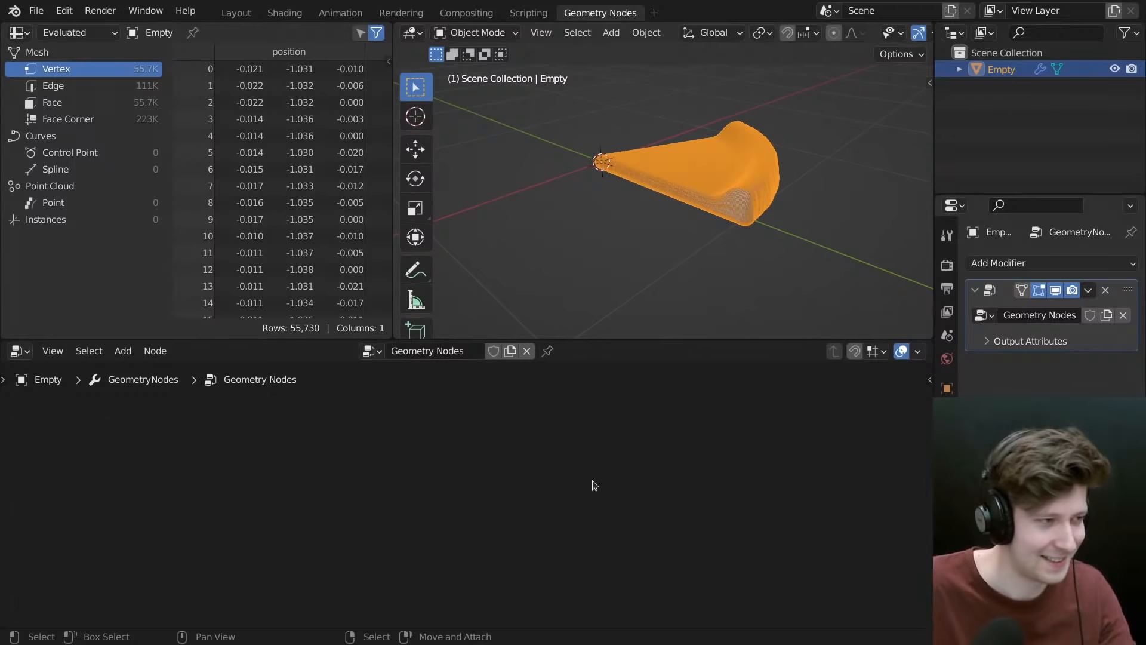
pyautogui.click(154, 351)
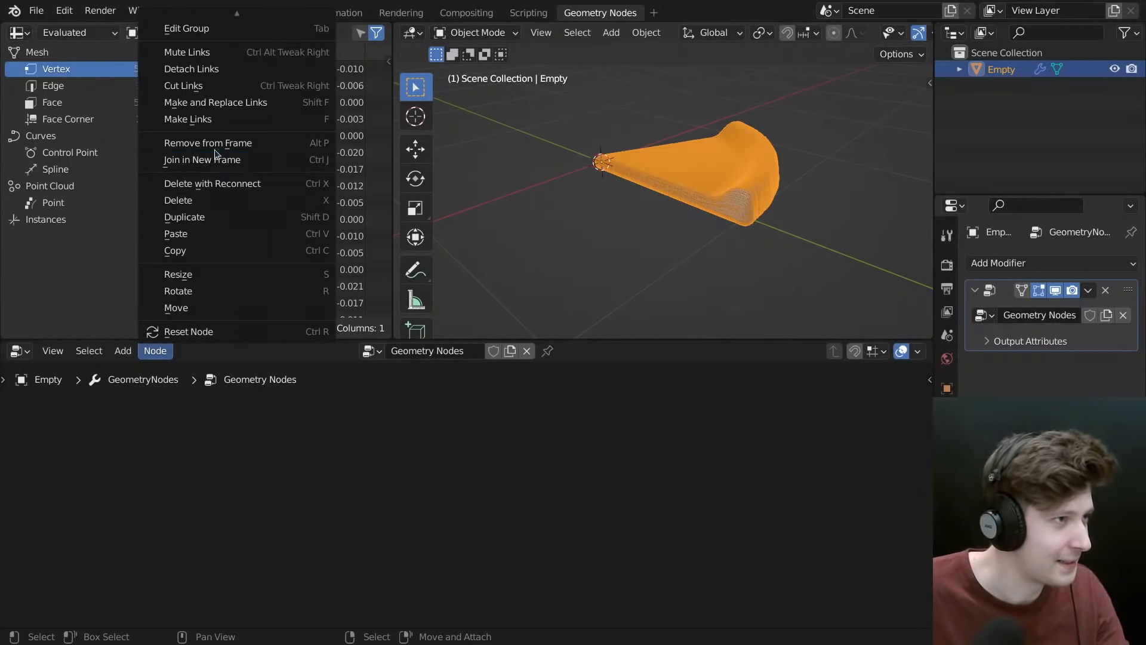
pyautogui.scroll(3, 221, 100)
pyautogui.scroll(3, 221, 101)
pyautogui.scroll(16, 231, 85)
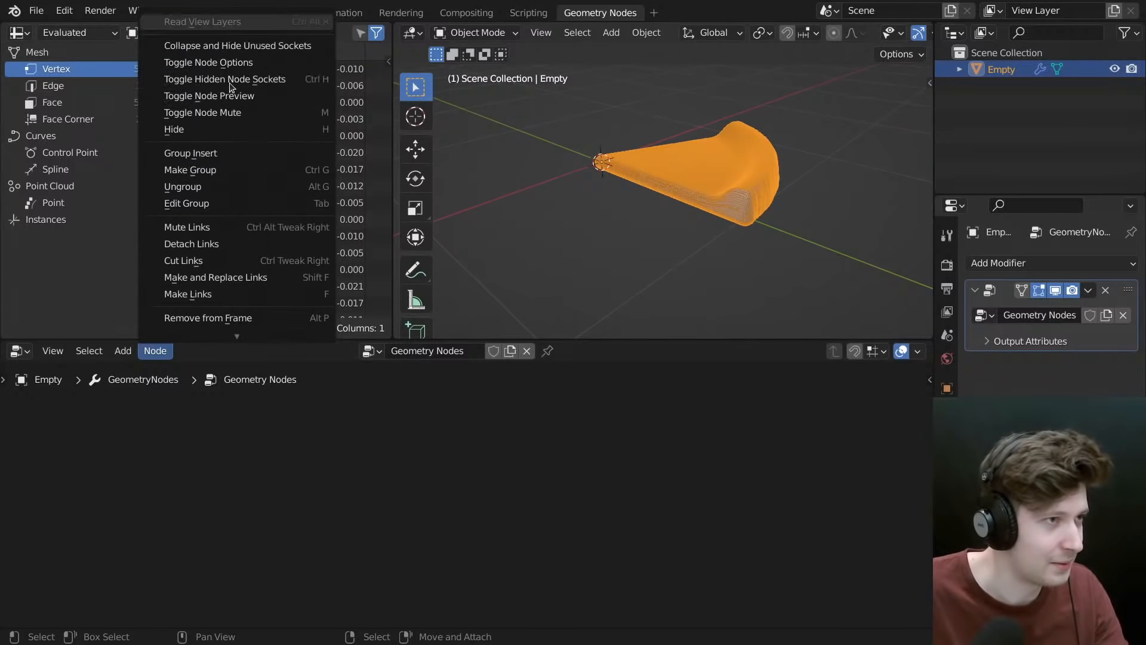
pyautogui.scroll(-6, 230, 86)
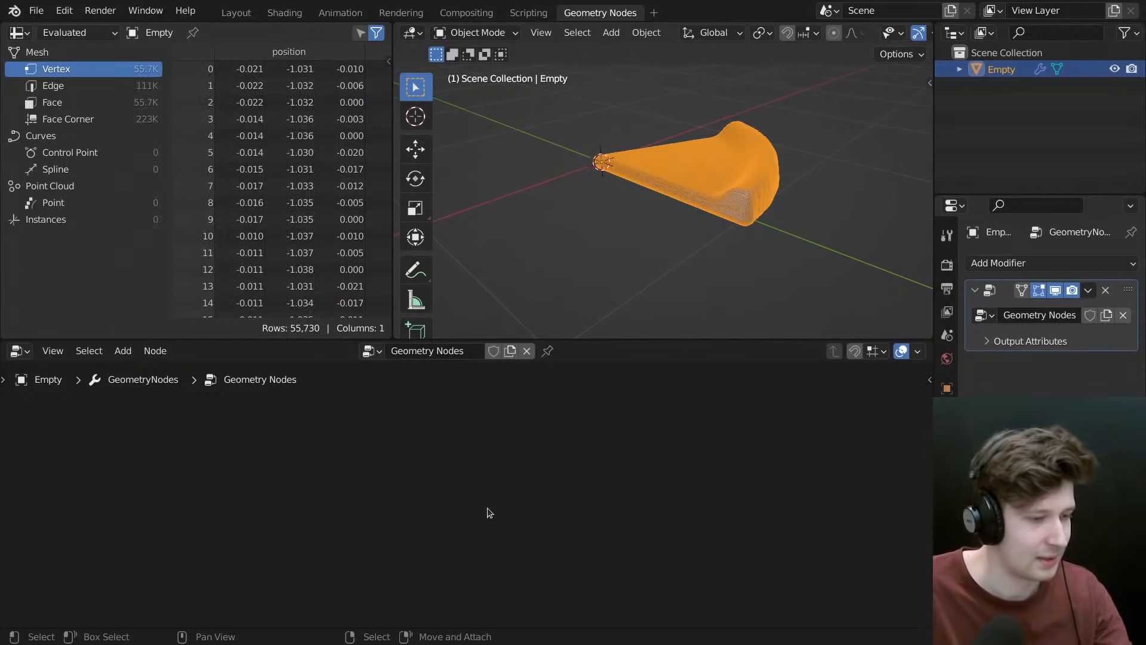
# - Search the available commands for "home"
pyautogui.press('F3')
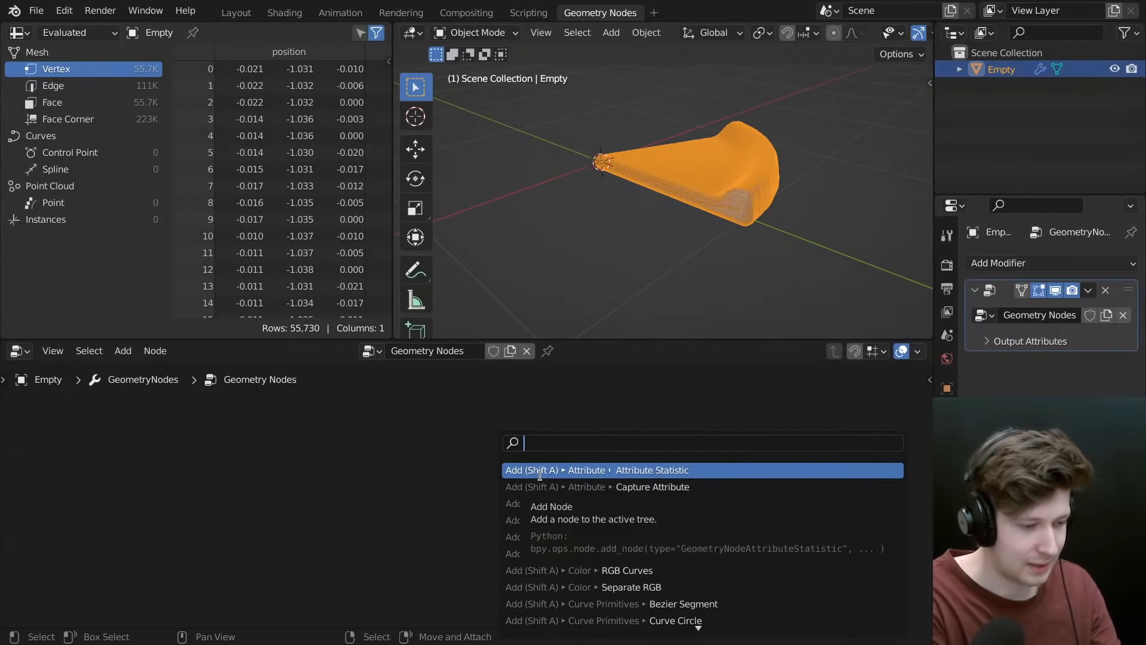
pyautogui.write('home')
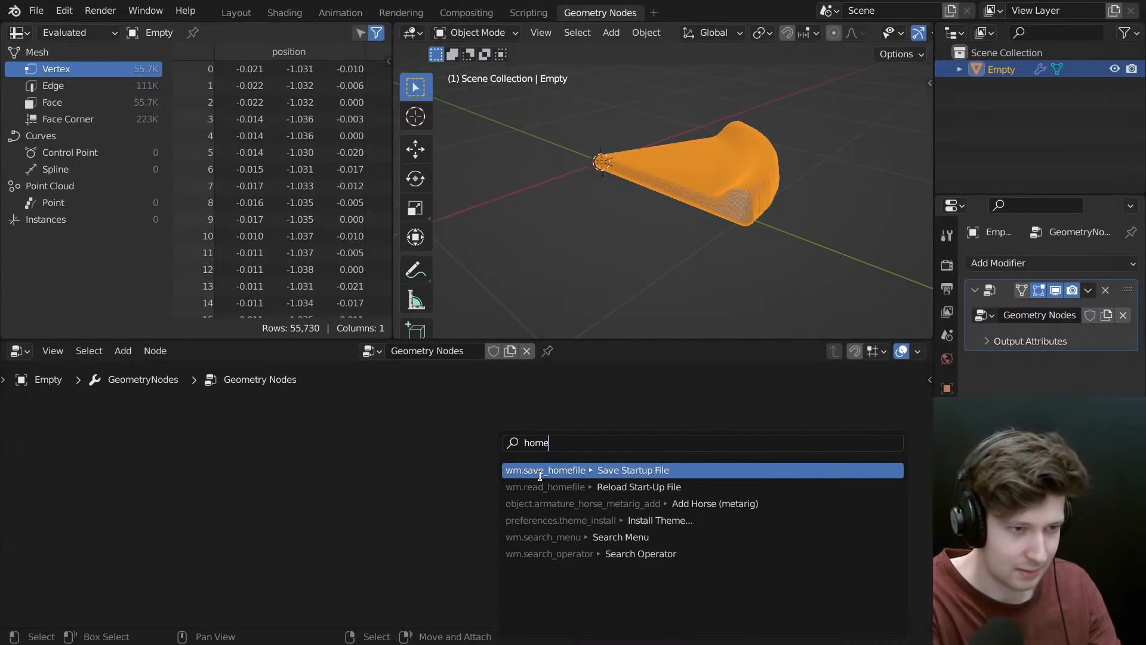
pyautogui.press('BackSpace')
pyautogui.press('BackSpace')
pyautogui.press('BackSpace')
pyautogui.press('BackSpace')
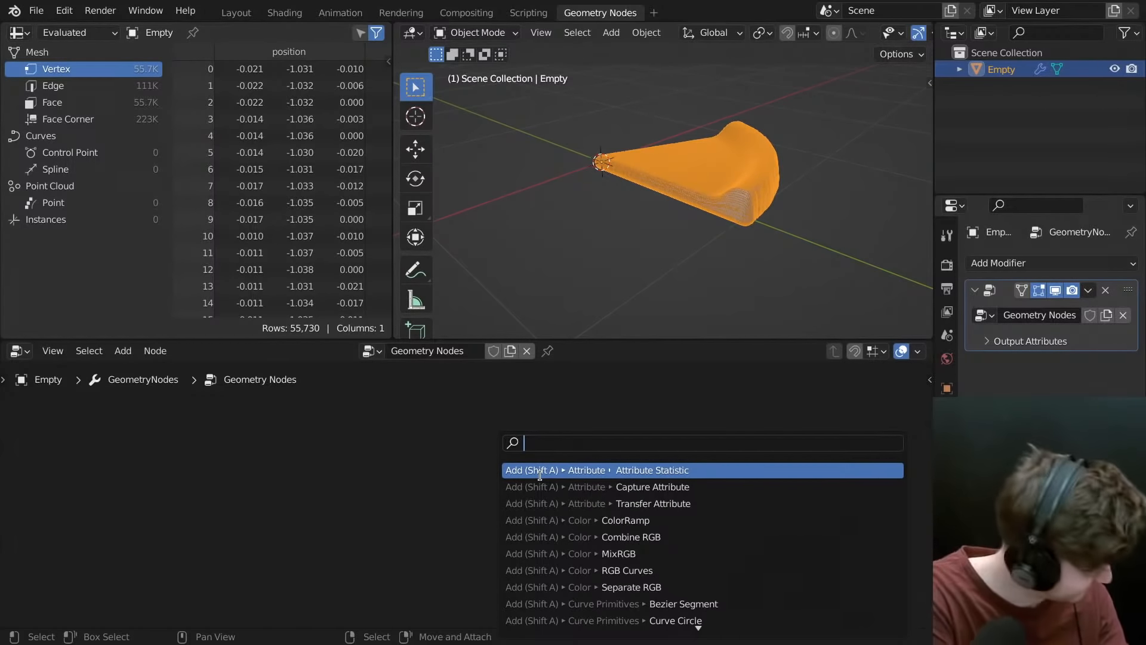
pyautogui.click(454, 452)
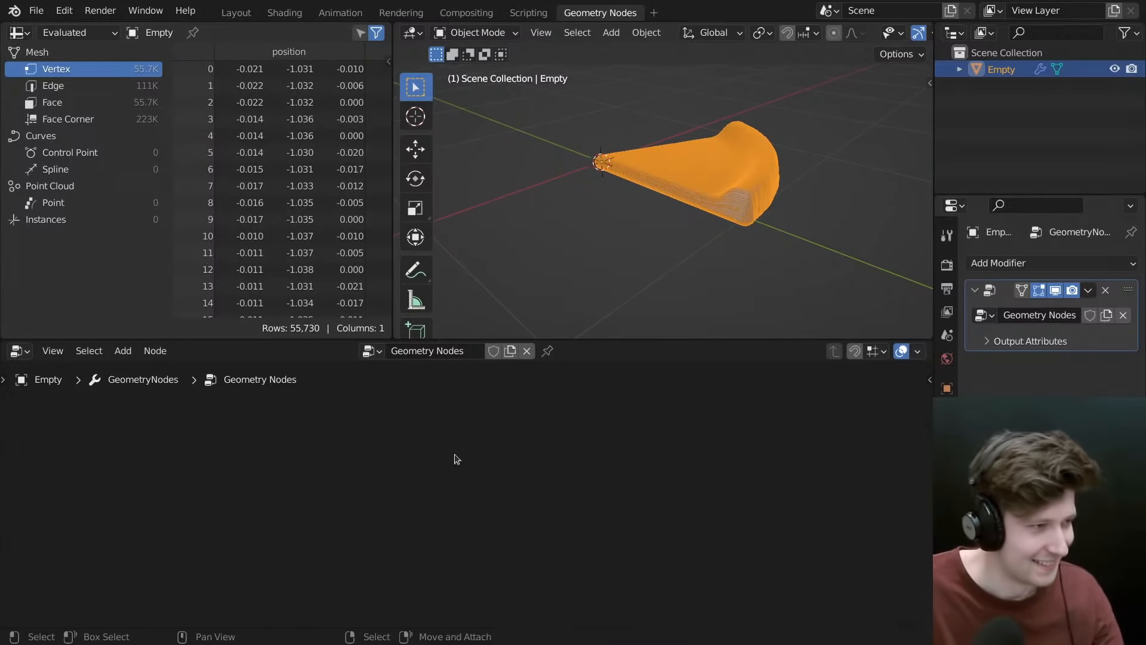
# - Try splitting the node editor area and switching its editor type to 3D Viewport, Shader Editor and back to Geometry Node Editor
pyautogui.click(89, 351)
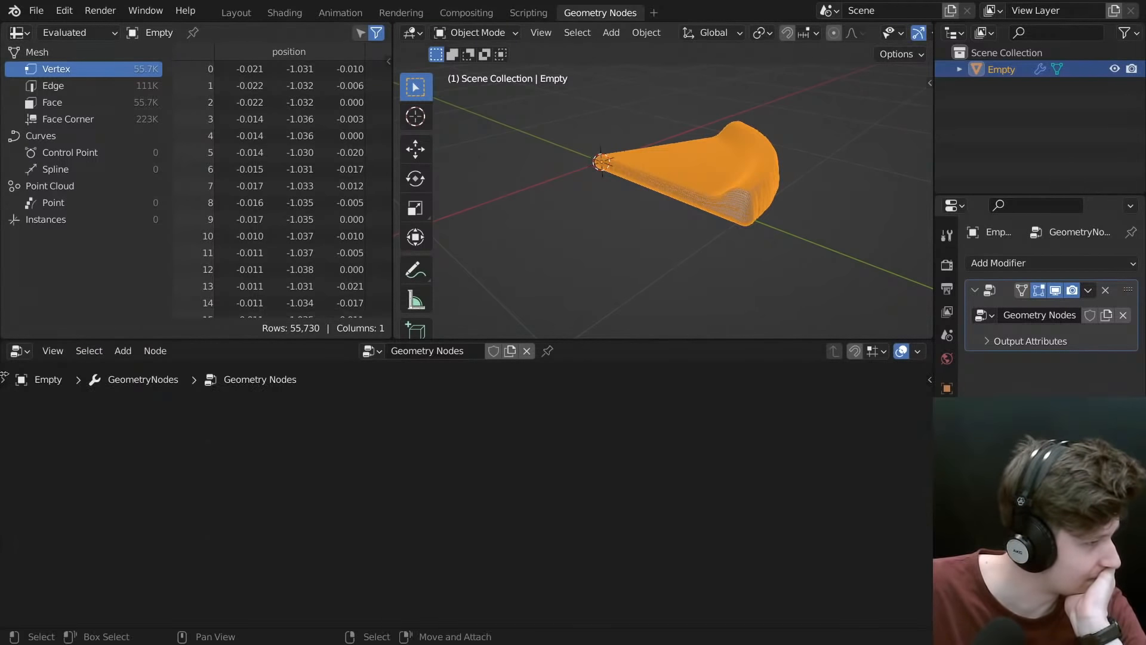
pyautogui.moveTo(14, 350); pyautogui.dragTo(44, 354)
pyautogui.rightClick(47, 348)
pyautogui.click(20, 350)
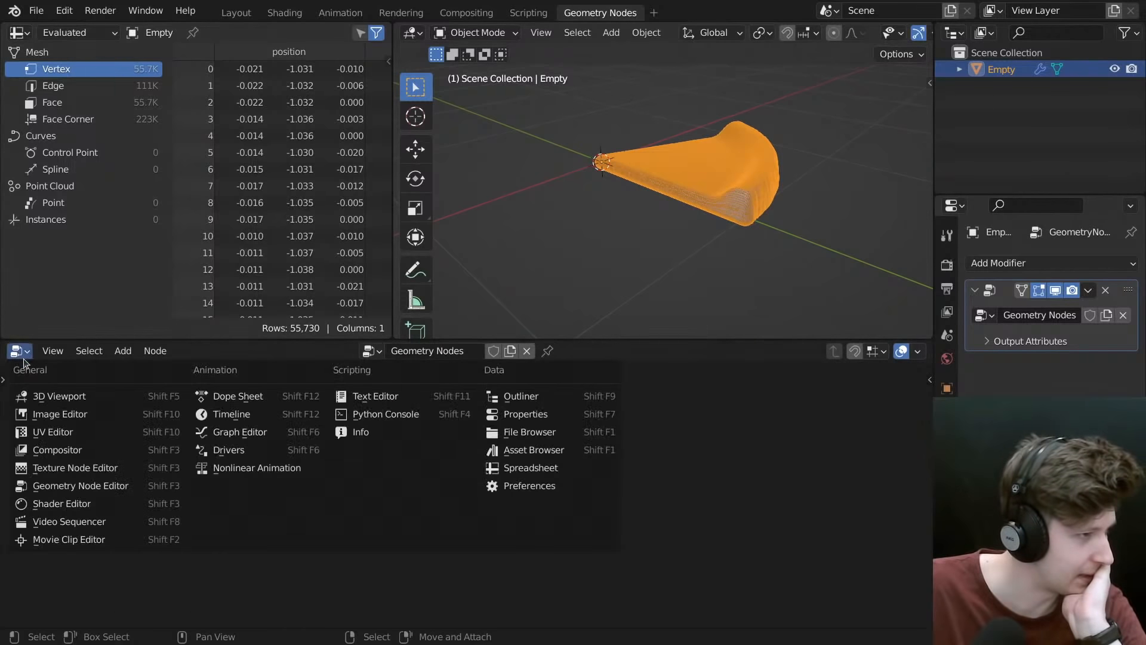
pyautogui.click(36, 392)
pyautogui.moveTo(3, 346); pyautogui.dragTo(404, 358)
pyautogui.click(20, 350)
pyautogui.click(40, 502)
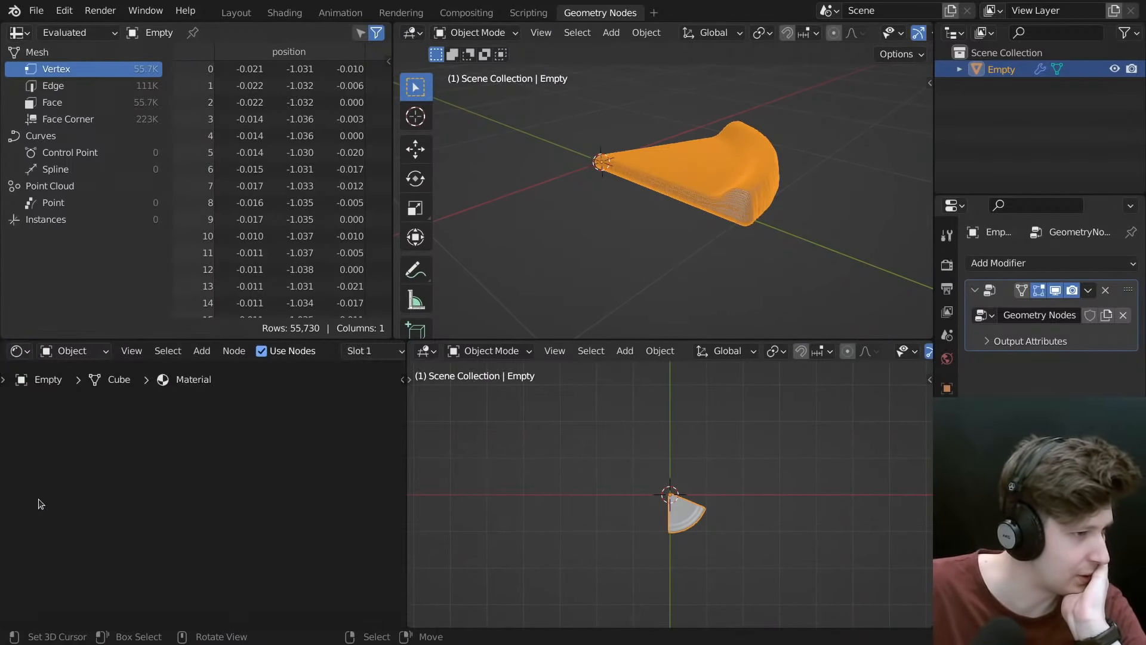
pyautogui.click(16, 350)
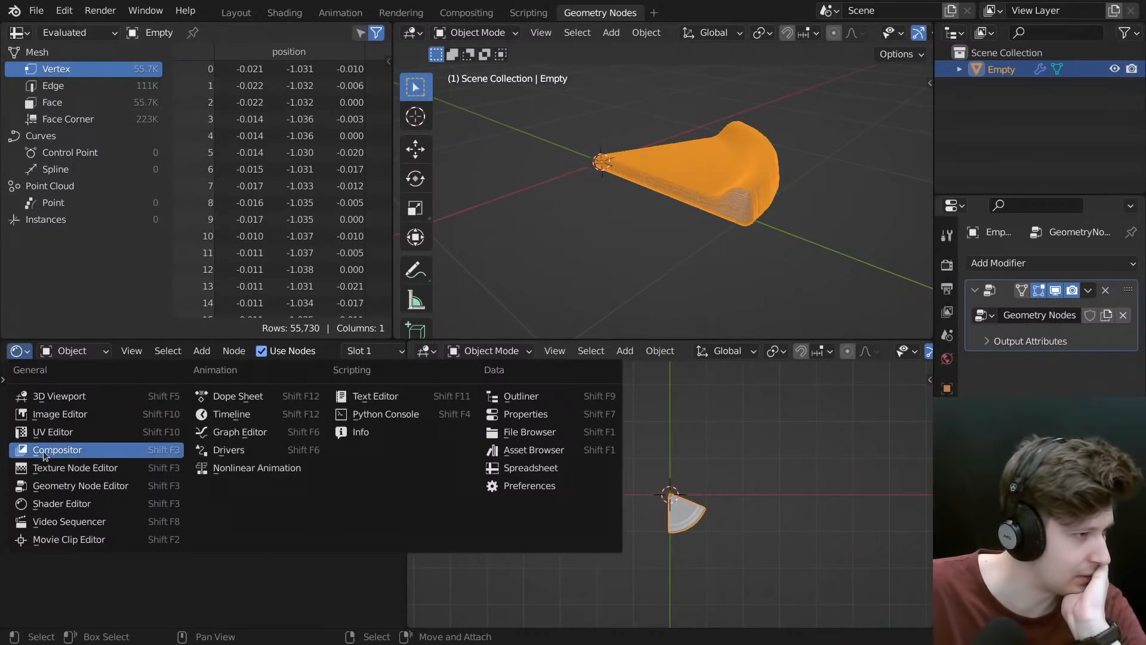
pyautogui.click(44, 484)
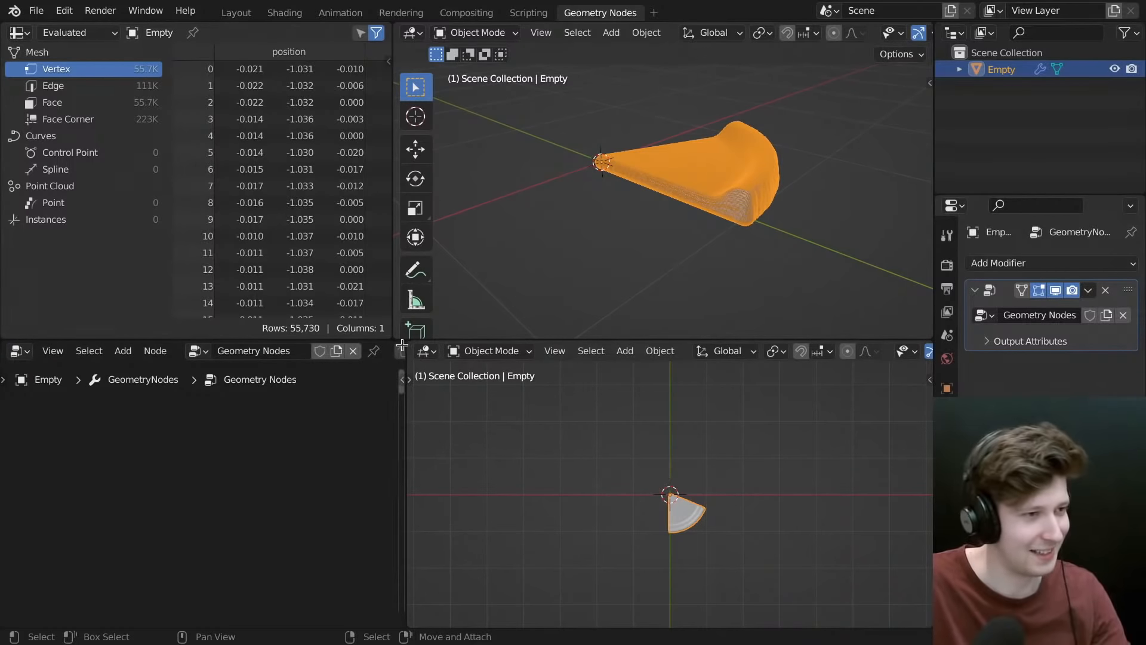
pyautogui.moveTo(402, 345); pyautogui.dragTo(478, 361)
# - Frame all nodes in the geometry node editor and examine the layout of the whole tree
pyautogui.scroll(-5, 753, 234)
pyautogui.moveTo(753, 234)
pyautogui.mouseDown(button='middle')
pyautogui.moveTo(743, 240)
pyautogui.moveTo(754, 246)
pyautogui.mouseUp(button='middle')
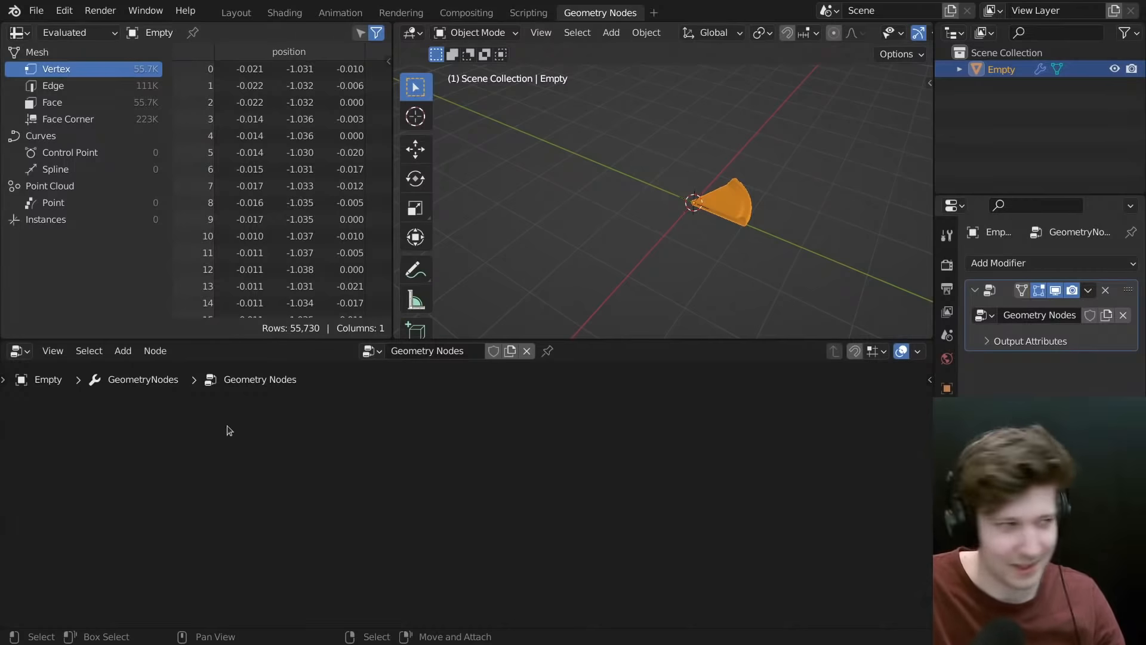
pyautogui.click(155, 350)
pyautogui.moveTo(53, 350)
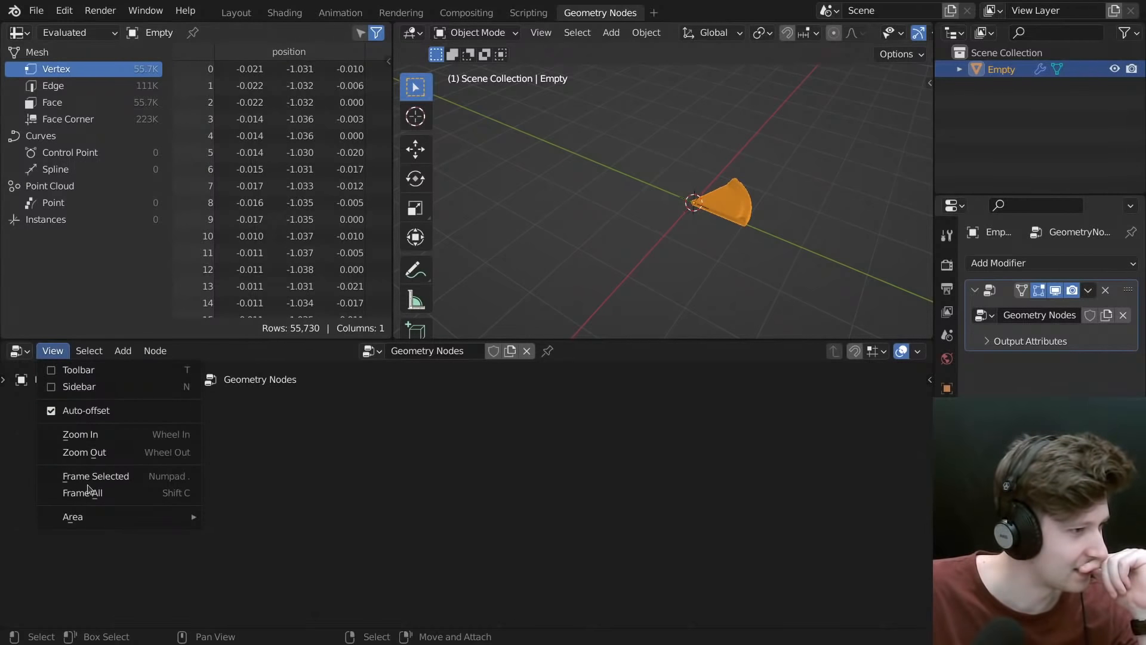
pyautogui.click(107, 497)
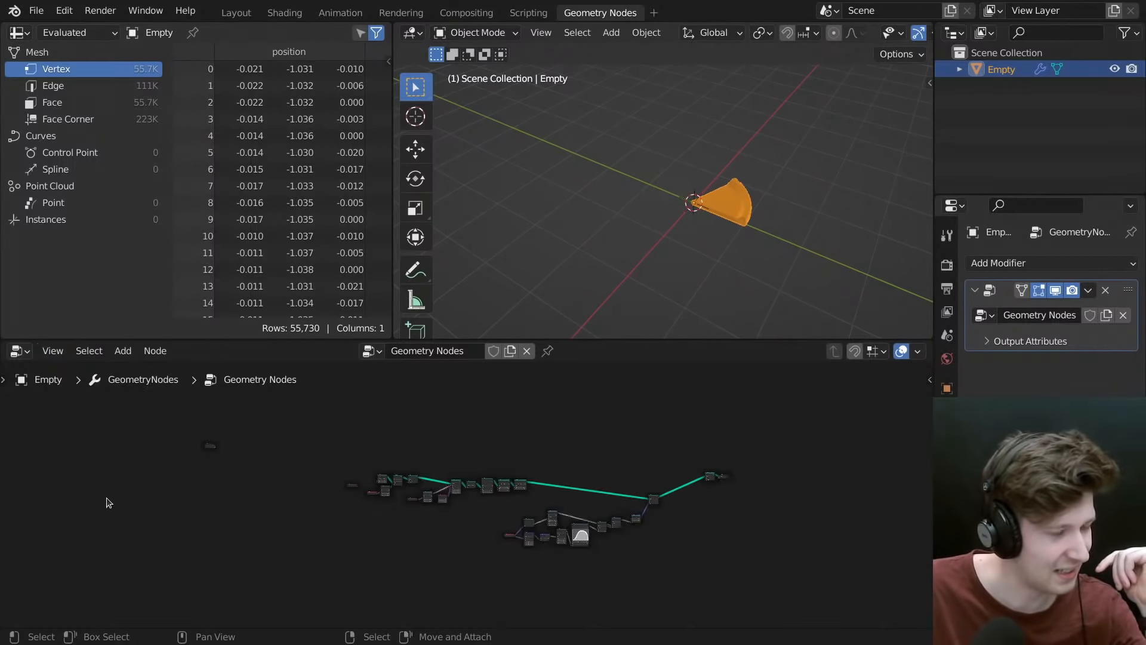
pyautogui.scroll(3, 504, 524)
pyautogui.scroll(3, 505, 524)
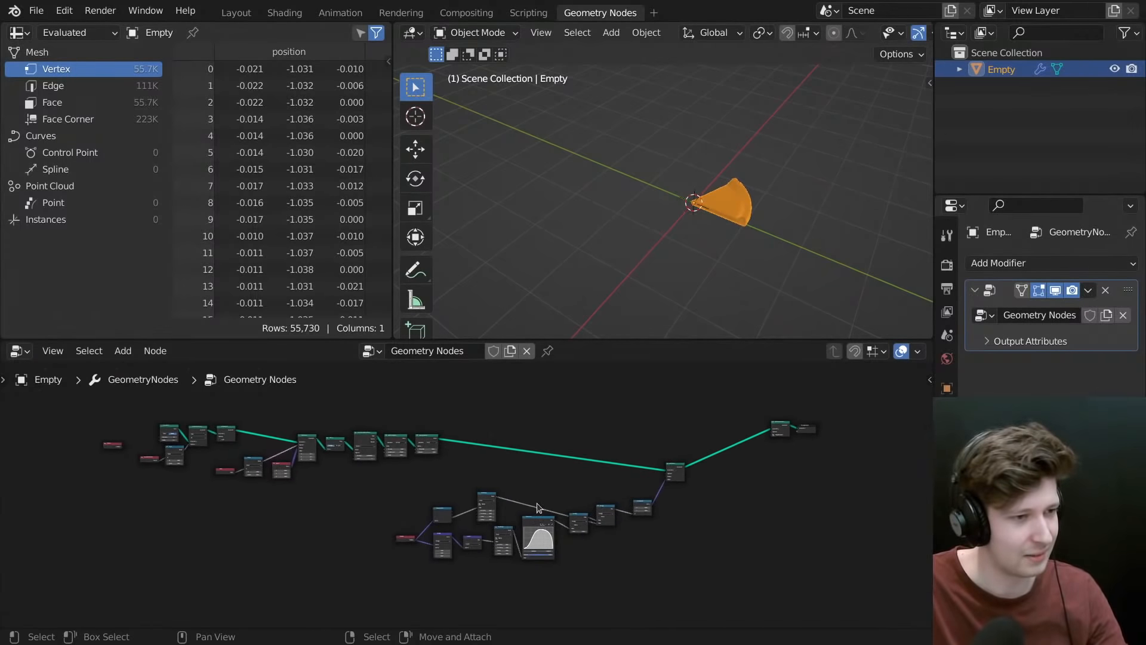
pyautogui.scroll(-4, 584, 539)
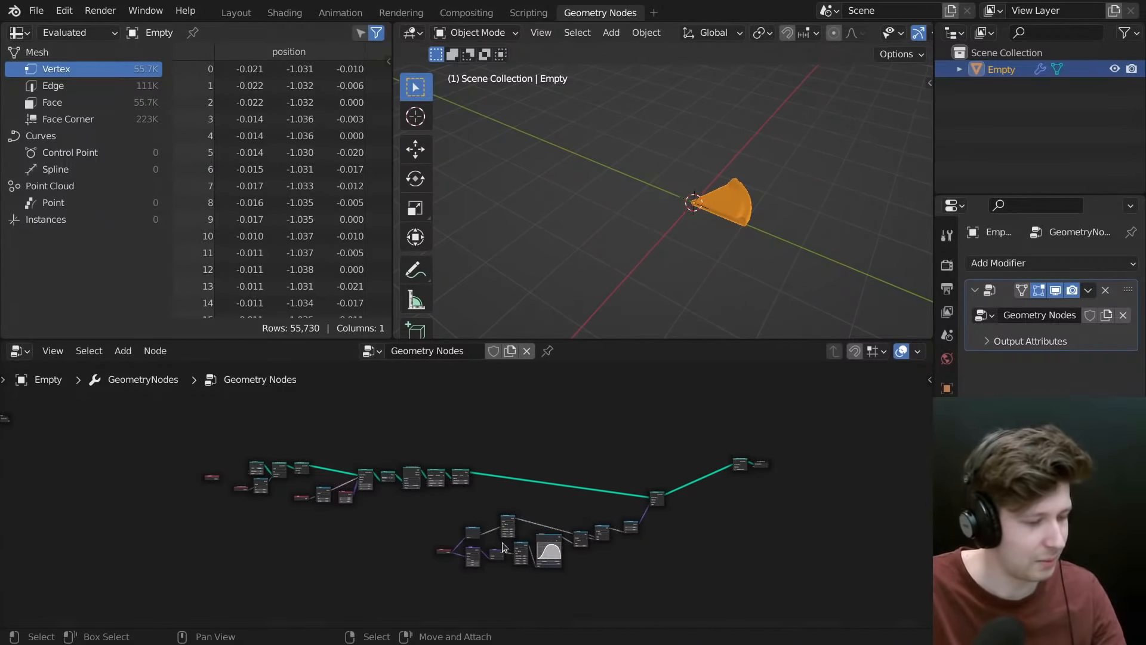
pyautogui.scroll(-2, 503, 525)
pyautogui.scroll(3, 483, 500)
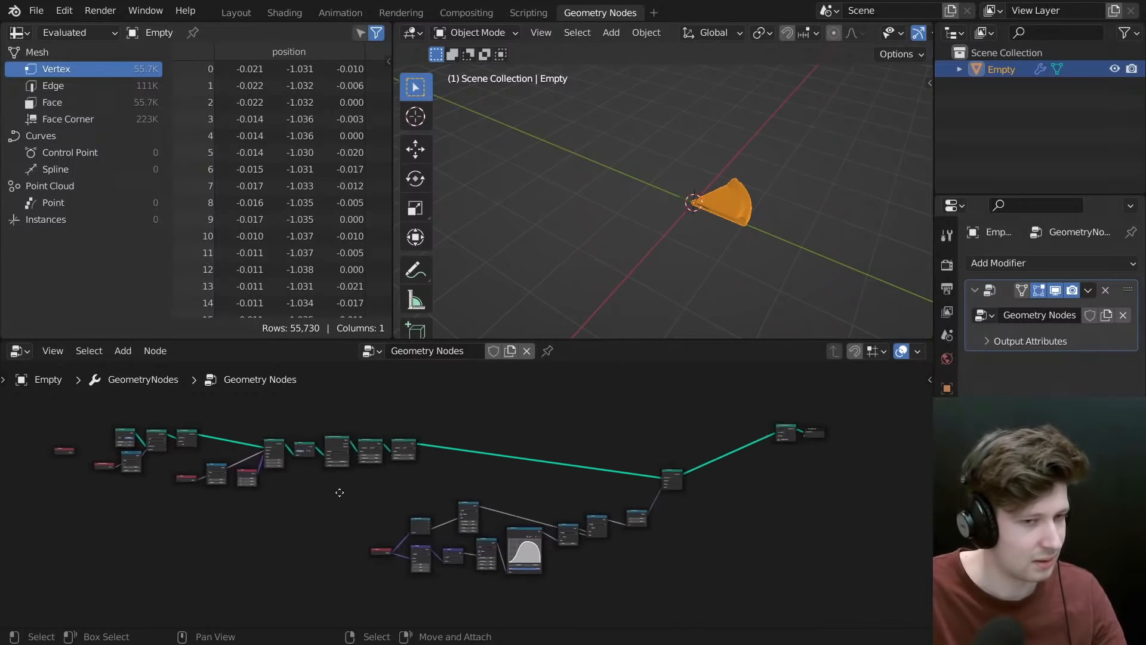
pyautogui.scroll(-3, 364, 512)
pyautogui.scroll(2, 418, 507)
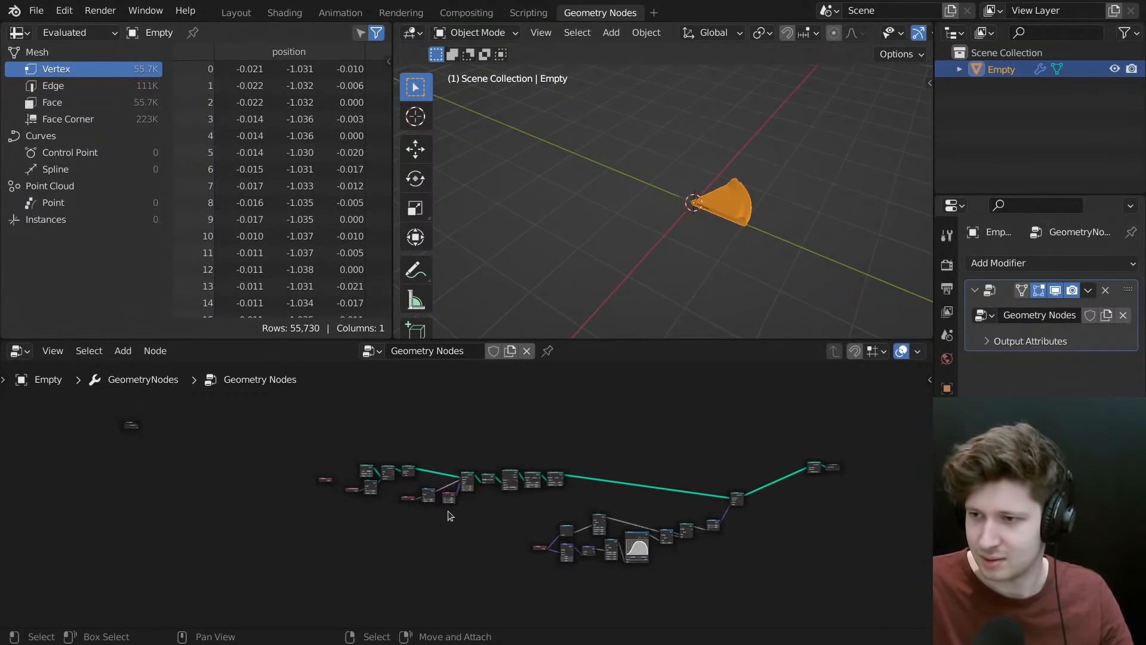
pyautogui.scroll(2, 392, 507)
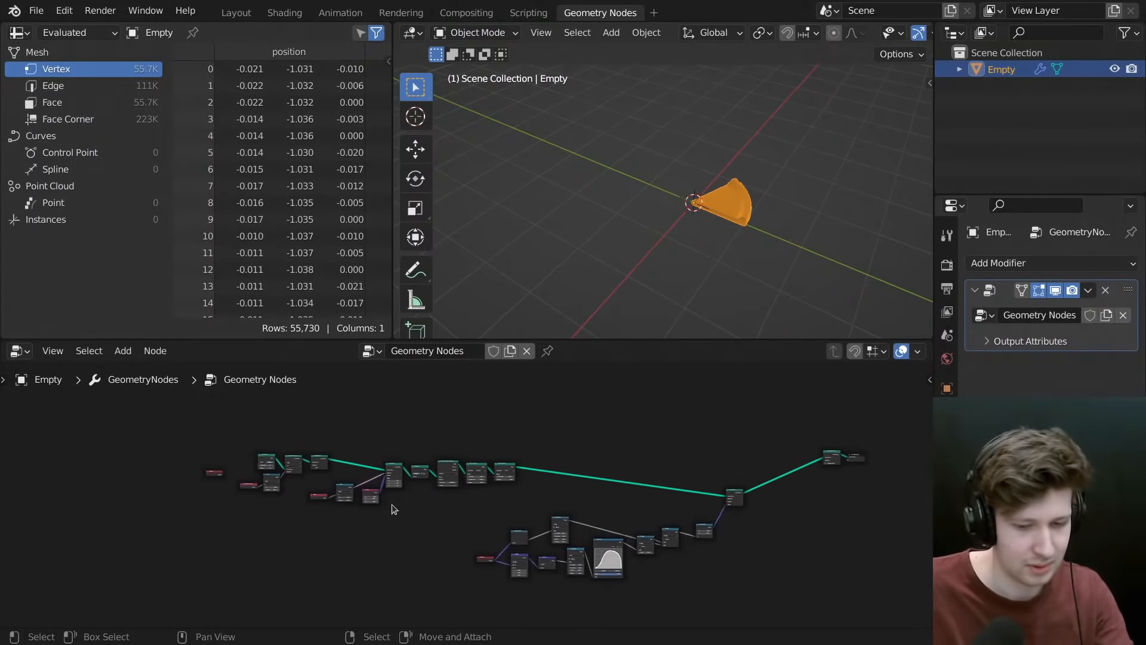
# - Examine the overall node tree layout and the pizza slice mesh around its tip
pyautogui.moveTo(470, 394); pyautogui.dragTo(471, 400, button='middle')
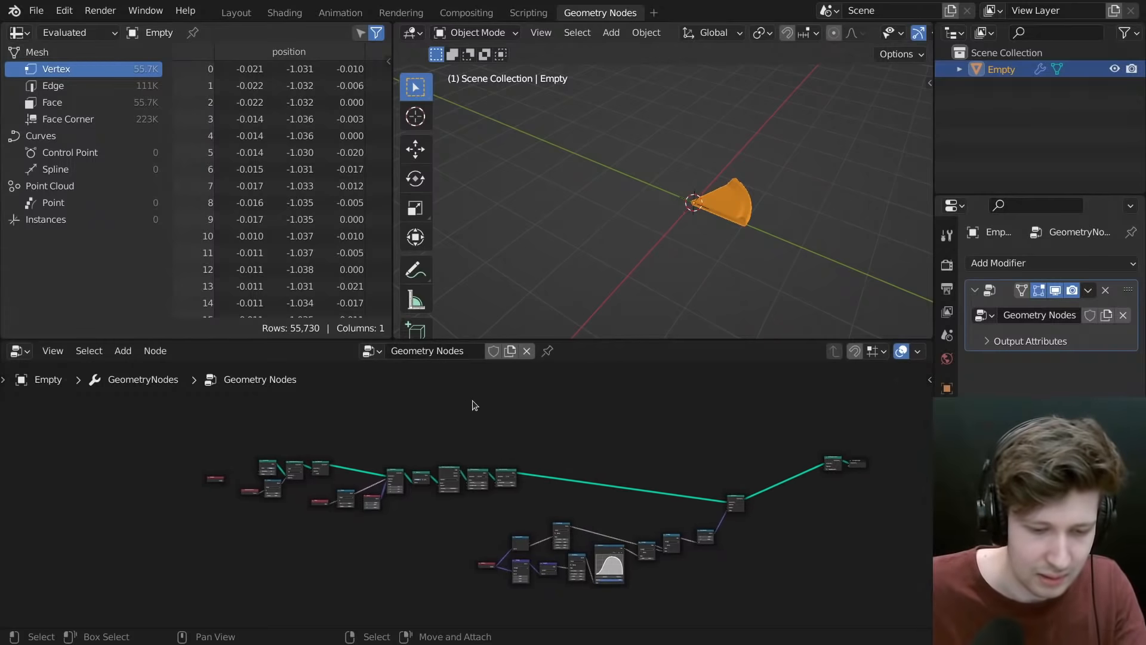
pyautogui.moveTo(597, 483); pyautogui.dragTo(568, 478, button='middle')
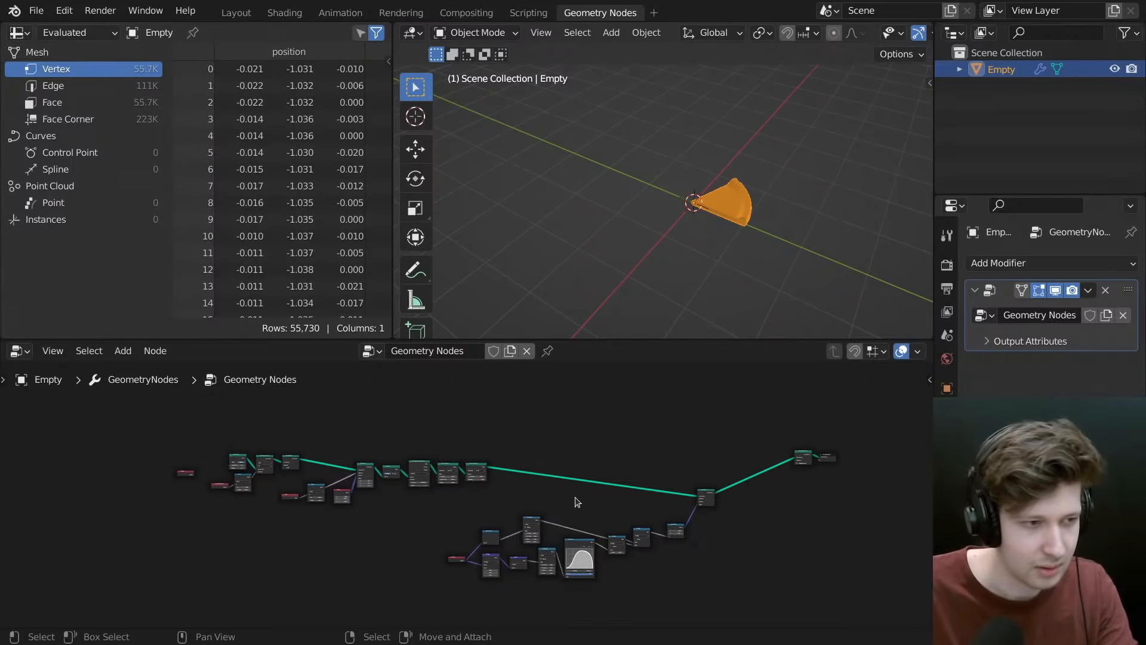
pyautogui.scroll(4, 576, 501)
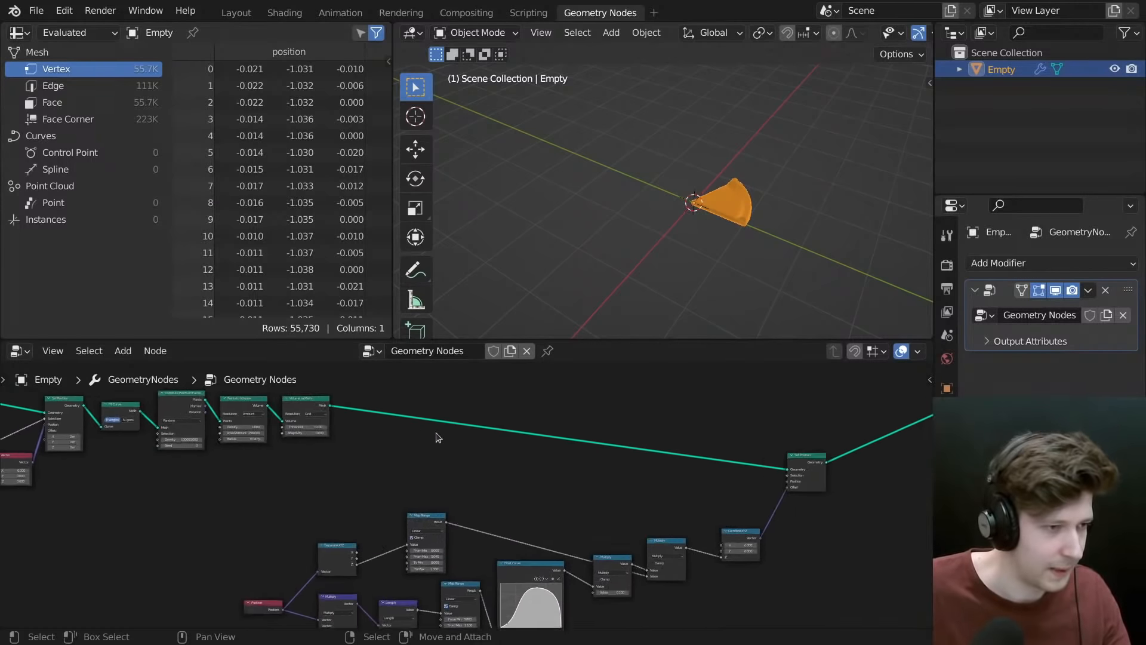
pyautogui.scroll(-3, 537, 463)
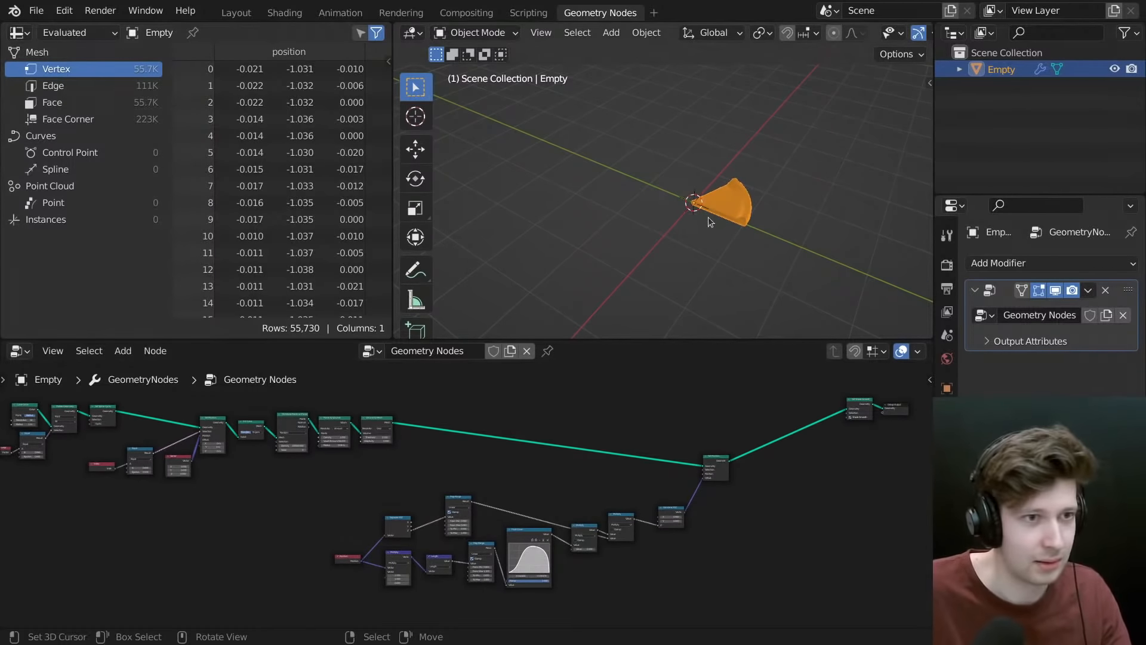
pyautogui.moveTo(707, 216); pyautogui.dragTo(705, 185, button='middle')
pyautogui.scroll(6, 722, 185)
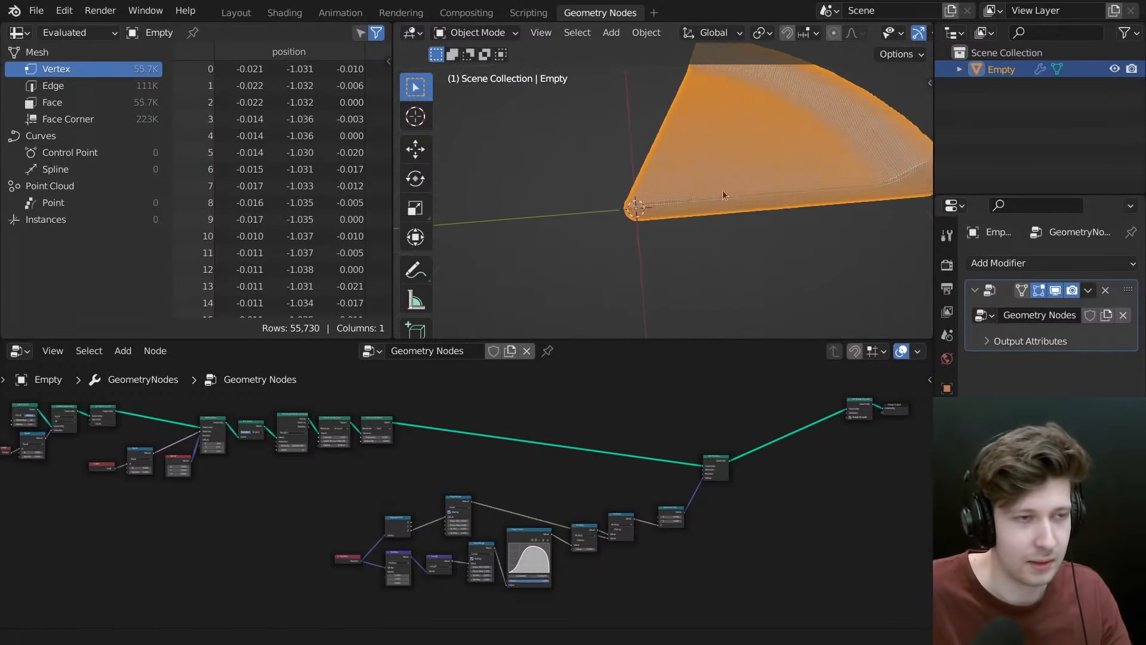
pyautogui.moveTo(625, 400); pyautogui.dragTo(460, 434, button='middle')
pyautogui.scroll(-2, 460, 462)
pyautogui.scroll(3, 511, 473)
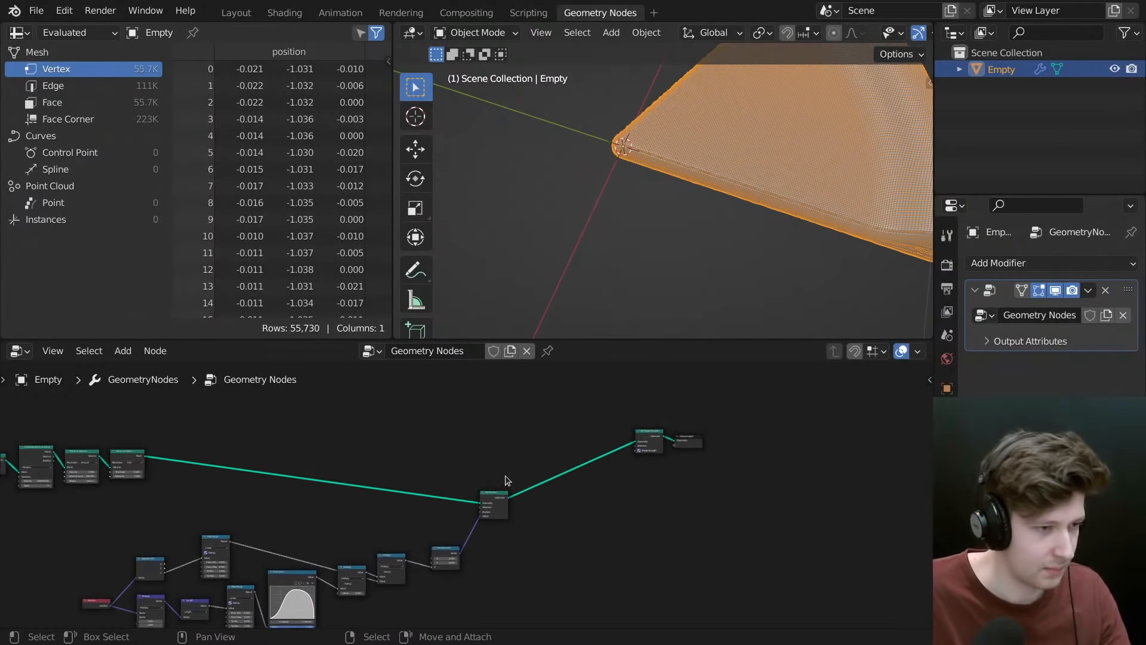
# - Move the Set Position node together with its connected offset nodes closer to the main geometry chain
pyautogui.moveTo(495, 496); pyautogui.dragTo(498, 521)
pyautogui.moveTo(532, 488); pyautogui.dragTo(98, 626)
pyautogui.moveTo(384, 522); pyautogui.dragTo(448, 495, button='middle')
pyautogui.press('g')
pyautogui.click(371, 494)
pyautogui.scroll(-1, 376, 495)
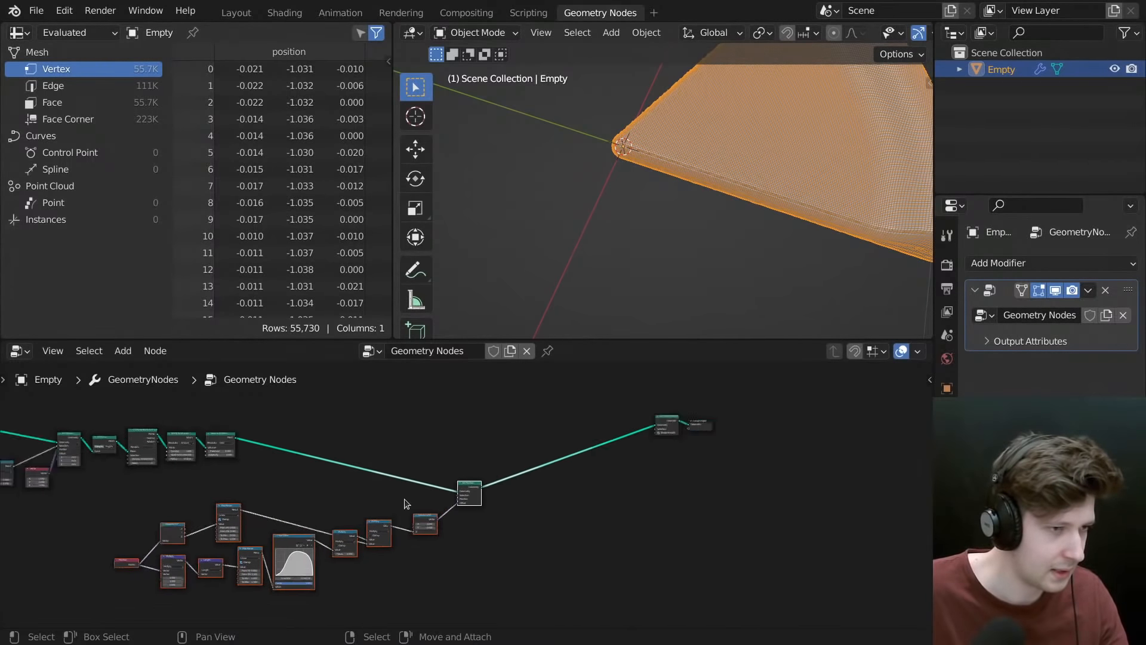
# - Move the Set Shade Smooth and Group Output nodes farther away from Set Position to make room for new nodes
pyautogui.moveTo(591, 463); pyautogui.dragTo(409, 487, button='middle')
pyautogui.scroll(1, 410, 487)
pyautogui.scroll(1, 409, 487)
pyautogui.moveTo(399, 410); pyautogui.dragTo(636, 482)
pyautogui.press('g')
pyautogui.click(722, 507)
pyautogui.scroll(1, 494, 526)
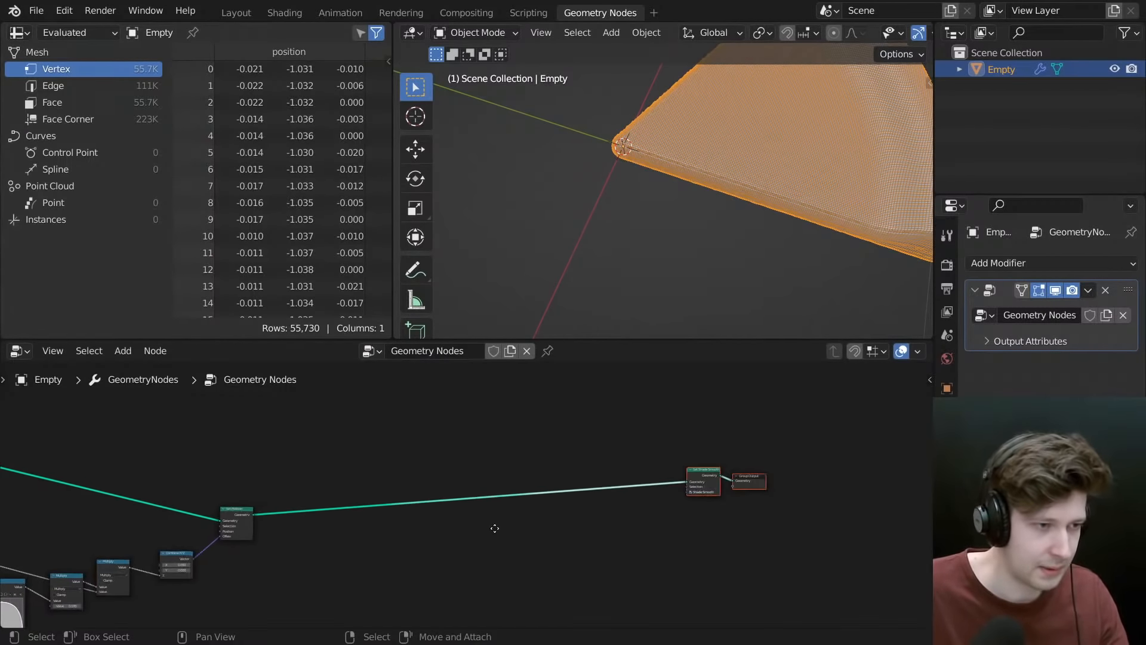
# - Add a Noise Texture node and place it below the free stretch after the Set Position node
pyautogui.moveTo(530, 527); pyautogui.dragTo(687, 491, button='middle')
pyautogui.hotkey('shift', 'a')
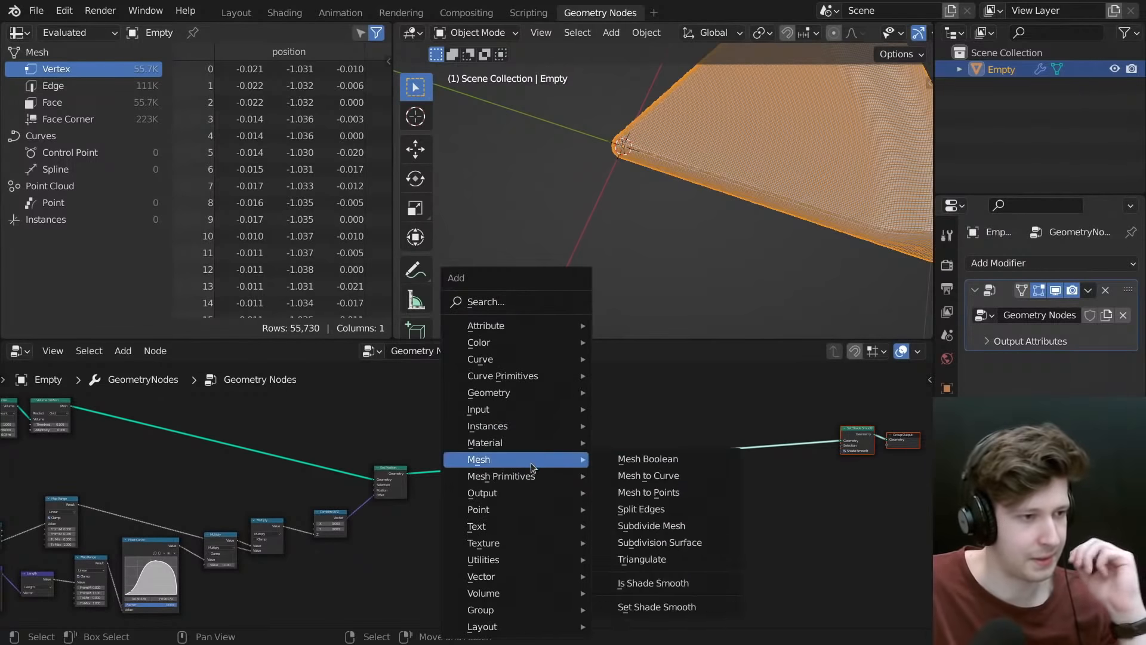
pyautogui.moveTo(487, 543)
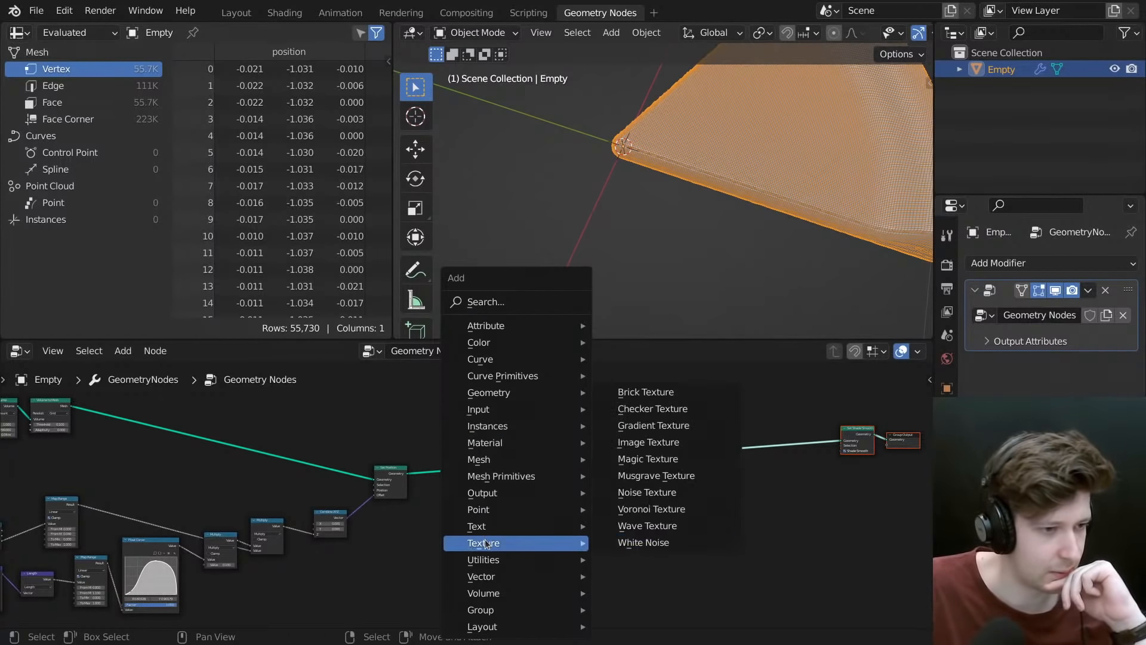
pyautogui.click(667, 495)
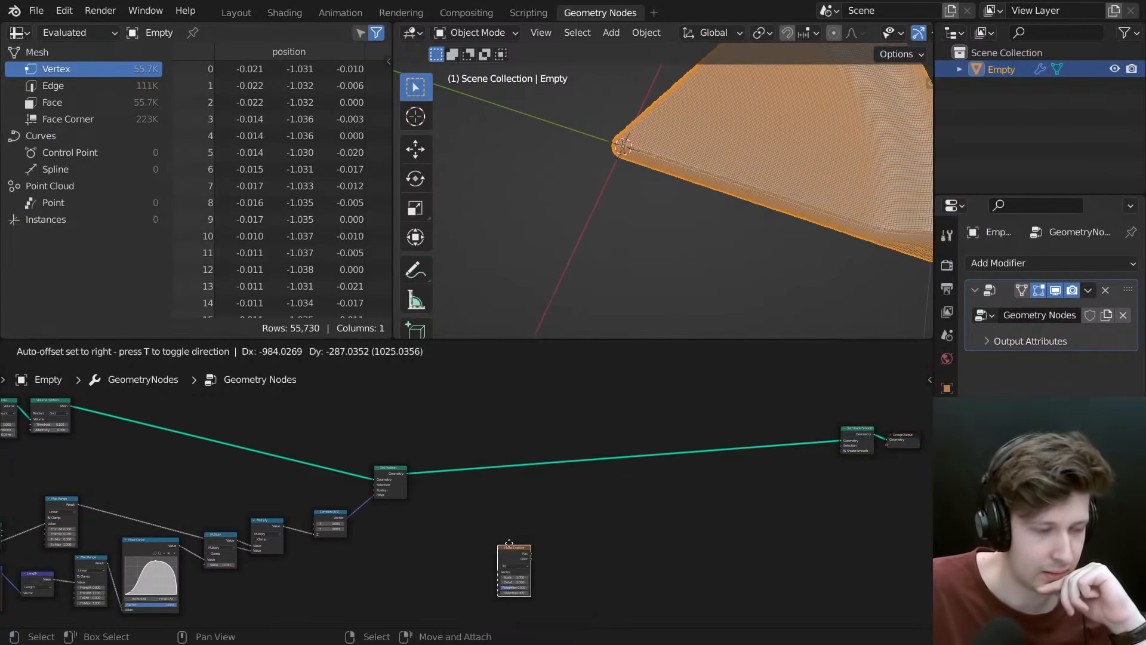
pyautogui.click(453, 550)
pyautogui.scroll(5, 455, 545)
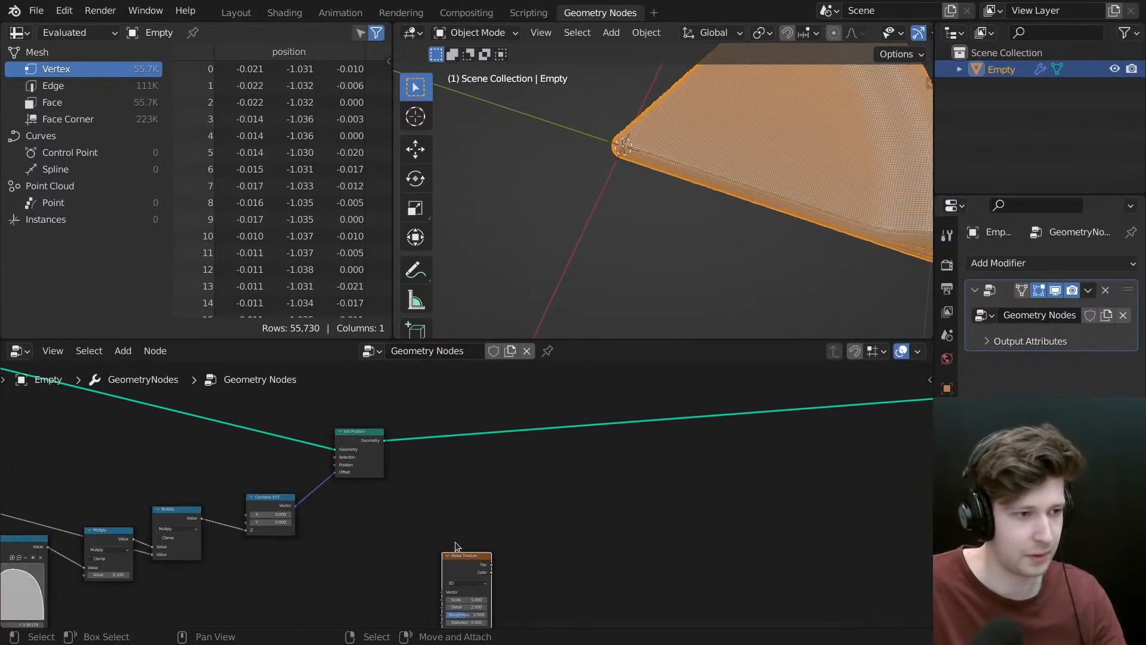
pyautogui.moveTo(453, 557); pyautogui.dragTo(427, 548, button='middle')
pyautogui.moveTo(440, 546); pyautogui.dragTo(400, 547)
pyautogui.moveTo(486, 528); pyautogui.dragTo(425, 514, button='middle')
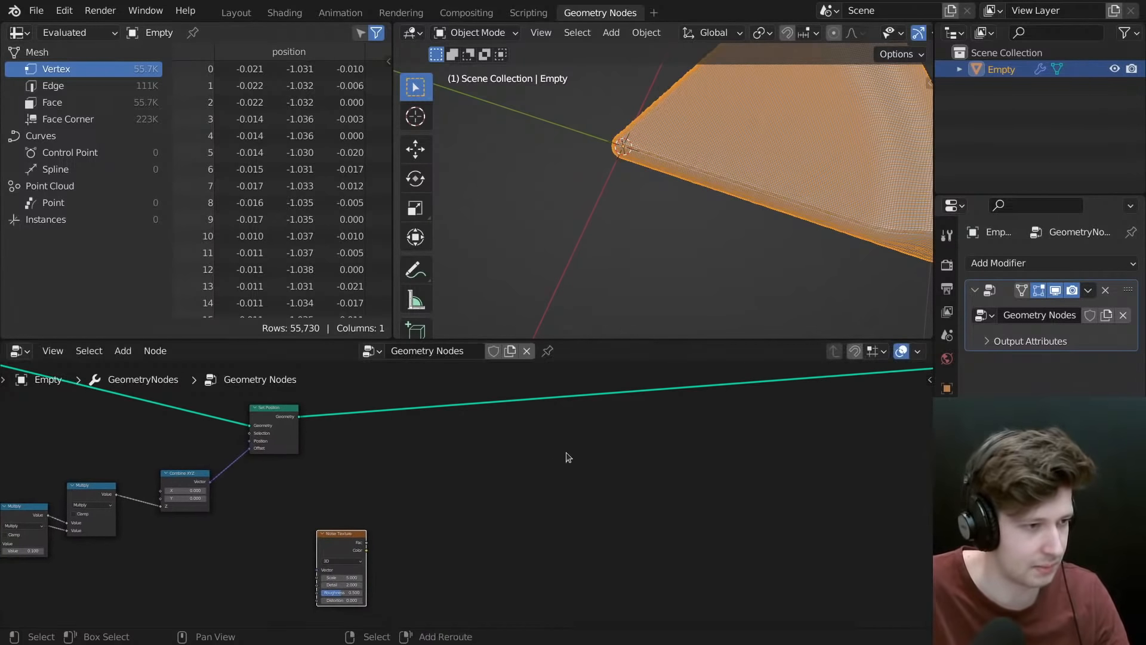
pyautogui.hotkey('shift', 'a')
pyautogui.moveTo(341, 546); pyautogui.dragTo(375, 545)
pyautogui.hotkey('shift', 'a')
pyautogui.scroll(1, 398, 567)
pyautogui.scroll(1, 398, 566)
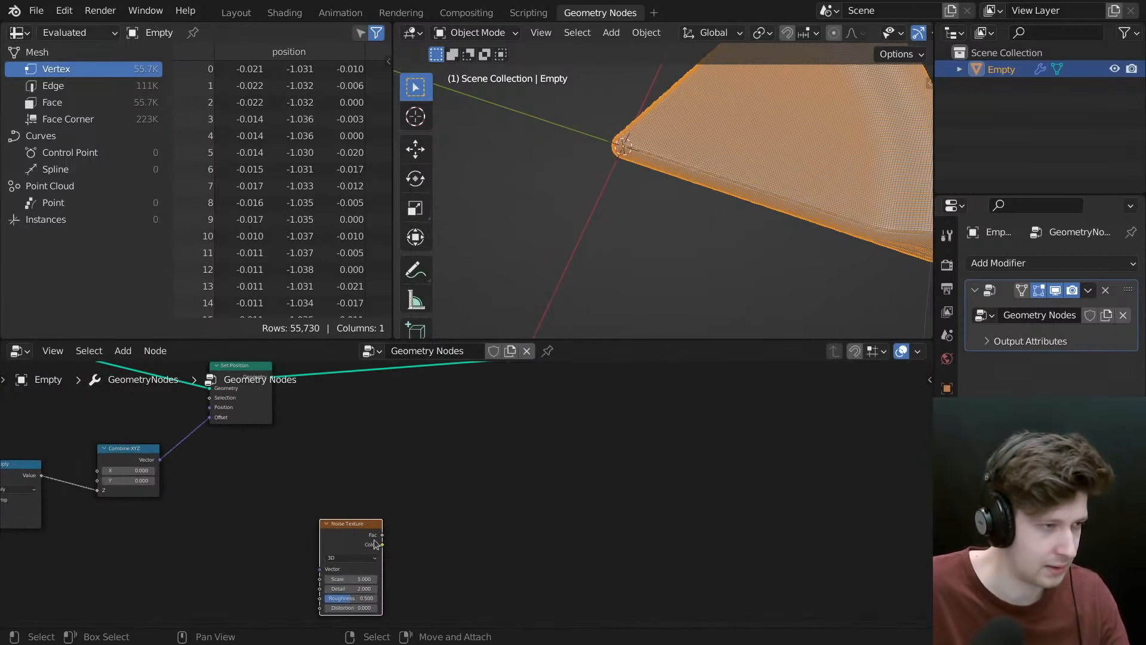
# - Duplicate the Set Position node, place the copy ahead of Set Shade Smooth, and reposition the Noise Texture before it
pyautogui.moveTo(458, 459); pyautogui.dragTo(429, 499, button='middle')
pyautogui.scroll(-3, 394, 503)
pyautogui.click(262, 456)
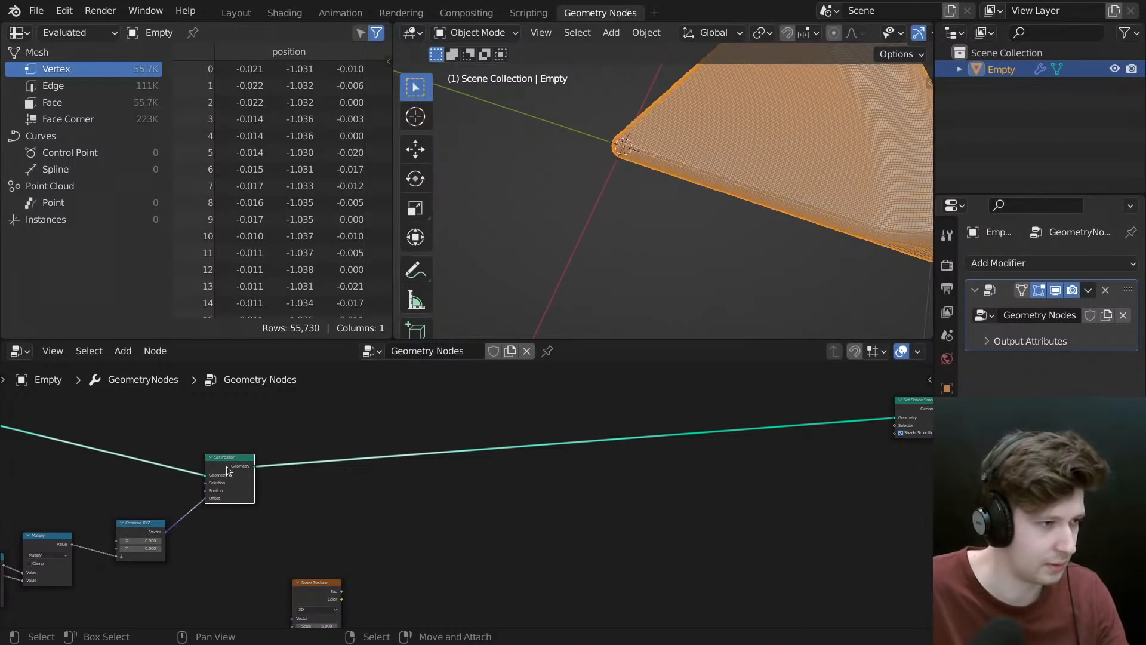
pyautogui.hotkey('shift', 'd')
pyautogui.click(749, 484)
pyautogui.moveTo(332, 591); pyautogui.dragTo(453, 541)
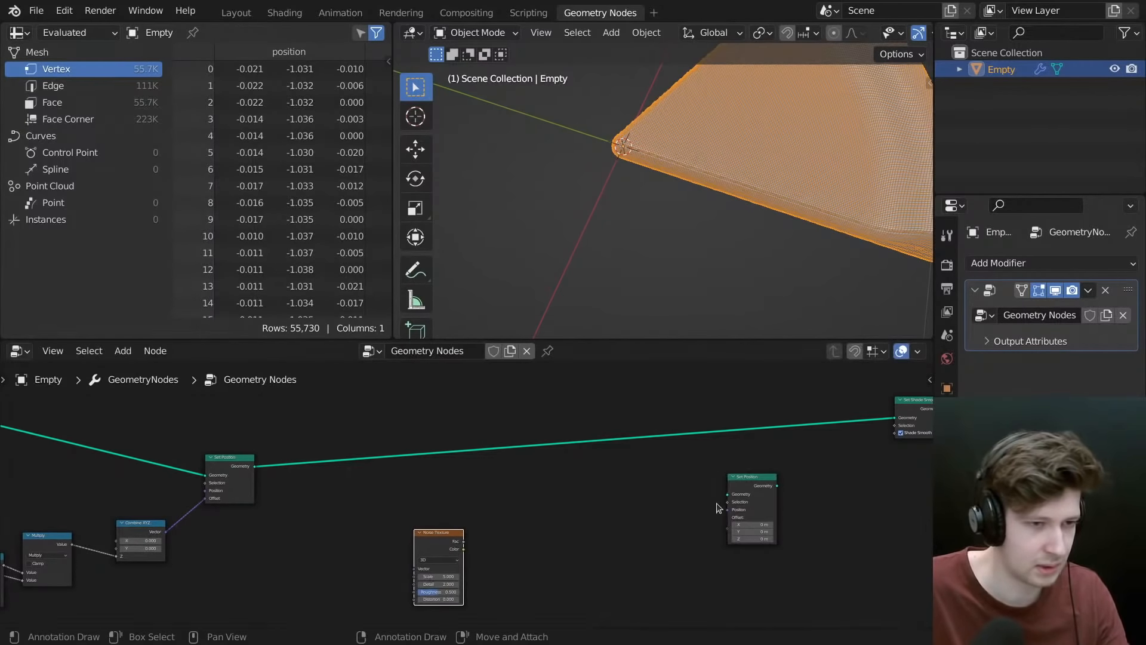
pyautogui.moveTo(752, 488); pyautogui.dragTo(756, 487)
pyautogui.scroll(3, 613, 507)
pyautogui.moveTo(613, 507); pyautogui.dragTo(504, 472, button='middle')
pyautogui.moveTo(314, 514); pyautogui.dragTo(525, 492)
# - Add a Normal input node and arrange it just above the Noise Texture node
pyautogui.scroll(2, 529, 491)
pyautogui.moveTo(530, 482); pyautogui.dragTo(602, 497, button='middle')
pyautogui.scroll(1, 329, 494)
pyautogui.scroll(1, 327, 537)
pyautogui.hotkey('shift', 'a')
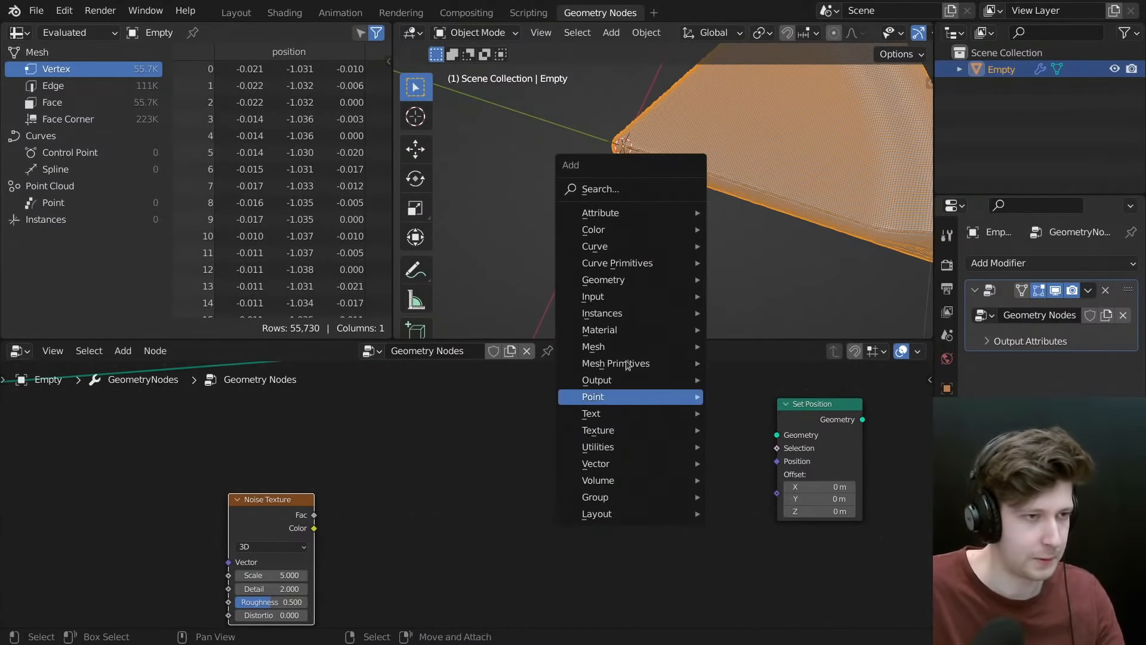
pyautogui.click(607, 194)
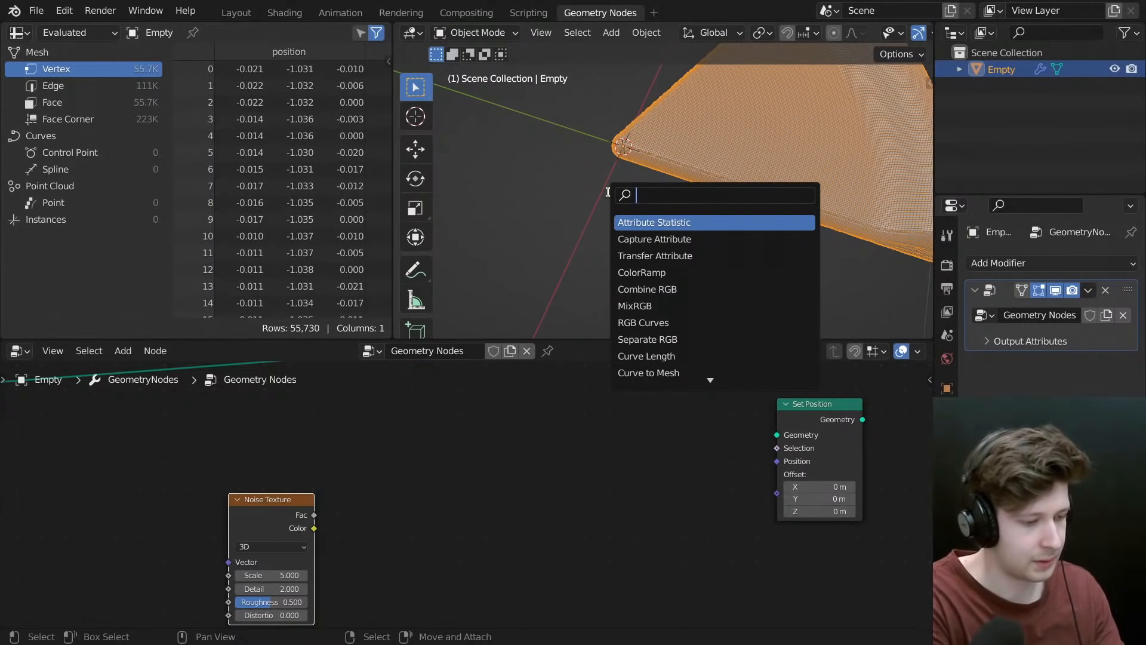
pyautogui.write('normal')
pyautogui.press('Return')
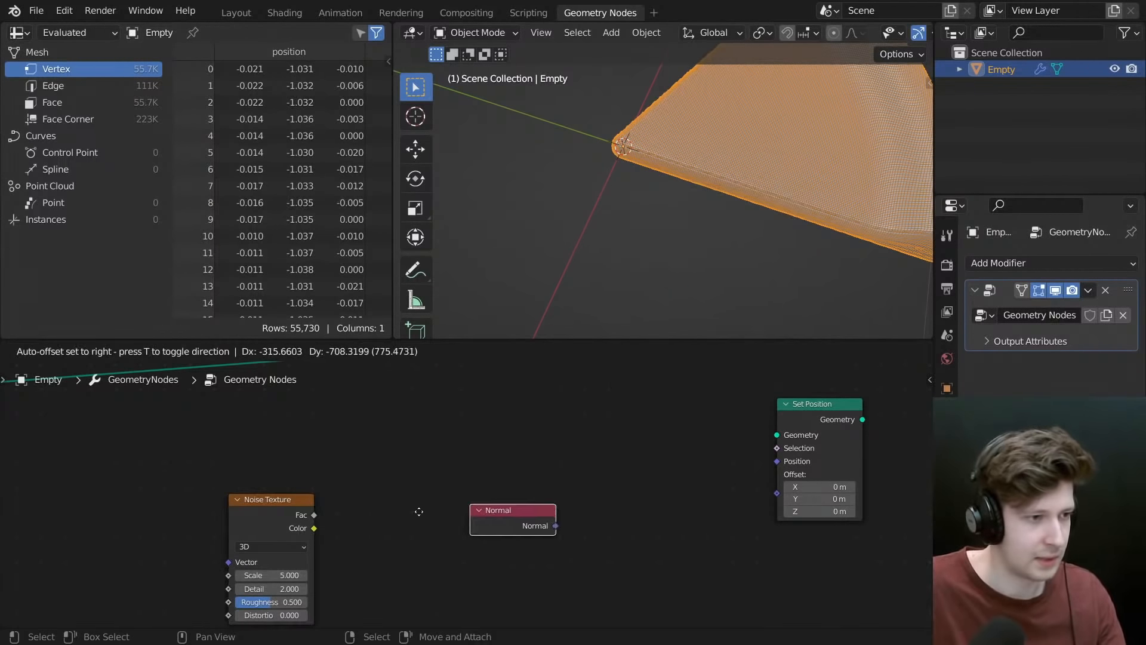
pyautogui.click(394, 468)
pyautogui.moveTo(312, 496); pyautogui.dragTo(340, 508)
pyautogui.moveTo(418, 481); pyautogui.dragTo(337, 467)
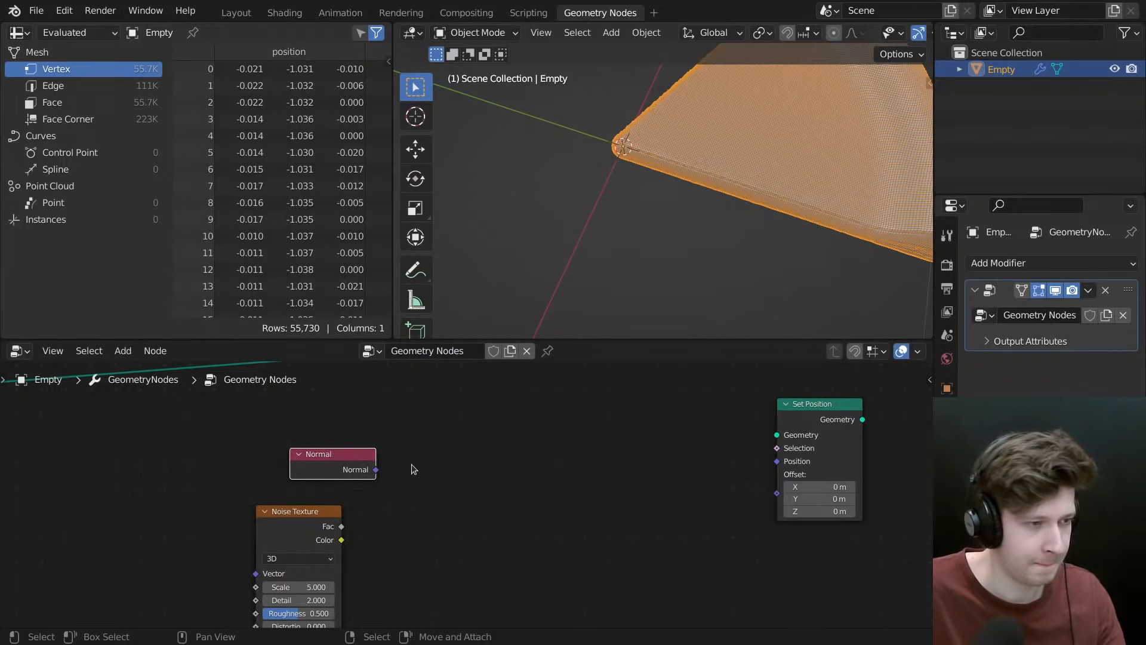
pyautogui.hotkey('shift', 'a')
pyautogui.click(461, 303)
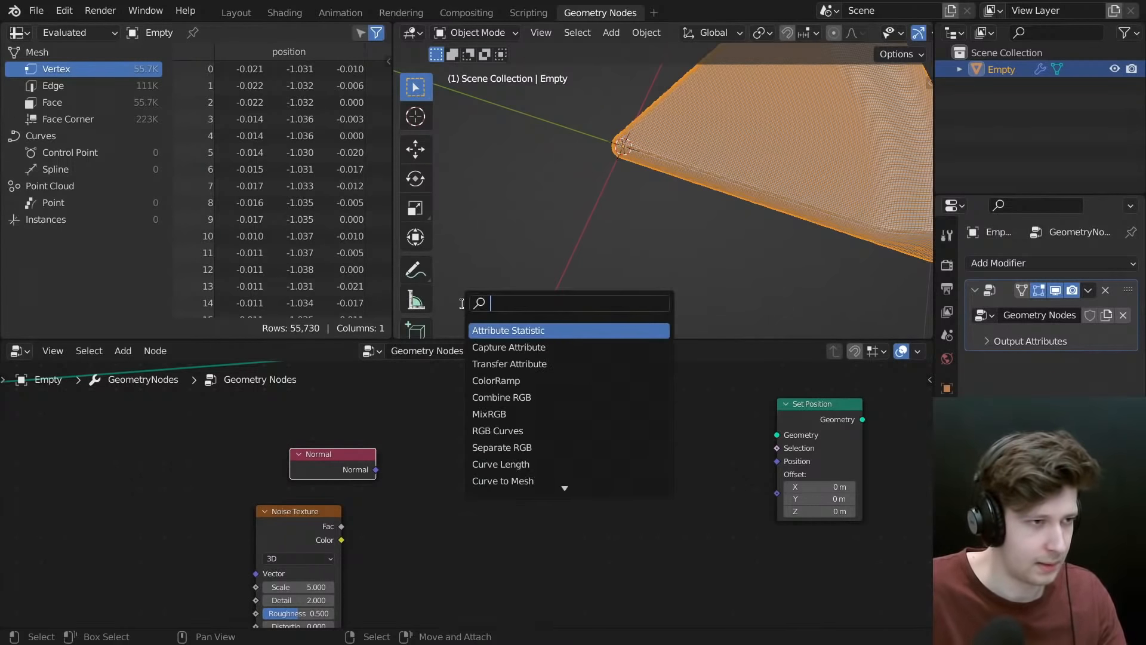
pyautogui.write('vect')
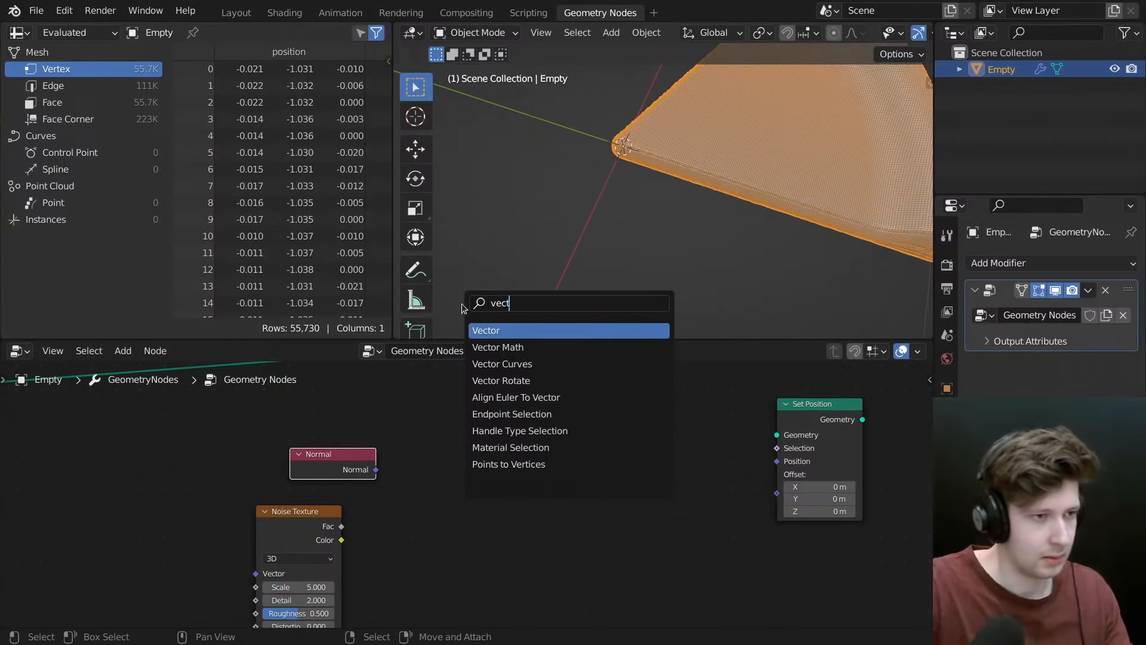
pyautogui.press('Return')
pyautogui.click(639, 471)
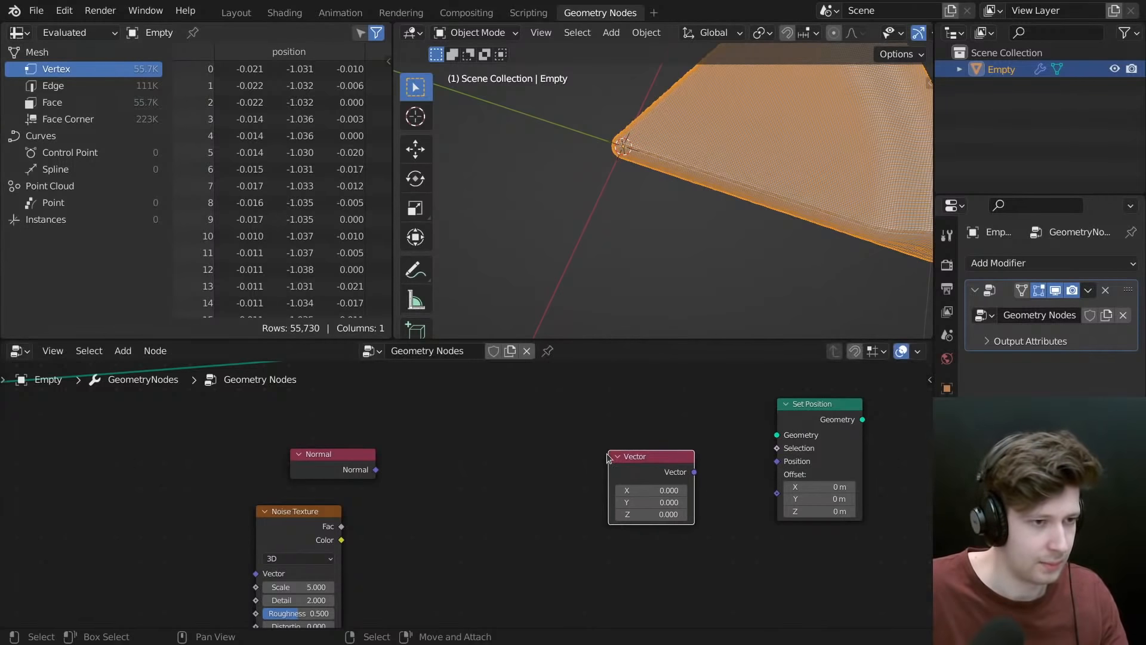
# - Add a Vector Math node, connect the Normal output to its first vector input, and set its operation to Scale
pyautogui.hotkey('shift', 'a')
pyautogui.click(513, 302)
pyautogui.write('vect')
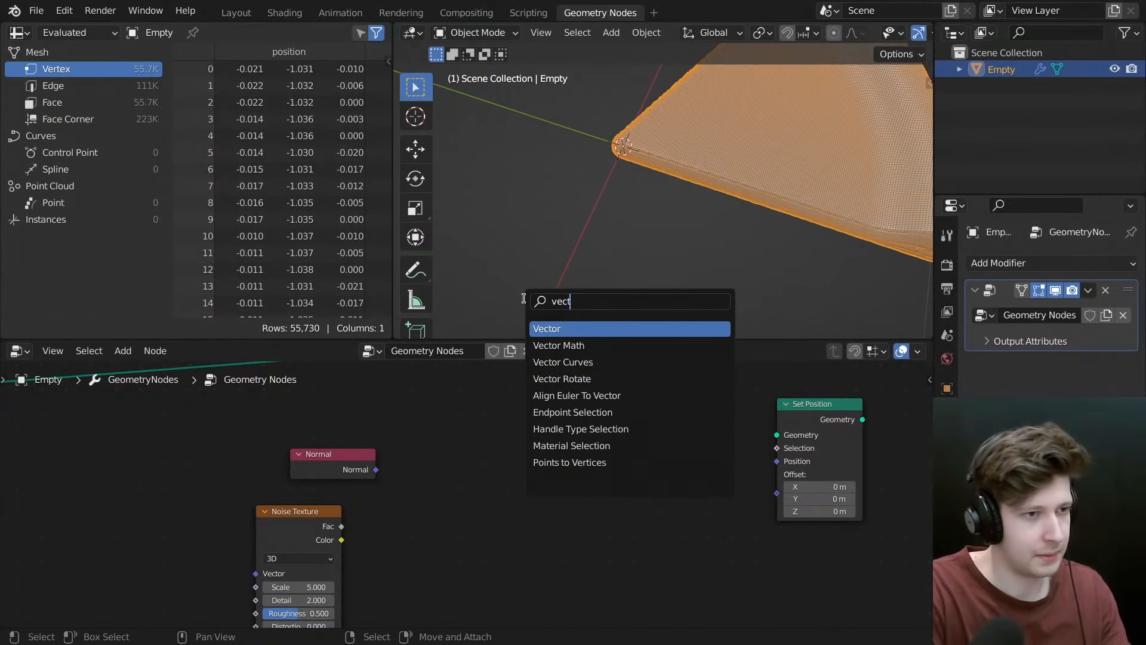
pyautogui.press('Down')
pyautogui.press('Return')
pyautogui.click(498, 455)
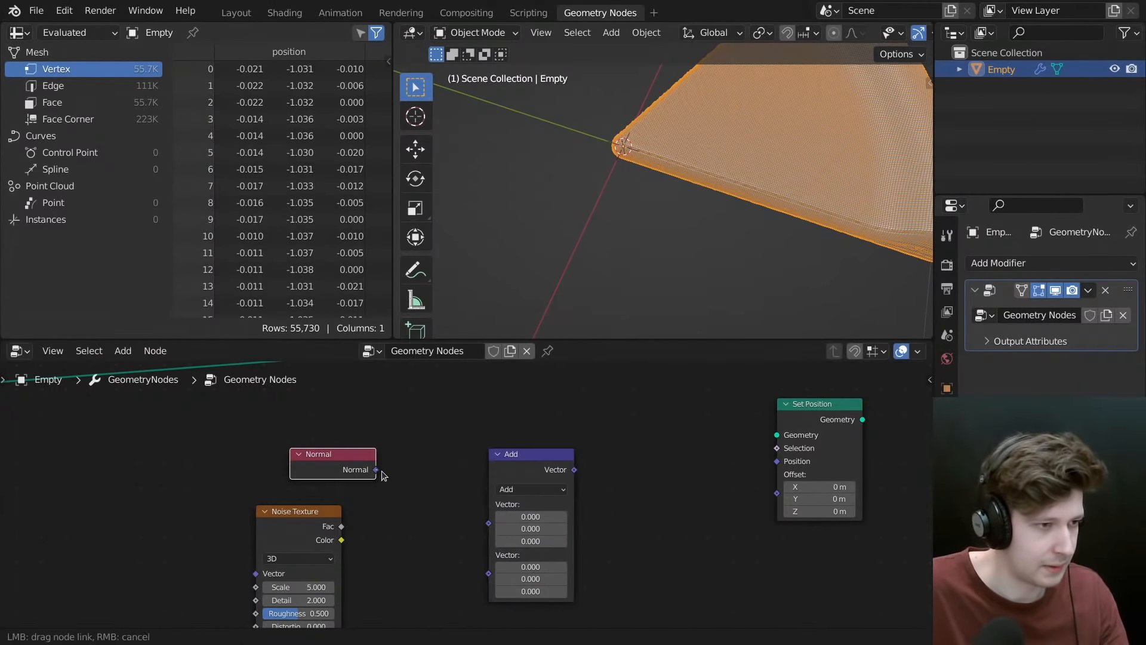
pyautogui.moveTo(493, 522); pyautogui.dragTo(528, 484)
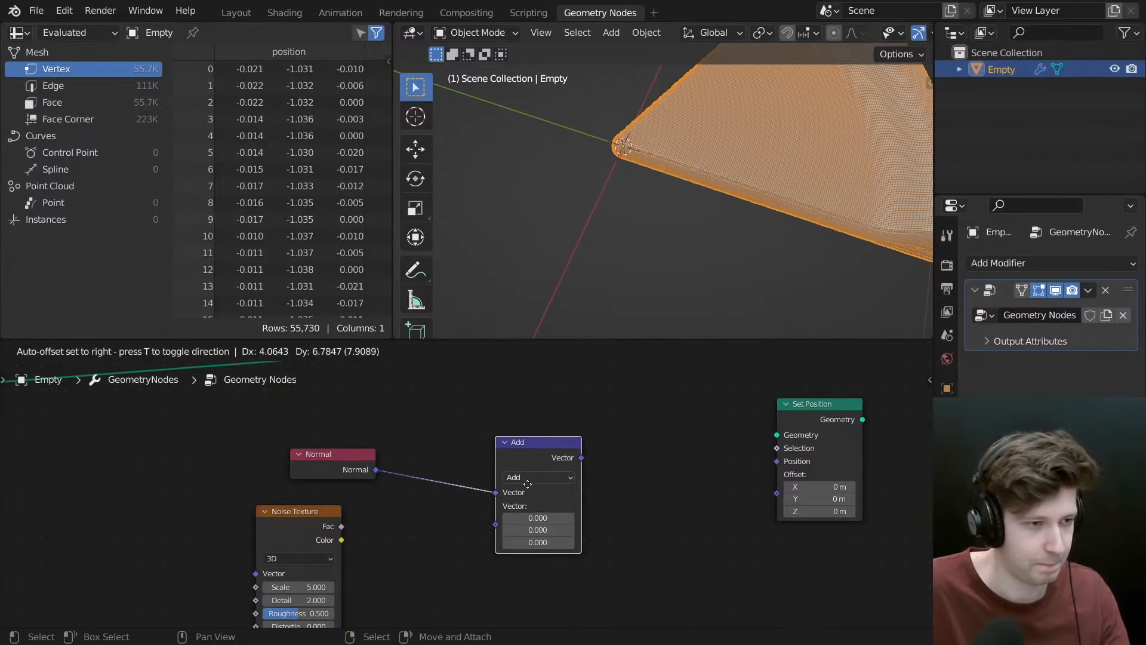
pyautogui.click(530, 477)
pyautogui.click(532, 278)
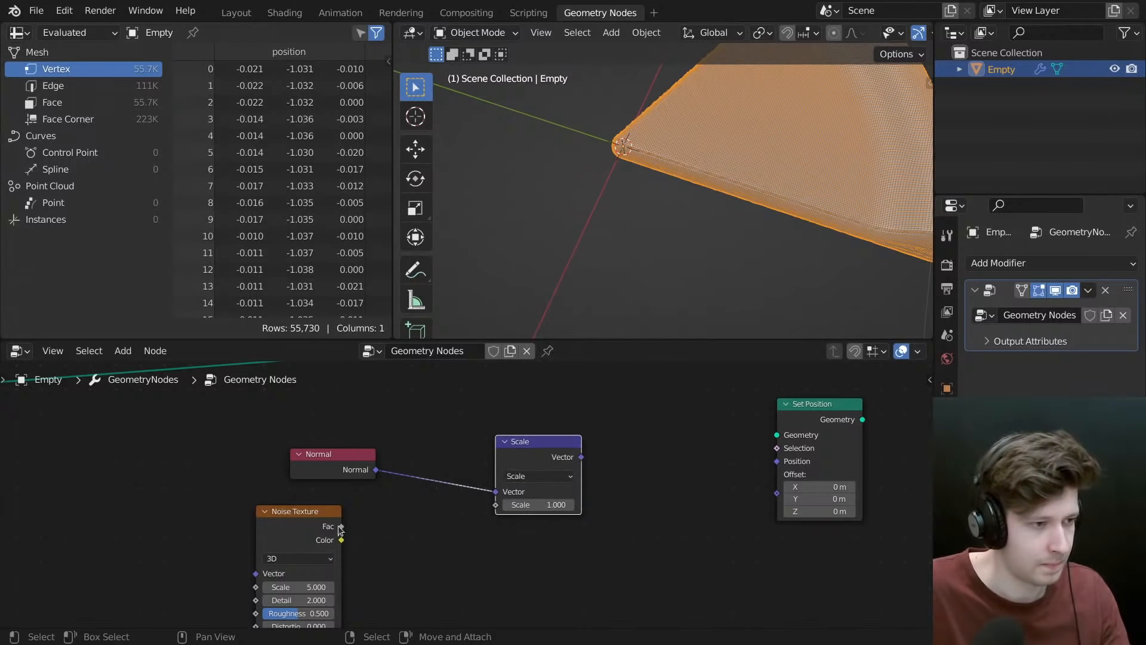
# - Connect the Noise Texture's Fac output to the Scale node's Scale input and space out the Normal and Scale nodes
pyautogui.moveTo(341, 527); pyautogui.dragTo(505, 503)
pyautogui.moveTo(518, 469); pyautogui.dragTo(490, 442)
pyautogui.moveTo(329, 477); pyautogui.dragTo(286, 471)
pyautogui.moveTo(539, 420); pyautogui.dragTo(570, 431)
# - Insert a Float Curve node on the link between the Noise Texture's Fac and the Scale node, and tidy their placement
pyautogui.hotkey('shift', 'a')
pyautogui.click(606, 298)
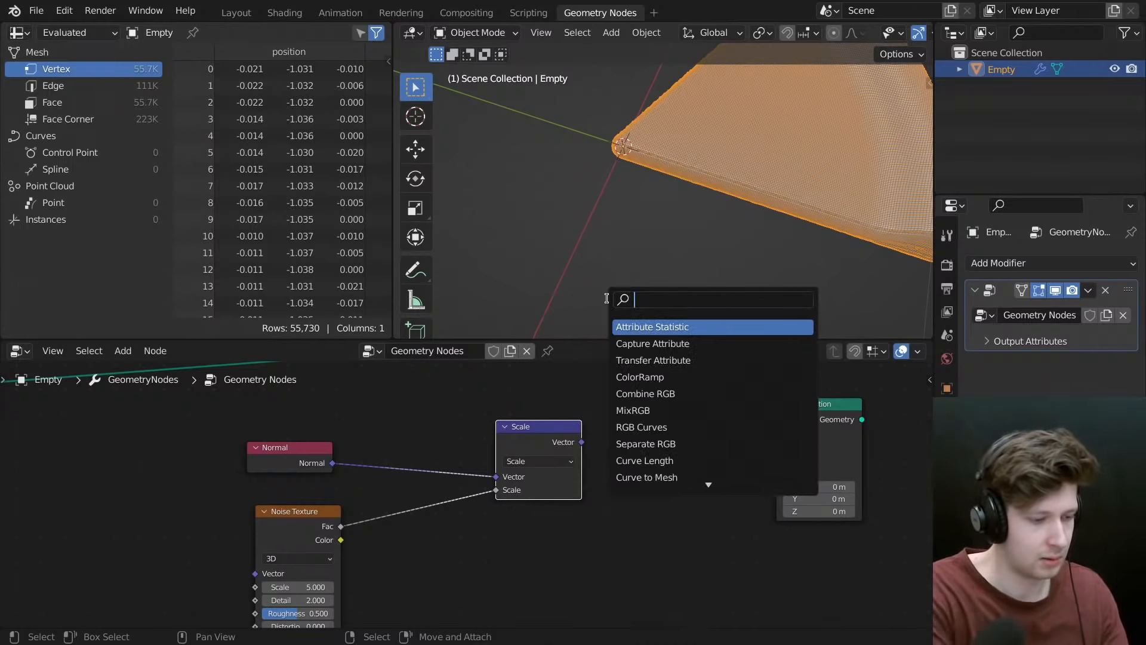
pyautogui.write('float cur')
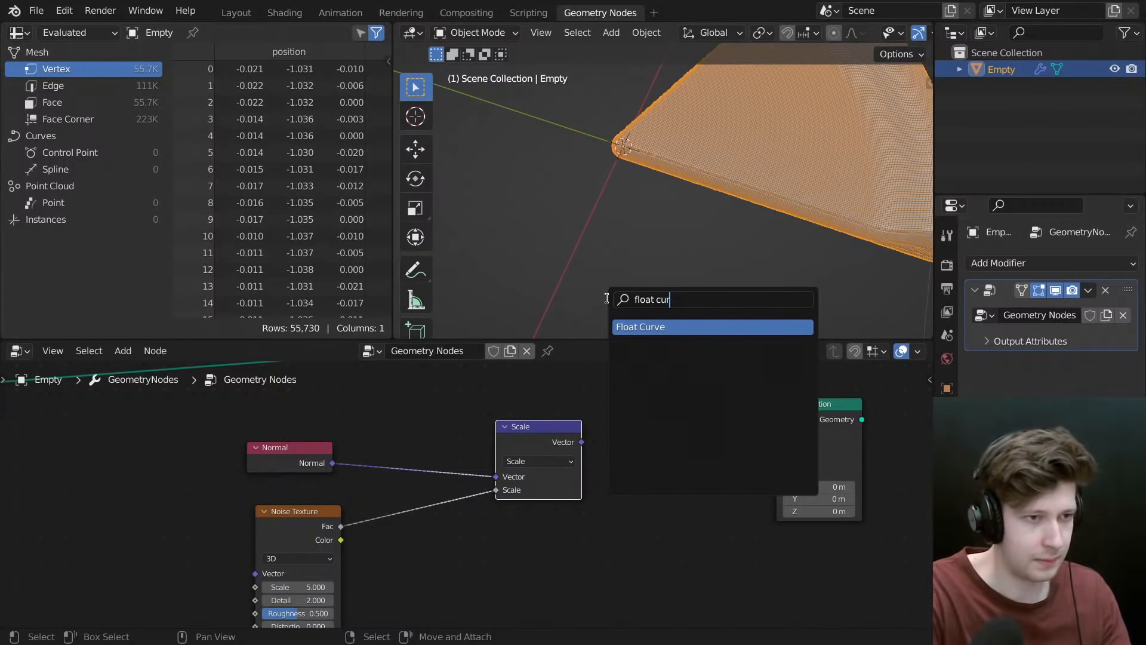
pyautogui.press('Return')
pyautogui.click(351, 512)
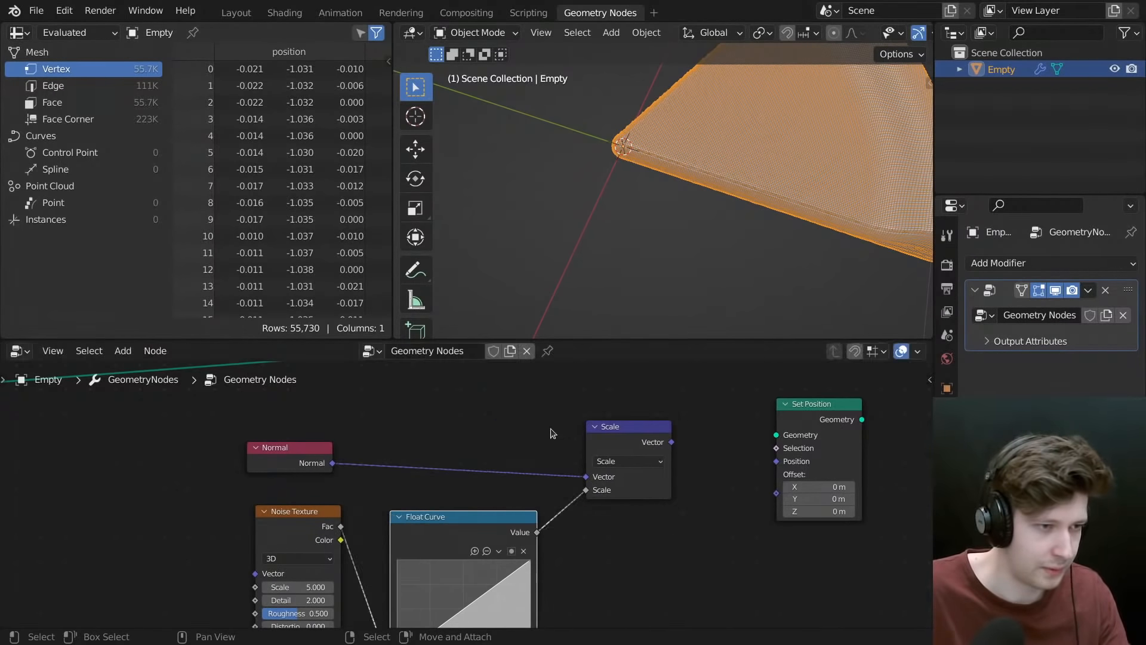
pyautogui.moveTo(605, 436); pyautogui.dragTo(597, 442)
pyautogui.moveTo(486, 537); pyautogui.dragTo(454, 523)
# - Connect the Scale node's Vector output to the duplicated Set Position's Offset and move that node near the main geometry link
pyautogui.moveTo(664, 446); pyautogui.dragTo(777, 497)
pyautogui.moveTo(760, 530); pyautogui.dragTo(575, 622, button='middle')
pyautogui.scroll(-1, 600, 594)
pyautogui.moveTo(631, 536); pyautogui.dragTo(623, 476)
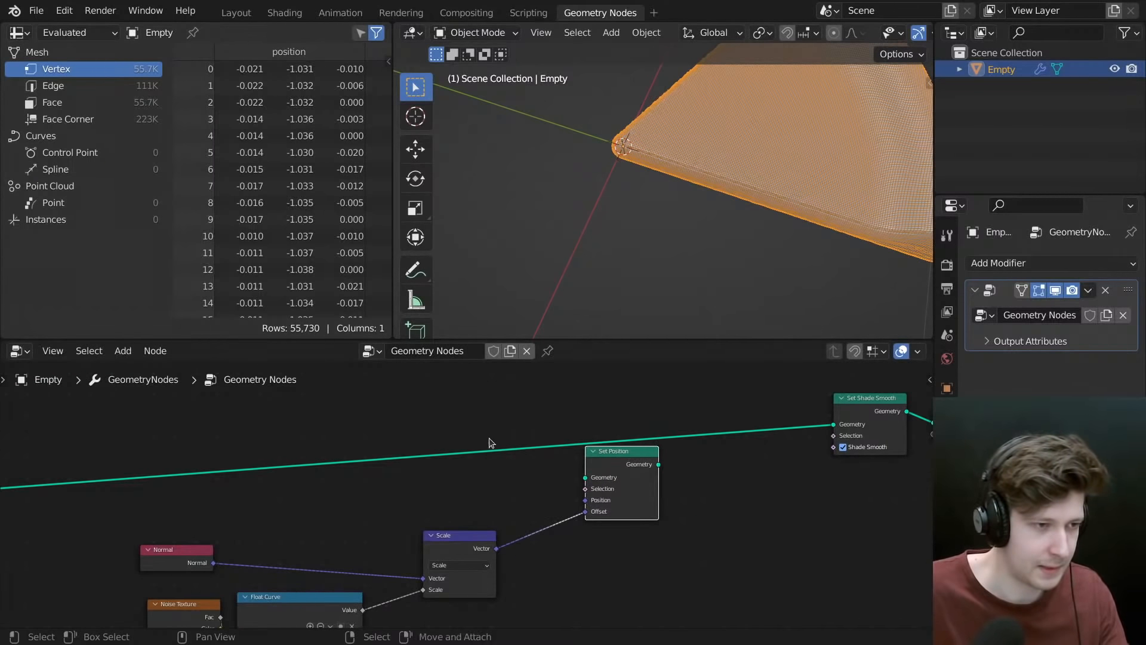
# - Route the main geometry link through a reroute and the duplicated Set Position into Set Shade Smooth, and preview the displaced slice
pyautogui.moveTo(496, 462)
pyautogui.keyDown('shift'); pyautogui.mouseDown(button='right')
pyautogui.moveTo(596, 482)
pyautogui.moveTo(645, 465)
pyautogui.mouseUp(button='right'); pyautogui.keyUp('shift')
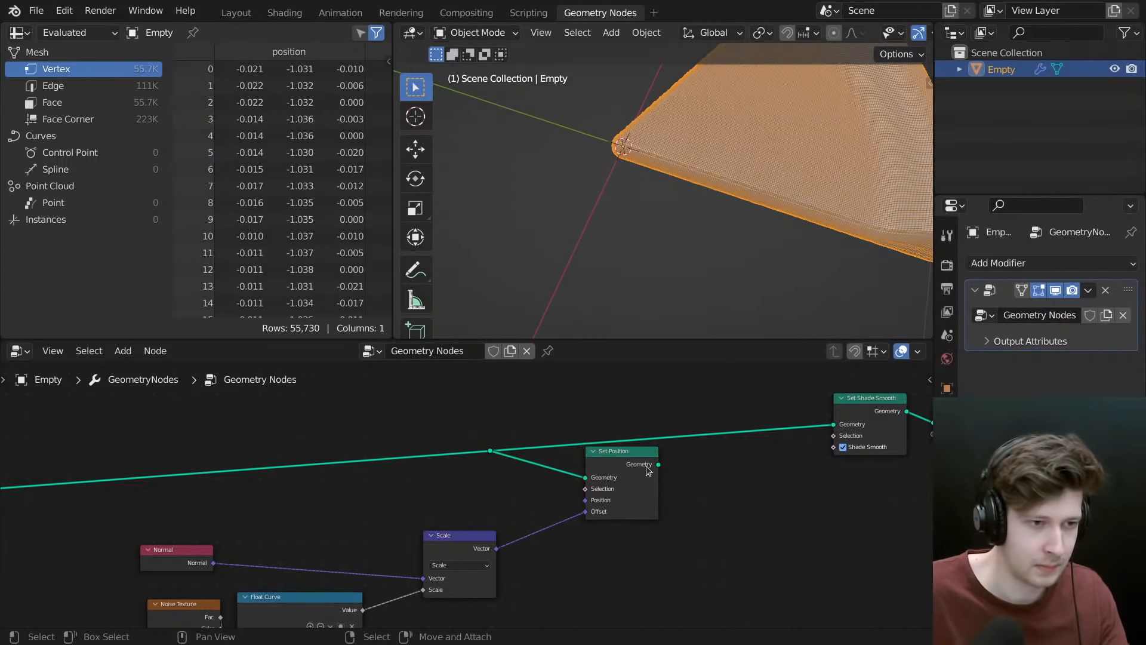
pyautogui.keyDown('ctrl'); pyautogui.keyDown('shift'); pyautogui.click(642, 463); pyautogui.keyUp('shift'); pyautogui.keyUp('ctrl')
pyautogui.moveTo(716, 484); pyautogui.dragTo(677, 495, button='middle')
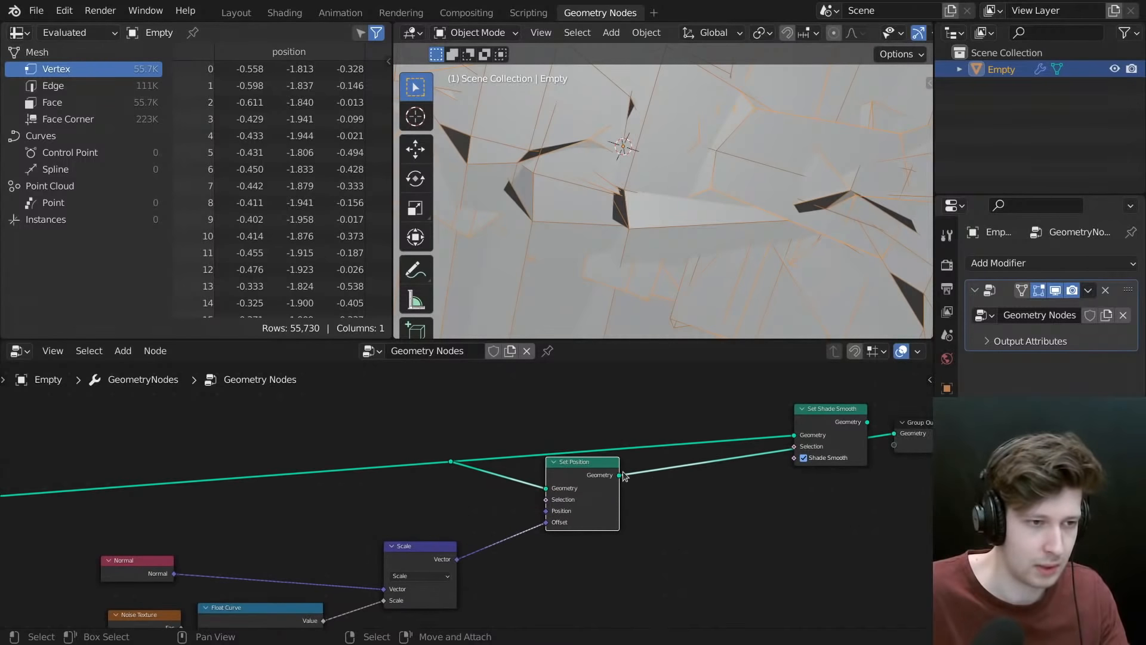
pyautogui.moveTo(623, 474); pyautogui.dragTo(800, 434)
pyautogui.keyDown('ctrl'); pyautogui.keyDown('shift'); pyautogui.click(840, 430); pyautogui.keyUp('shift'); pyautogui.keyUp('ctrl')
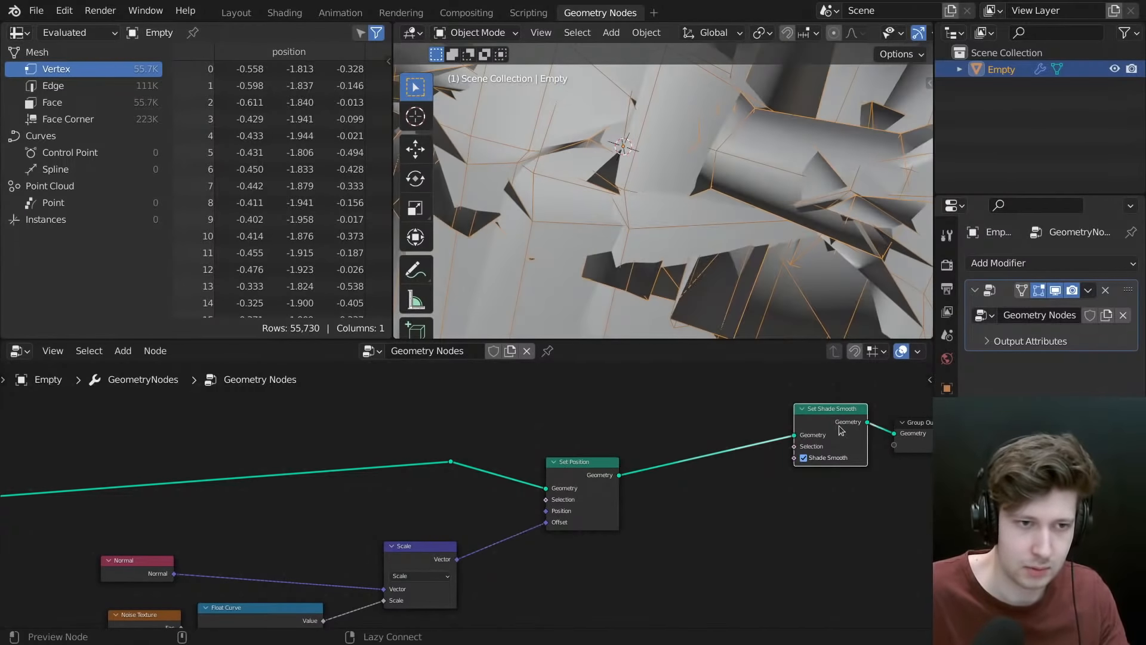
pyautogui.scroll(-10, 736, 274)
pyautogui.moveTo(715, 270)
pyautogui.mouseDown(button='middle')
pyautogui.moveTo(759, 213)
pyautogui.moveTo(711, 267)
pyautogui.mouseUp(button='middle')
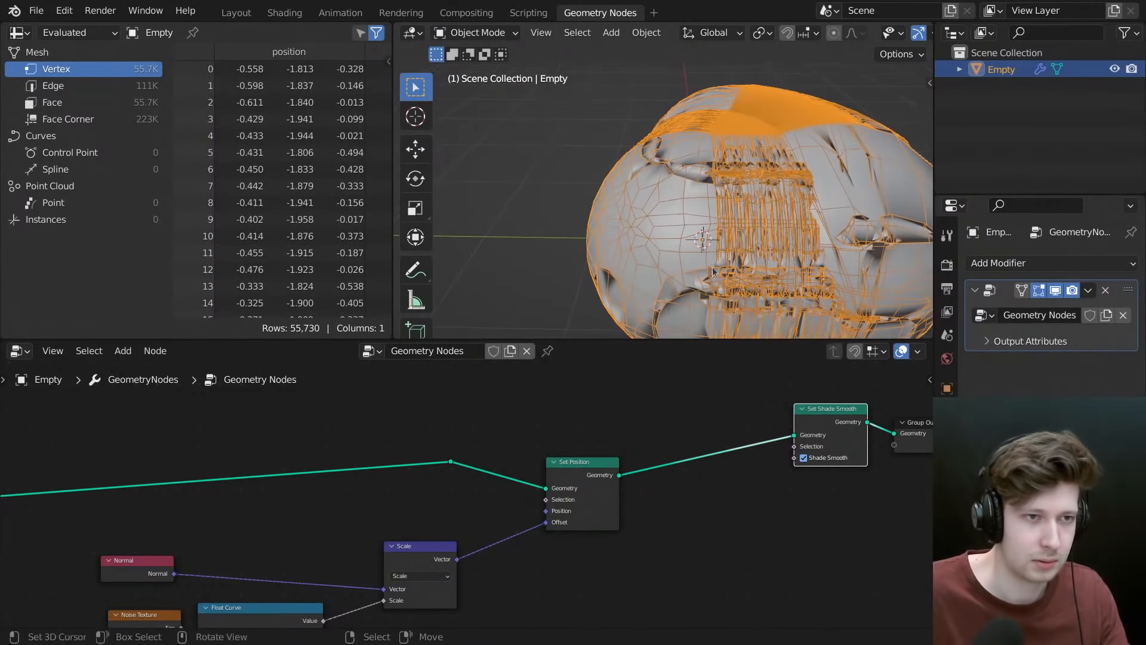
# - Move the Scale node, the reroute and the second Set Position closer to Set Shade Smooth, making room after the Float Curve
pyautogui.scroll(-3, 405, 576)
pyautogui.moveTo(399, 590); pyautogui.dragTo(411, 505, button='middle')
pyautogui.scroll(5, 408, 504)
pyautogui.moveTo(459, 433); pyautogui.dragTo(516, 429)
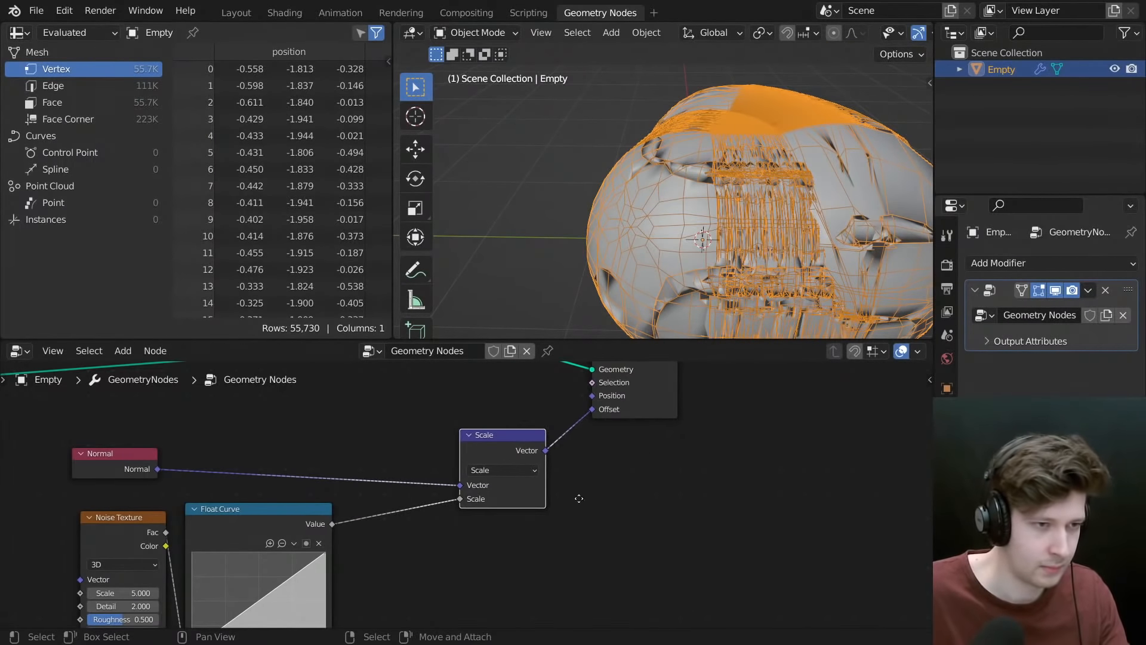
pyautogui.moveTo(579, 498); pyautogui.dragTo(396, 626, button='middle')
pyautogui.moveTo(534, 474); pyautogui.dragTo(237, 632)
pyautogui.moveTo(363, 579); pyautogui.dragTo(432, 503, button='middle')
pyautogui.moveTo(431, 502); pyautogui.dragTo(566, 481)
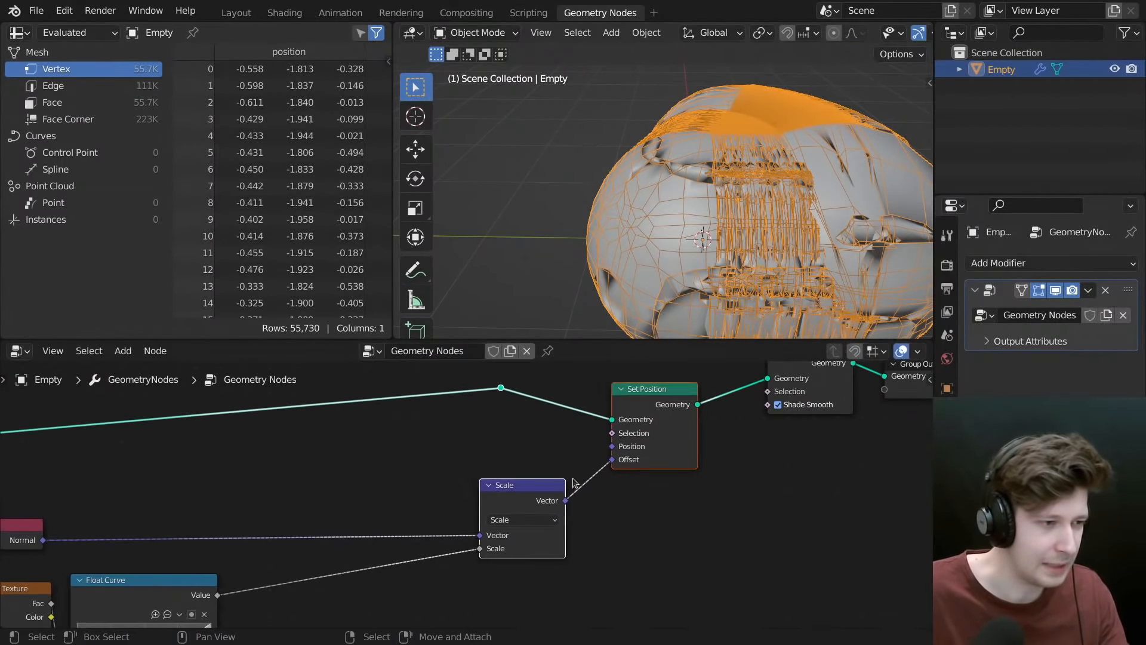
# - Insert a Math node on the link between the Float Curve's Value and the Scale node's Scale input
pyautogui.moveTo(467, 515); pyautogui.dragTo(568, 455, button='middle')
pyautogui.hotkey('shift', 'a')
pyautogui.click(505, 302)
pyautogui.write('math')
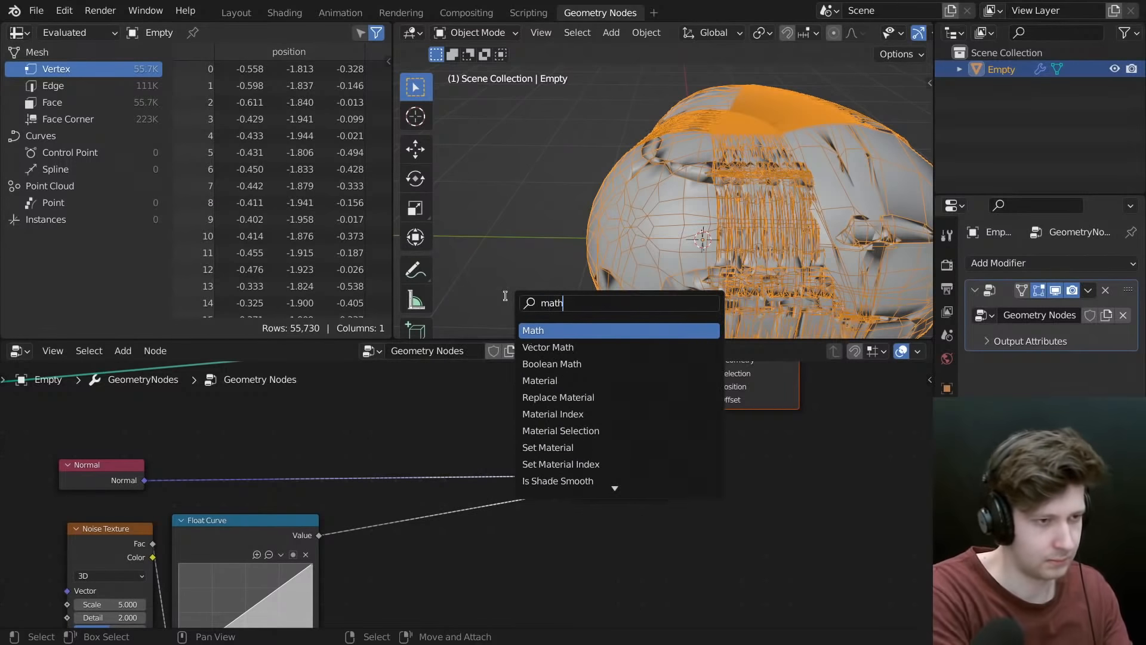
pyautogui.press('Return')
pyautogui.click(442, 511)
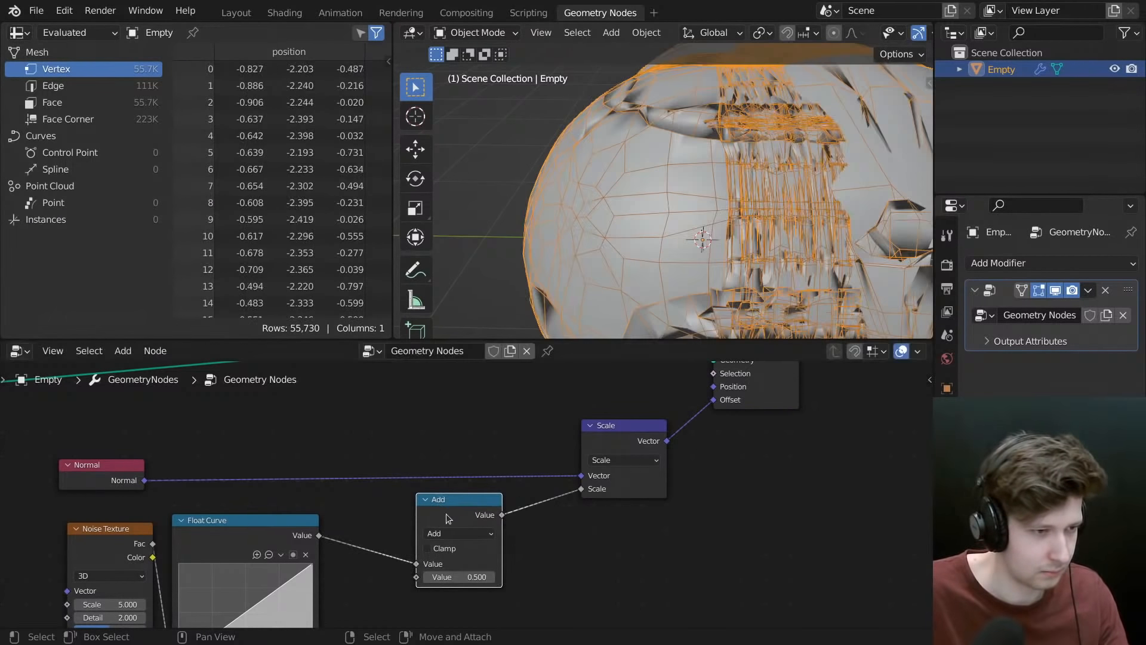
# - Set the Math node to Multiply with a value of 0.01 and hide the viewport overlays to preview the slice
pyautogui.click(449, 533)
pyautogui.click(457, 564)
pyautogui.click(455, 572)
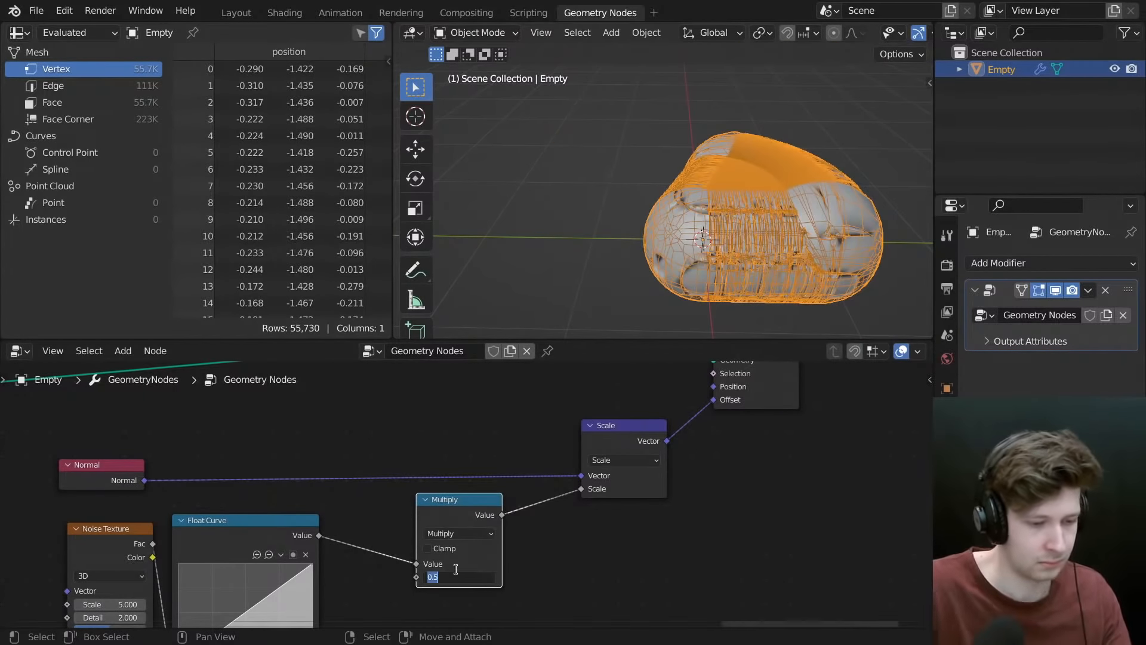
pyautogui.write('0.01')
pyautogui.press('Return')
pyautogui.scroll(5, 814, 227)
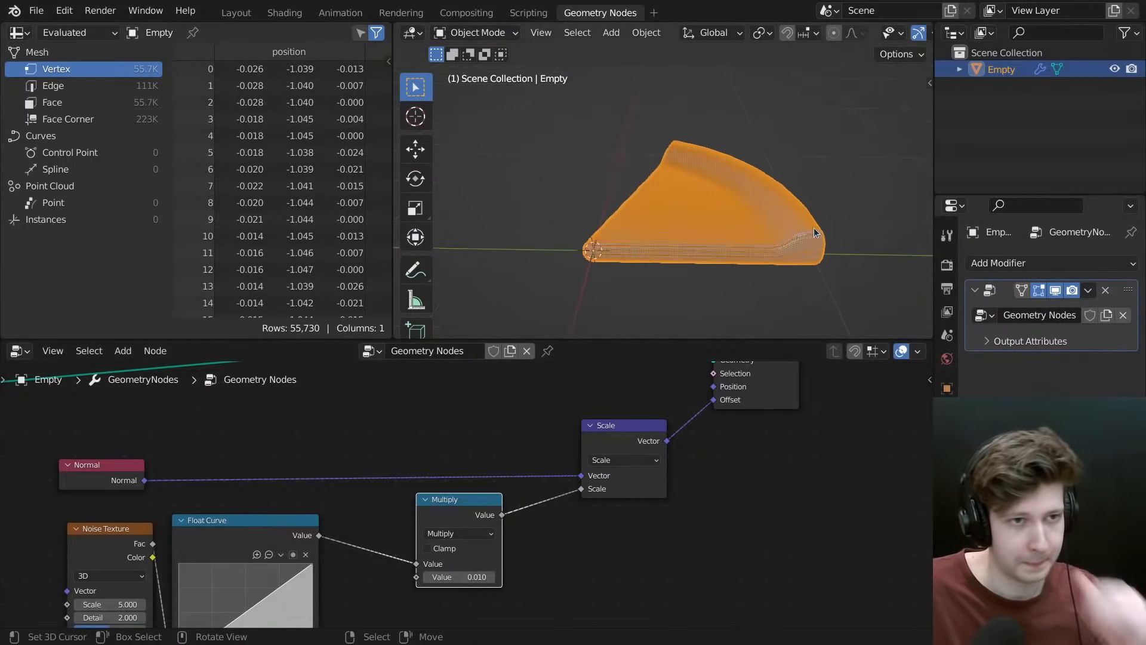
pyautogui.scroll(4, 680, 210)
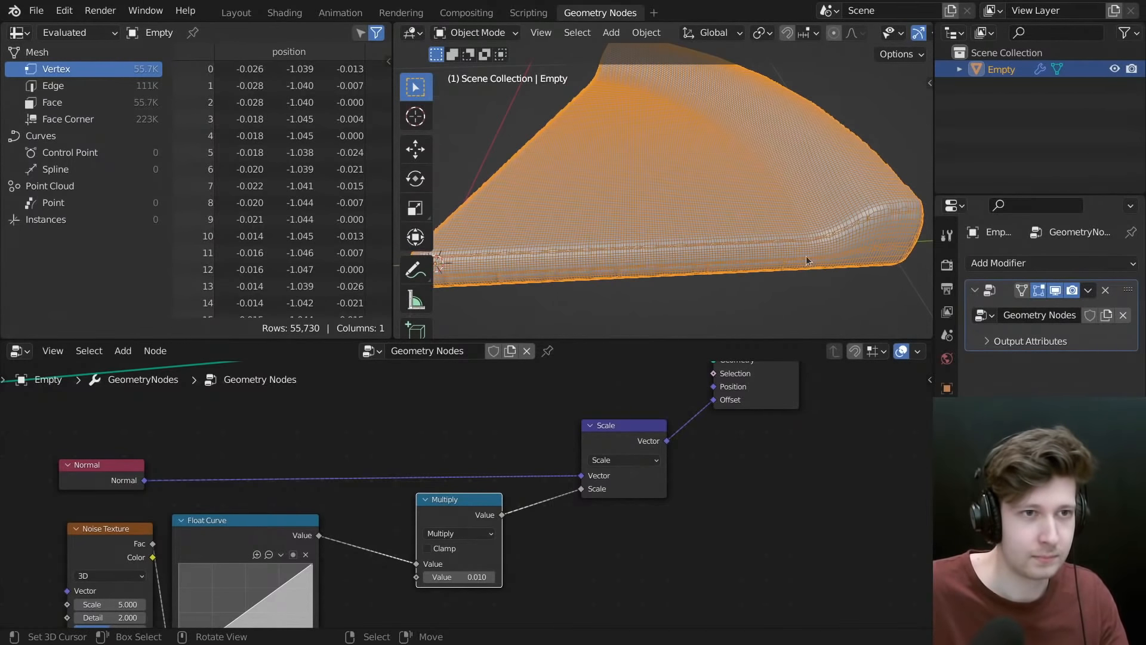
pyautogui.hotkey('alt', 'shift', 'z')
pyautogui.scroll(-1, 745, 221)
# - Set the Noise Texture's Scale to 20 and move its Fac link from the Float Curve's Factor to its Value input
pyautogui.moveTo(472, 577)
pyautogui.mouseDown()
pyautogui.moveTo(519, 578)
pyautogui.moveTo(459, 577)
pyautogui.mouseUp()
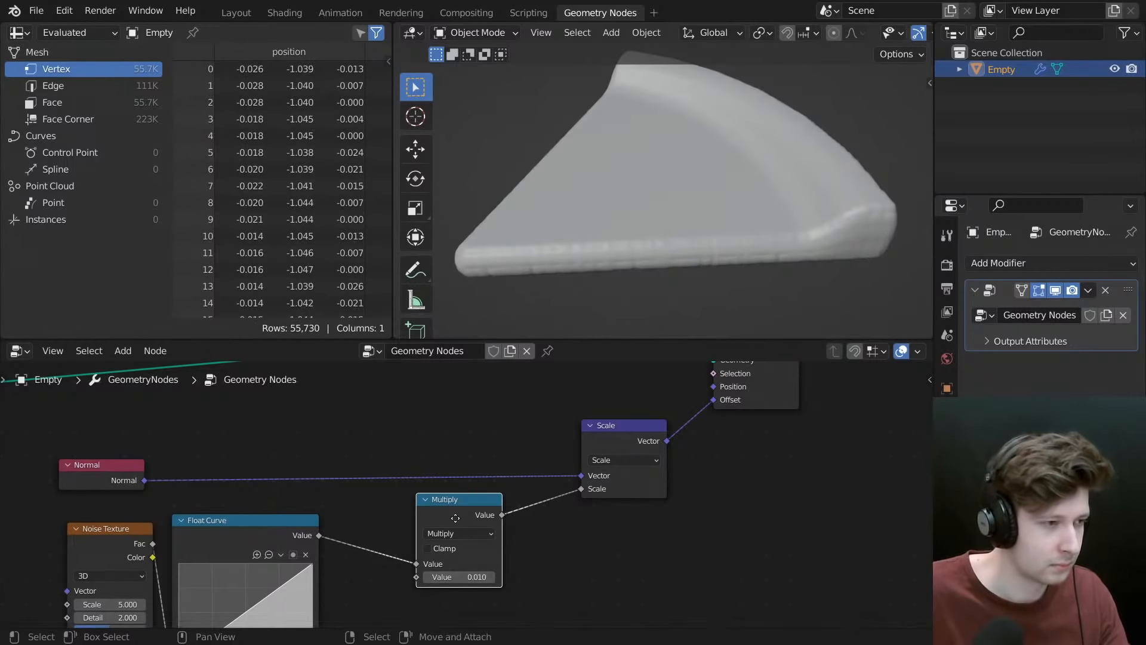
pyautogui.moveTo(456, 518); pyautogui.dragTo(448, 518)
pyautogui.moveTo(349, 591); pyautogui.dragTo(573, 497, button='middle')
pyautogui.moveTo(330, 464); pyautogui.dragTo(299, 487)
pyautogui.click(304, 533)
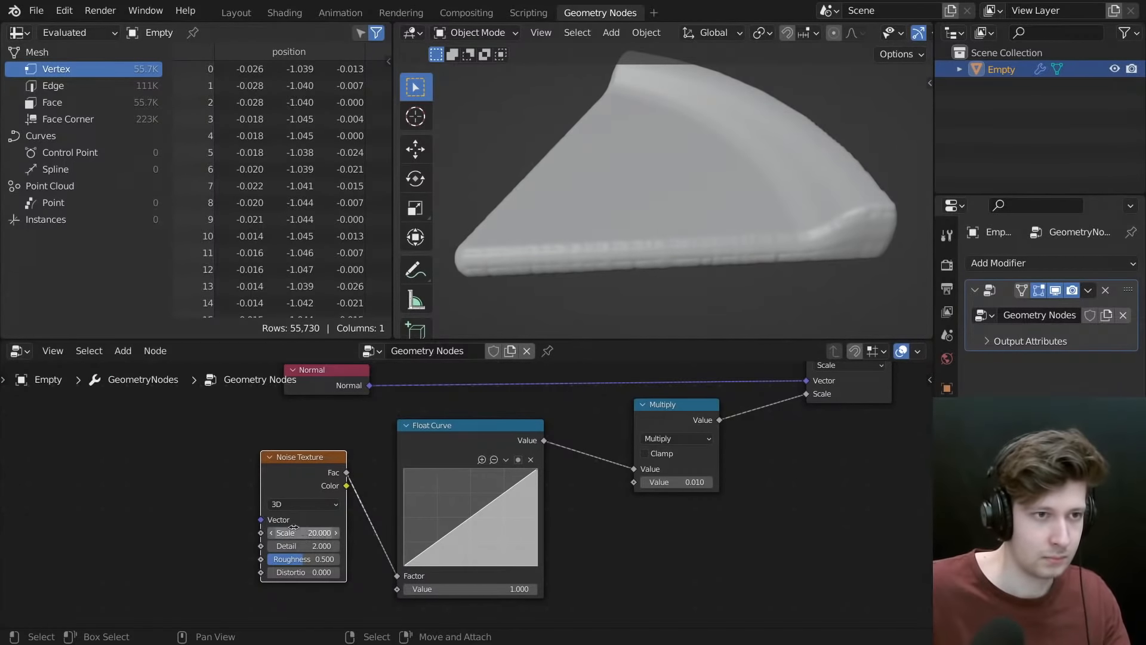
pyautogui.moveTo(467, 456); pyautogui.dragTo(470, 448)
pyautogui.moveTo(401, 567); pyautogui.dragTo(402, 580)
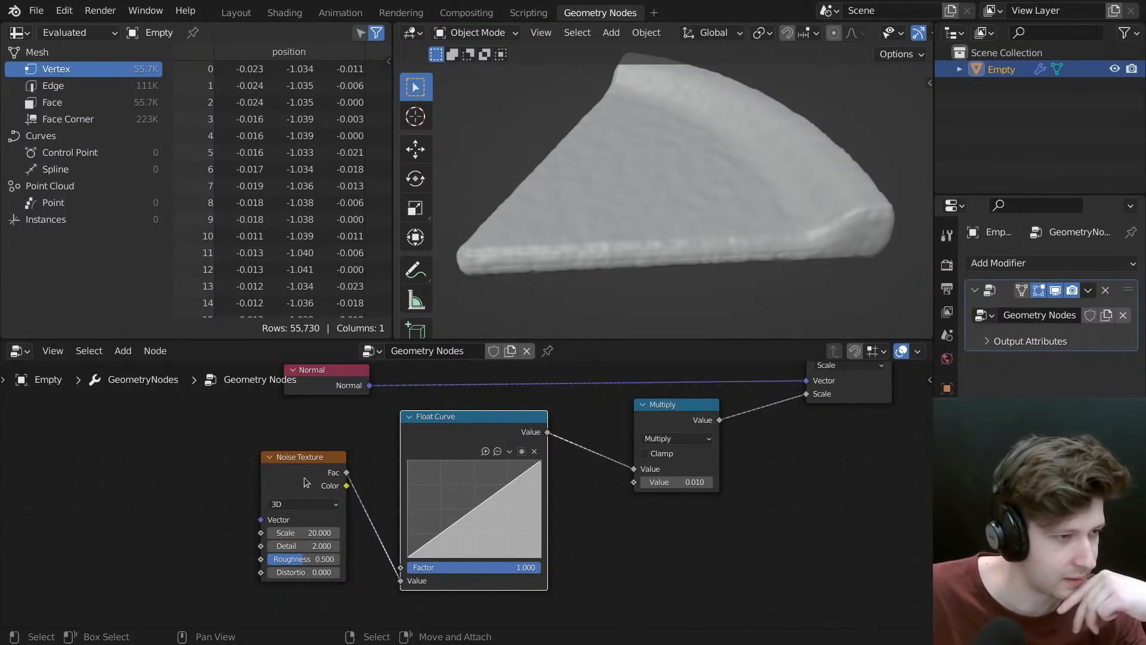
# - Detach the Float Curve, reinsert it between the Noise Texture and Multiply, and reconnect Fac to its Value input
pyautogui.moveTo(304, 478); pyautogui.dragTo(255, 495)
pyautogui.keyDown('alt'); pyautogui.moveTo(504, 442); pyautogui.dragTo(498, 534); pyautogui.keyUp('alt')
pyautogui.moveTo(498, 535); pyautogui.dragTo(521, 469, button='middle')
pyautogui.moveTo(492, 463); pyautogui.dragTo(493, 509)
pyautogui.scroll(-2, 504, 453)
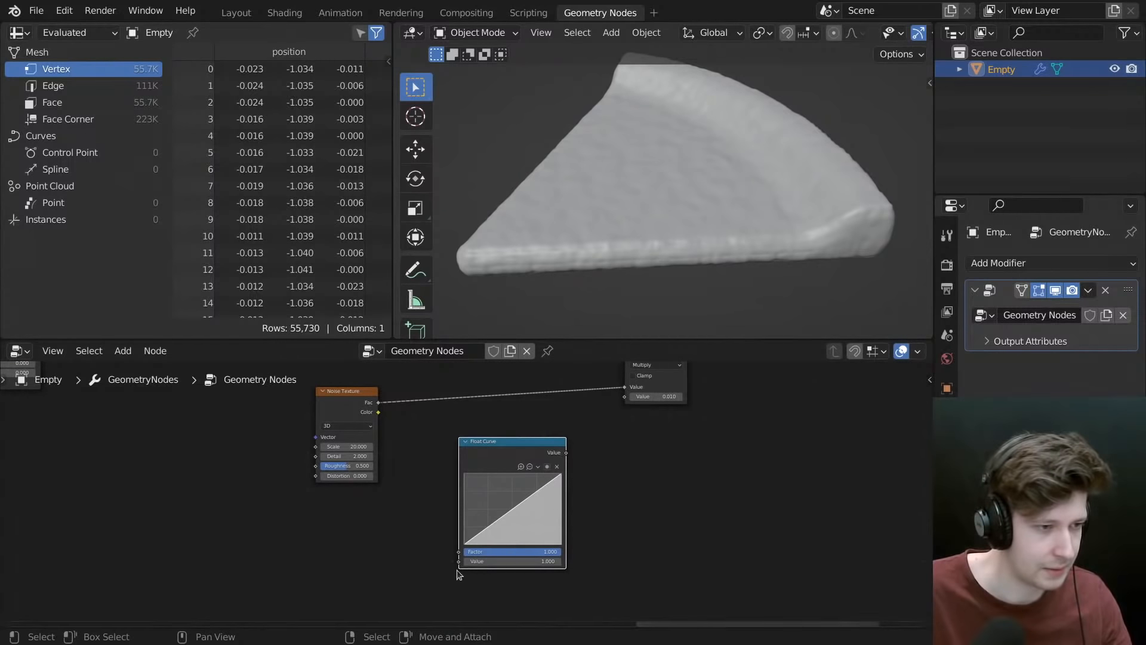
pyautogui.scroll(1, 498, 515)
pyautogui.moveTo(497, 433); pyautogui.dragTo(489, 409)
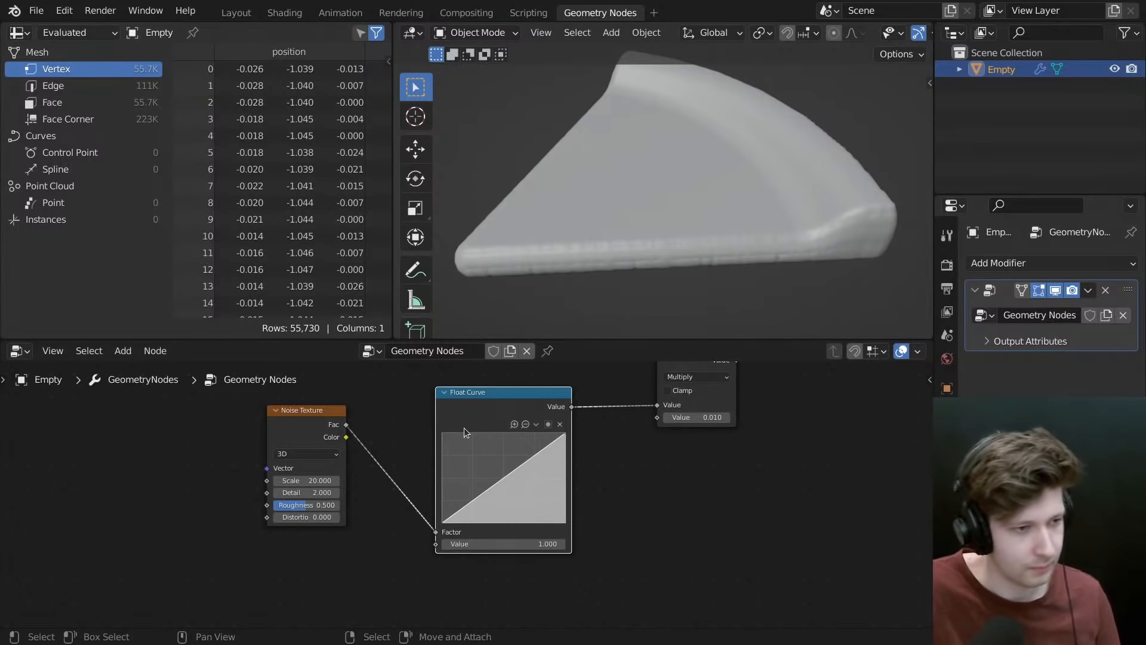
pyautogui.moveTo(444, 533); pyautogui.dragTo(440, 546)
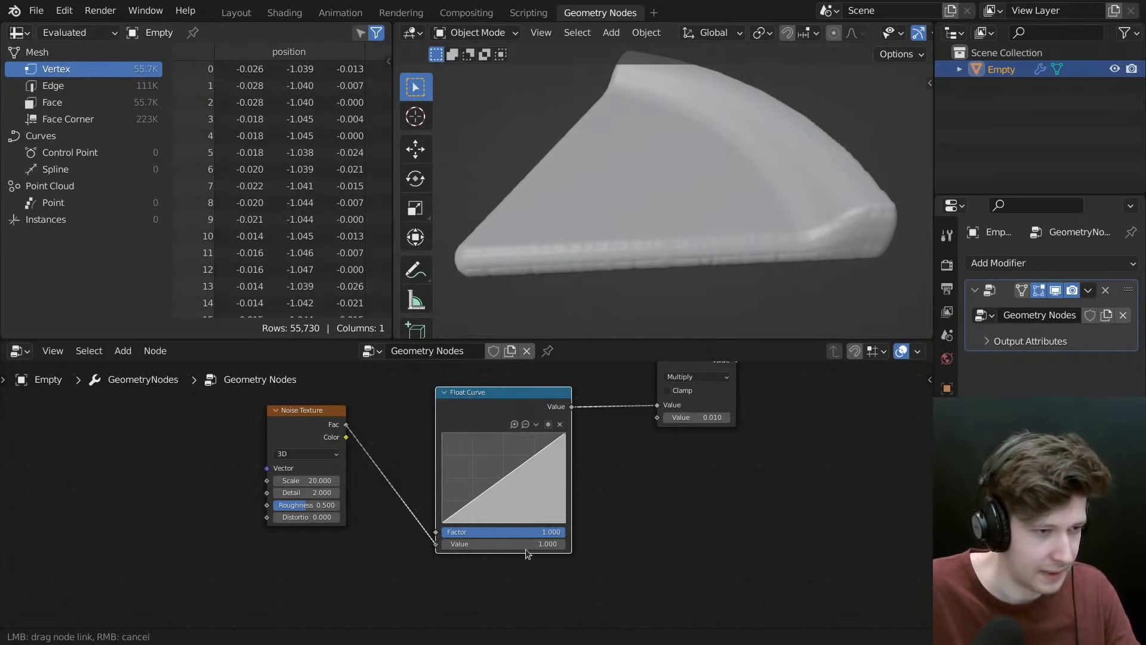
pyautogui.moveTo(527, 554); pyautogui.dragTo(527, 554)
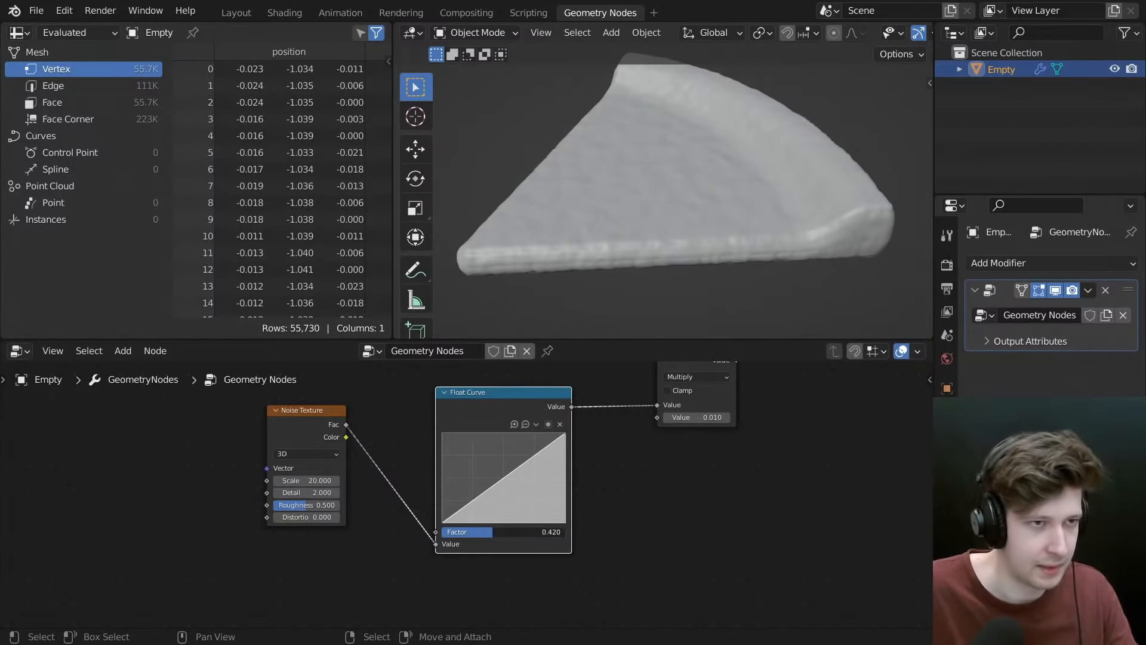
# - Set the Density of the Distribute Points on Faces node to 10000
pyautogui.press('Home')
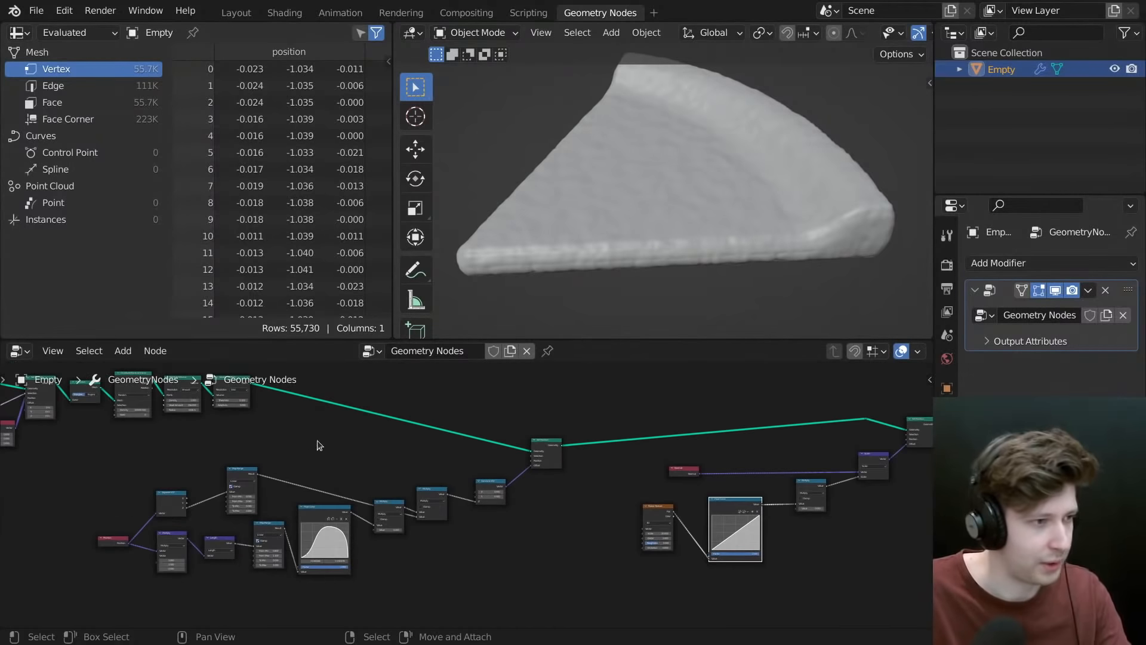
pyautogui.moveTo(179, 429); pyautogui.dragTo(471, 481, button='middle')
pyautogui.scroll(8, 338, 477)
pyautogui.moveTo(338, 477); pyautogui.dragTo(479, 452, button='middle')
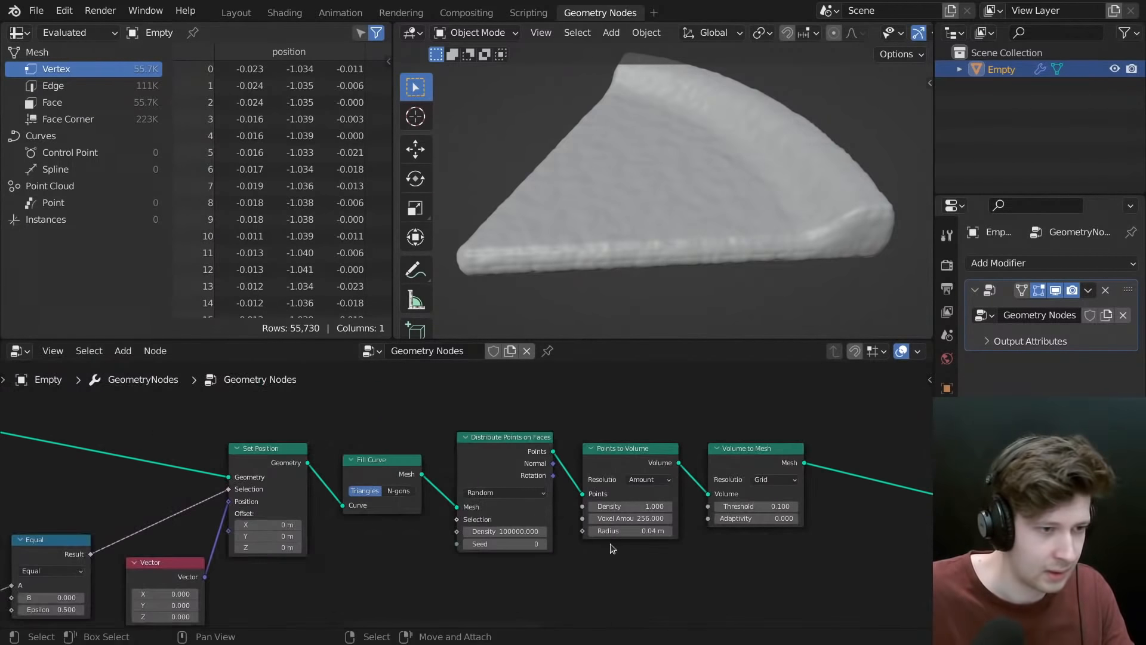
pyautogui.click(520, 531)
pyautogui.write('10')
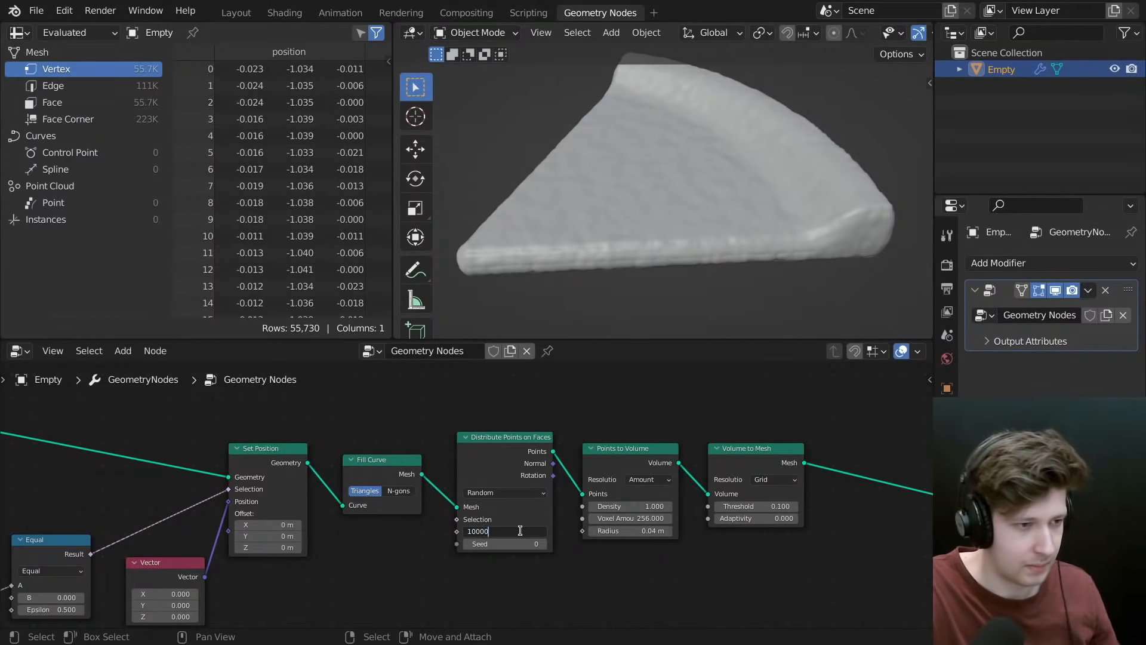
pyautogui.write('000')
pyautogui.press('Return')
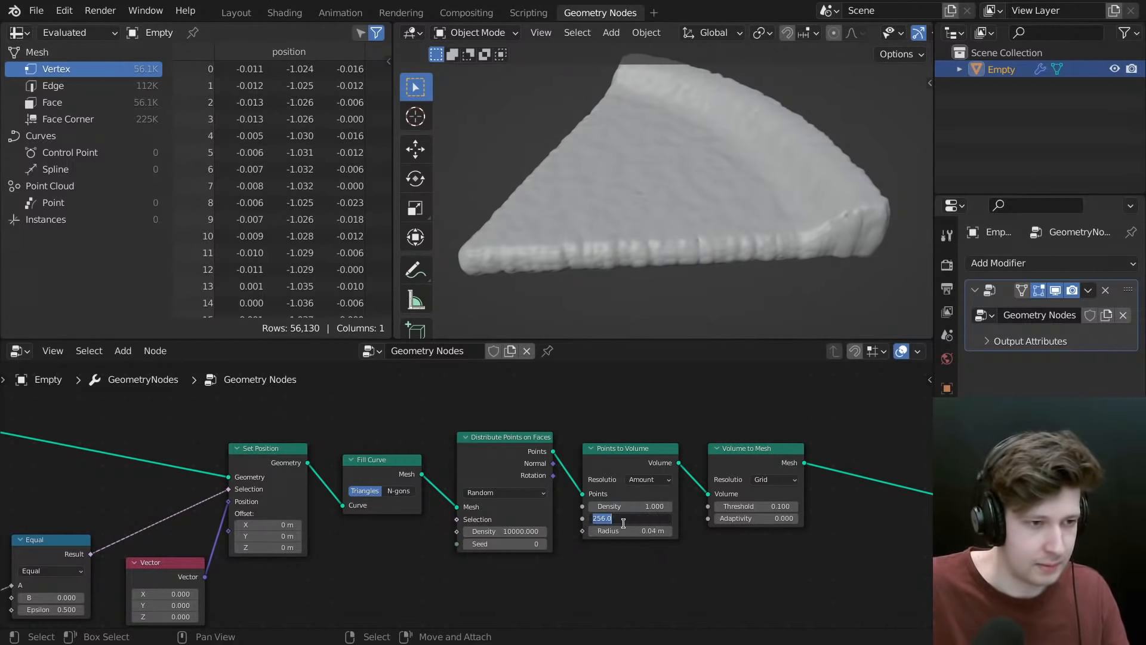
# - Set the Voxel Amount of the Points to Volume node to 128 and view the slice from further away
pyautogui.write('128')
pyautogui.press('Return')
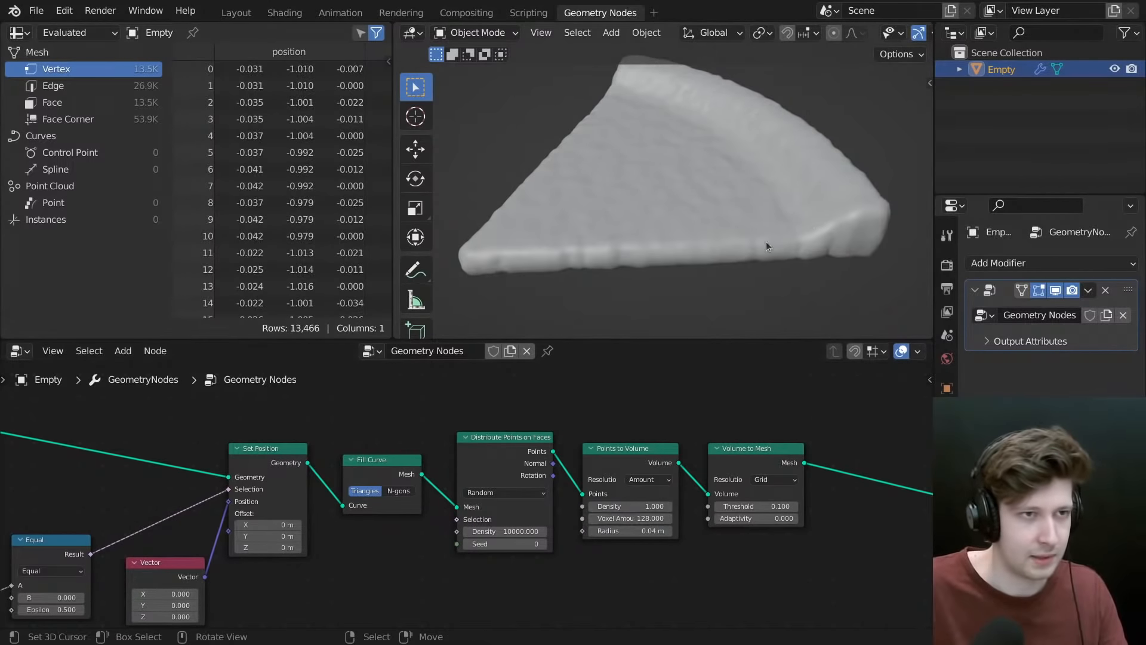
pyautogui.scroll(-3, 766, 246)
pyautogui.scroll(-7, 717, 465)
# - Tidy the placement of the noise displacement nodes around the Float Curve and Multiply
pyautogui.moveTo(719, 509); pyautogui.dragTo(274, 251, button='middle')
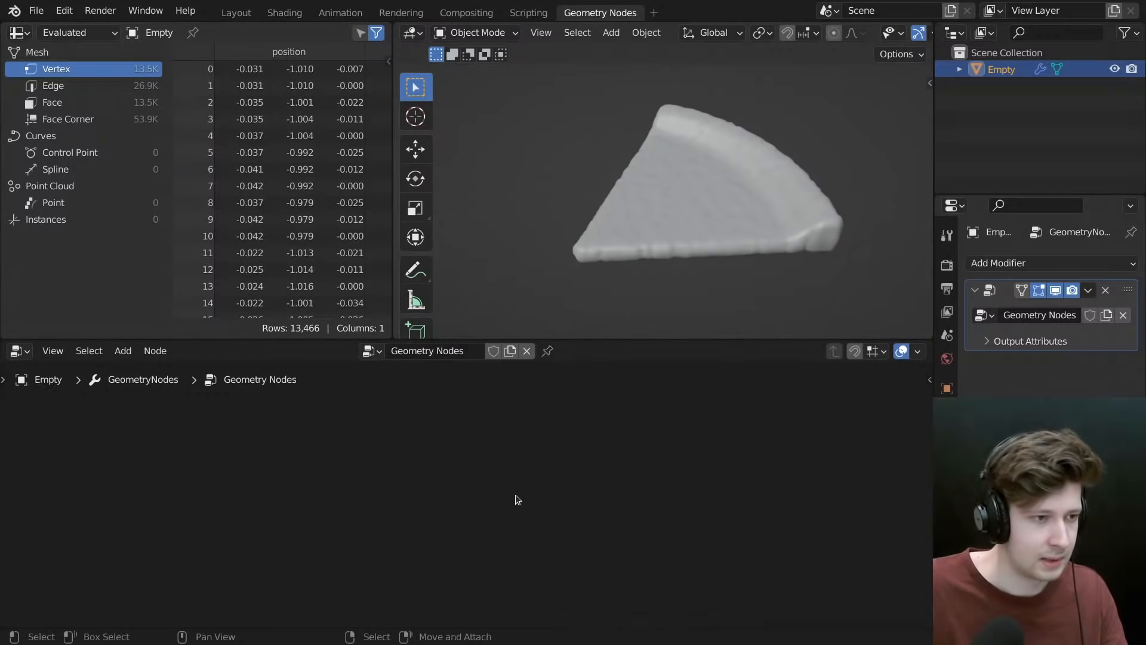
pyautogui.press('Home')
pyautogui.scroll(12, 588, 495)
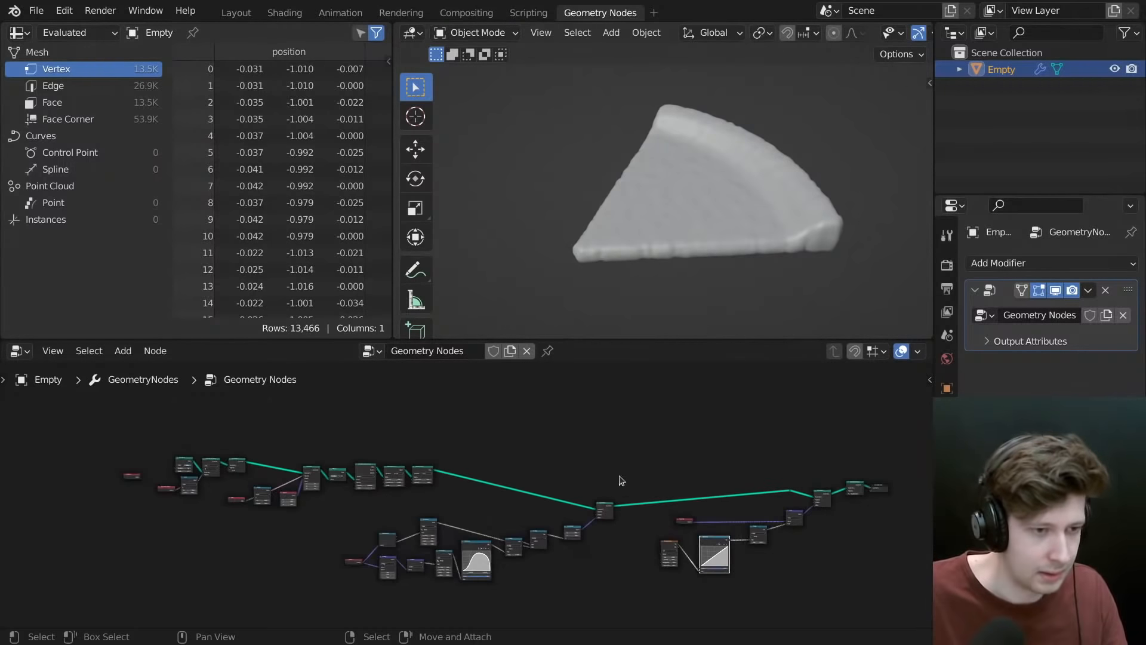
pyautogui.moveTo(740, 564); pyautogui.dragTo(482, 442, button='middle')
pyautogui.scroll(8, 536, 451)
pyautogui.moveTo(533, 502); pyautogui.dragTo(554, 475)
pyautogui.moveTo(350, 550); pyautogui.dragTo(414, 549)
pyautogui.moveTo(450, 518); pyautogui.dragTo(444, 460, button='middle')
pyautogui.scroll(5, 585, 442)
pyautogui.moveTo(588, 439); pyautogui.dragTo(559, 452, button='middle')
pyautogui.moveTo(558, 452); pyautogui.dragTo(551, 486)
pyautogui.moveTo(551, 487); pyautogui.dragTo(487, 461, button='middle')
pyautogui.moveTo(749, 391); pyautogui.dragTo(726, 440)
pyautogui.moveTo(726, 440); pyautogui.dragTo(704, 429, button='middle')
# - Set the multiplier value of the Multiply node after the Float Curve to 0.02
pyautogui.click(708, 512)
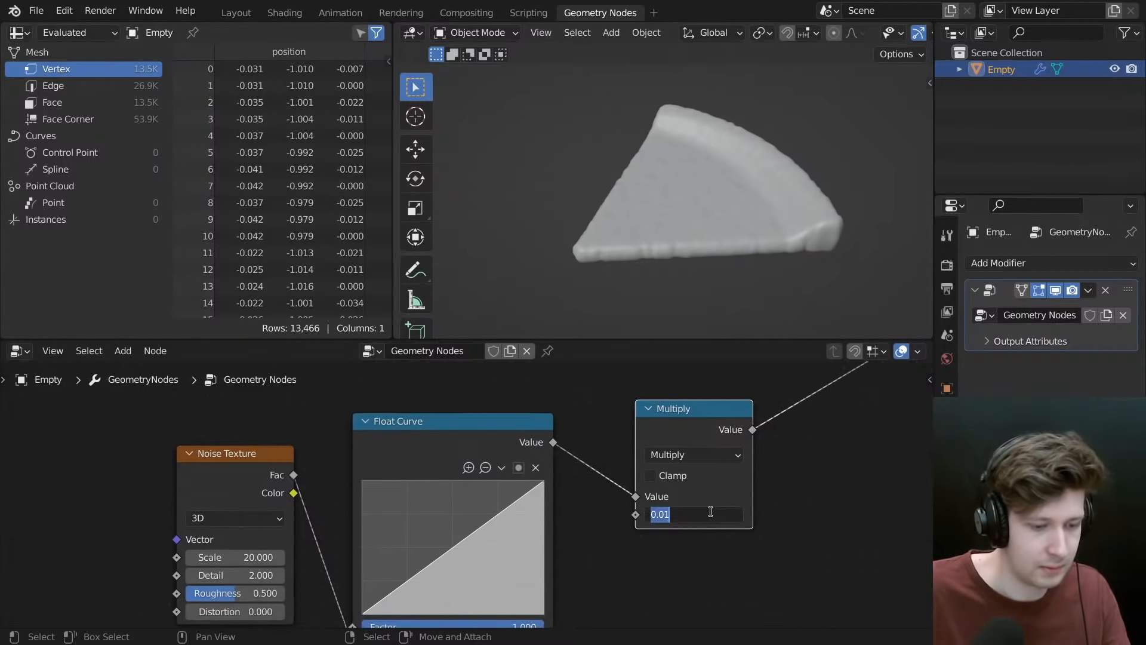
pyautogui.write('0.02')
pyautogui.press('Return')
pyautogui.moveTo(569, 500); pyautogui.dragTo(627, 467, button='middle')
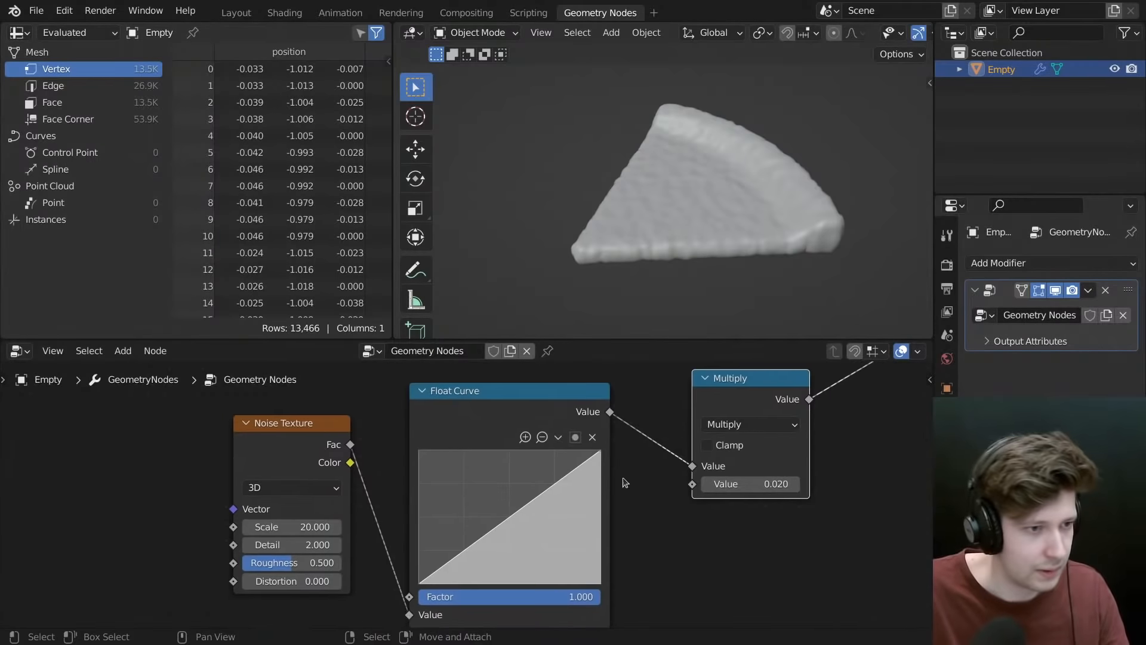
pyautogui.scroll(1, 441, 567)
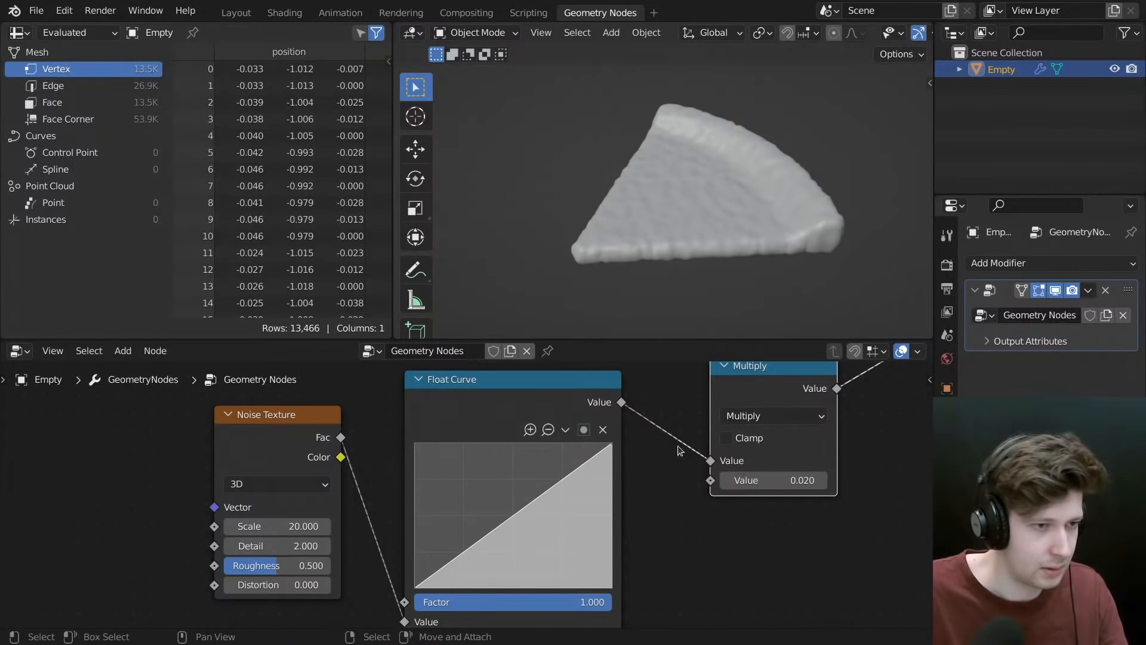
# - Move the Noise Texture and Float Curve together away from the Multiply node to open a gap
pyautogui.moveTo(678, 447); pyautogui.dragTo(259, 502)
pyautogui.moveTo(354, 519); pyautogui.dragTo(407, 520, button='middle')
pyautogui.press('g')
pyautogui.click(469, 518)
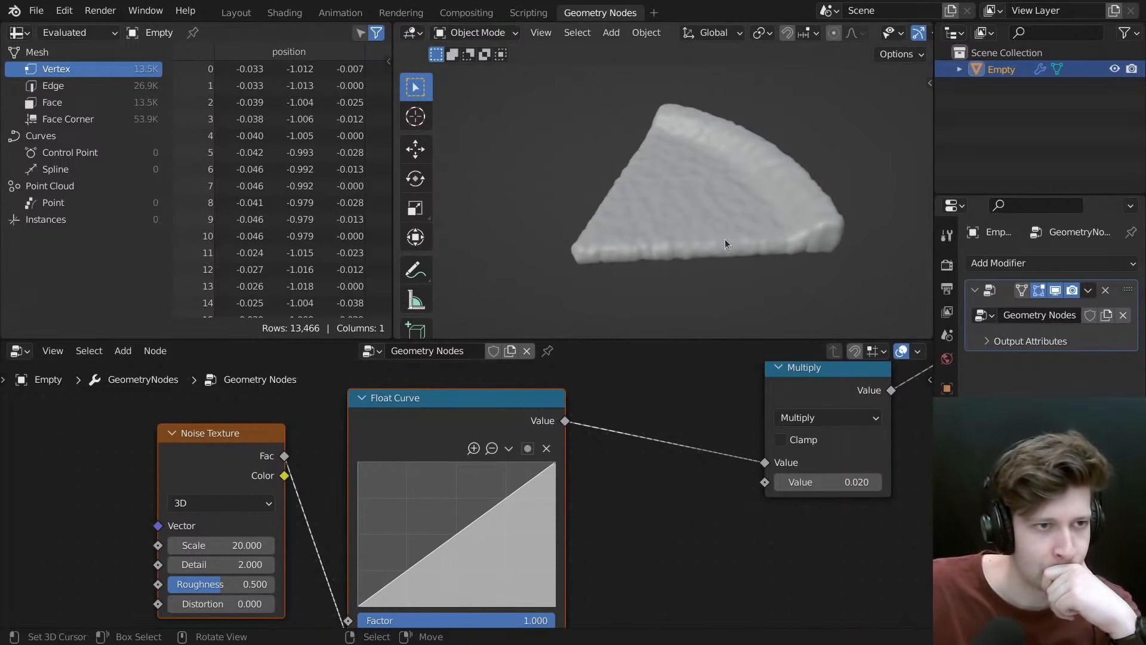
# - Duplicate the Multiply node and insert the copy on the link between the Float Curve and Multiply
pyautogui.moveTo(722, 471); pyautogui.dragTo(592, 528, button='middle')
pyautogui.click(684, 438)
pyautogui.scroll(-2, 676, 442)
pyautogui.moveTo(671, 440); pyautogui.dragTo(668, 446, button='middle')
pyautogui.hotkey('shift', 'd')
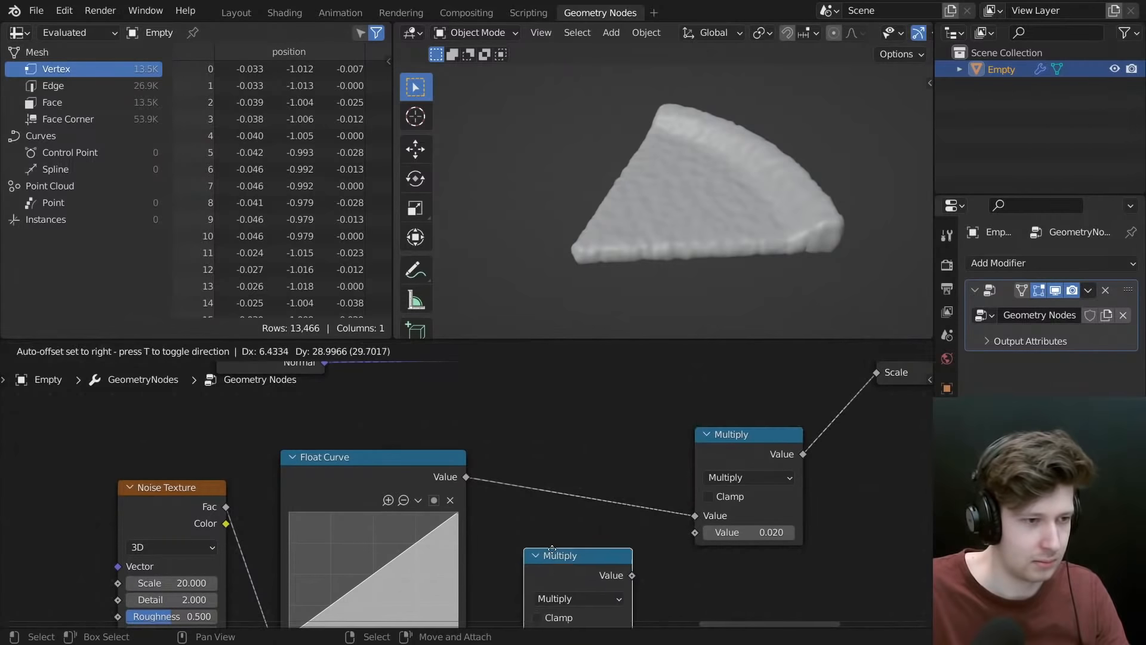
pyautogui.click(557, 473)
# - Change the duplicated Math node to Subtract with a value of 0.5
pyautogui.click(580, 521)
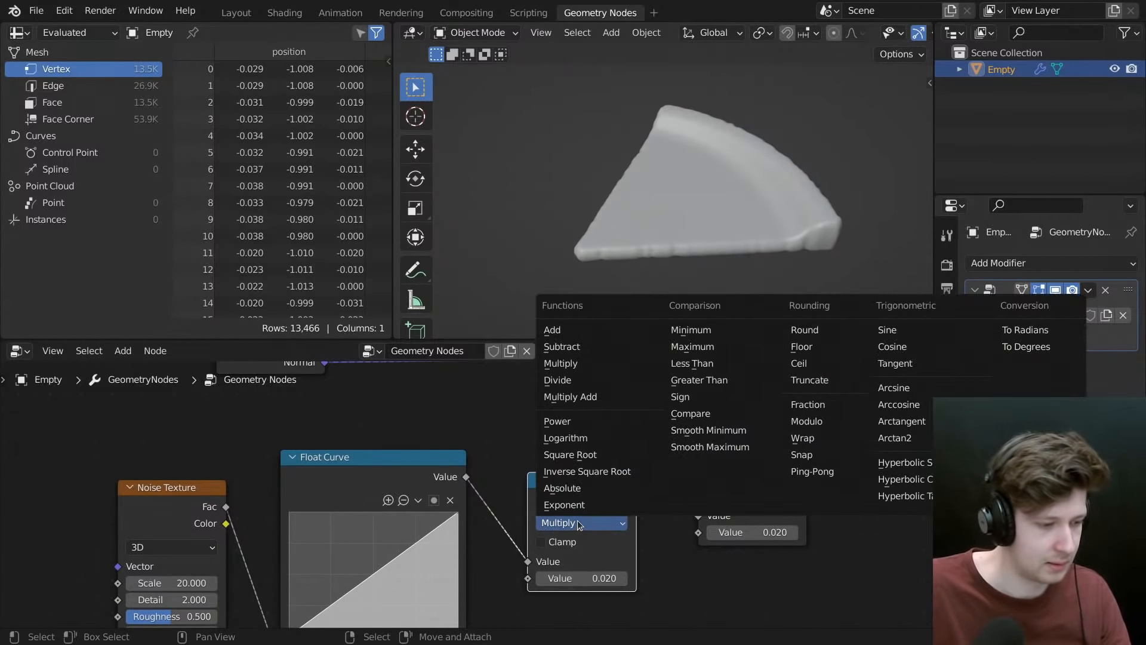
pyautogui.click(562, 346)
pyautogui.click(587, 574)
pyautogui.press('BackSpace')
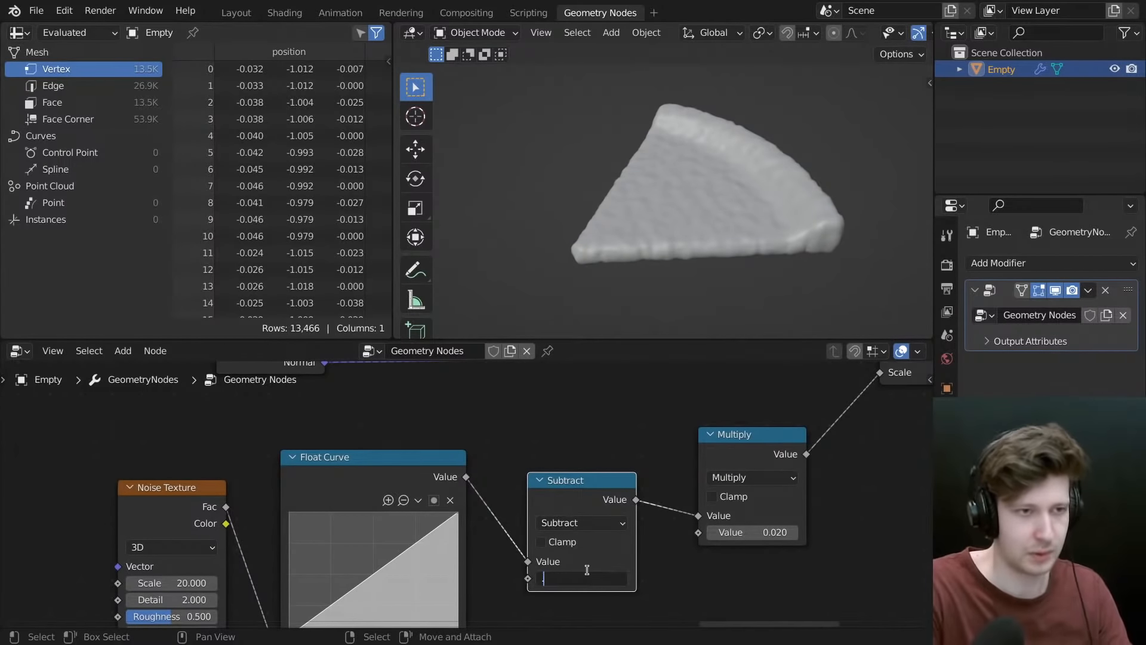
pyautogui.write('0.5')
pyautogui.press('Return')
# - Examine the displaced slice's surface, underside and crust from several angles
pyautogui.moveTo(701, 285); pyautogui.dragTo(745, 271, button='middle')
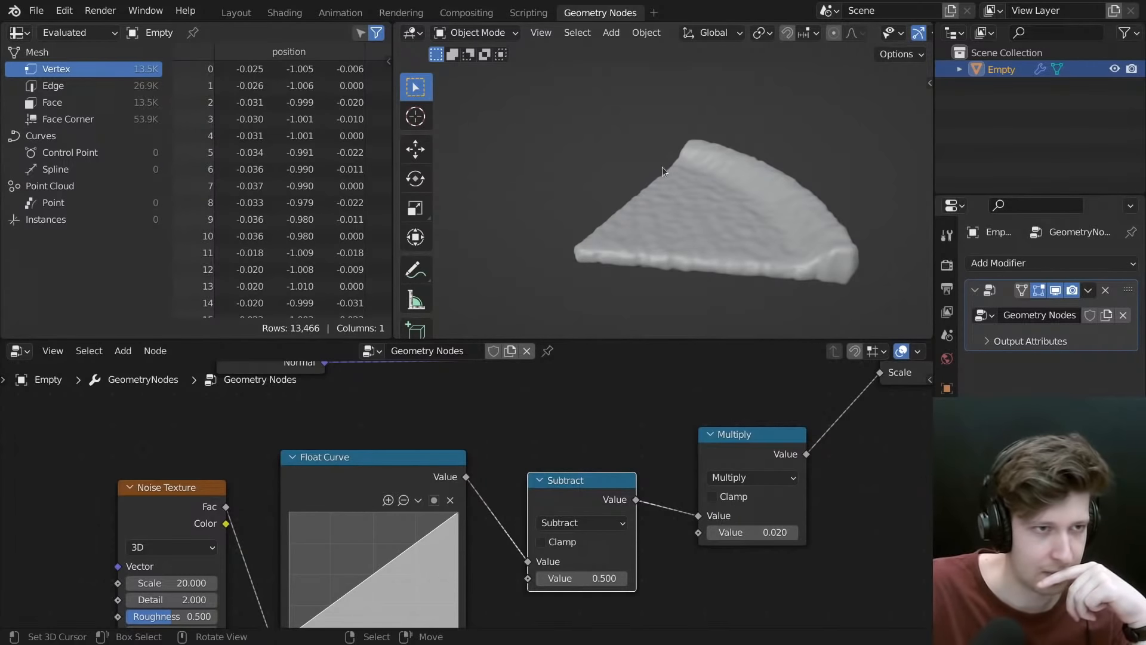
pyautogui.moveTo(587, 331); pyautogui.dragTo(596, 152, button='middle')
pyautogui.scroll(-6, 579, 469)
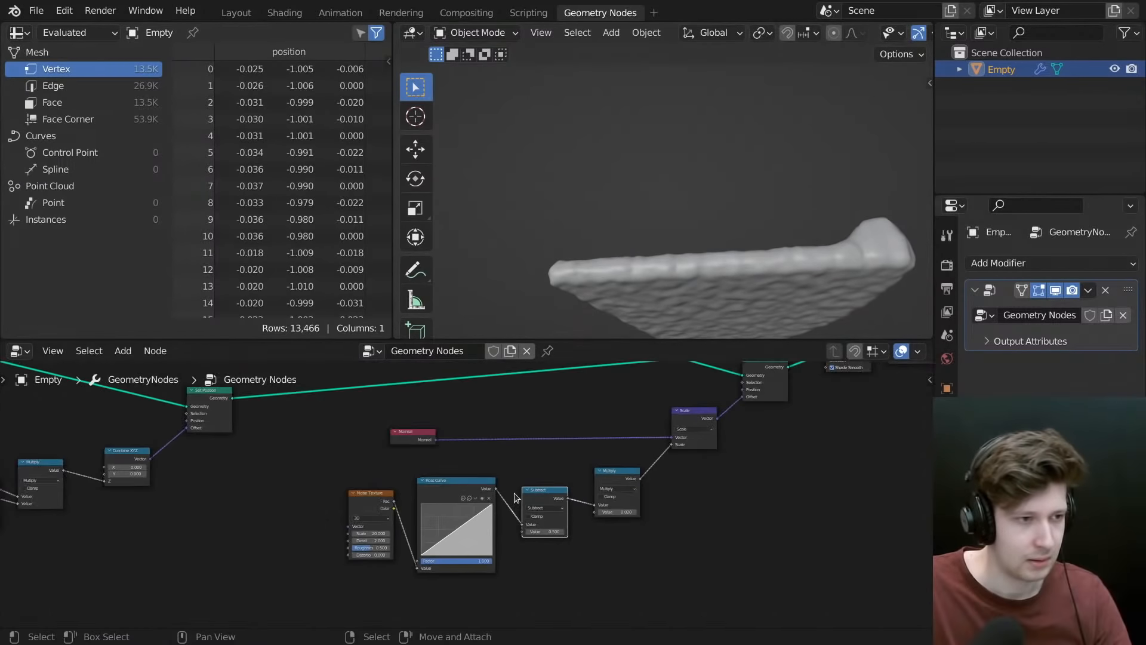
pyautogui.moveTo(639, 403); pyautogui.dragTo(692, 456)
pyautogui.hotkey('ctrl', 'x')
pyautogui.moveTo(722, 317); pyautogui.dragTo(685, 272, button='middle')
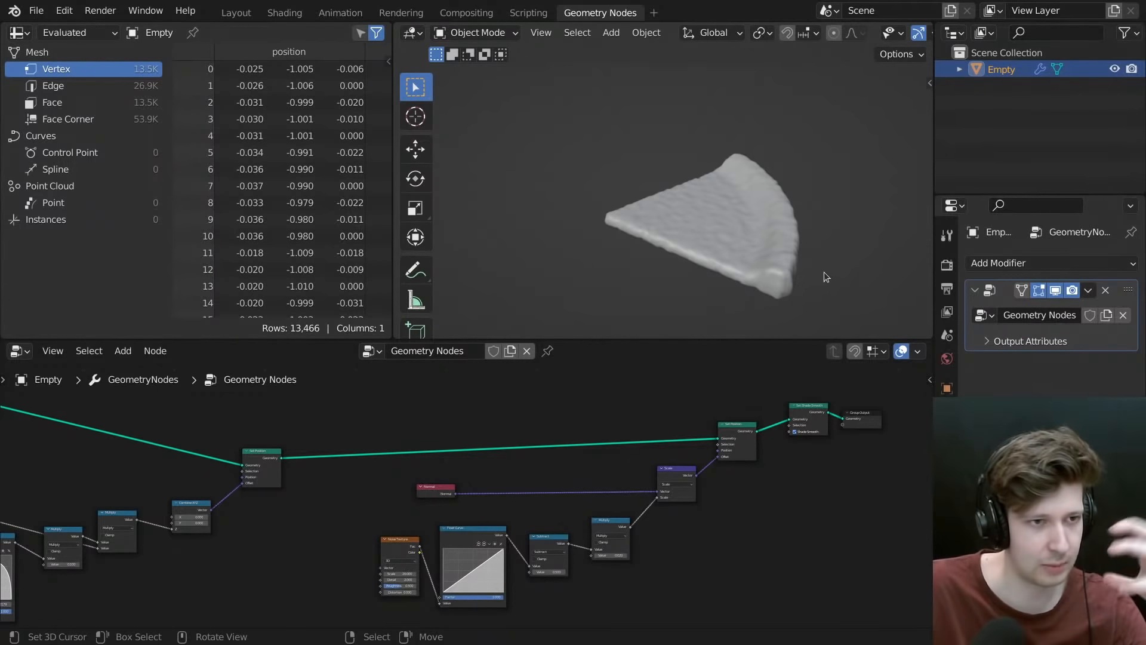
pyautogui.moveTo(786, 275); pyautogui.dragTo(625, 231, button='middle')
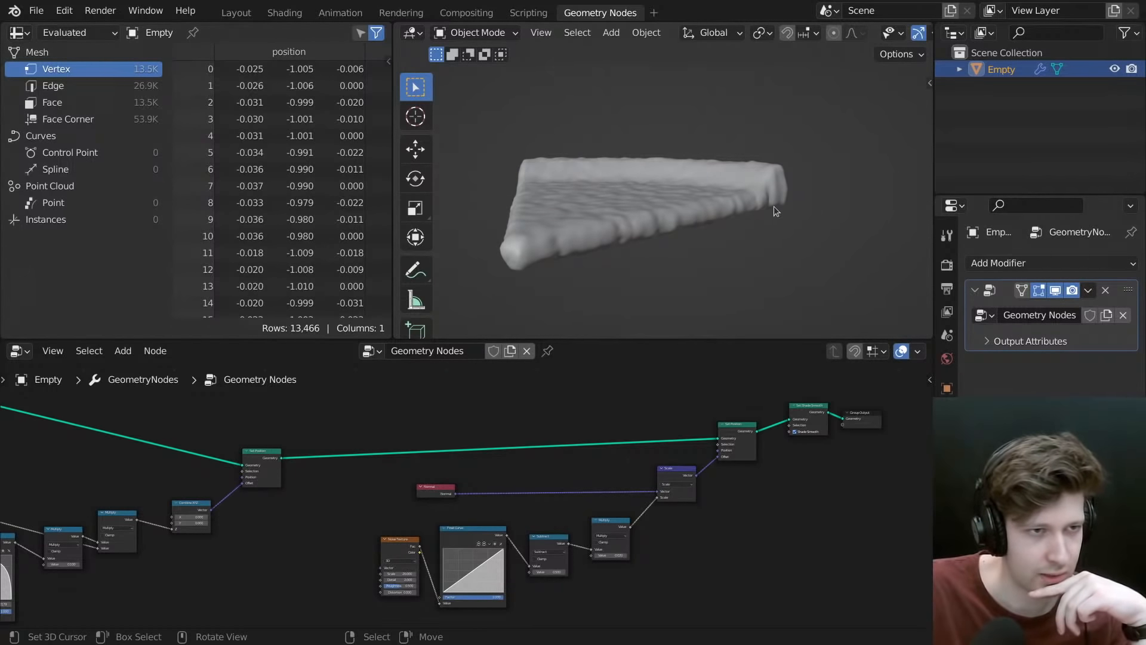
# - Move the starting curve nodes, from Curve Parameter through Delete Geometry and Set Spline Cyclic, slightly farther from the first Set Position node
pyautogui.moveTo(591, 232); pyautogui.dragTo(571, 207, button='middle')
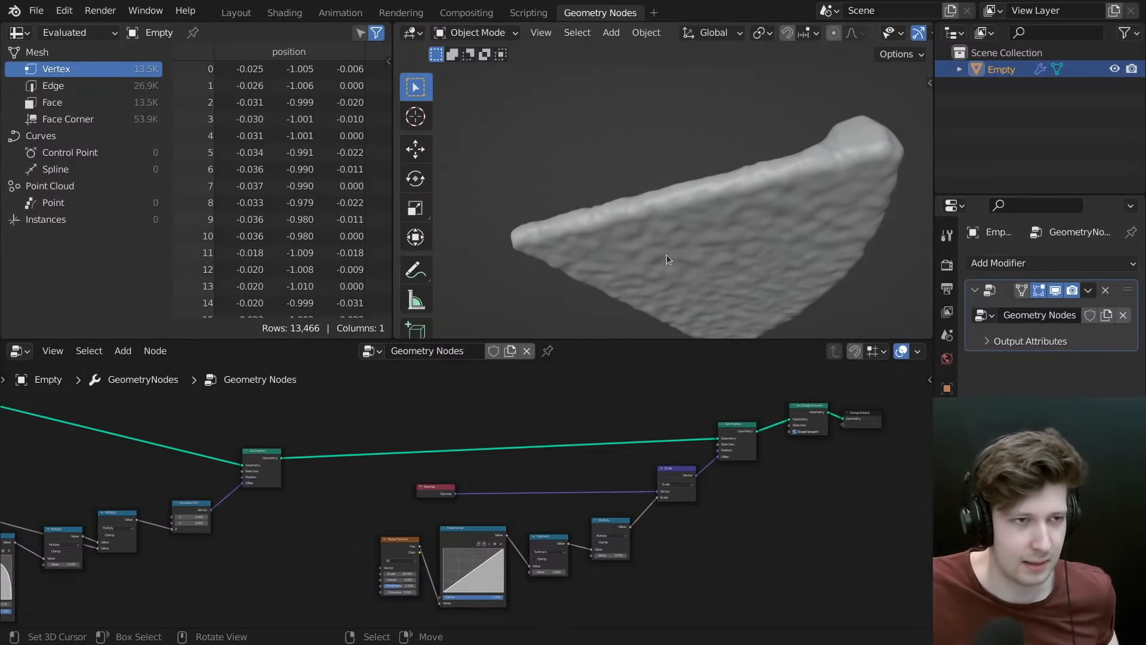
pyautogui.moveTo(666, 254); pyautogui.dragTo(644, 146, button='middle')
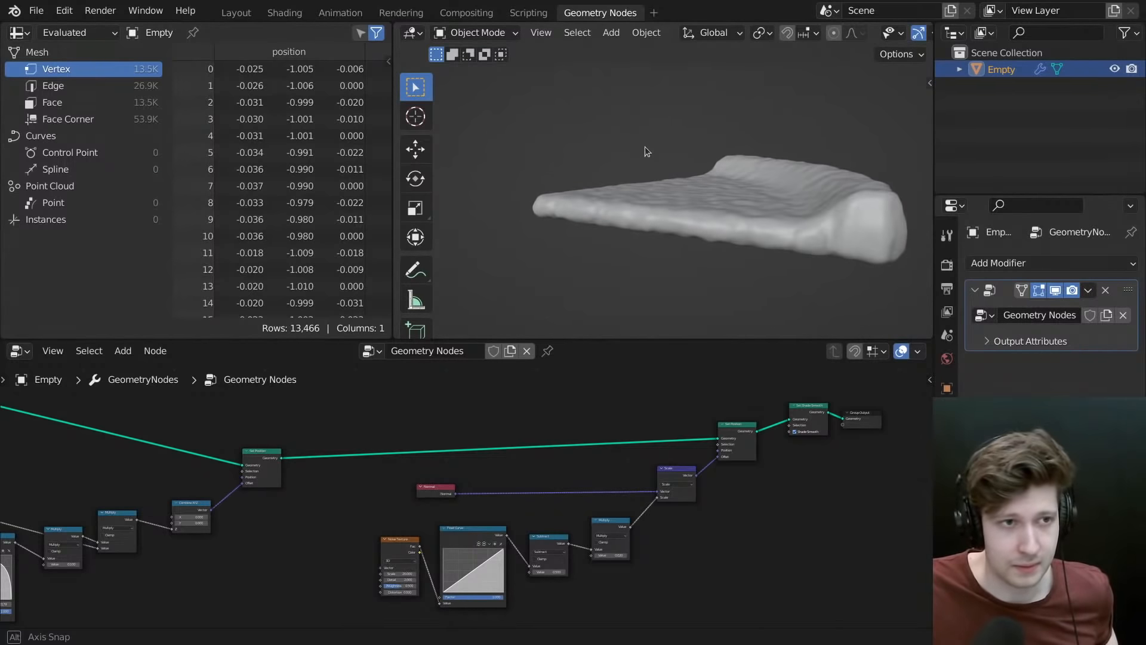
pyautogui.scroll(-4, 255, 496)
pyautogui.moveTo(256, 493); pyautogui.dragTo(545, 495, button='middle')
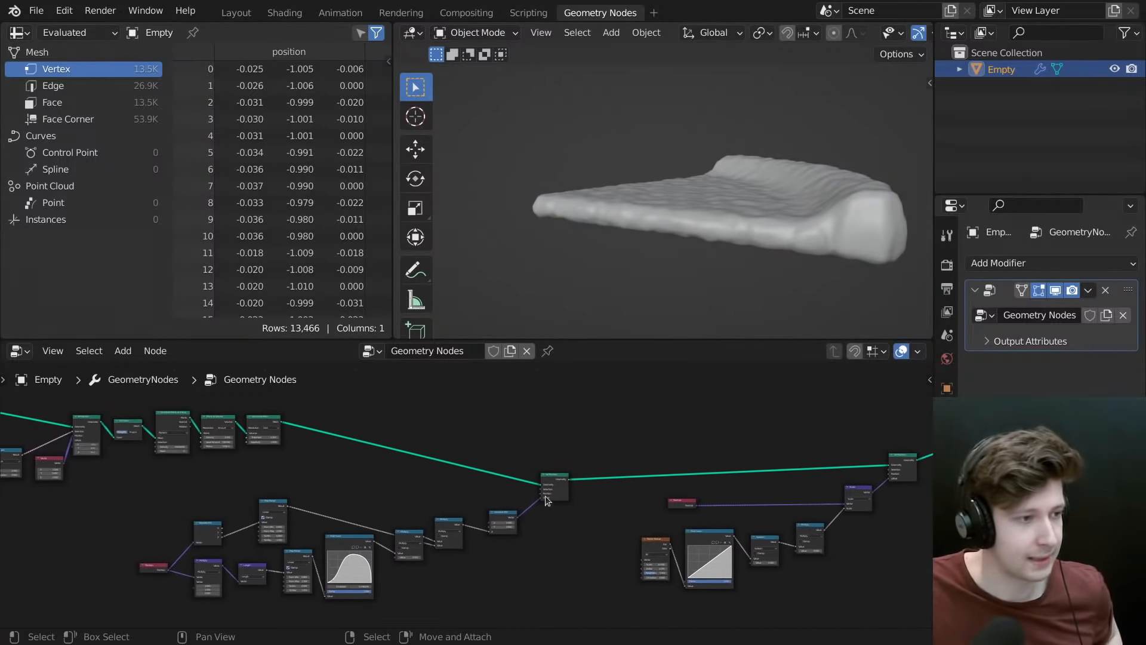
pyautogui.moveTo(320, 440); pyautogui.dragTo(537, 464, button='middle')
pyautogui.scroll(4, 447, 431)
pyautogui.moveTo(447, 431); pyautogui.dragTo(492, 463, button='middle')
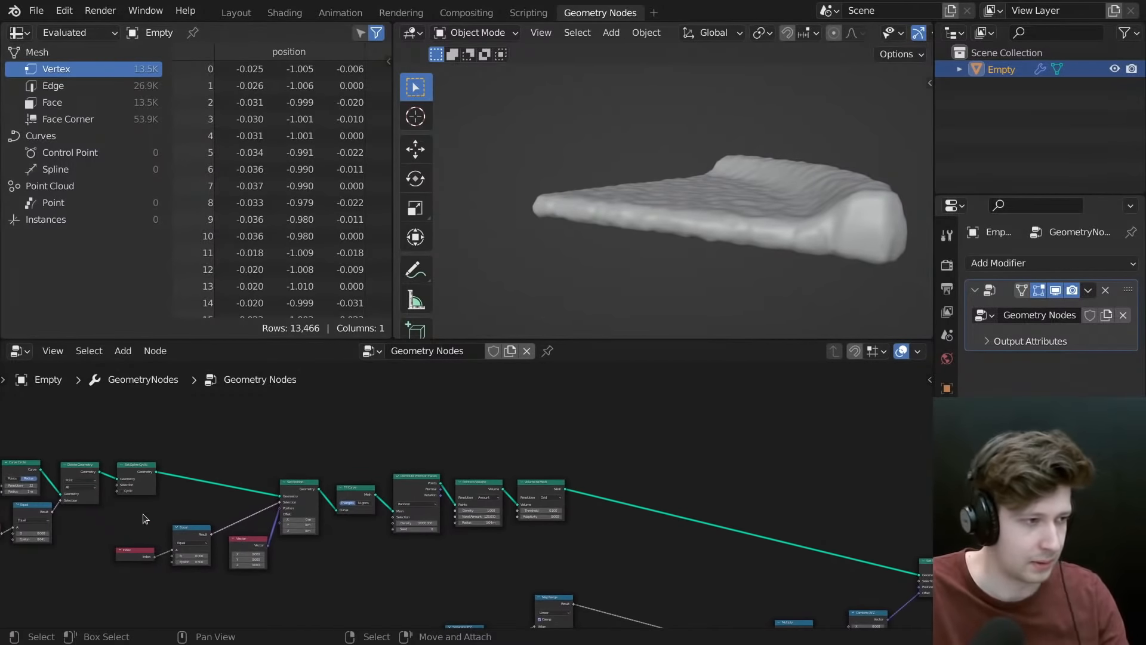
pyautogui.moveTo(143, 518); pyautogui.dragTo(414, 490, button='middle')
pyautogui.moveTo(163, 406); pyautogui.dragTo(426, 516)
pyautogui.press('g')
pyautogui.click(435, 473)
# - Preview the Volume to Mesh node's output in the viewport and look at the flat slice from above
pyautogui.moveTo(620, 457); pyautogui.dragTo(529, 423, button='middle')
pyautogui.scroll(3, 528, 422)
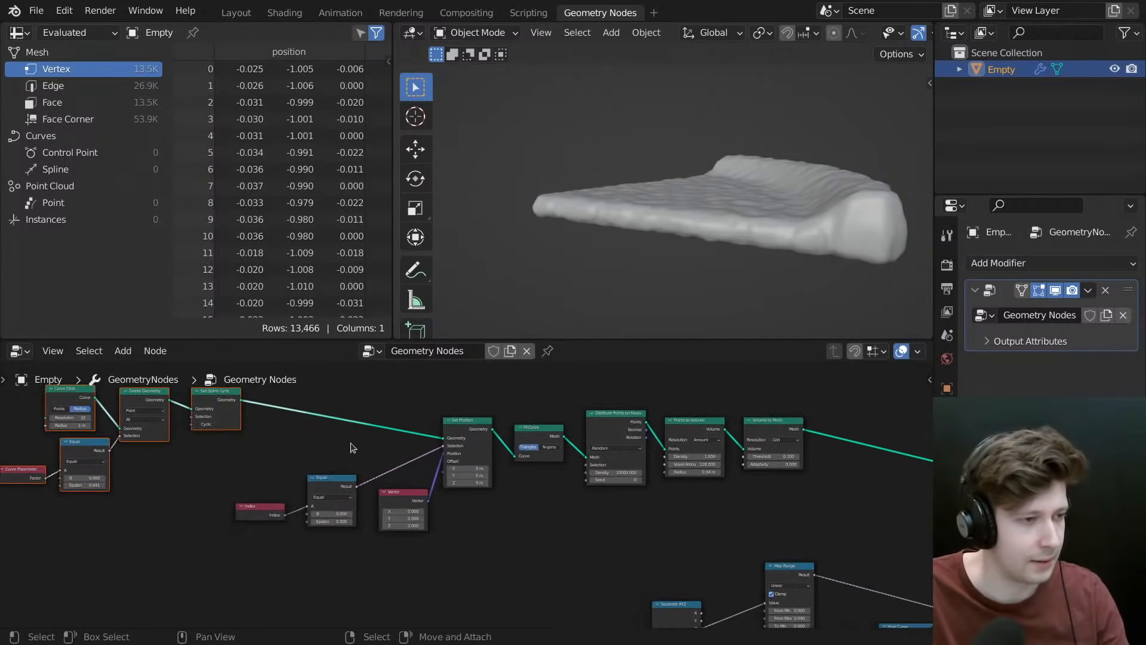
pyautogui.moveTo(746, 449); pyautogui.dragTo(594, 449, button='middle')
pyautogui.scroll(4, 615, 441)
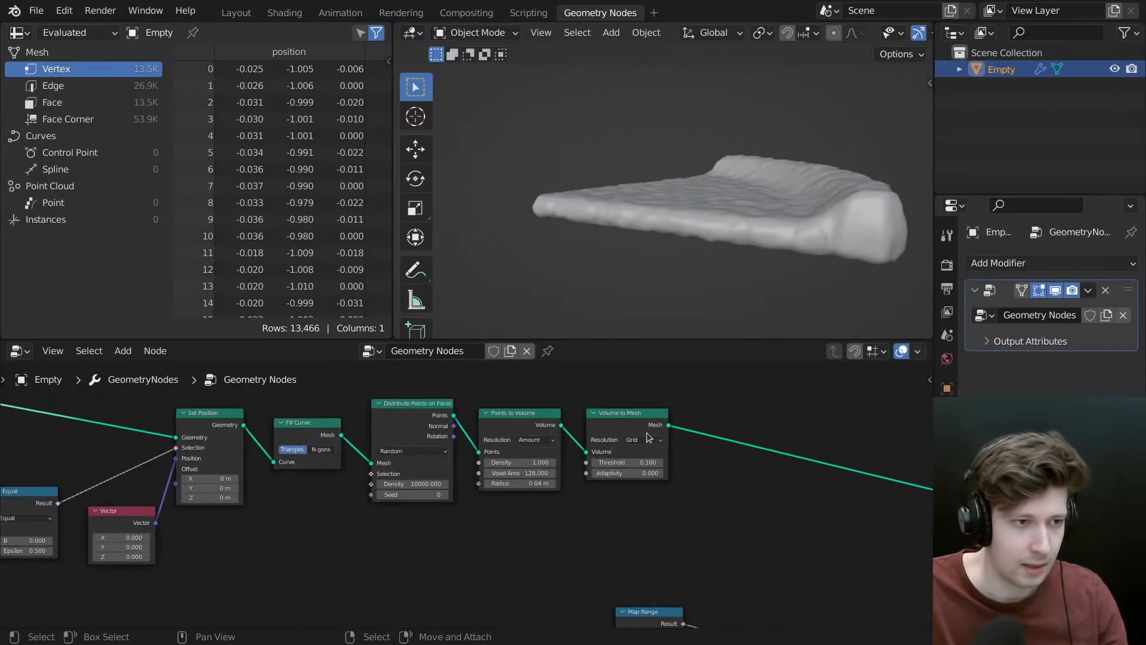
pyautogui.keyDown('alt'); pyautogui.keyDown('shift'); pyautogui.click(641, 428); pyautogui.keyUp('shift'); pyautogui.keyUp('alt')
pyautogui.moveTo(698, 232); pyautogui.dragTo(711, 276, button='middle')
pyautogui.scroll(-3, 694, 448)
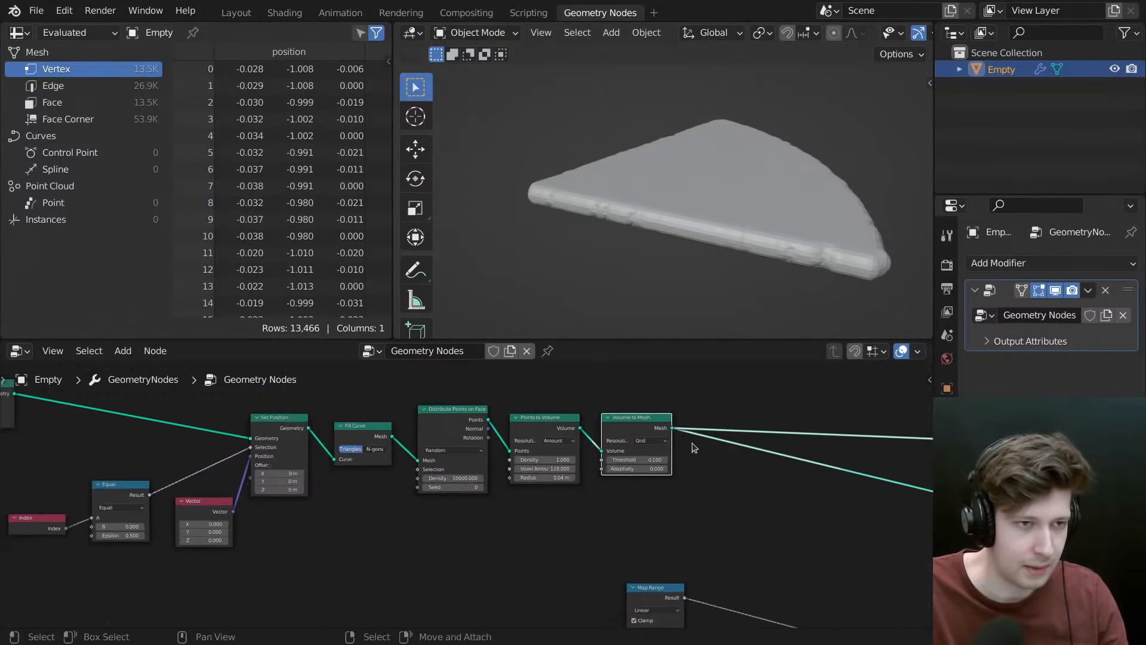
# - Add a Position input node and place it just below the Volume to Mesh node
pyautogui.moveTo(754, 396); pyautogui.dragTo(616, 406, button='middle')
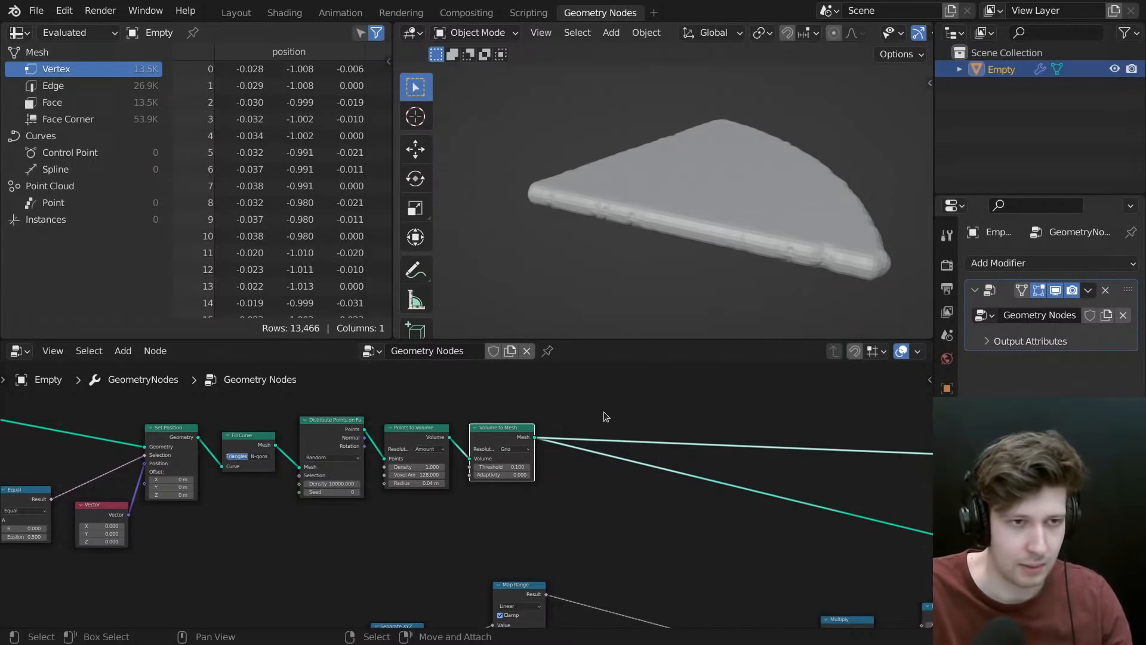
pyautogui.moveTo(592, 425); pyautogui.dragTo(464, 431, button='middle')
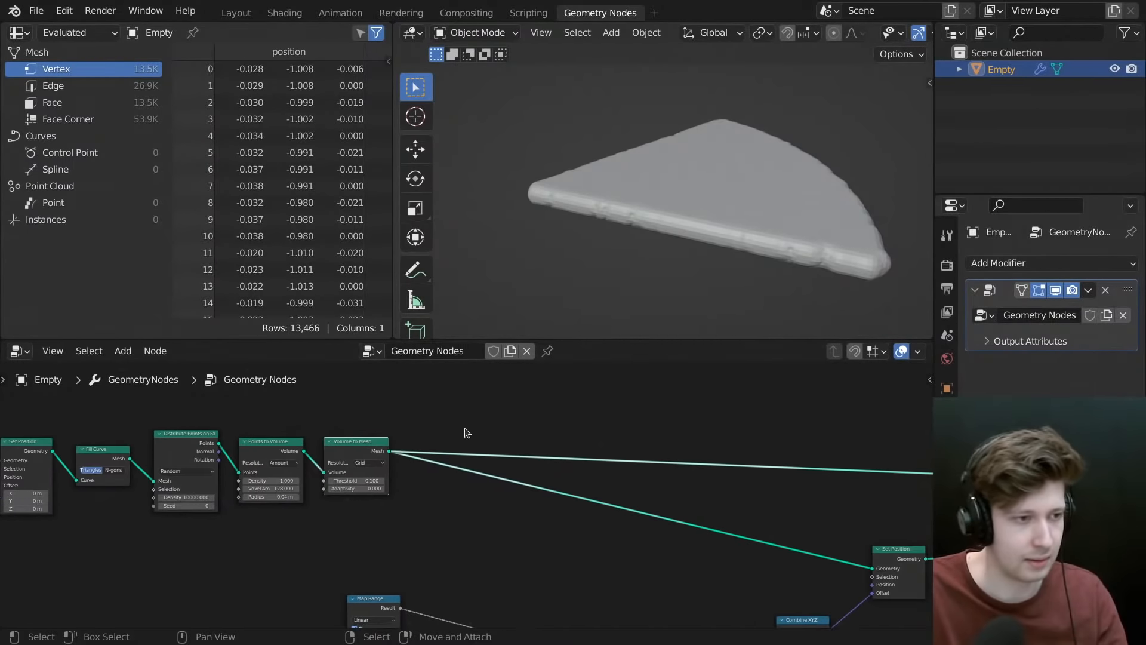
pyautogui.scroll(5, 462, 430)
pyautogui.moveTo(356, 439); pyautogui.dragTo(497, 465, button='middle')
pyautogui.hotkey('shift', 'a')
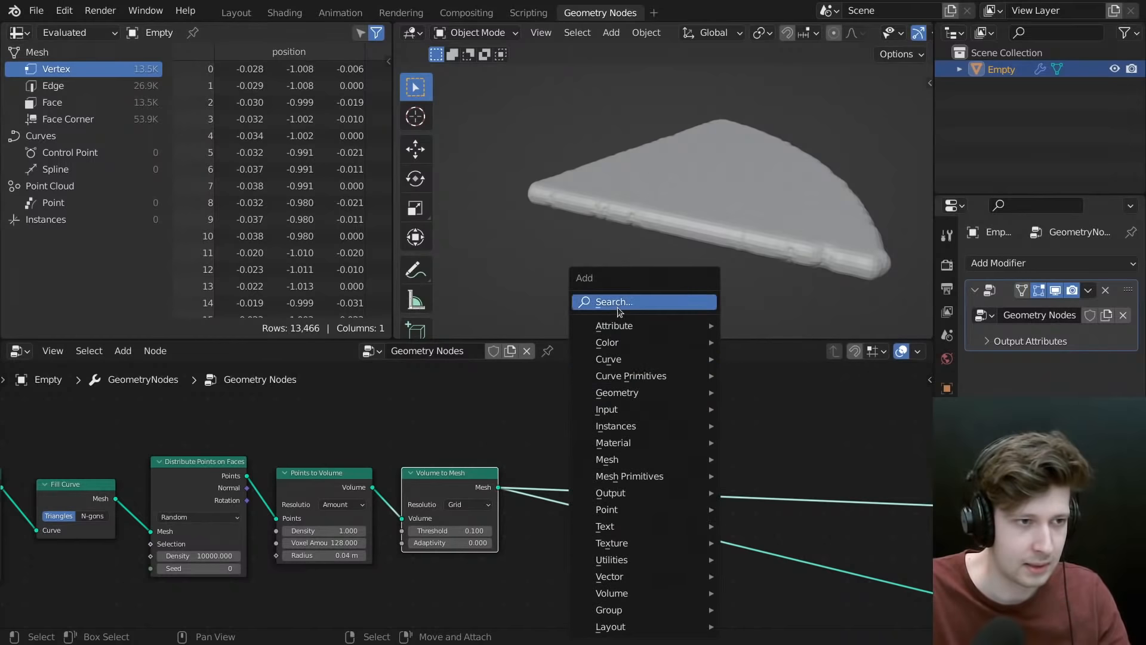
pyautogui.press('Escape')
pyautogui.hotkey('shift', 'a')
pyautogui.click(675, 301)
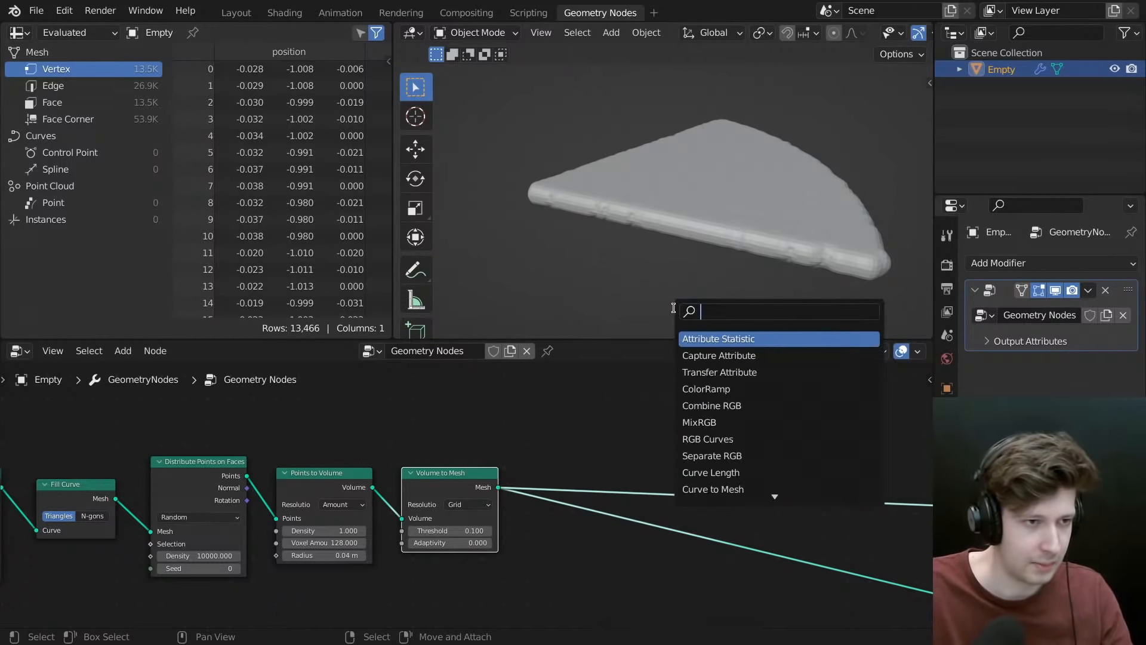
pyautogui.write('positio')
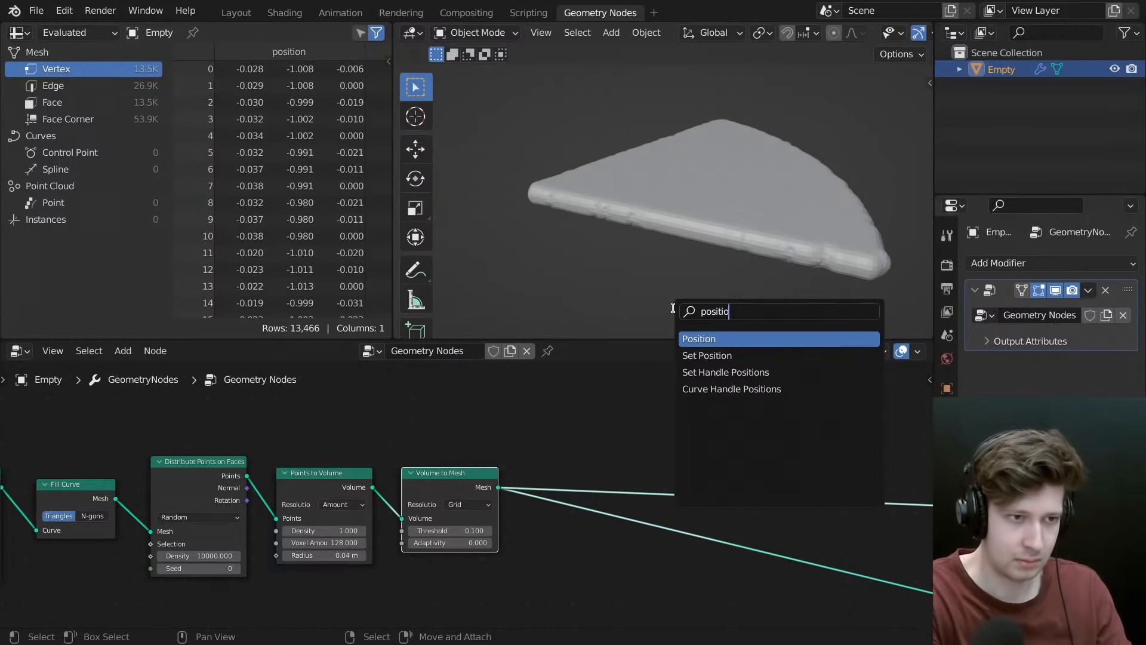
pyautogui.press('Return')
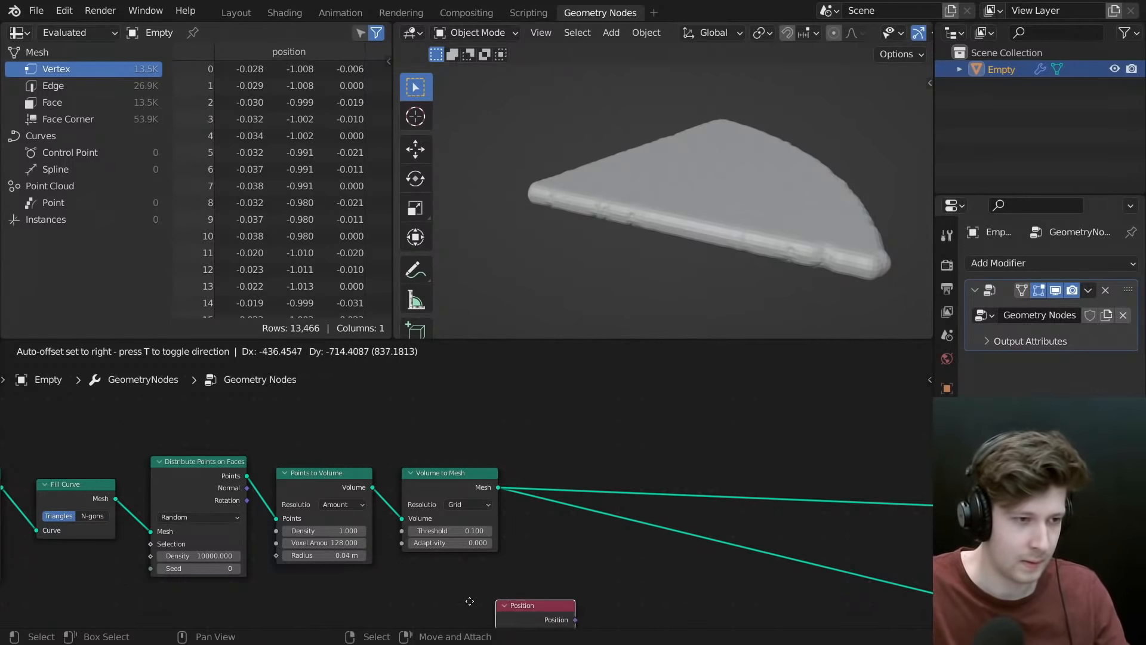
pyautogui.click(404, 576)
pyautogui.moveTo(512, 585); pyautogui.dragTo(538, 495, button='middle')
pyautogui.moveTo(493, 492); pyautogui.dragTo(491, 501)
# - Add a Capture Attribute node on the link running from Volume to Mesh to the output
pyautogui.scroll(-4, 531, 472)
pyautogui.moveTo(604, 470); pyautogui.dragTo(555, 475, button='middle')
pyautogui.hotkey('shift', 'a')
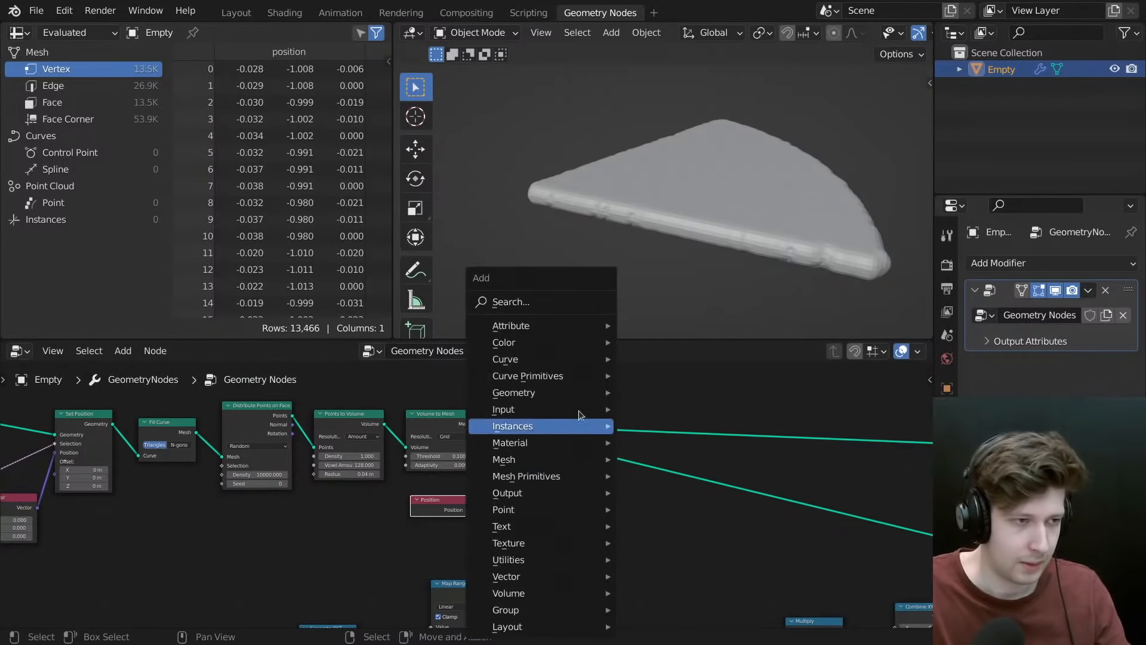
pyautogui.click(540, 306)
pyautogui.write('caprut')
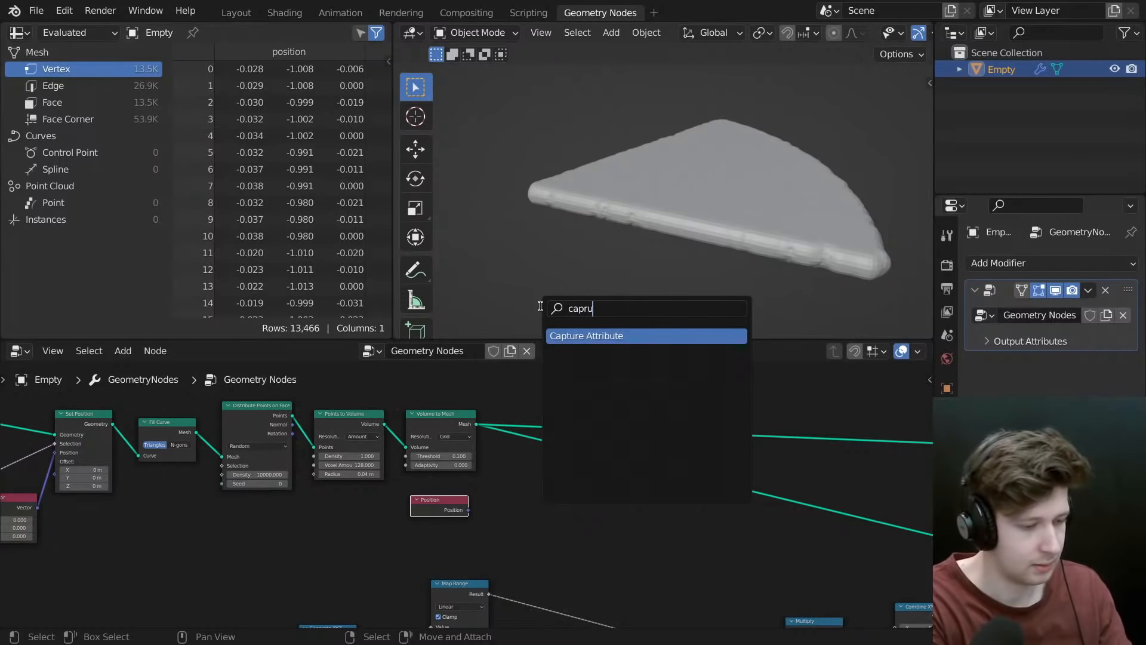
pyautogui.press('BackSpace')
pyautogui.press('BackSpace')
pyautogui.press('BackSpace')
pyautogui.write('ture')
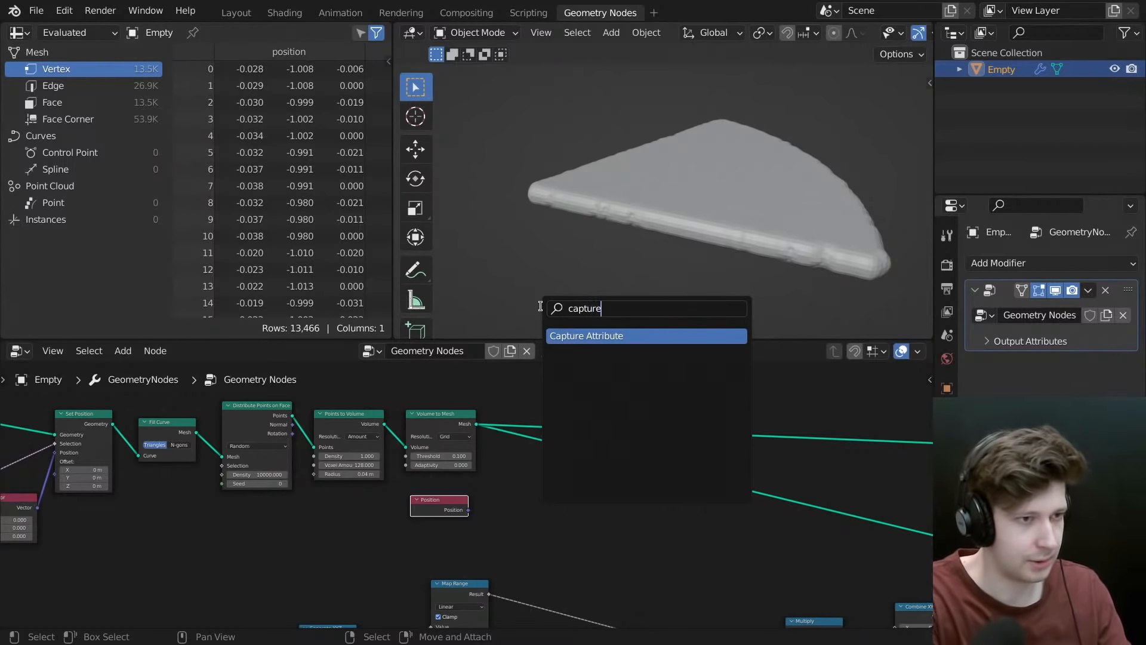
pyautogui.press('Return')
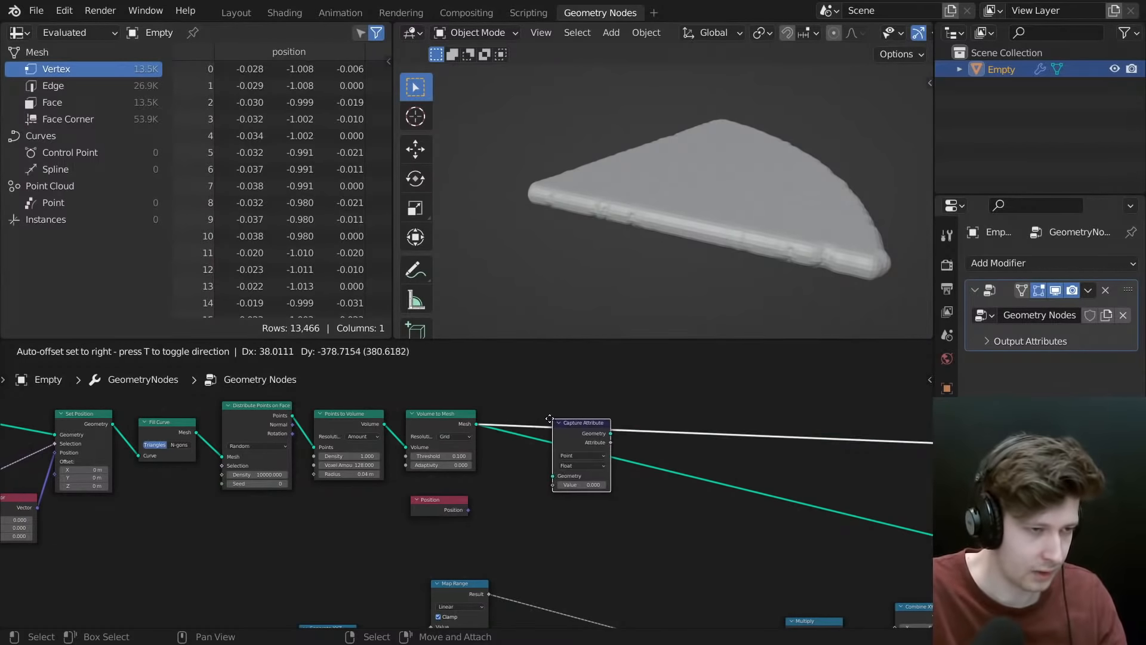
pyautogui.click(547, 417)
pyautogui.moveTo(569, 429)
pyautogui.mouseDown()
pyautogui.moveTo(569, 417)
pyautogui.moveTo(549, 426)
pyautogui.mouseUp()
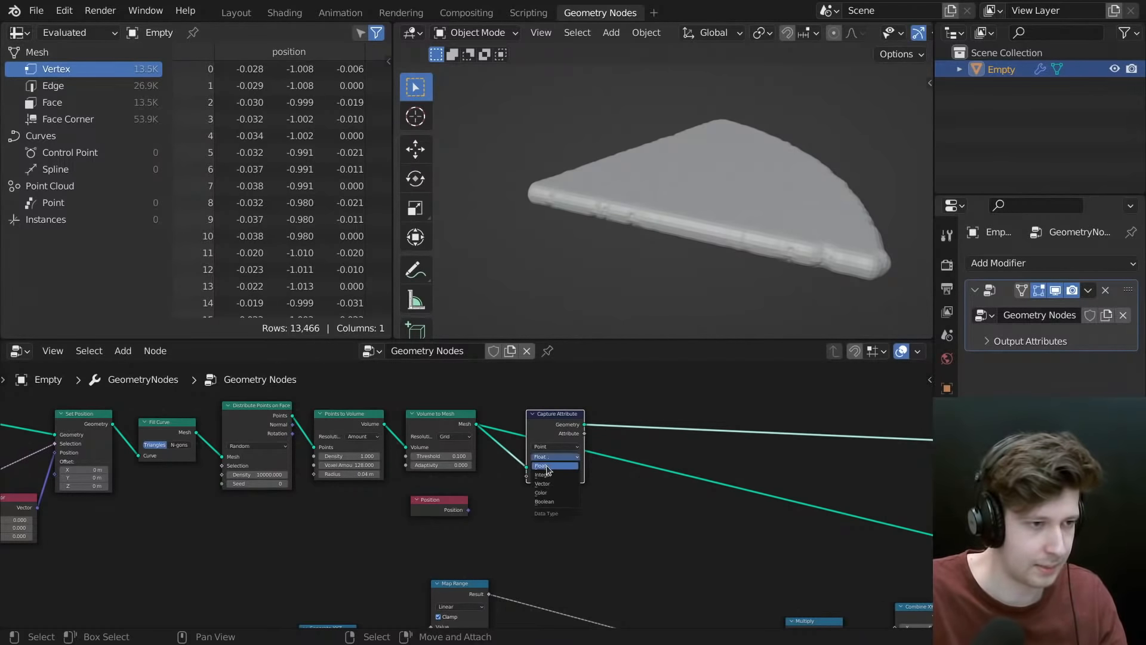
# - Set Capture Attribute's data type to Vector, feed Position into its Value input, and place the node closer to Volume to Mesh
pyautogui.click(550, 482)
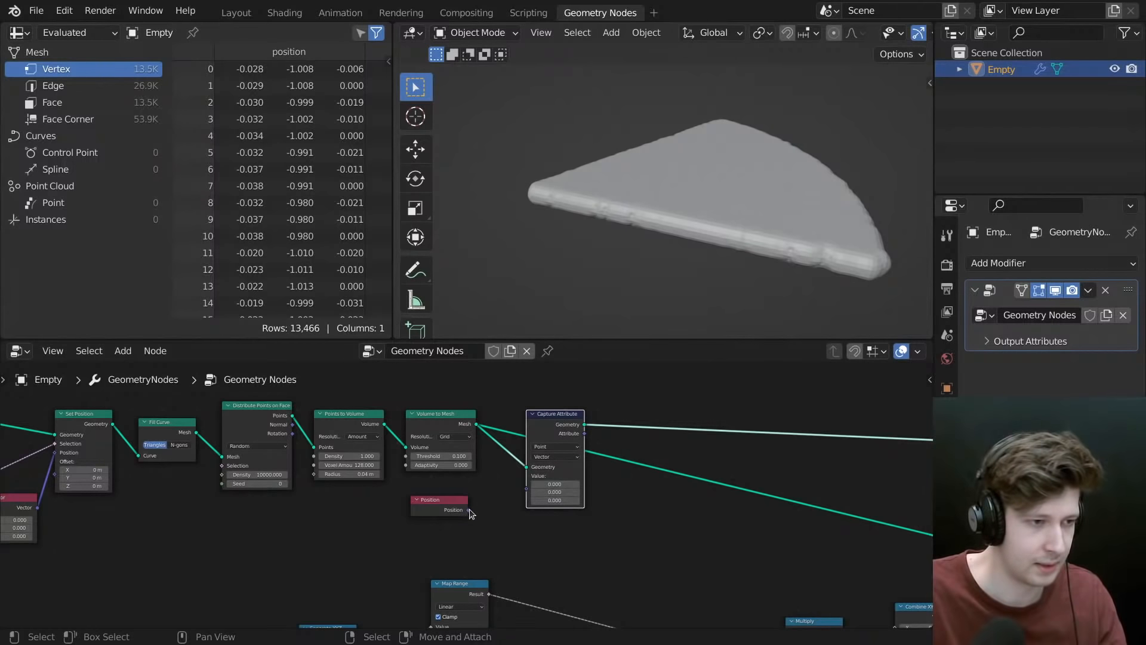
pyautogui.moveTo(469, 510); pyautogui.dragTo(526, 490)
pyautogui.moveTo(559, 439); pyautogui.dragTo(535, 433)
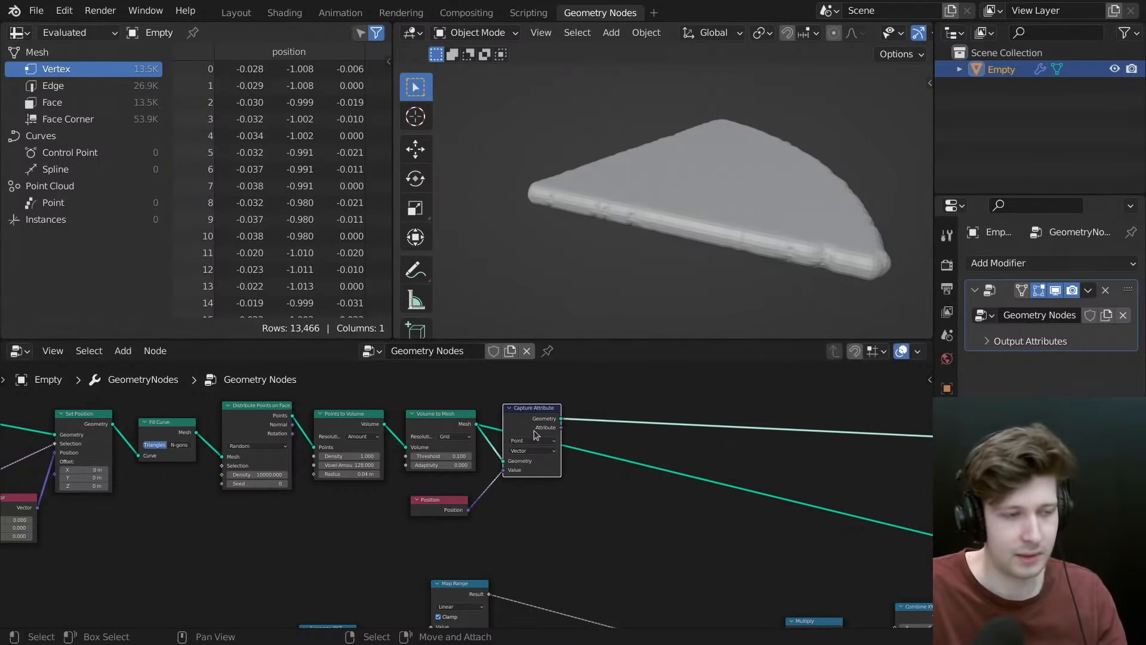
pyautogui.moveTo(566, 437); pyautogui.dragTo(433, 455, button='middle')
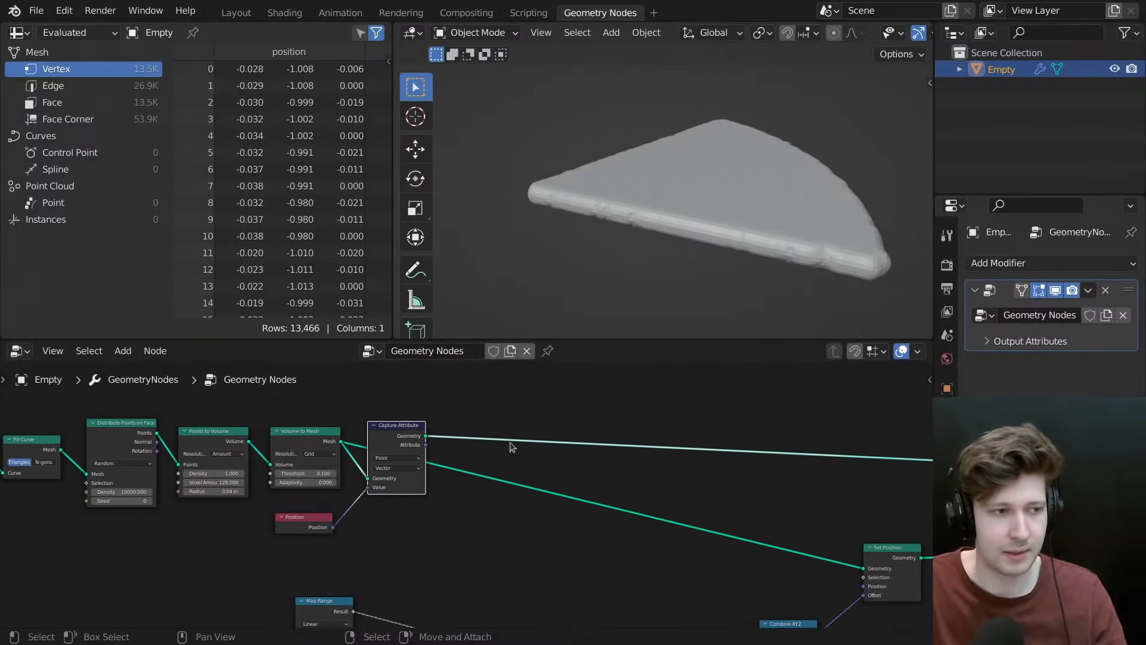
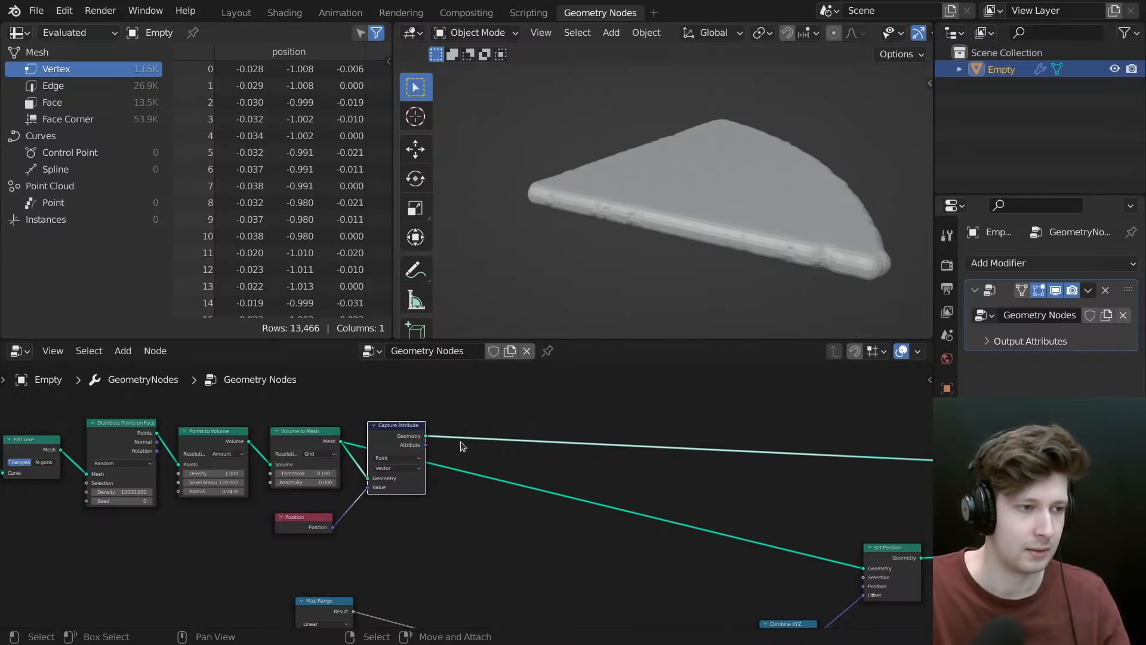
pyautogui.moveTo(460, 442); pyautogui.dragTo(446, 464, button='middle')
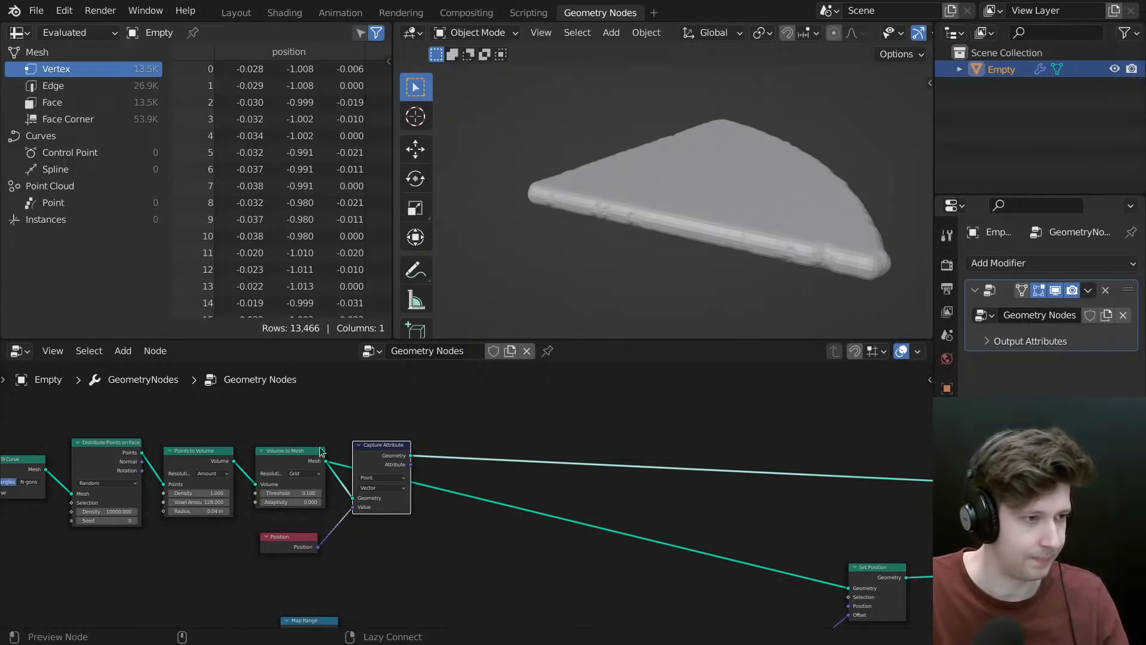
pyautogui.scroll(2, 398, 471)
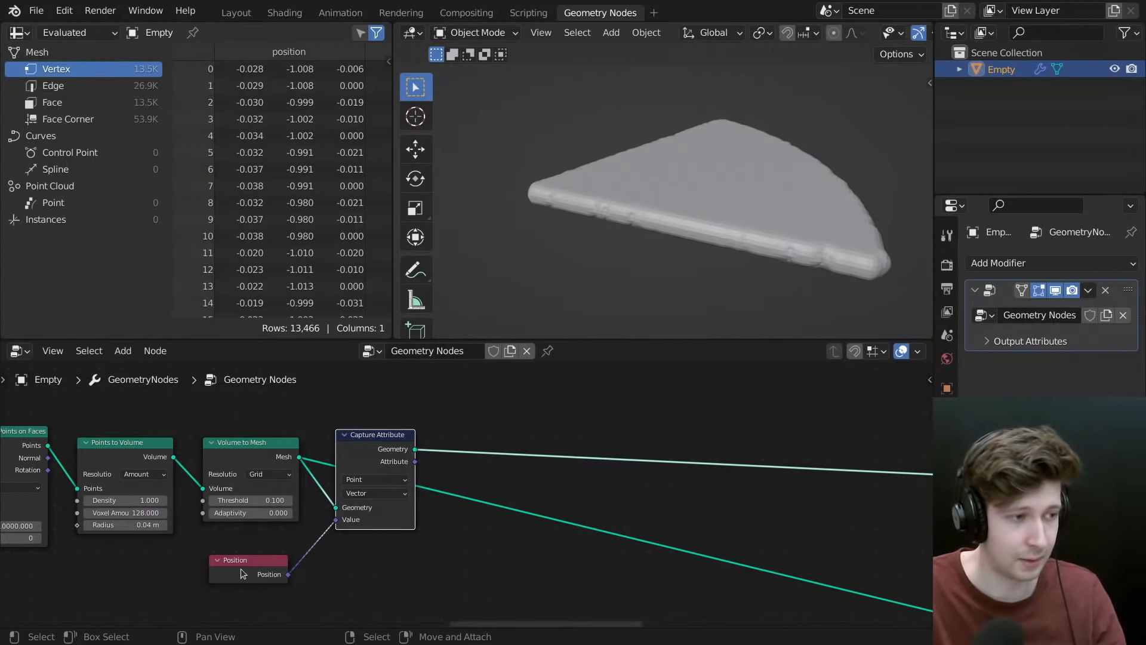
pyautogui.moveTo(240, 569)
pyautogui.mouseDown()
pyautogui.moveTo(255, 546)
pyautogui.moveTo(244, 547)
pyautogui.mouseUp()
pyautogui.rightClick(244, 547)
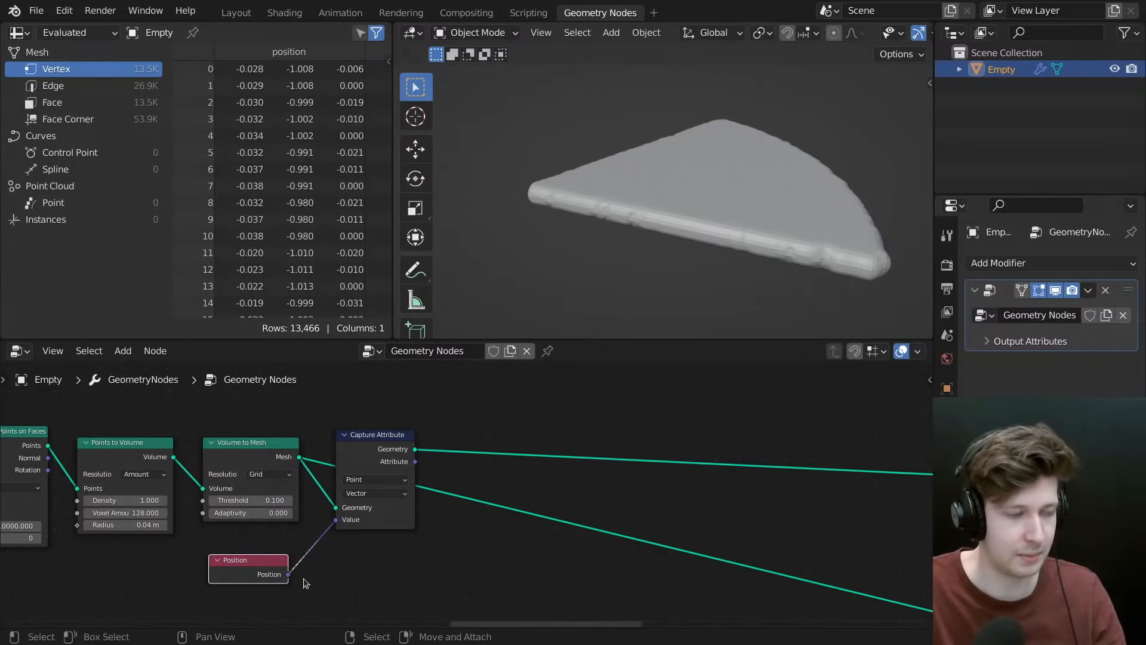
pyautogui.click(375, 435)
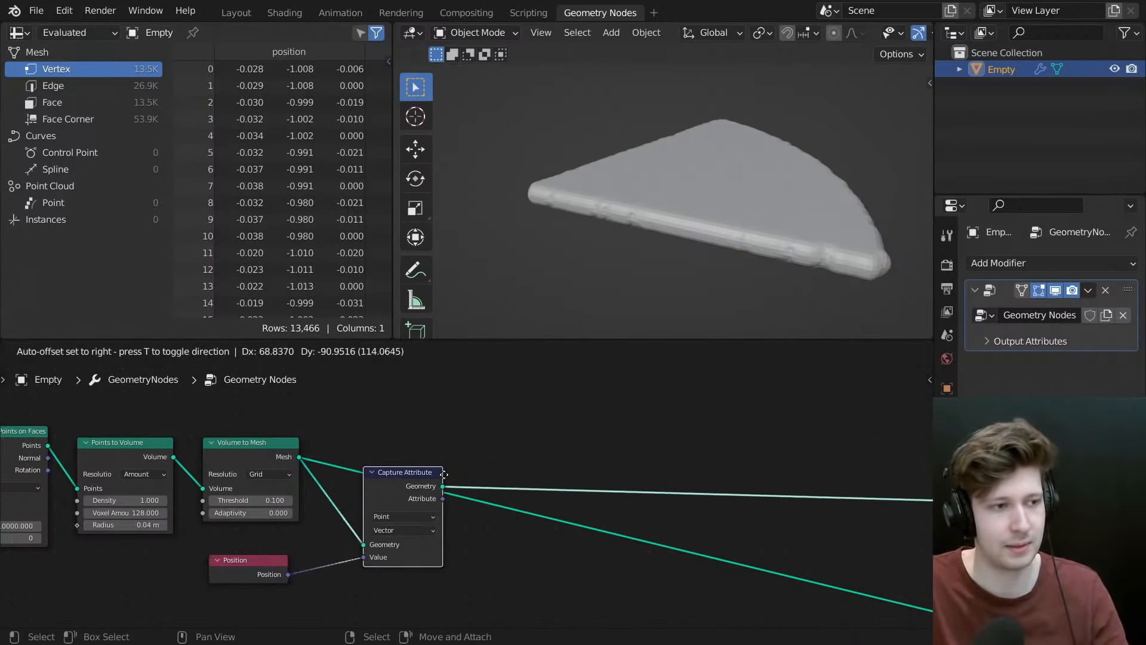
pyautogui.scroll(-3, 471, 475)
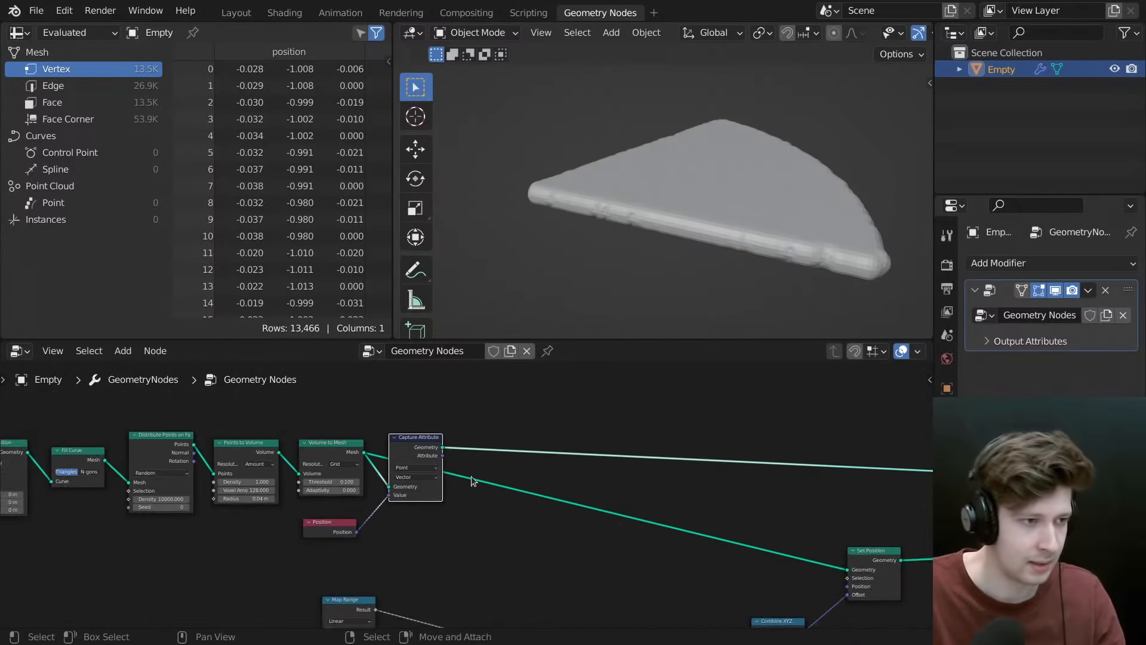
pyautogui.scroll(3, 475, 463)
pyautogui.scroll(-1, 465, 457)
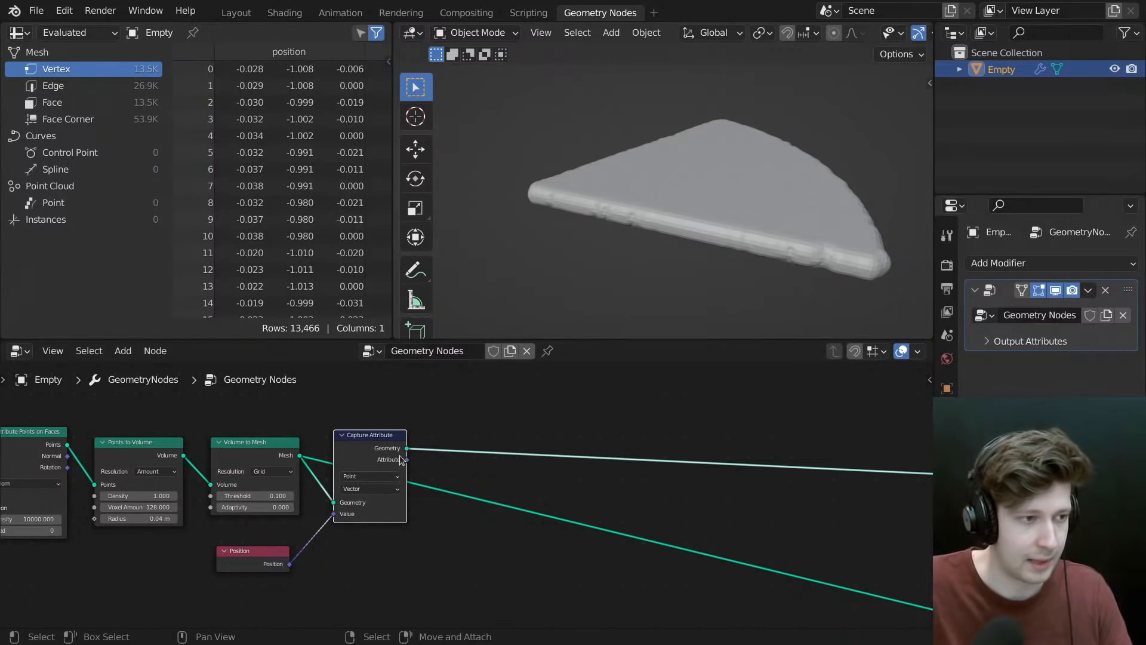
pyautogui.scroll(2, 402, 459)
pyautogui.moveTo(282, 540); pyautogui.dragTo(343, 497, button='middle')
pyautogui.moveTo(351, 496); pyautogui.dragTo(179, 558)
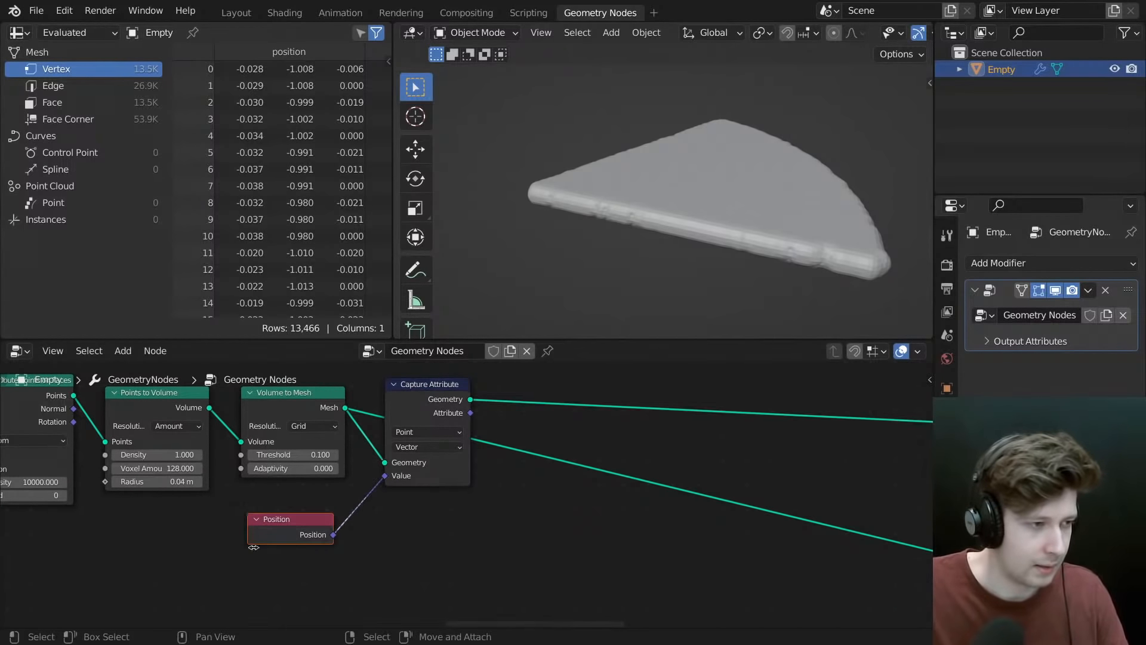
pyautogui.scroll(1, 256, 533)
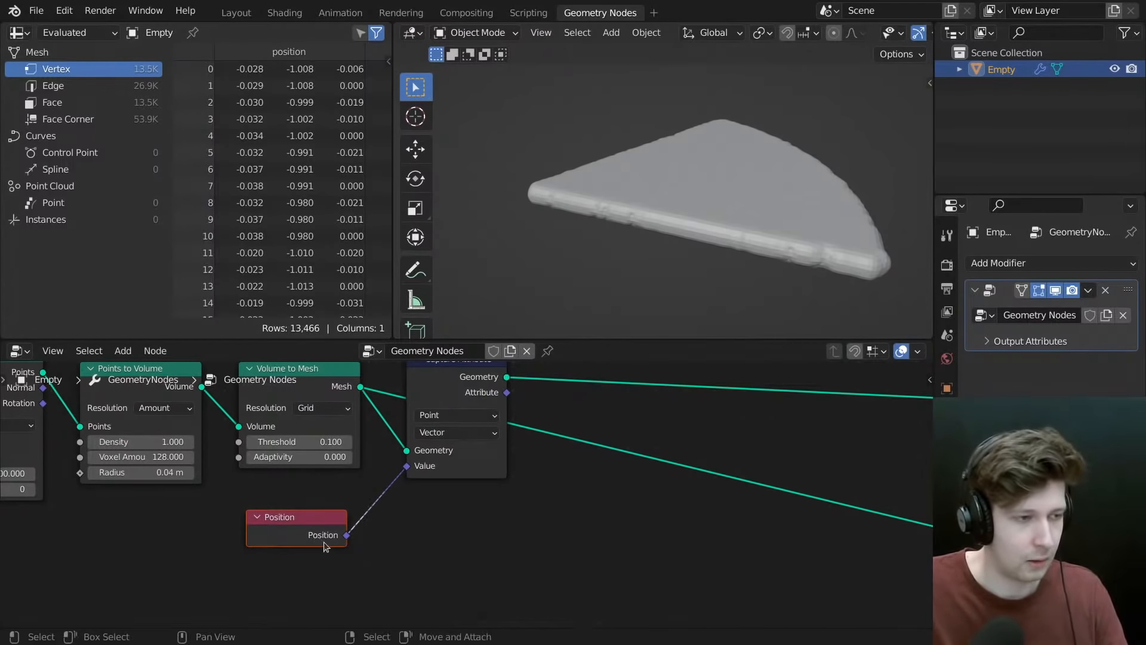
pyautogui.press('g')
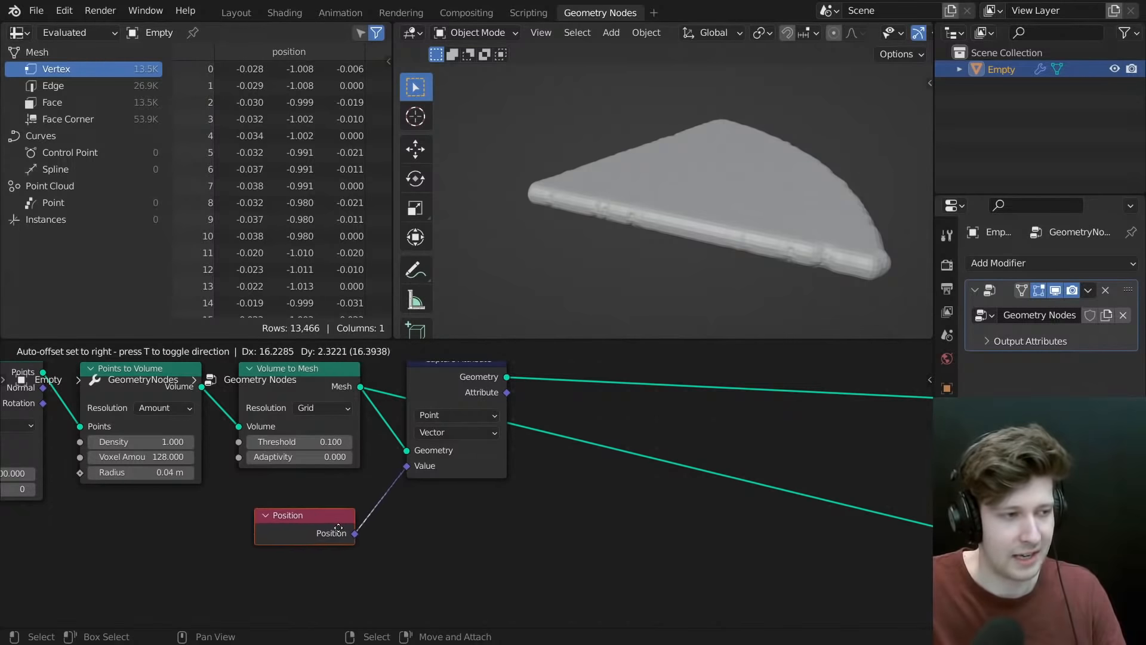
pyautogui.click(318, 542)
pyautogui.scroll(-2, 319, 542)
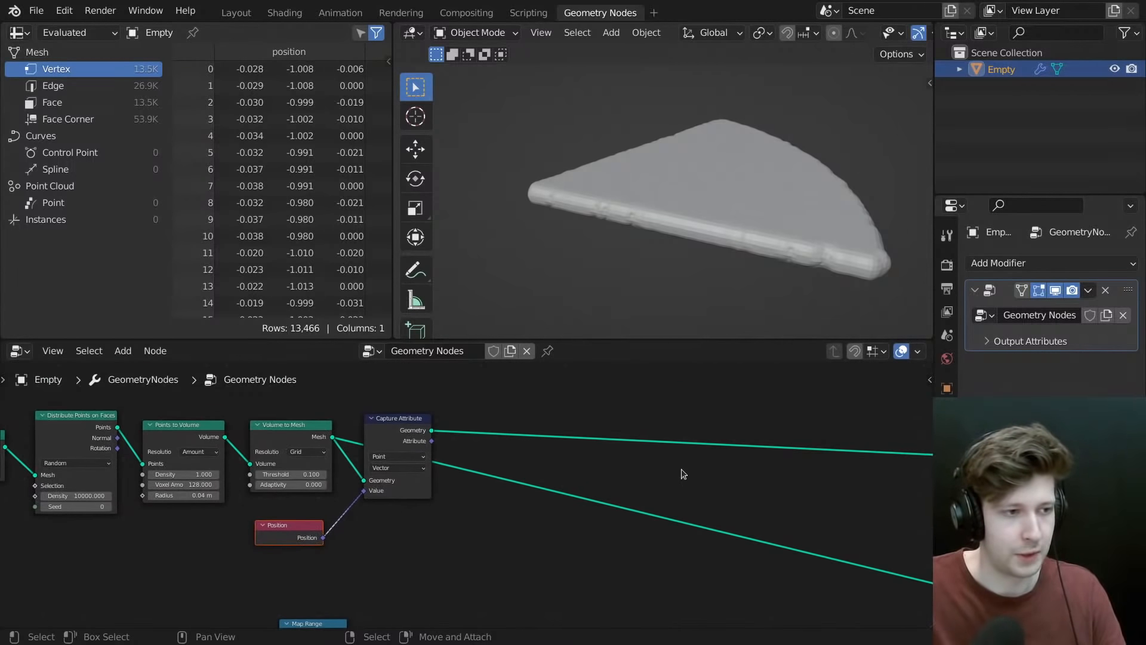
pyautogui.scroll(2, 420, 473)
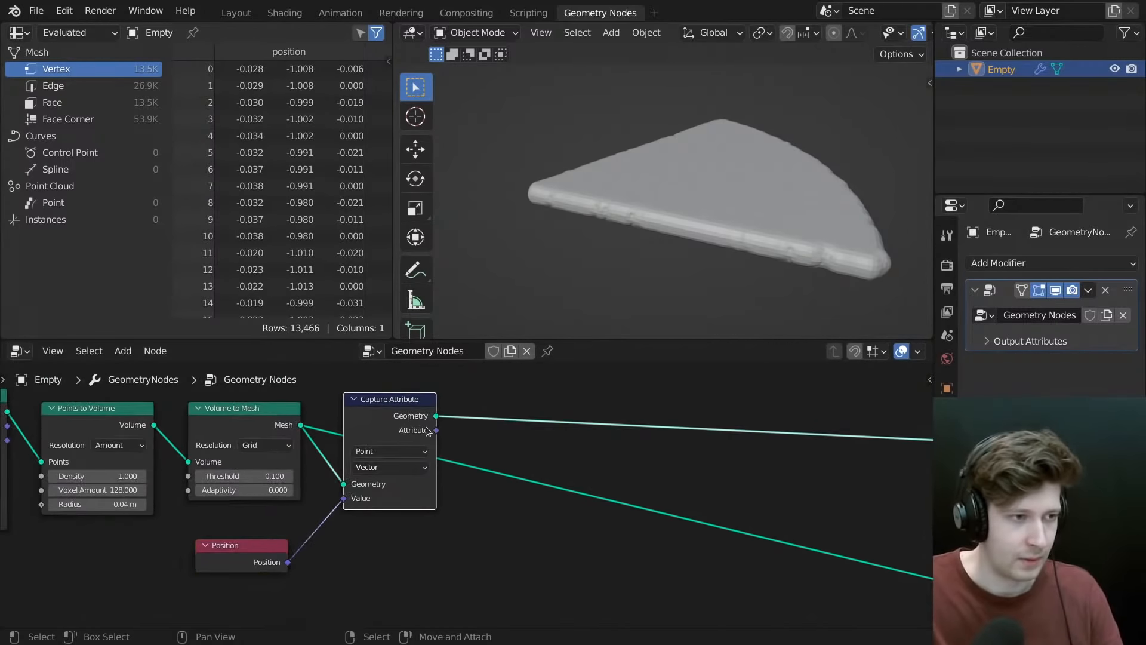
pyautogui.press('g')
pyautogui.rightClick(373, 421)
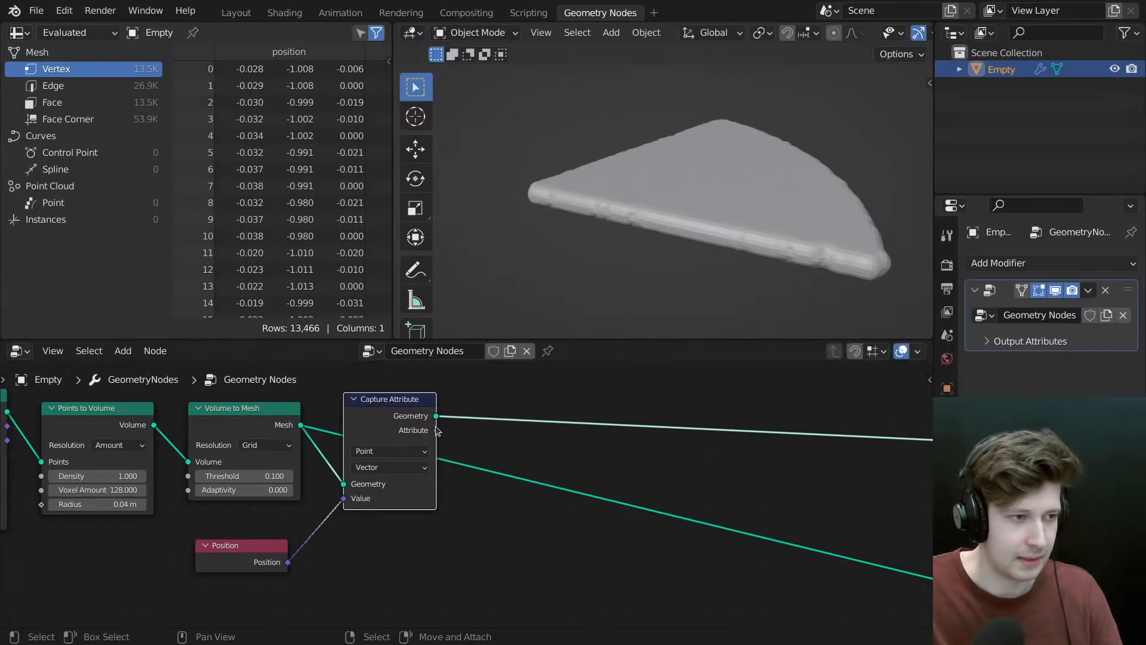
pyautogui.moveTo(436, 431); pyautogui.dragTo(550, 465)
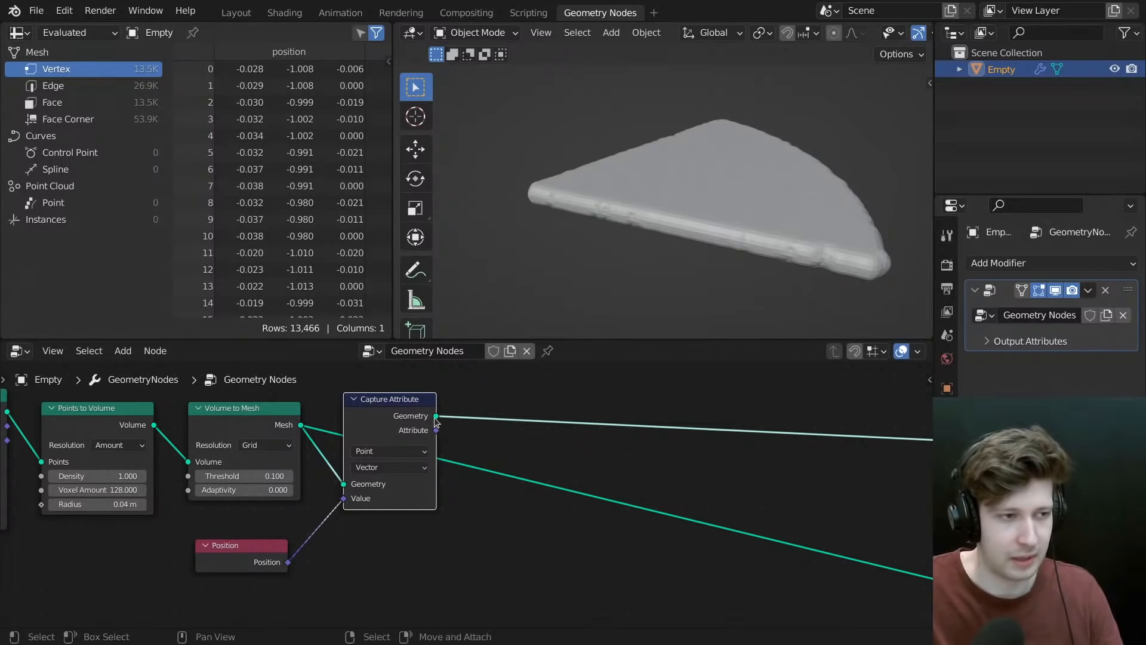
# - Gather the two links leaving the crust network's Position node into one shared reroute point
pyautogui.moveTo(471, 406); pyautogui.dragTo(455, 406)
pyautogui.moveTo(389, 422); pyautogui.dragTo(395, 427)
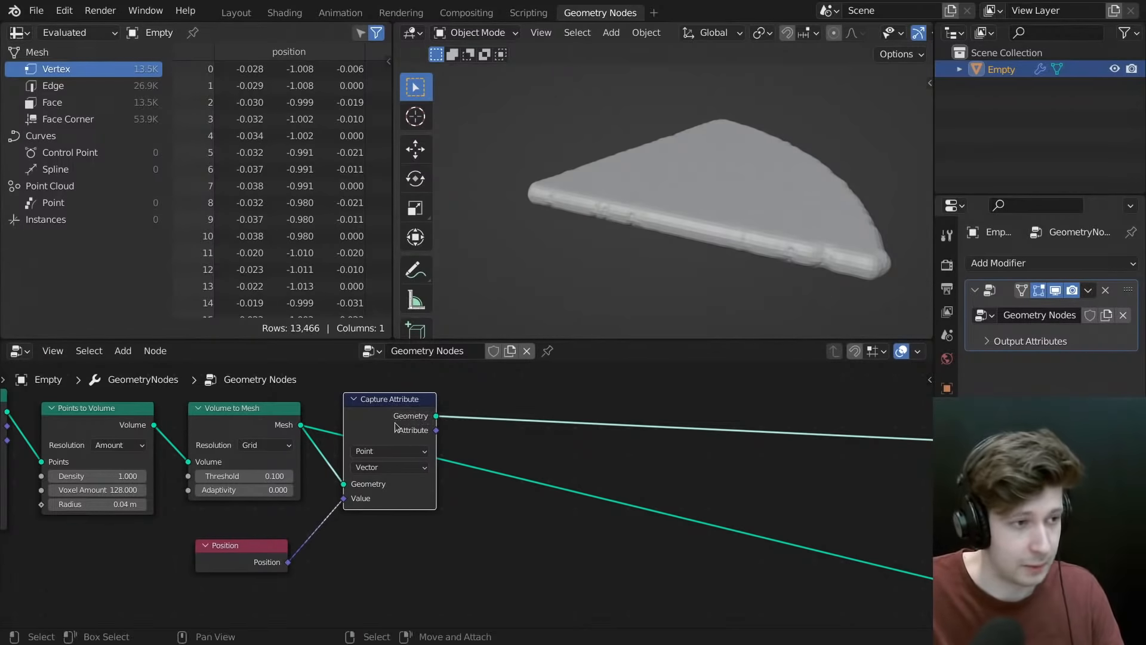
pyautogui.click(535, 465)
pyautogui.scroll(-3, 550, 468)
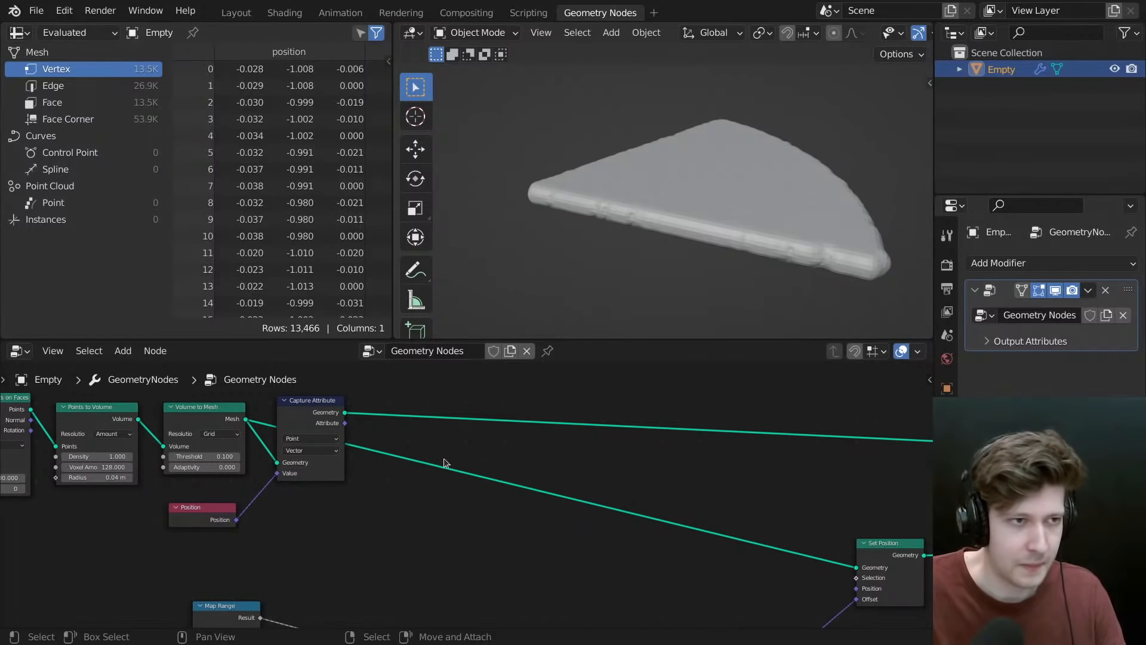
pyautogui.scroll(-2, 532, 472)
pyautogui.moveTo(528, 473); pyautogui.dragTo(520, 430, button='middle')
pyautogui.scroll(1, 562, 465)
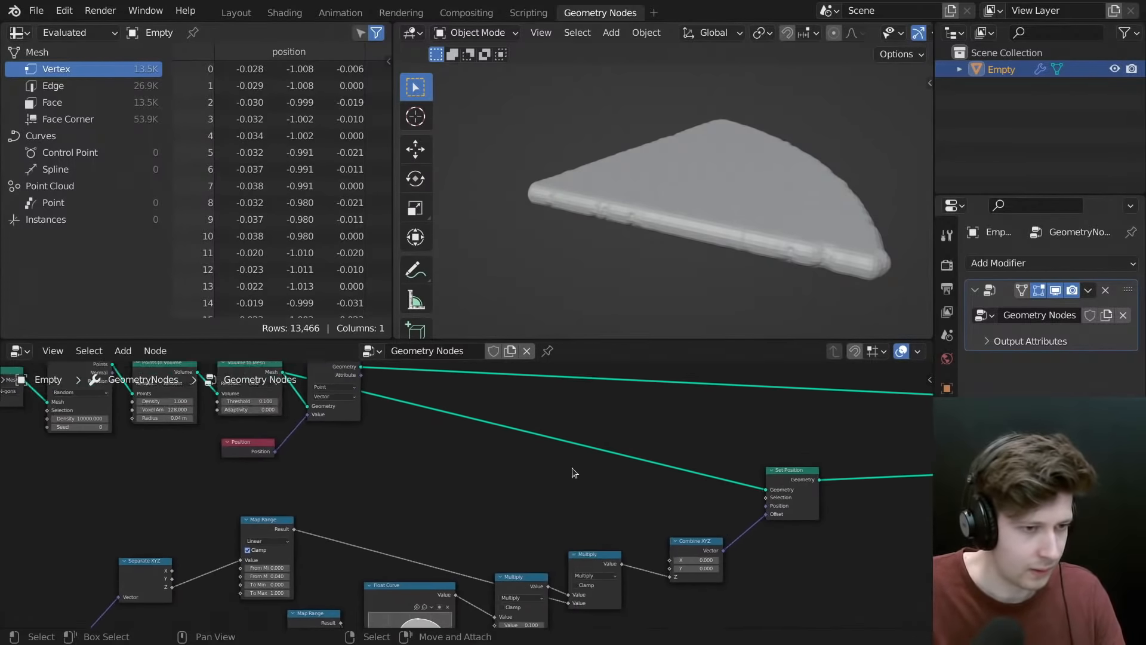
pyautogui.moveTo(584, 488); pyautogui.dragTo(827, 368, button='middle')
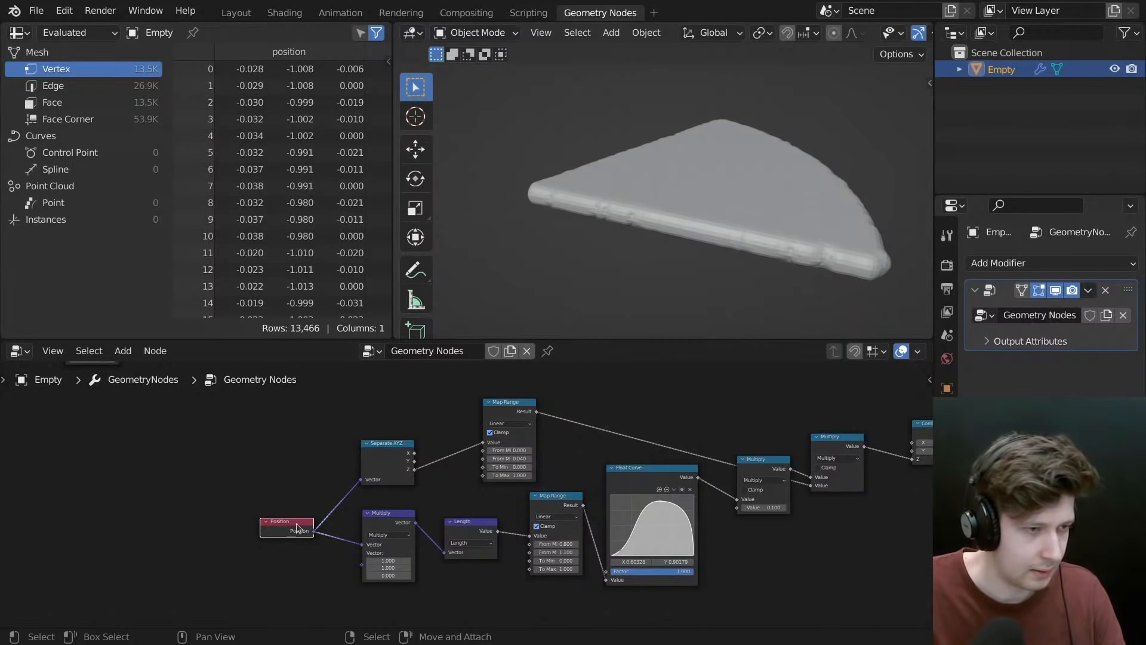
pyautogui.moveTo(266, 443); pyautogui.dragTo(398, 584)
pyautogui.press('Escape')
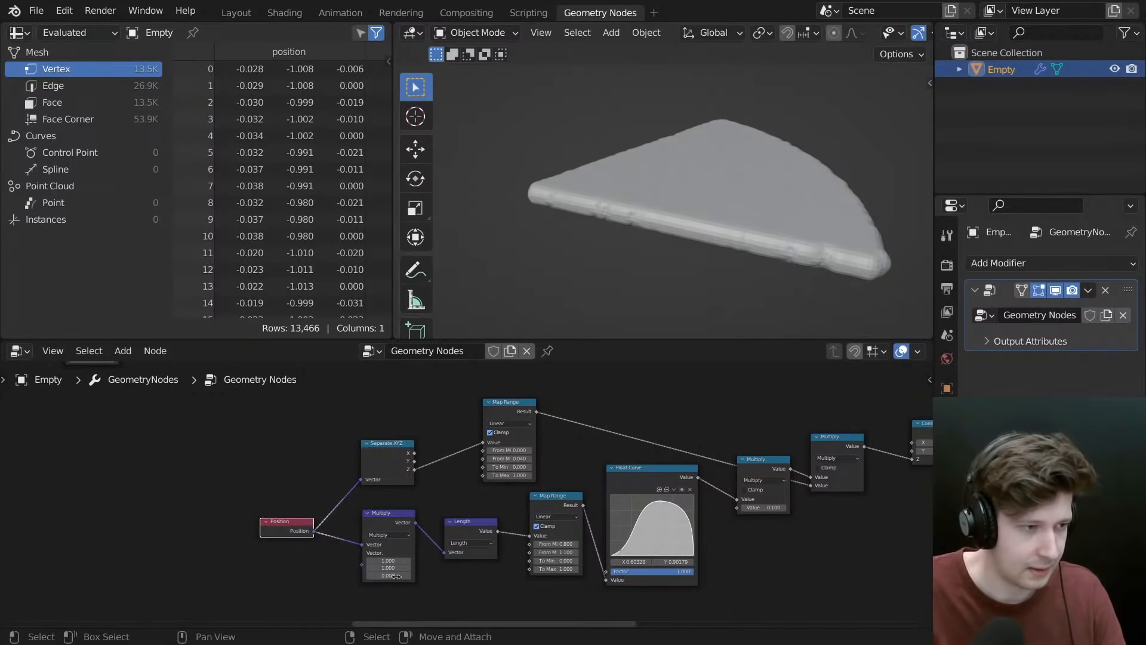
pyautogui.moveTo(392, 514); pyautogui.dragTo(325, 536, button='middle')
pyautogui.moveTo(402, 469); pyautogui.dragTo(418, 500, button='middle')
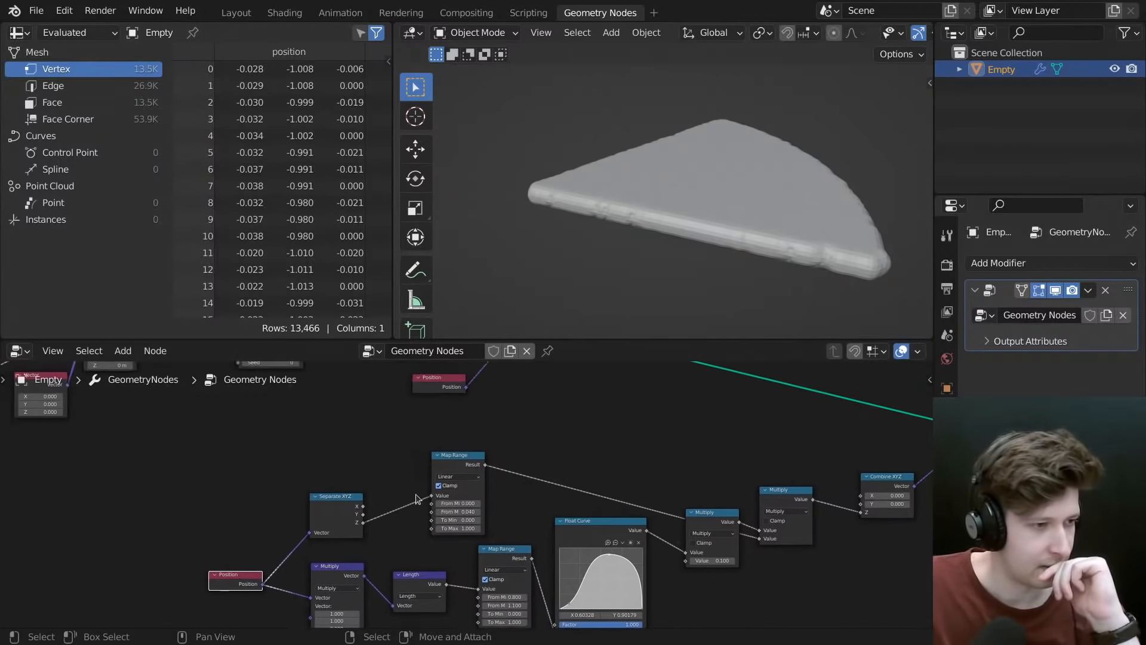
pyautogui.scroll(-3, 369, 514)
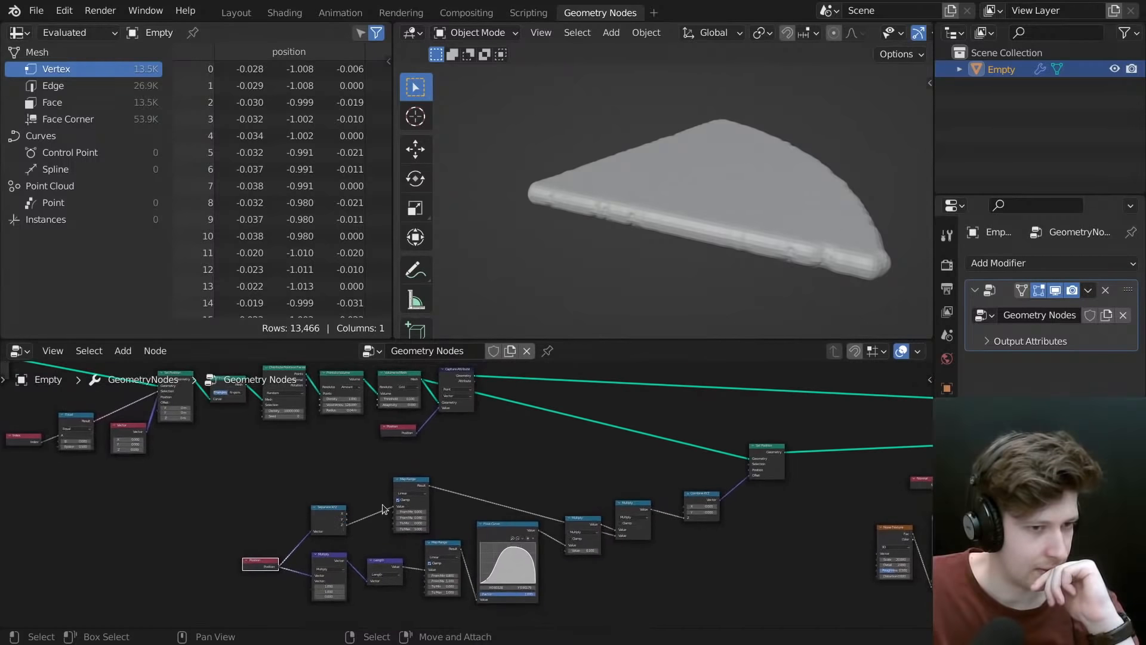
pyautogui.scroll(2, 425, 515)
pyautogui.keyDown('shift'); pyautogui.moveTo(280, 545); pyautogui.dragTo(263, 591, button='right'); pyautogui.keyUp('shift')
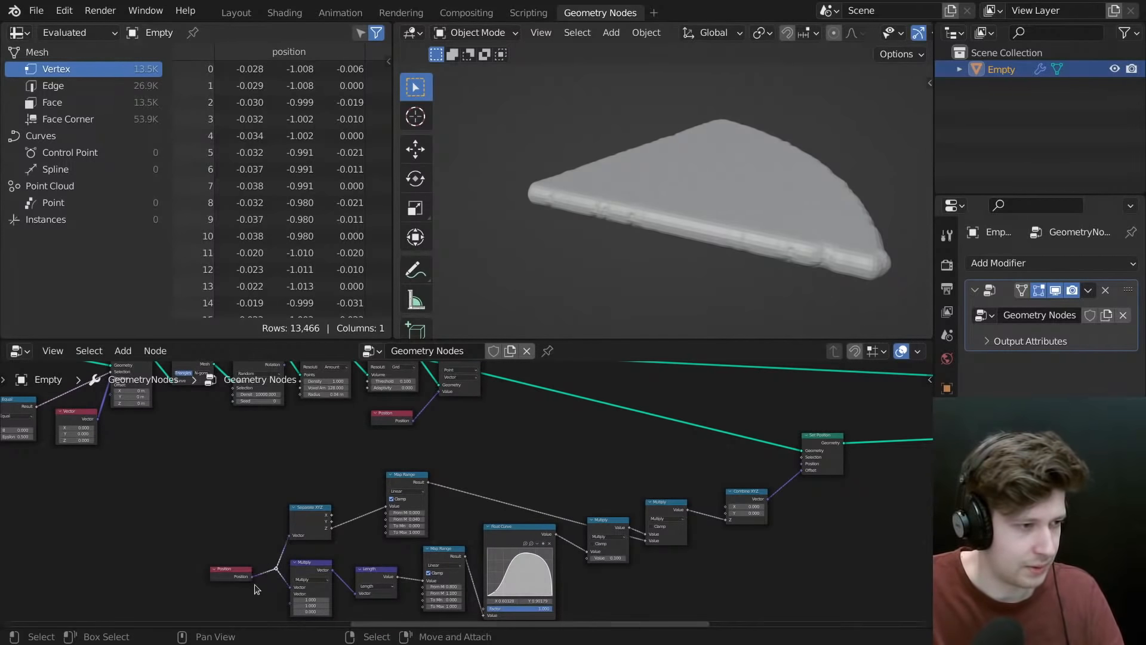
# - Delete the crust network's Position node and feed Capture Attribute's Attribute output into the reroute instead
pyautogui.moveTo(466, 398); pyautogui.dragTo(448, 440, button='middle')
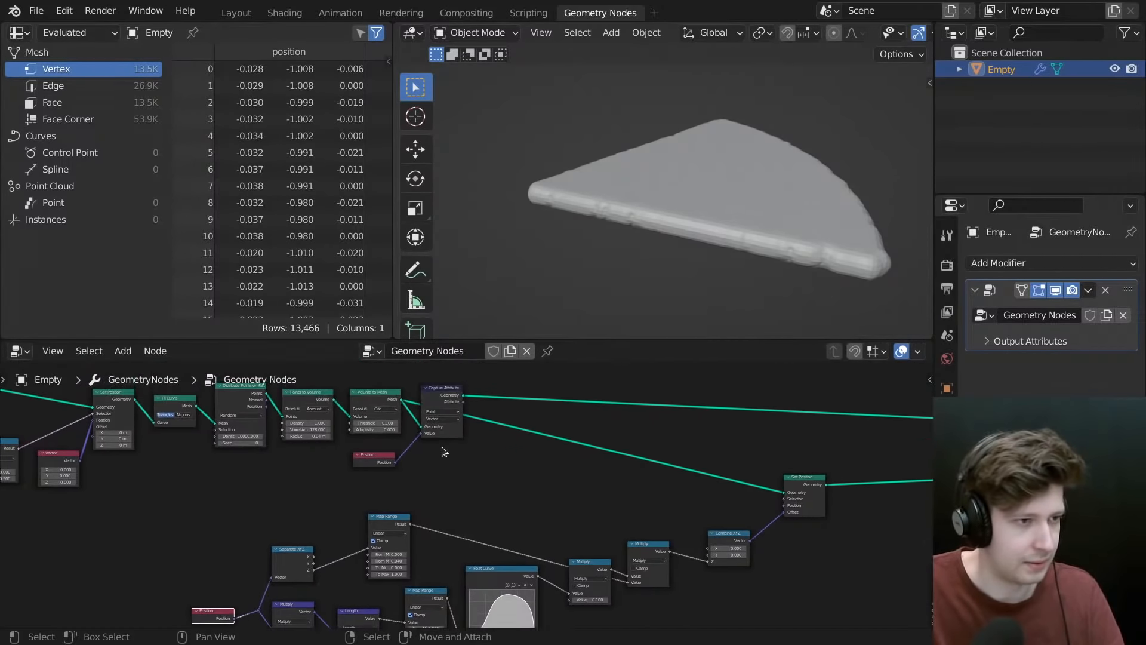
pyautogui.press('x')
pyautogui.moveTo(462, 403); pyautogui.dragTo(259, 544)
pyautogui.moveTo(236, 446); pyautogui.dragTo(130, 483, button='middle')
pyautogui.moveTo(124, 497); pyautogui.dragTo(634, 615)
pyautogui.press('g')
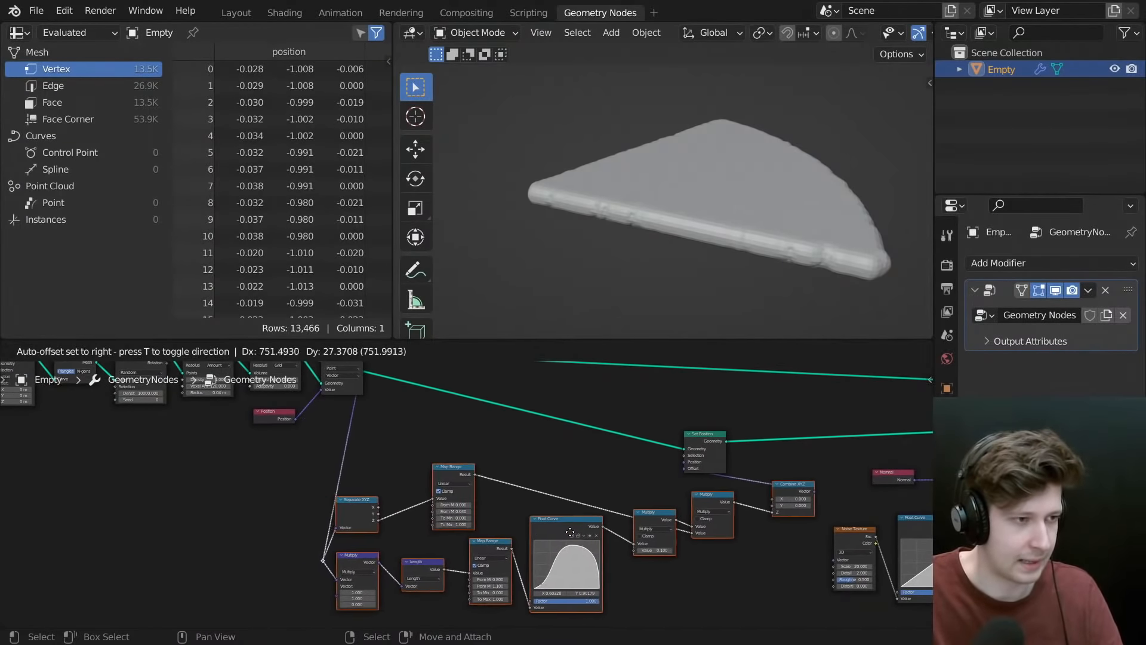
pyautogui.rightClick(494, 535)
# - Shift the whole upstream node chain through Capture Attribute to the left, clear of the crust displacement nodes
pyautogui.scroll(-3, 402, 476)
pyautogui.moveTo(148, 376); pyautogui.dragTo(535, 477, button='middle')
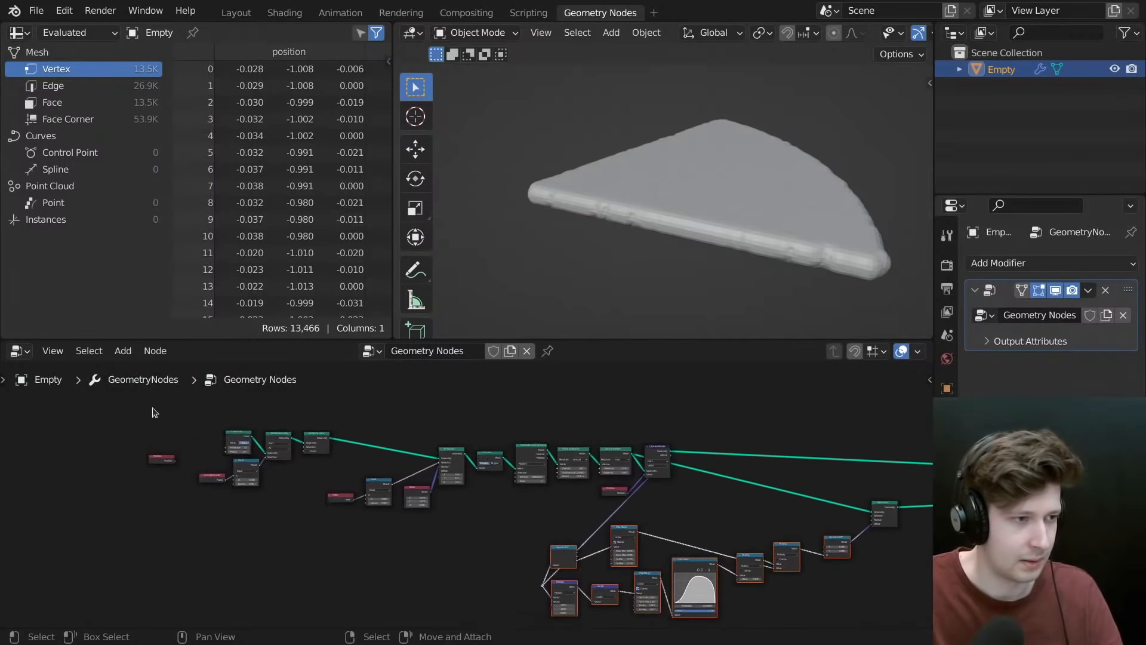
pyautogui.moveTo(136, 403); pyautogui.dragTo(695, 512)
pyautogui.press('g')
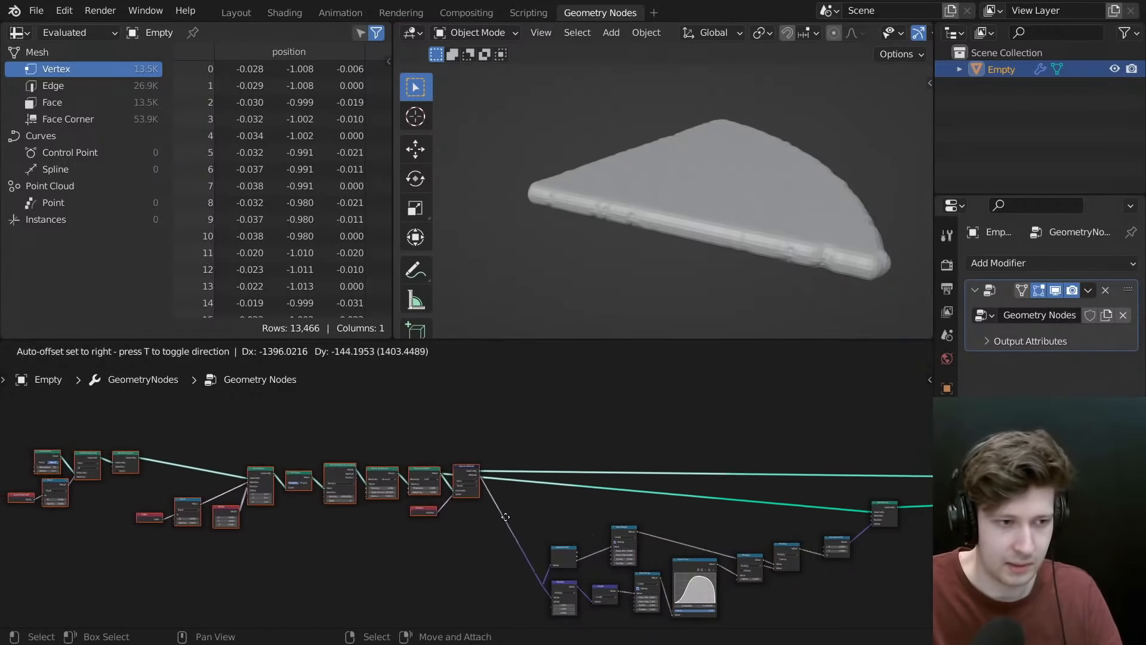
pyautogui.click(459, 511)
pyautogui.scroll(3, 327, 483)
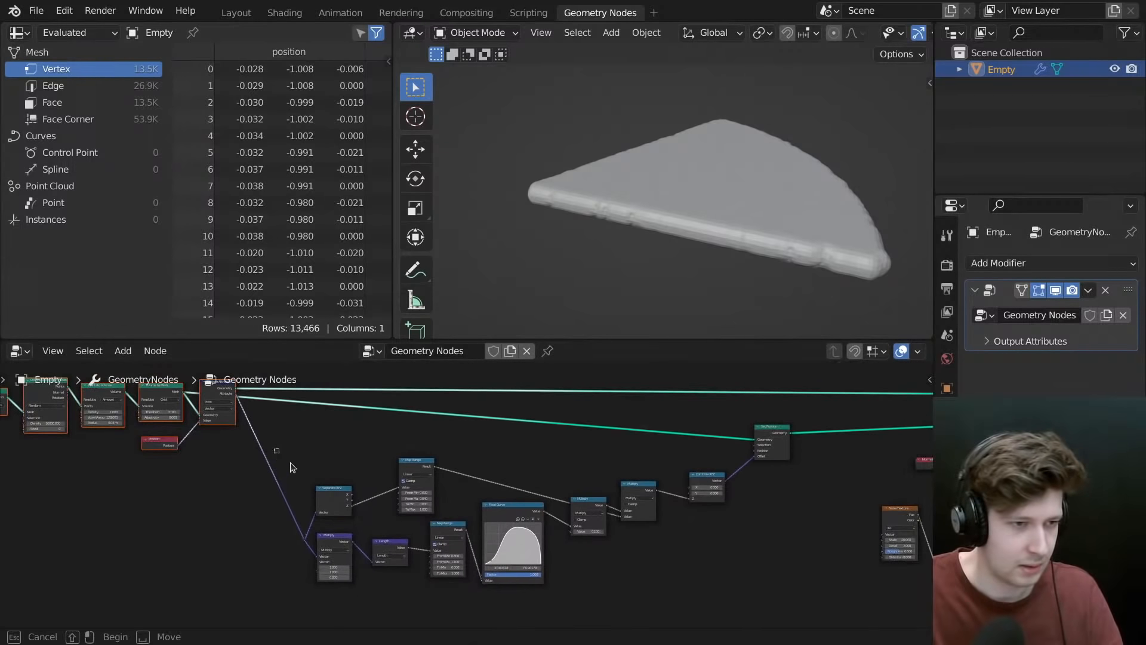
pyautogui.moveTo(274, 448); pyautogui.dragTo(730, 634)
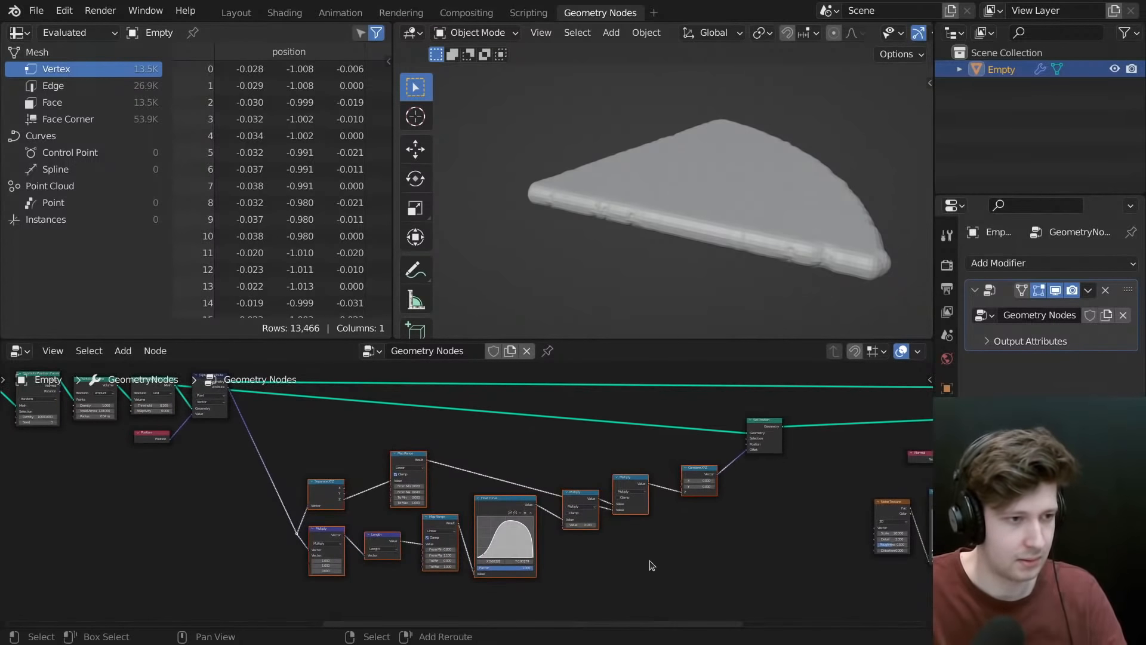
pyautogui.hotkey('ctrl', 'j')
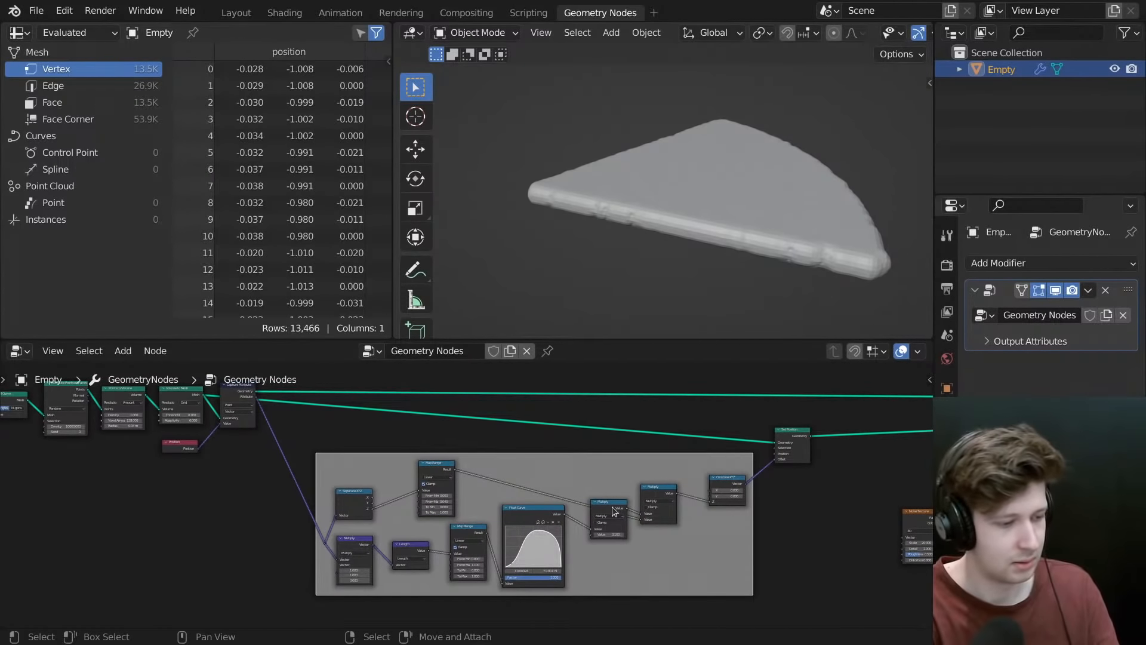
pyautogui.press('F2')
pyautogui.write('Cru')
pyautogui.press('Return')
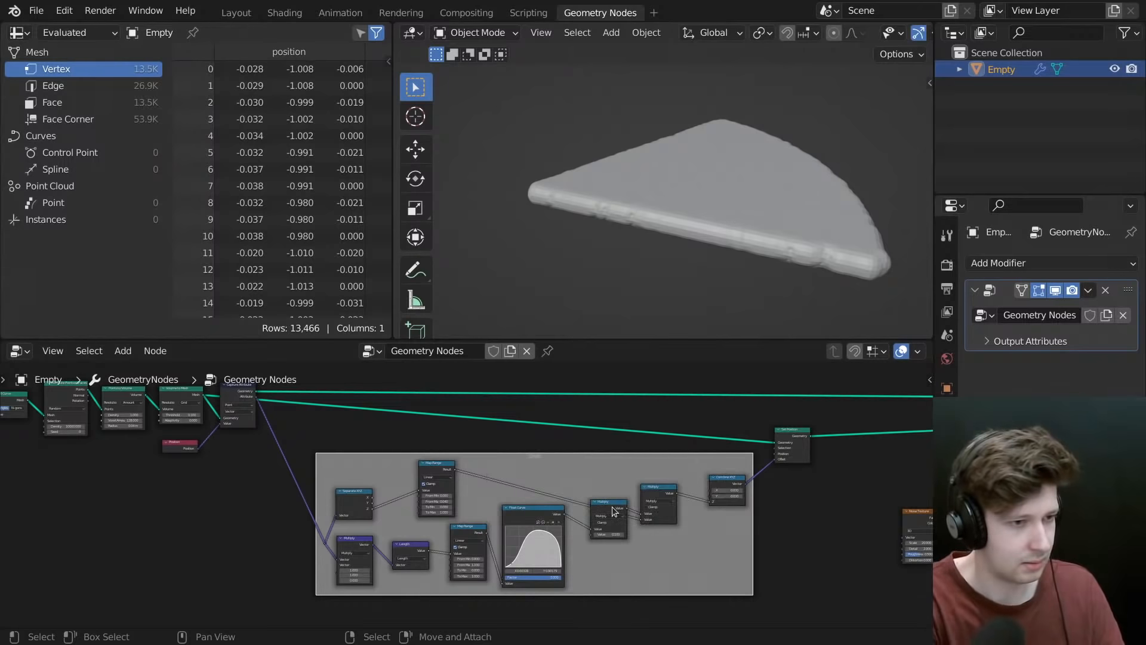
pyautogui.press('x')
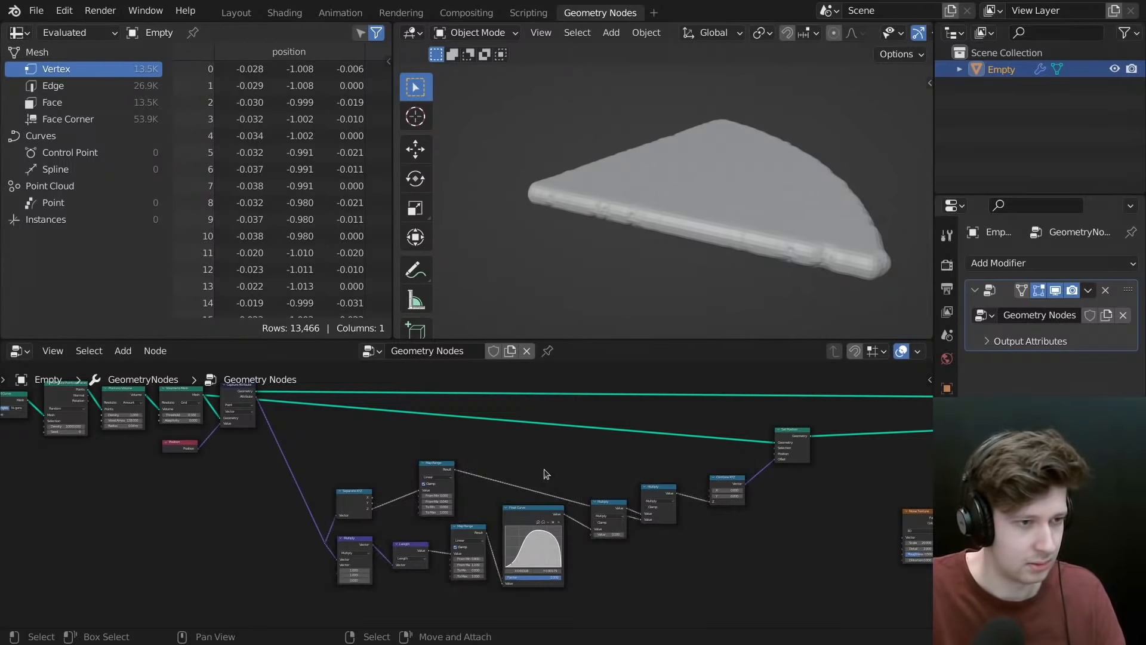
# - Group the nodes from Separate XYZ through Combine XYZ in a frame labelled "Crust"
pyautogui.moveTo(299, 443)
pyautogui.mouseDown()
pyautogui.moveTo(782, 604)
pyautogui.moveTo(760, 602)
pyautogui.mouseUp()
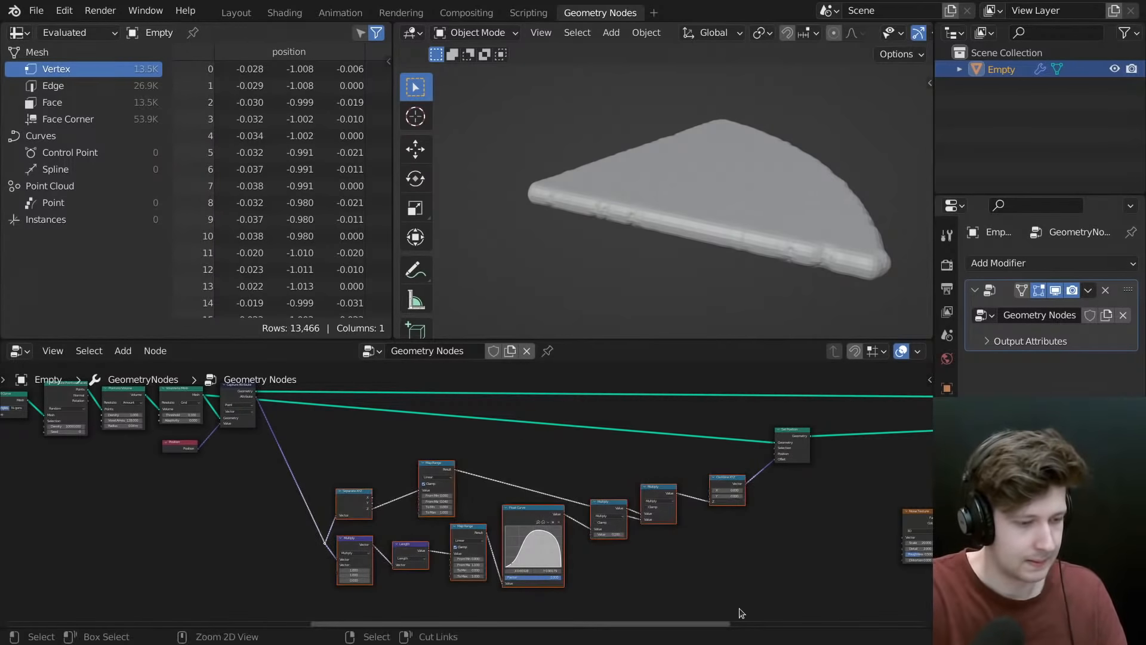
pyautogui.hotkey('ctrl', 'j')
pyautogui.press('F2')
pyautogui.write('Cru')
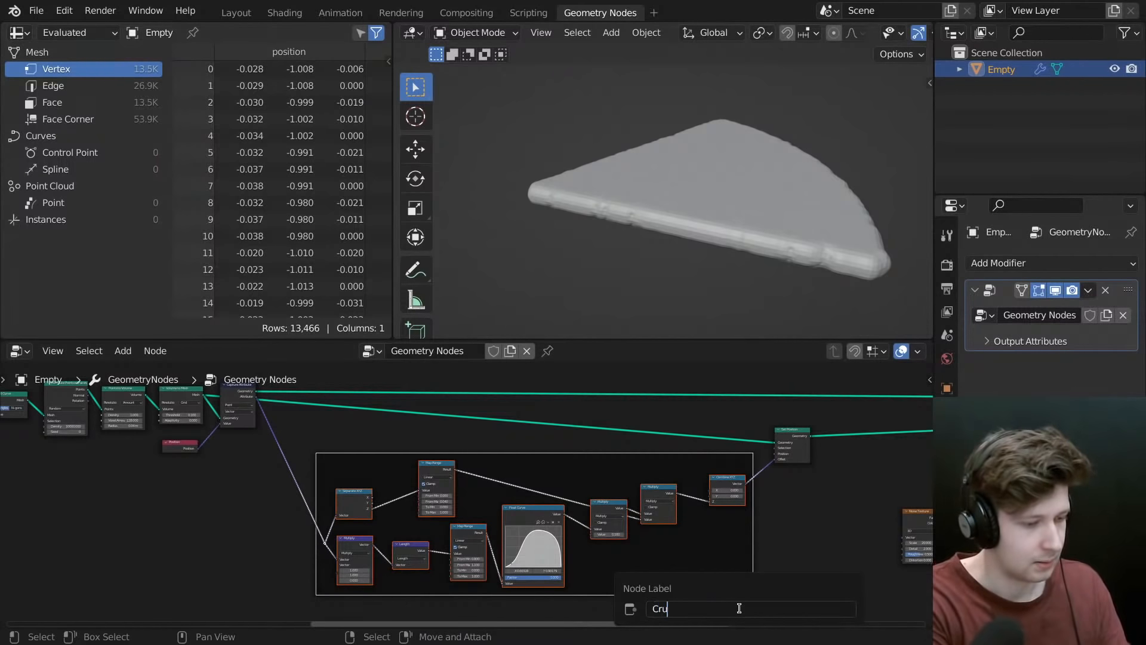
pyautogui.write('st')
pyautogui.press('Return')
pyautogui.scroll(4, 687, 518)
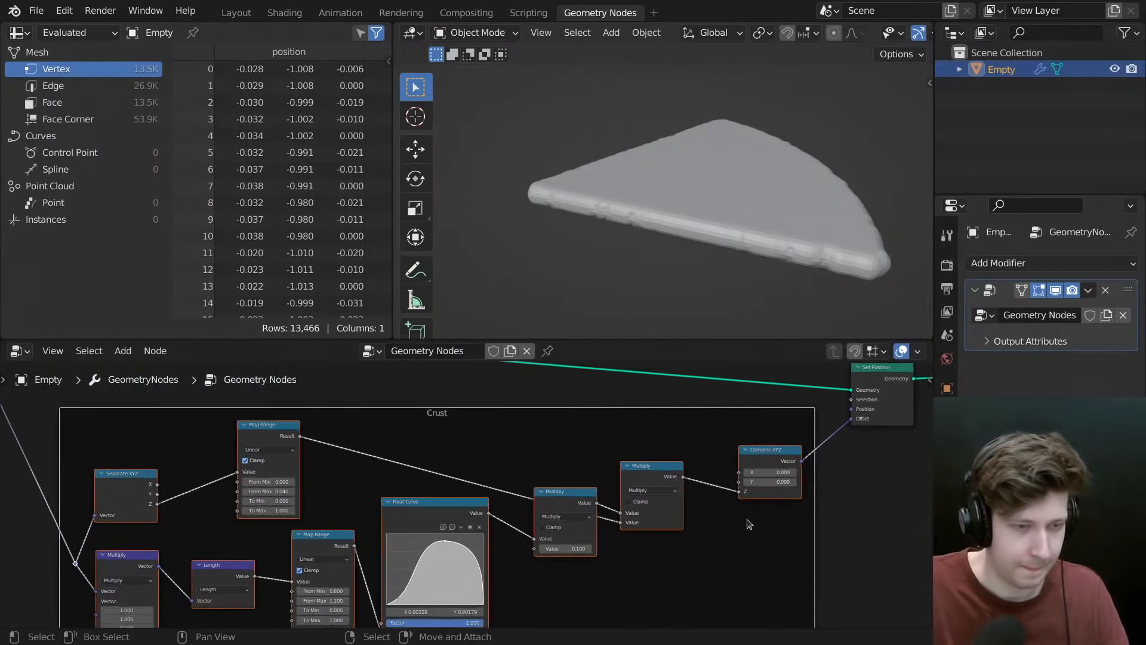
pyautogui.scroll(2, 828, 508)
pyautogui.click(713, 487)
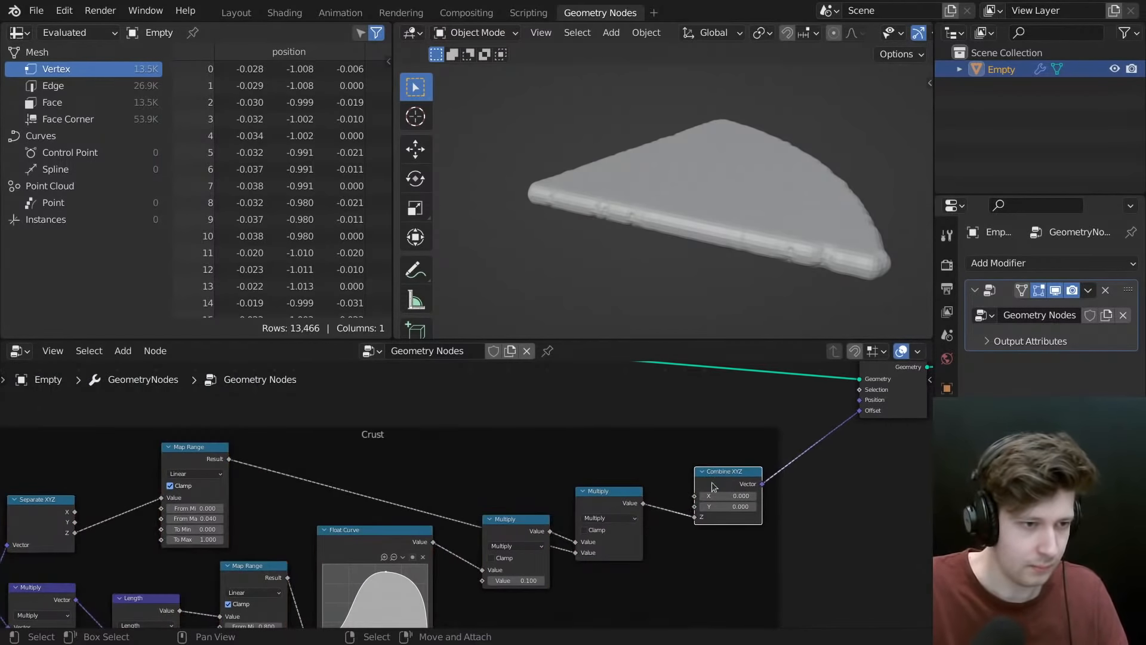
pyautogui.moveTo(743, 479); pyautogui.dragTo(666, 481, button='middle')
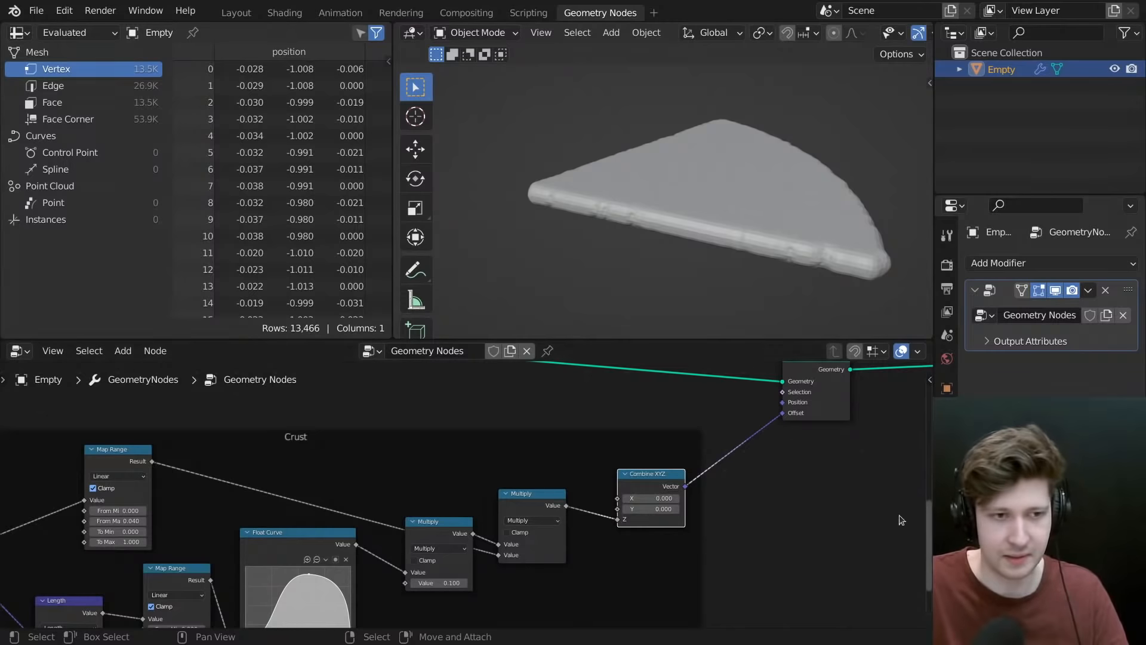
pyautogui.moveTo(866, 500); pyautogui.dragTo(839, 497, button='middle')
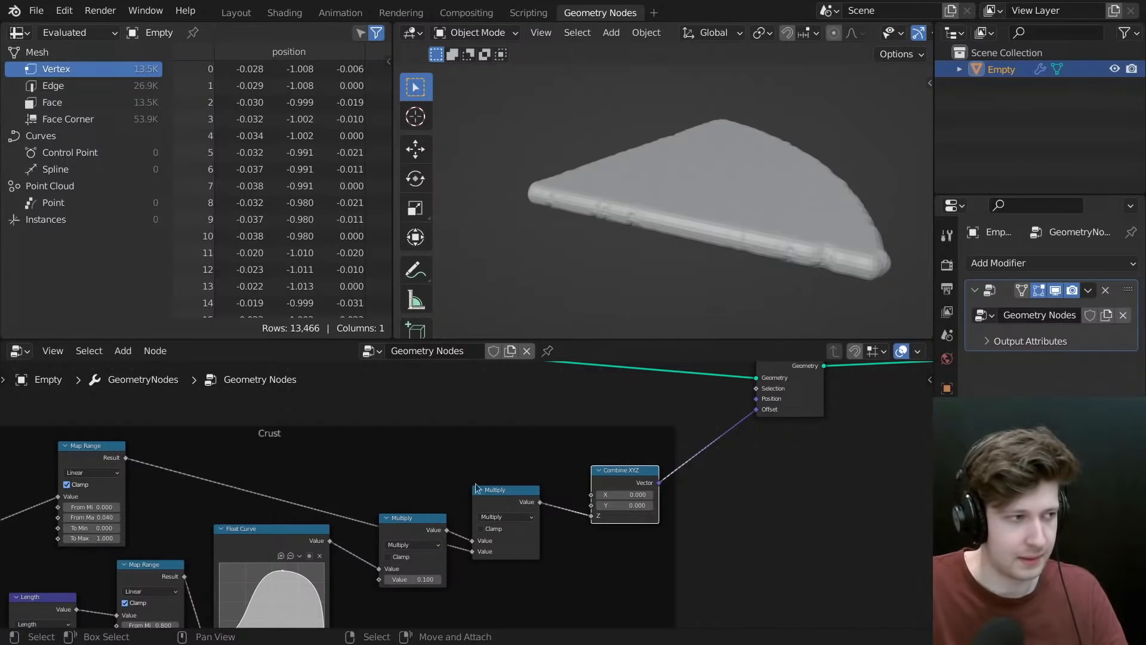
# - Open the slice's material nodes in the Shader Editor and examine the material slot's link options and the Attribute node's name
pyautogui.click(18, 351)
pyautogui.click(60, 503)
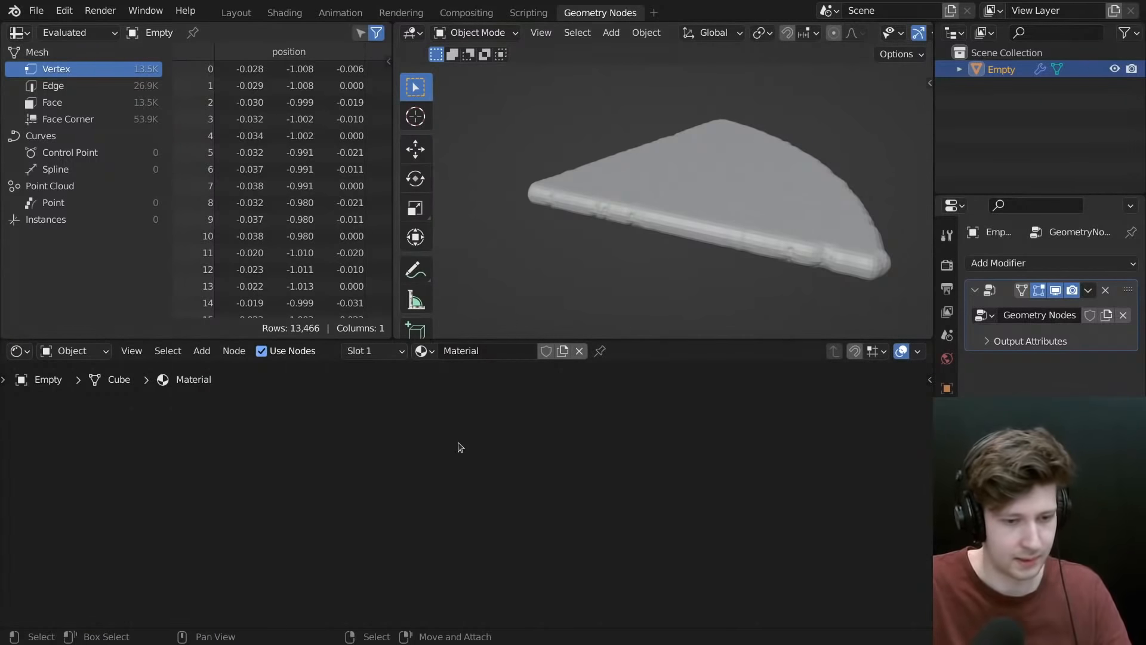
pyautogui.press('Home')
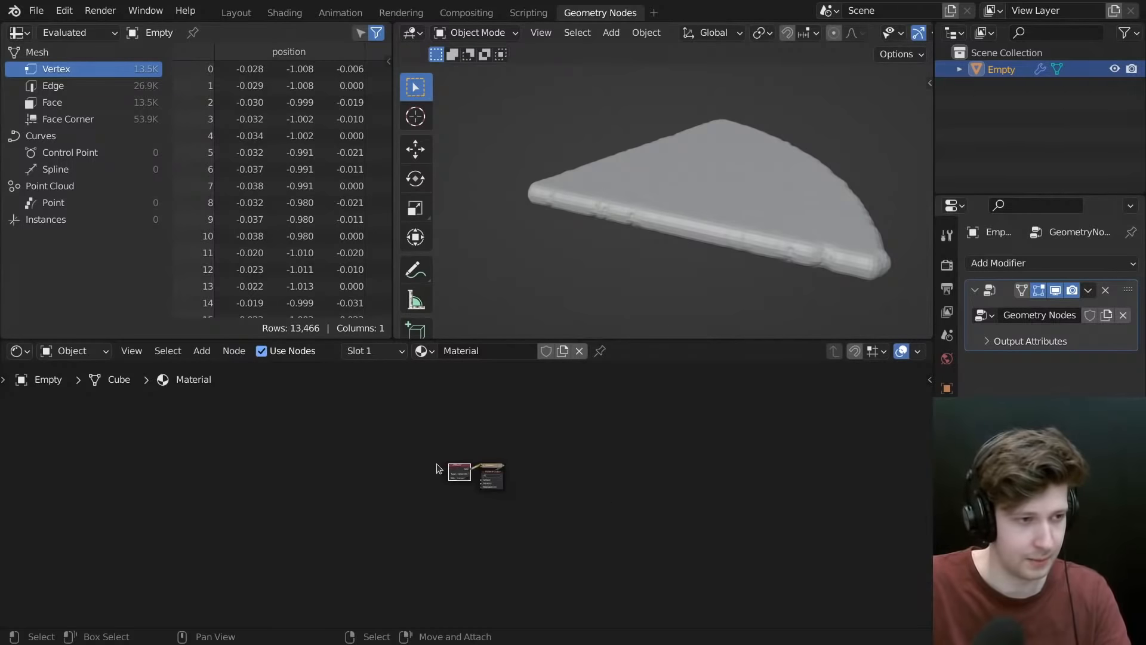
pyautogui.scroll(3, 531, 453)
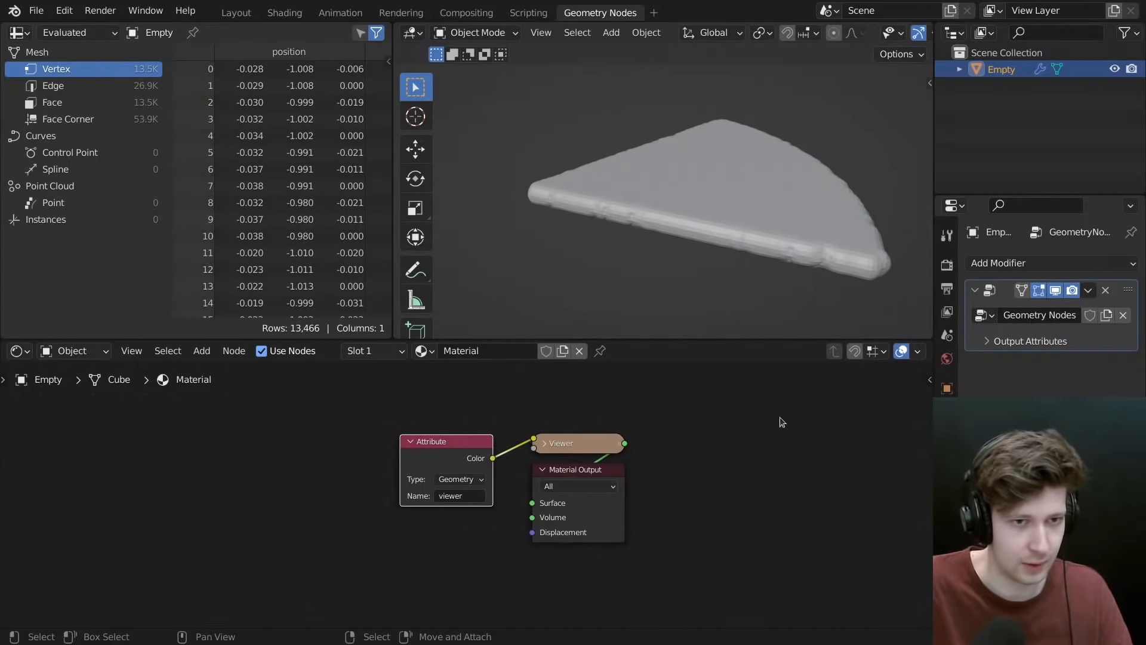
pyautogui.click(947, 388)
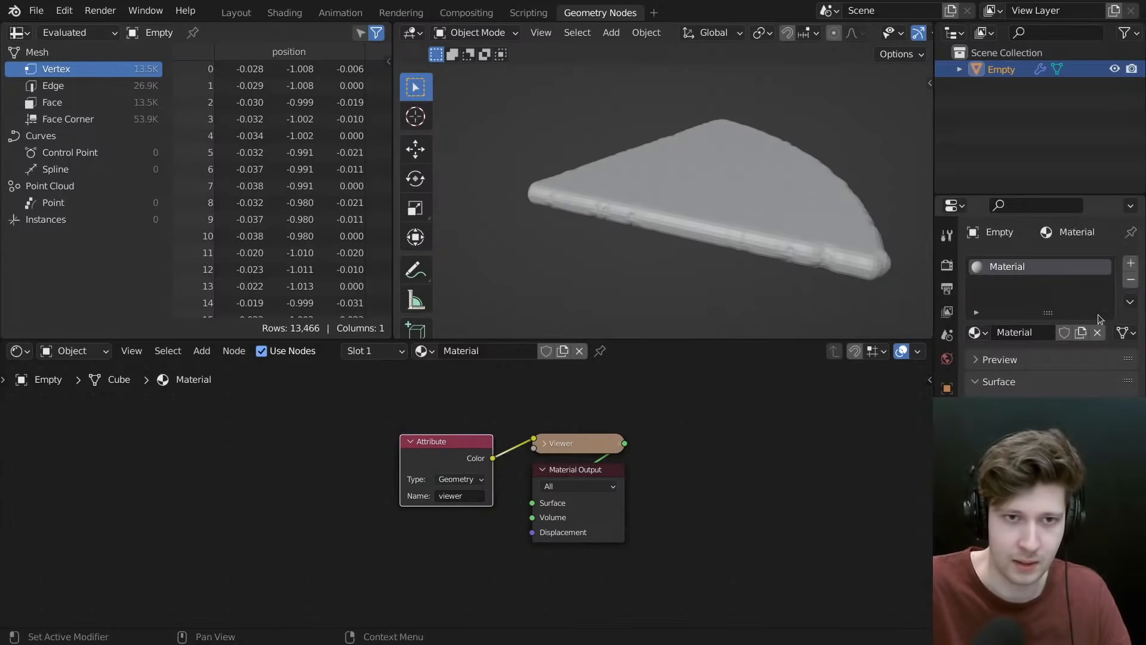
pyautogui.click(1125, 332)
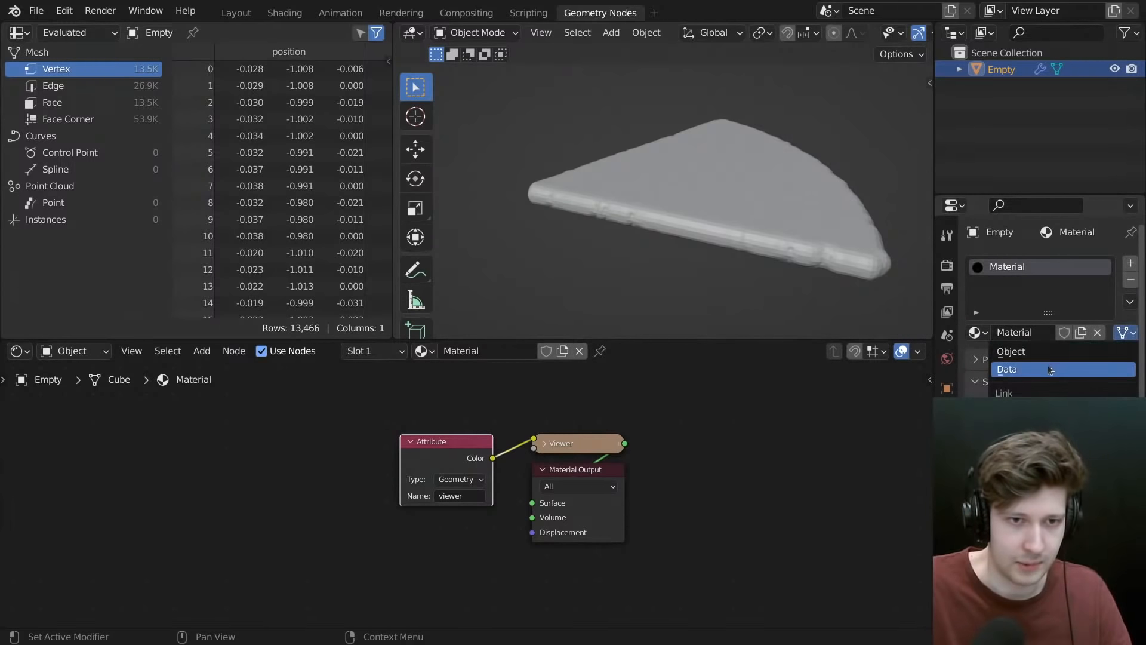
pyautogui.click(1015, 353)
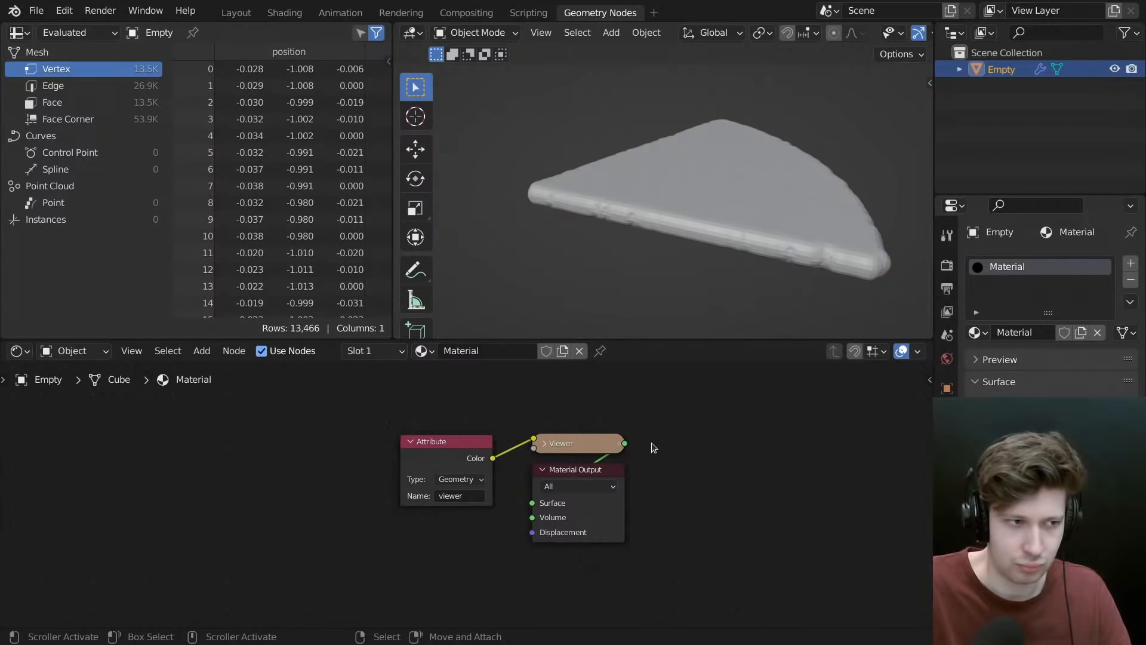
pyautogui.moveTo(303, 396); pyautogui.dragTo(519, 539)
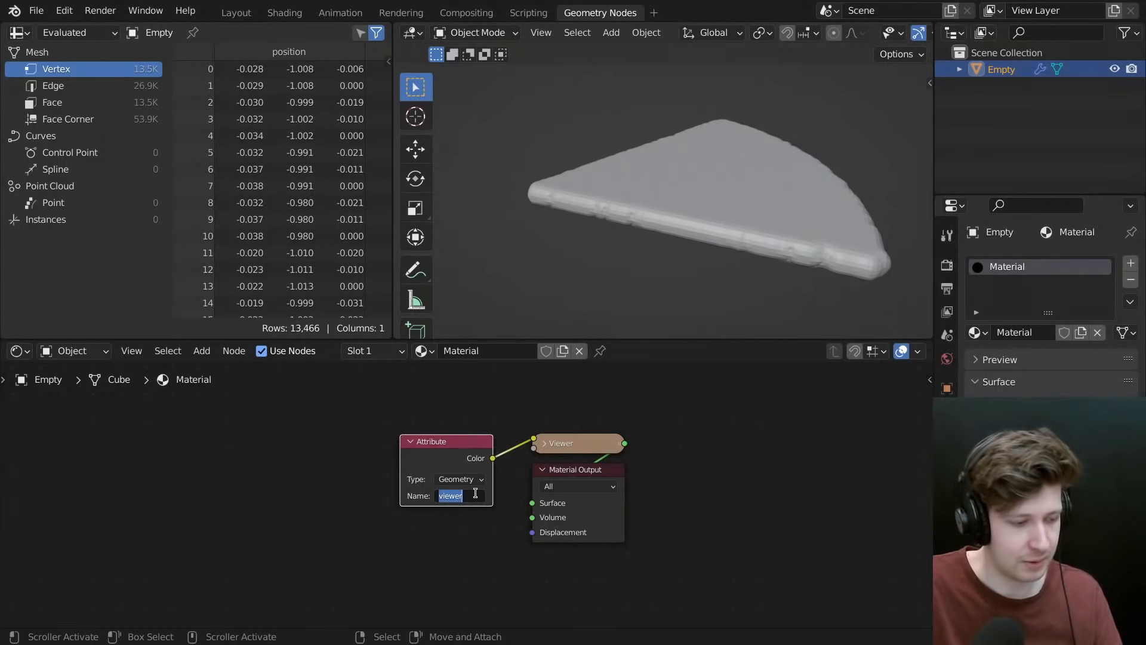
# - Return to the Geometry Node Editor and show the object's modifier properties
pyautogui.click(17, 351)
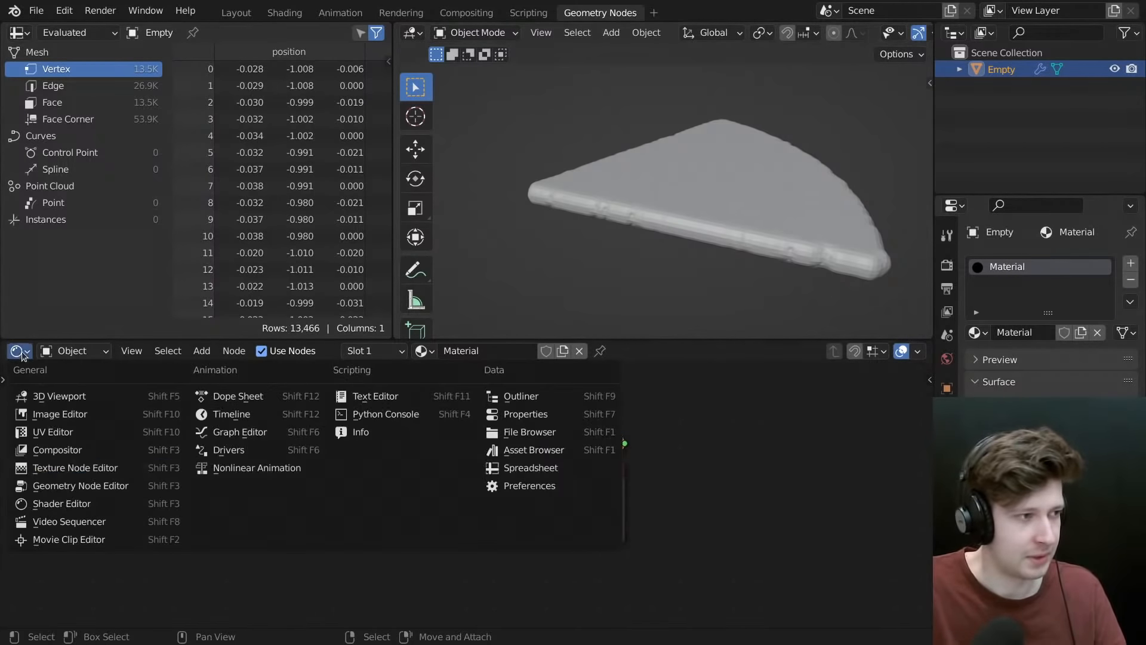
pyautogui.click(65, 491)
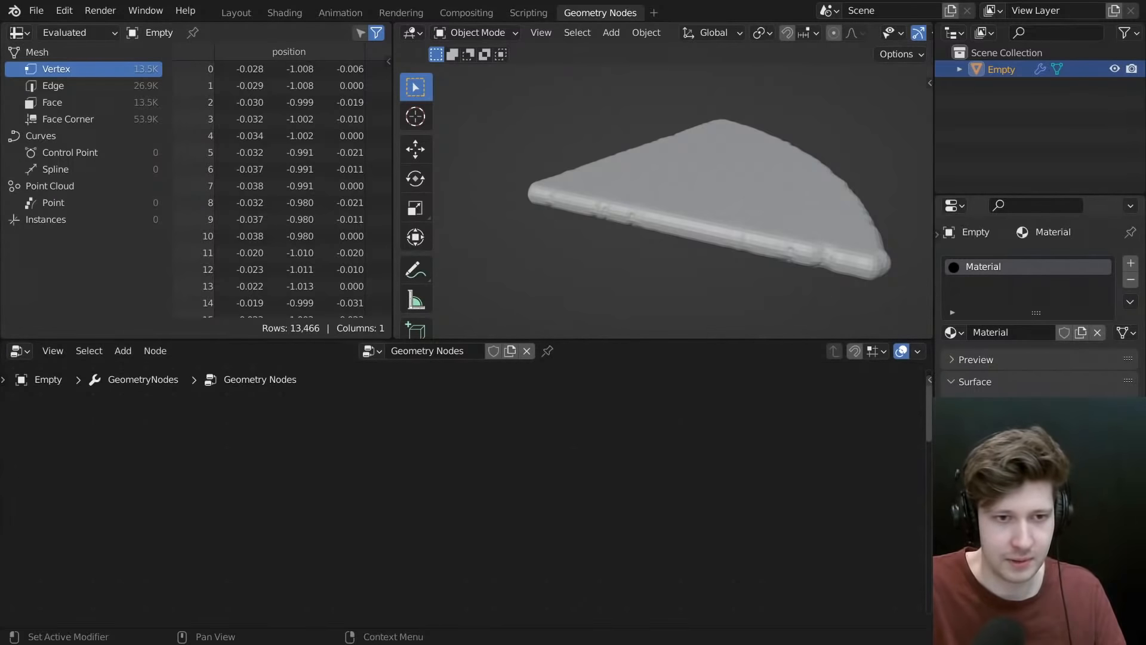
pyautogui.click(941, 238)
pyautogui.click(948, 411)
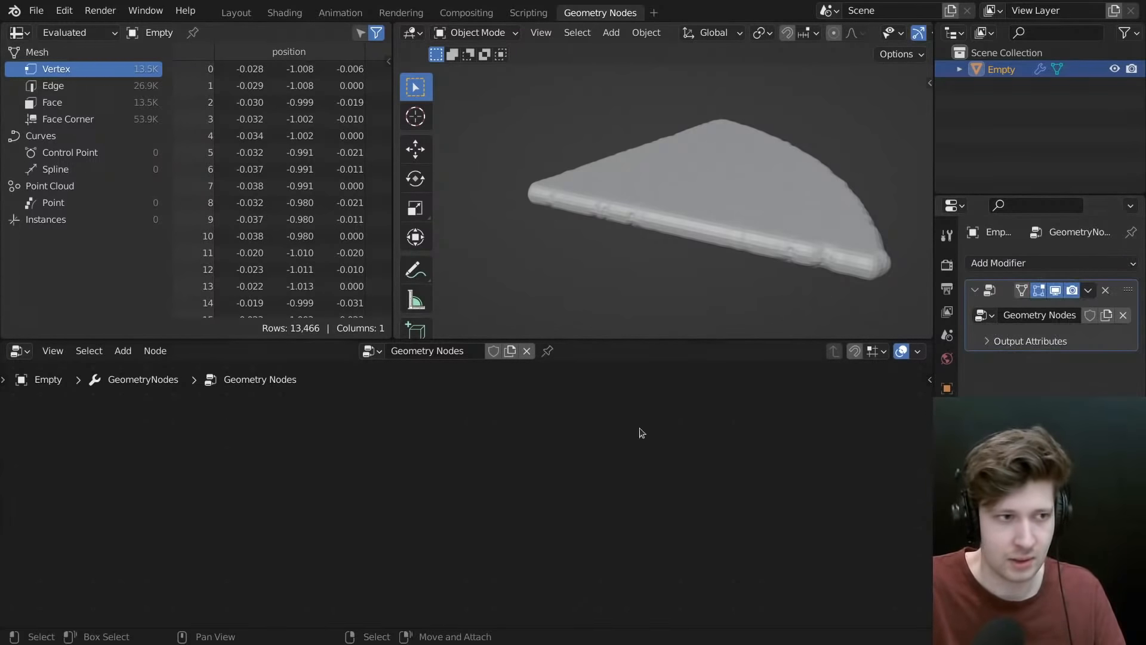
# - Move the Group Output node farther right to leave space after Set Shade Smooth
pyautogui.scroll(-4, 565, 482)
pyautogui.scroll(-8, 566, 481)
pyautogui.moveTo(565, 482); pyautogui.dragTo(240, 455, button='middle')
pyautogui.scroll(9, 597, 477)
pyautogui.moveTo(835, 501); pyautogui.dragTo(599, 471, button='middle')
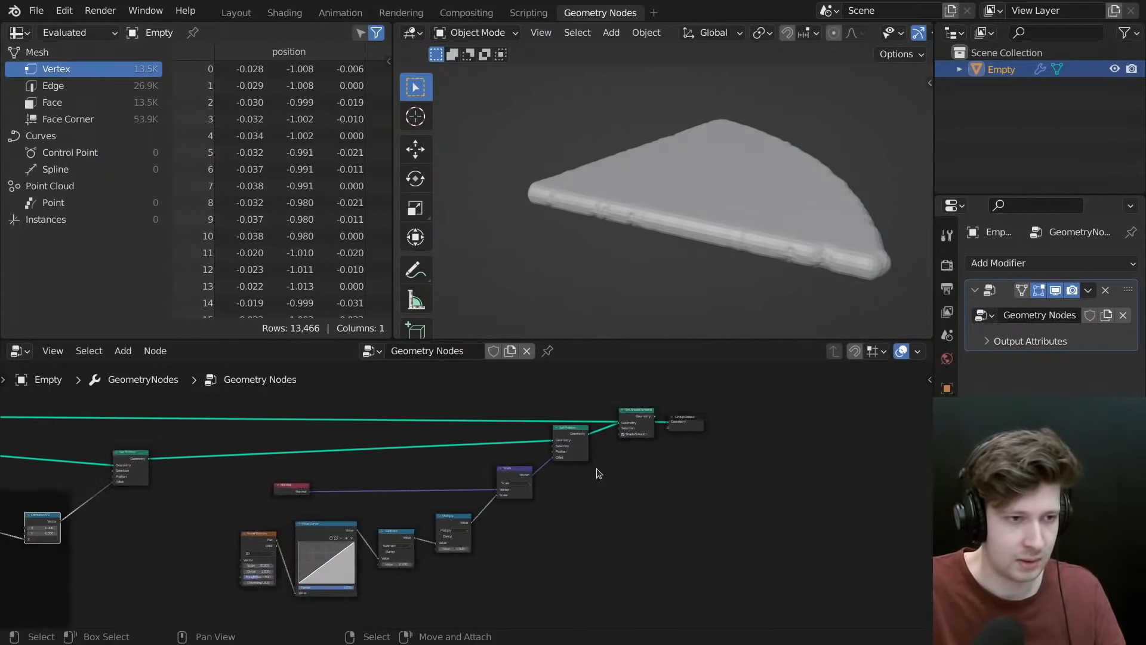
pyautogui.scroll(3, 633, 465)
pyautogui.moveTo(679, 450); pyautogui.dragTo(641, 555, button='middle')
pyautogui.scroll(9, 679, 487)
pyautogui.moveTo(640, 463); pyautogui.dragTo(752, 446)
pyautogui.scroll(-1, 450, 522)
pyautogui.moveTo(442, 517); pyautogui.dragTo(448, 495, button='middle')
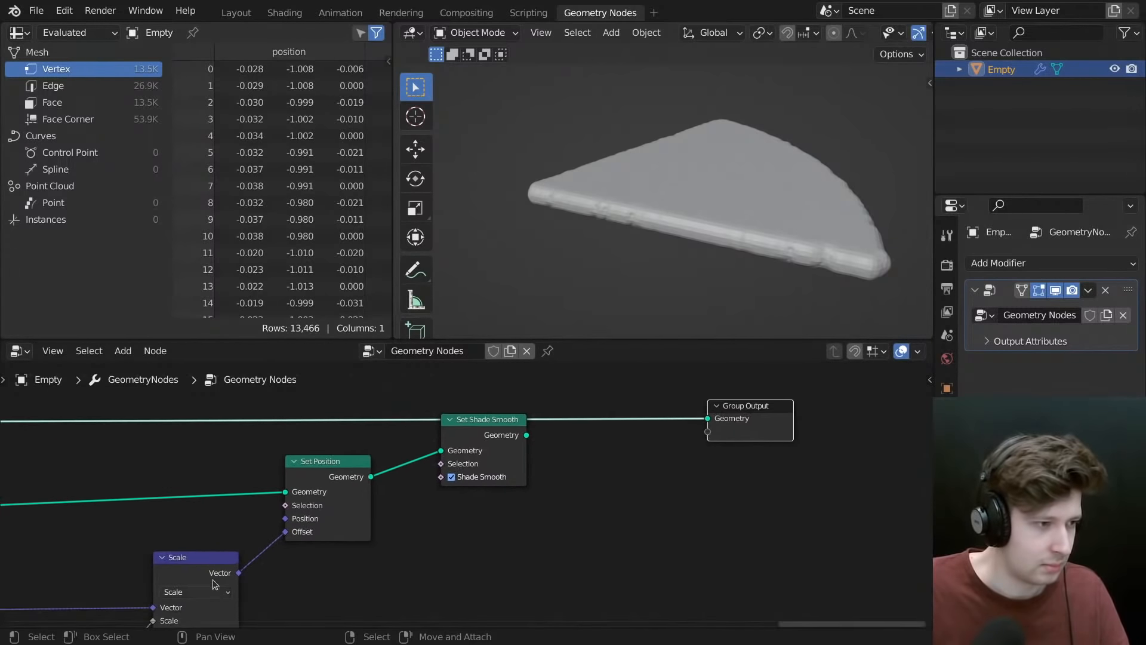
# - Add a vector output to the Group Output using Scale's Vector, and name its output attribute "viewer" in the modifier
pyautogui.moveTo(239, 573); pyautogui.dragTo(394, 558)
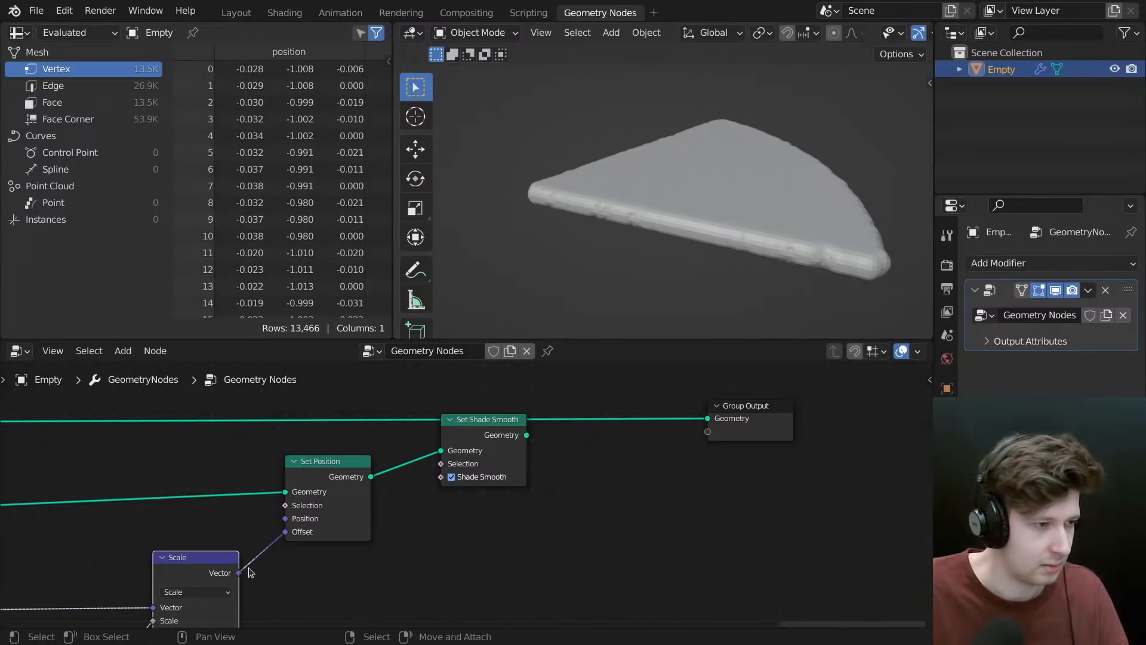
pyautogui.moveTo(239, 573); pyautogui.dragTo(636, 471)
pyautogui.click(1007, 342)
pyautogui.click(1069, 363)
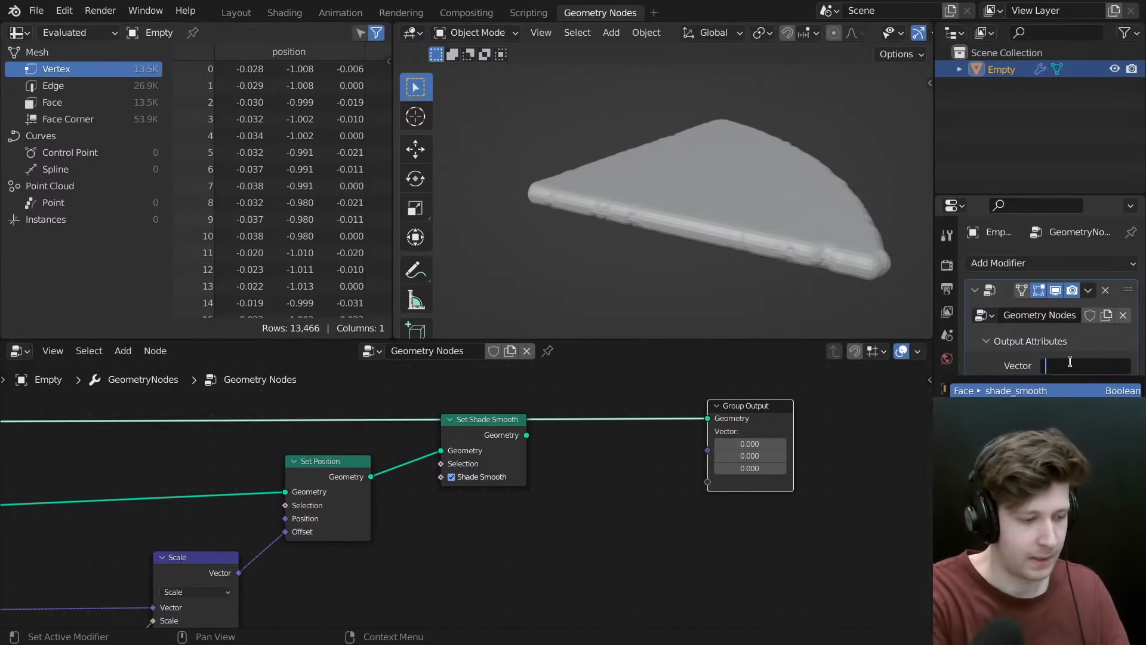
pyautogui.write('viewer')
pyautogui.press('Return')
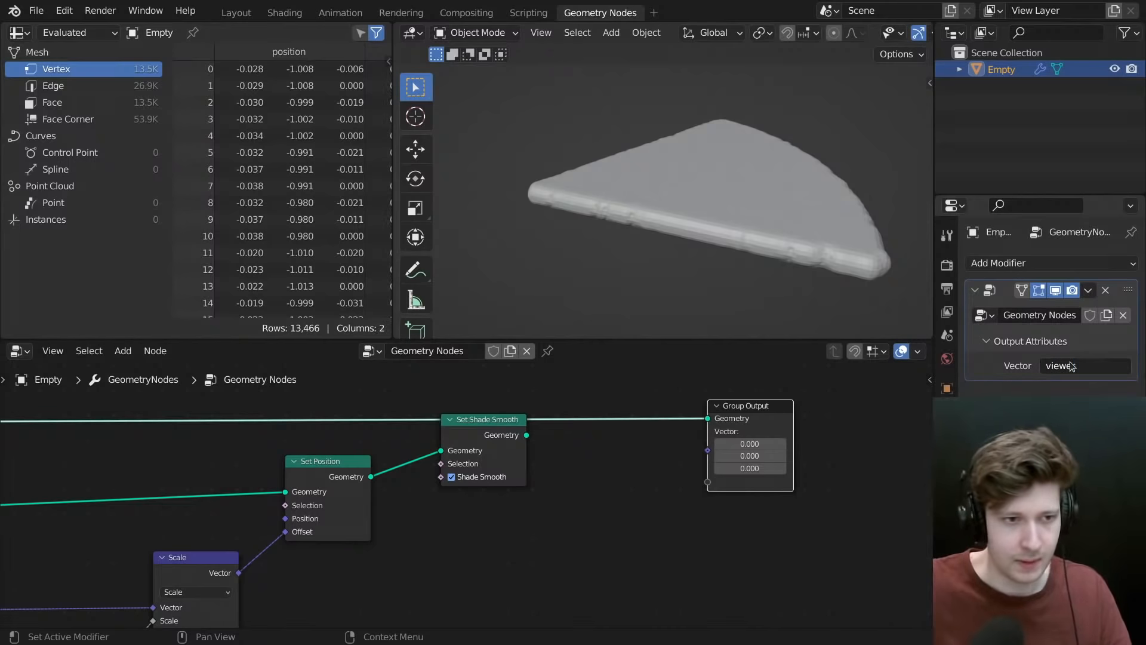
# - Rename the node group's Vector output to "Viewer"
pyautogui.press('n')
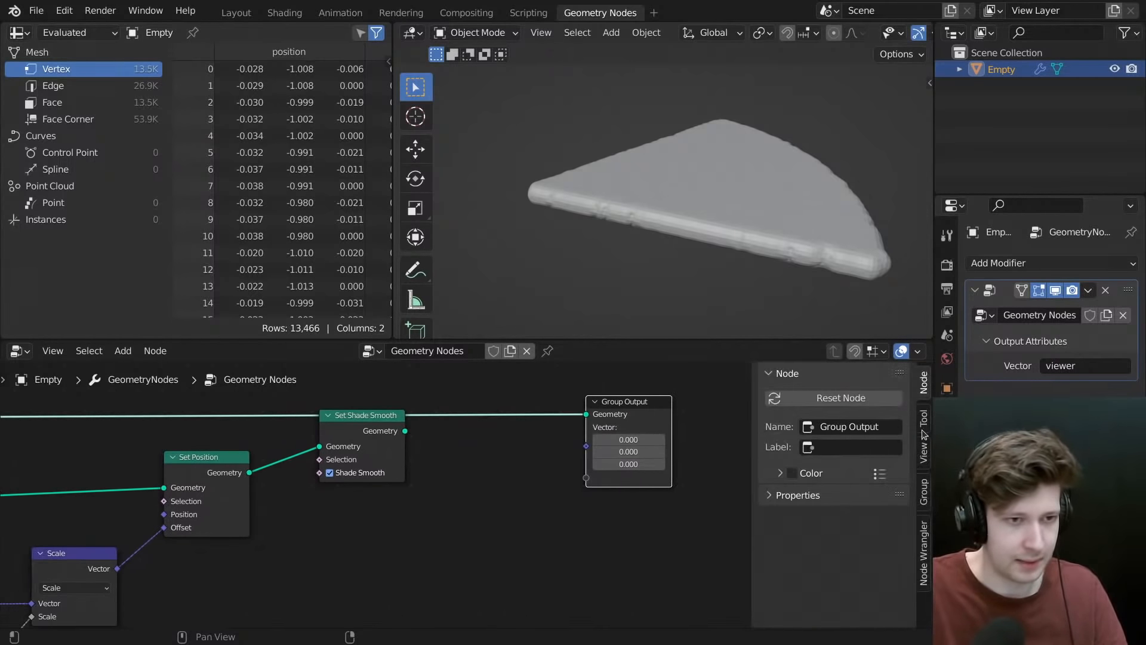
pyautogui.click(924, 491)
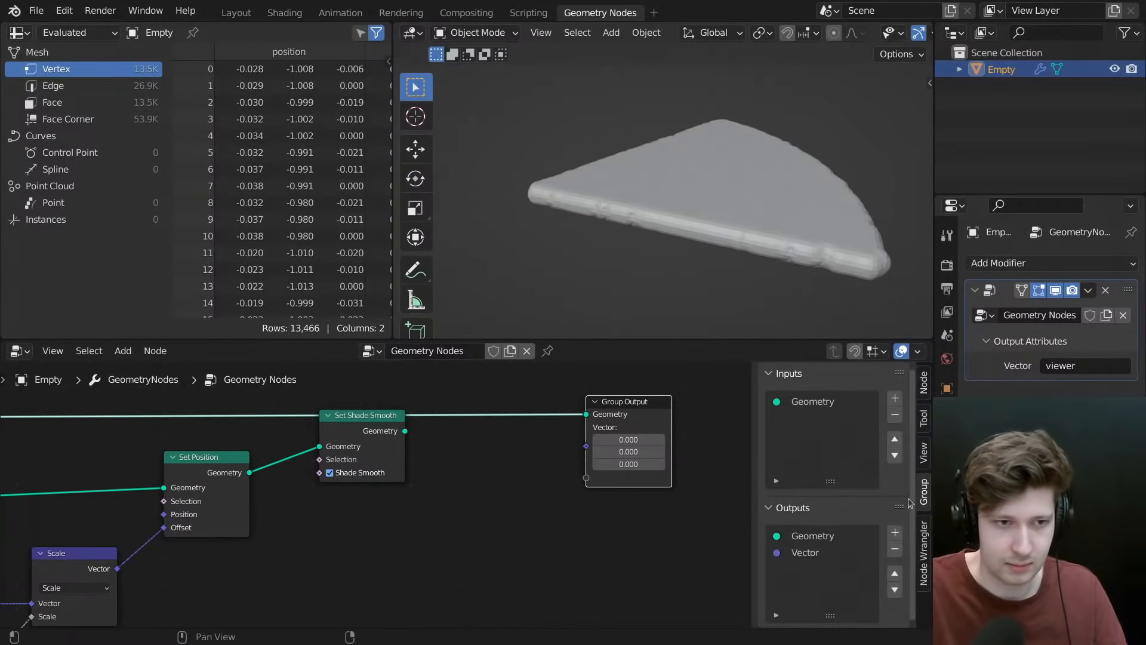
pyautogui.doubleClick(801, 551)
pyautogui.write('Viewer')
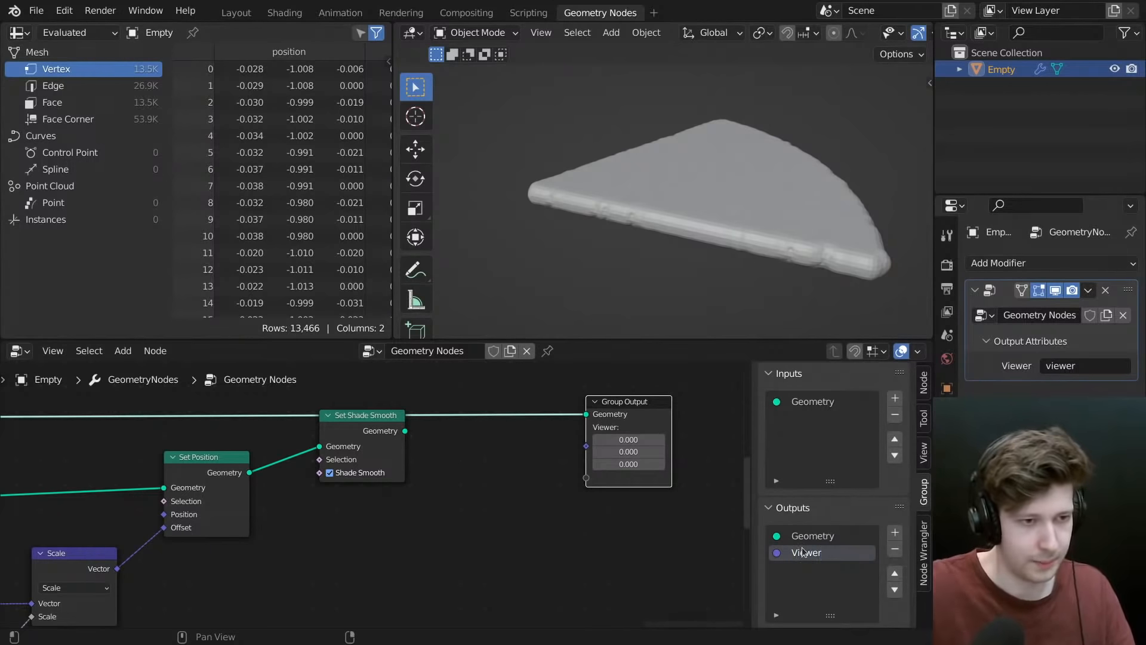
pyautogui.press('Return')
pyautogui.press('n')
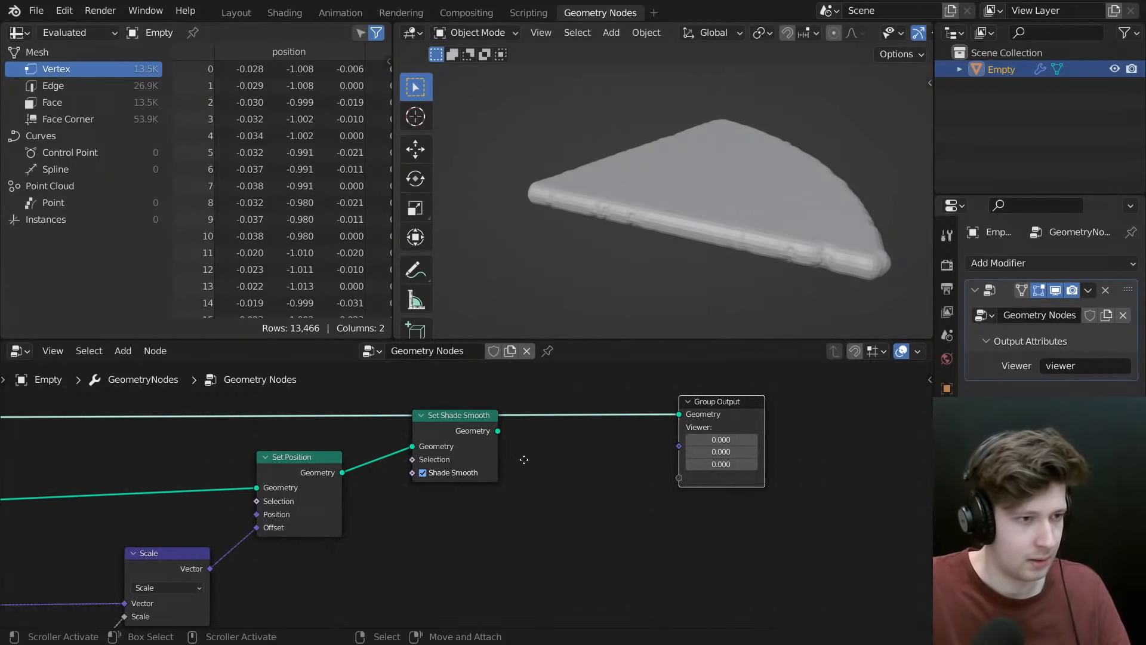
# - Lower the Set Shade Smooth node, switch the viewport to Material Preview and link Scale's Vector to the Viewer output
pyautogui.moveTo(525, 460); pyautogui.dragTo(548, 469, button='middle')
pyautogui.moveTo(478, 439); pyautogui.dragTo(481, 461)
pyautogui.press('z')
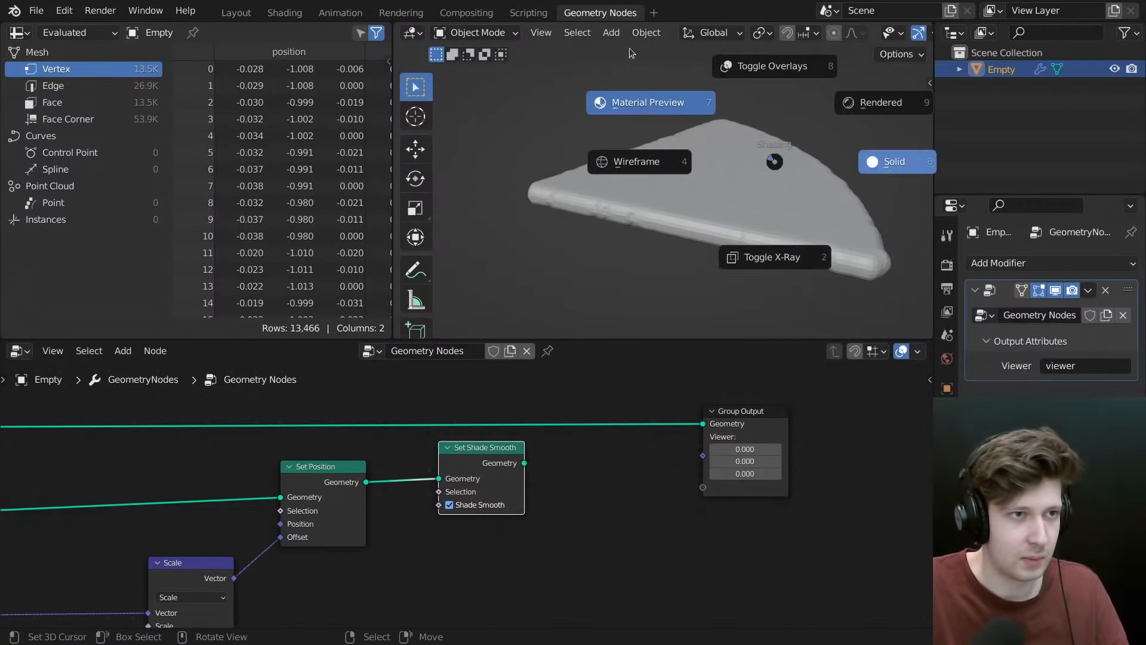
pyautogui.click(631, 49)
pyautogui.moveTo(407, 477); pyautogui.dragTo(500, 454, button='middle')
pyautogui.moveTo(327, 554); pyautogui.dragTo(806, 438)
pyautogui.moveTo(731, 242); pyautogui.dragTo(754, 246, button='middle')
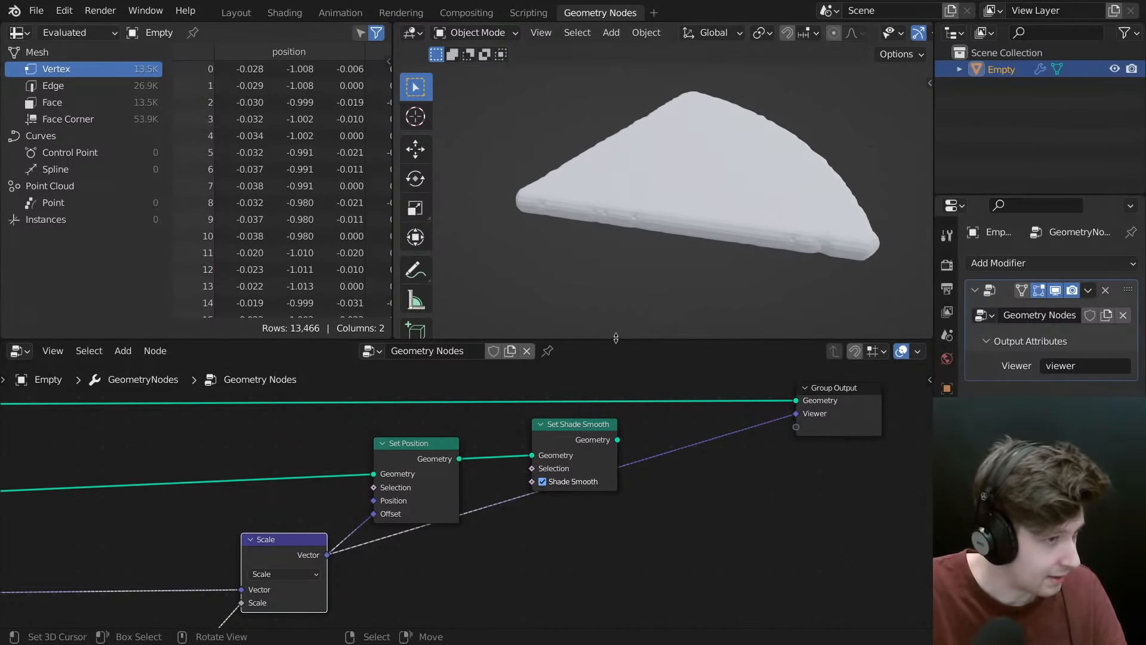
pyautogui.moveTo(620, 495); pyautogui.dragTo(582, 493, button='middle')
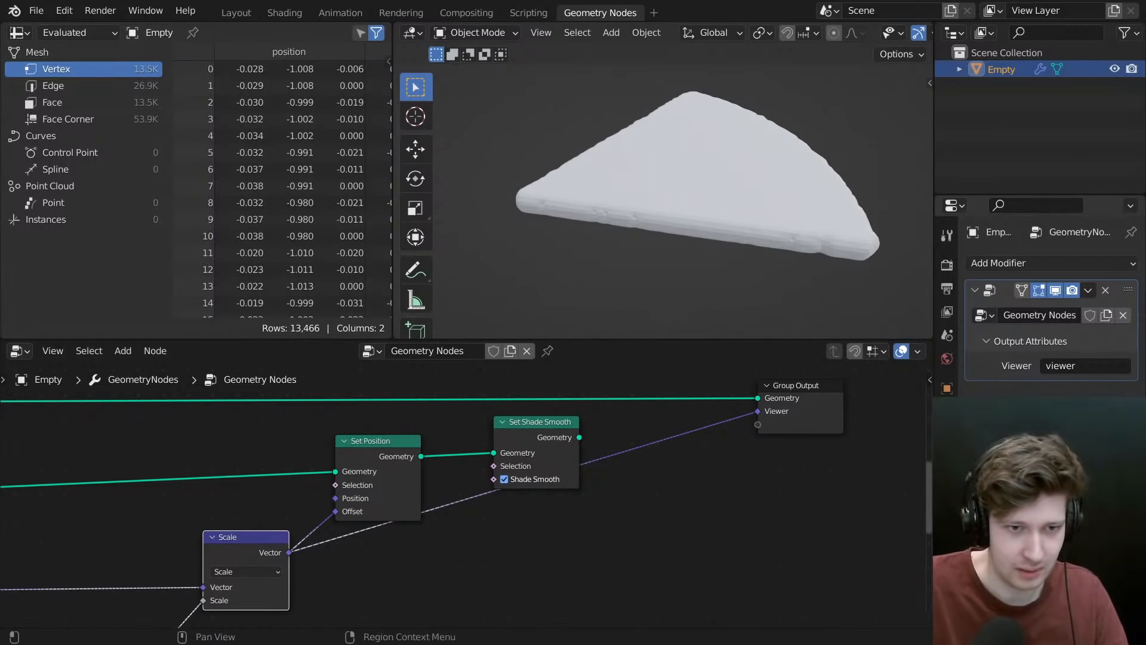
# - Check the object's data properties and the material in the Shader Editor, and return to the Geometry Node Editor
pyautogui.click(947, 505)
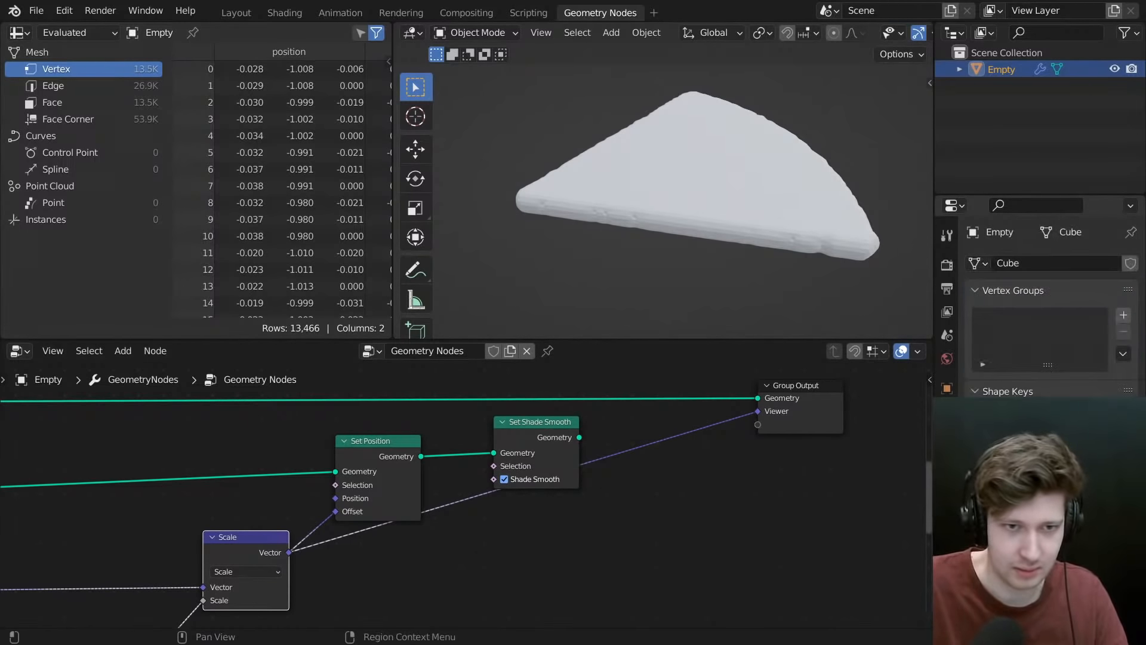
pyautogui.click(20, 350)
pyautogui.click(33, 505)
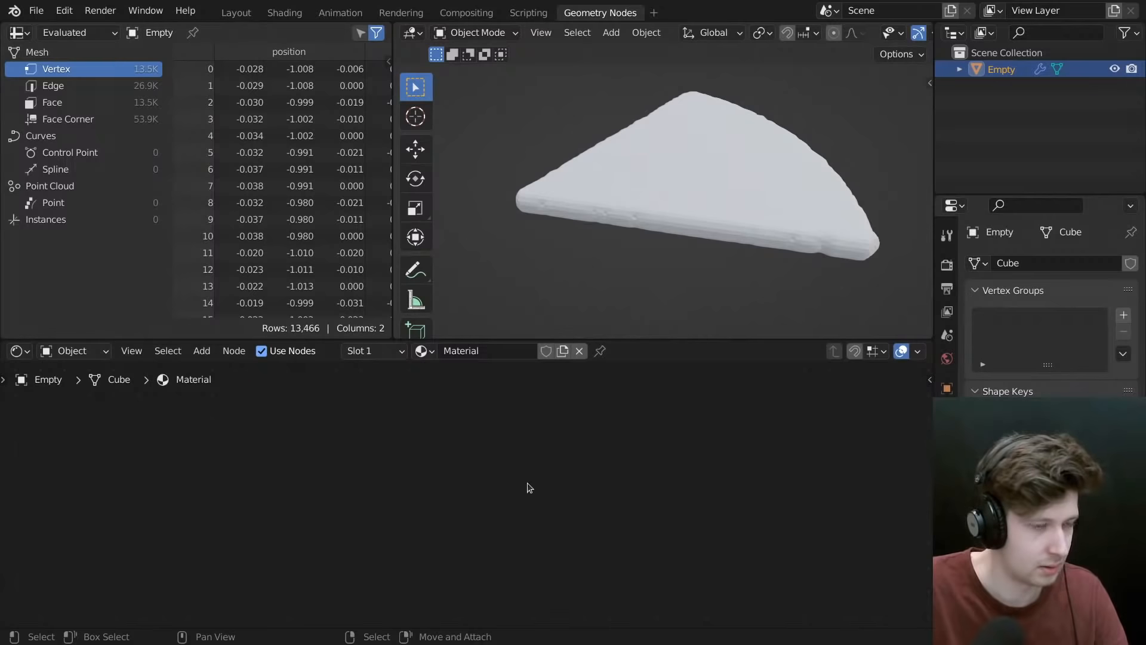
pyautogui.click(20, 350)
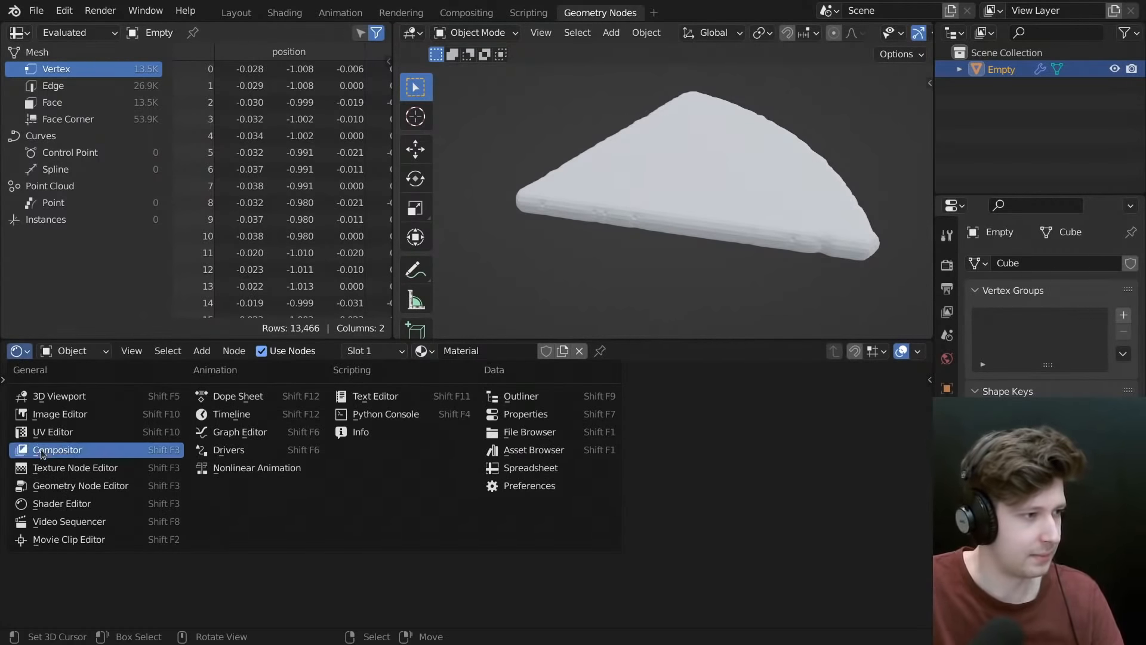
pyautogui.click(35, 485)
# - Insert a Set Material node on the geometry link before Group Output and assign the material named "Material"
pyautogui.hscroll(3, 511, 450)
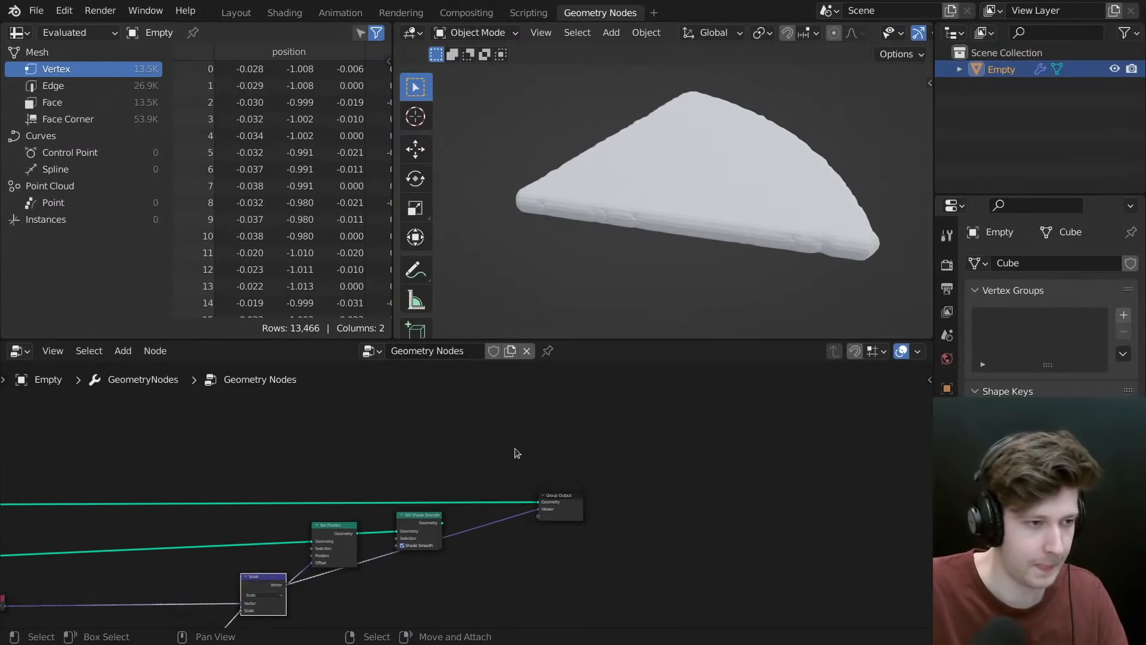
pyautogui.scroll(3, 517, 453)
pyautogui.hotkey('shift', 'a')
pyautogui.click(523, 306)
pyautogui.write('m')
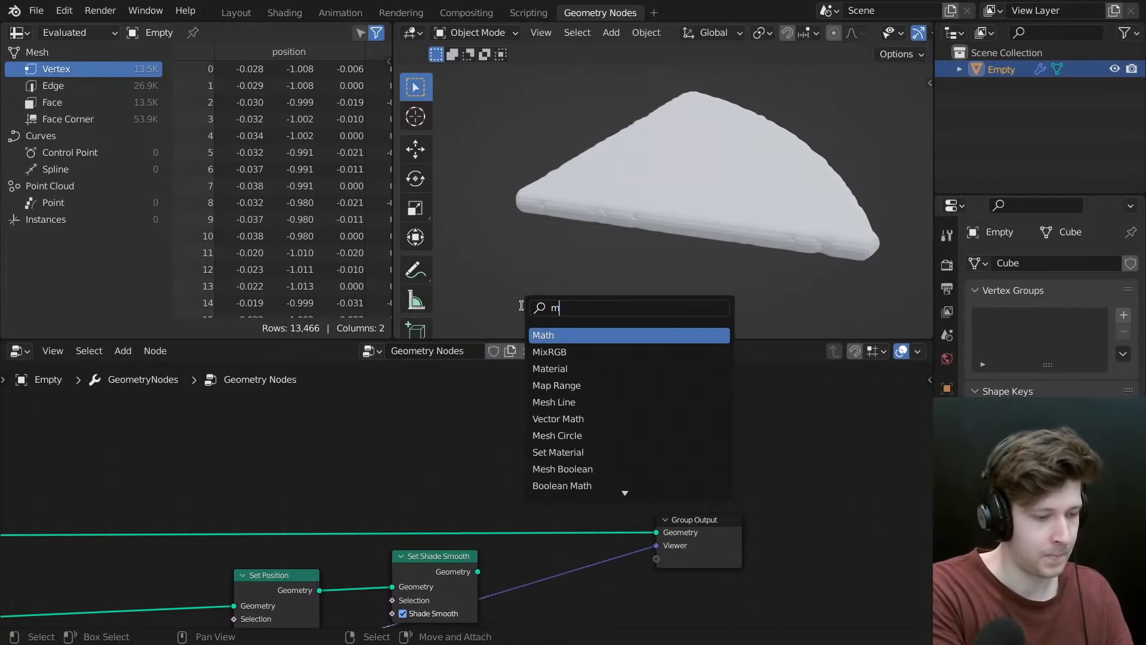
pyautogui.write('ater')
pyautogui.press('Return')
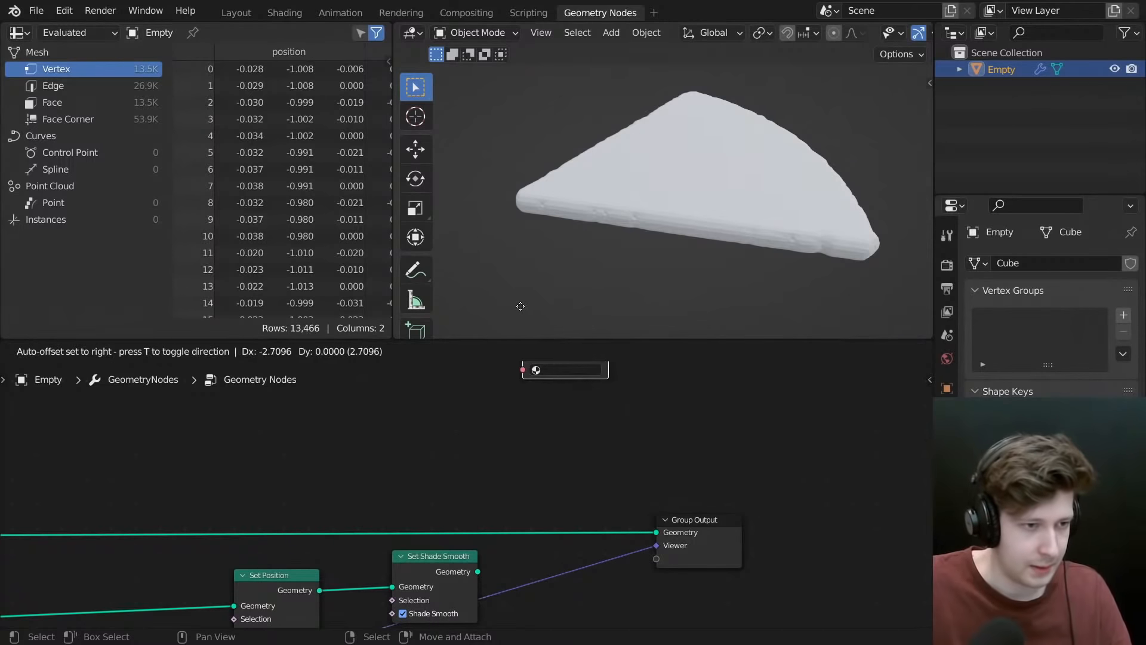
pyautogui.click(593, 543)
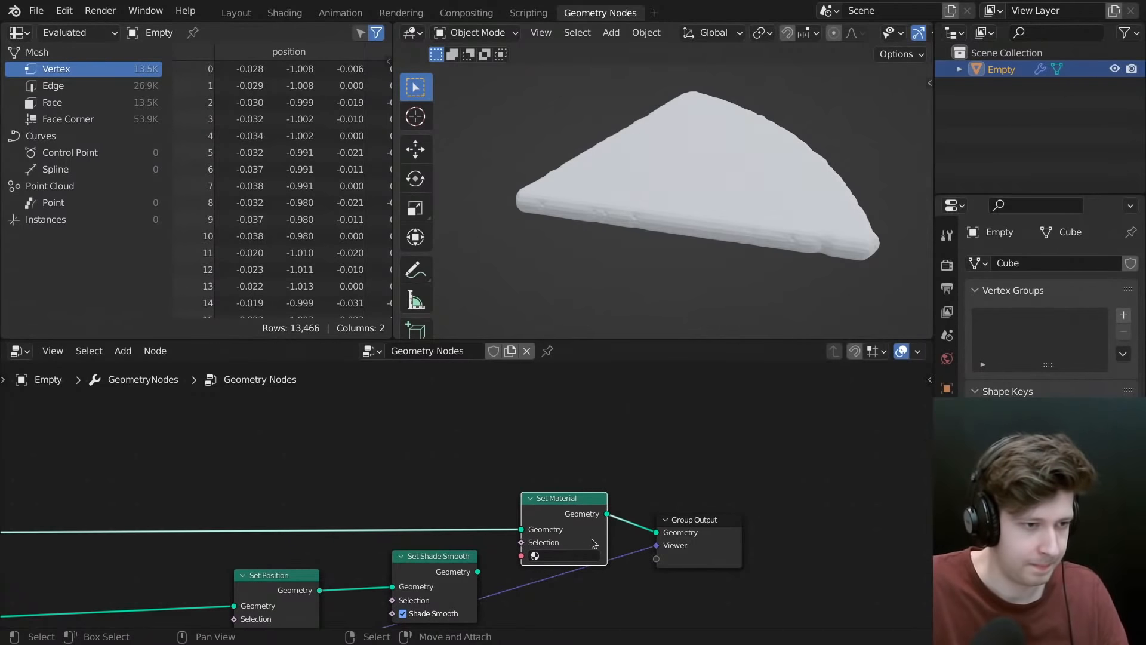
pyautogui.click(561, 556)
pyautogui.click(565, 434)
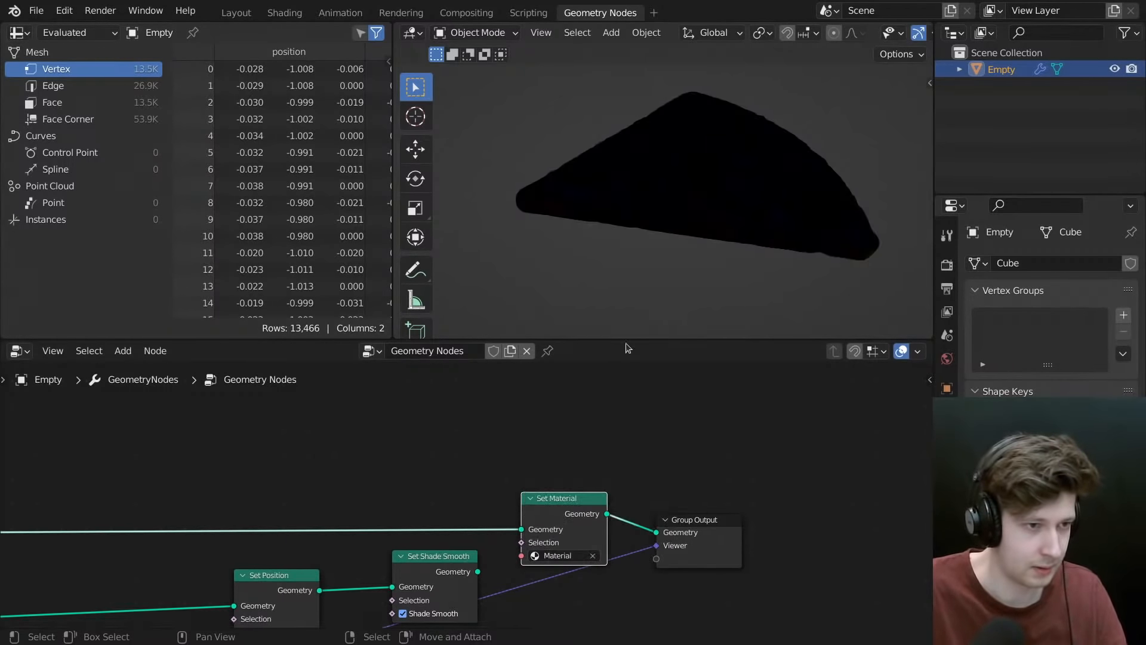
# - Link the Crust frame's Combine XYZ vector to the Viewer output and inspect the shaded slice
pyautogui.scroll(-11, 519, 508)
pyautogui.scroll(7, 425, 558)
pyautogui.moveTo(421, 582); pyautogui.dragTo(525, 496, button='middle')
pyautogui.moveTo(438, 495); pyautogui.dragTo(610, 481, button='middle')
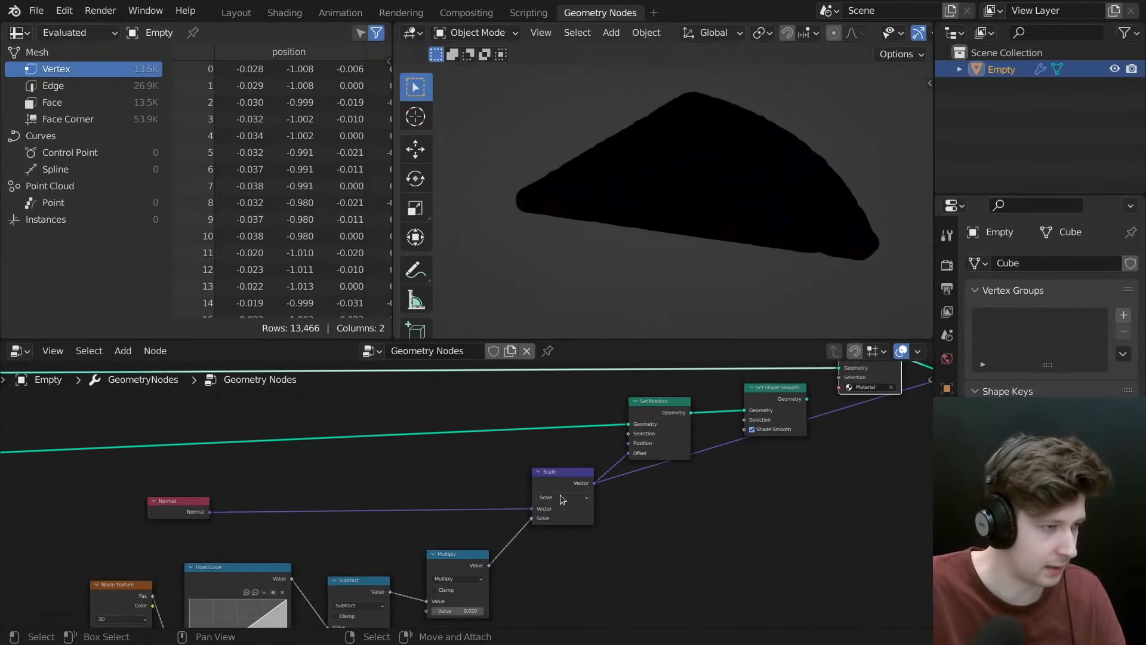
pyautogui.scroll(-2, 590, 485)
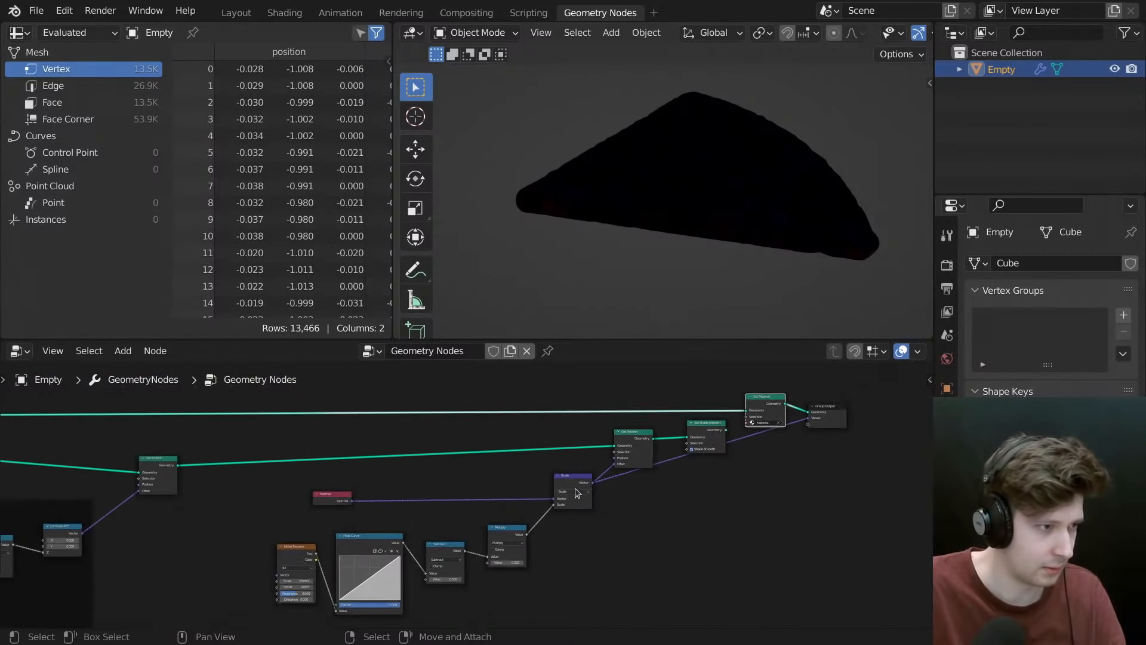
pyautogui.moveTo(81, 533); pyautogui.dragTo(808, 418)
pyautogui.moveTo(814, 271)
pyautogui.mouseDown(button='middle')
pyautogui.moveTo(753, 218)
pyautogui.moveTo(742, 241)
pyautogui.moveTo(692, 222)
pyautogui.moveTo(732, 235)
pyautogui.mouseUp(button='middle')
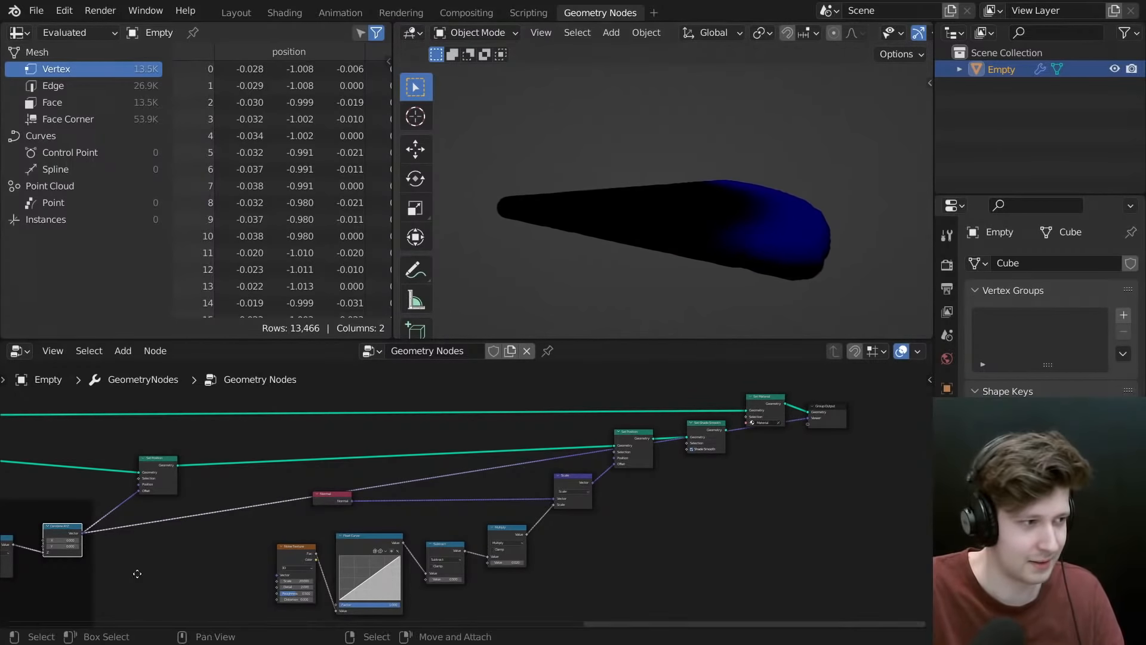
# - Try a higher value in the Crust frame's first Multiply node, cancel it and inspect the crust shading
pyautogui.moveTo(15, 585); pyautogui.dragTo(255, 539, button='middle')
pyautogui.scroll(4, 255, 538)
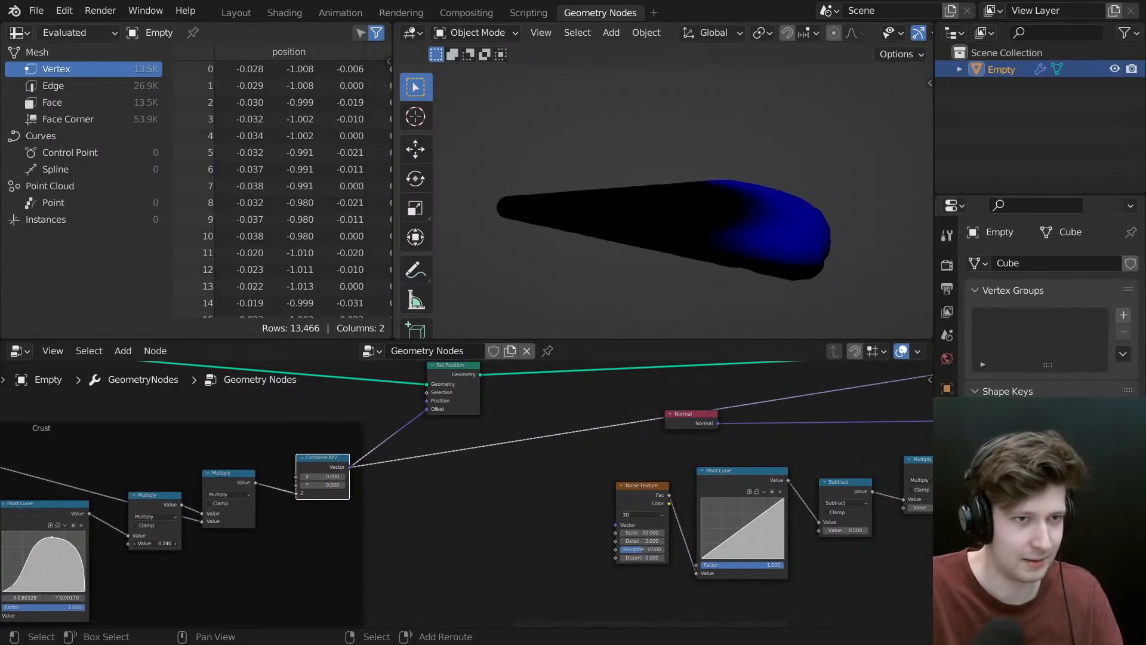
pyautogui.moveTo(155, 543); pyautogui.dragTo(200, 543)
pyautogui.press('Escape')
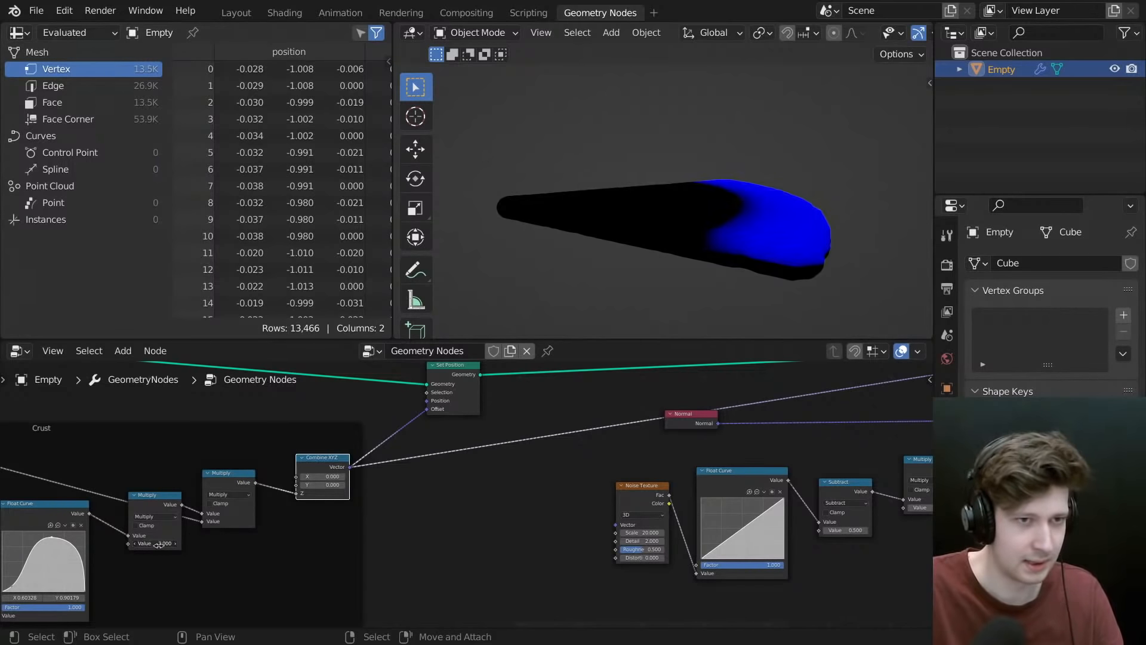
pyautogui.scroll(-2, 552, 524)
pyautogui.moveTo(686, 265); pyautogui.dragTo(776, 311, button='middle')
pyautogui.moveTo(733, 211); pyautogui.dragTo(648, 223, button='middle')
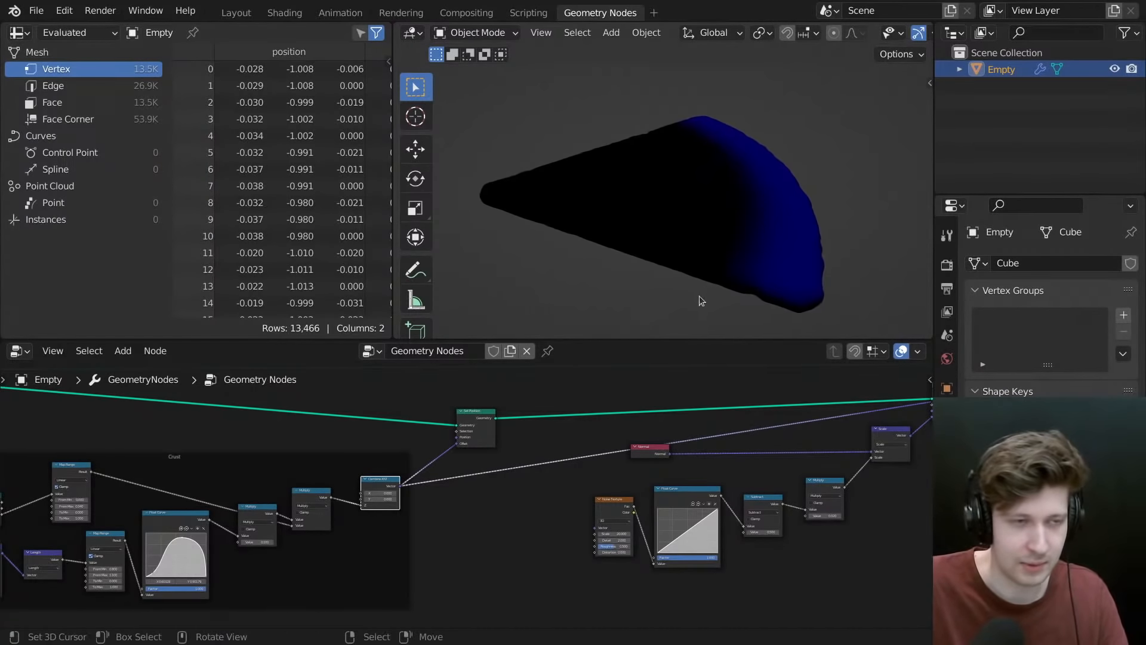
# - Move the last Set Position and Set Shade Smooth nodes lower, clear of the Viewer link
pyautogui.scroll(-2, 392, 498)
pyautogui.moveTo(672, 482); pyautogui.dragTo(532, 480, button='middle')
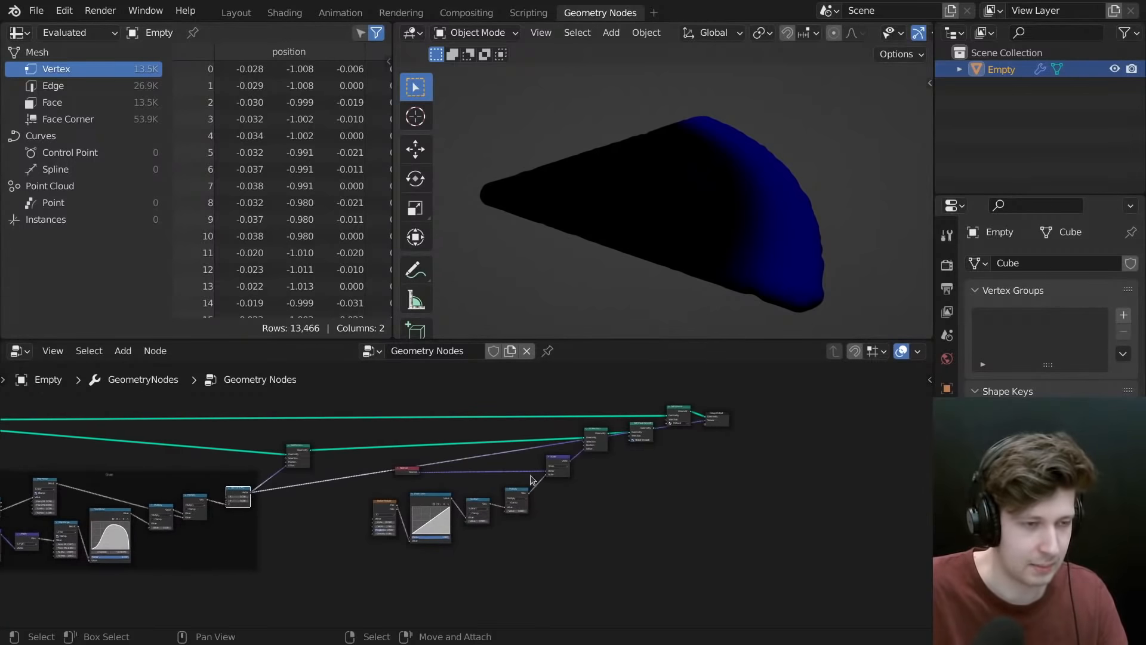
pyautogui.scroll(6, 632, 458)
pyautogui.moveTo(734, 414); pyautogui.dragTo(595, 494, button='middle')
pyautogui.scroll(10, 596, 494)
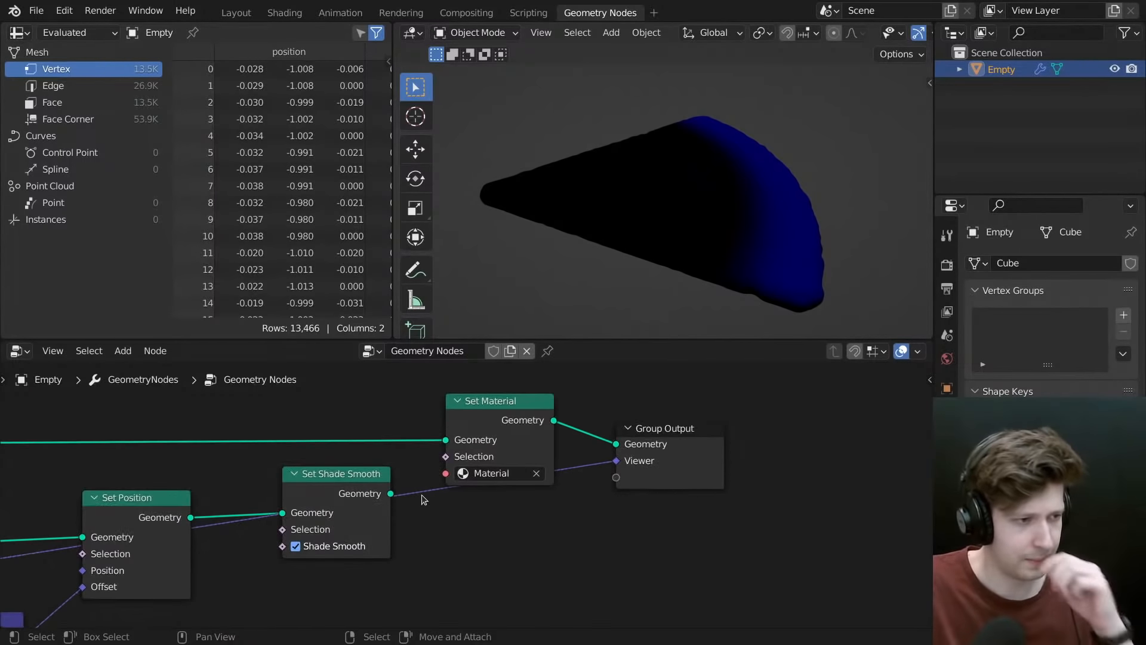
pyautogui.moveTo(301, 499); pyautogui.dragTo(269, 520)
pyautogui.moveTo(115, 511); pyautogui.dragTo(119, 542)
pyautogui.moveTo(269, 519); pyautogui.dragTo(251, 521)
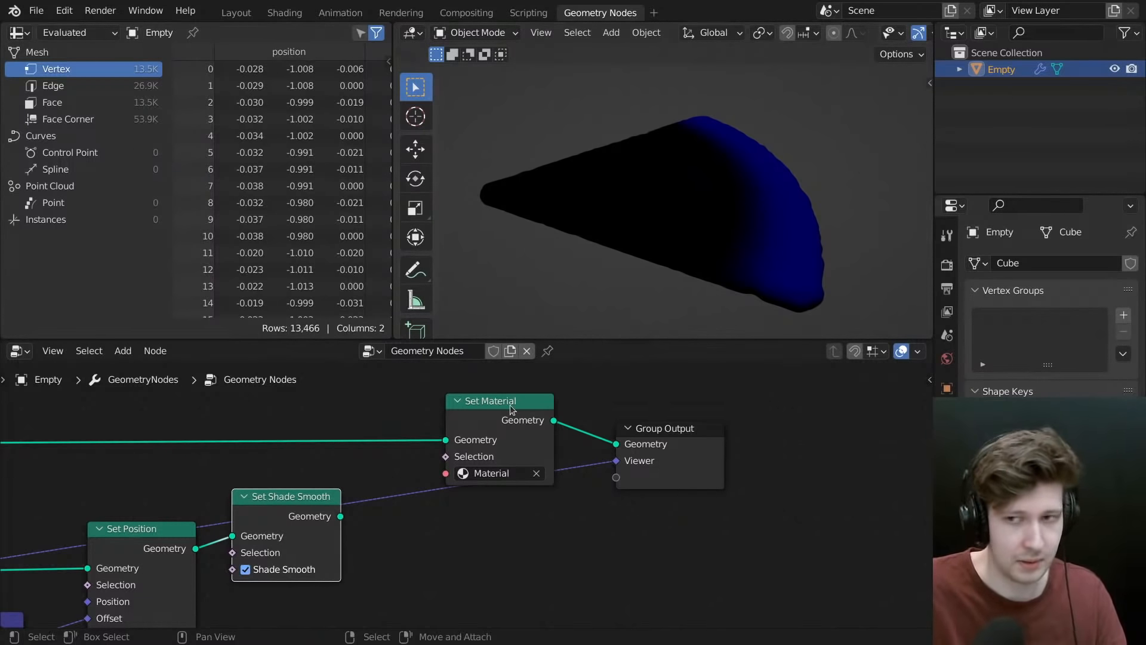
# - Move the Set Material and Group Output nodes closer to the rest of the node tree
pyautogui.moveTo(510, 405); pyautogui.dragTo(497, 406)
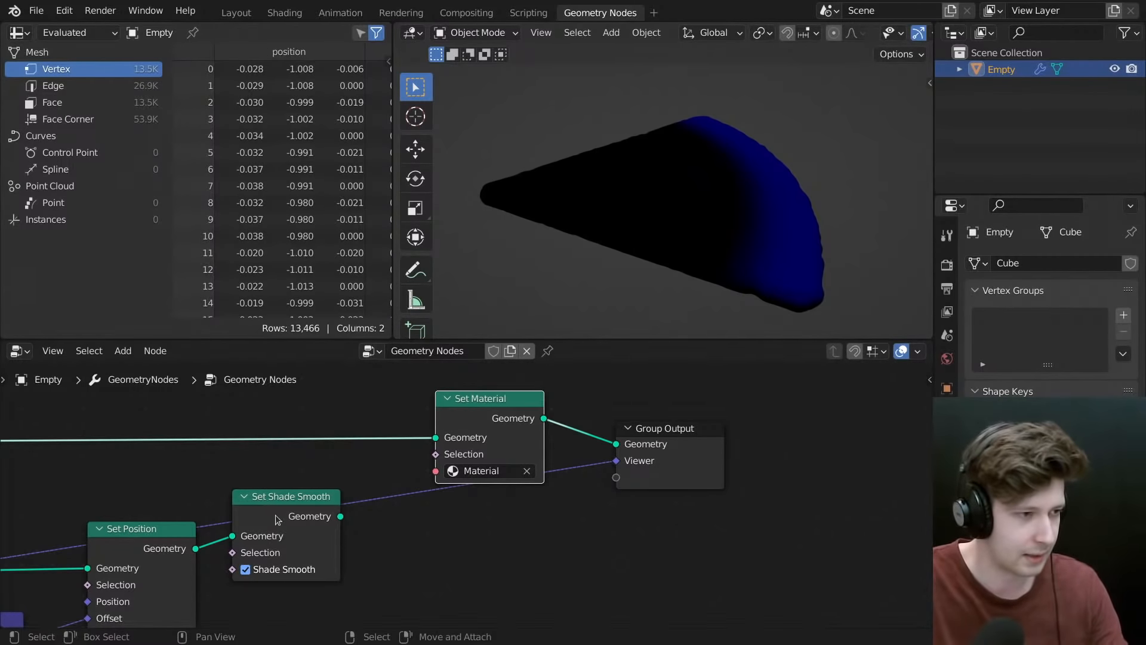
pyautogui.scroll(-1, 273, 522)
pyautogui.scroll(-2, 274, 523)
pyautogui.moveTo(284, 525); pyautogui.dragTo(723, 519, button='middle')
pyautogui.scroll(-5, 801, 513)
pyautogui.moveTo(838, 469); pyautogui.dragTo(739, 438)
pyautogui.moveTo(918, 490); pyautogui.dragTo(853, 484)
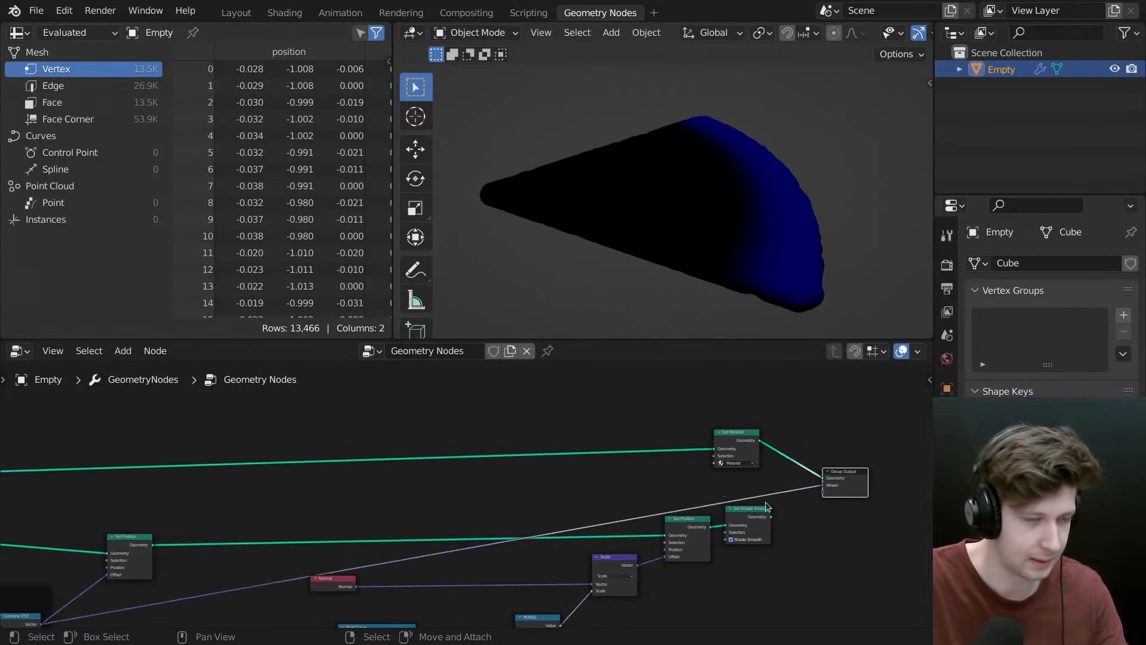
# - Link the Result of the Crust frame's Map Range after Separate XYZ to the Viewer output
pyautogui.moveTo(587, 550)
pyautogui.mouseDown(button='middle')
pyautogui.moveTo(730, 505)
pyautogui.moveTo(571, 537)
pyautogui.mouseUp(button='middle')
pyautogui.scroll(-3, 731, 509)
pyautogui.moveTo(409, 580); pyautogui.dragTo(353, 530, button='middle')
pyautogui.moveTo(131, 525); pyautogui.dragTo(277, 505, button='middle')
pyautogui.moveTo(125, 507); pyautogui.dragTo(234, 496, button='middle')
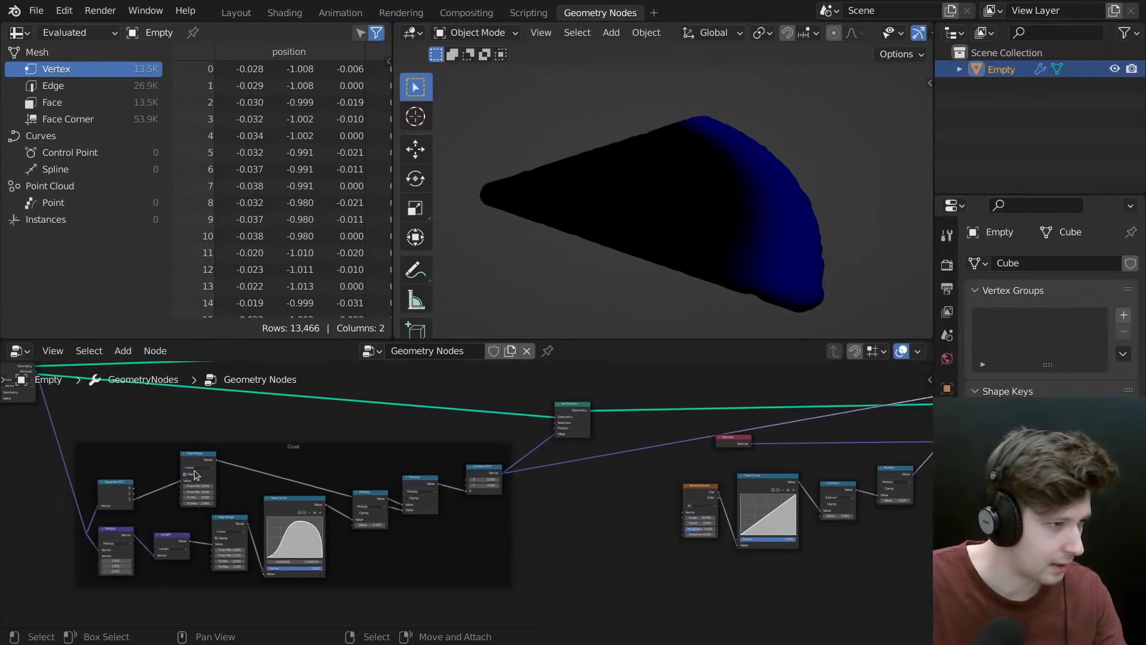
pyautogui.click(194, 459)
pyautogui.scroll(2, 203, 473)
pyautogui.scroll(-6, 320, 501)
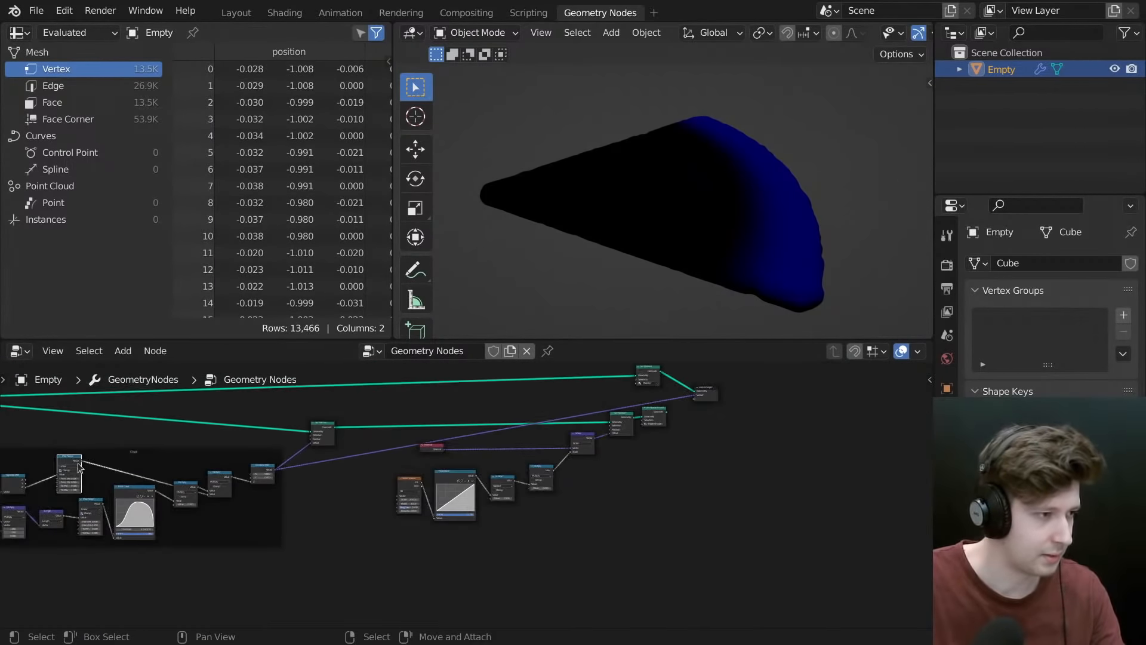
pyautogui.moveTo(82, 463); pyautogui.dragTo(696, 418)
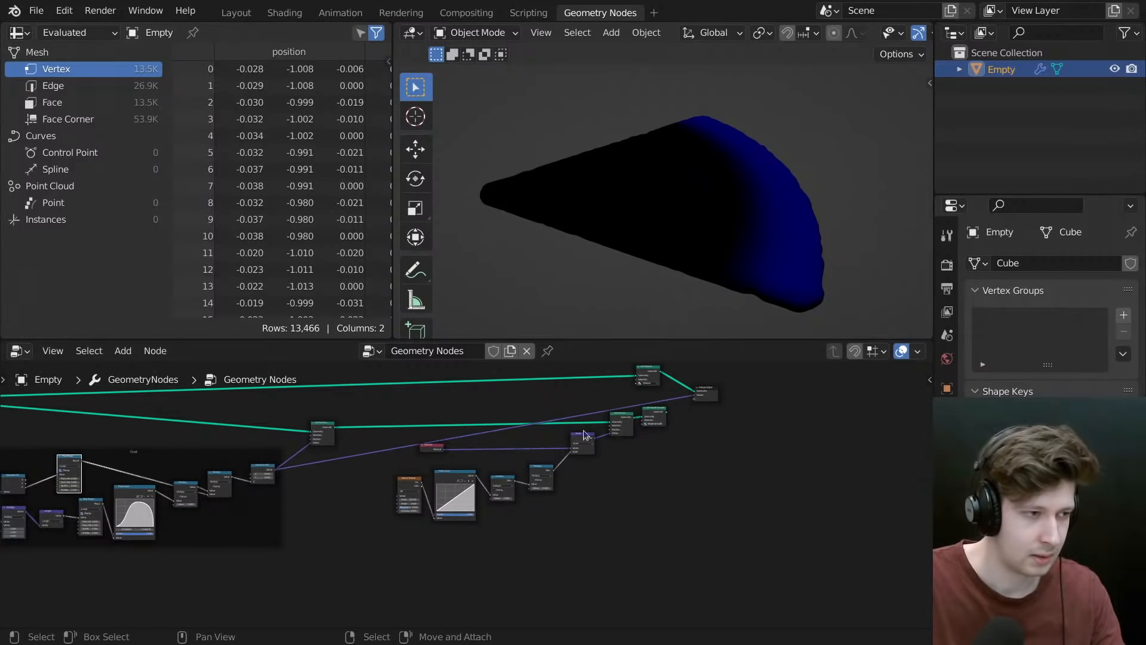
pyautogui.moveTo(82, 464)
pyautogui.mouseDown()
pyautogui.moveTo(584, 421)
pyautogui.moveTo(693, 394)
pyautogui.moveTo(603, 431)
pyautogui.mouseUp()
# - Examine the previewed Map Range mask on the slice's side edge and the Crust frame nodes that produce it
pyautogui.moveTo(435, 463); pyautogui.dragTo(607, 467, button='middle')
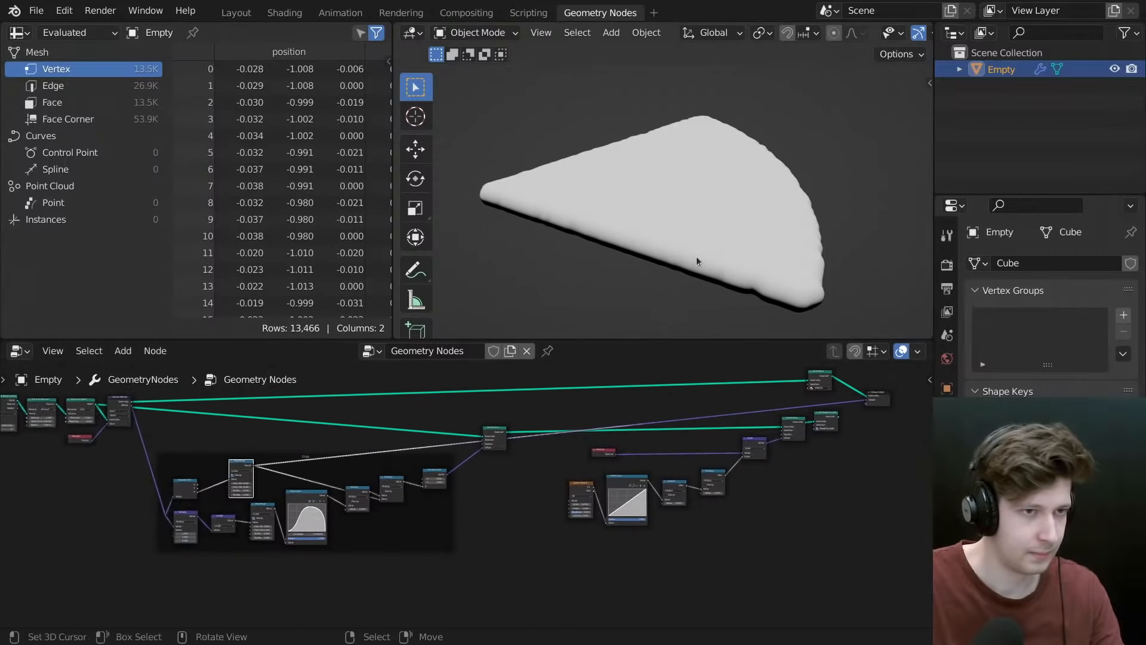
pyautogui.moveTo(696, 256); pyautogui.dragTo(715, 224, button='middle')
pyautogui.scroll(6, 703, 248)
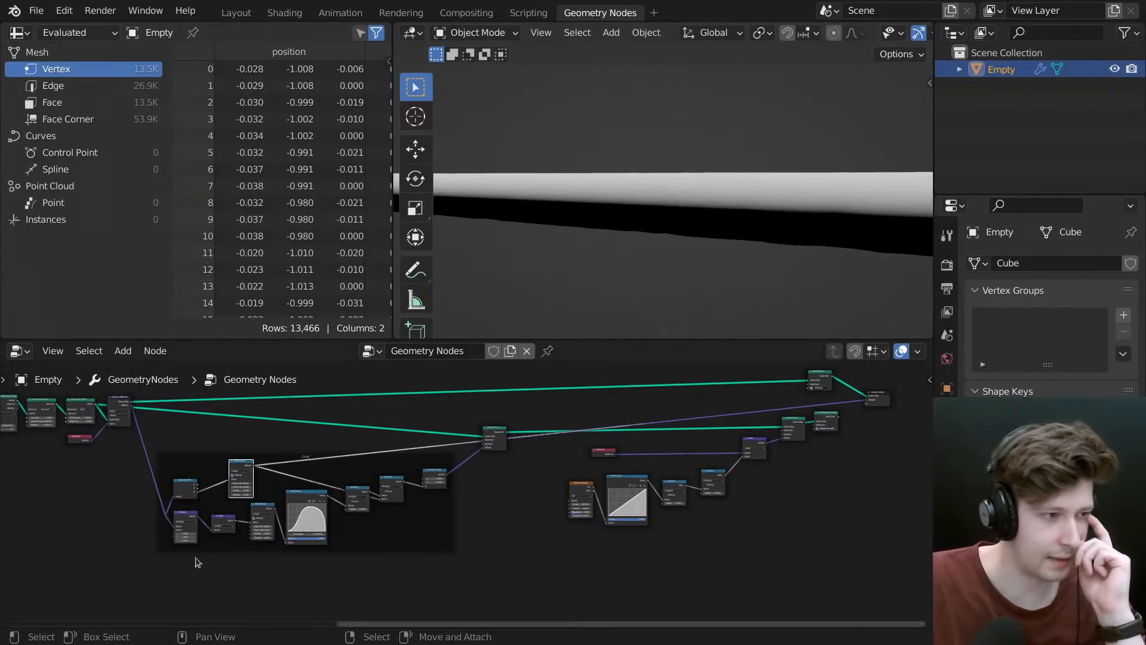
pyautogui.moveTo(192, 558); pyautogui.dragTo(358, 562, button='middle')
pyautogui.scroll(2, 401, 531)
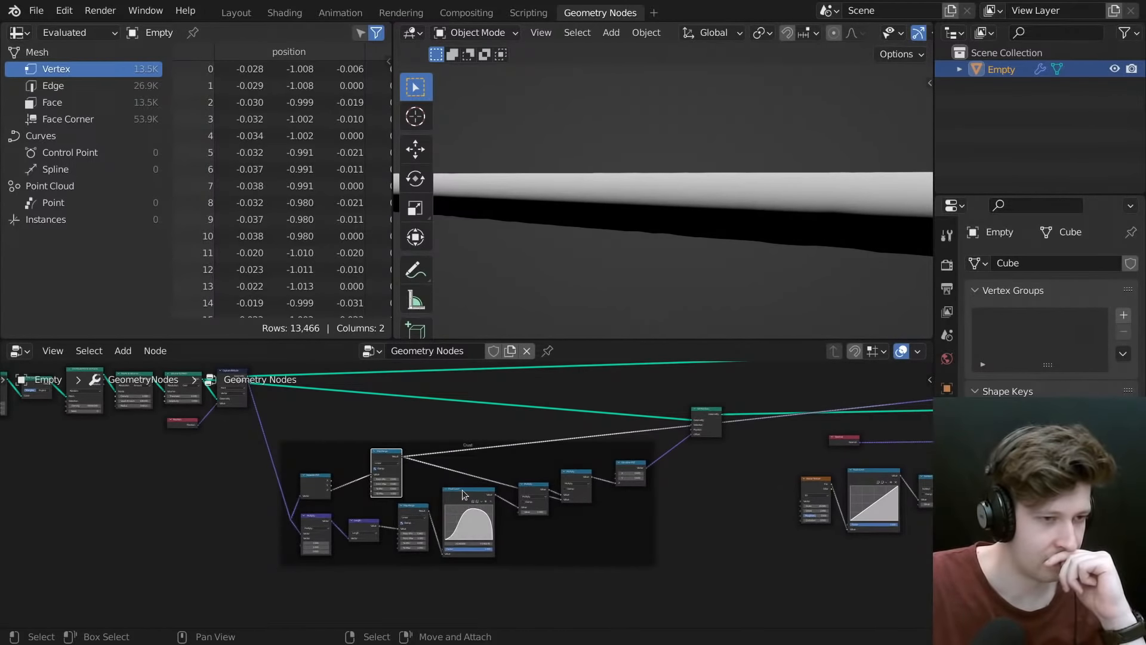
# - Insert a reroute on the link from the Crust frame's upper Map Range to the Viewer output and place it above the frame
pyautogui.scroll(5, 464, 488)
pyautogui.moveTo(450, 483); pyautogui.dragTo(337, 523, button='middle')
pyautogui.scroll(-4, 412, 494)
pyautogui.scroll(-1, 417, 497)
pyautogui.moveTo(267, 451); pyautogui.dragTo(412, 469, button='middle')
pyautogui.scroll(9, 526, 489)
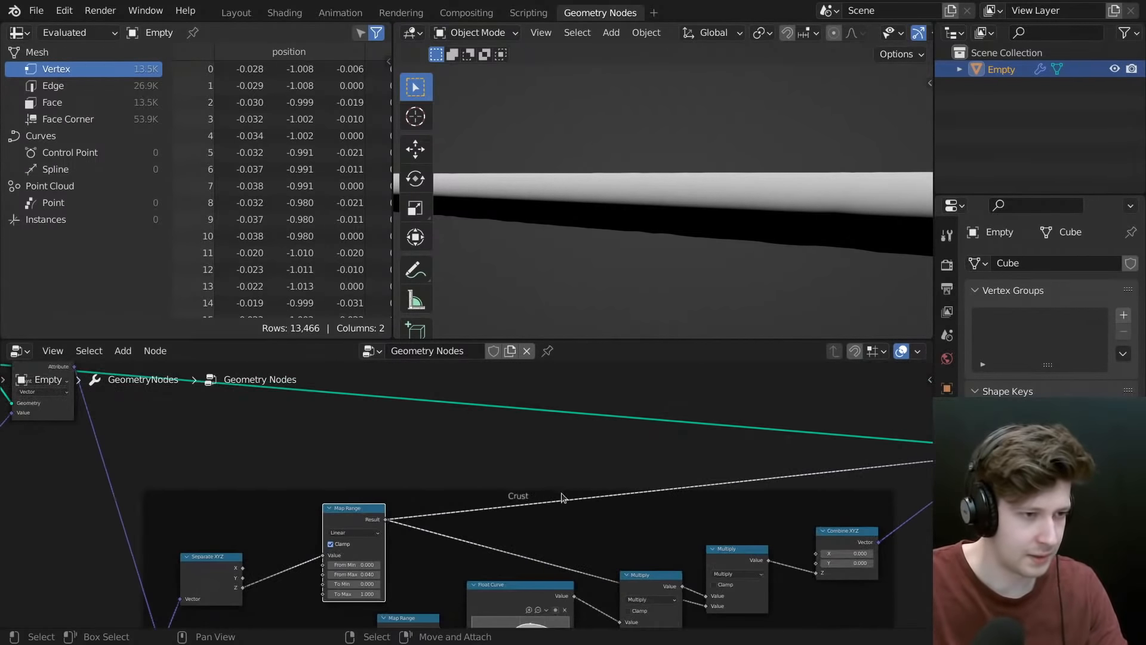
pyautogui.keyDown('shift'); pyautogui.moveTo(554, 501); pyautogui.dragTo(561, 510, button='right'); pyautogui.keyUp('shift')
pyautogui.press('g')
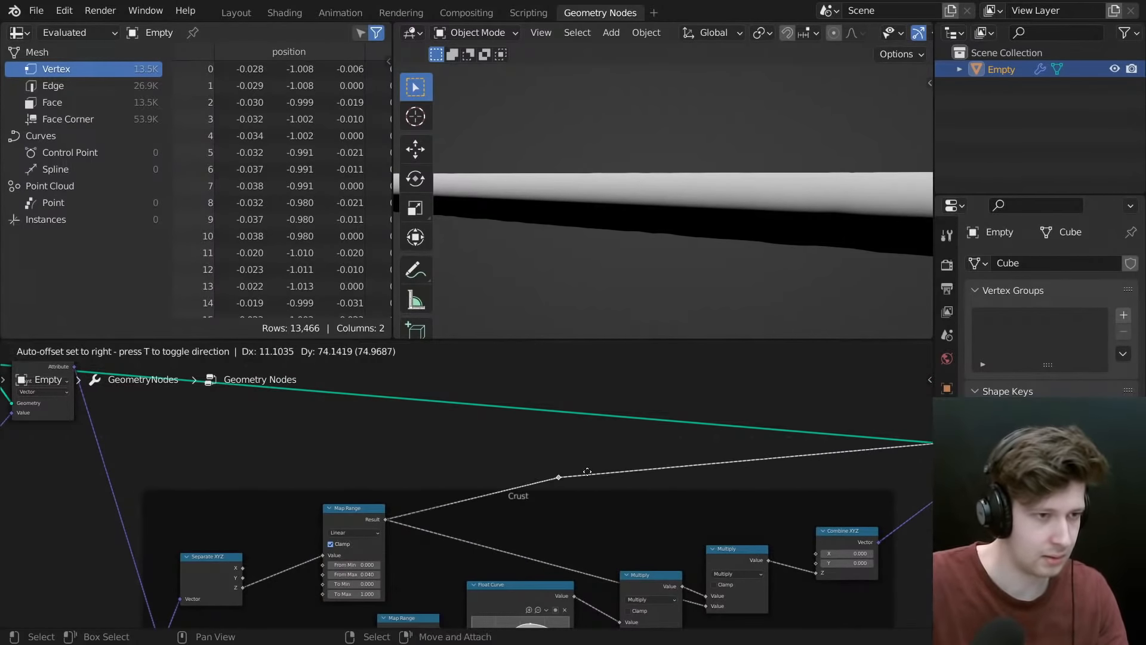
pyautogui.click(577, 463)
pyautogui.scroll(4, 553, 445)
pyautogui.moveTo(553, 450); pyautogui.dragTo(572, 518, button='middle')
pyautogui.press('g')
pyautogui.click(590, 492)
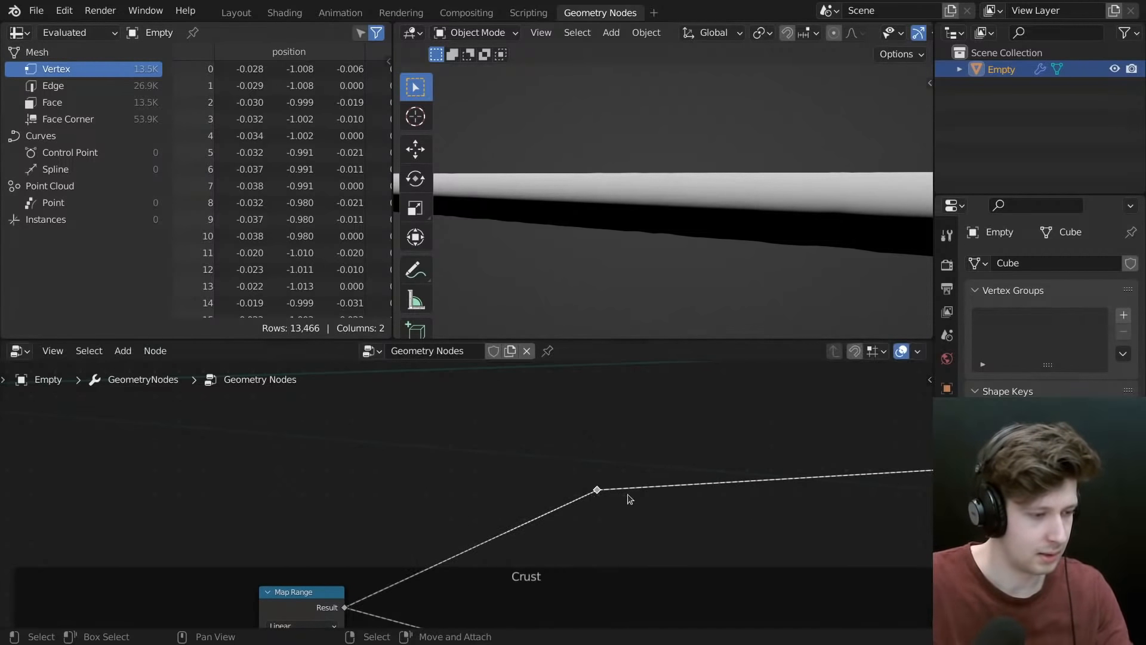
# - Try to rename the new reroute to Top
pyautogui.press('F2')
pyautogui.write('Top')
pyautogui.press('Return')
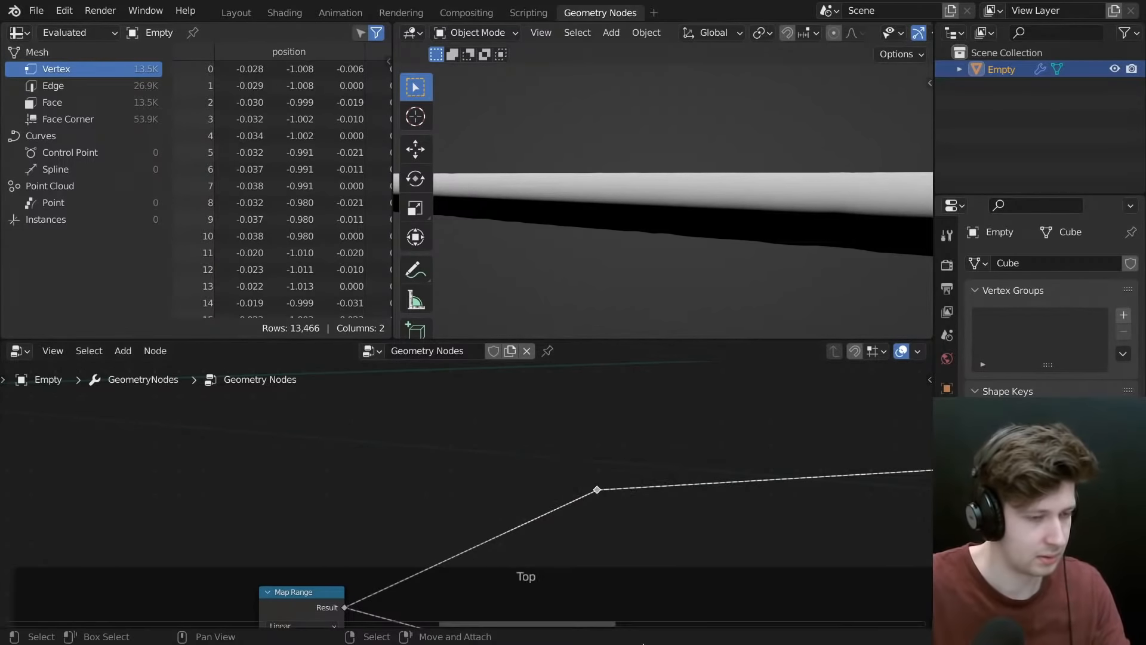
# - Set the label of the reroute above the Crust frame to Top
pyautogui.rightClick(598, 490)
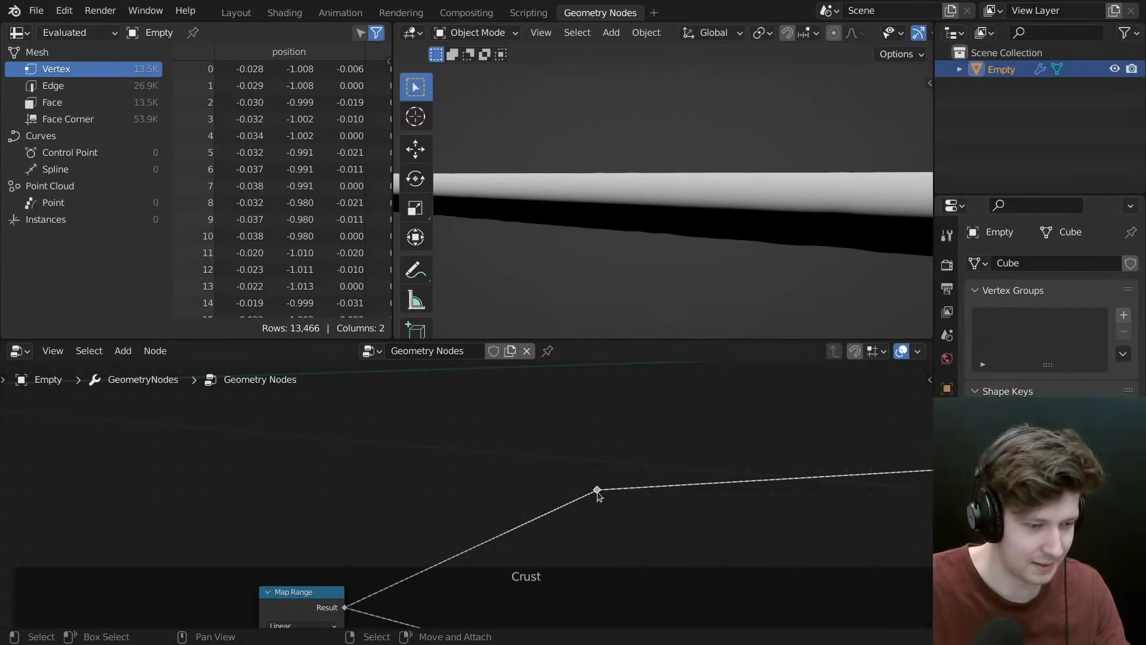
pyautogui.press('n')
pyautogui.click(925, 394)
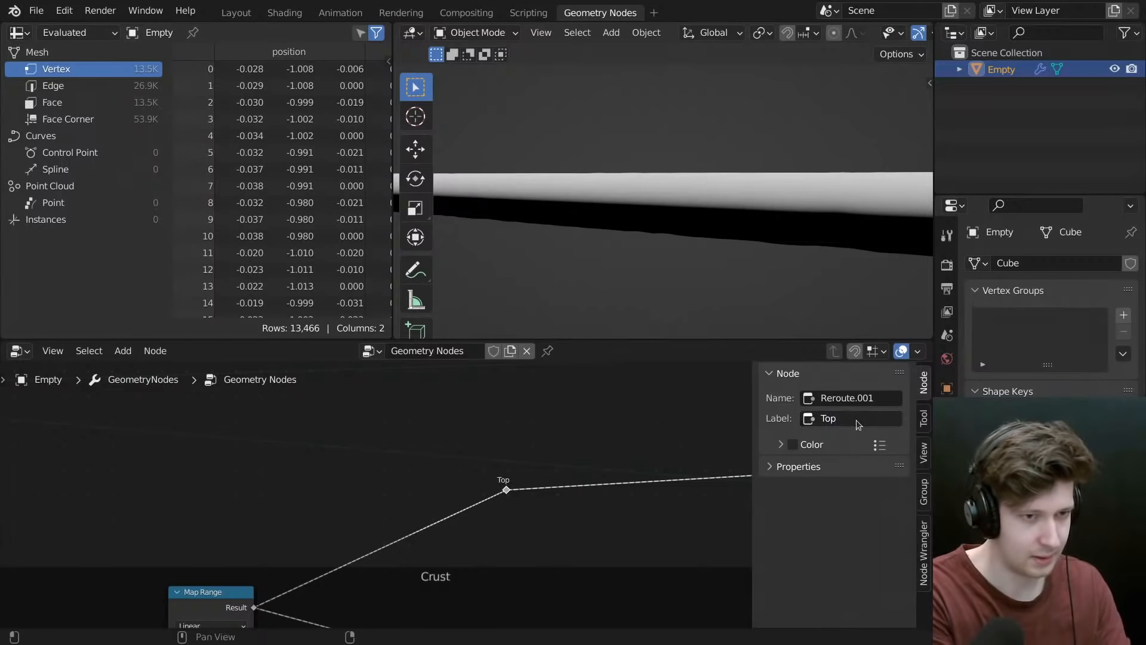
pyautogui.press('n')
# - Move the Top reroute higher, above both long geometry links
pyautogui.scroll(-5, 554, 476)
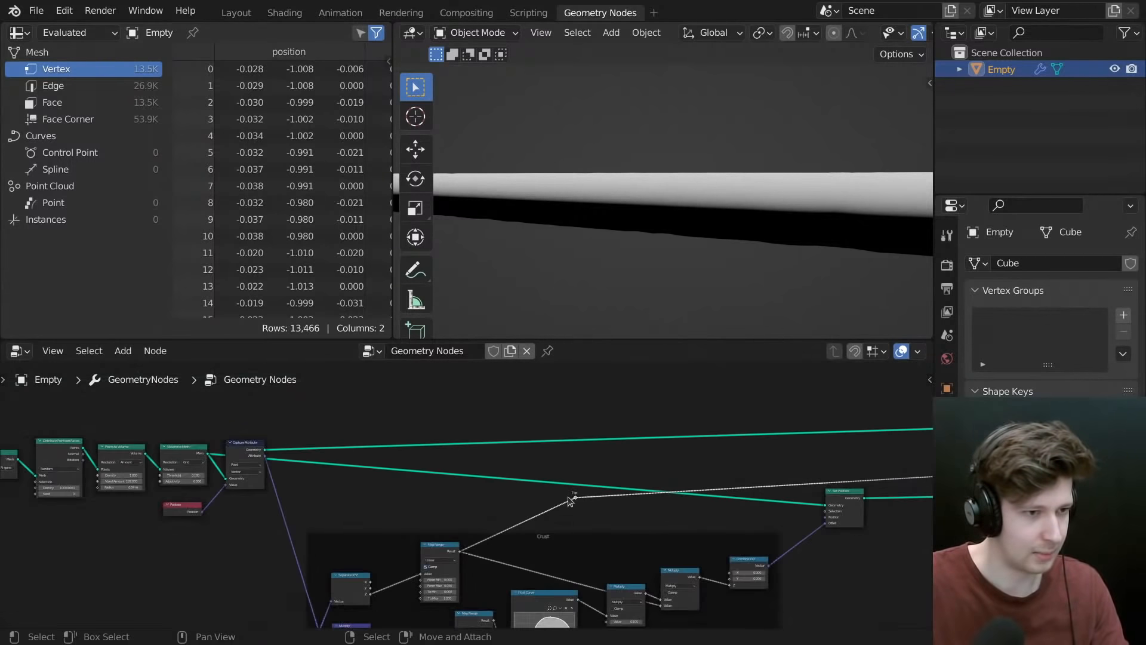
pyautogui.press('g')
pyautogui.click(764, 412)
# - Insert a second reroute on the link after Top and cut its connection to the Top reroute
pyautogui.scroll(4, 626, 455)
pyautogui.moveTo(514, 491); pyautogui.dragTo(661, 449, button='middle')
pyautogui.scroll(2, 464, 548)
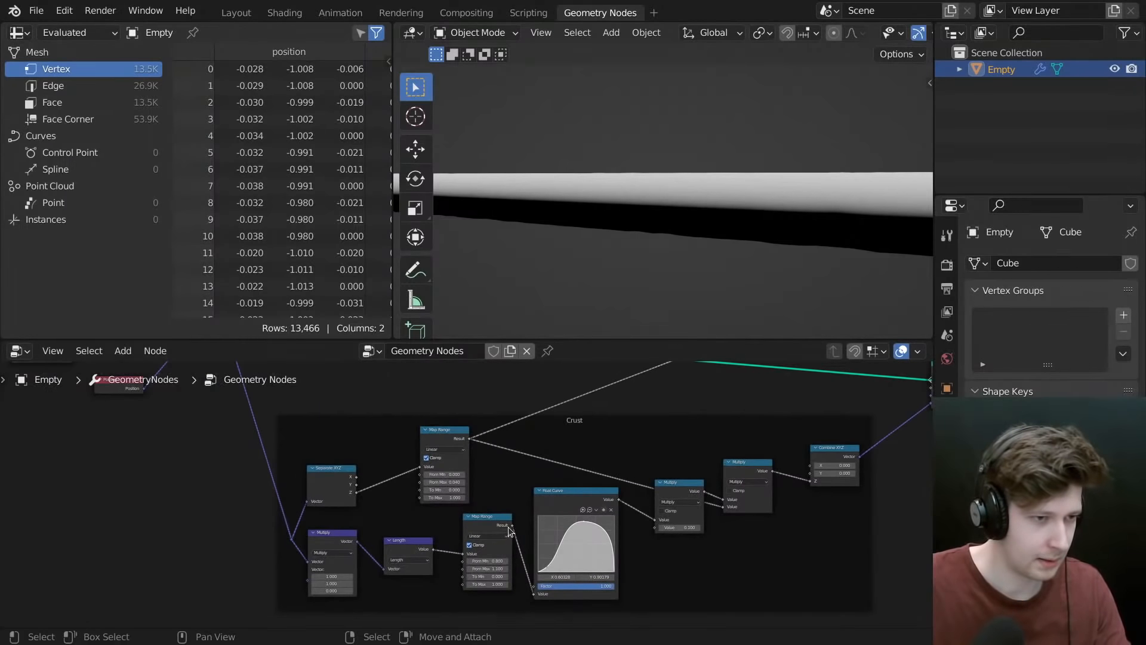
pyautogui.moveTo(509, 530); pyautogui.dragTo(412, 487, button='middle')
pyautogui.scroll(-4, 490, 514)
pyautogui.moveTo(576, 507); pyautogui.dragTo(401, 553, button='middle')
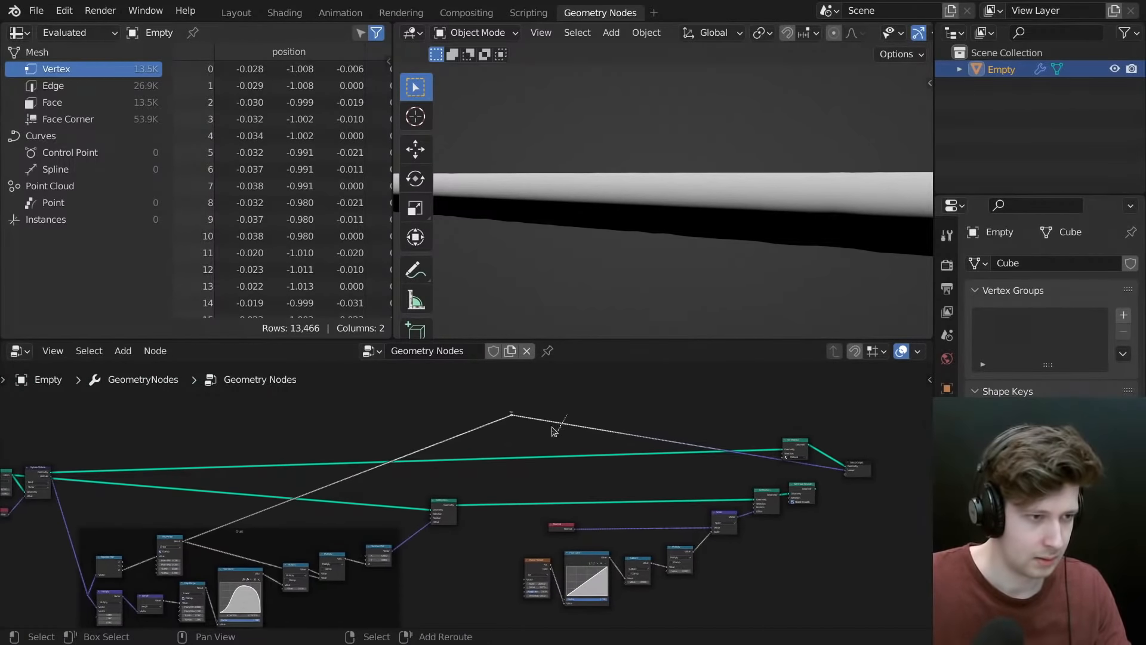
pyautogui.keyDown('shift'); pyautogui.moveTo(552, 428); pyautogui.dragTo(551, 431, button='right'); pyautogui.keyUp('shift')
pyautogui.keyDown('ctrl'); pyautogui.moveTo(540, 409); pyautogui.dragTo(534, 432, button='right'); pyautogui.keyUp('ctrl')
# - Move the disconnected second reroute down between the Crust frame and the Noise Texture, keeping it outside the frame
pyautogui.moveTo(519, 462); pyautogui.dragTo(617, 430, button='middle')
pyautogui.press('g')
pyautogui.click(483, 584)
pyautogui.moveTo(429, 557); pyautogui.dragTo(449, 549, button='middle')
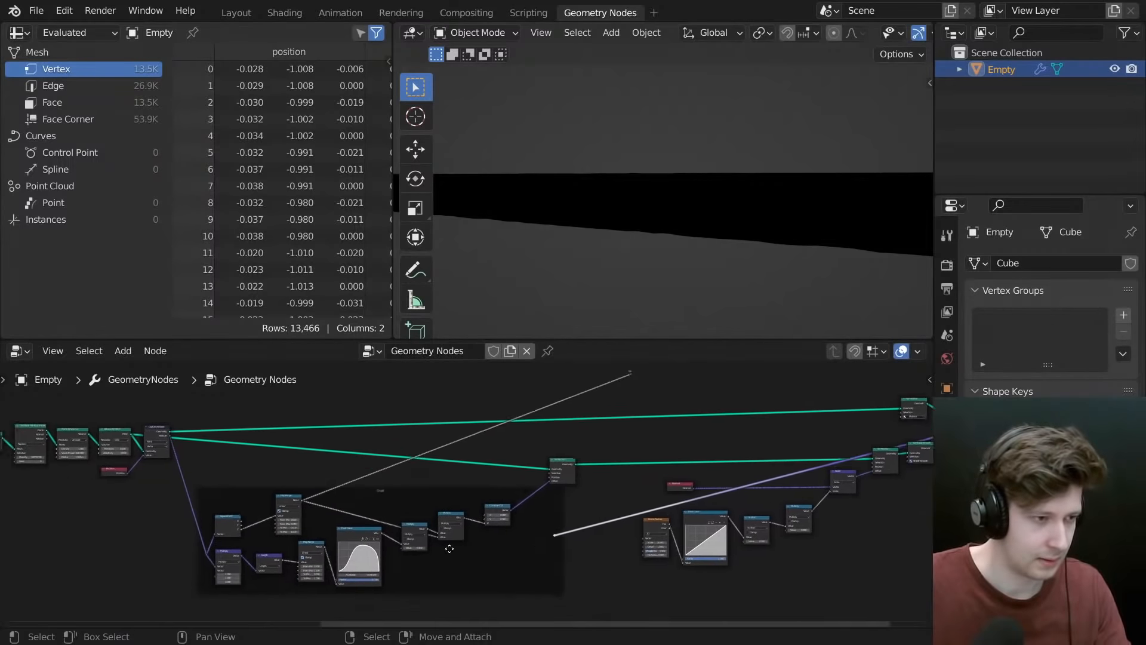
pyautogui.scroll(4, 450, 548)
pyautogui.hotkey('alt', 'p')
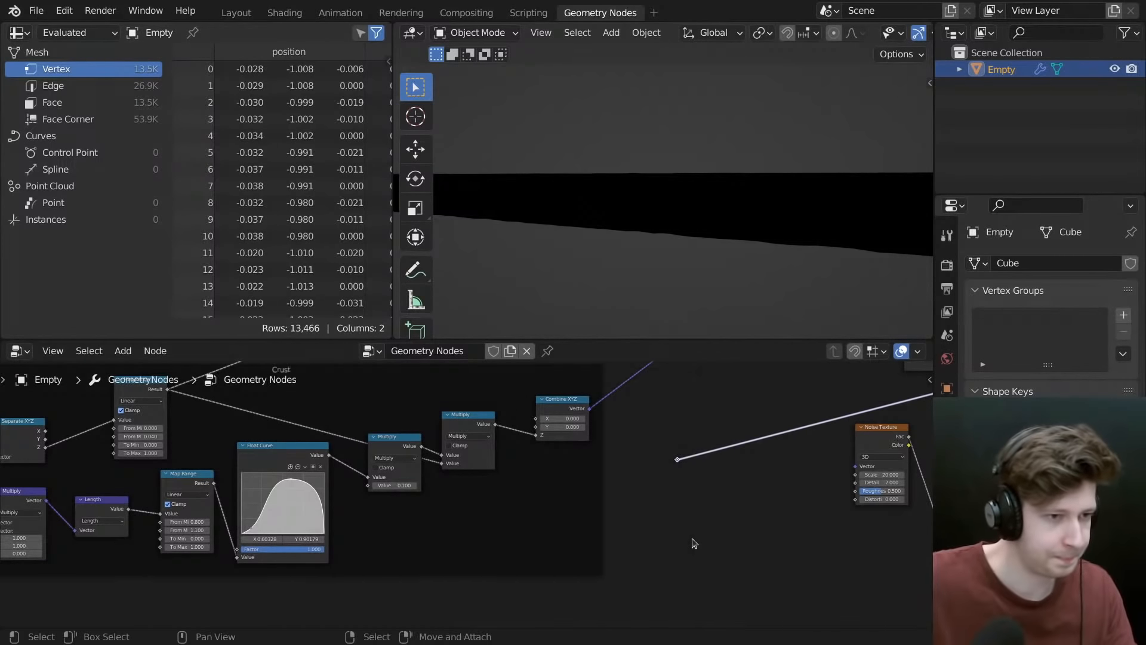
# - Link the Result of the Map Range after Length to the second reroute and preview that mask on the slice
pyautogui.moveTo(214, 482); pyautogui.dragTo(169, 531, button='middle')
pyautogui.moveTo(169, 532); pyautogui.dragTo(631, 509)
pyautogui.moveTo(679, 174); pyautogui.dragTo(686, 242, button='middle')
# - Move the second reroute above the geometry links, directly below the Top reroute
pyautogui.moveTo(609, 471); pyautogui.dragTo(631, 559, button='middle')
pyautogui.moveTo(434, 568); pyautogui.dragTo(619, 554, button='middle')
pyautogui.moveTo(617, 547); pyautogui.dragTo(654, 598)
pyautogui.moveTo(635, 578); pyautogui.dragTo(684, 599, button='middle')
pyautogui.press('g')
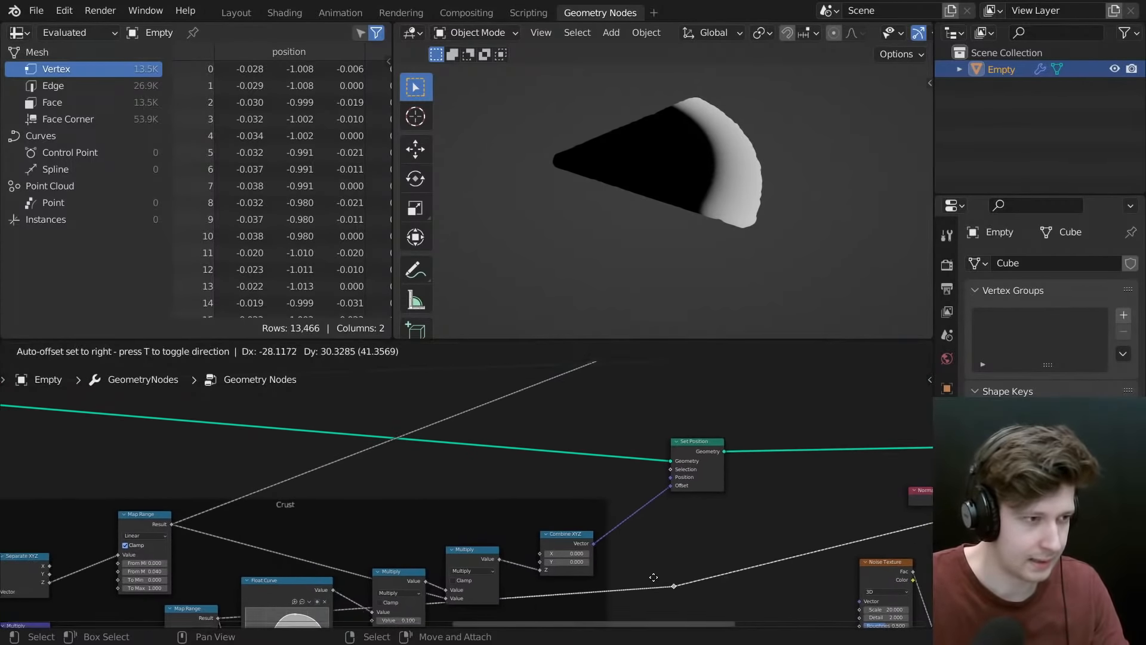
pyautogui.click(412, 470)
pyautogui.moveTo(461, 442); pyautogui.dragTo(378, 527, button='middle')
pyautogui.press('g')
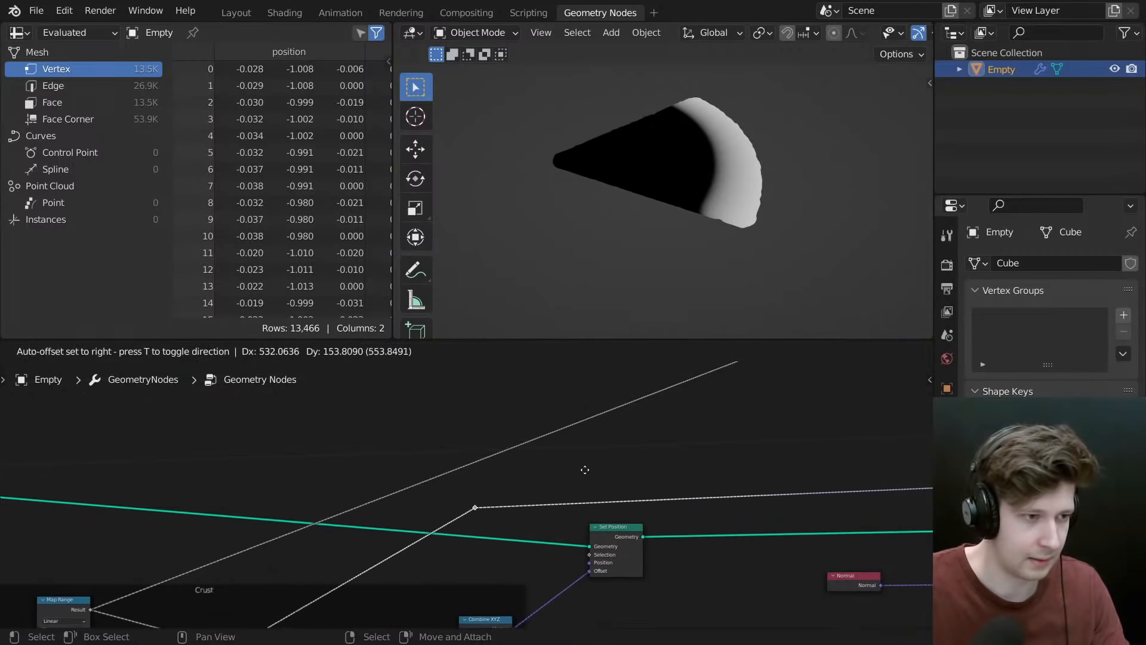
pyautogui.click(639, 470)
pyautogui.scroll(-6, 614, 447)
pyautogui.moveTo(609, 445); pyautogui.dragTo(487, 475, button='middle')
pyautogui.moveTo(728, 217); pyautogui.dragTo(693, 182, button='middle')
pyautogui.press('g')
pyautogui.click(627, 417)
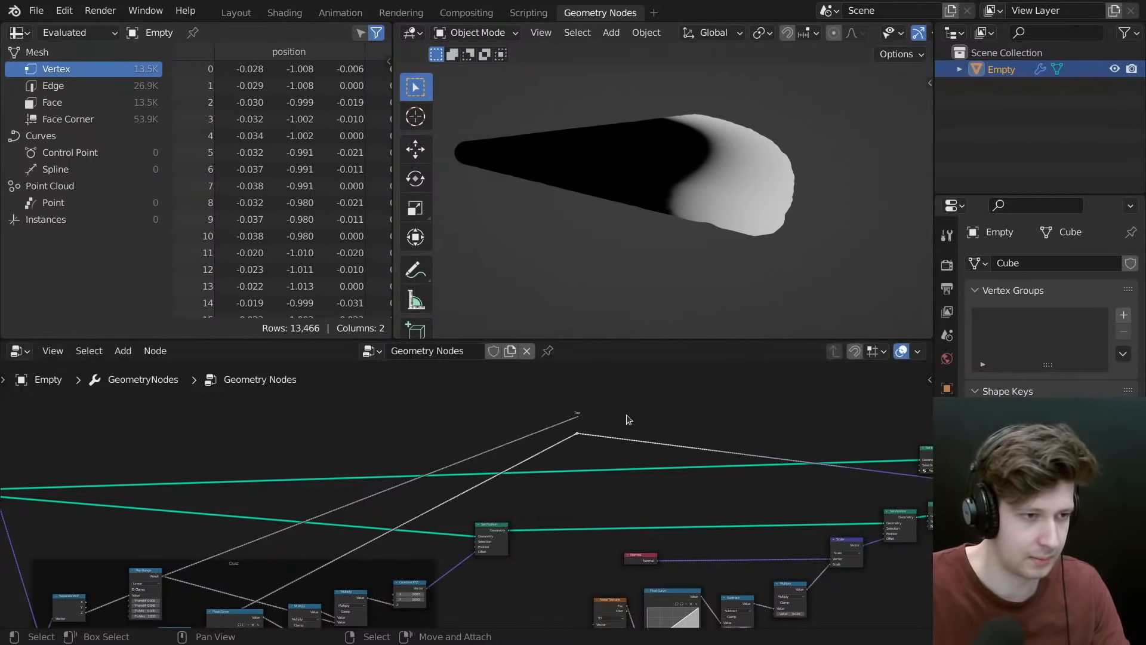
# - Set the label of the active Map Range node to Crust
pyautogui.scroll(3, 615, 436)
pyautogui.moveTo(612, 451); pyautogui.dragTo(628, 502, button='middle')
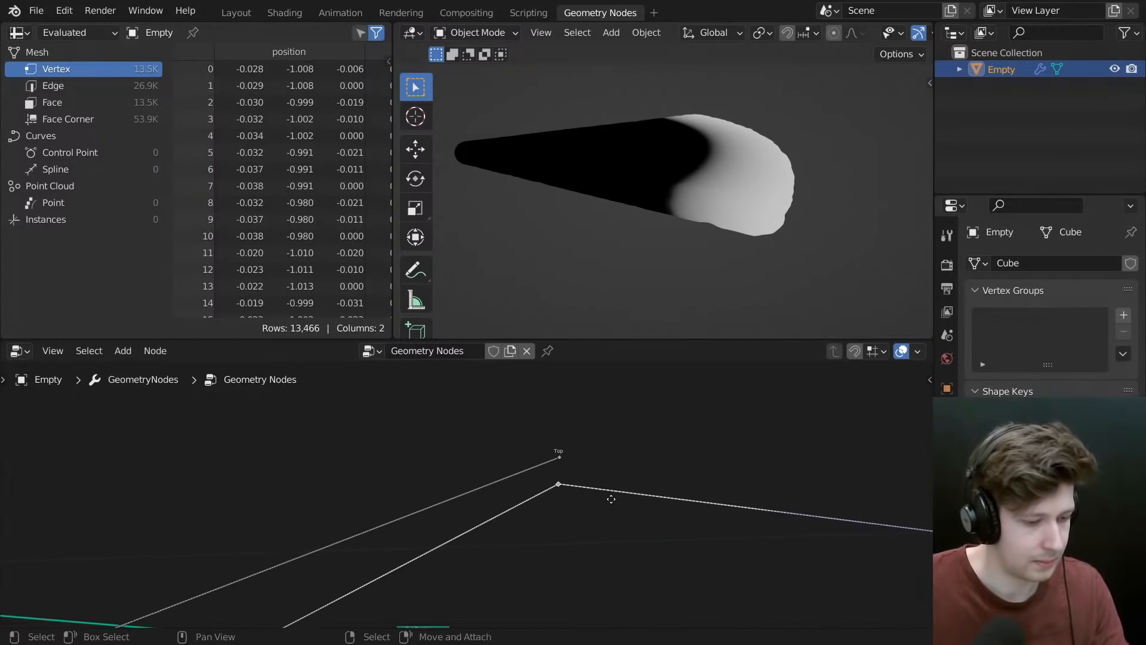
pyautogui.press('n')
pyautogui.click(876, 417)
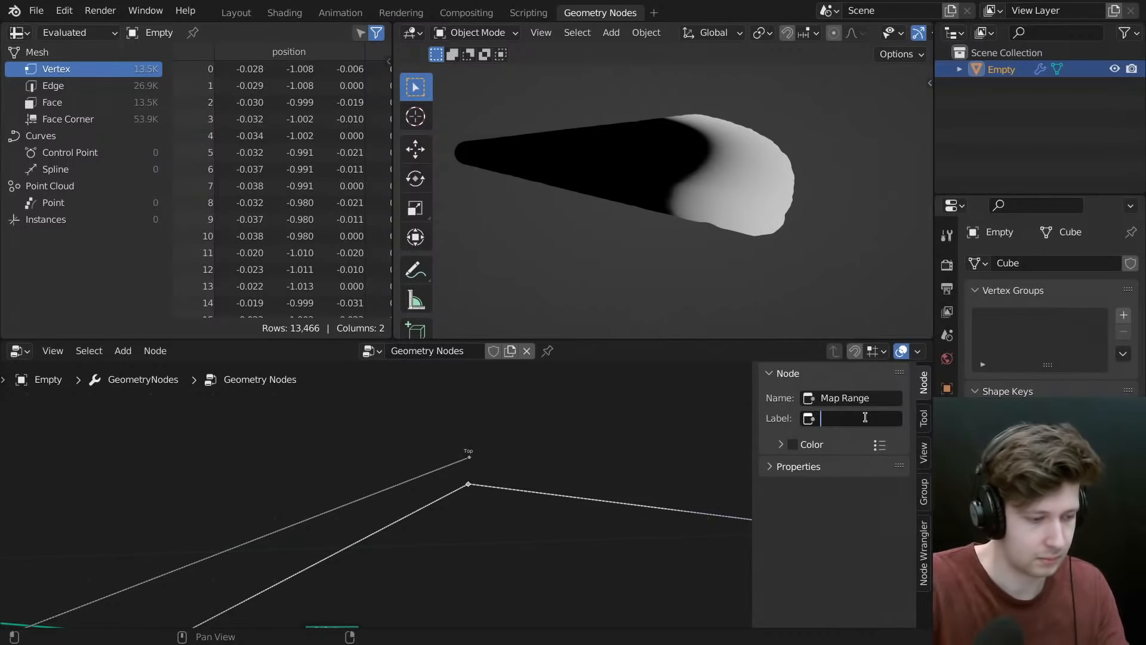
pyautogui.press('Return')
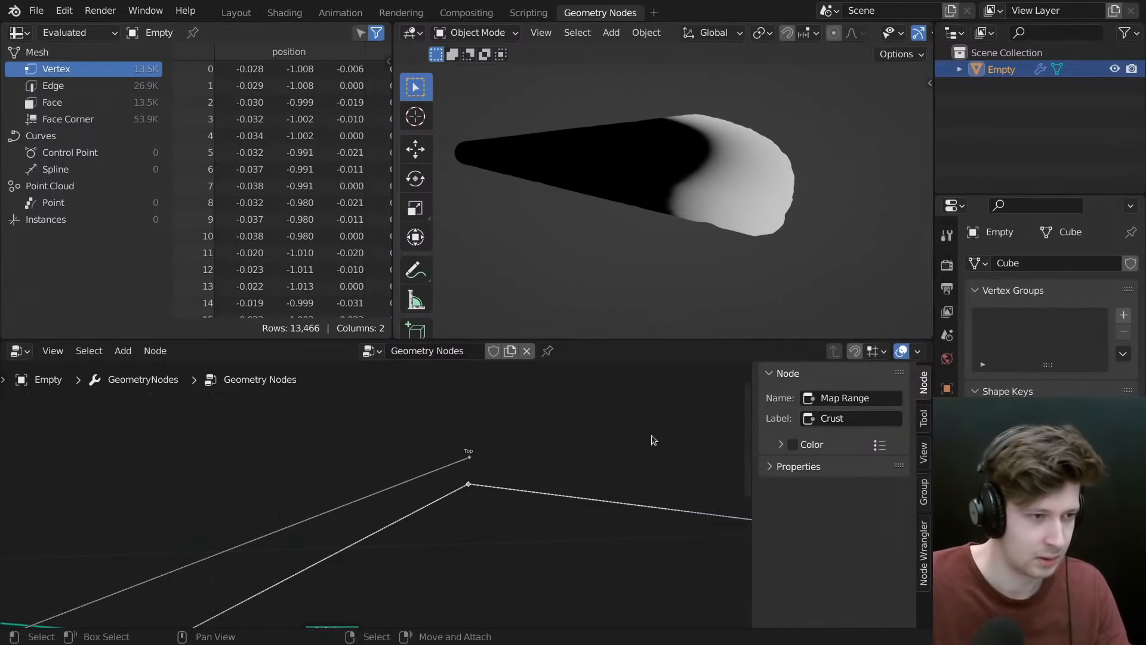
# - Examine the node tree for the node that received the Crust label, checking the Crust frame and the unlabelled reroute
pyautogui.moveTo(520, 455); pyautogui.dragTo(544, 442, button='middle')
pyautogui.scroll(3, 520, 449)
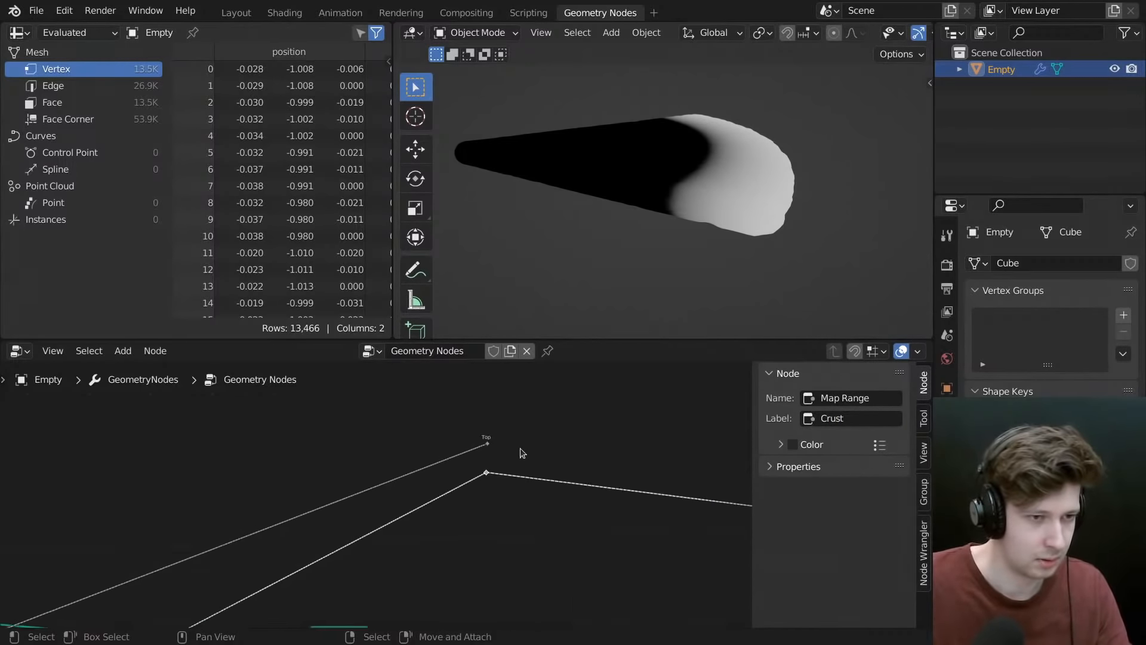
pyautogui.scroll(-3, 520, 449)
pyautogui.moveTo(415, 525); pyautogui.dragTo(579, 609, button='middle')
pyautogui.press('Home')
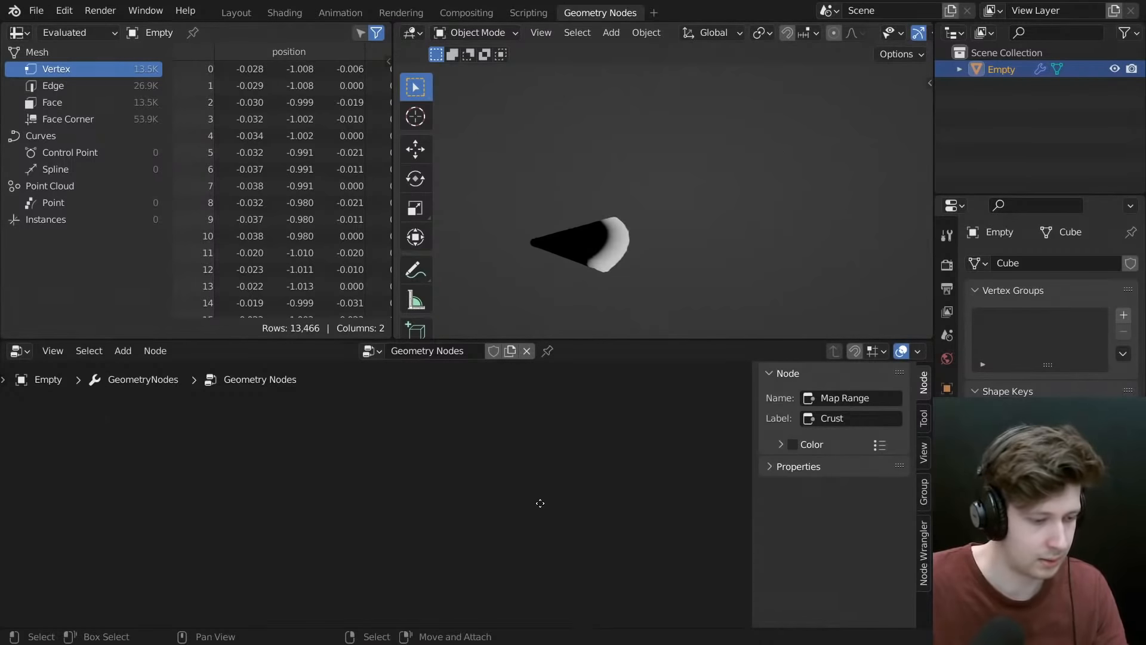
pyautogui.press('Home')
pyautogui.scroll(6, 505, 515)
pyautogui.scroll(4, 477, 522)
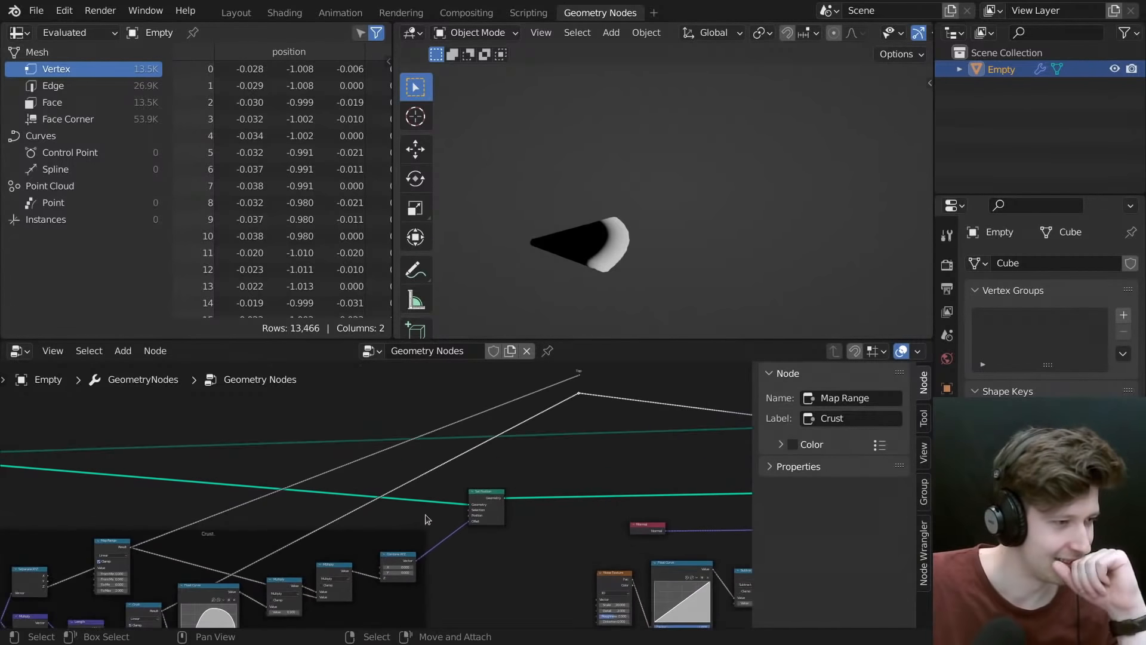
pyautogui.click(255, 530)
pyautogui.moveTo(596, 384); pyautogui.dragTo(571, 430, button='middle')
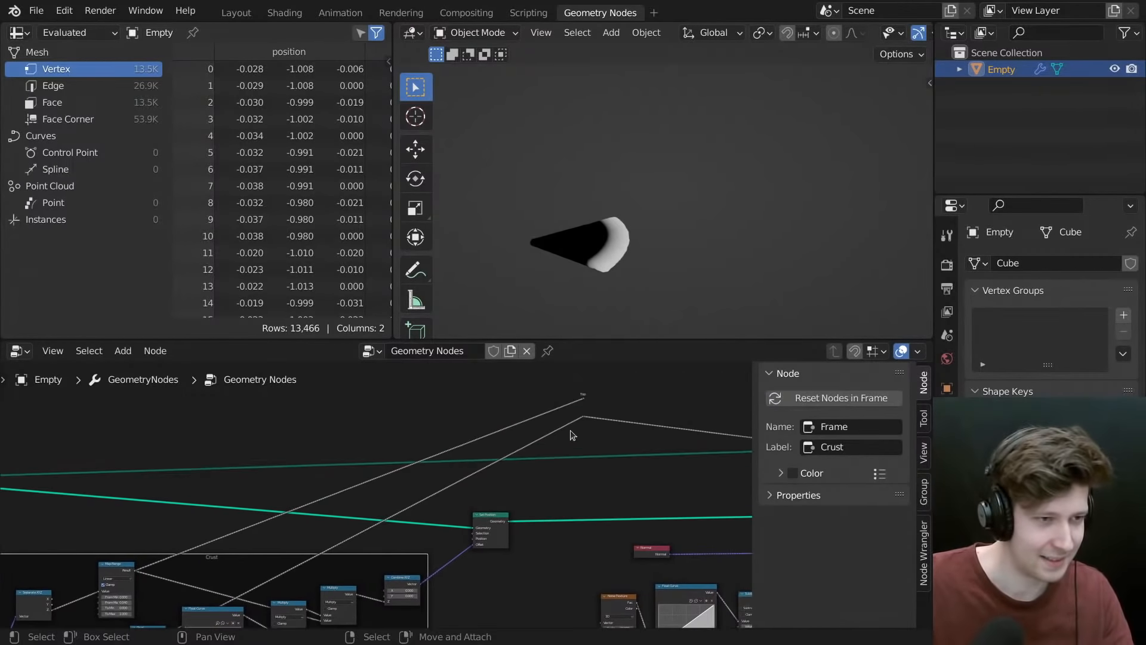
pyautogui.click(583, 416)
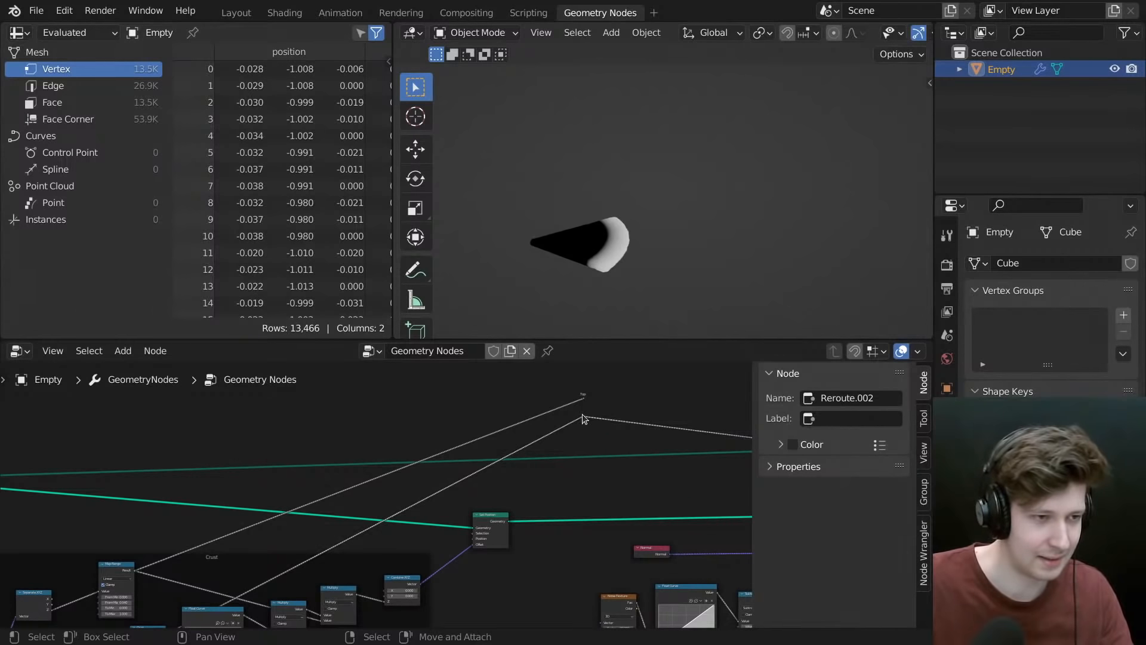
pyautogui.moveTo(525, 450); pyautogui.dragTo(597, 414, button='middle')
pyautogui.scroll(3, 307, 540)
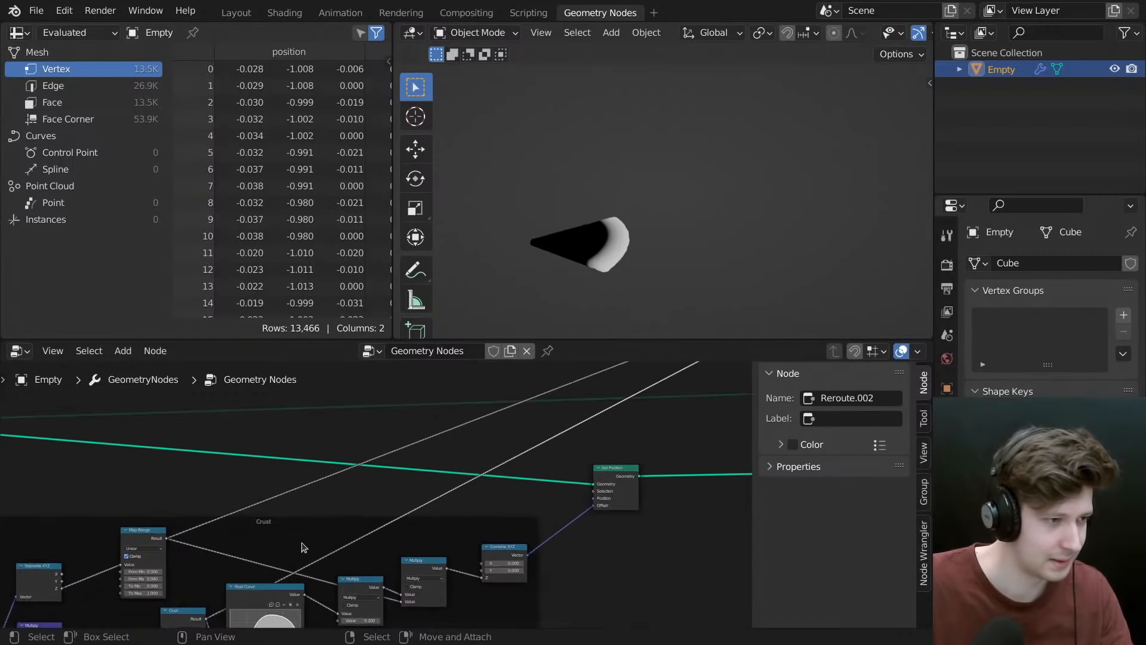
pyautogui.click(302, 543)
pyautogui.scroll(-1, 492, 519)
# - Set the label of the reroute below Top to Crust
pyautogui.moveTo(726, 381); pyautogui.dragTo(531, 487, button='middle')
pyautogui.scroll(1, 532, 488)
pyautogui.click(512, 455)
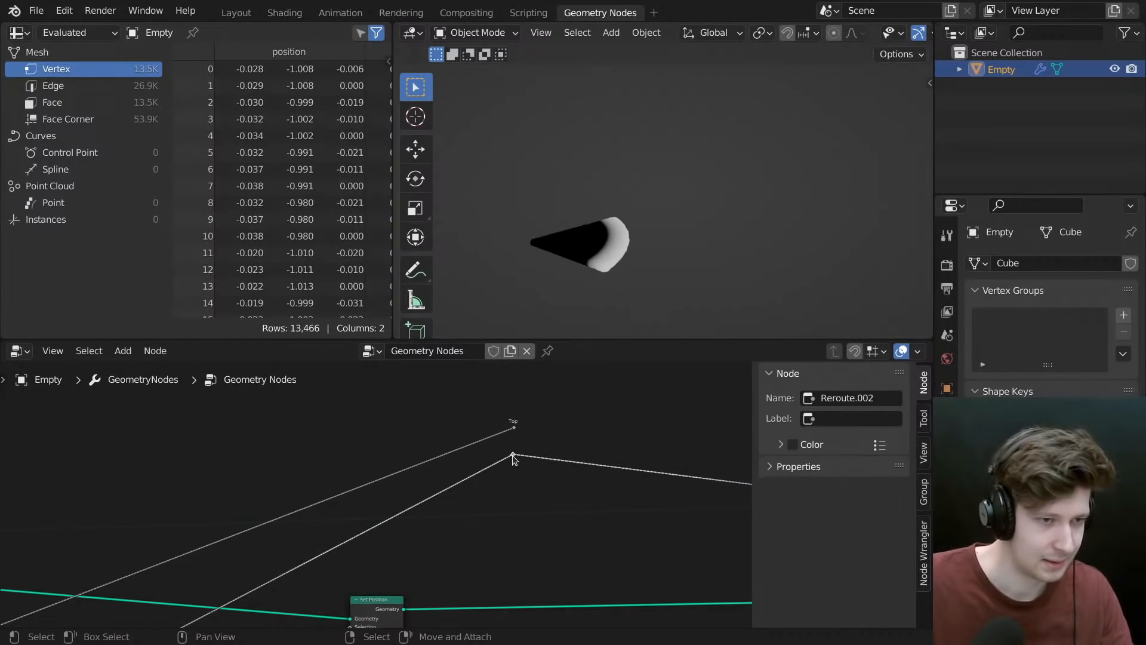
pyautogui.click(831, 418)
pyautogui.write('Crus')
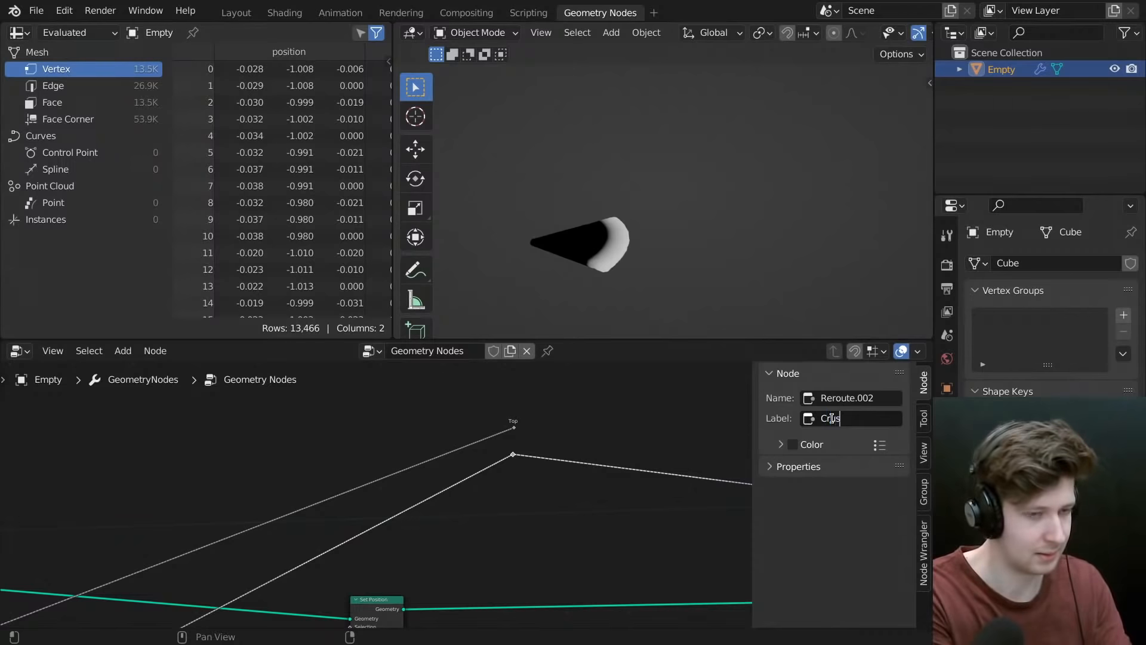
pyautogui.write('t')
pyautogui.press('Return')
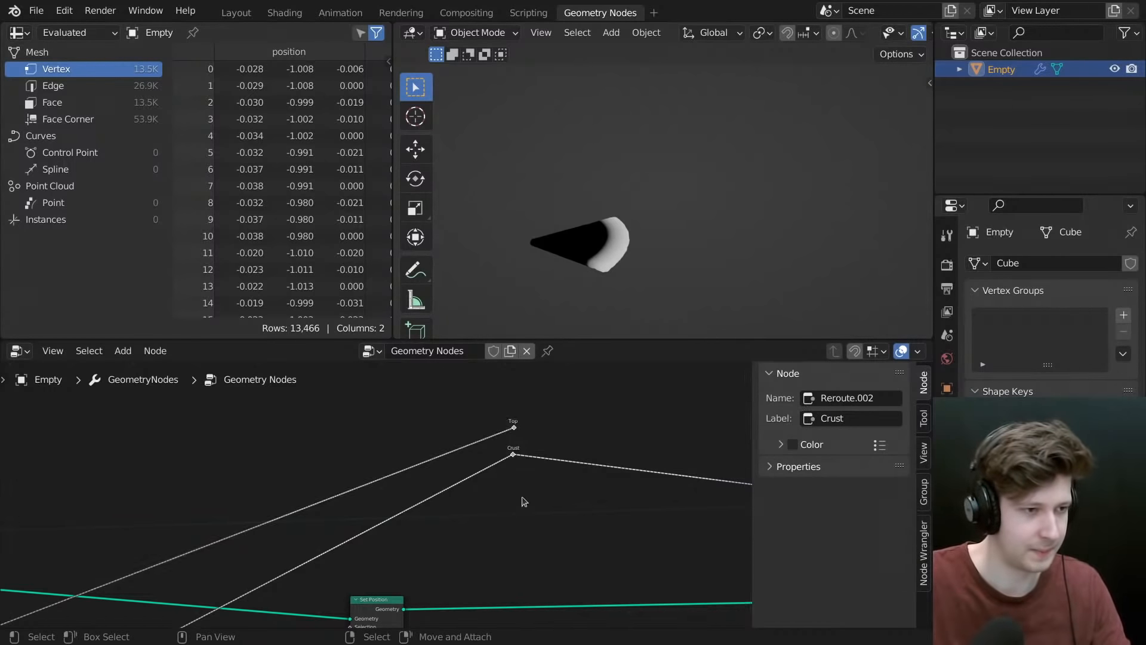
# - Move the Top and Crust reroutes together down beside the Crust frame, below the first Set Position node
pyautogui.scroll(-4, 523, 498)
pyautogui.moveTo(522, 498); pyautogui.dragTo(572, 437, button='middle')
pyautogui.scroll(-6, 571, 437)
pyautogui.moveTo(557, 431); pyautogui.dragTo(574, 408)
pyautogui.press('g')
pyautogui.click(522, 526)
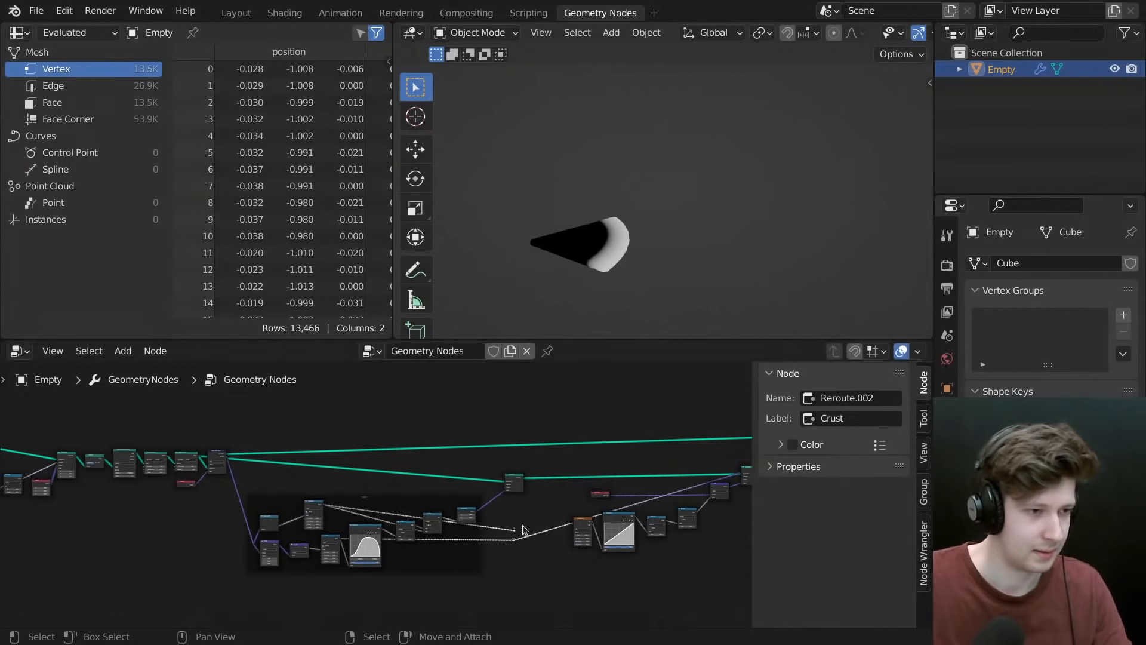
pyautogui.moveTo(522, 529); pyautogui.dragTo(510, 548)
# - Duplicate the Crust frame's upper Map Range and place the copy above and beyond the original
pyautogui.scroll(3, 515, 537)
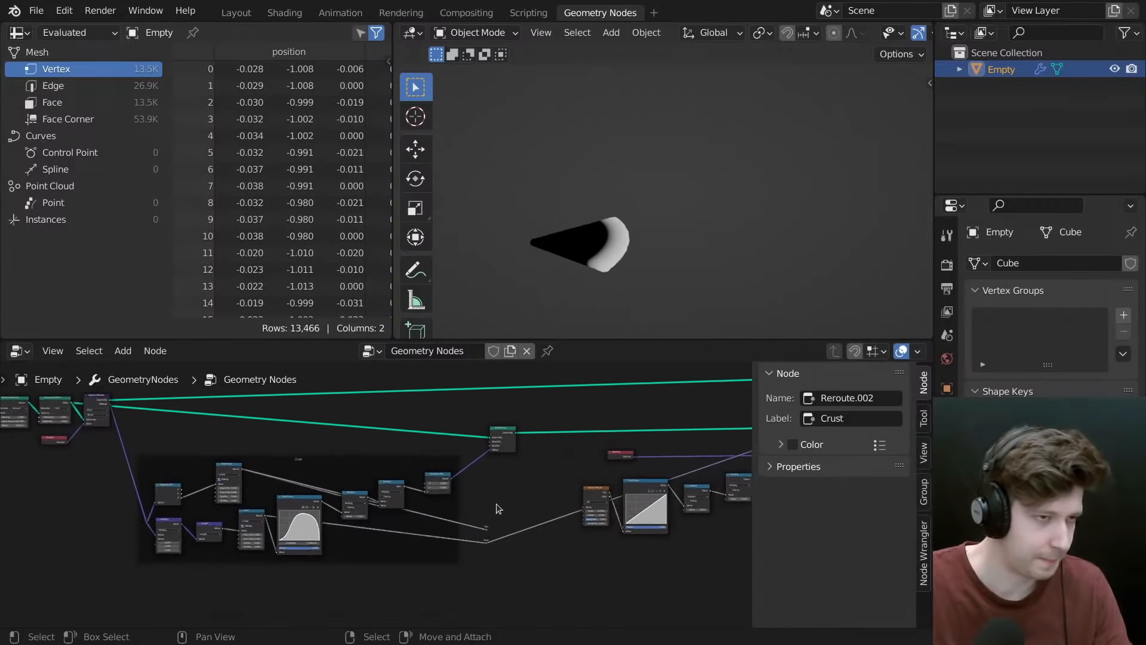
pyautogui.scroll(2, 504, 483)
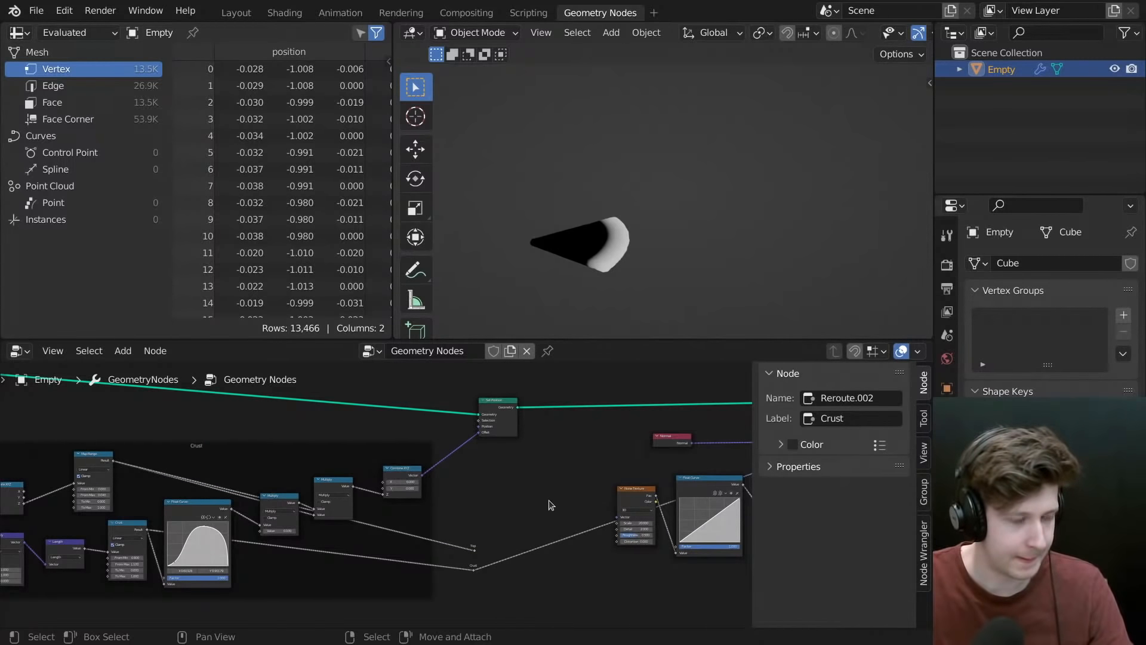
pyautogui.scroll(2, 545, 499)
pyautogui.moveTo(528, 497); pyautogui.dragTo(551, 420, button='middle')
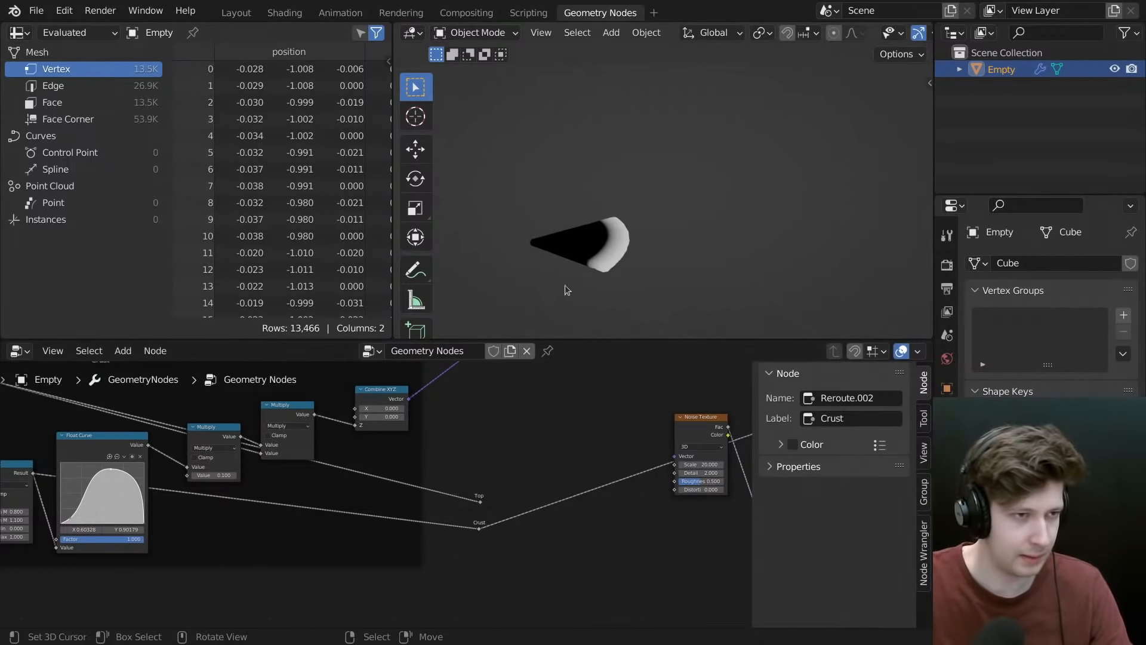
pyautogui.moveTo(565, 285); pyautogui.dragTo(632, 270, button='middle')
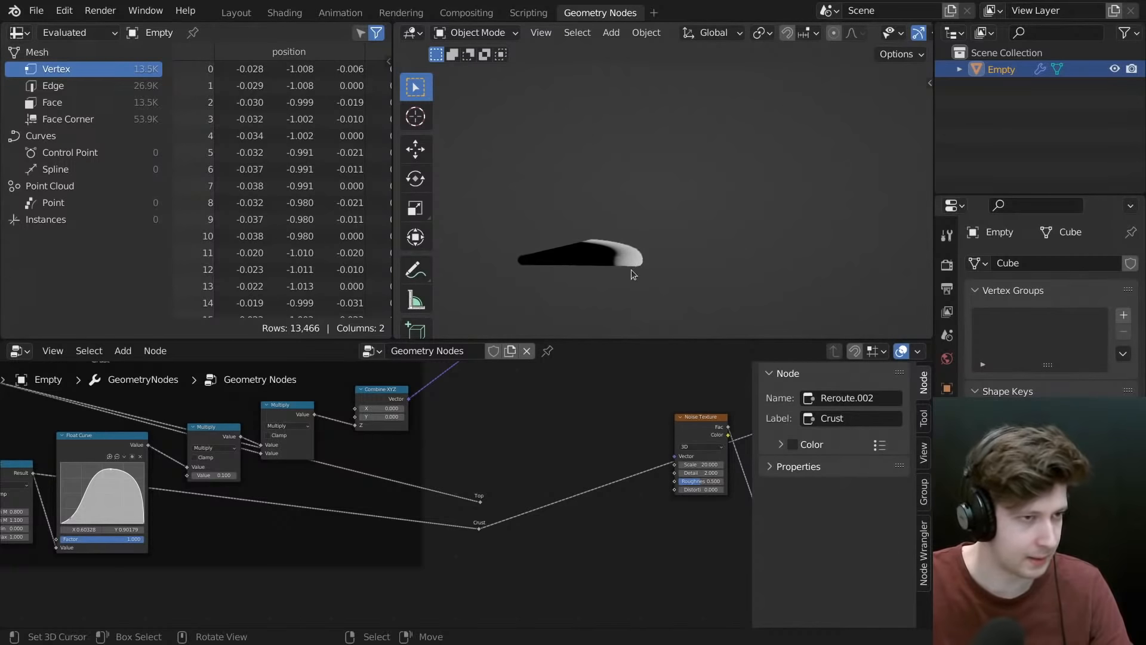
pyautogui.moveTo(484, 429); pyautogui.dragTo(567, 488, button='middle')
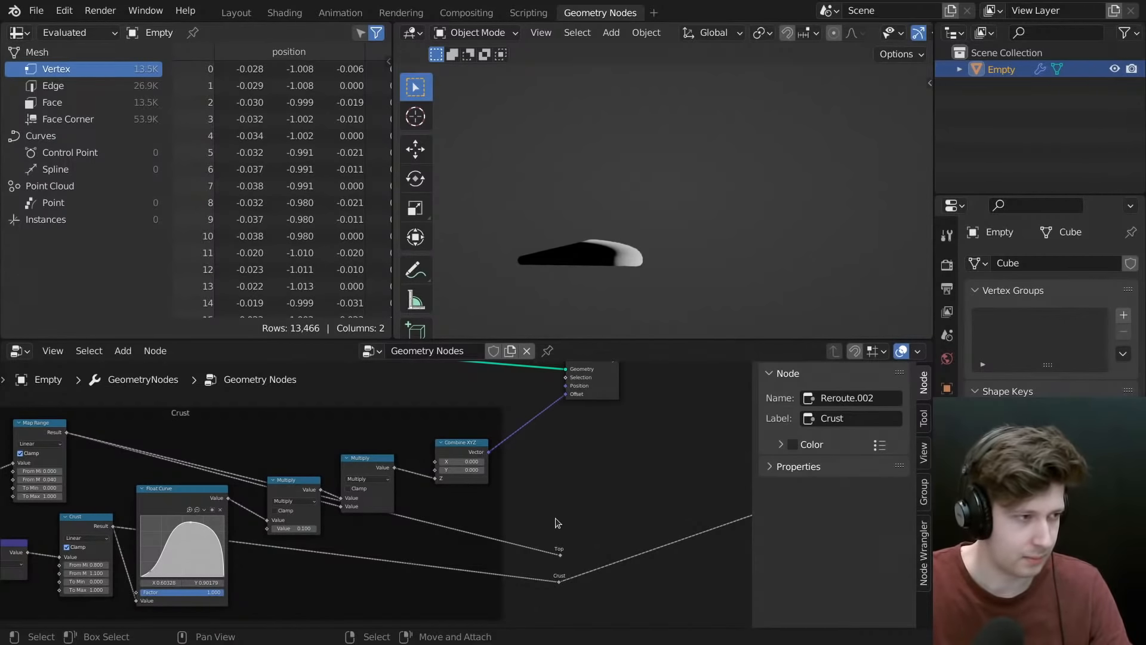
pyautogui.moveTo(555, 517); pyautogui.dragTo(647, 499, button='middle')
pyautogui.scroll(1, 258, 449)
pyautogui.moveTo(146, 415); pyautogui.dragTo(327, 470, button='middle')
pyautogui.click(257, 453)
pyautogui.hotkey('shift', 'd')
pyautogui.click(285, 454)
# - Link the Z output of Separate XYZ to the Value input of the duplicated Map Range
pyautogui.scroll(3, 327, 470)
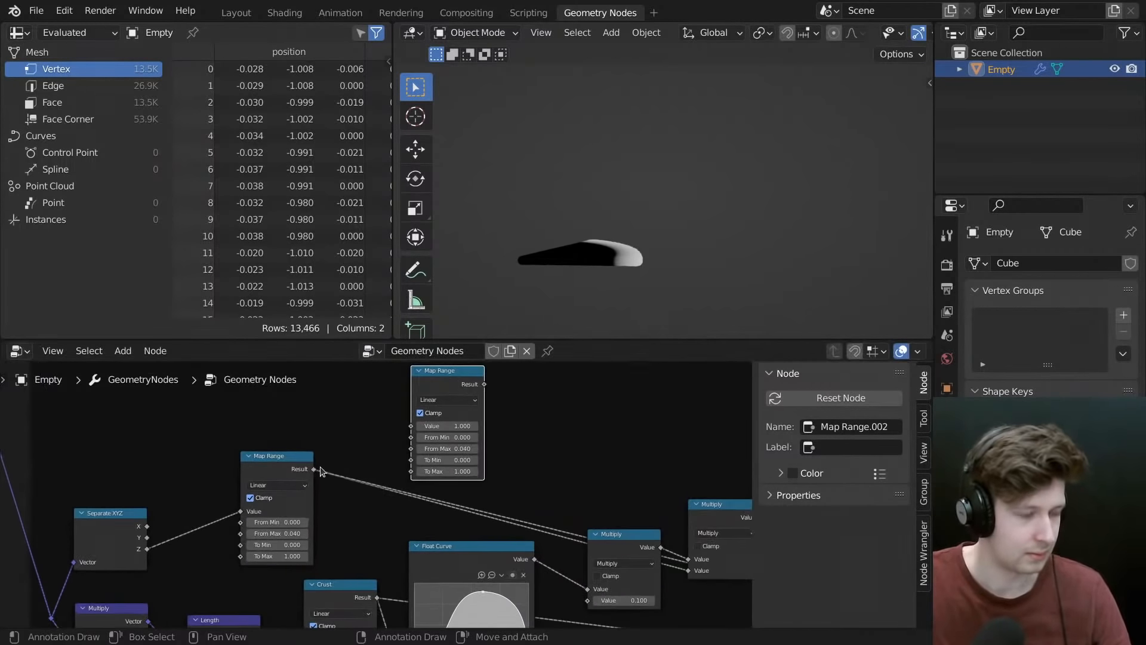
pyautogui.moveTo(315, 469); pyautogui.dragTo(331, 459)
pyautogui.moveTo(407, 425); pyautogui.dragTo(414, 422)
pyautogui.scroll(3, 493, 462)
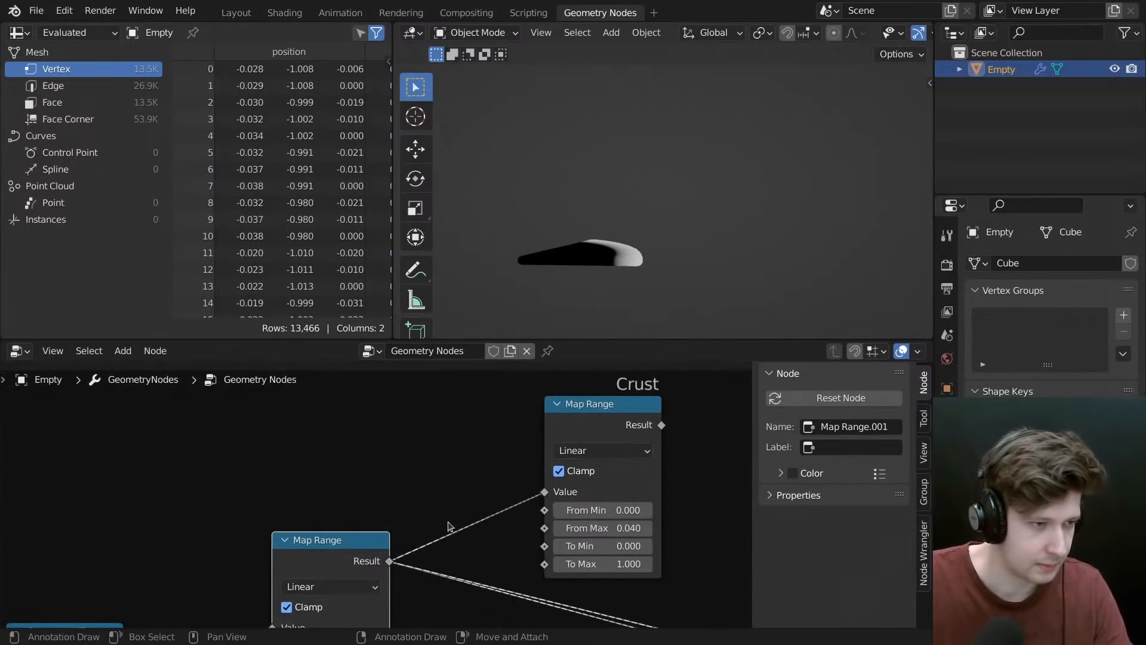
pyautogui.scroll(-2, 448, 521)
pyautogui.moveTo(243, 556); pyautogui.dragTo(553, 412)
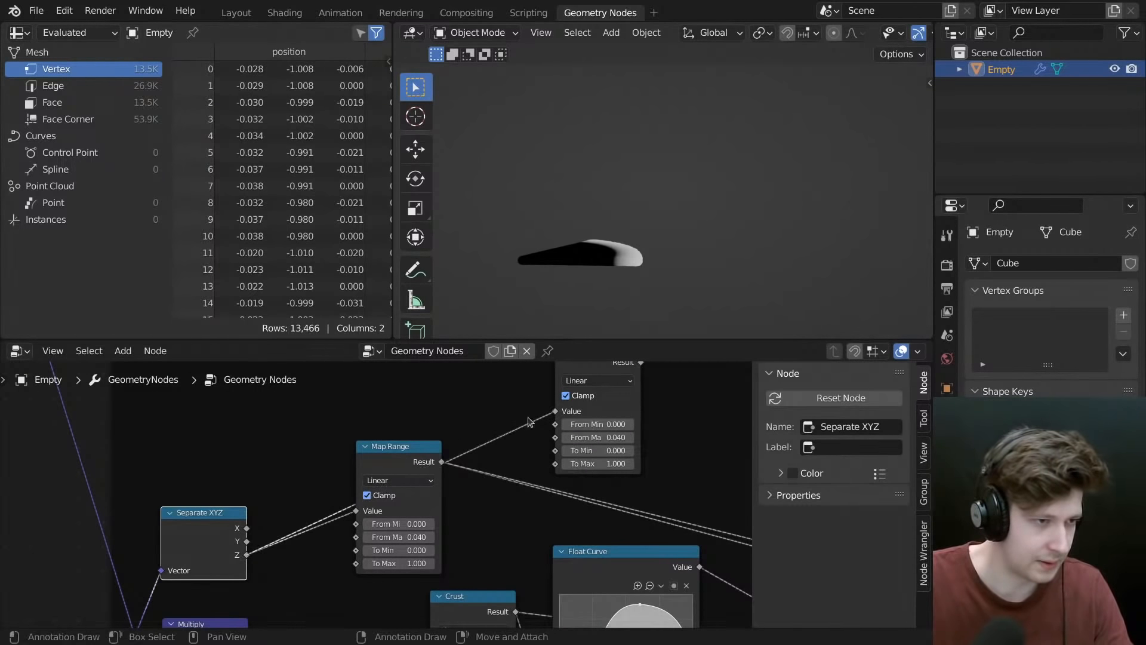
# - Place the two Map Range nodes side by side in the Crust frame and set the copy's From Max to -0.04
pyautogui.moveTo(417, 448); pyautogui.dragTo(394, 411)
pyautogui.moveTo(610, 371); pyautogui.dragTo(499, 457)
pyautogui.scroll(-2, 499, 457)
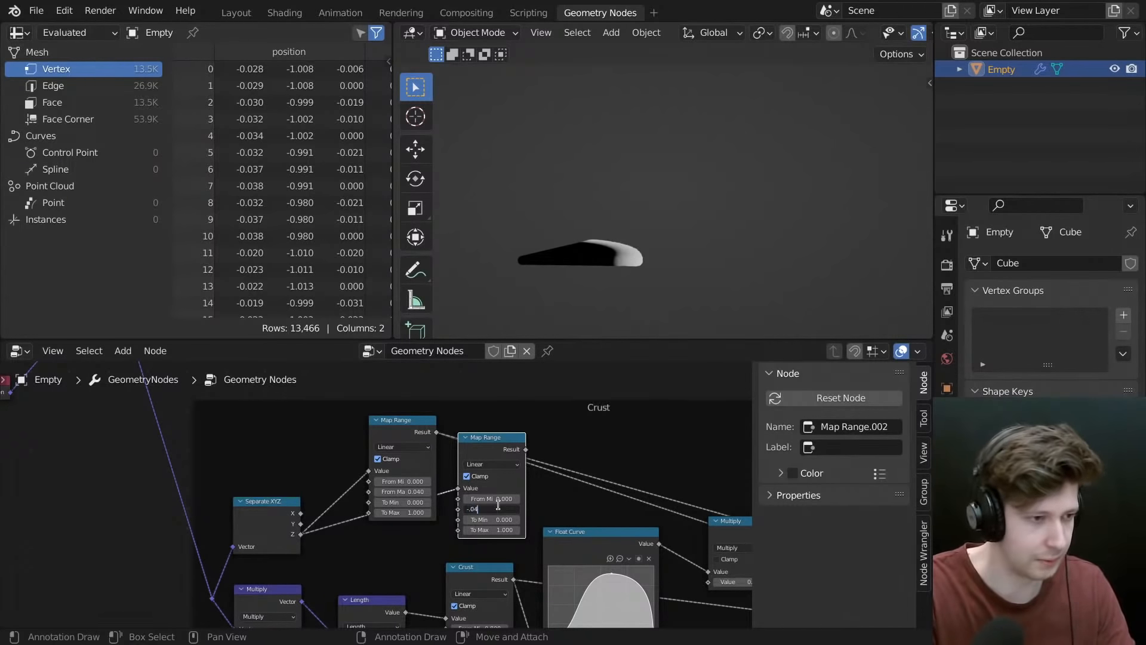
pyautogui.scroll(-2, 483, 400)
pyautogui.moveTo(487, 421); pyautogui.dragTo(326, 478, button='middle')
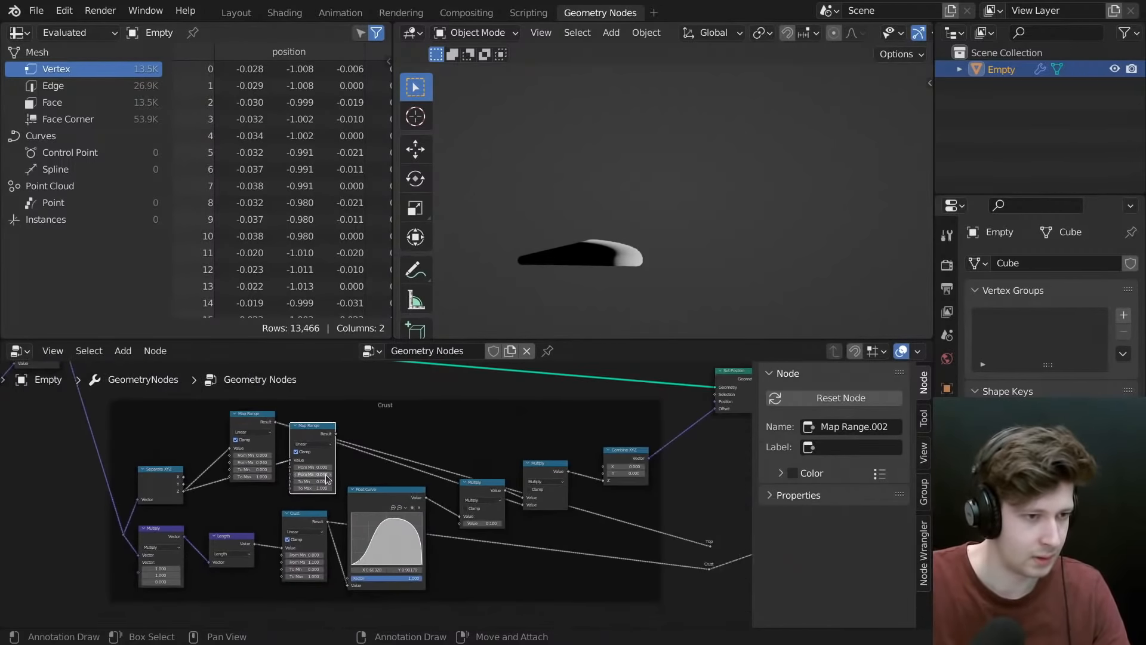
# - Duplicate the Top reroute, place the copy just above it, and label it Bottom
pyautogui.moveTo(645, 514); pyautogui.dragTo(611, 506, button='middle')
pyautogui.moveTo(668, 525); pyautogui.dragTo(682, 546)
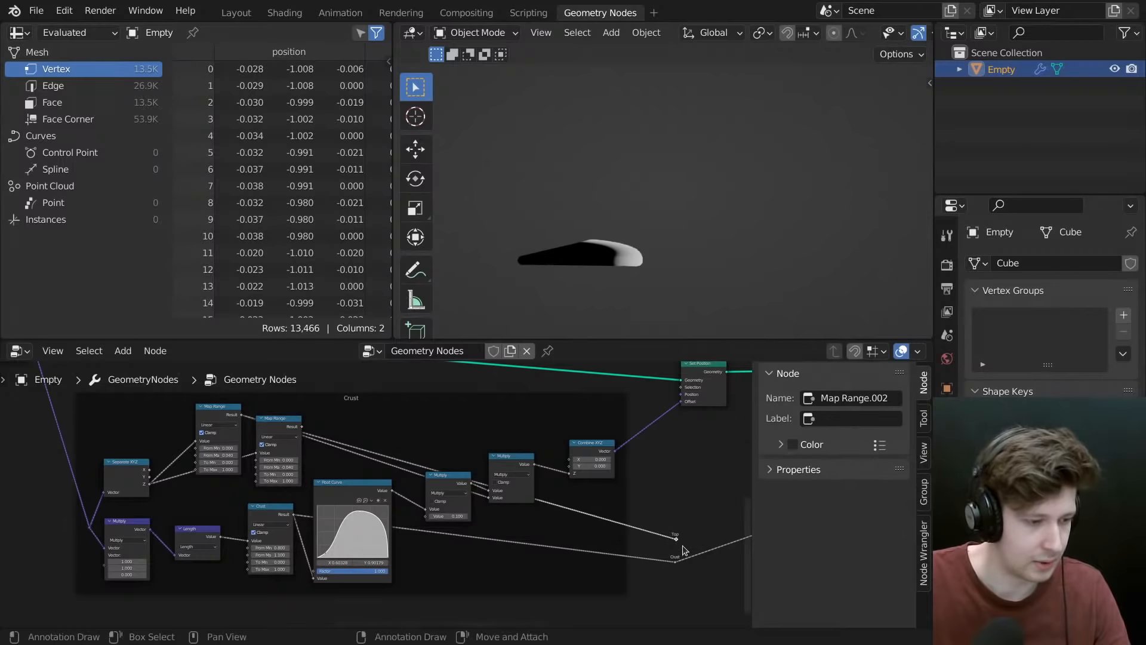
pyautogui.hotkey('shift', 'd')
pyautogui.click(680, 528)
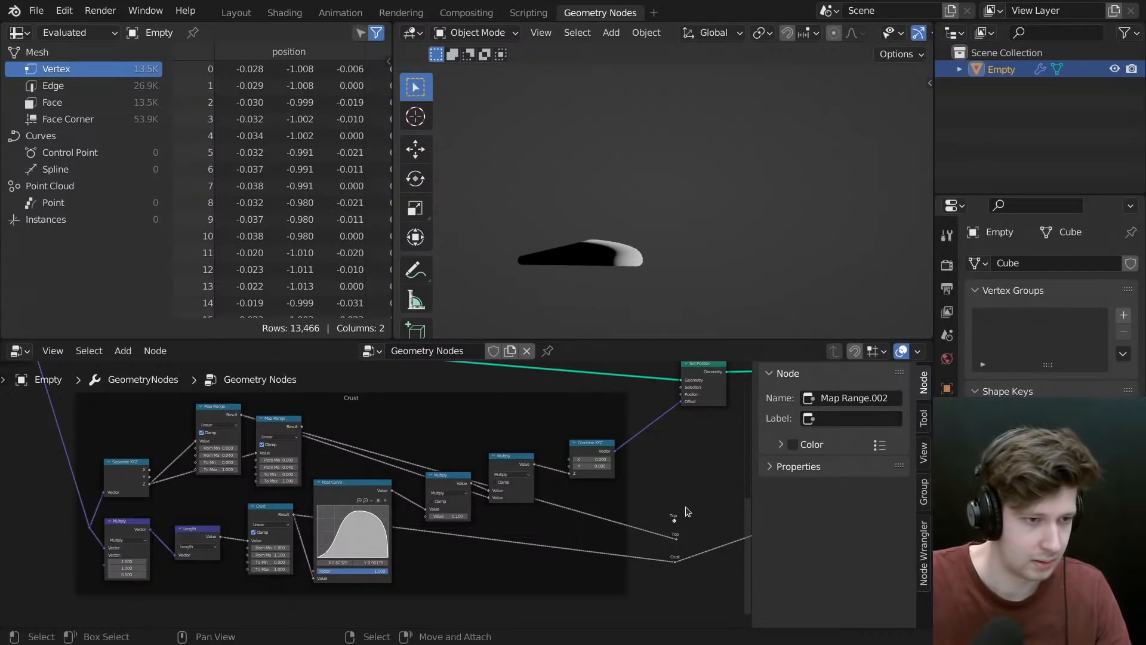
pyautogui.click(675, 522)
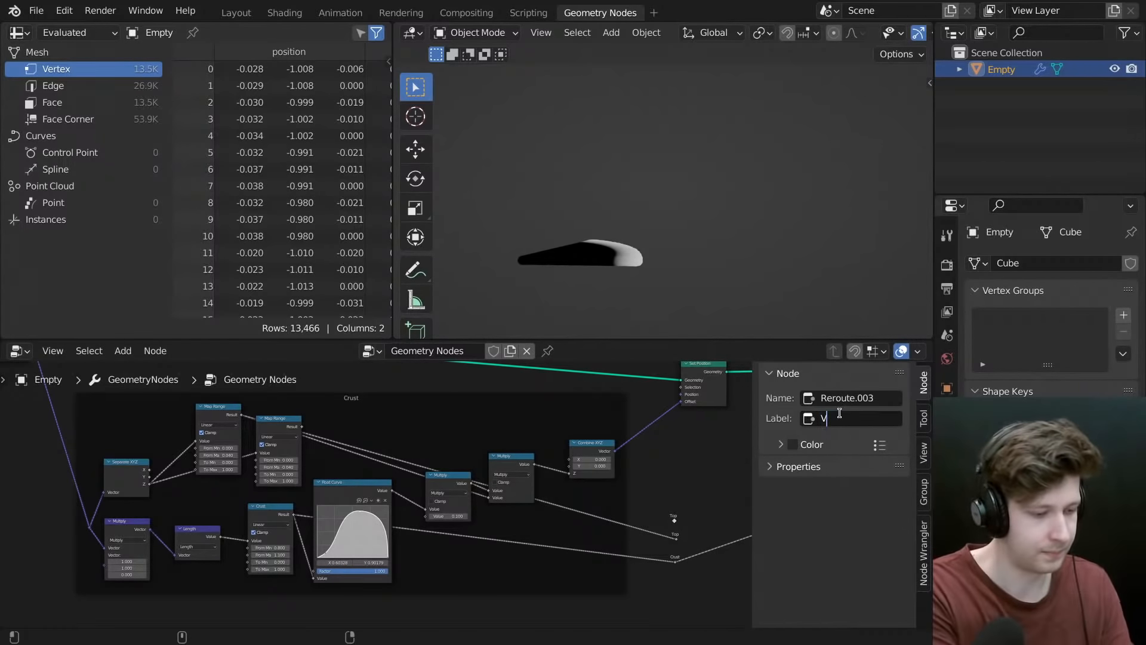
pyautogui.click(840, 412)
pyautogui.write('Bottom')
pyautogui.press('Return')
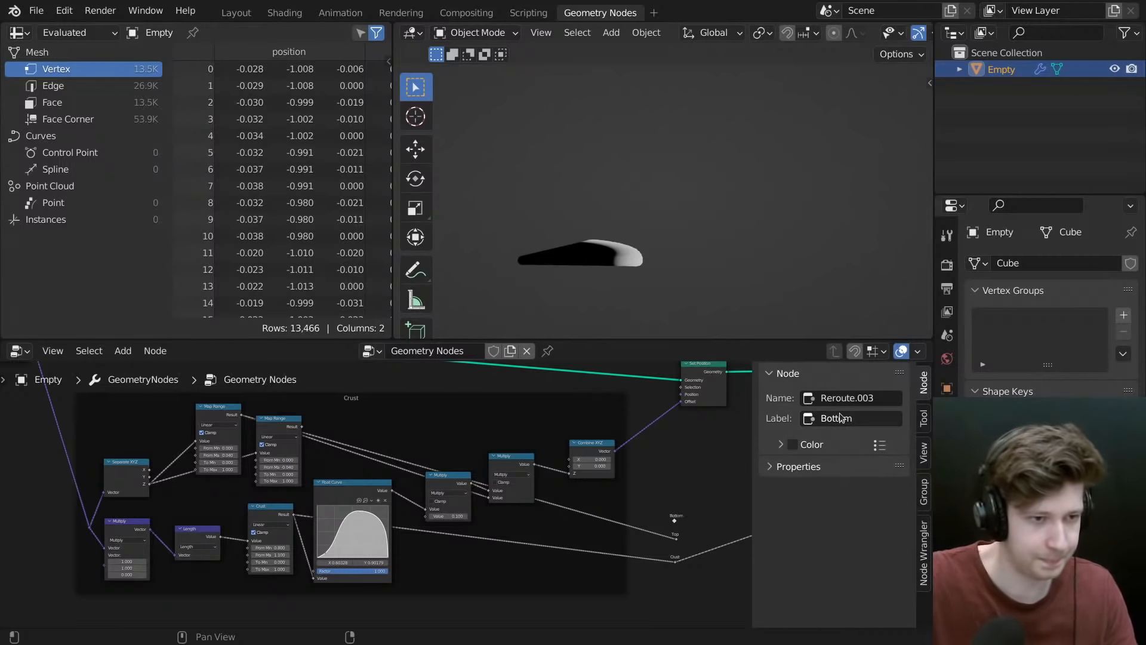
# - Link the Result of the duplicated Map Range to the Bottom reroute
pyautogui.moveTo(294, 431); pyautogui.dragTo(672, 521)
pyautogui.moveTo(672, 521); pyautogui.dragTo(449, 538, button='middle')
pyautogui.scroll(-2, 457, 524)
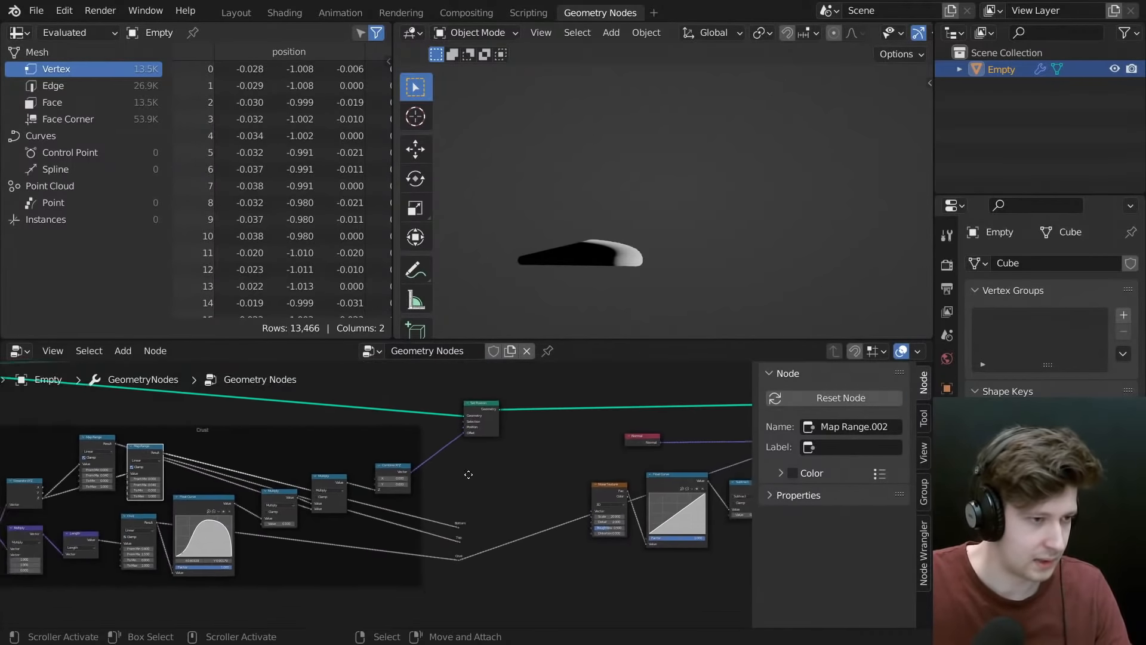
# - Preview the Bottom, Top and Crust masks on the slice by linking each reroute in turn to the Viewer reroute
pyautogui.scroll(5, 466, 472)
pyautogui.scroll(2, 470, 489)
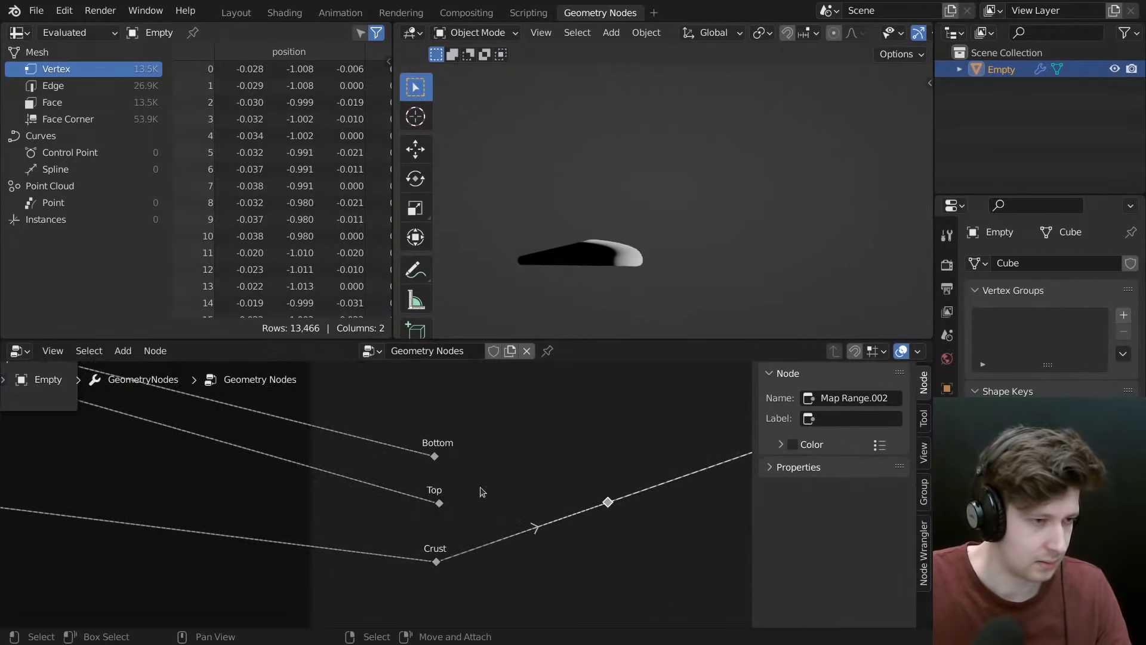
pyautogui.moveTo(436, 456); pyautogui.dragTo(622, 503)
pyautogui.moveTo(653, 315); pyautogui.dragTo(621, 262, button='middle')
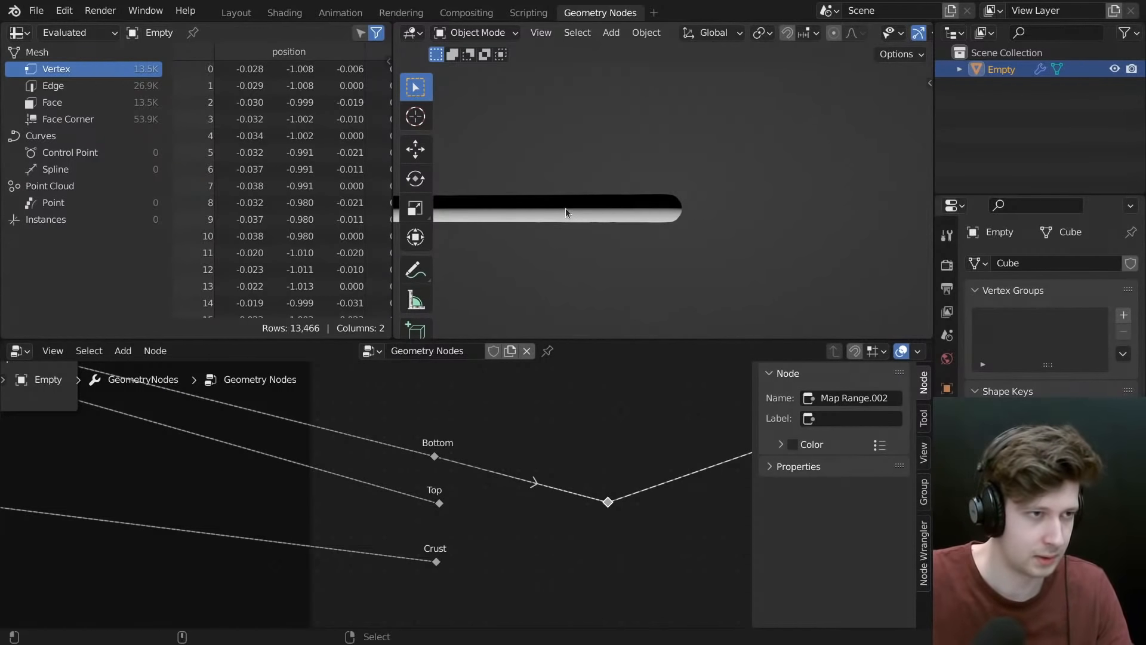
pyautogui.moveTo(587, 226); pyautogui.dragTo(685, 197, button='middle')
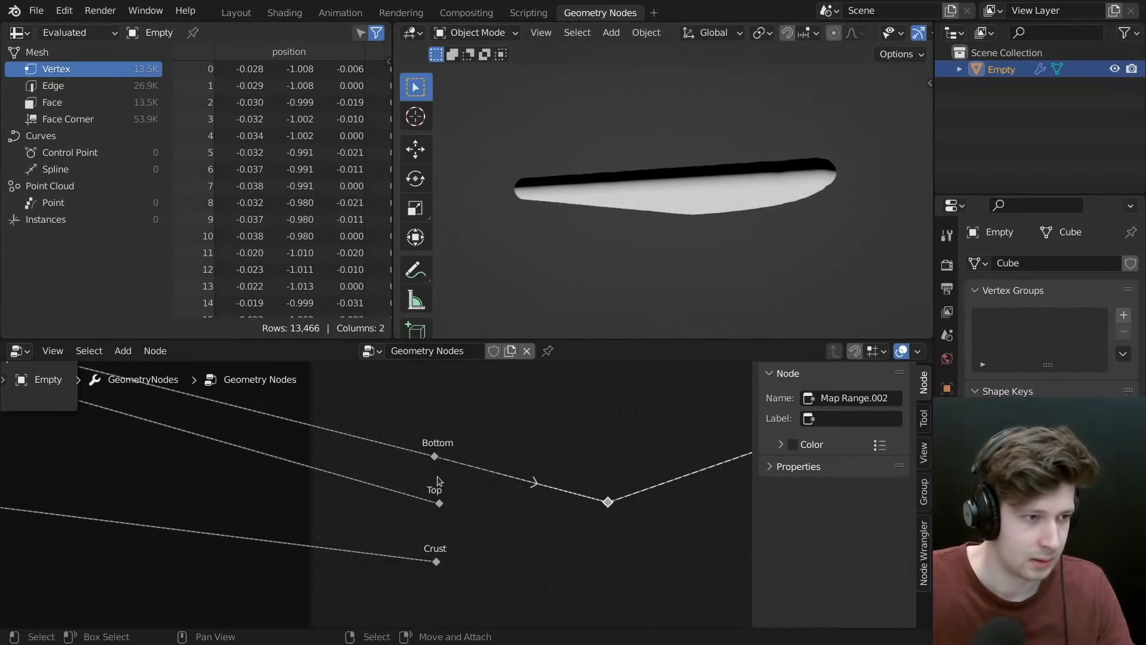
pyautogui.moveTo(439, 503); pyautogui.dragTo(515, 499)
pyautogui.moveTo(620, 507); pyautogui.dragTo(620, 507)
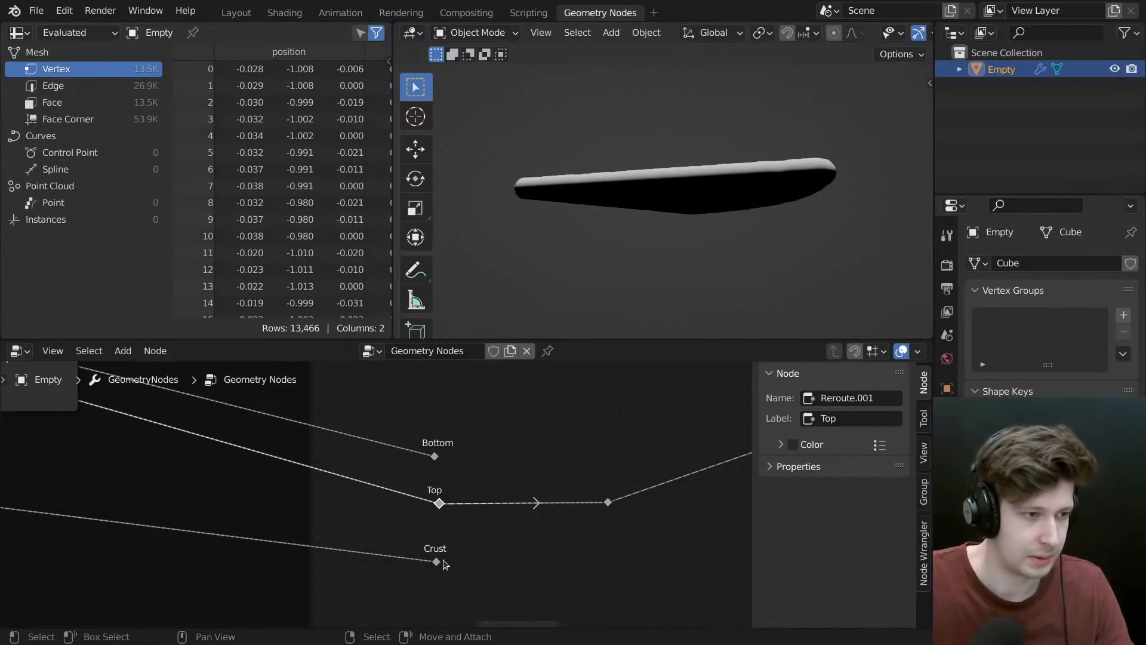
pyautogui.moveTo(439, 561)
pyautogui.mouseDown()
pyautogui.moveTo(596, 524)
pyautogui.moveTo(620, 505)
pyautogui.mouseUp()
# - Add a Math node set to Multiply and place it below the Viewer reroute
pyautogui.moveTo(620, 506); pyautogui.dragTo(581, 495, button='middle')
pyautogui.hotkey('shift', 'a')
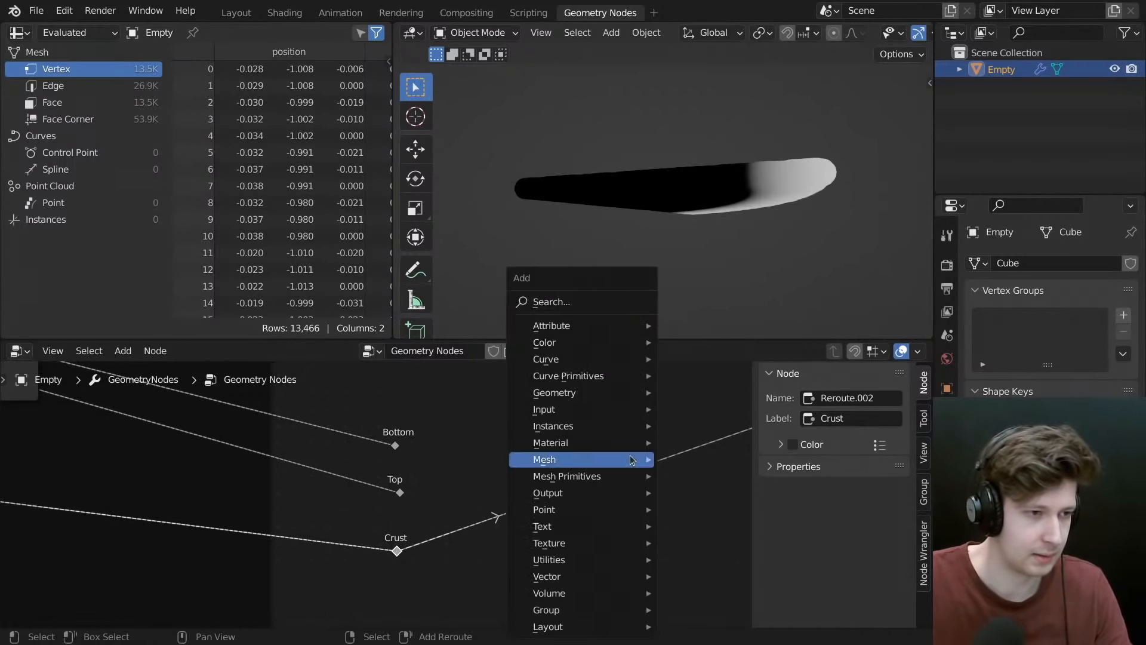
pyautogui.click(555, 299)
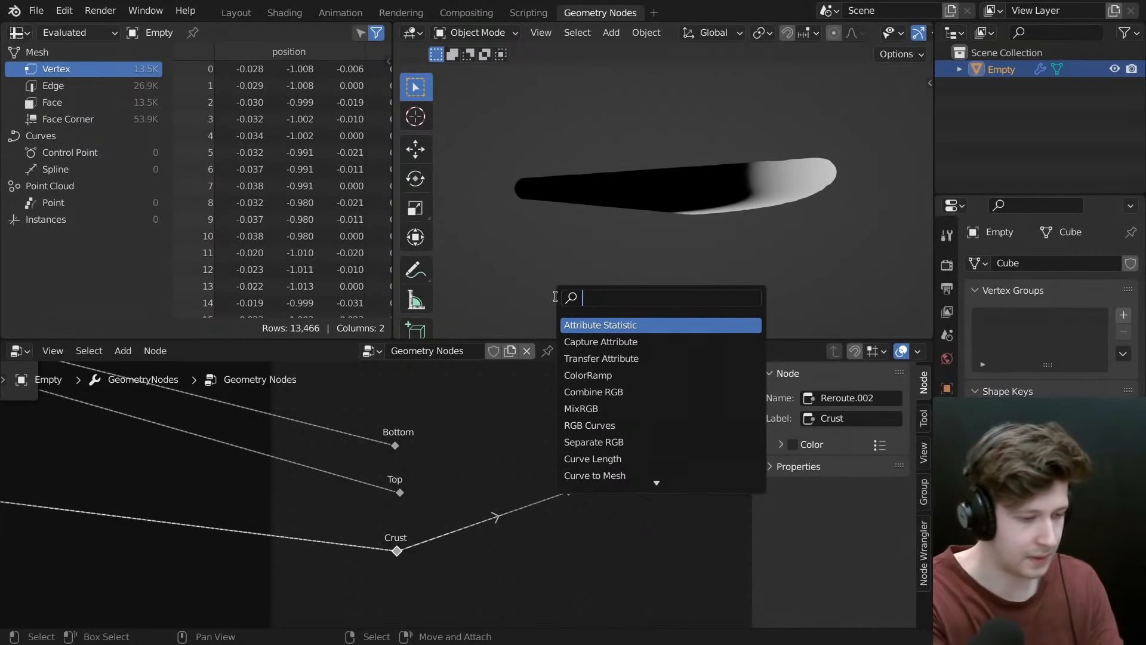
pyautogui.write('math')
pyautogui.press('Return')
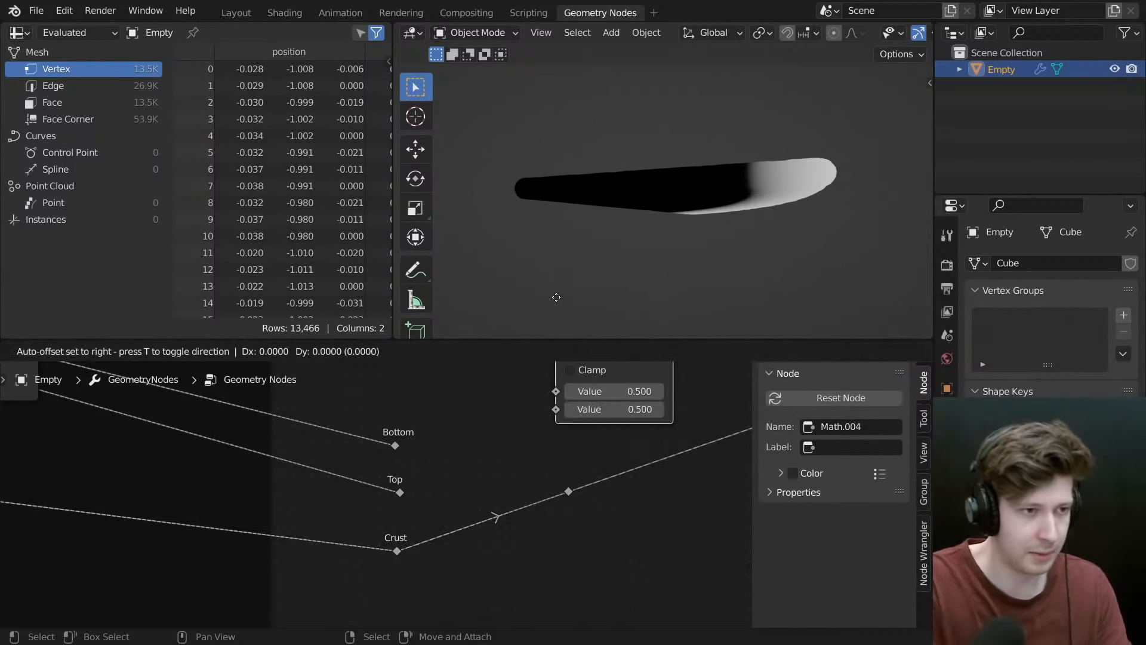
pyautogui.click(618, 535)
pyautogui.click(639, 567)
pyautogui.click(574, 381)
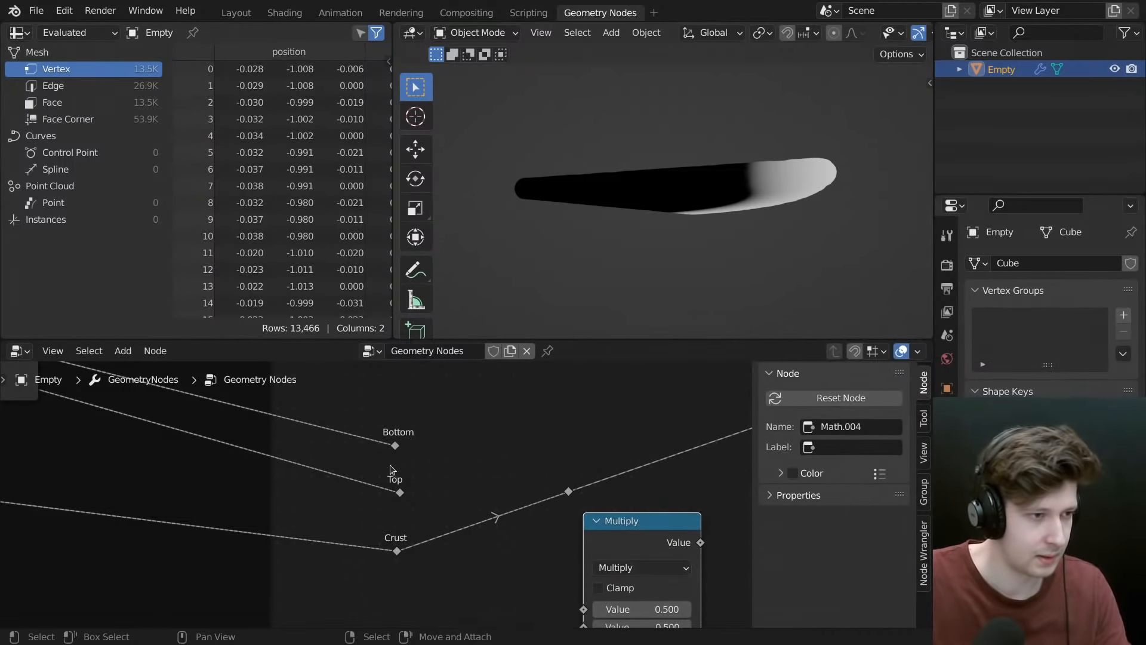
# - Multiply the Top and Crust masks together and link the result to the Viewer reroute to preview it on the slice
pyautogui.moveTo(395, 446); pyautogui.dragTo(534, 570)
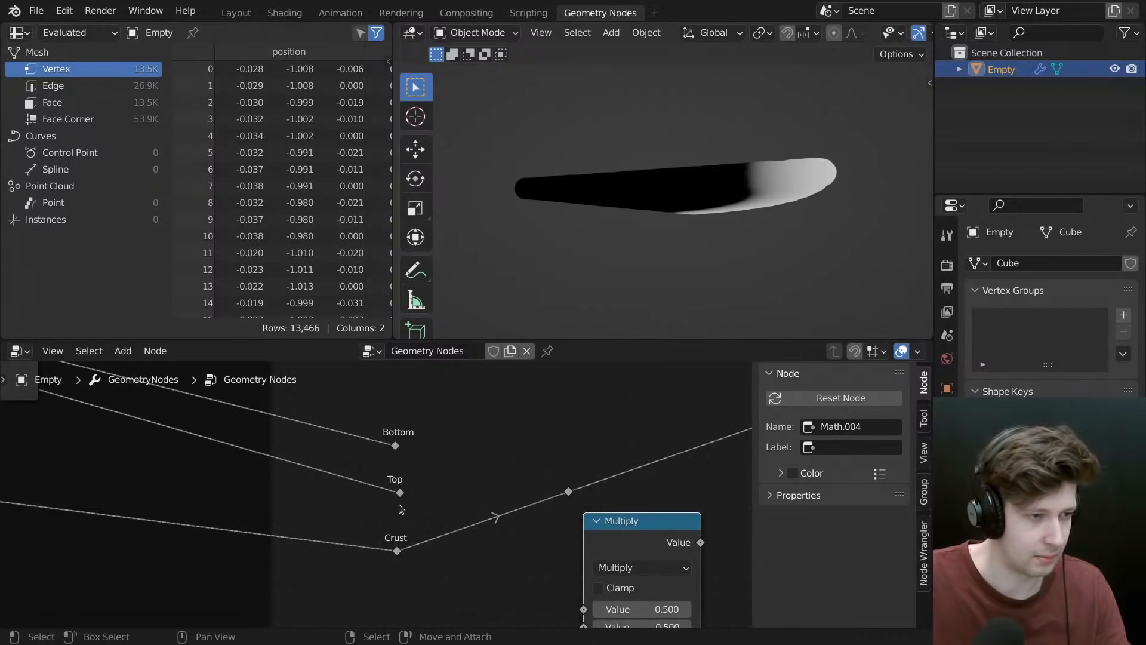
pyautogui.moveTo(400, 494); pyautogui.dragTo(583, 530)
pyautogui.moveTo(397, 471); pyautogui.dragTo(403, 468)
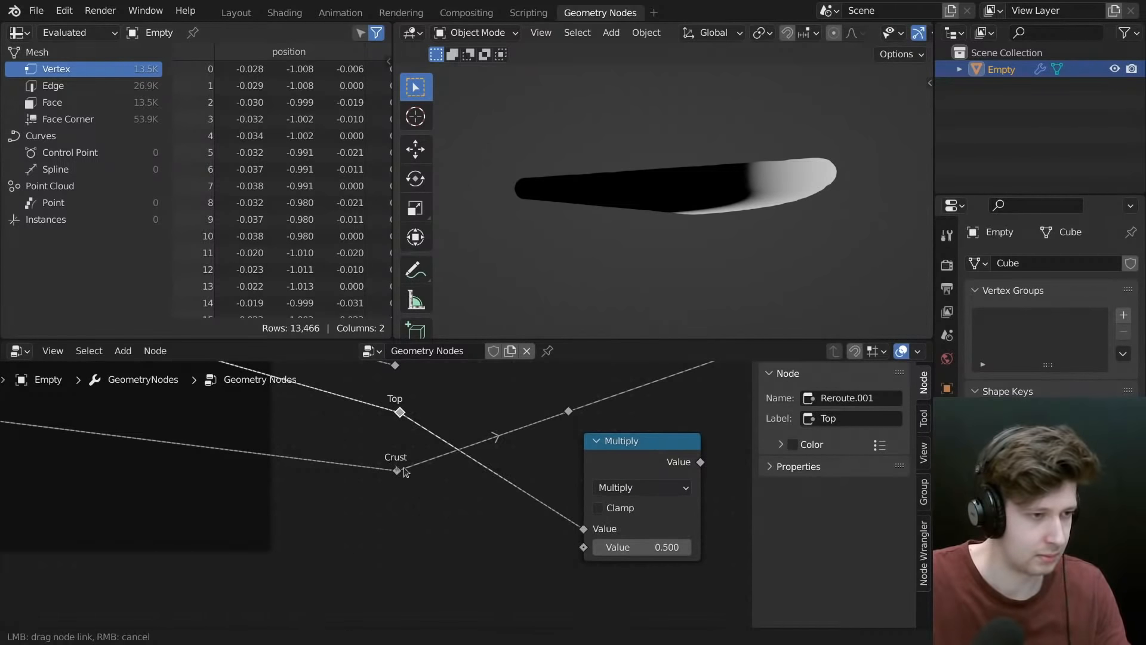
pyautogui.moveTo(585, 544); pyautogui.dragTo(584, 545)
pyautogui.moveTo(665, 458); pyautogui.dragTo(621, 484, button='middle')
pyautogui.moveTo(630, 481); pyautogui.dragTo(496, 492)
pyautogui.moveTo(521, 500)
pyautogui.mouseDown()
pyautogui.moveTo(535, 455)
pyautogui.moveTo(528, 440)
pyautogui.mouseUp()
pyautogui.moveTo(811, 212); pyautogui.dragTo(717, 269, button='middle')
# - Move the Viewer reroute farther along and position the mask Multiply node between it and the labelled reroutes
pyautogui.moveTo(500, 402); pyautogui.dragTo(560, 450)
pyautogui.press('g')
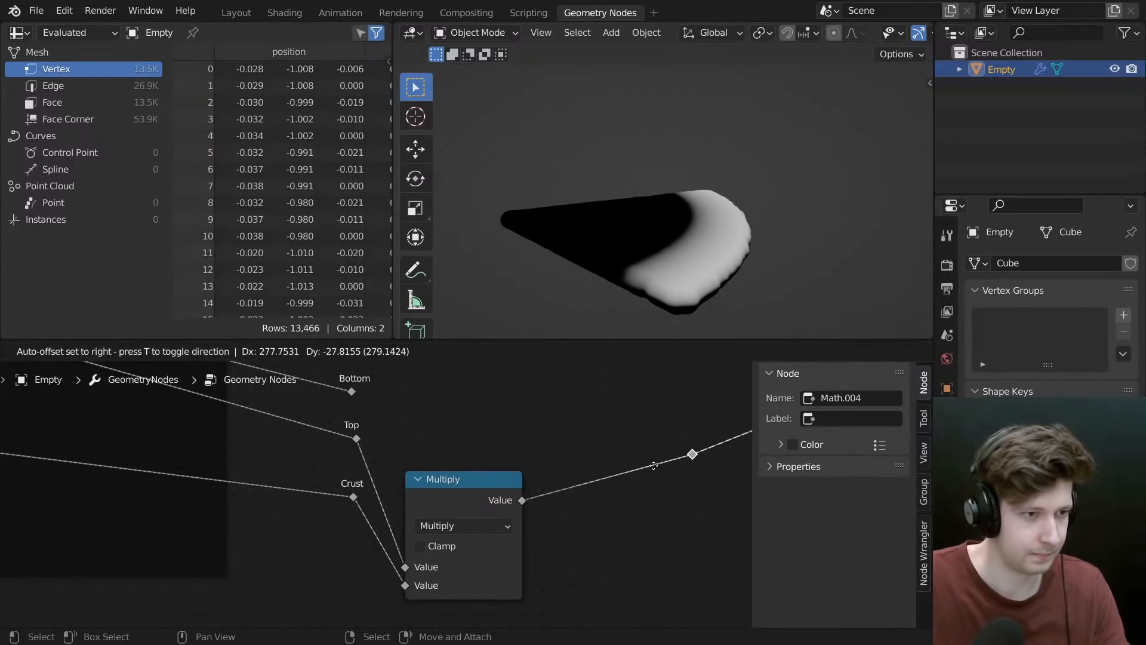
pyautogui.click(657, 466)
pyautogui.moveTo(466, 478); pyautogui.dragTo(542, 426)
pyautogui.scroll(-4, 526, 449)
pyautogui.moveTo(520, 451); pyautogui.dragTo(495, 460, button='middle')
# - Cut the links around the mask Multiply node and delete it
pyautogui.keyDown('ctrl'); pyautogui.moveTo(430, 425); pyautogui.dragTo(422, 472, button='right'); pyautogui.keyUp('ctrl')
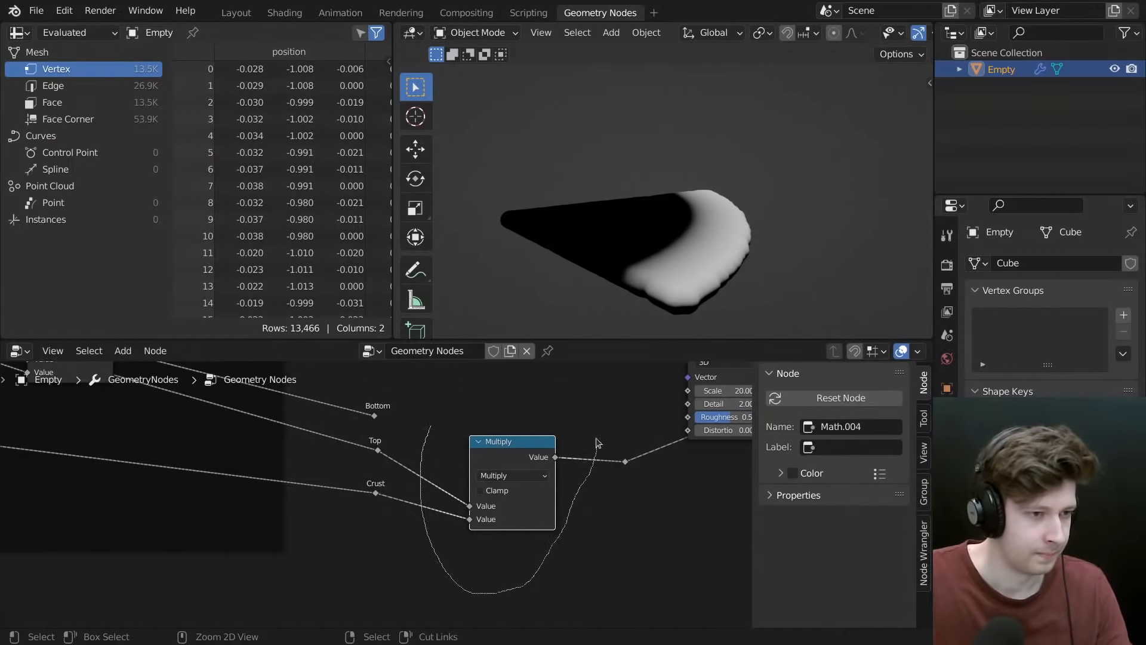
pyautogui.keyDown('ctrl'); pyautogui.moveTo(597, 443); pyautogui.dragTo(598, 444, button='right'); pyautogui.keyUp('ctrl')
pyautogui.scroll(-2, 594, 506)
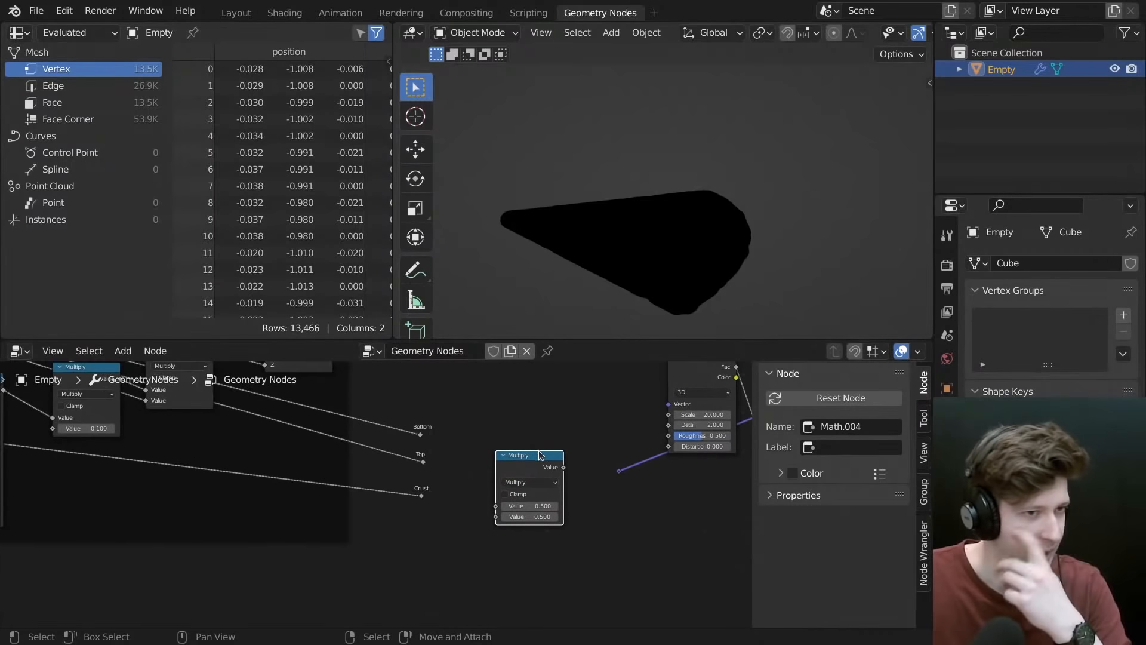
pyautogui.scroll(-4, 547, 465)
pyautogui.moveTo(547, 465); pyautogui.dragTo(422, 519, button='middle')
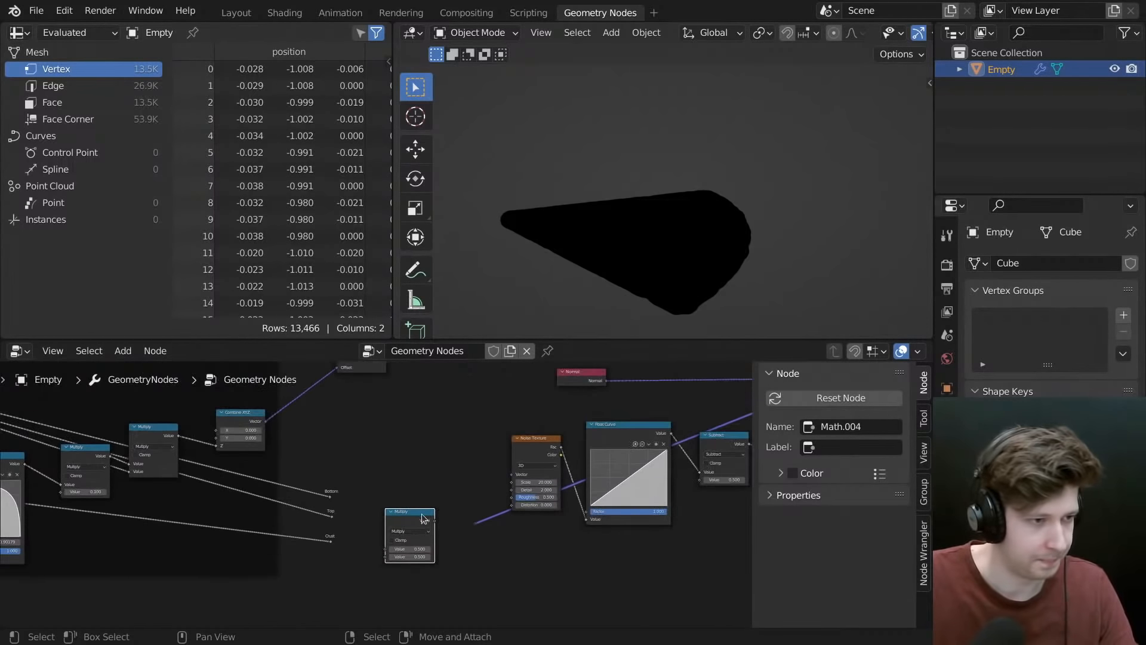
pyautogui.hotkey('ctrl', 'x')
# - Maximise the node editor and examine the Bottom, Top and Crust reroutes and the Noise Texture displacement chain
pyautogui.hotkey('ctrl', 'space')
pyautogui.scroll(-3, 470, 502)
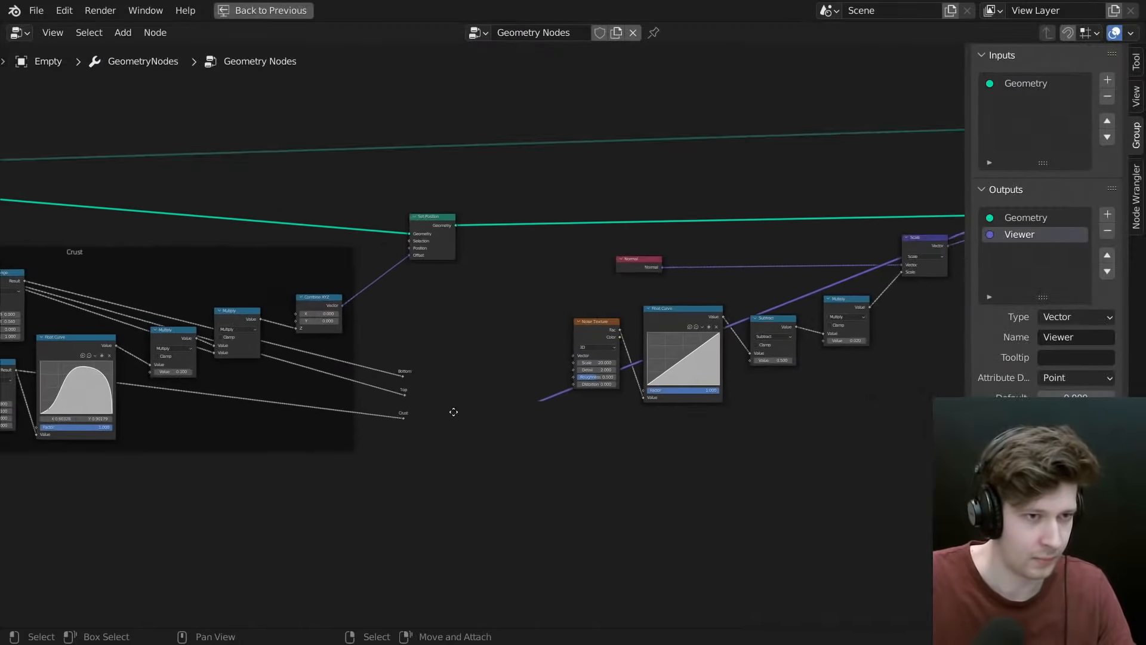
pyautogui.moveTo(614, 368); pyautogui.dragTo(410, 448, button='middle')
pyautogui.scroll(5, 410, 448)
pyautogui.click(379, 395)
pyautogui.moveTo(378, 395); pyautogui.dragTo(397, 394)
pyautogui.scroll(-3, 396, 394)
pyautogui.moveTo(396, 394); pyautogui.dragTo(540, 347, button='middle')
pyautogui.scroll(3, 405, 394)
pyautogui.click(262, 407)
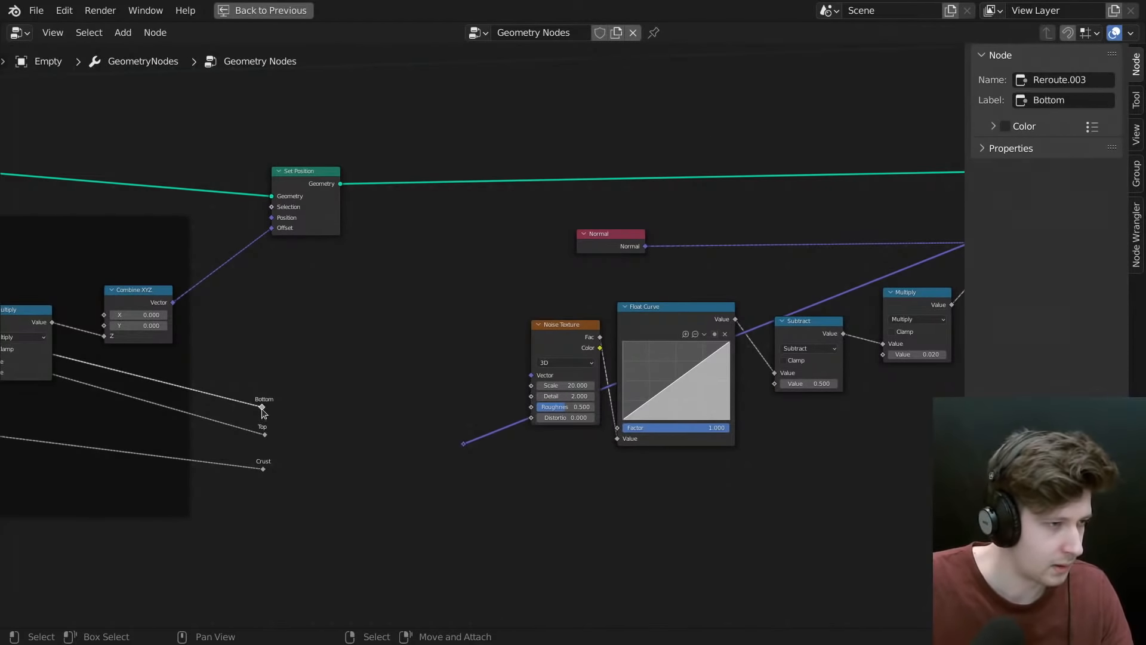
pyautogui.scroll(-2, 545, 411)
pyautogui.scroll(1, 645, 382)
# - Move the noise chain's Subtract and Multiply nodes closer to the Float Curve to make room before Scale
pyautogui.click(681, 372)
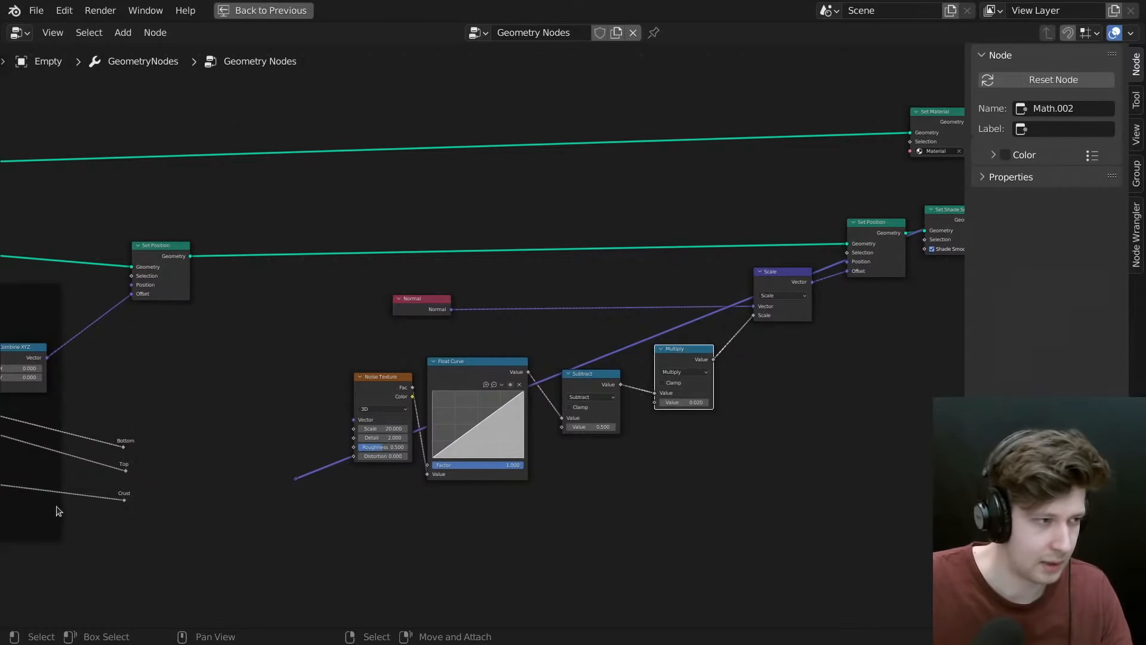
pyautogui.moveTo(691, 346); pyautogui.dragTo(671, 369)
pyautogui.moveTo(699, 321); pyautogui.dragTo(599, 417)
pyautogui.press('g')
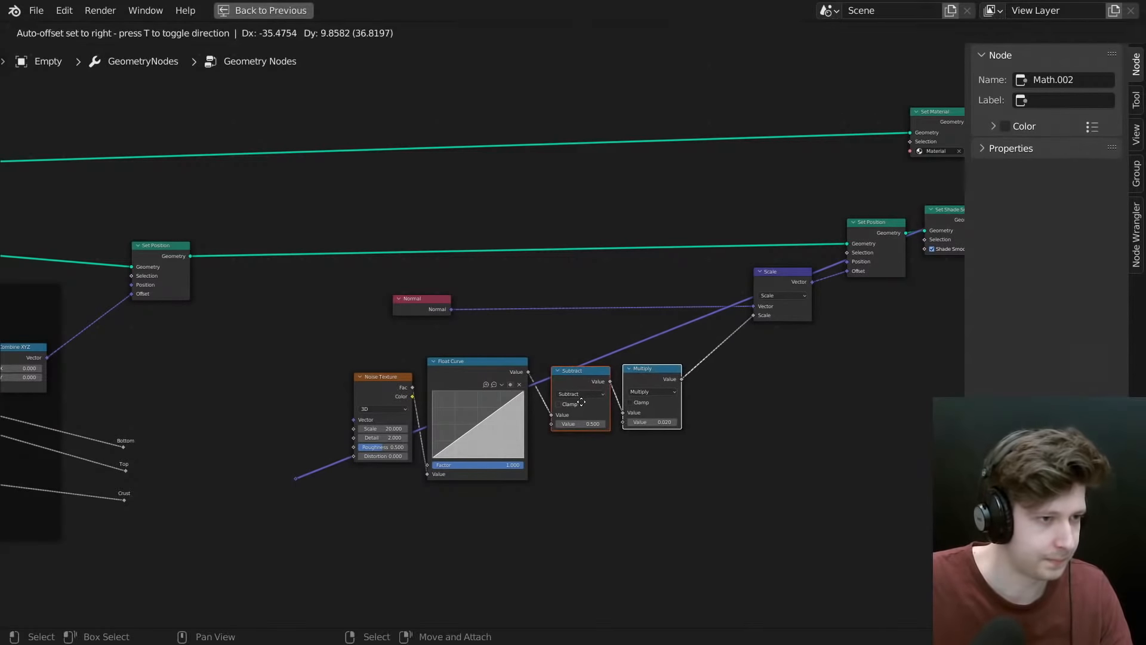
pyautogui.click(589, 397)
# - Duplicate the noise chain's Multiply node, insert the copy before Scale, and link the Bottom reroute to its second Value
pyautogui.hotkey('shift', 'd')
pyautogui.click(715, 357)
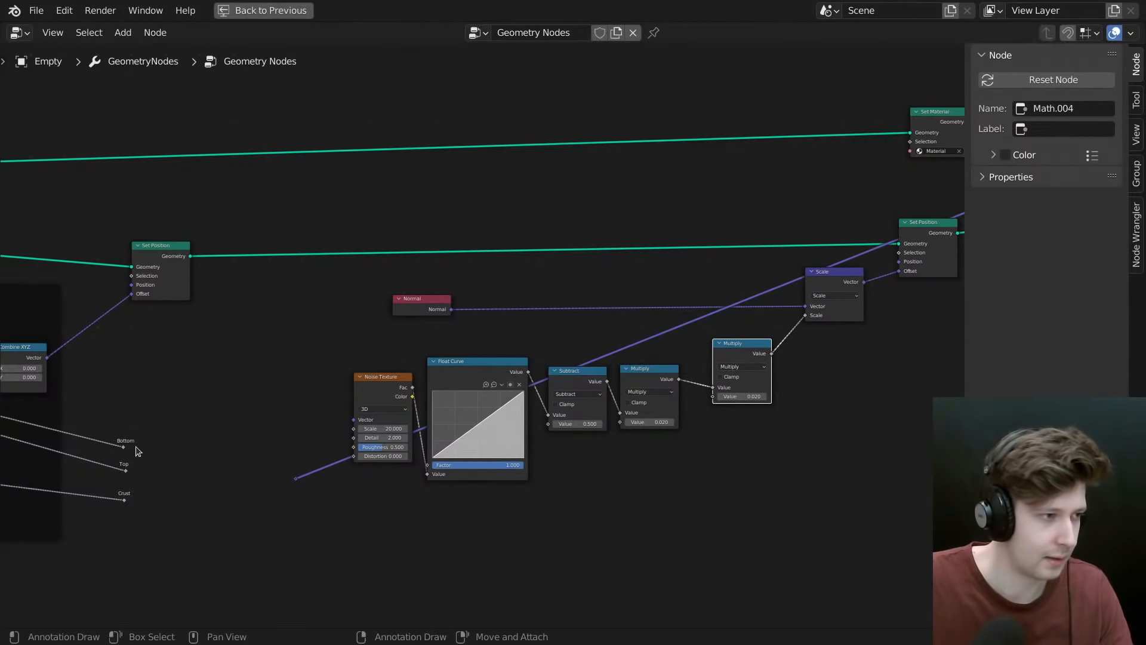
pyautogui.moveTo(123, 447); pyautogui.dragTo(716, 391)
pyautogui.scroll(2, 740, 394)
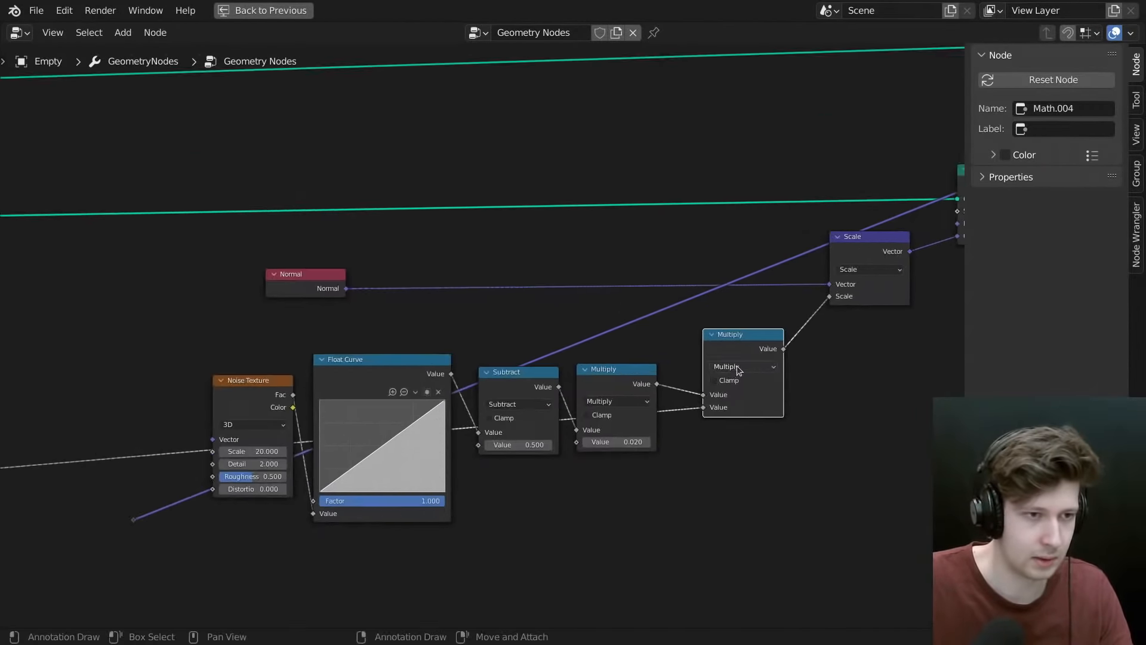
# - Move the Normal node beside the Scale node and restore the node editor to its normal size
pyautogui.scroll(-3, 717, 358)
pyautogui.moveTo(406, 388); pyautogui.dragTo(589, 348, button='middle')
pyautogui.moveTo(553, 245); pyautogui.dragTo(608, 247)
pyautogui.scroll(-4, 608, 249)
pyautogui.moveTo(608, 251); pyautogui.dragTo(503, 257, button='middle')
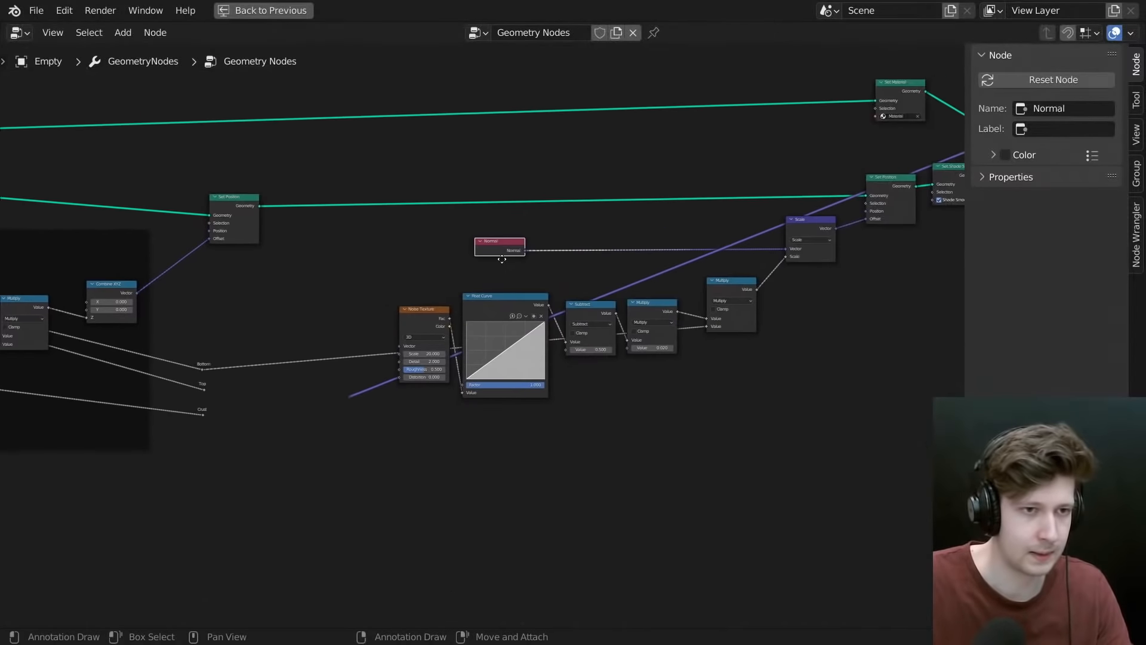
pyautogui.scroll(1, 588, 259)
pyautogui.press('g')
pyautogui.click(822, 270)
pyautogui.hotkey('ctrl', 'space')
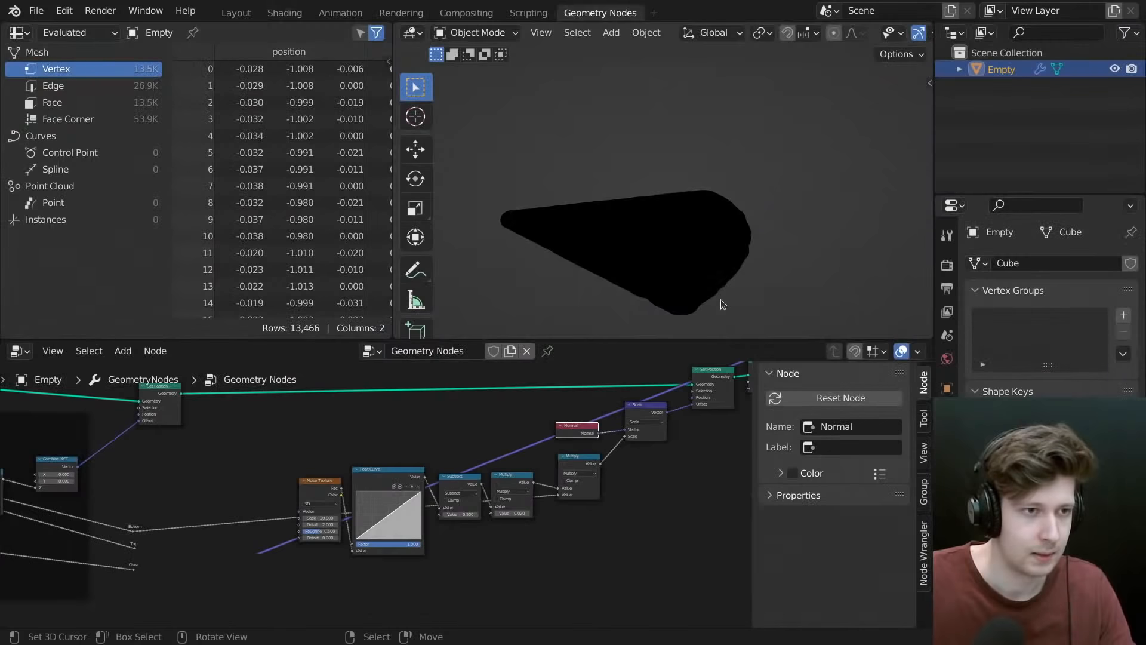
# - Move the Set Material and Group Output nodes together beyond the Set Shade Smooth node
pyautogui.scroll(5, 519, 465)
pyautogui.moveTo(531, 428); pyautogui.dragTo(518, 480, button='middle')
pyautogui.moveTo(623, 392); pyautogui.dragTo(405, 450)
pyautogui.press('g')
pyautogui.click(629, 447)
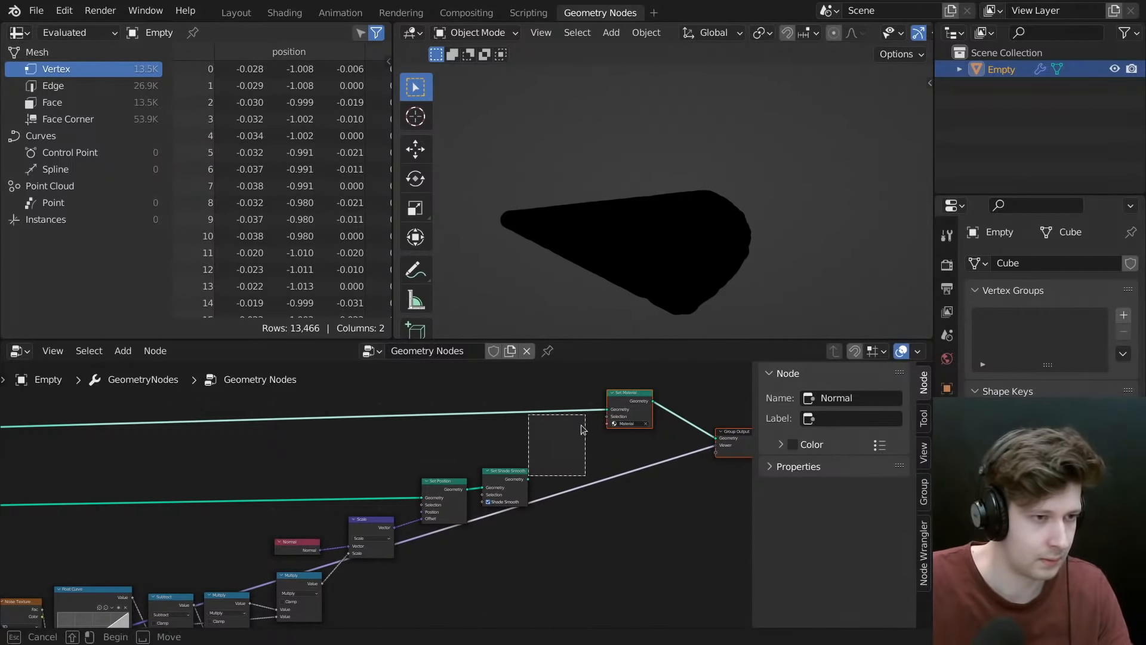
# - Link Set Shade Smooth's Geometry to Set Material, remove the Viewer link, and view the slice's underside
pyautogui.moveTo(528, 478); pyautogui.dragTo(607, 409)
pyautogui.moveTo(704, 316)
pyautogui.mouseDown(button='middle')
pyautogui.moveTo(648, 206)
pyautogui.moveTo(676, 263)
pyautogui.moveTo(713, 239)
pyautogui.mouseUp(button='middle')
pyautogui.moveTo(710, 198)
pyautogui.mouseDown(button='middle')
pyautogui.moveTo(714, 166)
pyautogui.moveTo(734, 284)
pyautogui.moveTo(713, 200)
pyautogui.mouseUp(button='middle')
# - Try a value of 2.220 in the Multiply node that follows Subtract in the noise chain
pyautogui.scroll(3, 395, 521)
pyautogui.moveTo(396, 521); pyautogui.dragTo(454, 449, button='middle')
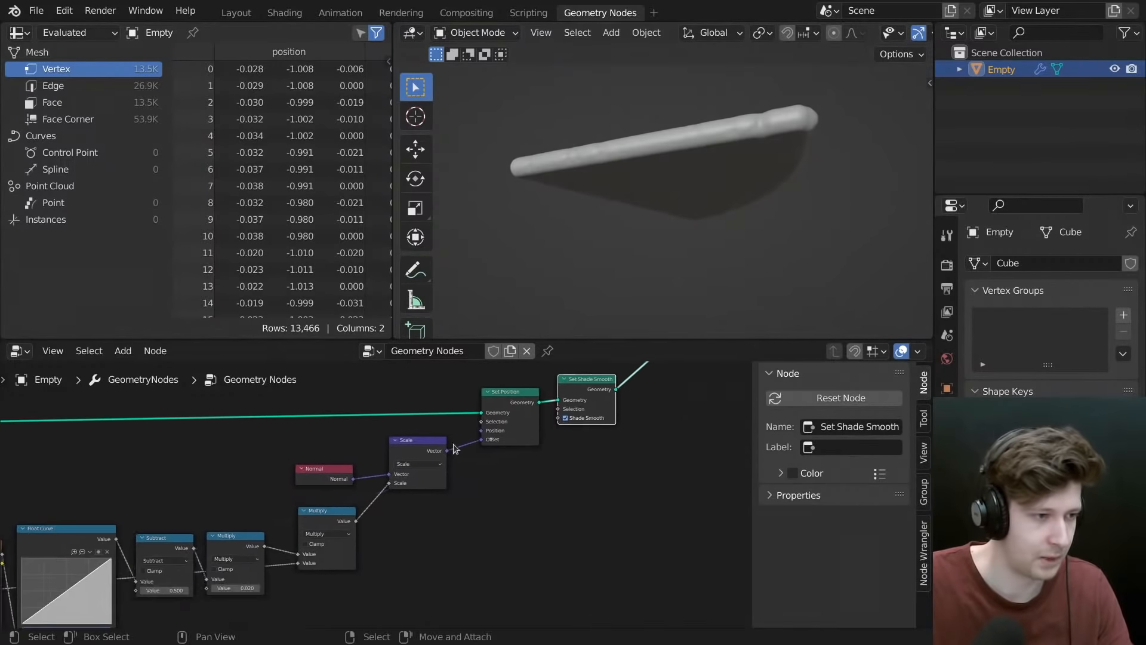
pyautogui.scroll(-3, 205, 518)
pyautogui.moveTo(289, 546); pyautogui.dragTo(277, 533, button='middle')
pyautogui.scroll(4, 226, 573)
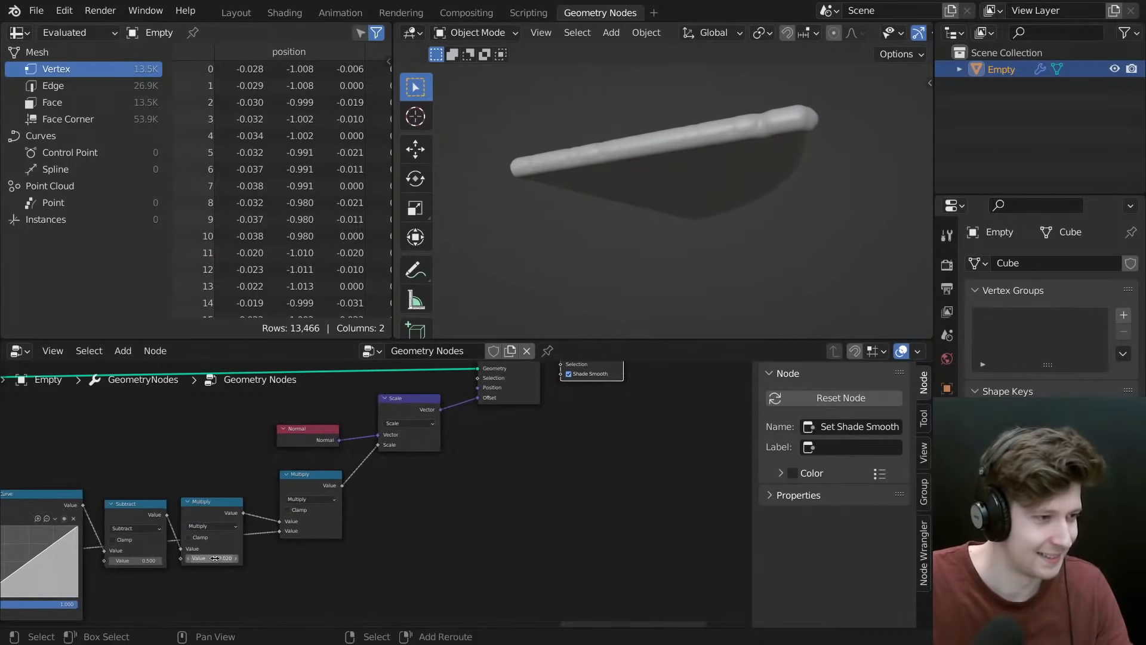
pyautogui.scroll(-2, 1054, 334)
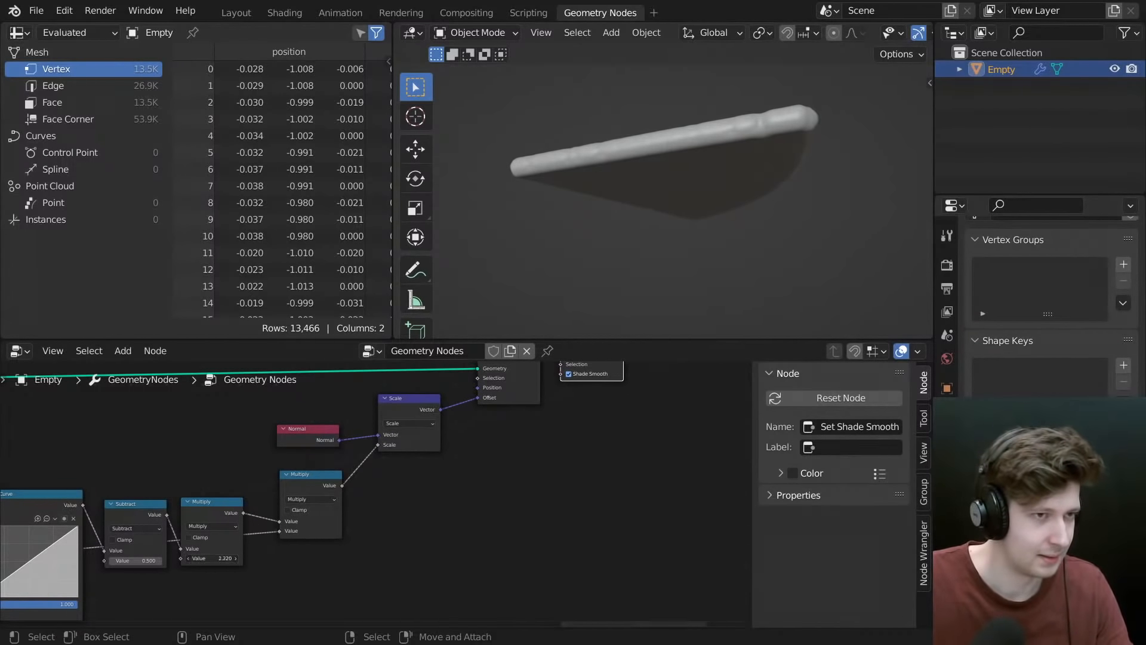
# - Move the Set Material node down between Set Shade Smooth and Group Output
pyautogui.scroll(-8, 650, 515)
pyautogui.moveTo(550, 459); pyautogui.dragTo(405, 519, button='middle')
pyautogui.scroll(9, 410, 518)
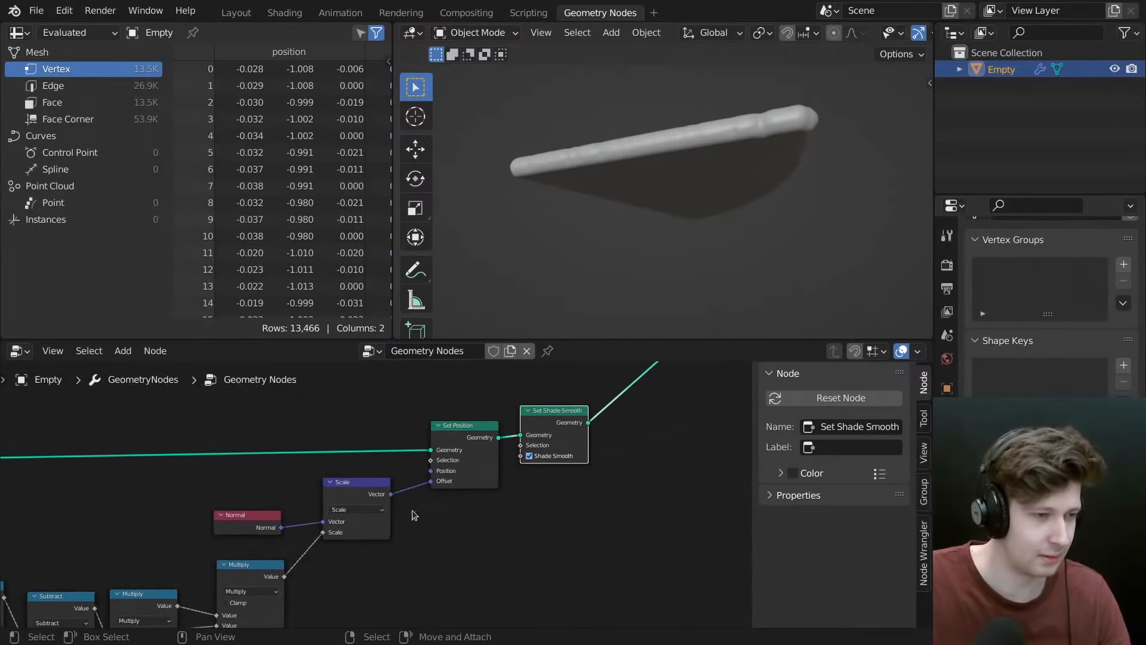
pyautogui.moveTo(484, 479); pyautogui.dragTo(304, 582, button='middle')
pyautogui.moveTo(584, 419); pyautogui.dragTo(559, 460)
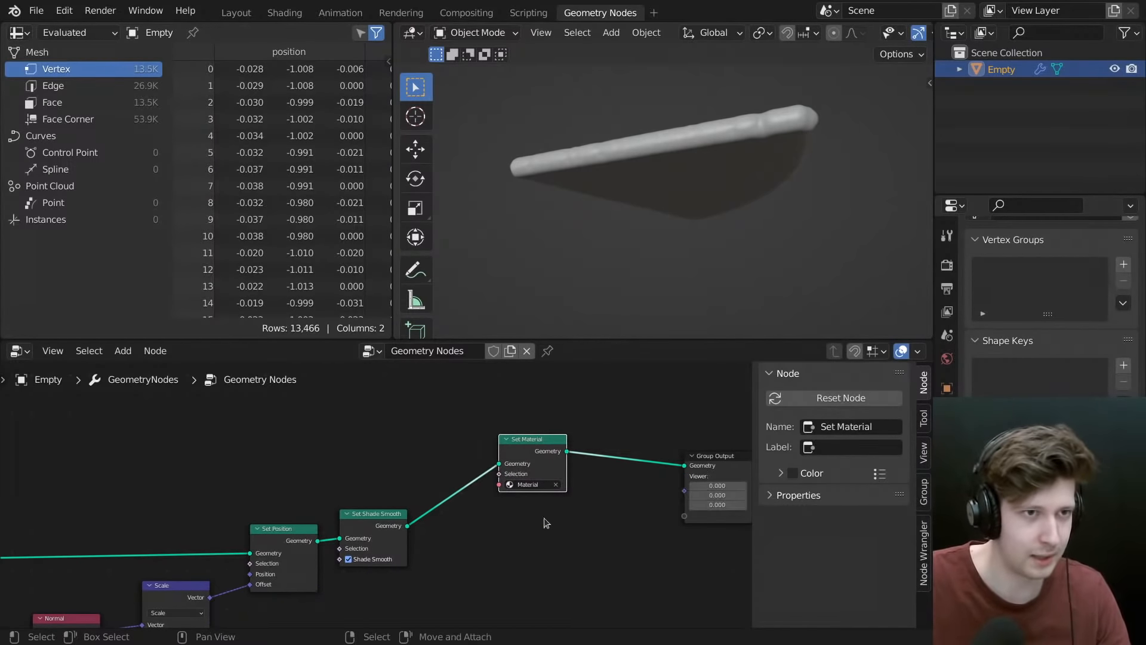
# - Connect Capture Attribute's Geometry output into the main geometry line through a reroute on the Volume to Mesh link, and dissolve the reroute
pyautogui.moveTo(545, 519); pyautogui.dragTo(608, 488, button='middle')
pyautogui.moveTo(626, 419); pyautogui.dragTo(612, 470)
pyautogui.moveTo(256, 580); pyautogui.dragTo(505, 445, button='middle')
pyautogui.scroll(-3, 475, 455)
pyautogui.moveTo(294, 493); pyautogui.dragTo(505, 448, button='middle')
pyautogui.scroll(1, 340, 482)
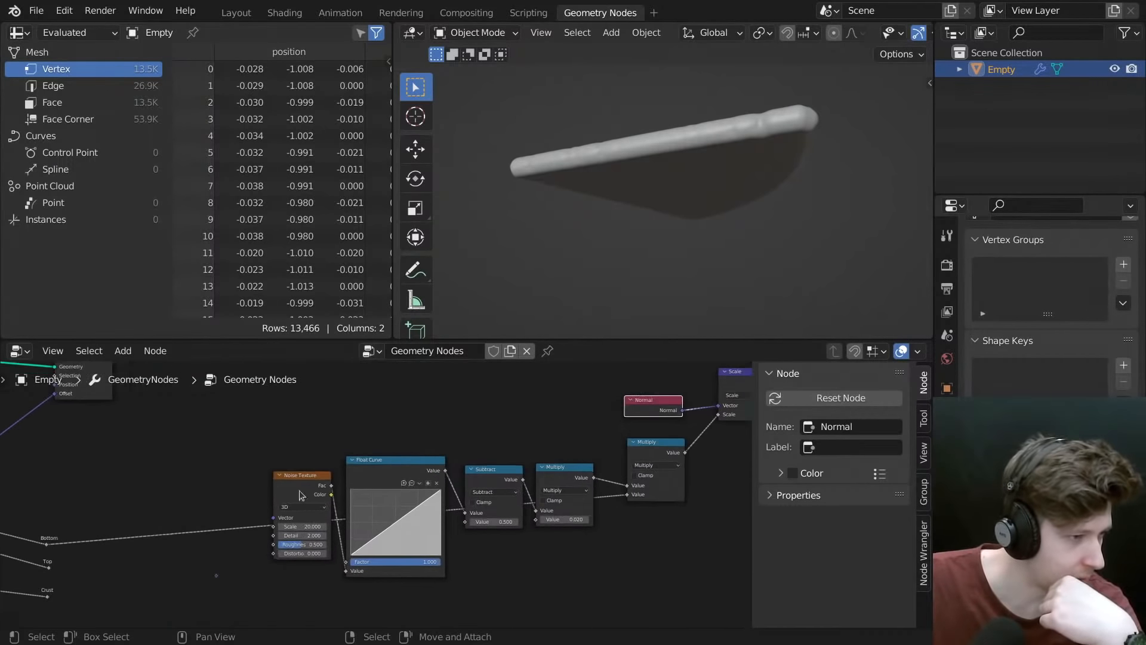
pyautogui.moveTo(209, 518)
pyautogui.mouseDown(button='middle')
pyautogui.moveTo(328, 488)
pyautogui.moveTo(359, 514)
pyautogui.mouseUp(button='middle')
pyautogui.scroll(-7, 371, 507)
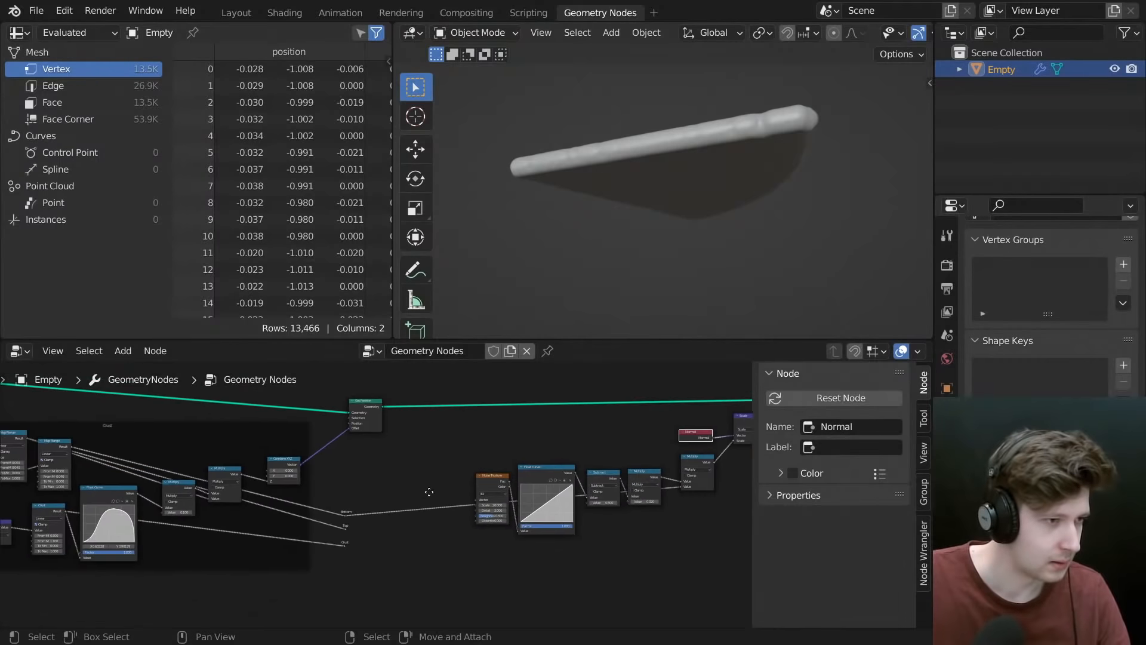
pyautogui.scroll(6, 483, 499)
pyautogui.moveTo(429, 491)
pyautogui.mouseDown(button='middle')
pyautogui.moveTo(507, 528)
pyautogui.moveTo(263, 528)
pyautogui.moveTo(695, 524)
pyautogui.mouseUp(button='middle')
pyautogui.scroll(-4, 439, 499)
pyautogui.moveTo(344, 471); pyautogui.dragTo(482, 508, button='middle')
pyautogui.scroll(1, 330, 500)
pyautogui.moveTo(330, 499); pyautogui.dragTo(517, 545, button='middle')
pyautogui.scroll(2, 368, 470)
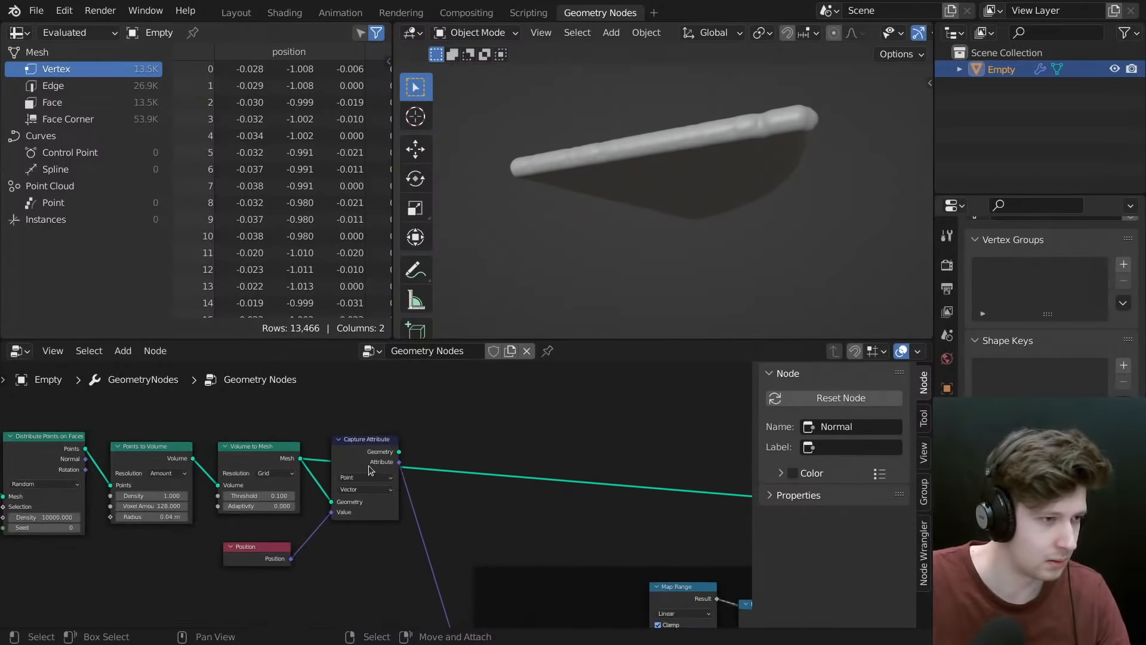
pyautogui.keyDown('shift'); pyautogui.moveTo(529, 462); pyautogui.dragTo(525, 497, button='right'); pyautogui.keyUp('shift')
pyautogui.moveTo(399, 452); pyautogui.dragTo(532, 478)
pyautogui.scroll(-2, 574, 474)
pyautogui.moveTo(573, 472); pyautogui.dragTo(550, 463, button='middle')
pyautogui.moveTo(503, 443); pyautogui.dragTo(577, 523)
pyautogui.moveTo(548, 512); pyautogui.dragTo(526, 501, button='middle')
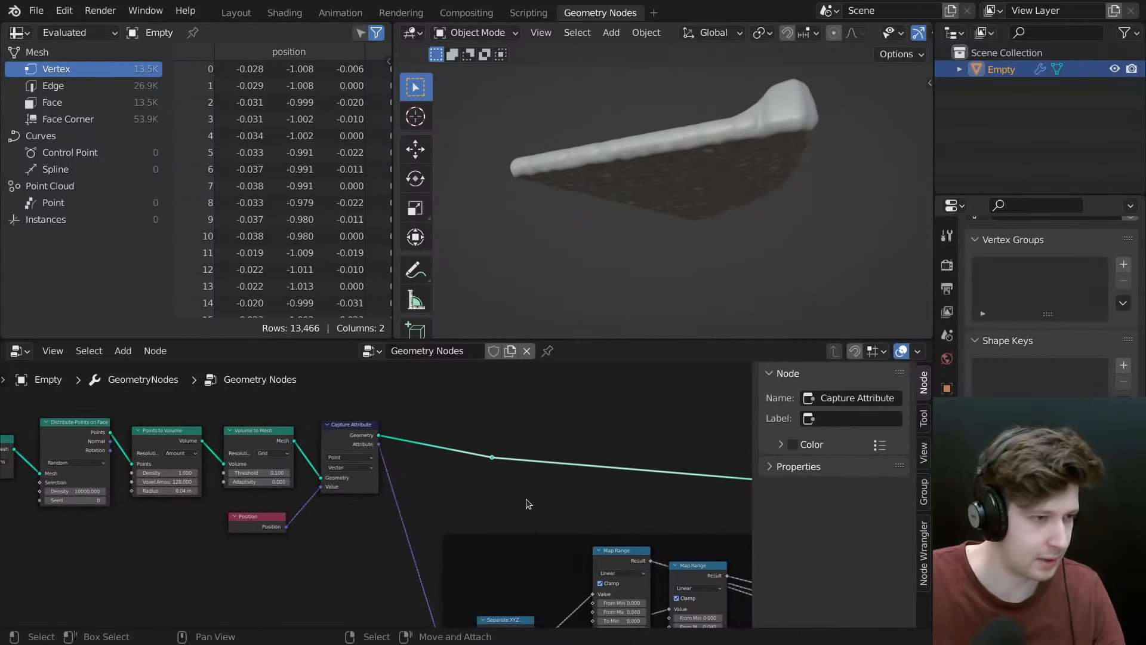
pyautogui.hotkey('ctrl', 'x')
# - Examine the slice's underside and side profile, and bring the Bottom noise chain back into view
pyautogui.moveTo(675, 191)
pyautogui.mouseDown(button='middle')
pyautogui.moveTo(689, 188)
pyautogui.moveTo(739, 260)
pyautogui.moveTo(684, 182)
pyautogui.mouseUp(button='middle')
pyautogui.moveTo(646, 275); pyautogui.dragTo(648, 230, button='middle')
pyautogui.scroll(-5, 621, 445)
pyautogui.moveTo(583, 434); pyautogui.dragTo(86, 430, button='middle')
pyautogui.moveTo(487, 477); pyautogui.dragTo(297, 467, button='middle')
pyautogui.scroll(6, 374, 461)
pyautogui.scroll(4, 422, 500)
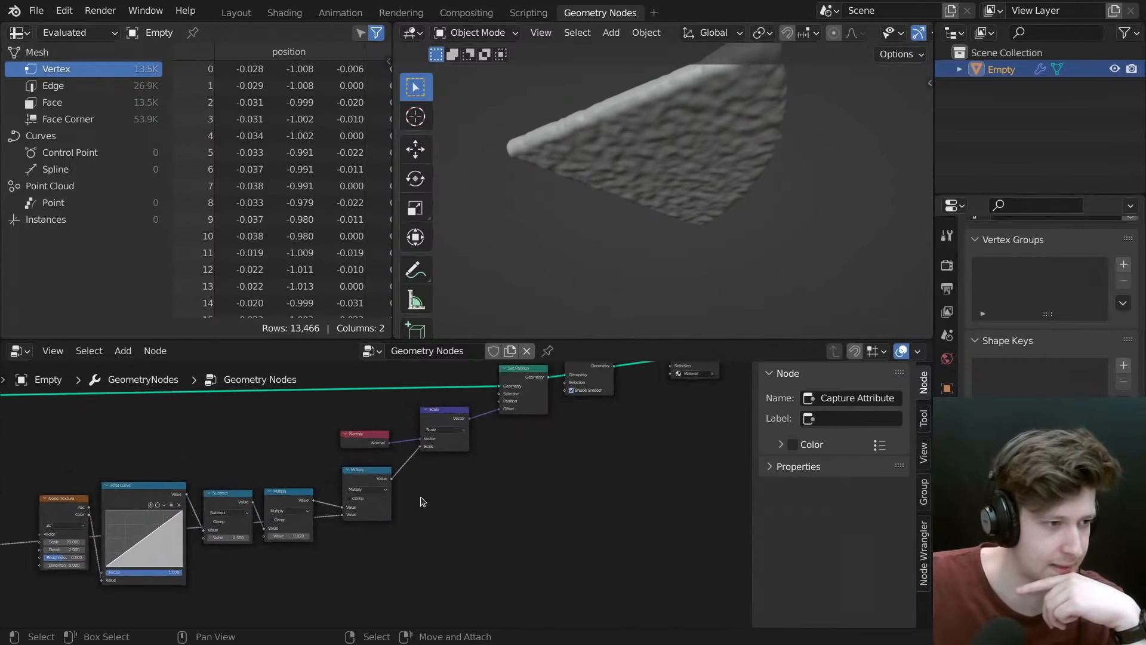
pyautogui.scroll(1, 397, 499)
pyautogui.moveTo(291, 525); pyautogui.dragTo(332, 529, button='middle')
pyautogui.moveTo(668, 251); pyautogui.dragTo(680, 224, button='middle')
# - Try a value of 0.25 in the Multiply node that follows Subtract in the noise chain
pyautogui.click(325, 542)
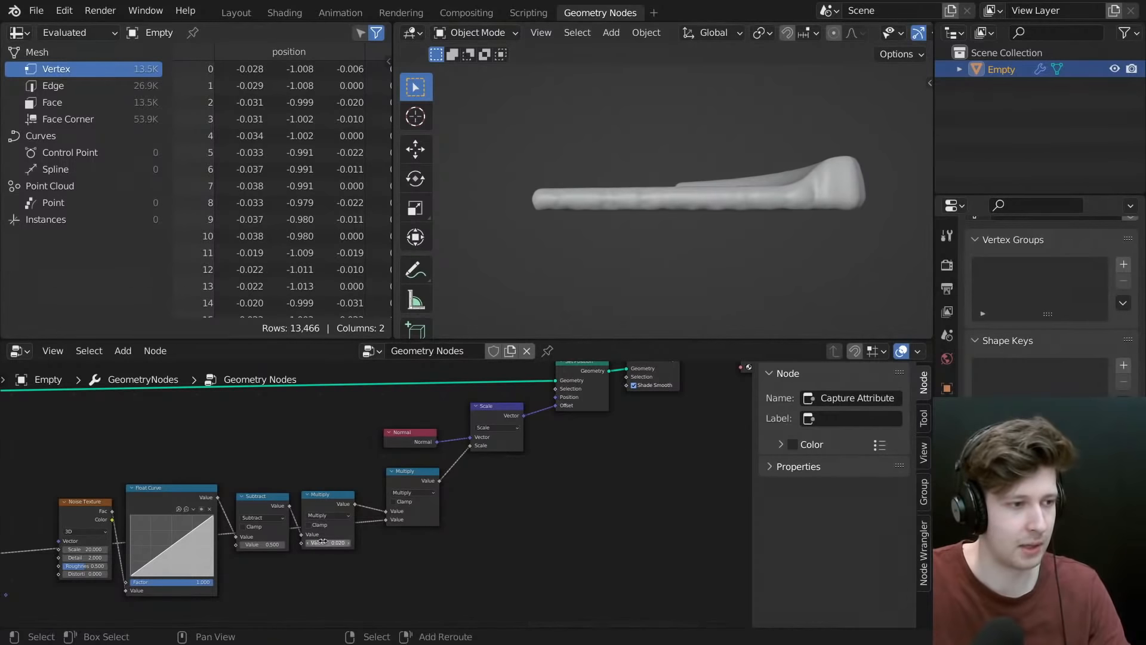
pyautogui.write('0.25')
pyautogui.press('Return')
pyautogui.hotkey('ctrl', 'z')
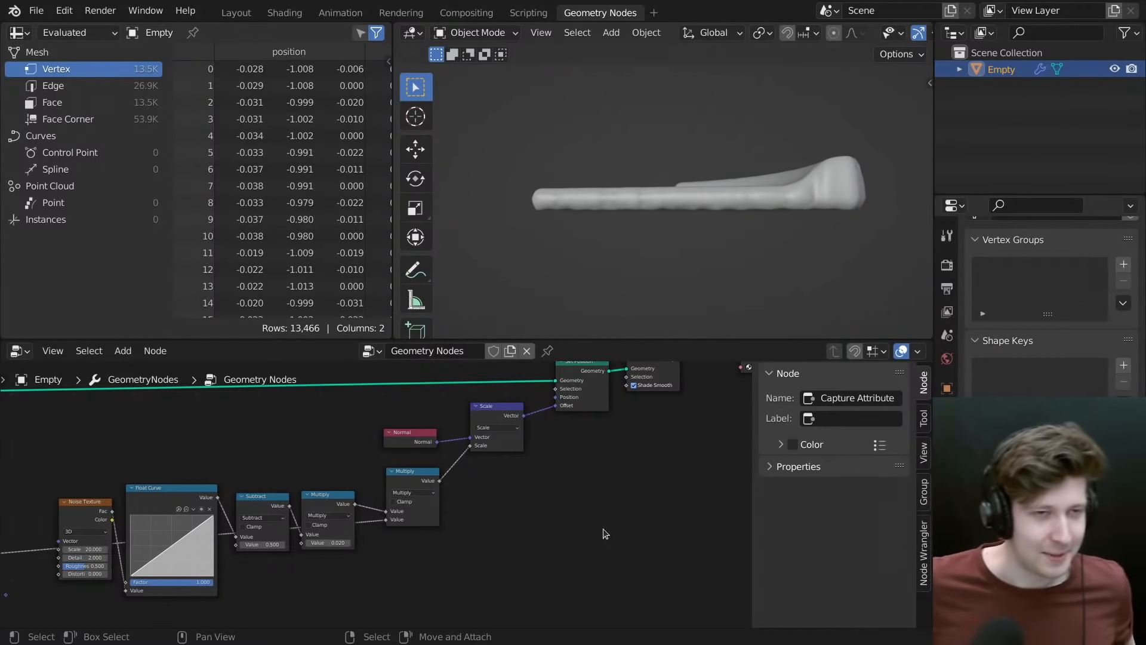
# - Line up the final Set Position, Set Shade Smooth and Set Material nodes in an evenly spaced row
pyautogui.moveTo(660, 209); pyautogui.dragTo(720, 69, button='middle')
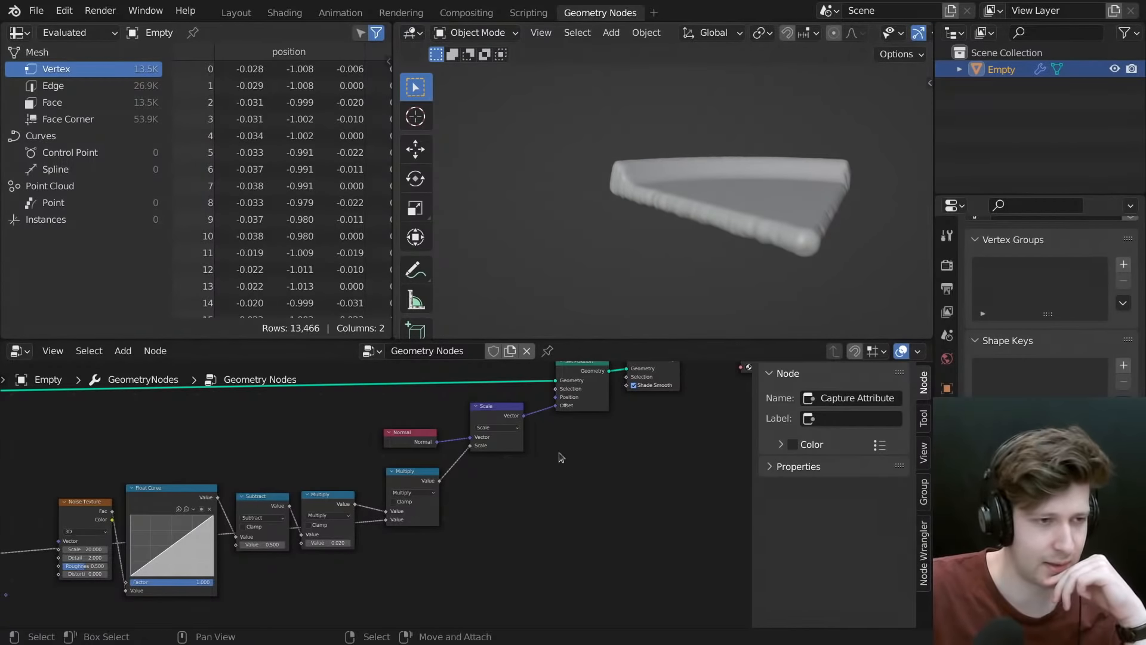
pyautogui.scroll(-3, 559, 455)
pyautogui.scroll(4, 532, 431)
pyautogui.moveTo(627, 385); pyautogui.dragTo(536, 440, button='middle')
pyautogui.moveTo(540, 431); pyautogui.dragTo(567, 443)
pyautogui.moveTo(661, 410); pyautogui.dragTo(675, 436)
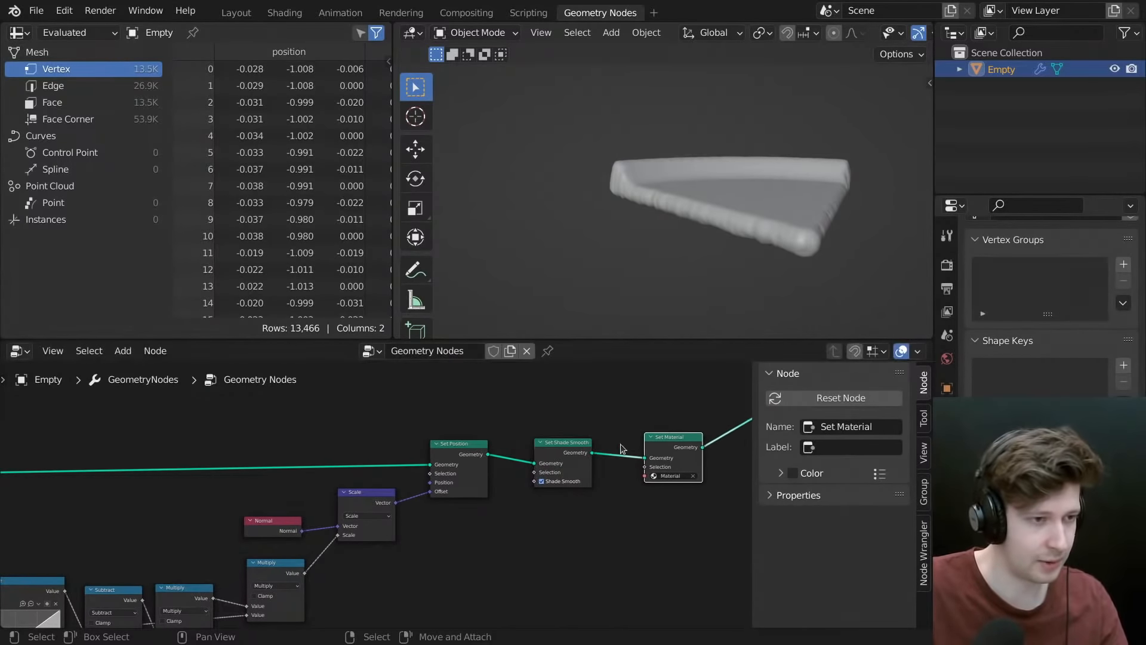
pyautogui.moveTo(565, 442); pyautogui.dragTo(575, 442)
pyautogui.moveTo(452, 444); pyautogui.dragTo(466, 443)
pyautogui.scroll(4, 570, 445)
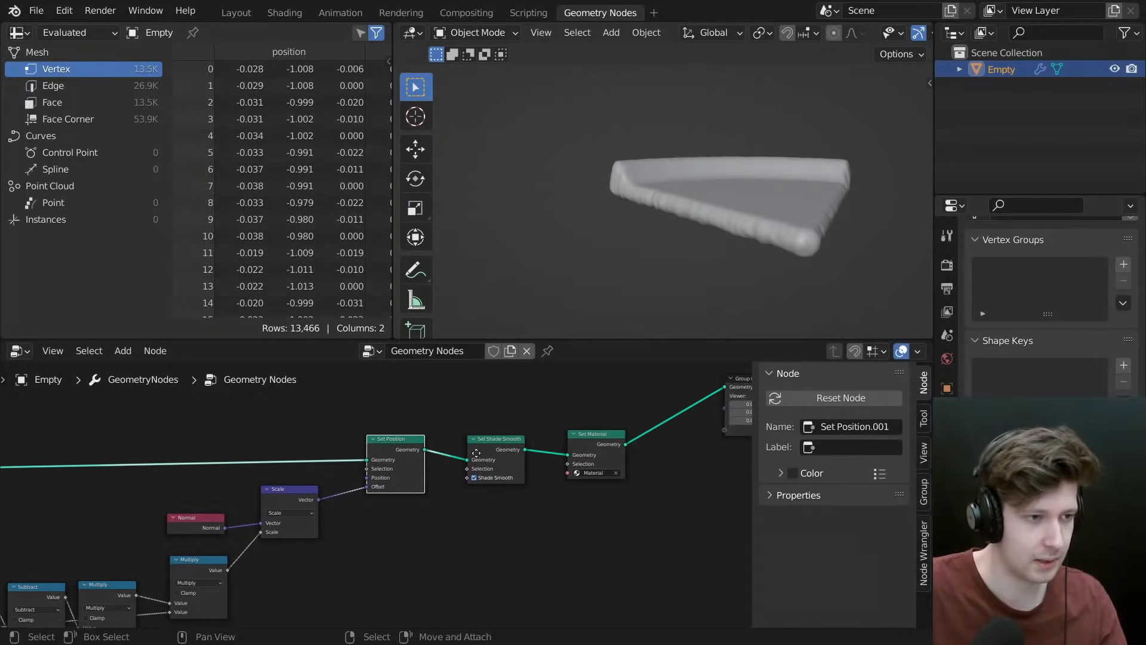
pyautogui.click(560, 444)
pyautogui.moveTo(561, 444); pyautogui.dragTo(227, 483)
pyautogui.moveTo(617, 468); pyautogui.dragTo(573, 467, button='middle')
pyautogui.click(662, 453)
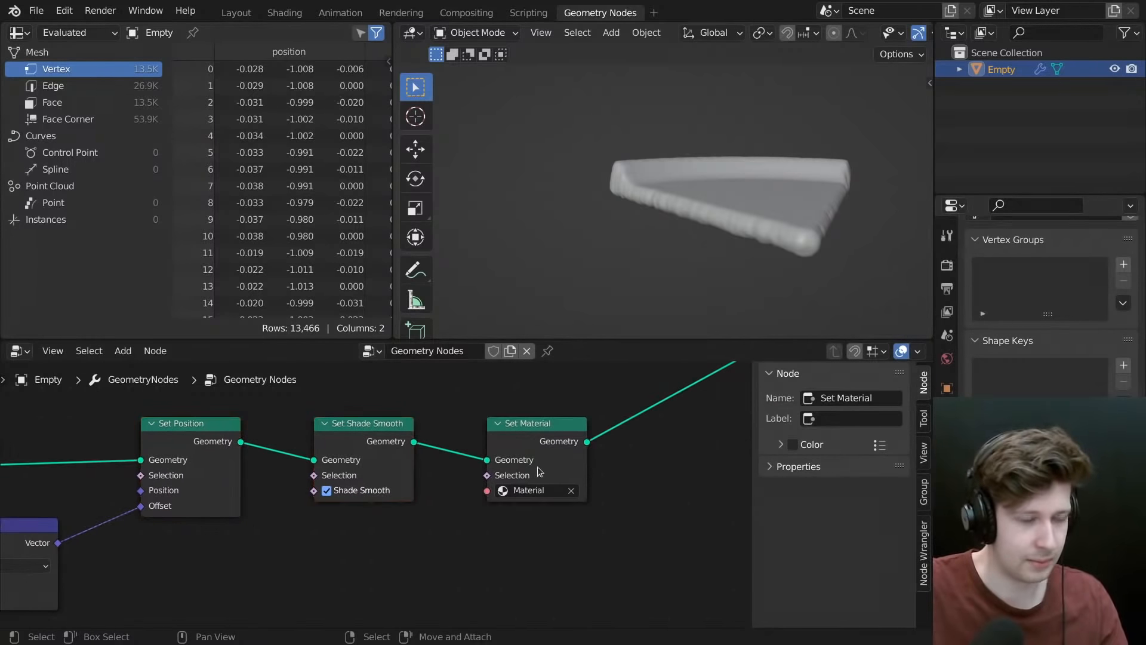
# - Review the noise displacement chain from the Set Material node back to the Bottom, Top and Crust reroutes
pyautogui.scroll(-2, 497, 469)
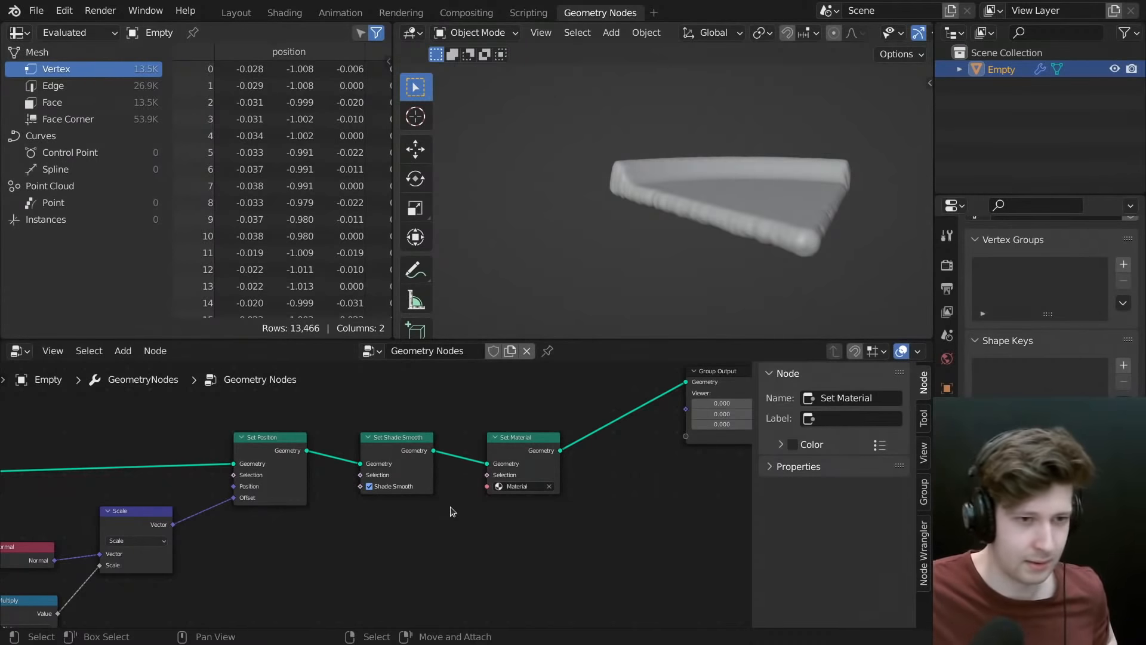
pyautogui.moveTo(284, 524); pyautogui.dragTo(356, 499, button='middle')
pyautogui.scroll(-1, 354, 501)
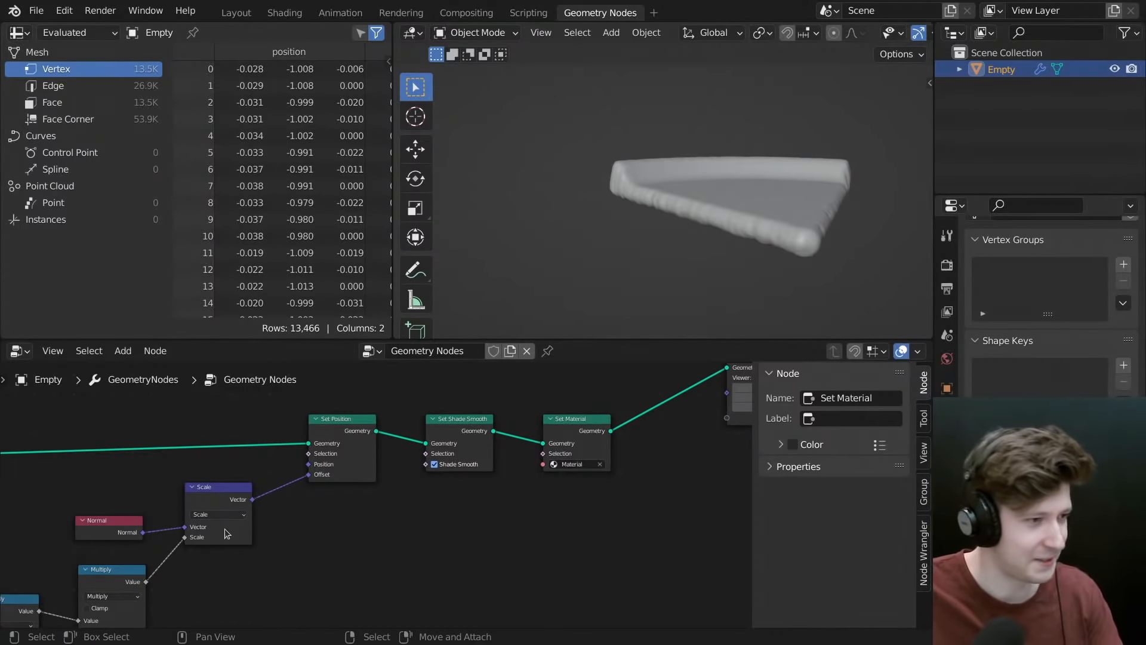
pyautogui.scroll(-6, 225, 529)
pyautogui.moveTo(238, 523); pyautogui.dragTo(385, 477, button='middle')
pyautogui.scroll(1, 272, 500)
pyautogui.moveTo(272, 496); pyautogui.dragTo(526, 451, button='middle')
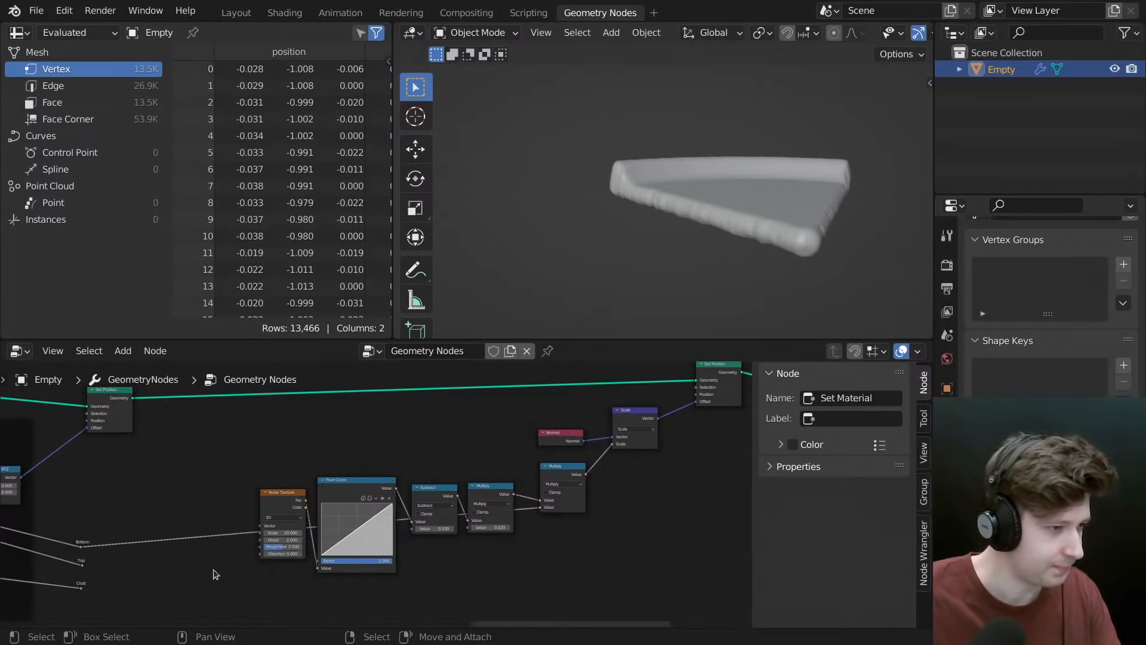
pyautogui.scroll(-4, 234, 572)
pyautogui.moveTo(211, 562); pyautogui.dragTo(107, 552, button='middle')
pyautogui.scroll(-3, 165, 569)
pyautogui.scroll(3, 138, 564)
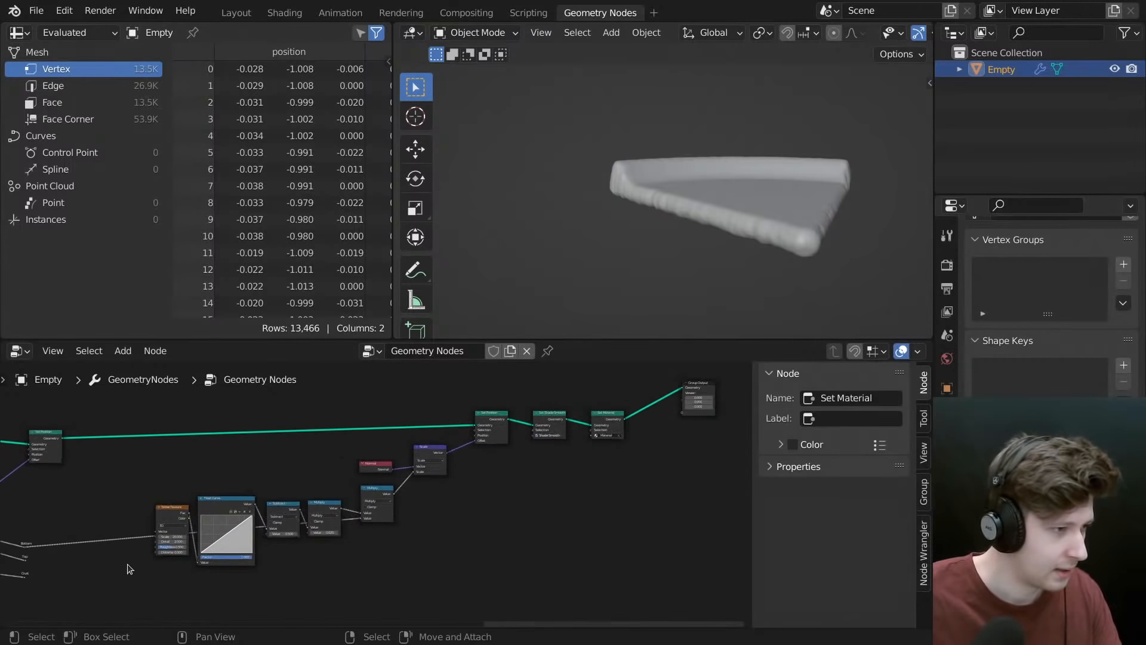
# - Group the nodes from Noise Texture through Scale in a frame labelled "Bottom Displacement" and reposition the frame
pyautogui.moveTo(127, 564); pyautogui.dragTo(704, 400)
pyautogui.moveTo(116, 556); pyautogui.dragTo(136, 577)
pyautogui.press('g')
pyautogui.click(394, 612)
pyautogui.moveTo(383, 449); pyautogui.dragTo(502, 466, button='middle')
pyautogui.scroll(2, 351, 471)
pyautogui.moveTo(232, 452); pyautogui.dragTo(575, 524)
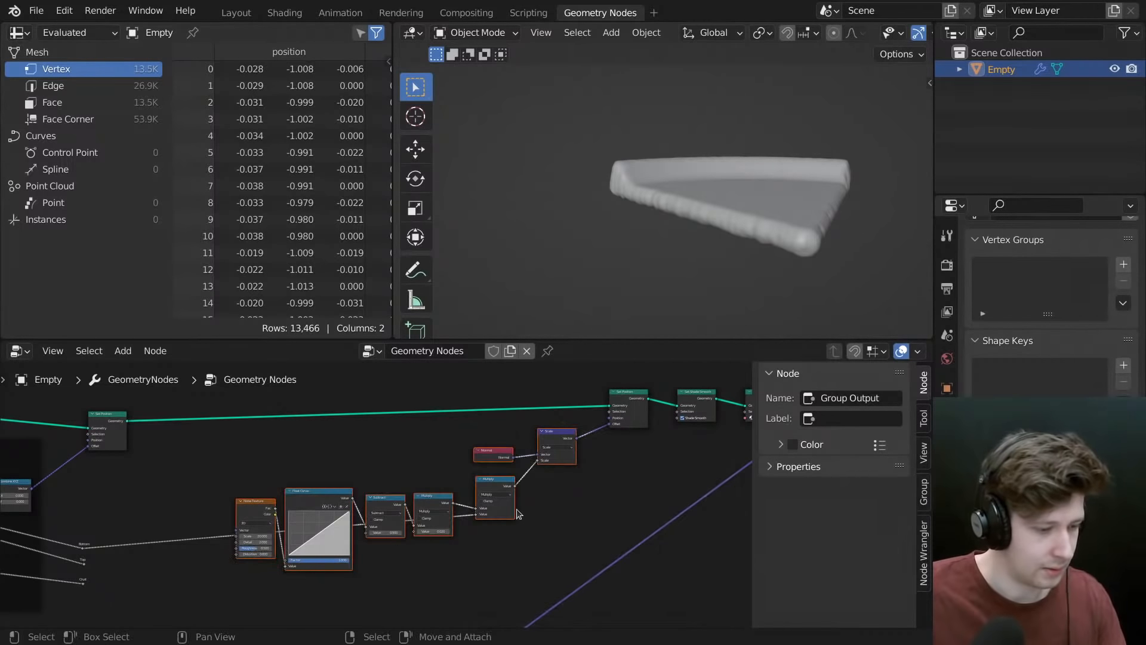
pyautogui.hotkey('ctrl', 'j')
pyautogui.press('F2')
pyautogui.write('B')
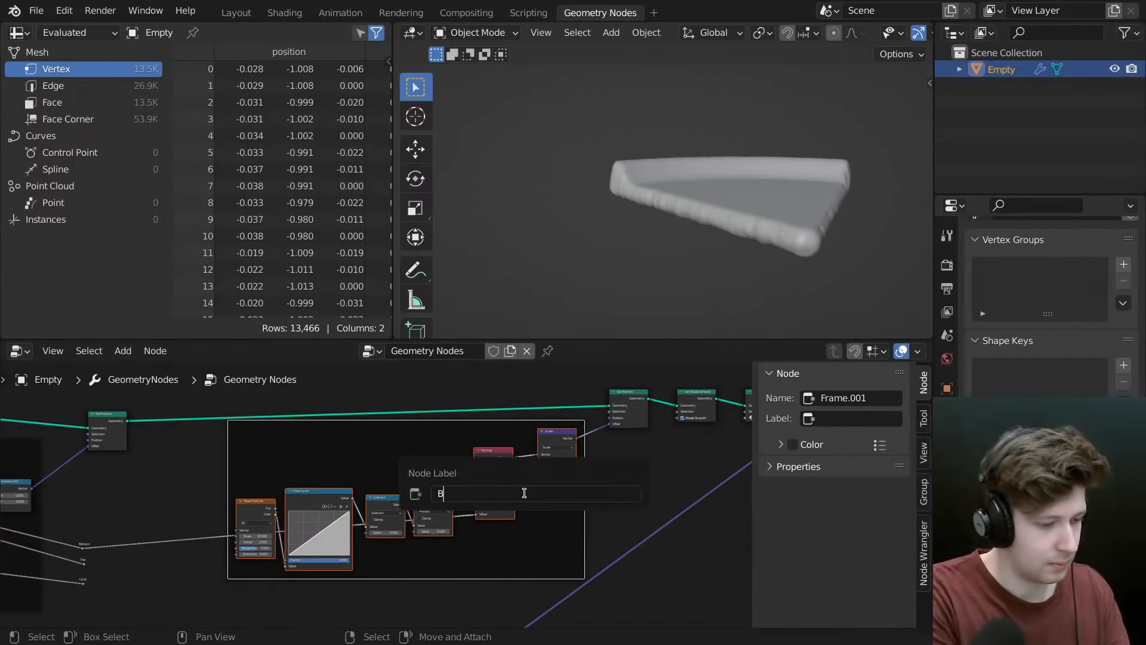
pyautogui.write('ottom Dis')
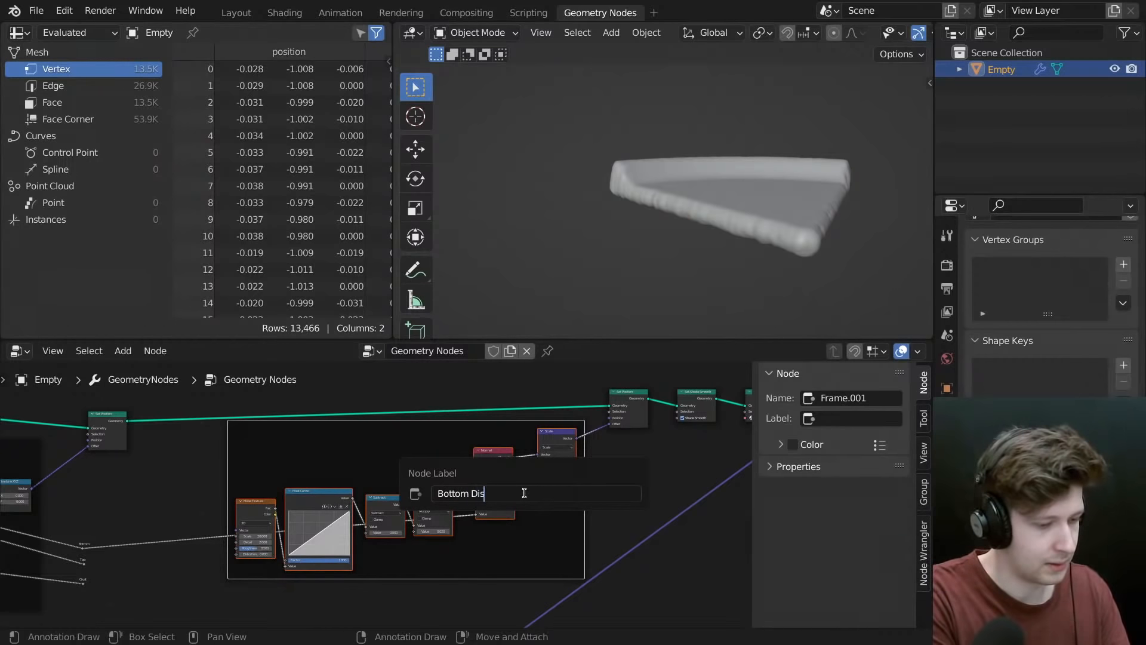
pyautogui.write('placement')
pyautogui.press('Return')
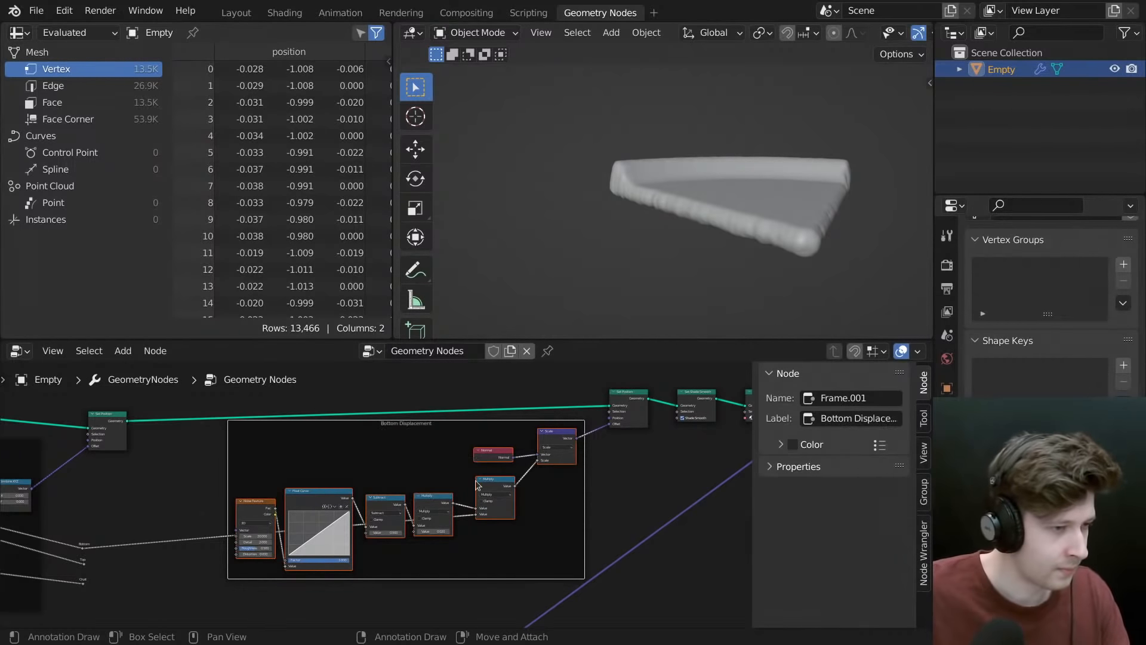
pyautogui.press('g')
pyautogui.click(433, 507)
# - Shape the Bottom Displacement Float Curve into an S-curve, with its lower point at about X 0.138, Y 0.121 and a raised upper point
pyautogui.moveTo(828, 148); pyautogui.dragTo(653, 128, button='middle')
pyautogui.scroll(5, 413, 468)
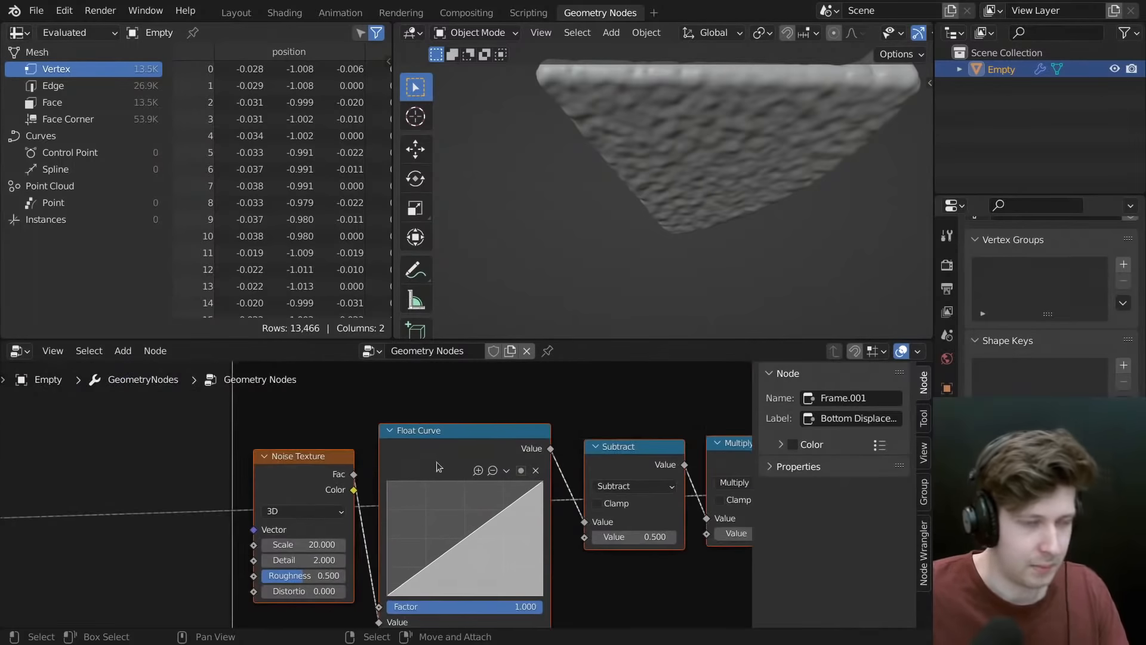
pyautogui.moveTo(493, 523); pyautogui.dragTo(486, 510)
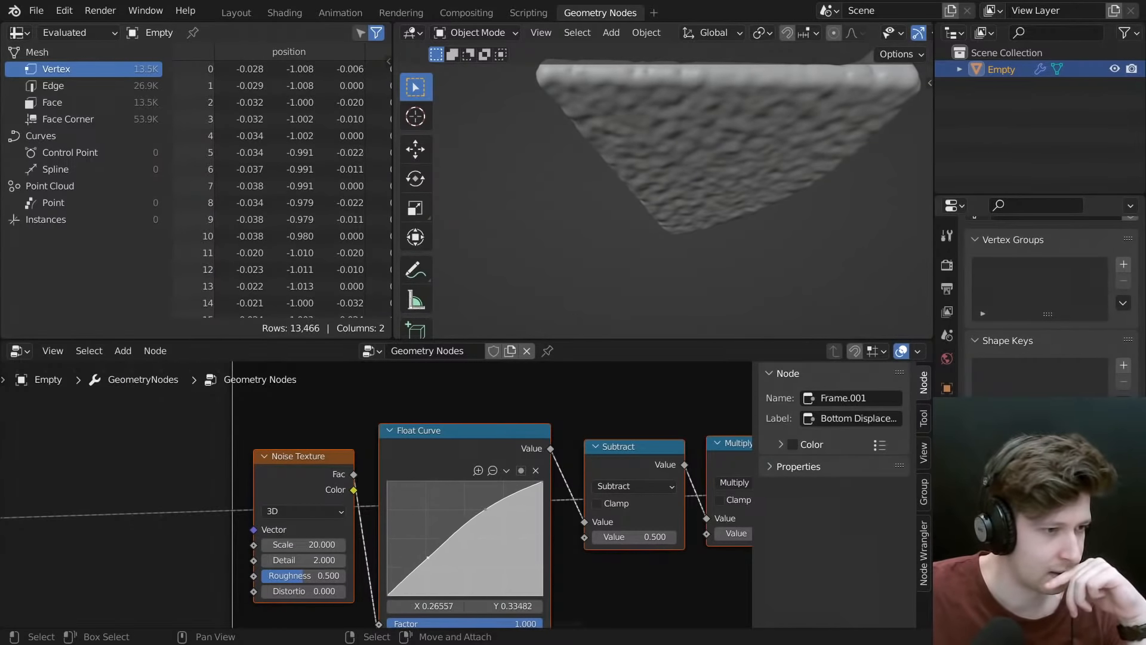
pyautogui.moveTo(428, 557); pyautogui.dragTo(408, 576)
pyautogui.moveTo(488, 509); pyautogui.dragTo(464, 503)
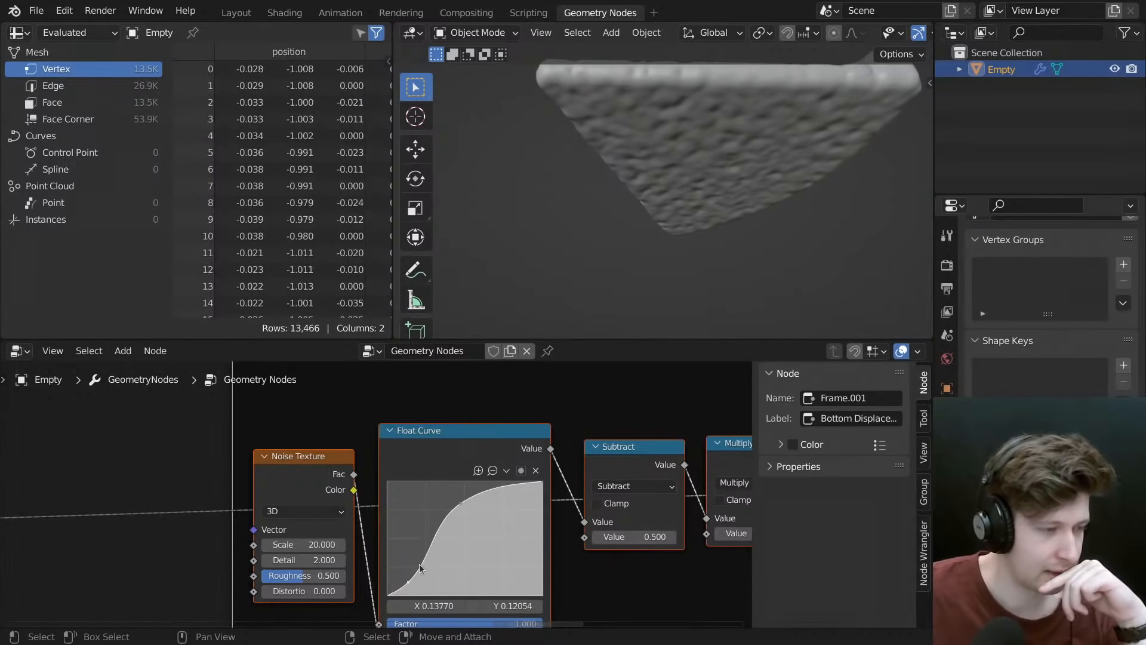
# - Set the Scale of the Bottom Displacement Noise Texture to 10 and view the slice's underside
pyautogui.click(320, 544)
pyautogui.write('10')
pyautogui.press('Return')
pyautogui.moveTo(707, 238); pyautogui.dragTo(690, 154, button='middle')
# - Set the Voxel Amount in the Points to Volume node to 256 and view the underside again
pyautogui.scroll(-6, 406, 527)
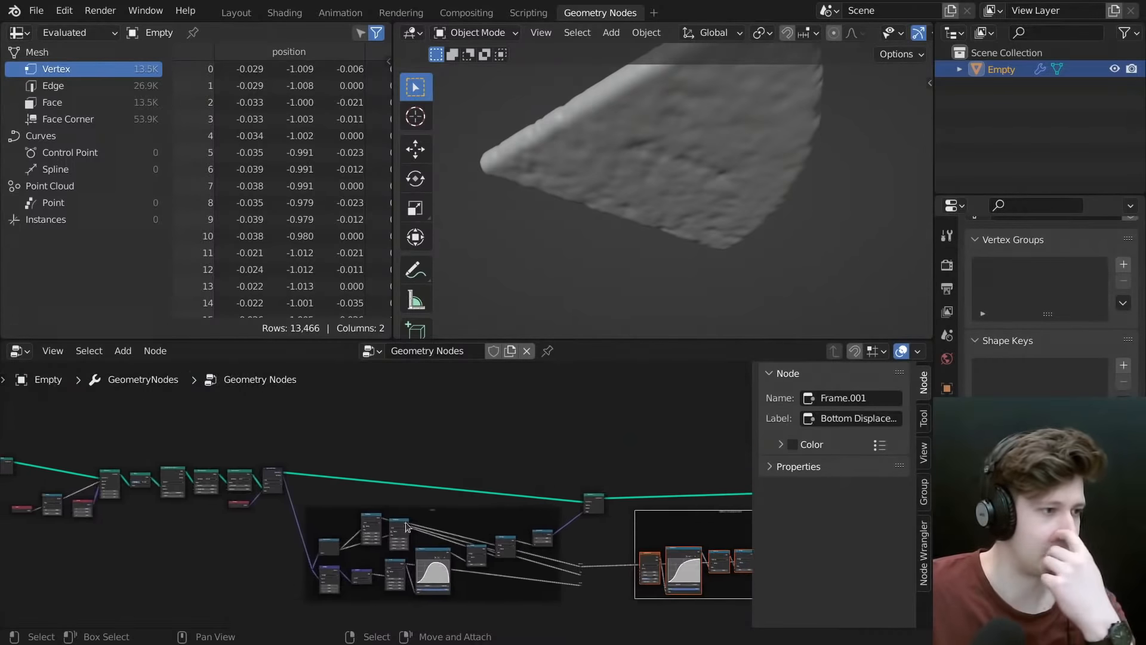
pyautogui.scroll(8, 406, 526)
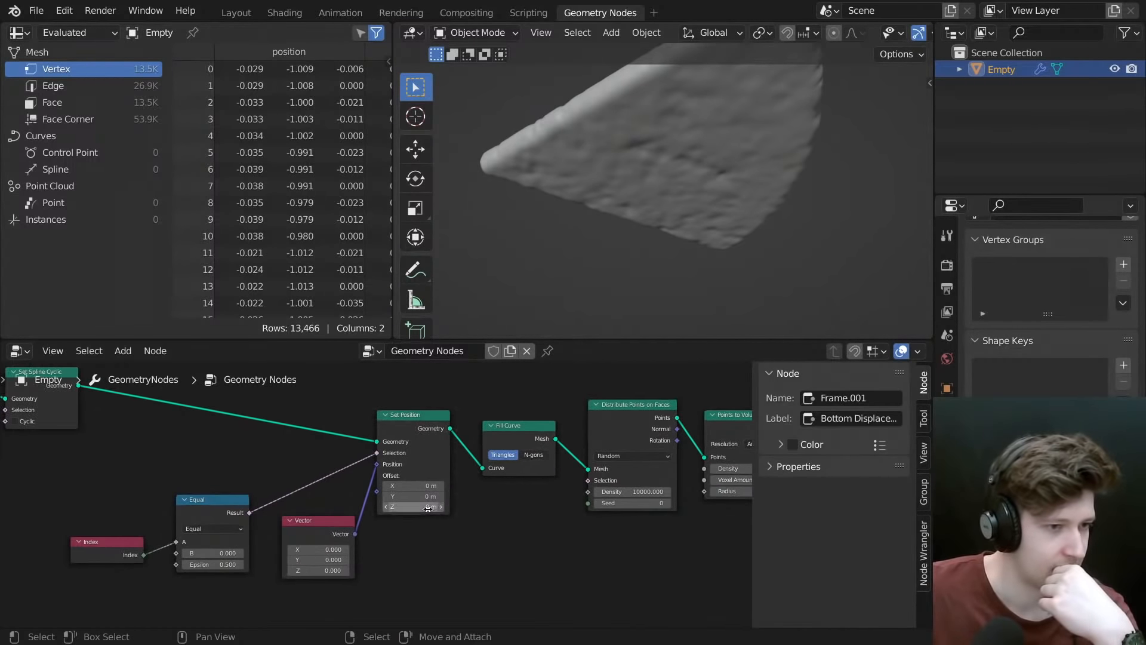
pyautogui.scroll(-1, 485, 504)
pyautogui.moveTo(628, 517); pyautogui.dragTo(493, 529, button='middle')
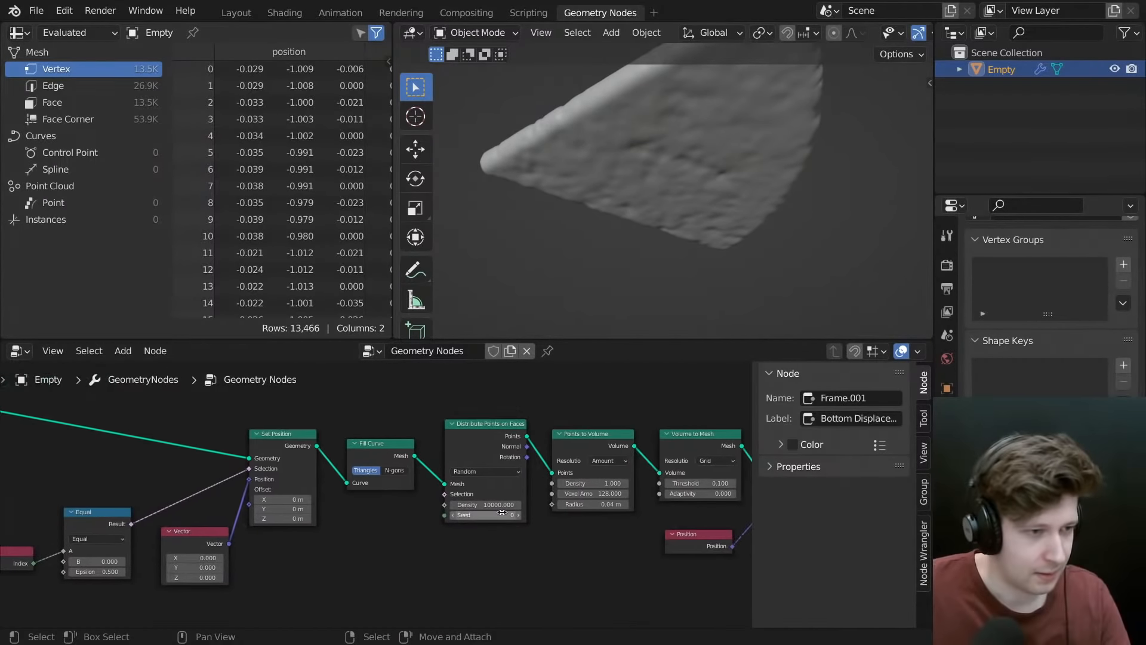
pyautogui.write('256')
pyautogui.press('Return')
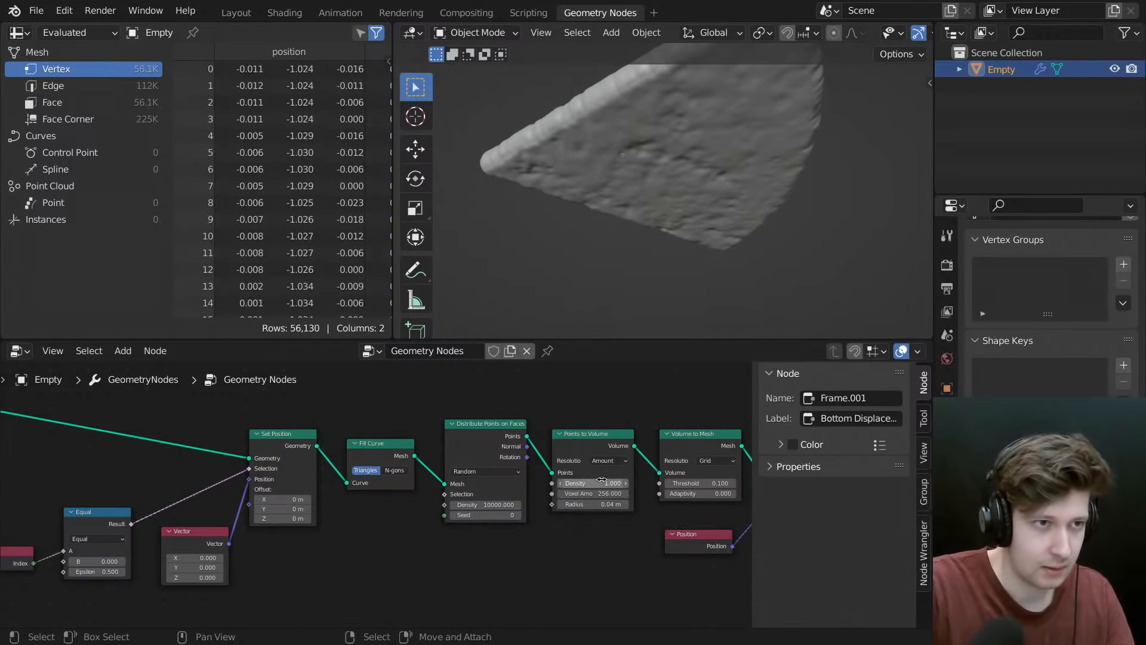
pyautogui.moveTo(750, 228); pyautogui.dragTo(690, 151, button='middle')
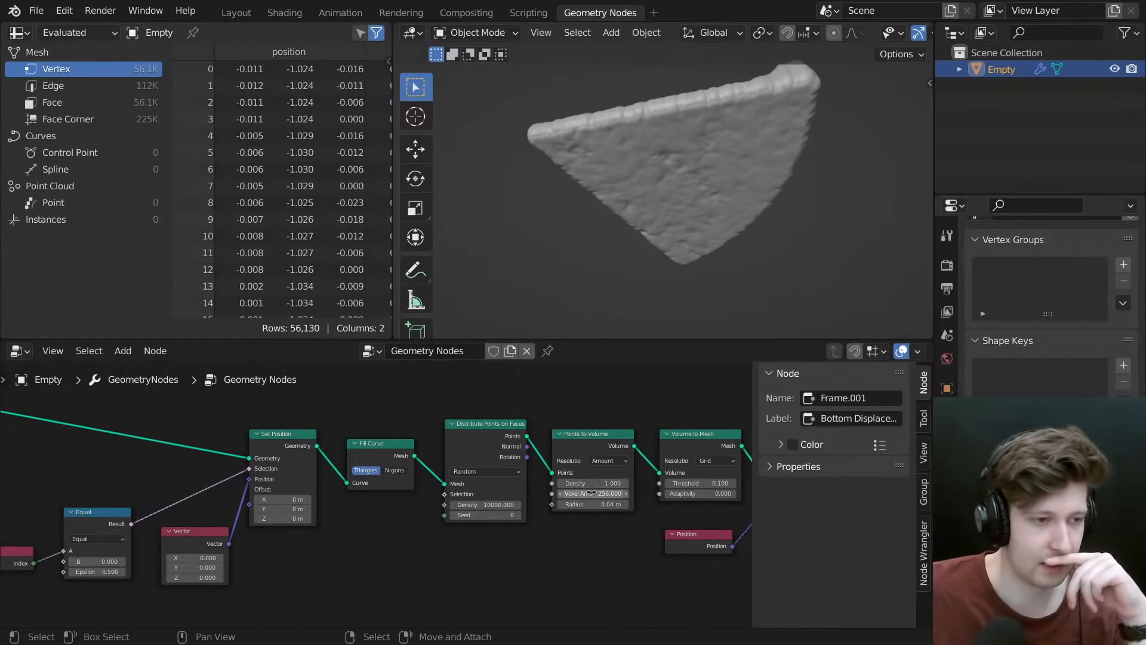
# - Set the Detail of the Bottom Displacement Noise Texture to 1
pyautogui.scroll(-5, 260, 439)
pyautogui.scroll(5, 406, 507)
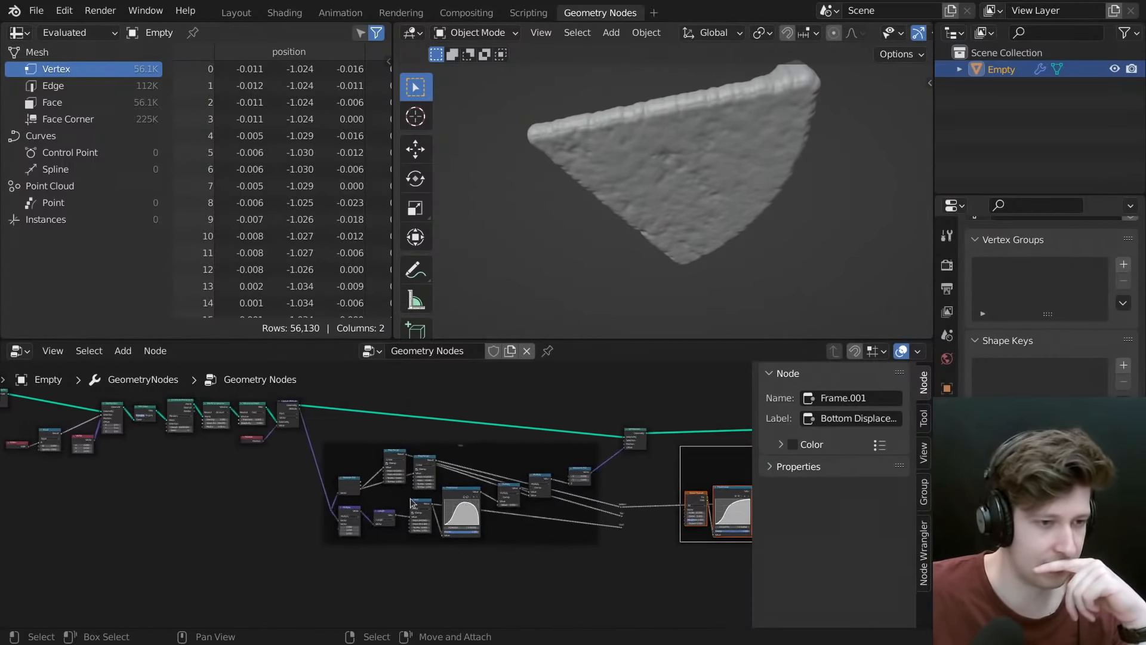
pyautogui.scroll(1, 469, 465)
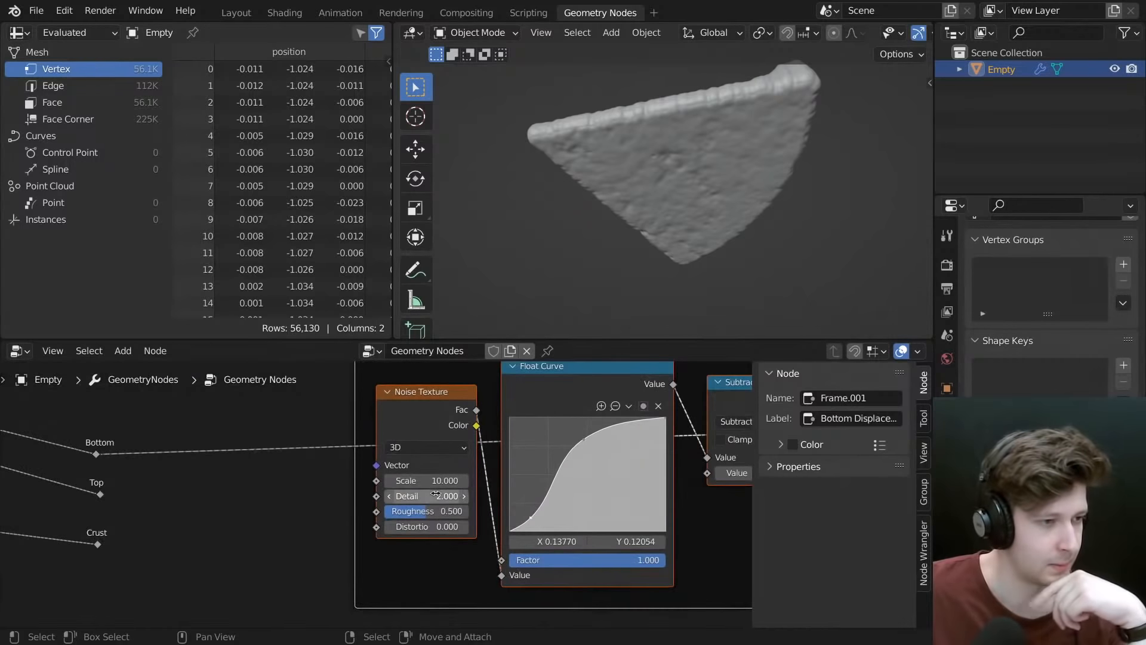
pyautogui.click(443, 486)
pyautogui.write('1')
pyautogui.press('Return')
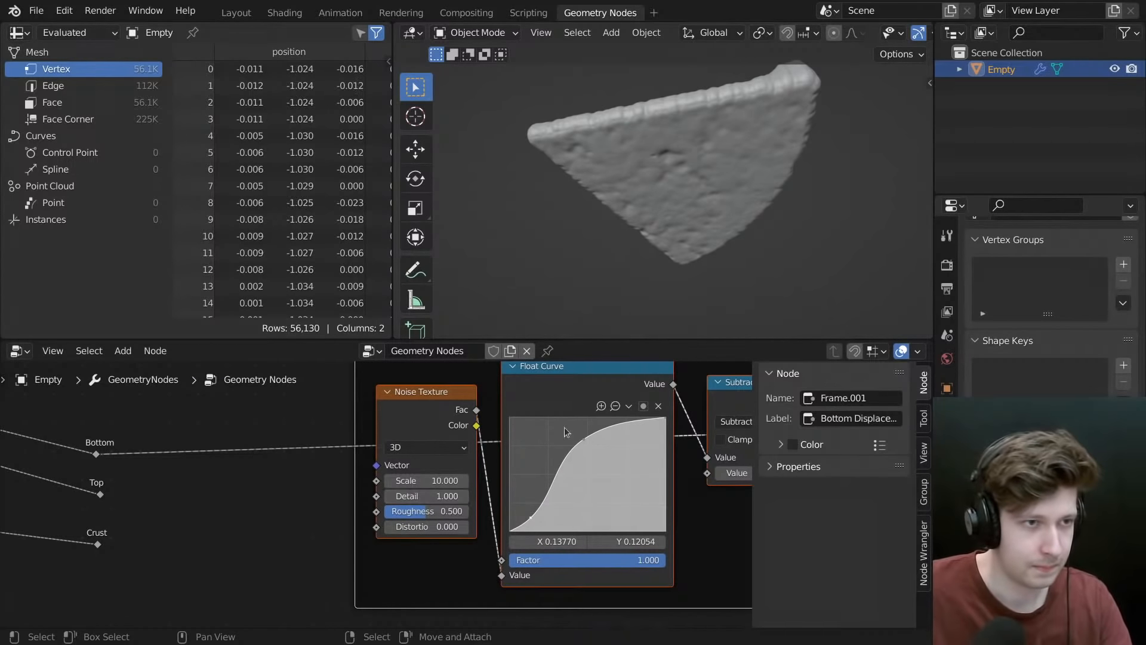
# - Examine the slice from above and check the Voxel Amount in the Points to Volume node
pyautogui.moveTo(651, 197); pyautogui.dragTo(604, 275, button='middle')
pyautogui.scroll(-3, 250, 550)
pyautogui.moveTo(287, 525); pyautogui.dragTo(567, 552, button='middle')
pyautogui.moveTo(263, 496); pyautogui.dragTo(414, 507, button='middle')
pyautogui.scroll(-2, 414, 507)
pyautogui.moveTo(239, 463); pyautogui.dragTo(525, 507, button='middle')
pyautogui.moveTo(281, 408); pyautogui.dragTo(671, 504, button='middle')
pyautogui.scroll(6, 327, 489)
pyautogui.click(493, 530)
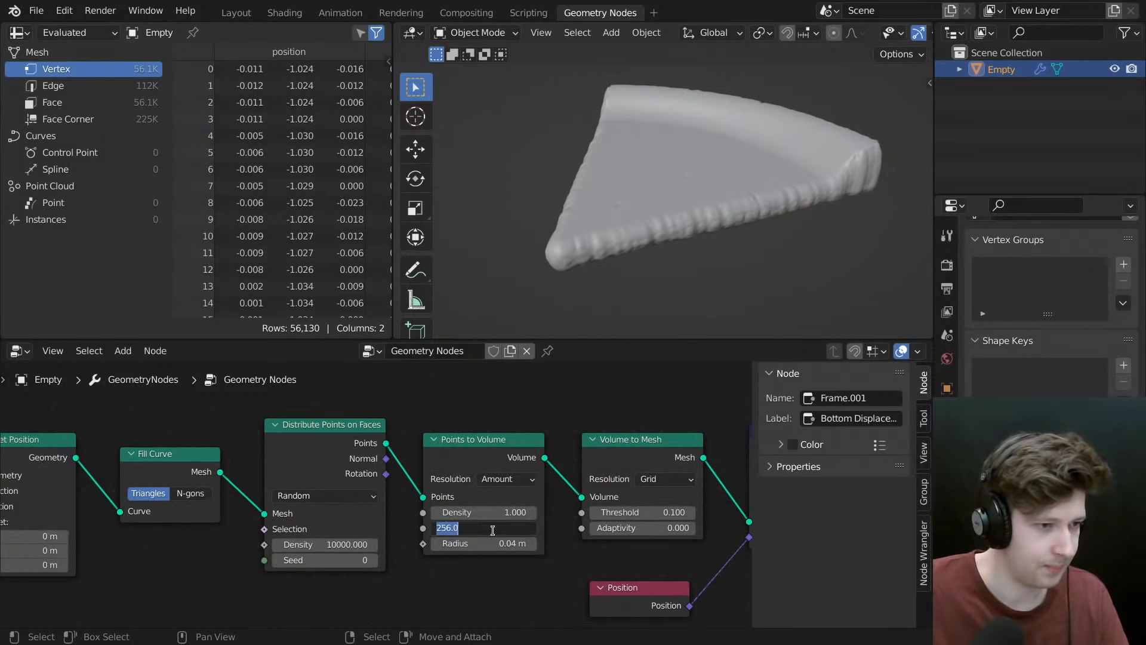
pyautogui.press('Return')
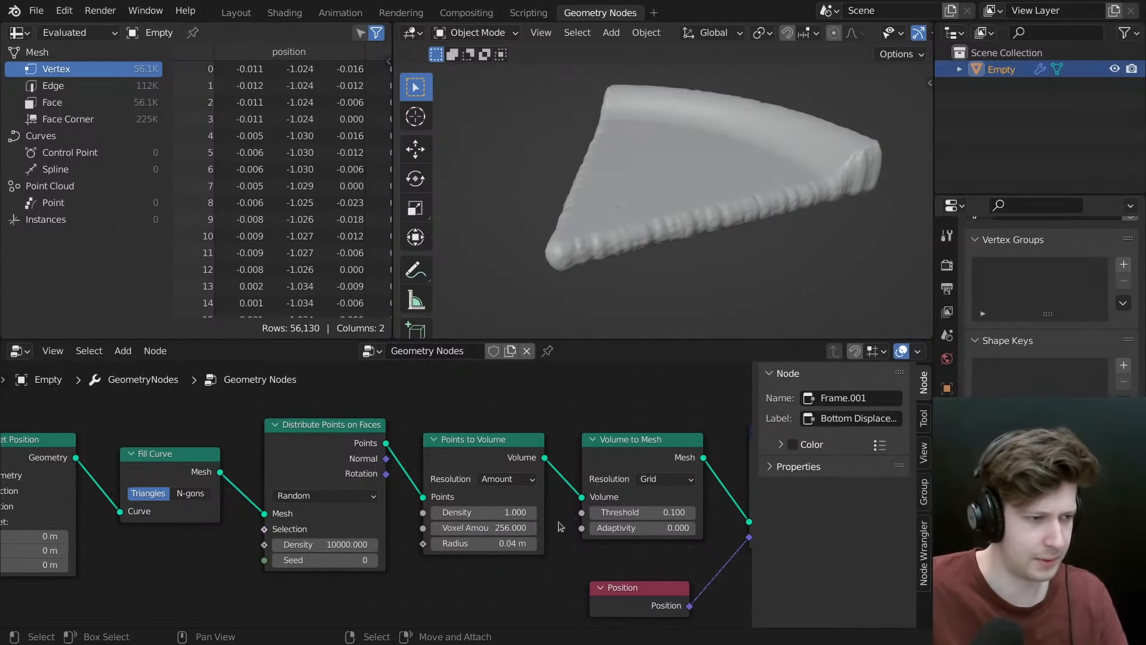
# - Set the Density in Distribute Points on Faces to 20000 and view the slice from its cut side and tip
pyautogui.click(339, 544)
pyautogui.write('20')
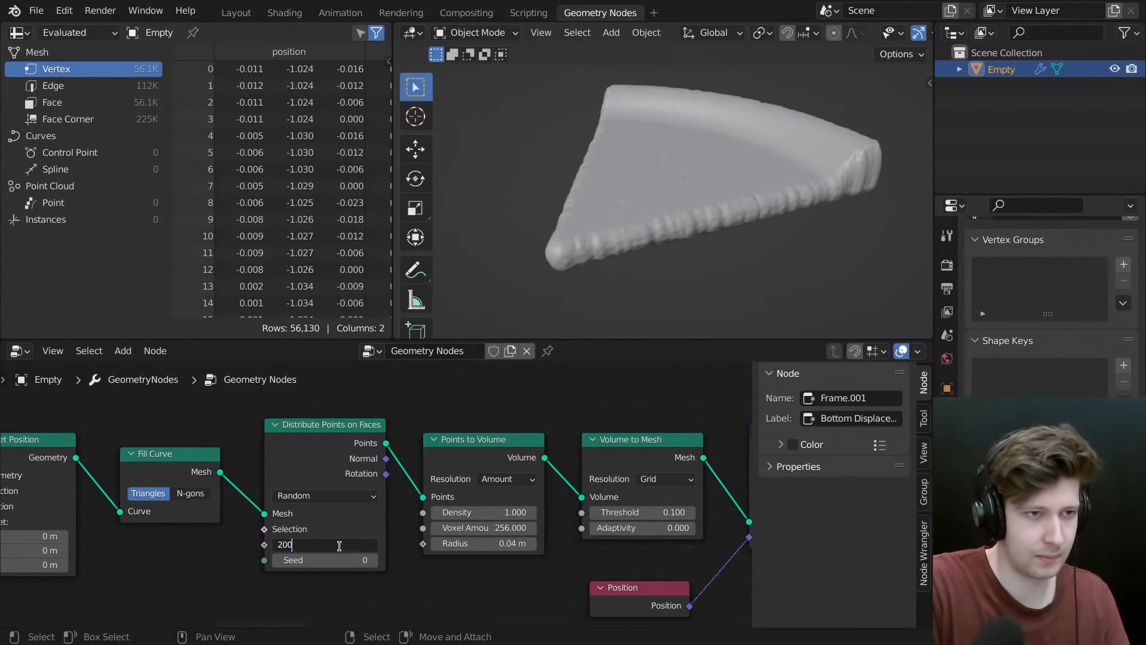
pyautogui.press('Return')
pyautogui.moveTo(573, 250); pyautogui.dragTo(704, 247, button='middle')
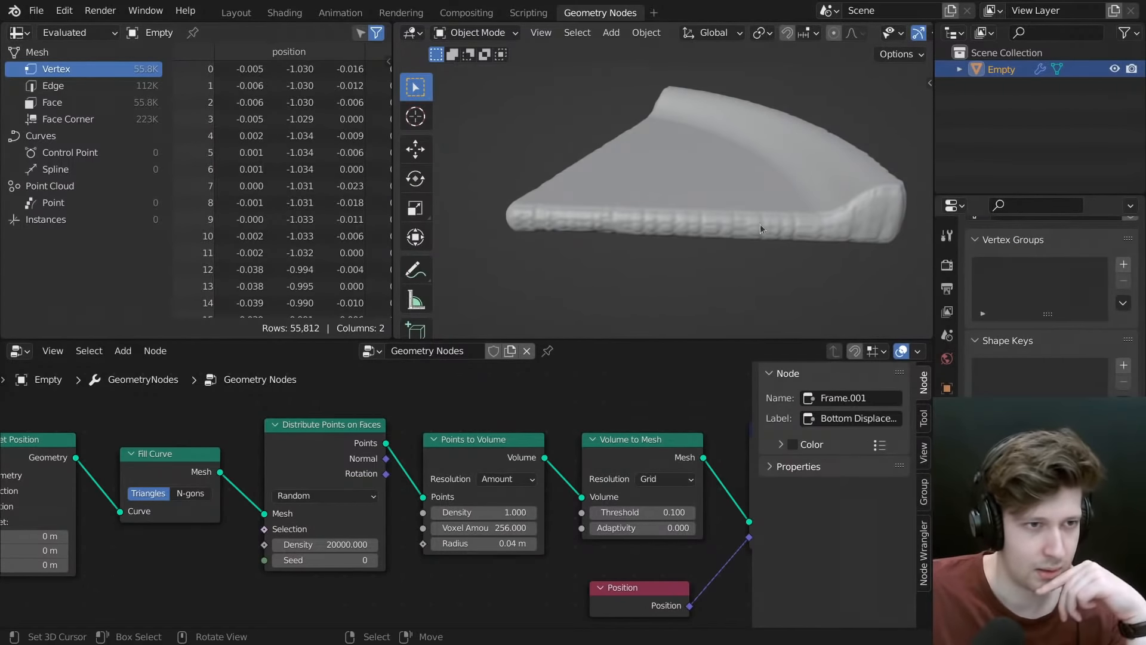
pyautogui.moveTo(761, 224); pyautogui.dragTo(687, 177, button='middle')
pyautogui.scroll(-6, 508, 463)
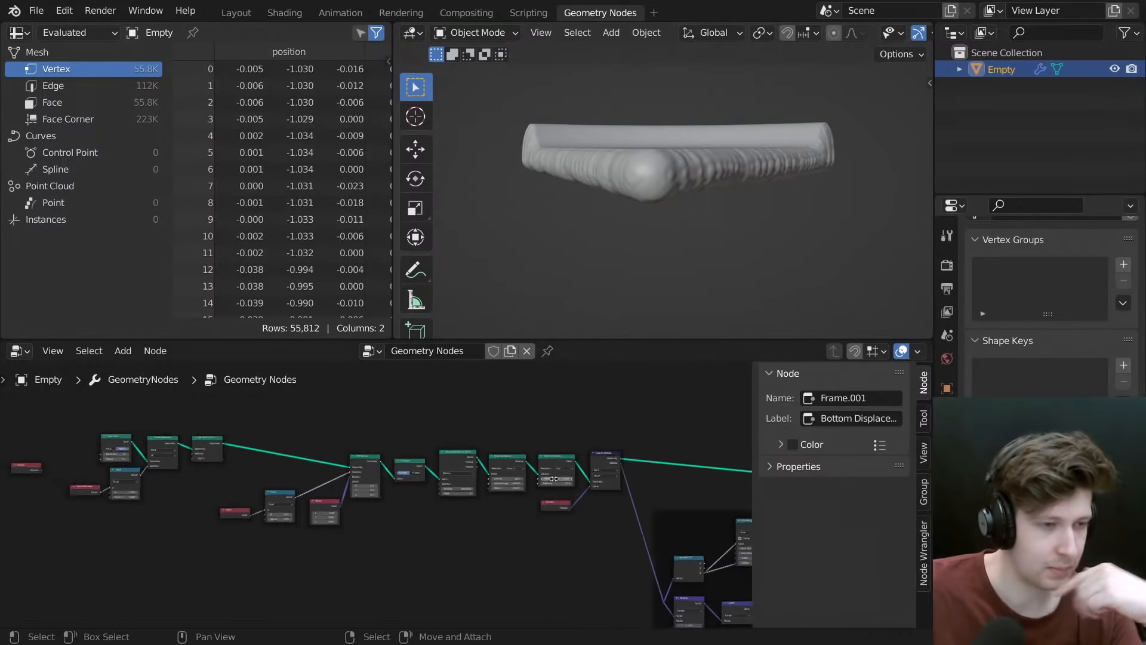
# - Enlarge the node editor and align the Bottom reroute above the Top and Crust reroutes
pyautogui.hotkey('ctrl', 'space')
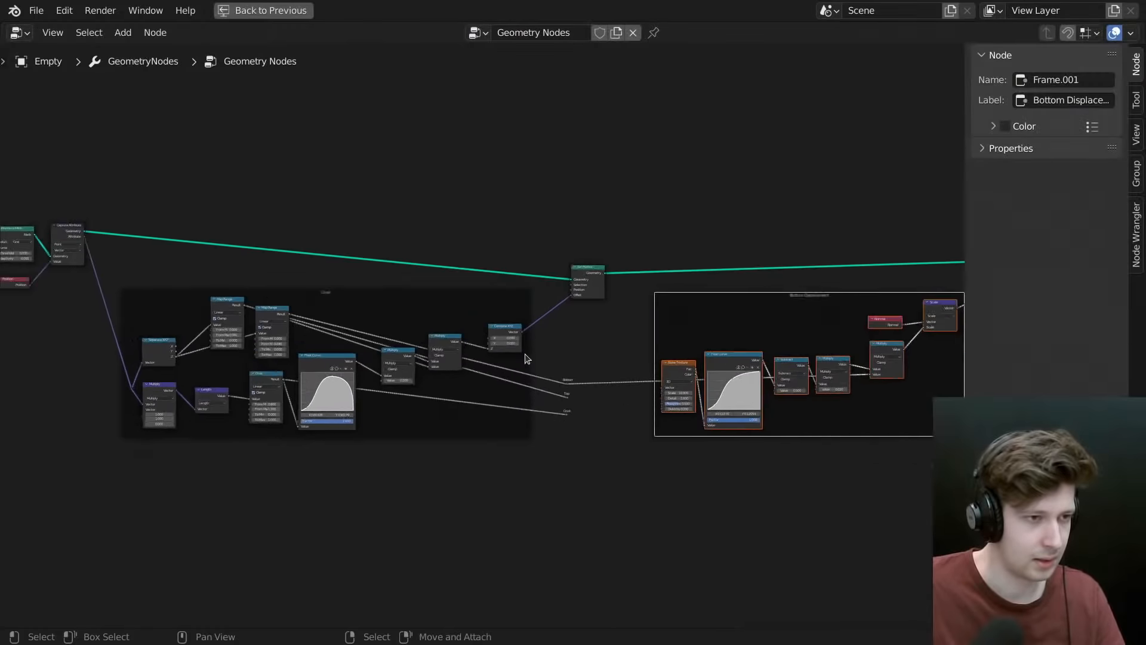
pyautogui.scroll(8, 585, 388)
pyautogui.press('g')
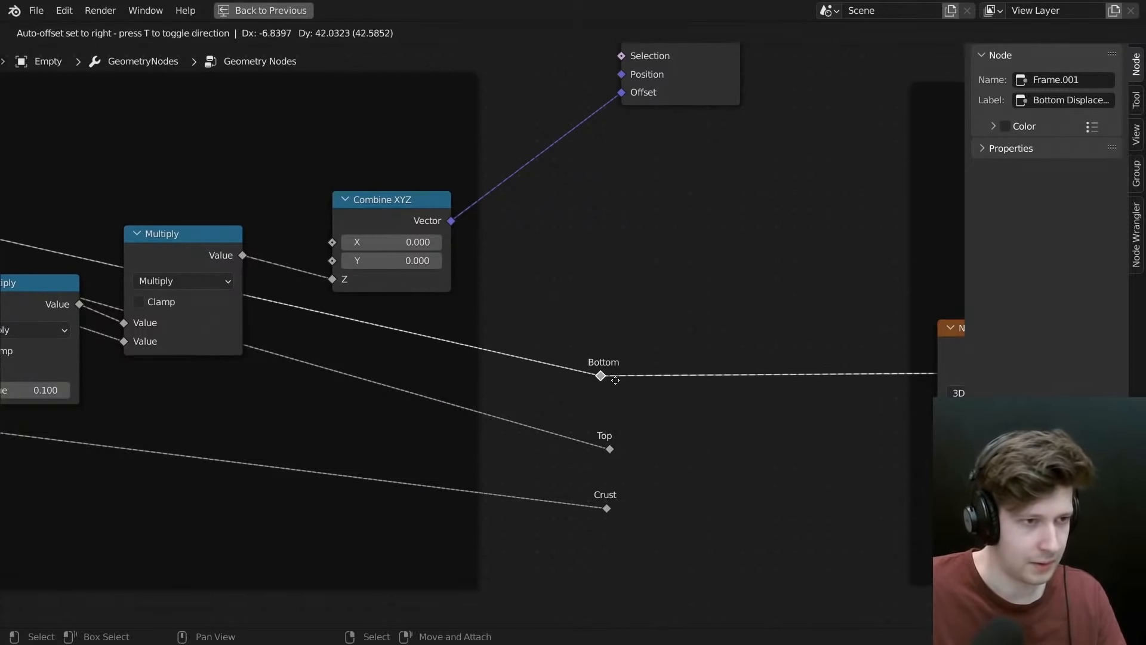
pyautogui.click(623, 365)
# - Add a Math node set to Absolute in the Crust frame, fed by the Z output of Separate XYZ
pyautogui.moveTo(551, 369); pyautogui.dragTo(696, 334, button='middle')
pyautogui.scroll(-5, 696, 334)
pyautogui.moveTo(535, 348); pyautogui.dragTo(721, 366, button='middle')
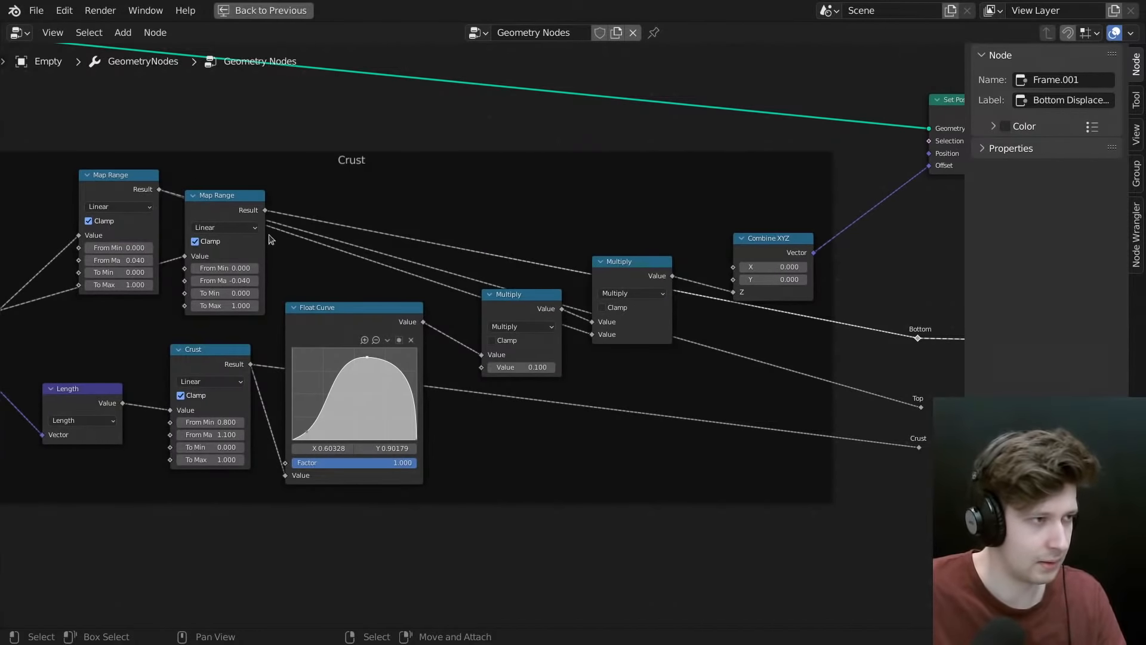
pyautogui.moveTo(269, 239); pyautogui.dragTo(425, 259, button='middle')
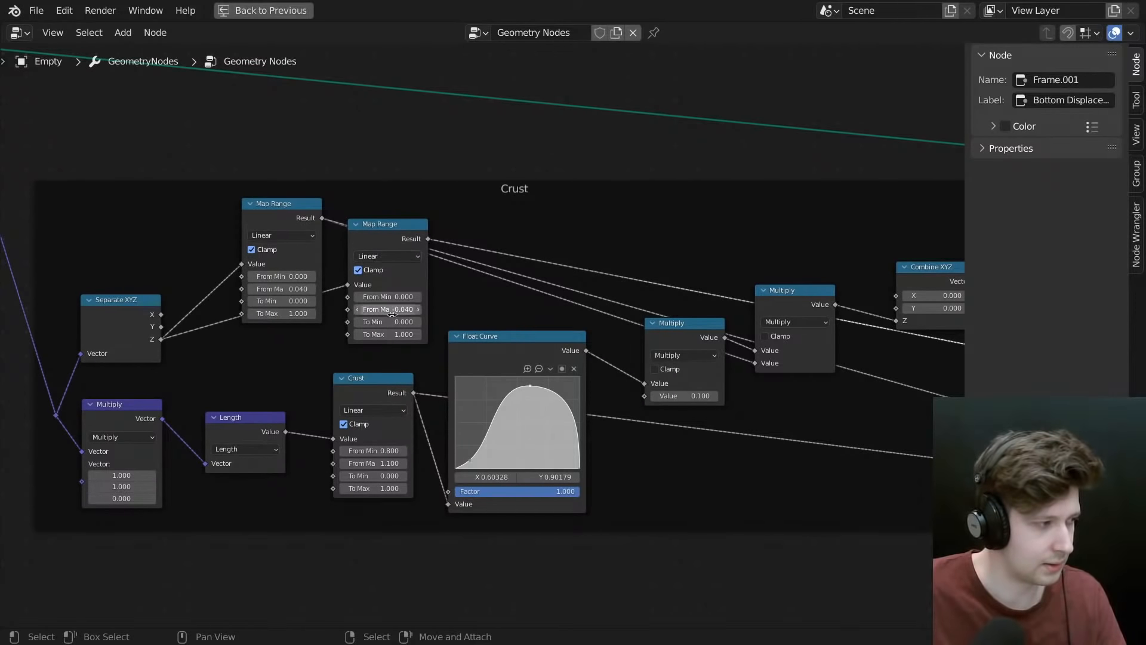
pyautogui.moveTo(373, 134); pyautogui.dragTo(486, 179, button='middle')
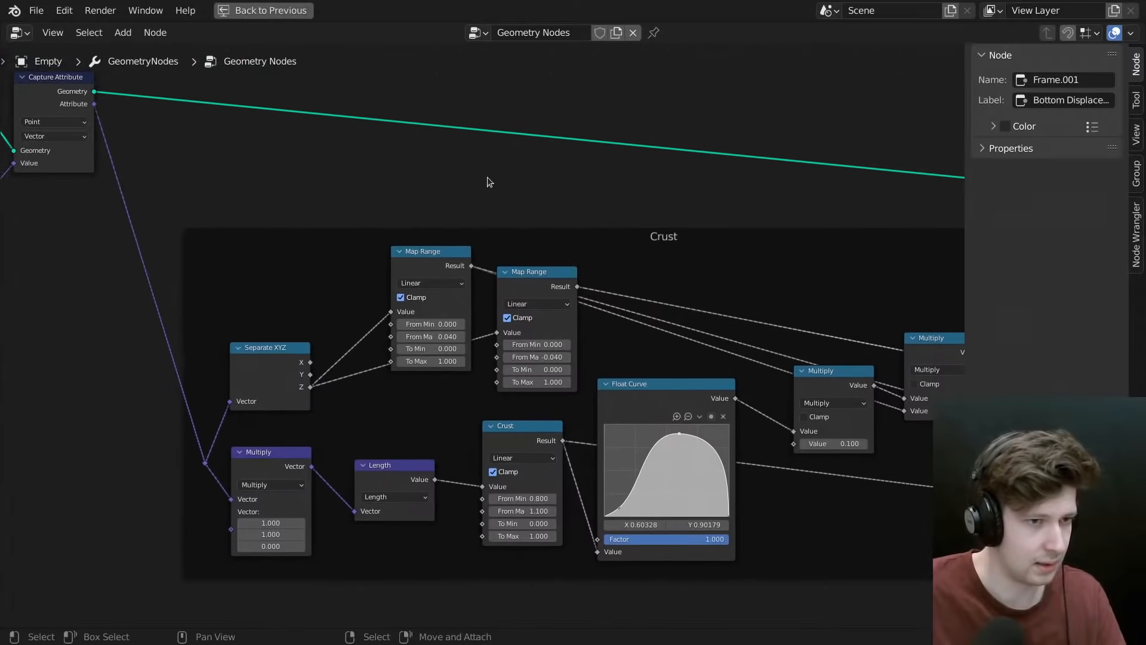
pyautogui.hotkey('shift', 'a')
pyautogui.click(466, 172)
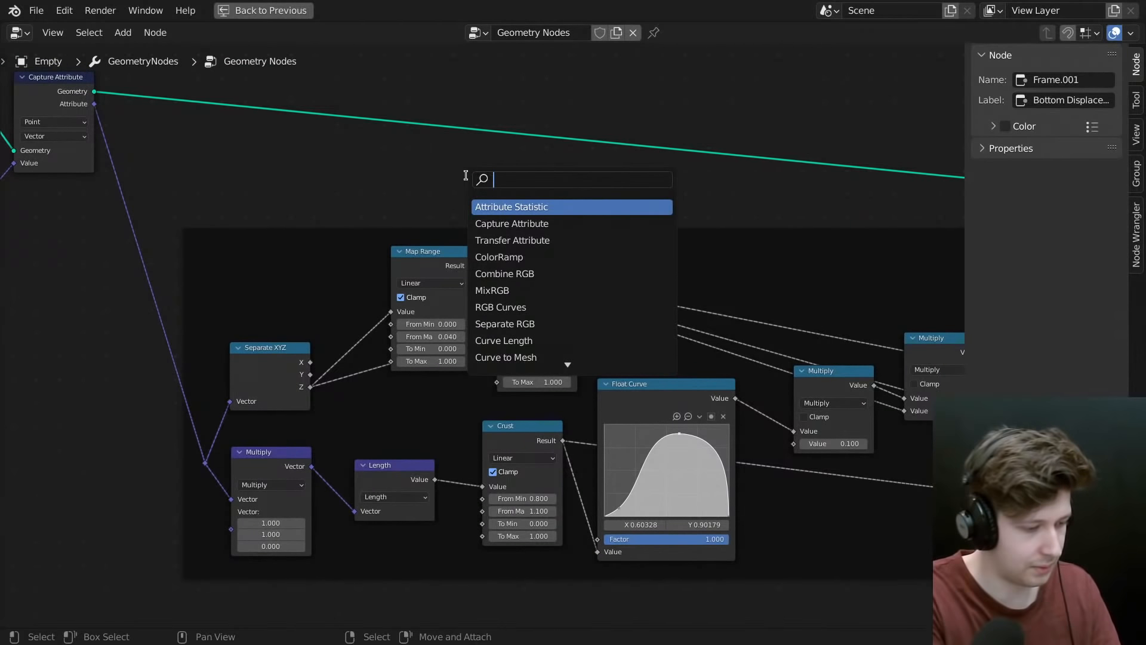
pyautogui.write('math')
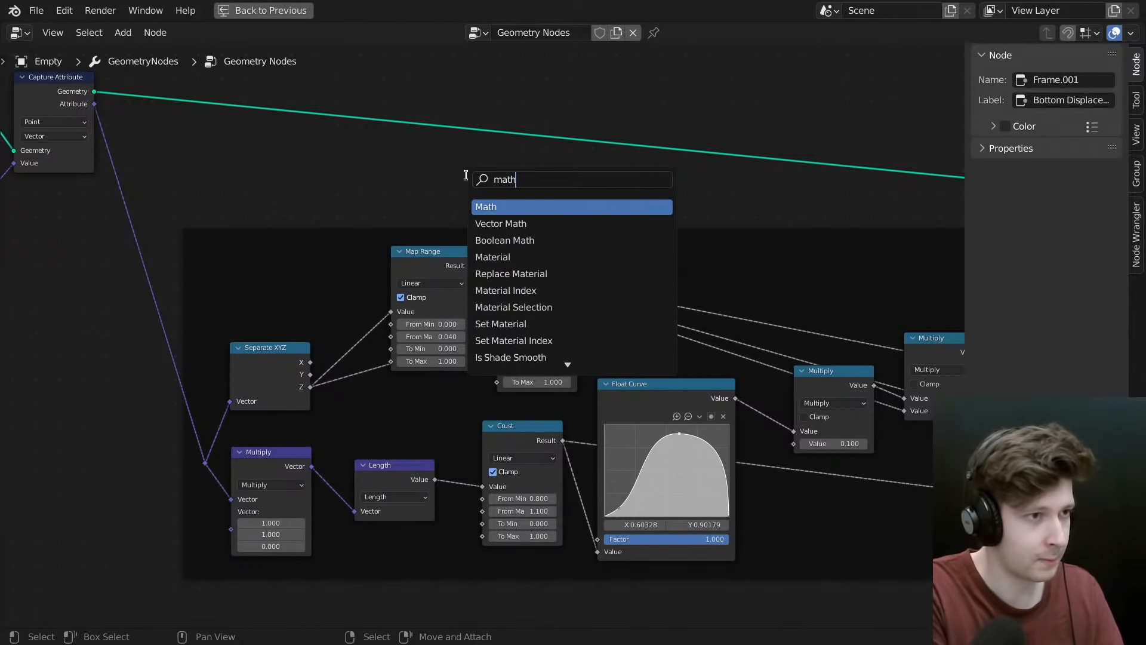
pyautogui.press('Return')
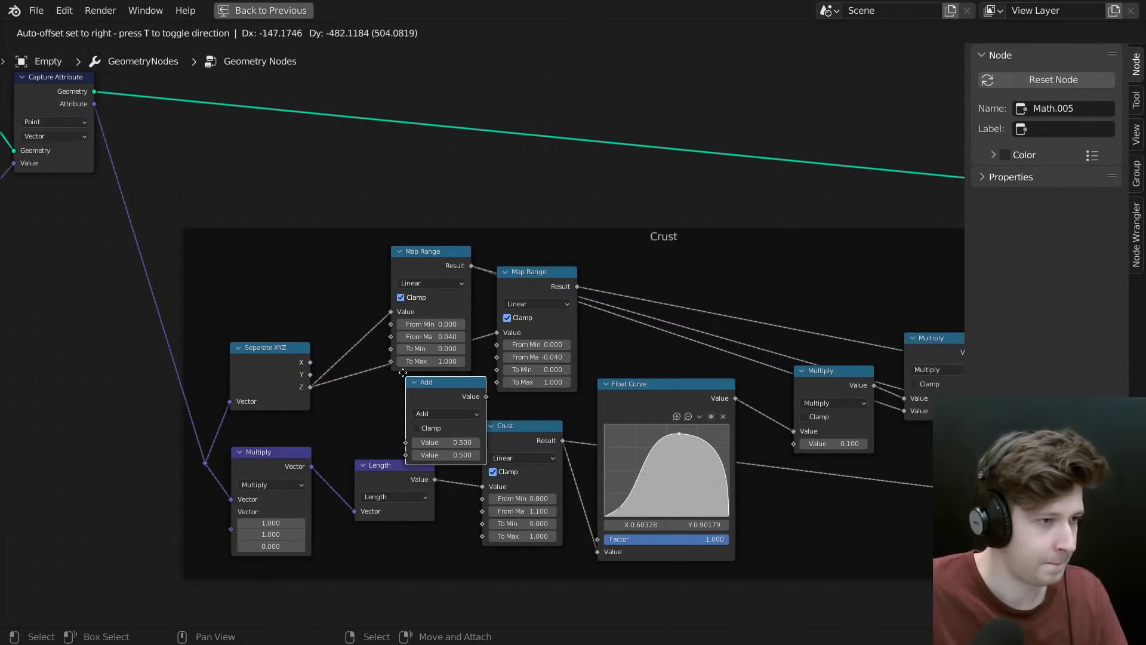
pyautogui.click(396, 372)
pyautogui.moveTo(310, 388); pyautogui.dragTo(392, 440)
pyautogui.click(433, 412)
pyautogui.click(418, 560)
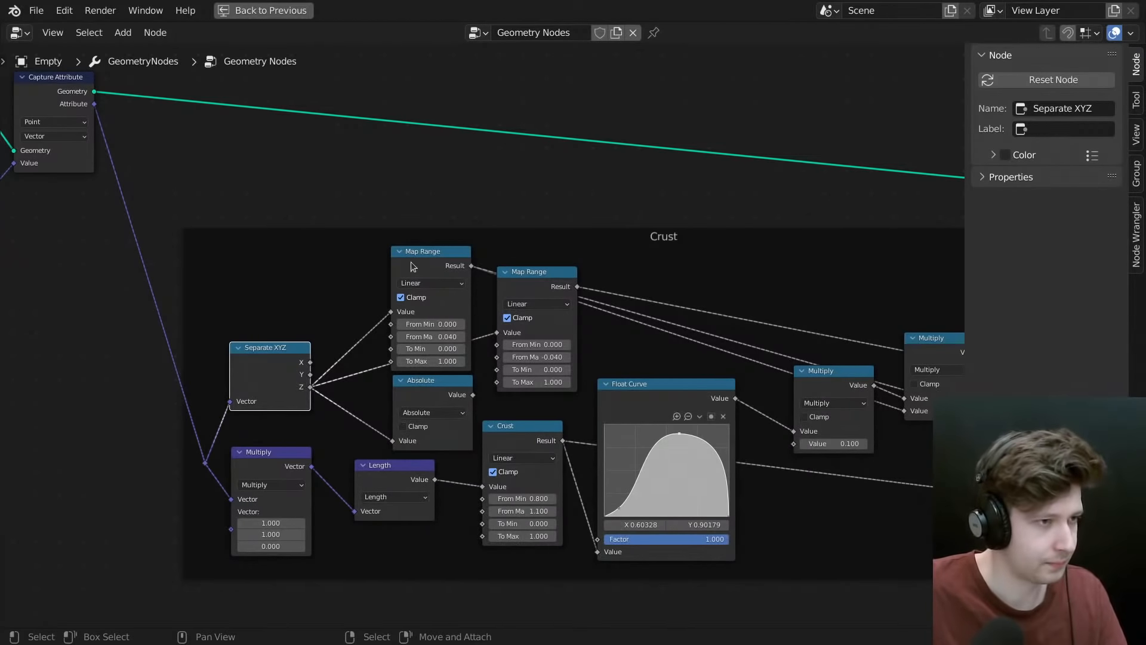
# - Spread out the Separate XYZ, Map Range and Absolute nodes and duplicate the Map Range whose From Max is -0.040
pyautogui.moveTo(280, 352); pyautogui.dragTo(257, 328)
pyautogui.moveTo(431, 256); pyautogui.dragTo(368, 227)
pyautogui.moveTo(546, 309); pyautogui.dragTo(479, 266)
pyautogui.click(445, 386)
pyautogui.moveTo(444, 386); pyautogui.dragTo(390, 367)
pyautogui.click(479, 240)
pyautogui.hotkey('shift', 'd')
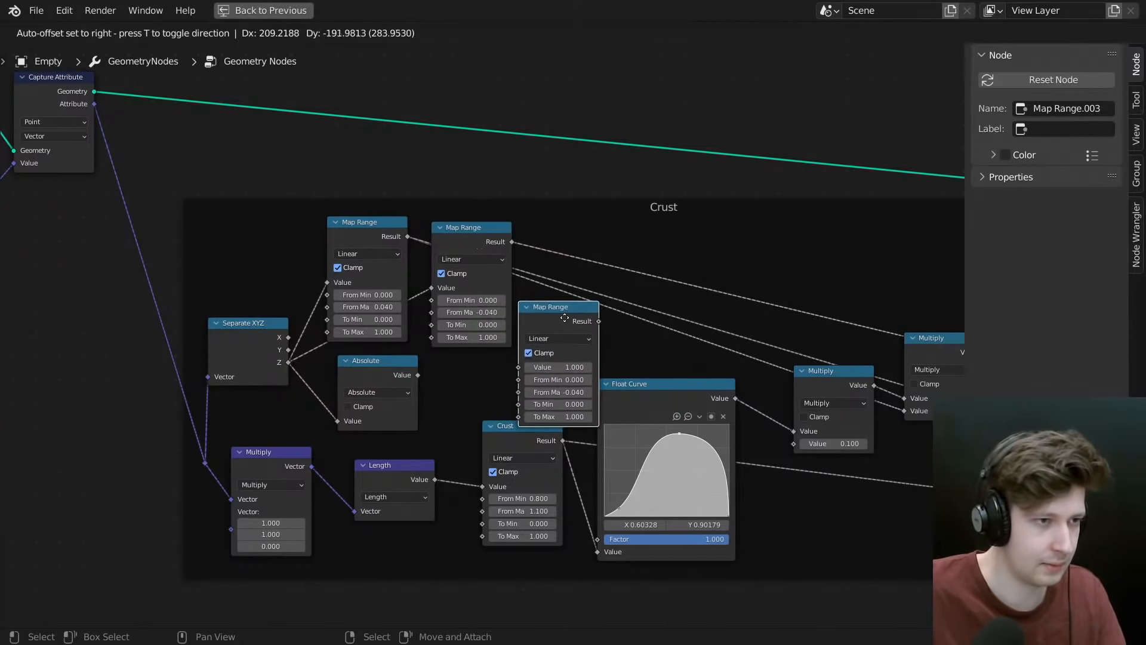
pyautogui.click(561, 321)
# - Make room by moving the Crust frame's lower nodes down and connect Absolute's output to the duplicated Map Range's Value
pyautogui.moveTo(279, 596); pyautogui.dragTo(729, 450)
pyautogui.moveTo(661, 448); pyautogui.dragTo(655, 412, button='middle')
pyautogui.press('g')
pyautogui.click(677, 455)
pyautogui.moveTo(322, 223); pyautogui.dragTo(359, 303, button='middle')
pyautogui.moveTo(449, 418); pyautogui.dragTo(547, 410)
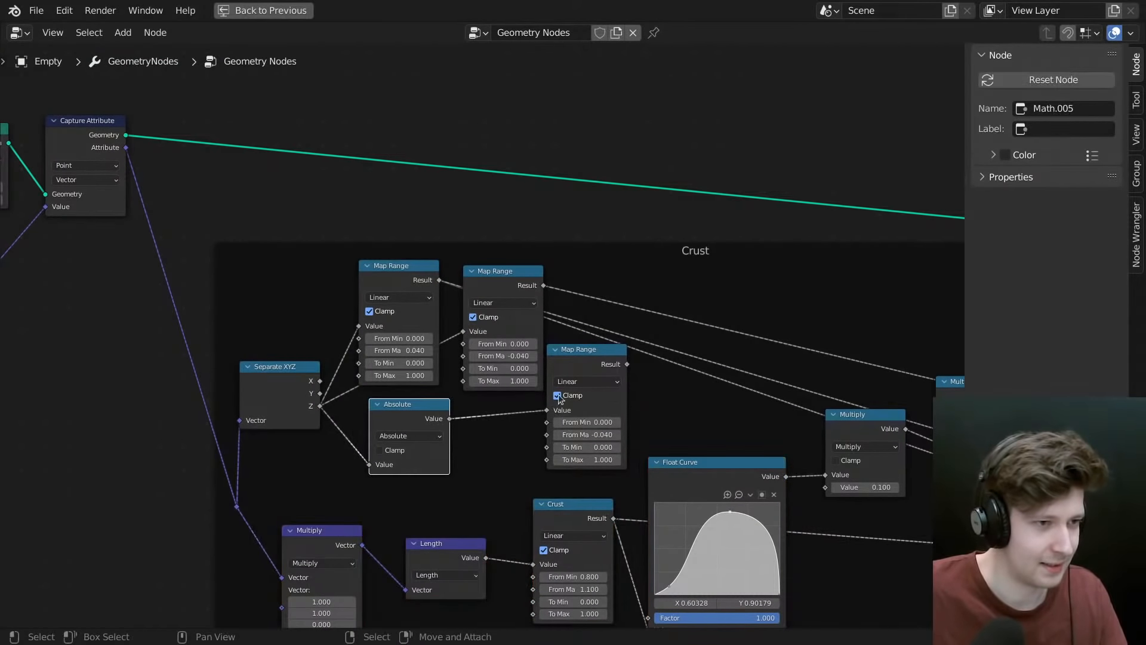
# - Set the duplicated Map Range's From Min to 0.04 and From Max to 0
pyautogui.moveTo(568, 365); pyautogui.dragTo(574, 376)
pyautogui.moveTo(605, 384); pyautogui.dragTo(575, 379, button='middle')
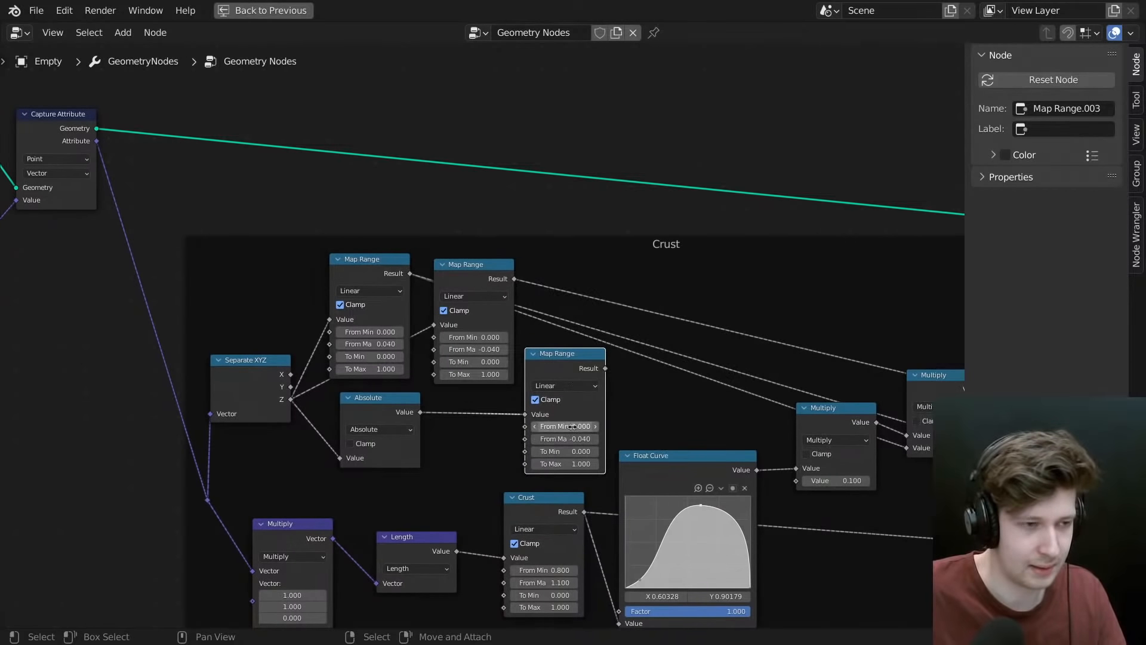
pyautogui.click(572, 426)
pyautogui.write('.04')
pyautogui.press('Tab')
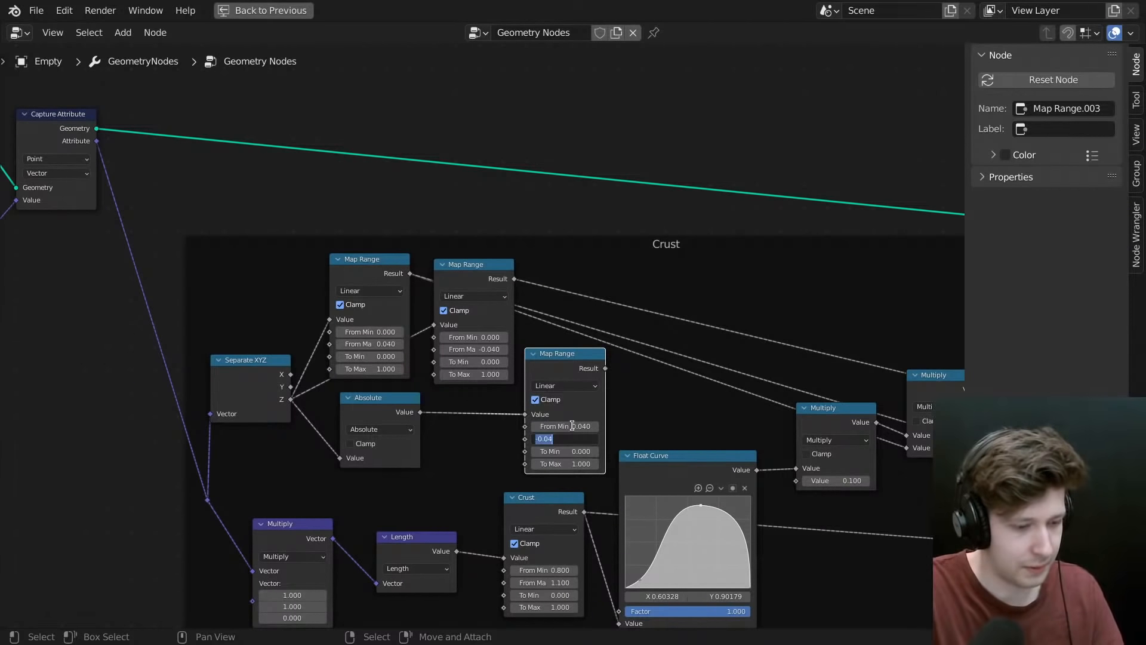
pyautogui.write('0')
pyautogui.press('Return')
# - Duplicate the Crust reroute, place the copy beneath it and label the copy Side
pyautogui.scroll(-2, 655, 426)
pyautogui.moveTo(652, 428); pyautogui.dragTo(309, 345, button='middle')
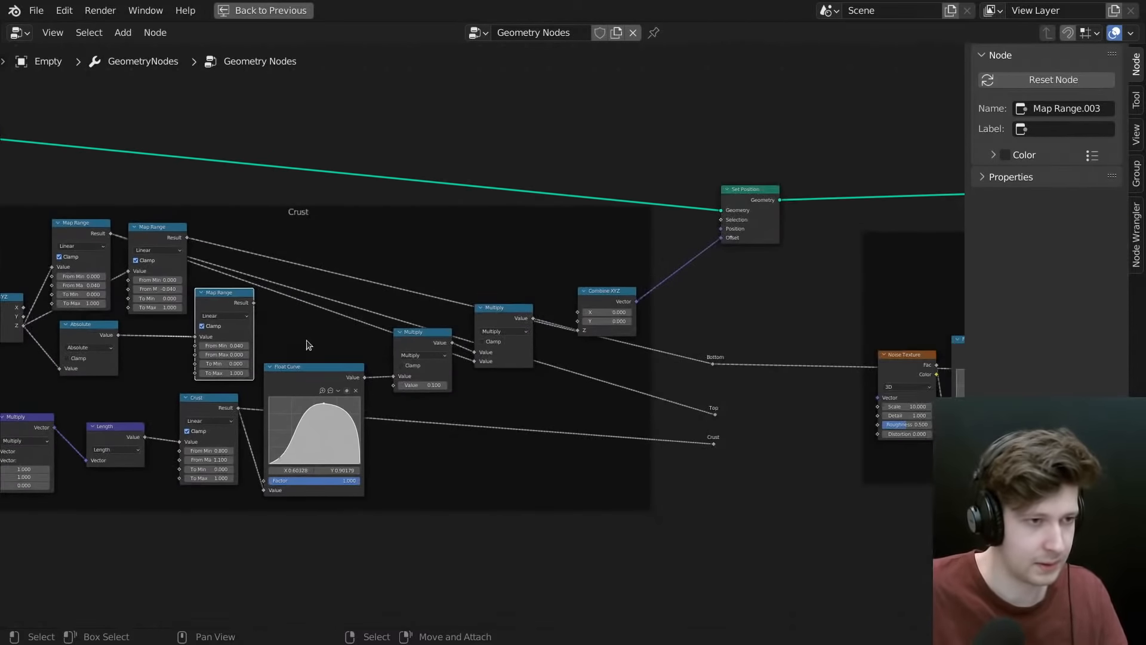
pyautogui.moveTo(719, 433); pyautogui.dragTo(688, 463)
pyautogui.scroll(5, 707, 450)
pyautogui.hotkey('shift', 'd')
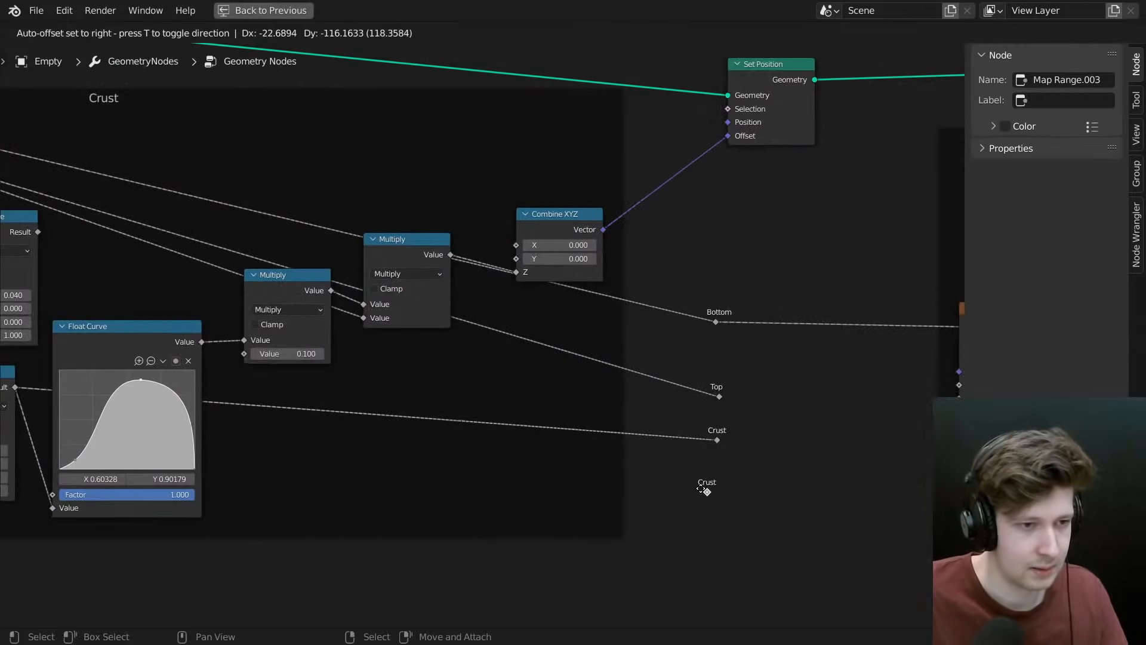
pyautogui.click(715, 495)
pyautogui.press('F2')
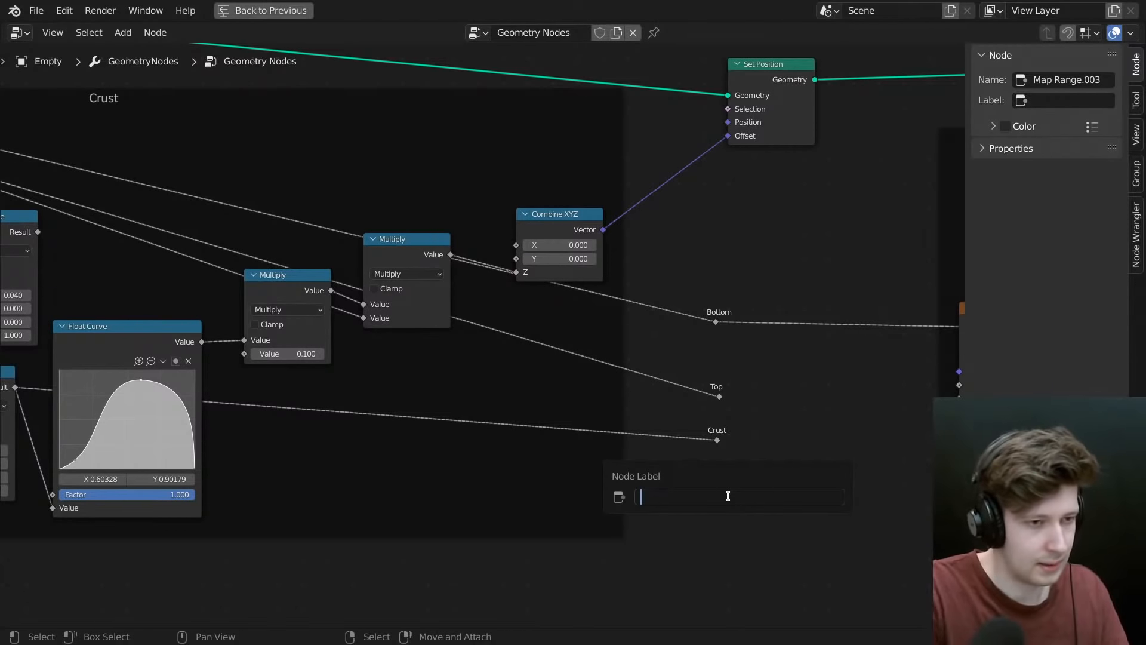
pyautogui.write('Crust')
pyautogui.press('Return')
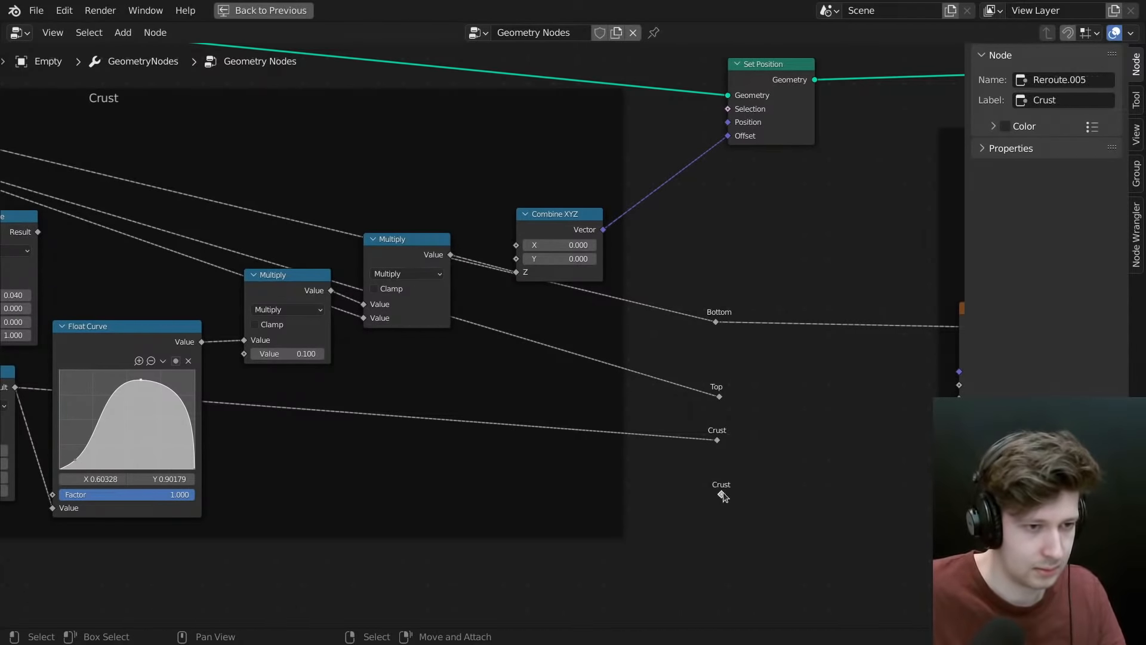
pyautogui.press('F2')
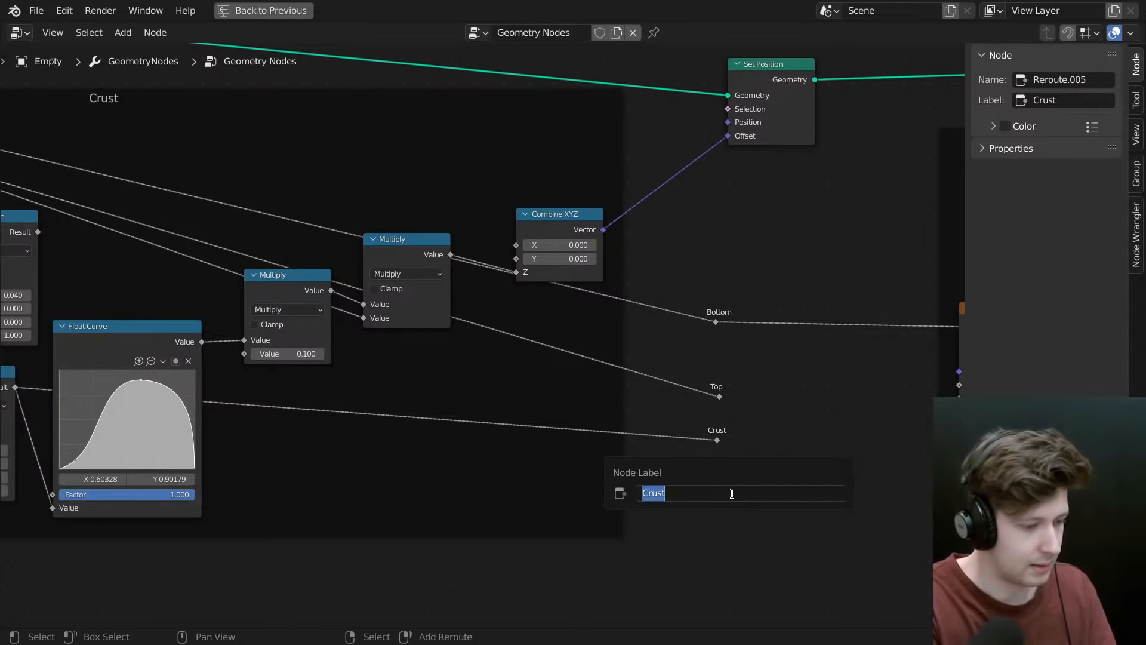
pyautogui.write('Side')
pyautogui.press('Return')
# - Connect the duplicated Map Range's result to the Side reroute
pyautogui.scroll(-2, 356, 349)
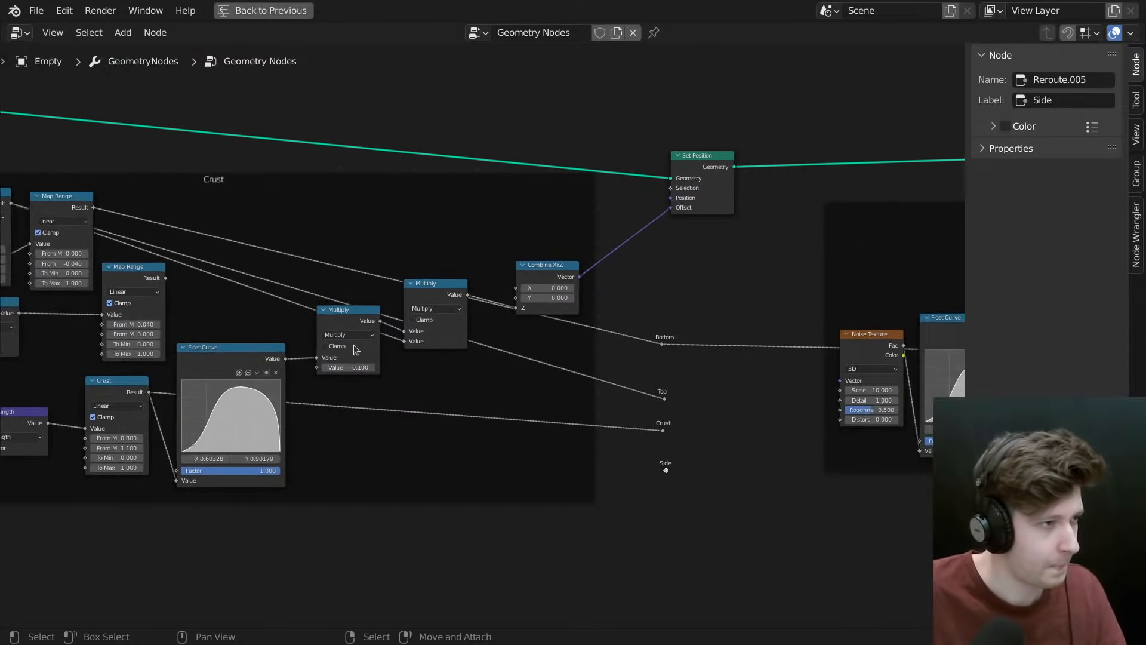
pyautogui.moveTo(165, 278); pyautogui.dragTo(667, 470)
pyautogui.moveTo(633, 463); pyautogui.dragTo(516, 418, button='middle')
# - Preview the Side mask on the slice and examine it from the crust end and the cut side
pyautogui.hotkey('ctrl', 'space')
pyautogui.scroll(-4, 463, 519)
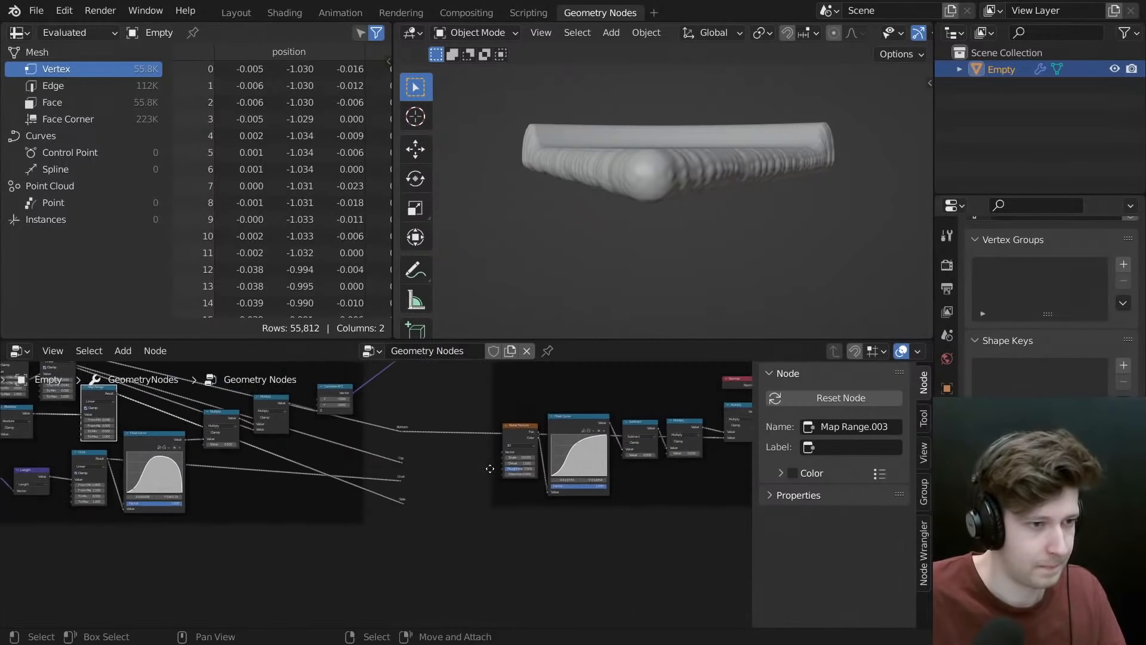
pyautogui.scroll(-2, 339, 513)
pyautogui.moveTo(338, 515); pyautogui.dragTo(296, 533, button='middle')
pyautogui.keyDown('alt'); pyautogui.moveTo(222, 543); pyautogui.dragTo(505, 570, button='right'); pyautogui.keyUp('alt')
pyautogui.moveTo(721, 193); pyautogui.dragTo(629, 198, button='middle')
pyautogui.moveTo(768, 145); pyautogui.dragTo(749, 212, button='middle')
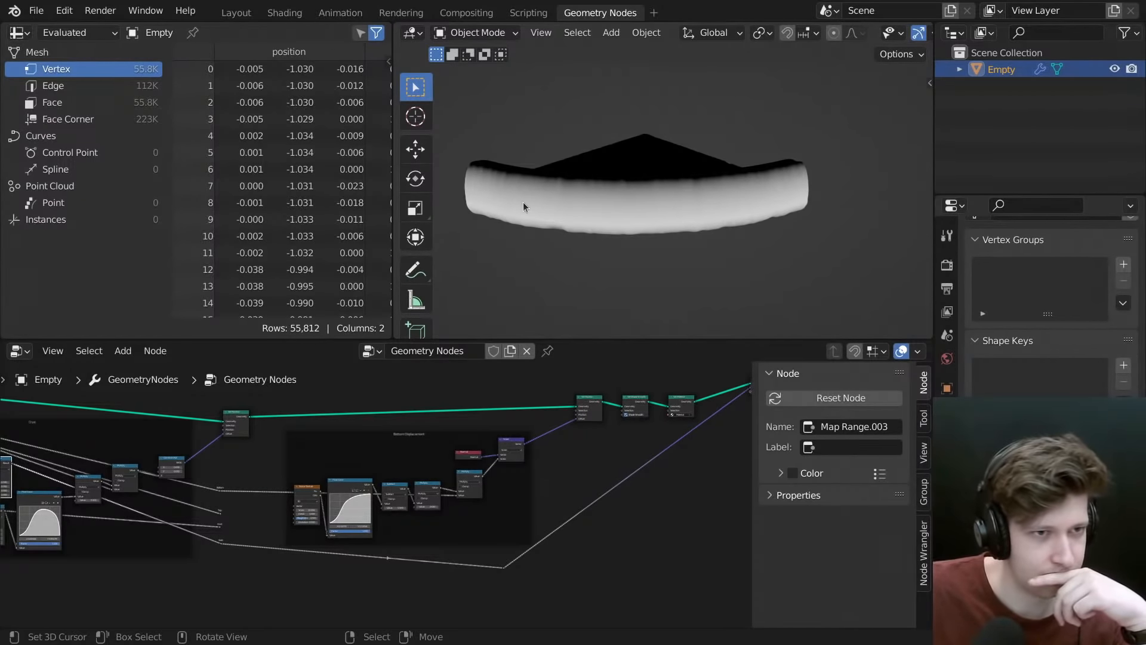
pyautogui.moveTo(523, 202); pyautogui.dragTo(668, 269, button='middle')
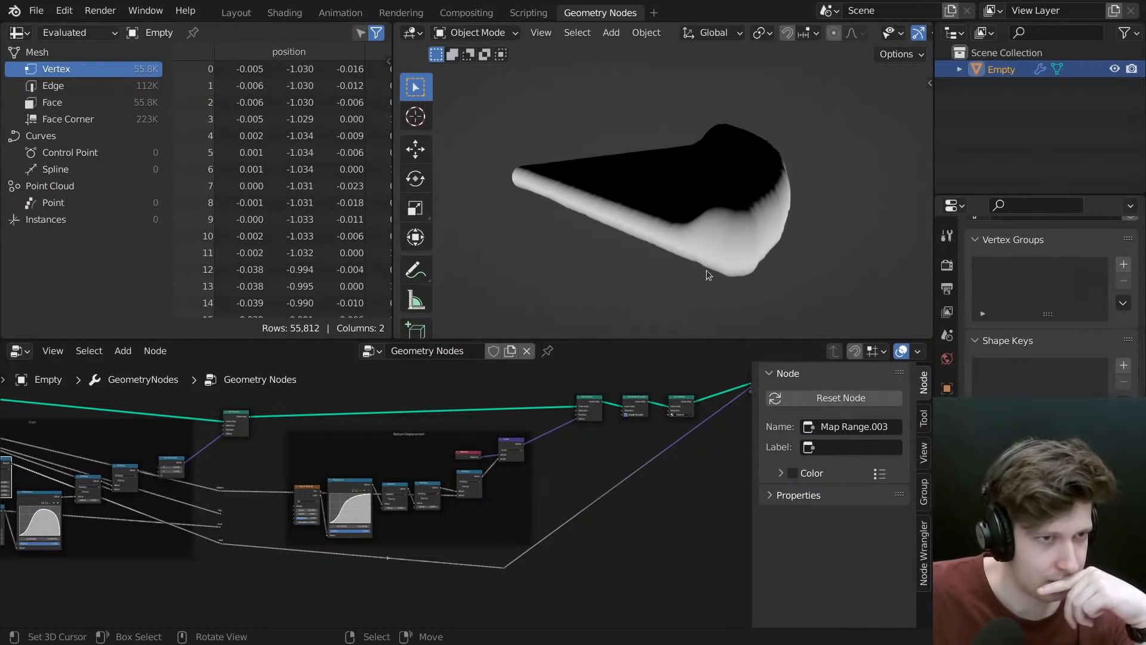
pyautogui.scroll(3, 412, 501)
# - Space out the Map Range and Float Curve nodes in the Crust frame, undoing a misplaced move
pyautogui.hotkey('ctrl', 'space')
pyautogui.scroll(1, 552, 367)
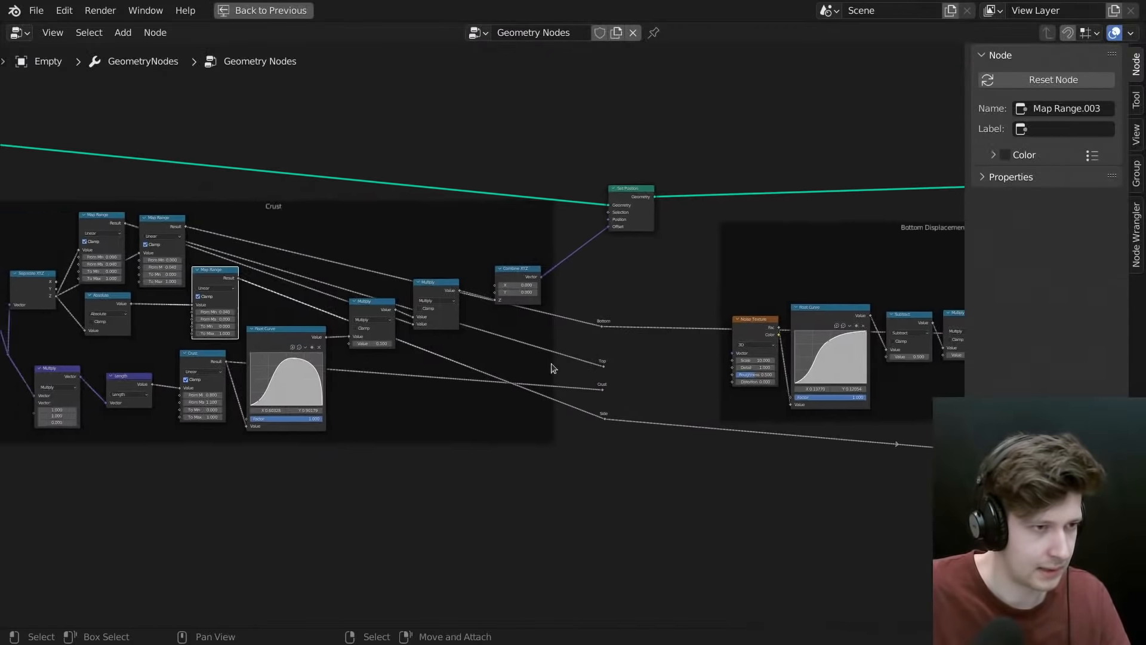
pyautogui.scroll(5, 540, 400)
pyautogui.moveTo(272, 362); pyautogui.dragTo(494, 378, button='middle')
pyautogui.scroll(-3, 430, 363)
pyautogui.moveTo(748, 370); pyautogui.dragTo(670, 358, button='middle')
pyautogui.moveTo(385, 330); pyautogui.dragTo(678, 414, button='middle')
pyautogui.scroll(7, 530, 349)
pyautogui.scroll(-4, 623, 319)
pyautogui.moveTo(627, 323); pyautogui.dragTo(304, 308, button='middle')
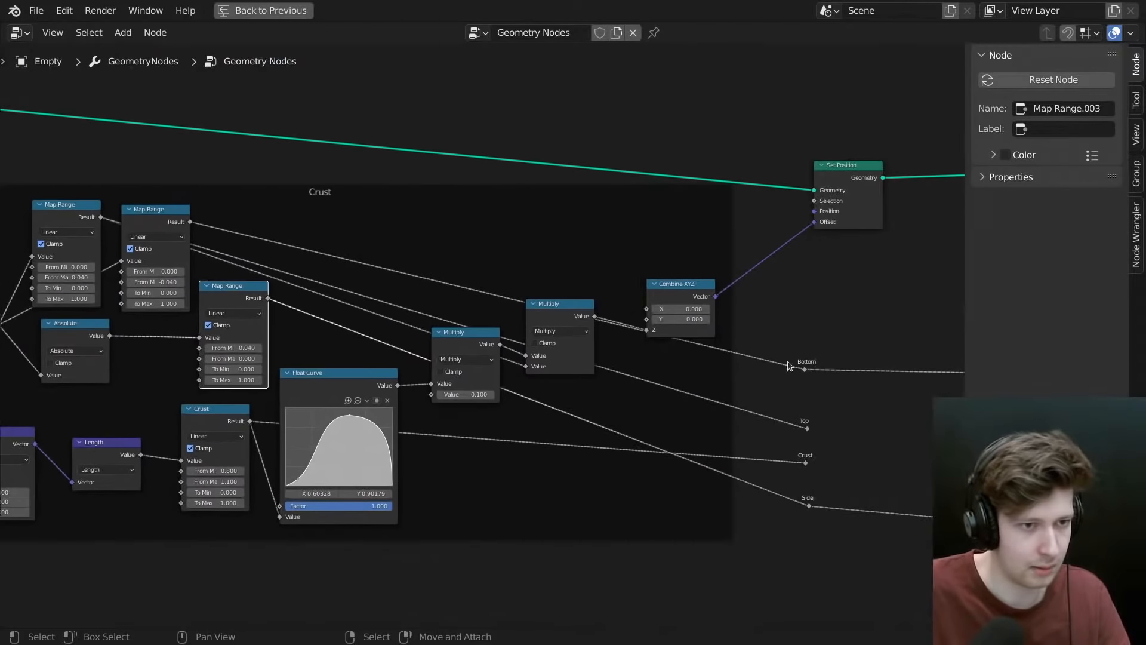
pyautogui.press('g')
pyautogui.click(828, 445)
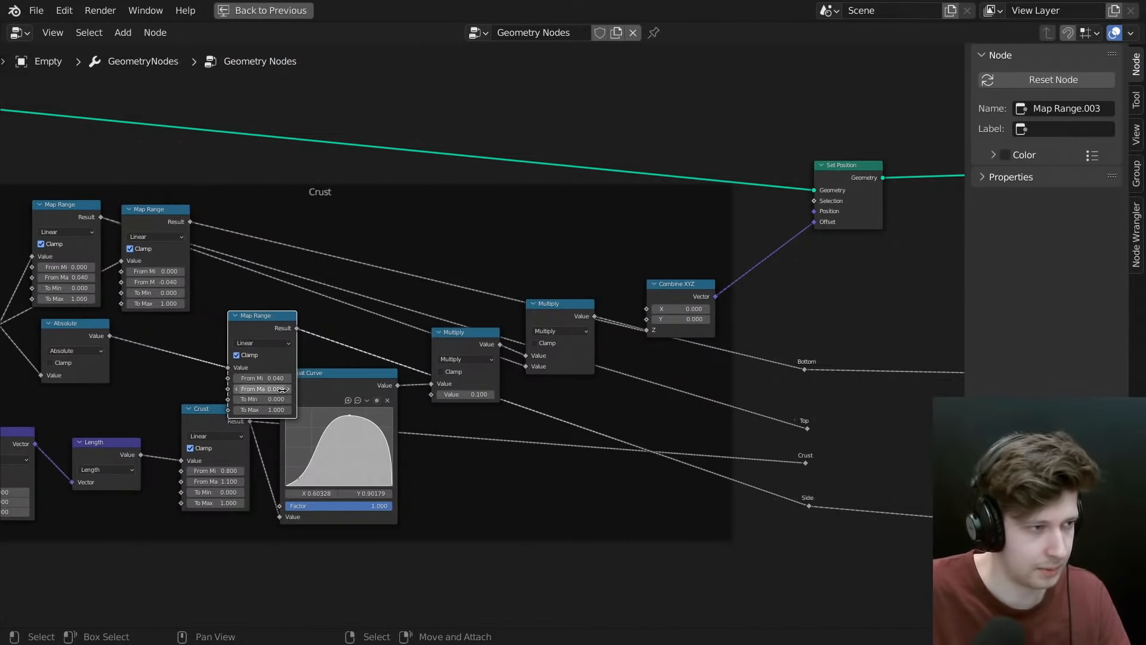
pyautogui.hotkey('ctrl', 'z')
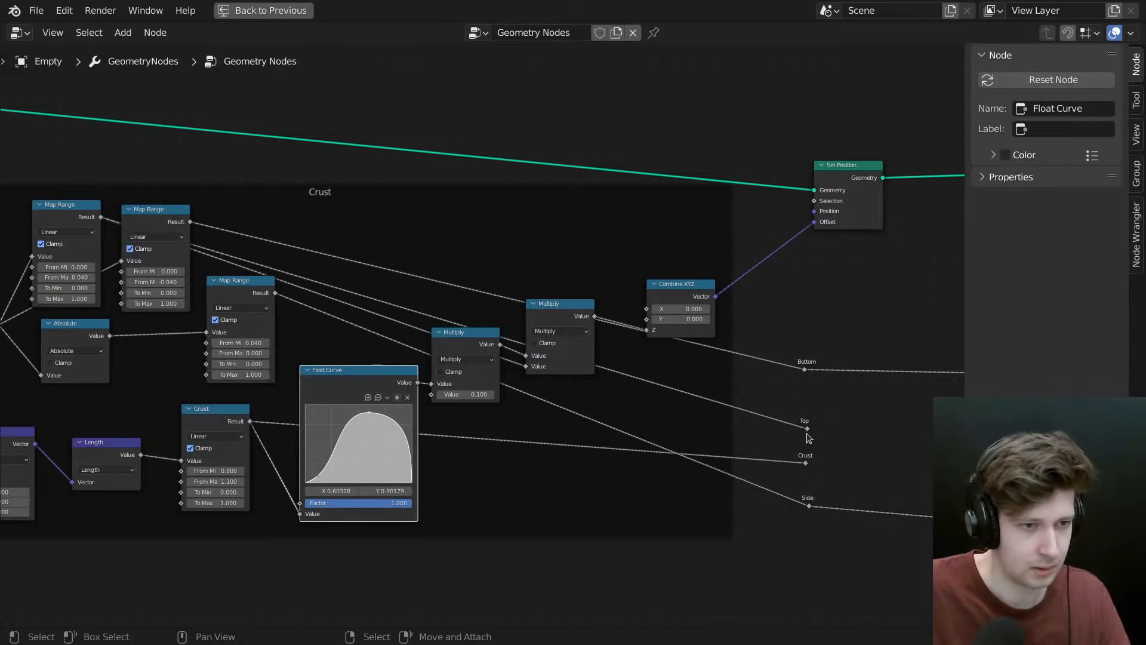
pyautogui.moveTo(807, 428); pyautogui.dragTo(815, 357)
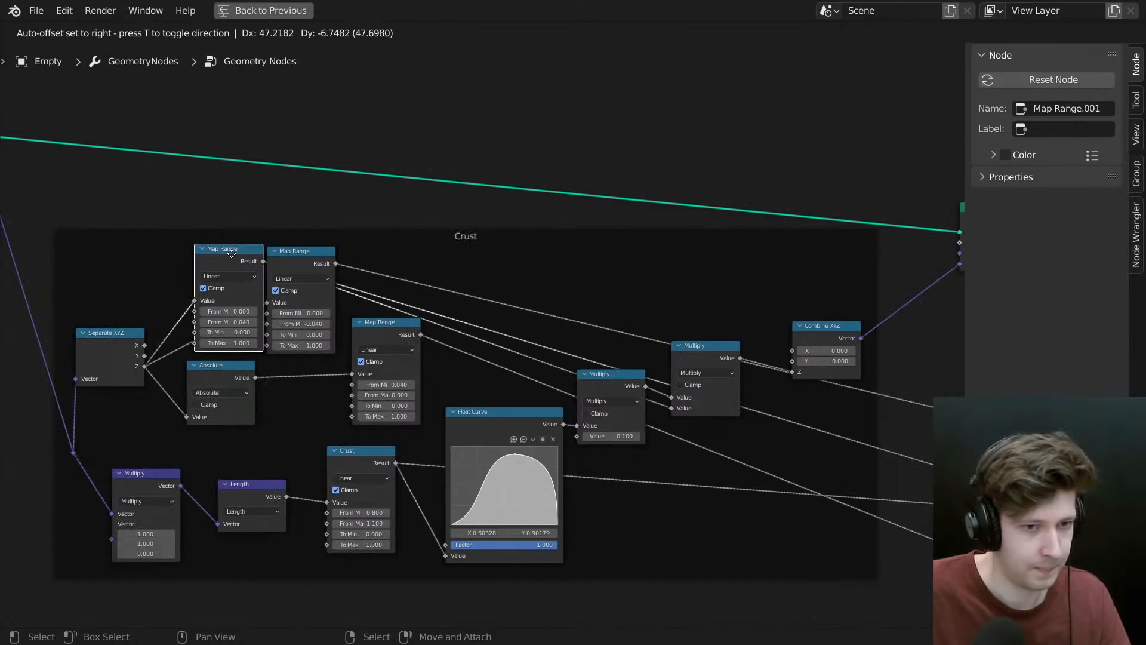
pyautogui.moveTo(231, 253); pyautogui.dragTo(215, 251)
# - Duplicate a Multiply node as Subtract and use it to subtract the 0.040 From Max Map Range from the Side Map Range
pyautogui.scroll(4, 309, 270)
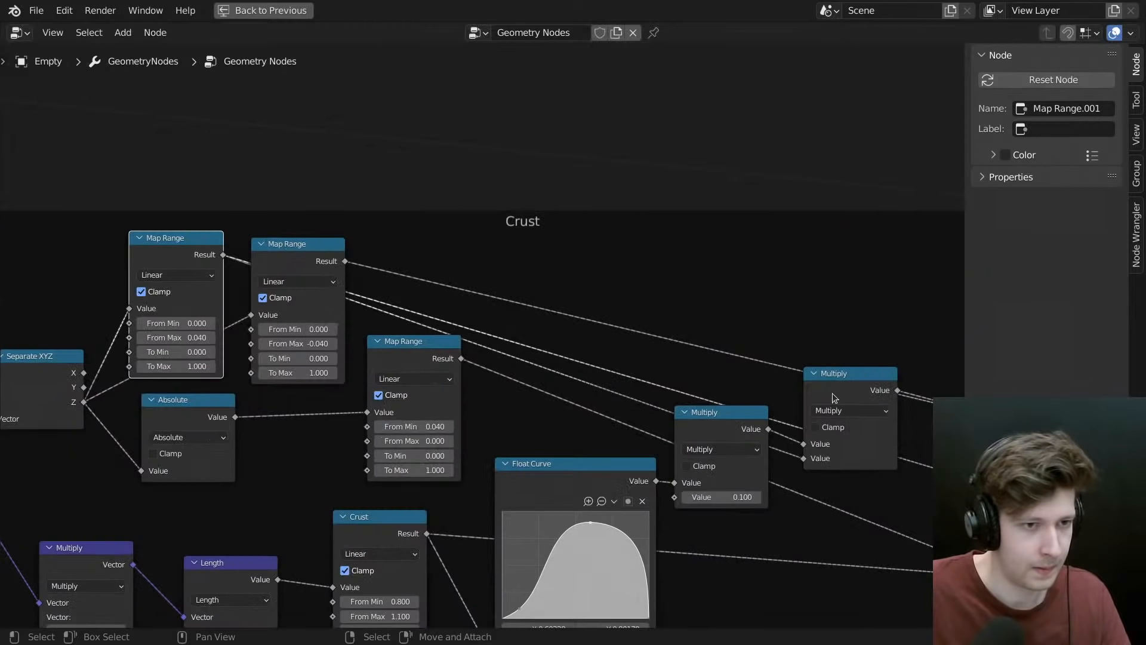
pyautogui.click(822, 259)
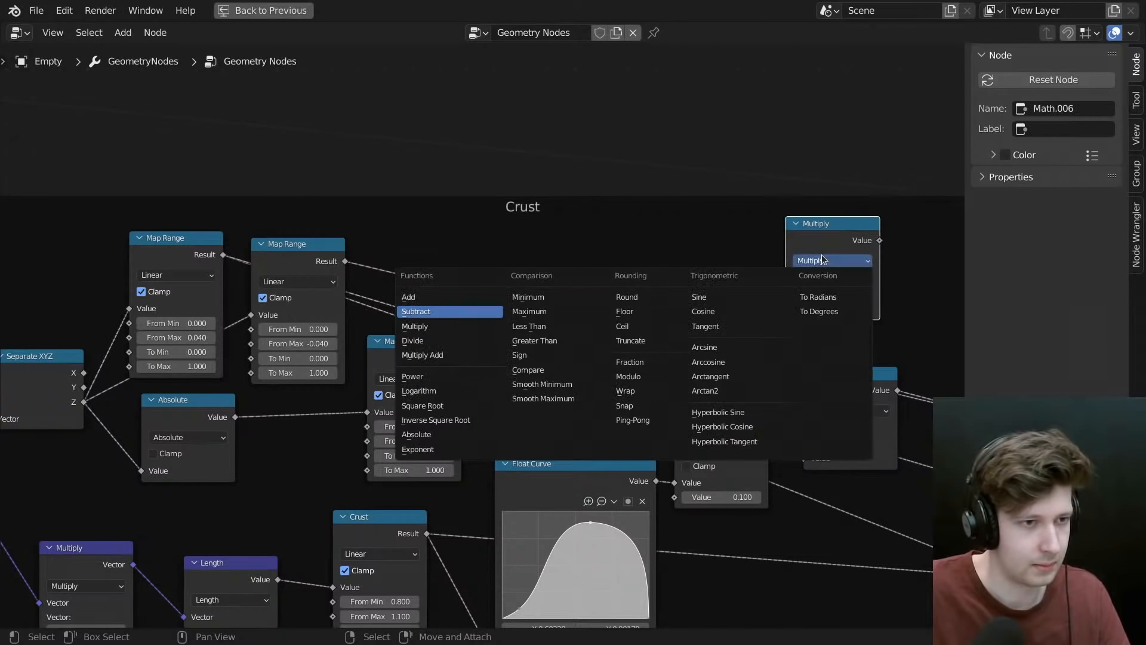
pyautogui.press('Return')
pyautogui.moveTo(462, 358); pyautogui.dragTo(475, 359)
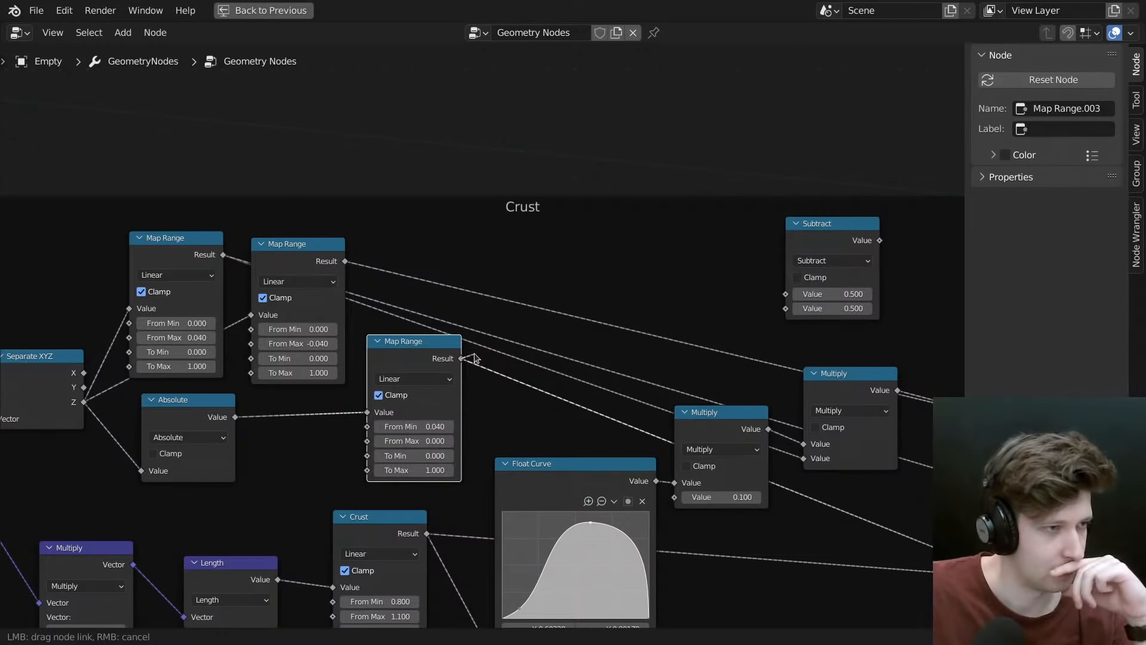
pyautogui.click(220, 256)
pyautogui.moveTo(220, 256); pyautogui.dragTo(785, 308)
pyautogui.moveTo(461, 358); pyautogui.dragTo(787, 292)
pyautogui.moveTo(842, 246); pyautogui.dragTo(628, 241)
# - Preview the Subtract node's result on the slice and examine the resulting mask
pyautogui.scroll(-6, 757, 286)
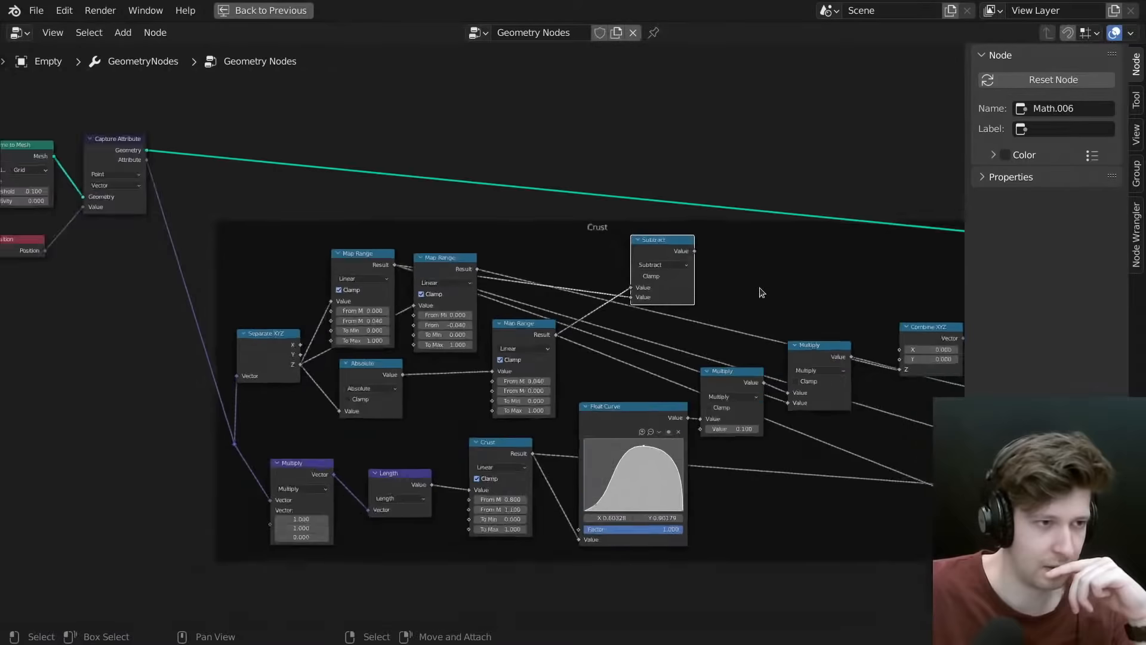
pyautogui.moveTo(731, 291); pyautogui.dragTo(280, 243, button='middle')
pyautogui.scroll(-1, 359, 293)
pyautogui.moveTo(359, 293); pyautogui.dragTo(342, 287, button='middle')
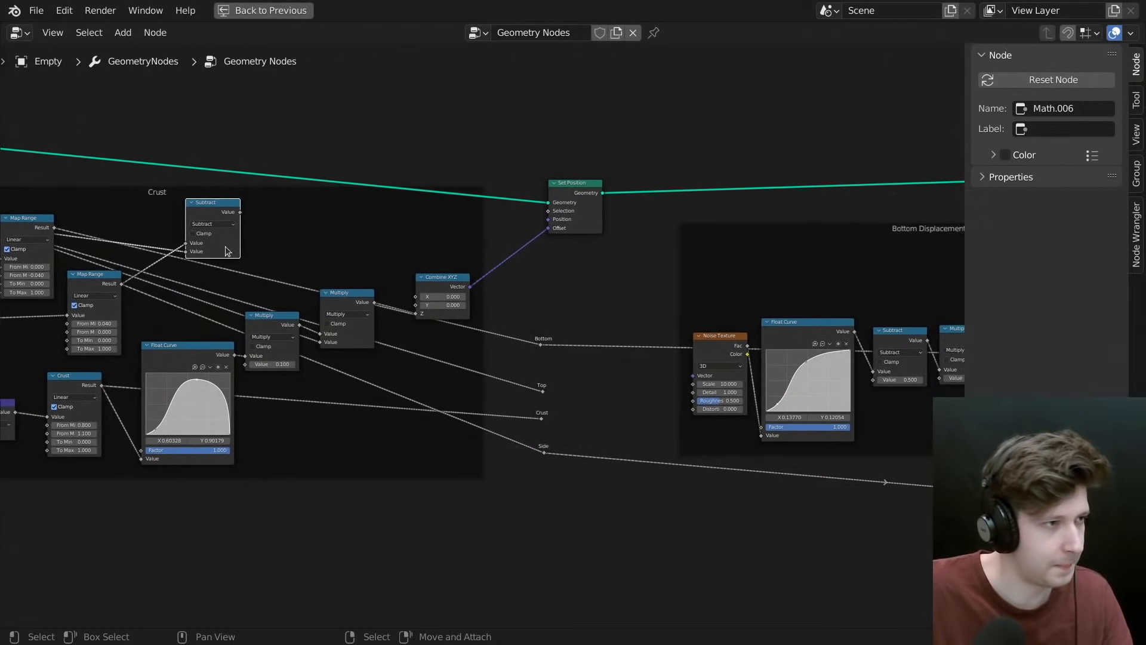
pyautogui.scroll(-3, 740, 404)
pyautogui.hotkey('ctrl', 'space')
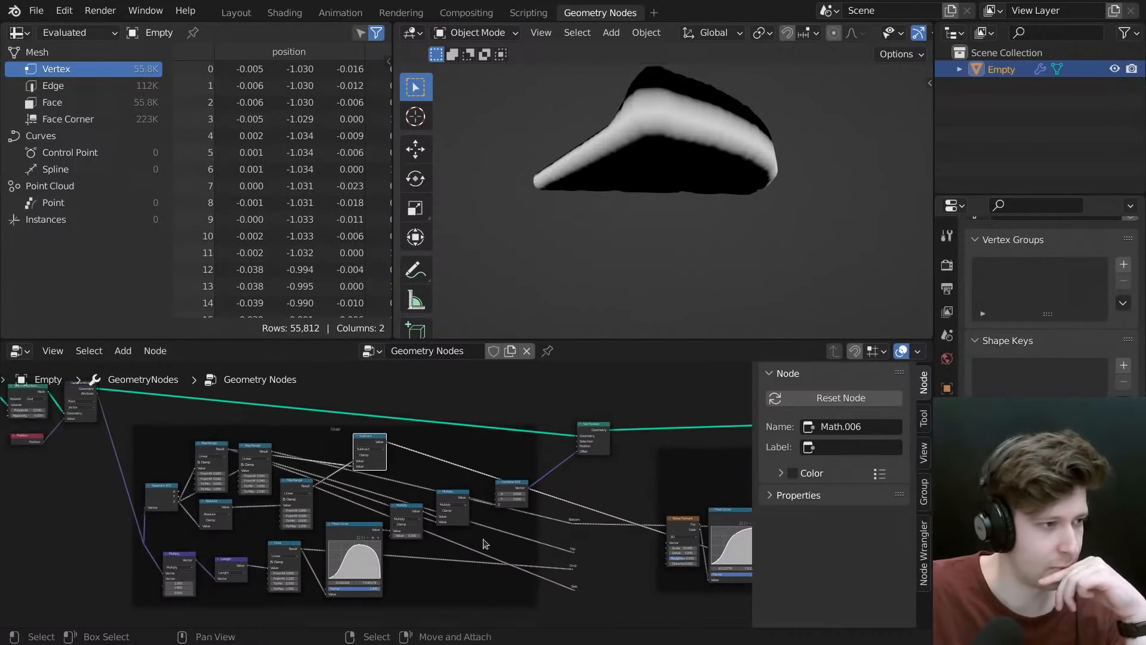
pyautogui.moveTo(486, 542); pyautogui.dragTo(699, 538, button='middle')
pyautogui.scroll(8, 502, 465)
pyautogui.press('space')
pyautogui.moveTo(607, 497); pyautogui.dragTo(510, 502, button='middle')
pyautogui.hotkey('ctrl', 'space')
# - Reposition the Subtract node, connect the Crust Map Range's result to its second value and inspect the mask on the slice
pyautogui.moveTo(528, 329); pyautogui.dragTo(220, 360, button='middle')
pyautogui.press('g')
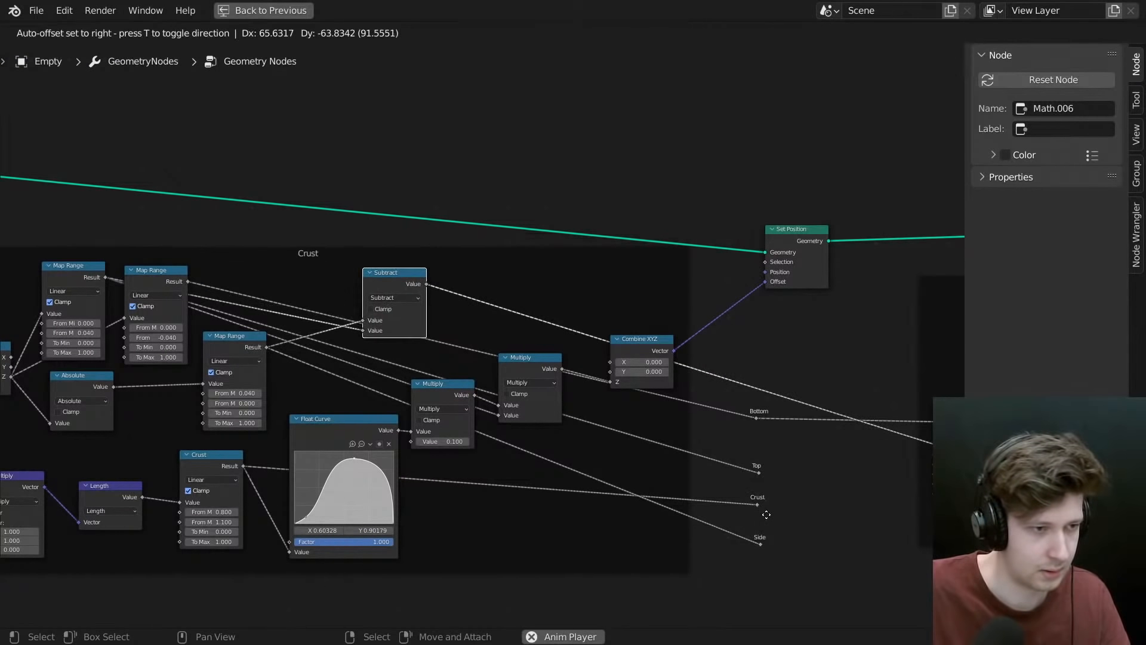
pyautogui.click(757, 504)
pyautogui.moveTo(243, 466); pyautogui.dragTo(354, 322)
pyautogui.moveTo(420, 313); pyautogui.dragTo(402, 309, button='middle')
pyautogui.hotkey('ctrl', 'space')
pyautogui.moveTo(618, 159); pyautogui.dragTo(657, 186, button='middle')
pyautogui.scroll(3, 751, 174)
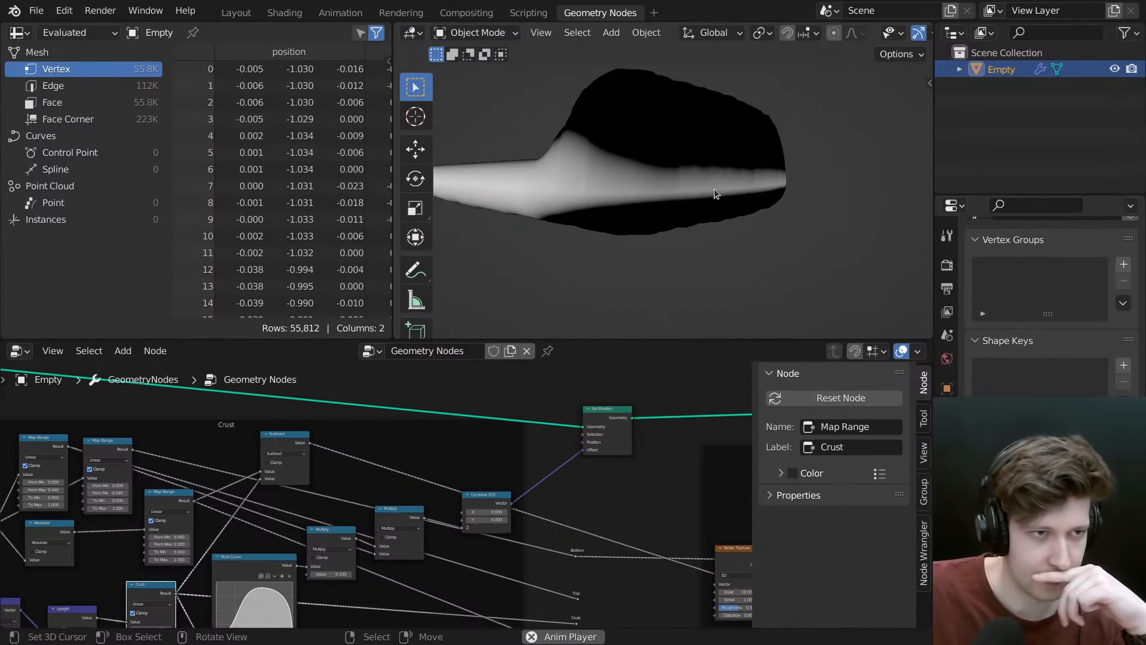
# - Reduce the Crust Map Range's From Max, trying 1.04 before settling on 1.03
pyautogui.moveTo(171, 622); pyautogui.dragTo(321, 523, button='middle')
pyautogui.scroll(3, 321, 522)
pyautogui.click(295, 544)
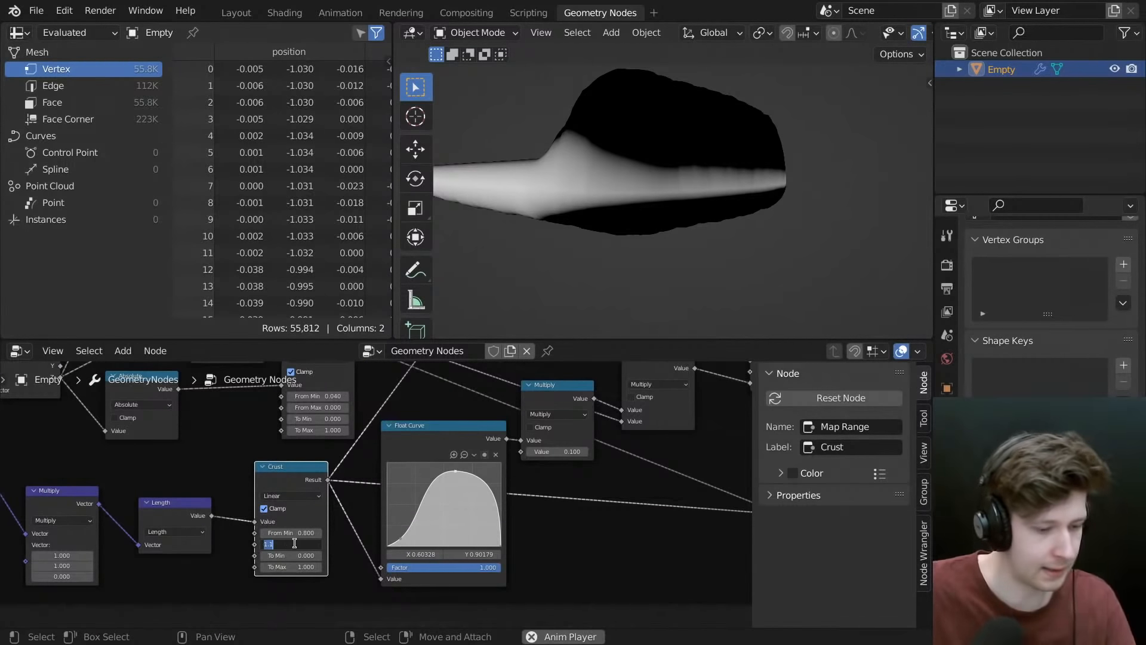
pyautogui.write('.0')
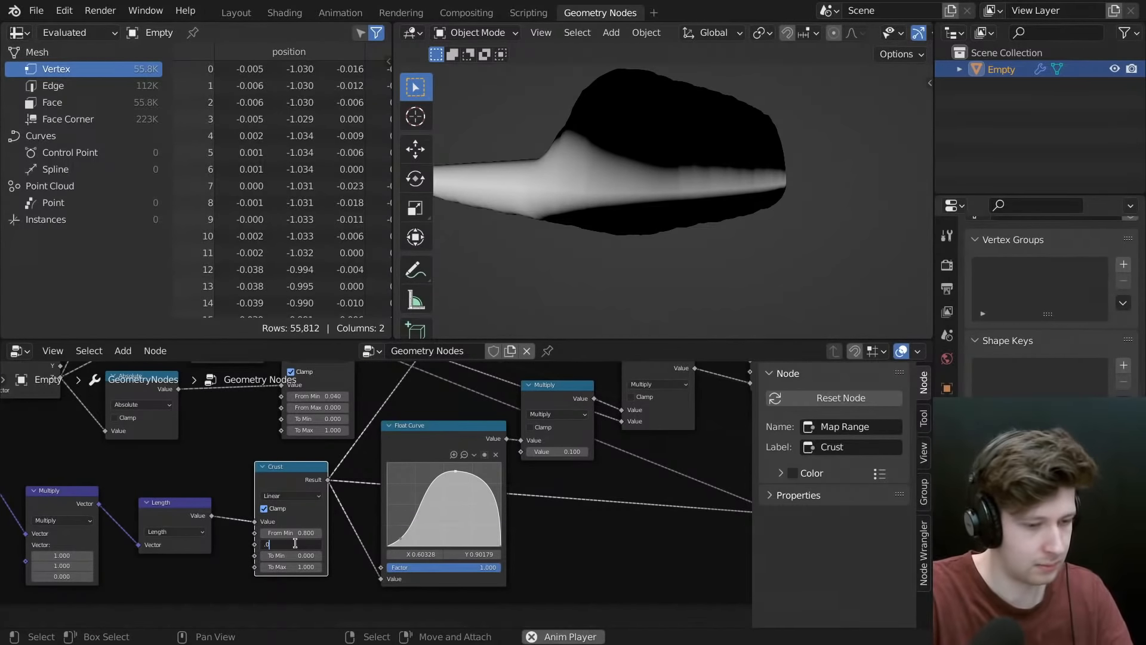
pyautogui.press('BackSpace')
pyautogui.press('BackSpace')
pyautogui.write('1.04')
pyautogui.press('Return')
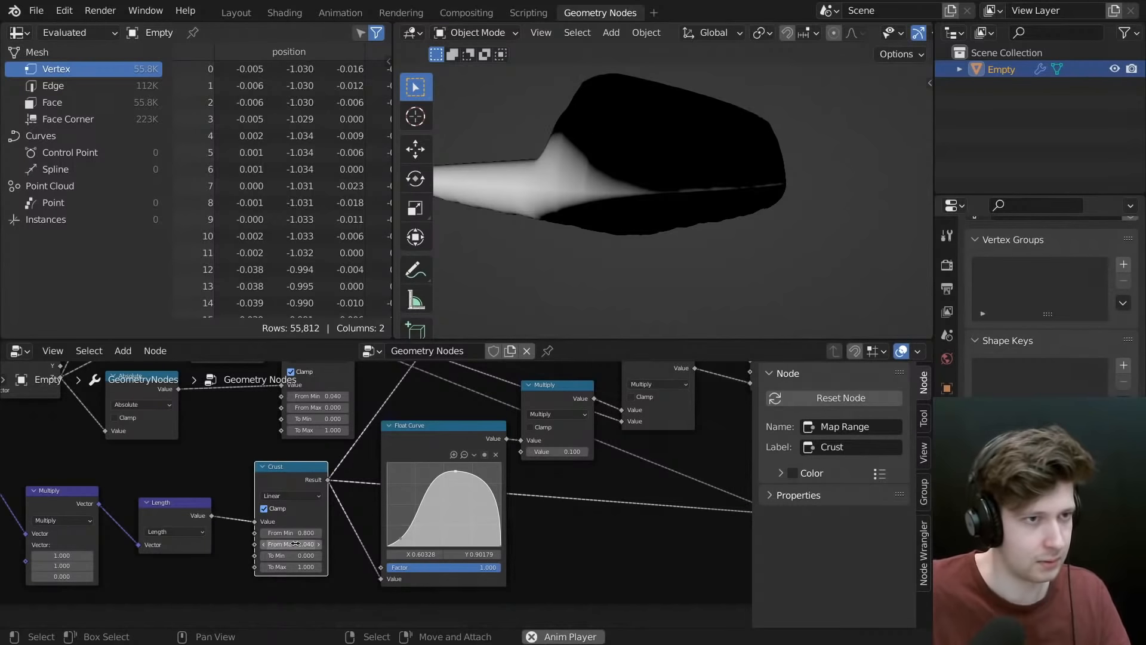
pyautogui.click(295, 543)
pyautogui.press('BackSpace')
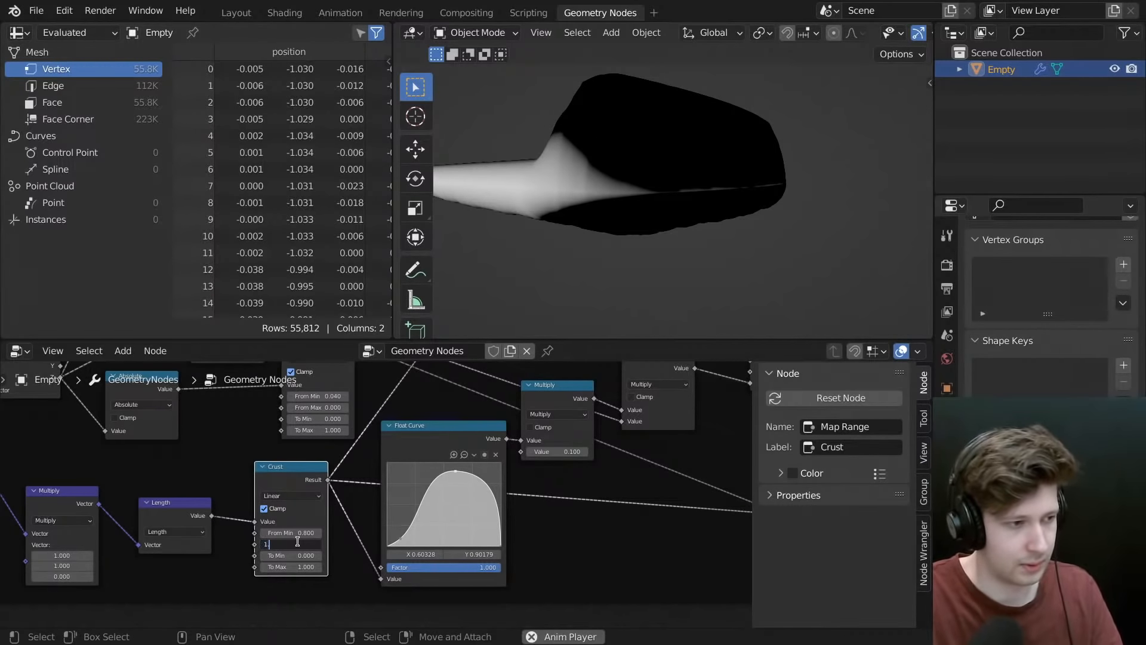
pyautogui.press('Return')
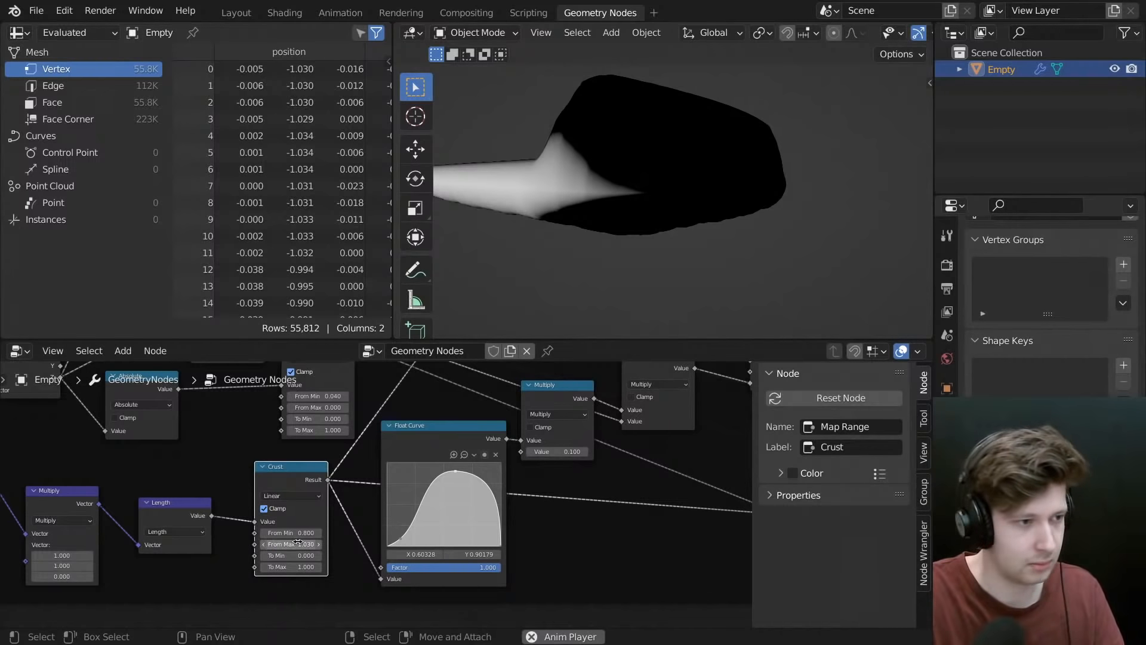
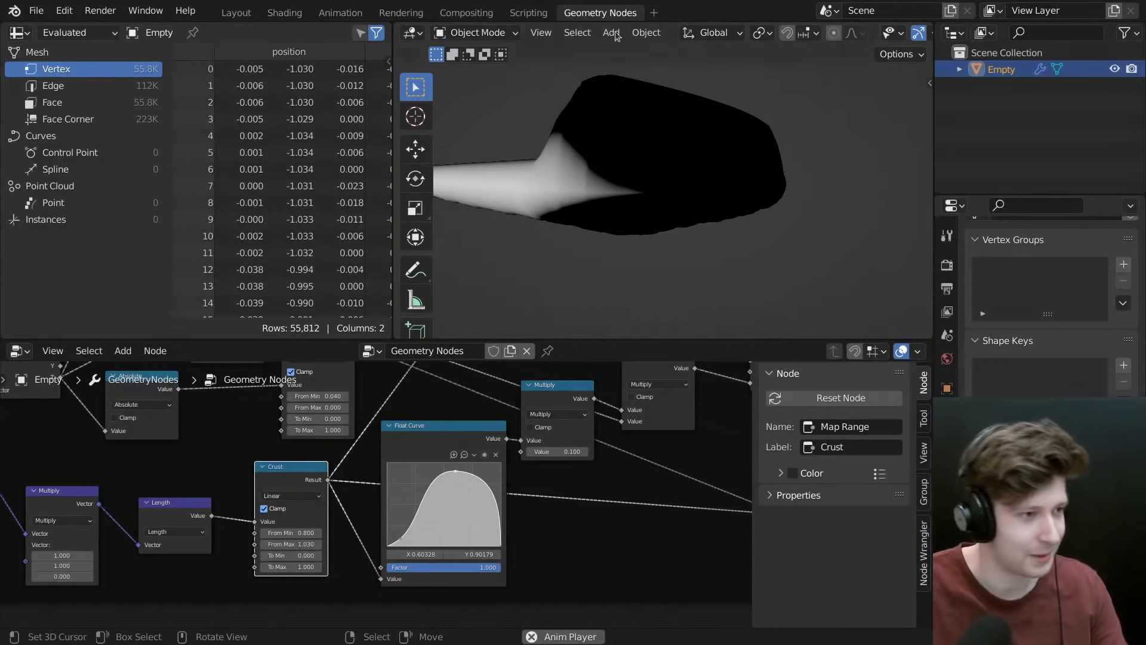
# - Move the Subtract node farther right in the Crust frame and inspect the mask from the slice's side
pyautogui.scroll(-5, 450, 455)
pyautogui.moveTo(447, 445); pyautogui.dragTo(342, 558, button='middle')
pyautogui.scroll(4, 371, 443)
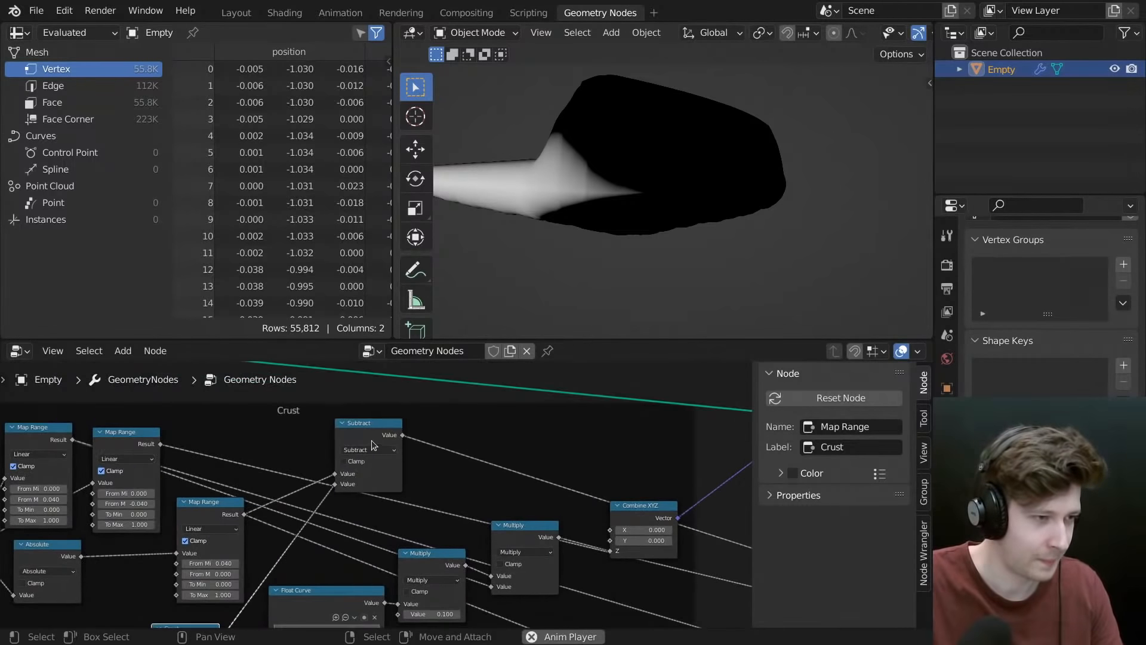
pyautogui.moveTo(371, 445); pyautogui.dragTo(451, 441)
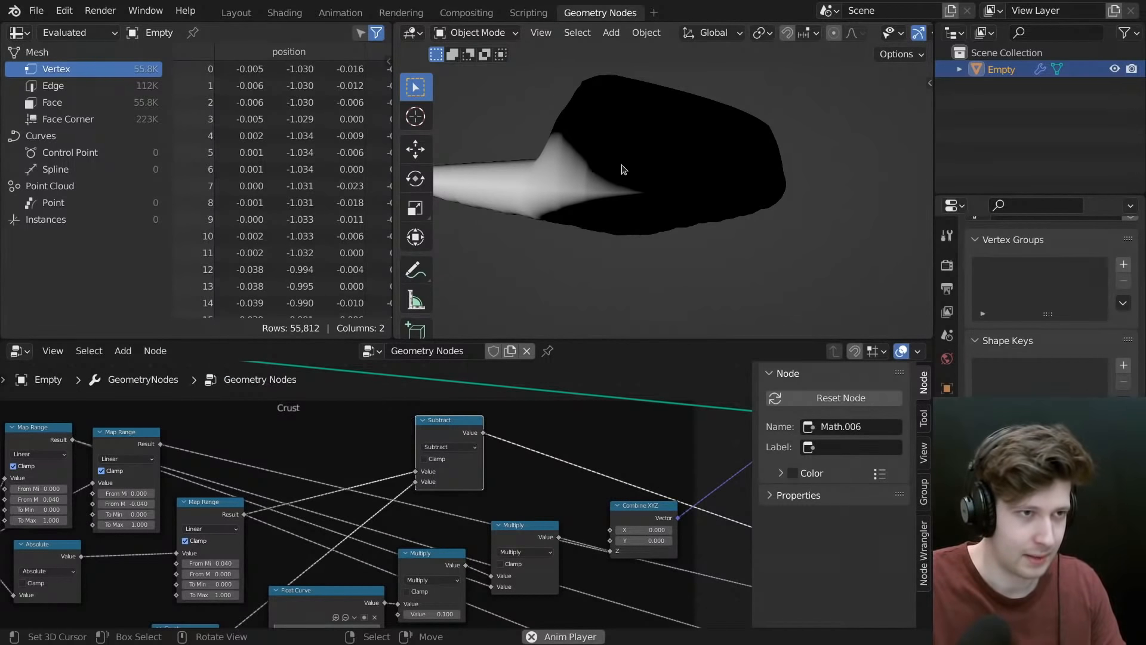
pyautogui.moveTo(623, 170); pyautogui.dragTo(735, 171, button='middle')
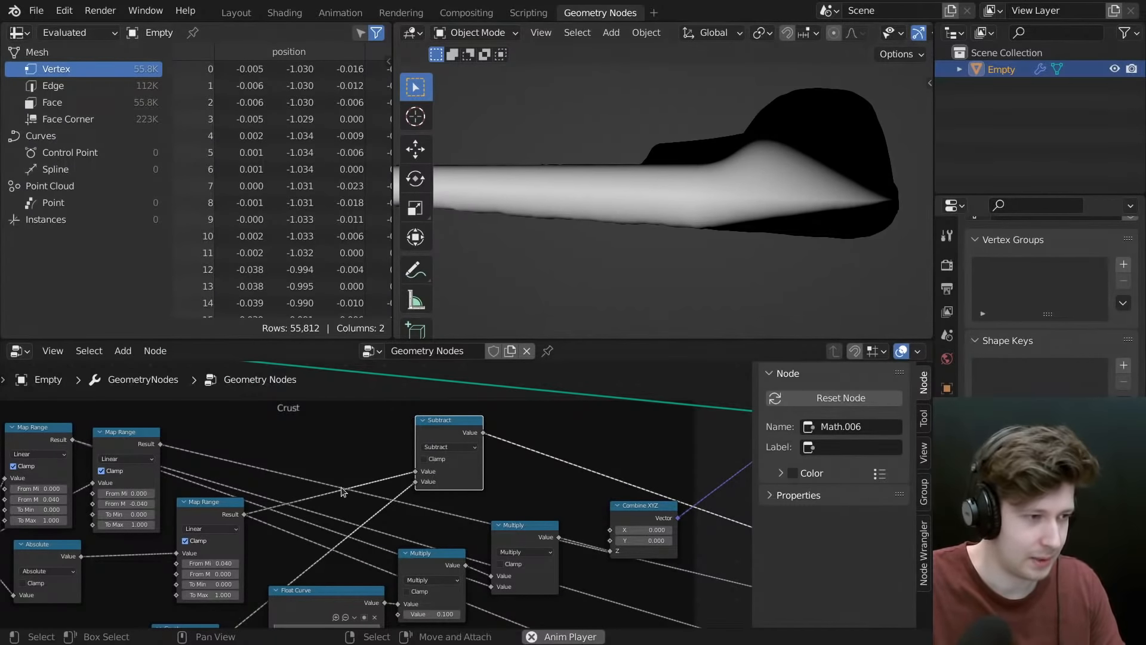
# - Duplicate the Subtract node as a Power node placed between the Crust Map Range and the original Subtract's second value
pyautogui.scroll(2, 341, 492)
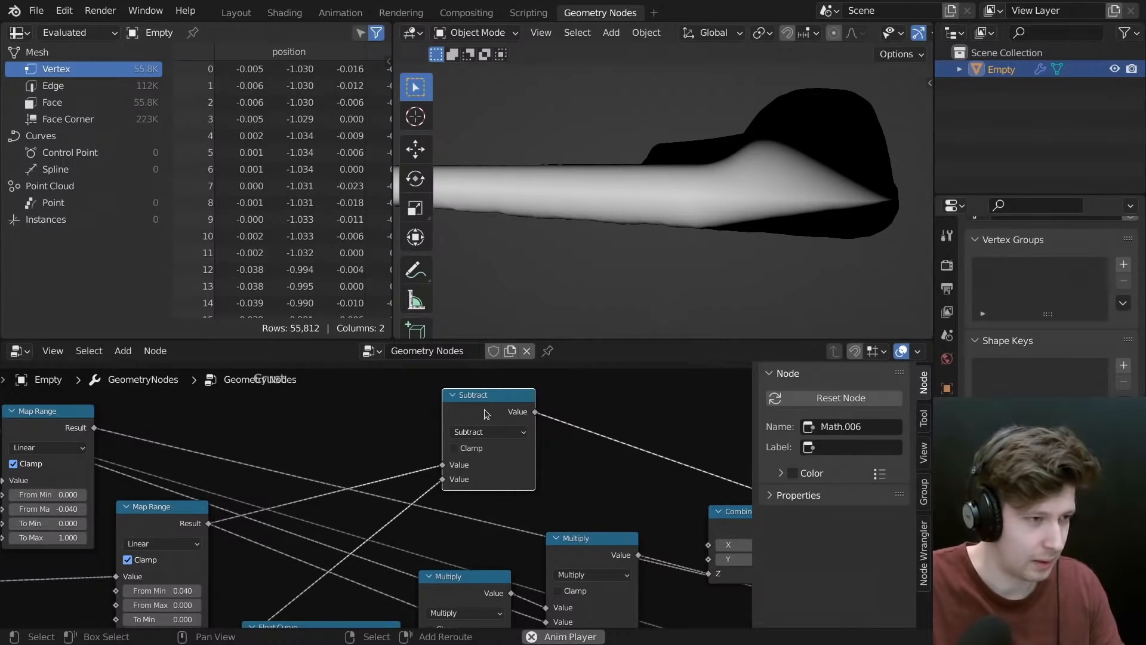
pyautogui.hotkey('shift', 'd')
pyautogui.click(327, 601)
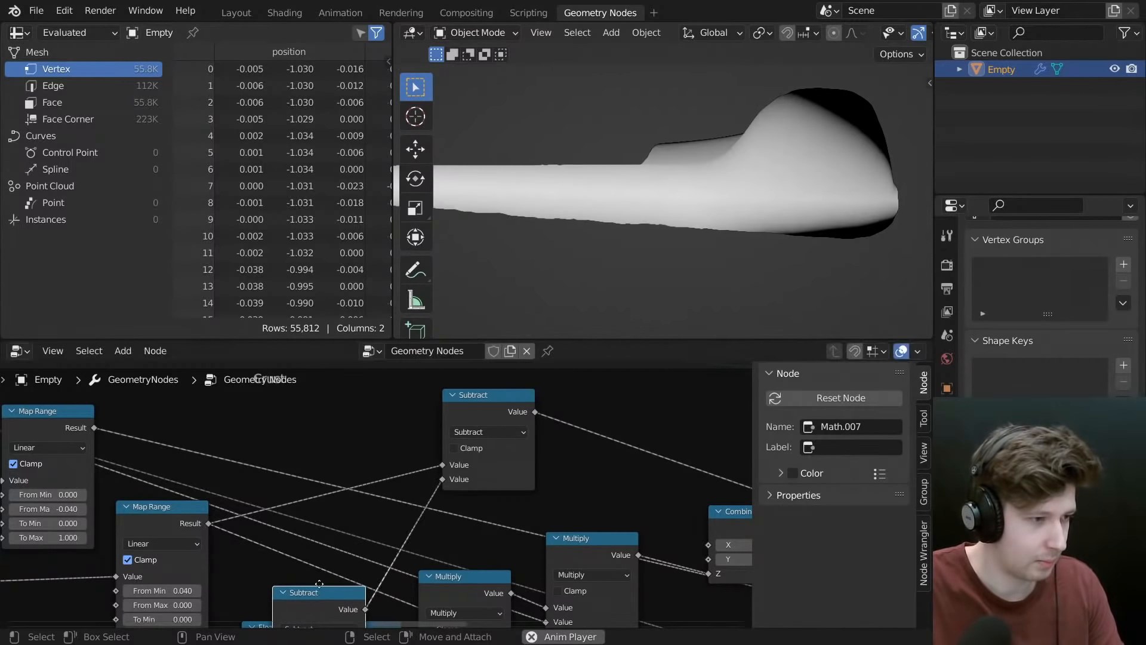
pyautogui.moveTo(328, 602); pyautogui.dragTo(331, 418)
pyautogui.click(332, 436)
pyautogui.press('p')
pyautogui.press('g')
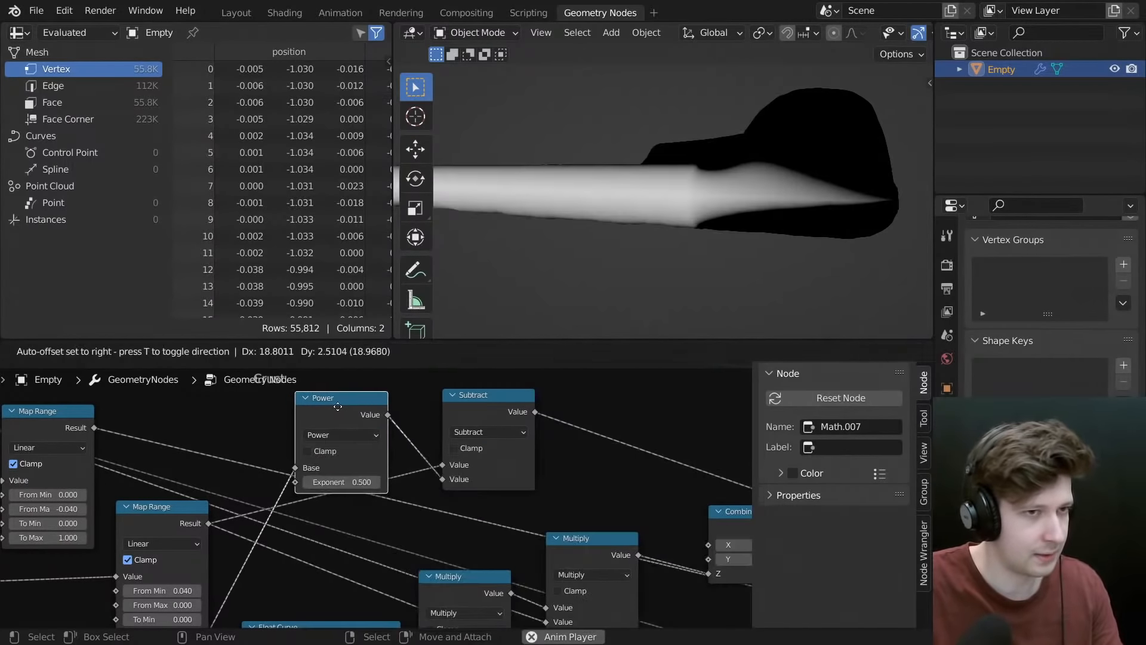
pyautogui.click(343, 440)
# - Set the Power node's exponent to 16.7, check the mask on the slice, and nudge the Power node and Crust frame
pyautogui.moveTo(352, 483); pyautogui.dragTo(448, 483)
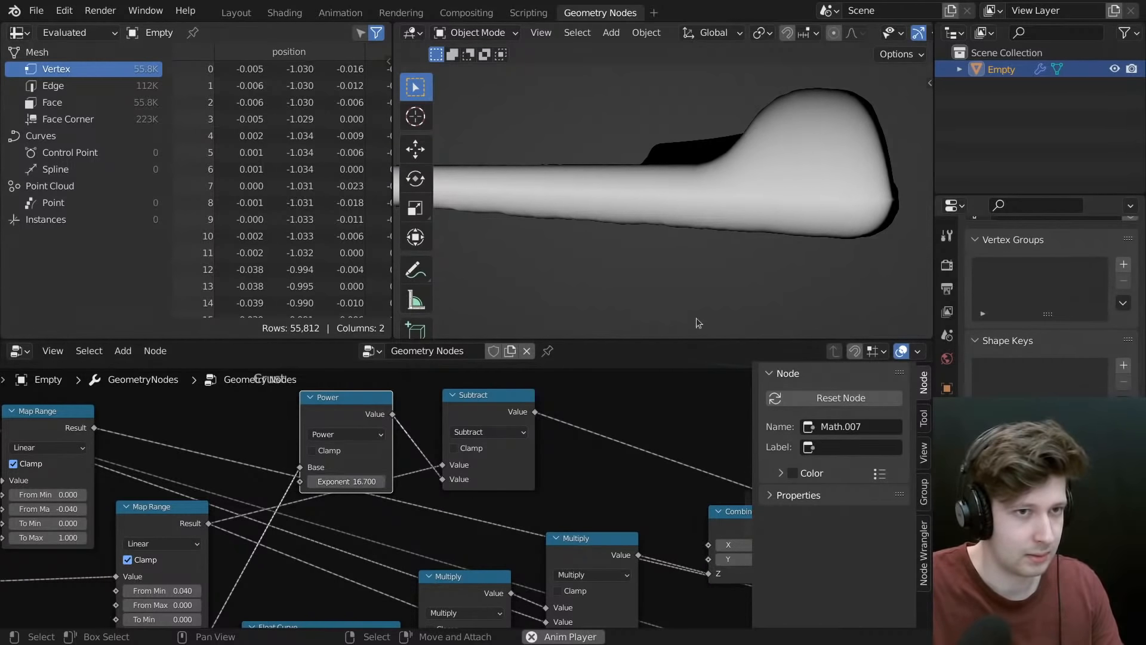
pyautogui.moveTo(696, 317); pyautogui.dragTo(654, 125, button='middle')
pyautogui.moveTo(339, 416); pyautogui.dragTo(360, 417)
pyautogui.scroll(-12, 368, 419)
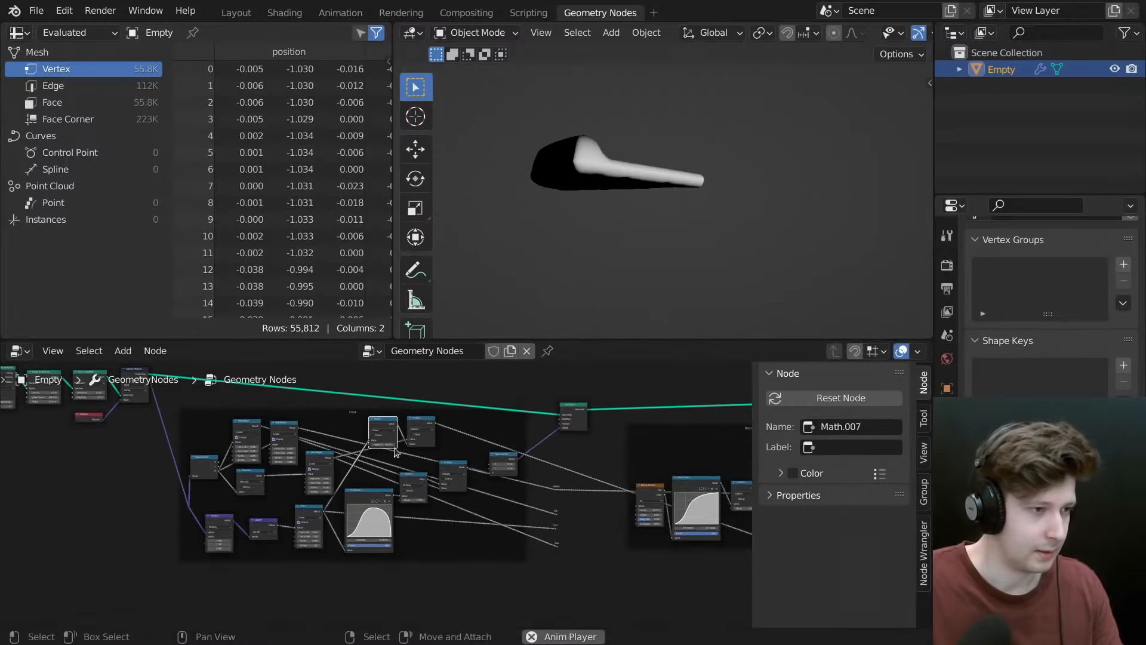
pyautogui.moveTo(496, 498); pyautogui.dragTo(497, 494)
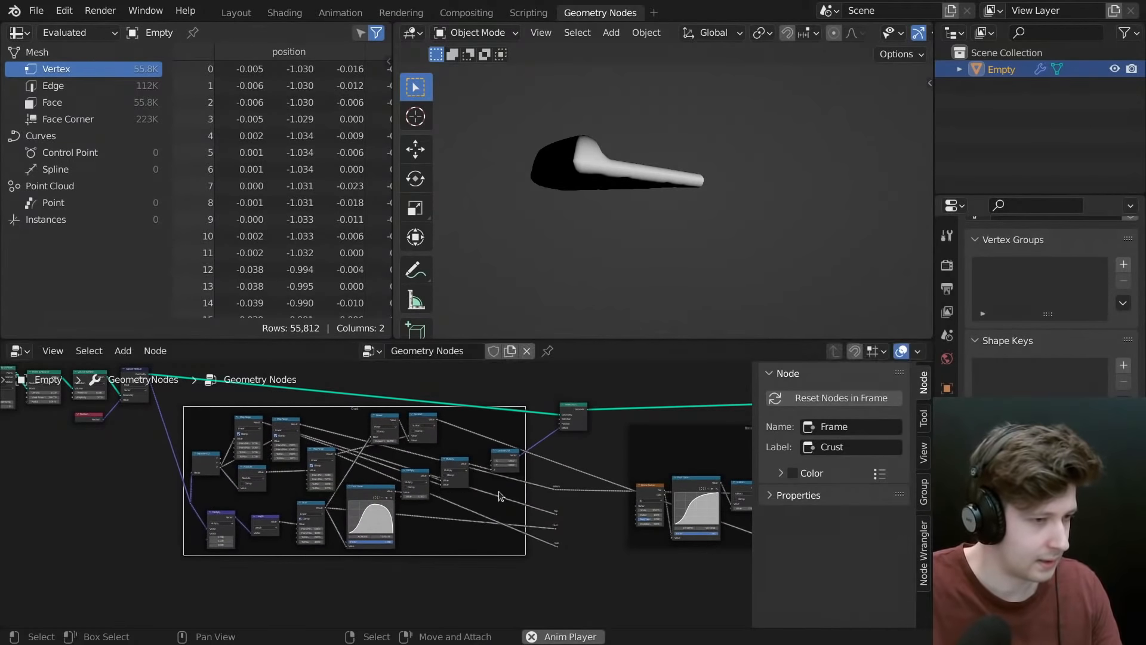
# - Move the Side reroute up between the Top and Crust reroutes
pyautogui.scroll(5, 499, 501)
pyautogui.moveTo(482, 495); pyautogui.dragTo(405, 468, button='middle')
pyautogui.scroll(3, 488, 533)
pyautogui.press('g')
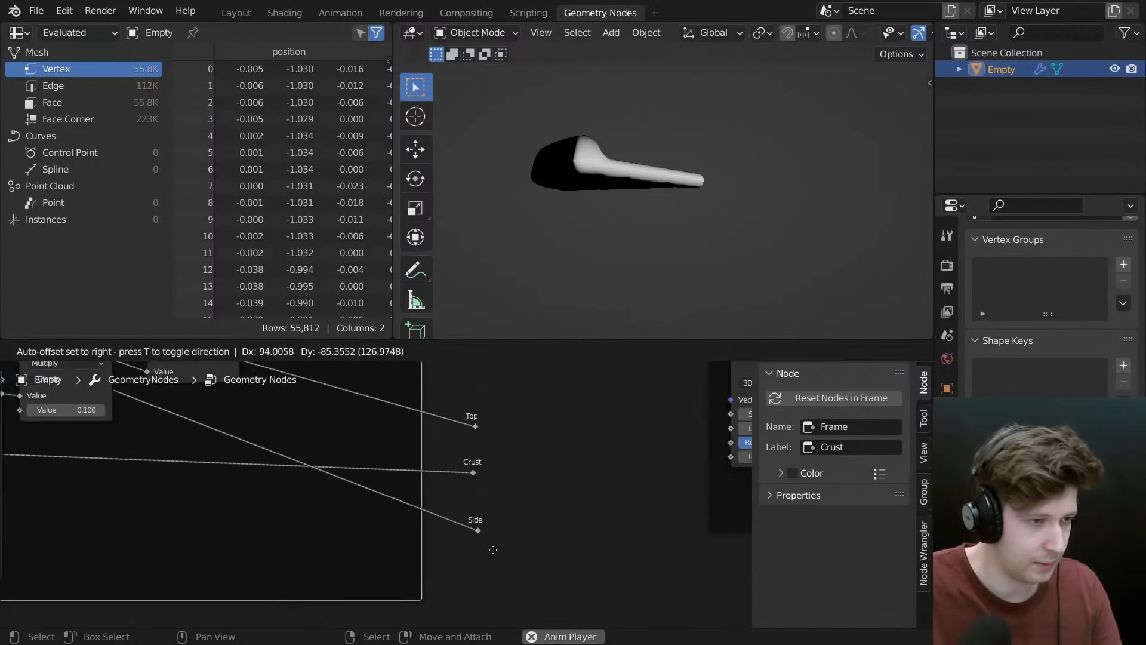
pyautogui.click(476, 531)
pyautogui.moveTo(471, 513); pyautogui.dragTo(488, 536)
pyautogui.moveTo(478, 510); pyautogui.dragTo(533, 570, button='middle')
pyautogui.press('g')
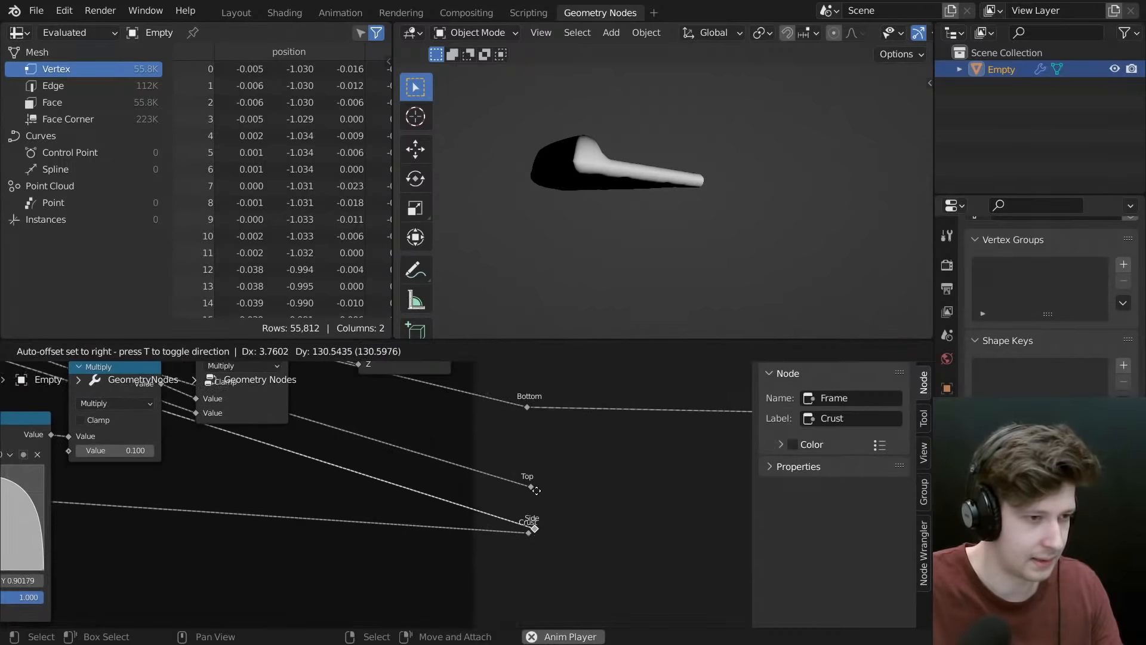
pyautogui.click(533, 493)
# - Nudge the Top reroute and bring the Bottom reroute down closer to the other mask reroutes
pyautogui.moveTo(533, 489); pyautogui.dragTo(538, 492)
pyautogui.press('g')
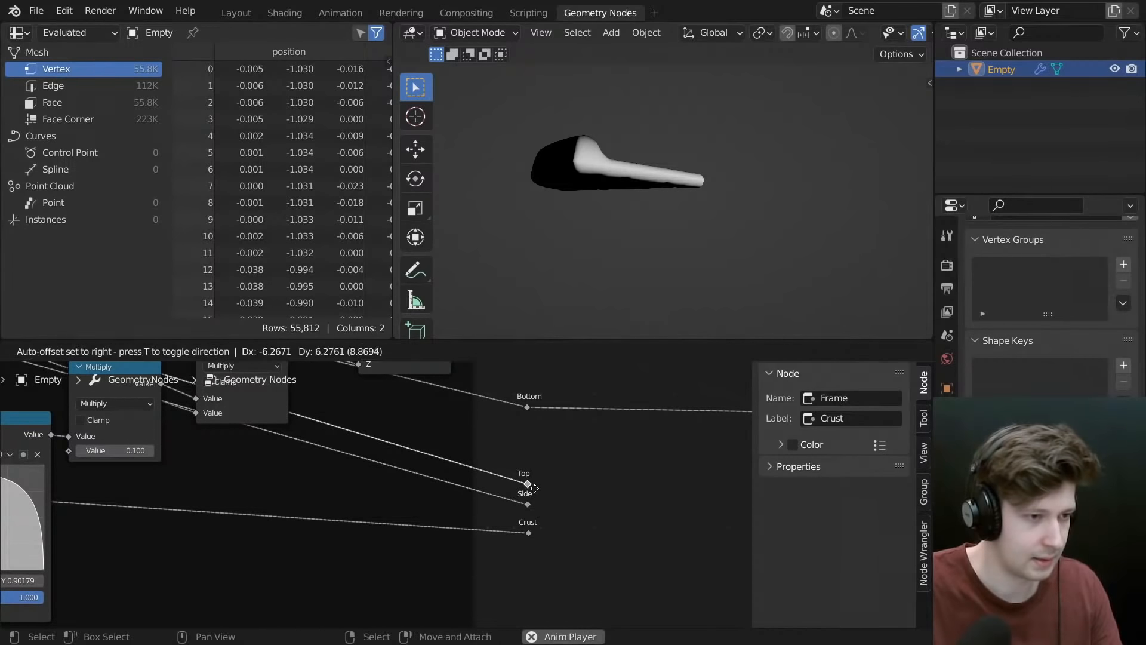
pyautogui.click(534, 487)
pyautogui.moveTo(517, 399); pyautogui.dragTo(545, 429)
pyautogui.press('g')
pyautogui.click(545, 452)
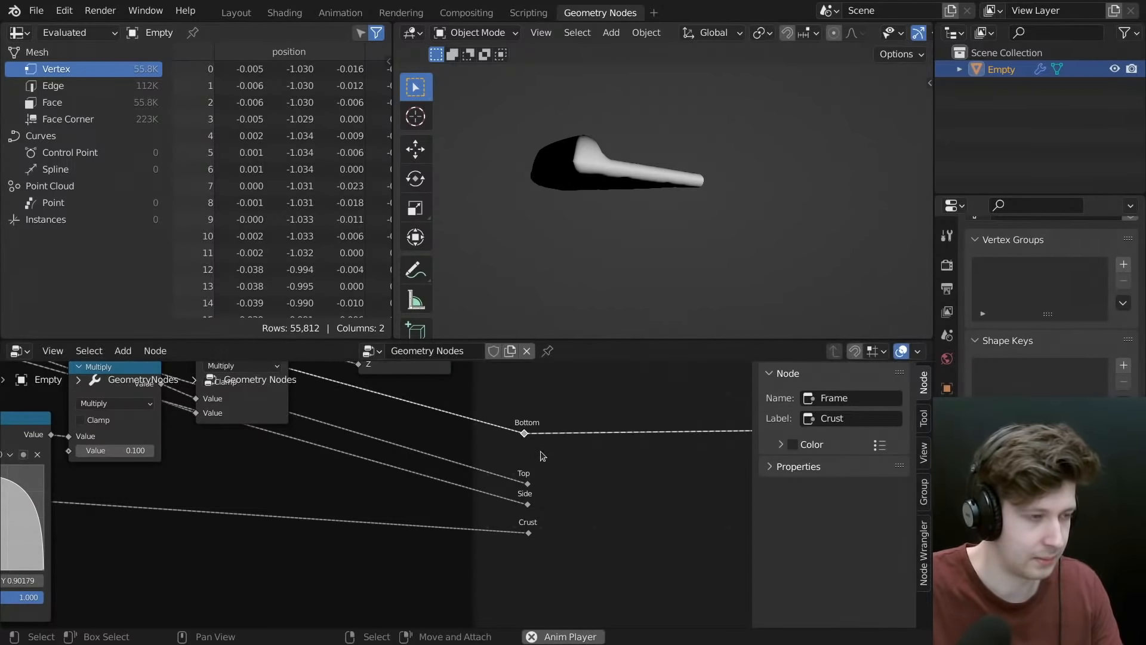
# - Examine the node tree from the base geometry chain through the Crust frame to the bottom displacement frame
pyautogui.scroll(-8, 491, 549)
pyautogui.scroll(3, 491, 550)
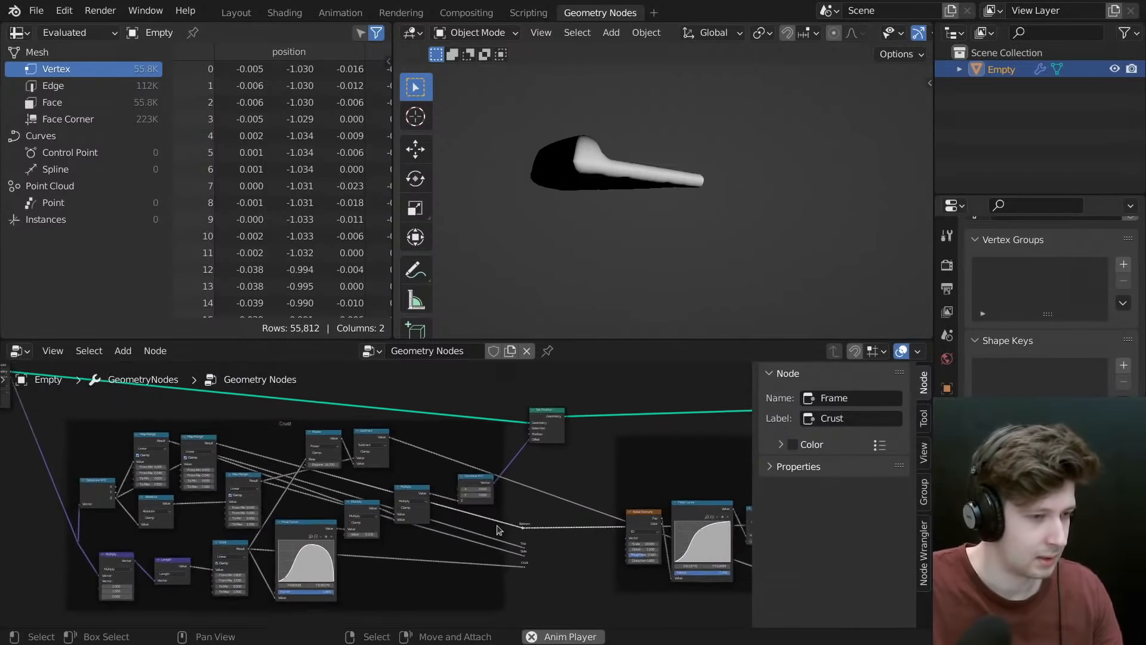
pyautogui.moveTo(513, 506); pyautogui.dragTo(394, 512, button='middle')
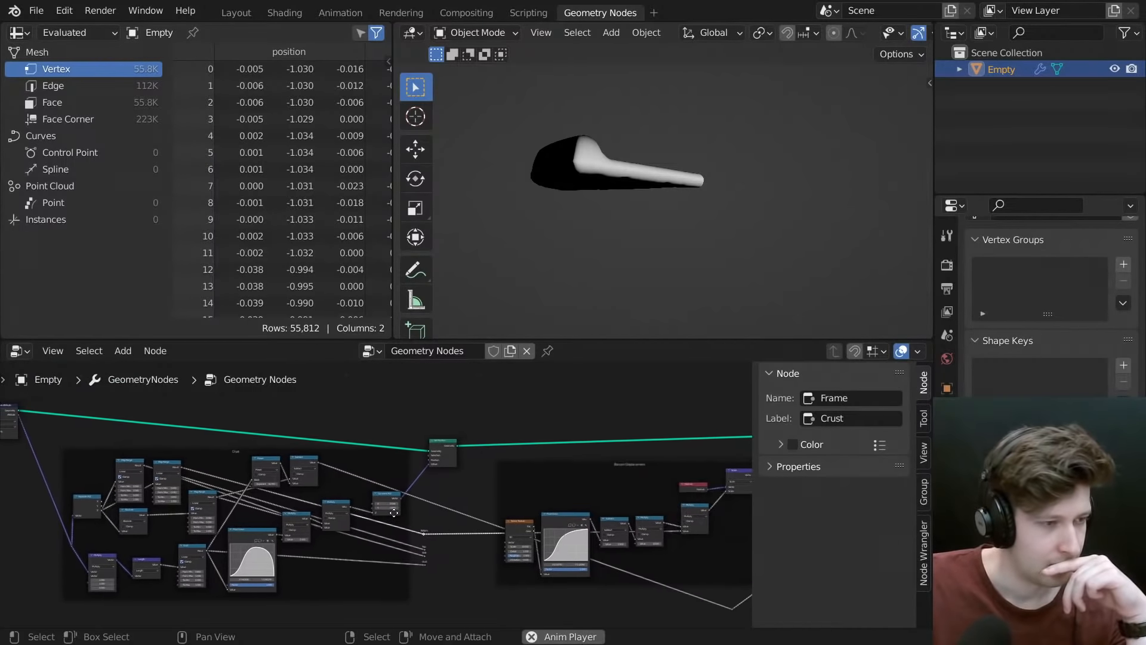
pyautogui.scroll(-3, 394, 512)
pyautogui.moveTo(230, 459); pyautogui.dragTo(375, 457, button='middle')
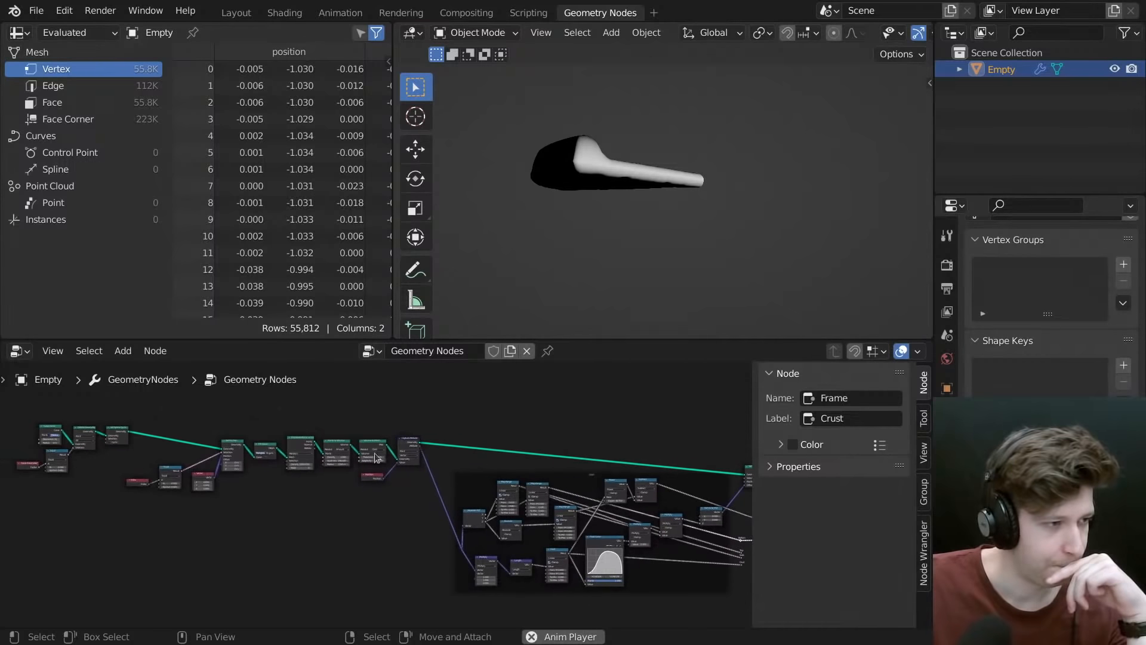
pyautogui.moveTo(405, 492); pyautogui.dragTo(353, 475, button='middle')
pyautogui.scroll(-3, 474, 476)
pyautogui.scroll(4, 633, 504)
pyautogui.moveTo(624, 506); pyautogui.dragTo(459, 480, button='middle')
pyautogui.scroll(8, 445, 482)
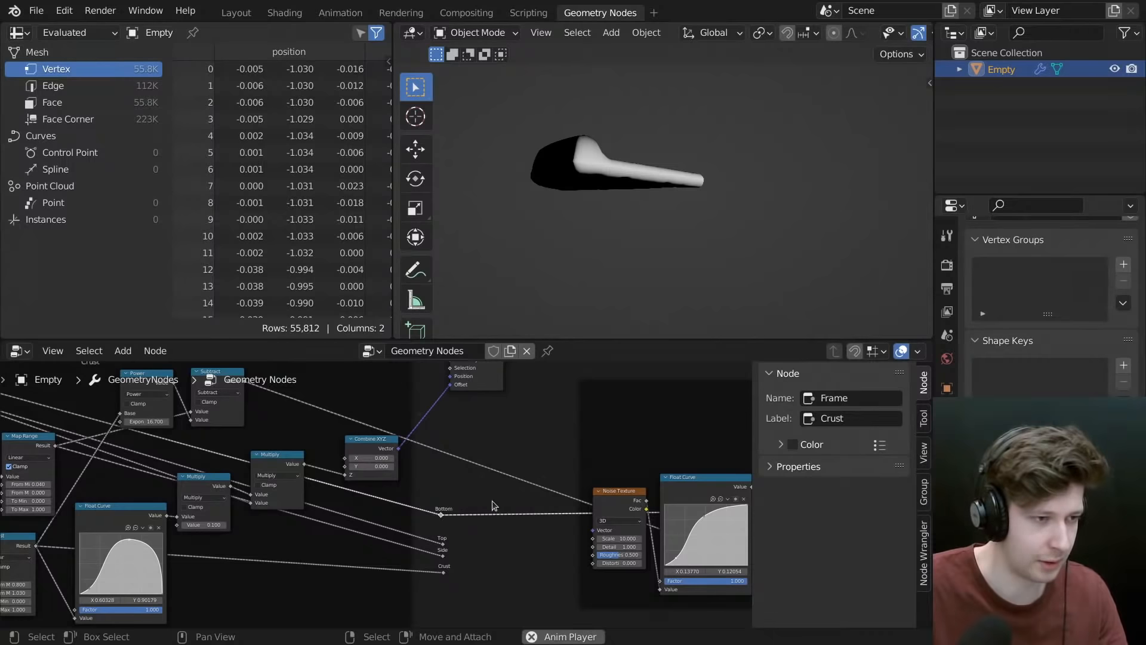
pyautogui.scroll(-2, 493, 505)
# - Shift the Set Position and Combine XYZ nodes slightly beside the Crust frame
pyautogui.moveTo(481, 425); pyautogui.dragTo(476, 417)
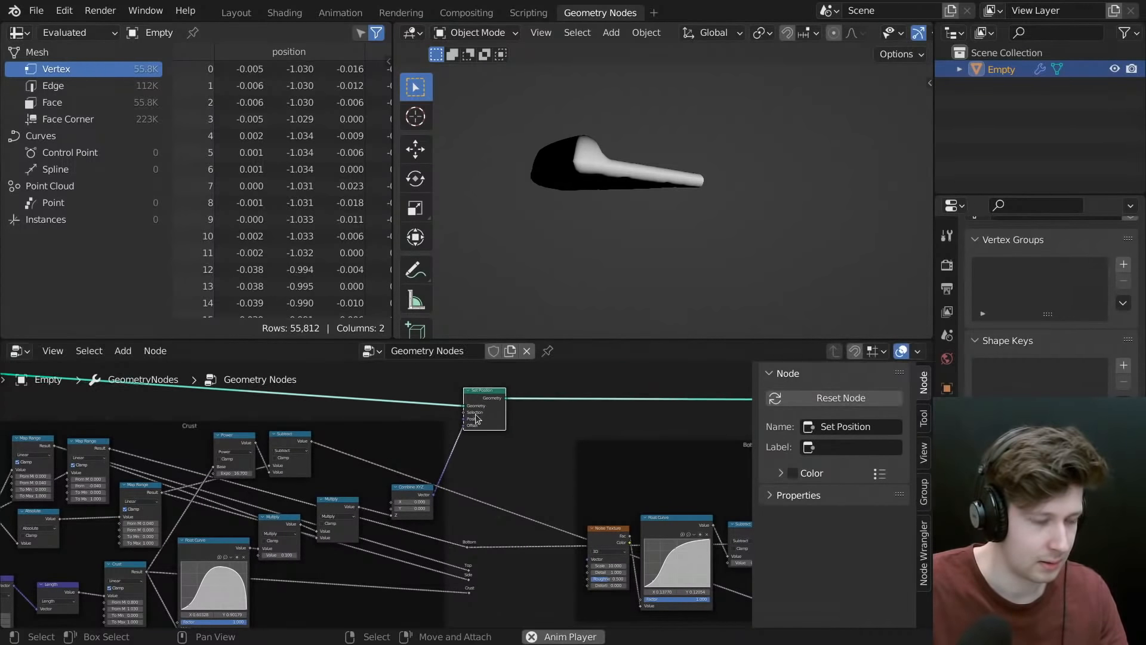
pyautogui.scroll(-1, 476, 418)
pyautogui.moveTo(429, 485); pyautogui.dragTo(415, 481)
pyautogui.scroll(-6, 418, 485)
# - Maximize the node editor and move the unconnected Position node away from the start of the geometry chain
pyautogui.moveTo(418, 484); pyautogui.dragTo(469, 490, button='middle')
pyautogui.hotkey('ctrl', 'space')
pyautogui.scroll(-3, 381, 432)
pyautogui.moveTo(381, 431); pyautogui.dragTo(675, 401, button='middle')
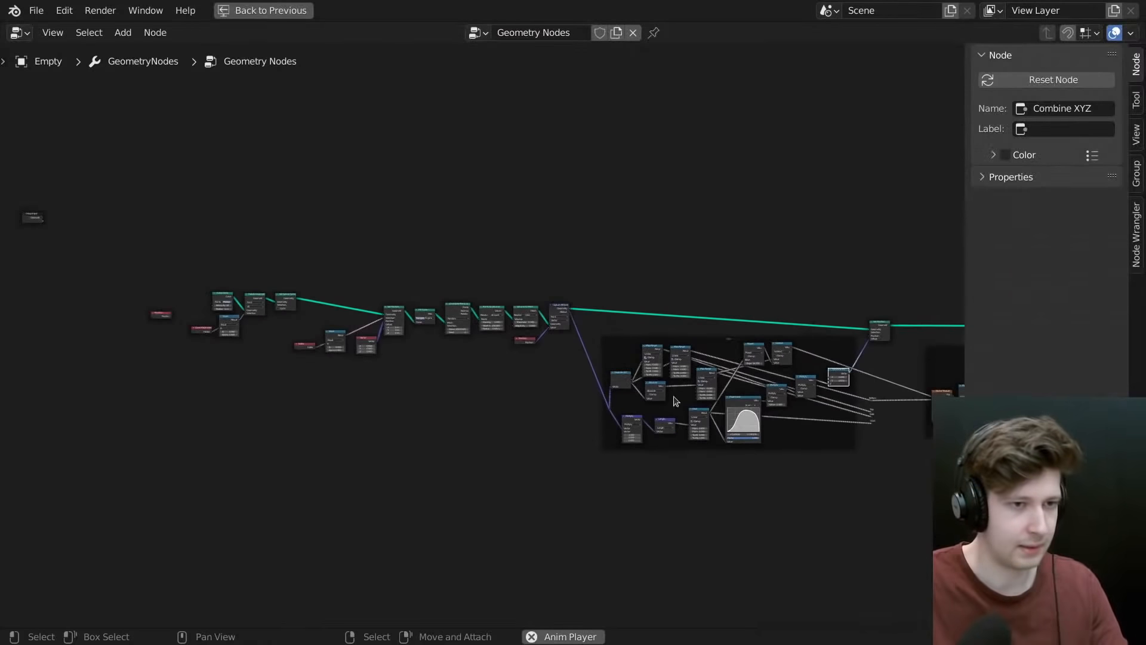
pyautogui.moveTo(159, 314); pyautogui.dragTo(130, 304)
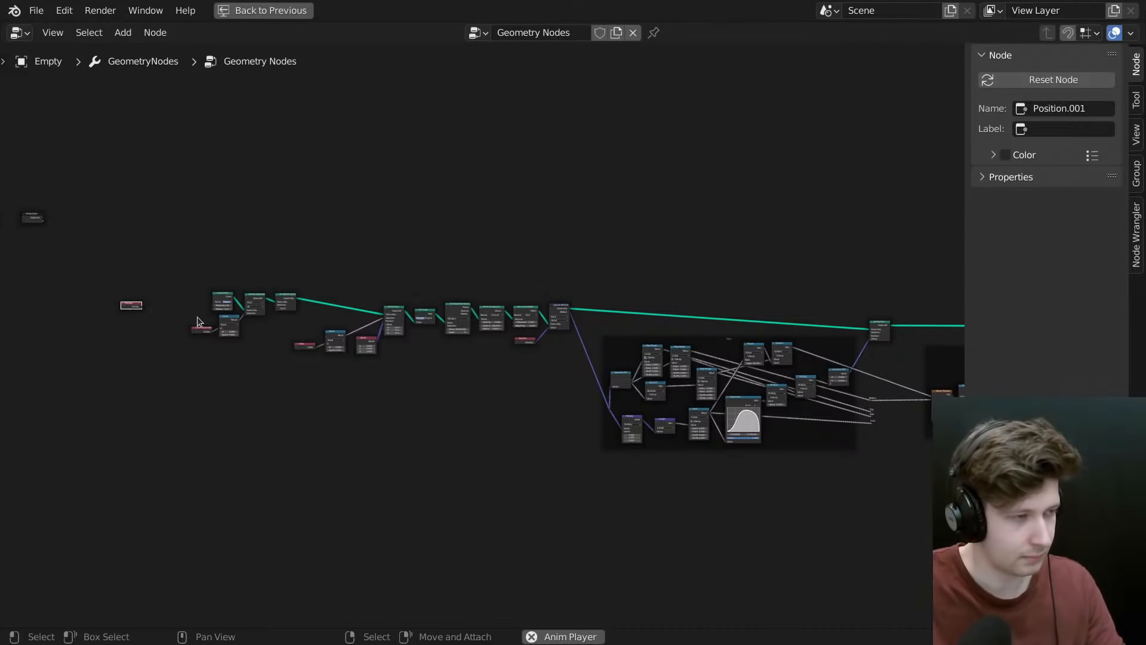
# - Group the base geometry chain, the Crust frame, Set Position and the mask reroutes into one node group
pyautogui.moveTo(169, 245); pyautogui.dragTo(899, 507)
pyautogui.moveTo(809, 441); pyautogui.dragTo(629, 422, button='middle')
pyautogui.scroll(2, 639, 416)
pyautogui.hotkey('ctrl', 'g')
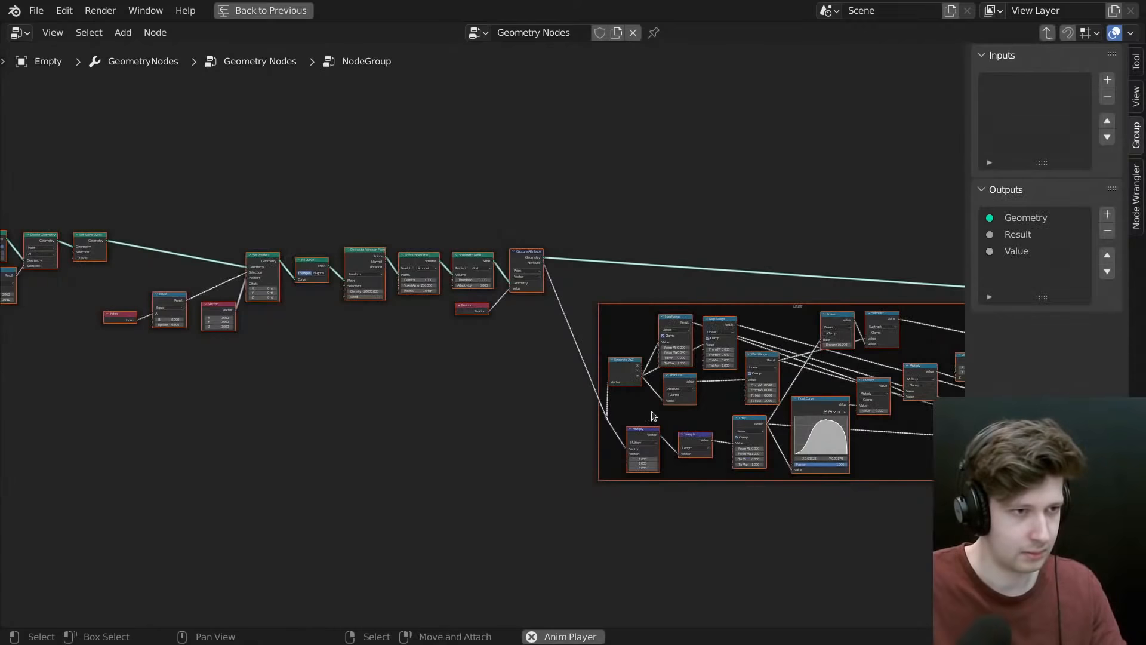
# - Inside the new group, move the Group Output node farther right, clear of Set Position and the mask reroutes
pyautogui.scroll(-12, 652, 421)
pyautogui.scroll(4, 627, 416)
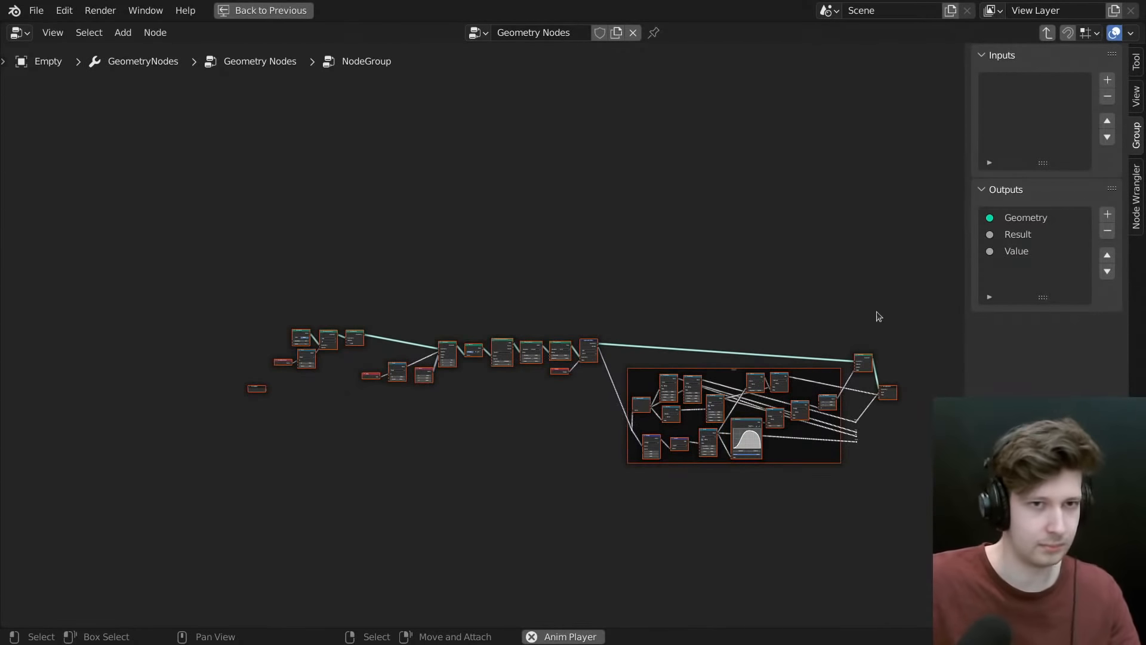
pyautogui.moveTo(883, 327); pyautogui.dragTo(533, 305, button='middle')
pyautogui.scroll(3, 465, 345)
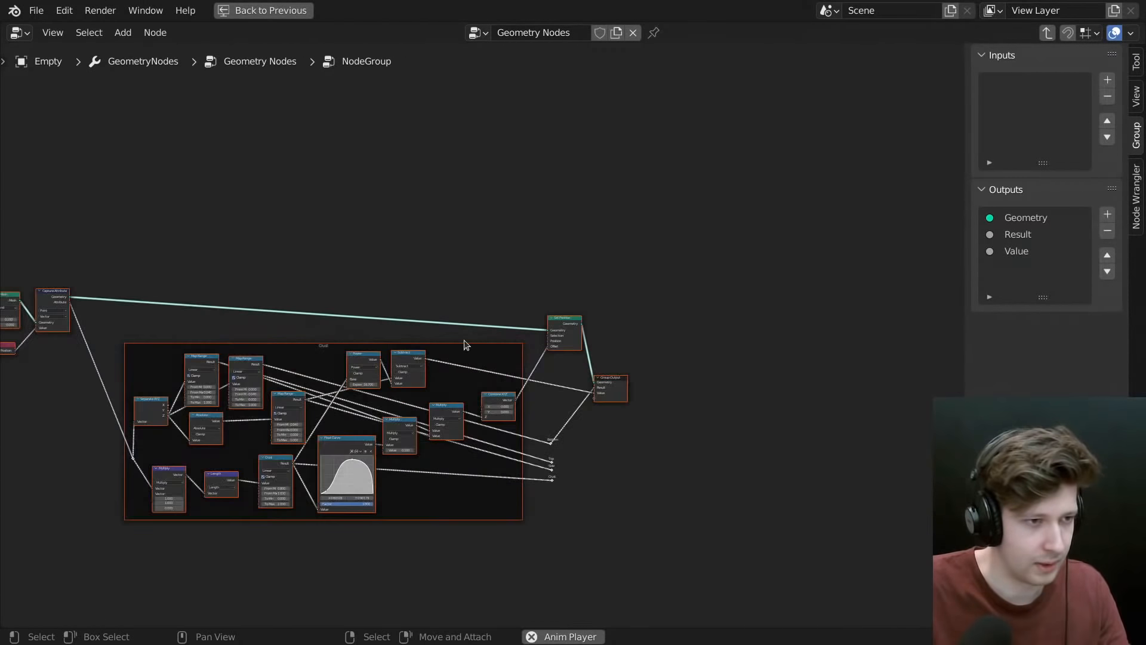
pyautogui.scroll(5, 612, 391)
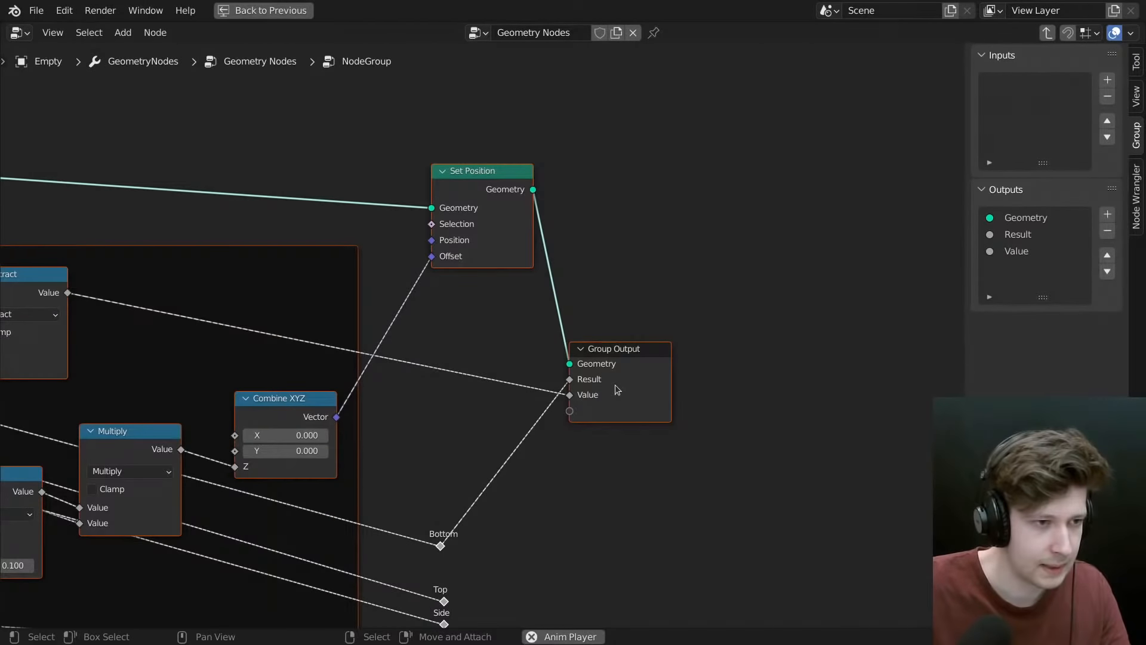
pyautogui.moveTo(615, 385); pyautogui.dragTo(752, 326)
pyautogui.scroll(-2, 722, 324)
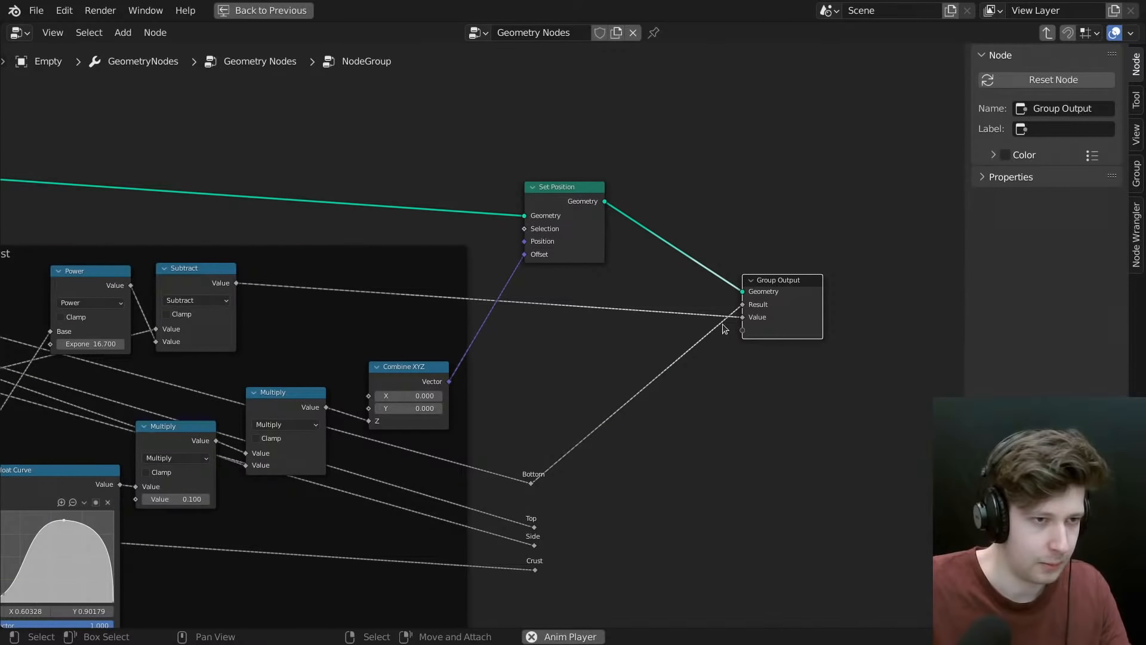
pyautogui.scroll(1, 723, 323)
# - Rename the group's Result output to Bottom
pyautogui.click(1136, 173)
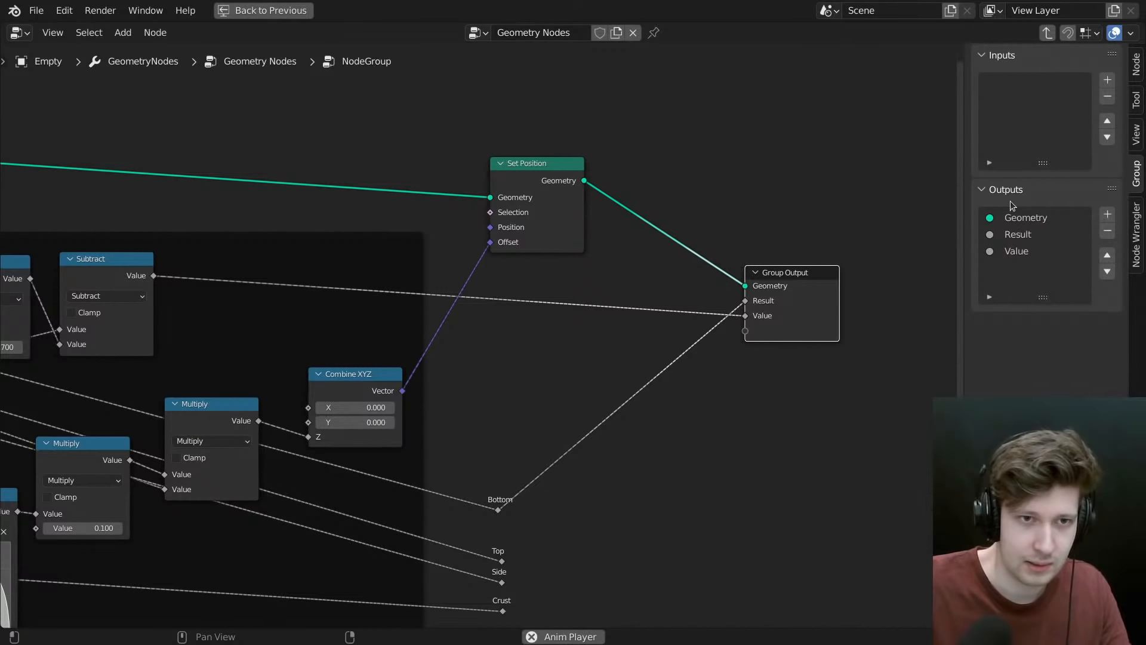
pyautogui.doubleClick(1021, 233)
pyautogui.write('Bo')
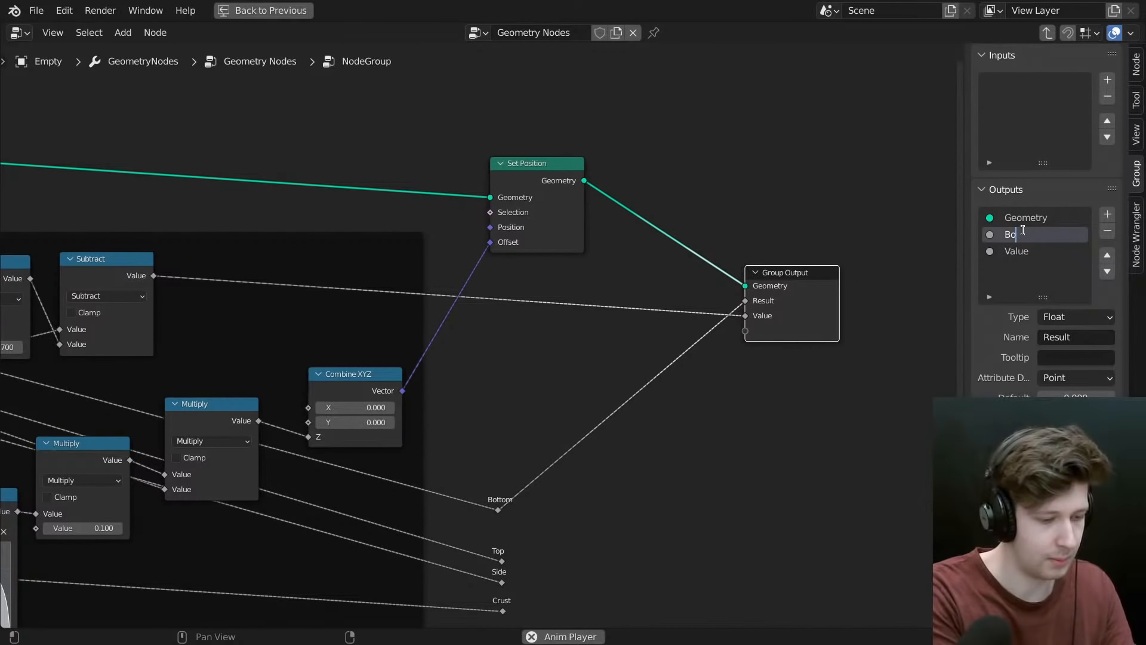
pyautogui.write('ttom')
pyautogui.press('Return')
pyautogui.scroll(-4, 478, 307)
pyautogui.scroll(2, 482, 302)
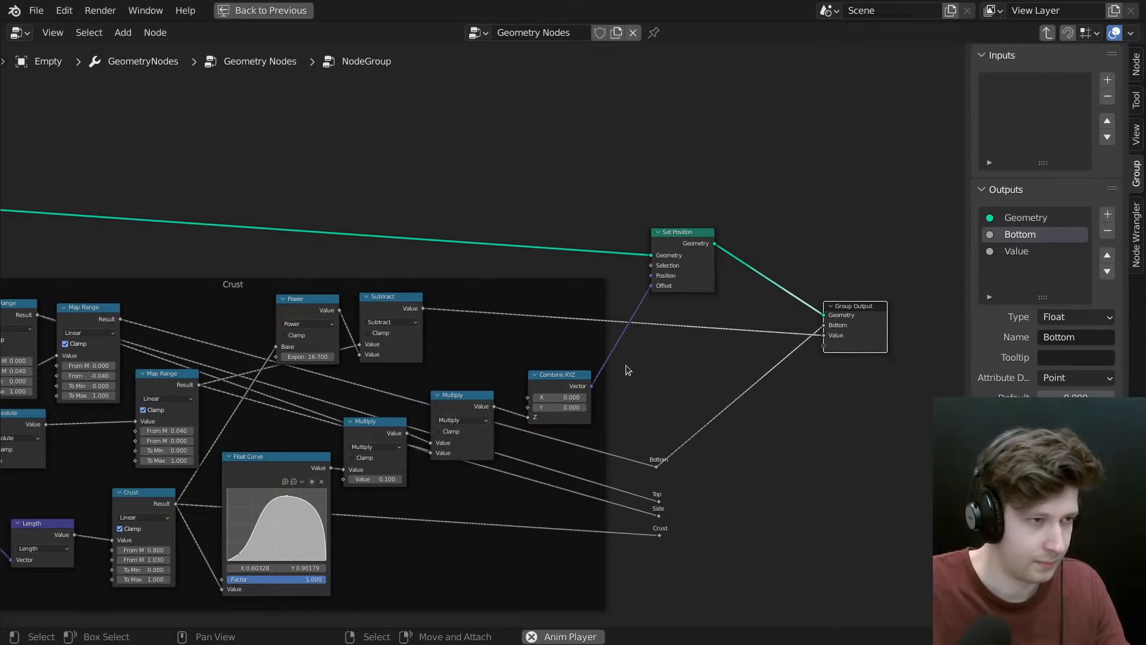
pyautogui.moveTo(718, 342); pyautogui.dragTo(688, 336, button='middle')
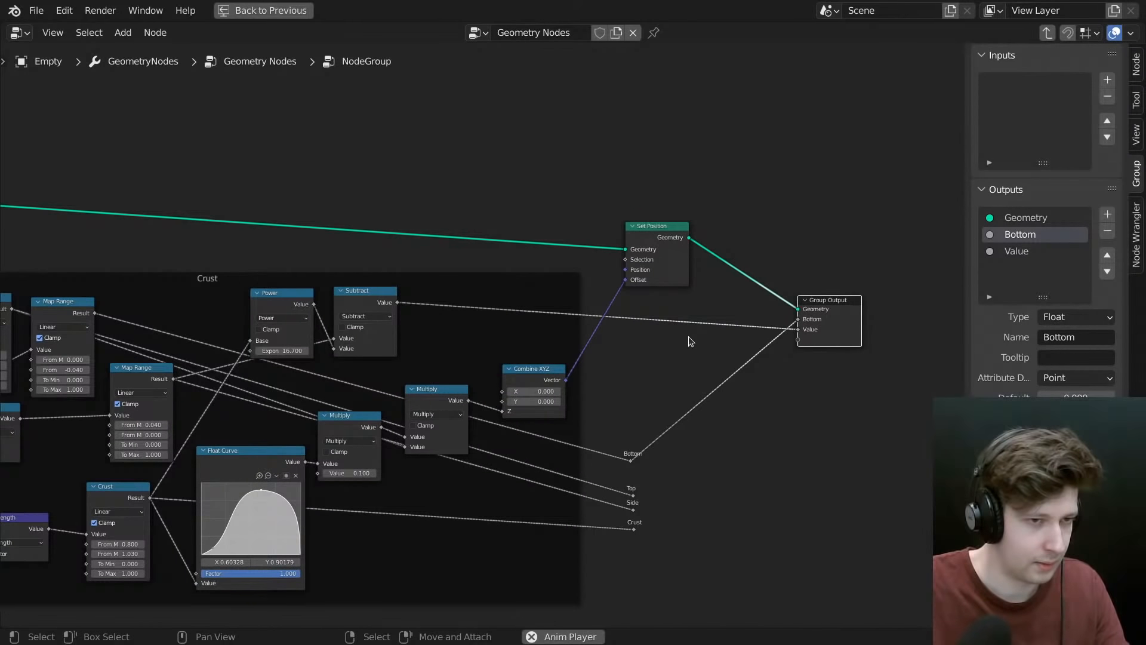
# - Return to the parent node tree and move the new group node closer to the Bottom Displacement frame
pyautogui.press('Tab')
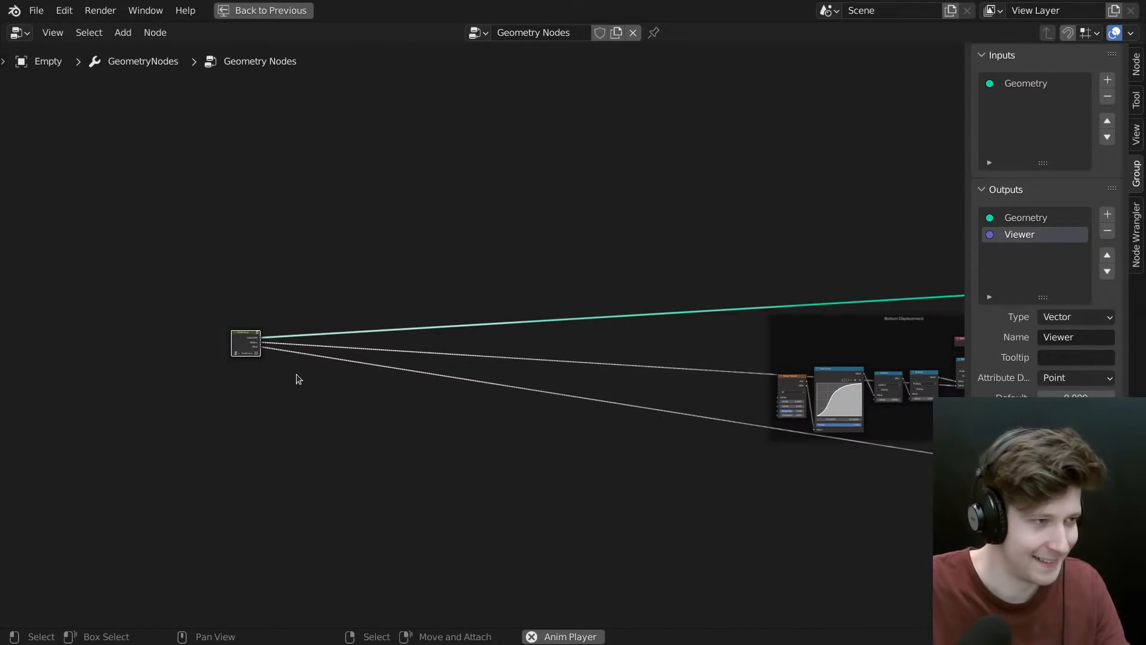
pyautogui.scroll(3, 297, 377)
pyautogui.press('g')
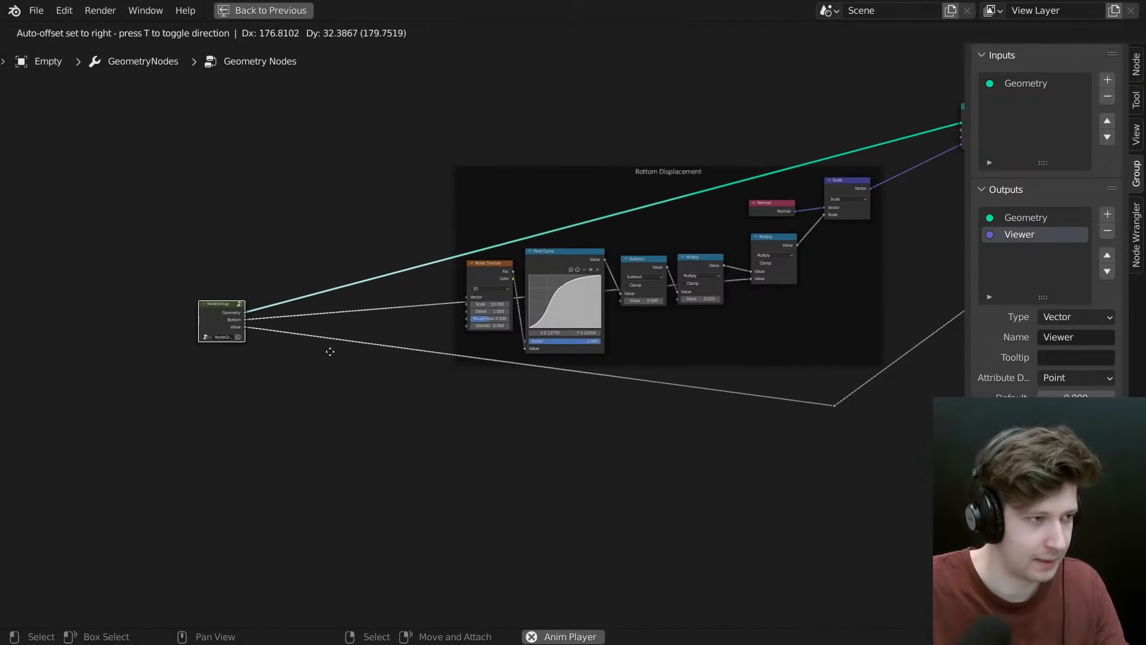
pyautogui.click(393, 335)
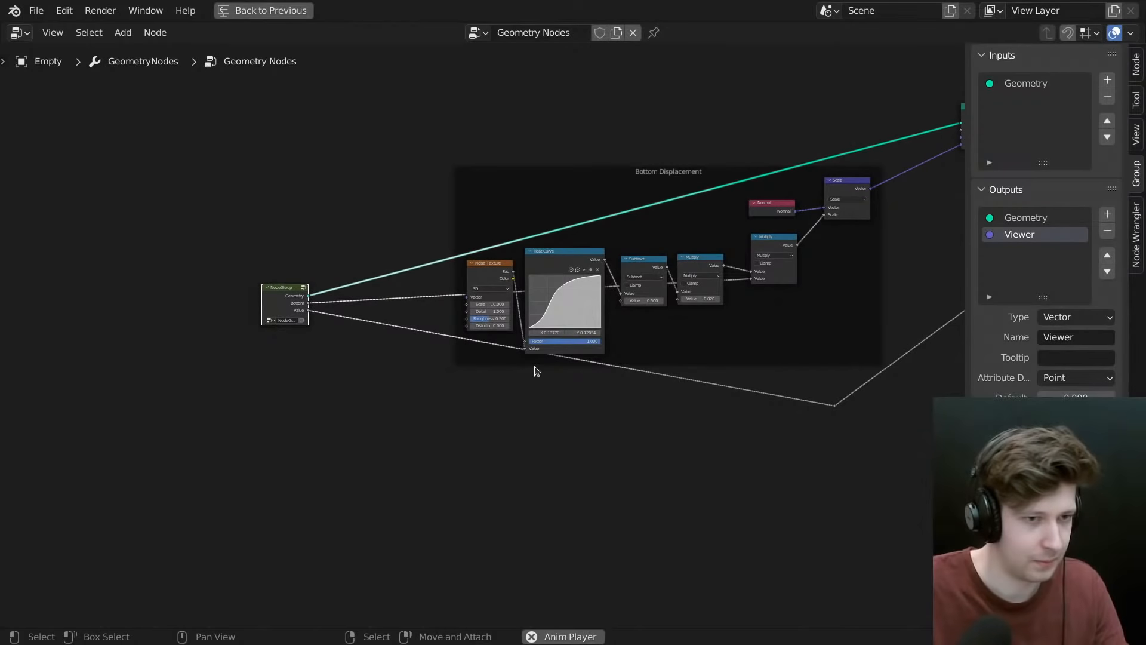
pyautogui.moveTo(535, 371); pyautogui.dragTo(1038, 249, button='middle')
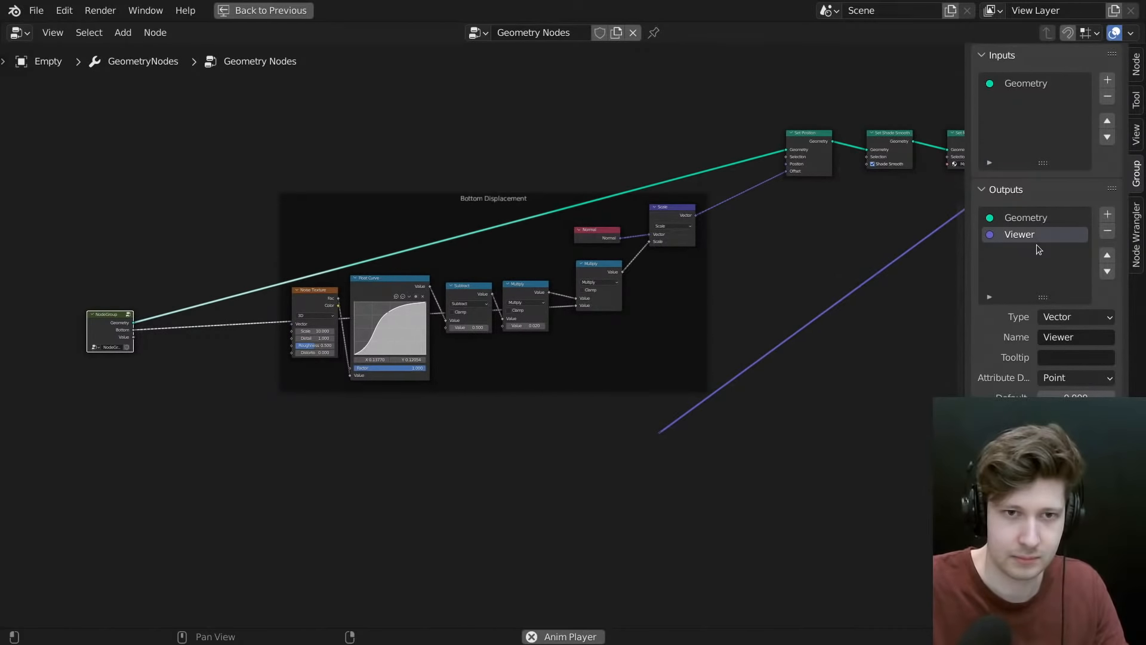
# - Inside the group, remove the Value output and connect the Top, Side and Crust reroutes to new Group Output sockets
pyautogui.press('Tab')
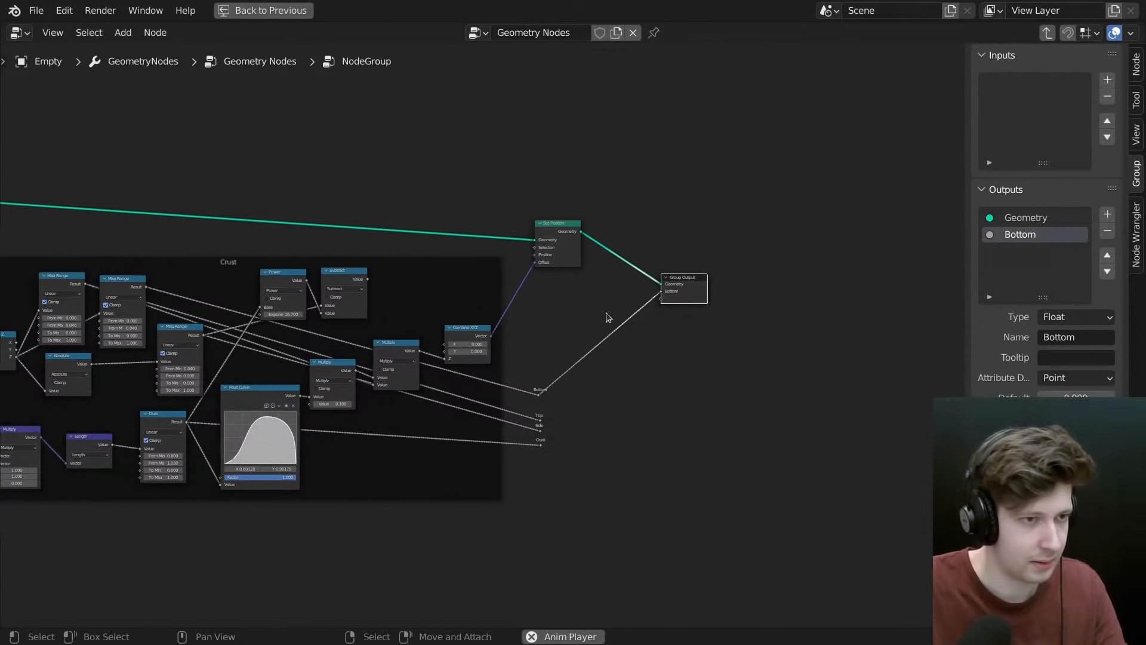
pyautogui.scroll(8, 575, 351)
pyautogui.moveTo(509, 474); pyautogui.dragTo(736, 261)
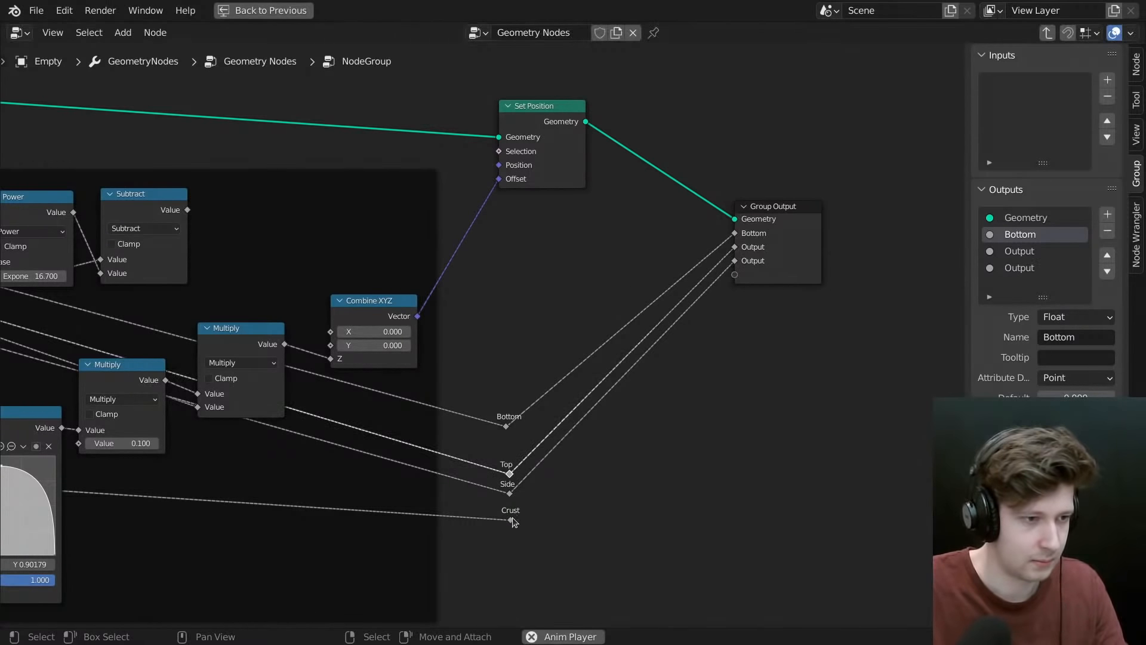
pyautogui.moveTo(510, 520); pyautogui.dragTo(736, 276)
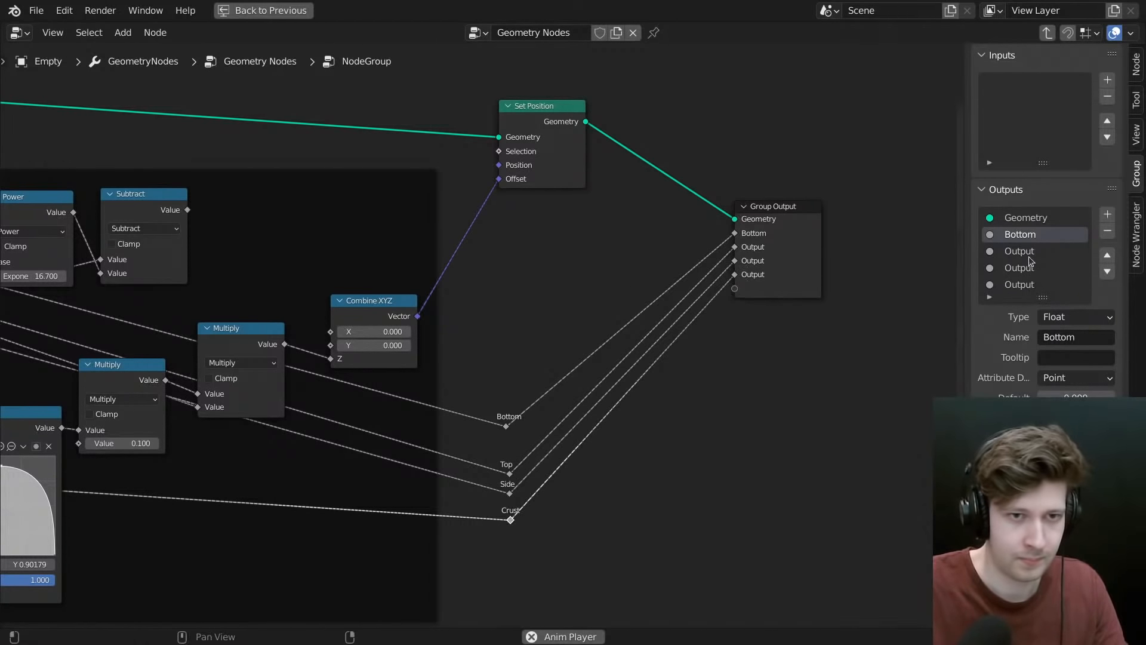
# - Rename the three new group outputs, in order, to Top, Side and Crust
pyautogui.doubleClick(1026, 252)
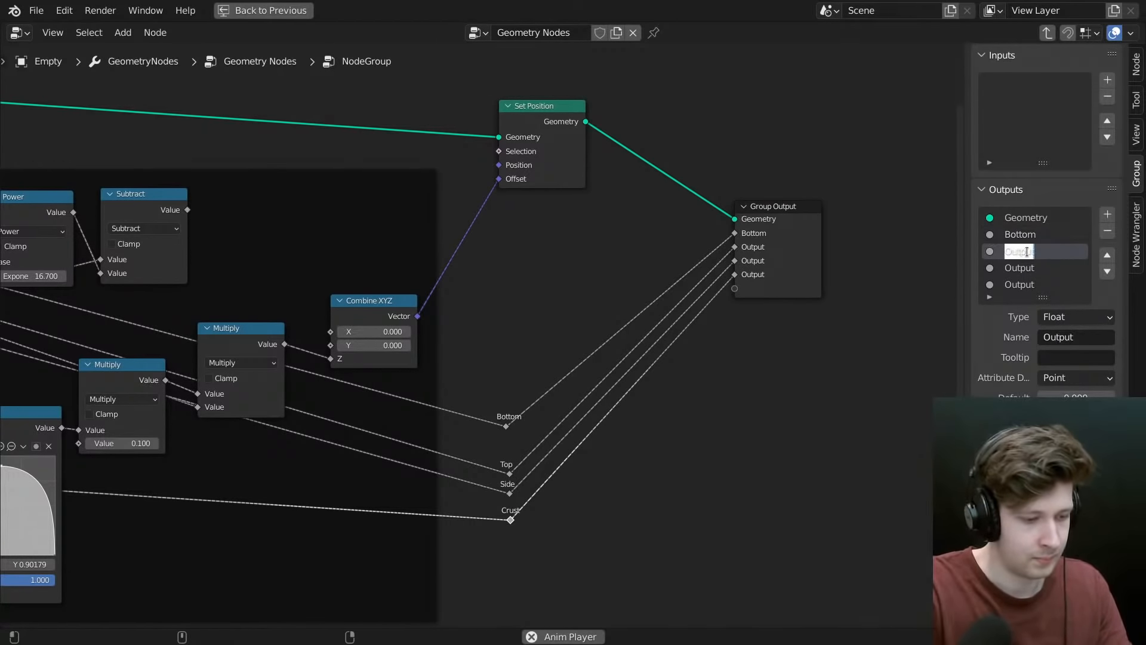
pyautogui.write('Top')
pyautogui.press('Return')
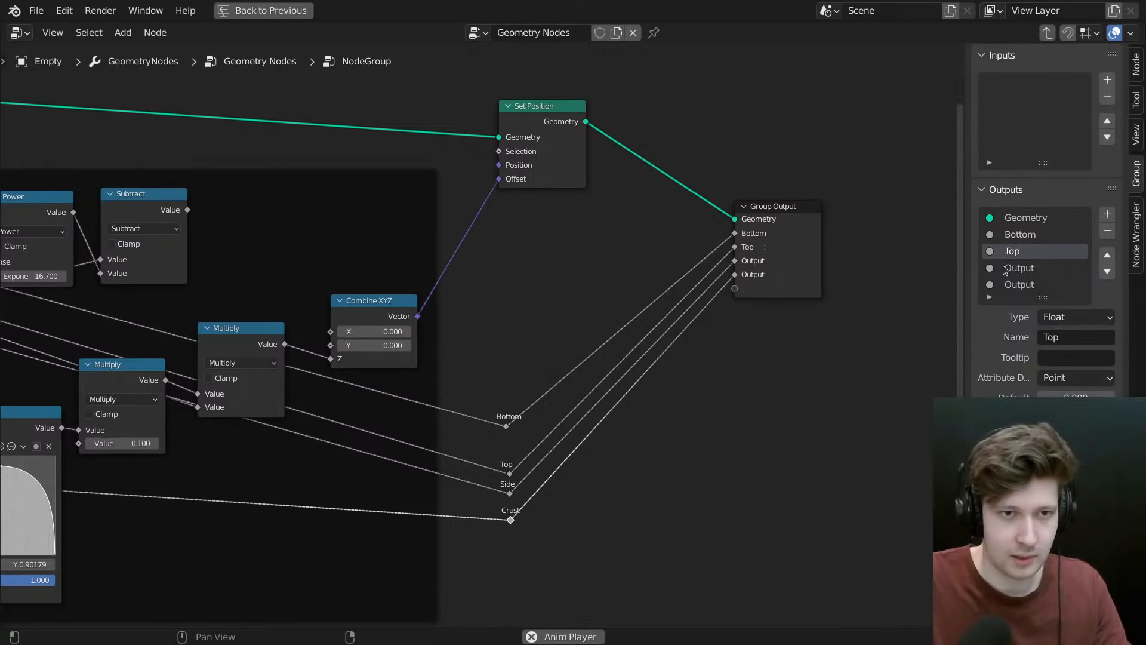
pyautogui.doubleClick(1009, 268)
pyautogui.write('Side')
pyautogui.press('Return')
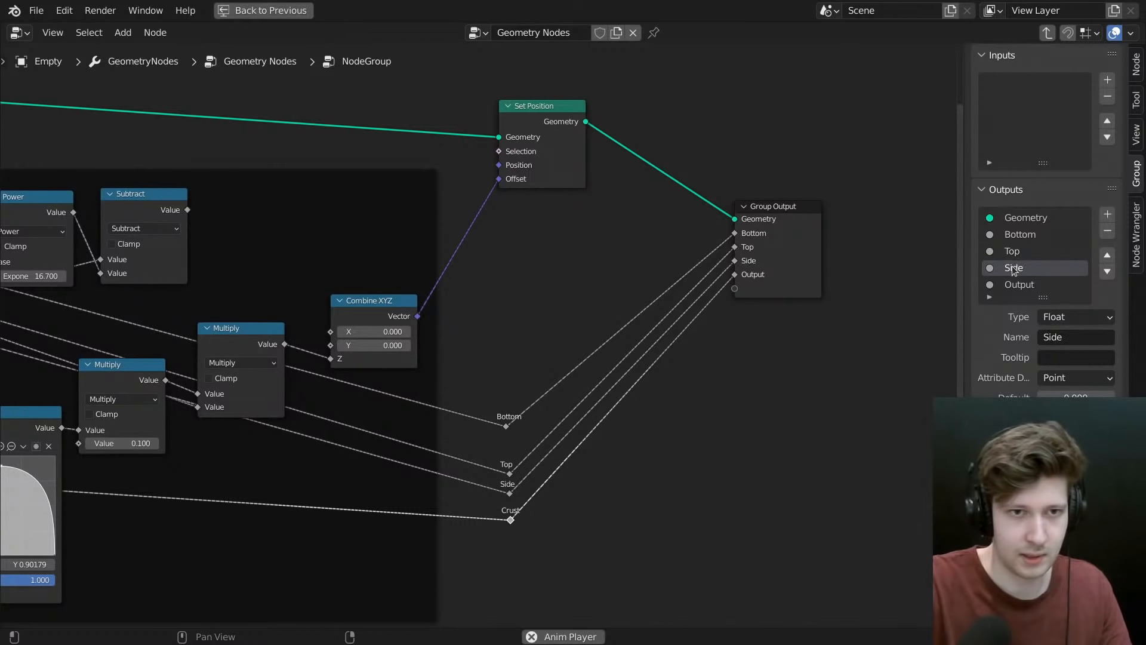
pyautogui.doubleClick(1017, 284)
pyautogui.write('C')
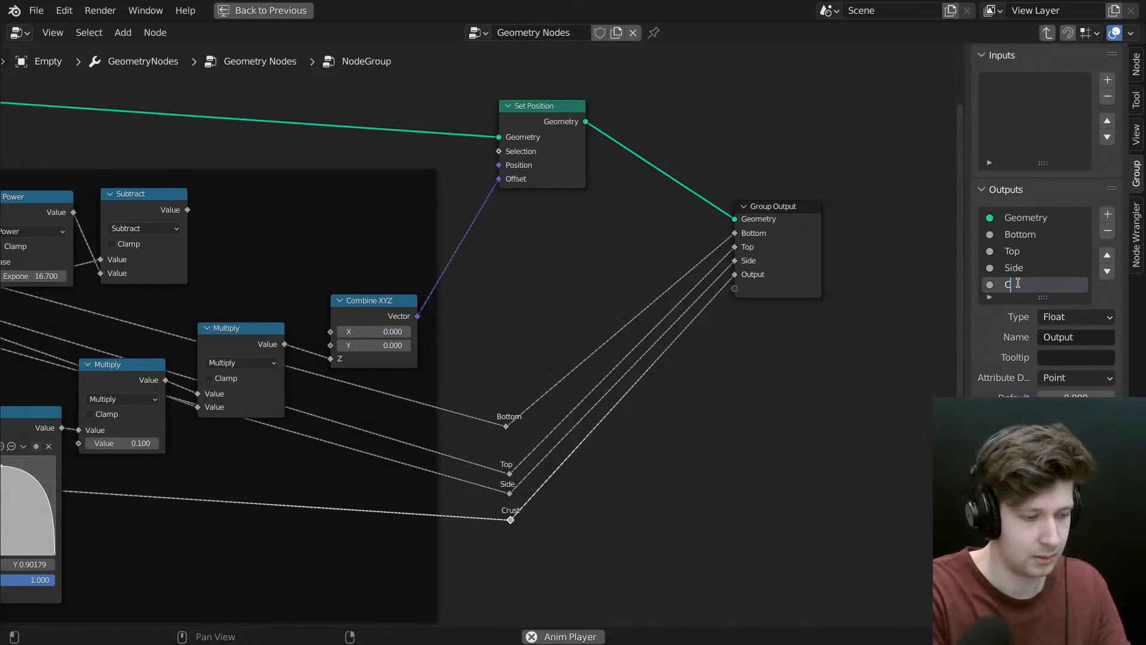
pyautogui.write('rust')
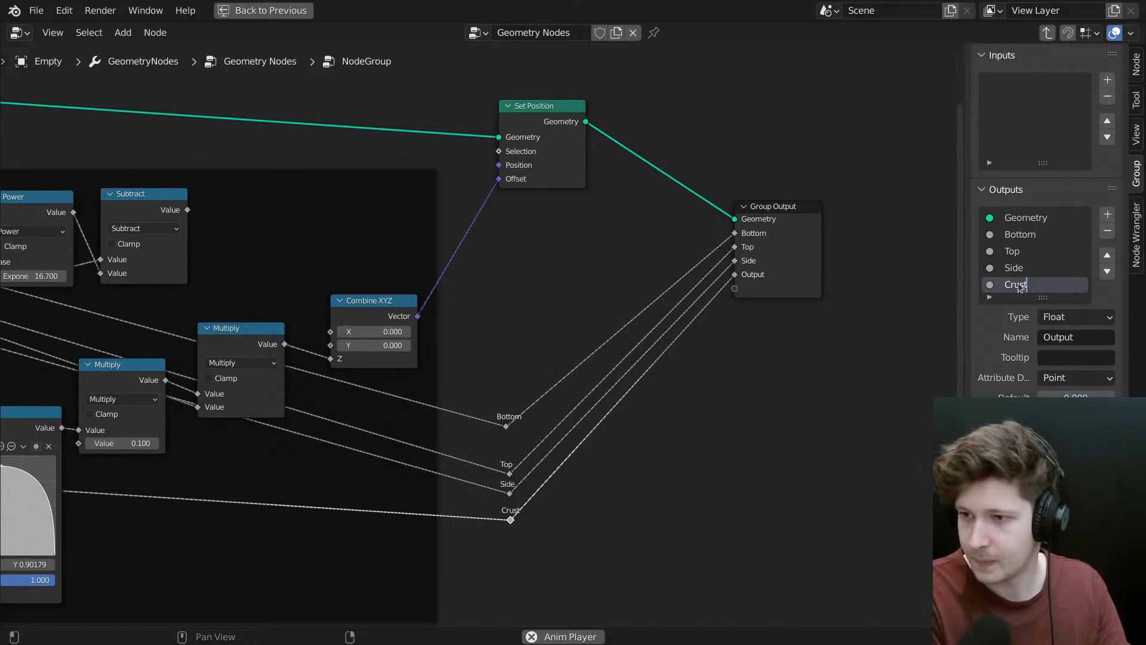
pyautogui.press('Return')
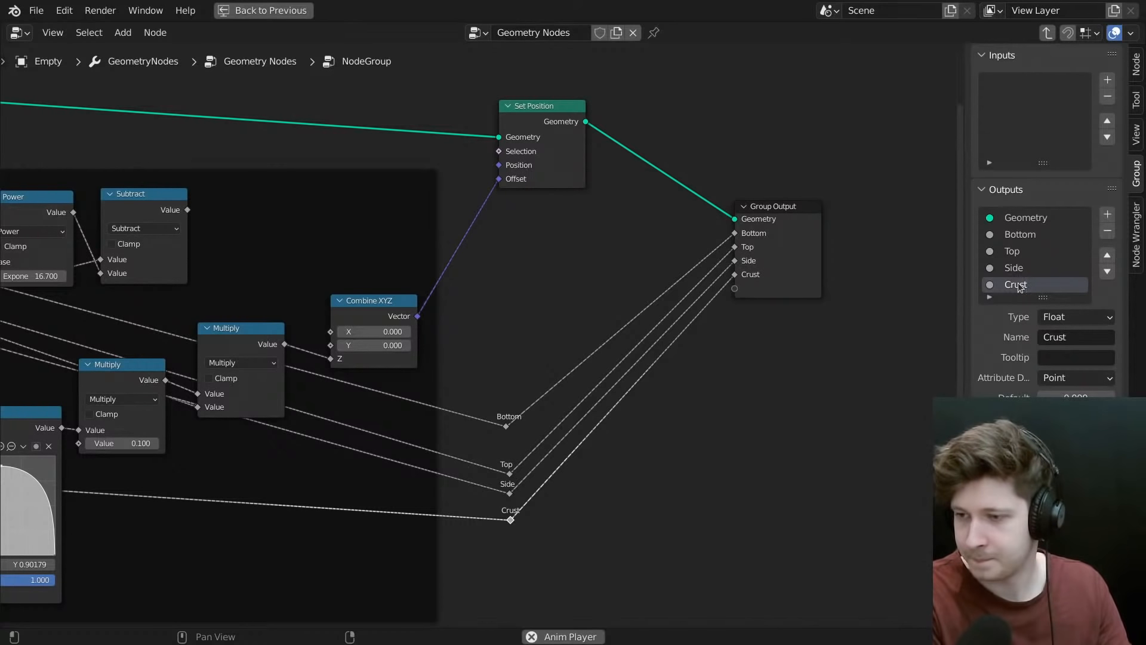
# - Align the Bottom, Top, Side and Crust reroutes into one evenly spaced column before the Group Output
pyautogui.scroll(-4, 448, 324)
pyautogui.scroll(2, 628, 300)
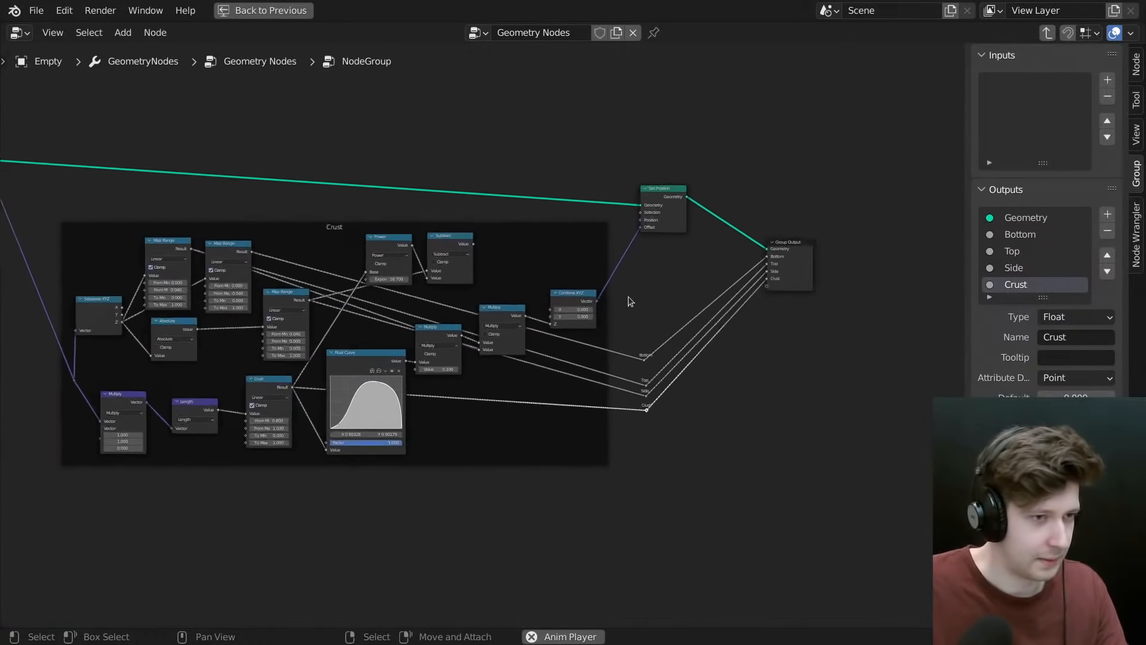
pyautogui.scroll(6, 637, 327)
pyautogui.moveTo(630, 337); pyautogui.dragTo(683, 499)
pyautogui.scroll(2, 613, 431)
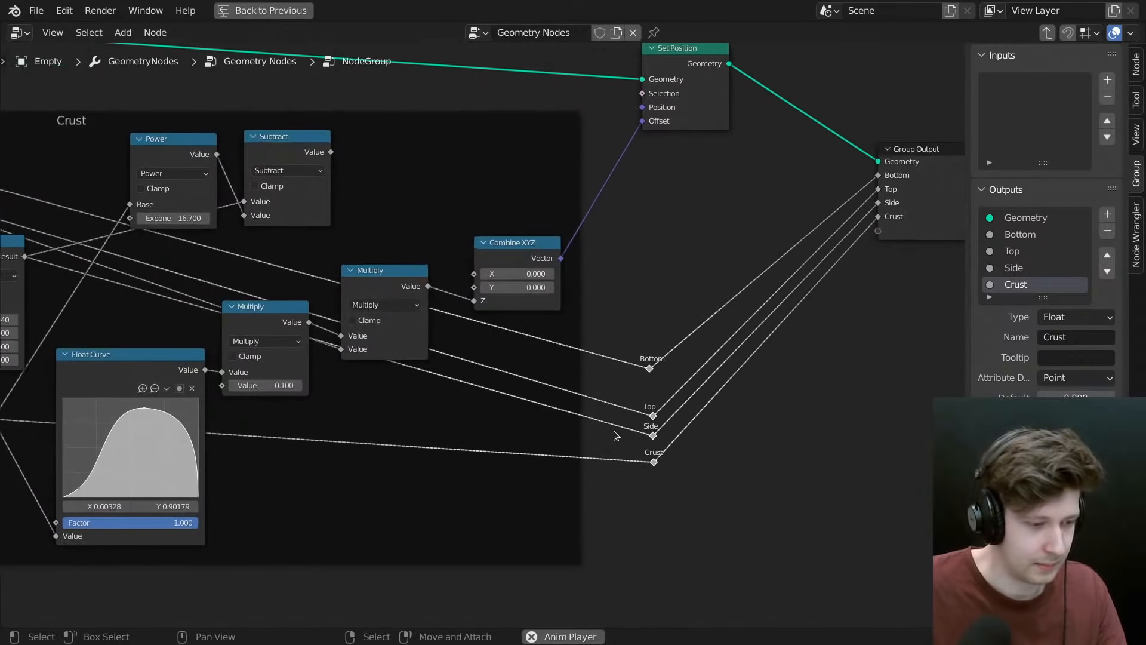
pyautogui.scroll(1, 671, 368)
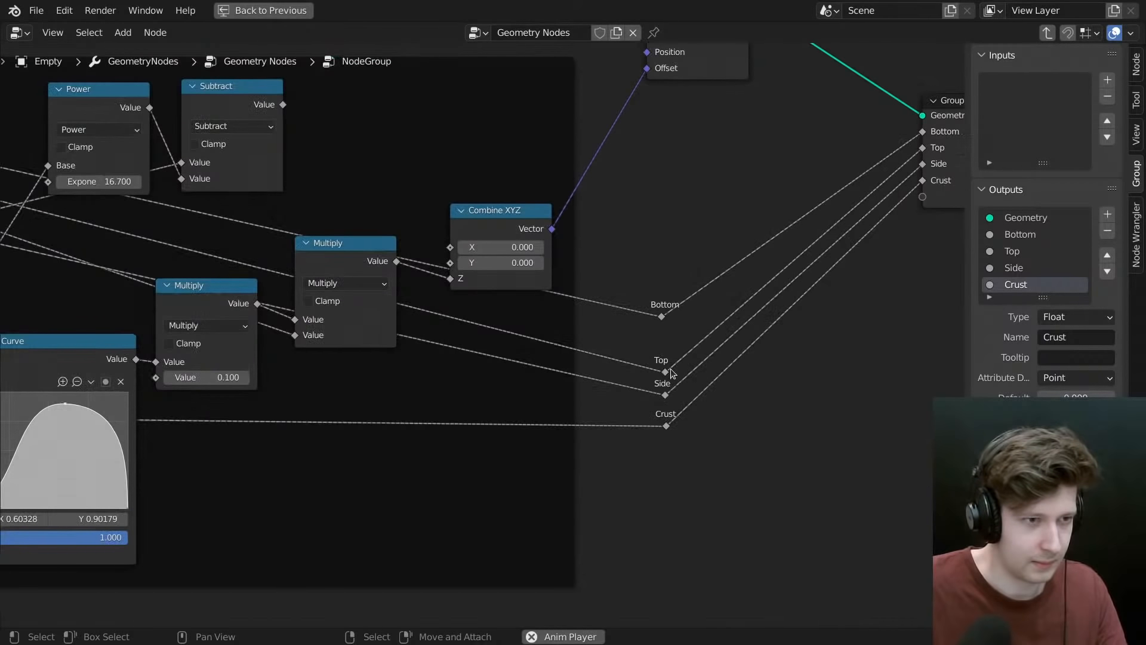
pyautogui.click(663, 315)
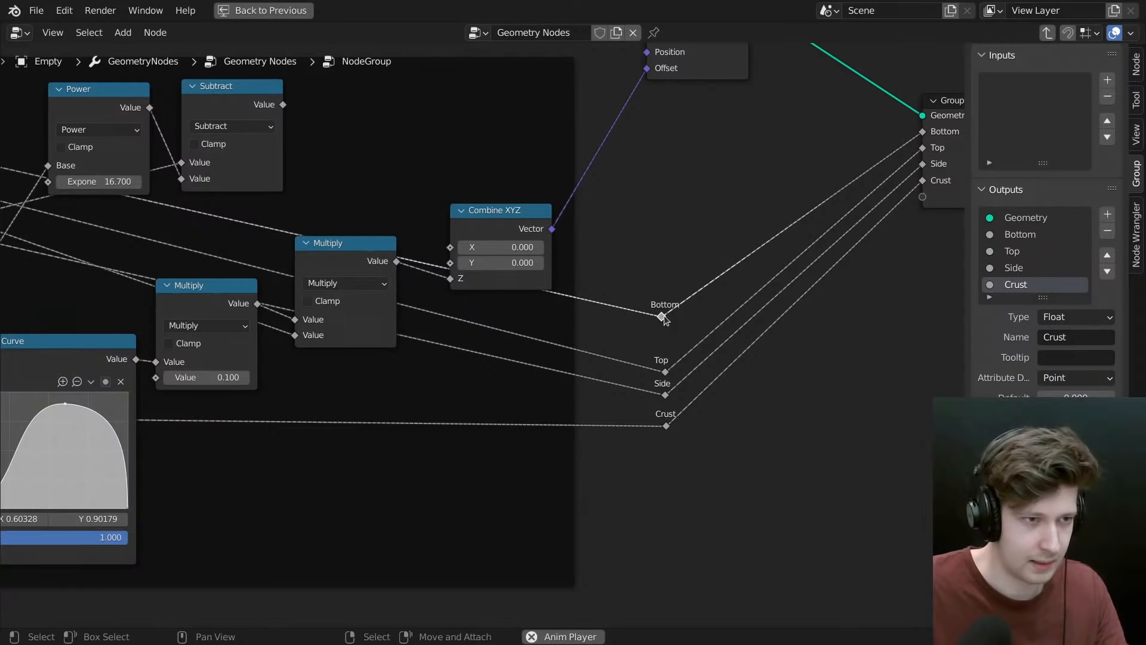
pyautogui.moveTo(663, 315); pyautogui.dragTo(672, 367)
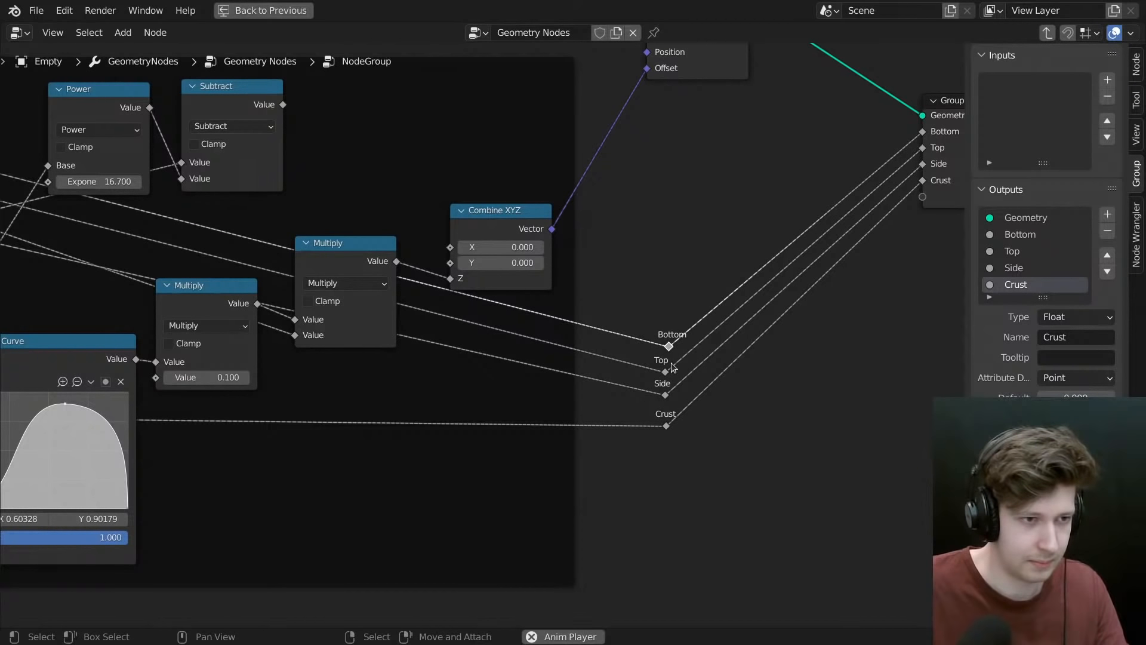
pyautogui.scroll(1, 667, 385)
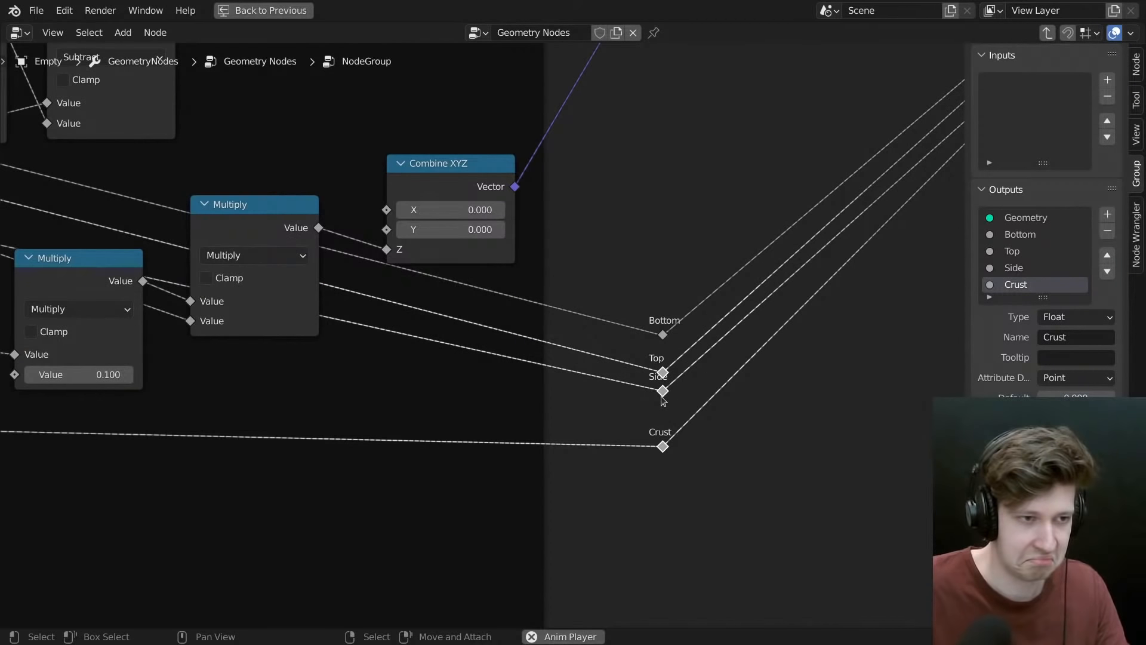
pyautogui.moveTo(663, 399); pyautogui.dragTo(662, 417)
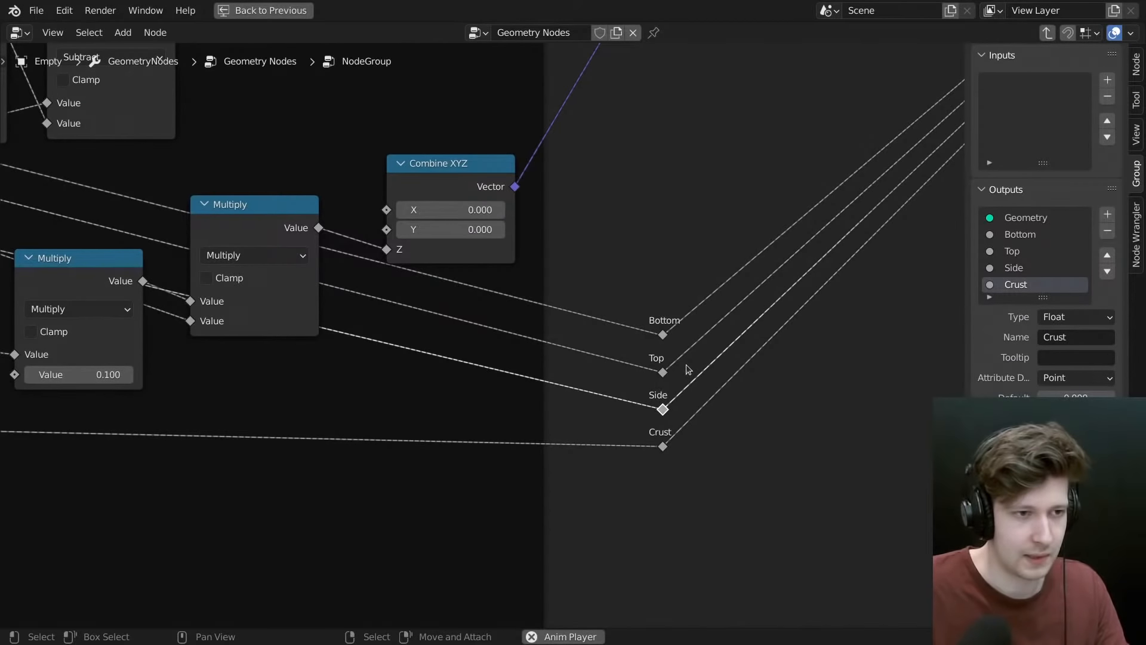
pyautogui.scroll(-3, 687, 369)
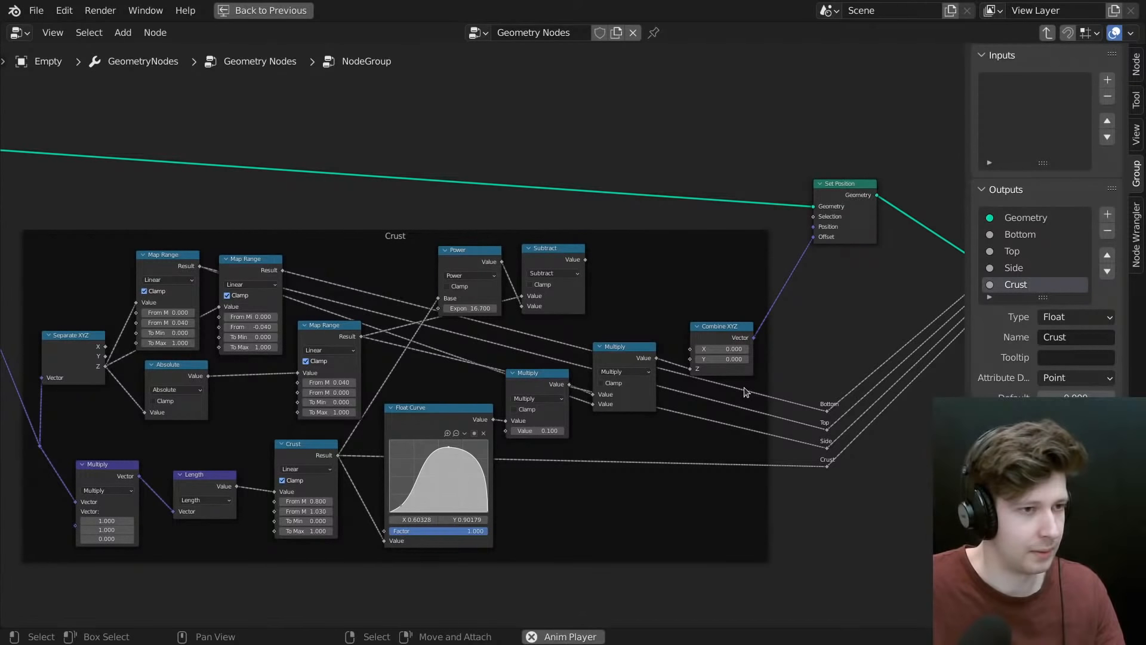
# - Nudge the Power and Subtract nodes in the Crust frame and connect the Subtract value to the Side reroute
pyautogui.moveTo(618, 255); pyautogui.dragTo(479, 297)
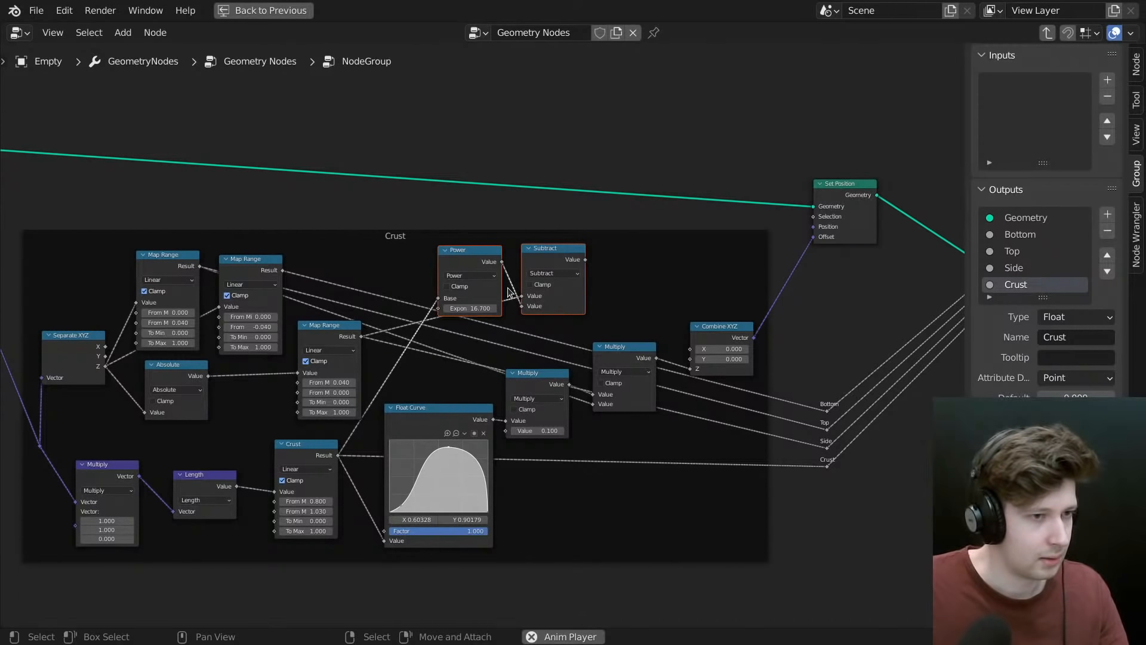
pyautogui.press('g')
pyautogui.click(569, 338)
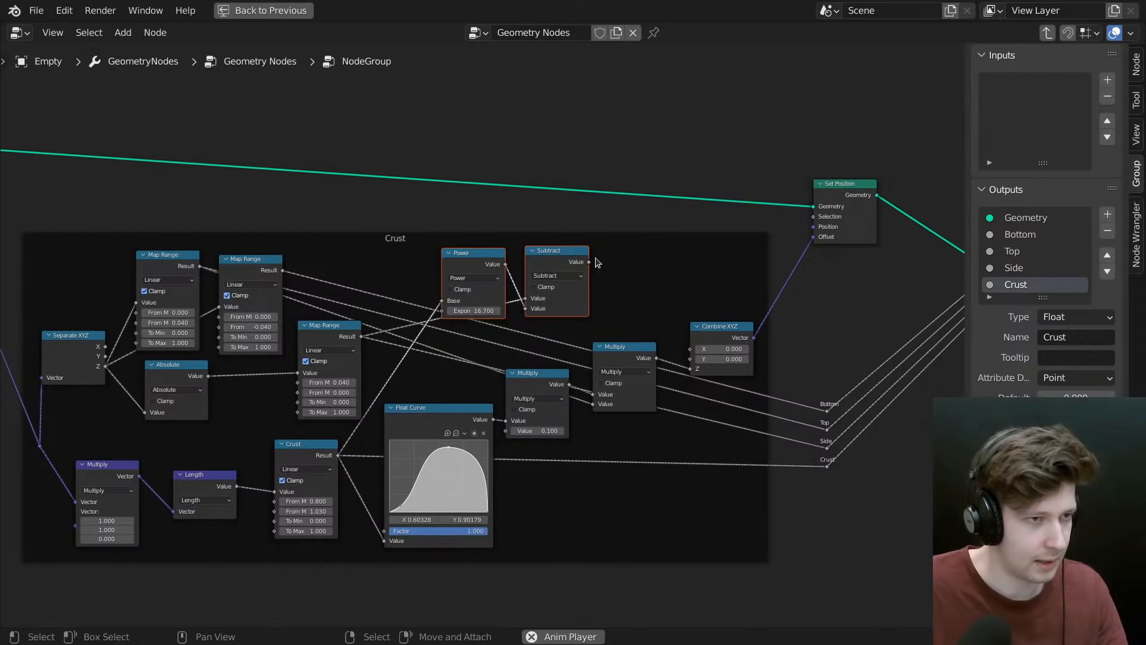
pyautogui.moveTo(589, 262); pyautogui.dragTo(826, 448)
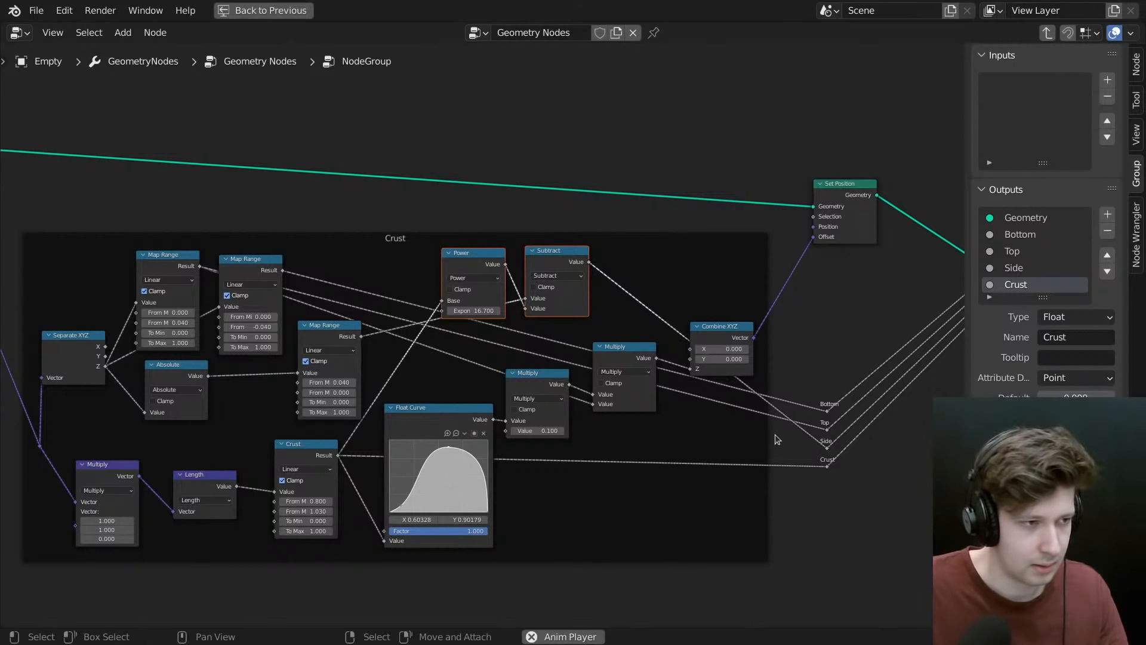
# - Reposition the Power and Subtract nodes lower in the Crust frame, between the third Map Range and the Multiply nodes
pyautogui.moveTo(628, 377); pyautogui.dragTo(552, 353, button='middle')
pyautogui.moveTo(520, 195); pyautogui.dragTo(378, 300)
pyautogui.press('g')
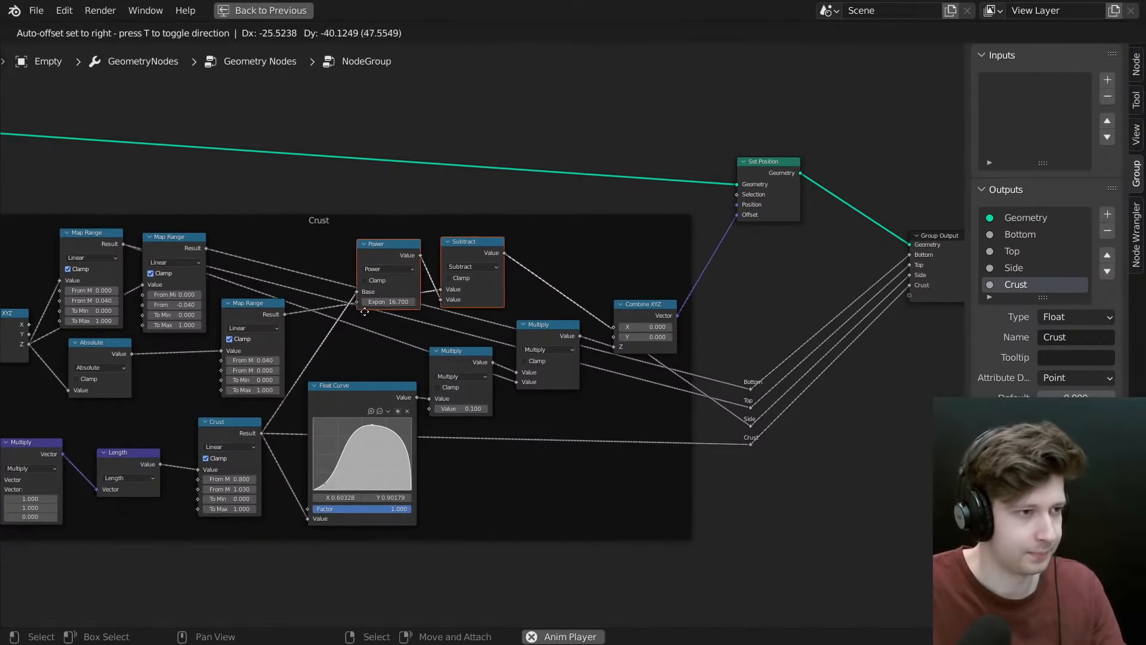
pyautogui.click(355, 314)
pyautogui.moveTo(566, 331); pyautogui.dragTo(523, 311, button='middle')
pyautogui.press('g')
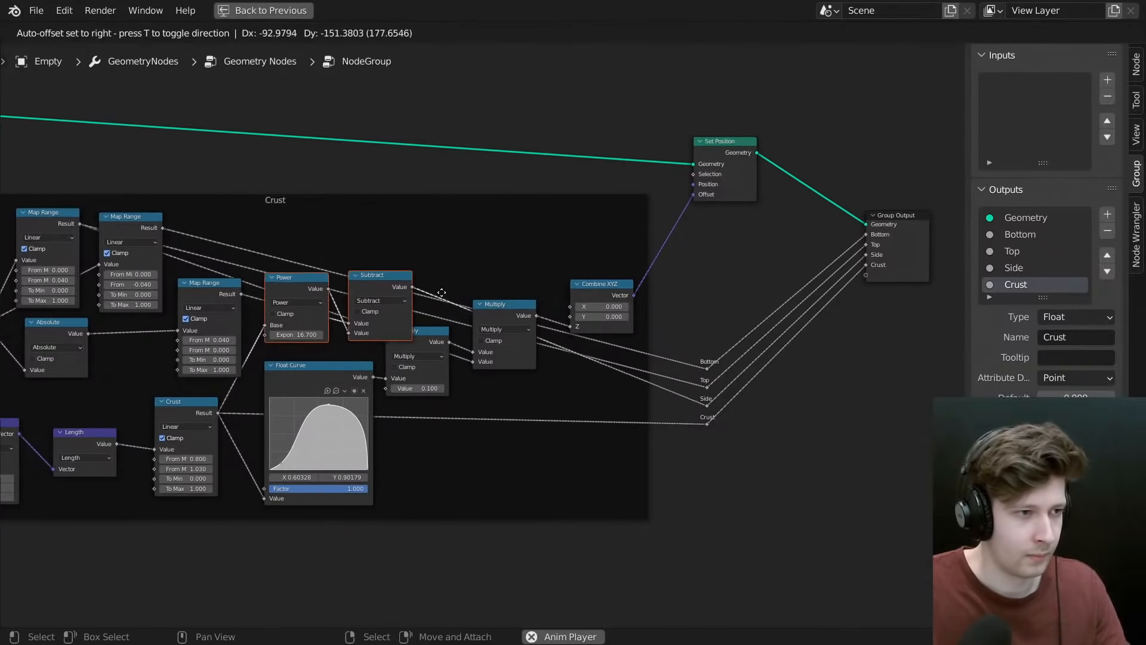
pyautogui.click(437, 278)
# - Leave the group and place its node right beside the start of the Bottom Displacement frame
pyautogui.scroll(-3, 428, 286)
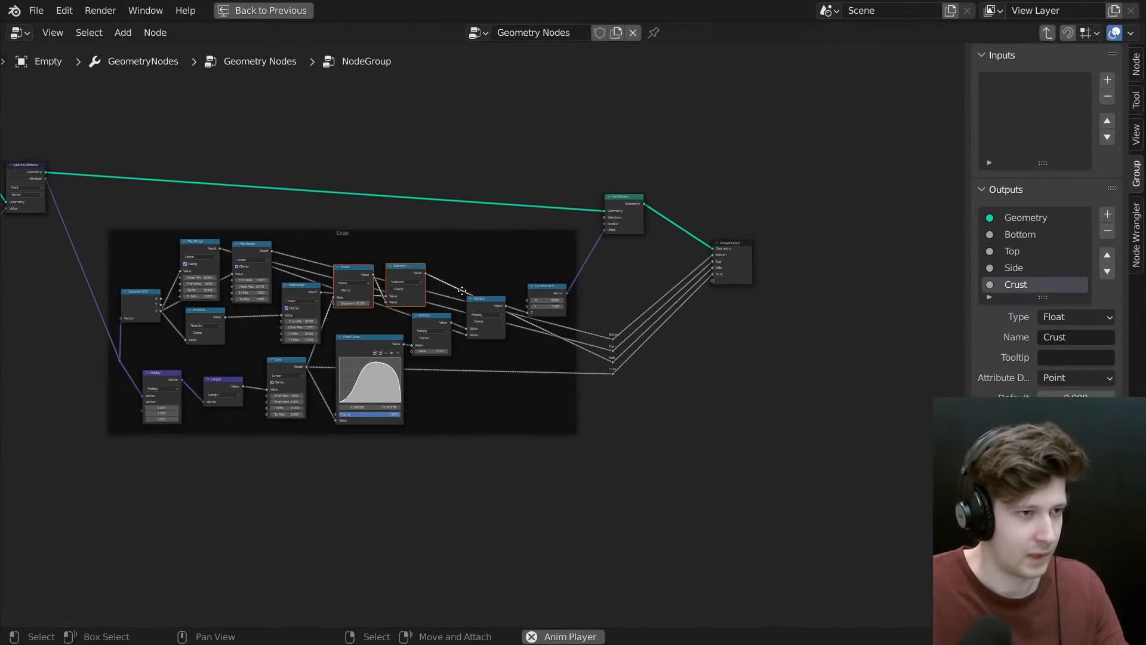
pyautogui.moveTo(153, 257); pyautogui.dragTo(208, 257, button='middle')
pyautogui.moveTo(145, 214); pyautogui.dragTo(629, 493)
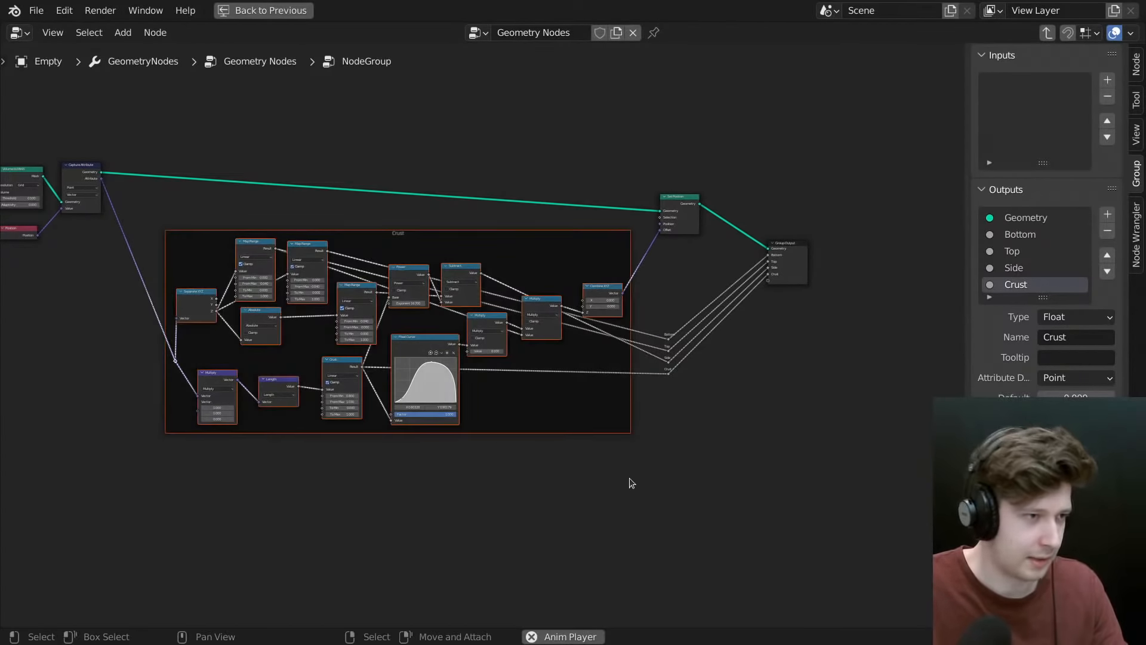
pyautogui.moveTo(562, 396); pyautogui.dragTo(517, 394, button='middle')
pyautogui.press('Tab')
pyautogui.click(584, 398)
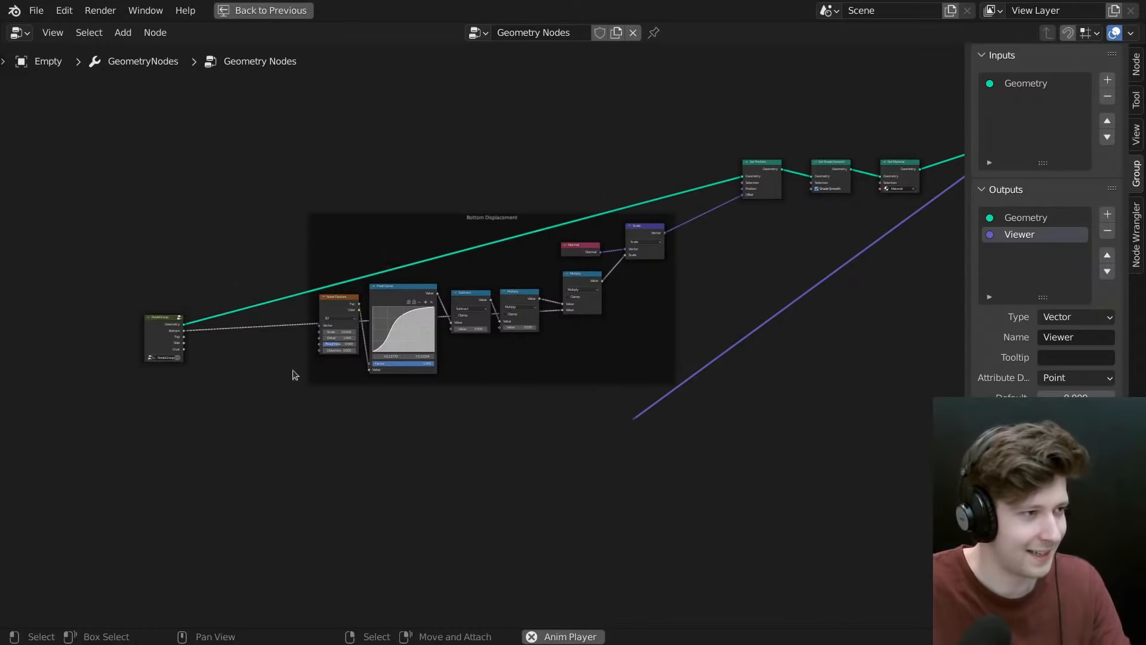
pyautogui.scroll(6, 221, 340)
pyautogui.moveTo(213, 343); pyautogui.dragTo(383, 364, button='middle')
pyautogui.moveTo(305, 360); pyautogui.dragTo(465, 290)
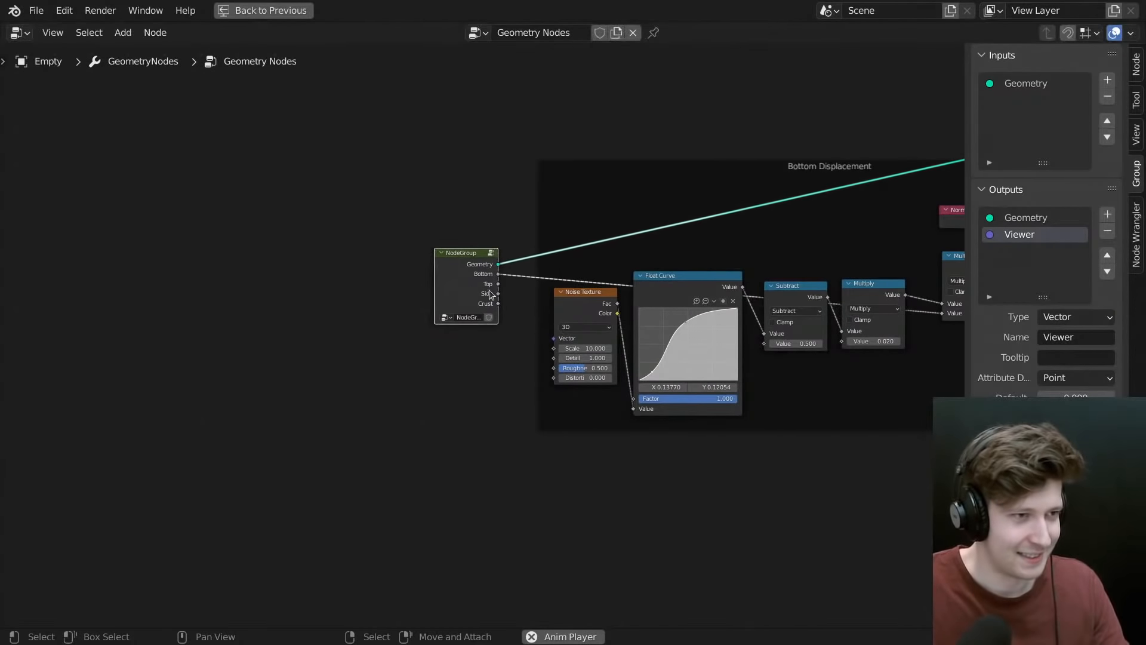
# - Rename the node group to Pizza_slice_dough
pyautogui.scroll(2, 480, 307)
pyautogui.doubleClick(462, 321)
pyautogui.write('F')
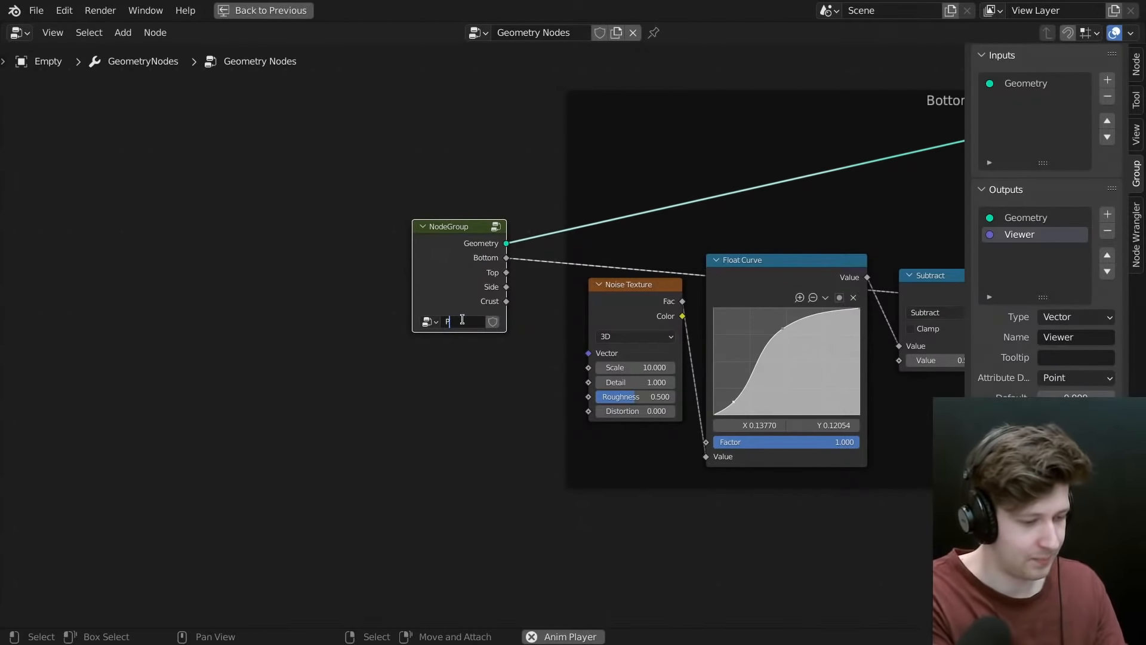
pyautogui.write('l')
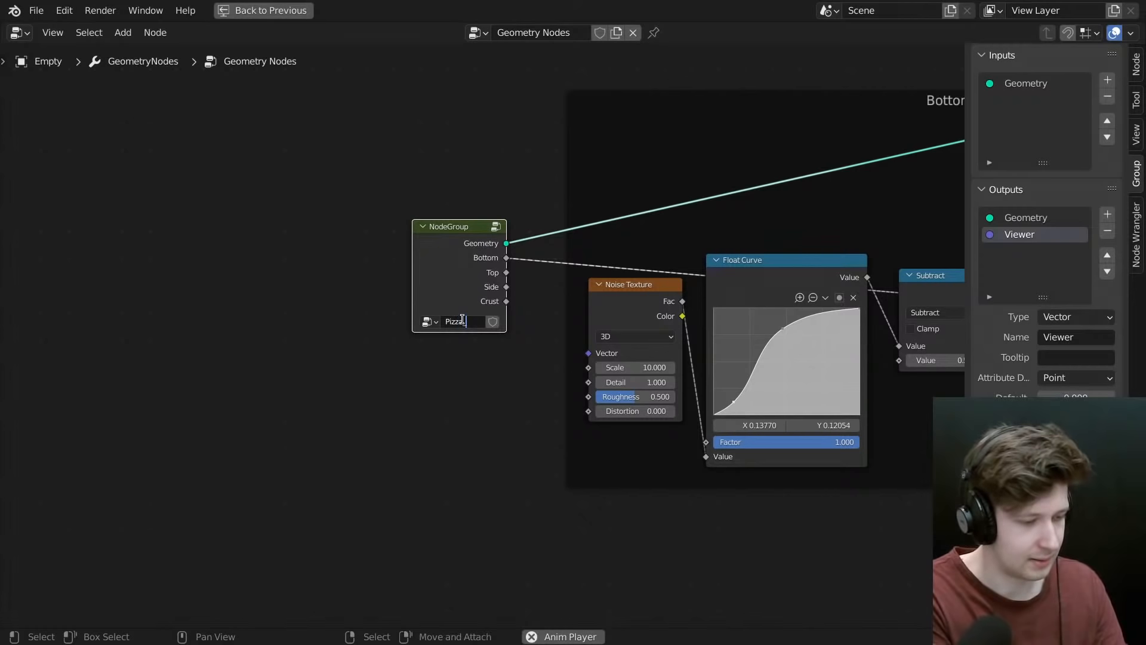
pyautogui.write(' sli')
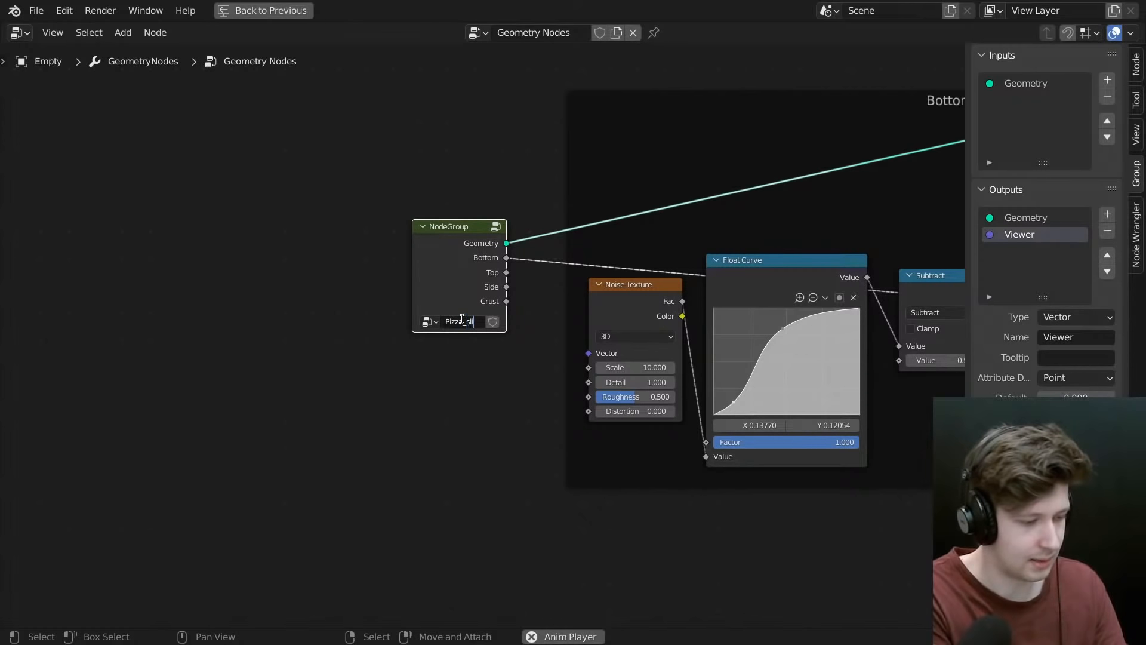
pyautogui.write('ce')
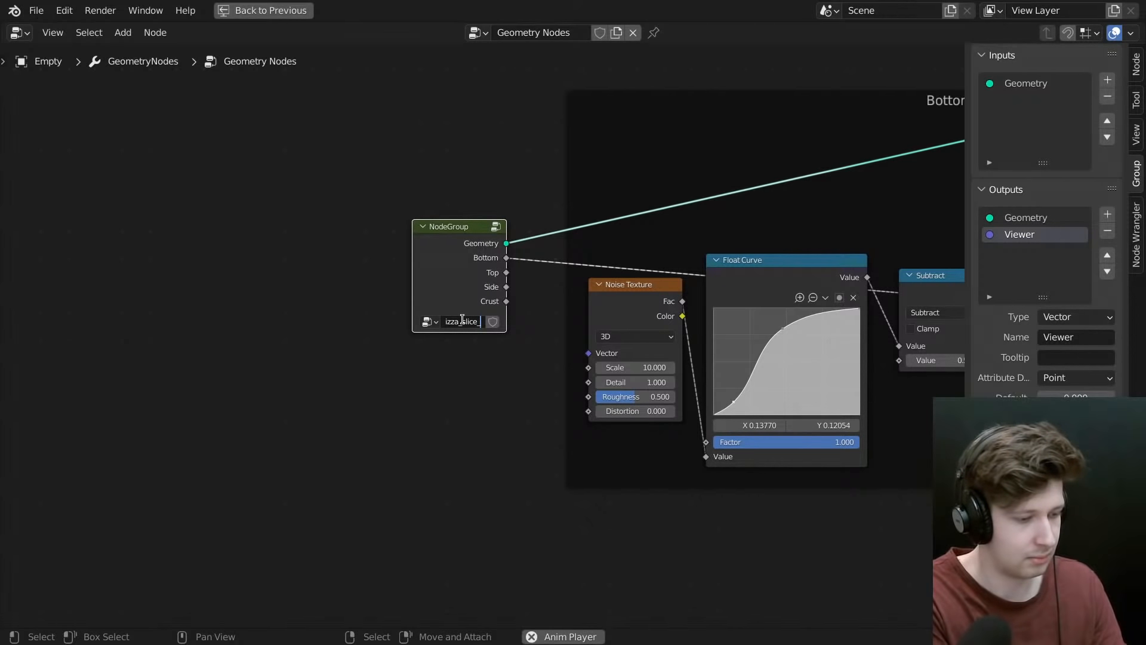
pyautogui.write('_dough')
pyautogui.press('Return')
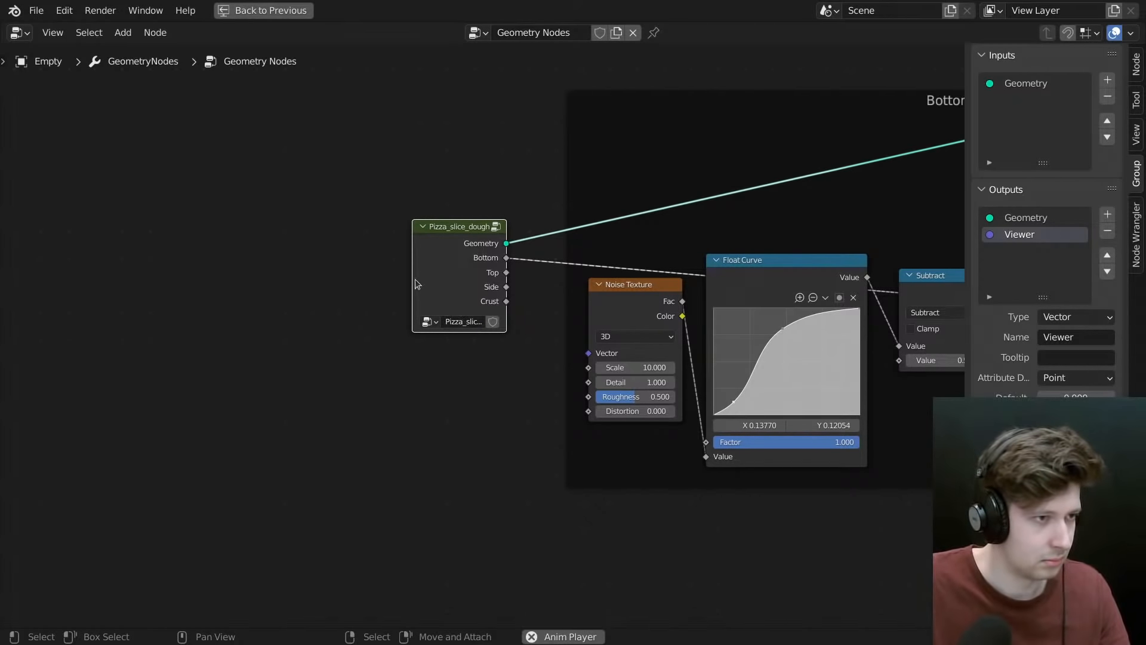
# - Move the Pizza_slice_dough node farther away from the Bottom Displacement frame and nudge the frame's last Multiply node
pyautogui.moveTo(413, 283); pyautogui.dragTo(378, 278)
pyautogui.moveTo(433, 277); pyautogui.dragTo(351, 197)
pyautogui.scroll(-4, 325, 268)
pyautogui.scroll(-1, 330, 263)
pyautogui.moveTo(723, 265); pyautogui.dragTo(722, 270)
pyautogui.moveTo(722, 271); pyautogui.dragTo(534, 317, button='middle')
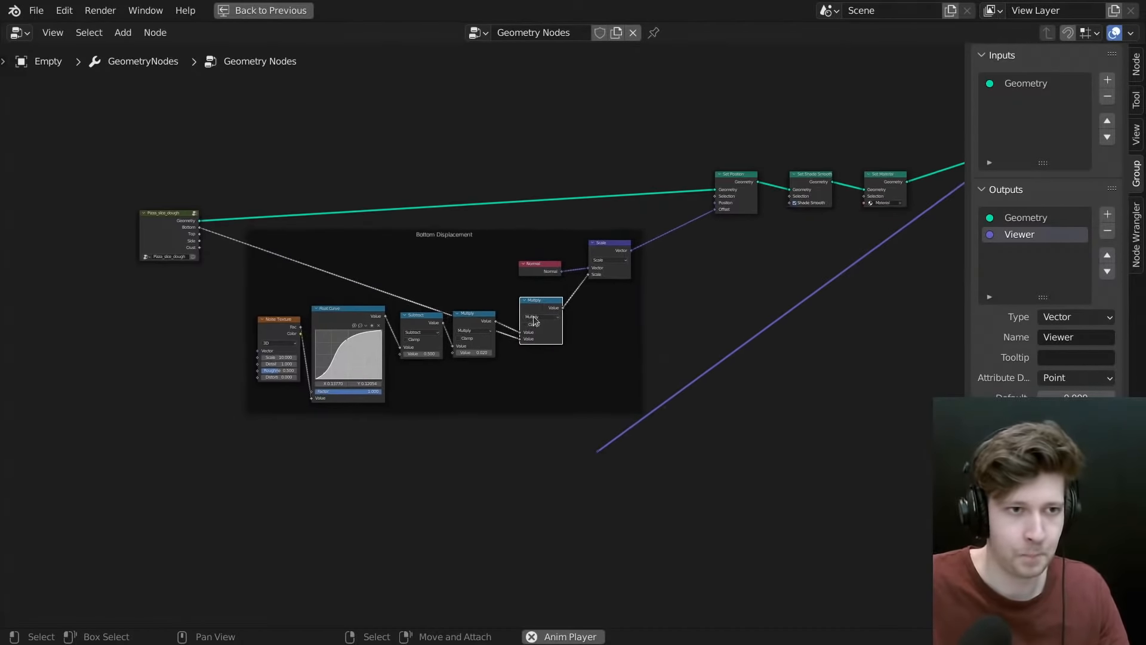
pyautogui.scroll(4, 765, 360)
pyautogui.click(547, 373)
pyautogui.moveTo(394, 316); pyautogui.dragTo(687, 338, button='middle')
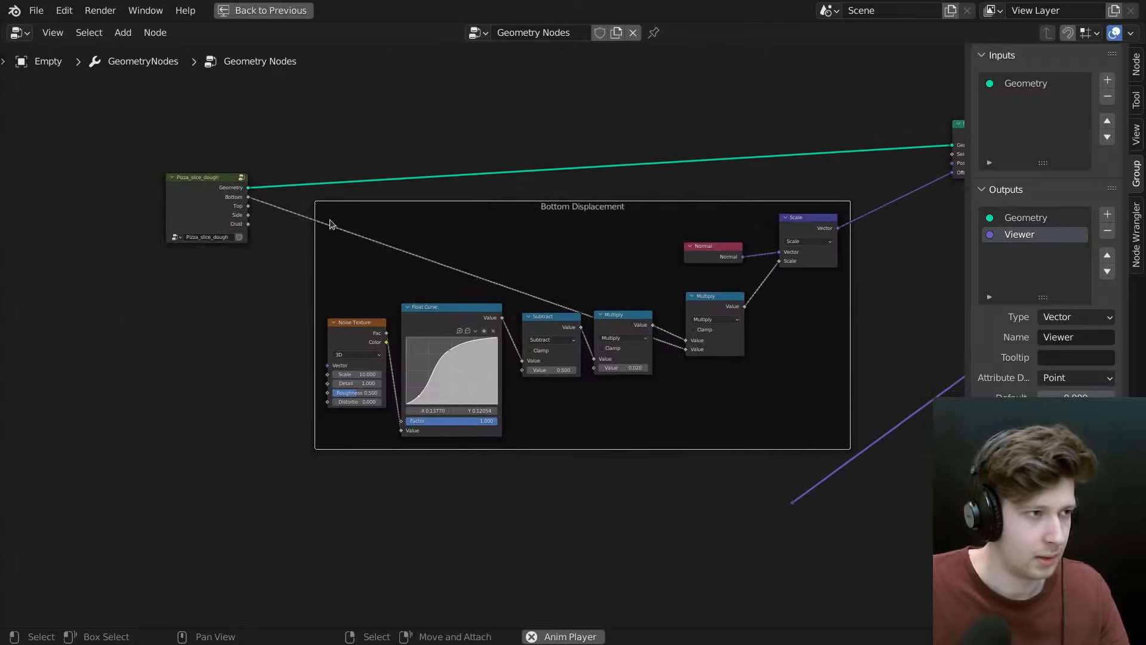
# - Raise the Pizza_slice_dough node so it sits slightly above the Bottom Displacement frame
pyautogui.press('b')
pyautogui.moveTo(265, 148); pyautogui.dragTo(898, 480)
pyautogui.moveTo(803, 421); pyautogui.dragTo(673, 432, button='middle')
pyautogui.moveTo(45, 233); pyautogui.dragTo(44, 197)
pyautogui.scroll(-1, 287, 224)
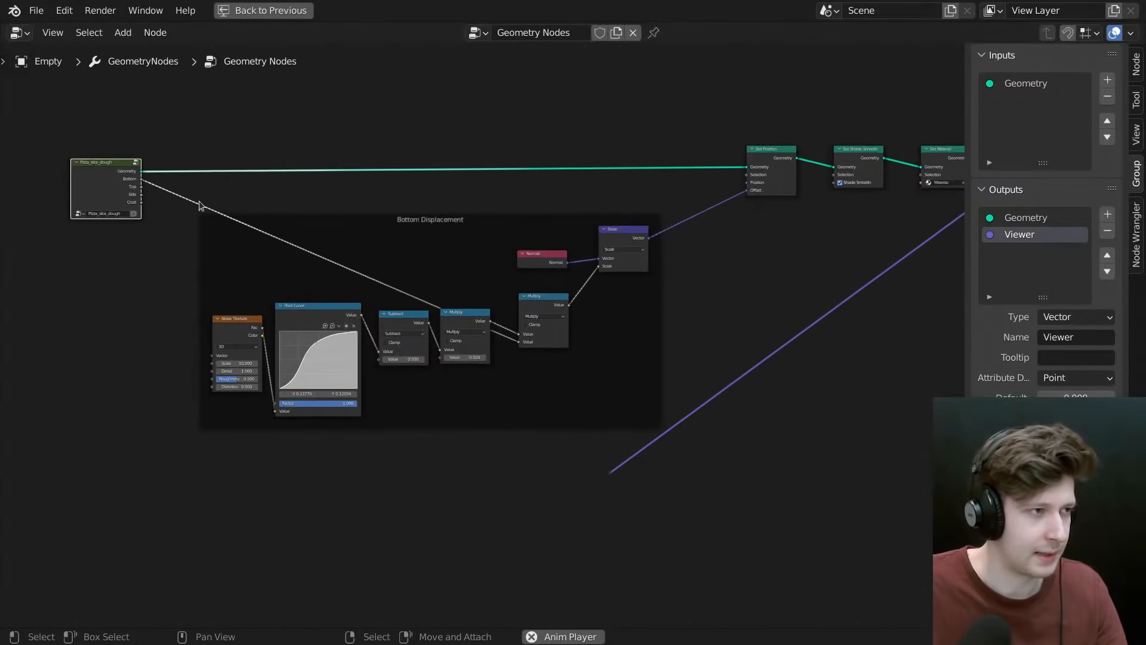
pyautogui.moveTo(199, 206); pyautogui.dragTo(262, 215, button='middle')
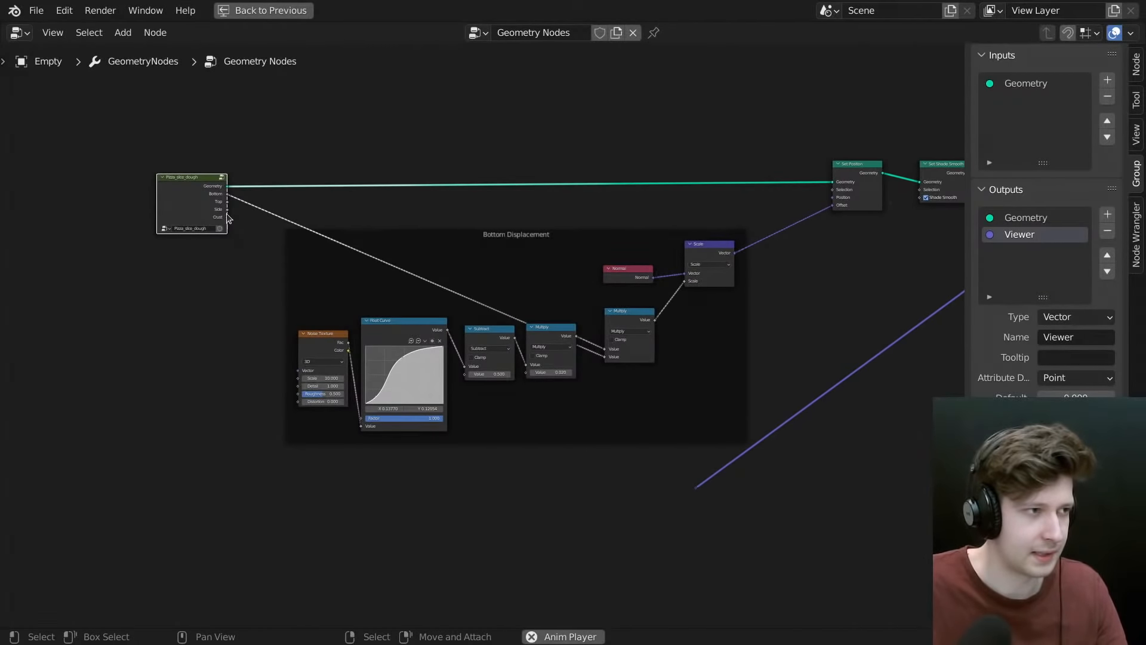
# - Delete the stray unconnected Position node and place the Group Input node just above the Pizza_slice_dough node
pyautogui.scroll(-4, 296, 279)
pyautogui.moveTo(296, 278); pyautogui.dragTo(397, 331, button='middle')
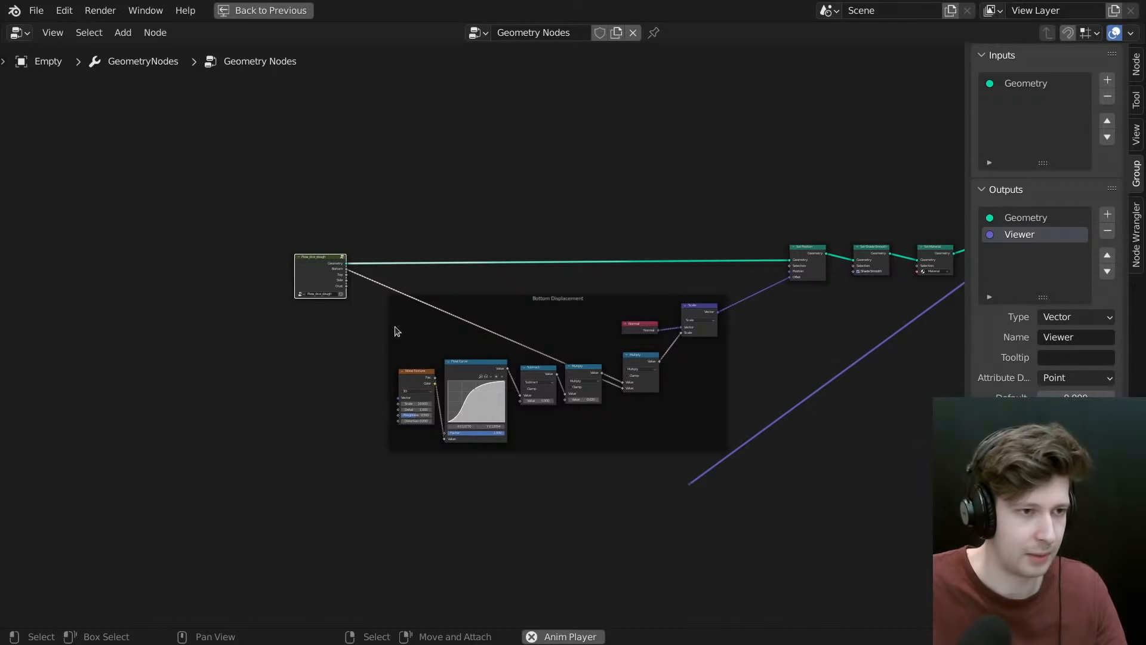
pyautogui.scroll(-5, 248, 167)
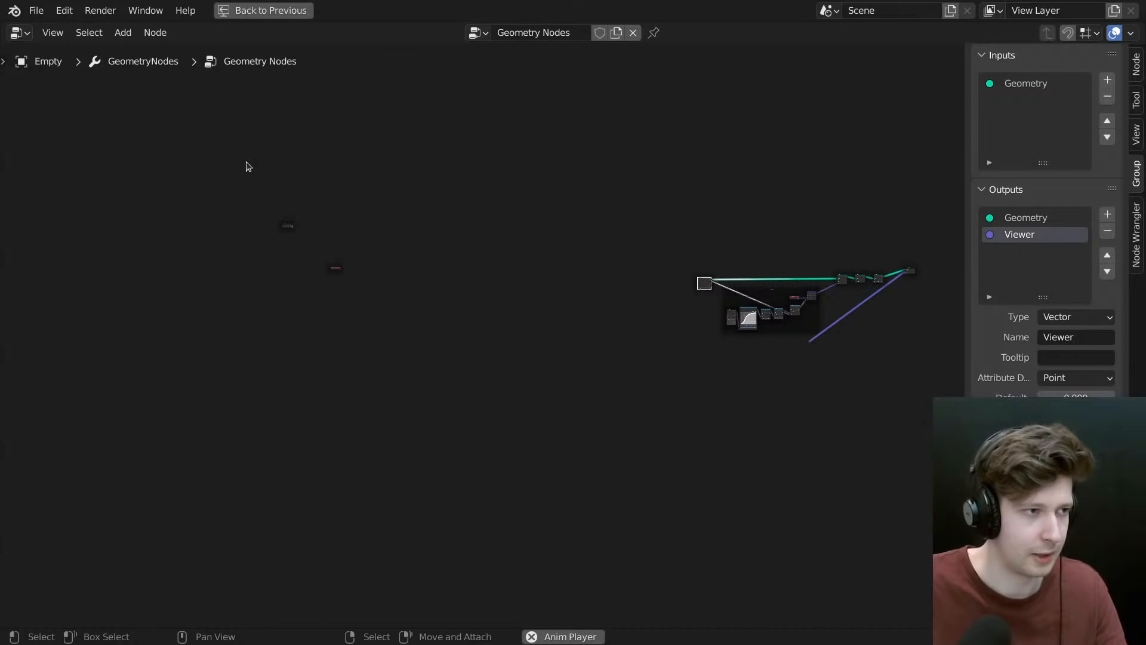
pyautogui.scroll(5, 571, 346)
pyautogui.scroll(3, 693, 435)
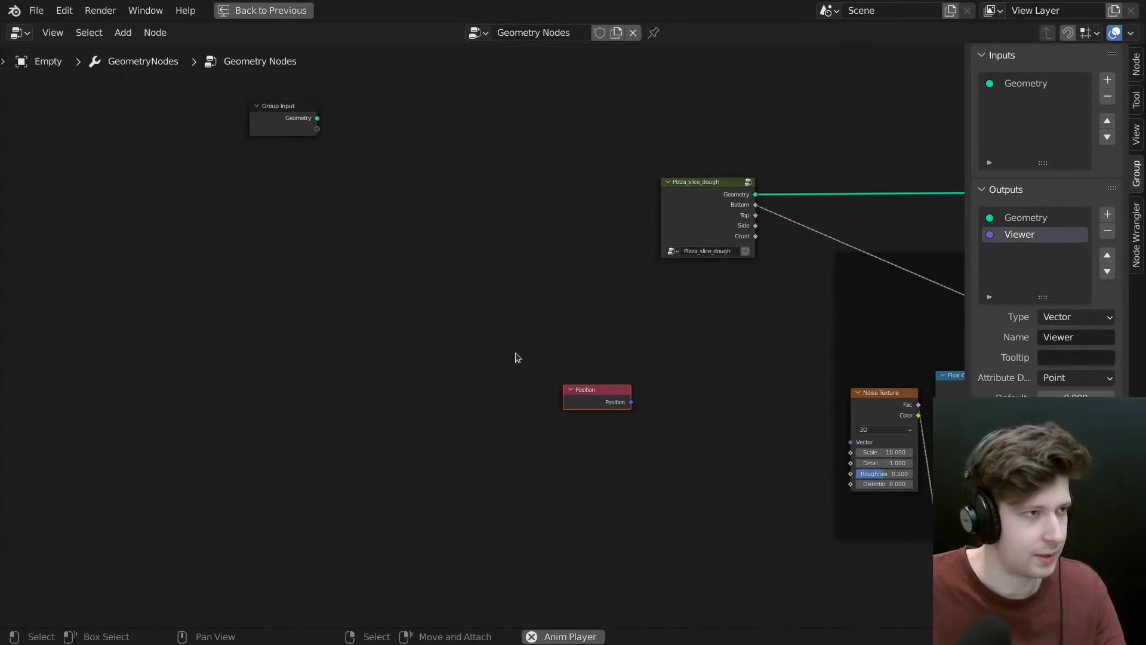
pyautogui.press('x')
pyautogui.moveTo(301, 120); pyautogui.dragTo(640, 123)
# - Shift the Bottom Displacement frame up and closer to the Pizza_slice_dough node
pyautogui.scroll(-4, 698, 253)
pyautogui.moveTo(889, 303); pyautogui.dragTo(263, 268, button='middle')
pyautogui.scroll(3, 428, 298)
pyautogui.moveTo(390, 263); pyautogui.dragTo(349, 233)
pyautogui.click(685, 296)
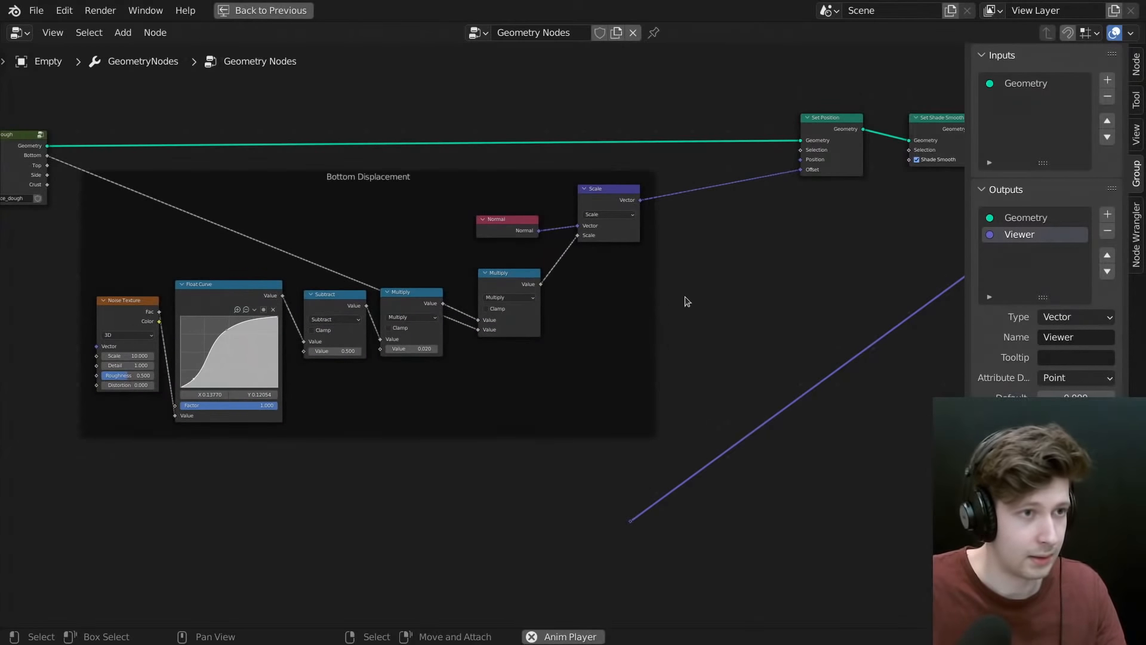
# - Move the loose reroute that feeds the Viewer output farther away from the Bottom Displacement frame
pyautogui.scroll(-3, 619, 346)
pyautogui.moveTo(621, 364); pyautogui.dragTo(481, 368, button='middle')
pyautogui.scroll(3, 447, 471)
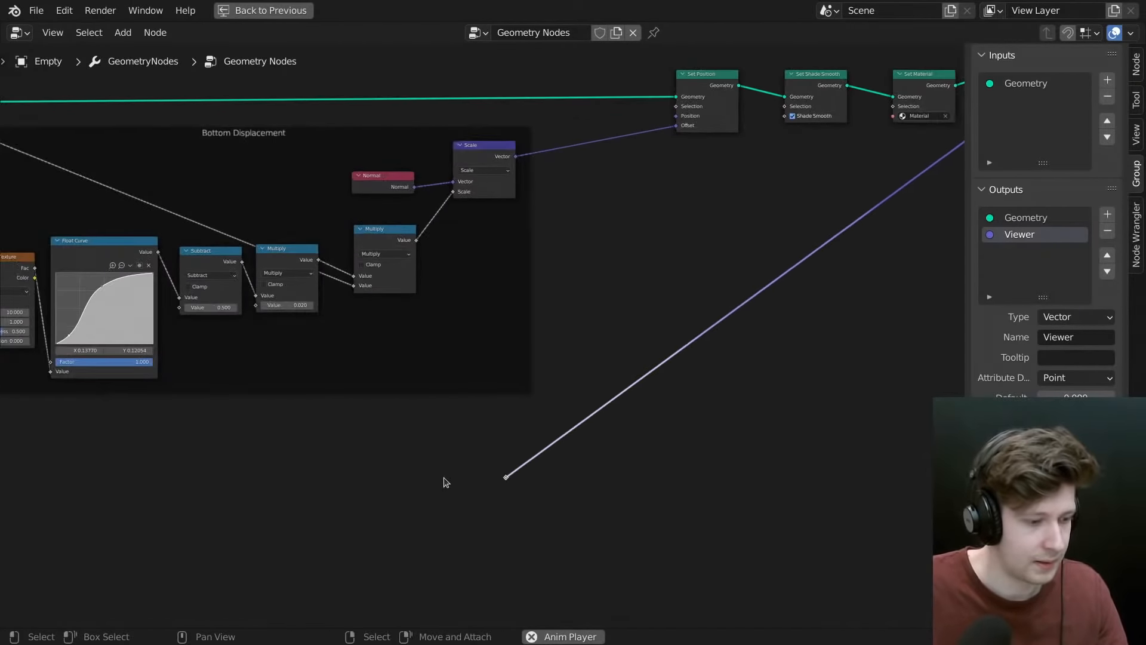
pyautogui.moveTo(506, 478); pyautogui.dragTo(806, 489)
pyautogui.scroll(-4, 757, 482)
pyautogui.scroll(-2, 622, 389)
# - Restore the full workspace layout, set the 3D viewport to Solid shading and examine the slice's underside and side edge
pyautogui.hotkey('ctrl', 'space')
pyautogui.moveTo(534, 220)
pyautogui.mouseDown(button='middle')
pyautogui.moveTo(515, 195)
pyautogui.moveTo(564, 195)
pyautogui.mouseUp(button='middle')
pyautogui.press('z')
pyautogui.click(741, 202)
pyautogui.moveTo(662, 173)
pyautogui.mouseDown(button='middle')
pyautogui.moveTo(624, 138)
pyautogui.moveTo(596, 73)
pyautogui.moveTo(559, 107)
pyautogui.mouseUp(button='middle')
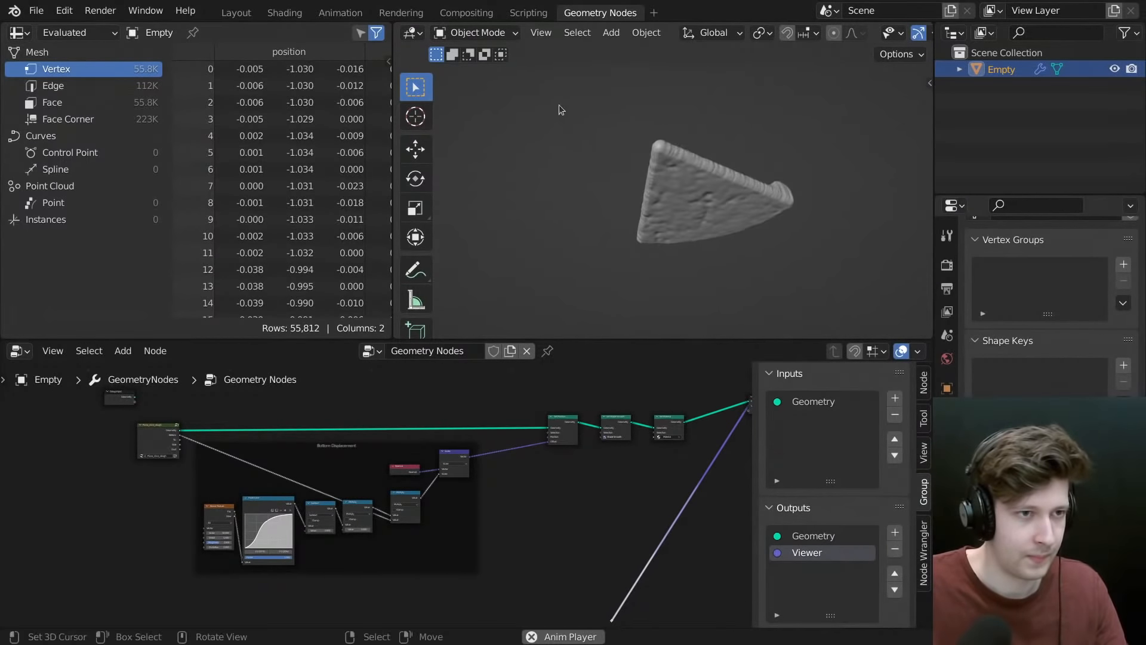
pyautogui.moveTo(775, 150); pyautogui.dragTo(726, 271, button='middle')
pyautogui.scroll(5, 659, 210)
pyautogui.scroll(-2, 535, 453)
# - Shift the Bottom Displacement frame and the Pizza_slice_dough node away from Set Position to leave room for more nodes
pyautogui.moveTo(512, 492); pyautogui.dragTo(434, 452, button='middle')
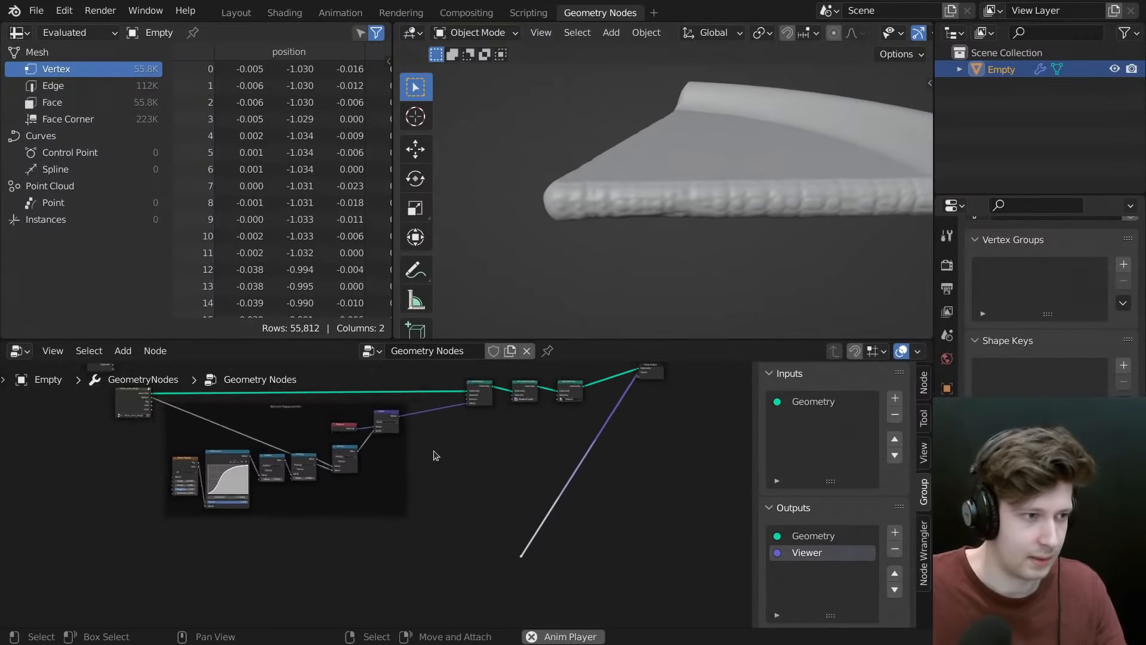
pyautogui.scroll(2, 437, 456)
pyautogui.moveTo(326, 491); pyautogui.dragTo(334, 515)
pyautogui.scroll(-1, 352, 496)
pyautogui.moveTo(217, 427); pyautogui.dragTo(356, 432, button='middle')
pyautogui.moveTo(218, 399); pyautogui.dragTo(184, 405)
pyautogui.moveTo(474, 441); pyautogui.dragTo(418, 439, button='middle')
pyautogui.moveTo(428, 443); pyautogui.dragTo(362, 436)
pyautogui.moveTo(621, 427); pyautogui.dragTo(463, 457, button='middle')
# - Add a Voronoi Texture node in the free space between the Bottom Displacement frame and the Viewer reroute
pyautogui.moveTo(786, 146); pyautogui.dragTo(812, 199, button='middle')
pyautogui.scroll(-2, 509, 440)
pyautogui.moveTo(457, 440); pyautogui.dragTo(487, 440, button='middle')
pyautogui.hotkey('shift', 'a')
pyautogui.click(463, 301)
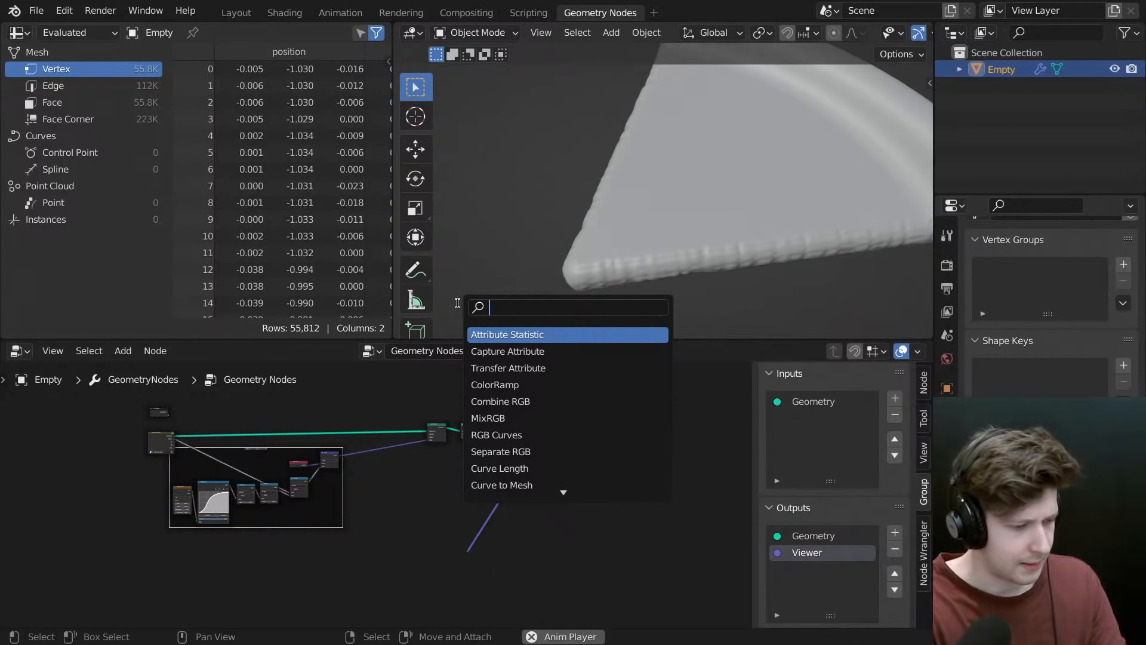
pyautogui.write('vor')
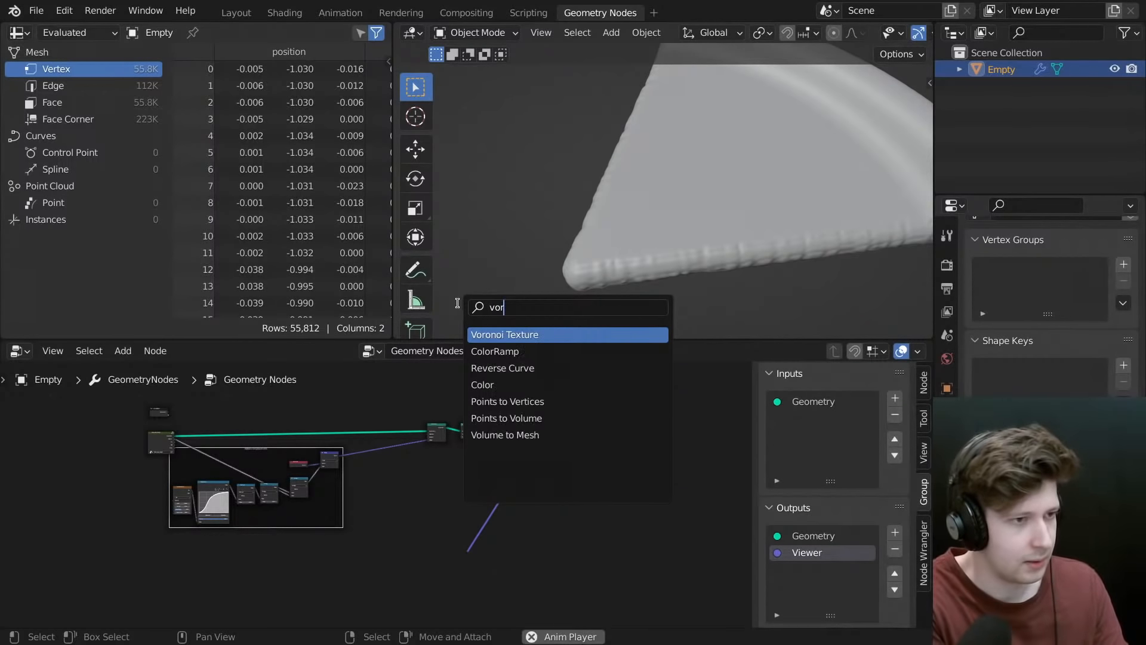
pyautogui.press('Return')
pyautogui.click(388, 485)
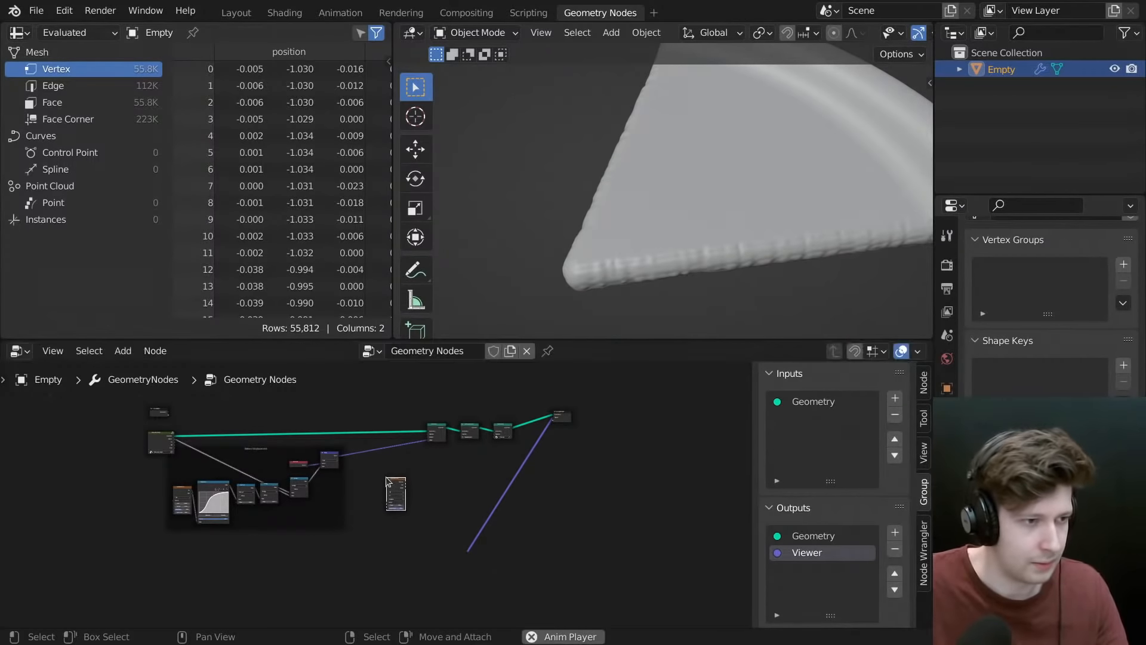
# - Nudge the Voronoi Texture node slightly up and closer to the Bottom Displacement frame
pyautogui.scroll(2, 227, 517)
pyautogui.scroll(7, 226, 516)
pyautogui.moveTo(523, 417); pyautogui.dragTo(289, 468, button='middle')
pyautogui.scroll(3, 290, 468)
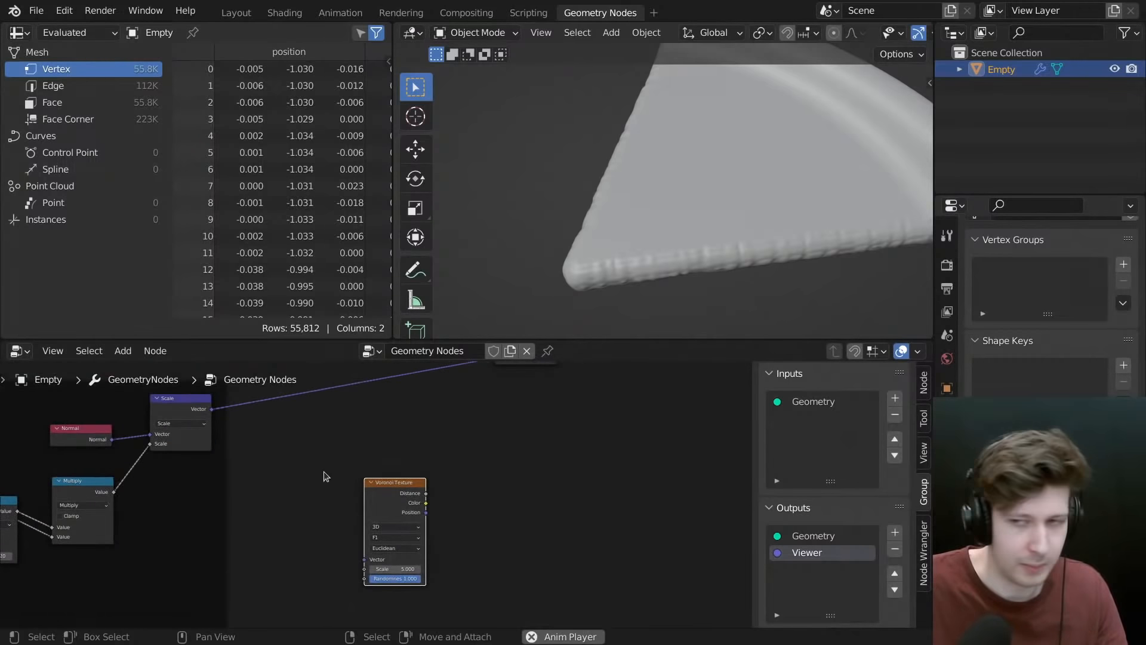
pyautogui.scroll(-1, 382, 445)
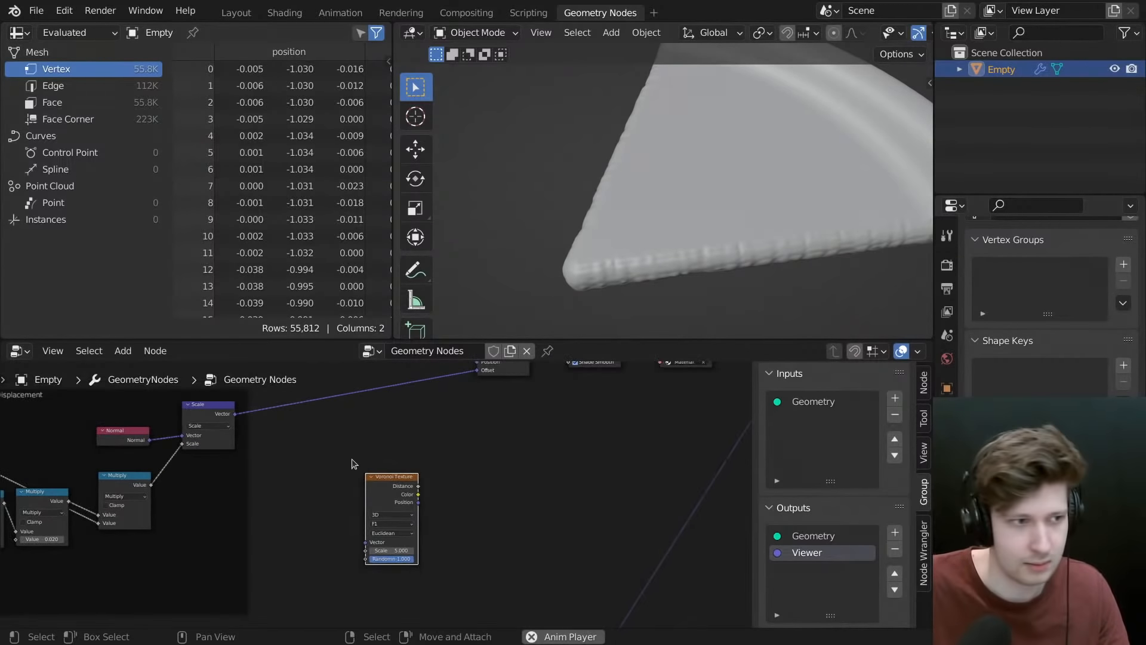
pyautogui.moveTo(370, 482); pyautogui.dragTo(360, 476)
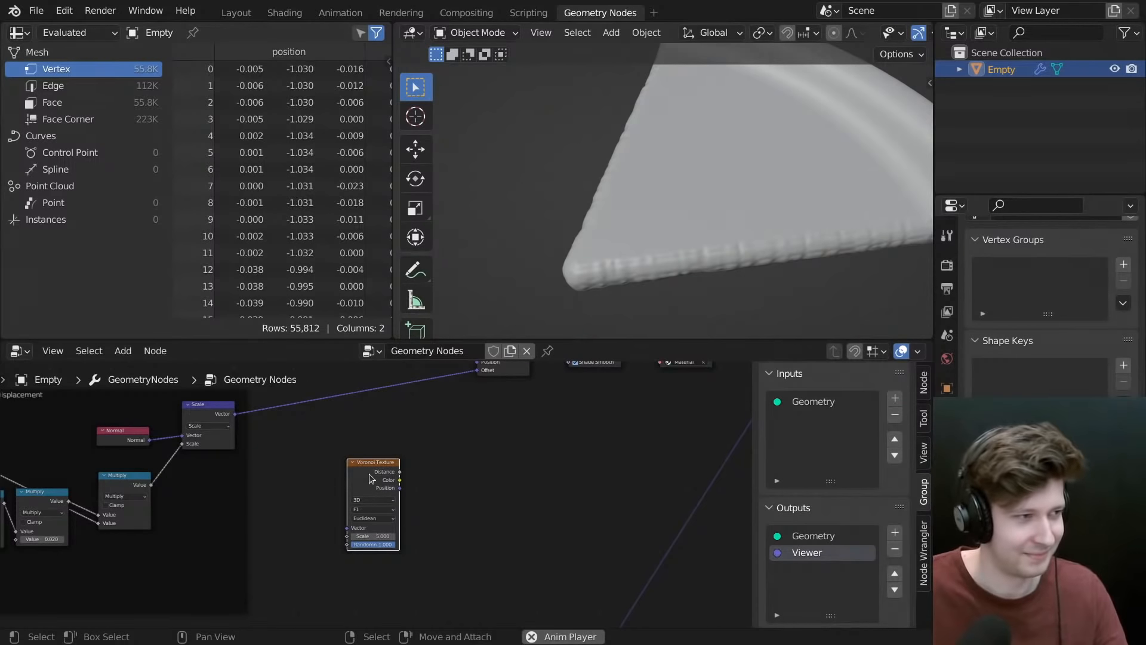
pyautogui.moveTo(304, 459); pyautogui.dragTo(443, 448, button='middle')
pyautogui.moveTo(254, 398); pyautogui.dragTo(277, 412, button='middle')
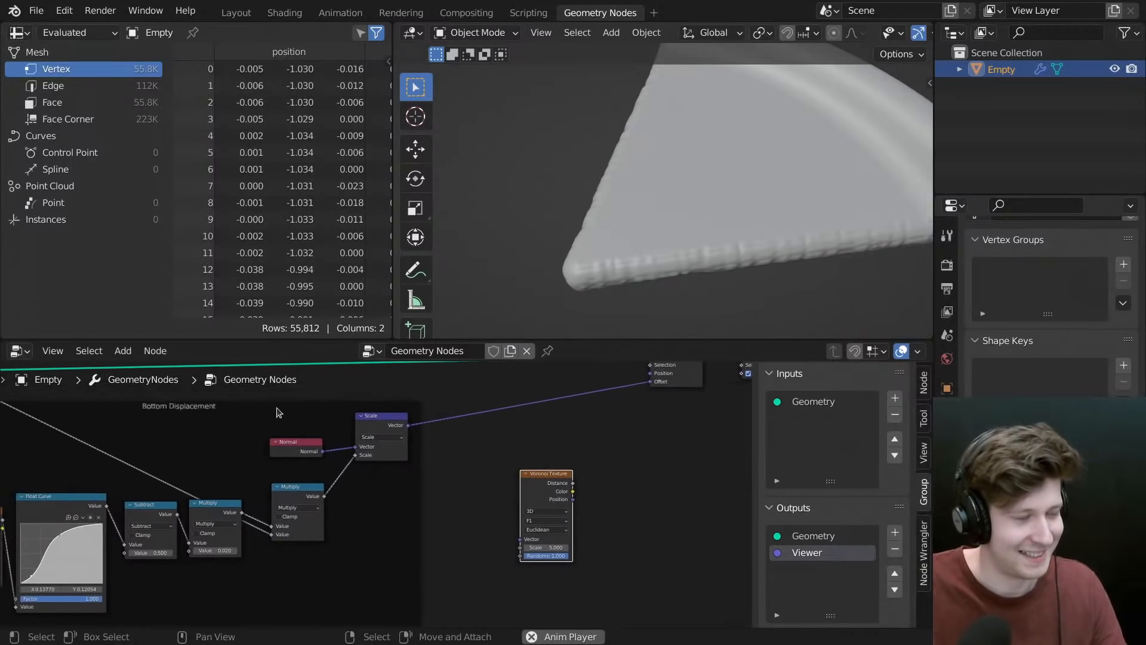
# - Rename the main node tree in the object's modifier settings to pizza_slice
pyautogui.scroll(-1, 544, 442)
pyautogui.click(947, 412)
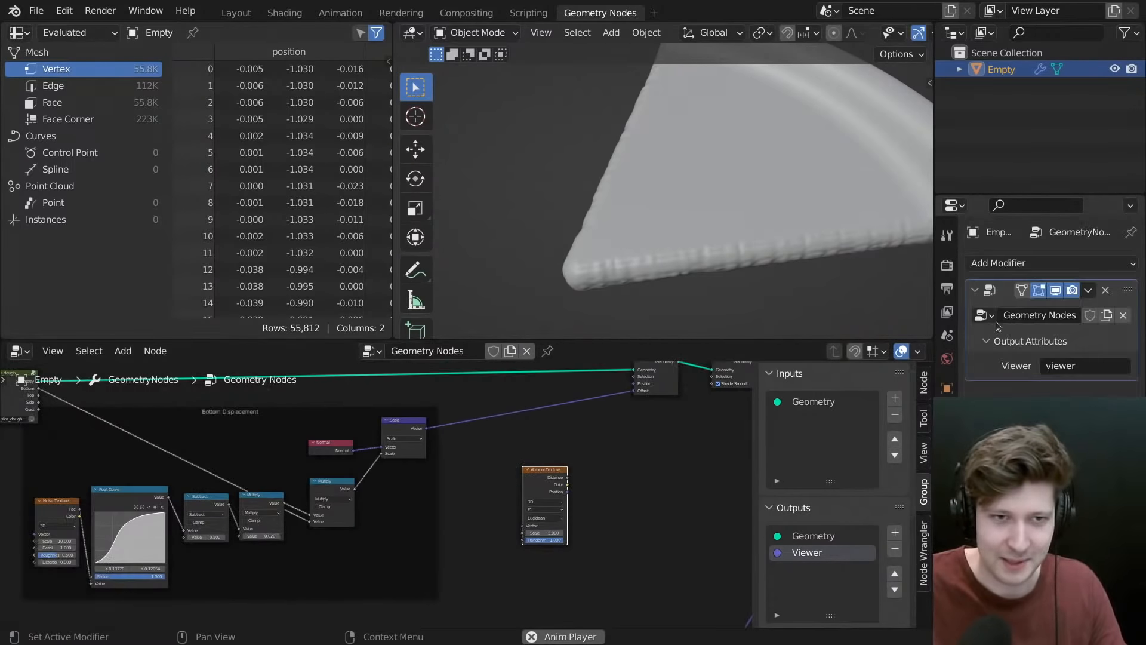
pyautogui.click(1030, 311)
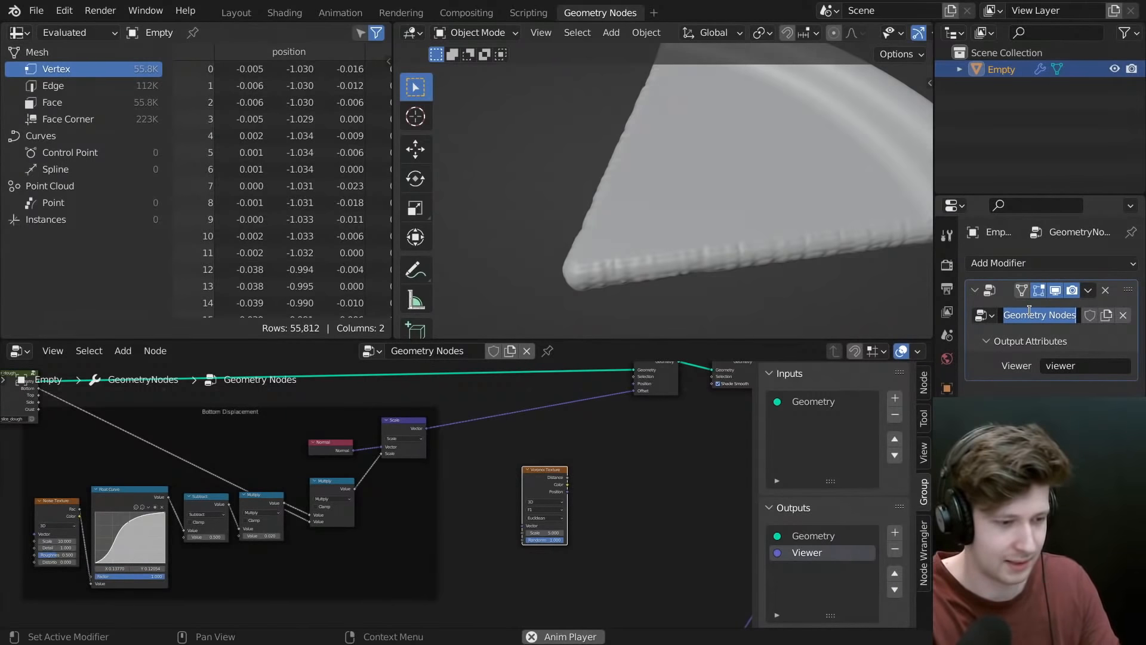
pyautogui.write('piz')
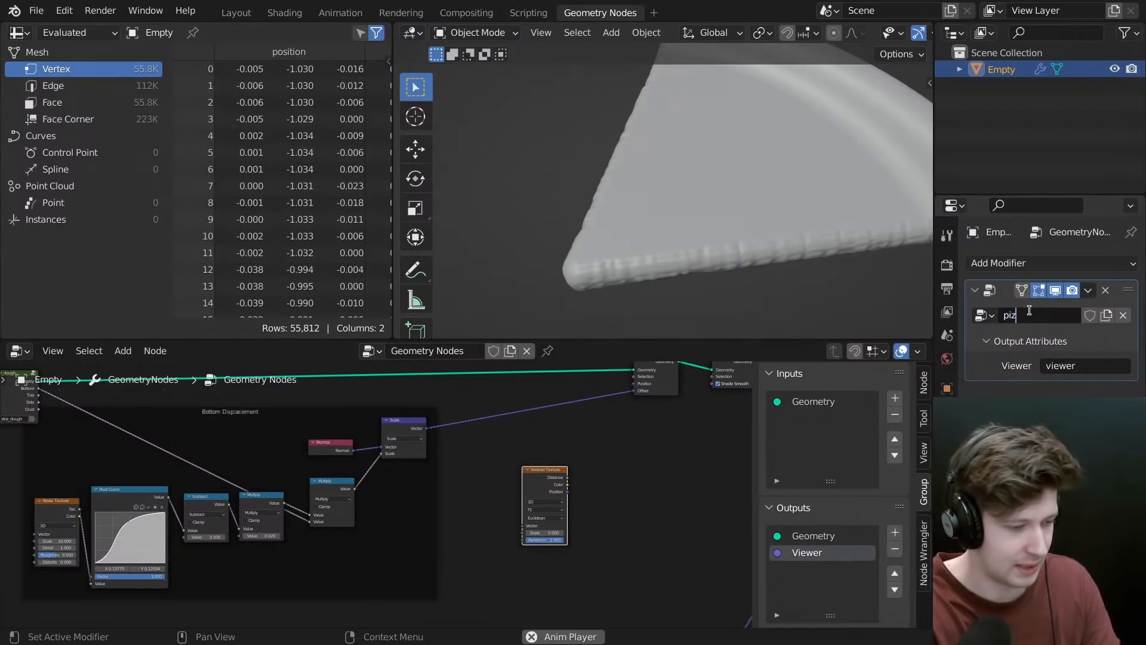
pyautogui.write('za_slice')
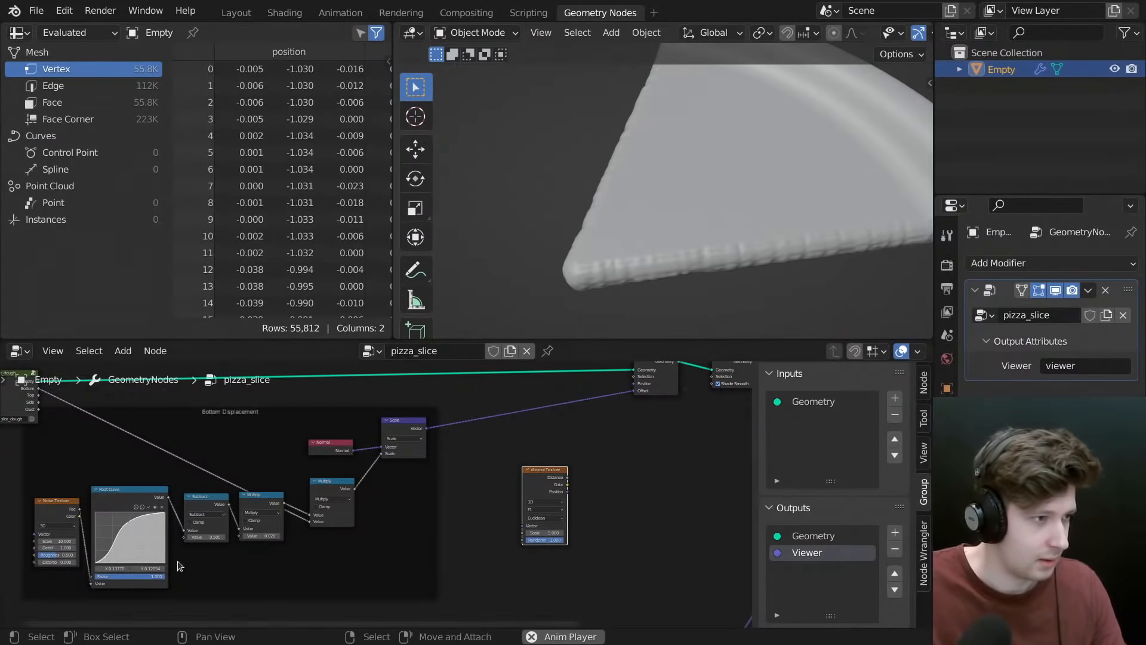
# - Widen the Properties editor, rename the geometry nodes modifier to pizza, and narrow the editor again
pyautogui.moveTo(179, 564); pyautogui.dragTo(453, 587, button='middle')
pyautogui.scroll(-2, 391, 470)
pyautogui.moveTo(370, 464); pyautogui.dragTo(369, 471, button='middle')
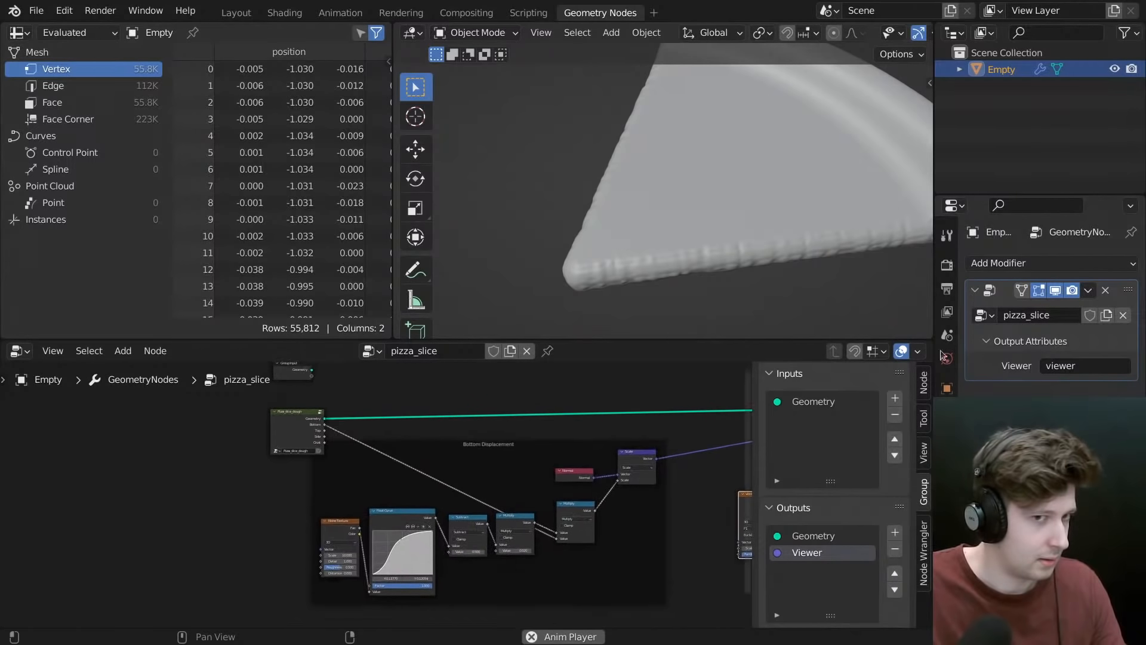
pyautogui.click(1001, 292)
pyautogui.click(1001, 291)
pyautogui.moveTo(934, 280); pyautogui.dragTo(786, 277)
pyautogui.doubleClick(943, 291)
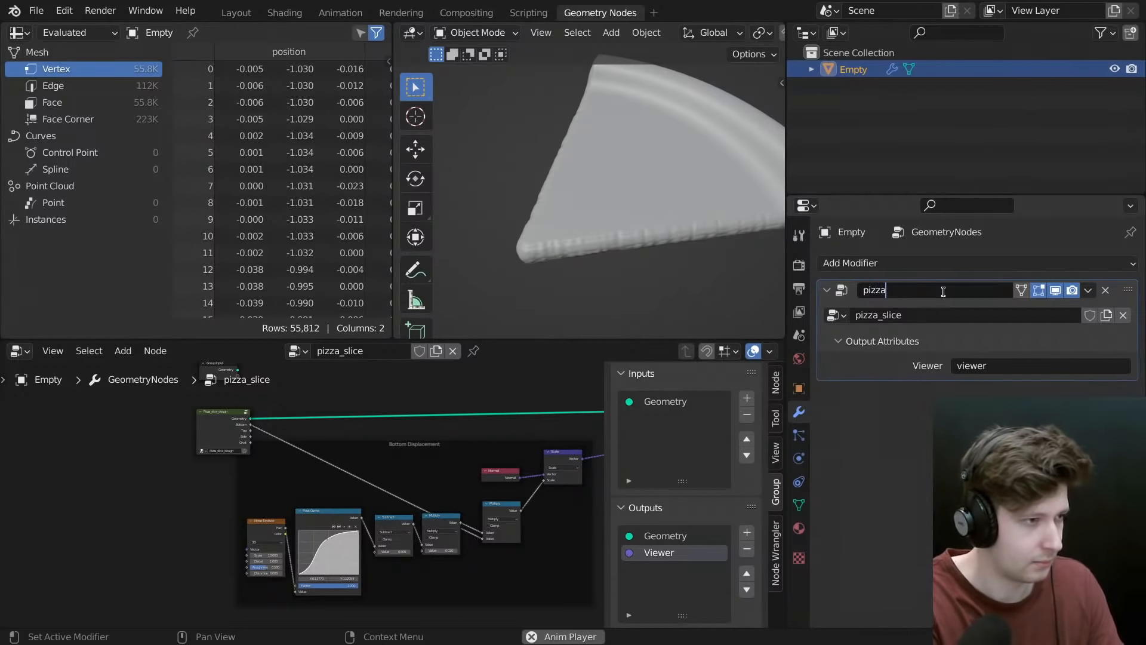
pyautogui.press('Return')
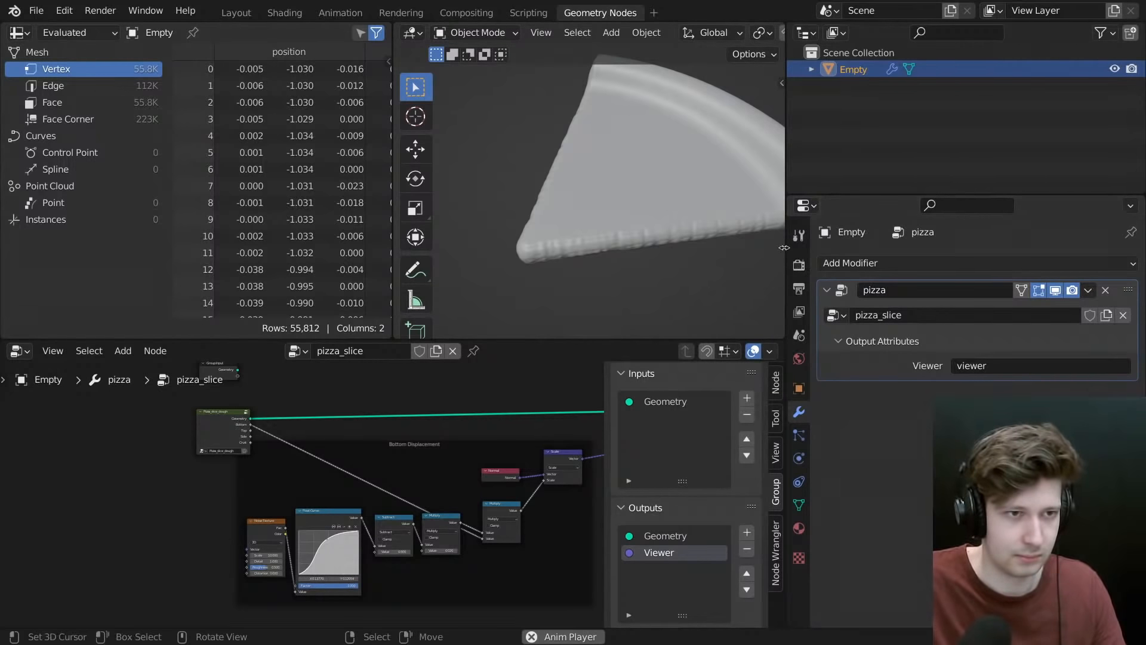
pyautogui.moveTo(784, 247); pyautogui.dragTo(883, 247)
# - Shift the Pizza_slice_dough node slightly away from the frame and rename its node group to pizza_slice.base_shape
pyautogui.scroll(2, 329, 434)
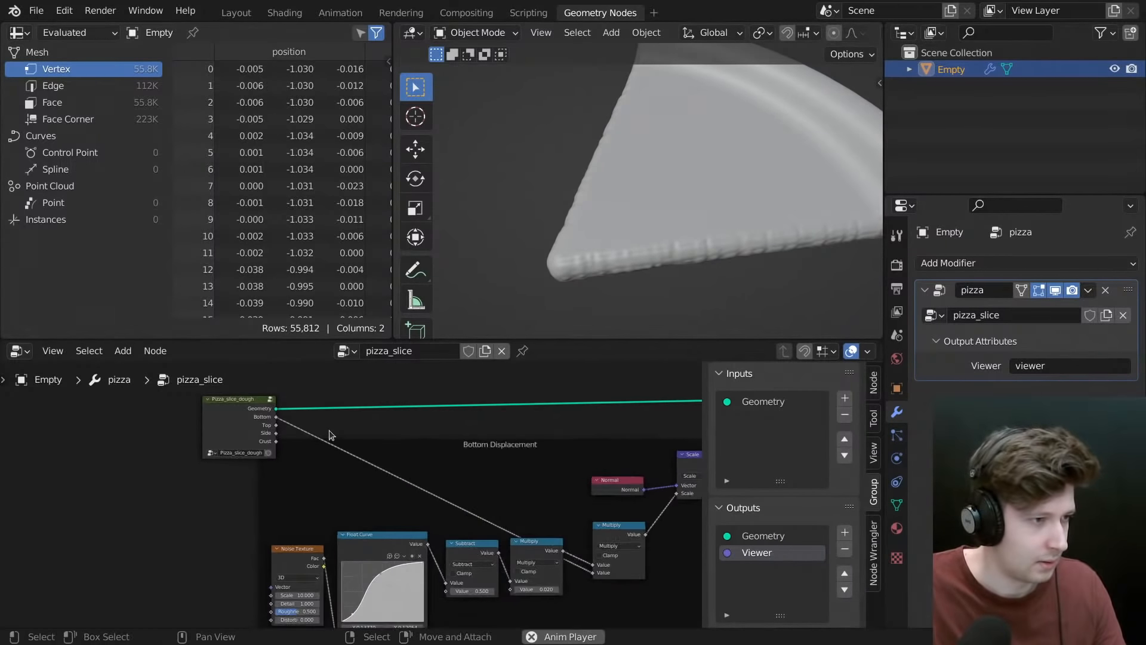
pyautogui.moveTo(260, 417); pyautogui.dragTo(214, 415)
pyautogui.moveTo(215, 415); pyautogui.dragTo(279, 438, button='middle')
pyautogui.scroll(5, 238, 458)
pyautogui.click(271, 487)
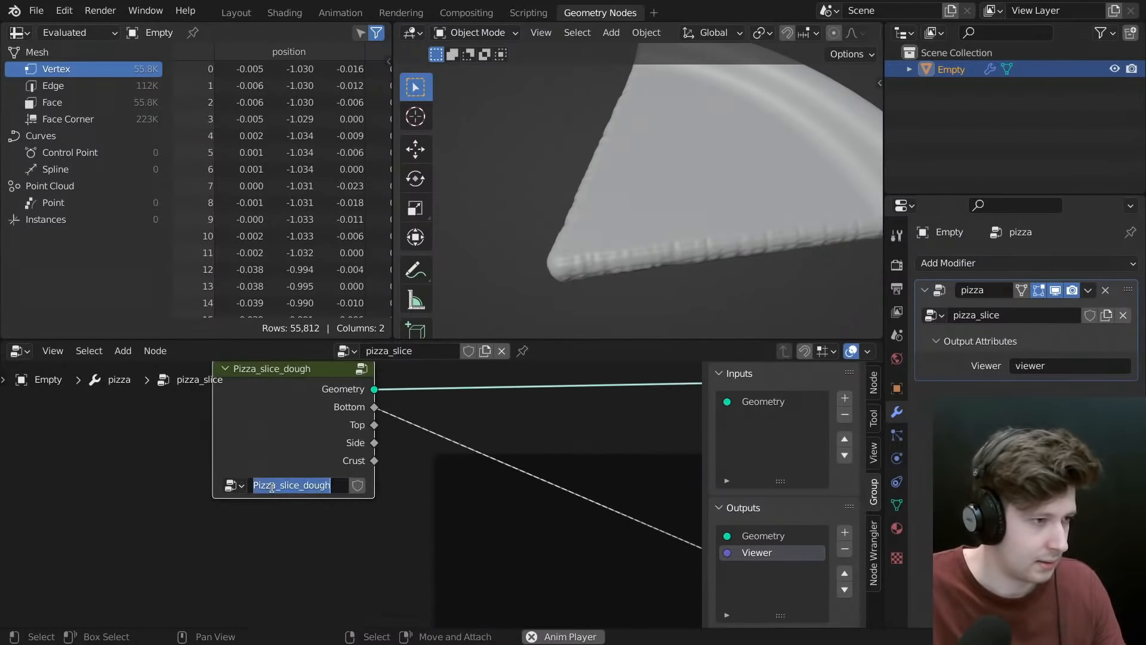
pyautogui.write('p')
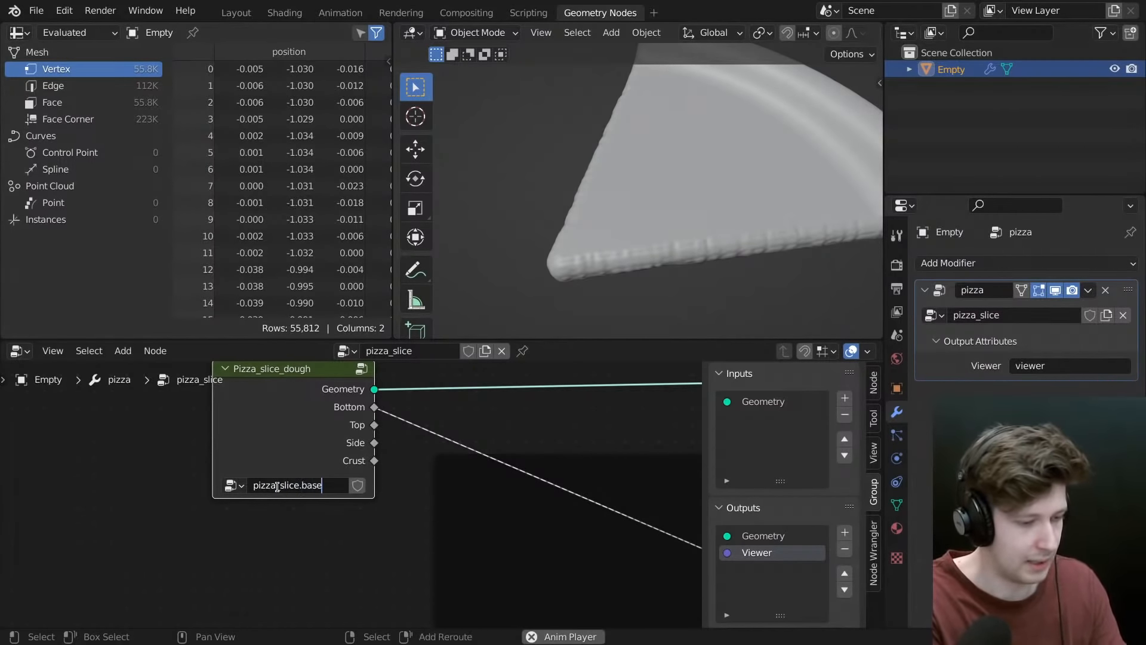
pyautogui.write('izza_slice.base_shape')
pyautogui.press('Return')
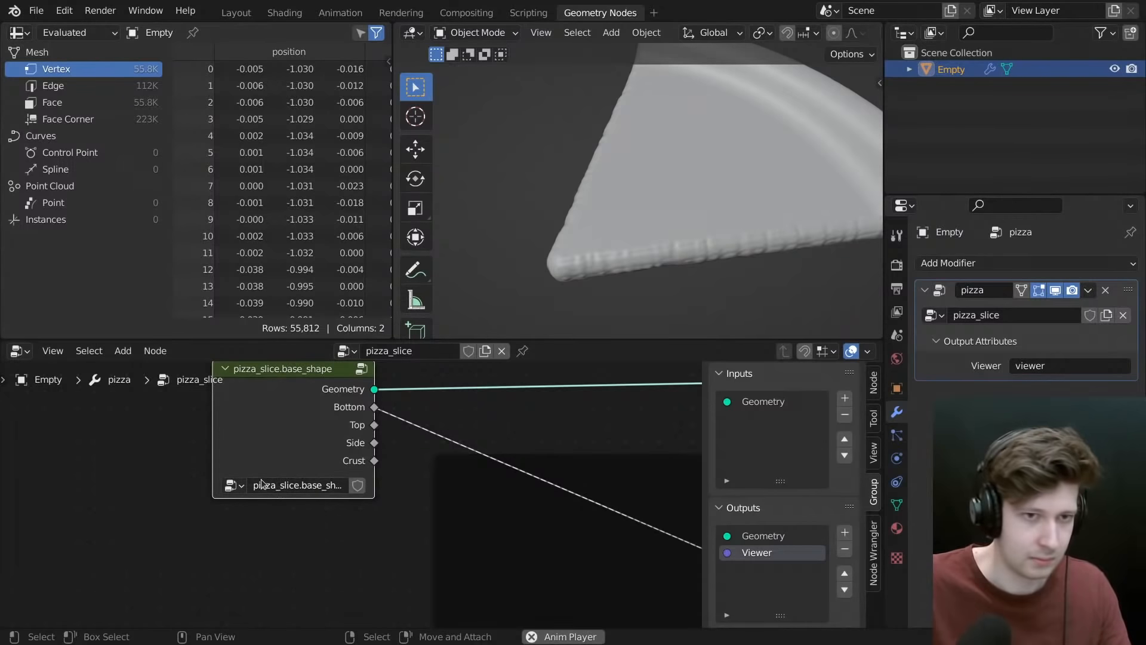
# - Enter the pizza_slice.base_shape group, look over its Crust section and outputs, and return to the main tree
pyautogui.moveTo(262, 443); pyautogui.dragTo(256, 471, button='middle')
pyautogui.press('Tab')
pyautogui.scroll(-5, 345, 443)
pyautogui.moveTo(339, 395); pyautogui.dragTo(313, 434, button='middle')
pyautogui.moveTo(37, 382); pyautogui.dragTo(51, 364, button='middle')
pyautogui.moveTo(85, 614); pyautogui.dragTo(86, 354, button='middle')
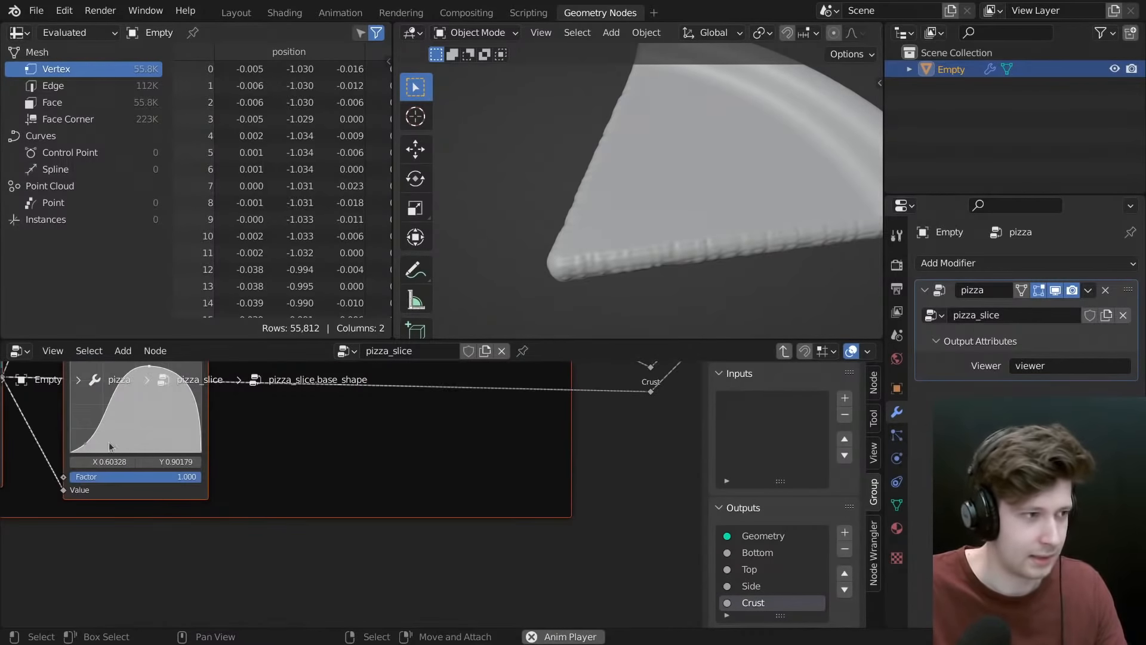
pyautogui.scroll(-6, 230, 459)
pyautogui.moveTo(230, 460); pyautogui.dragTo(419, 477, button='middle')
pyautogui.scroll(-3, 418, 477)
pyautogui.press('Tab')
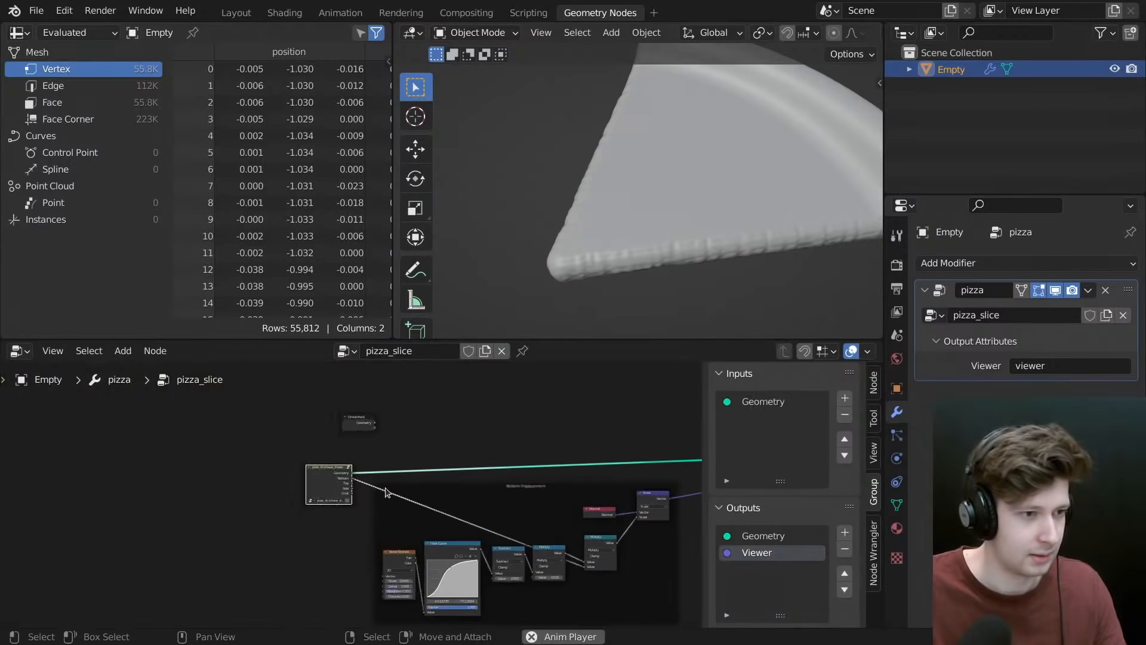
pyautogui.scroll(-4, 384, 483)
pyautogui.moveTo(490, 523); pyautogui.dragTo(475, 516, button='middle')
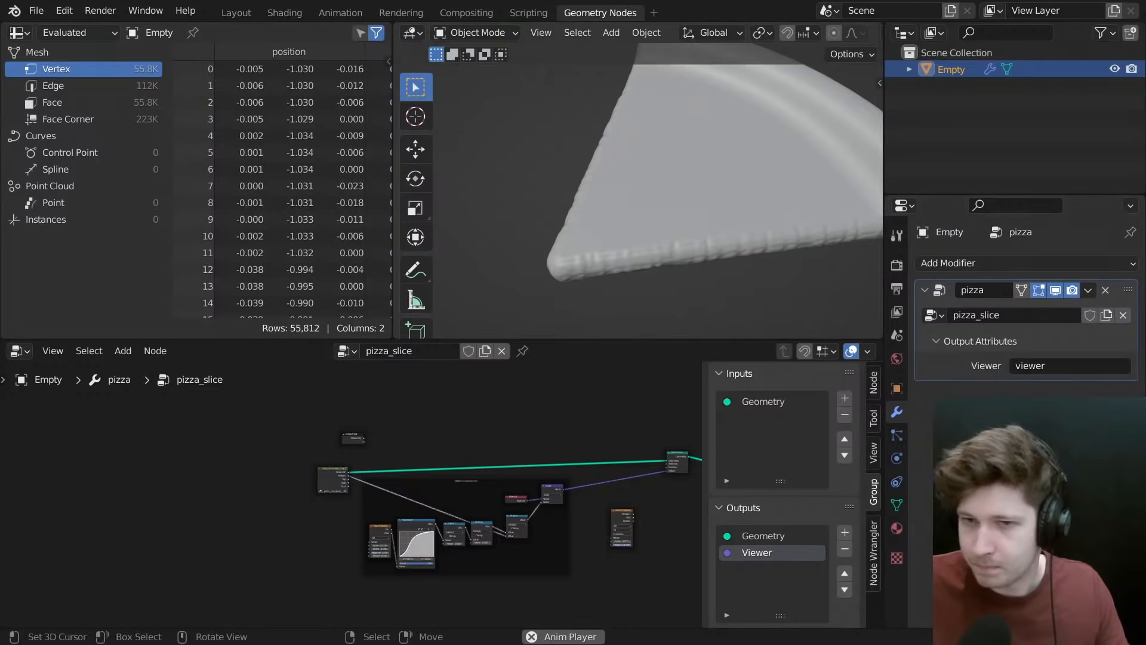
pyautogui.click(531, 637)
pyautogui.moveTo(602, 465); pyautogui.dragTo(561, 446, button='middle')
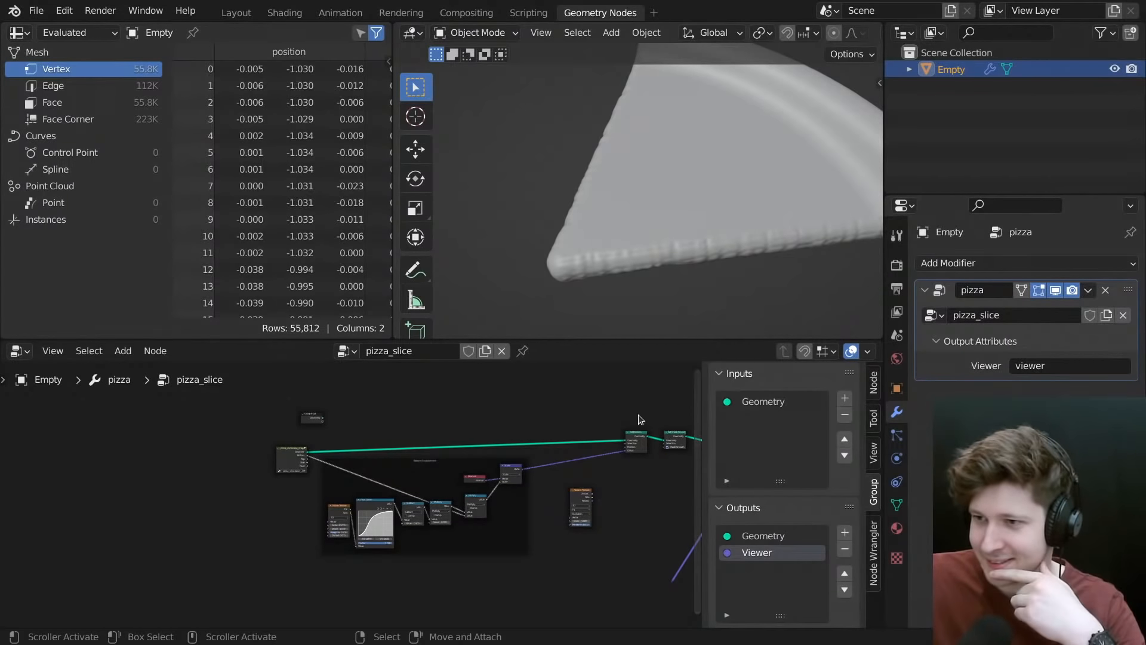
pyautogui.moveTo(447, 547); pyautogui.dragTo(441, 545, button='middle')
pyautogui.press('F3')
pyautogui.press('Escape')
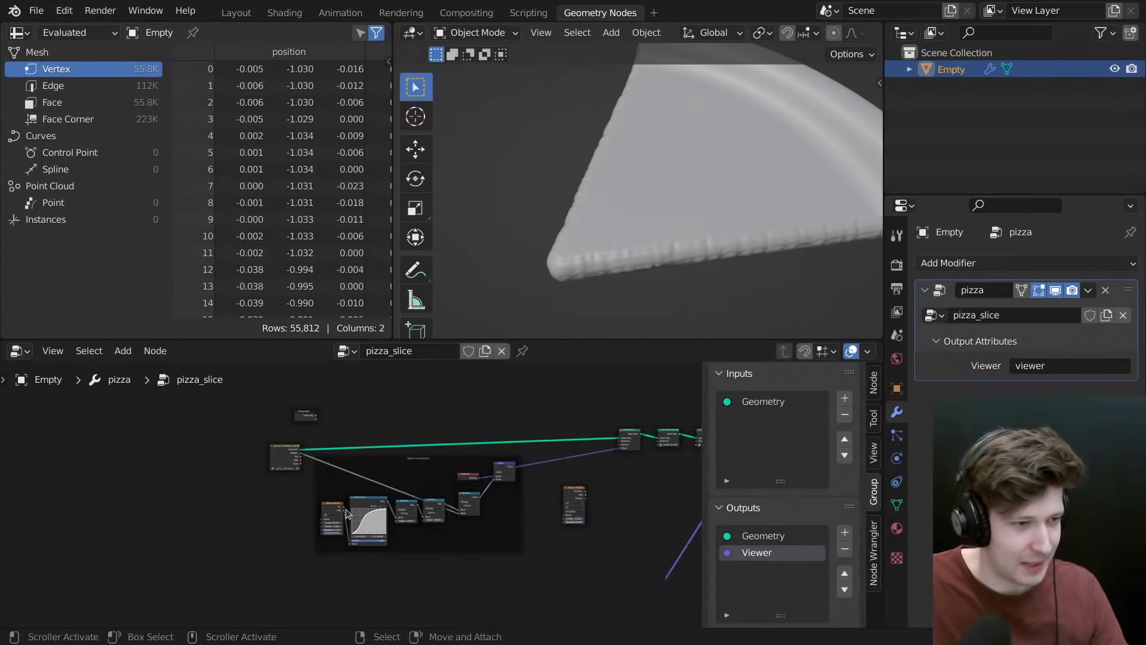
pyautogui.press('F3')
pyautogui.press('Escape')
pyautogui.moveTo(321, 528); pyautogui.dragTo(336, 527, button='middle')
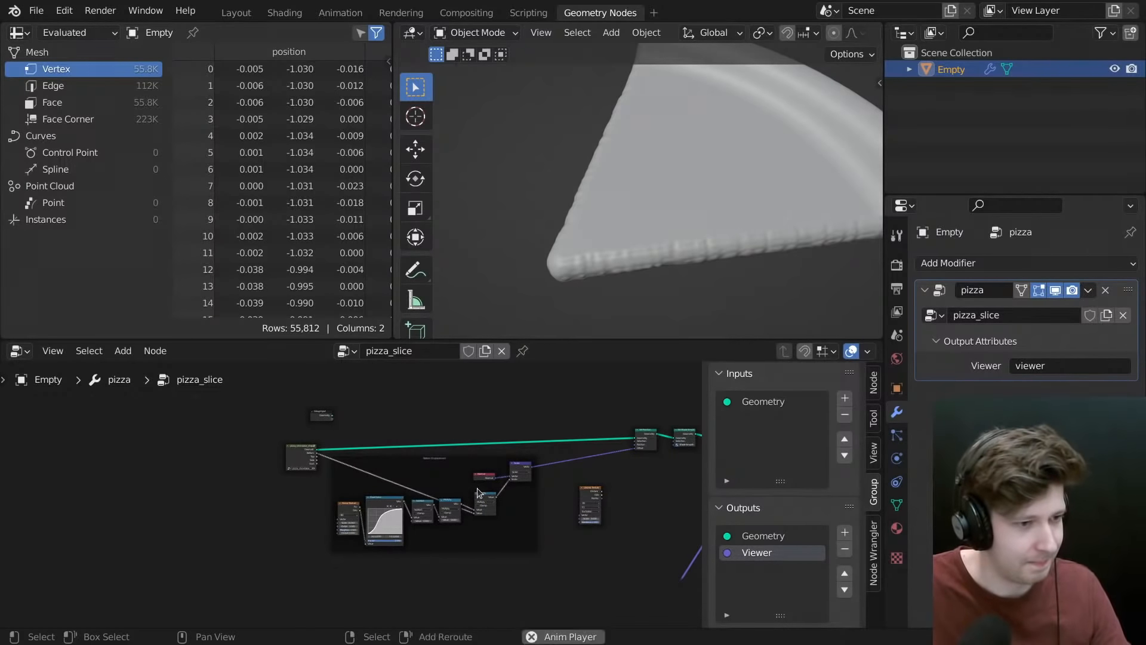
# - Tidy the layout of the Normal and Scale nodes inside the Bottom Displacement frame
pyautogui.scroll(4, 493, 494)
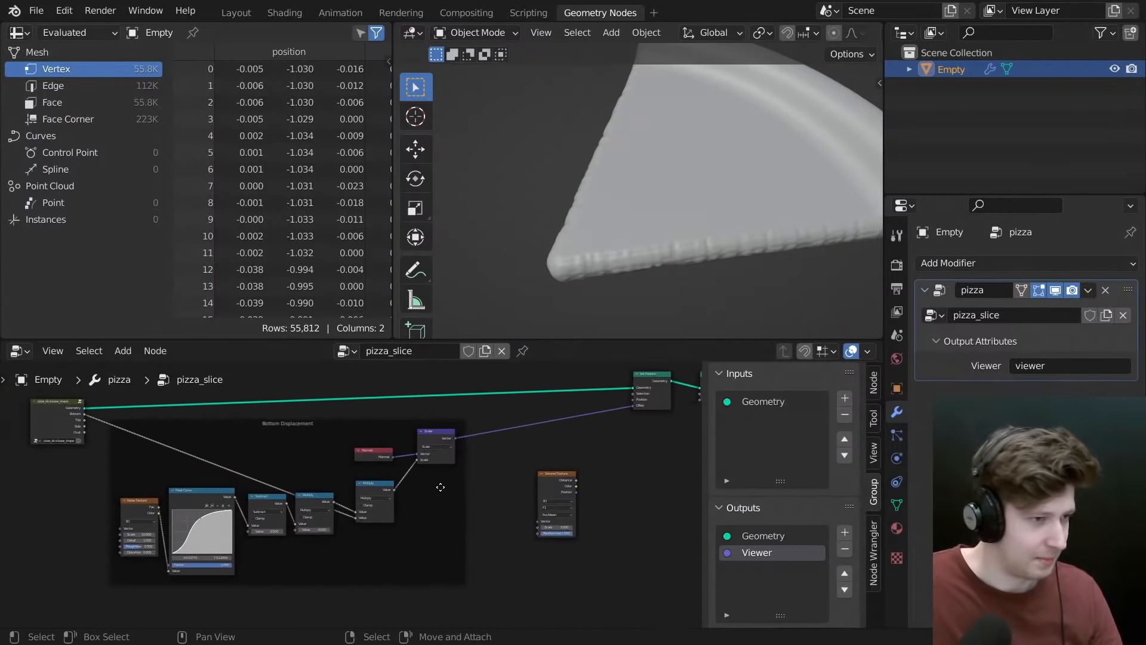
pyautogui.scroll(6, 527, 433)
pyautogui.moveTo(521, 424); pyautogui.dragTo(229, 504)
pyautogui.press('g')
pyautogui.click(233, 517)
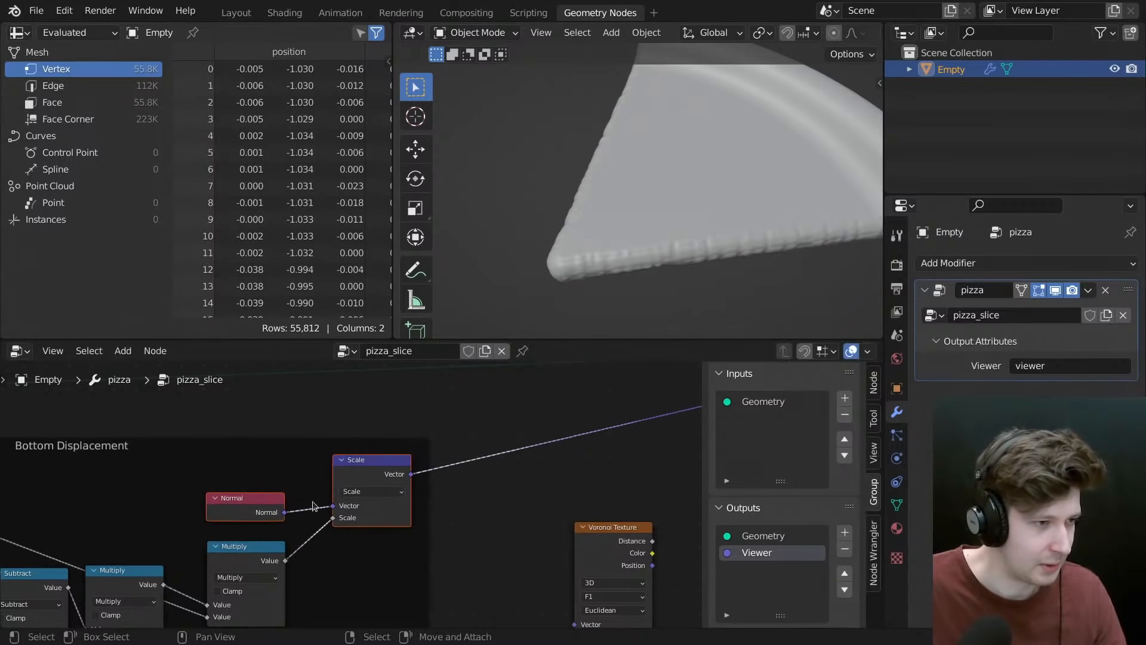
pyautogui.moveTo(383, 471); pyautogui.dragTo(386, 498)
pyautogui.hotkey('ctrl', 'z')
pyautogui.click(467, 421)
pyautogui.scroll(-2, 405, 494)
pyautogui.scroll(-2, 485, 457)
pyautogui.scroll(-2, 518, 483)
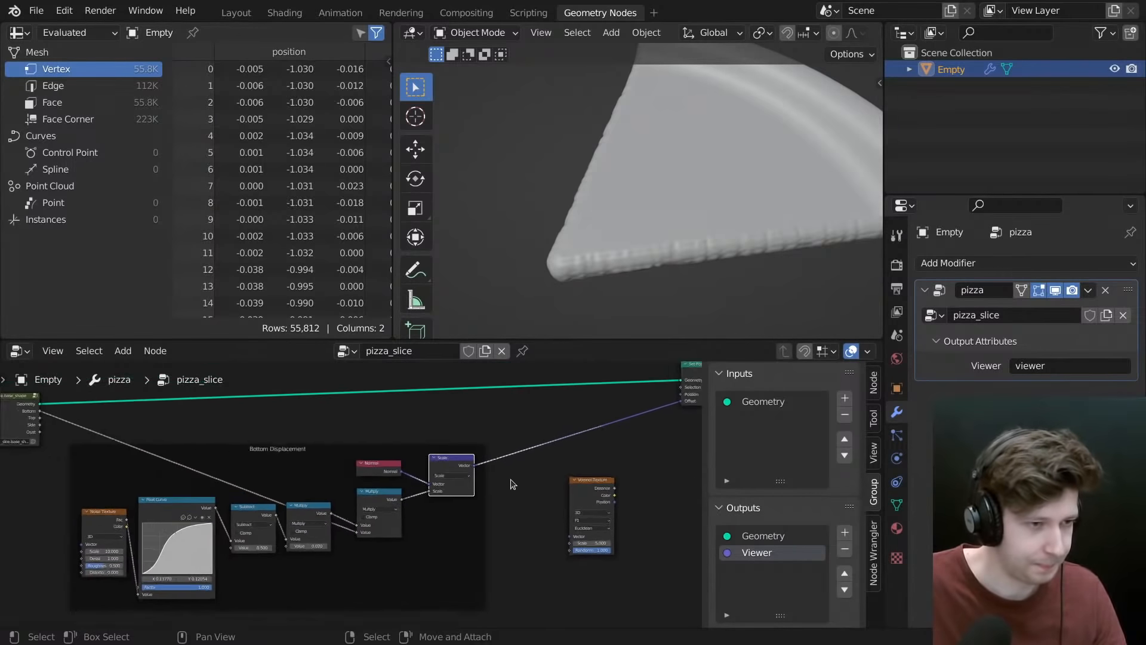
# - Add a Math node beside the Voronoi Texture node
pyautogui.click(293, 470)
pyautogui.moveTo(490, 493); pyautogui.dragTo(443, 490, button='middle')
pyautogui.scroll(2, 526, 452)
pyautogui.scroll(-1, 584, 463)
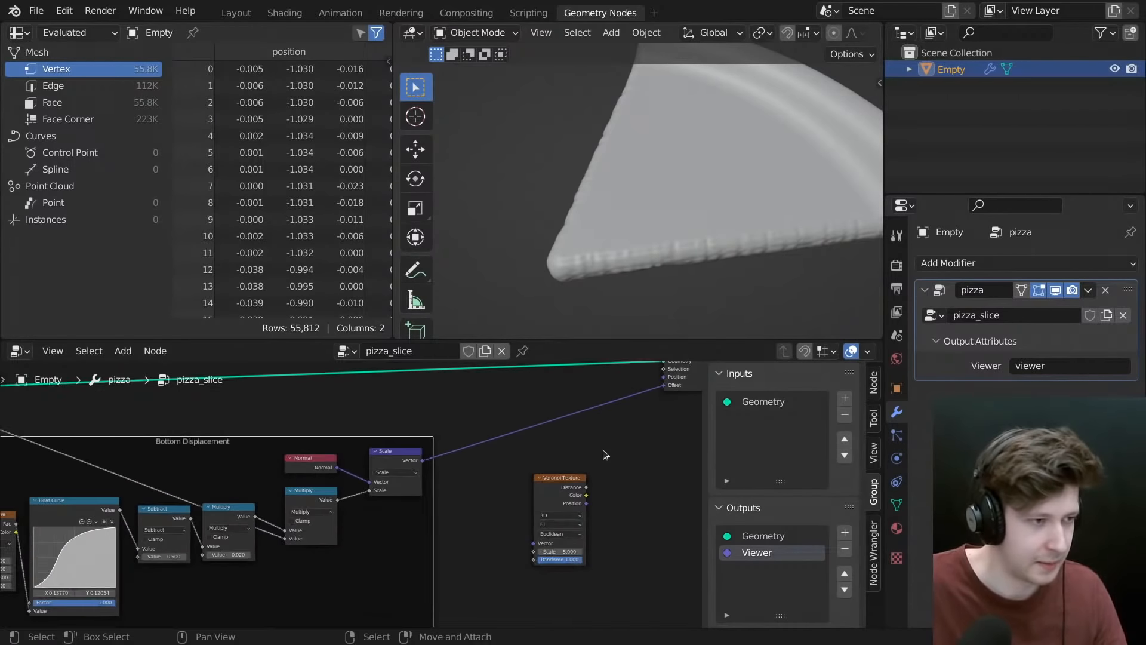
pyautogui.moveTo(557, 453); pyautogui.dragTo(478, 478, button='middle')
pyautogui.scroll(2, 479, 500)
pyautogui.click(479, 514)
pyautogui.moveTo(516, 512); pyautogui.dragTo(479, 484, button='middle')
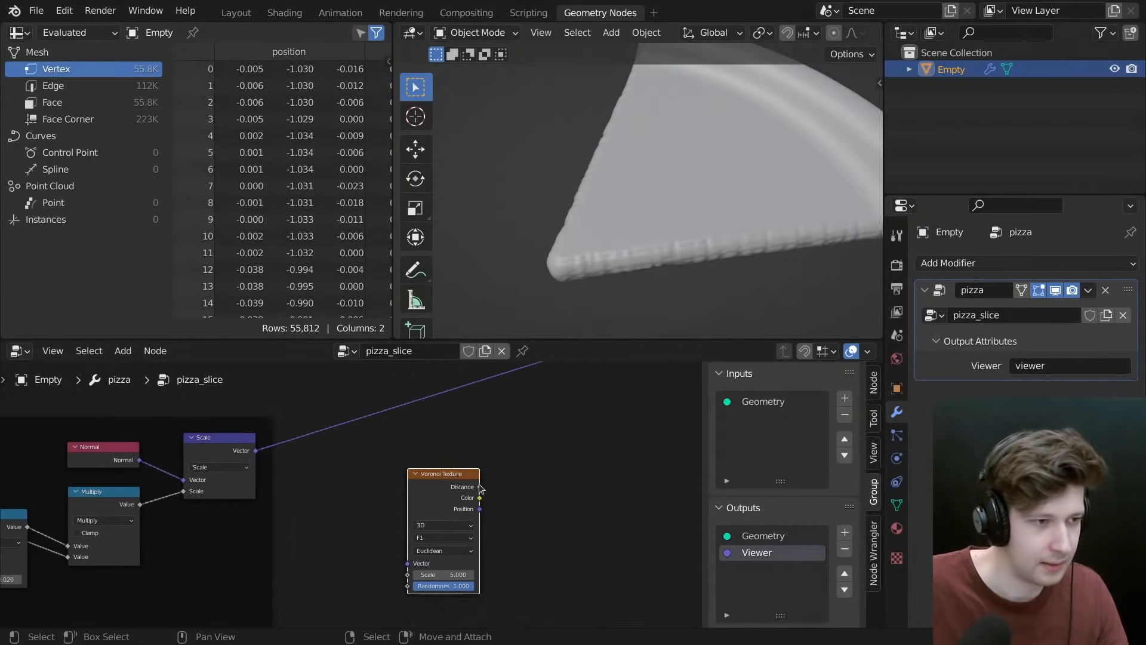
pyautogui.hotkey('shift', 'a')
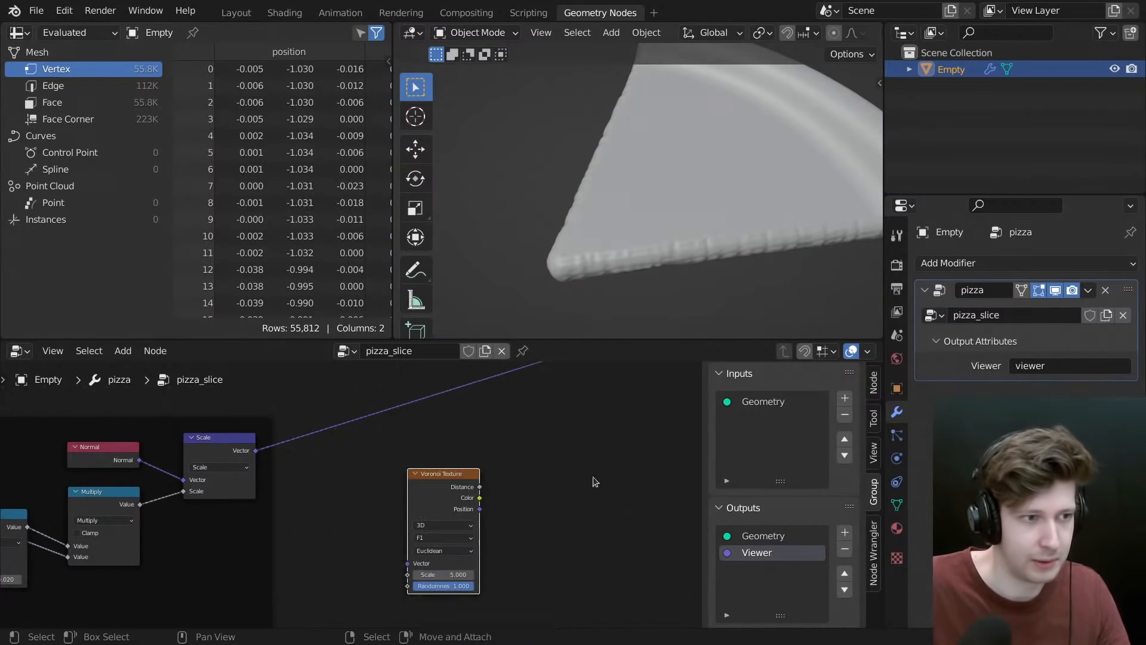
pyautogui.press('Home')
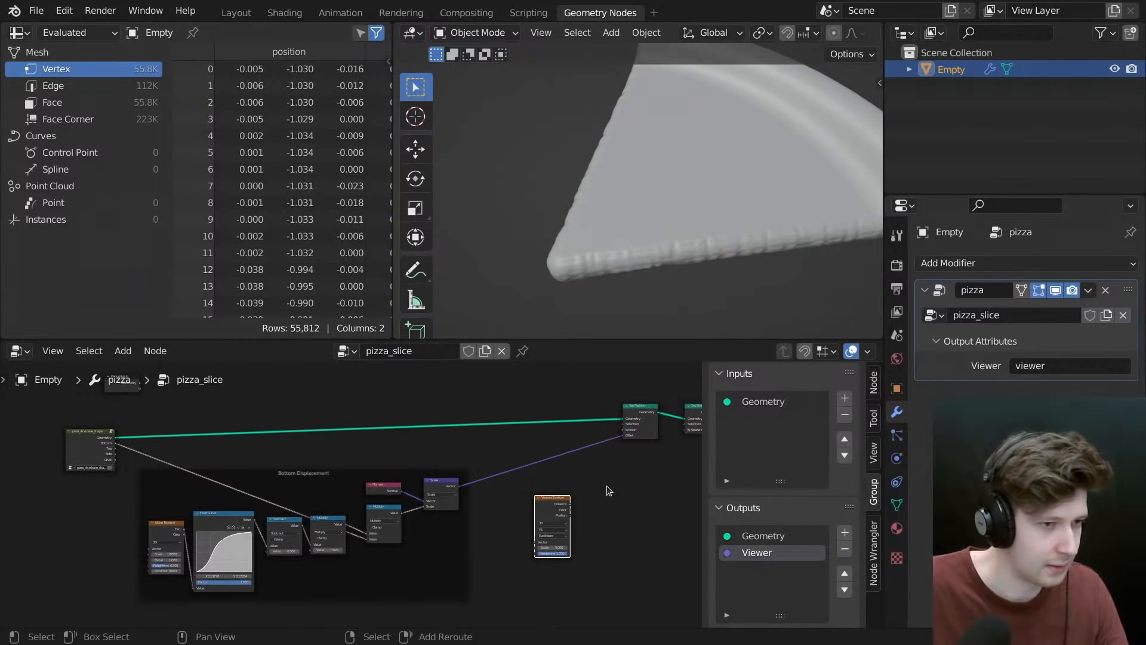
pyautogui.hotkey('shift', 'a')
pyautogui.click(545, 302)
pyautogui.write('math')
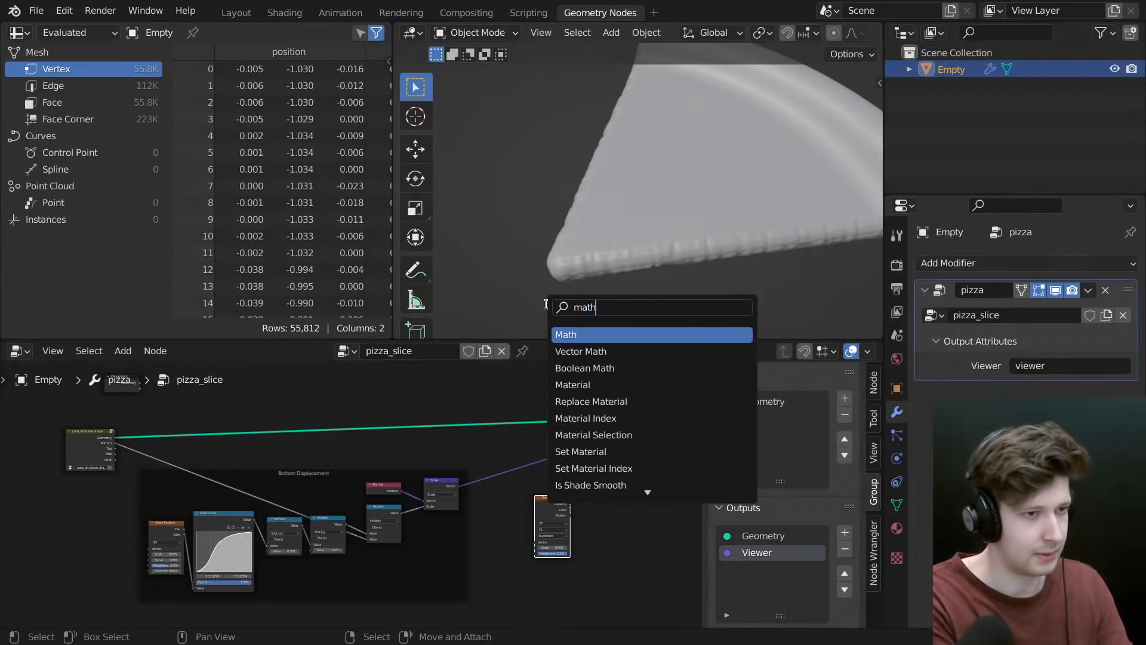
pyautogui.press('Return')
pyautogui.click(624, 504)
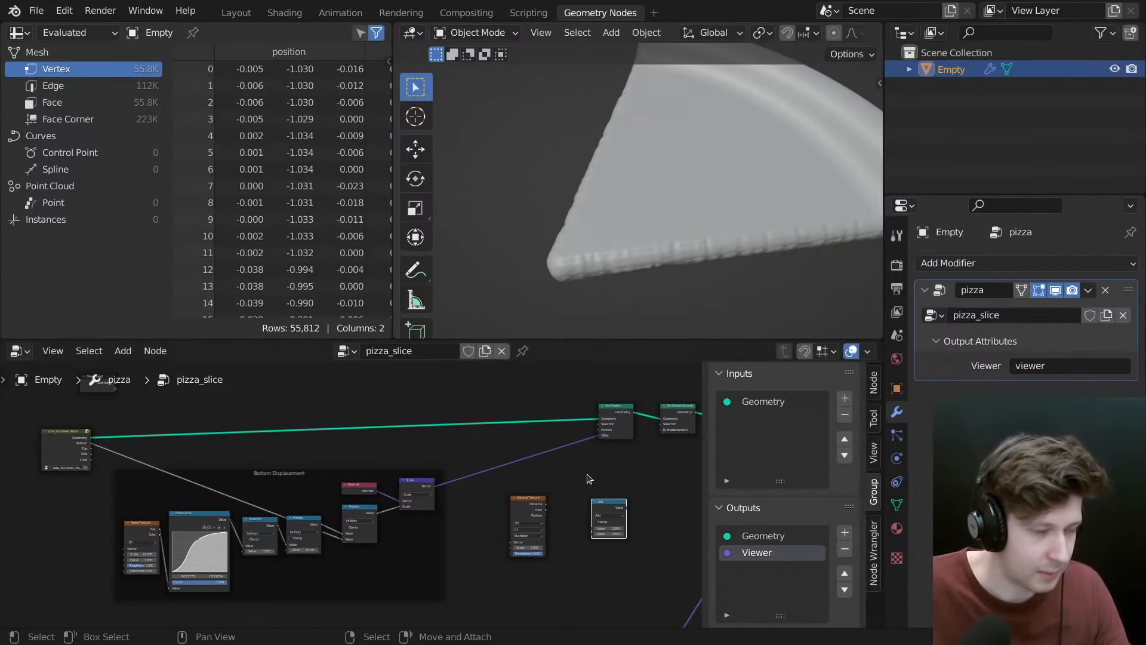
# - Move Set Position next to the Bottom Displacement frame and insert a duplicate of it in the geometry link before Set Shade Smooth
pyautogui.scroll(3, 596, 477)
pyautogui.moveTo(612, 383); pyautogui.dragTo(360, 448)
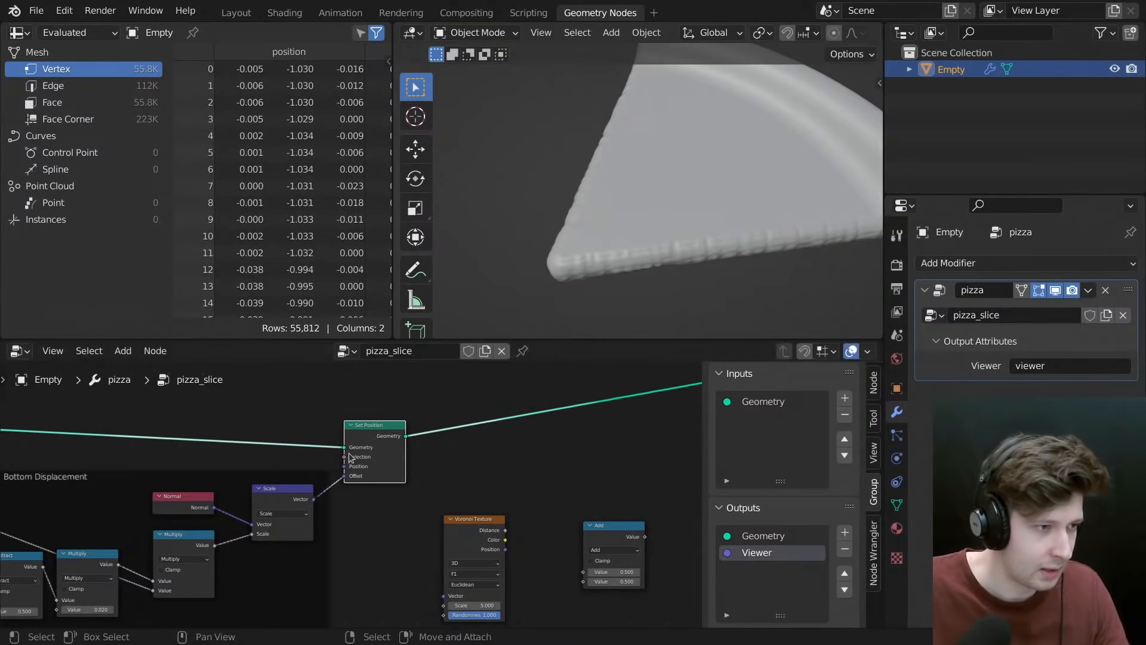
pyautogui.hotkey('shift', 'd')
pyautogui.click(609, 416)
pyautogui.scroll(-5, 597, 424)
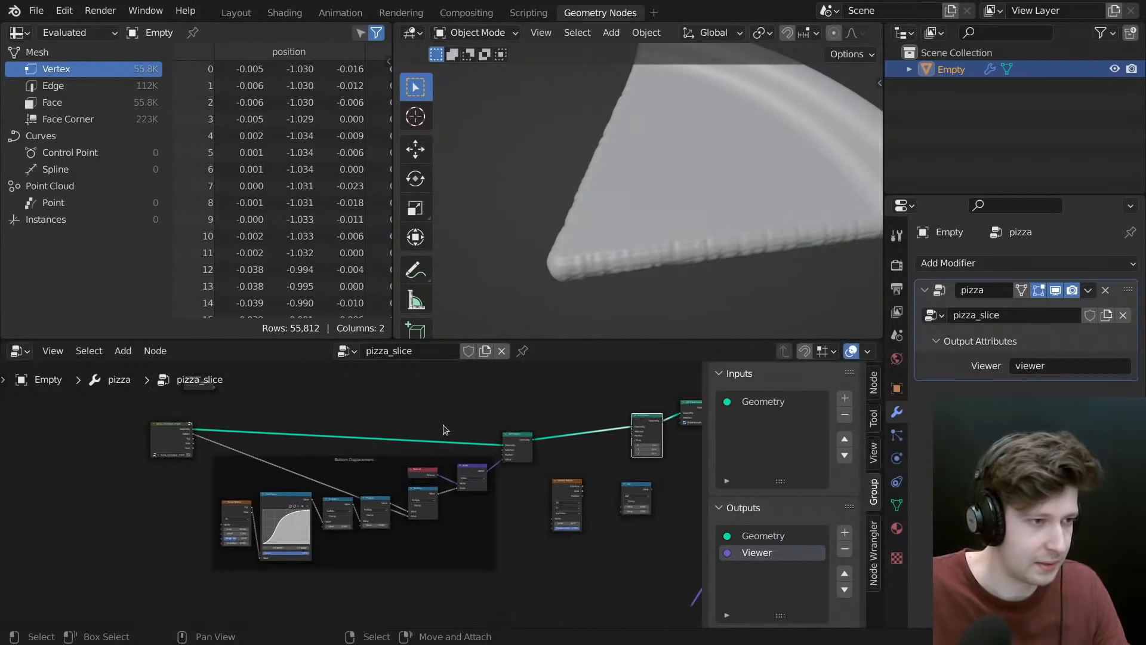
# - Shift the base shape group, the Bottom Displacement frame and the first Set Position away from the Voronoi Texture to make room
pyautogui.moveTo(501, 433); pyautogui.dragTo(129, 588)
pyautogui.press('g')
pyautogui.click(334, 467)
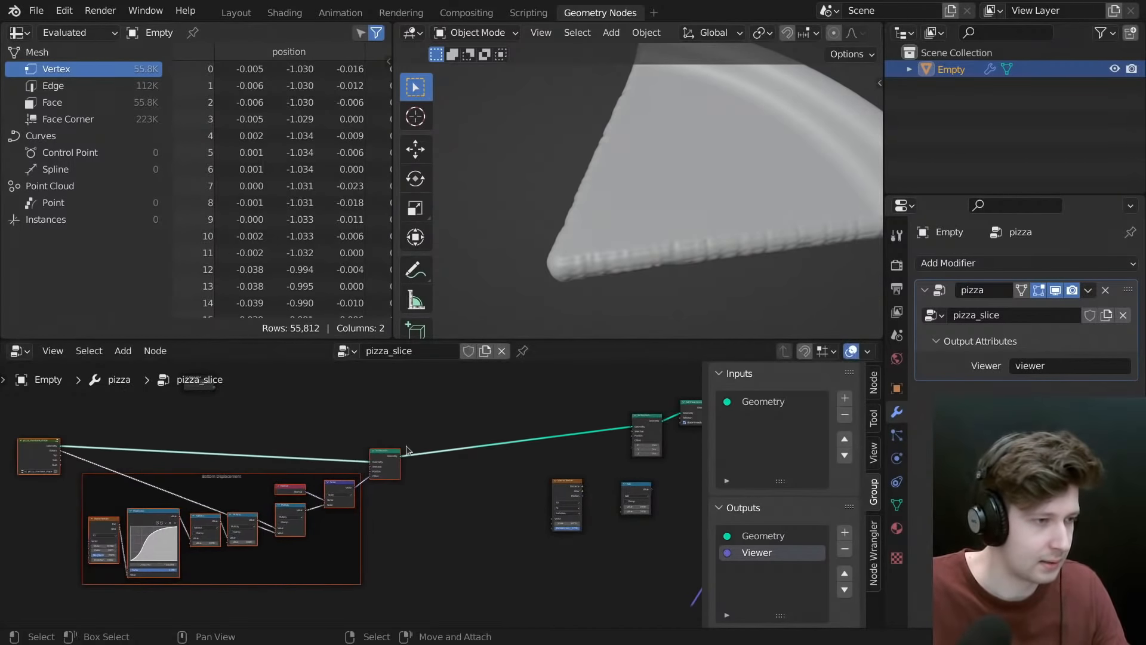
pyautogui.click(491, 461)
pyautogui.scroll(2, 490, 462)
pyautogui.scroll(1, 485, 466)
pyautogui.moveTo(352, 447); pyautogui.dragTo(363, 444)
pyautogui.scroll(-2, 504, 463)
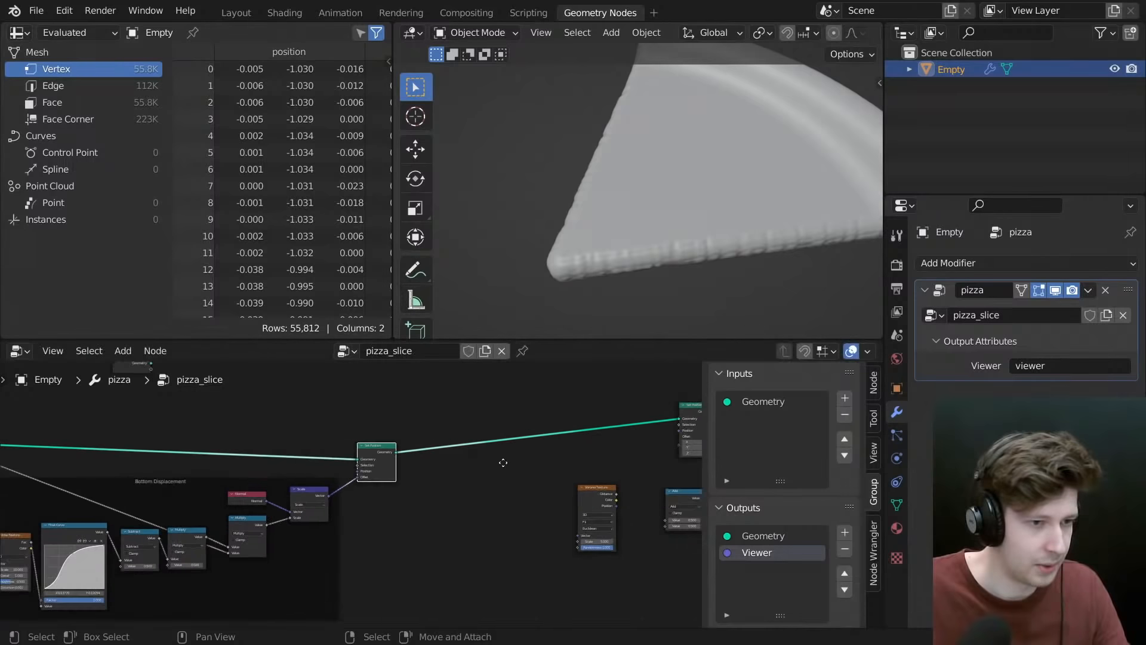
# - Rearrange the Voronoi Texture and Math nodes and connect the texture's Distance to the Math node's second Value
pyautogui.moveTo(683, 475); pyautogui.dragTo(582, 482, button='middle')
pyautogui.scroll(2, 582, 482)
pyautogui.moveTo(490, 511); pyautogui.dragTo(458, 532)
pyautogui.moveTo(580, 512); pyautogui.dragTo(553, 513)
pyautogui.moveTo(502, 530); pyautogui.dragTo(696, 482, button='middle')
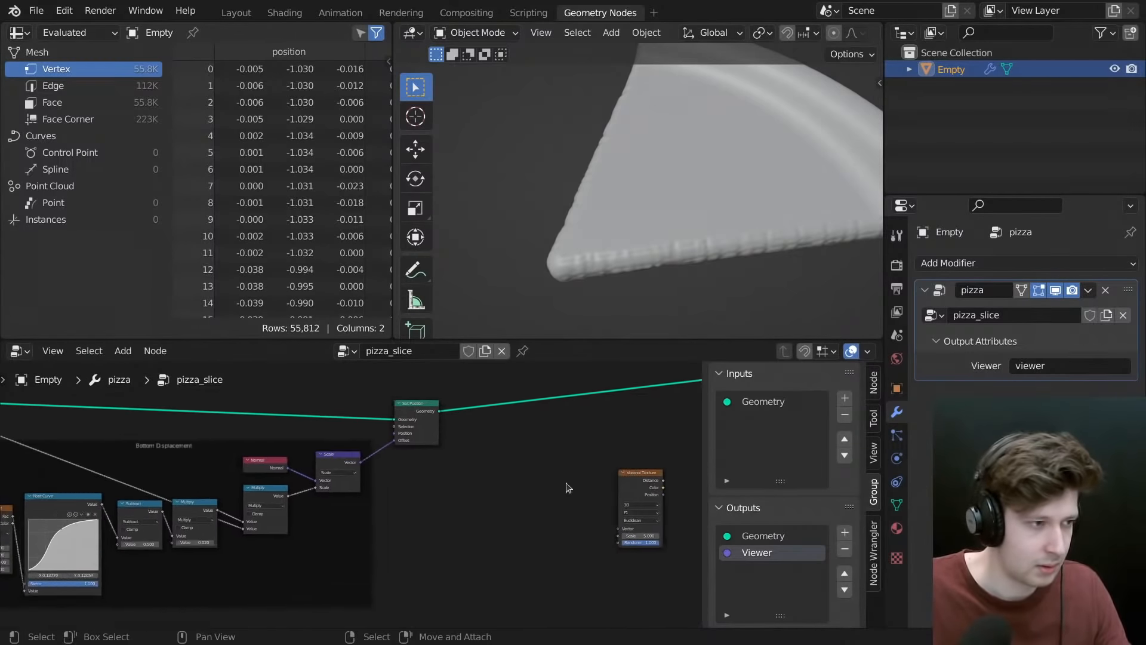
pyautogui.scroll(-3, 239, 485)
pyautogui.moveTo(268, 486); pyautogui.dragTo(371, 464, button='middle')
pyautogui.moveTo(631, 487); pyautogui.dragTo(442, 512, button='middle')
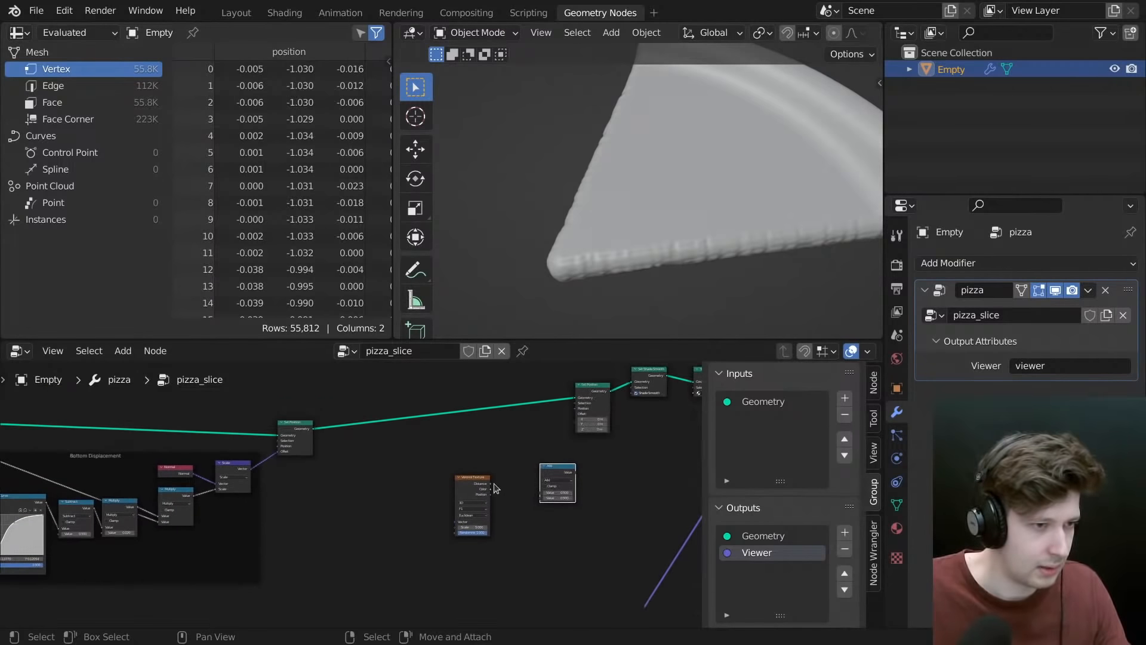
pyautogui.moveTo(494, 489); pyautogui.dragTo(427, 495)
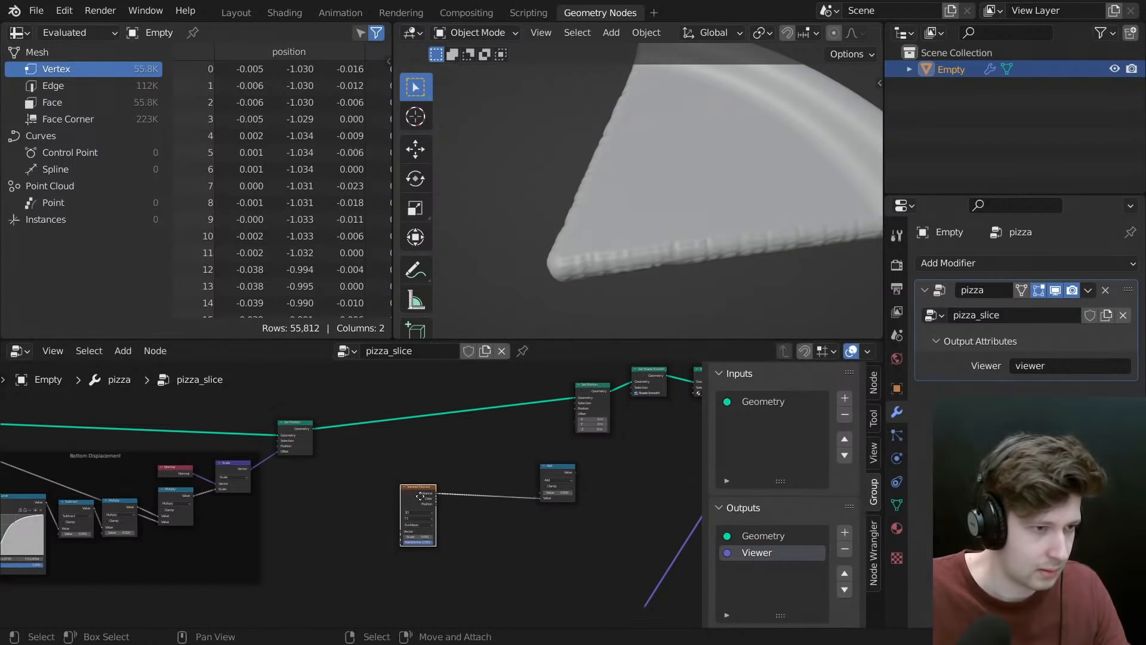
# - Maximize the node editor, hide its sidebar, and bring the base shape group and Math node into view
pyautogui.moveTo(376, 482); pyautogui.dragTo(569, 470, button='middle')
pyautogui.hotkey('ctrl', 'space')
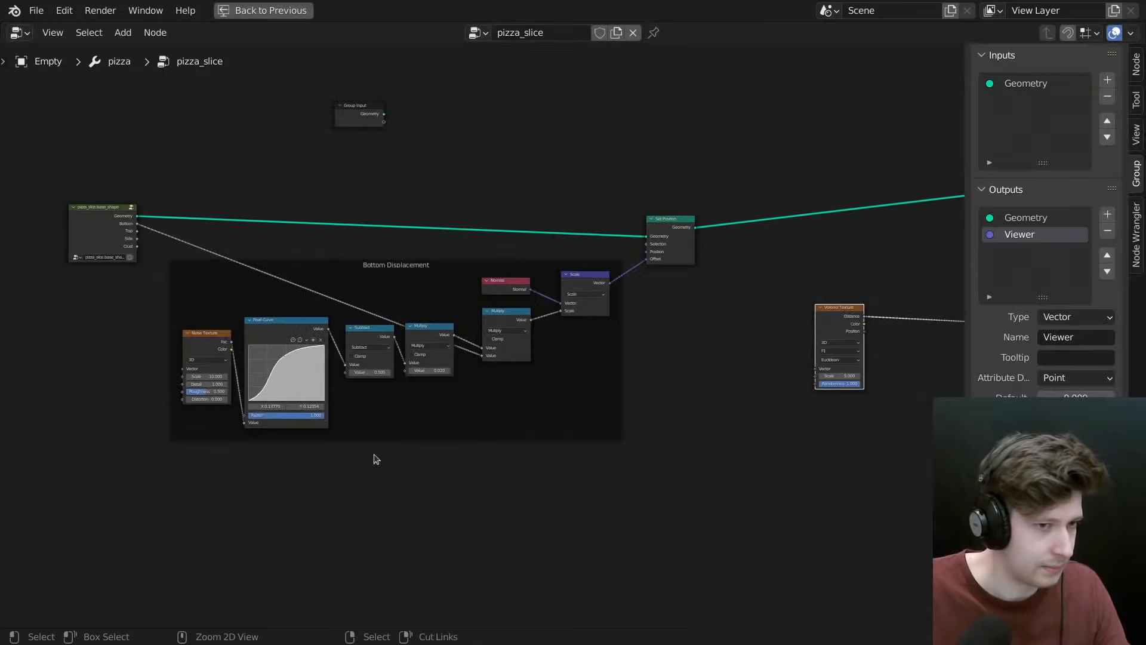
pyautogui.scroll(-1, 606, 430)
pyautogui.scroll(1, 595, 430)
pyautogui.press('n')
pyautogui.moveTo(398, 298); pyautogui.dragTo(228, 337, button='middle')
pyautogui.scroll(4, 221, 310)
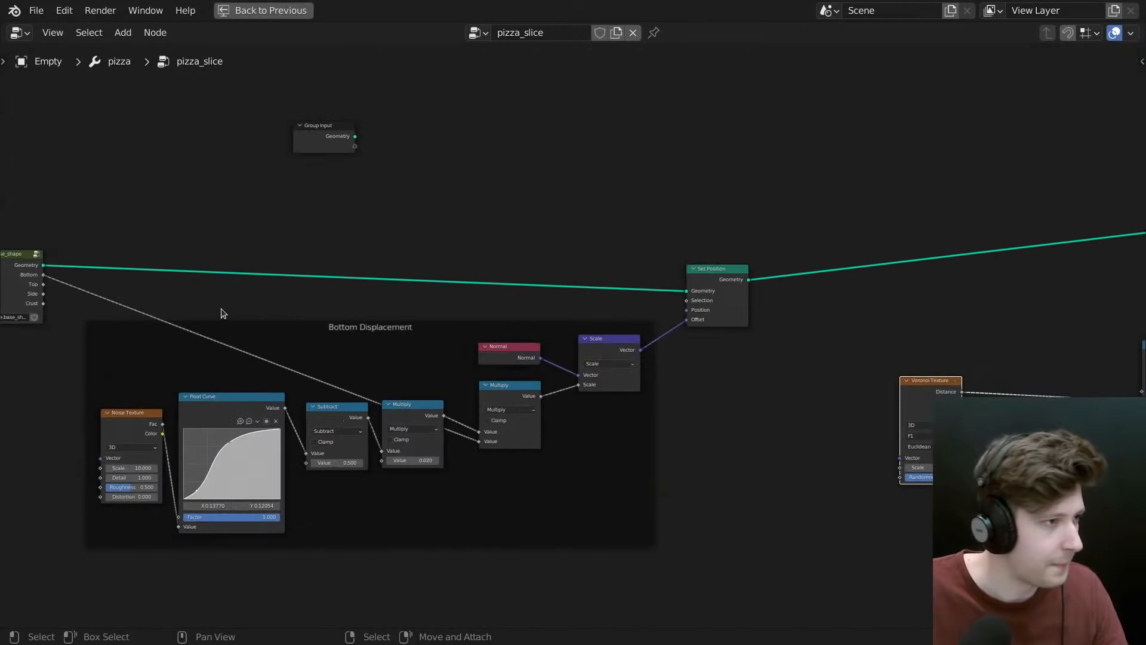
pyautogui.scroll(-3, 148, 316)
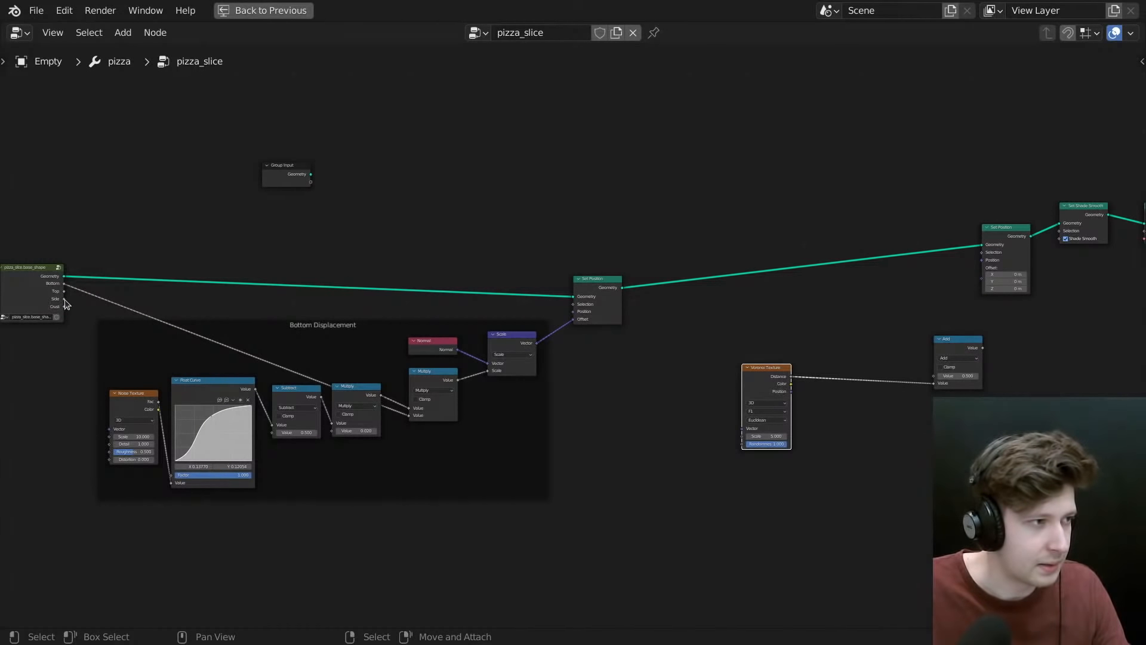
# - Connect the base shape group's Crust output to the Math node's free Value and set its operation to Multiply
pyautogui.moveTo(63, 307); pyautogui.dragTo(936, 384)
pyautogui.click(953, 357)
pyautogui.click(950, 376)
# - Reposition the Voronoi Texture and its Multiply node closer to the Bottom Displacement frame
pyautogui.click(764, 377)
pyautogui.moveTo(762, 373); pyautogui.dragTo(680, 362)
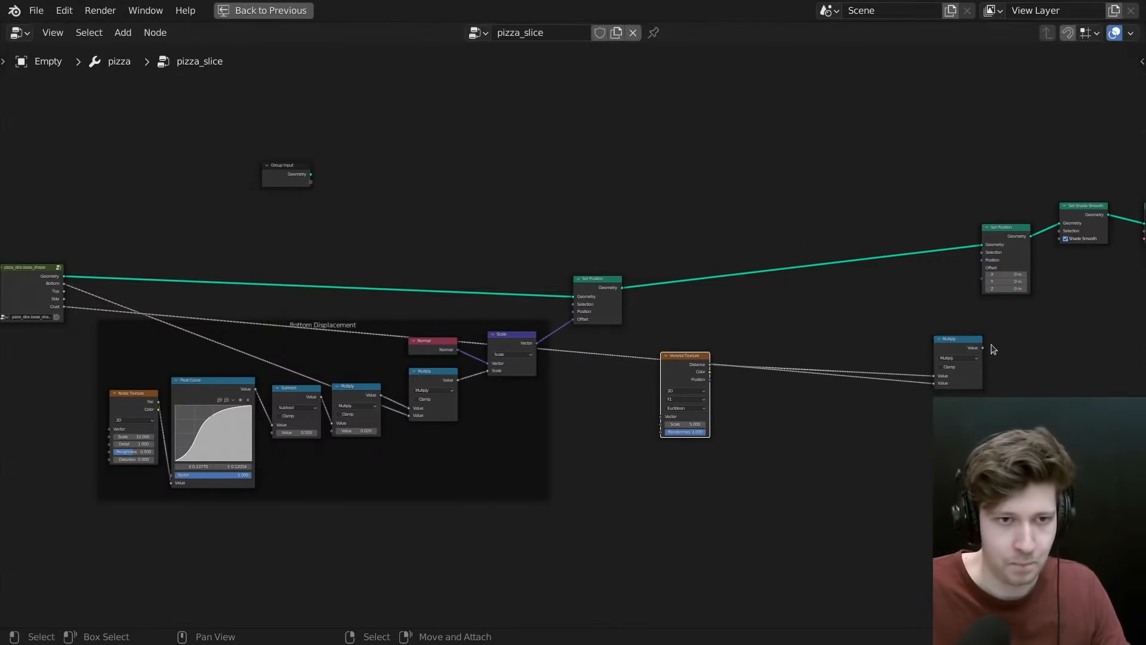
pyautogui.moveTo(976, 341); pyautogui.dragTo(900, 339)
pyautogui.moveTo(910, 338); pyautogui.dragTo(602, 393, button='middle')
pyautogui.scroll(4, 601, 393)
pyautogui.scroll(4, 525, 392)
pyautogui.moveTo(518, 392); pyautogui.dragTo(865, 397, button='middle')
pyautogui.moveTo(897, 394); pyautogui.dragTo(816, 422)
pyautogui.scroll(-5, 735, 435)
# - Duplicate the Normal and Scale nodes above the new Multiply node, detached from the Bottom Displacement frame
pyautogui.moveTo(391, 374); pyautogui.dragTo(306, 438)
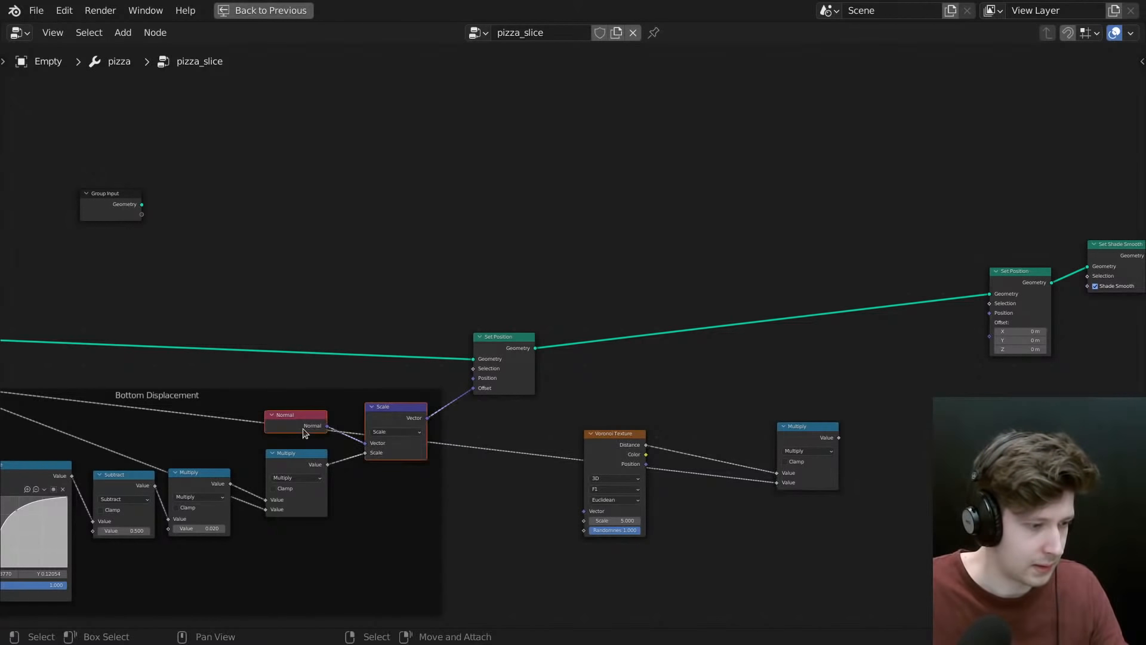
pyautogui.hotkey('shift', 'd')
pyautogui.click(811, 377)
pyautogui.hotkey('alt', 'p')
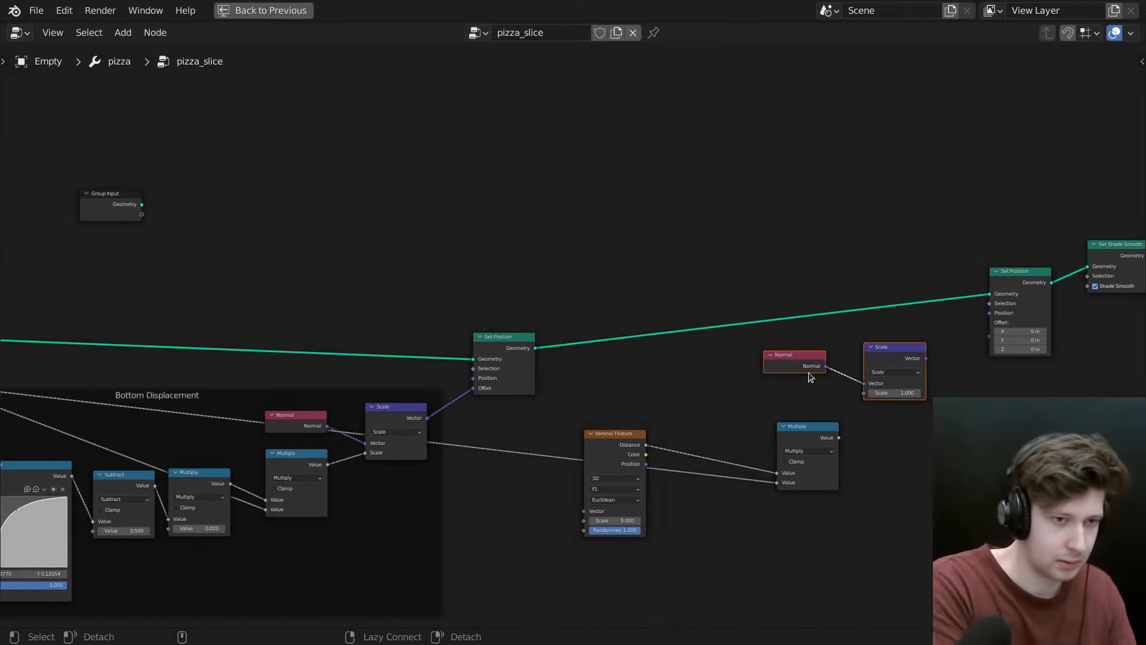
# - Connect the duplicated Scale node's Vector to the second Set Position's Offset and move that Set Position closer to it
pyautogui.scroll(5, 741, 388)
pyautogui.moveTo(741, 390); pyautogui.dragTo(522, 415, button='middle')
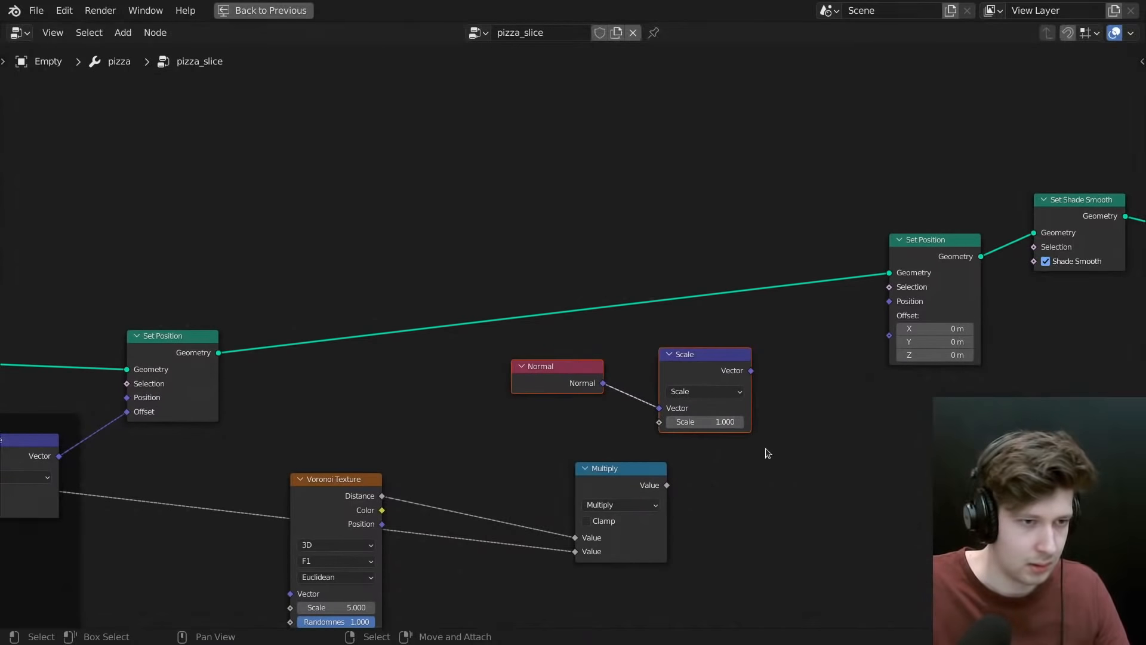
pyautogui.scroll(2, 765, 418)
pyautogui.click(764, 365)
pyautogui.moveTo(750, 324); pyautogui.dragTo(954, 274)
pyautogui.scroll(-6, 898, 302)
pyautogui.moveTo(898, 302); pyautogui.dragTo(753, 318, button='middle')
pyautogui.moveTo(842, 210); pyautogui.dragTo(746, 234)
# - Move the Set Shade Smooth and Set Material nodes farther from the second Set Position to make room in the tree
pyautogui.scroll(-4, 668, 254)
pyautogui.moveTo(669, 253); pyautogui.dragTo(460, 215, button='middle')
pyautogui.moveTo(660, 96); pyautogui.dragTo(851, 213)
pyautogui.press('g')
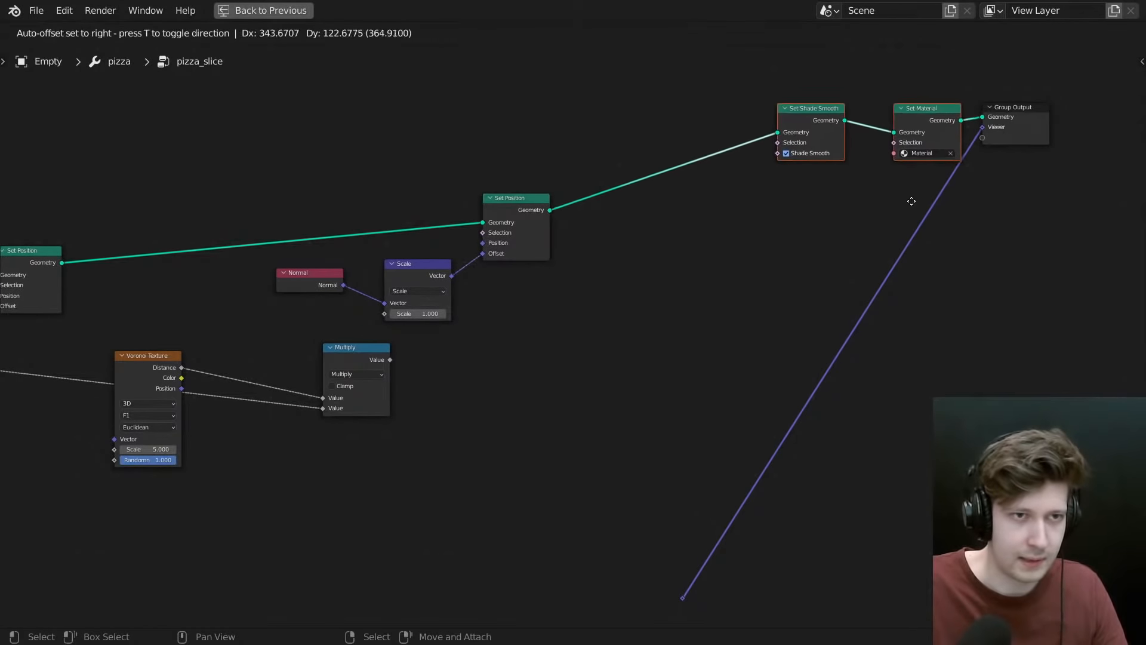
pyautogui.click(910, 202)
pyautogui.scroll(-1, 755, 256)
pyautogui.moveTo(593, 278); pyautogui.dragTo(854, 259, button='middle')
pyautogui.scroll(4, 723, 250)
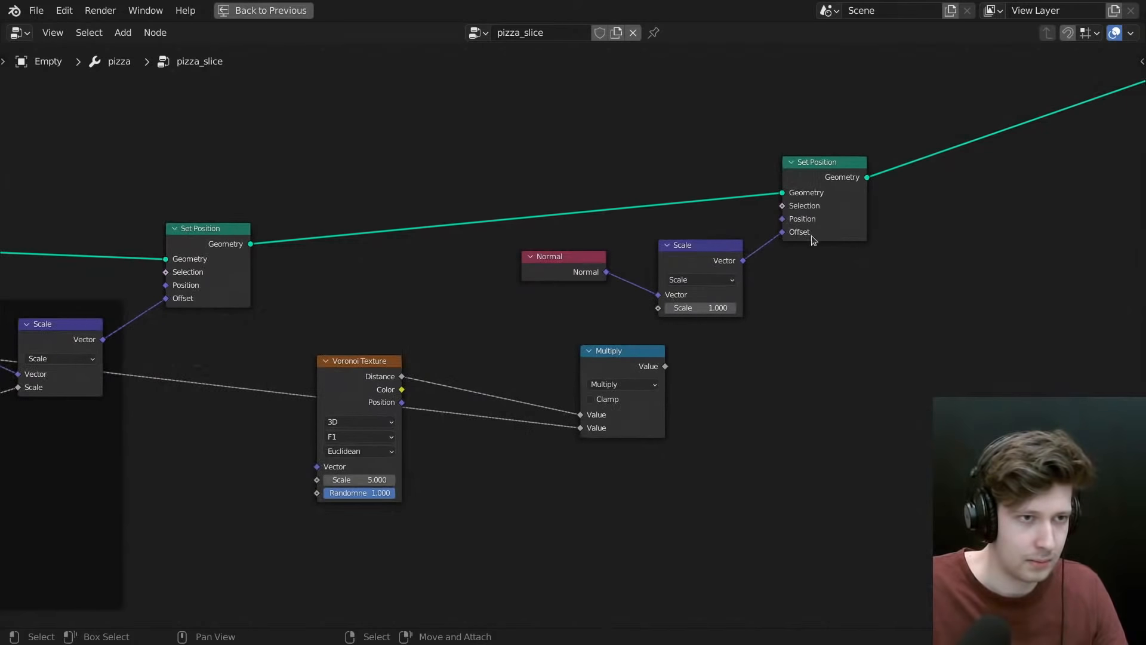
# - Link the Multiply node's value to the Scale input of the Scale node driving the last Set Position, and make room before it
pyautogui.moveTo(617, 376); pyautogui.dragTo(497, 371)
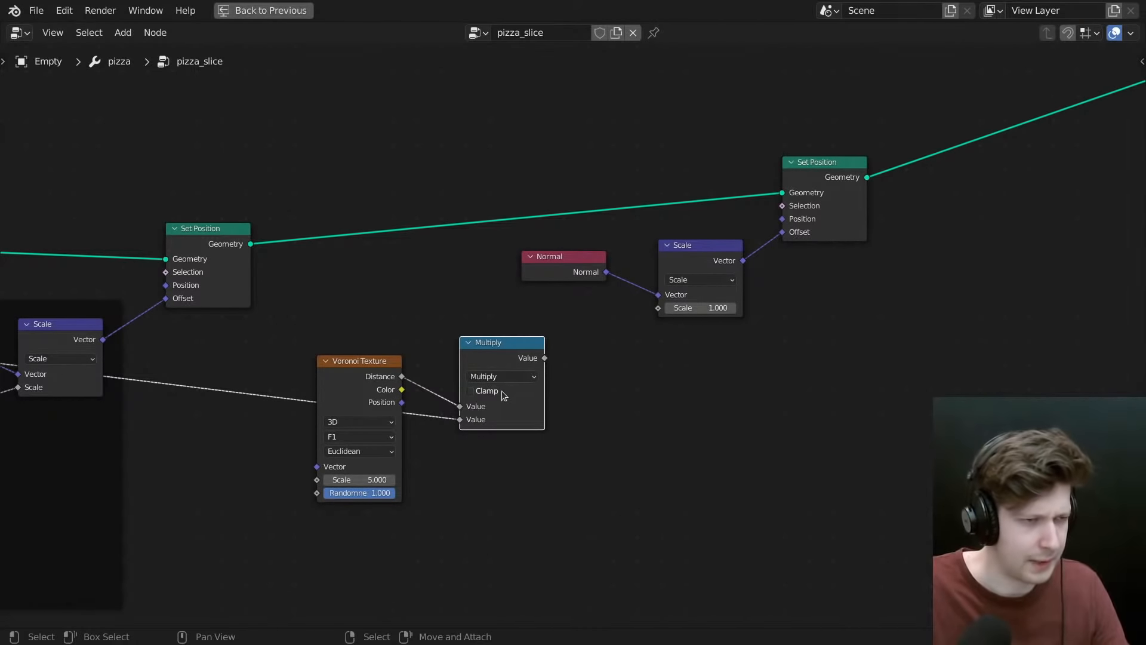
pyautogui.scroll(-3, 637, 330)
pyautogui.moveTo(630, 337); pyautogui.dragTo(647, 329, button='middle')
pyautogui.scroll(2, 599, 339)
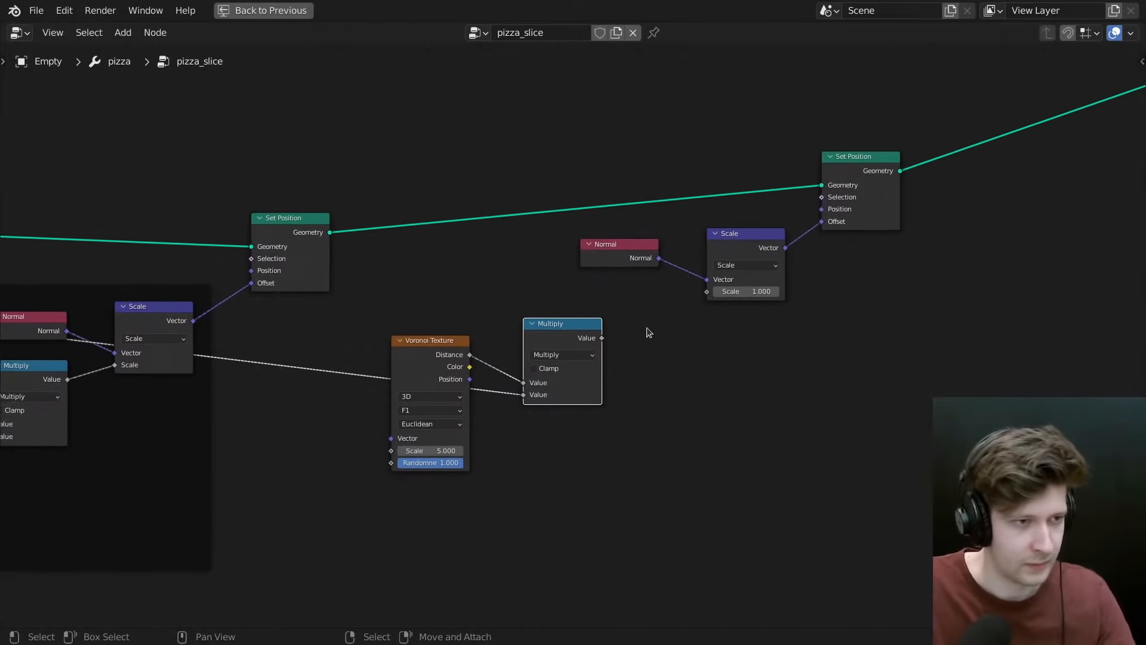
pyautogui.moveTo(601, 338); pyautogui.dragTo(708, 292)
pyautogui.moveTo(535, 330); pyautogui.dragTo(630, 339)
pyautogui.hotkey('shift', 'd')
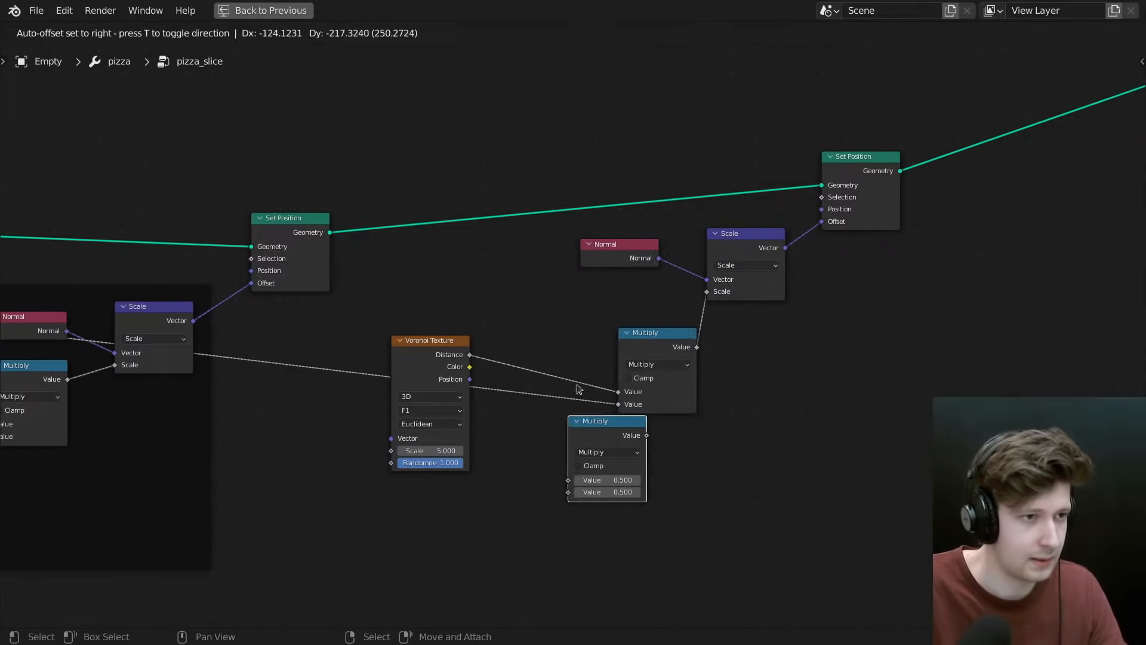
pyautogui.rightClick(623, 434)
# - Insert a Map Range node between the Voronoi Texture's Distance output and the Multiply node
pyautogui.hotkey('shift', 'a')
pyautogui.write('rang')
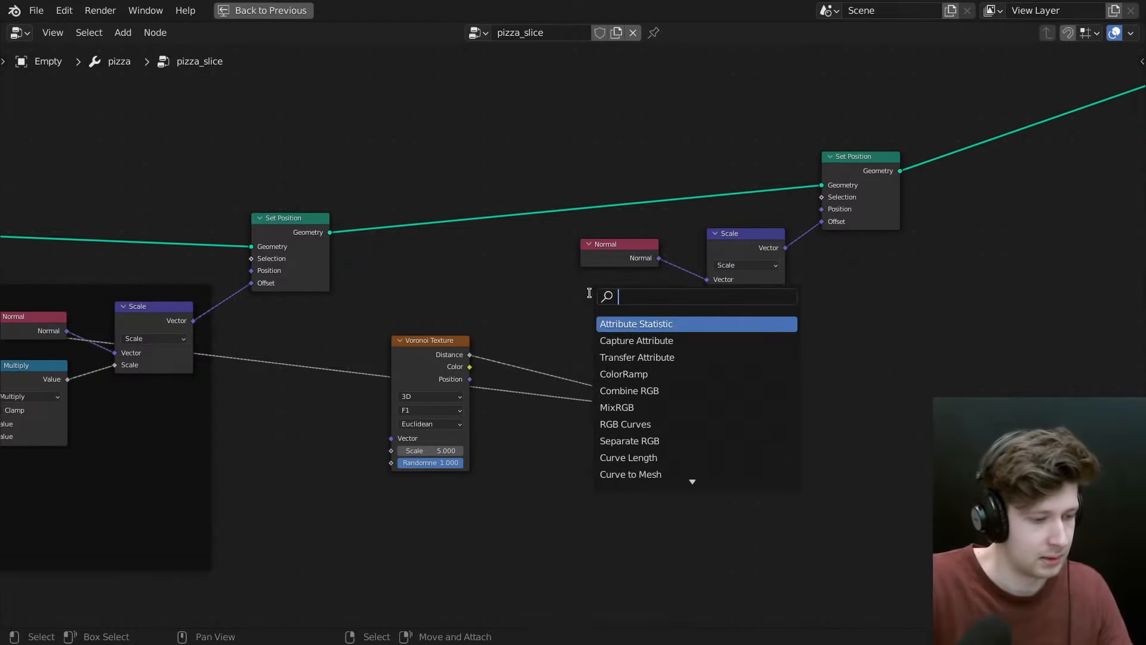
pyautogui.write('e')
pyautogui.press('Return')
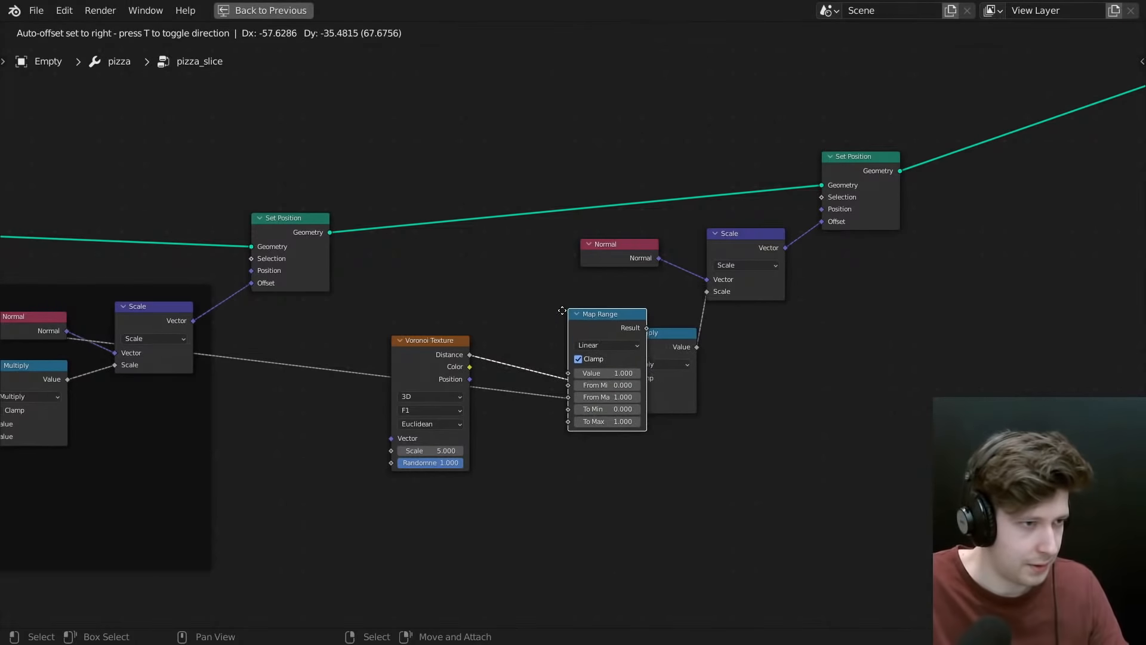
pyautogui.click(520, 314)
pyautogui.moveTo(420, 361); pyautogui.dragTo(376, 351)
# - Preview the Voronoi Texture's Distance by linking it through a reroute to the Group Output's Viewer socket, and restore the full workspace layout
pyautogui.scroll(-6, 500, 354)
pyautogui.moveTo(551, 404); pyautogui.dragTo(486, 376, button='middle')
pyautogui.moveTo(618, 407); pyautogui.dragTo(806, 529)
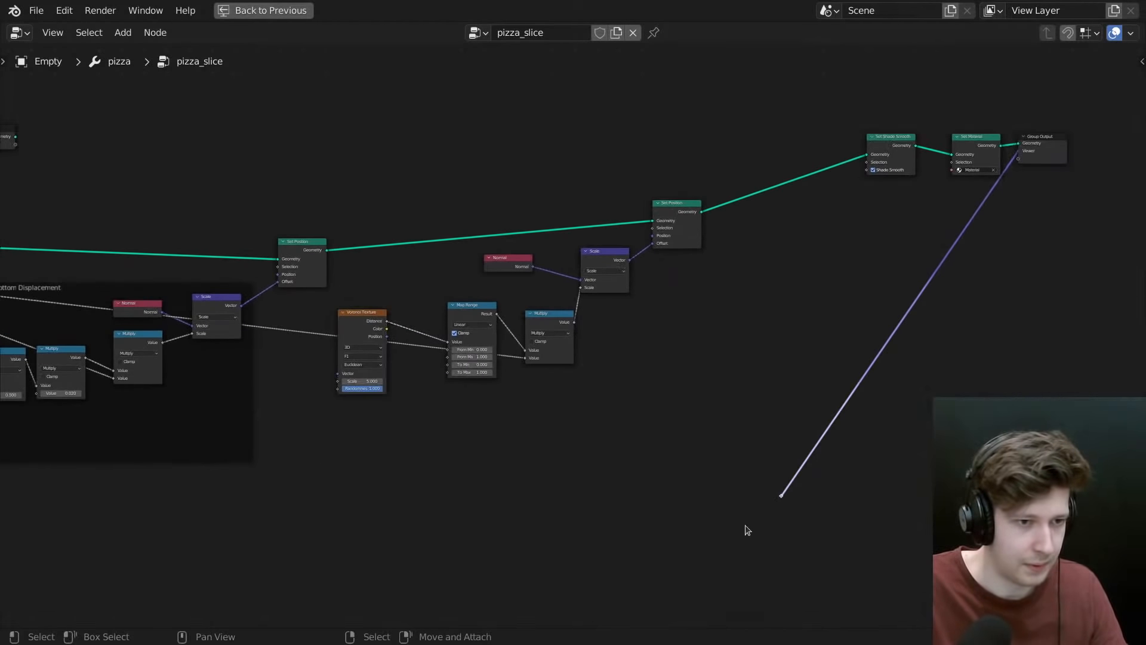
pyautogui.scroll(5, 747, 528)
pyautogui.press('g')
pyautogui.click(787, 227)
pyautogui.moveTo(213, 226); pyautogui.dragTo(820, 234)
pyautogui.hotkey('ctrl', 'space')
# - Mute the last Set Position node and inspect the Voronoi pattern on the undistorted pizza slice
pyautogui.scroll(-4, 633, 169)
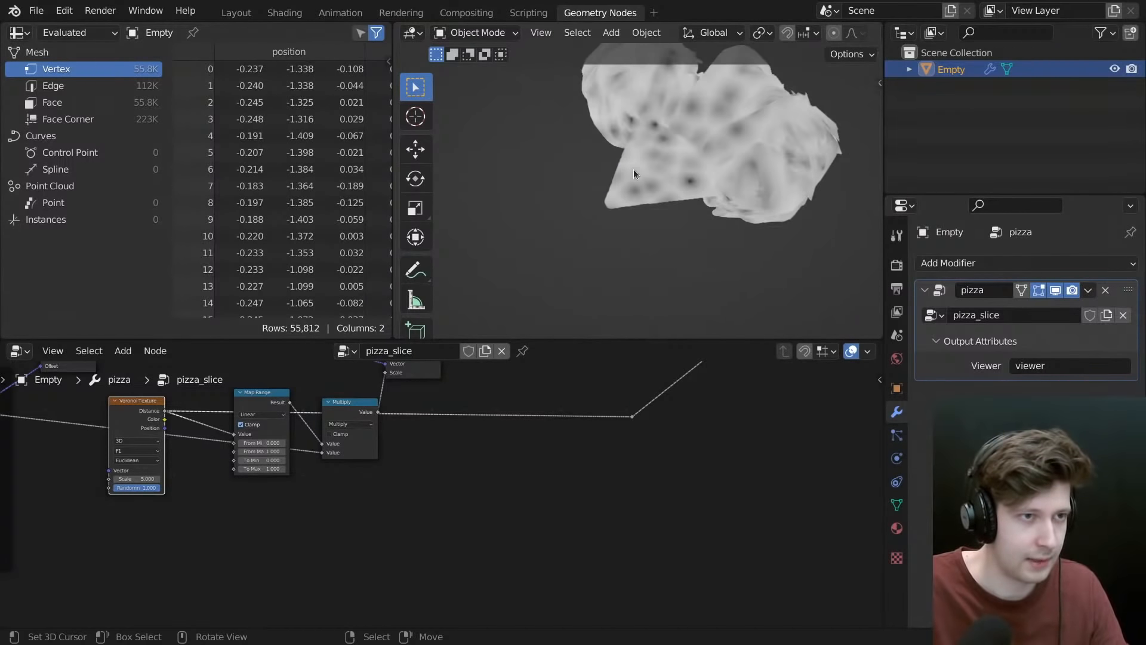
pyautogui.moveTo(454, 370); pyautogui.dragTo(531, 468, button='middle')
pyautogui.click(560, 389)
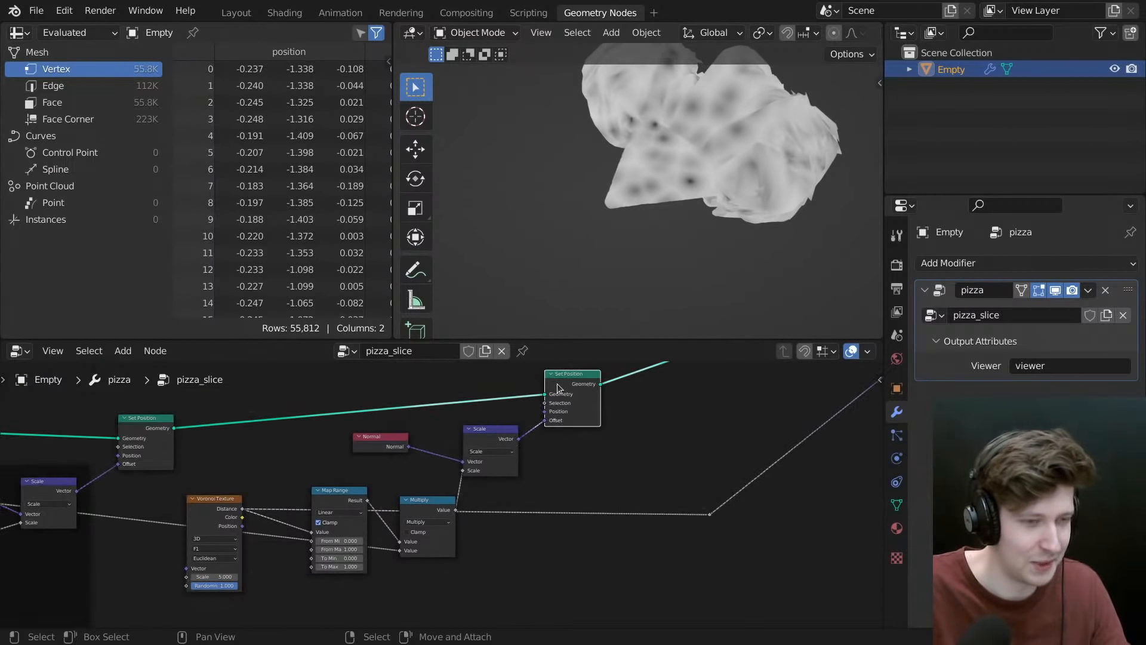
pyautogui.press('m')
pyautogui.moveTo(618, 239); pyautogui.dragTo(576, 188, button='middle')
pyautogui.scroll(5, 772, 223)
pyautogui.moveTo(772, 223); pyautogui.dragTo(755, 200, button='middle')
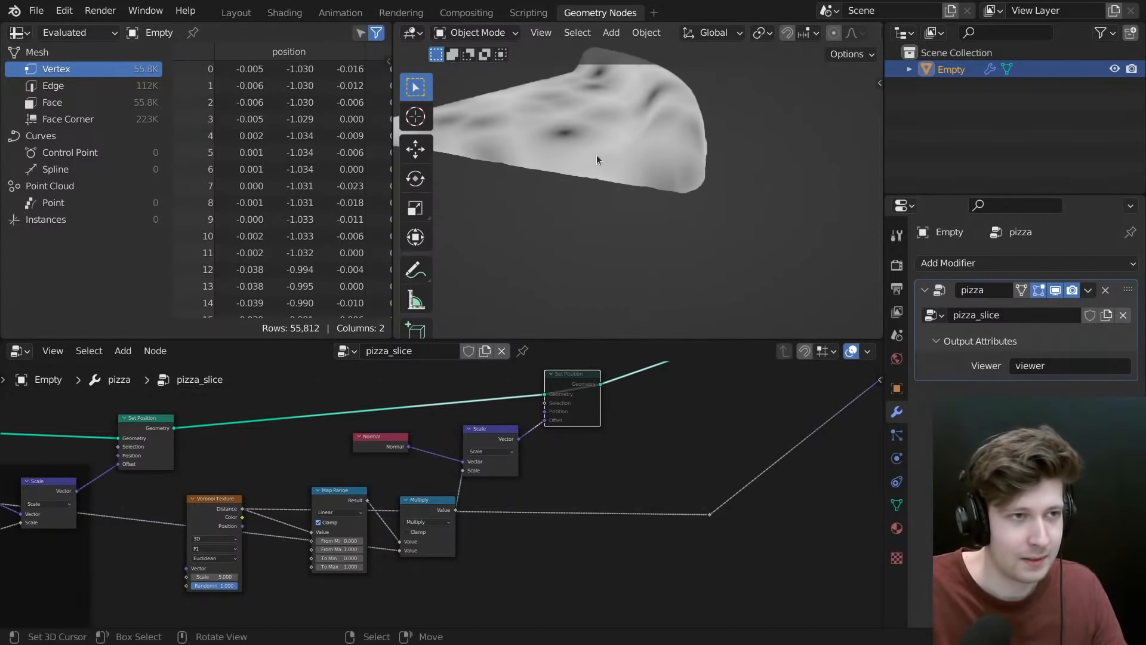
pyautogui.keyDown('shift'); pyautogui.moveTo(597, 156); pyautogui.dragTo(663, 280, button='middle'); pyautogui.keyUp('shift')
pyautogui.moveTo(793, 159); pyautogui.dragTo(732, 213, button='middle')
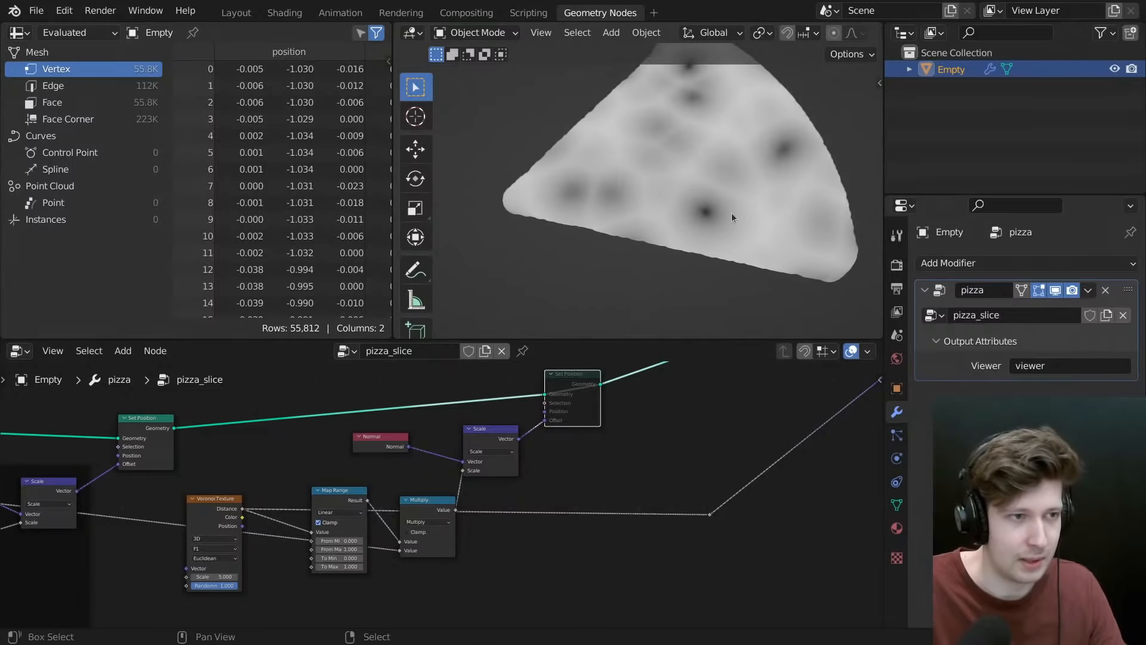
pyautogui.scroll(3, 265, 513)
# - Invert the Map Range node by setting From Min to 1 and From Max to 0, and shift it closer to the Voronoi Texture
pyautogui.scroll(-7, 710, 433)
pyautogui.moveTo(710, 432); pyautogui.dragTo(583, 481, button='middle')
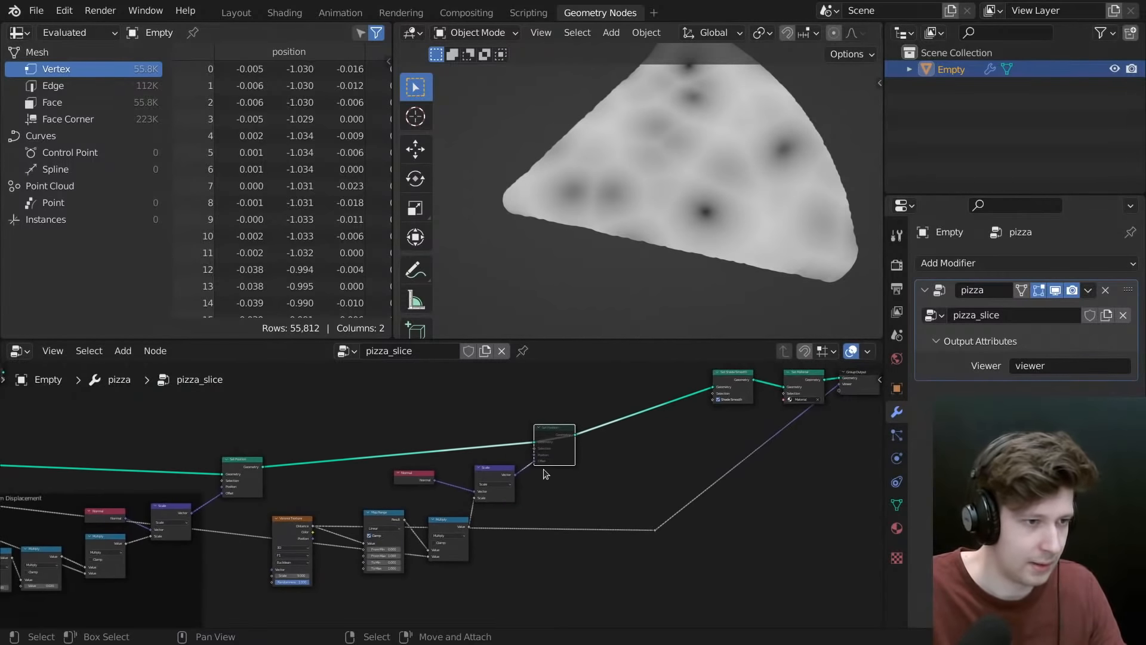
pyautogui.moveTo(388, 533); pyautogui.dragTo(463, 480, button='middle')
pyautogui.scroll(1, 463, 479)
pyautogui.scroll(4, 462, 482)
pyautogui.click(477, 520)
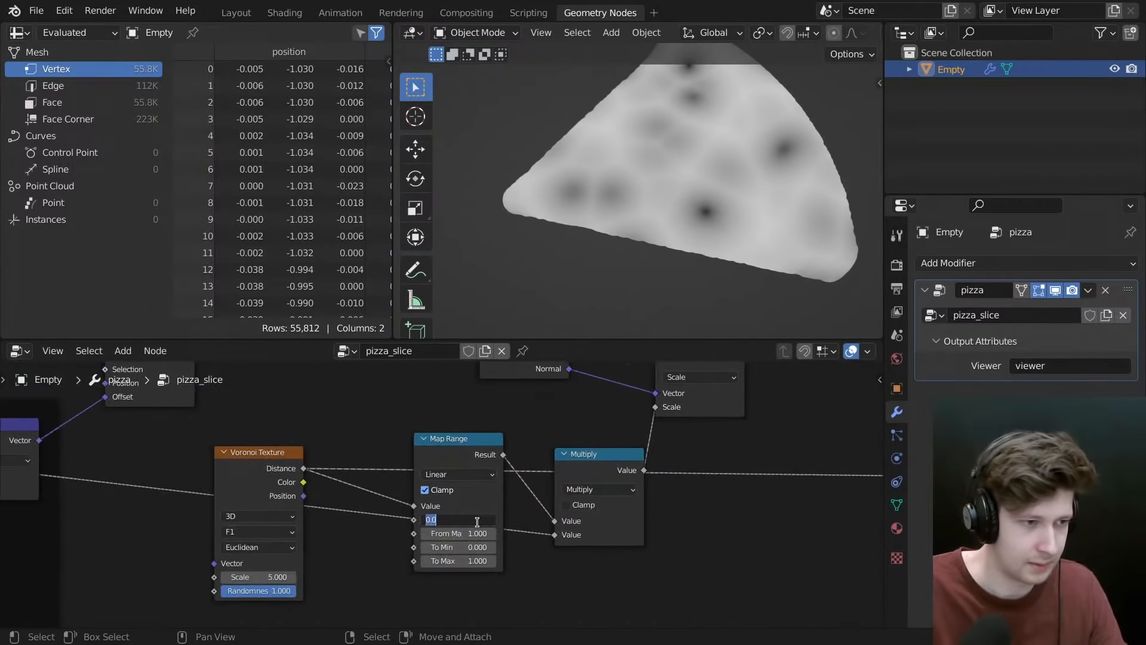
pyautogui.write('1')
pyautogui.press('Tab')
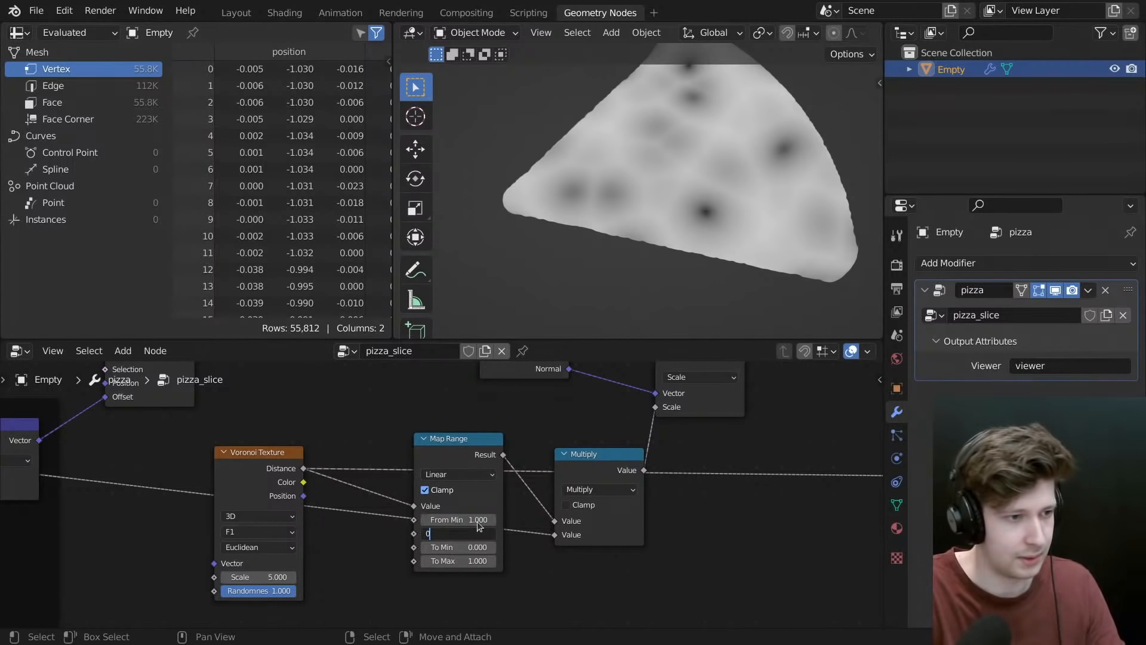
pyautogui.write('0')
pyautogui.press('Return')
pyautogui.moveTo(459, 460); pyautogui.dragTo(398, 454)
pyautogui.hotkey('shift', 'd')
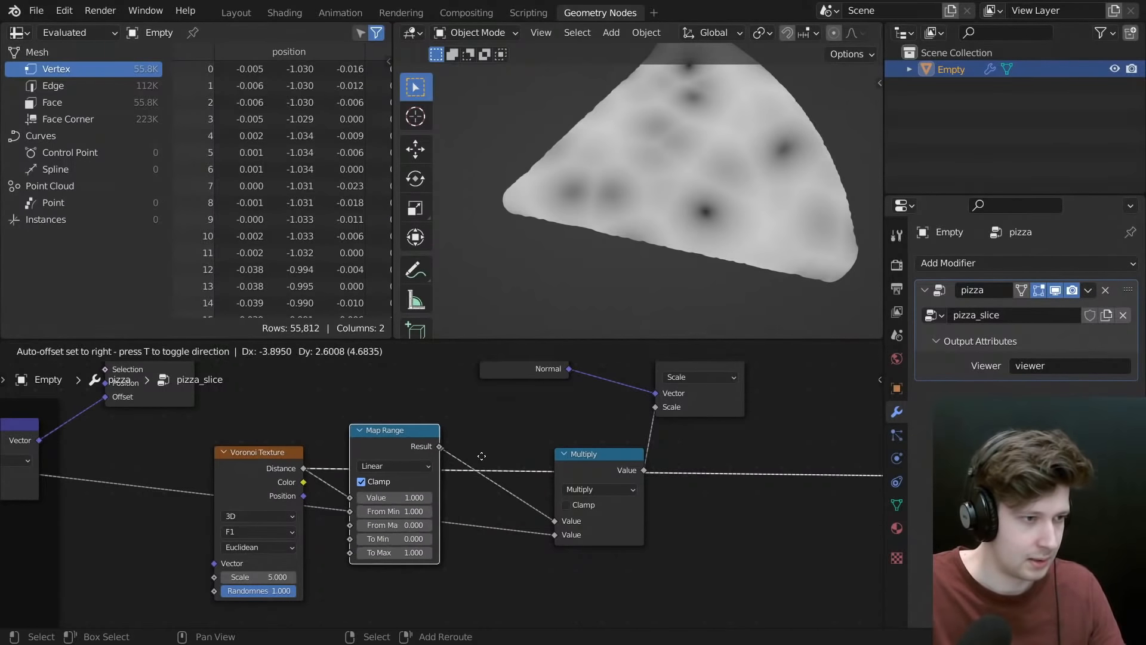
pyautogui.click(665, 569)
pyautogui.press('x')
# - Insert a duplicate of the Multiply node after Map Range and change its operation to Power
pyautogui.click(600, 464)
pyautogui.hotkey('shift', 'd')
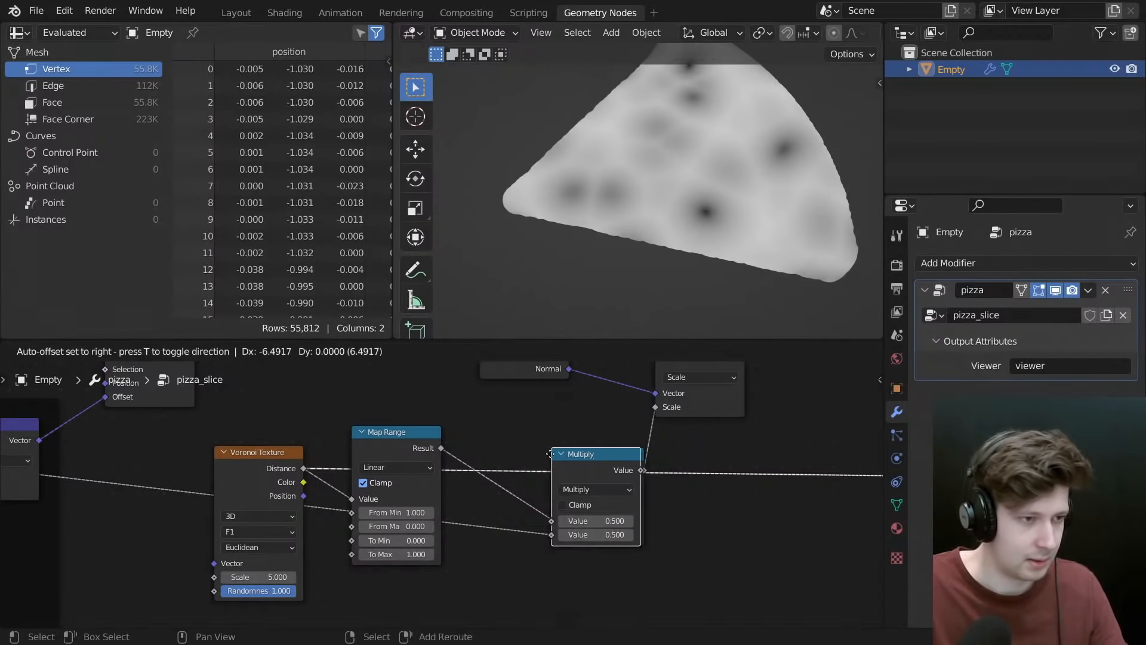
pyautogui.click(500, 472)
pyautogui.click(501, 473)
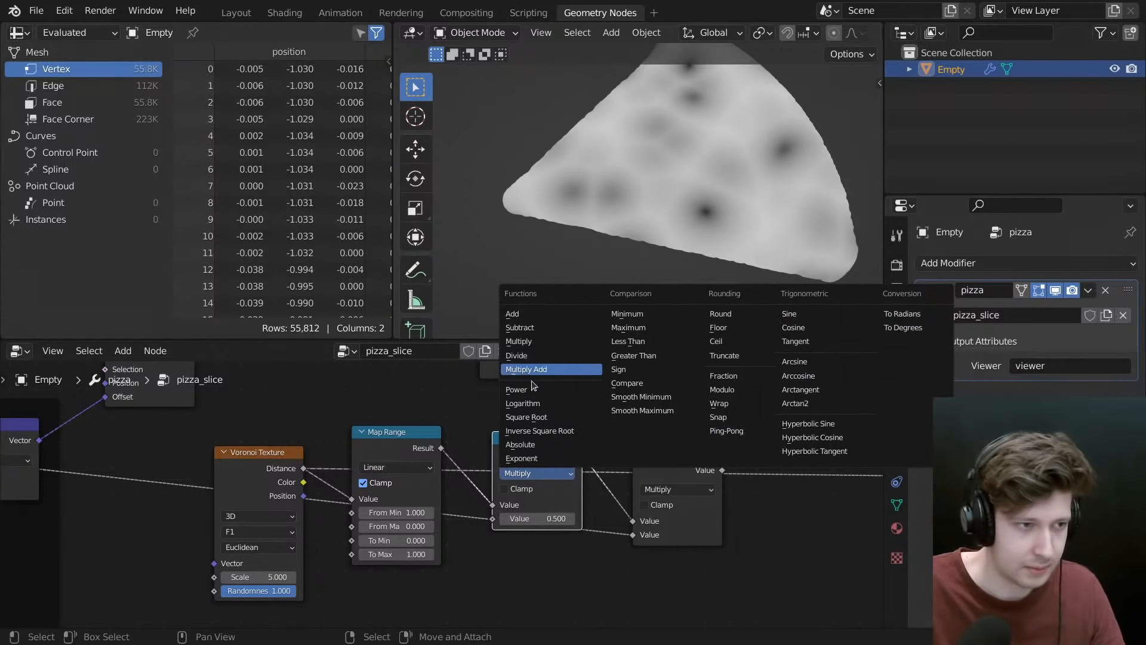
pyautogui.click(566, 392)
# - Route the Power node's value to the viewer reroute and check the result on the slice
pyautogui.scroll(-2, 531, 456)
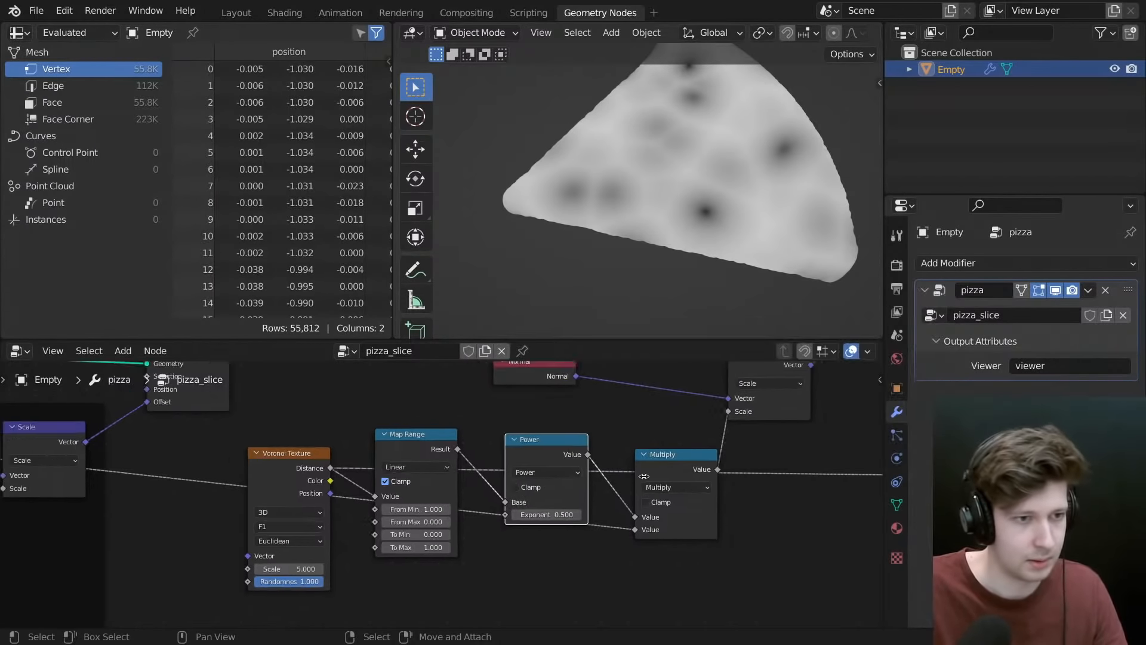
pyautogui.moveTo(705, 427); pyautogui.dragTo(492, 460, button='middle')
pyautogui.scroll(-1, 454, 529)
pyautogui.moveTo(369, 485); pyautogui.dragTo(714, 505)
pyautogui.moveTo(669, 197); pyautogui.dragTo(692, 173, button='middle')
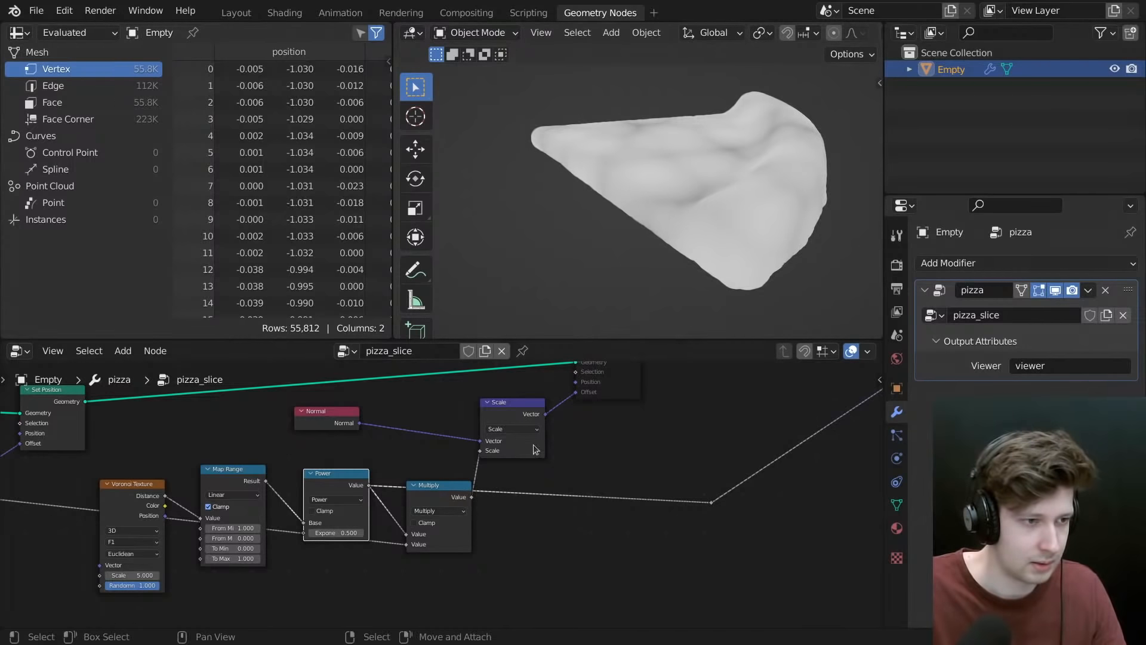
# - Unmute the last Set Position node and space it and its Scale node further along the tree
pyautogui.moveTo(564, 443); pyautogui.dragTo(435, 518, button='middle')
pyautogui.click(491, 428)
pyautogui.press('m')
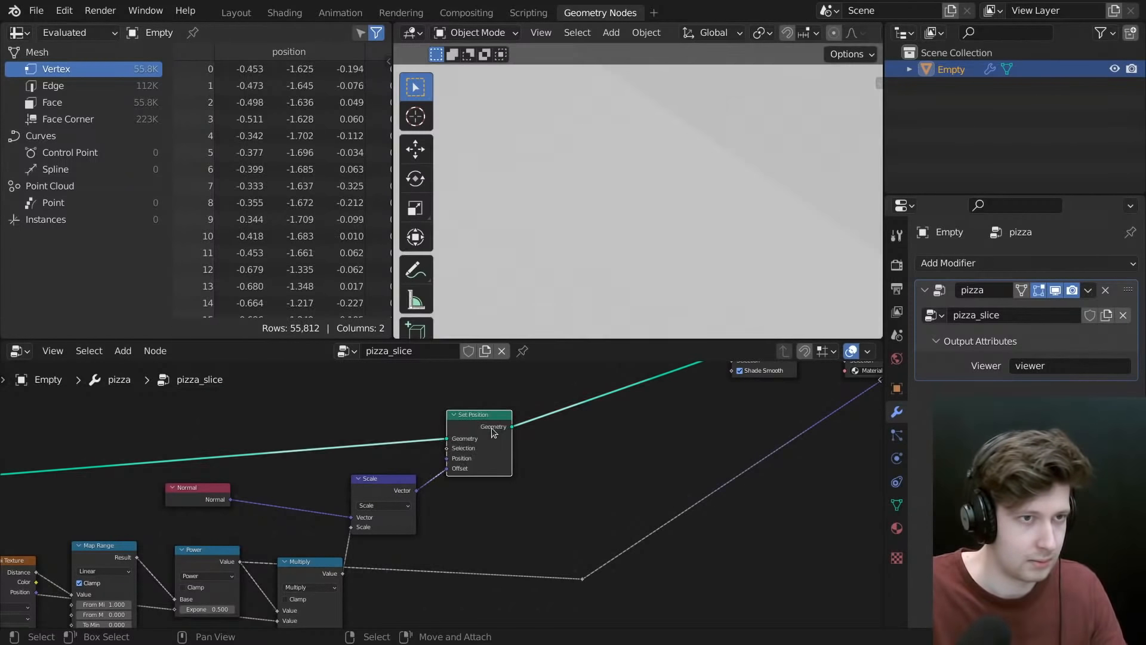
pyautogui.moveTo(479, 418); pyautogui.dragTo(683, 374)
pyautogui.moveTo(389, 493); pyautogui.dragTo(575, 469)
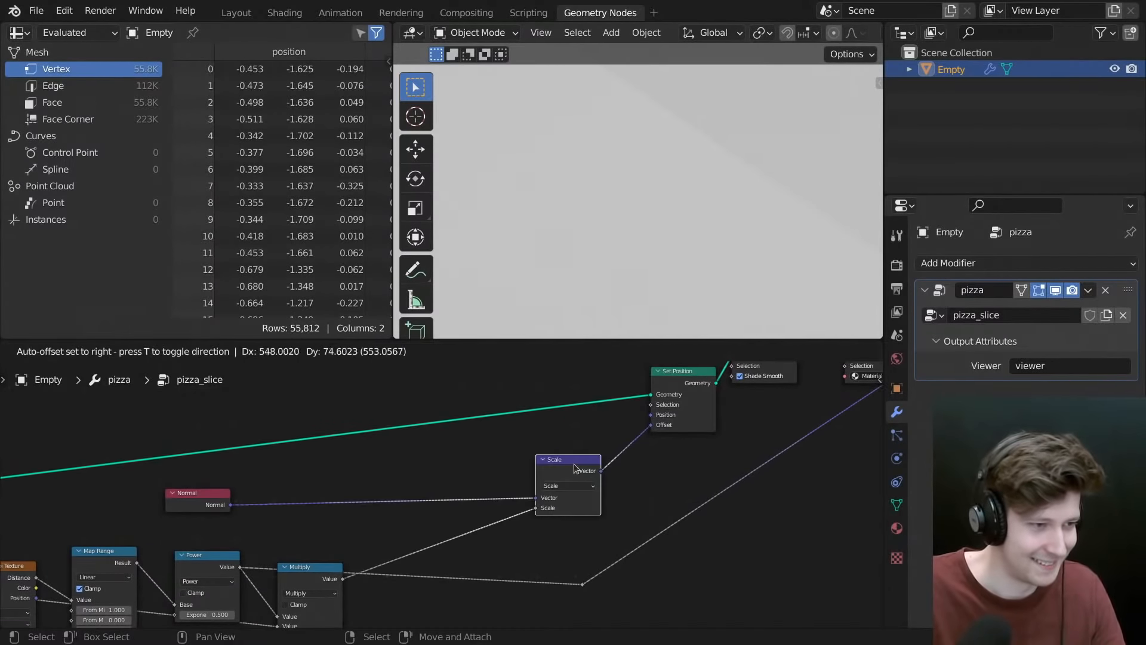
# - Insert a duplicate Multiply node before the Scale node's Scale input and set its value to 0.02
pyautogui.click(309, 583)
pyautogui.hotkey('shift', 'd')
pyautogui.click(459, 550)
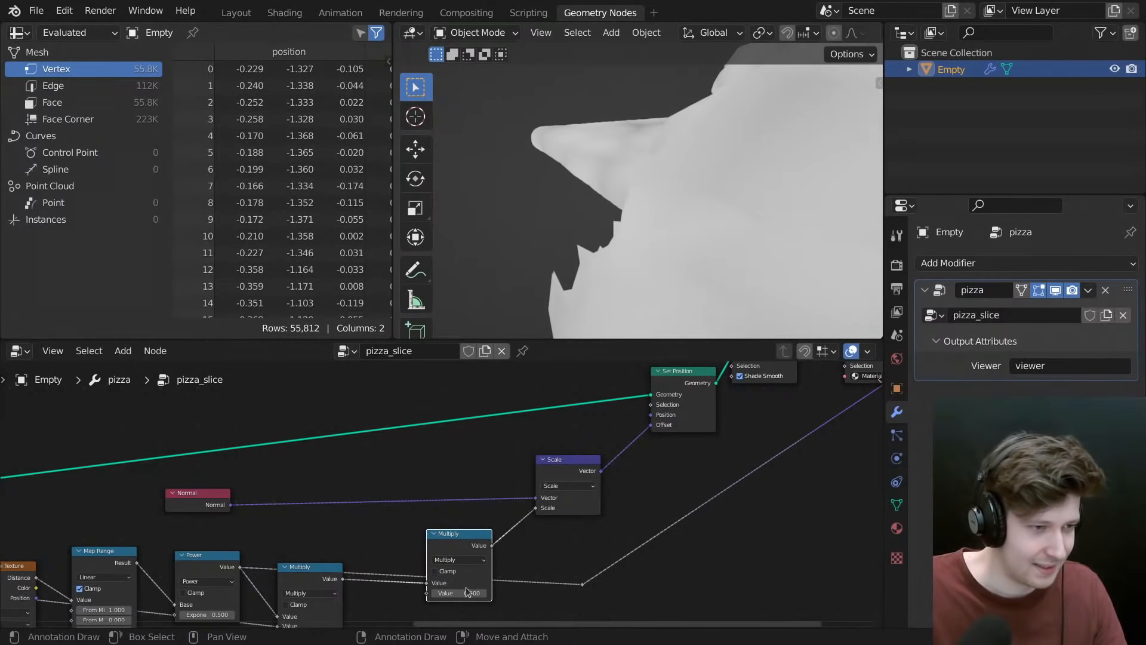
pyautogui.click(458, 590)
pyautogui.write('0.02')
pyautogui.press('Return')
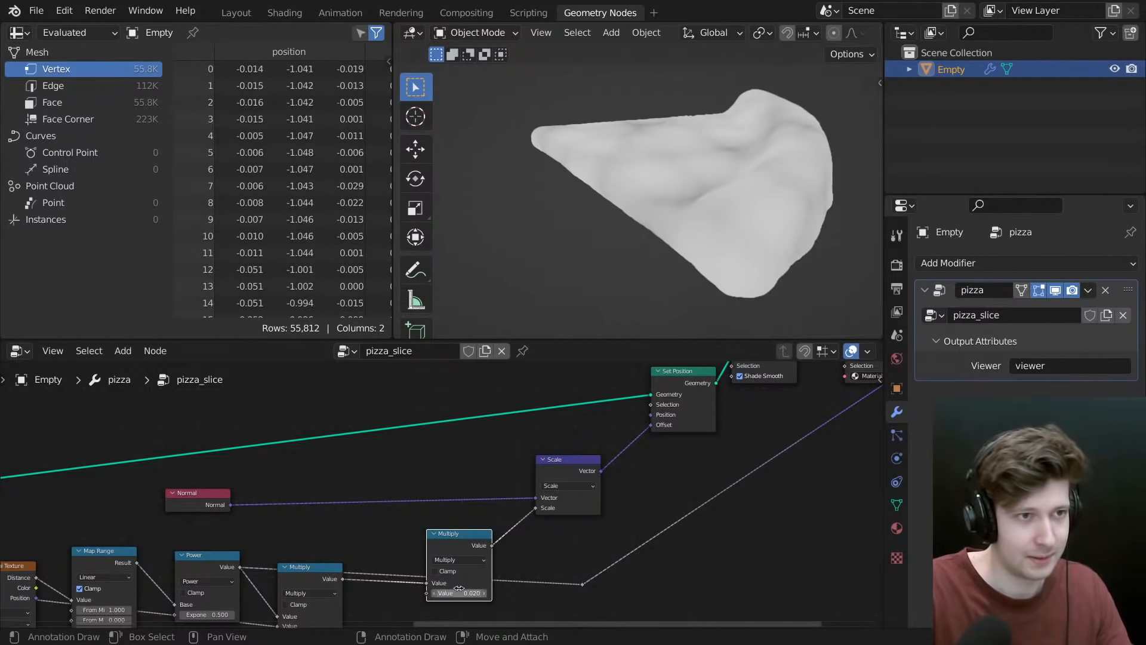
# - Switch the viewport to solid shading and examine the displaced surface of the pizza slice
pyautogui.scroll(-4, 593, 514)
pyautogui.moveTo(769, 457); pyautogui.dragTo(570, 534, button='middle')
pyautogui.scroll(5, 570, 517)
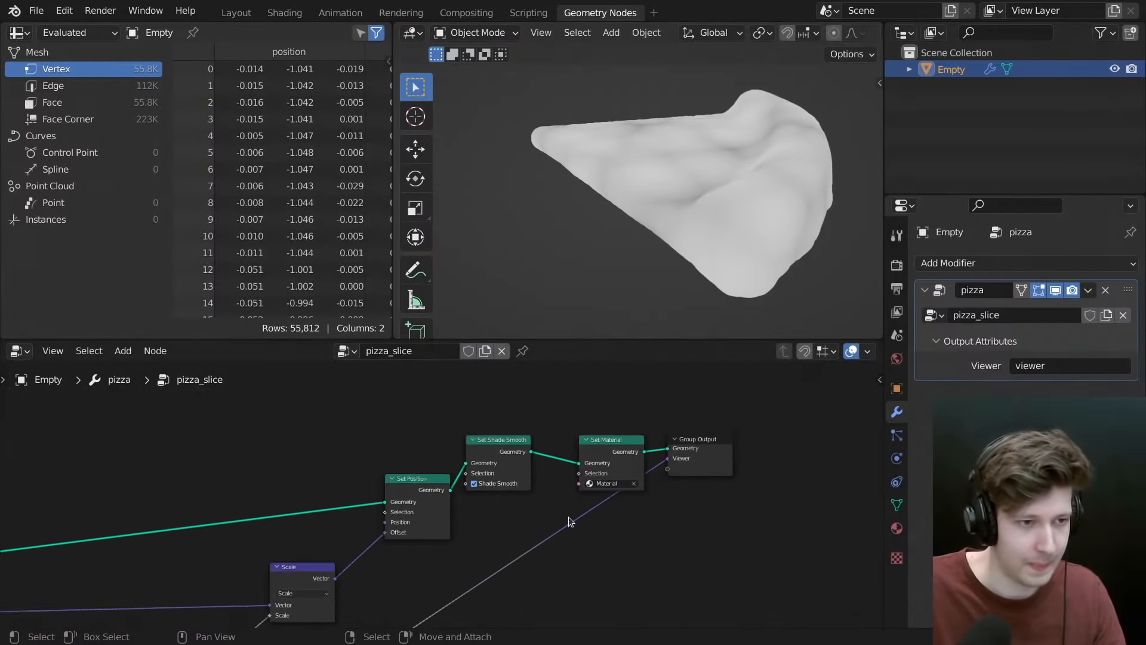
pyautogui.press('z')
pyautogui.moveTo(742, 163)
pyautogui.mouseDown(button='middle')
pyautogui.moveTo(697, 223)
pyautogui.moveTo(736, 222)
pyautogui.moveTo(674, 236)
pyautogui.mouseUp(button='middle')
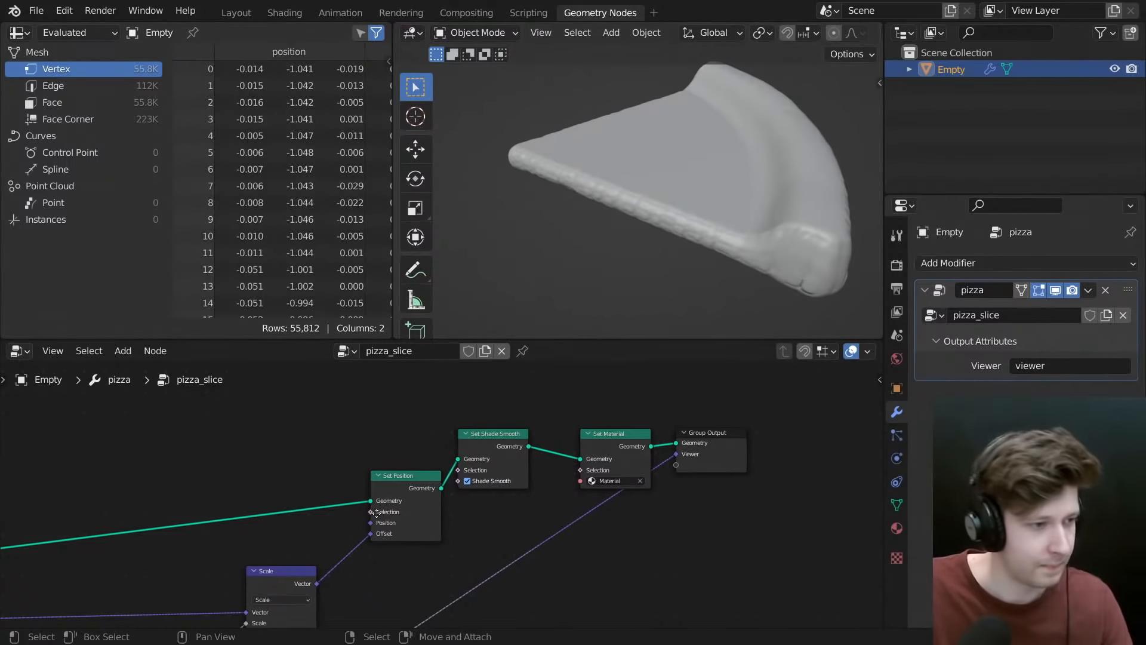
# - Add a Float Curve node below the Multiply nodes
pyautogui.moveTo(176, 591); pyautogui.dragTo(426, 437, button='middle')
pyautogui.moveTo(279, 515); pyautogui.dragTo(529, 449, button='middle')
pyautogui.hotkey('shift', 'a')
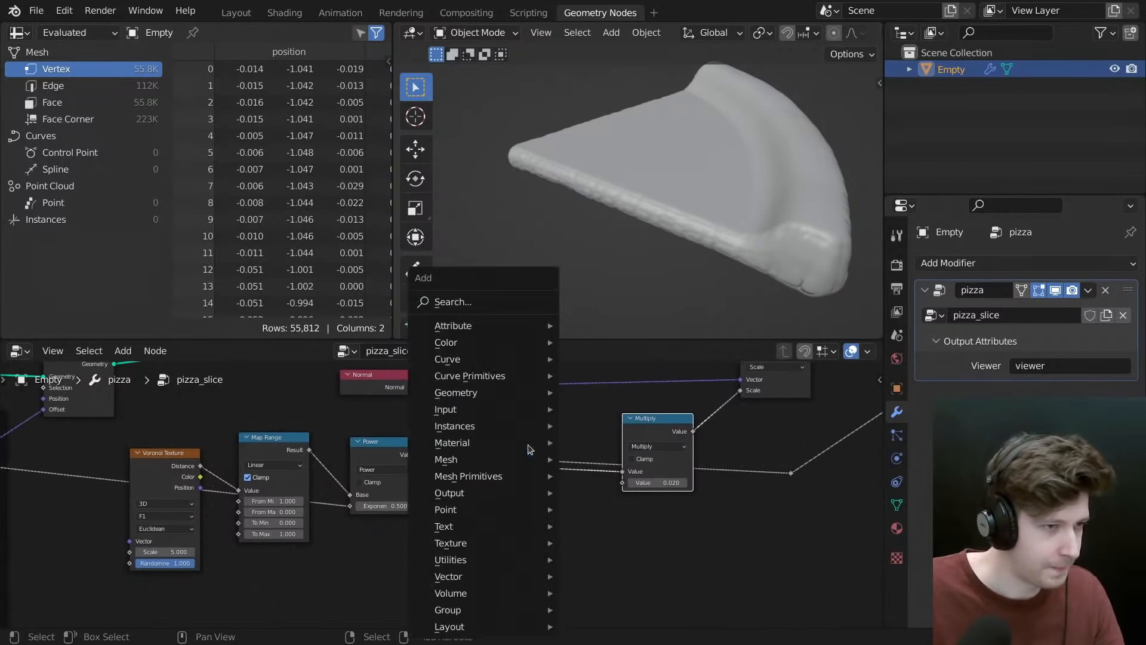
pyautogui.click(478, 302)
pyautogui.write('cur')
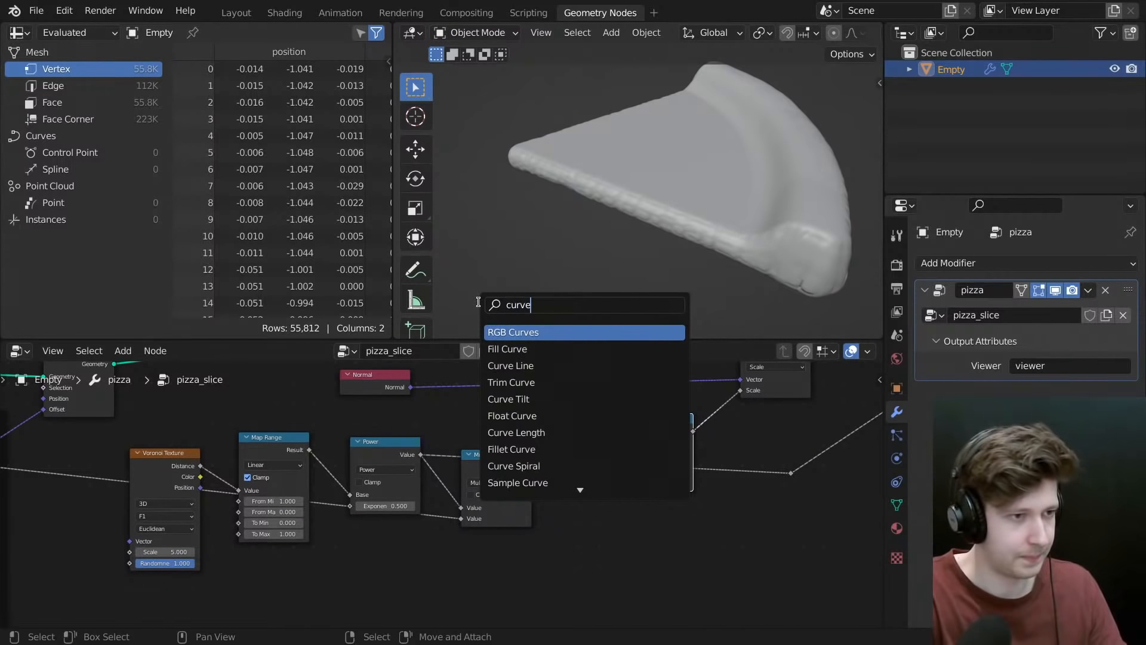
pyautogui.write('v')
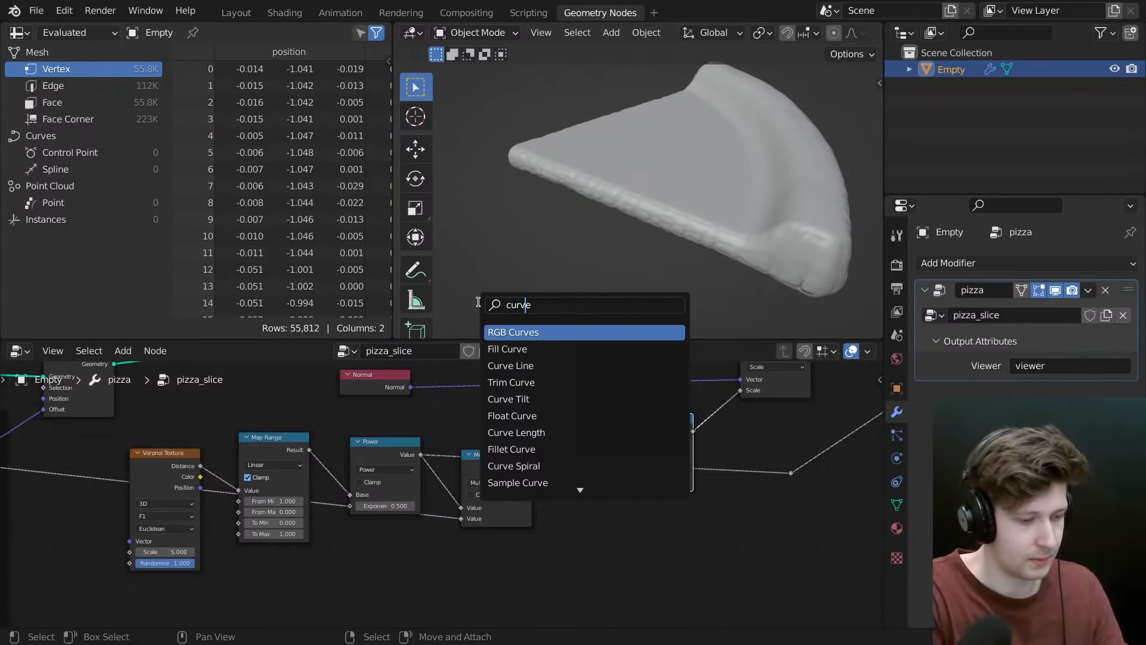
pyautogui.write('float')
pyautogui.hotkey('ctrl', 'a')
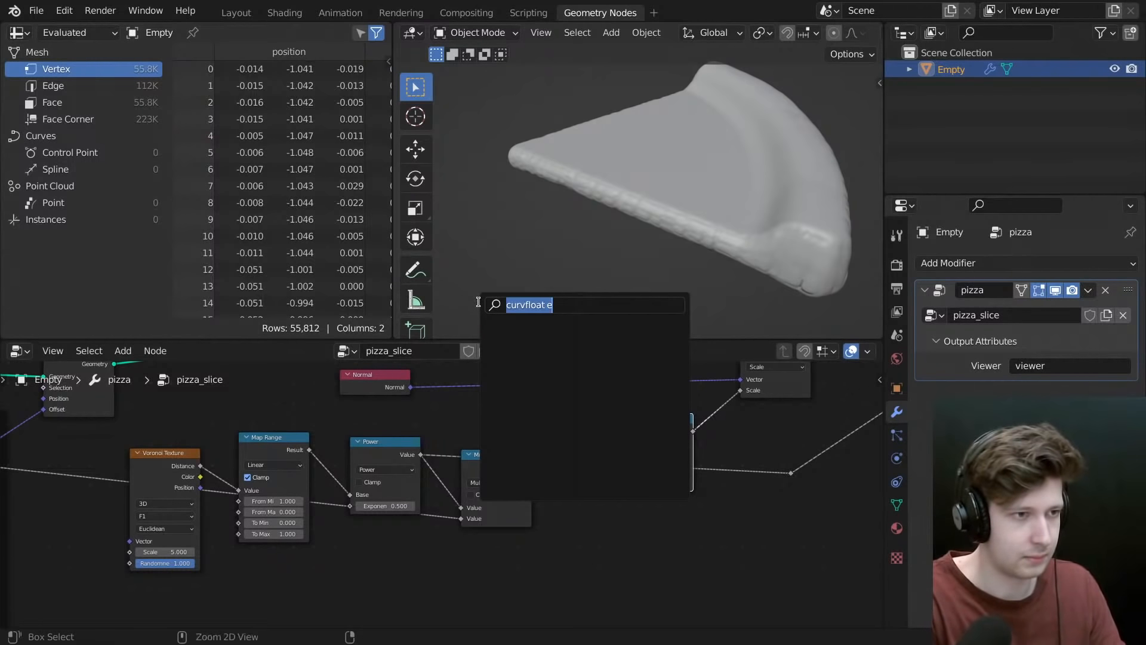
pyautogui.write('float')
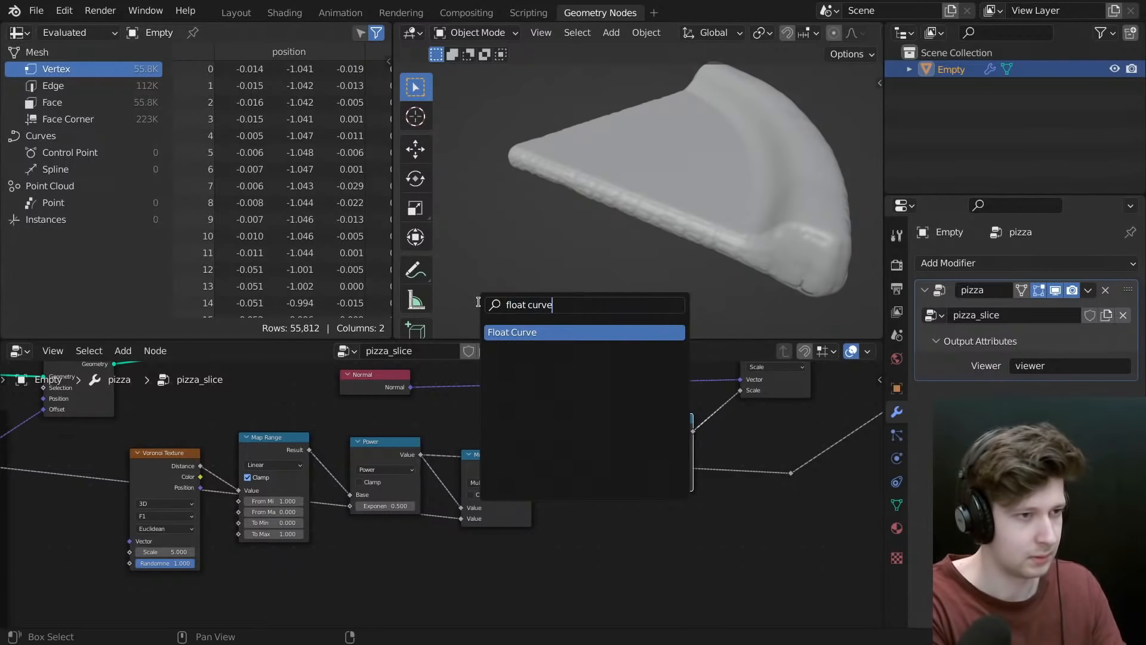
pyautogui.press('Return')
pyautogui.click(546, 535)
# - Remove the Power node while keeping its links, insert the Float Curve in its place, and feed Map Range's Result into its Value input
pyautogui.moveTo(382, 455); pyautogui.dragTo(372, 453)
pyautogui.moveTo(271, 458); pyautogui.dragTo(164, 481)
pyautogui.moveTo(274, 454); pyautogui.dragTo(189, 476)
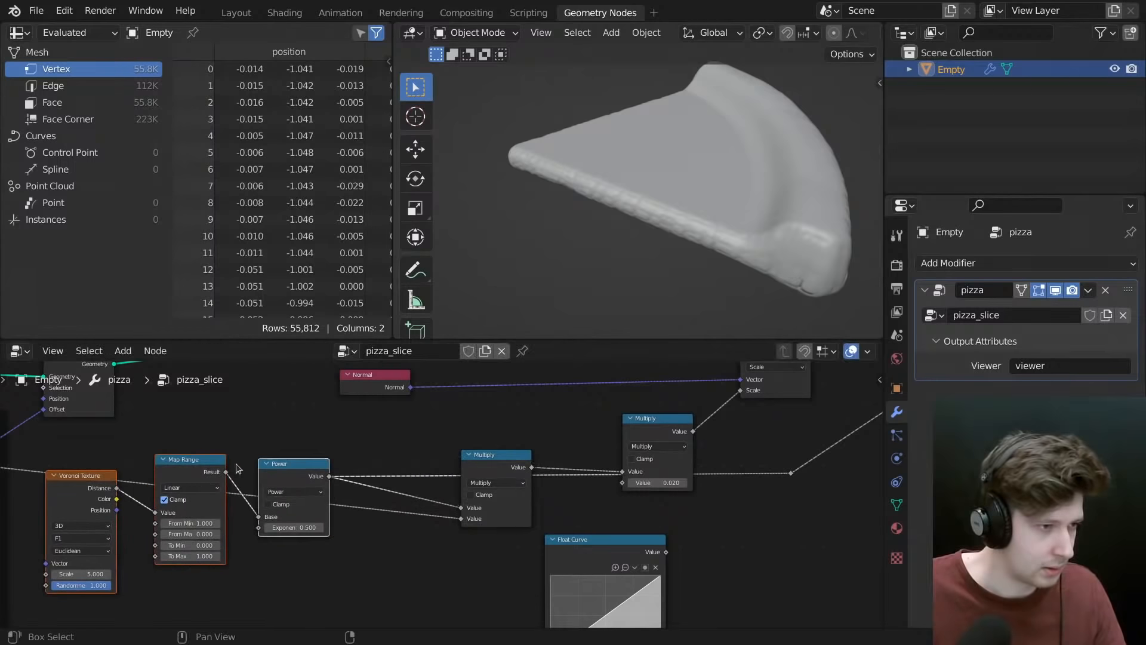
pyautogui.click(376, 427)
pyautogui.click(291, 470)
pyautogui.hotkey('ctrl', 'x')
pyautogui.moveTo(604, 540); pyautogui.dragTo(360, 454)
pyautogui.moveTo(303, 568); pyautogui.dragTo(304, 575)
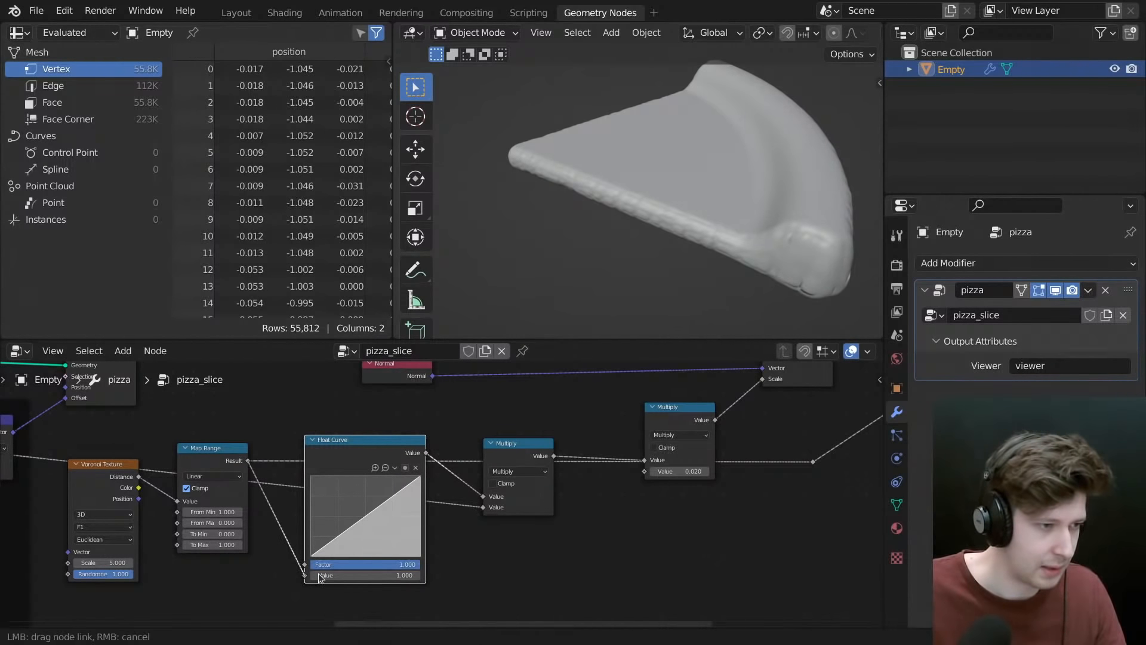
# - Shape the Float Curve to fall from 1 at the start to 0 at the end, bulging through about X 0.36, Y 0.92
pyautogui.moveTo(397, 457); pyautogui.dragTo(384, 451)
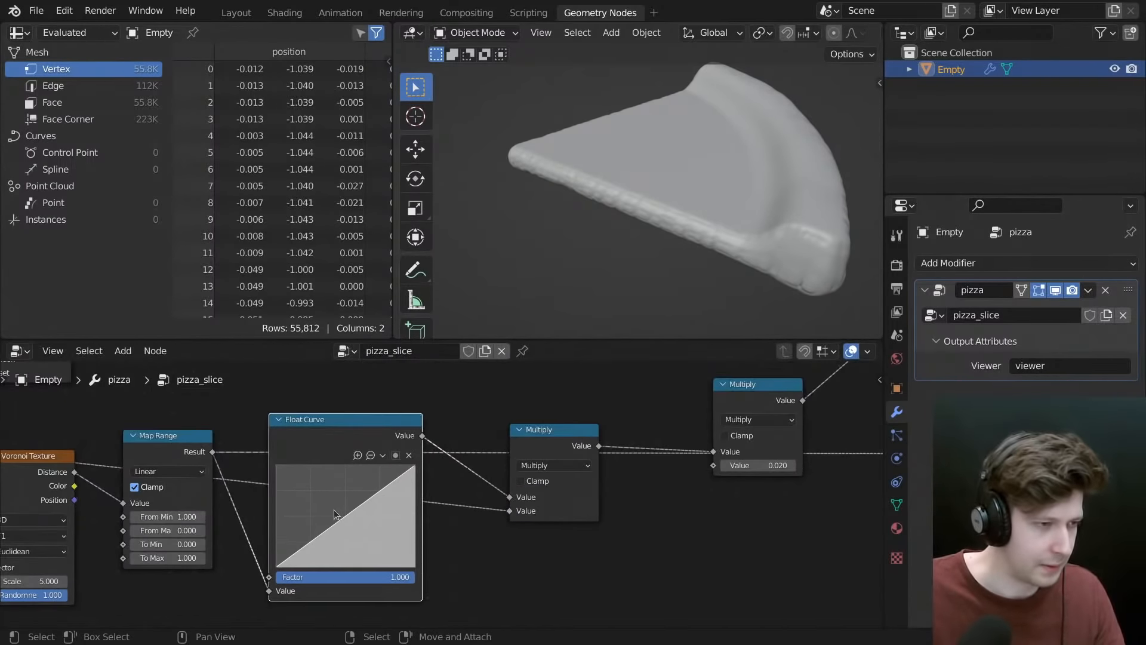
pyautogui.moveTo(277, 564); pyautogui.dragTo(277, 470)
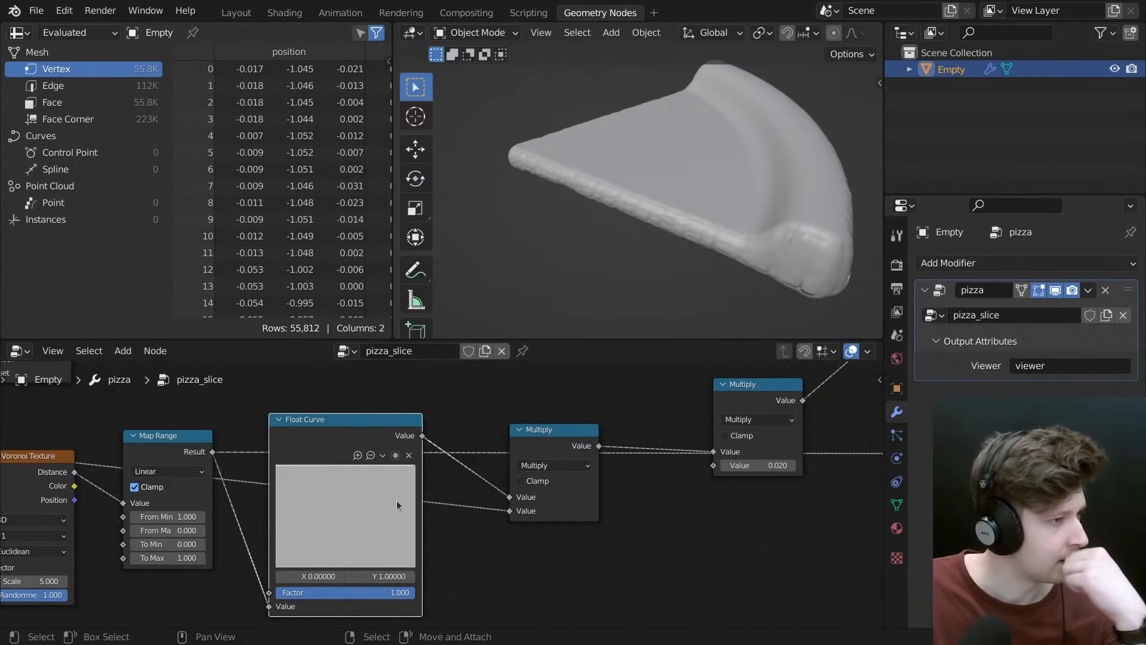
pyautogui.moveTo(397, 500); pyautogui.dragTo(477, 447, button='middle')
pyautogui.moveTo(476, 441); pyautogui.dragTo(477, 542)
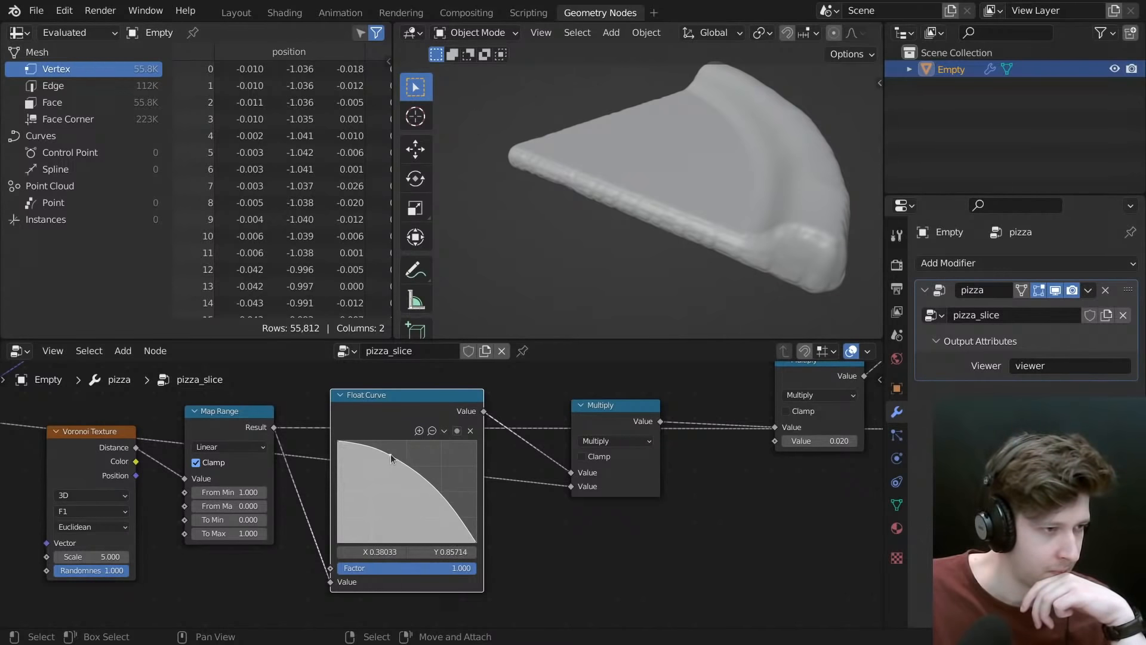
pyautogui.moveTo(391, 455); pyautogui.dragTo(392, 455)
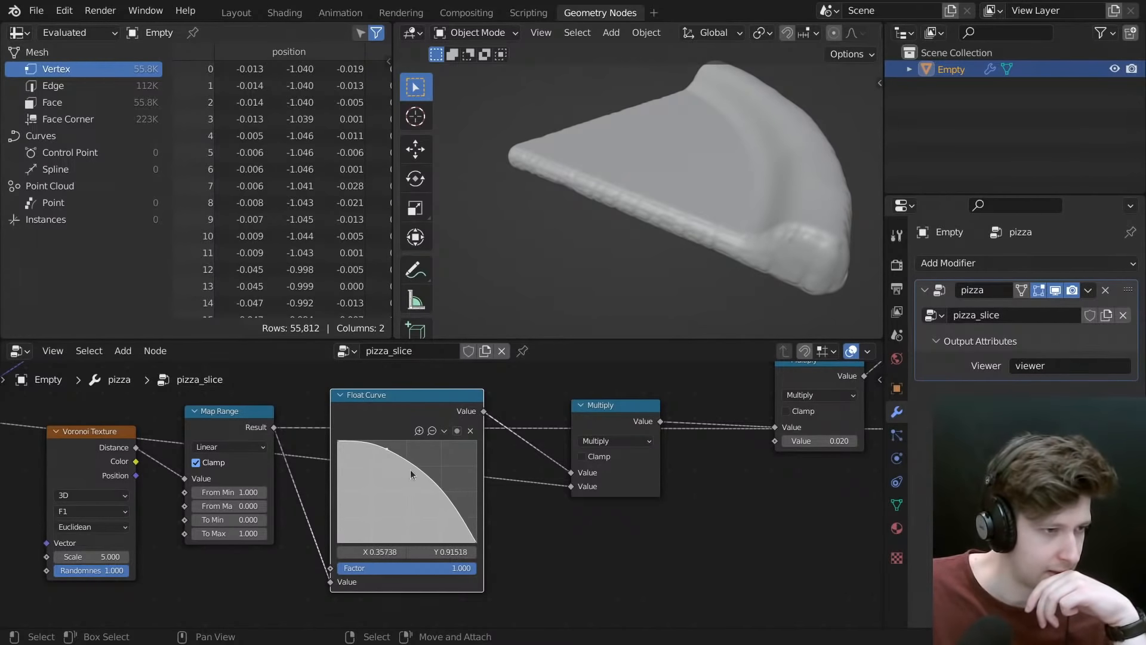
# - Change the Voronoi Texture's feature output from F1 to Smooth F1
pyautogui.moveTo(203, 535); pyautogui.dragTo(224, 527, button='middle')
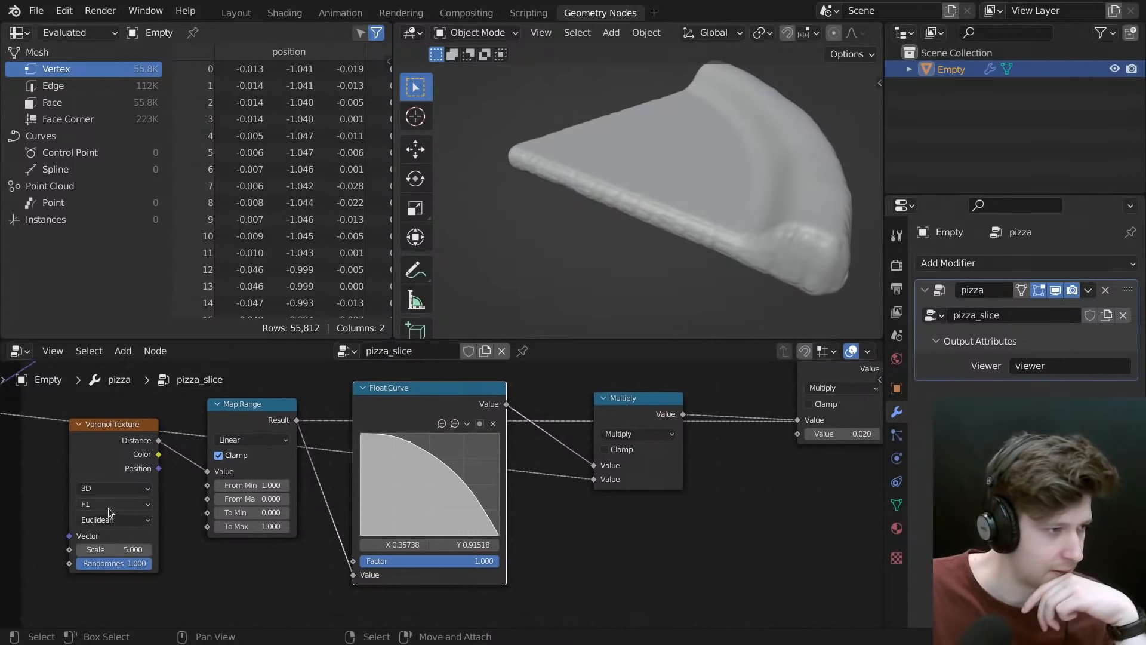
pyautogui.click(108, 506)
pyautogui.click(95, 547)
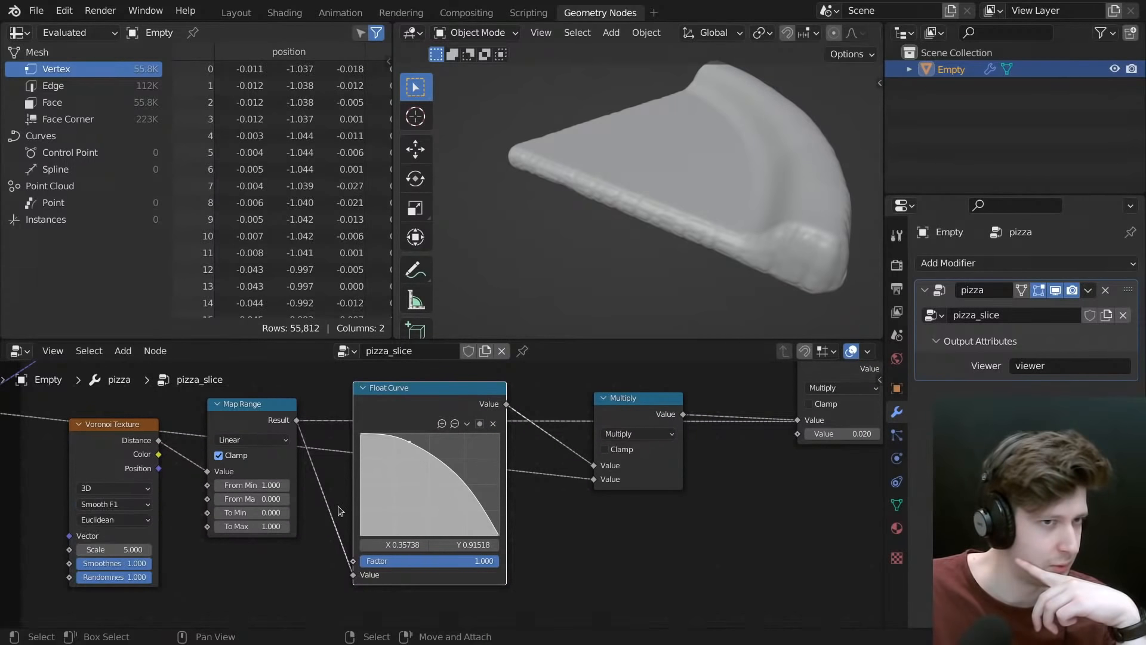
# - Move the final Multiply node closer to the preceding one and set its Value to 0.1
pyautogui.scroll(-2, 595, 482)
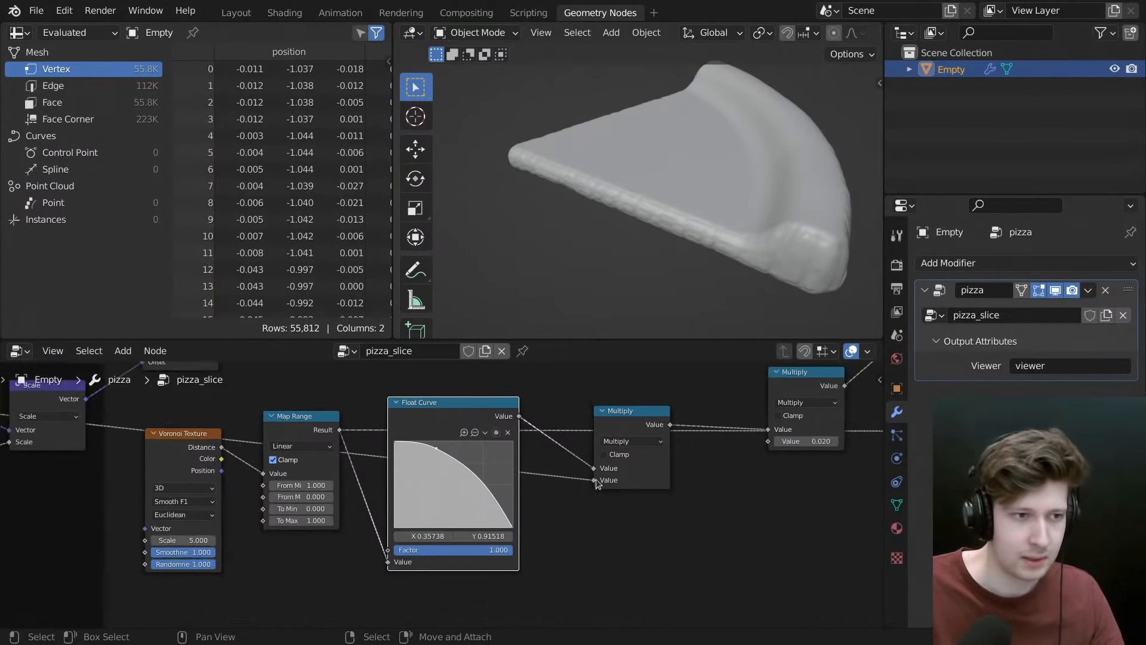
pyautogui.moveTo(813, 476); pyautogui.dragTo(600, 521, button='middle')
pyautogui.scroll(1, 600, 520)
pyautogui.moveTo(604, 429); pyautogui.dragTo(549, 449)
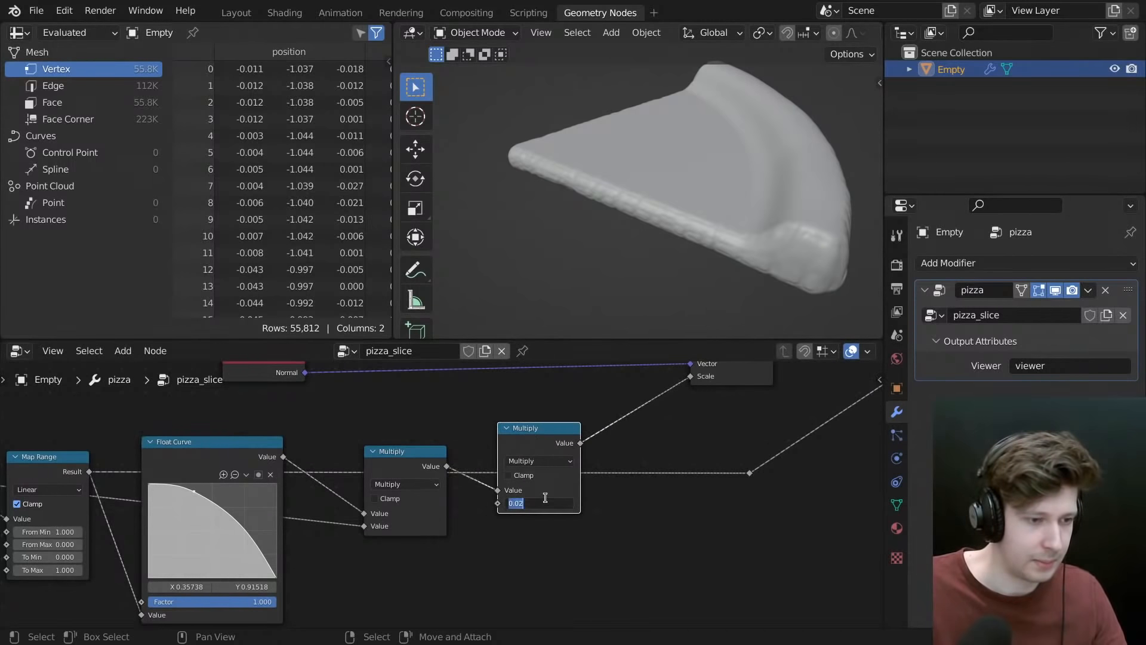
pyautogui.click(546, 502)
pyautogui.write('.1')
pyautogui.press('Return')
# - Add a control point near the low end of the Float Curve at about X 0.76, Y 0.10
pyautogui.moveTo(656, 256); pyautogui.dragTo(606, 253, button='middle')
pyautogui.moveTo(305, 529); pyautogui.dragTo(465, 530, button='middle')
pyautogui.scroll(2, 338, 510)
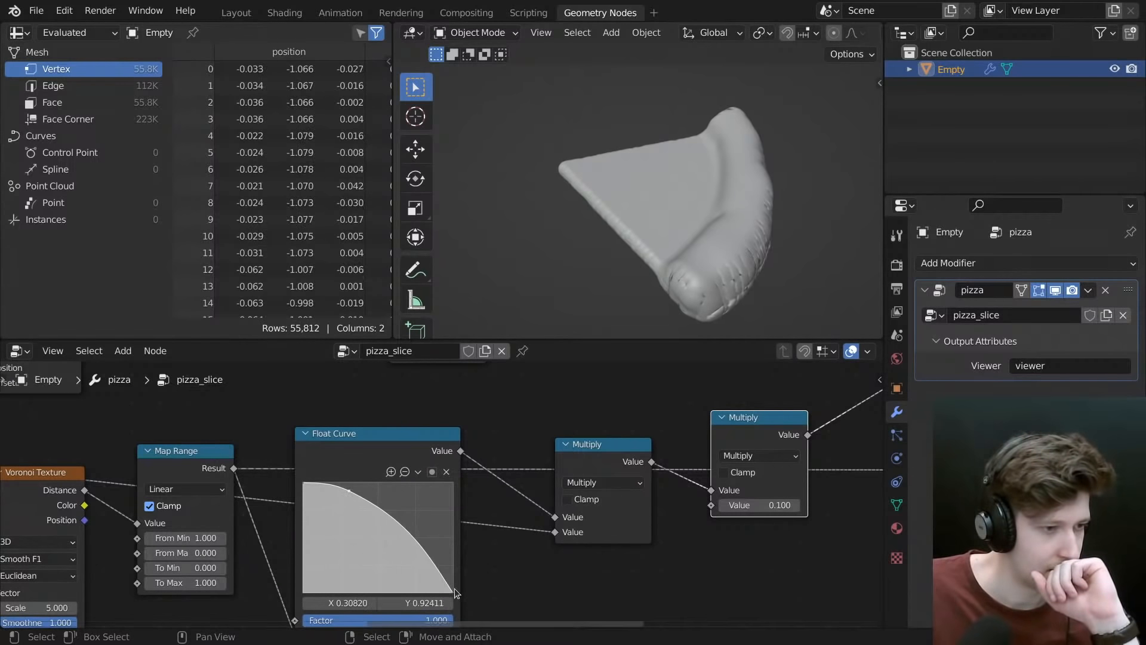
pyautogui.moveTo(435, 571); pyautogui.dragTo(417, 581)
# - Try a Voronoi Texture Scale of 10, settle on 6, and move the low curve point to about X 0.86, Y 0.09
pyautogui.moveTo(165, 553); pyautogui.dragTo(266, 506, button='middle')
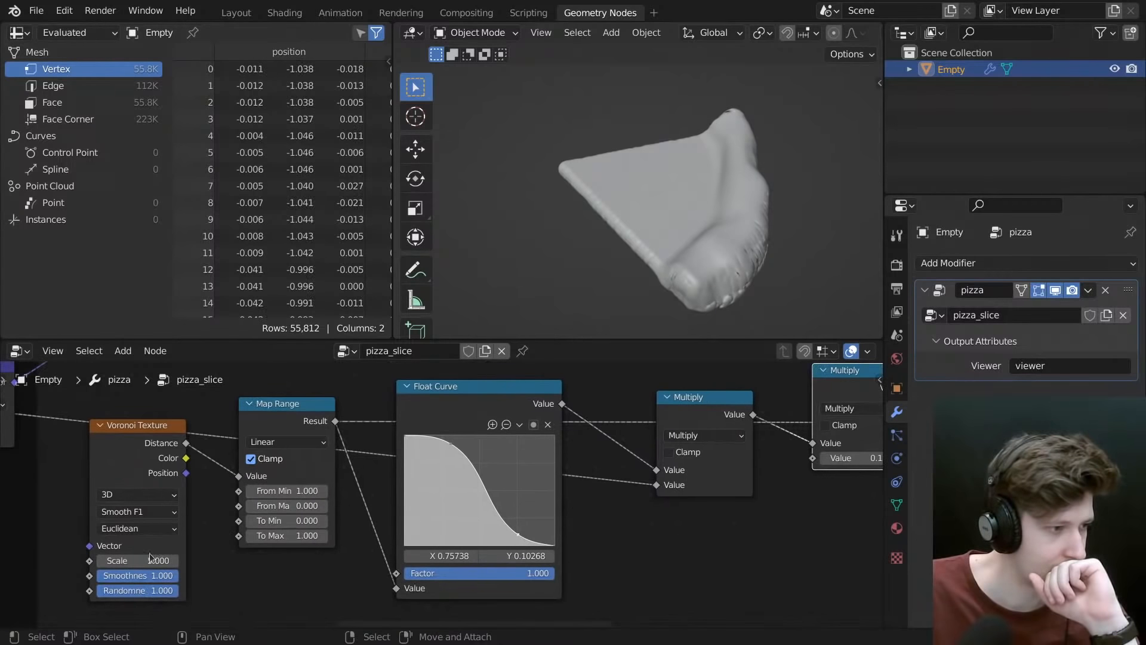
pyautogui.write('10')
pyautogui.press('Return')
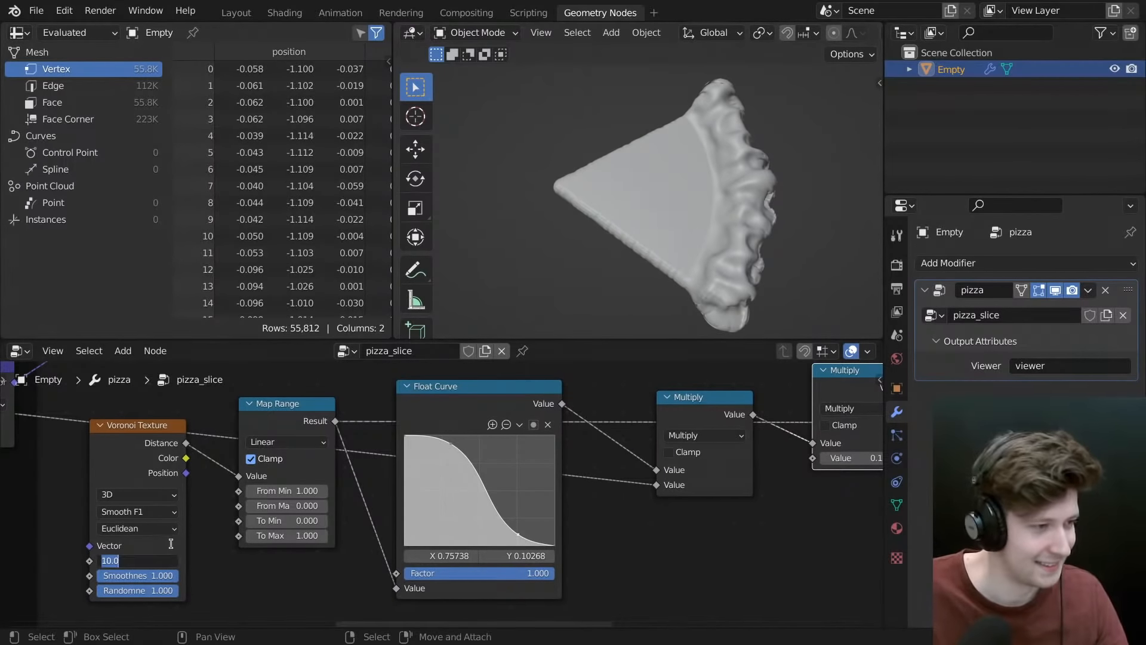
pyautogui.write('6')
pyautogui.press('Return')
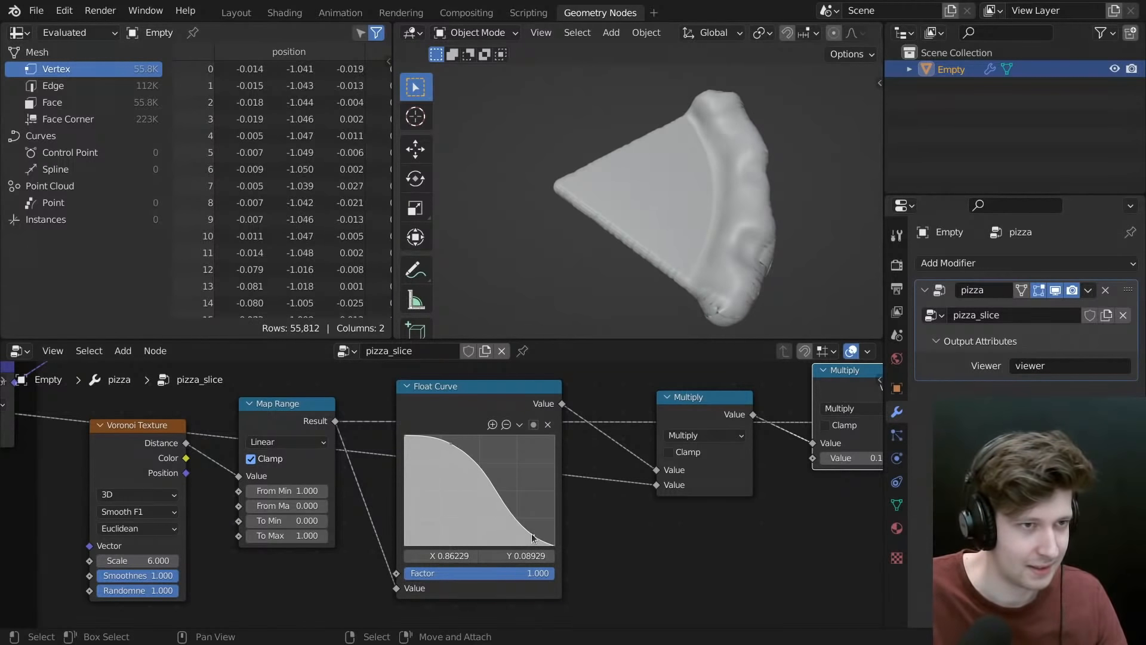
pyautogui.moveTo(650, 250); pyautogui.dragTo(706, 184, button='middle')
pyautogui.scroll(-3, 396, 468)
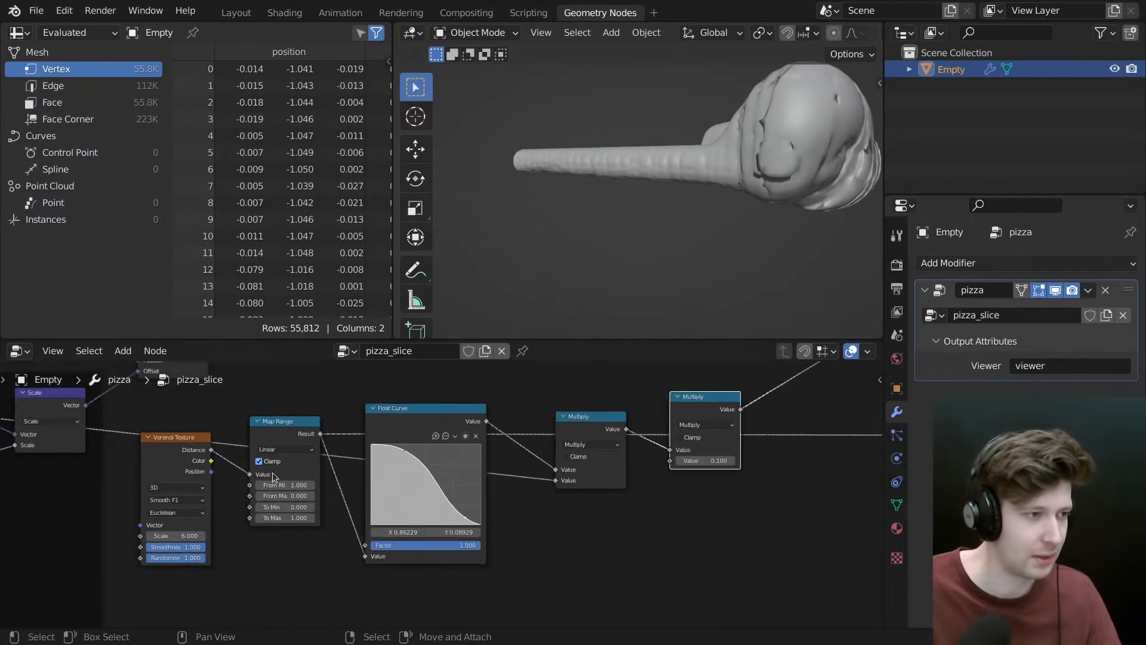
# - Maximize the node editor and space out the Voronoi displacement nodes and their Multiply nodes to make room
pyautogui.hotkey('ctrl', 'space')
pyautogui.moveTo(468, 429); pyautogui.dragTo(440, 464, button='middle')
pyautogui.moveTo(375, 288); pyautogui.dragTo(872, 476)
pyautogui.press('g')
pyautogui.click(863, 529)
pyautogui.moveTo(938, 281); pyautogui.dragTo(1028, 320)
pyautogui.scroll(4, 962, 350)
pyautogui.moveTo(954, 357); pyautogui.dragTo(872, 335, button='middle')
pyautogui.moveTo(728, 388); pyautogui.dragTo(707, 388)
pyautogui.scroll(3, 712, 391)
pyautogui.moveTo(712, 391); pyautogui.dragTo(818, 392, button='middle')
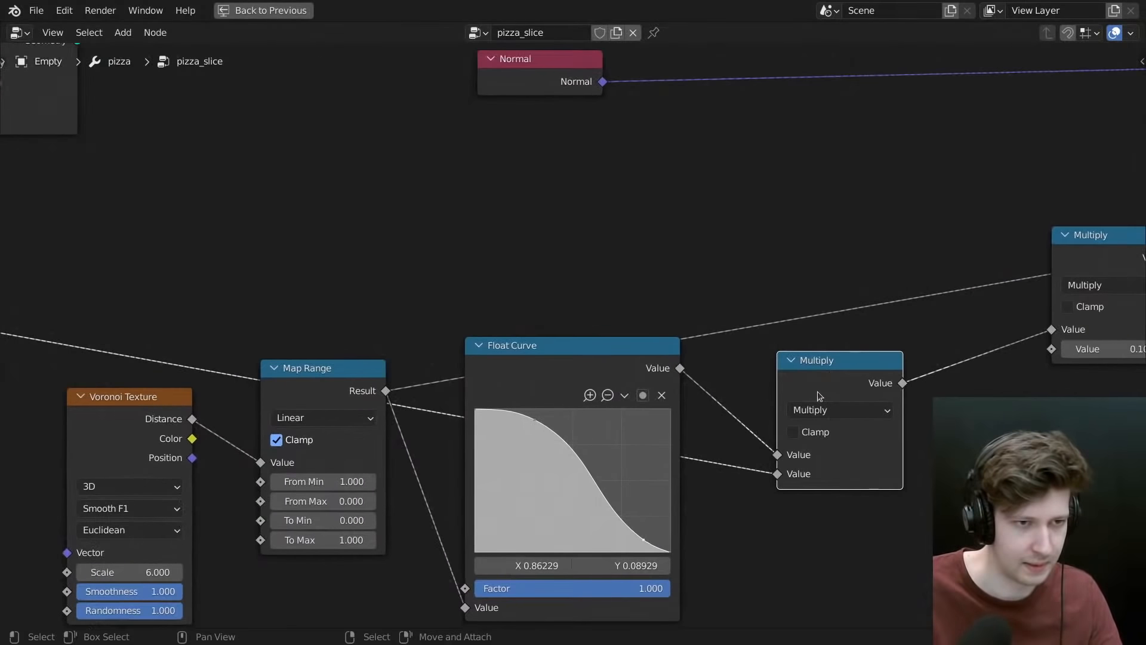
# - Duplicate the Multiply node and insert the copy into the Crust link above the Map Range node
pyautogui.hotkey('shift', 'd')
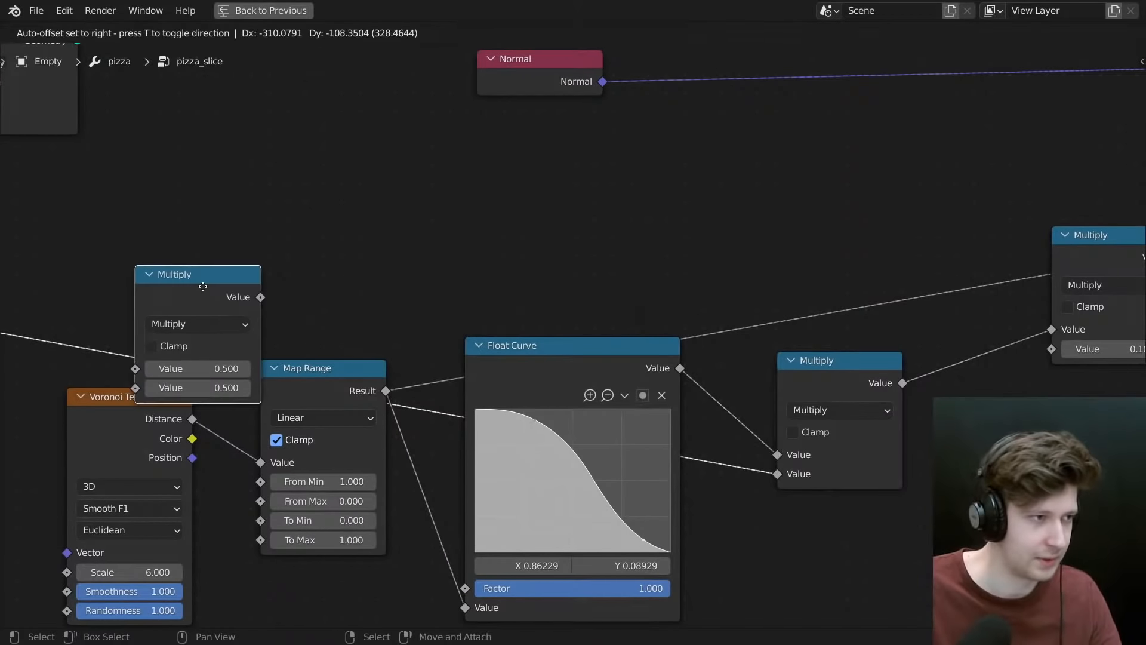
pyautogui.click(179, 275)
pyautogui.moveTo(180, 274); pyautogui.dragTo(725, 302, button='middle')
pyautogui.click(698, 290)
pyautogui.moveTo(703, 290); pyautogui.dragTo(912, 202)
pyautogui.click(793, 256)
# - Connect the Top output of pizza_slice.base_shape to the new Multiply's second Value and check the crust in the restored layout
pyautogui.scroll(-5, 517, 209)
pyautogui.moveTo(517, 208); pyautogui.dragTo(808, 239, button='middle')
pyautogui.scroll(-3, 561, 233)
pyautogui.moveTo(479, 221); pyautogui.dragTo(583, 215, button='middle')
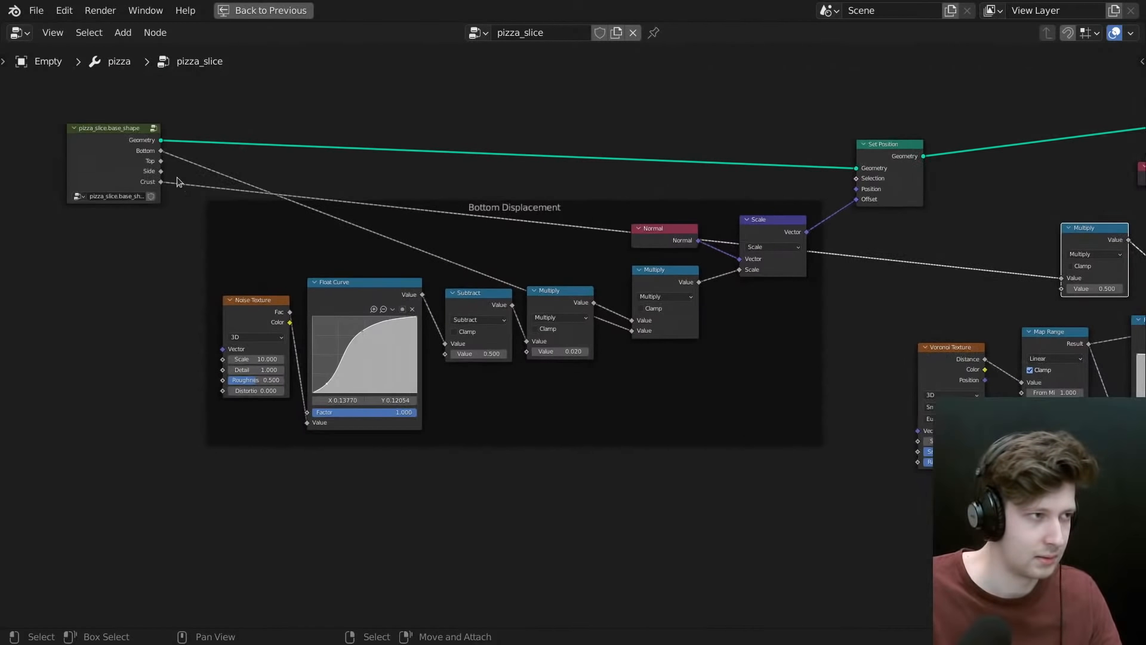
pyautogui.moveTo(161, 161); pyautogui.dragTo(1062, 291)
pyautogui.moveTo(1005, 295); pyautogui.dragTo(506, 308, button='middle')
pyautogui.hotkey('ctrl', 'space')
pyautogui.moveTo(645, 296); pyautogui.dragTo(627, 120, button='middle')
# - Add a Smooth modifier to the pizza slice object and inspect the crust from several angles
pyautogui.click(953, 266)
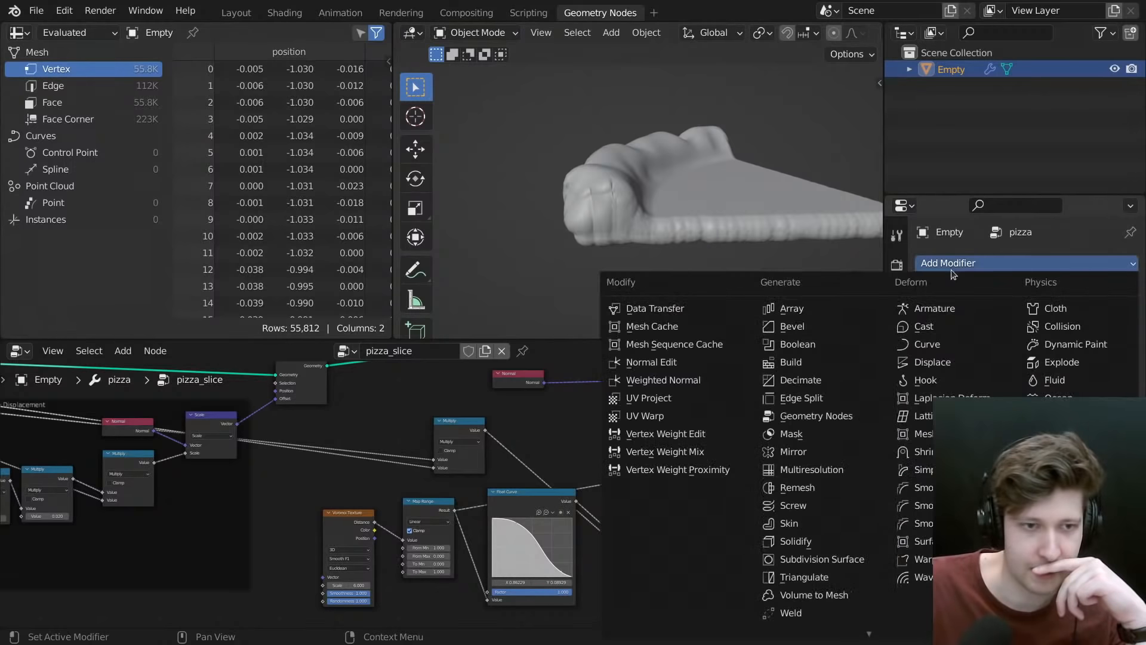
pyautogui.moveTo(770, 203); pyautogui.dragTo(598, 145, button='middle')
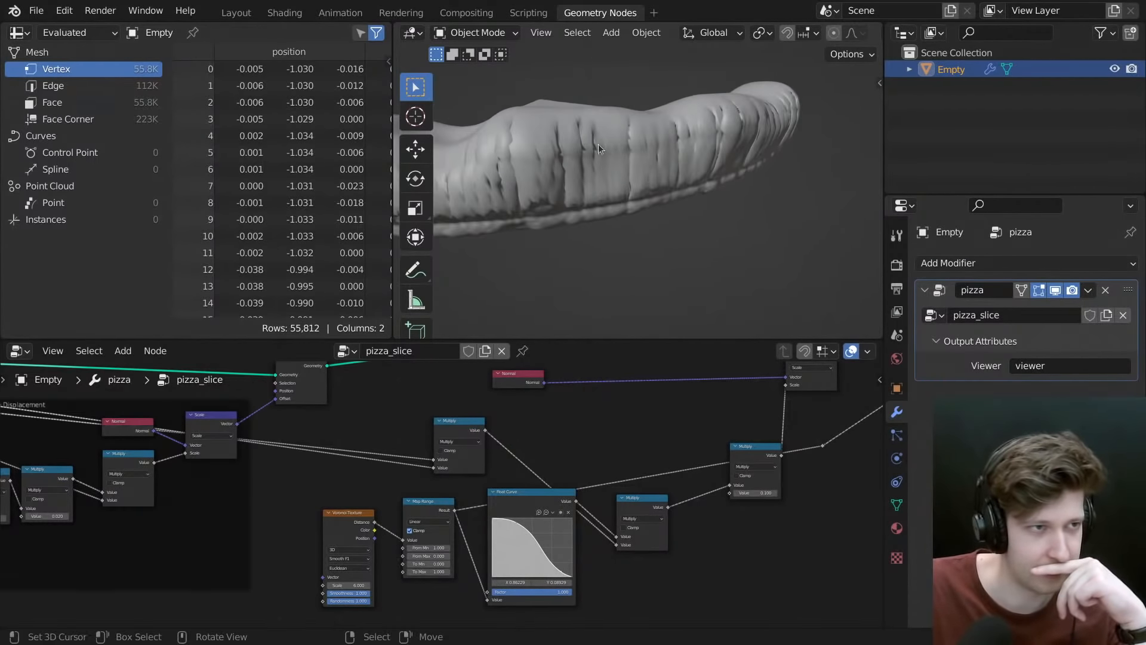
pyautogui.click(1022, 263)
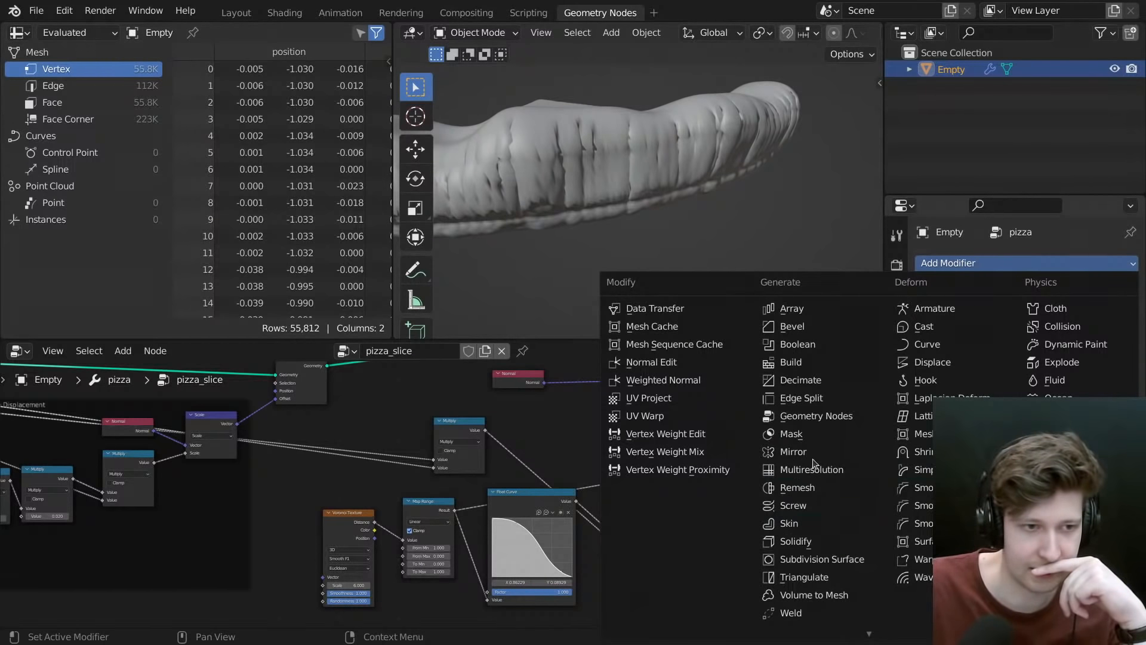
pyautogui.click(913, 487)
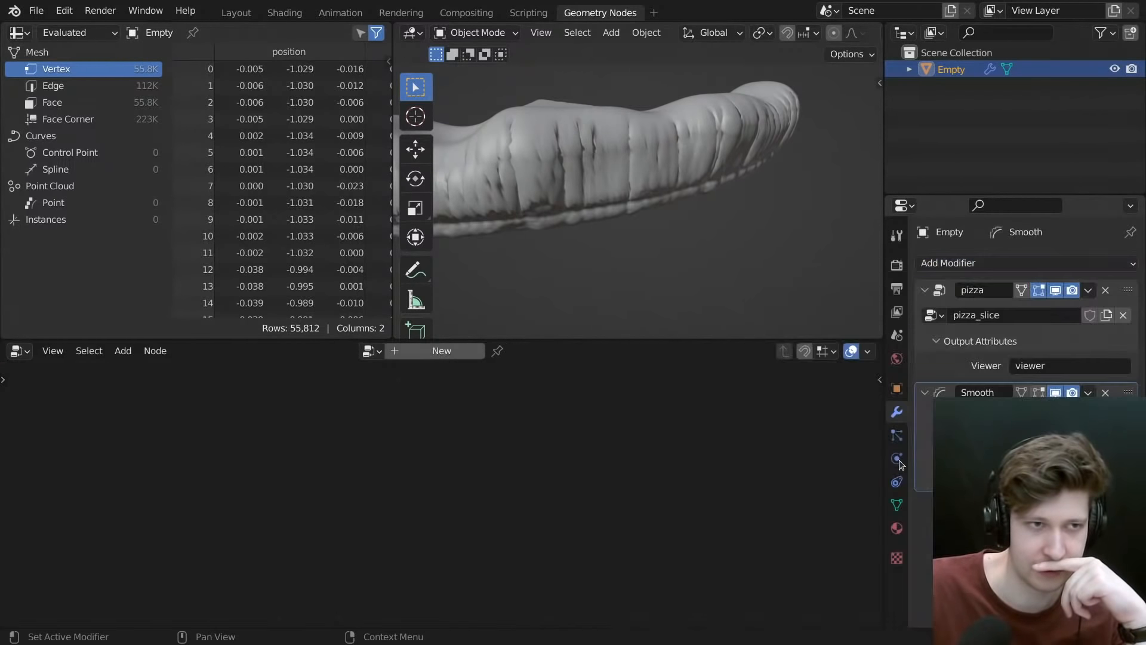
pyautogui.moveTo(603, 197); pyautogui.dragTo(768, 238, button='middle')
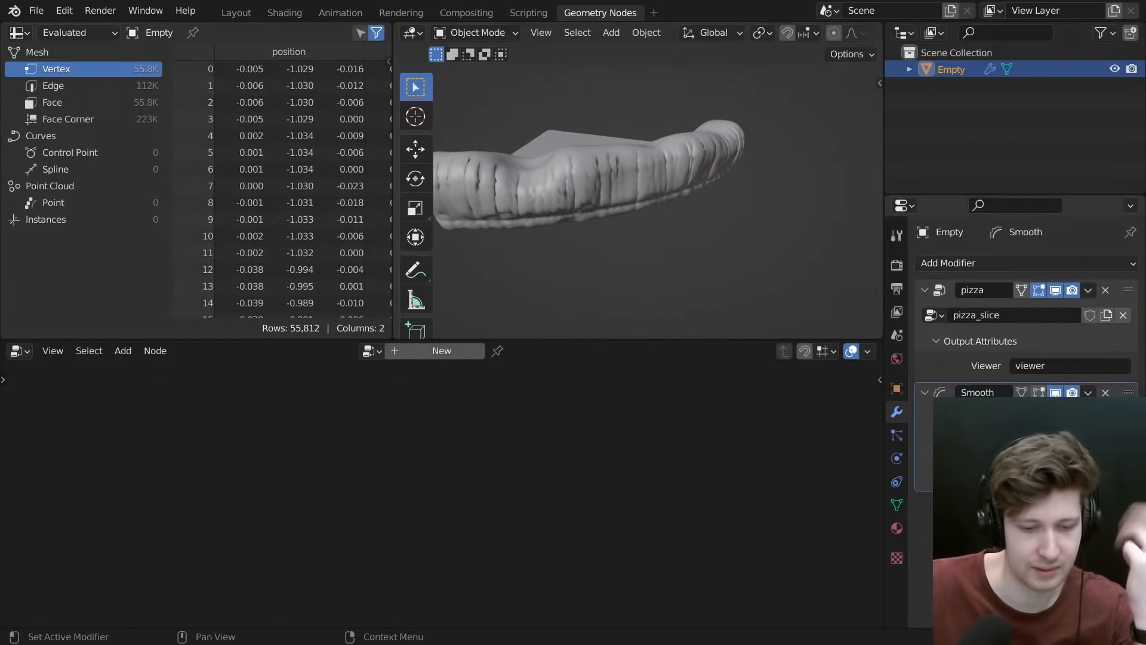
pyautogui.moveTo(573, 197); pyautogui.dragTo(786, 165, button='middle')
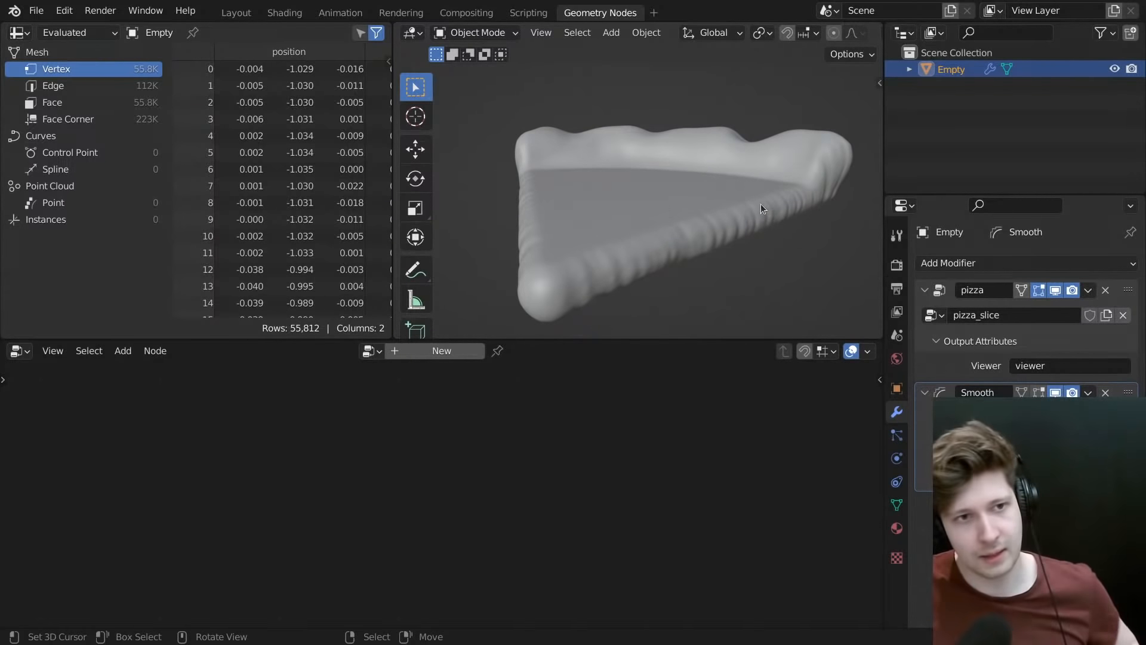
pyautogui.moveTo(760, 203); pyautogui.dragTo(585, 251, button='middle')
pyautogui.moveTo(636, 223); pyautogui.dragTo(653, 164, button='middle')
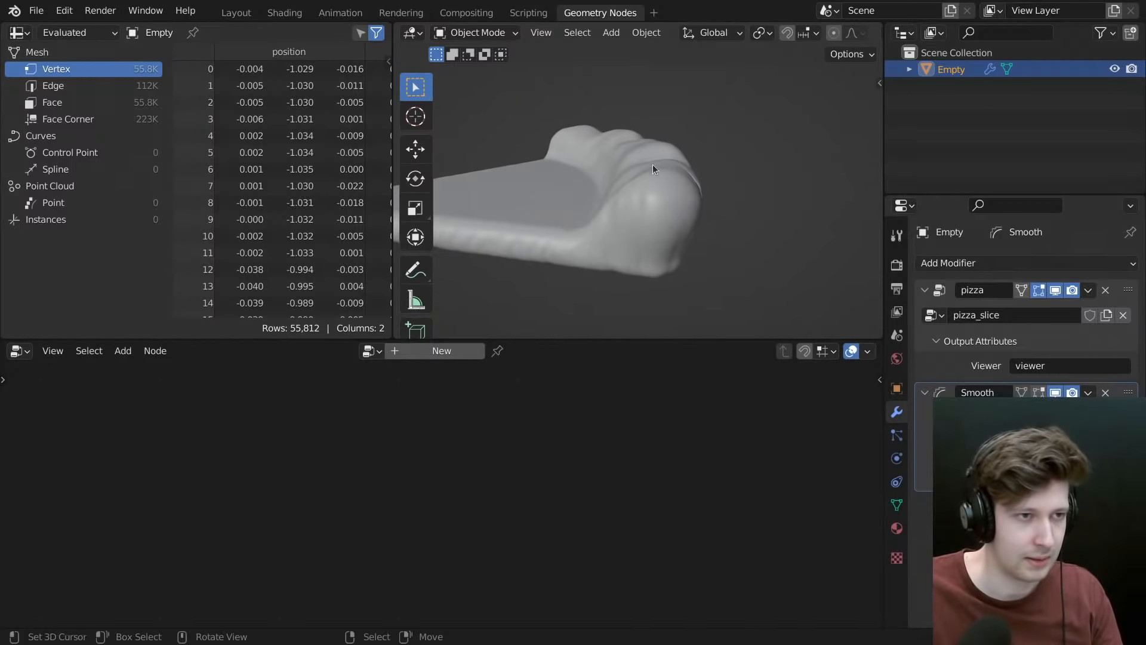
# - Make the pizza modifier active again and bring up its crust displacement nodes
pyautogui.click(937, 294)
pyautogui.scroll(5, 398, 515)
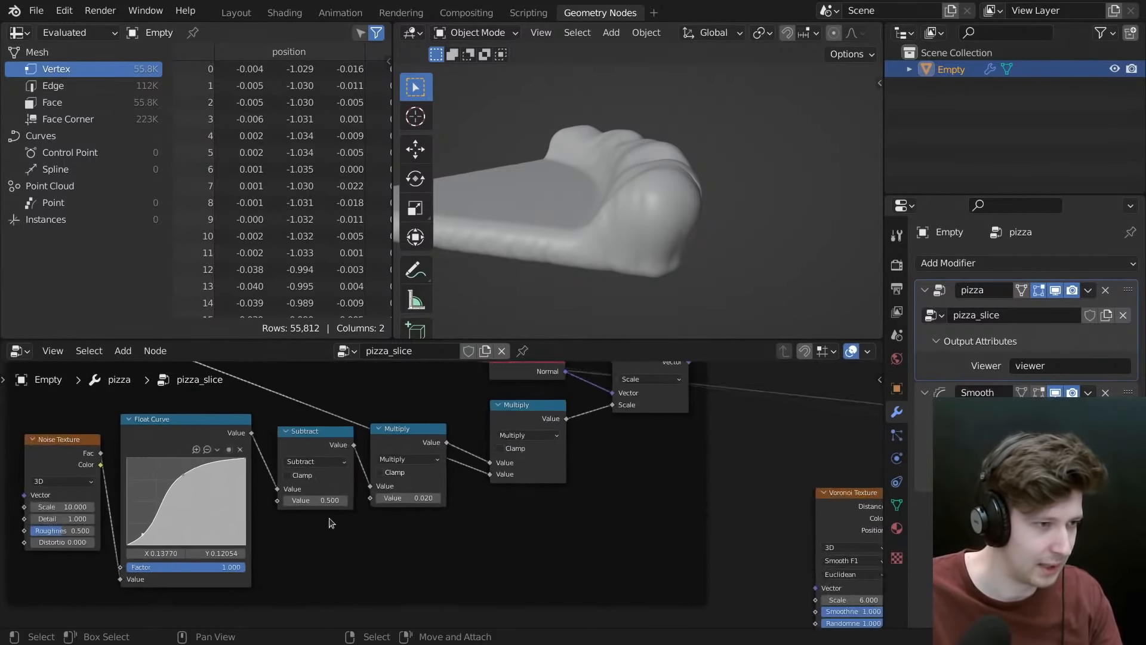
pyautogui.scroll(-5, 677, 479)
pyautogui.moveTo(677, 480); pyautogui.dragTo(230, 480, button='middle')
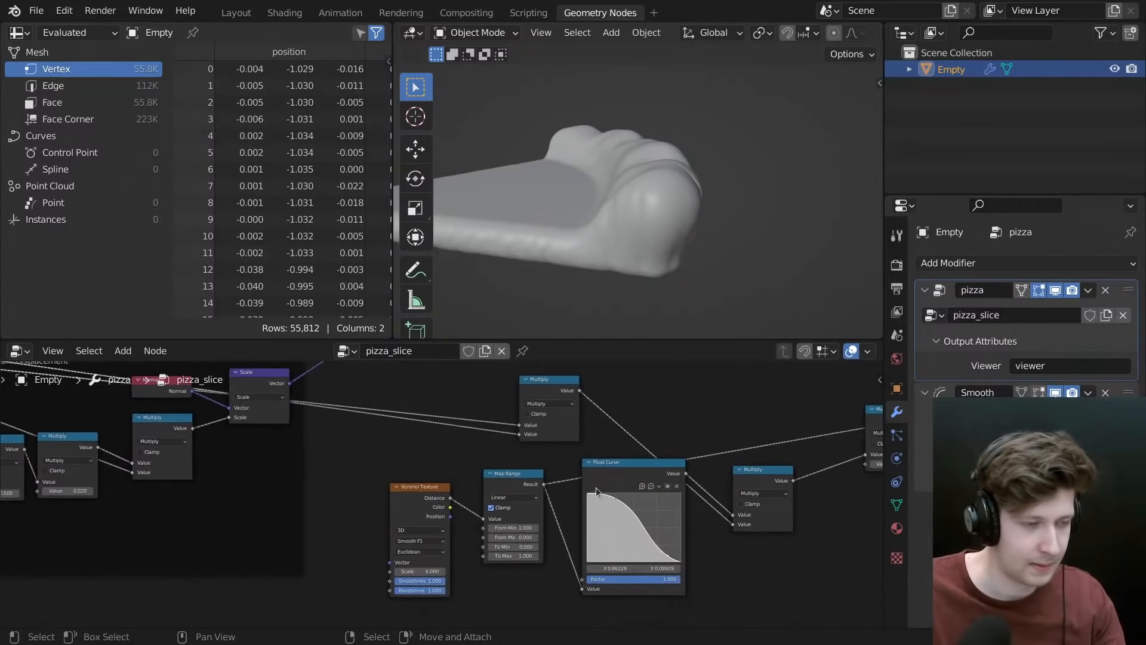
# - Try a Value of 0.010 in the Bottom Displacement frame's Multiply node, and undo it
pyautogui.moveTo(541, 477); pyautogui.dragTo(505, 484, button='middle')
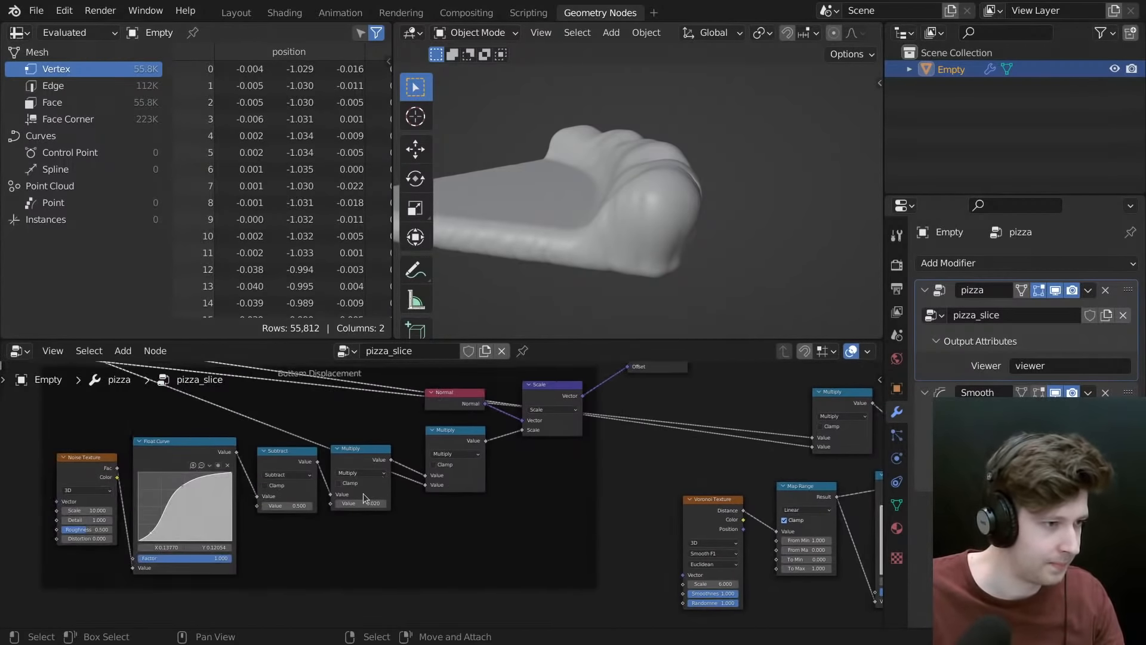
pyautogui.scroll(1, 363, 493)
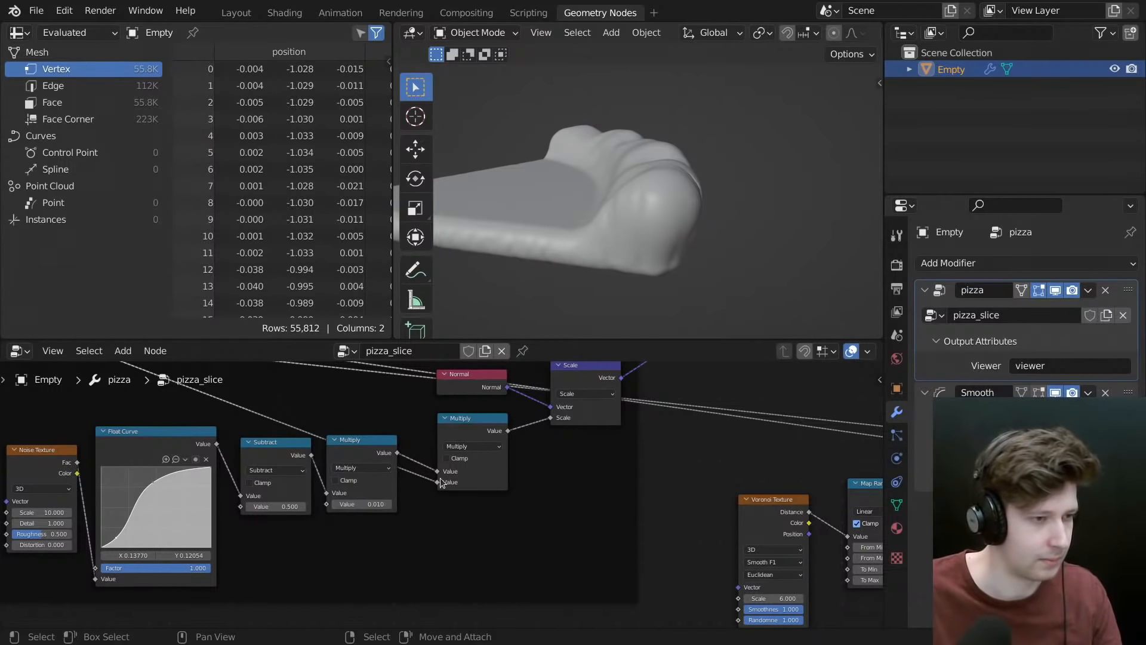
pyautogui.hotkey('ctrl', 'z')
# - Inside the pizza_slice.base_shape group, set the Multiply node after the Float Curve to 0.05, and return to the parent tree
pyautogui.scroll(-3, 458, 475)
pyautogui.moveTo(459, 476); pyautogui.dragTo(717, 520, button='middle')
pyautogui.moveTo(228, 389); pyautogui.dragTo(402, 434, button='middle')
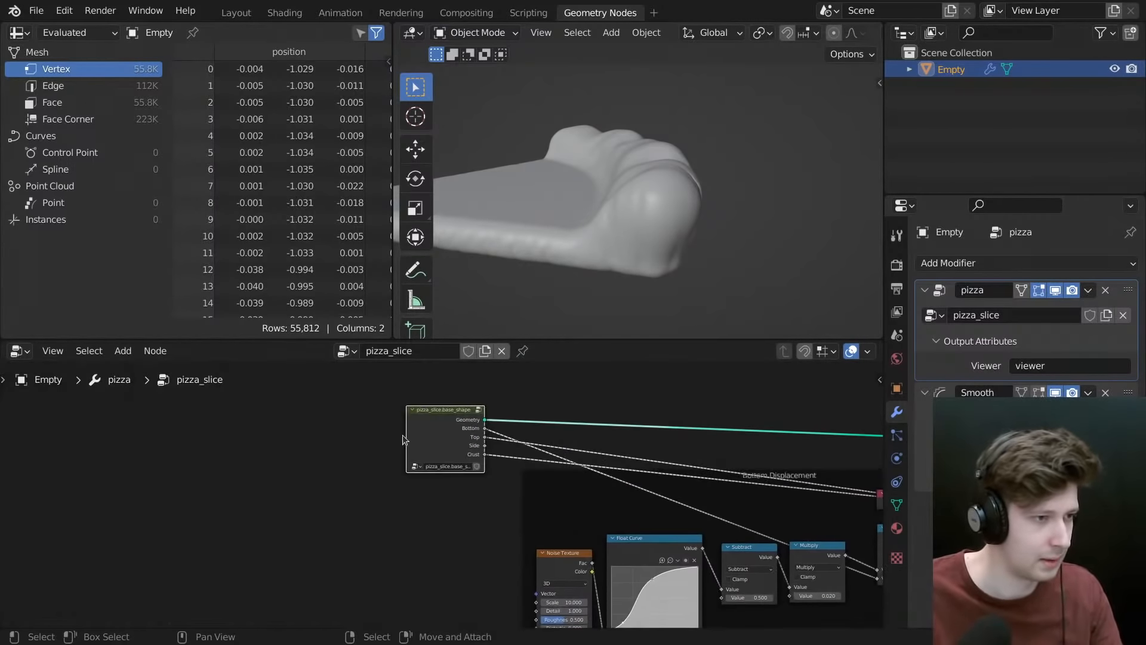
pyautogui.click(415, 444)
pyautogui.press('Tab')
pyautogui.scroll(2, 418, 450)
pyautogui.moveTo(550, 468); pyautogui.dragTo(481, 450, button='middle')
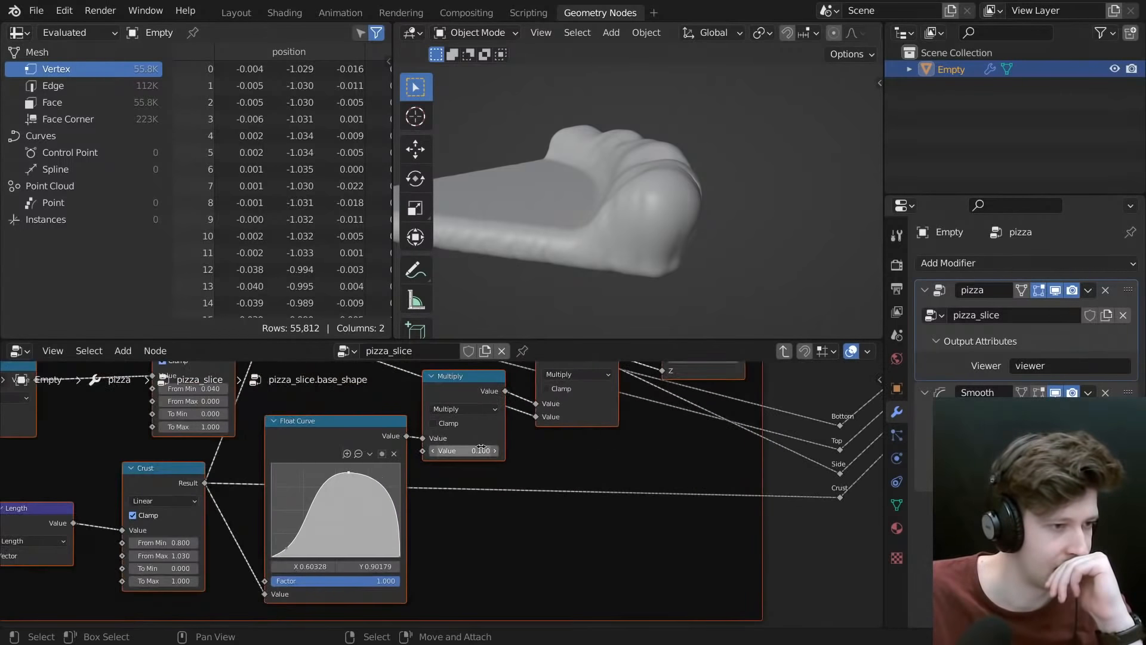
pyautogui.click(480, 450)
pyautogui.write('.05')
pyautogui.press('Return')
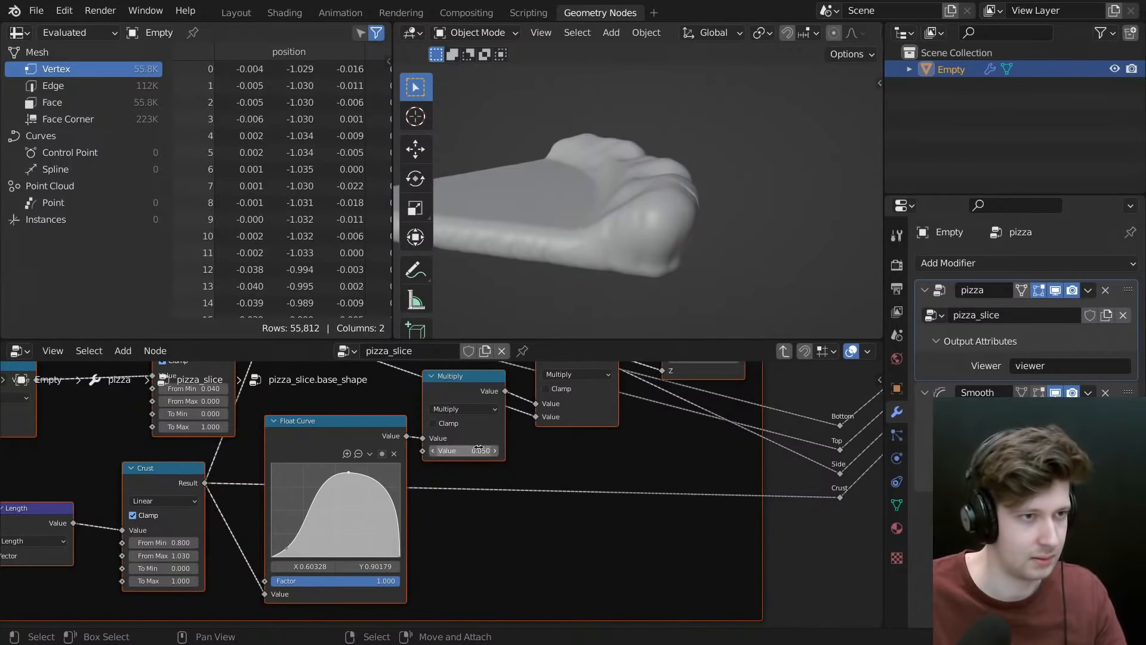
pyautogui.moveTo(573, 155); pyautogui.dragTo(700, 119, button='middle')
pyautogui.scroll(-10, 615, 491)
pyautogui.press('Tab')
# - Maximize the node editor, duplicate the Map Range node, and place the copy beside the Voronoi Texture
pyautogui.moveTo(299, 395); pyautogui.dragTo(419, 445, button='middle')
pyautogui.scroll(6, 584, 463)
pyautogui.hotkey('ctrl', 'space')
pyautogui.scroll(-3, 607, 539)
pyautogui.scroll(6, 668, 410)
pyautogui.scroll(2, 668, 403)
pyautogui.click(693, 396)
pyautogui.scroll(-3, 686, 399)
pyautogui.moveTo(673, 403); pyautogui.dragTo(637, 419, button='middle')
pyautogui.hotkey('shift', 'd')
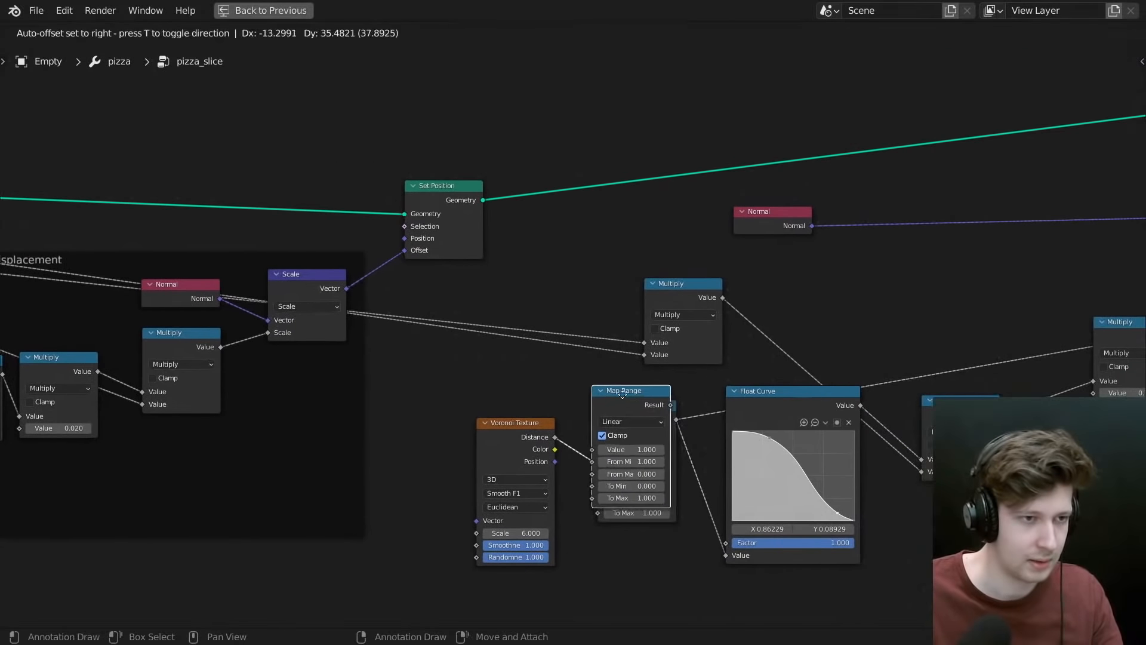
pyautogui.click(422, 400)
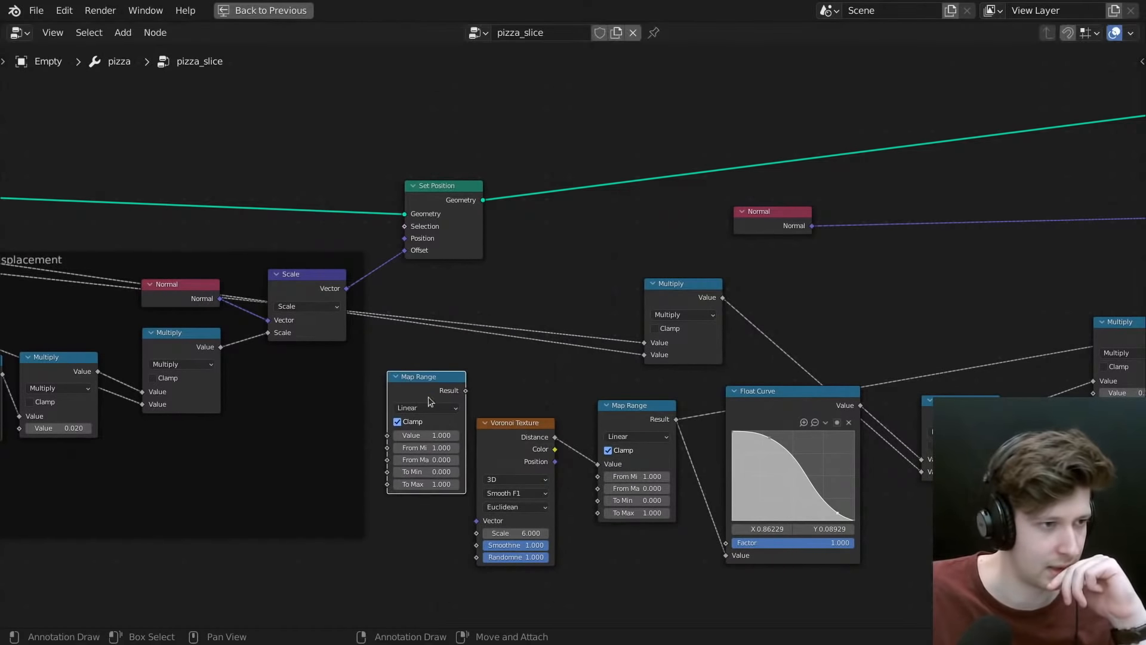
# - Insert the duplicated Map Range node into the link feeding the first Value of the Multiply that combines Crust and Top
pyautogui.moveTo(431, 398); pyautogui.dragTo(816, 418, button='middle')
pyautogui.scroll(-3, 601, 351)
pyautogui.moveTo(605, 366); pyautogui.dragTo(618, 366, button='middle')
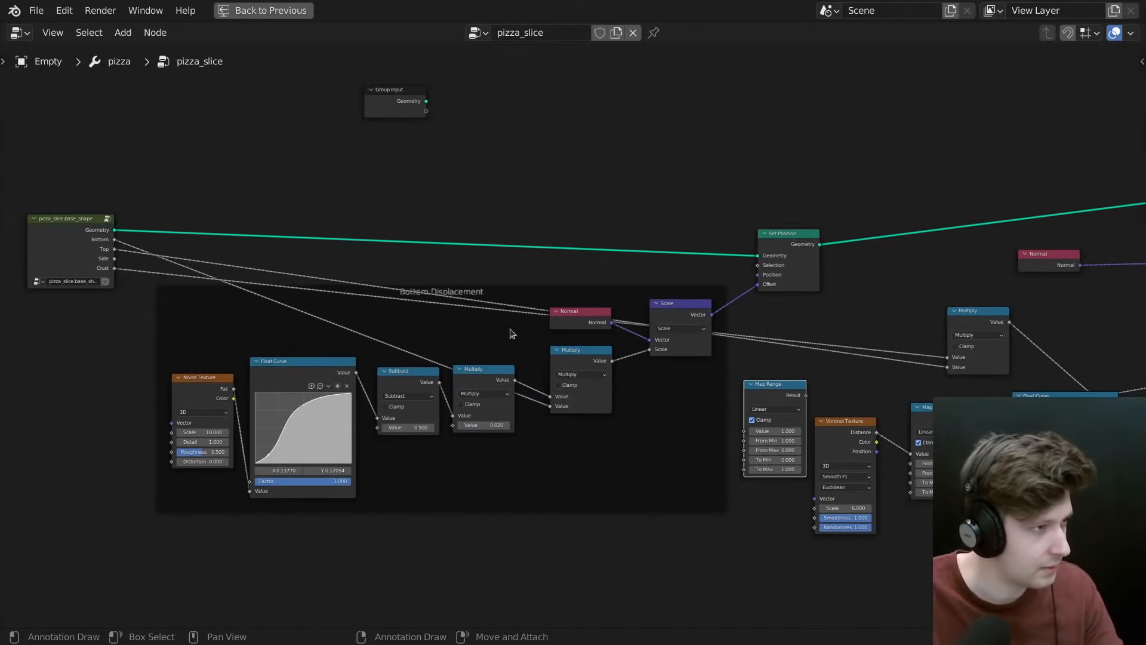
pyautogui.moveTo(747, 389); pyautogui.dragTo(868, 315)
pyautogui.moveTo(869, 314); pyautogui.dragTo(570, 297, button='middle')
pyautogui.scroll(4, 574, 295)
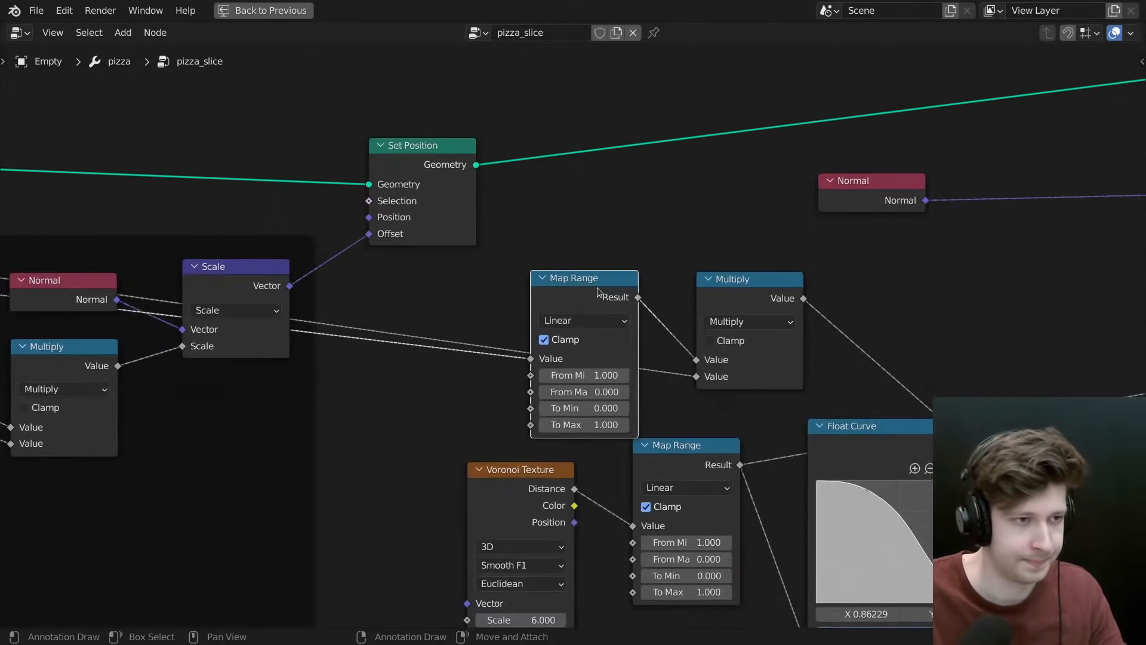
# - Set the inserted Map Range node's interpolation to Smooth Step and shift it away from the Multiply node
pyautogui.click(570, 328)
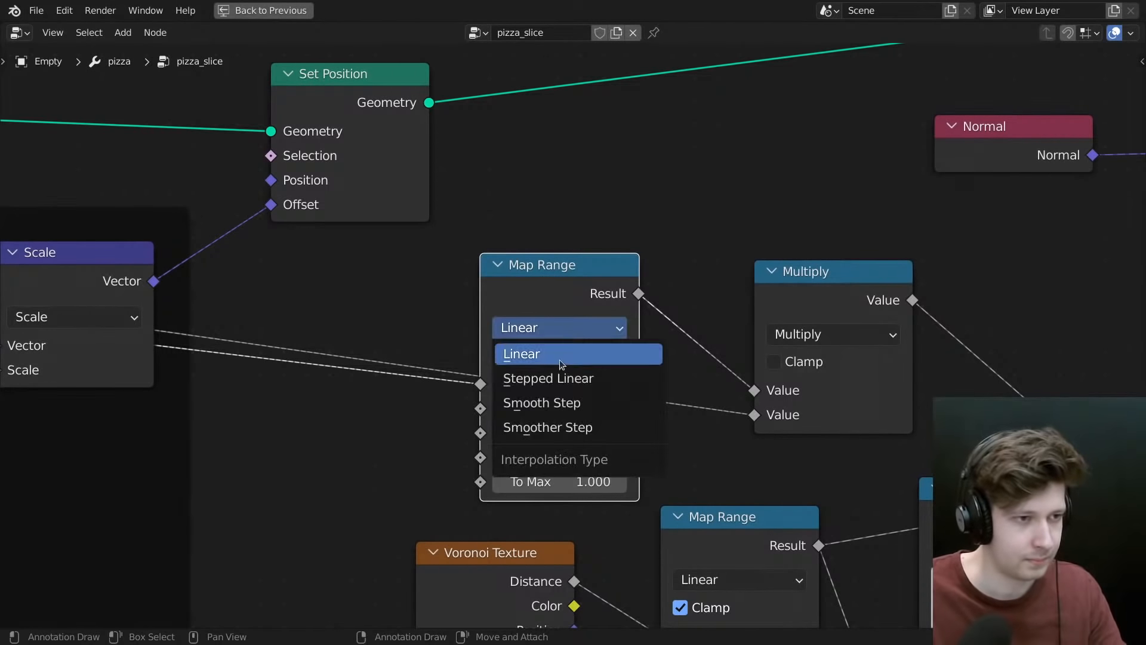
pyautogui.click(549, 403)
pyautogui.moveTo(580, 271); pyautogui.dragTo(564, 278)
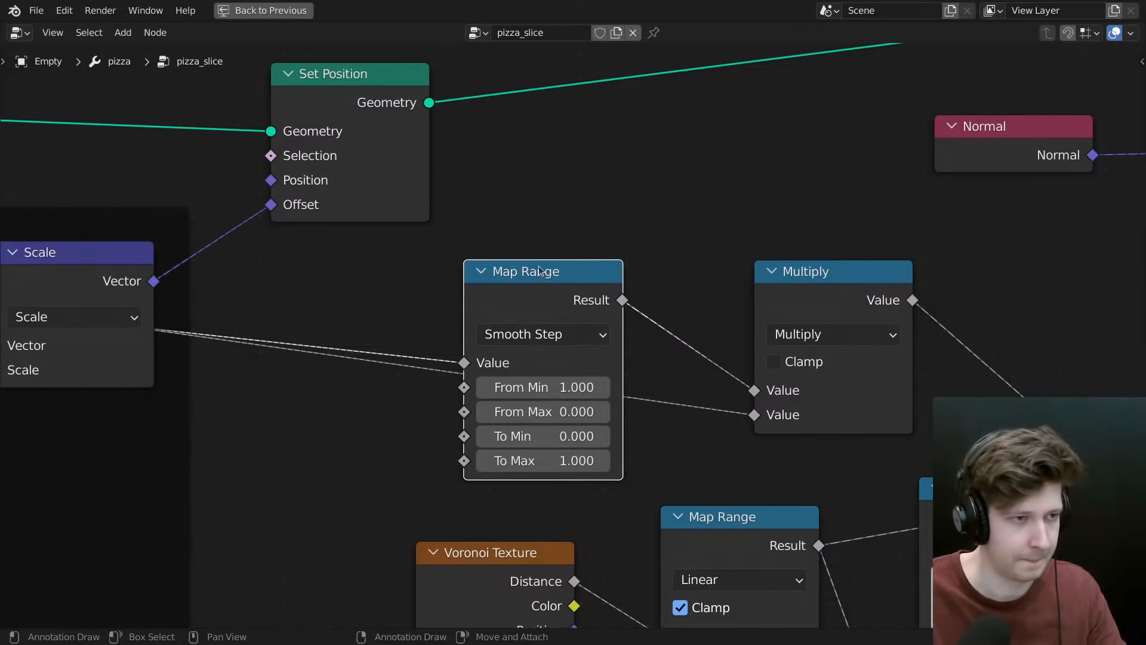
pyautogui.scroll(-2, 549, 322)
pyautogui.scroll(3, 540, 298)
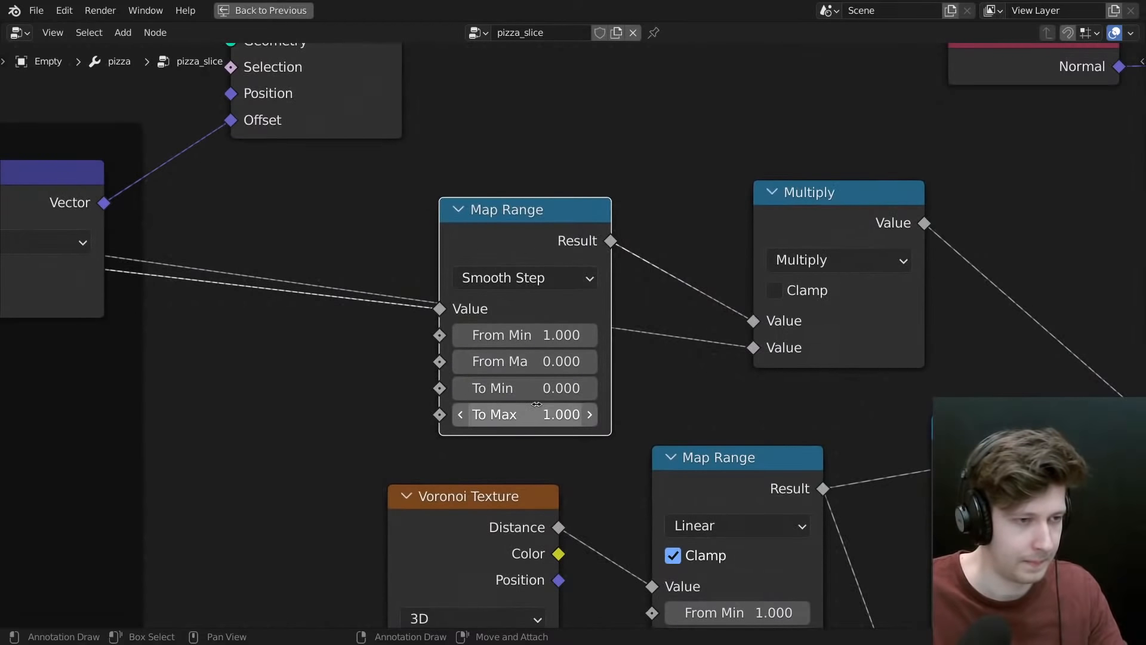
# - Set the Smooth Step Map Range's From Min to 0 and From Max to 0.5, and restore the normal layout
pyautogui.moveTo(538, 256); pyautogui.dragTo(535, 290)
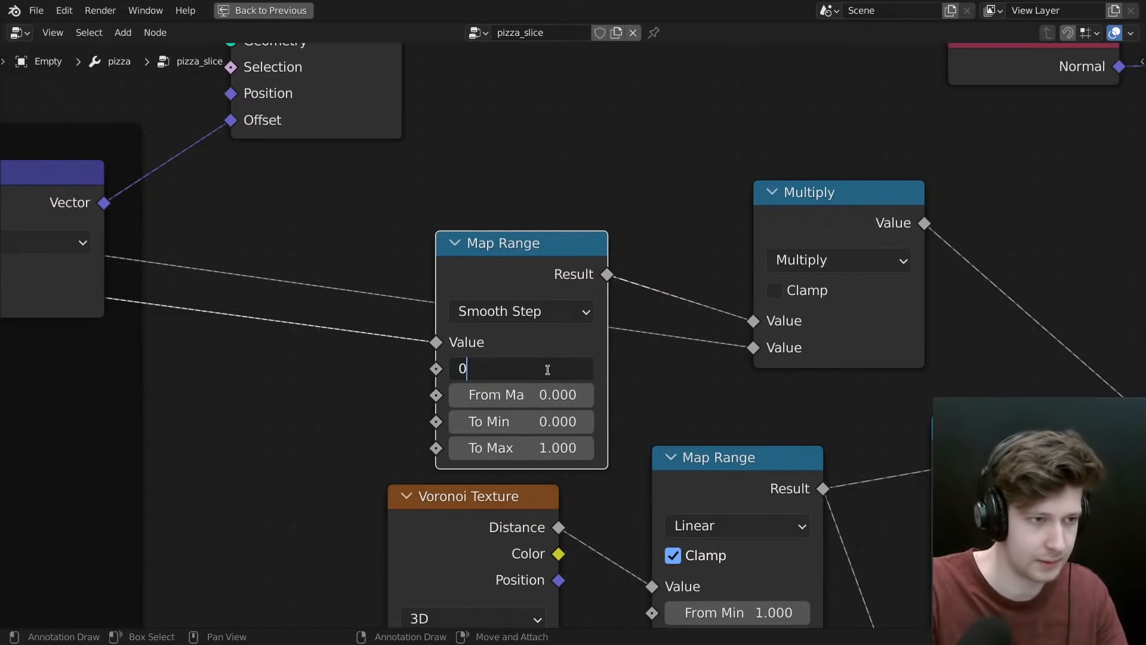
pyautogui.press('Tab')
pyautogui.press('Return')
pyautogui.hotkey('ctrl', 'space')
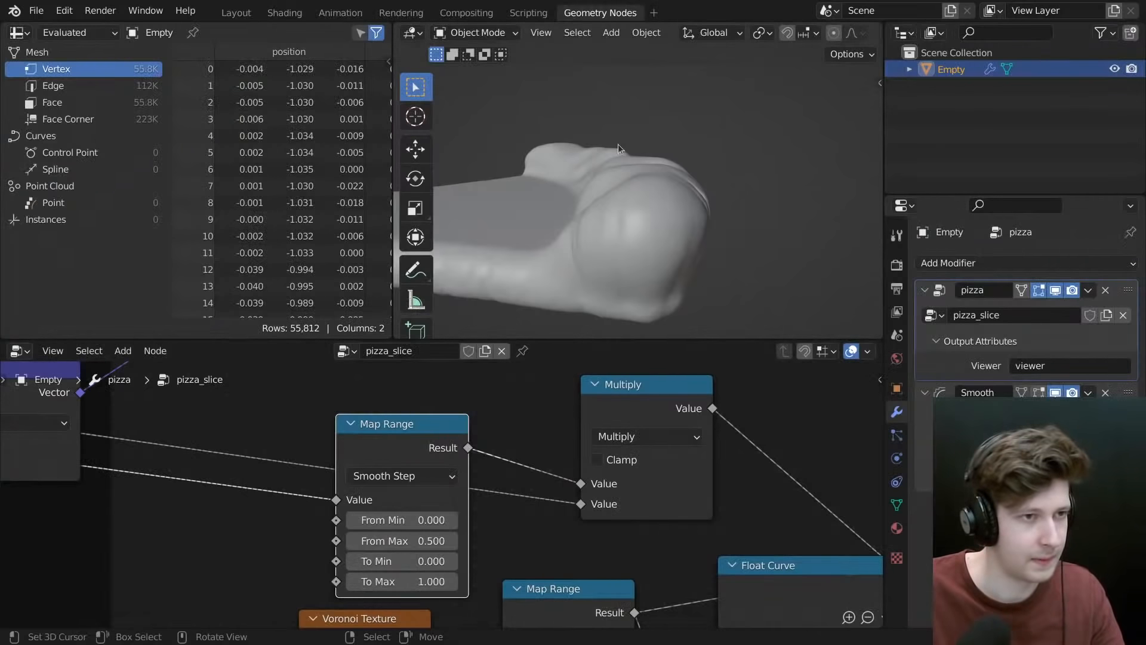
# - Set the second value of the last Multiply node feeding the Scale node to 0.02
pyautogui.moveTo(618, 144); pyautogui.dragTo(656, 251, button='middle')
pyautogui.scroll(-2, 655, 392)
pyautogui.moveTo(637, 321); pyautogui.dragTo(650, 239, button='middle')
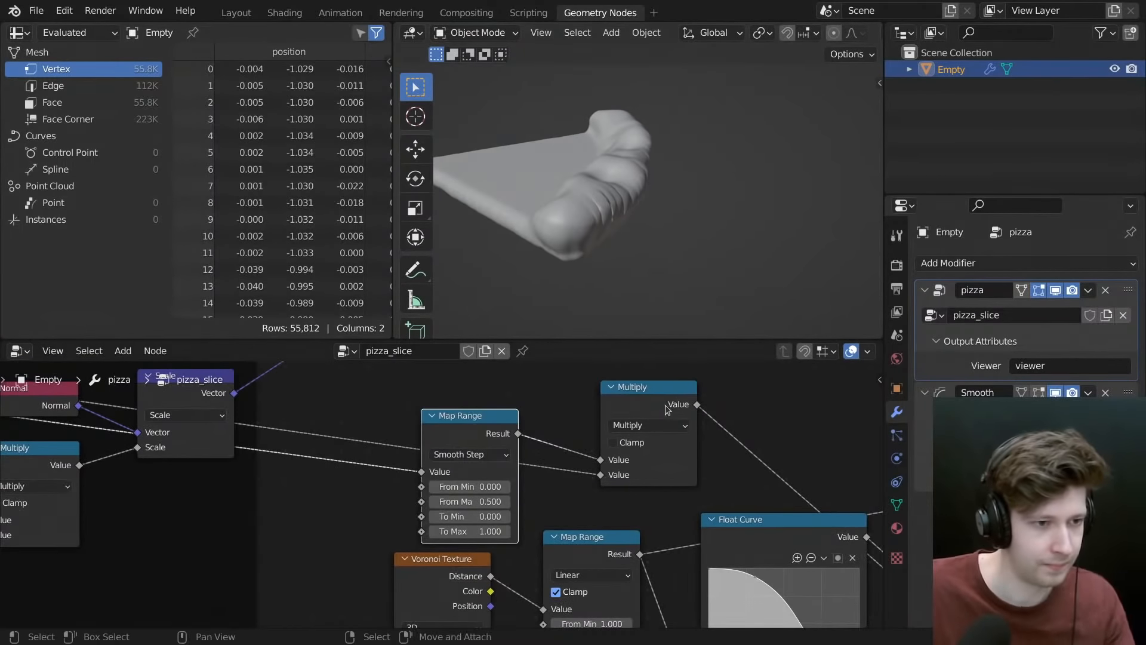
pyautogui.scroll(-3, 668, 409)
pyautogui.click(560, 484)
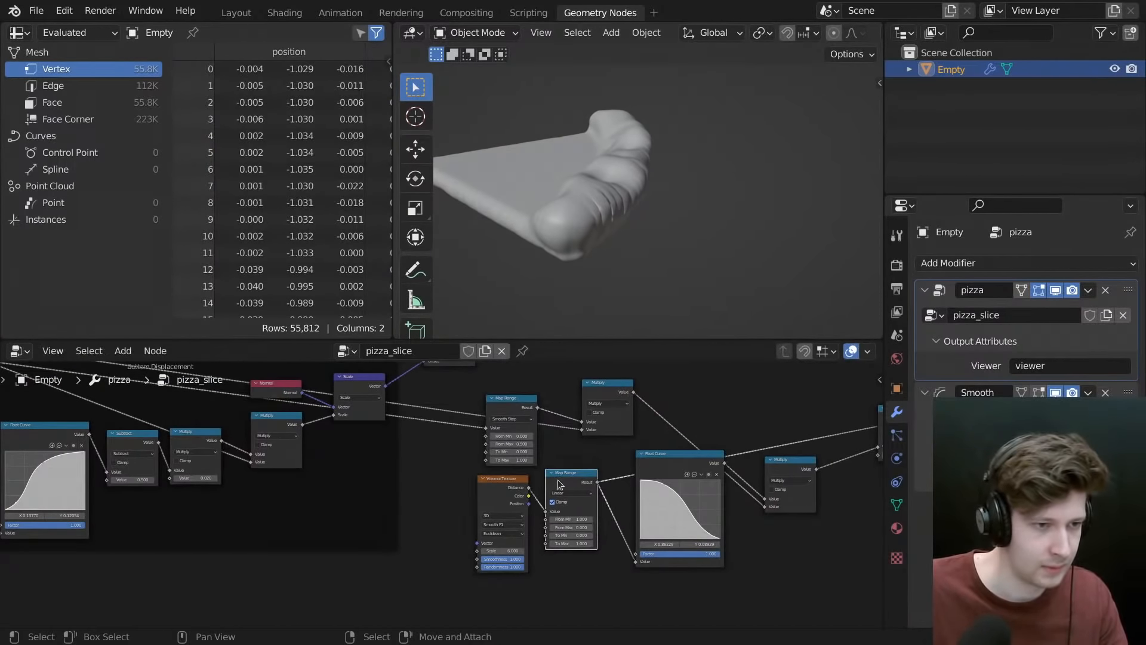
pyautogui.moveTo(821, 452); pyautogui.dragTo(642, 458, button='middle')
pyautogui.scroll(6, 739, 447)
pyautogui.moveTo(721, 410); pyautogui.dragTo(651, 469)
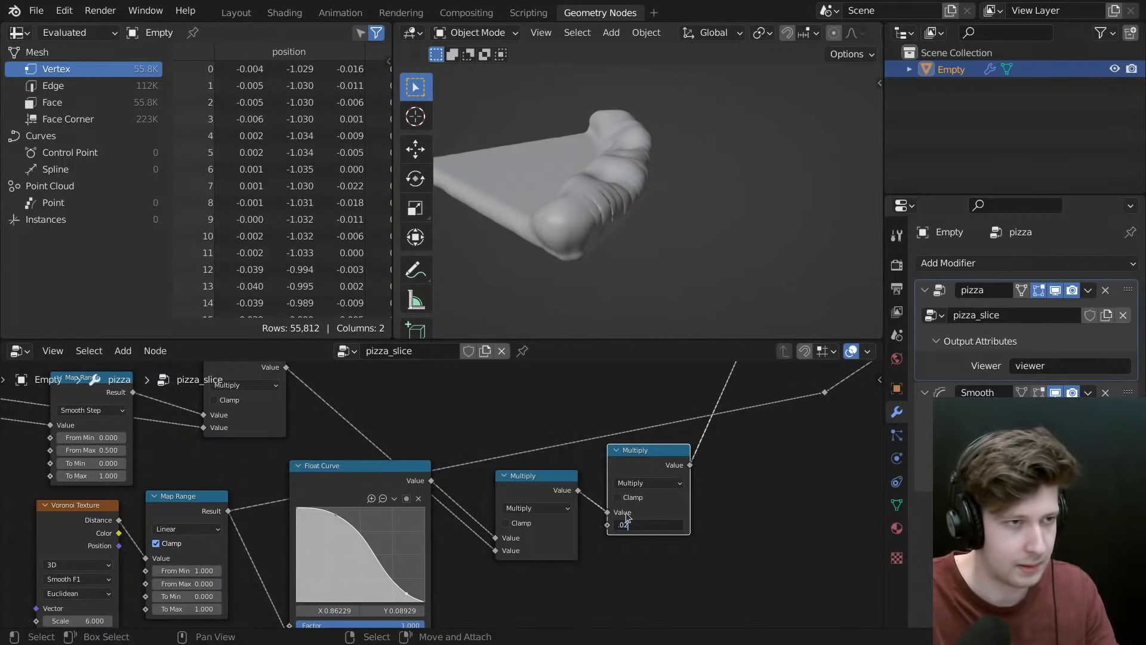
pyautogui.press('Return')
pyautogui.moveTo(556, 206); pyautogui.dragTo(532, 207, button='middle')
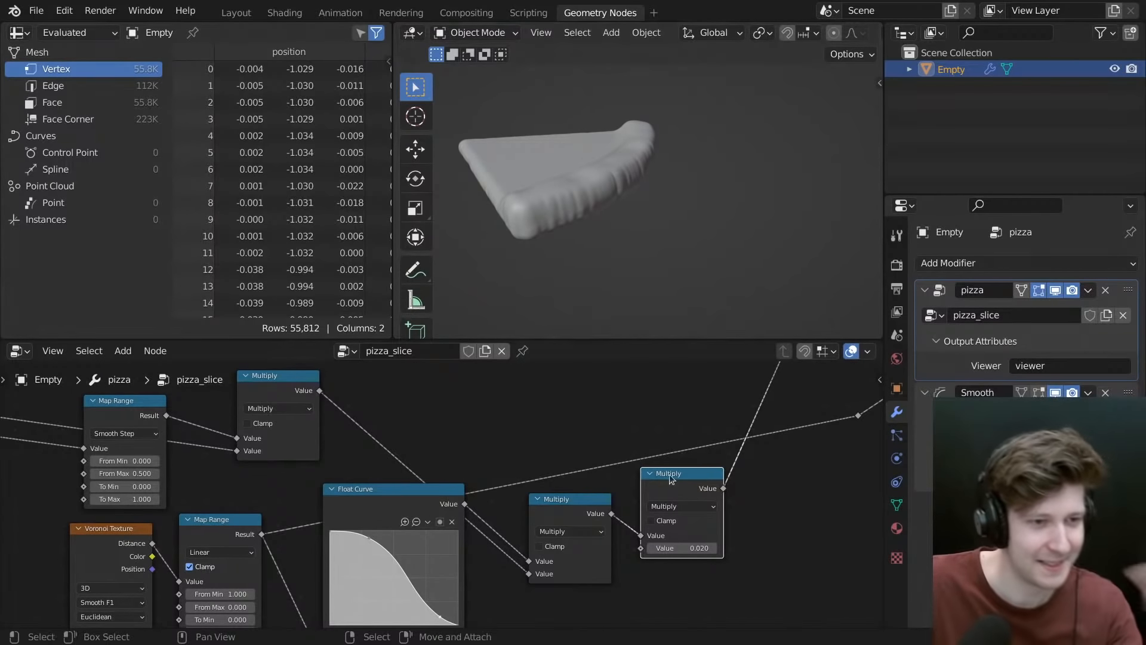
# - Maximize the node editor and shift the Set Position, Set Shade Smooth, Set Material and Group Output nodes further along to free space
pyautogui.scroll(-2, 674, 406)
pyautogui.hotkey('ctrl', 'space')
pyautogui.scroll(-3, 599, 375)
pyautogui.scroll(3, 642, 375)
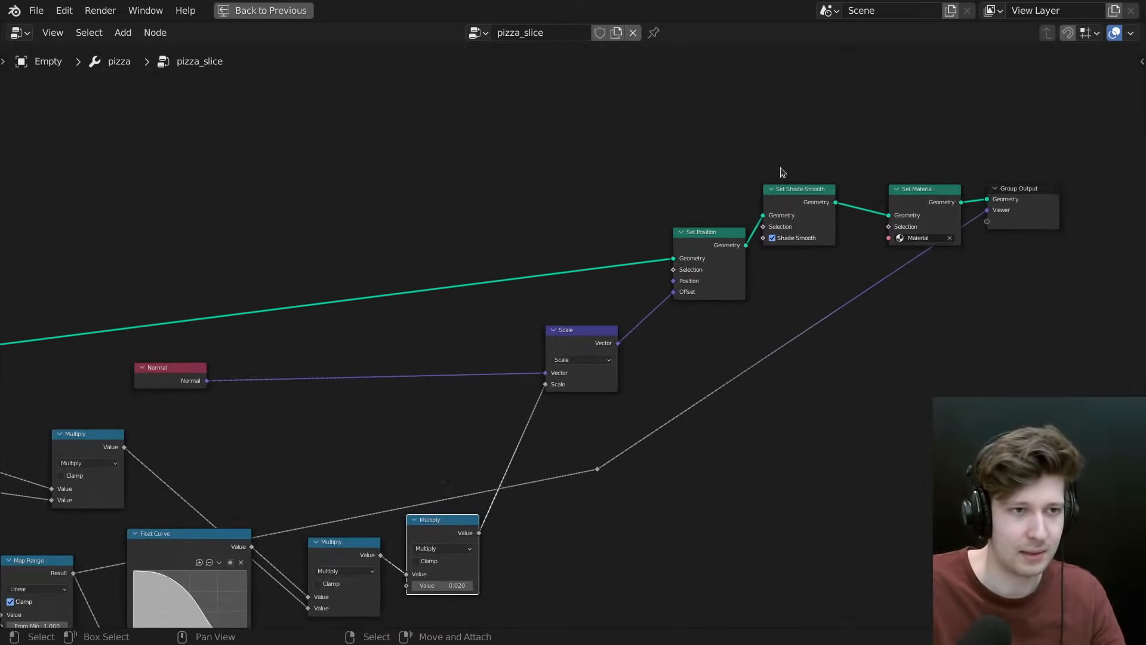
pyautogui.moveTo(697, 129); pyautogui.dragTo(1072, 347)
pyautogui.moveTo(765, 350); pyautogui.dragTo(634, 314, button='middle')
pyautogui.press('g')
pyautogui.click(901, 324)
# - Bring the final Set Position node back nearer to the Scale node and lower the Scale node slightly
pyautogui.click(826, 209)
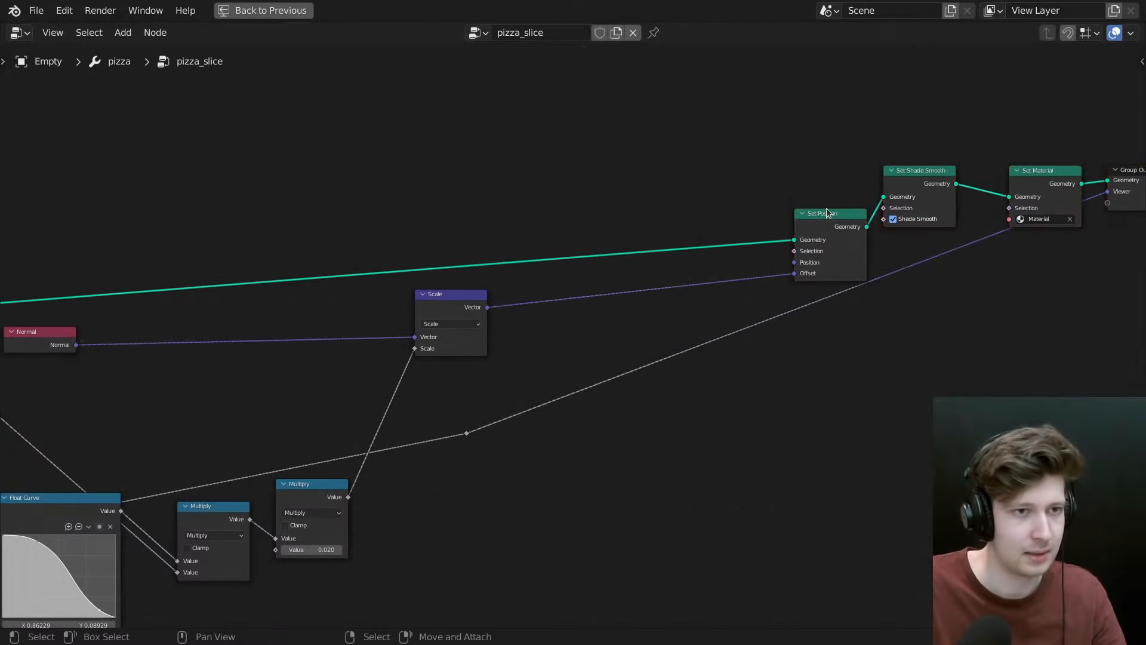
pyautogui.moveTo(826, 209); pyautogui.dragTo(586, 199)
pyautogui.moveTo(464, 297); pyautogui.dragTo(431, 326)
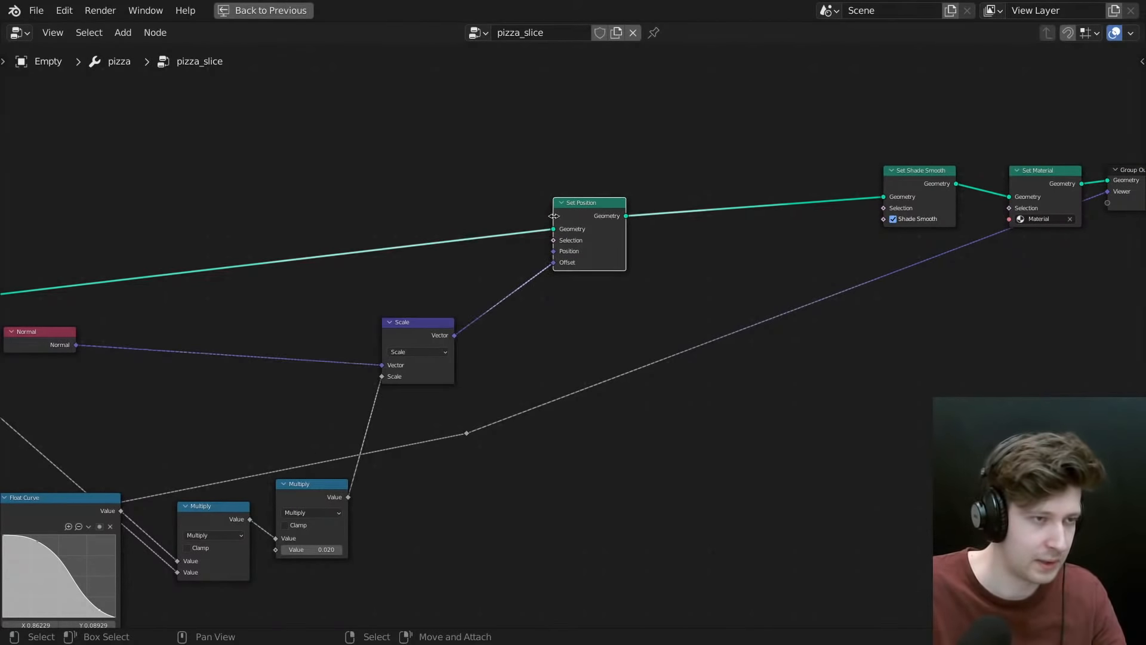
pyautogui.scroll(3, 597, 224)
pyautogui.moveTo(576, 219); pyautogui.dragTo(605, 129)
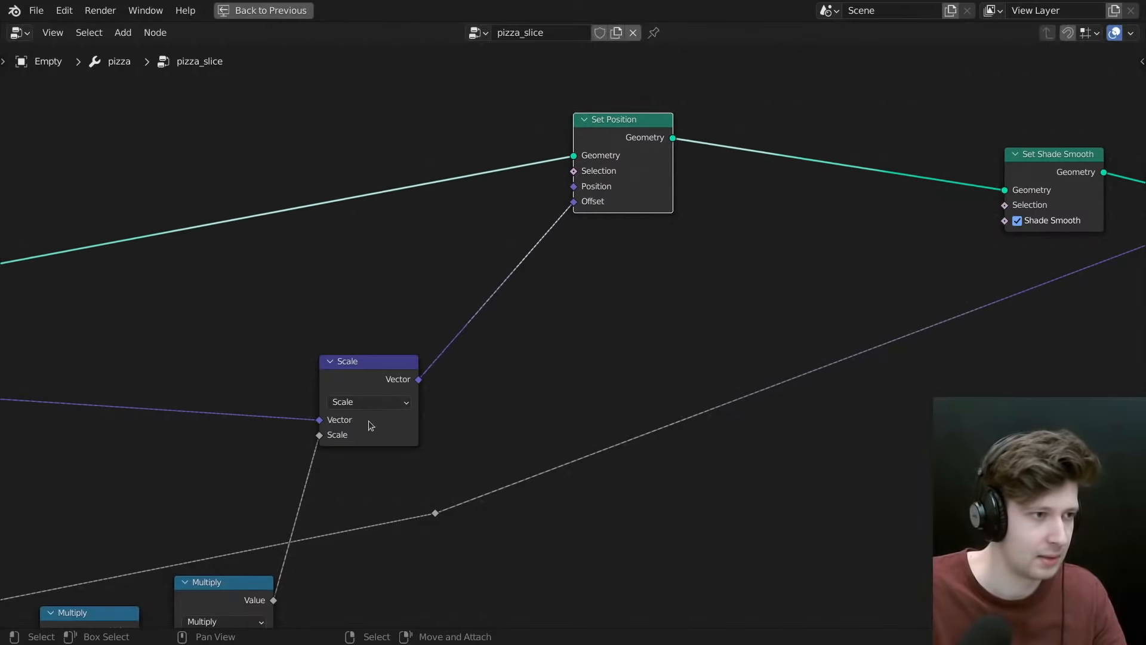
pyautogui.moveTo(361, 382); pyautogui.dragTo(354, 389)
pyautogui.moveTo(611, 138); pyautogui.dragTo(537, 151)
# - Duplicate the Set Position node, place the copy below it, and link the original's Geometry output into the copy
pyautogui.hotkey('shift', 'd')
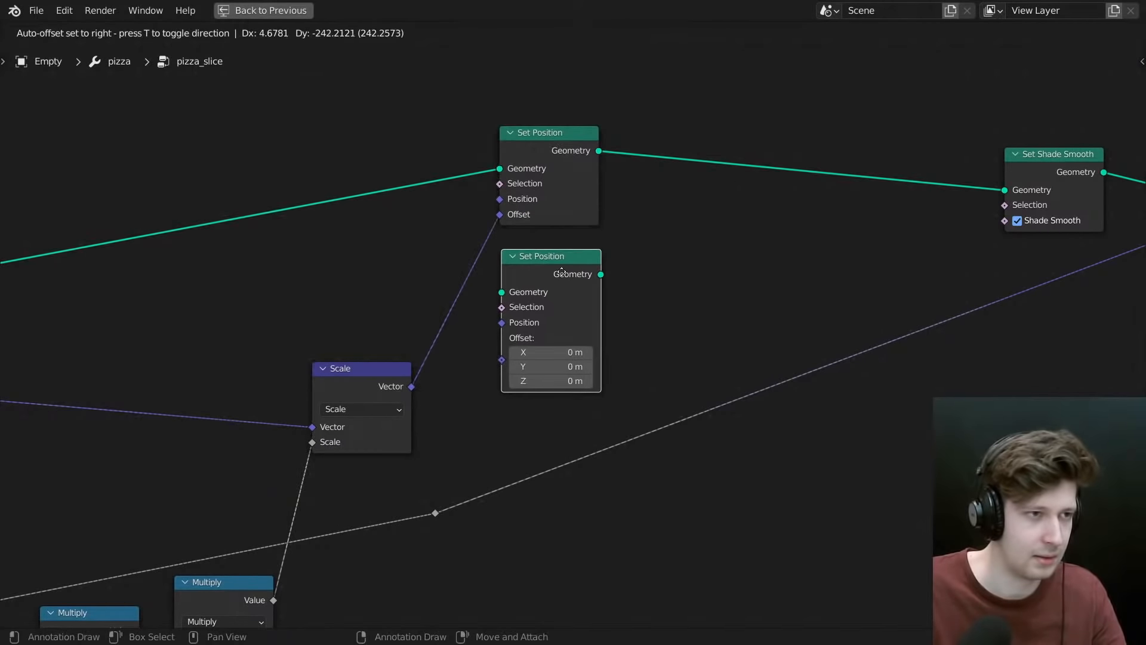
pyautogui.click(561, 256)
pyautogui.keyDown('alt'); pyautogui.moveTo(564, 213); pyautogui.dragTo(567, 256, button='right'); pyautogui.keyUp('alt')
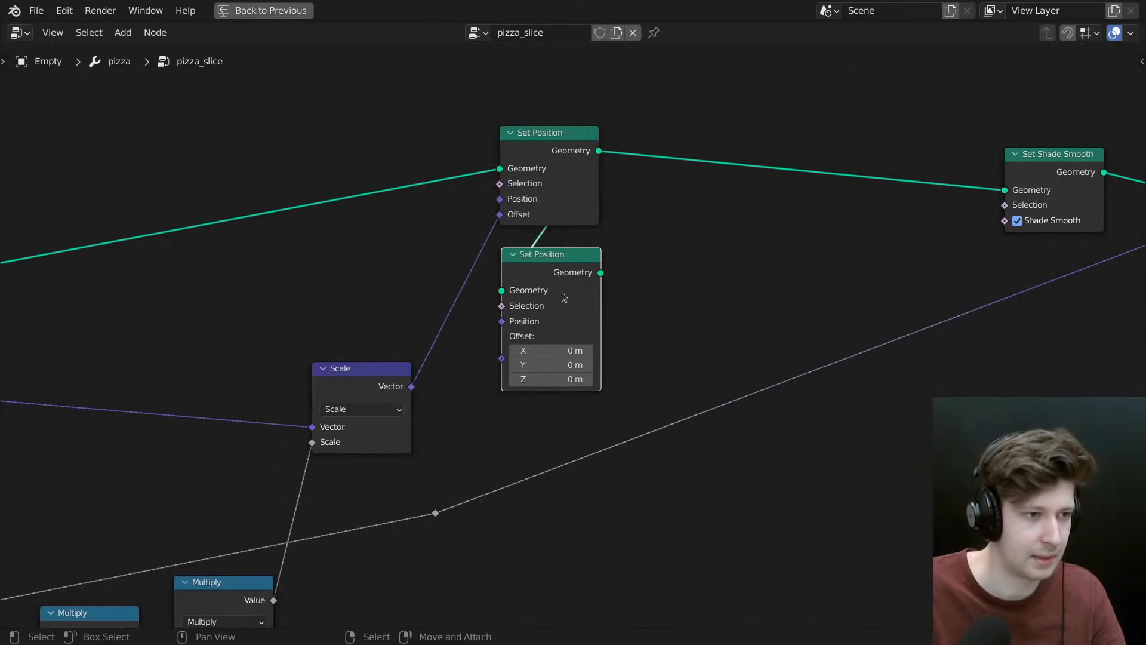
pyautogui.press('g')
pyautogui.click(463, 514)
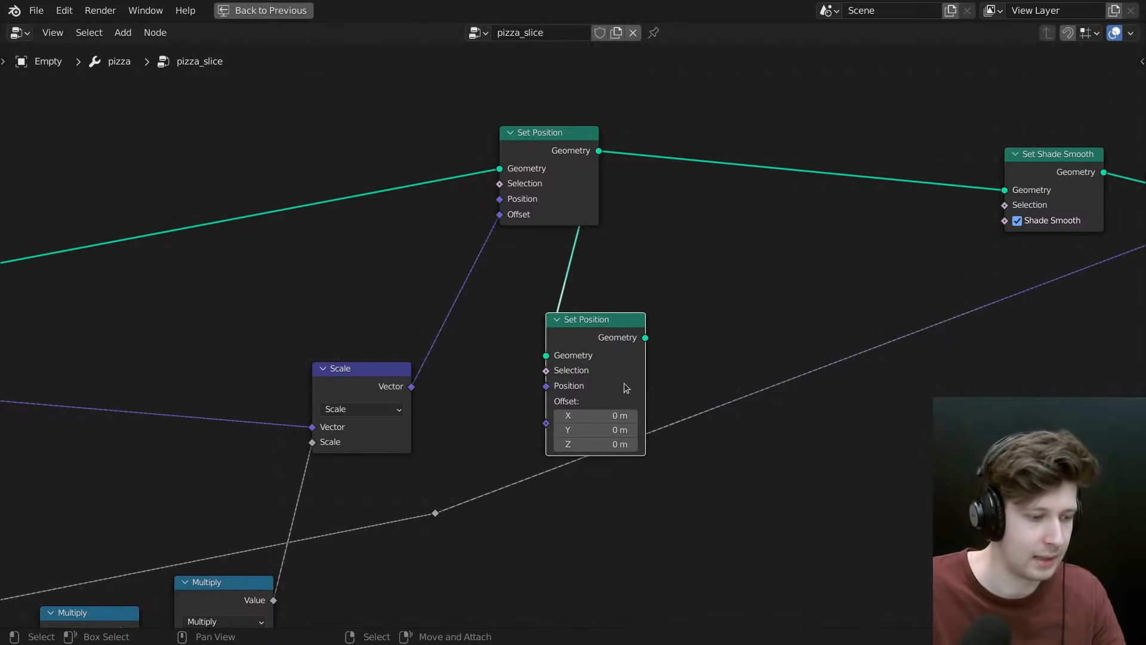
pyautogui.press('g')
pyautogui.click(578, 339)
# - Move the reroute on the Viewer link closer to the Group Output, clear of the Set Position nodes
pyautogui.moveTo(419, 479); pyautogui.dragTo(534, 562)
pyautogui.moveTo(573, 528); pyautogui.dragTo(530, 489, button='middle')
pyautogui.press('g')
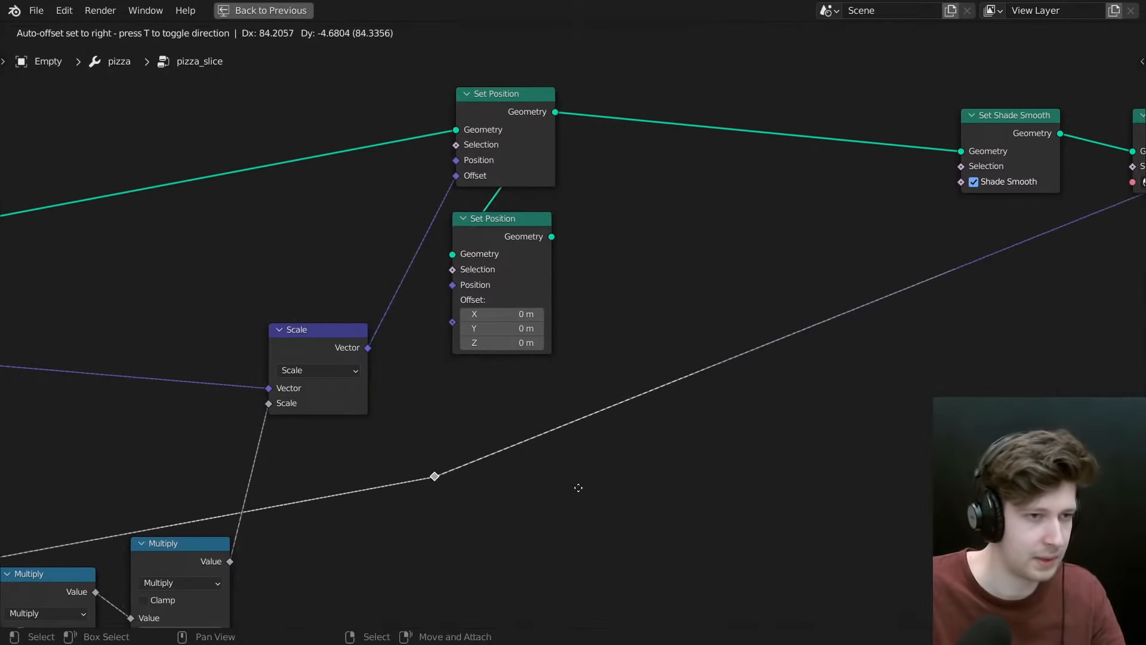
pyautogui.click(1142, 411)
pyautogui.scroll(-4, 776, 358)
pyautogui.scroll(2, 724, 299)
# - Duplicate the Set Position copy three more times in a row and chain the four copies through their Geometry sockets
pyautogui.click(521, 258)
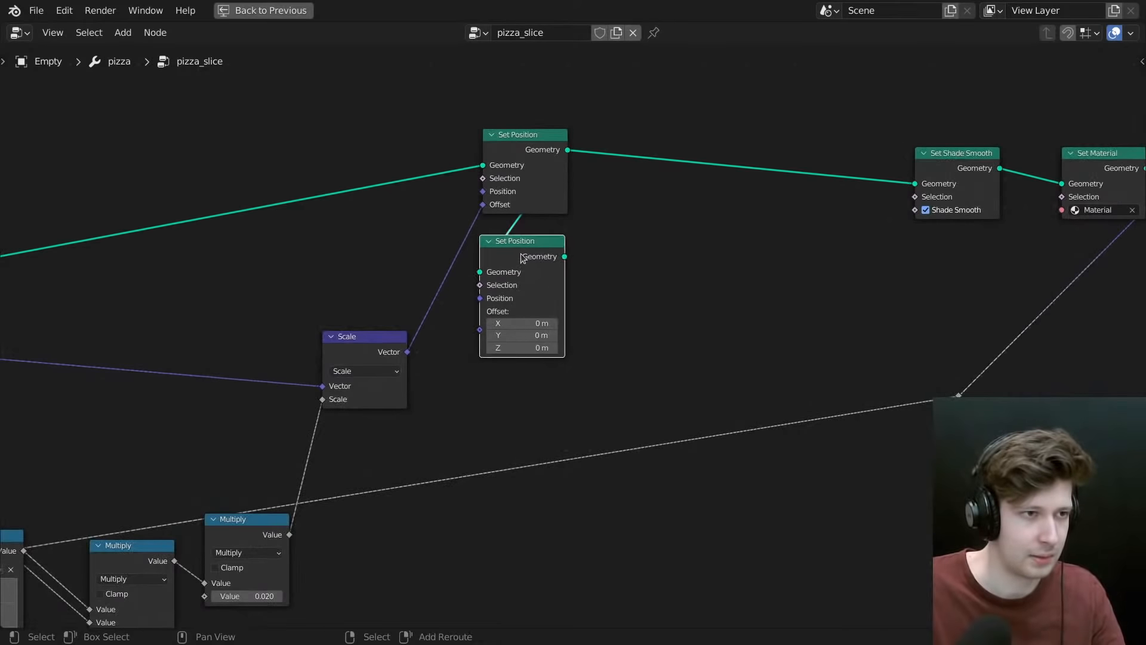
pyautogui.hotkey('shift', 'd')
pyautogui.click(632, 265)
pyautogui.hotkey('shift', 'd')
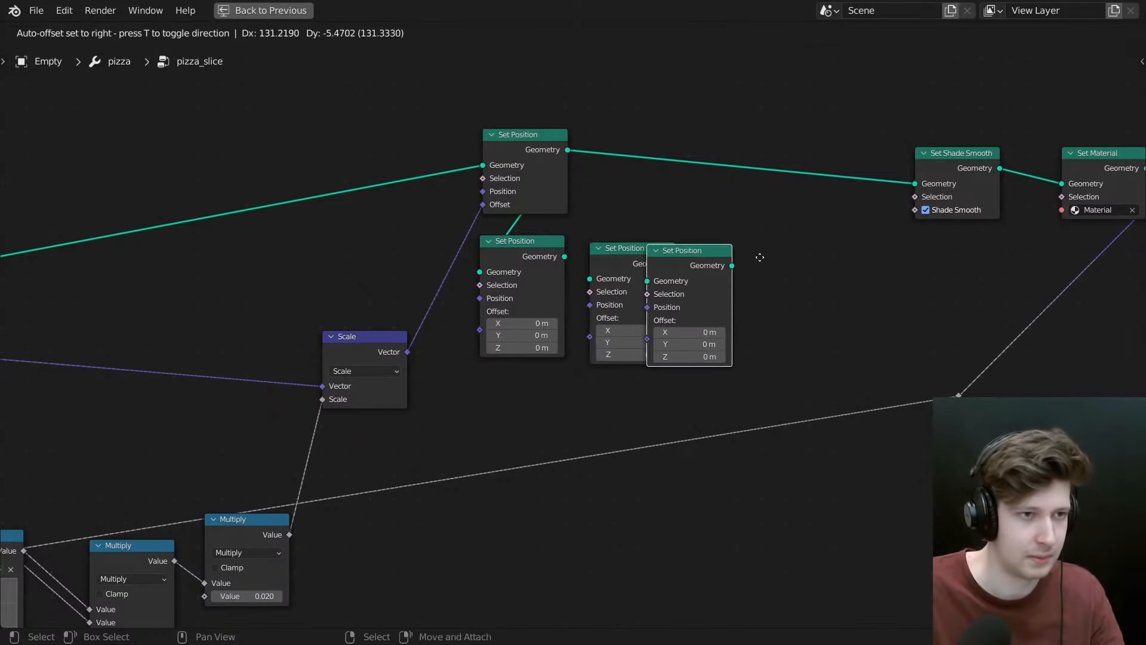
pyautogui.keyDown('ctrl'); pyautogui.click(794, 252); pyautogui.keyUp('ctrl')
pyautogui.hotkey('shift', 'r')
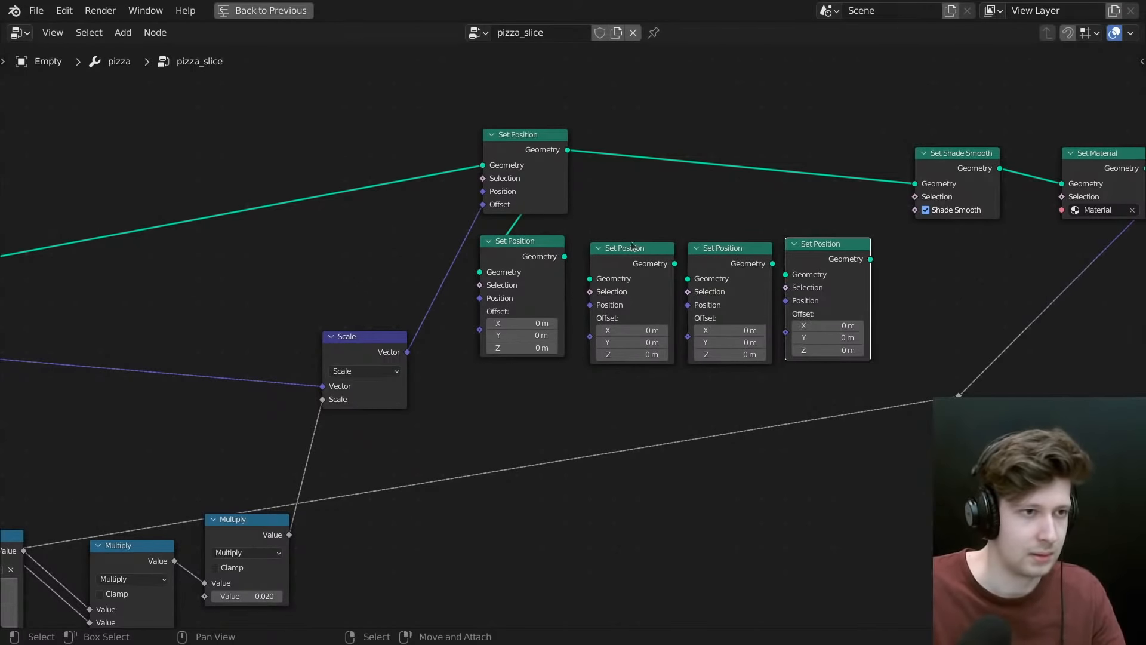
pyautogui.moveTo(537, 268)
pyautogui.keyDown('alt'); pyautogui.mouseDown(button='right')
pyautogui.moveTo(802, 286)
pyautogui.moveTo(755, 292)
pyautogui.mouseUp(button='right'); pyautogui.keyUp('alt')
pyautogui.click(697, 282)
pyautogui.keyDown('alt'); pyautogui.moveTo(645, 276); pyautogui.dragTo(802, 300, button='right'); pyautogui.keyUp('alt')
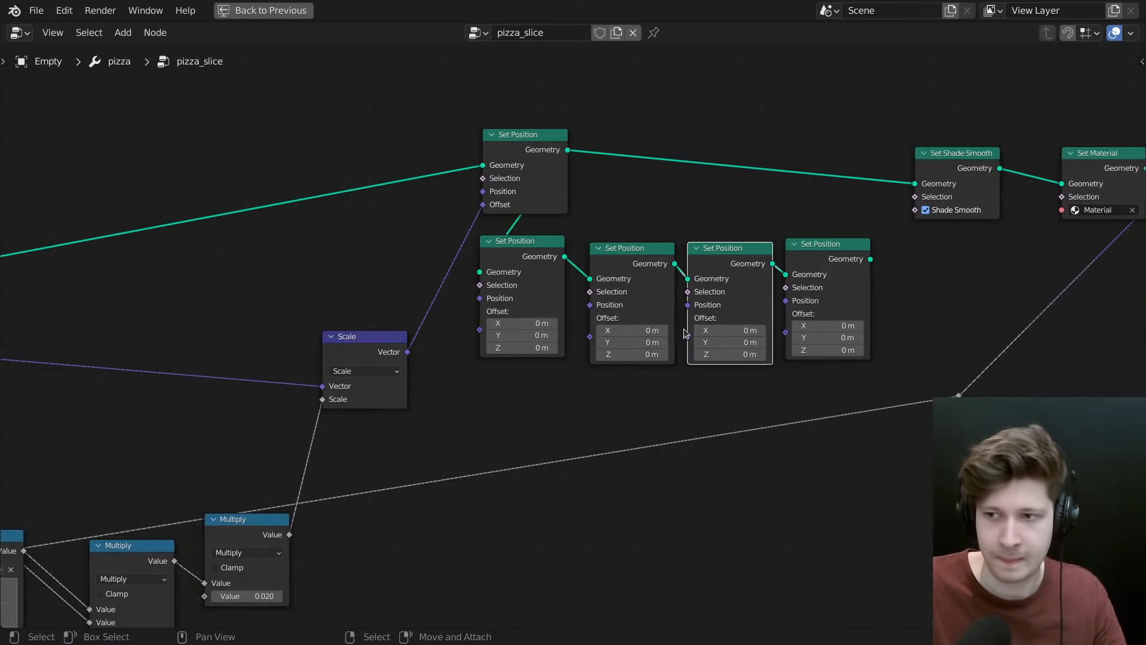
# - Connect the Scale node's Vector output to the Offset of all four duplicated Set Position nodes
pyautogui.moveTo(669, 330); pyautogui.dragTo(695, 292, button='middle')
pyautogui.scroll(1, 550, 298)
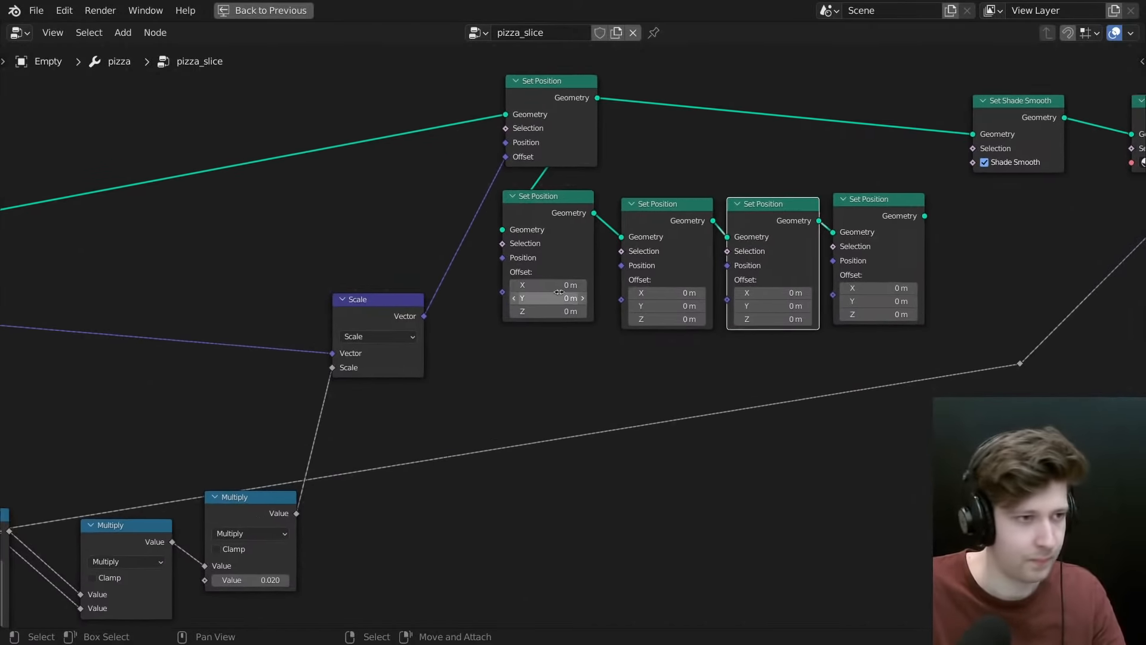
pyautogui.moveTo(551, 299); pyautogui.dragTo(573, 271, button='middle')
pyautogui.keyDown('alt'); pyautogui.moveTo(440, 331); pyautogui.dragTo(586, 261, button='right'); pyautogui.keyUp('alt')
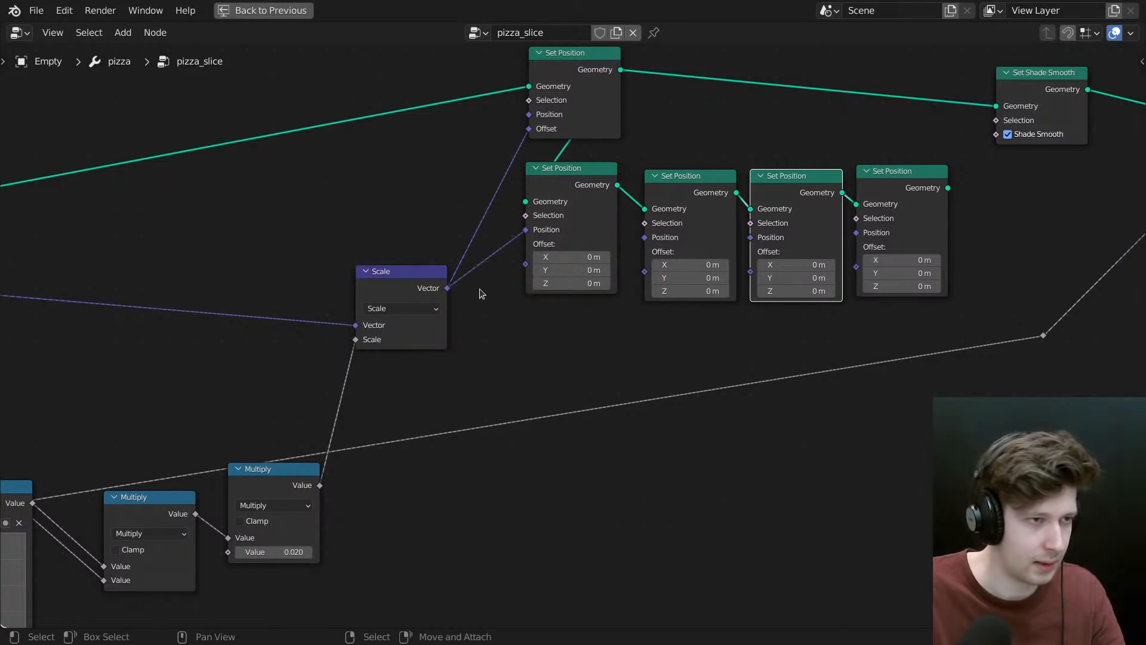
pyautogui.moveTo(527, 259); pyautogui.dragTo(526, 262)
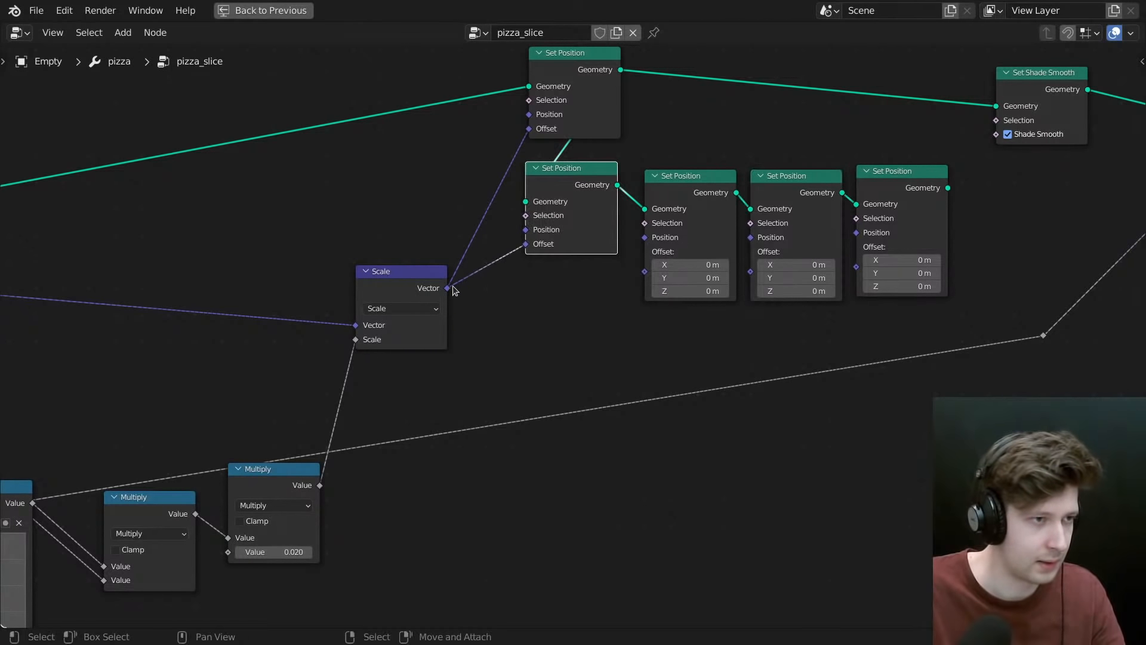
pyautogui.moveTo(448, 288); pyautogui.dragTo(767, 280)
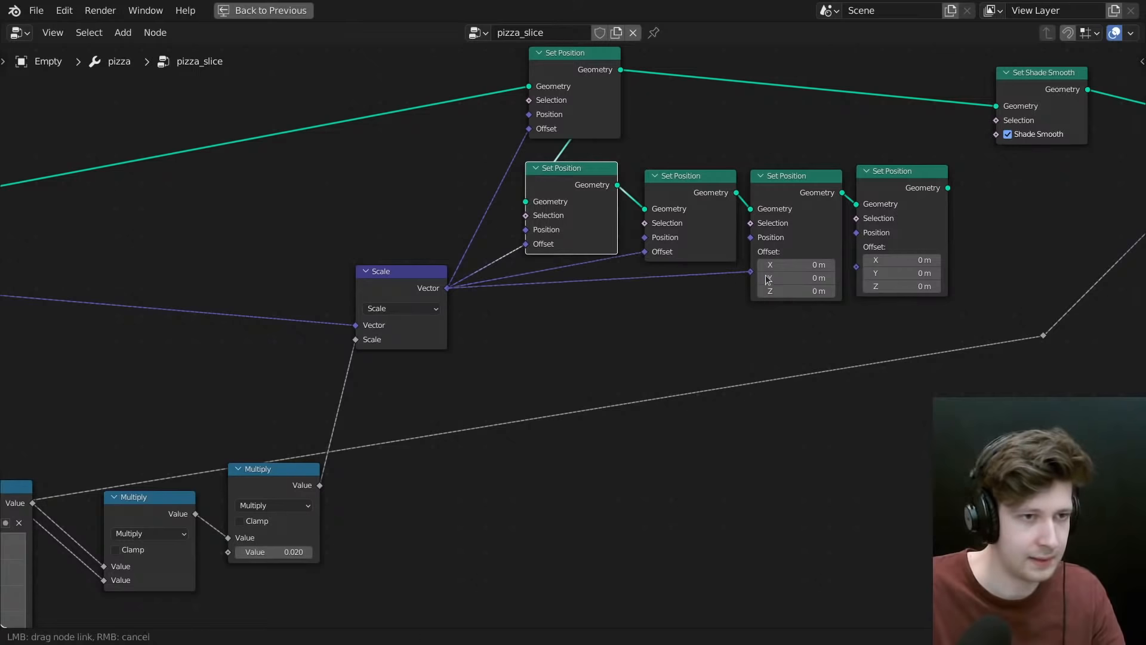
pyautogui.moveTo(449, 287); pyautogui.dragTo(856, 267)
# - Move the Normal node right beside the Scale node it feeds
pyautogui.scroll(-1, 571, 292)
pyautogui.scroll(-3, 571, 291)
pyautogui.moveTo(555, 292); pyautogui.dragTo(738, 311, button='middle')
pyautogui.scroll(4, 535, 298)
pyautogui.moveTo(209, 301); pyautogui.dragTo(561, 310)
pyautogui.moveTo(438, 224); pyautogui.dragTo(598, 389)
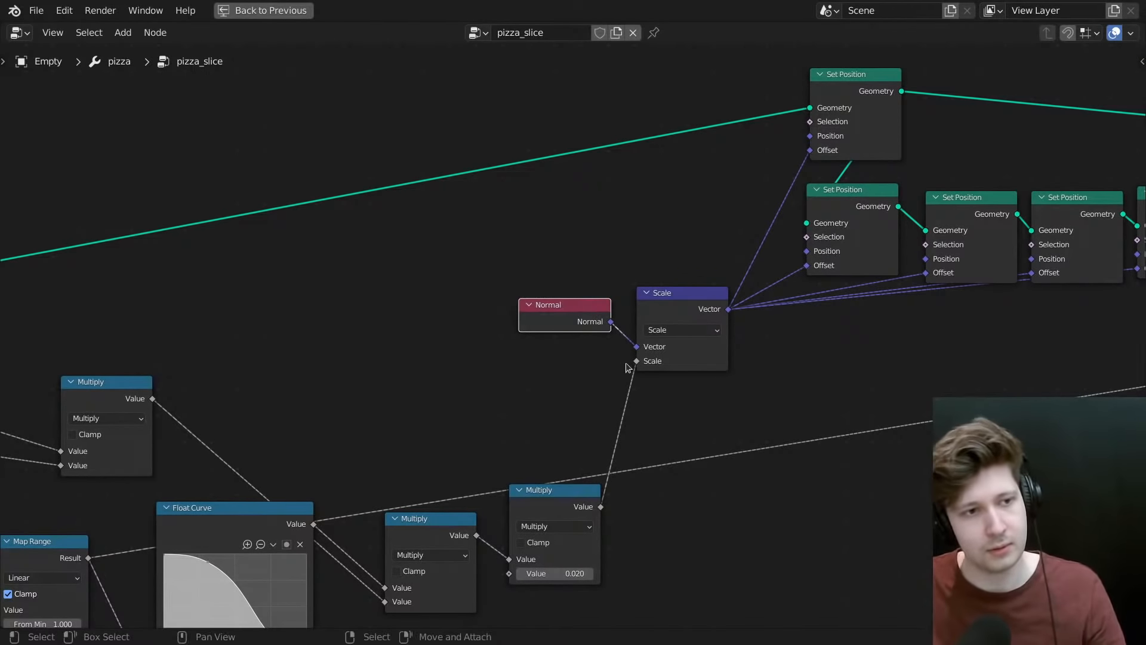
# - Stack the five chained Set Position nodes into one aligned vertical column beside the Scale node
pyautogui.moveTo(592, 343); pyautogui.dragTo(438, 337, button='middle')
pyautogui.scroll(3, 540, 359)
pyautogui.scroll(-3, 720, 352)
pyautogui.moveTo(729, 338); pyautogui.dragTo(637, 370, button='middle')
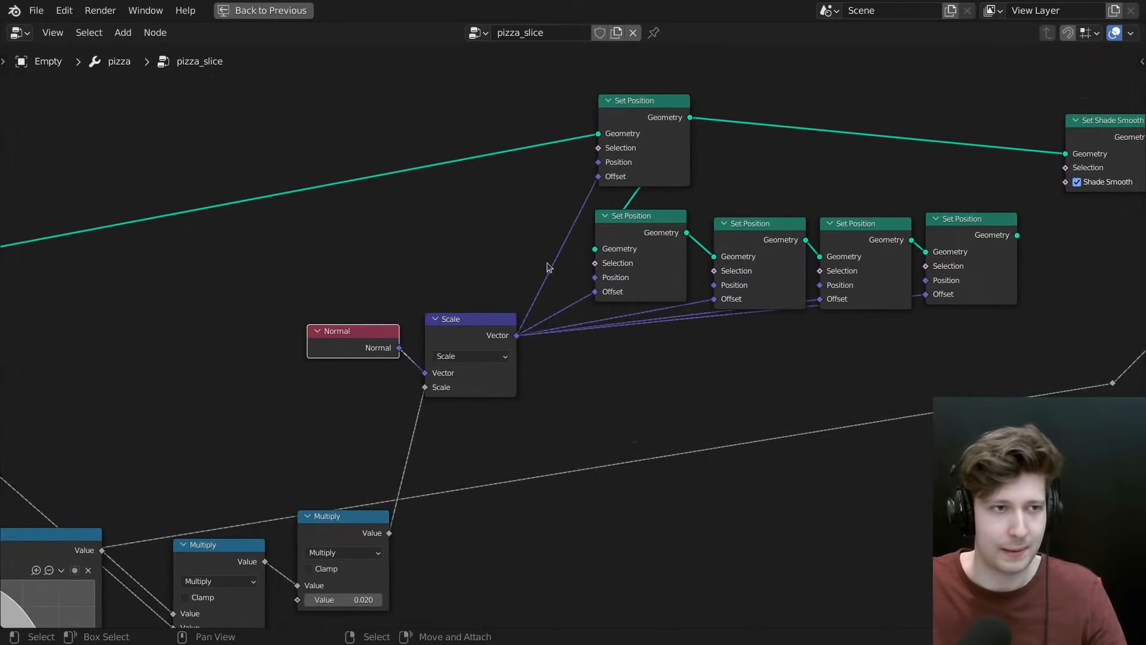
pyautogui.click(638, 215)
pyautogui.keyDown('ctrl'); pyautogui.moveTo(637, 215); pyautogui.dragTo(641, 209); pyautogui.keyUp('ctrl')
pyautogui.moveTo(648, 106)
pyautogui.keyDown('ctrl'); pyautogui.mouseDown()
pyautogui.moveTo(641, 120)
pyautogui.moveTo(641, 109)
pyautogui.mouseUp(); pyautogui.keyUp('ctrl')
pyautogui.keyDown('ctrl'); pyautogui.moveTo(750, 236); pyautogui.dragTo(642, 312); pyautogui.keyUp('ctrl')
pyautogui.moveTo(869, 240); pyautogui.dragTo(641, 438)
pyautogui.moveTo(979, 221); pyautogui.dragTo(649, 527)
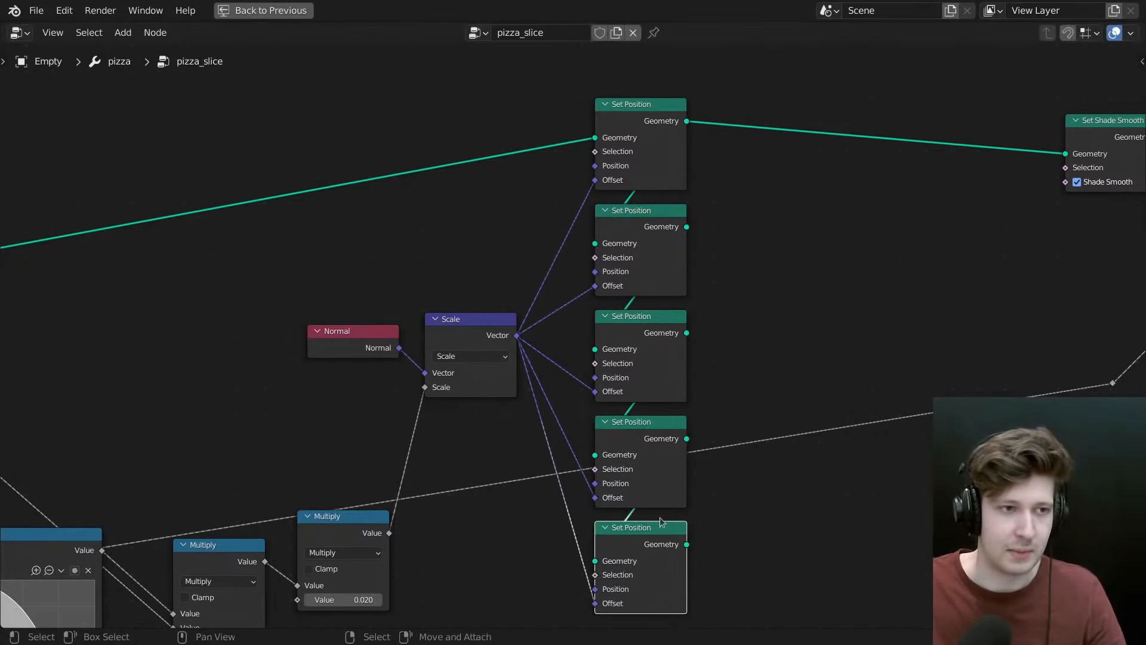
pyautogui.moveTo(760, 289); pyautogui.dragTo(789, 221, button='middle')
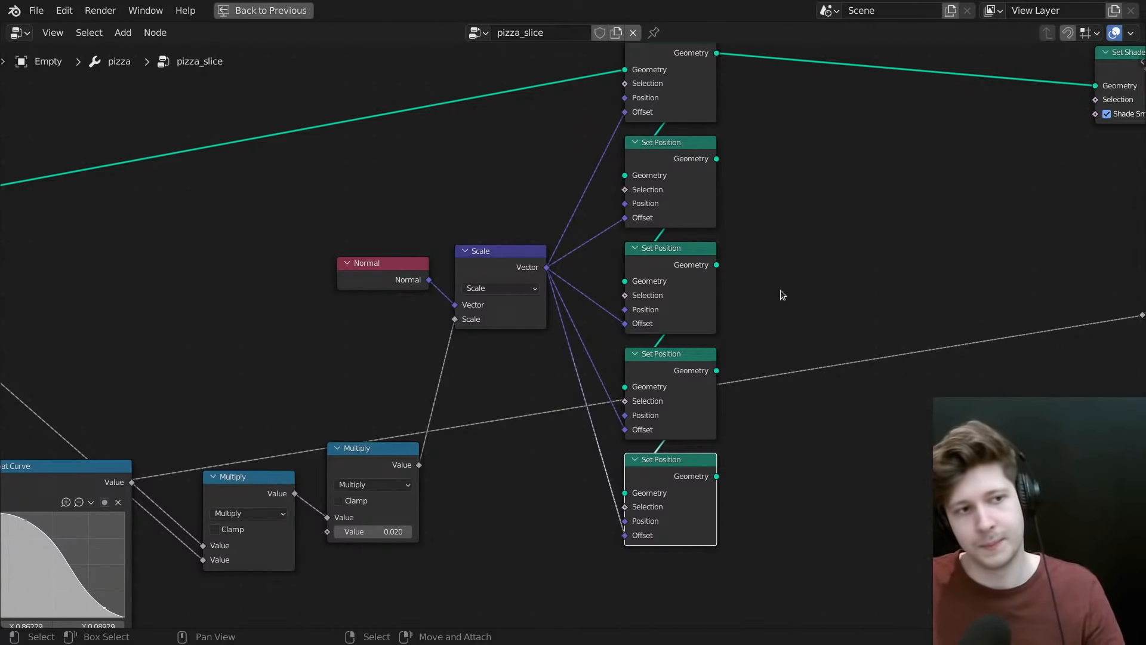
pyautogui.press('g')
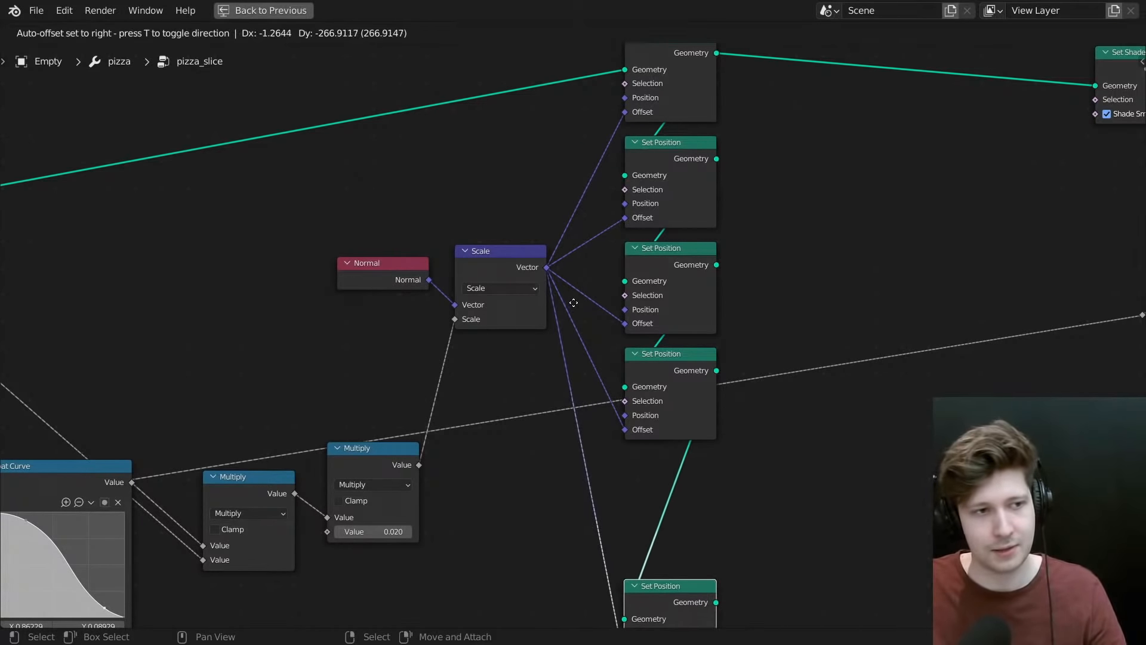
pyautogui.click(576, 302)
pyautogui.hotkey('ctrl', 'z')
# - Link the last stacked Set Position's Geometry output to Set Shade Smooth and restore the normal layout
pyautogui.scroll(-1, 780, 392)
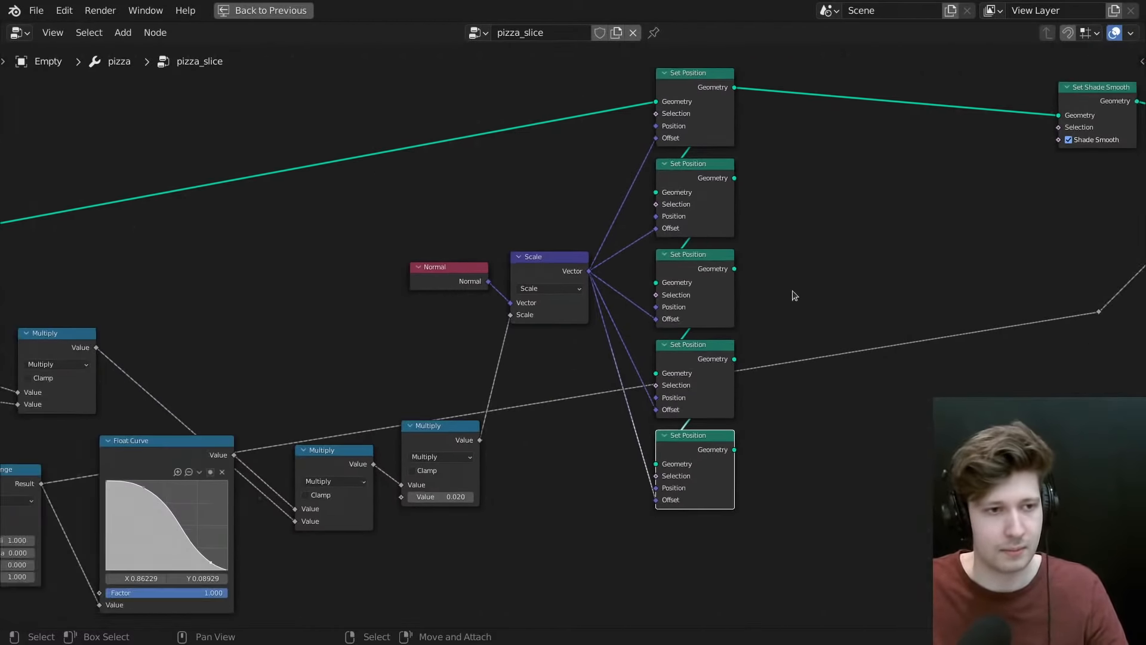
pyautogui.moveTo(734, 454); pyautogui.dragTo(616, 513, button='middle')
pyautogui.moveTo(620, 507); pyautogui.dragTo(949, 174)
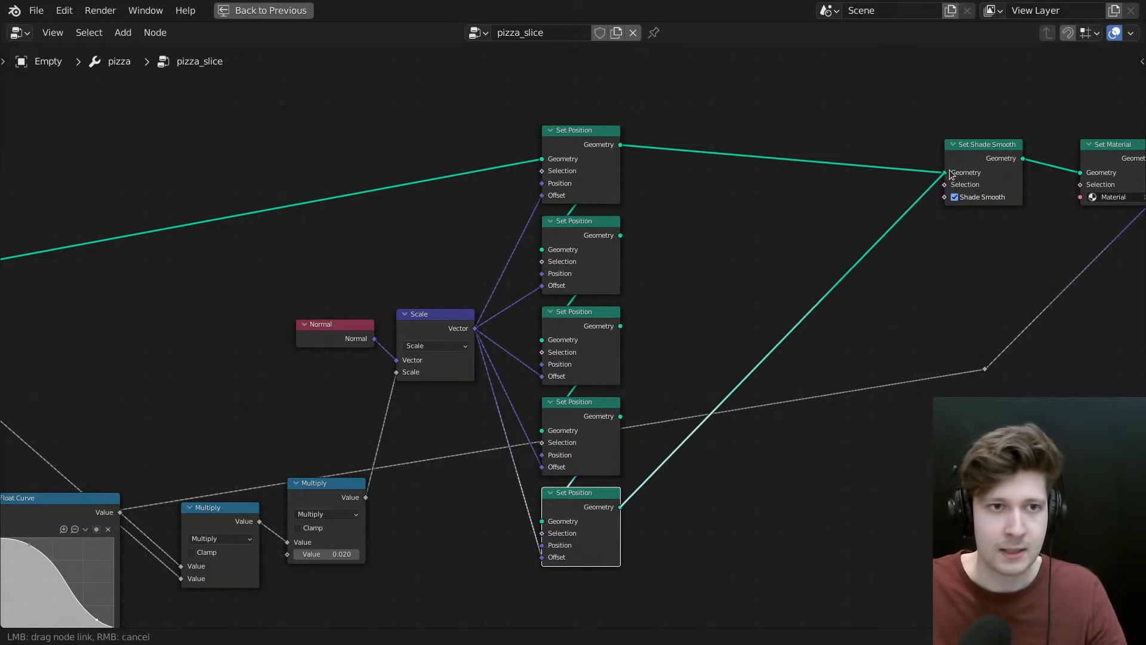
pyautogui.moveTo(852, 211); pyautogui.dragTo(772, 227)
pyautogui.hotkey('ctrl', 'space')
# - Compare the crust with and without the repeated displacement by muting and unmuting the four duplicated Set Position nodes
pyautogui.moveTo(752, 231); pyautogui.dragTo(573, 237, button='middle')
pyautogui.scroll(5, 616, 213)
pyautogui.scroll(-3, 686, 215)
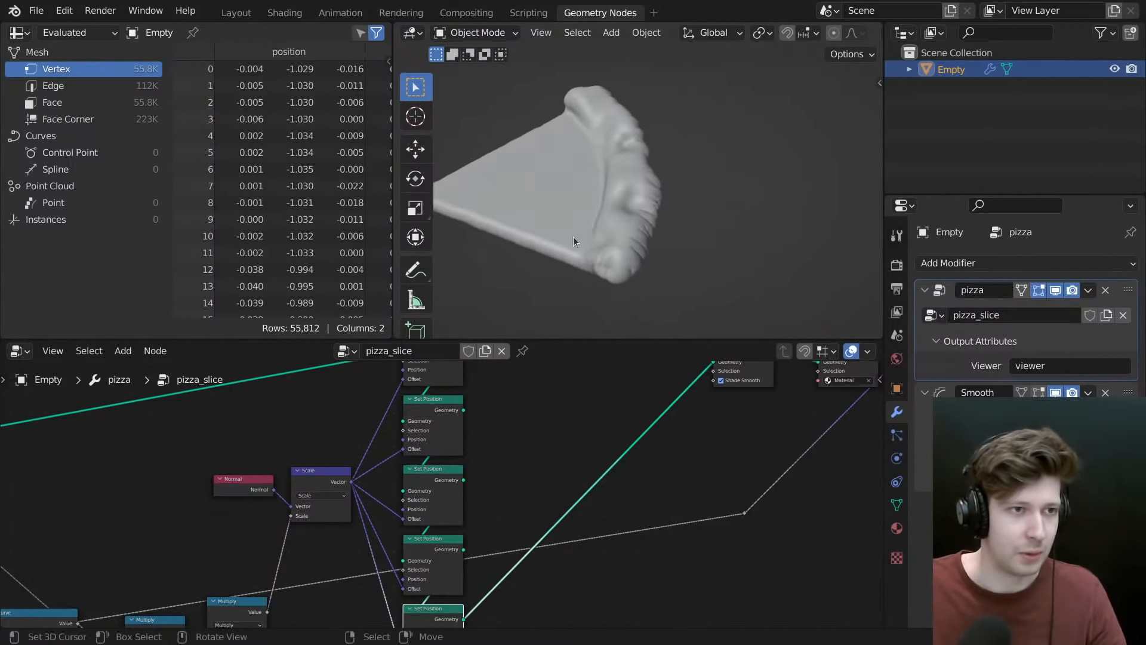
pyautogui.moveTo(511, 457)
pyautogui.mouseDown(button='middle')
pyautogui.moveTo(536, 435)
pyautogui.moveTo(513, 438)
pyautogui.moveTo(515, 470)
pyautogui.mouseUp(button='middle')
pyautogui.scroll(-4, 515, 433)
pyautogui.scroll(2, 504, 485)
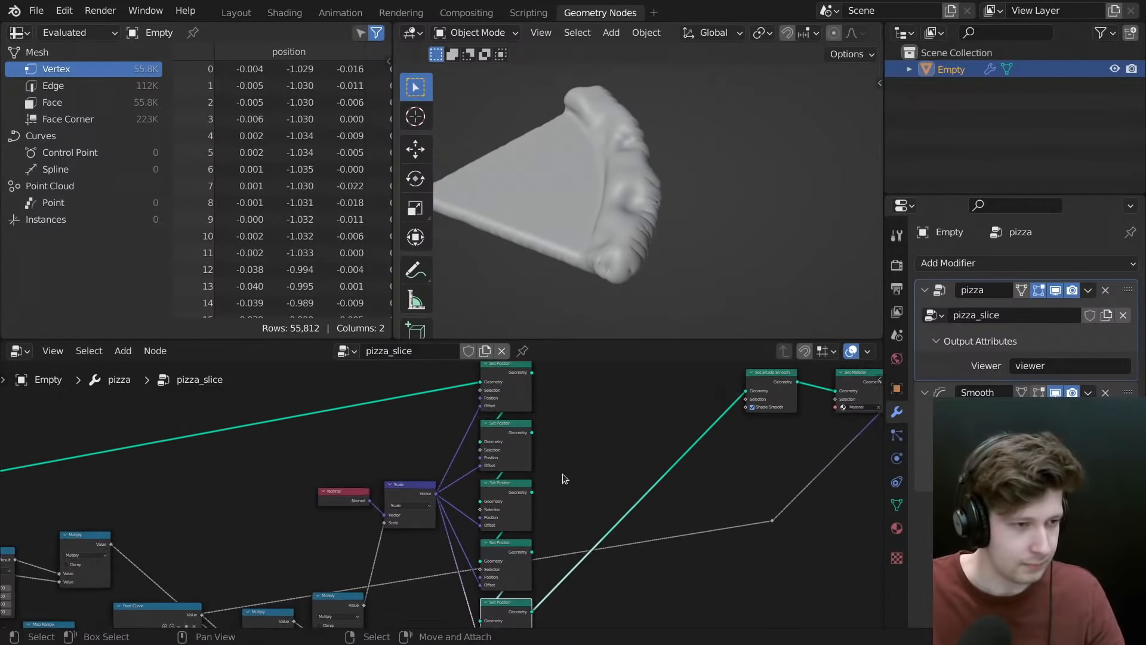
pyautogui.moveTo(568, 448); pyautogui.dragTo(499, 614)
pyautogui.press('m')
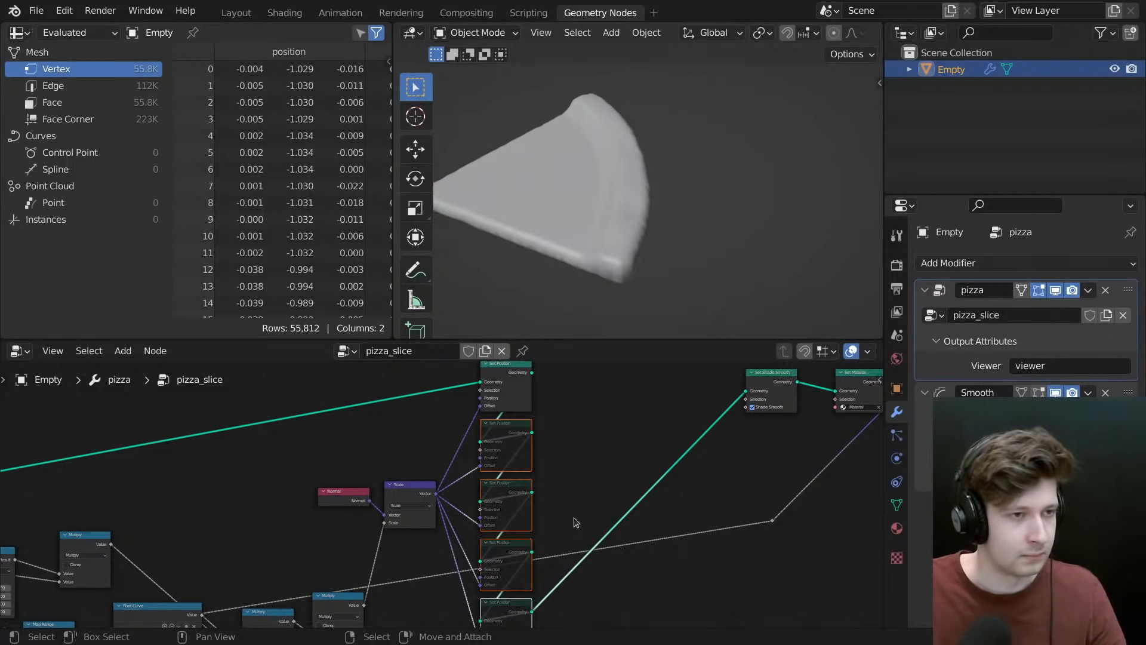
pyautogui.press('m')
pyautogui.scroll(-1, 555, 471)
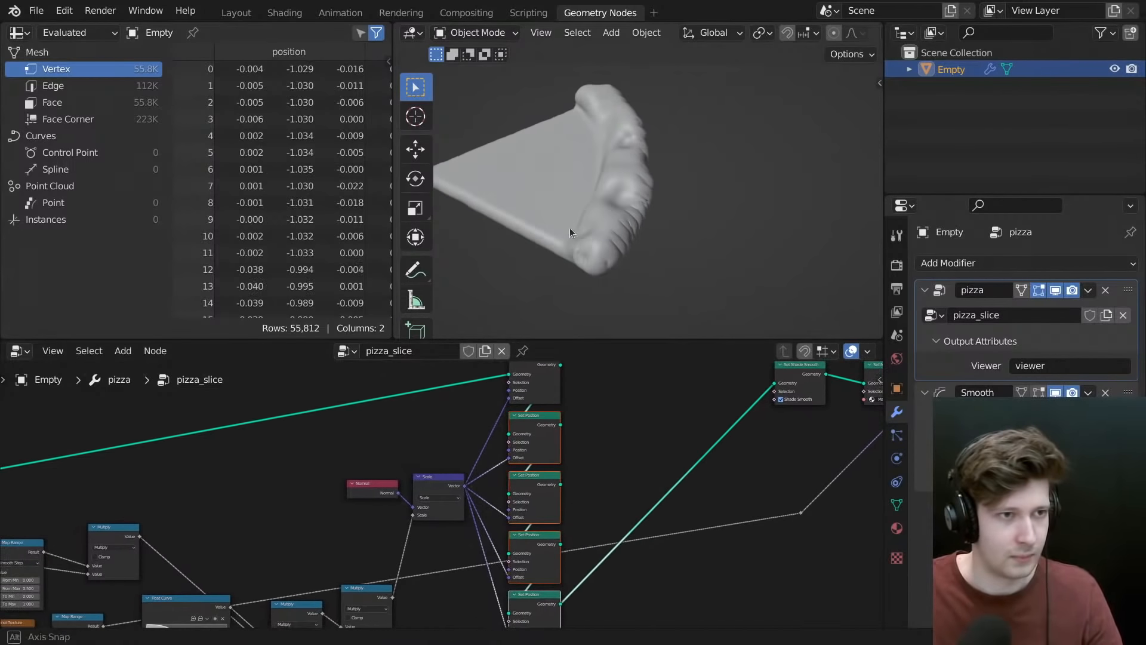
# - Duplicate the column of five Set Position nodes, place the copies beside the original column, and maximize the node editor
pyautogui.hotkey('shift', 'd')
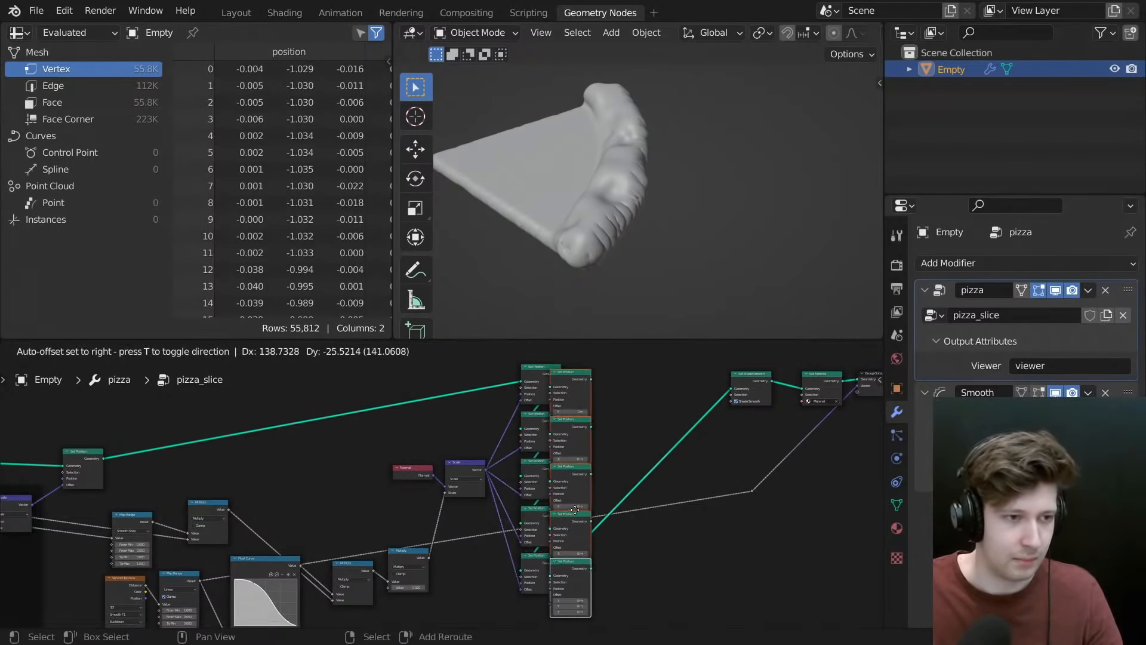
pyautogui.click(593, 496)
pyautogui.hotkey('ctrl', 'space')
pyautogui.scroll(1, 704, 213)
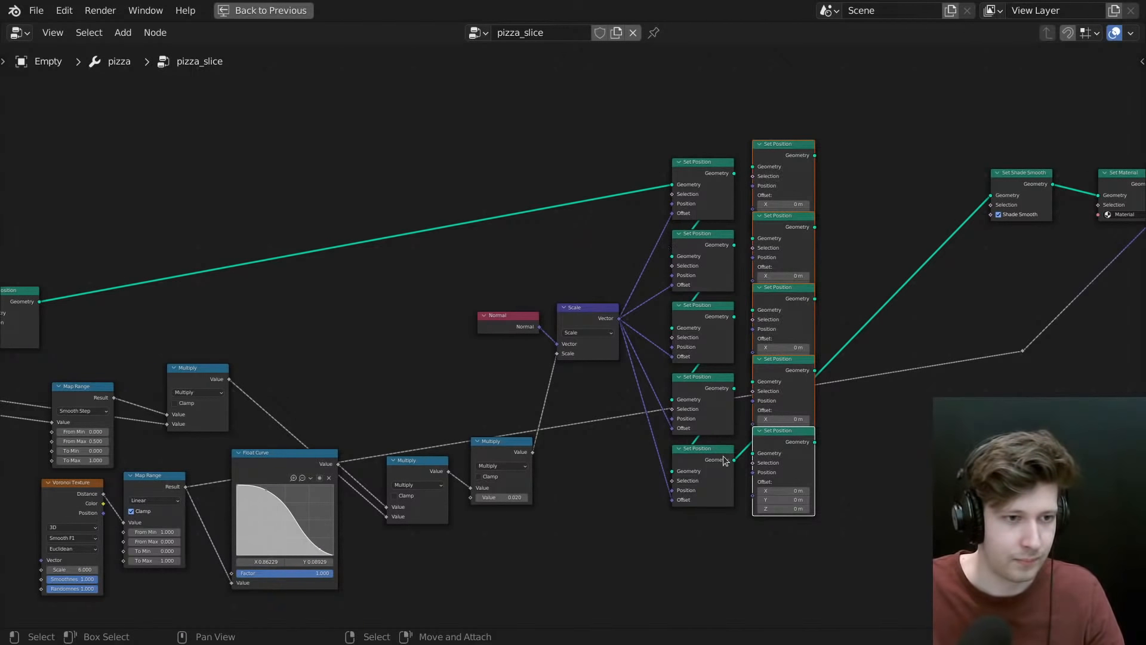
# - Link the first column's last Set Position to the new column's first one, and the new column's last one to Set Shade Smooth
pyautogui.keyDown('alt'); pyautogui.moveTo(724, 460); pyautogui.dragTo(788, 172, button='right'); pyautogui.keyUp('alt')
pyautogui.keyDown('alt'); pyautogui.moveTo(800, 427); pyautogui.dragTo(808, 441, button='right'); pyautogui.keyUp('alt')
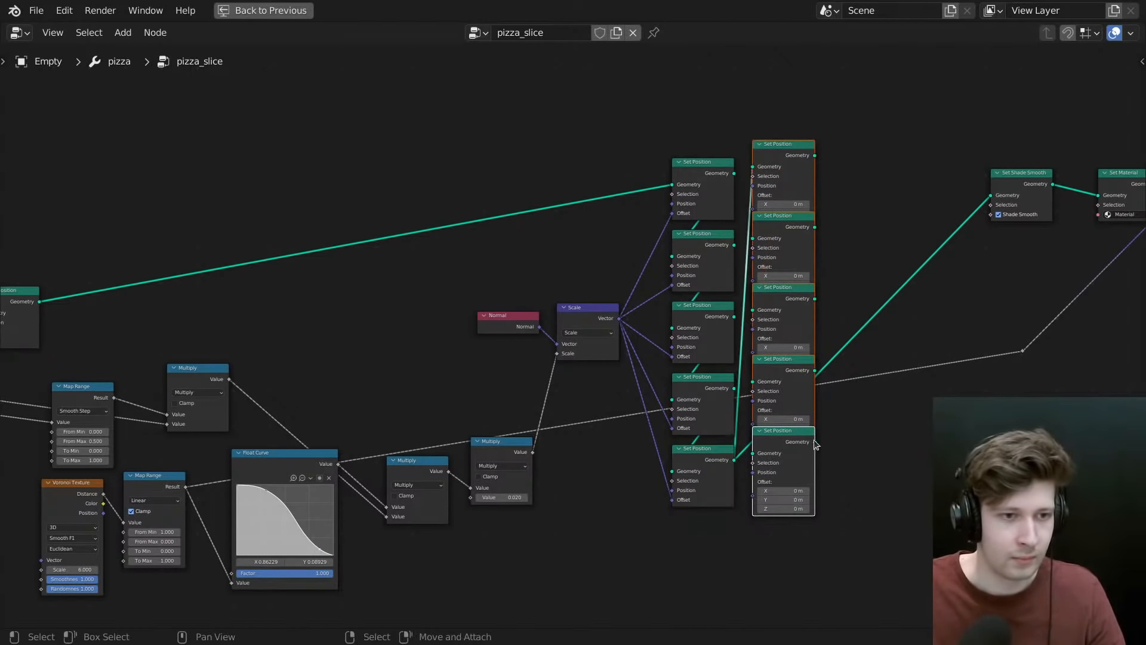
pyautogui.moveTo(814, 442); pyautogui.dragTo(994, 200)
pyautogui.moveTo(848, 315); pyautogui.dragTo(847, 311)
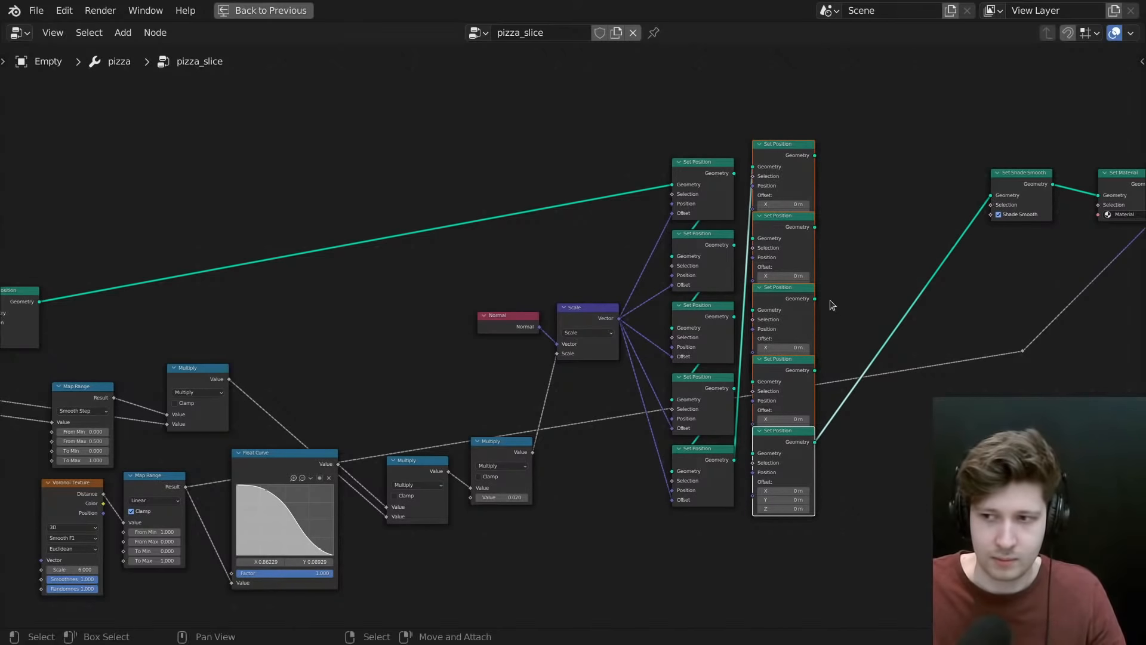
# - Link the Scale node's Vector output to the Offset of all five Set Position nodes in the second column and restore the normal layout
pyautogui.scroll(2, 829, 299)
pyautogui.scroll(1, 618, 315)
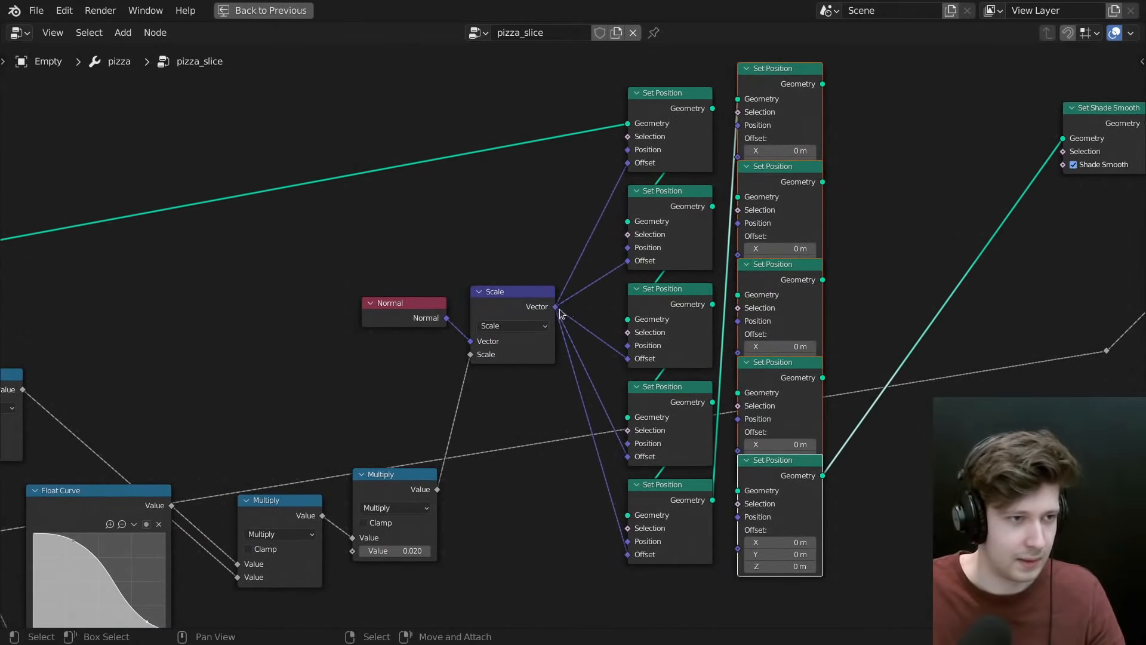
pyautogui.moveTo(555, 306); pyautogui.dragTo(747, 256)
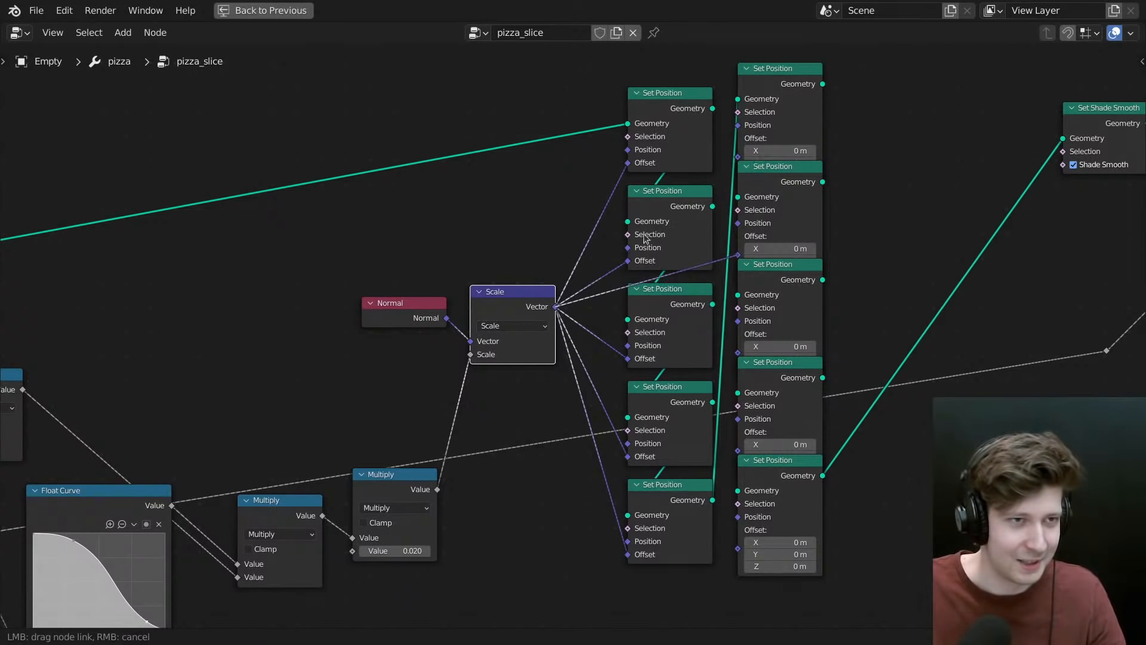
pyautogui.moveTo(554, 305); pyautogui.dragTo(740, 452)
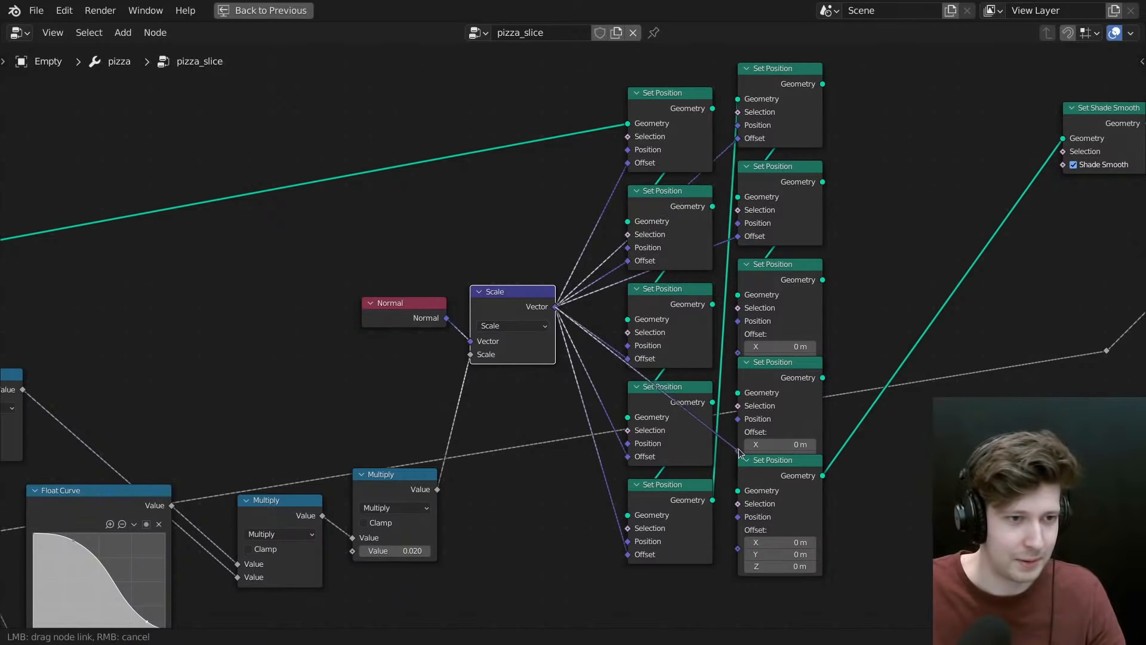
pyautogui.moveTo(544, 314); pyautogui.dragTo(744, 452)
pyautogui.moveTo(555, 306); pyautogui.dragTo(720, 328)
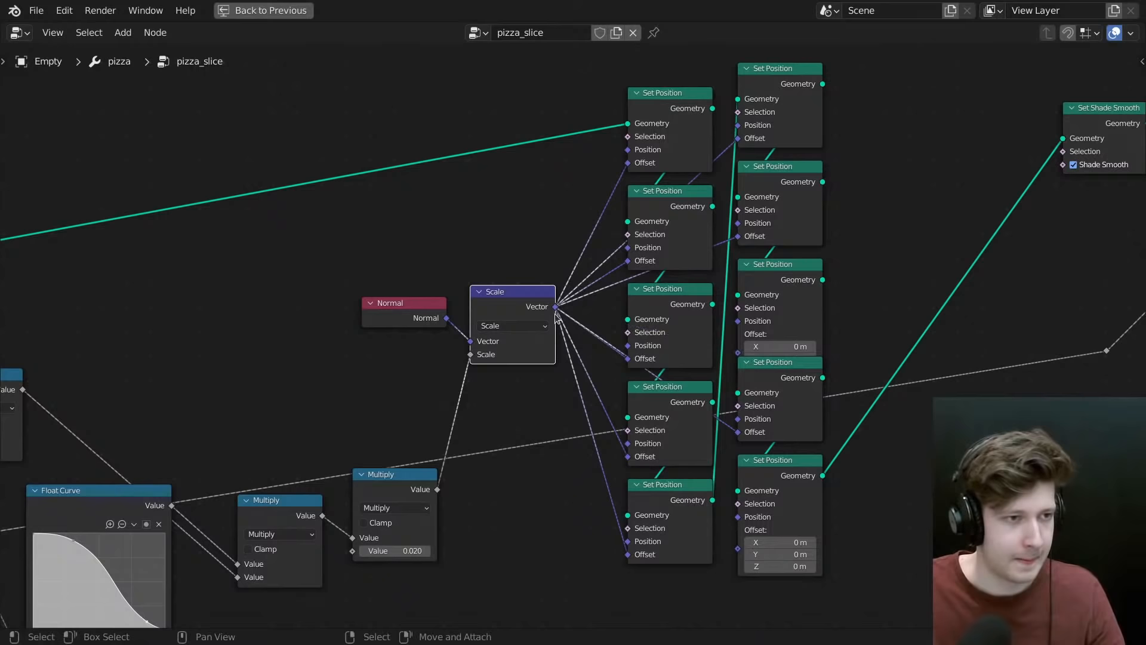
pyautogui.moveTo(555, 307); pyautogui.dragTo(760, 348)
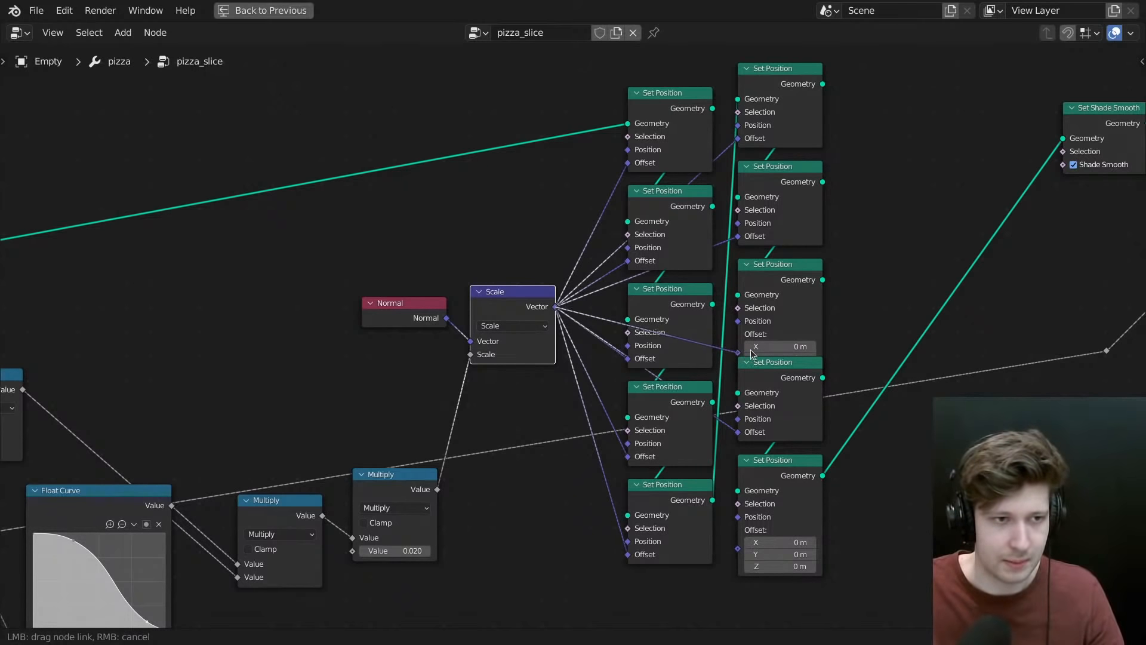
pyautogui.moveTo(615, 335); pyautogui.dragTo(738, 353)
pyautogui.moveTo(555, 307); pyautogui.dragTo(744, 553)
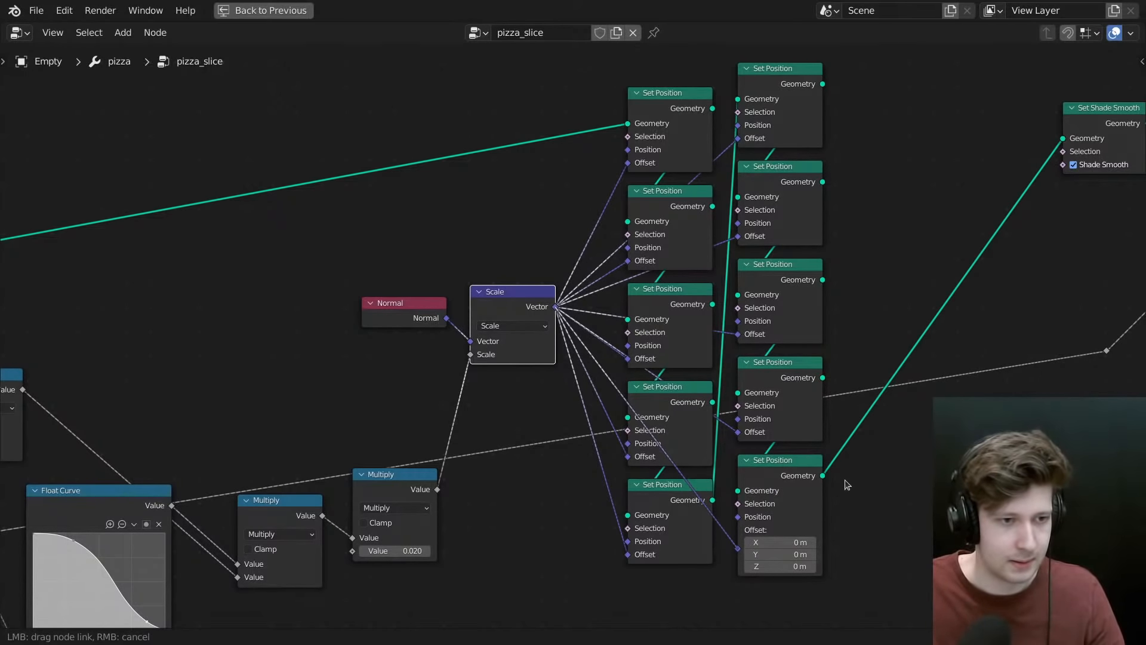
pyautogui.moveTo(844, 479); pyautogui.dragTo(844, 480)
pyautogui.hotkey('ctrl', 'space')
# - Examine the more strongly displaced crust from several angles and look over the Voronoi node chain that drives it
pyautogui.moveTo(668, 180); pyautogui.dragTo(680, 149, button='middle')
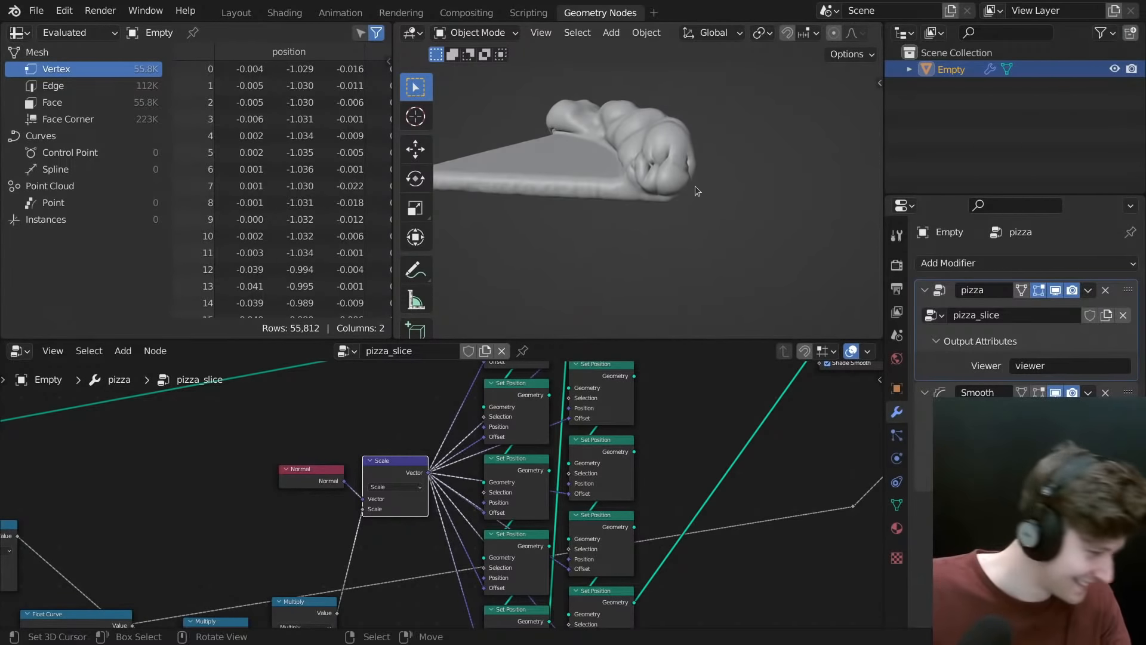
pyautogui.moveTo(693, 199); pyautogui.dragTo(375, 154, button='middle')
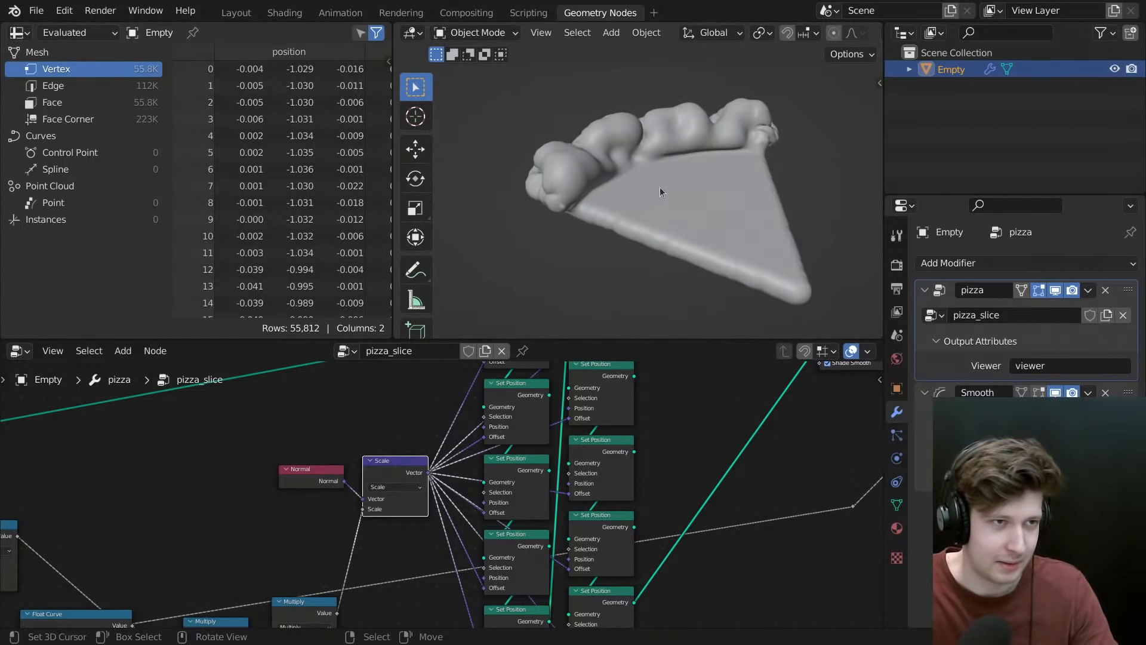
pyautogui.moveTo(660, 188); pyautogui.dragTo(761, 187, button='middle')
pyautogui.scroll(5, 632, 127)
pyautogui.moveTo(640, 154); pyautogui.dragTo(575, 221, button='middle')
pyautogui.scroll(4, 675, 181)
pyautogui.scroll(-2, 314, 543)
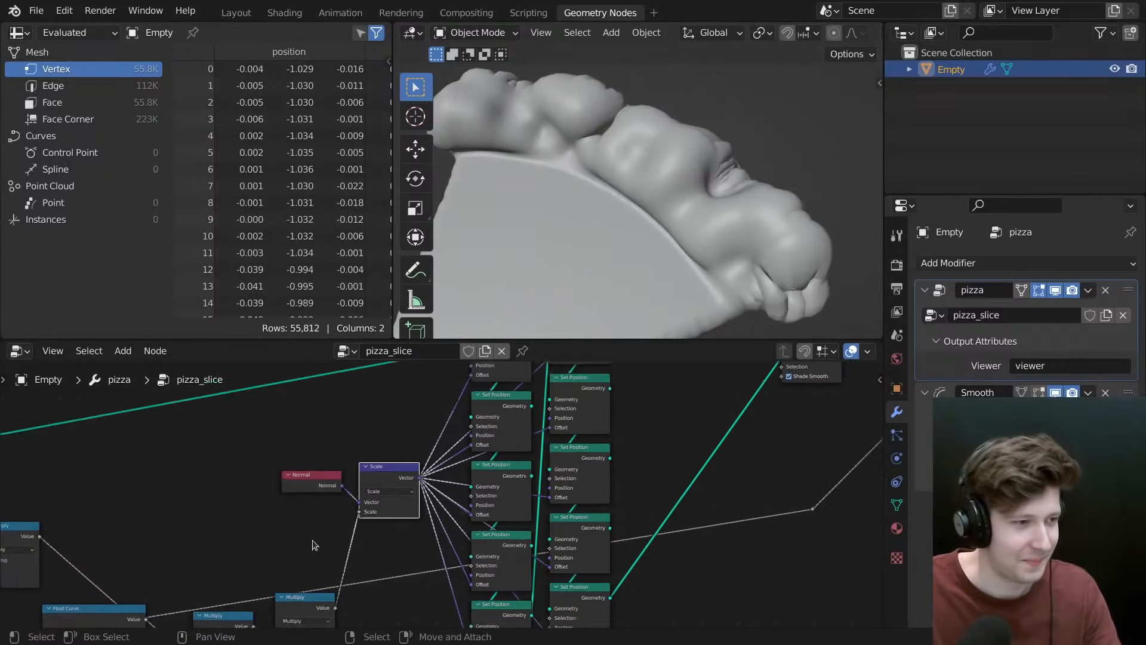
pyautogui.moveTo(205, 589); pyautogui.dragTo(439, 492, button='middle')
pyautogui.moveTo(353, 531); pyautogui.dragTo(456, 464, button='middle')
pyautogui.scroll(2, 390, 463)
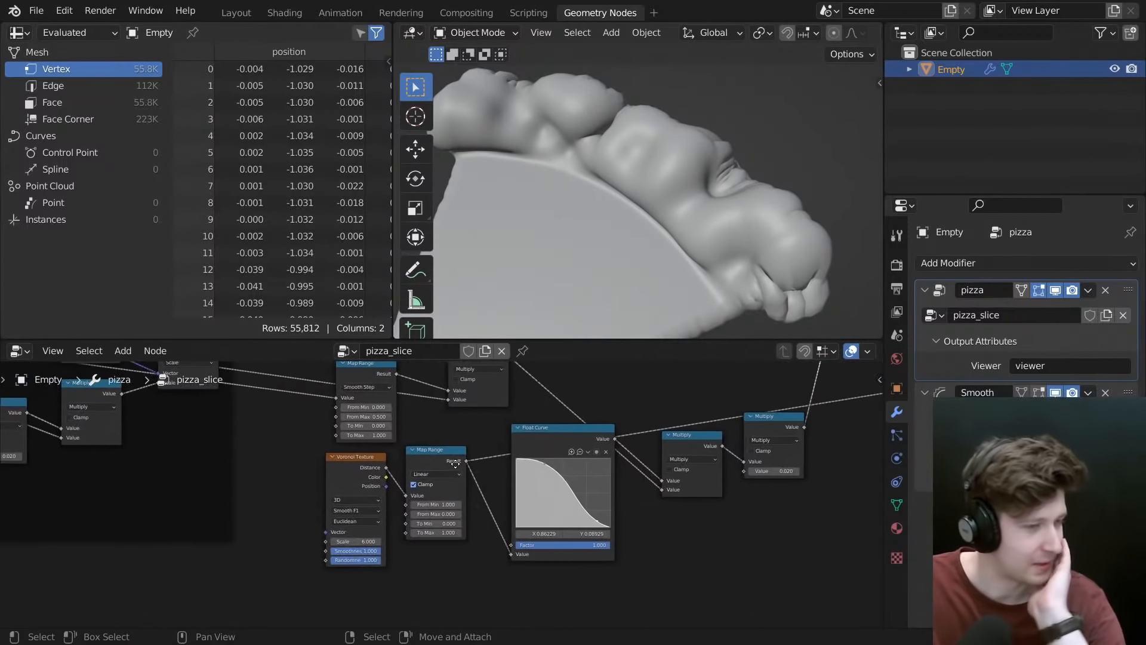
pyautogui.moveTo(687, 251); pyautogui.dragTo(585, 263, button='middle')
pyautogui.scroll(-2, 589, 486)
pyautogui.moveTo(712, 431); pyautogui.dragTo(516, 560, button='middle')
pyautogui.scroll(-3, 516, 560)
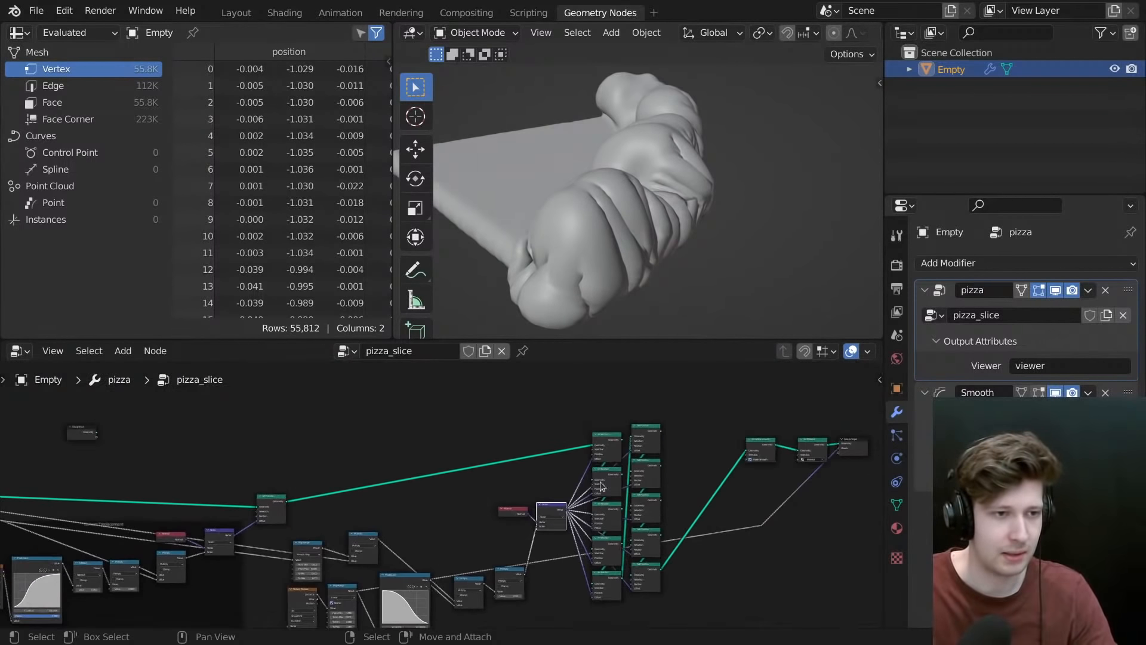
# - Mute all ten stacked Set Position nodes and inspect the crust's shape without the repeated displacement
pyautogui.moveTo(584, 402); pyautogui.dragTo(676, 609)
pyautogui.press('m')
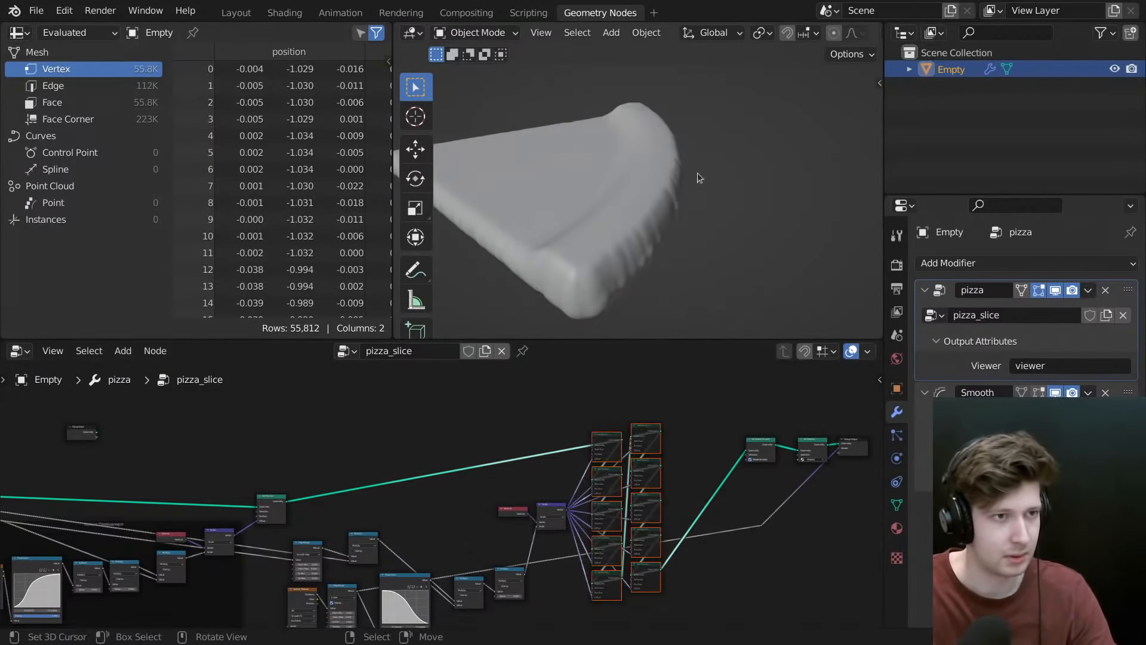
pyautogui.moveTo(612, 203)
pyautogui.mouseDown(button='middle')
pyautogui.moveTo(610, 247)
pyautogui.moveTo(570, 233)
pyautogui.moveTo(614, 194)
pyautogui.mouseUp(button='middle')
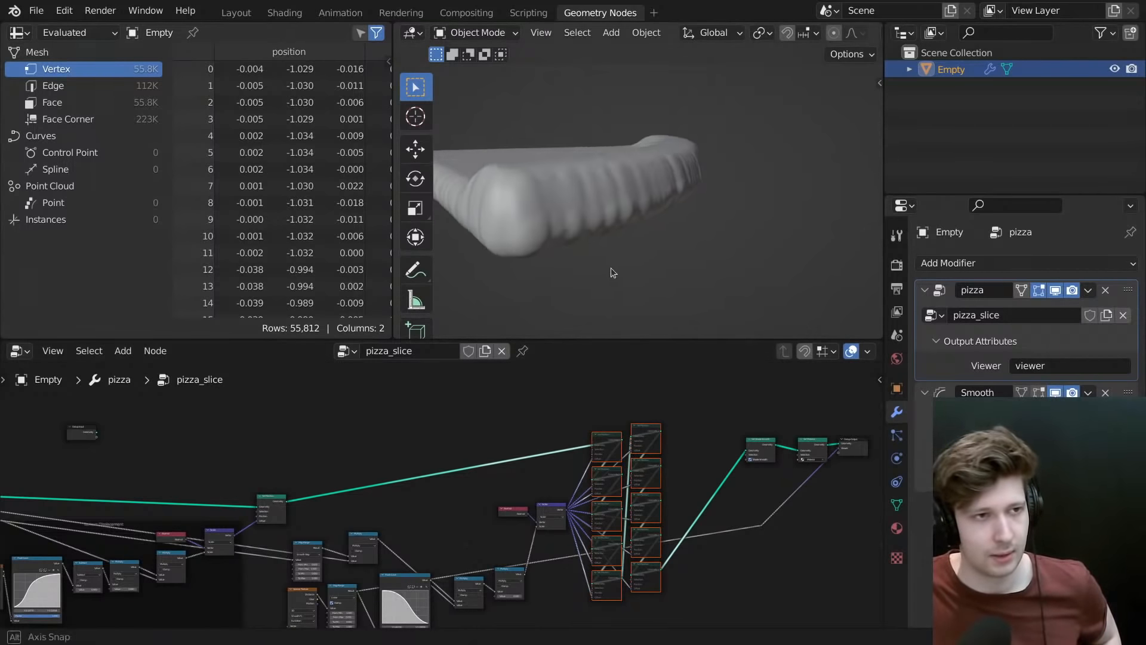
pyautogui.moveTo(609, 271); pyautogui.dragTo(671, 231, button='middle')
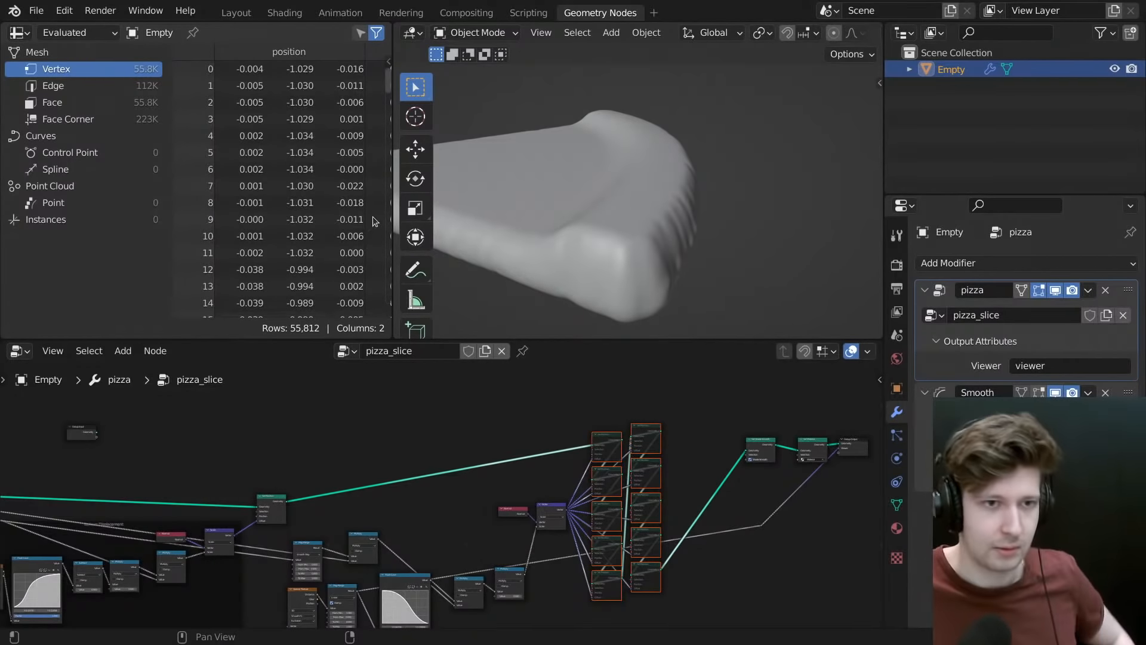
pyautogui.moveTo(664, 237); pyautogui.dragTo(762, 219, button='middle')
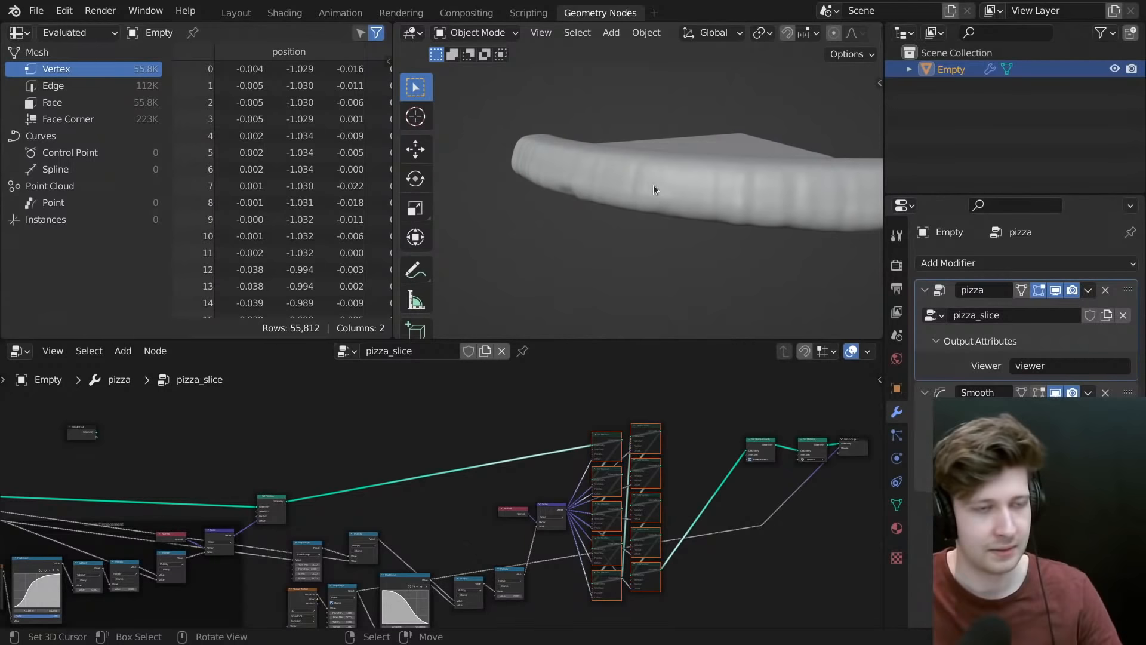
pyautogui.moveTo(653, 189); pyautogui.dragTo(777, 204, button='middle')
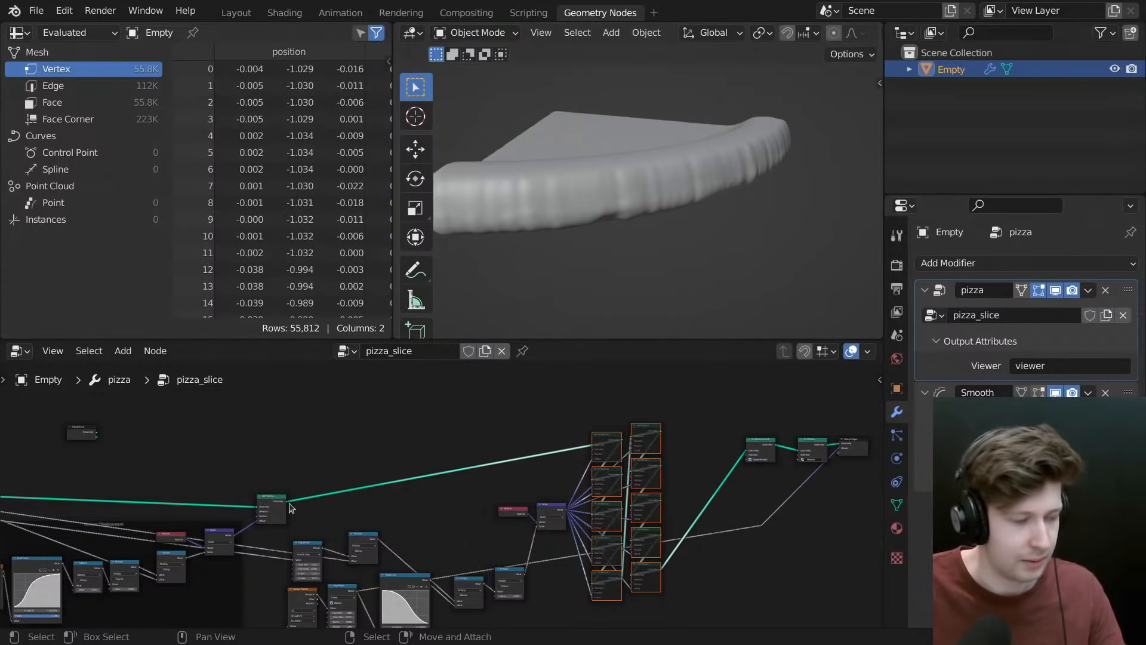
# - Delete the Voronoi Texture node that feeds the linear Map Range
pyautogui.scroll(5, 603, 469)
pyautogui.scroll(2, 511, 515)
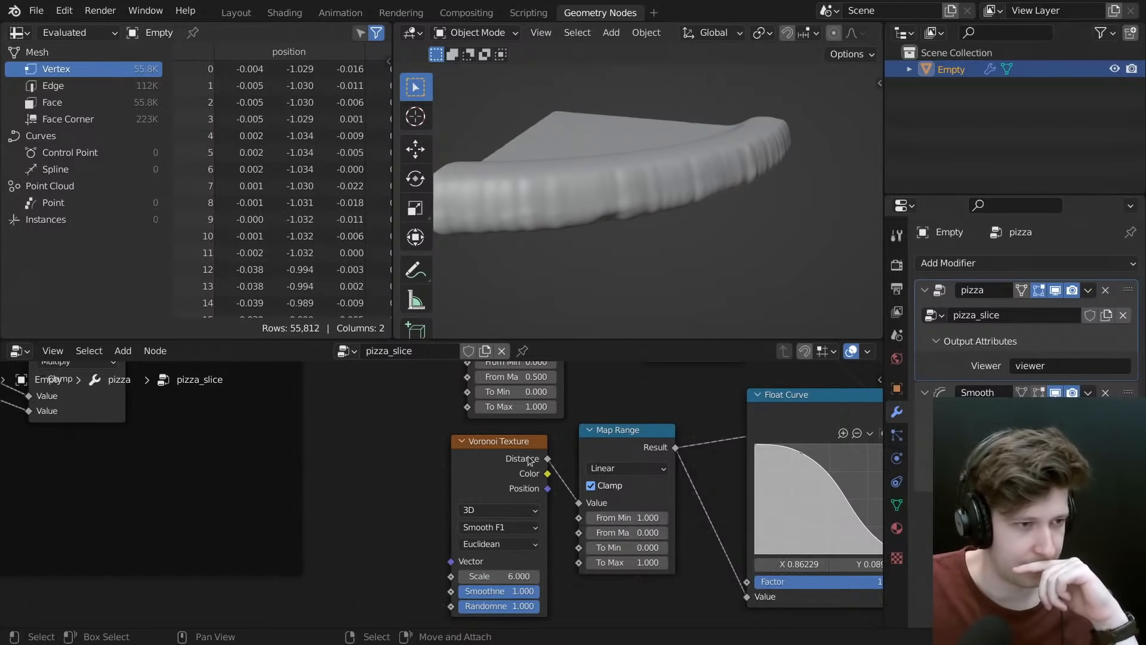
pyautogui.moveTo(512, 465); pyautogui.dragTo(477, 462)
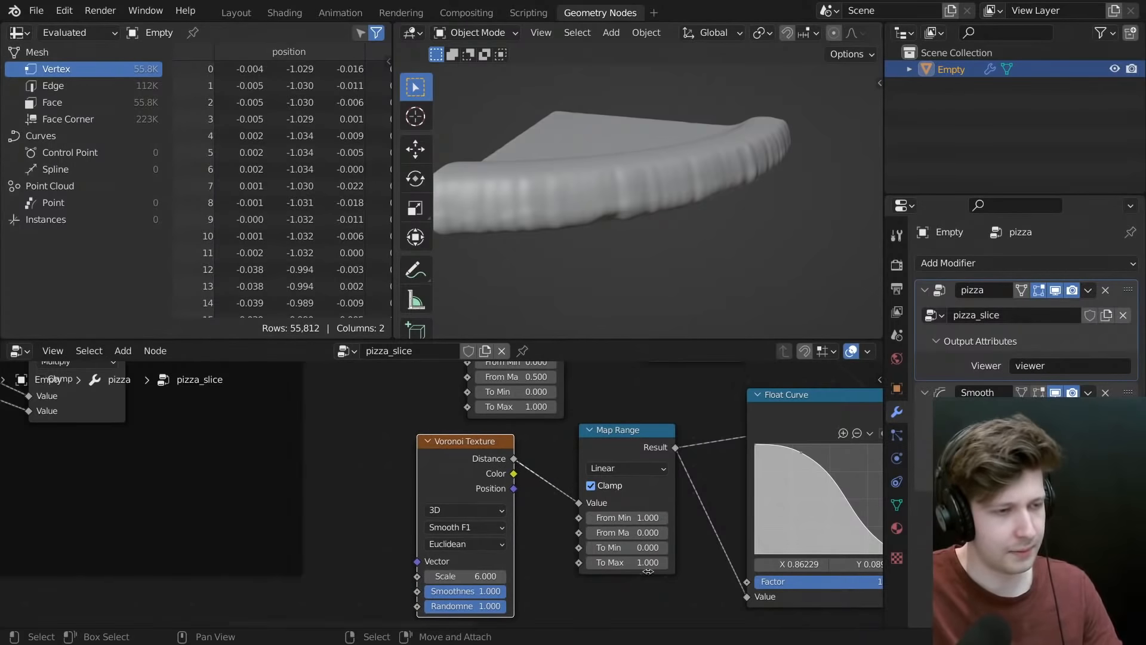
pyautogui.moveTo(422, 493); pyautogui.dragTo(483, 497, button='middle')
pyautogui.press('x')
# - Add a Noise Texture node before the linear Map Range and link its Fac output to the Map Range's Value
pyautogui.moveTo(585, 474); pyautogui.dragTo(565, 468, button='middle')
pyautogui.hotkey('shift', 'a')
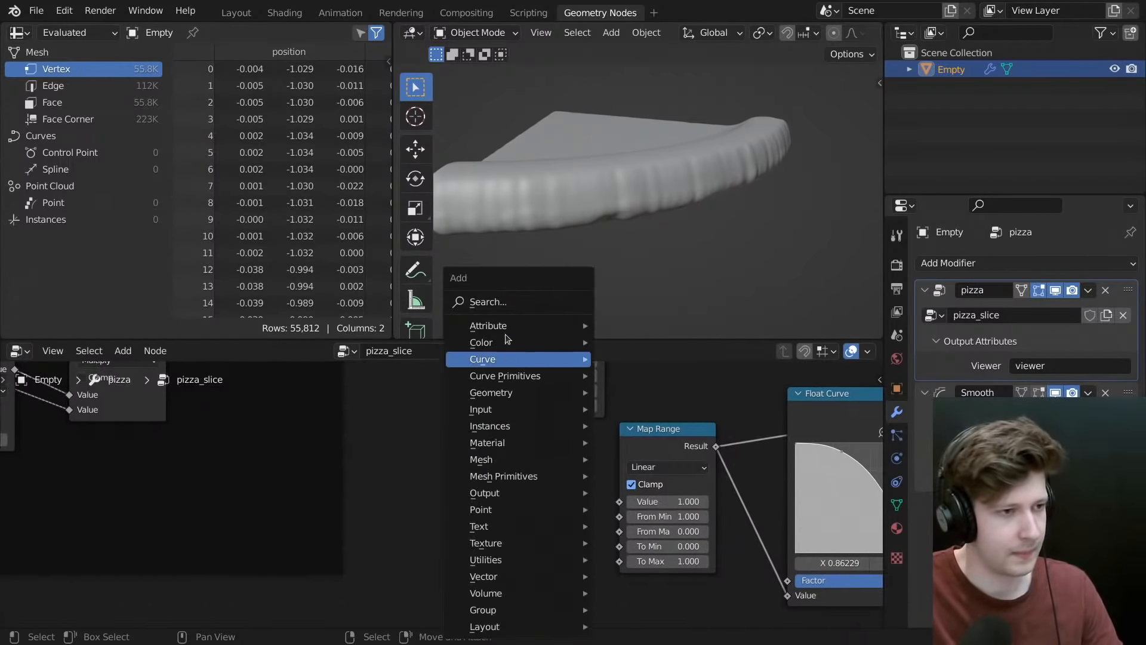
pyautogui.click(498, 310)
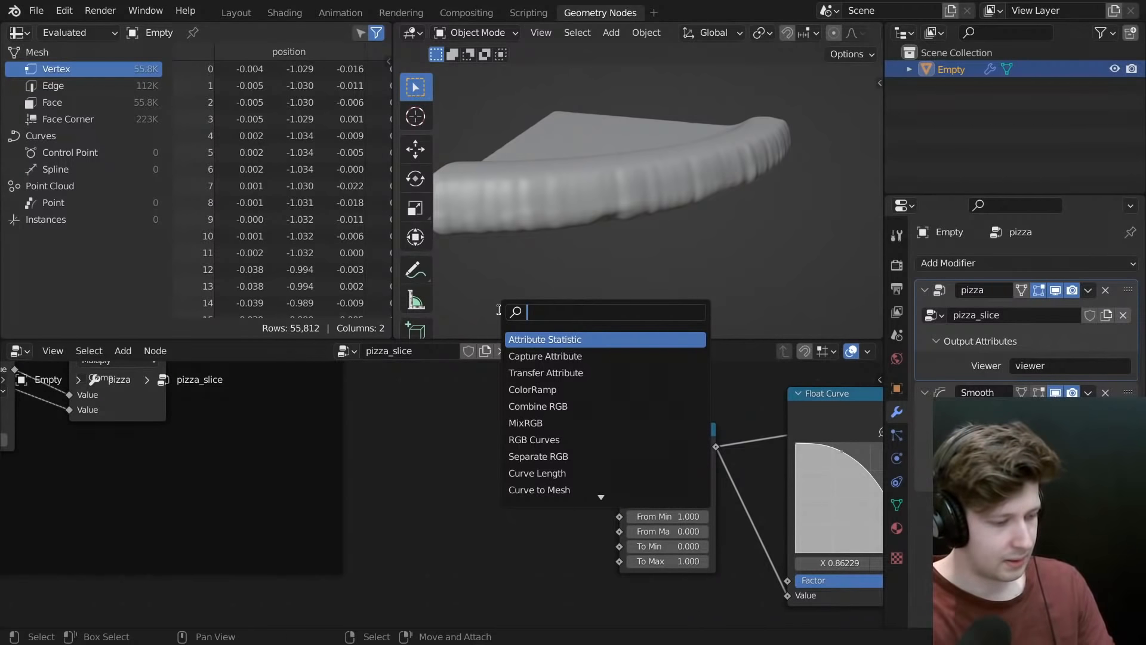
pyautogui.write('noise')
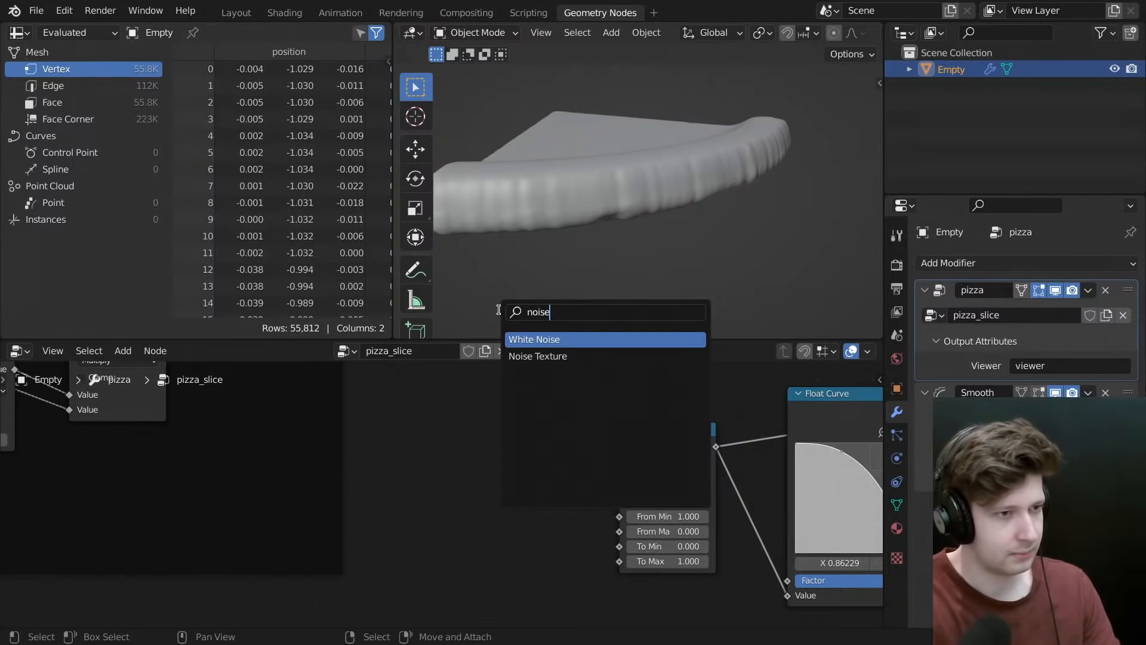
pyautogui.press('Down')
pyautogui.press('Return')
pyautogui.click(480, 472)
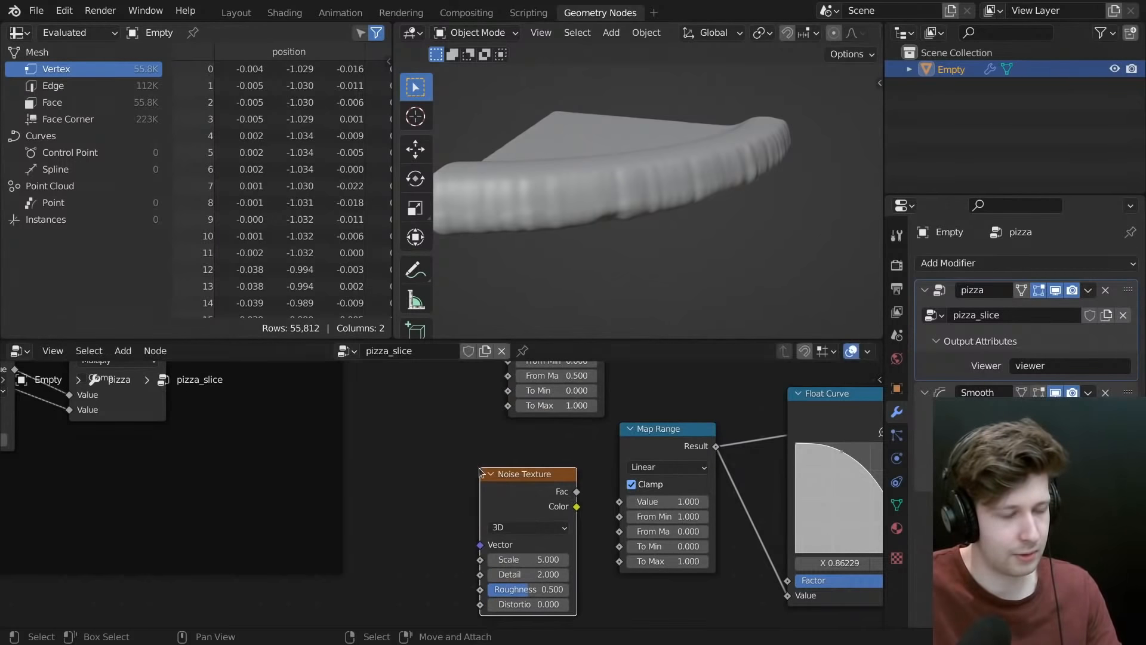
pyautogui.moveTo(559, 500); pyautogui.dragTo(619, 502)
# - Unmute all ten stacked Set Position nodes and inspect the crust with the noise-driven displacement
pyautogui.scroll(-5, 423, 512)
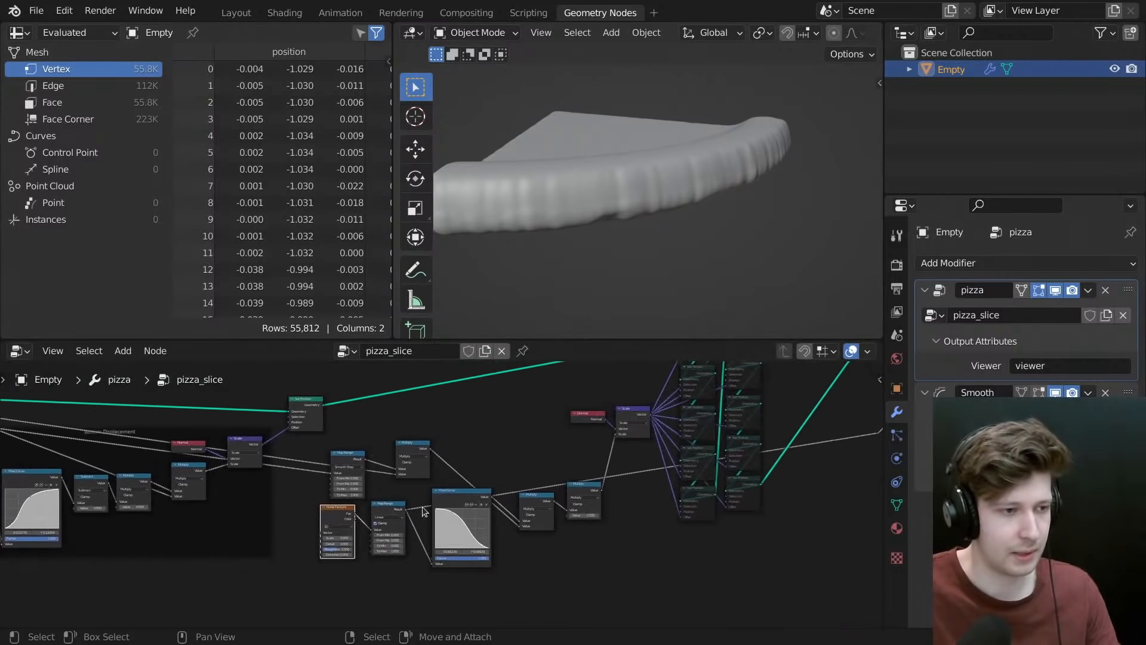
pyautogui.moveTo(725, 387); pyautogui.dragTo(652, 459, button='middle')
pyautogui.moveTo(717, 386); pyautogui.dragTo(616, 613)
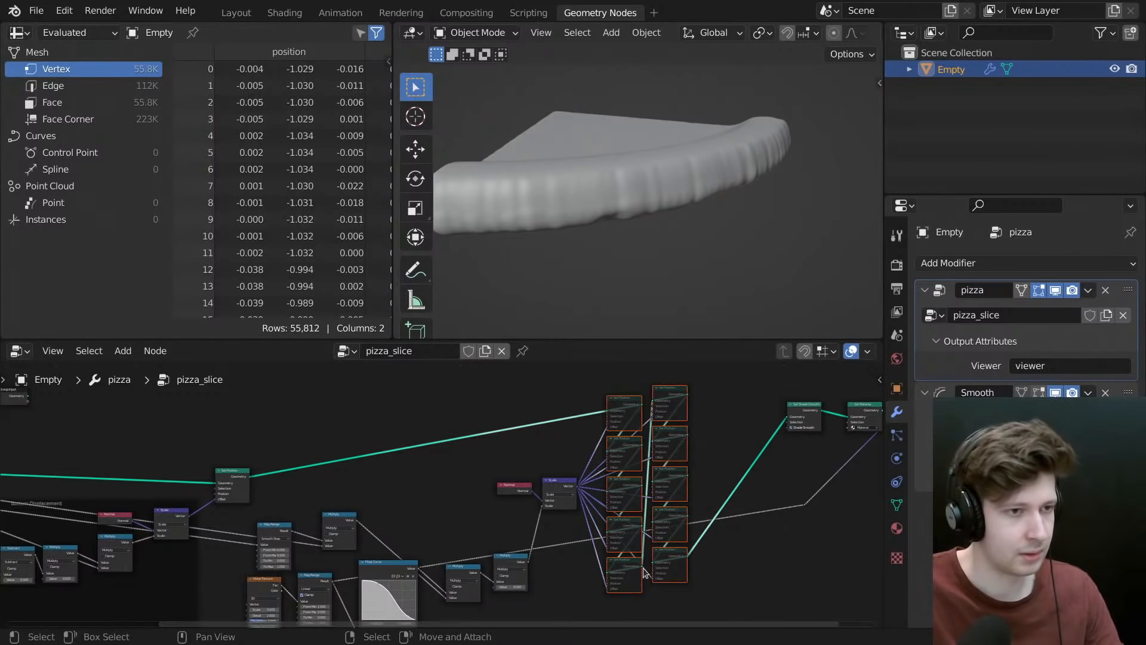
pyautogui.press('m')
pyautogui.scroll(4, 639, 290)
pyautogui.moveTo(640, 290); pyautogui.dragTo(775, 200, button='middle')
pyautogui.scroll(-5, 666, 238)
pyautogui.scroll(2, 660, 245)
# - Set the Noise Texture's Scale to 2 and view the crust from its outer side
pyautogui.moveTo(433, 506); pyautogui.dragTo(603, 361, button='middle')
pyautogui.scroll(10, 467, 475)
pyautogui.moveTo(468, 475); pyautogui.dragTo(450, 511, button='middle')
pyautogui.scroll(4, 678, 465)
pyautogui.moveTo(678, 465); pyautogui.dragTo(640, 483, button='middle')
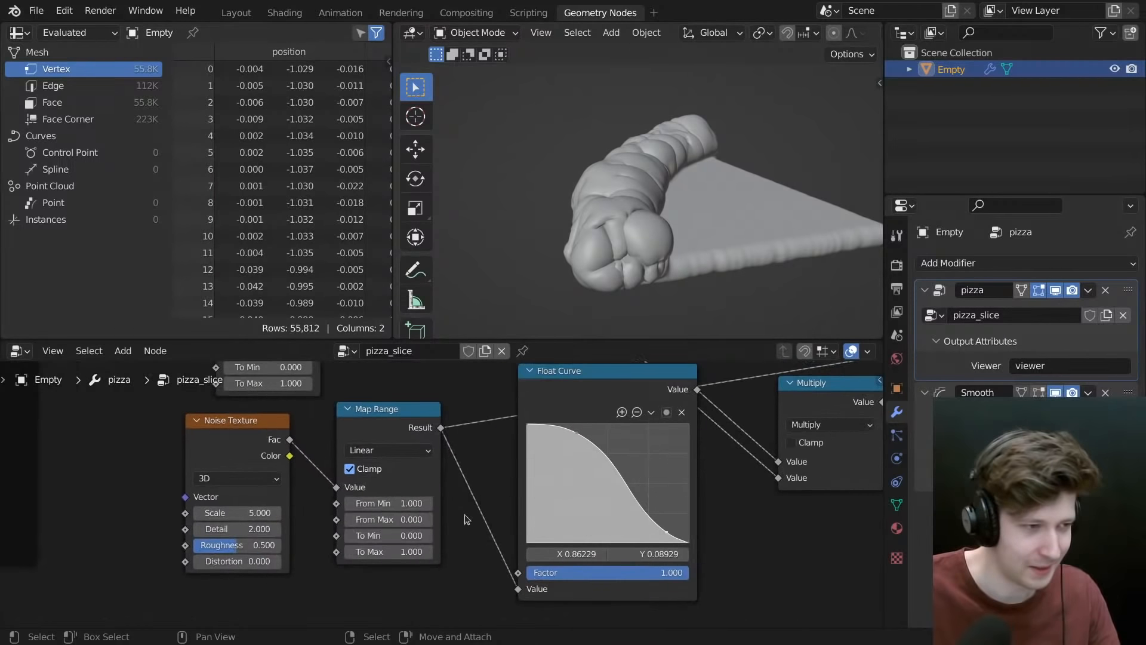
pyautogui.click(251, 513)
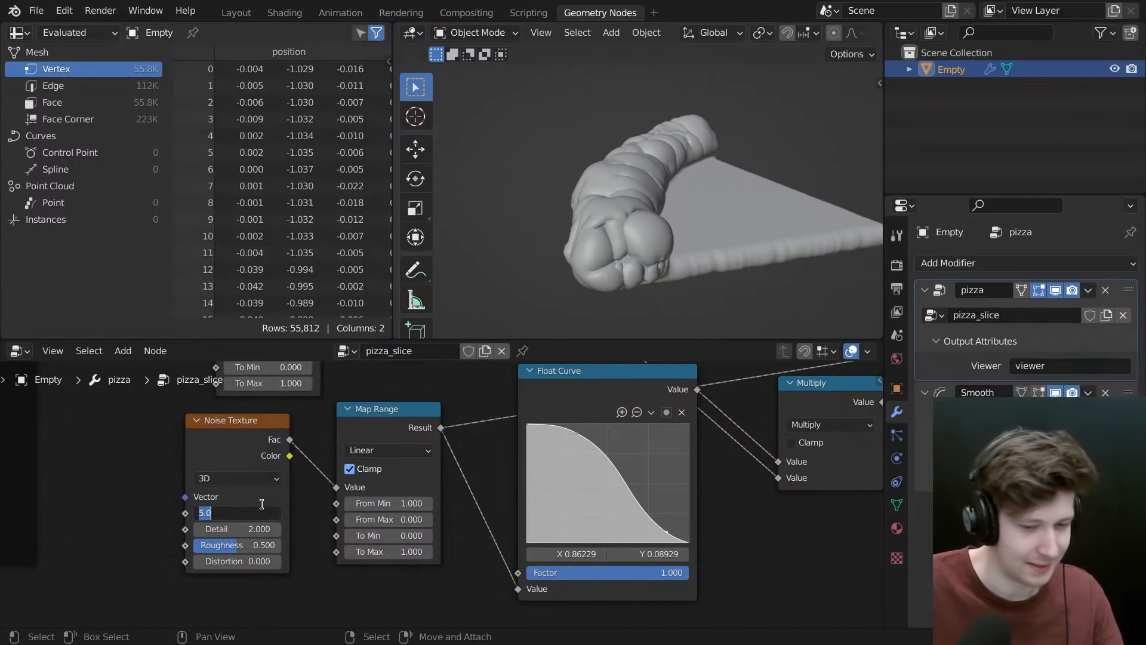
pyautogui.write('2')
pyautogui.press('Return')
pyautogui.moveTo(627, 251); pyautogui.dragTo(481, 374, button='middle')
# - Enter the pizza_slice.base_shape node group and bring its Points to Volume and Volume to Mesh nodes into view
pyautogui.scroll(-8, 328, 472)
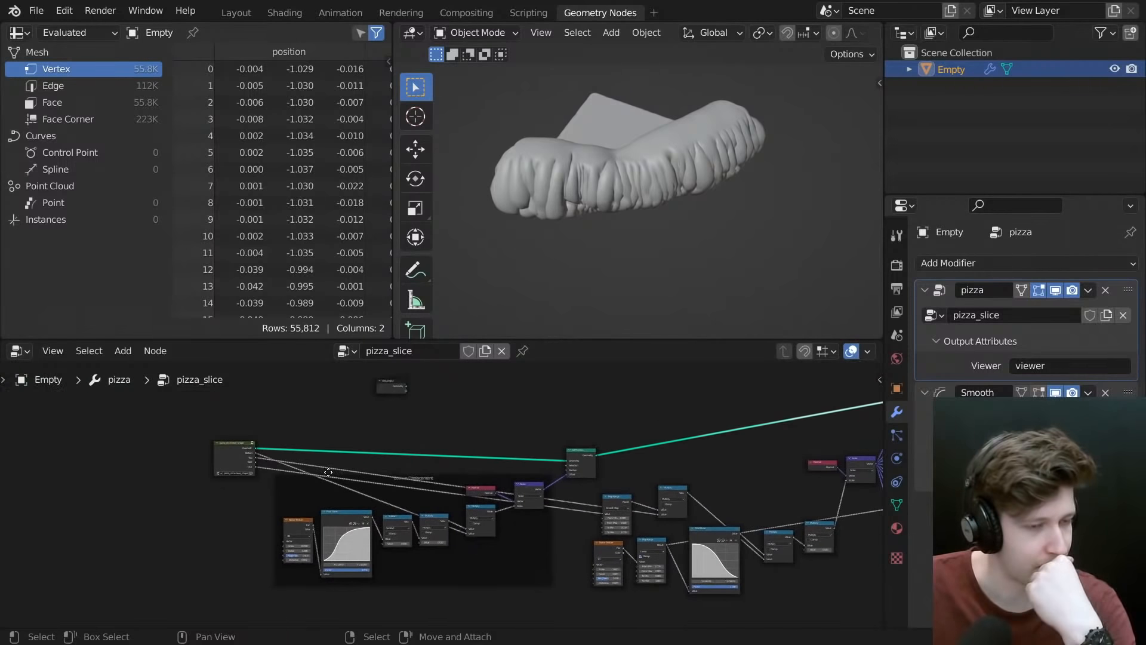
pyautogui.moveTo(329, 472); pyautogui.dragTo(586, 562, button='middle')
pyautogui.click(349, 454)
pyautogui.press('Tab')
pyautogui.scroll(4, 417, 487)
pyautogui.moveTo(72, 434); pyautogui.dragTo(331, 497, button='middle')
pyautogui.scroll(9, 330, 497)
pyautogui.moveTo(394, 524); pyautogui.dragTo(467, 530, button='middle')
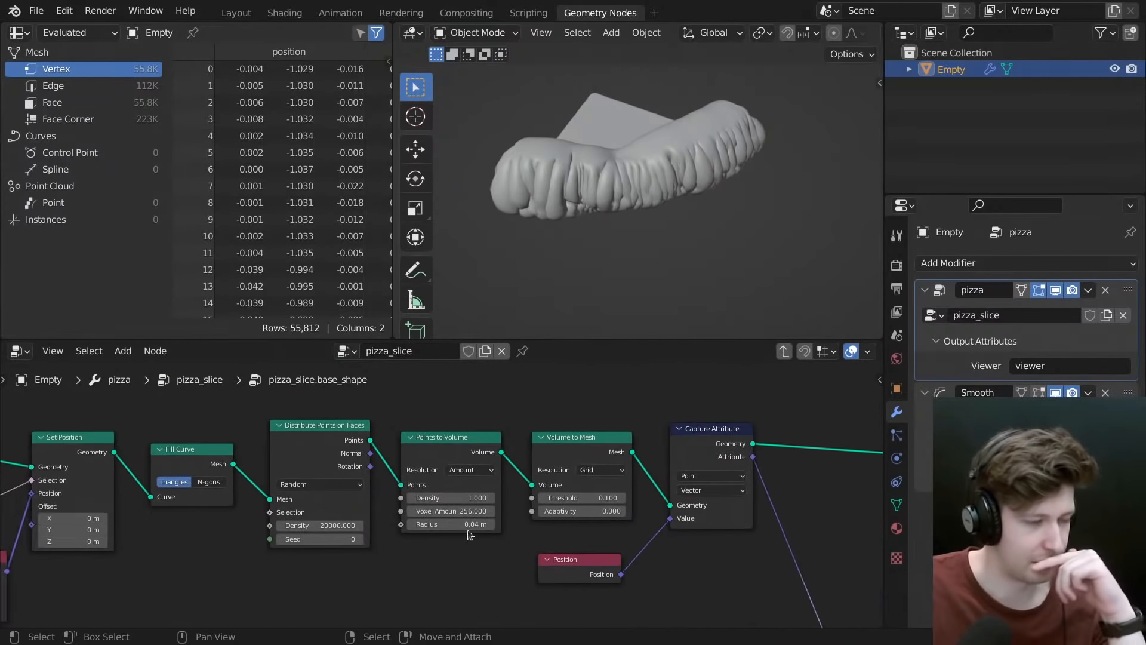
pyautogui.scroll(2, 467, 529)
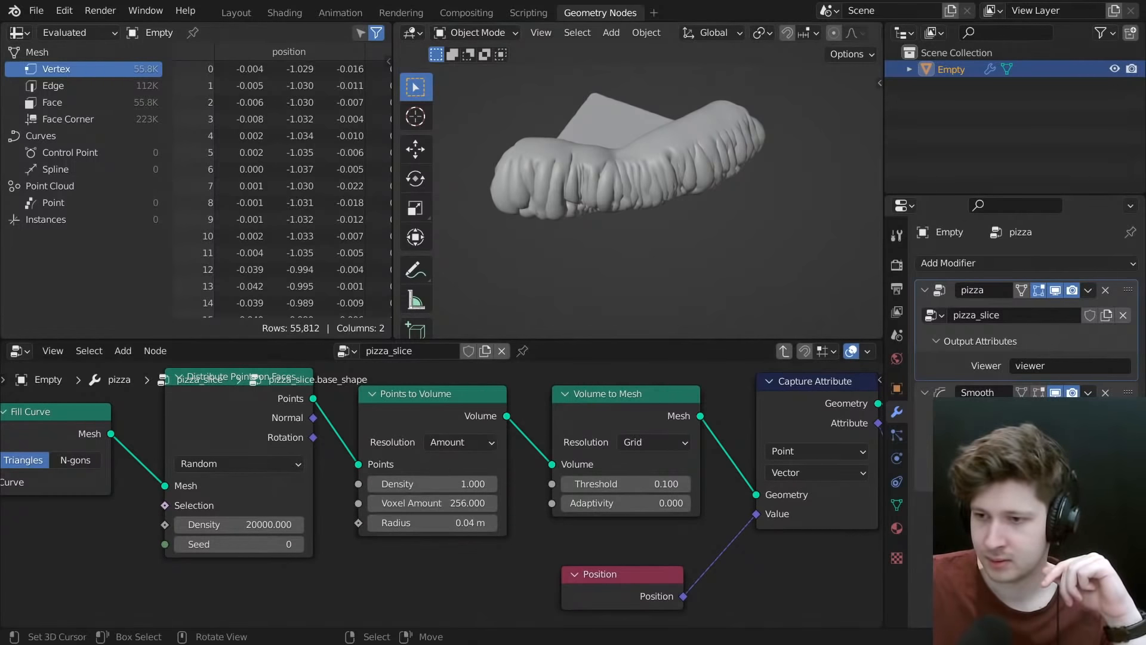
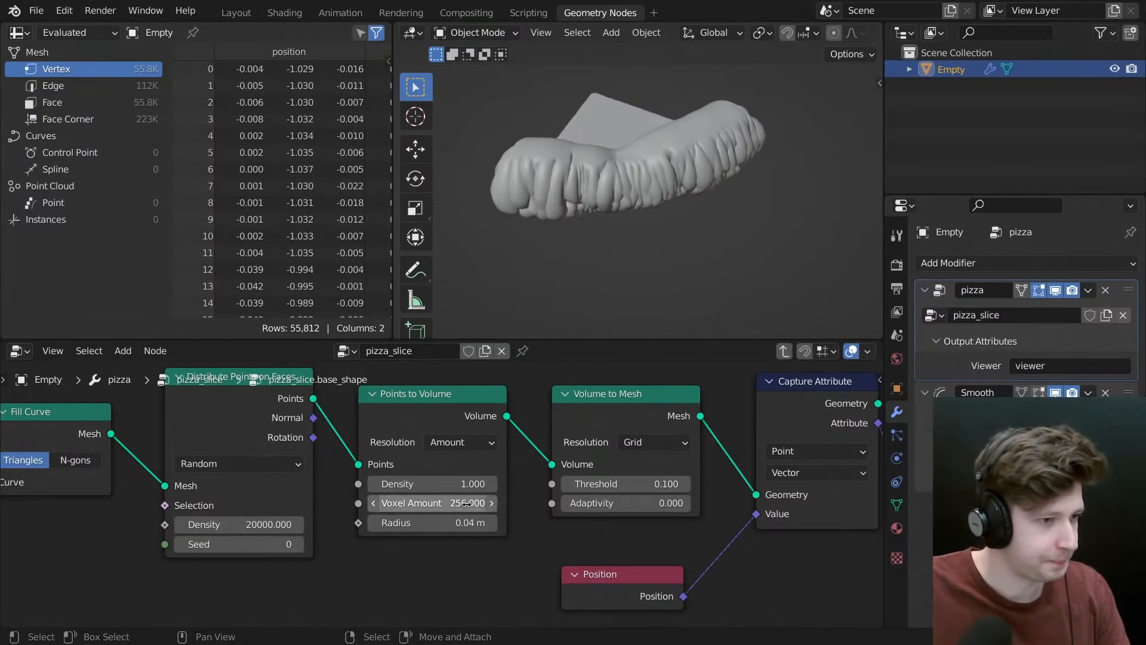
# - Check the Voxel Amount of Points to Volume and the Adaptivity of Volume to Mesh without changing either value
pyautogui.moveTo(508, 477); pyautogui.dragTo(491, 478, button='middle')
pyautogui.click(420, 506)
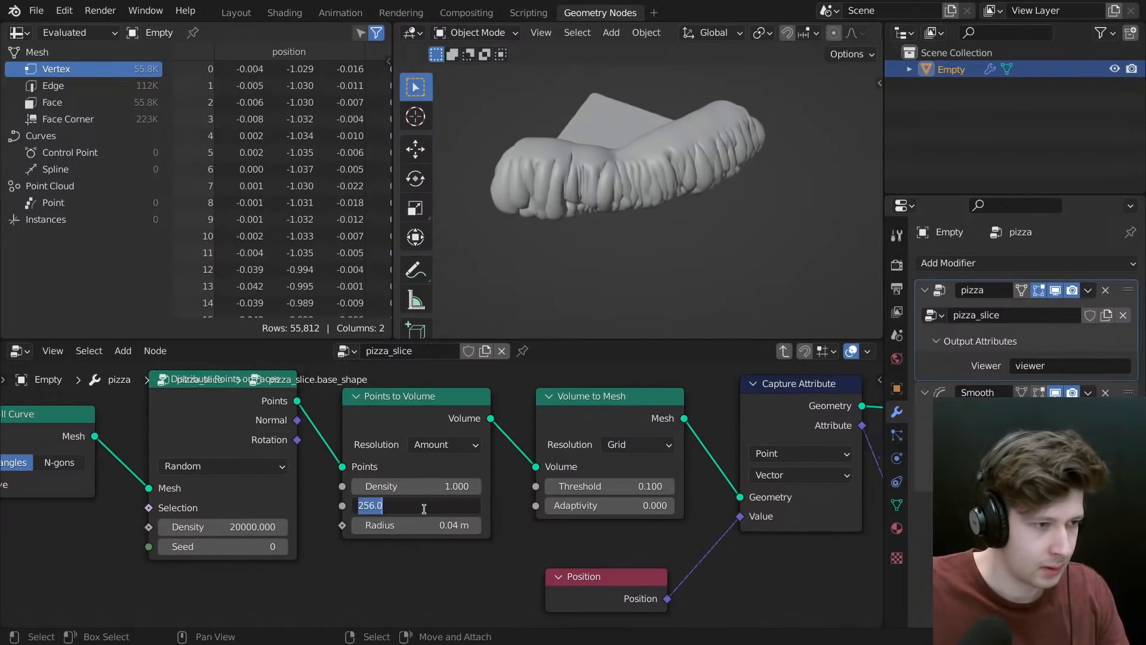
pyautogui.press('Return')
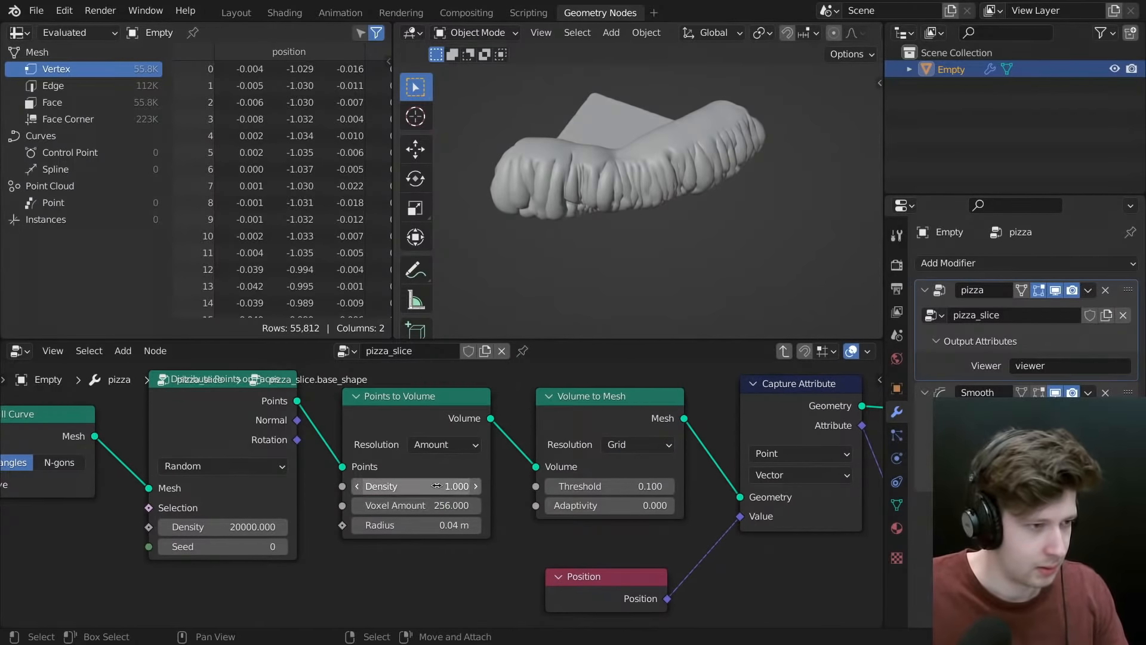
pyautogui.moveTo(514, 499); pyautogui.dragTo(492, 497, button='middle')
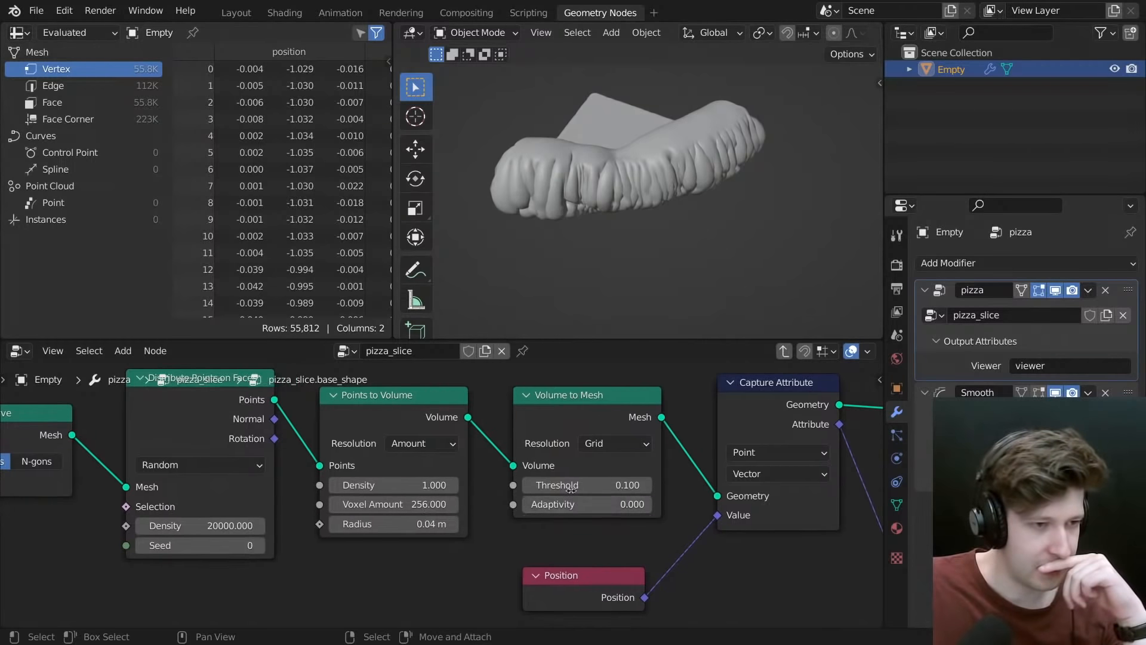
pyautogui.doubleClick(589, 506)
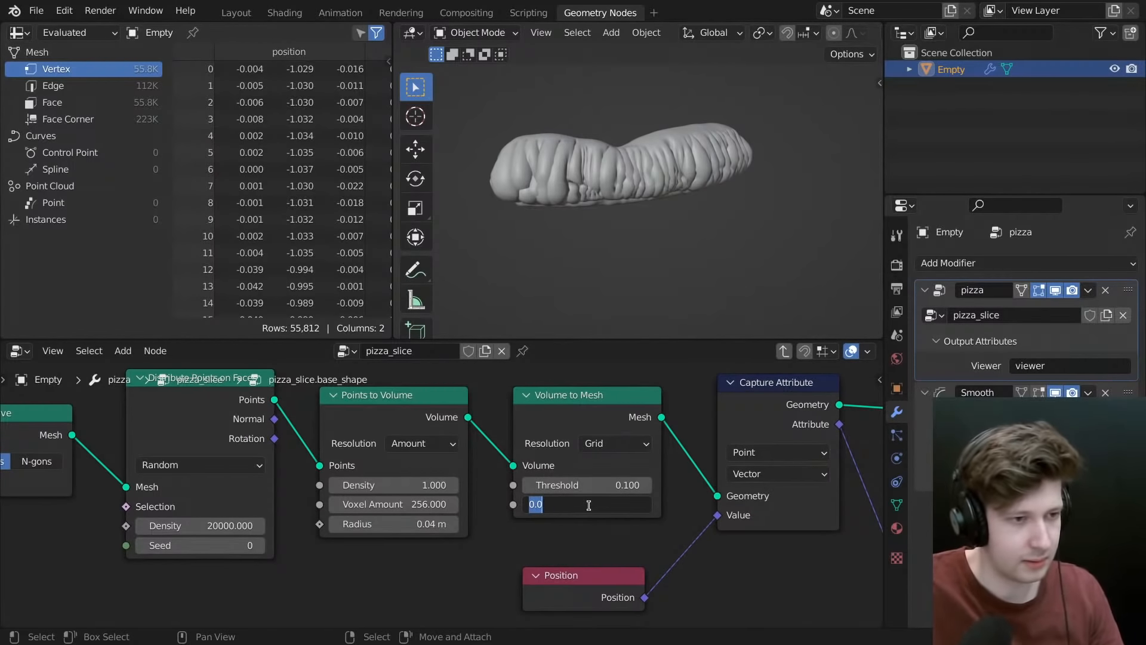
pyautogui.press('Escape')
pyautogui.scroll(-3, 664, 482)
pyautogui.moveTo(667, 480); pyautogui.dragTo(273, 462, button='middle')
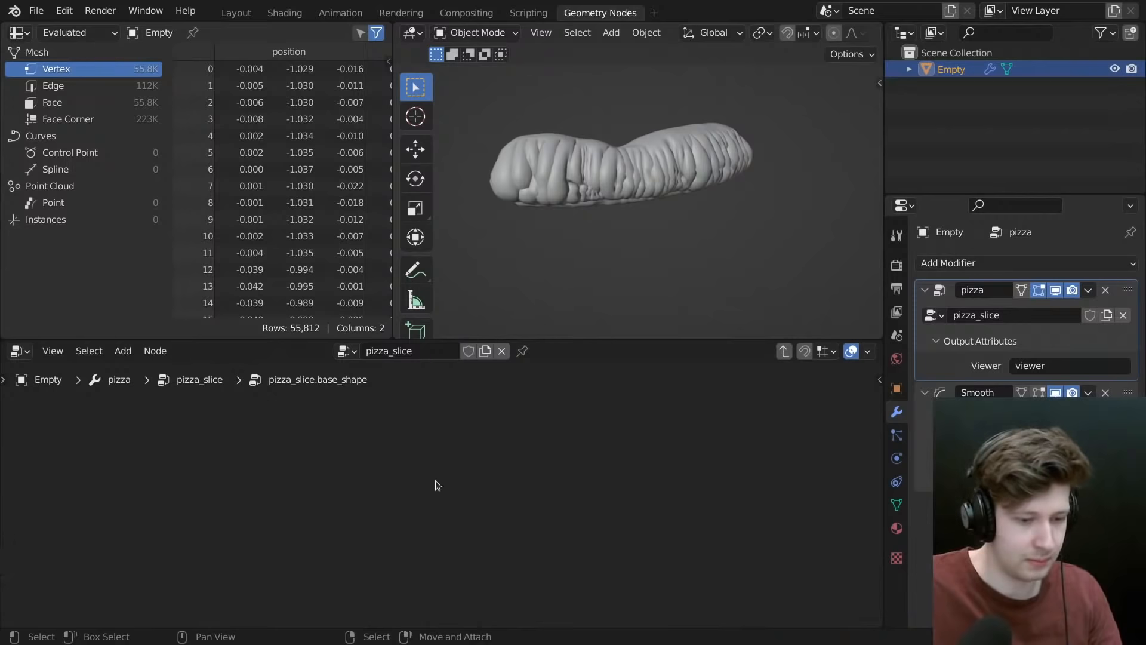
# - Return to the pizza_slice node tree and mute the ten stacked Set Position nodes
pyautogui.press('c')
pyautogui.press('Escape')
pyautogui.press('Home')
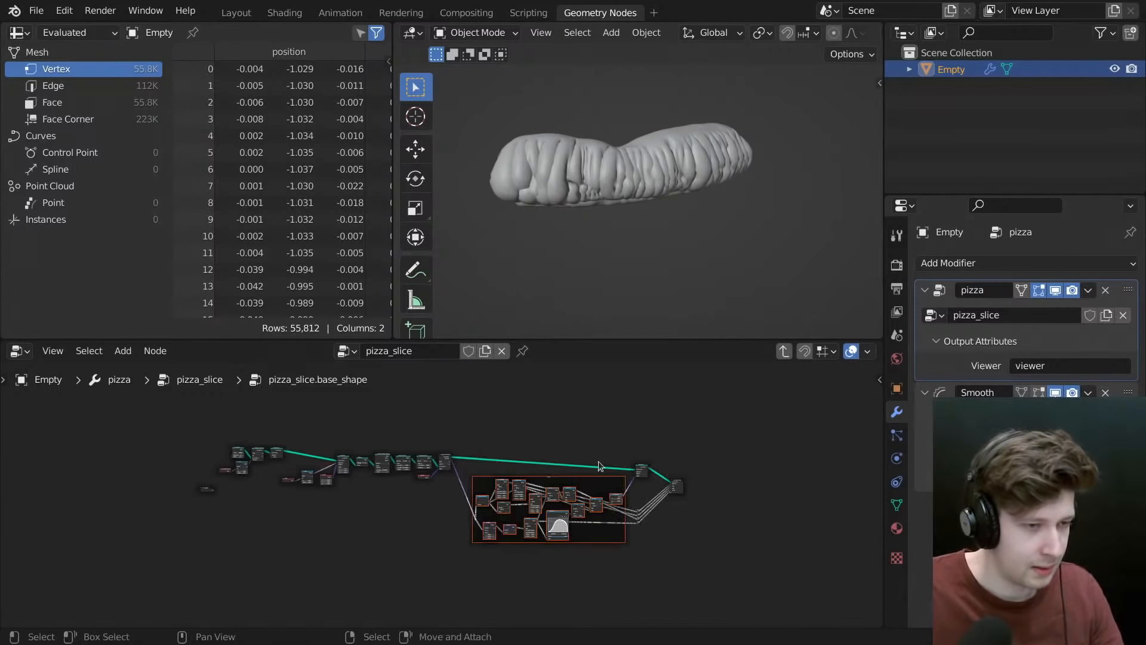
pyautogui.scroll(8, 609, 455)
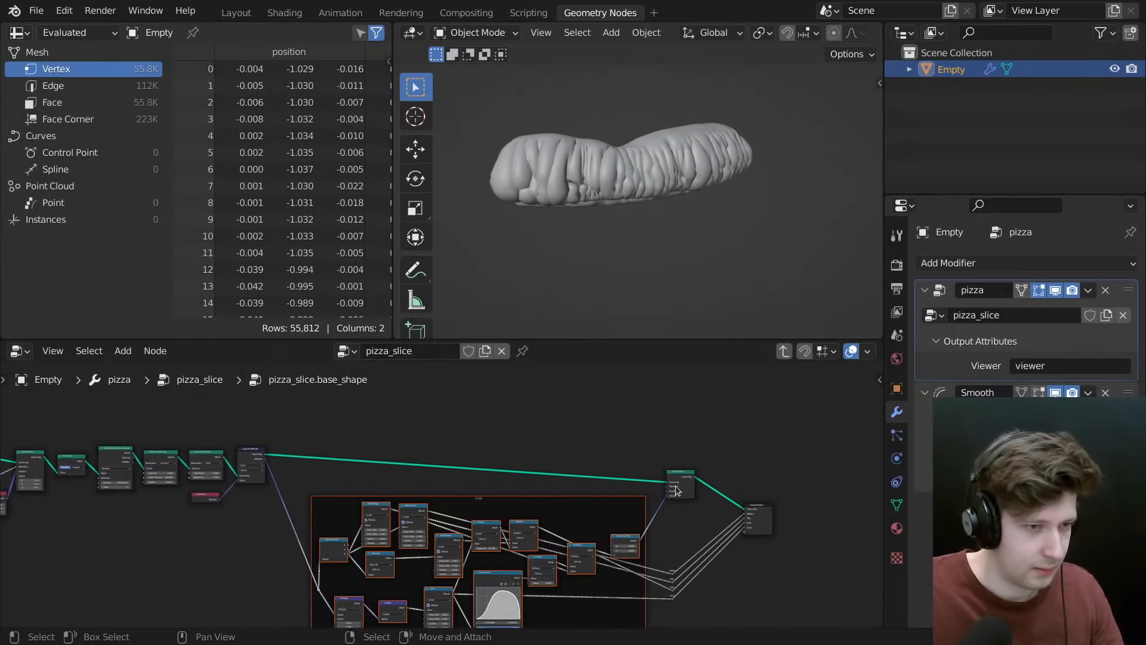
pyautogui.press('Tab')
pyautogui.scroll(-1, 525, 500)
pyautogui.moveTo(825, 481); pyautogui.dragTo(458, 502, button='middle')
pyautogui.moveTo(635, 403); pyautogui.dragTo(591, 576)
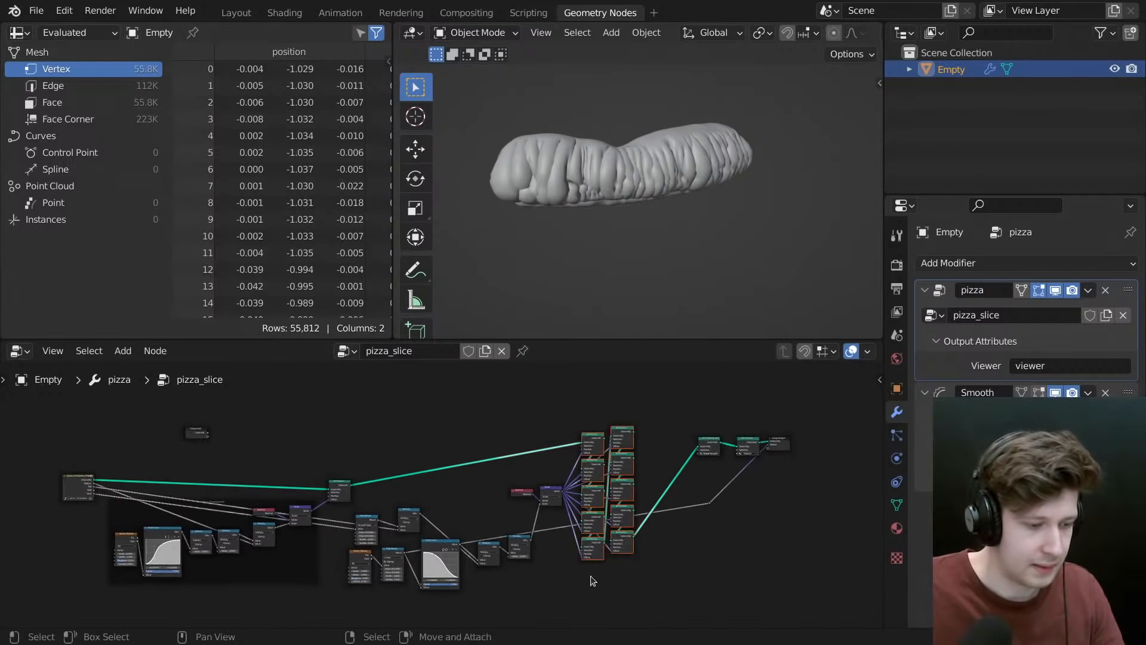
pyautogui.press('m')
pyautogui.moveTo(600, 288); pyautogui.dragTo(651, 297, button='middle')
# - In the pizza_slice.base_shape group, set the Volume to Mesh node's Adaptivity to 0.5 and view the crust
pyautogui.scroll(3, 332, 495)
pyautogui.moveTo(334, 498); pyautogui.dragTo(517, 508, button='middle')
pyautogui.scroll(4, 523, 487)
pyautogui.scroll(1, 364, 501)
pyautogui.scroll(-2, 269, 477)
pyautogui.moveTo(239, 468); pyautogui.dragTo(556, 453, button='middle')
pyautogui.click(126, 452)
pyautogui.press('Tab')
pyautogui.moveTo(254, 467); pyautogui.dragTo(572, 478, button='middle')
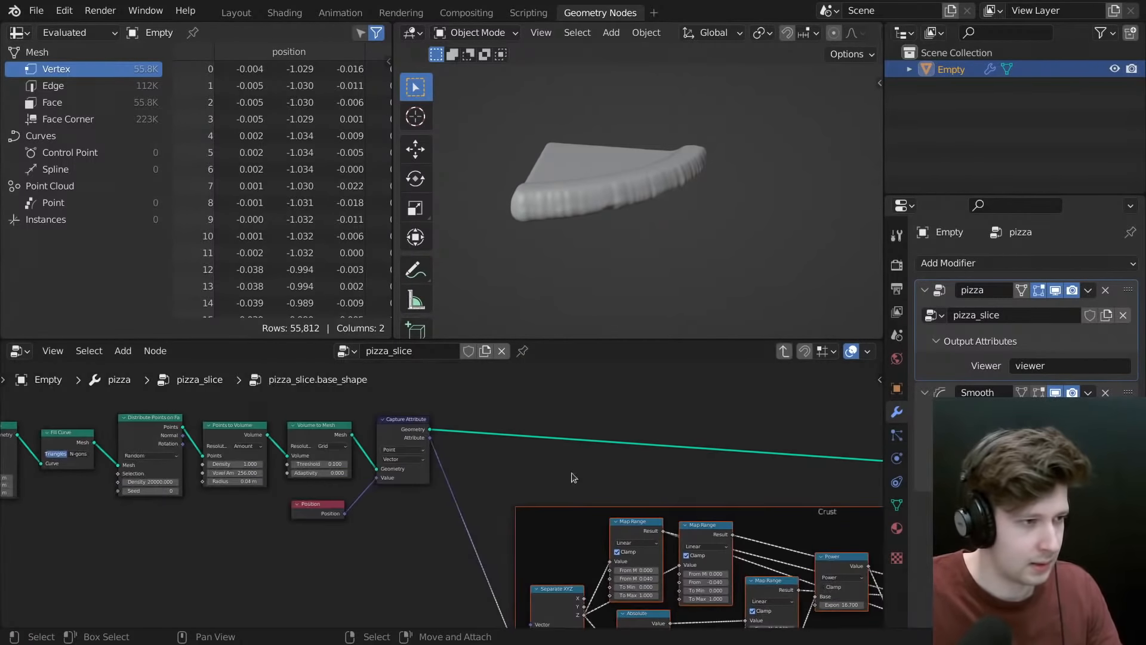
pyautogui.scroll(5, 370, 478)
pyautogui.doubleClick(439, 508)
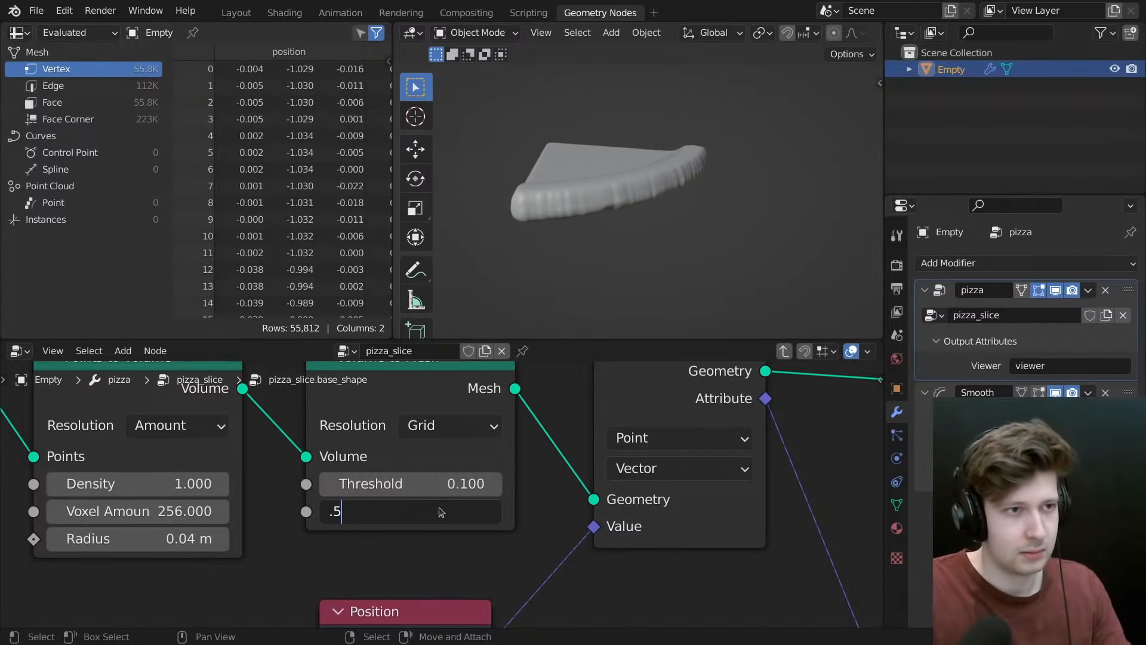
pyautogui.write('.5')
pyautogui.press('Return')
pyautogui.moveTo(507, 250); pyautogui.dragTo(585, 259, button='middle')
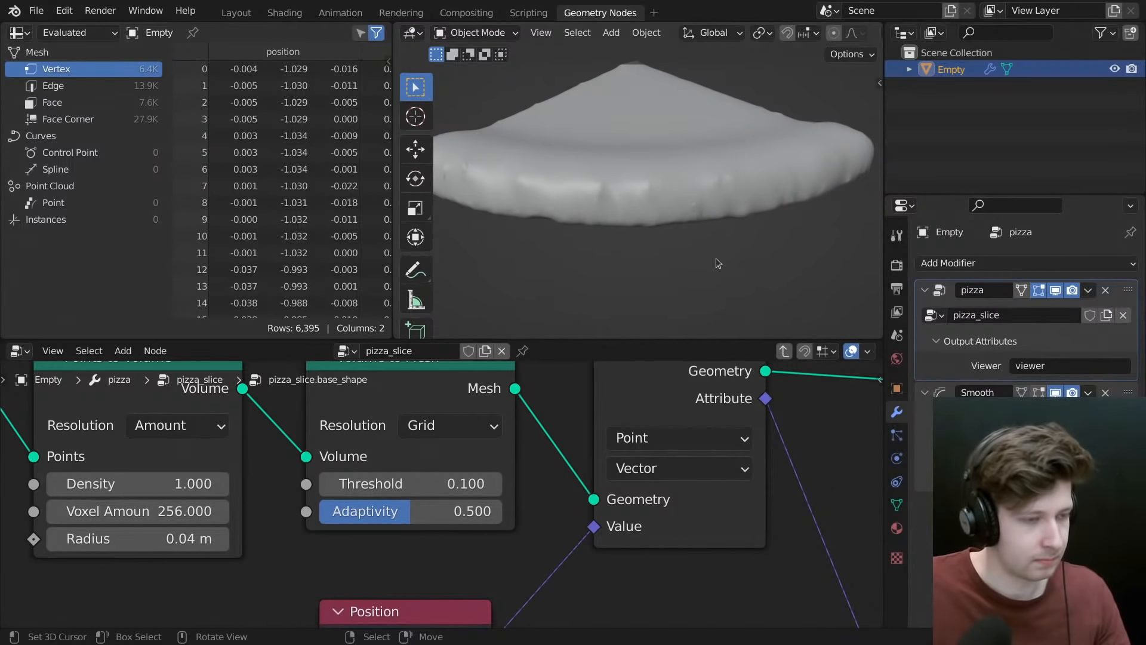
# - Show the slice's wireframe, try an Adaptivity of 0 on Volume to Mesh and undo that change
pyautogui.click(651, 190)
pyautogui.moveTo(650, 190); pyautogui.dragTo(550, 271, button='middle')
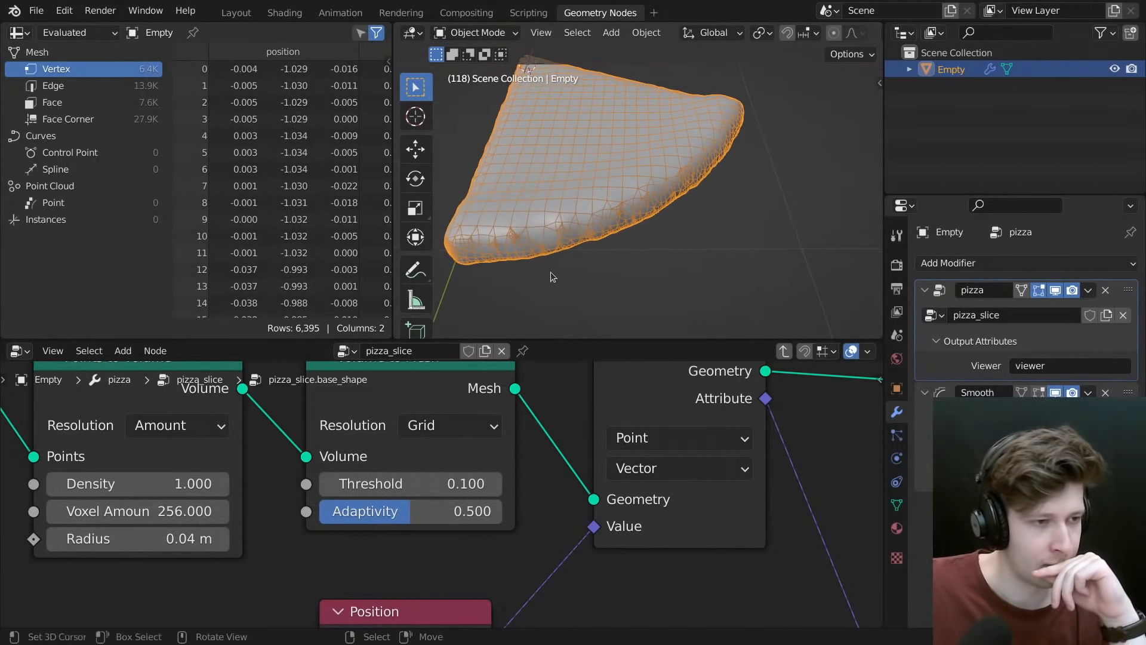
pyautogui.moveTo(432, 512); pyautogui.dragTo(370, 513)
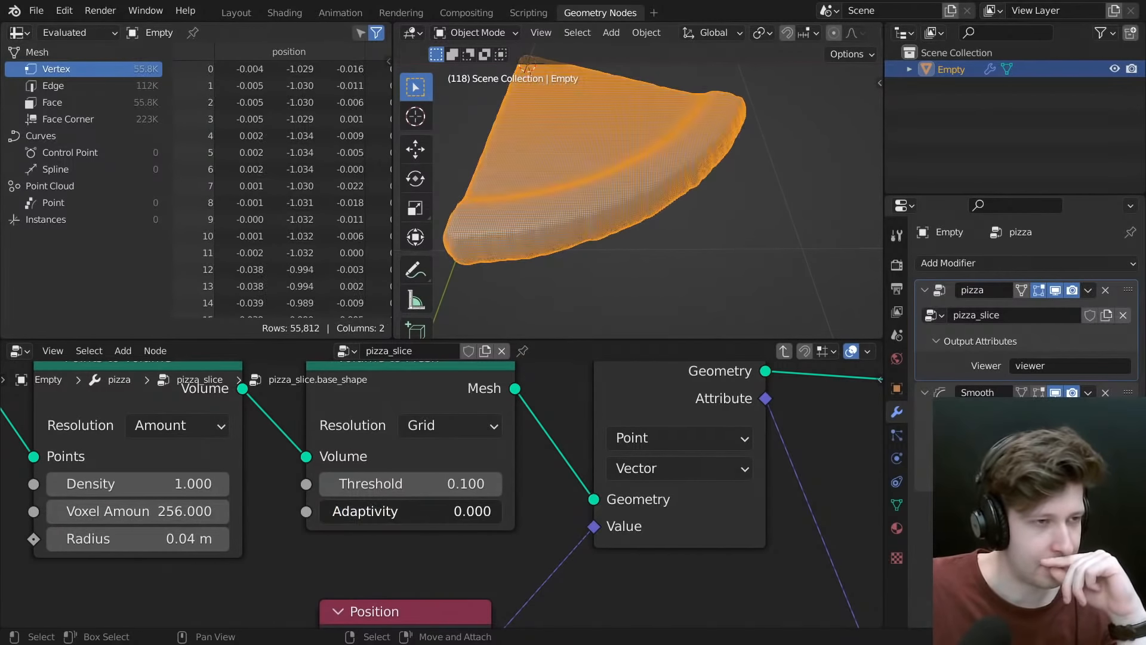
pyautogui.hotkey('ctrl', 'z')
pyautogui.moveTo(564, 241); pyautogui.dragTo(713, 169, button='middle')
pyautogui.scroll(-2, 254, 500)
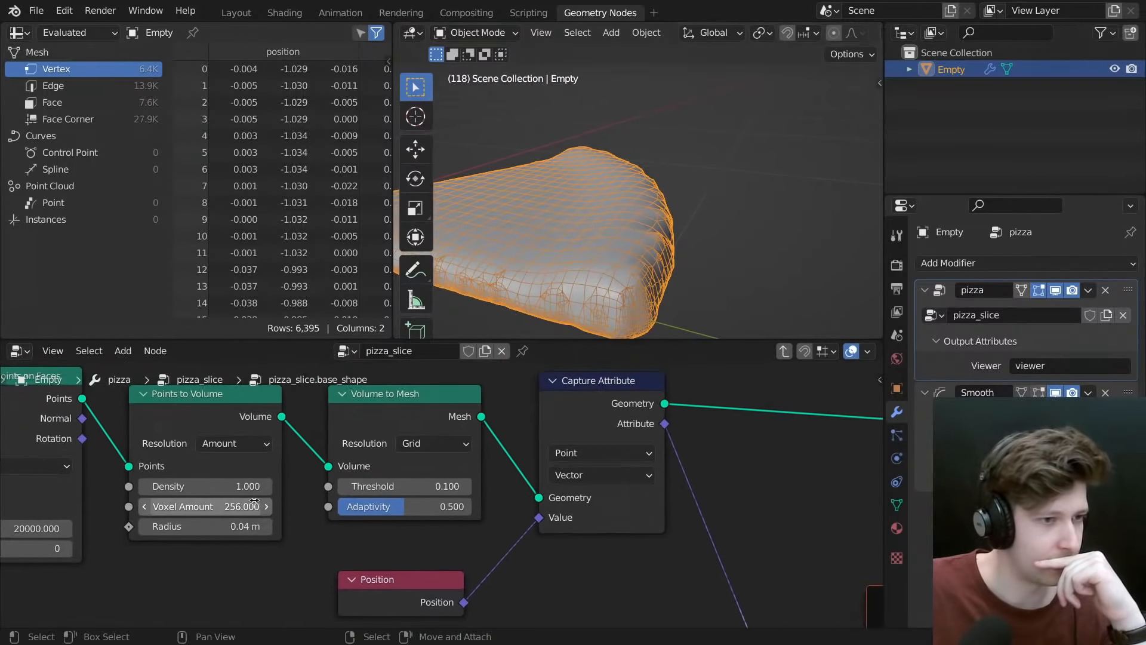
# - Inspect the slice's wireframe from below and above, and set the Volume to Mesh Adaptivity to 0.7
pyautogui.scroll(-4, 254, 500)
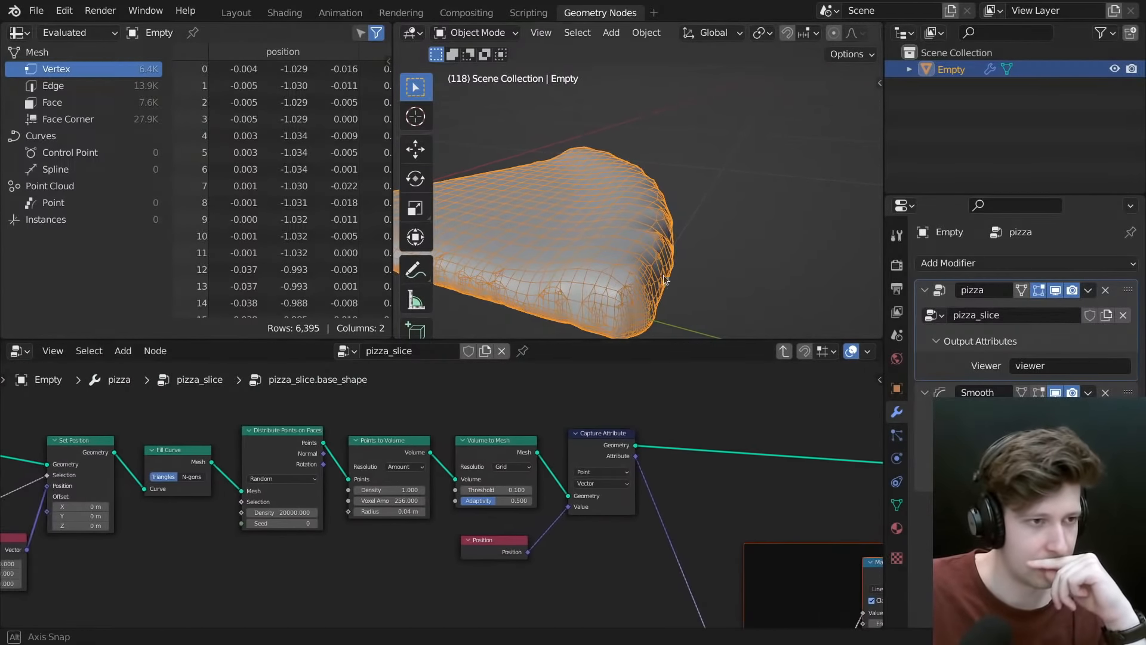
pyautogui.moveTo(664, 278); pyautogui.dragTo(702, 216, button='middle')
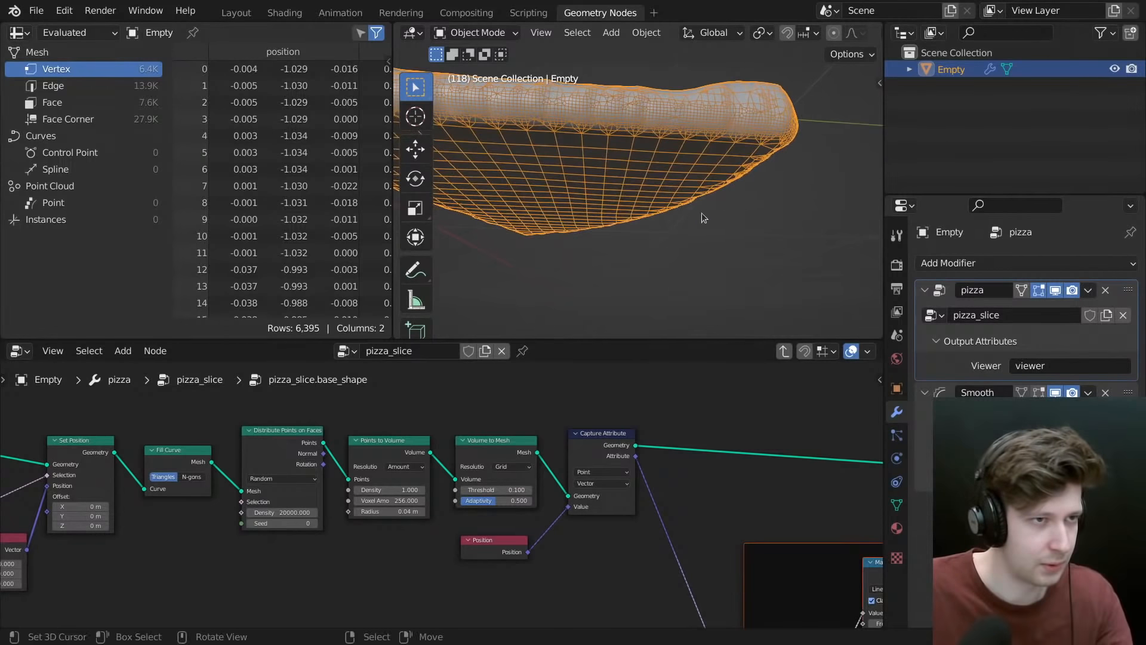
pyautogui.moveTo(601, 511); pyautogui.dragTo(601, 517, button='middle')
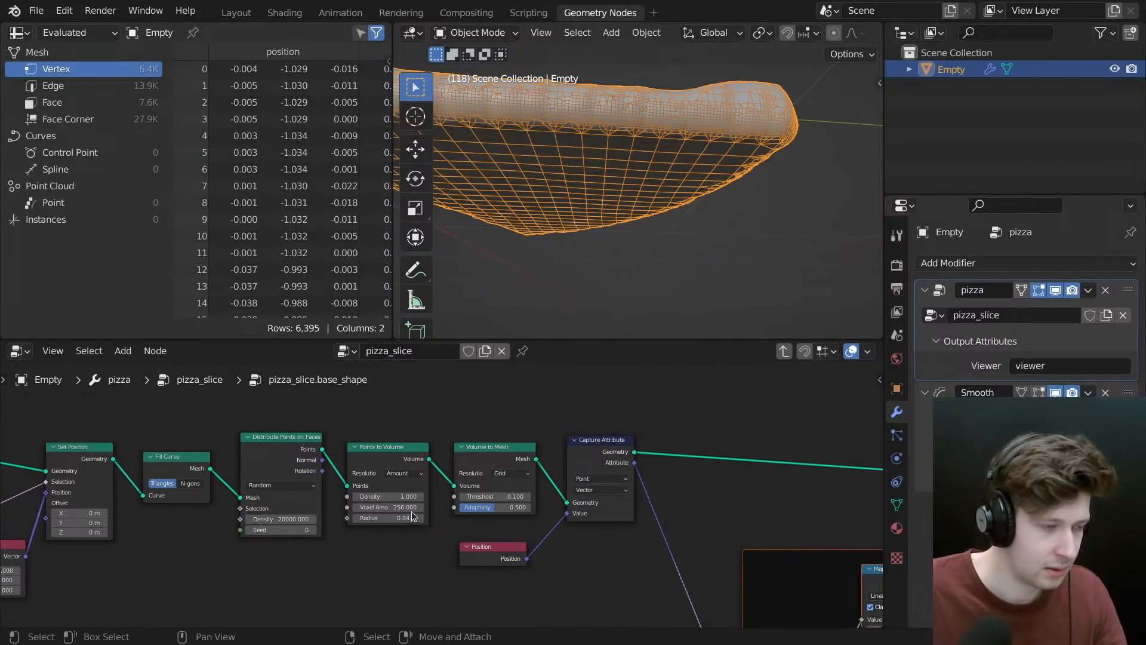
pyautogui.moveTo(607, 324); pyautogui.dragTo(603, 287, button='middle')
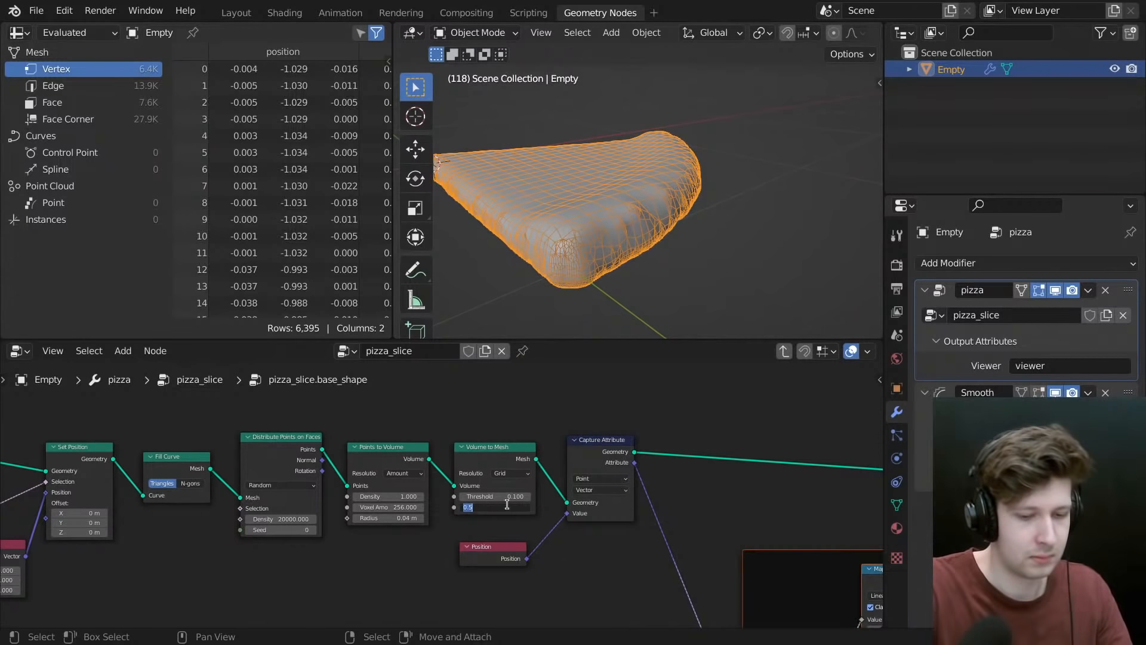
pyautogui.moveTo(742, 266); pyautogui.dragTo(713, 258, button='middle')
pyautogui.scroll(-4, 674, 458)
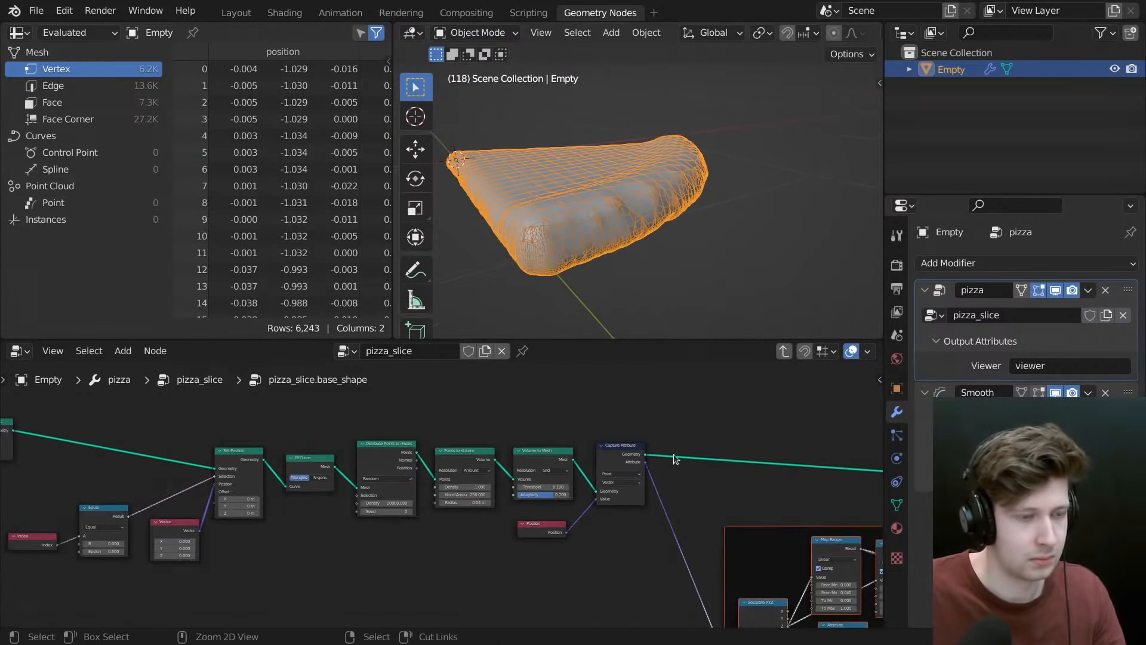
# - Look over the pizza_slice node tree and the meshing nodes inside the pizza_slice.base_shape group
pyautogui.press('Tab')
pyautogui.scroll(-3, 675, 480)
pyautogui.moveTo(691, 492); pyautogui.dragTo(473, 517, button='middle')
pyautogui.scroll(-3, 474, 516)
pyautogui.scroll(-1, 472, 511)
pyautogui.moveTo(376, 459); pyautogui.dragTo(435, 455, button='middle')
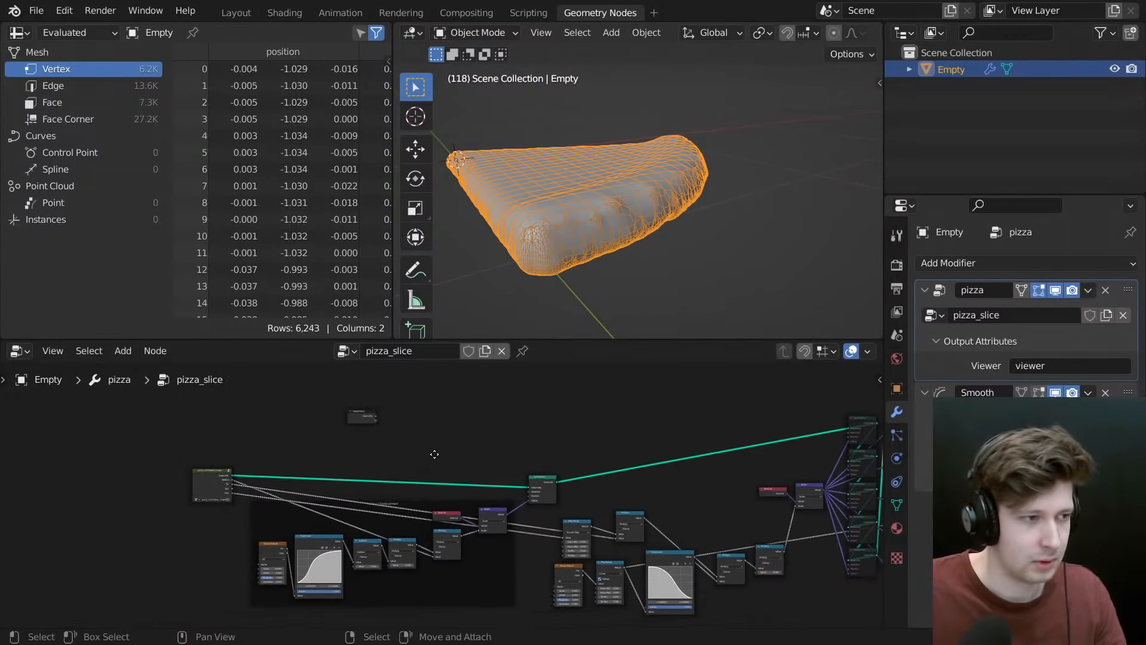
pyautogui.press('Tab')
pyautogui.scroll(6, 434, 456)
pyautogui.scroll(3, 600, 495)
pyautogui.moveTo(723, 488); pyautogui.dragTo(685, 486, button='middle')
pyautogui.scroll(4, 685, 485)
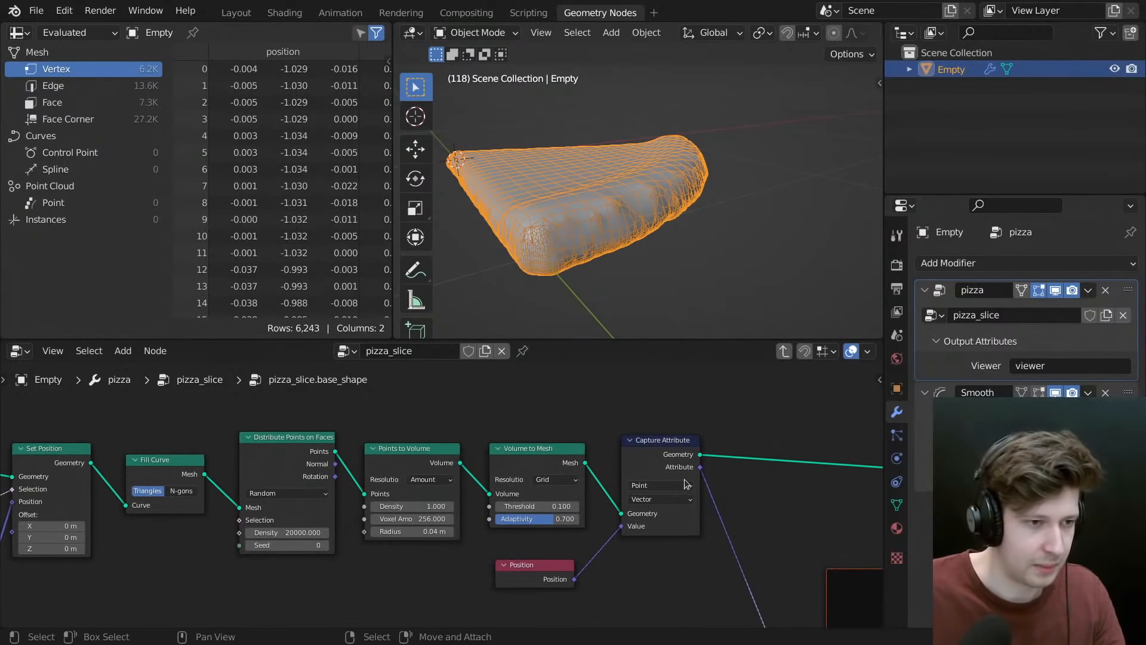
# - Add a Subdivision Surface node between the last Set Position and the Group Output of the base_shape group
pyautogui.scroll(-10, 685, 484)
pyautogui.moveTo(322, 483); pyautogui.dragTo(82, 428, button='middle')
pyautogui.press('Home')
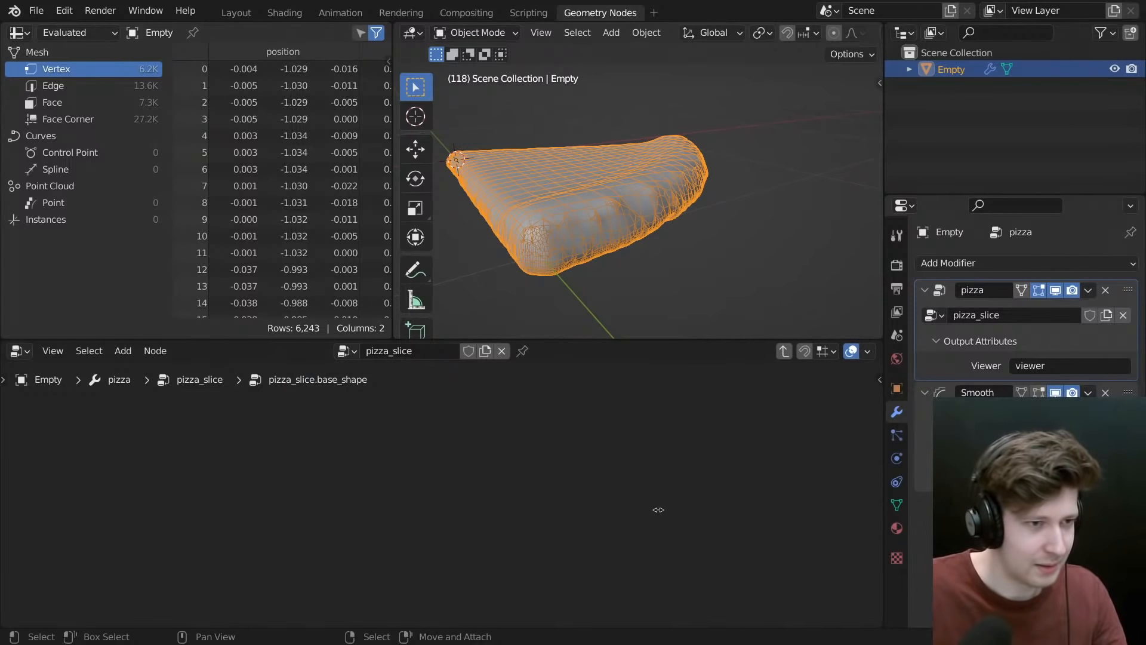
pyautogui.scroll(3, 574, 477)
pyautogui.scroll(3, 576, 461)
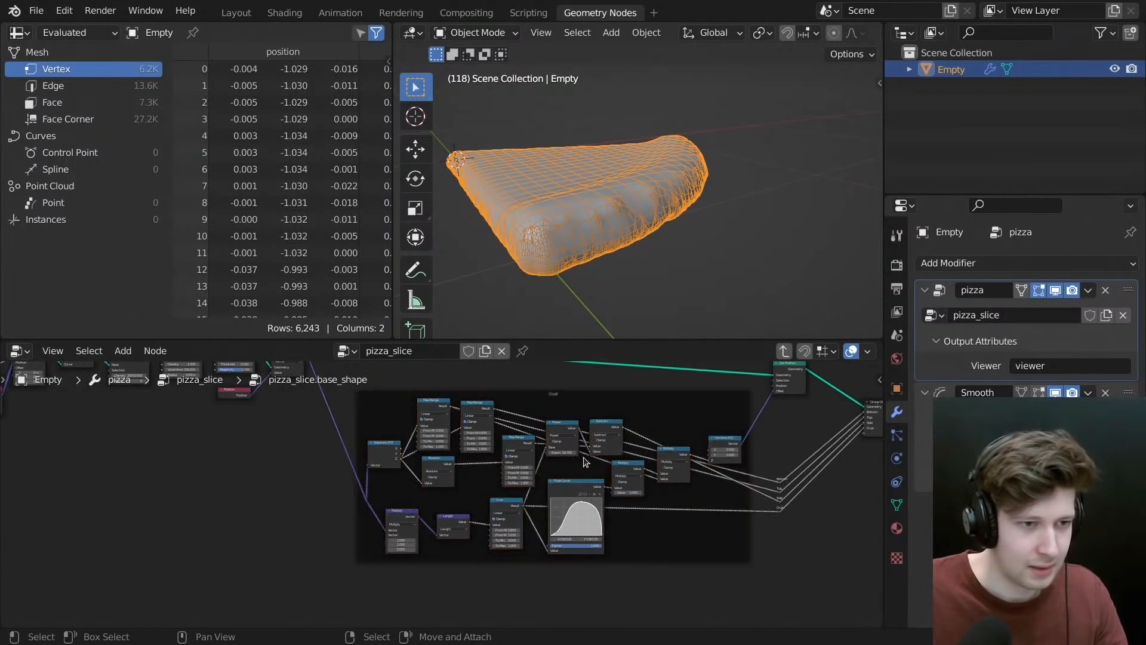
pyautogui.hotkey('shift', 'a')
pyautogui.click(540, 302)
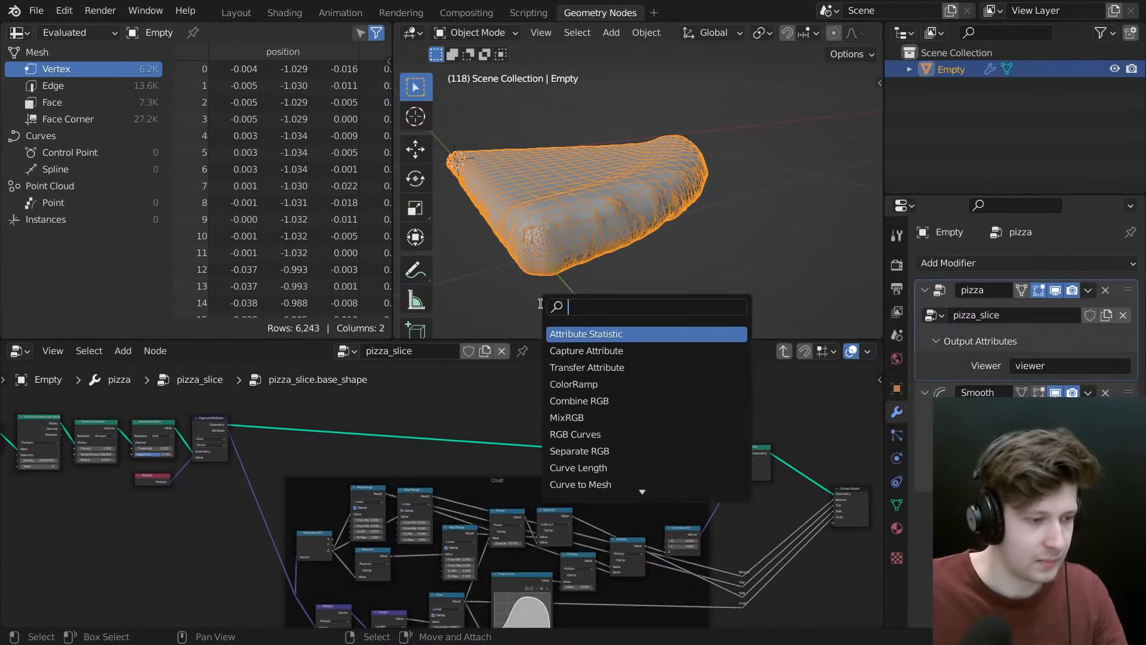
pyautogui.write('subd')
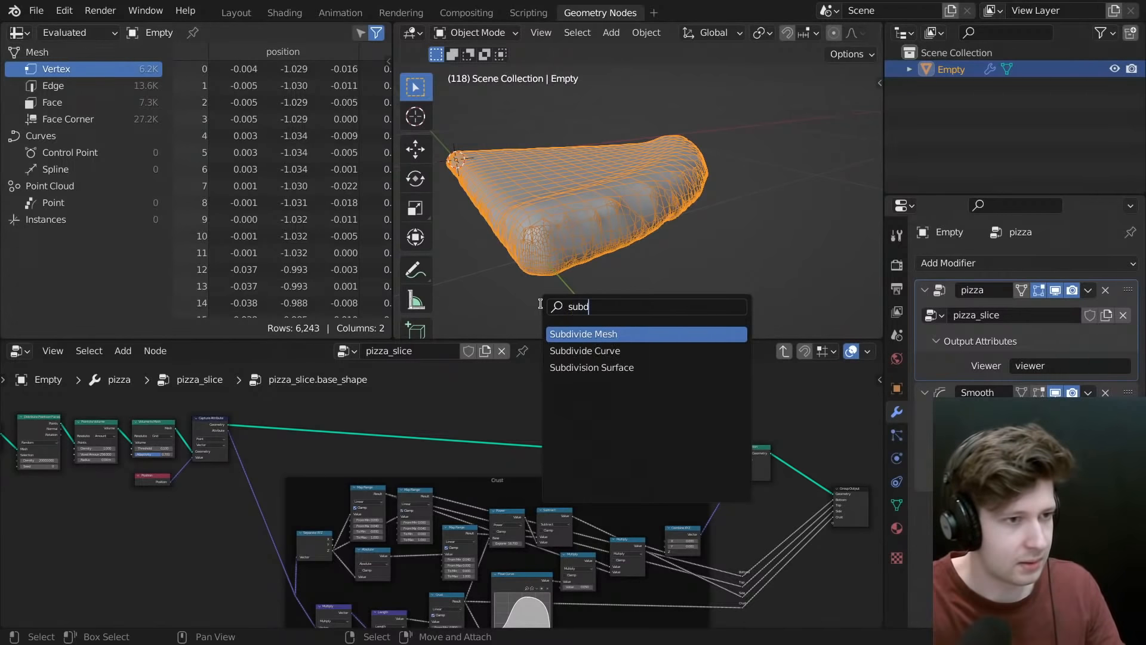
pyautogui.press('Down')
pyautogui.press('Down')
pyautogui.press('Return')
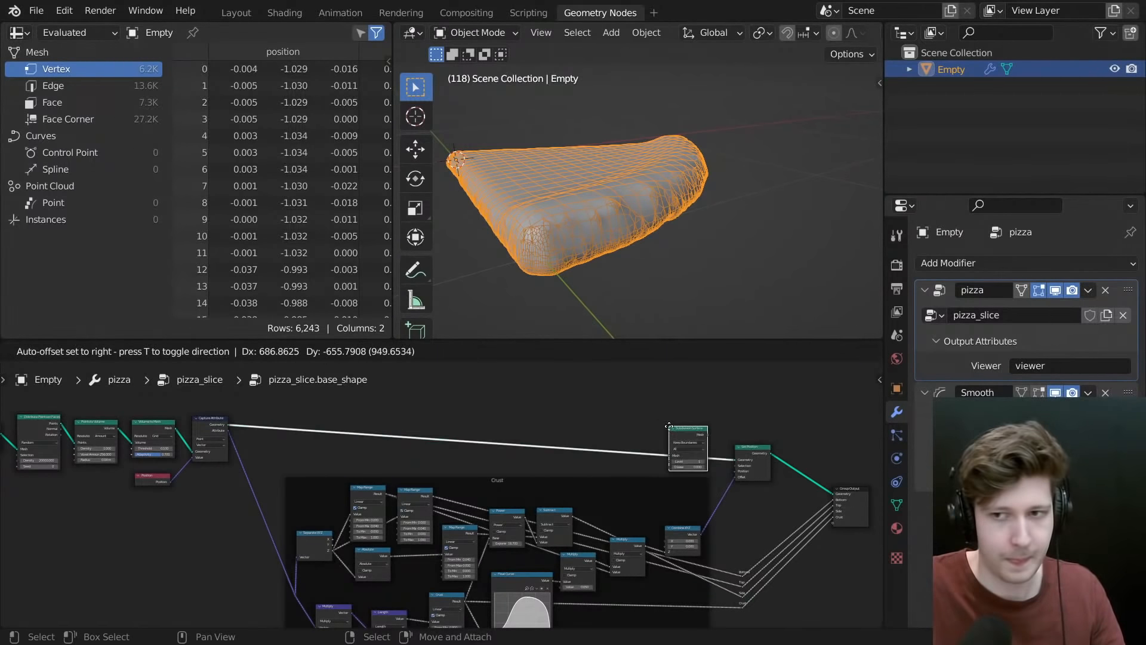
pyautogui.click(791, 441)
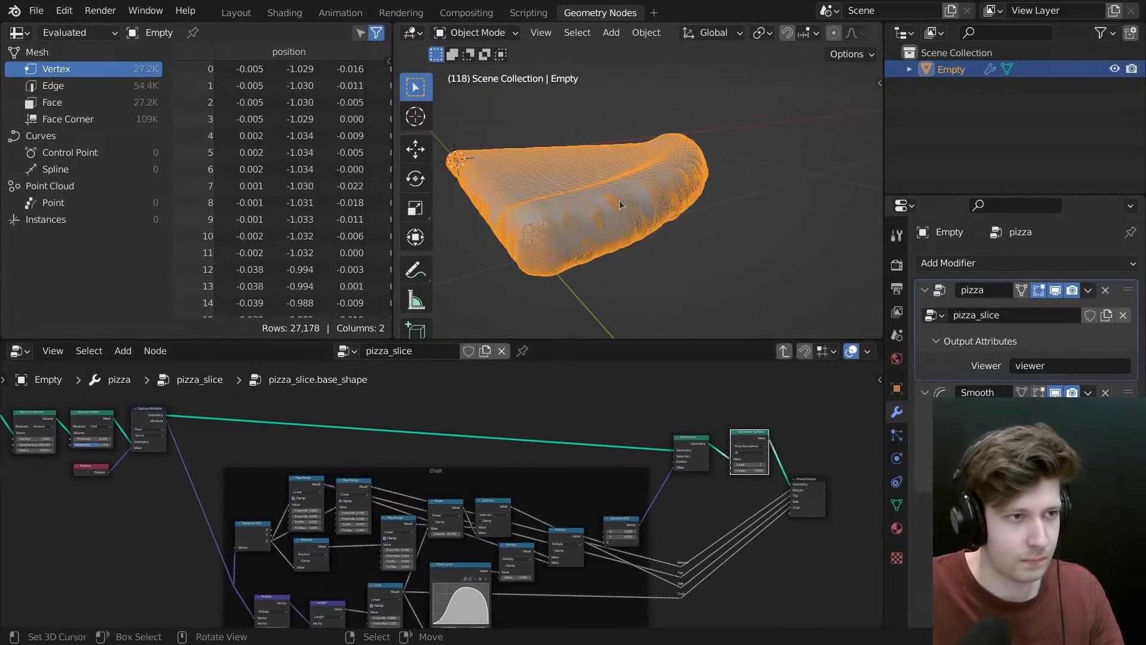
# - Deselect the slice, examine its subdivided wireframe, and inspect the crust's shading with the overlays hidden
pyautogui.scroll(6, 615, 209)
pyautogui.hotkey('alt', 'a')
pyautogui.scroll(-6, 666, 235)
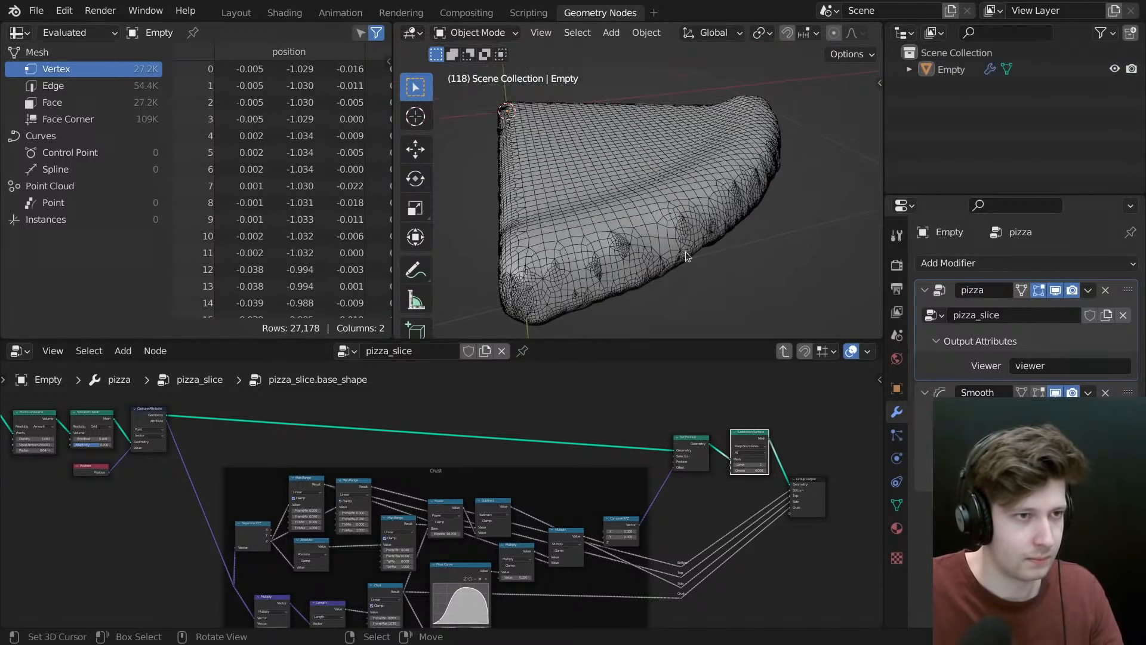
pyautogui.hotkey('alt', 'shift', 'z')
pyautogui.moveTo(686, 252); pyautogui.dragTo(691, 164, button='middle')
pyautogui.moveTo(687, 226); pyautogui.dragTo(652, 176, button='middle')
pyautogui.moveTo(653, 216); pyautogui.dragTo(694, 249, button='middle')
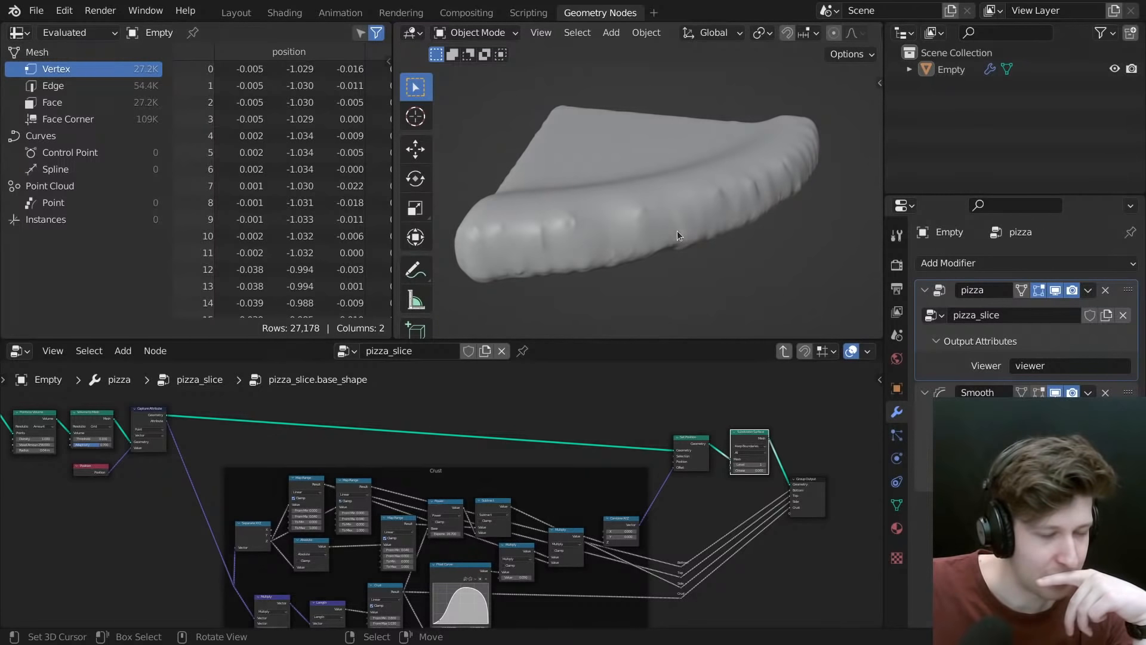
pyautogui.scroll(2, 625, 429)
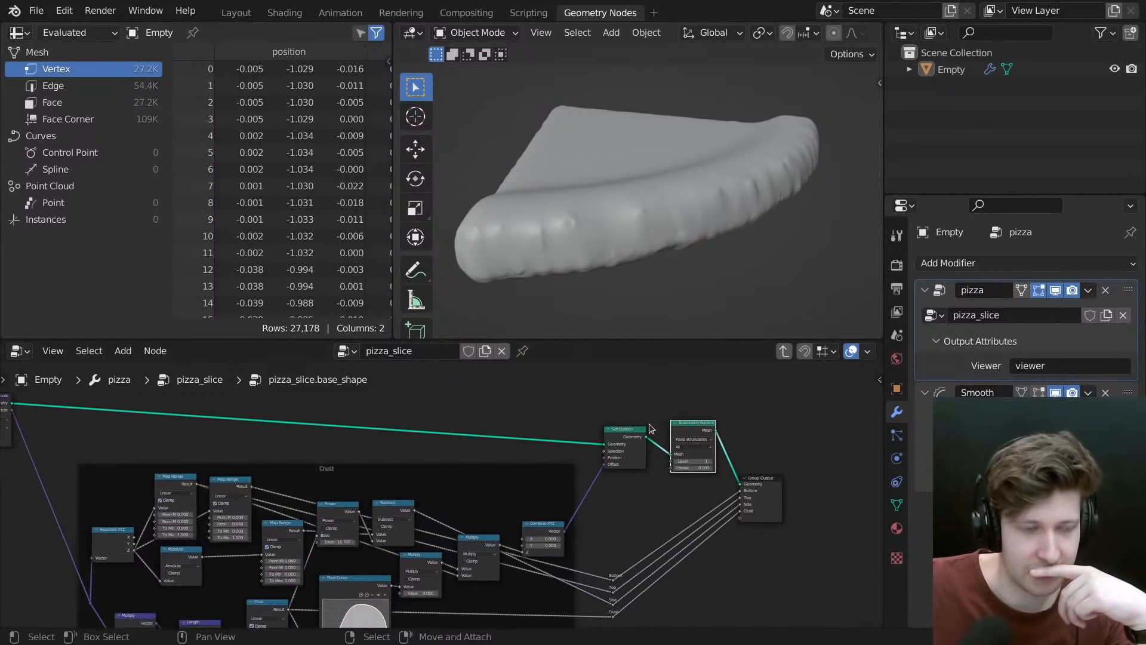
pyautogui.scroll(3, 625, 428)
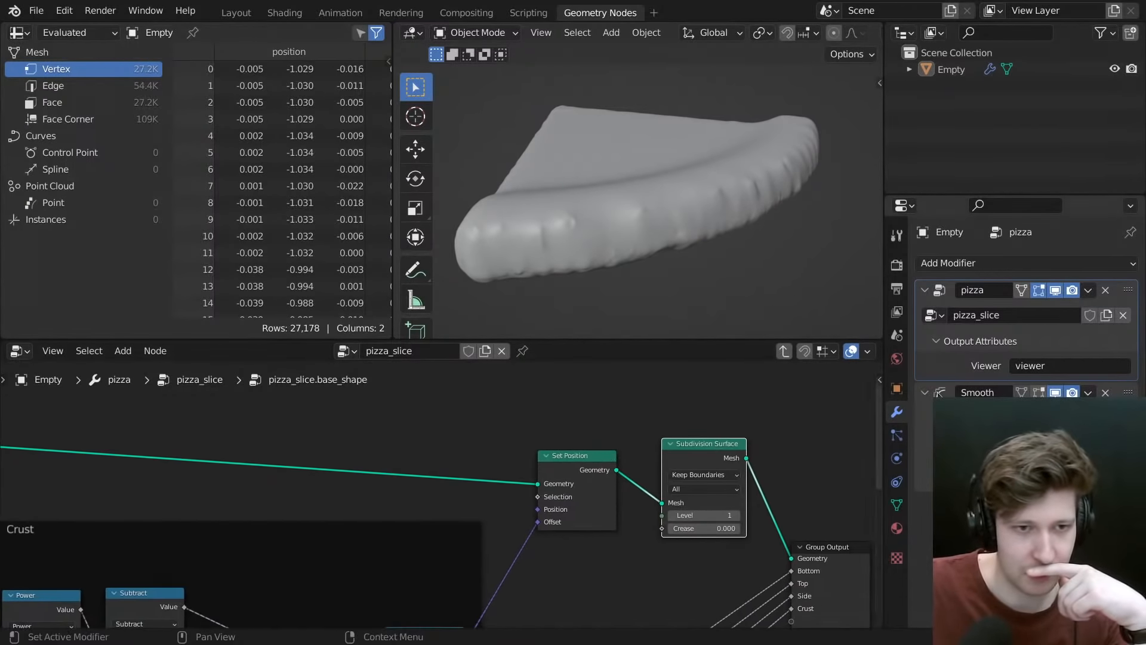
# - Return to the pizza_slice tree, collapse the pizza modifier's Output Attributes and disable the Smooth modifier in the viewport
pyautogui.click(988, 416)
pyautogui.click(988, 339)
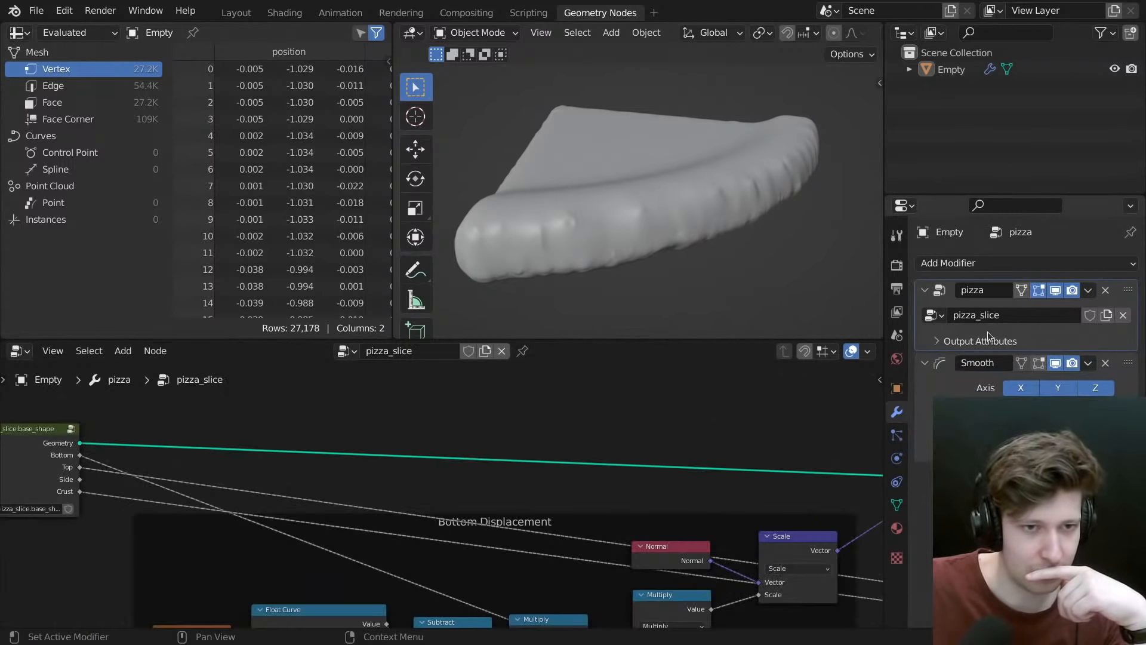
pyautogui.scroll(-3, 722, 439)
pyautogui.scroll(-2, 723, 442)
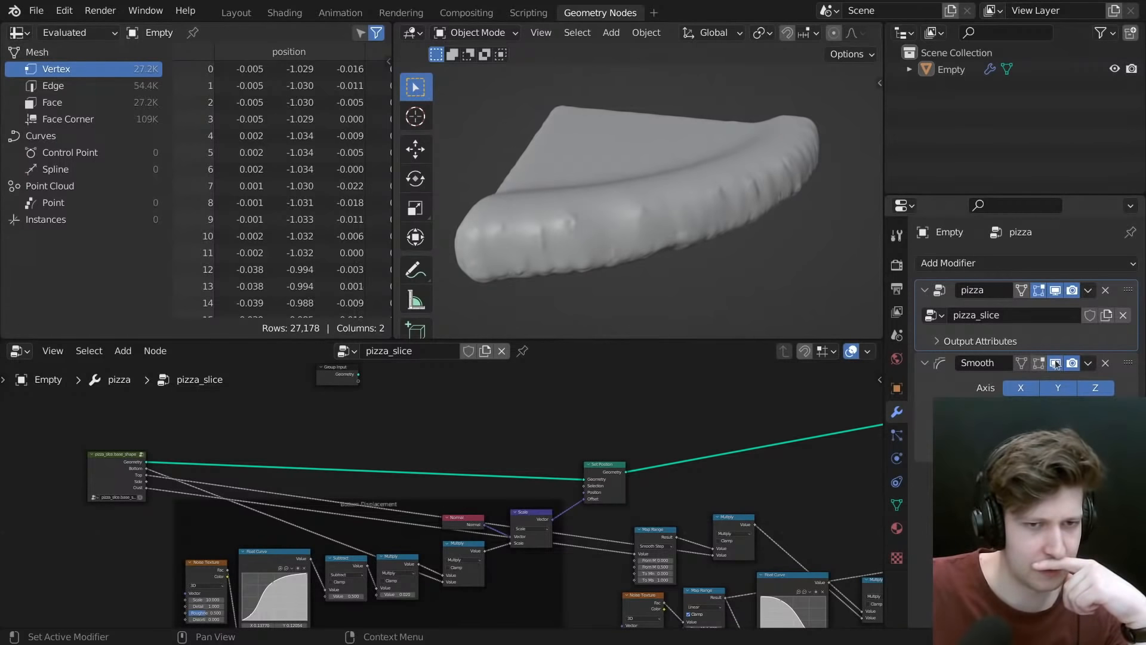
pyautogui.click(1056, 362)
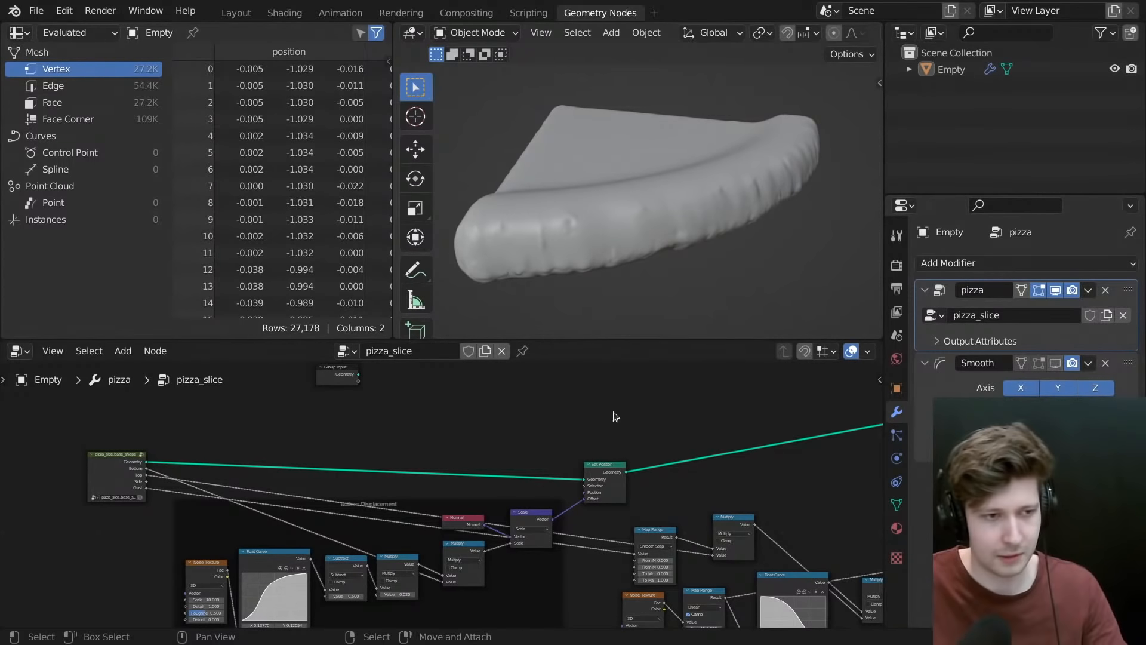
# - Inspect the unsmoothed slice up close, with the overlays hidden and with its wireframe shown
pyautogui.moveTo(636, 424); pyautogui.dragTo(604, 418, button='middle')
pyautogui.scroll(-5, 620, 509)
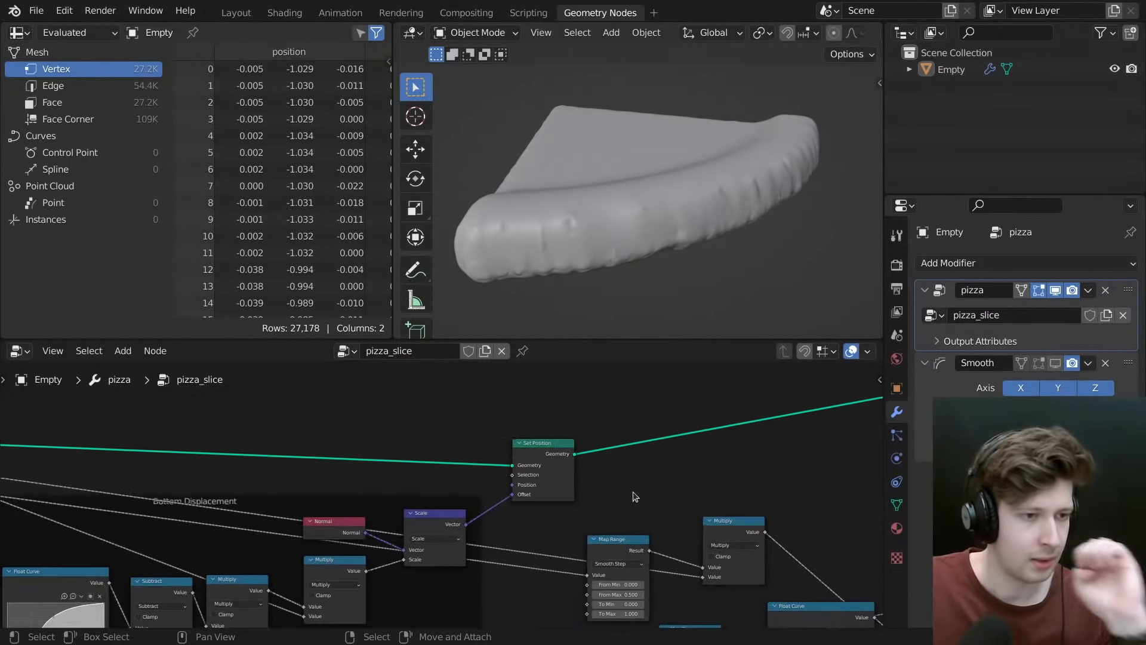
pyautogui.moveTo(635, 480); pyautogui.dragTo(560, 491, button='middle')
pyautogui.moveTo(651, 258)
pyautogui.mouseDown(button='middle')
pyautogui.moveTo(690, 270)
pyautogui.moveTo(747, 238)
pyautogui.moveTo(762, 260)
pyautogui.moveTo(730, 278)
pyautogui.moveTo(657, 250)
pyautogui.mouseUp(button='middle')
pyautogui.scroll(3, 657, 251)
pyautogui.scroll(-4, 689, 182)
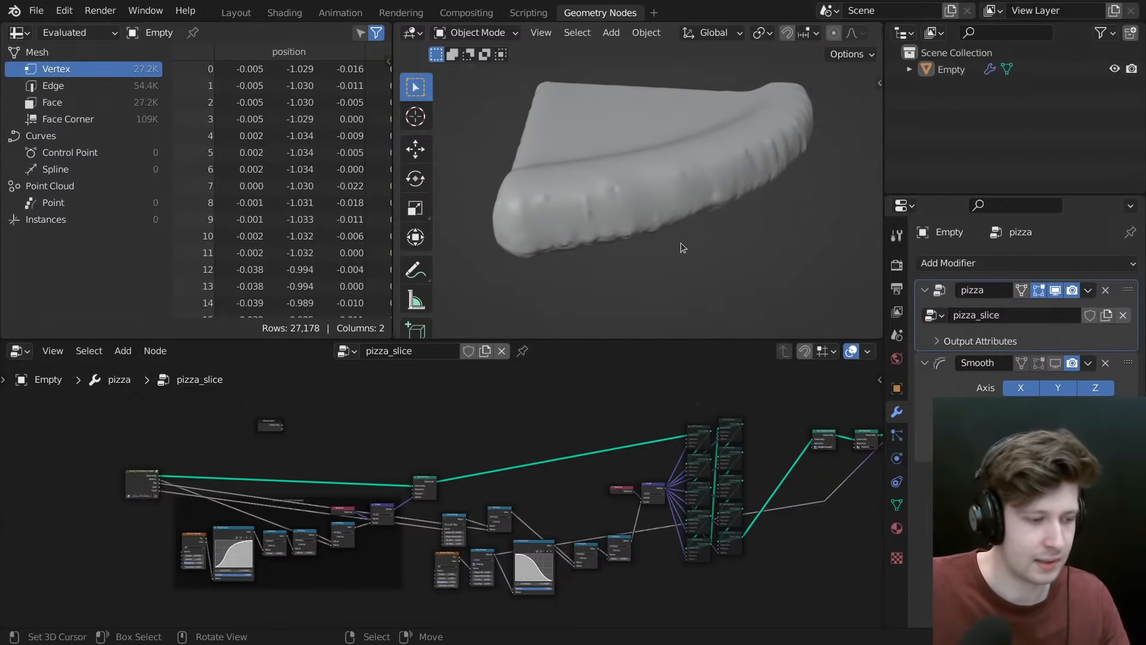
pyautogui.hotkey('shift', 'alt', 'z')
pyautogui.scroll(4, 682, 160)
pyautogui.scroll(-5, 682, 160)
pyautogui.moveTo(681, 160); pyautogui.dragTo(668, 227, button='middle')
pyautogui.scroll(4, 555, 455)
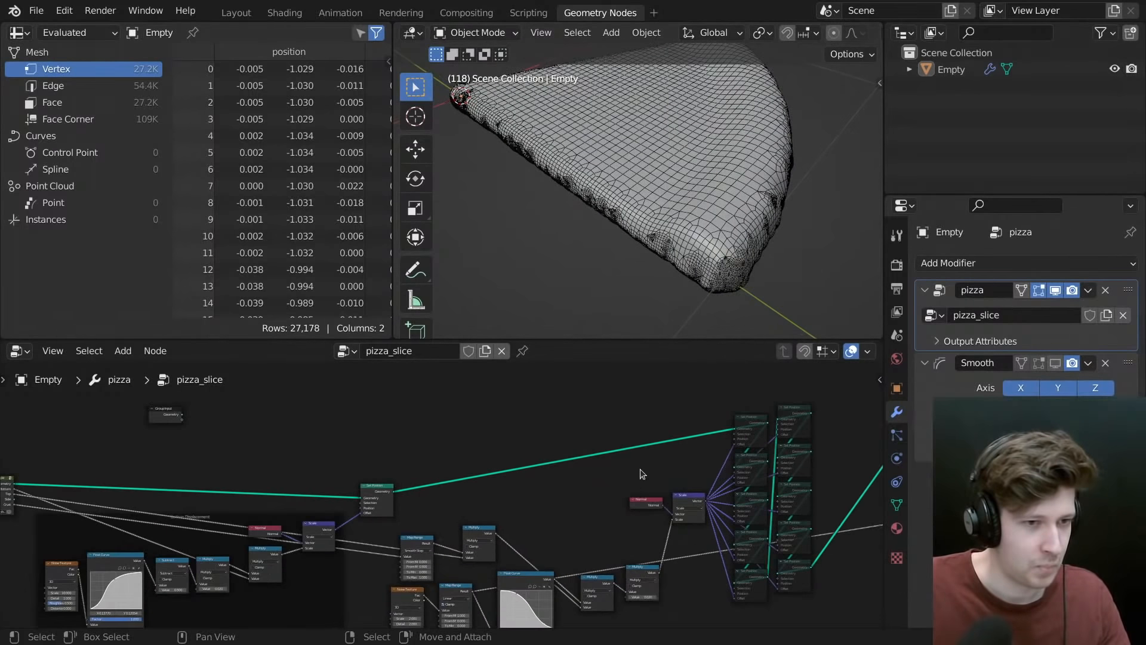
# - Enter the pizza_slice.base_shape group and delete its Subdivision Surface node while keeping the geometry connected
pyautogui.moveTo(239, 469); pyautogui.dragTo(550, 464, button='middle')
pyautogui.click(284, 465)
pyautogui.press('Tab')
pyautogui.hotkey('ctrl', 'x')
# - Try an Adaptivity of 0.25 on Volume to Mesh, raise it to 1 and inspect the crust's wireframe
pyautogui.moveTo(239, 478); pyautogui.dragTo(805, 463, button='middle')
pyautogui.moveTo(239, 471); pyautogui.dragTo(776, 457, button='middle')
pyautogui.scroll(2, 388, 468)
pyautogui.doubleClick(387, 471)
pyautogui.write('.25')
pyautogui.press('Return')
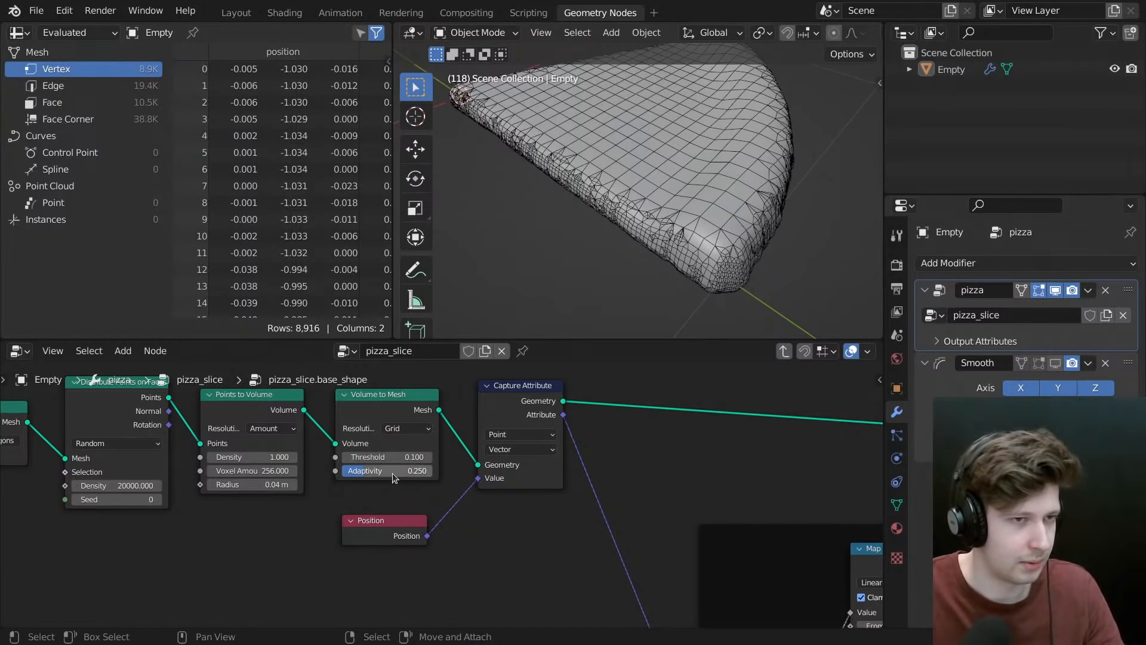
pyautogui.moveTo(393, 473); pyautogui.dragTo(435, 473)
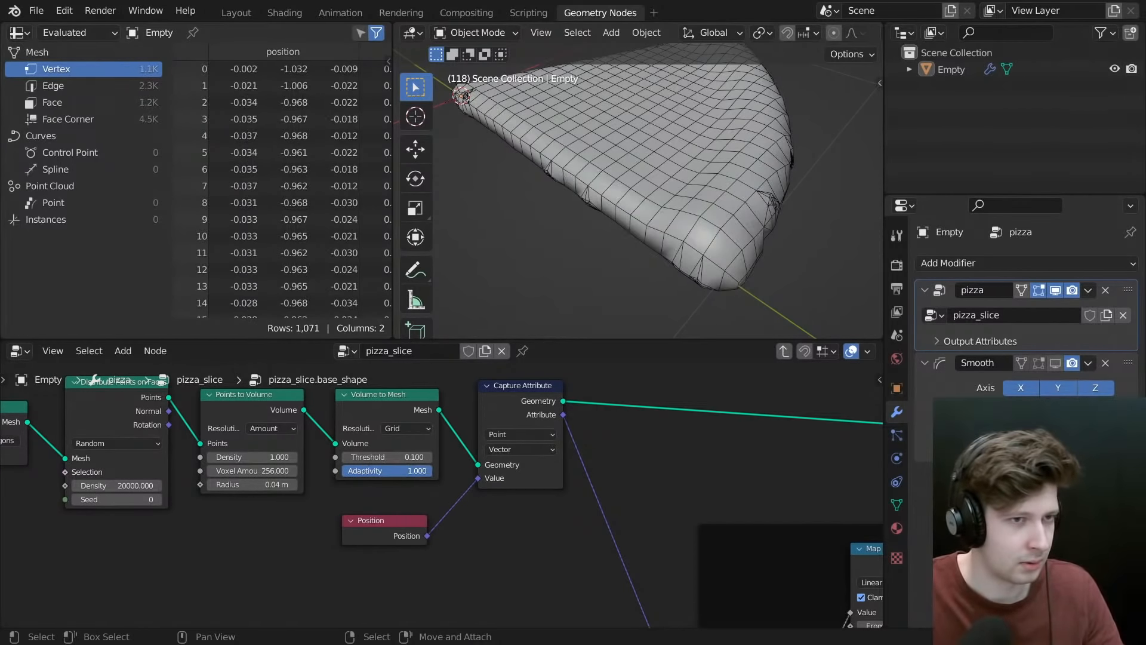
pyautogui.moveTo(674, 262); pyautogui.dragTo(538, 230, button='middle')
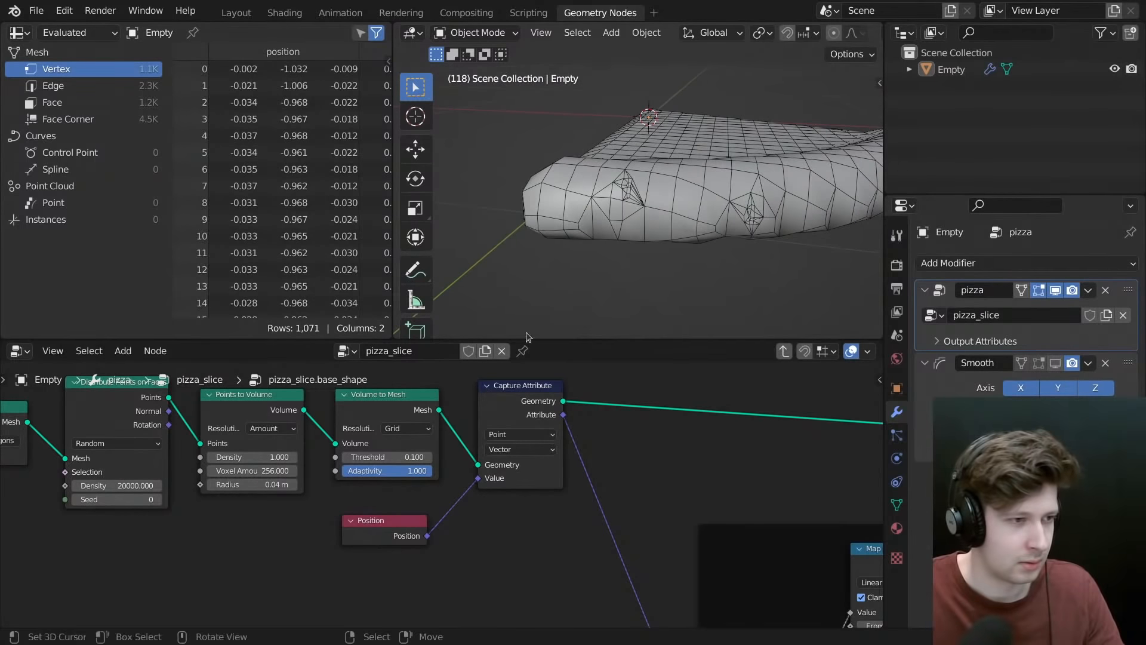
# - Set the Volume to Mesh node's Adaptivity to 0
pyautogui.click(417, 470)
pyautogui.write('0')
pyautogui.press('Return')
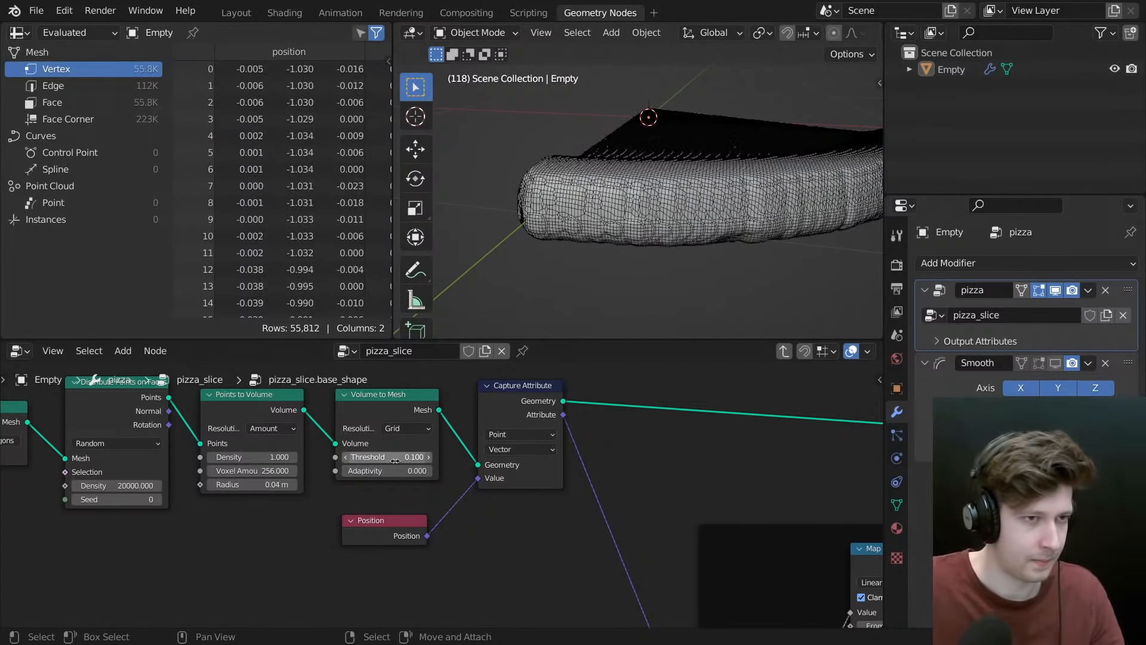
pyautogui.keyDown('shift'); pyautogui.moveTo(395, 460); pyautogui.dragTo(361, 460); pyautogui.keyUp('shift')
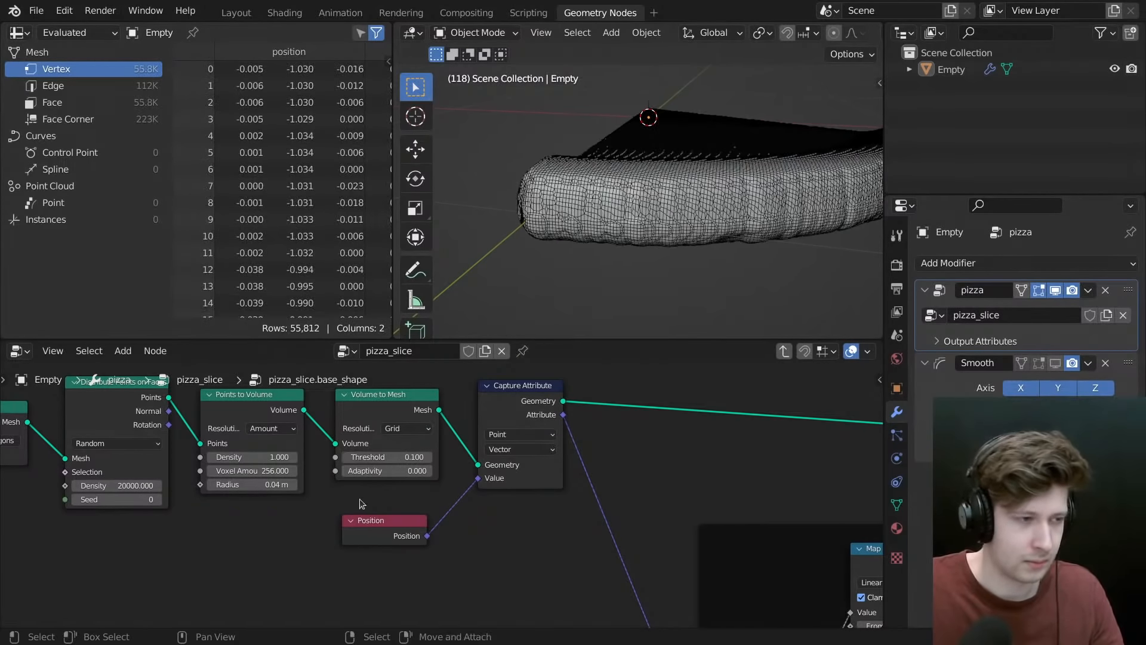
# - Raise the Density of the Distribute Points on Faces node to 100000
pyautogui.scroll(-3, 359, 501)
pyautogui.moveTo(180, 504); pyautogui.dragTo(409, 524, button='middle')
pyautogui.scroll(2, 358, 511)
pyautogui.moveTo(335, 508); pyautogui.dragTo(489, 465, button='middle')
pyautogui.scroll(-2, 488, 465)
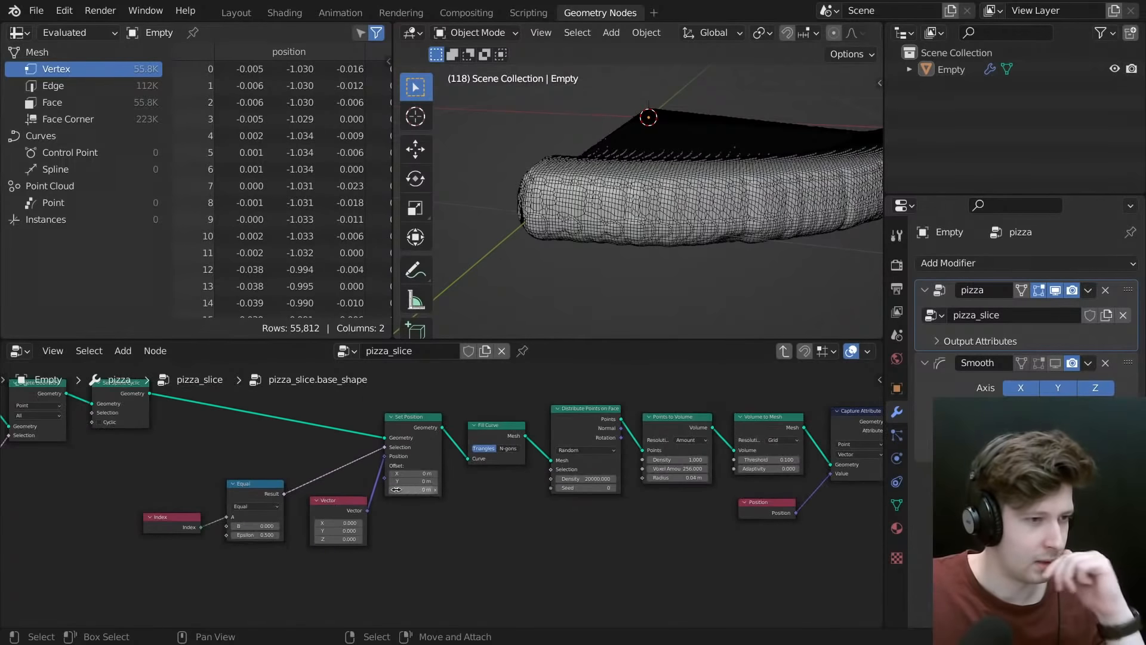
pyautogui.click(588, 479)
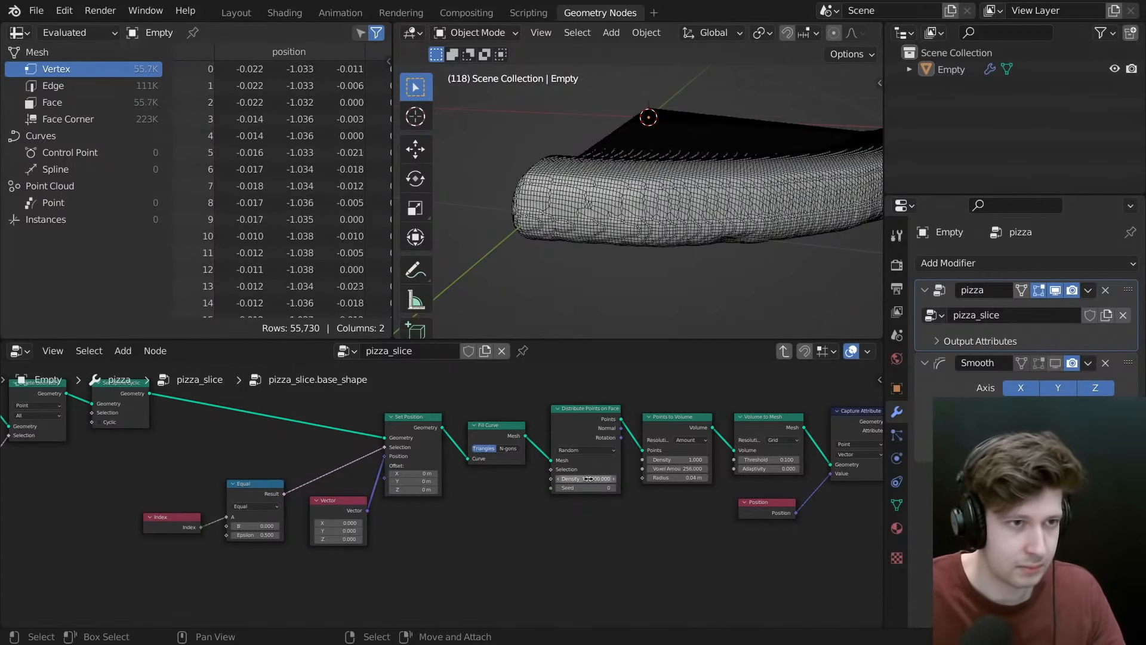
pyautogui.press('Return')
# - Examine the whole slice's crust surface with the wireframe and overlays hidden
pyautogui.moveTo(704, 287)
pyautogui.mouseDown(button='middle')
pyautogui.moveTo(740, 299)
pyautogui.moveTo(726, 244)
pyautogui.moveTo(637, 125)
pyautogui.moveTo(697, 196)
pyautogui.moveTo(720, 262)
pyautogui.moveTo(629, 216)
pyautogui.moveTo(585, 72)
pyautogui.moveTo(523, 328)
pyautogui.moveTo(545, 92)
pyautogui.mouseUp(button='middle')
pyautogui.press('z')
pyautogui.click(744, 89)
pyautogui.scroll(-2, 575, 450)
# - Leave the base_shape group and look over the displacement node chain in the pizza_slice tree
pyautogui.press('Tab')
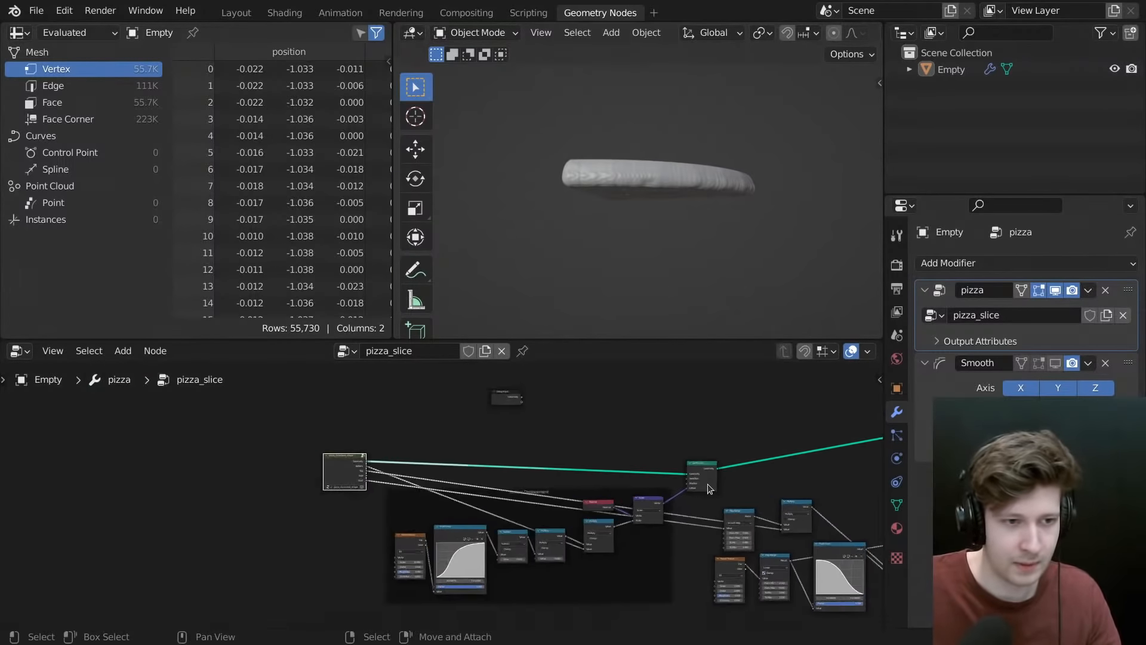
pyautogui.scroll(-2, 690, 501)
pyautogui.moveTo(740, 509); pyautogui.dragTo(424, 520, button='middle')
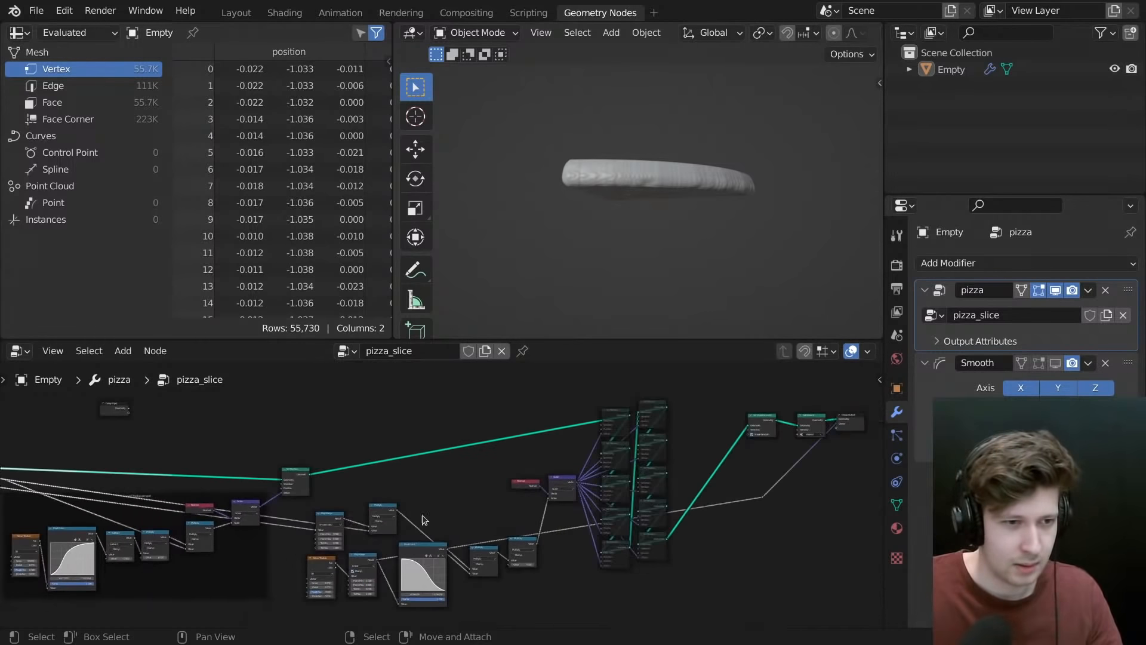
pyautogui.scroll(-1, 426, 519)
pyautogui.moveTo(508, 519); pyautogui.dragTo(422, 519, button='middle')
pyautogui.scroll(1, 495, 554)
pyautogui.moveTo(486, 552); pyautogui.dragTo(619, 554, button='middle')
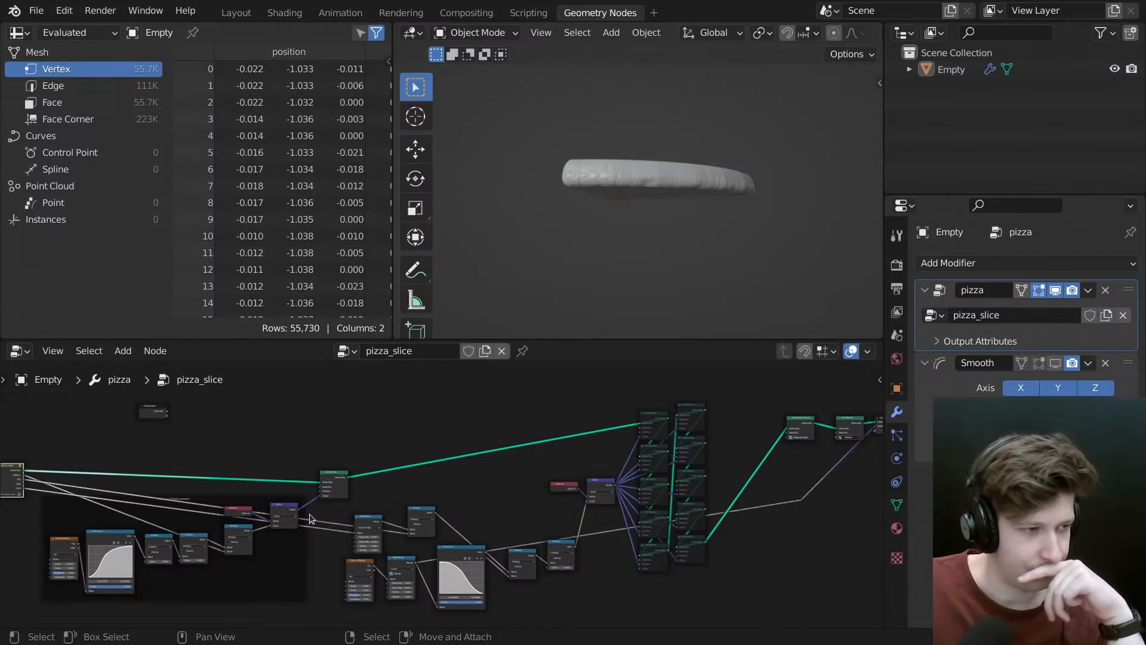
pyautogui.moveTo(309, 517); pyautogui.dragTo(431, 514, button='middle')
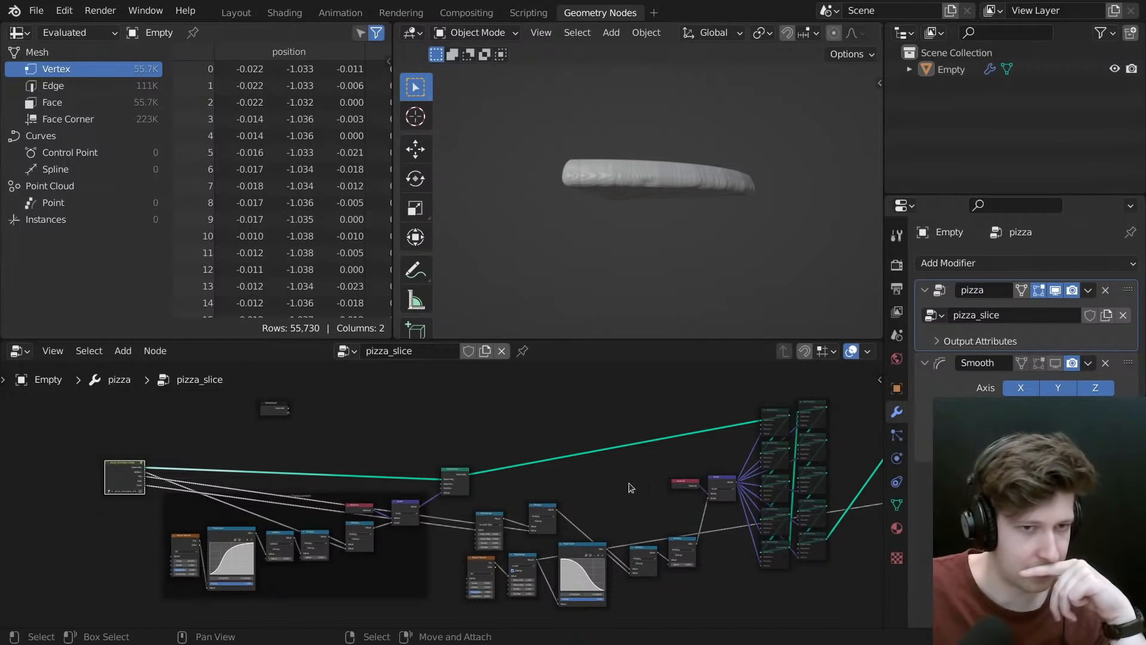
pyautogui.moveTo(628, 488); pyautogui.dragTo(542, 469, button='middle')
# - Enable the Smooth modifier in the viewport and examine the smoothed crust from several angles
pyautogui.click(948, 388)
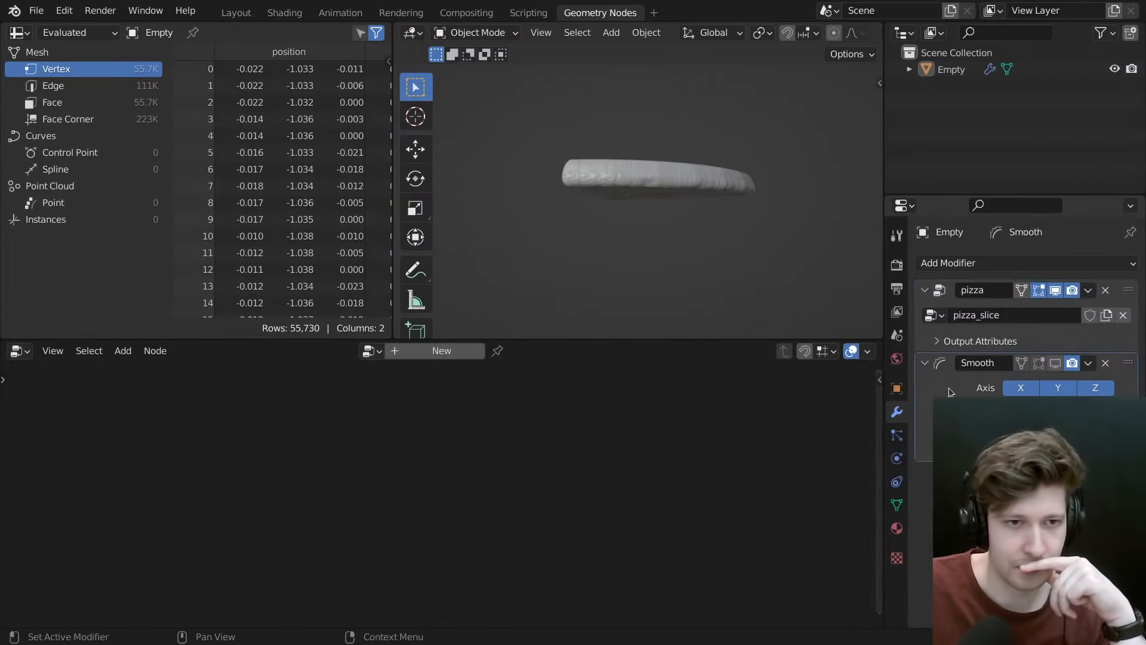
pyautogui.click(982, 337)
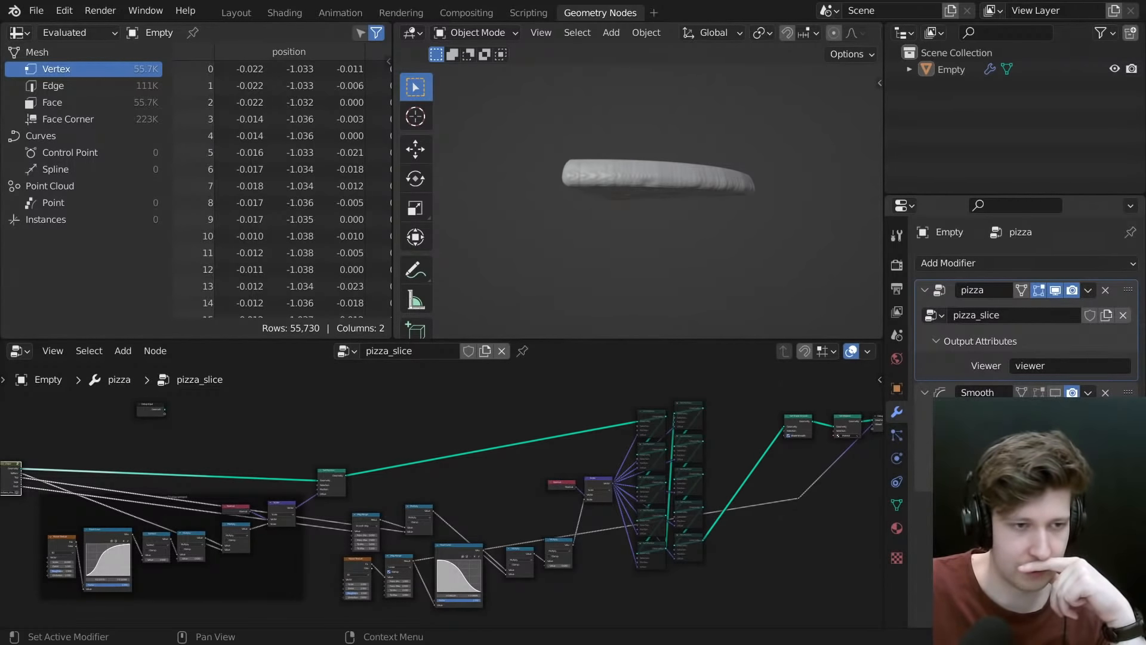
pyautogui.click(991, 418)
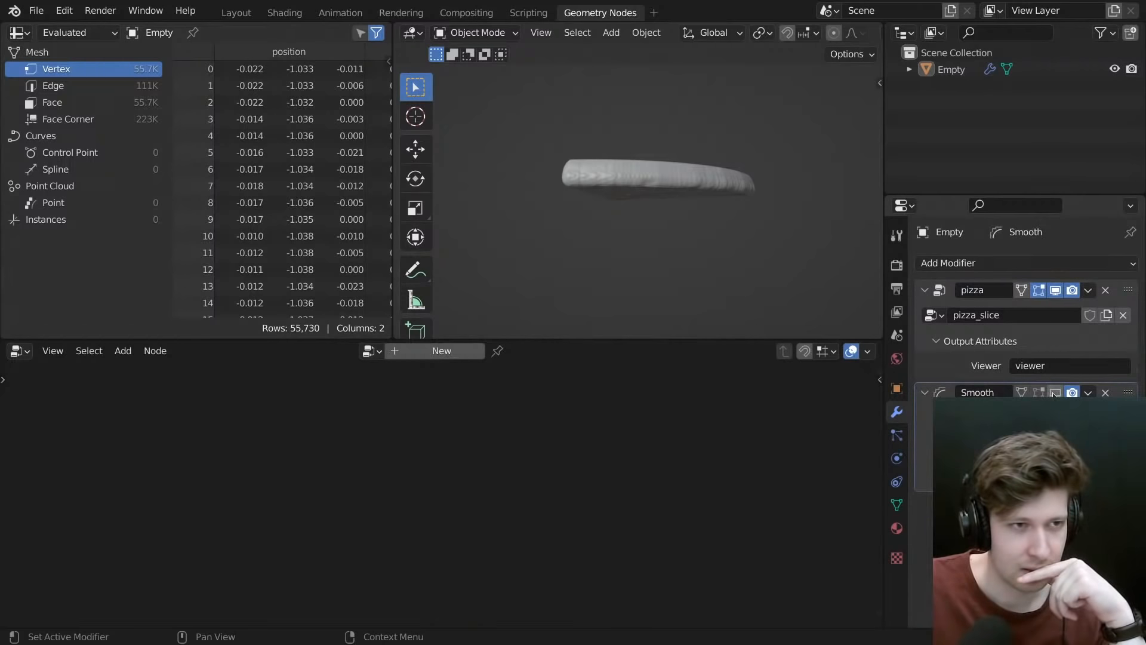
pyautogui.moveTo(696, 236); pyautogui.dragTo(644, 233, button='middle')
pyautogui.scroll(4, 686, 167)
pyautogui.moveTo(692, 158); pyautogui.dragTo(754, 208, button='middle')
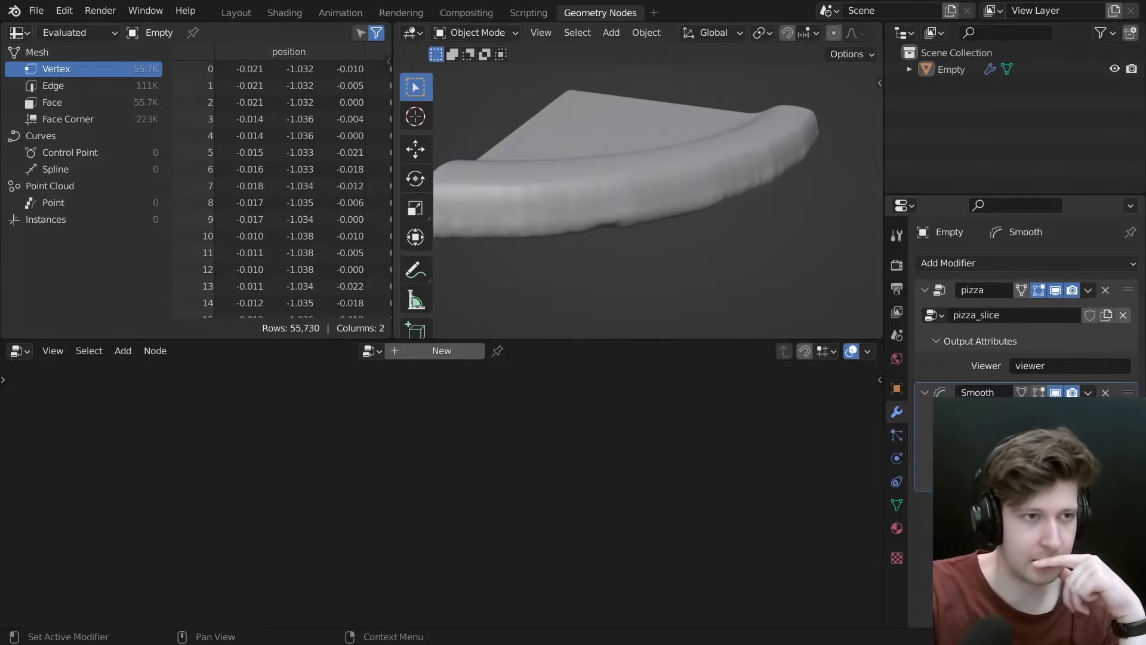
pyautogui.moveTo(632, 263); pyautogui.dragTo(678, 254, button='middle')
pyautogui.moveTo(704, 244); pyautogui.dragTo(578, 217, button='middle')
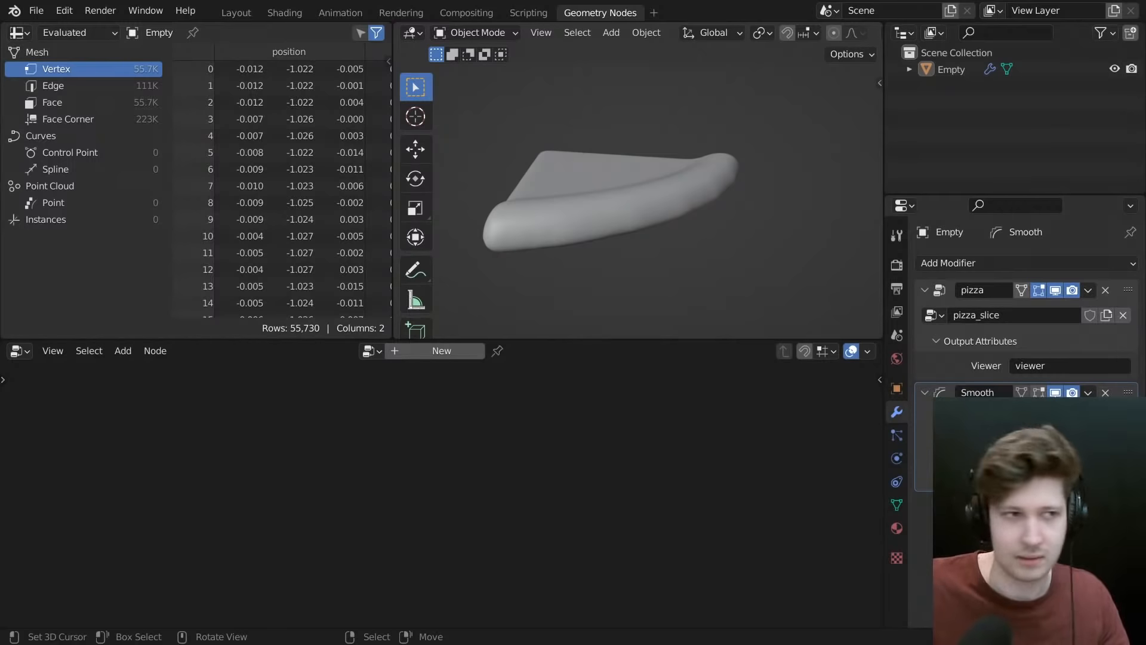
pyautogui.moveTo(554, 270); pyautogui.dragTo(611, 215, button='middle')
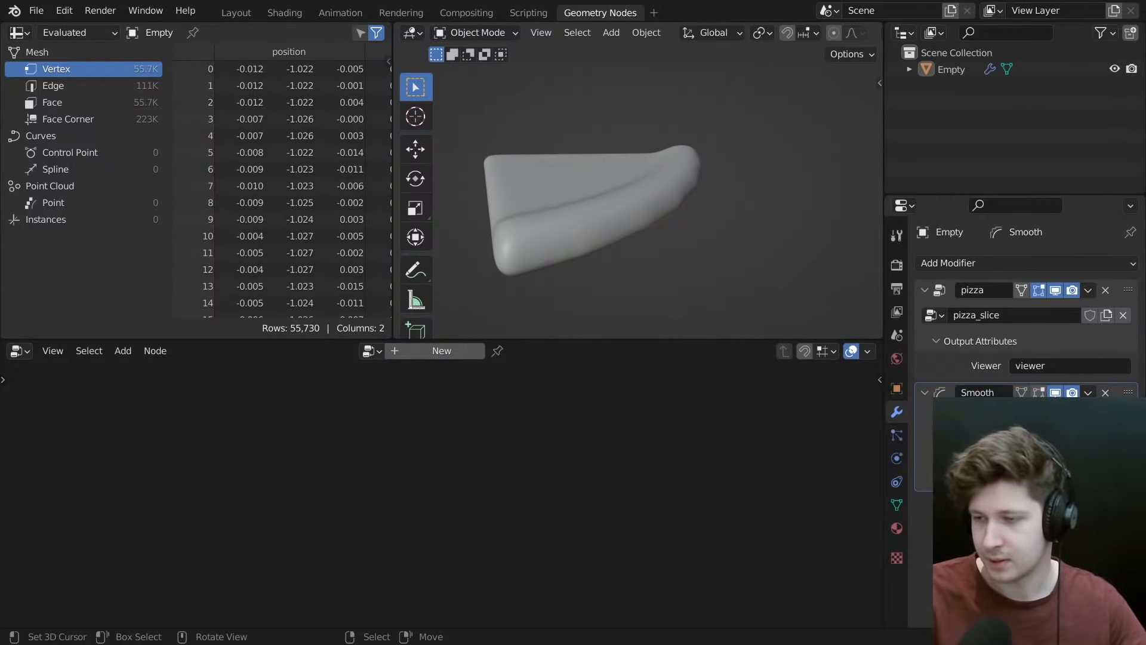
# - Select the pizza slice, make the pizza modifier active and disable the Smooth modifier in the viewport
pyautogui.click(607, 214)
pyautogui.click(947, 298)
pyautogui.scroll(-3, 411, 526)
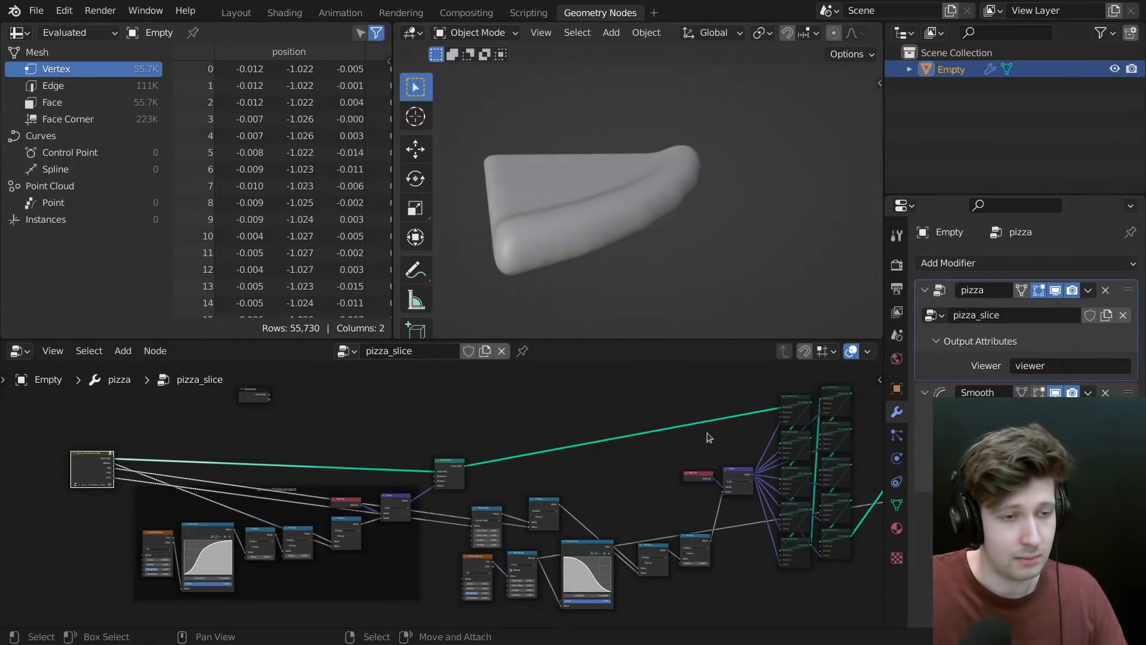
pyautogui.moveTo(707, 437); pyautogui.dragTo(648, 430, button='middle')
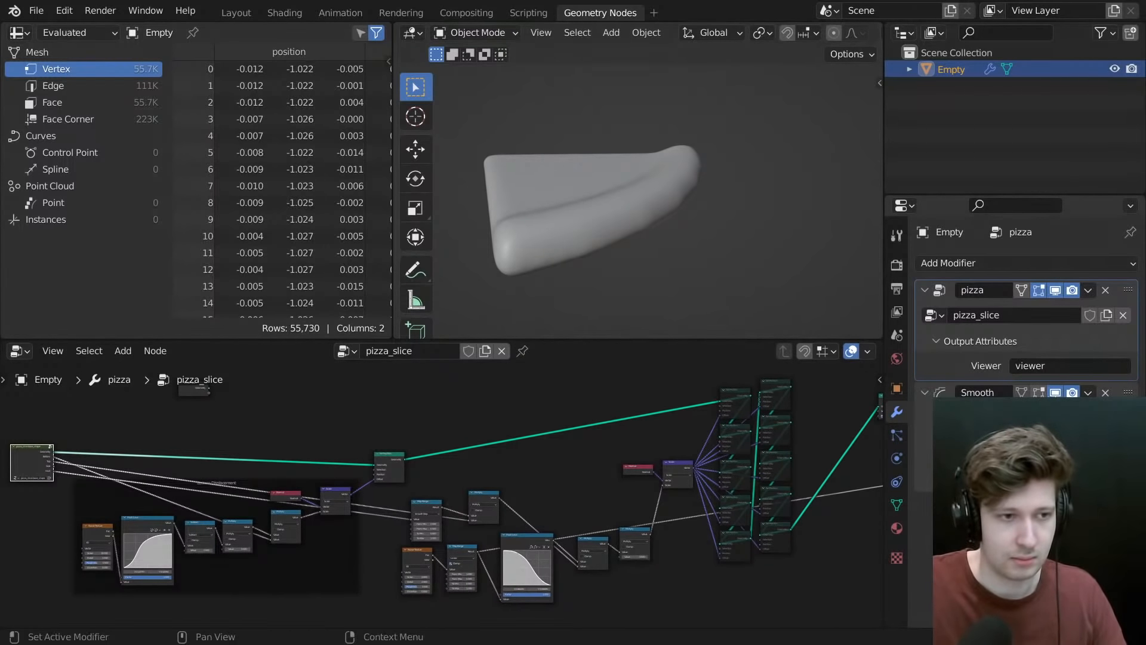
pyautogui.click(1055, 392)
pyautogui.moveTo(880, 418); pyautogui.dragTo(695, 448, button='middle')
pyautogui.scroll(2, 694, 452)
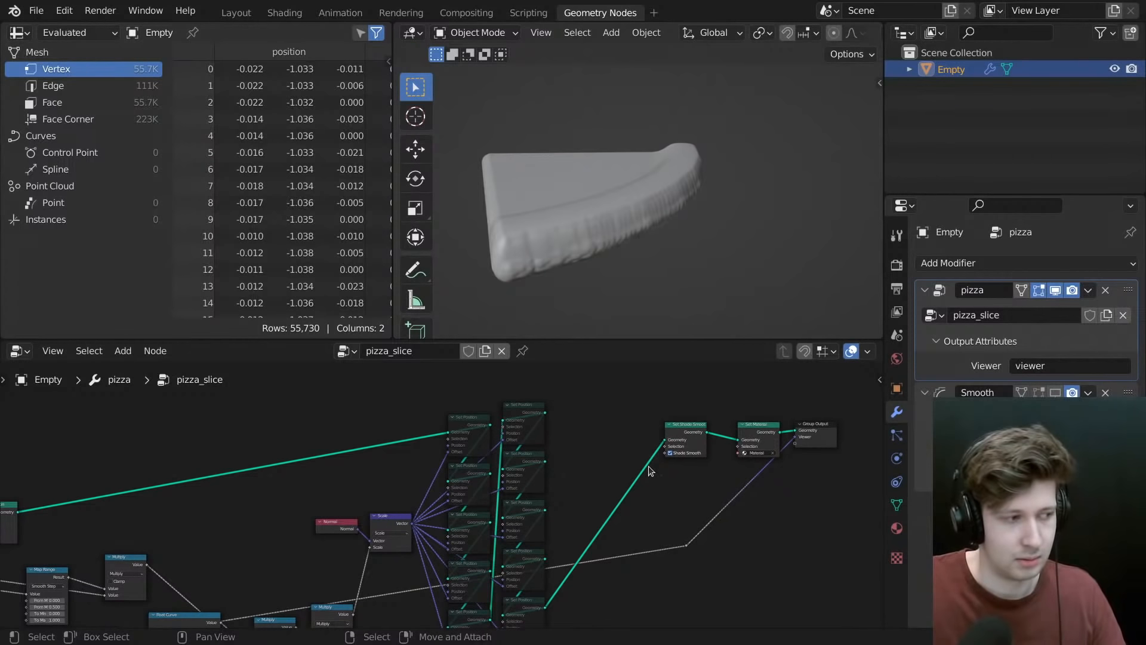
pyautogui.moveTo(590, 462); pyautogui.dragTo(573, 466, button='middle')
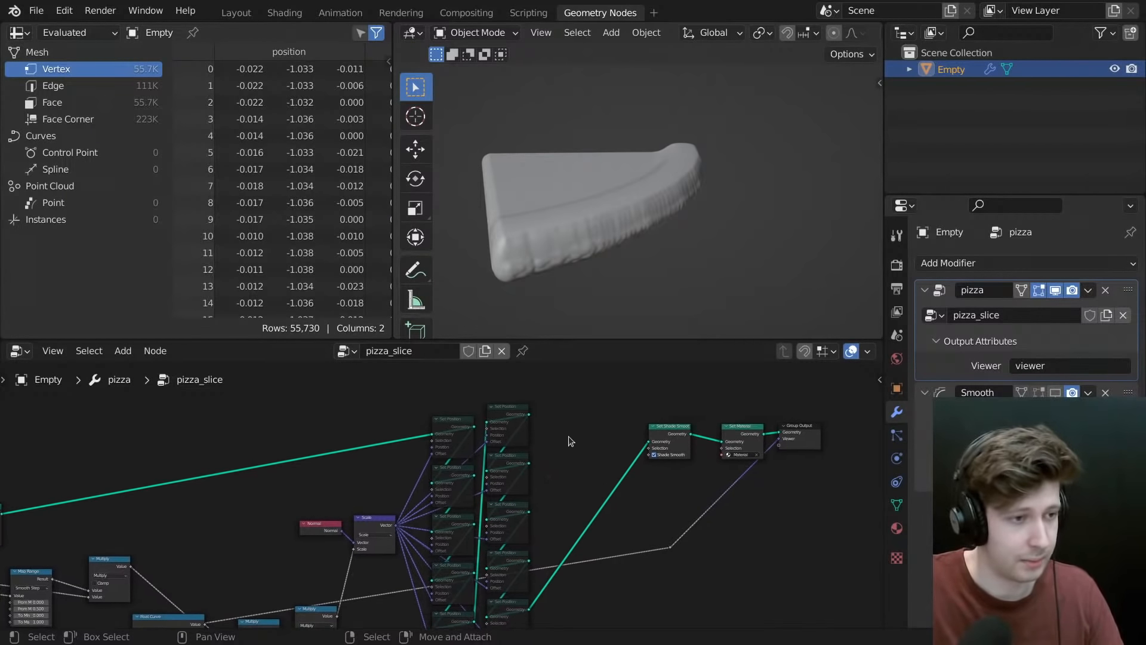
# - Add a Volume to Mesh node above the geometry link leading to the stacked Set Position nodes
pyautogui.moveTo(321, 424); pyautogui.dragTo(531, 429, button='middle')
pyautogui.hotkey('shift', 'a')
pyautogui.click(393, 307)
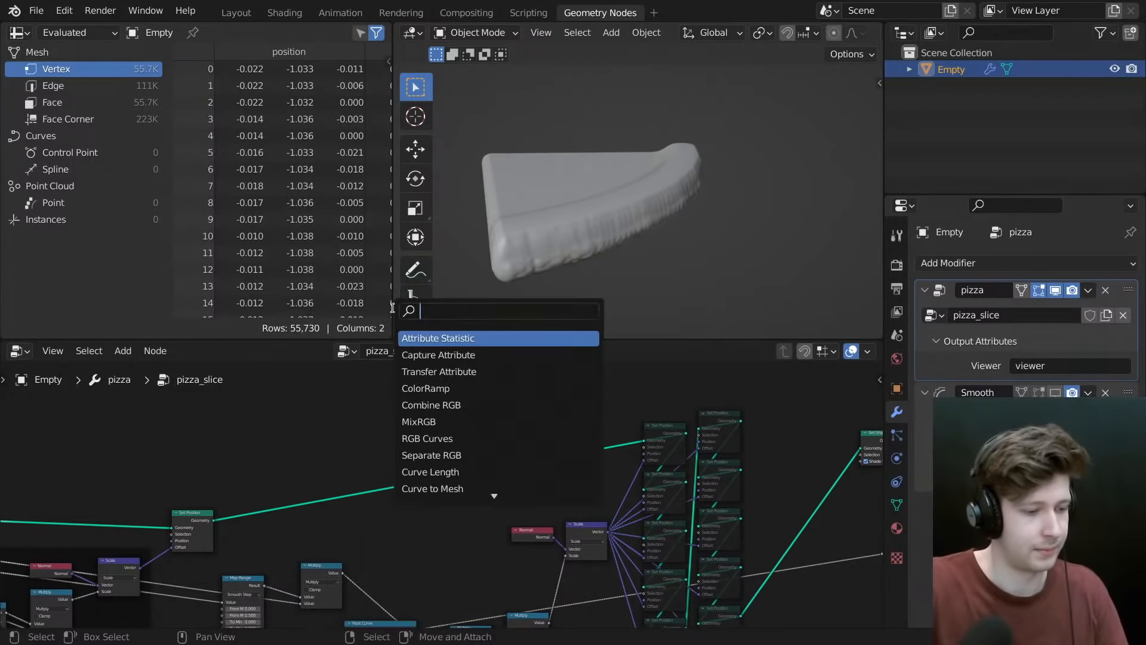
pyautogui.write('mesh to vol')
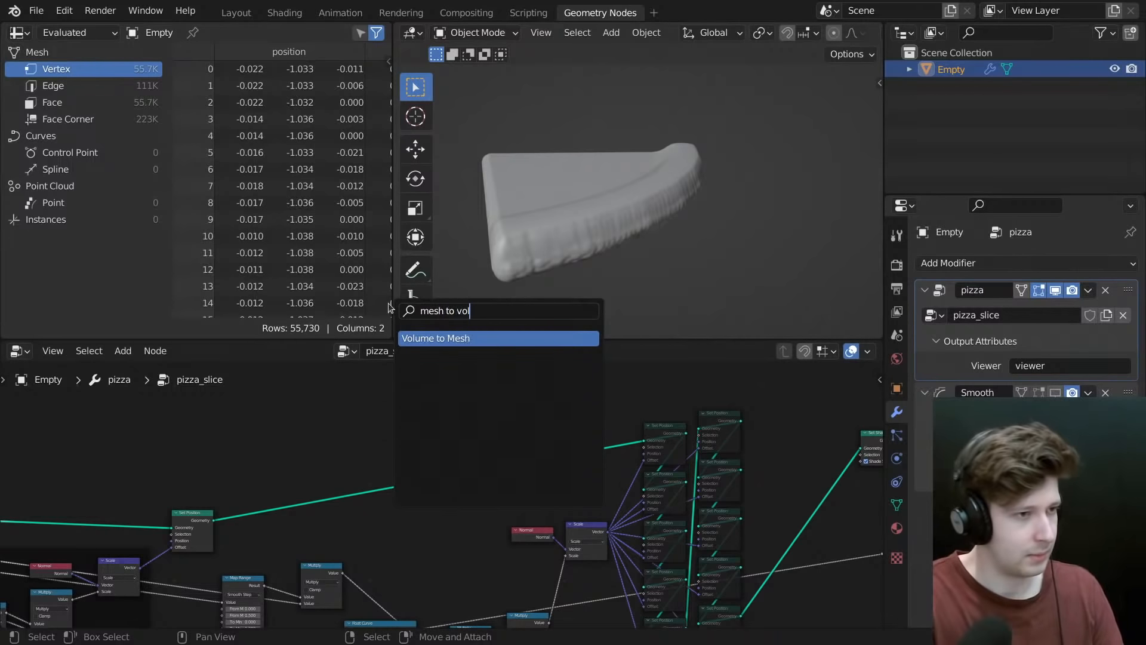
pyautogui.press('Return')
pyautogui.click(332, 435)
pyautogui.scroll(2, 333, 434)
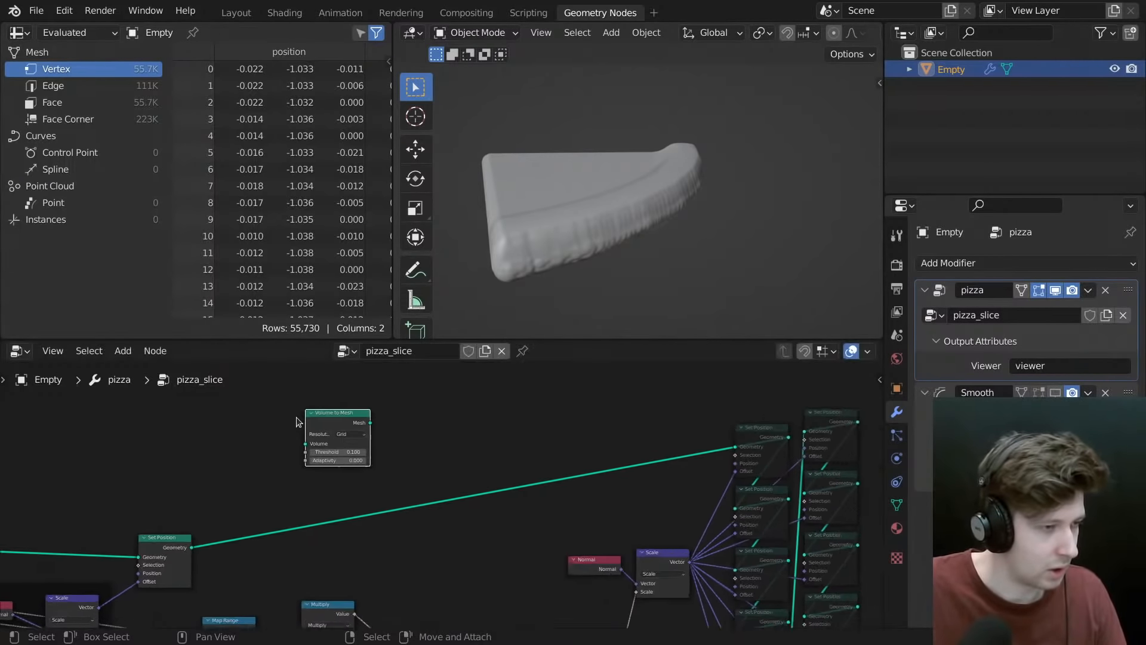
# - Search the node list for volume nodes, leave it without adding one and delete the unconnected Volume to Mesh node
pyautogui.hotkey('shift', 'a')
pyautogui.click(377, 298)
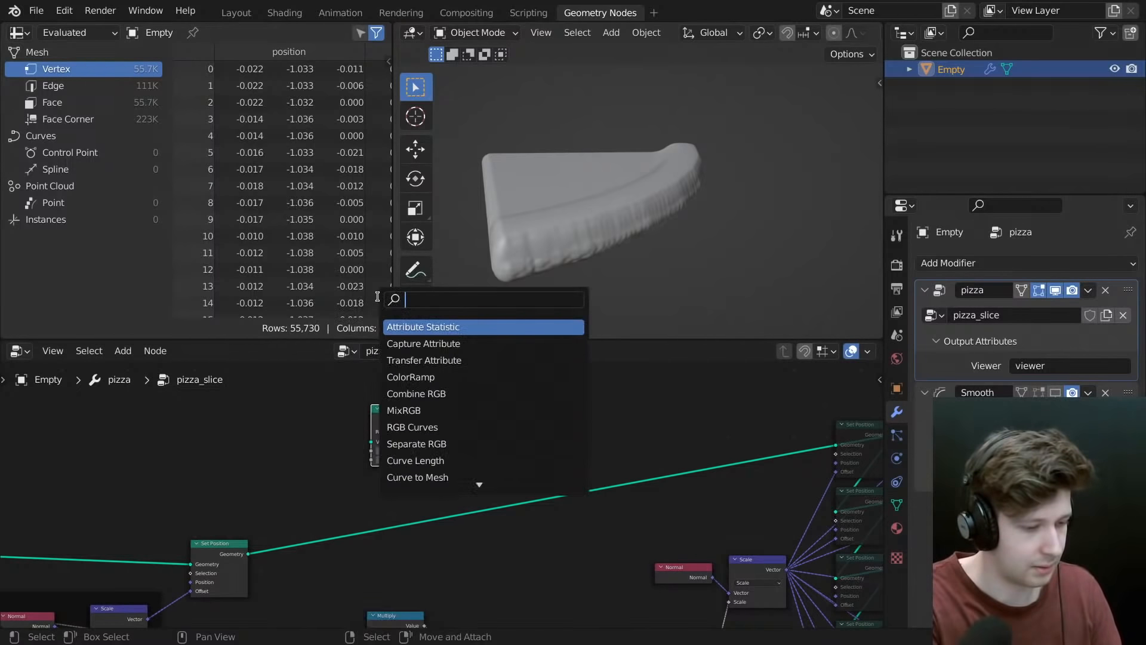
pyautogui.write('volume')
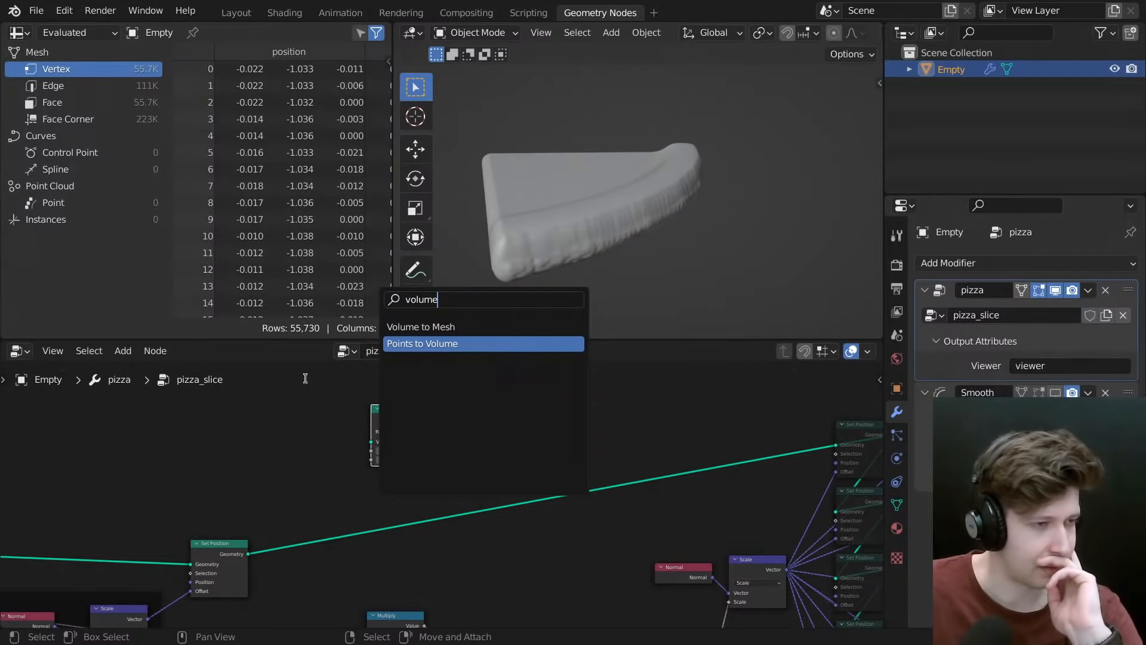
pyautogui.click(206, 456)
pyautogui.press('x')
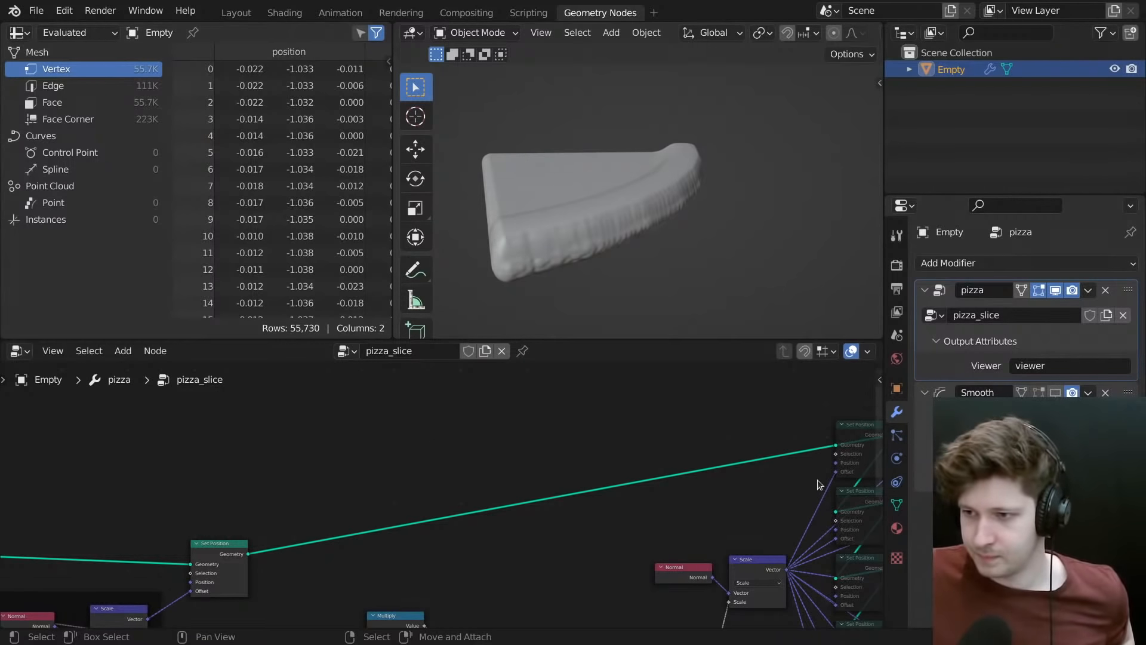
# - Enter the pizza_slice.base_shape group and go to its Points to Volume and Volume to Mesh nodes
pyautogui.moveTo(480, 446); pyautogui.dragTo(485, 442, button='middle')
pyautogui.scroll(-5, 466, 456)
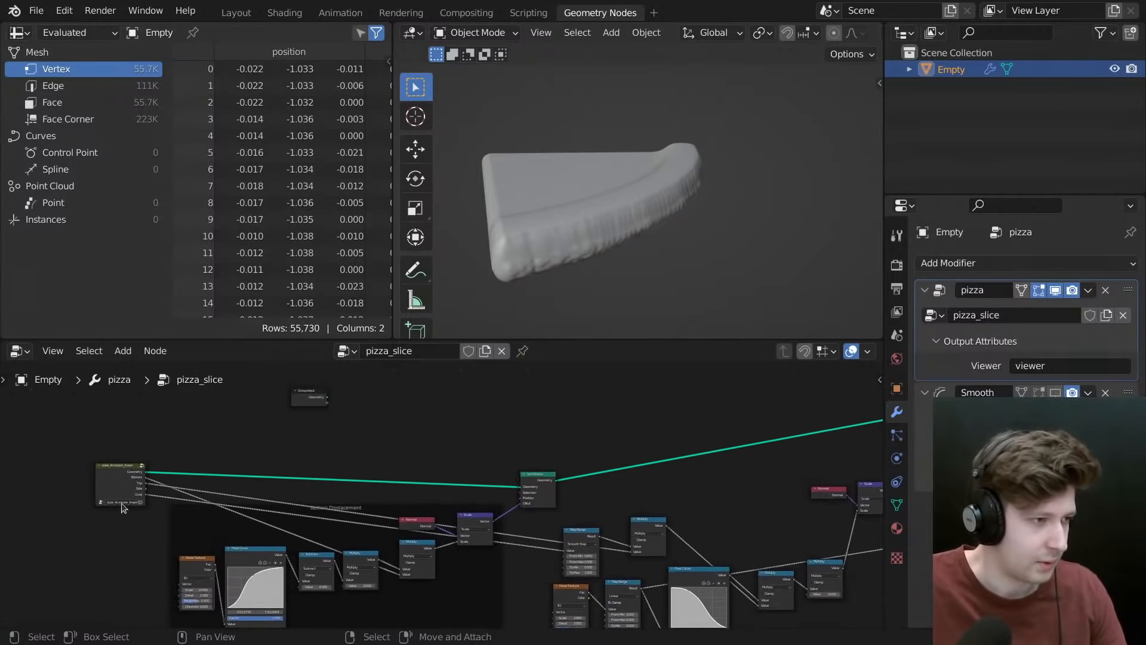
pyautogui.click(111, 483)
pyautogui.press('Tab')
pyautogui.scroll(5, 477, 491)
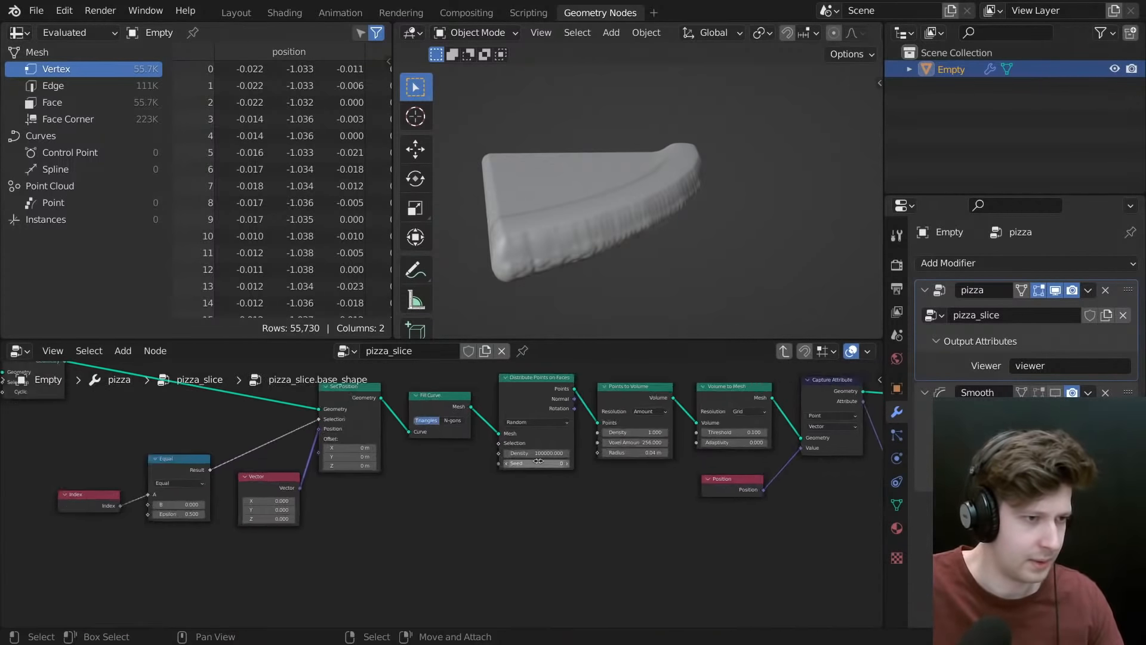
pyautogui.scroll(1, 677, 469)
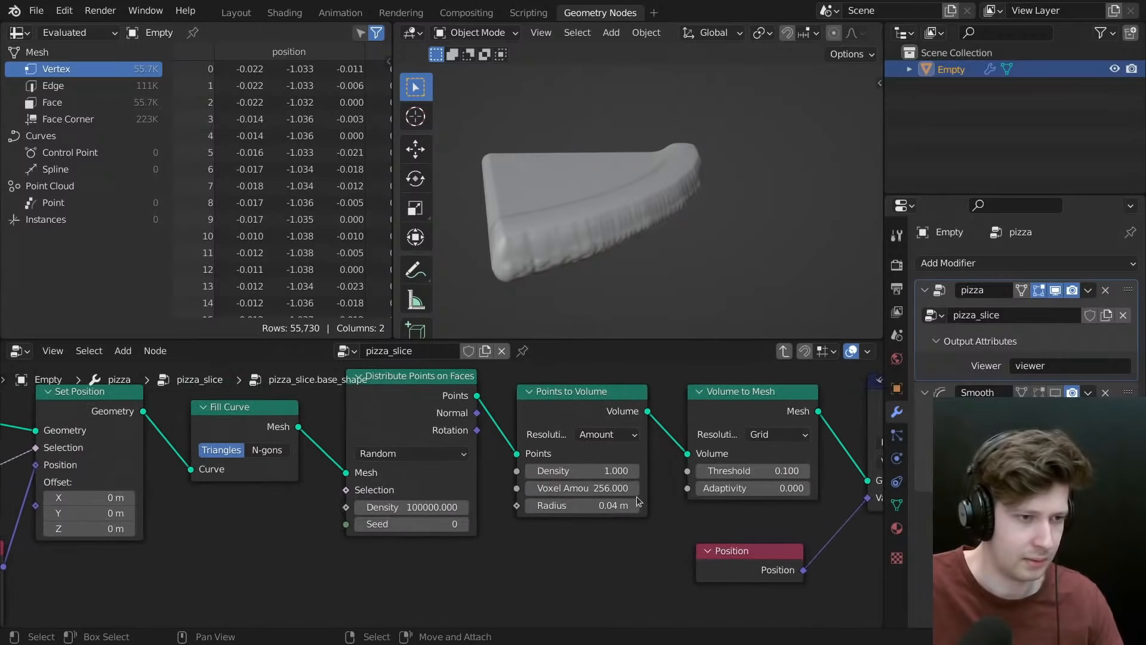
pyautogui.moveTo(621, 471); pyautogui.dragTo(690, 470)
pyautogui.rightClick(690, 470)
pyautogui.click(686, 467)
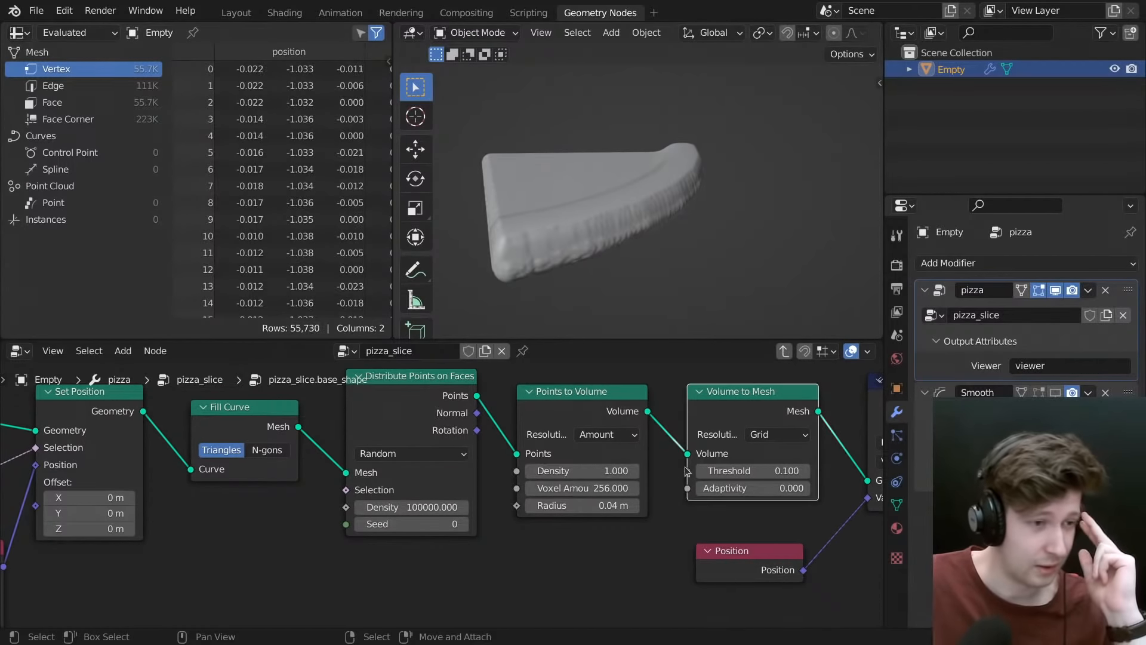
# - Try a Density of 0.5 and 0.1 on the Points to Volume node
pyautogui.click(613, 470)
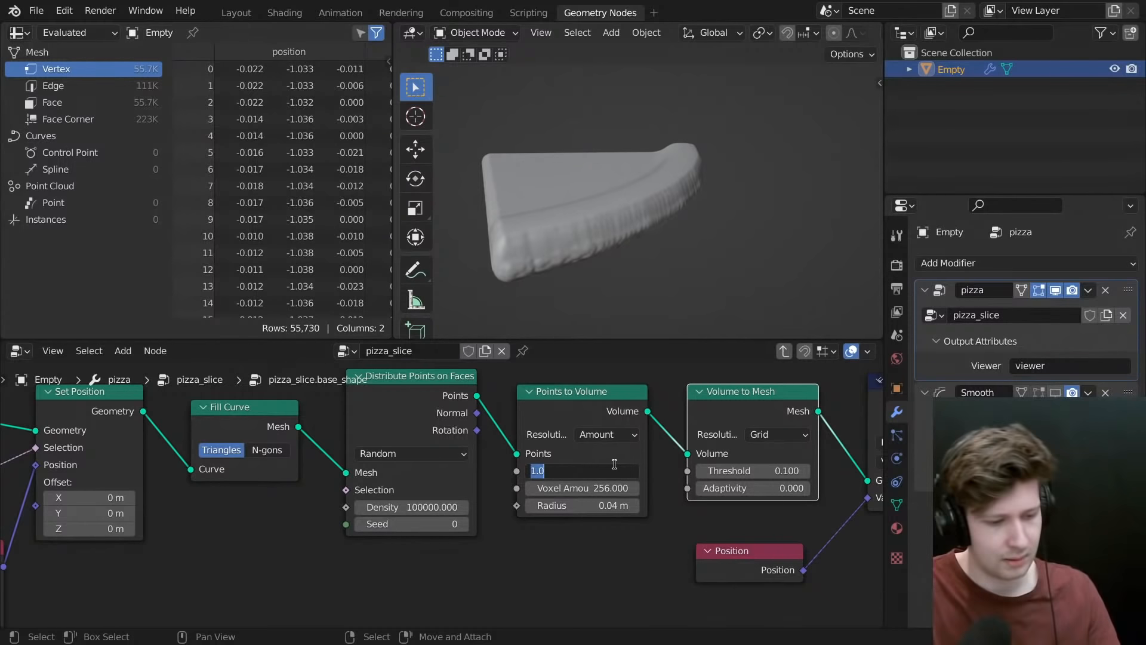
pyautogui.press('BackSpace')
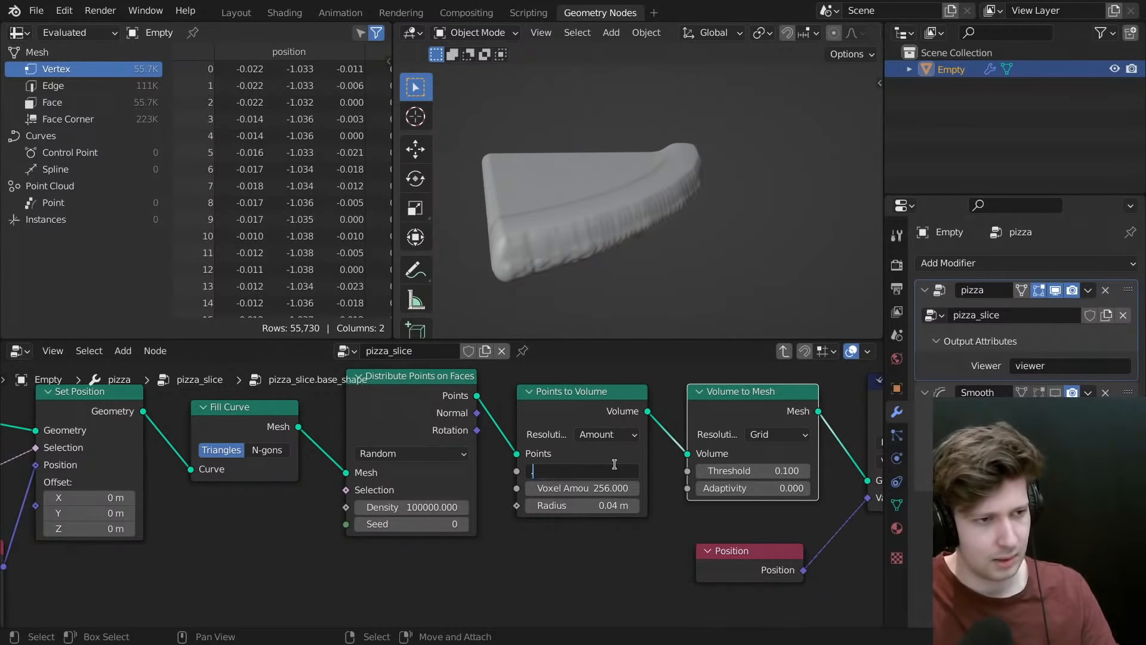
pyautogui.write('.5')
pyautogui.press('Return')
pyautogui.click(615, 470)
pyautogui.write('.1')
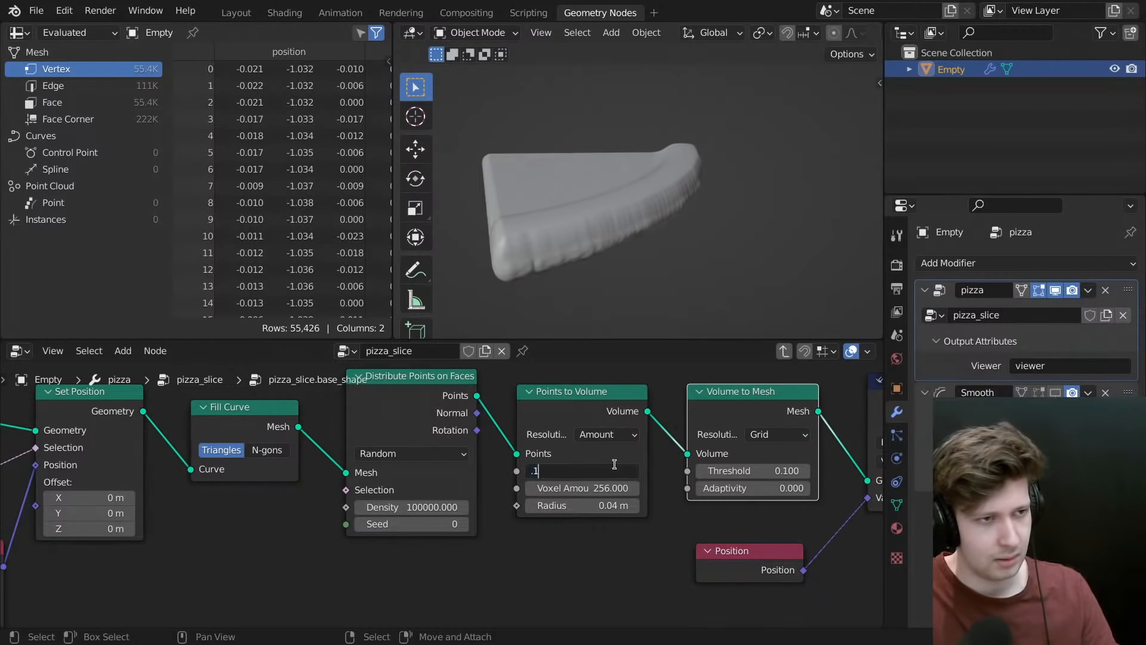
pyautogui.press('Return')
# - Compare Points to Volume Density values of 0.25 and 1, and settle on 0.25
pyautogui.click(615, 471)
pyautogui.write('.25')
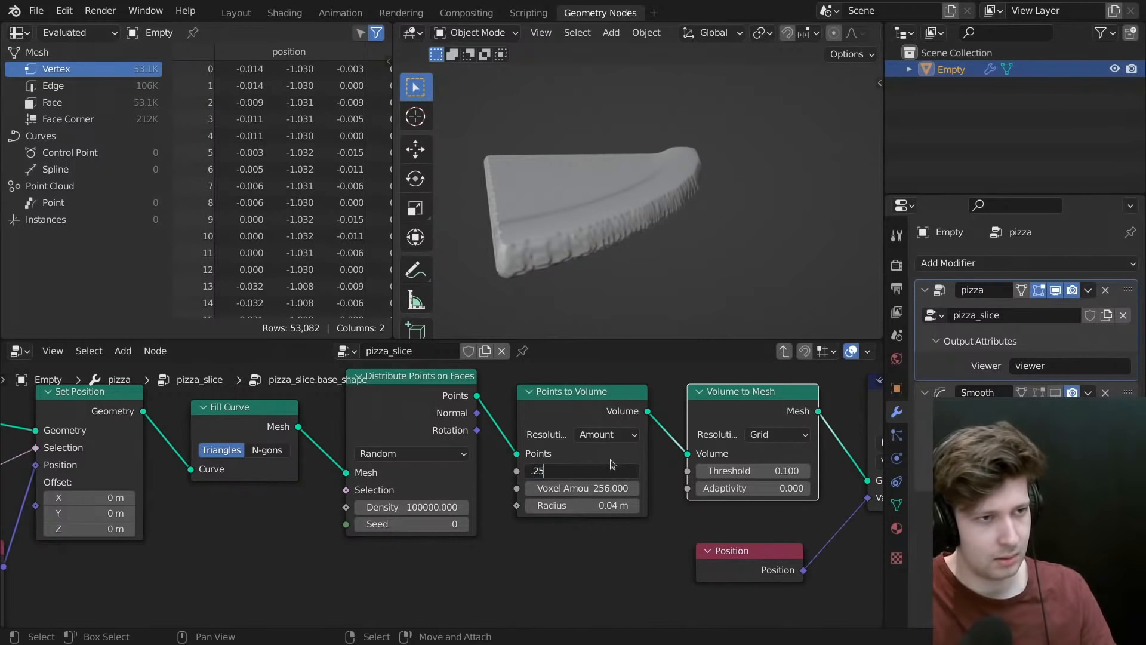
pyautogui.press('Return')
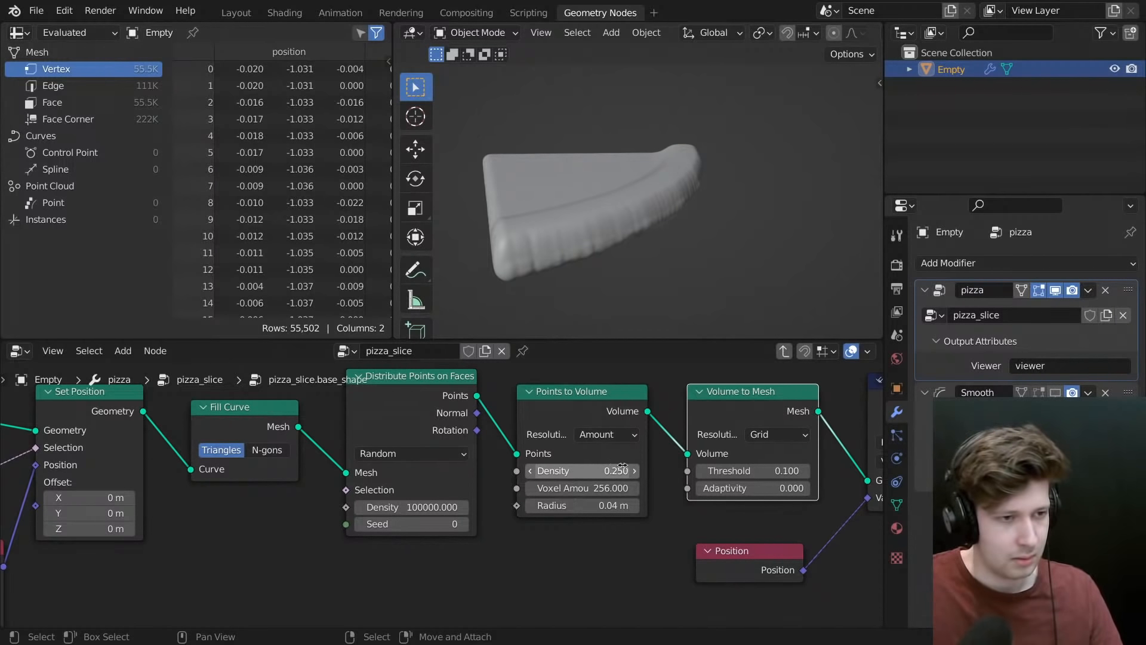
pyautogui.click(619, 465)
pyautogui.write('1')
pyautogui.press('Return')
pyautogui.click(618, 465)
pyautogui.write('.')
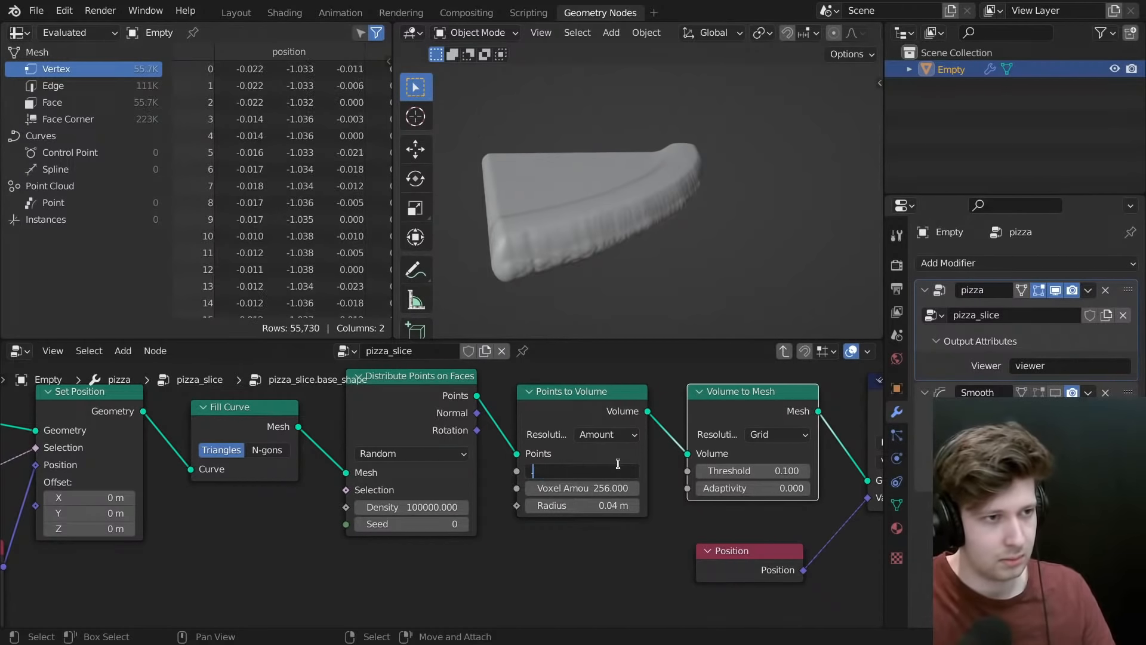
pyautogui.write('25')
pyautogui.press('Return')
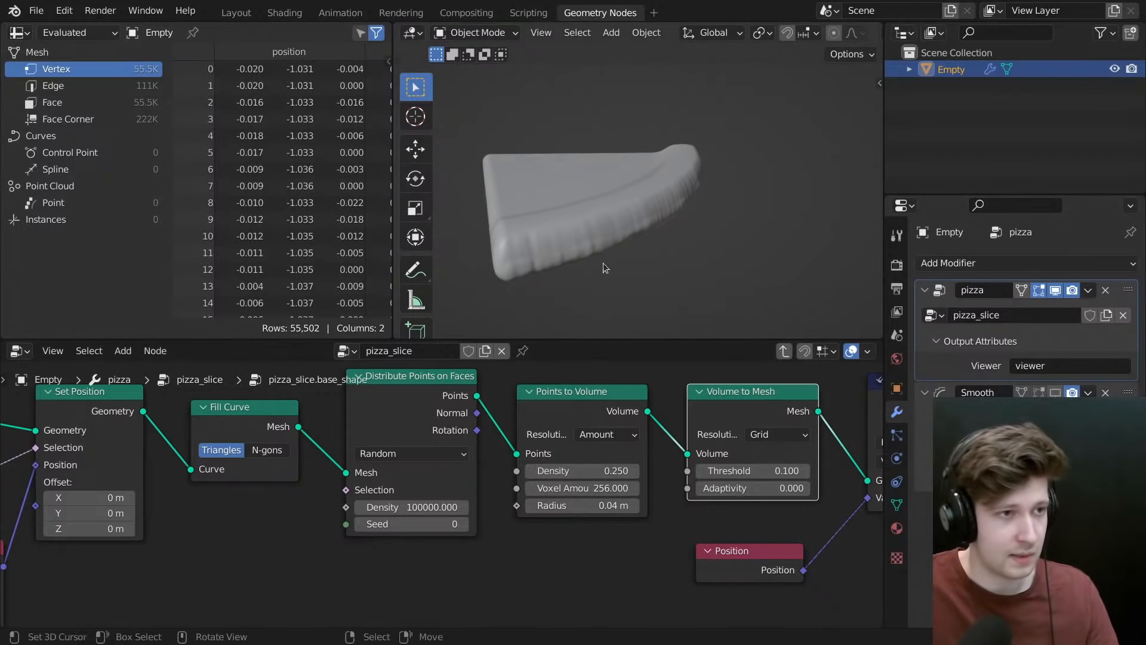
# - Inspect the slice and the base-shape node chain, and return to the parent pizza_slice node tree
pyautogui.moveTo(603, 263); pyautogui.dragTo(480, 220, button='middle')
pyautogui.moveTo(659, 257); pyautogui.dragTo(687, 298, button='middle')
pyautogui.scroll(-3, 630, 395)
pyautogui.moveTo(583, 410); pyautogui.dragTo(631, 474, button='middle')
pyautogui.scroll(-3, 610, 449)
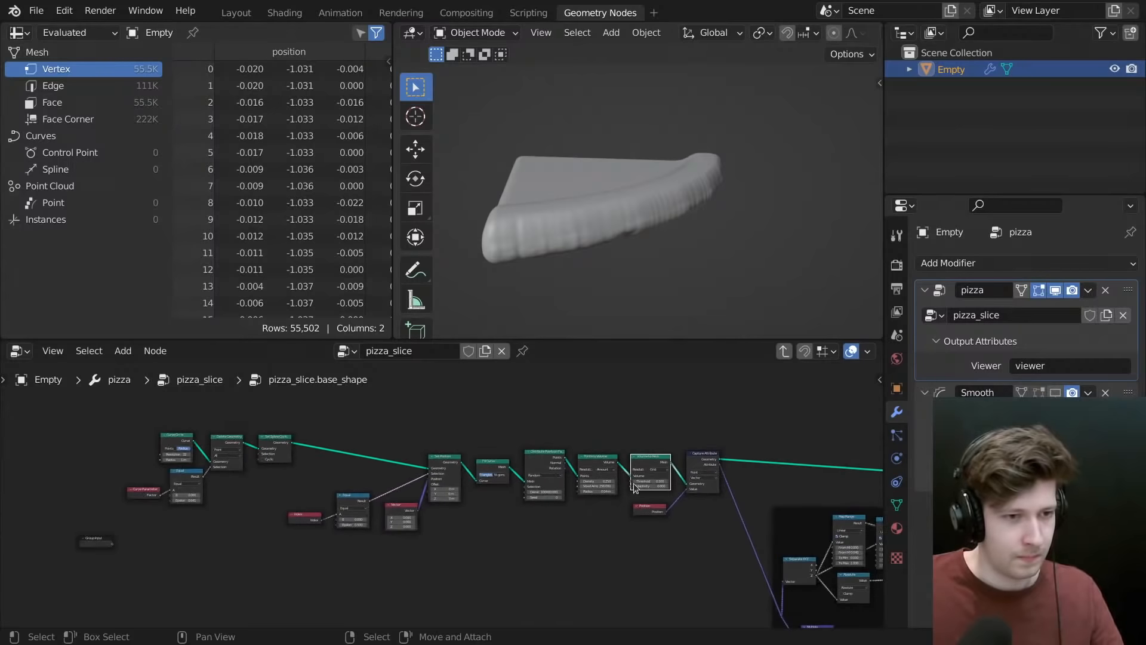
pyautogui.scroll(-2, 713, 489)
pyautogui.moveTo(710, 488); pyautogui.dragTo(555, 481, button='middle')
pyautogui.press('Tab')
pyautogui.scroll(-3, 730, 500)
pyautogui.moveTo(729, 501); pyautogui.dragTo(682, 502, button='middle')
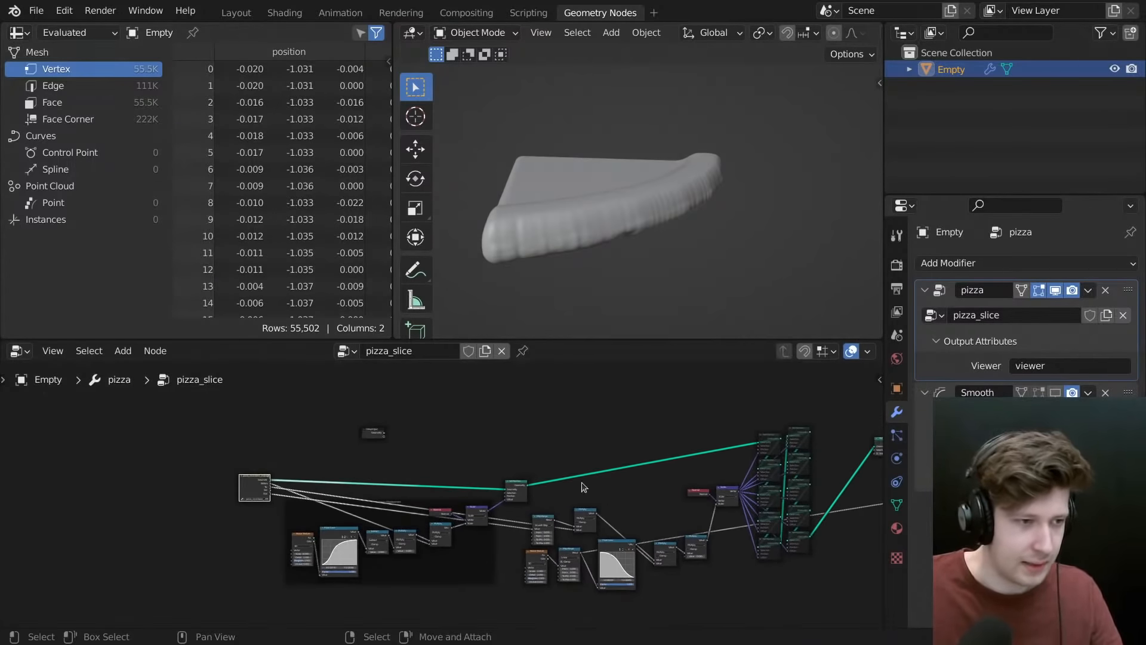
# - Unmute the whole stack of Set Position nodes that displaces the crust
pyautogui.scroll(4, 582, 480)
pyautogui.moveTo(870, 482); pyautogui.dragTo(561, 487, button='middle')
pyautogui.scroll(3, 606, 452)
pyautogui.moveTo(638, 400); pyautogui.dragTo(537, 623)
pyautogui.moveTo(570, 597); pyautogui.dragTo(569, 579, button='middle')
pyautogui.press('m')
# - Turn on the Smooth modifier's viewport display and view the slice from several angles
pyautogui.moveTo(581, 256); pyautogui.dragTo(724, 289, button='middle')
pyautogui.click(1056, 392)
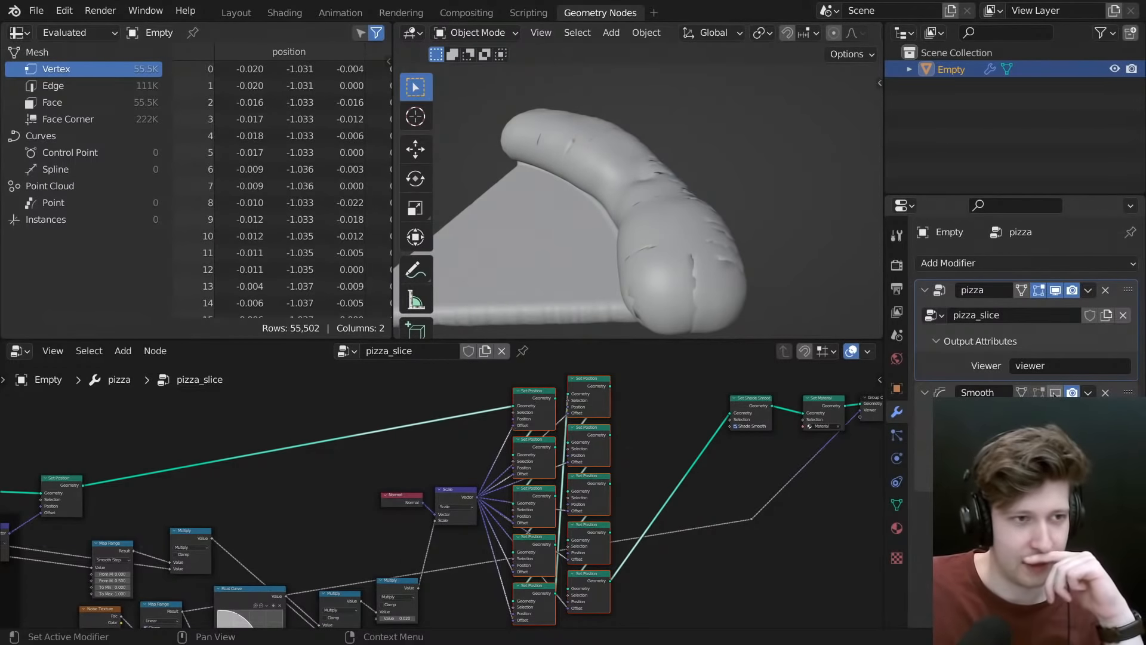
pyautogui.click(1055, 392)
pyautogui.moveTo(668, 197); pyautogui.dragTo(720, 227, button='middle')
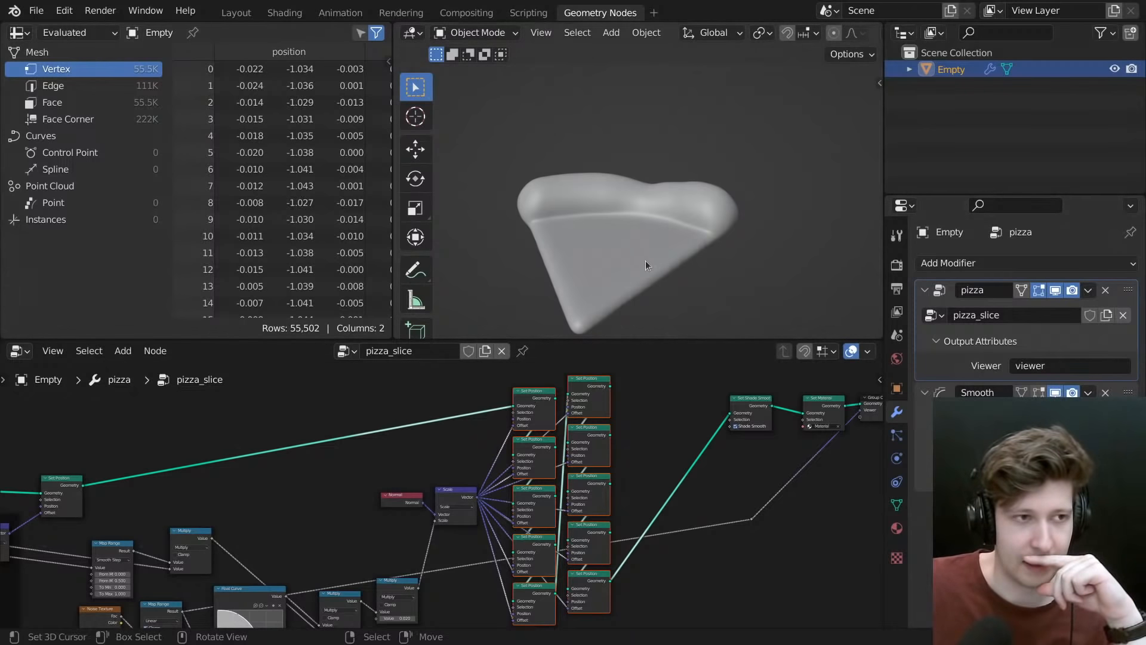
pyautogui.moveTo(646, 260); pyautogui.dragTo(610, 179, button='middle')
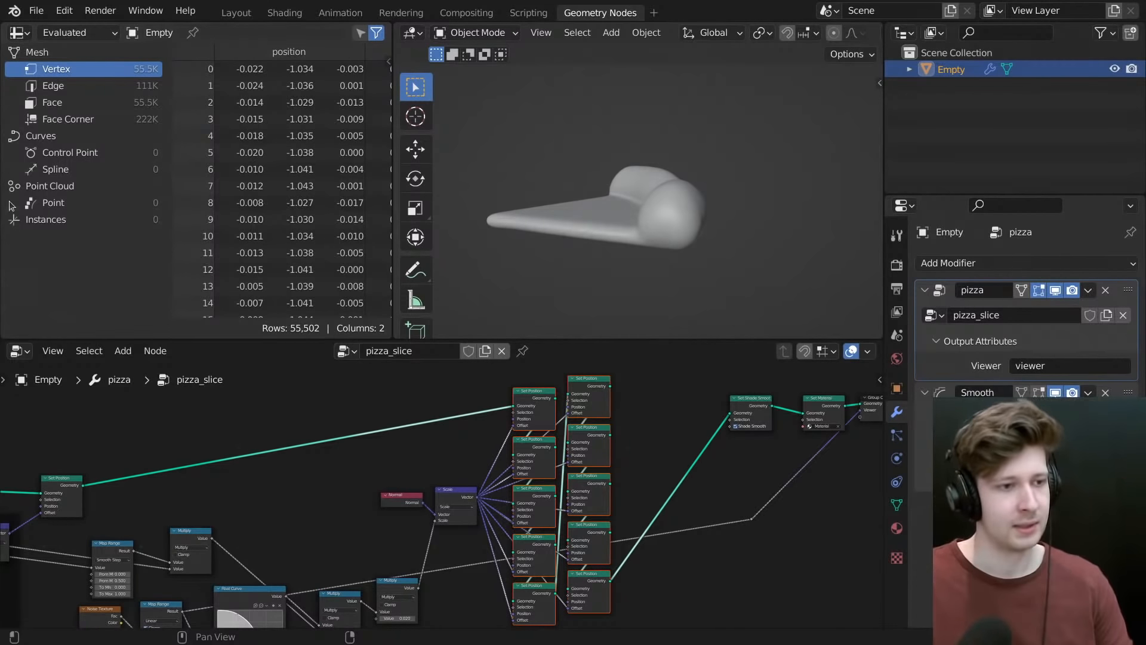
# - Examine the pizza_slice node tree from the base_shape group through the Bottom Displacement frame to the crust displacement nodes
pyautogui.moveTo(274, 466); pyautogui.dragTo(411, 437, button='middle')
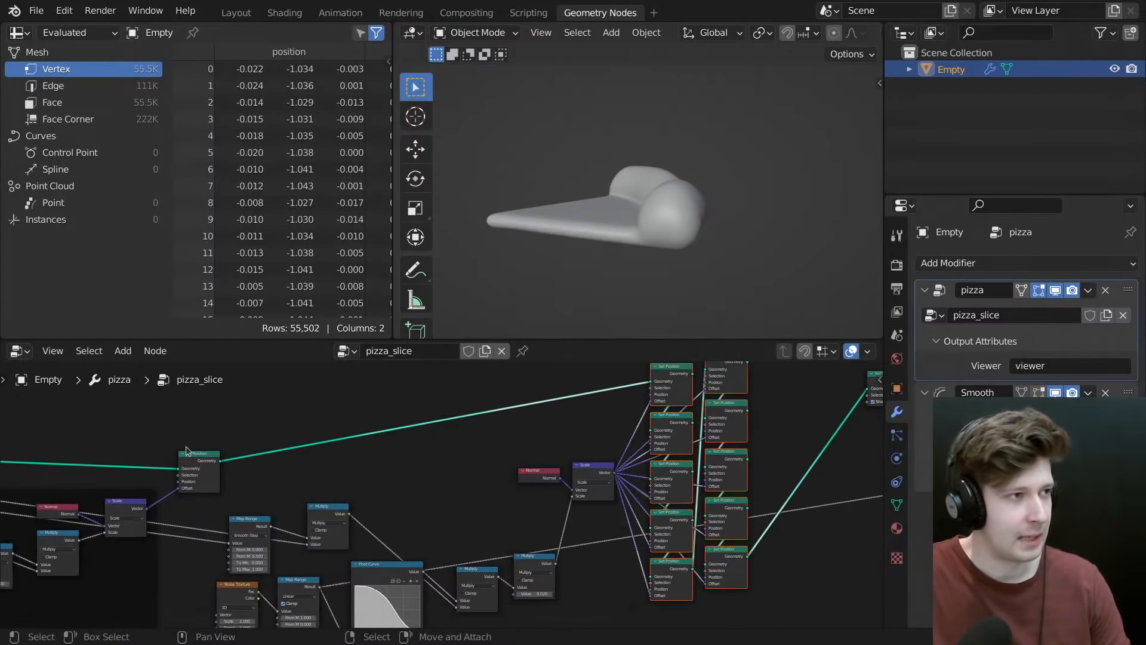
pyautogui.scroll(-6, 177, 448)
pyautogui.moveTo(37, 464); pyautogui.dragTo(262, 458, button='middle')
pyautogui.scroll(3, 382, 421)
pyautogui.click(382, 424)
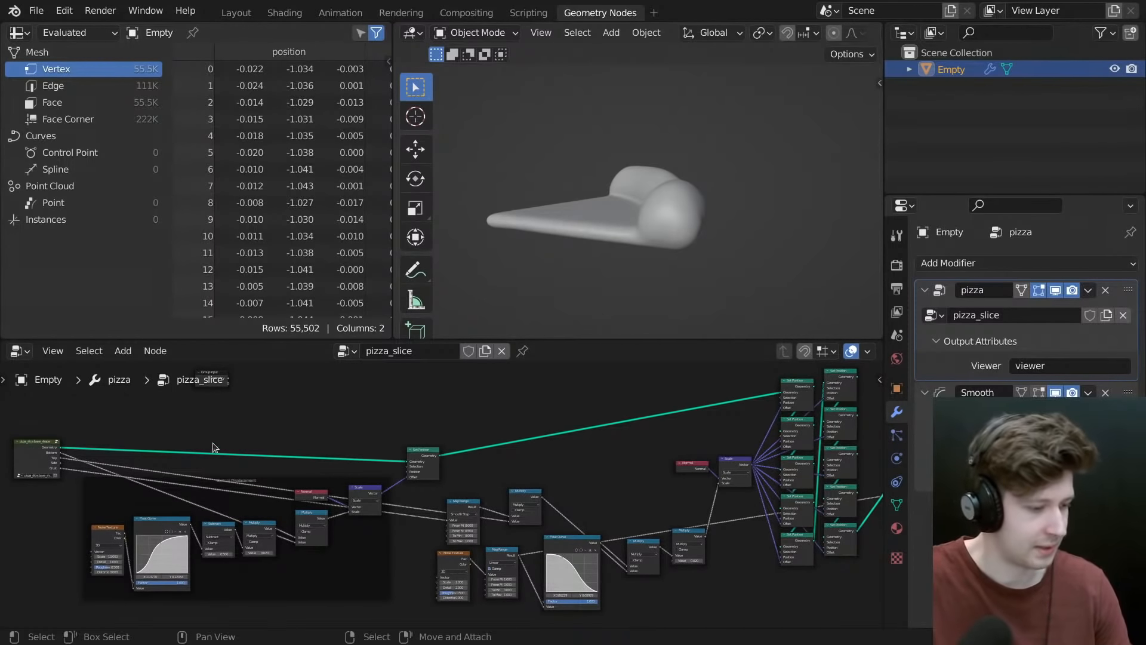
pyautogui.moveTo(213, 442); pyautogui.dragTo(294, 439, button='middle')
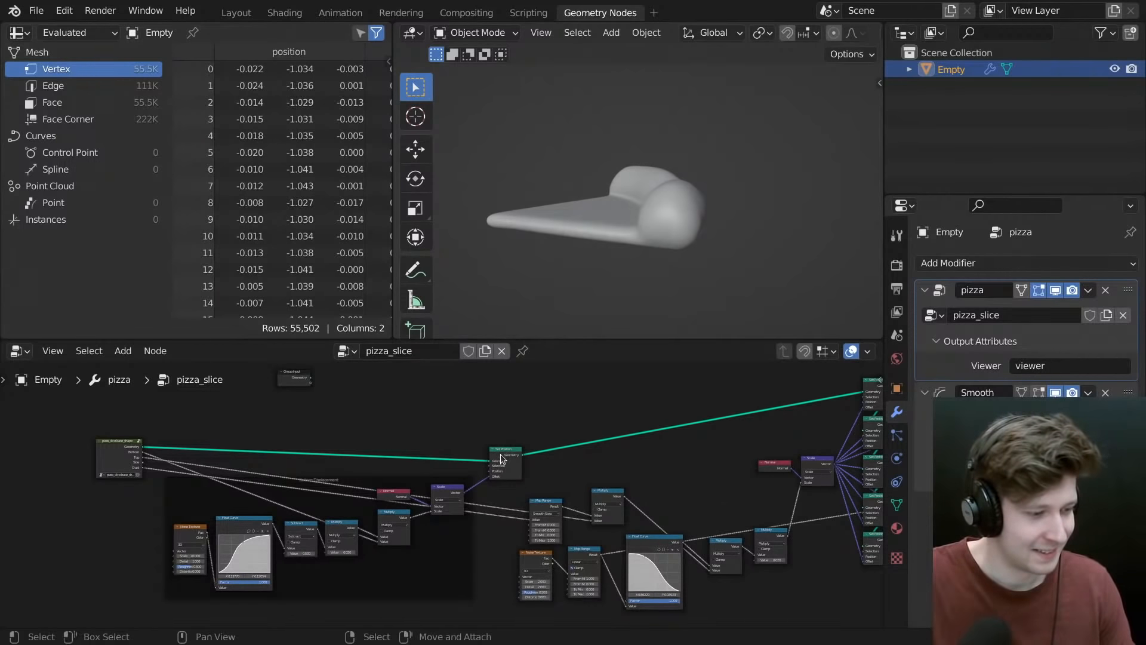
pyautogui.moveTo(593, 423); pyautogui.dragTo(531, 418, button='middle')
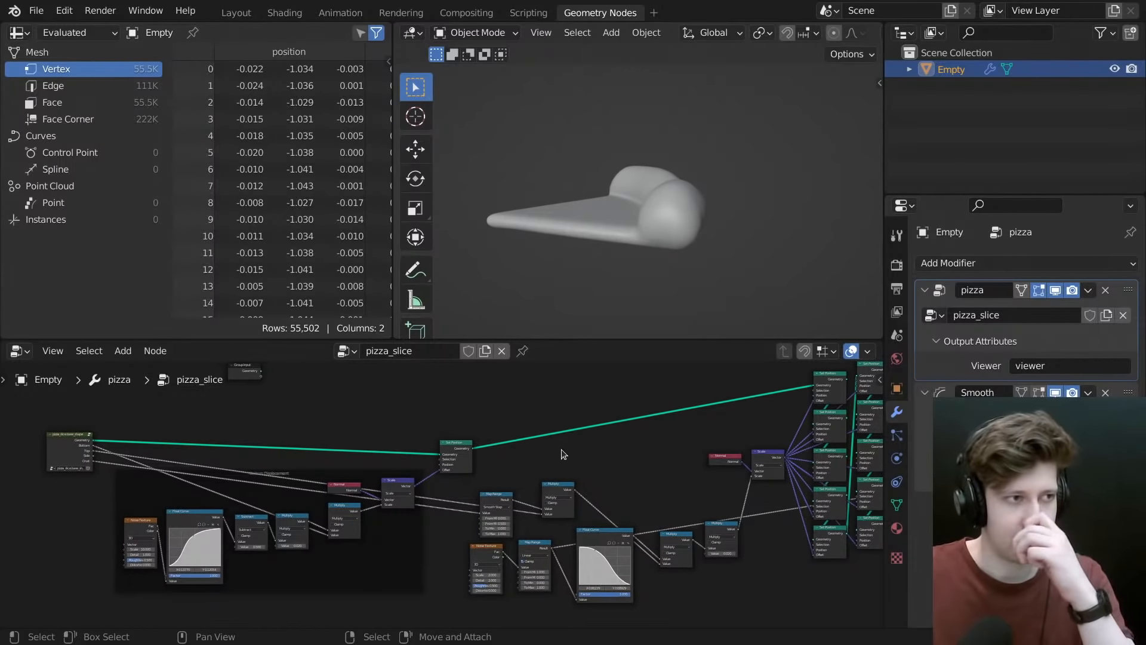
pyautogui.scroll(-1, 336, 203)
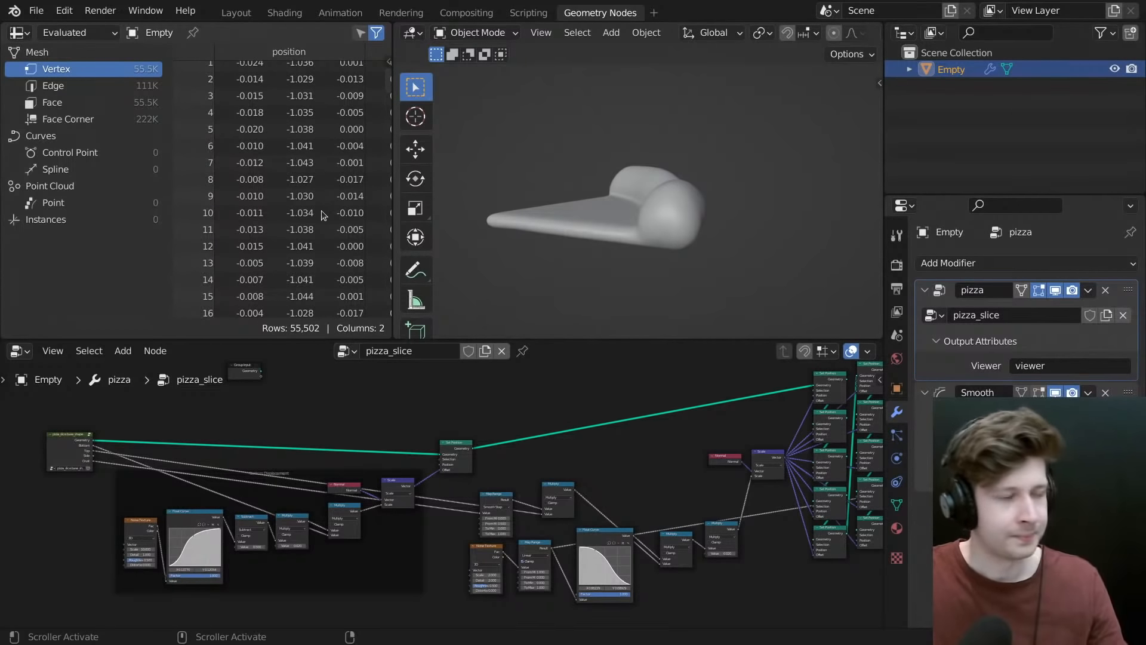
pyautogui.scroll(1, 320, 173)
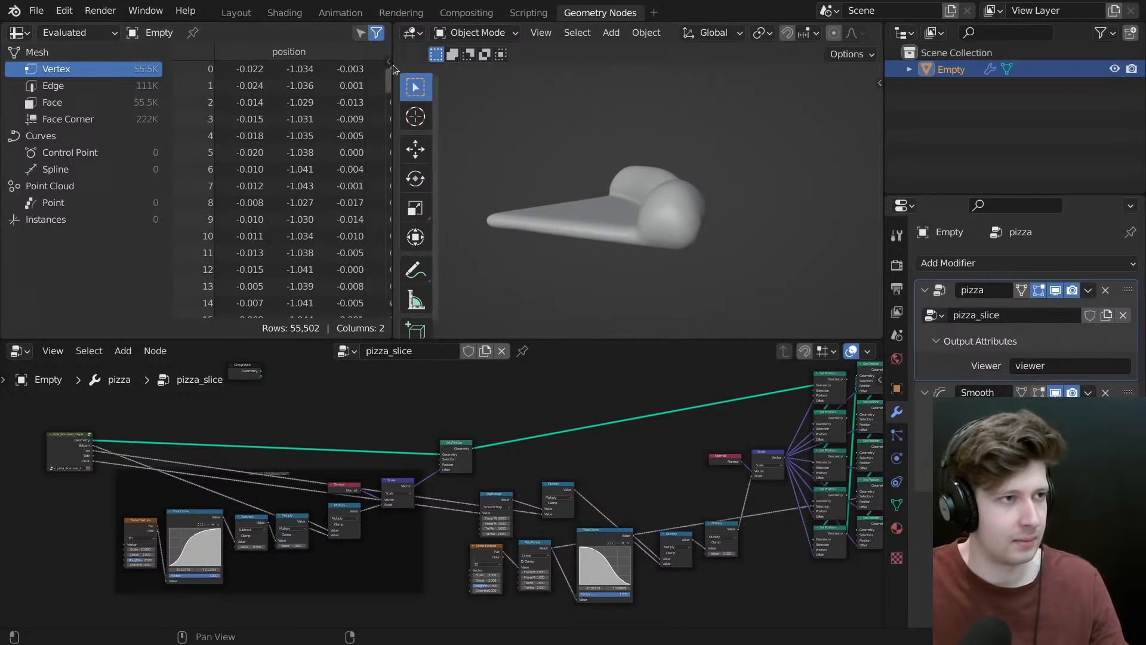
# - Widen the 3D viewport slightly and orbit to a raised view of the slice and its crust
pyautogui.moveTo(393, 49); pyautogui.dragTo(377, 85)
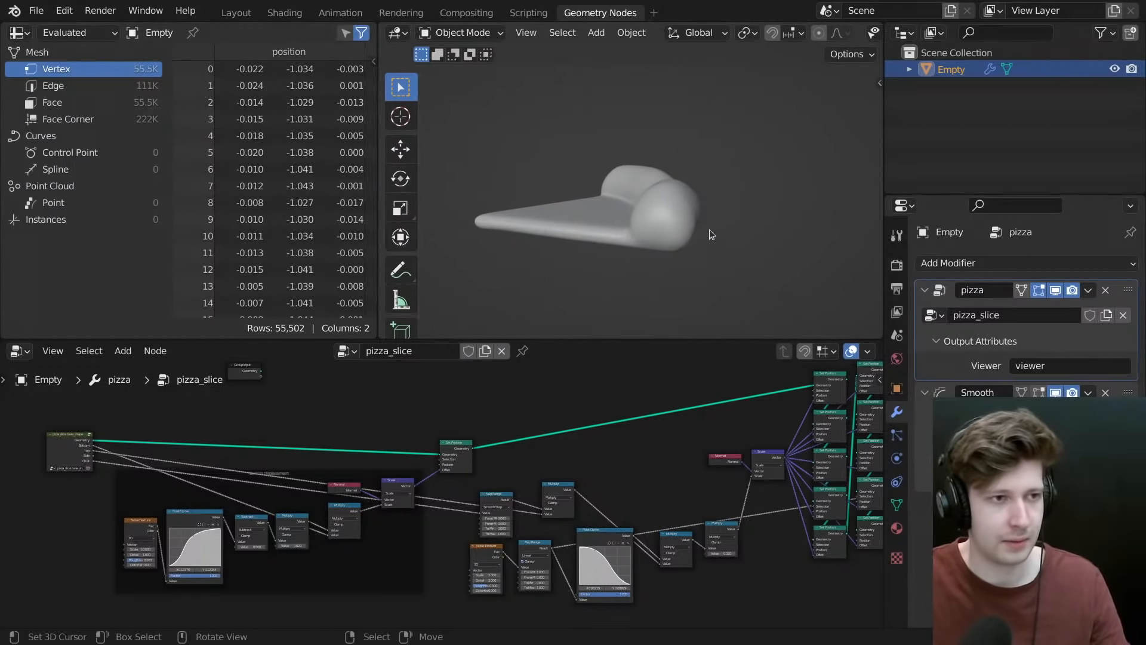
pyautogui.moveTo(709, 230); pyautogui.dragTo(683, 230, button='middle')
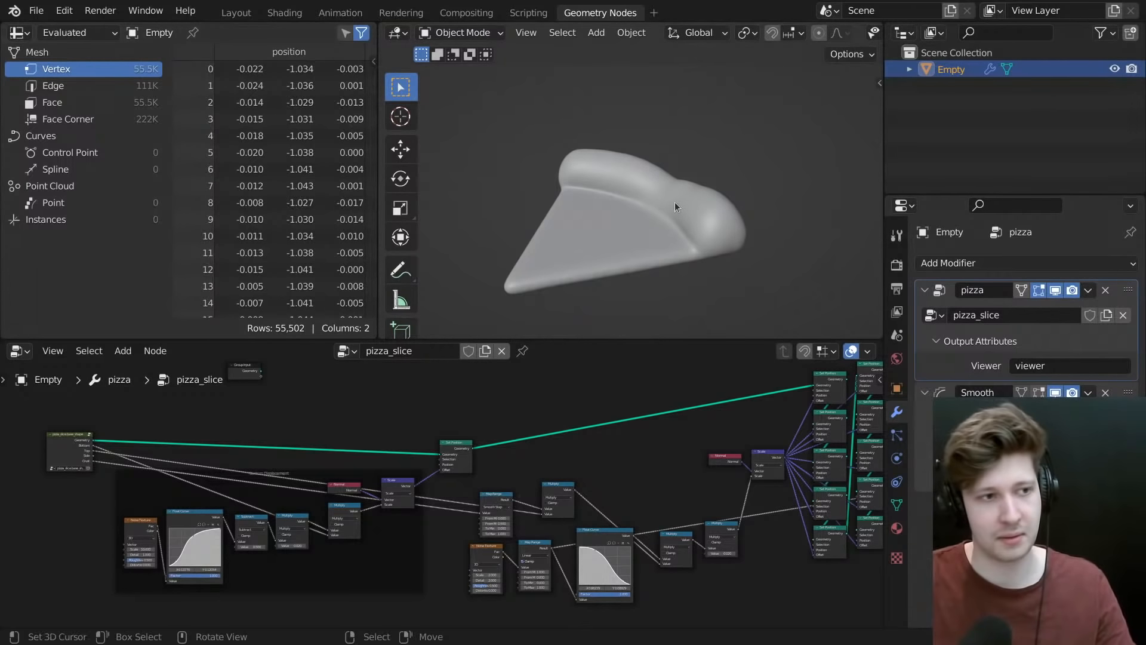
pyautogui.keyDown('shift'); pyautogui.moveTo(690, 181); pyautogui.dragTo(651, 160, button='middle'); pyautogui.keyUp('shift')
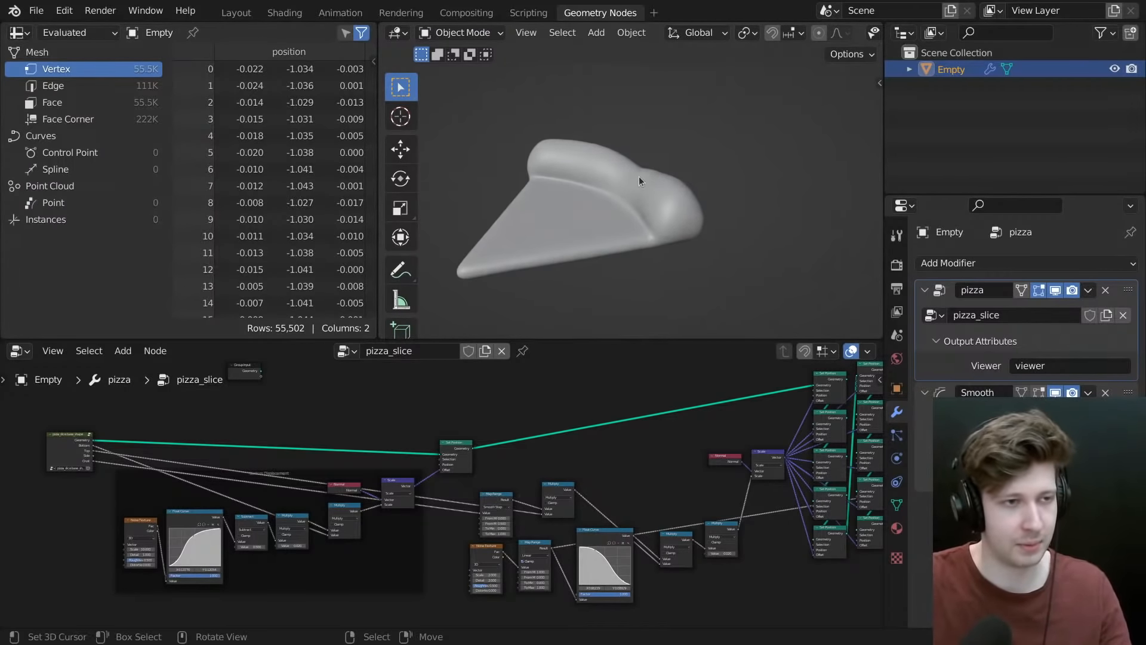
# - Set the crust displacement Noise Texture's Scale to 4 and look at the crust from above
pyautogui.scroll(5, 691, 496)
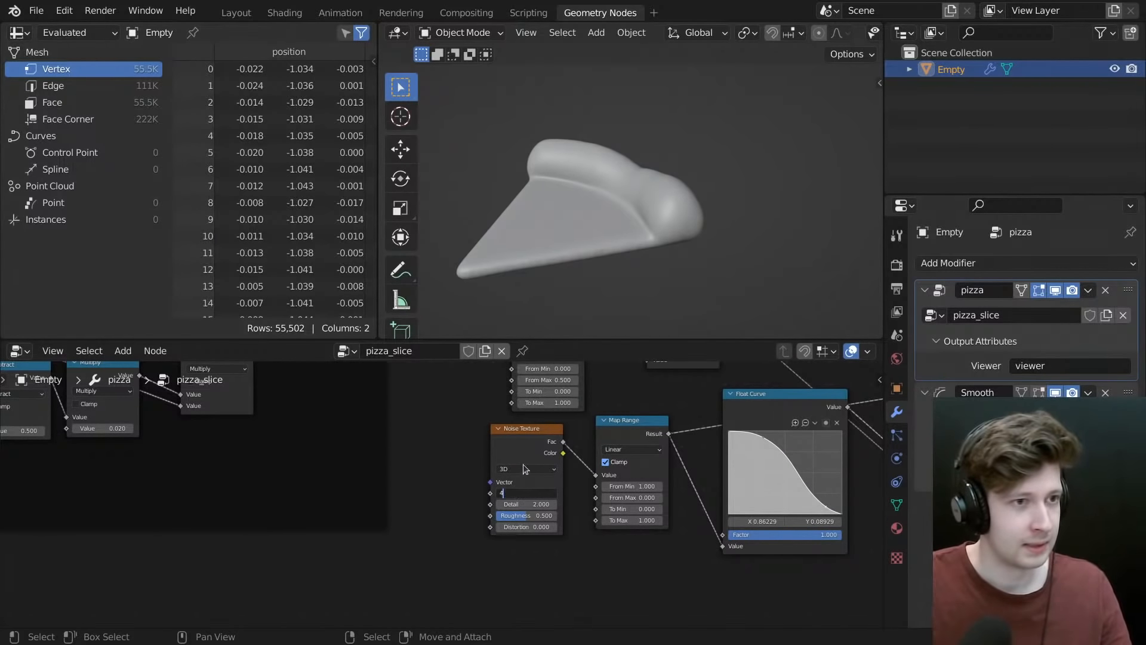
pyautogui.write('4')
pyautogui.press('Return')
pyautogui.moveTo(643, 206); pyautogui.dragTo(668, 142, button='middle')
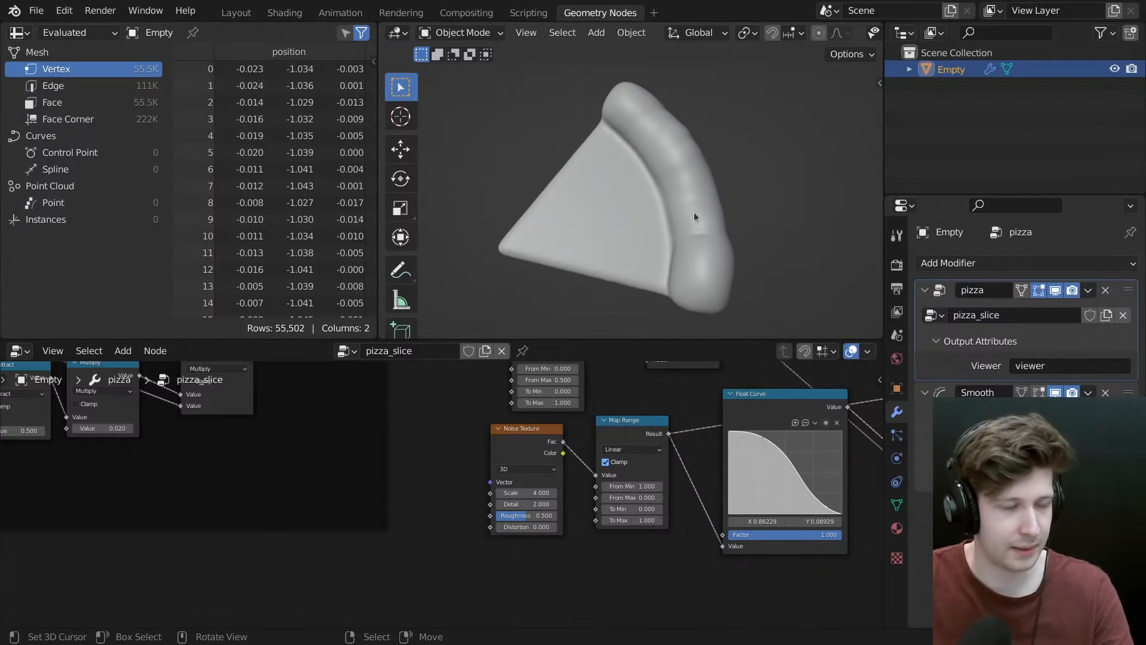
# - Enter the pizza_slice.base_shape group, maximize the node editor and bring the Crust frame into view
pyautogui.scroll(-2, 199, 468)
pyautogui.moveTo(199, 468); pyautogui.dragTo(385, 521, button='middle')
pyautogui.moveTo(263, 457); pyautogui.dragTo(495, 536, button='middle')
pyautogui.scroll(-2, 494, 536)
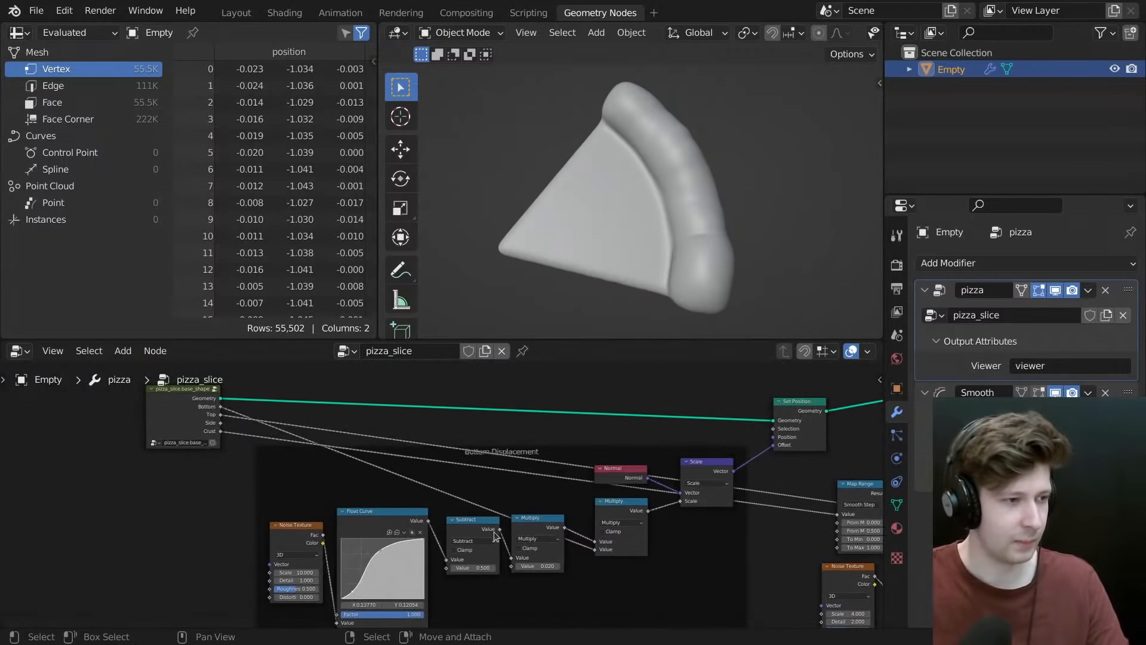
pyautogui.moveTo(310, 531); pyautogui.dragTo(377, 508, button='middle')
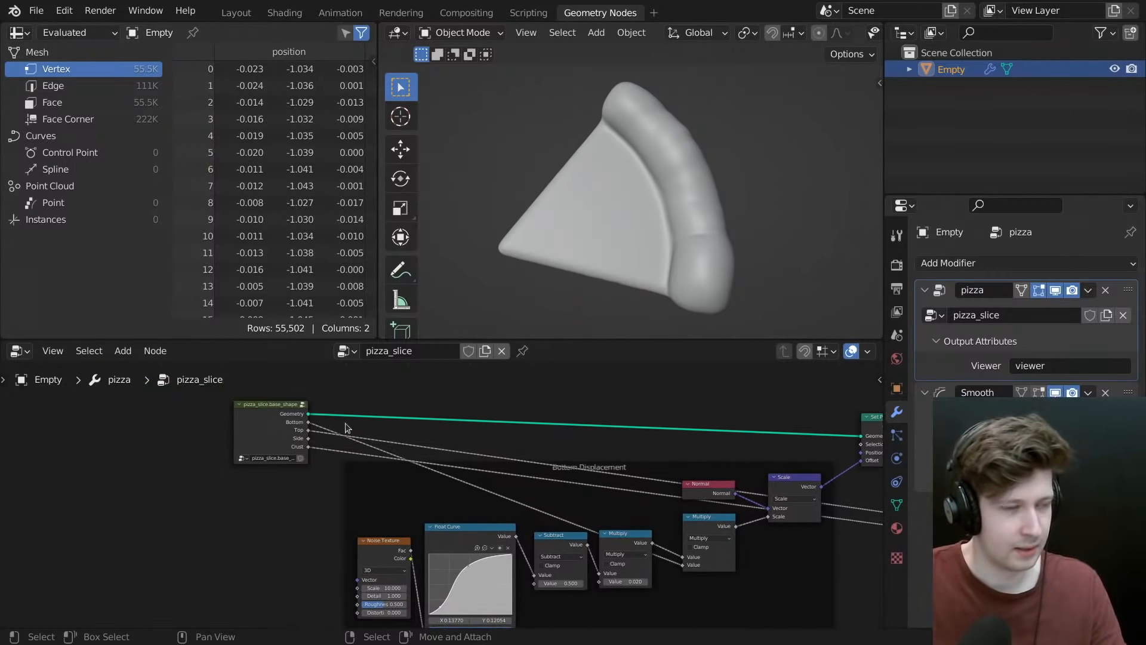
pyautogui.click(262, 431)
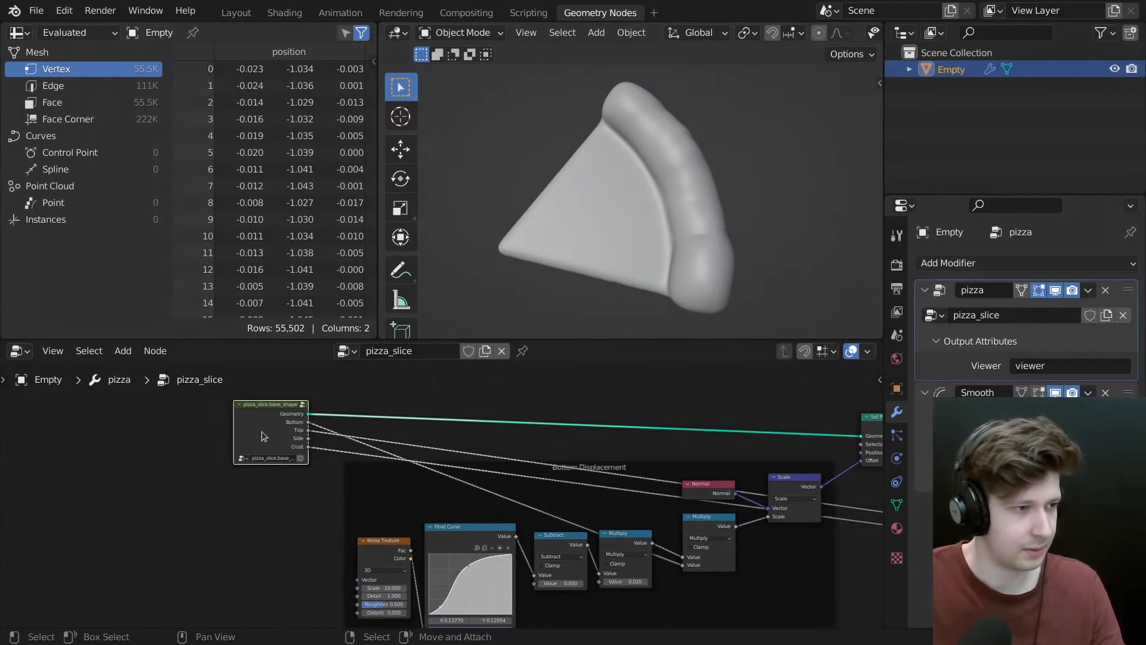
pyautogui.press('Tab')
pyautogui.hotkey('ctrl', 'space')
pyautogui.moveTo(729, 533); pyautogui.dragTo(410, 373, button='middle')
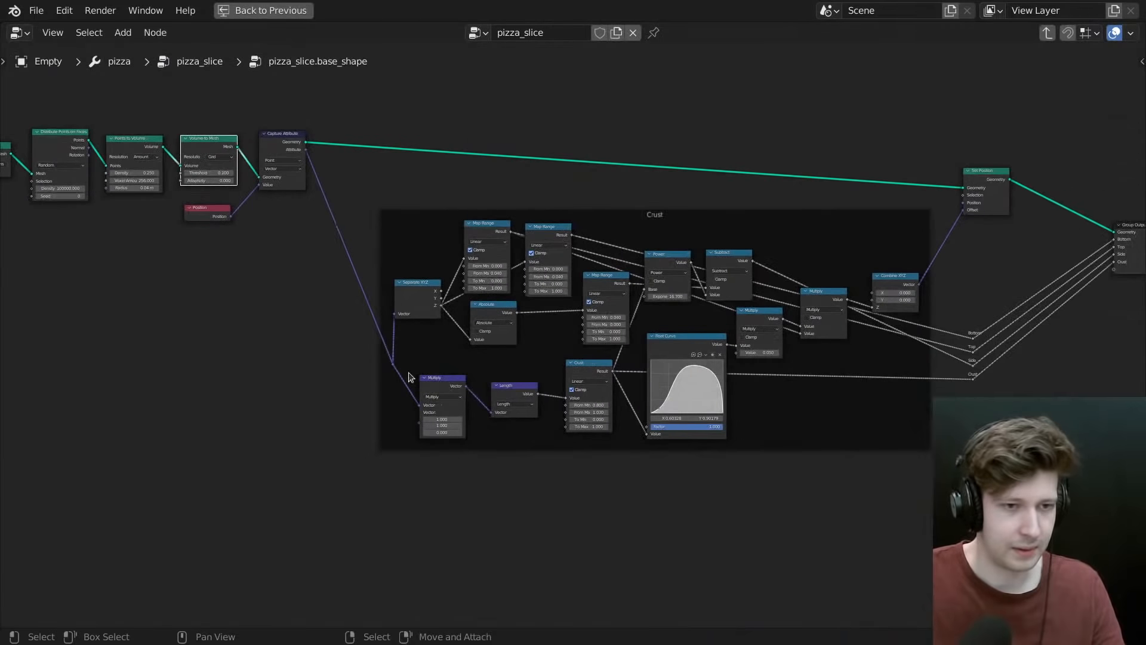
pyautogui.scroll(4, 488, 361)
pyautogui.moveTo(529, 352); pyautogui.dragTo(441, 332, button='middle')
pyautogui.hotkey('shift', 'a')
pyautogui.click(592, 307)
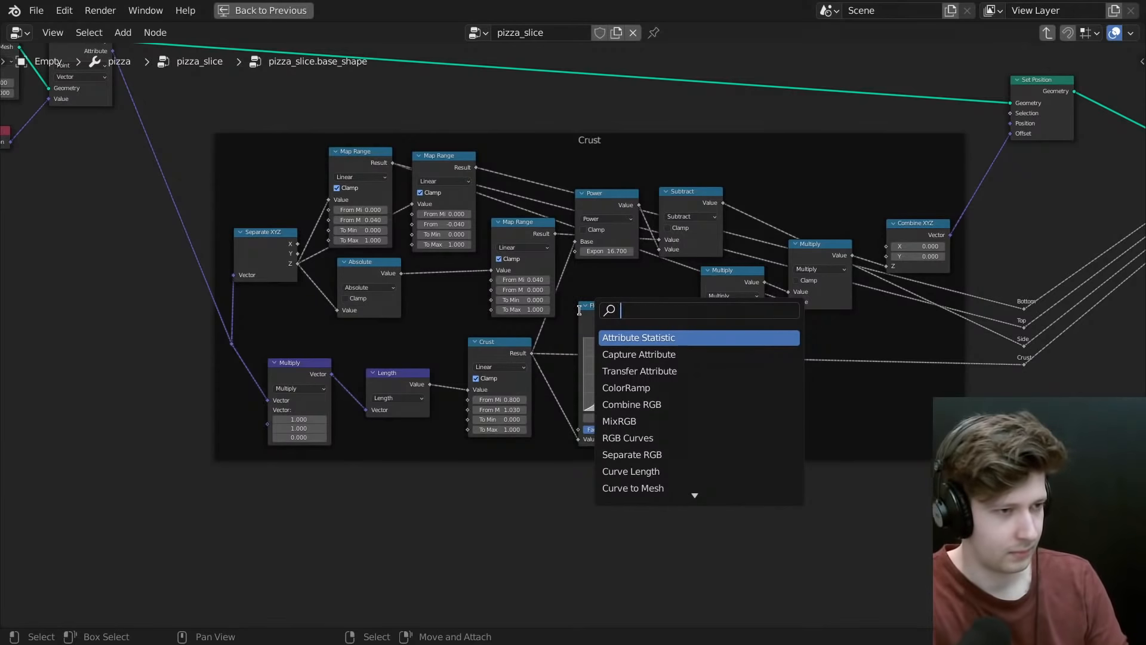
pyautogui.press('Escape')
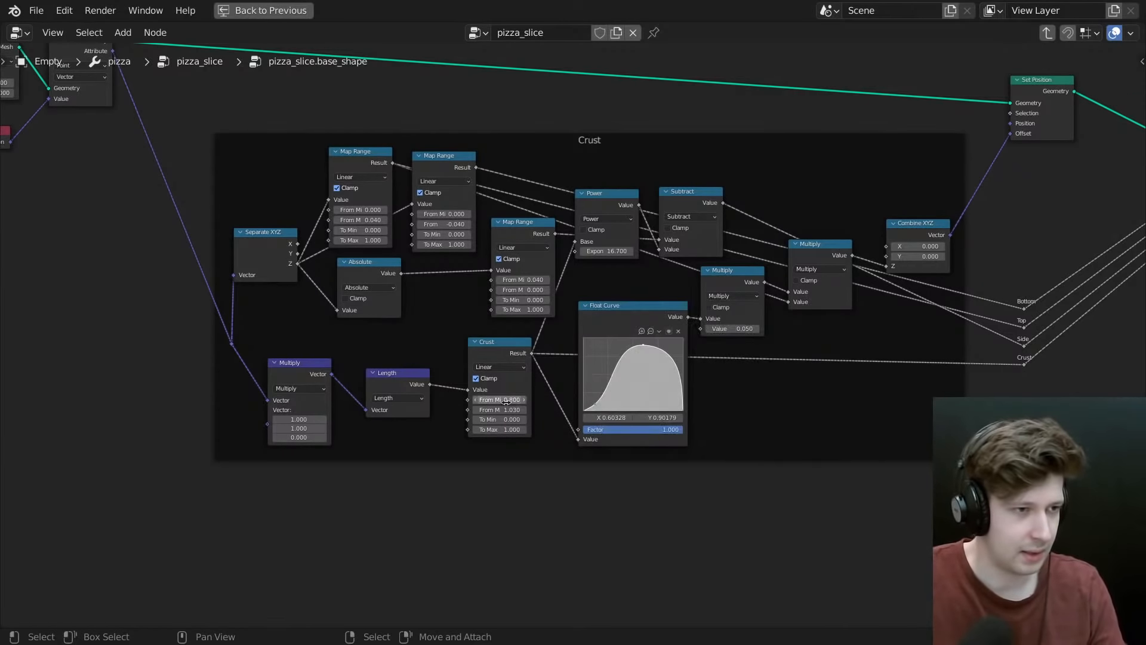
pyautogui.scroll(5, 671, 366)
pyautogui.moveTo(587, 315); pyautogui.dragTo(838, 363, button='middle')
pyautogui.click(838, 363)
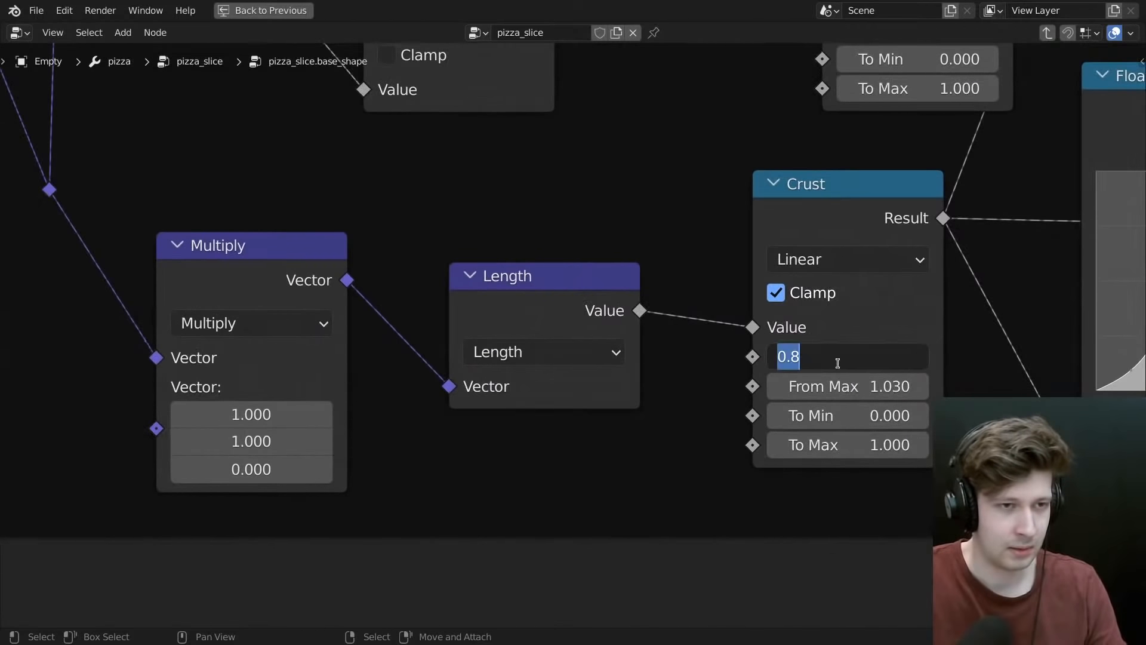
pyautogui.click(827, 462)
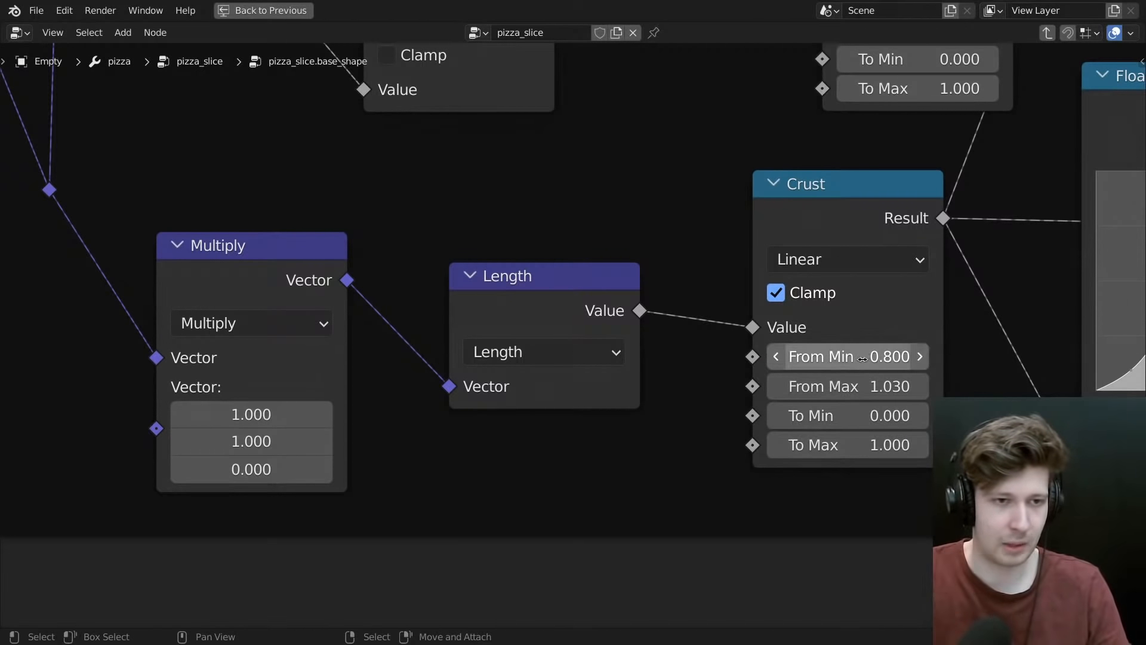
# - Move the Multiply and Length nodes and their input reroute away from the Crust Map Range node to make room between them
pyautogui.scroll(-2, 728, 449)
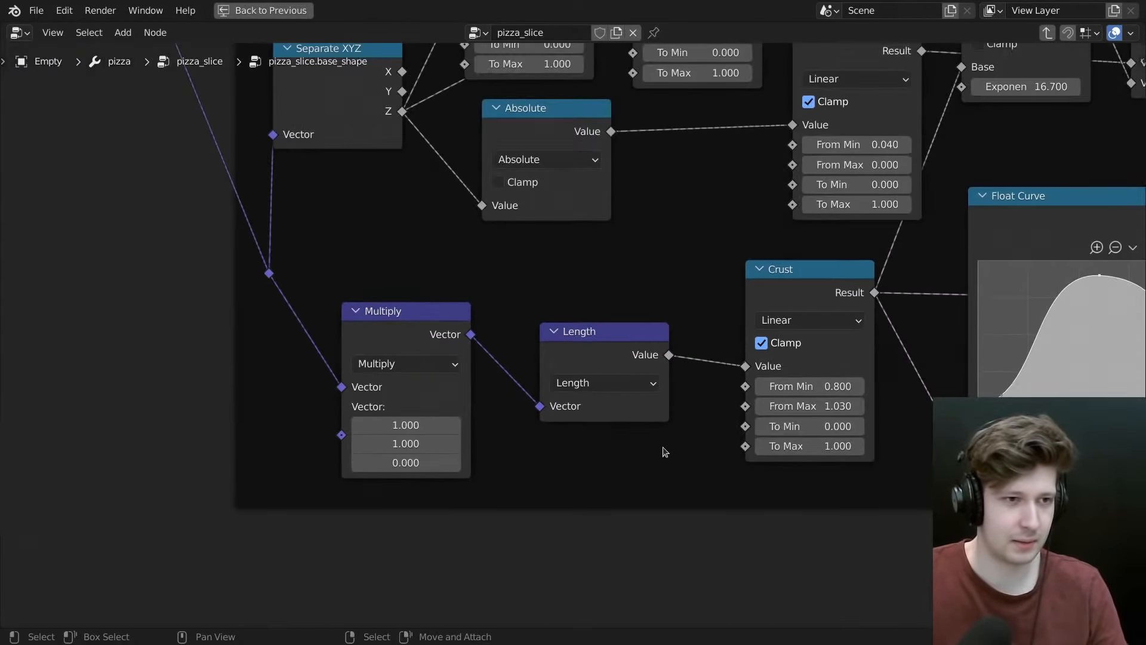
pyautogui.scroll(-1, 643, 533)
pyautogui.moveTo(639, 556); pyautogui.dragTo(256, 286)
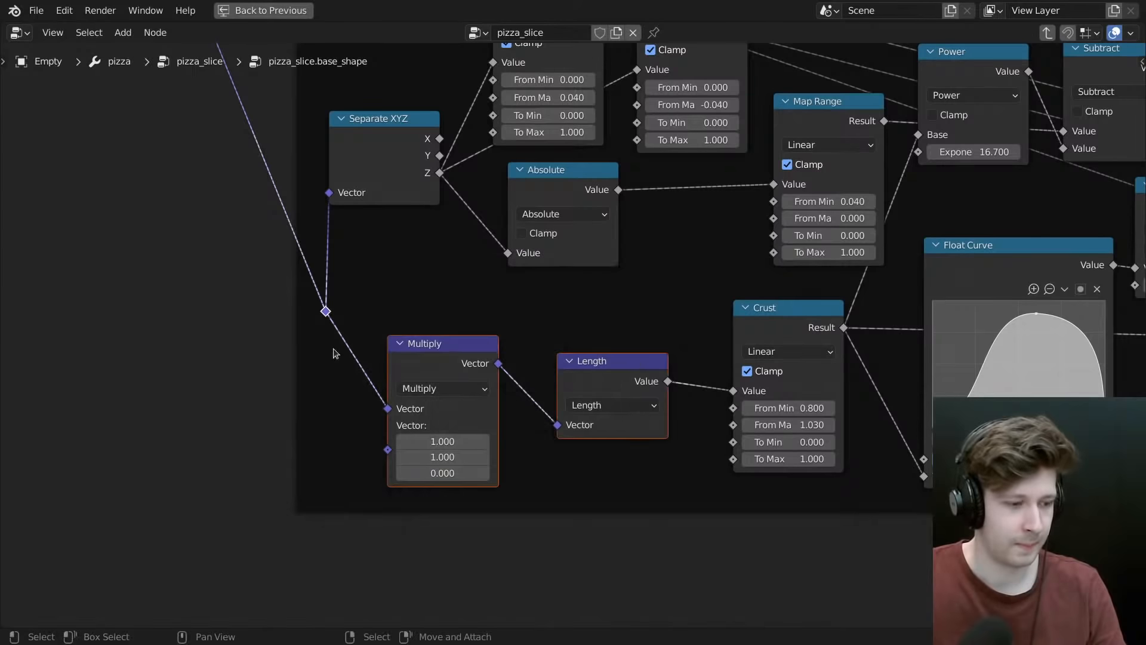
pyautogui.moveTo(526, 346); pyautogui.dragTo(726, 305, button='middle')
pyautogui.press('g')
pyautogui.click(407, 305)
pyautogui.click(771, 480)
# - Add a Noise Texture node below the Crust frame and connect the position reroute to its Vector input
pyautogui.hotkey('shift', 'a')
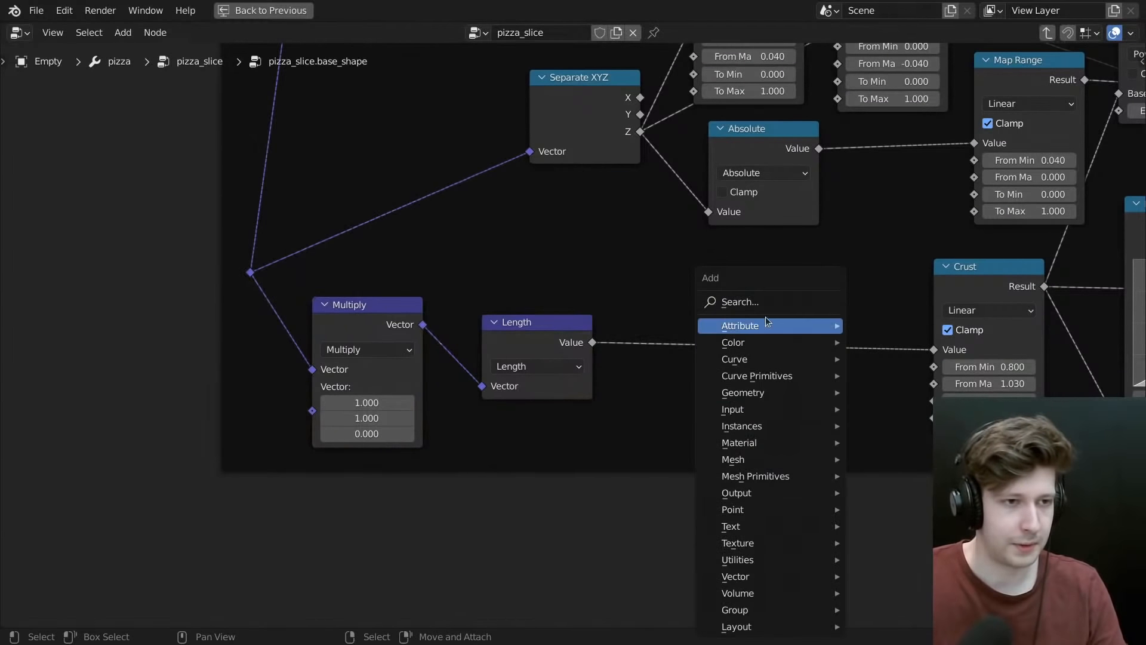
pyautogui.click(758, 305)
pyautogui.write('nosie')
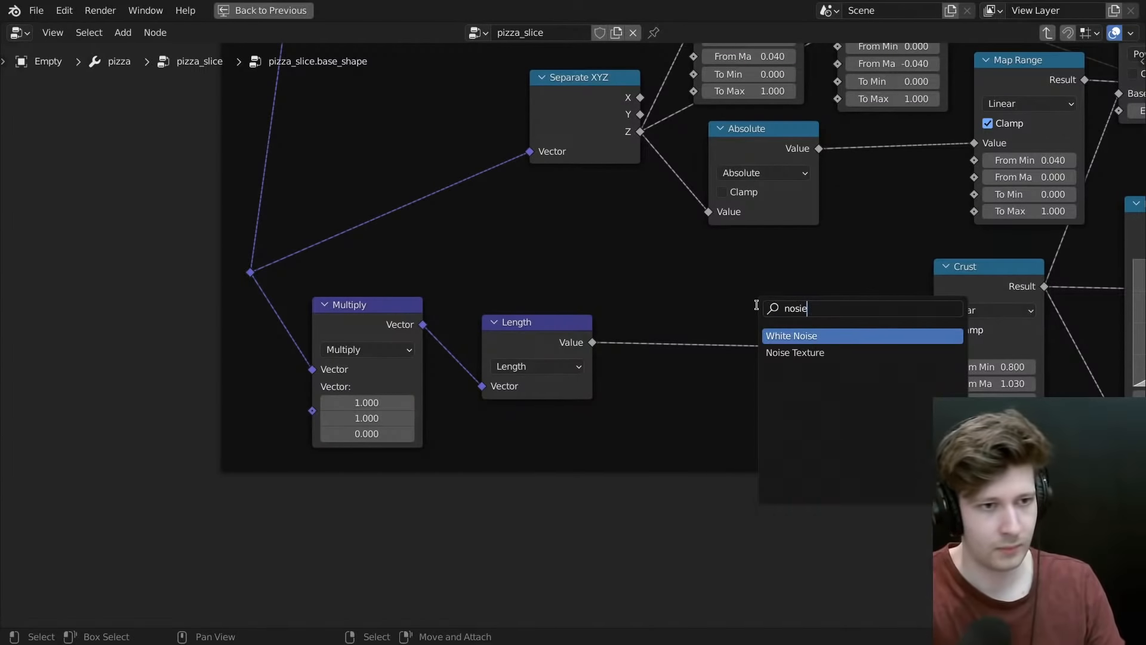
pyautogui.press('Down')
pyautogui.press('Return')
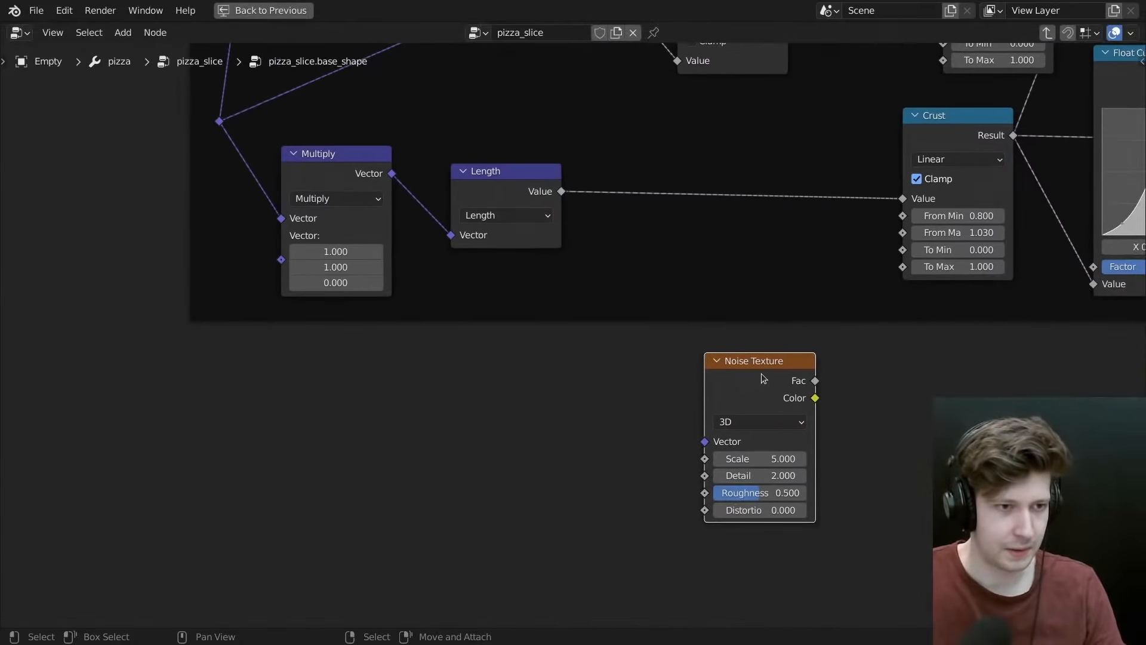
pyautogui.click(706, 396)
pyautogui.moveTo(705, 378); pyautogui.dragTo(726, 373, button='middle')
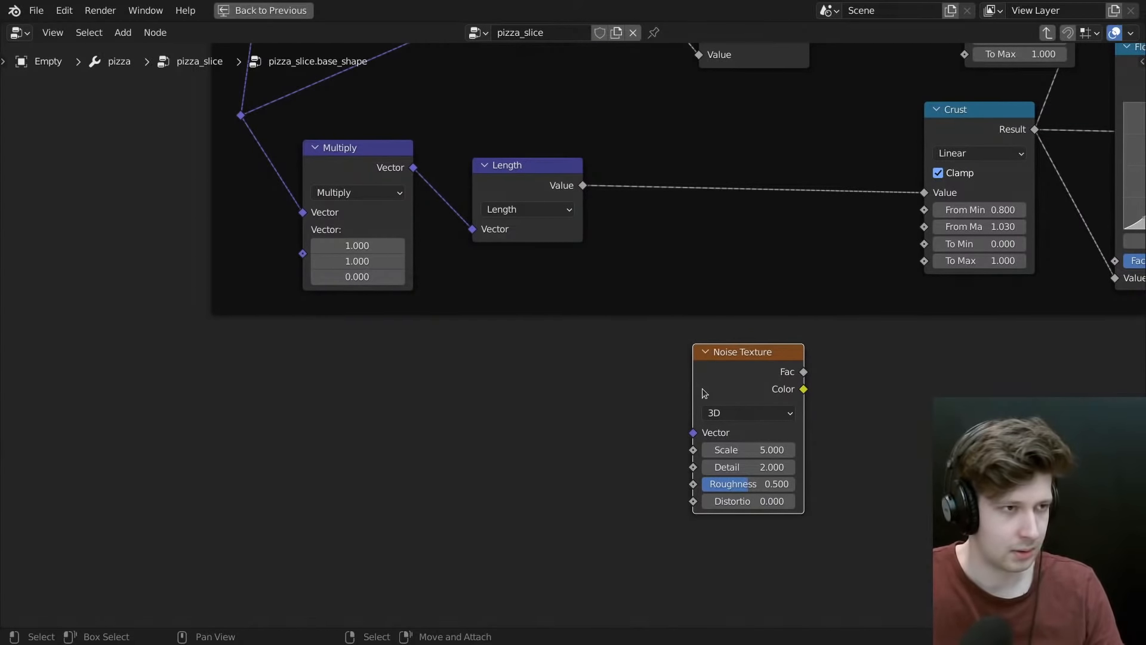
pyautogui.scroll(-2, 701, 388)
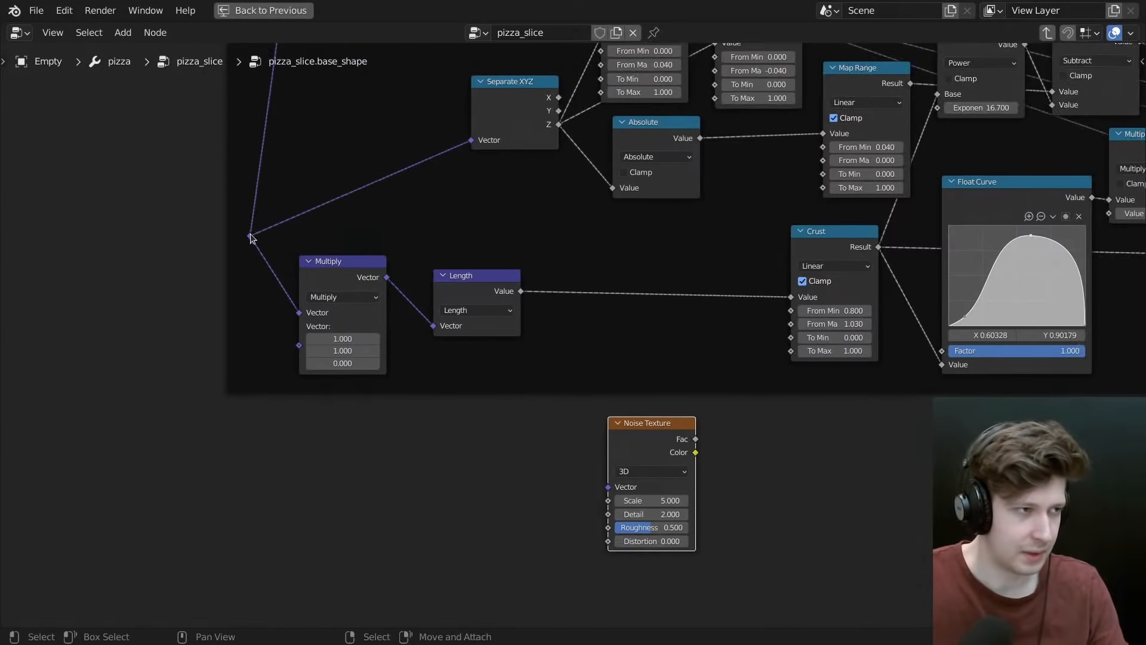
pyautogui.moveTo(250, 236); pyautogui.dragTo(548, 452)
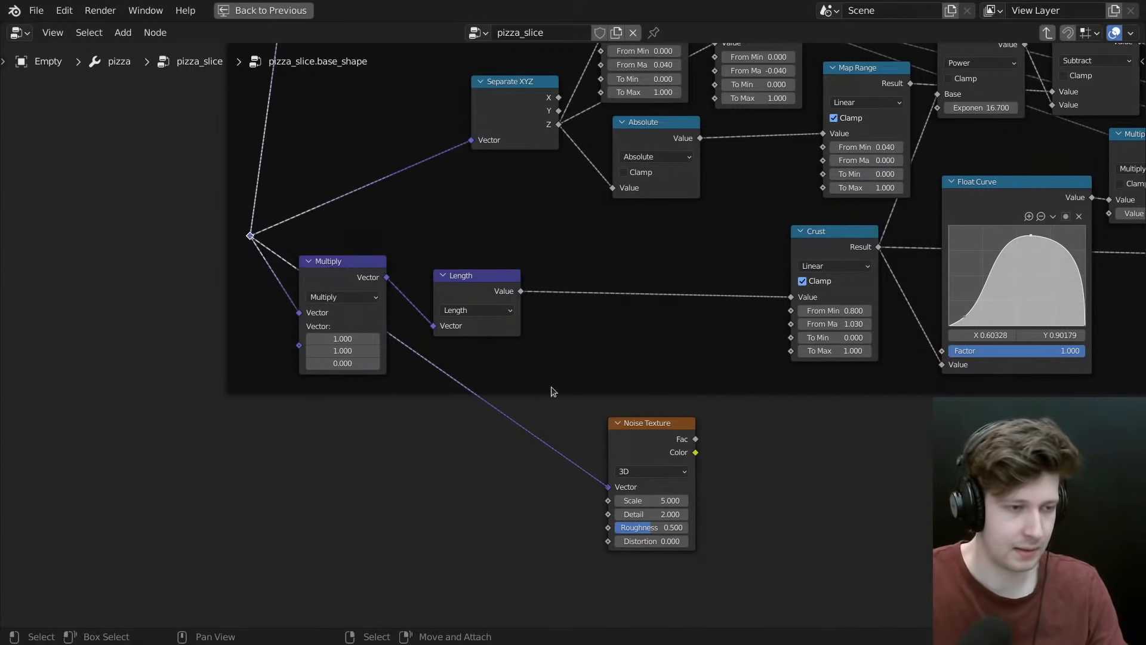
# - Move the nodes from the first Set Position through Capture Attribute away from the Crust frame to free up space
pyautogui.scroll(-5, 551, 388)
pyautogui.moveTo(419, 241); pyautogui.dragTo(476, 439, button='middle')
pyautogui.click(404, 216)
pyautogui.scroll(-3, 309, 214)
pyautogui.moveTo(310, 213); pyautogui.dragTo(638, 211, button='middle')
pyautogui.scroll(-4, 363, 192)
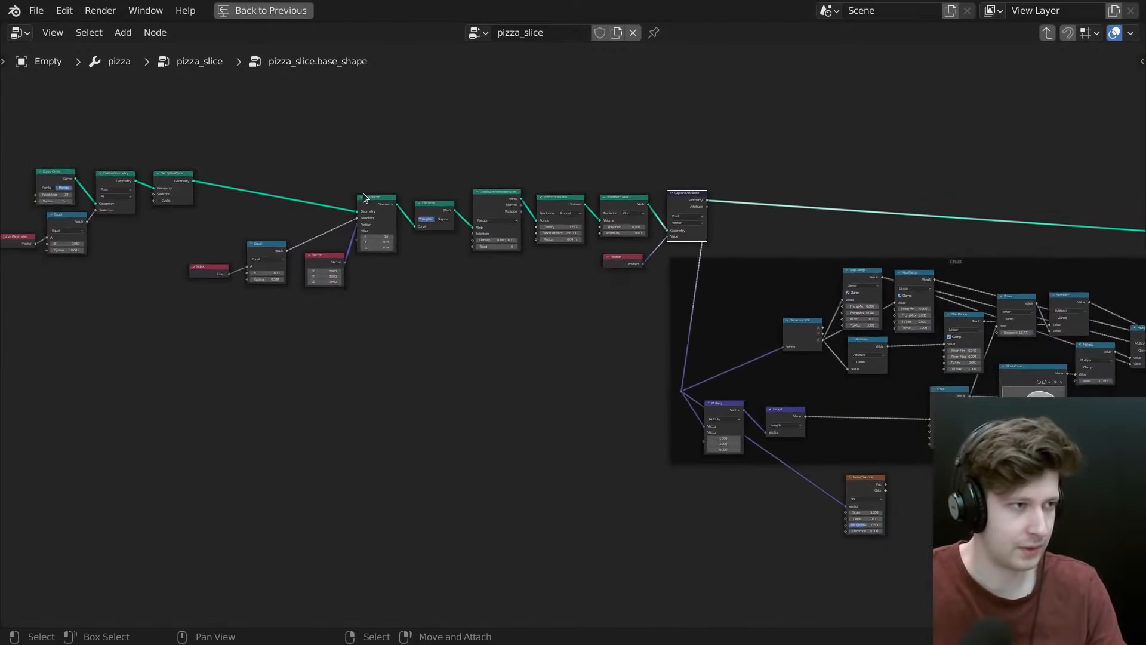
pyautogui.moveTo(307, 193); pyautogui.dragTo(455, 170, button='middle')
pyautogui.moveTo(374, 154); pyautogui.dragTo(776, 289)
pyautogui.press('g')
pyautogui.click(701, 252)
pyautogui.moveTo(769, 283); pyautogui.dragTo(538, 232, button='middle')
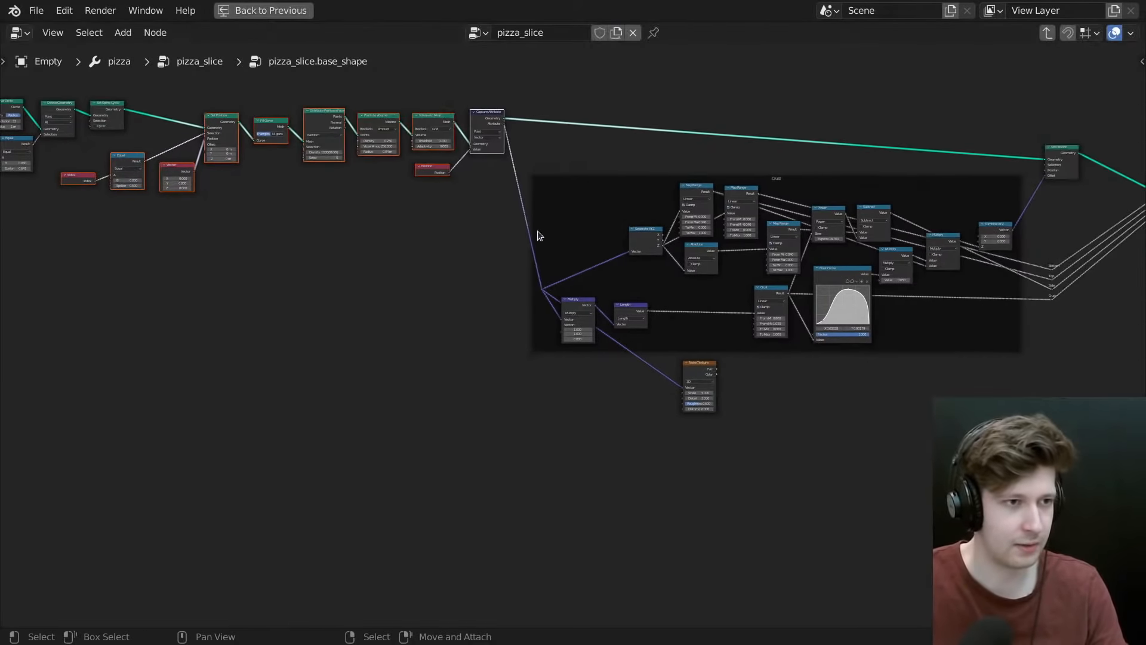
pyautogui.scroll(5, 539, 232)
pyautogui.moveTo(595, 281); pyautogui.dragTo(489, 334, button='middle')
pyautogui.scroll(3, 490, 257)
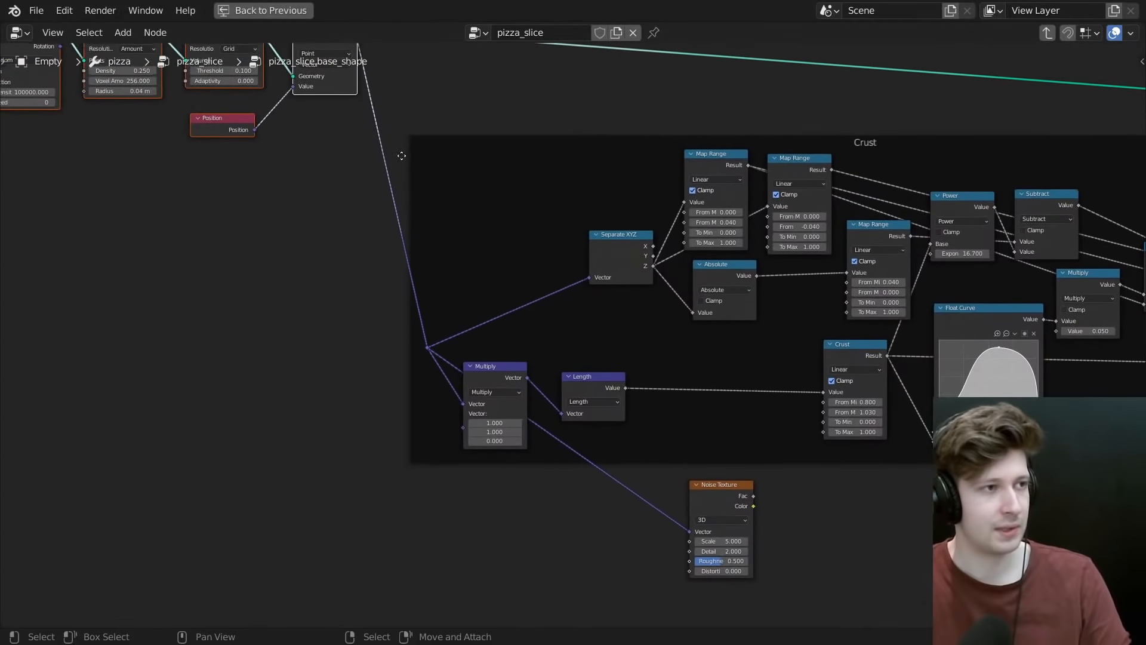
# - Move the Noise Texture node beneath the Length node to leave room for more nodes beside it
pyautogui.moveTo(317, 45); pyautogui.dragTo(319, 131, button='middle')
pyautogui.scroll(-4, 408, 402)
pyautogui.moveTo(408, 402); pyautogui.dragTo(395, 243, button='middle')
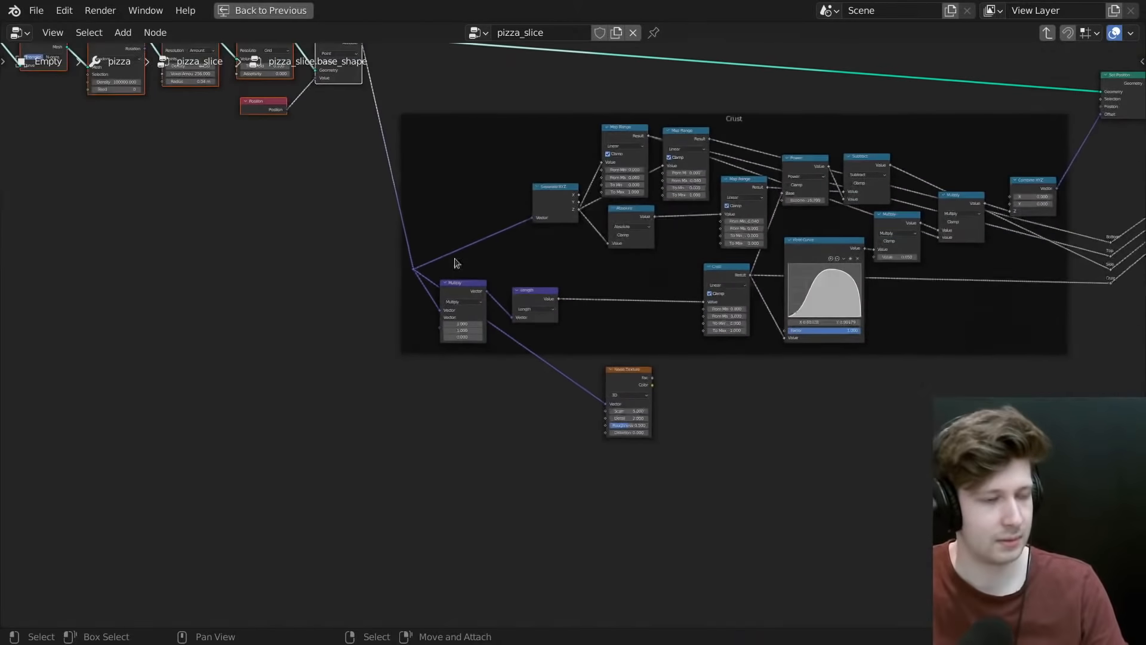
pyautogui.scroll(8, 637, 394)
pyautogui.moveTo(622, 360); pyautogui.dragTo(558, 338)
pyautogui.scroll(2, 607, 359)
pyautogui.moveTo(612, 338); pyautogui.dragTo(574, 339, button='middle')
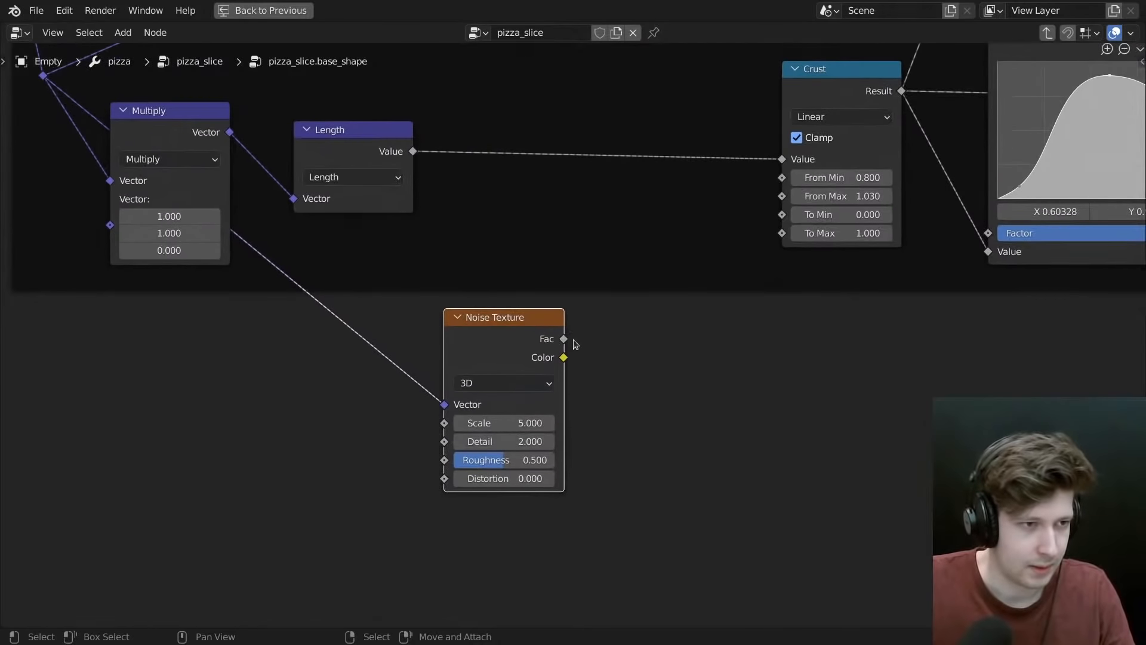
pyautogui.moveTo(526, 332); pyautogui.dragTo(480, 333)
# - Add a Value node set to 0.8 in the Crust frame near the Length node and shift the Noise Texture aside
pyautogui.hotkey('shift', 'a')
pyautogui.click(583, 300)
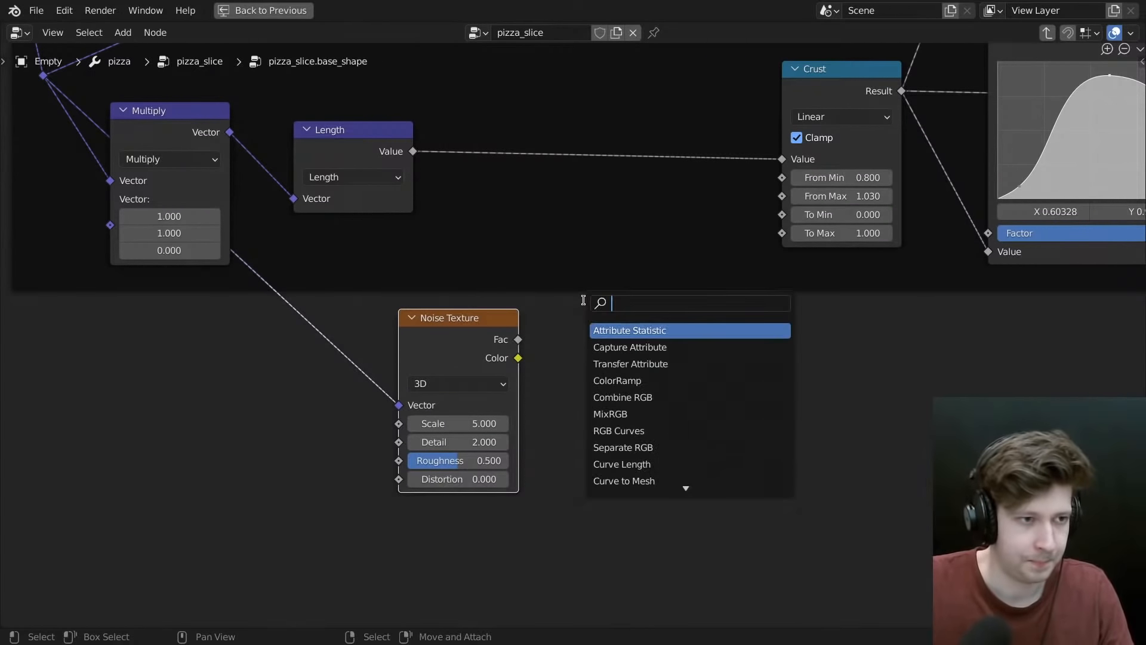
pyautogui.write('val')
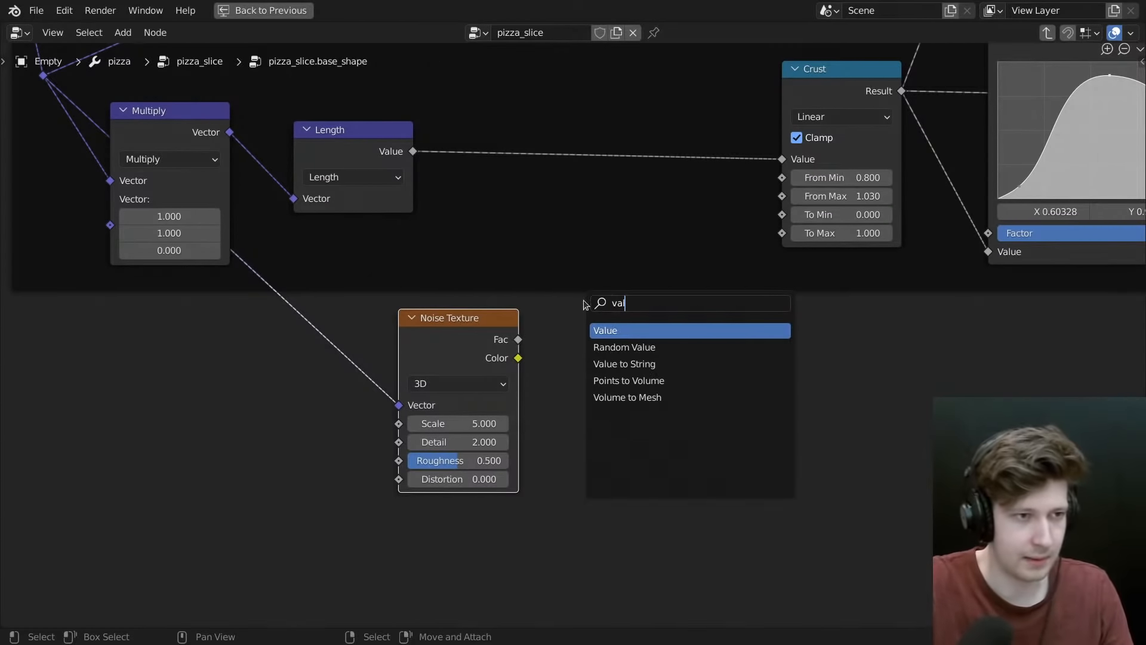
pyautogui.press('Return')
pyautogui.click(535, 225)
pyautogui.click(552, 250)
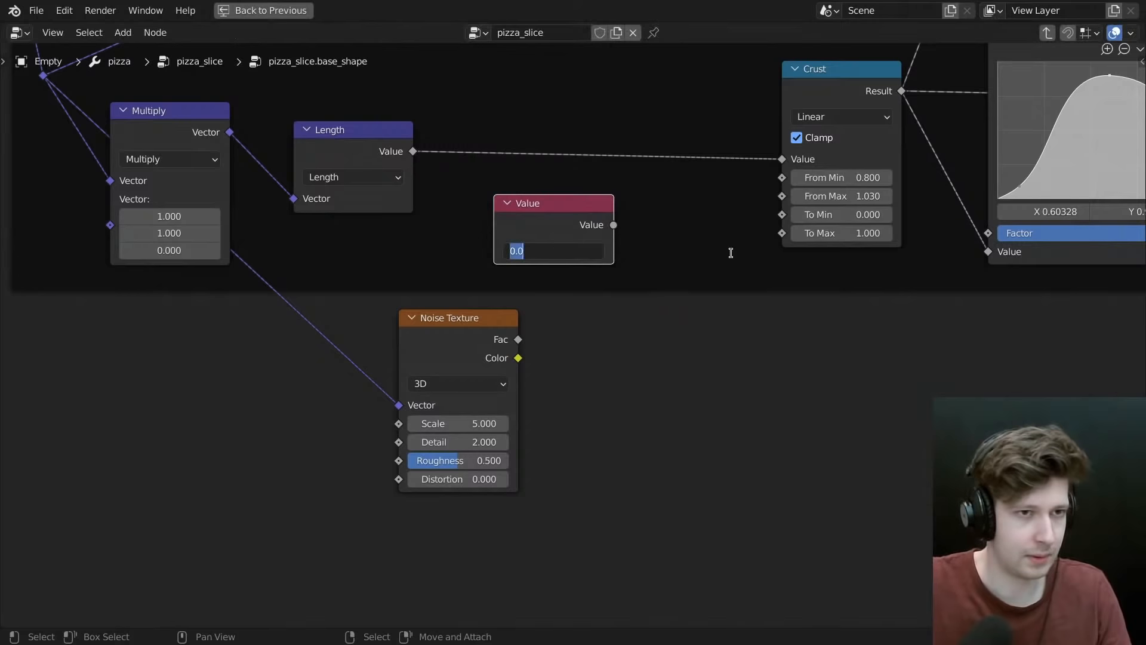
pyautogui.write('0.8')
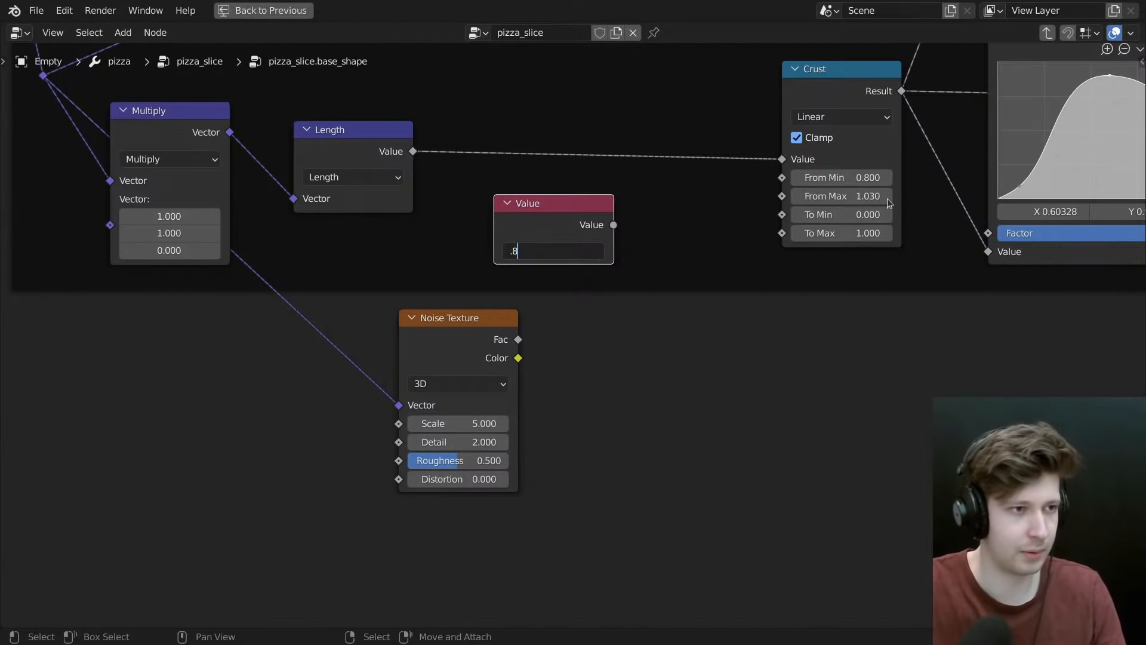
pyautogui.press('Return')
pyautogui.moveTo(576, 229); pyautogui.dragTo(529, 228)
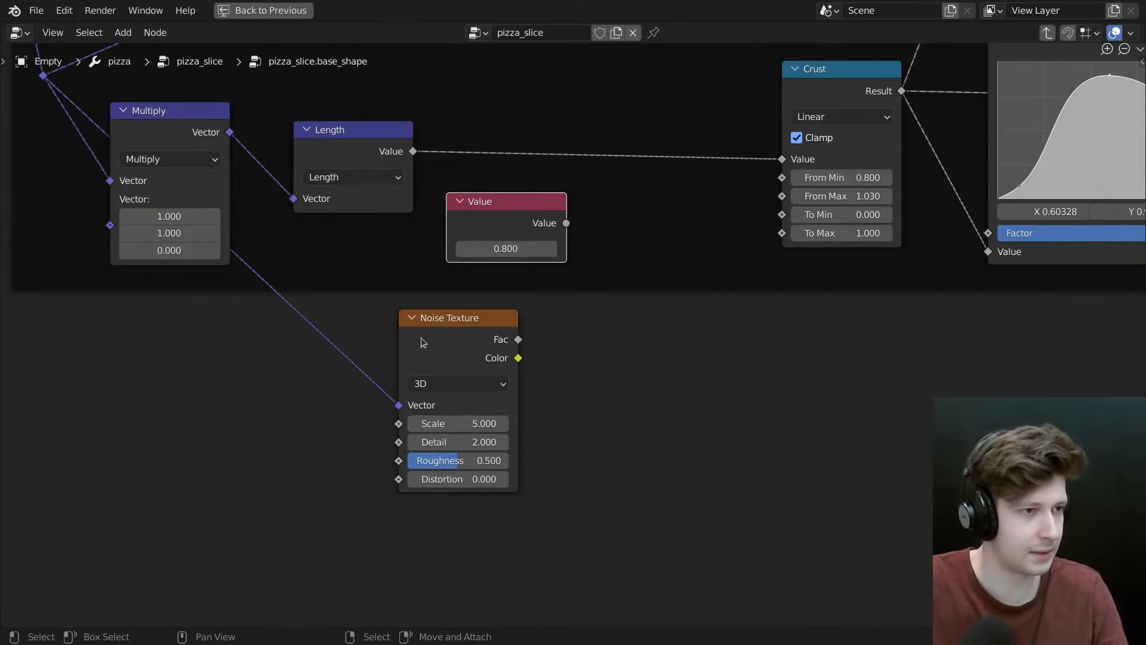
pyautogui.moveTo(422, 338); pyautogui.dragTo(388, 333)
pyautogui.moveTo(413, 350); pyautogui.dragTo(328, 414, button='middle')
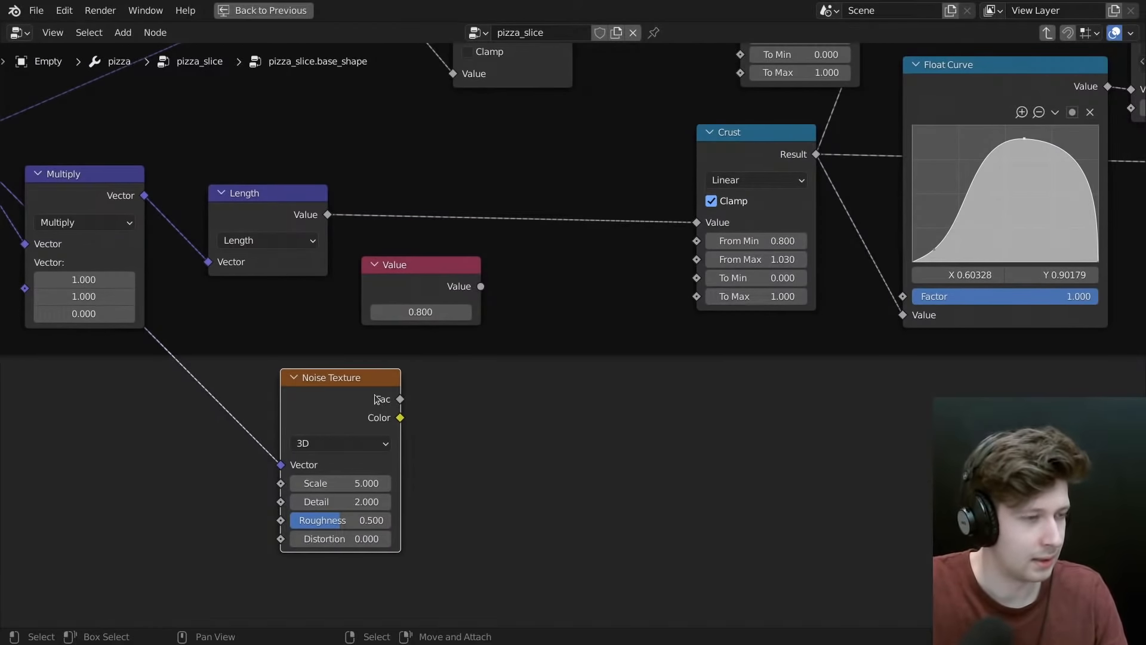
# - Restore the full layout, turn off the Smooth modifier's viewport display and inspect the crust up close
pyautogui.hotkey('ctrl', 'space')
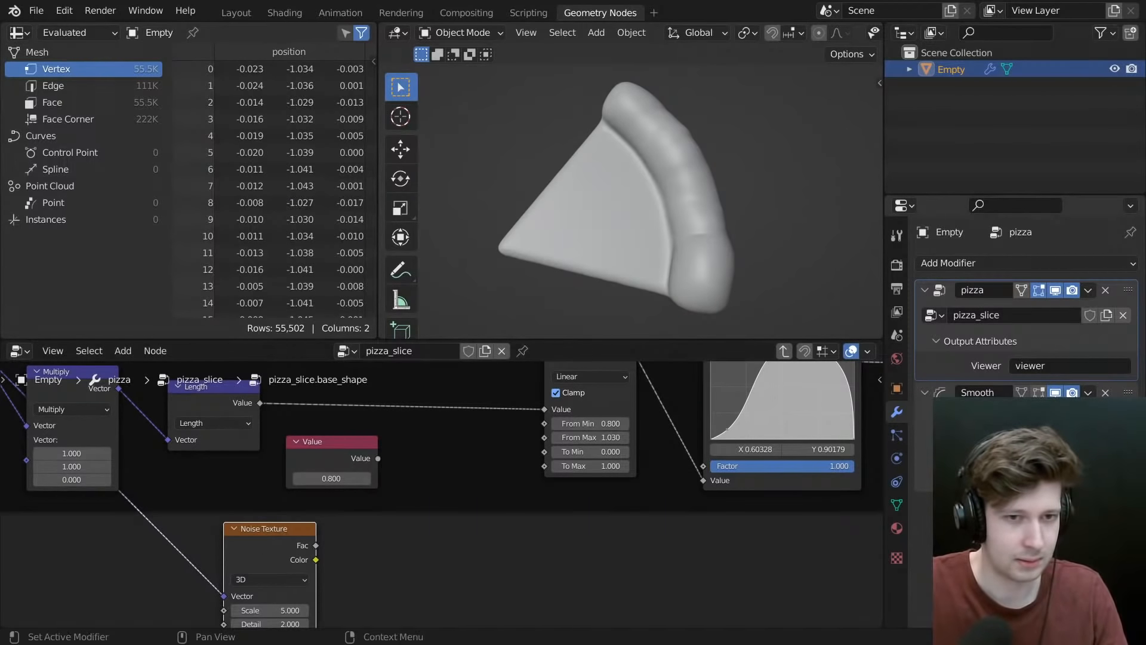
pyautogui.click(1056, 393)
pyautogui.scroll(3, 688, 253)
pyautogui.moveTo(688, 253); pyautogui.dragTo(645, 200, button='middle')
pyautogui.scroll(-4, 487, 518)
pyautogui.scroll(4, 387, 484)
pyautogui.moveTo(370, 514); pyautogui.dragTo(462, 512, button='middle')
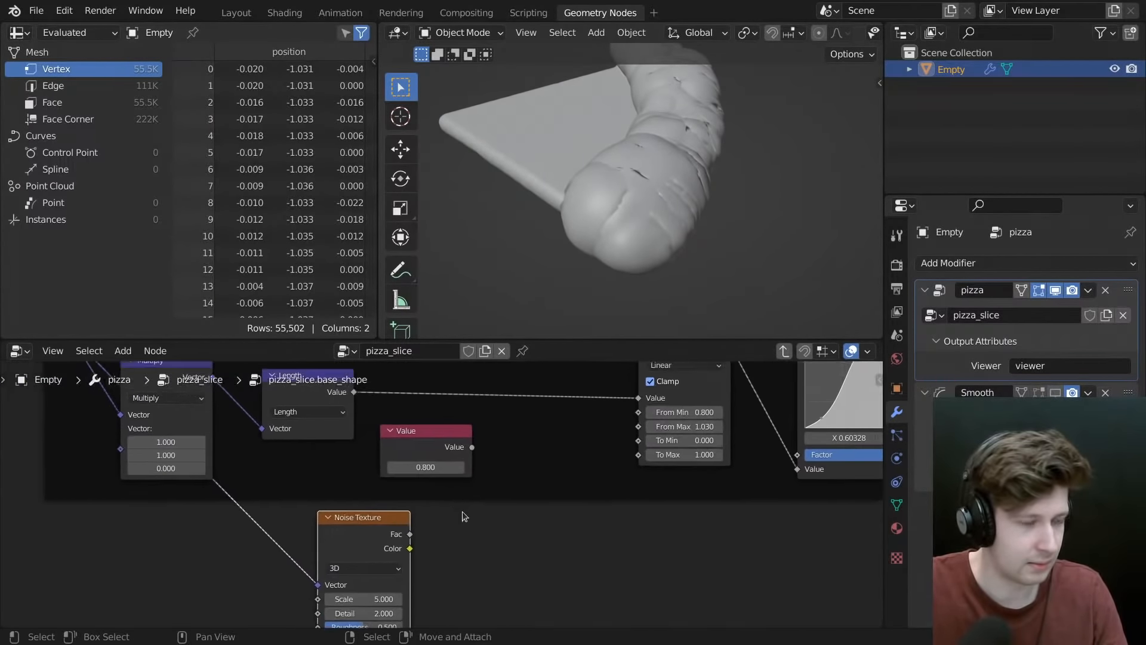
pyautogui.scroll(-2, 464, 513)
# - Maximize the node editor and rearrange the Noise Texture, Value, Length and vector Multiply nodes to clear space before the Crust node
pyautogui.hotkey('ctrl', 'space')
pyautogui.scroll(-4, 591, 481)
pyautogui.moveTo(635, 435); pyautogui.dragTo(651, 476, button='middle')
pyautogui.scroll(6, 627, 473)
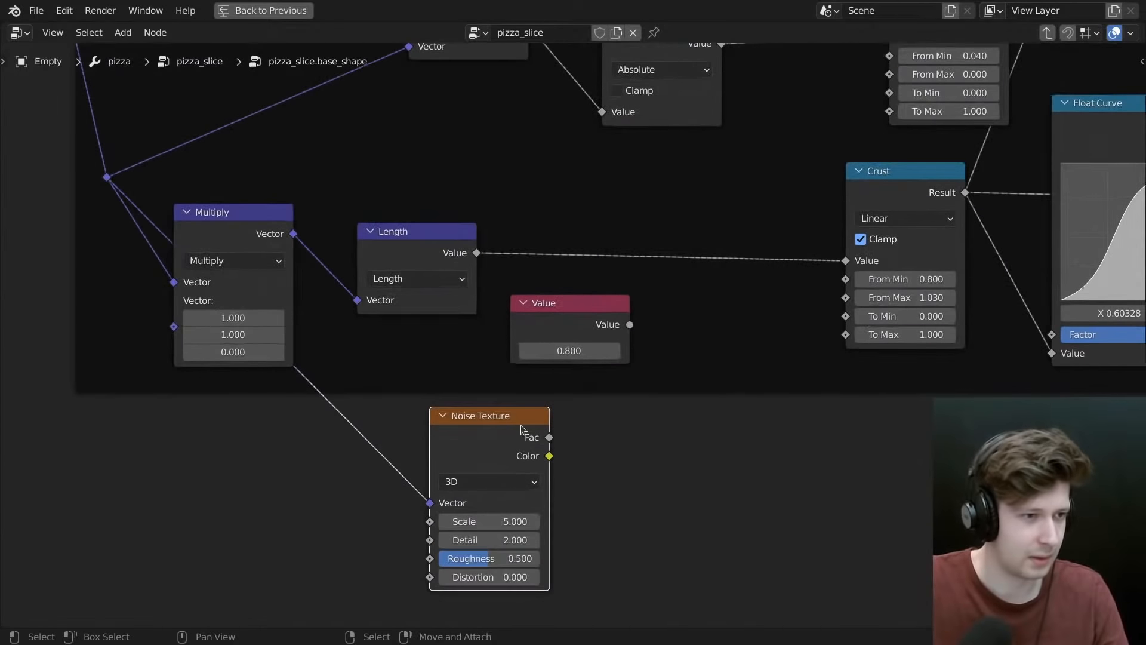
pyautogui.moveTo(500, 418); pyautogui.dragTo(465, 427)
pyautogui.moveTo(579, 316); pyautogui.dragTo(578, 326)
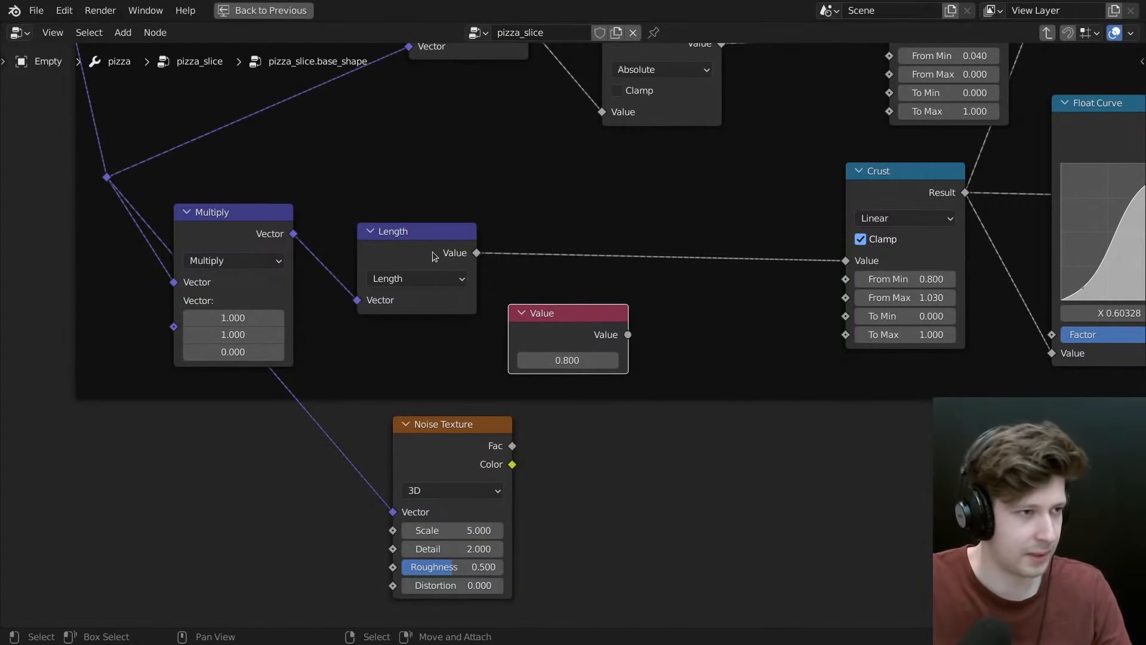
pyautogui.moveTo(433, 254); pyautogui.dragTo(425, 203)
pyautogui.moveTo(192, 233); pyautogui.dragTo(182, 201)
pyautogui.moveTo(557, 328); pyautogui.dragTo(442, 314)
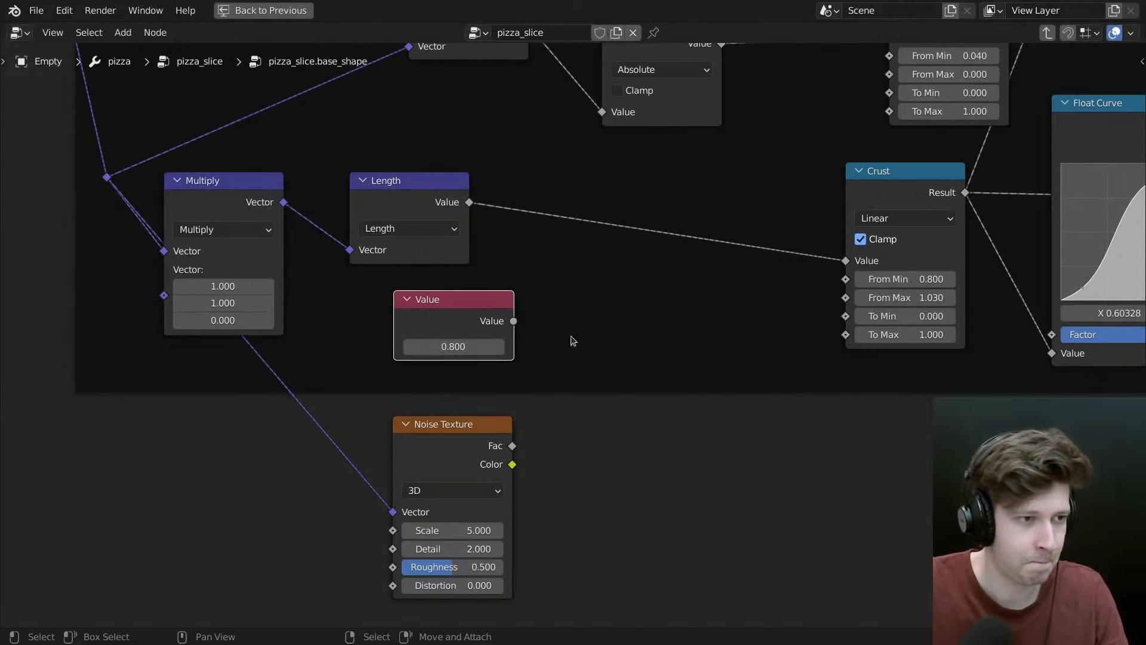
# - Add a Math node beside the Noise Texture and connect the noise Fac output to its first value
pyautogui.hotkey('shift', 'a')
pyautogui.click(594, 299)
pyautogui.write(',math')
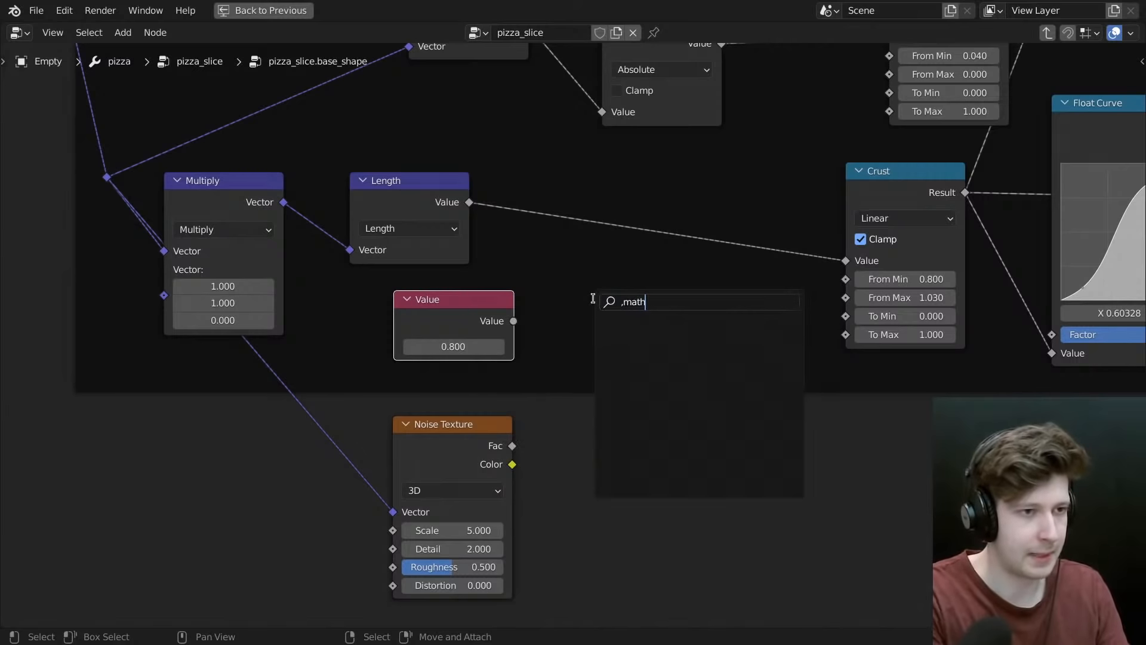
pyautogui.write('a')
pyautogui.press('BackSpace')
pyautogui.press('BackSpace')
pyautogui.press('BackSpace')
pyautogui.write('math')
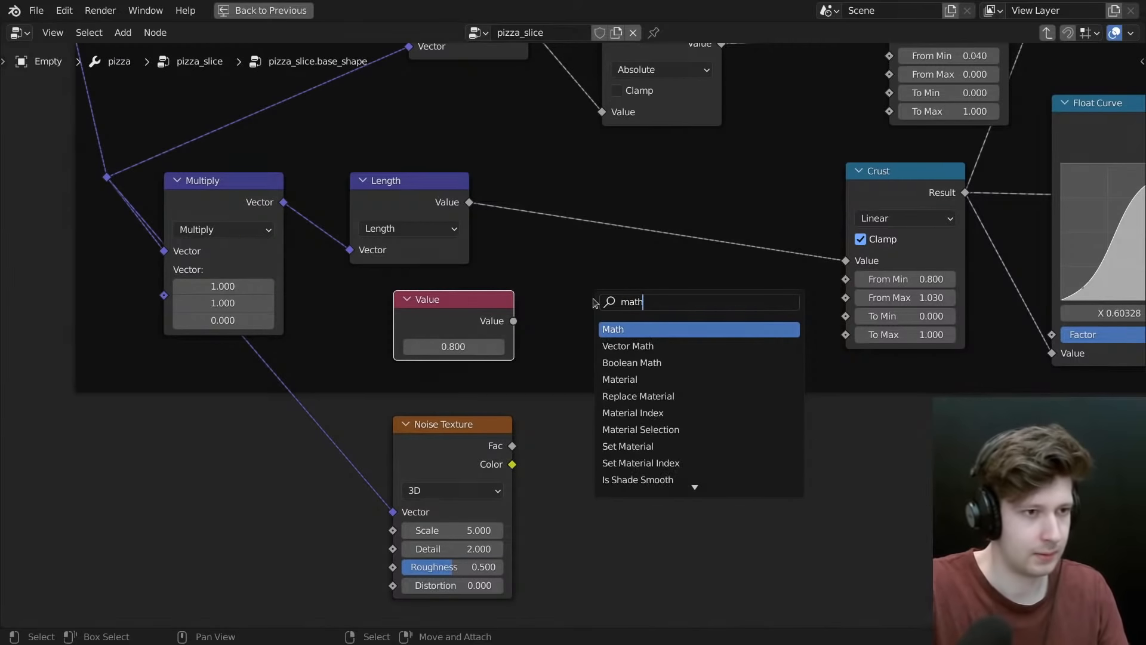
pyautogui.press('Return')
pyautogui.click(651, 467)
pyautogui.moveTo(513, 446); pyautogui.dragTo(621, 547)
pyautogui.moveTo(678, 484); pyautogui.dragTo(621, 461)
# - Duplicate the Math node, set the original to Subtract and feed its output into the duplicate
pyautogui.hotkey('shift', 'd')
pyautogui.click(811, 465)
pyautogui.click(653, 481)
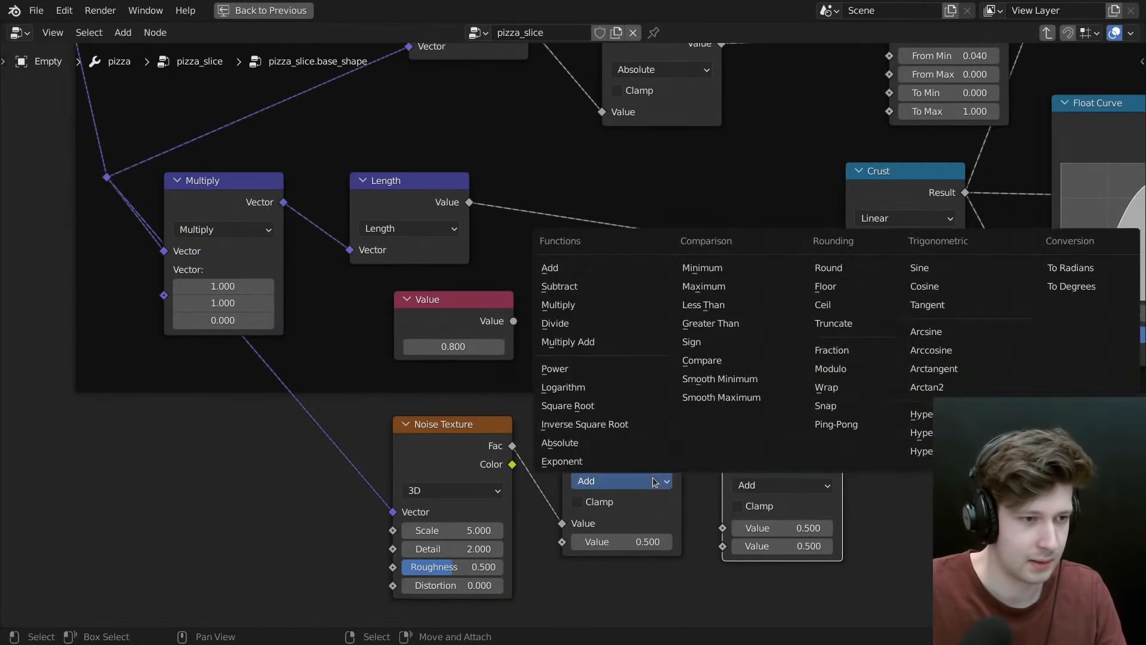
pyautogui.press('s')
pyautogui.moveTo(672, 438); pyautogui.dragTo(656, 438)
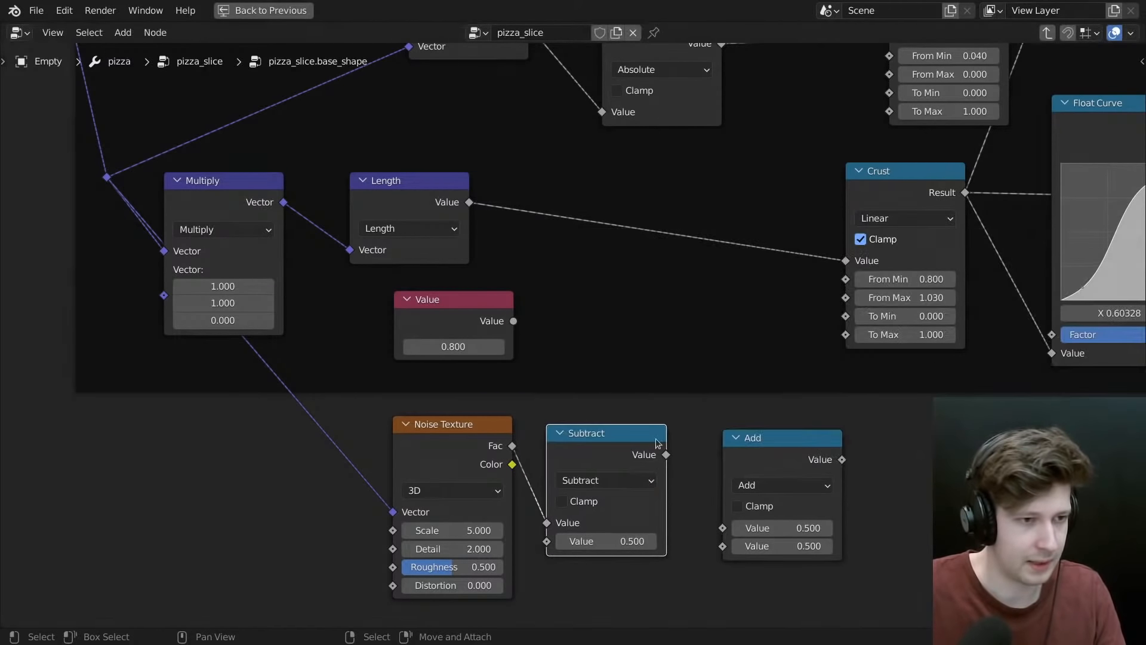
pyautogui.moveTo(756, 445); pyautogui.dragTo(692, 519)
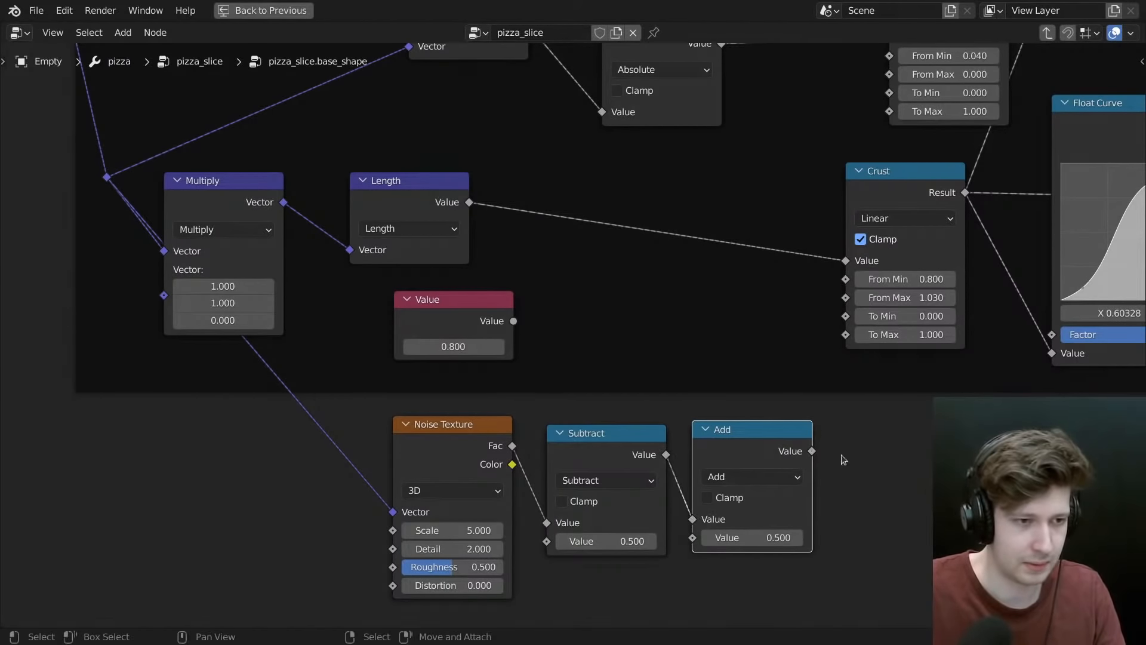
# - Shift the Noise Texture and its two Math nodes back, and set the last Math node to Multiply
pyautogui.press('g')
pyautogui.click(358, 536)
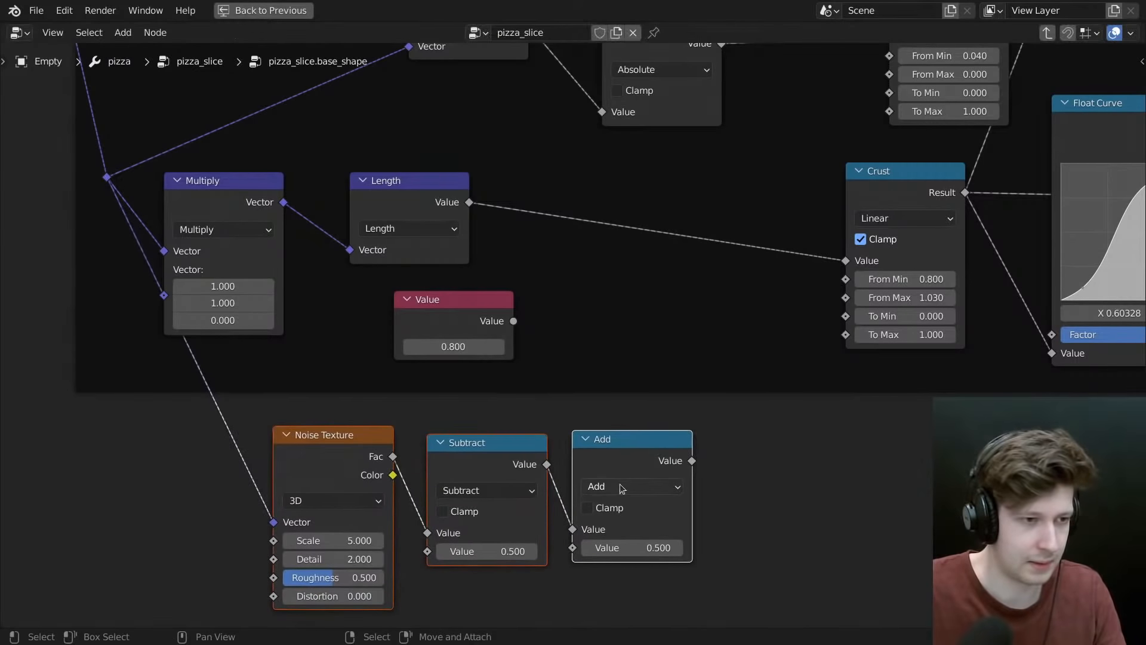
pyautogui.click(617, 452)
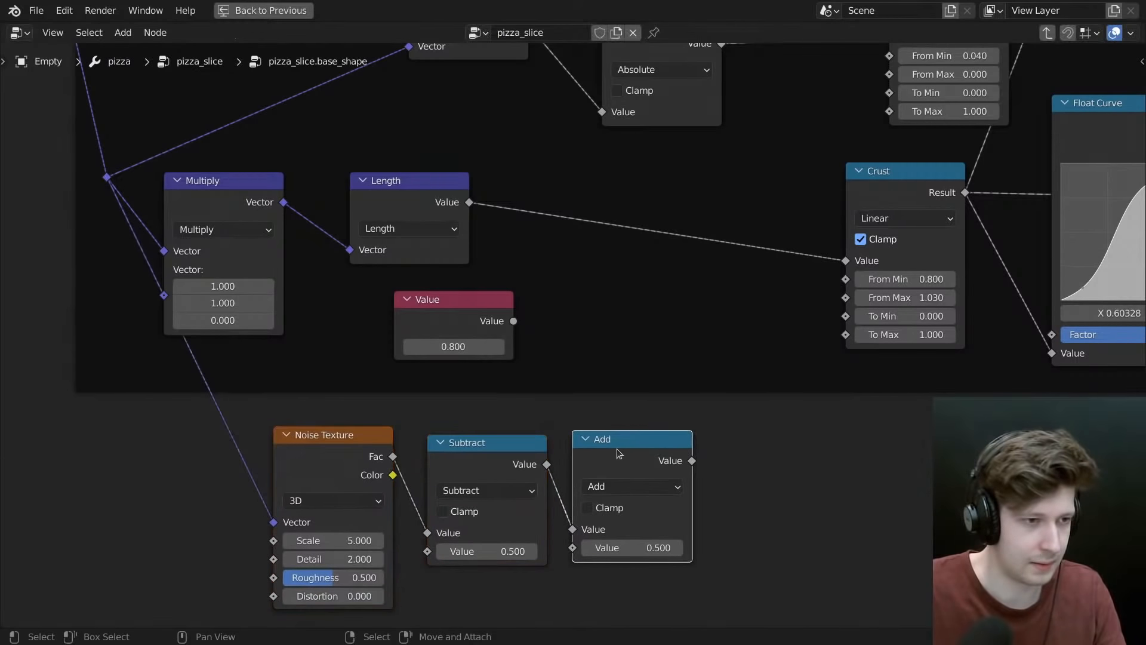
pyautogui.click(651, 486)
pyautogui.click(570, 308)
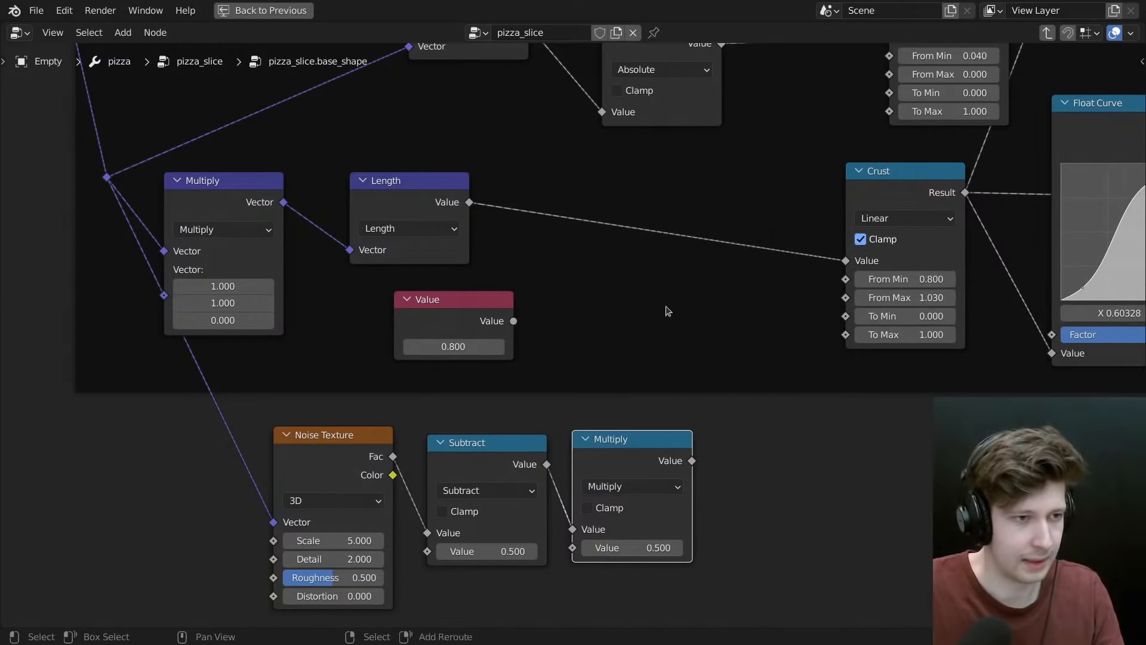
# - Duplicate the Multiply node as an Add node summing the Value node and multiplied noise, and connect it to the Crust node's From Min
pyautogui.hotkey('shift', 'd')
pyautogui.click(655, 150)
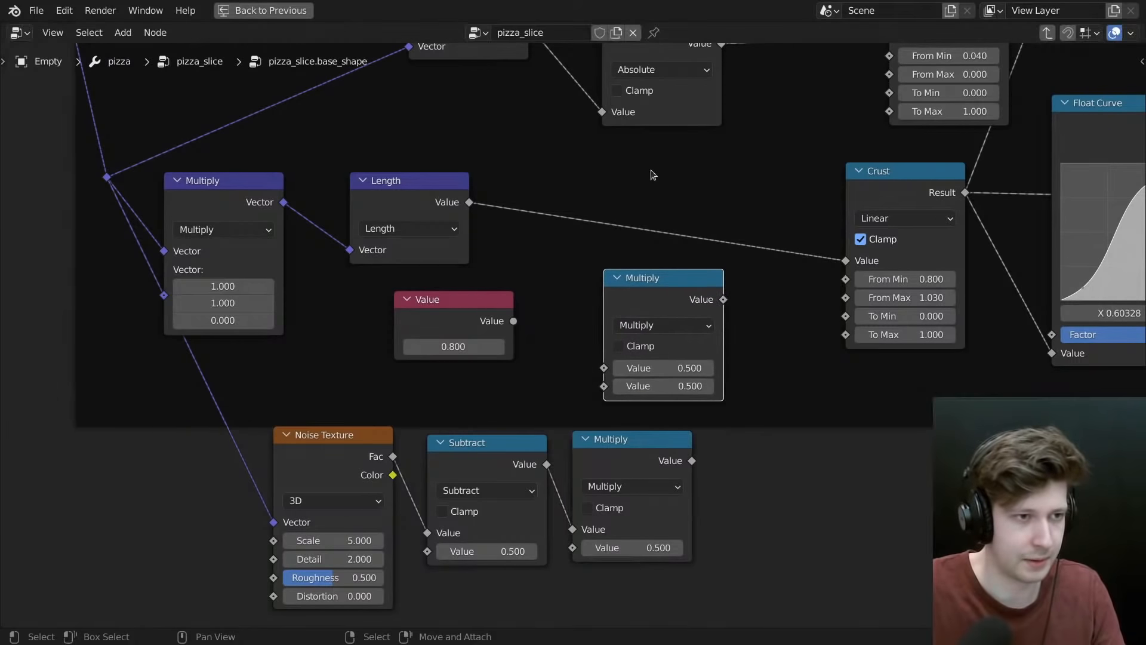
pyautogui.moveTo(514, 321); pyautogui.dragTo(621, 368)
pyautogui.click(663, 324)
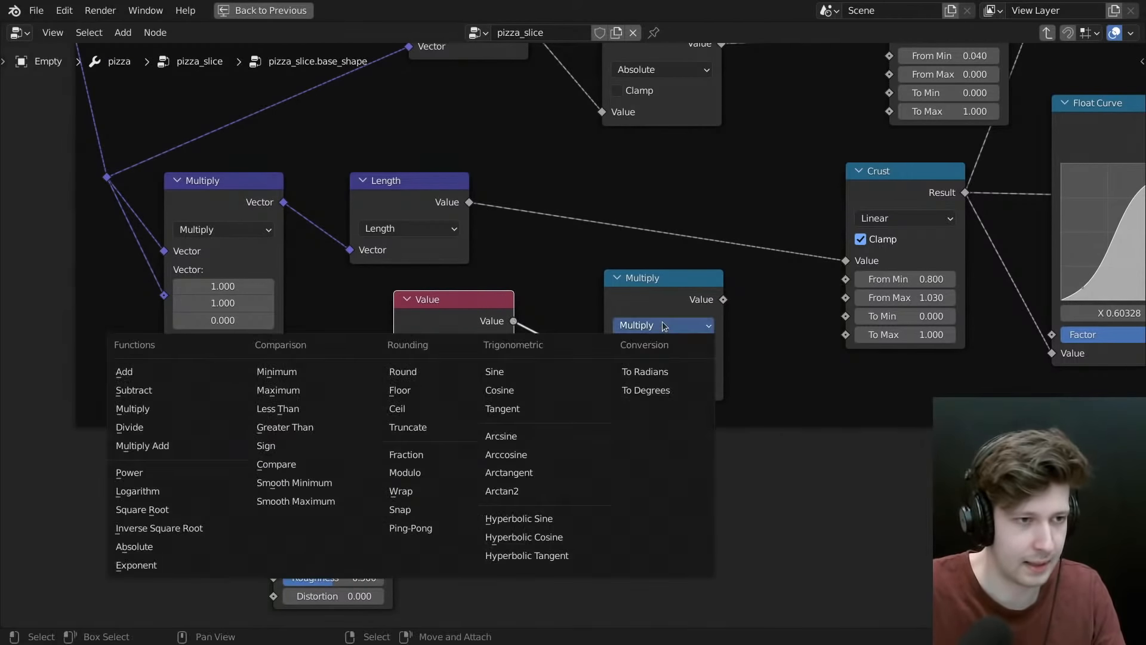
pyautogui.click(134, 372)
pyautogui.keyDown('alt'); pyautogui.moveTo(628, 460); pyautogui.dragTo(715, 319, button='right'); pyautogui.keyUp('alt')
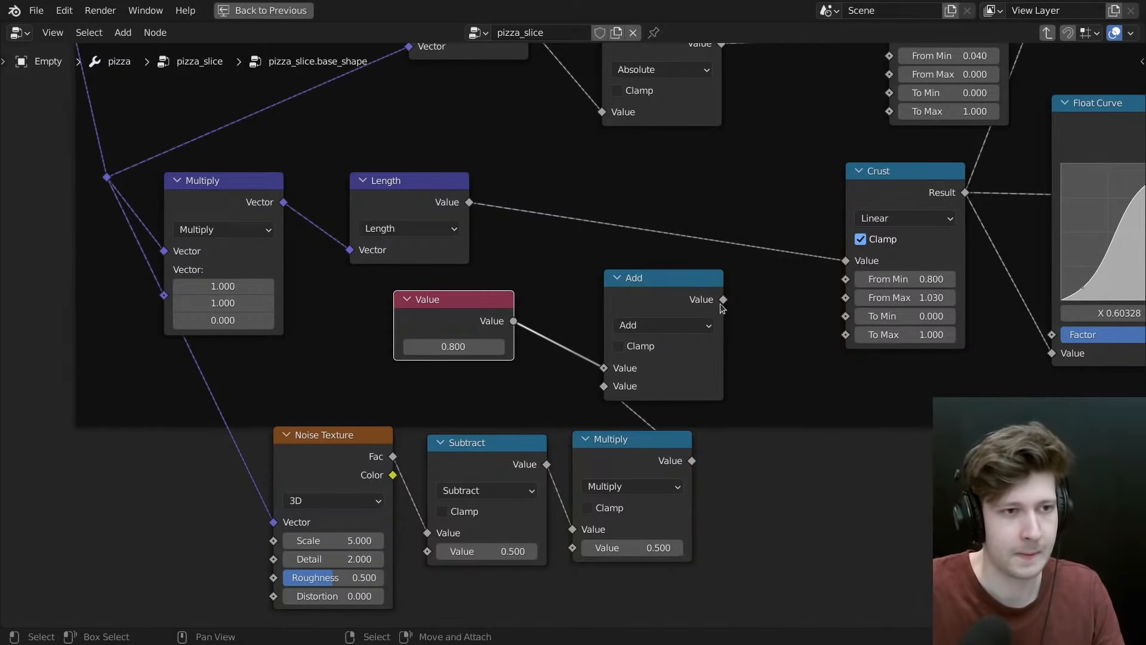
pyautogui.moveTo(723, 299); pyautogui.dragTo(855, 282)
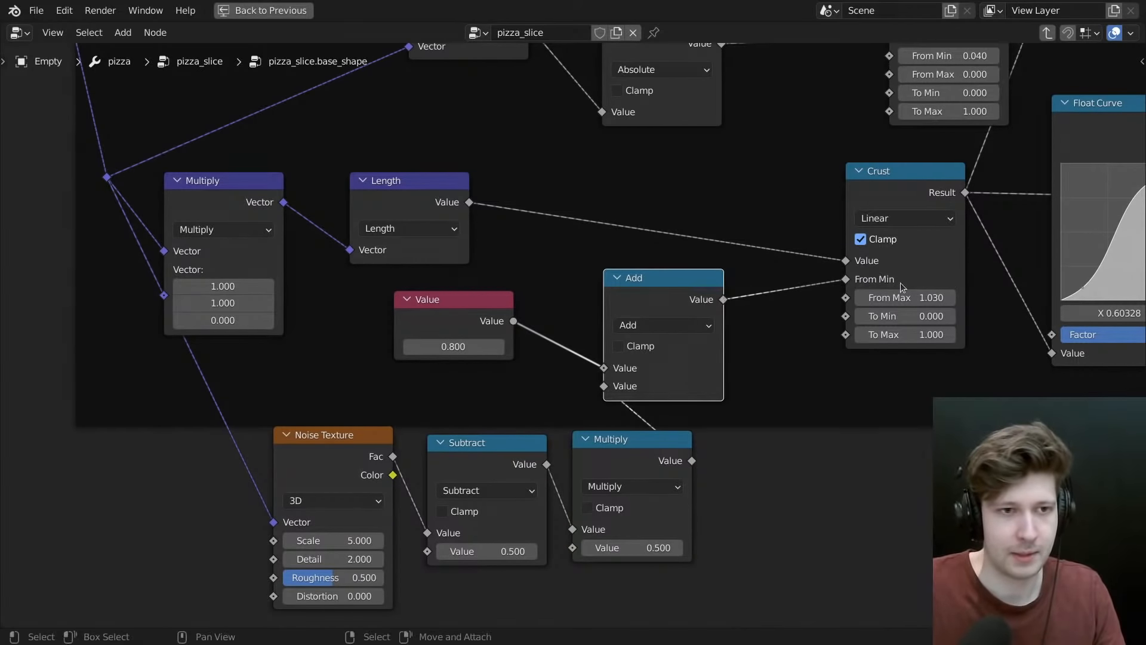
# - Restore the full layout, return to the pizza_slice tree and mute the two columns of stacked Set Position nodes
pyautogui.hotkey('ctrl', 'space')
pyautogui.moveTo(579, 170); pyautogui.dragTo(650, 201, button='middle')
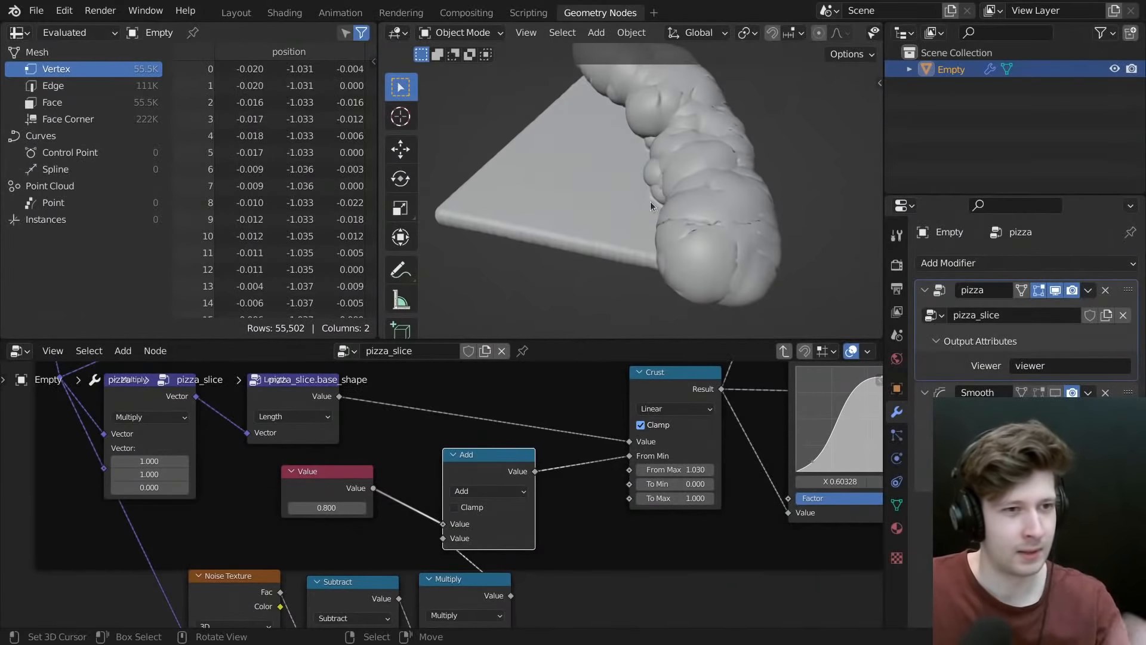
pyautogui.scroll(-4, 692, 433)
pyautogui.moveTo(689, 425); pyautogui.dragTo(571, 484, button='middle')
pyautogui.press('Tab')
pyautogui.scroll(-2, 674, 479)
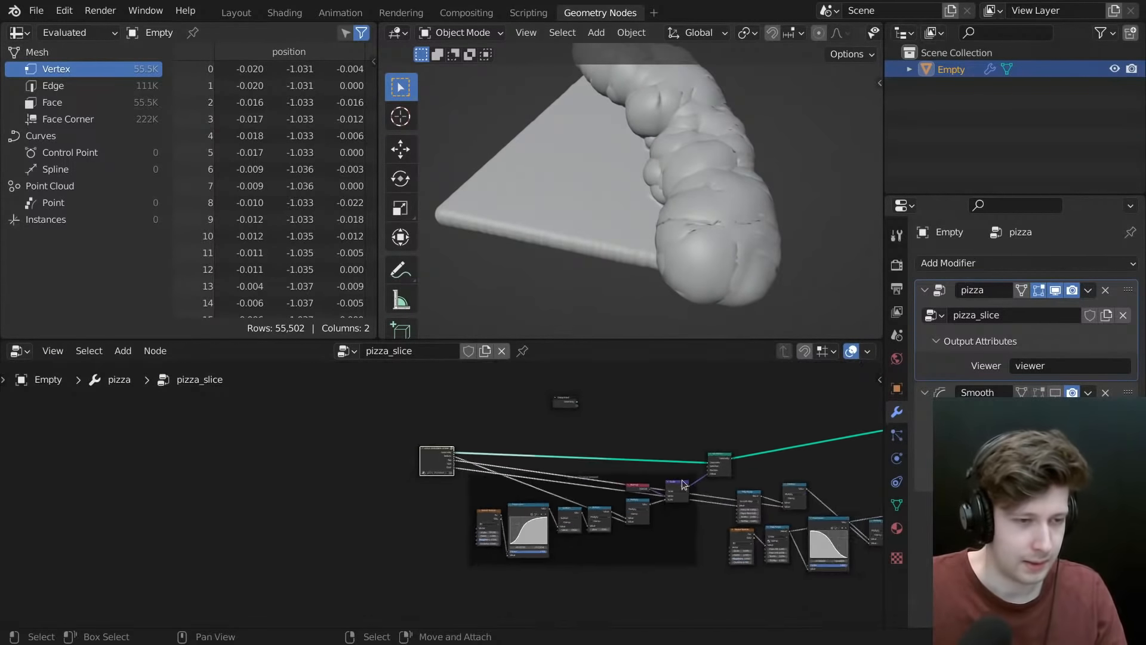
pyautogui.moveTo(674, 481); pyautogui.dragTo(203, 468, button='middle')
pyautogui.scroll(1, 536, 444)
pyautogui.scroll(4, 543, 440)
pyautogui.moveTo(573, 448); pyautogui.dragTo(585, 480, button='middle')
pyautogui.moveTo(623, 408); pyautogui.dragTo(510, 606)
pyautogui.press('m')
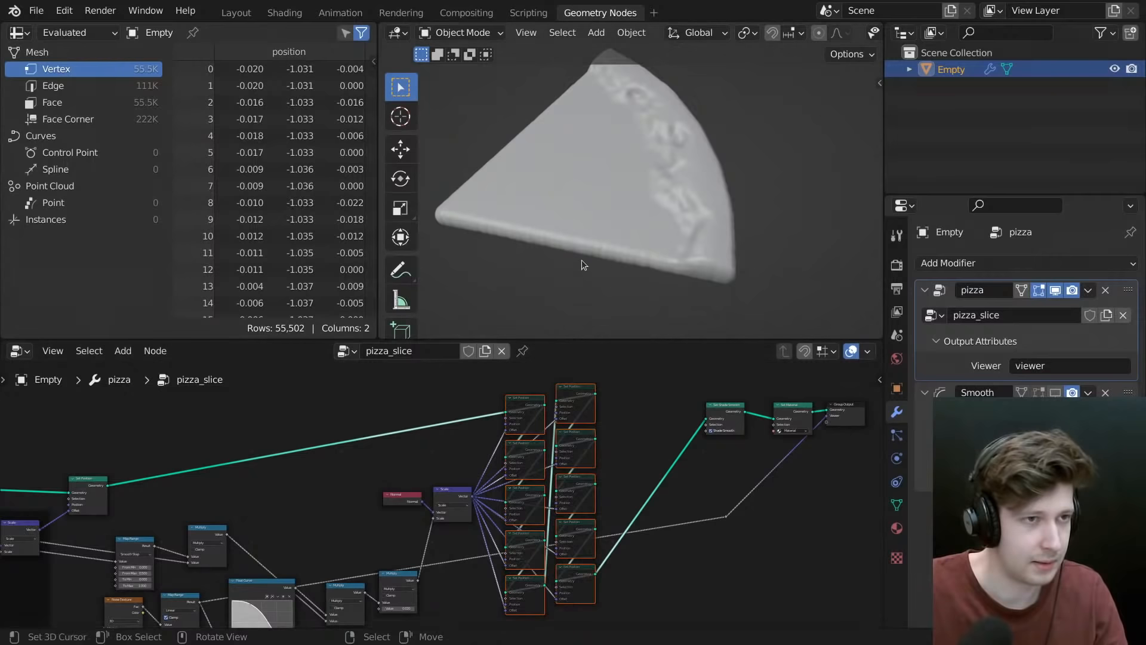
# - Enter the pizza_slice.base_shape group again and set the Noise Texture scale to 2
pyautogui.moveTo(632, 172); pyautogui.dragTo(739, 192, button='middle')
pyautogui.scroll(2, 651, 222)
pyautogui.moveTo(281, 568); pyautogui.dragTo(555, 512, button='middle')
pyautogui.scroll(-4, 555, 512)
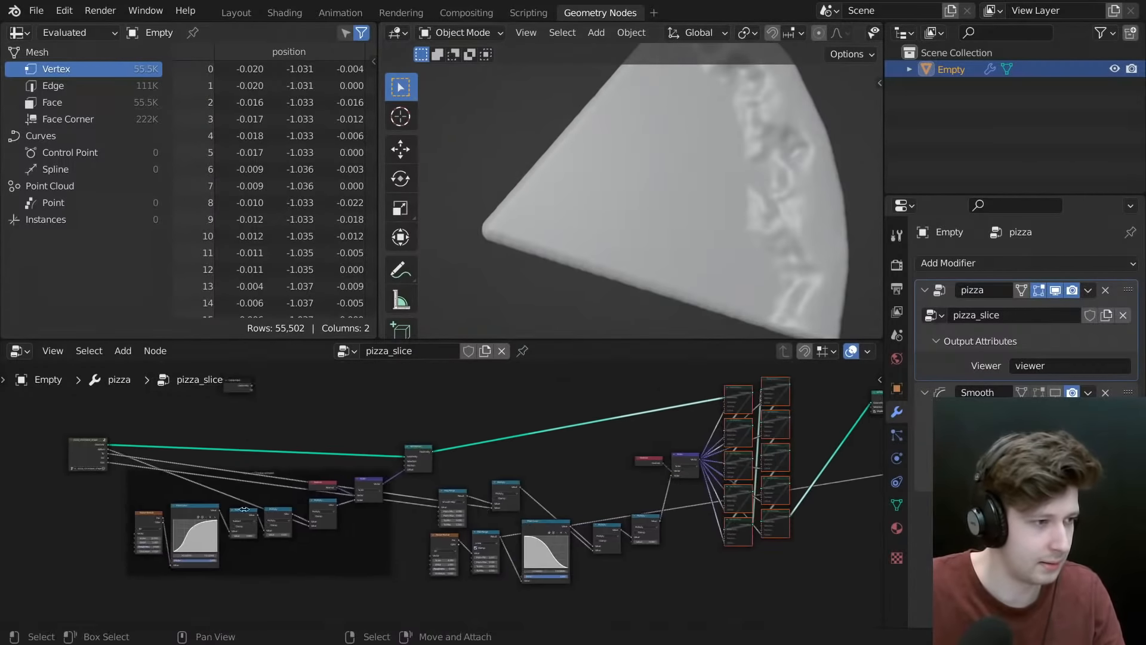
pyautogui.moveTo(244, 509); pyautogui.dragTo(328, 472, button='middle')
pyautogui.scroll(2, 329, 472)
pyautogui.press('Tab')
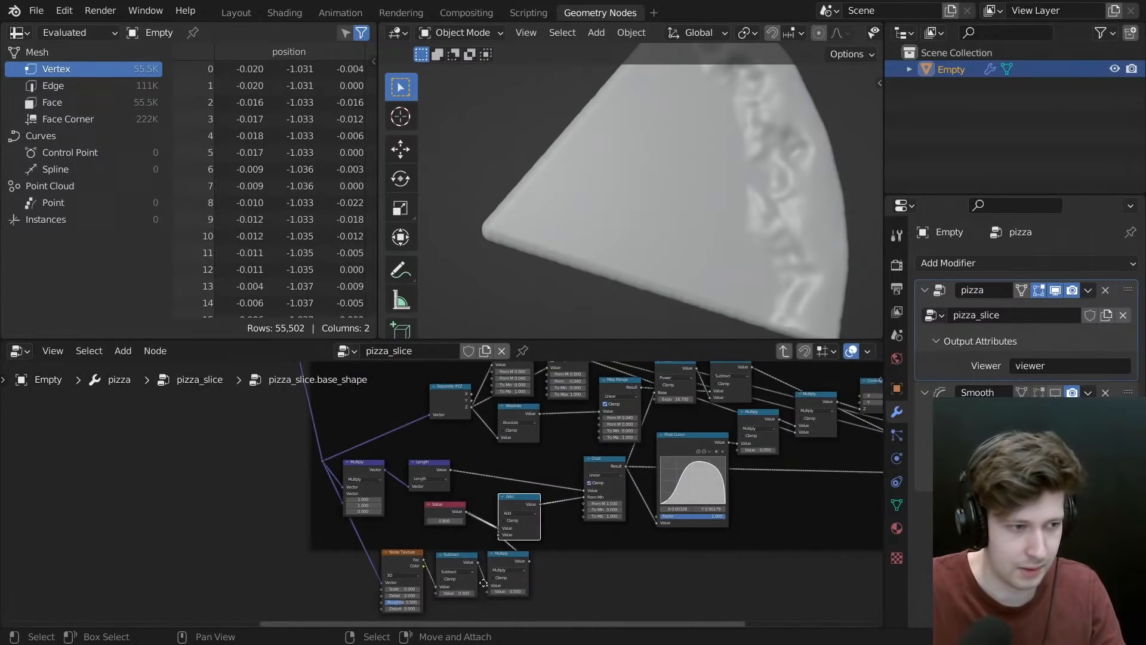
pyautogui.scroll(4, 429, 462)
pyautogui.click(429, 459)
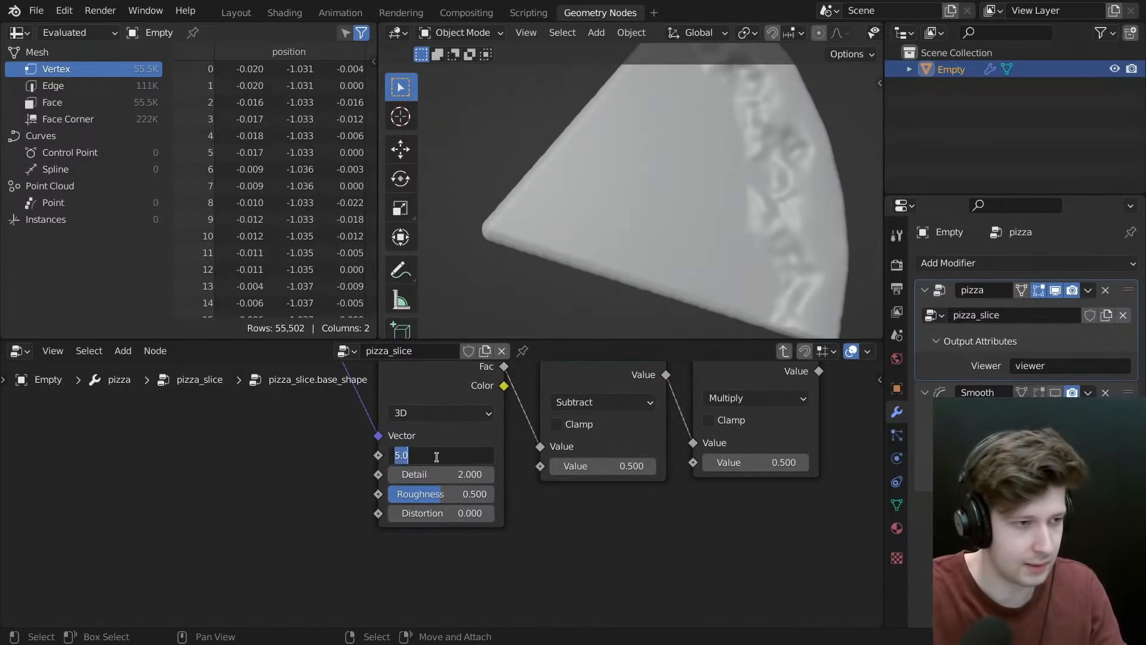
pyautogui.press('Return')
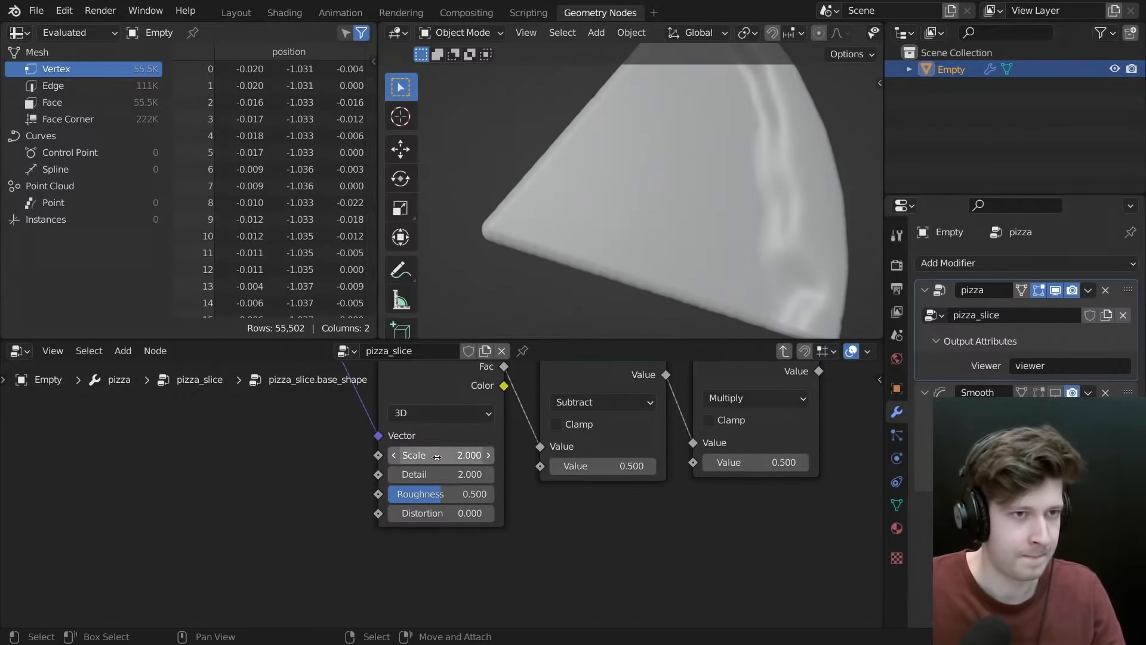
# - Switch the Noise Texture to 2D and check the whole slice in the viewport
pyautogui.click(439, 413)
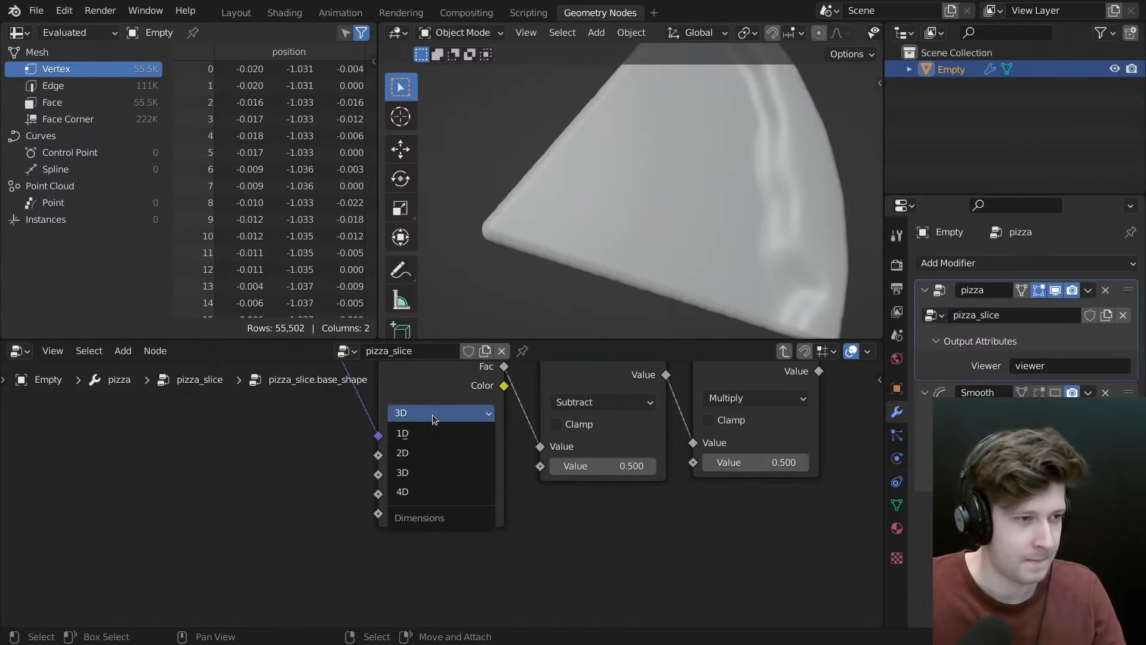
pyautogui.click(430, 453)
pyautogui.scroll(-5, 743, 167)
pyautogui.moveTo(744, 167); pyautogui.dragTo(701, 193, button='middle')
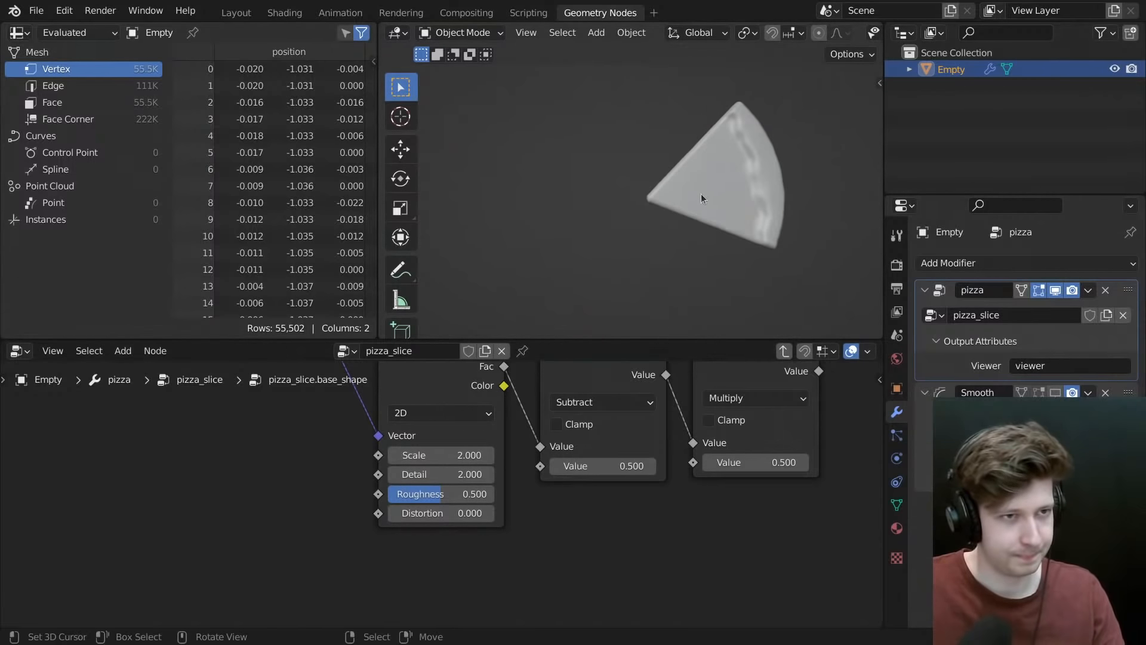
pyautogui.scroll(1, 475, 491)
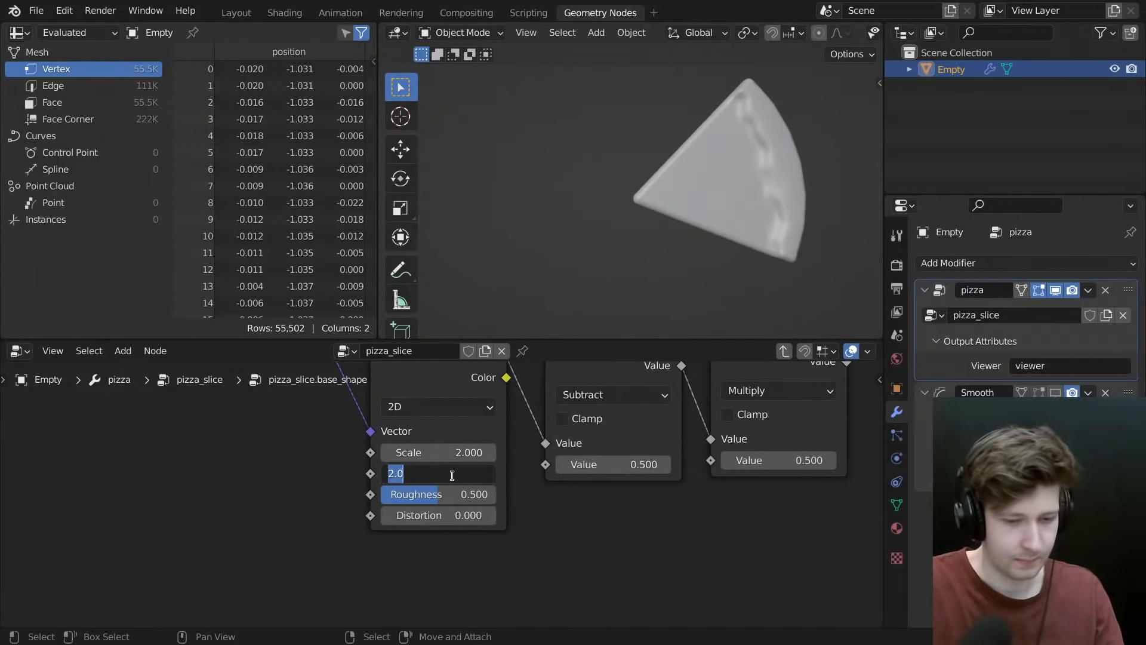
# - Set the Noise Texture's Detail to 0 and the value of the noise Multiply node to 0.25
pyautogui.press('Return')
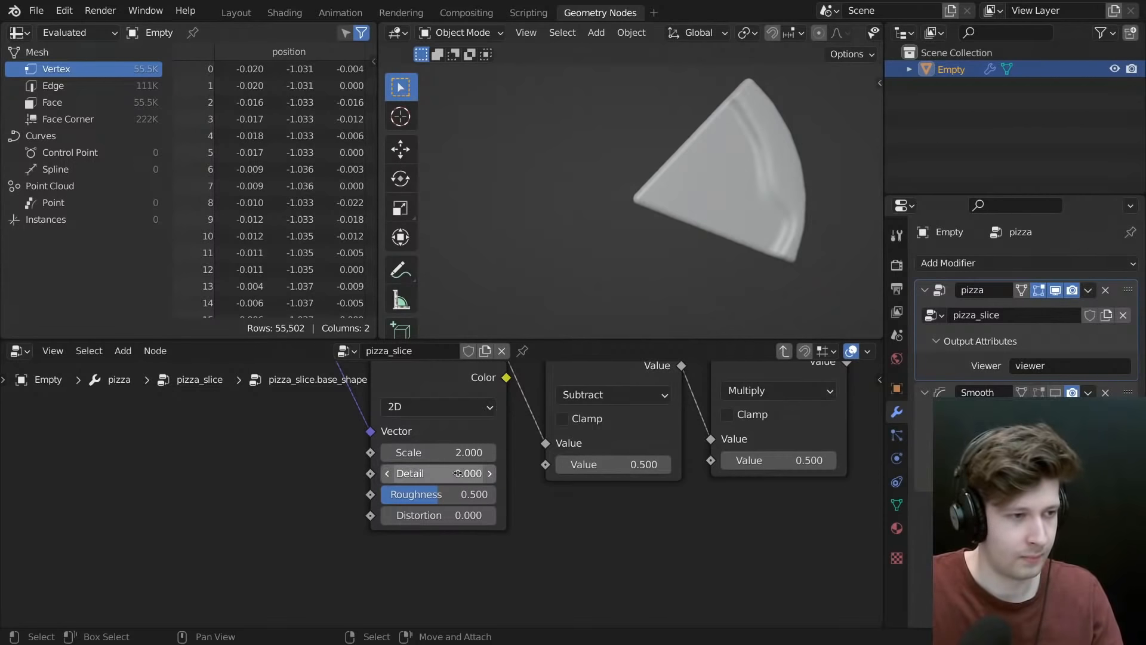
pyautogui.moveTo(509, 477); pyautogui.dragTo(406, 510, button='middle')
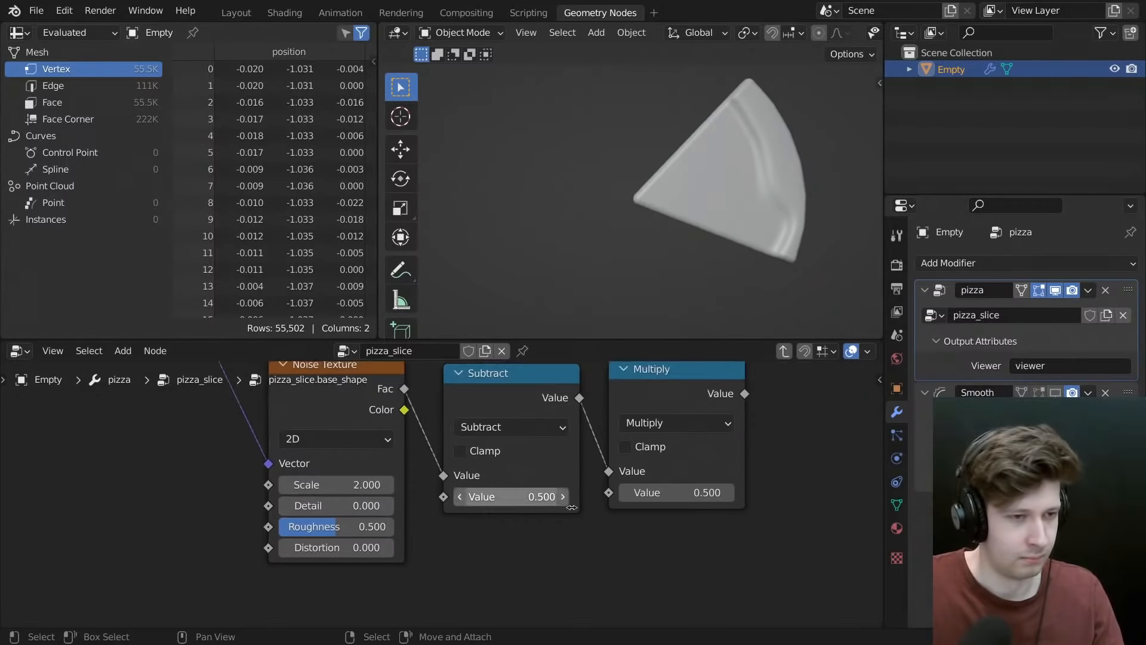
pyautogui.write('.25')
pyautogui.press('Return')
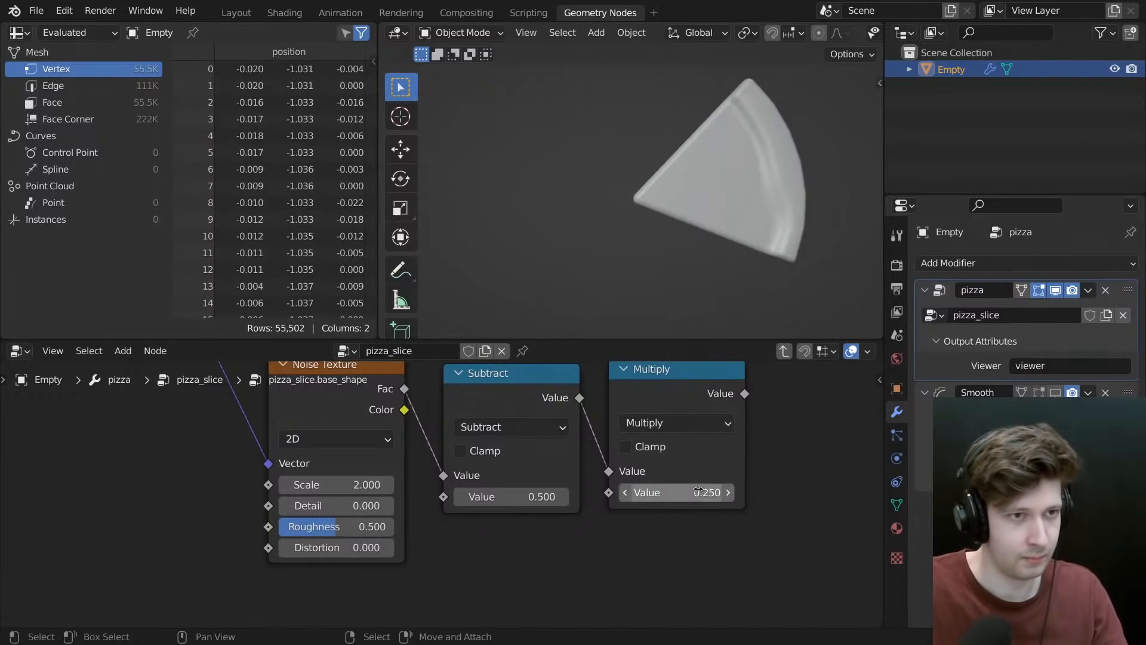
pyautogui.scroll(-1, 452, 483)
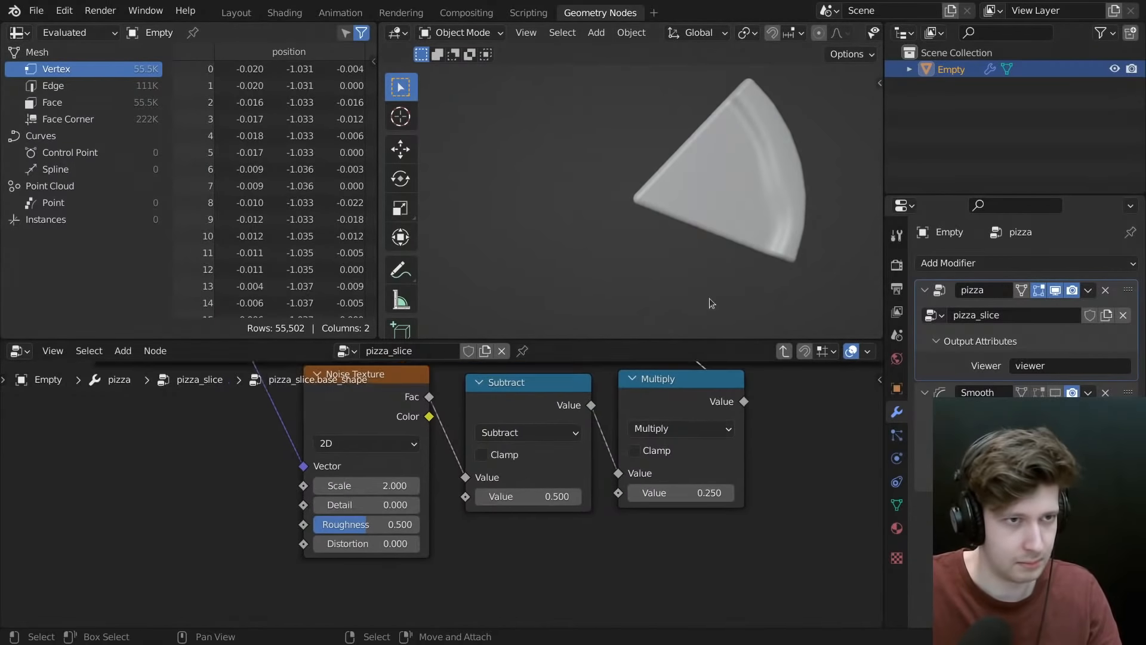
pyautogui.moveTo(710, 298); pyautogui.dragTo(668, 203, button='middle')
# - Insert a Vector Math Add node on the link into the Noise Texture's Vector input and detach it from its frame
pyautogui.moveTo(368, 398); pyautogui.dragTo(567, 507, button='middle')
pyautogui.hotkey('shift', 'a')
pyautogui.click(499, 301)
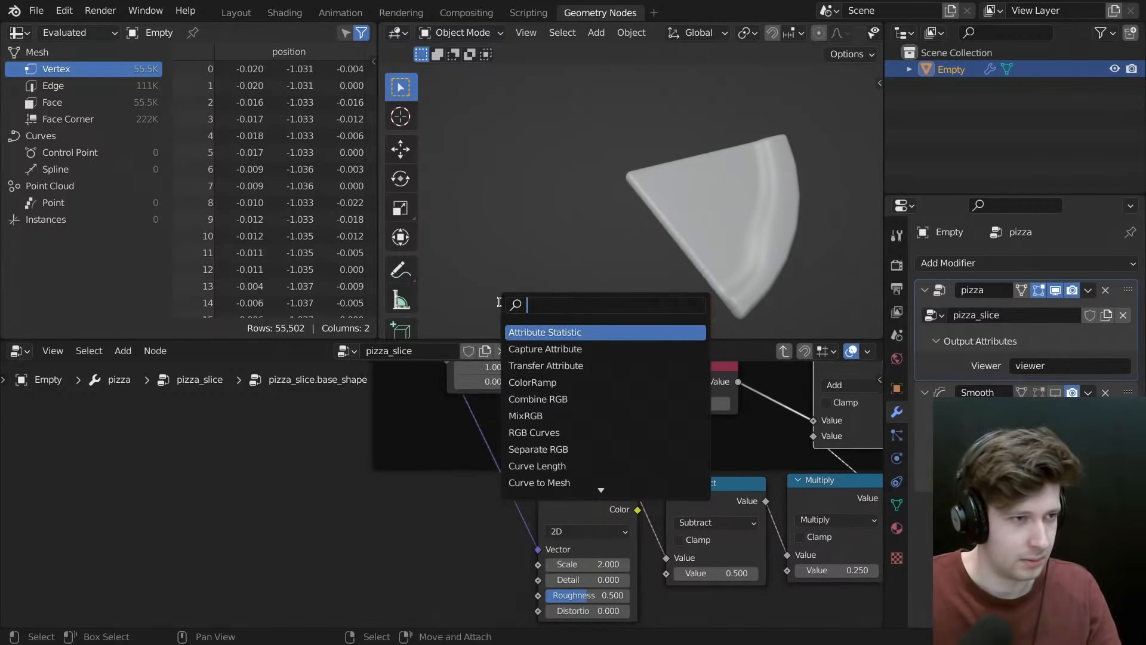
pyautogui.write('vect')
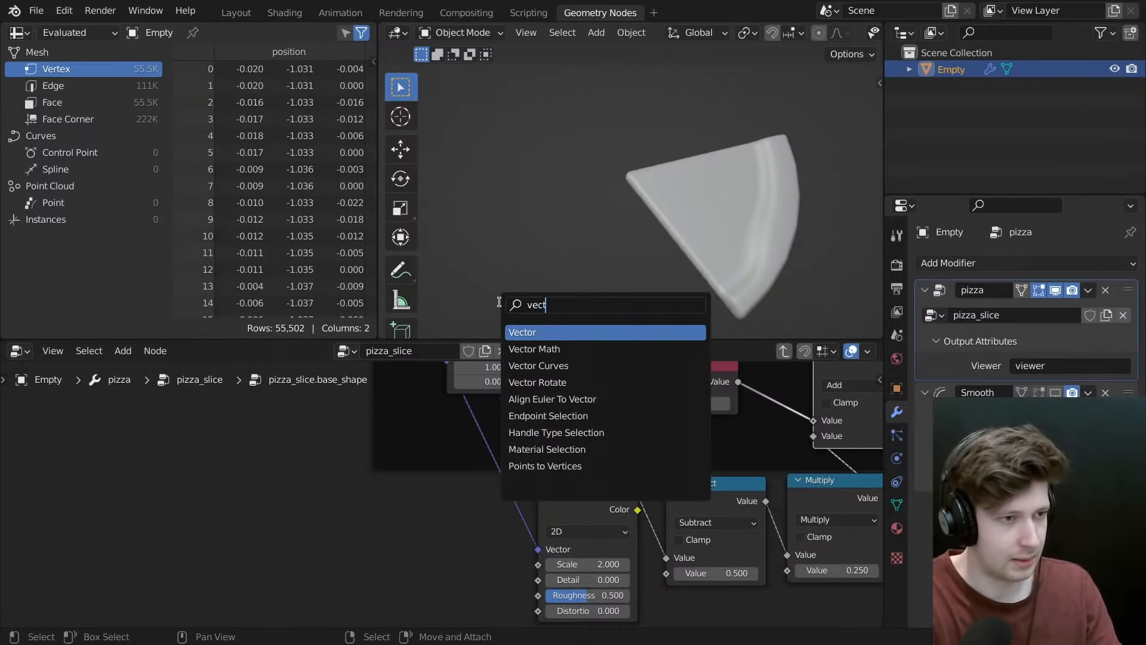
pyautogui.press('Down')
pyautogui.press('Return')
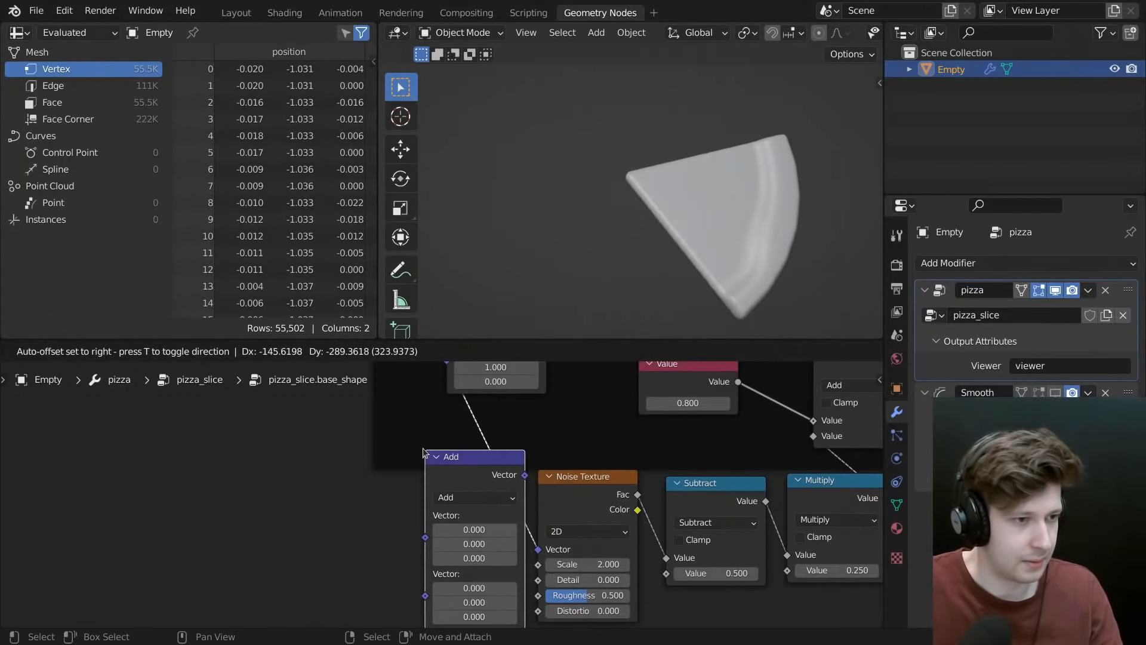
pyautogui.click(458, 464)
pyautogui.keyDown('alt'); pyautogui.moveTo(502, 472); pyautogui.dragTo(498, 514); pyautogui.keyUp('alt')
pyautogui.hotkey('alt', 'p')
pyautogui.moveTo(715, 500); pyautogui.dragTo(696, 524)
# - Set the X offset of the new vector Add node to 6.5 to shift the noise pattern
pyautogui.moveTo(696, 524); pyautogui.dragTo(689, 411, button='middle')
pyautogui.scroll(4, 500, 477)
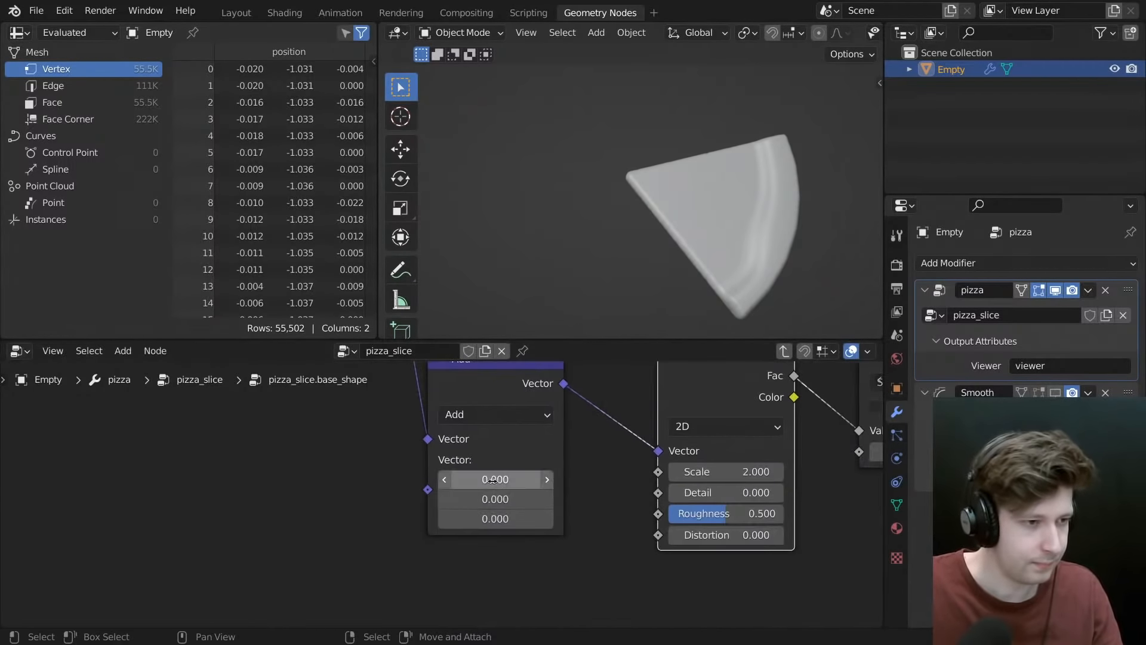
pyautogui.moveTo(494, 480); pyautogui.dragTo(591, 480)
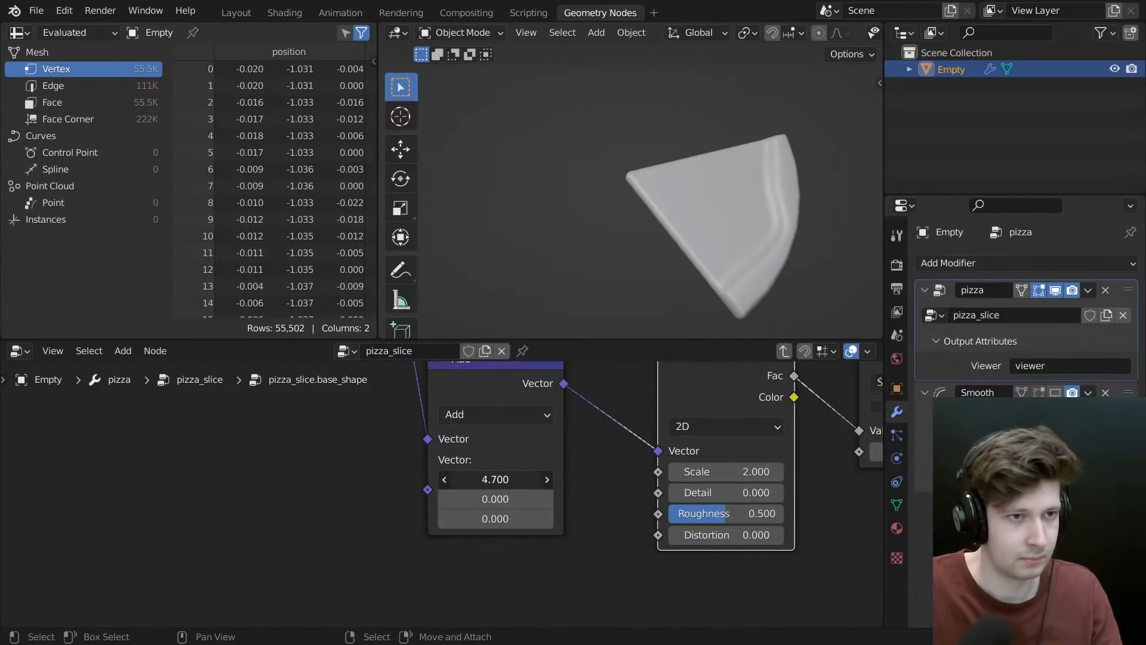
pyautogui.moveTo(496, 480); pyautogui.dragTo(573, 479)
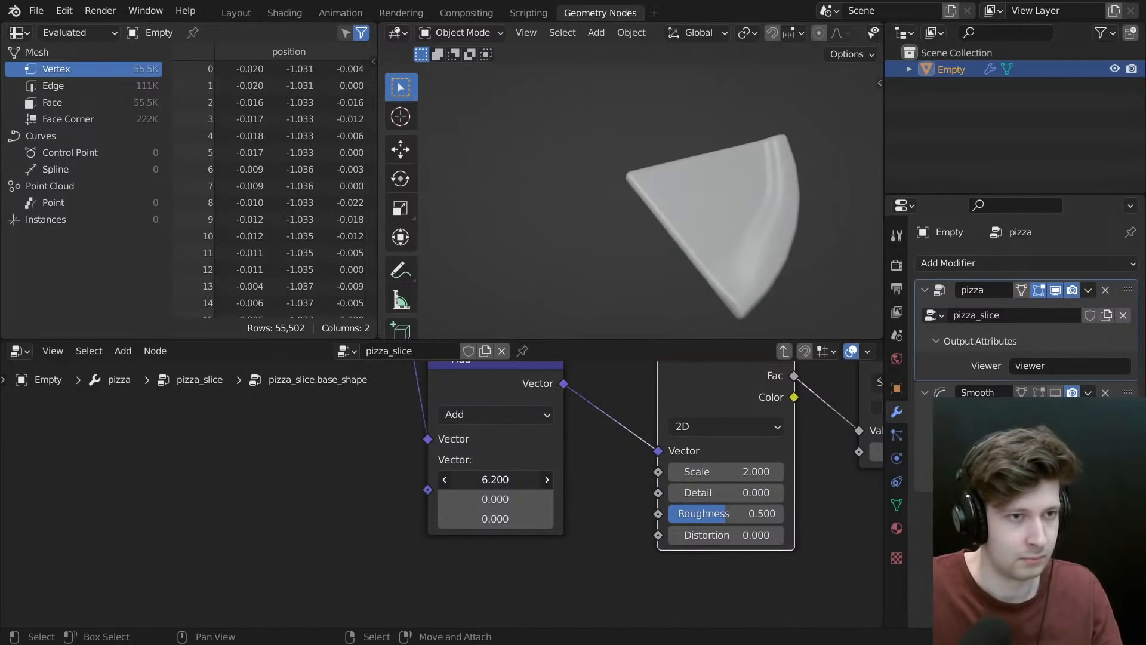
# - Return to the pizza_slice tree, unmute the two columns of Set Position nodes and enable the Smooth modifier in the viewport
pyautogui.scroll(-7, 684, 514)
pyautogui.moveTo(684, 514); pyautogui.dragTo(652, 511, button='middle')
pyautogui.press('Tab')
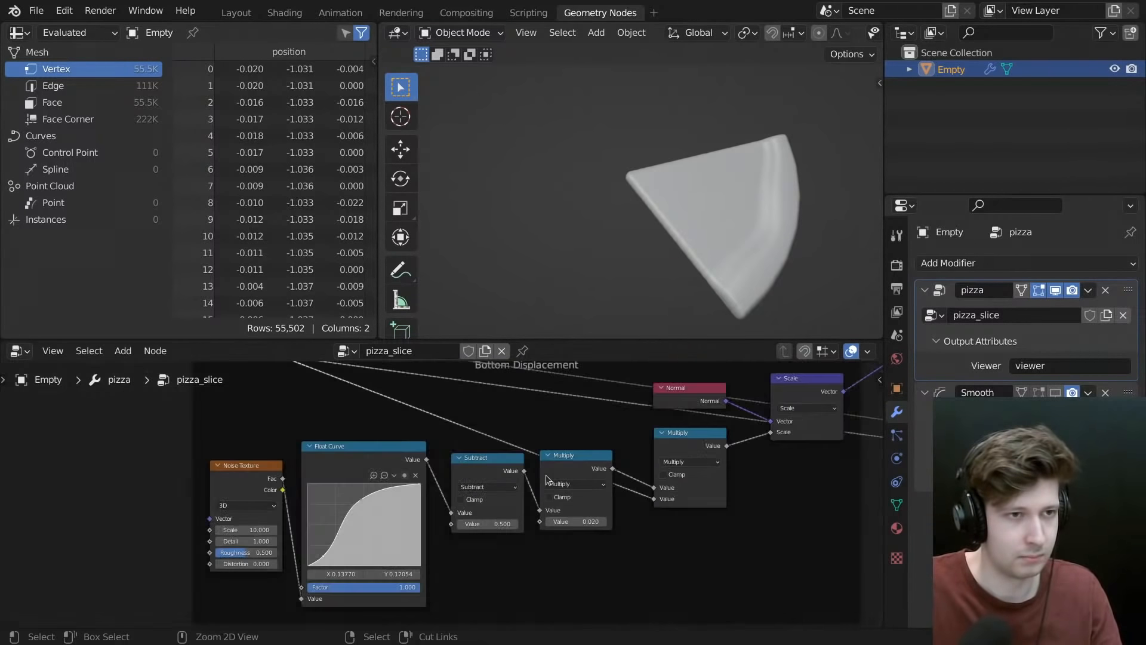
pyautogui.scroll(-6, 605, 463)
pyautogui.scroll(-3, 632, 448)
pyautogui.moveTo(632, 447); pyautogui.dragTo(383, 502, button='middle')
pyautogui.scroll(-4, 311, 478)
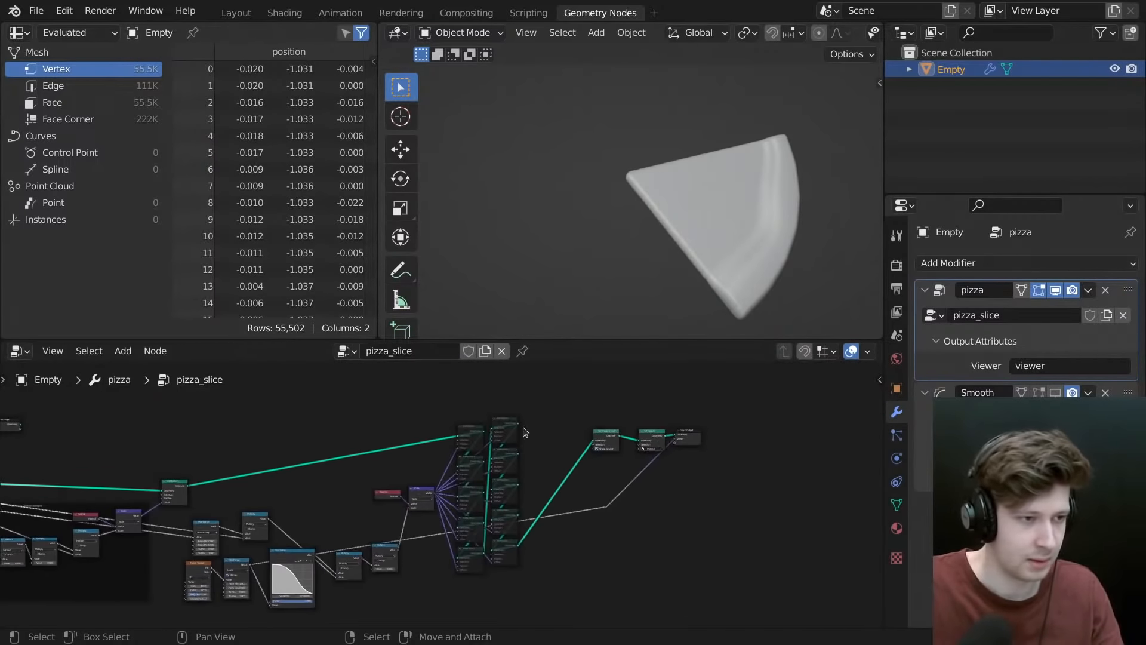
pyautogui.moveTo(539, 410); pyautogui.dragTo(454, 579)
pyautogui.press('m')
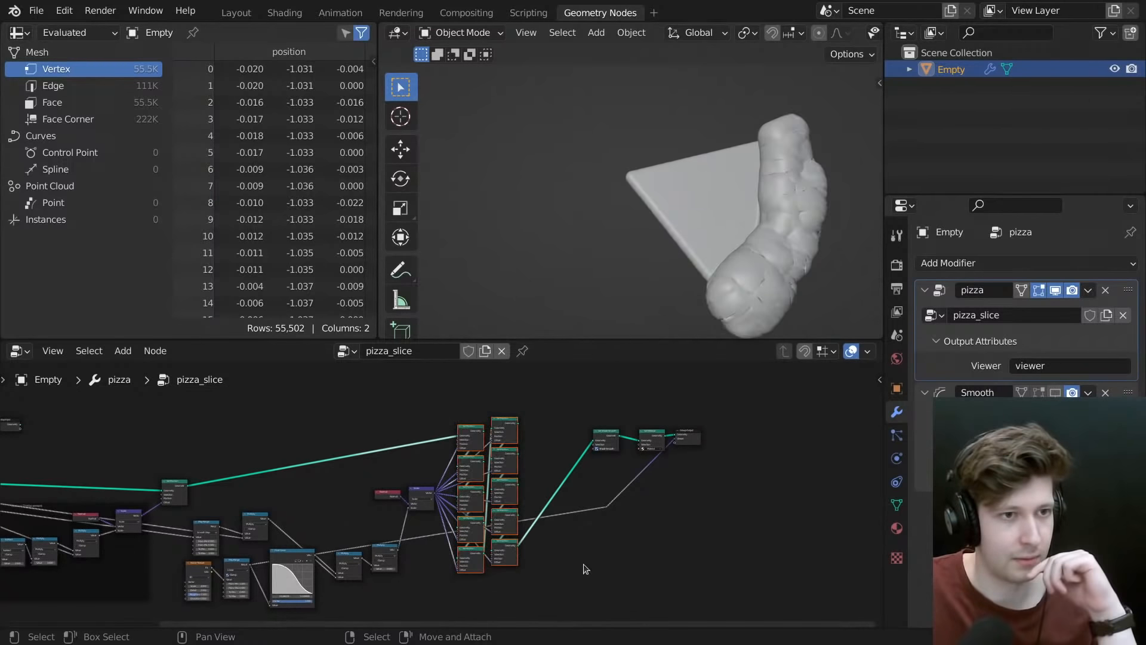
pyautogui.click(1055, 393)
pyautogui.moveTo(794, 254)
pyautogui.mouseDown(button='middle')
pyautogui.moveTo(715, 191)
pyautogui.moveTo(816, 229)
pyautogui.moveTo(840, 300)
pyautogui.moveTo(805, 265)
pyautogui.mouseUp(button='middle')
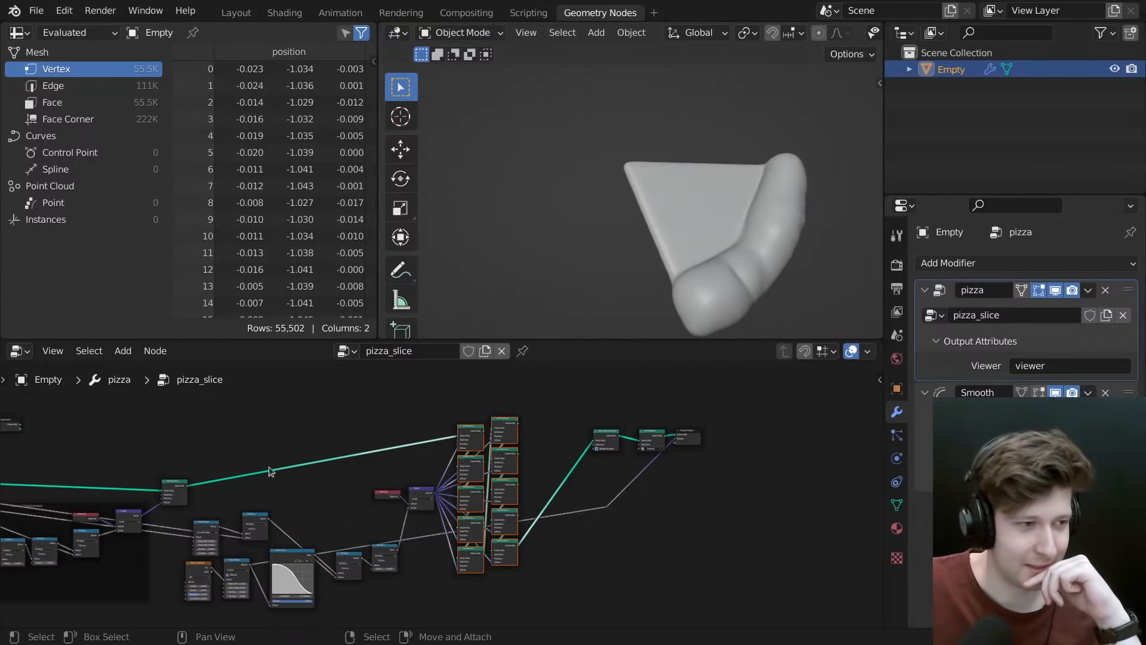
# - Enter the pizza_slice.base_shape group again for editing
pyautogui.moveTo(69, 499); pyautogui.dragTo(466, 433, button='middle')
pyautogui.scroll(5, 583, 463)
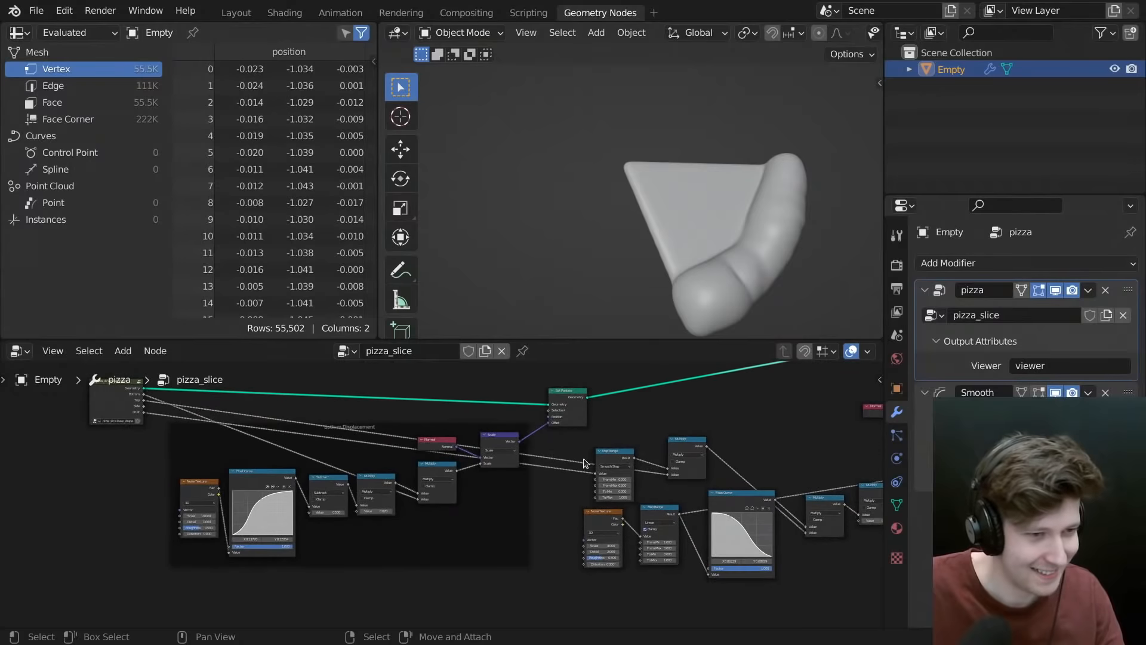
pyautogui.moveTo(537, 475); pyautogui.dragTo(798, 474, button='middle')
pyautogui.click(372, 394)
pyautogui.press('Tab')
pyautogui.scroll(5, 462, 498)
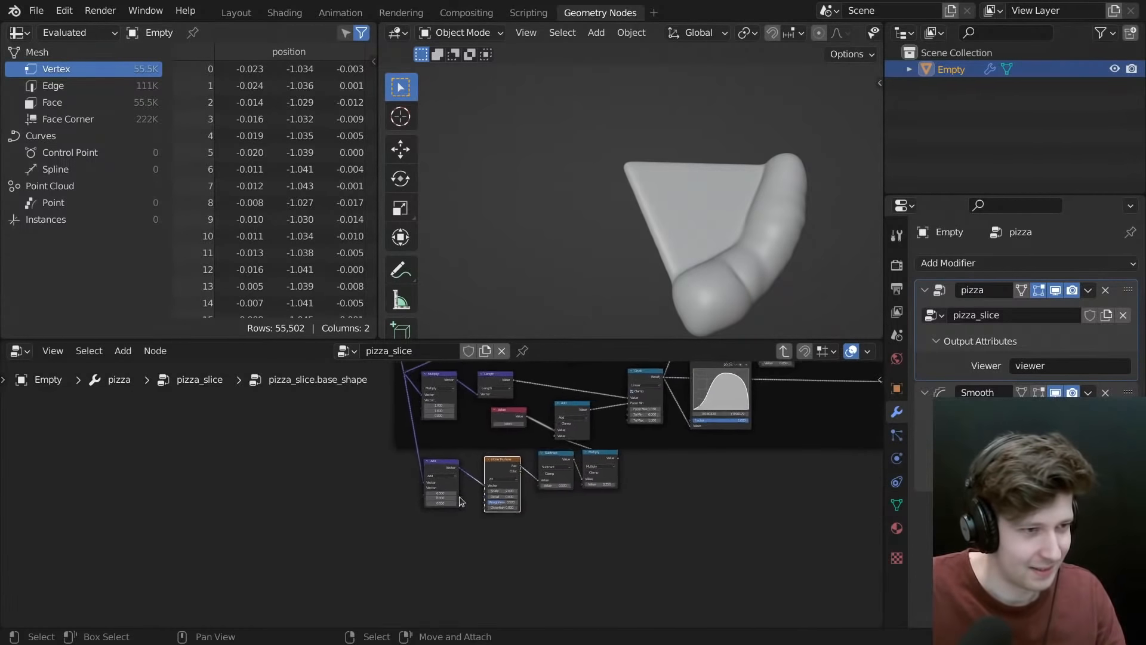
# - Try 0.5 in the Value node that feeds the crust's Add node and inspect the slice
pyautogui.doubleClick(418, 457)
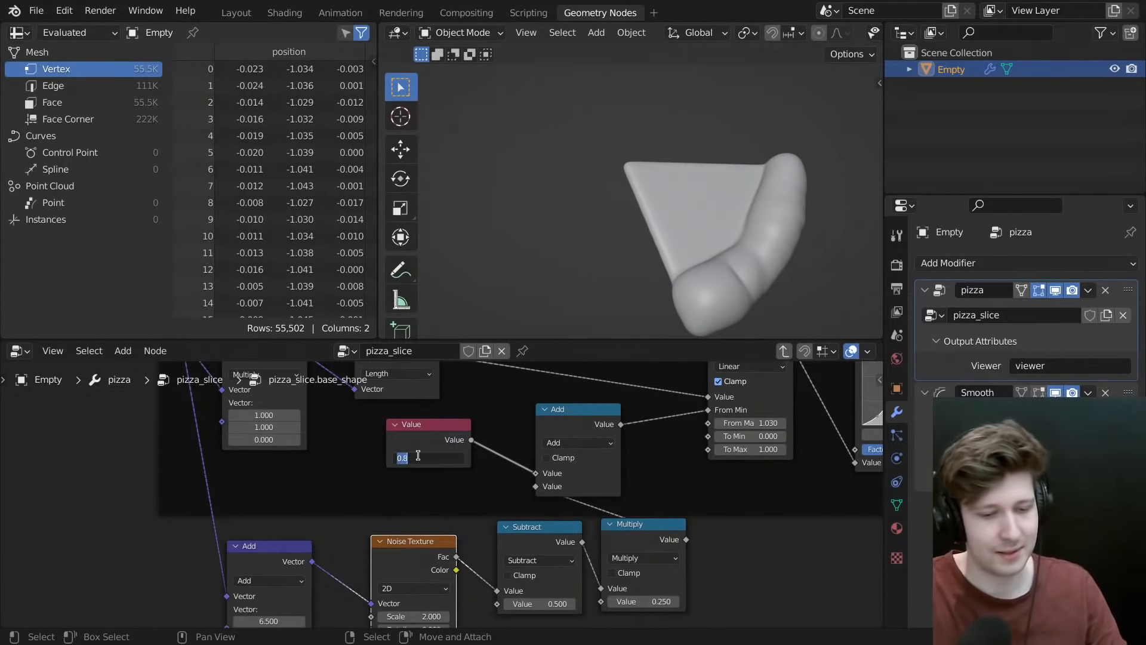
pyautogui.write('.5')
pyautogui.press('Return')
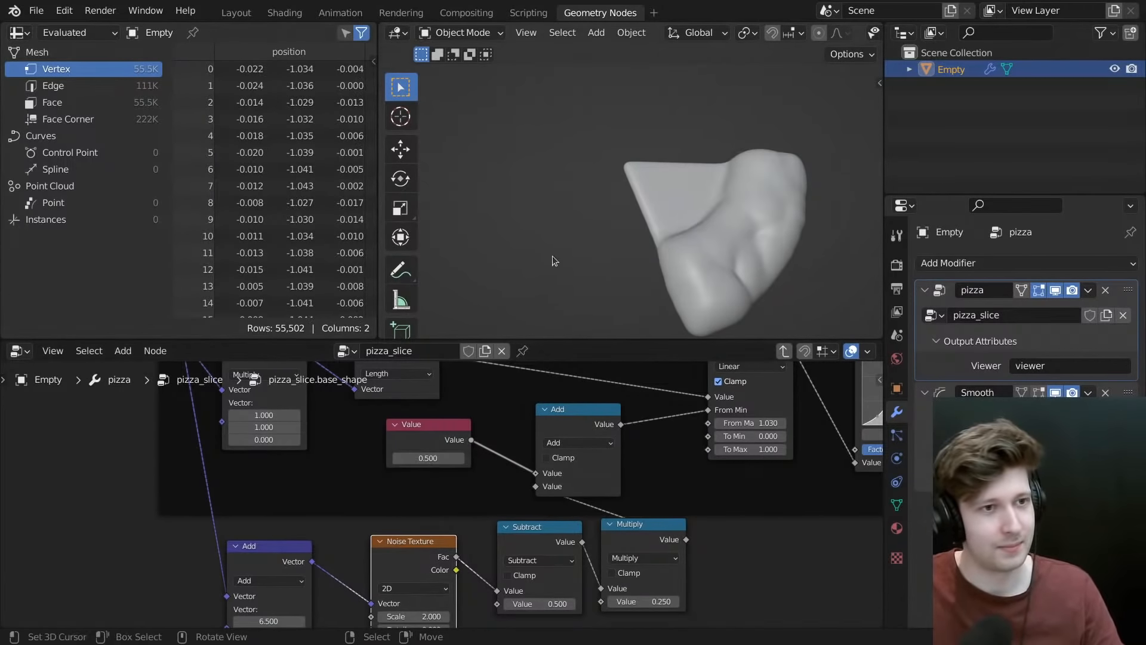
pyautogui.moveTo(553, 256); pyautogui.dragTo(610, 239, button='middle')
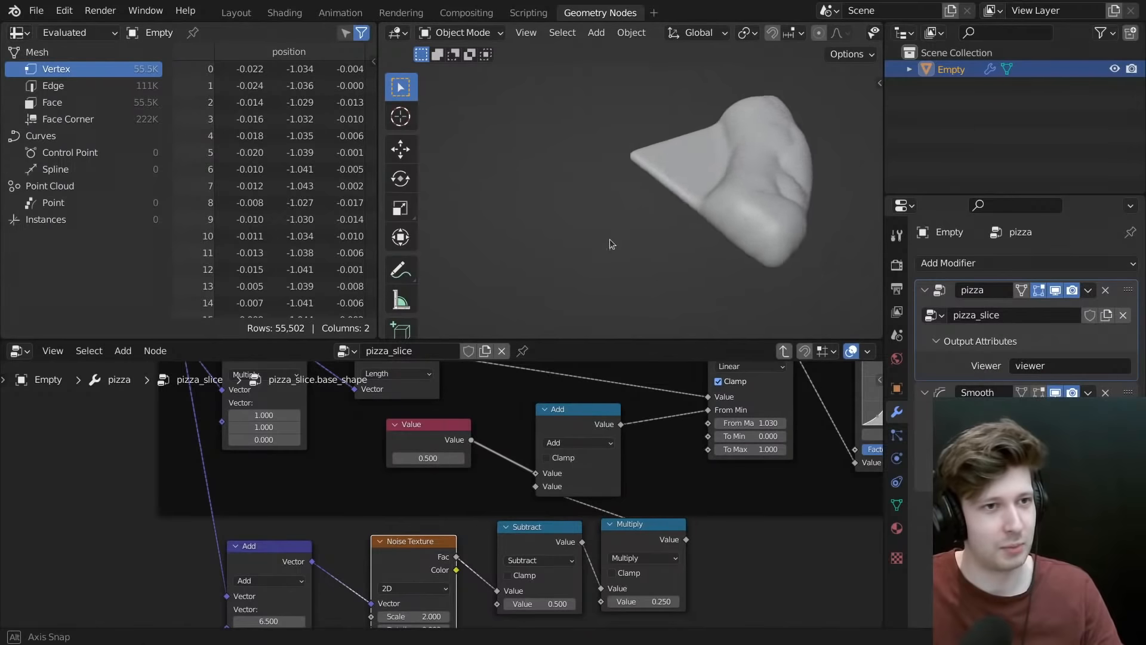
# - Set the Value node to 0.9, inspect the crust and move the node slightly away from the Add node
pyautogui.doubleClick(422, 457)
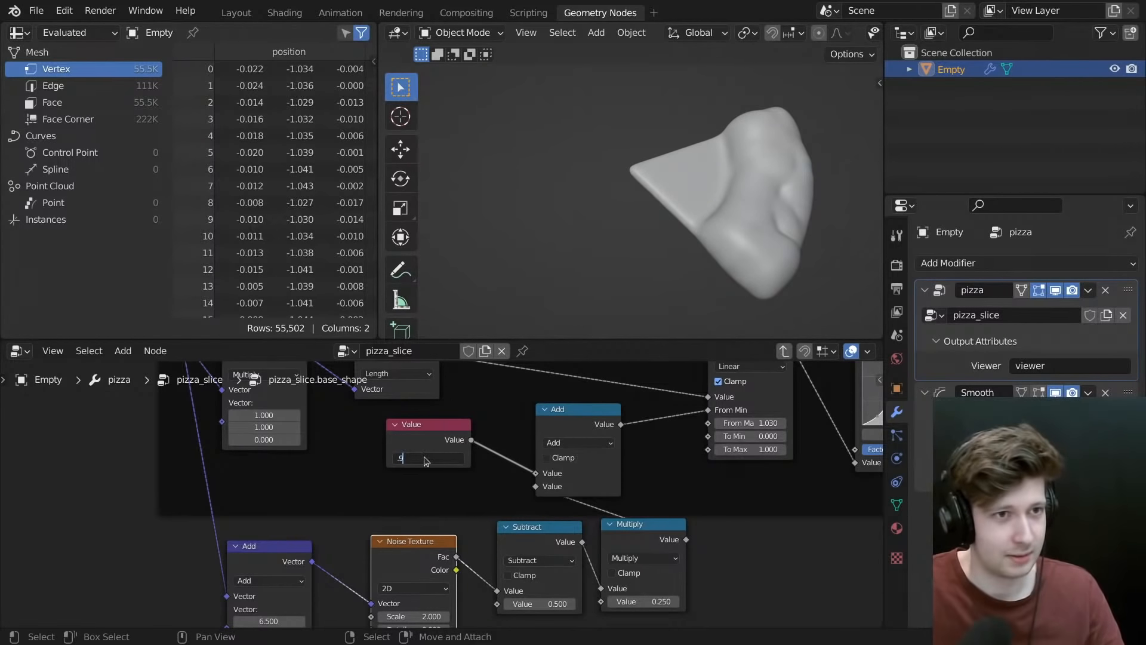
pyautogui.write('.9')
pyautogui.press('Return')
pyautogui.moveTo(573, 230); pyautogui.dragTo(702, 177, button='middle')
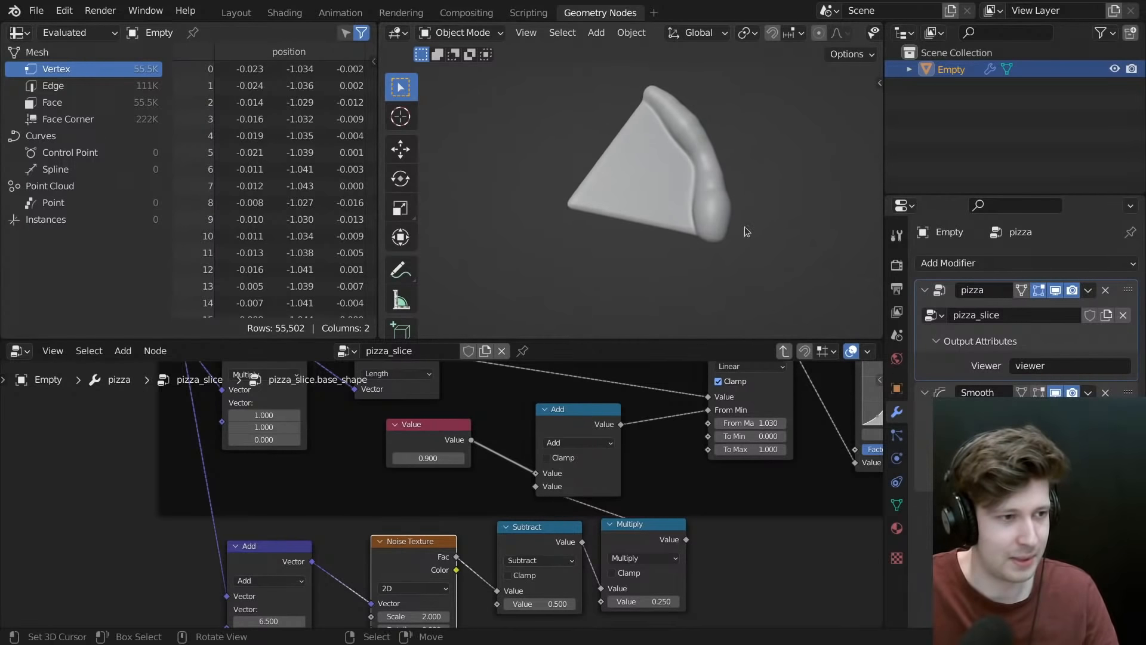
pyautogui.moveTo(431, 439); pyautogui.dragTo(404, 443)
# - Set the Multiply node following the crust's Float Curve to 0.04
pyautogui.scroll(-1, 524, 475)
pyautogui.moveTo(525, 475); pyautogui.dragTo(379, 513, button='middle')
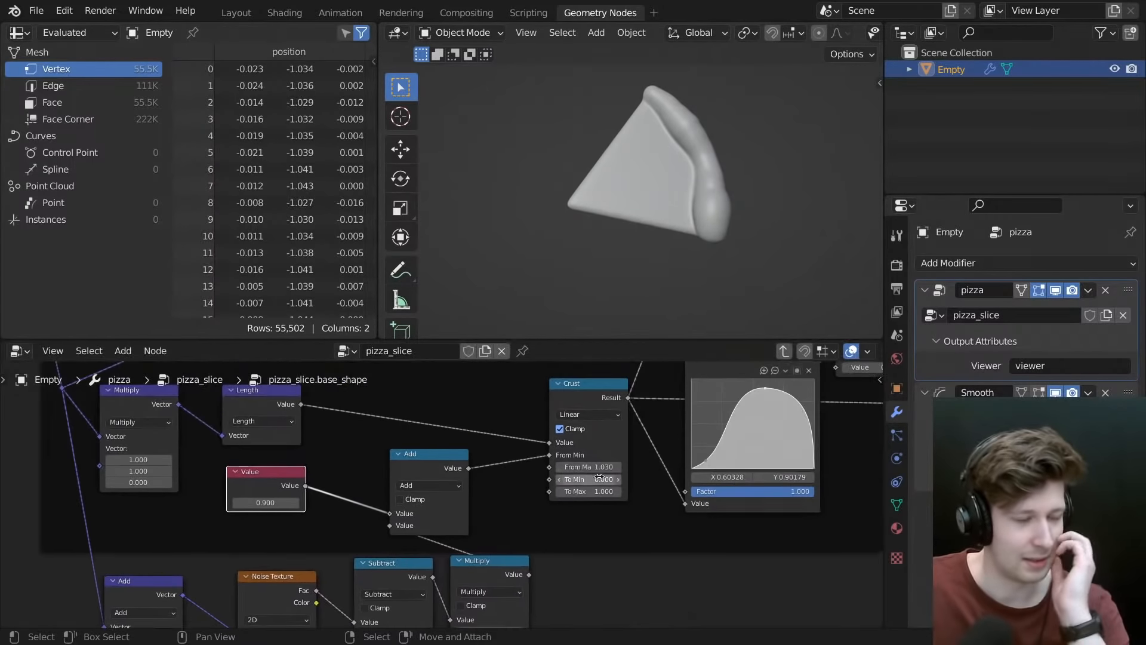
pyautogui.moveTo(617, 493); pyautogui.dragTo(408, 554, button='middle')
pyautogui.scroll(-2, 438, 497)
pyautogui.scroll(1, 587, 457)
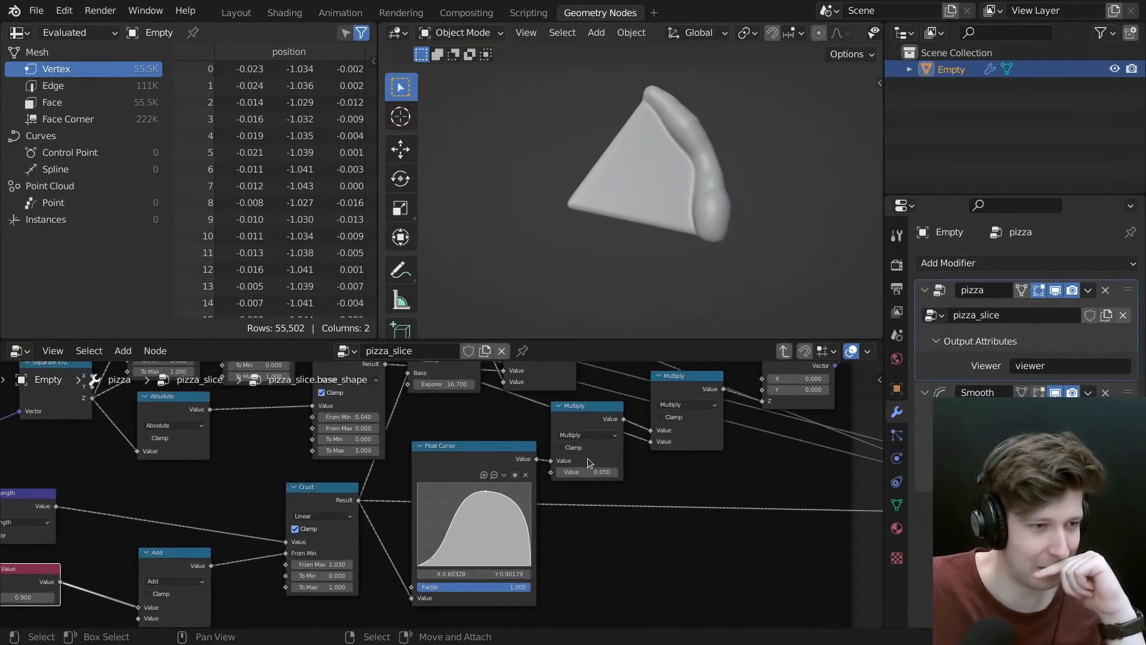
pyautogui.moveTo(588, 457); pyautogui.dragTo(556, 460, button='middle')
pyautogui.click(593, 472)
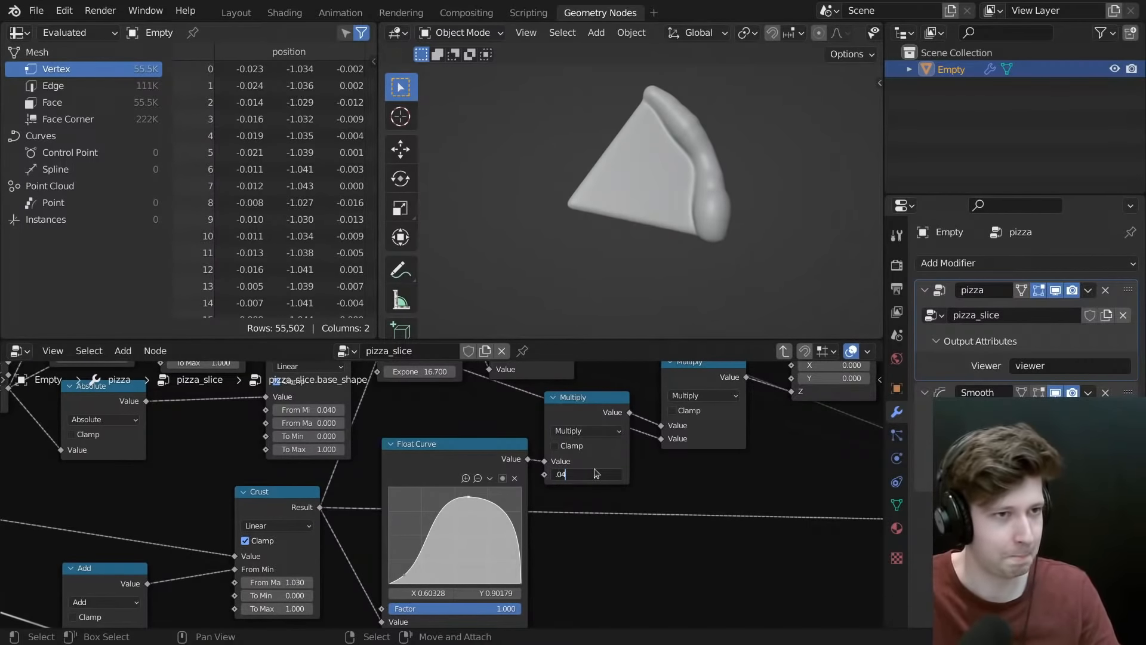
pyautogui.write('.04')
pyautogui.press('Return')
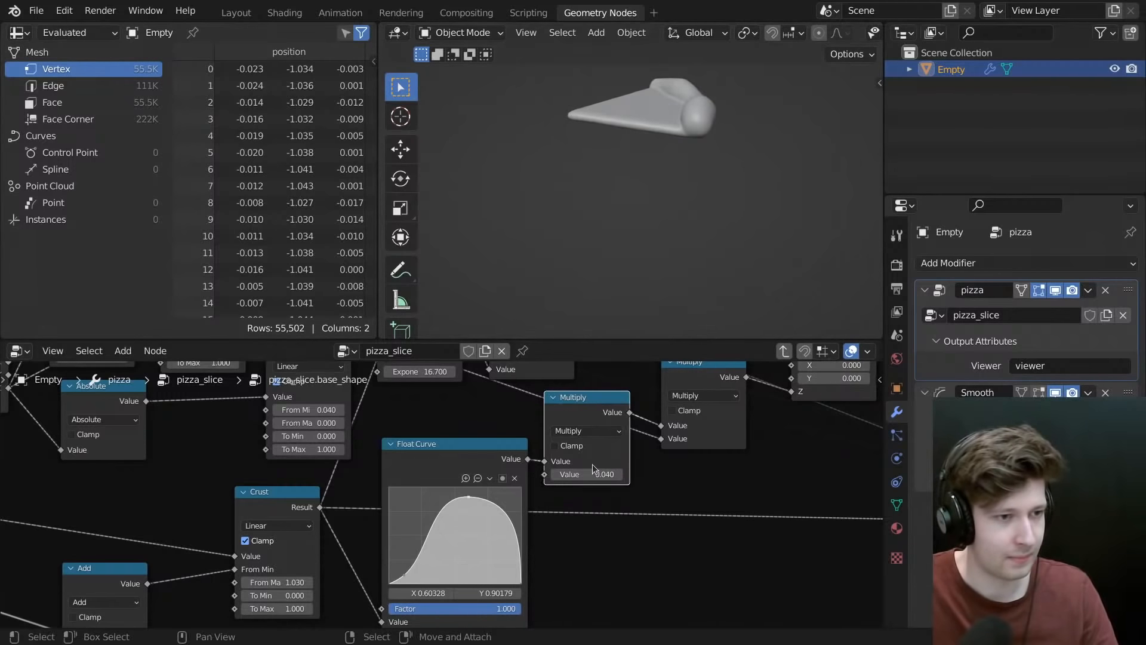
# - Try 0.02 and 0.03 in the Multiply node after the Float Curve, then restore 0.04
pyautogui.click(591, 473)
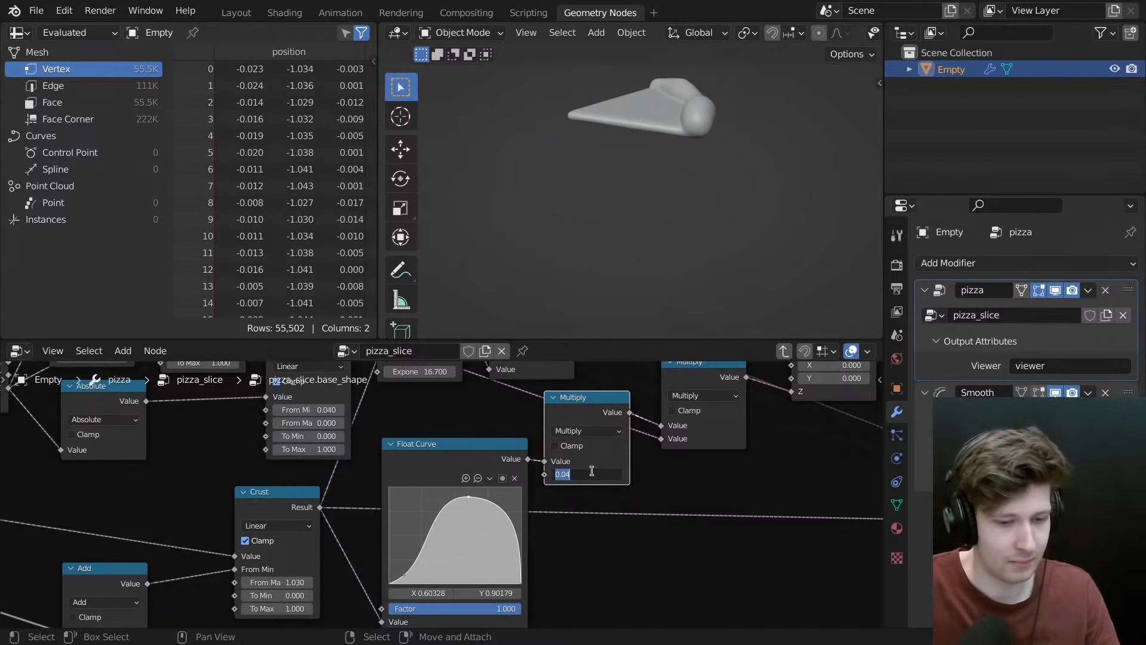
pyautogui.write('.02')
pyautogui.press('Return')
pyautogui.moveTo(706, 174); pyautogui.dragTo(676, 259, button='middle')
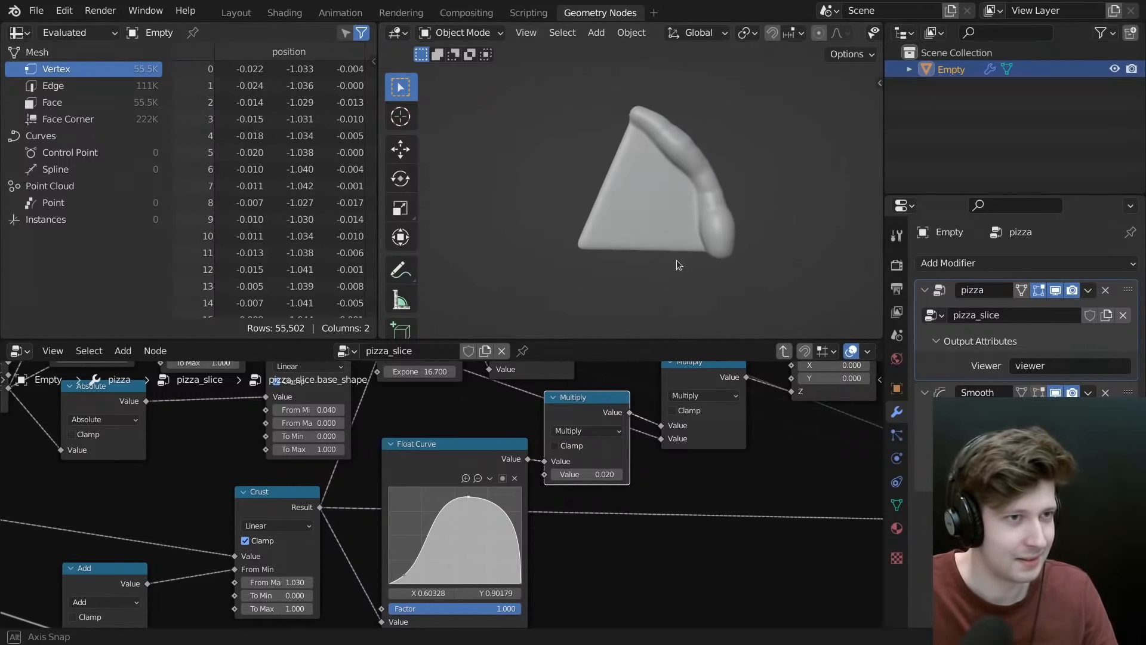
pyautogui.click(603, 475)
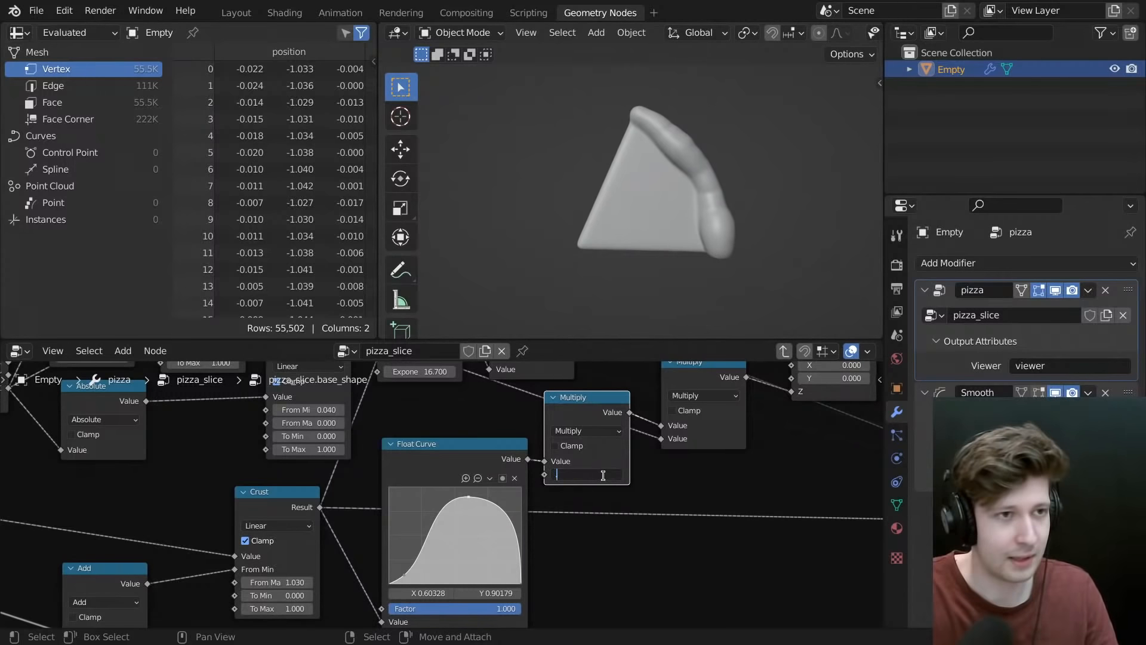
pyautogui.write('.03')
pyautogui.press('Return')
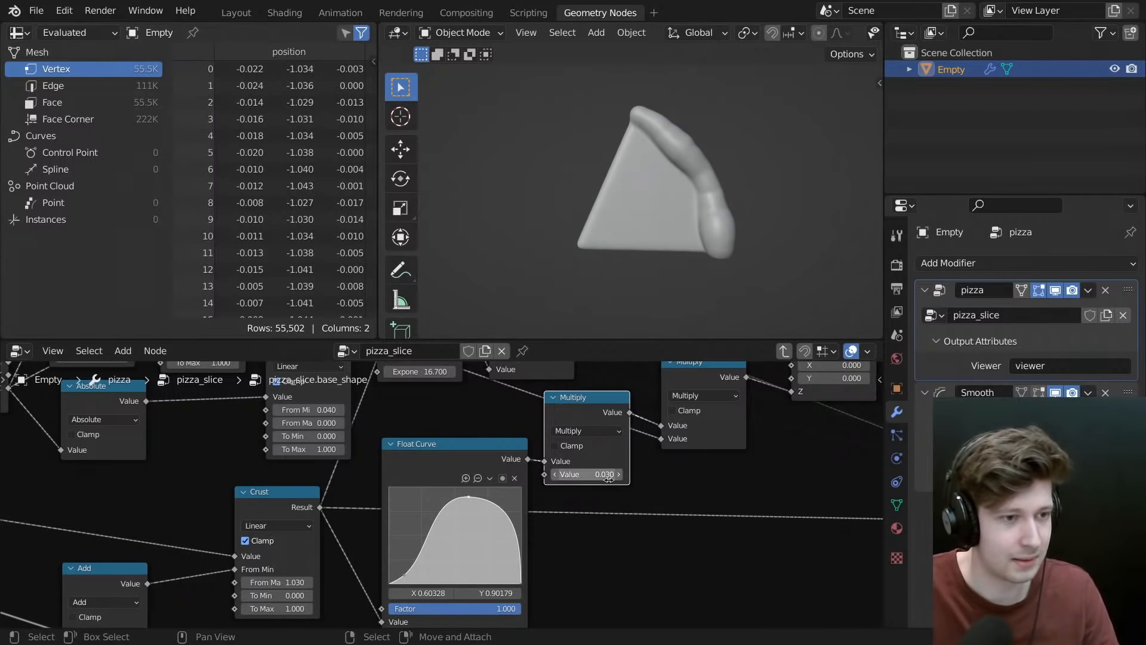
pyautogui.click(600, 473)
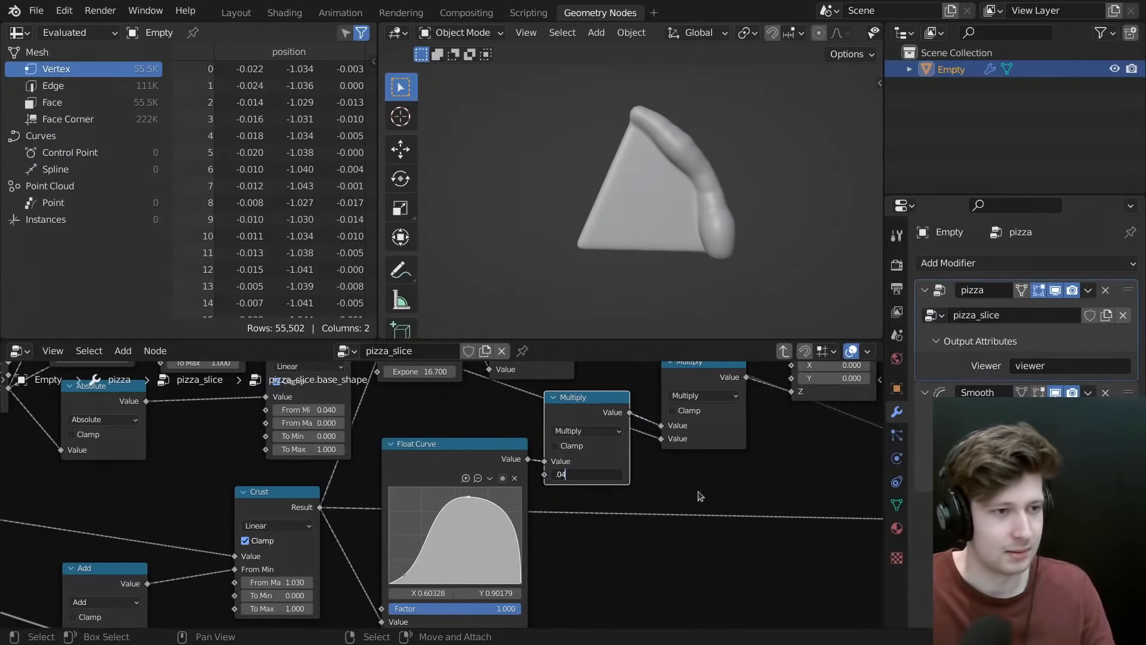
pyautogui.press('Return')
# - Leave the base-shape group and go to the Bottom Displacement nodes in the pizza_slice tree
pyautogui.press('Tab')
pyautogui.scroll(-2, 700, 496)
pyautogui.scroll(-1, 722, 468)
pyautogui.moveTo(721, 468); pyautogui.dragTo(245, 561, button='middle')
pyautogui.scroll(2, 457, 538)
pyautogui.moveTo(456, 538); pyautogui.dragTo(584, 433, button='middle')
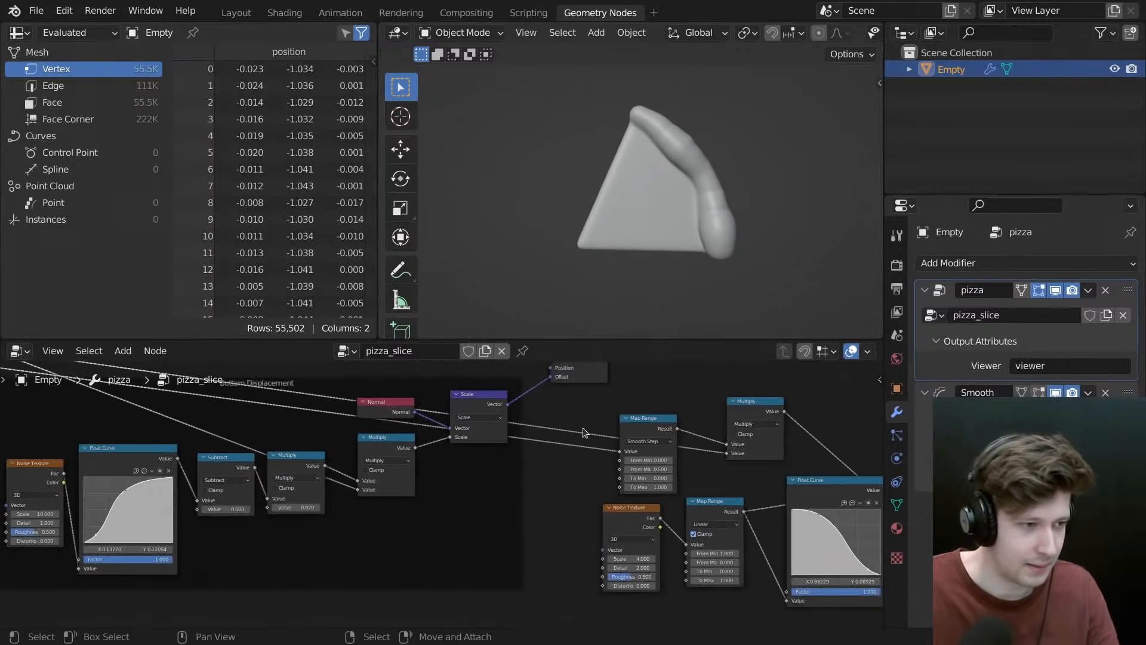
# - Try 0.01 in the Multiply node after Subtract in the Bottom Displacement frame, then restore 0.02
pyautogui.scroll(2, 281, 471)
pyautogui.moveTo(280, 471); pyautogui.dragTo(336, 464, button='middle')
pyautogui.click(378, 510)
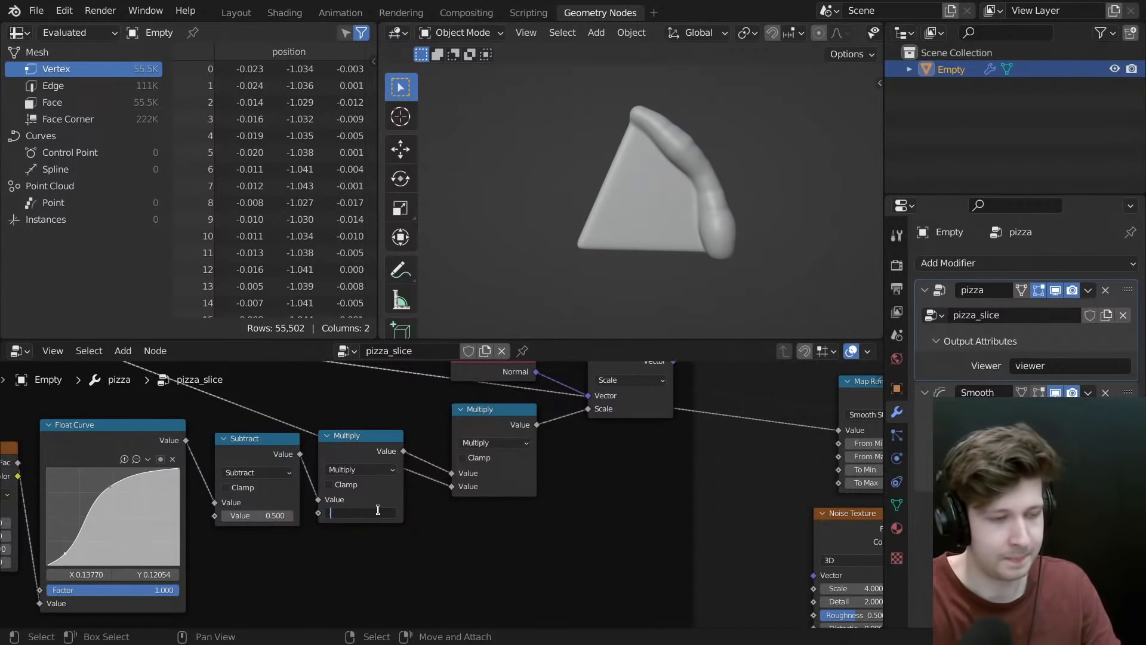
pyautogui.press('Return')
pyautogui.click(380, 512)
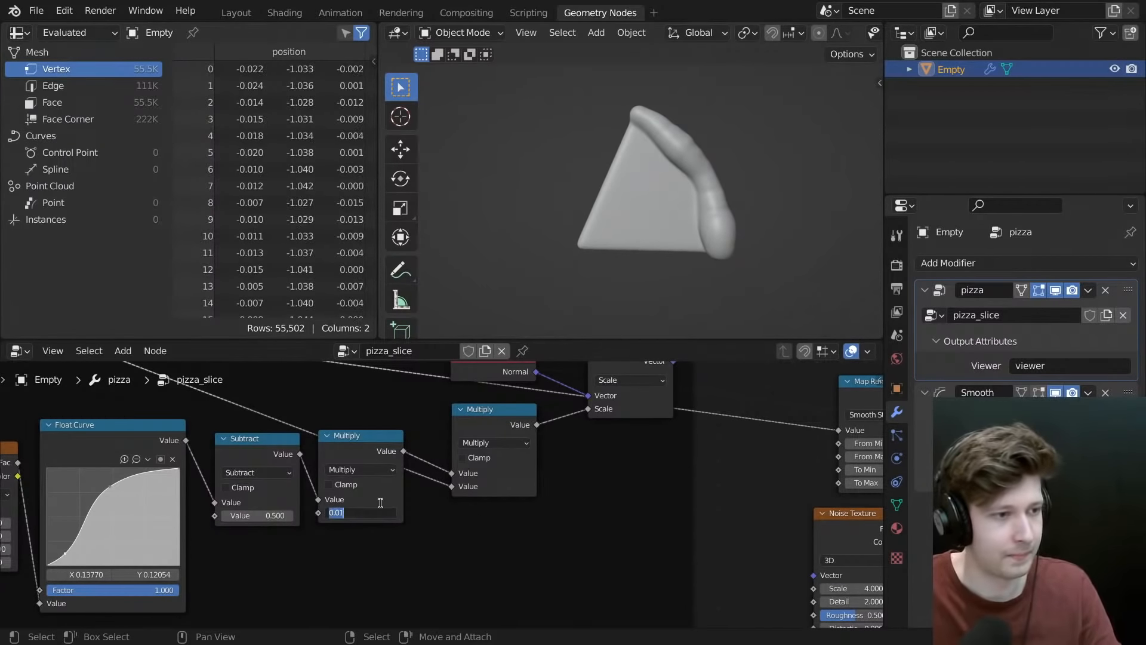
pyautogui.press('Return')
# - Move the Bottom Displacement frame slightly upward in the node tree
pyautogui.scroll(-6, 353, 497)
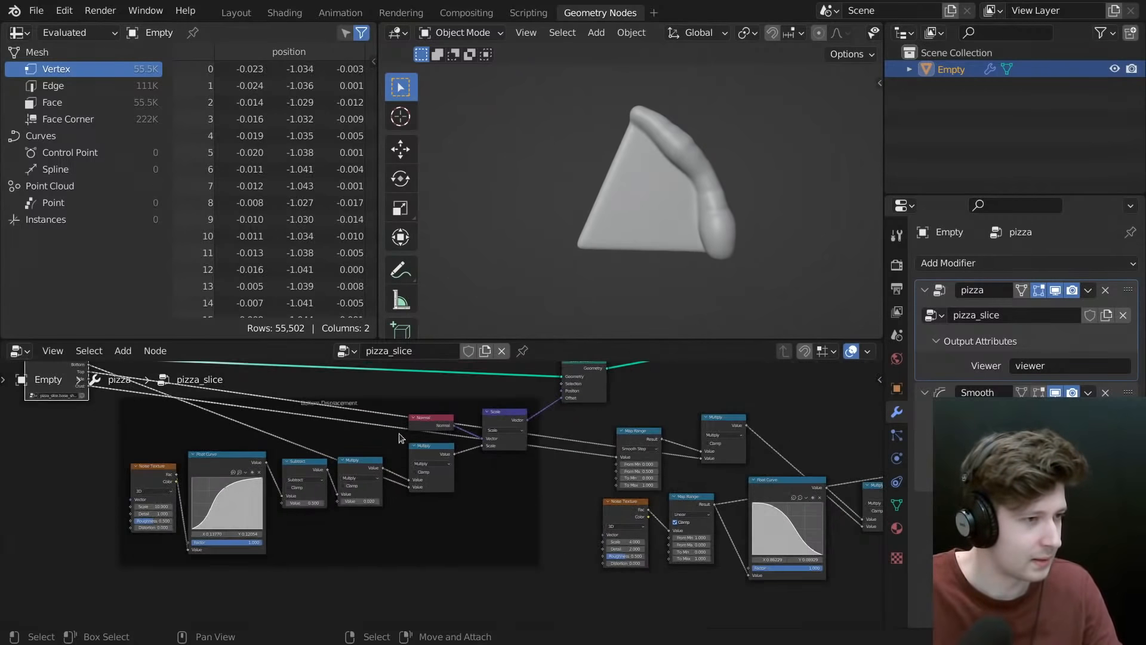
pyautogui.moveTo(363, 431); pyautogui.dragTo(370, 471, button='middle')
pyautogui.moveTo(363, 470); pyautogui.dragTo(362, 448)
pyautogui.scroll(-2, 615, 515)
pyautogui.moveTo(615, 516); pyautogui.dragTo(385, 473, button='middle')
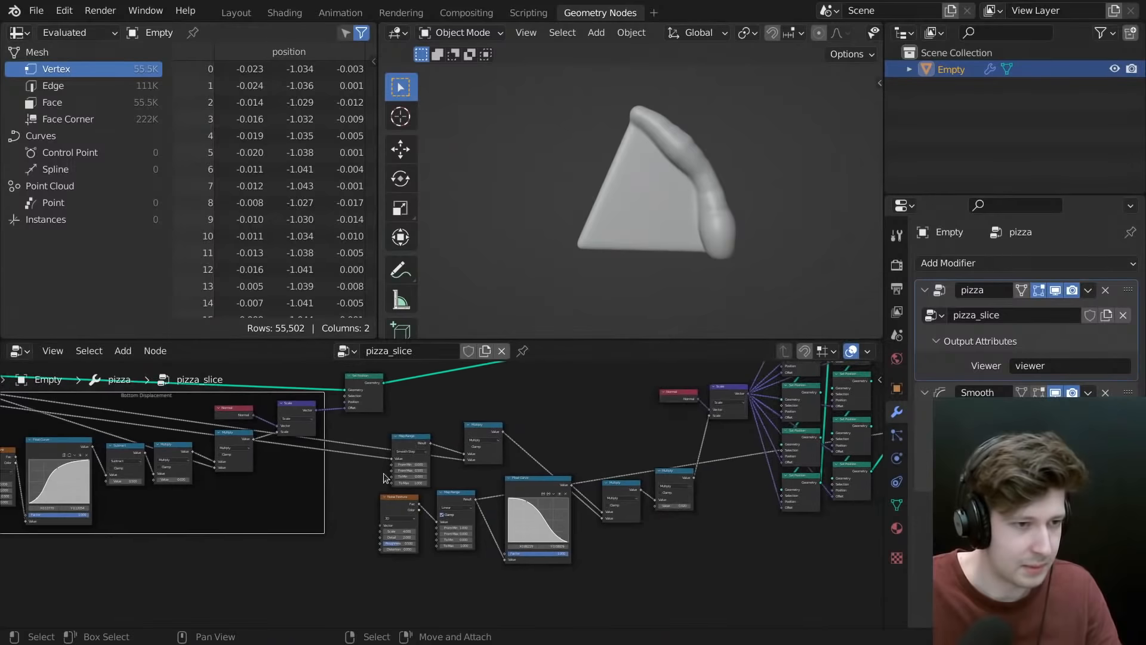
# - Join the crust's noise, curve, Multiply, Scale and Set Position nodes in one frame and space it farther from the Bottom Displacement frame
pyautogui.moveTo(475, 430); pyautogui.dragTo(283, 524, button='middle')
pyautogui.moveTo(215, 407); pyautogui.dragTo(712, 635)
pyautogui.keyDown('shift'); pyautogui.click(671, 388); pyautogui.keyUp('shift')
pyautogui.moveTo(666, 419); pyautogui.dragTo(675, 412, button='middle')
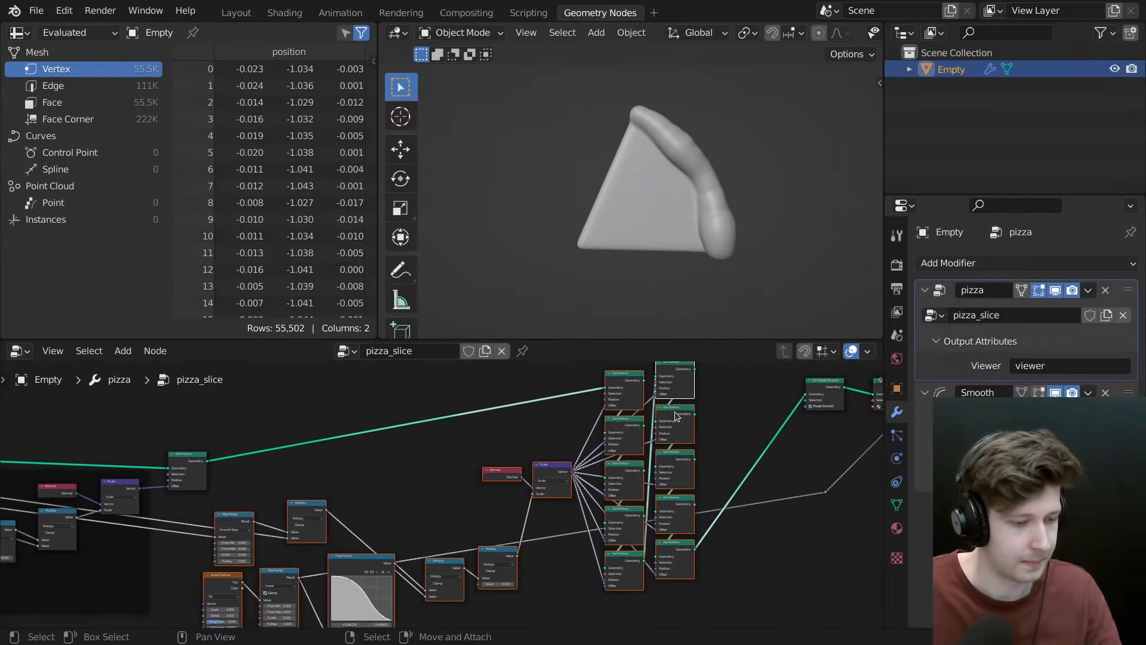
pyautogui.hotkey('ctrl', 'j')
pyautogui.moveTo(557, 450); pyautogui.dragTo(673, 456, button='middle')
pyautogui.press('g')
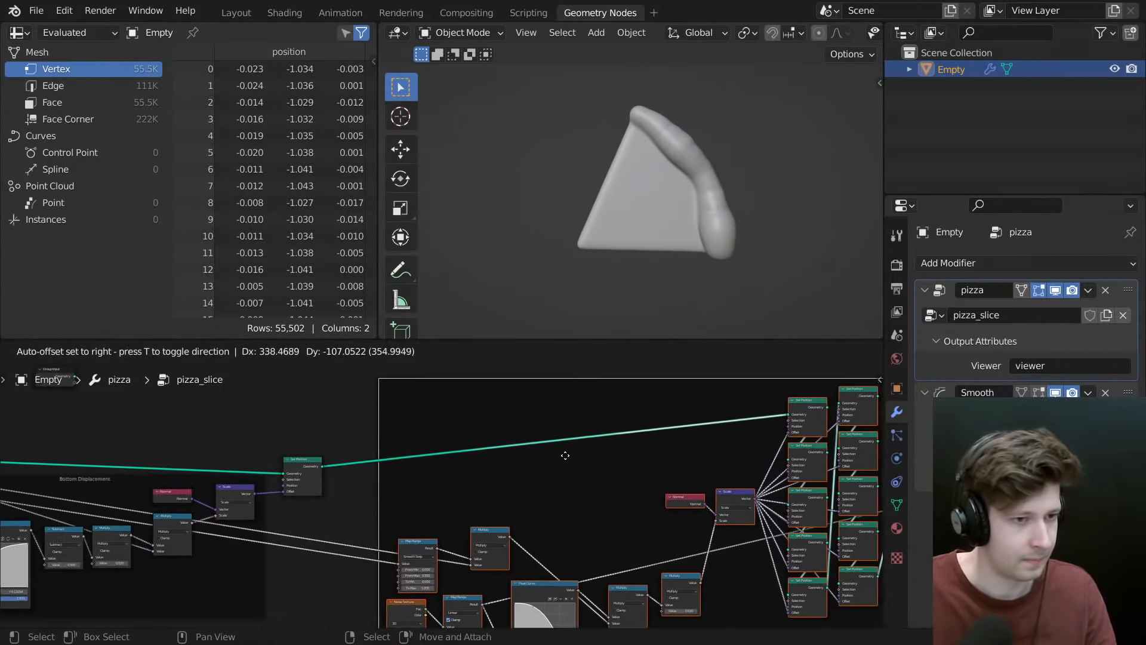
pyautogui.click(530, 453)
# - Label the new frame around the crust nodes "Crust Displacement"
pyautogui.press('F2')
pyautogui.write('Crus')
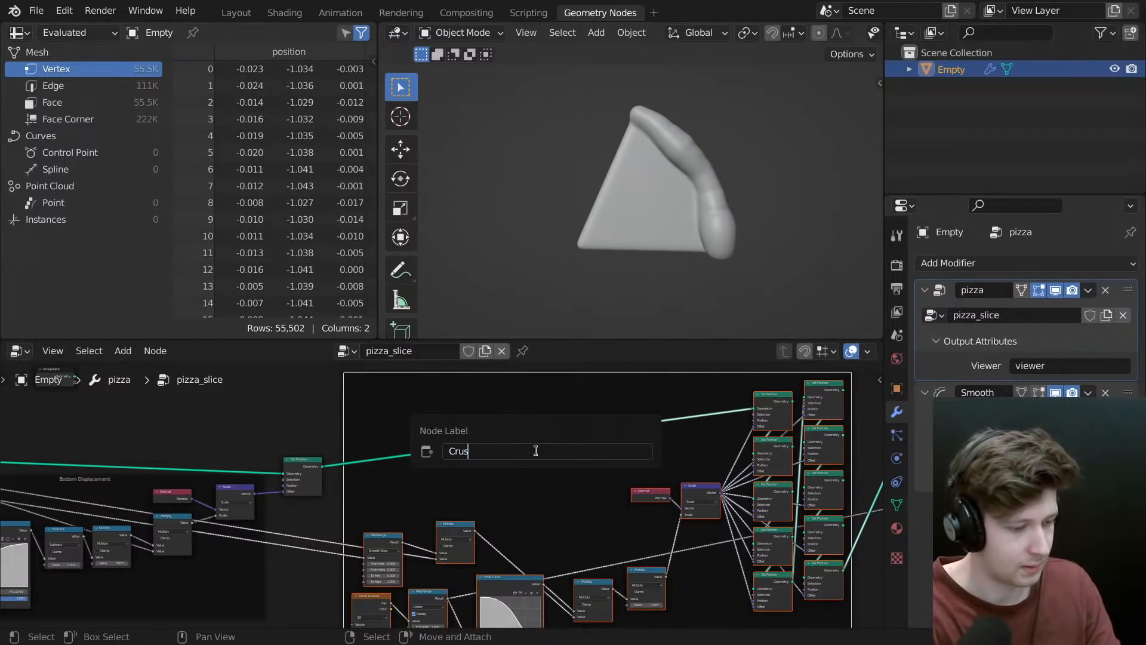
pyautogui.write('t Displacem')
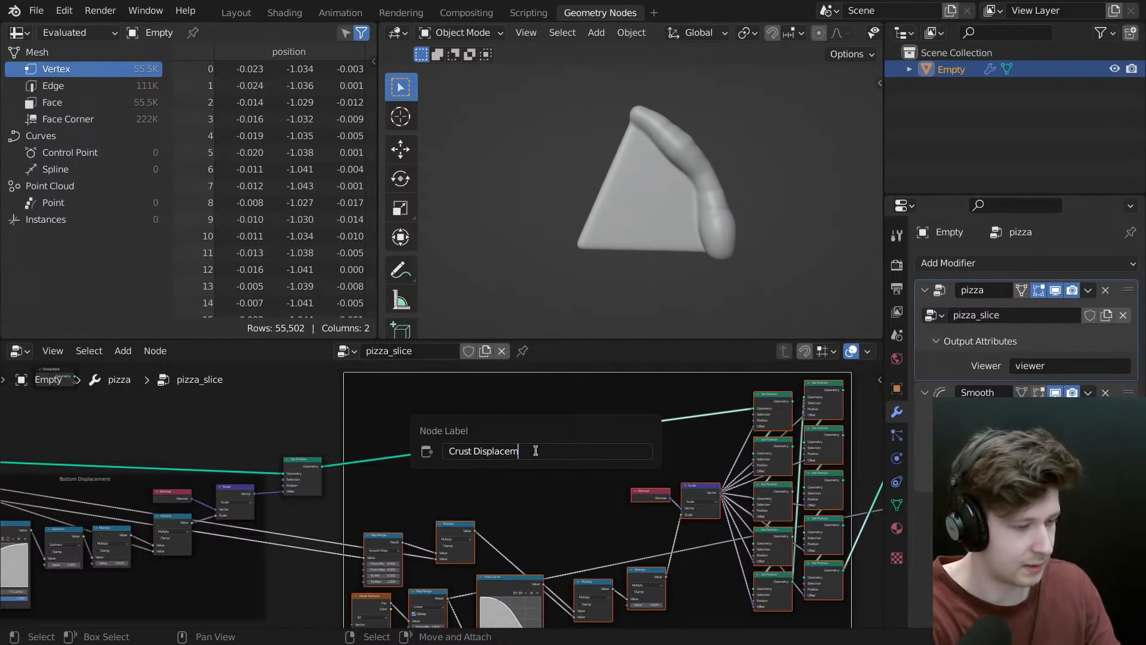
pyautogui.write('ent')
pyautogui.press('Return')
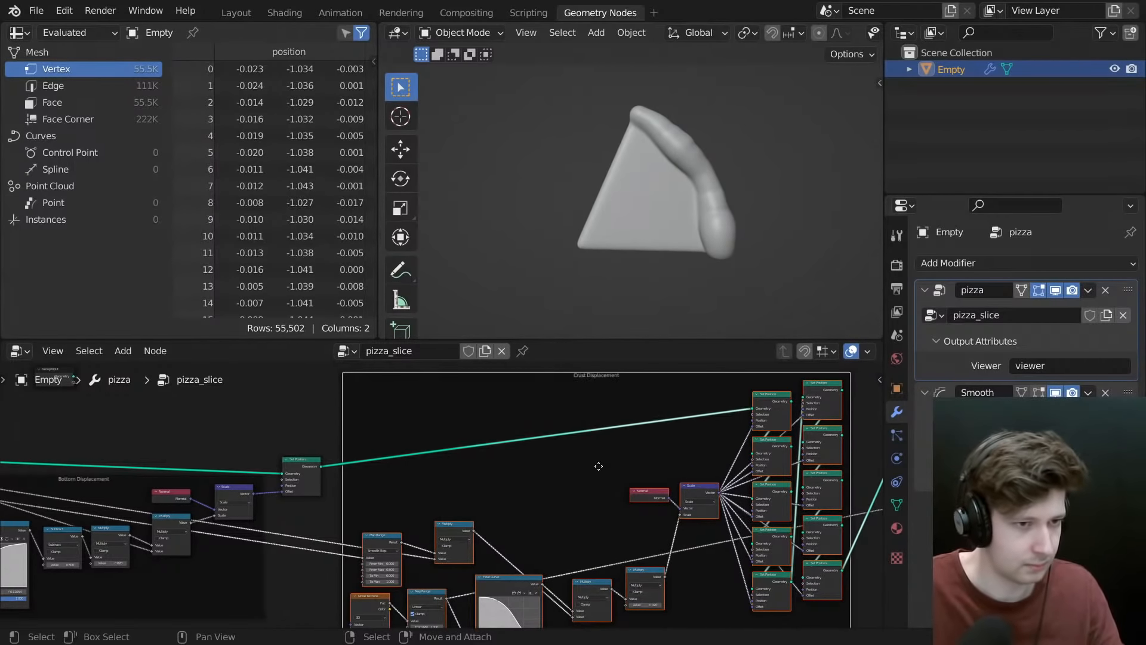
pyautogui.moveTo(599, 466); pyautogui.dragTo(567, 454, button='middle')
pyautogui.click(860, 549)
# - Try 0.01 and 0.15 in the last Multiply node of the Crust Displacement frame and compare the crust's thickness
pyautogui.moveTo(596, 563); pyautogui.dragTo(566, 451, button='middle')
pyautogui.scroll(5, 565, 449)
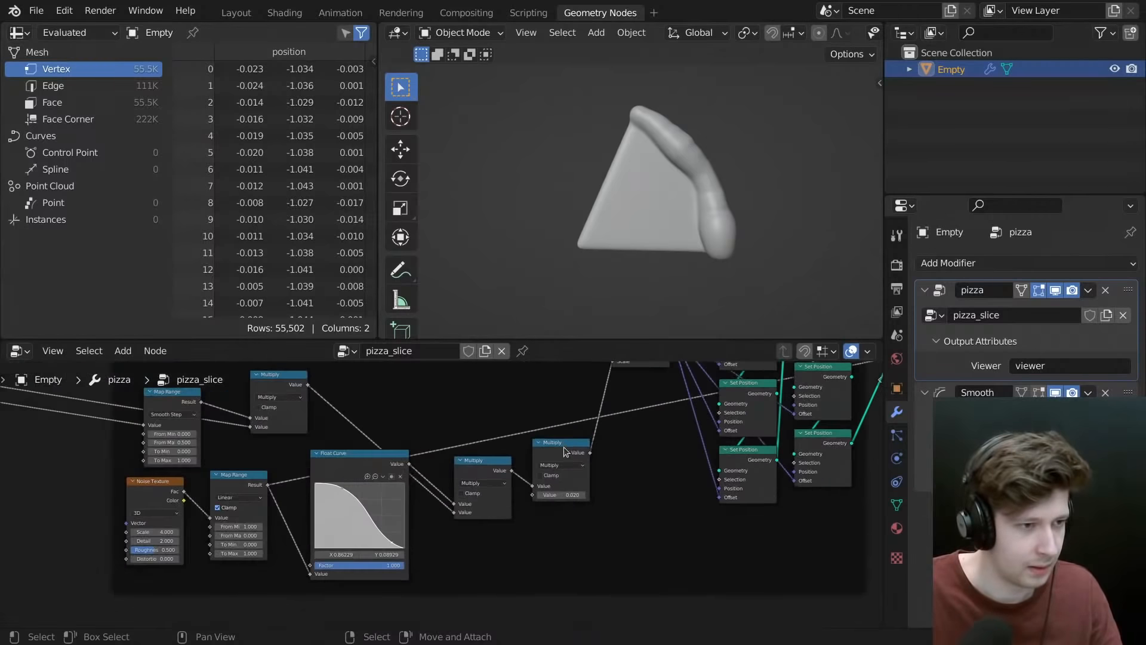
pyautogui.scroll(2, 564, 452)
pyautogui.click(564, 494)
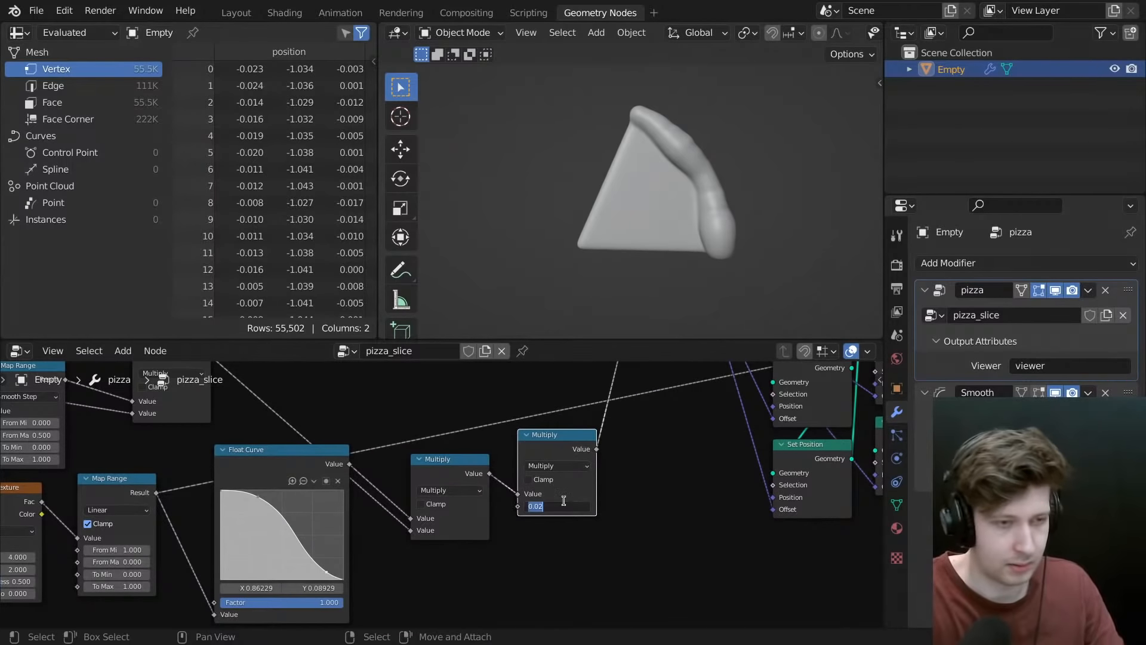
pyautogui.write('0.01')
pyautogui.press('Return')
pyautogui.moveTo(677, 231); pyautogui.dragTo(644, 191, button='middle')
pyautogui.scroll(3, 689, 113)
pyautogui.scroll(-3, 681, 120)
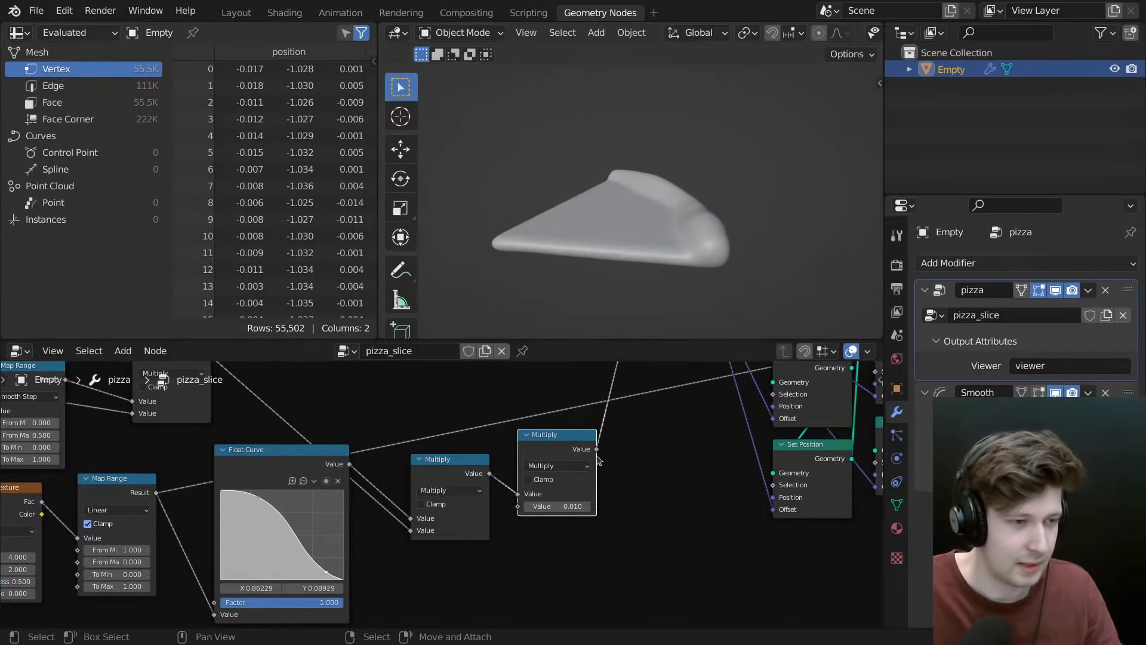
pyautogui.click(561, 507)
pyautogui.write('.15')
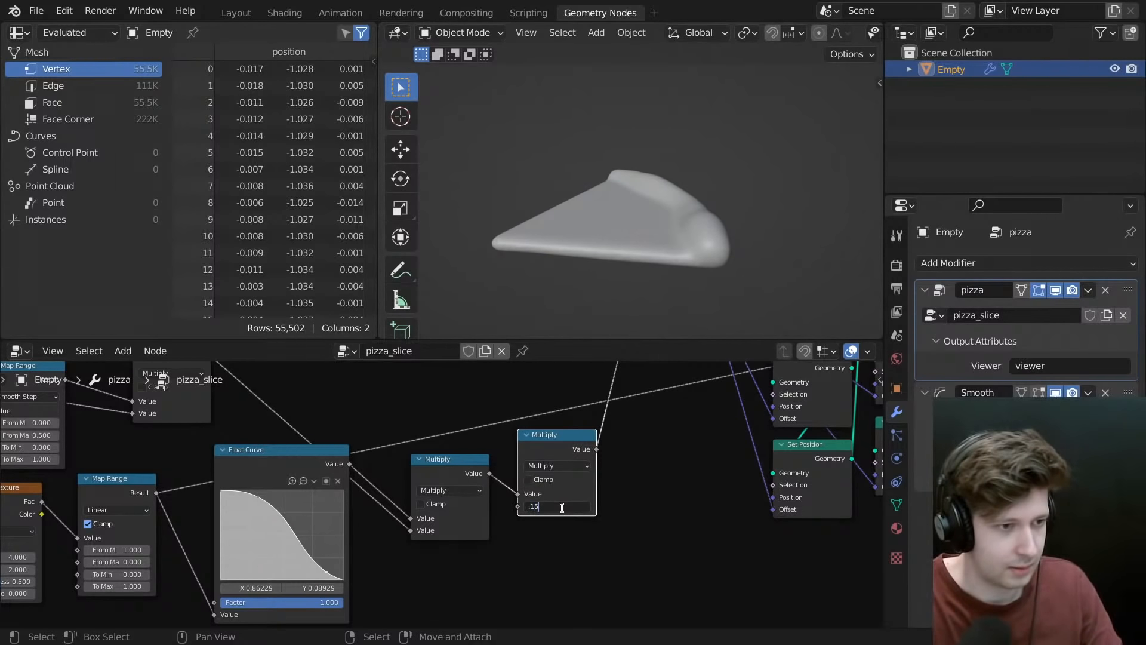
pyautogui.press('Return')
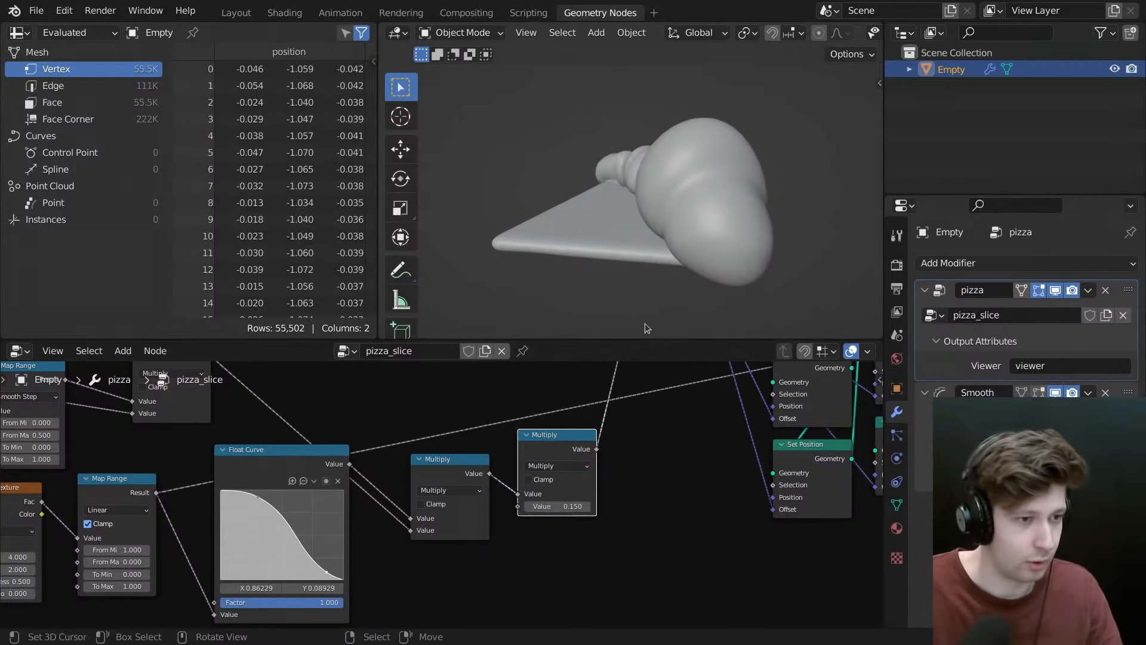
pyautogui.moveTo(657, 185)
pyautogui.mouseDown(button='middle')
pyautogui.moveTo(764, 264)
pyautogui.moveTo(693, 220)
pyautogui.moveTo(668, 188)
pyautogui.moveTo(685, 135)
pyautogui.moveTo(611, 135)
pyautogui.moveTo(551, 161)
pyautogui.moveTo(541, 218)
pyautogui.moveTo(619, 211)
pyautogui.moveTo(674, 242)
pyautogui.moveTo(689, 274)
pyautogui.moveTo(636, 176)
pyautogui.mouseUp(button='middle')
# - Set the last Multiply node of the Crust Displacement frame to 0.015
pyautogui.click(565, 506)
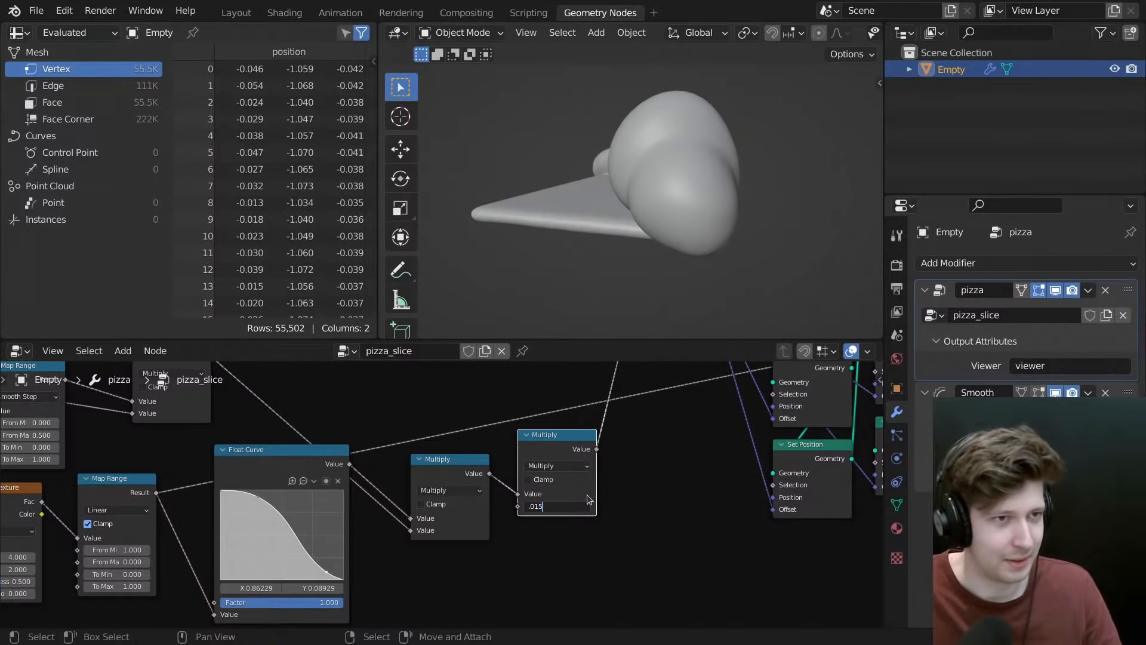
pyautogui.press('Return')
pyautogui.moveTo(641, 146); pyautogui.dragTo(635, 228, button='middle')
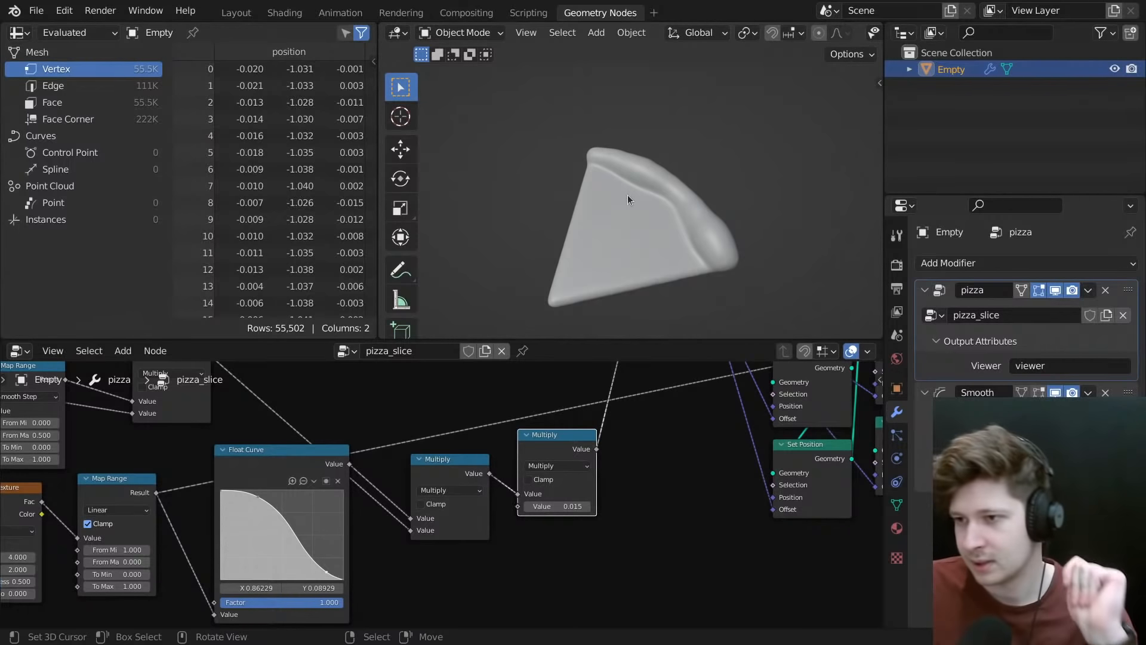
pyautogui.scroll(-3, 637, 240)
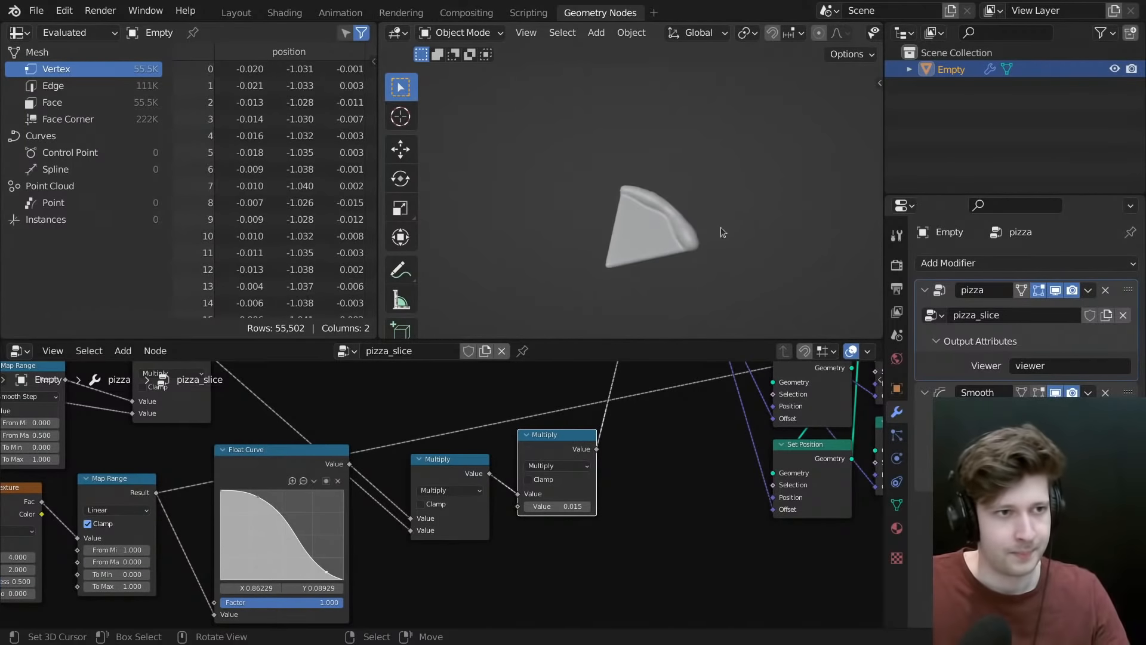
# - Add a cube to the scene and put it into Edit Mode
pyautogui.hotkey('shift', 'a')
pyautogui.moveTo(689, 190)
pyautogui.click(755, 199)
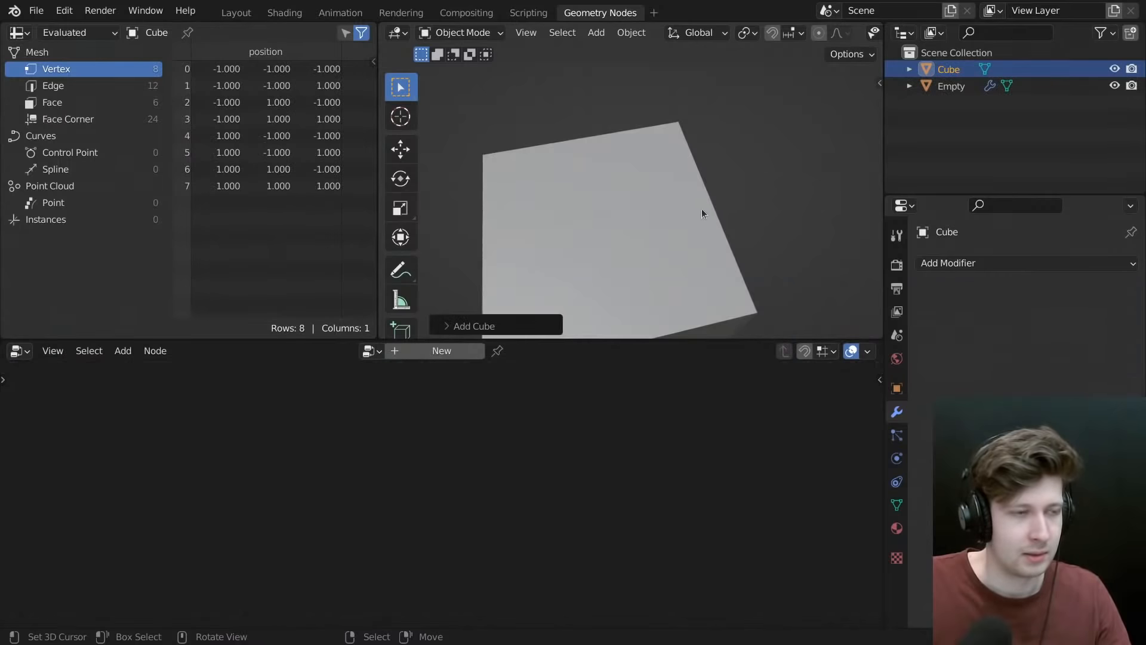
pyautogui.scroll(-3, 703, 211)
pyautogui.hotkey('ctrl', 'Tab')
pyautogui.click(690, 239)
pyautogui.hotkey('ctrl', 'Tab')
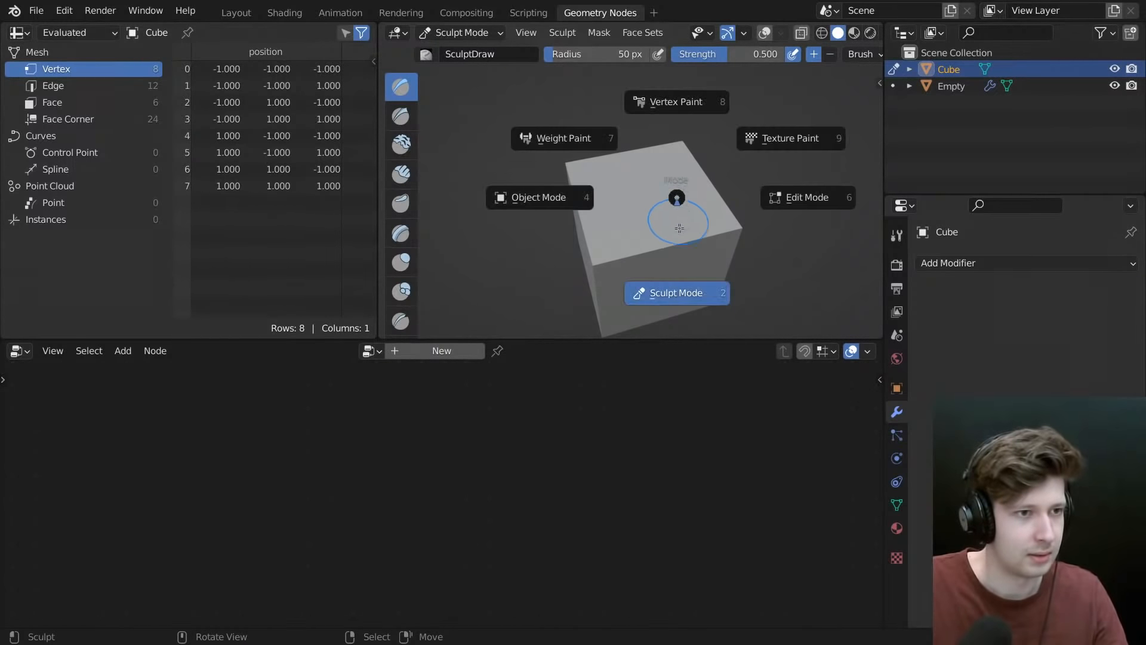
pyautogui.click(542, 190)
pyautogui.hotkey('ctrl', 'Tab')
pyautogui.click(755, 191)
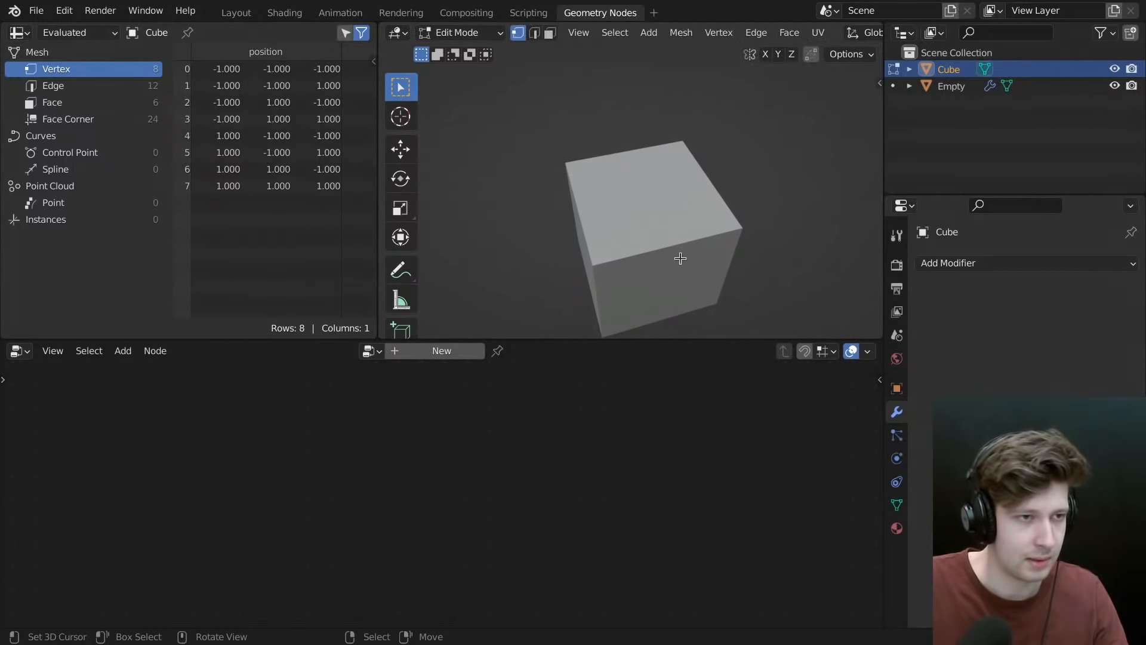
# - Try merging the upper and the lower vertex pair of the cube's front face at their centers, and undo both merges
pyautogui.rightClick(605, 264)
pyautogui.keyDown('shift'); pyautogui.rightClick(756, 226); pyautogui.keyUp('shift')
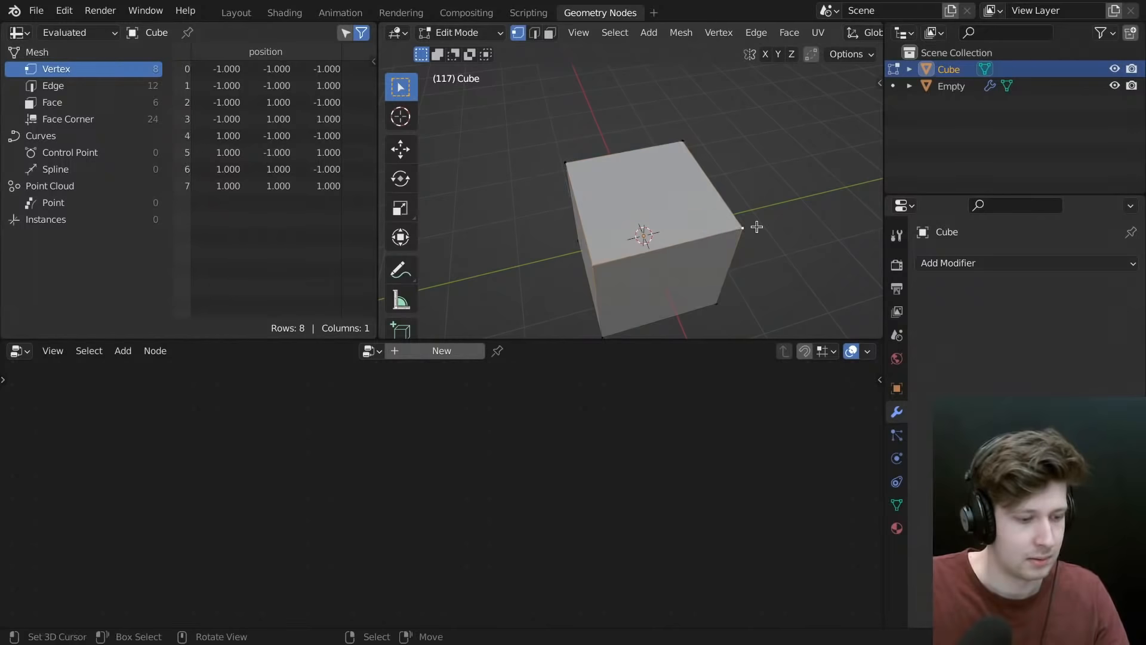
pyautogui.press('m')
pyautogui.click(729, 232)
pyautogui.moveTo(729, 232); pyautogui.dragTo(628, 294, button='middle')
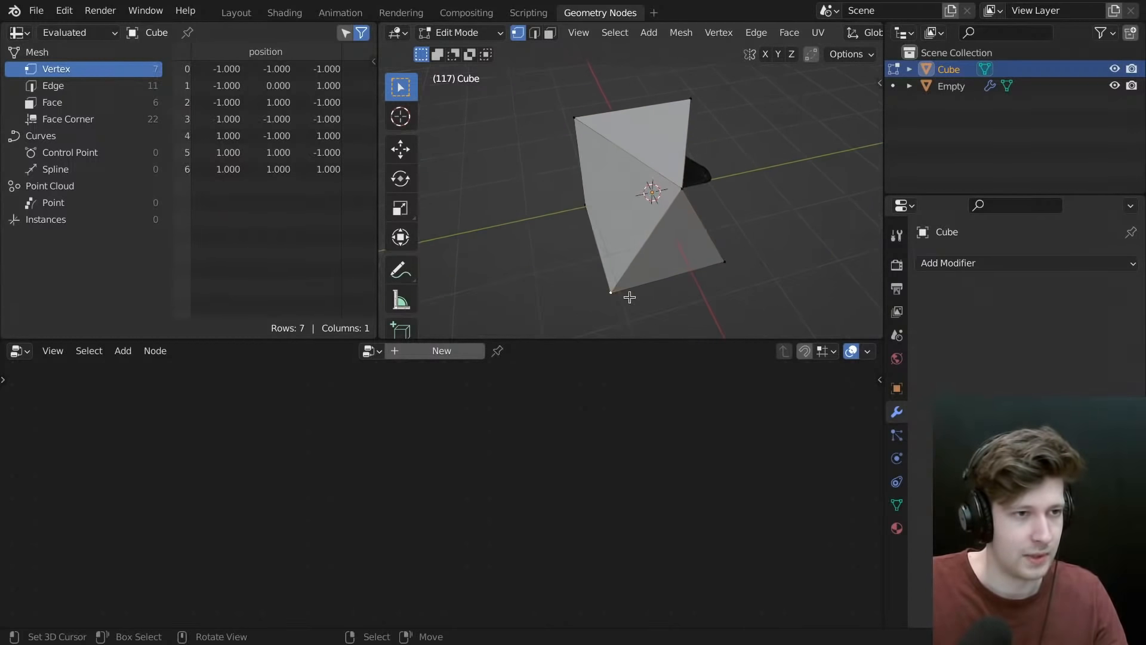
pyautogui.press('m')
pyautogui.click(727, 271)
pyautogui.moveTo(726, 266); pyautogui.dragTo(650, 237, button='middle')
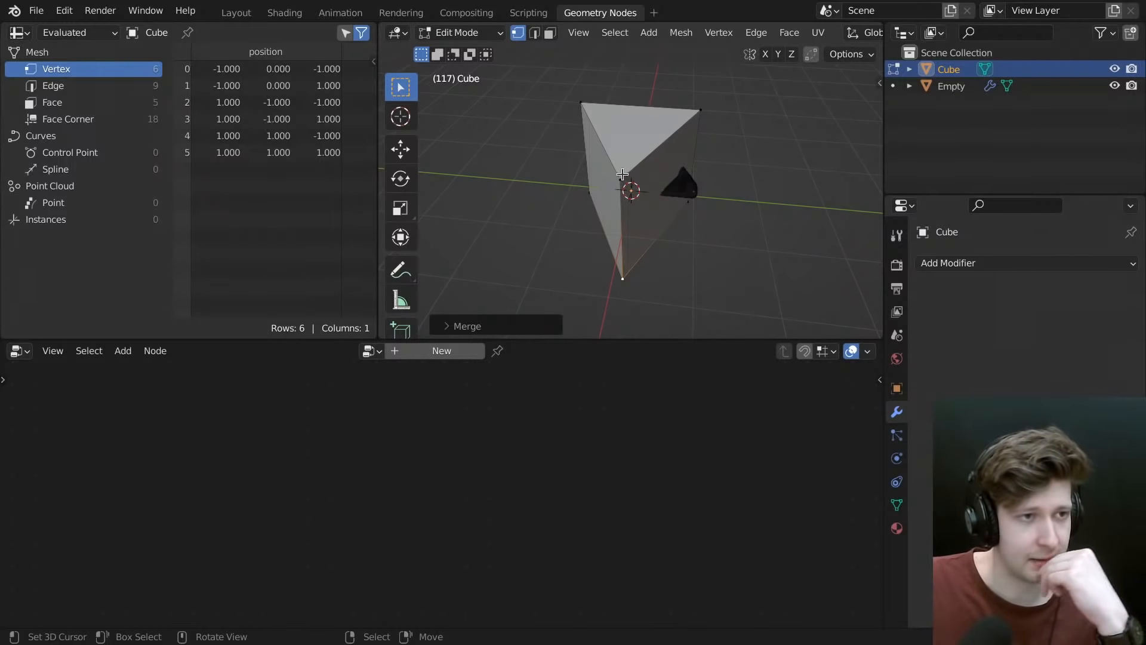
pyautogui.hotkey('ctrl', 'z')
pyautogui.hotkey('ctrl', 'z')
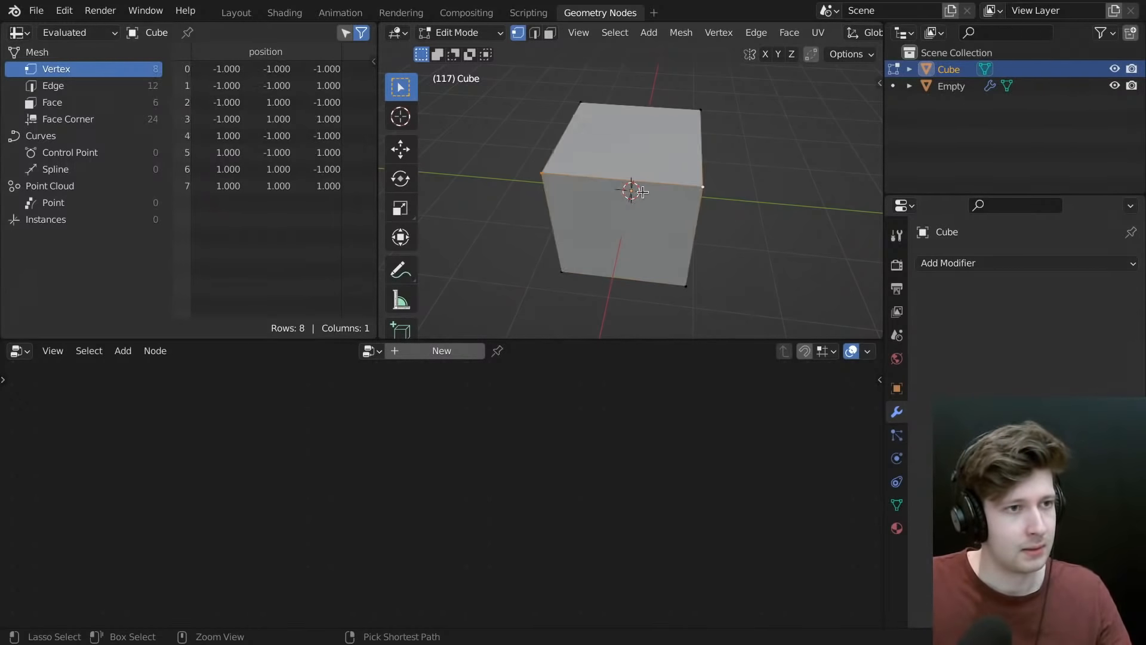
# - Try scaling the cube's front face along the Y axis to form a wedge, and cancel the scaling
pyautogui.press('3')
pyautogui.click(626, 224)
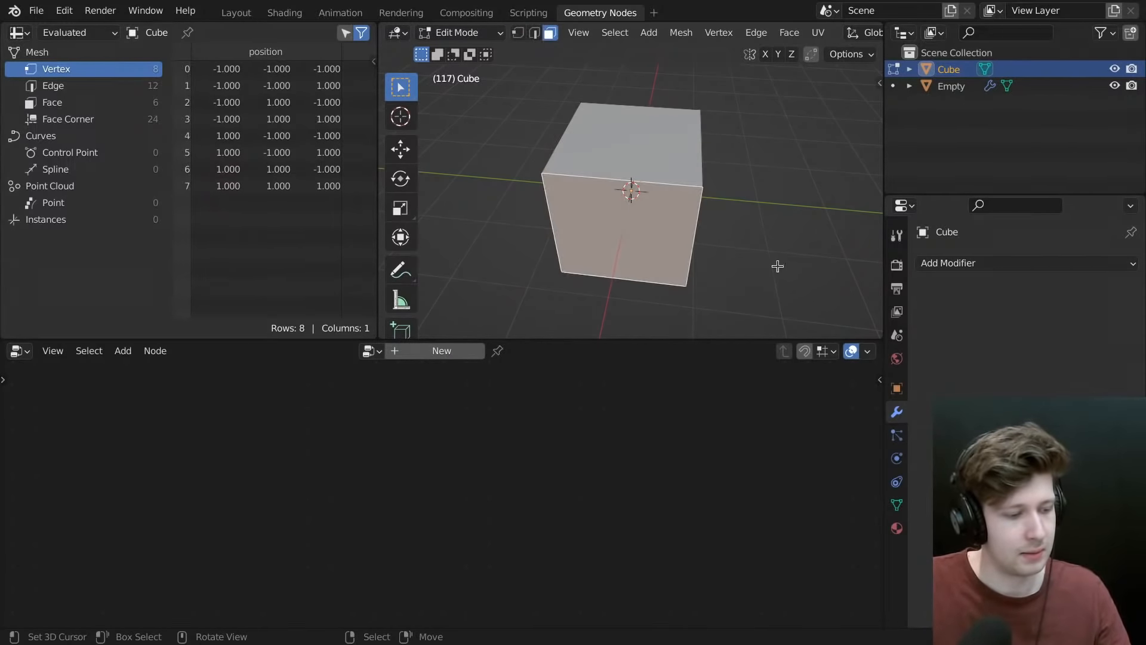
pyautogui.press('s')
pyautogui.press('y')
pyautogui.press('Escape')
pyautogui.press('s')
pyautogui.press('y')
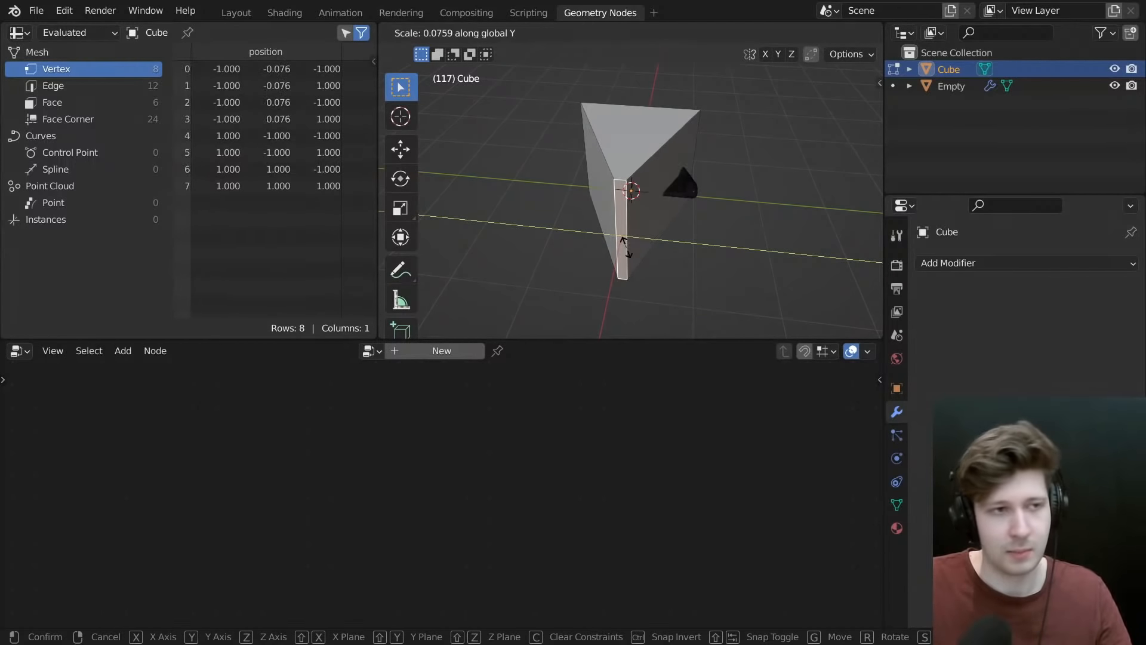
pyautogui.press('Escape')
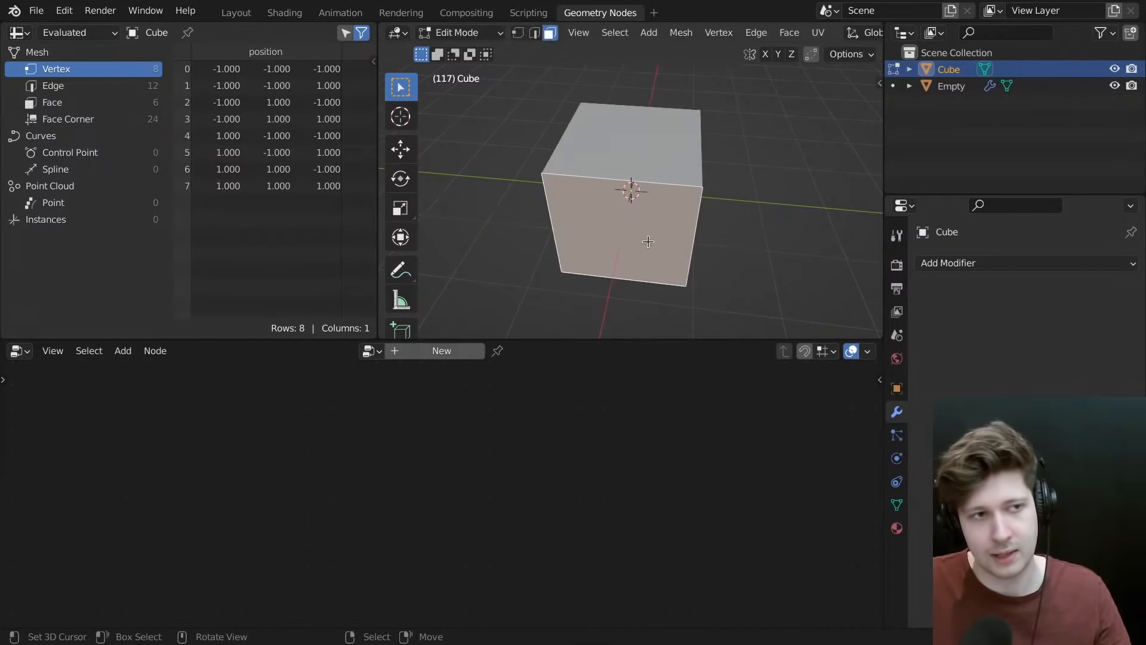
# - Return the cube to Object Mode and delete it
pyautogui.hotkey('ctrl', 'Tab')
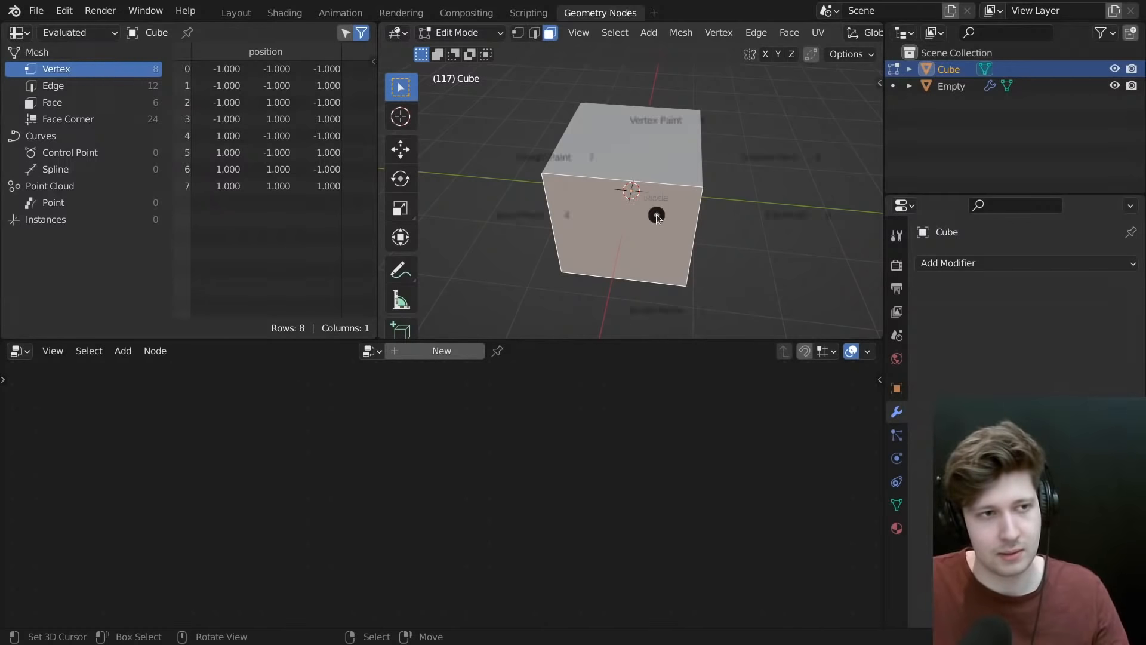
pyautogui.hotkey('ctrl', 'Tab')
pyautogui.click(588, 221)
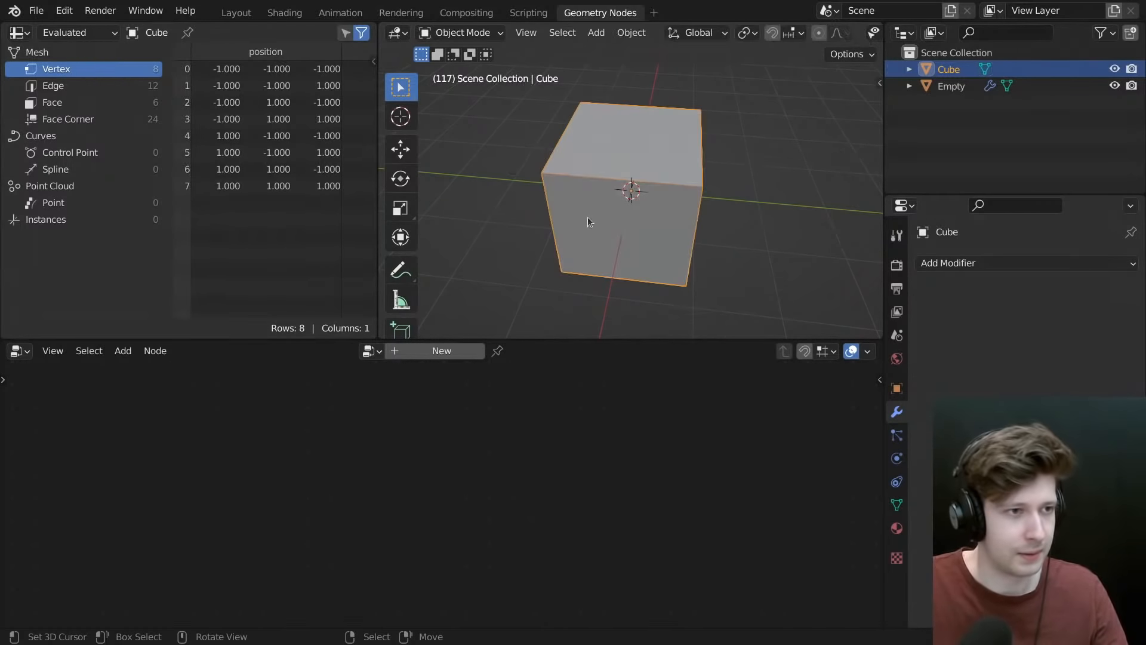
pyautogui.press('Delete')
# - Select the pizza slice to check its shape, deselect everything and save the blend file
pyautogui.click(653, 195)
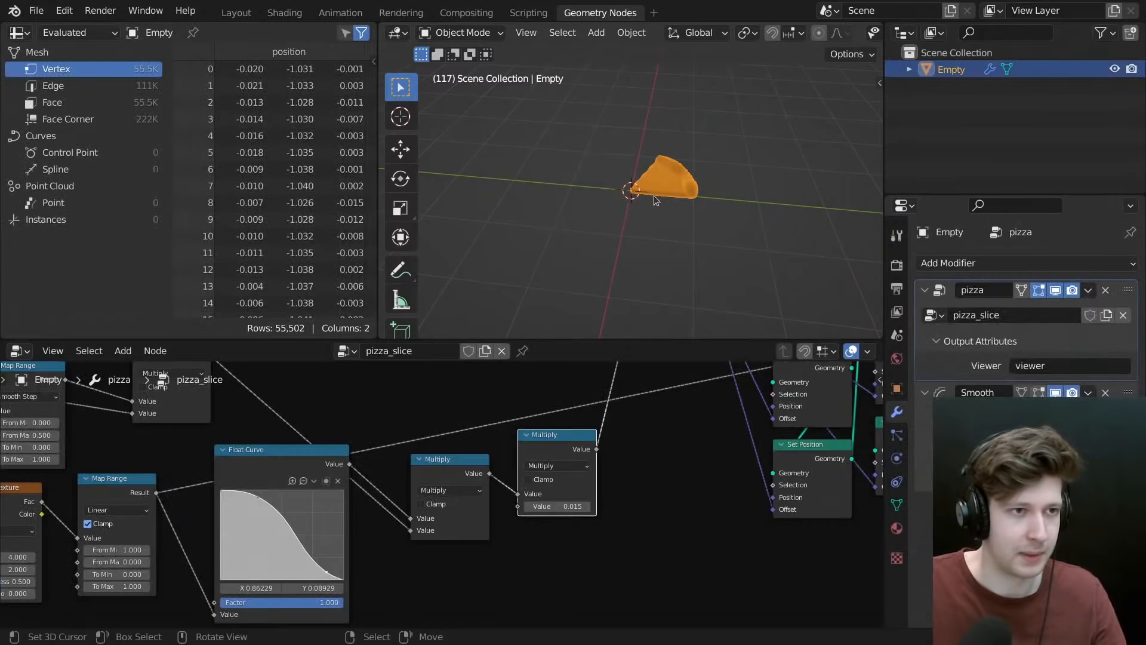
pyautogui.scroll(6, 656, 198)
pyautogui.moveTo(655, 198); pyautogui.dragTo(621, 212, button='middle')
pyautogui.hotkey('alt', 'a')
pyautogui.moveTo(620, 212); pyautogui.dragTo(646, 221, button='middle')
pyautogui.hotkey('ctrl', 's')
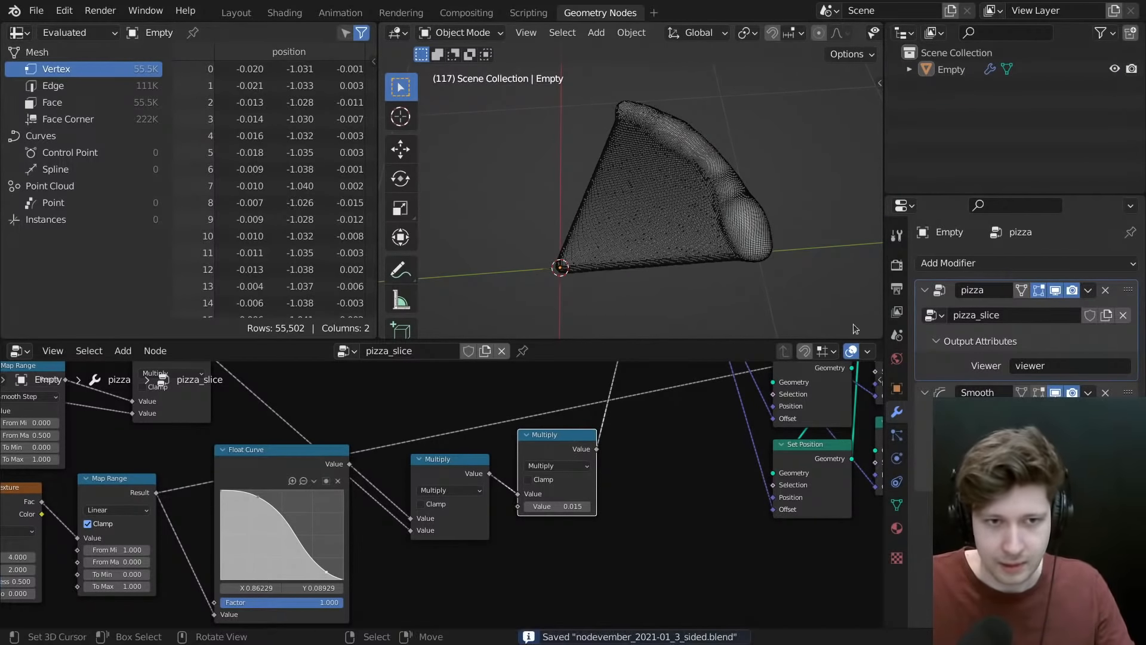
# - Hide the 3D viewport overlays and examine the slice's edge and crust up close
pyautogui.press('Home')
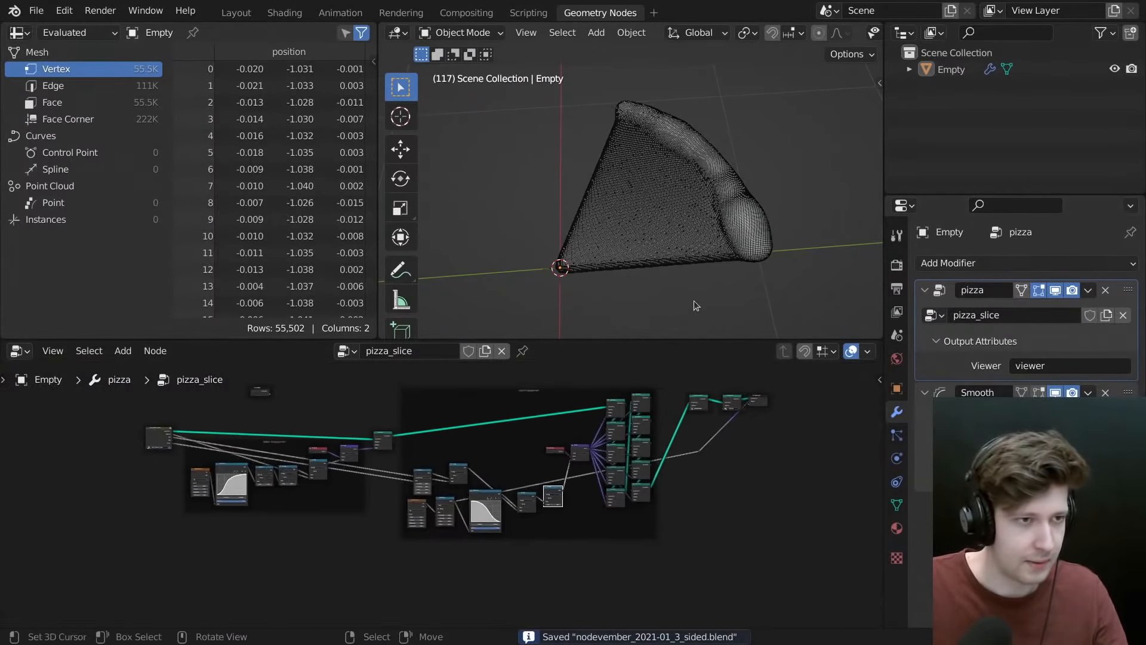
pyautogui.moveTo(694, 300); pyautogui.dragTo(674, 253, button='middle')
pyautogui.scroll(4, 666, 238)
pyautogui.hotkey('alt', 'shift', 'z')
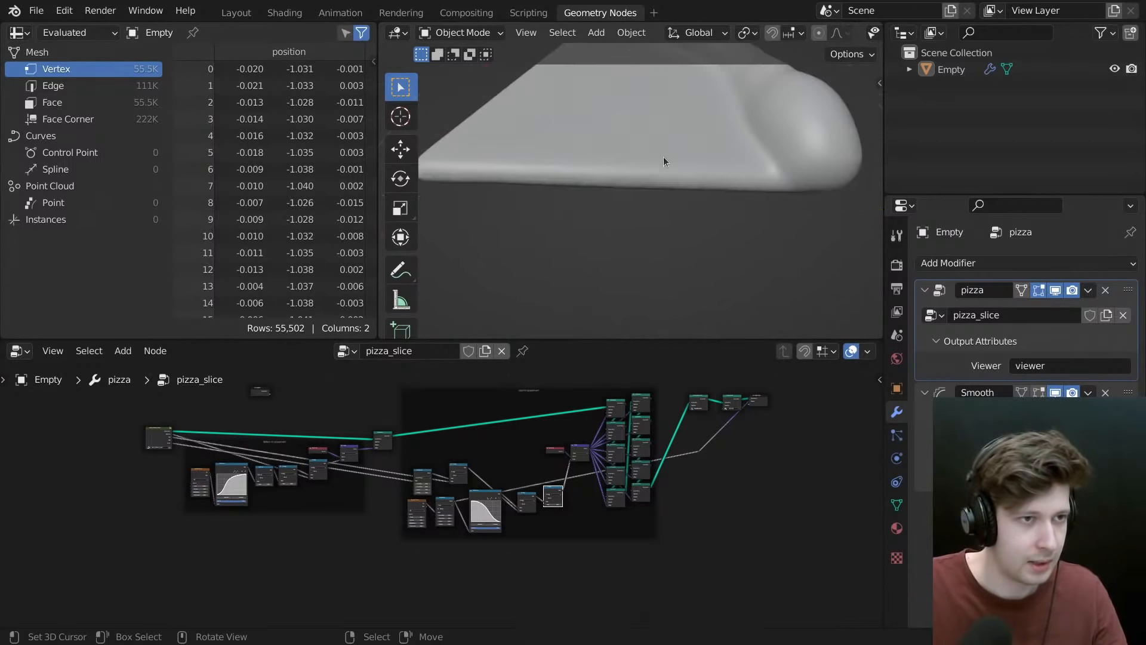
pyautogui.keyDown('shift'); pyautogui.moveTo(663, 158); pyautogui.dragTo(667, 287, button='middle'); pyautogui.keyUp('shift')
pyautogui.scroll(-4, 661, 228)
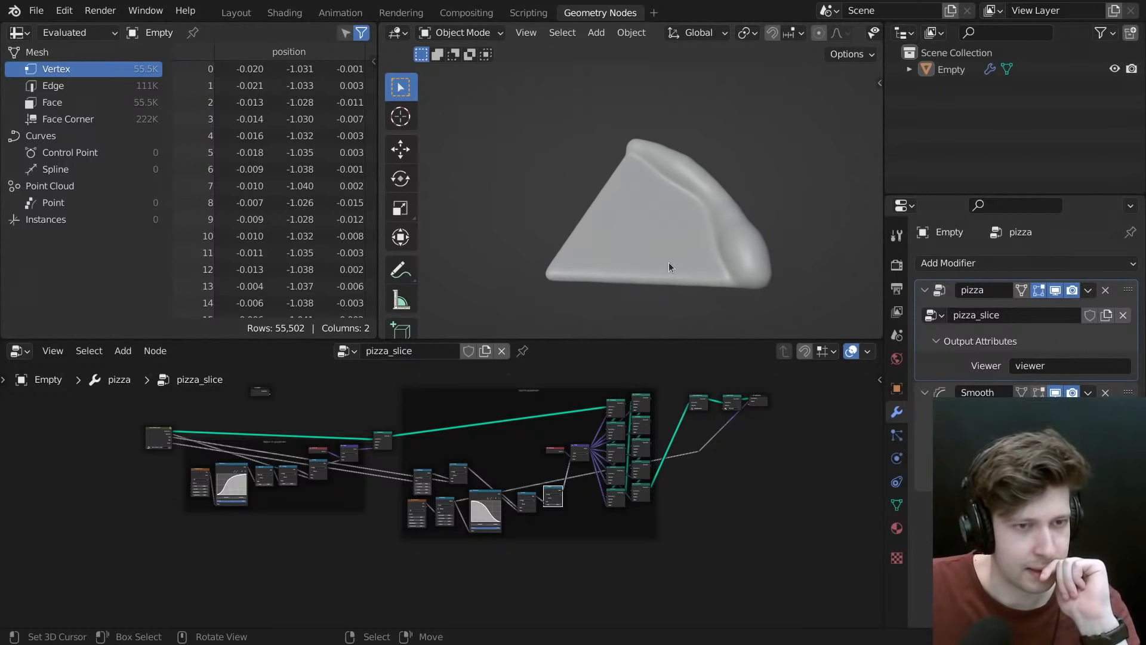
# - Collapse the settings of the pizza and Smooth modifiers
pyautogui.click(924, 291)
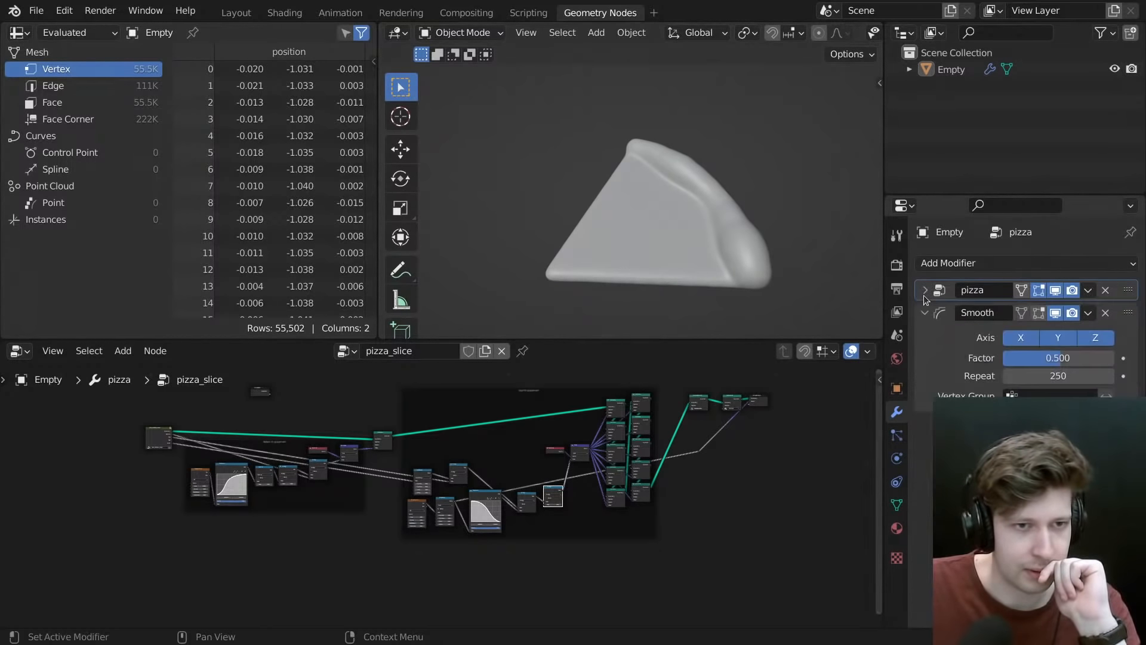
pyautogui.click(924, 312)
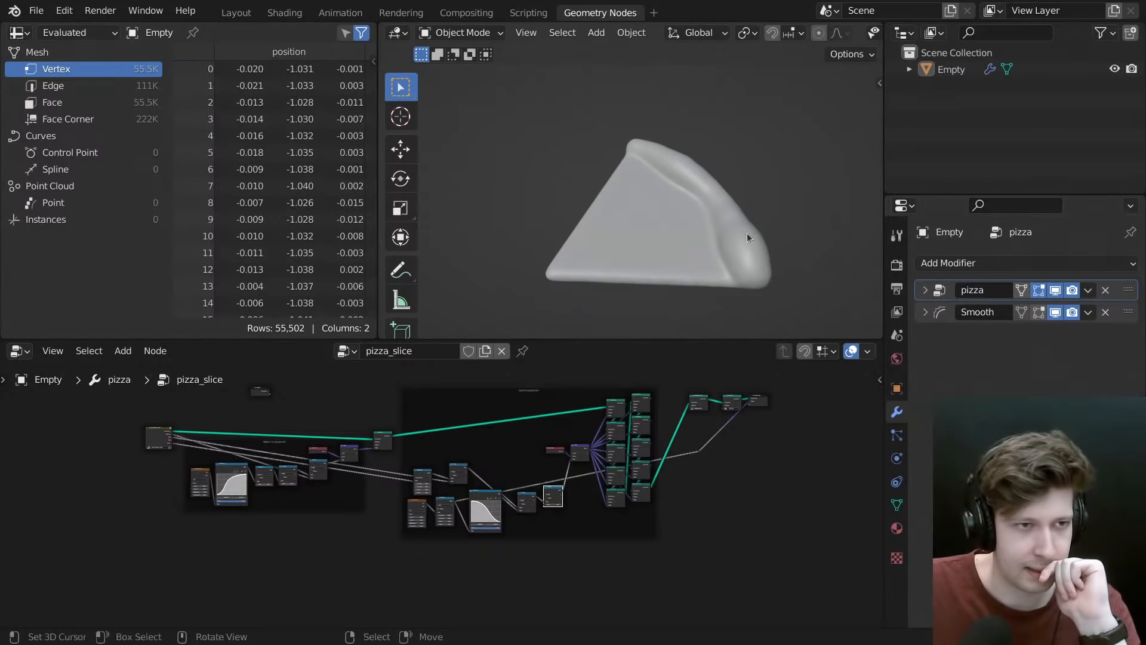
# - Compare the crust's outer side with the Smooth modifier disabled and re-enabled in the viewport
pyautogui.moveTo(747, 232); pyautogui.dragTo(610, 166, button='middle')
pyautogui.scroll(4, 610, 166)
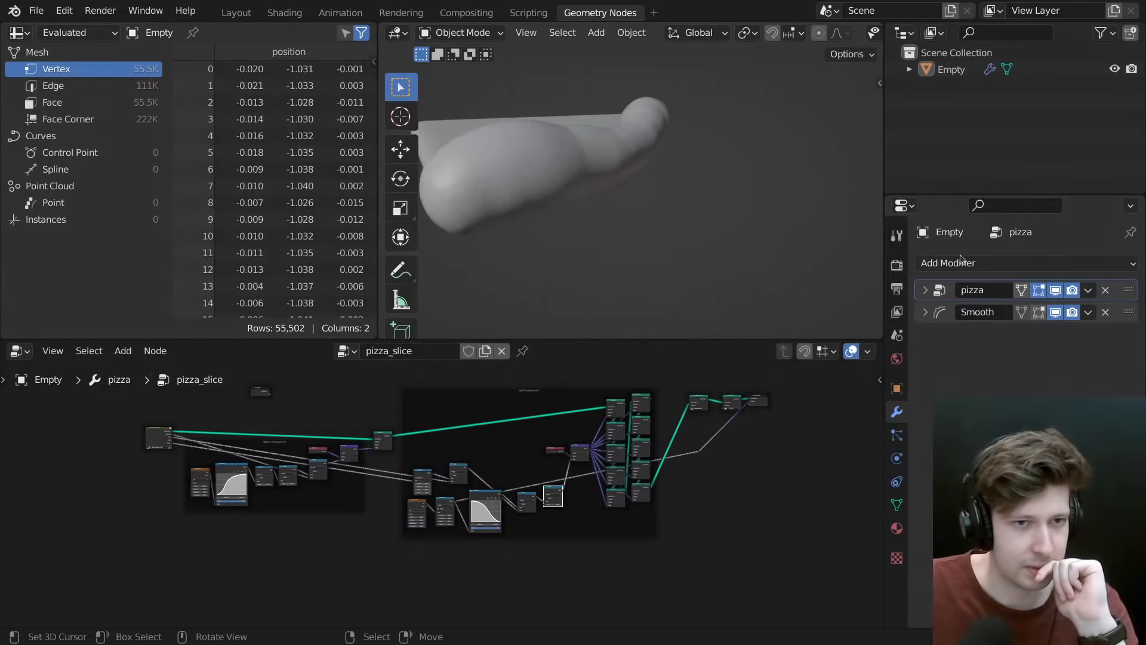
pyautogui.click(1054, 312)
pyautogui.moveTo(537, 197); pyautogui.dragTo(607, 134, button='middle')
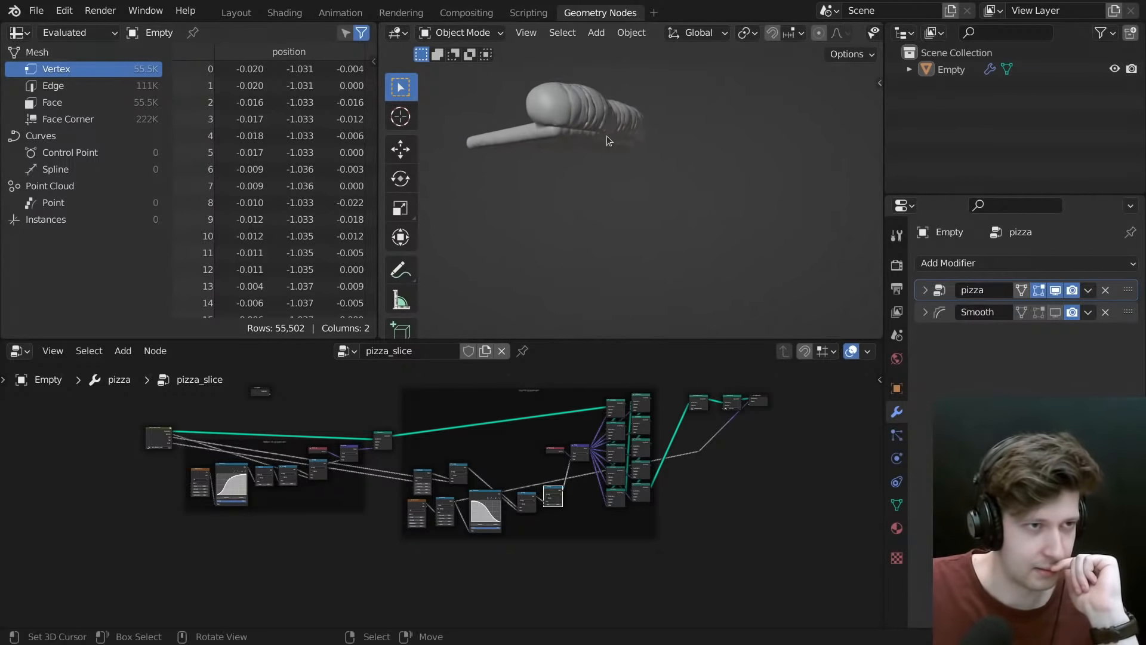
pyautogui.click(1055, 311)
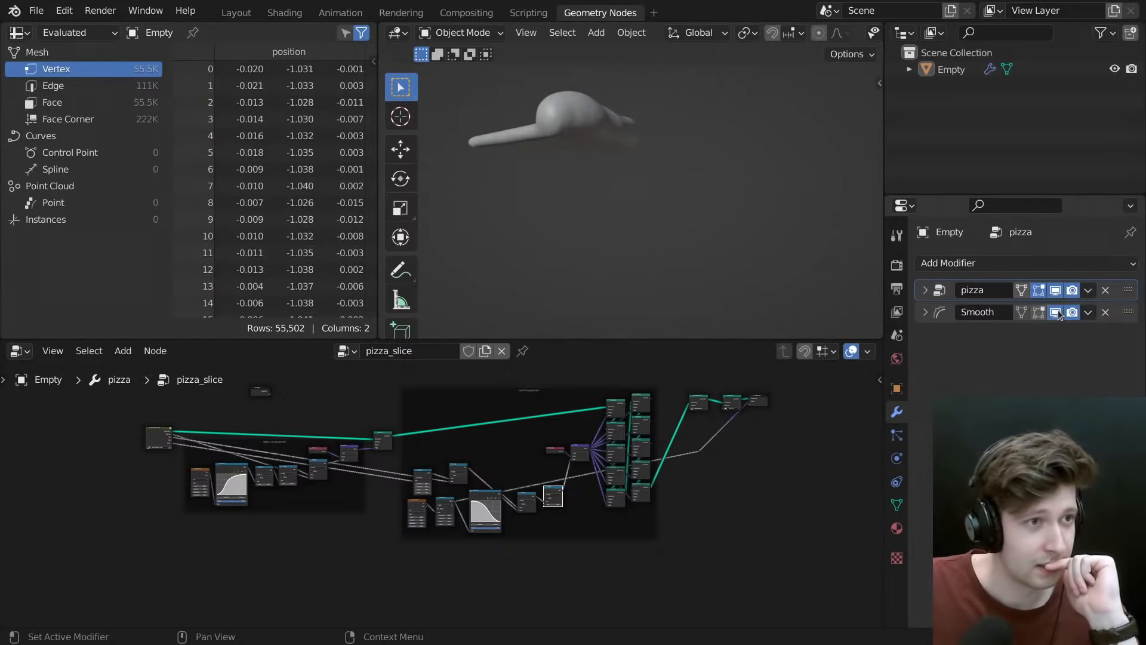
# - Turn the viewport overlays back on, deselect the pizza slice and examine the crust's mesh up close
pyautogui.moveTo(617, 194); pyautogui.dragTo(643, 198, button='middle')
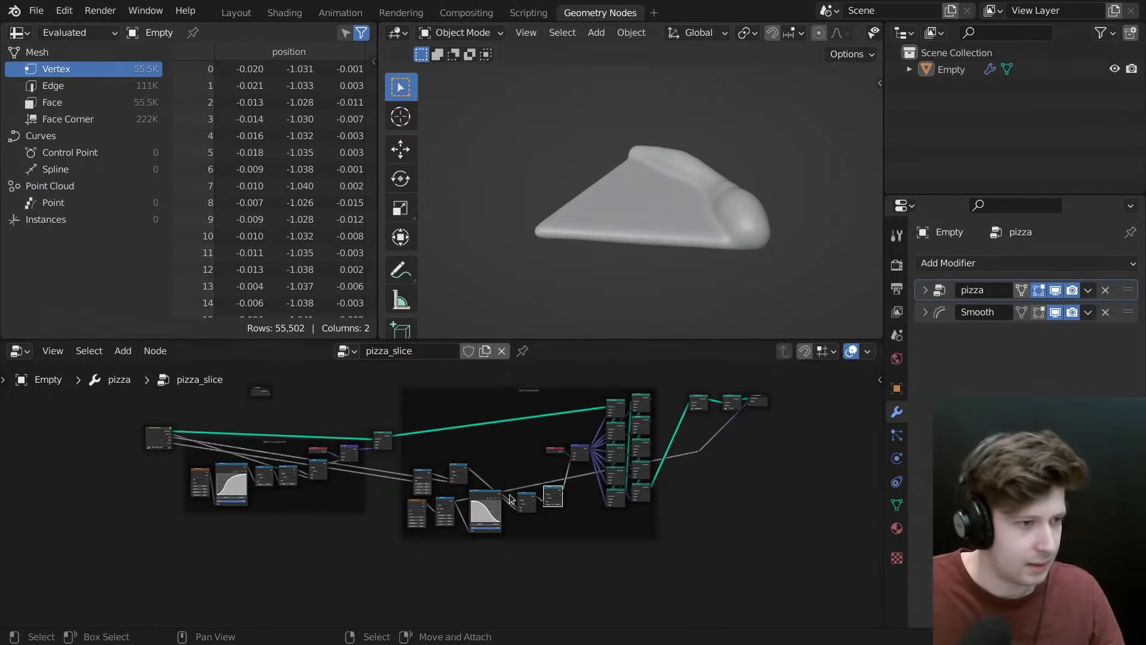
pyautogui.scroll(5, 429, 518)
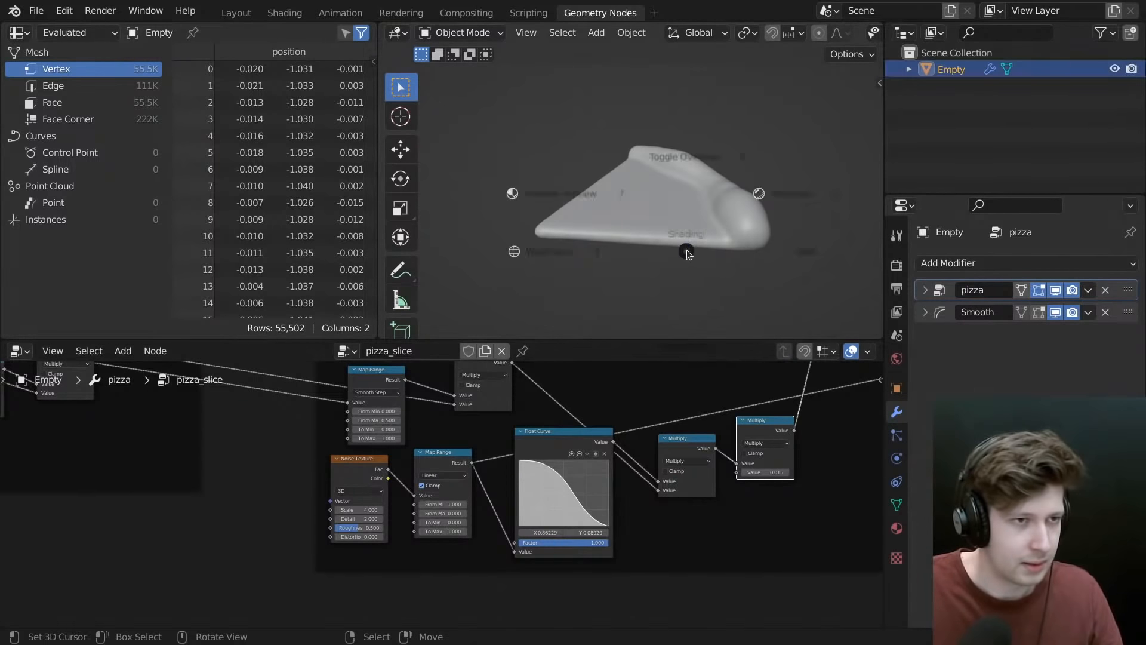
pyautogui.click(693, 172)
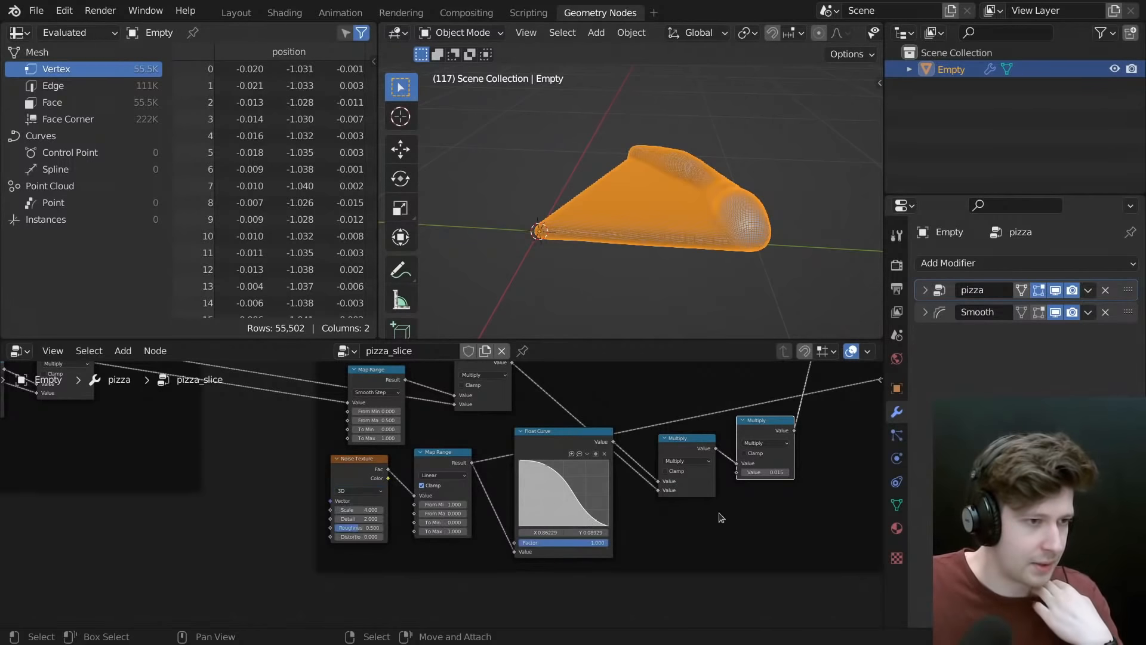
pyautogui.moveTo(529, 505); pyautogui.dragTo(525, 553, button='middle')
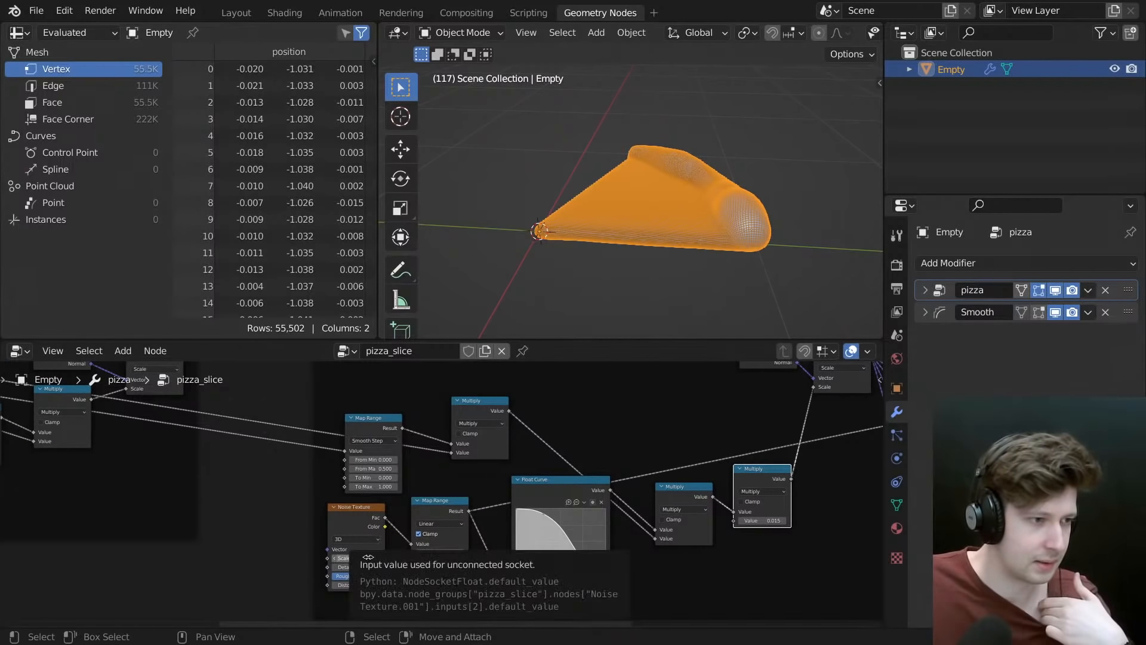
pyautogui.moveTo(865, 242); pyautogui.dragTo(602, 198, button='middle')
pyautogui.hotkey('alt', 'a')
pyautogui.scroll(5, 570, 189)
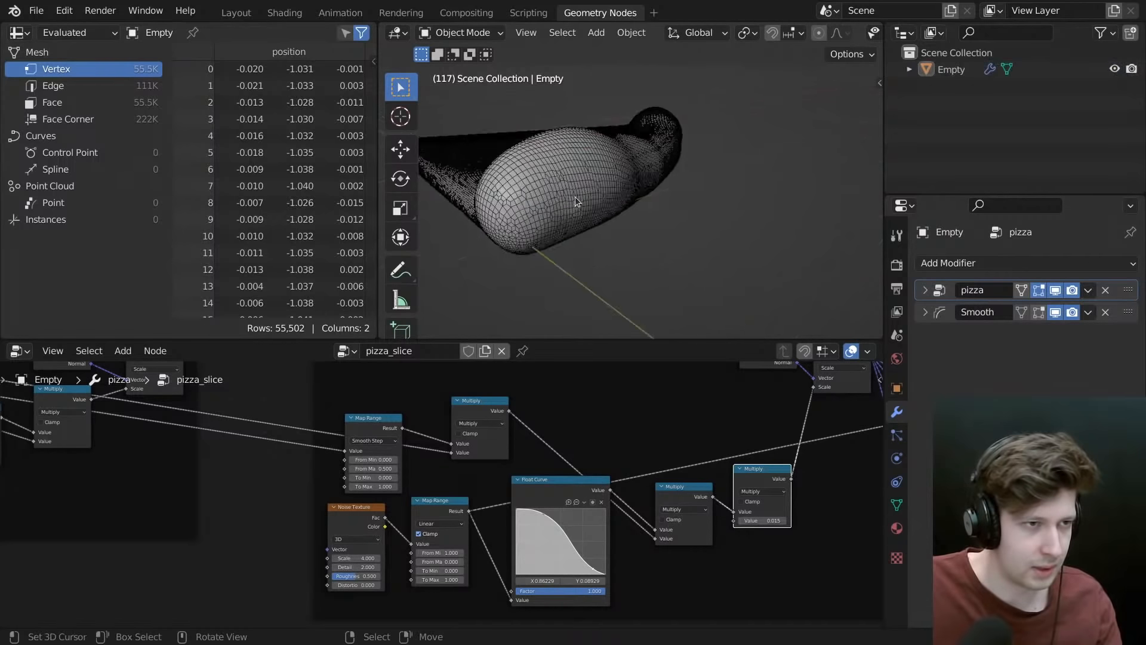
# - Set the crust displacement's Noise Texture to 2D and check the crust's new shape
pyautogui.click(356, 540)
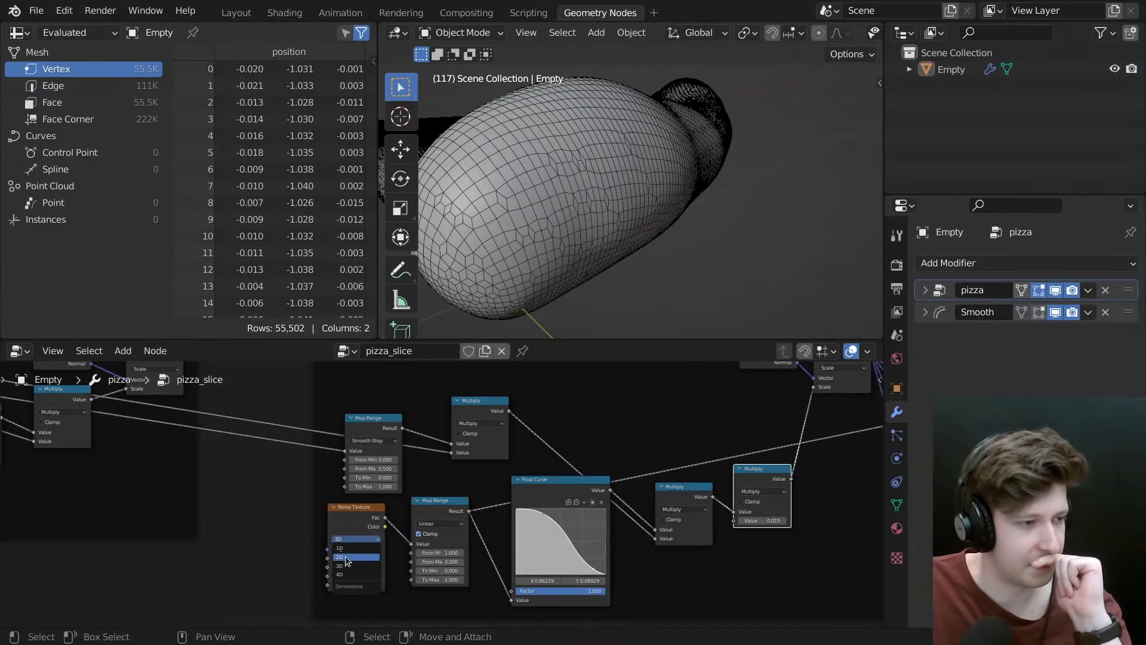
pyautogui.scroll(-5, 607, 158)
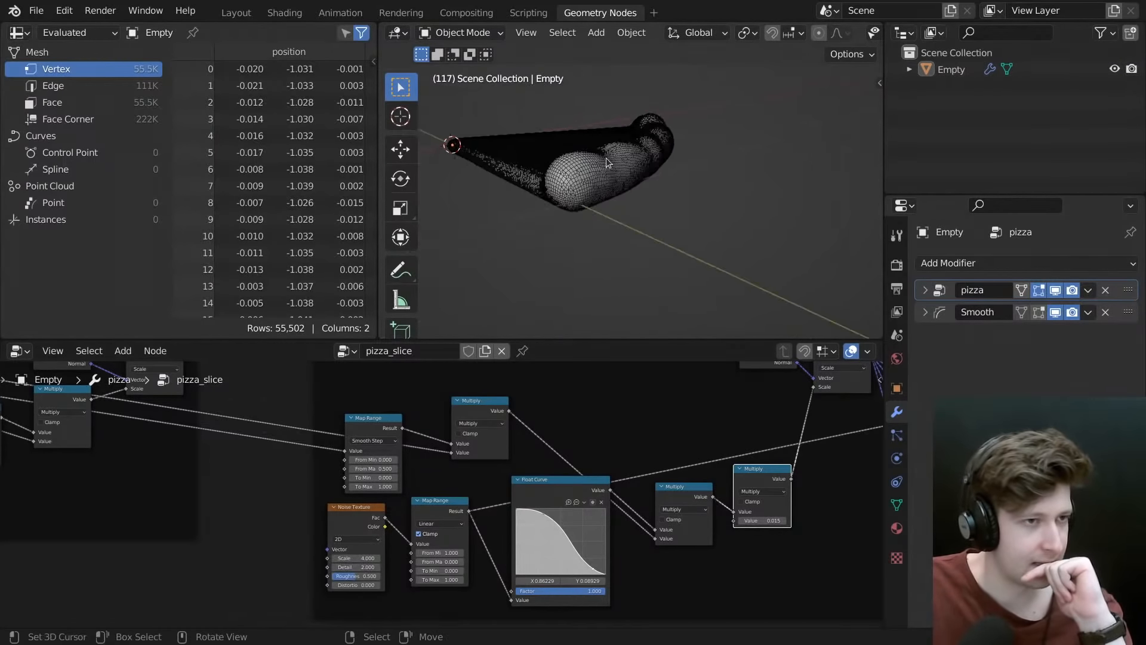
pyautogui.moveTo(607, 158); pyautogui.dragTo(640, 200, button='middle')
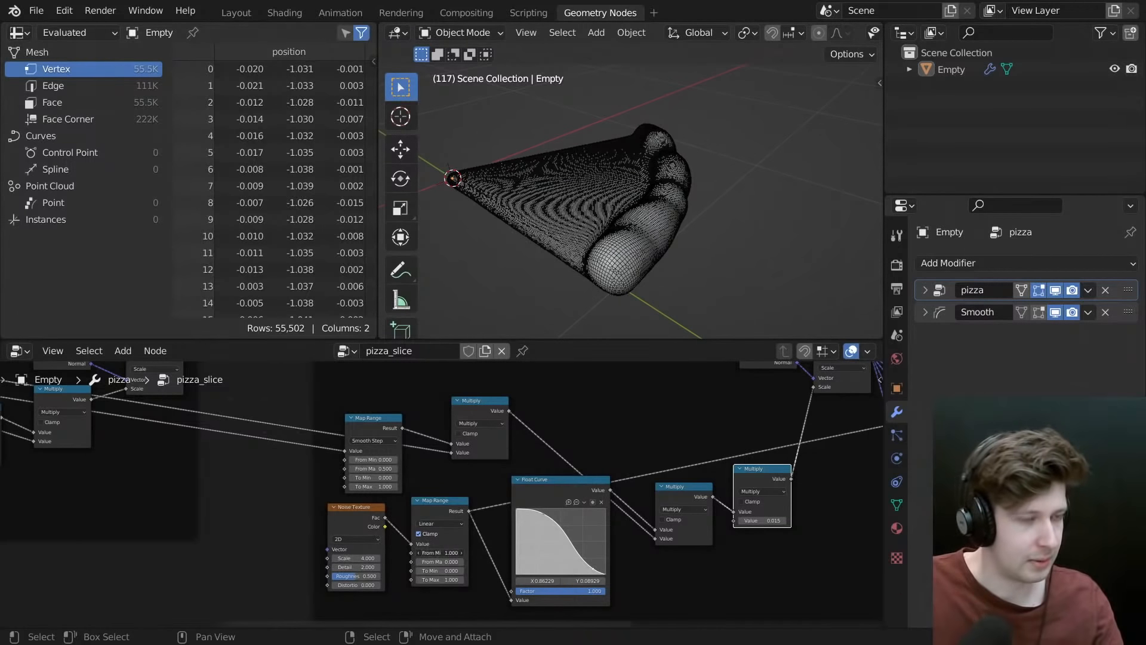
# - Try a From Min of 3.700 on the Map Range fed by the crust's noise texture, and undo it
pyautogui.moveTo(440, 553); pyautogui.dragTo(468, 553)
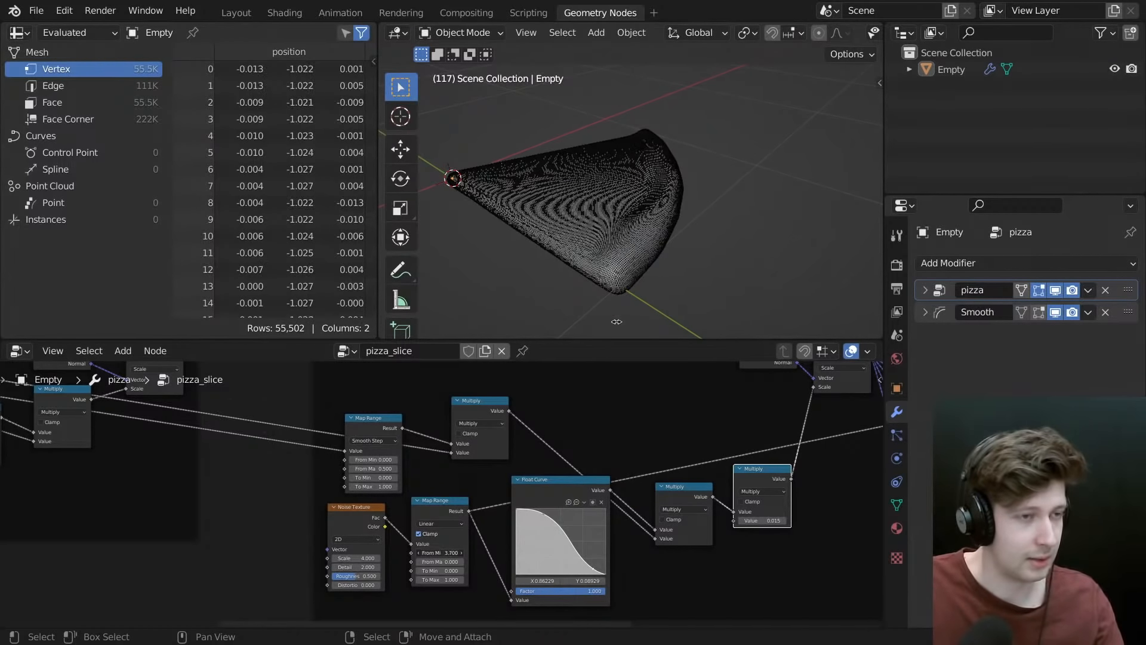
pyautogui.hotkey('ctrl', 'z')
# - Compare the crust with the repeated Set Position nodes after the first pass muted and unmuted
pyautogui.scroll(-5, 621, 418)
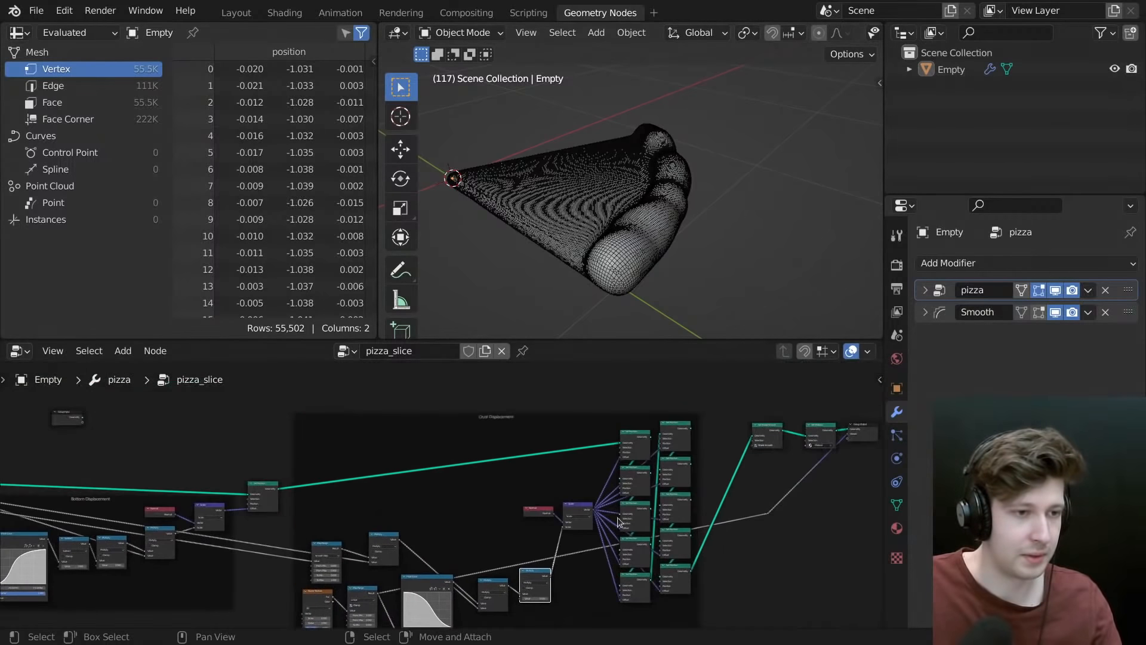
pyautogui.moveTo(719, 478); pyautogui.dragTo(637, 580)
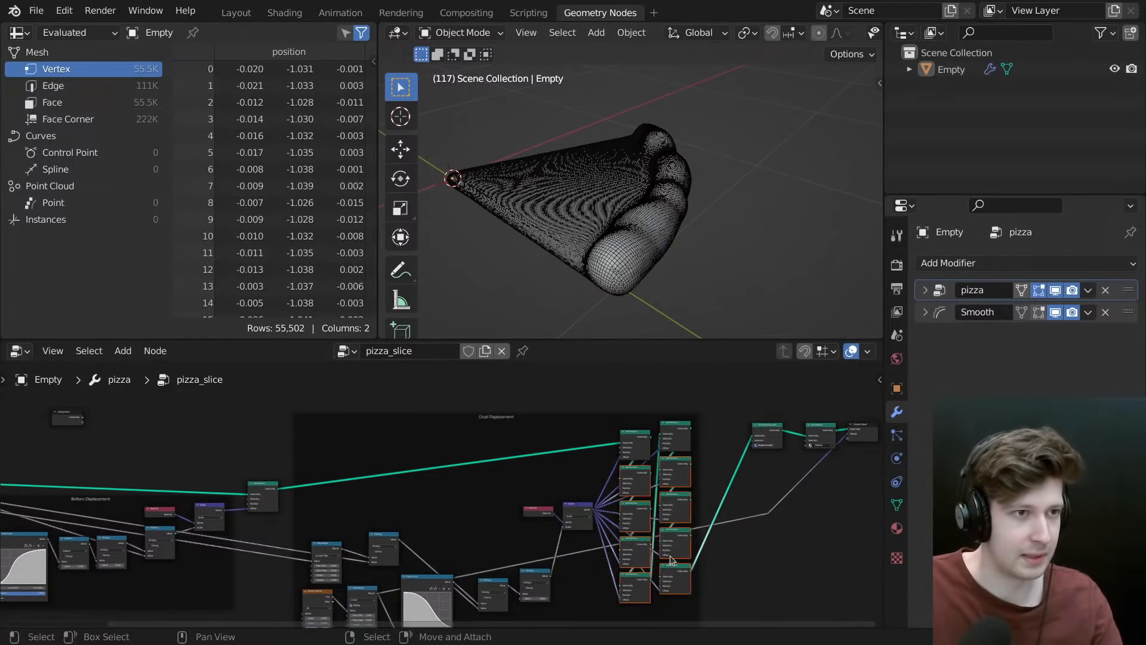
pyautogui.press('m')
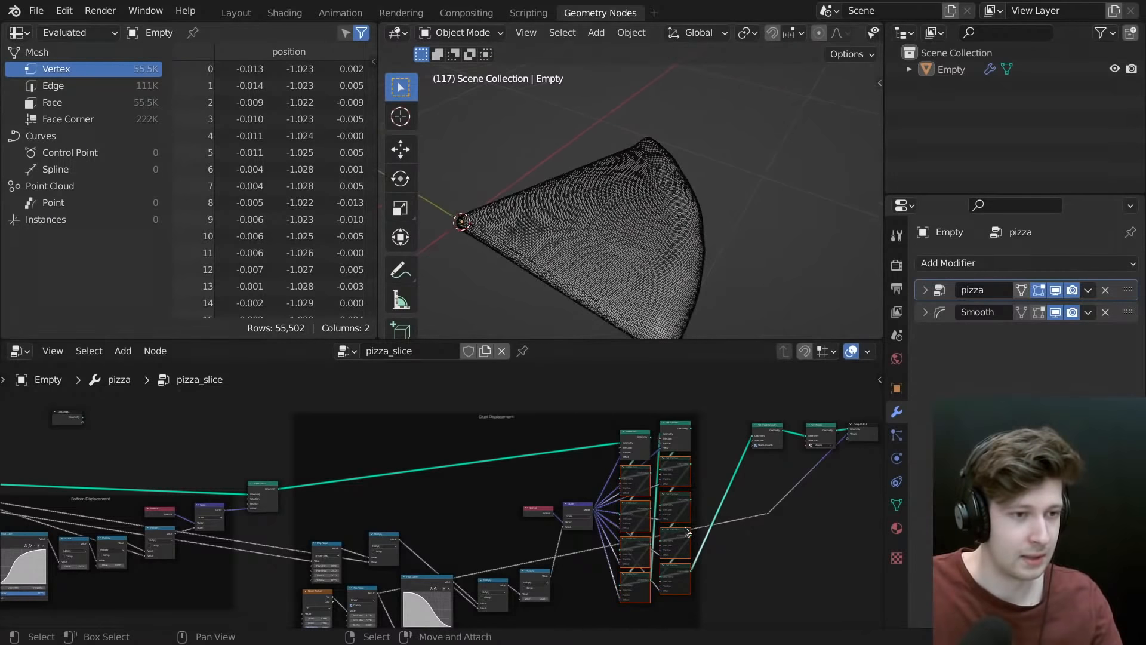
pyautogui.press('m')
pyautogui.moveTo(714, 539); pyautogui.dragTo(700, 535, button='middle')
pyautogui.click(716, 506)
# - Hide the 3D viewport overlays and examine the smooth crust from above
pyautogui.moveTo(684, 234); pyautogui.dragTo(689, 255, button='middle')
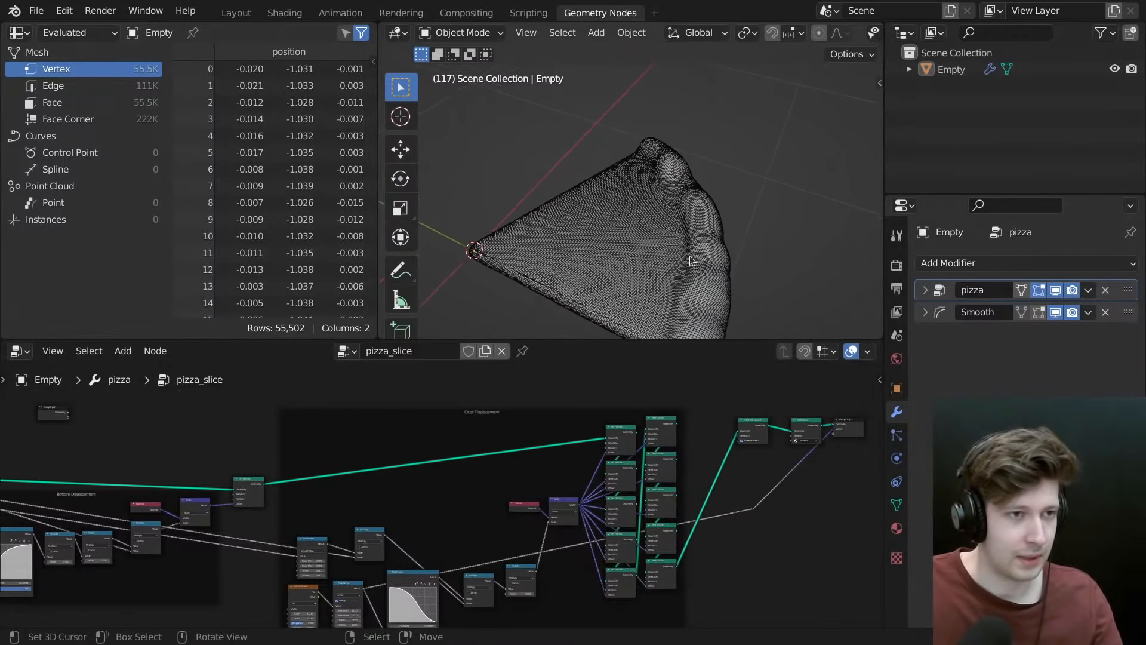
pyautogui.hotkey('shift', 'alt', 'z')
pyautogui.moveTo(661, 164); pyautogui.dragTo(672, 271, button='middle')
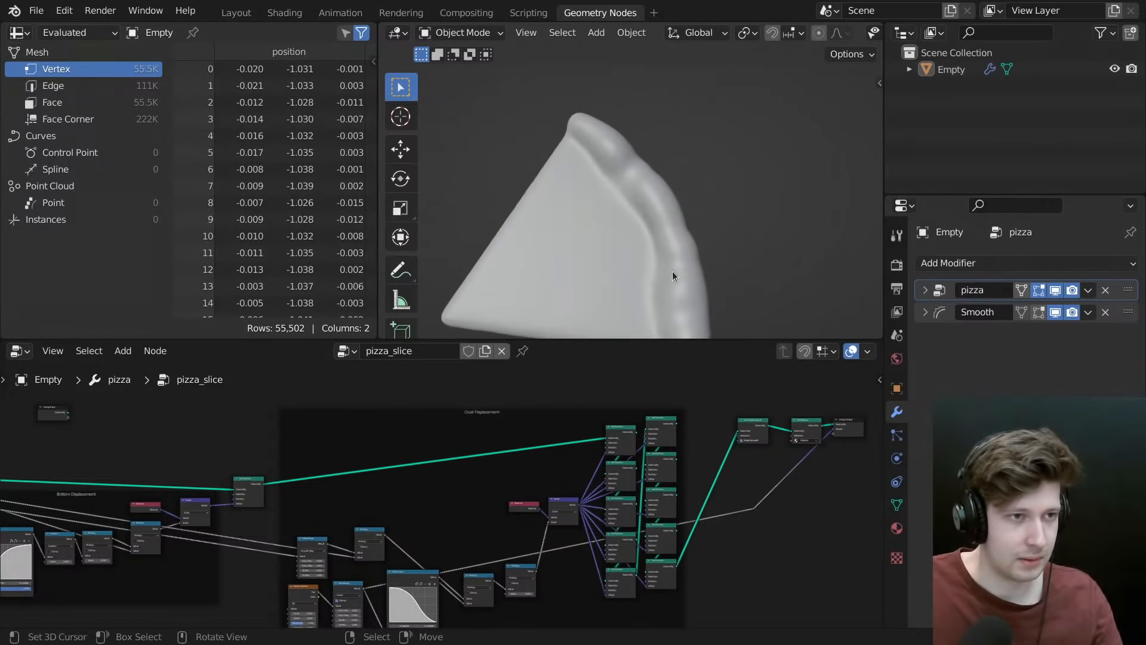
# - Set the value of the last Multiply node in the Crust Displacement frame to 0.020 and check the crust
pyautogui.scroll(2, 552, 479)
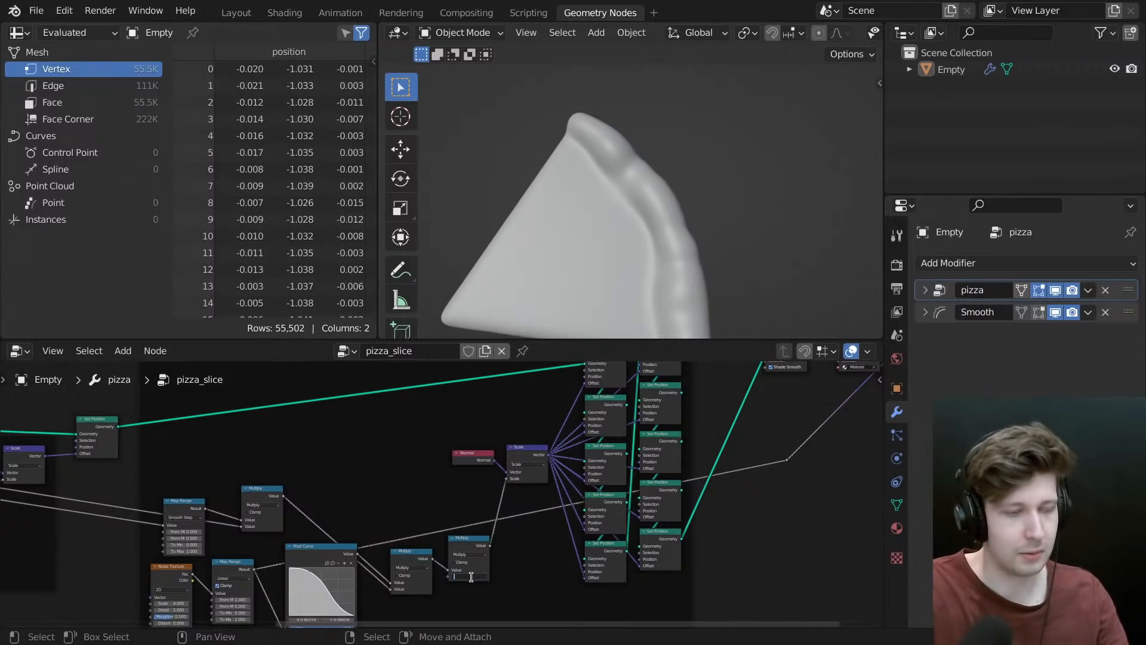
pyautogui.press('Return')
pyautogui.moveTo(655, 248); pyautogui.dragTo(657, 206, button='middle')
pyautogui.scroll(-1, 600, 497)
pyautogui.moveTo(600, 497); pyautogui.dragTo(569, 521, button='middle')
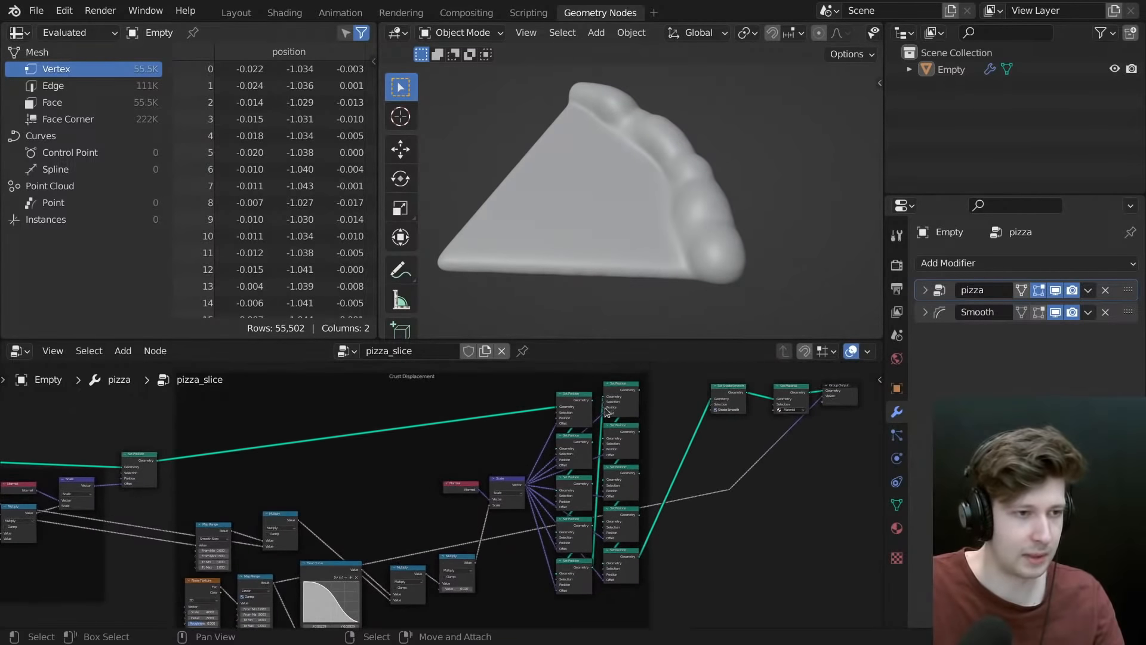
# - Maximize the node editor on the Crust Displacement frame, leaving the Set Position nodes deselected
pyautogui.moveTo(520, 465); pyautogui.dragTo(504, 462, button='middle')
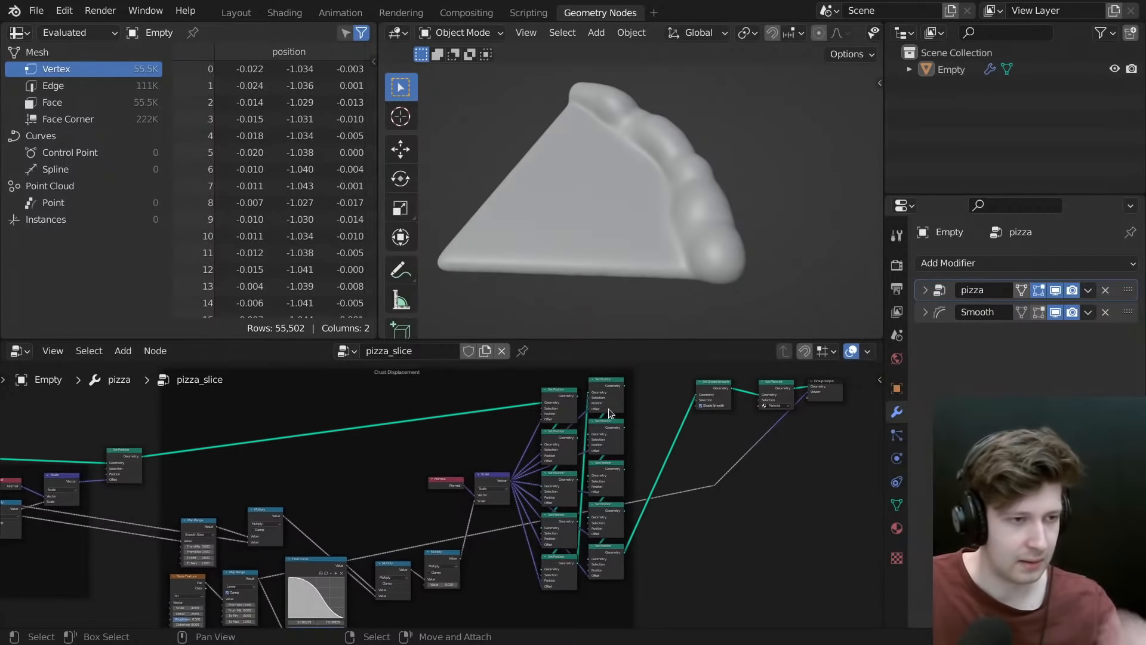
pyautogui.moveTo(661, 382); pyautogui.dragTo(540, 593)
pyautogui.hotkey('ctrl', 'space')
pyautogui.scroll(2, 614, 468)
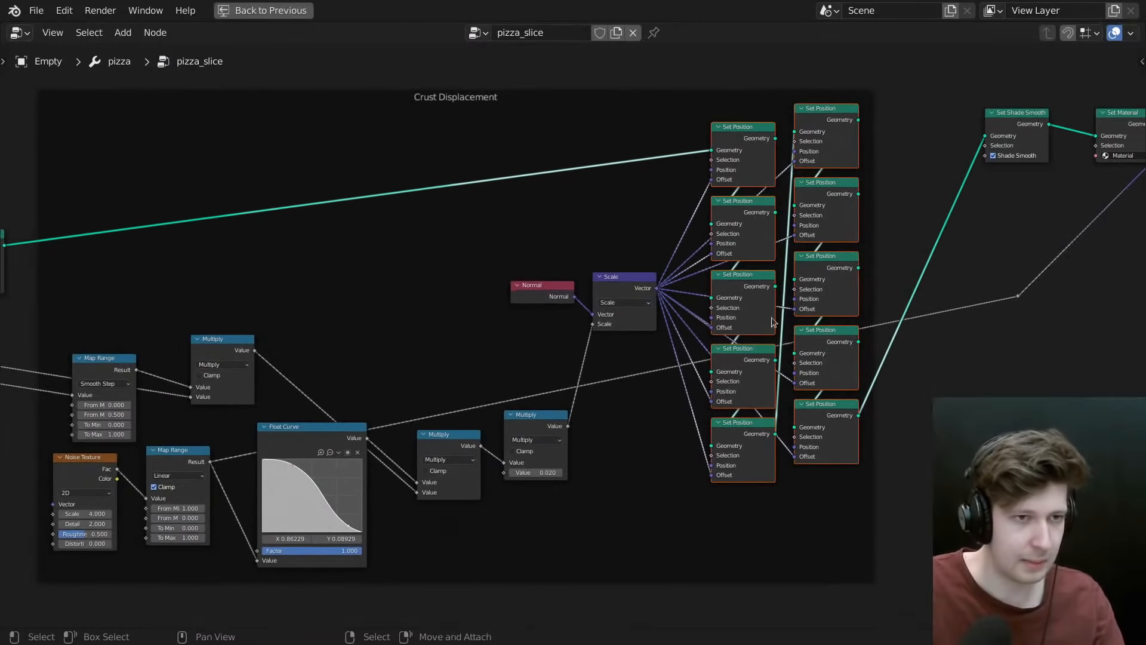
pyautogui.click(900, 154)
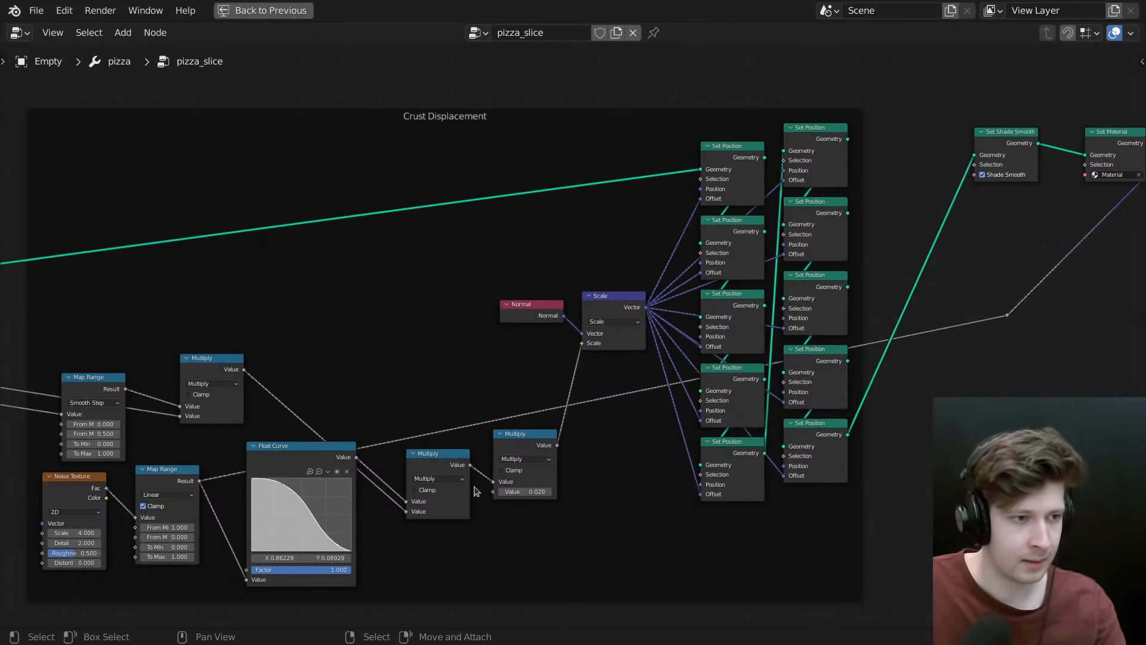
# - Duplicate a Set Position node below the stack and add a reroute on the geometry link entering the crust displacement
pyautogui.click(733, 155)
pyautogui.hotkey('shift', 'd')
pyautogui.click(799, 532)
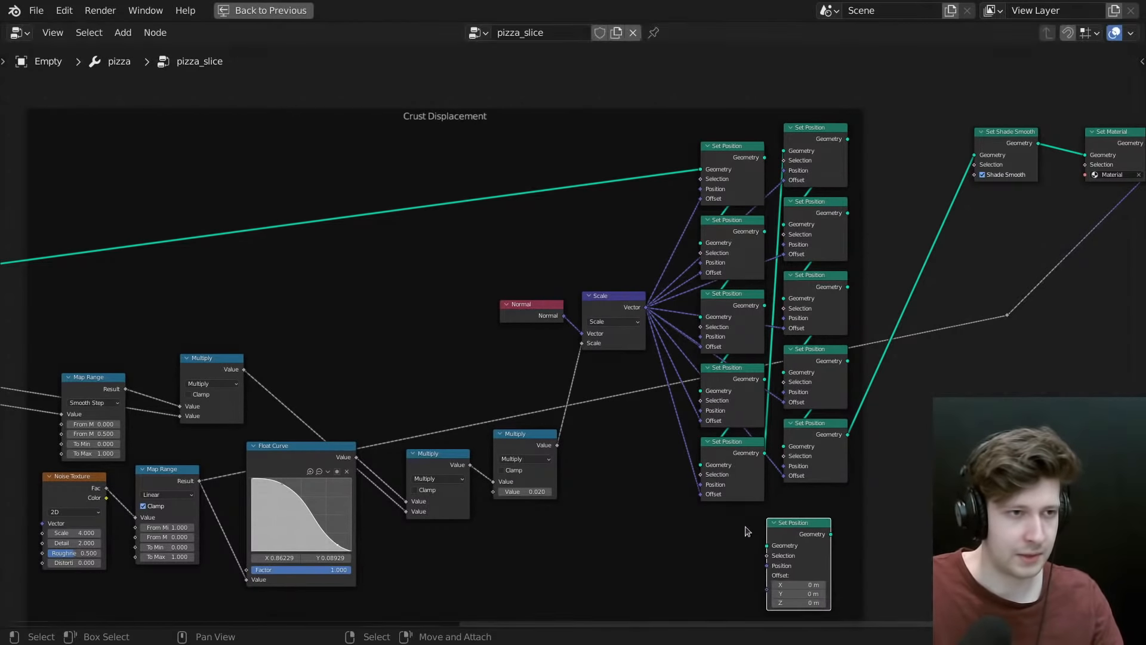
pyautogui.scroll(-3, 658, 428)
pyautogui.keyDown('shift'); pyautogui.moveTo(550, 210); pyautogui.dragTo(559, 290, button='right'); pyautogui.keyUp('shift')
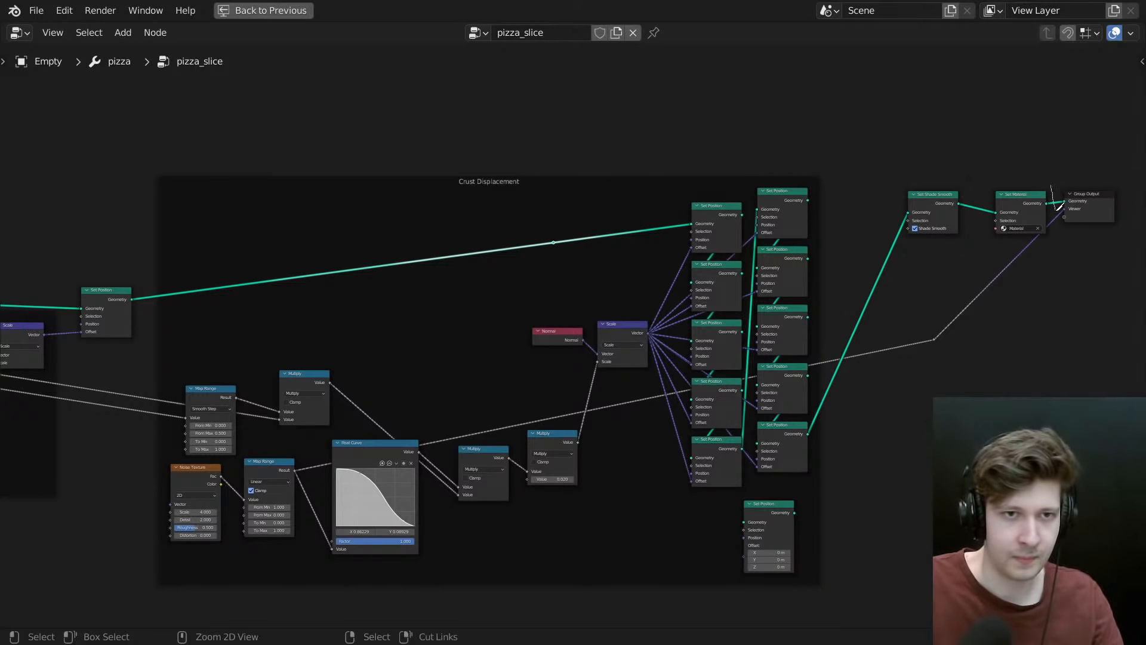
# - Cut the geometry link from Set Material to Group Output, and connect the new reroute to the duplicated Set Position node
pyautogui.keyDown('ctrl'); pyautogui.moveTo(1056, 210); pyautogui.dragTo(1057, 216, button='right'); pyautogui.keyUp('ctrl')
pyautogui.keyDown('alt'); pyautogui.moveTo(572, 274); pyautogui.dragTo(755, 541, button='right'); pyautogui.keyUp('alt')
pyautogui.moveTo(756, 544); pyautogui.dragTo(706, 494, button='middle')
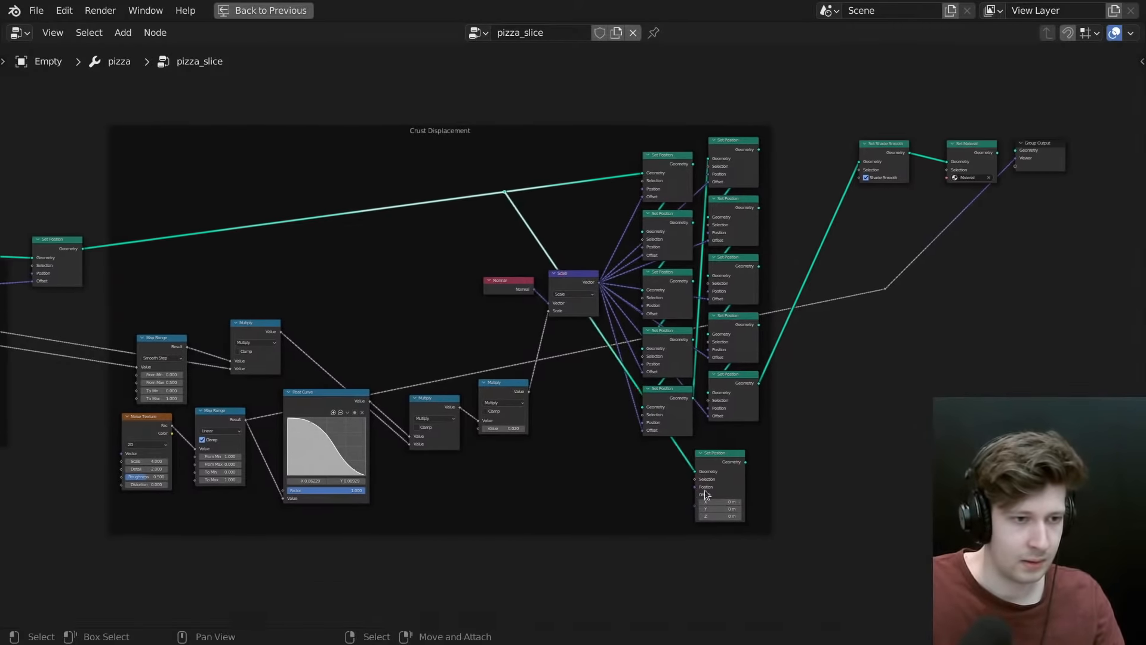
pyautogui.scroll(3, 706, 493)
pyautogui.moveTo(718, 450); pyautogui.dragTo(681, 491)
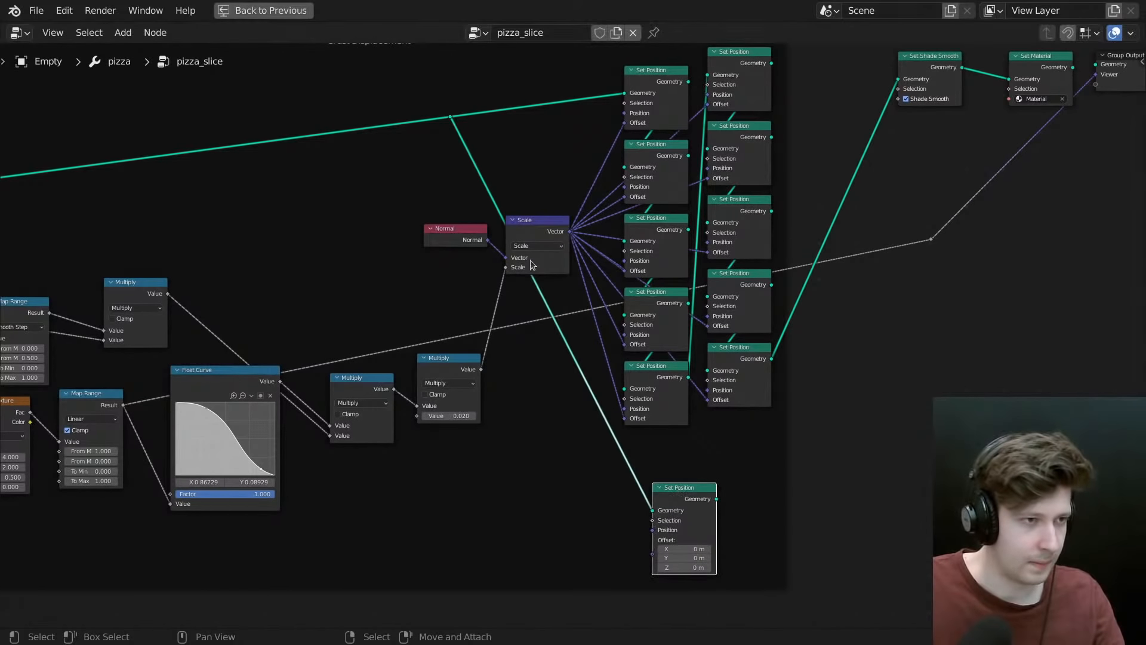
# - Duplicate the Normal, Scale and 0.020 Multiply nodes of the crust displacement and place the copies beside the separate Set Position node
pyautogui.click(546, 222)
pyautogui.keyDown('shift'); pyautogui.click(455, 229); pyautogui.keyUp('shift')
pyautogui.hotkey('shift', 'd')
pyautogui.click(465, 431)
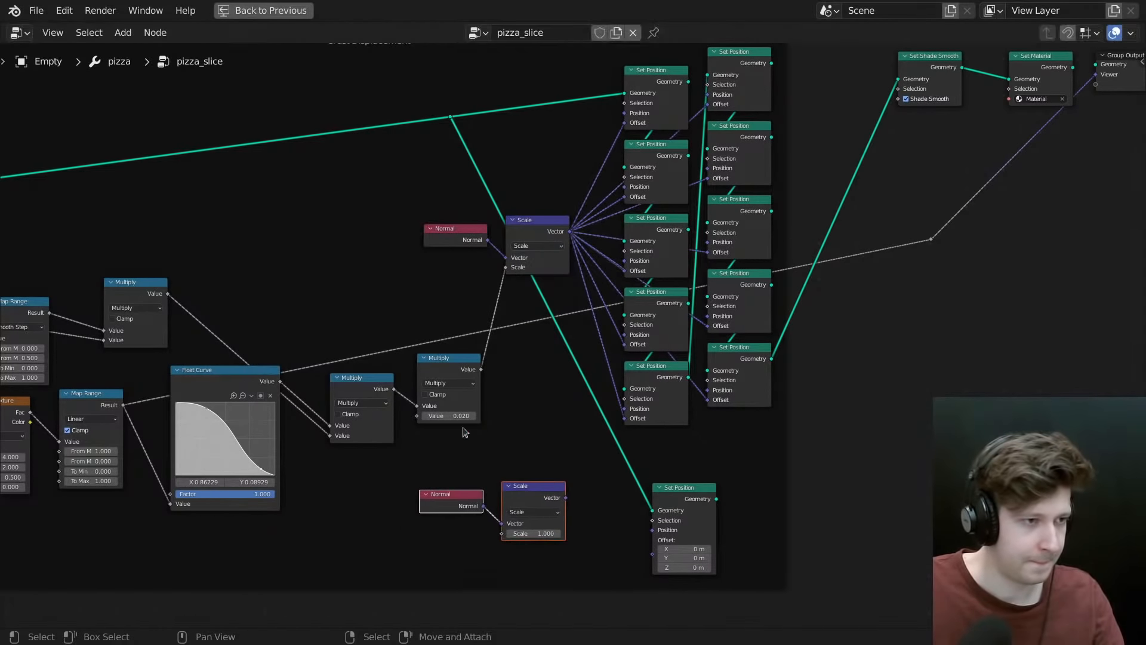
pyautogui.click(456, 364)
pyautogui.hotkey('shift', 'd')
pyautogui.click(452, 543)
pyautogui.moveTo(431, 528); pyautogui.dragTo(454, 412, button='middle')
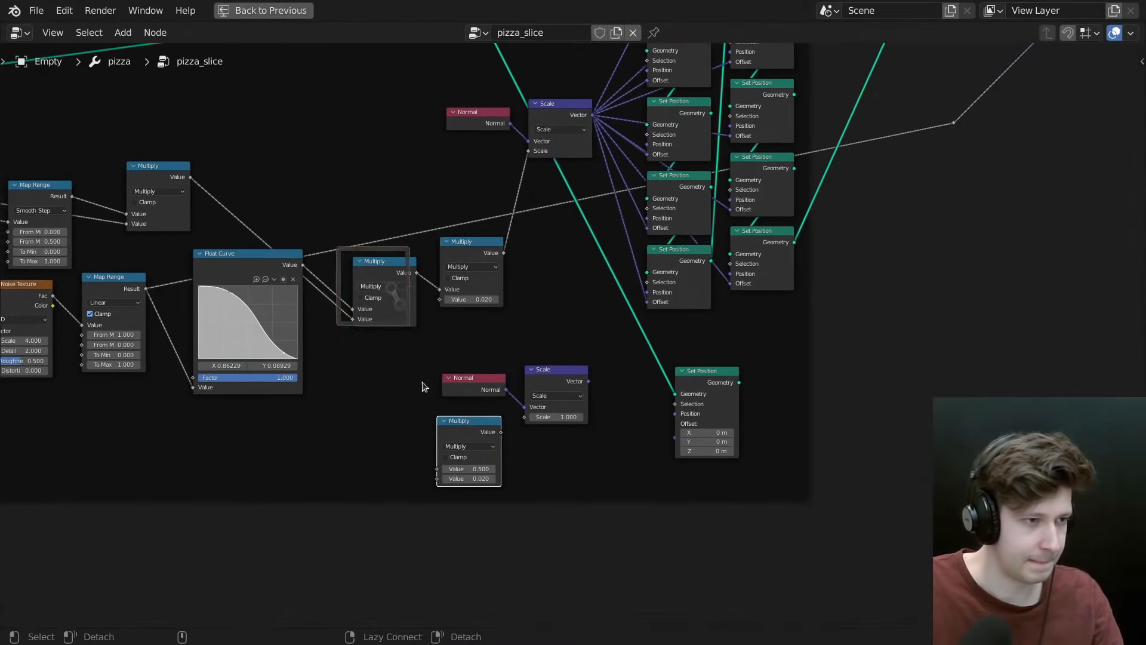
# - Drive the lower Scale with the shared Multiply times 0.200, and route the scaled normal through the single Set Position into Set Shade Smooth
pyautogui.keyDown('alt'); pyautogui.moveTo(422, 386); pyautogui.dragTo(474, 475, button='right'); pyautogui.keyUp('alt')
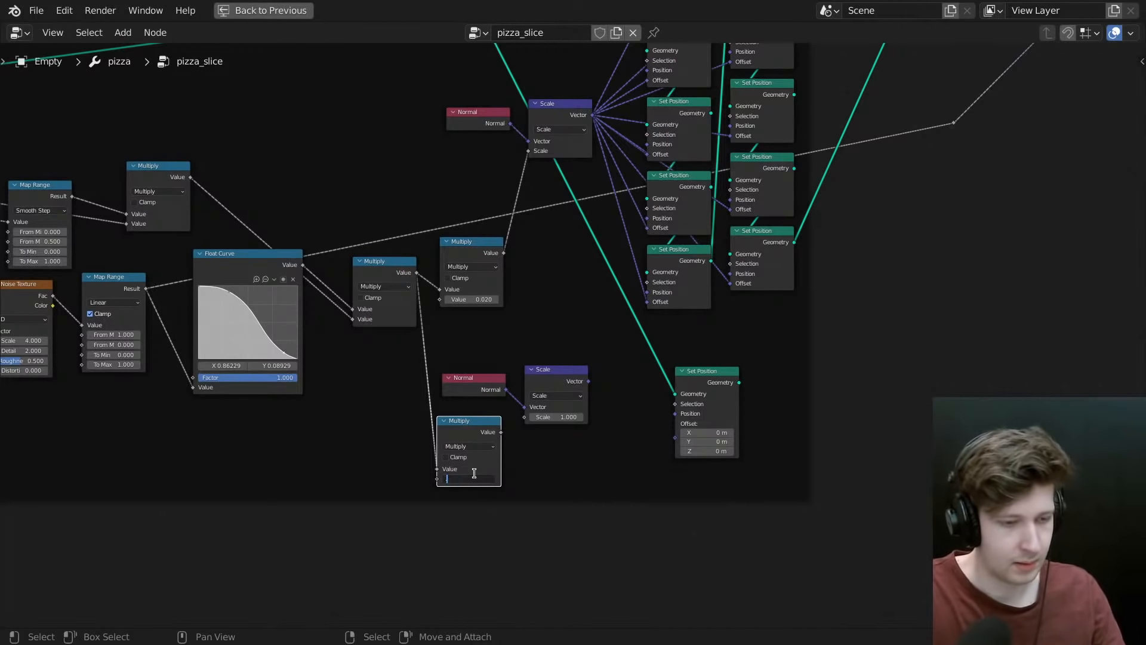
pyautogui.scroll(2, 529, 467)
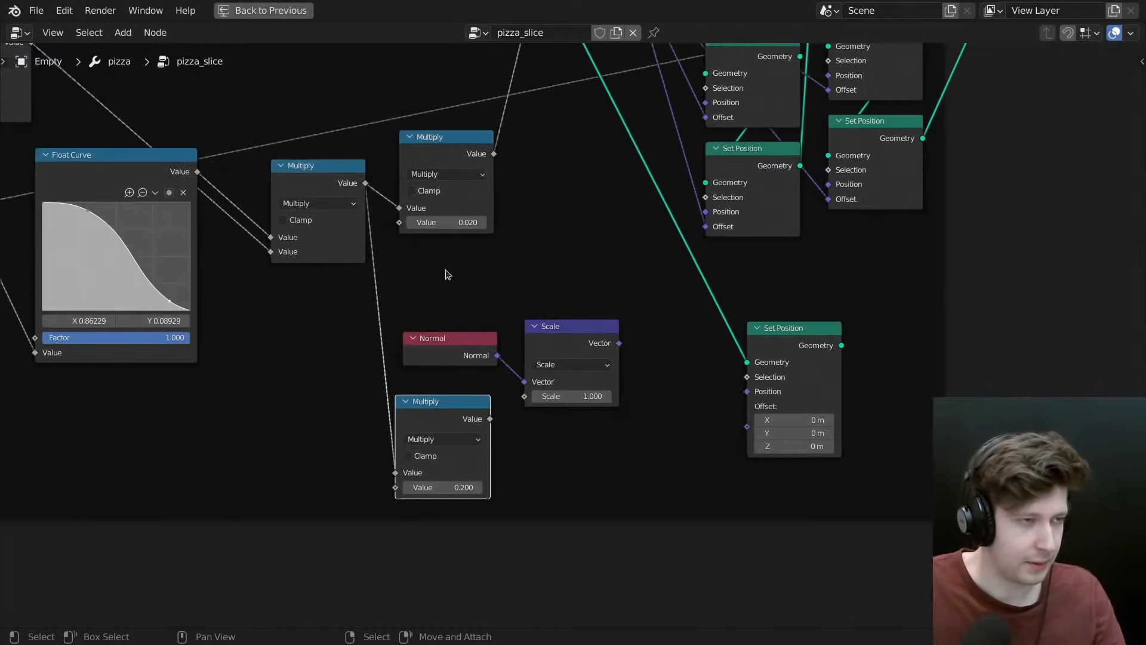
pyautogui.moveTo(490, 419); pyautogui.dragTo(526, 396)
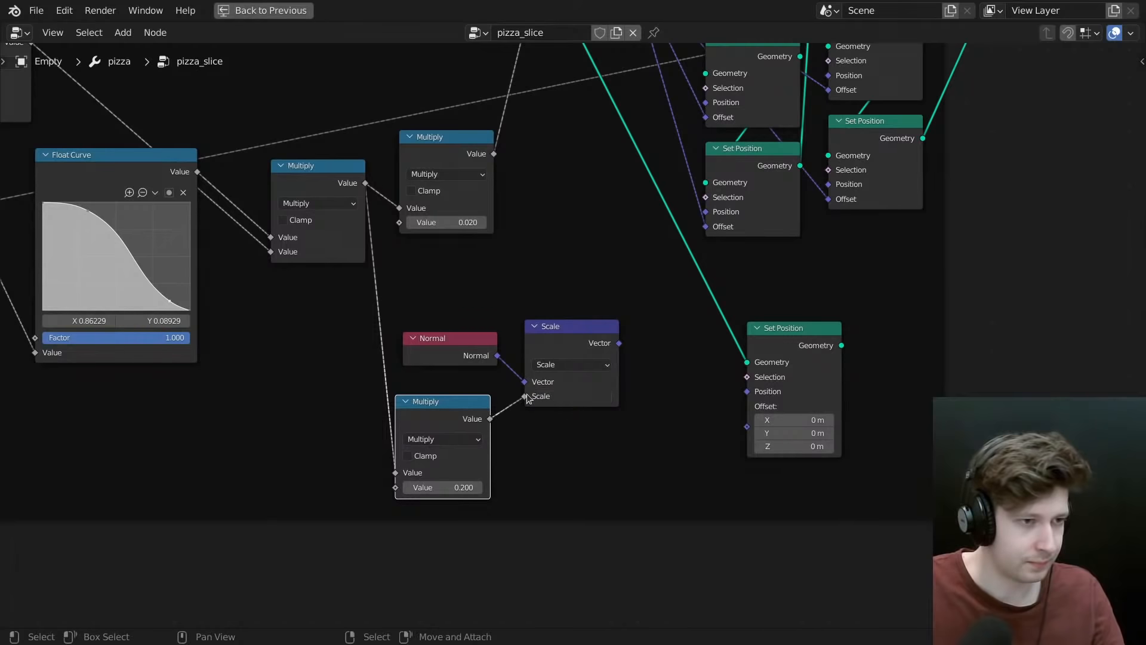
pyautogui.moveTo(619, 344); pyautogui.dragTo(710, 384)
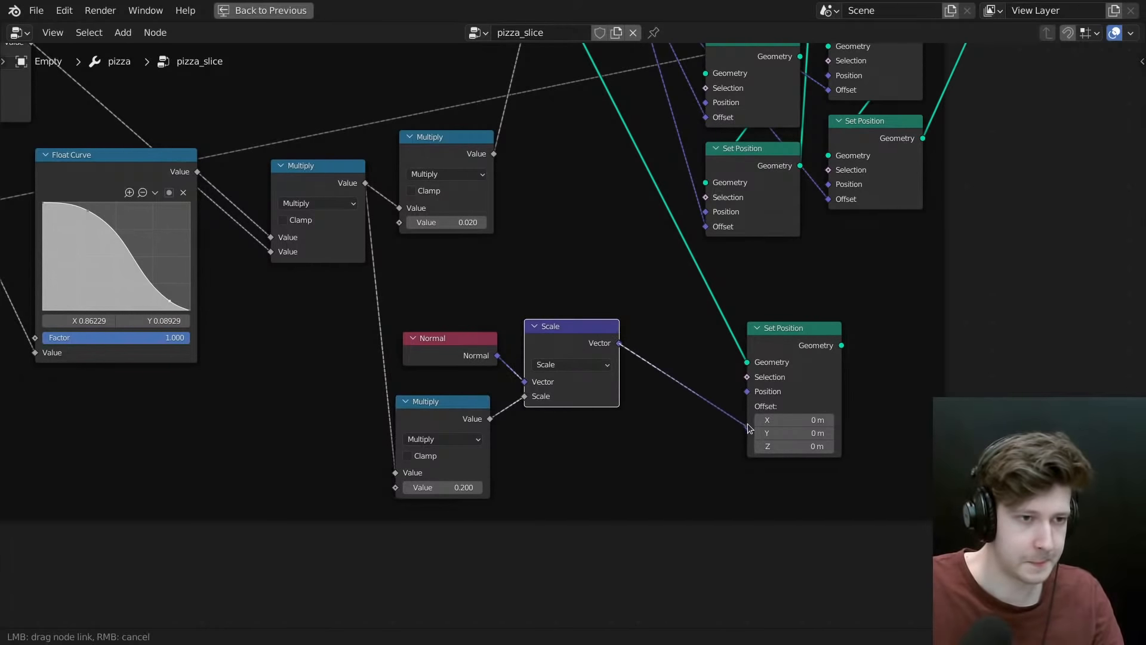
pyautogui.scroll(-4, 748, 428)
pyautogui.moveTo(747, 428); pyautogui.dragTo(845, 141)
# - Restore the full workspace layout and link Set Material's geometry to the Group Output
pyautogui.moveTo(864, 177); pyautogui.dragTo(782, 242, button='middle')
pyautogui.hotkey('ctrl', 'space')
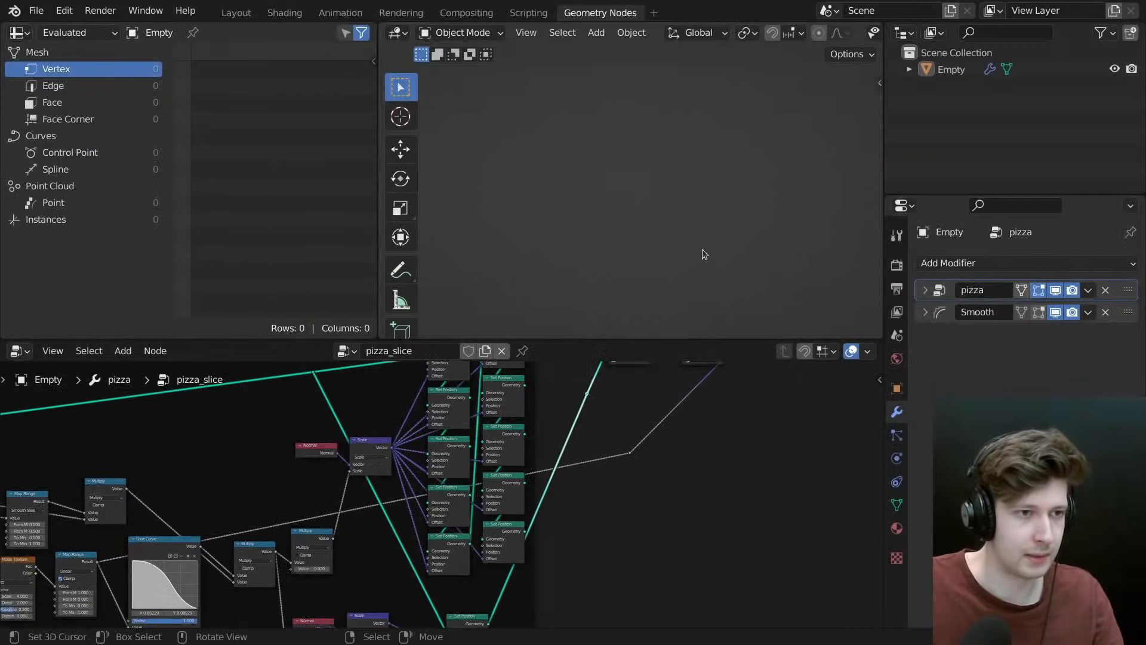
pyautogui.moveTo(594, 553); pyautogui.dragTo(612, 507, button='middle')
pyautogui.press('Home')
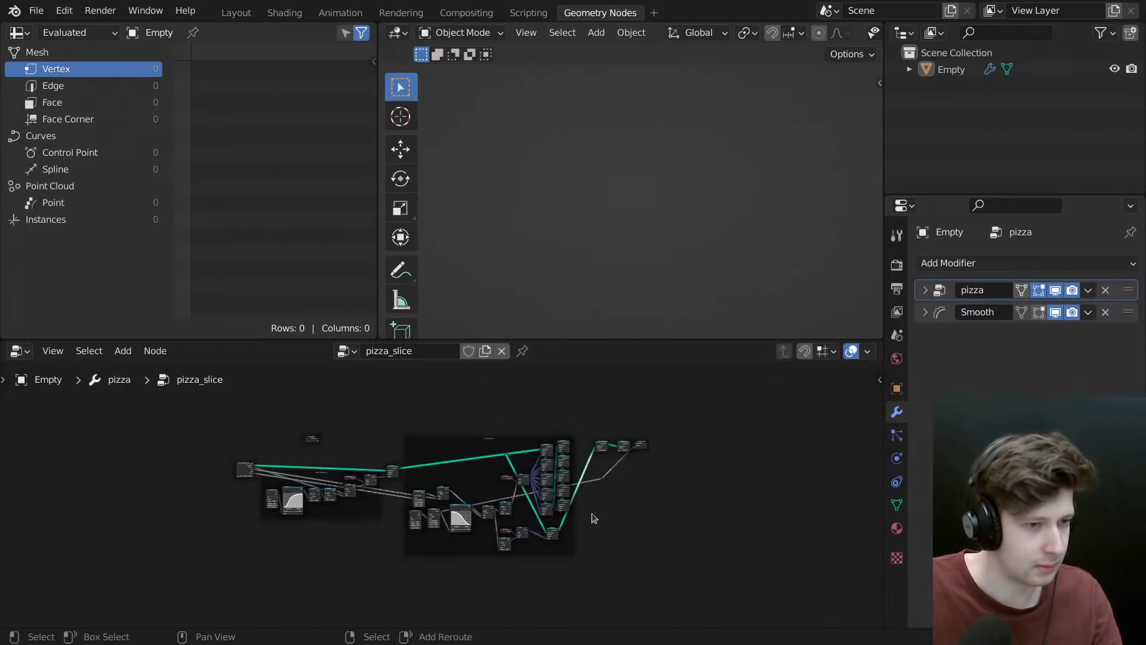
pyautogui.scroll(8, 603, 503)
pyautogui.keyDown('alt'); pyautogui.moveTo(661, 428); pyautogui.dragTo(667, 428, button='right'); pyautogui.keyUp('alt')
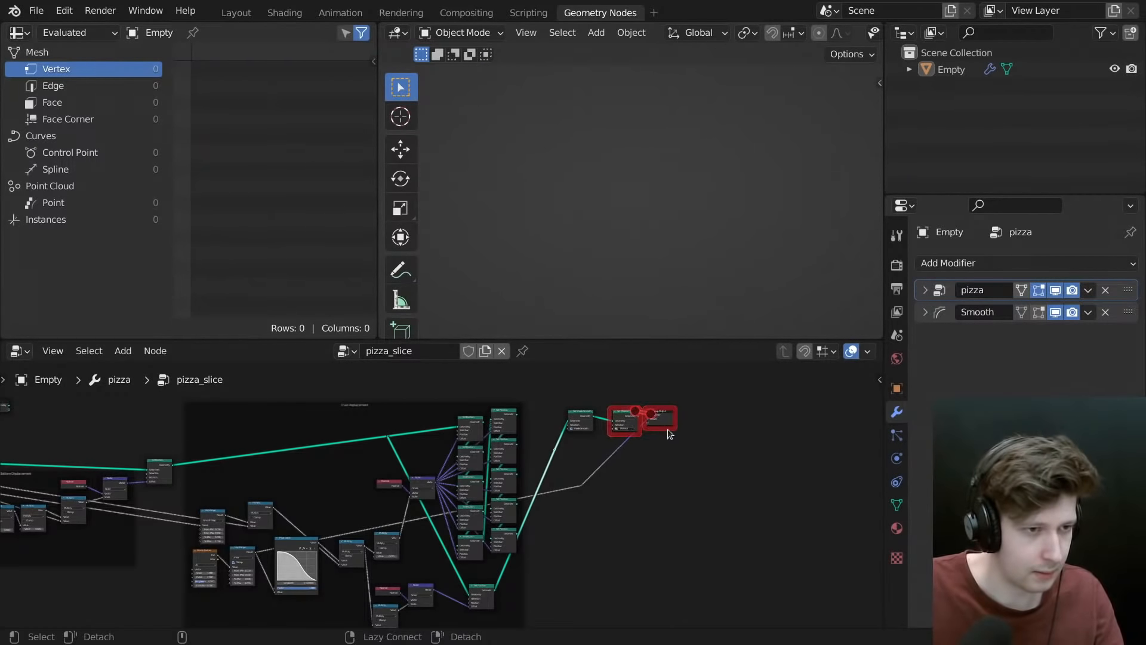
# - Examine the displaced crust of the pizza slice from several angles
pyautogui.scroll(5, 699, 292)
pyautogui.moveTo(699, 291); pyautogui.dragTo(703, 135, button='middle')
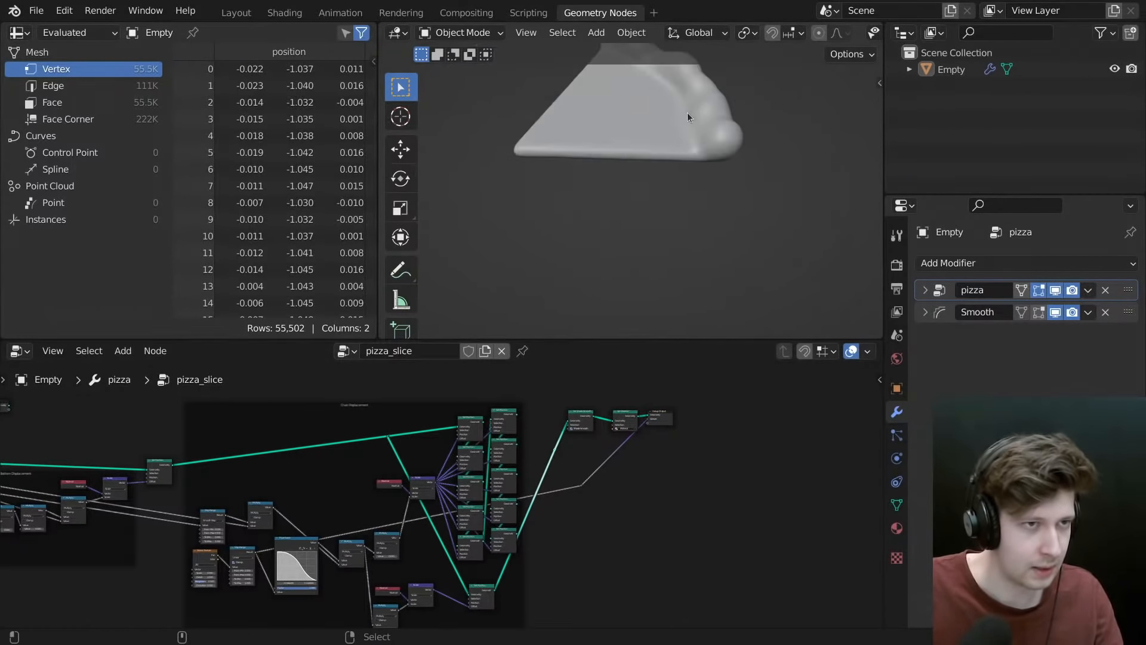
pyautogui.scroll(10, 686, 112)
pyautogui.scroll(-6, 693, 188)
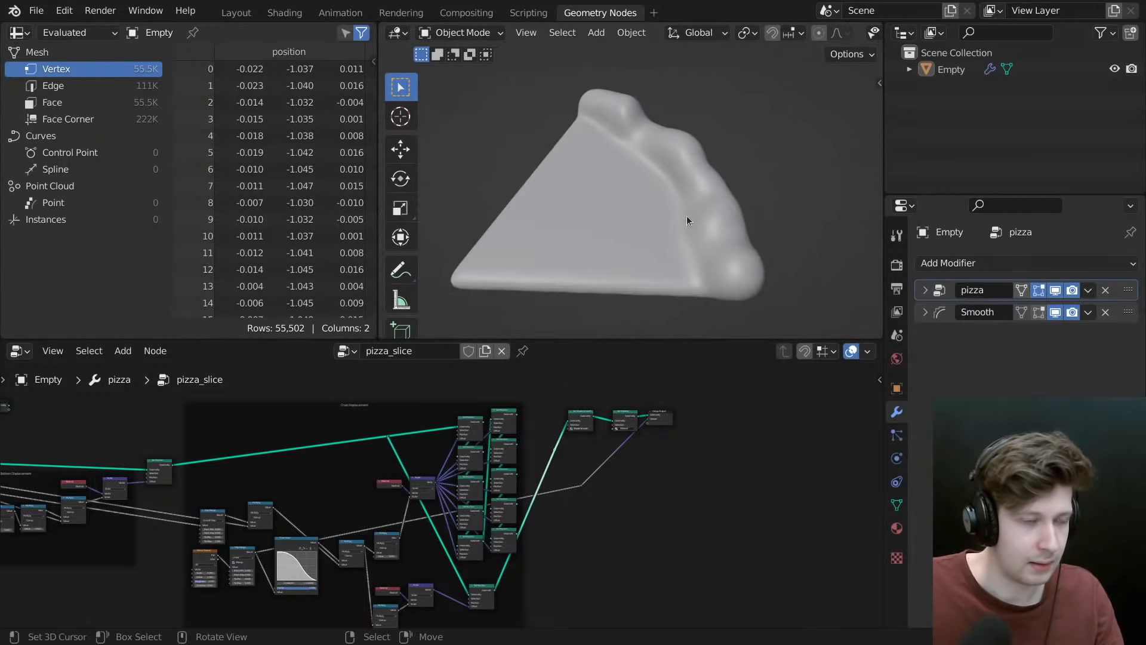
pyautogui.moveTo(687, 216); pyautogui.dragTo(675, 189, button='middle')
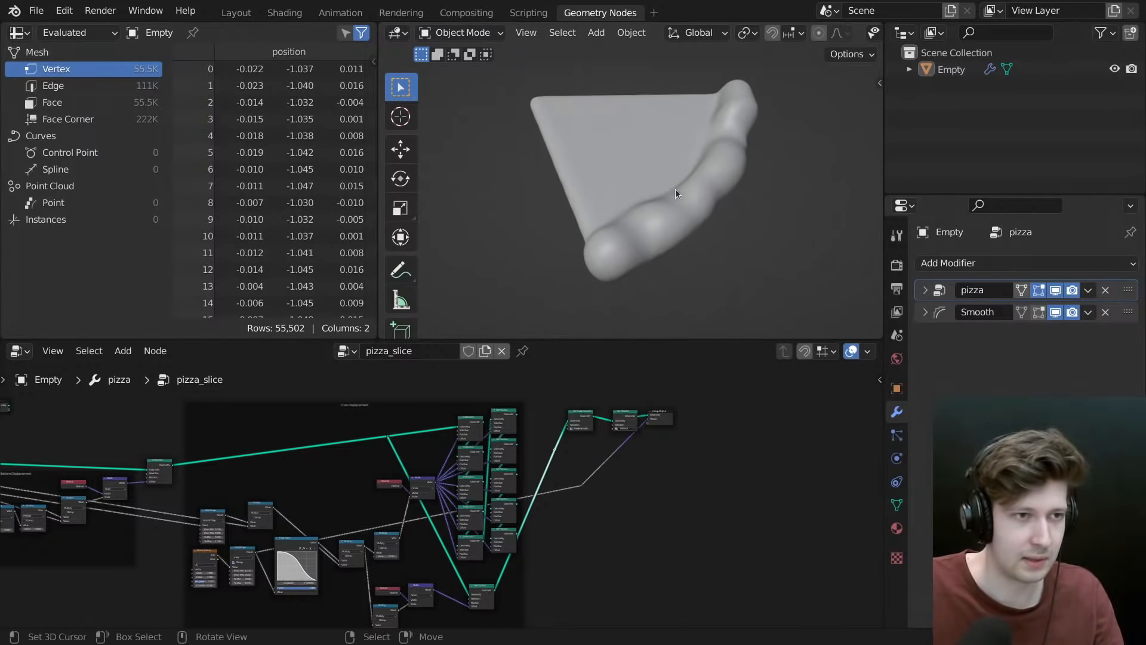
pyautogui.moveTo(634, 238); pyautogui.dragTo(724, 250, button='middle')
pyautogui.moveTo(544, 451); pyautogui.dragTo(530, 449, button='middle')
pyautogui.scroll(1, 532, 447)
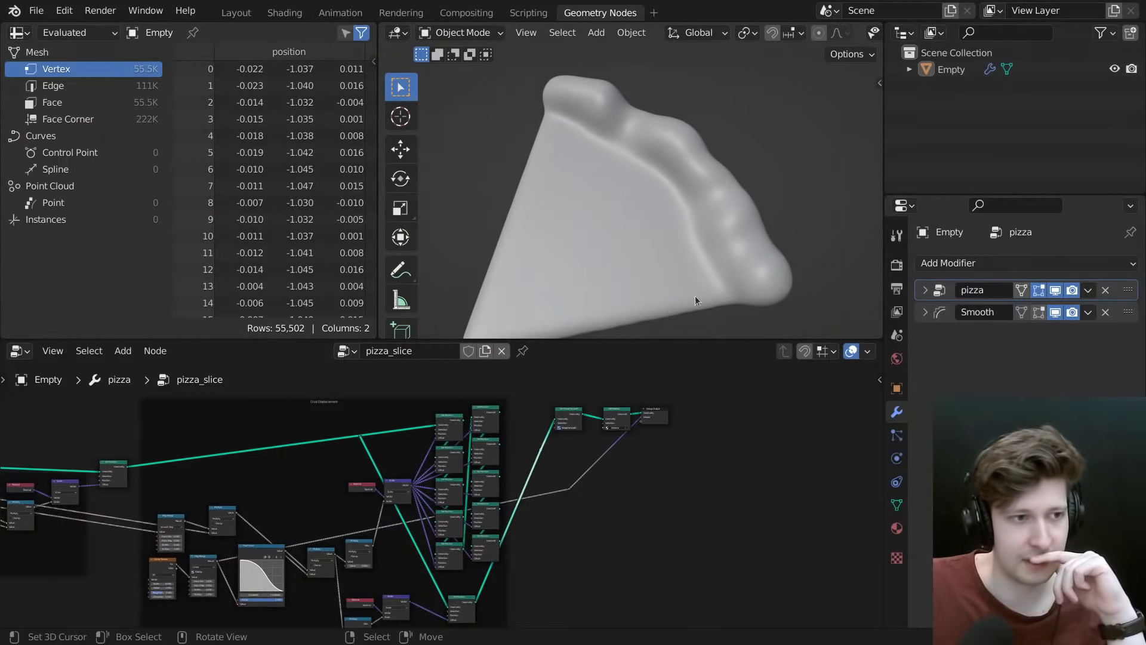
# - Reconnect the last Set Position of the stacked crust chain to the Set Shade Smooth geometry input
pyautogui.scroll(5, 480, 459)
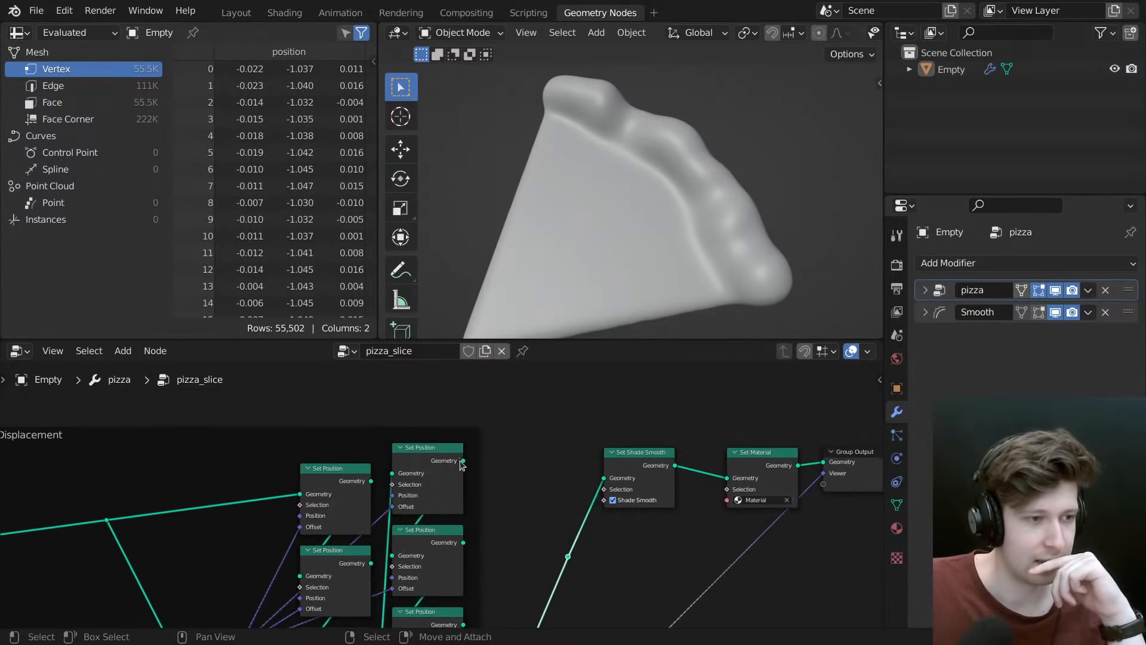
pyautogui.moveTo(462, 462)
pyautogui.mouseDown()
pyautogui.moveTo(496, 467)
pyautogui.moveTo(459, 466)
pyautogui.mouseUp()
pyautogui.scroll(-5, 502, 497)
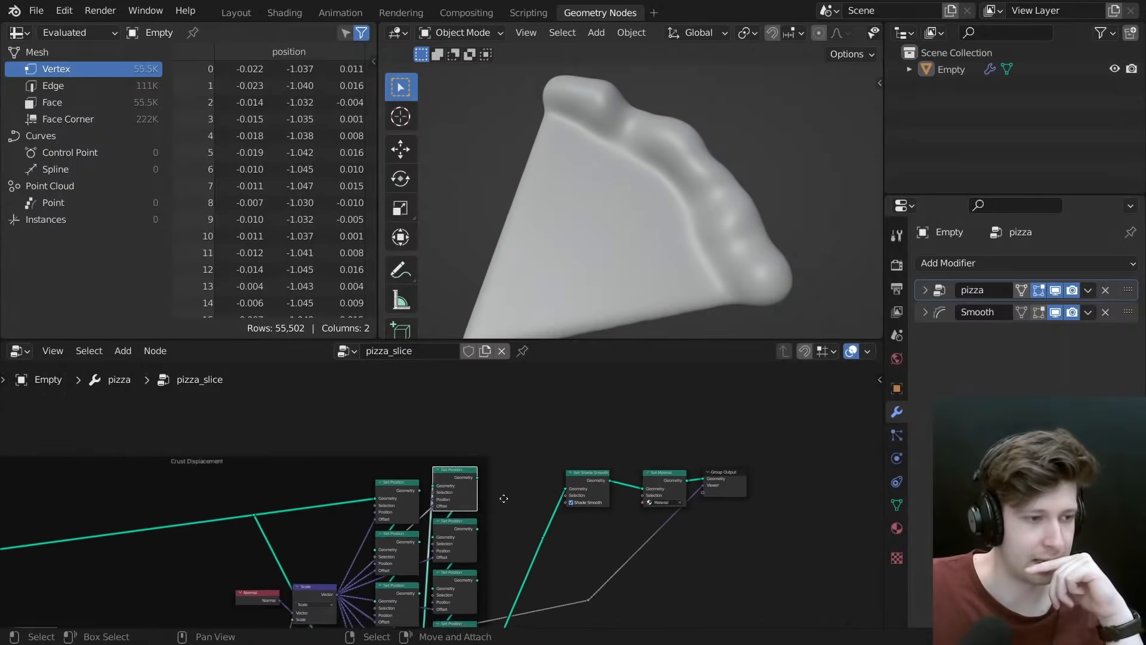
pyautogui.moveTo(513, 529); pyautogui.dragTo(494, 443, button='middle')
pyautogui.moveTo(459, 586); pyautogui.dragTo(413, 613, button='middle')
pyautogui.moveTo(413, 609); pyautogui.dragTo(508, 415)
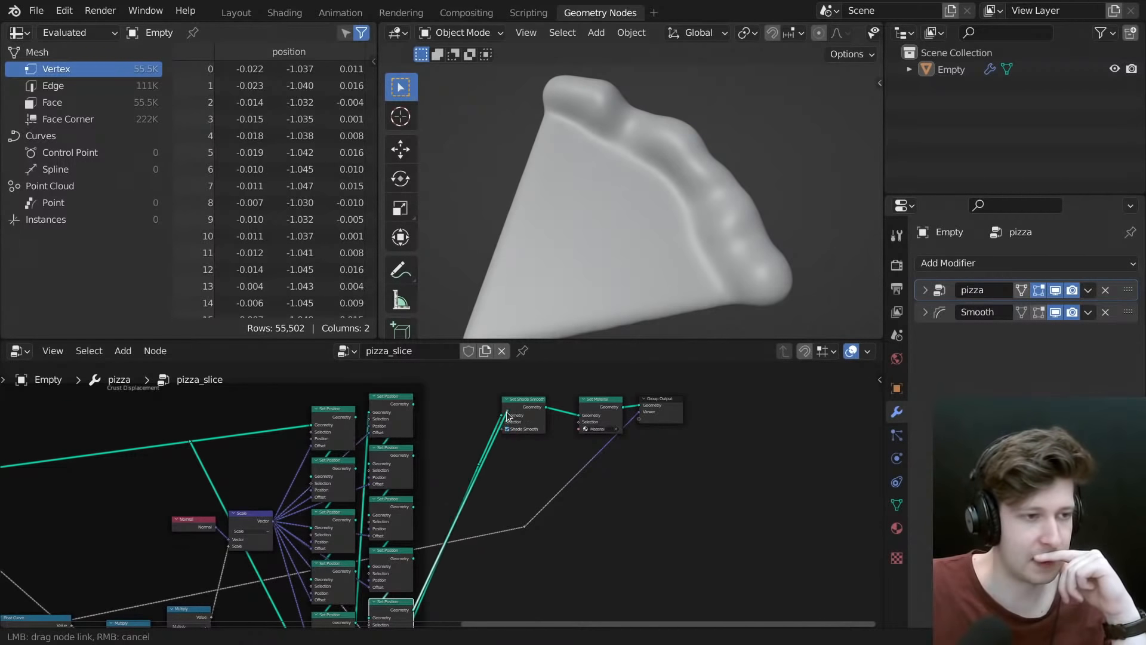
pyautogui.moveTo(479, 453); pyautogui.dragTo(481, 463)
# - Review the slice and the Map Range, Noise Texture and Float Curve nodes that drive the crust displacement
pyautogui.moveTo(658, 331); pyautogui.dragTo(634, 112, button='middle')
pyautogui.scroll(-3, 357, 515)
pyautogui.moveTo(357, 516); pyautogui.dragTo(625, 431, button='middle')
pyautogui.scroll(-1, 625, 431)
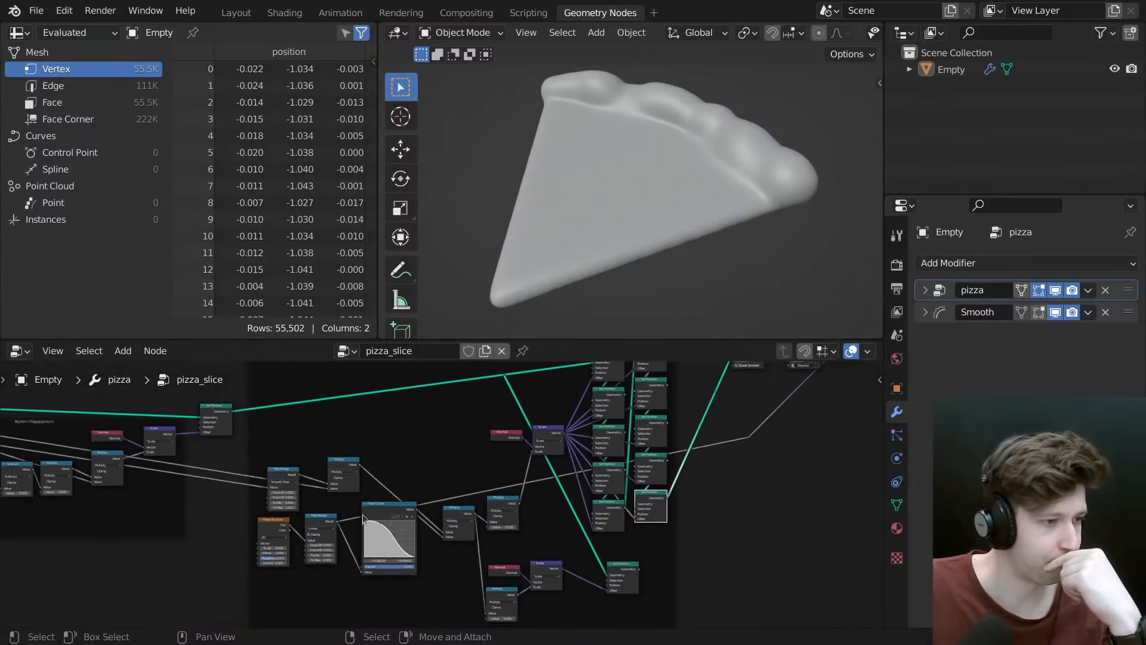
pyautogui.scroll(6, 328, 531)
pyautogui.moveTo(298, 561); pyautogui.dragTo(328, 512, button='middle')
pyautogui.scroll(1, 327, 514)
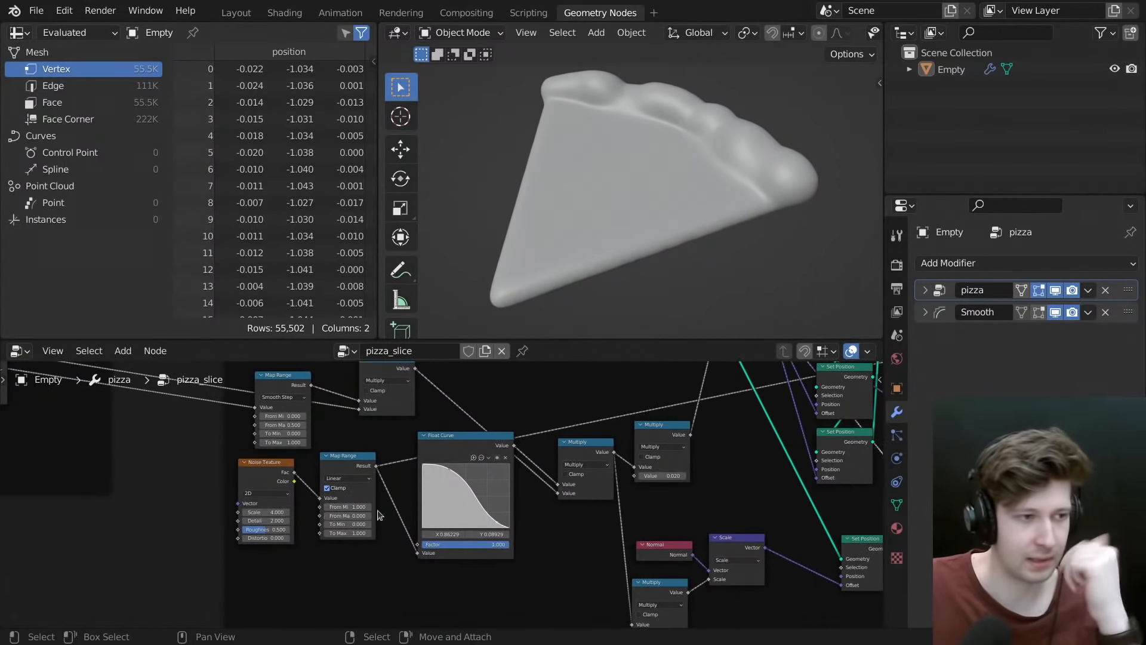
pyautogui.moveTo(286, 447); pyautogui.dragTo(410, 530, button='middle')
pyautogui.scroll(-3, 410, 530)
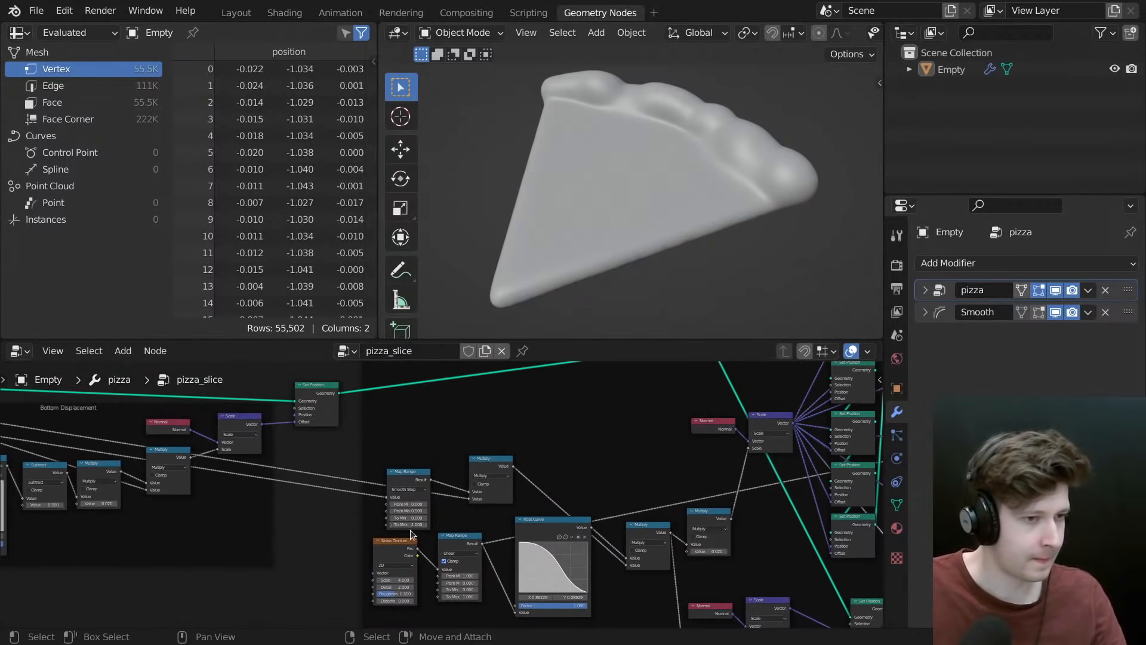
pyautogui.click(400, 556)
pyautogui.scroll(-2, 446, 517)
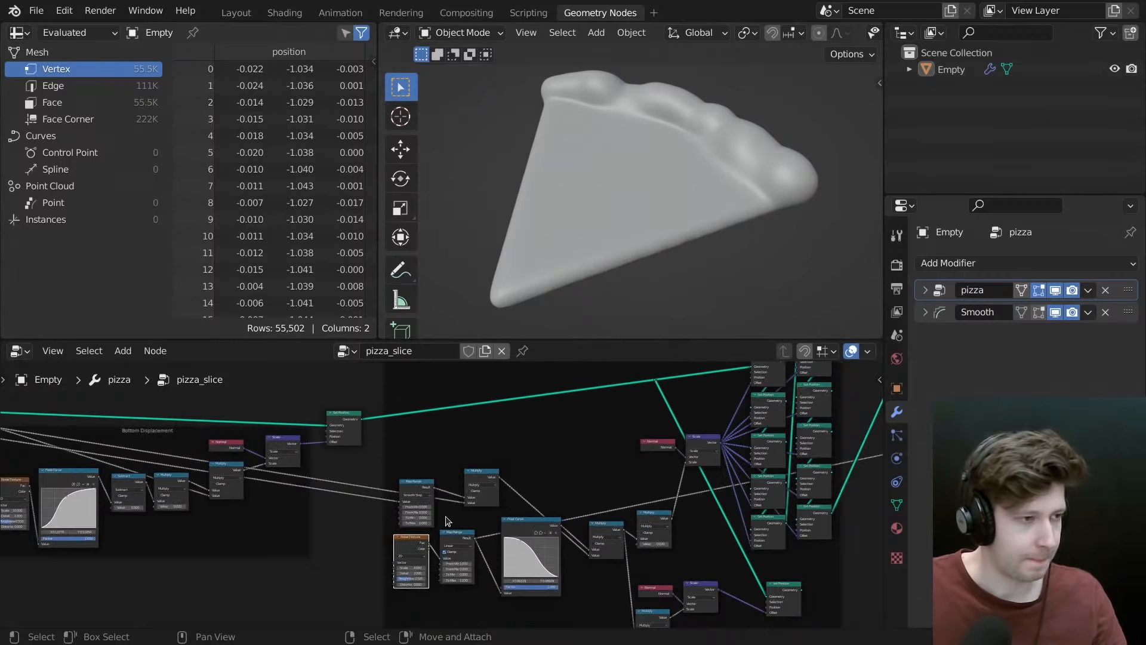
pyautogui.moveTo(428, 497); pyautogui.dragTo(415, 494, button='middle')
pyautogui.moveTo(397, 488); pyautogui.dragTo(391, 487)
pyautogui.moveTo(465, 475); pyautogui.dragTo(461, 475, button='middle')
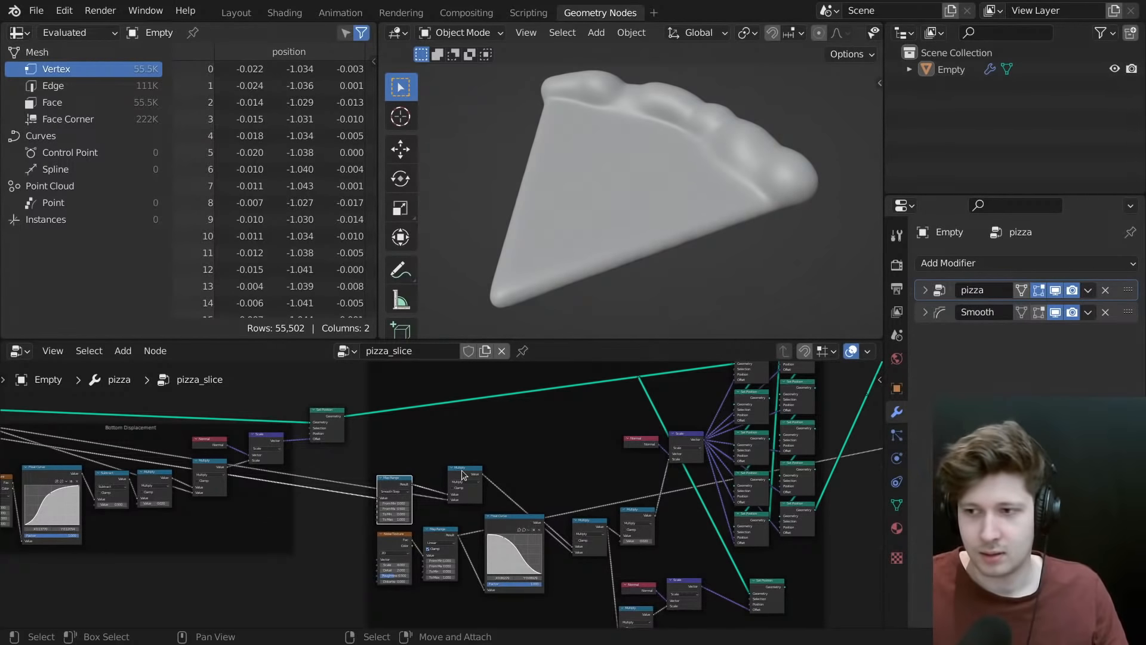
# - Toggle the Smooth modifier's viewport display to compare the crust with and without smoothing
pyautogui.click(1056, 312)
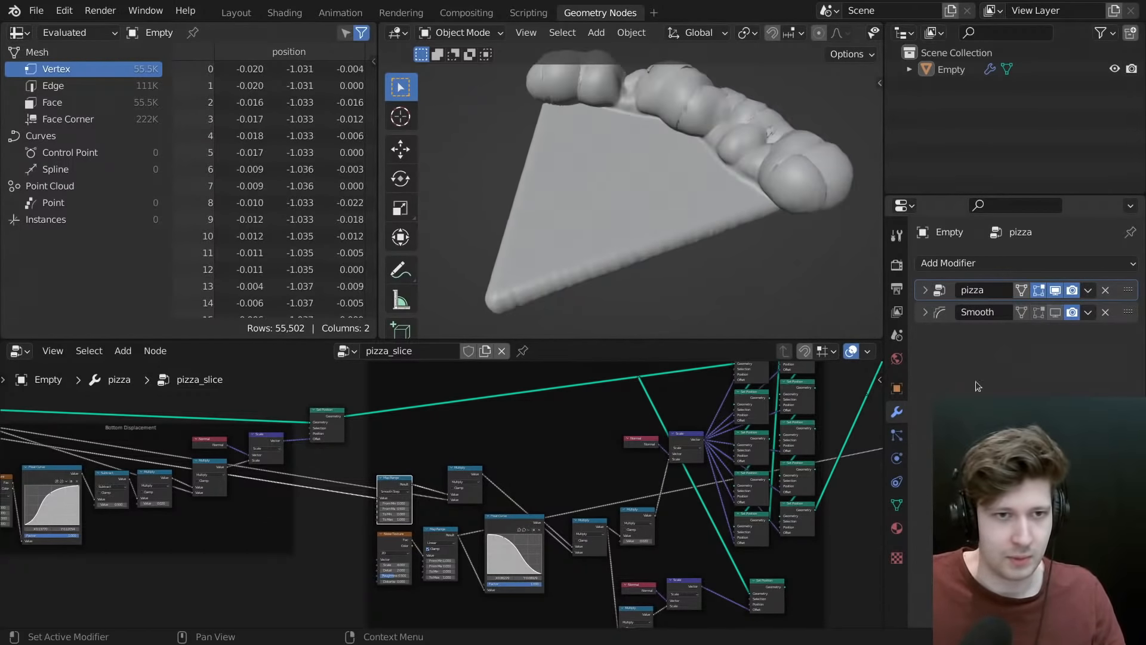
pyautogui.moveTo(756, 312); pyautogui.dragTo(672, 194, button='middle')
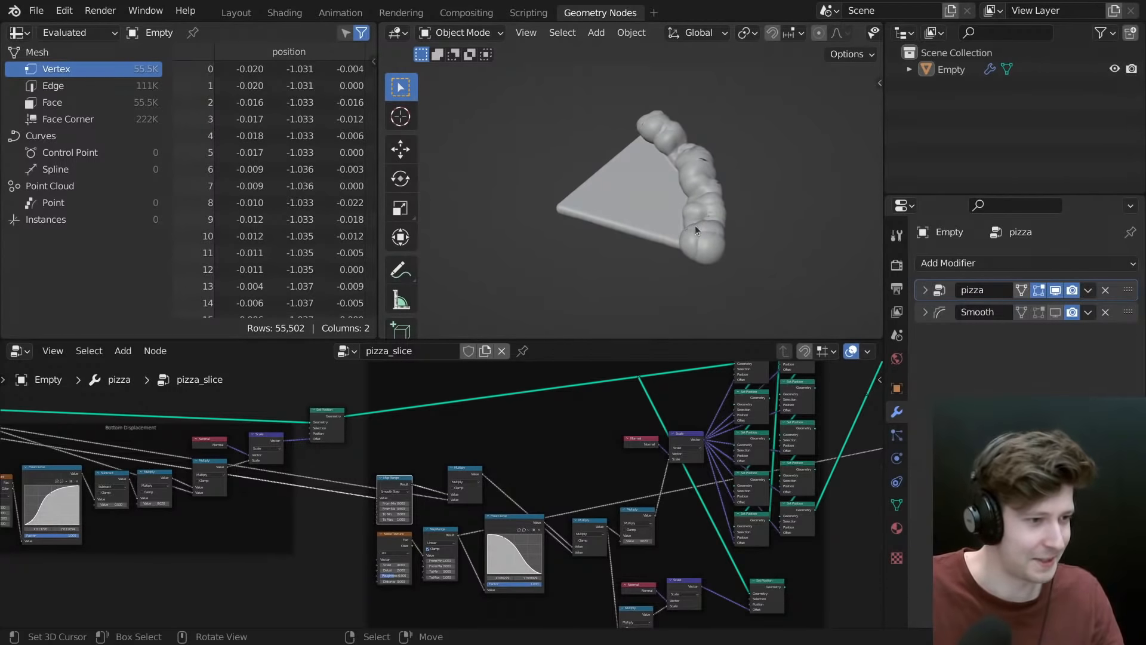
pyautogui.scroll(8, 695, 224)
pyautogui.scroll(1, 421, 538)
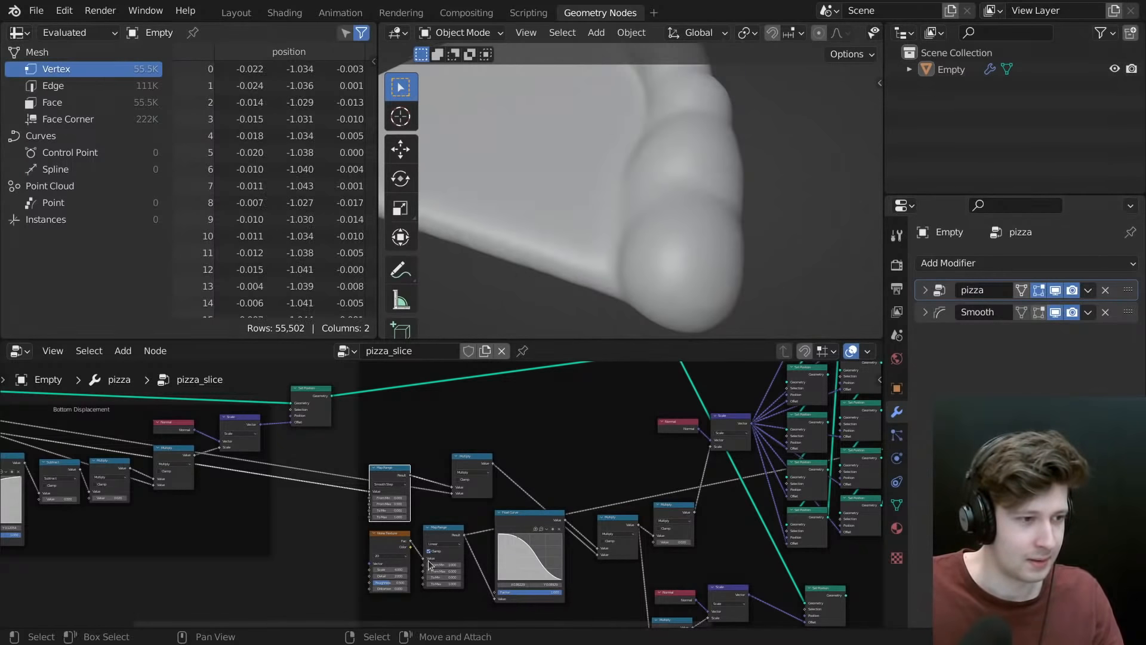
# - Switch the crust displacement's Noise Texture to 3D and check the crust shape
pyautogui.scroll(1, 390, 560)
pyautogui.click(389, 556)
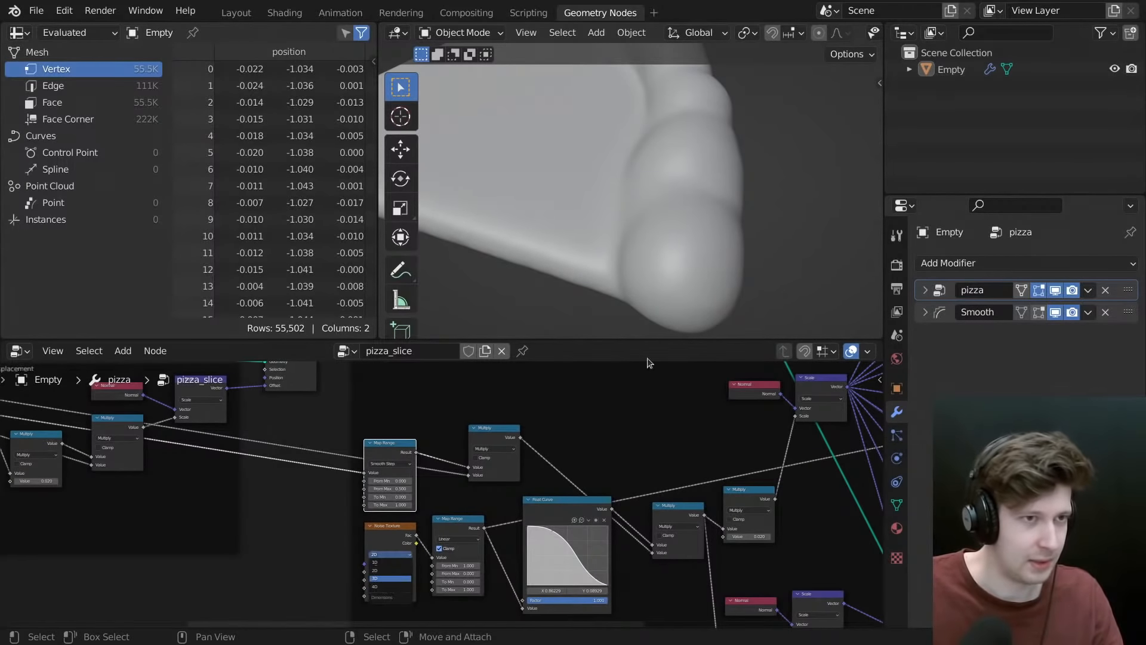
pyautogui.scroll(-8, 654, 257)
pyautogui.moveTo(654, 256); pyautogui.dragTo(675, 291, button='middle')
pyautogui.scroll(4, 722, 163)
pyautogui.scroll(-5, 709, 179)
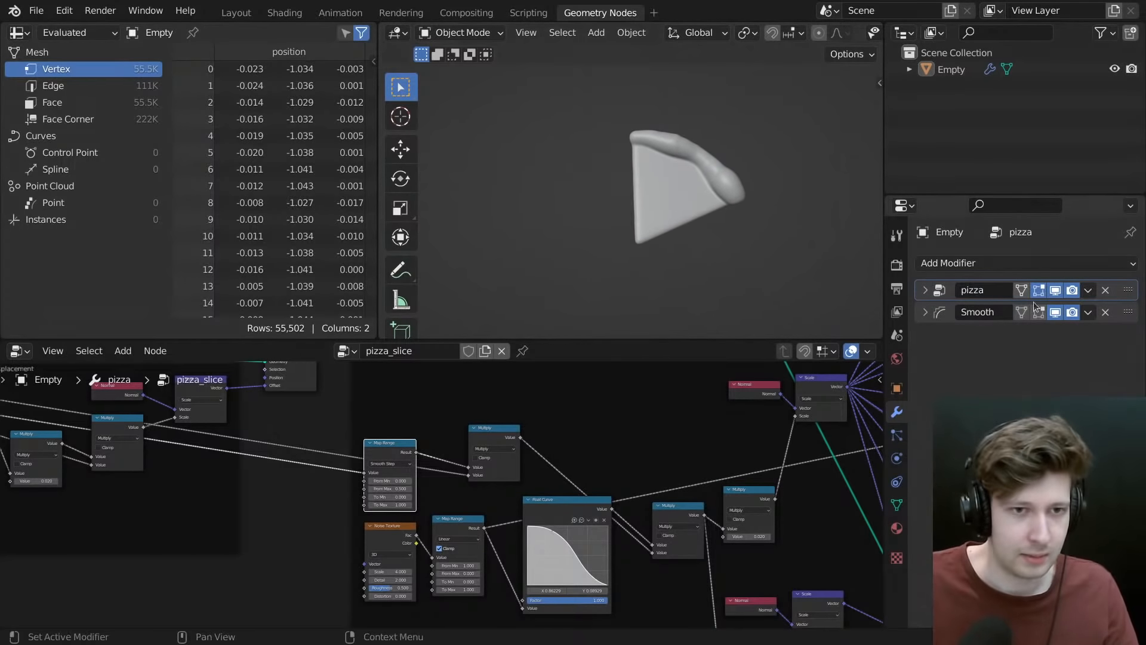
# - Save the blend file
pyautogui.scroll(-4, 576, 380)
pyautogui.moveTo(576, 380); pyautogui.dragTo(656, 420, button='middle')
pyautogui.hotkey('ctrl', 's')
# - Delete the unused lower Normal, Multiply, Scale and Set Position nodes from the crust displacement frame
pyautogui.scroll(4, 625, 419)
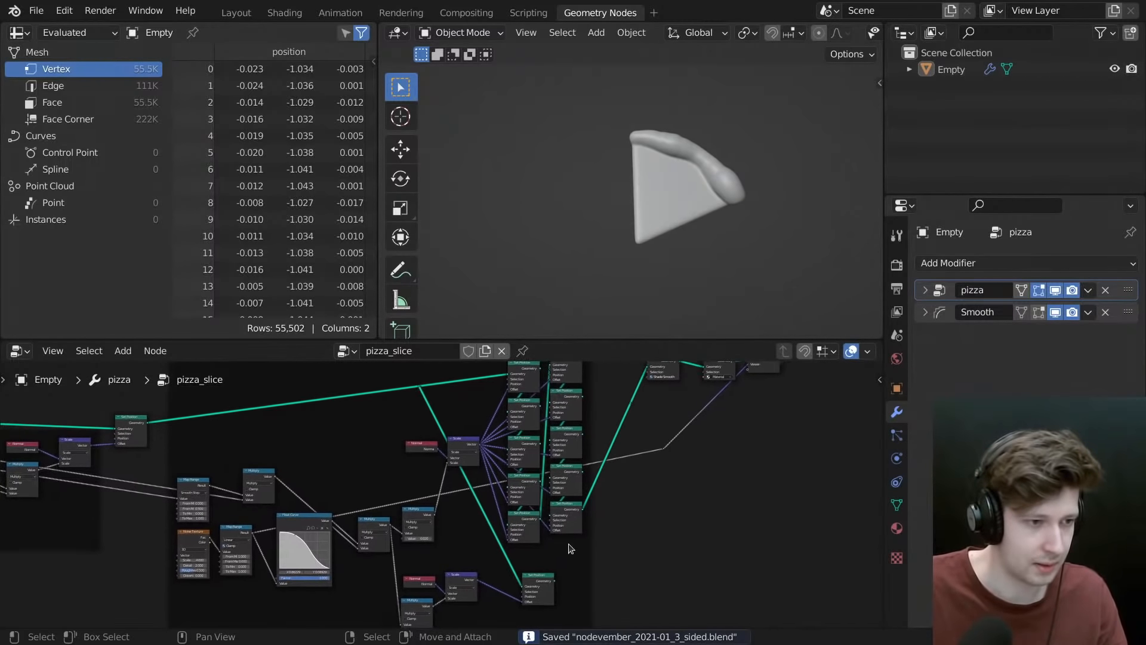
pyautogui.moveTo(629, 578); pyautogui.dragTo(648, 558, button='middle')
pyautogui.moveTo(653, 554); pyautogui.dragTo(409, 615)
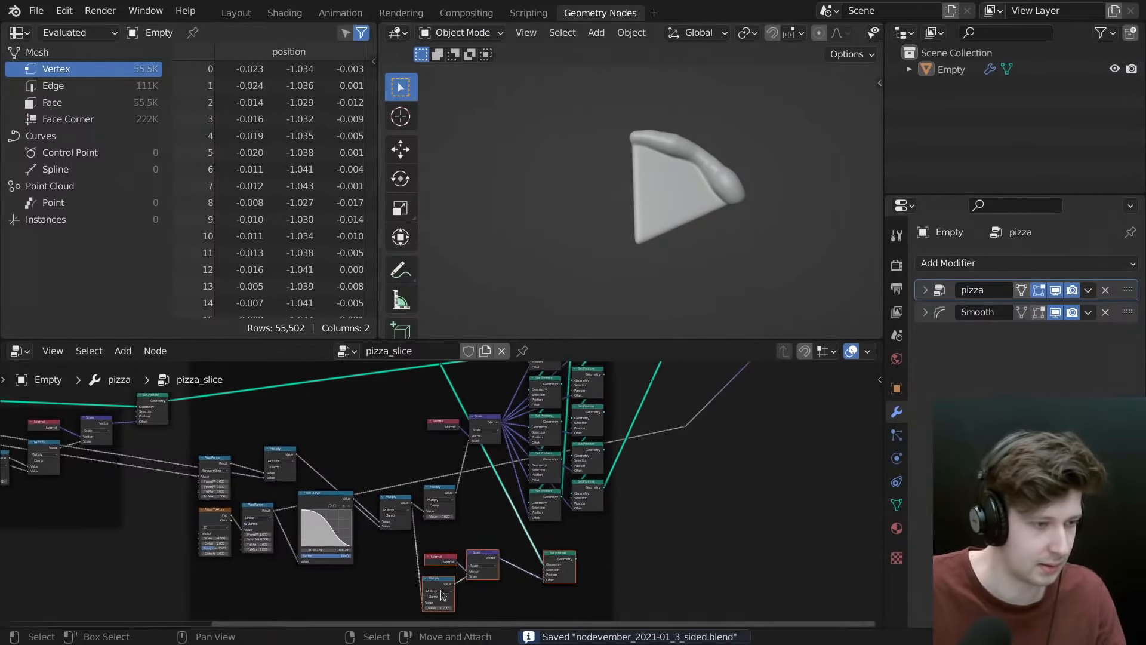
pyautogui.press('x')
# - Expand the pizza modifier and rename its node group to pizza_slice.dough
pyautogui.click(972, 298)
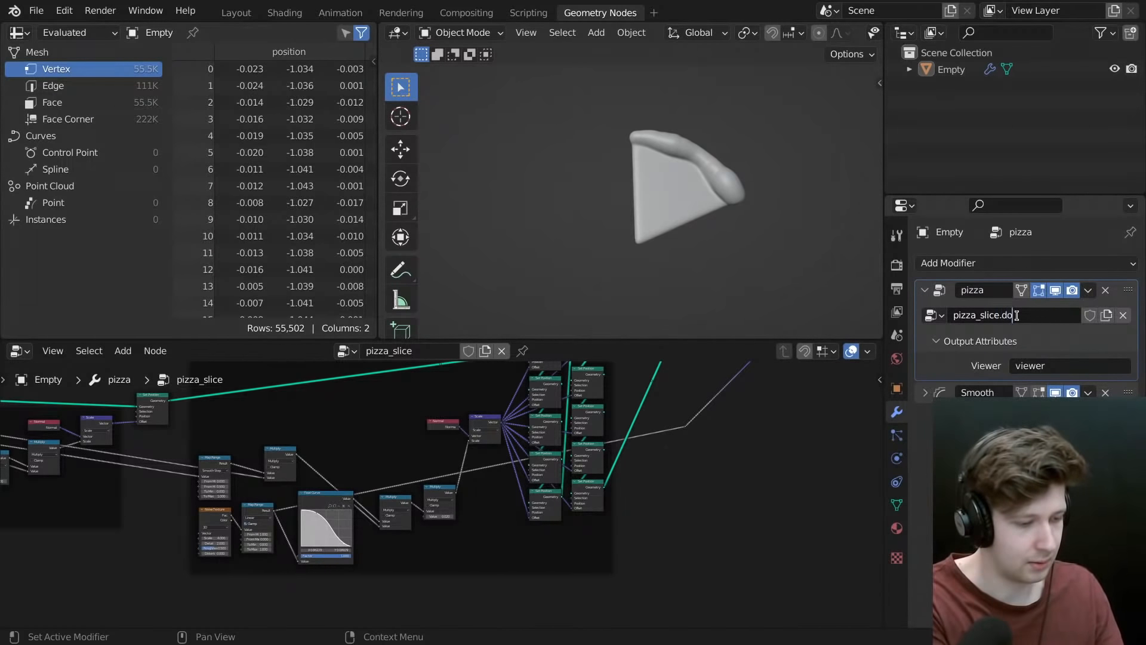
pyautogui.press('Return')
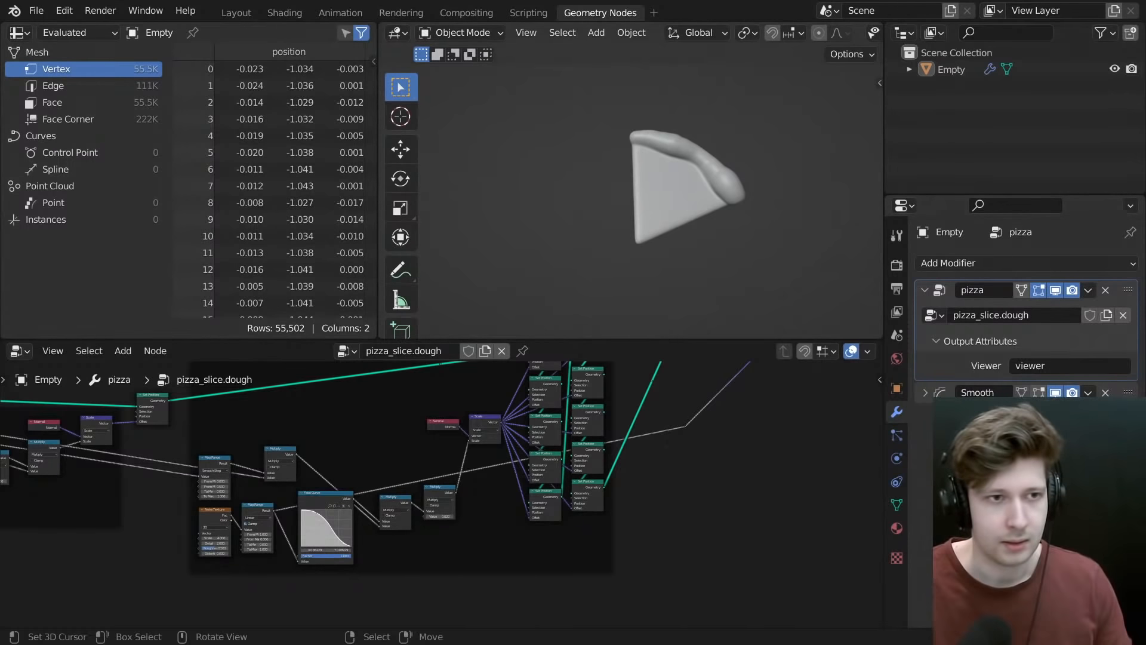
# - Dissolve the reroute on the geometry link inside the Crust Displacement frame and shift the frame slightly downward
pyautogui.press('Home')
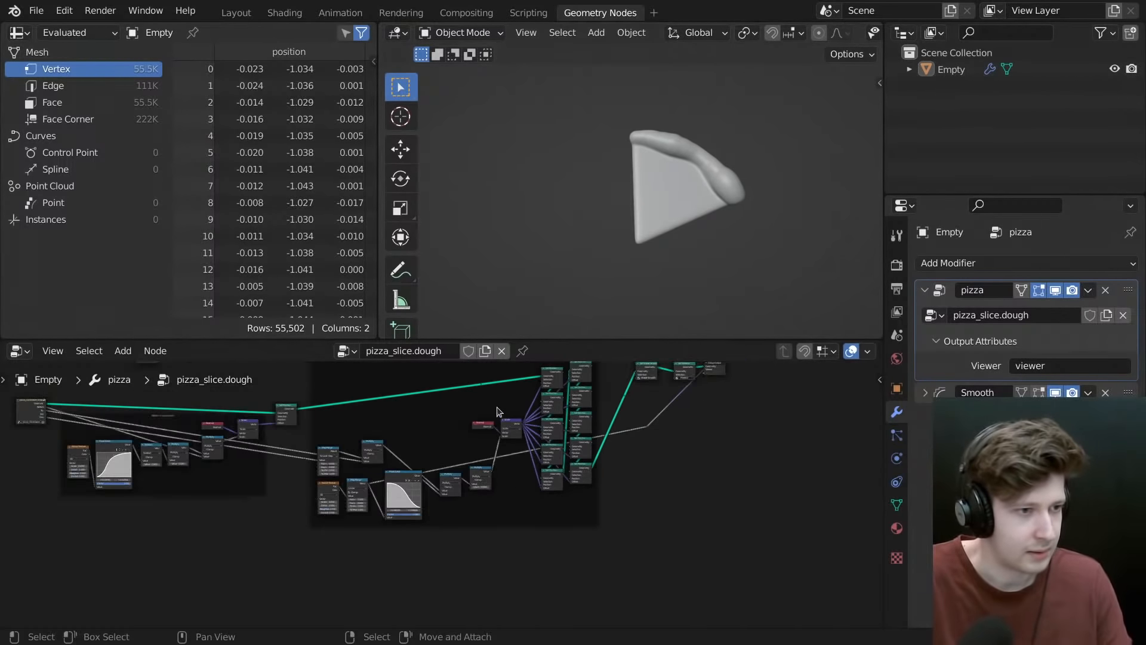
pyautogui.moveTo(506, 436); pyautogui.dragTo(531, 464, button='middle')
pyautogui.moveTo(504, 433); pyautogui.dragTo(492, 445)
pyautogui.scroll(5, 545, 417)
pyautogui.moveTo(538, 424); pyautogui.dragTo(531, 446, button='middle')
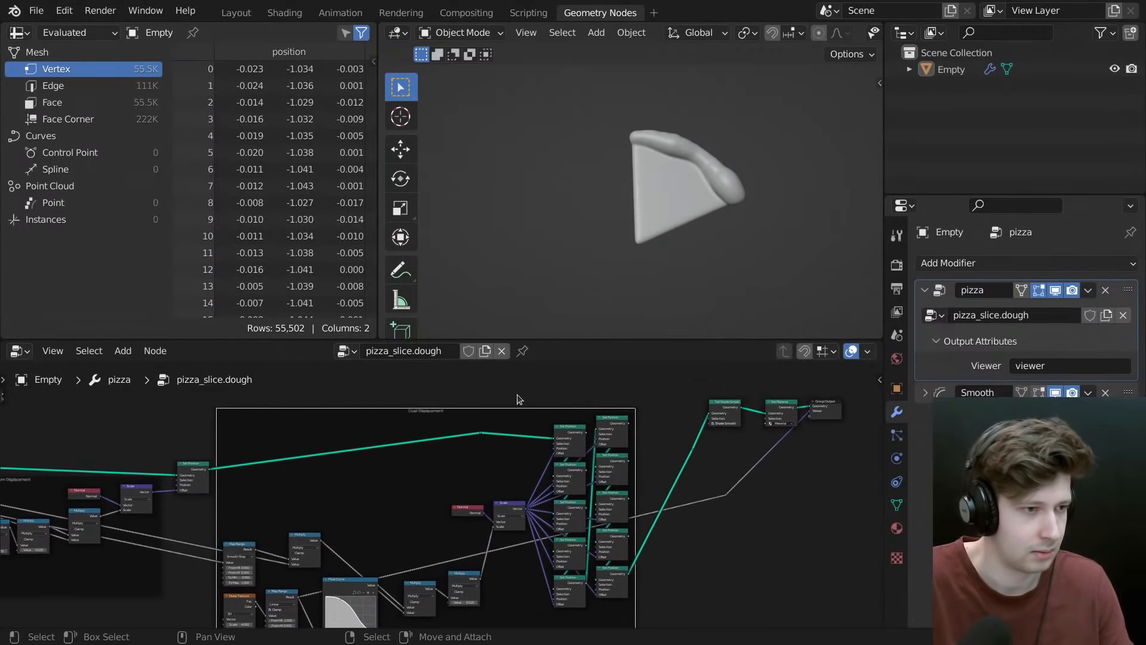
pyautogui.click(476, 437)
pyautogui.hotkey('ctrl', 'x')
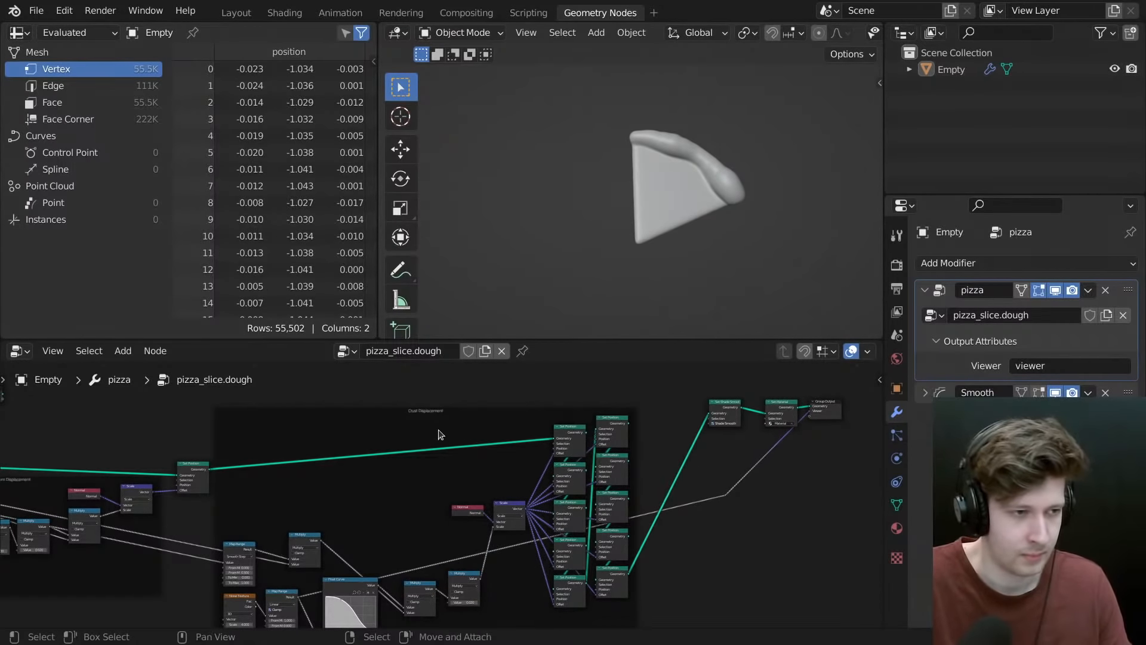
pyautogui.moveTo(474, 419); pyautogui.dragTo(467, 434)
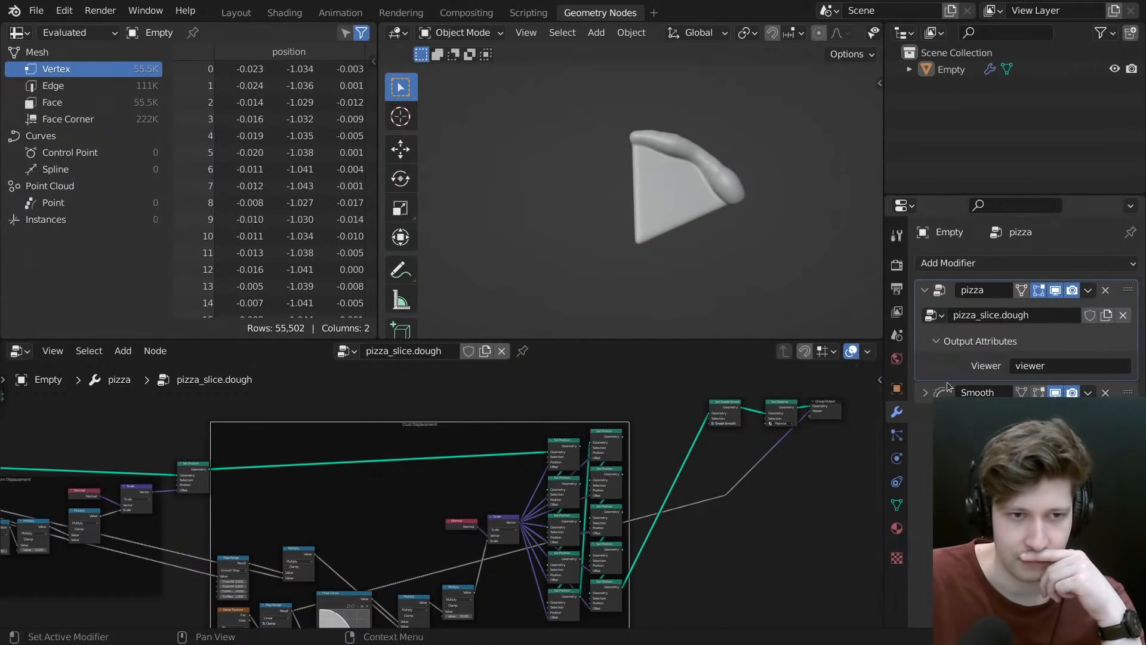
# - Try weaker smoothing settings in the Smooth modifier while inspecting the crust from several angles
pyautogui.click(926, 393)
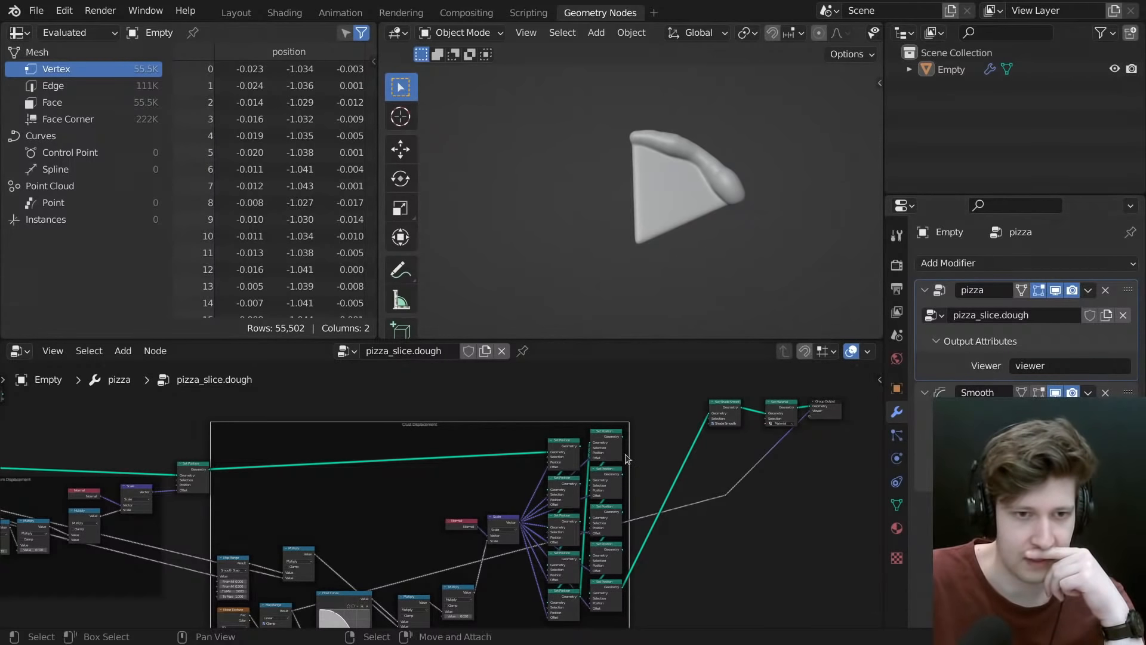
pyautogui.scroll(-3, 586, 458)
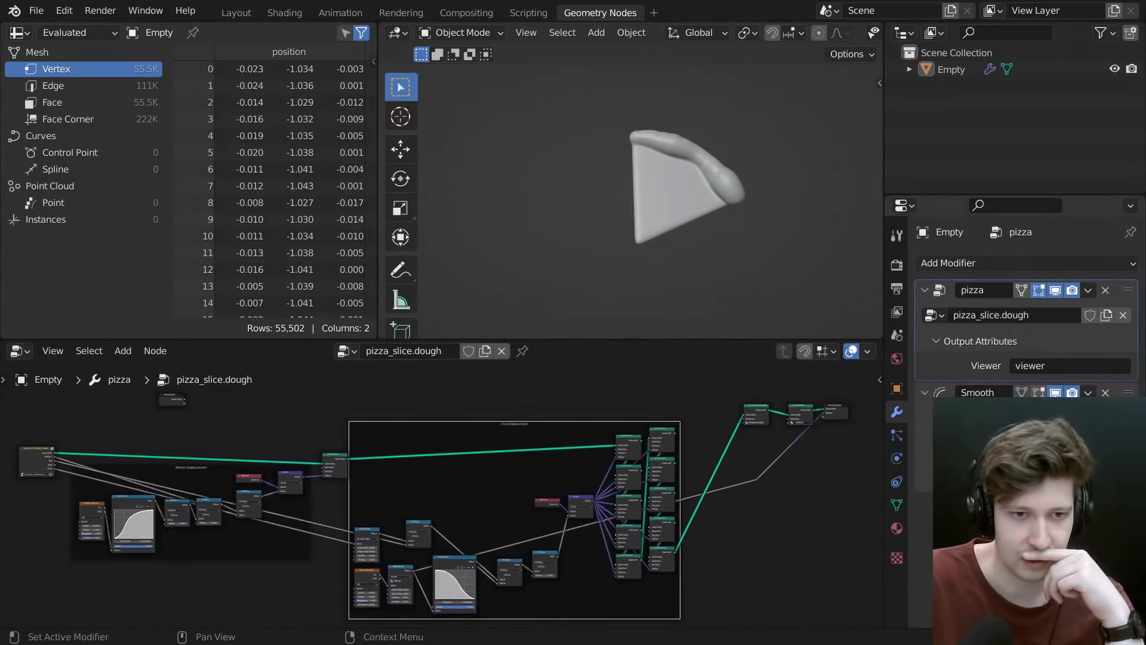
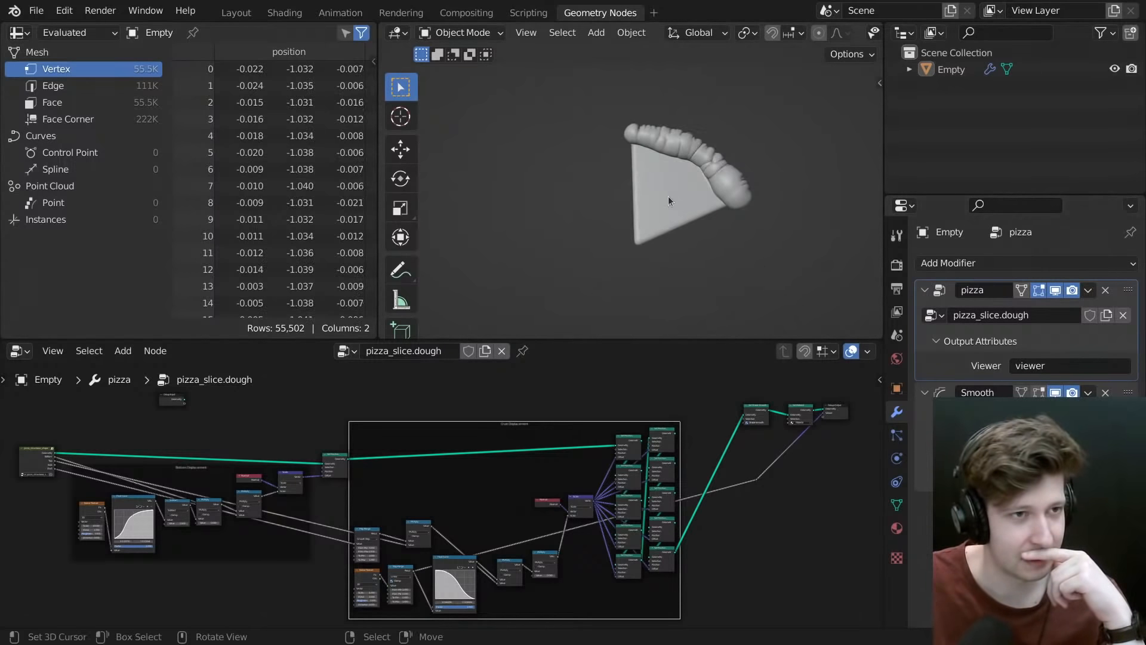
pyautogui.moveTo(669, 198); pyautogui.dragTo(455, 172, button='middle')
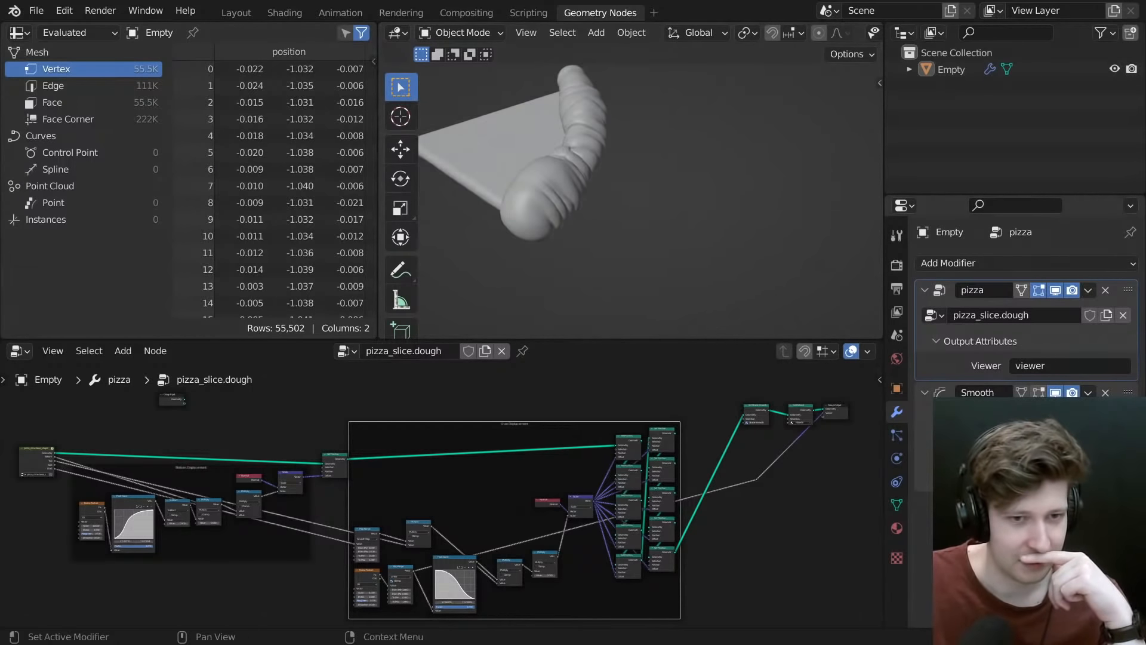
pyautogui.click(1125, 456)
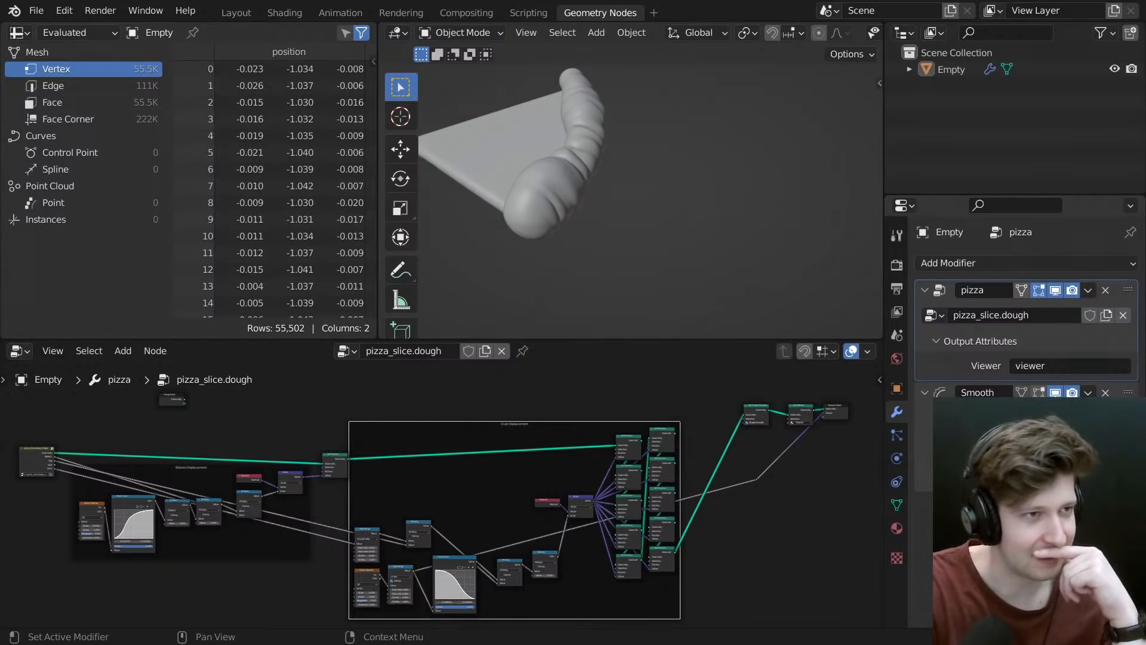
pyautogui.moveTo(796, 269); pyautogui.dragTo(771, 182, button='middle')
pyautogui.scroll(3, 615, 489)
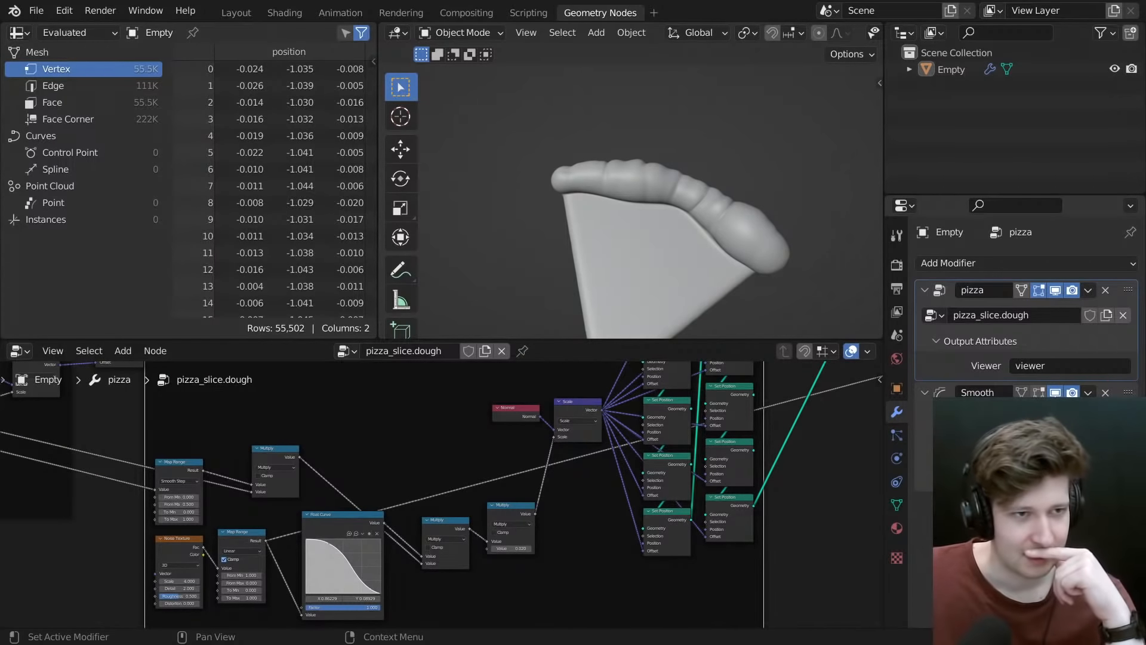
pyautogui.press('Return')
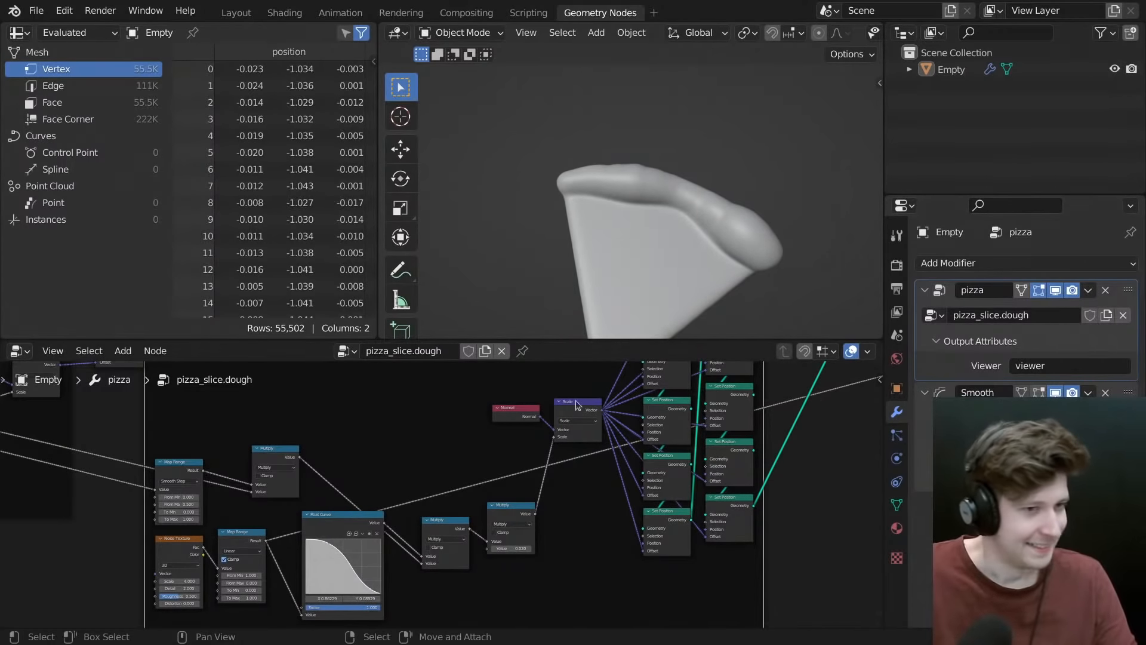
# - Disable the Smooth modifier's display in the viewport and view the unsmoothed slice from above
pyautogui.scroll(-4, 575, 412)
pyautogui.scroll(1, 502, 459)
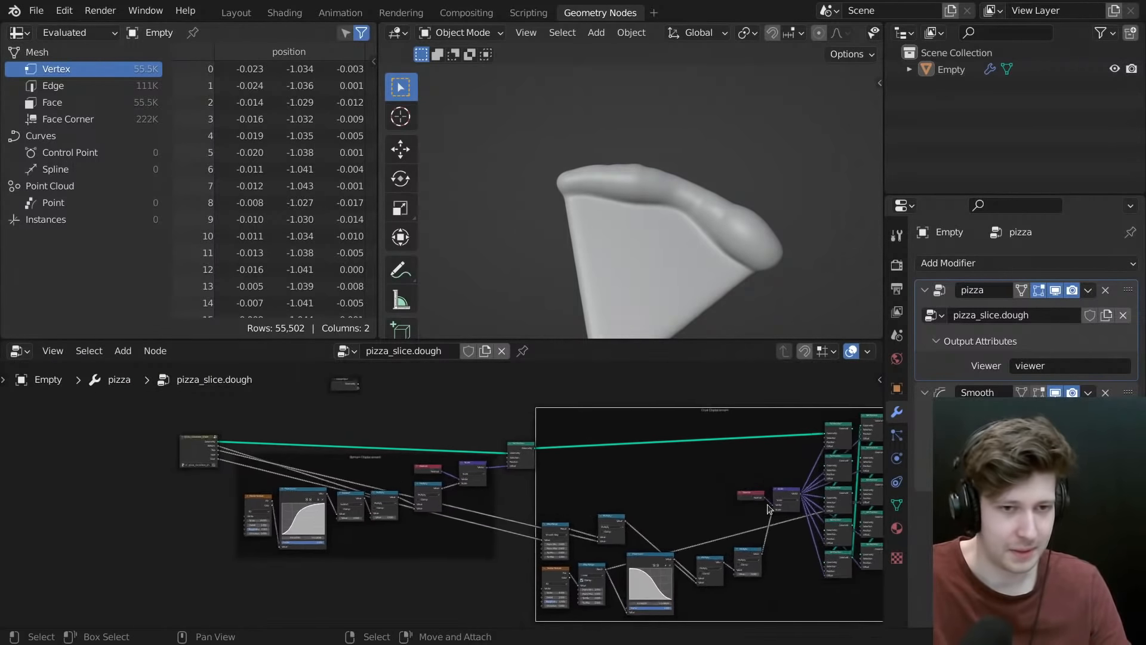
pyautogui.moveTo(503, 458); pyautogui.dragTo(312, 465, button='middle')
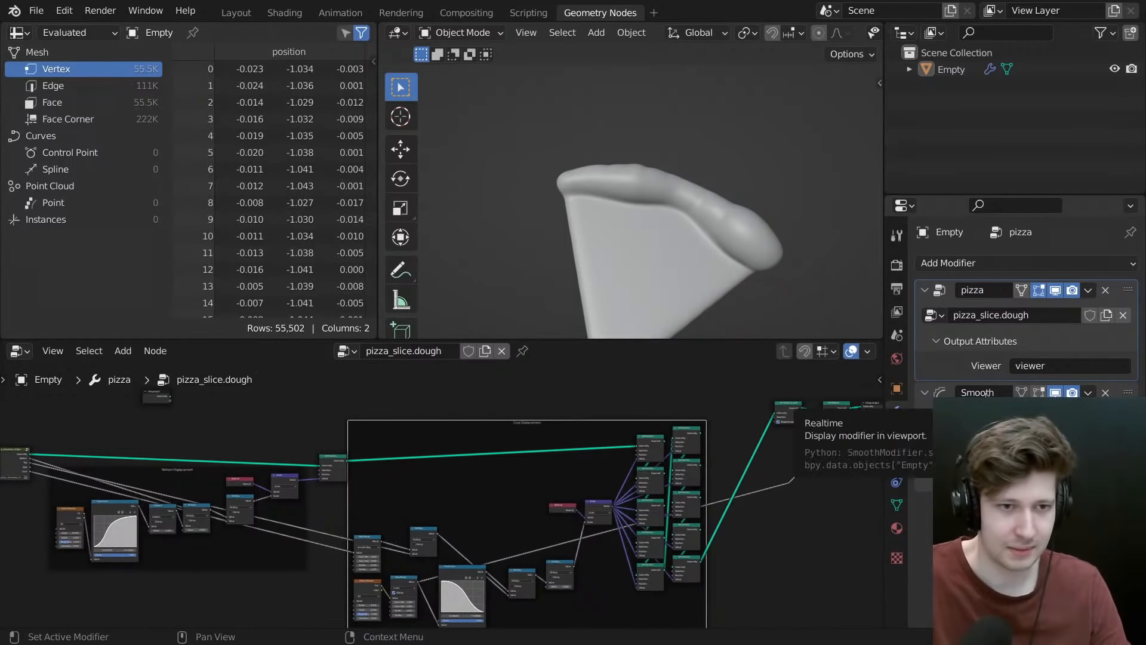
pyautogui.click(1055, 392)
pyautogui.moveTo(575, 287); pyautogui.dragTo(807, 347, button='middle')
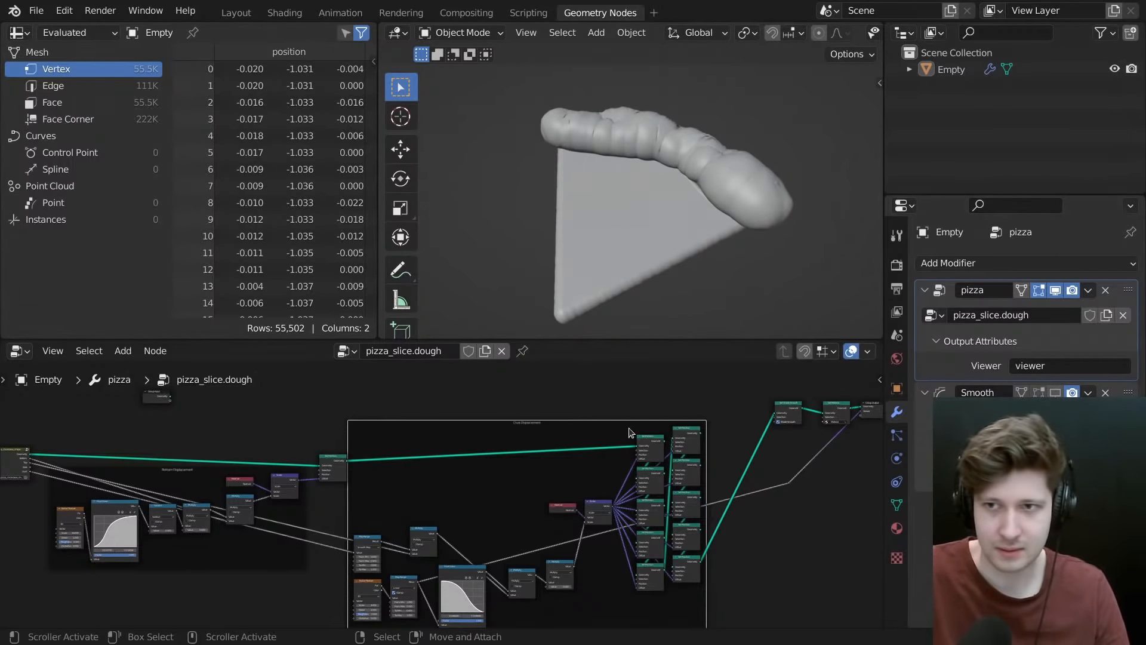
# - Maximize the node editor and shift the Set Position node between the two displacement frames slightly upward
pyautogui.moveTo(600, 446); pyautogui.dragTo(585, 419, button='middle')
pyautogui.hotkey('ctrl', 'space')
pyautogui.scroll(-5, 606, 417)
pyautogui.scroll(7, 587, 364)
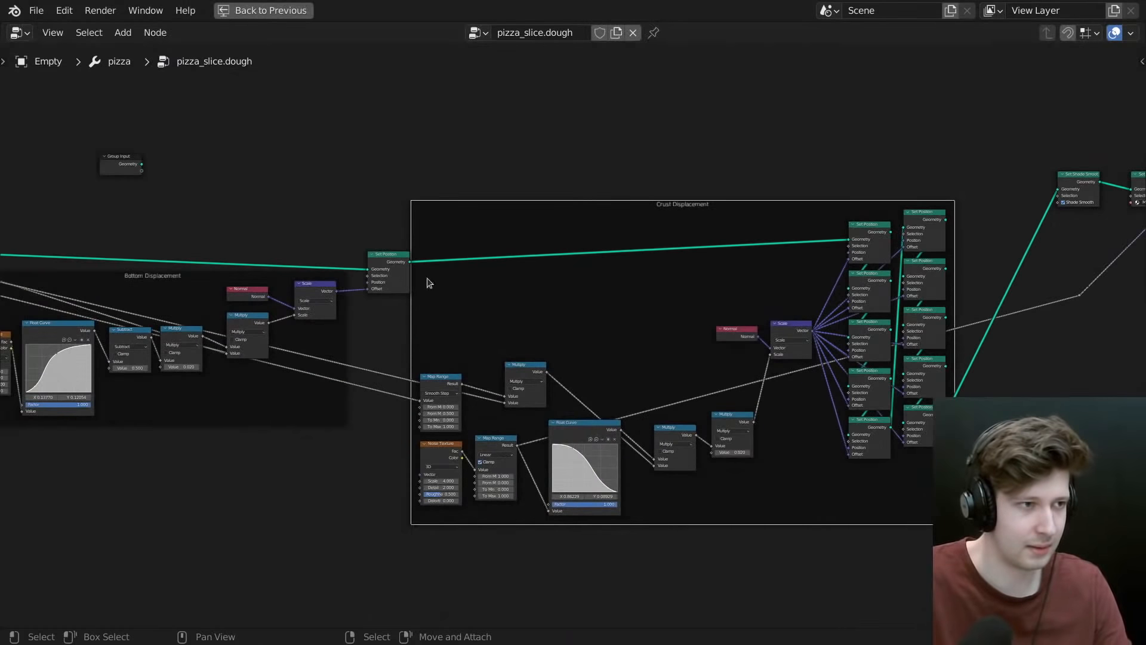
pyautogui.moveTo(394, 274); pyautogui.dragTo(392, 258)
pyautogui.scroll(1, 113, 276)
# - Open the pizza_slice.base_shape node group for editing and move its Group Input node farther from the other nodes
pyautogui.moveTo(113, 277); pyautogui.dragTo(400, 286, button='middle')
pyautogui.click(196, 273)
pyautogui.moveTo(254, 291); pyautogui.dragTo(474, 313, button='middle')
pyautogui.press('Tab')
pyautogui.scroll(-5, 533, 349)
pyautogui.moveTo(532, 349); pyautogui.dragTo(639, 340, button='middle')
pyautogui.scroll(6, 209, 220)
pyautogui.moveTo(209, 220); pyautogui.dragTo(901, 326, button='middle')
pyautogui.scroll(3, 542, 382)
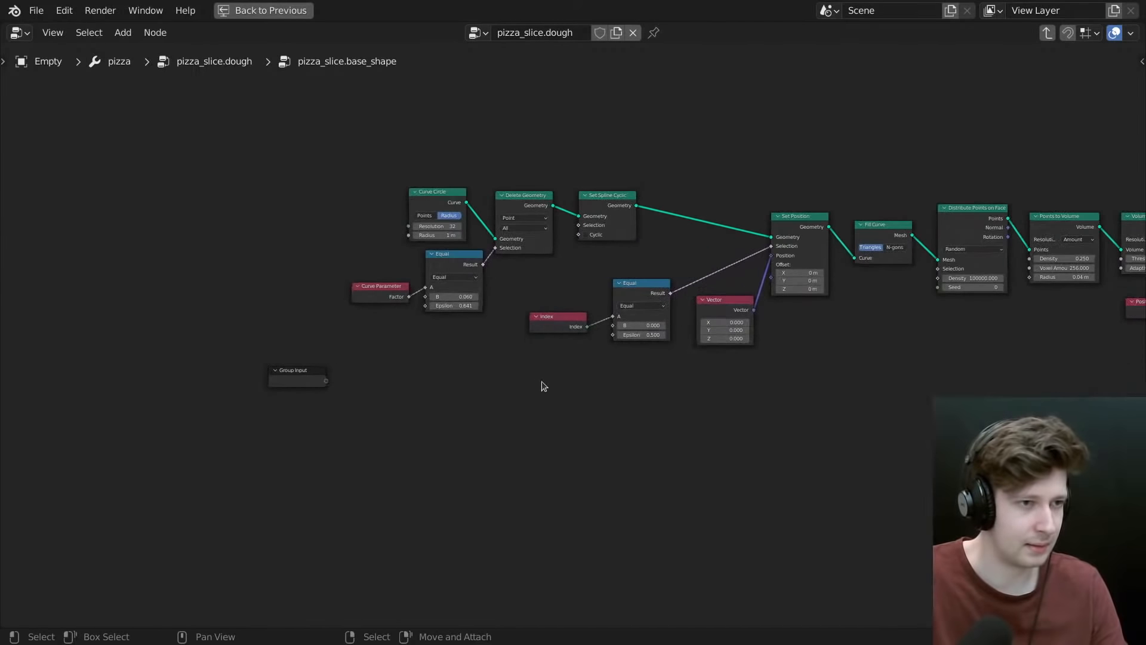
pyautogui.scroll(1, 633, 403)
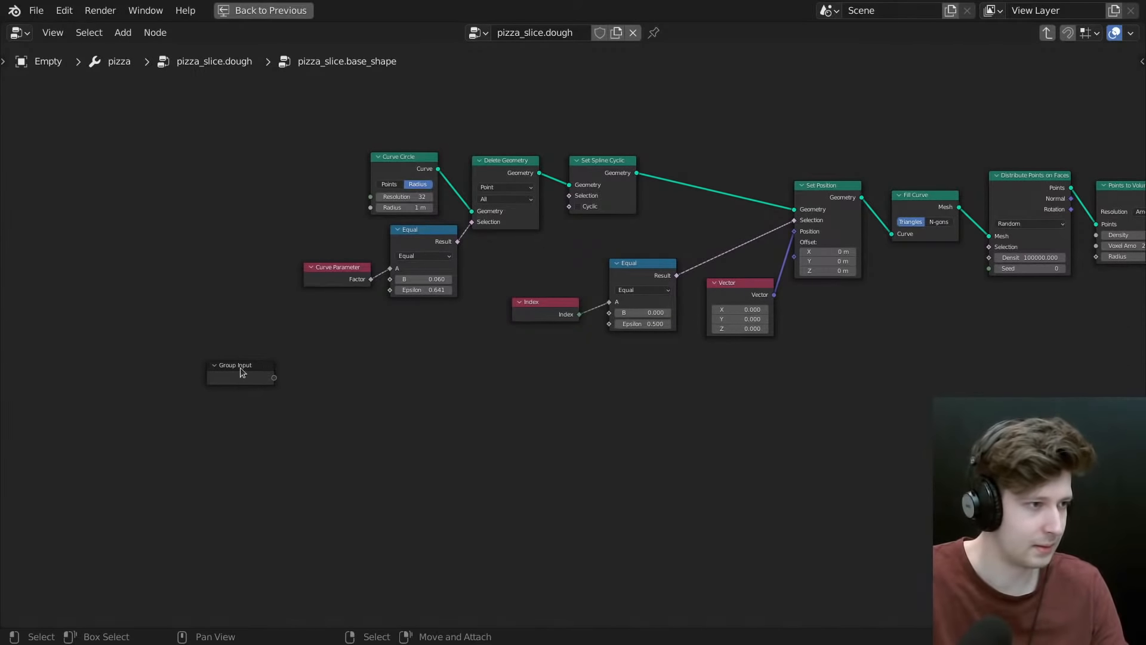
pyautogui.moveTo(240, 369); pyautogui.dragTo(123, 370)
# - Add a Math node in the empty space below the Index and Equal nodes
pyautogui.scroll(-1, 417, 376)
pyautogui.hotkey('shift', 'a')
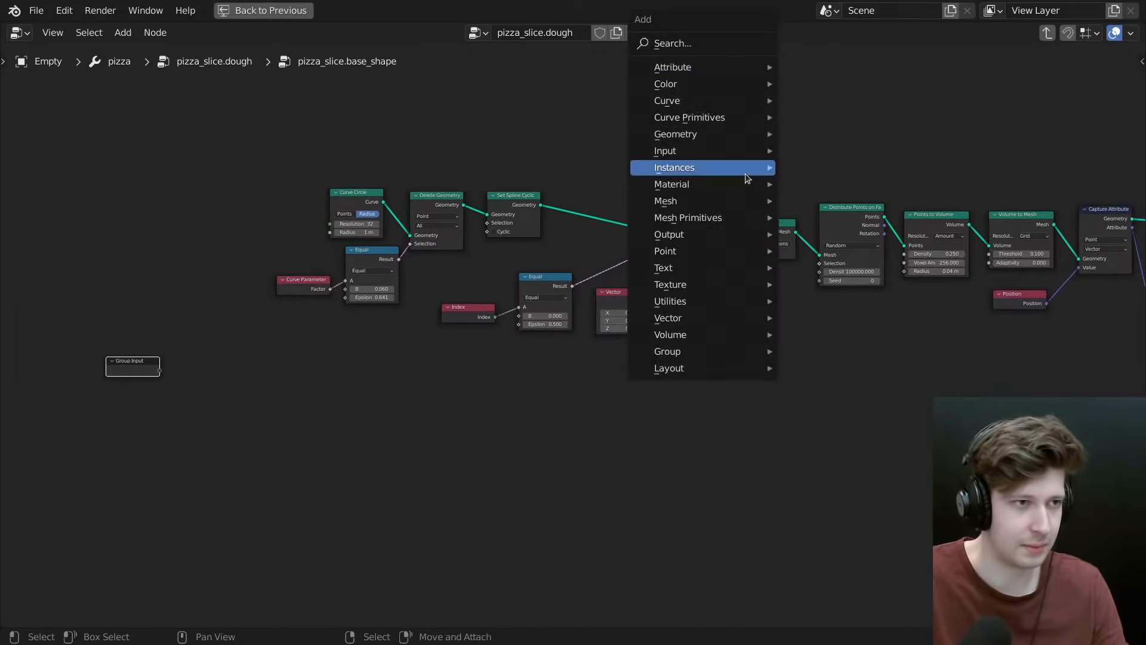
pyautogui.click(691, 44)
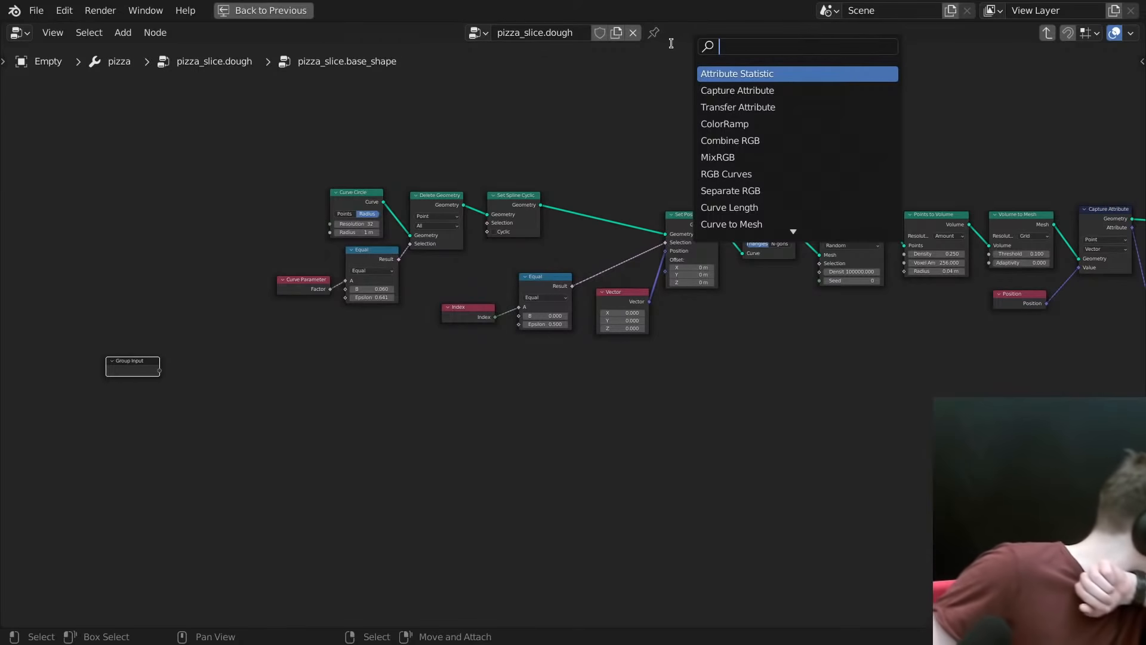
pyautogui.write('math')
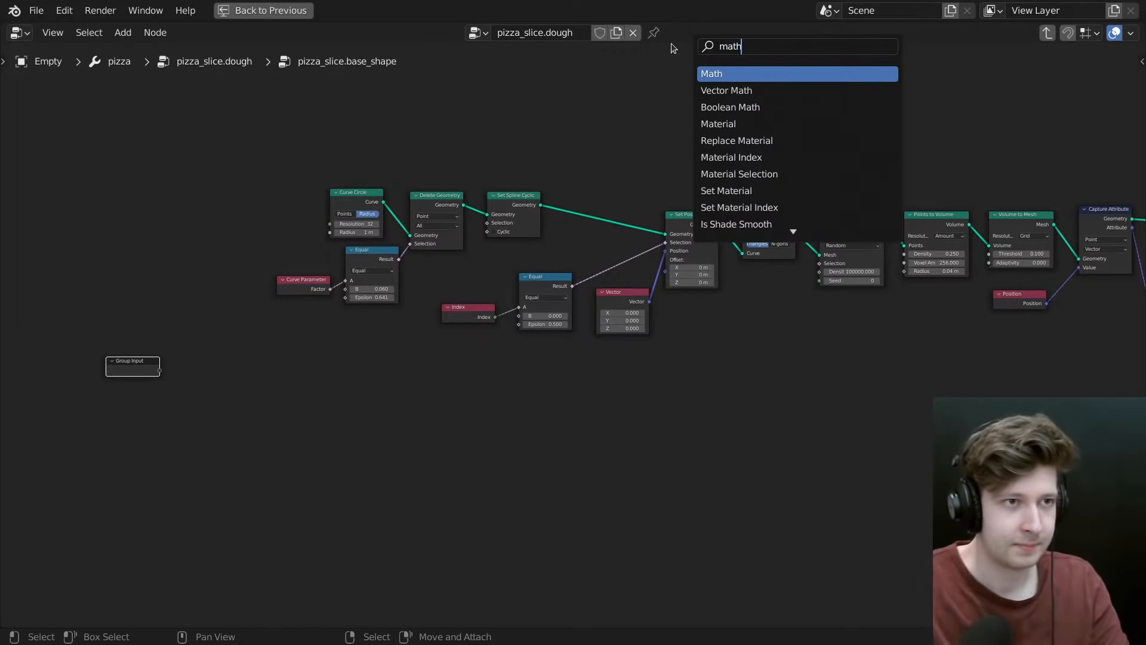
pyautogui.press('Return')
pyautogui.click(469, 409)
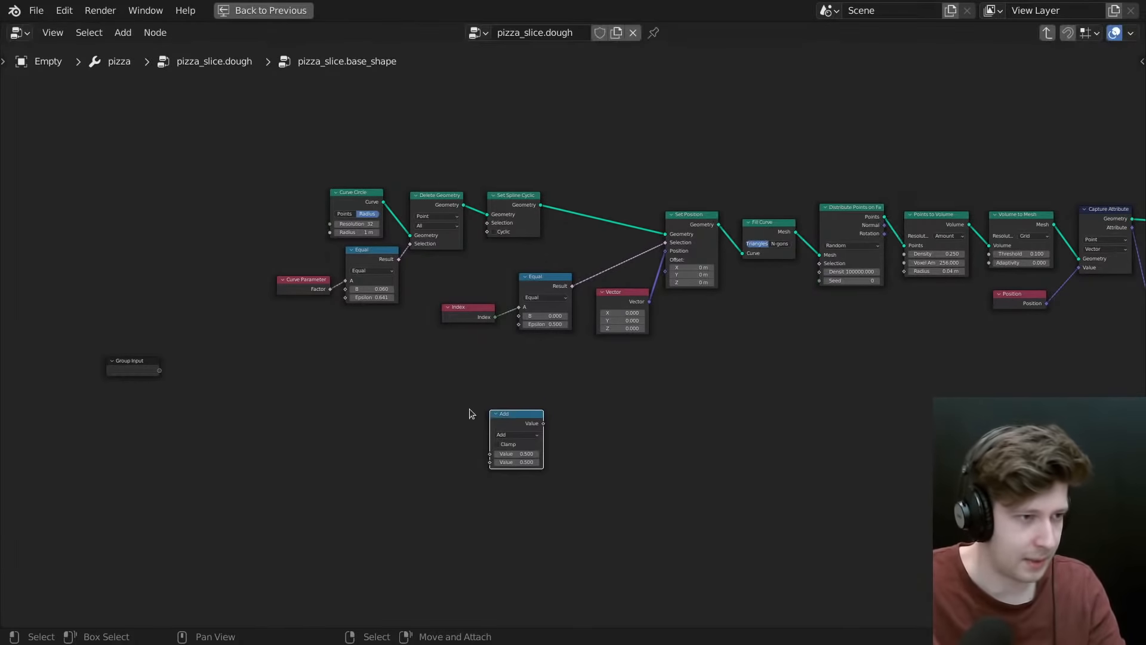
pyautogui.scroll(1, 639, 417)
# - Create a Fac group input using a temporary MixRGB node, link it to the Add node's first value, and delete the MixRGB node
pyautogui.hotkey('shift', 'a')
pyautogui.click(664, 299)
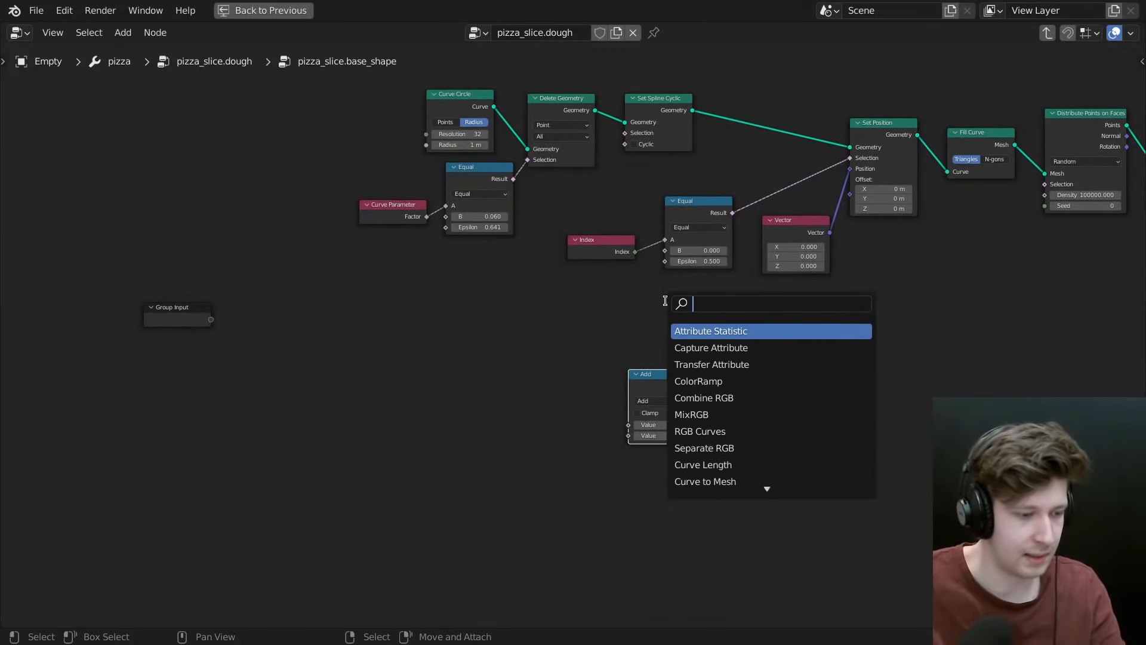
pyautogui.write('mix')
pyautogui.press('Return')
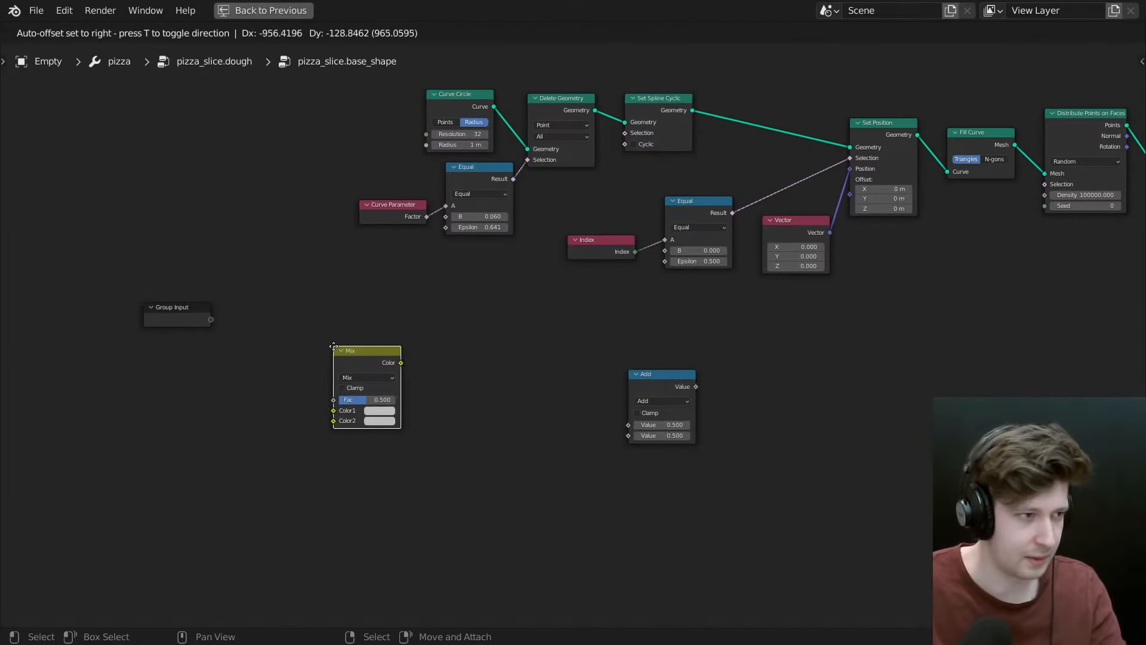
pyautogui.click(334, 353)
pyautogui.moveTo(210, 321); pyautogui.dragTo(285, 405)
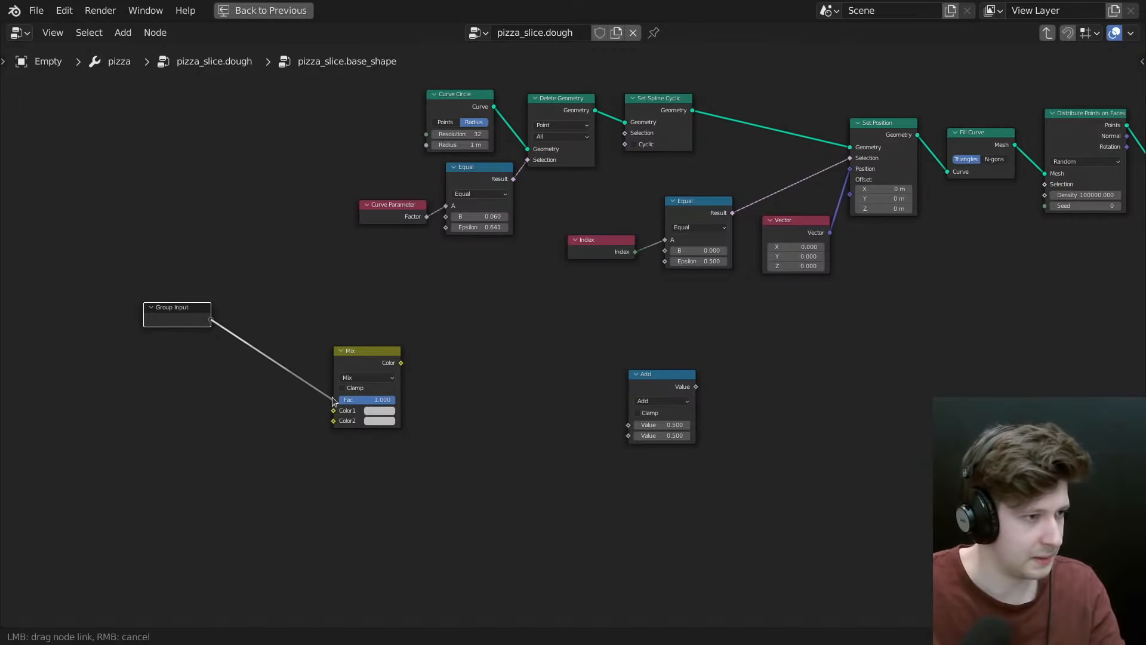
pyautogui.moveTo(332, 399); pyautogui.dragTo(631, 427)
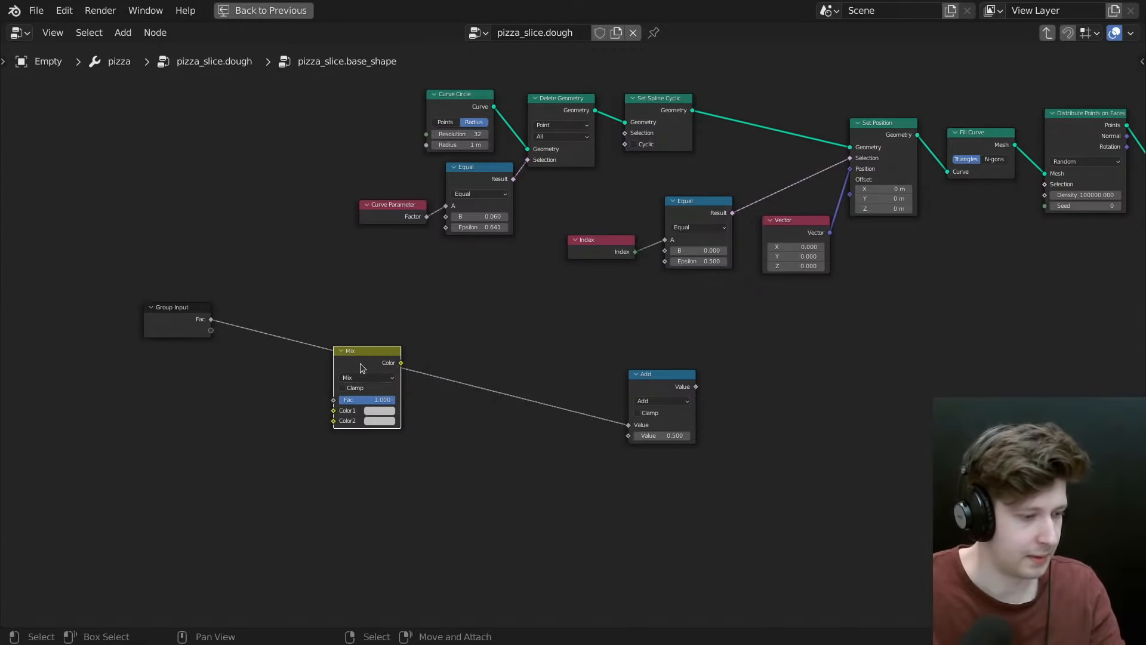
pyautogui.press('x')
pyautogui.moveTo(271, 365); pyautogui.dragTo(315, 355, button='middle')
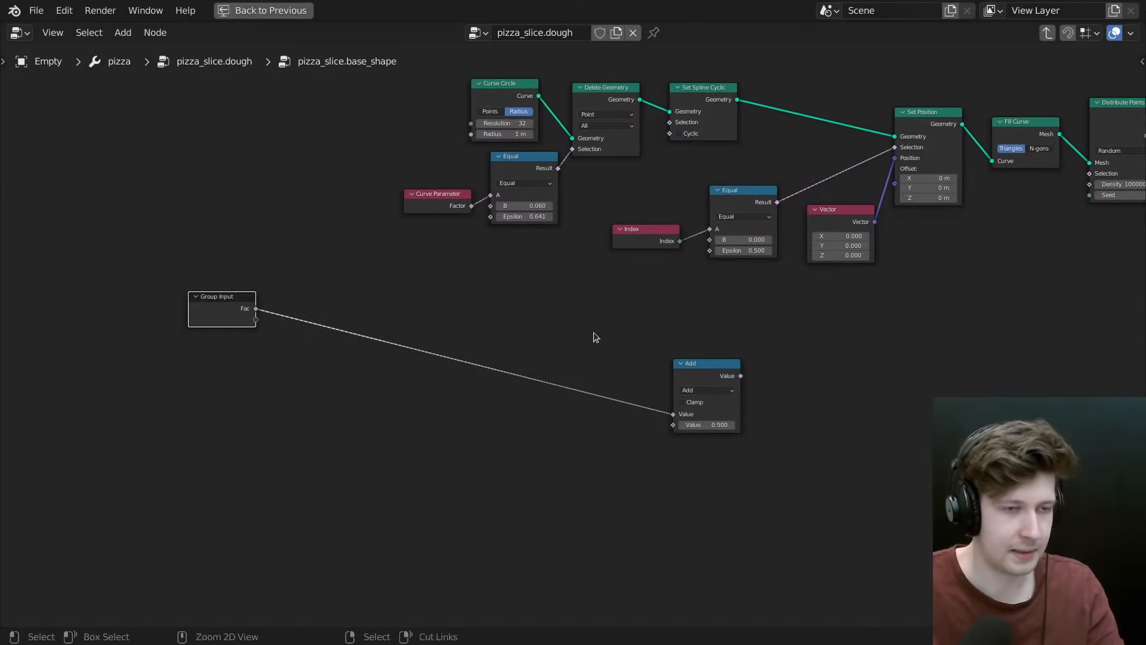
# - Return to the parent dough group in the normal layout and set the pizza_slice.base_shape node's Fac to 0.238
pyautogui.hotkey('ctrl', 'space')
pyautogui.press('Tab')
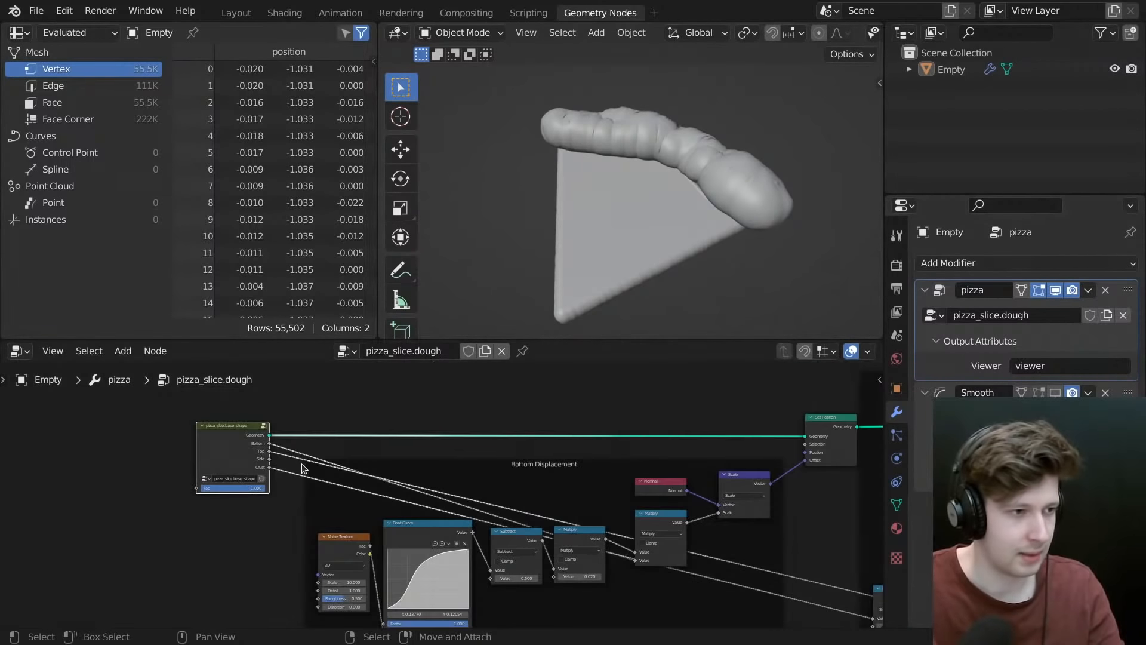
pyautogui.scroll(4, 274, 471)
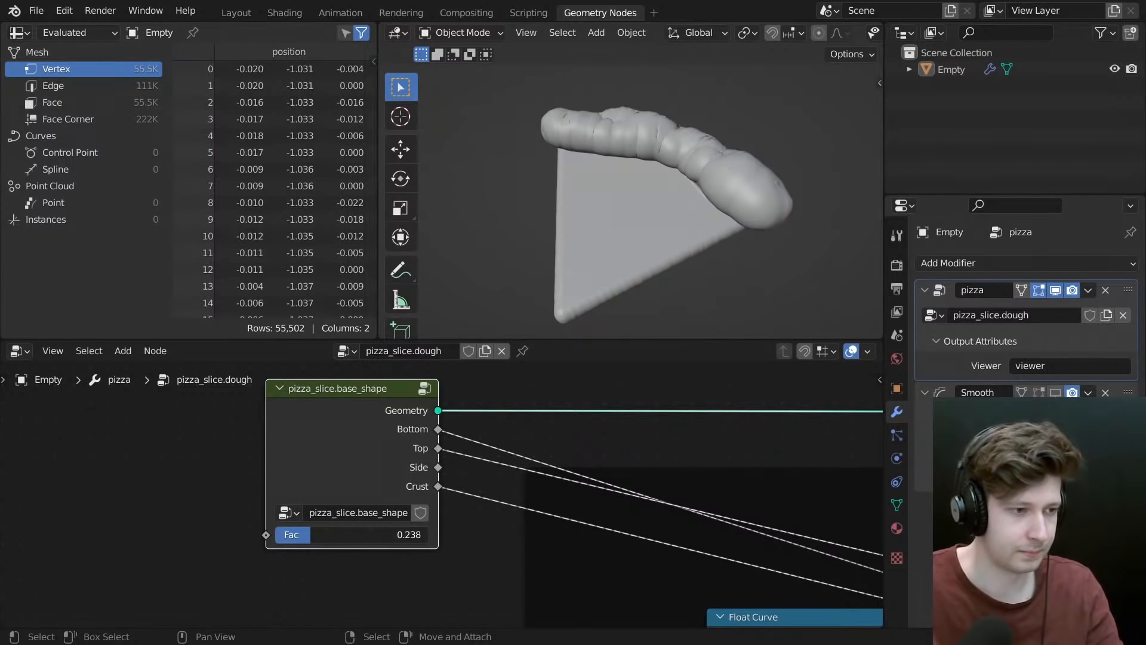
# - Reopen the pizza_slice.base_shape group in the maximized editor and bring the Add node closer to the Group Input node
pyautogui.press('Tab')
pyautogui.moveTo(410, 449); pyautogui.dragTo(461, 458, button='middle')
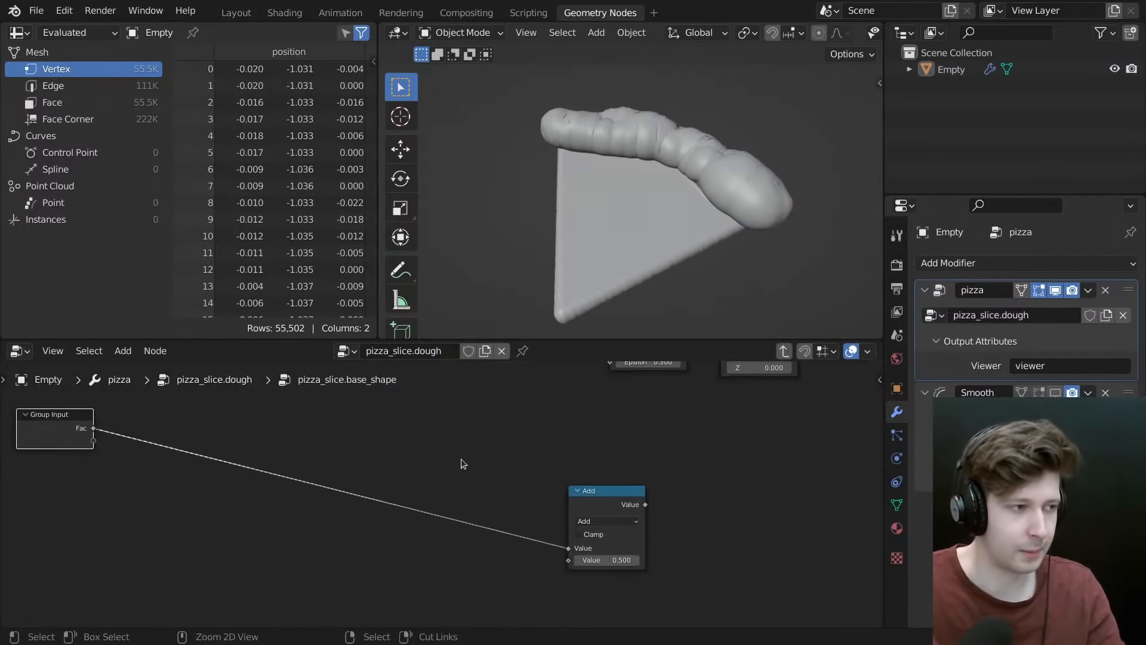
pyautogui.hotkey('ctrl', 'space')
pyautogui.moveTo(94, 257); pyautogui.dragTo(251, 294)
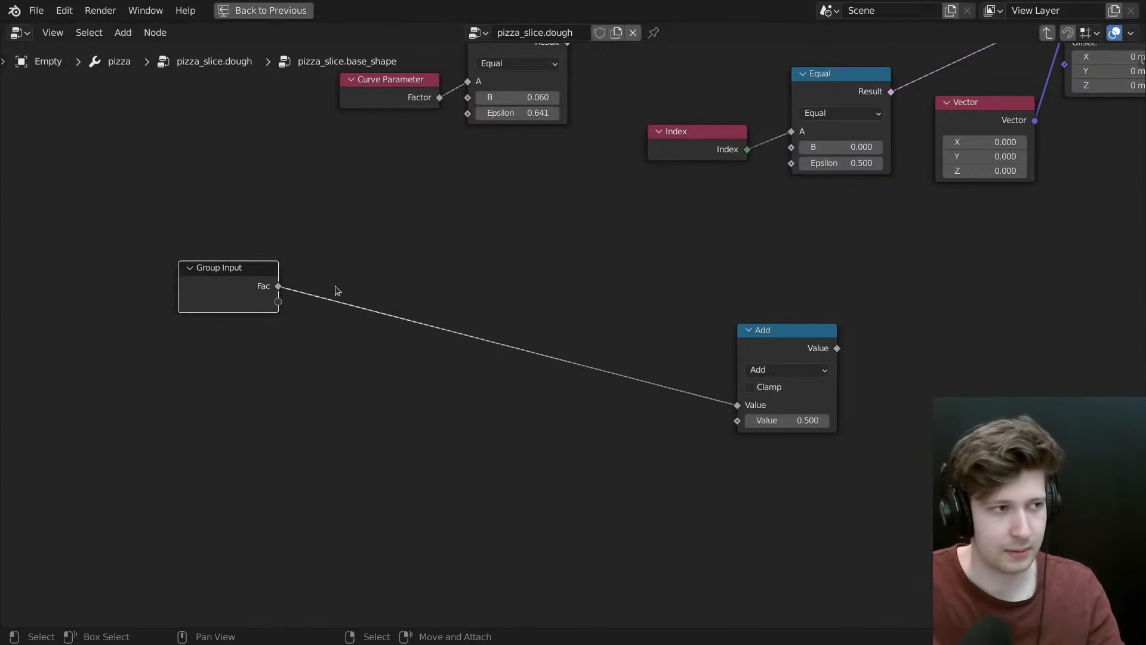
pyautogui.moveTo(739, 354); pyautogui.dragTo(404, 284)
pyautogui.moveTo(195, 282); pyautogui.dragTo(106, 239)
pyautogui.moveTo(322, 304); pyautogui.dragTo(290, 323, button='middle')
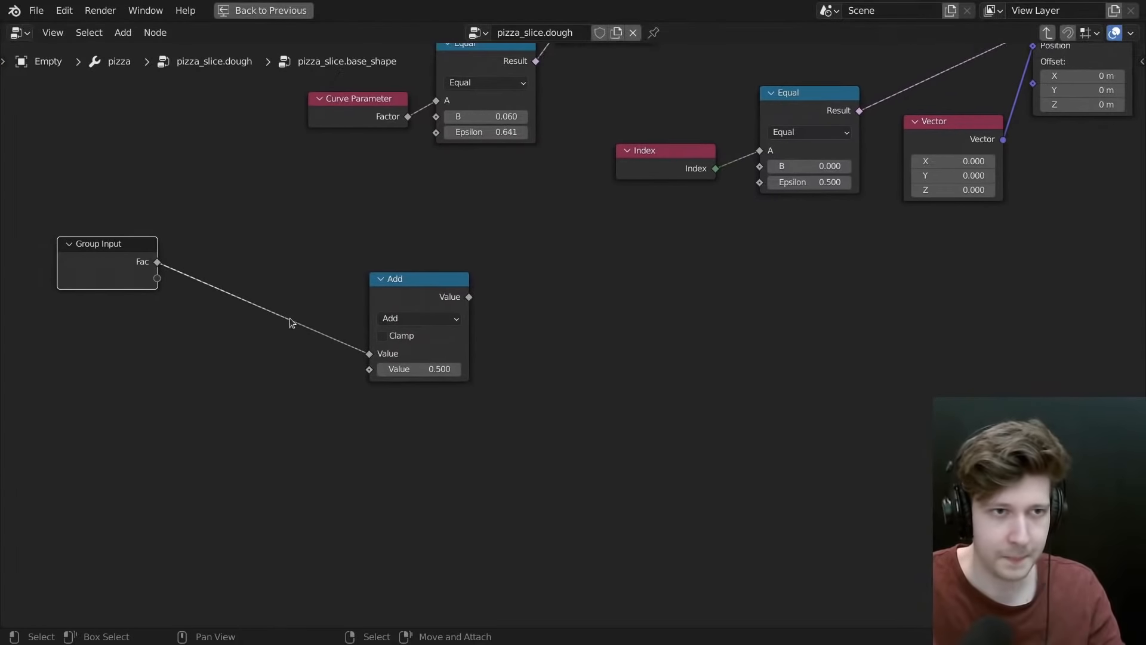
# - Change the math node to Multiply by 100000 and connect its output to the Density of Distribute Points on Faces
pyautogui.click(421, 319)
pyautogui.click(411, 389)
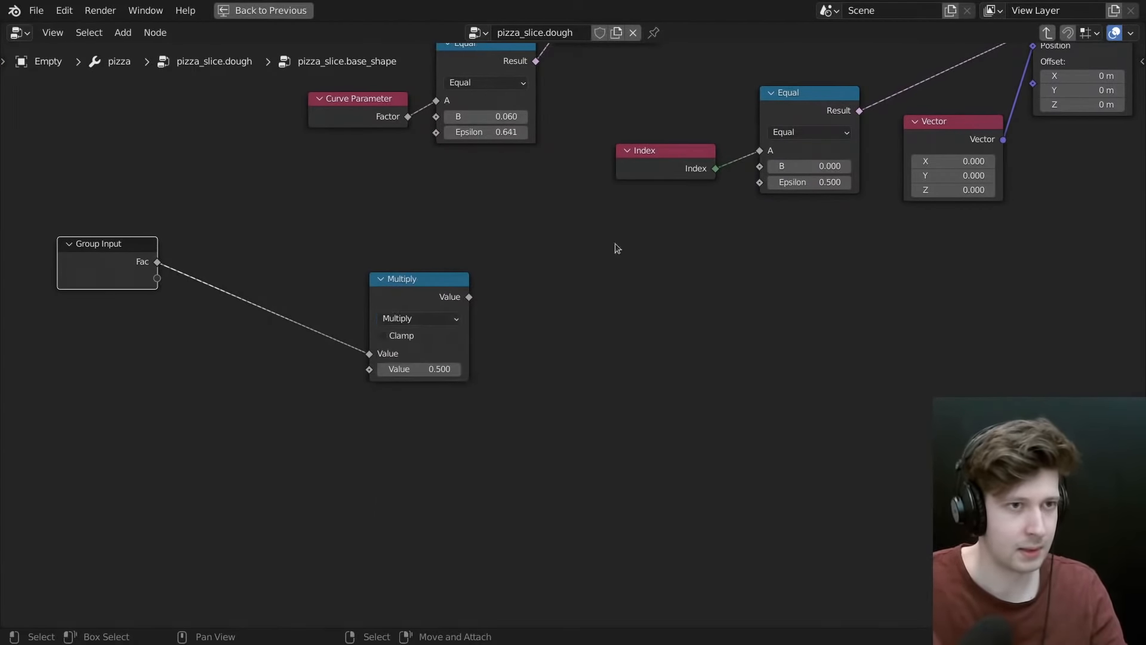
pyautogui.moveTo(615, 245); pyautogui.dragTo(405, 341, button='middle')
pyautogui.scroll(-6, 427, 357)
pyautogui.moveTo(283, 385); pyautogui.dragTo(306, 387)
pyautogui.scroll(4, 310, 429)
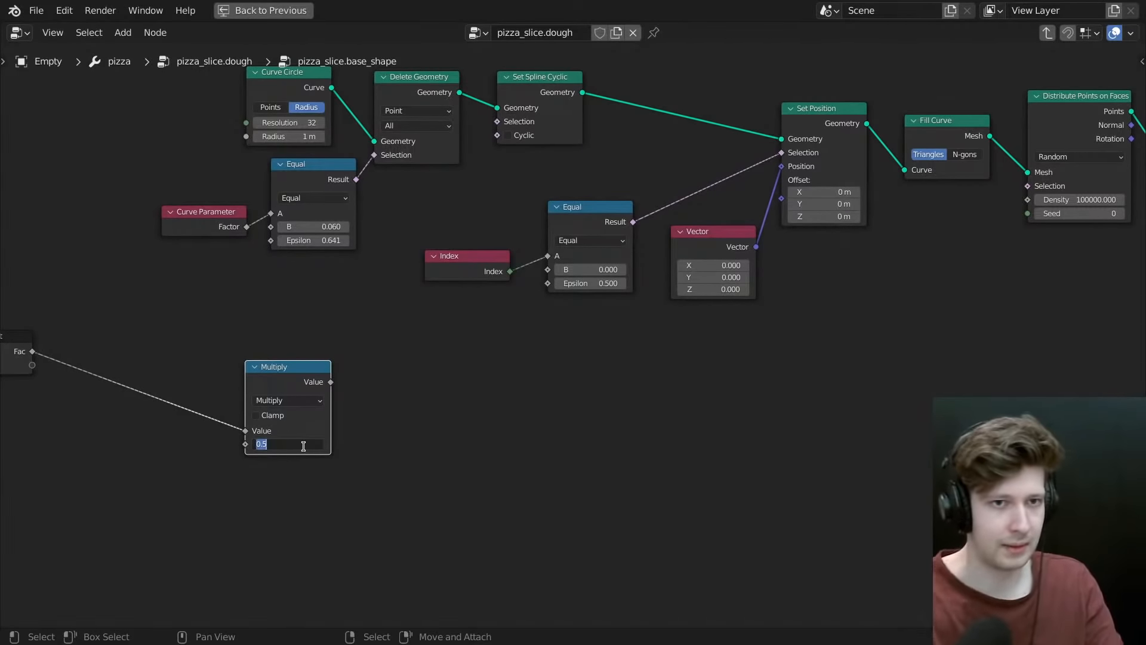
pyautogui.write('100')
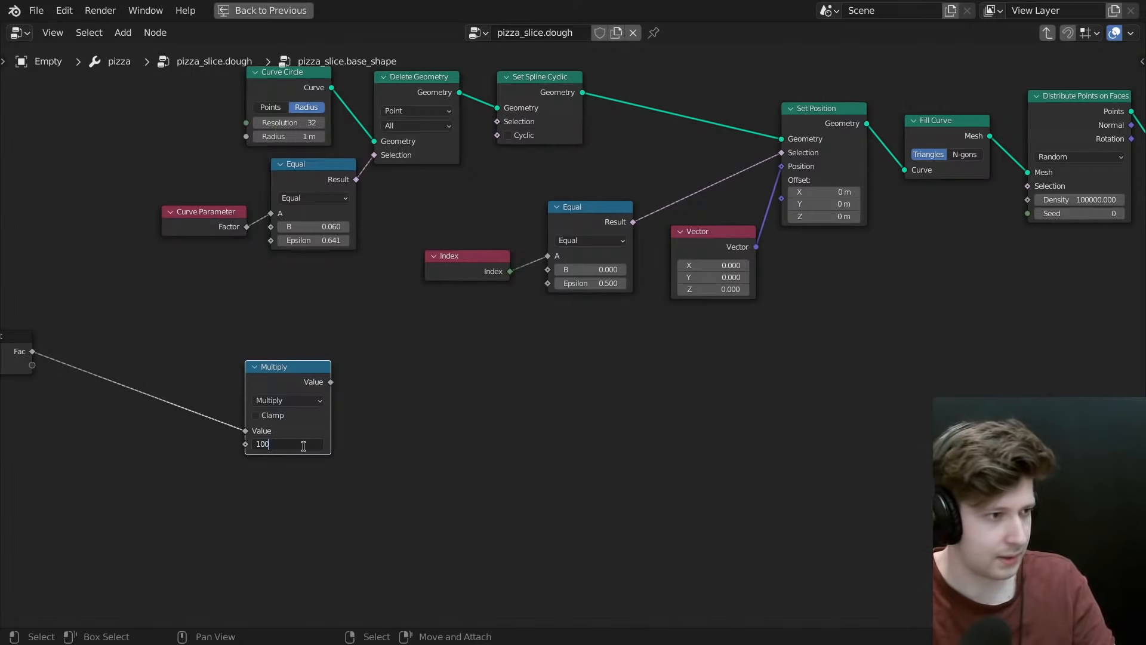
pyautogui.write('000')
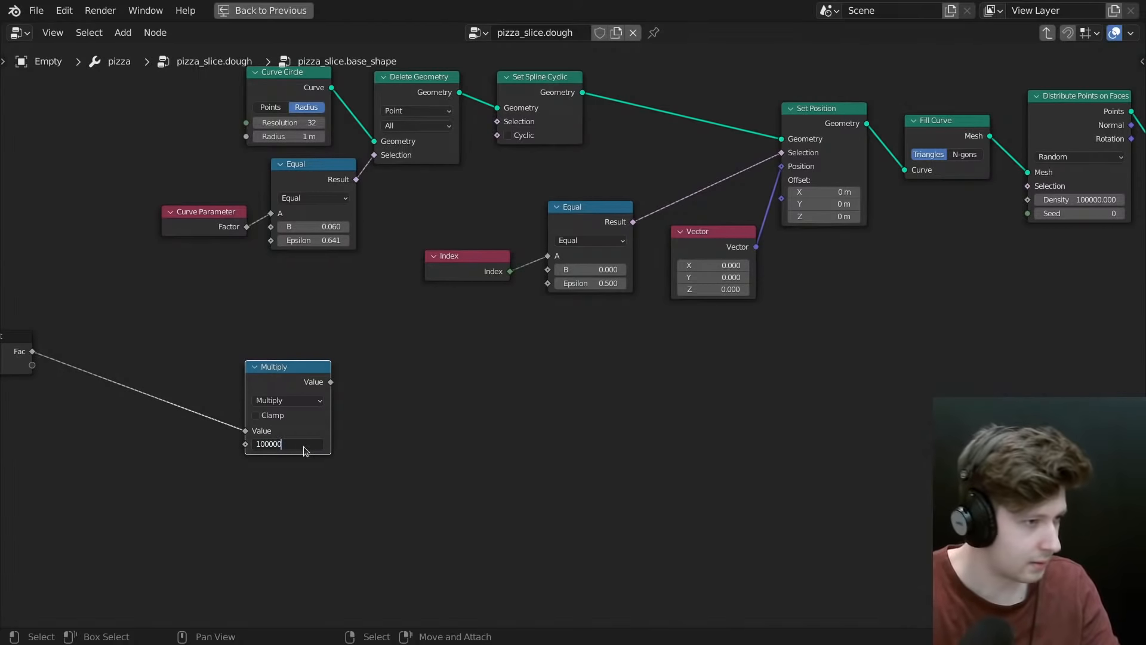
pyautogui.press('Return')
pyautogui.moveTo(332, 385); pyautogui.dragTo(454, 398)
pyautogui.moveTo(546, 398); pyautogui.dragTo(375, 386, button='middle')
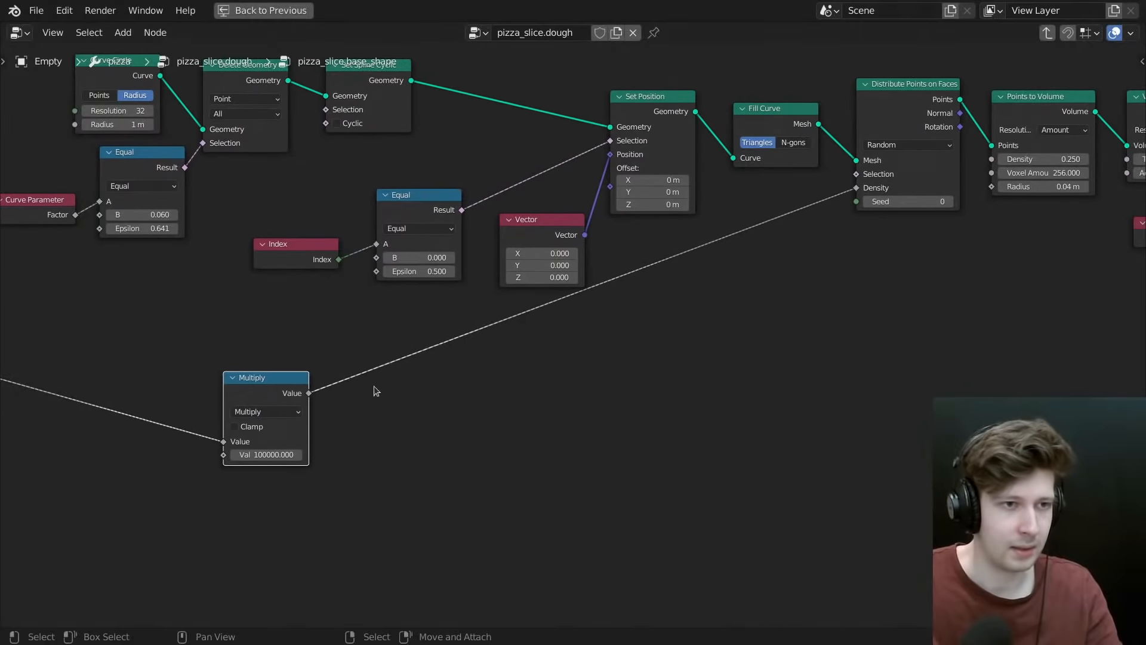
# - Duplicate the Multiply node, link the group input's Fac to the copy's first value, and set its multiplier to 256
pyautogui.hotkey('shift', 'd')
pyautogui.click(818, 383)
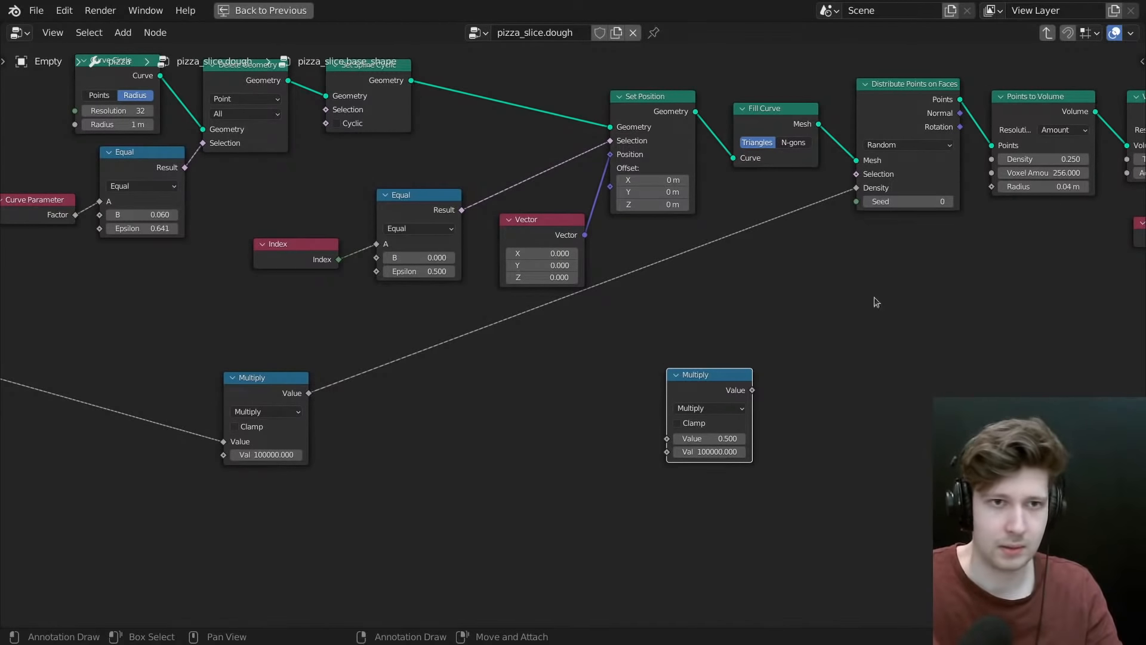
pyautogui.moveTo(709, 378); pyautogui.dragTo(256, 487)
pyautogui.scroll(-3, 257, 487)
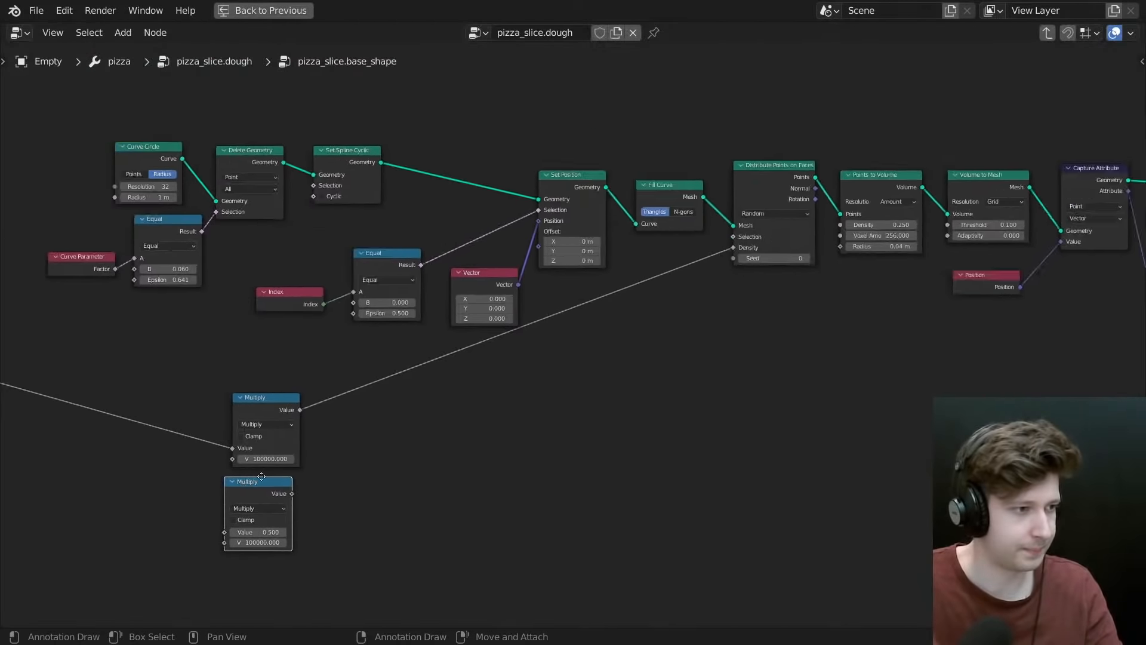
pyautogui.moveTo(254, 477); pyautogui.dragTo(390, 449, button='middle')
pyautogui.moveTo(80, 339); pyautogui.dragTo(135, 356)
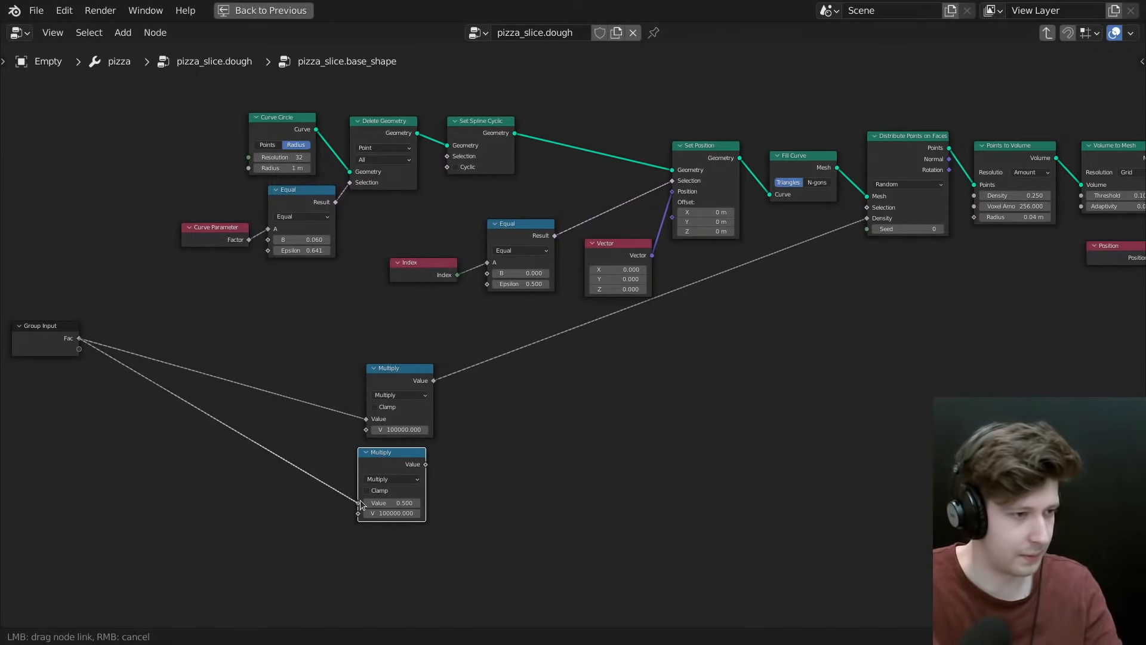
pyautogui.moveTo(360, 503); pyautogui.dragTo(359, 503)
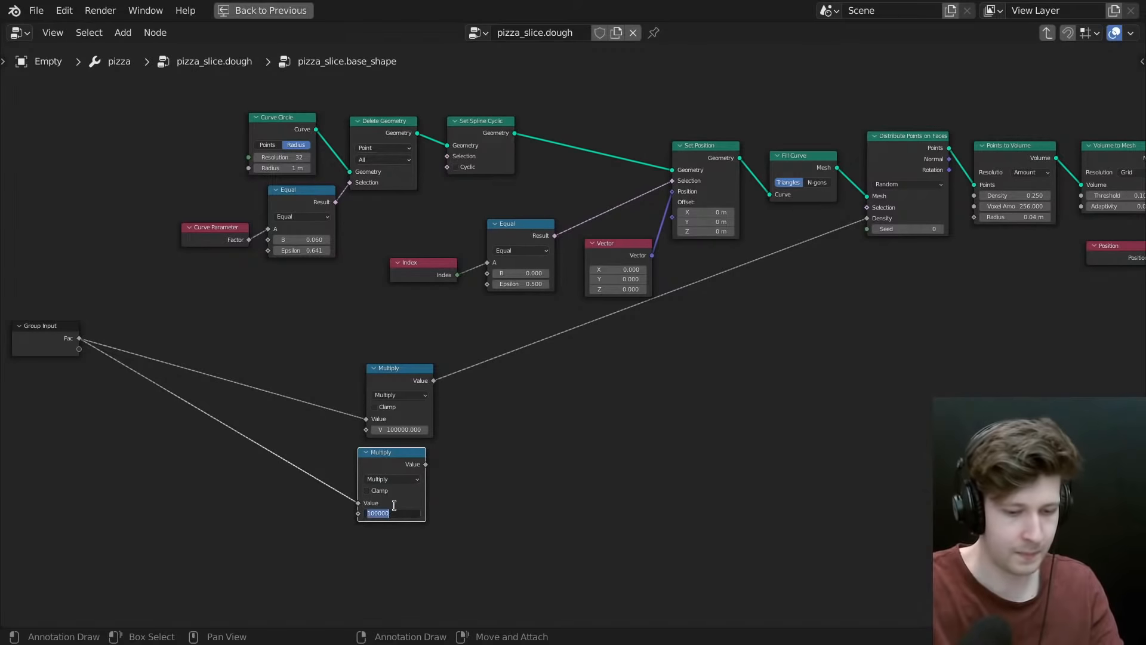
pyautogui.press('Return')
# - Join both Fac links through a reroute and connect the 256 Multiply node to the Voxel Amount of Points to Volume, moving it closer
pyautogui.keyDown('shift'); pyautogui.moveTo(294, 378); pyautogui.dragTo(284, 535, button='right'); pyautogui.keyUp('shift')
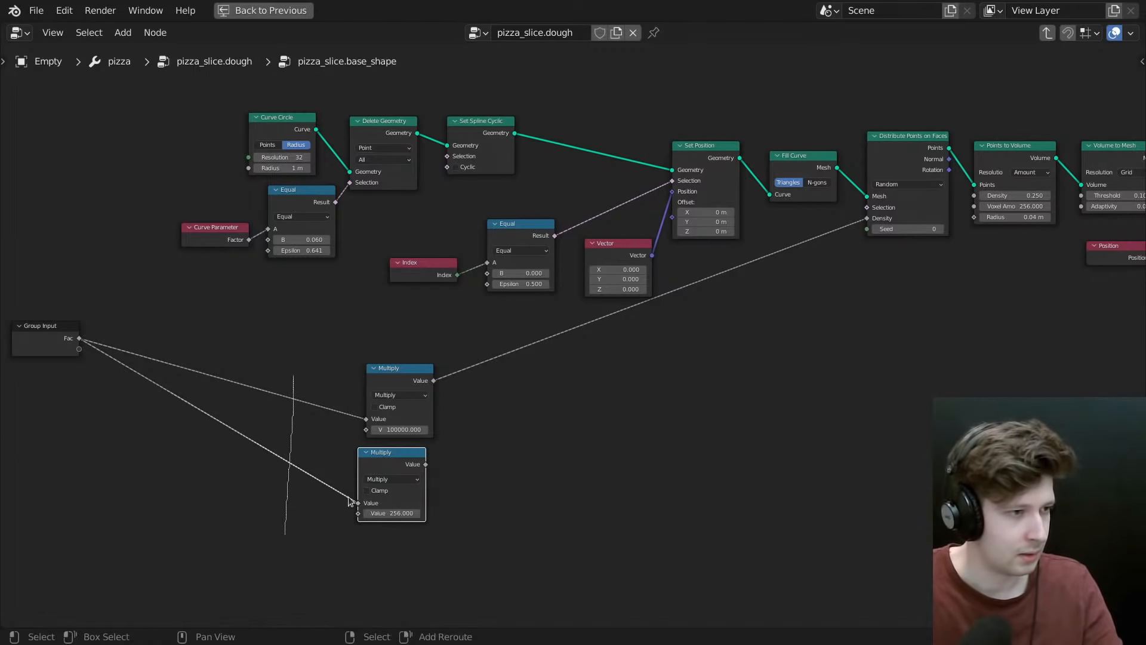
pyautogui.moveTo(447, 479); pyautogui.dragTo(350, 470, button='middle')
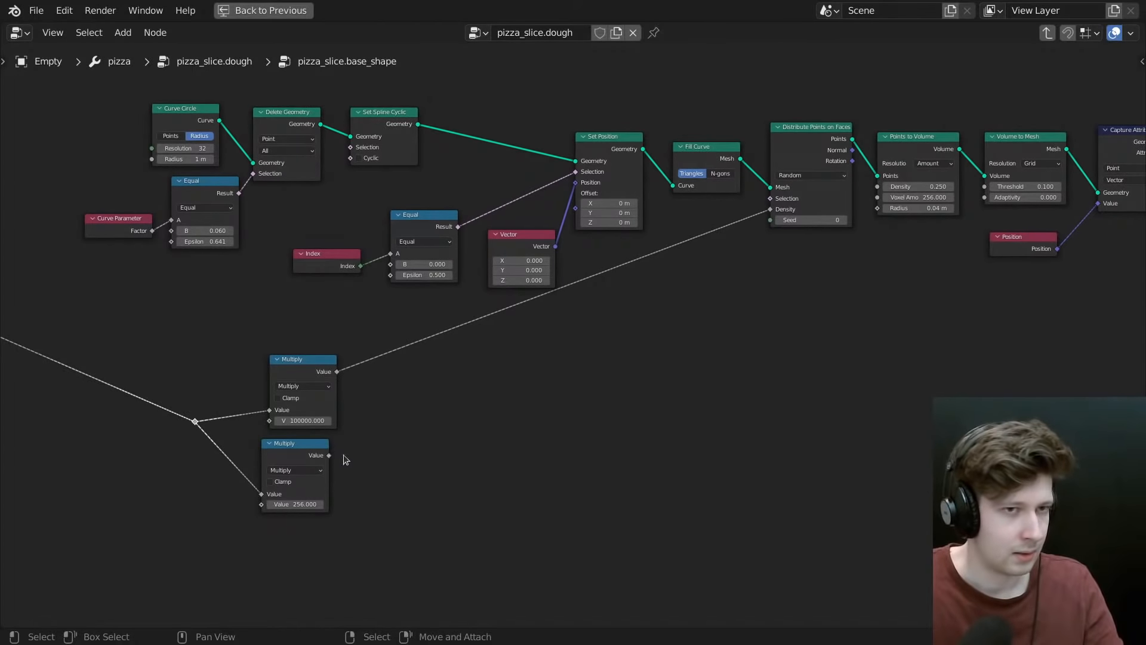
pyautogui.moveTo(329, 455); pyautogui.dragTo(886, 198)
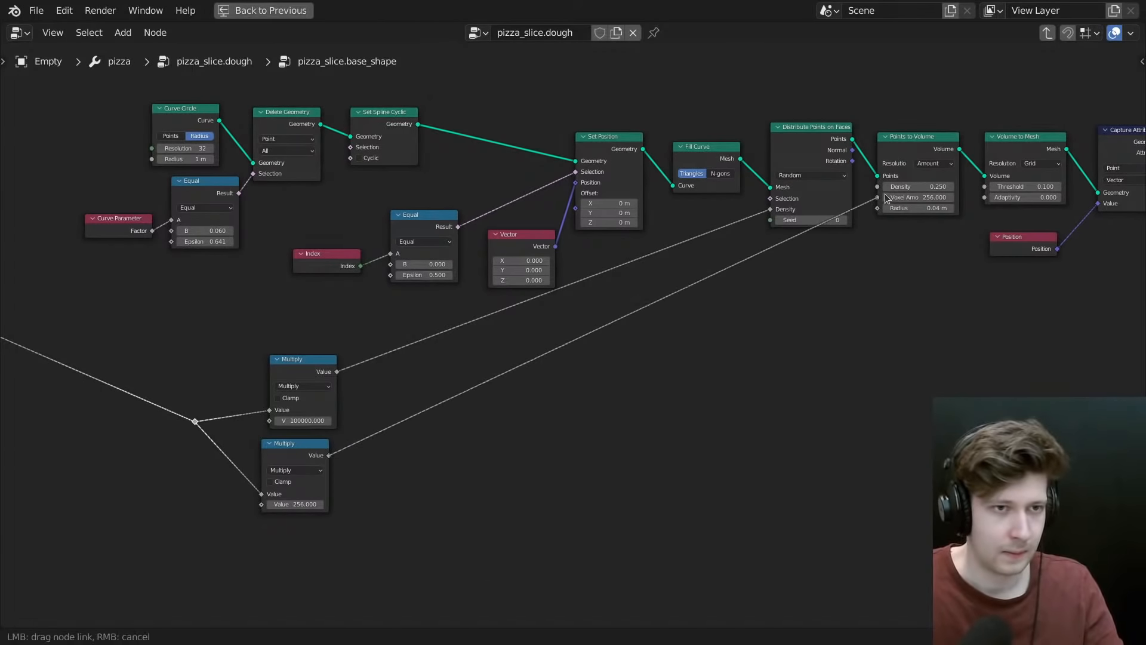
pyautogui.moveTo(293, 443); pyautogui.dragTo(659, 351)
# - Return to the parent dough group in the normal layout and lower the pizza_slice.base_shape node's Fac to 0.242
pyautogui.hotkey('ctrl', 'space')
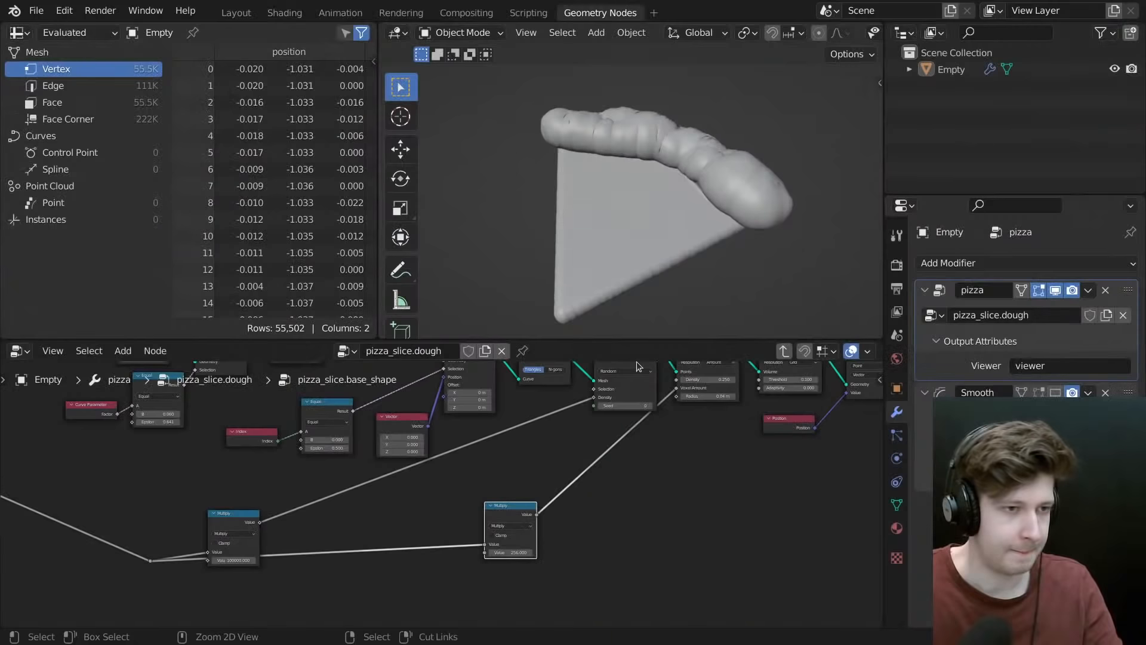
pyautogui.moveTo(438, 453); pyautogui.dragTo(573, 476, button='middle')
pyautogui.press('Tab')
pyautogui.scroll(5, 428, 478)
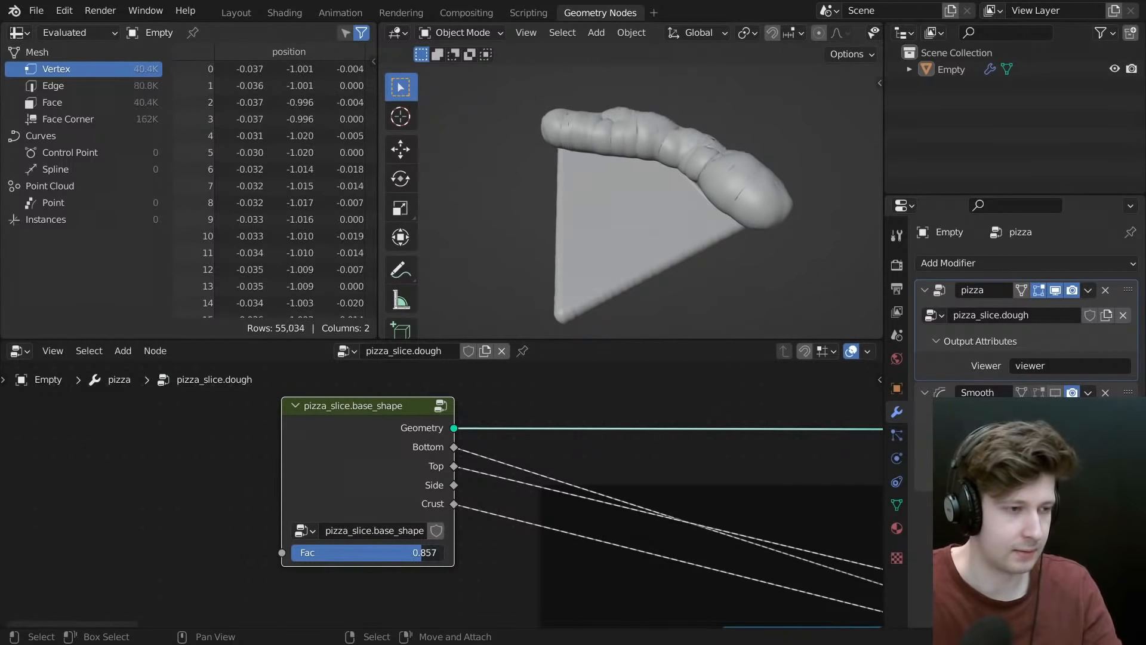
pyautogui.moveTo(422, 552); pyautogui.dragTo(327, 552)
pyautogui.moveTo(558, 306); pyautogui.dragTo(647, 141, button='middle')
pyautogui.scroll(3, 647, 141)
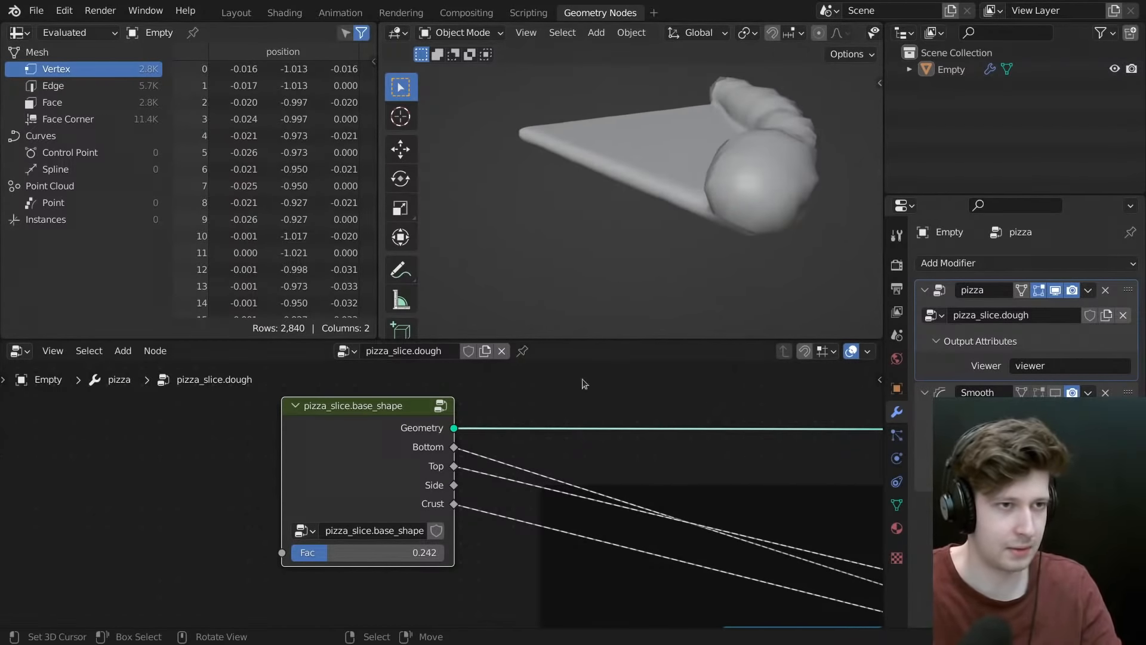
# - Set the pizza_slice.base_shape node's Fac to 0.5 and inspect the slice from above
pyautogui.moveTo(329, 552); pyautogui.dragTo(352, 553)
pyautogui.rightClick(352, 552)
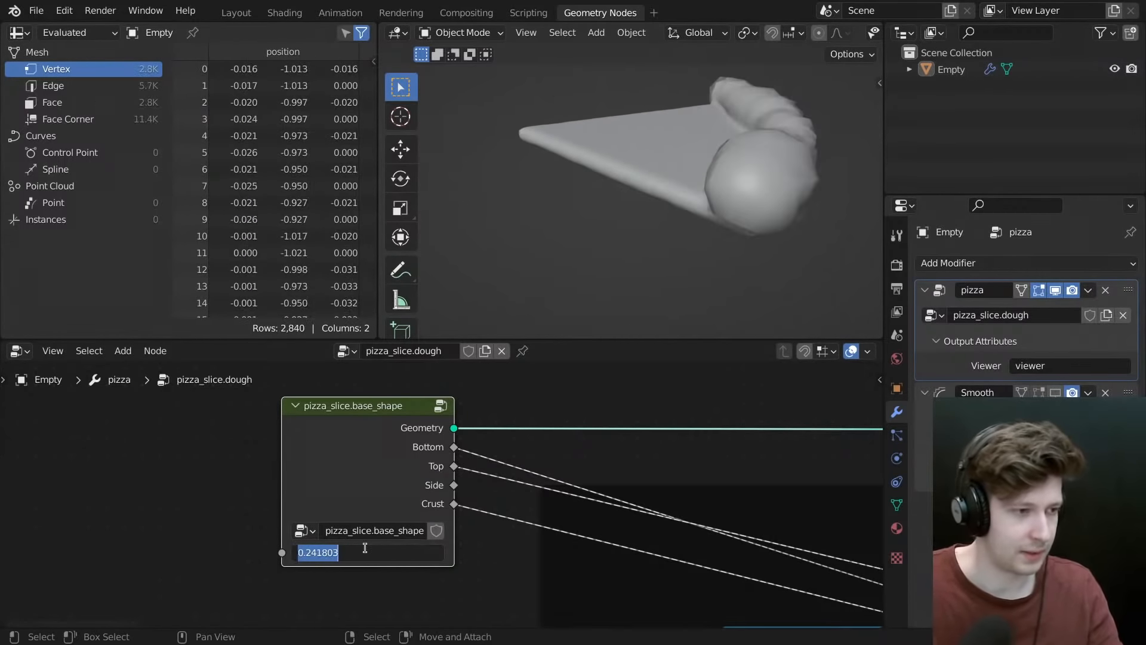
pyautogui.press('Return')
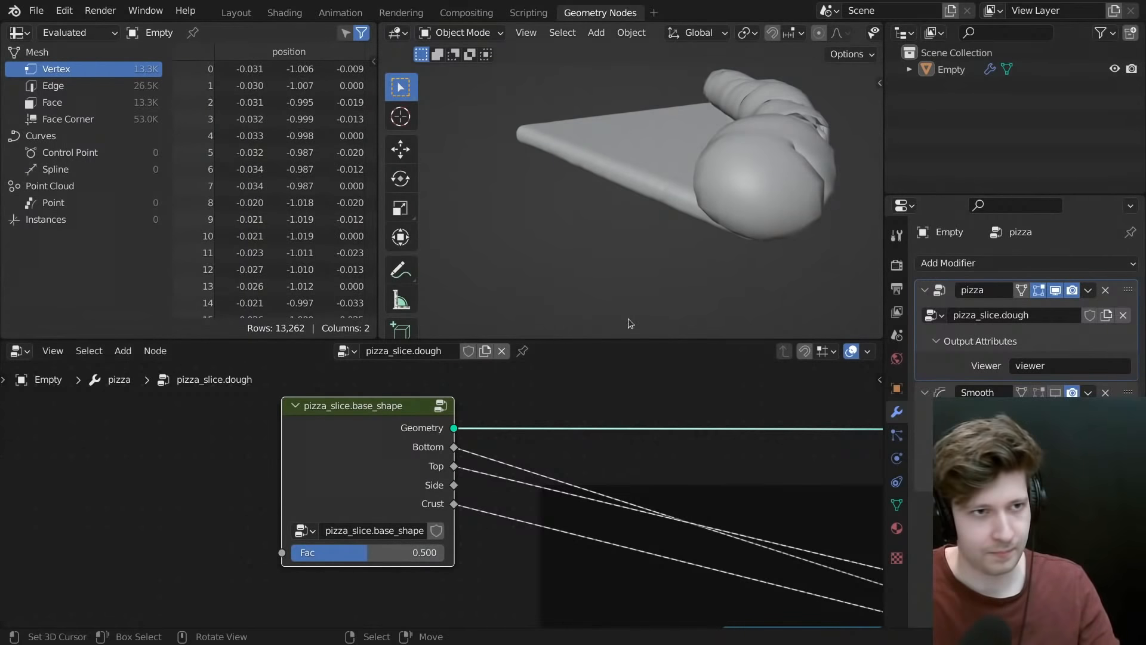
pyautogui.moveTo(628, 317); pyautogui.dragTo(764, 237, button='middle')
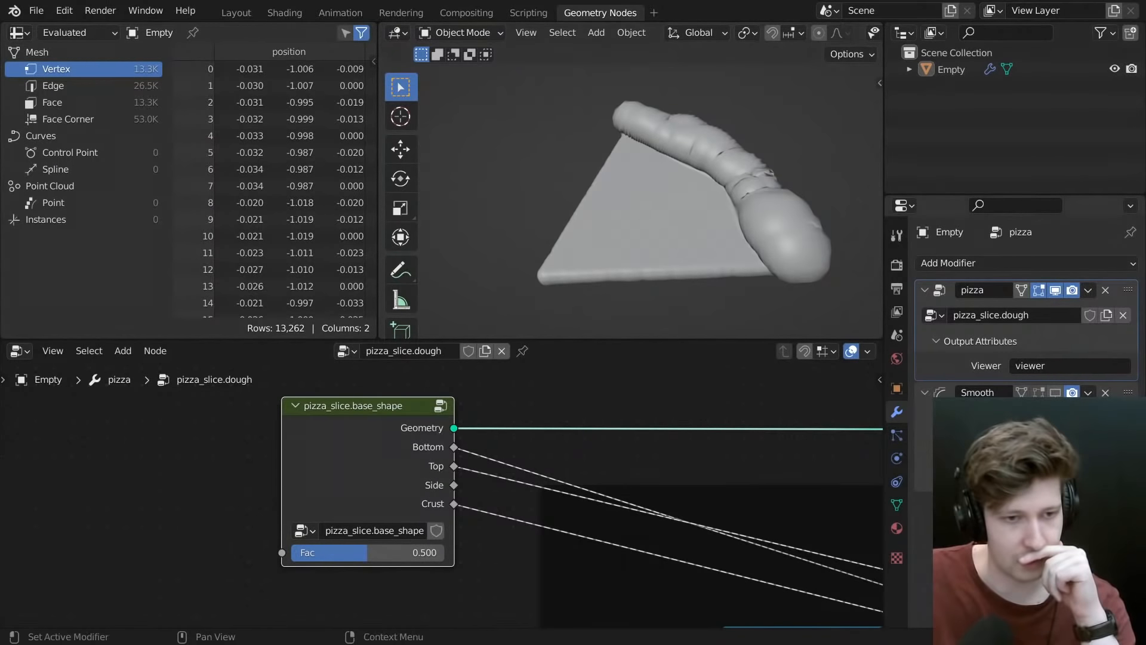
# - Add a vertex group to the object's mesh data and name it crust
pyautogui.click(896, 506)
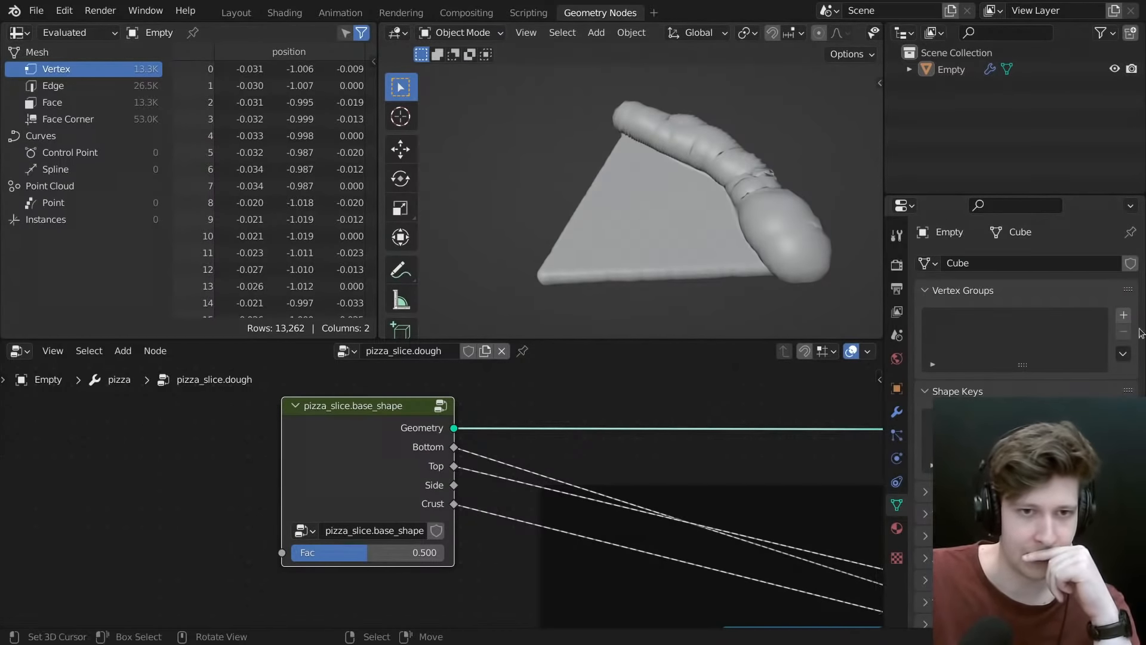
pyautogui.click(897, 410)
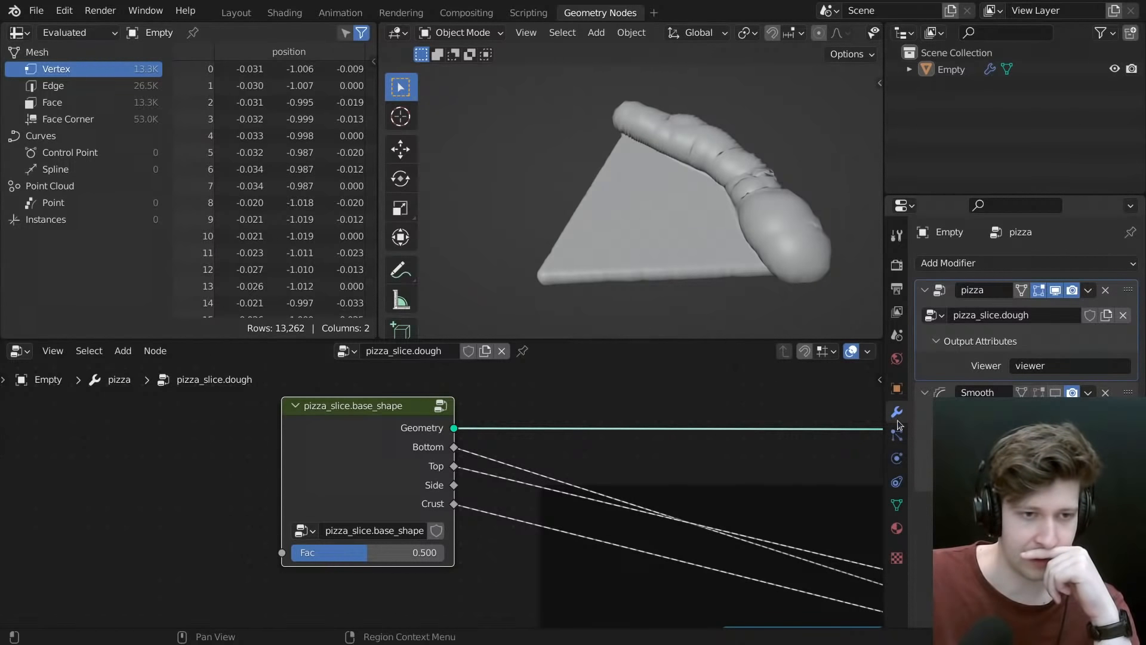
pyautogui.click(899, 507)
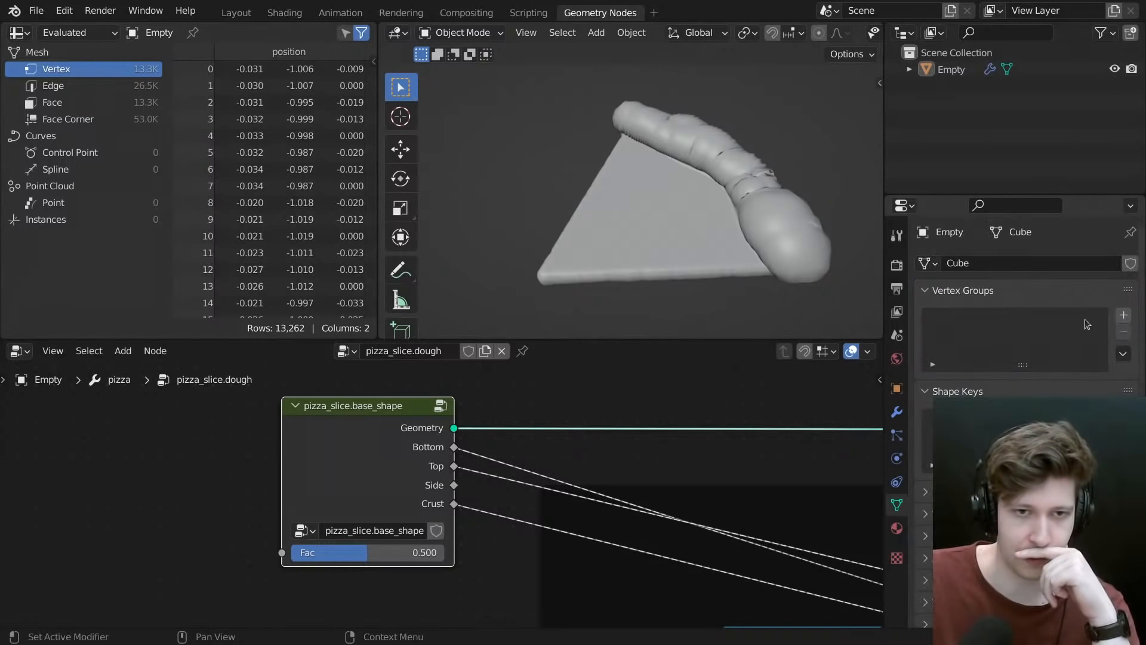
pyautogui.click(1123, 317)
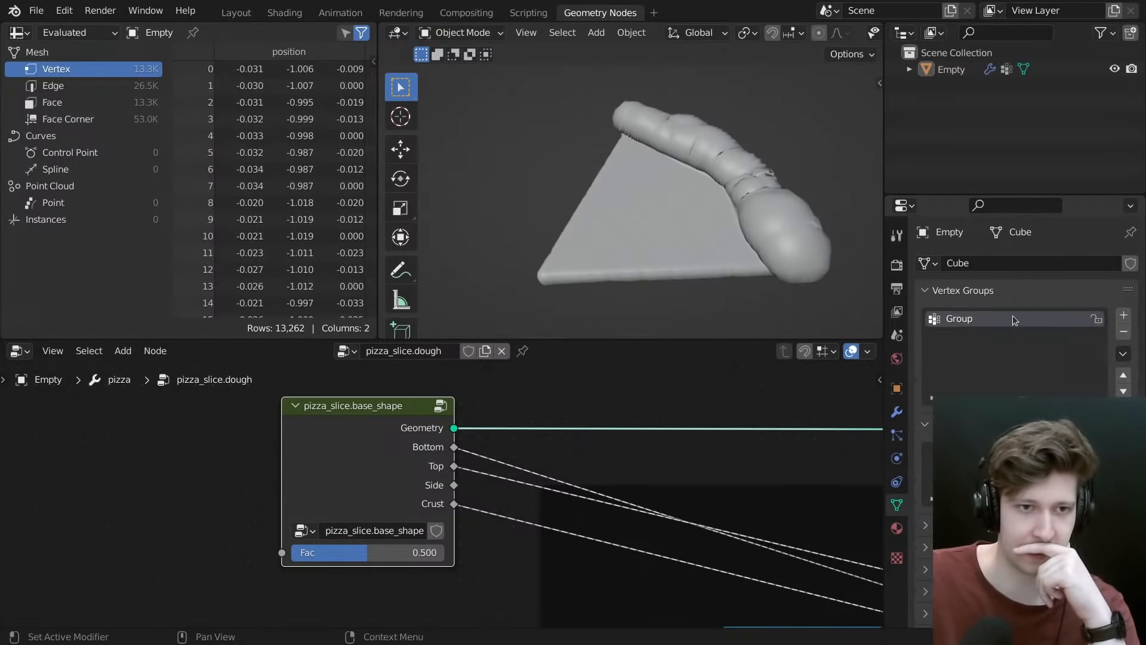
pyautogui.doubleClick(962, 319)
pyautogui.write('crust')
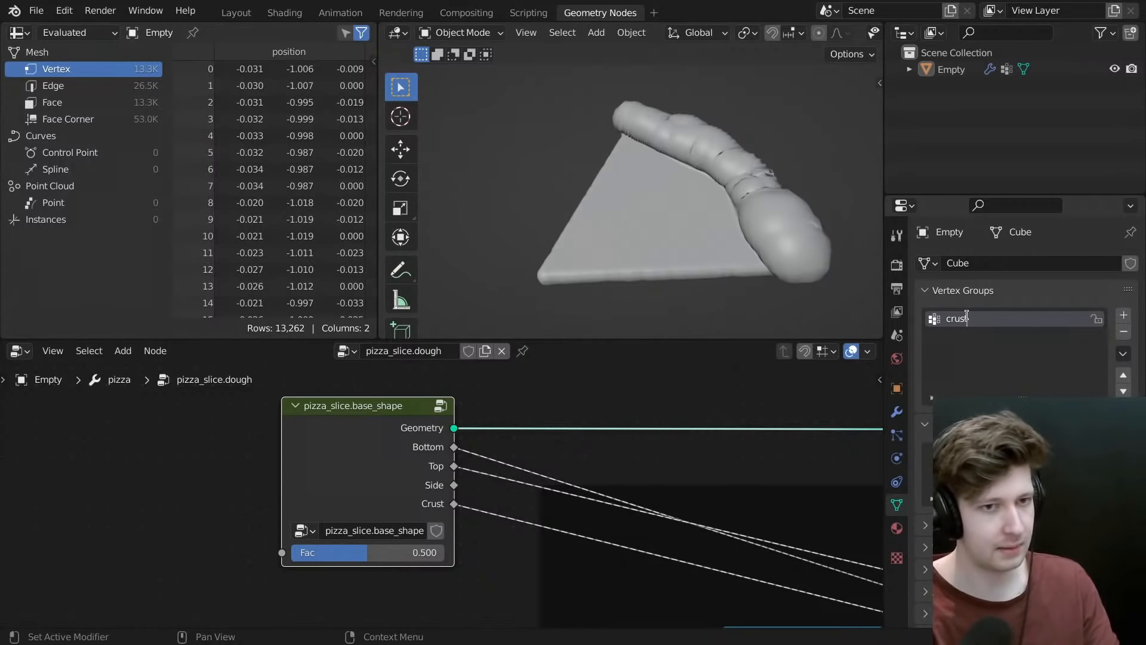
pyautogui.press('Return')
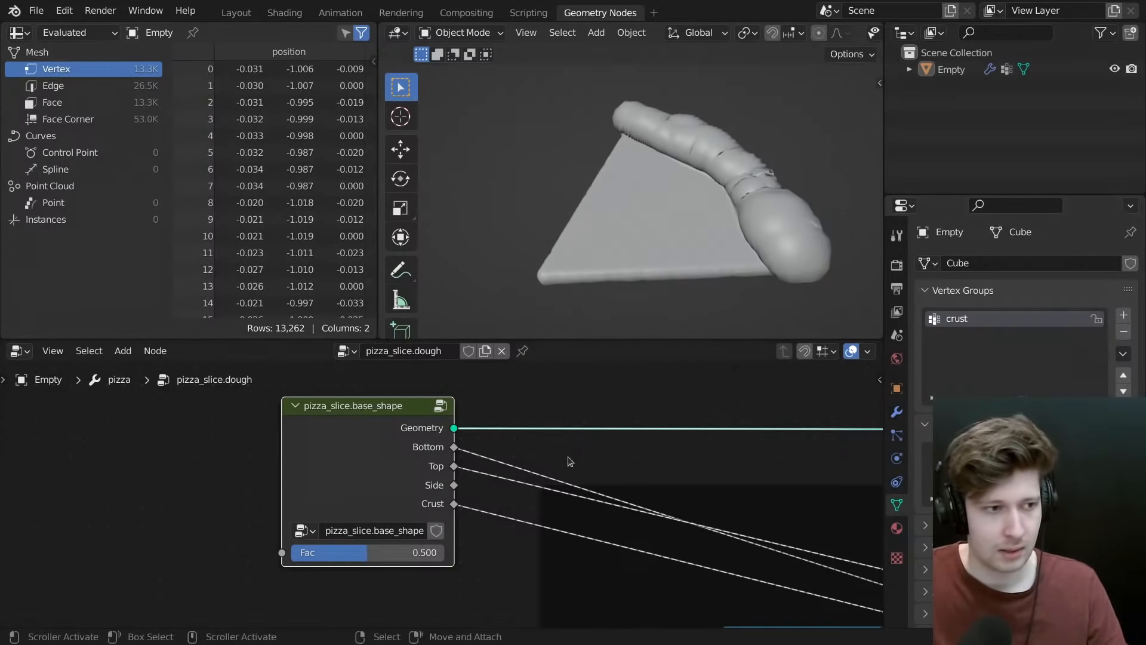
# - Connect the Multiply node above the Float Curve in the Crust Displacement frame to a new socket on the Group Output
pyautogui.scroll(-3, 567, 460)
pyautogui.hotkey('ctrl', 'space')
pyautogui.moveTo(877, 457); pyautogui.dragTo(478, 409, button='middle')
pyautogui.scroll(-4, 580, 406)
pyautogui.moveTo(580, 406); pyautogui.dragTo(397, 391, button='middle')
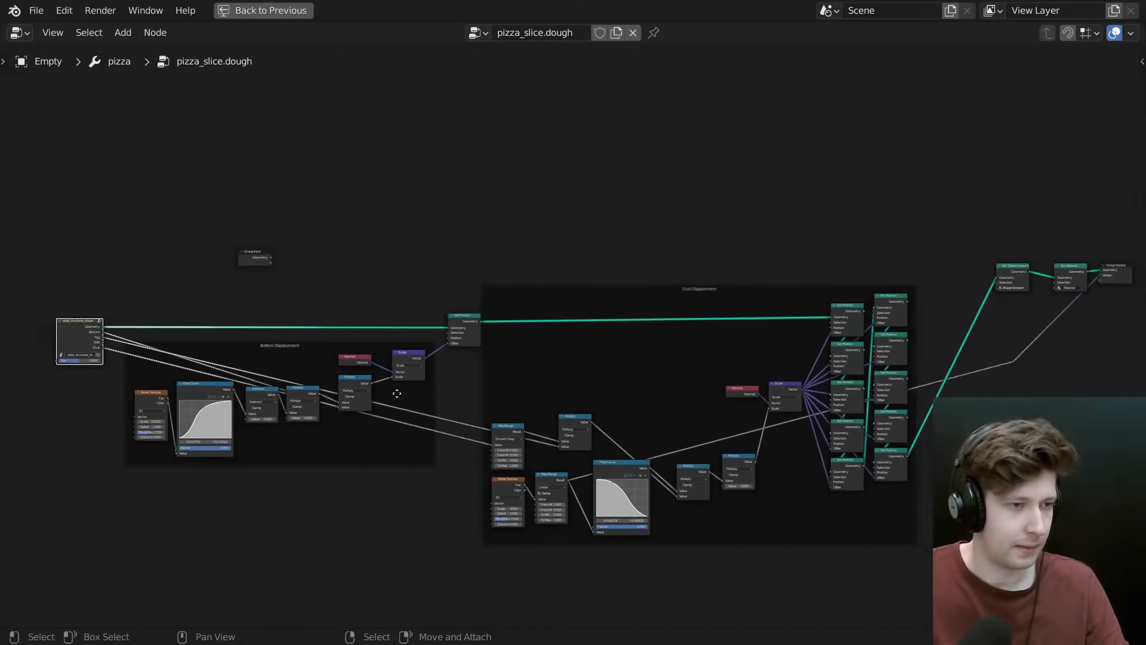
pyautogui.scroll(5, 516, 467)
pyautogui.moveTo(617, 459); pyautogui.dragTo(586, 454, button='middle')
pyautogui.scroll(3, 584, 453)
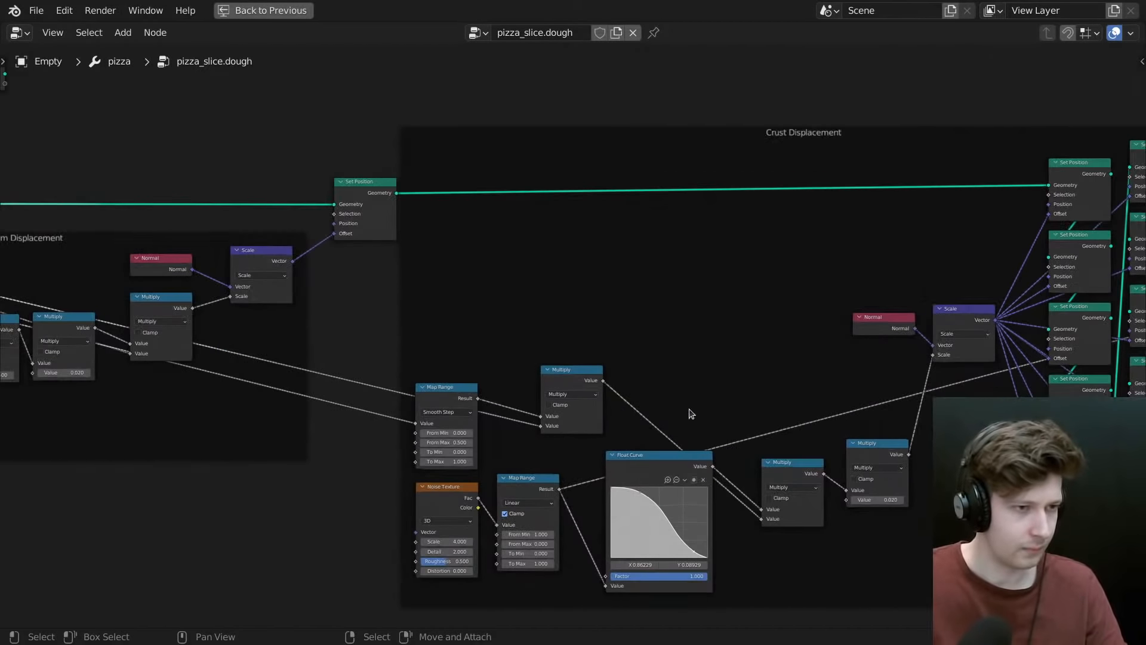
pyautogui.scroll(-2, 678, 412)
pyautogui.moveTo(669, 410); pyautogui.dragTo(374, 374, button='middle')
pyautogui.moveTo(506, 380); pyautogui.dragTo(257, 441, button='middle')
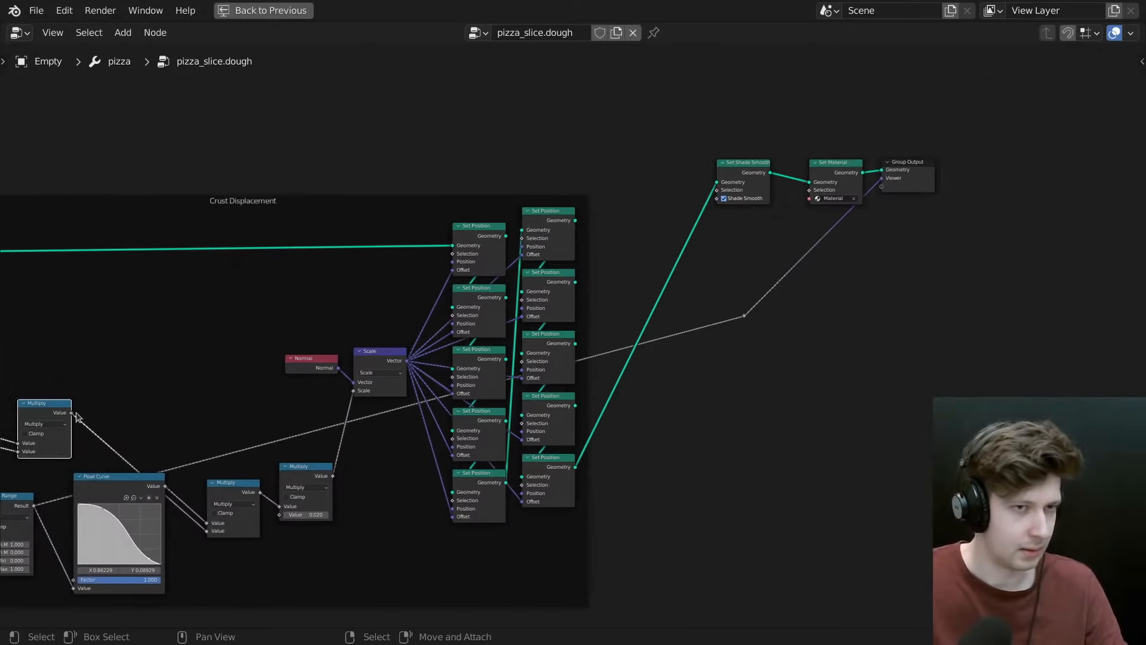
pyautogui.moveTo(70, 411); pyautogui.dragTo(882, 186)
pyautogui.scroll(2, 884, 191)
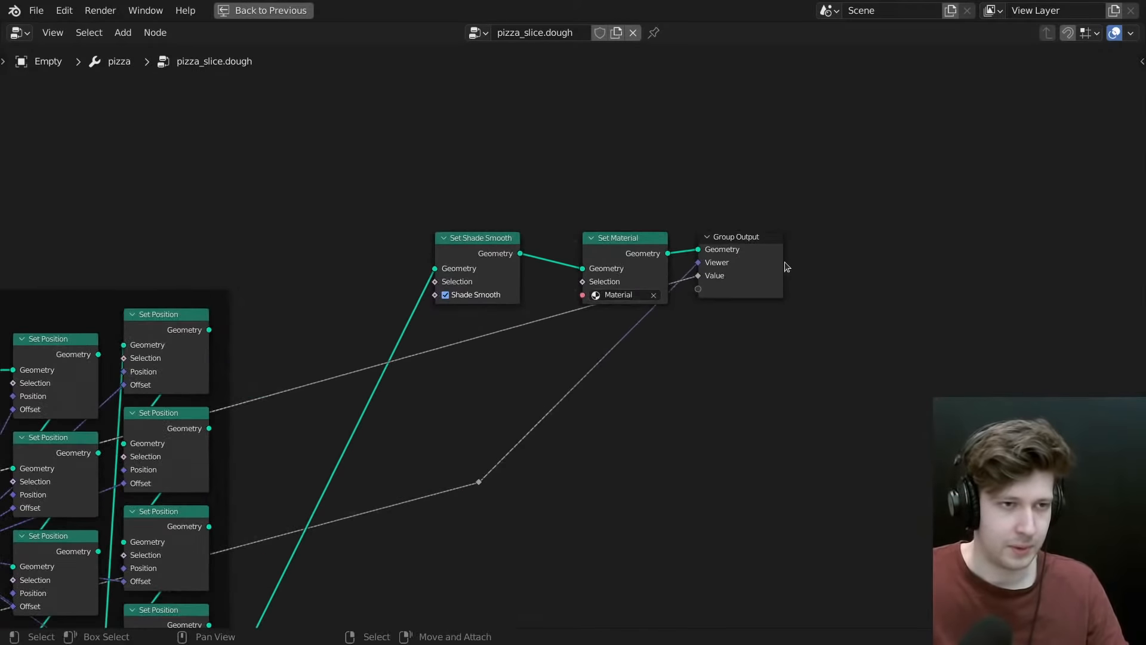
pyautogui.moveTo(753, 269); pyautogui.dragTo(882, 267, button='middle')
pyautogui.hotkey('ctrl', 'space')
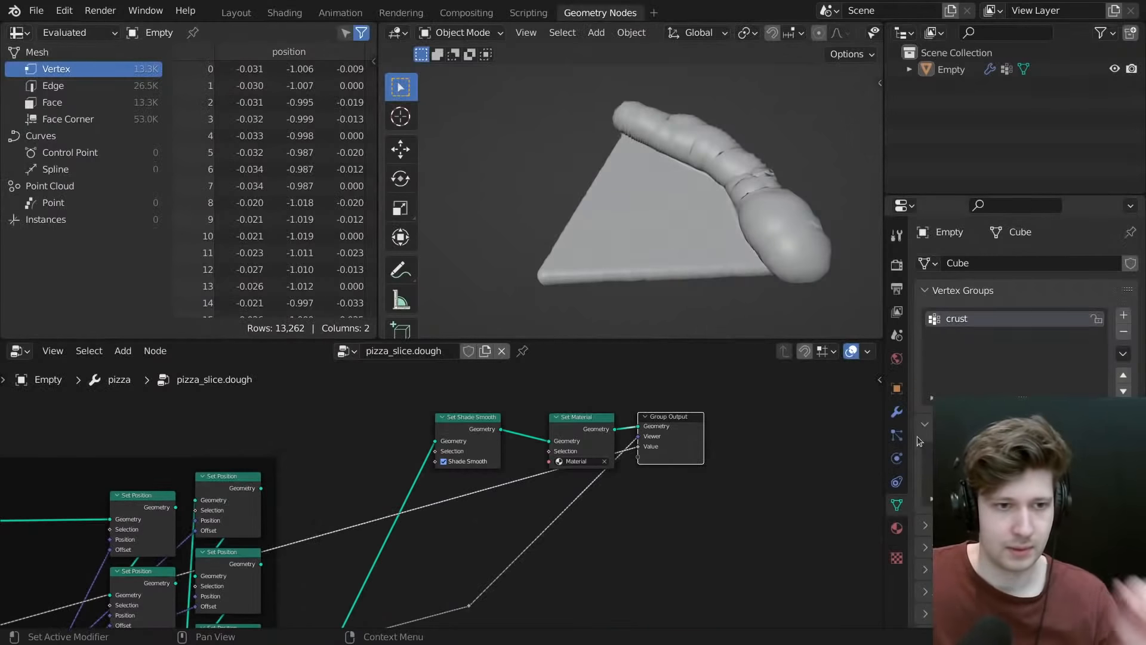
pyautogui.click(897, 412)
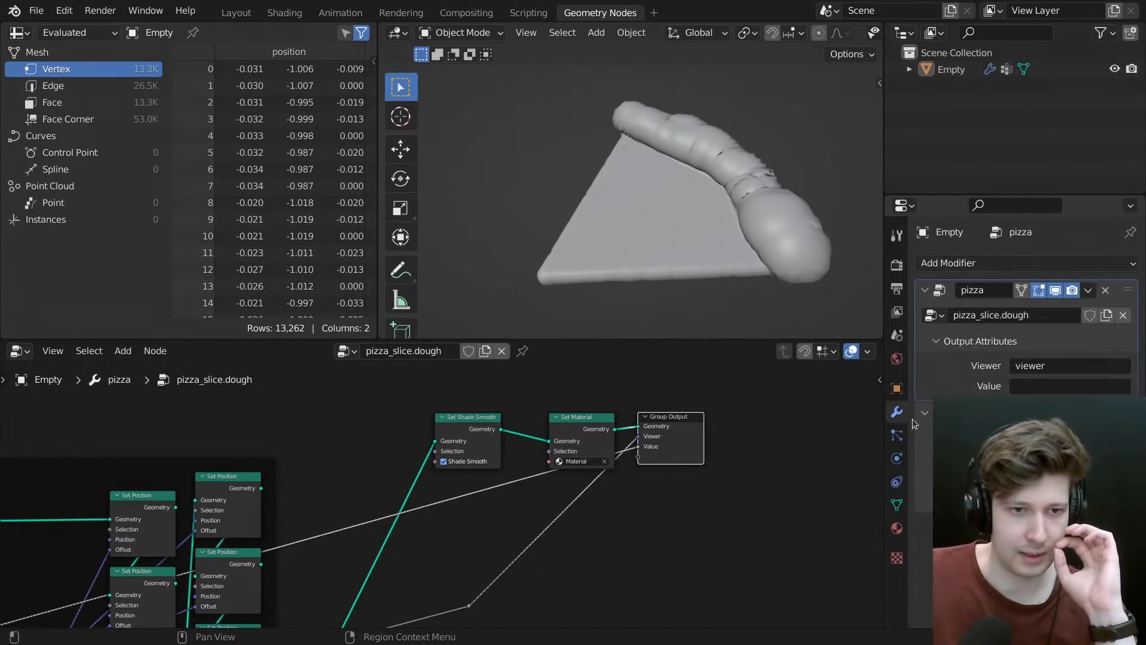
pyautogui.click(1031, 386)
pyautogui.write('cru')
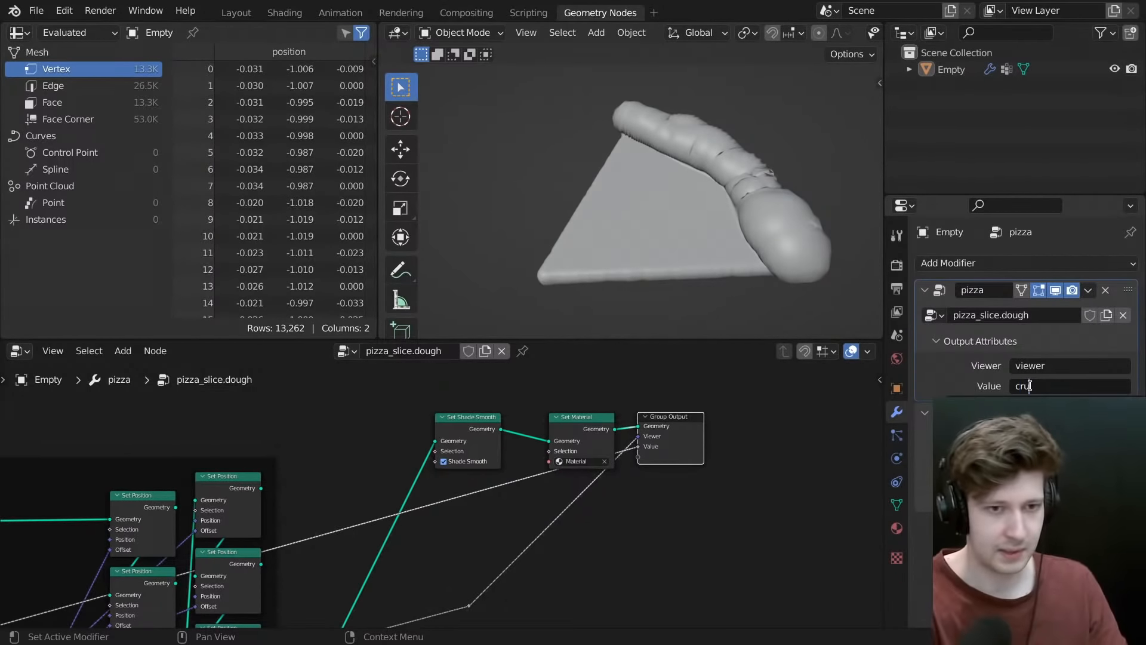
pyautogui.press('BackSpace')
pyautogui.press('BackSpace')
pyautogui.press('BackSpace')
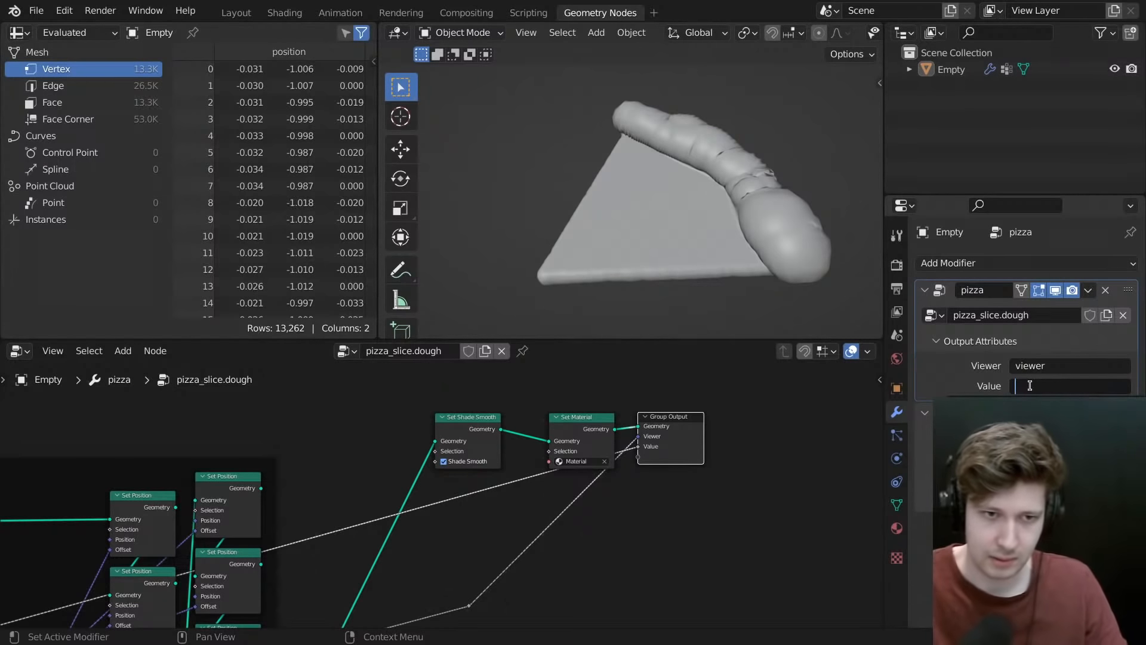
pyautogui.click(896, 503)
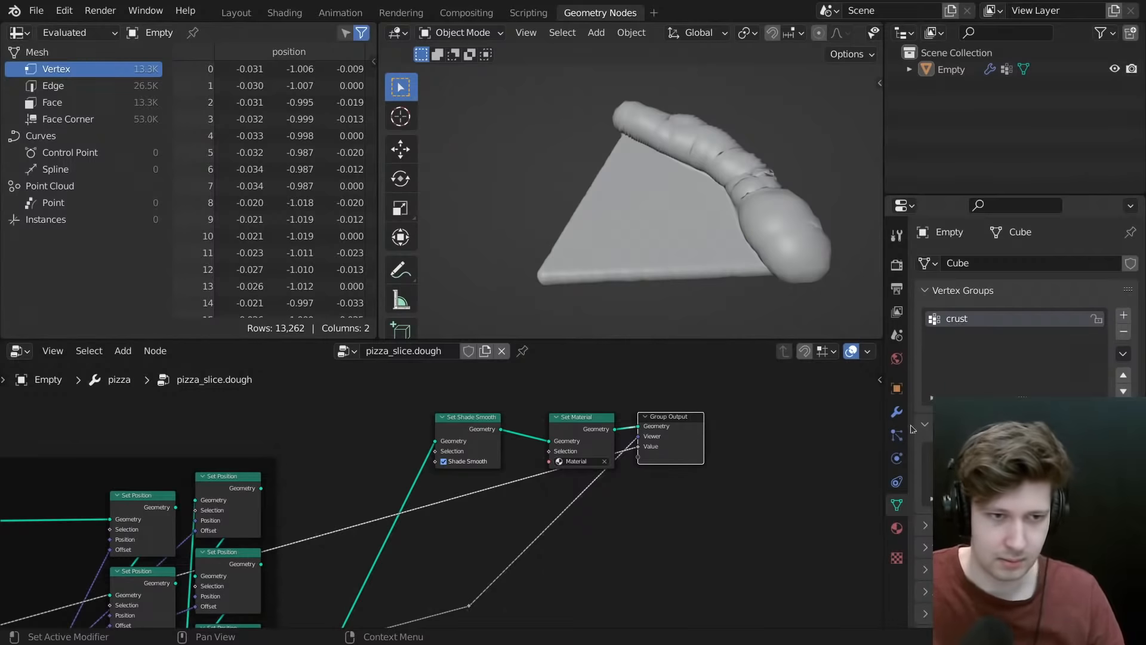
# - Set the pizza modifier's Value output attribute to crust
pyautogui.click(897, 411)
pyautogui.click(1042, 388)
pyautogui.write('c')
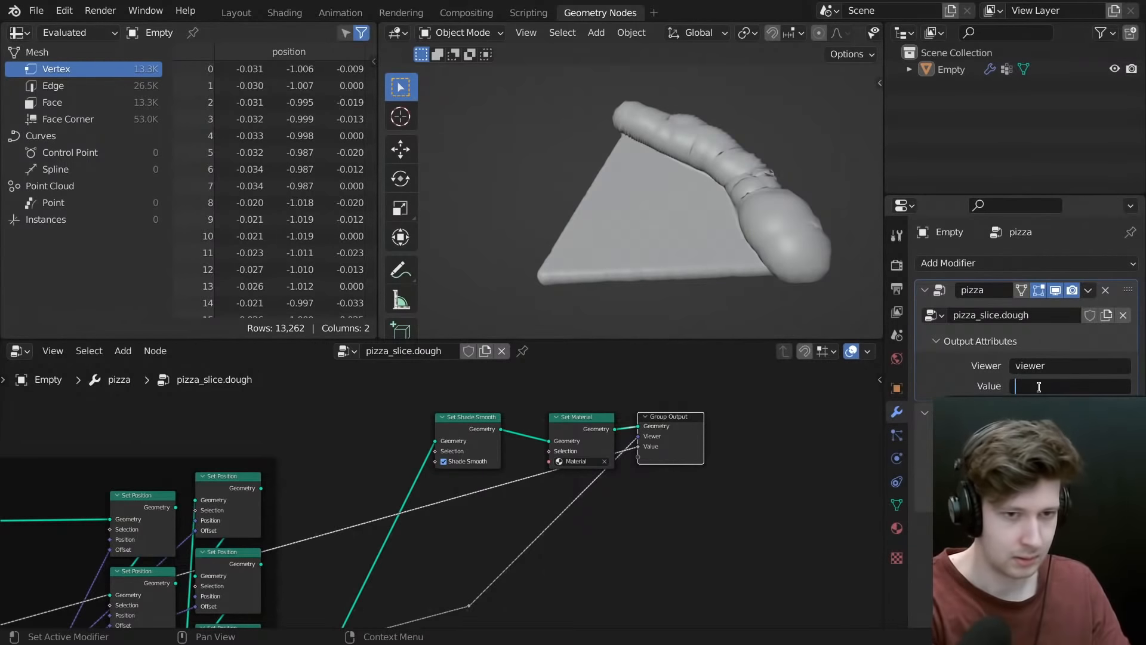
pyautogui.write('rust')
pyautogui.press('Return')
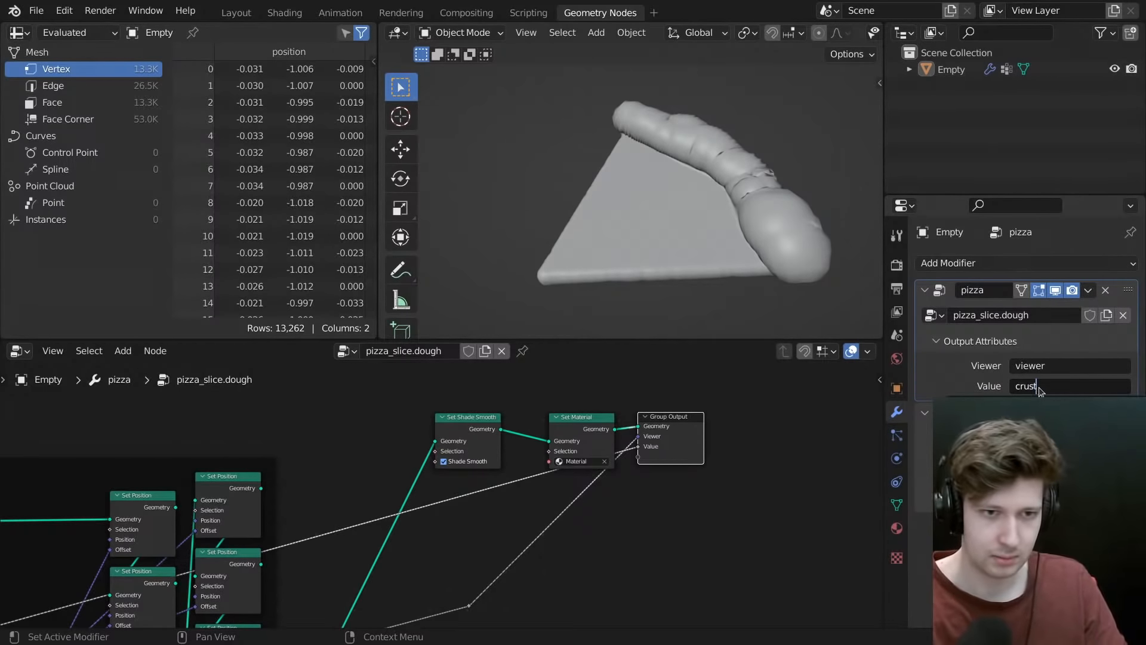
pyautogui.click(1039, 386)
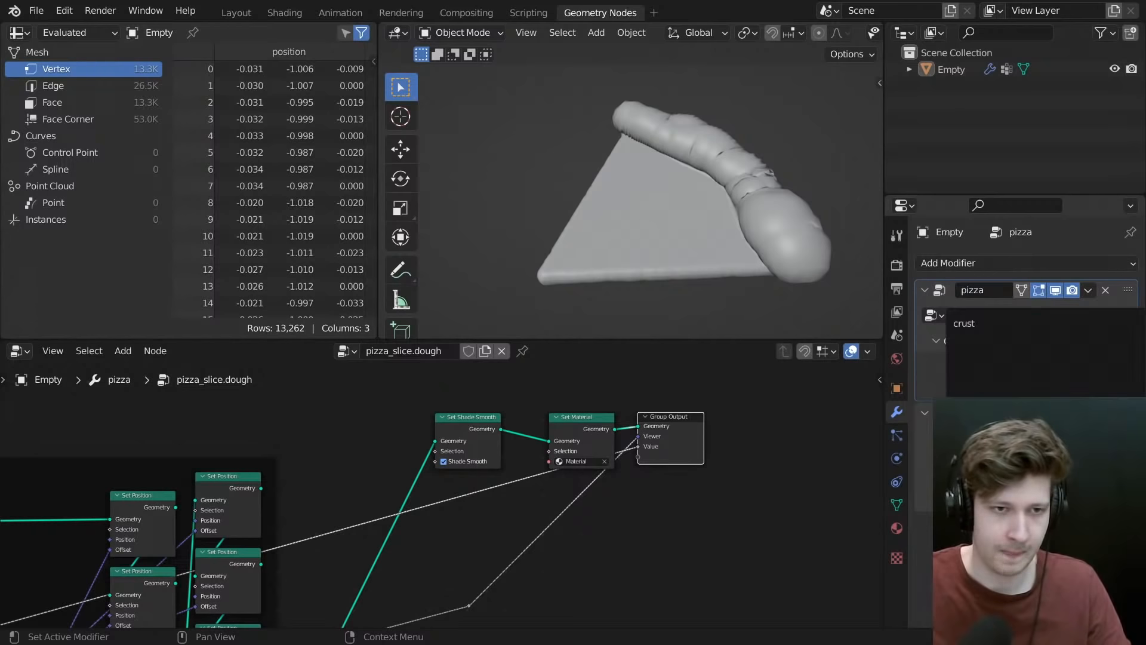
pyautogui.click(968, 324)
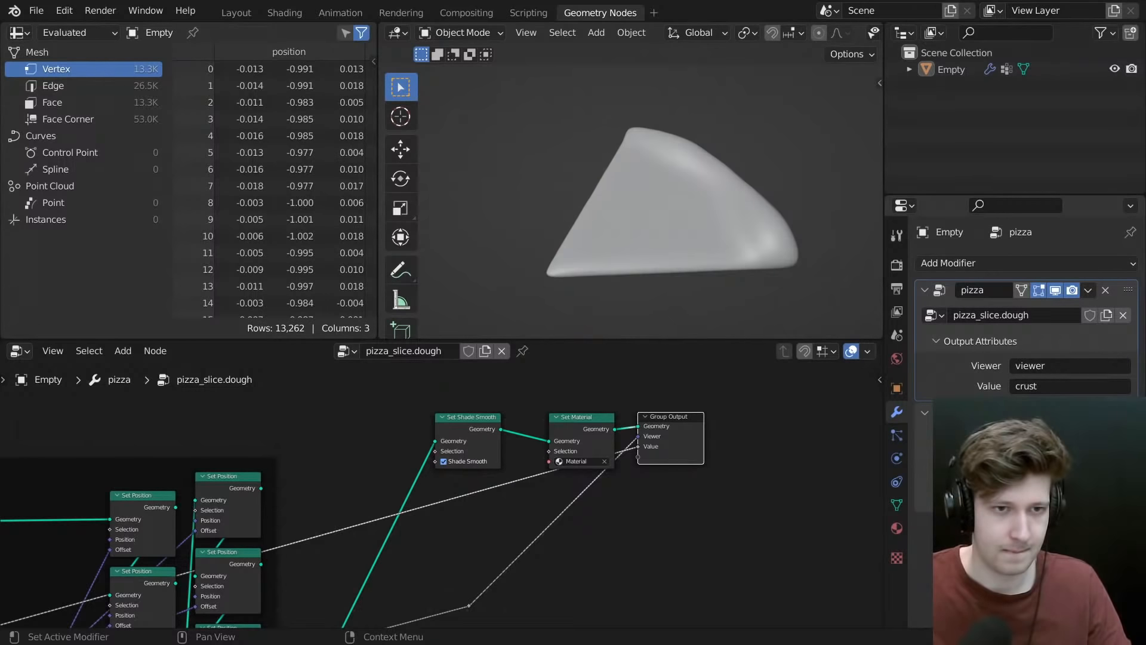
# - Toggle the Smooth modifier's viewport display to compare the slice with and without it, and check the mesh's vertex groups
pyautogui.click(1055, 413)
pyautogui.click(1055, 413)
pyautogui.click(1055, 412)
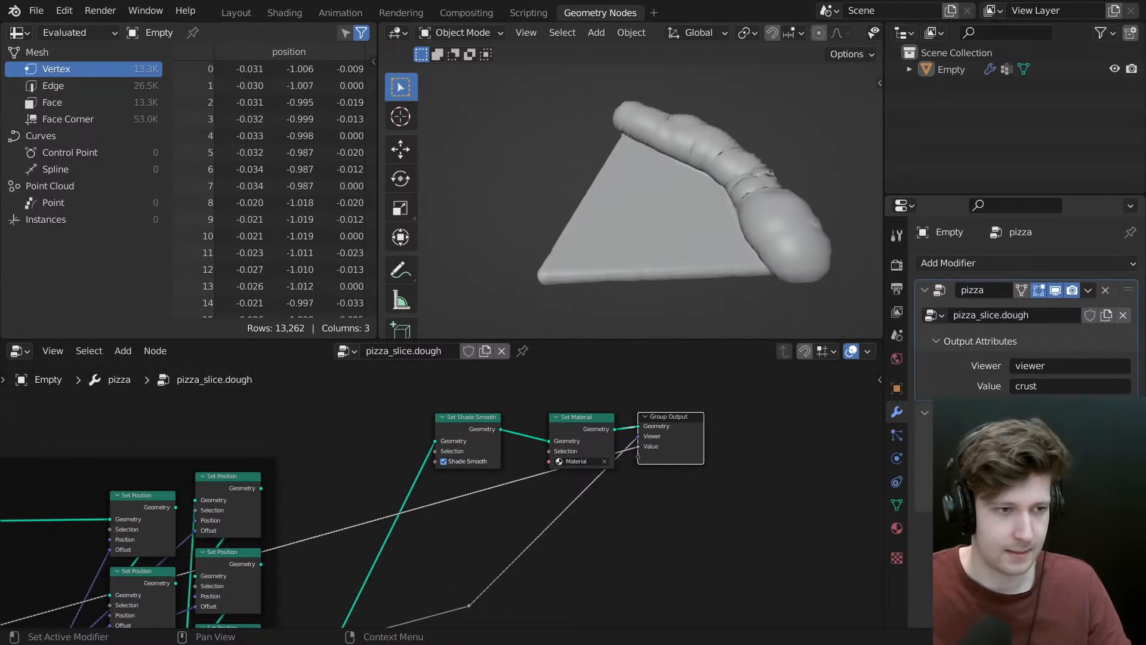
pyautogui.click(897, 503)
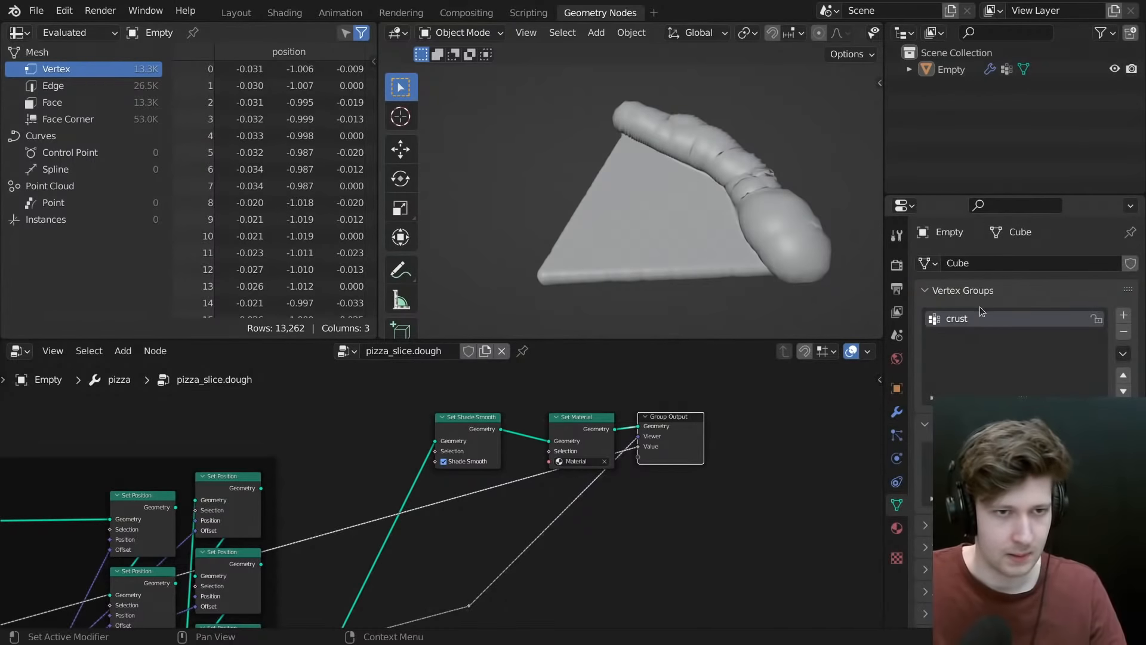
pyautogui.moveTo(734, 239); pyautogui.dragTo(716, 237, button='middle')
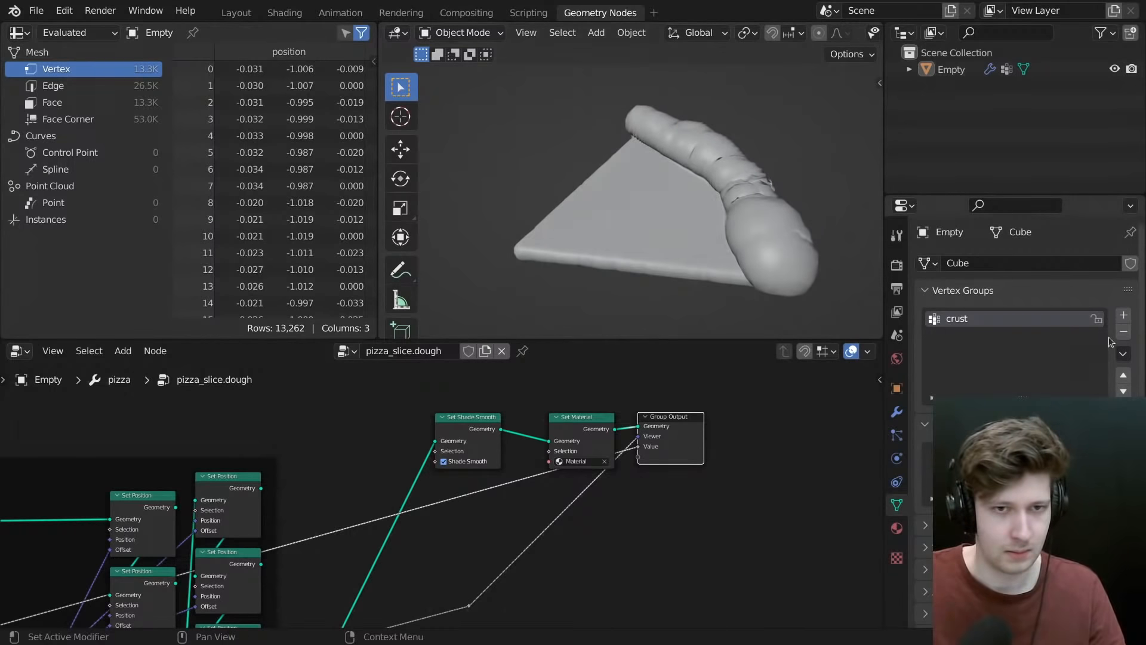
# - Switch the slice to Edit Mode and Texture Paint mode in turn, and return it to Object Mode
pyautogui.hotkey('ctrl', 'Tab')
pyautogui.click(790, 263)
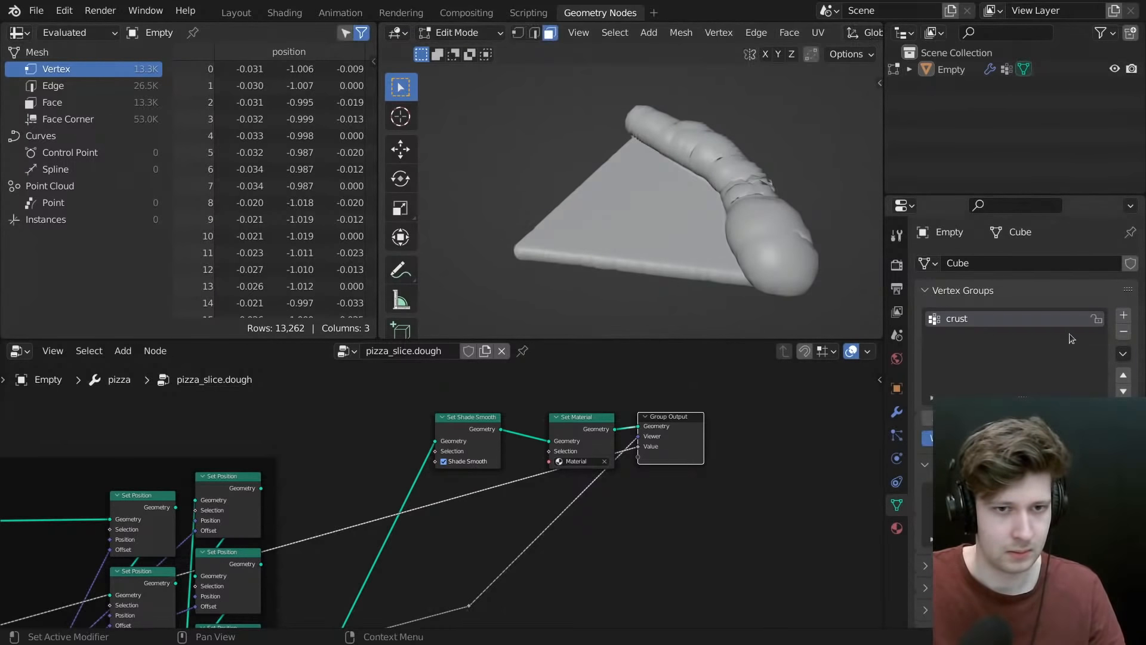
pyautogui.hotkey('ctrl', 'Tab')
pyautogui.click(686, 227)
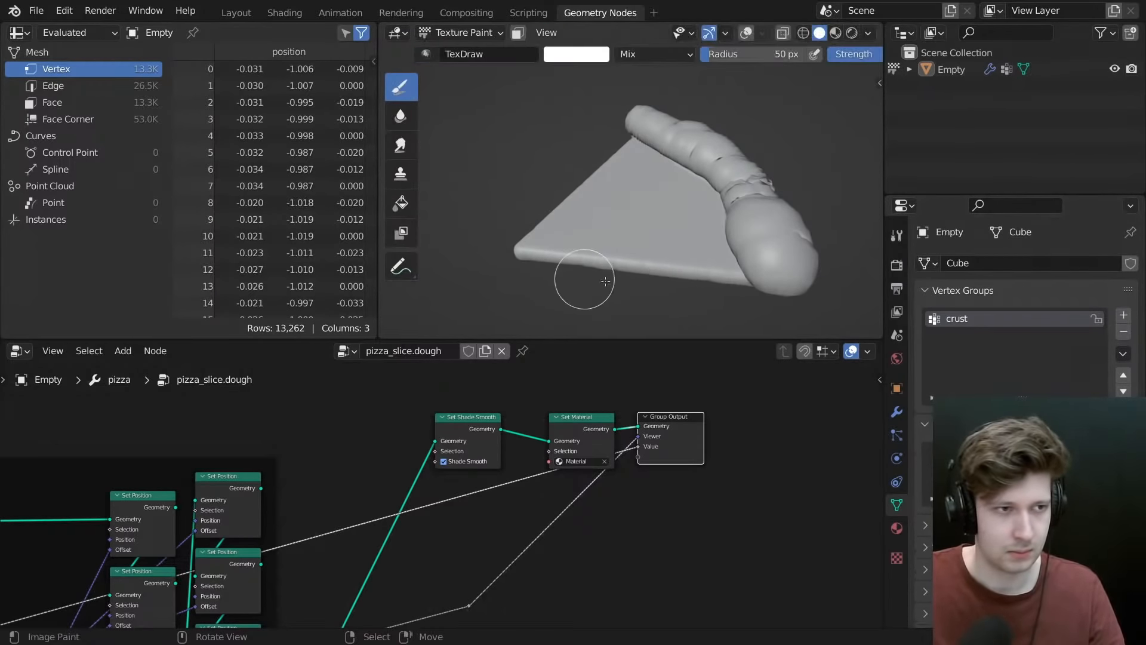
pyautogui.hotkey('ctrl', 'Tab')
pyautogui.click(448, 277)
# - Compare the slice with the Smooth modifier shown and hidden in the viewport, leaving the modifier hidden
pyautogui.click(897, 412)
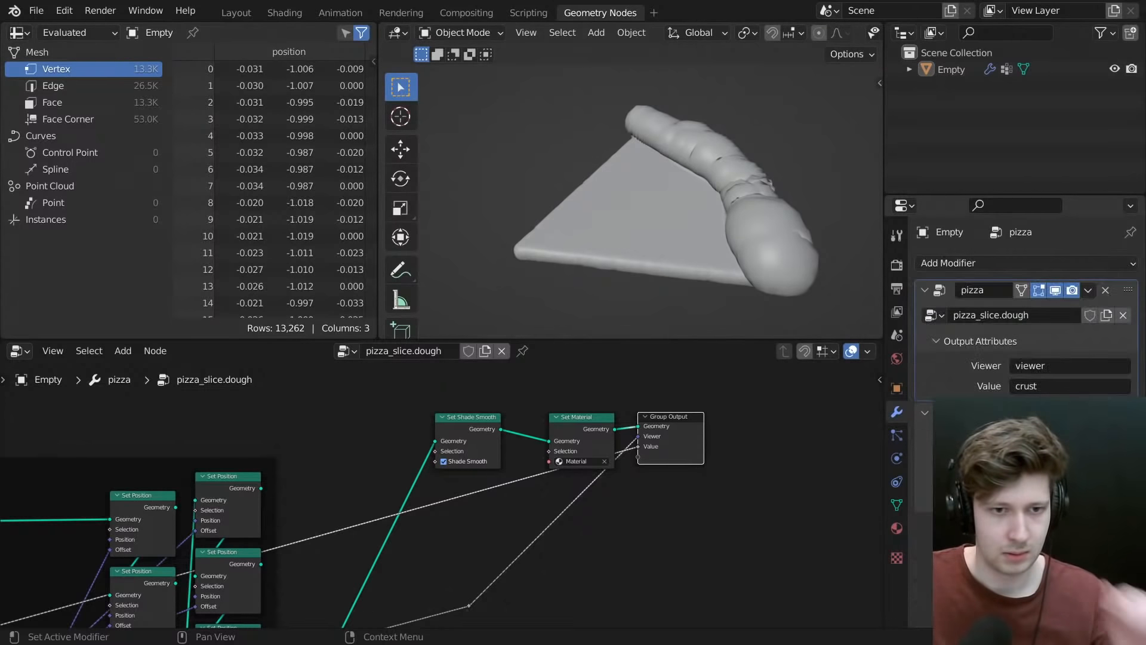
pyautogui.click(1056, 412)
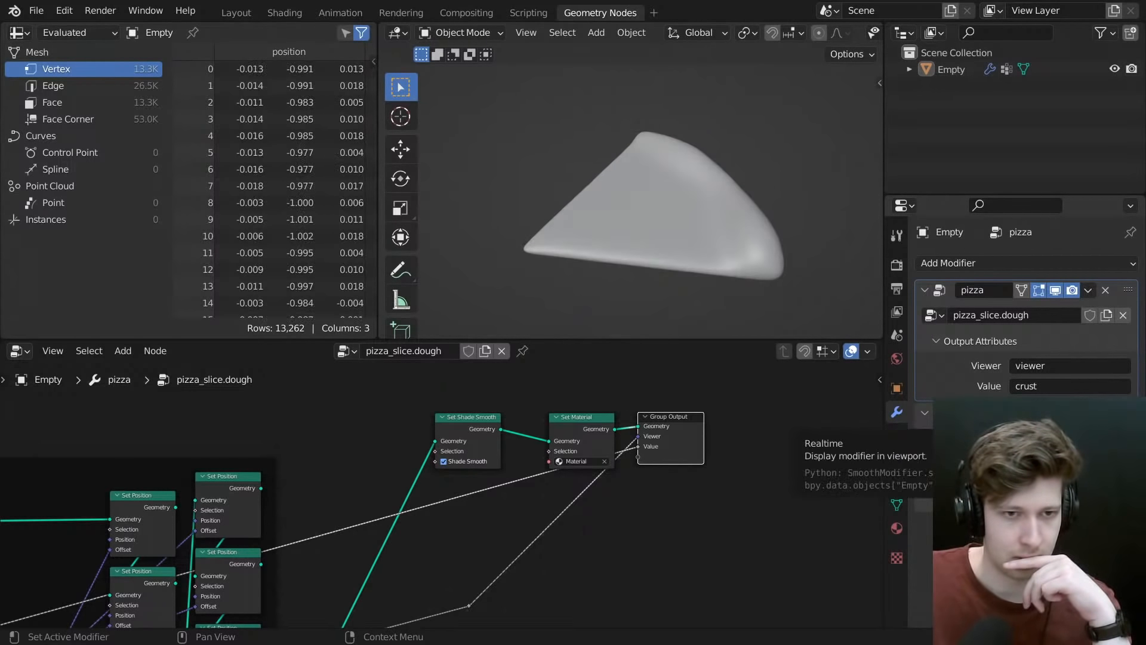
pyautogui.click(1055, 413)
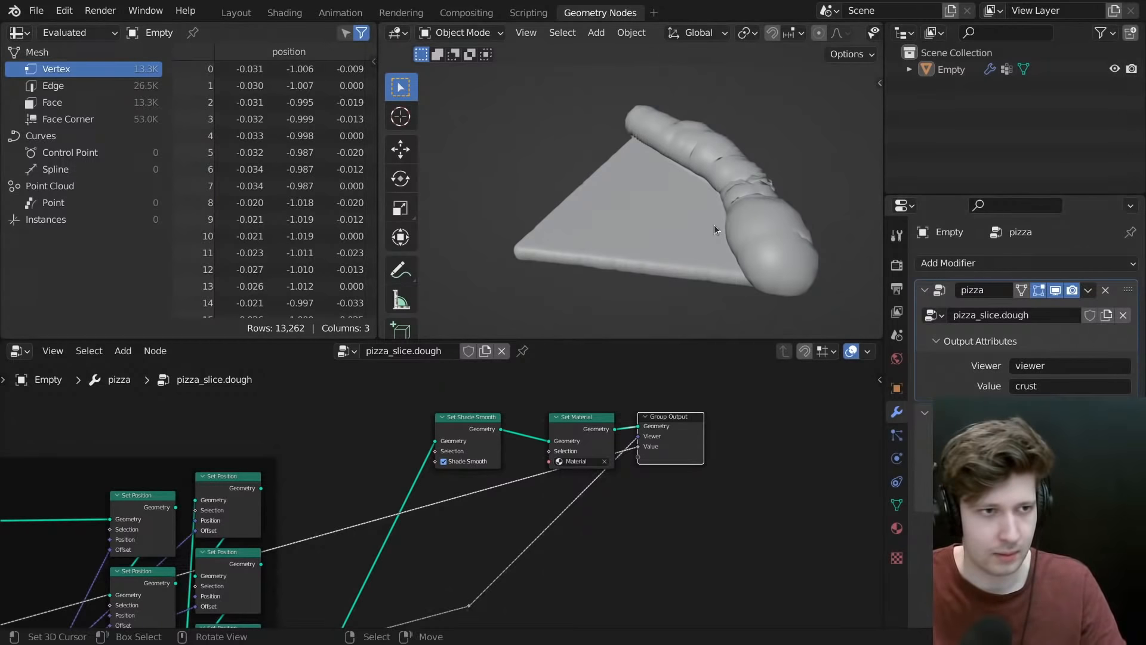
# - Try adding a plane to the slice's base mesh in Edit Mode, check its vertex groups, and return to Object Mode
pyautogui.hotkey('ctrl', 'Tab')
pyautogui.hotkey('shift', 'a')
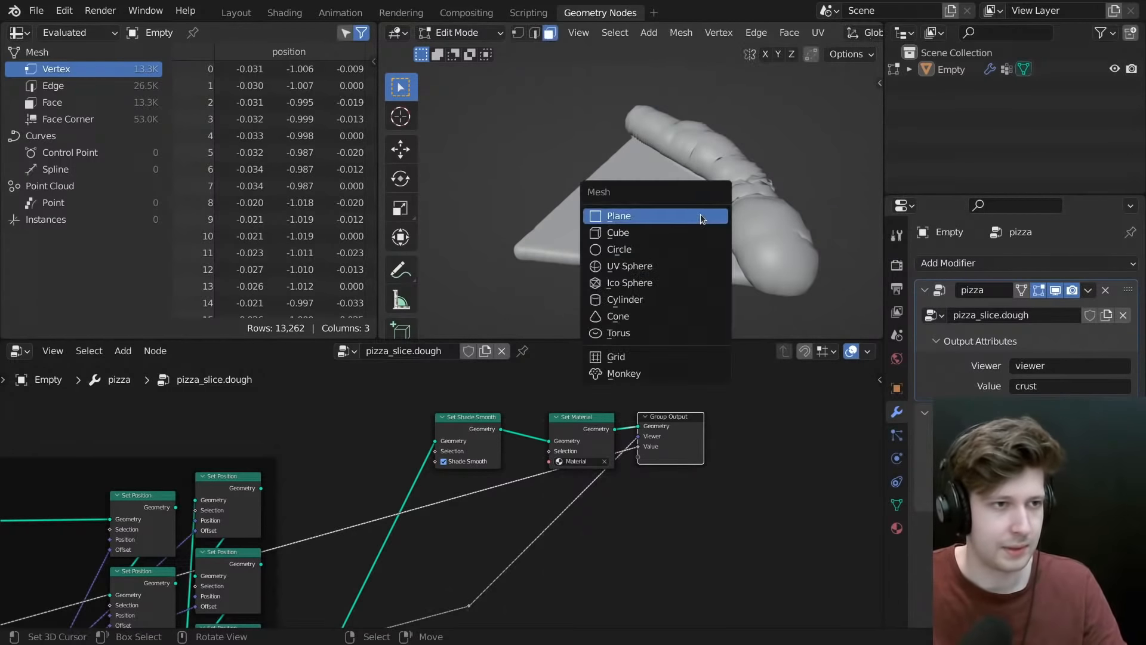
pyautogui.click(701, 216)
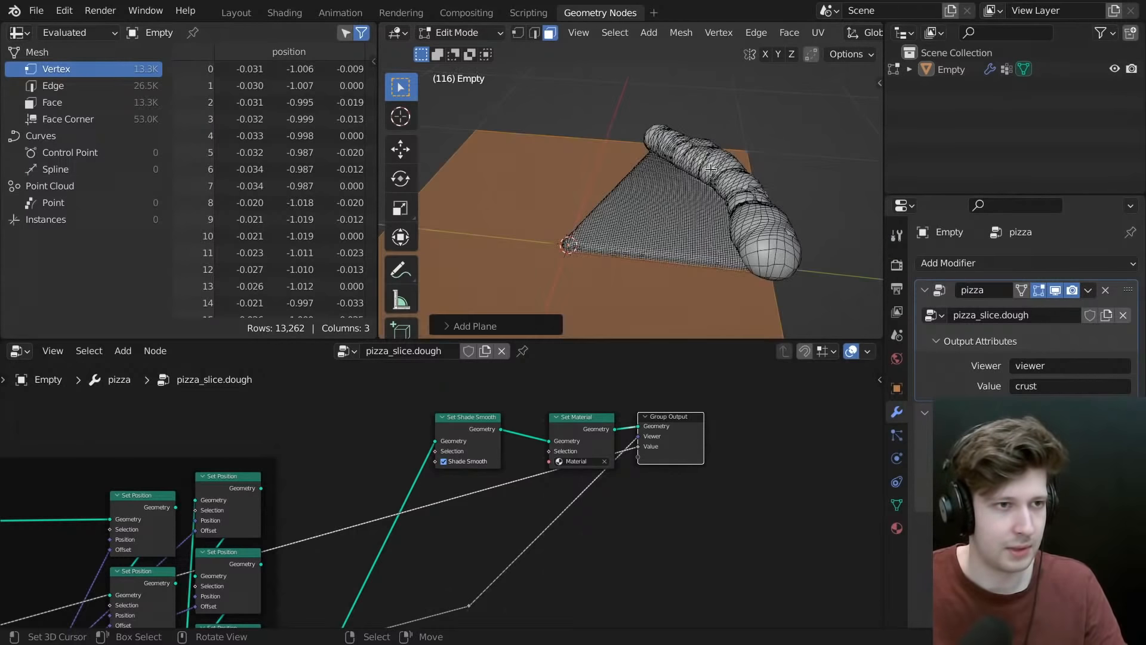
pyautogui.click(896, 505)
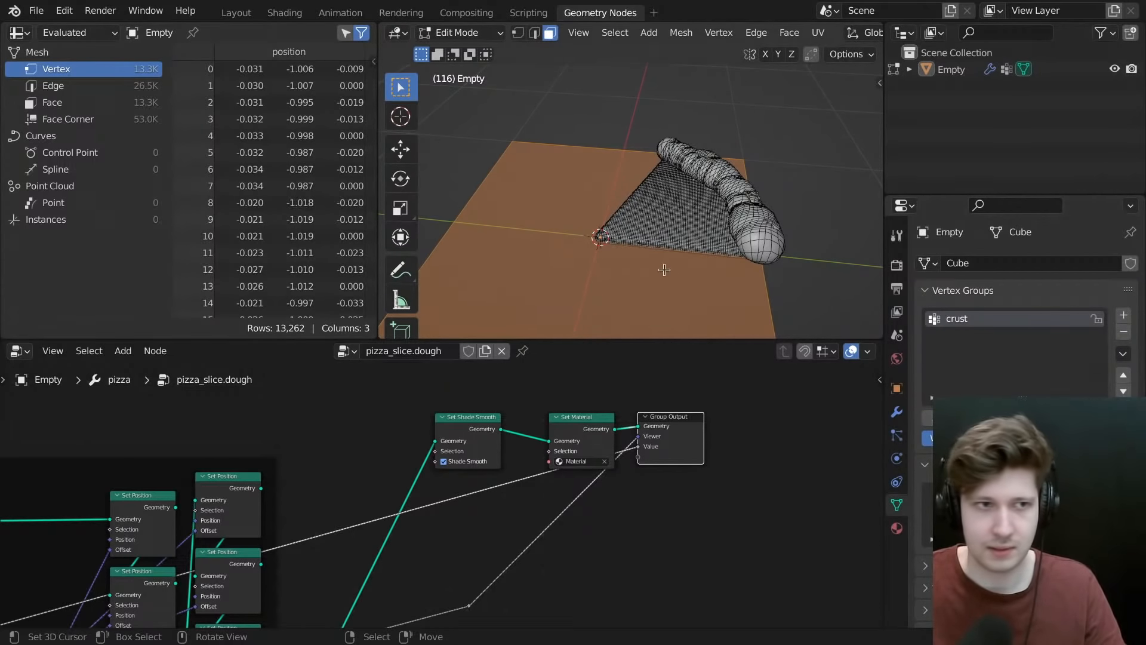
pyautogui.moveTo(665, 269)
pyautogui.mouseDown(button='middle')
pyautogui.moveTo(655, 258)
pyautogui.moveTo(677, 255)
pyautogui.mouseUp(button='middle')
pyautogui.hotkey('ctrl', 'Tab')
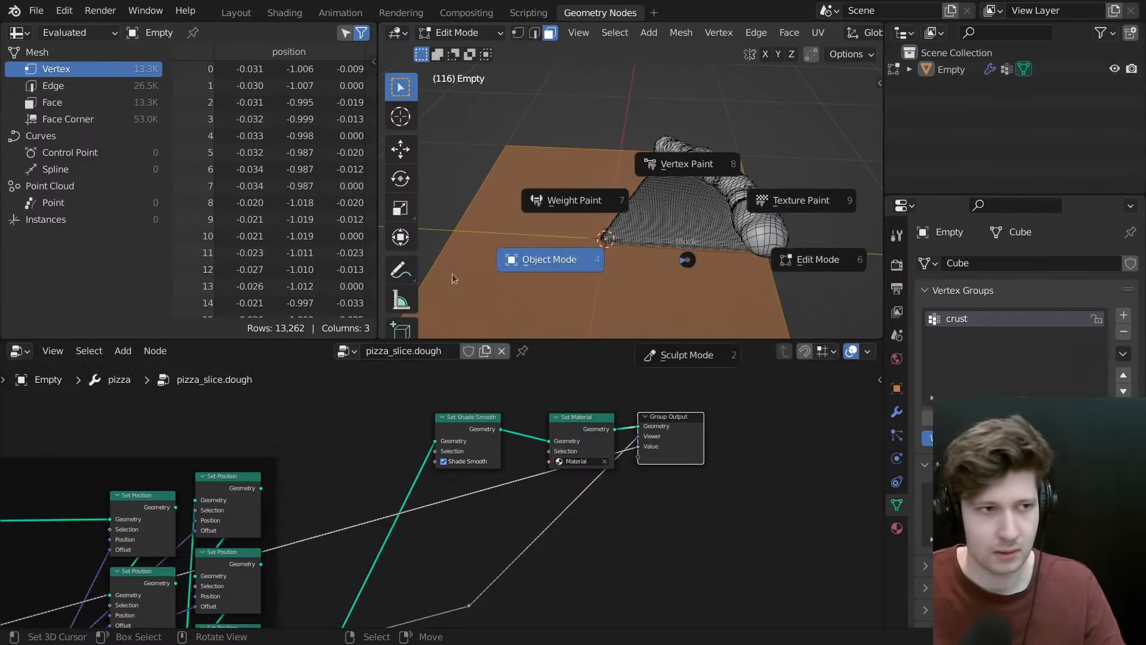
pyautogui.click(452, 274)
# - Toggle the Smooth modifier in the viewport and examine its effect on the slice's wireframe up close
pyautogui.click(897, 412)
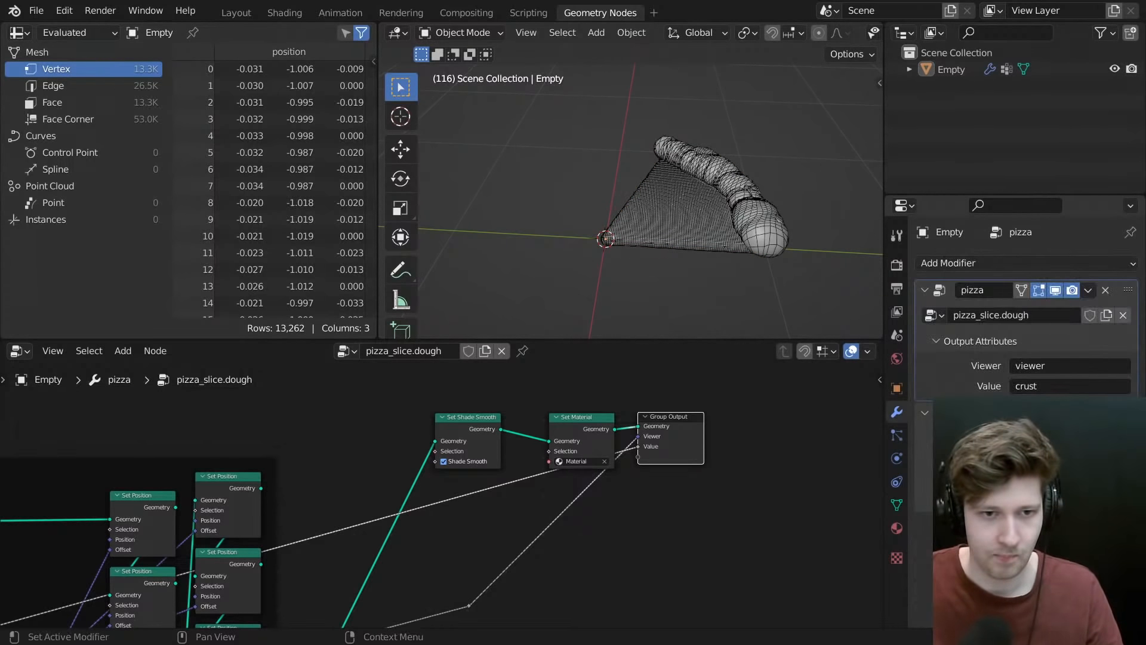
pyautogui.click(1055, 412)
pyautogui.click(1055, 413)
pyautogui.click(1056, 412)
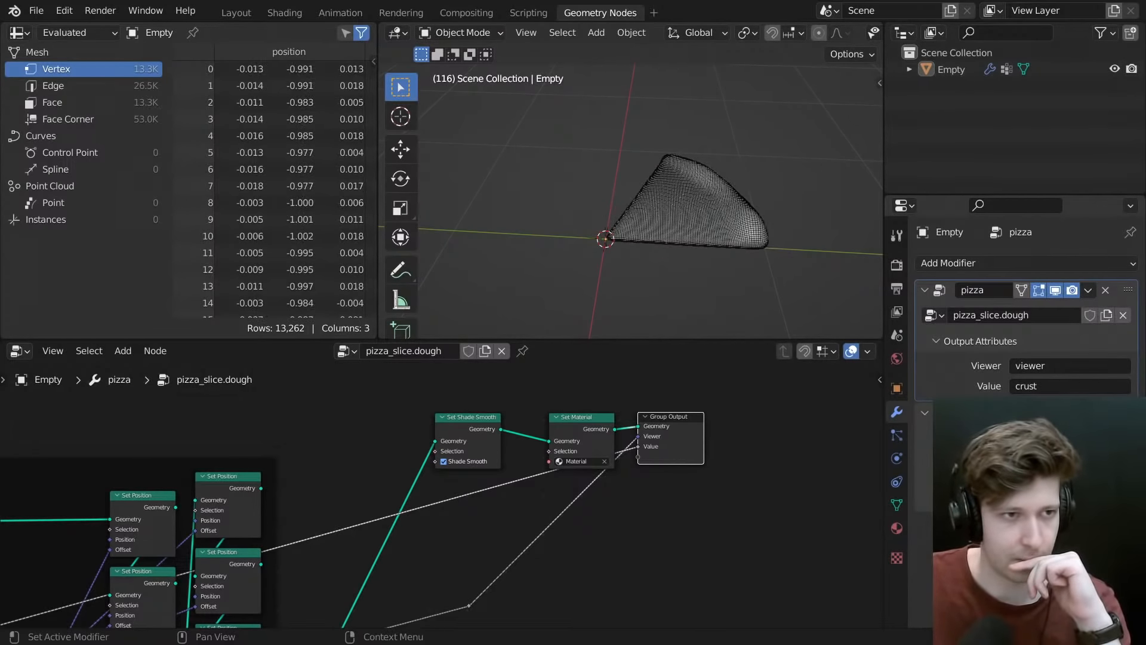
pyautogui.click(1056, 413)
pyautogui.moveTo(664, 244); pyautogui.dragTo(688, 253, button='middle')
pyautogui.scroll(4, 689, 253)
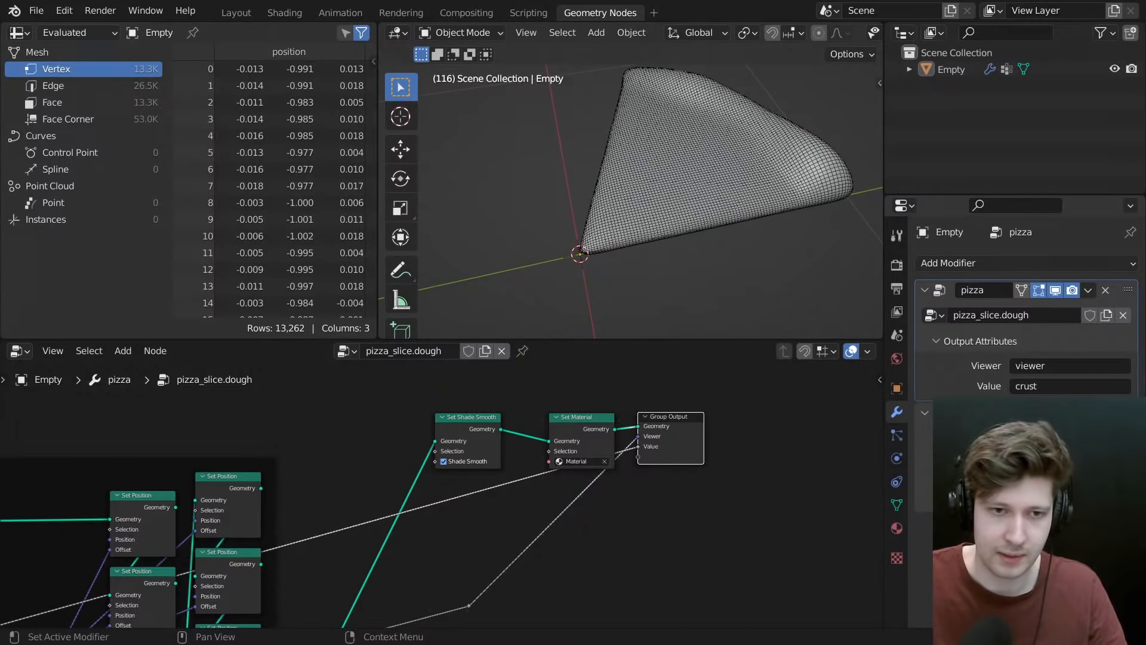
# - Delete the added plane from the base mesh in Edit Mode and return to Object Mode
pyautogui.click(776, 197)
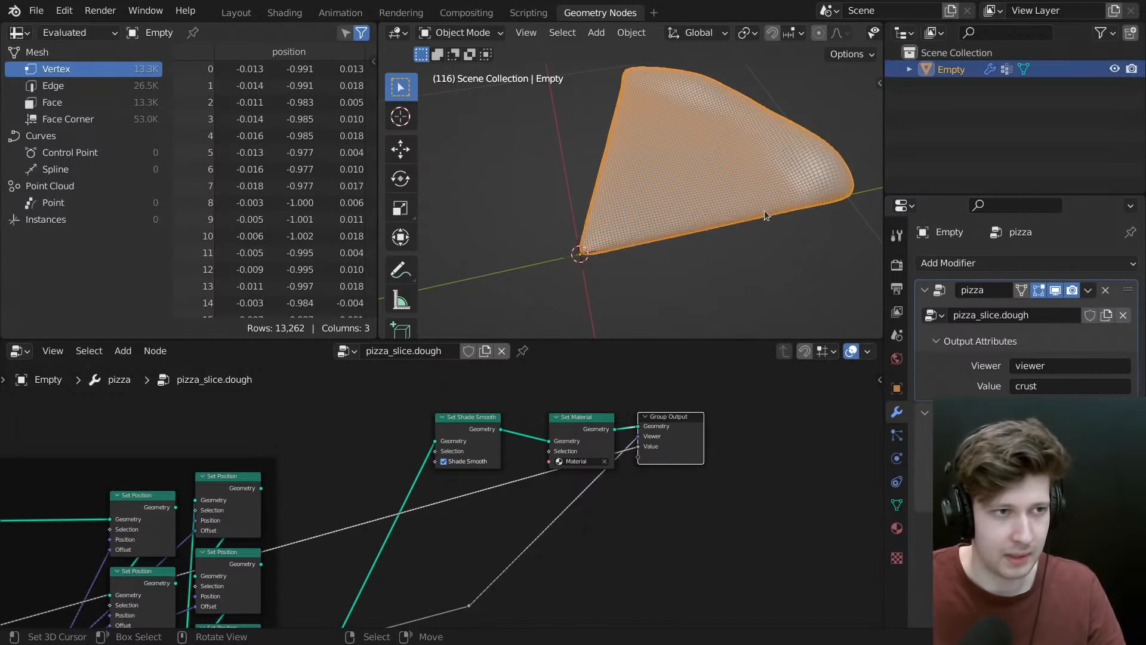
pyautogui.hotkey('ctrl', 'Tab')
pyautogui.click(797, 205)
pyautogui.scroll(-7, 674, 206)
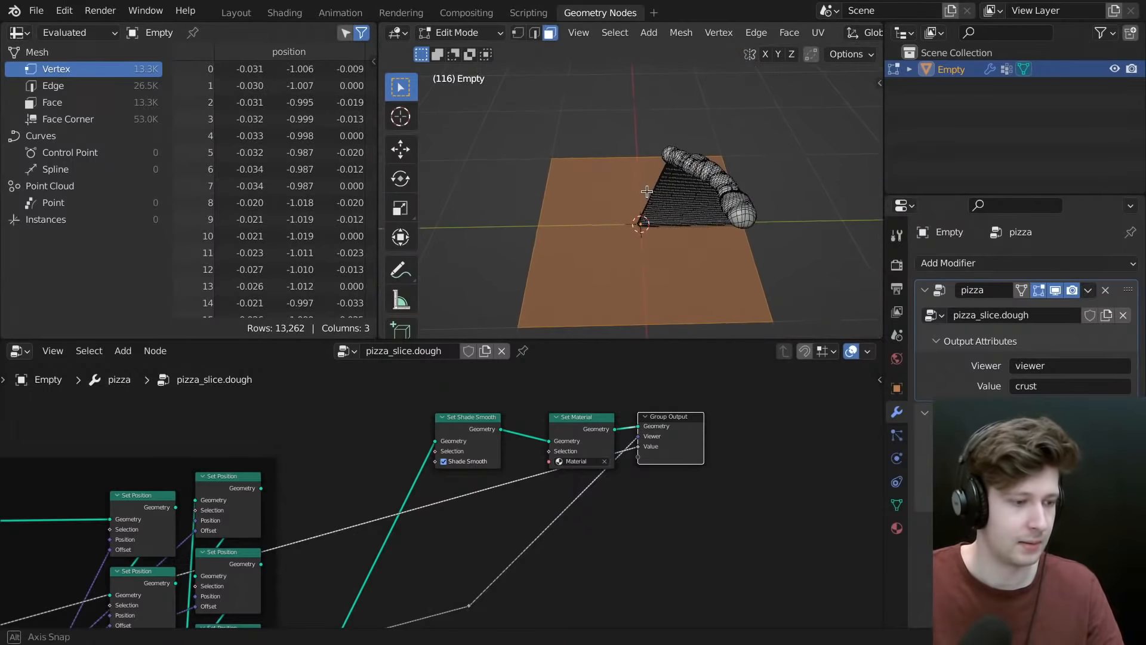
pyautogui.press('x')
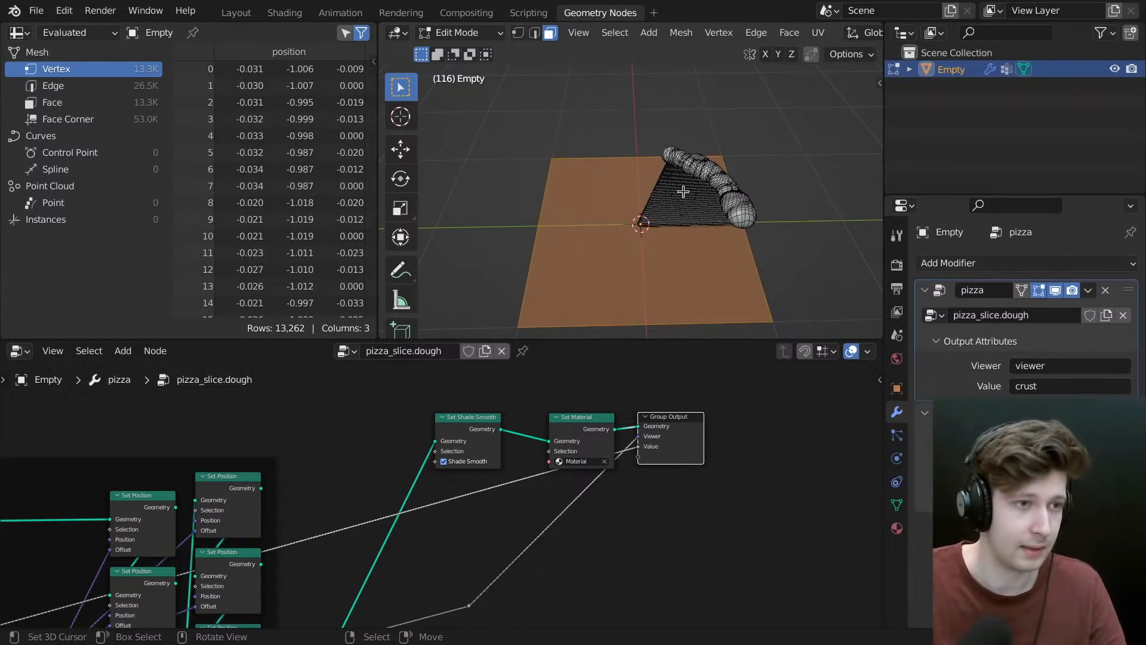
pyautogui.press('x')
pyautogui.click(599, 145)
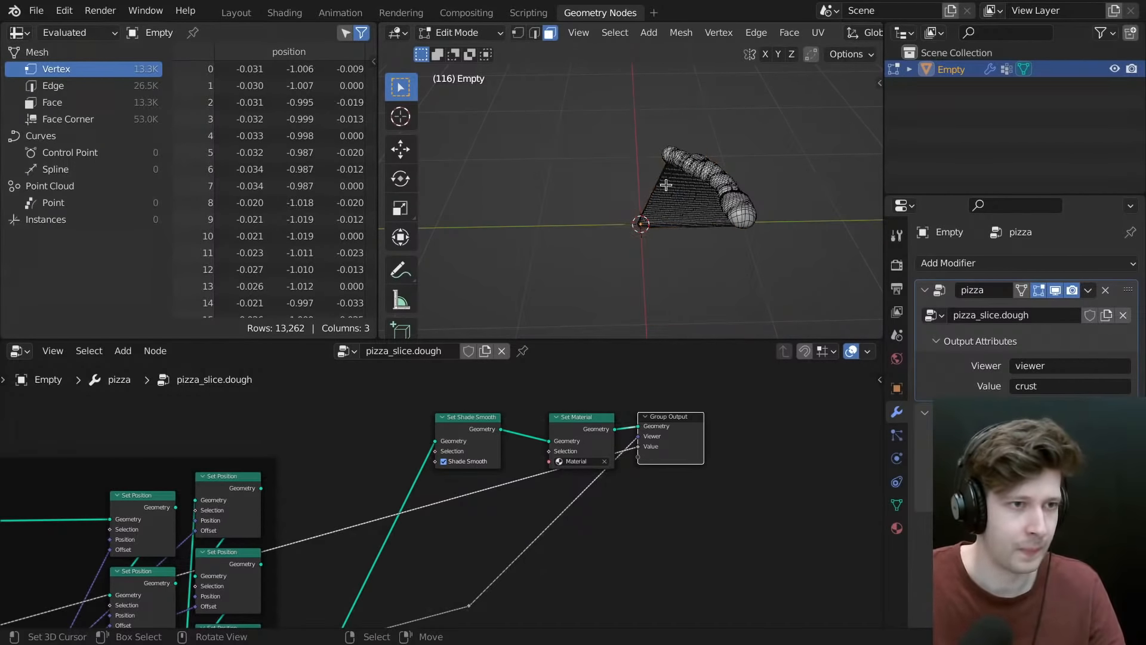
pyautogui.hotkey('ctrl', 'Tab')
pyautogui.click(539, 209)
# - Deselect the slice, hide the Smooth modifier in the viewport, and turn off the viewport overlays
pyautogui.scroll(3, 719, 239)
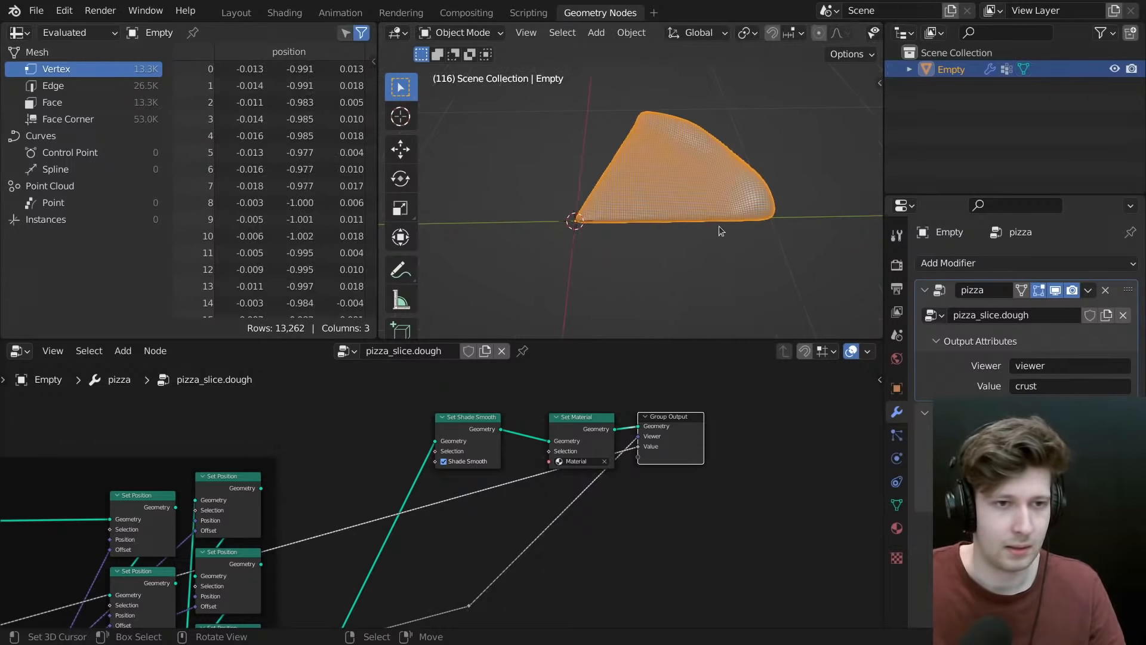
pyautogui.click(765, 234)
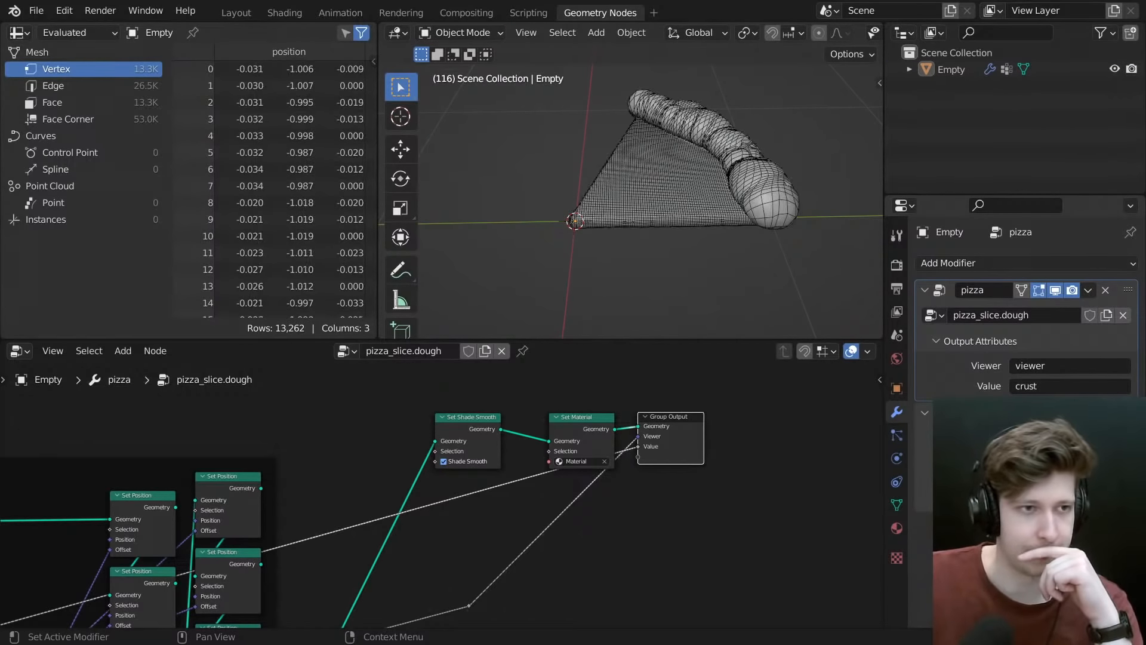
pyautogui.scroll(1, 711, 218)
pyautogui.moveTo(711, 217); pyautogui.dragTo(723, 251, button='middle')
pyautogui.press('z')
pyautogui.click(699, 127)
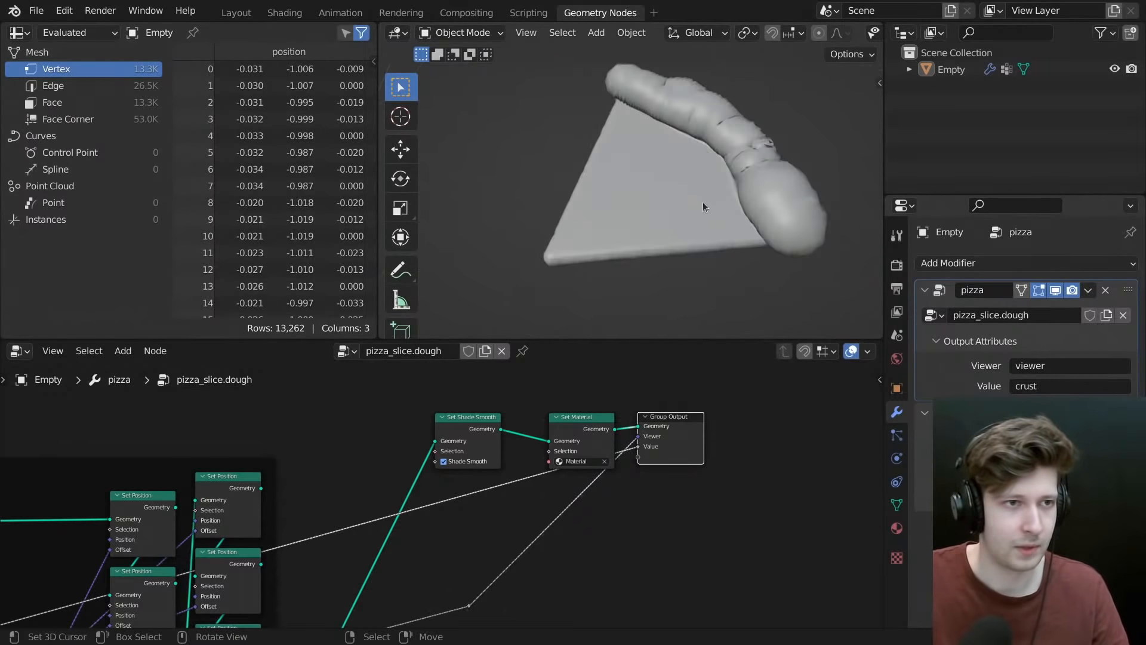
pyautogui.moveTo(704, 202); pyautogui.dragTo(733, 233, button='middle')
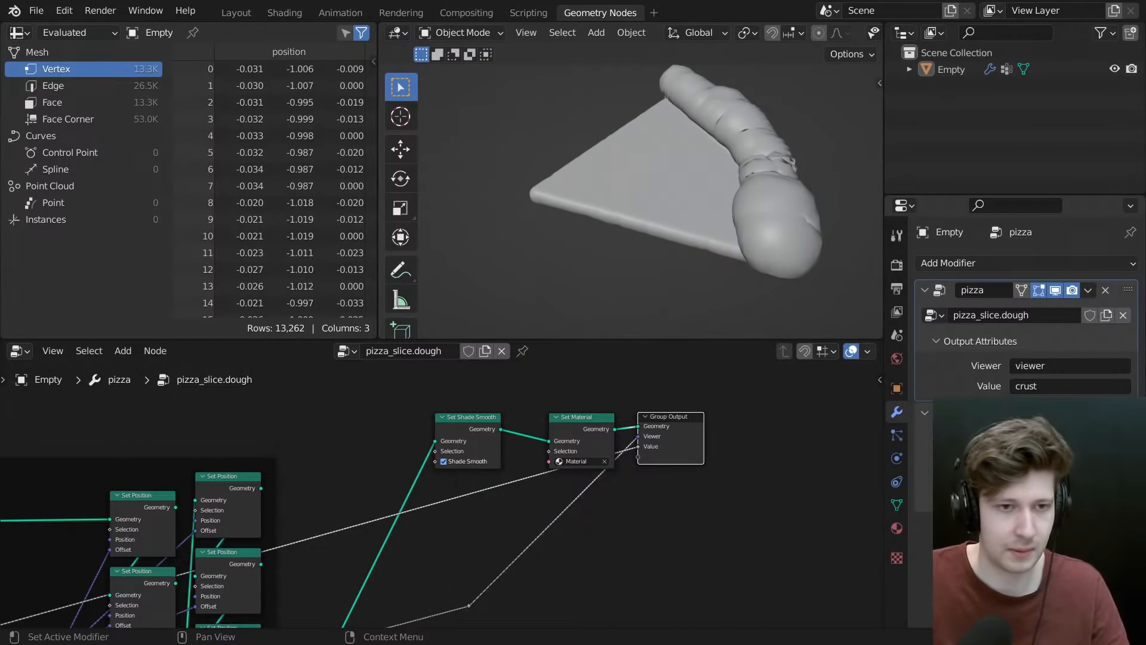
# - Move the reroute point on the link from the Crust Displacement frame closer to the Group Output
pyautogui.scroll(-6, 711, 464)
pyautogui.moveTo(608, 464); pyautogui.dragTo(643, 432, button='middle')
pyautogui.scroll(3, 605, 453)
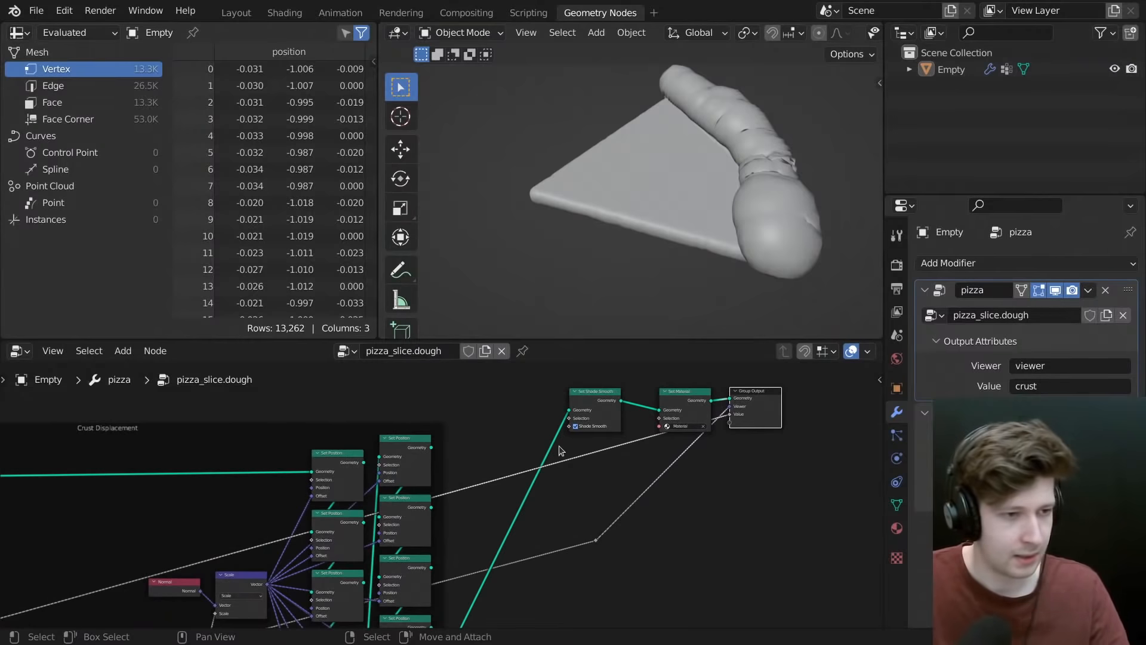
pyautogui.click(596, 540)
pyautogui.moveTo(604, 570); pyautogui.dragTo(627, 532, button='middle')
pyautogui.press('g')
pyautogui.click(728, 539)
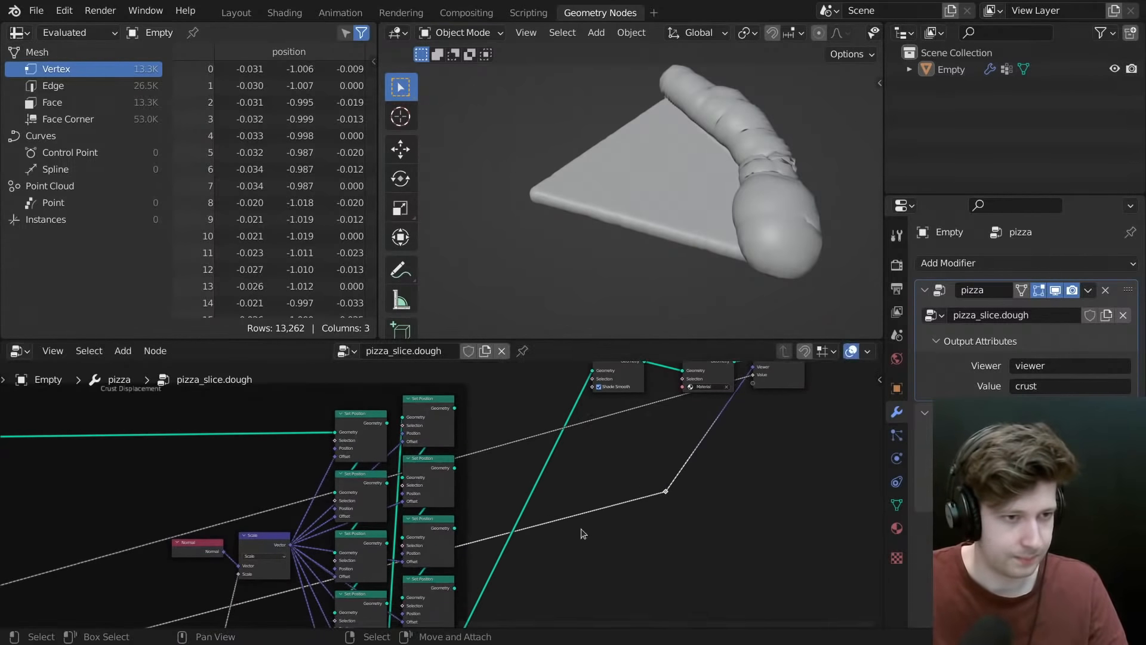
pyautogui.scroll(-5, 482, 524)
pyautogui.moveTo(482, 524); pyautogui.dragTo(643, 477, button='middle')
pyautogui.scroll(-4, 643, 473)
pyautogui.click(469, 456)
pyautogui.scroll(-4, 436, 448)
pyautogui.moveTo(436, 448); pyautogui.dragTo(510, 437, button='middle')
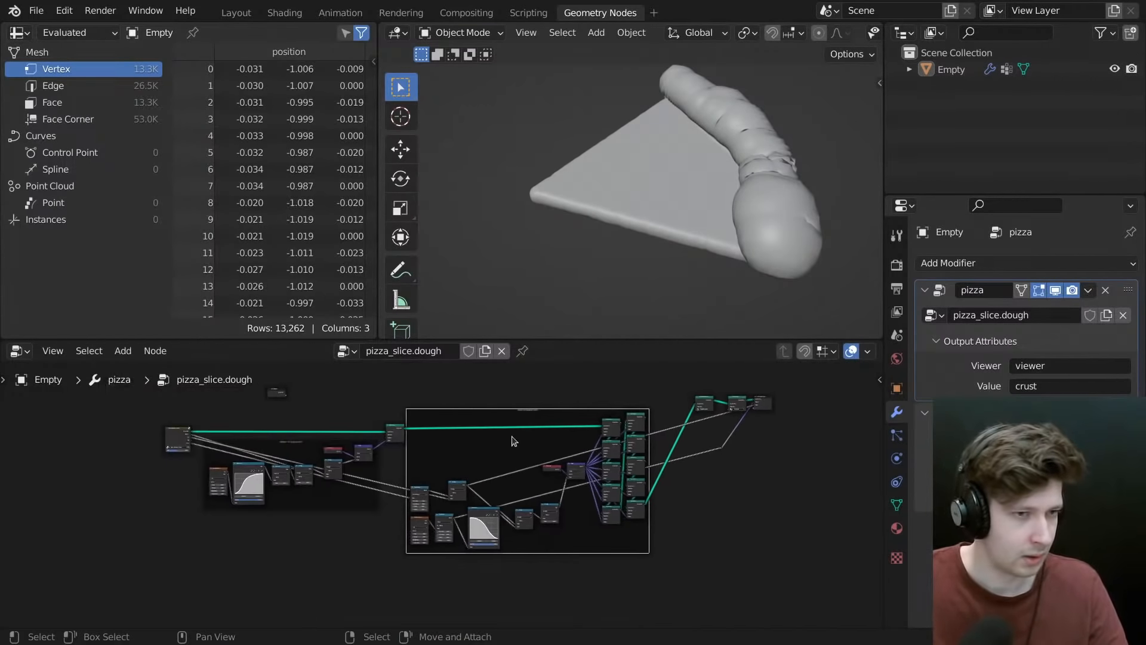
# - Collapse the pizza and Smooth modifiers and rename the pizza modifier to pizza_dough
pyautogui.click(925, 291)
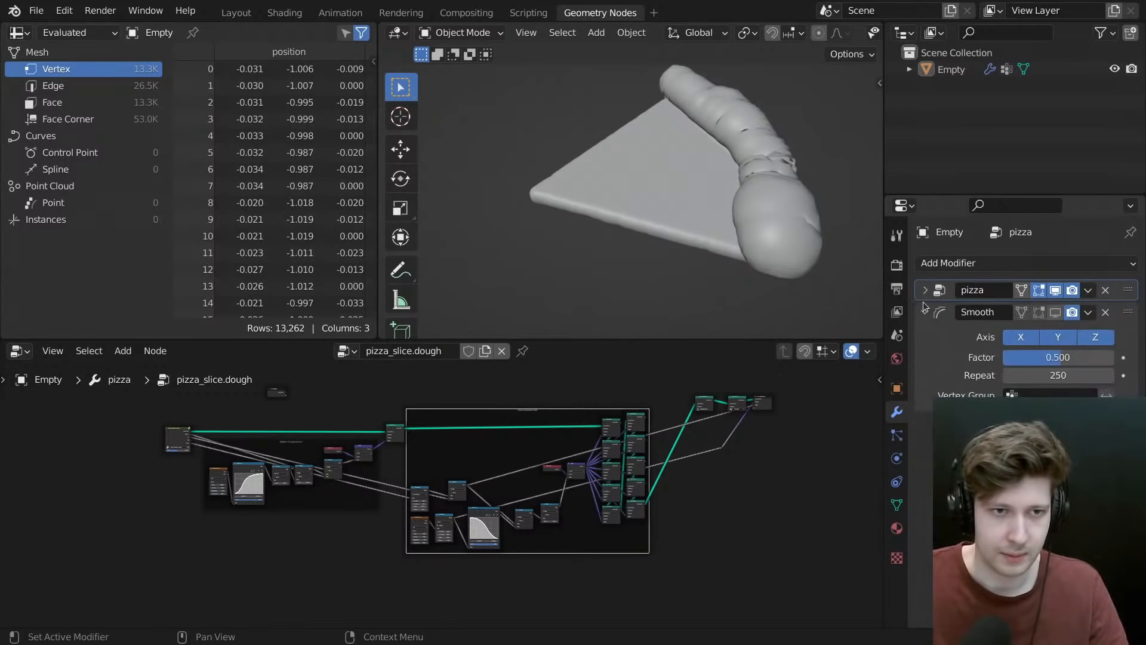
pyautogui.click(925, 312)
pyautogui.doubleClick(985, 290)
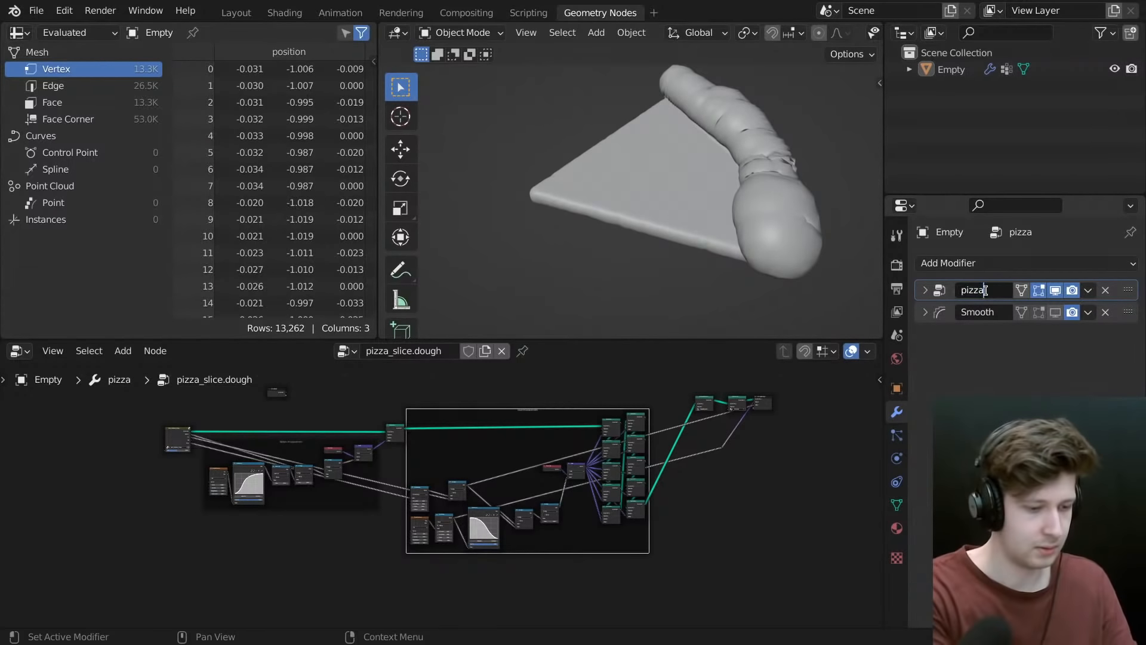
pyautogui.write('_dough')
pyautogui.press('Return')
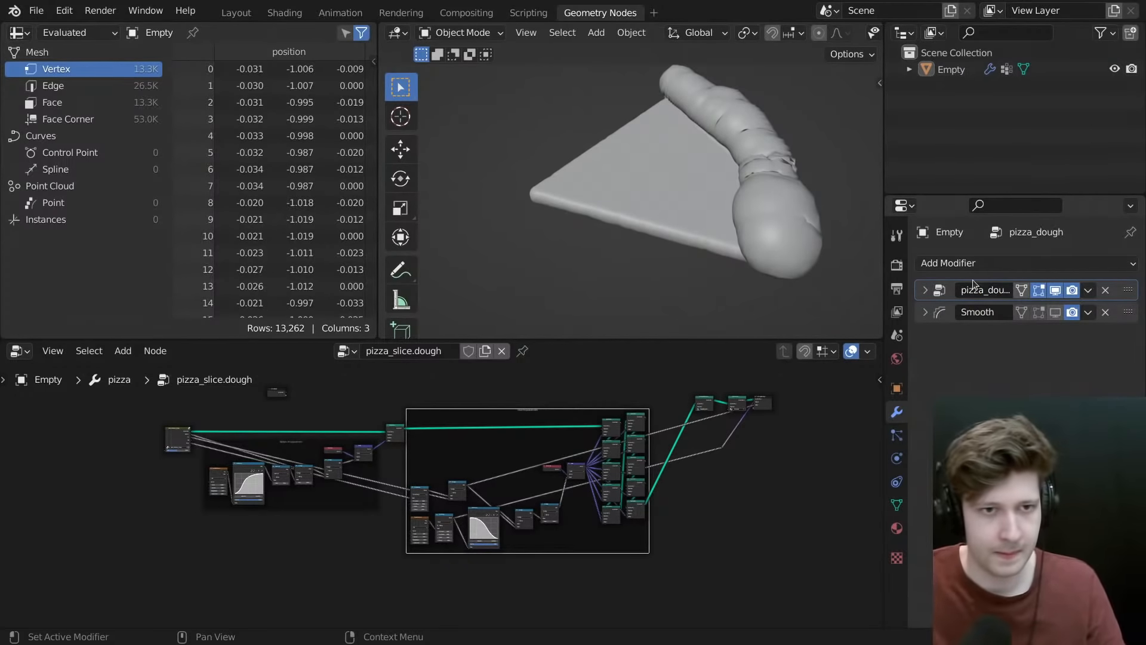
# - Add a second Geometry Nodes modifier below Smooth and name its node group pizza_toppings
pyautogui.click(989, 263)
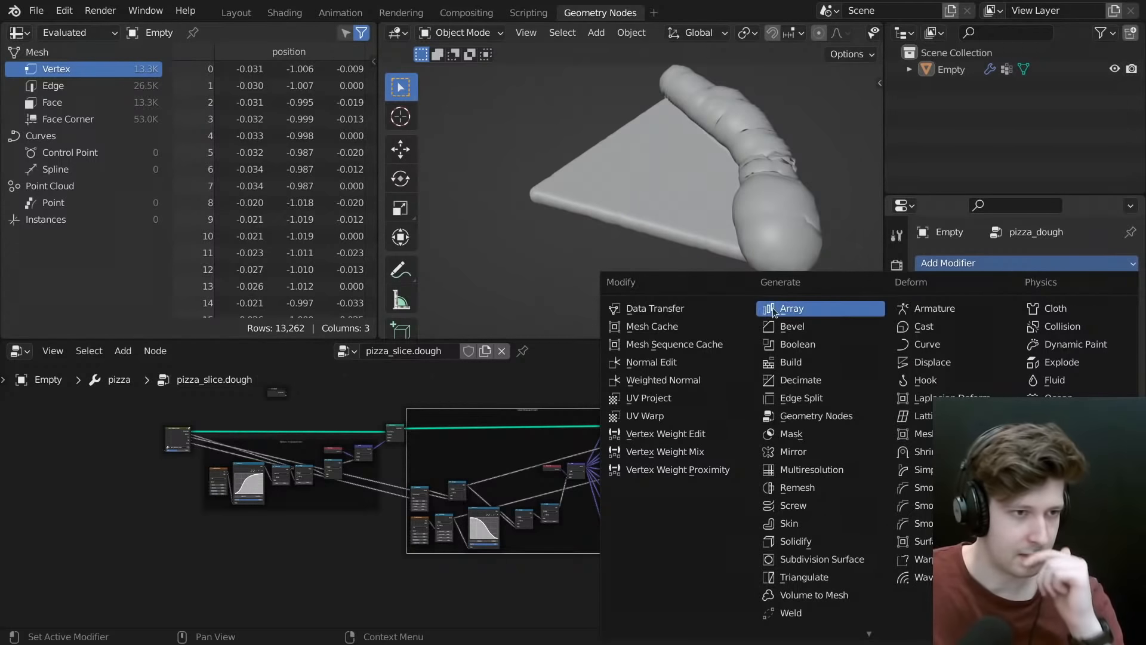
pyautogui.click(813, 416)
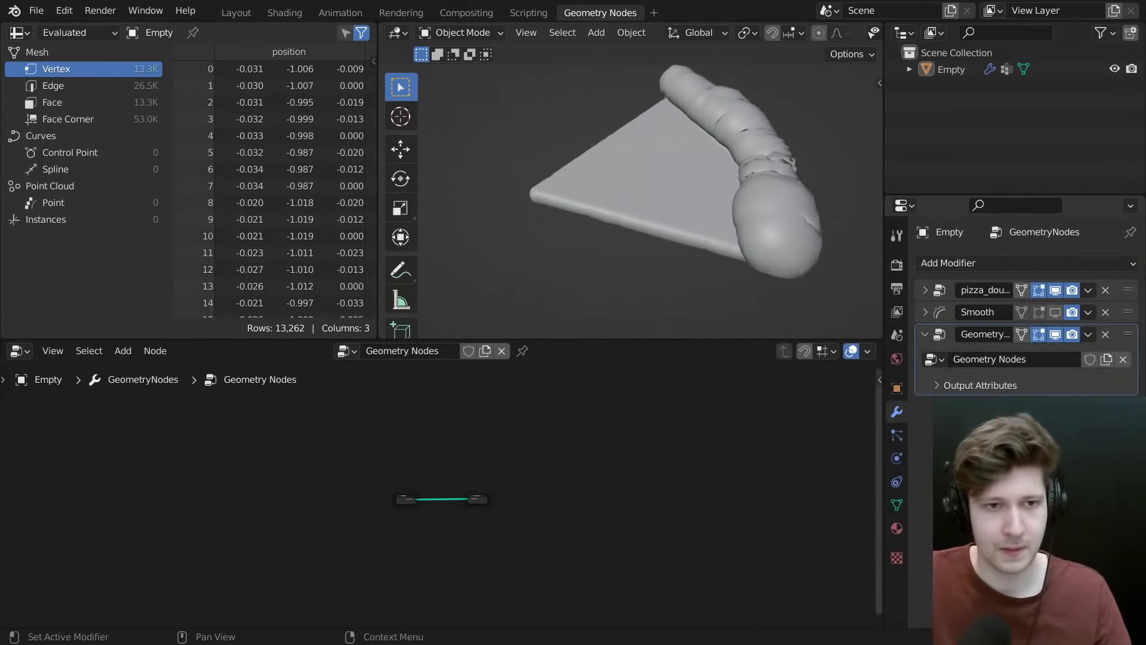
pyautogui.click(991, 360)
pyautogui.write('topp')
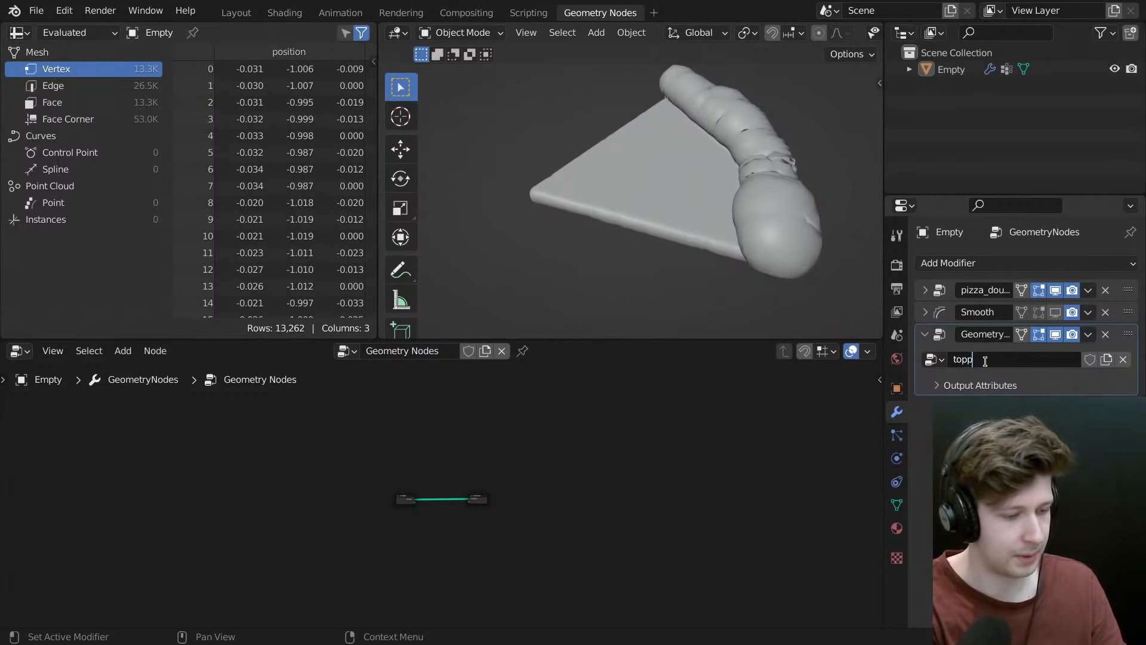
pyautogui.write('ings')
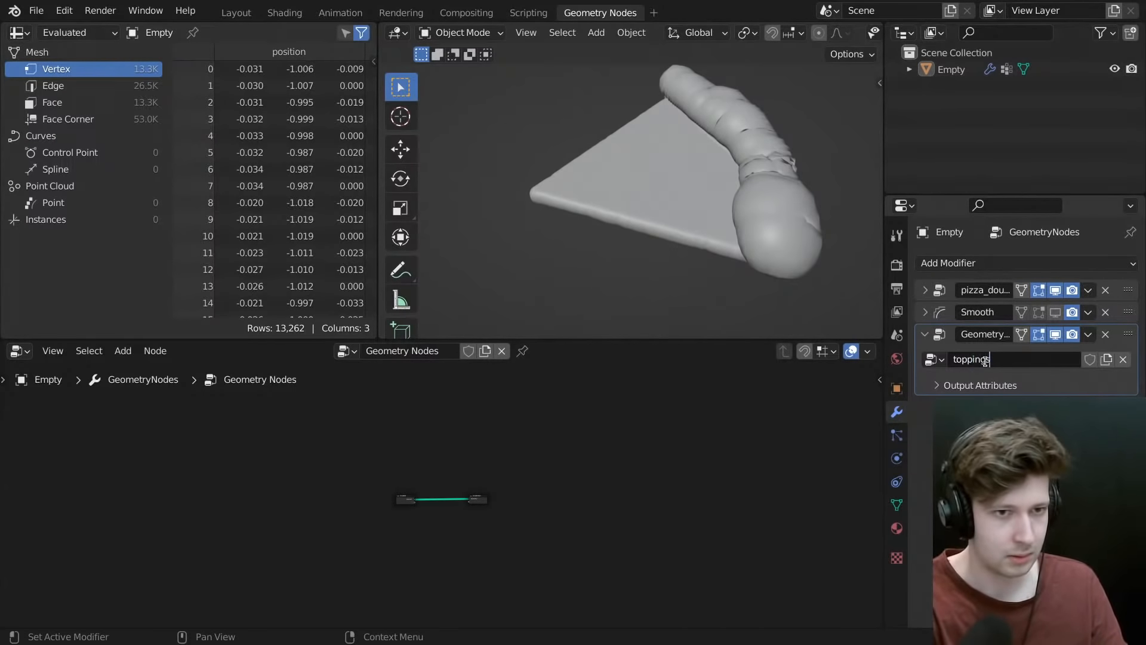
pyautogui.press('Return')
pyautogui.click(963, 353)
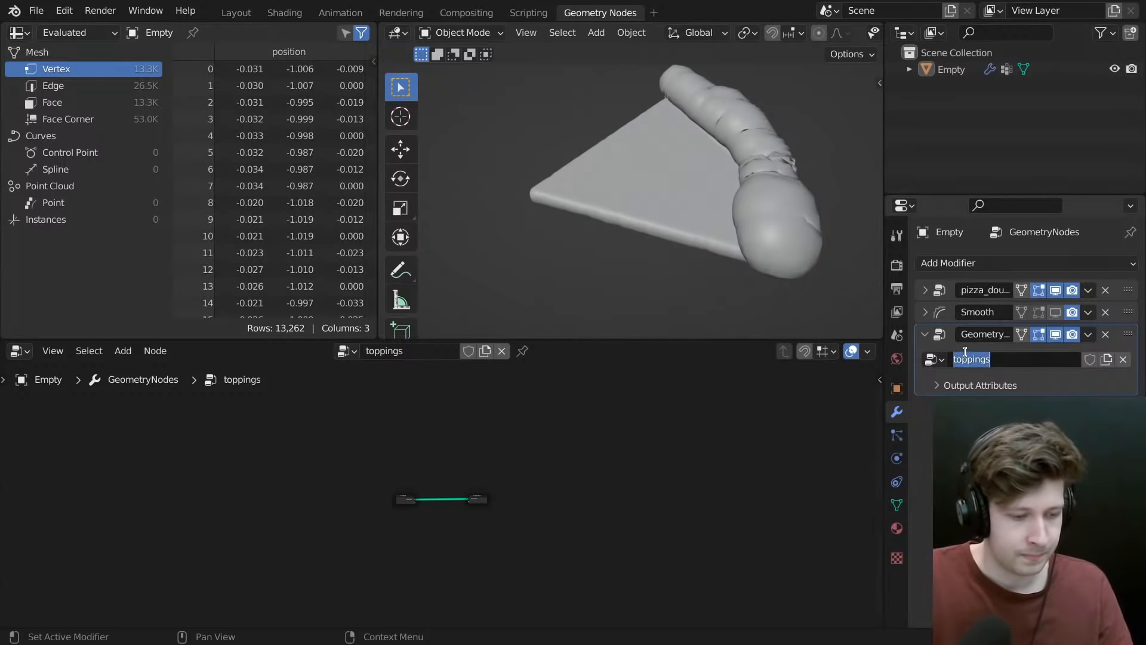
pyautogui.press('Home')
pyautogui.write('pizza_')
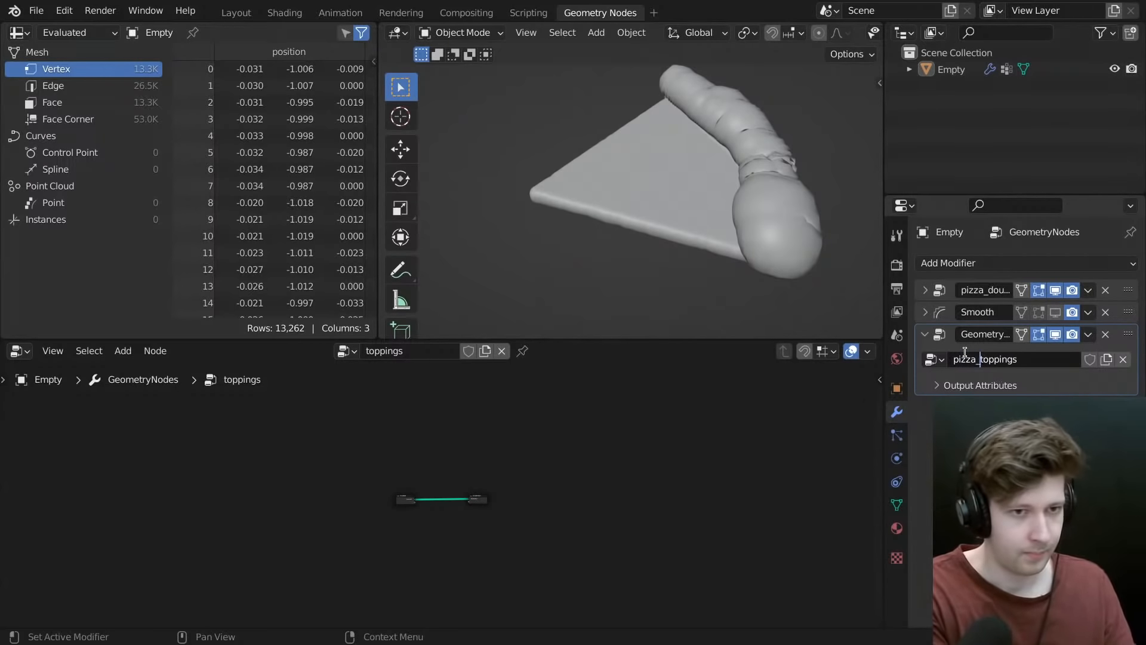
pyautogui.press('Return')
# - Add a Cylinder node above the geometry link in pizza_toppings and move the Group Input farther from the Group Output
pyautogui.scroll(2, 455, 506)
pyautogui.scroll(5, 456, 506)
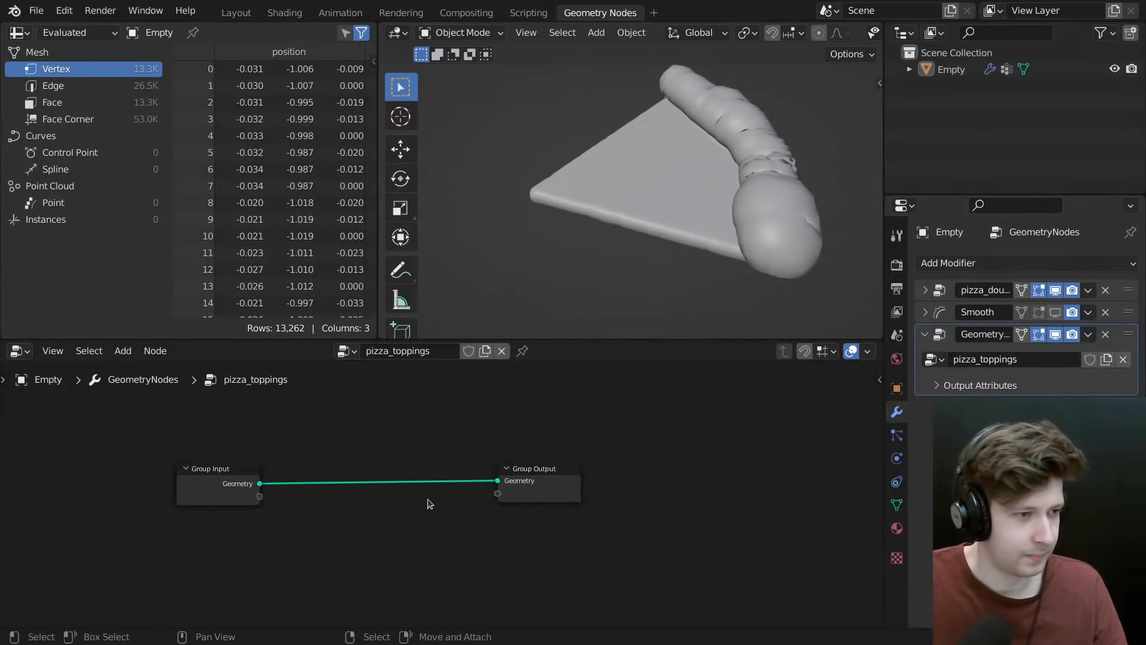
pyautogui.hotkey('shift', 'a')
pyautogui.click(533, 307)
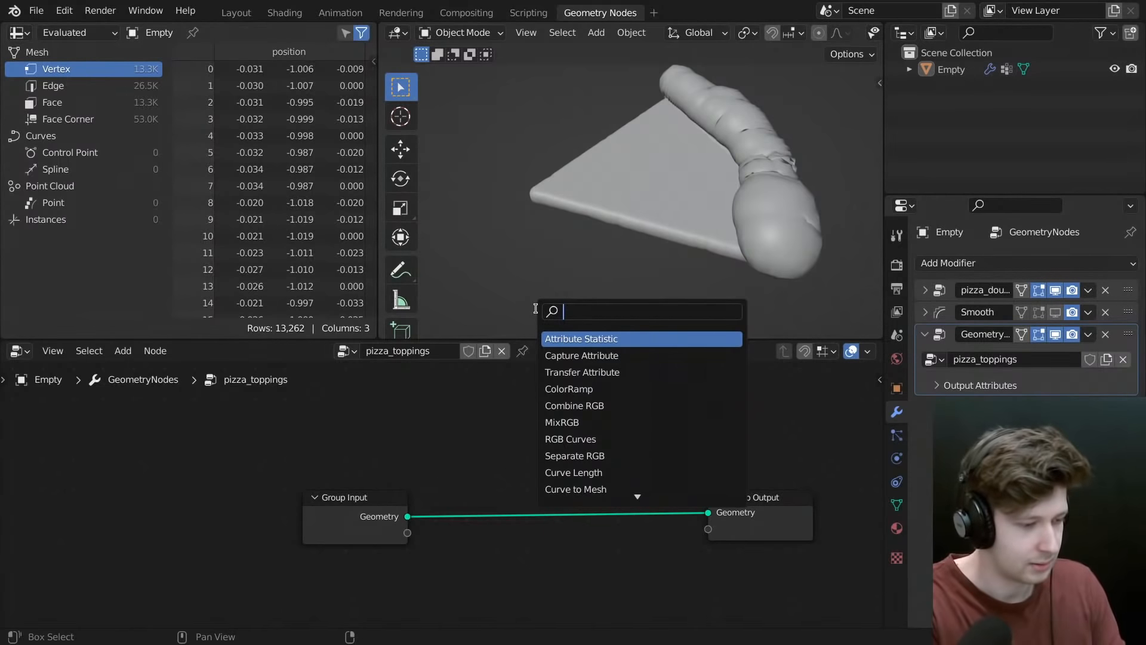
pyautogui.write('A')
pyautogui.press('BackSpace')
pyautogui.write('cylin')
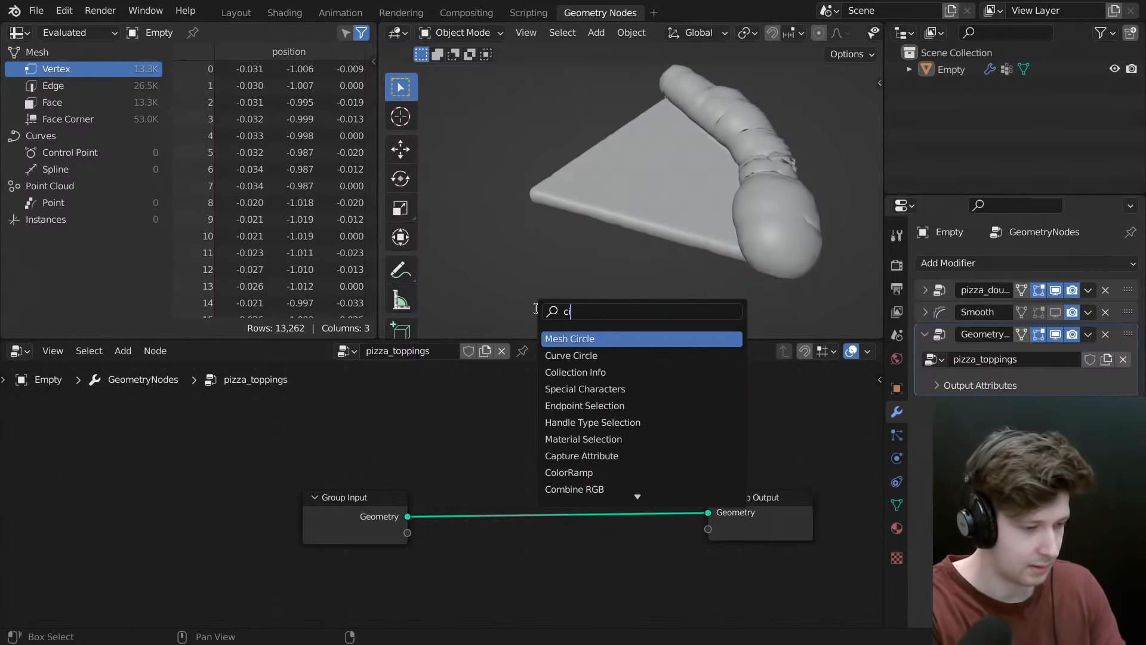
pyautogui.press('Return')
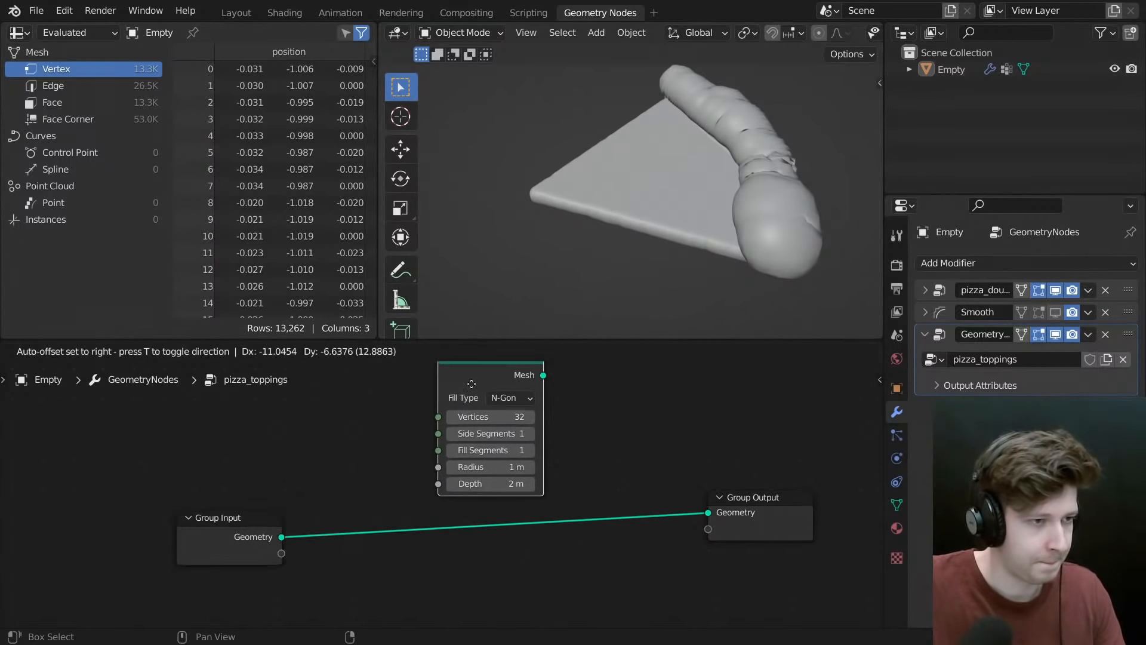
pyautogui.click(205, 559)
# - Add a Distribute Points on Faces node beside the Cylinder node and arrange both nodes above the geometry link
pyautogui.hotkey('shift', 'a')
pyautogui.click(642, 304)
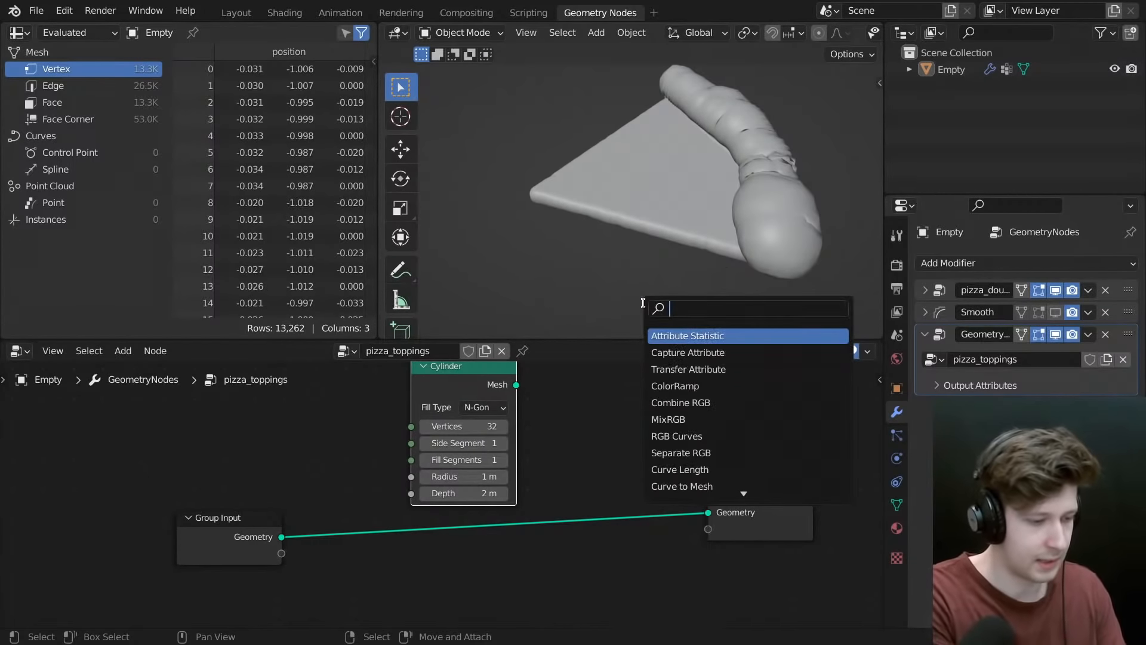
pyautogui.write('dis')
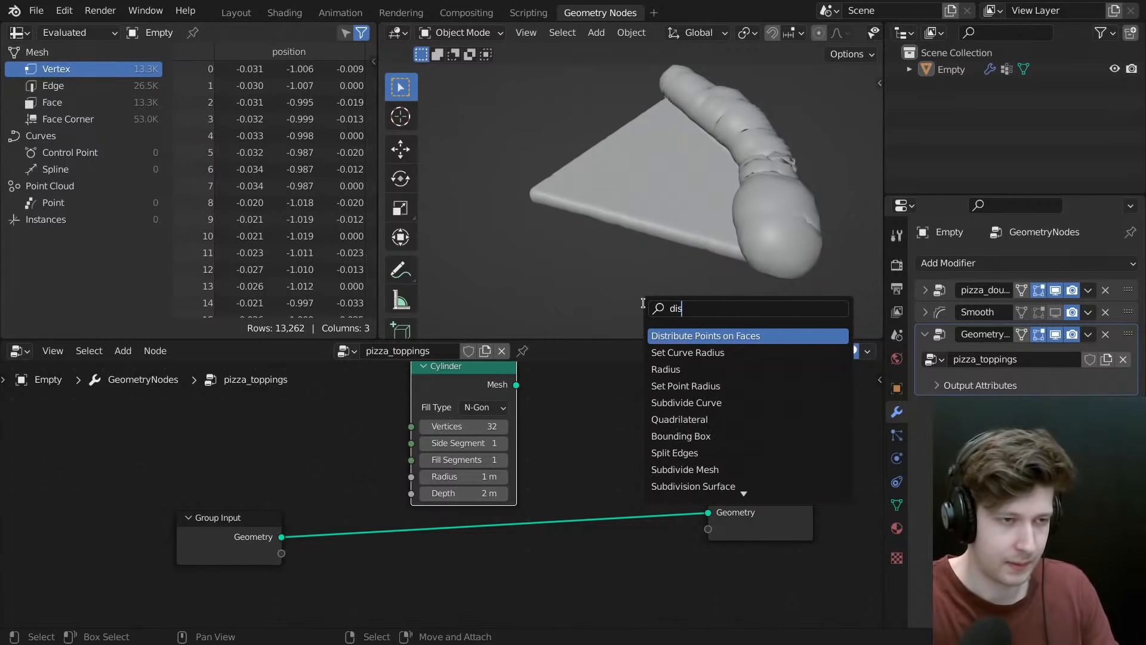
pyautogui.press('Return')
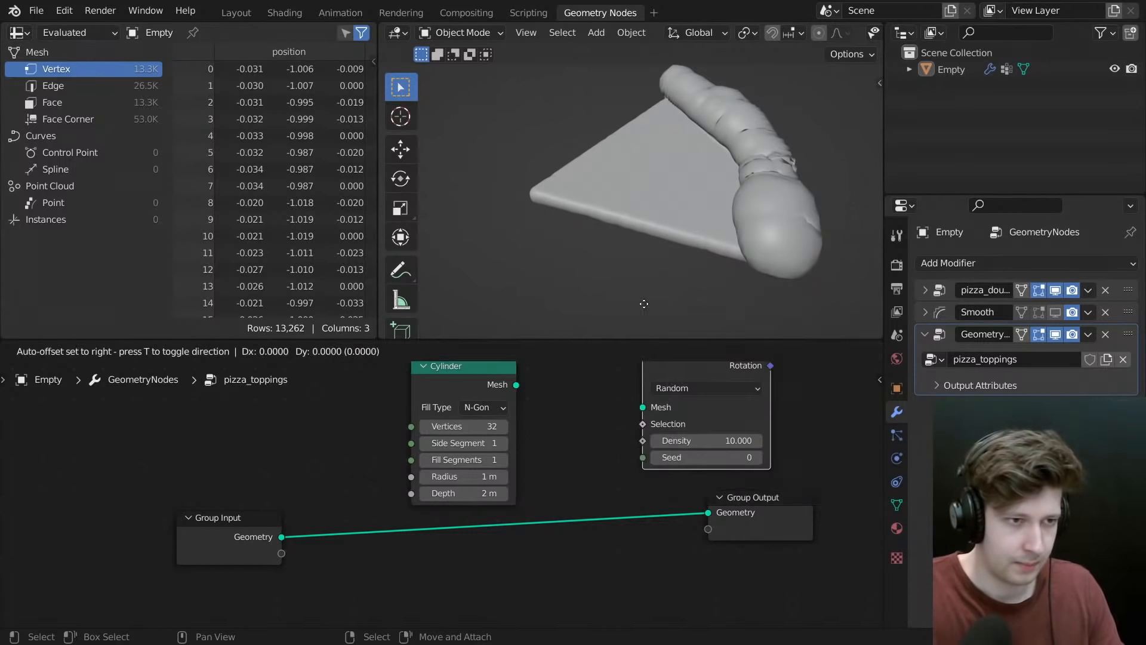
pyautogui.click(492, 380)
pyautogui.moveTo(490, 377); pyautogui.dragTo(418, 392)
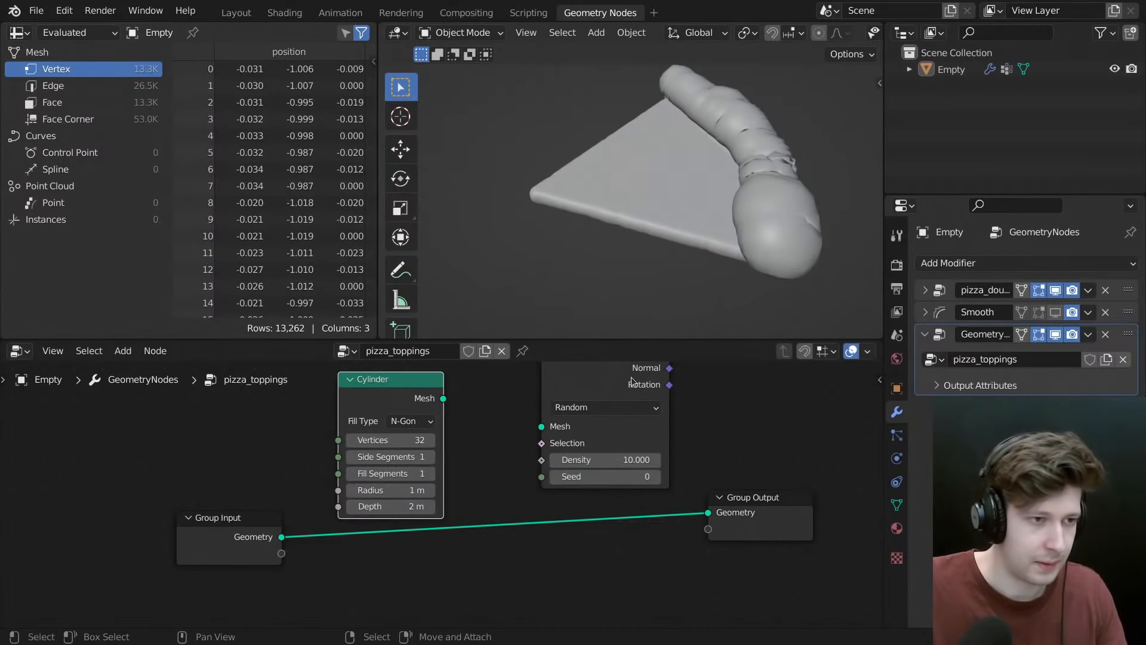
pyautogui.moveTo(631, 380); pyautogui.dragTo(586, 388)
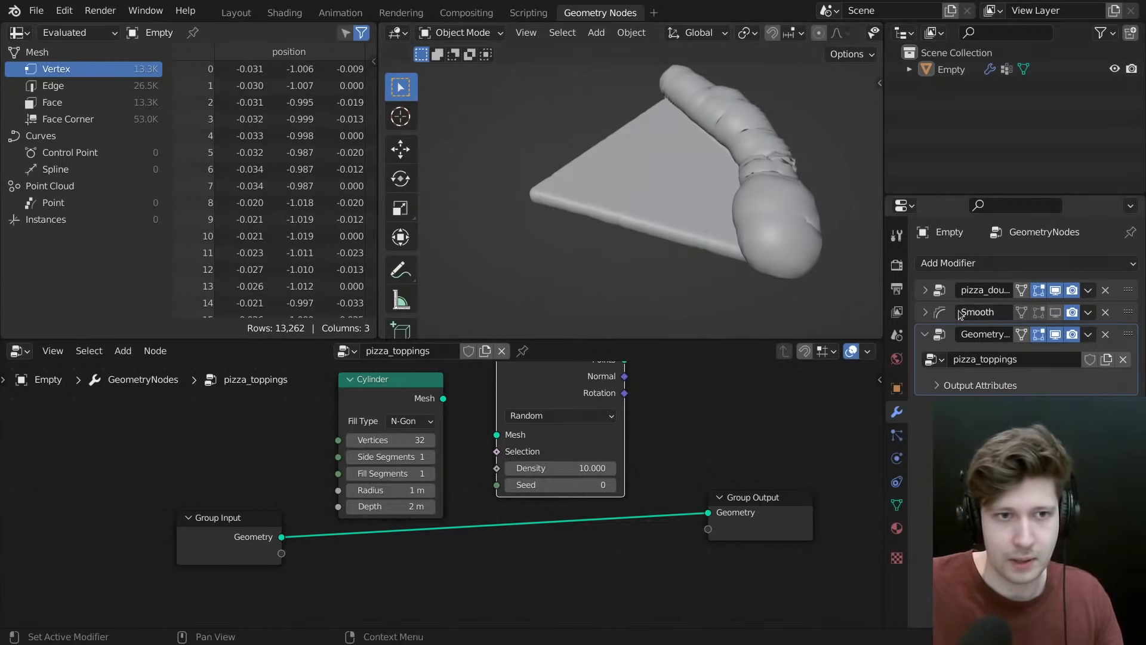
# - Expand the pizza_dough modifier, select the slice, and show the whole pizza_slice.dough node tree
pyautogui.click(924, 290)
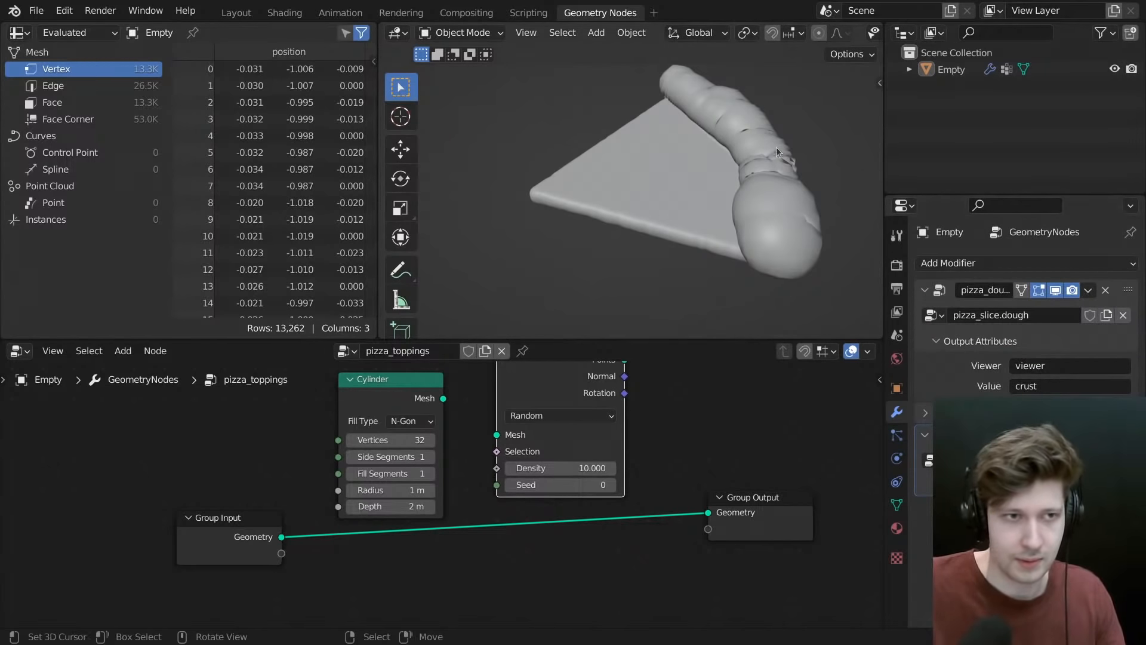
pyautogui.click(734, 188)
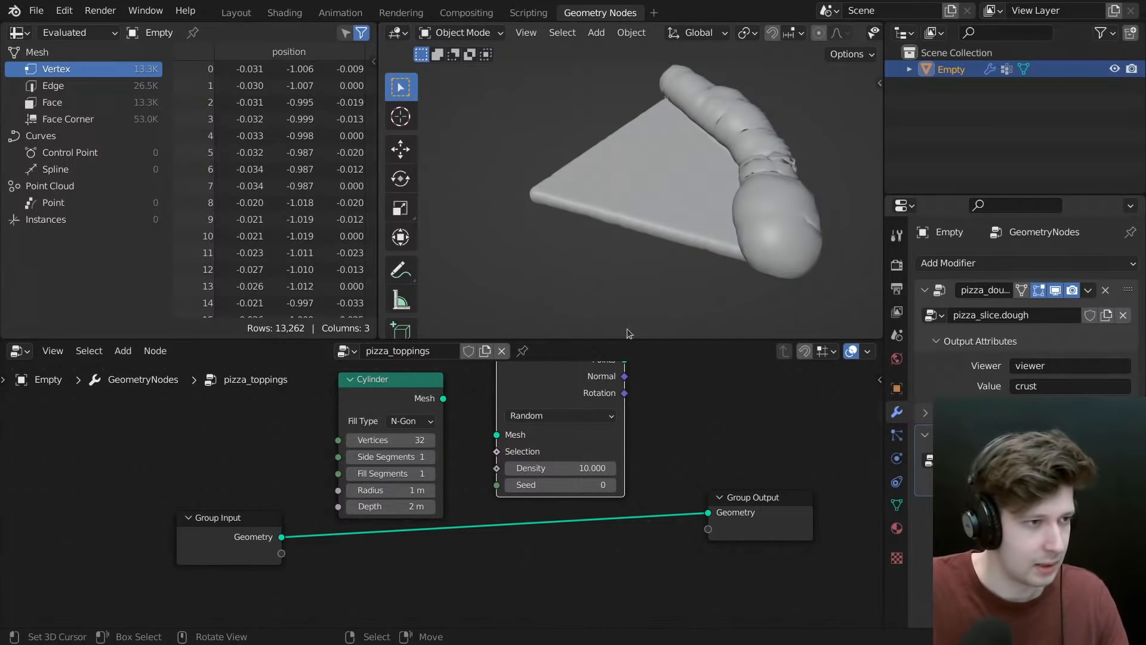
pyautogui.click(938, 291)
pyautogui.press('Home')
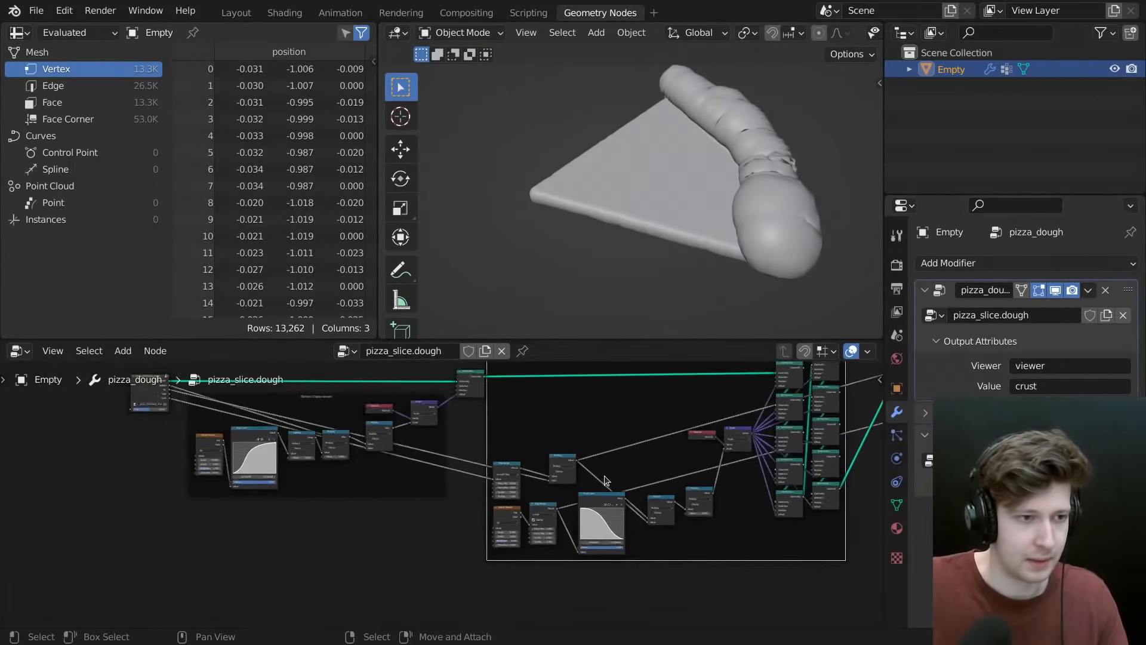
# - Examine the Crust Displacement frame in an enlarged node editor and trace its links to the Group Output
pyautogui.hotkey('ctrl', 'space')
pyautogui.scroll(1, 857, 293)
pyautogui.moveTo(857, 292); pyautogui.dragTo(696, 323, button='middle')
pyautogui.scroll(5, 634, 369)
pyautogui.scroll(-1, 463, 324)
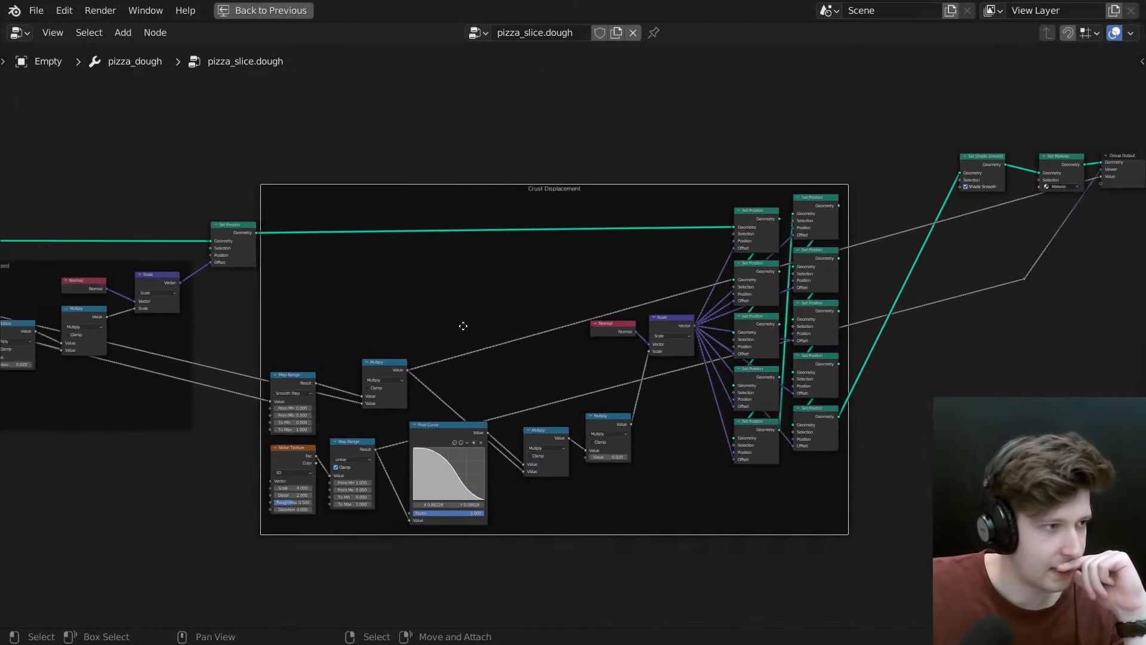
pyautogui.moveTo(463, 324); pyautogui.dragTo(659, 328, button='middle')
pyautogui.moveTo(588, 337); pyautogui.dragTo(672, 354, button='middle')
pyautogui.moveTo(949, 357); pyautogui.dragTo(630, 355, button='middle')
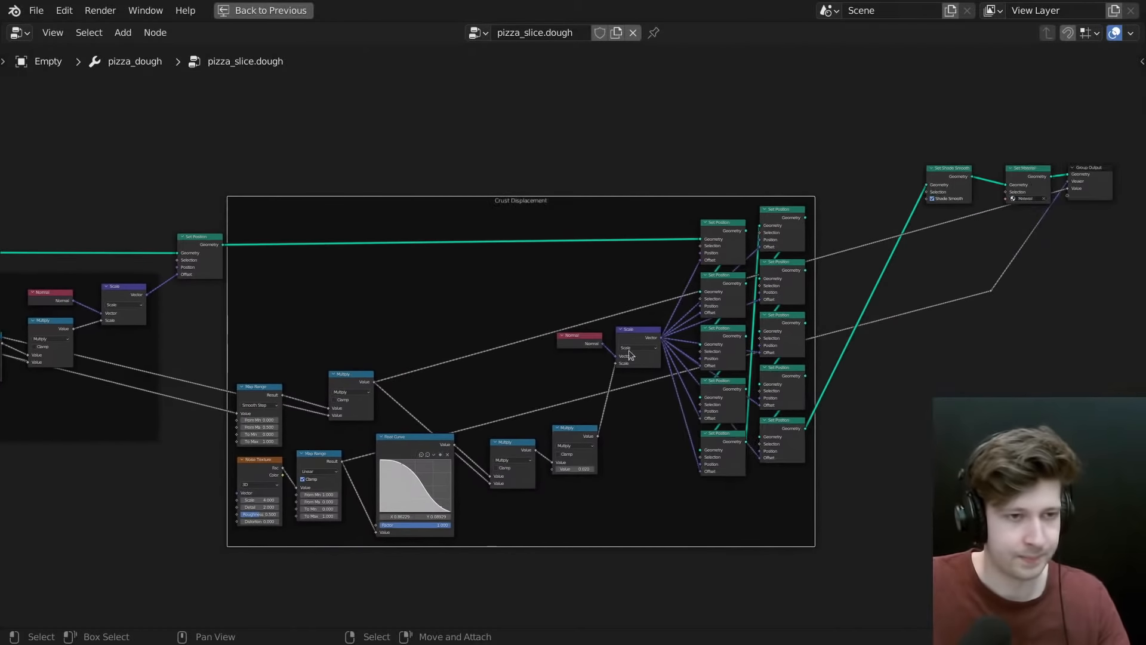
pyautogui.moveTo(850, 346); pyautogui.dragTo(731, 362, button='middle')
pyautogui.scroll(1, 883, 305)
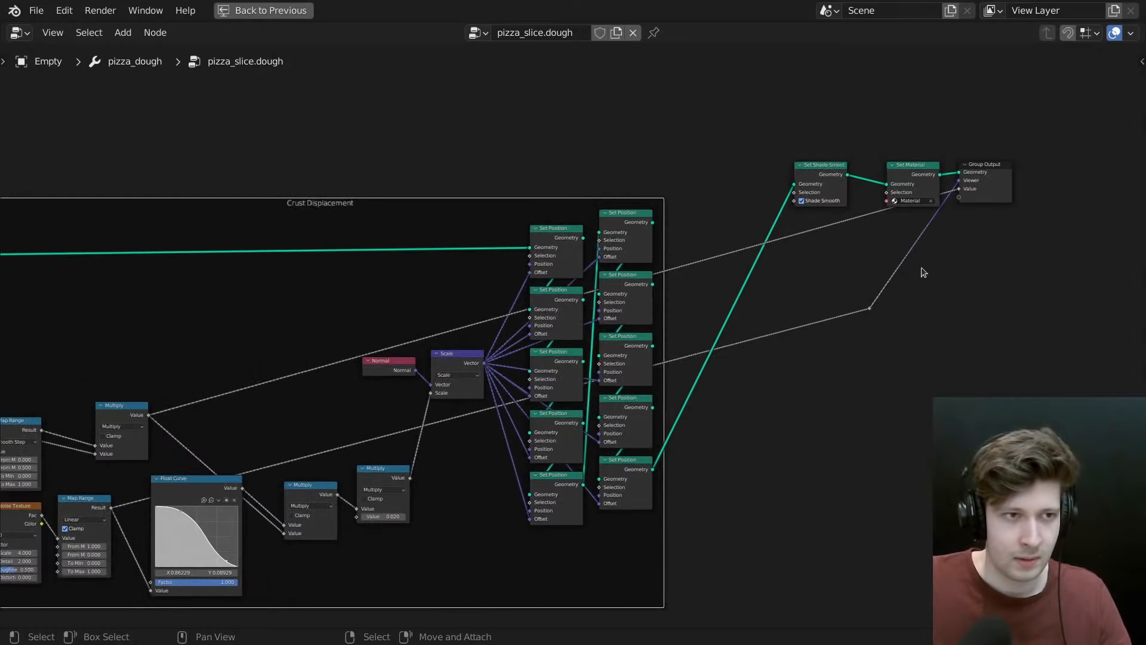
pyautogui.moveTo(840, 264); pyautogui.dragTo(863, 270, button='middle')
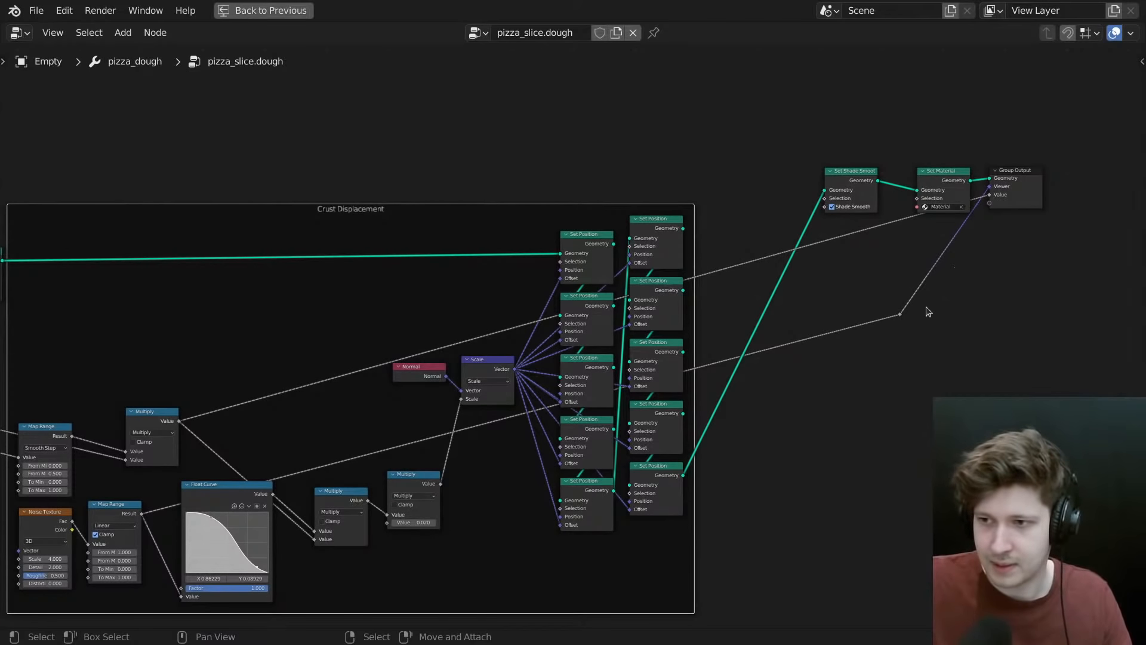
pyautogui.moveTo(909, 290); pyautogui.dragTo(906, 290, button='middle')
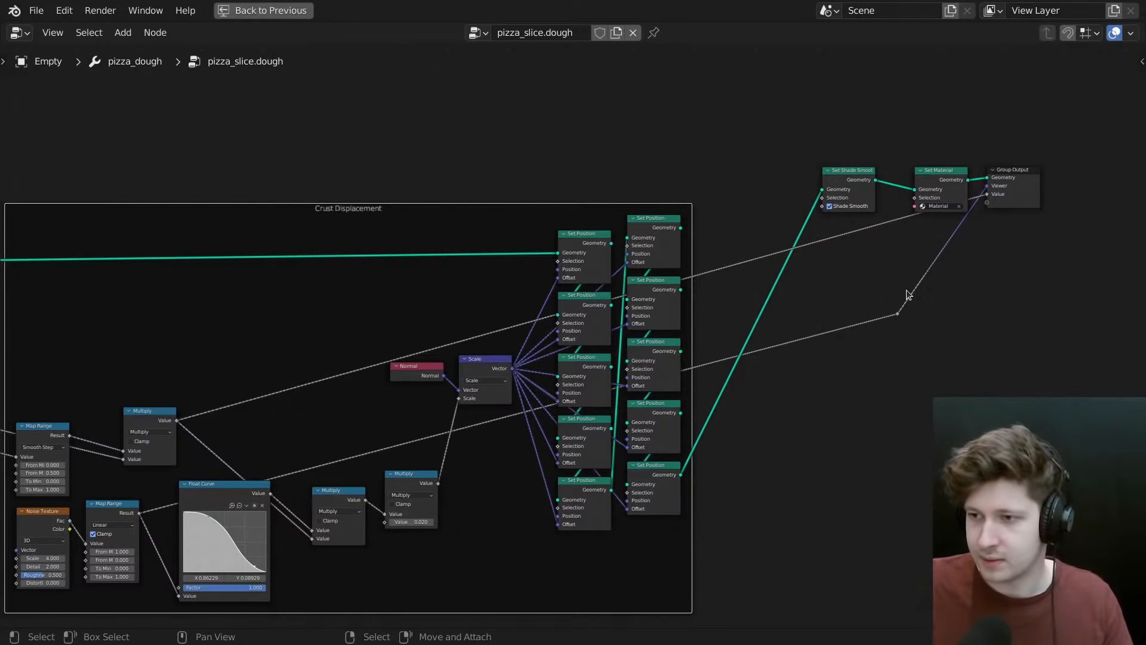
pyautogui.scroll(-2, 671, 296)
pyautogui.hotkey('ctrl', 'space')
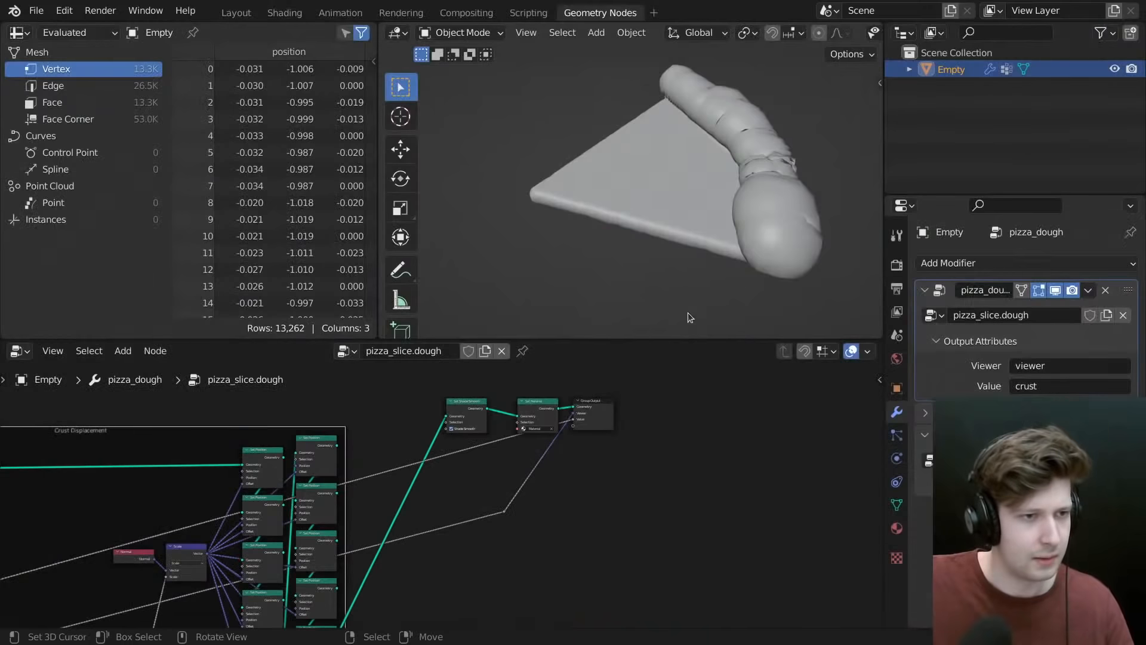
# - Choose crust as the vertex group of the Smooth modifier
pyautogui.scroll(2, 618, 488)
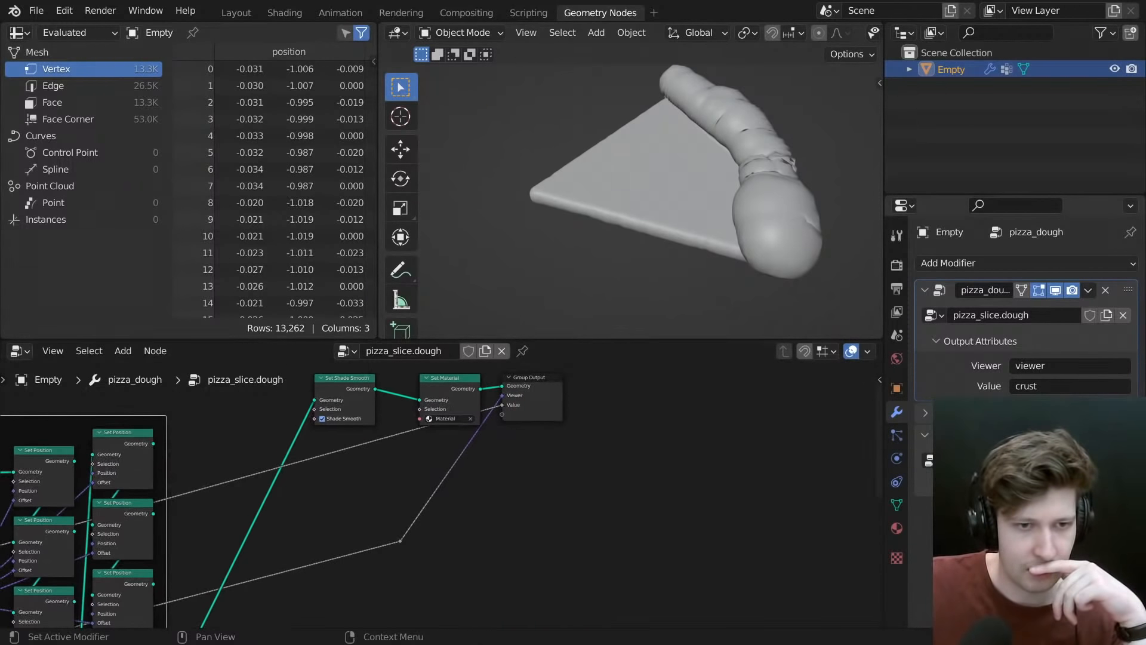
pyautogui.click(1057, 497)
pyautogui.write('c')
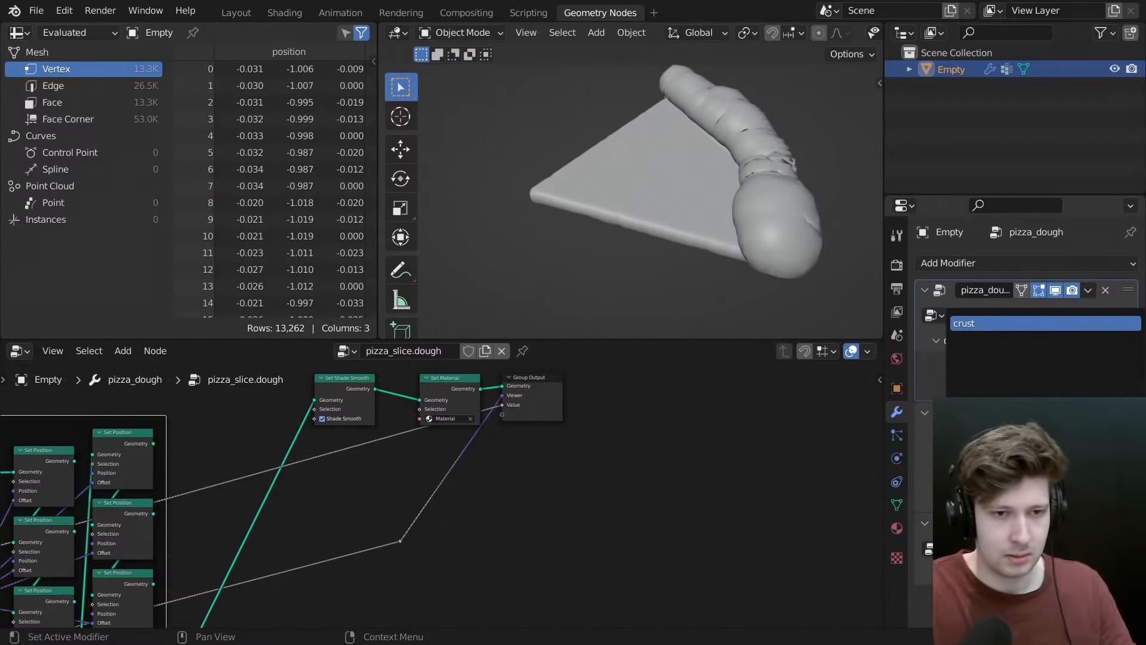
pyautogui.press('Return')
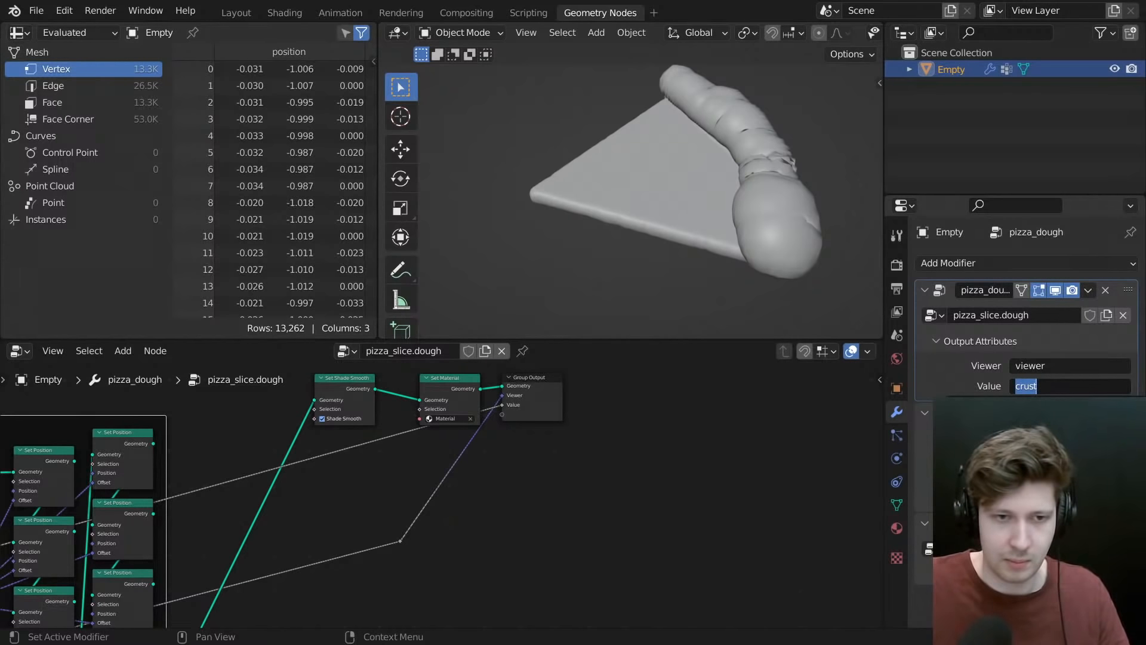
pyautogui.click(591, 470)
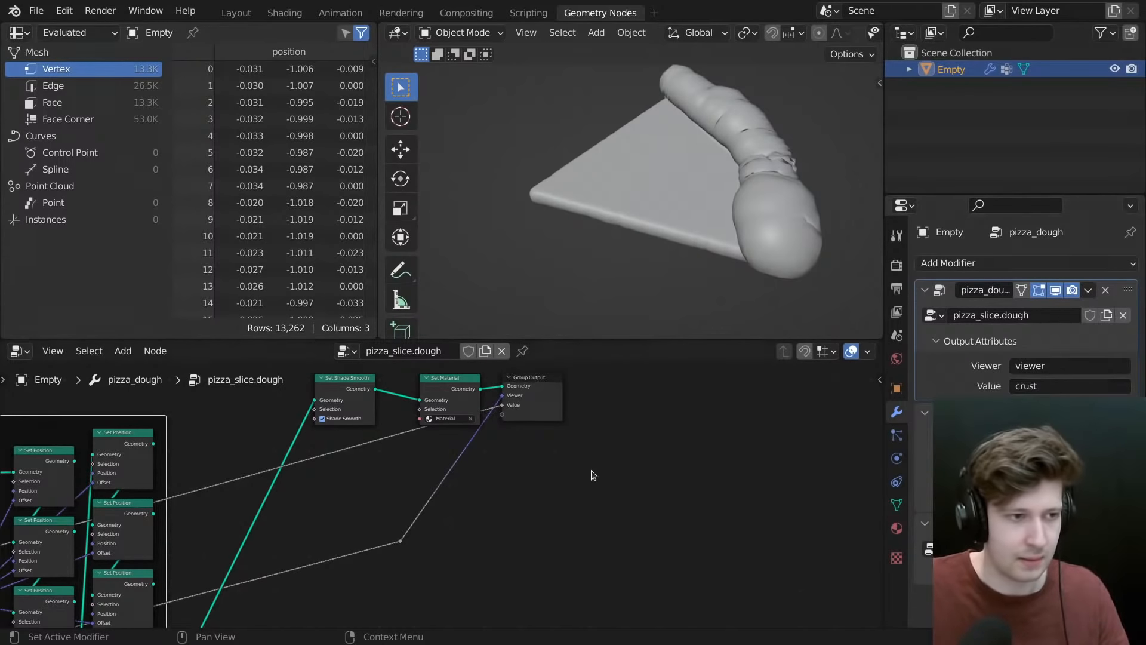
# - Show the group's output settings and limit the Value output to a minimum of 0 and a maximum of 1
pyautogui.click(559, 394)
pyautogui.press('n')
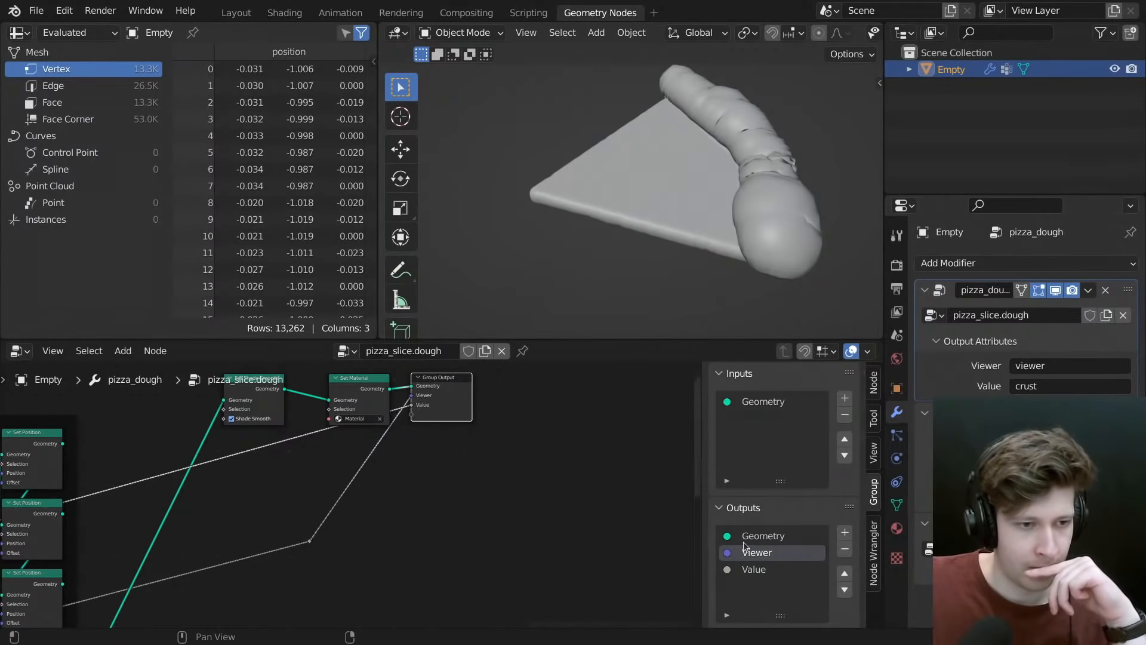
pyautogui.scroll(-5, 743, 542)
pyautogui.click(775, 429)
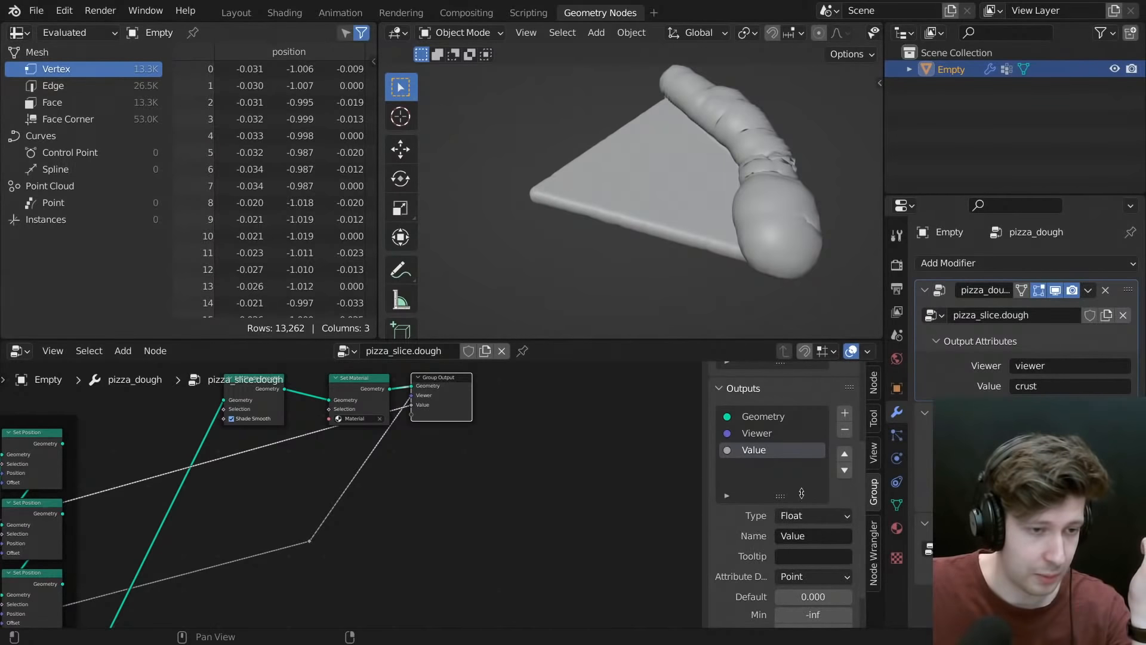
pyautogui.scroll(-2, 760, 509)
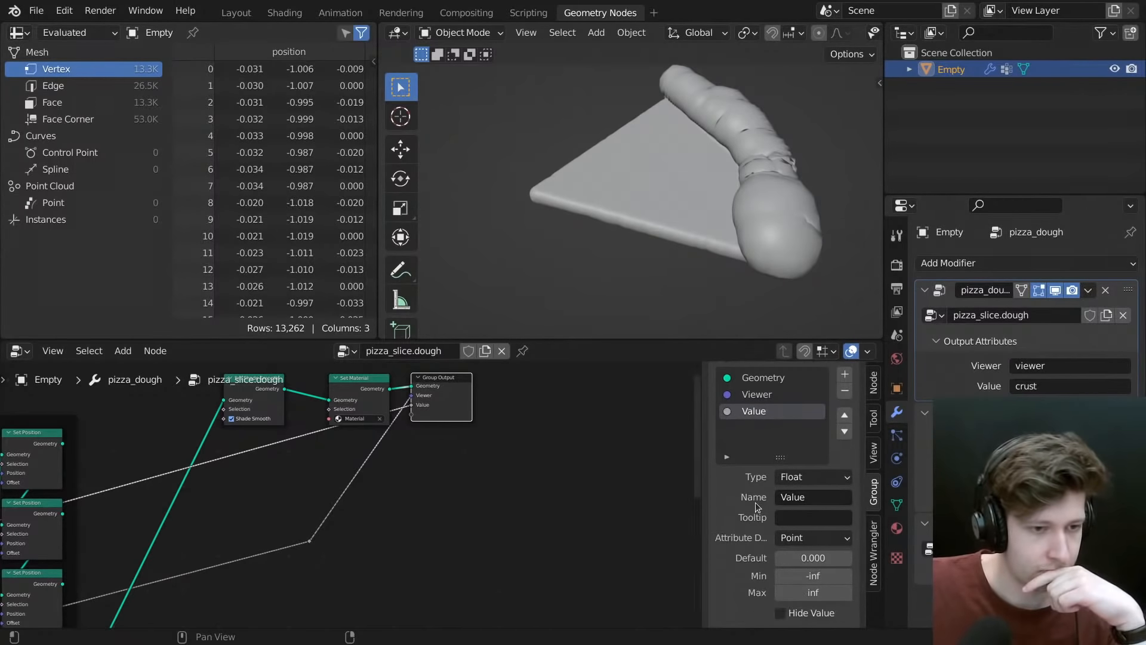
pyautogui.click(810, 576)
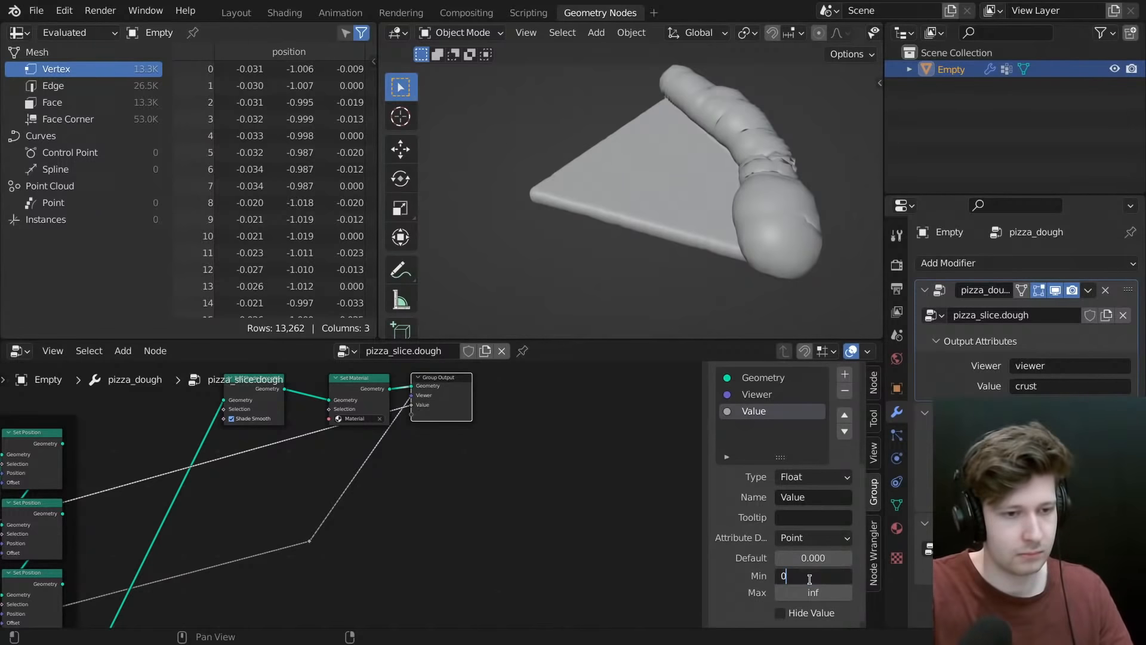
pyautogui.write('0')
pyautogui.press('Return')
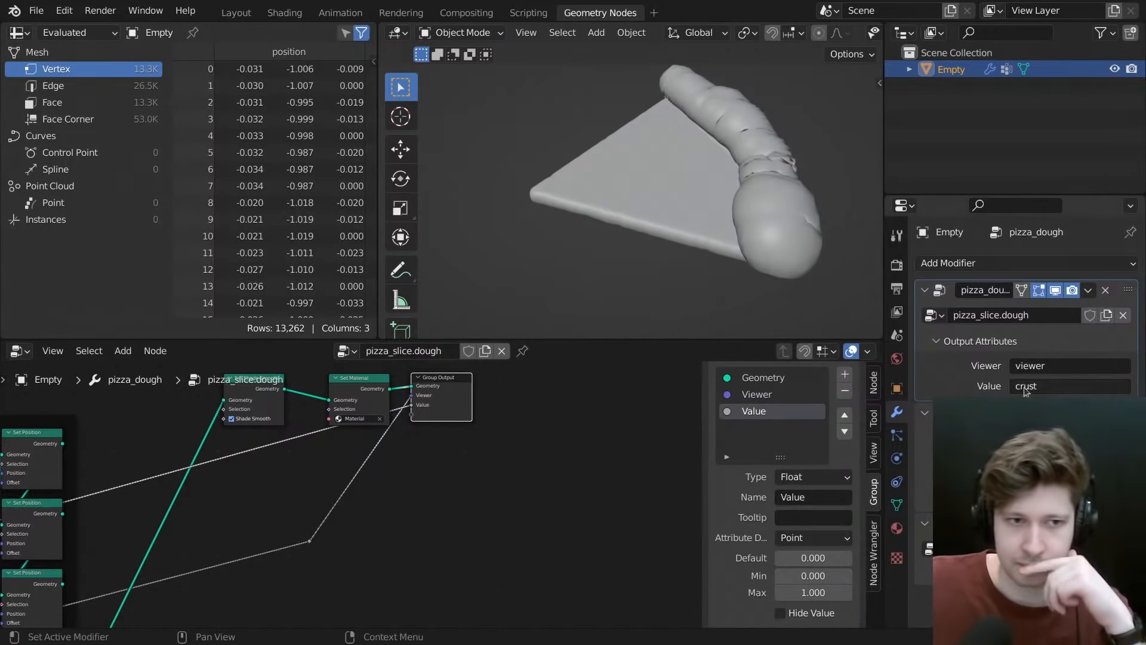
# - Add a geometry attribute in the slice's mesh data and return to the modifier settings
pyautogui.click(896, 504)
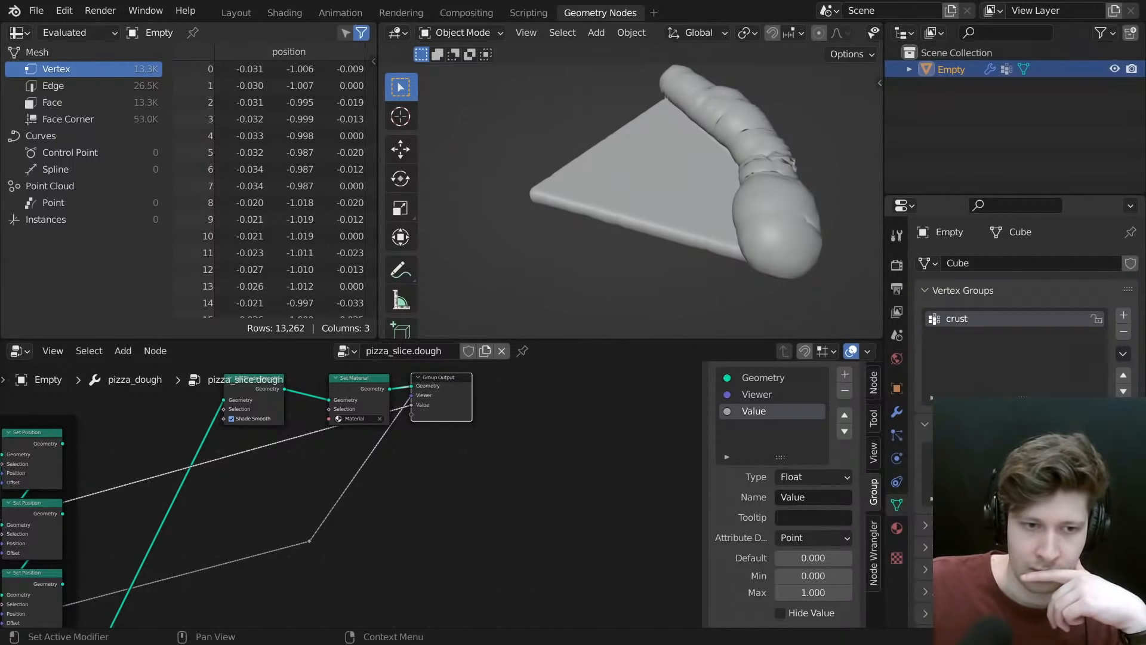
pyautogui.scroll(-5, 1021, 358)
pyautogui.click(1123, 453)
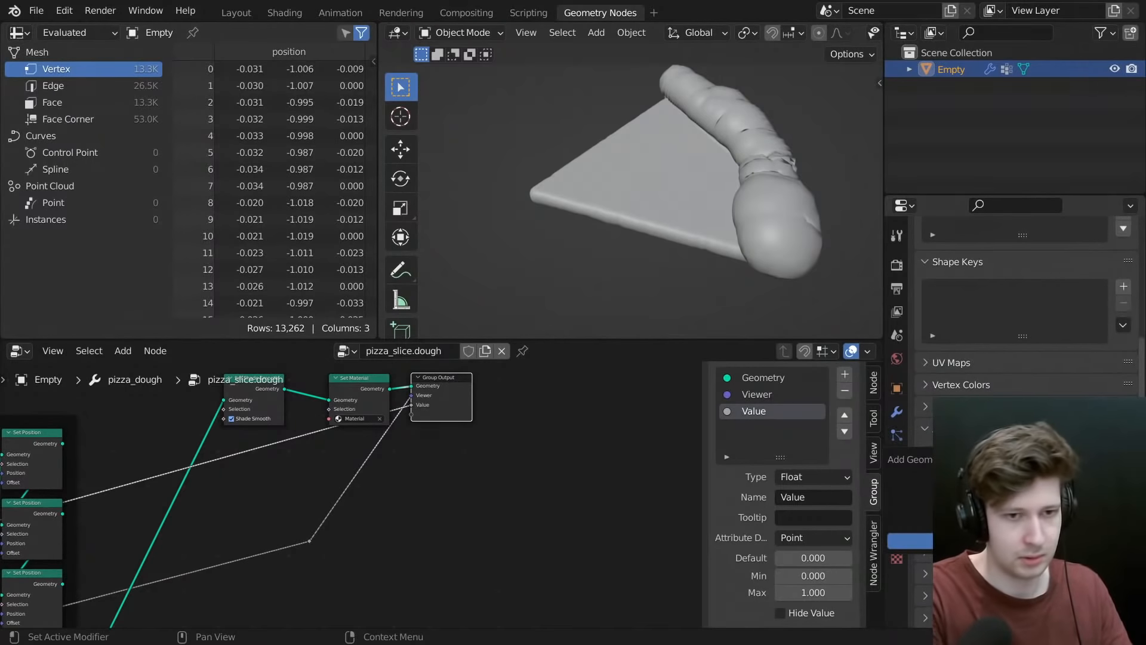
pyautogui.click(1013, 541)
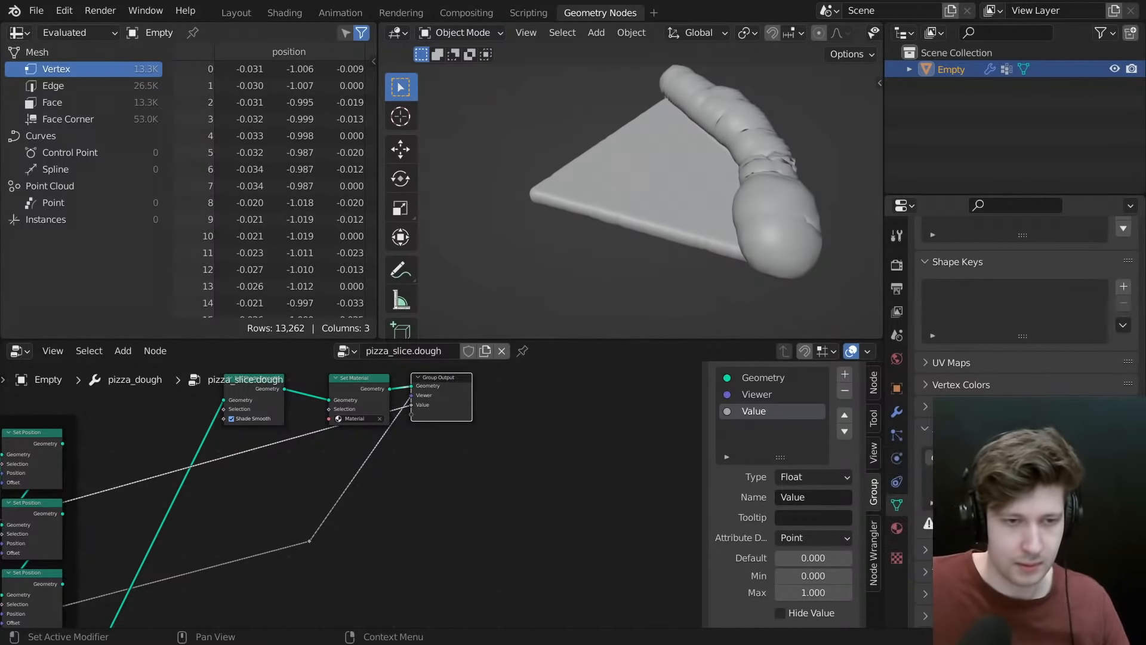
pyautogui.click(897, 411)
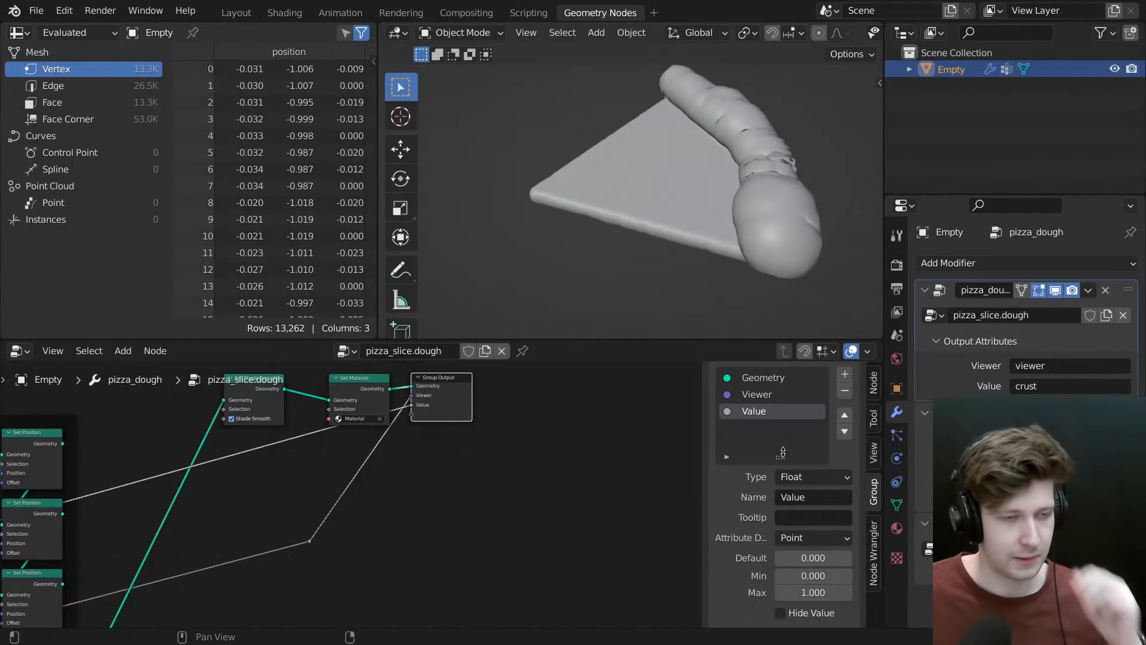
# - Move the Set Material node slightly away from the Group Output
pyautogui.scroll(3, 466, 431)
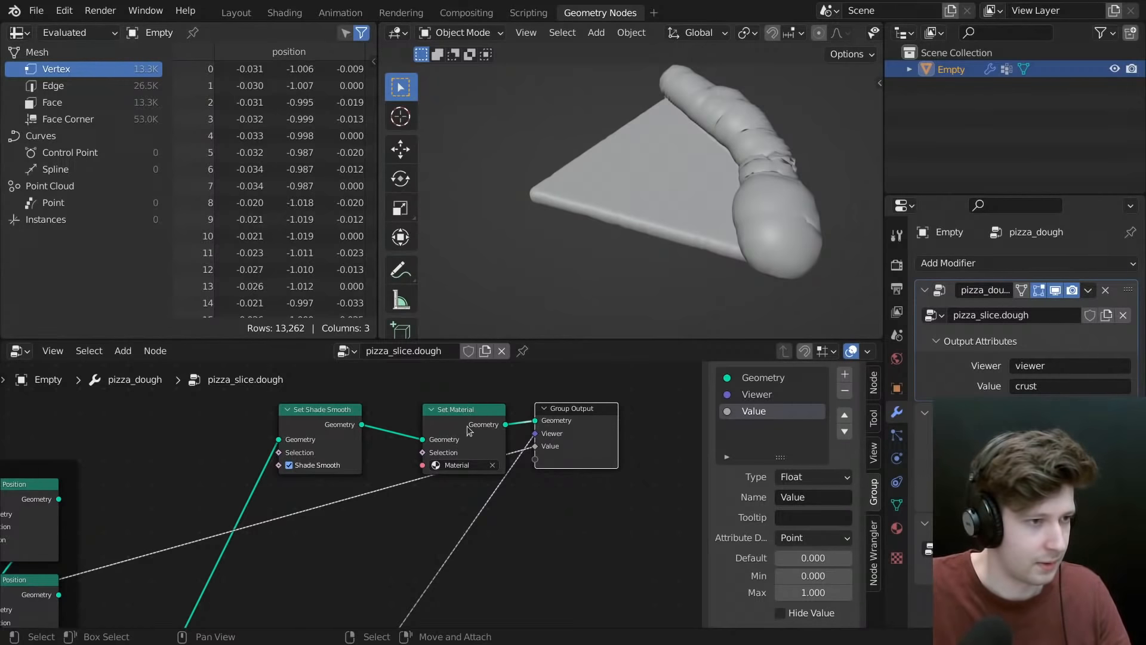
pyautogui.moveTo(467, 420); pyautogui.dragTo(448, 418)
pyautogui.scroll(-2, 447, 418)
pyautogui.moveTo(449, 419); pyautogui.dragTo(511, 417, button='middle')
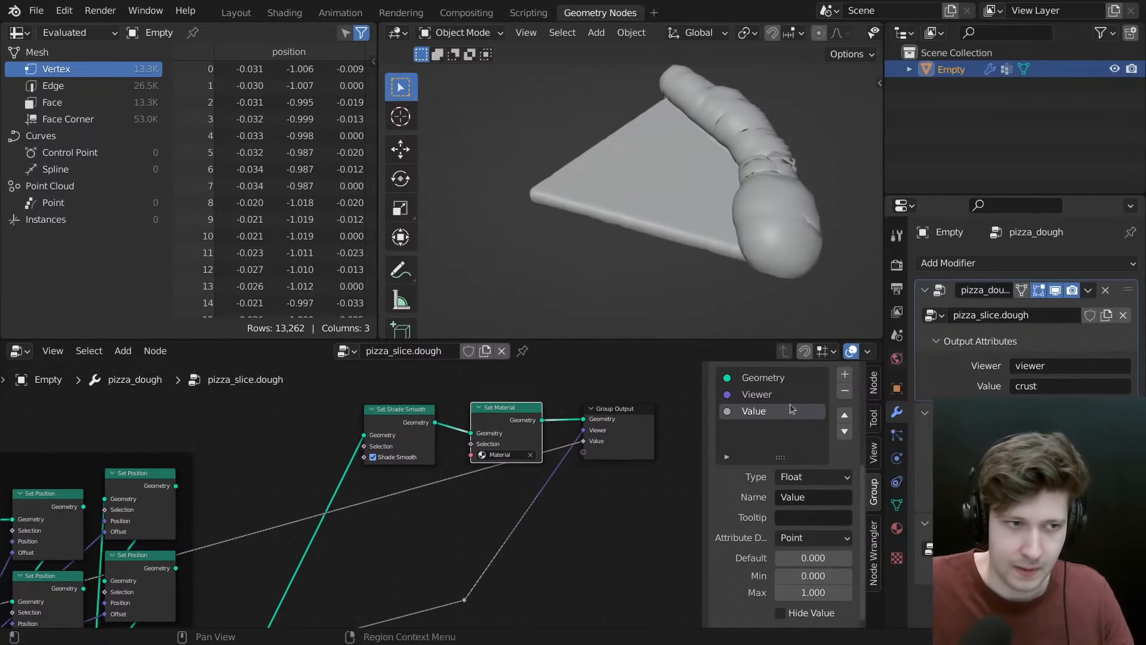
# - Examine the nodes and the reroute point between the Crust Displacement frame and the Group Output in an enlarged node editor
pyautogui.scroll(-2, 478, 483)
pyautogui.moveTo(478, 483); pyautogui.dragTo(498, 449, button='middle')
pyautogui.hotkey('ctrl', 'space')
pyautogui.scroll(-8, 494, 402)
pyautogui.moveTo(494, 400); pyautogui.dragTo(644, 377, button='middle')
pyautogui.scroll(-1, 643, 378)
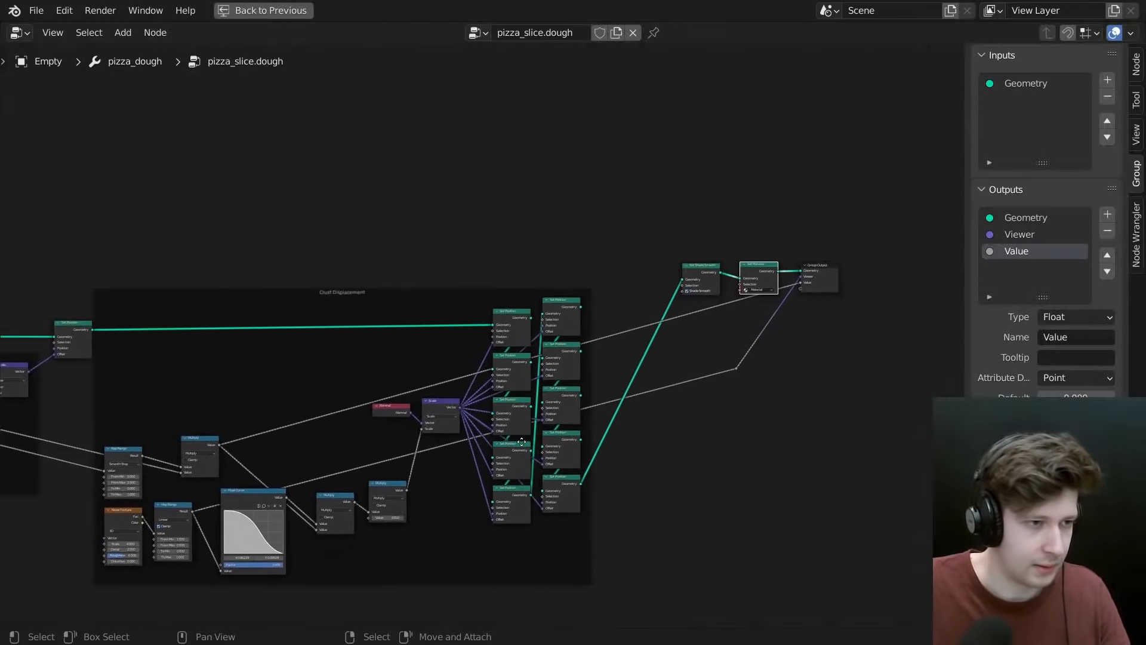
pyautogui.scroll(5, 762, 378)
pyautogui.moveTo(697, 421); pyautogui.dragTo(728, 378, button='middle')
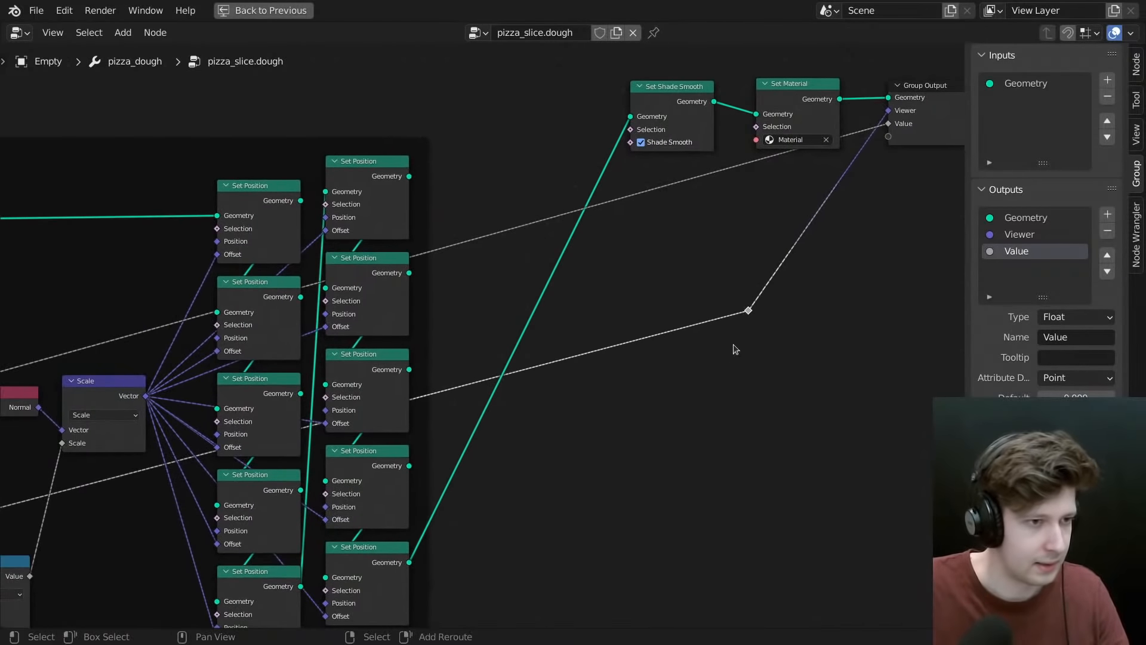
# - Duplicate the reroute point and place the copy above the pizza_slice.base_shape node
pyautogui.hotkey('shift', 'd')
pyautogui.click(607, 563)
pyautogui.scroll(-3, 476, 565)
pyautogui.moveTo(475, 565); pyautogui.dragTo(751, 395, button='middle')
pyautogui.moveTo(340, 467); pyautogui.dragTo(564, 395, button='middle')
pyautogui.scroll(-6, 500, 423)
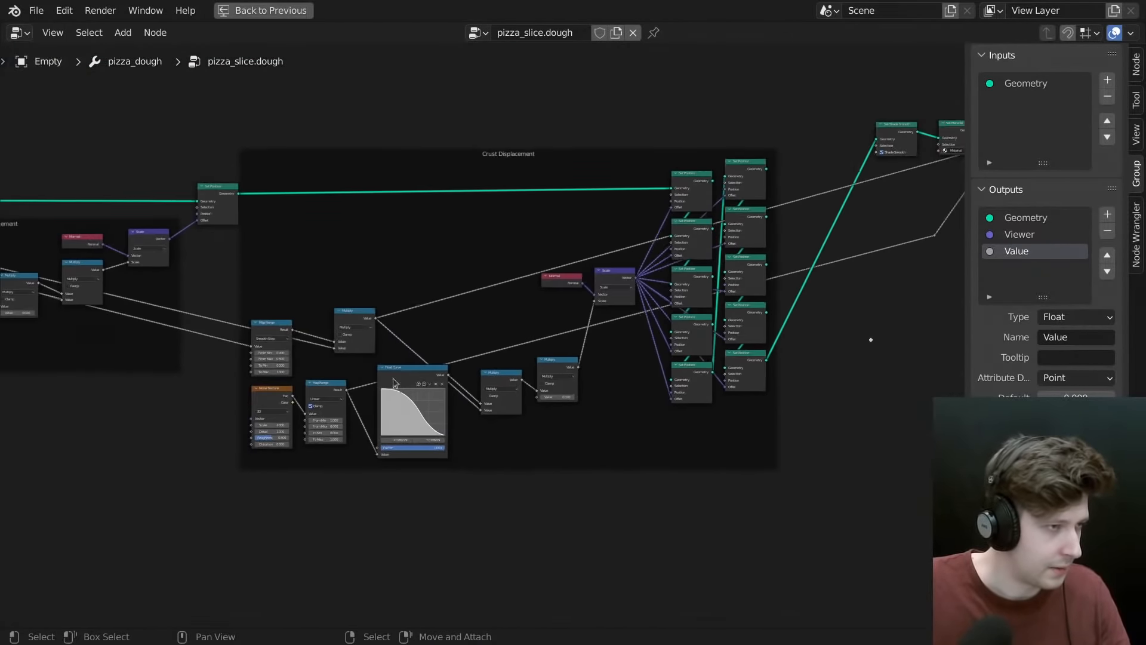
pyautogui.moveTo(501, 423); pyautogui.dragTo(600, 459, button='middle')
pyautogui.scroll(-3, 279, 339)
pyautogui.moveTo(279, 339); pyautogui.dragTo(417, 356, button='middle')
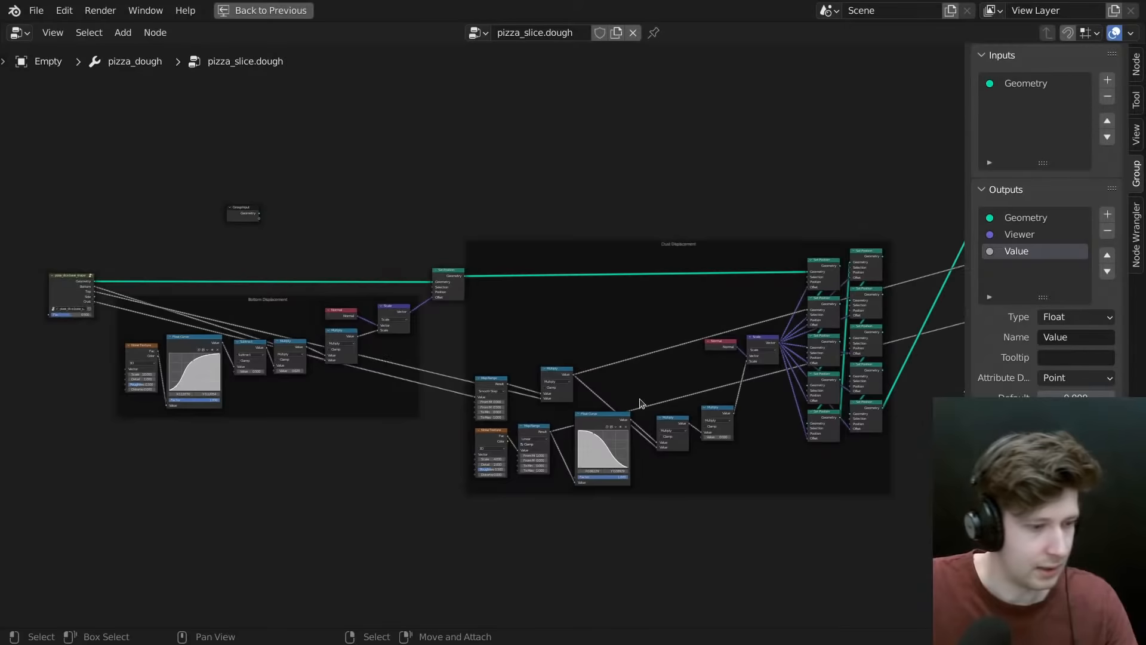
pyautogui.moveTo(641, 400); pyautogui.dragTo(670, 416, button='middle')
pyautogui.moveTo(881, 434); pyautogui.dragTo(667, 420, button='middle')
pyautogui.press('g')
pyautogui.click(154, 243)
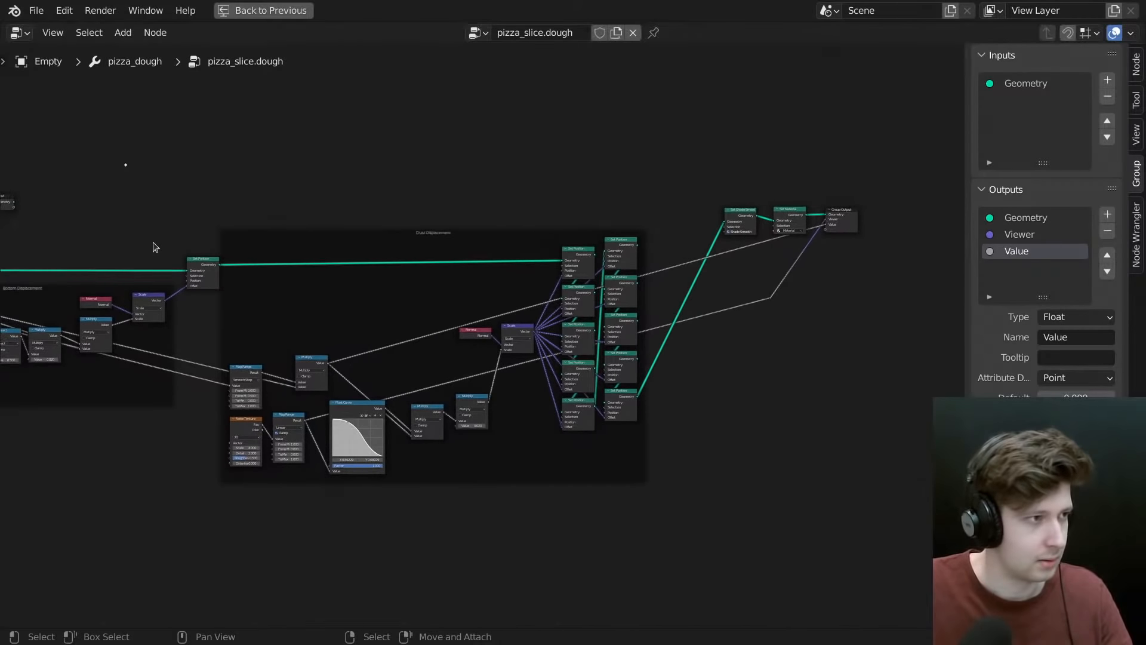
pyautogui.moveTo(155, 247); pyautogui.dragTo(585, 294, button='middle')
pyautogui.press('g')
pyautogui.click(318, 297)
pyautogui.scroll(11, 279, 289)
pyautogui.moveTo(366, 277); pyautogui.dragTo(578, 250, button='middle')
pyautogui.scroll(10, 567, 263)
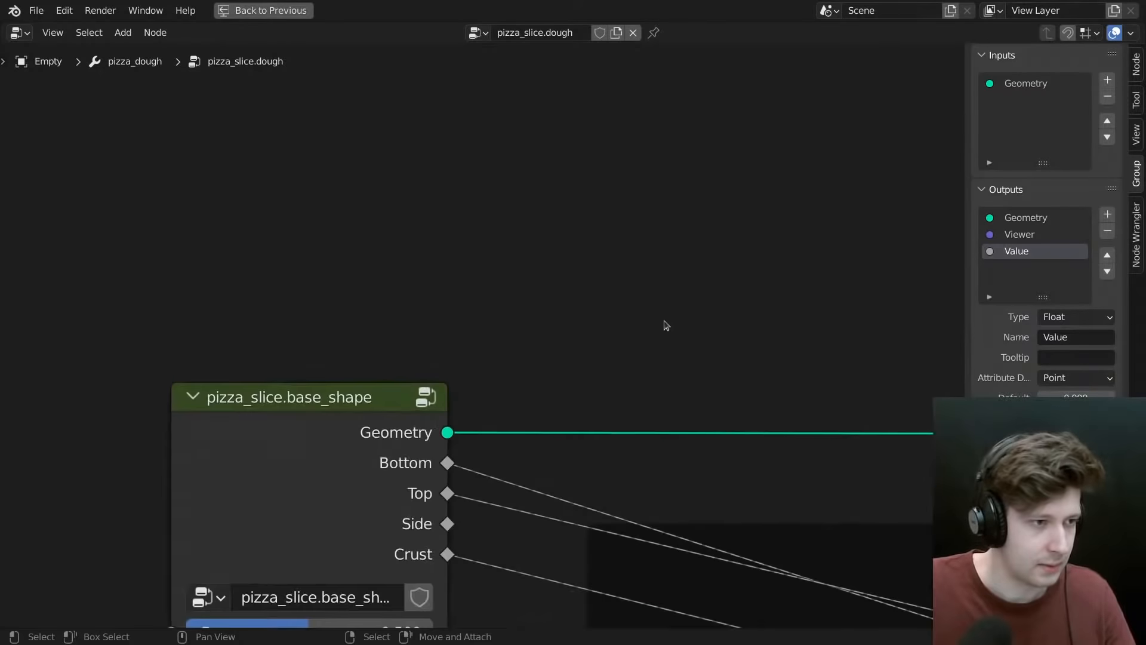
pyautogui.scroll(-2, 666, 325)
pyautogui.moveTo(666, 325); pyautogui.dragTo(455, 304, button='middle')
pyautogui.moveTo(542, 264); pyautogui.dragTo(529, 294, button='middle')
# - Add a Math node set to Multiply and connect the base shape's Top output to its second value
pyautogui.hotkey('shift', 'a')
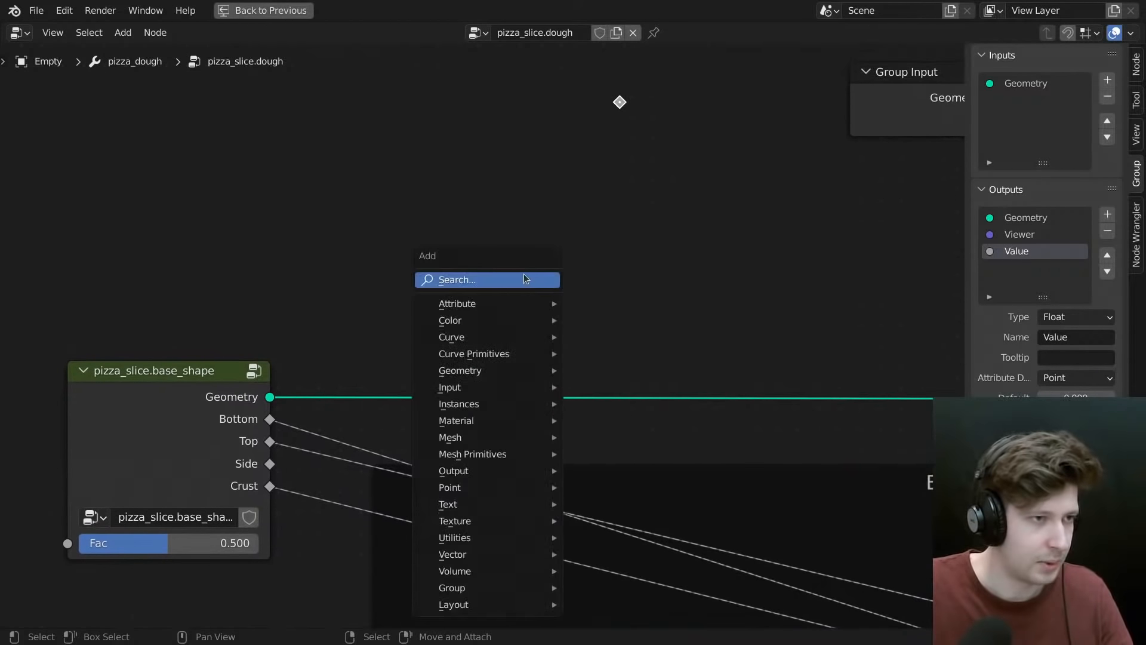
pyautogui.click(493, 275)
pyautogui.write('math')
pyautogui.press('Return')
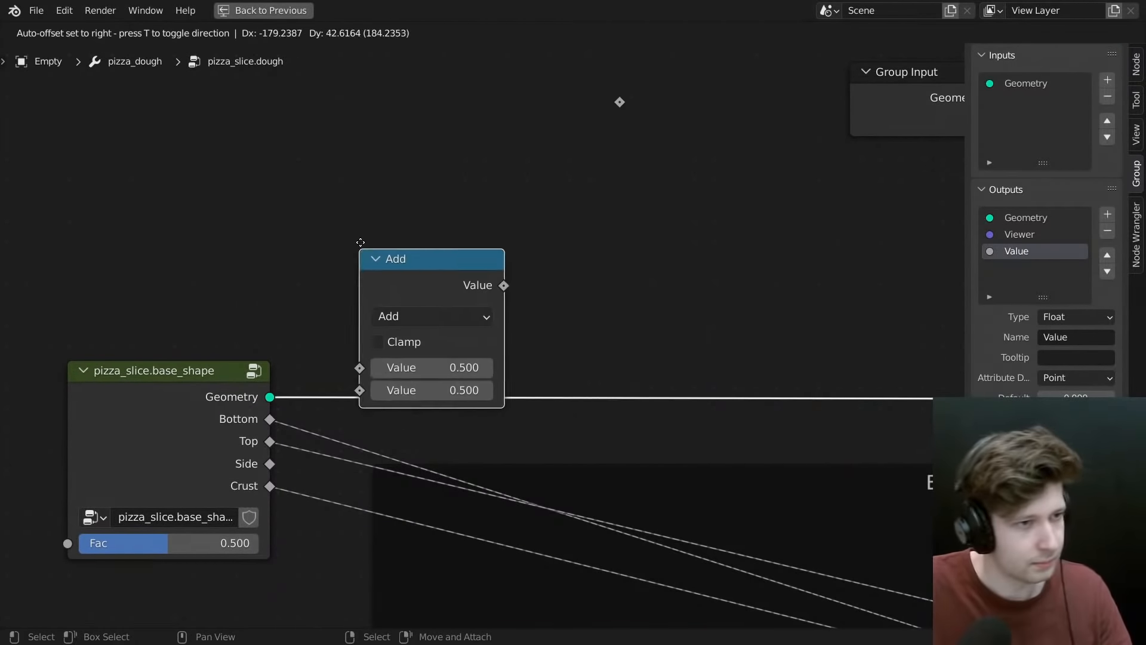
pyautogui.click(445, 171)
pyautogui.click(506, 242)
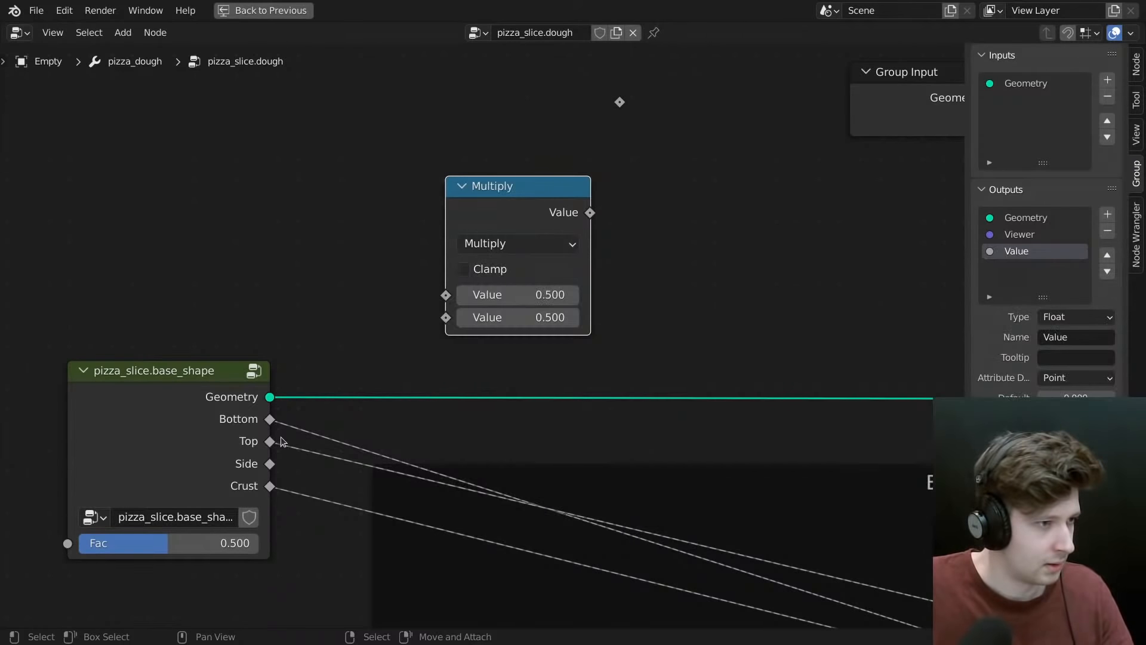
pyautogui.moveTo(269, 441); pyautogui.dragTo(452, 320)
pyautogui.moveTo(515, 224); pyautogui.dragTo(690, 199)
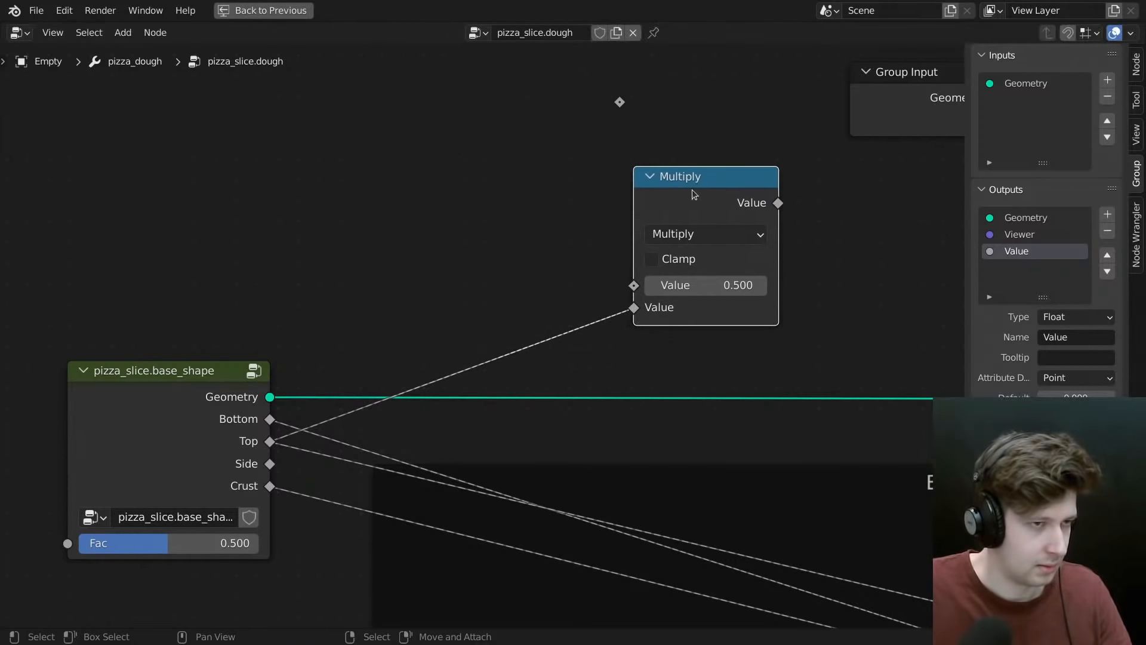
pyautogui.hotkey('shift', 'd')
pyautogui.click(419, 162)
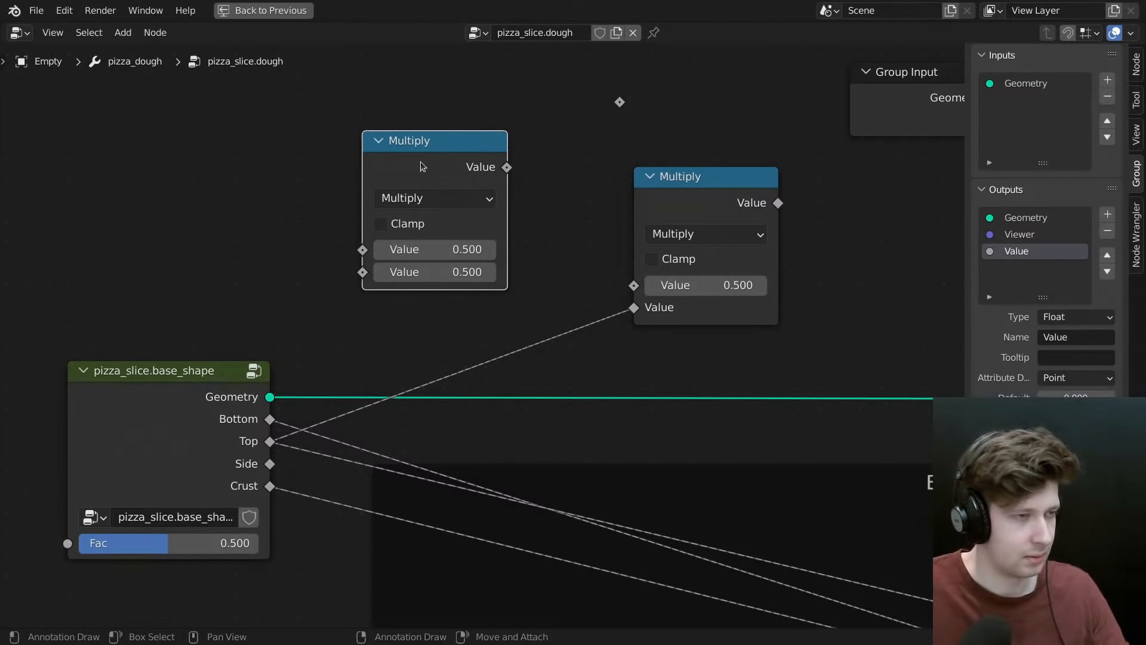
pyautogui.moveTo(421, 162); pyautogui.dragTo(447, 164)
pyautogui.click(460, 193)
pyautogui.click(461, 193)
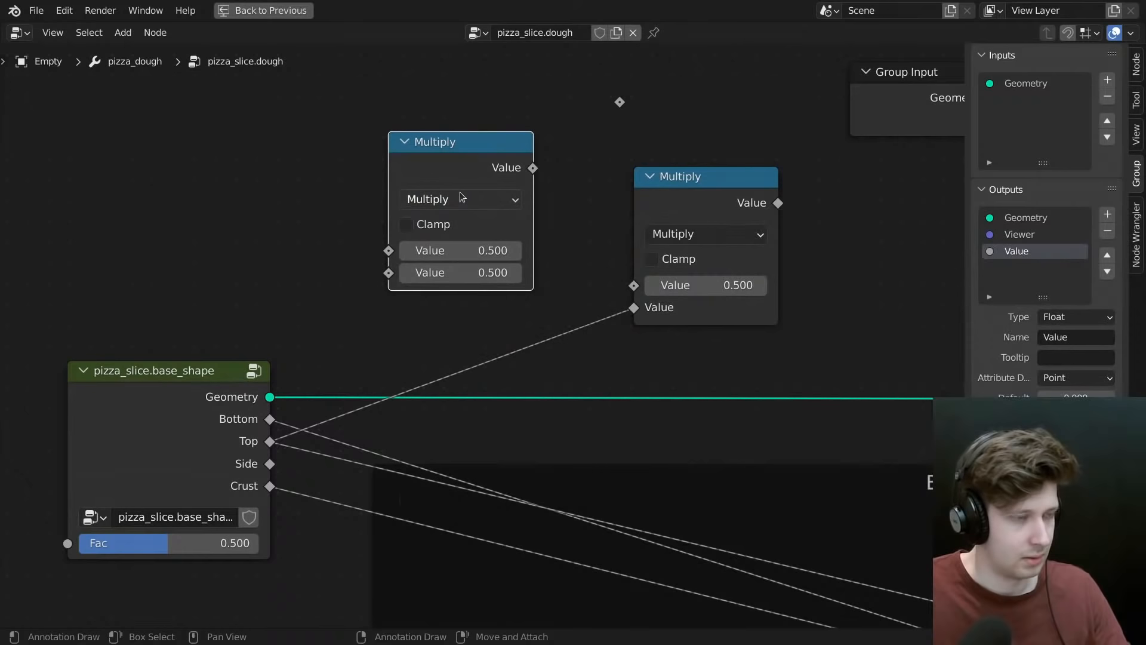
pyautogui.press('x')
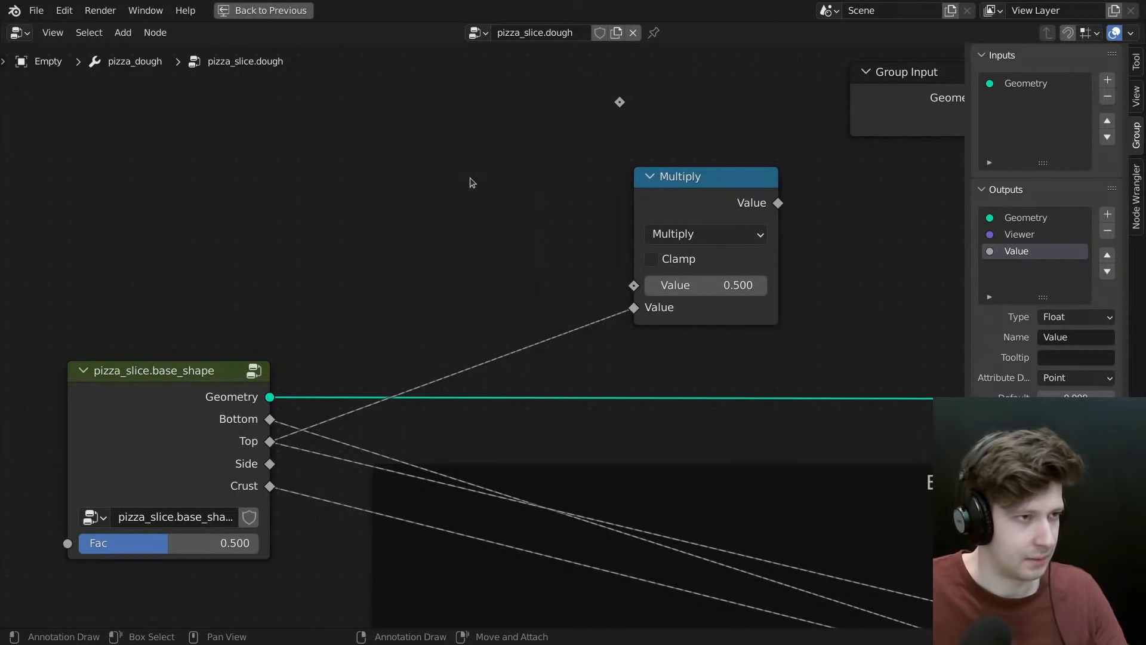
# - Add a Map Range node and connect the base shape's Crust output to its Value input
pyautogui.hotkey('shift', 'a')
pyautogui.click(450, 179)
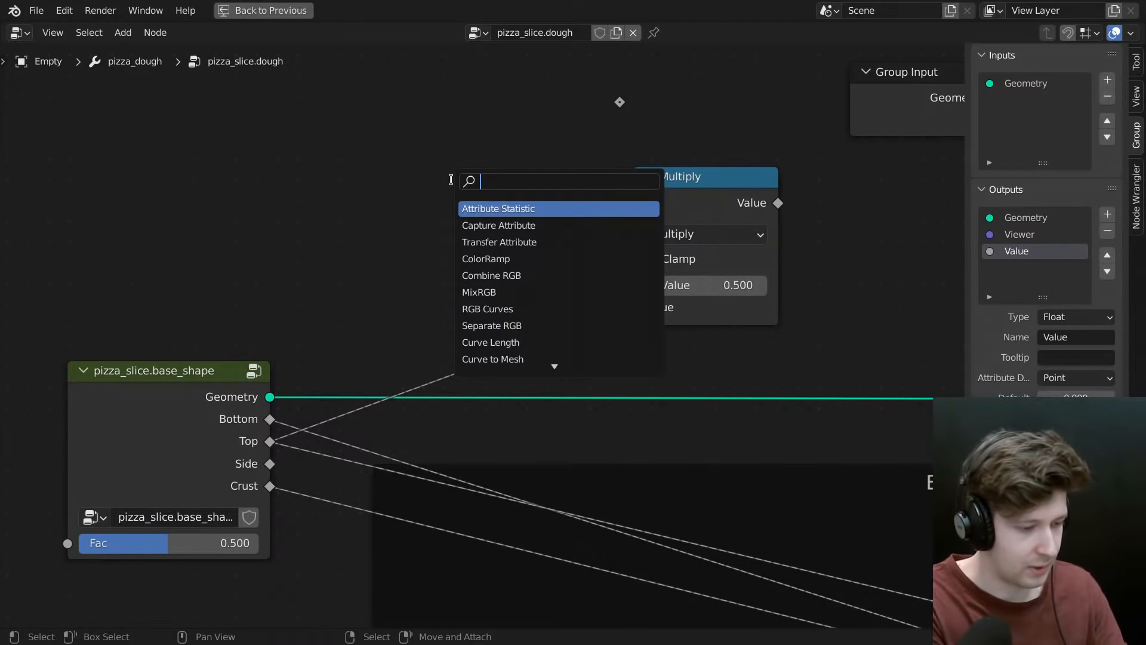
pyautogui.write('range')
pyautogui.press('Return')
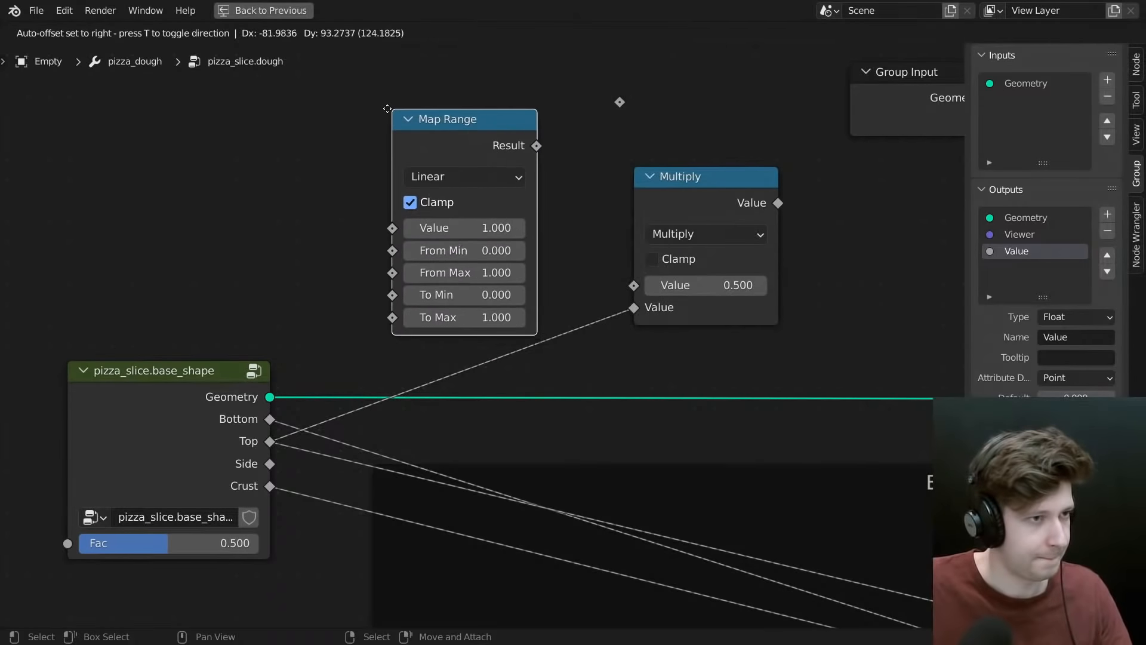
pyautogui.click(377, 101)
pyautogui.moveTo(171, 422); pyautogui.dragTo(152, 417)
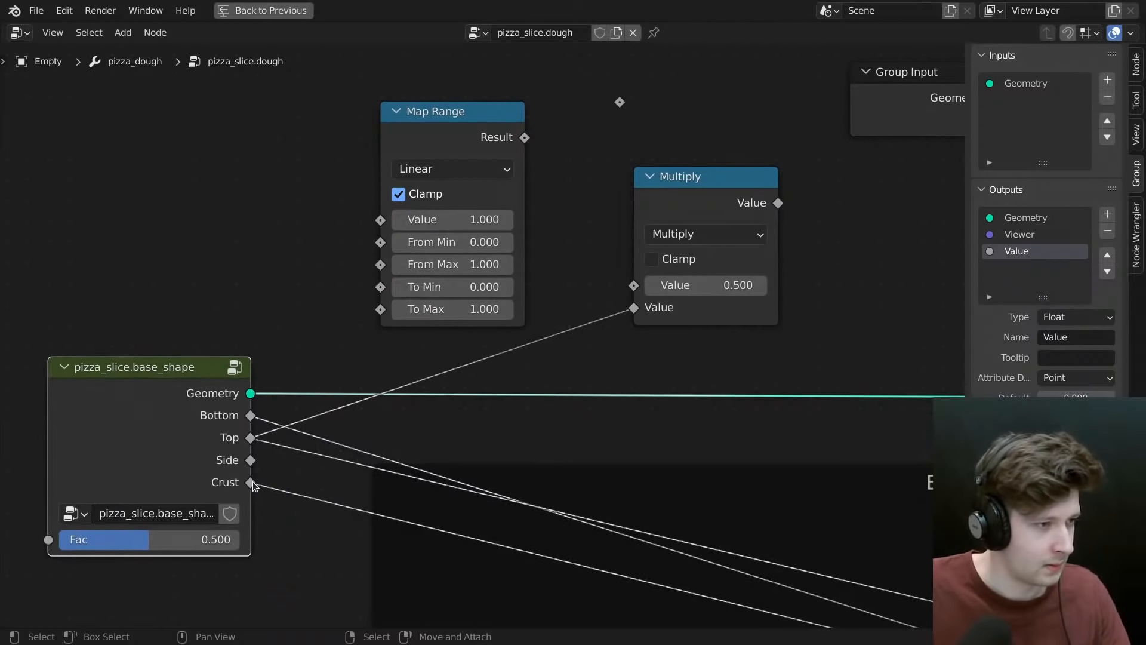
pyautogui.moveTo(254, 485); pyautogui.dragTo(389, 217)
pyautogui.moveTo(444, 134); pyautogui.dragTo(469, 133)
# - Move the Map Range node near the Crust Displacement frame and connect its result to the reroute point feeding the Viewer output
pyautogui.scroll(-3, 412, 172)
pyautogui.moveTo(412, 172); pyautogui.dragTo(219, 239, button='middle')
pyautogui.scroll(-3, 219, 239)
pyautogui.moveTo(284, 222); pyautogui.dragTo(725, 189)
pyautogui.moveTo(279, 173); pyautogui.dragTo(377, 205)
pyautogui.scroll(-4, 357, 220)
pyautogui.moveTo(357, 220); pyautogui.dragTo(188, 190, button='middle')
pyautogui.press('g')
pyautogui.click(615, 153)
pyautogui.moveTo(441, 160); pyautogui.dragTo(563, 185)
pyautogui.scroll(-5, 493, 202)
pyautogui.moveTo(493, 202); pyautogui.dragTo(98, 176, button='middle')
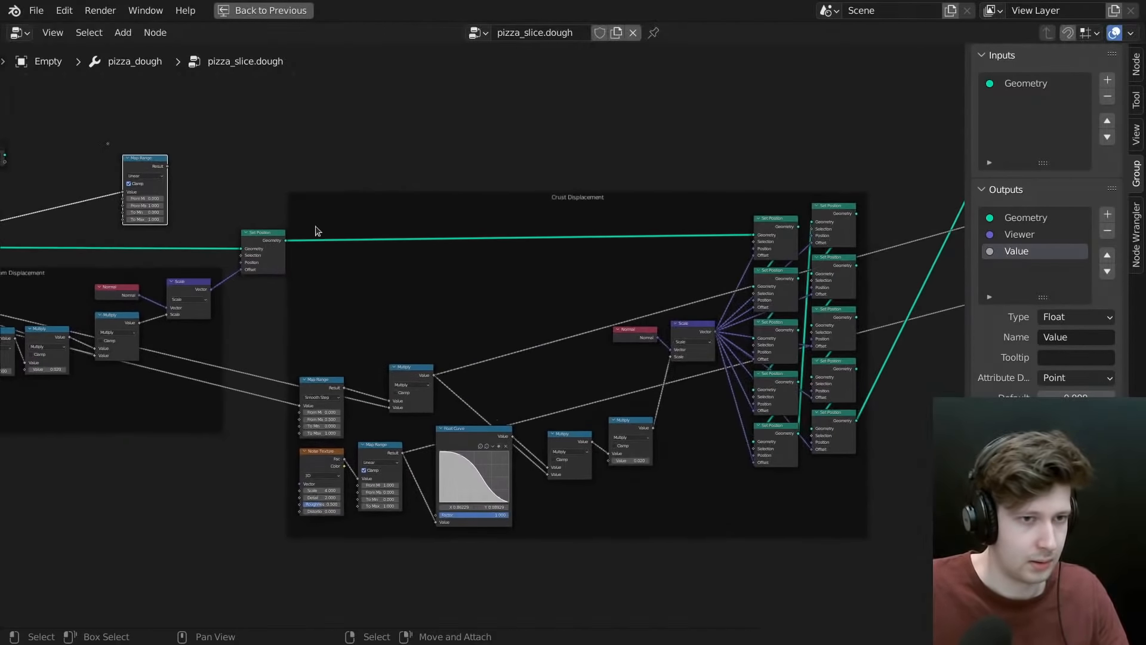
pyautogui.scroll(-1, 316, 231)
pyautogui.moveTo(317, 231); pyautogui.dragTo(274, 247, button='middle')
pyautogui.moveTo(127, 211)
pyautogui.keyDown('alt'); pyautogui.mouseDown(button='right')
pyautogui.moveTo(667, 239)
pyautogui.moveTo(893, 315)
pyautogui.mouseUp(button='right'); pyautogui.keyUp('alt')
# - Restore the full workspace layout and switch the viewport shading to preview the attribute on the slice
pyautogui.hotkey('ctrl', 'space')
pyautogui.press('z')
pyautogui.click(605, 208)
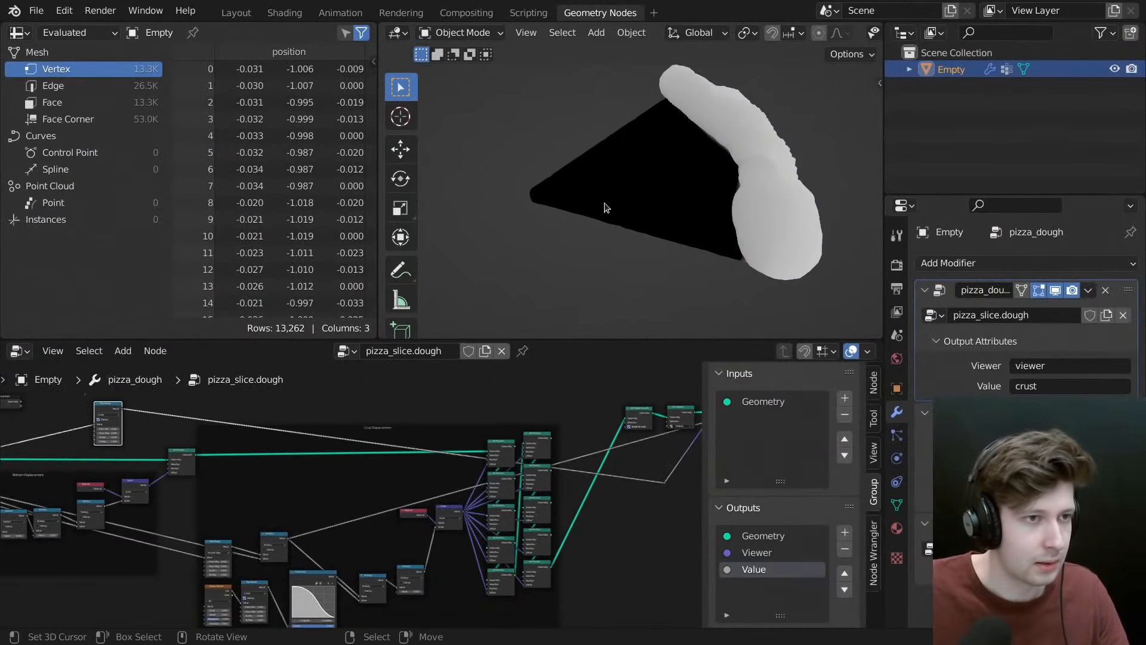
# - Set the Map Range node's From Min to 0.01 and From Max to 10
pyautogui.moveTo(62, 423); pyautogui.dragTo(299, 463, button='middle')
pyautogui.scroll(6, 135, 441)
pyautogui.scroll(8, 334, 460)
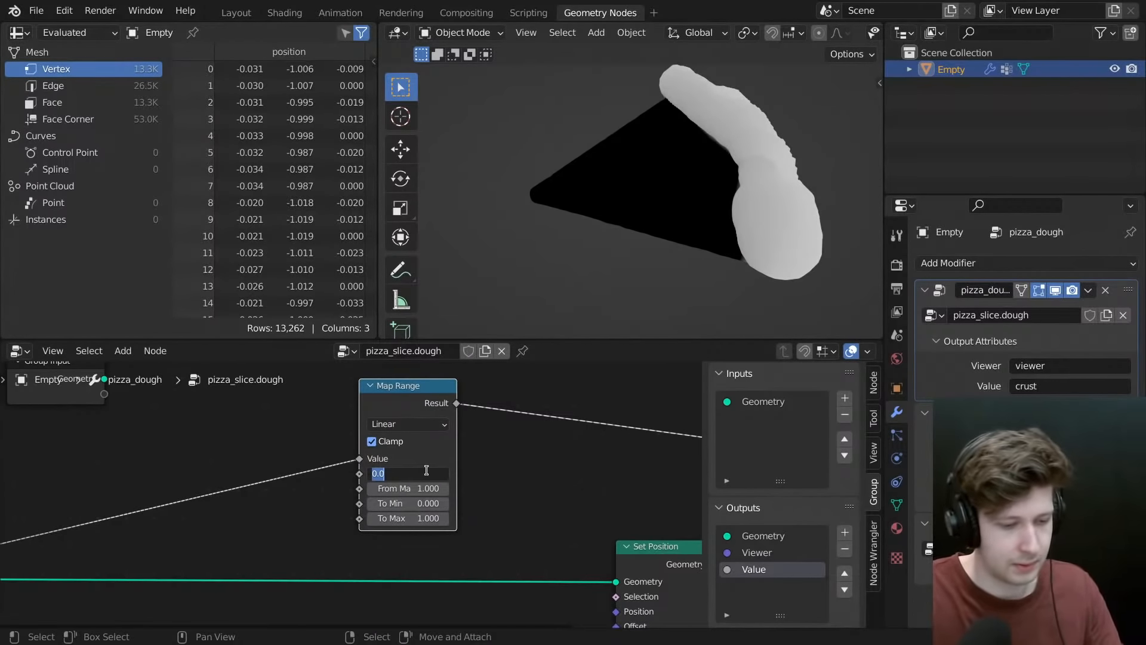
pyautogui.press('Tab')
pyautogui.write('1')
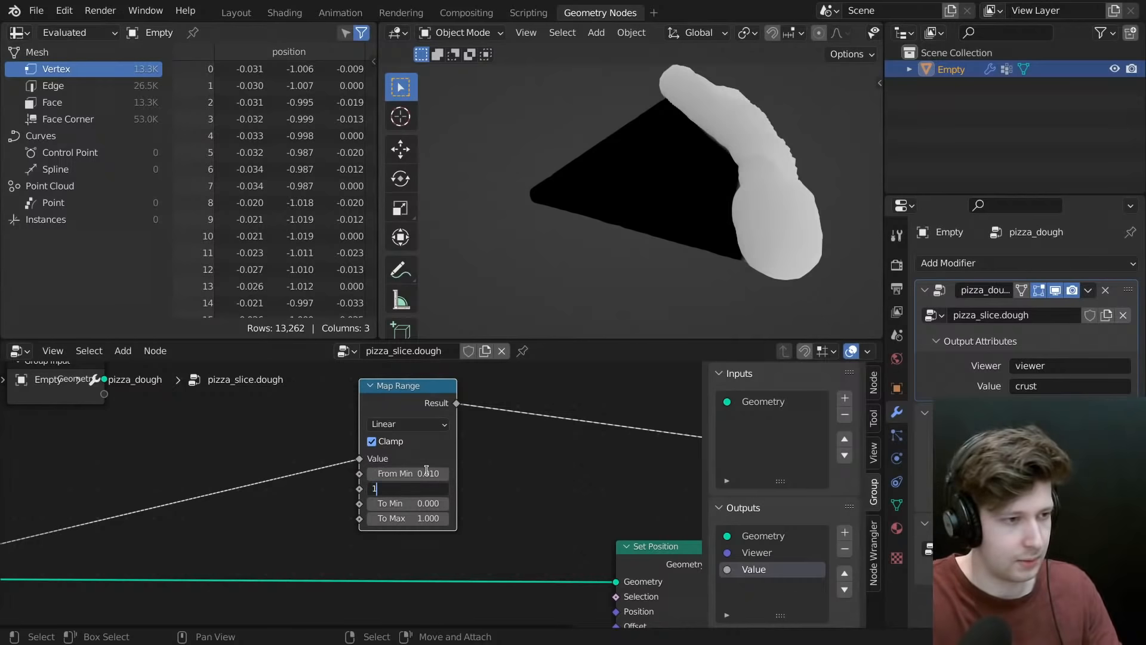
pyautogui.write('0')
pyautogui.press('Return')
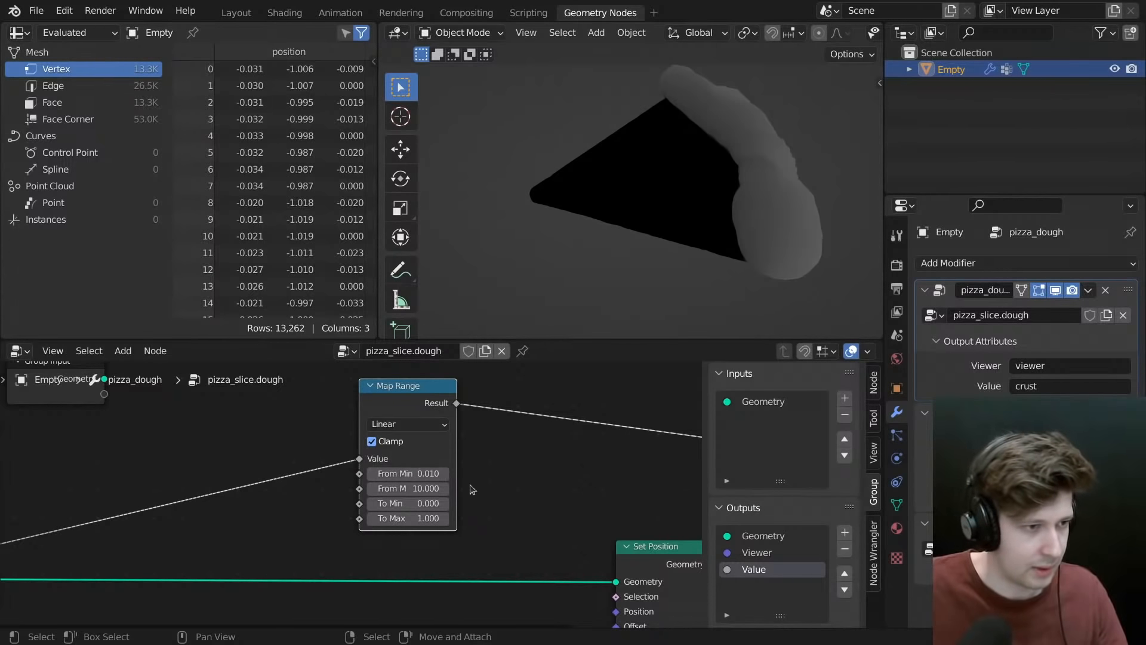
# - Set the Map Range node's From Max to 0 and inspect the slice from a lower angle
pyautogui.write('0')
pyautogui.press('Return')
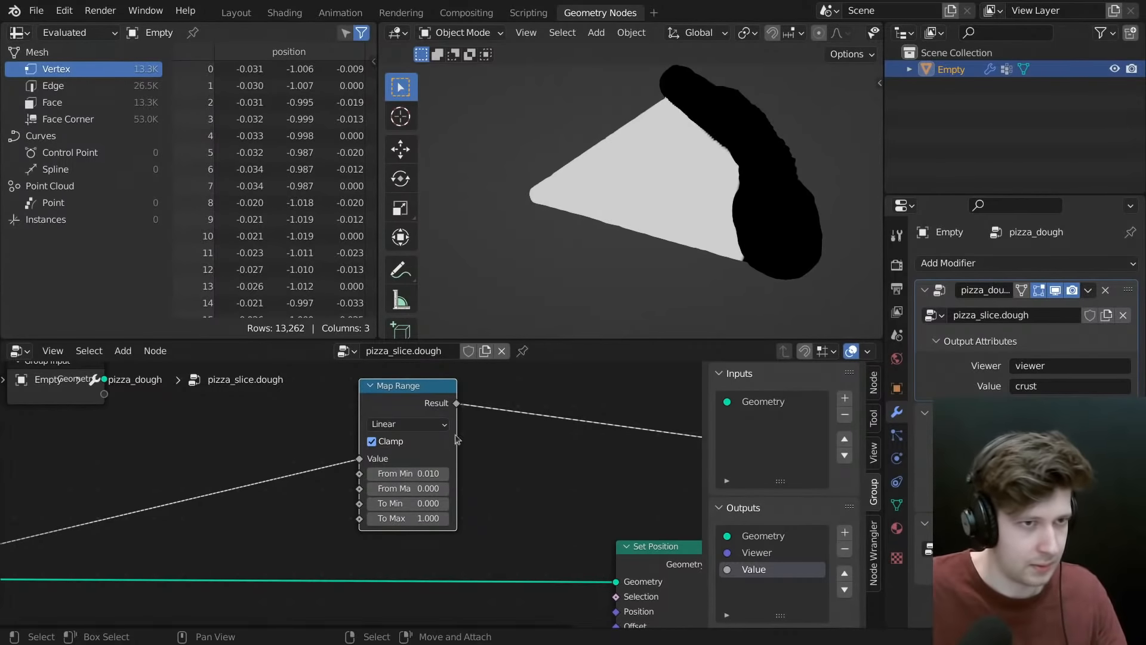
pyautogui.moveTo(615, 179); pyautogui.dragTo(646, 111, button='middle')
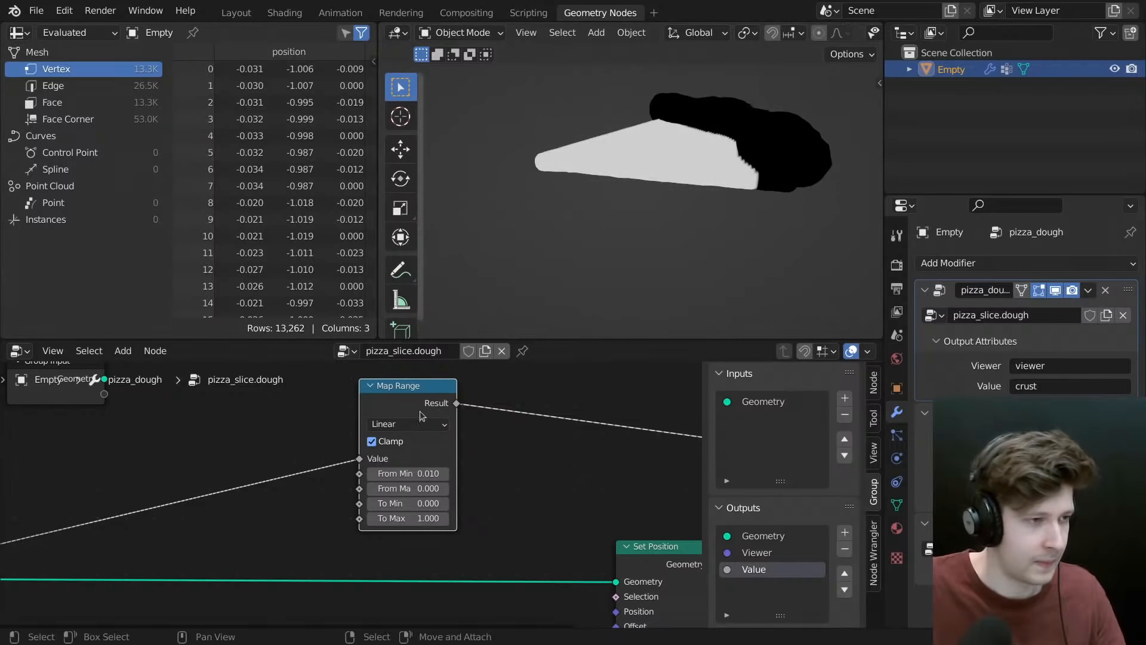
# - Place the Multiply node after the Map Range and connect the Map Range result to its first value
pyautogui.scroll(-2, 420, 416)
pyautogui.moveTo(358, 410); pyautogui.dragTo(539, 432, button='middle')
pyautogui.moveTo(581, 416); pyautogui.dragTo(419, 430)
pyautogui.moveTo(205, 452); pyautogui.dragTo(607, 398)
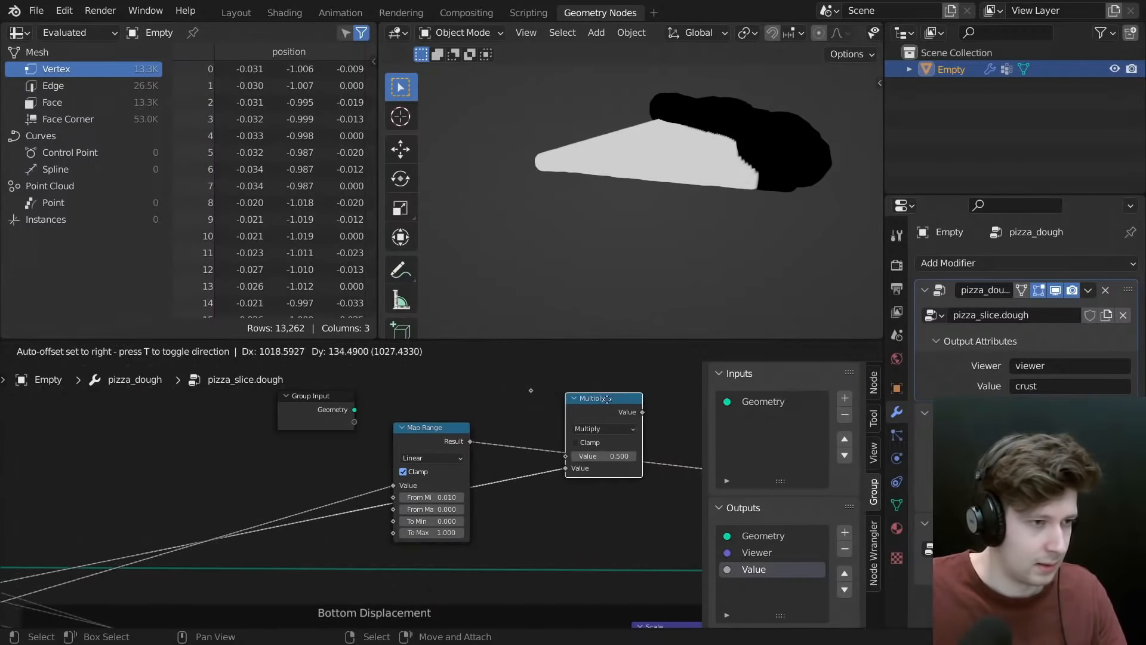
pyautogui.moveTo(470, 442); pyautogui.dragTo(557, 464)
pyautogui.moveTo(622, 432); pyautogui.dragTo(621, 432)
pyautogui.moveTo(621, 432); pyautogui.dragTo(563, 433, button='middle')
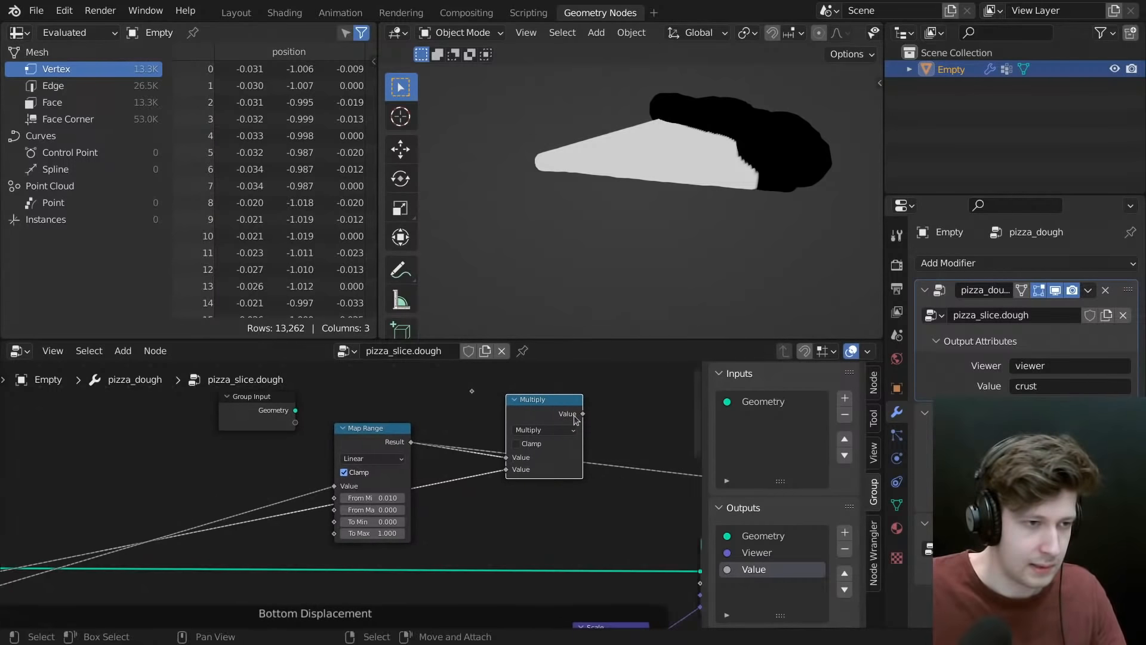
# - Add a reroute point on the Map Range's outgoing link and feed it from the Multiply node's output instead
pyautogui.keyDown('shift'); pyautogui.moveTo(655, 508); pyautogui.dragTo(656, 508, button='right'); pyautogui.keyUp('shift')
pyautogui.moveTo(583, 413); pyautogui.dragTo(630, 474)
pyautogui.moveTo(650, 203); pyautogui.dragTo(746, 209, button='middle')
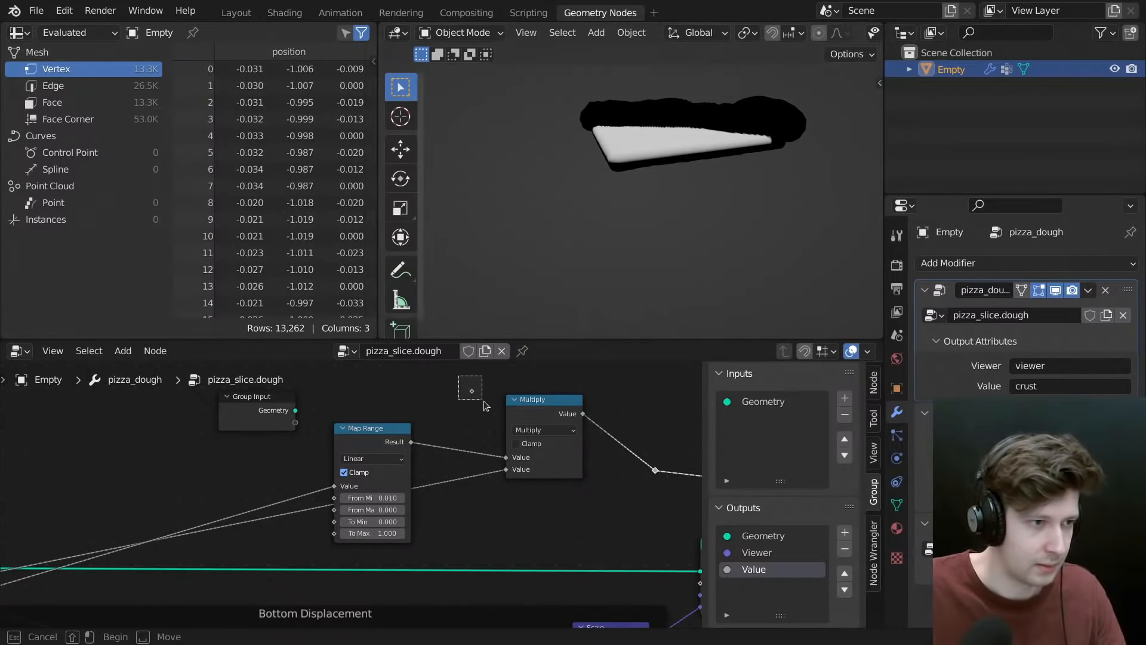
# - Duplicate the Multiply node and insert the copy on the link from Top to the original Multiply
pyautogui.hotkey('shift', 'd')
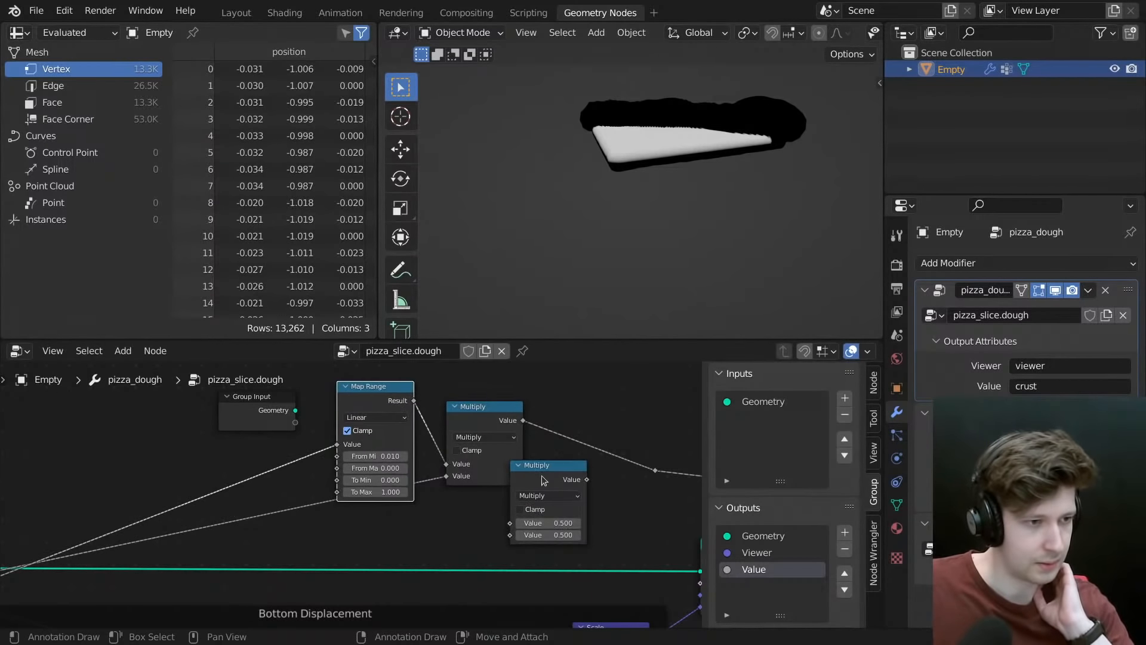
pyautogui.click(292, 508)
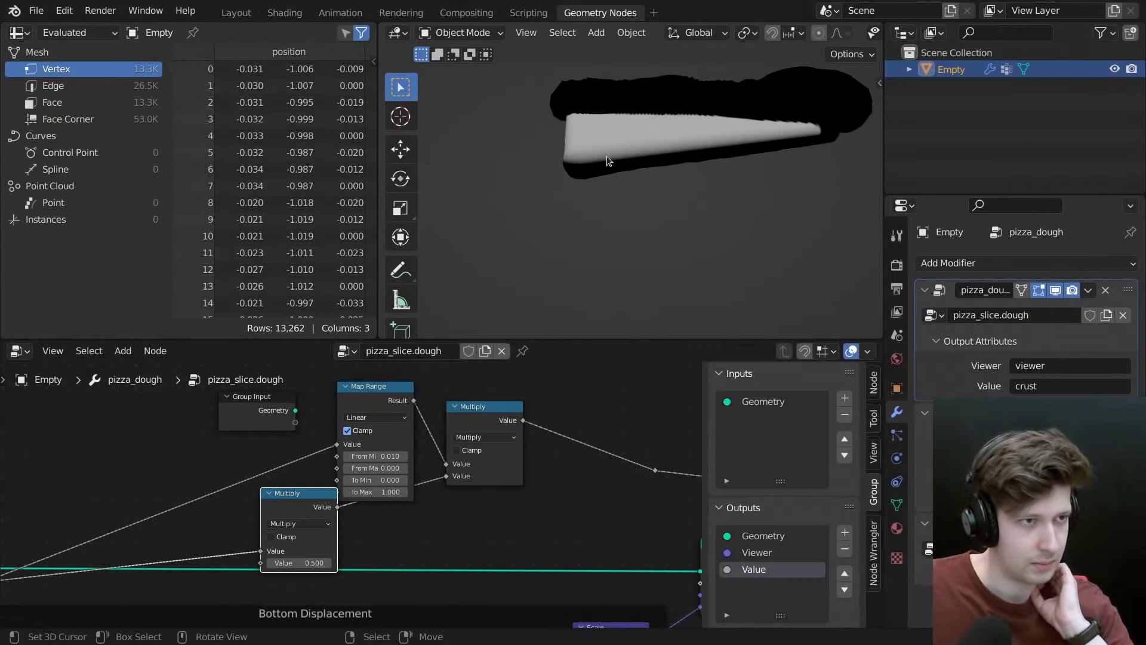
pyautogui.moveTo(607, 161); pyautogui.dragTo(575, 148, button='middle')
# - Change the inserted Multiply node to Power with an exponent of 5.1 and place it below the Map Range
pyautogui.click(328, 523)
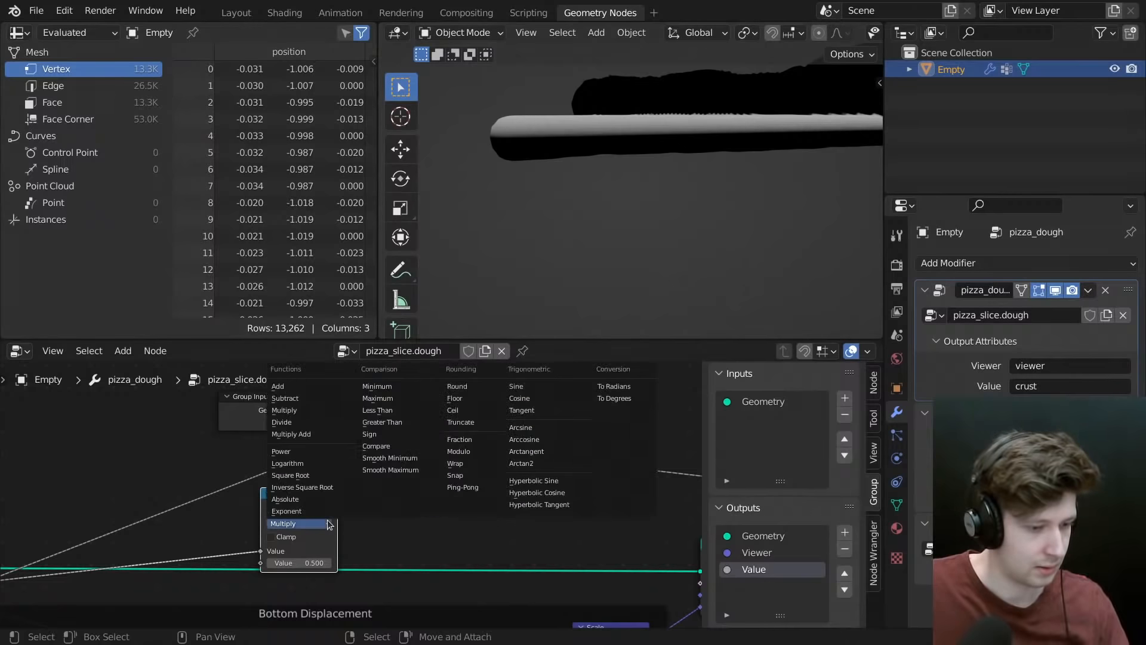
pyautogui.click(281, 452)
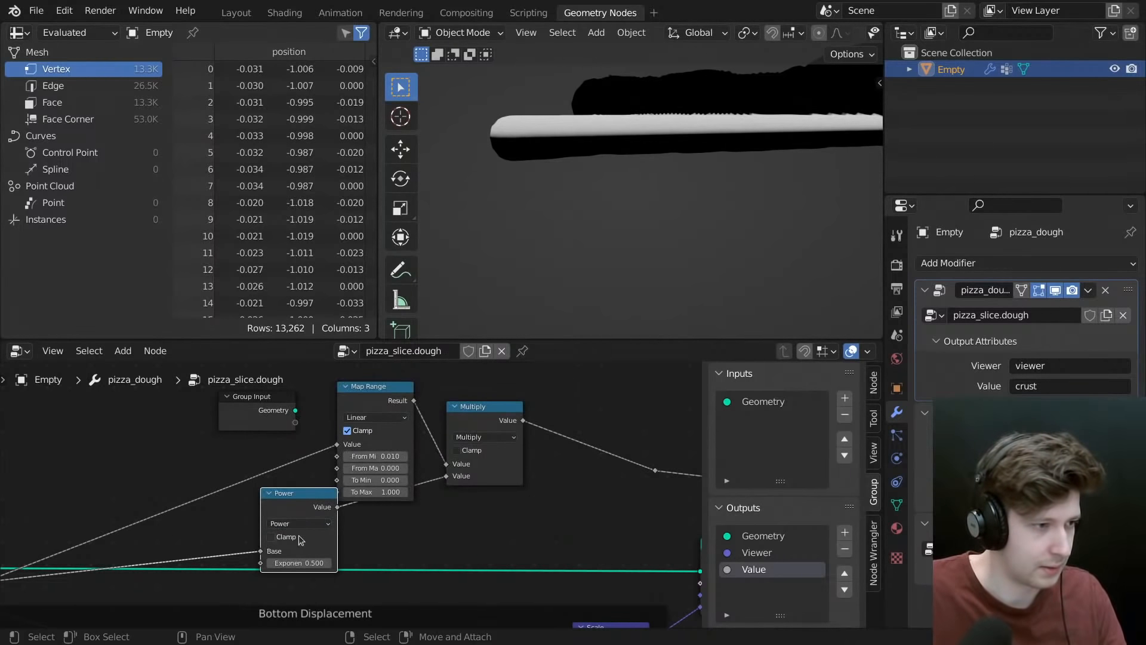
pyautogui.moveTo(331, 560); pyautogui.dragTo(358, 560)
pyautogui.moveTo(663, 150); pyautogui.dragTo(715, 211, button='middle')
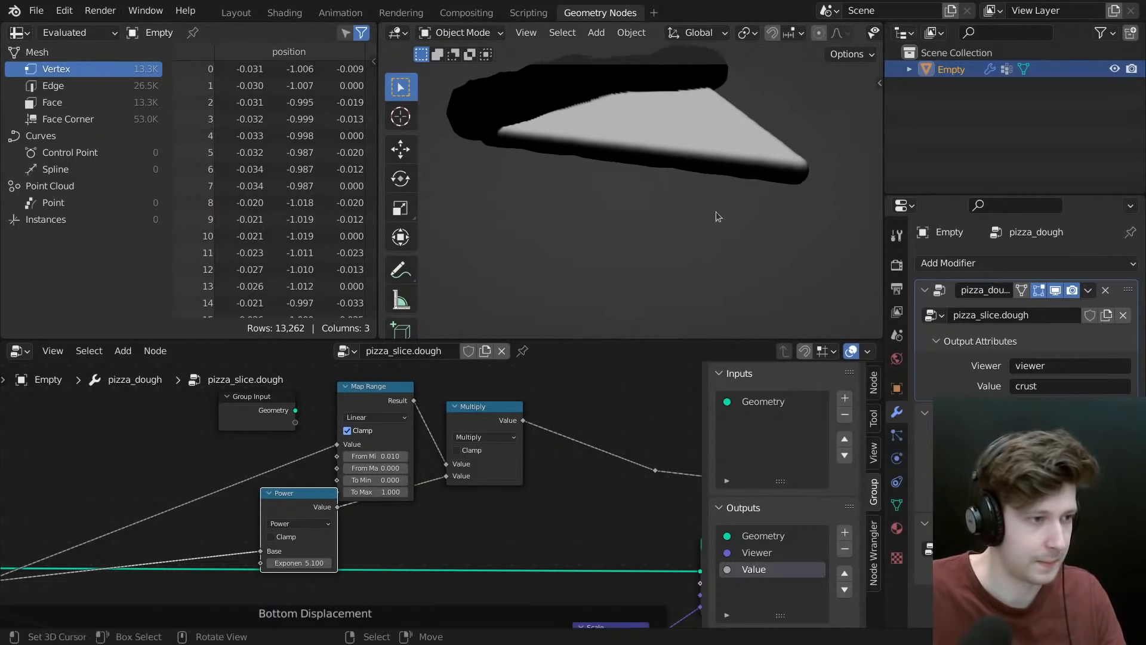
pyautogui.moveTo(304, 507); pyautogui.dragTo(379, 525)
pyautogui.click(490, 412)
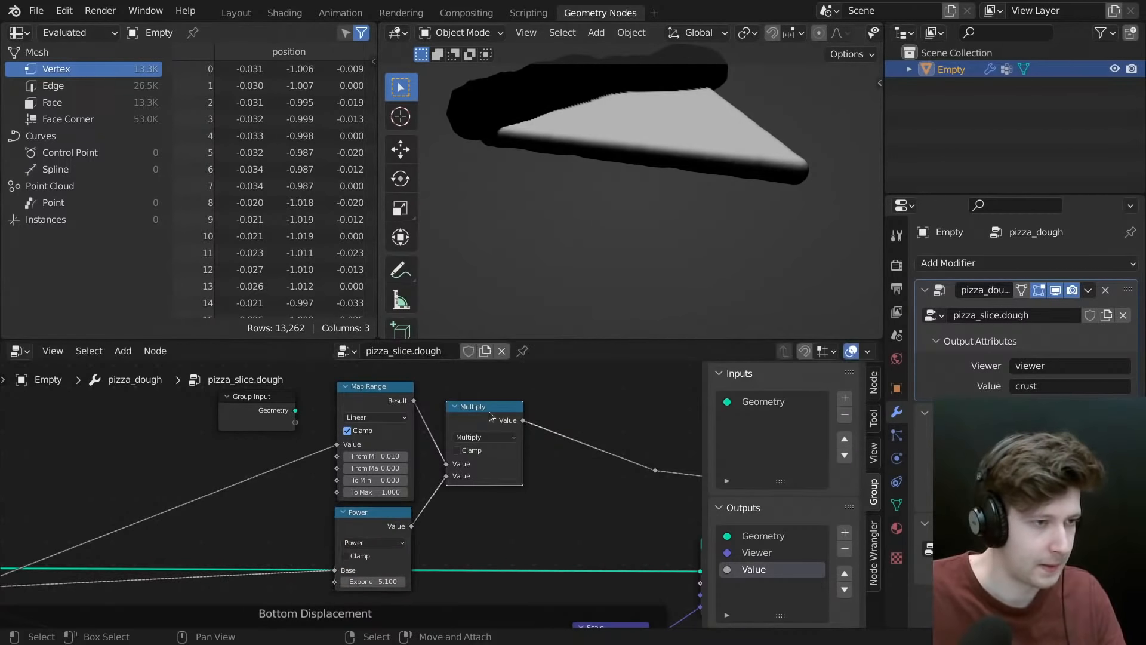
# - Move the reroute point following the Multiply node close to the Group Output in an enlarged node editor
pyautogui.scroll(-5, 534, 420)
pyautogui.moveTo(579, 439); pyautogui.dragTo(404, 447, button='middle')
pyautogui.scroll(-7, 406, 449)
pyautogui.moveTo(531, 461); pyautogui.dragTo(435, 436, button='middle')
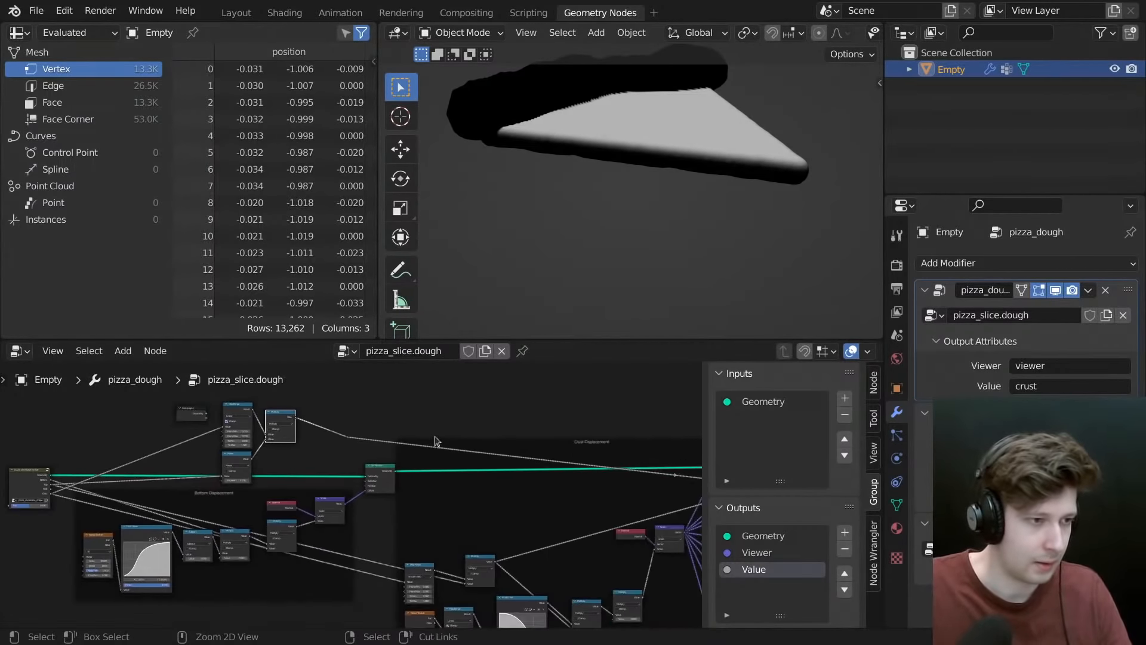
pyautogui.hotkey('ctrl', 'space')
pyautogui.moveTo(505, 160); pyautogui.dragTo(487, 274)
pyautogui.scroll(-5, 511, 273)
pyautogui.moveTo(522, 263); pyautogui.dragTo(67, 240, button='middle')
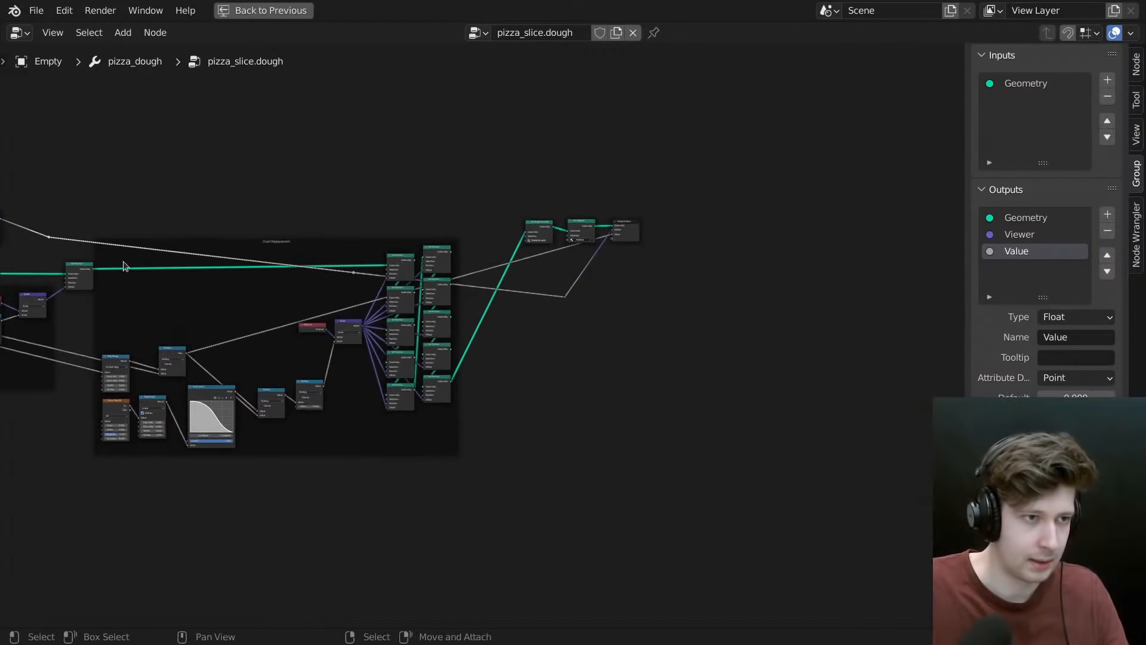
pyautogui.press('g')
pyautogui.click(710, 321)
pyautogui.scroll(7, 568, 265)
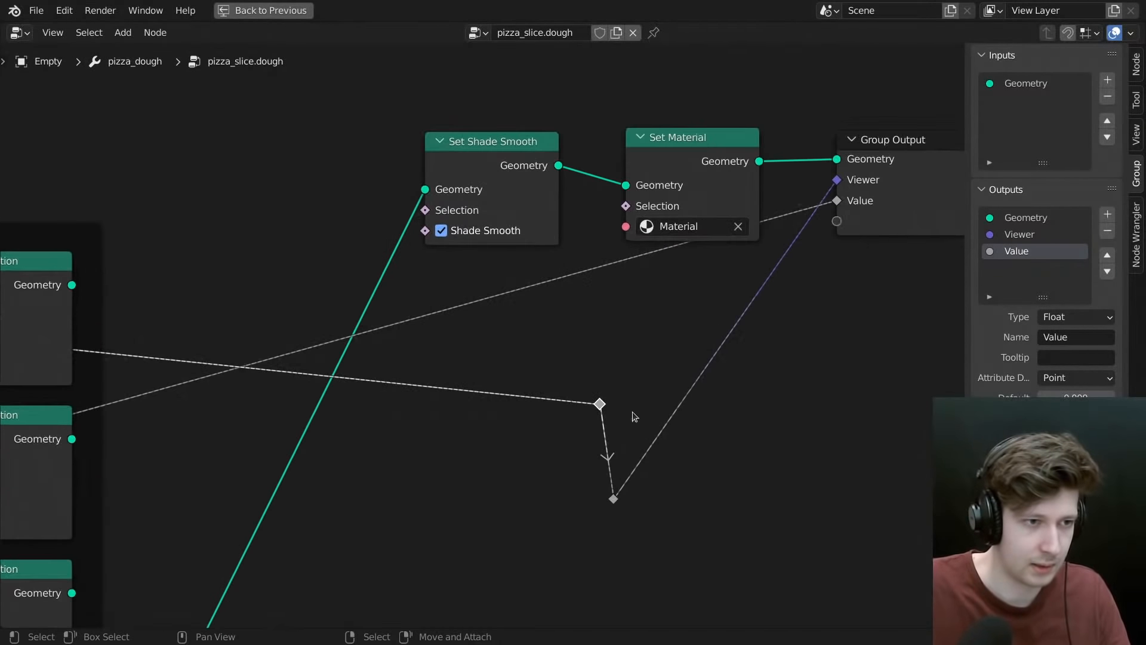
# - Connect the reroute point to a new Group Output socket and rename the two value outputs Crust and Toppings
pyautogui.moveTo(600, 404); pyautogui.dragTo(871, 234)
pyautogui.moveTo(870, 234); pyautogui.dragTo(713, 348, button='middle')
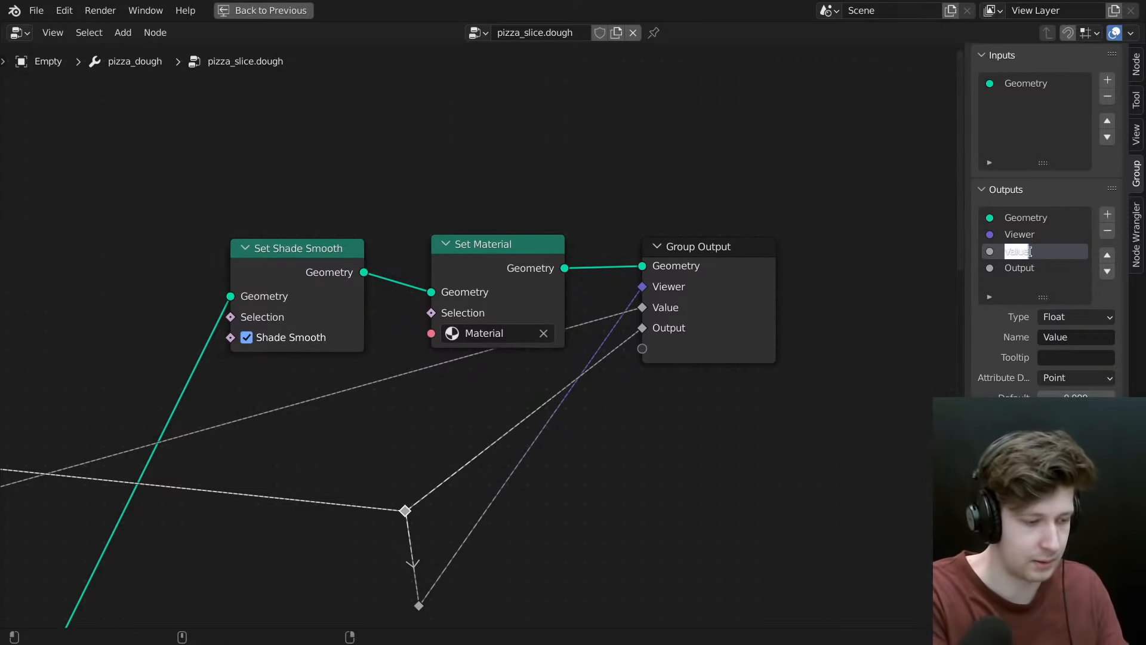
pyautogui.press('Return')
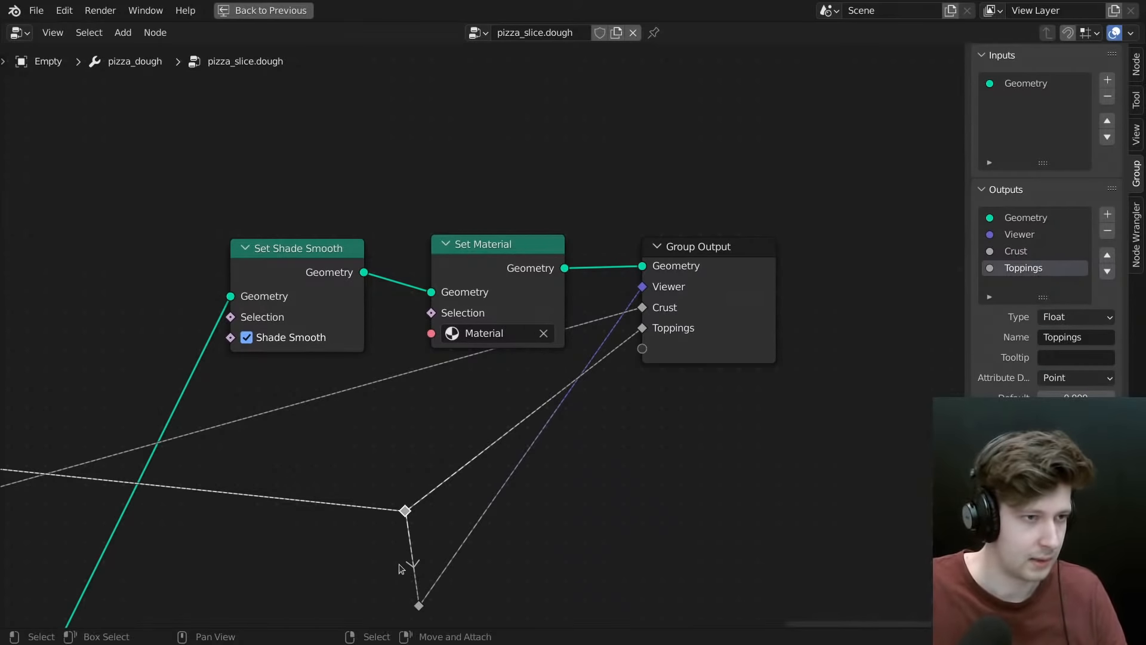
# - Cut the link to the reroute feeding Viewer and dissolve the reroute point on the Toppings link
pyautogui.moveTo(400, 569); pyautogui.dragTo(515, 481, button='middle')
pyautogui.keyDown('ctrl'); pyautogui.moveTo(495, 528); pyautogui.dragTo(494, 519, button='right'); pyautogui.keyUp('ctrl')
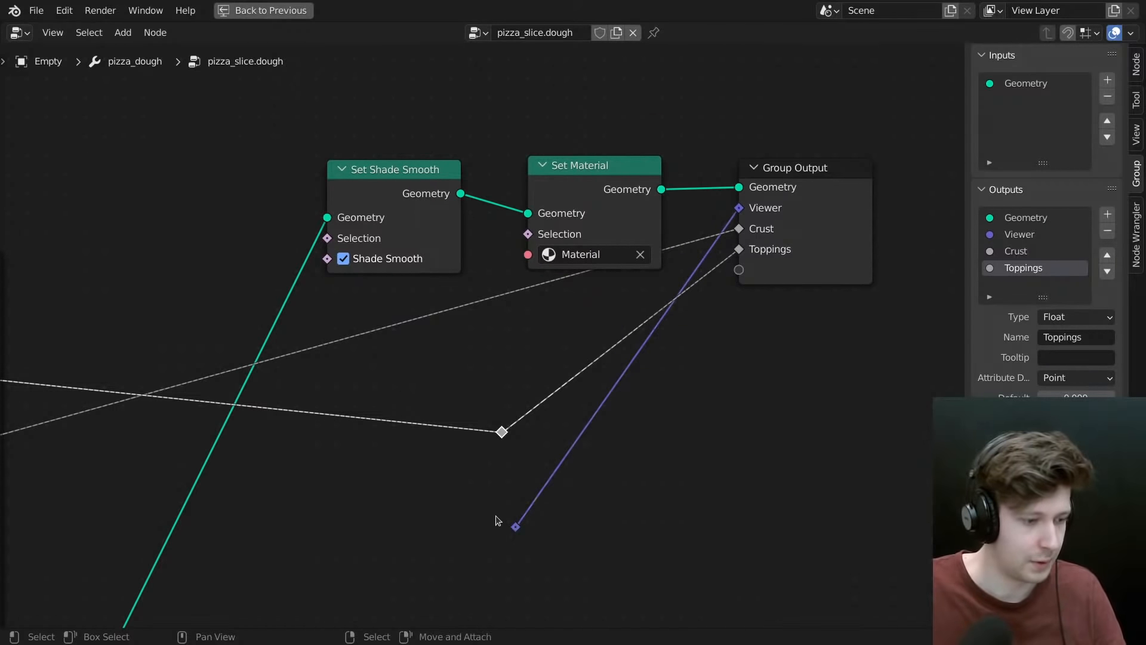
pyautogui.moveTo(469, 490); pyautogui.dragTo(535, 548)
pyautogui.hotkey('ctrl', 'x')
# - Move the Map Range, Power and Multiply nodes that build the toppings value below the Bottom Displacement frame
pyautogui.scroll(-5, 519, 444)
pyautogui.moveTo(508, 425); pyautogui.dragTo(698, 415, button='middle')
pyautogui.scroll(-5, 420, 415)
pyautogui.moveTo(242, 379); pyautogui.dragTo(609, 367, button='middle')
pyautogui.scroll(-4, 248, 374)
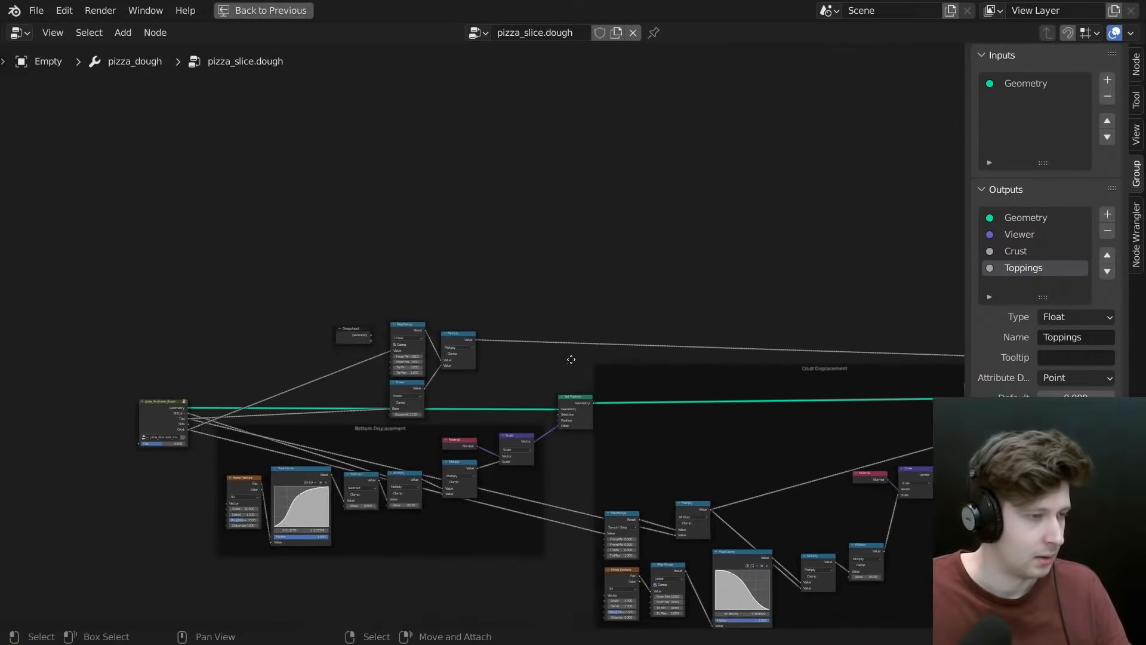
pyautogui.scroll(5, 492, 348)
pyautogui.moveTo(492, 348); pyautogui.dragTo(521, 332, button='middle')
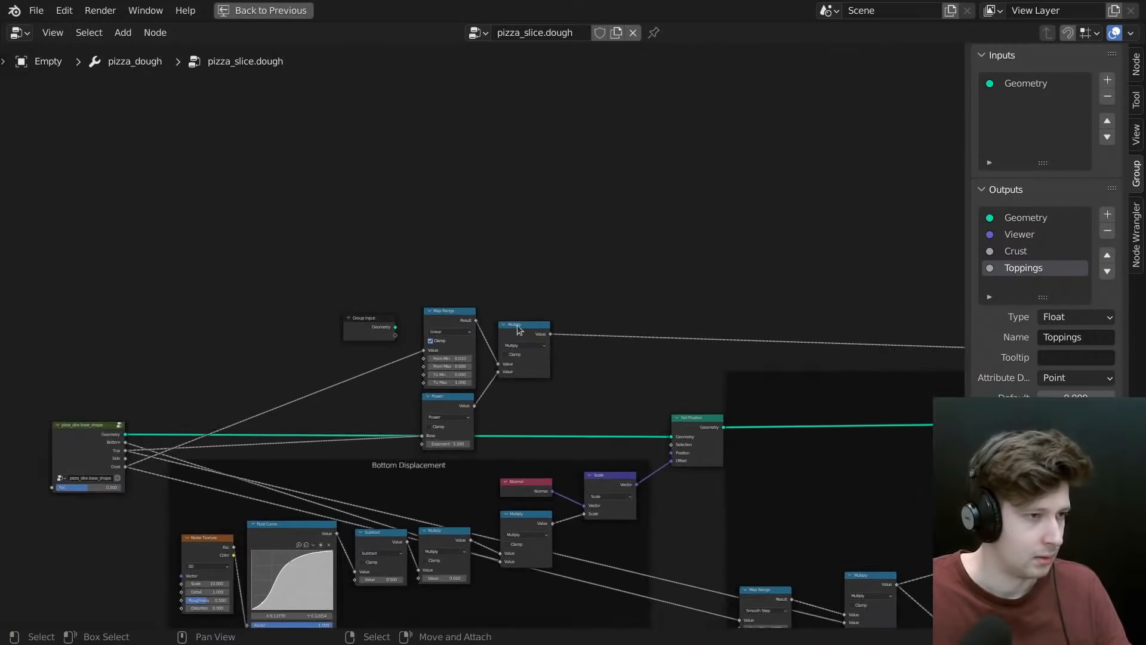
pyautogui.moveTo(635, 238); pyautogui.dragTo(450, 429)
pyautogui.moveTo(422, 387); pyautogui.dragTo(637, 181, button='middle')
pyautogui.press('g')
pyautogui.click(556, 608)
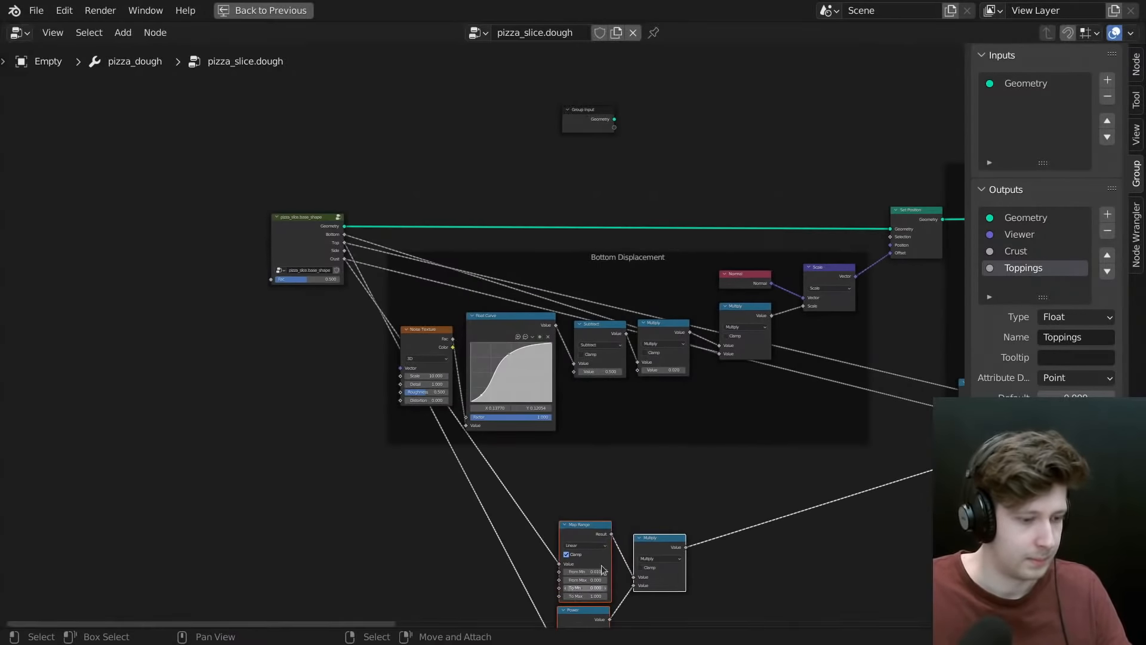
# - Join the Map Range, Power and Multiply nodes in a frame labelled Toppings Mask
pyautogui.moveTo(556, 608); pyautogui.dragTo(598, 551, button='middle')
pyautogui.hotkey('ctrl', 'j')
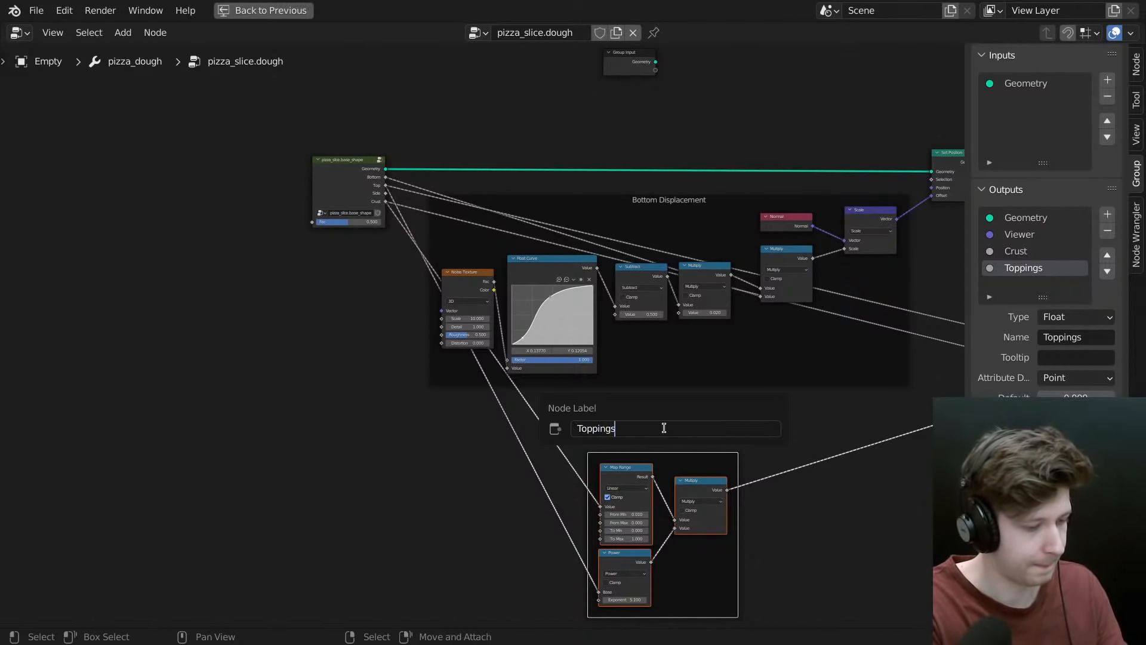
pyautogui.click(636, 432)
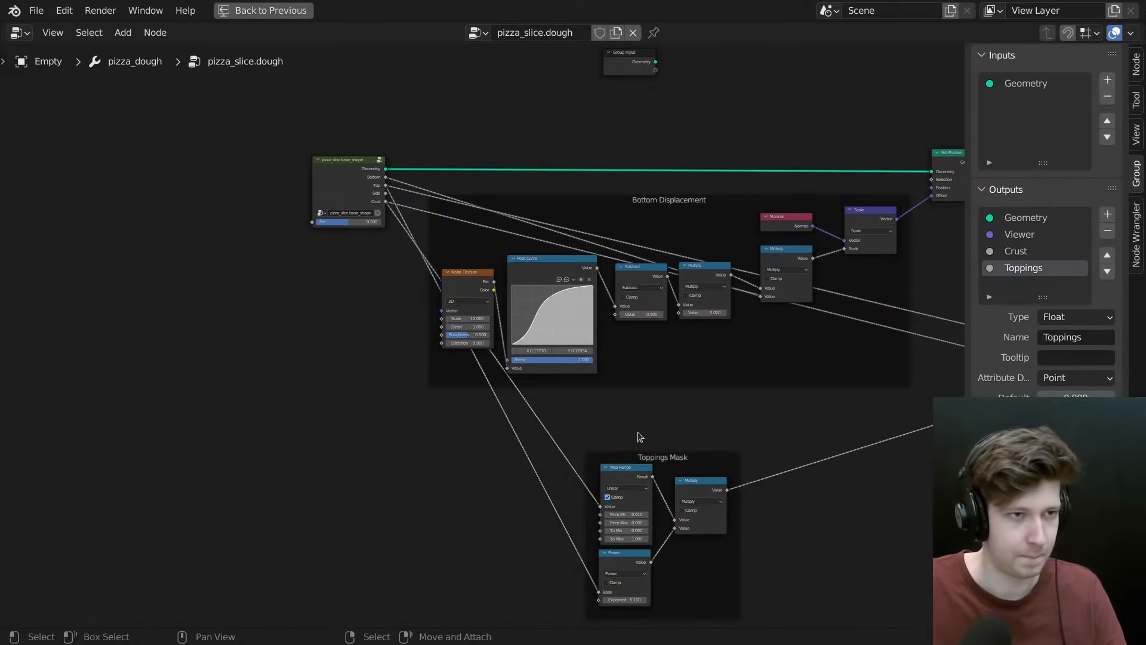
# - Reposition the Set Shade Smooth and Set Material nodes above the mask links leading to the Group Output
pyautogui.scroll(-6, 638, 432)
pyautogui.moveTo(725, 399); pyautogui.dragTo(347, 381, button='middle')
pyautogui.scroll(-3, 464, 387)
pyautogui.moveTo(832, 300); pyautogui.dragTo(614, 294, button='middle')
pyautogui.scroll(1, 614, 293)
pyautogui.scroll(5, 680, 254)
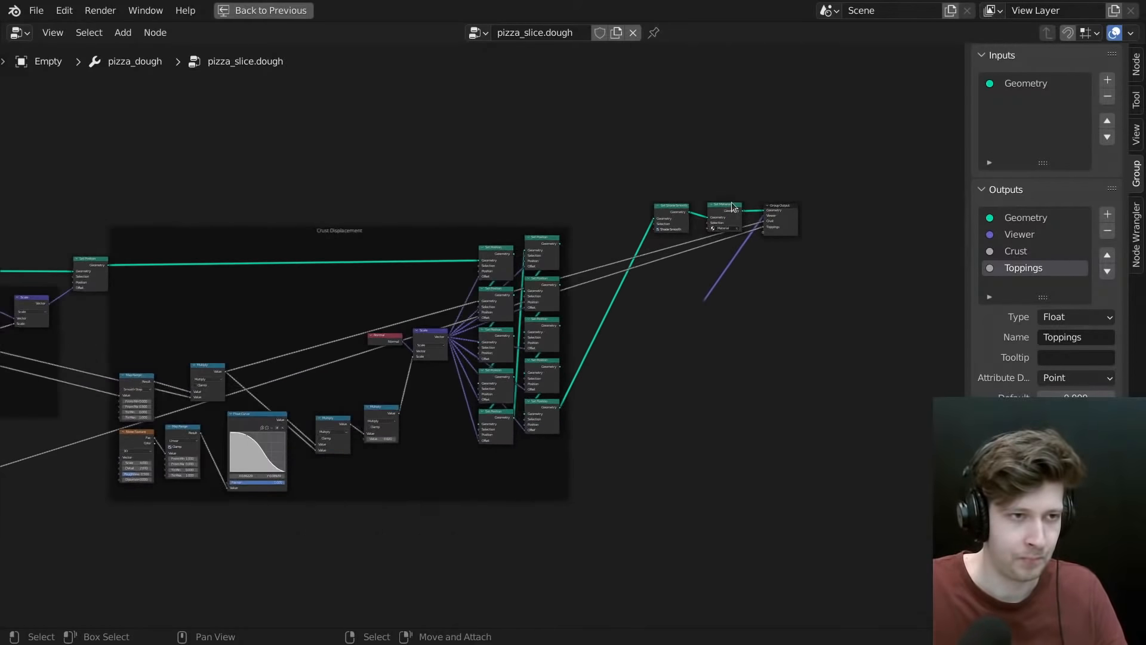
pyautogui.moveTo(550, 114); pyautogui.dragTo(776, 281)
pyautogui.scroll(-1, 762, 279)
pyautogui.press('g')
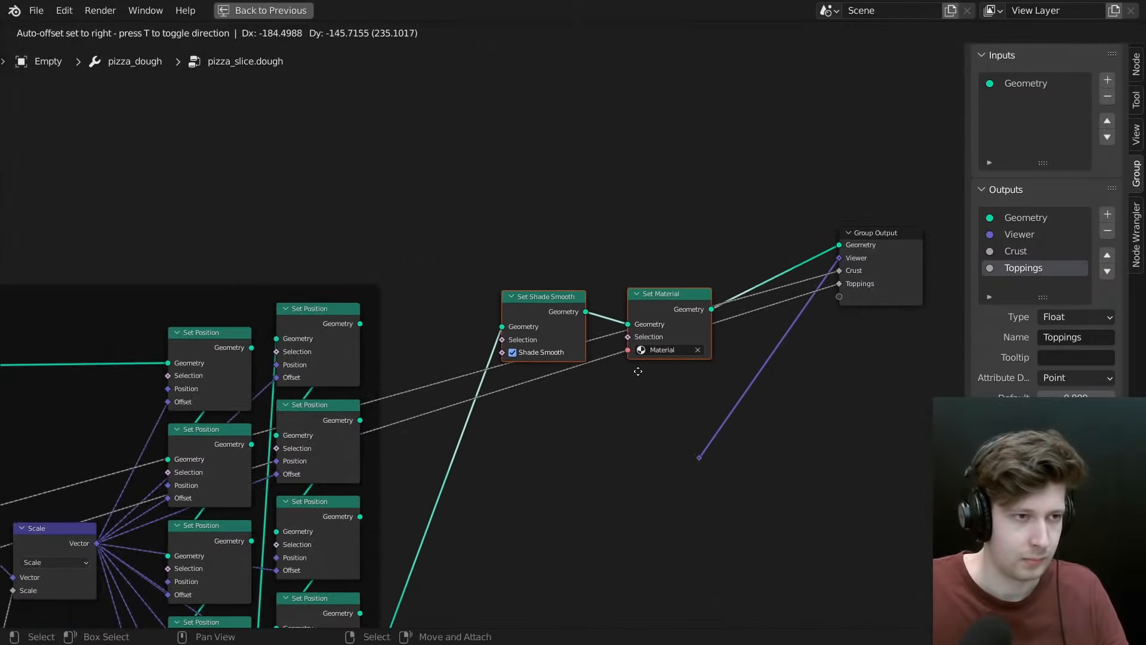
pyautogui.click(672, 311)
pyautogui.click(673, 317)
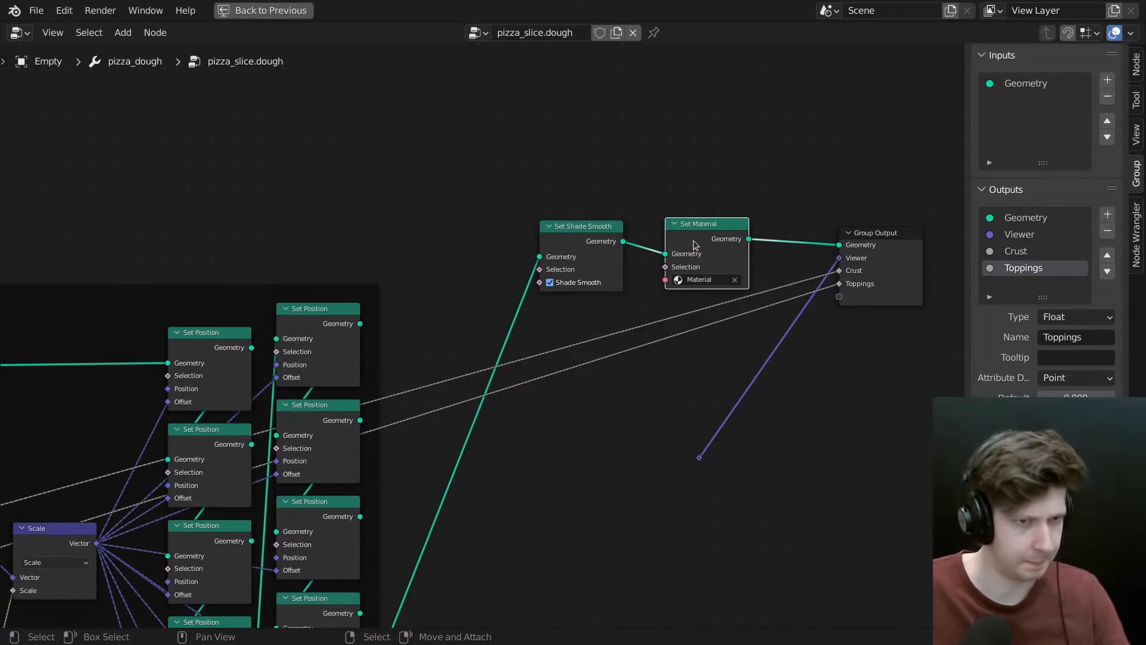
pyautogui.scroll(-3, 597, 338)
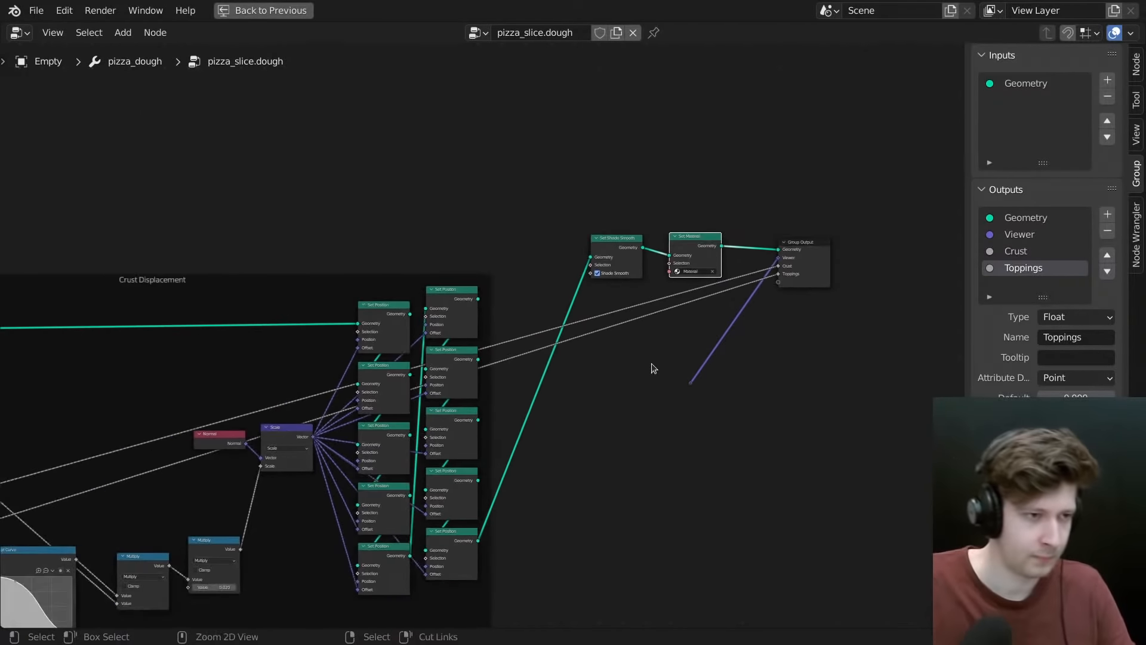
# - Restore the full layout, name the Toppings output attribute toppings in the pizza_dough modifier and collapse that modifier
pyautogui.hotkey('ctrl', 'space')
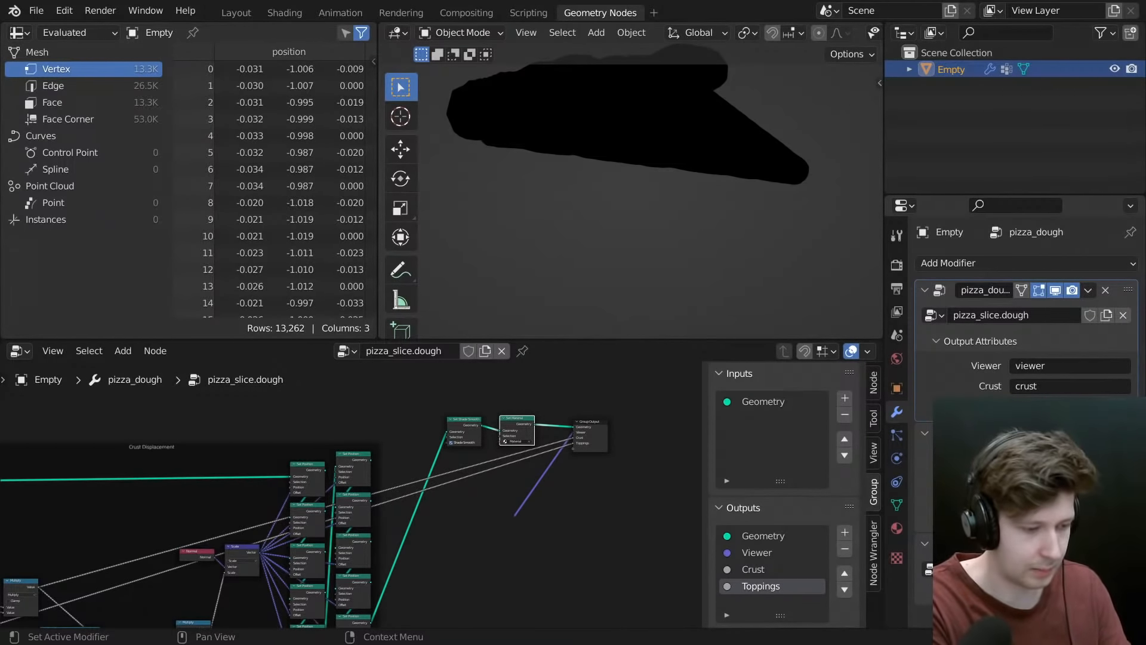
pyautogui.press('Return')
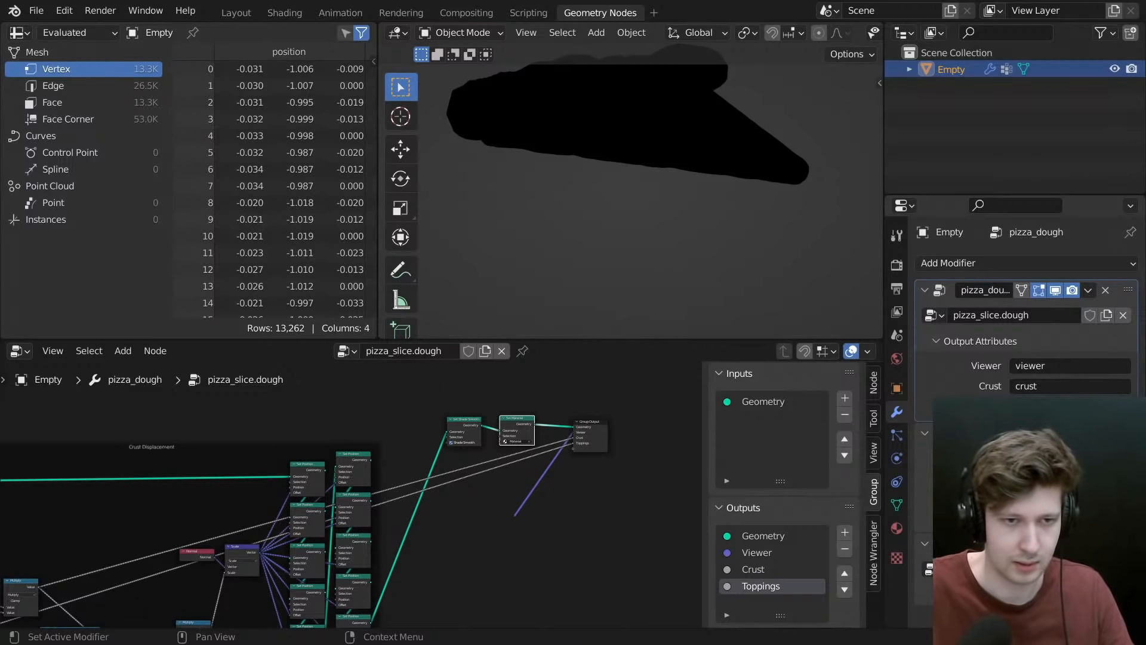
pyautogui.click(925, 290)
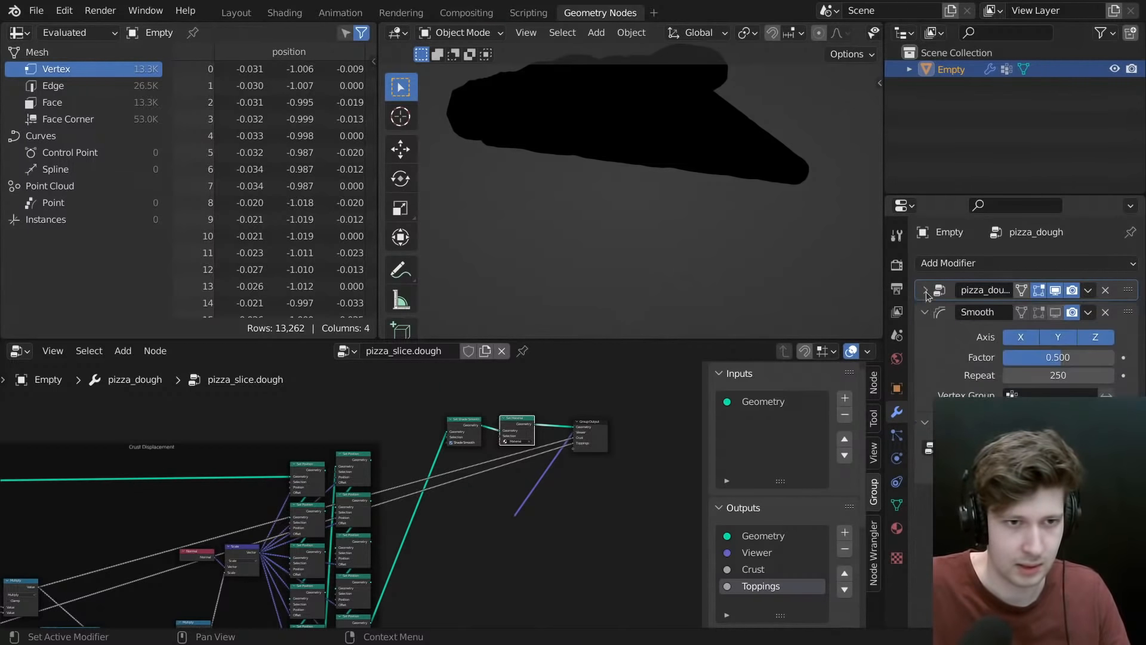
# - Make the GeometryNodes modifier active and show its pizza_toppings node group in an enlarged node editor
pyautogui.scroll(-4, 591, 474)
pyautogui.moveTo(591, 474); pyautogui.dragTo(695, 447, button='middle')
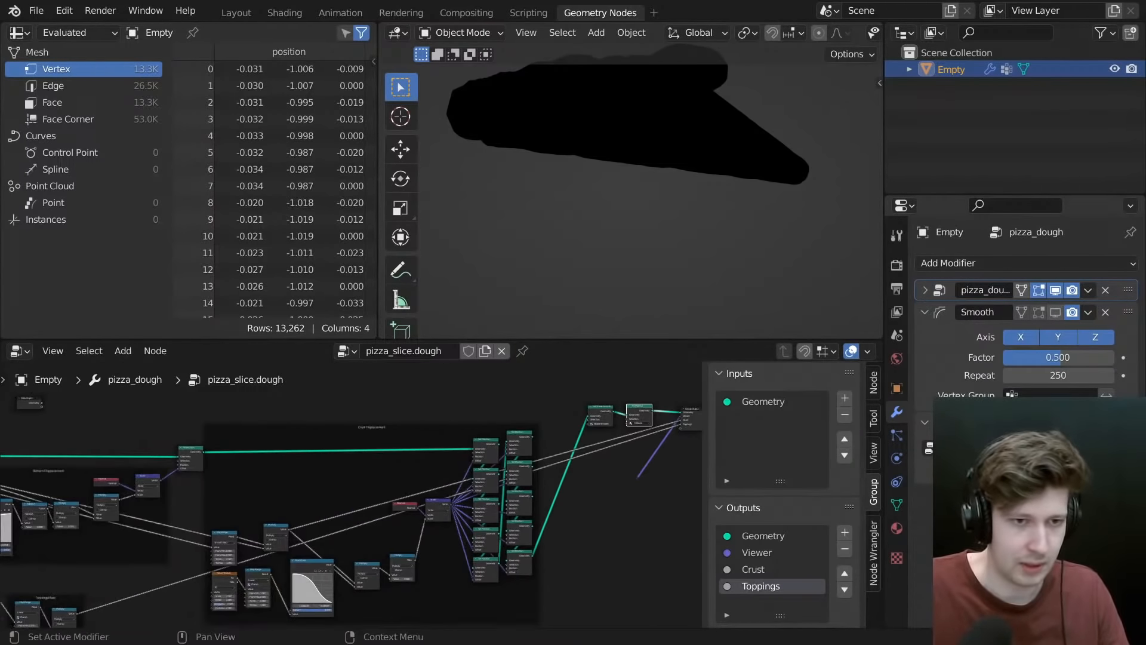
pyautogui.click(967, 439)
pyautogui.scroll(2, 340, 498)
pyautogui.hotkey('ctrl', 'space')
pyautogui.scroll(9, 442, 425)
pyautogui.moveTo(600, 230); pyautogui.dragTo(572, 340, button='middle')
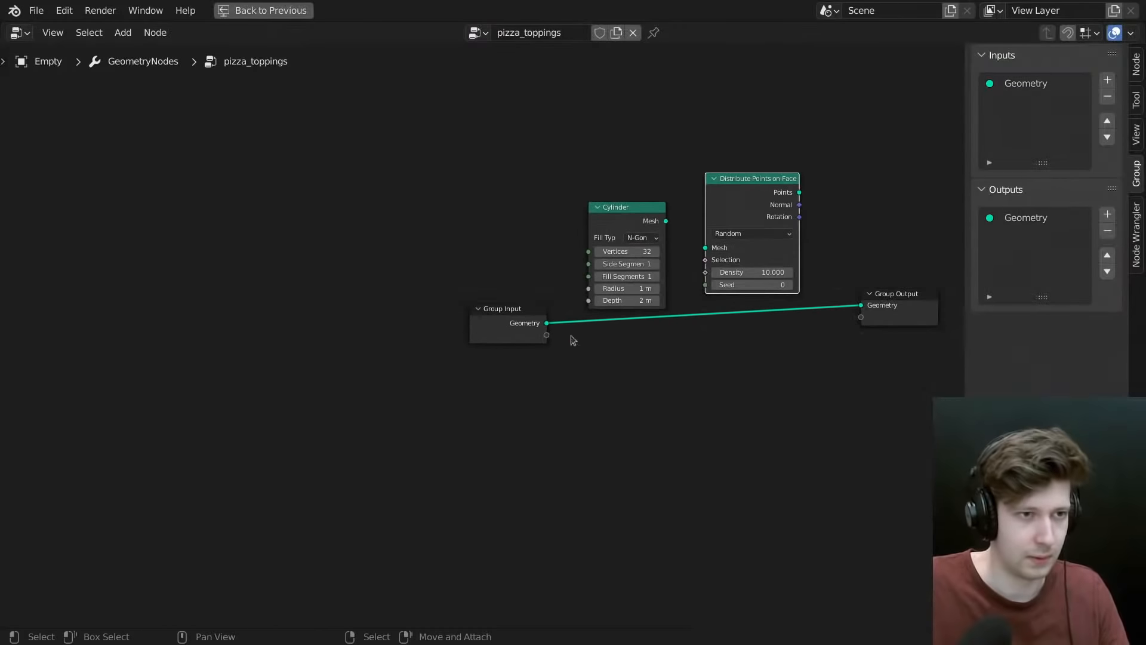
# - Link a new Group Input socket to the Density of Distribute Points on Faces and rename the input Toppings
pyautogui.moveTo(520, 329); pyautogui.dragTo(351, 269)
pyautogui.scroll(5, 448, 295)
pyautogui.moveTo(445, 296); pyautogui.dragTo(432, 327, button='middle')
pyautogui.moveTo(321, 299); pyautogui.dragTo(812, 293)
pyautogui.moveTo(883, 154); pyautogui.dragTo(636, 449)
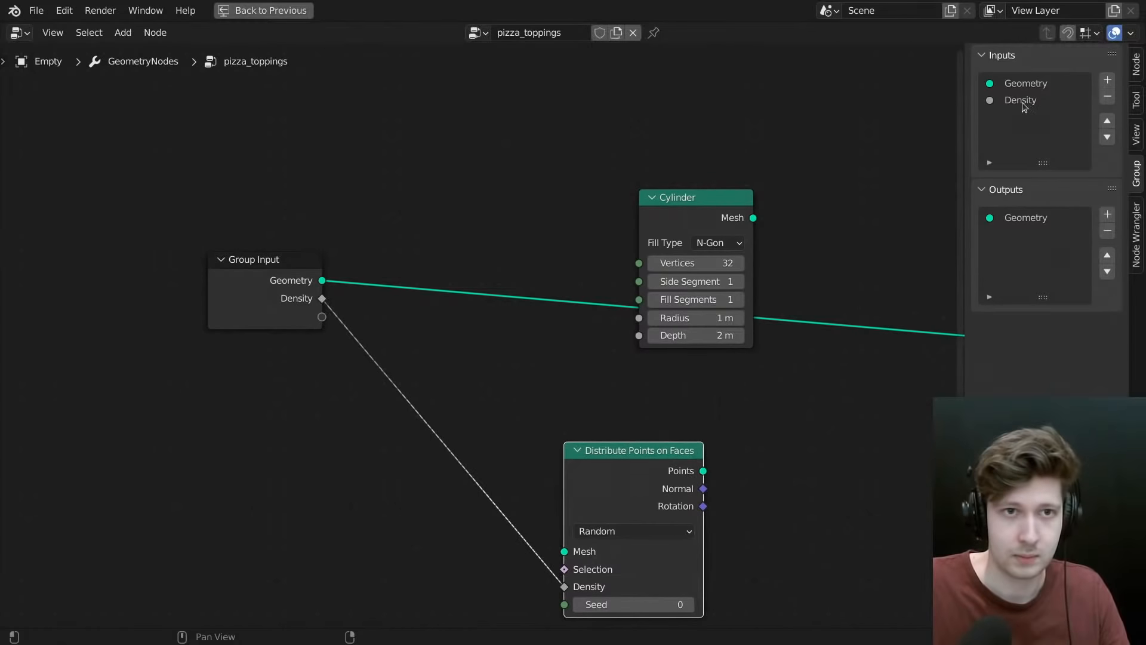
pyautogui.doubleClick(1024, 100)
pyautogui.write('Toppin')
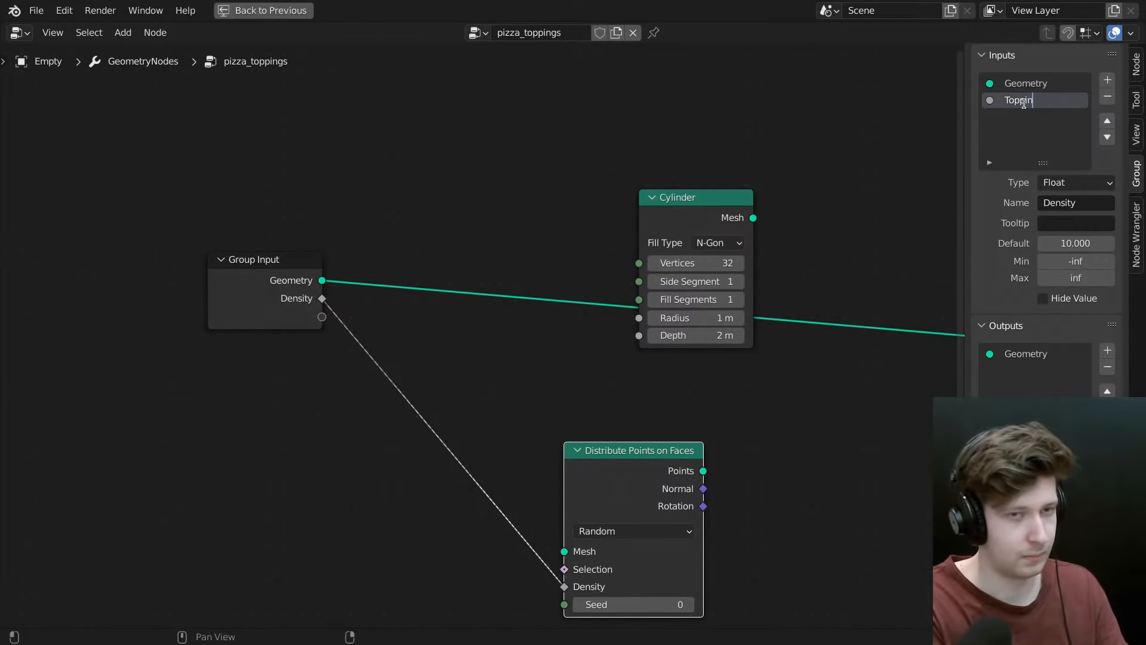
pyautogui.write('gs')
pyautogui.press('Return')
# - Return to the full layout and assign the toppings attribute to the modifier's Toppings input
pyautogui.hotkey('ctrl', 'space')
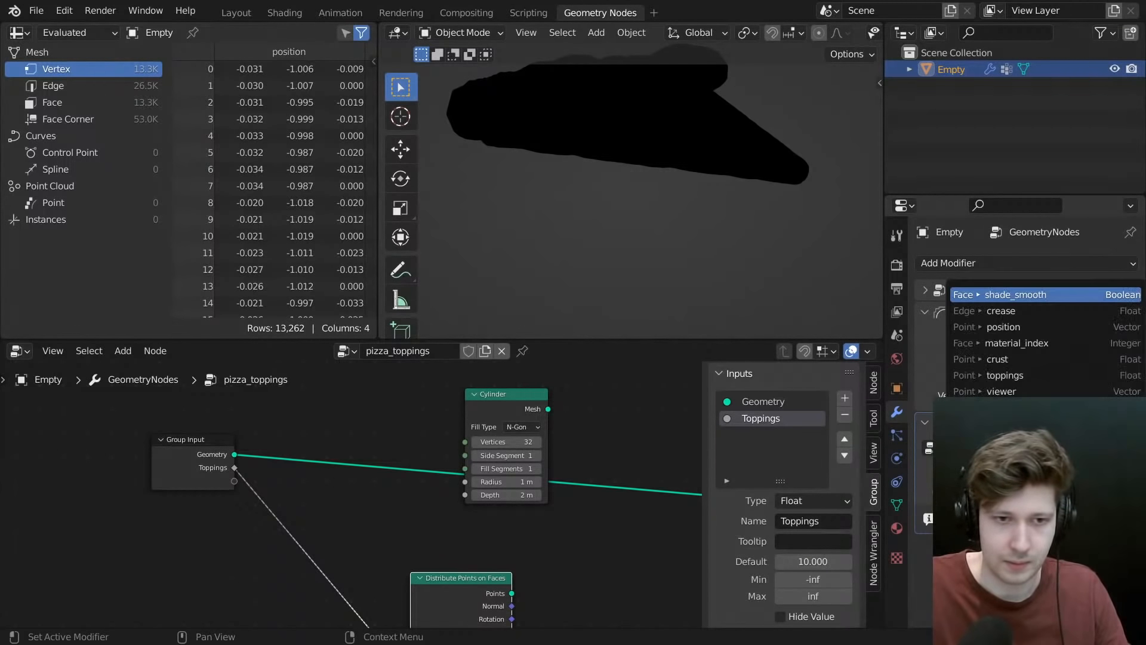
pyautogui.write('topp')
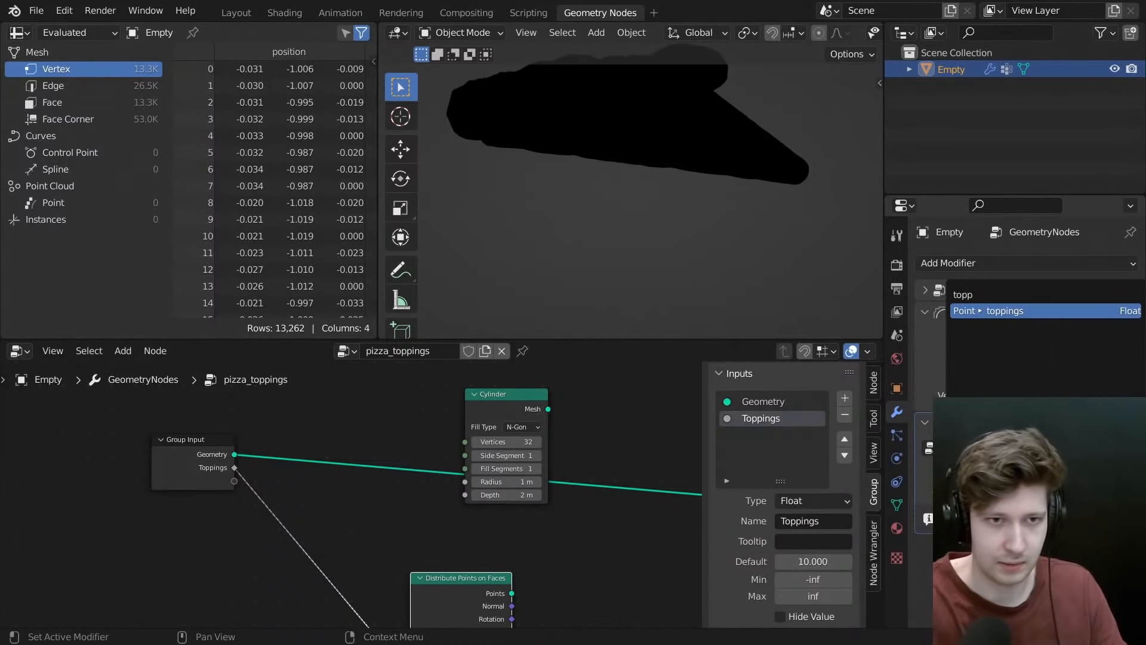
pyautogui.press('Return')
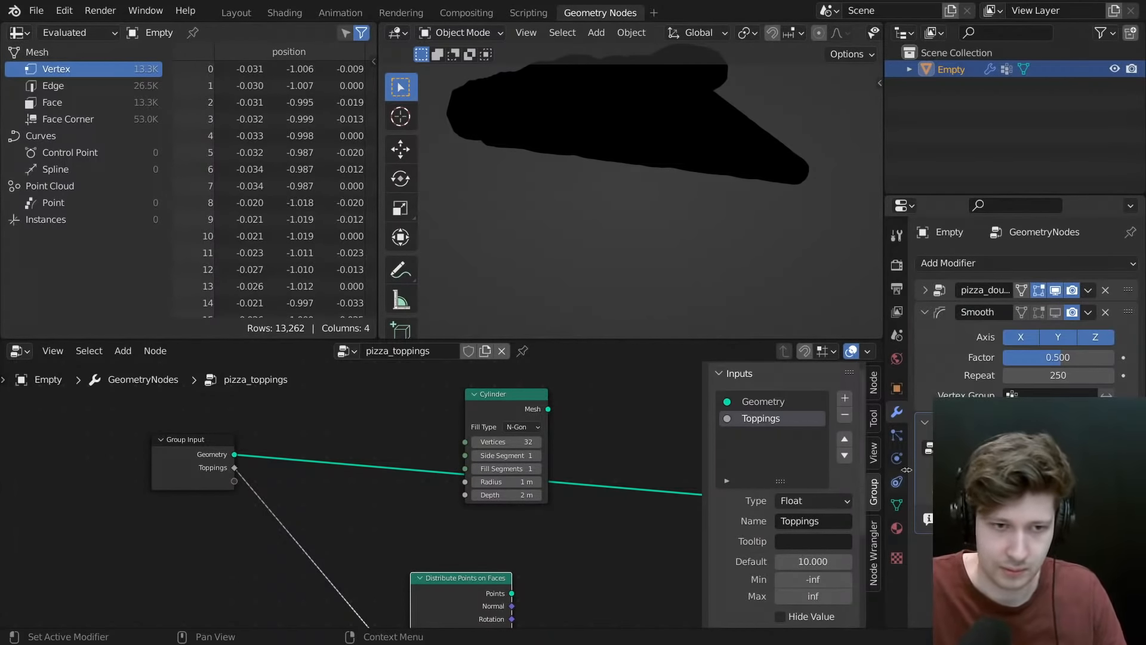
# - Connect the Points of Distribute Points on Faces to the Group Output and turn on the viewport overlays
pyautogui.moveTo(435, 589); pyautogui.dragTo(355, 502)
pyautogui.scroll(-2, 436, 530)
pyautogui.moveTo(436, 531); pyautogui.dragTo(273, 487, button='middle')
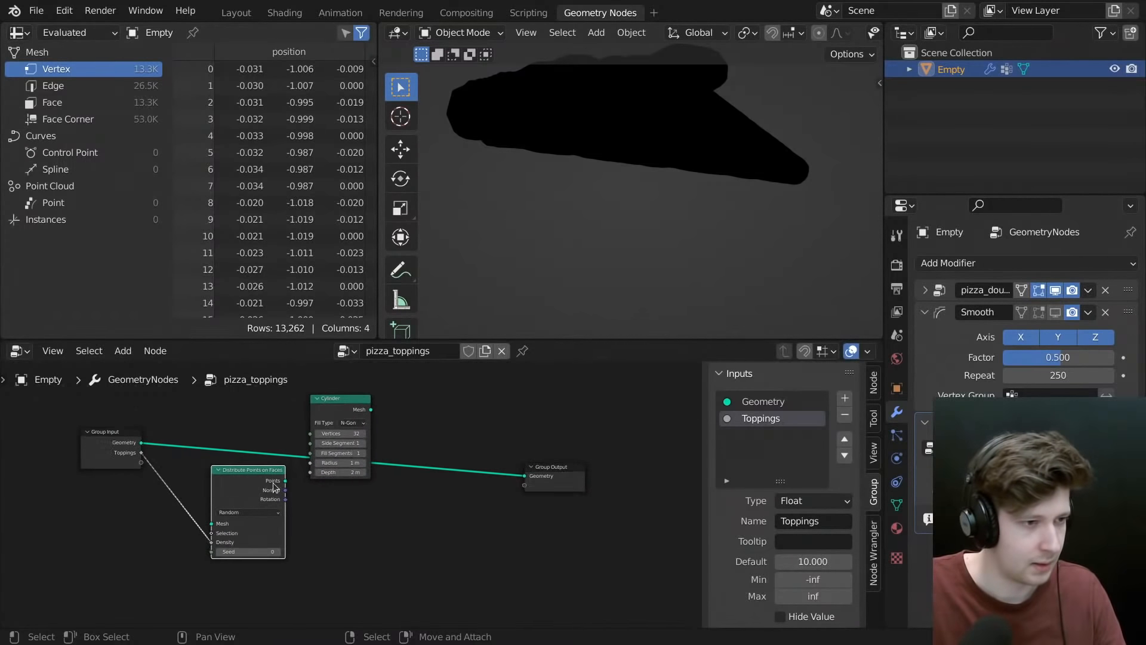
pyautogui.moveTo(276, 481); pyautogui.dragTo(517, 476)
pyautogui.moveTo(361, 407); pyautogui.dragTo(421, 388)
pyautogui.press('z')
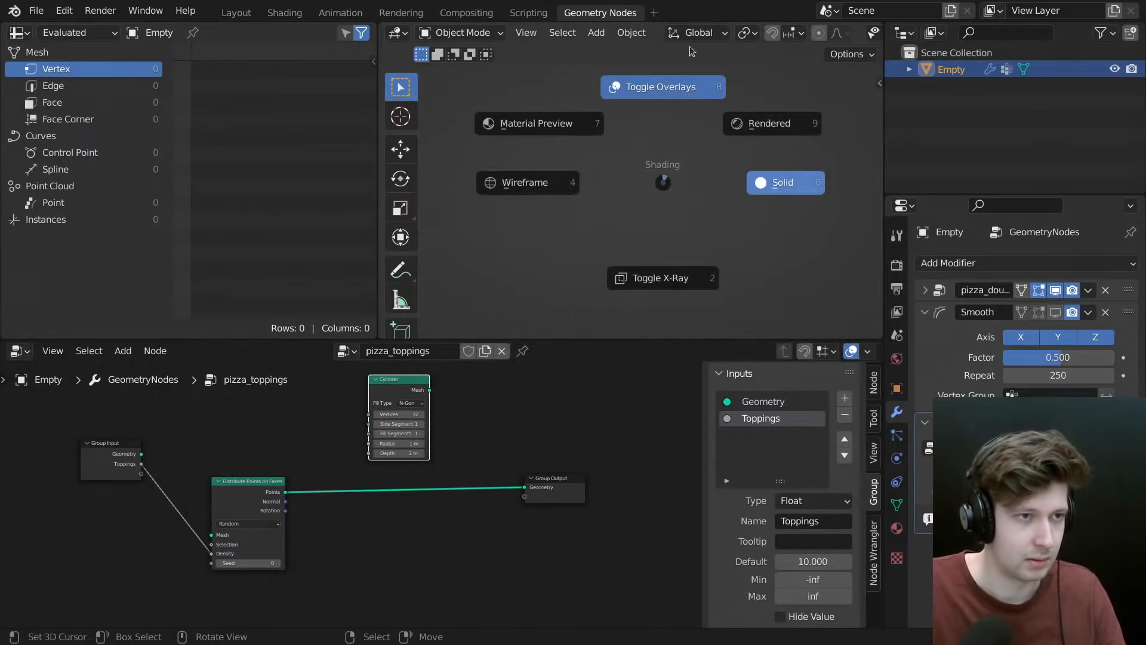
pyautogui.click(653, 84)
# - Insert a Math node on the link between the Toppings input and the Density of Distribute Points on Faces
pyautogui.scroll(-4, 713, 167)
pyautogui.moveTo(234, 568); pyautogui.dragTo(368, 492, button='middle')
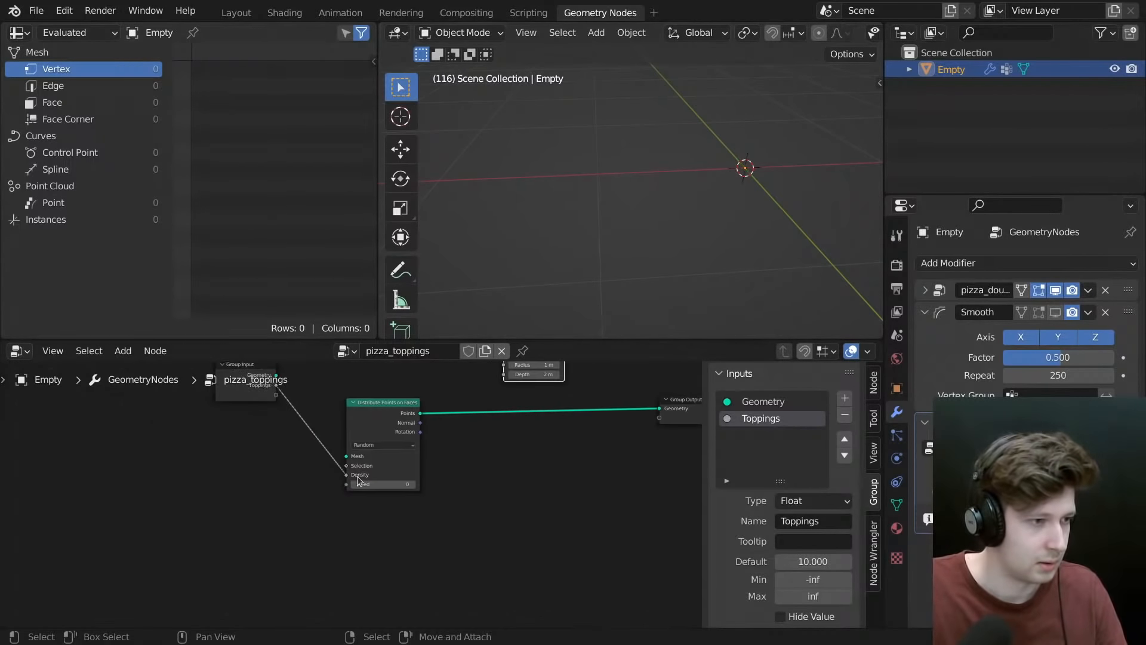
pyautogui.scroll(1, 367, 491)
pyautogui.scroll(-2, 350, 481)
pyautogui.moveTo(268, 403); pyautogui.dragTo(349, 476, button='middle')
pyautogui.moveTo(348, 474); pyautogui.dragTo(313, 494)
pyautogui.hotkey('shift', 'a')
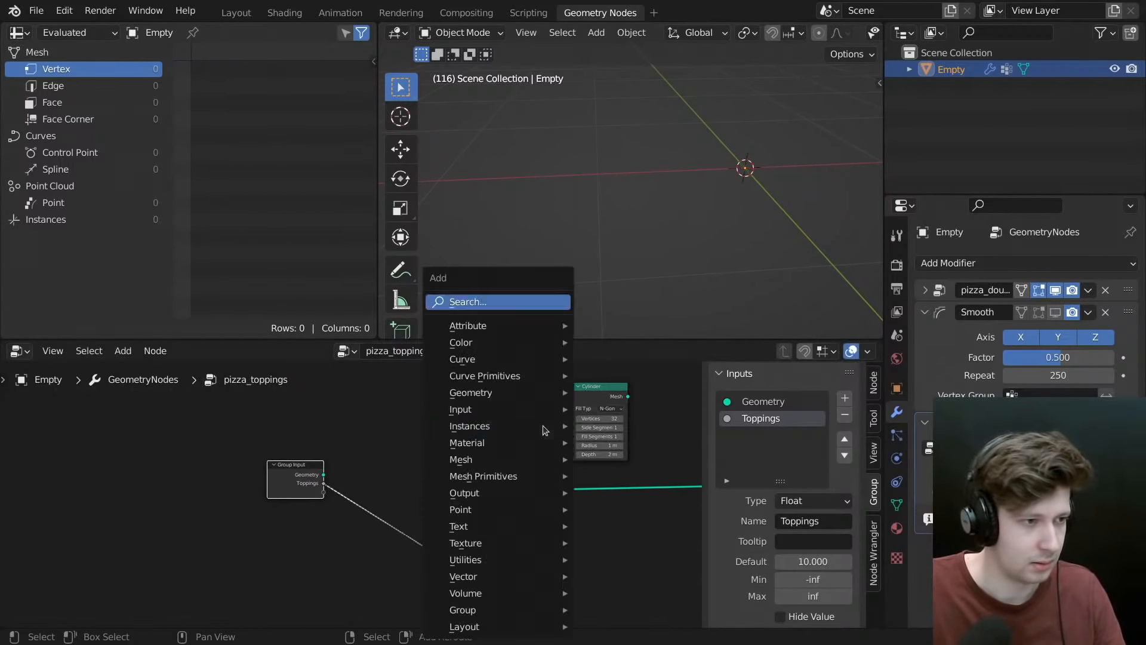
pyautogui.click(467, 310)
pyautogui.write('m')
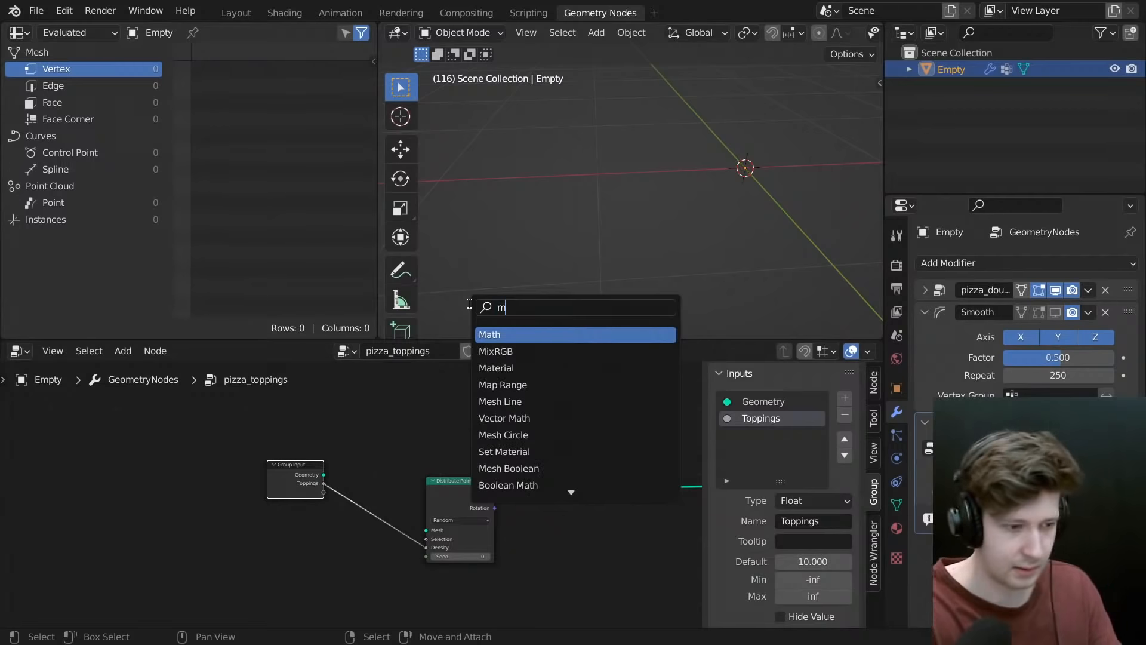
pyautogui.write('ath')
pyautogui.press('Return')
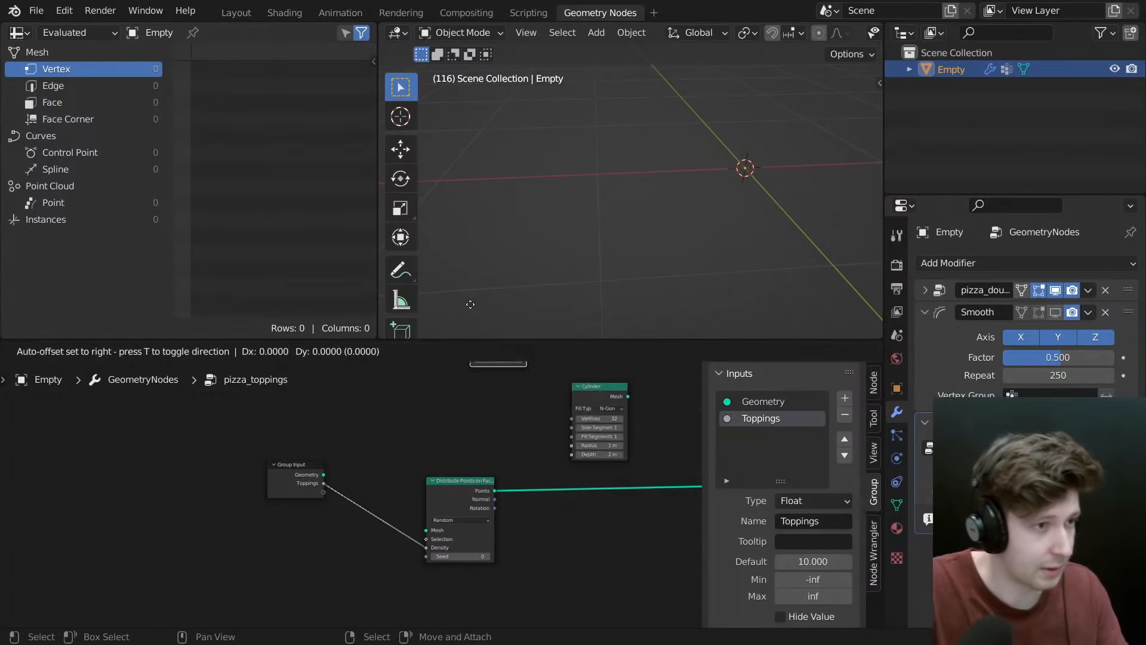
pyautogui.click(367, 492)
# - Change the Math node to Multiply with a value of about 43.8
pyautogui.scroll(2, 376, 498)
pyautogui.click(397, 500)
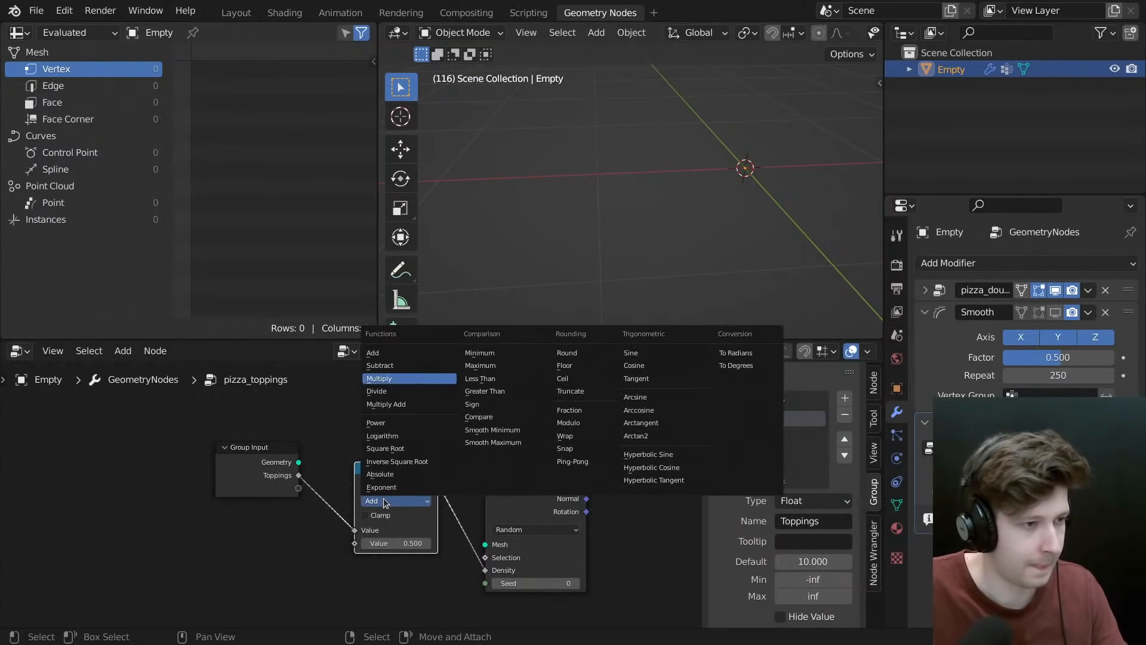
pyautogui.click(388, 378)
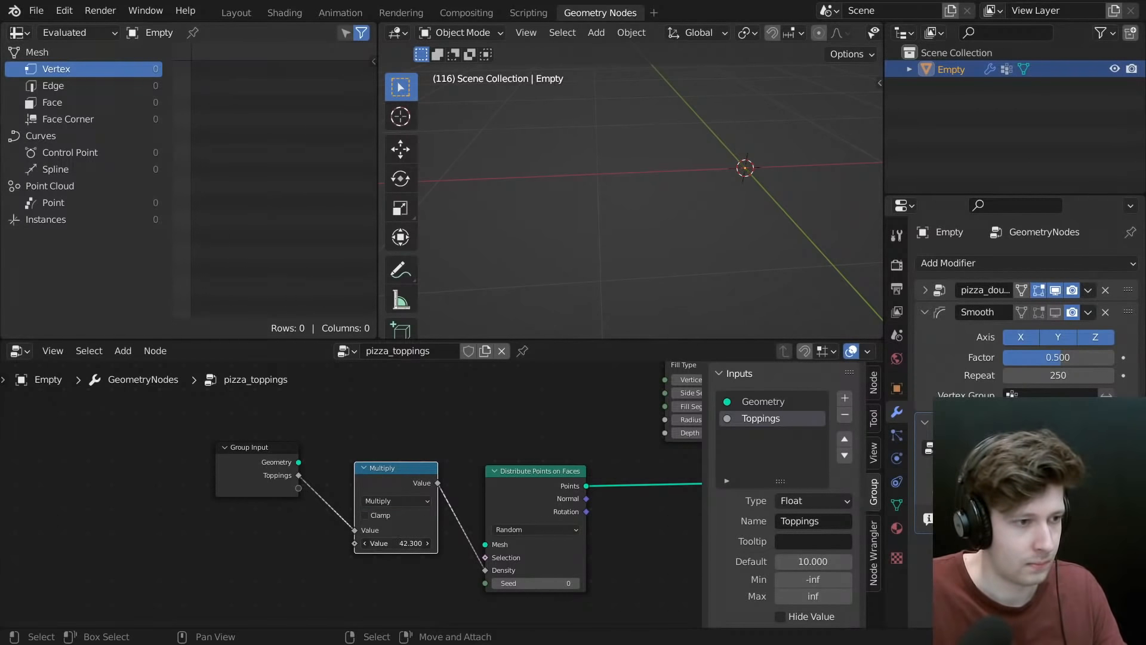
pyautogui.moveTo(397, 544); pyautogui.dragTo(406, 544)
# - Connect the Group Input geometry to the Mesh of Distribute Points on Faces and set the Multiply value to 100
pyautogui.moveTo(646, 521); pyautogui.dragTo(493, 500, button='middle')
pyautogui.scroll(-3, 484, 502)
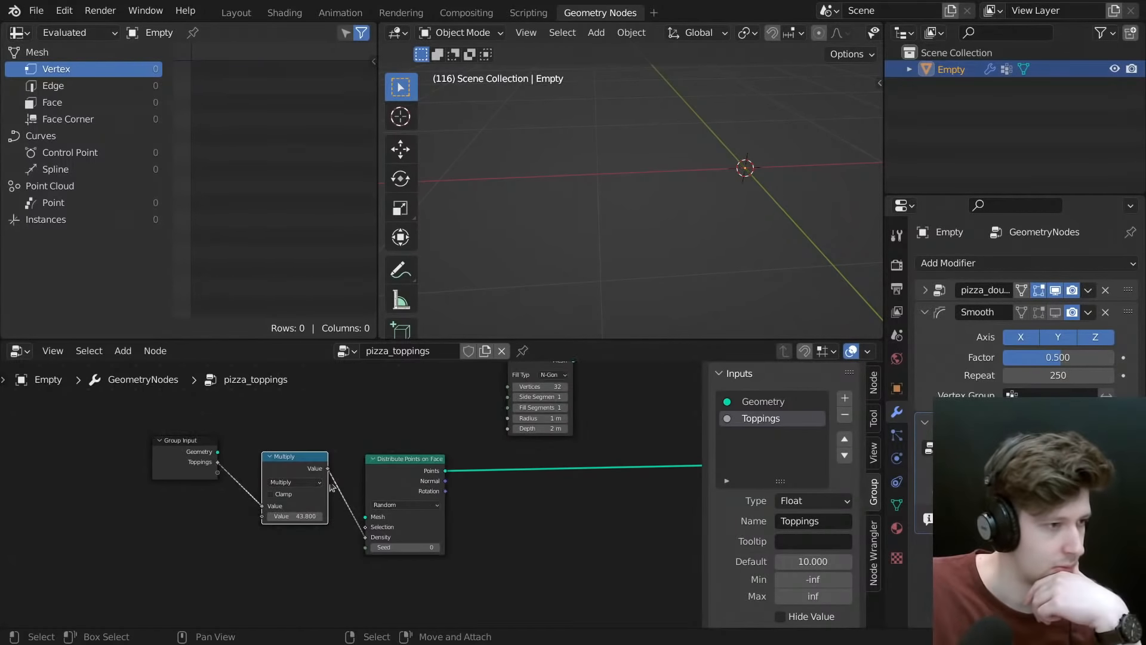
pyautogui.moveTo(223, 452); pyautogui.dragTo(249, 453)
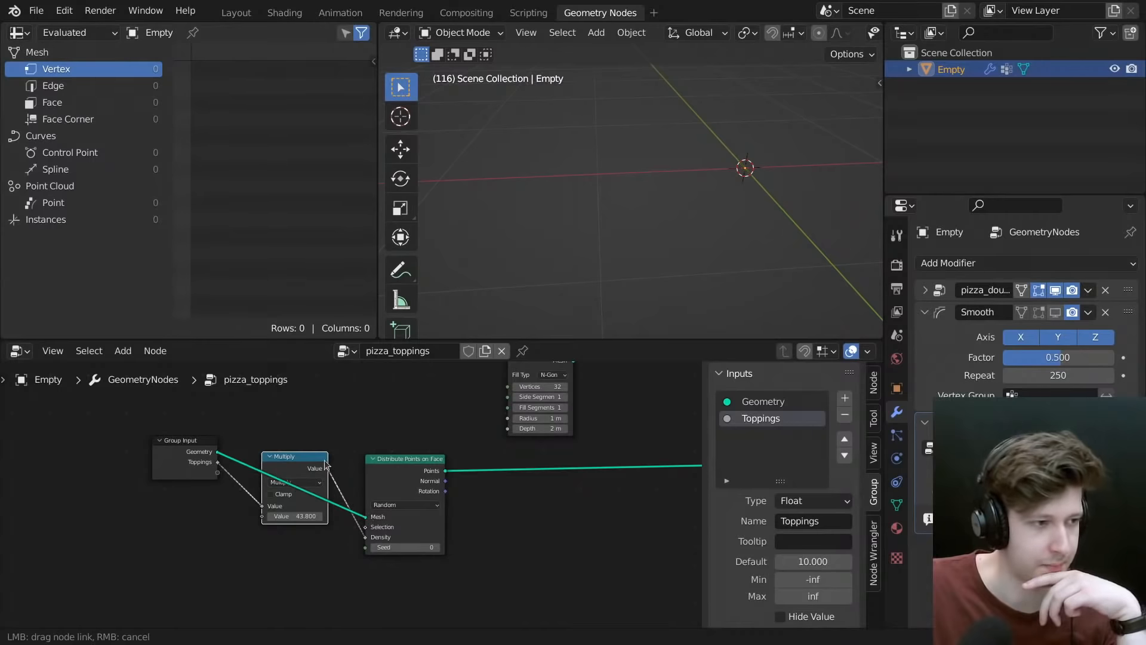
pyautogui.moveTo(325, 461); pyautogui.dragTo(326, 464)
pyautogui.moveTo(306, 458); pyautogui.dragTo(298, 493)
pyautogui.moveTo(391, 491); pyautogui.dragTo(382, 451)
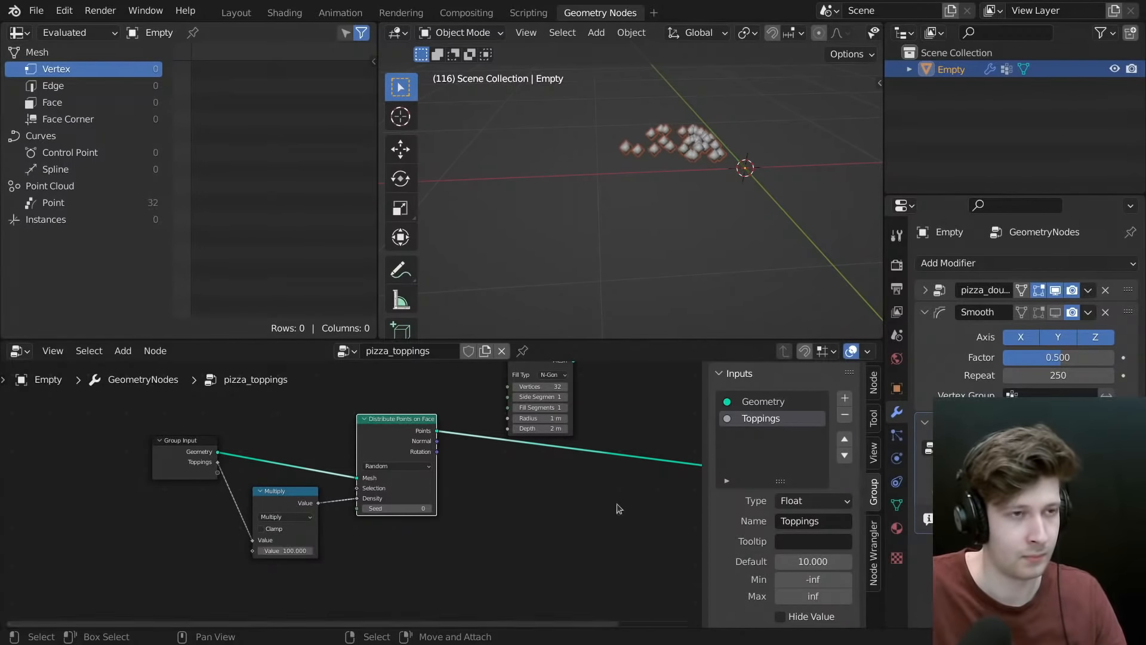
# - Combine the Group Input geometry with the distributed points through a Join Geometry node before the Group Output
pyautogui.moveTo(734, 143); pyautogui.dragTo(740, 206, button='middle')
pyautogui.scroll(-4, 514, 450)
pyautogui.moveTo(567, 419); pyautogui.dragTo(523, 449, button='middle')
pyautogui.scroll(1, 450, 454)
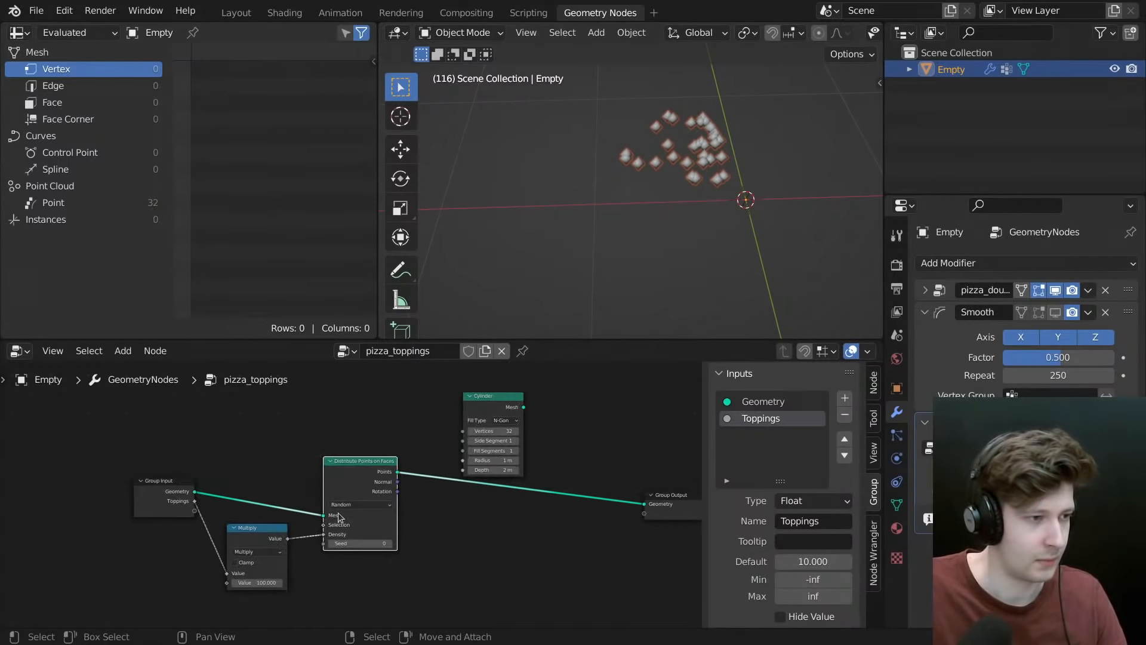
pyautogui.keyDown('ctrl'); pyautogui.keyDown('shift'); pyautogui.moveTo(361, 477); pyautogui.dragTo(166, 493, button='right'); pyautogui.keyUp('shift'); pyautogui.keyUp('ctrl')
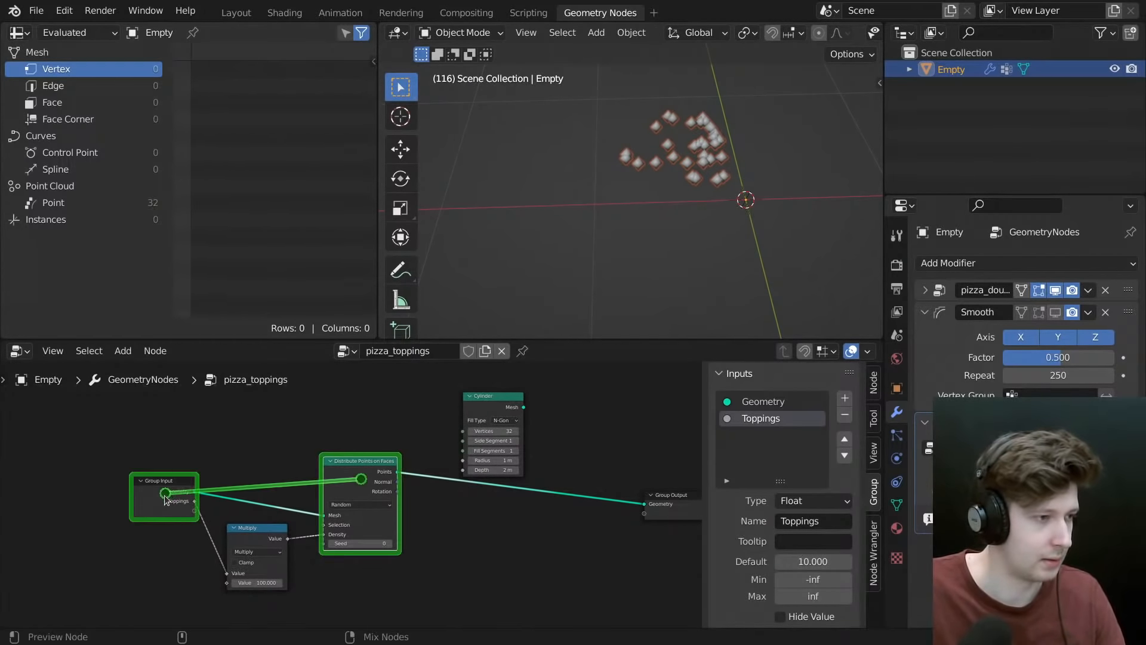
pyautogui.moveTo(367, 472); pyautogui.dragTo(365, 526)
pyautogui.moveTo(485, 470); pyautogui.dragTo(508, 524)
# - Deselect the slice in the viewport, then expand and reposition the Join Geometry node
pyautogui.hotkey('alt', 'a')
pyautogui.moveTo(650, 206)
pyautogui.mouseDown(button='middle')
pyautogui.moveTo(673, 158)
pyautogui.moveTo(642, 233)
pyautogui.moveTo(633, 134)
pyautogui.moveTo(665, 211)
pyautogui.mouseUp(button='middle')
pyautogui.scroll(5, 658, 212)
pyautogui.scroll(2, 505, 463)
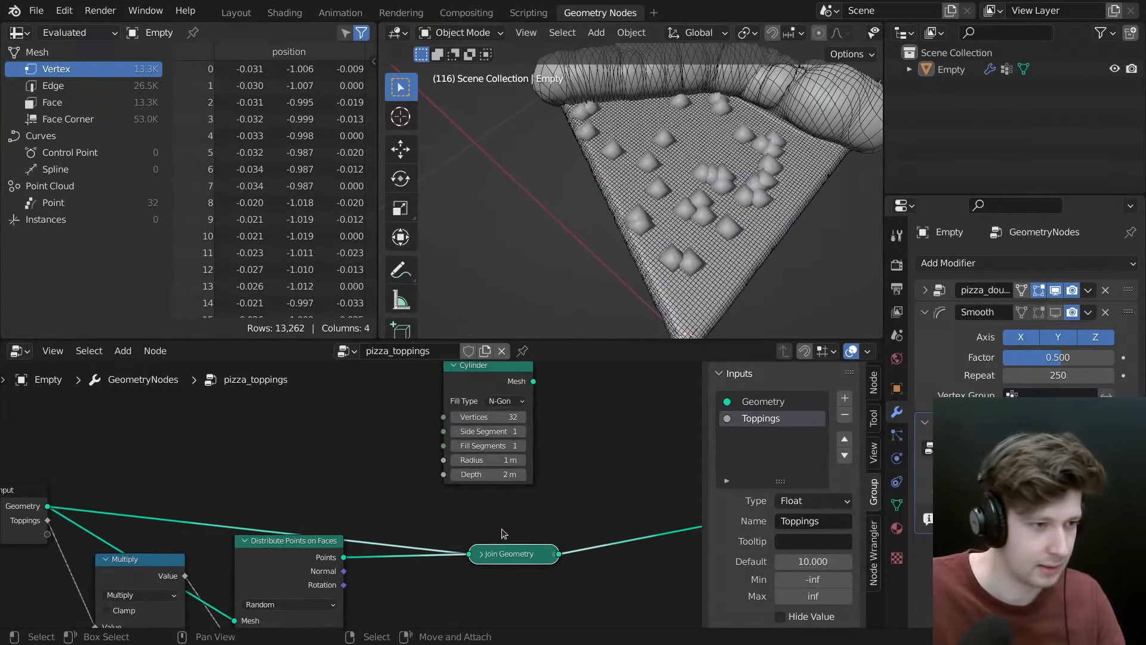
pyautogui.click(482, 553)
pyautogui.moveTo(502, 546); pyautogui.dragTo(510, 515)
pyautogui.scroll(-3, 289, 522)
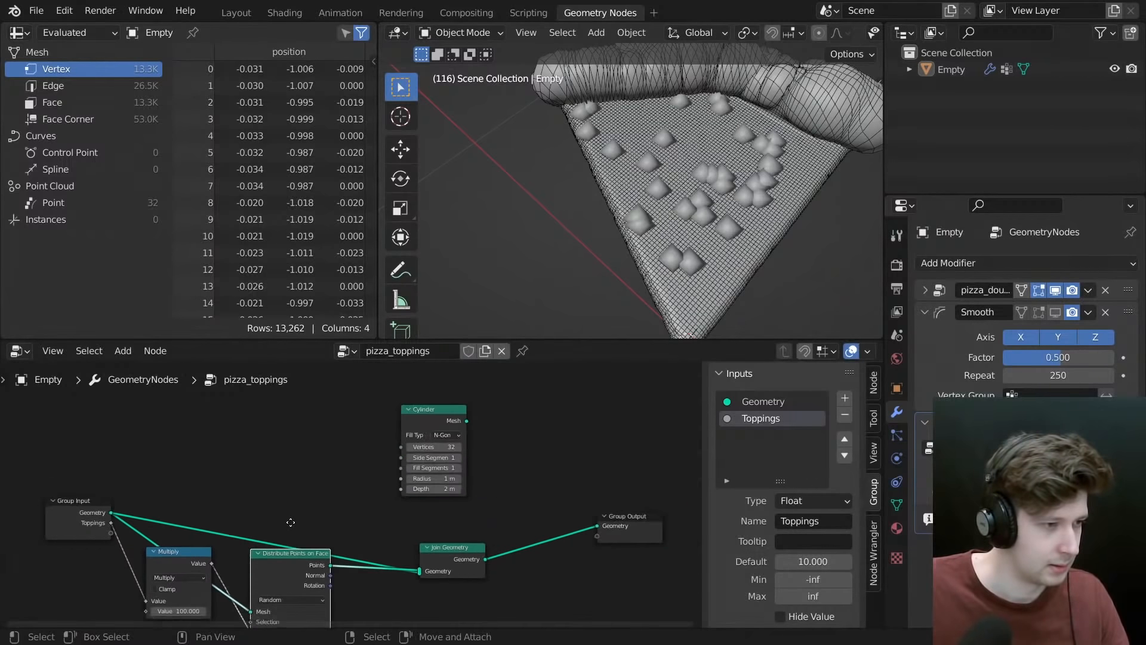
# - Switch Distribute Points on Faces to Poisson Disk and inspect the scattered points from another angle, keeping Distance Min at 0 m
pyautogui.click(351, 488)
pyautogui.click(347, 508)
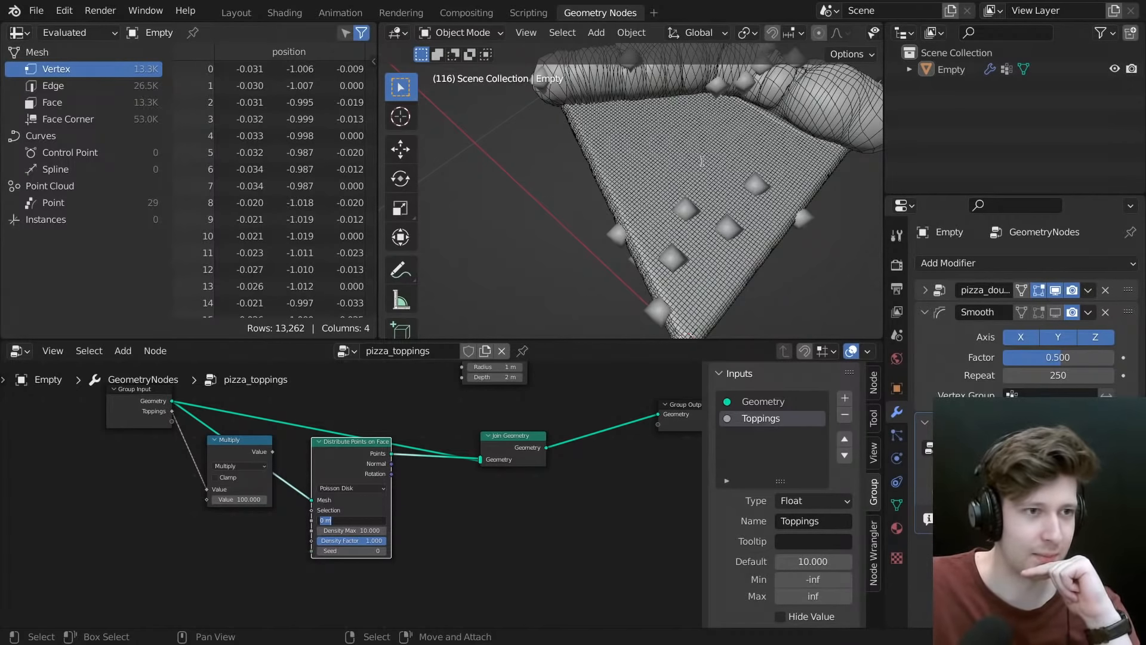
pyautogui.press('Return')
pyautogui.moveTo(702, 162); pyautogui.dragTo(682, 101, button='middle')
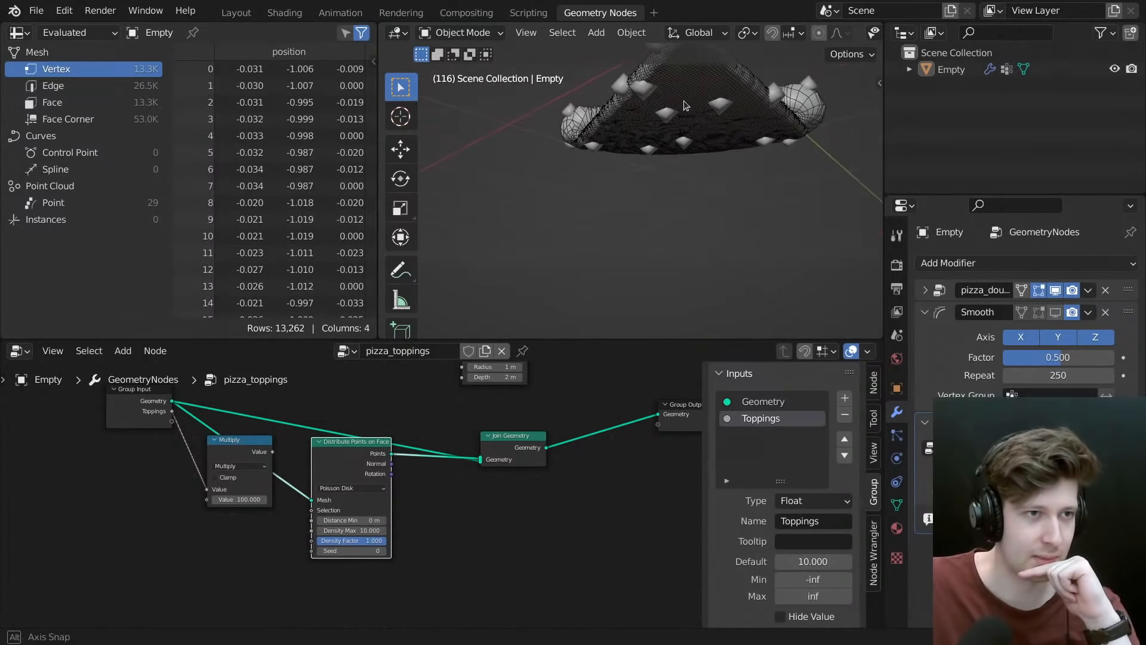
# - Connect the Toppings input to Density Factor on Distribute Points on Faces, moving the Multiply node out of the way
pyautogui.moveTo(365, 460); pyautogui.dragTo(364, 419)
pyautogui.moveTo(255, 457); pyautogui.dragTo(253, 477)
pyautogui.moveTo(270, 476)
pyautogui.mouseDown()
pyautogui.moveTo(327, 509)
pyautogui.moveTo(257, 487)
pyautogui.mouseUp()
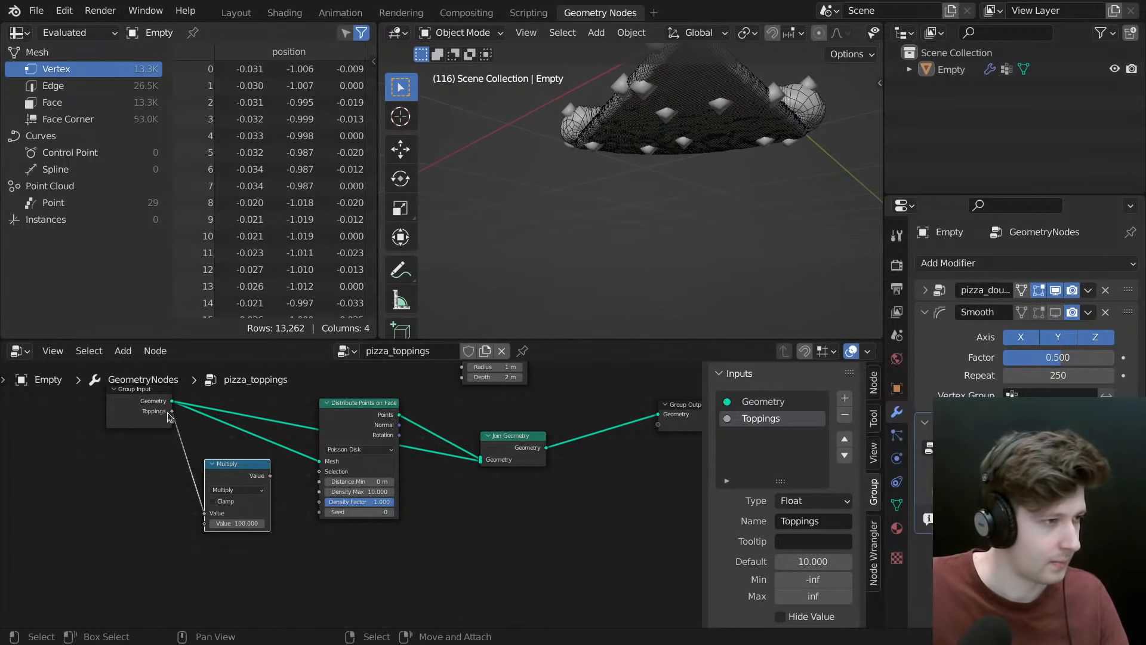
pyautogui.moveTo(172, 411); pyautogui.dragTo(320, 502)
pyautogui.moveTo(238, 472); pyautogui.dragTo(237, 504)
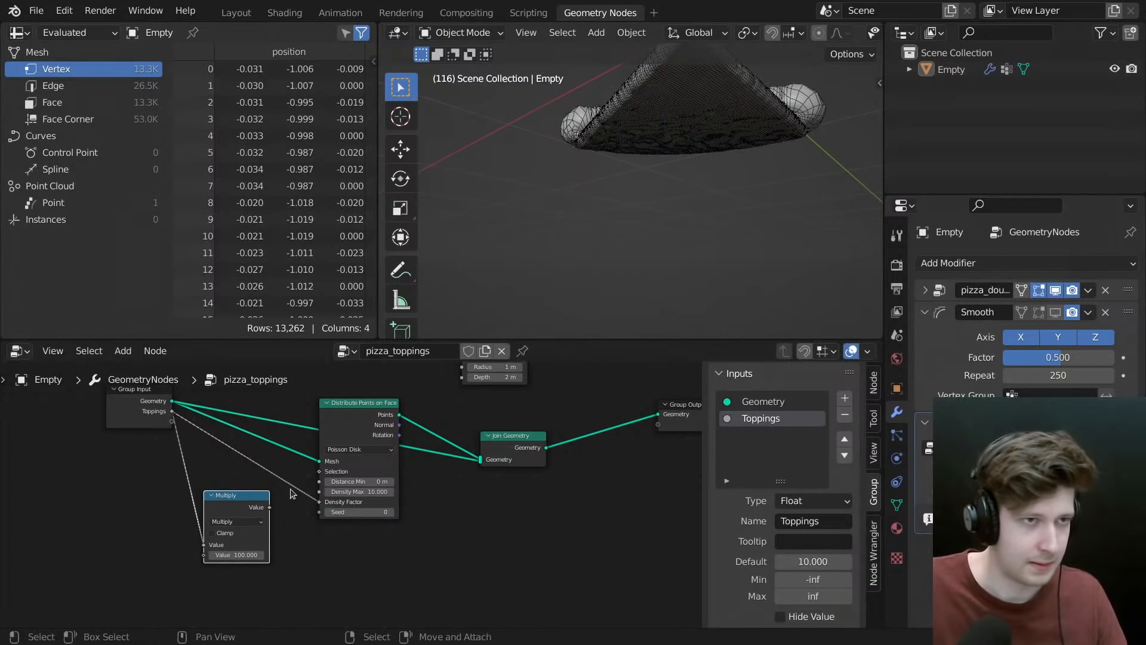
# - Try a Density Max of 1000 on Distribute Points on Faces and check the points on the slice
pyautogui.scroll(2, 291, 490)
pyautogui.scroll(2, 390, 495)
pyautogui.click(389, 492)
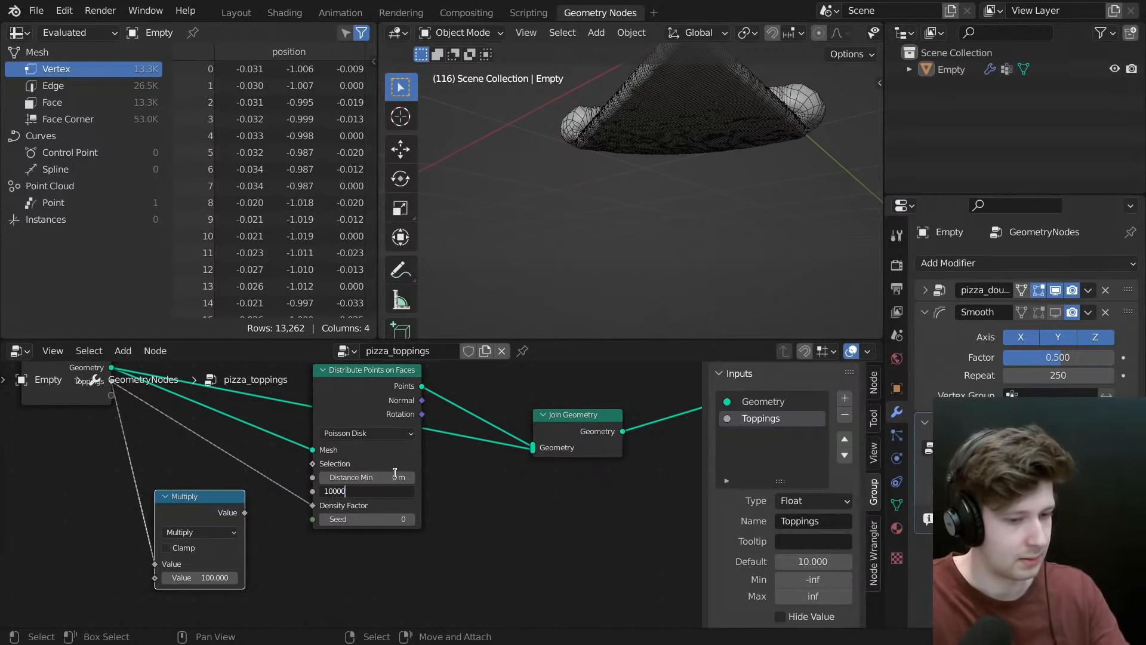
pyautogui.write('1000')
pyautogui.press('Return')
pyautogui.moveTo(715, 196); pyautogui.dragTo(609, 334, button='middle')
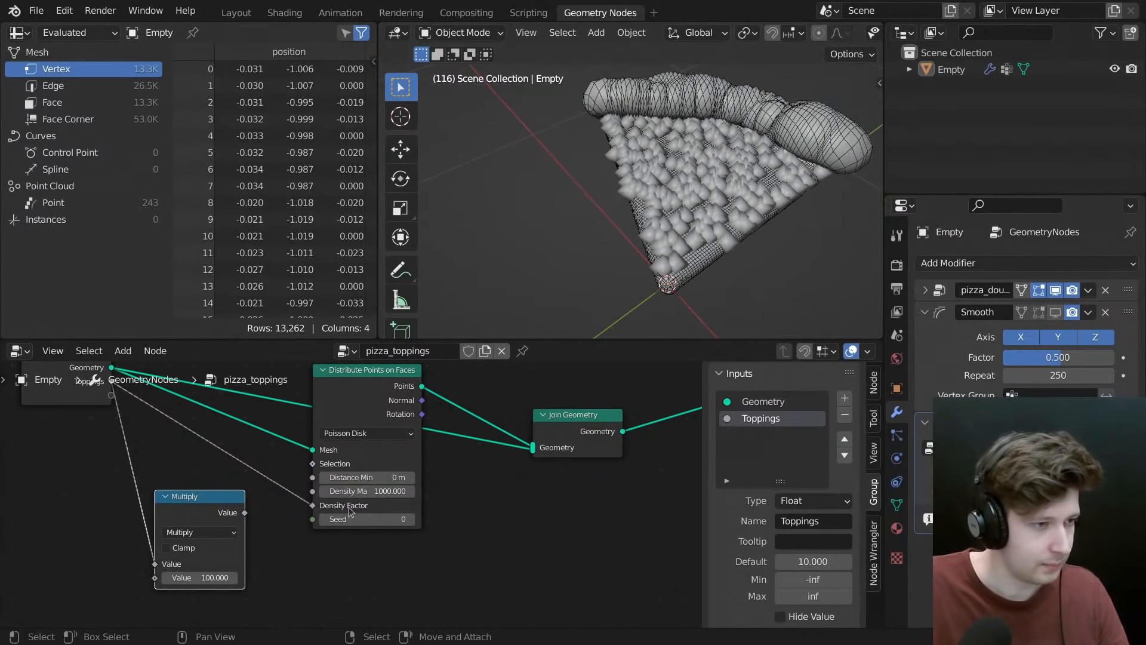
# - Try a Density Max of 10, and then set it to 20
pyautogui.click(370, 491)
pyautogui.write('10')
pyautogui.press('Return')
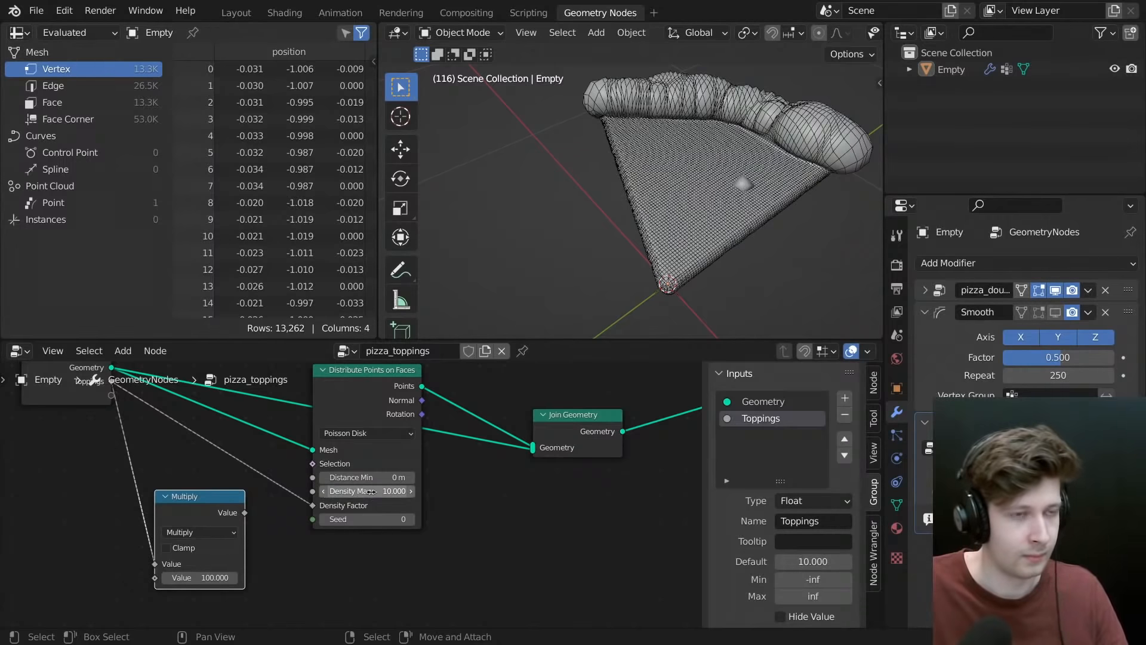
pyautogui.click(376, 492)
pyautogui.press('Return')
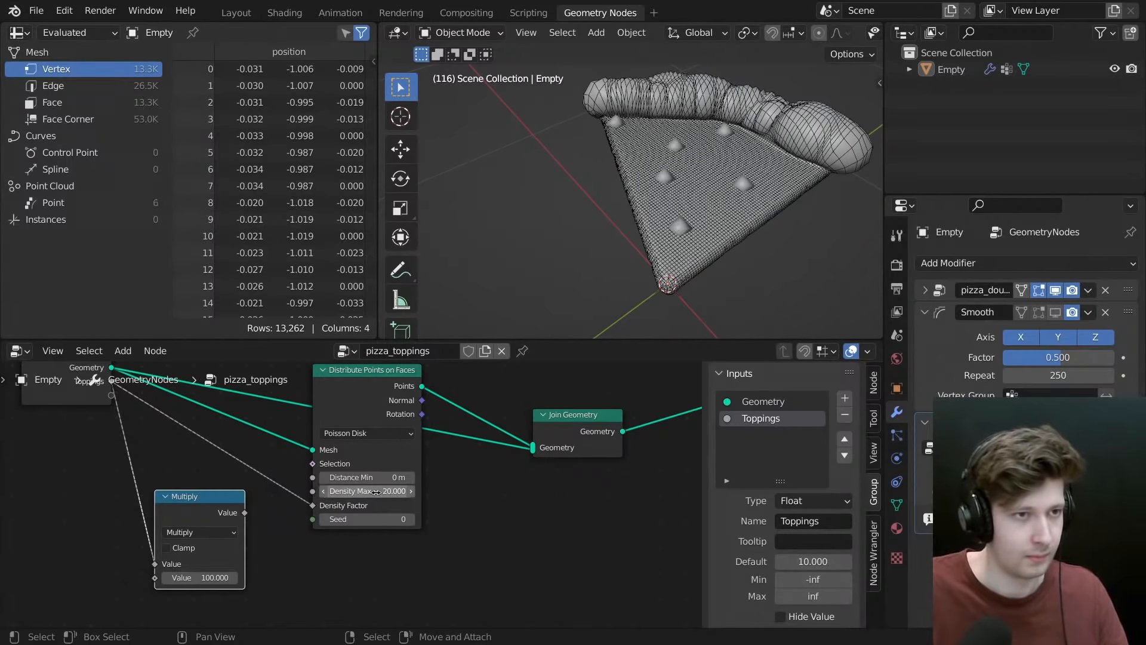
# - Delete the Multiply node and expose the Seed of Distribute Points on Faces as a group input
pyautogui.scroll(-1, 290, 487)
pyautogui.moveTo(219, 478); pyautogui.dragTo(288, 495, button='middle')
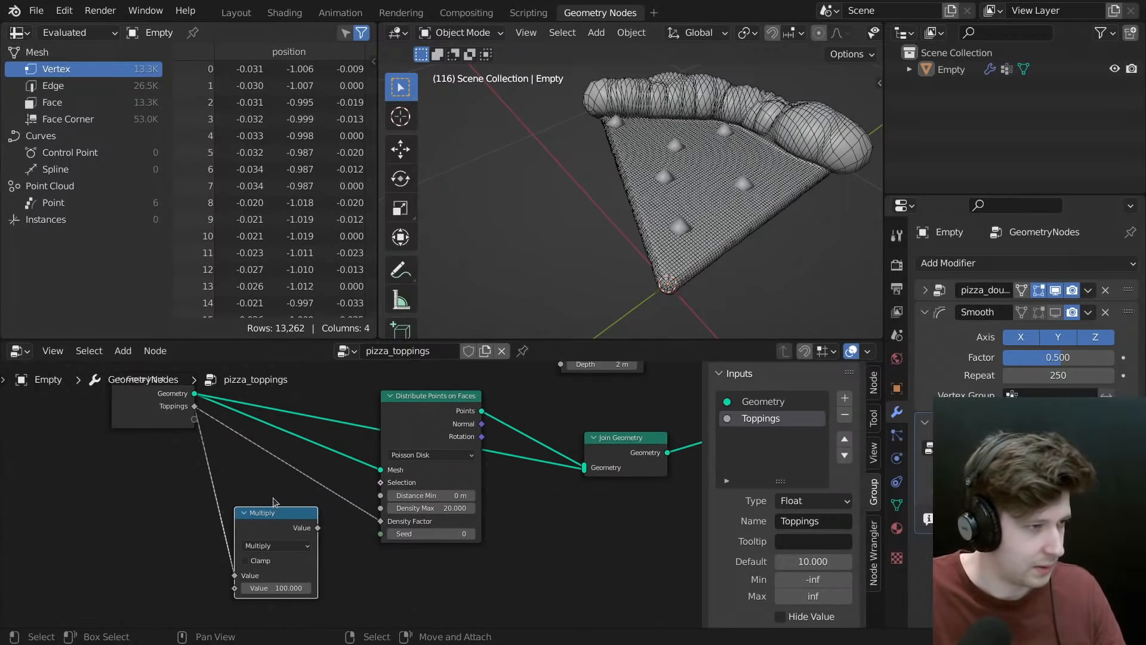
pyautogui.press('x')
pyautogui.moveTo(194, 419); pyautogui.dragTo(378, 540)
pyautogui.moveTo(1050, 489); pyautogui.dragTo(1084, 489)
pyautogui.scroll(1, 526, 554)
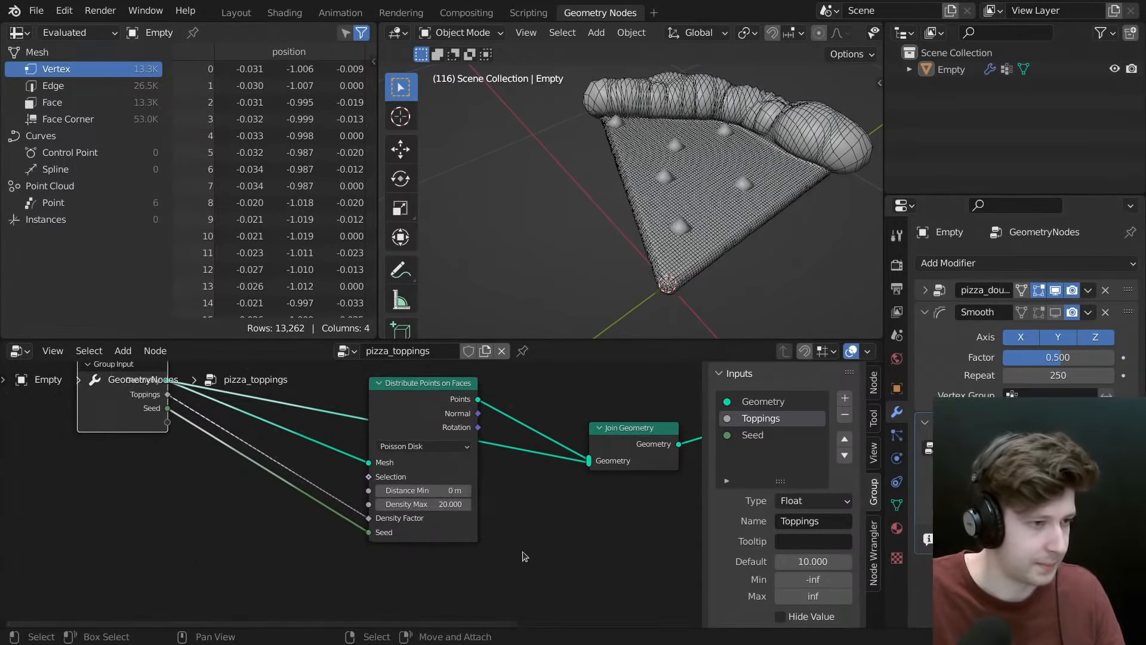
# - Try Distance Min values of 0.05 m and 0.15 m on Distribute Points on Faces
pyautogui.click(433, 486)
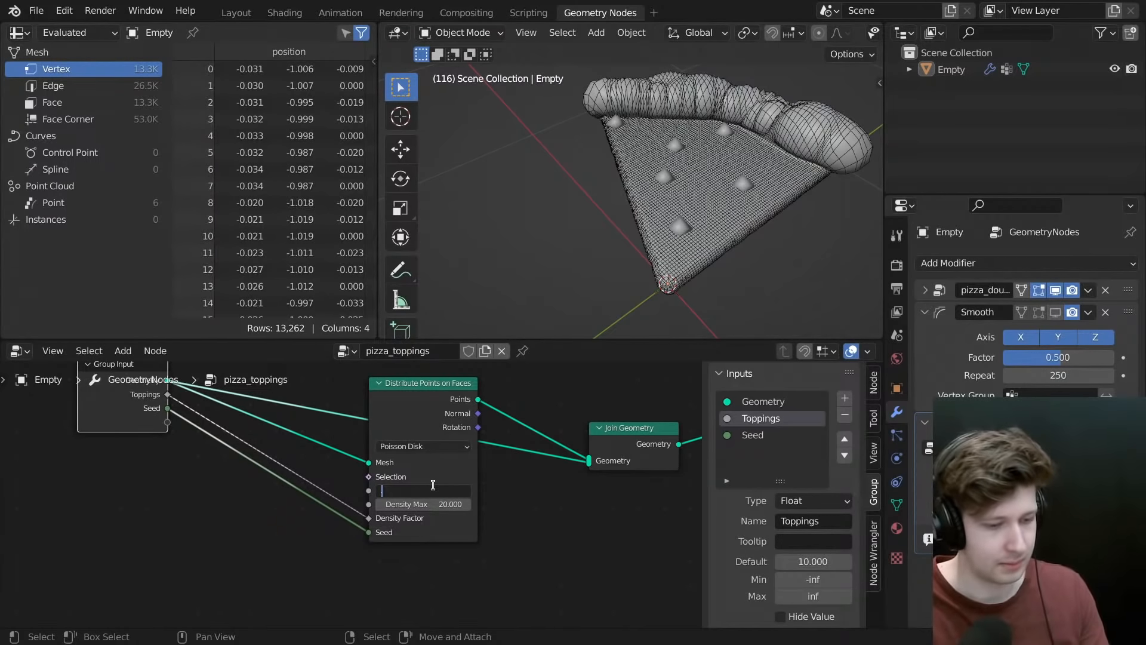
pyautogui.press('Return')
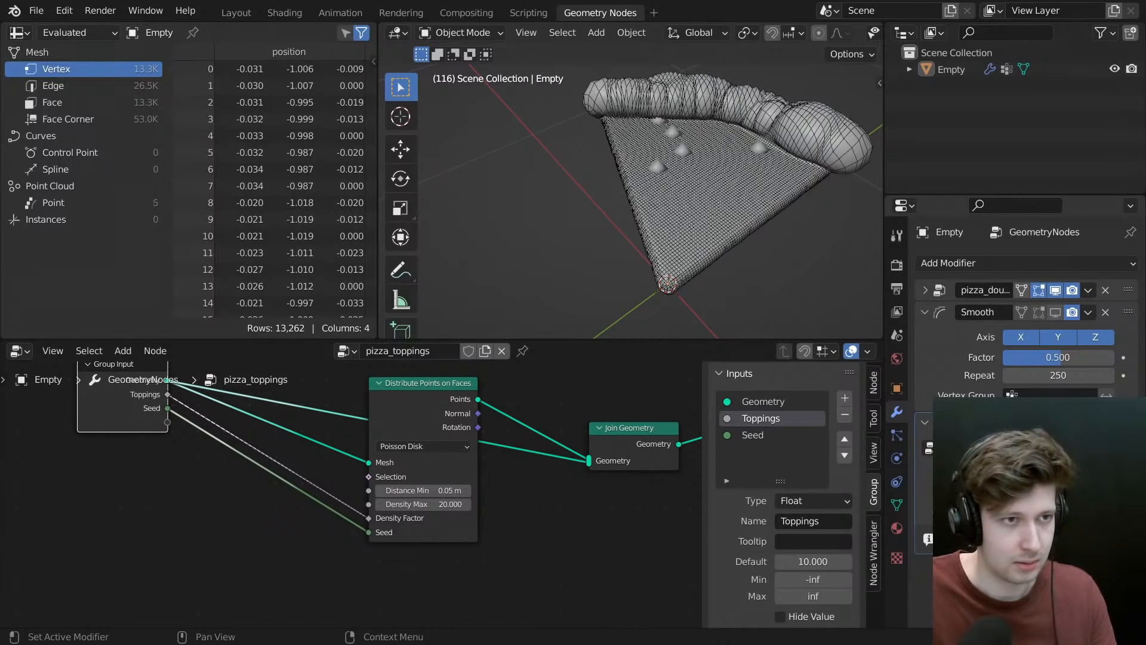
pyautogui.click(438, 492)
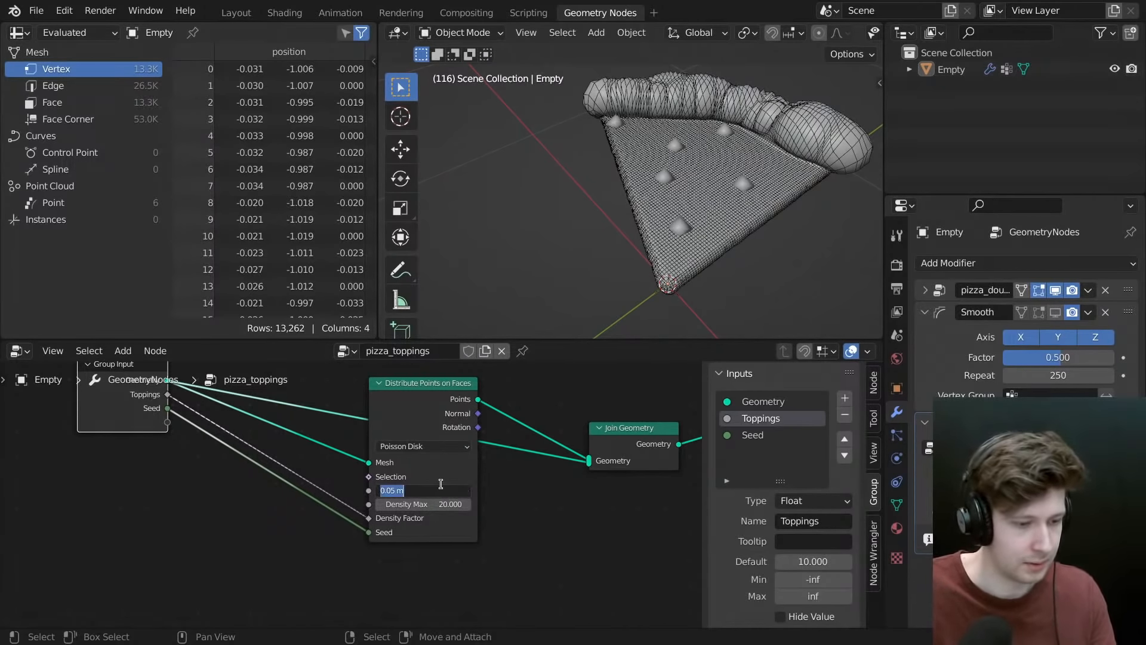
pyautogui.write('.15')
pyautogui.press('Return')
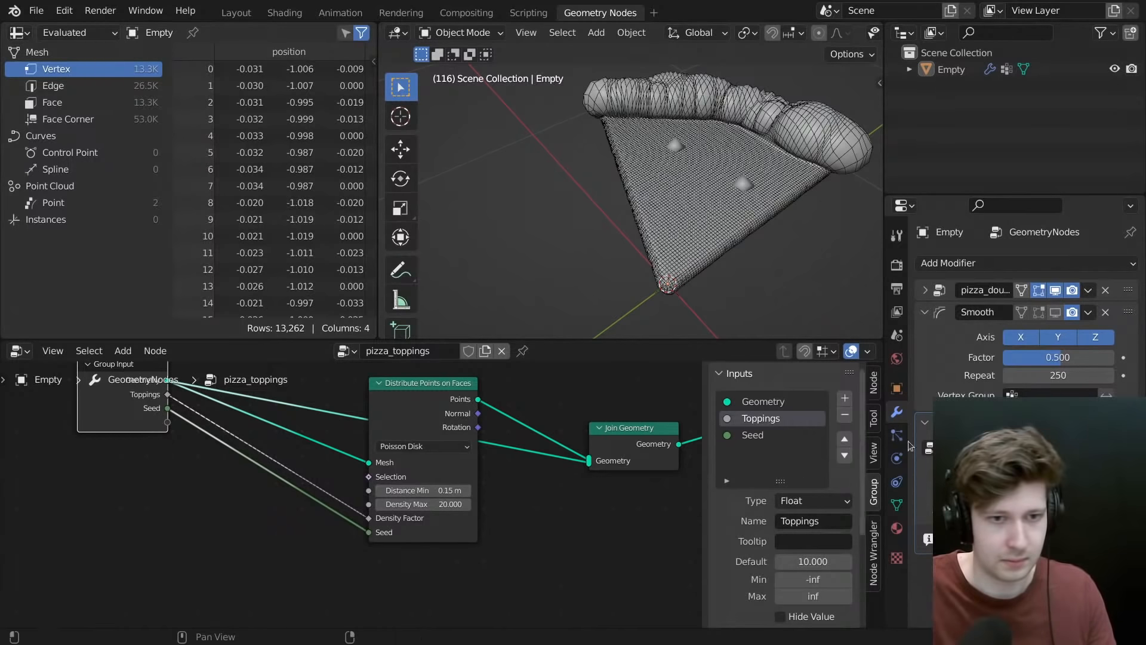
# - Set Distance Min to 0.1 m and test the point distribution with different seed values in the modifier
pyautogui.click(421, 490)
pyautogui.write('.1')
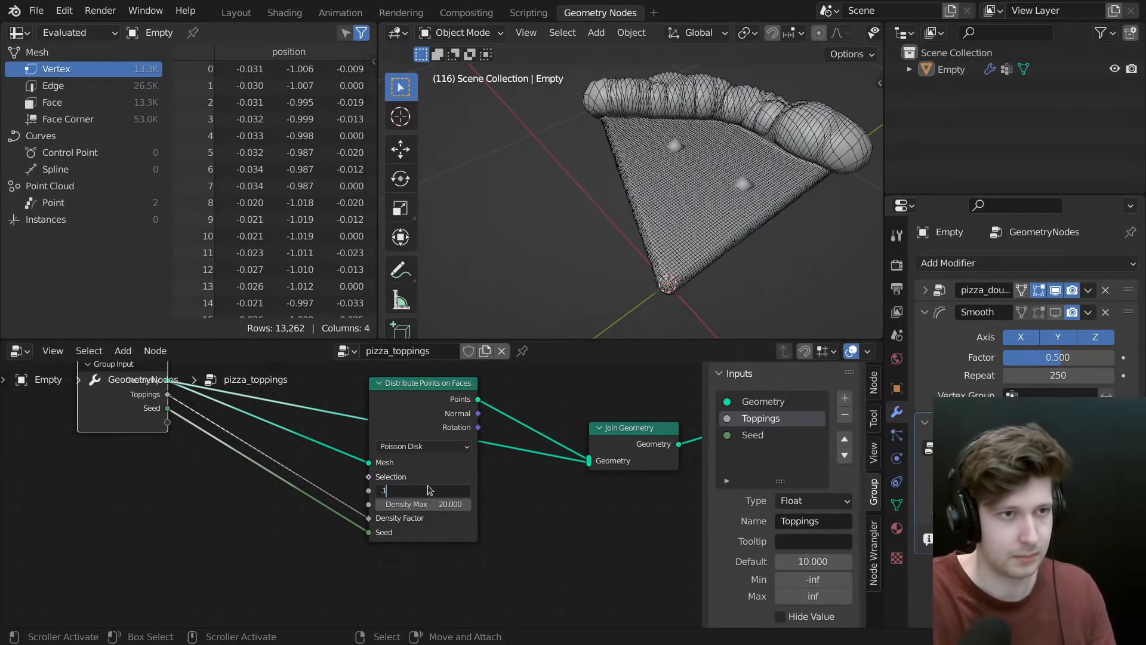
pyautogui.press('Return')
pyautogui.moveTo(1056, 492); pyautogui.dragTo(1099, 492)
# - Move the Join Geometry node closer to Distribute Points on Faces to free space before the Group Output
pyautogui.scroll(-10, 350, 438)
pyautogui.scroll(1, 394, 416)
pyautogui.moveTo(388, 416); pyautogui.dragTo(339, 410)
pyautogui.scroll(3, 388, 458)
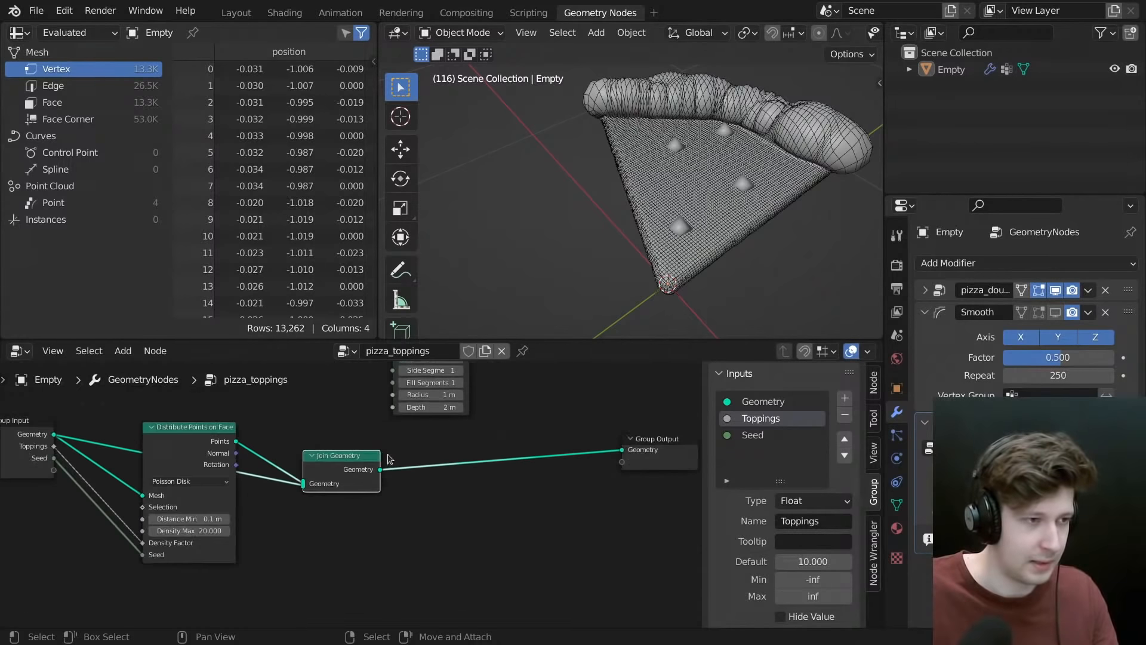
pyautogui.scroll(1, 389, 457)
pyautogui.moveTo(404, 460); pyautogui.dragTo(434, 492, button='middle')
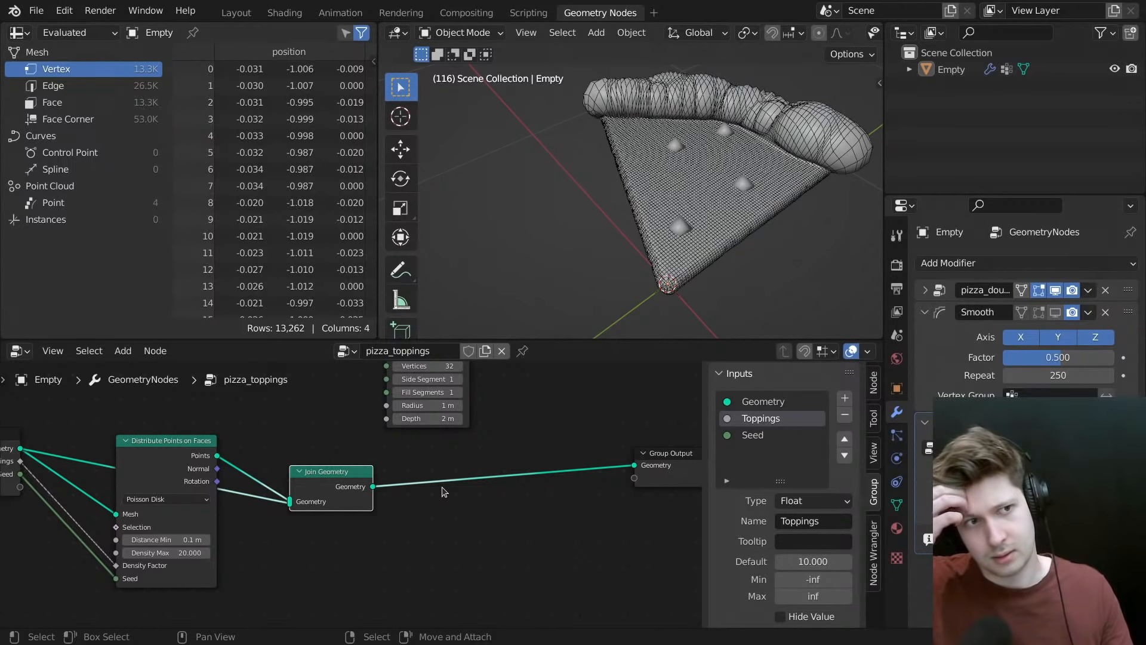
pyautogui.moveTo(441, 492); pyautogui.dragTo(345, 501, button='middle')
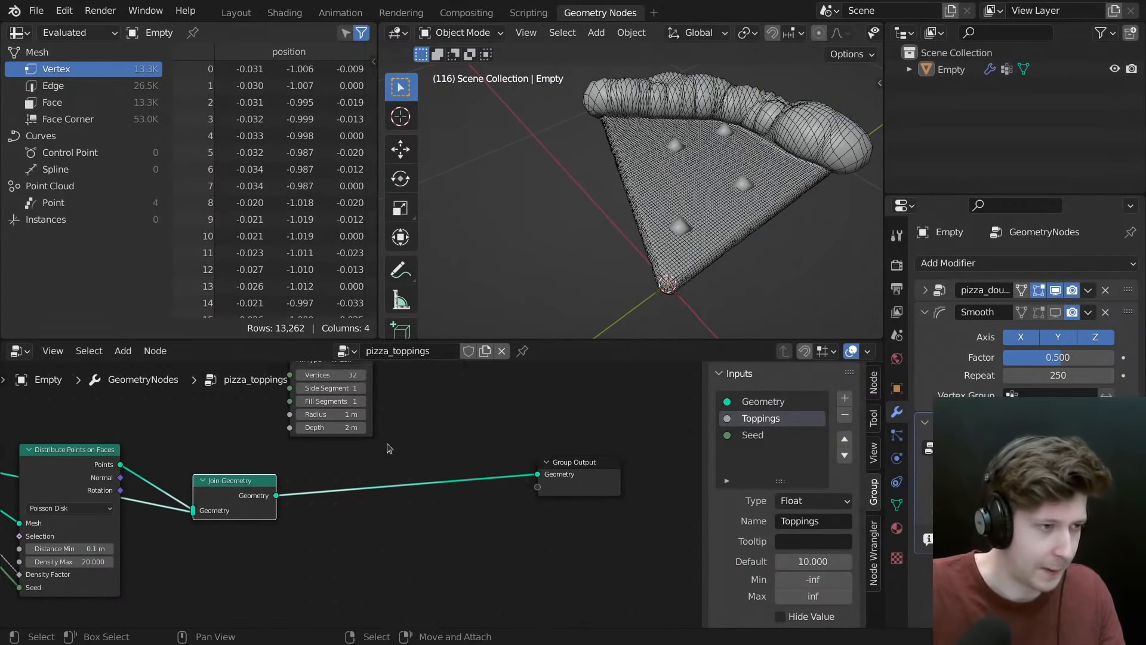
# - Insert an Instance on Points node on the link between Join Geometry and Group Output
pyautogui.hotkey('shift', 'a')
pyautogui.click(498, 304)
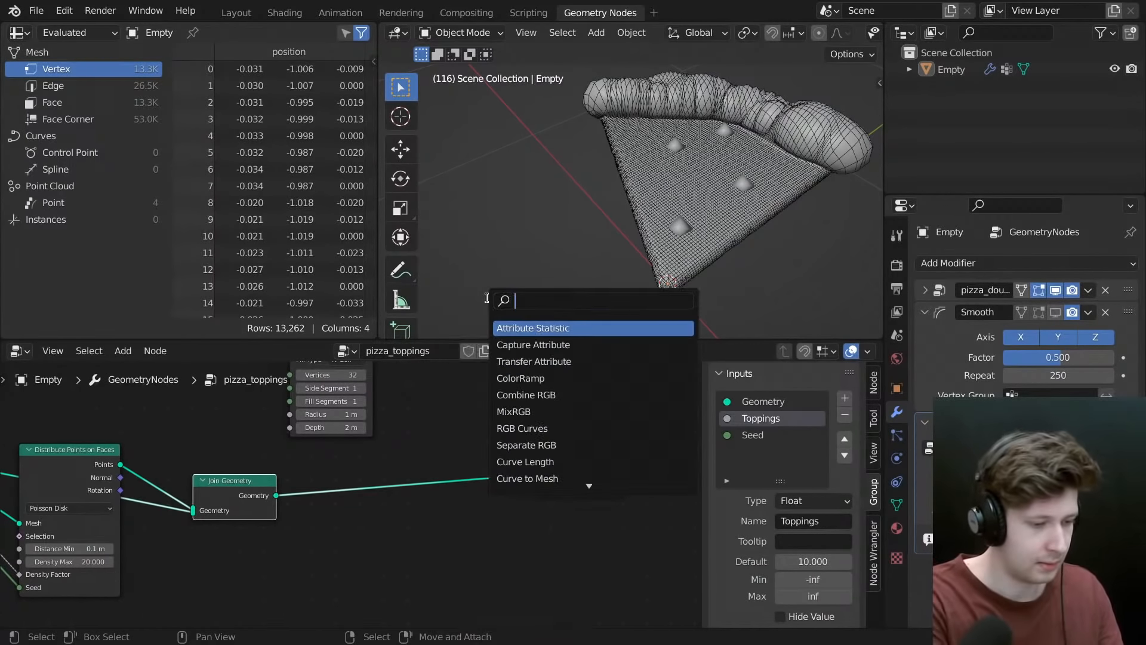
pyautogui.write('instance')
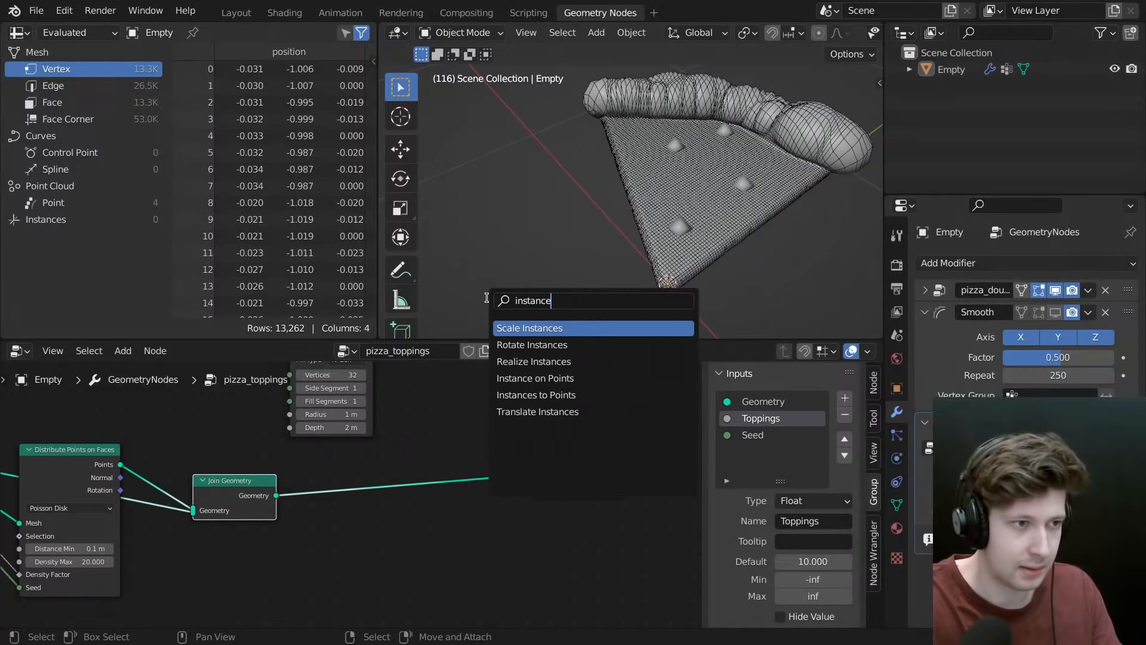
pyautogui.press('Down')
pyautogui.press('Down')
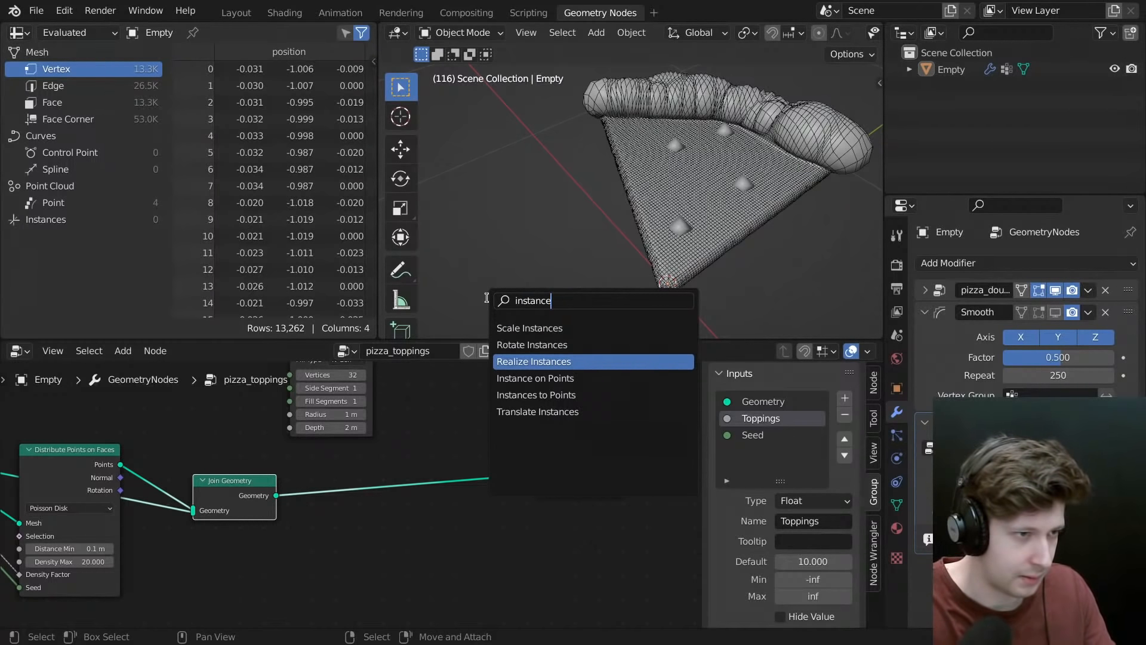
pyautogui.press('Down')
pyautogui.press('Return')
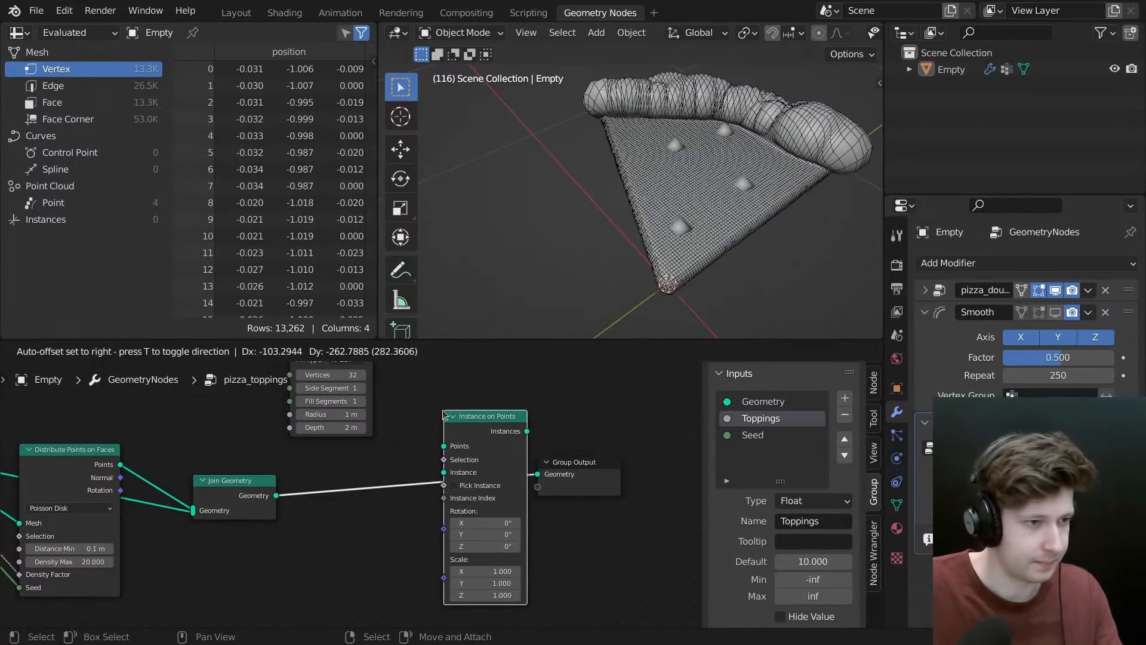
pyautogui.click(467, 411)
# - Move the Cylinder node below the Join Geometry node and preview its mesh through the Group Output
pyautogui.scroll(-1, 436, 435)
pyautogui.moveTo(336, 395); pyautogui.dragTo(447, 425, button='middle')
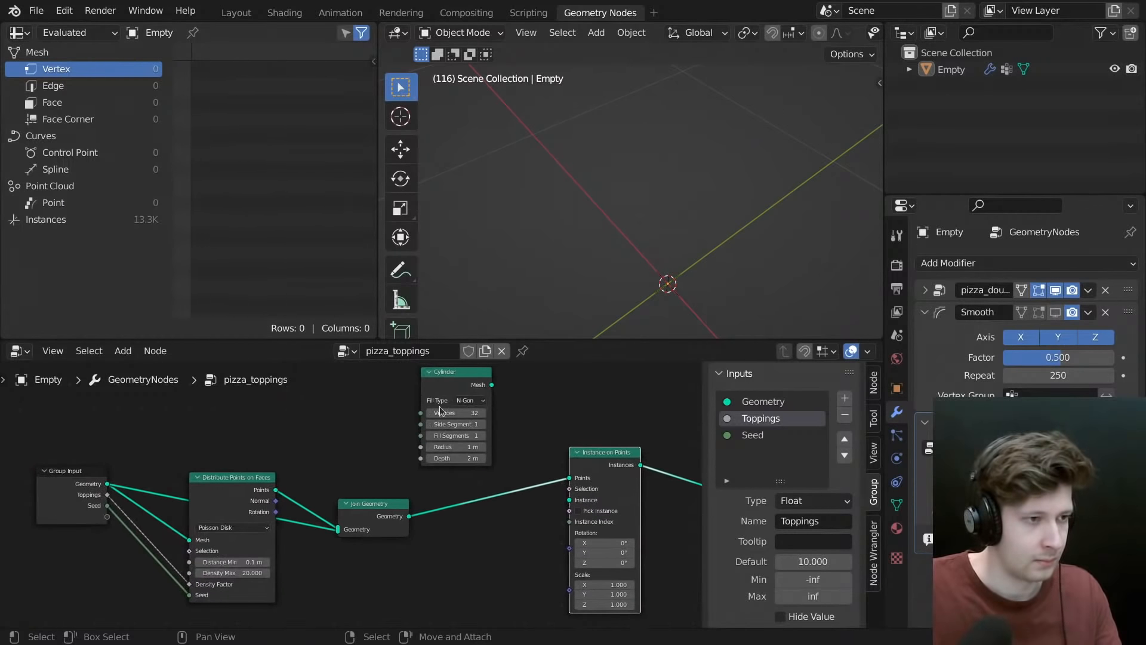
pyautogui.moveTo(445, 372); pyautogui.dragTo(389, 589)
pyautogui.moveTo(390, 552); pyautogui.dragTo(366, 423, button='middle')
pyautogui.scroll(5, 388, 507)
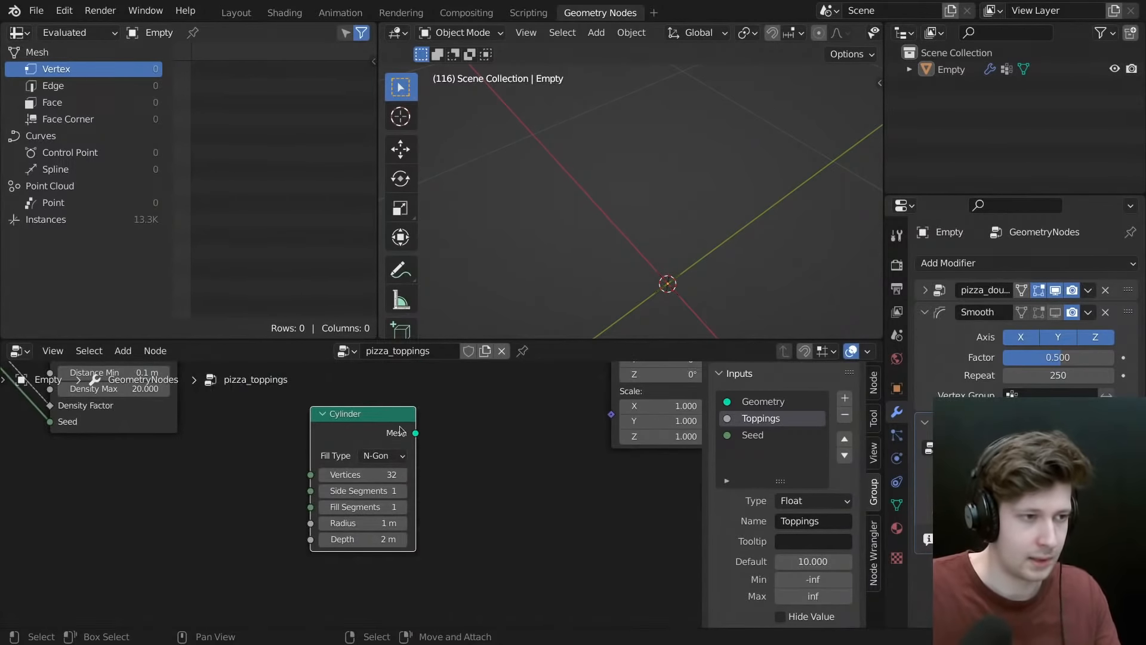
pyautogui.scroll(-2, 399, 431)
pyautogui.keyDown('ctrl'); pyautogui.keyDown('shift'); pyautogui.click(381, 430); pyautogui.keyUp('shift'); pyautogui.keyUp('ctrl')
pyautogui.moveTo(380, 431); pyautogui.dragTo(368, 448)
pyautogui.scroll(-8, 586, 203)
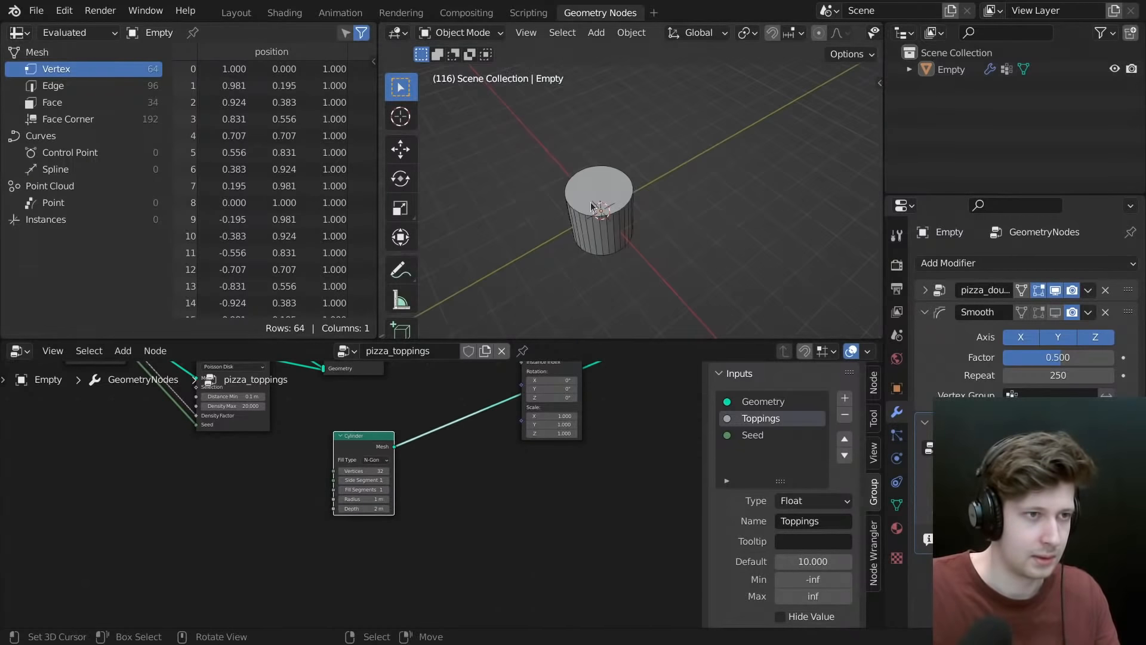
# - Set the Cylinder's depth to 0.01 m and its radius to 0.1 m to form a thin topping disc
pyautogui.scroll(3, 588, 211)
pyautogui.scroll(1, 382, 483)
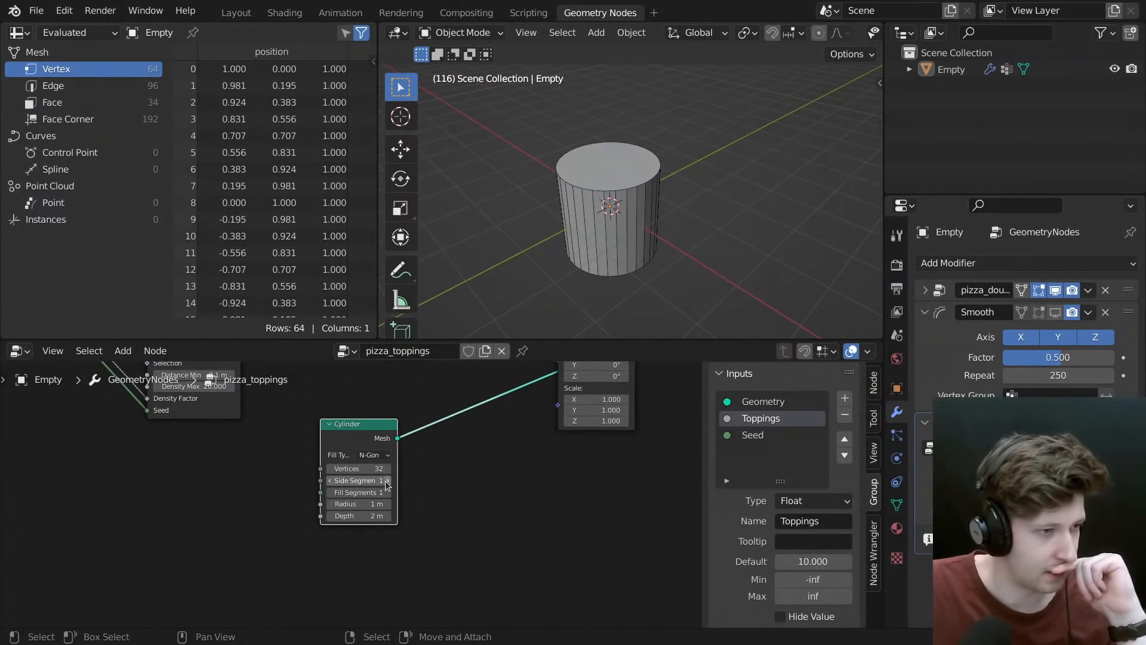
pyautogui.click(357, 513)
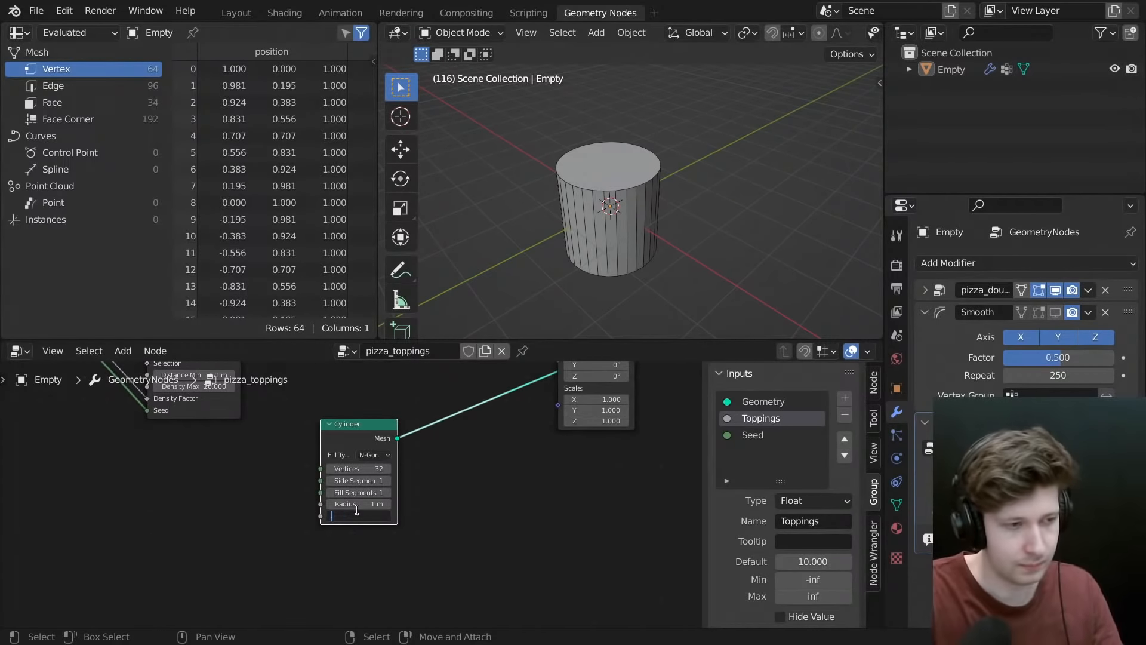
pyautogui.write('0.01')
pyautogui.press('Return')
pyautogui.click(345, 503)
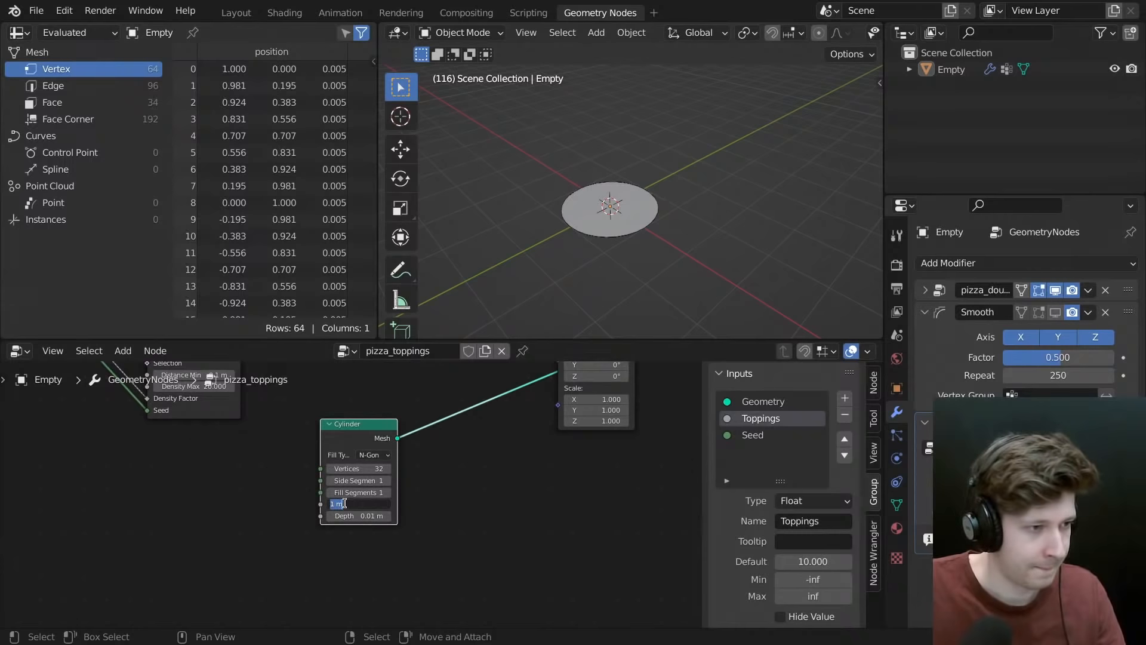
pyautogui.write('0.1')
pyautogui.press('Return')
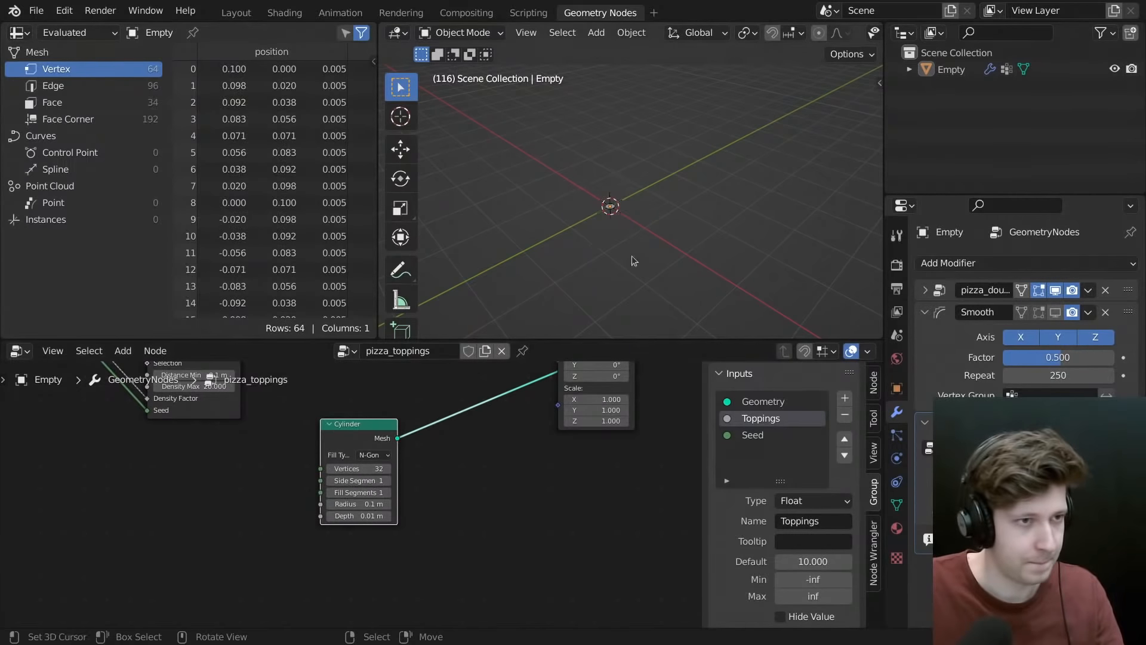
pyautogui.scroll(5, 602, 187)
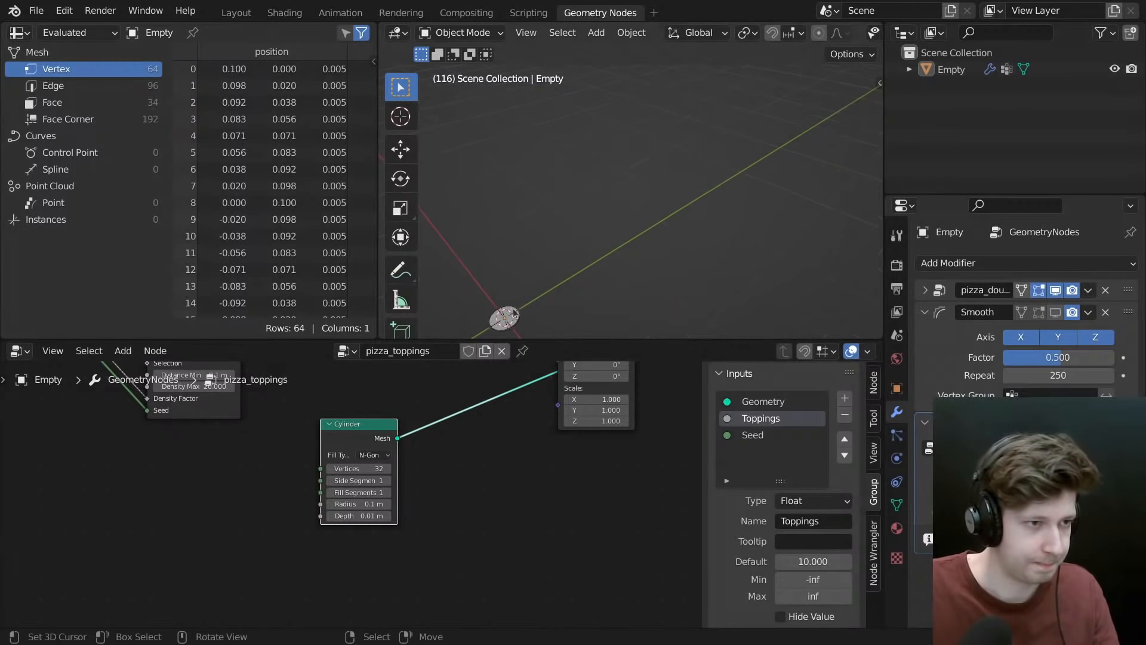
pyautogui.moveTo(525, 262); pyautogui.dragTo(655, 126, button='middle')
pyautogui.scroll(3, 673, 94)
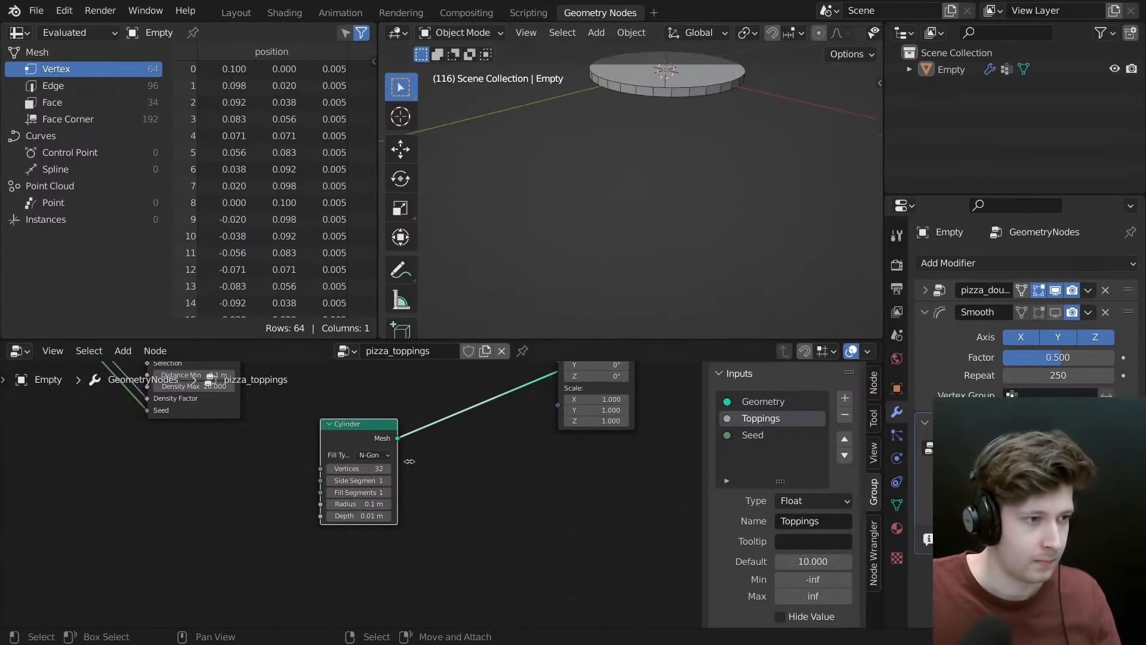
# - Raise the Cylinder's Fill Segments to 6 and inspect the disc's top face from above
pyautogui.click(388, 493)
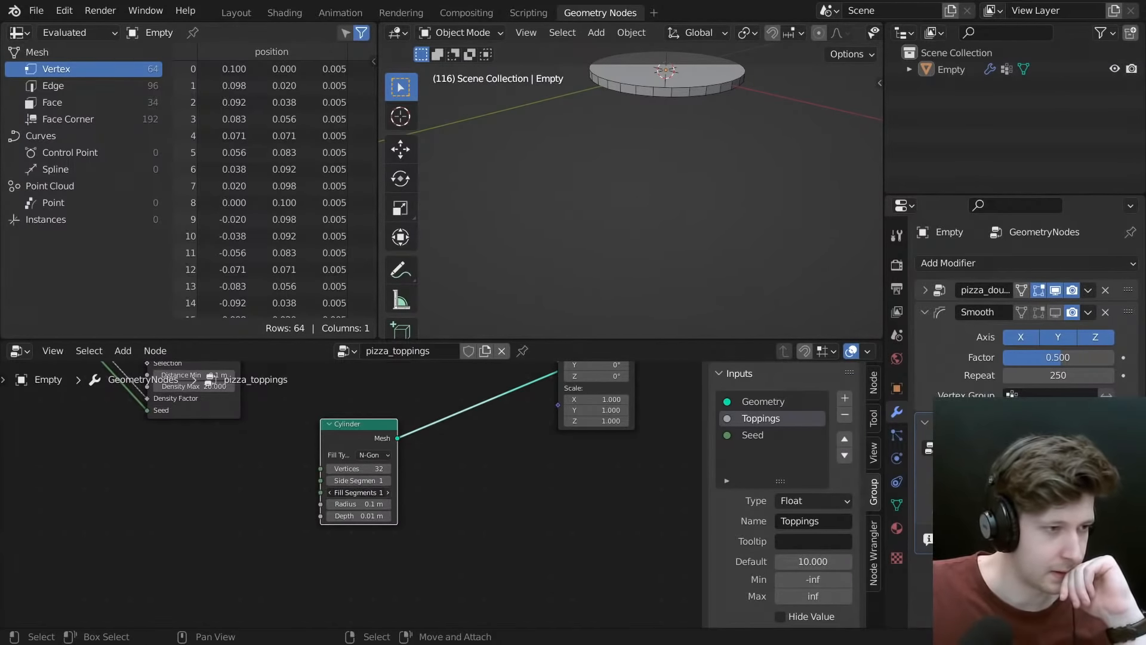
pyautogui.click(388, 493)
pyautogui.click(389, 493)
pyautogui.click(388, 493)
pyautogui.click(389, 493)
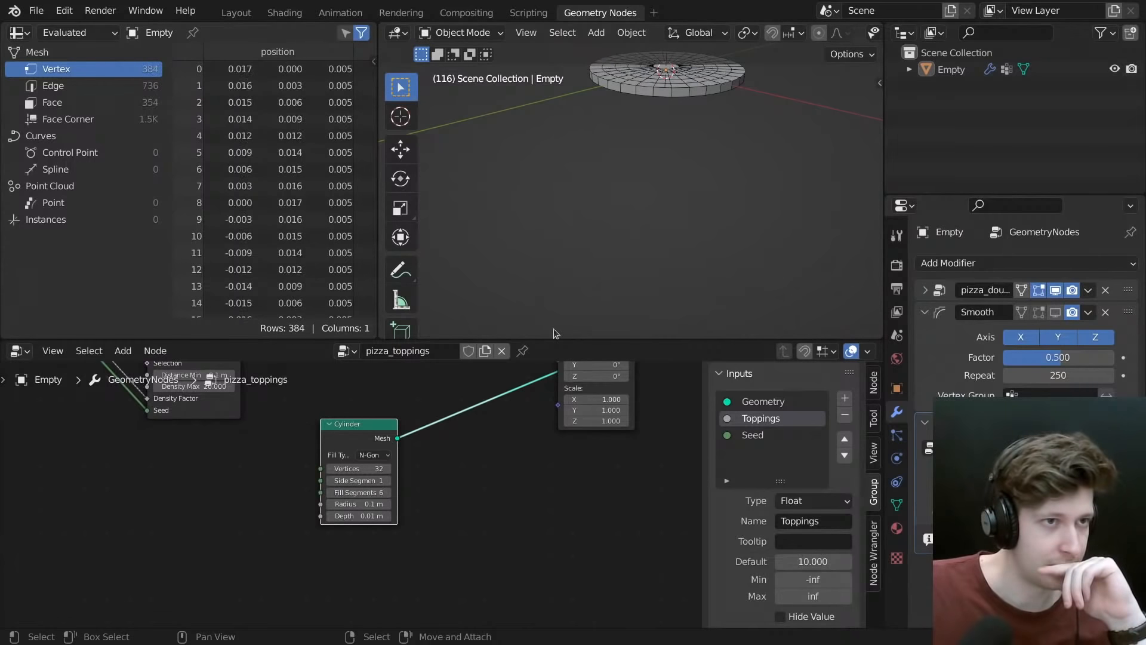
pyautogui.moveTo(600, 239); pyautogui.dragTo(608, 296, button='middle')
pyautogui.scroll(-3, 475, 480)
# - Reposition the Cylinder and Instance on Points nodes slightly closer to the Group Output
pyautogui.moveTo(468, 484); pyautogui.dragTo(337, 614, button='middle')
pyautogui.scroll(-1, 323, 570)
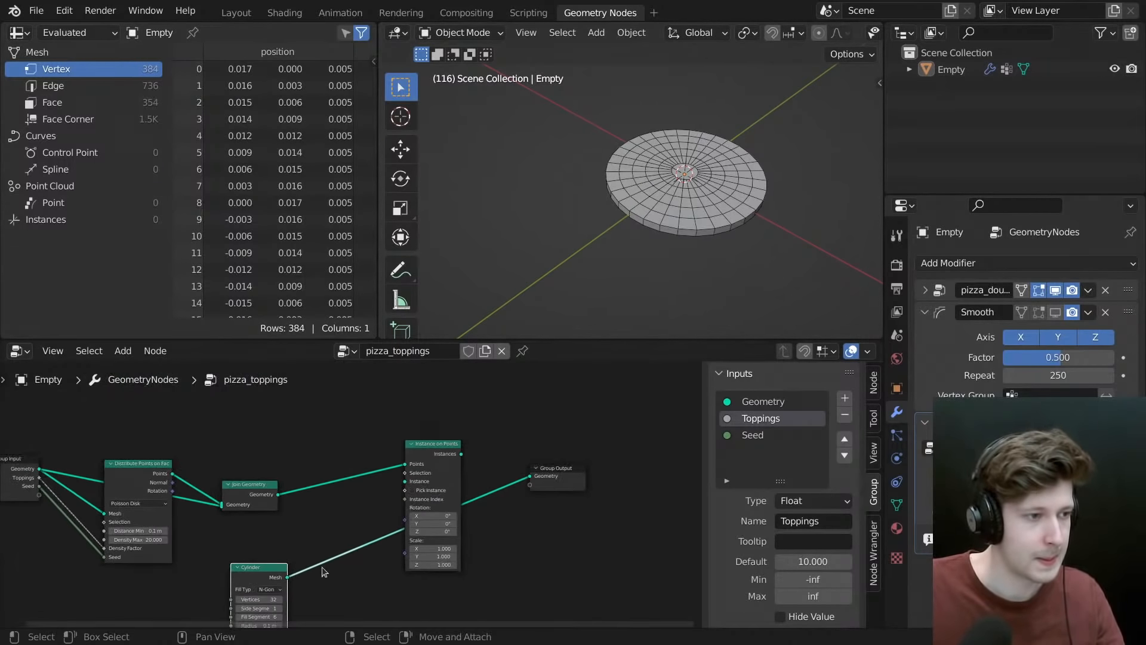
pyautogui.moveTo(280, 567); pyautogui.dragTo(296, 561)
pyautogui.moveTo(442, 456); pyautogui.dragTo(463, 458)
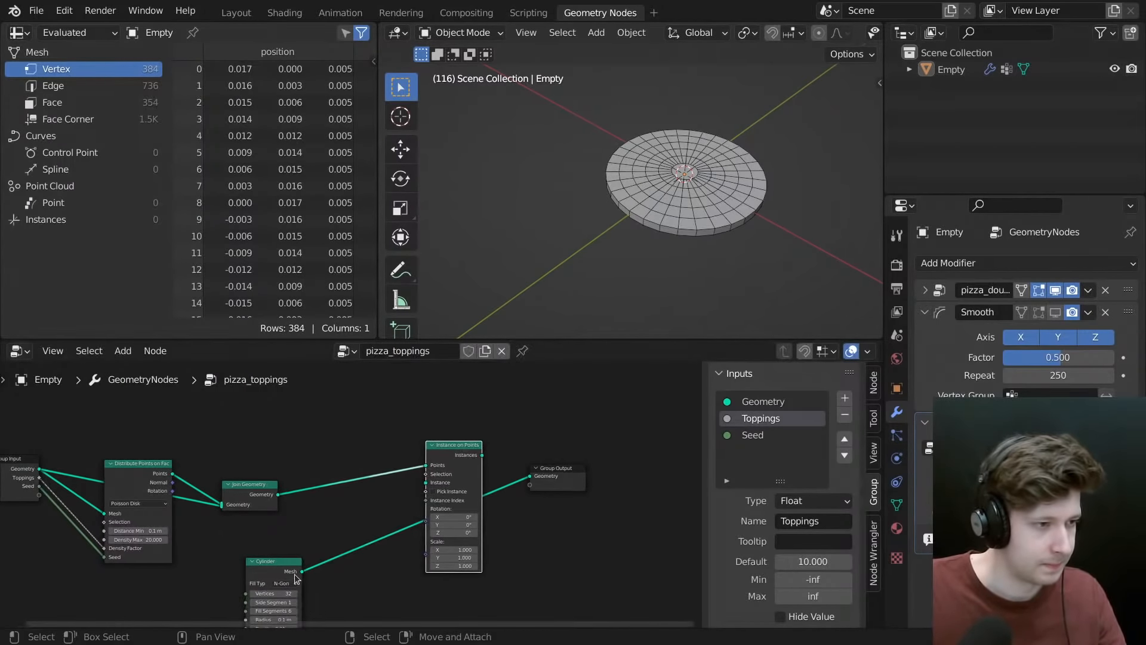
# - Connect the Cylinder's mesh to the Instance input of Instance on Points and send its Instances to the Group Output
pyautogui.moveTo(295, 574); pyautogui.dragTo(533, 477)
pyautogui.scroll(-6, 613, 247)
pyautogui.moveTo(614, 247); pyautogui.dragTo(613, 222, button='middle')
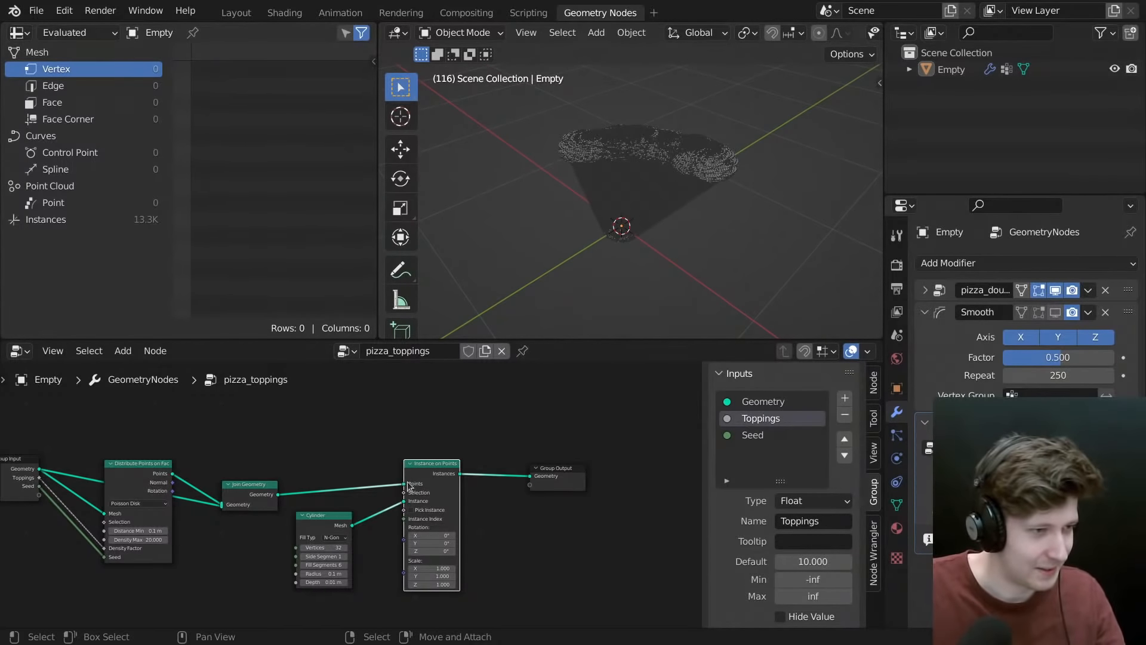
# - Feed the Distribute Points output directly into Instance on Points and set the Join Geometry node aside above the chain
pyautogui.moveTo(406, 484); pyautogui.dragTo(375, 467)
pyautogui.moveTo(267, 493); pyautogui.dragTo(505, 416)
pyautogui.moveTo(286, 472); pyautogui.dragTo(372, 424, button='middle')
pyautogui.moveTo(257, 425); pyautogui.dragTo(495, 439)
pyautogui.moveTo(512, 428); pyautogui.dragTo(487, 437)
pyautogui.moveTo(550, 424); pyautogui.dragTo(439, 479)
pyautogui.press('g')
pyautogui.click(354, 495)
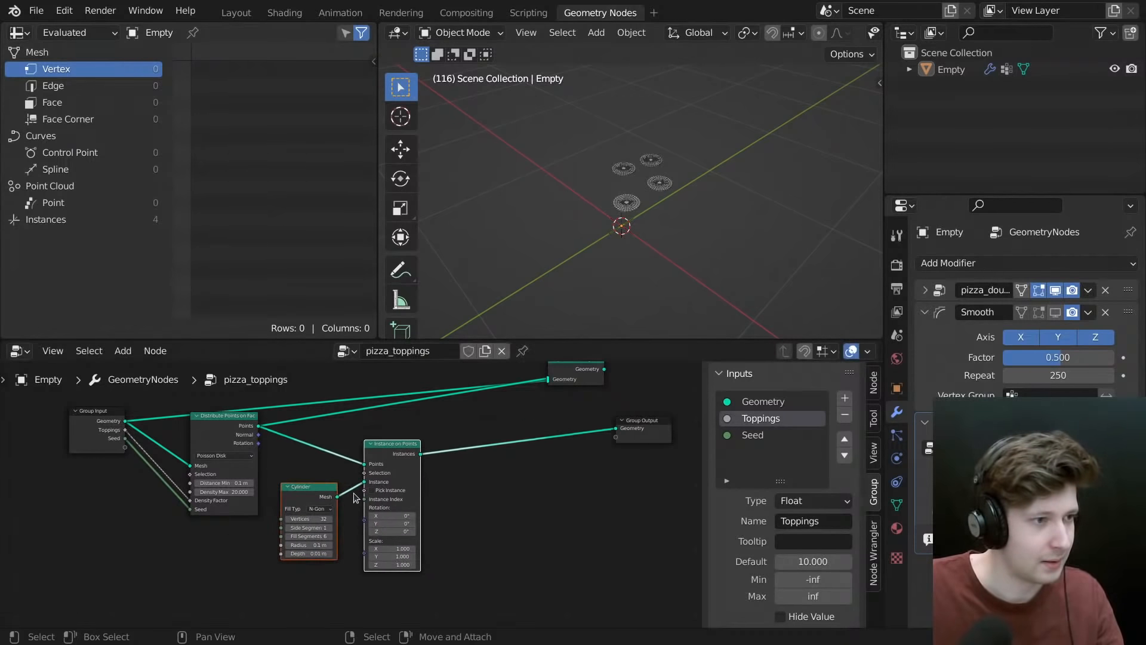
# - Join the instanced toppings with the original geometry, route Join Geometry to the Group Output, and hide the viewport overlays
pyautogui.moveTo(462, 448); pyautogui.dragTo(412, 489, button='middle')
pyautogui.moveTo(368, 494); pyautogui.dragTo(436, 454)
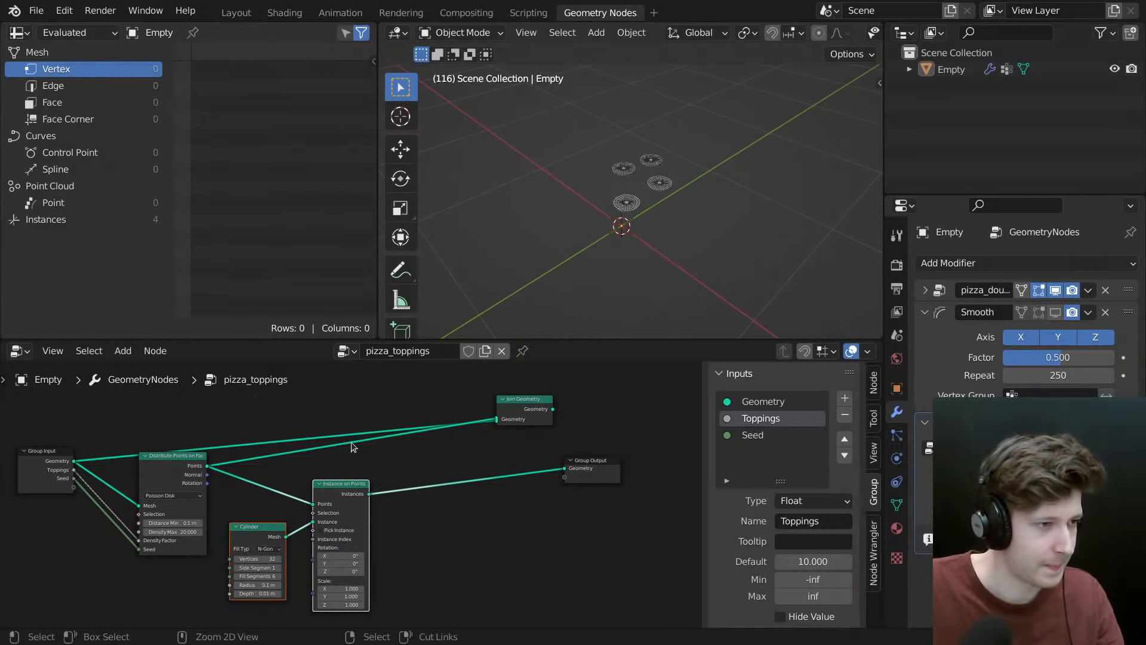
pyautogui.keyDown('ctrl'); pyautogui.moveTo(361, 438); pyautogui.dragTo(387, 478, button='right'); pyautogui.keyUp('ctrl')
pyautogui.moveTo(368, 494); pyautogui.dragTo(569, 470)
pyautogui.moveTo(588, 467); pyautogui.dragTo(627, 463)
pyautogui.moveTo(693, 192); pyautogui.dragTo(625, 178, button='middle')
pyautogui.hotkey('shift', 'alt', 'z')
pyautogui.scroll(4, 697, 210)
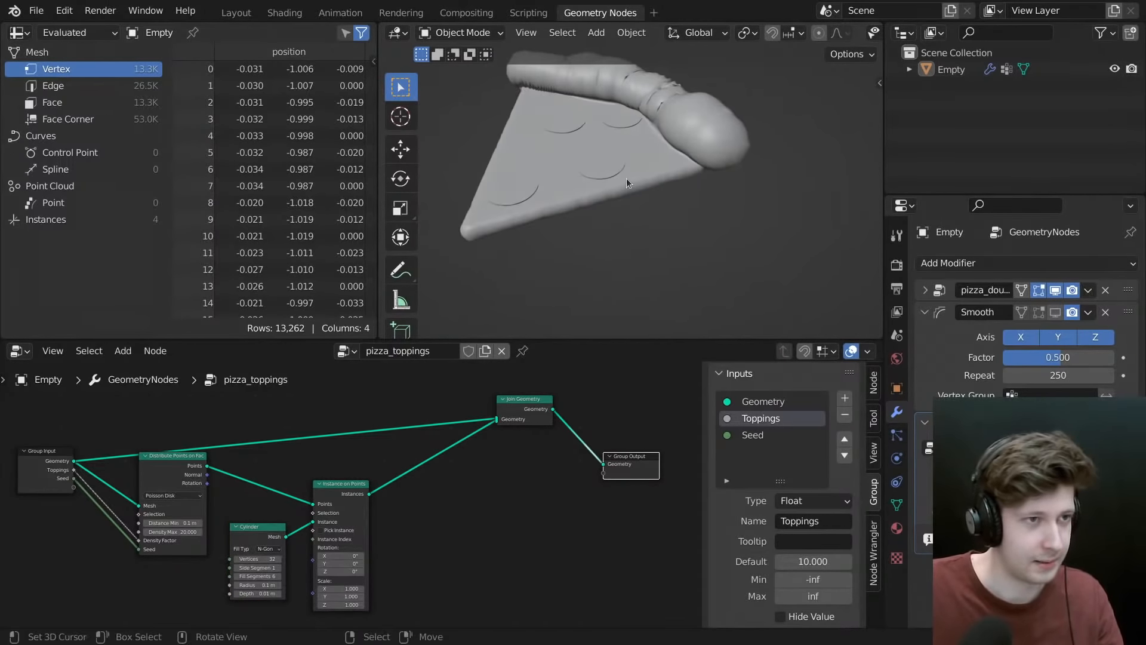
# - Compare the slice with the Smooth modifier's viewport display on and off
pyautogui.click(1055, 311)
pyautogui.moveTo(585, 179); pyautogui.dragTo(606, 232, button='middle')
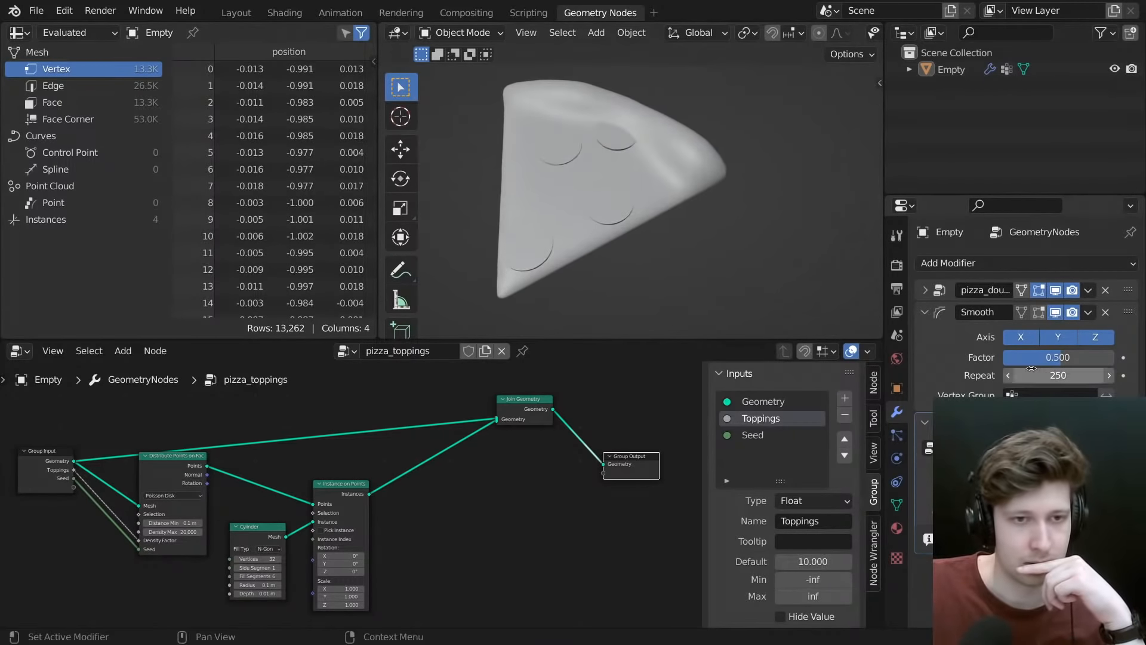
pyautogui.click(1061, 314)
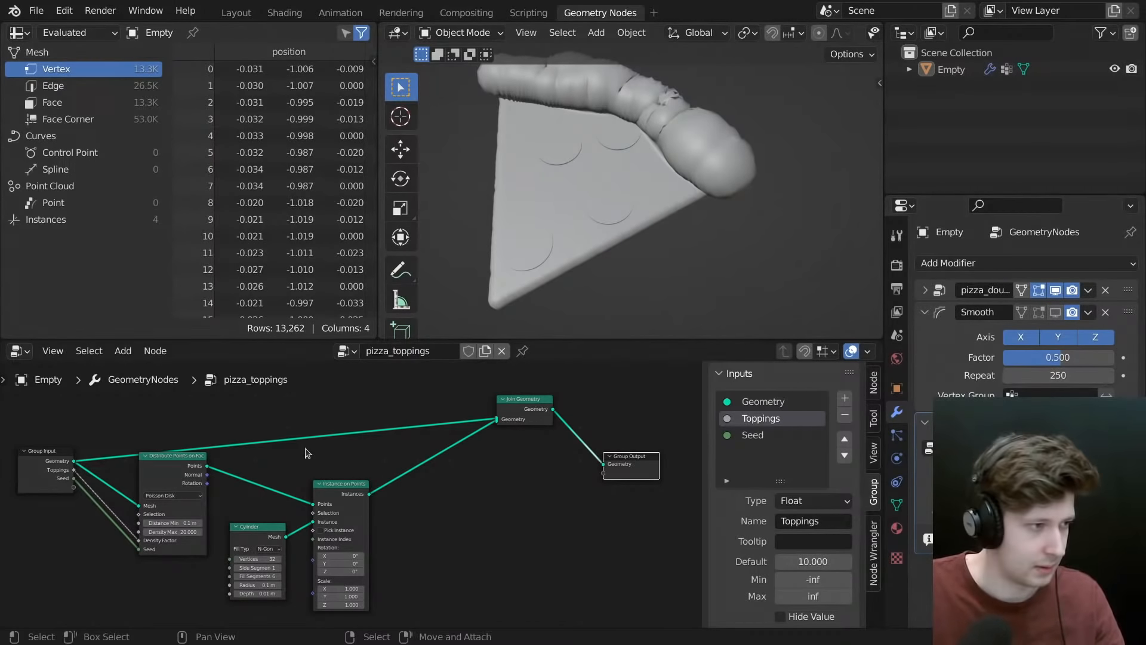
# - Open the pizza_dough modifier's pizza_slice.dough node group and inspect the slice's crust and toppings from several angles
pyautogui.press('Home')
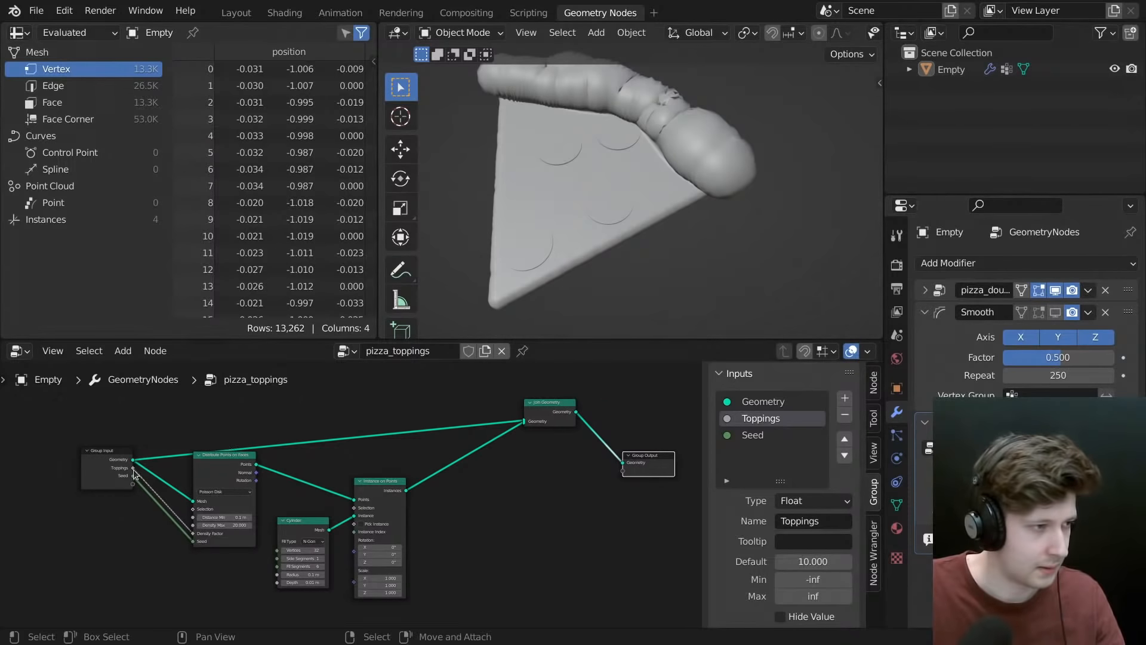
pyautogui.click(947, 290)
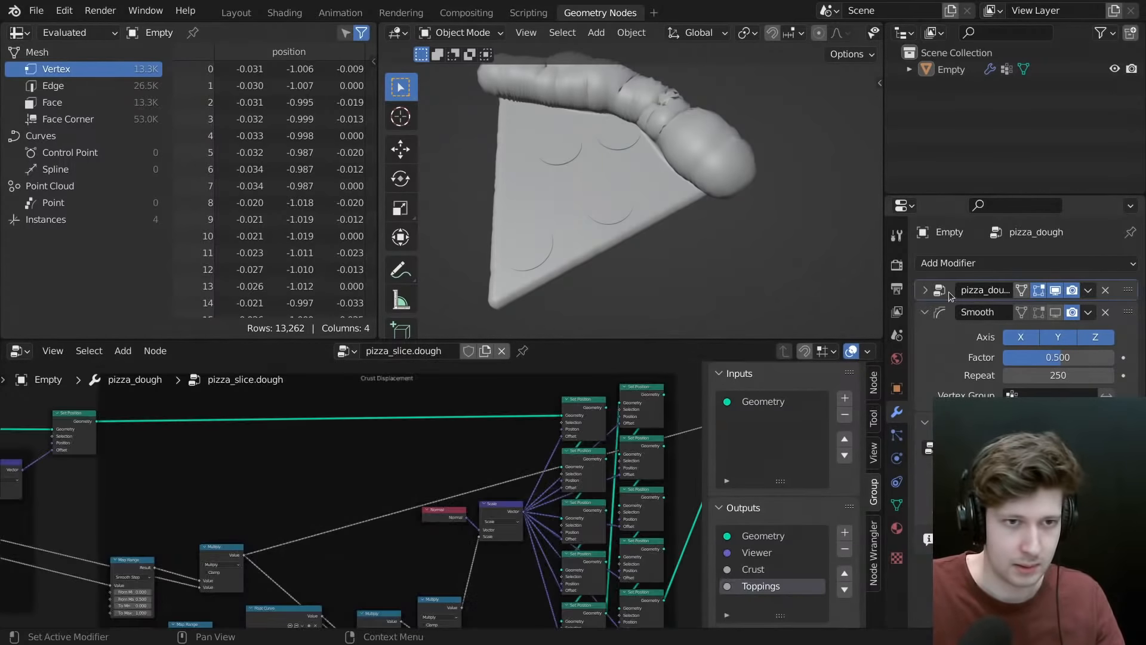
pyautogui.press('Home')
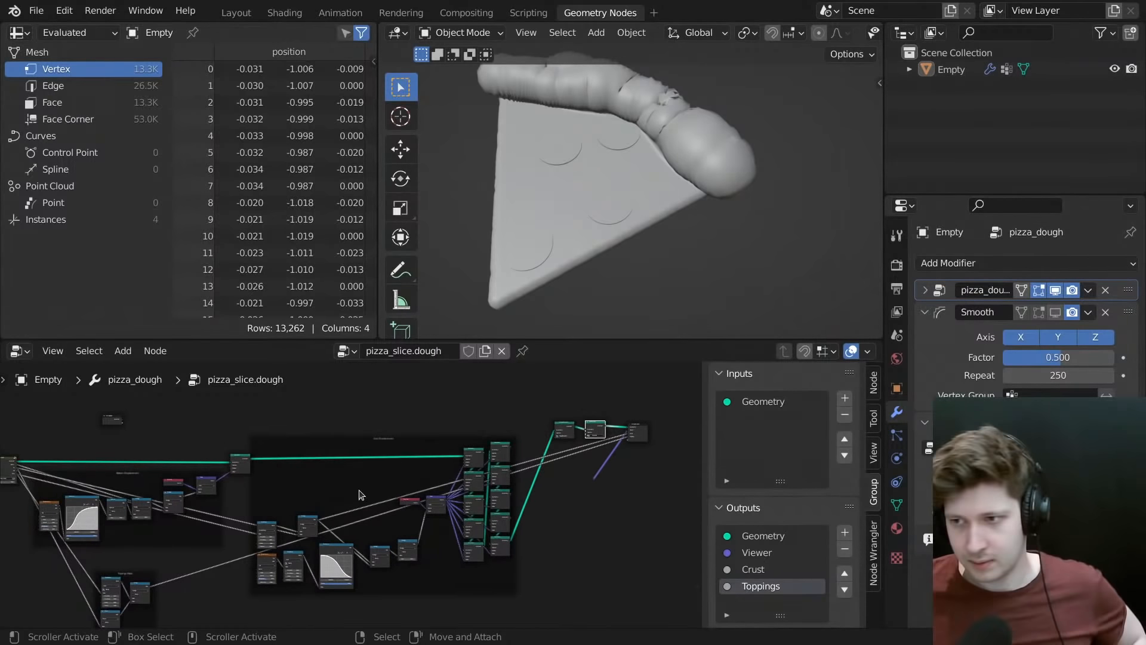
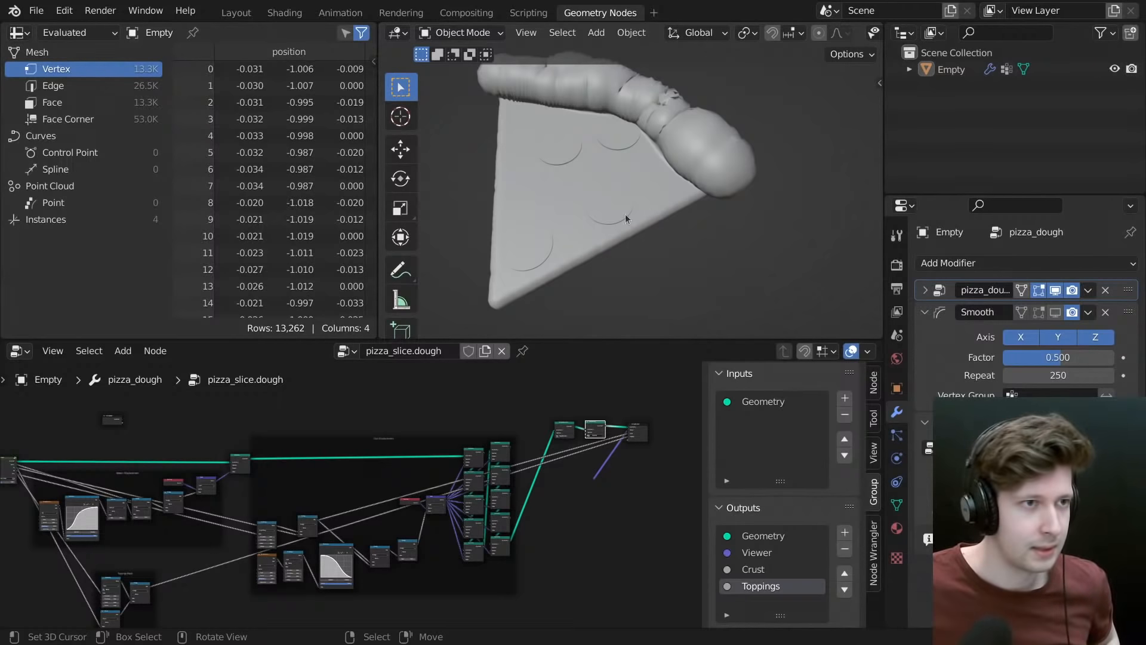
pyautogui.moveTo(625, 214); pyautogui.dragTo(702, 143, button='middle')
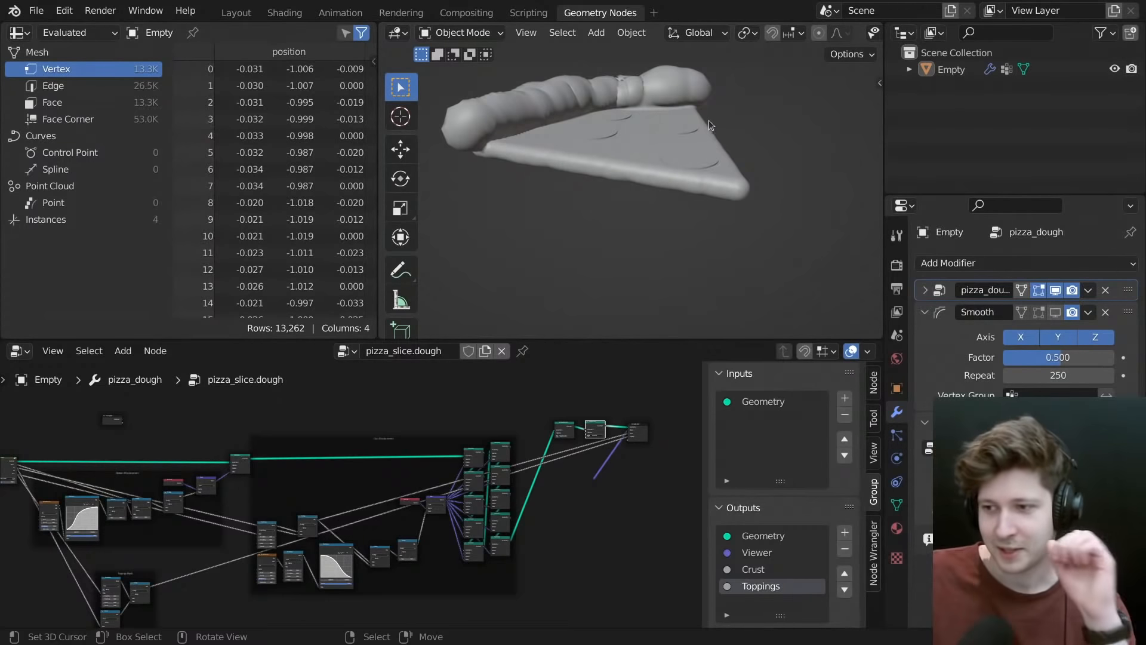
pyautogui.moveTo(655, 127); pyautogui.dragTo(595, 175, button='middle')
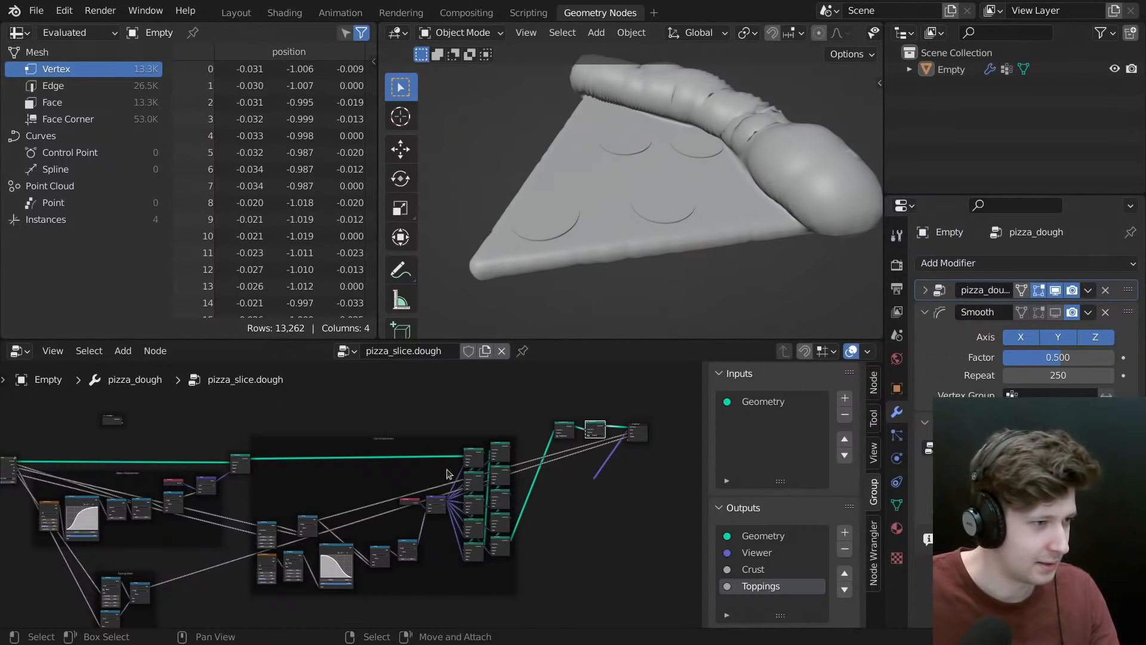
# - Move the Group Input node in front of the pizza_slice.base_shape node
pyautogui.scroll(1, 594, 453)
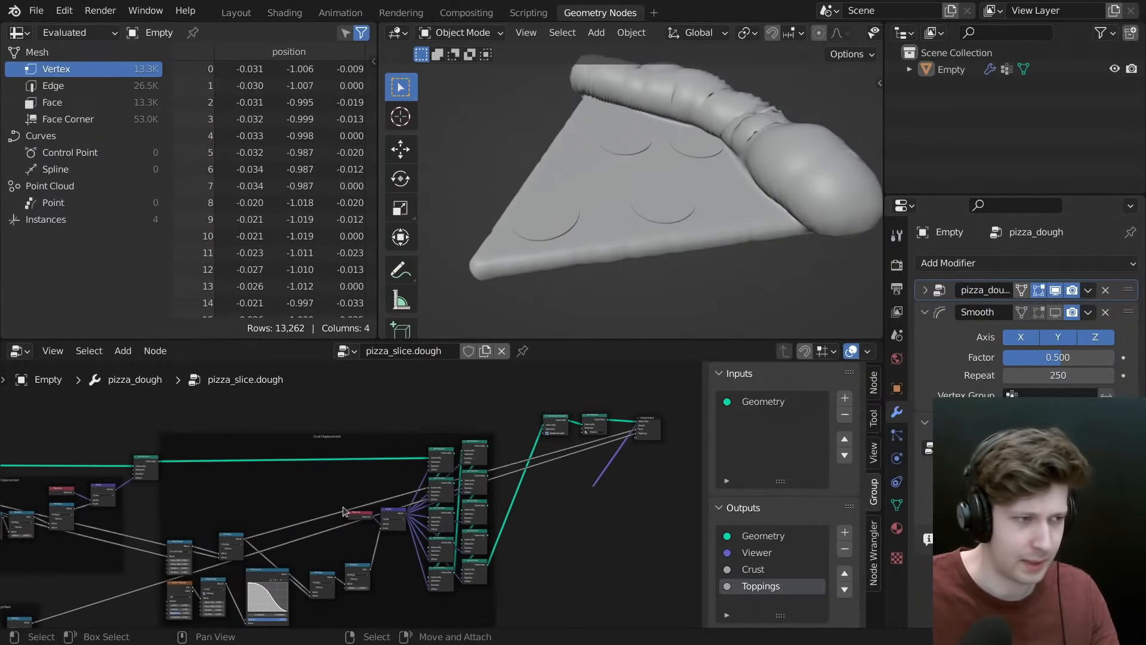
pyautogui.scroll(-4, 284, 515)
pyautogui.moveTo(265, 521); pyautogui.dragTo(476, 527, button='middle')
pyautogui.moveTo(257, 545); pyautogui.dragTo(394, 573, button='middle')
pyautogui.scroll(16, 305, 530)
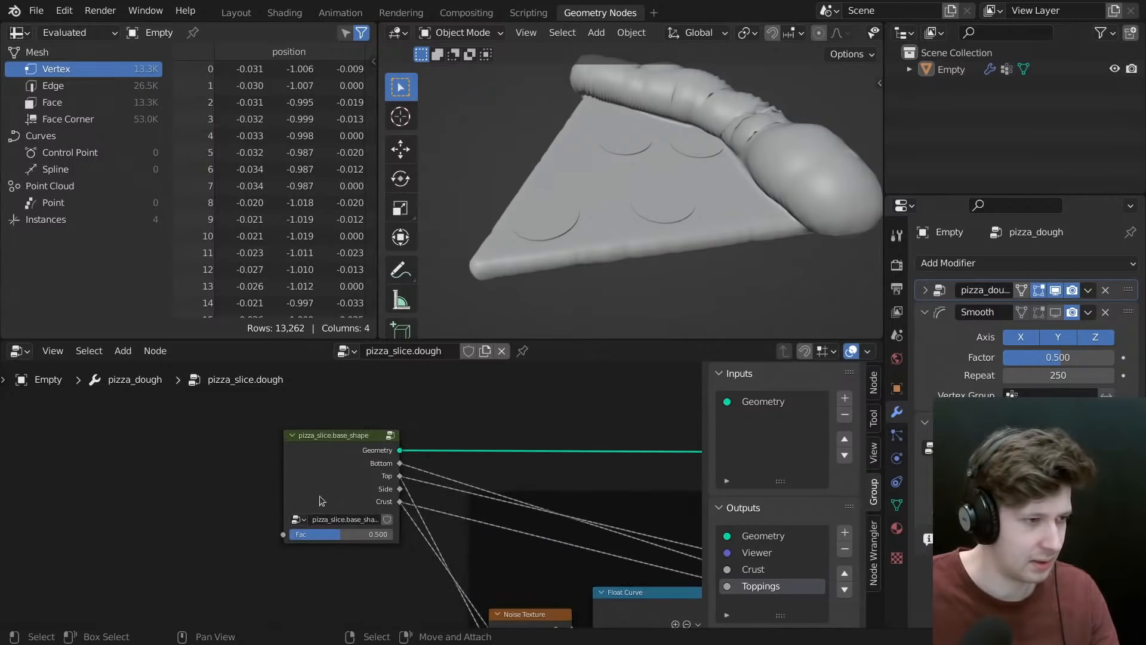
pyautogui.click(330, 468)
pyautogui.scroll(-12, 462, 506)
pyautogui.moveTo(590, 437); pyautogui.dragTo(472, 520, button='middle')
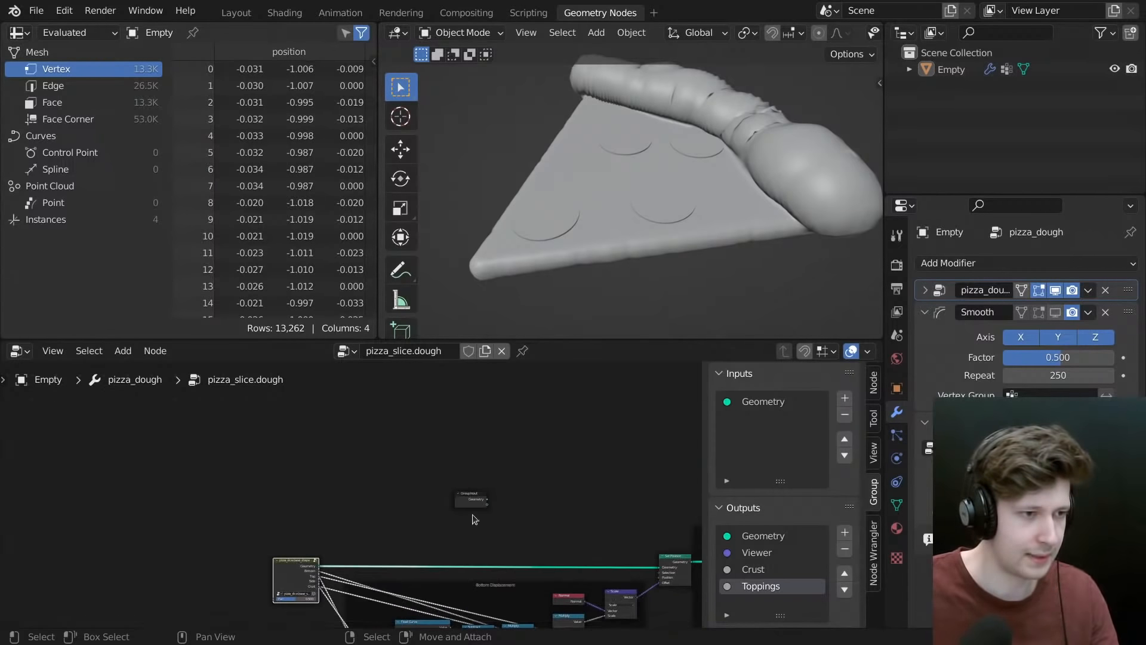
pyautogui.moveTo(471, 501); pyautogui.dragTo(171, 564)
pyautogui.moveTo(237, 561); pyautogui.dragTo(357, 485, button='middle')
pyautogui.scroll(12, 293, 493)
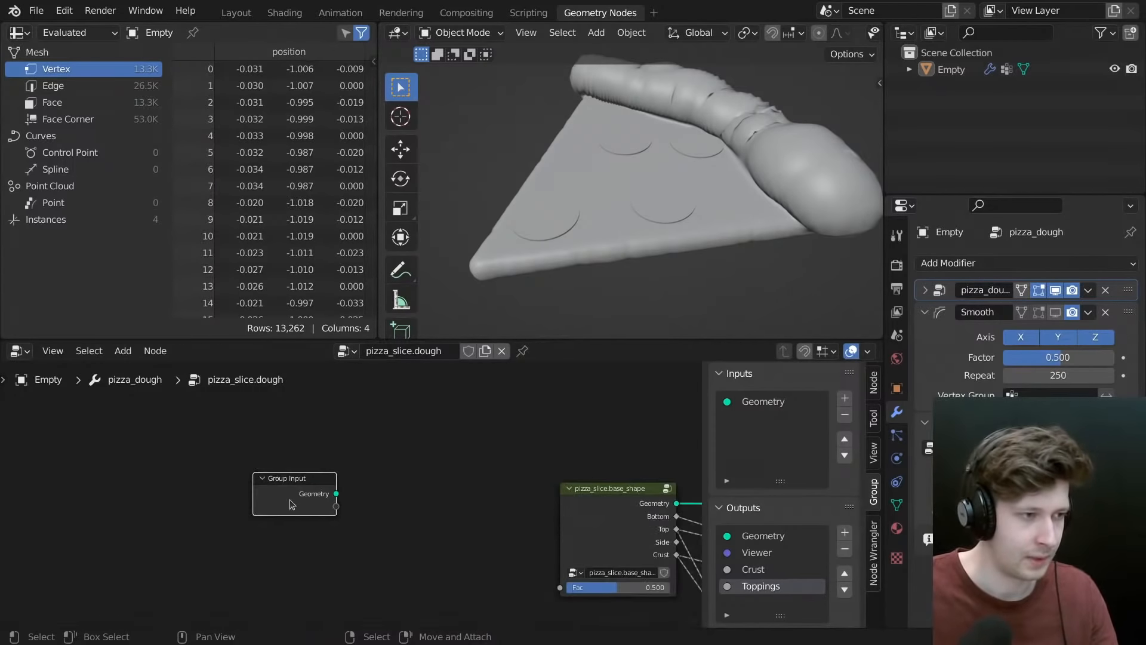
pyautogui.moveTo(292, 504); pyautogui.dragTo(308, 480)
pyautogui.scroll(2, 401, 498)
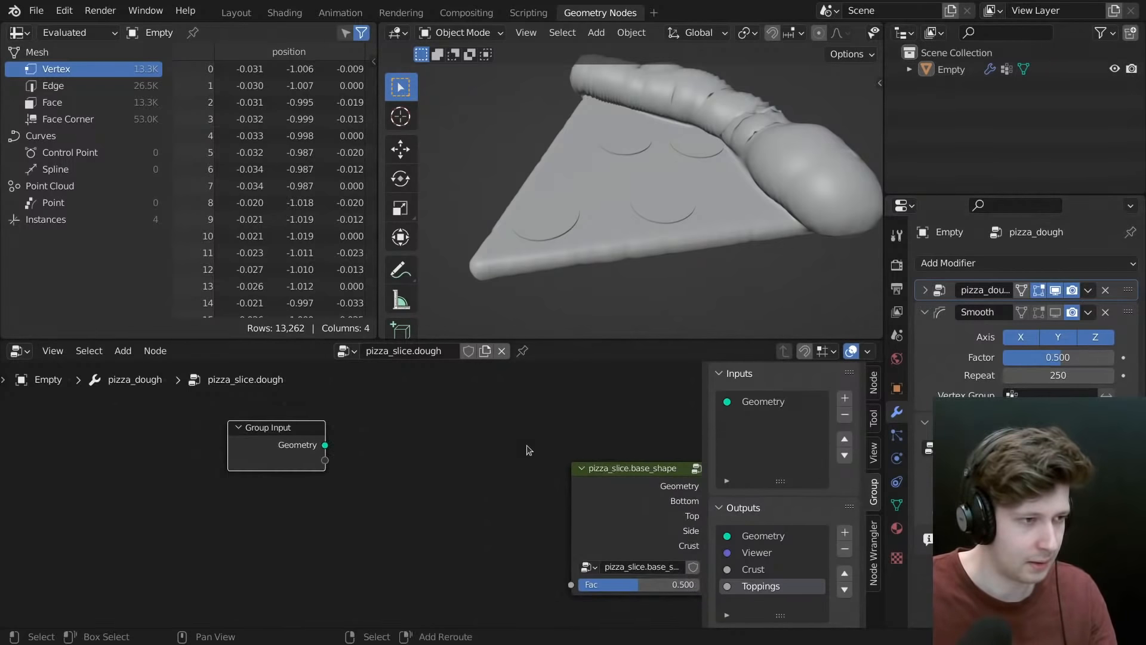
# - Add an Is Viewport node and place it below the Group Input node
pyautogui.hotkey('shift', 'a')
pyautogui.click(476, 304)
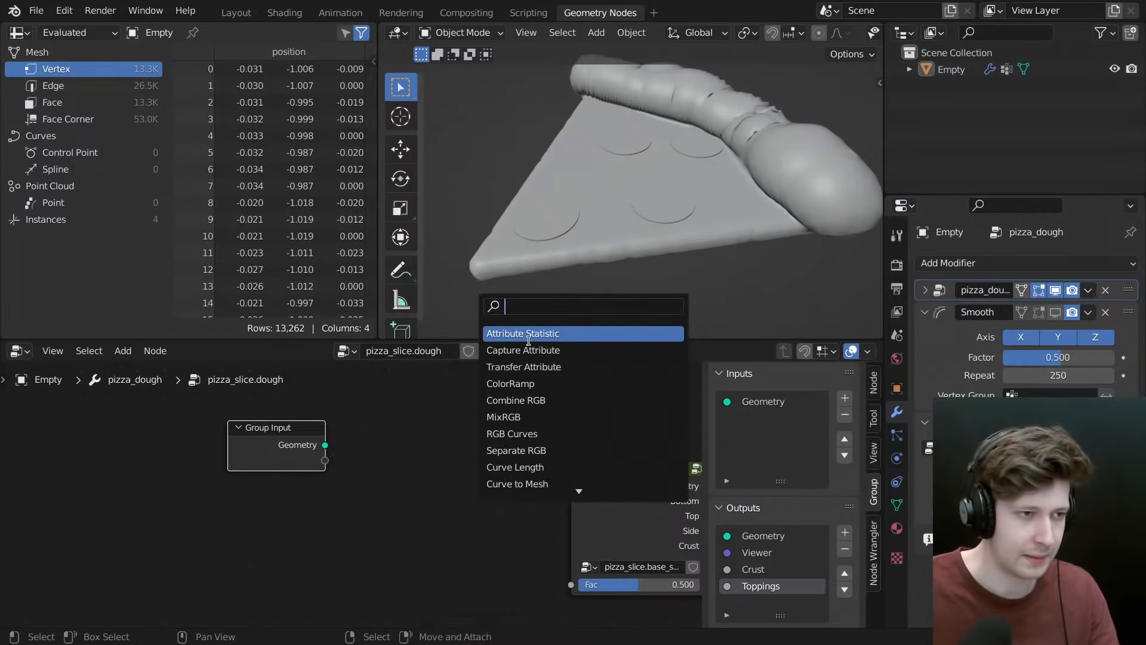
pyautogui.write('view')
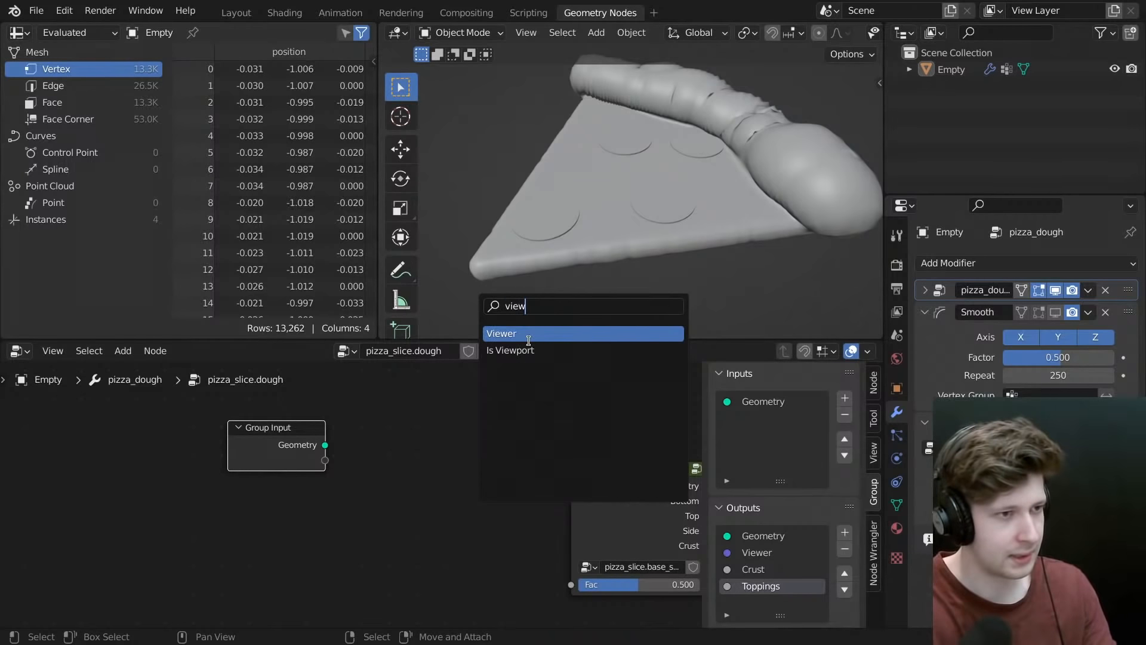
pyautogui.click(528, 341)
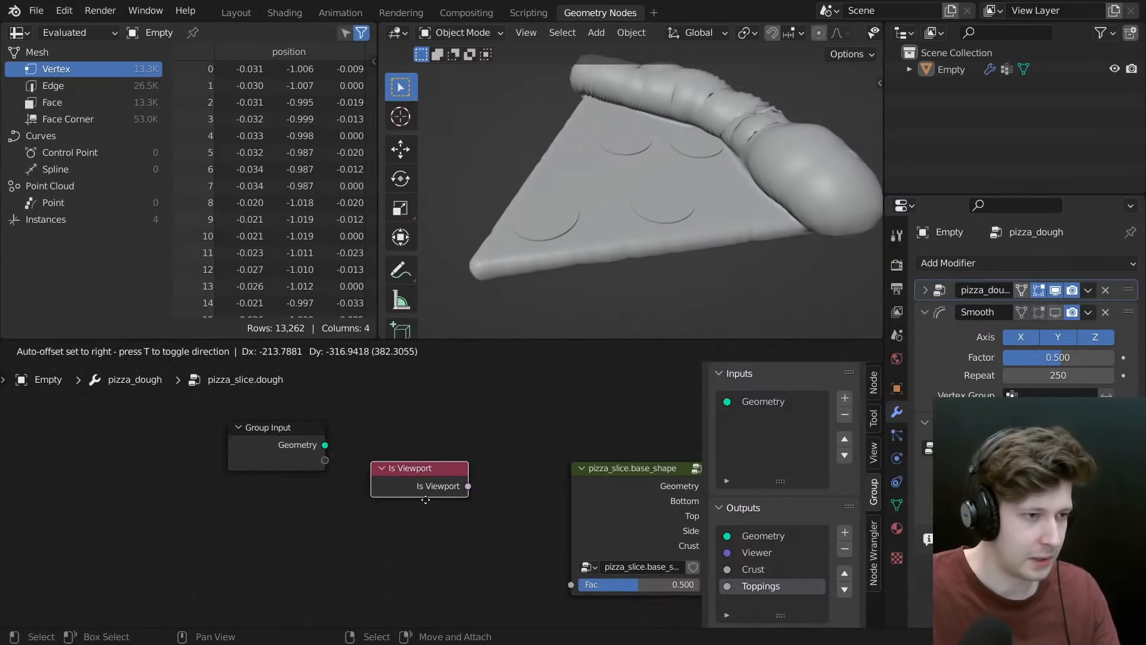
pyautogui.moveTo(233, 440); pyautogui.dragTo(183, 461)
pyautogui.moveTo(438, 468); pyautogui.dragTo(265, 530)
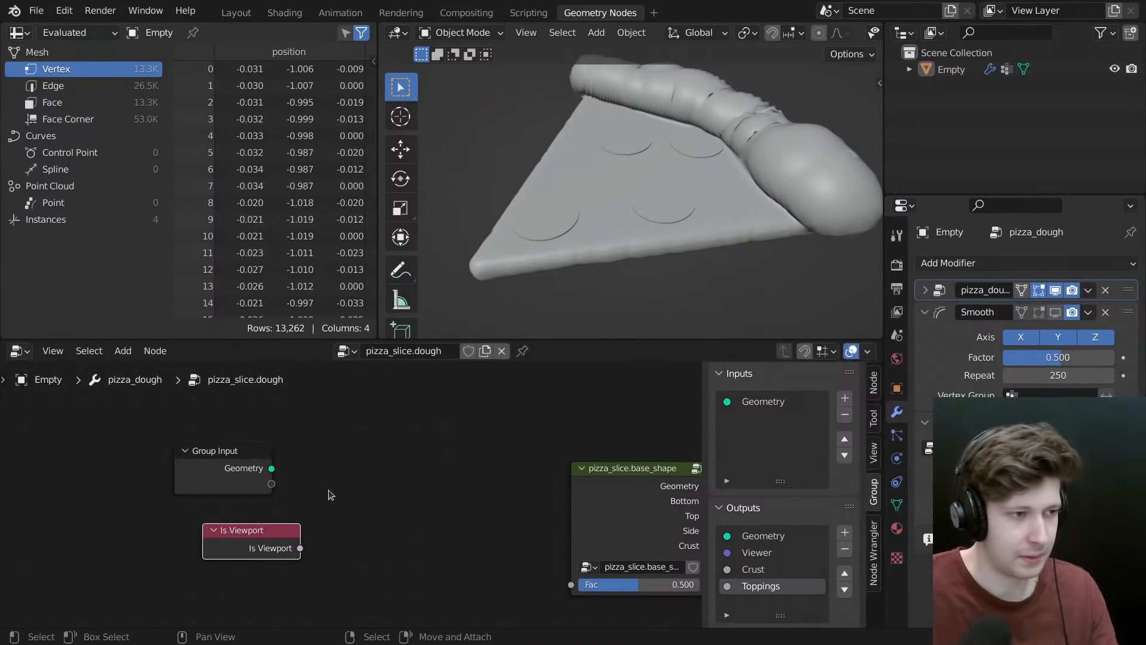
pyautogui.hotkey('shift', 'a')
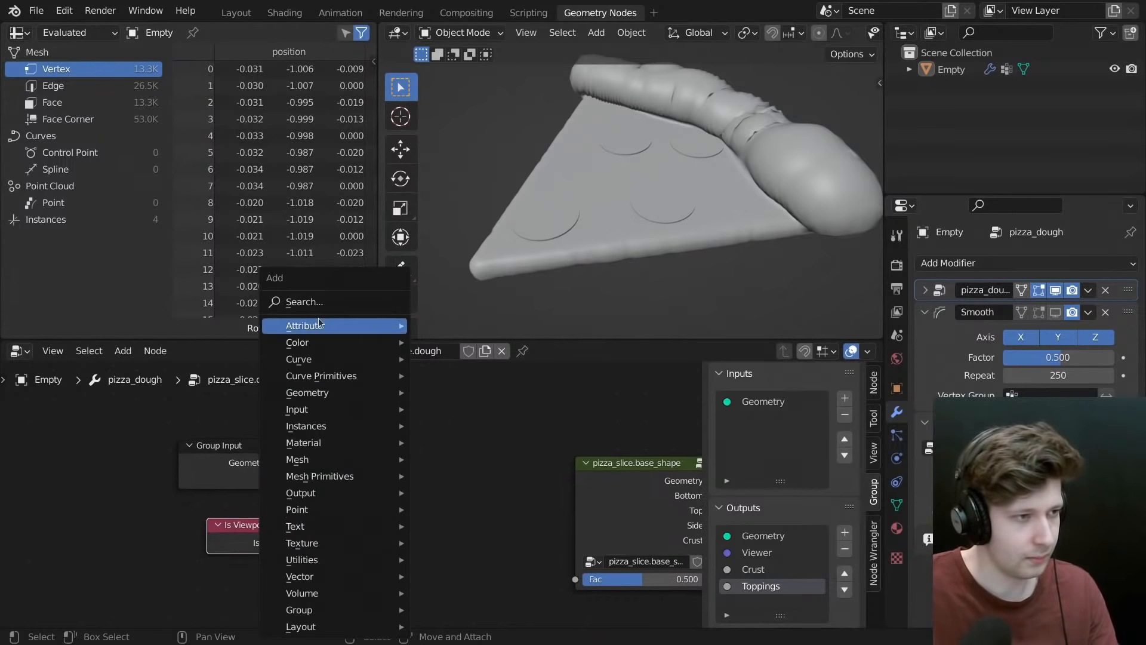
pyautogui.click(310, 302)
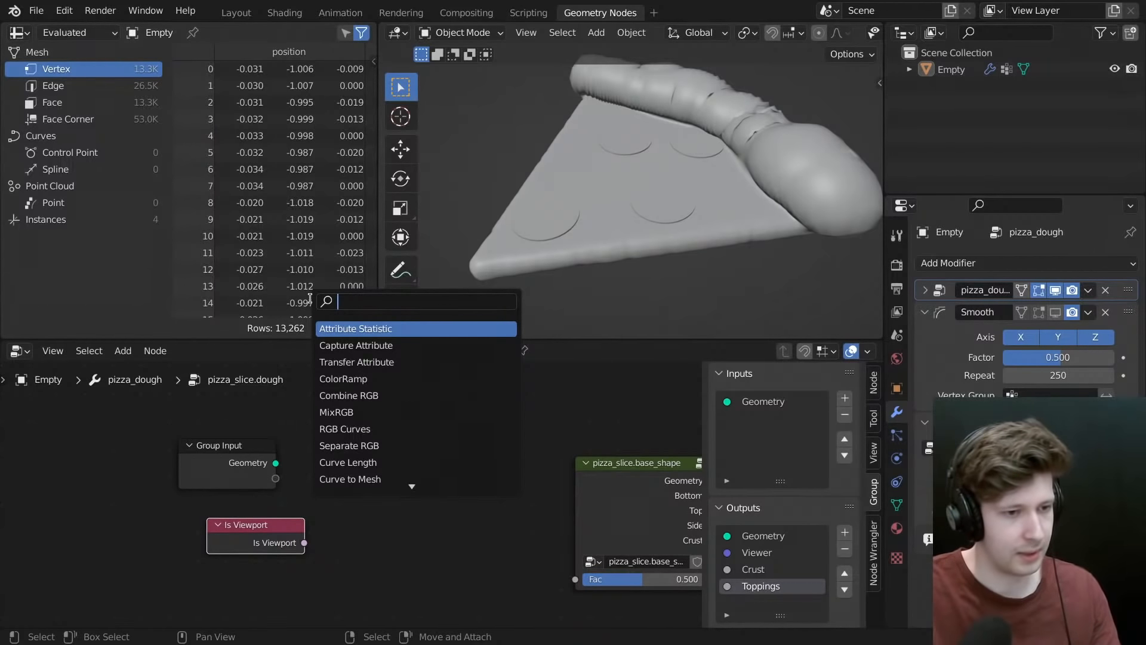
pyautogui.press('Escape')
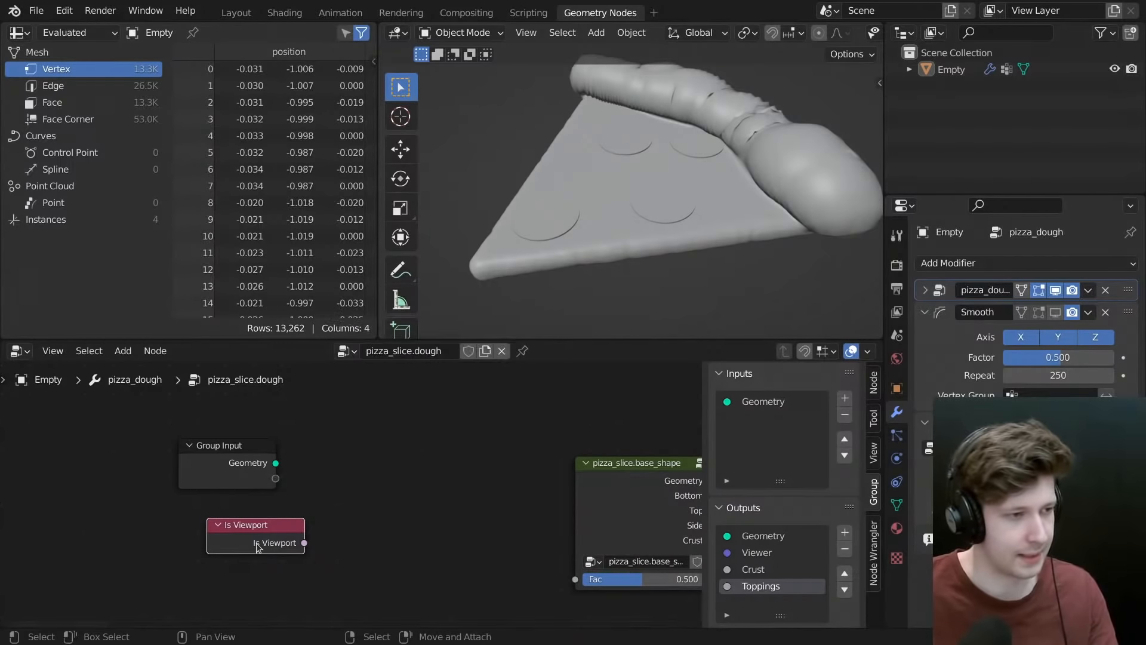
# - Align Is Viewport under Group Input, add a Switch node beside it, and connect Is Viewport to the Switch input
pyautogui.moveTo(259, 548); pyautogui.dragTo(228, 548)
pyautogui.hotkey('shift', 'a')
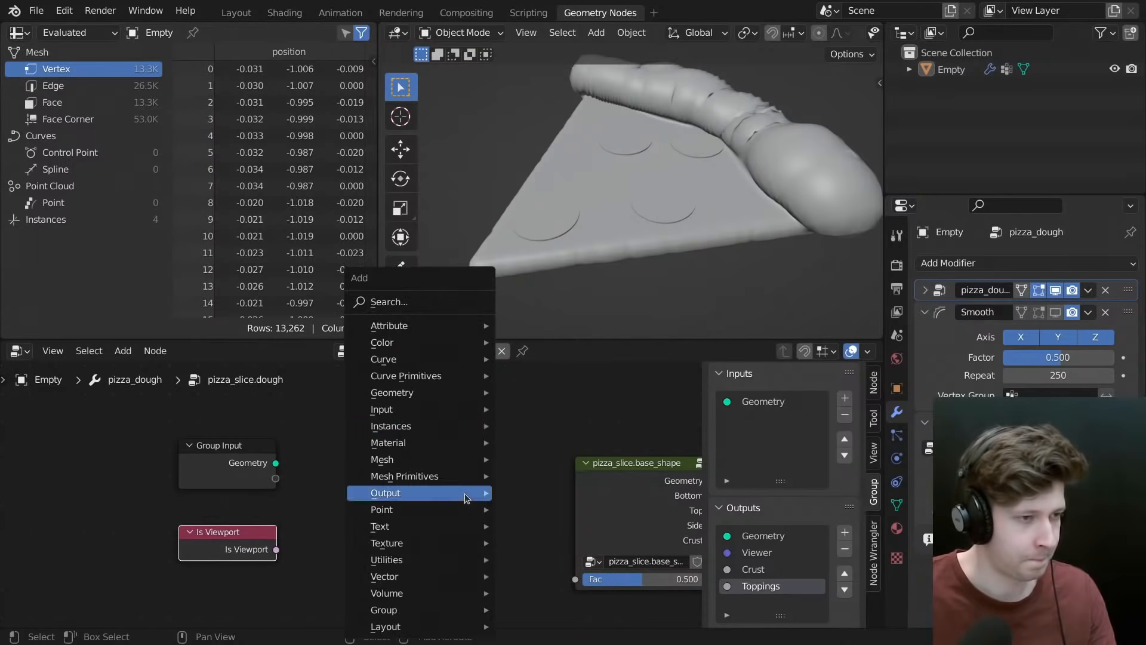
pyautogui.click(413, 303)
pyautogui.write('swith')
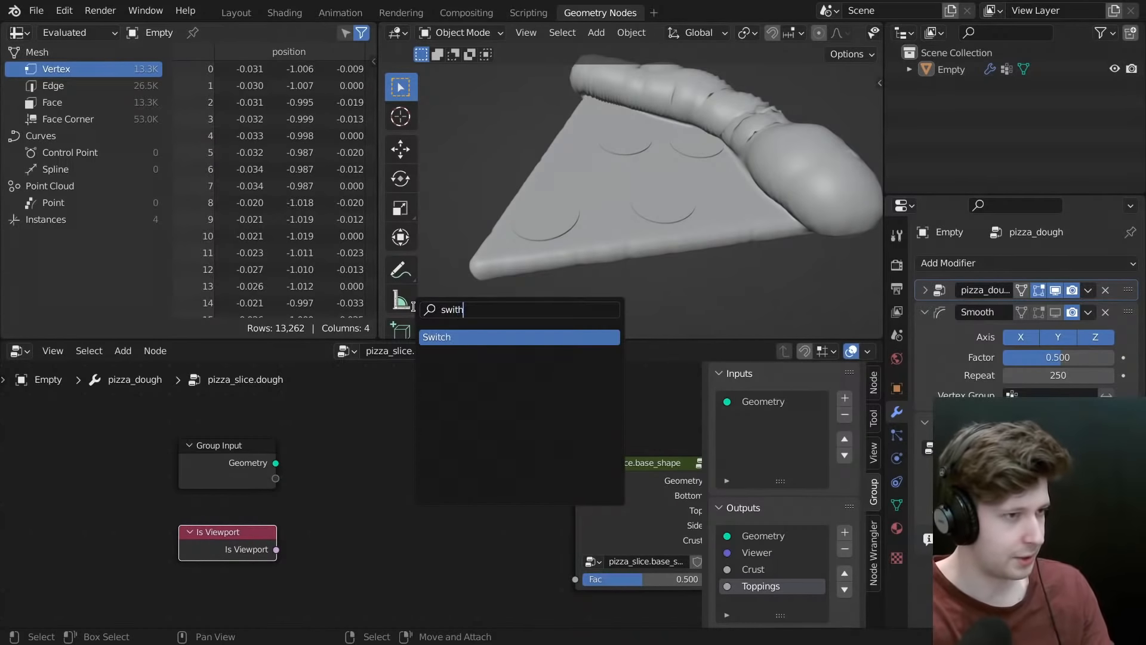
pyautogui.press('Return')
pyautogui.click(407, 467)
pyautogui.moveTo(276, 549); pyautogui.dragTo(382, 579)
pyautogui.moveTo(456, 587); pyautogui.dragTo(454, 566)
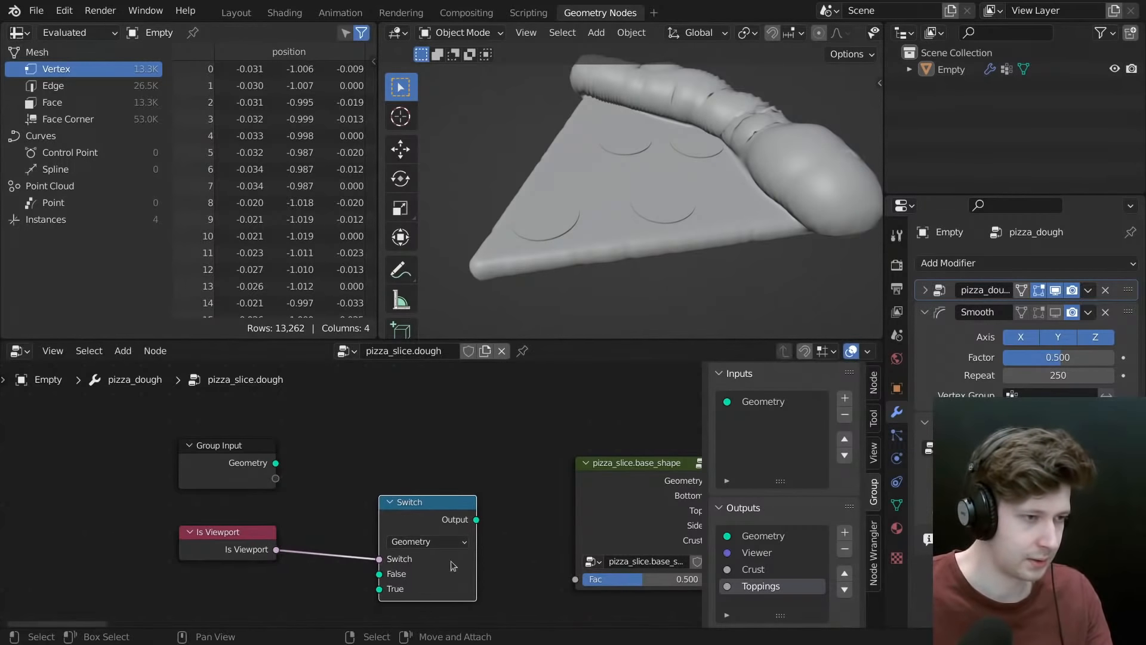
# - Expose the base shape's Fac as a group input, and change the Switch type to Float with Is Viewport driving it
pyautogui.moveTo(276, 478); pyautogui.dragTo(573, 578)
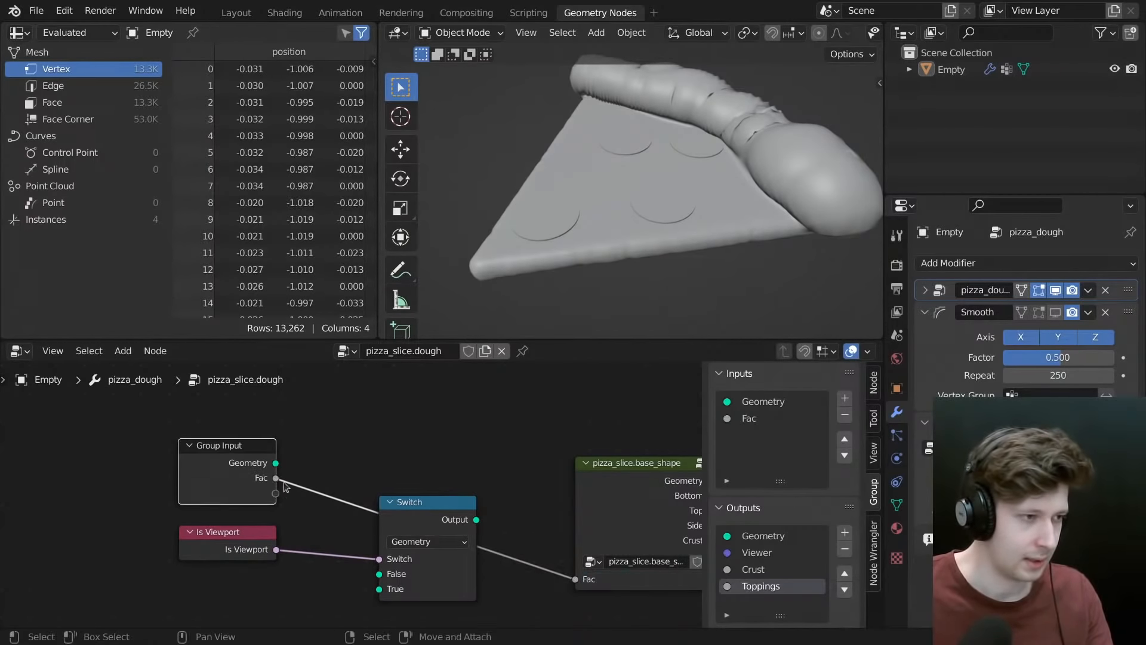
pyautogui.click(431, 540)
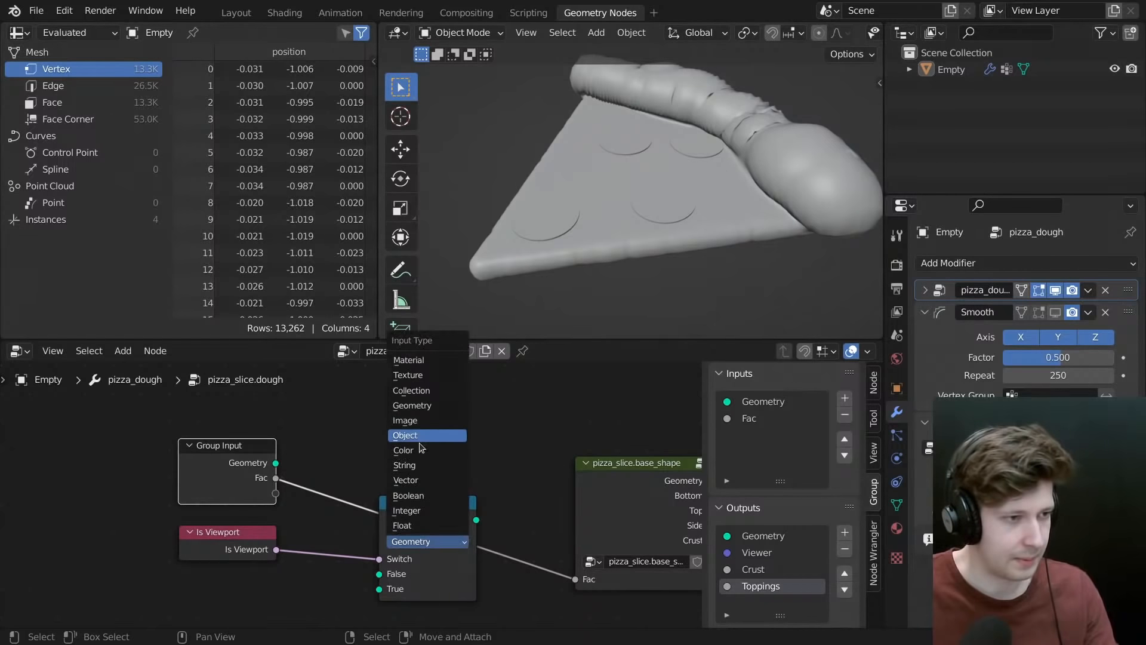
pyautogui.click(426, 497)
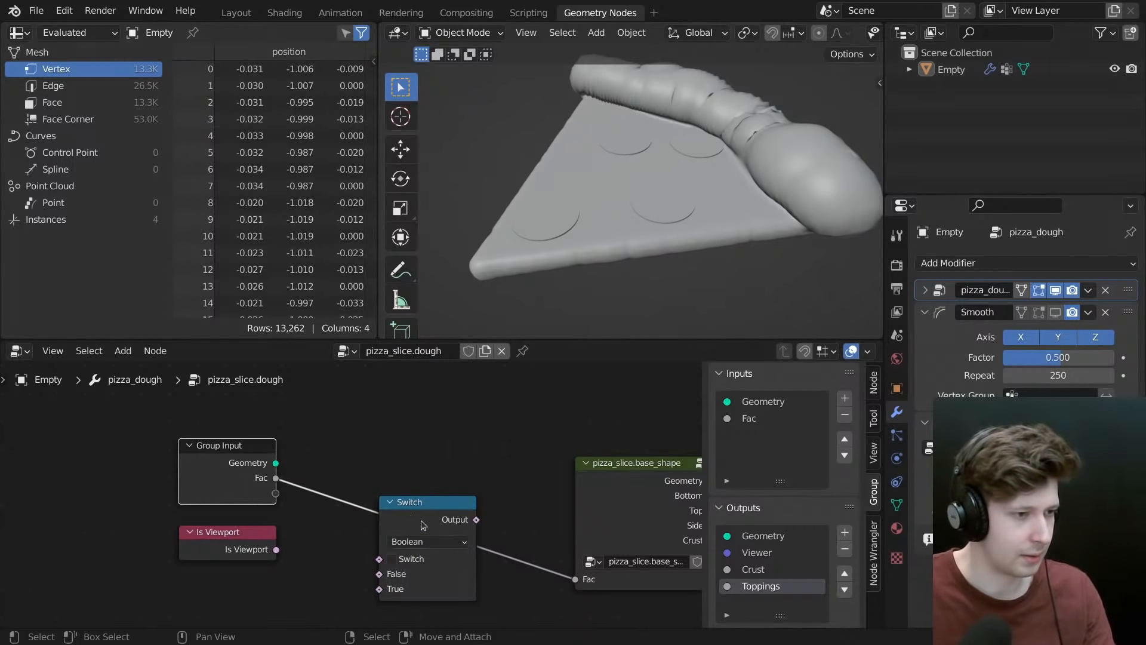
pyautogui.click(429, 541)
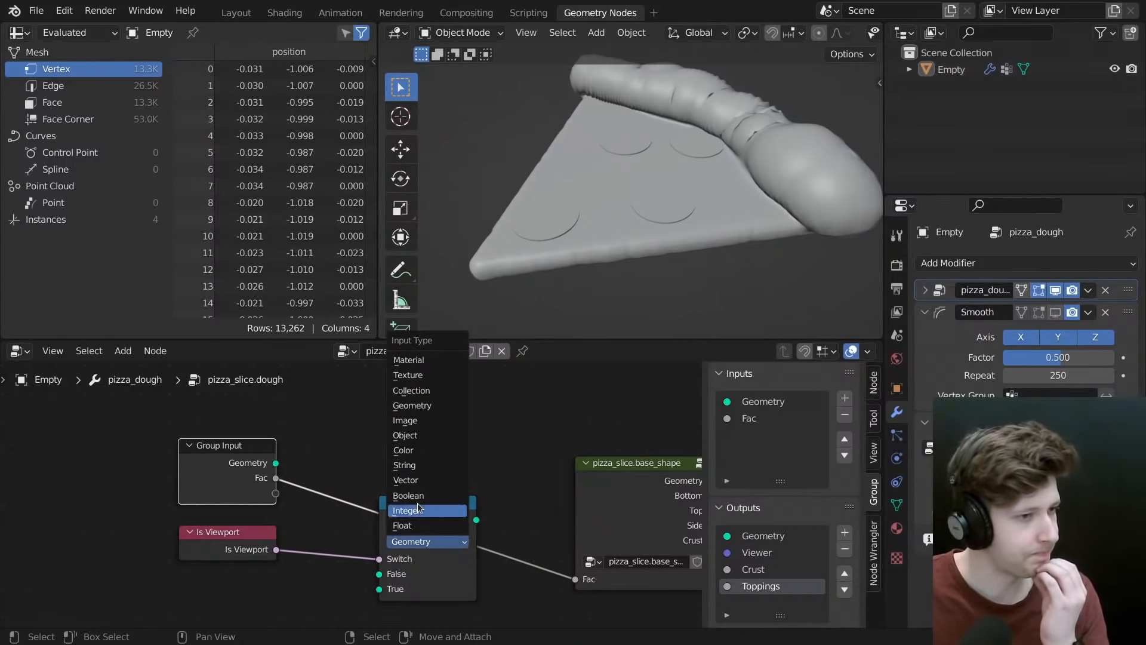
pyautogui.click(417, 525)
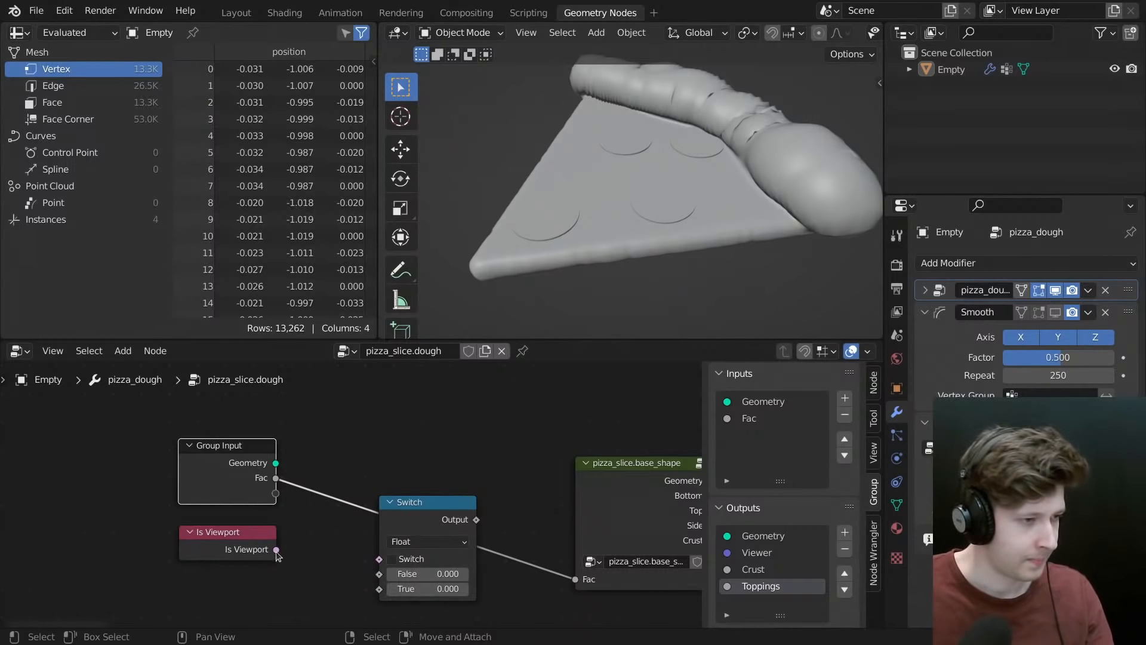
pyautogui.moveTo(276, 551); pyautogui.dragTo(390, 546)
# - Connect Fac to the Switch's True input, set False to 1, and wire the Output to the base shape's Fac
pyautogui.moveTo(249, 555); pyautogui.dragTo(273, 489, button='middle')
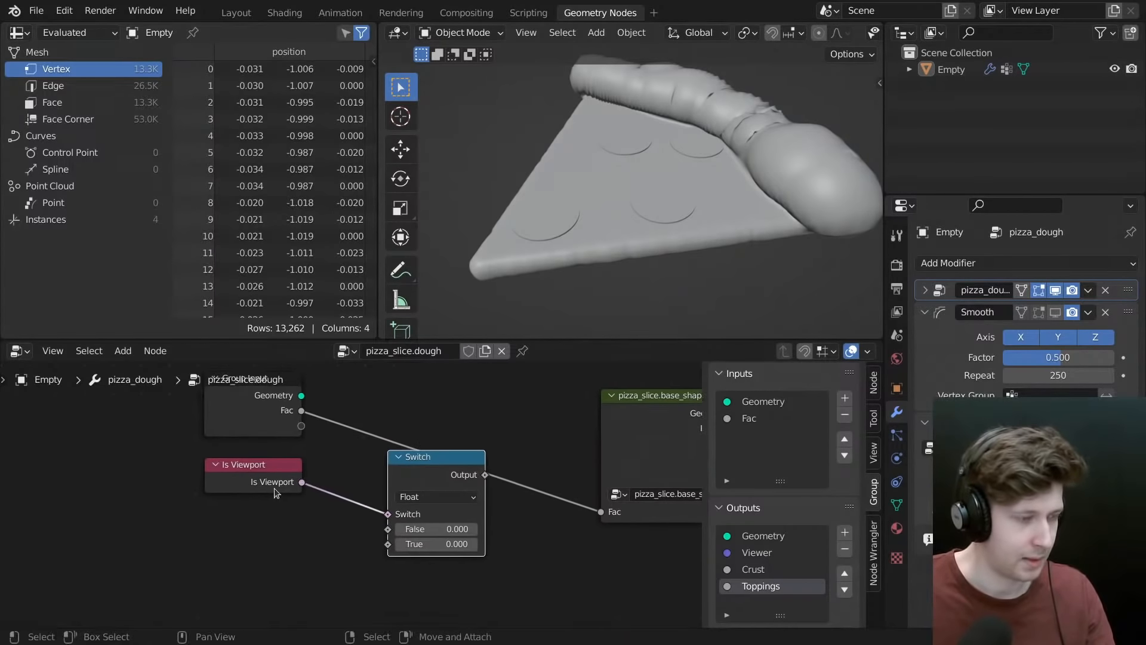
pyautogui.click(274, 488)
pyautogui.moveTo(301, 411); pyautogui.dragTo(402, 546)
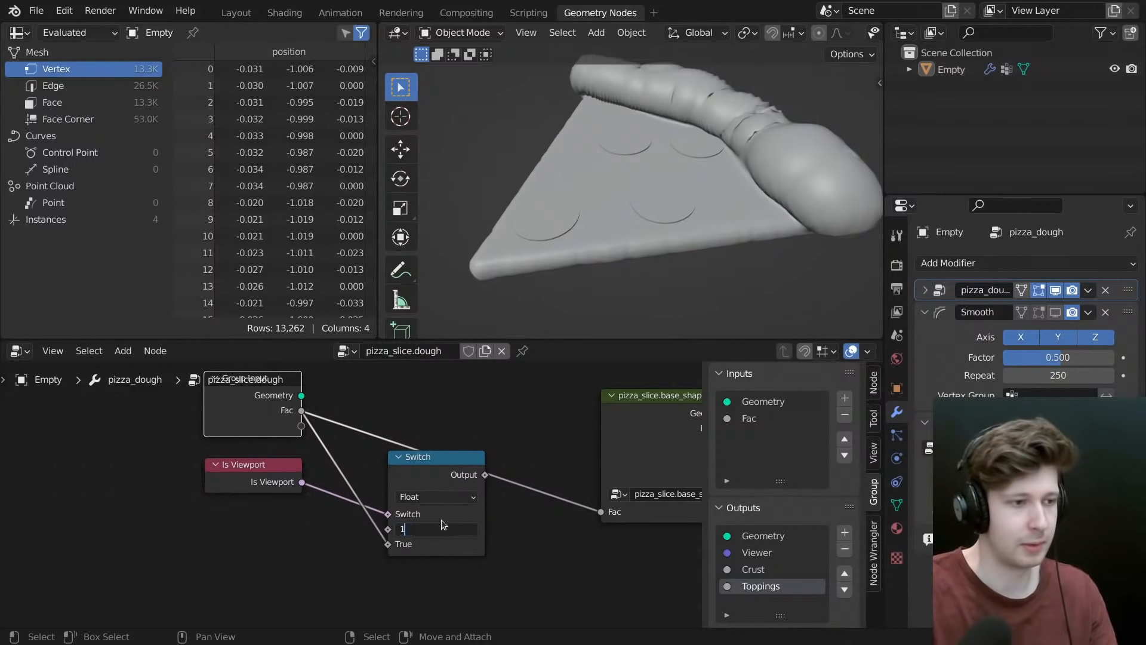
pyautogui.moveTo(485, 475); pyautogui.dragTo(602, 515)
# - Add a camera to the scene and align it to the current view of the pizza slice
pyautogui.scroll(-4, 621, 169)
pyautogui.hotkey('shift', 'a')
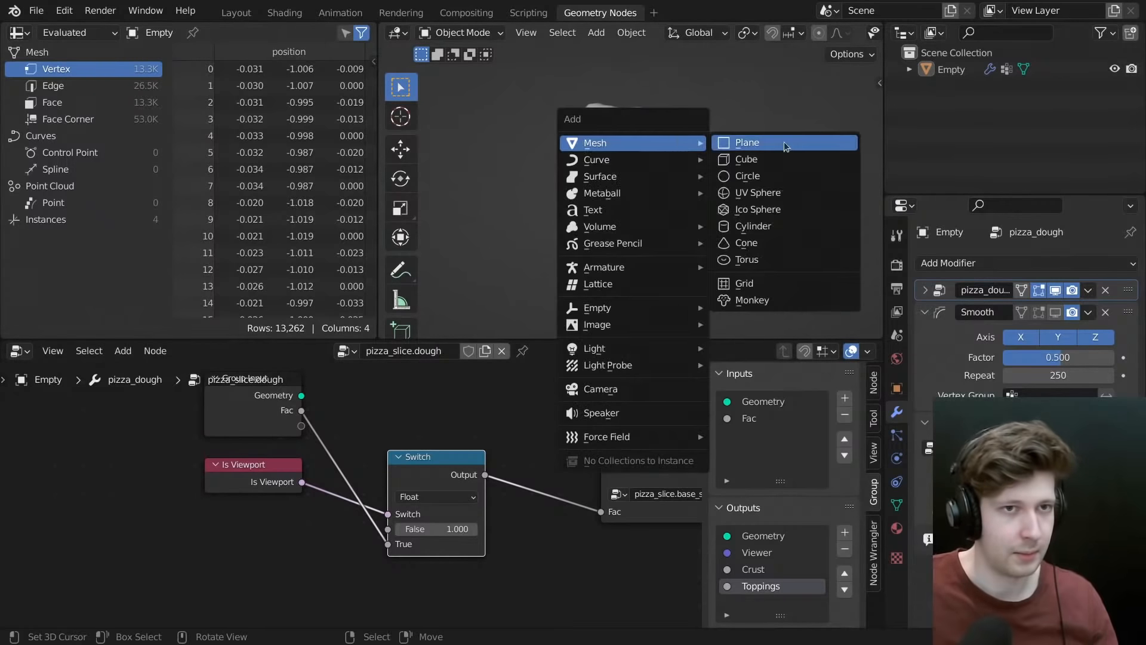
pyautogui.hotkey('shift', 'a')
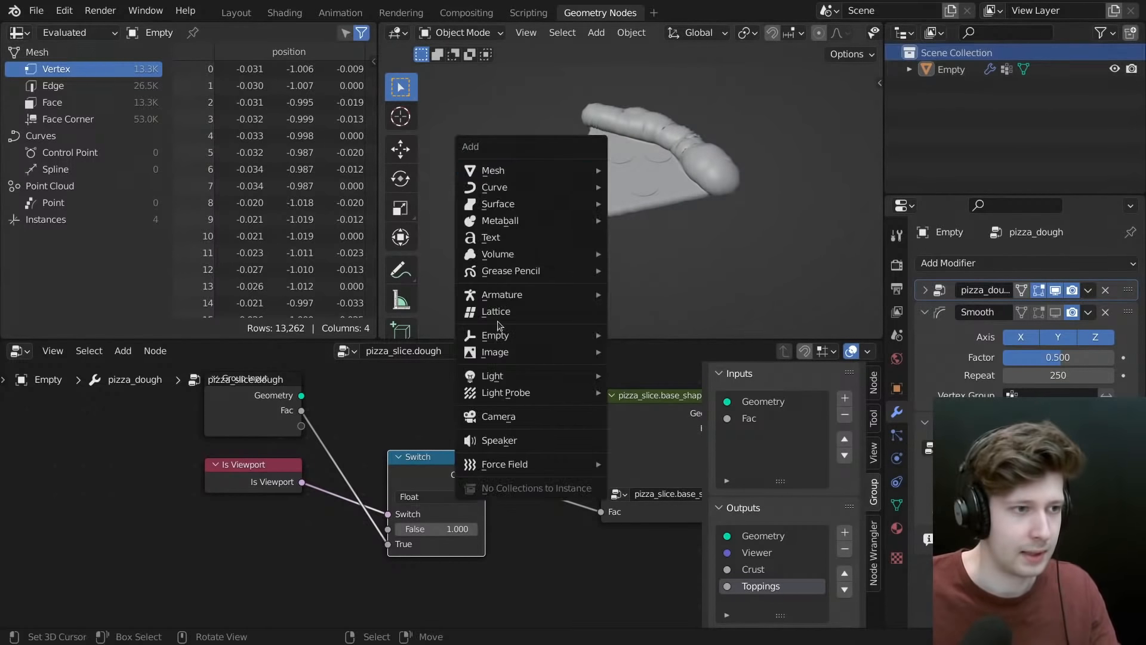
pyautogui.click(499, 416)
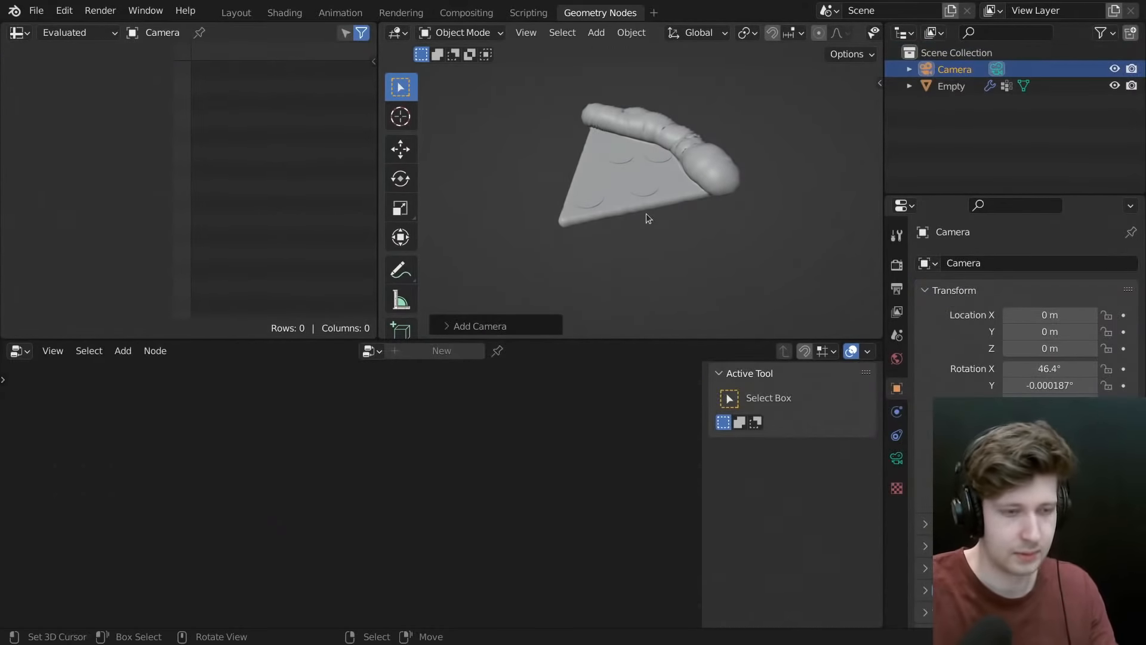
pyautogui.press('ctrl+alt+KP_0')
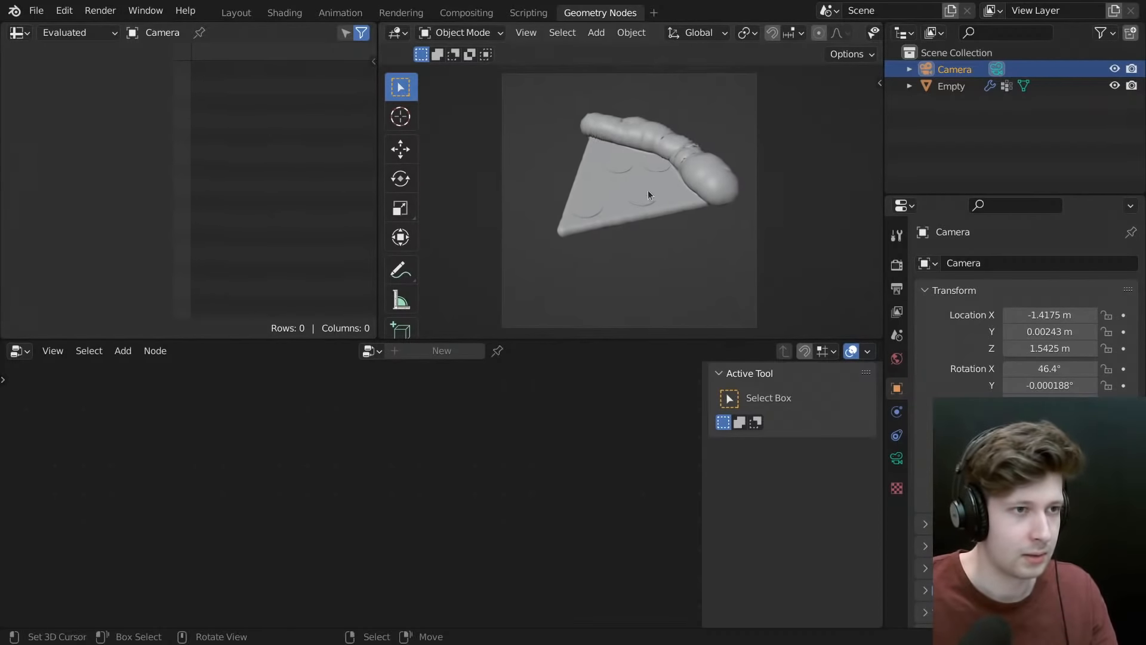
# - Add a point light, set the viewport to Rendered shading, and raise the light along Z above the pizza slice
pyautogui.hotkey('shift', 'a')
pyautogui.moveTo(661, 206)
pyautogui.moveTo(656, 248)
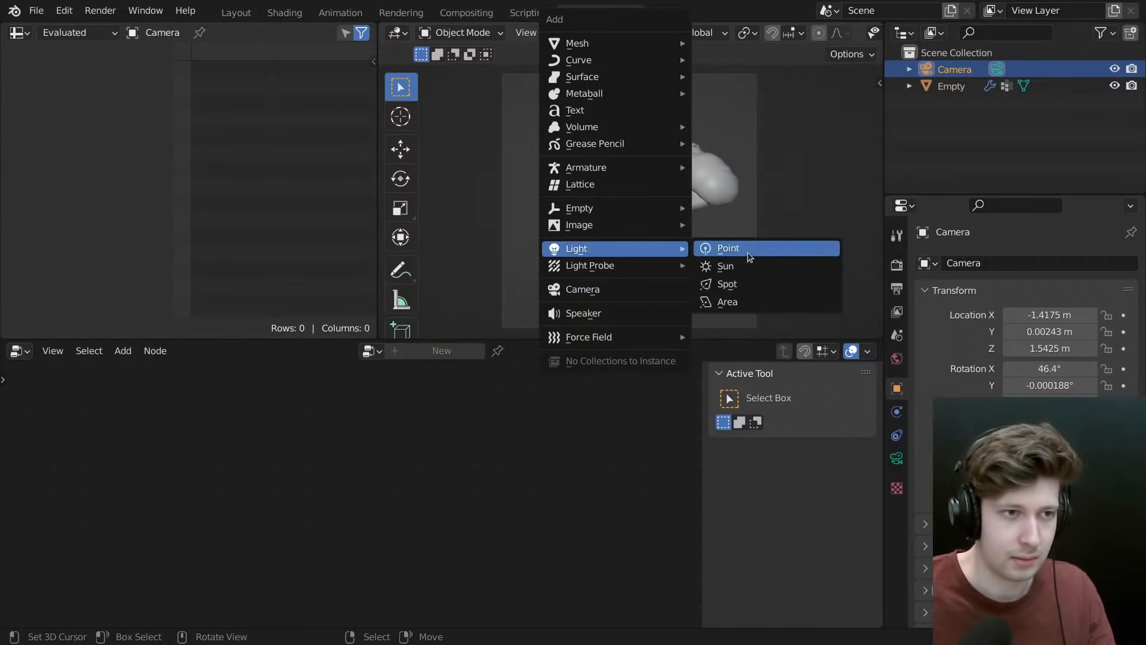
pyautogui.click(747, 250)
pyautogui.press('z')
pyautogui.click(781, 208)
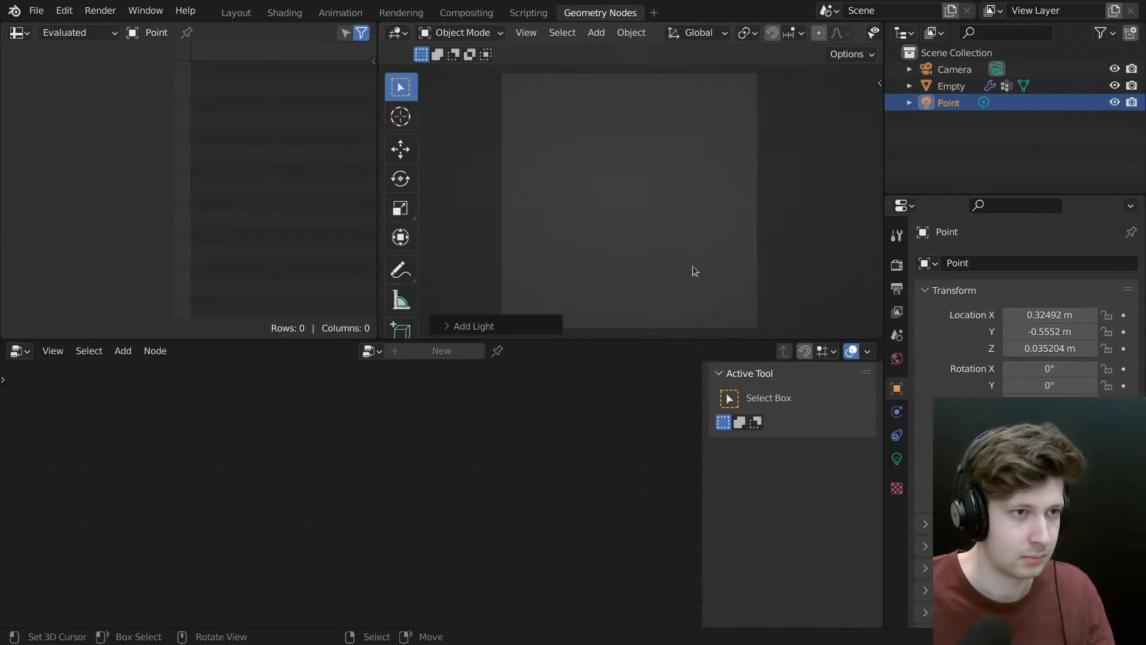
pyautogui.press('g')
pyautogui.press('z')
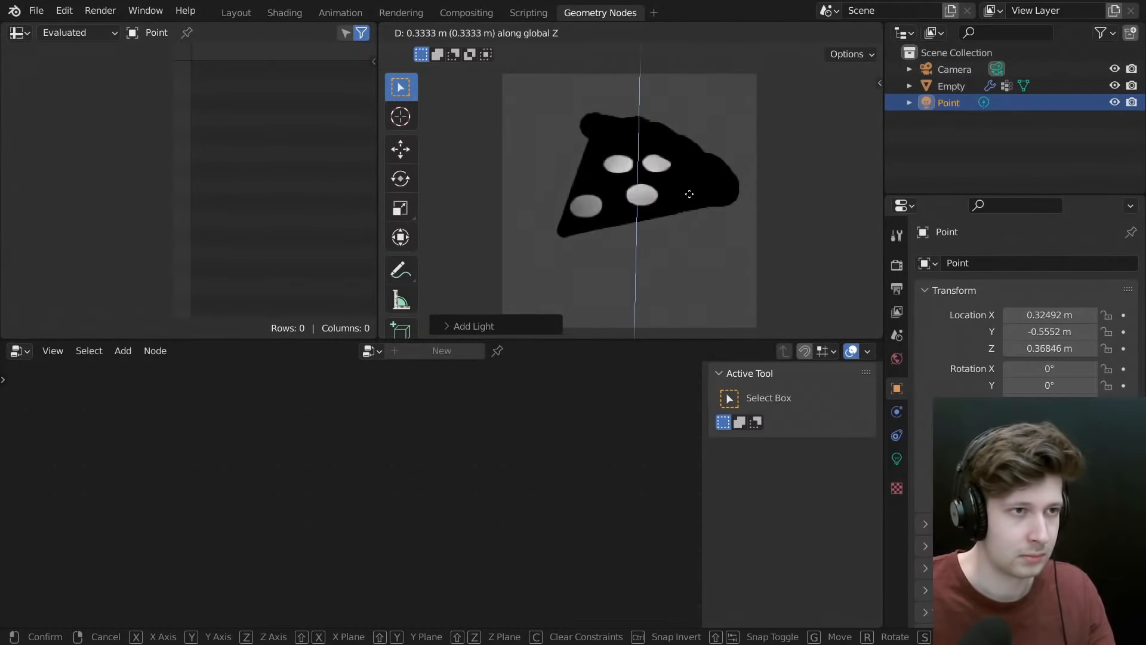
pyautogui.click(697, 187)
# - Select the pizza, show its material settings, and mute the Set Material node before the Group Output in the dough group
pyautogui.click(697, 188)
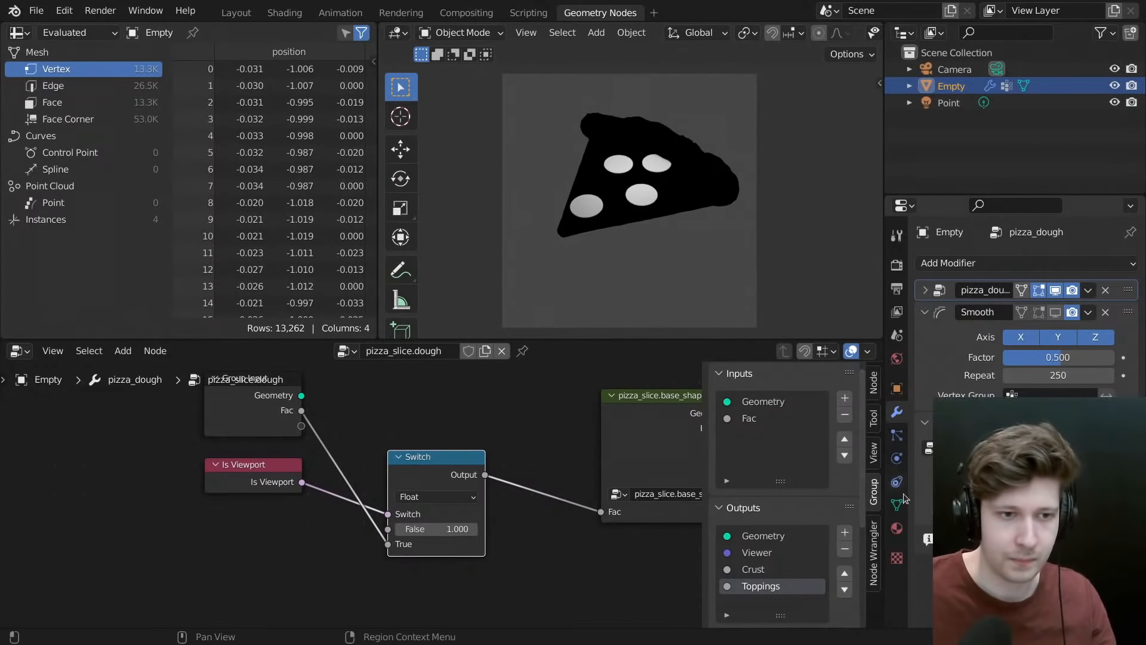
pyautogui.click(897, 524)
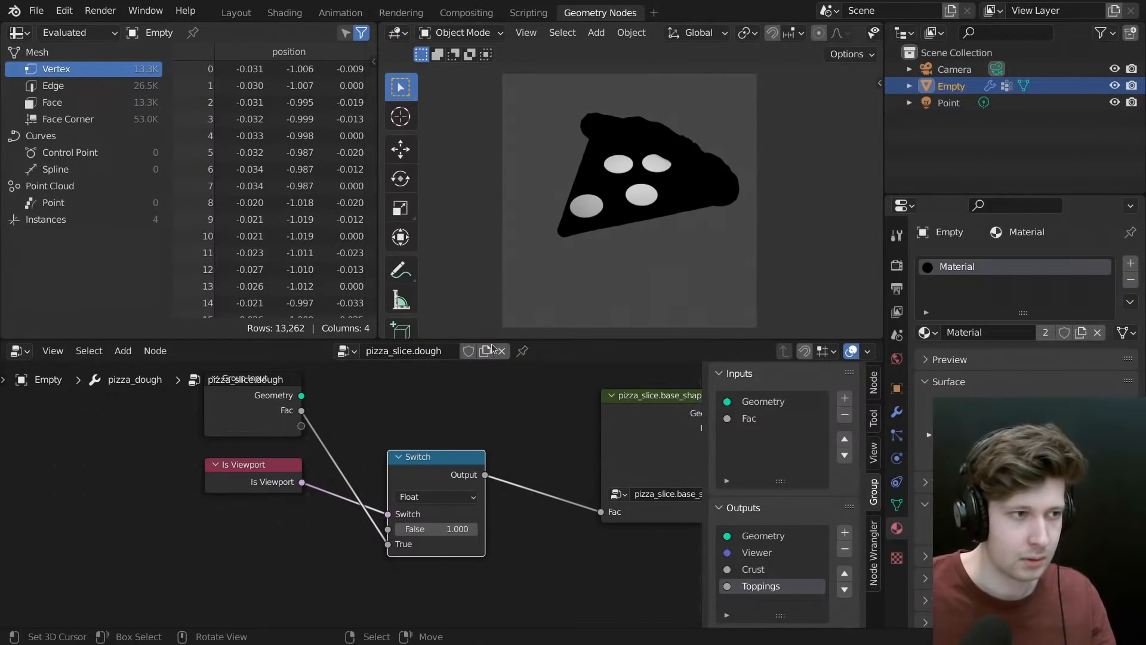
pyautogui.scroll(-8, 473, 456)
pyautogui.moveTo(382, 465); pyautogui.dragTo(692, 463, button='middle')
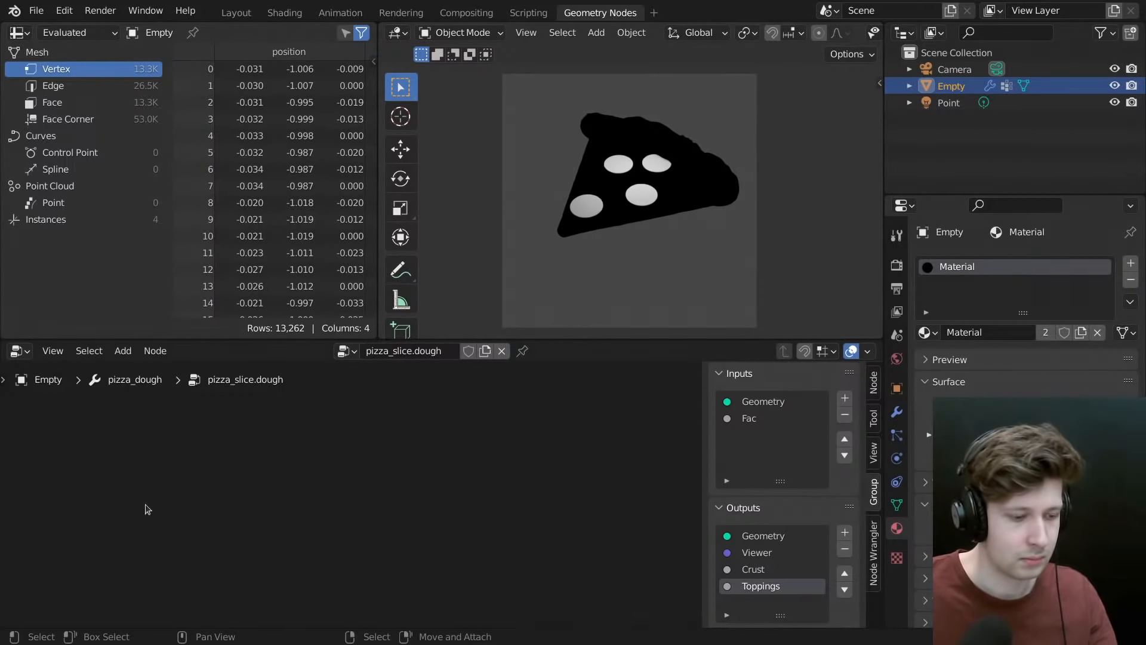
pyautogui.press('Home')
pyautogui.scroll(12, 519, 428)
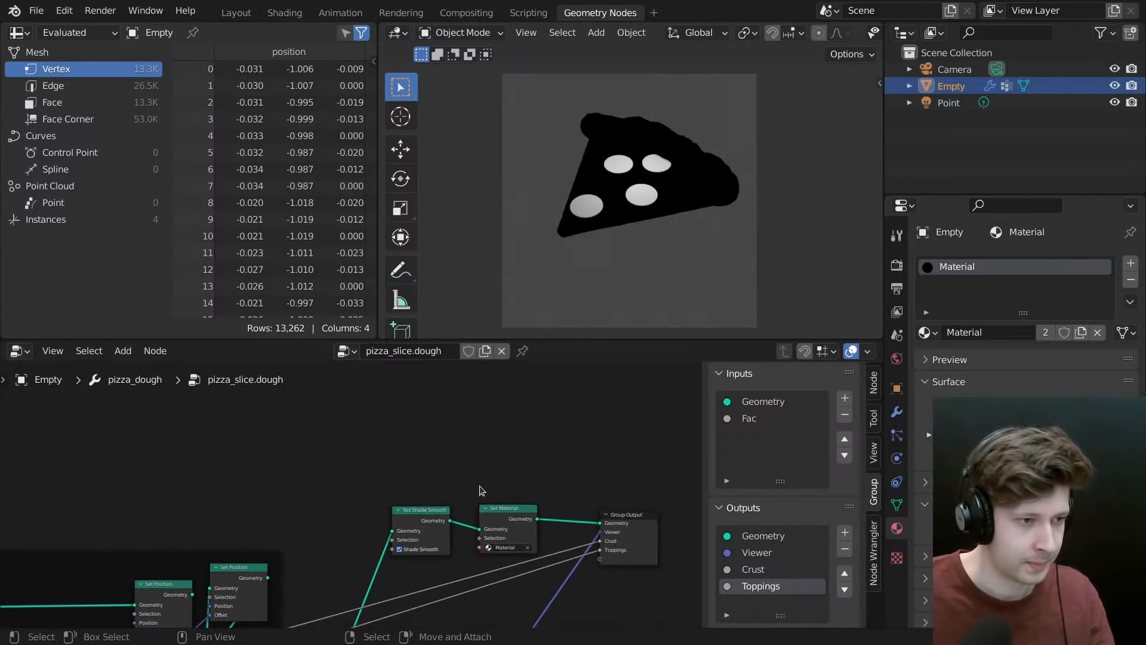
pyautogui.click(502, 521)
pyautogui.press('m')
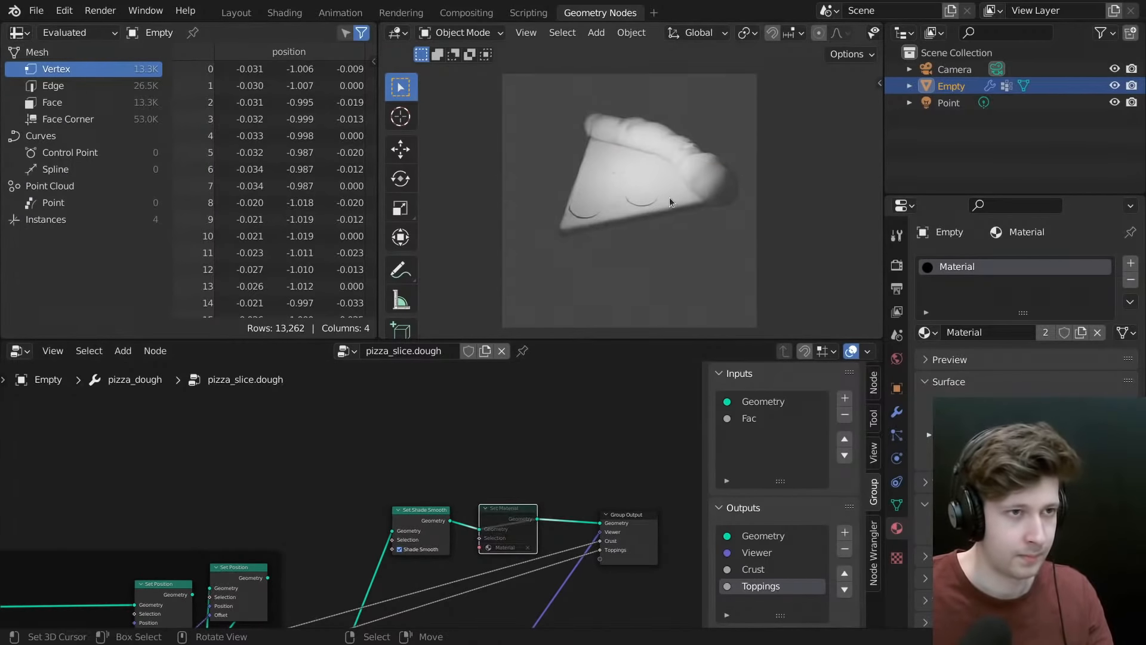
# - Render the camera view, inspect the toppings on the rendered slice, and return to the geometry node editor
pyautogui.scroll(4, 693, 176)
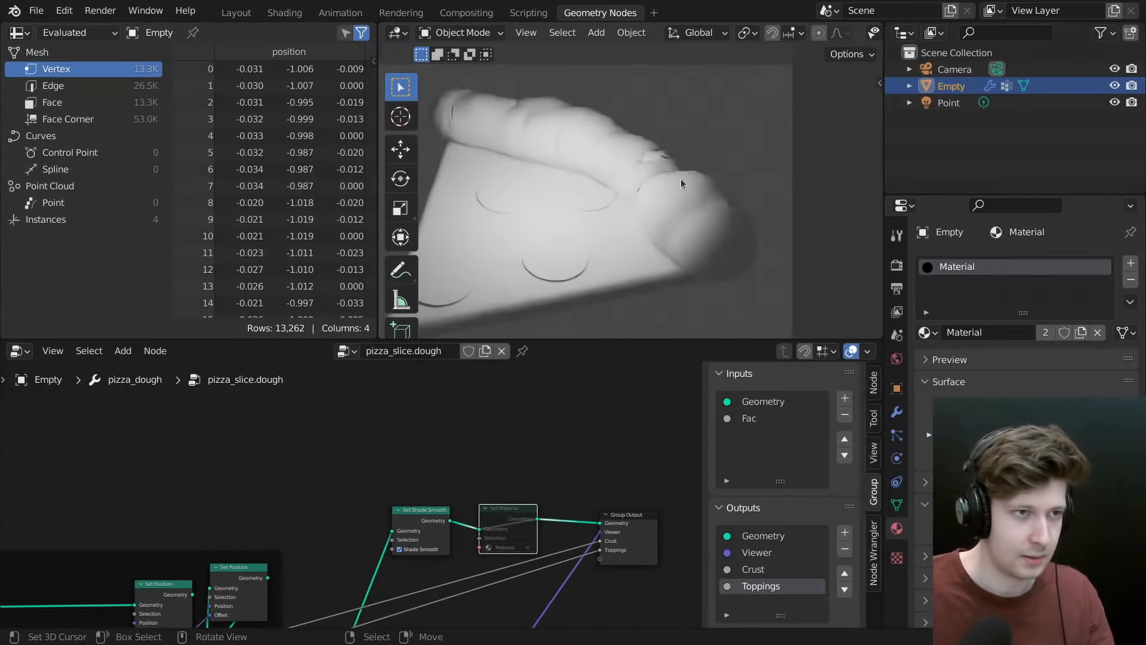
pyautogui.scroll(-4, 600, 213)
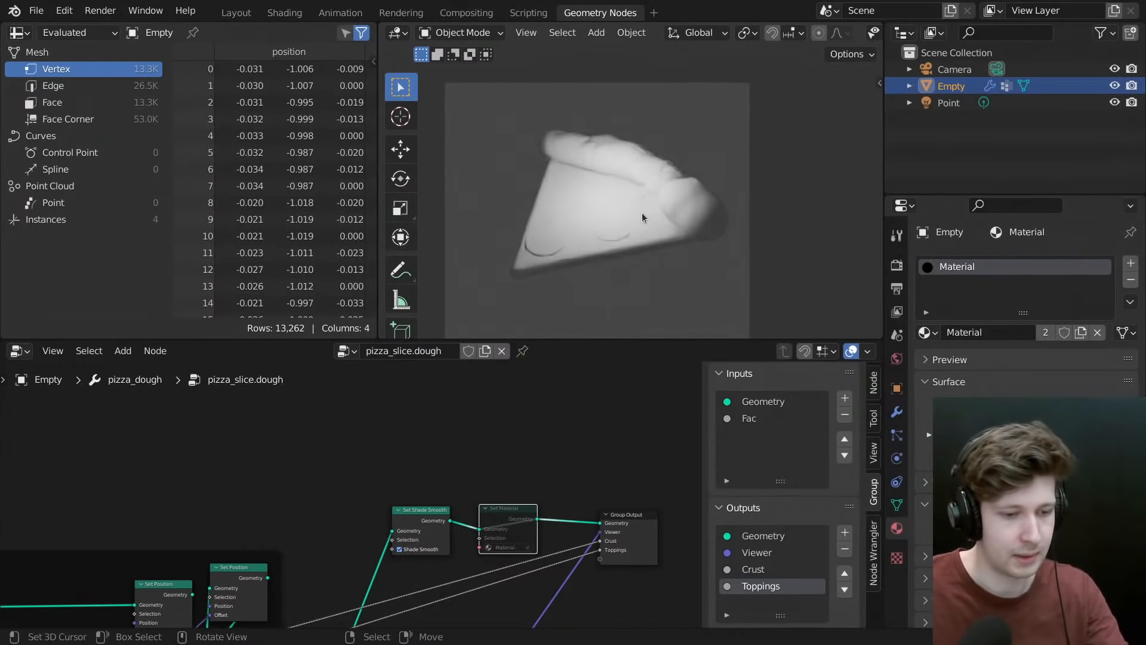
pyautogui.press('F12')
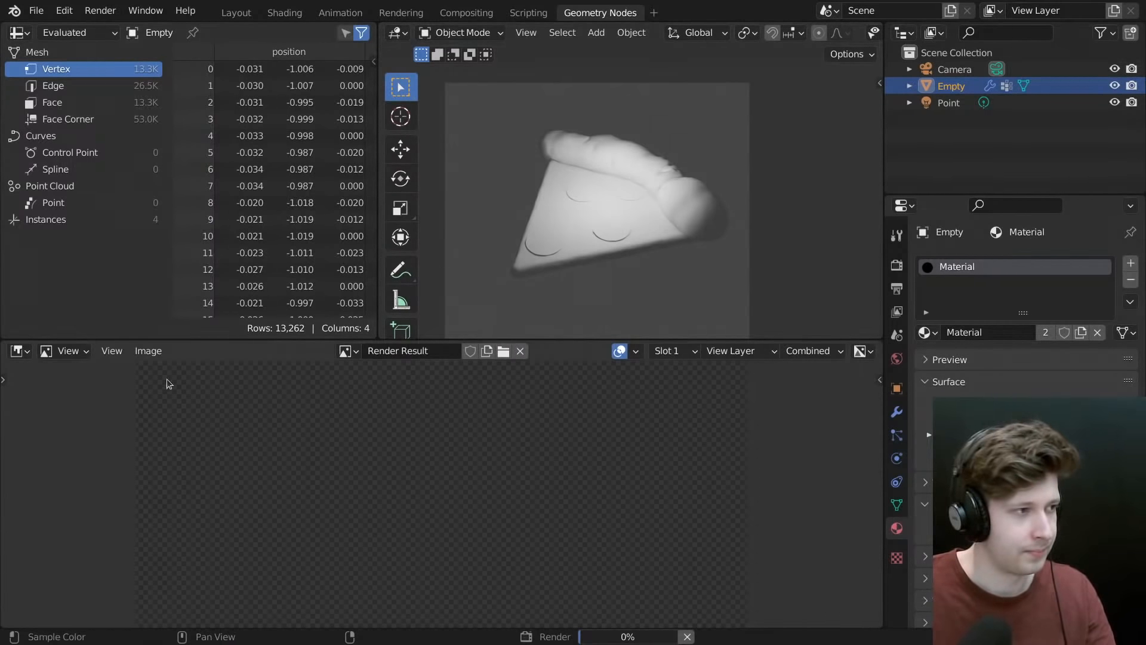
pyautogui.scroll(1, 514, 466)
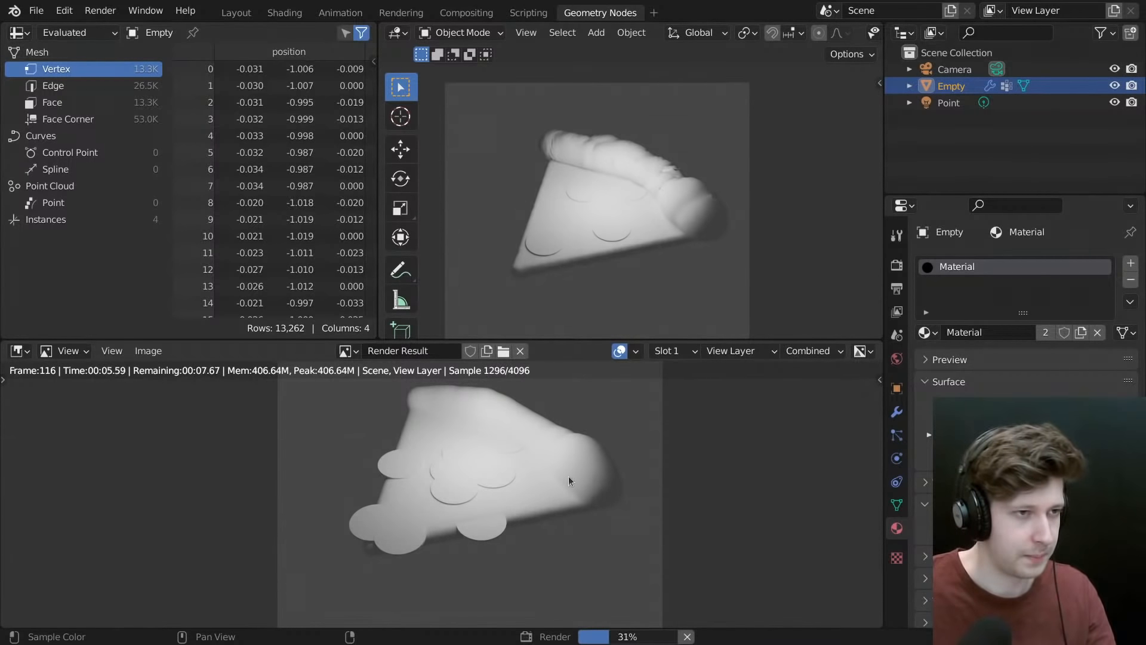
pyautogui.scroll(1, 507, 493)
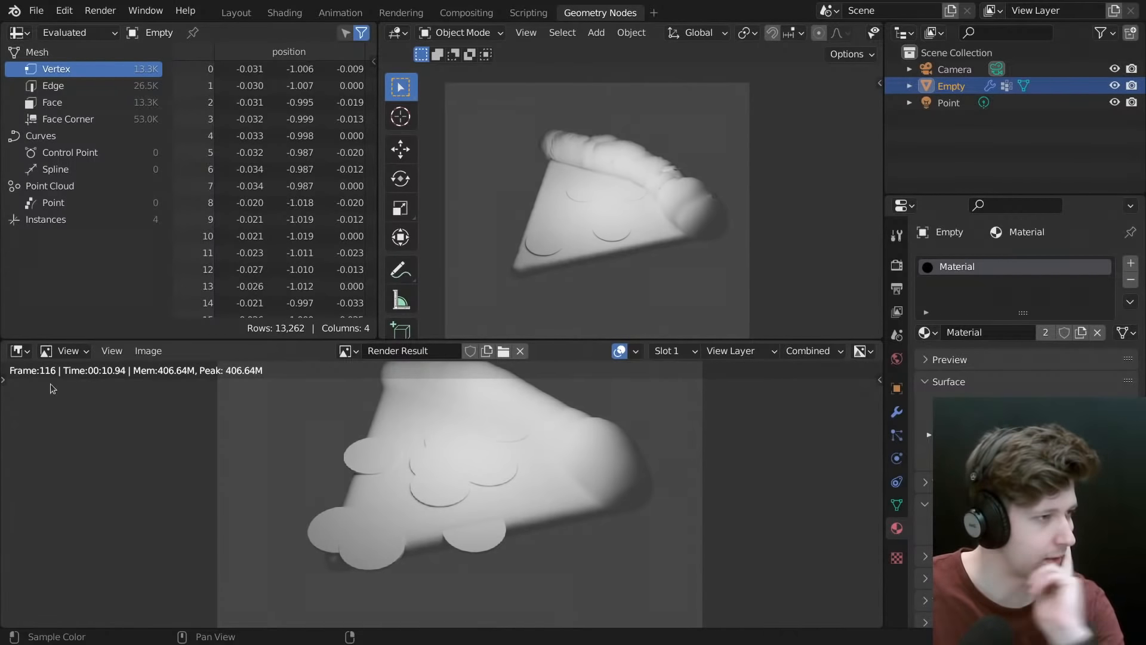
pyautogui.click(20, 351)
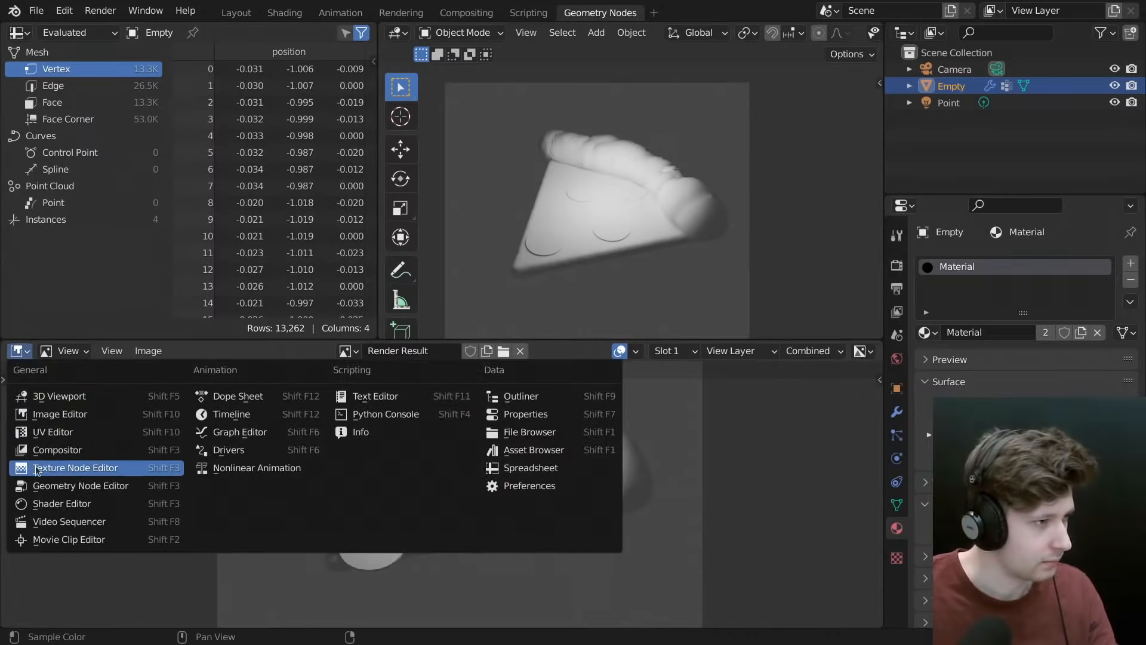
pyautogui.click(42, 485)
# - Return the viewport to Solid shading, show the overlays, and delete the point light
pyautogui.press('z')
pyautogui.click(740, 206)
pyautogui.press('z')
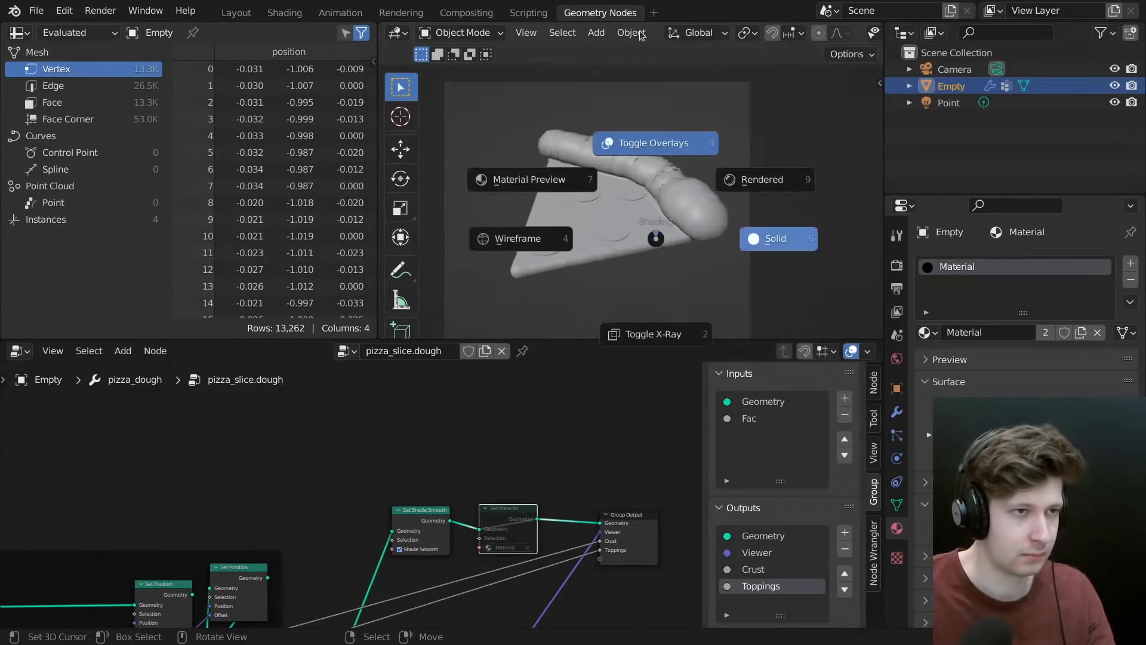
pyautogui.click(653, 142)
pyautogui.rightClick(641, 112)
pyautogui.press('x')
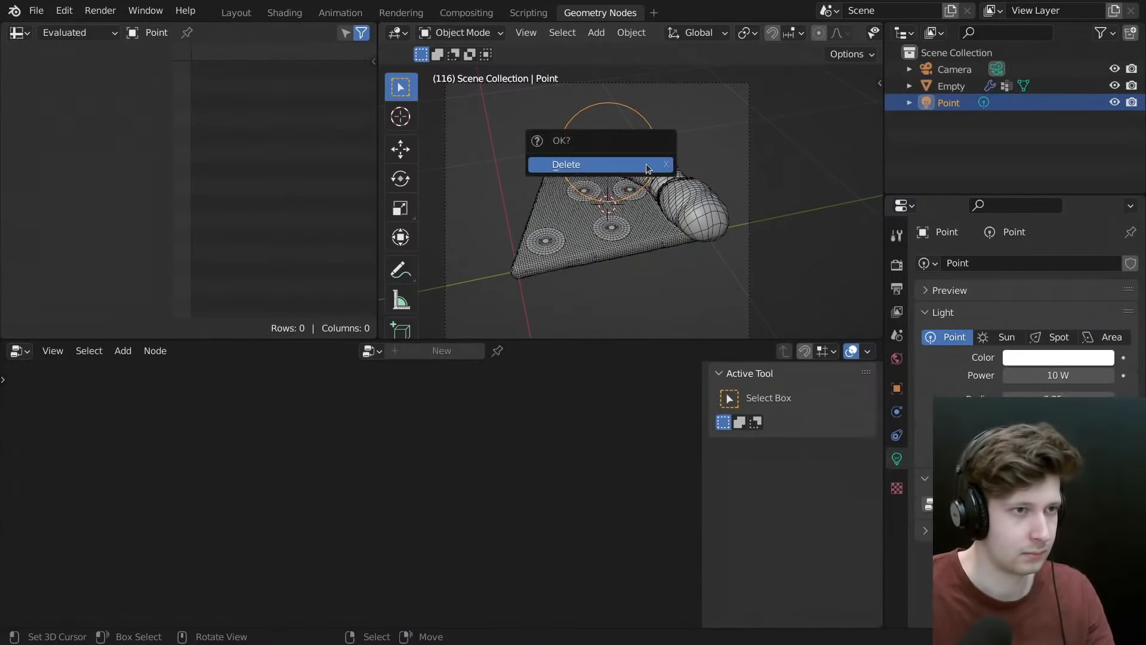
pyautogui.click(650, 164)
# - Examine the pizza slice's wireframe, crust, edges and toppings from several angles in an enlarged viewport
pyautogui.moveTo(651, 164); pyautogui.dragTo(633, 179, button='middle')
pyautogui.hotkey('ctrl', 'space')
pyautogui.scroll(4, 552, 355)
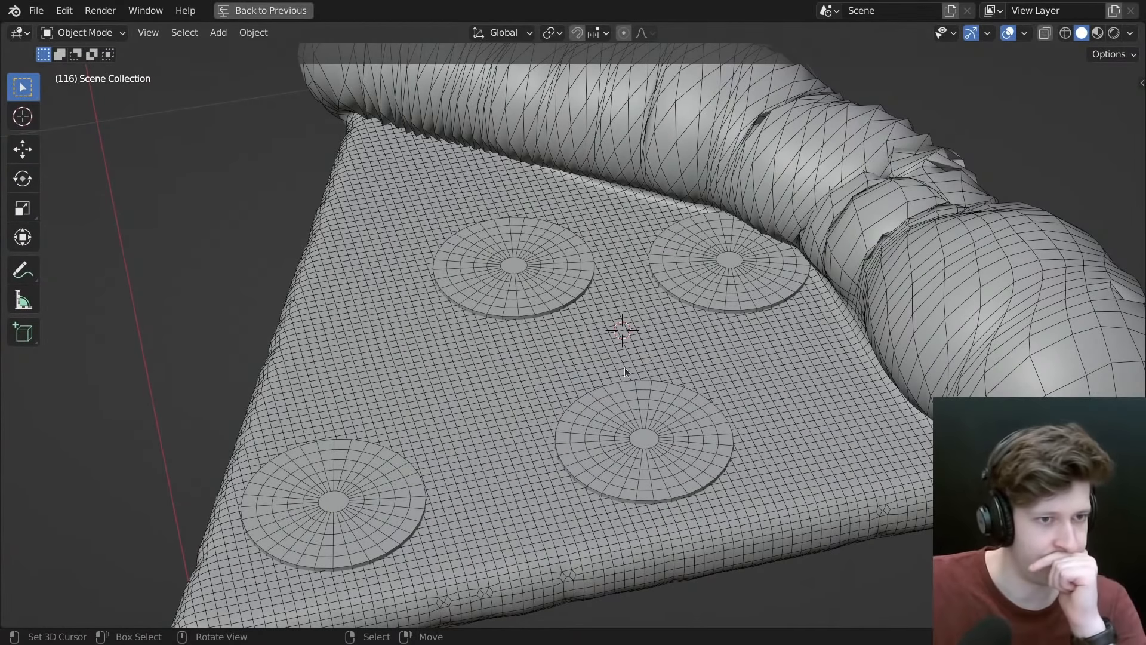
pyautogui.press('KP_0')
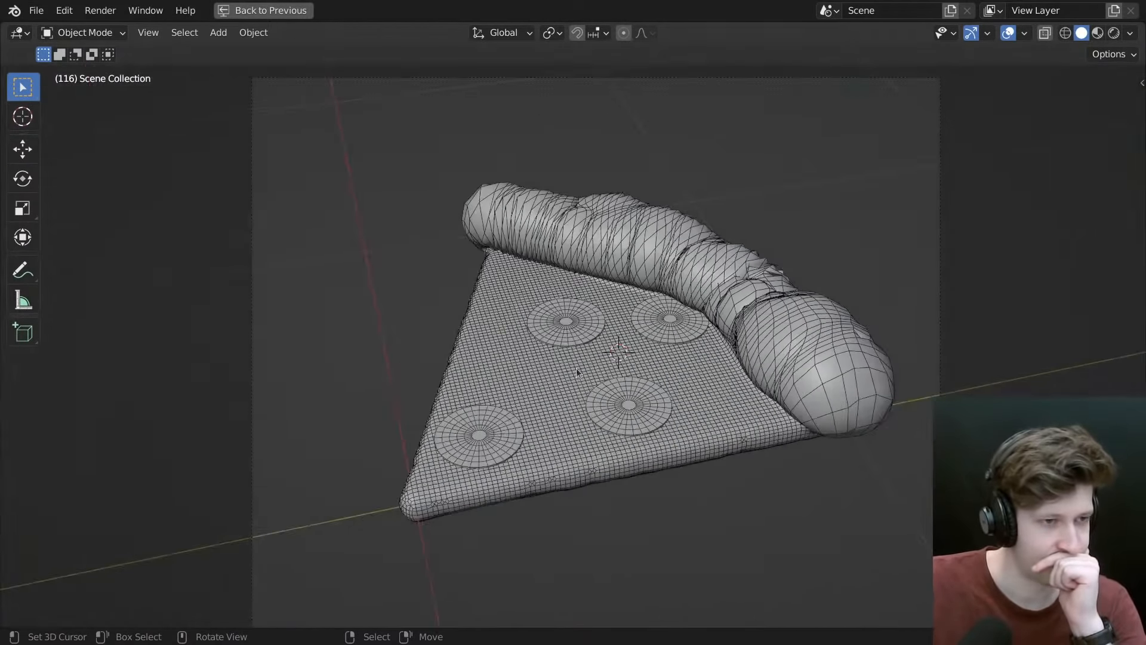
pyautogui.press('Home')
pyautogui.moveTo(576, 368); pyautogui.dragTo(606, 272, button='middle')
pyautogui.scroll(3, 642, 309)
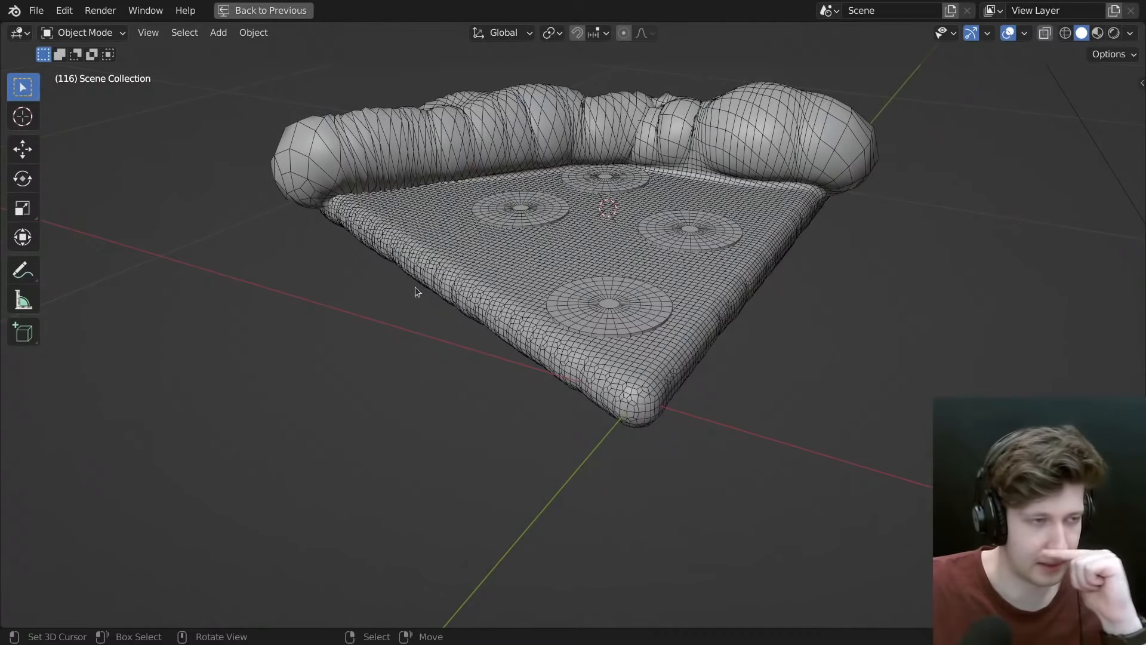
pyautogui.moveTo(634, 388); pyautogui.dragTo(697, 289, button='middle')
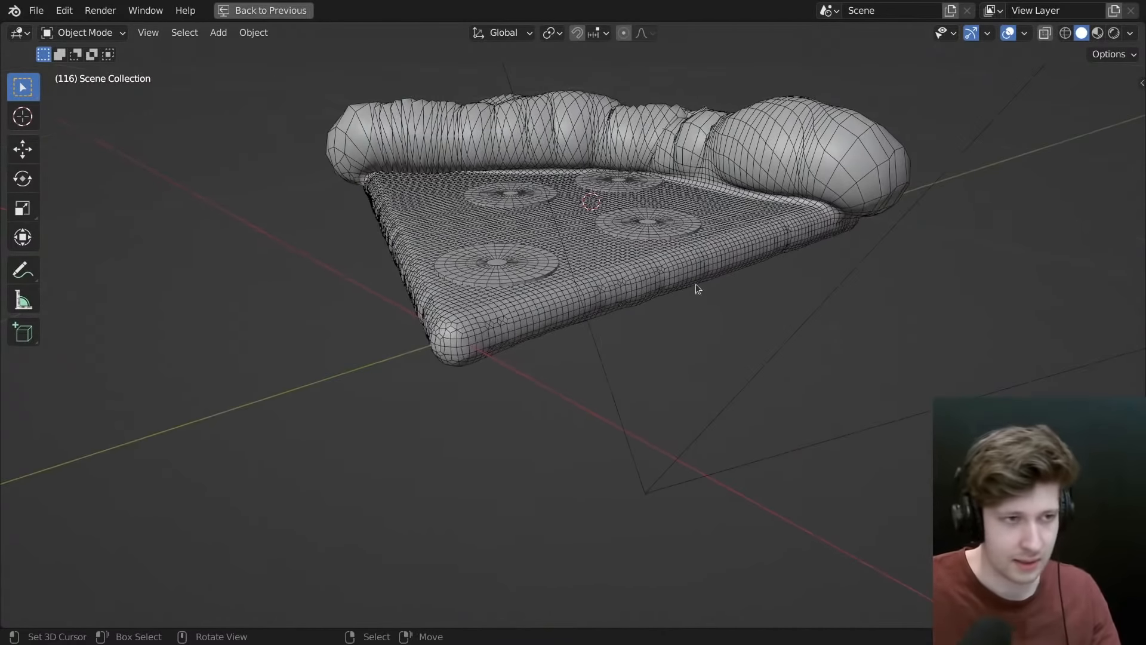
pyautogui.moveTo(461, 311); pyautogui.dragTo(493, 328, button='middle')
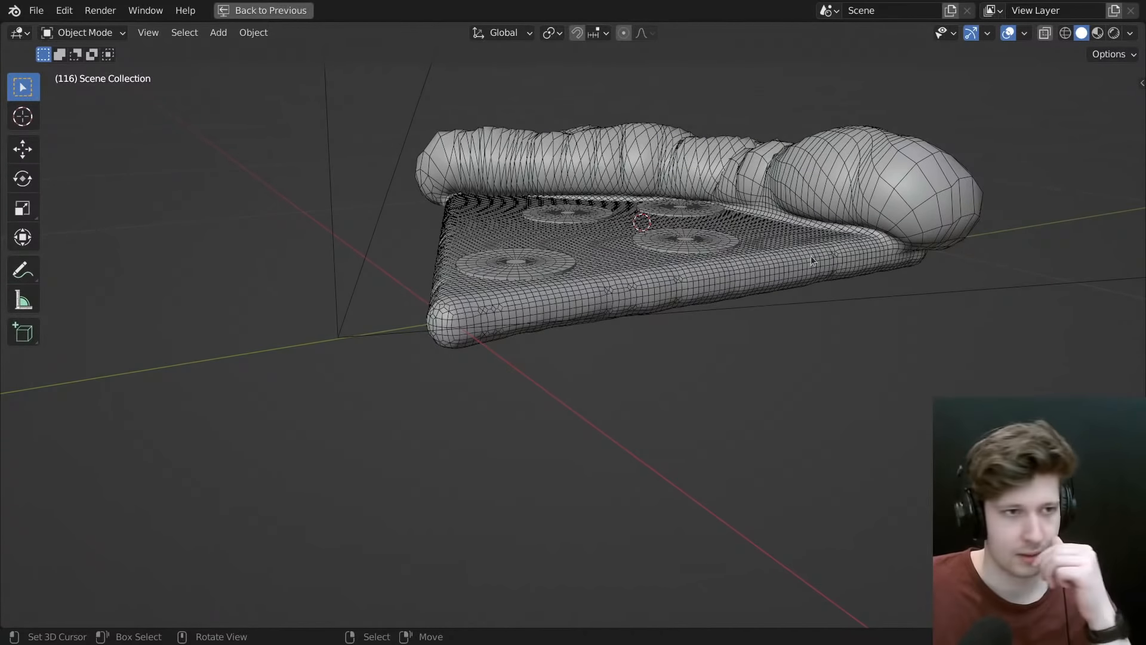
pyautogui.moveTo(810, 255); pyautogui.dragTo(882, 211, button='middle')
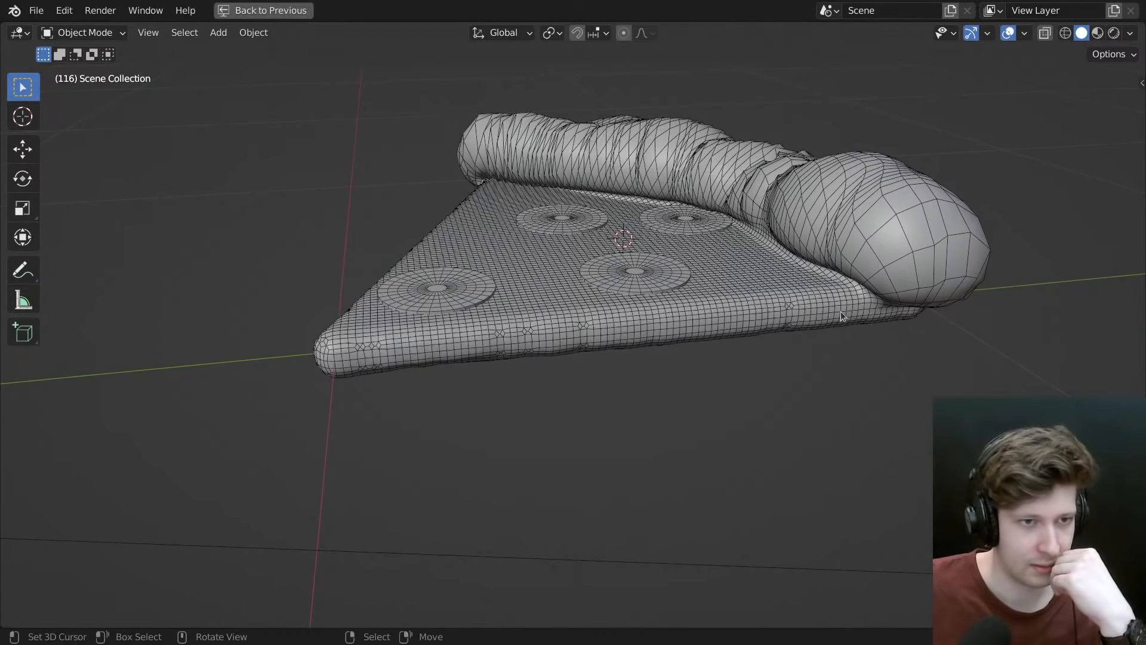
pyautogui.moveTo(823, 304); pyautogui.dragTo(790, 291, button='middle')
pyautogui.moveTo(636, 271); pyautogui.dragTo(828, 299, button='middle')
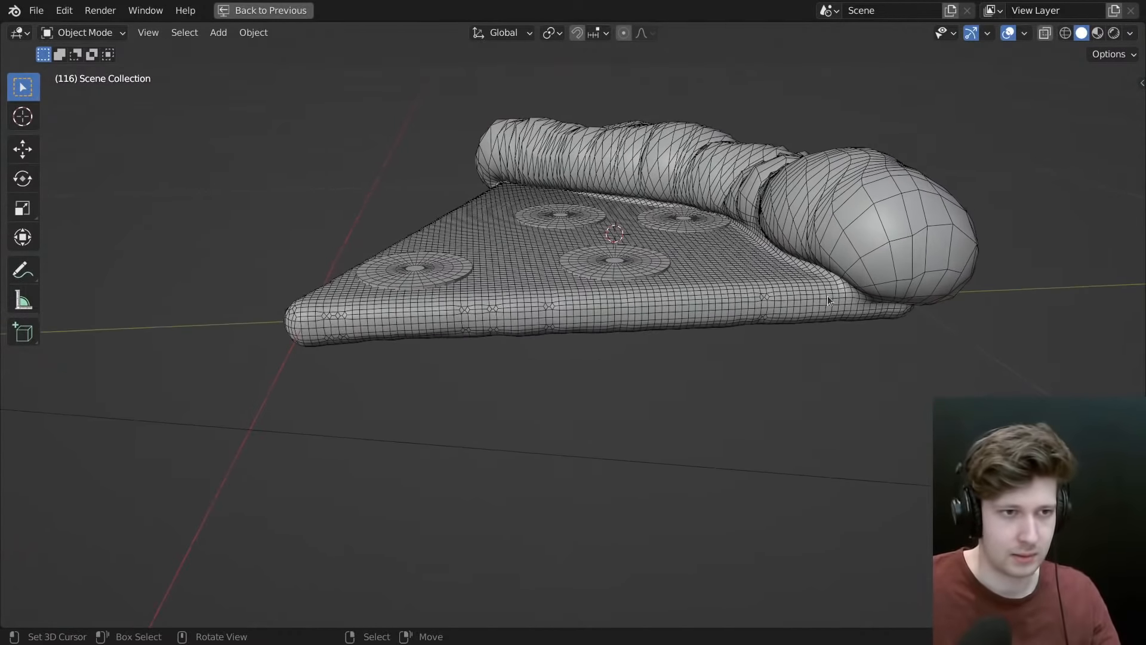
pyautogui.hotkey('ctrl', 'space')
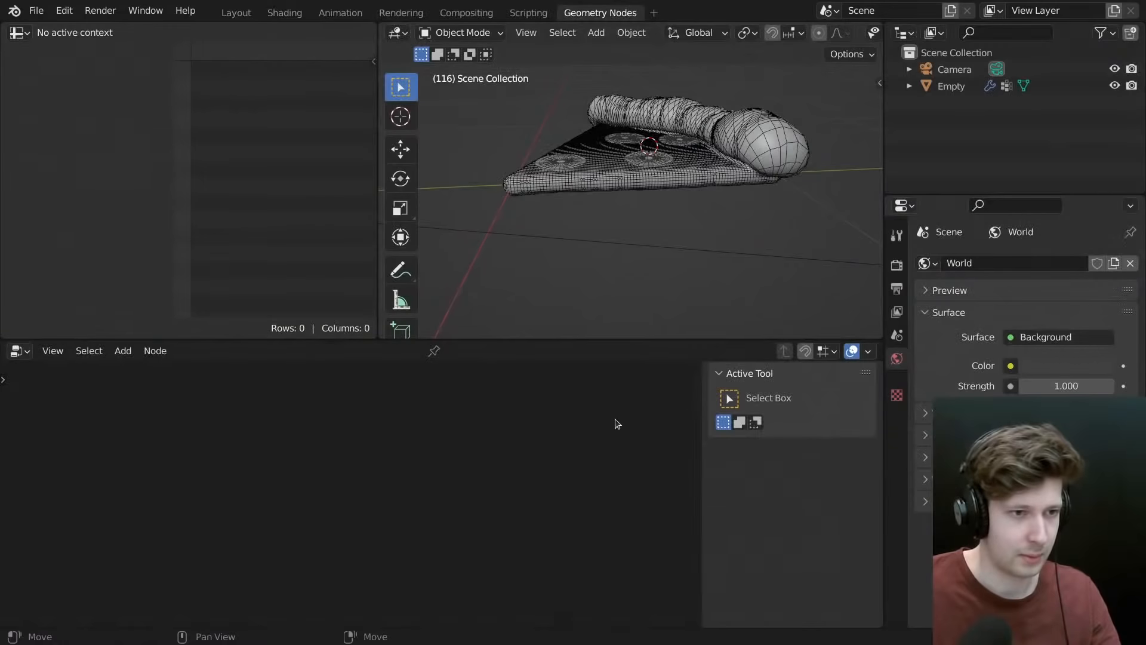
# - Select the pizza object and review the dough group's displacement and mask nodes
pyautogui.rightClick(598, 173)
pyautogui.scroll(-3, 359, 452)
pyautogui.scroll(-4, 359, 452)
pyautogui.moveTo(353, 469); pyautogui.dragTo(740, 373, button='middle')
pyautogui.hotkey('ctrl', 'space')
pyautogui.scroll(-3, 410, 464)
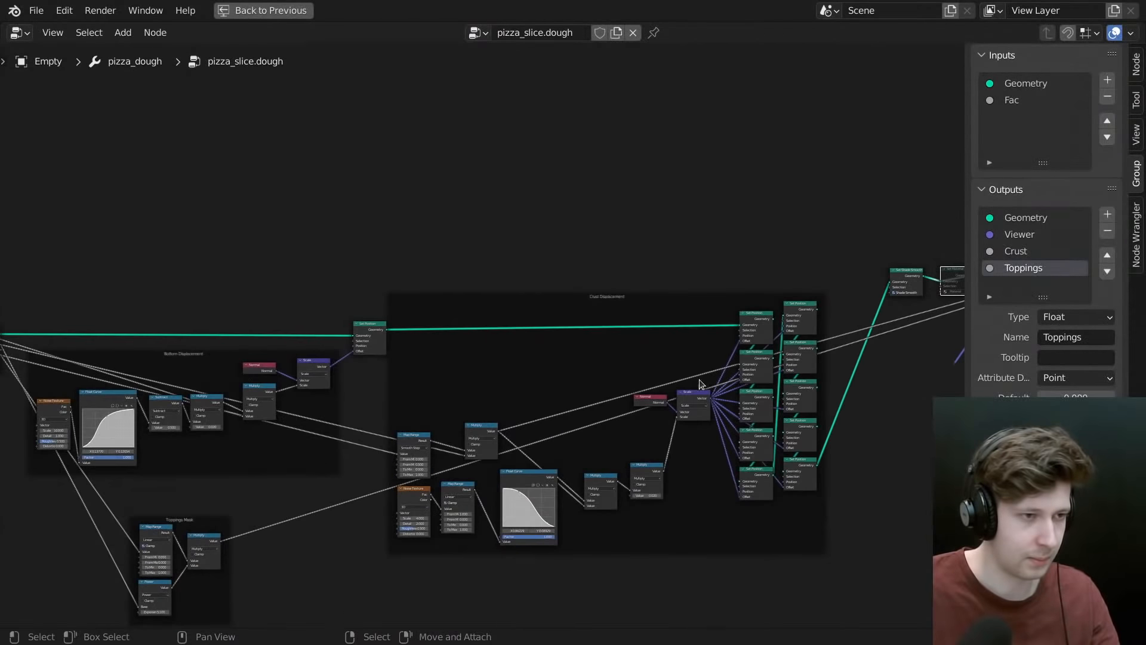
pyautogui.scroll(-2, 699, 378)
pyautogui.moveTo(648, 368); pyautogui.dragTo(593, 372, button='middle')
pyautogui.hotkey('ctrl', 'space')
# - Open the pizza_toppings node tree in an enlarged editor and move its Group Input node away from Distribute Points on Faces
pyautogui.click(896, 412)
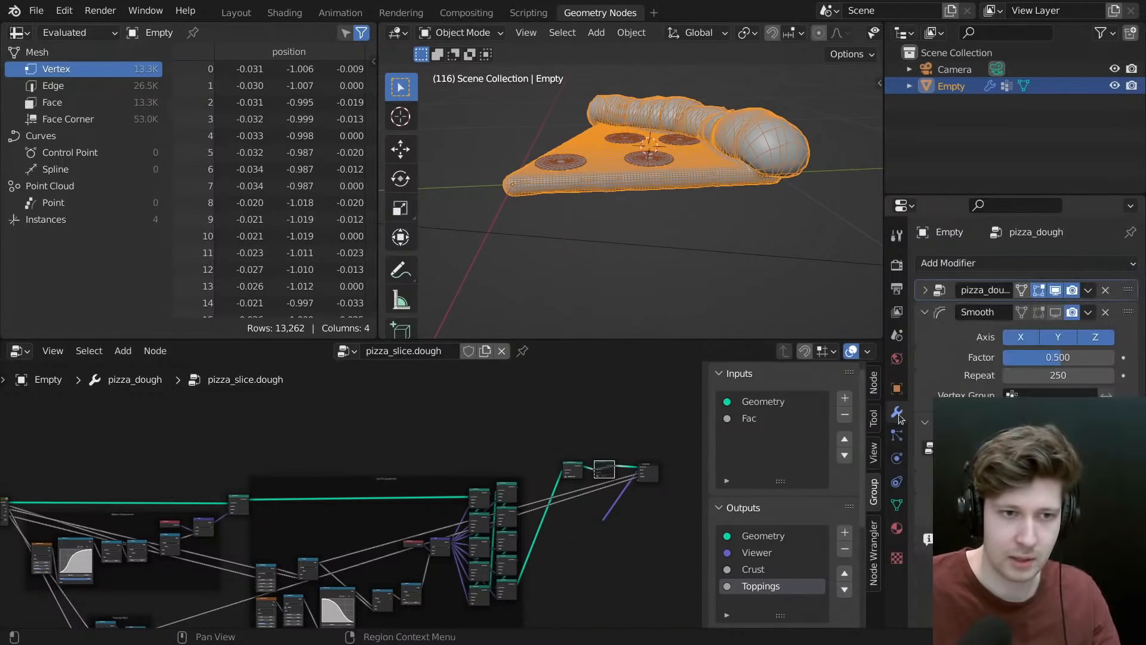
pyautogui.press('Tab')
pyautogui.hotkey('ctrl', 'space')
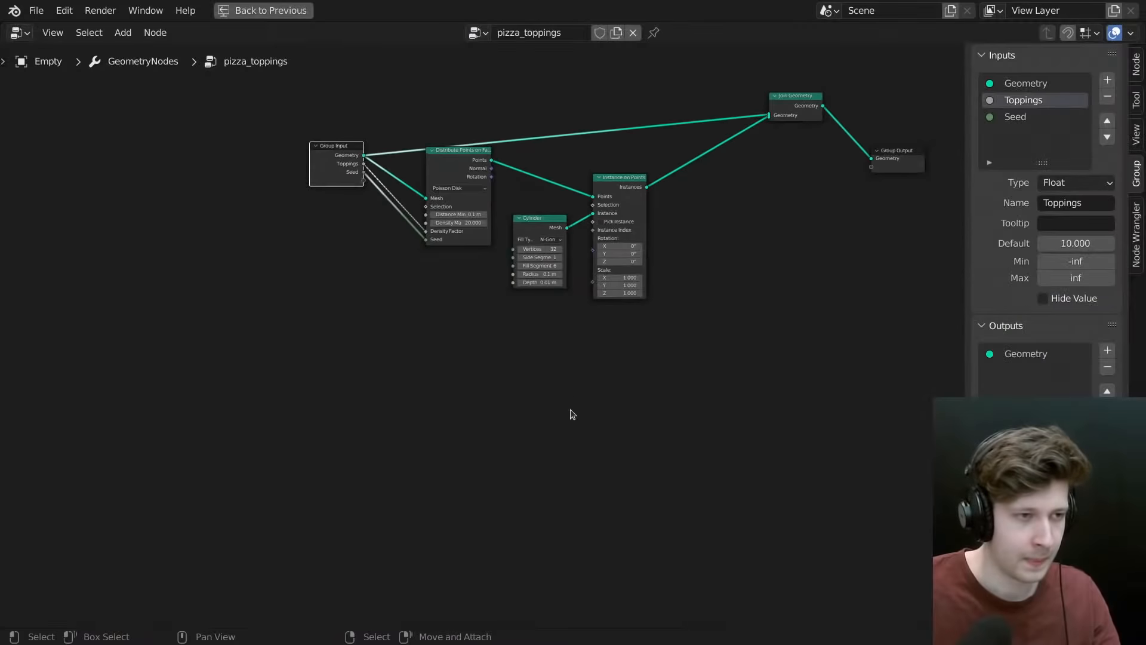
pyautogui.press('Home')
pyautogui.moveTo(413, 350); pyautogui.dragTo(246, 319)
# - Add a Normal node above the Distribute Points on Faces node
pyautogui.hotkey('shift', 'a')
pyautogui.click(531, 190)
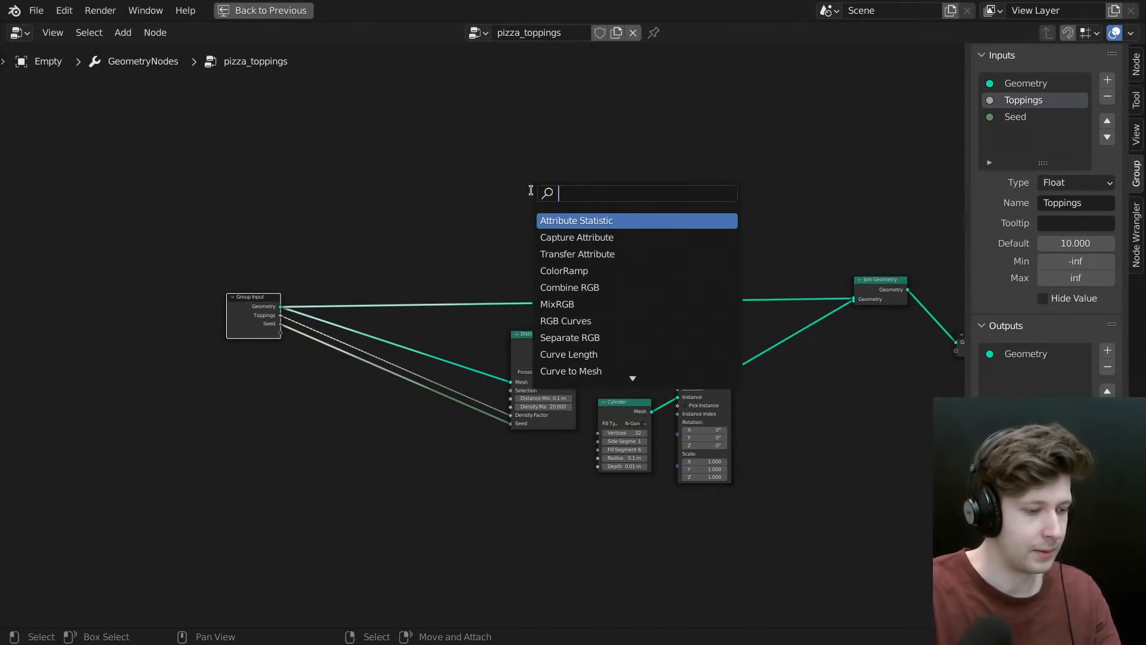
pyautogui.write('norm')
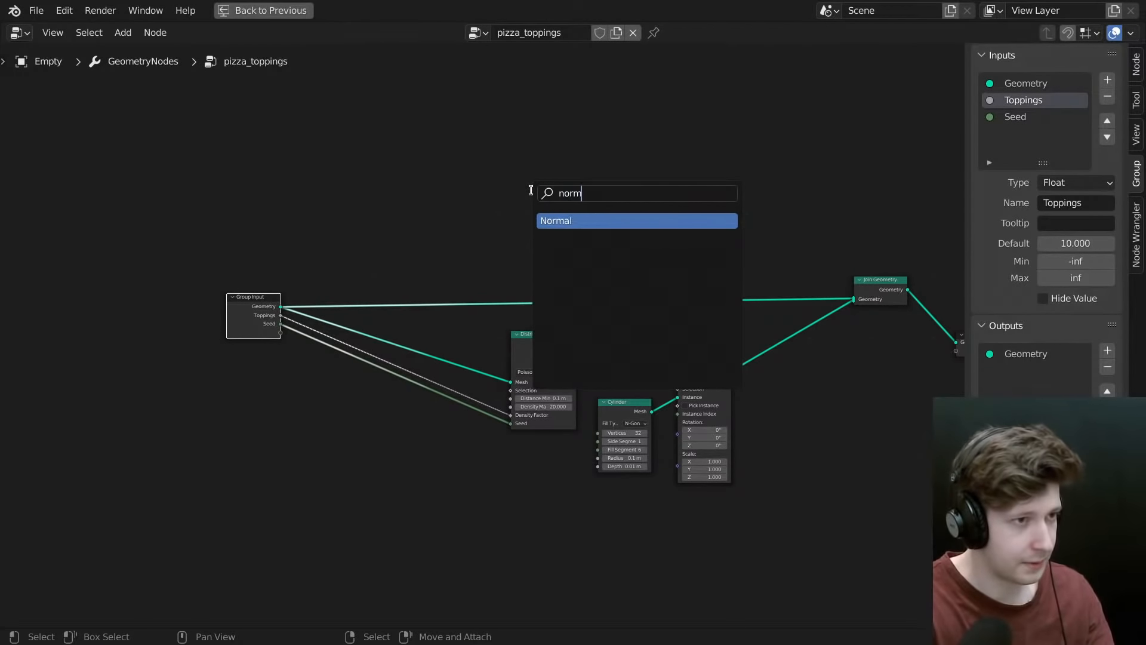
pyautogui.press('Return')
pyautogui.click(533, 195)
# - Add a Noise Texture node above the main node row, beside the Normal node
pyautogui.hotkey('shift', 'a')
pyautogui.click(530, 190)
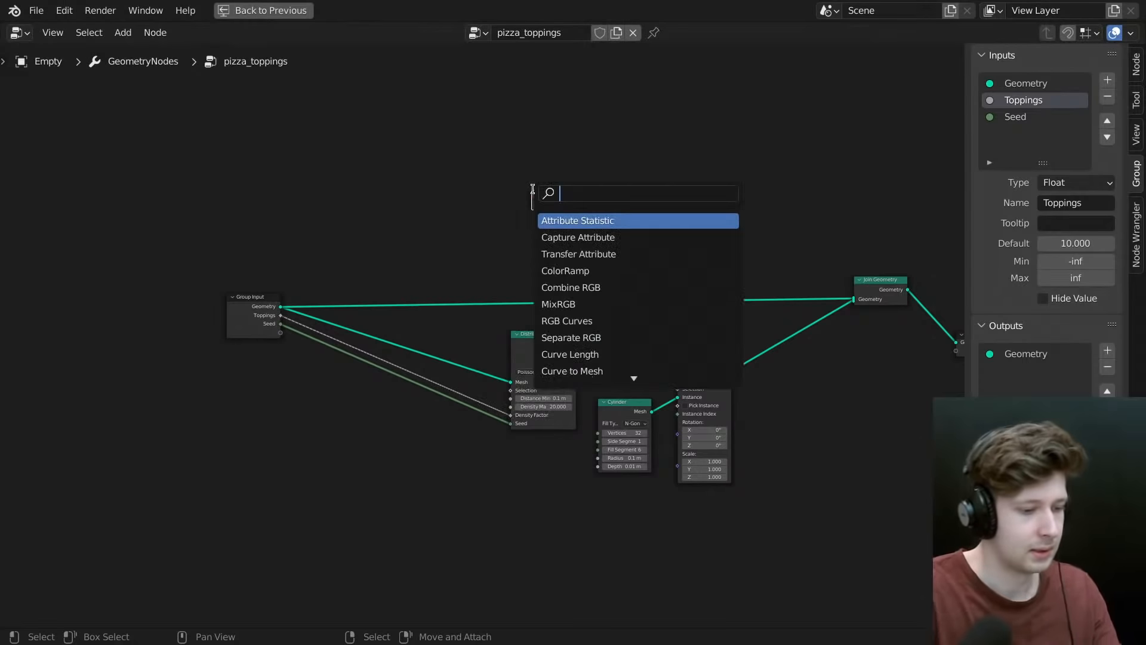
pyautogui.write('noise')
pyautogui.press('Down')
pyautogui.press('Return')
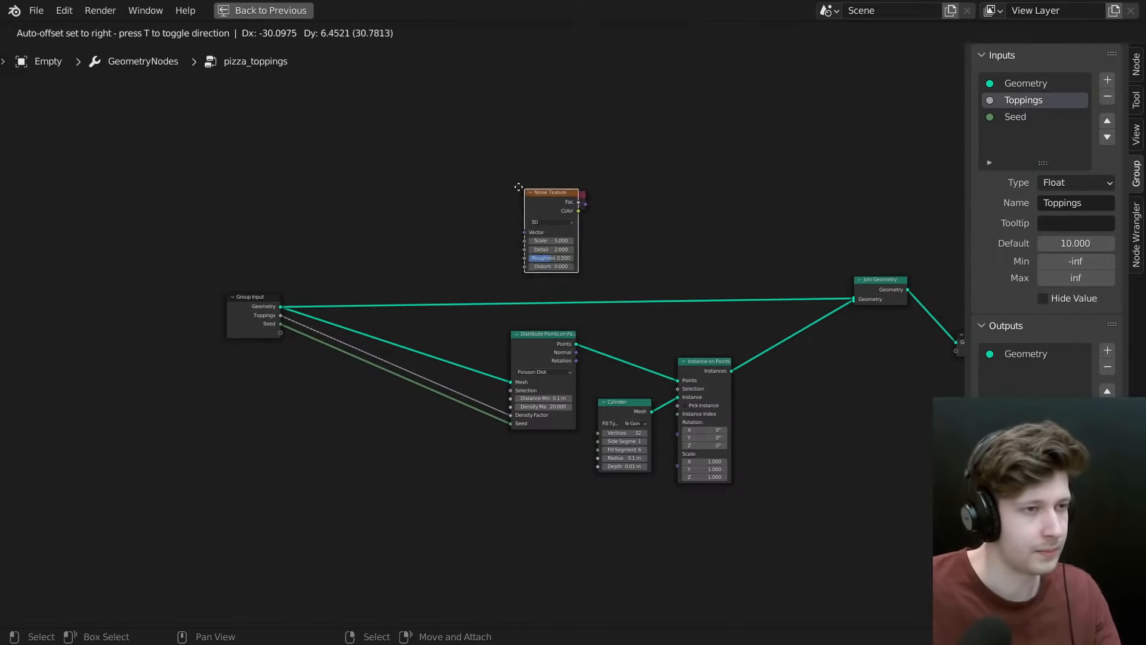
pyautogui.click(463, 174)
pyautogui.scroll(3, 489, 210)
# - Add a Vector Math node and place it before the Noise Texture
pyautogui.hotkey('shift', 'a')
pyautogui.click(641, 187)
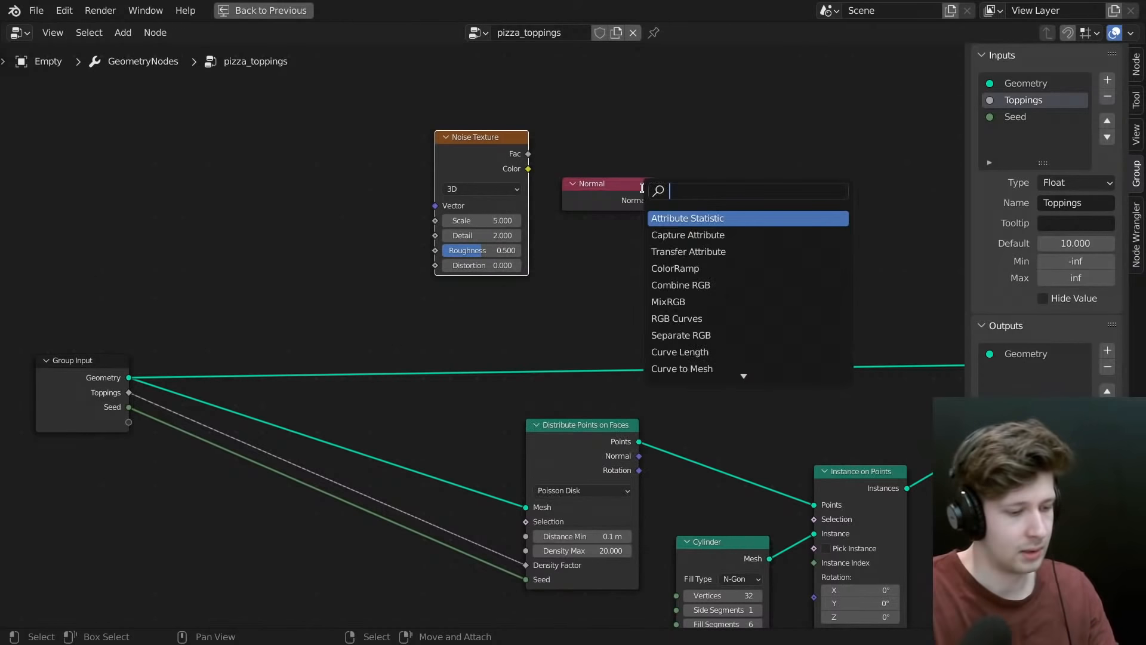
pyautogui.write('vect')
pyautogui.press('Down')
pyautogui.press('Return')
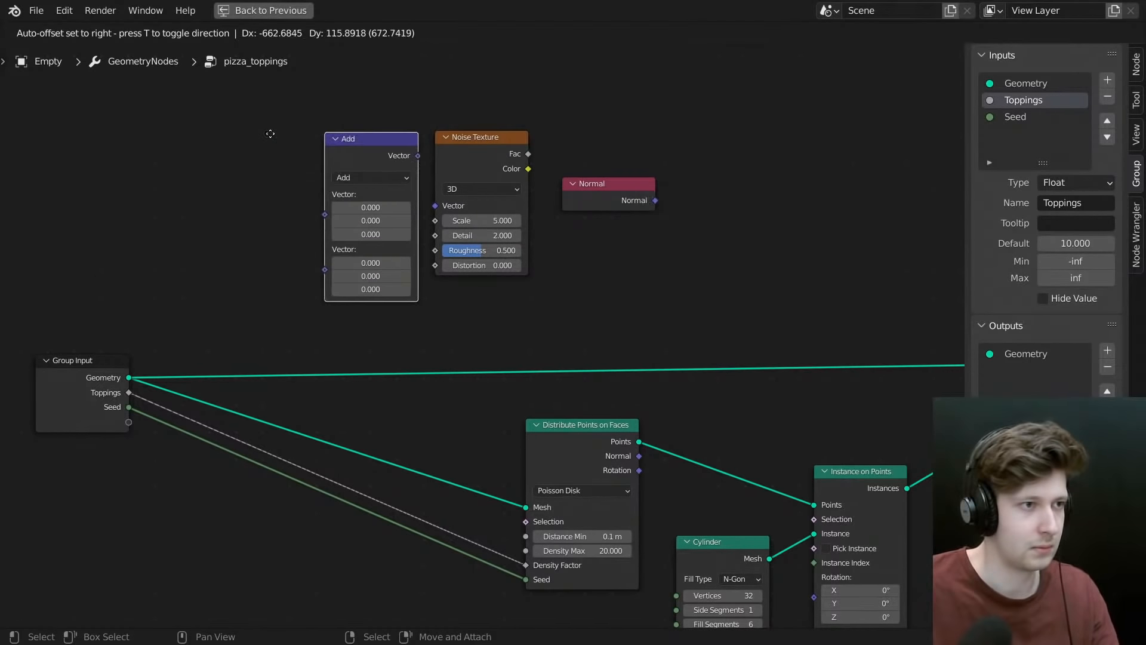
pyautogui.click(241, 156)
# - Add a Set Position node in the free space beyond the Normal node
pyautogui.hotkey('shift', 'a')
pyautogui.click(573, 144)
pyautogui.write('posi')
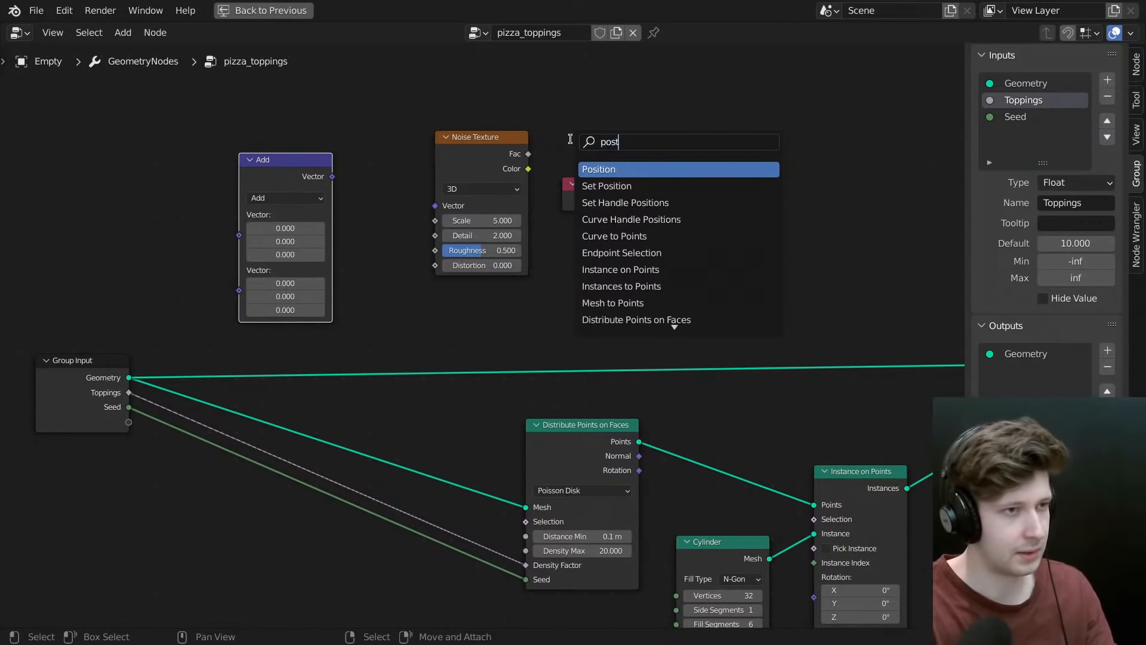
pyautogui.press('Down')
pyautogui.press('Return')
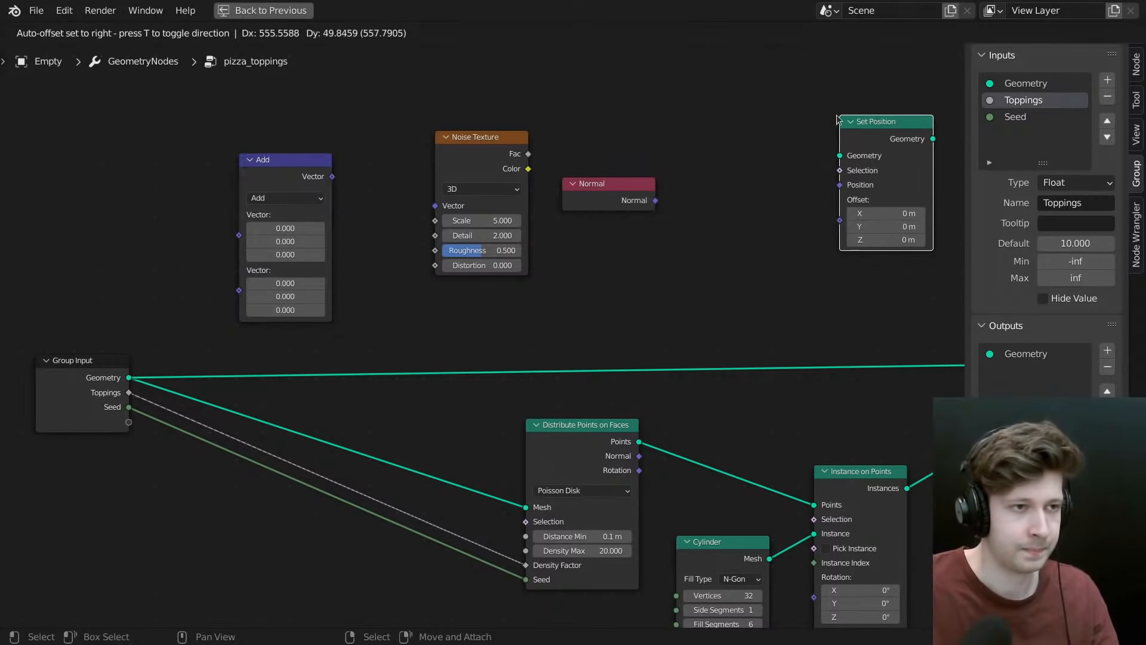
pyautogui.click(838, 115)
# - Feed the Normal node into the vector math node and set that node's operation to Scale
pyautogui.moveTo(634, 206); pyautogui.dragTo(238, 214)
pyautogui.click(286, 197)
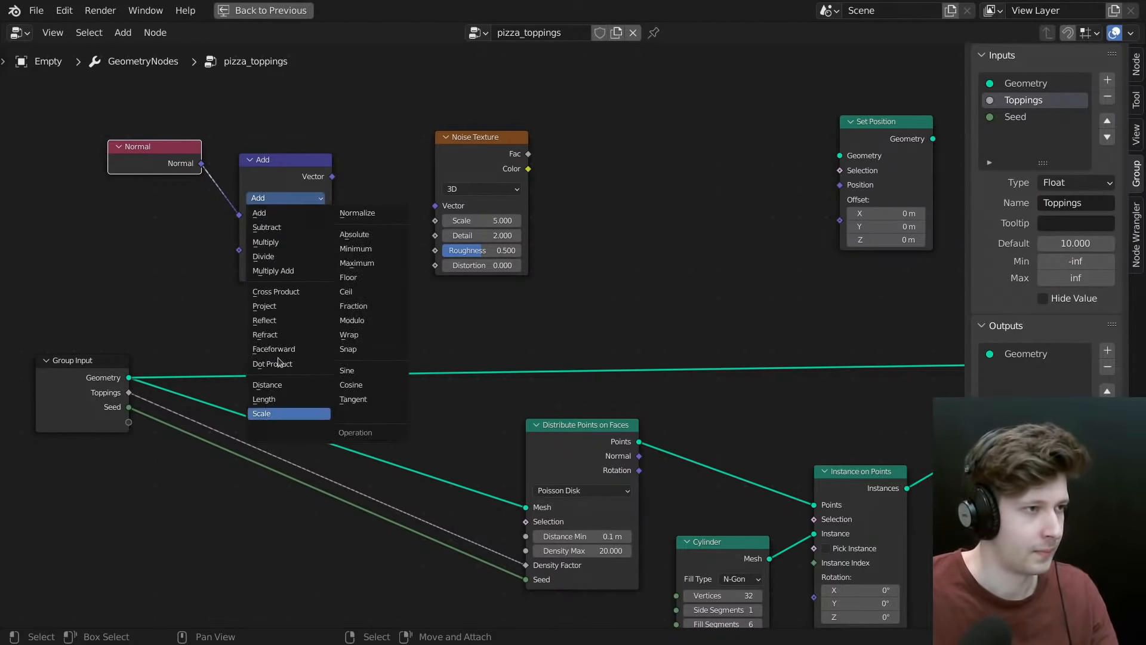
pyautogui.click(279, 414)
# - Rewire Normal into the Scale node's Vector, the noise Fac into its Scale, and its output into Set Position's Offset
pyautogui.moveTo(282, 173); pyautogui.dragTo(618, 227)
pyautogui.moveTo(502, 161); pyautogui.dragTo(486, 112)
pyautogui.moveTo(491, 121); pyautogui.dragTo(527, 183, button='middle')
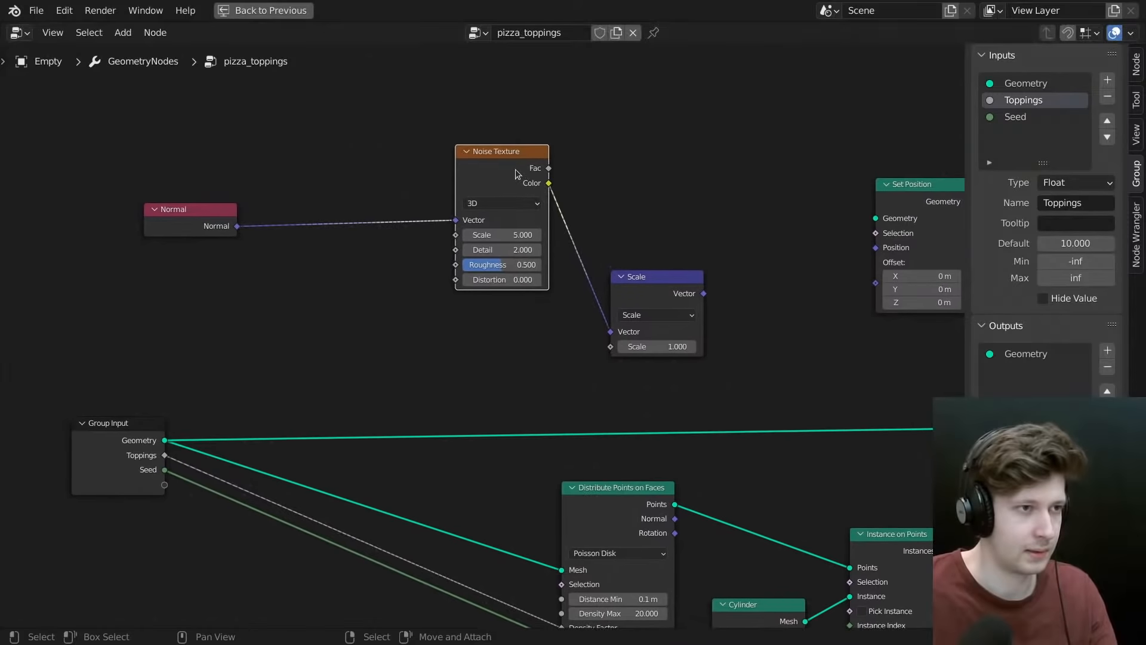
pyautogui.keyDown('alt'); pyautogui.moveTo(517, 174); pyautogui.dragTo(319, 300); pyautogui.keyUp('alt')
pyautogui.keyDown('alt'); pyautogui.moveTo(225, 227); pyautogui.dragTo(679, 311, button='right'); pyautogui.keyUp('alt')
pyautogui.moveTo(225, 210); pyautogui.dragTo(431, 186)
pyautogui.moveTo(672, 302); pyautogui.dragTo(875, 283)
pyautogui.moveTo(351, 295); pyautogui.dragTo(536, 278)
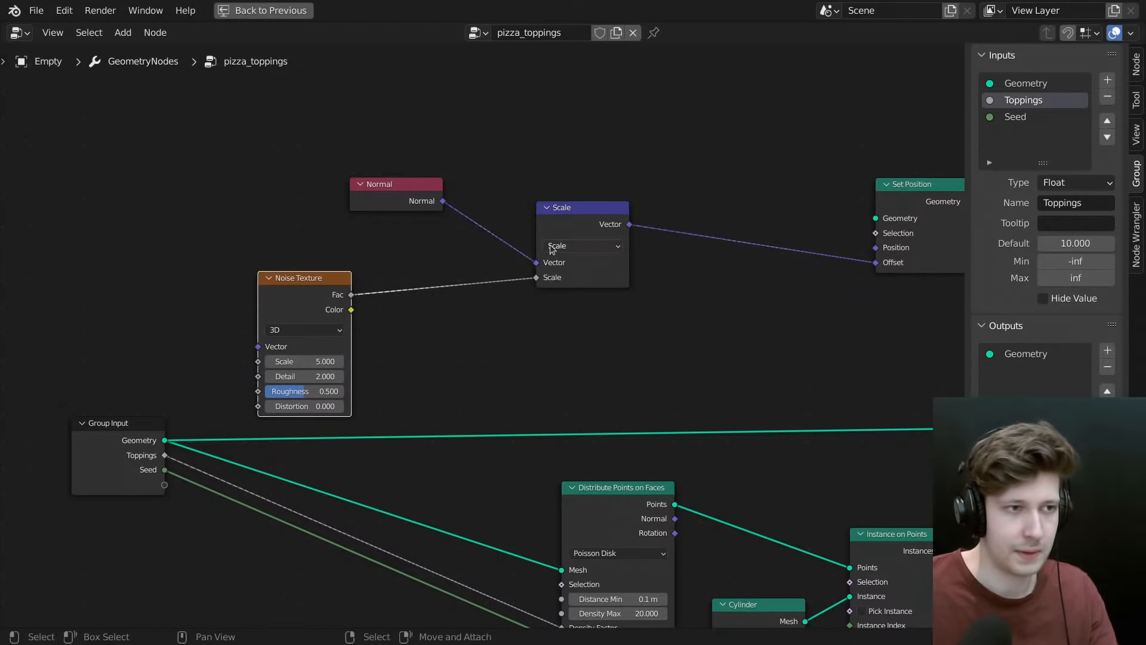
# - Insert a Float Curve node between the noise Fac output and the Scale node
pyautogui.moveTo(560, 211); pyautogui.dragTo(722, 189)
pyautogui.hotkey('shift', 'a')
pyautogui.click(718, 164)
pyautogui.write('flo')
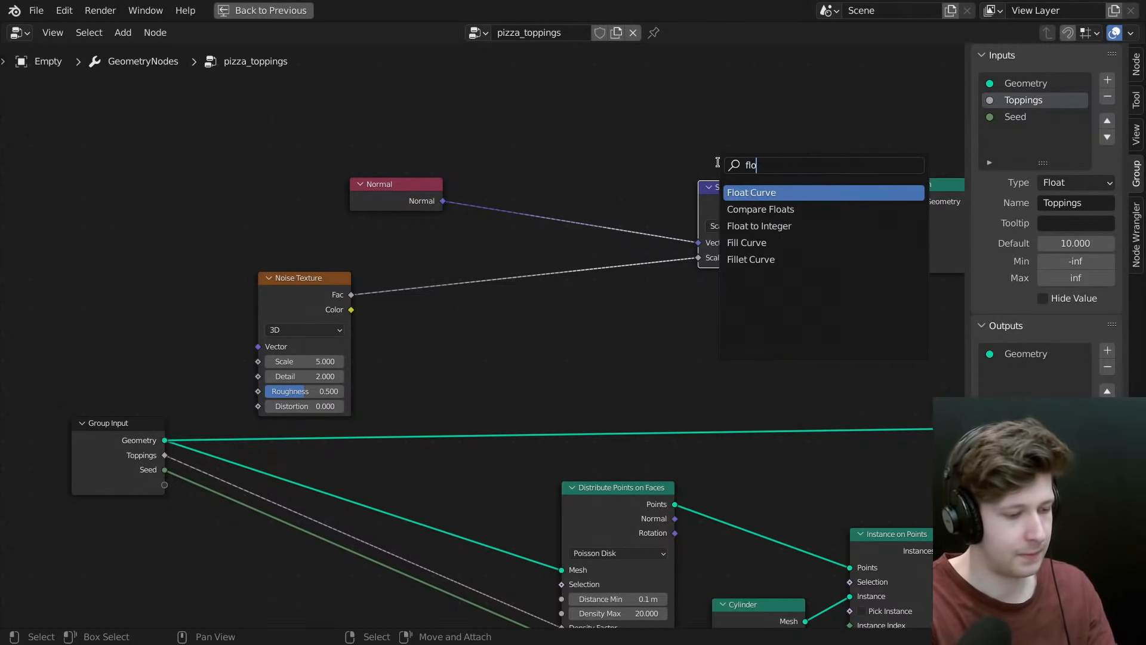
pyautogui.write('at curve')
pyautogui.press('Return')
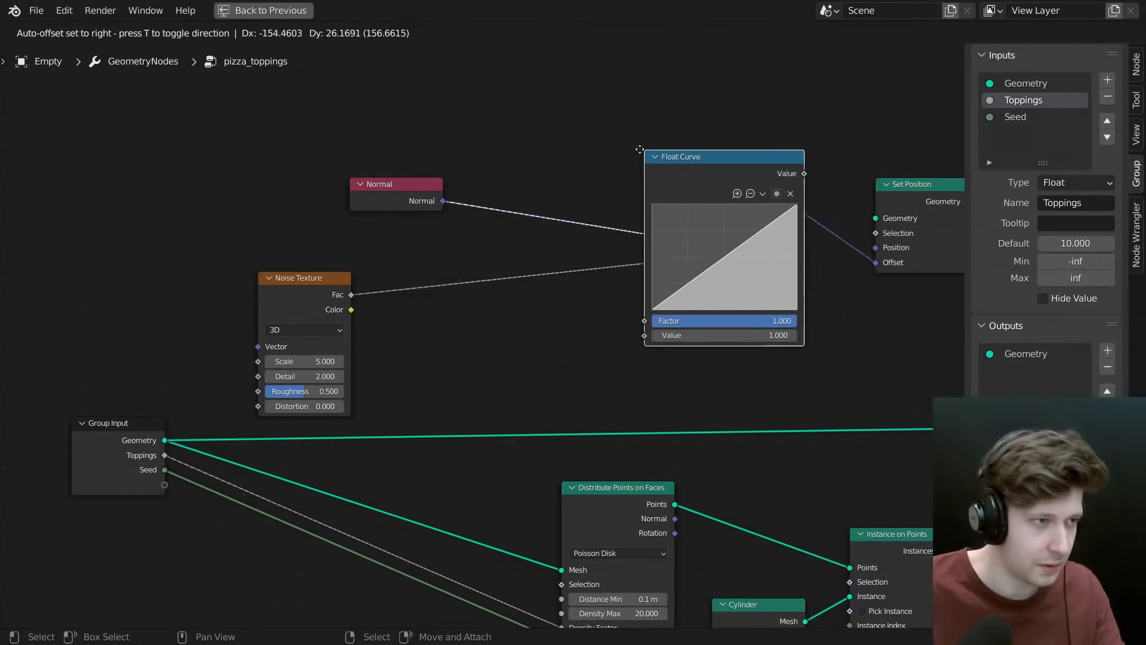
pyautogui.click(528, 286)
pyautogui.hotkey('shift', 'a')
pyautogui.click(613, 109)
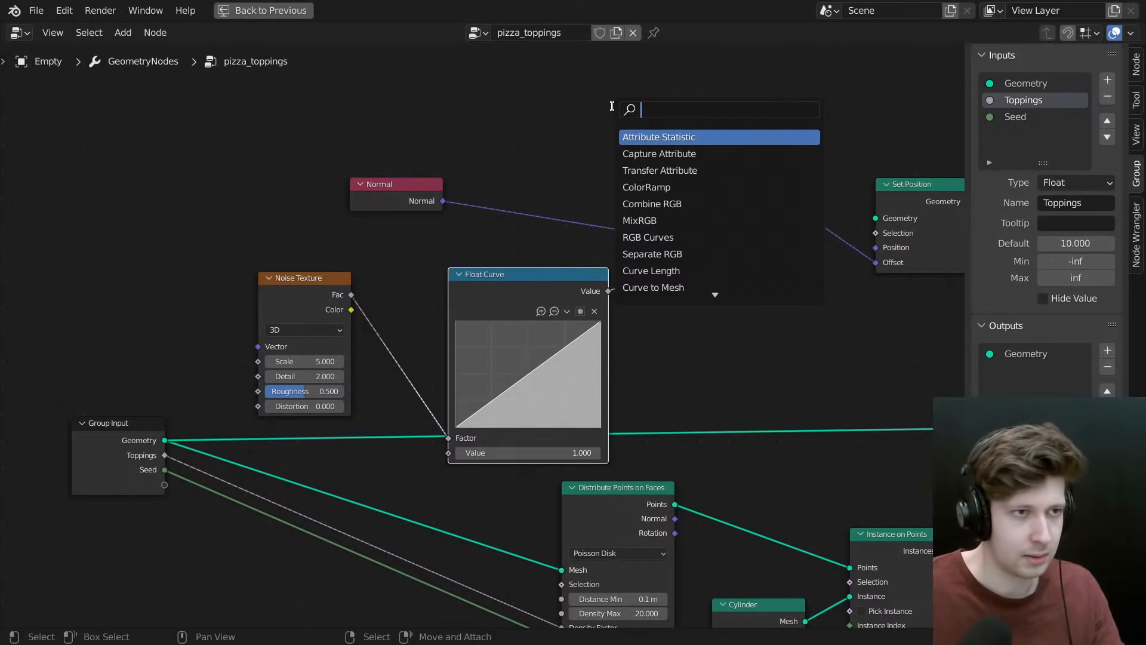
pyautogui.press('Escape')
# - Spread out the Normal, Float Curve, Noise Texture and Scale nodes to make room after the curve
pyautogui.moveTo(394, 186); pyautogui.dragTo(173, 100)
pyautogui.moveTo(456, 310); pyautogui.dragTo(410, 293)
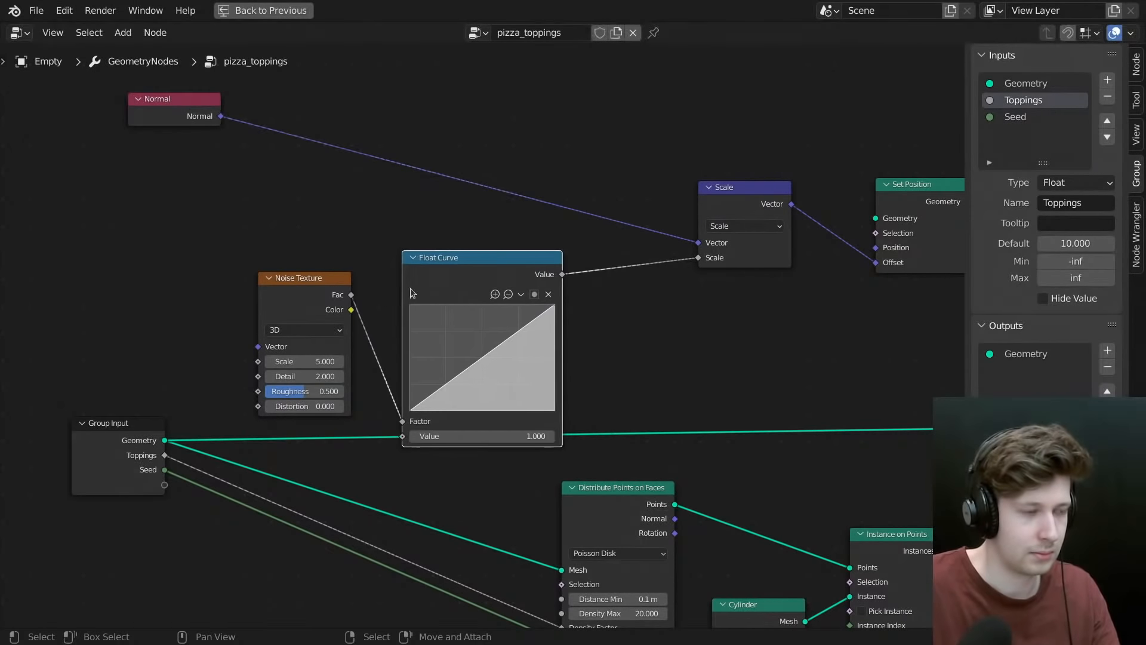
pyautogui.moveTo(316, 298); pyautogui.dragTo(279, 301)
pyautogui.moveTo(465, 298); pyautogui.dragTo(416, 272)
pyautogui.scroll(-4, 412, 311)
pyautogui.moveTo(360, 361); pyautogui.dragTo(342, 323, button='middle')
pyautogui.scroll(3, 272, 349)
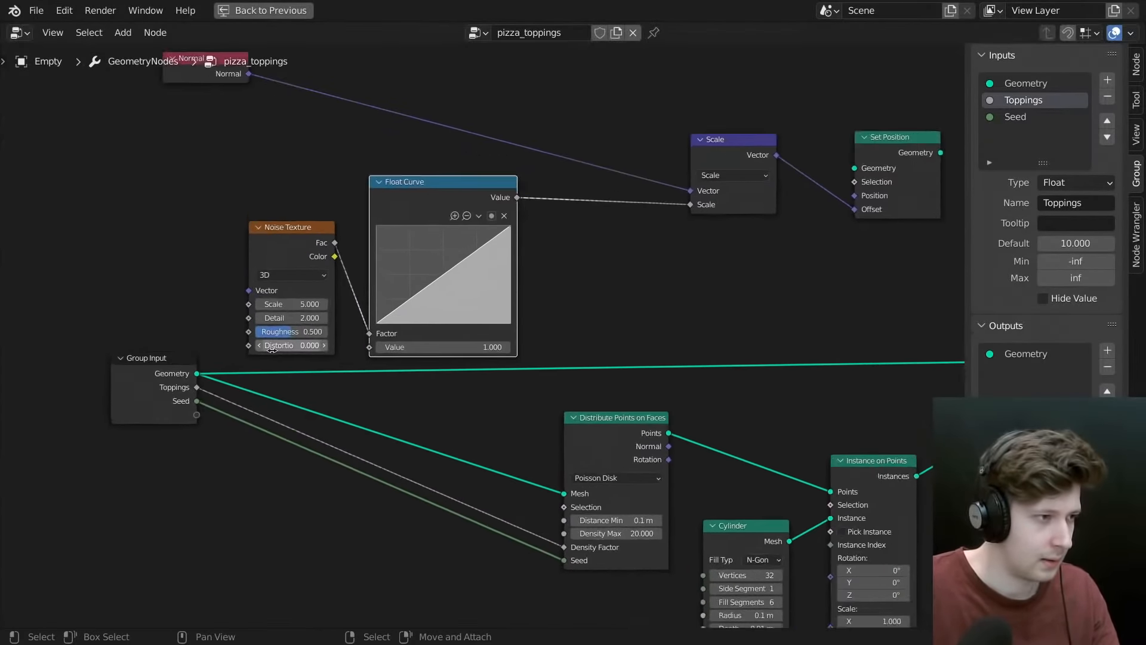
pyautogui.scroll(-1, 272, 349)
pyautogui.moveTo(199, 390); pyautogui.dragTo(110, 412, button='middle')
pyautogui.moveTo(595, 177); pyautogui.dragTo(626, 140)
# - Insert a Math node set to Multiply between Float Curve and Scale, with the Toppings input as its second value
pyautogui.hotkey('shift', 'a')
pyautogui.click(641, 298)
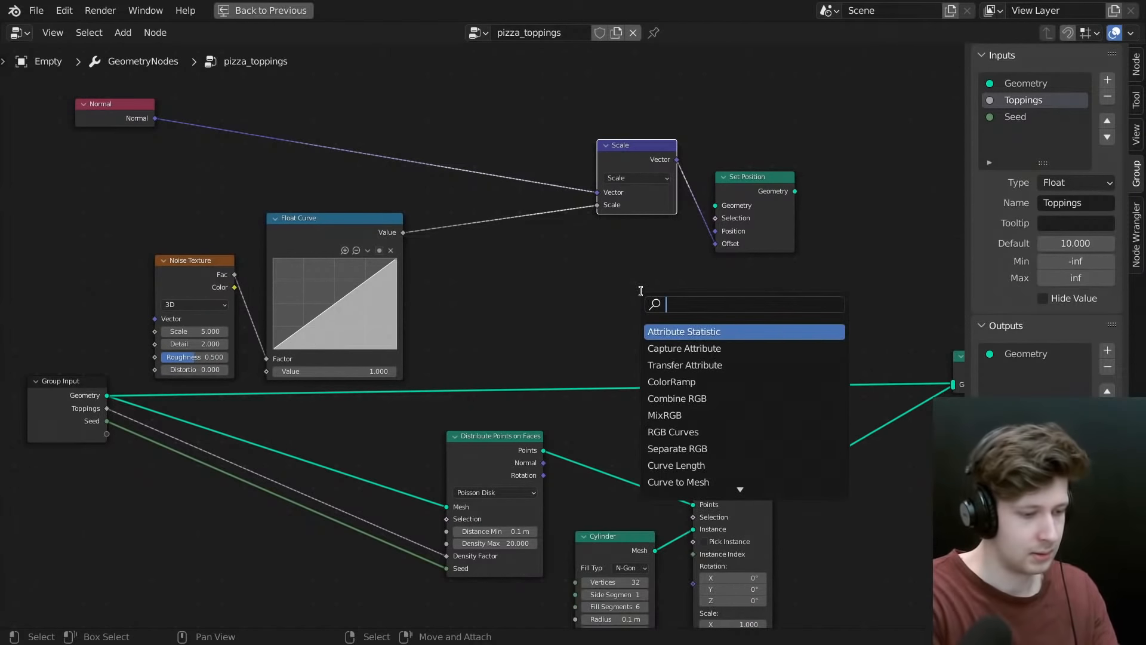
pyautogui.write('math')
pyautogui.press('Return')
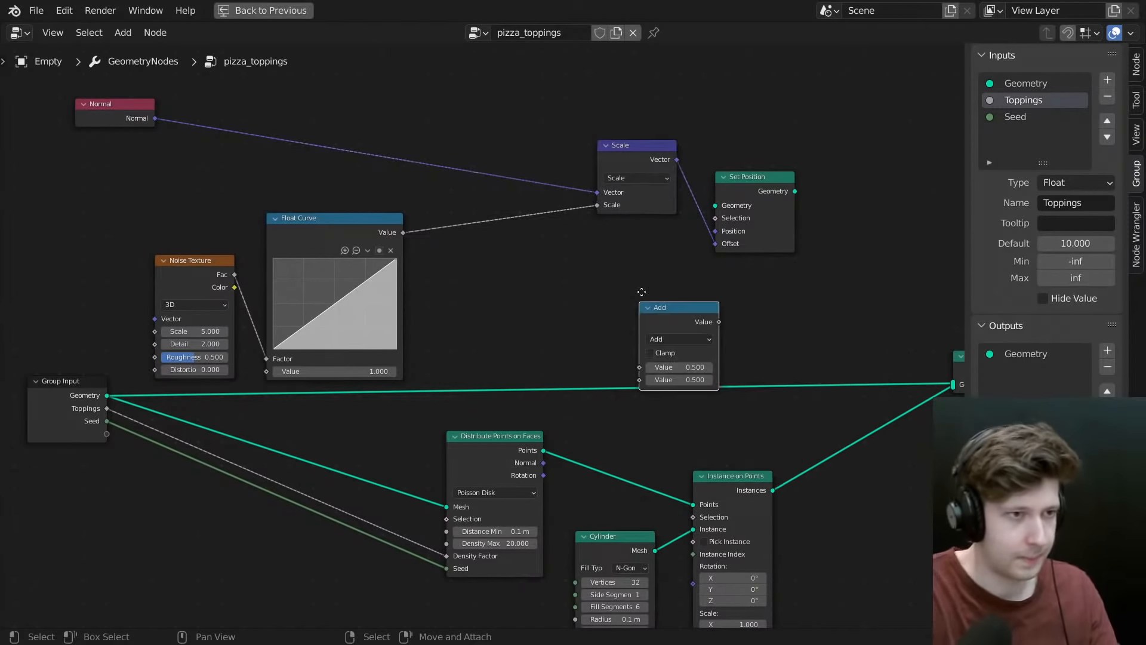
pyautogui.click(478, 216)
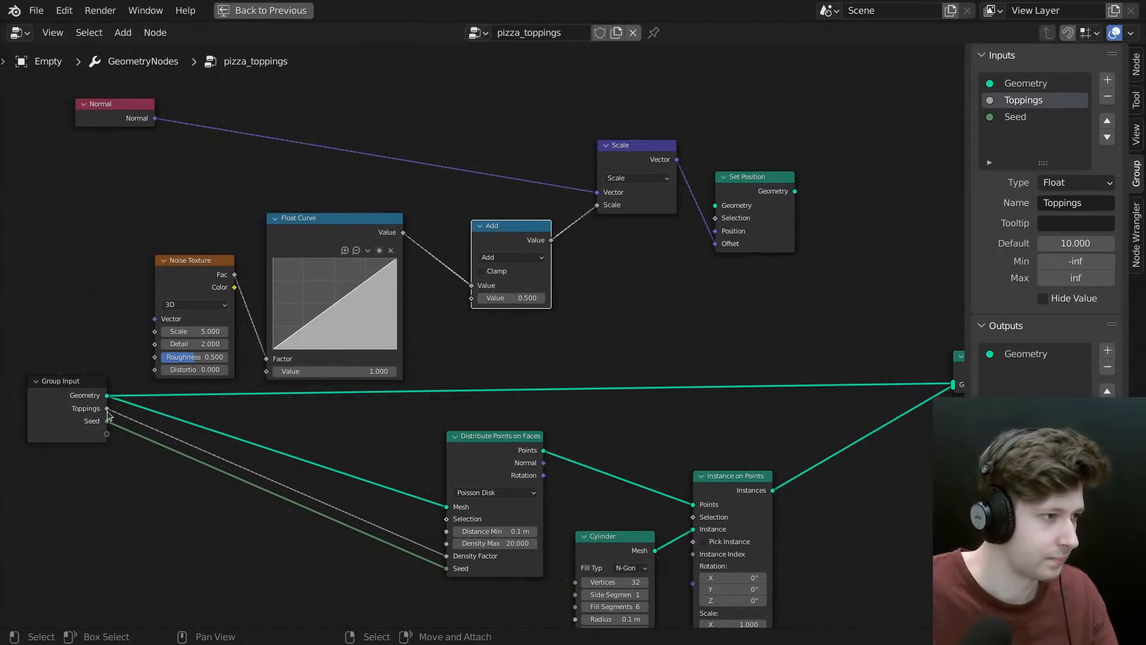
pyautogui.moveTo(107, 408); pyautogui.dragTo(471, 298)
pyautogui.click(521, 261)
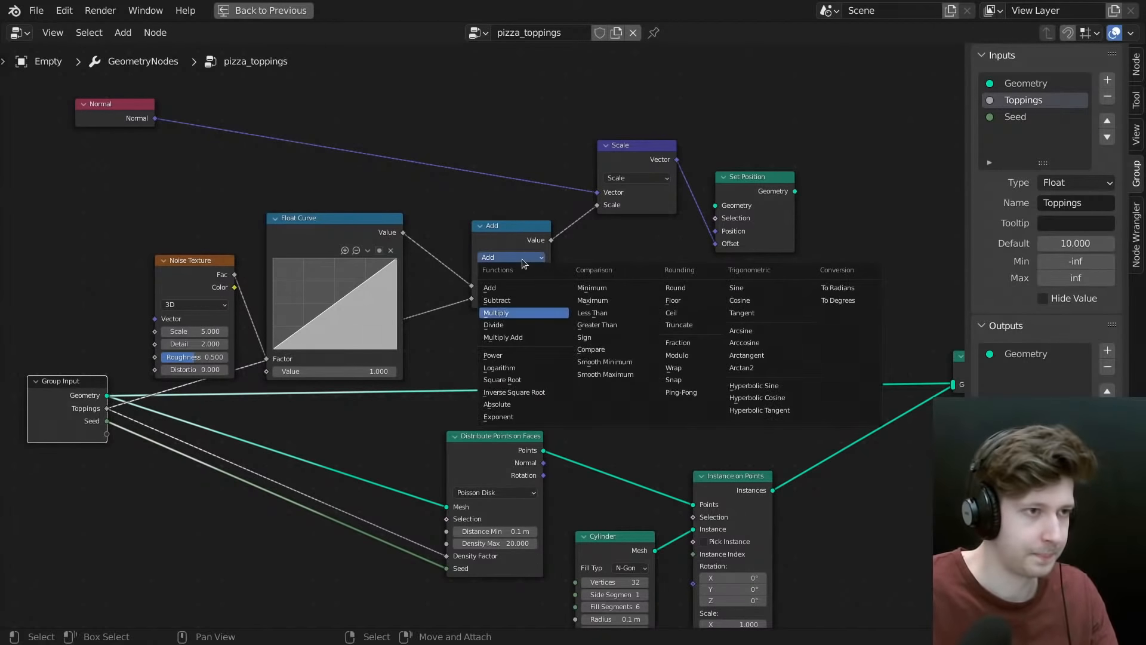
pyautogui.click(496, 312)
# - Shape the Float Curve into an S-curve, with its upper point at X 0.53443, Y 0.83929
pyautogui.scroll(4, 543, 292)
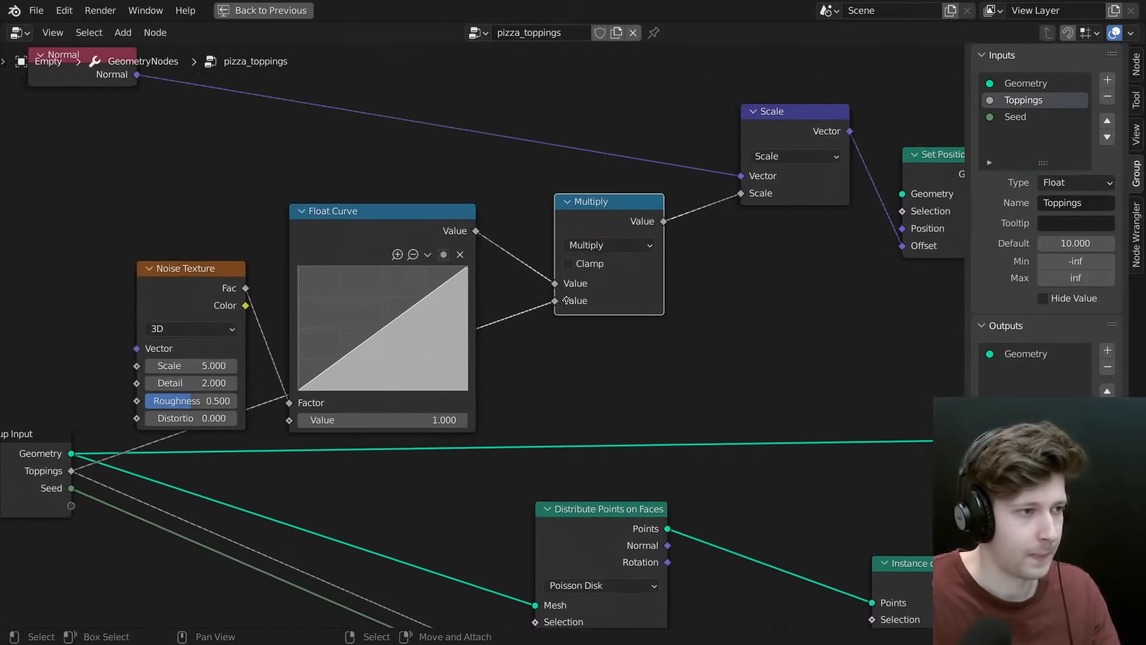
pyautogui.moveTo(567, 300); pyautogui.dragTo(597, 291, button='middle')
pyautogui.moveTo(418, 331); pyautogui.dragTo(421, 285)
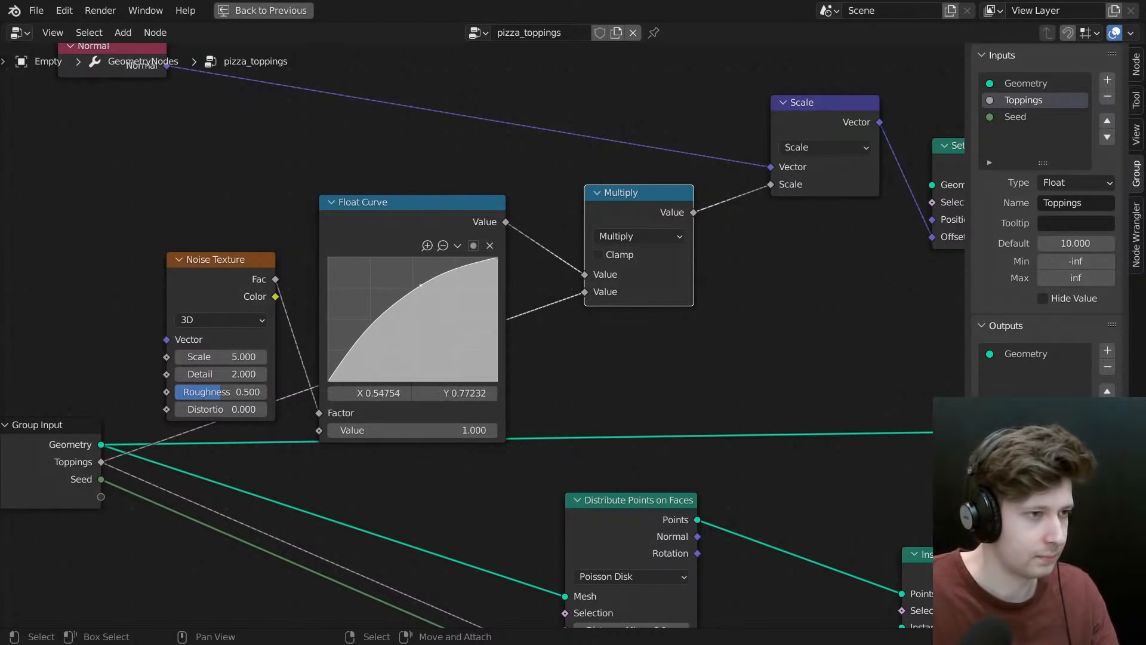
pyautogui.moveTo(371, 332); pyautogui.dragTo(365, 360)
pyautogui.moveTo(427, 284); pyautogui.dragTo(425, 276)
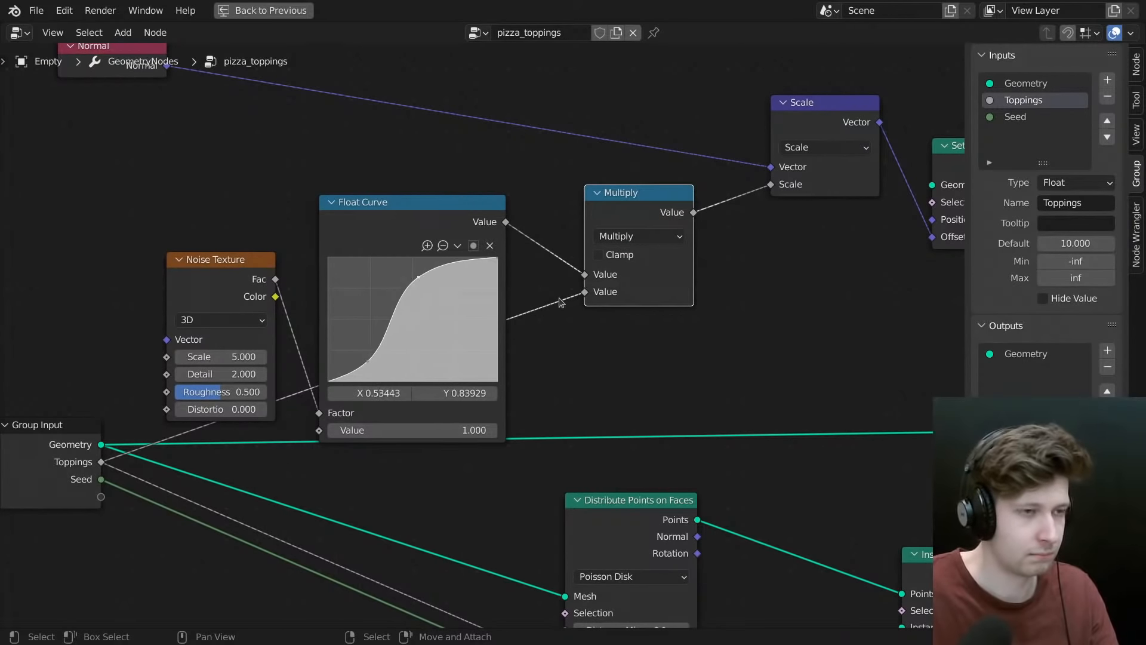
# - Route the Group Input geometry through Set Position into Join Geometry, replacing the direct connection and removing the helper reroute
pyautogui.hotkey('ctrl', 'space')
pyautogui.scroll(-4, 509, 529)
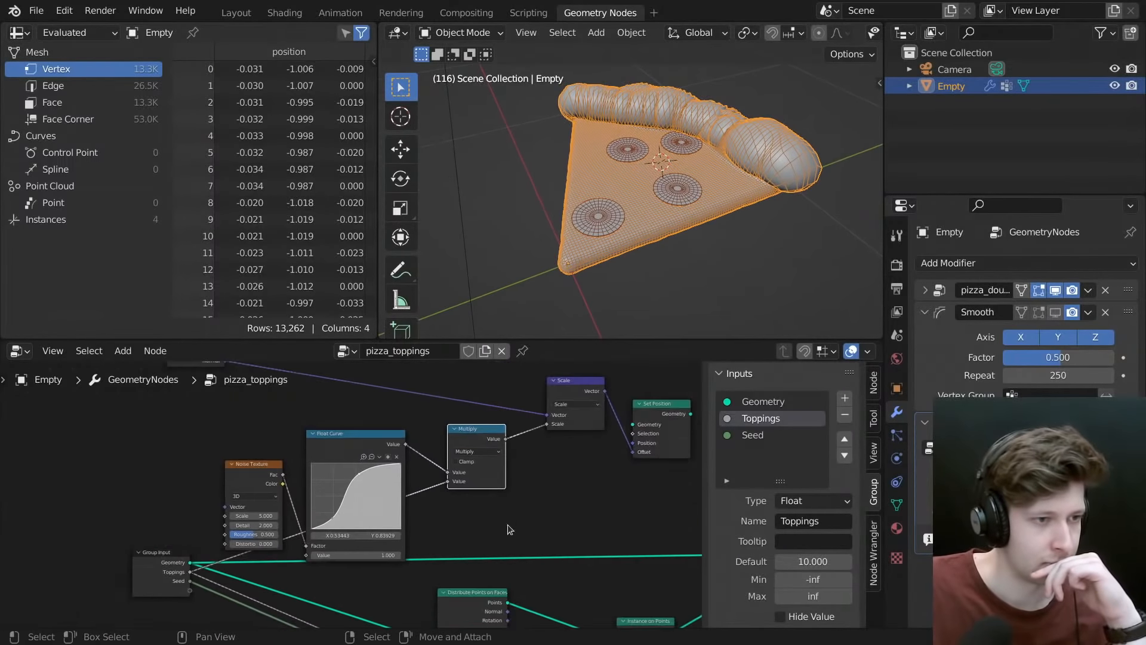
pyautogui.moveTo(634, 465); pyautogui.dragTo(476, 450, button='middle')
pyautogui.scroll(-2, 505, 503)
pyautogui.hotkey('ctrl', 'space')
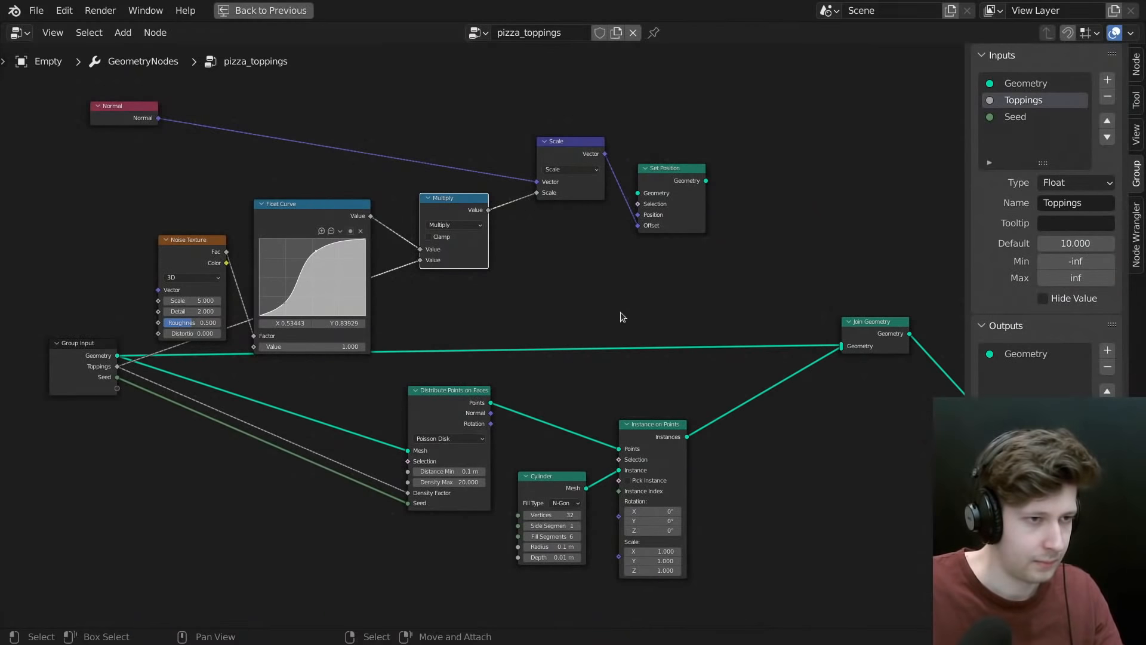
pyautogui.keyDown('shift'); pyautogui.moveTo(620, 314); pyautogui.dragTo(560, 419, button='right'); pyautogui.keyUp('shift')
pyautogui.moveTo(600, 349); pyautogui.dragTo(640, 194)
pyautogui.moveTo(706, 180); pyautogui.dragTo(842, 346)
pyautogui.moveTo(634, 336); pyautogui.dragTo(559, 375)
pyautogui.hotkey('ctrl', 'x')
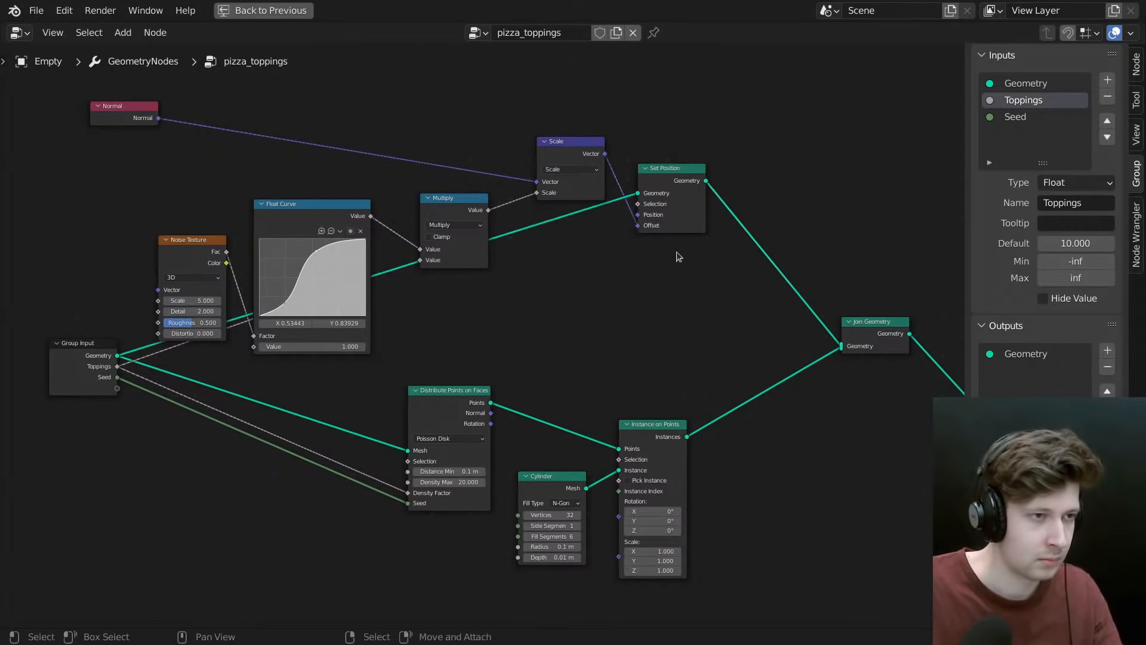
# - Inspect the displaced slice, then spread the Group Input and Multiply nodes apart to free space after the Float Curve
pyautogui.hotkey('ctrl', 'space')
pyautogui.moveTo(668, 143); pyautogui.dragTo(735, 188, button='middle')
pyautogui.moveTo(327, 509); pyautogui.dragTo(380, 513, button='middle')
pyautogui.hotkey('ctrl', 'space')
pyautogui.moveTo(359, 330); pyautogui.dragTo(571, 380, button='middle')
pyautogui.moveTo(355, 406); pyautogui.dragTo(207, 402)
pyautogui.moveTo(450, 255); pyautogui.dragTo(609, 347)
pyautogui.press('g')
pyautogui.click(436, 321)
pyautogui.moveTo(726, 272); pyautogui.dragTo(667, 313)
# - Insert a duplicate Multiply node between Float Curve and the Toppings multiplication, with its value set to 0.1
pyautogui.hotkey('shift', 'a')
pyautogui.press('Escape')
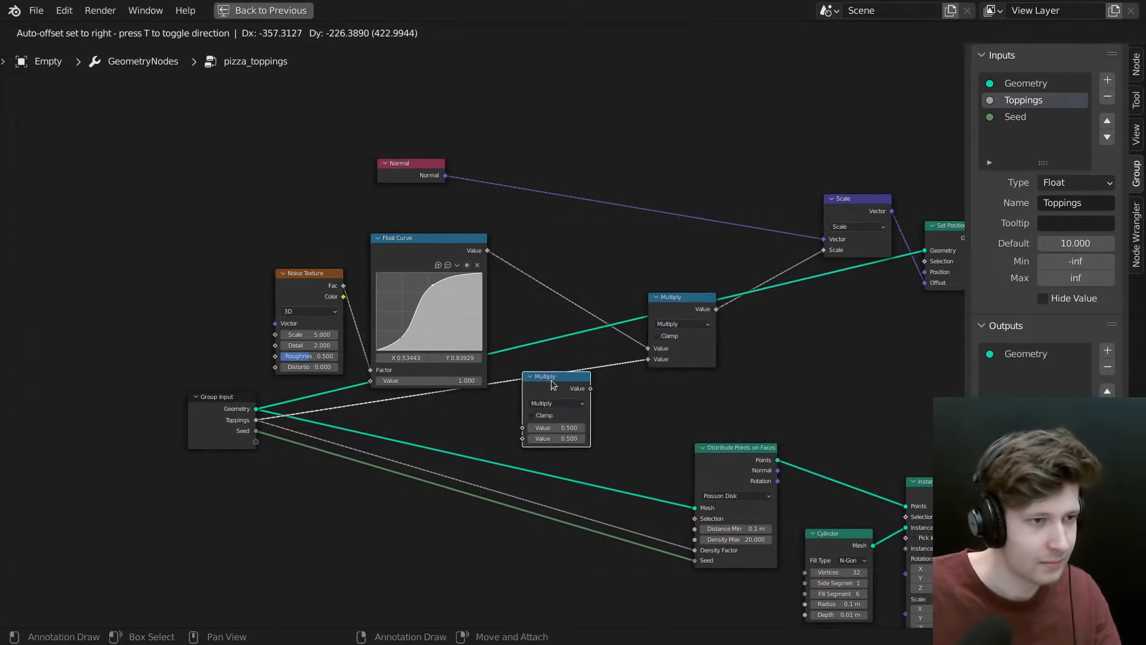
pyautogui.click(553, 366)
pyautogui.keyDown('alt'); pyautogui.moveTo(572, 362); pyautogui.dragTo(579, 287); pyautogui.keyUp('alt')
pyautogui.scroll(6, 579, 309)
pyautogui.click(577, 339)
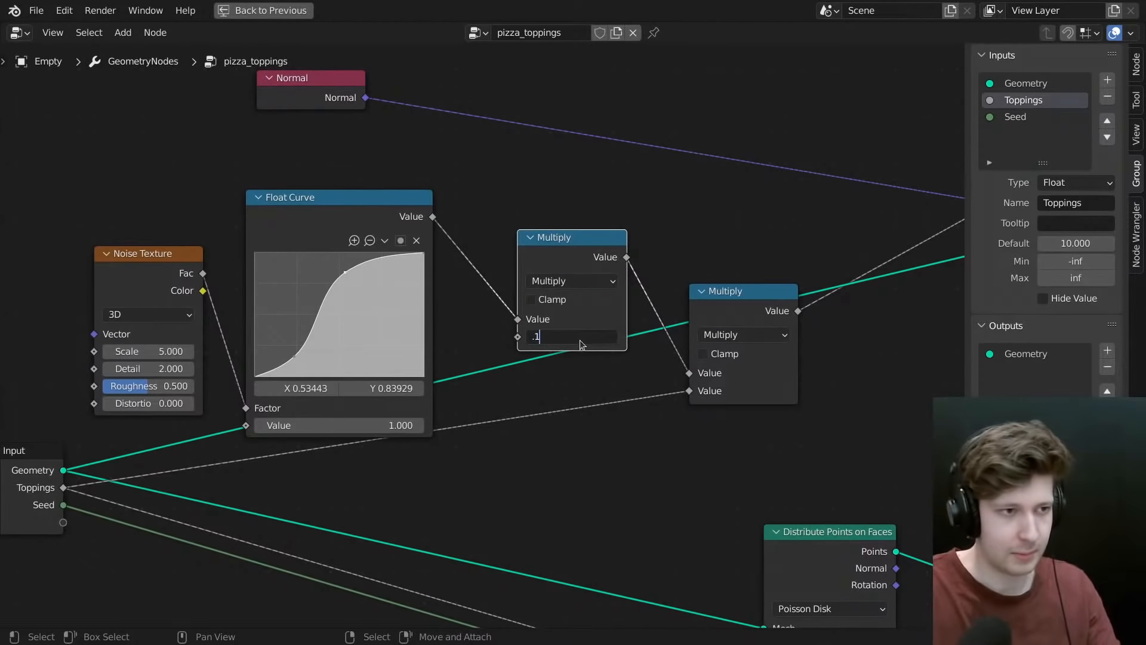
pyautogui.press('Return')
# - Move the Float Curve's lower point to X 0.31803, Y 0.12946
pyautogui.hotkey('ctrl', 'space')
pyautogui.scroll(4, 758, 256)
pyautogui.moveTo(758, 256); pyautogui.dragTo(573, 209, button='middle')
pyautogui.scroll(1, 278, 446)
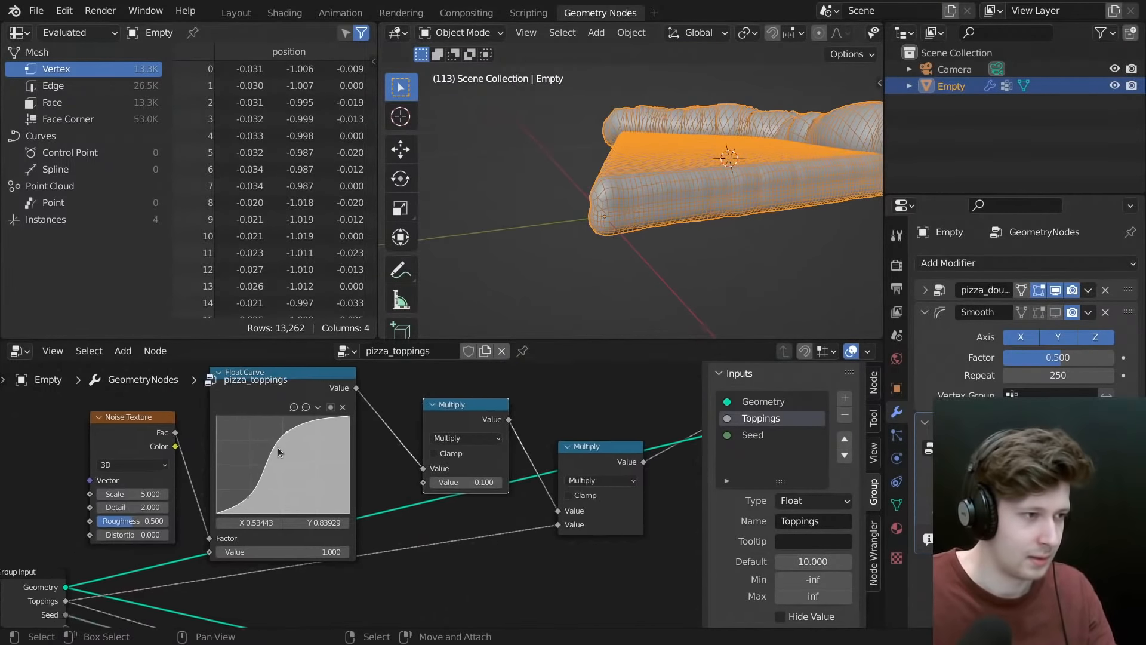
pyautogui.scroll(1, 277, 446)
pyautogui.moveTo(244, 517); pyautogui.dragTo(255, 516)
# - Deselect the pizza object, move the noise link from the Float Curve's Factor to its Value, and check the surface
pyautogui.moveTo(615, 185); pyautogui.dragTo(717, 200, button='middle')
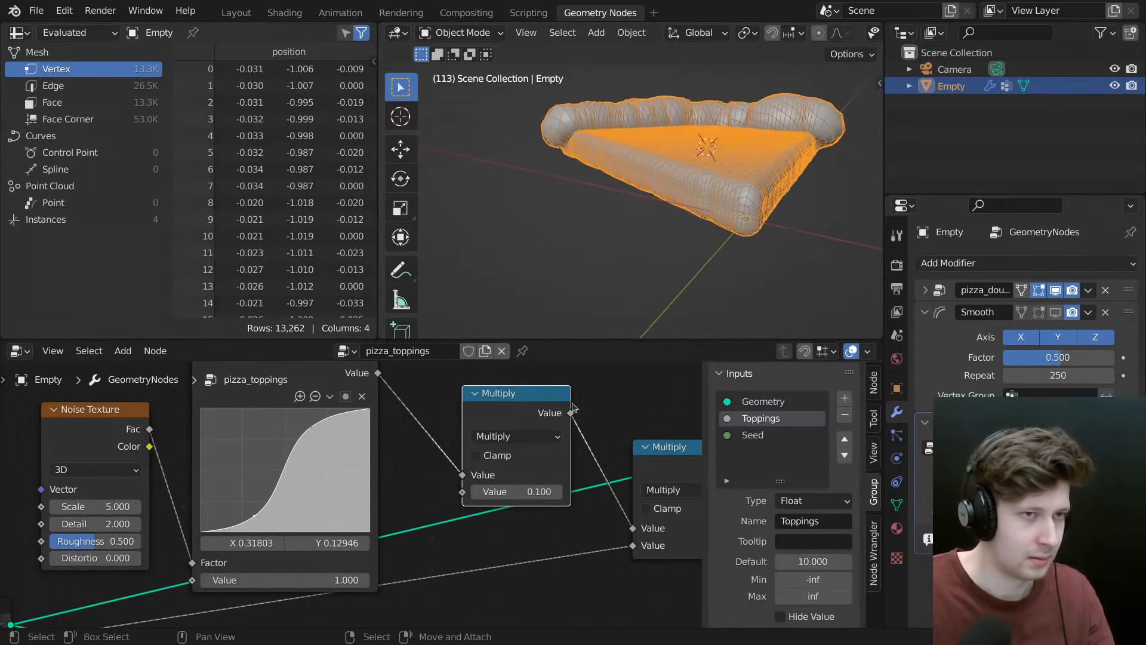
pyautogui.moveTo(722, 146); pyautogui.dragTo(753, 188, button='middle')
pyautogui.click(691, 250)
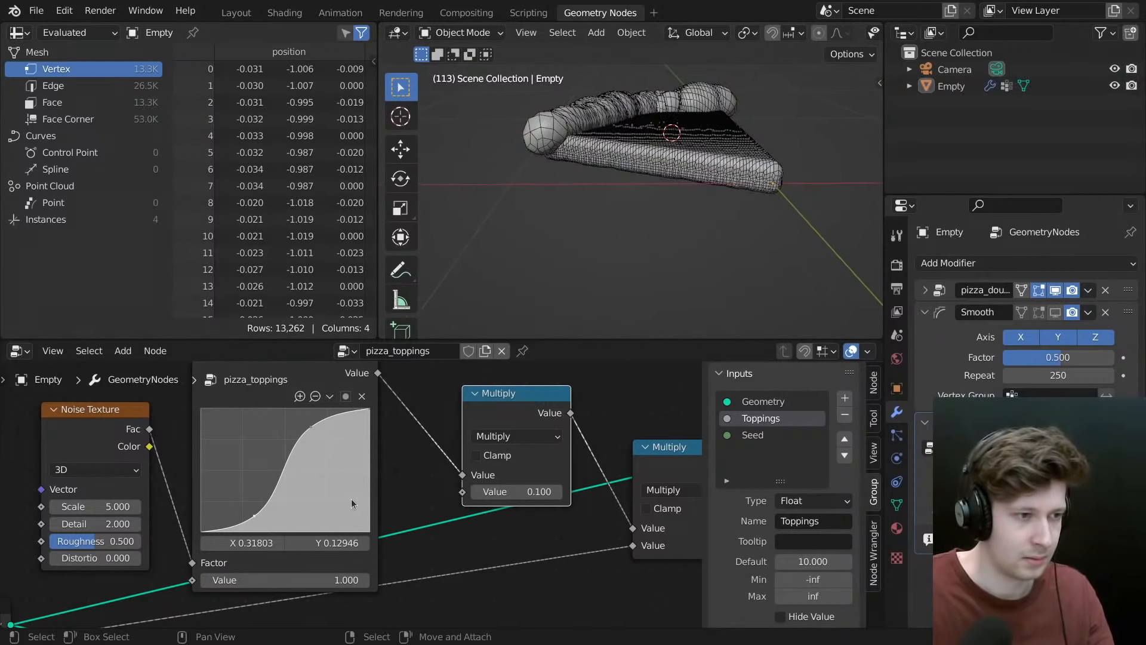
pyautogui.moveTo(192, 562); pyautogui.dragTo(205, 578)
pyautogui.moveTo(675, 164); pyautogui.dragTo(576, 221, button='middle')
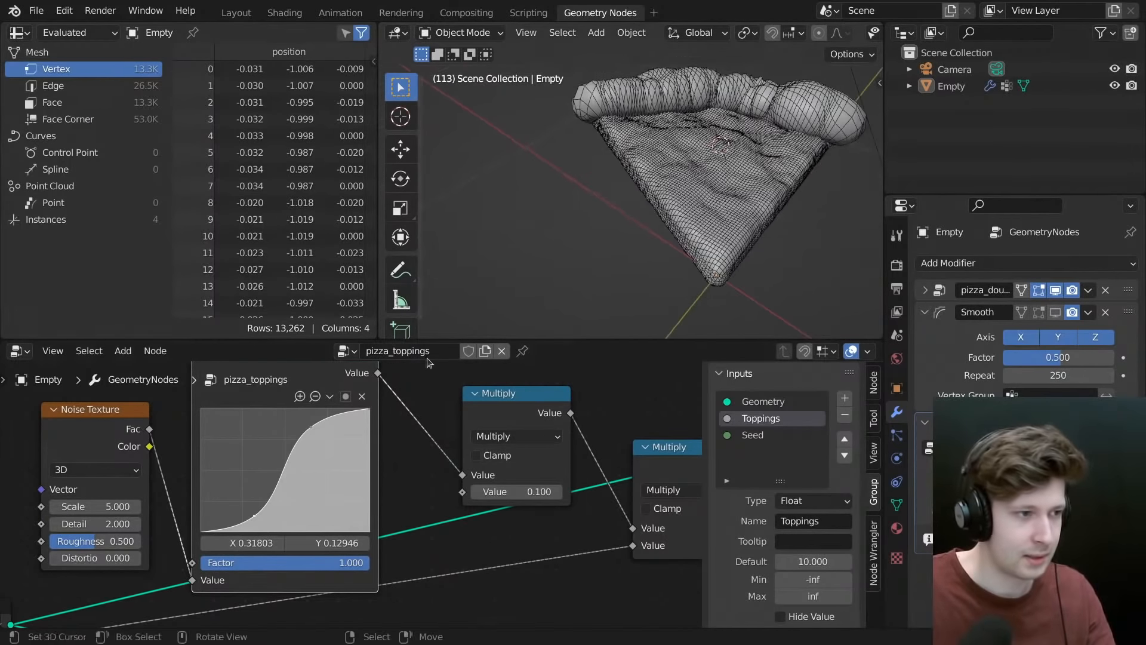
# - Move the Group Input, Noise Texture and Float Curve nodes apart in an enlarged node editor
pyautogui.moveTo(299, 492); pyautogui.dragTo(468, 446, button='middle')
pyautogui.scroll(-1, 466, 450)
pyautogui.hotkey('ctrl', 'space')
pyautogui.scroll(-1, 491, 492)
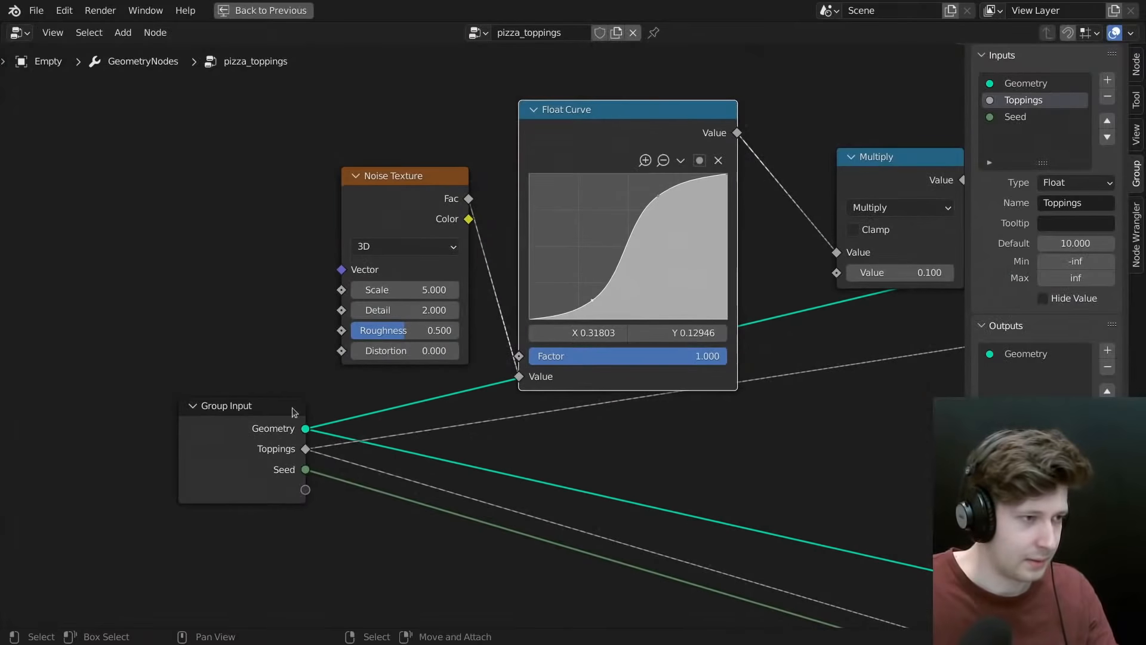
pyautogui.moveTo(293, 412); pyautogui.dragTo(177, 532)
pyautogui.moveTo(441, 174); pyautogui.dragTo(351, 140)
pyautogui.moveTo(617, 121); pyautogui.dragTo(594, 129)
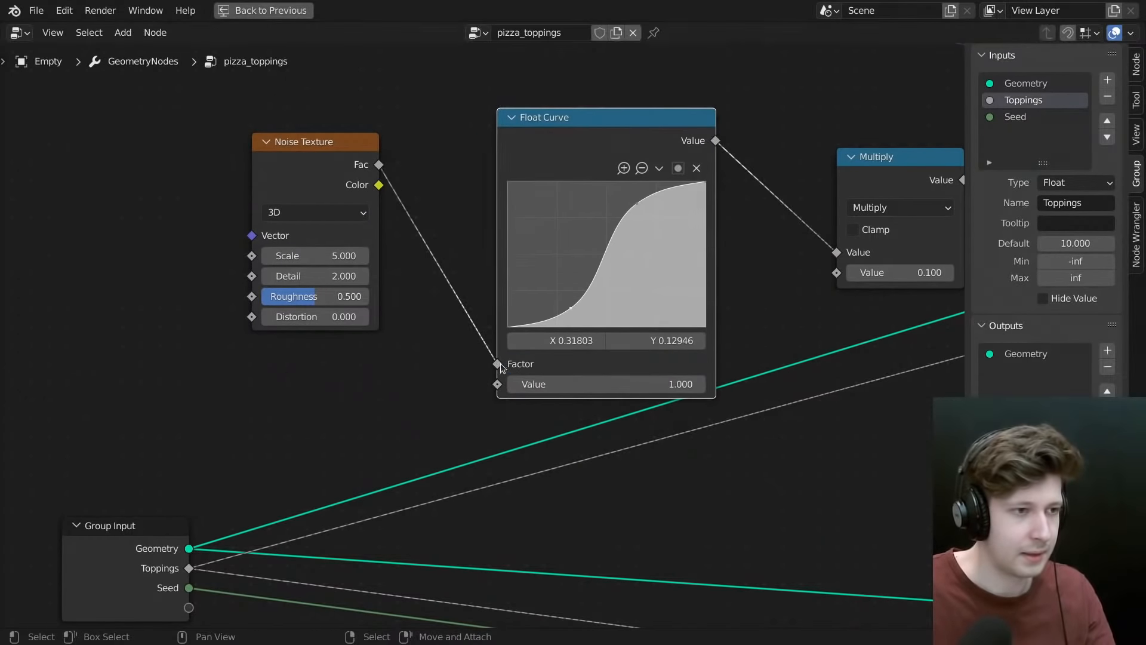
# - Reconnect the noise Fac from the Float Curve's Factor to its Value and bring the two nodes closer together
pyautogui.moveTo(499, 364); pyautogui.dragTo(501, 382)
pyautogui.moveTo(609, 156); pyautogui.dragTo(585, 117)
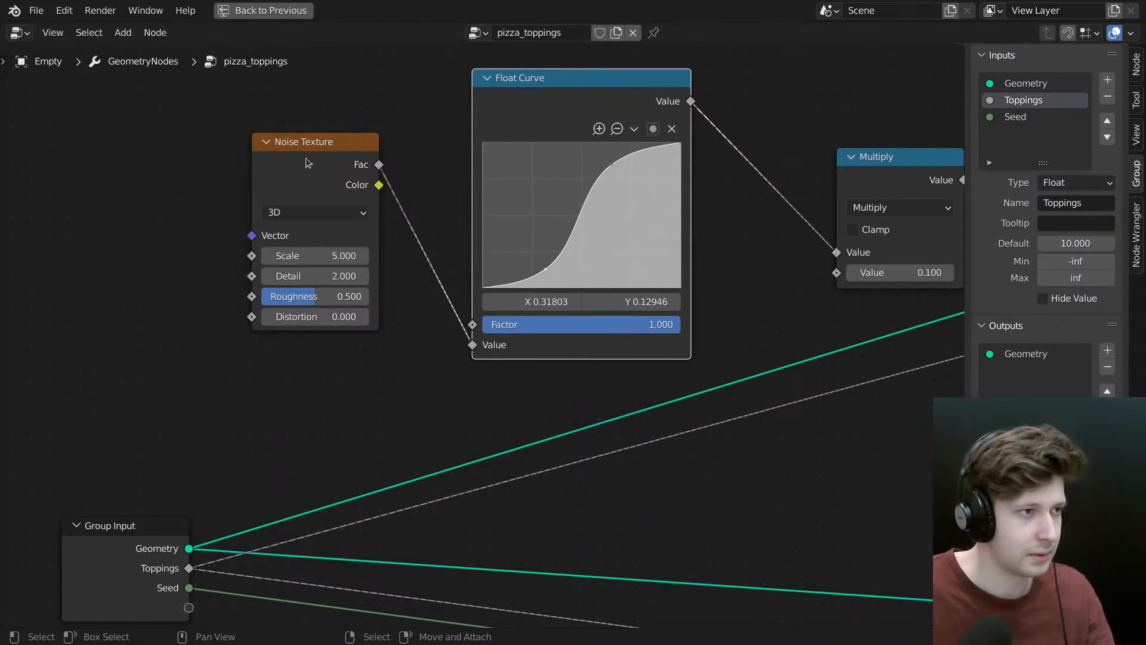
pyautogui.moveTo(306, 160); pyautogui.dragTo(389, 236)
pyautogui.moveTo(594, 114); pyautogui.dragTo(608, 141)
# - Tidy the displacement branch by repositioning the Multiply and Scale nodes and raising Set Position above them
pyautogui.scroll(-8, 590, 174)
pyautogui.moveTo(711, 228); pyautogui.dragTo(412, 274, button='middle')
pyautogui.scroll(-4, 412, 274)
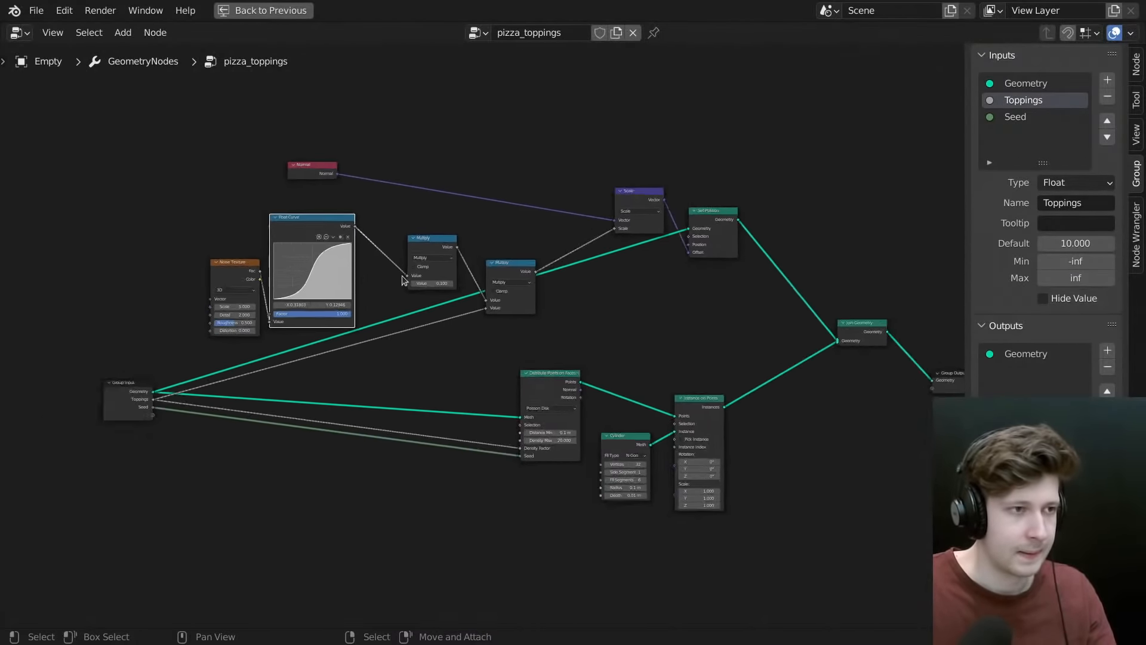
pyautogui.scroll(3, 410, 264)
pyautogui.moveTo(427, 238); pyautogui.dragTo(386, 217)
pyautogui.moveTo(546, 269)
pyautogui.mouseDown()
pyautogui.moveTo(536, 256)
pyautogui.moveTo(542, 265)
pyautogui.mouseUp()
pyautogui.scroll(1, 611, 252)
pyautogui.moveTo(611, 251); pyautogui.dragTo(598, 255, button='middle')
pyautogui.click(697, 172)
pyautogui.moveTo(697, 172); pyautogui.dragTo(633, 166)
pyautogui.moveTo(821, 186); pyautogui.dragTo(641, 197, button='middle')
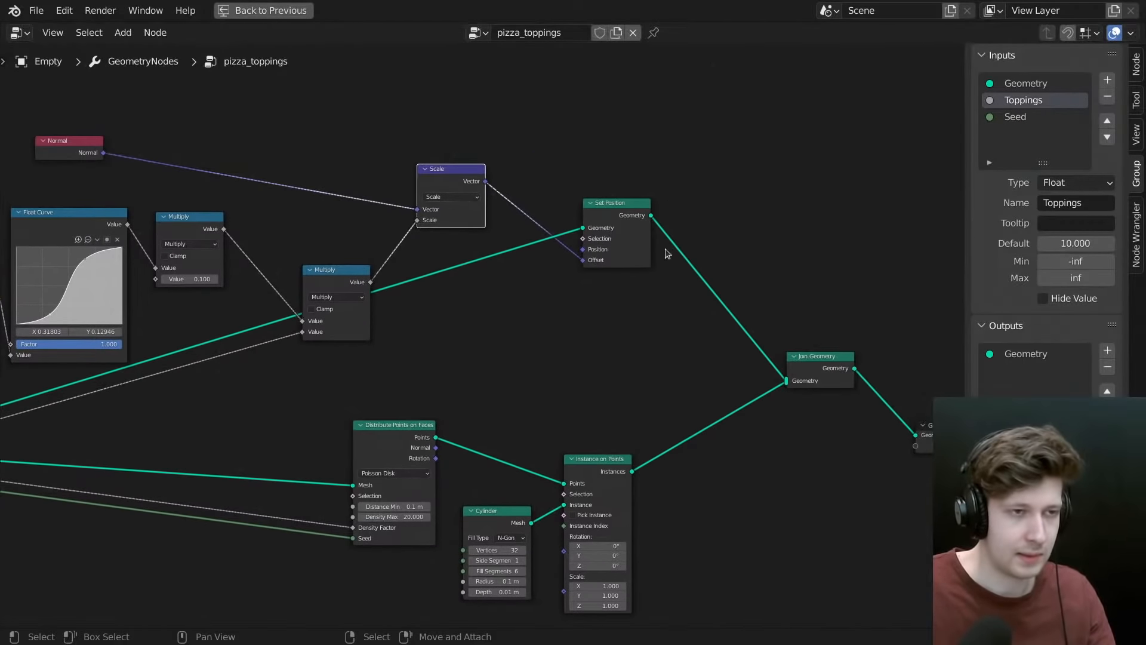
pyautogui.moveTo(641, 197); pyautogui.dragTo(581, 100)
# - Duplicate the Set Position node and place the unconnected copy directly below the original
pyautogui.hotkey('shift', 'd')
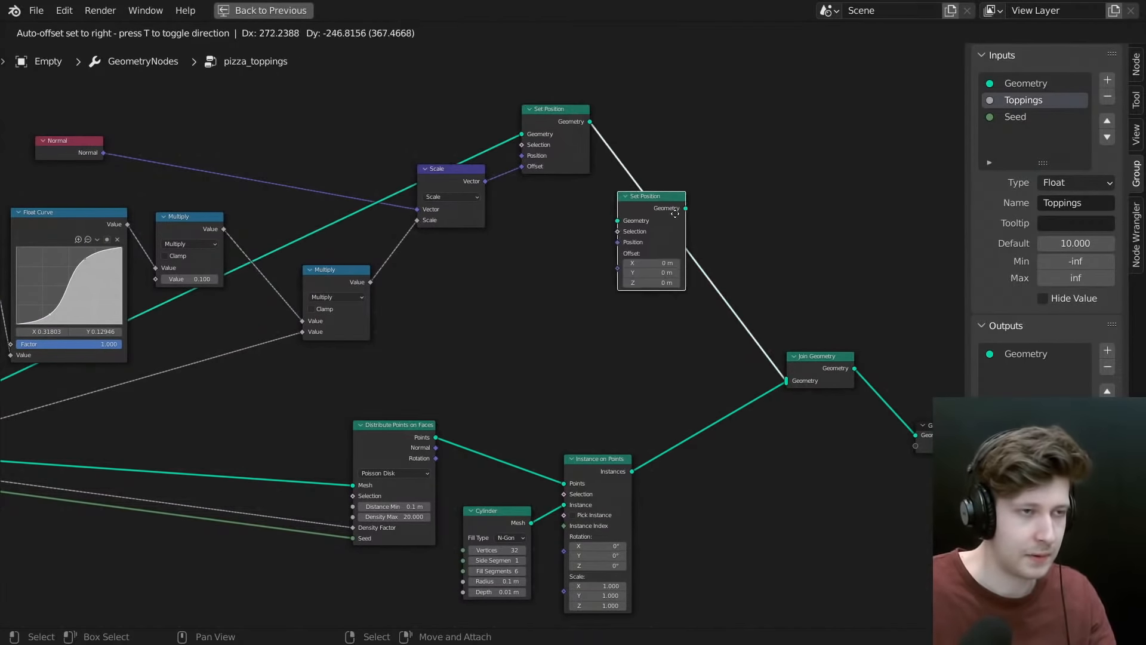
pyautogui.click(610, 181)
pyautogui.scroll(3, 610, 180)
pyautogui.moveTo(599, 196); pyautogui.dragTo(563, 250, button='middle')
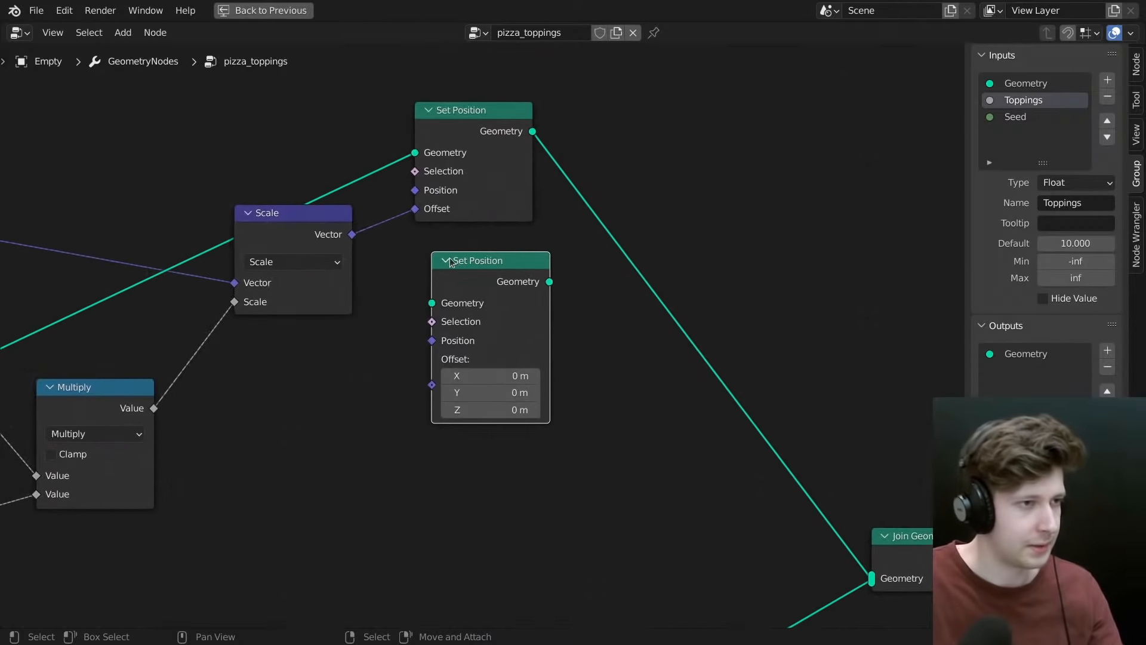
pyautogui.moveTo(450, 263); pyautogui.dragTo(437, 250)
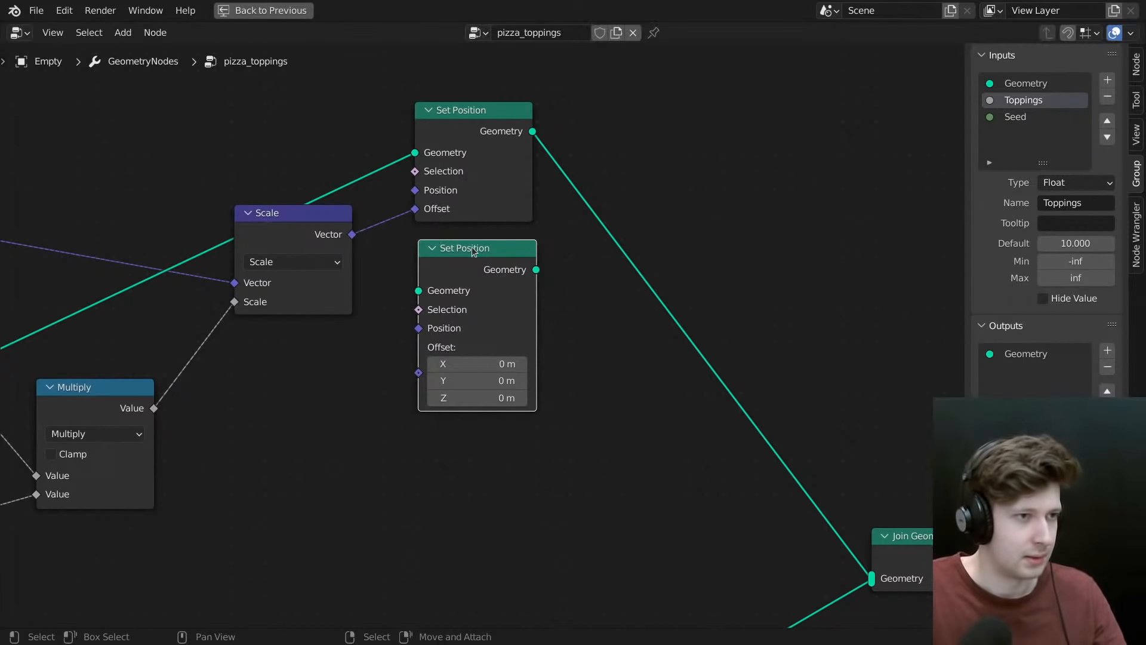
# - Duplicate the unconnected Set Position node, link the Scale vector to both copies' Offset inputs, and chain all three nodes through Geometry
pyautogui.hotkey('shift', 'd')
pyautogui.click(485, 424)
pyautogui.scroll(-3, 618, 137)
pyautogui.scroll(1, 612, 169)
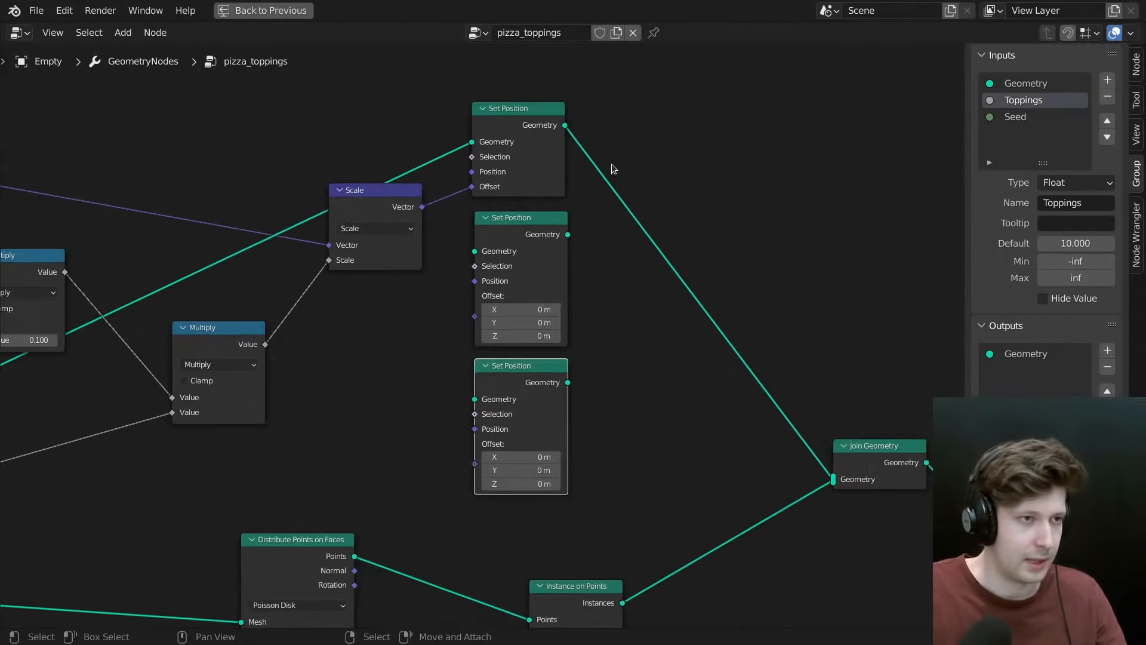
pyautogui.moveTo(422, 207); pyautogui.dragTo(480, 466)
pyautogui.moveTo(512, 364); pyautogui.dragTo(510, 325)
pyautogui.keyDown('alt'); pyautogui.moveTo(540, 129); pyautogui.dragTo(533, 253, button='right'); pyautogui.keyUp('alt')
pyautogui.keyDown('alt'); pyautogui.moveTo(531, 302); pyautogui.dragTo(519, 385, button='right'); pyautogui.keyUp('alt')
# - Add a fourth Set Position copy at the column's lower end, with Scale feeding its Offset and Geometry linked from the third
pyautogui.hotkey('shift', 'd')
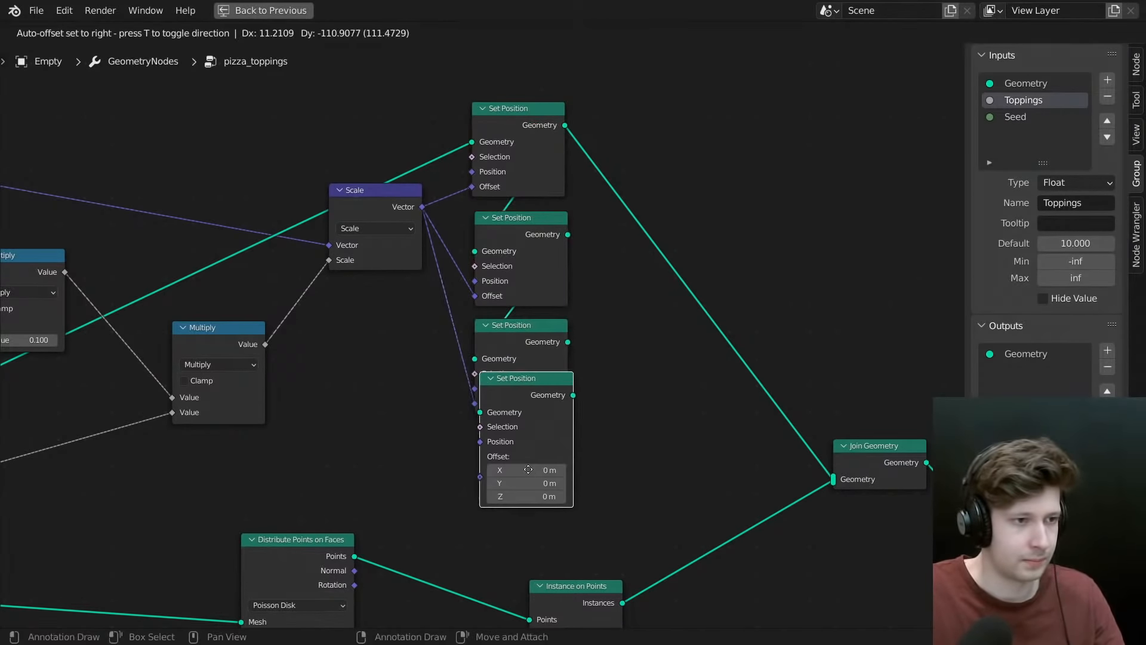
pyautogui.click(529, 506)
pyautogui.keyDown('alt'); pyautogui.moveTo(405, 214); pyautogui.dragTo(496, 475, button='right'); pyautogui.keyUp('alt')
pyautogui.moveTo(476, 483); pyautogui.dragTo(478, 518)
pyautogui.keyDown('alt'); pyautogui.moveTo(528, 343); pyautogui.dragTo(515, 451, button='right'); pyautogui.keyUp('alt')
pyautogui.press('g')
pyautogui.press('y')
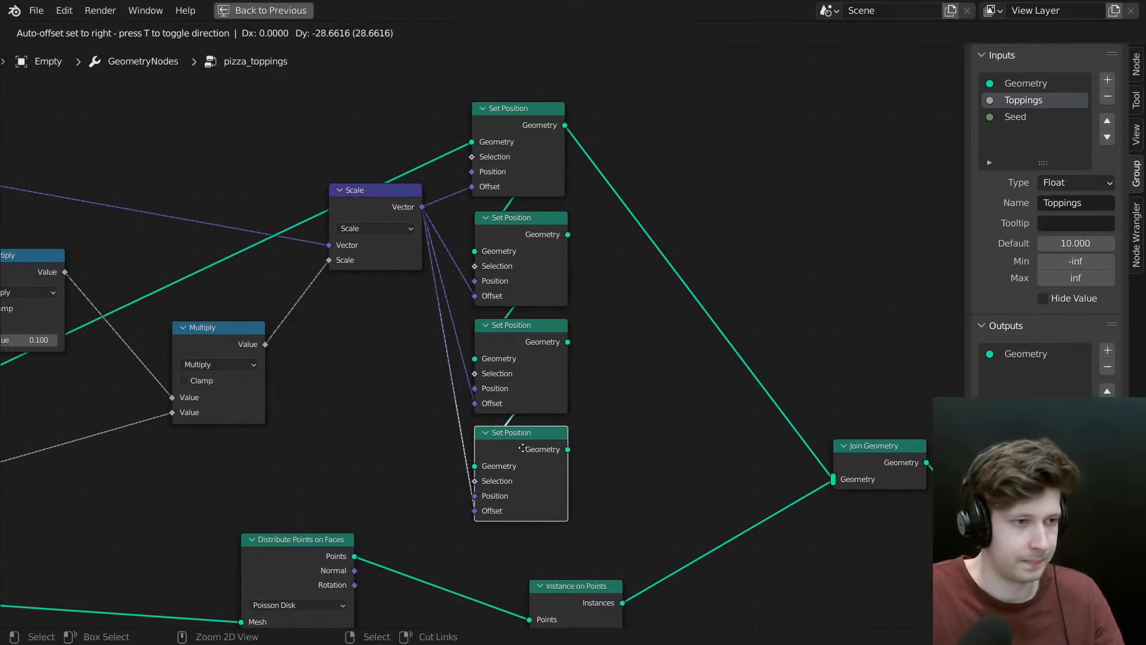
pyautogui.click(523, 448)
# - Move the Distribute Points on Faces, Cylinder and Instance on Points nodes lower to make room beneath the Set Position column
pyautogui.scroll(-6, 554, 436)
pyautogui.moveTo(555, 440); pyautogui.dragTo(575, 269, button='middle')
pyautogui.moveTo(646, 362); pyautogui.dragTo(360, 470)
pyautogui.scroll(-4, 359, 470)
pyautogui.press('g')
pyautogui.click(348, 409)
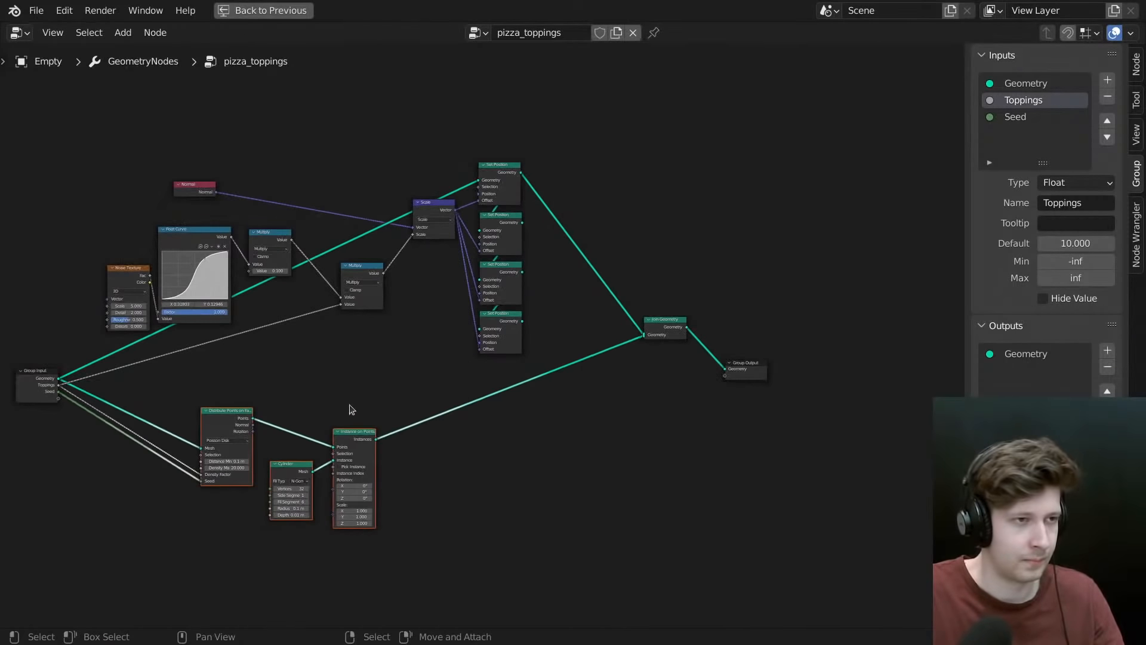
# - Move the fourth Set Position node up beside the first one to start a second column
pyautogui.scroll(6, 472, 357)
pyautogui.moveTo(598, 250); pyautogui.dragTo(514, 367, button='middle')
pyautogui.moveTo(432, 410); pyautogui.dragTo(507, 174)
pyautogui.scroll(2, 537, 173)
# - Place a fifth Set Position copy under the fourth and link the fourth's Geometry into it
pyautogui.hotkey('shift', 'd')
pyautogui.click(466, 271)
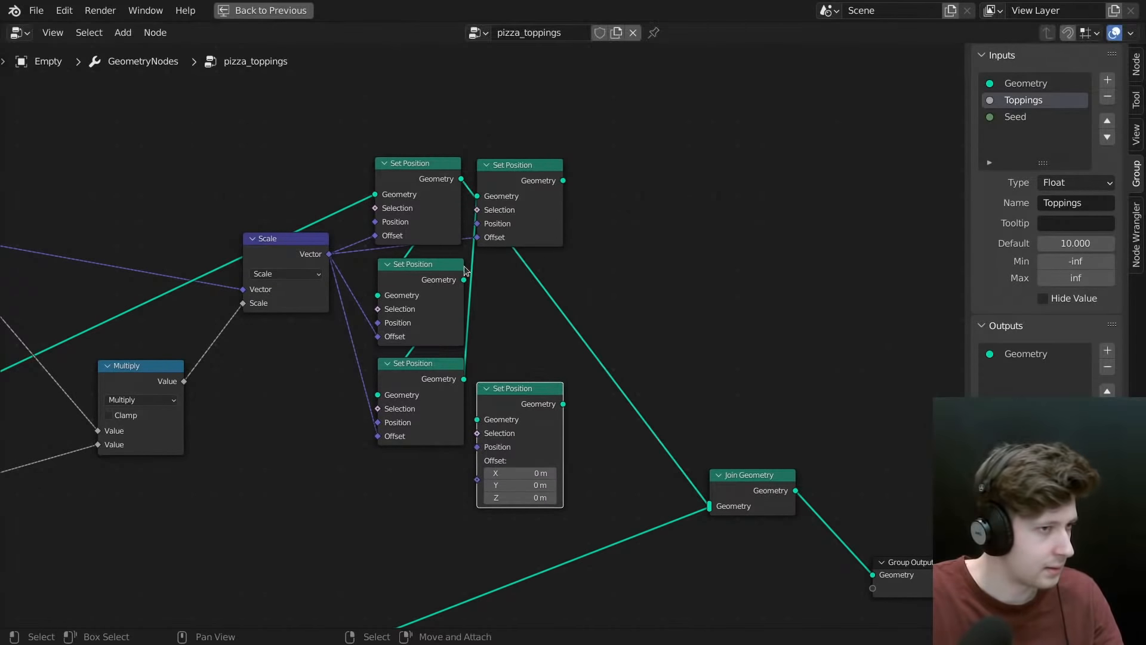
pyautogui.keyDown('alt'); pyautogui.moveTo(517, 231); pyautogui.dragTo(522, 410, button='right'); pyautogui.keyUp('alt')
pyautogui.press('g')
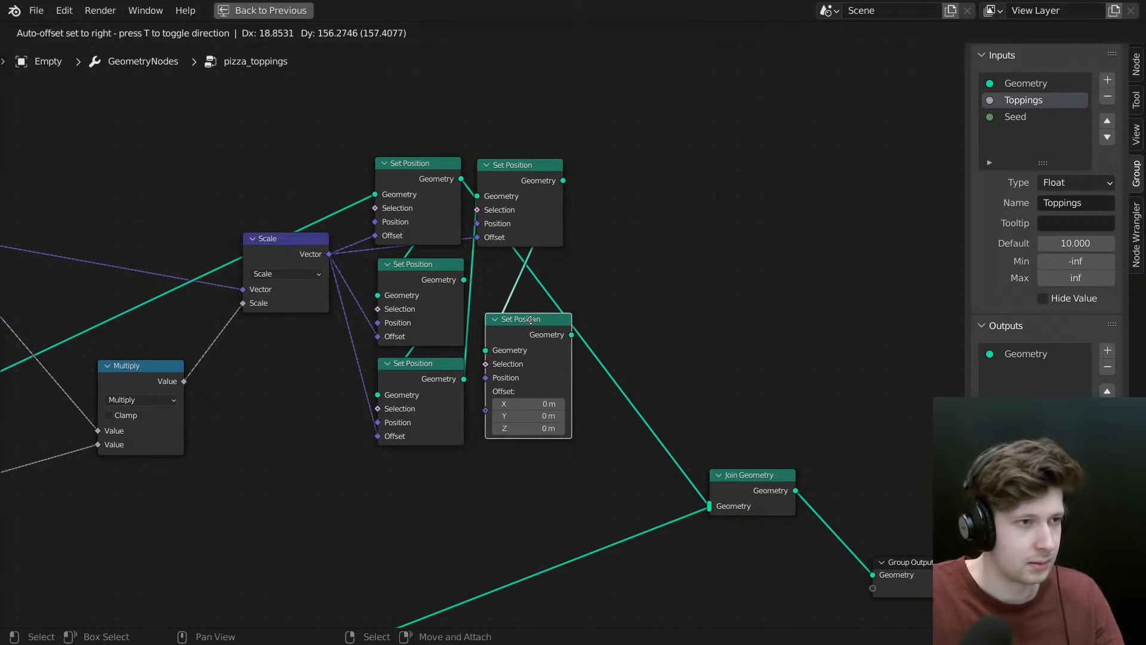
pyautogui.click(517, 276)
# - Add a sixth Set Position copy chained after the fifth, and link the Scale vector to the Offset of both nodes
pyautogui.hotkey('shift', 'd')
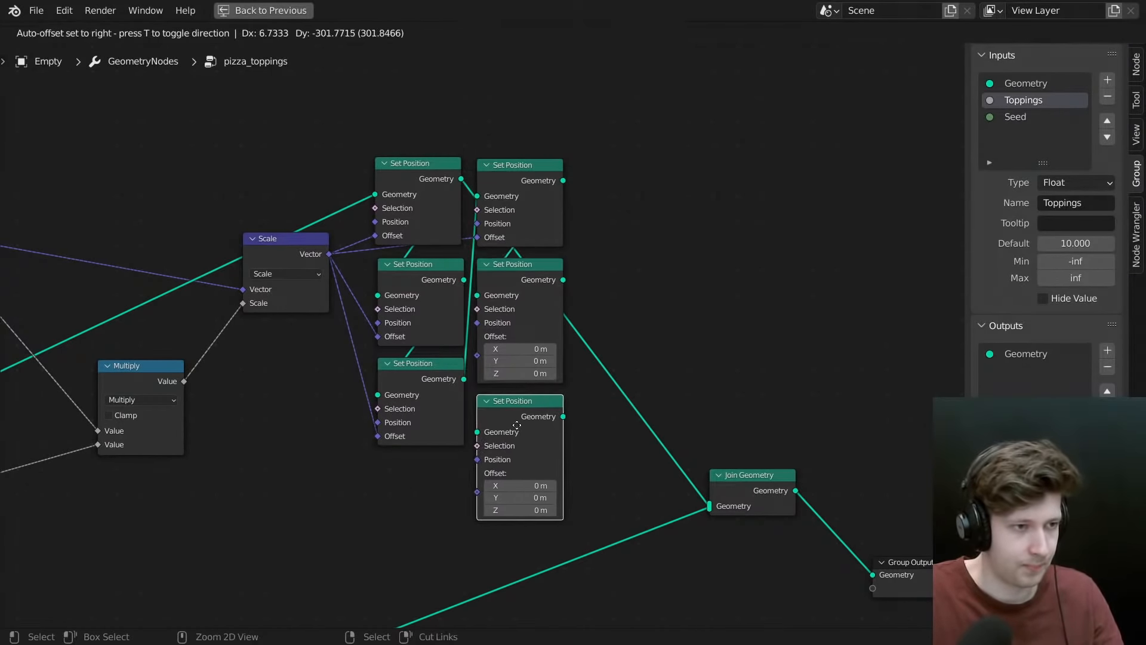
pyautogui.click(513, 330)
pyautogui.keyDown('alt'); pyautogui.moveTo(512, 330); pyautogui.dragTo(519, 411, button='right'); pyautogui.keyUp('alt')
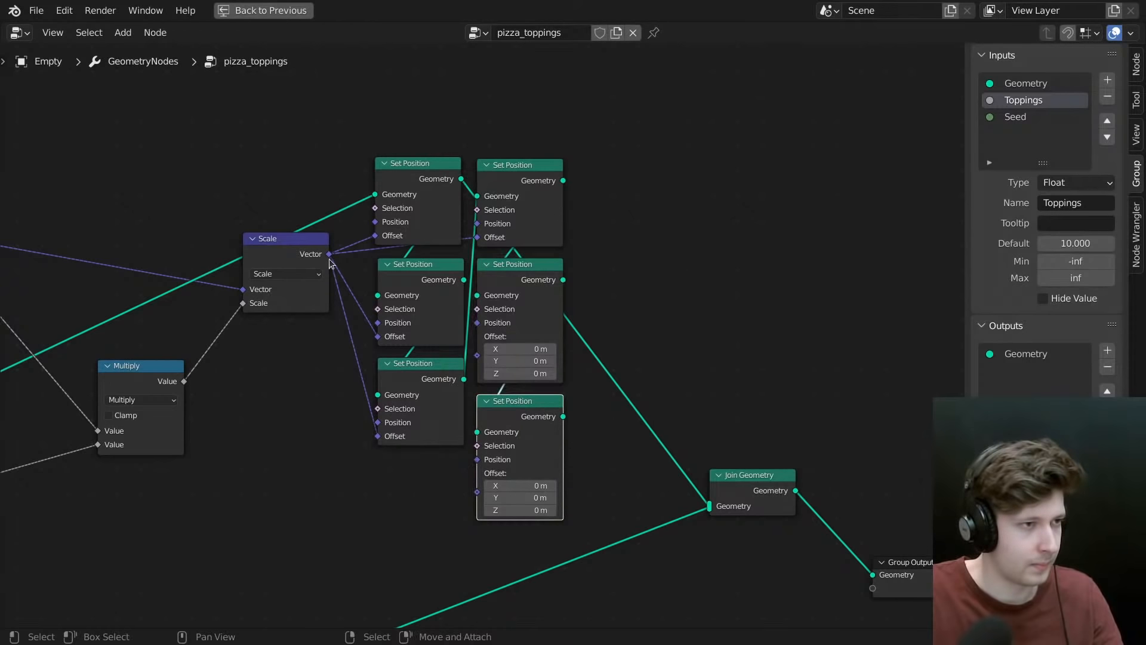
pyautogui.moveTo(329, 258); pyautogui.dragTo(473, 371)
pyautogui.moveTo(330, 255); pyautogui.dragTo(342, 266)
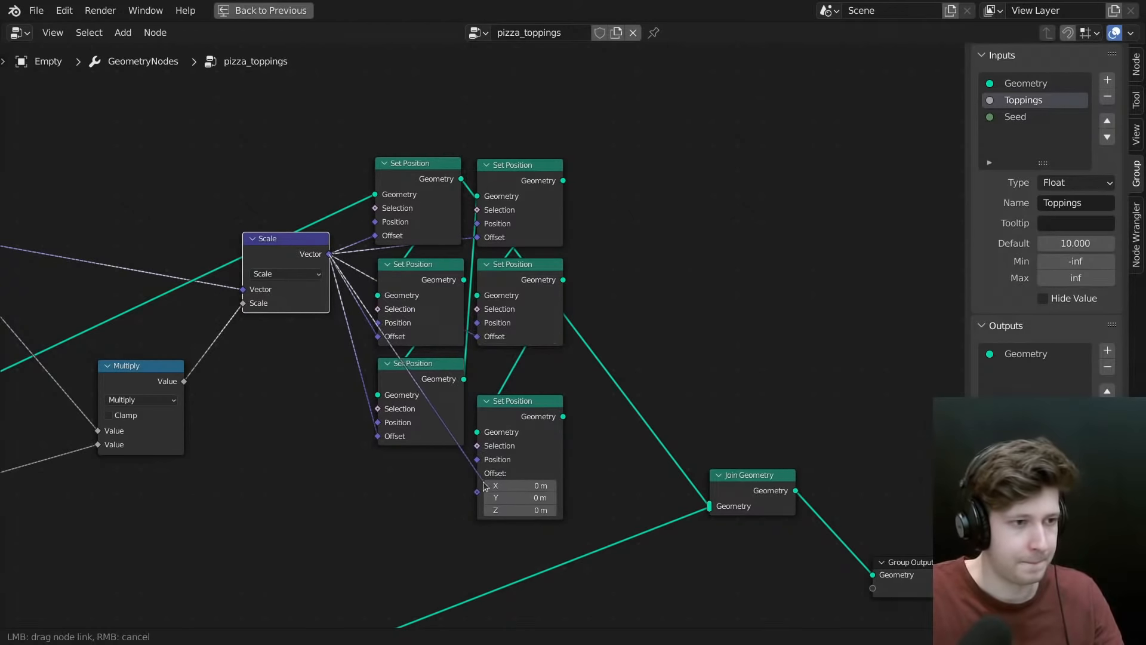
pyautogui.moveTo(488, 482); pyautogui.dragTo(488, 482)
# - Tighten the sixth Set Position node against the second column and connect its Geometry output to Join Geometry
pyautogui.moveTo(555, 405); pyautogui.dragTo(610, 389)
pyautogui.rightClick(609, 389)
pyautogui.keyDown('alt'); pyautogui.moveTo(557, 389); pyautogui.dragTo(635, 412, button='right'); pyautogui.keyUp('alt')
pyautogui.moveTo(629, 417); pyautogui.dragTo(654, 377, button='middle')
# - Set the value of the Multiply node after the Float Curve to 0.02
pyautogui.moveTo(211, 380); pyautogui.dragTo(497, 328, button='middle')
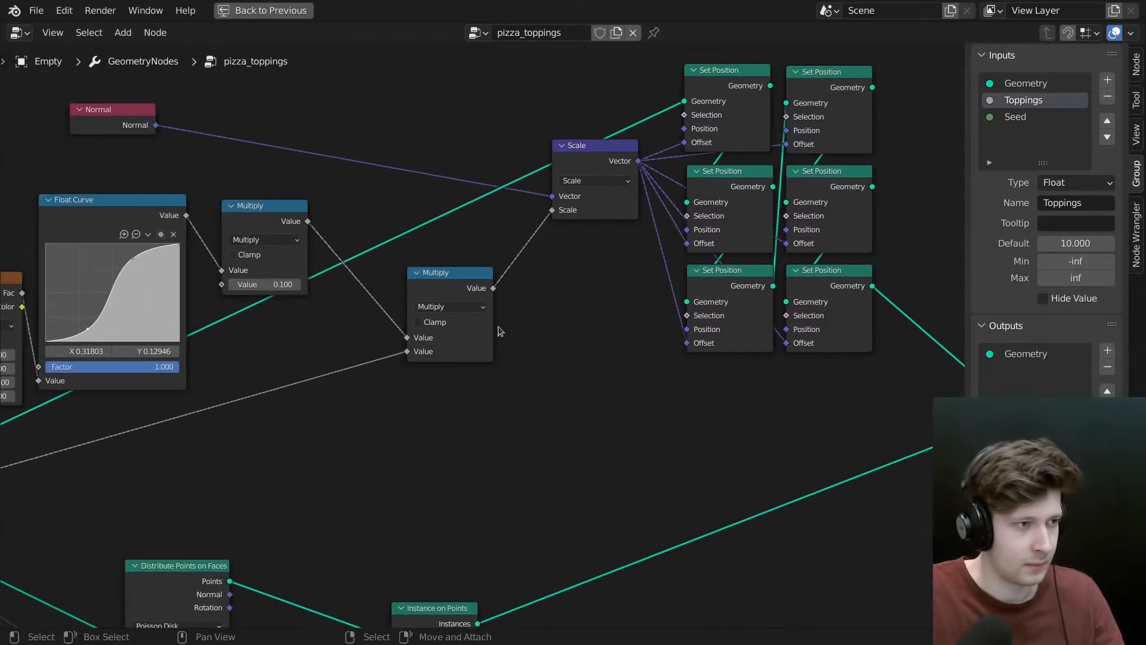
pyautogui.moveTo(164, 370); pyautogui.dragTo(493, 326, button='middle')
pyautogui.hotkey('ctrl', 'space')
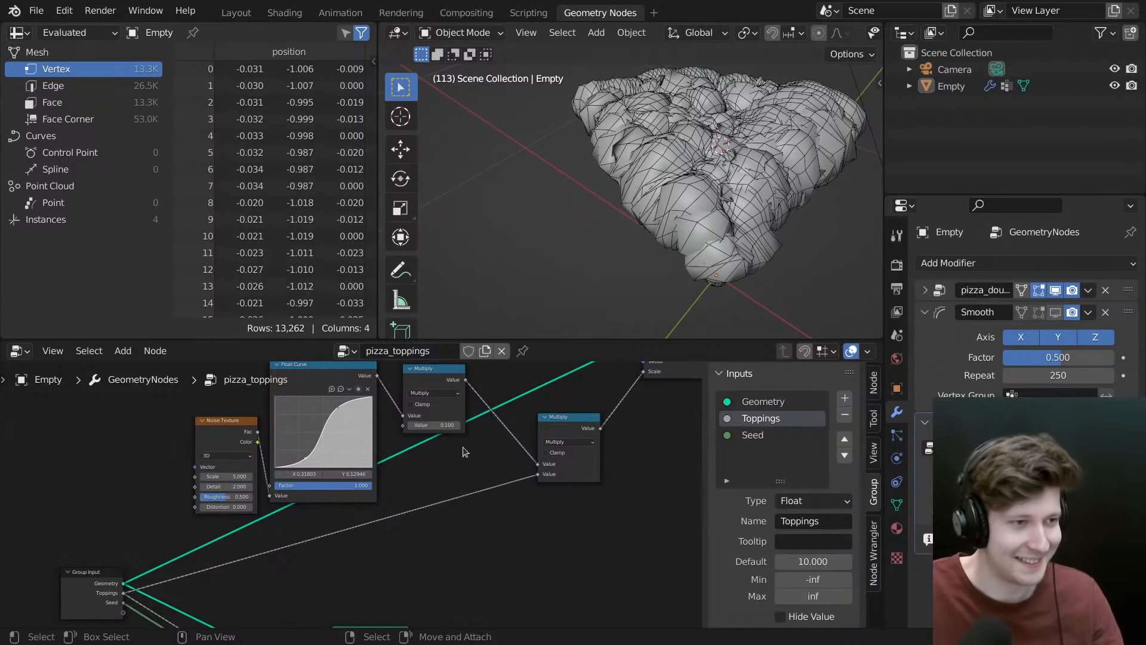
pyautogui.scroll(2, 426, 465)
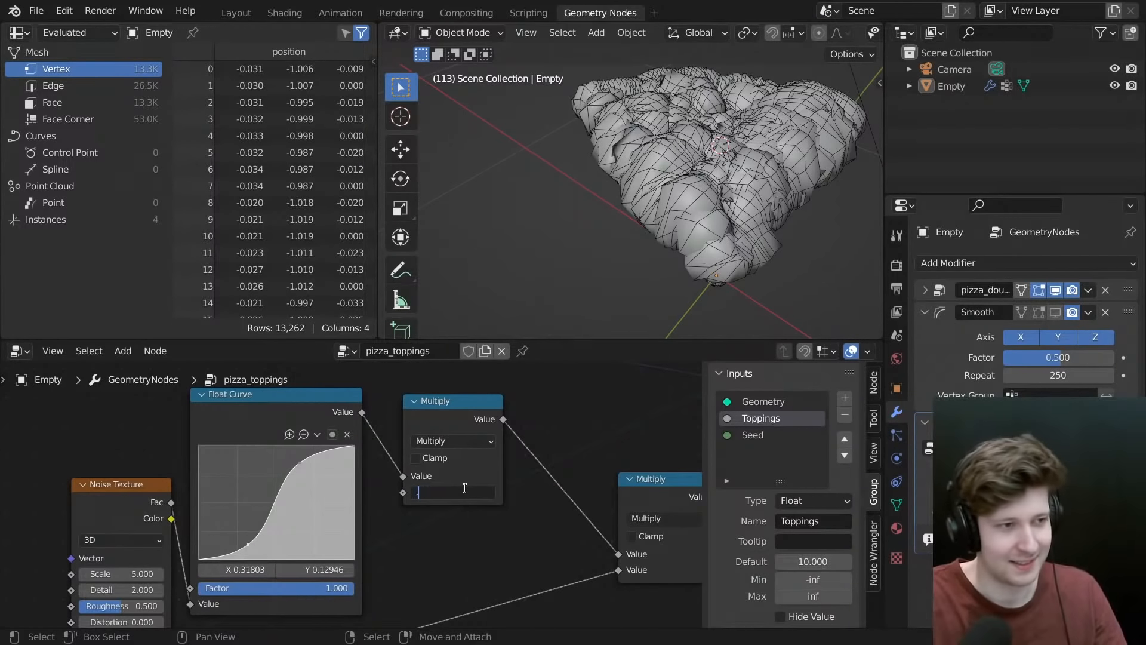
pyautogui.write('0.01')
pyautogui.press('Return')
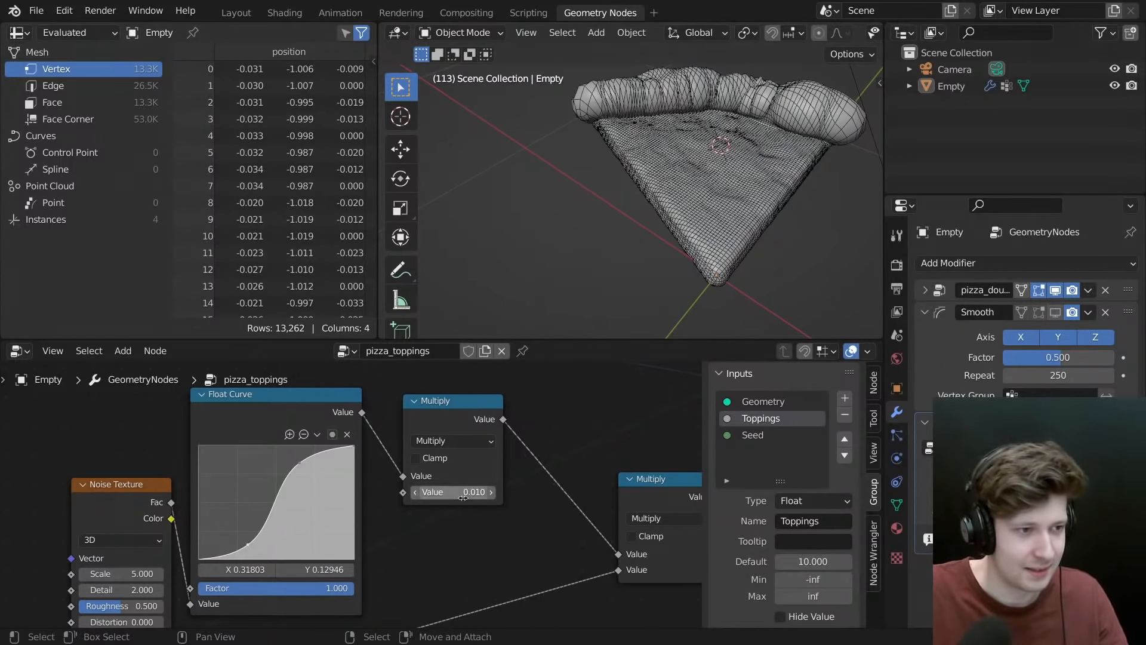
pyautogui.press('Return')
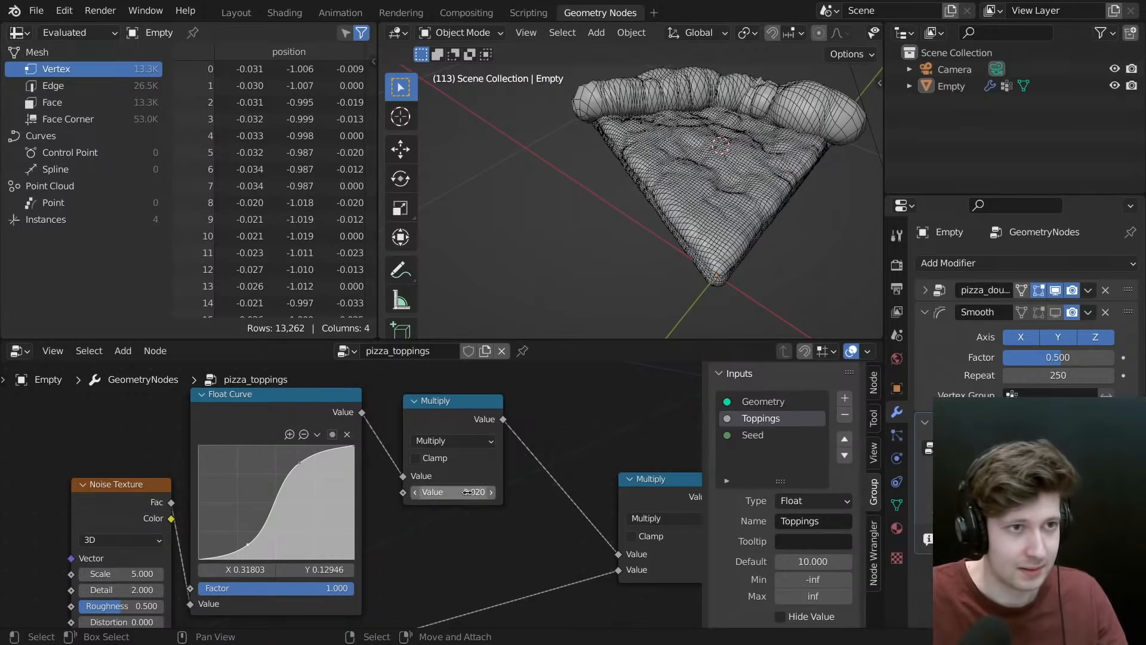
# - Hide the viewport overlays and examine the pizza slice's displaced surface from several angles
pyautogui.press('z')
pyautogui.click(730, 105)
pyautogui.moveTo(710, 172)
pyautogui.mouseDown(button='middle')
pyautogui.moveTo(572, 166)
pyautogui.moveTo(539, 121)
pyautogui.moveTo(539, 71)
pyautogui.moveTo(735, 174)
pyautogui.moveTo(784, 120)
pyautogui.moveTo(828, 173)
pyautogui.moveTo(789, 209)
pyautogui.moveTo(667, 202)
pyautogui.moveTo(646, 179)
pyautogui.moveTo(672, 254)
pyautogui.moveTo(653, 244)
pyautogui.moveTo(638, 145)
pyautogui.moveTo(703, 123)
pyautogui.mouseUp(button='middle')
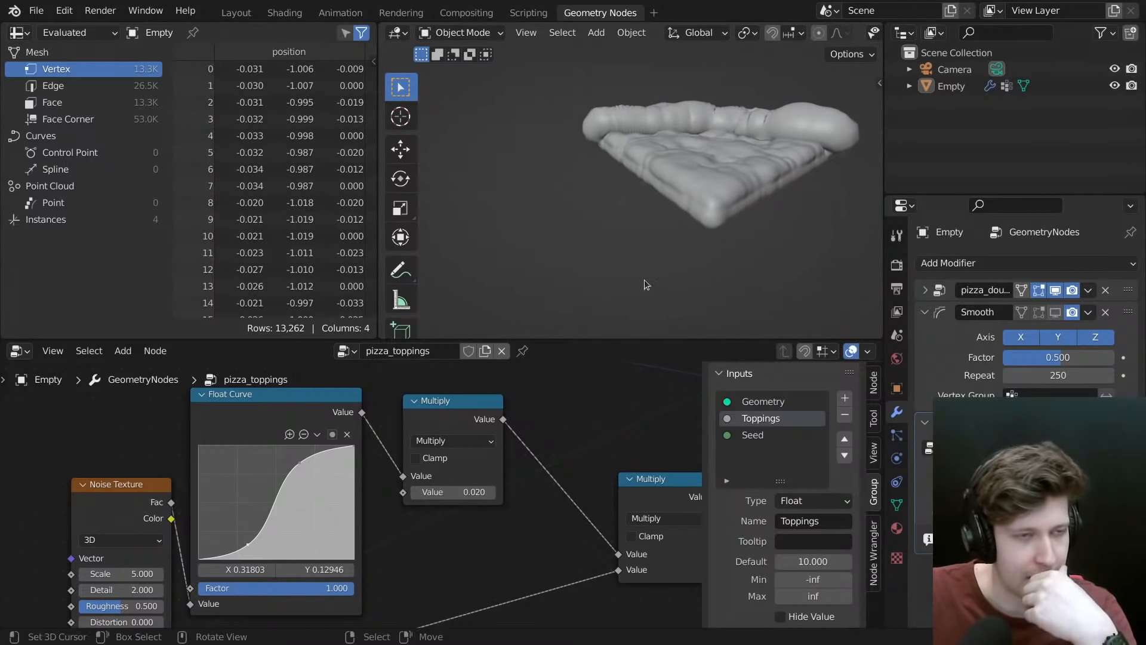
pyautogui.moveTo(707, 181); pyautogui.dragTo(669, 161, button='middle')
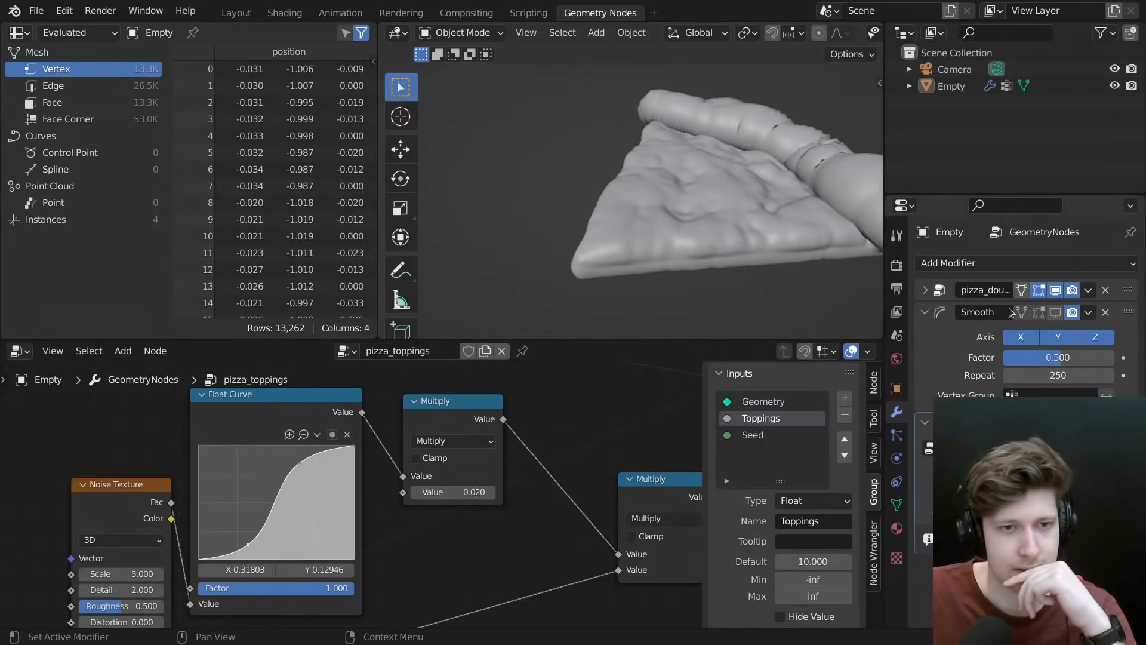
pyautogui.moveTo(705, 247); pyautogui.dragTo(757, 220, button='middle')
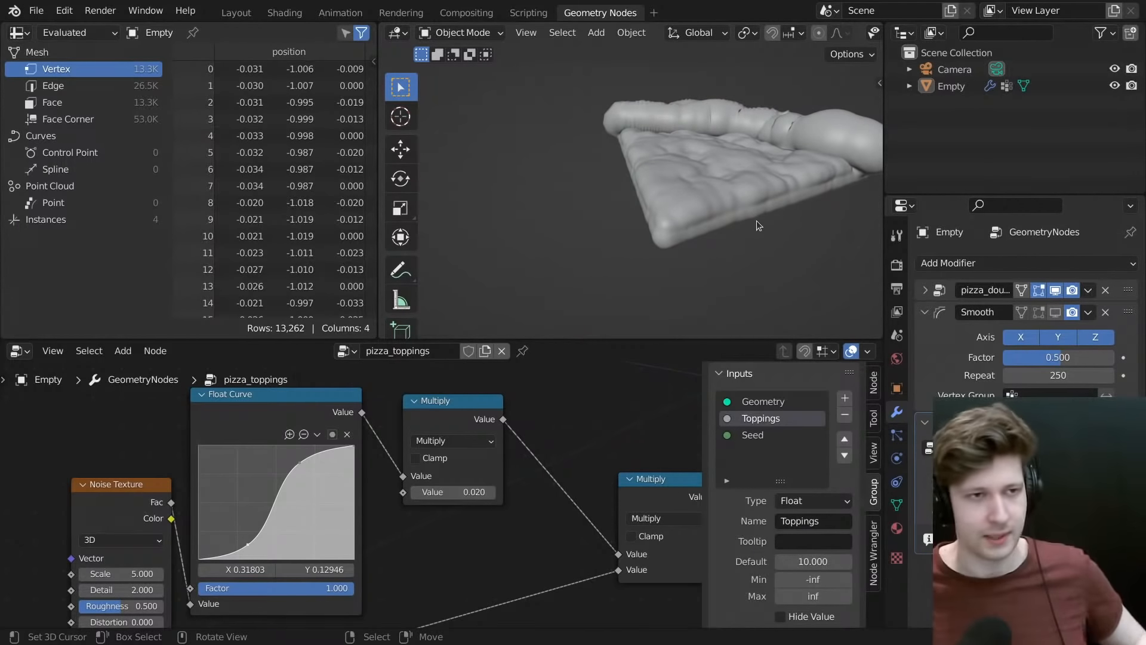
# - Shift the Noise Texture, Float Curve and both Multiply nodes away from Scale, keeping the second Multiply near the first
pyautogui.scroll(-2, 664, 497)
pyautogui.hotkey('ctrl', 'space')
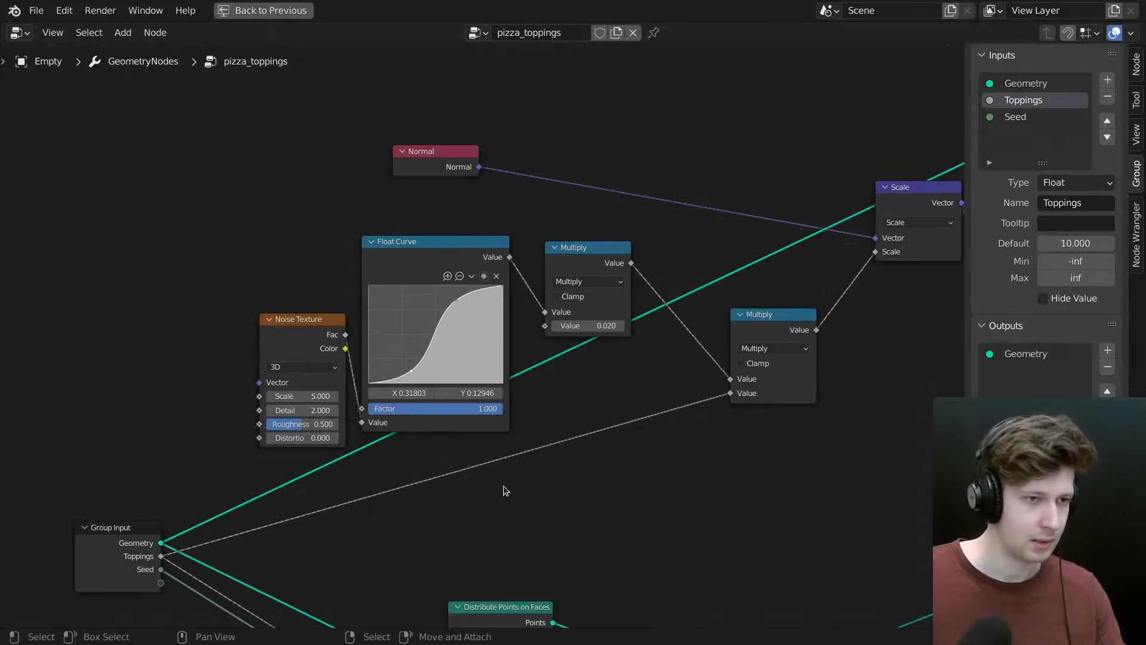
pyautogui.scroll(-2, 503, 486)
pyautogui.moveTo(604, 412); pyautogui.dragTo(700, 322, button='middle')
pyautogui.moveTo(770, 249); pyautogui.dragTo(387, 406)
pyautogui.press('g')
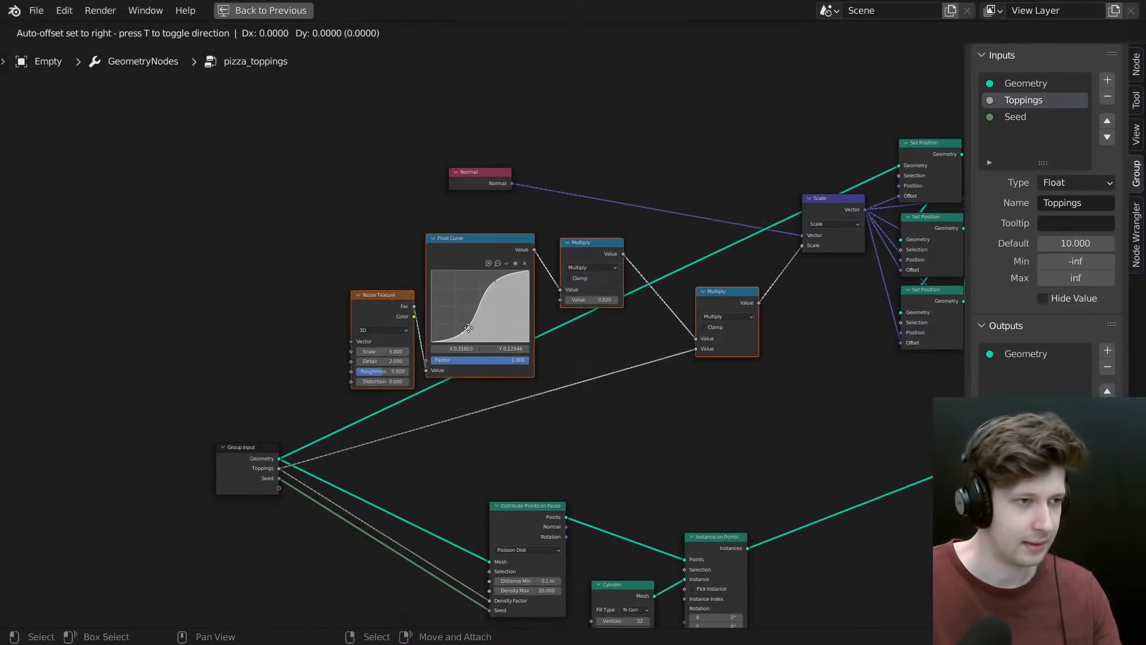
pyautogui.click(385, 335)
pyautogui.click(721, 318)
pyautogui.moveTo(634, 308); pyautogui.dragTo(612, 297)
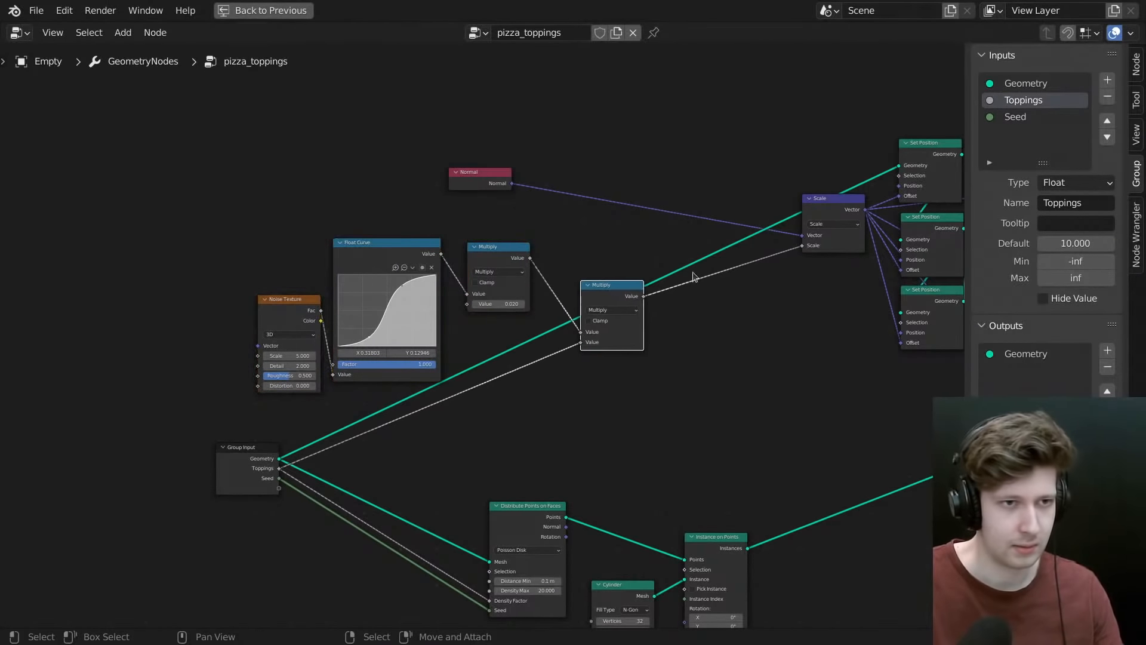
# - Bring the Scale node closer to the second Multiply and move the Normal node up above the Float Curve
pyautogui.moveTo(776, 239); pyautogui.dragTo(700, 268, button='middle')
pyautogui.moveTo(758, 233); pyautogui.dragTo(670, 256)
pyautogui.moveTo(515, 250); pyautogui.dragTo(556, 256, button='middle')
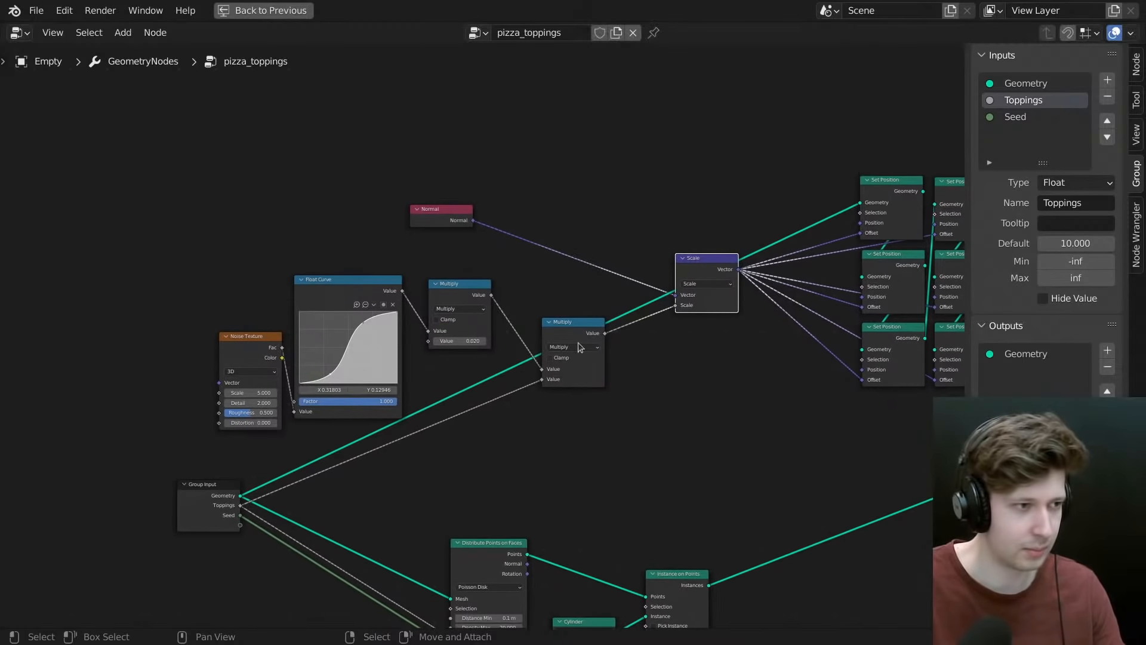
pyautogui.moveTo(578, 343); pyautogui.dragTo(665, 289, button='middle')
pyautogui.press('b')
pyautogui.moveTo(208, 239); pyautogui.dragTo(855, 445)
pyautogui.moveTo(561, 156); pyautogui.dragTo(450, 101)
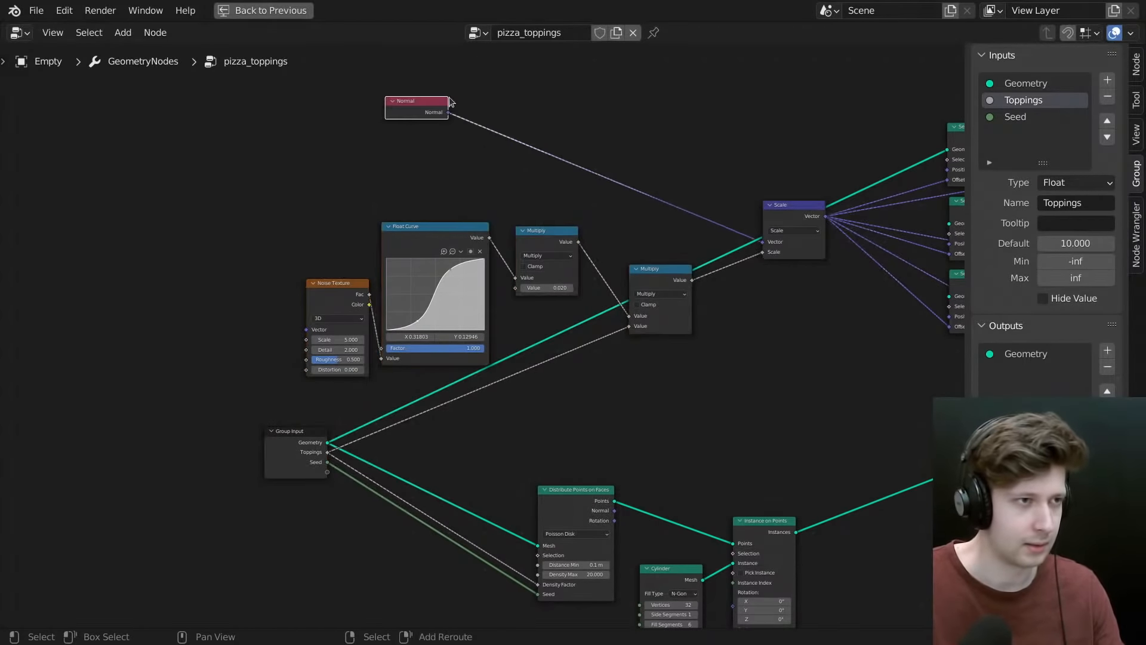
pyautogui.hotkey('shift', 'a')
pyautogui.press('s')
pyautogui.click(606, 67)
pyautogui.hotkey('shift', 'a')
pyautogui.write('svec')
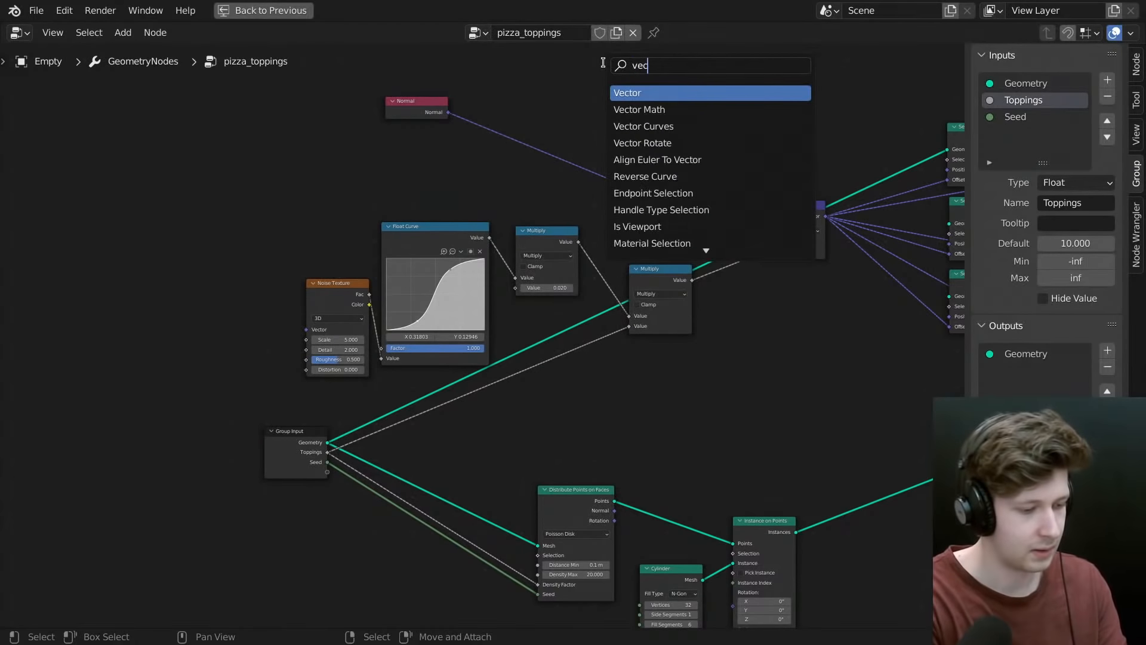
pyautogui.write('tor vur')
pyautogui.press('Return')
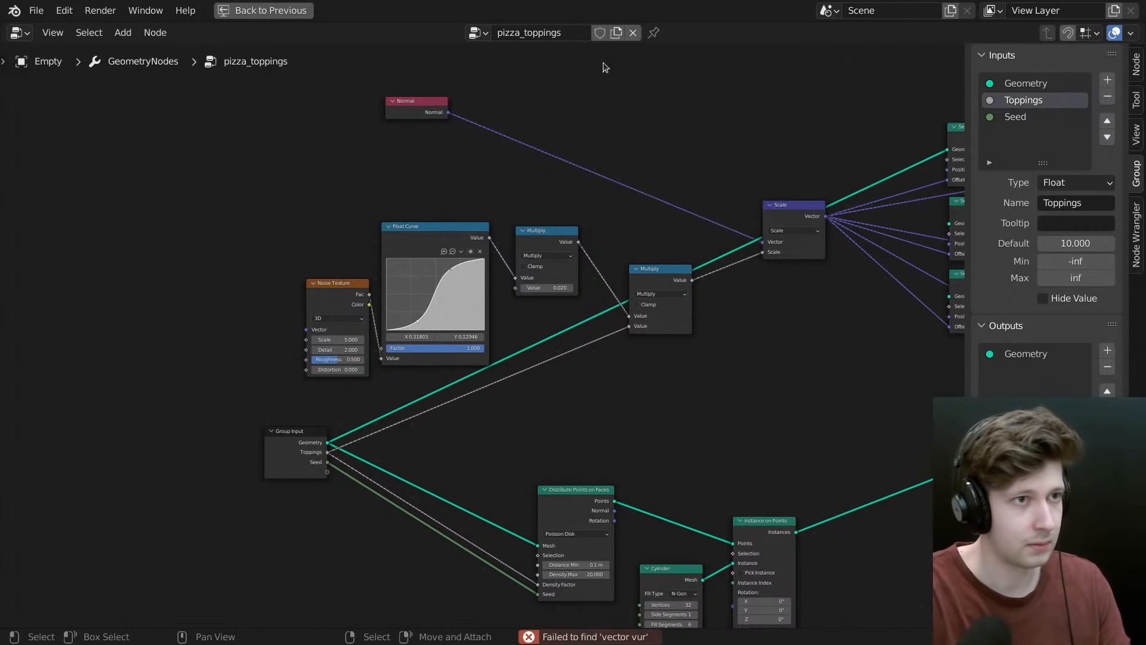
# - Insert a Vector Curves node into the link between Normal and Scale, and position it right beside the Normal node
pyautogui.hotkey('shift', 'a')
pyautogui.write('svecto')
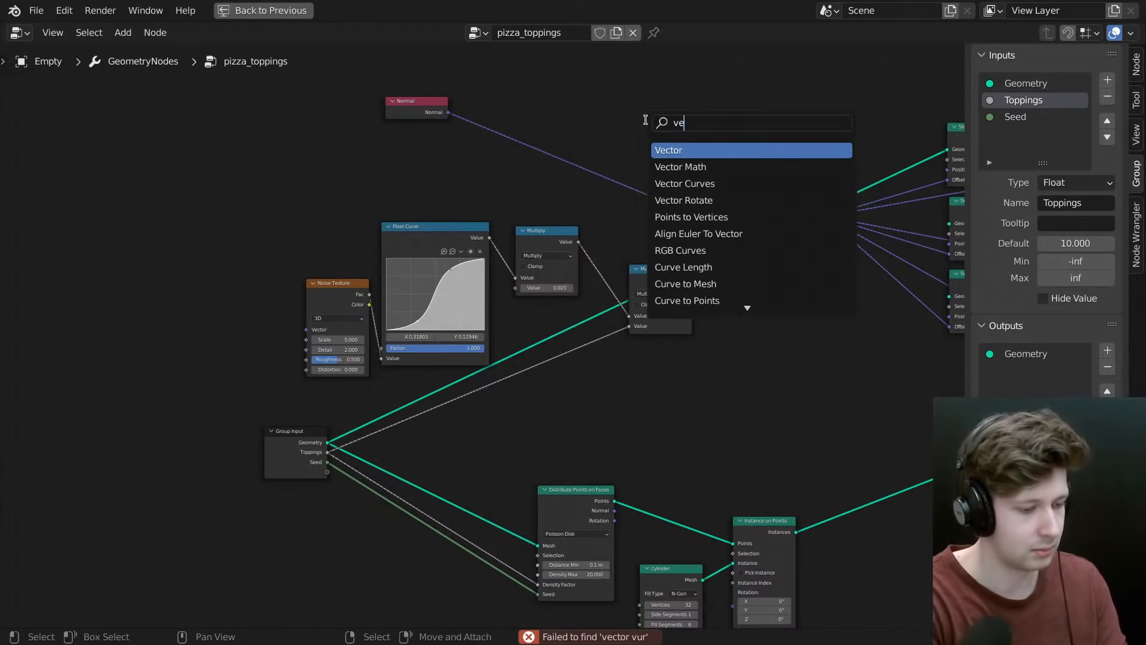
pyautogui.write('r curv')
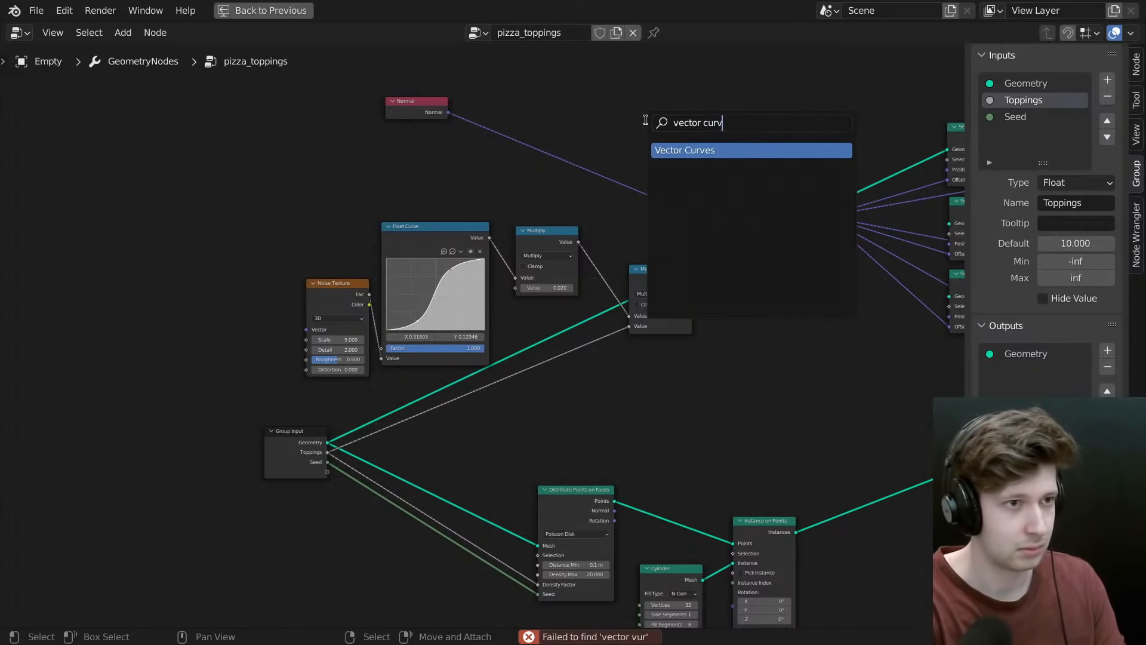
pyautogui.press('Return')
pyautogui.click(600, 111)
pyautogui.scroll(2, 678, 318)
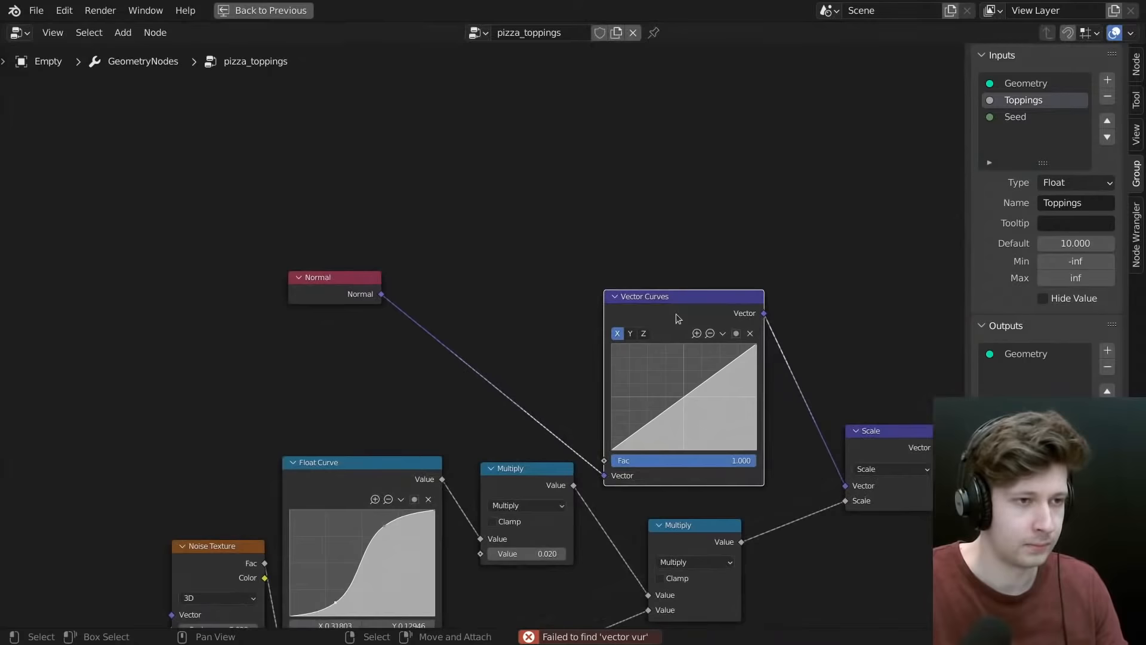
pyautogui.scroll(3, 677, 317)
pyautogui.moveTo(678, 316); pyautogui.dragTo(438, 232)
pyautogui.moveTo(470, 276); pyautogui.dragTo(496, 237, button='middle')
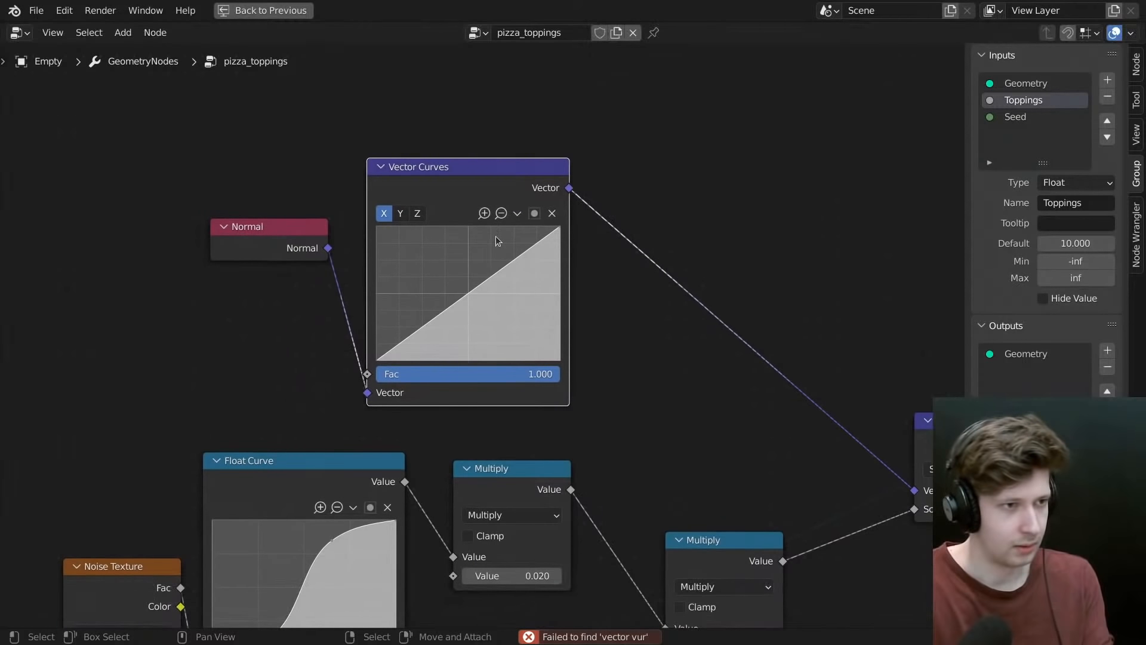
# - Add a control point near the centre of the Z curve in the Vector Curves node
pyautogui.click(424, 220)
pyautogui.scroll(2, 456, 297)
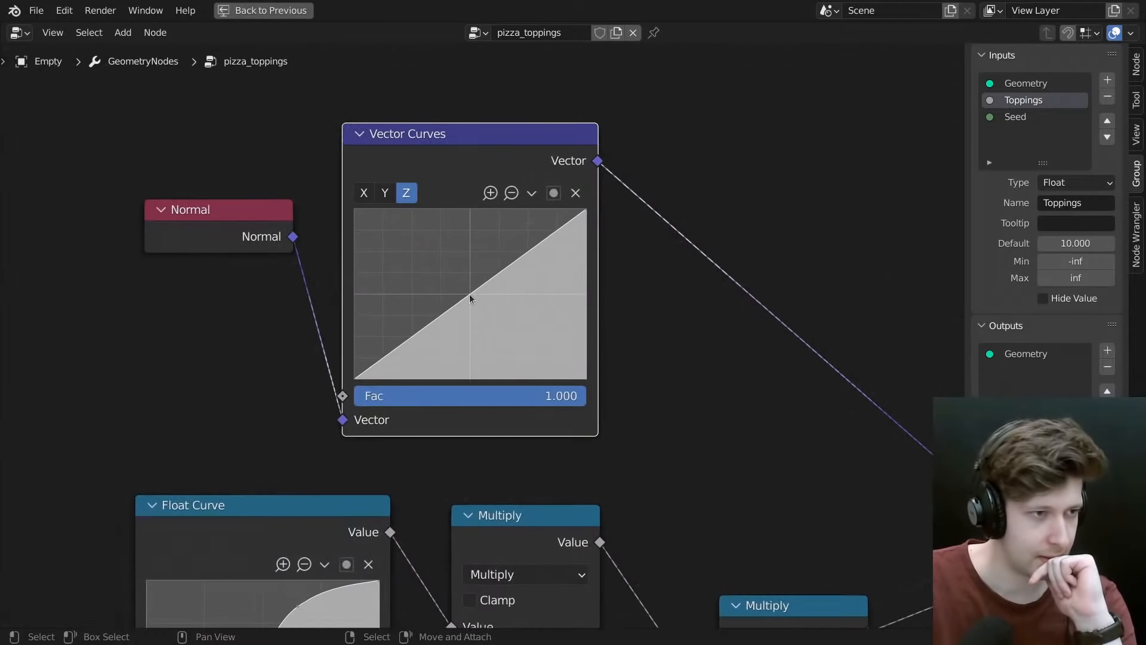
pyautogui.click(469, 294)
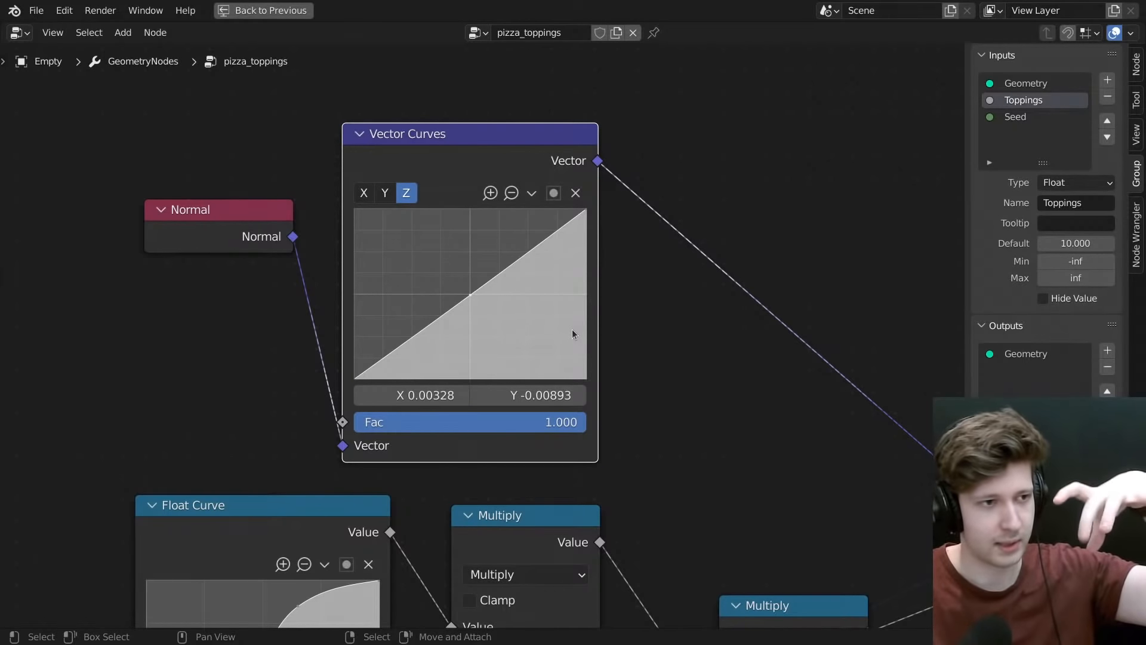
# - Inspect the crust's end and add a Z-curve control point at about X -0.19, Y -0.69 to bend its negative half down
pyautogui.hotkey('ctrl', 'space')
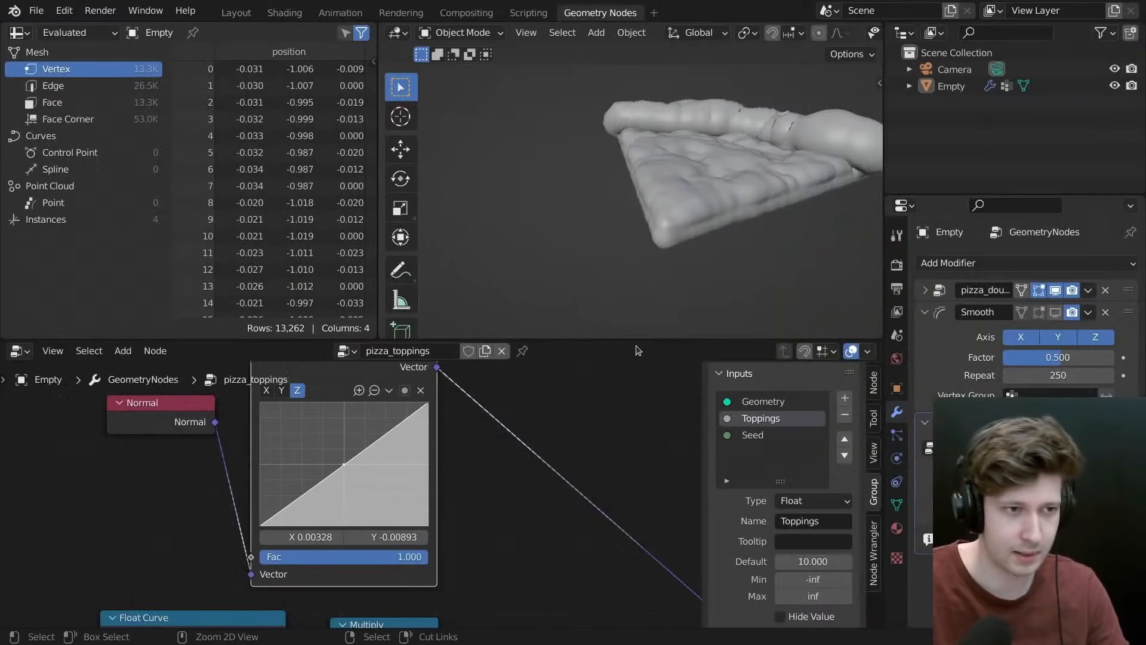
pyautogui.moveTo(757, 231); pyautogui.dragTo(713, 140, button='middle')
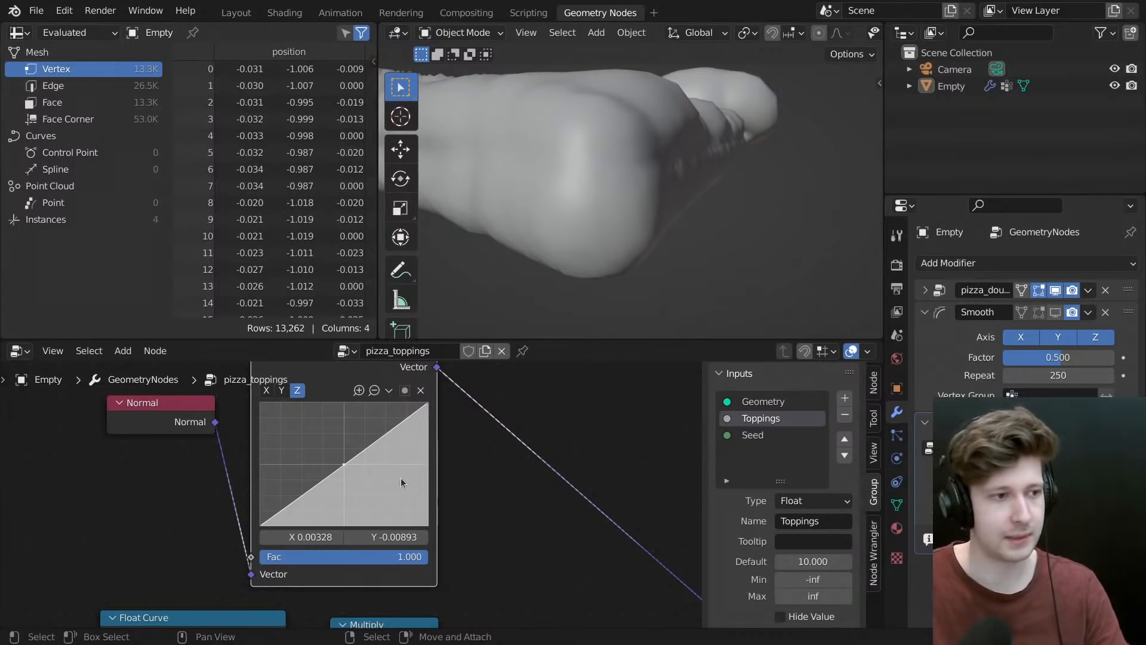
pyautogui.scroll(2, 304, 467)
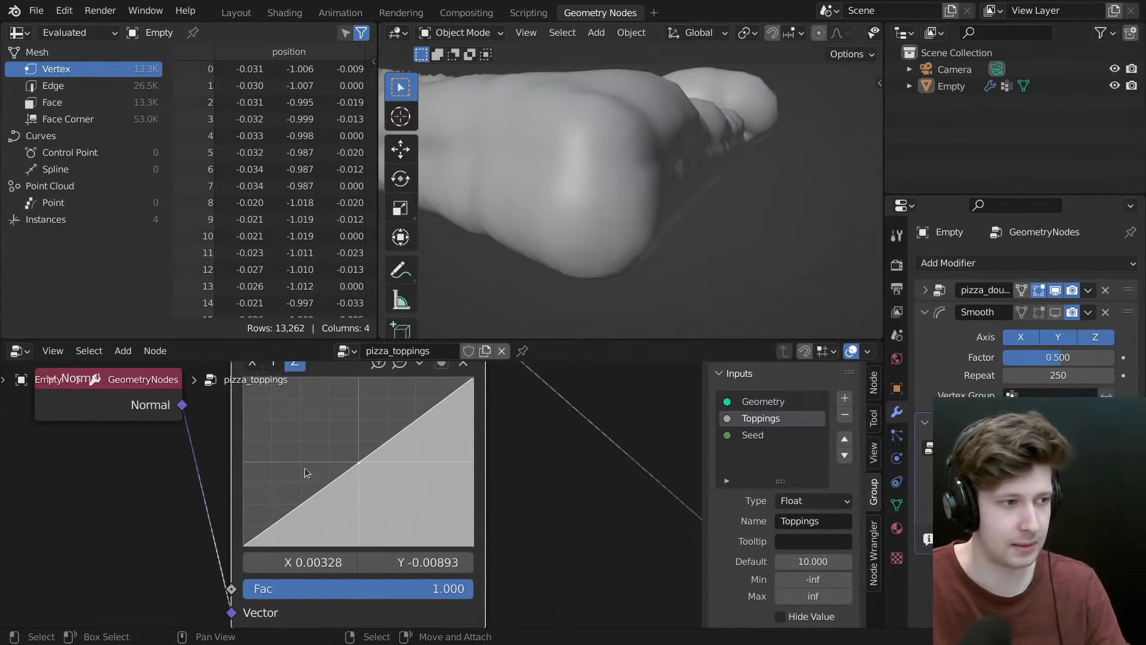
pyautogui.moveTo(322, 488); pyautogui.dragTo(334, 527)
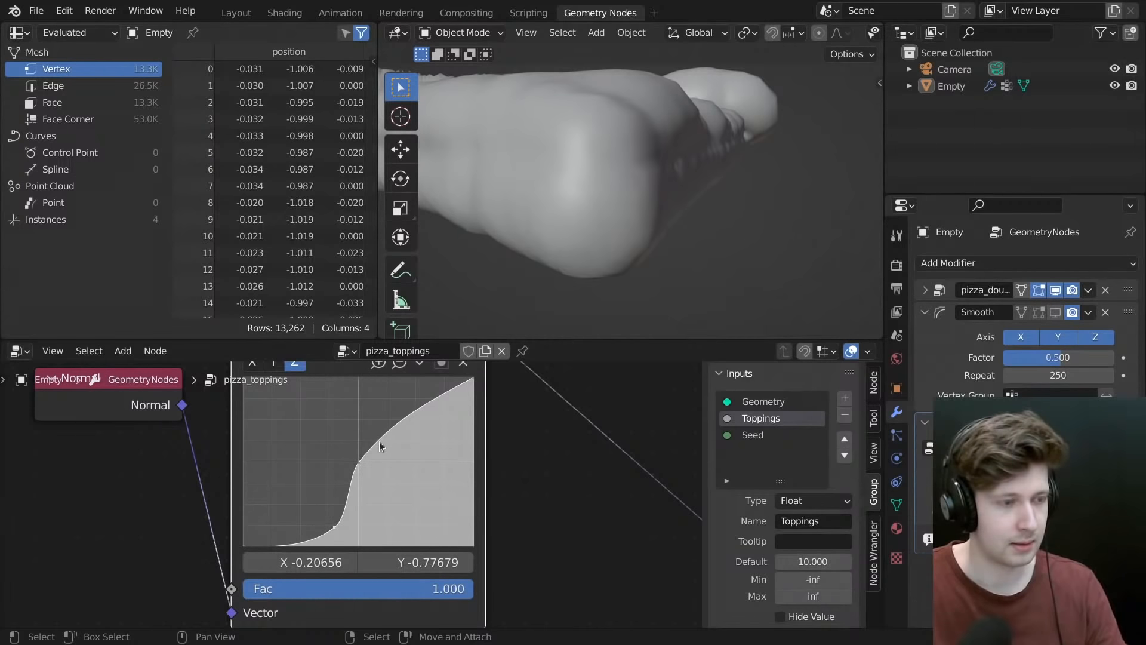
pyautogui.moveTo(337, 527)
pyautogui.mouseDown()
pyautogui.moveTo(350, 516)
pyautogui.moveTo(336, 519)
pyautogui.mouseUp()
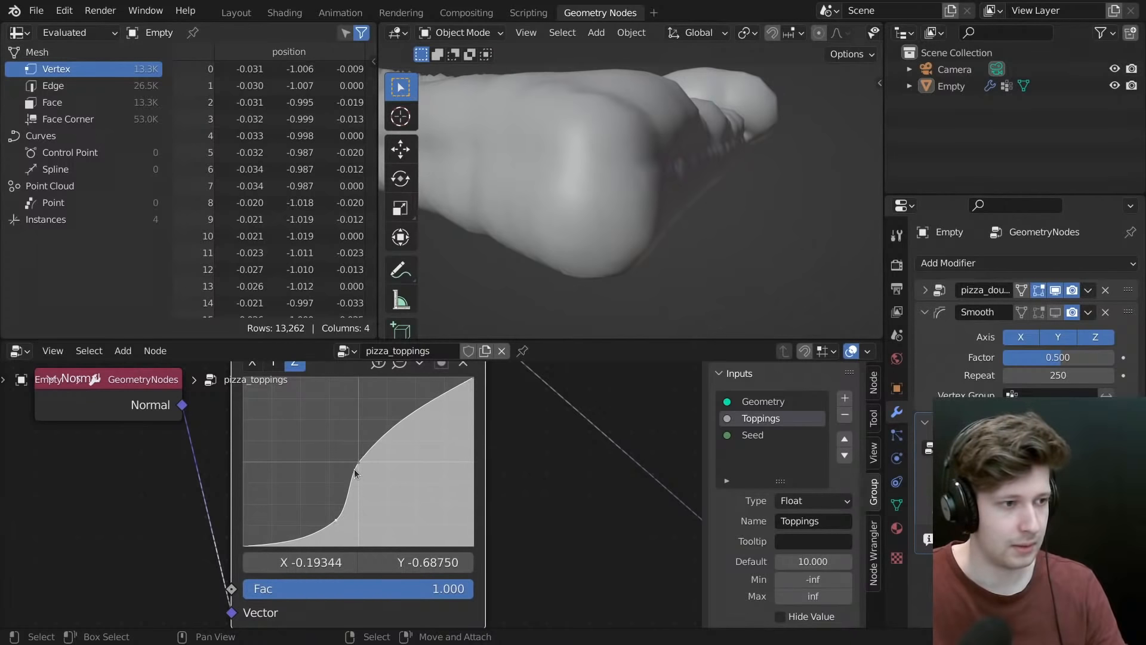
# - Shape the Vector Curves node's X curve into an S with points at about X 0.46, Y 0.88 and X -0.44, Y -0.83
pyautogui.scroll(-2, 360, 460)
pyautogui.scroll(1, 296, 432)
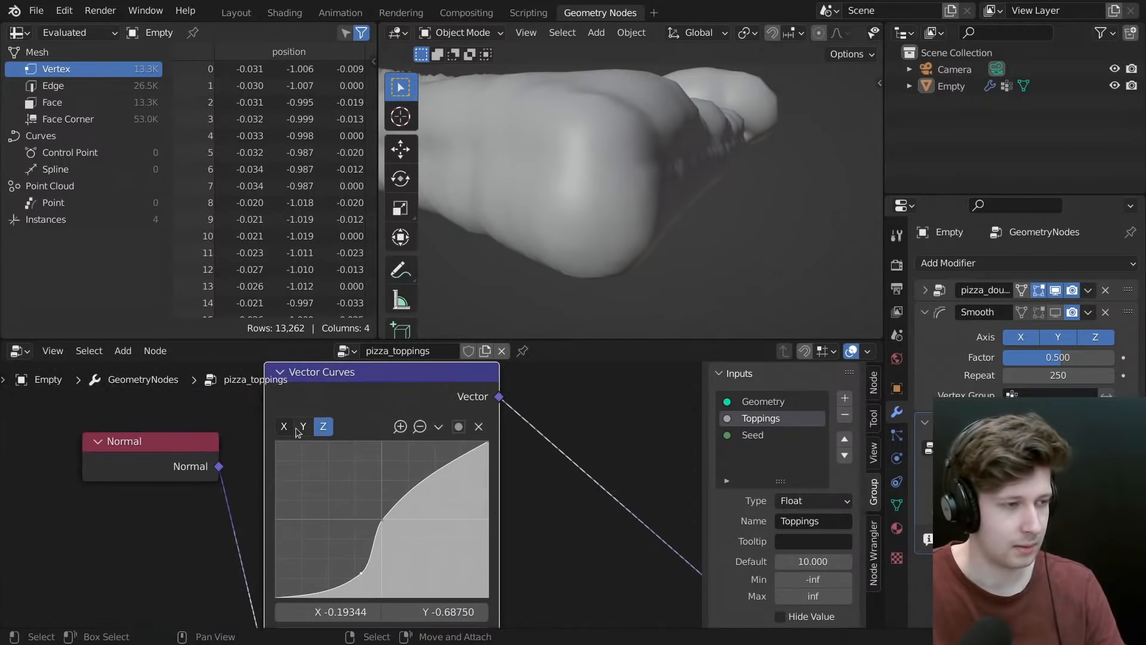
pyautogui.click(284, 428)
pyautogui.moveTo(452, 480); pyautogui.dragTo(438, 457)
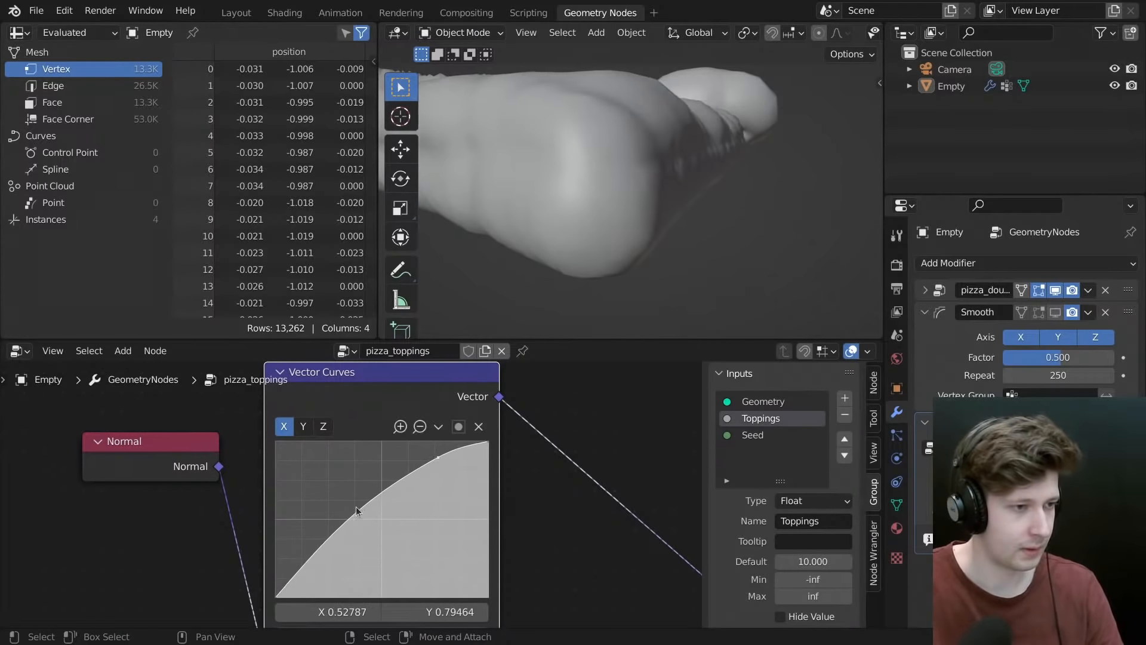
pyautogui.moveTo(341, 524); pyautogui.dragTo(336, 584)
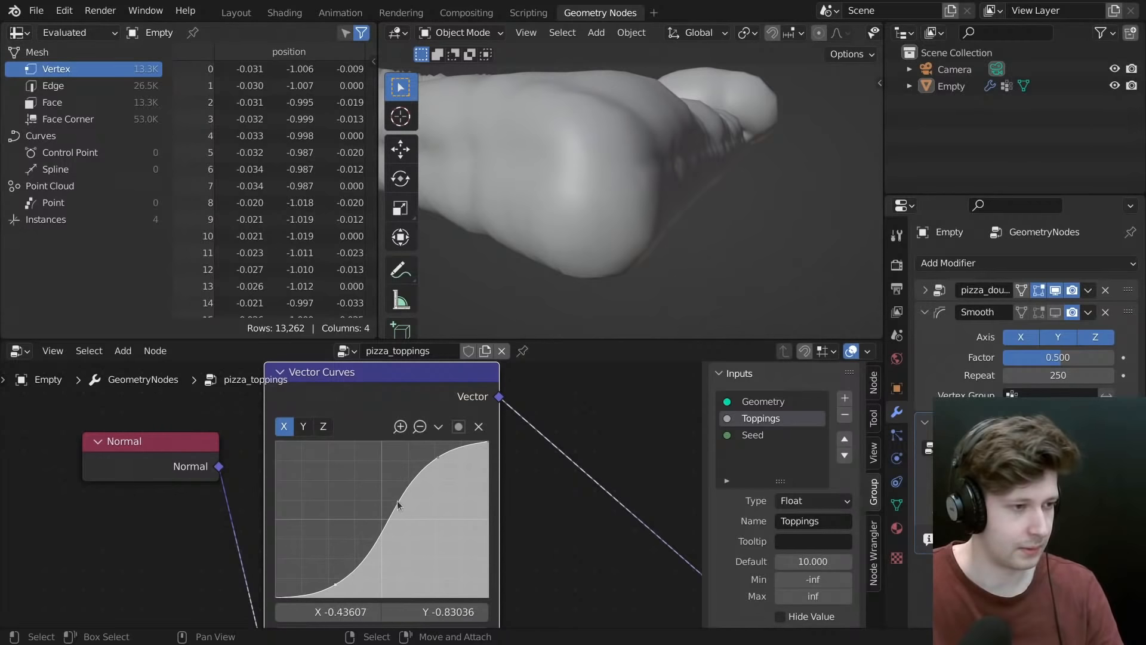
pyautogui.click(438, 458)
pyautogui.moveTo(438, 458); pyautogui.dragTo(431, 449)
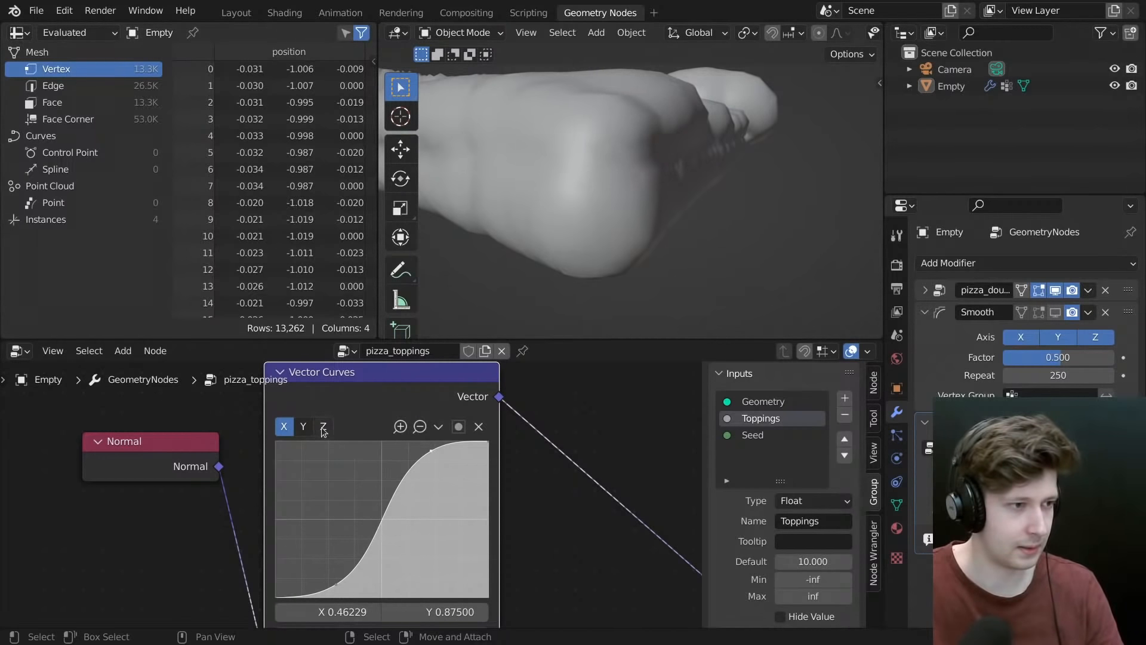
# - Shape the Y curve into a similar S with a raised point near X 0.48, Y 0.87 and a lowered point in its negative half
pyautogui.click(303, 426)
pyautogui.moveTo(417, 500); pyautogui.dragTo(431, 460)
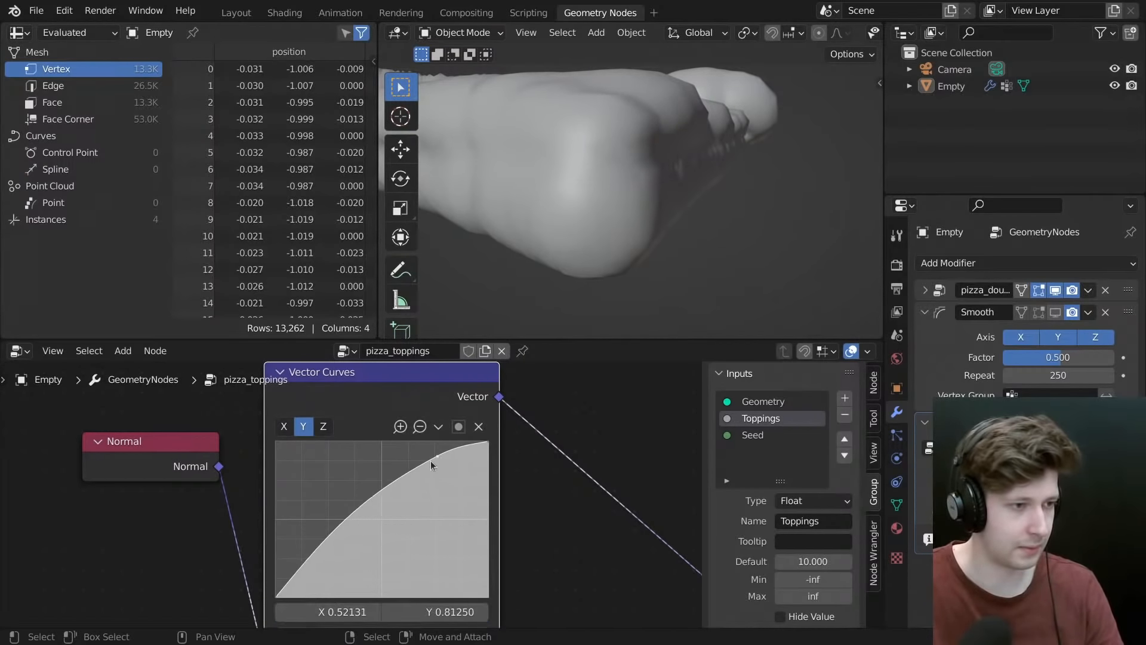
pyautogui.moveTo(335, 533); pyautogui.dragTo(344, 577)
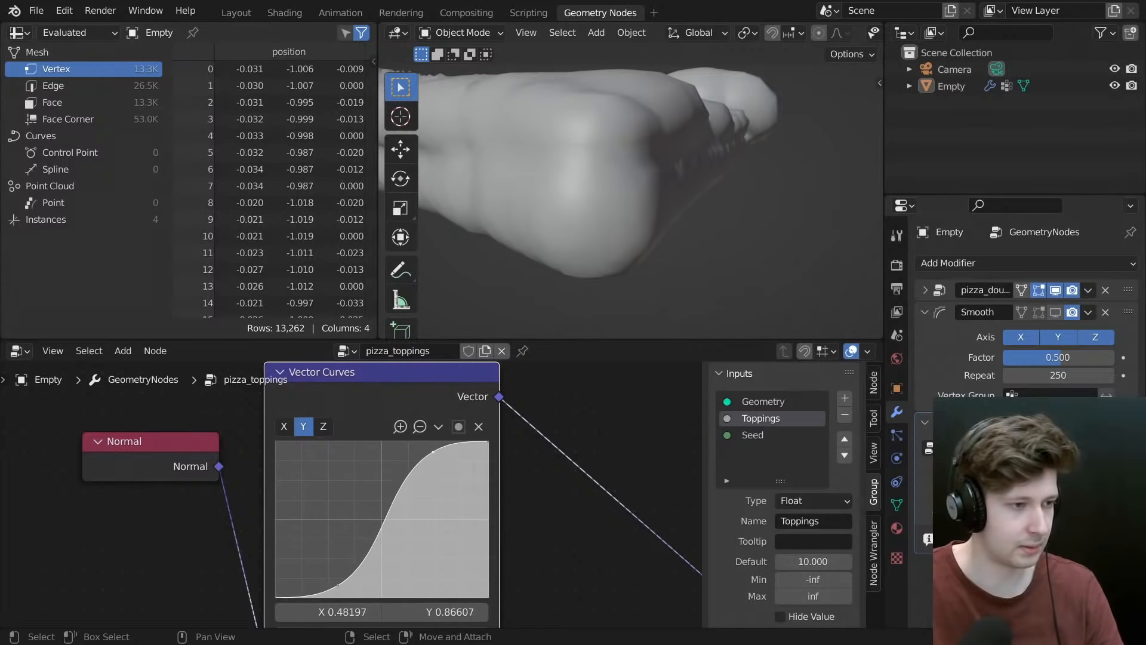
# - Lower the positive end of the Vector Curves node's Z curve and flatten it with a point at about X 0.45, Y 0.24
pyautogui.scroll(-4, 485, 516)
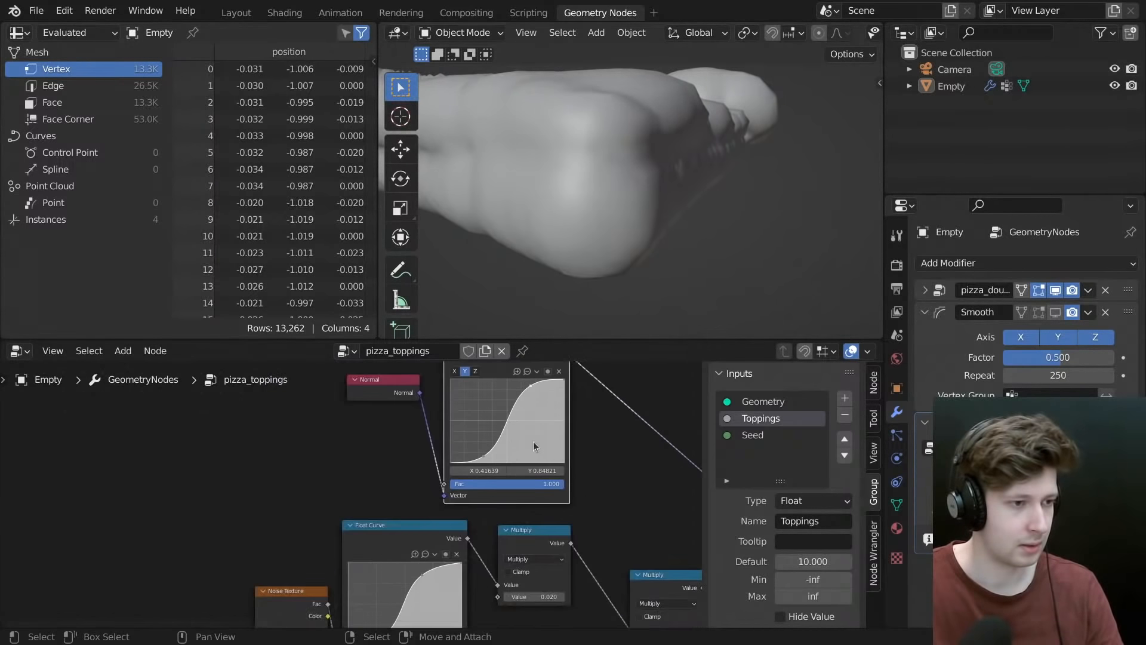
pyautogui.moveTo(521, 467); pyautogui.dragTo(483, 570, button='middle')
pyautogui.scroll(1, 421, 458)
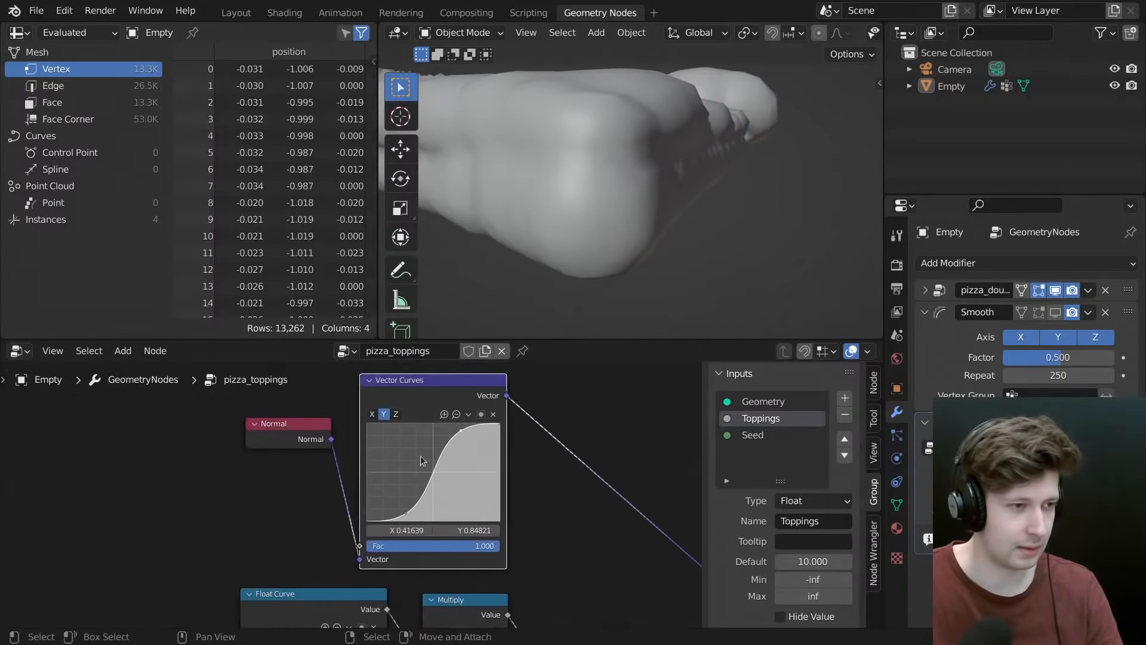
pyautogui.click(396, 415)
pyautogui.scroll(1, 469, 443)
pyautogui.moveTo(511, 422); pyautogui.dragTo(514, 451)
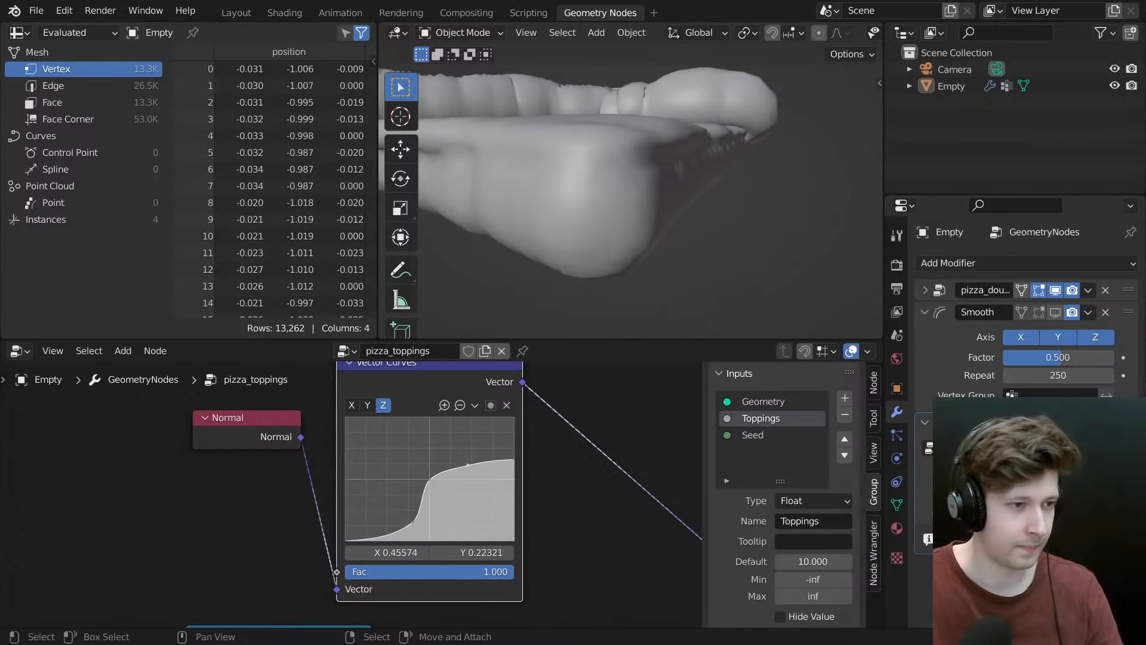
pyautogui.moveTo(571, 329); pyautogui.dragTo(591, 191, button='middle')
pyautogui.moveTo(626, 185); pyautogui.dragTo(620, 203, button='middle')
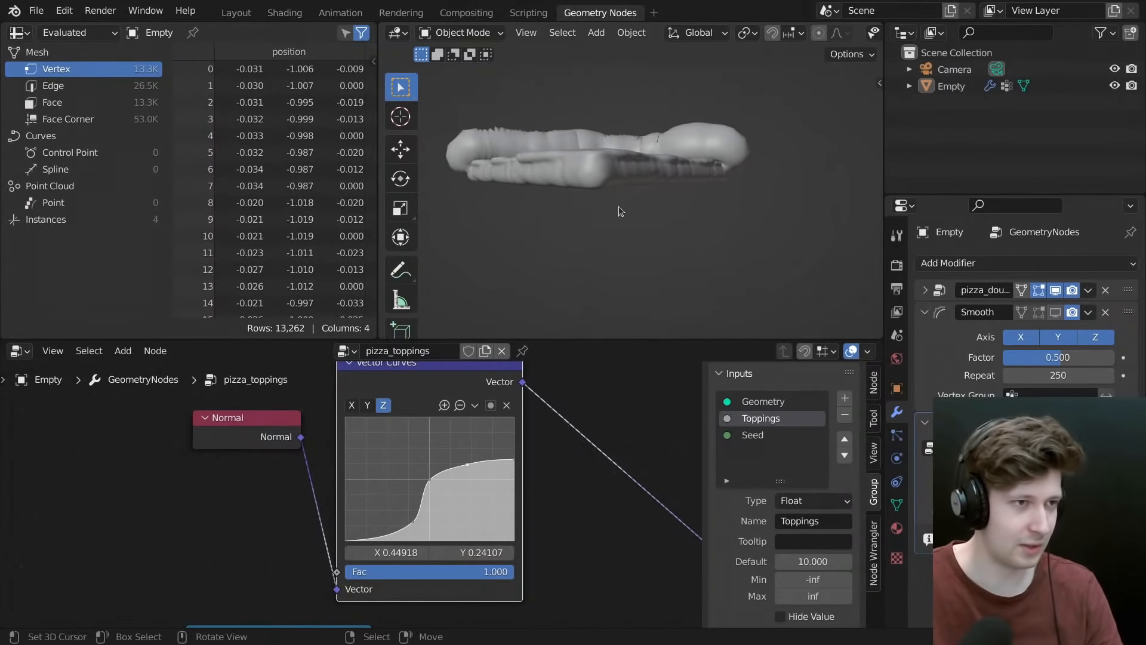
# - Set the value of the Multiply node after the Float Curve to 0.03 and check the slice from above
pyautogui.scroll(-8, 529, 500)
pyautogui.scroll(3, 401, 458)
pyautogui.moveTo(566, 555); pyautogui.dragTo(434, 446, button='middle')
pyautogui.scroll(1, 401, 459)
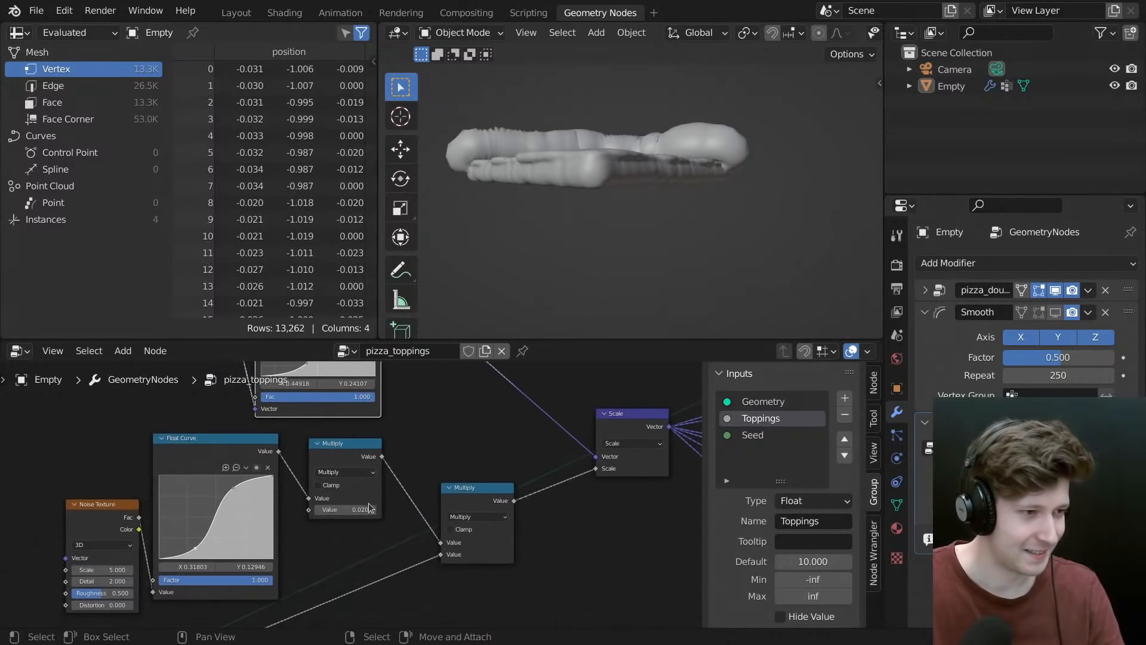
pyautogui.click(366, 507)
pyautogui.write('0.03')
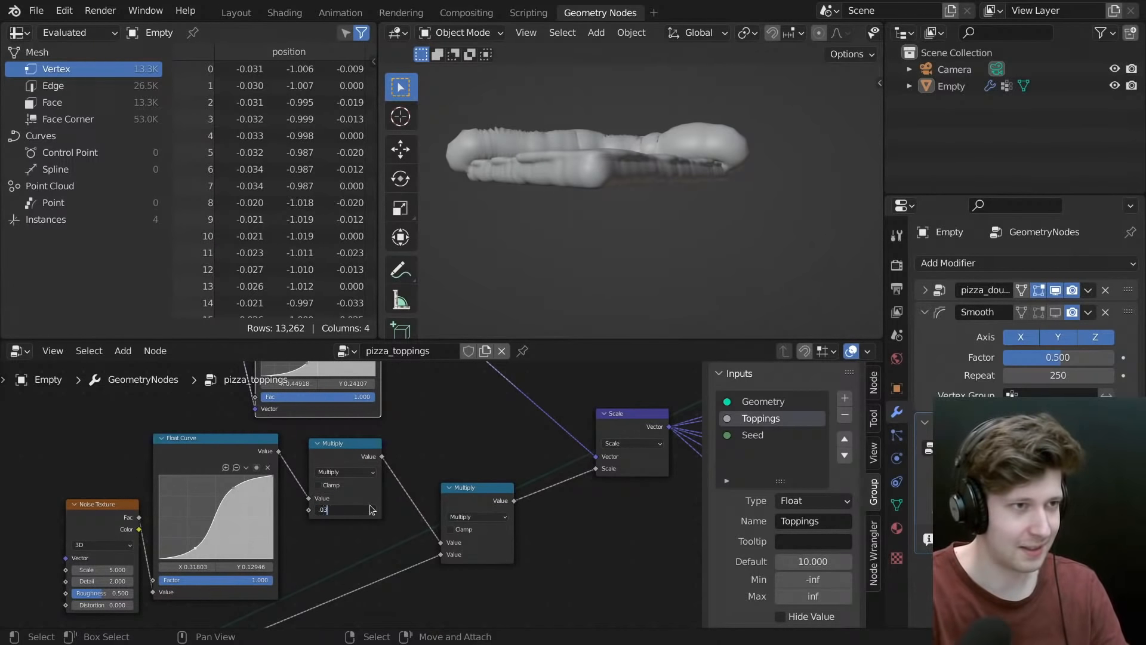
pyautogui.press('Return')
pyautogui.moveTo(668, 191); pyautogui.dragTo(628, 155, button='middle')
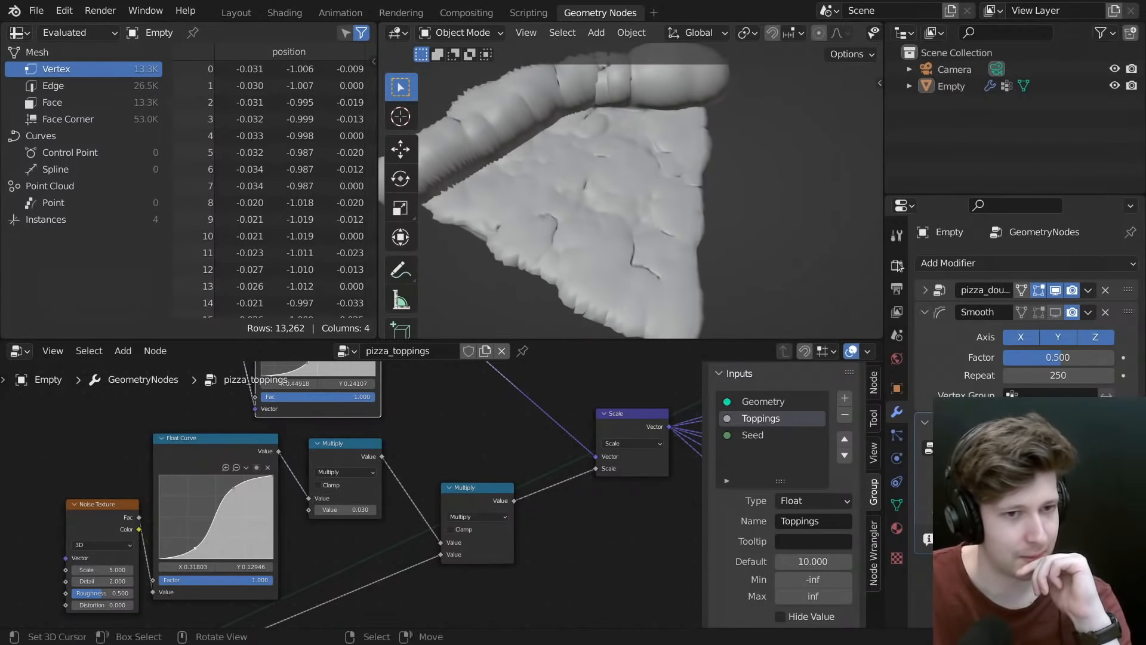
# - Try a Factor of 0.75 for the Smooth modifier and undo the change
pyautogui.click(1067, 353)
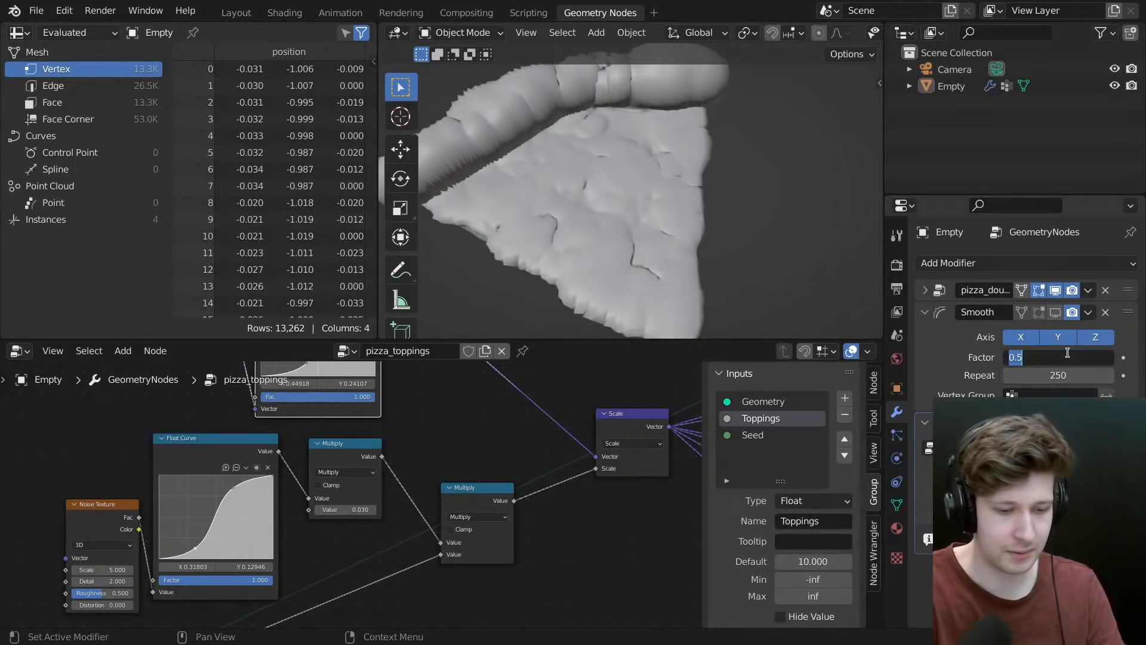
pyautogui.write('0.75')
pyautogui.press('Return')
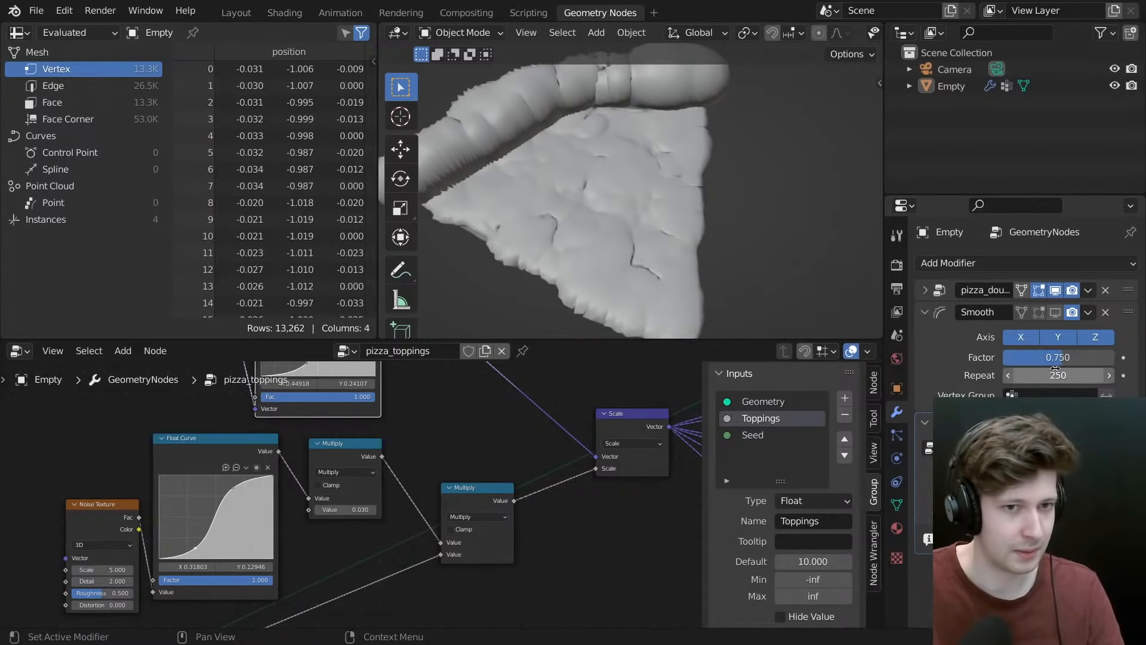
pyautogui.hotkey('ctrl', 'z')
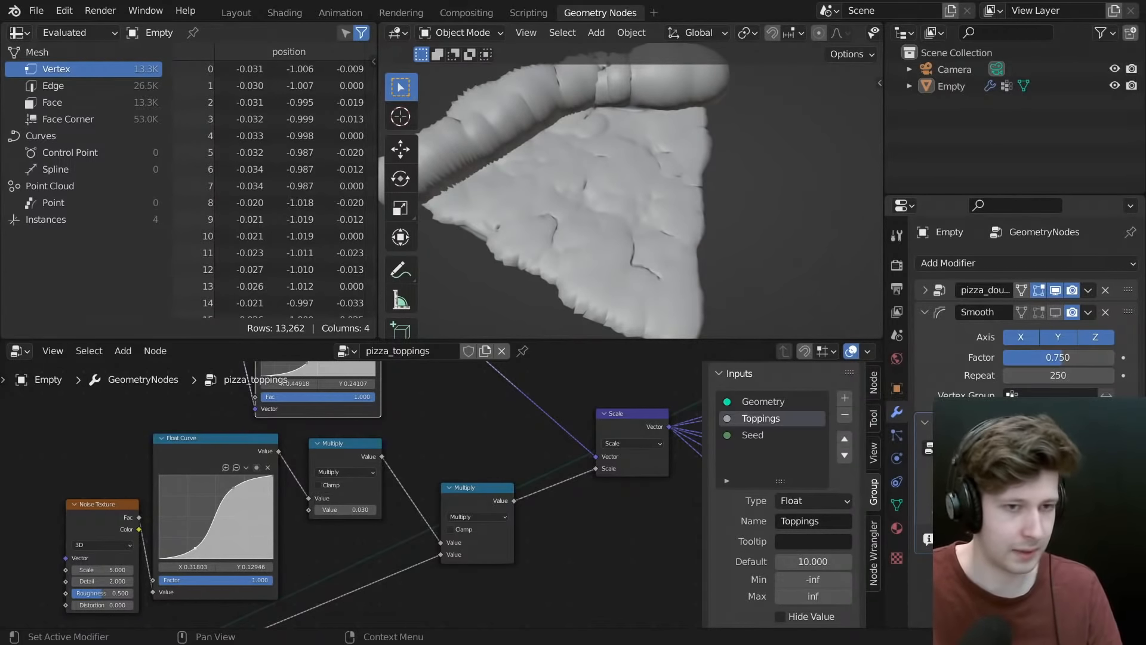
# - Expand the pizza_dough modifier and make it active to show its pizza_slice.dough node tree
pyautogui.scroll(-3, 418, 473)
pyautogui.scroll(-2, 418, 473)
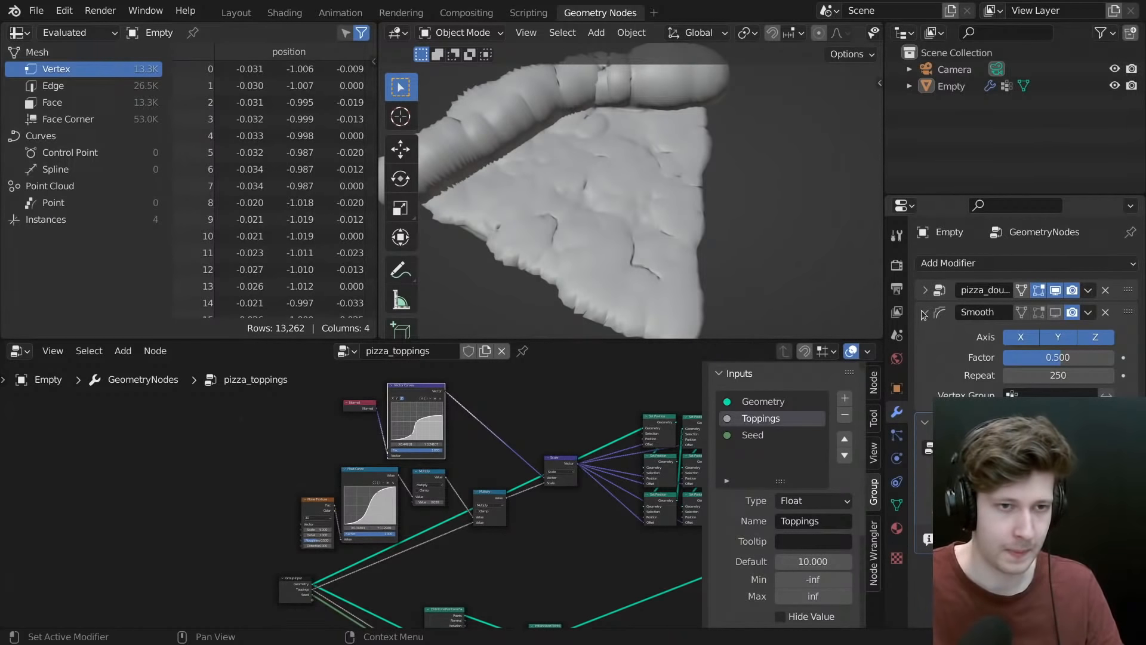
pyautogui.click(925, 290)
pyautogui.click(1062, 337)
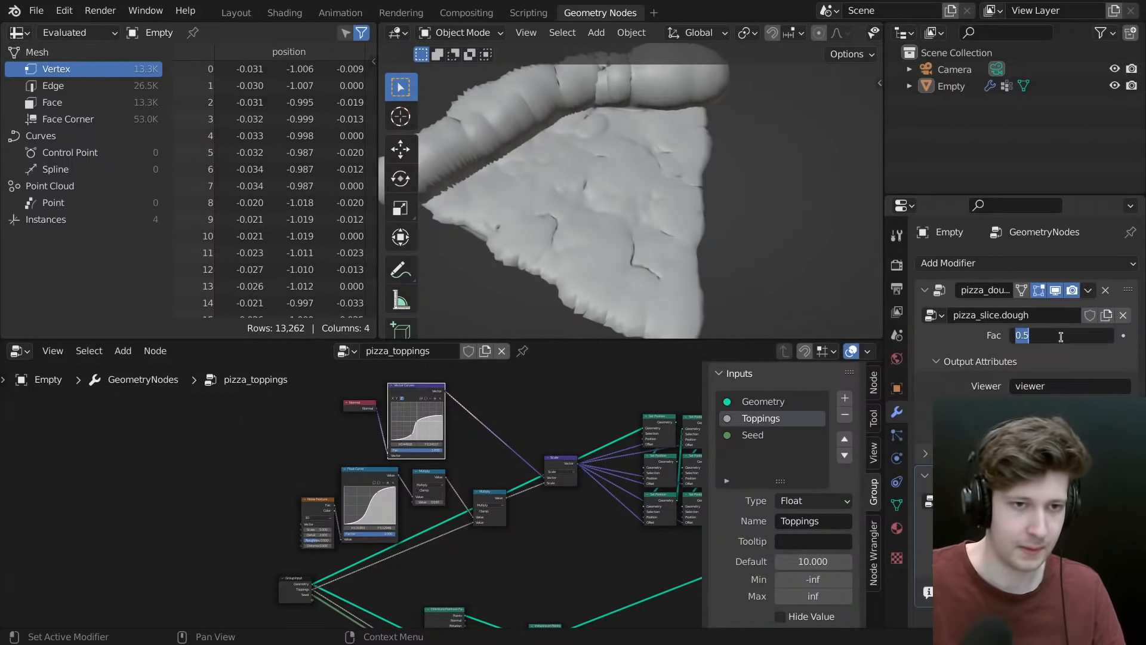
pyautogui.press('Escape')
pyautogui.moveTo(525, 433); pyautogui.dragTo(531, 434, button='middle')
pyautogui.click(960, 335)
pyautogui.scroll(-5, 493, 485)
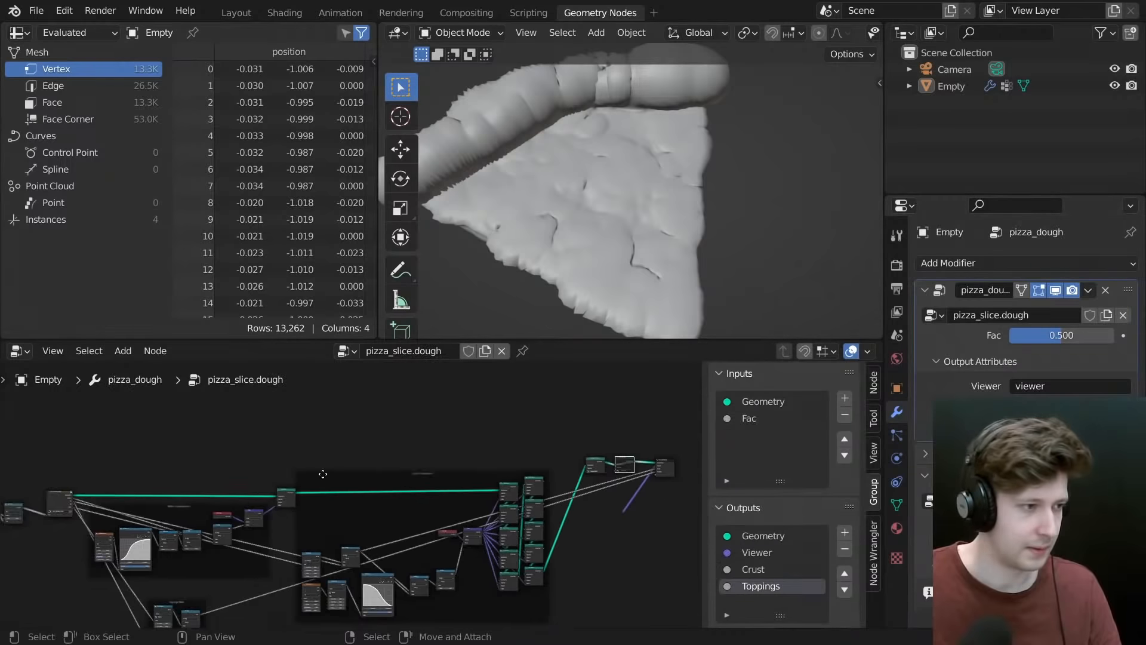
# - Rename the Fac input of the pizza_slice.dough group as Viewport Resolution
pyautogui.moveTo(298, 505); pyautogui.dragTo(497, 471, button='middle')
pyautogui.scroll(5, 424, 476)
pyautogui.moveTo(422, 477); pyautogui.dragTo(394, 482, button='middle')
pyautogui.scroll(2, 394, 482)
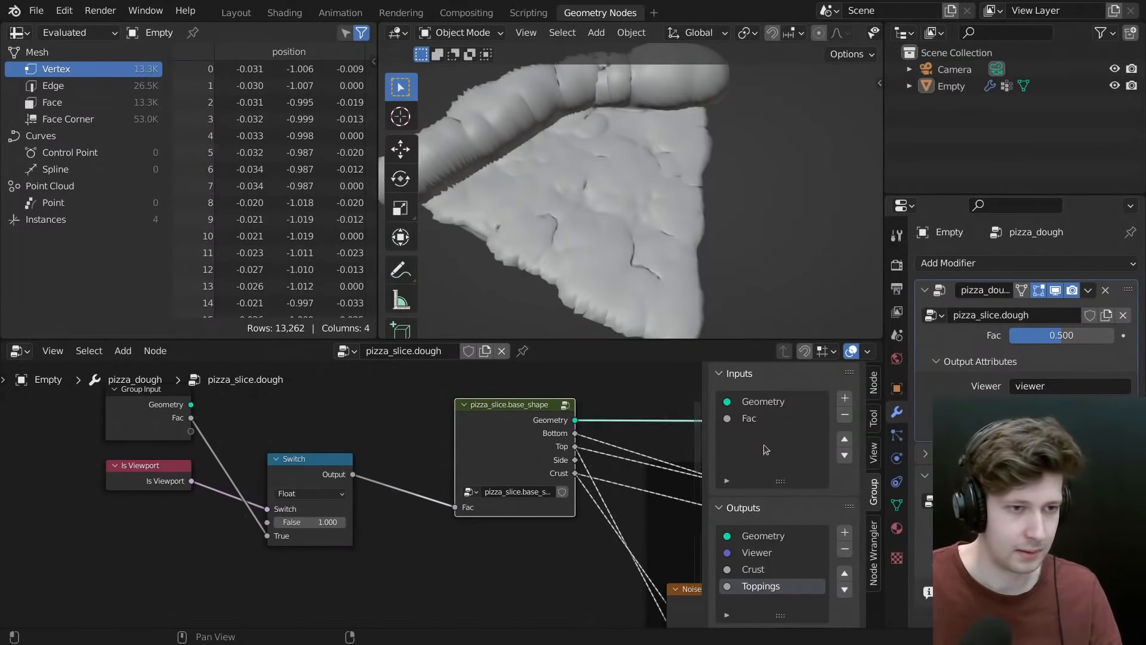
pyautogui.click(752, 418)
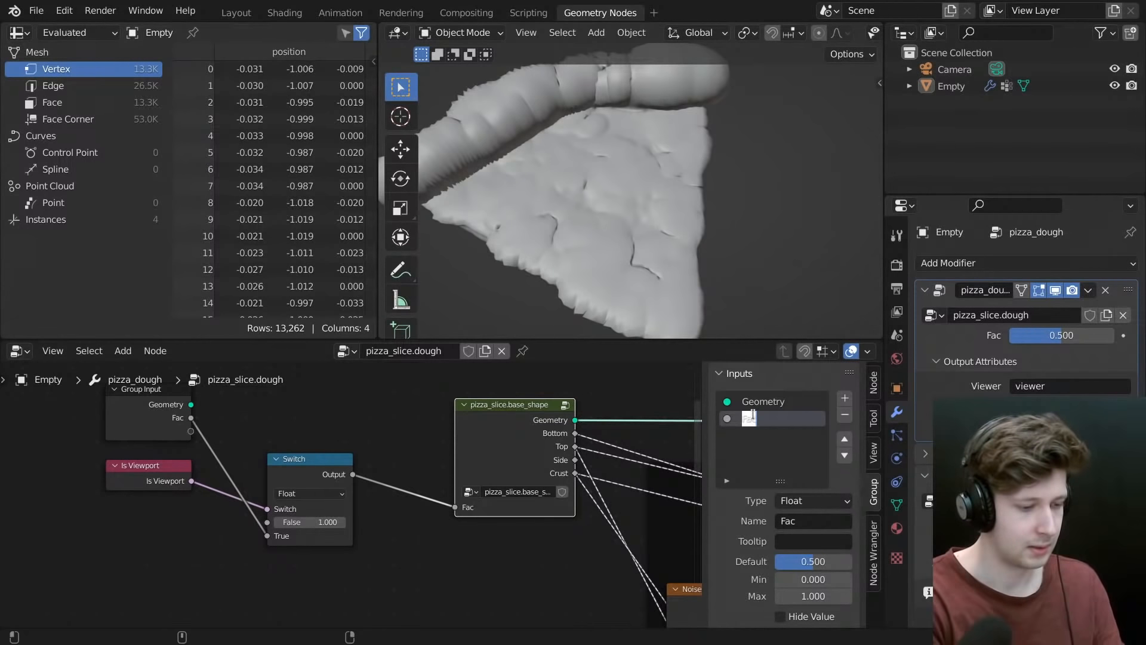
pyautogui.write('Viewport Resolution')
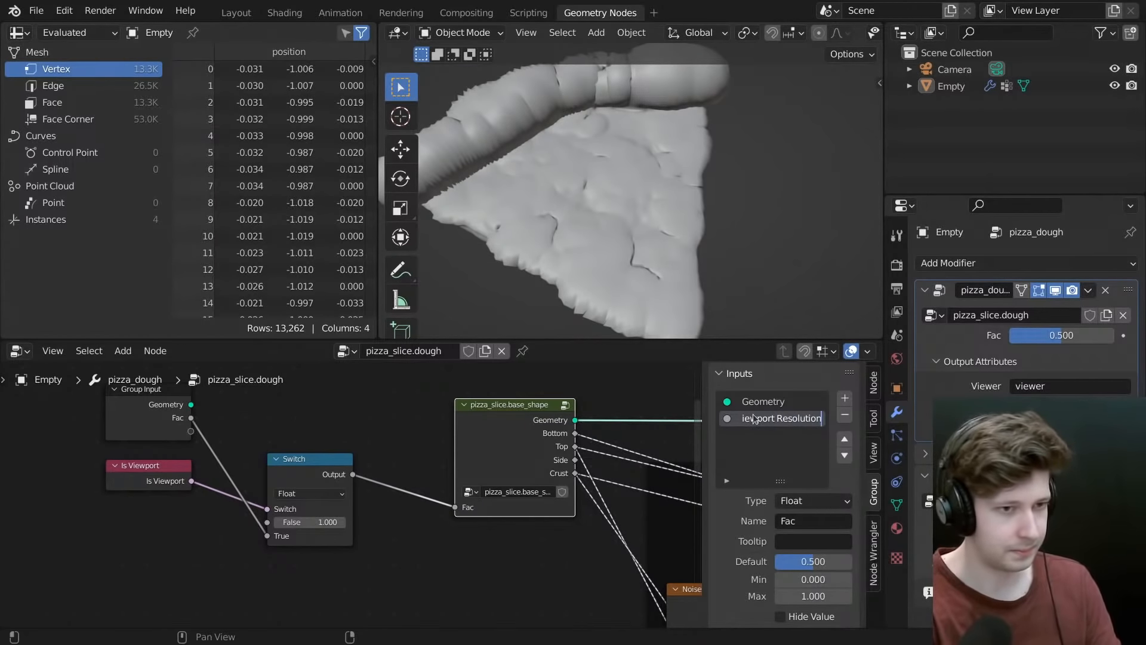
pyautogui.press('Return')
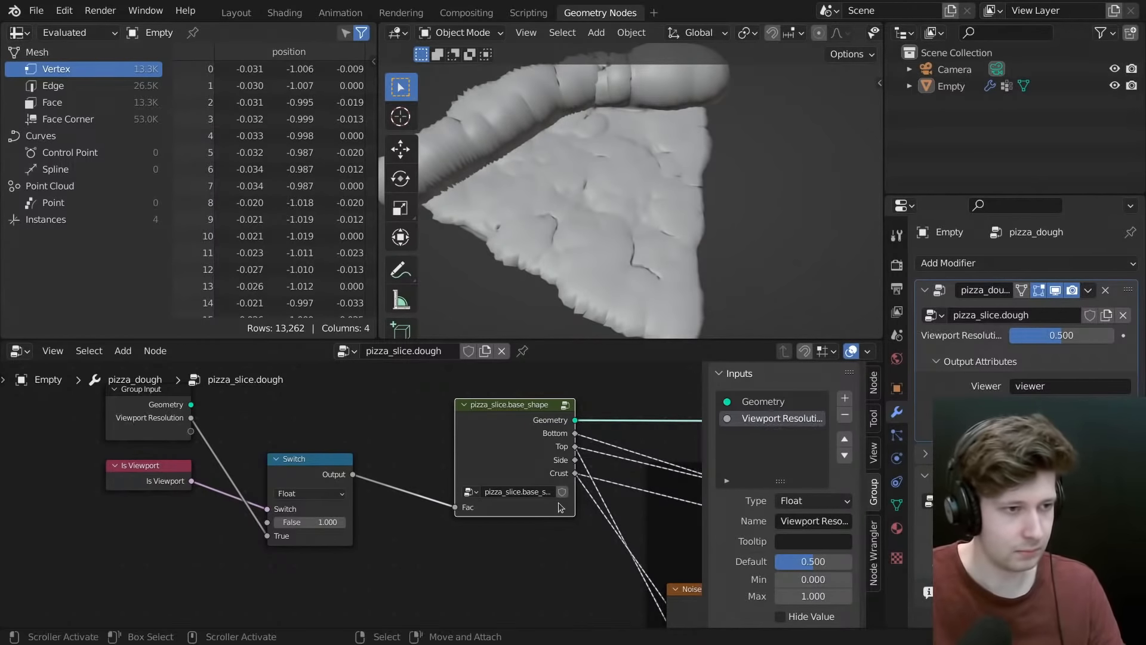
# - Try a Viewport Resolution of 0.75 on the pizza_dough modifier
pyautogui.scroll(-2, 564, 505)
pyautogui.click(1073, 336)
pyautogui.write('0.75')
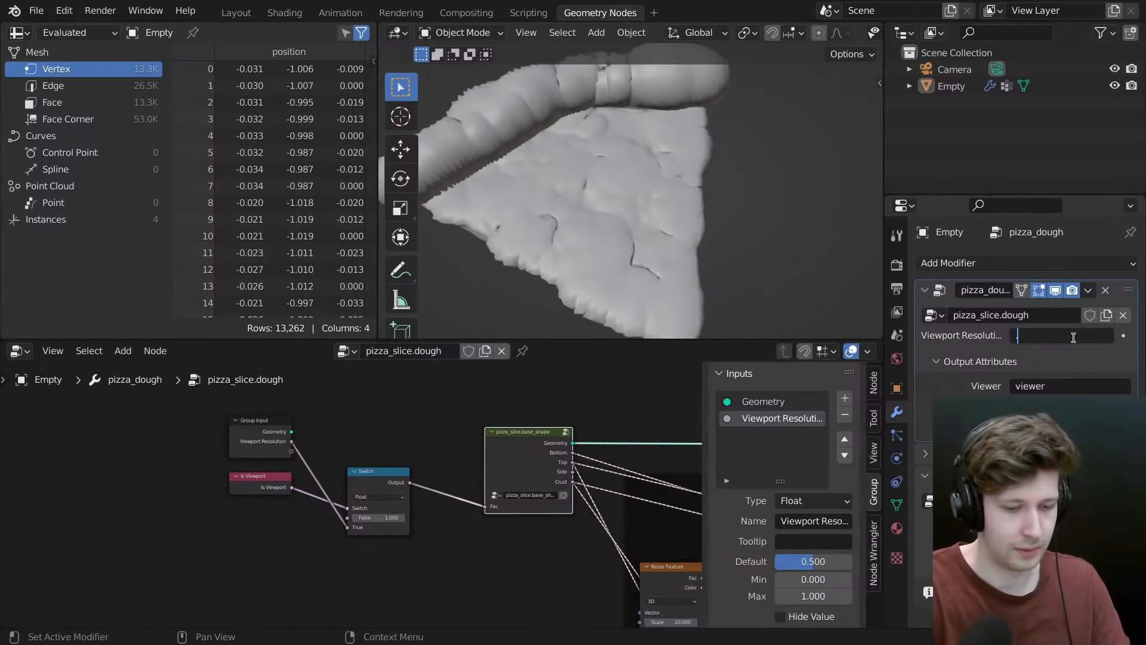
pyautogui.press('Return')
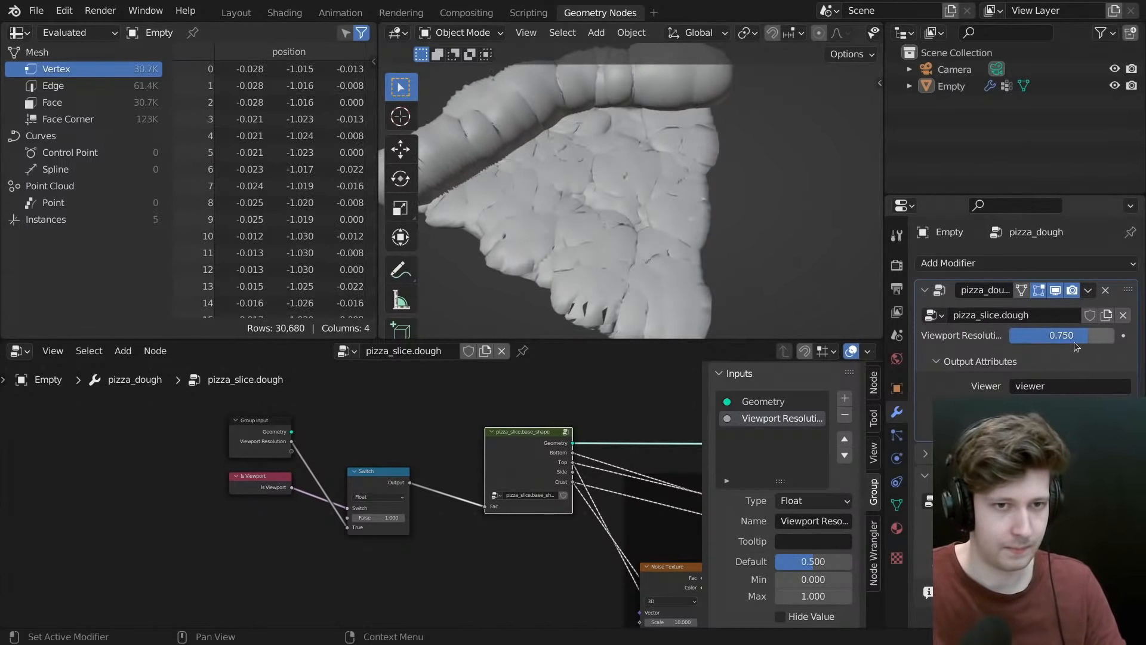
# - Set the pizza_dough modifier's Viewport Resolution to 1 and inspect the slice's toppings surface from several angles
pyautogui.click(1073, 336)
pyautogui.write('1')
pyautogui.press('Return')
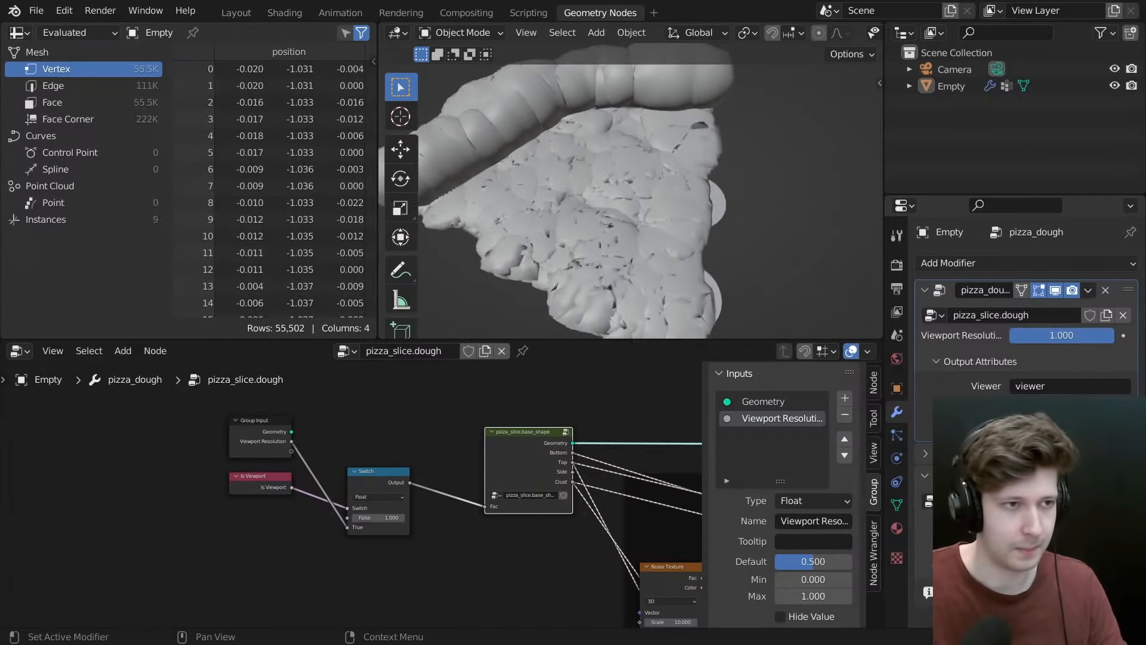
pyautogui.moveTo(647, 257); pyautogui.dragTo(615, 194, button='middle')
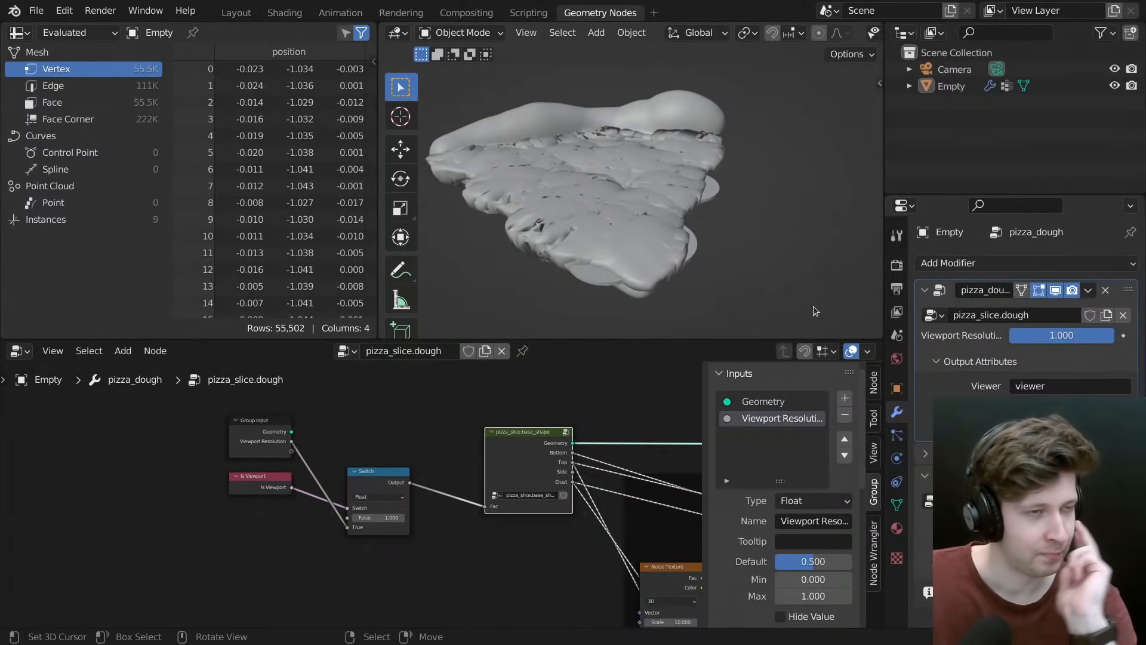
pyautogui.moveTo(700, 249); pyautogui.dragTo(685, 211, button='middle')
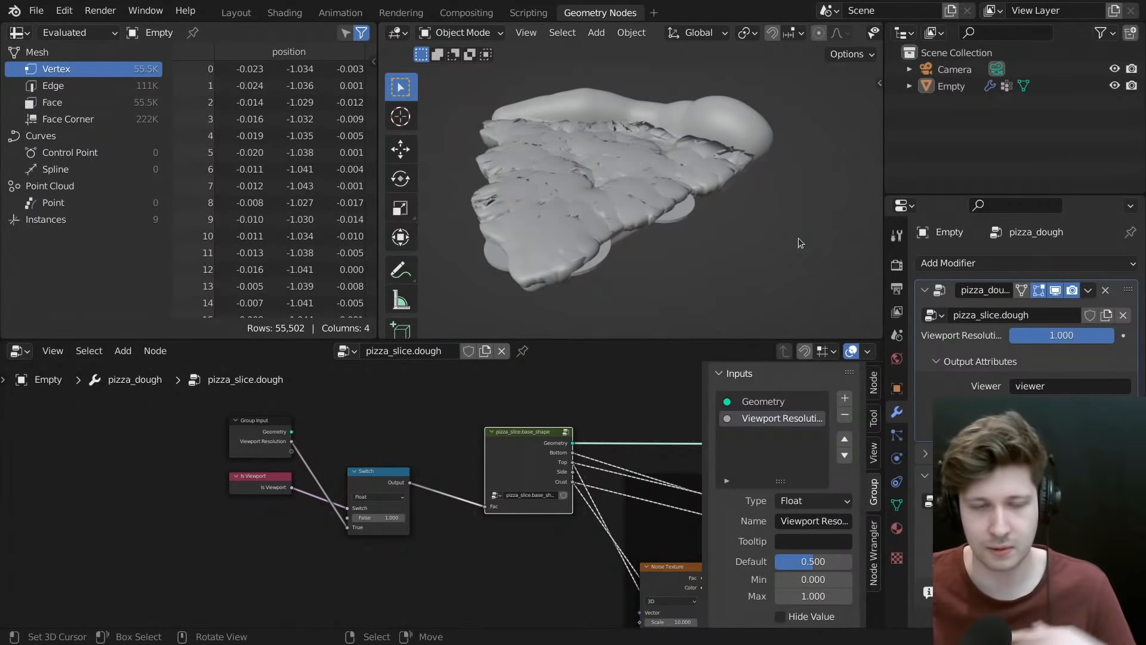
pyautogui.moveTo(633, 131); pyautogui.dragTo(563, 199, button='middle')
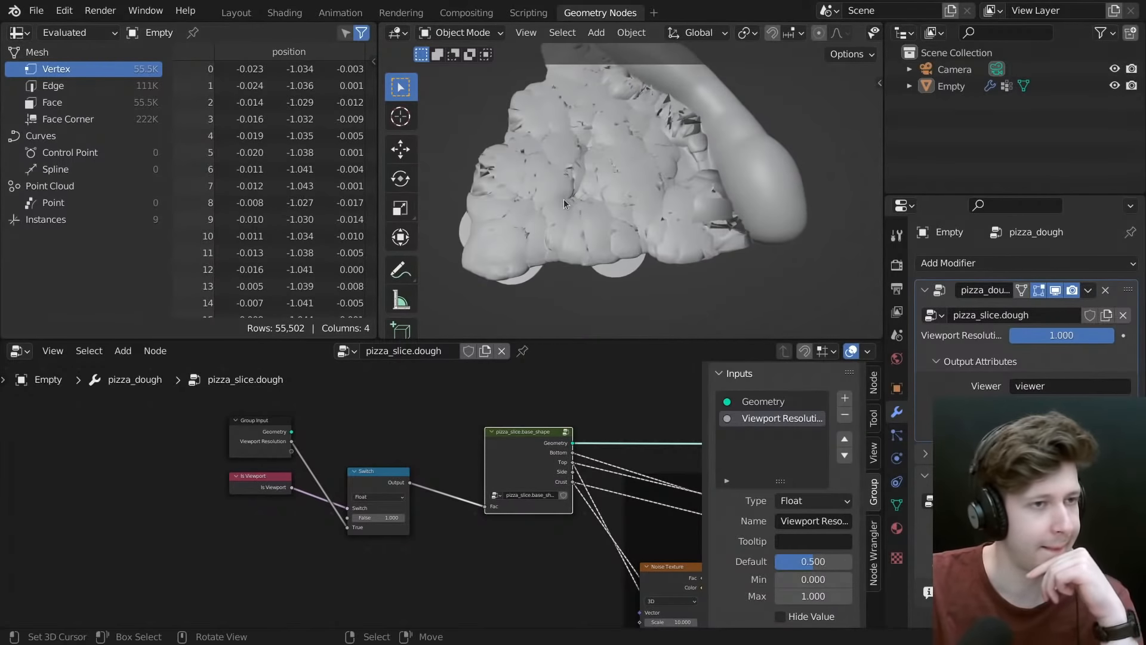
pyautogui.moveTo(655, 239); pyautogui.dragTo(686, 209, button='middle')
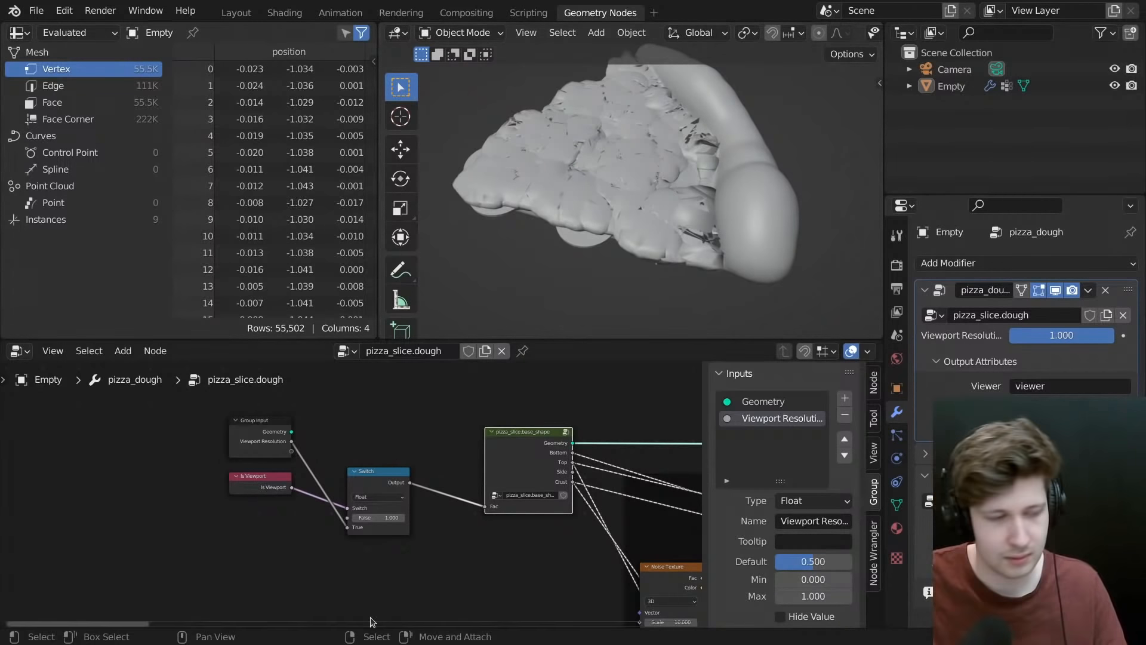
# - Move the Group Input, Is Viewport and Switch nodes farther away from the pizza_slice.base_shape node to make room
pyautogui.scroll(2, 417, 485)
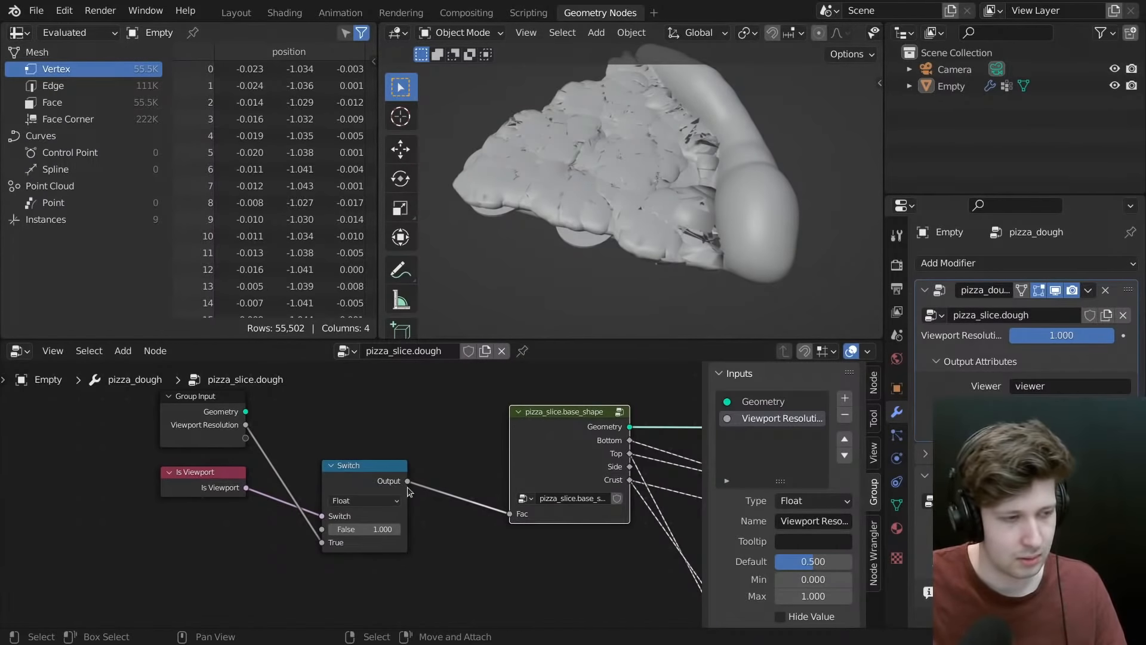
pyautogui.moveTo(424, 412); pyautogui.dragTo(232, 502)
pyautogui.press('g')
pyautogui.click(178, 512)
pyautogui.click(280, 497)
# - Duplicate the Switch node and place the copy, detached from all links, below the link to pizza_slice.base_shape
pyautogui.click(243, 497)
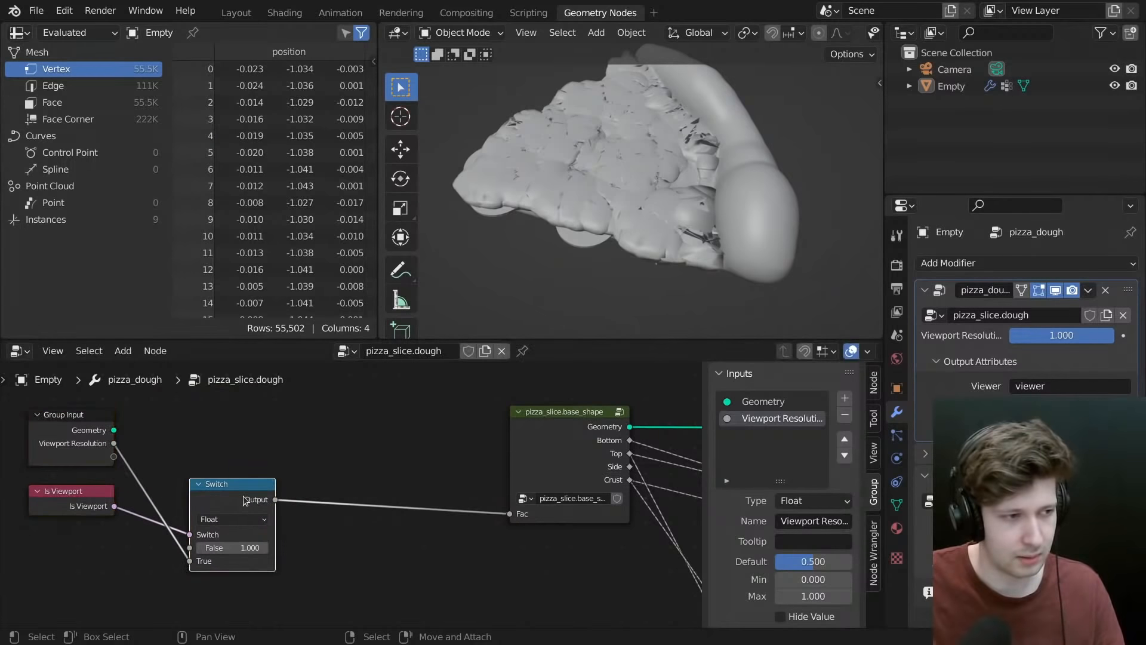
pyautogui.hotkey('shift', 'd')
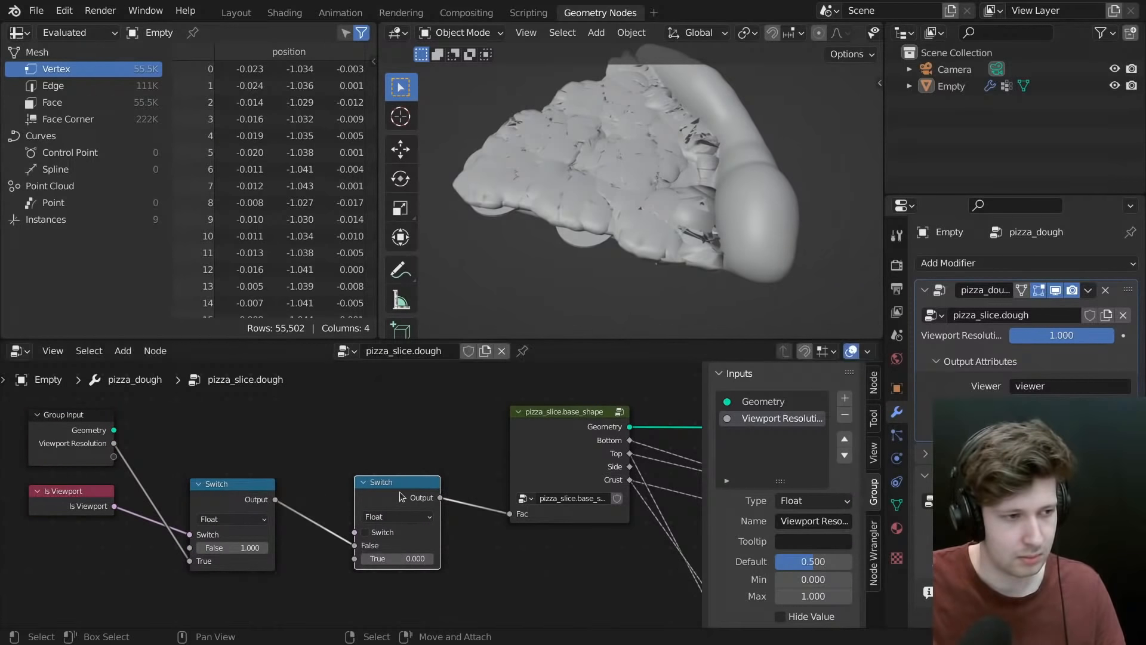
pyautogui.click(386, 574)
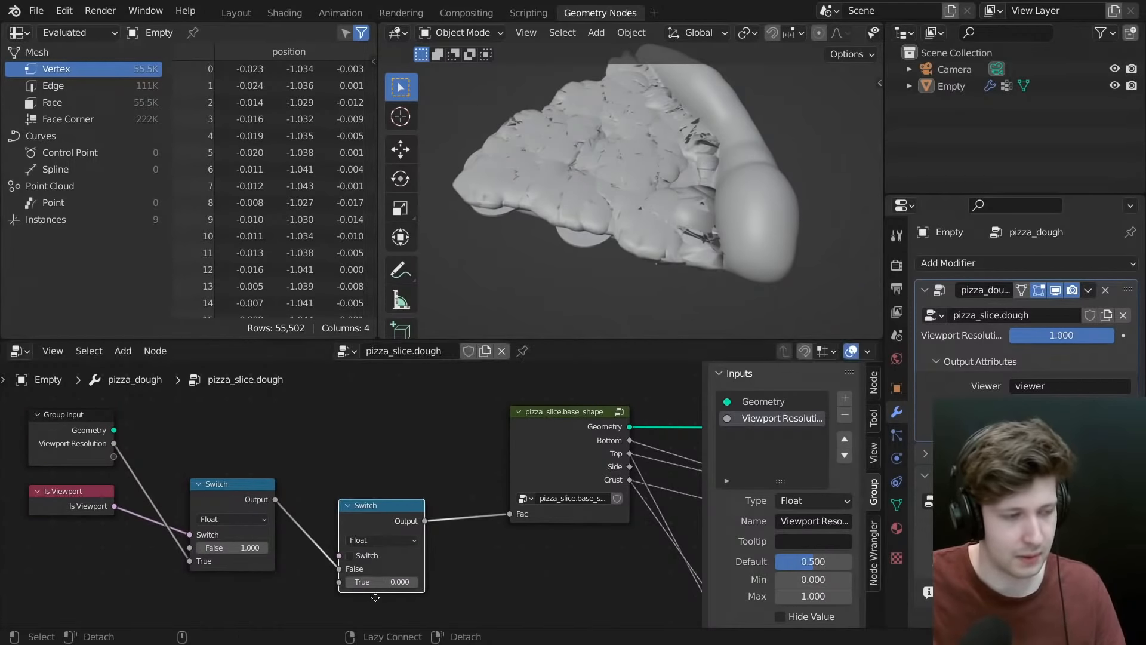
pyautogui.keyDown('alt'); pyautogui.moveTo(362, 631); pyautogui.dragTo(395, 556); pyautogui.keyUp('alt')
pyautogui.moveTo(401, 533); pyautogui.dragTo(393, 481, button='middle')
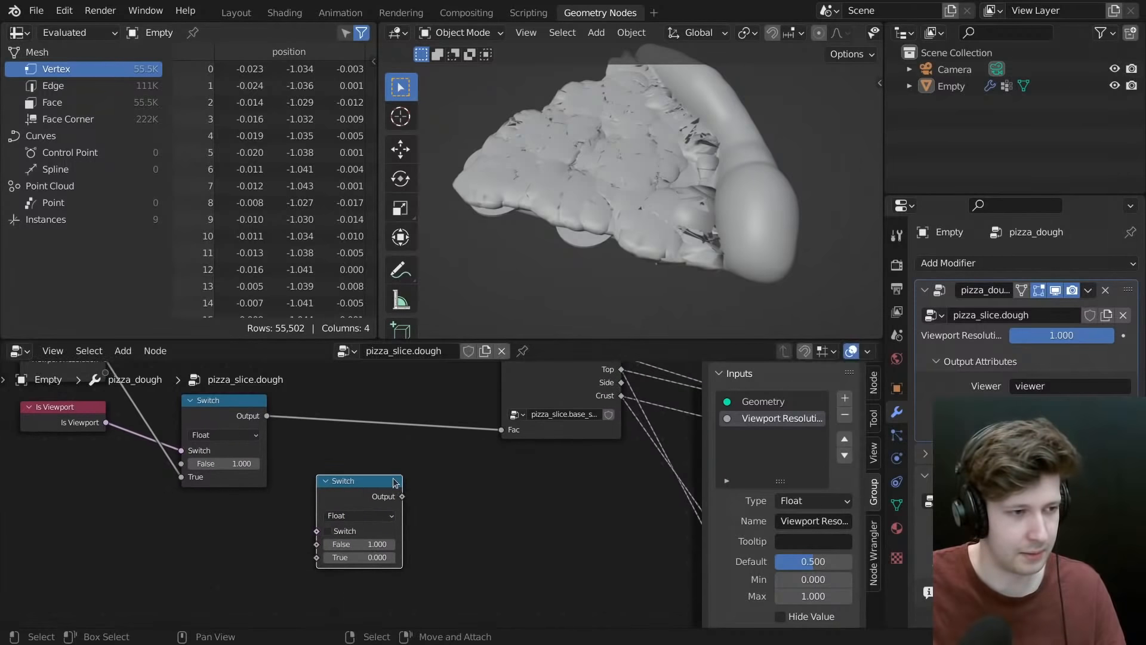
# - Delete the duplicated, unlinked Switch node from the pizza_slice.dough node tree
pyautogui.moveTo(377, 488); pyautogui.dragTo(392, 463)
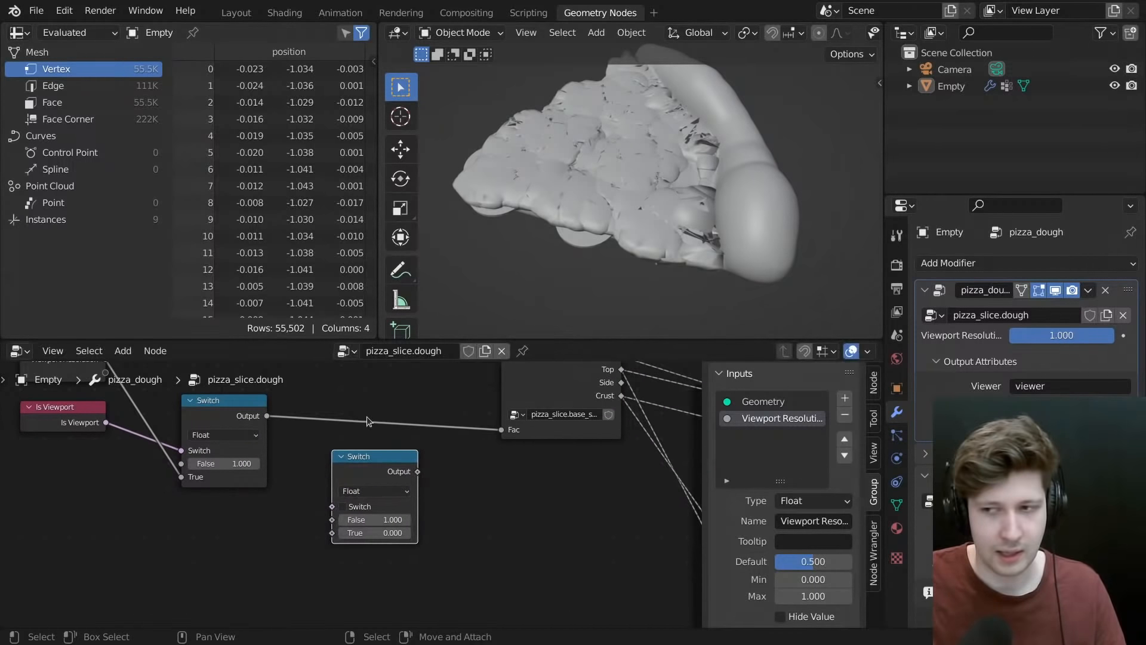
pyautogui.moveTo(375, 456); pyautogui.dragTo(381, 457)
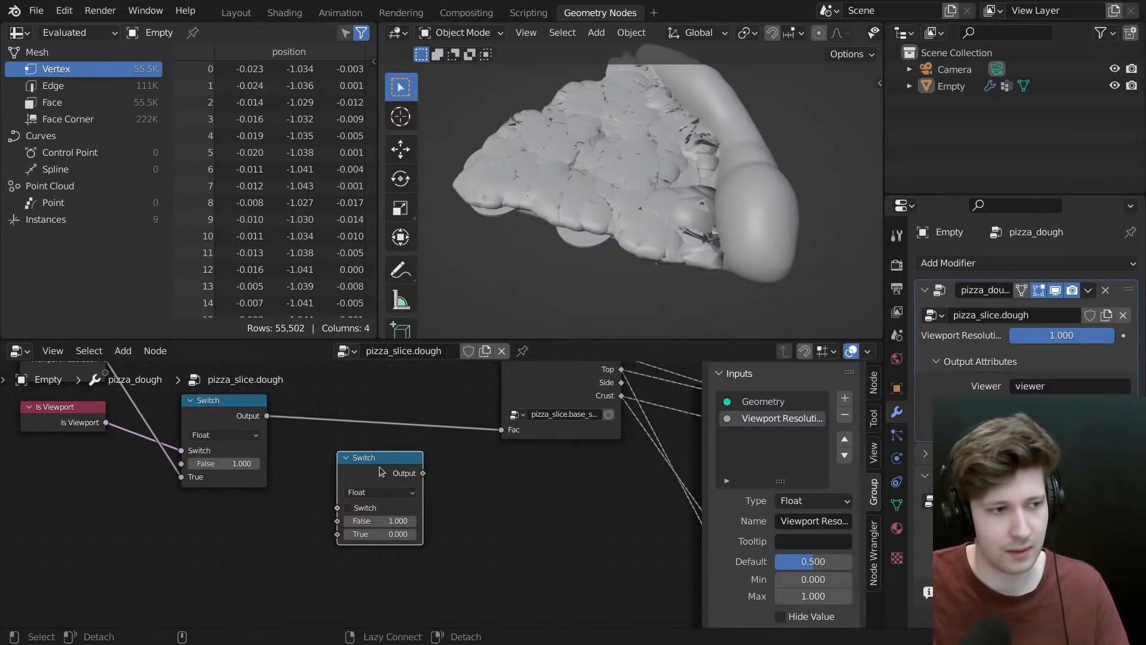
pyautogui.moveTo(378, 466); pyautogui.dragTo(365, 481)
pyautogui.press('x')
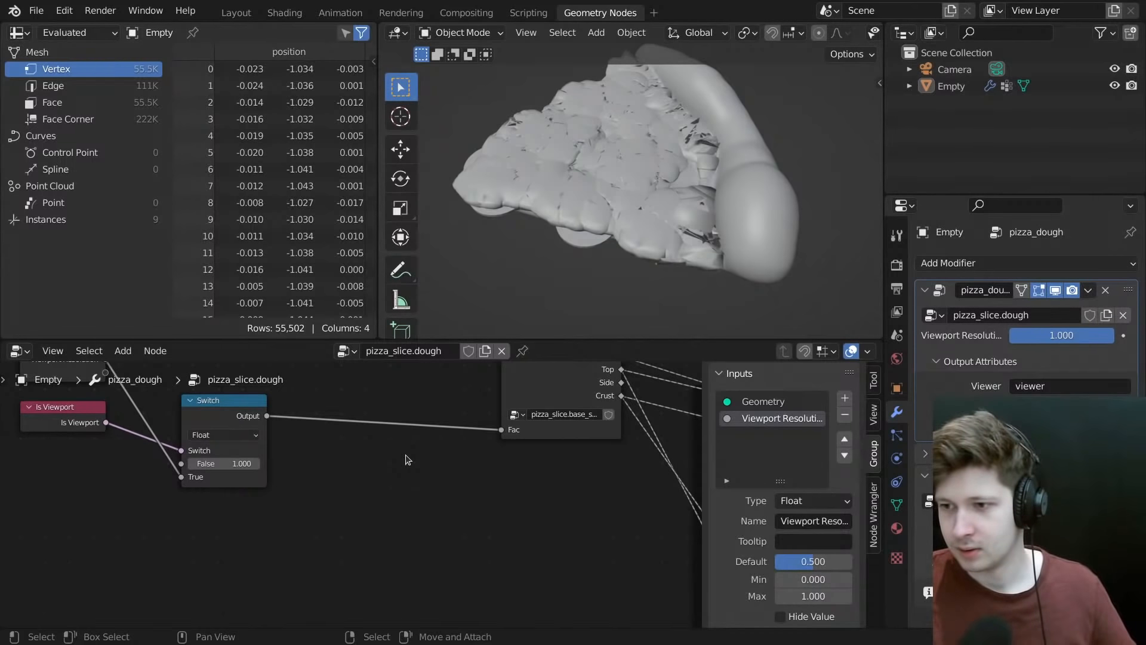
# - Examine the slice from several angles and look over the whole pizza_slice.dough node network with its displacement frames
pyautogui.moveTo(669, 179); pyautogui.dragTo(731, 99, button='middle')
pyautogui.moveTo(614, 149); pyautogui.dragTo(600, 194, button='middle')
pyautogui.scroll(-4, 442, 483)
pyautogui.moveTo(448, 486); pyautogui.dragTo(358, 521, button='middle')
pyautogui.moveTo(626, 244); pyautogui.dragTo(648, 175, button='middle')
pyautogui.scroll(-4, 555, 464)
pyautogui.moveTo(552, 463); pyautogui.dragTo(486, 454, button='middle')
pyautogui.hotkey('ctrl', 'space')
pyautogui.scroll(-6, 463, 430)
pyautogui.moveTo(426, 389); pyautogui.dragTo(408, 364, button='middle')
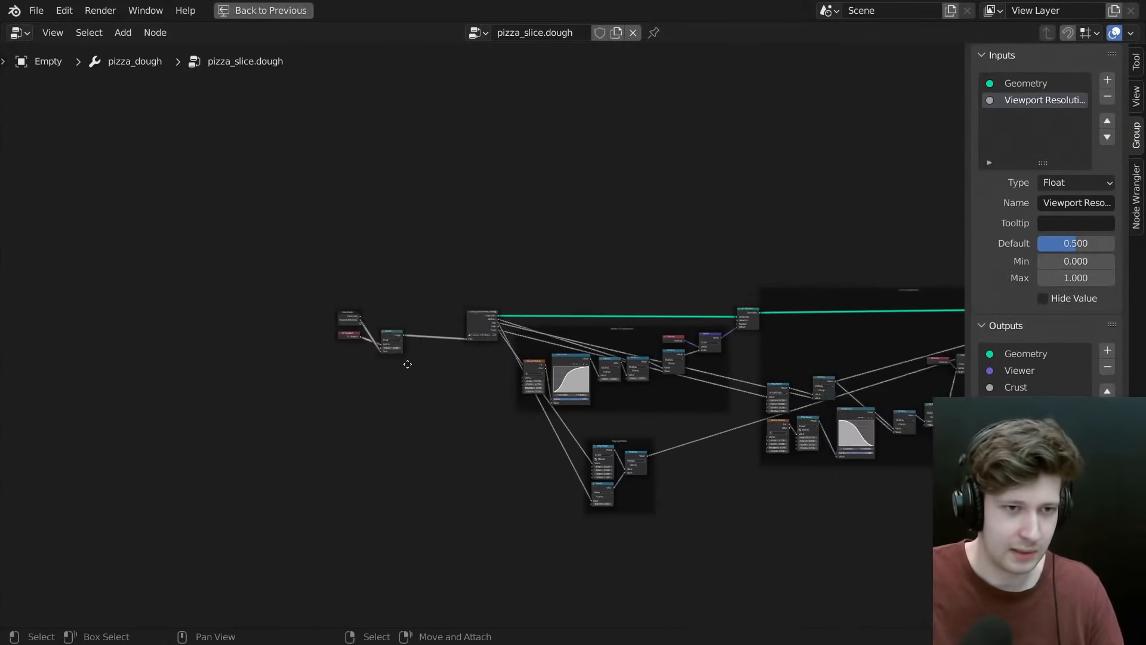
pyautogui.scroll(5, 408, 364)
pyautogui.moveTo(561, 383); pyautogui.dragTo(647, 335, button='middle')
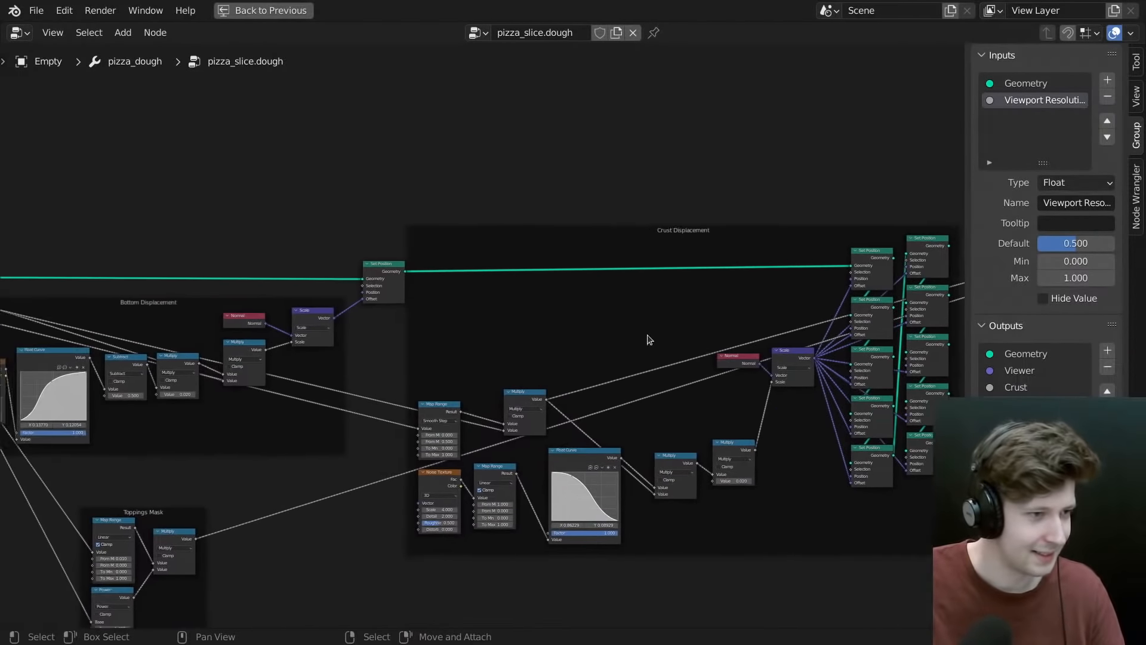
pyautogui.scroll(-3, 621, 341)
# - Show the pizza_toppings node tree and move its Group Input and displacement nodes farther away from the Join Geometry node
pyautogui.hotkey('ctrl', 'space')
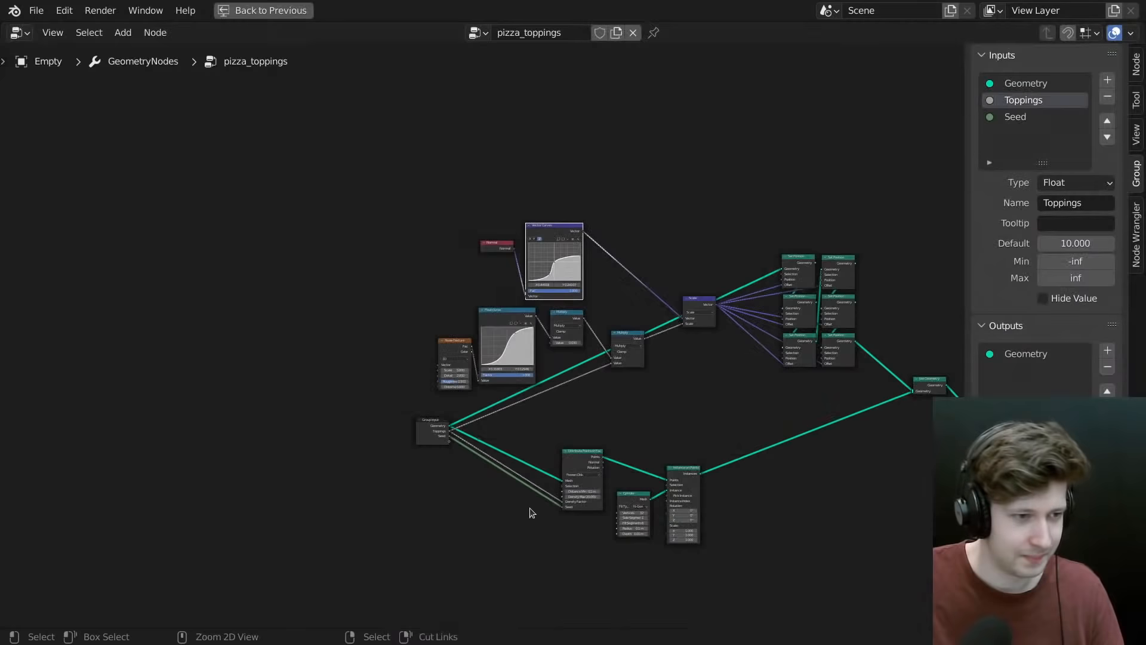
pyautogui.scroll(2, 437, 487)
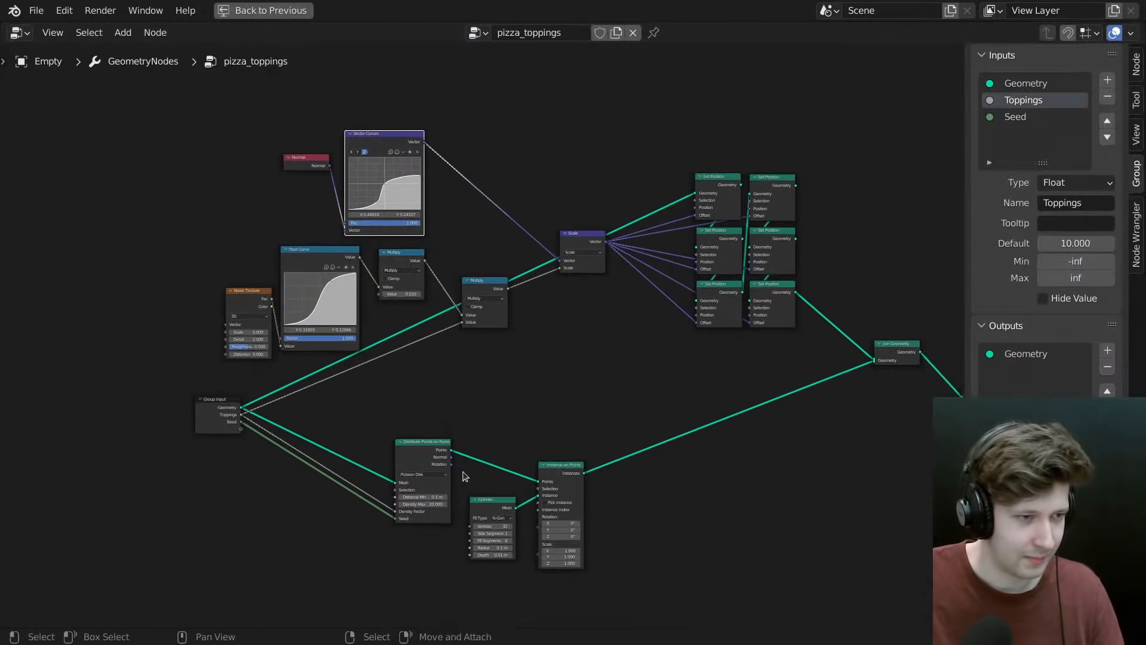
pyautogui.moveTo(205, 405); pyautogui.dragTo(187, 387)
pyautogui.moveTo(122, 109); pyautogui.dragTo(810, 400)
pyautogui.press('g')
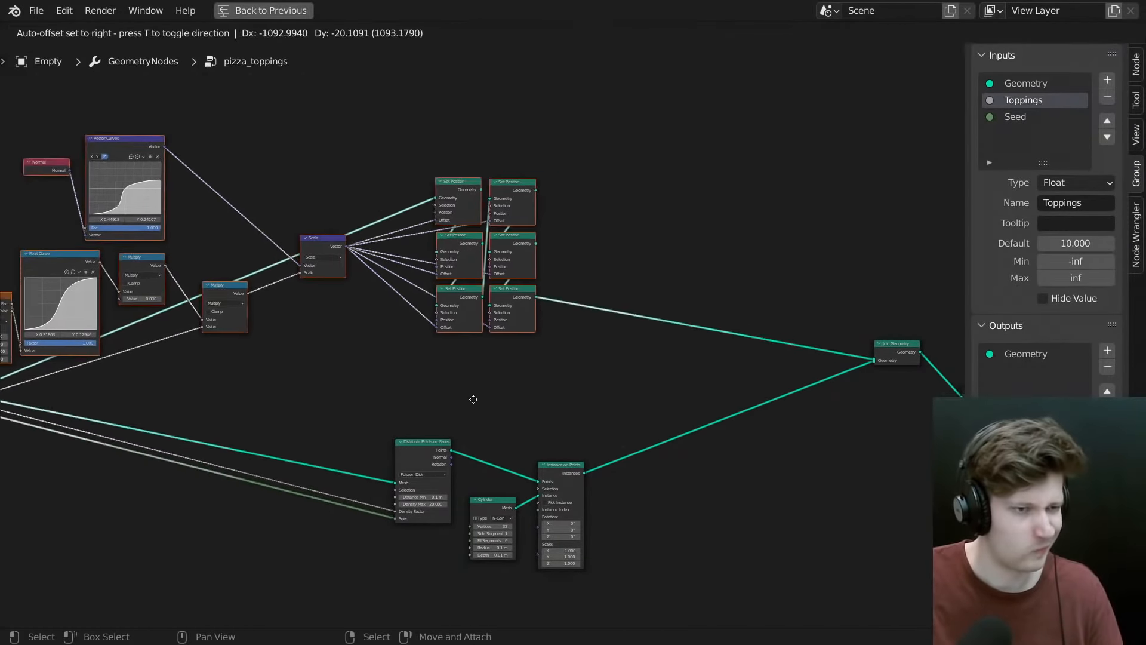
pyautogui.click(249, 480)
# - Link the last Set Position node's Geometry output to the Mesh input of Distribute Points on Faces
pyautogui.moveTo(343, 458); pyautogui.dragTo(368, 337, button='middle')
pyautogui.scroll(5, 366, 335)
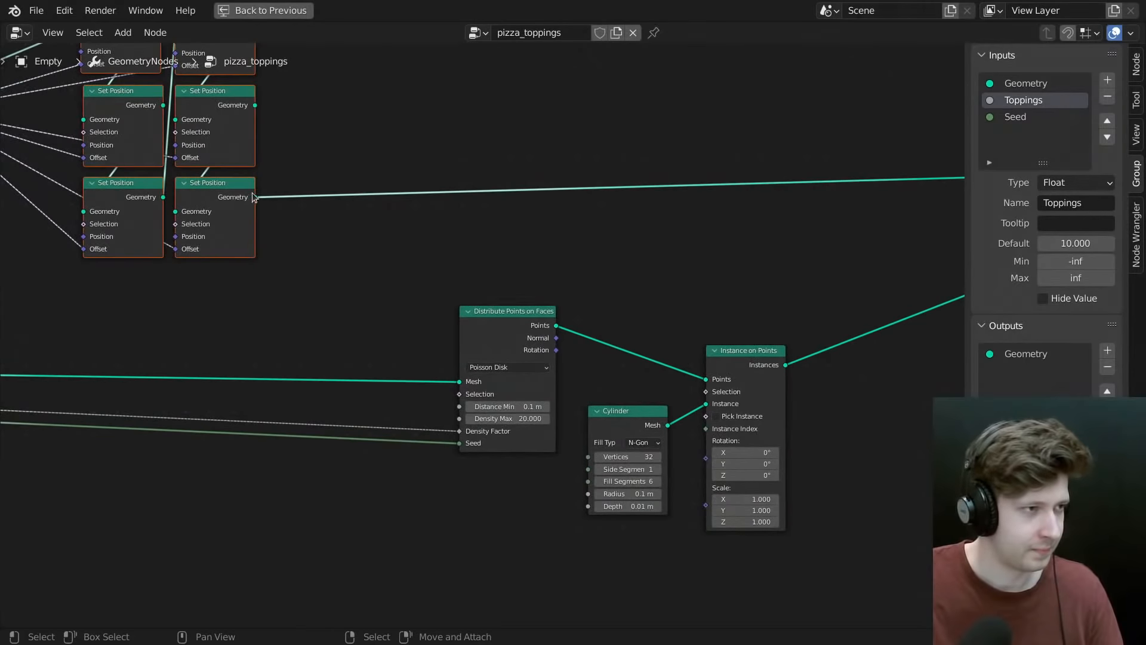
pyautogui.moveTo(254, 197); pyautogui.dragTo(460, 383)
pyautogui.moveTo(536, 340); pyautogui.dragTo(536, 340)
pyautogui.scroll(-2, 536, 341)
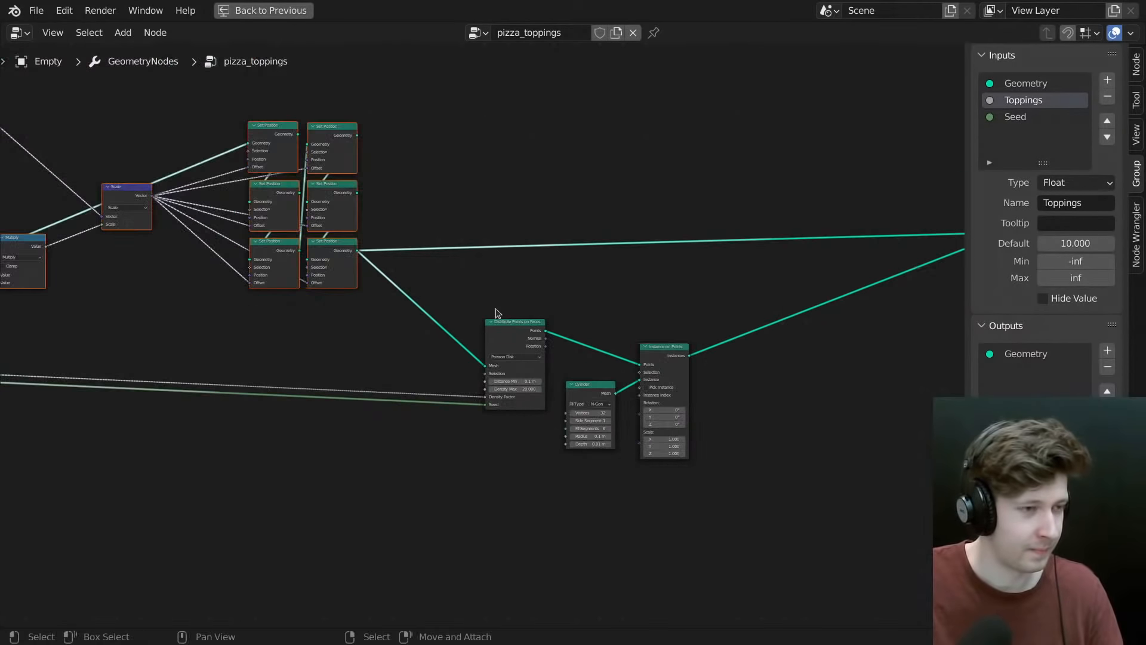
pyautogui.hotkey('ctrl', 'space')
# - Cut the link from Instance on Points to Join Geometry to remove the disc toppings from the slice
pyautogui.moveTo(690, 234); pyautogui.dragTo(644, 238, button='middle')
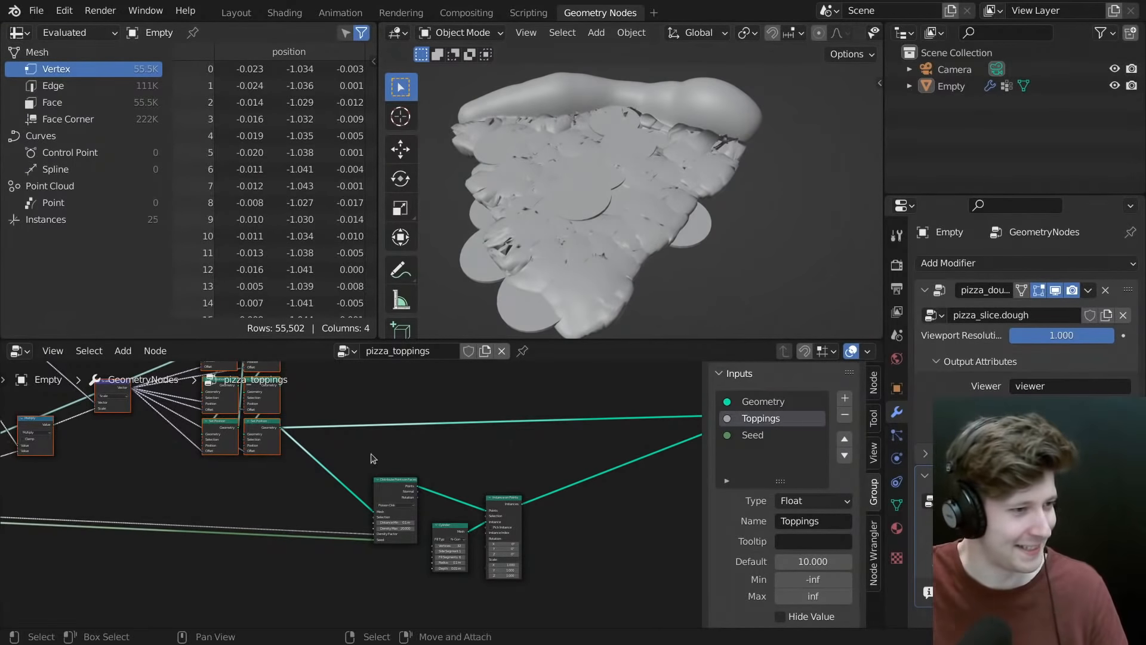
pyautogui.moveTo(647, 455); pyautogui.dragTo(574, 443, button='middle')
pyautogui.keyDown('ctrl'); pyautogui.moveTo(564, 437); pyautogui.dragTo(563, 440, button='right'); pyautogui.keyUp('ctrl')
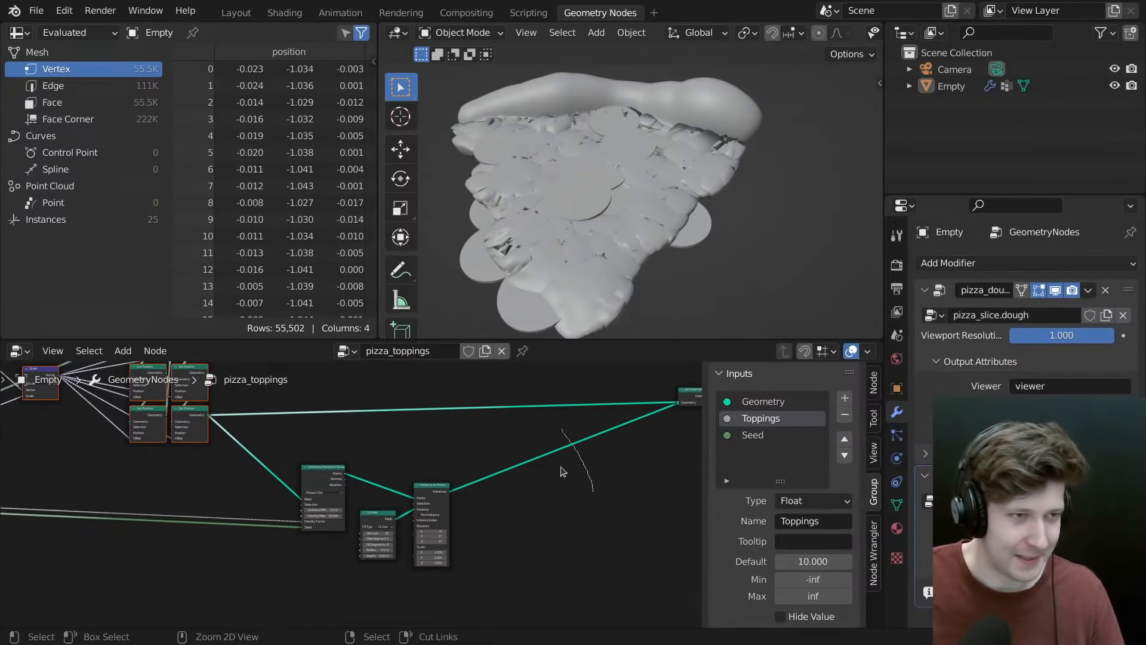
pyautogui.moveTo(554, 279); pyautogui.dragTo(592, 276, button='middle')
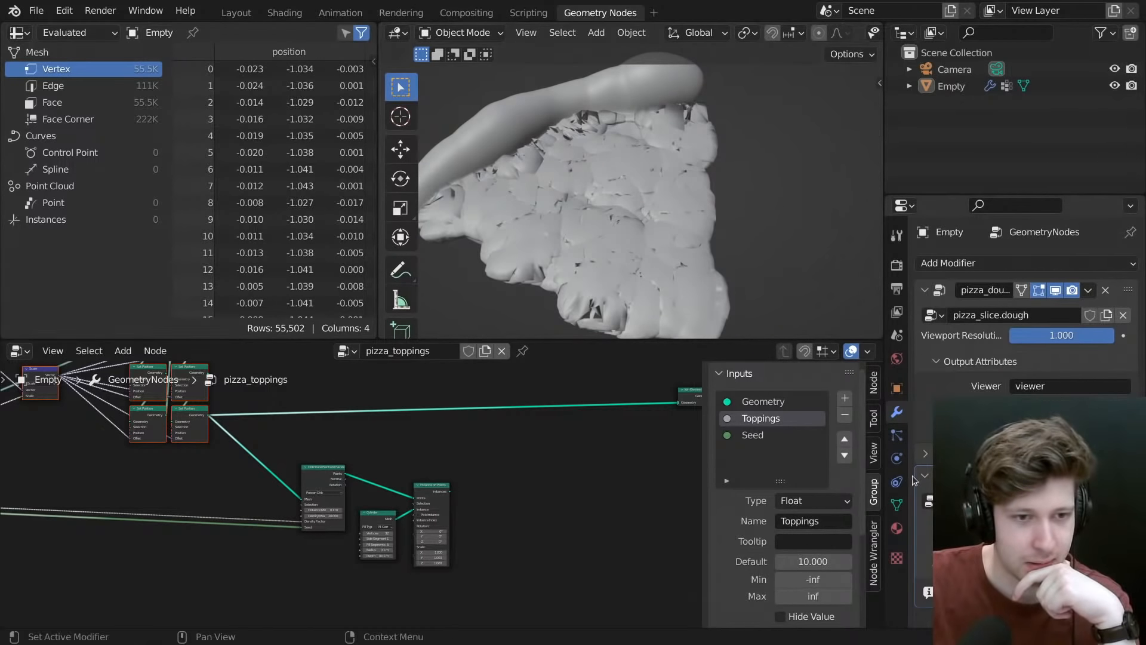
# - Add a Smooth modifier between the pizza_dough and pizza_toppings modifiers and inspect the slice from several angles
pyautogui.click(982, 264)
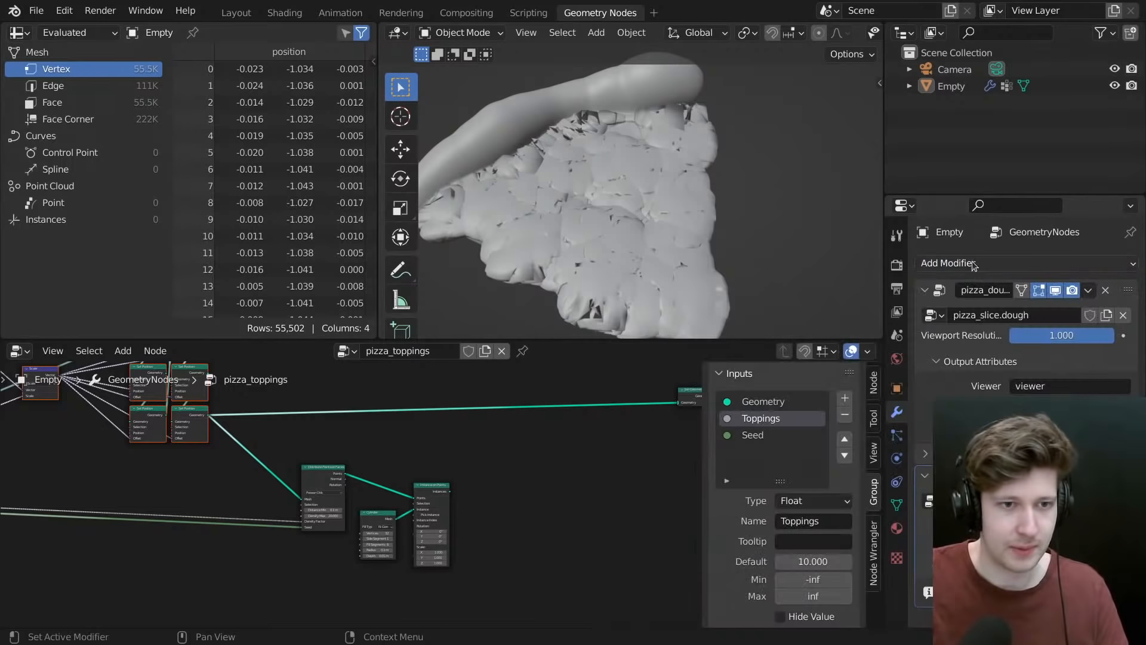
pyautogui.click(973, 262)
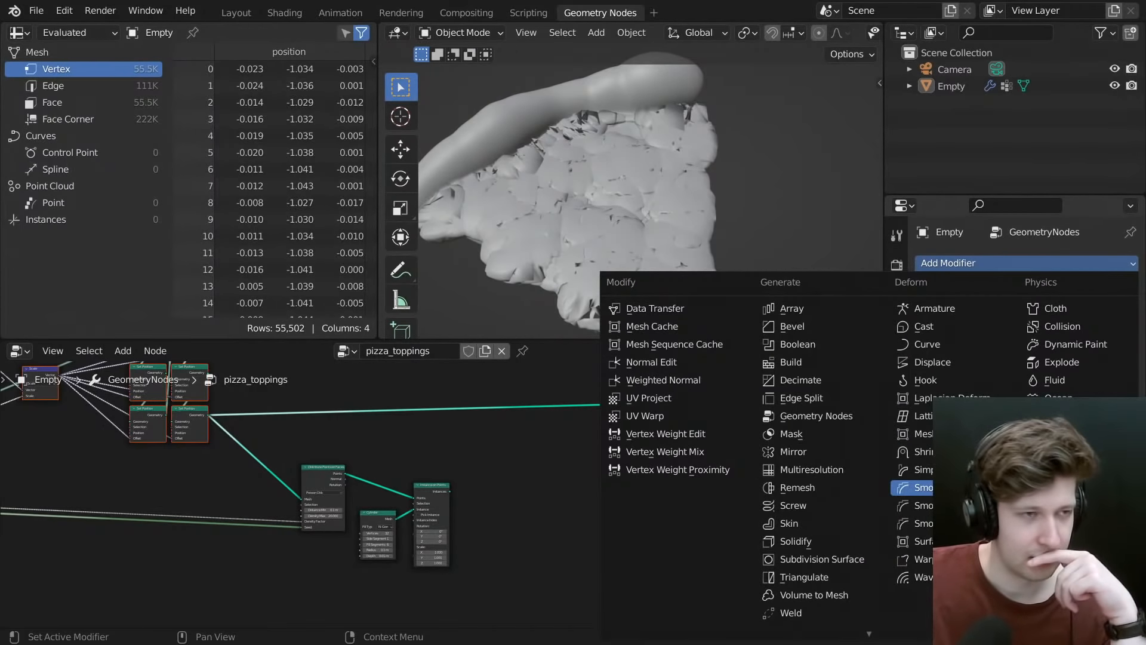
pyautogui.click(919, 487)
pyautogui.scroll(-3, 1026, 299)
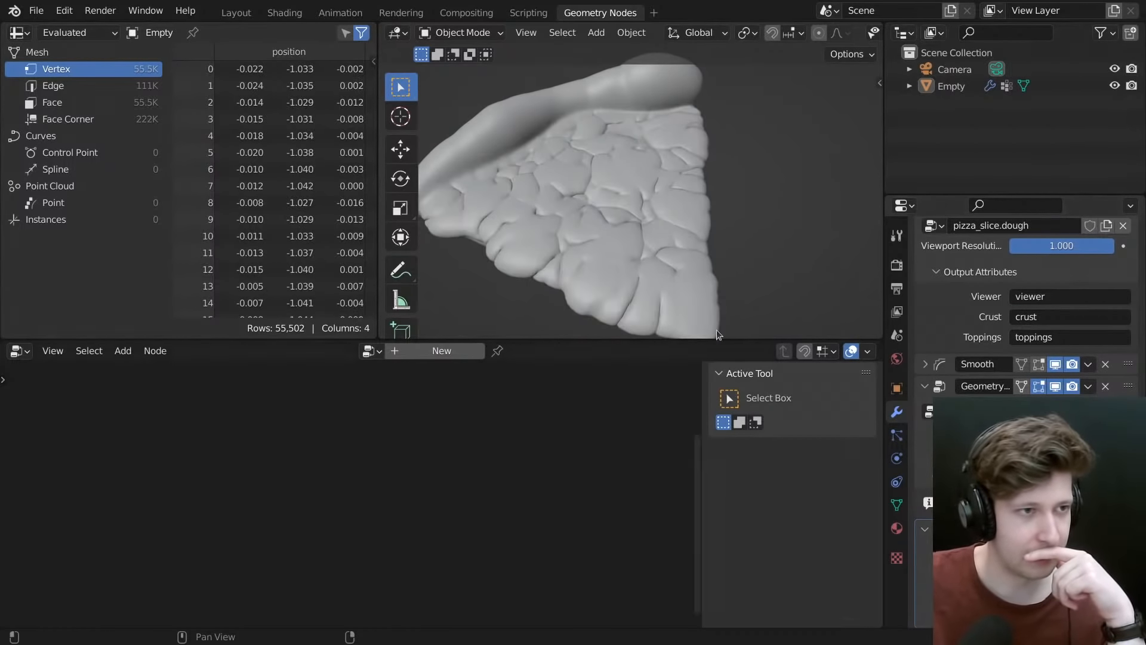
pyautogui.moveTo(716, 330); pyautogui.dragTo(558, 240, button='middle')
pyautogui.scroll(3, 574, 239)
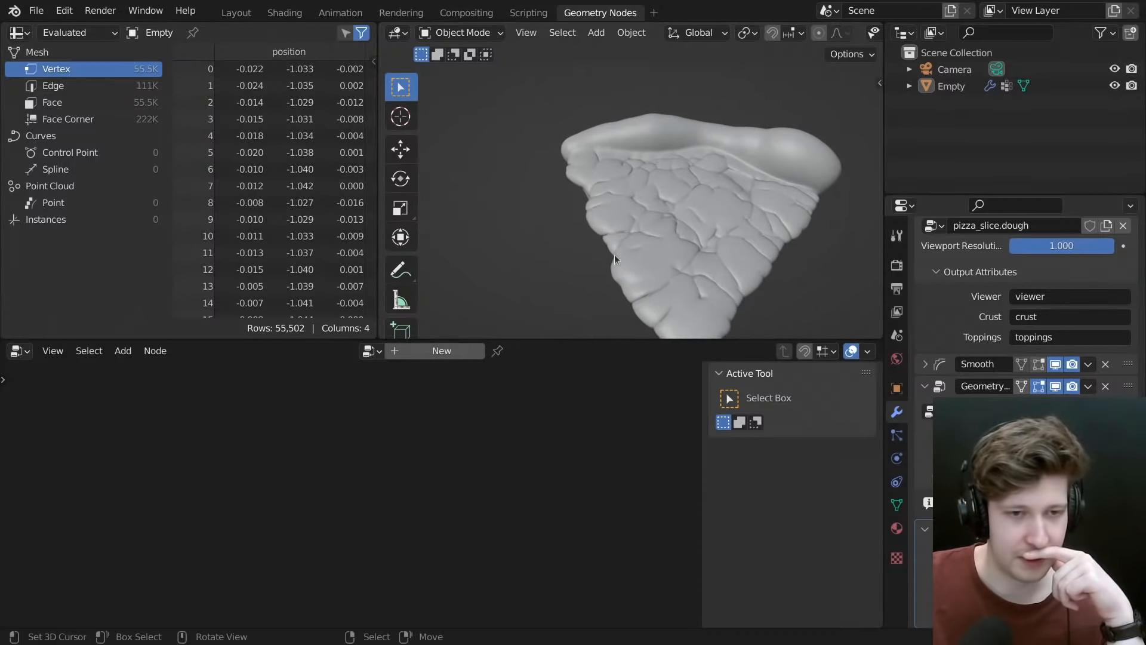
pyautogui.moveTo(748, 248); pyautogui.dragTo(776, 298, button='middle')
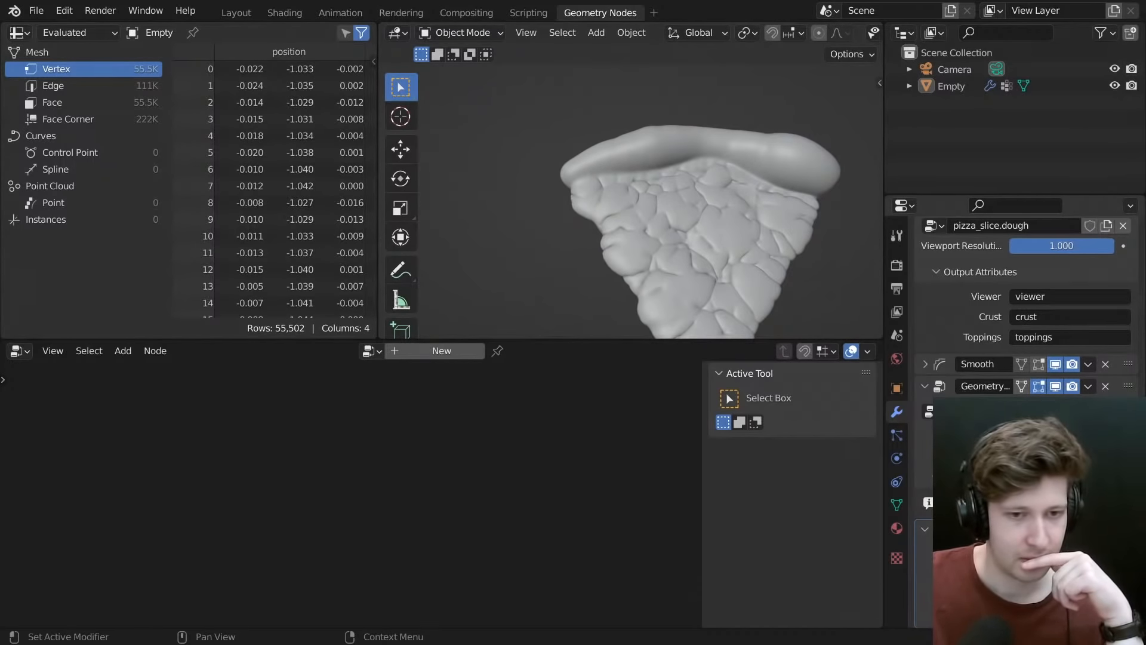
# - Move the Smooth modifier below the pizza_toppings modifier and inspect the smoothed slice from several angles
pyautogui.moveTo(1127, 365); pyautogui.dragTo(1127, 450)
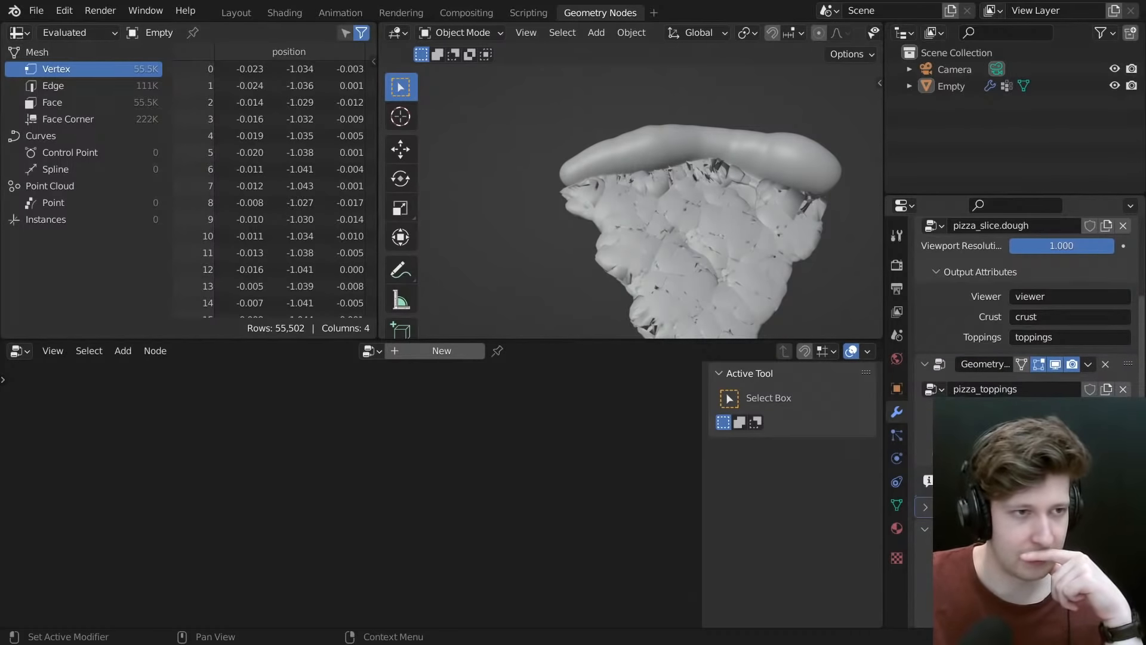
pyautogui.moveTo(657, 156); pyautogui.dragTo(640, 179, button='middle')
pyautogui.moveTo(660, 142); pyautogui.dragTo(726, 182, button='middle')
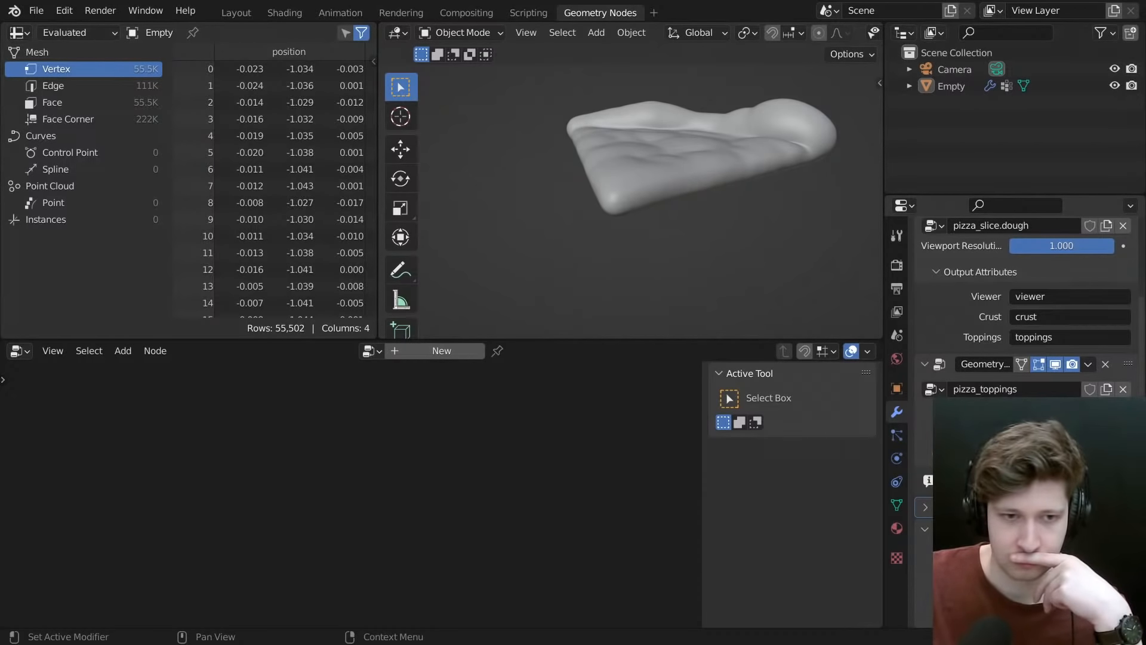
pyautogui.moveTo(595, 191); pyautogui.dragTo(618, 239, button='middle')
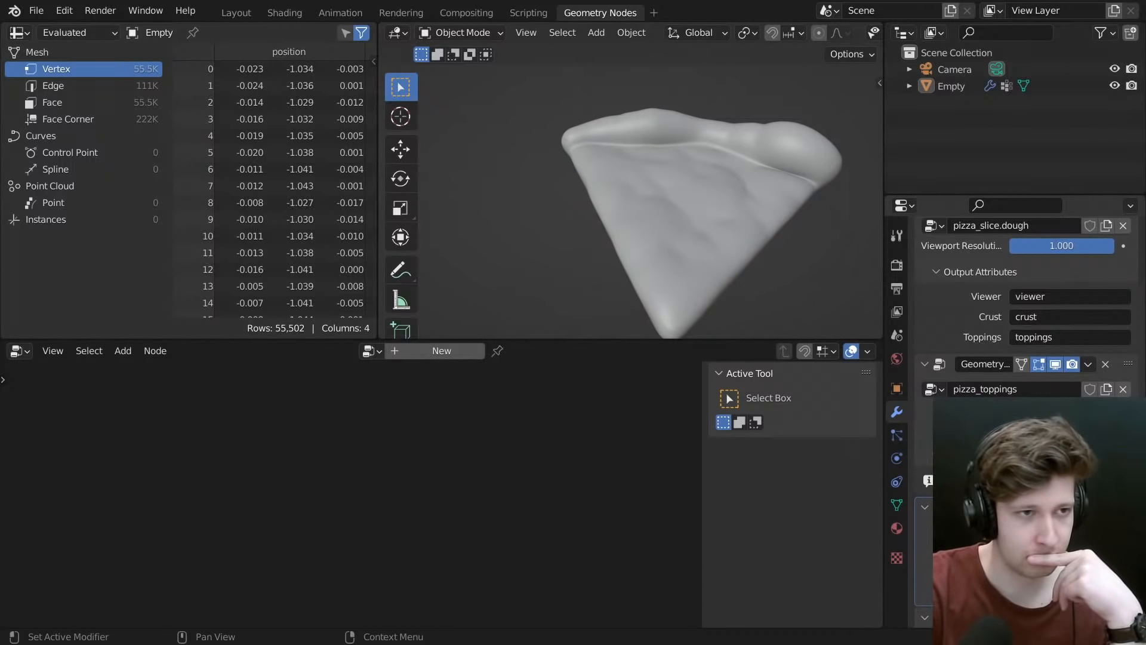
pyautogui.moveTo(740, 257); pyautogui.dragTo(804, 266, button='middle')
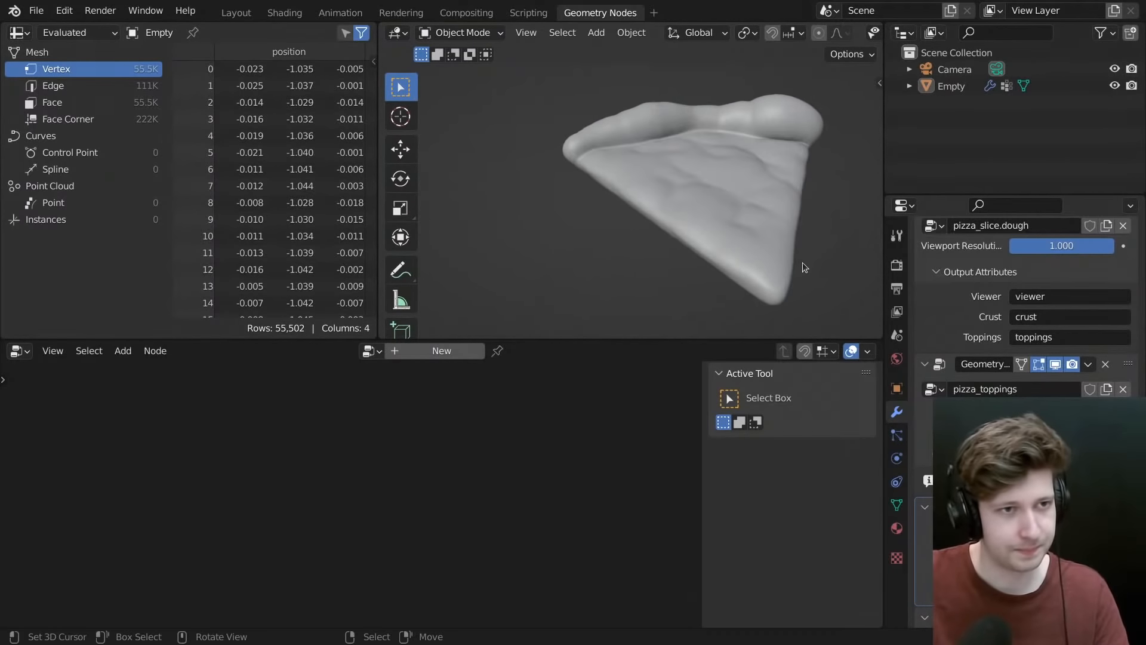
pyautogui.scroll(-4, 1026, 298)
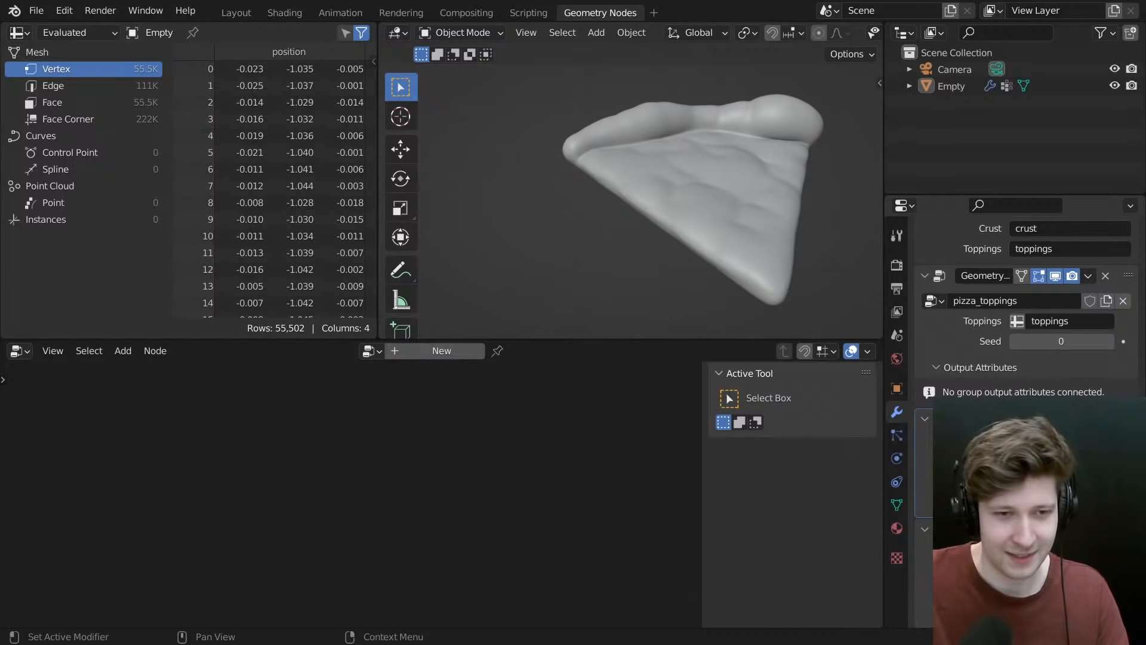
pyautogui.moveTo(693, 162); pyautogui.dragTo(559, 110, button='middle')
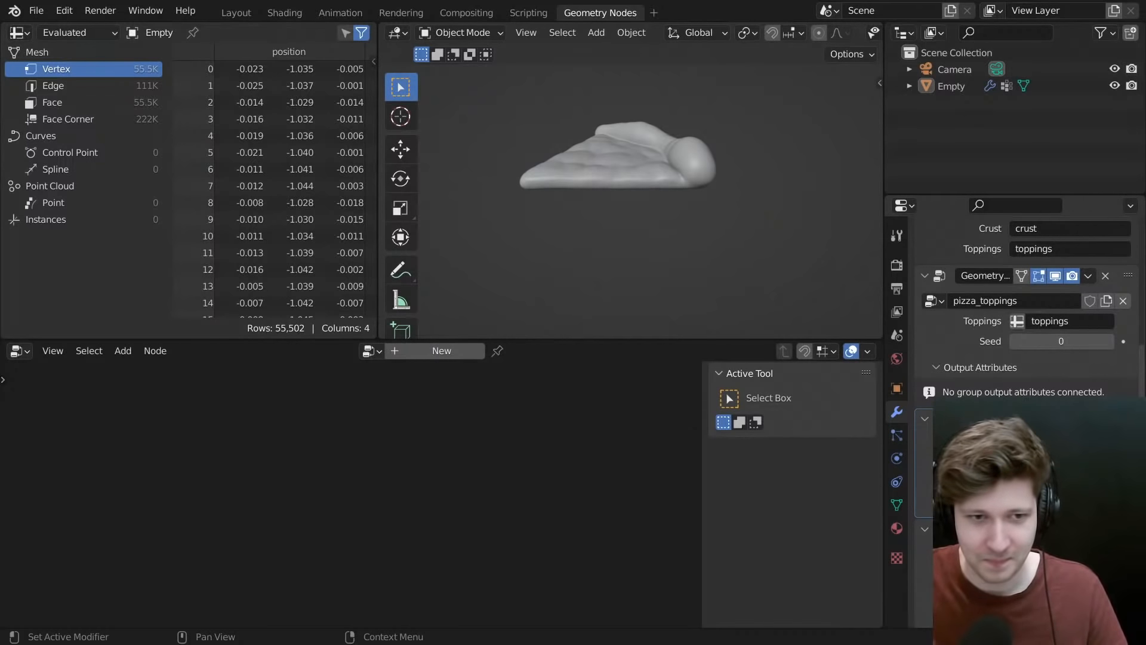
pyautogui.scroll(3, 979, 460)
pyautogui.moveTo(637, 209); pyautogui.dragTo(700, 167, button='middle')
pyautogui.scroll(5, 671, 210)
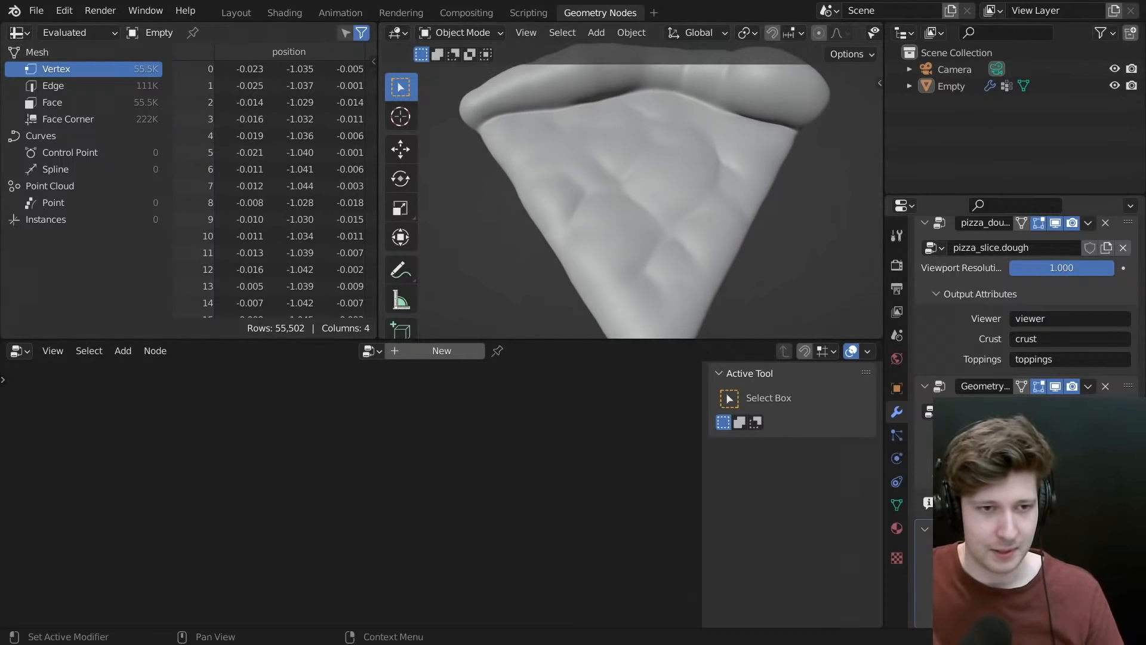
# - Set the Scale of the pizza_toppings Noise Texture node to 10 and check the toppings surface up close
pyautogui.click(949, 388)
pyautogui.scroll(-3, 239, 466)
pyautogui.moveTo(108, 454); pyautogui.dragTo(508, 497, button='middle')
pyautogui.scroll(5, 490, 501)
pyautogui.scroll(3, 268, 519)
pyautogui.moveTo(269, 519); pyautogui.dragTo(312, 525, button='middle')
pyautogui.click(286, 517)
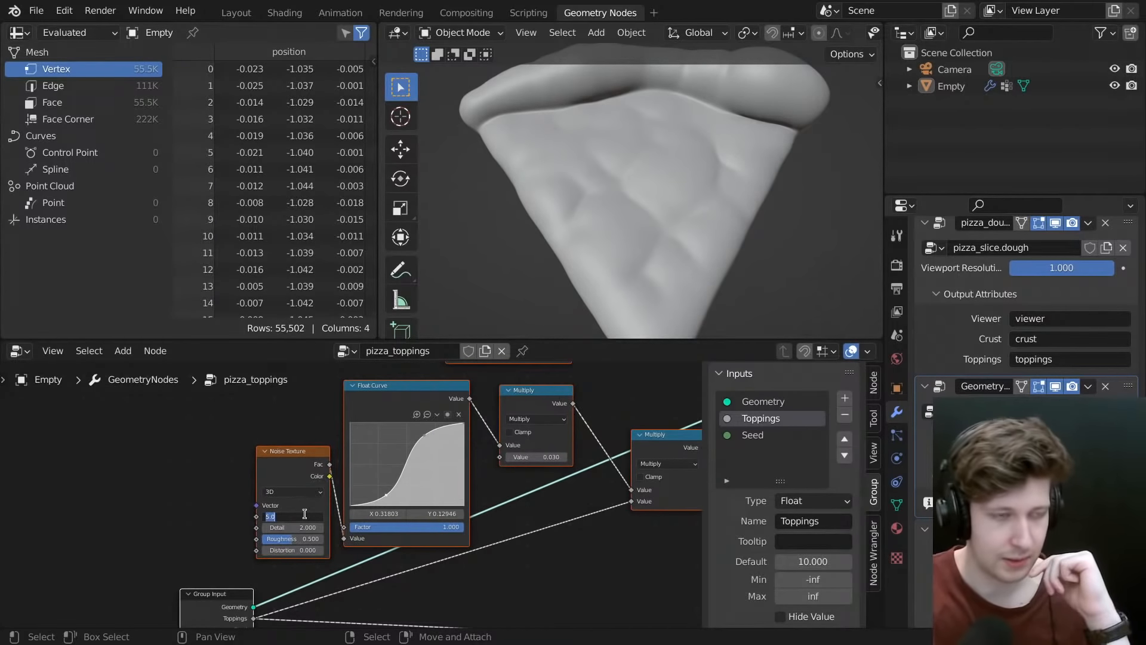
pyautogui.press('Return')
pyautogui.scroll(-4, 636, 180)
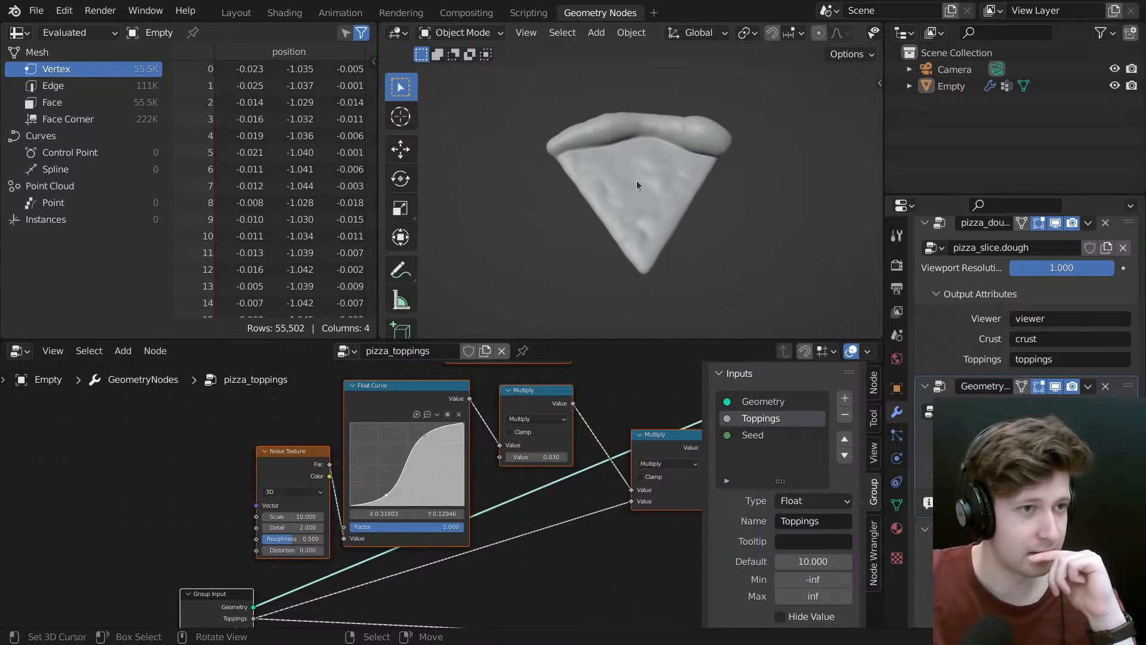
pyautogui.moveTo(636, 180); pyautogui.dragTo(576, 183, button='middle')
pyautogui.scroll(5, 575, 184)
pyautogui.scroll(-6, 555, 463)
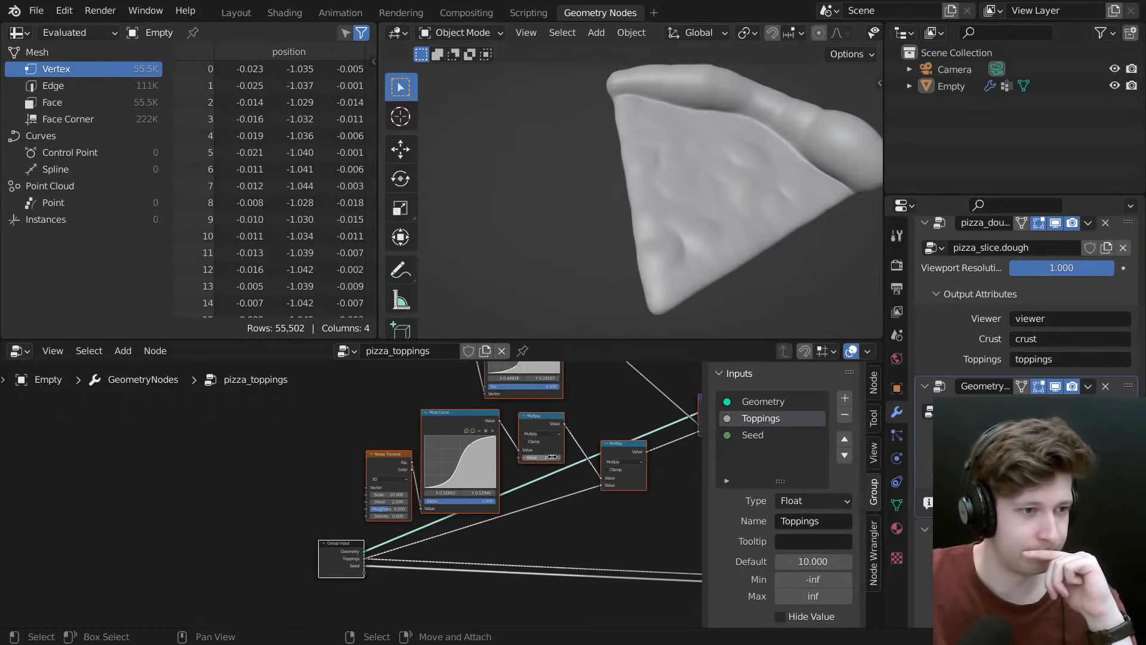
# - Move the upper point of the Vector Curves node's Z curve to about X 0.36, Y 0.38 and level the curve's end
pyautogui.moveTo(593, 470); pyautogui.dragTo(363, 477, button='middle')
pyautogui.scroll(3, 363, 477)
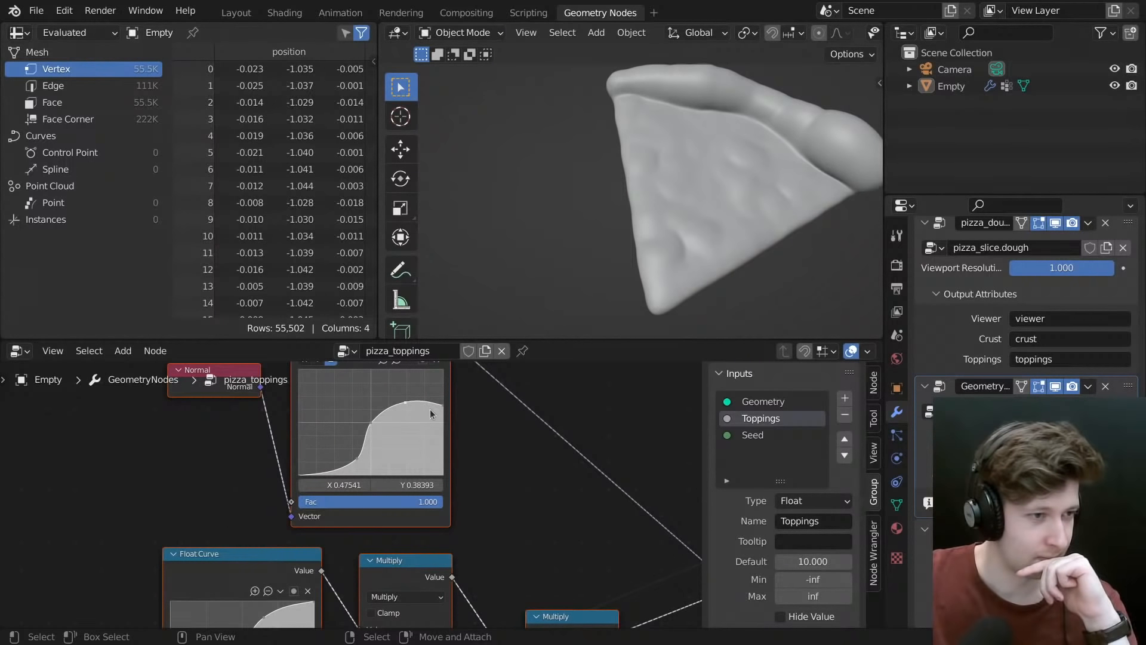
pyautogui.moveTo(441, 405); pyautogui.dragTo(396, 400)
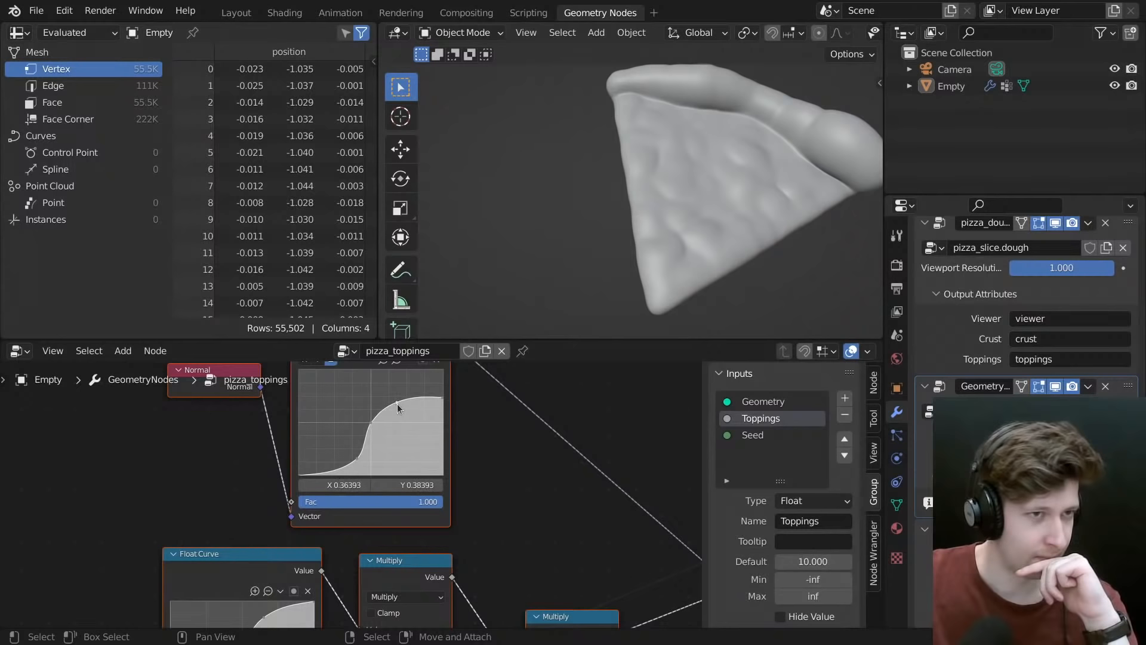
pyautogui.moveTo(592, 235); pyautogui.dragTo(633, 165, button='middle')
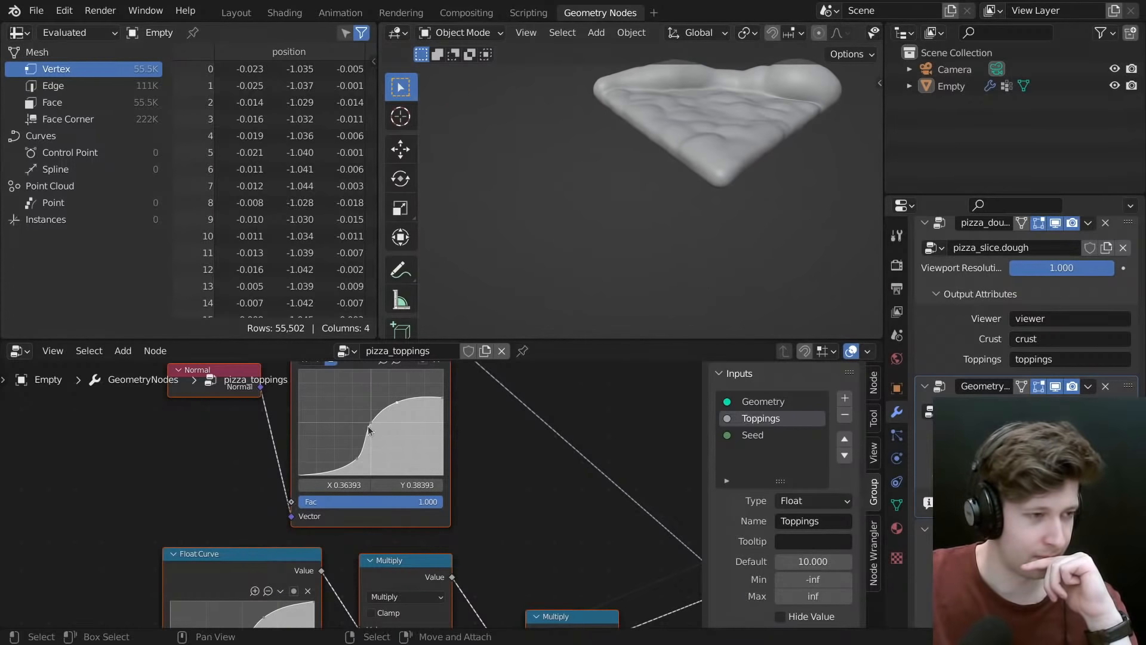
# - Lower the Z curve's lower point to about X -0.10, Y -0.75 and check the slice's side profile
pyautogui.scroll(1, 369, 430)
pyautogui.moveTo(397, 423); pyautogui.dragTo(389, 466)
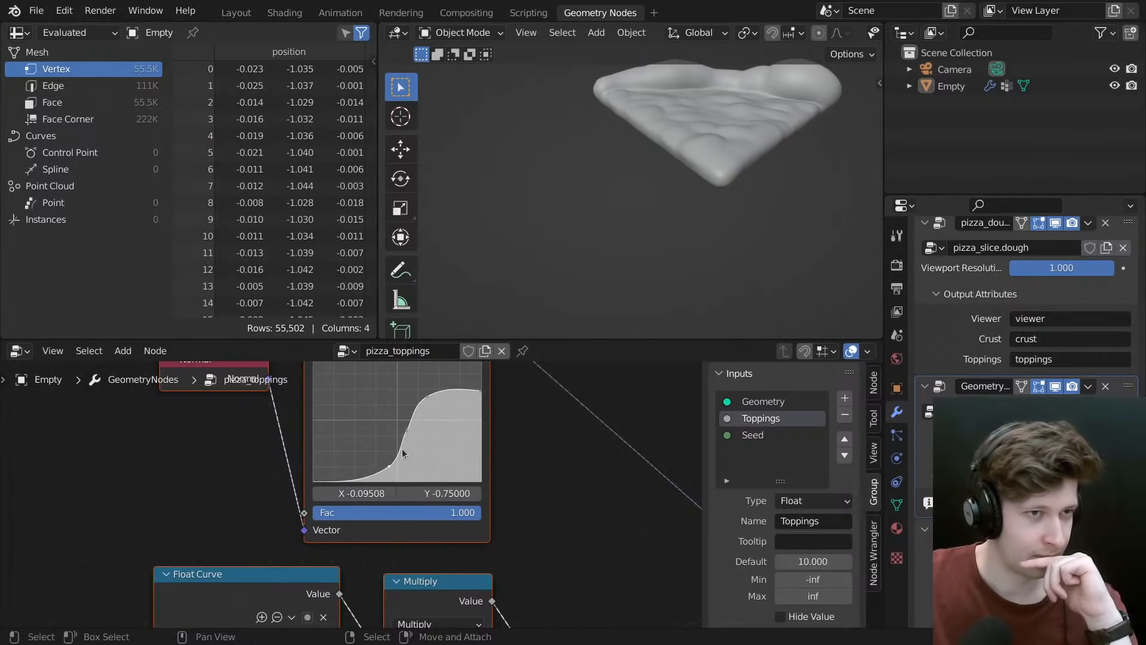
pyautogui.moveTo(593, 270); pyautogui.dragTo(770, 106, button='middle')
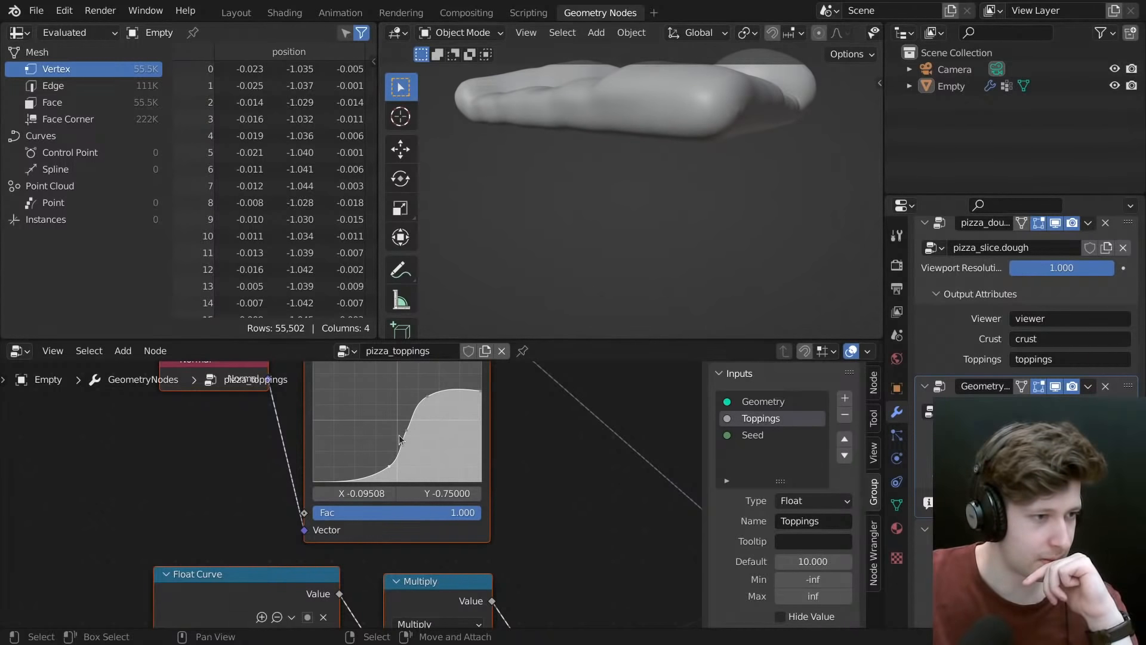
pyautogui.moveTo(451, 365); pyautogui.dragTo(498, 455, button='middle')
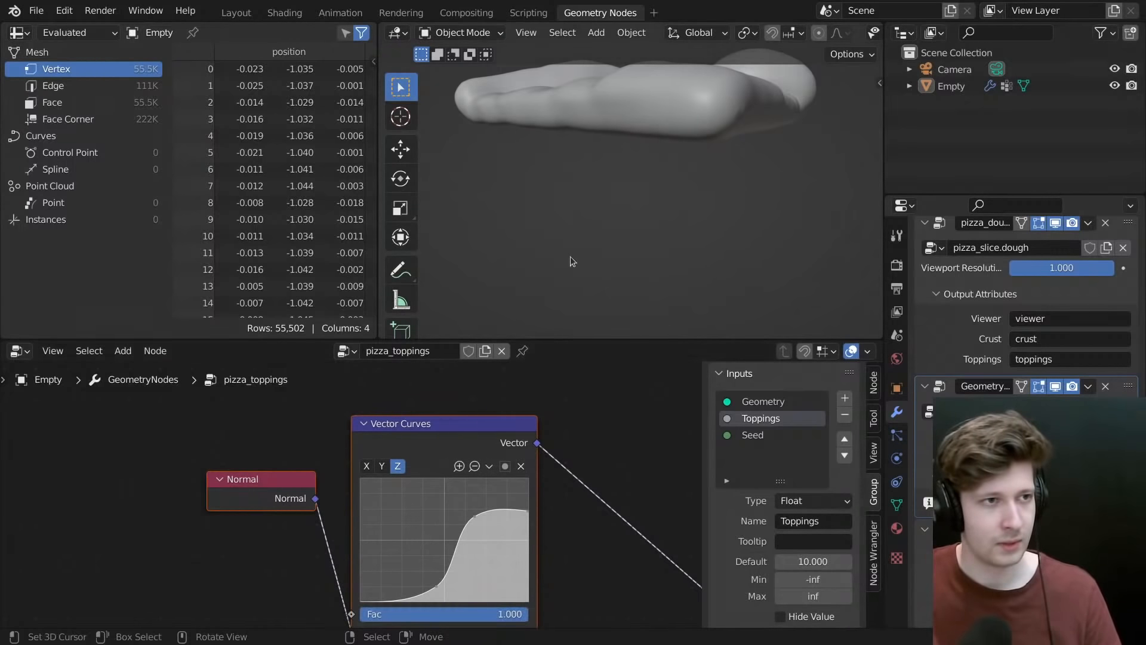
pyautogui.scroll(-3, 596, 137)
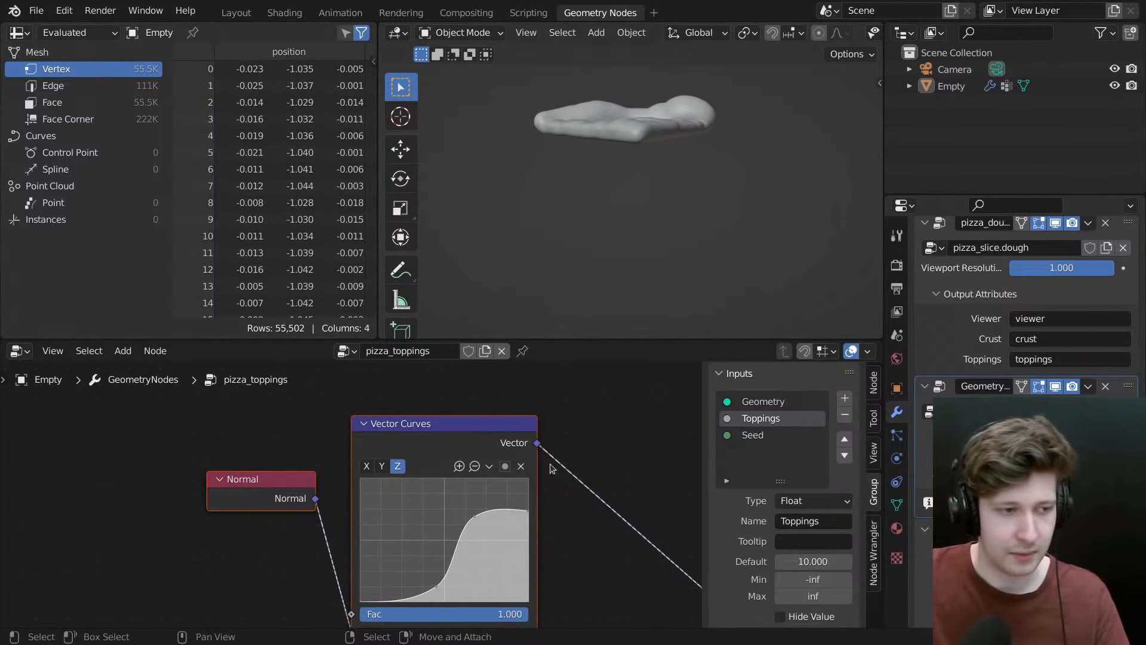
pyautogui.scroll(-2, 527, 476)
pyautogui.hotkey('ctrl', 'space')
pyautogui.scroll(3, 505, 453)
pyautogui.scroll(-3, 650, 410)
pyautogui.scroll(-2, 541, 166)
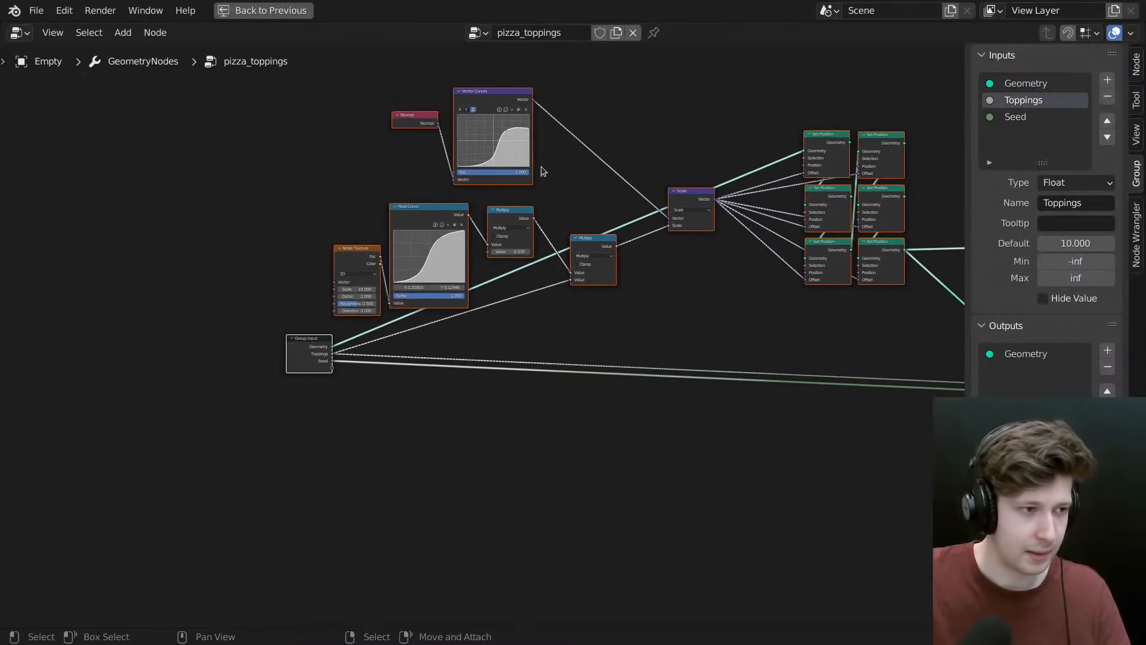
pyautogui.hotkey('ctrl', 'space')
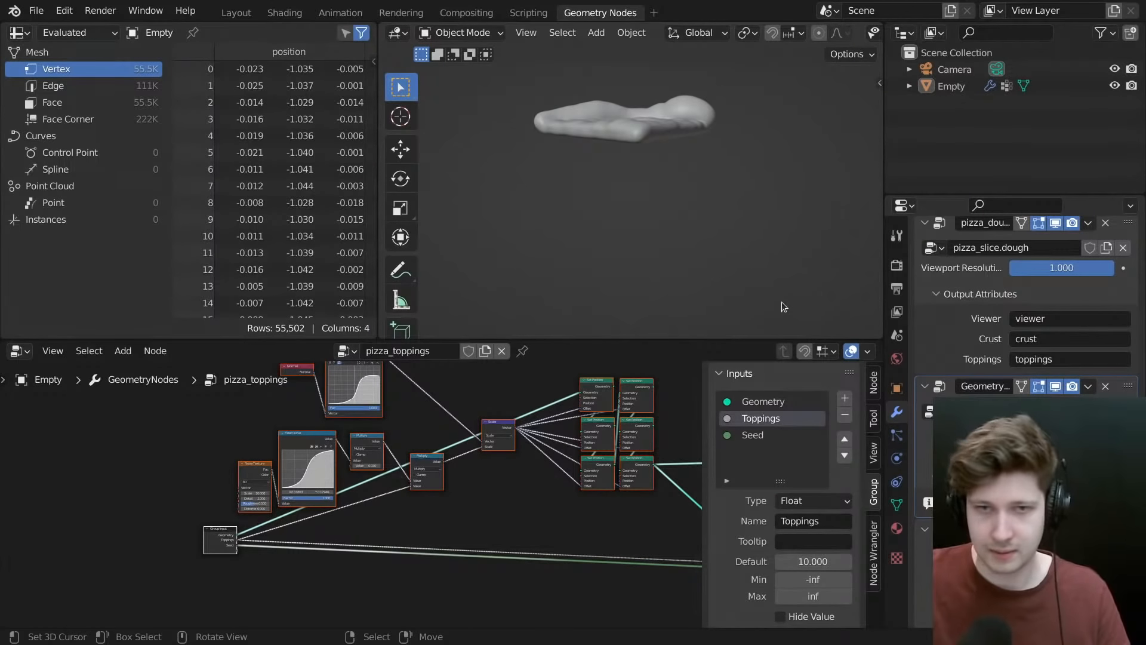
# - Make the pizza_dough modifier active and show the output end of its pizza_slice.dough node tree in a maximized node editor
pyautogui.scroll(3, 1013, 352)
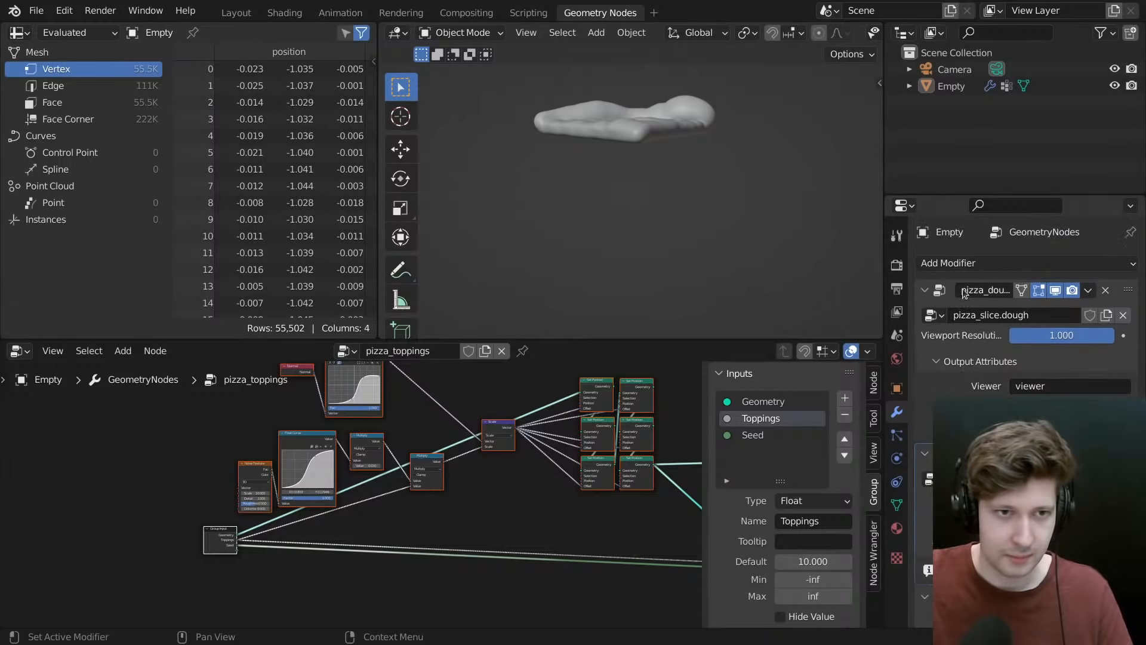
pyautogui.click(1013, 349)
pyautogui.moveTo(553, 503); pyautogui.dragTo(424, 470, button='middle')
pyautogui.scroll(-5, 430, 469)
pyautogui.moveTo(621, 459); pyautogui.dragTo(359, 506, button='middle')
pyautogui.scroll(8, 382, 465)
pyautogui.scroll(2, 381, 454)
pyautogui.hotkey('ctrl', 'space')
pyautogui.scroll(-6, 403, 460)
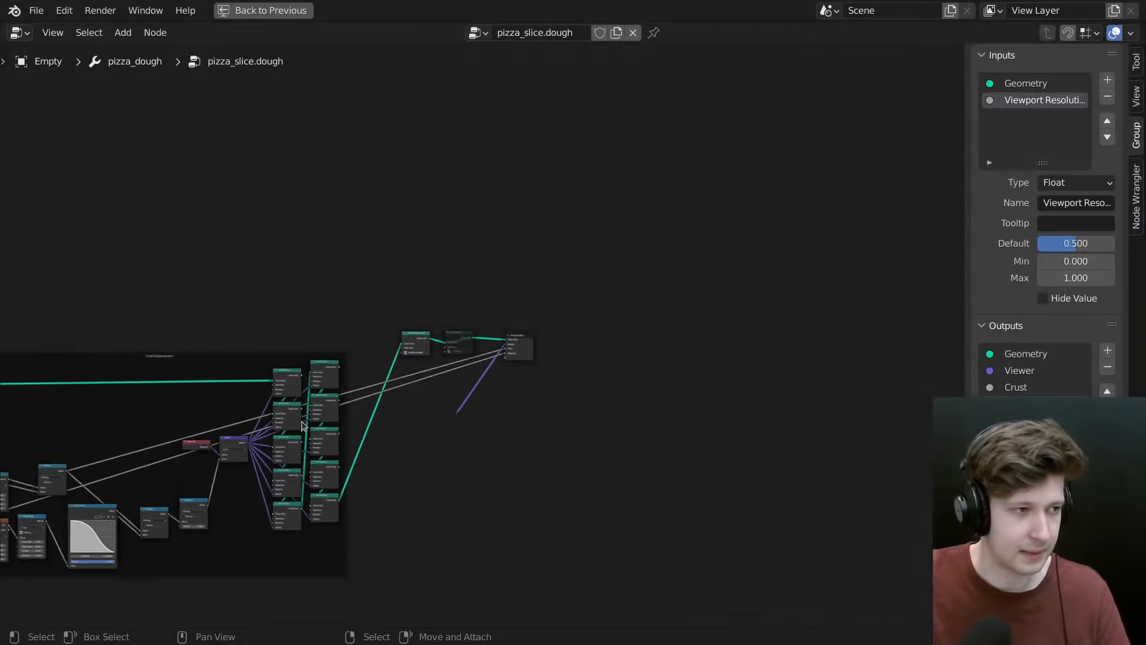
pyautogui.moveTo(352, 463); pyautogui.dragTo(471, 415, button='middle')
pyautogui.scroll(2, 704, 358)
pyautogui.scroll(3, 764, 316)
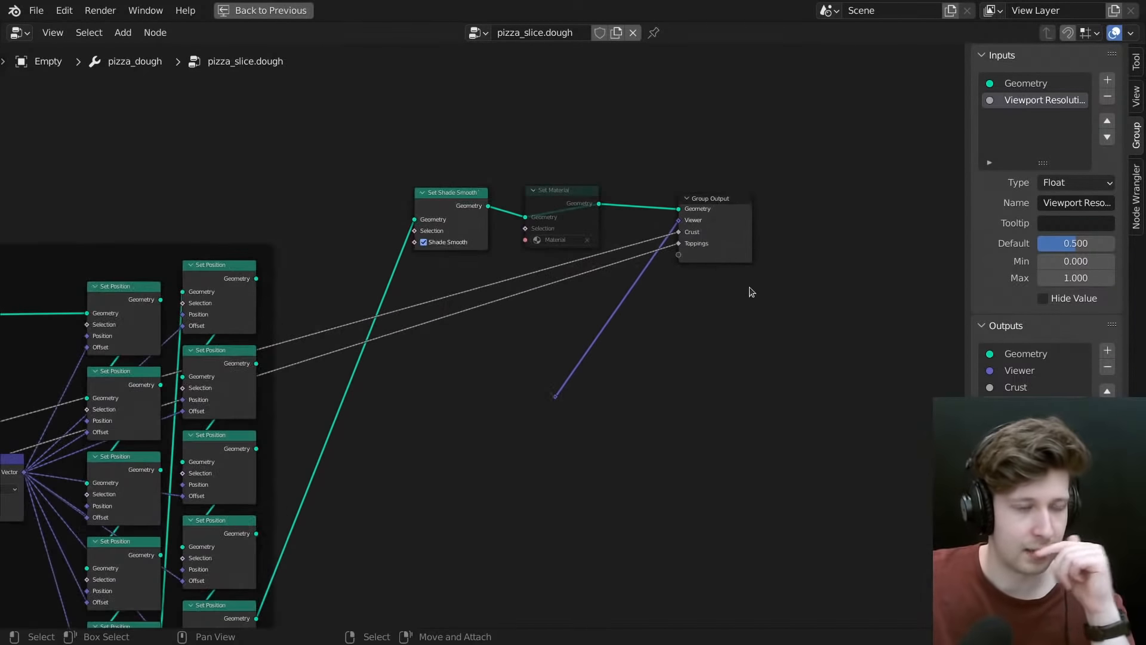
# - Move the Group Output node back near the pizza_slice.base_shape node, above the Bottom Displacement frame
pyautogui.moveTo(449, 352); pyautogui.dragTo(804, 295, button='middle')
pyautogui.scroll(-11, 803, 294)
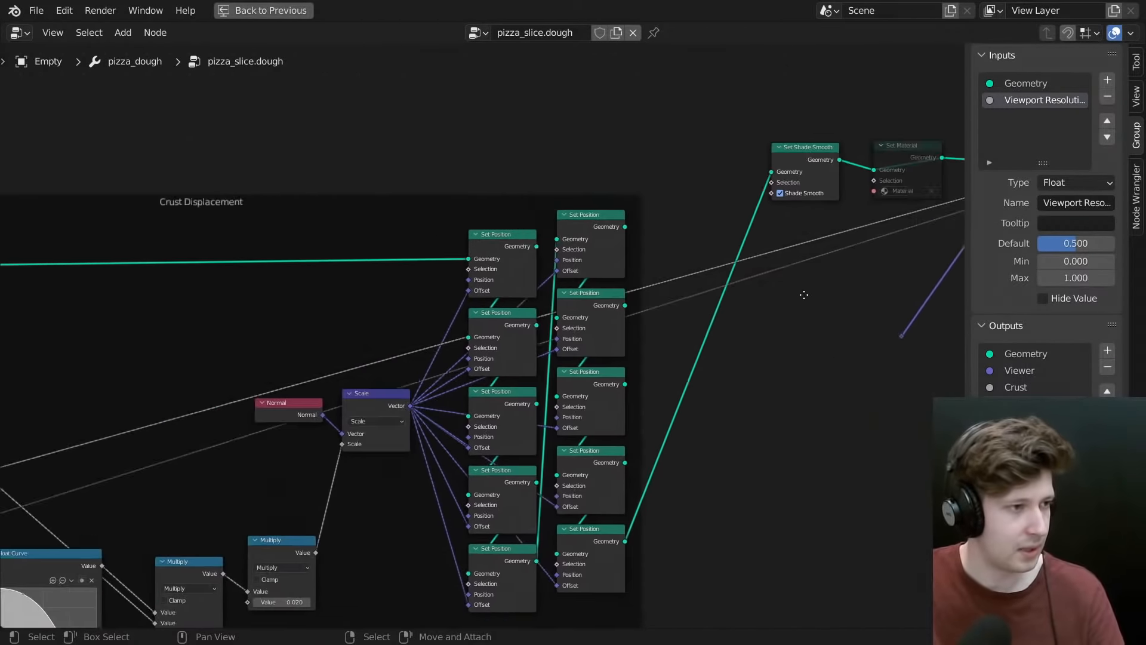
pyautogui.moveTo(192, 351); pyautogui.dragTo(420, 377, button='middle')
pyautogui.moveTo(248, 419); pyautogui.dragTo(427, 376, button='middle')
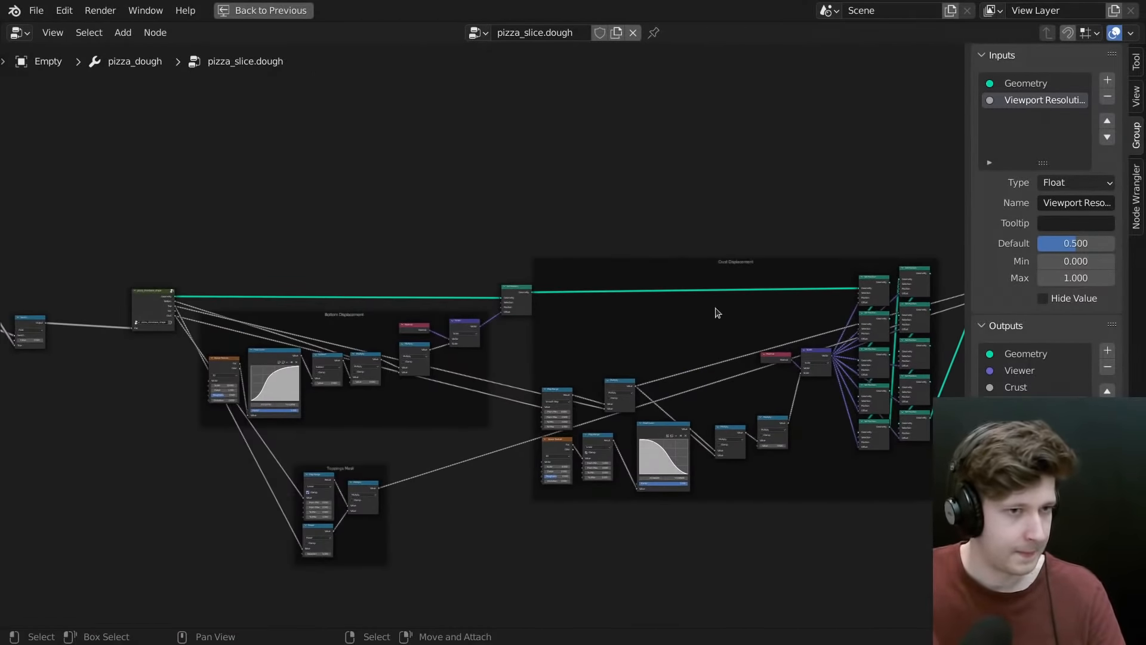
pyautogui.moveTo(914, 272); pyautogui.dragTo(555, 311, button='middle')
pyautogui.scroll(-1, 697, 305)
pyautogui.click(751, 290)
pyautogui.moveTo(698, 336); pyautogui.dragTo(843, 355, button='middle')
pyautogui.press('g')
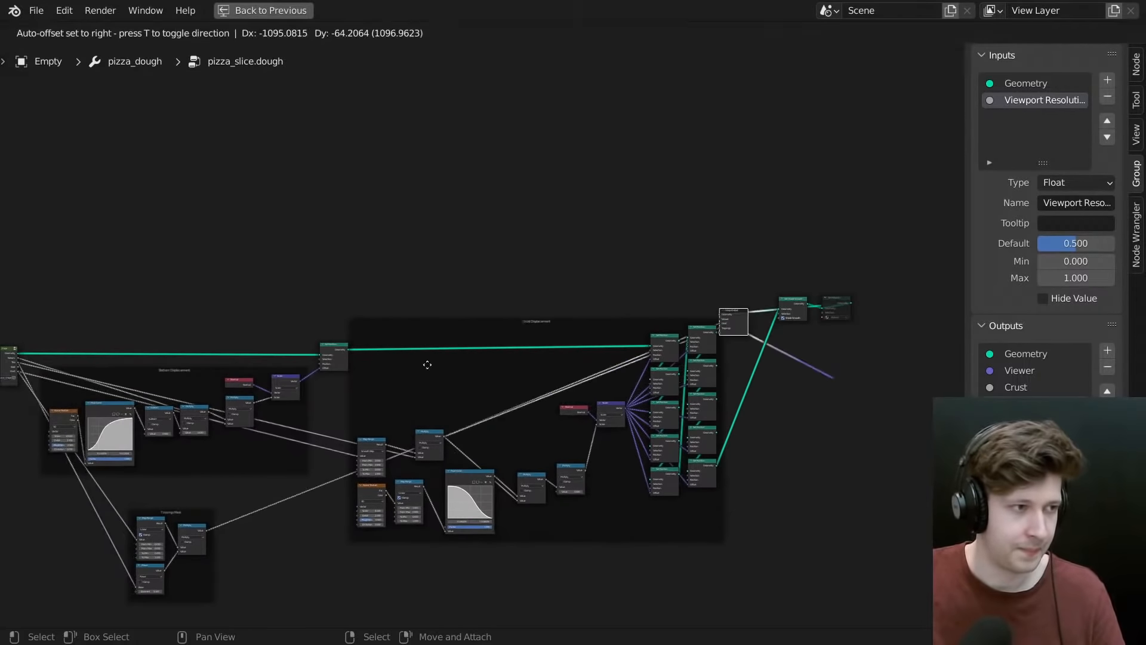
pyautogui.click(165, 315)
pyautogui.moveTo(165, 316); pyautogui.dragTo(645, 266, button='middle')
pyautogui.scroll(8, 470, 231)
pyautogui.scroll(3, 470, 235)
pyautogui.press('g')
pyautogui.click(668, 428)
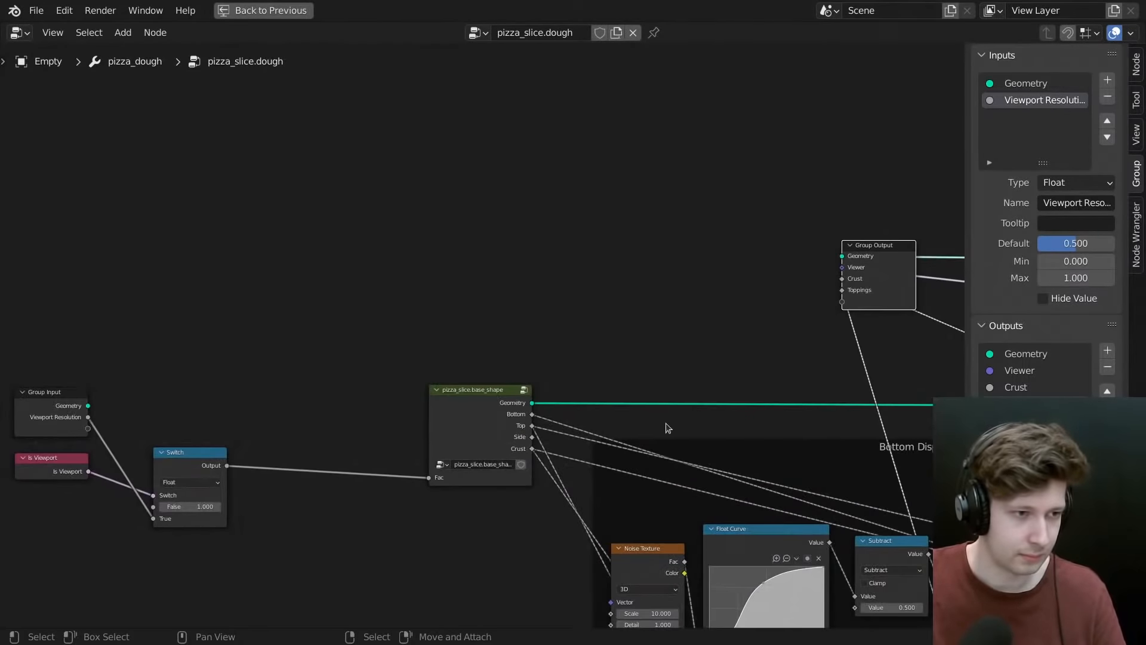
# - Connect the pizza_slice.base_shape node's Side output to a new Group Output socket
pyautogui.moveTo(634, 413); pyautogui.dragTo(424, 343, button='middle')
pyautogui.scroll(7, 425, 343)
pyautogui.moveTo(253, 388); pyautogui.dragTo(1122, 143)
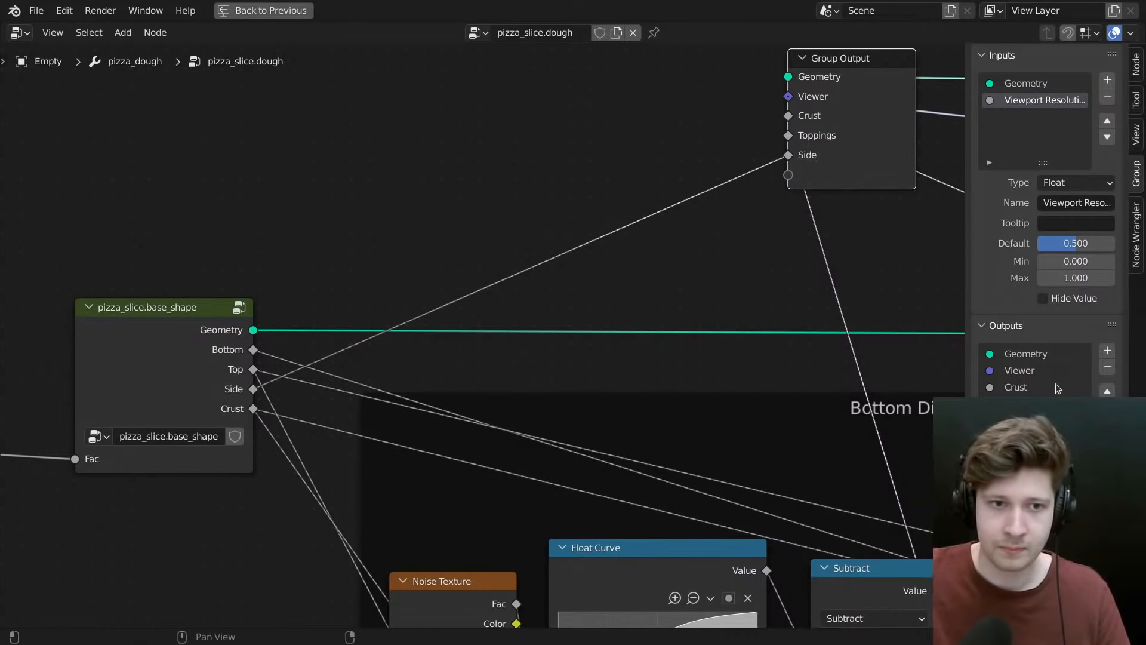
pyautogui.scroll(-3, 838, 167)
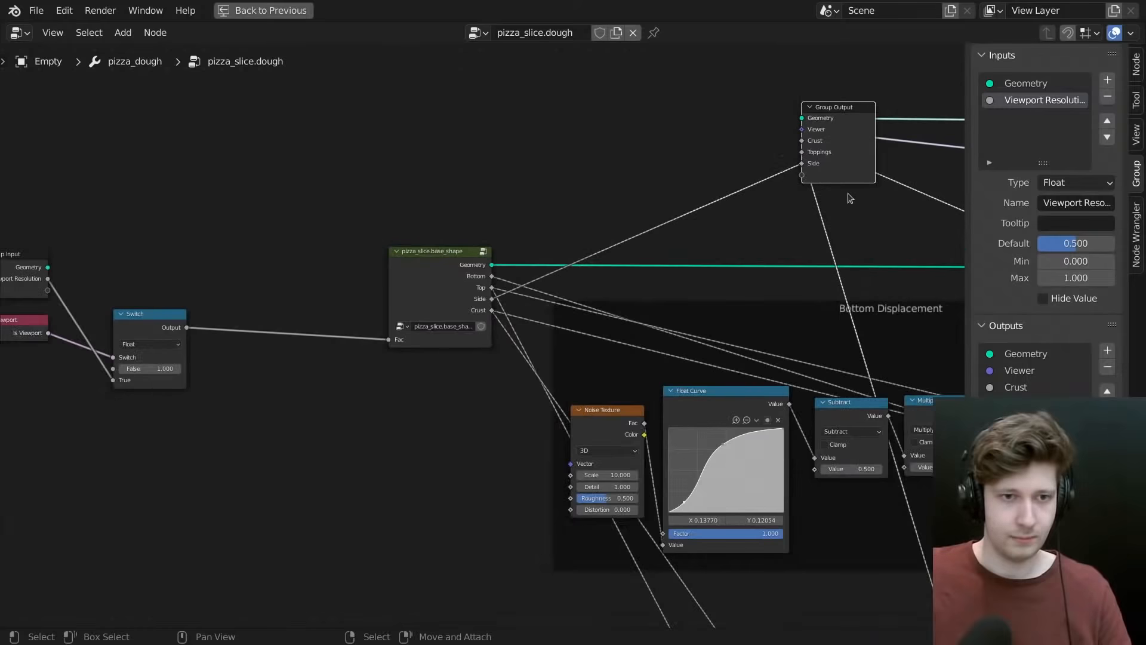
pyautogui.moveTo(838, 167); pyautogui.dragTo(553, 238, button='middle')
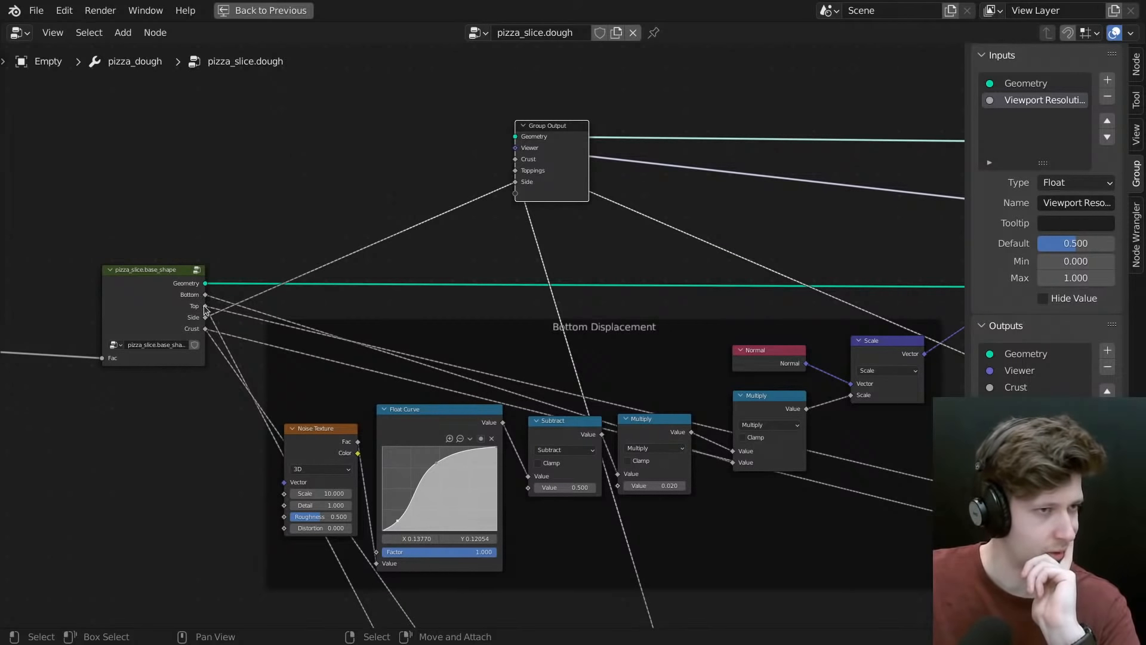
pyautogui.keyDown('ctrl'); pyautogui.keyDown('shift'); pyautogui.click(207, 307); pyautogui.keyUp('shift'); pyautogui.keyUp('ctrl')
pyautogui.moveTo(208, 310); pyautogui.dragTo(210, 308)
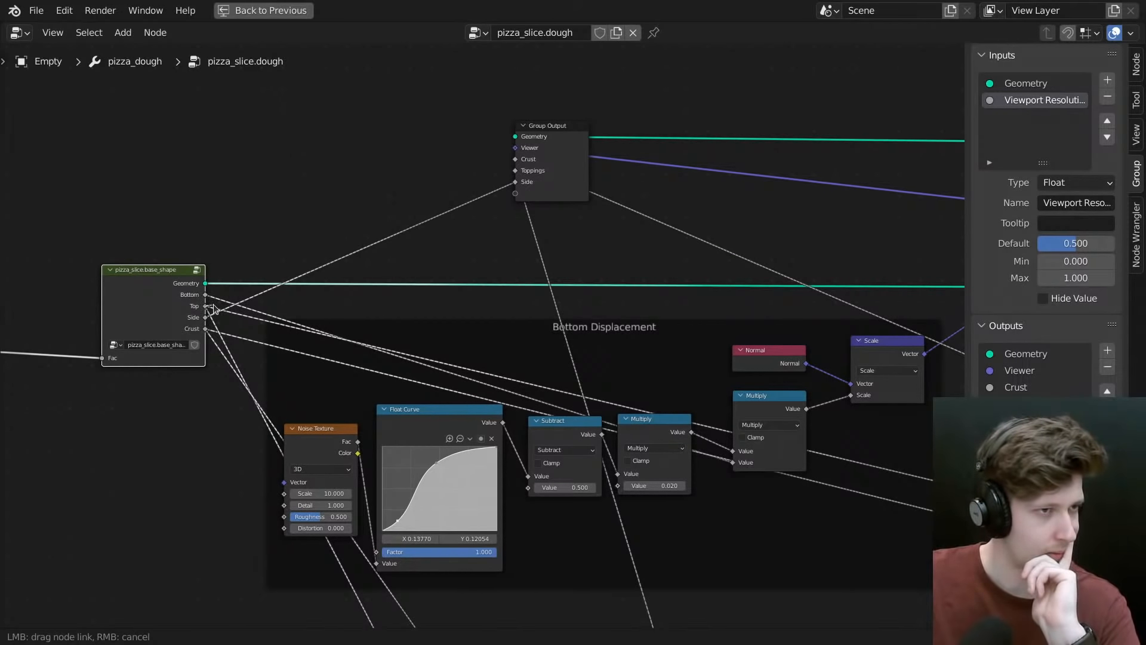
# - Move the Group Output node back to the far end of the tree, beyond the Set Material node
pyautogui.click(542, 169)
pyautogui.scroll(-13, 543, 206)
pyautogui.moveTo(662, 363); pyautogui.dragTo(356, 315, button='middle')
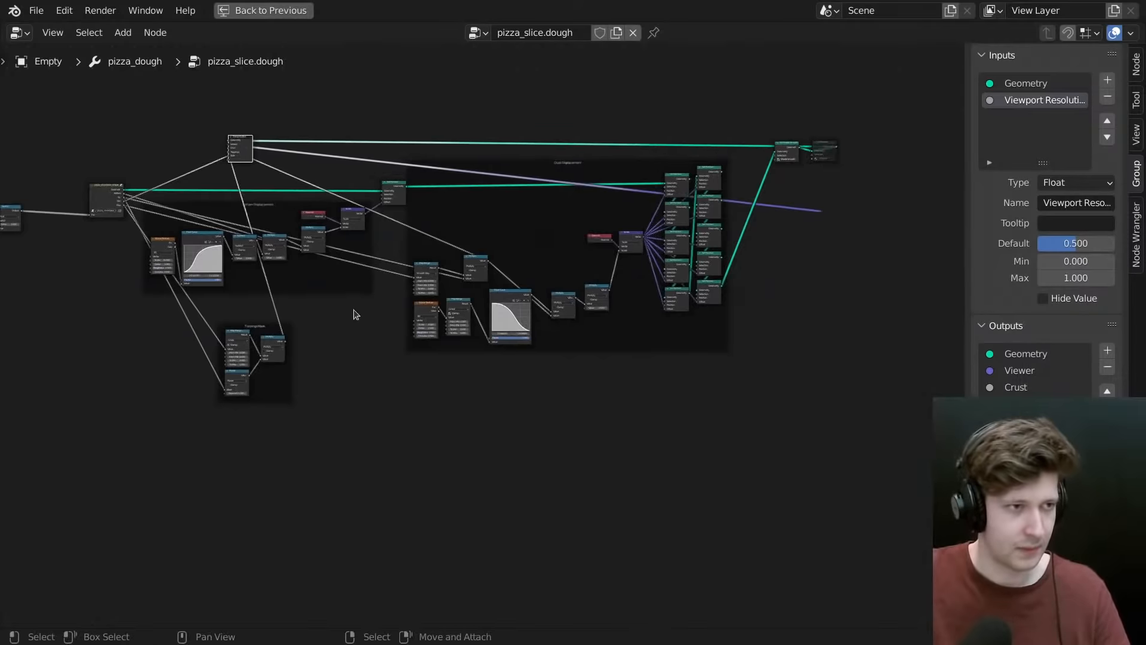
pyautogui.scroll(-3, 356, 314)
pyautogui.press('g')
pyautogui.click(816, 312)
pyautogui.scroll(2, 352, 292)
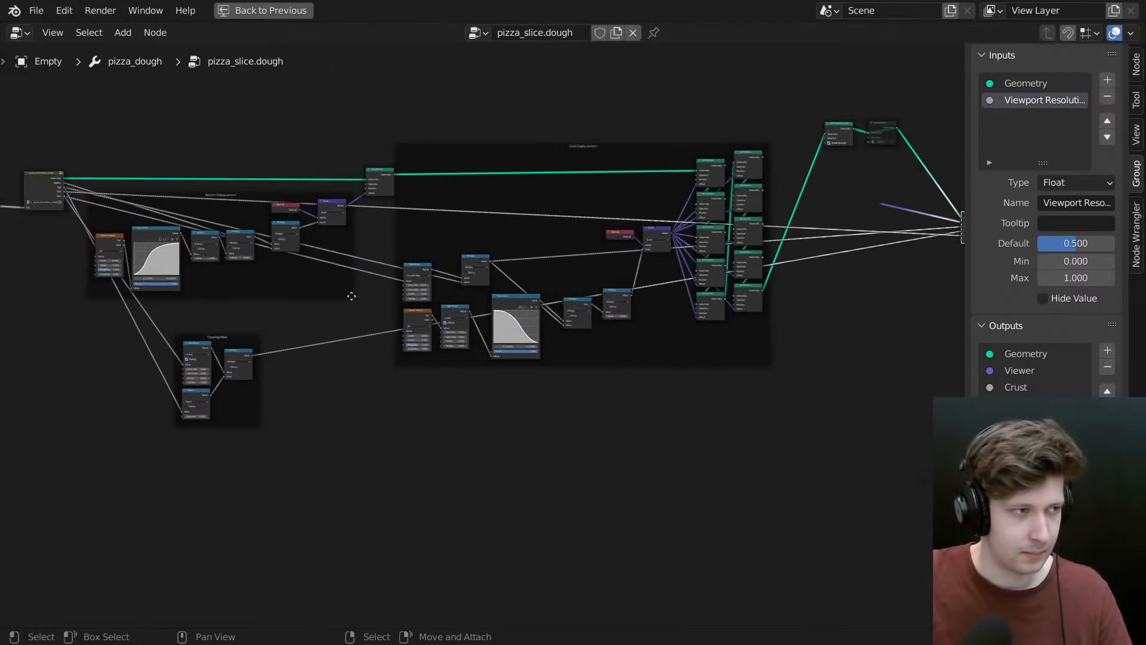
# - Raise the Group Output node slightly toward the level of the Set Material node
pyautogui.moveTo(722, 313); pyautogui.dragTo(456, 352, button='middle')
pyautogui.scroll(6, 575, 273)
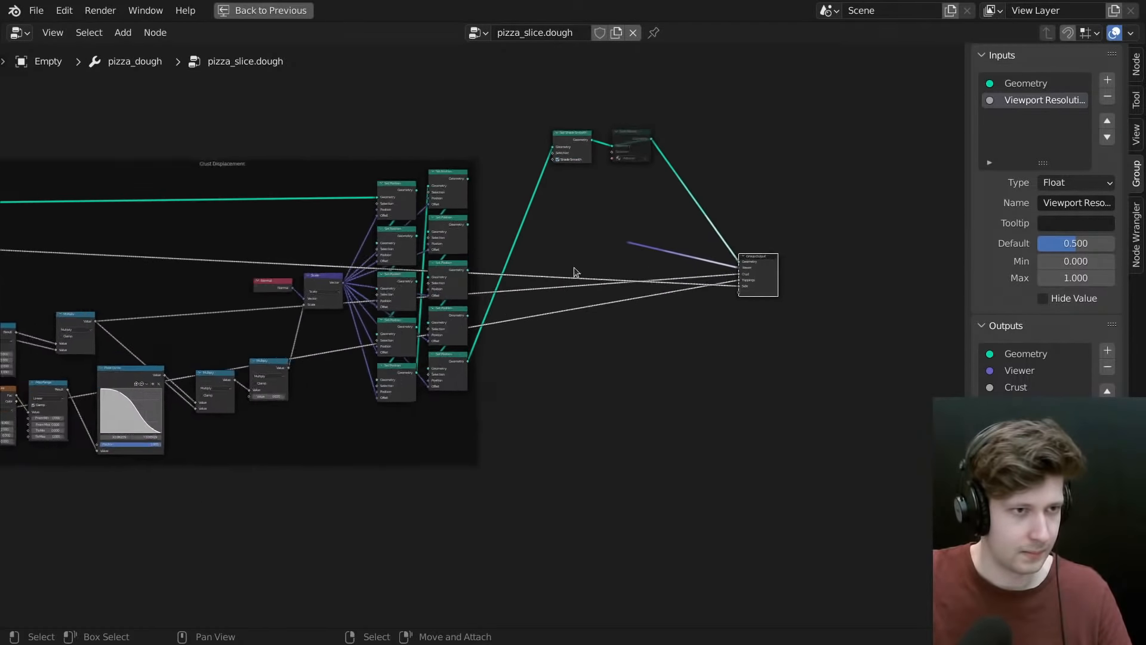
pyautogui.press('g')
pyautogui.click(769, 220)
pyautogui.scroll(1, 761, 222)
pyautogui.moveTo(759, 223); pyautogui.dragTo(739, 232, button='middle')
pyautogui.scroll(-2, 739, 233)
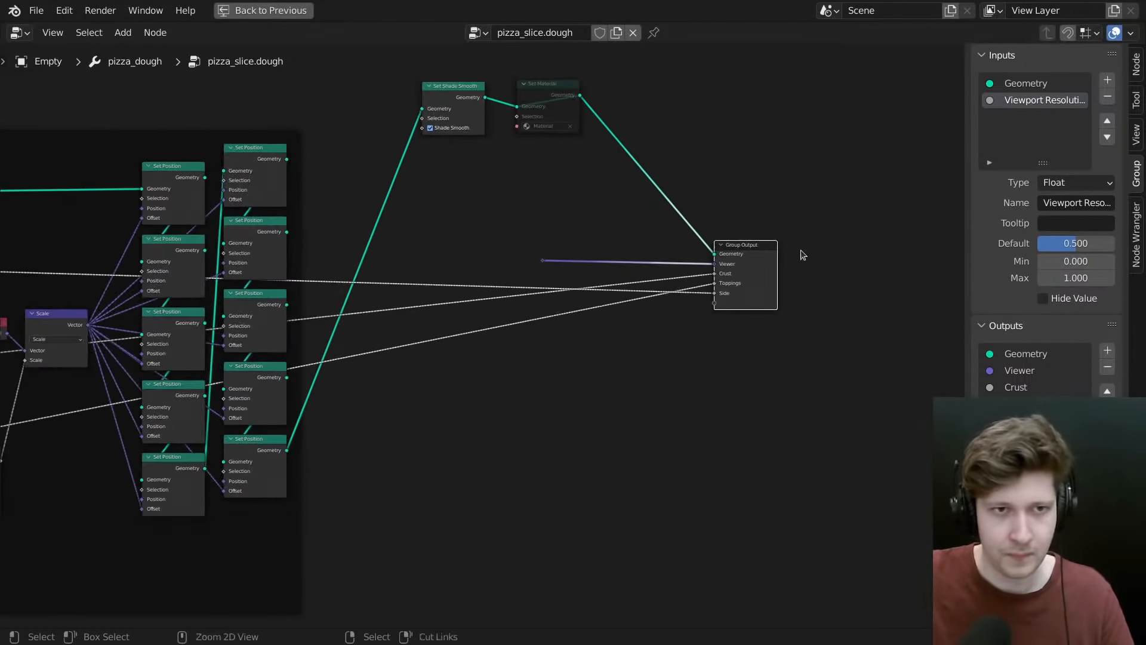
# - Restore the full workspace layout and check the pizza_dough modifier's output attributes, including Side
pyautogui.hotkey('ctrl', 'space')
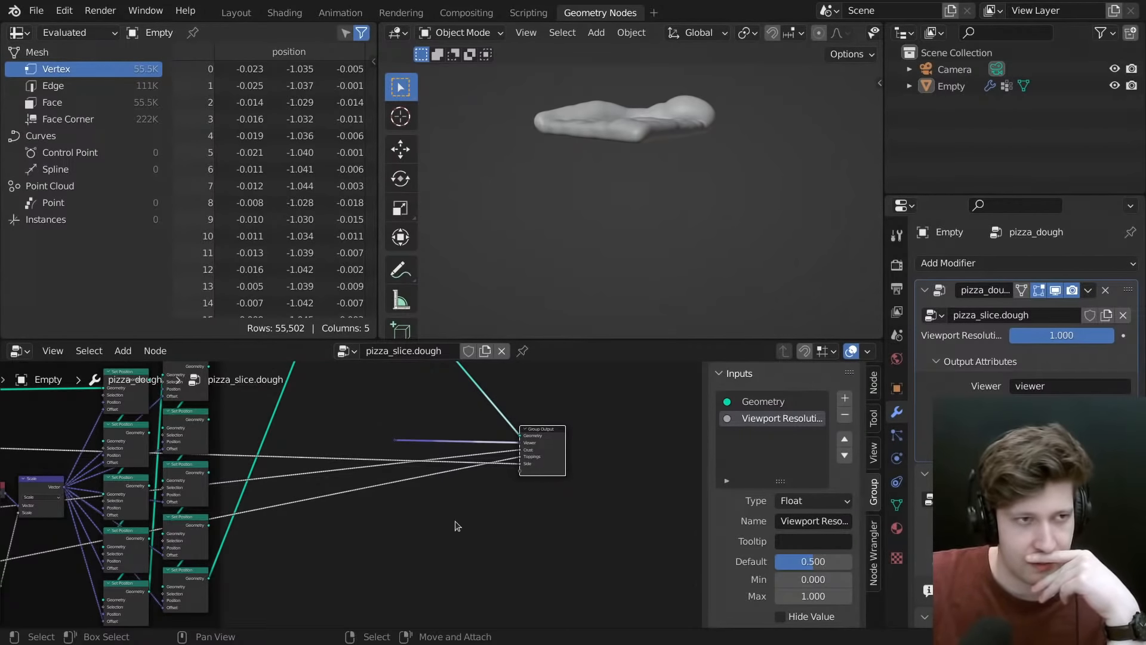
pyautogui.moveTo(449, 514); pyautogui.dragTo(471, 517, button='middle')
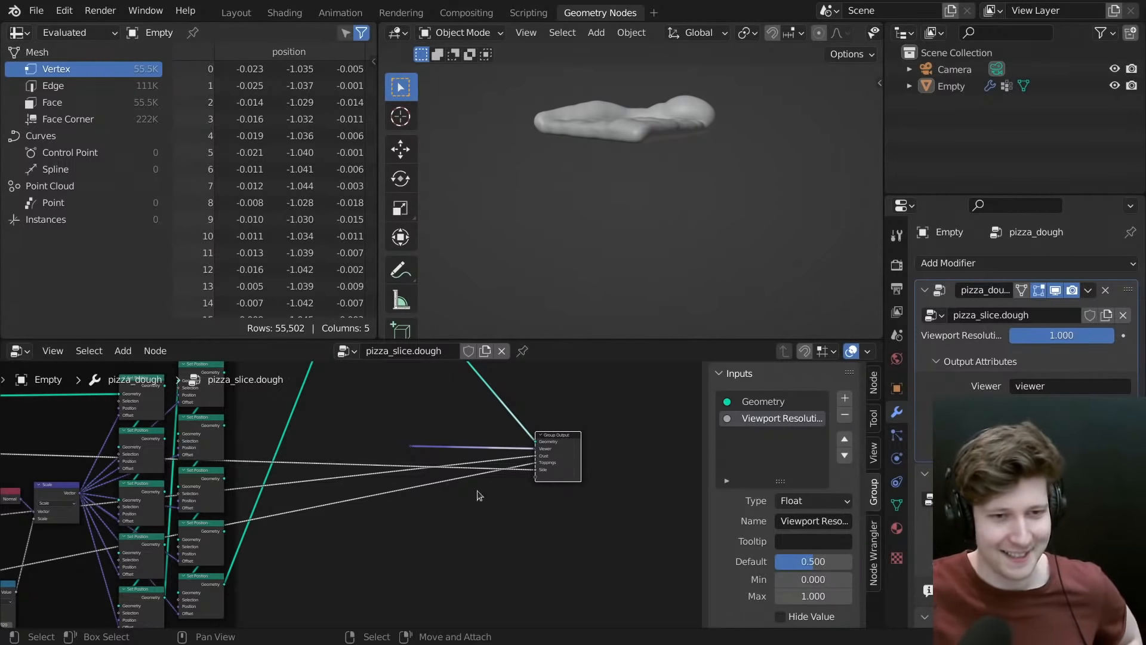
pyautogui.scroll(-4, 1030, 358)
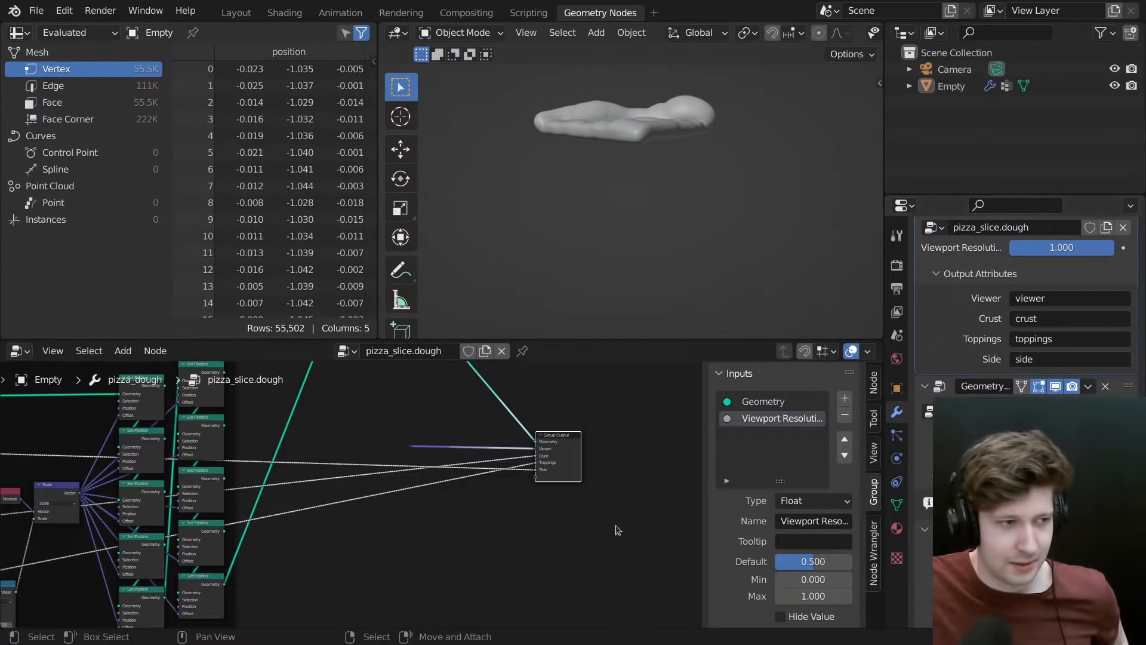
pyautogui.scroll(-3, 465, 489)
pyautogui.scroll(3, 471, 472)
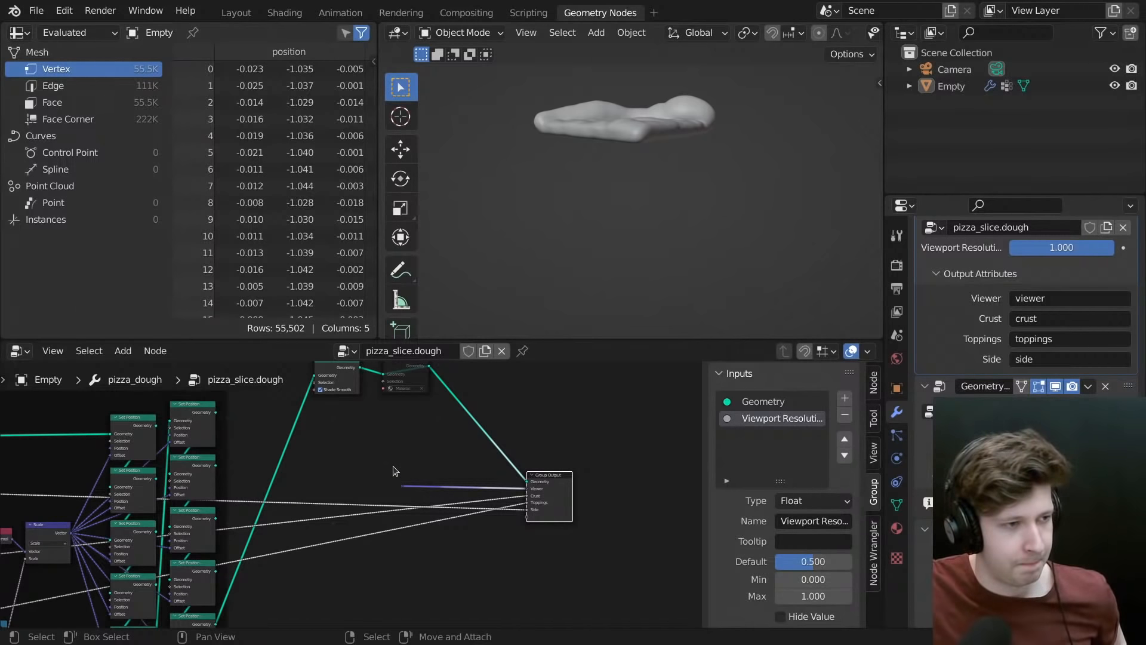
pyautogui.moveTo(407, 423); pyautogui.dragTo(428, 442, button='middle')
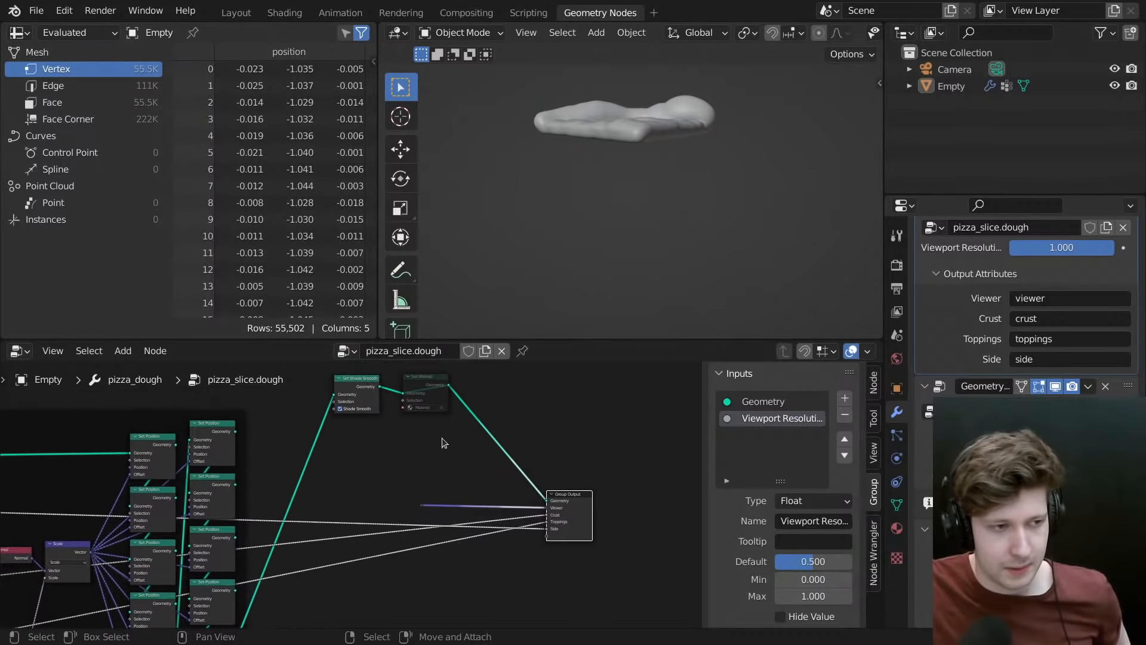
# - View the slice from above and turn on the viewport overlays to show its mesh wireframe
pyautogui.moveTo(631, 131); pyautogui.dragTo(596, 206, button='middle')
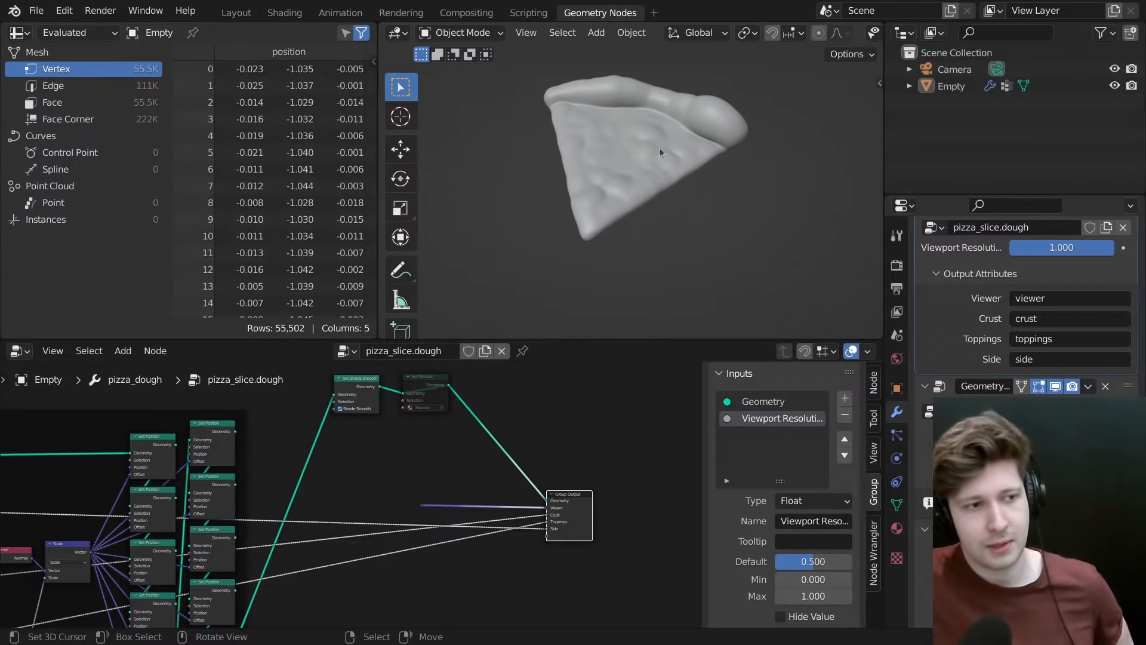
pyautogui.click(454, 441)
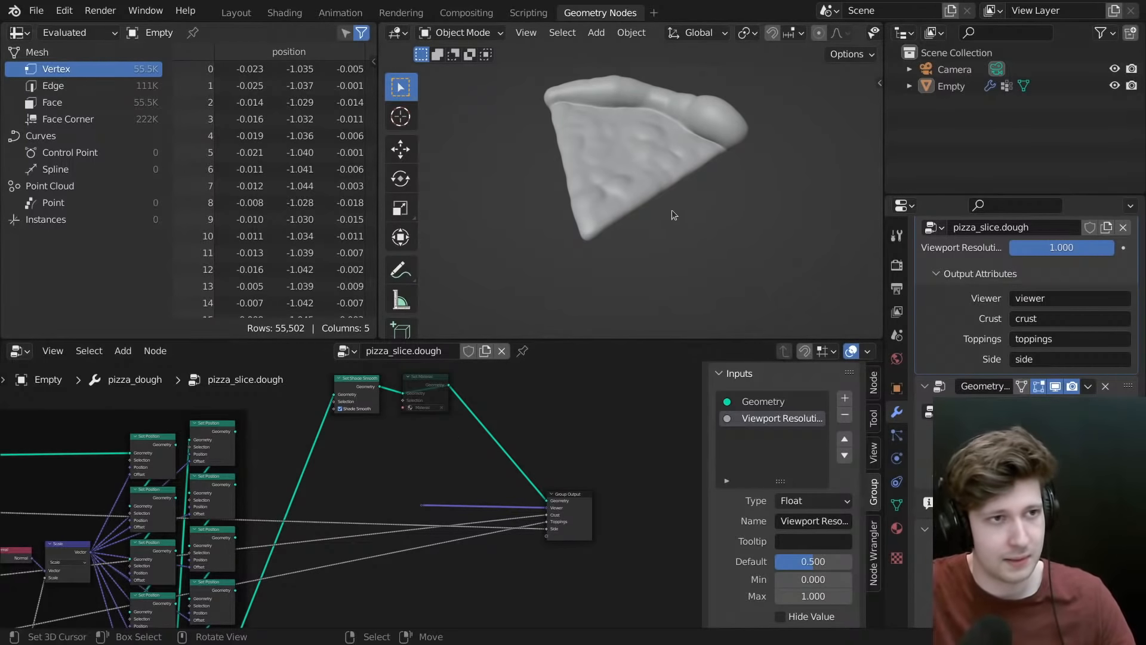
pyautogui.moveTo(638, 174)
pyautogui.keyDown('shift'); pyautogui.mouseDown(button='middle')
pyautogui.moveTo(653, 218)
pyautogui.moveTo(640, 192)
pyautogui.mouseUp(button='middle'); pyautogui.keyUp('shift')
pyautogui.press('z')
pyautogui.click(674, 183)
pyautogui.keyDown('shift'); pyautogui.moveTo(700, 150); pyautogui.dragTo(701, 166, button='middle'); pyautogui.keyUp('shift')
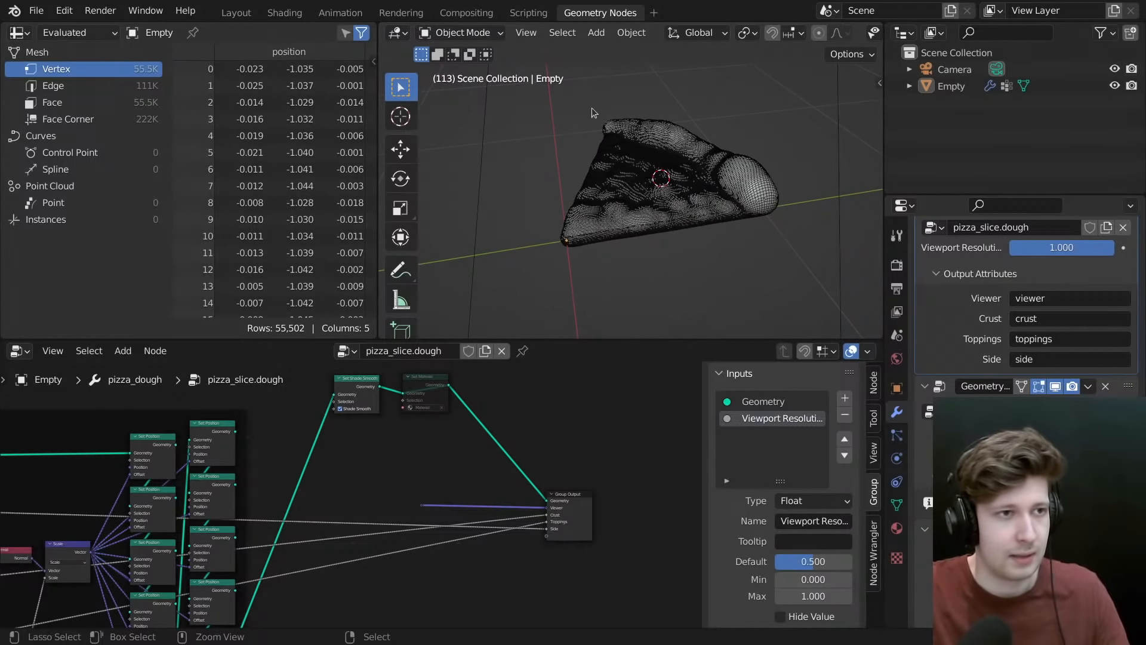
# - Inspect the slice's mesh up close in Weight Paint mode and return to Object Mode
pyautogui.hotkey('ctrl', 'Tab')
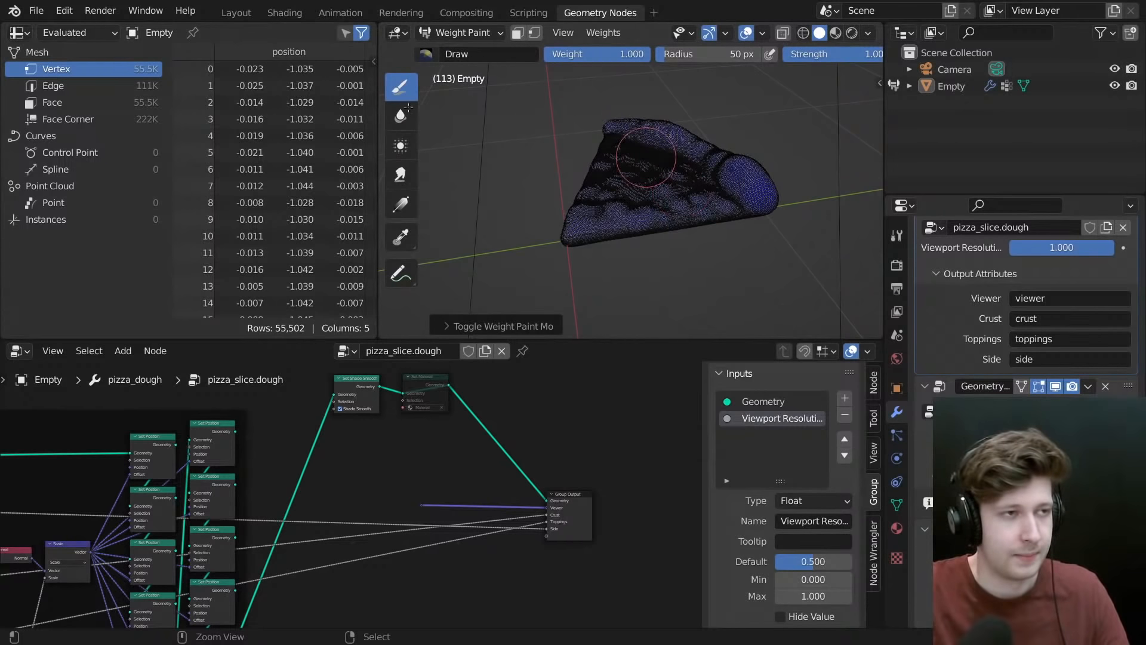
pyautogui.hotkey('ctrl', 'Tab')
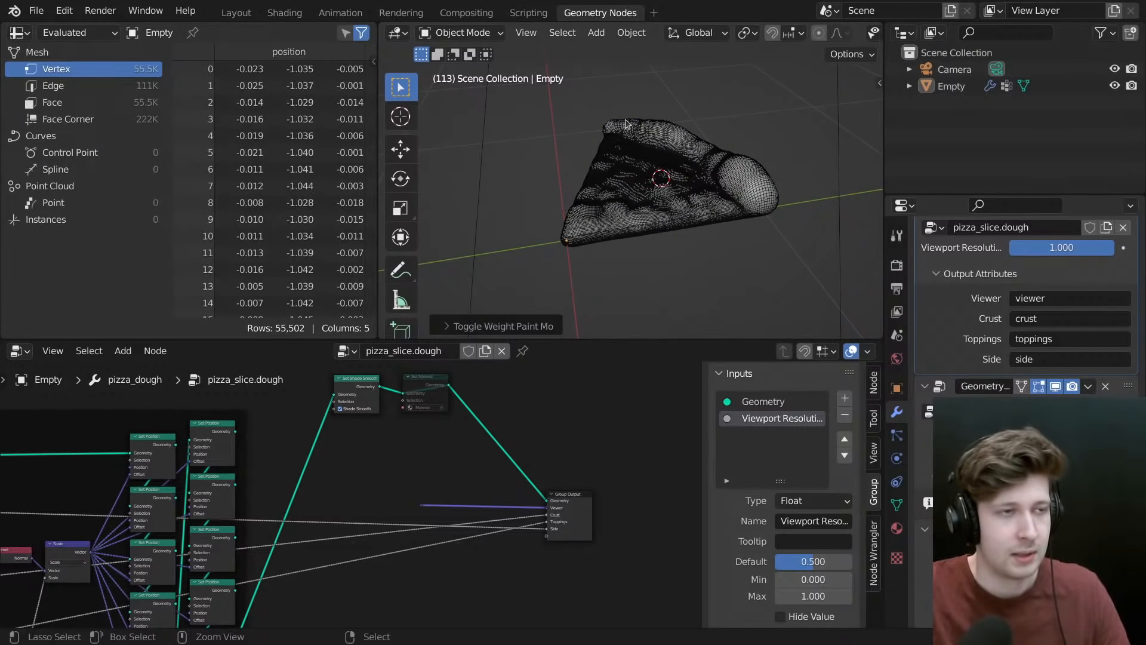
pyautogui.hotkey('ctrl', 'Tab')
pyautogui.moveTo(673, 153)
pyautogui.mouseDown(button='middle')
pyautogui.moveTo(680, 179)
pyautogui.moveTo(675, 170)
pyautogui.mouseUp(button='middle')
pyautogui.scroll(4, 676, 170)
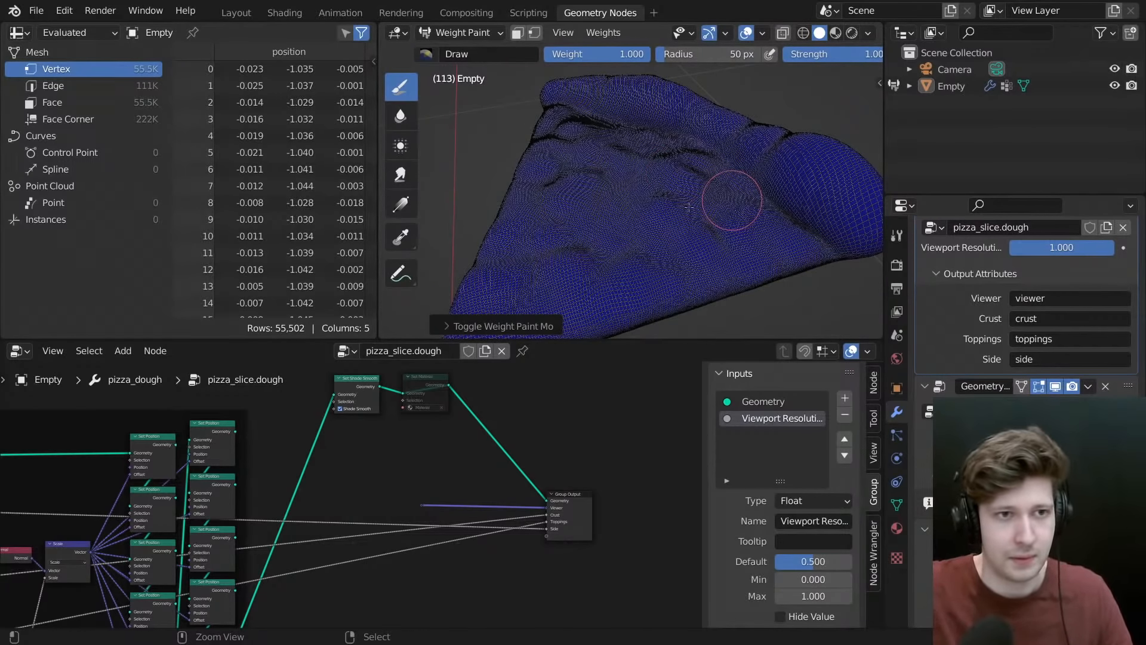
pyautogui.hotkey('ctrl', 'Tab')
# - Examine the slice's wireframe surface and the Set Position nodes in the Crust Displacement frame
pyautogui.scroll(-3, 411, 454)
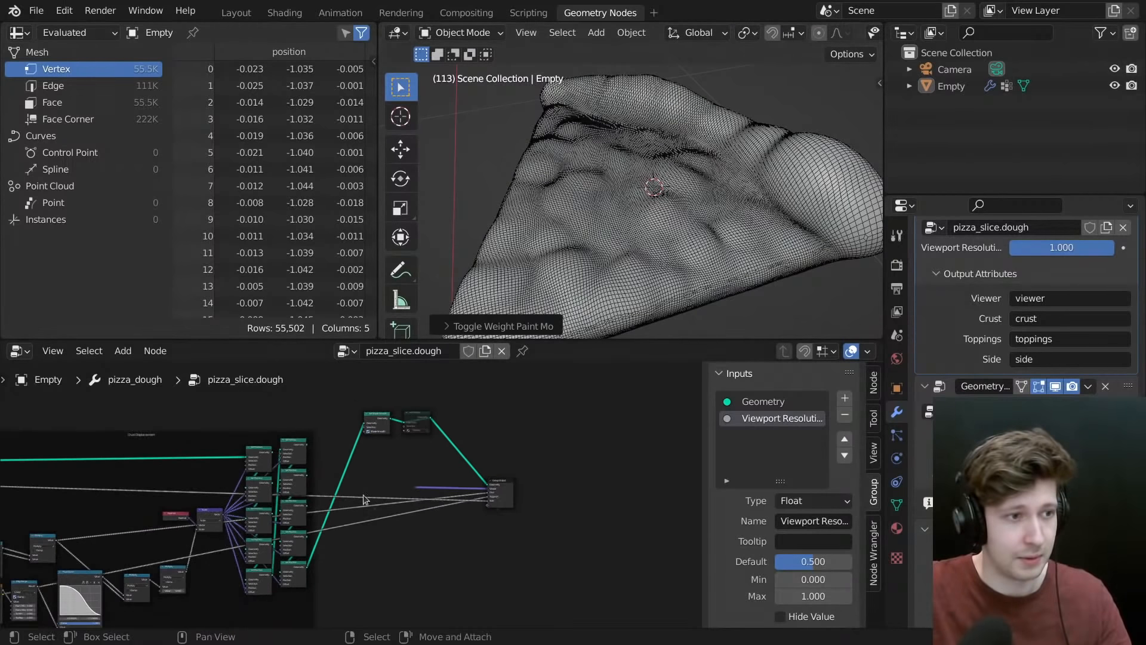
pyautogui.moveTo(462, 459); pyautogui.dragTo(500, 457, button='middle')
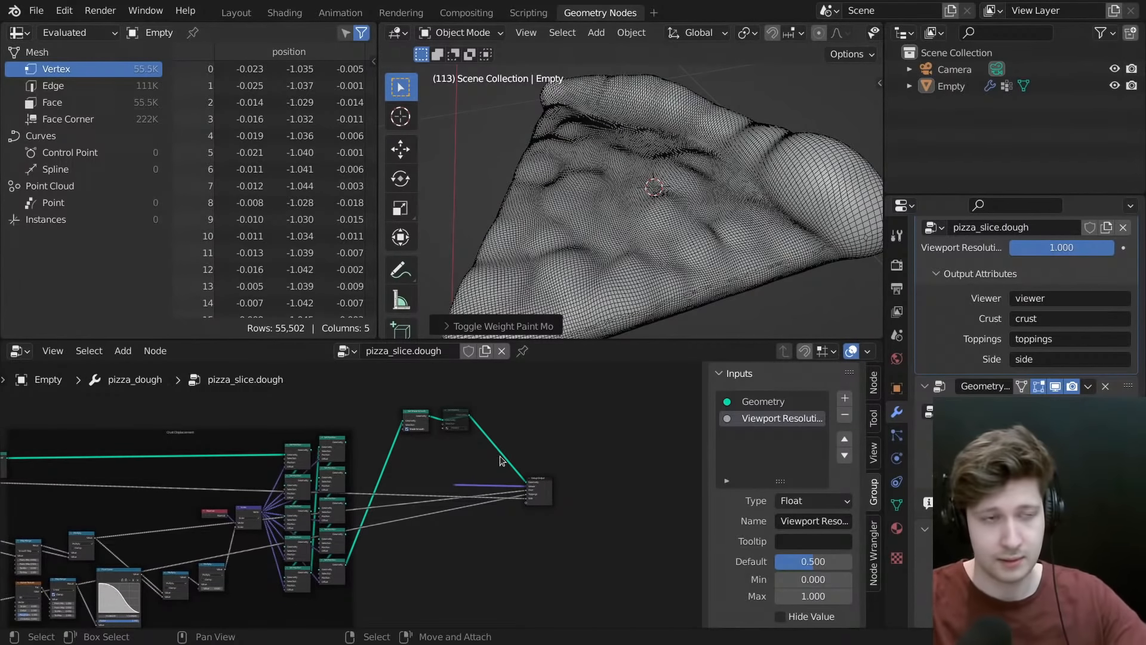
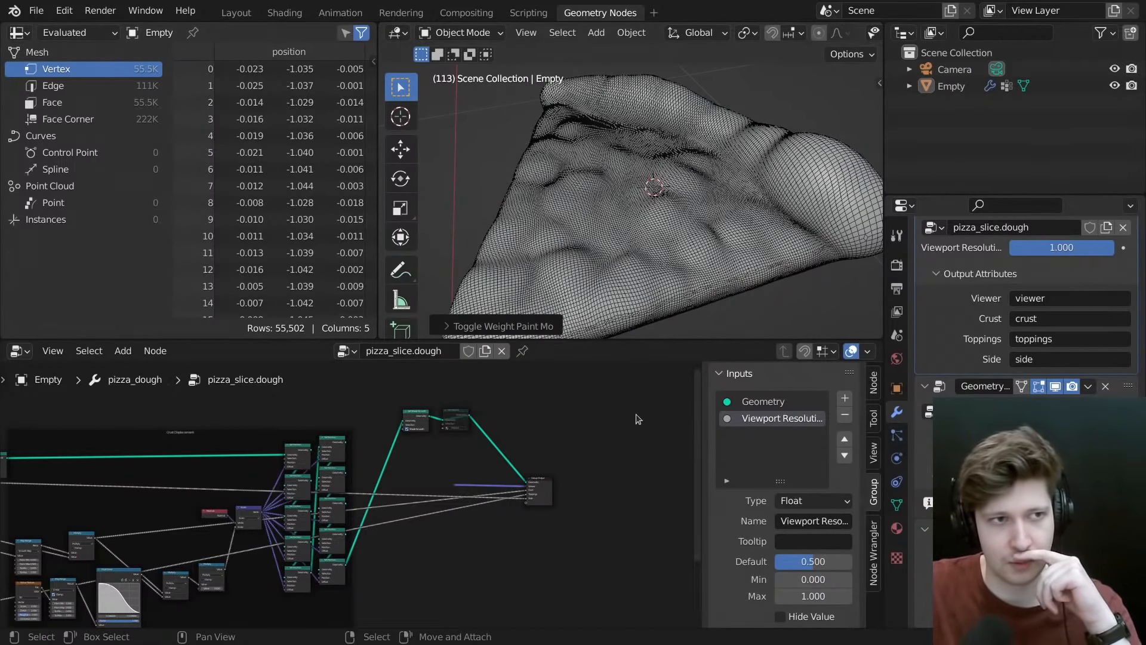
pyautogui.moveTo(636, 93); pyautogui.dragTo(715, 116, button='middle')
pyautogui.scroll(2, 619, 208)
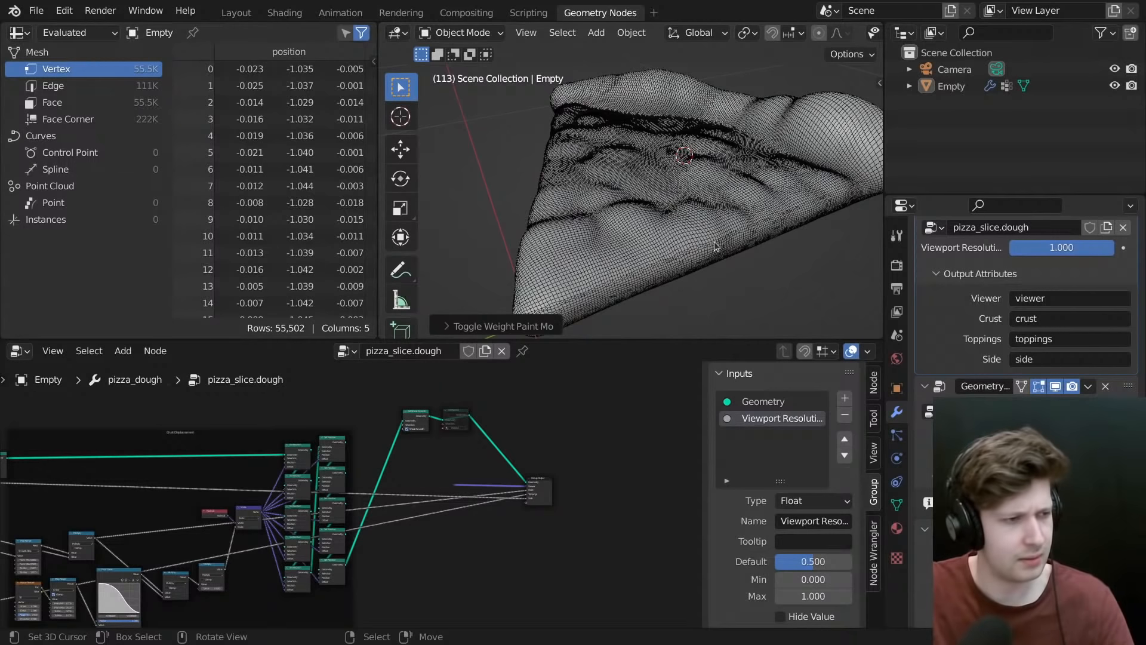
pyautogui.scroll(4, 414, 582)
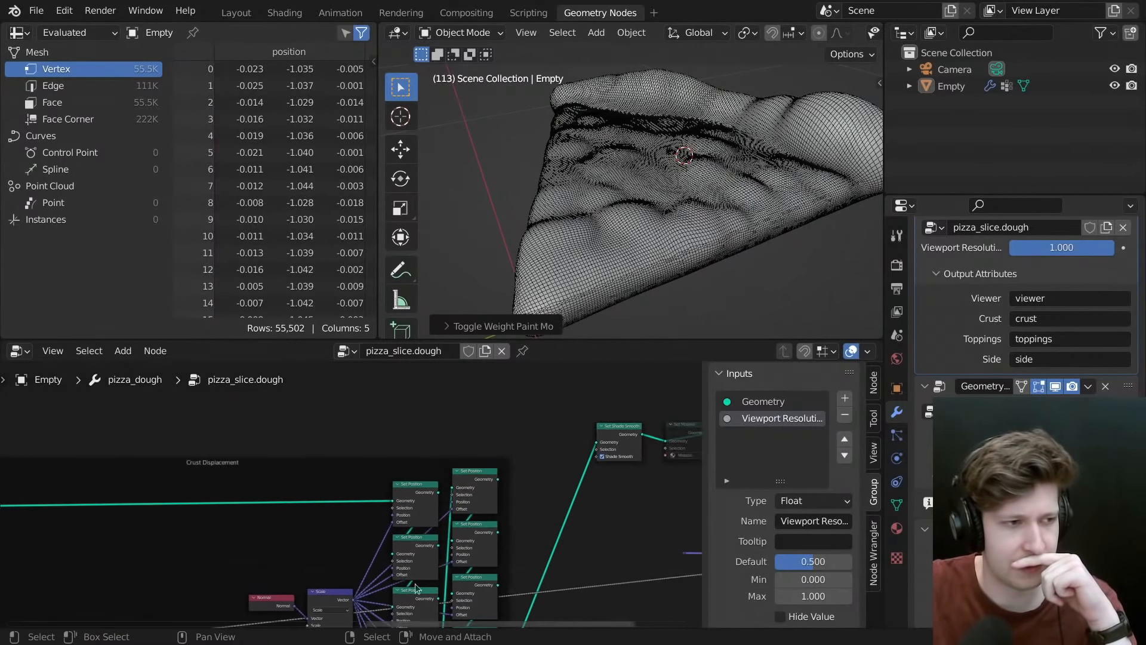
pyautogui.scroll(4, 414, 583)
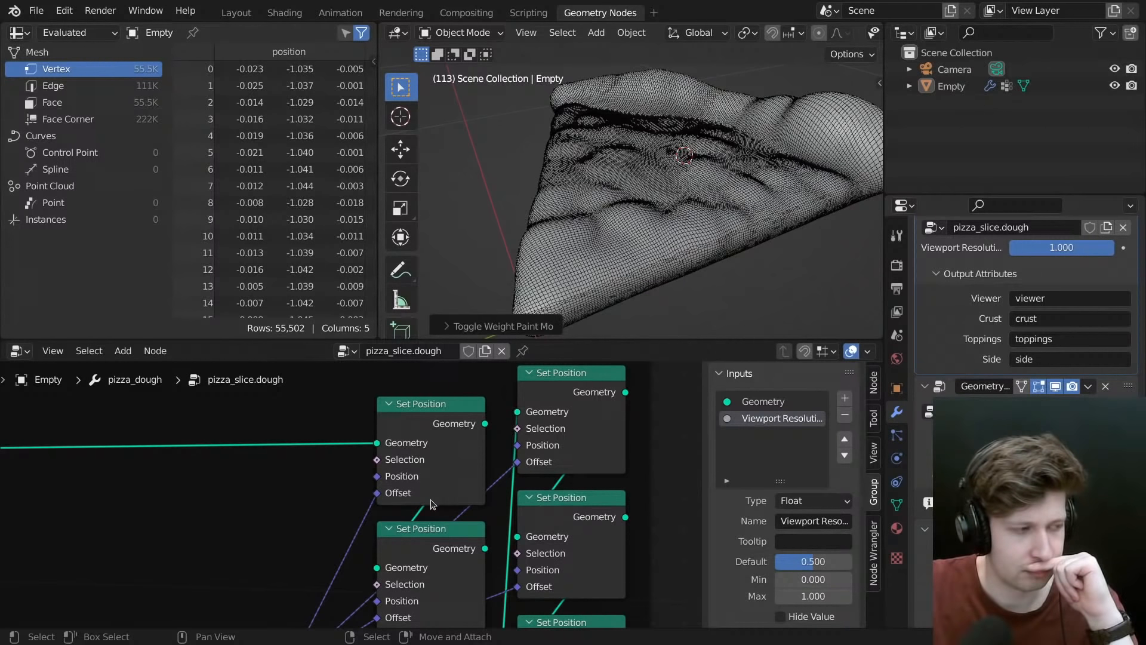
pyautogui.scroll(-5, 431, 503)
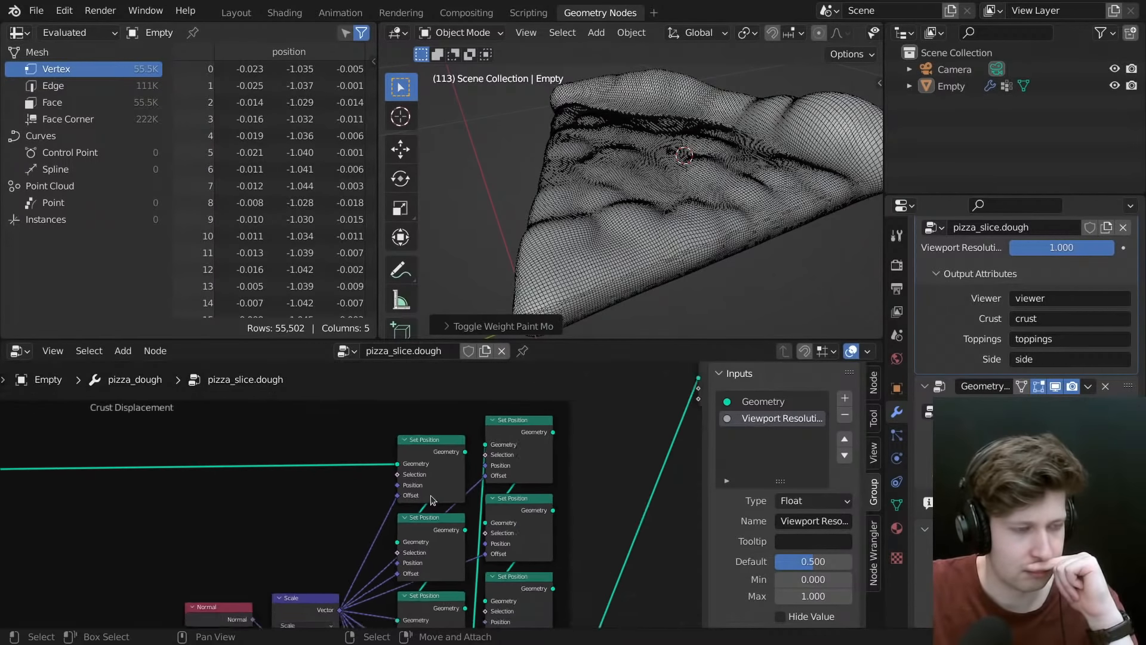
# - Examine the slice's wireframe and the node layout from the Crust Displacement frame to the Group Output
pyautogui.scroll(-2, 449, 471)
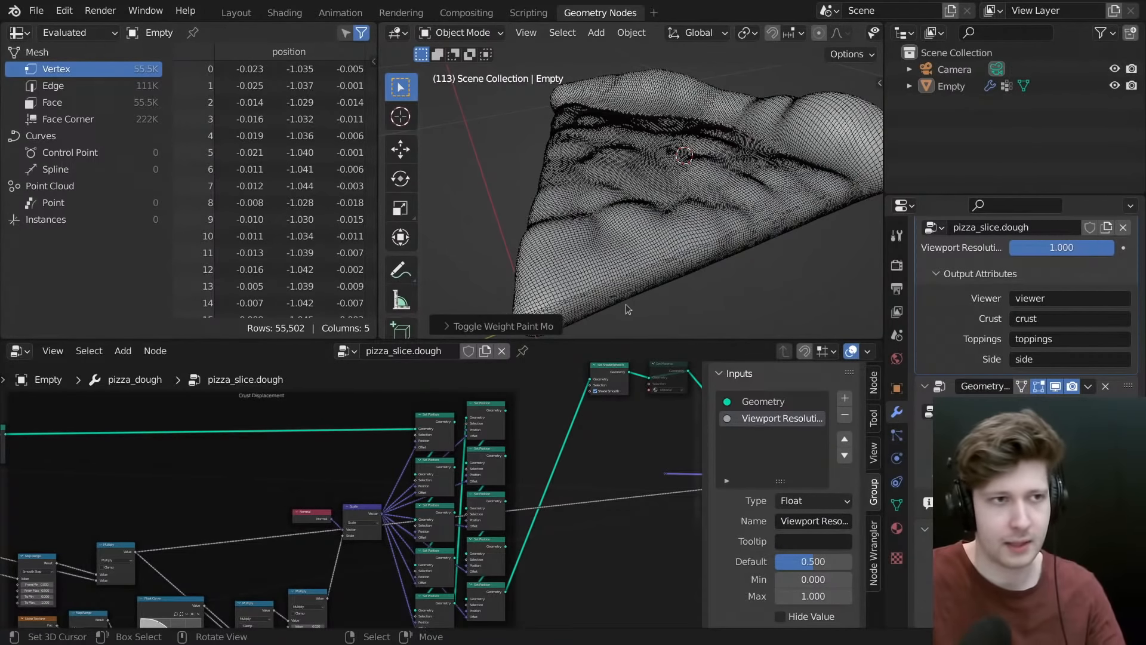
pyautogui.moveTo(625, 303); pyautogui.dragTo(667, 183, button='middle')
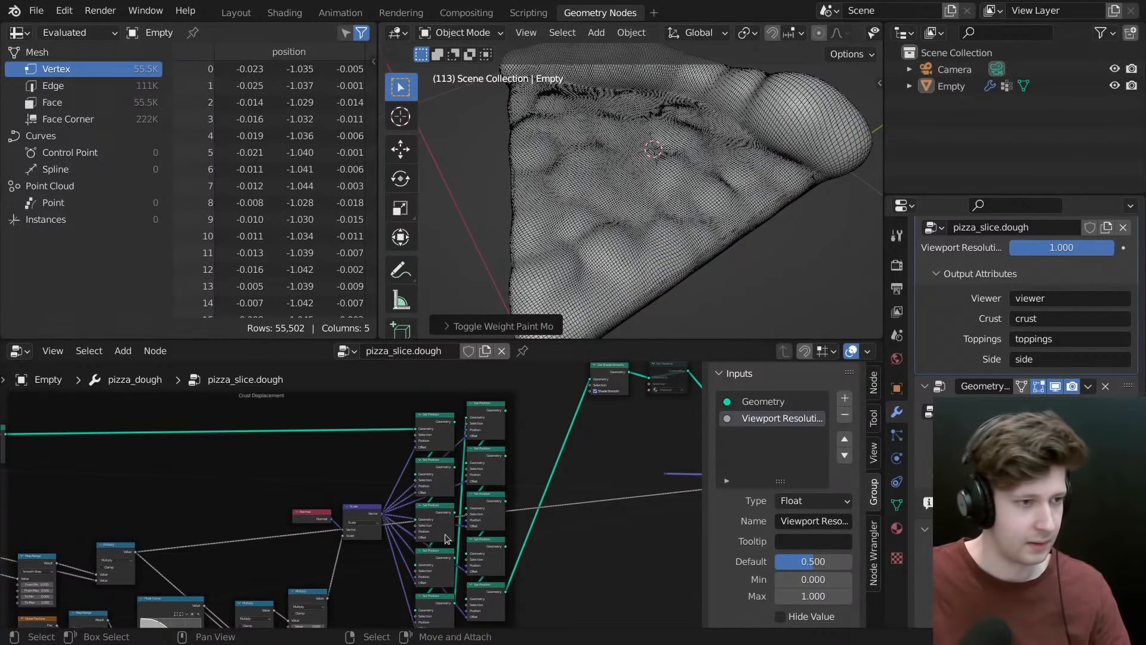
pyautogui.scroll(-2, 421, 491)
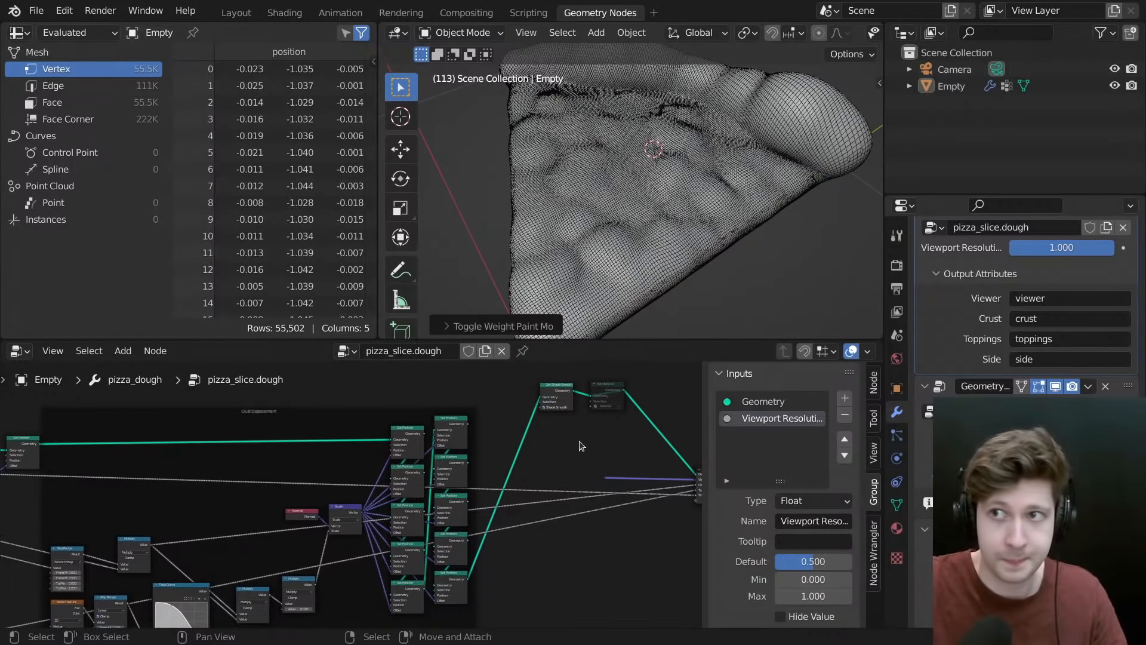
pyautogui.scroll(3, 526, 454)
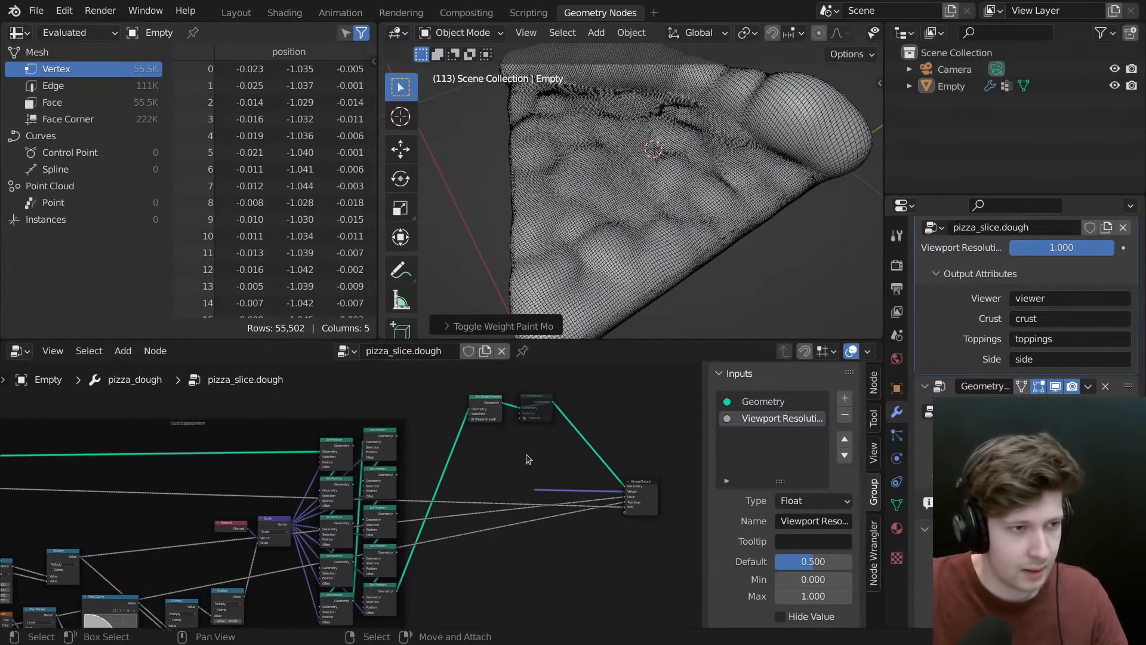
pyautogui.hotkey('ctrl', 'space')
pyautogui.scroll(2, 434, 402)
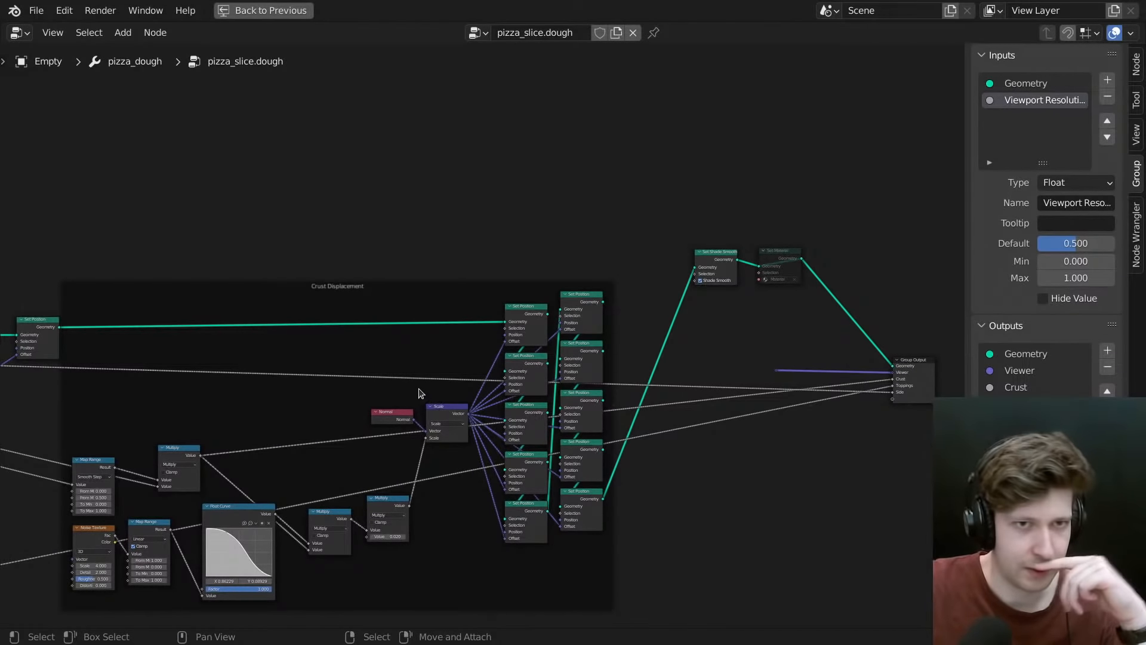
pyautogui.hotkey('ctrl', 'space')
pyautogui.moveTo(833, 295); pyautogui.dragTo(728, 164, button='middle')
# - Select the pizza slice, collapse its pizza_dough modifier and show the node group of the pizza_toppings modifier
pyautogui.rightClick(622, 156)
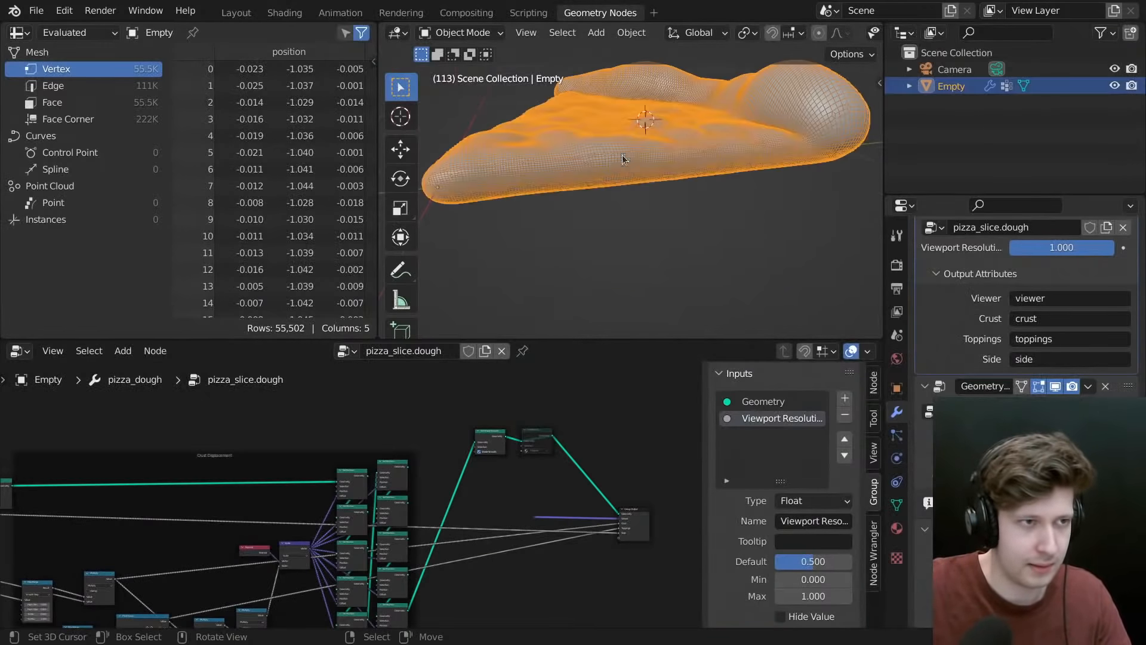
pyautogui.scroll(4, 929, 298)
pyautogui.click(926, 289)
pyautogui.click(979, 466)
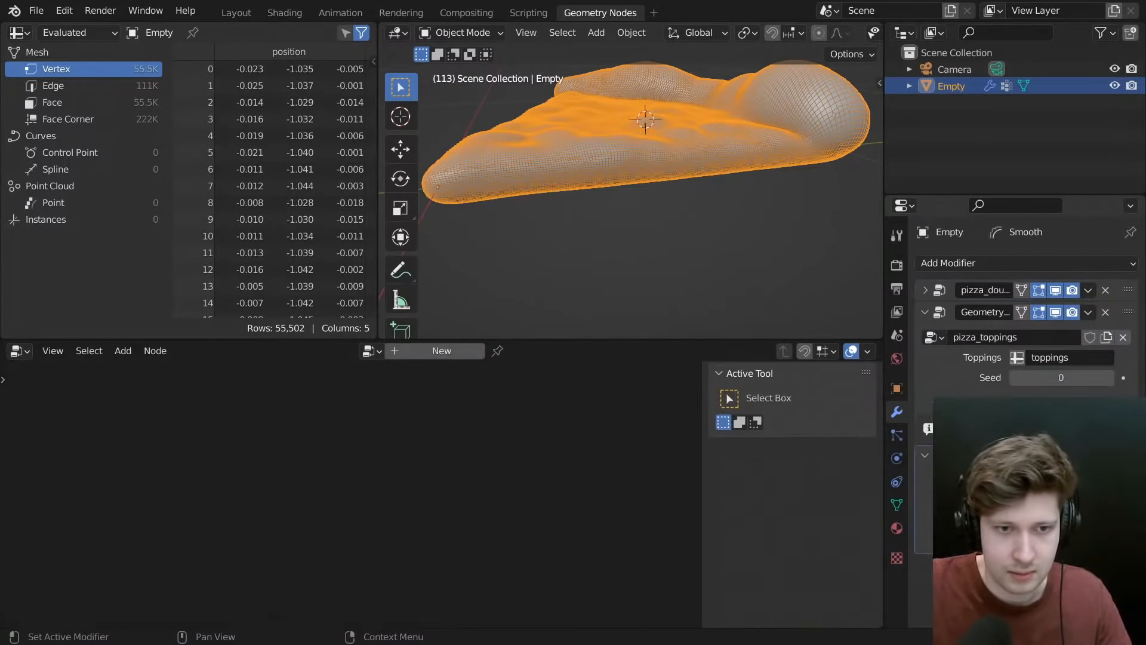
pyautogui.click(979, 421)
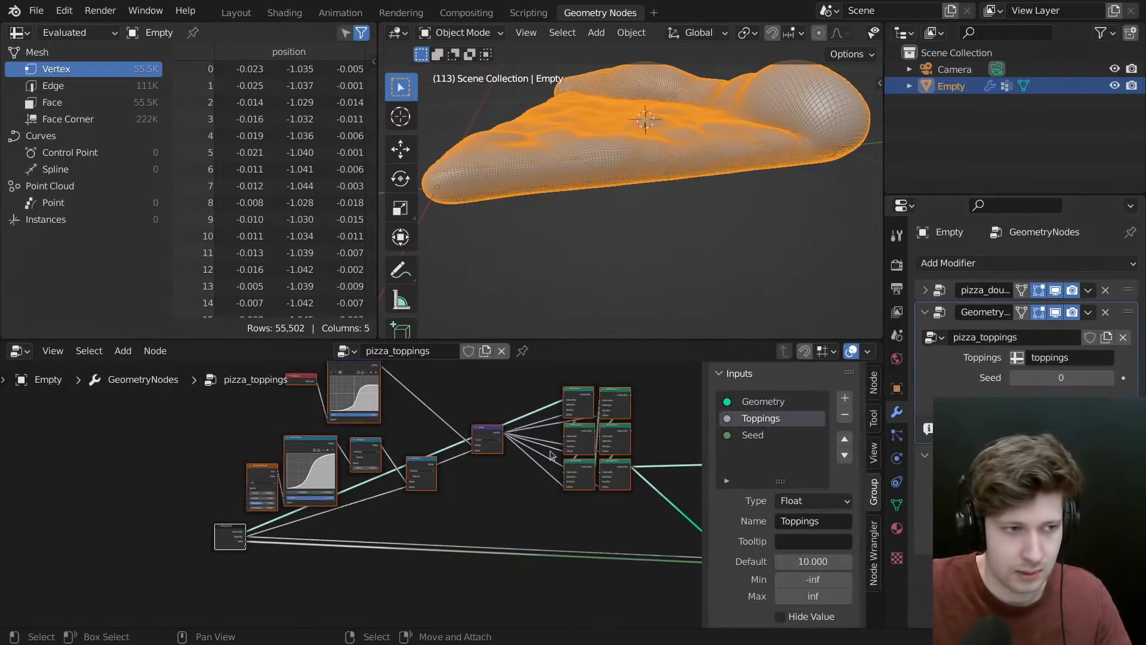
# - Duplicate the Multiply node that feeds the Scale node and place the copy just below it
pyautogui.moveTo(561, 478); pyautogui.dragTo(529, 478, button='middle')
pyautogui.moveTo(364, 520); pyautogui.dragTo(532, 492, button='middle')
pyautogui.hotkey('ctrl', 'space')
pyautogui.scroll(1, 525, 483)
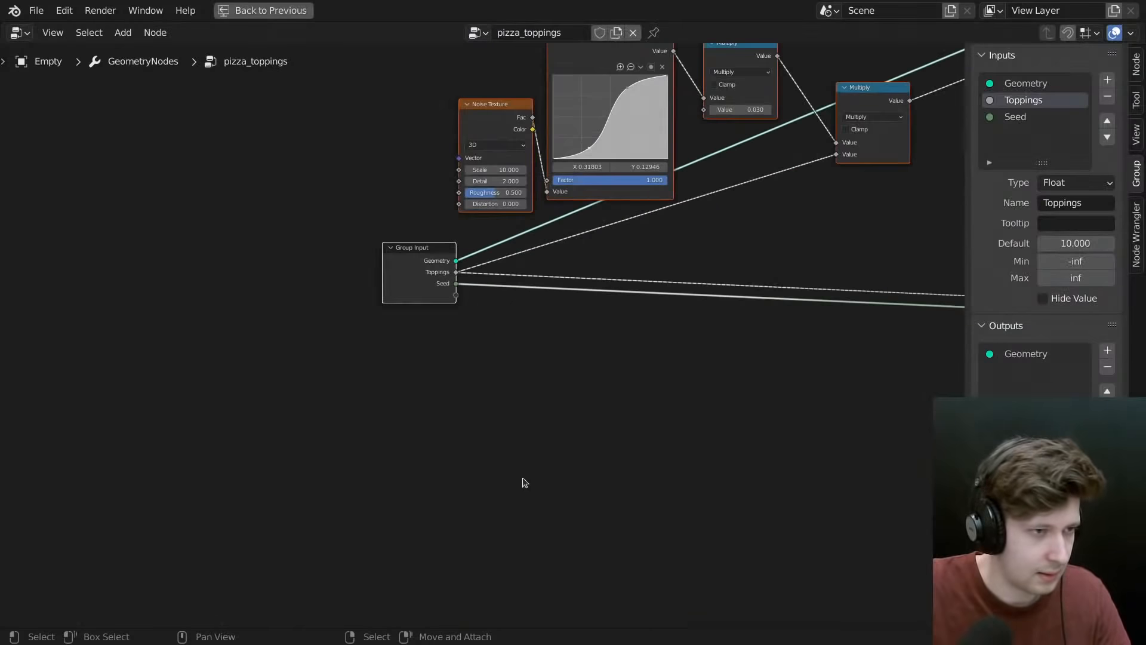
pyautogui.scroll(-1, 525, 448)
pyautogui.moveTo(524, 442); pyautogui.dragTo(315, 518, button='middle')
pyautogui.click(639, 203)
pyautogui.hotkey('shift', 'd')
pyautogui.click(641, 292)
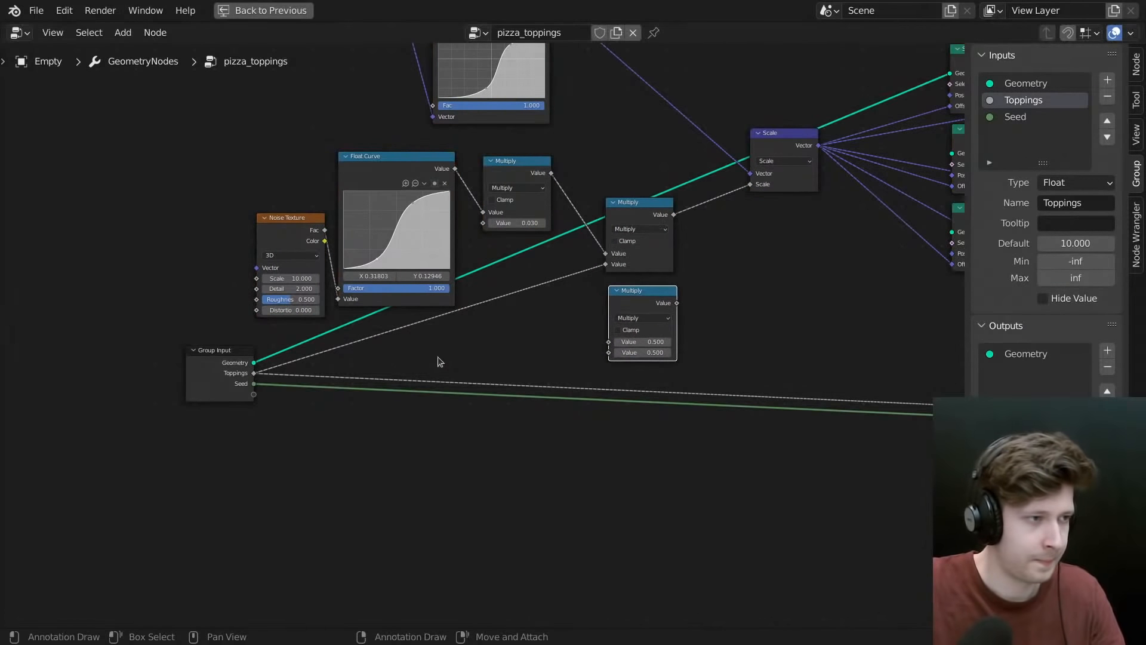
# - Set the copied Multiply node's second value to 1 and expose that value as a new group input
pyautogui.scroll(3, 444, 388)
pyautogui.click(710, 342)
pyautogui.write('1')
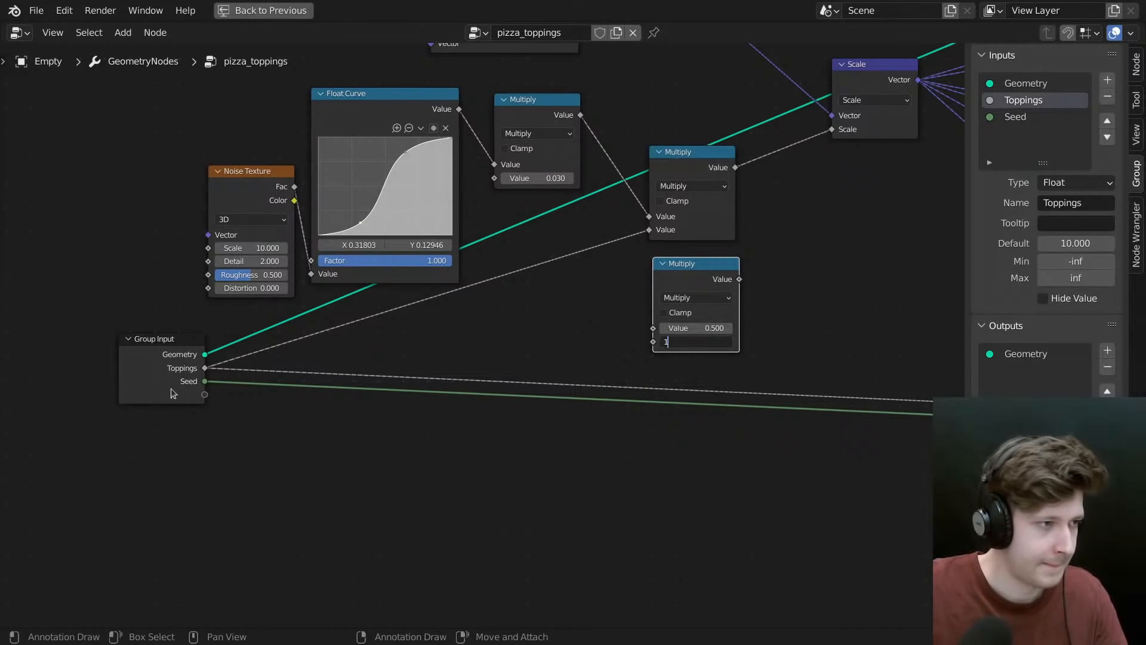
pyautogui.press('Return')
pyautogui.moveTo(200, 393); pyautogui.dragTo(653, 342)
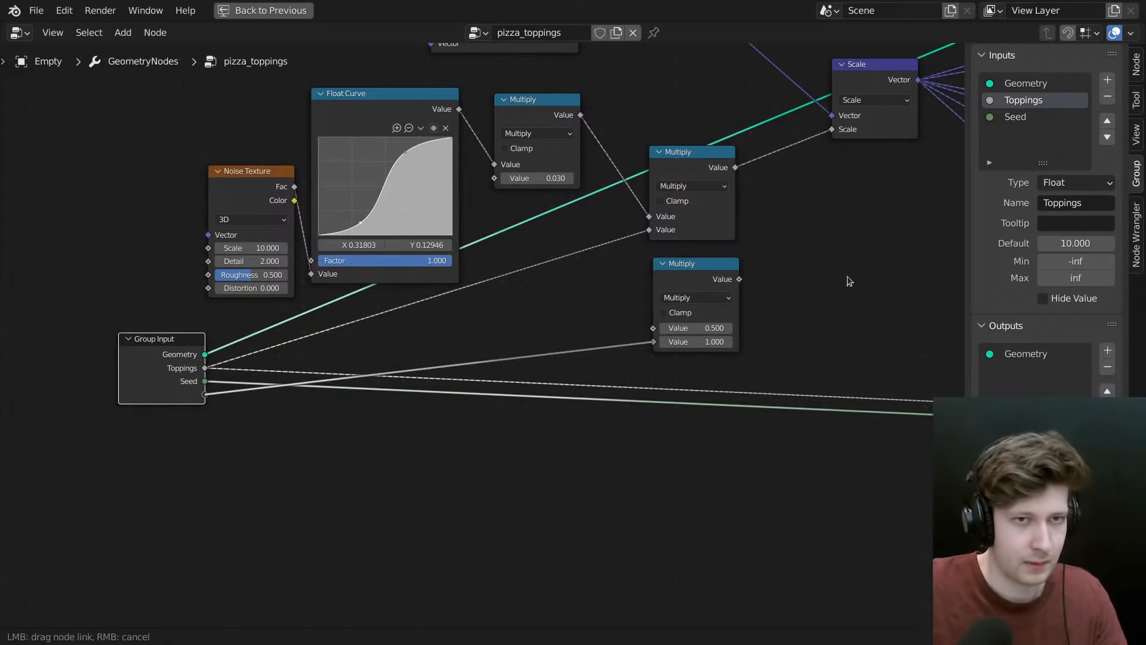
pyautogui.moveTo(409, 420); pyautogui.dragTo(364, 453, button='middle')
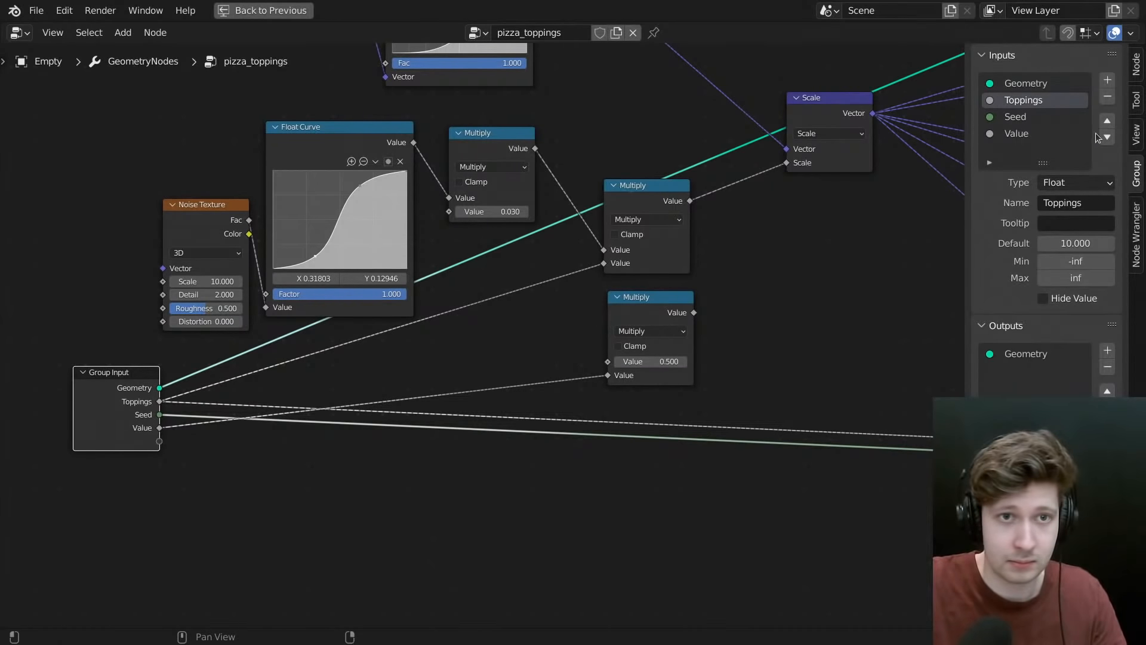
pyautogui.click(1016, 135)
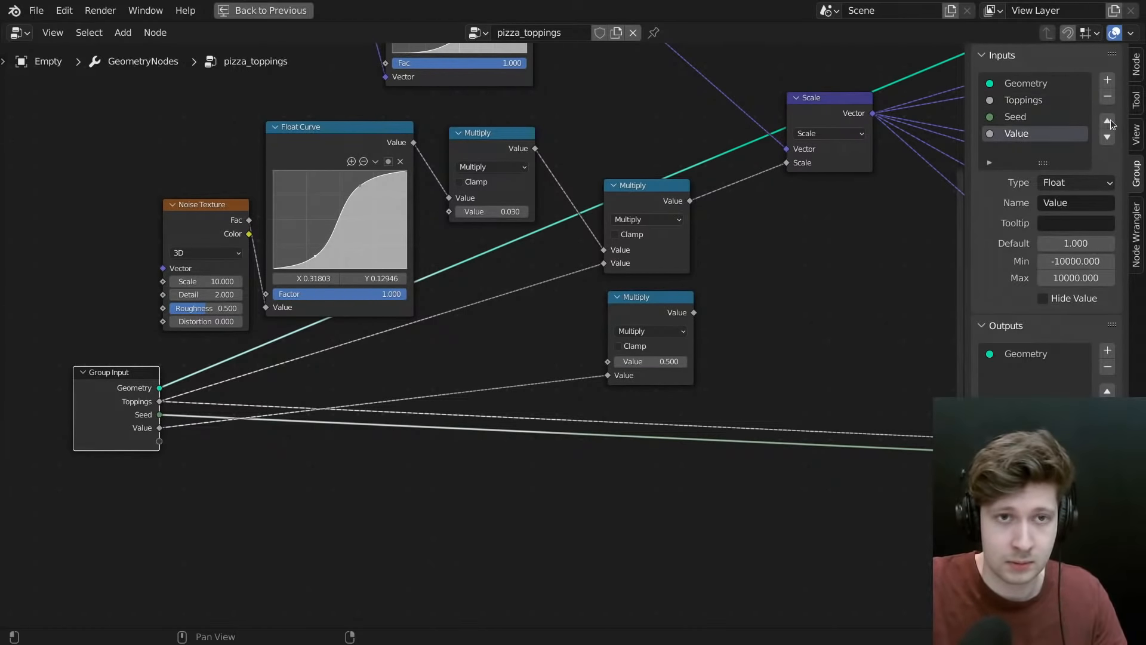
# - Set the pizza_dough modifier's Viewport Resolution to 0.5
pyautogui.hotkey('ctrl', 'space')
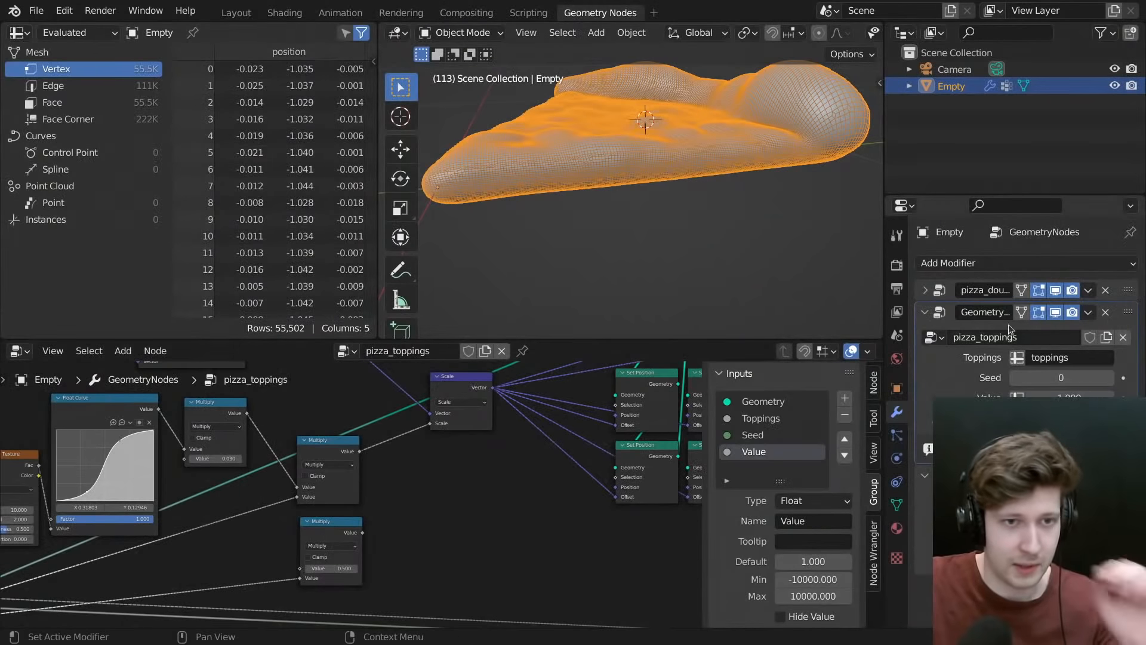
pyautogui.keyDown('ctrl'); pyautogui.click(924, 290); pyautogui.keyUp('ctrl')
pyautogui.doubleClick(1068, 335)
pyautogui.press('BackSpace')
pyautogui.write('.')
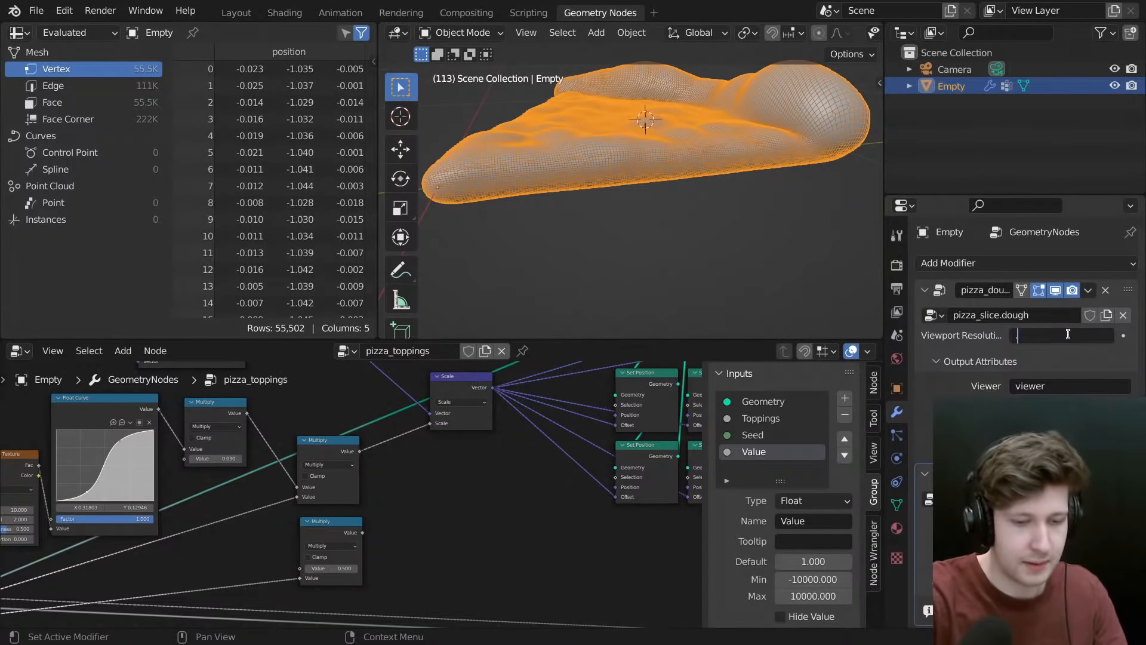
pyautogui.write('5')
pyautogui.press('Return')
pyautogui.moveTo(262, 447); pyautogui.dragTo(346, 441, button='middle')
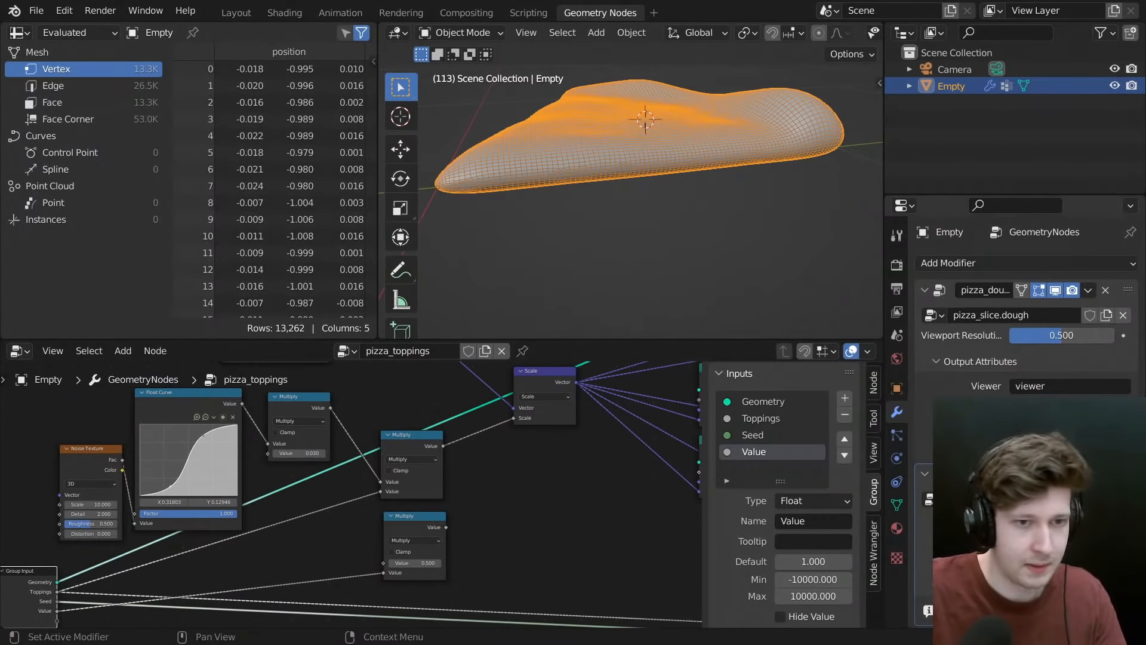
# - Collapse the modifiers, disable the Smooth modifier in the viewport and view the whole slice from above
pyautogui.click(925, 289)
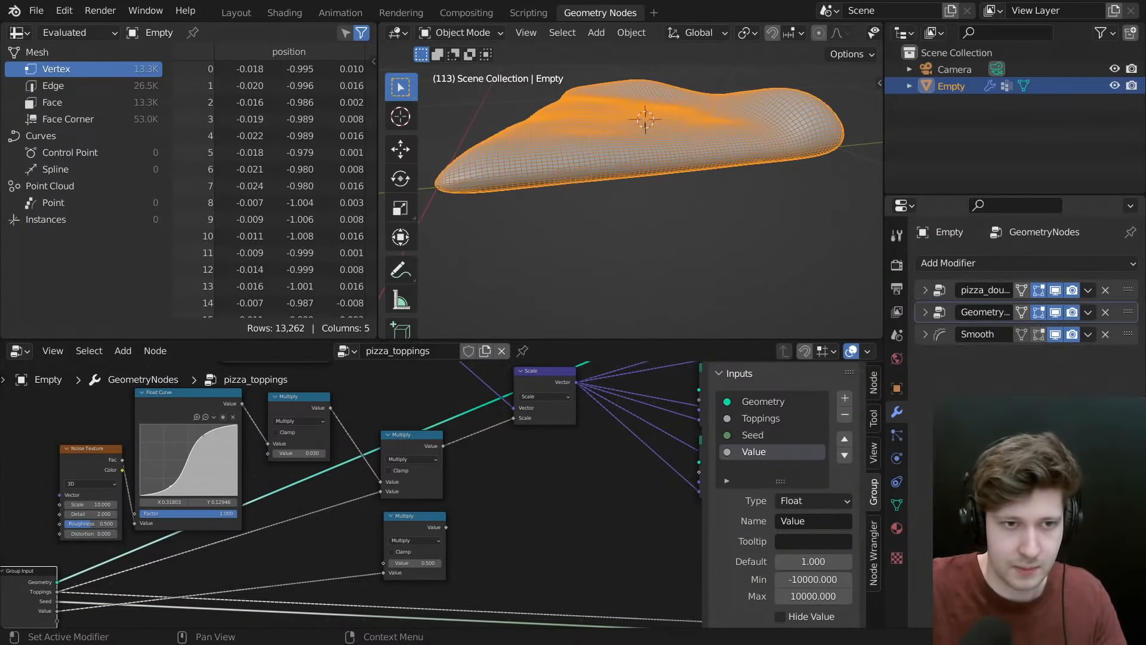
pyautogui.click(1055, 334)
pyautogui.moveTo(525, 245); pyautogui.dragTo(620, 254, button='middle')
pyautogui.scroll(-3, 648, 217)
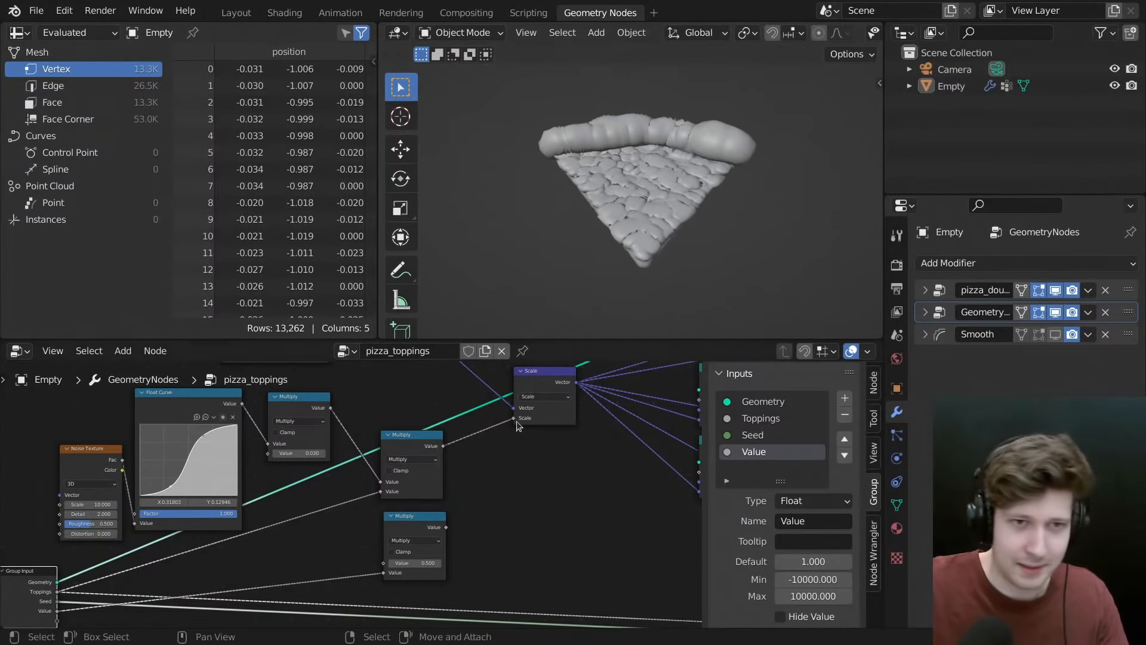
# - Rename the new Value input of the pizza_toppings group to Side and move it above Seed
pyautogui.moveTo(344, 476); pyautogui.dragTo(377, 428, button='middle')
pyautogui.hotkey('ctrl', 'space')
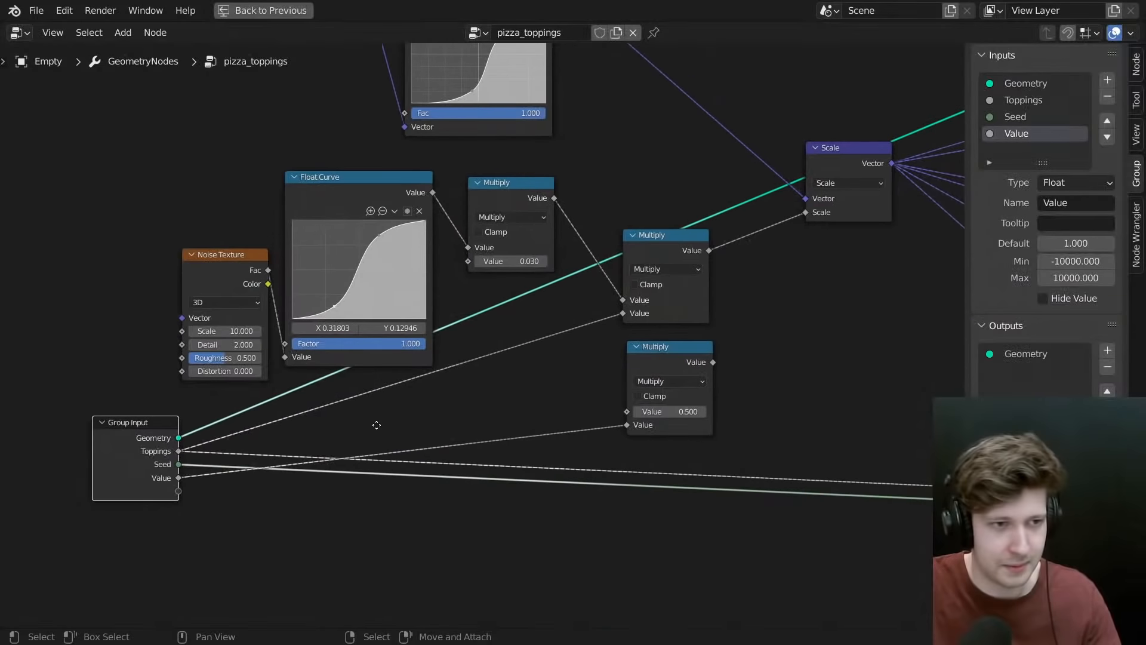
pyautogui.scroll(2, 618, 382)
pyautogui.moveTo(628, 380); pyautogui.dragTo(606, 368, button='middle')
pyautogui.scroll(-1, 525, 385)
pyautogui.hotkey('ctrl', 'space')
pyautogui.doubleClick(764, 451)
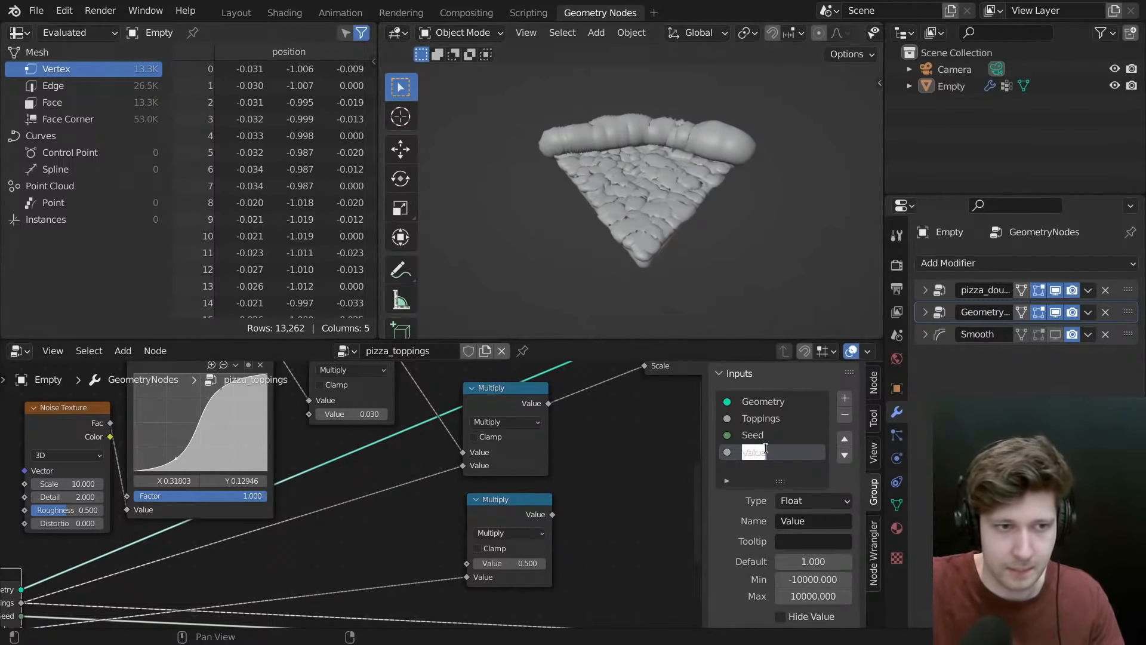
pyautogui.write('Side')
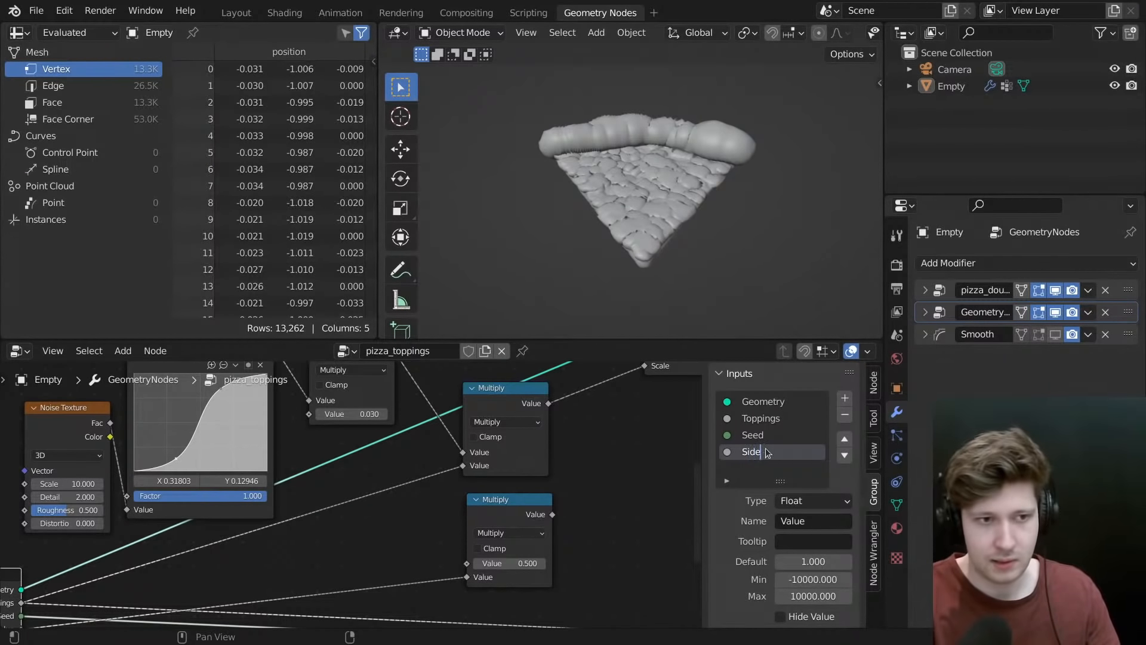
pyautogui.press('Return')
pyautogui.click(844, 439)
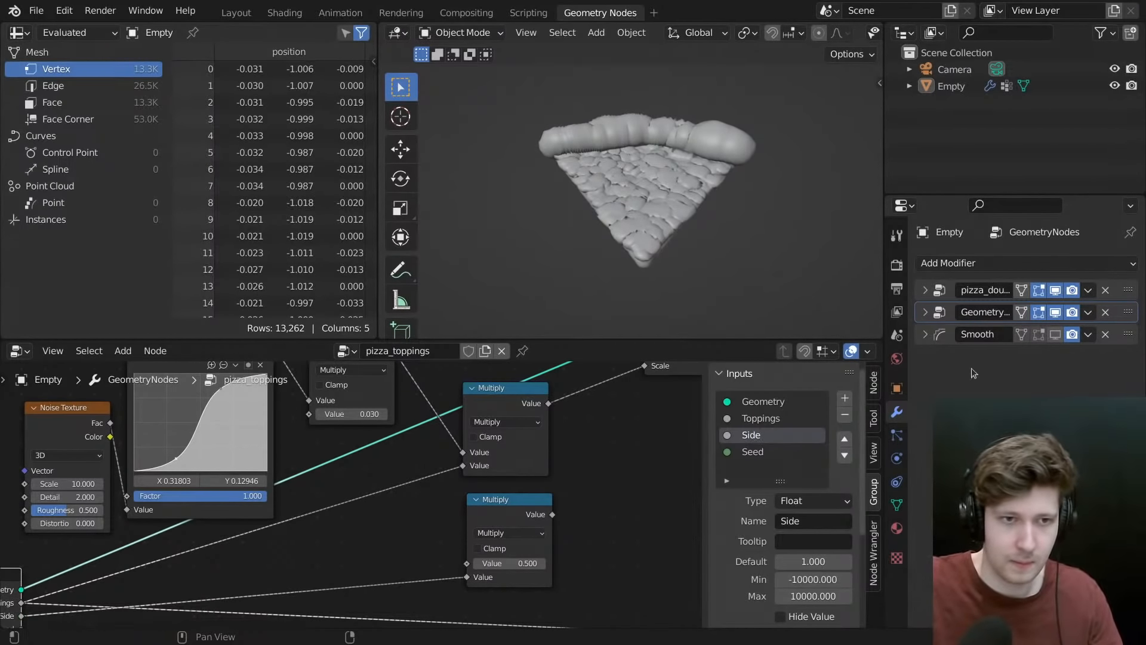
# - Assign the attribute named side to the Side input of the pizza_toppings modifier
pyautogui.click(926, 312)
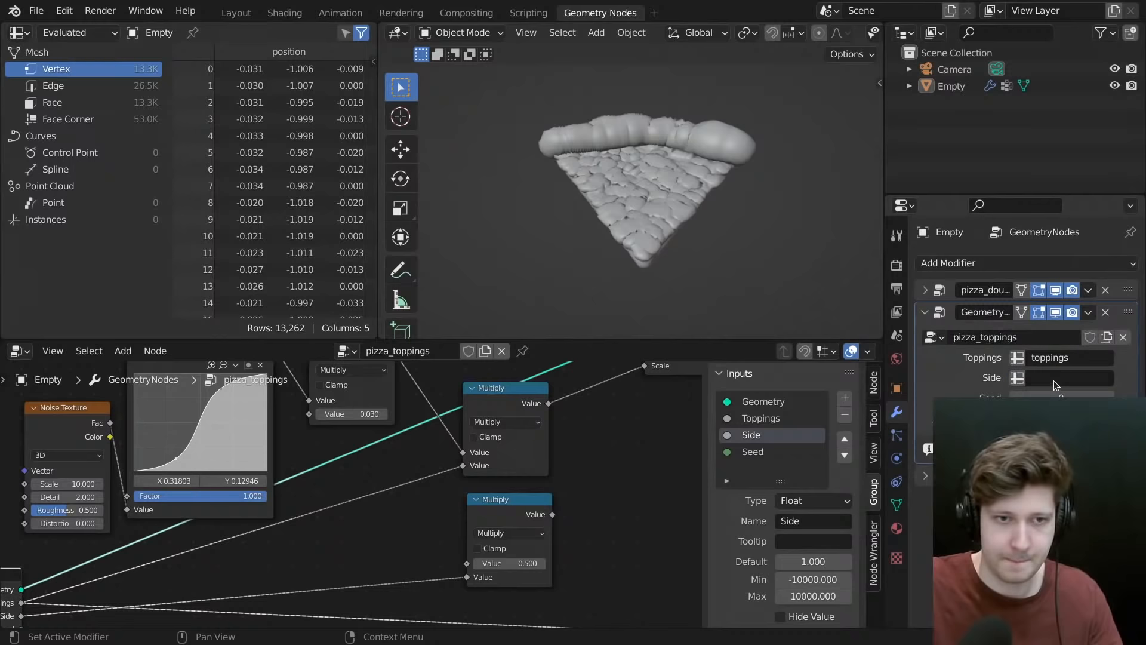
pyautogui.click(1057, 378)
pyautogui.write('side')
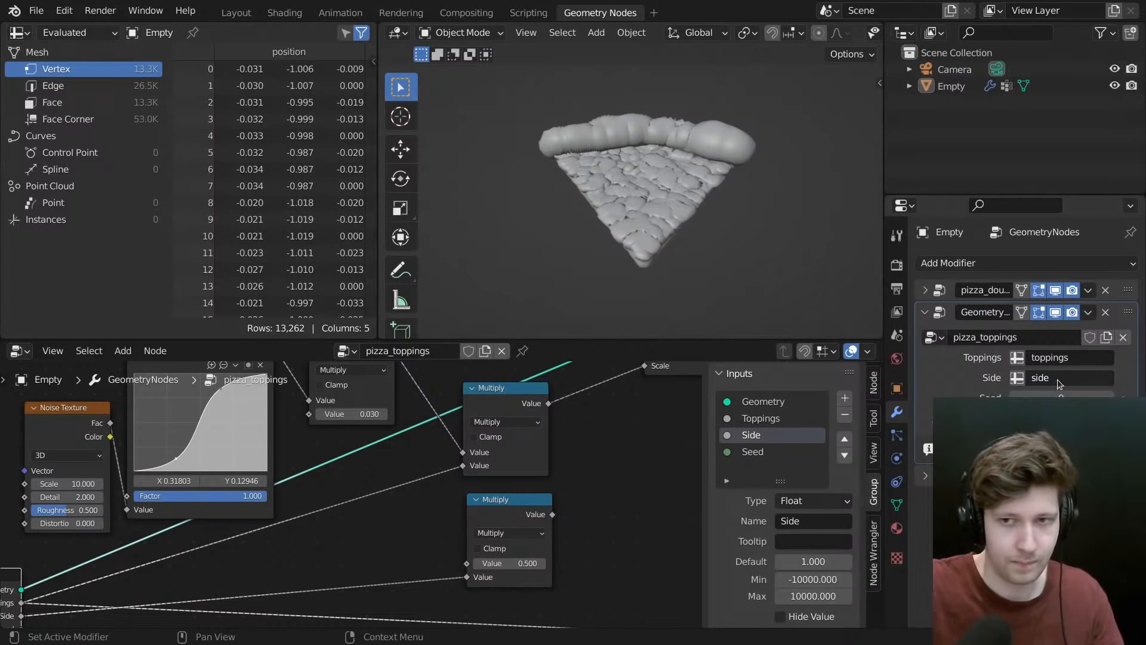
pyautogui.press('Return')
# - Move the Multiply node fed by Side closer to the Group Input, below the Float Curve node
pyautogui.moveTo(603, 445); pyautogui.dragTo(607, 448, button='middle')
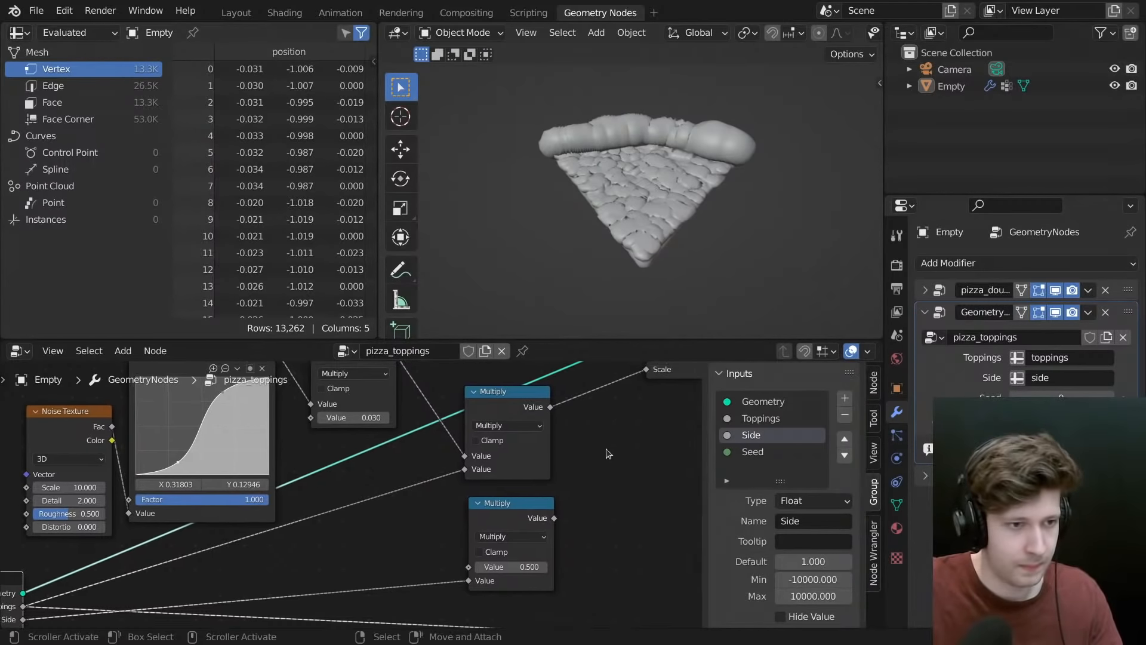
pyautogui.hotkey('ctrl', 'space')
pyautogui.scroll(-4, 634, 396)
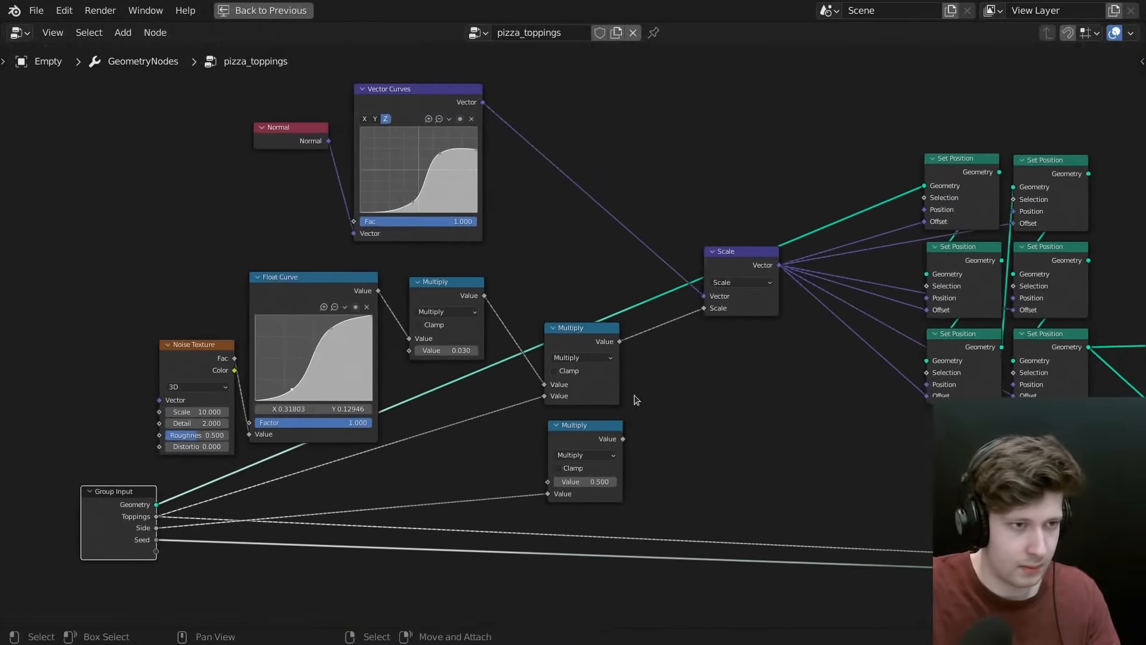
pyautogui.scroll(3, 636, 400)
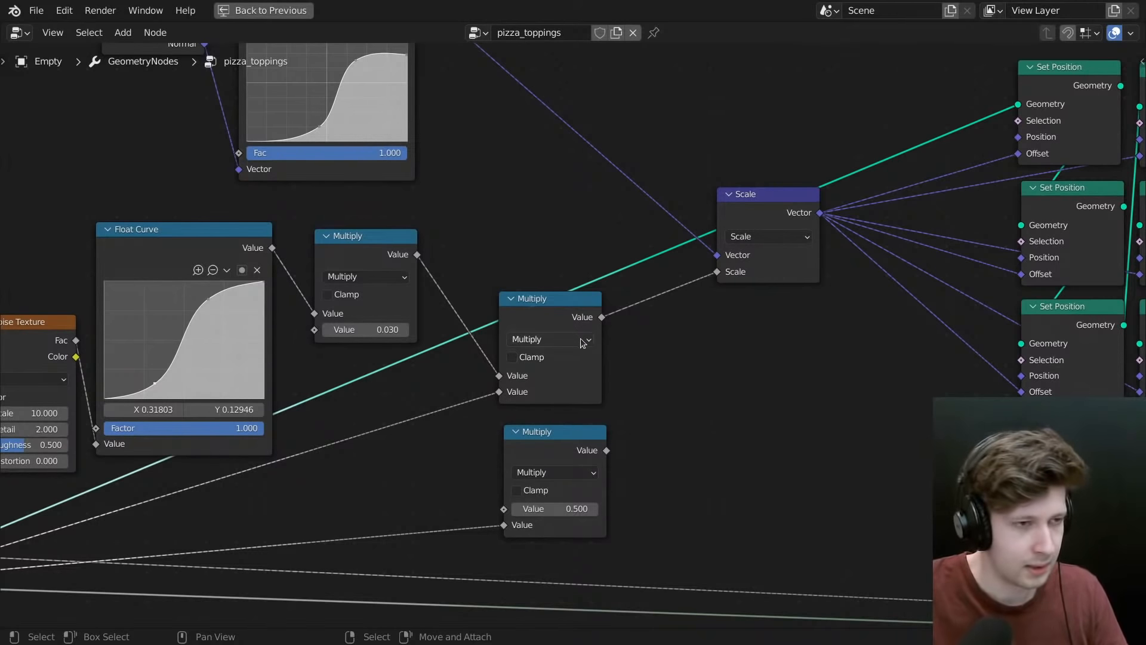
pyautogui.moveTo(600, 354); pyautogui.dragTo(626, 347, button='middle')
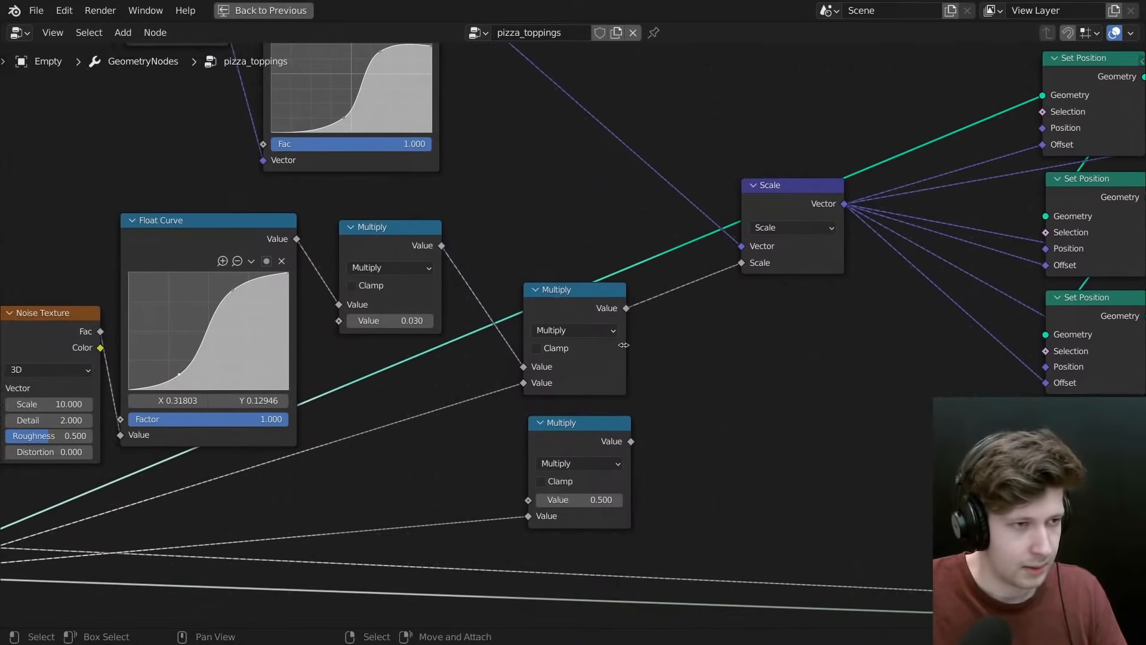
pyautogui.scroll(2, 614, 437)
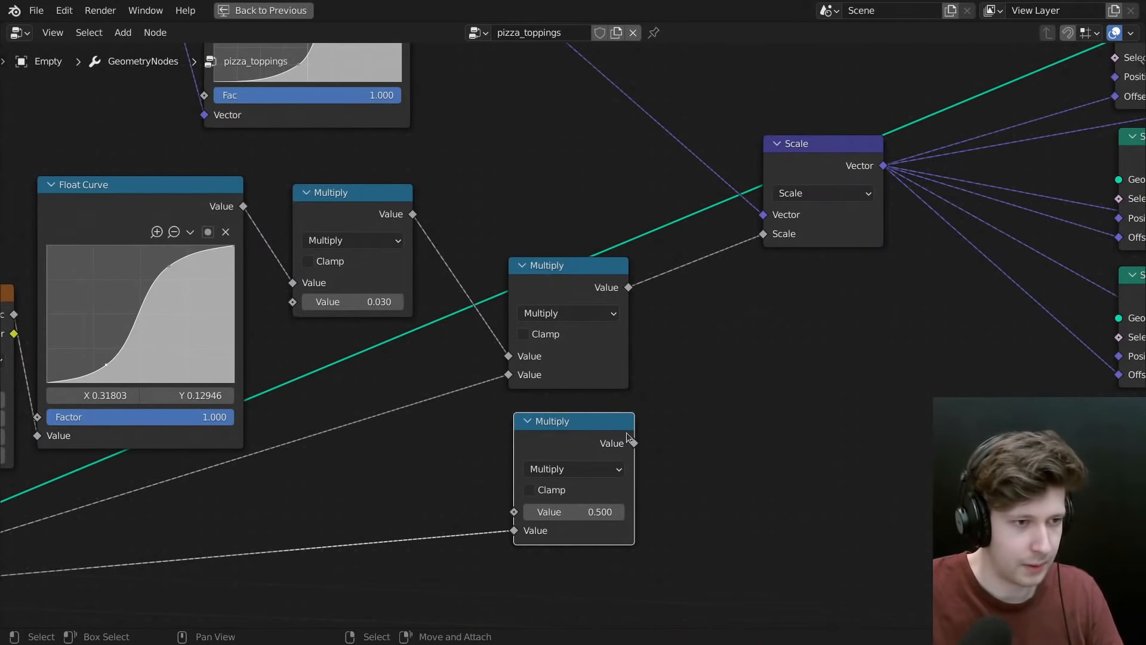
pyautogui.scroll(-4, 619, 445)
pyautogui.scroll(3, 632, 374)
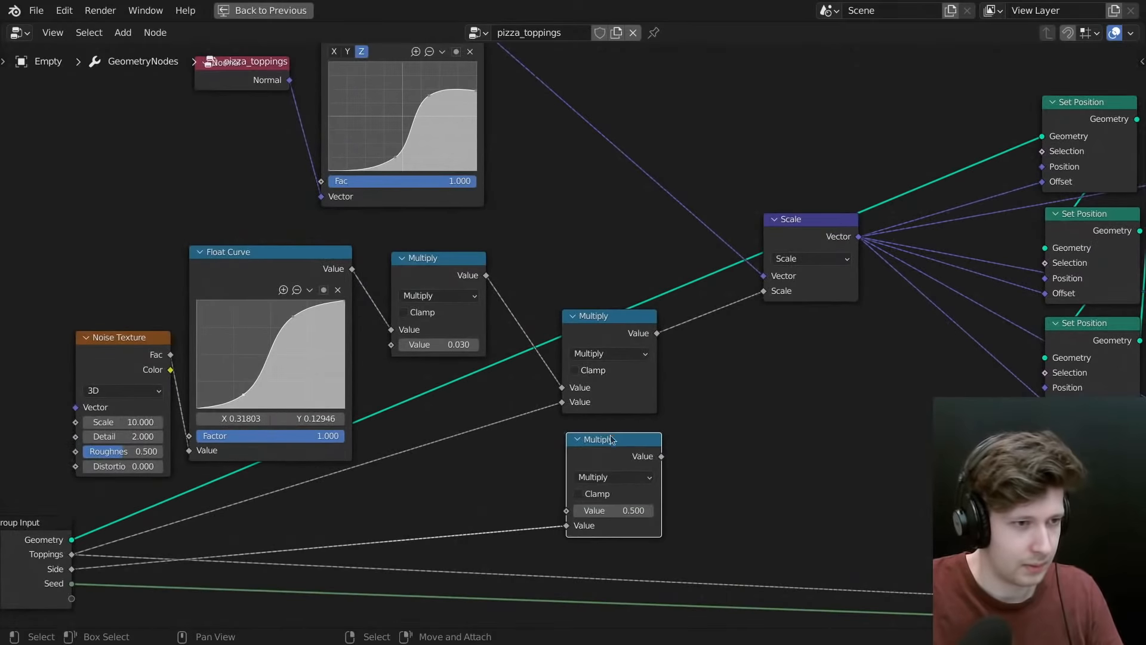
pyautogui.moveTo(609, 439); pyautogui.dragTo(390, 489)
# - Add a Map Range node below the Scale node, near the Multiply node that feeds it
pyautogui.hotkey('shift', 'a')
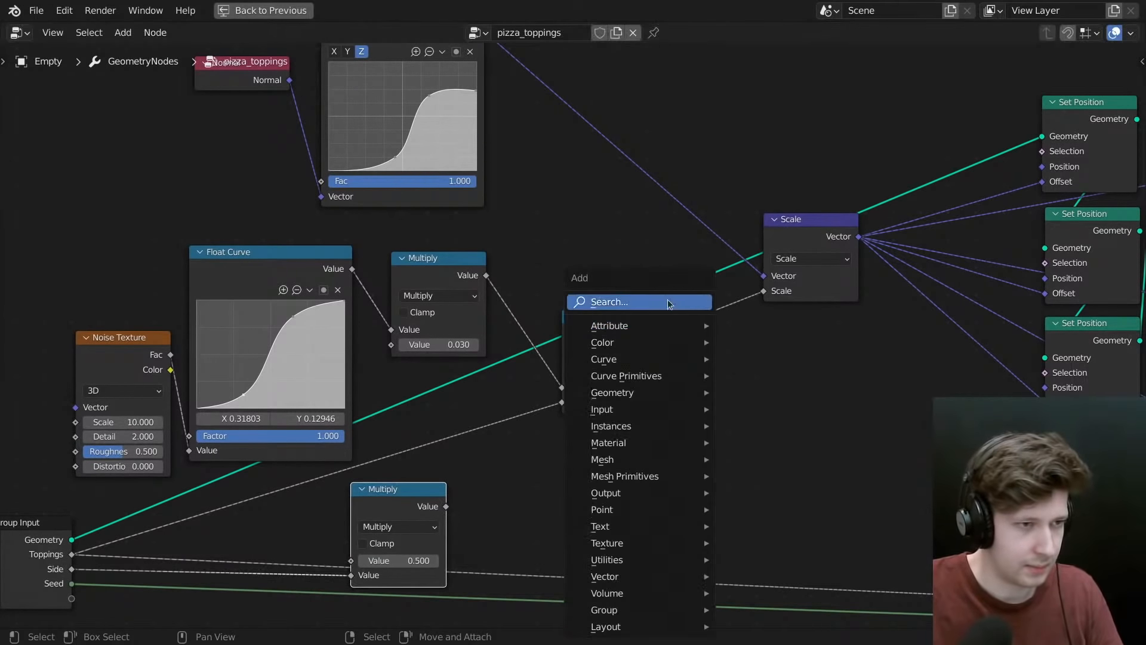
pyautogui.click(625, 303)
pyautogui.write('range')
pyautogui.press('Return')
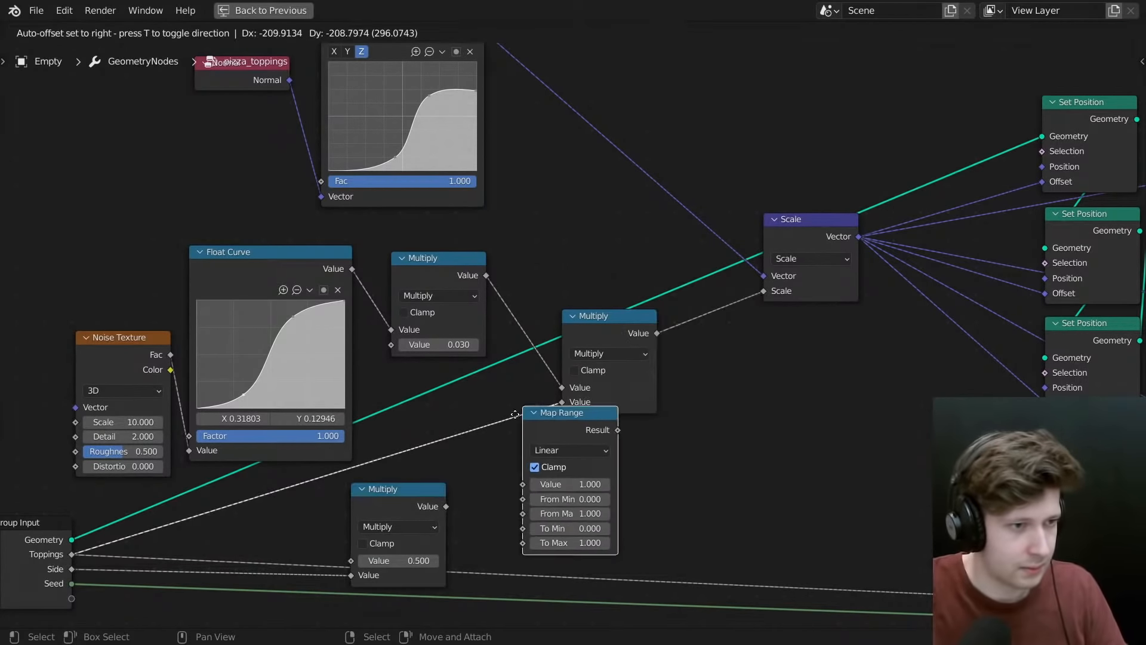
pyautogui.click(719, 376)
# - Duplicate the Multiply node that feeds the Scale node and insert the copy on the link between them
pyautogui.scroll(-1, 748, 428)
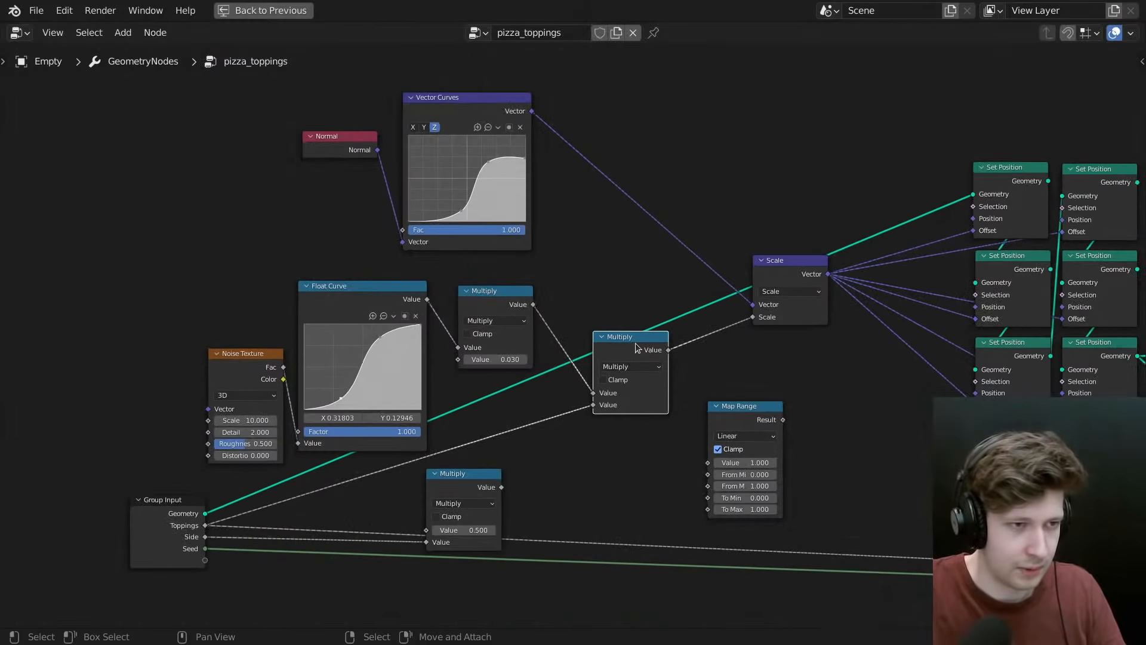
pyautogui.hotkey('shift', 'd')
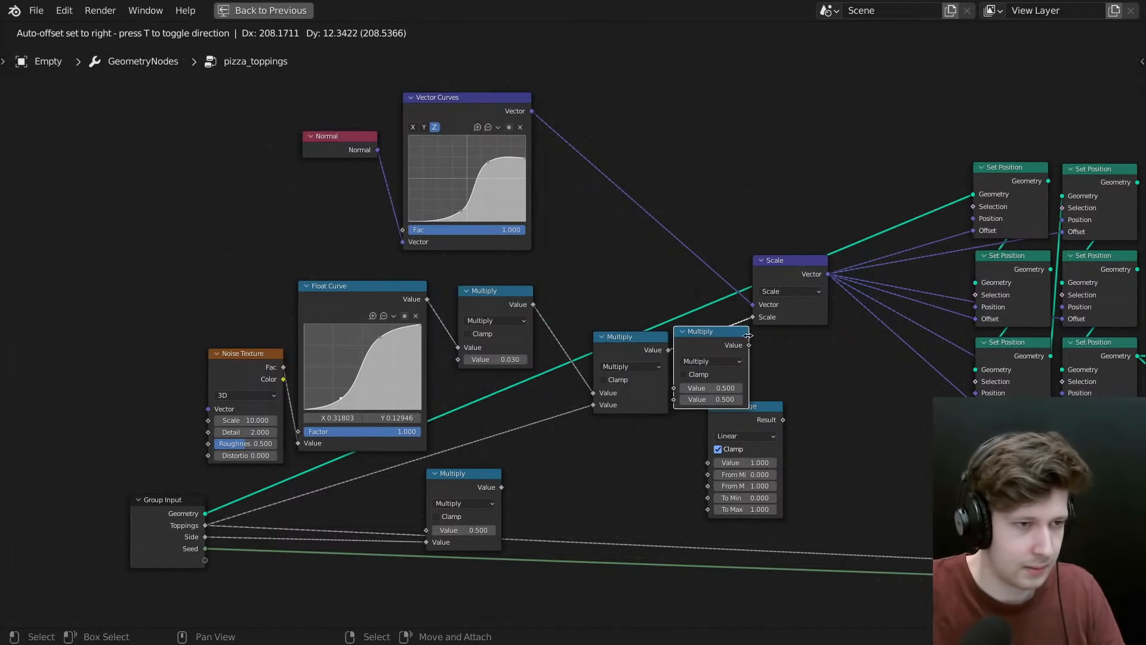
pyautogui.click(776, 340)
# - Multiply the group's Toppings and Side inputs in the lower Multiply node and feed the product into the Map Range's Value
pyautogui.moveTo(718, 452); pyautogui.dragTo(654, 449)
pyautogui.moveTo(509, 508); pyautogui.dragTo(569, 382, button='middle')
pyautogui.scroll(5, 569, 382)
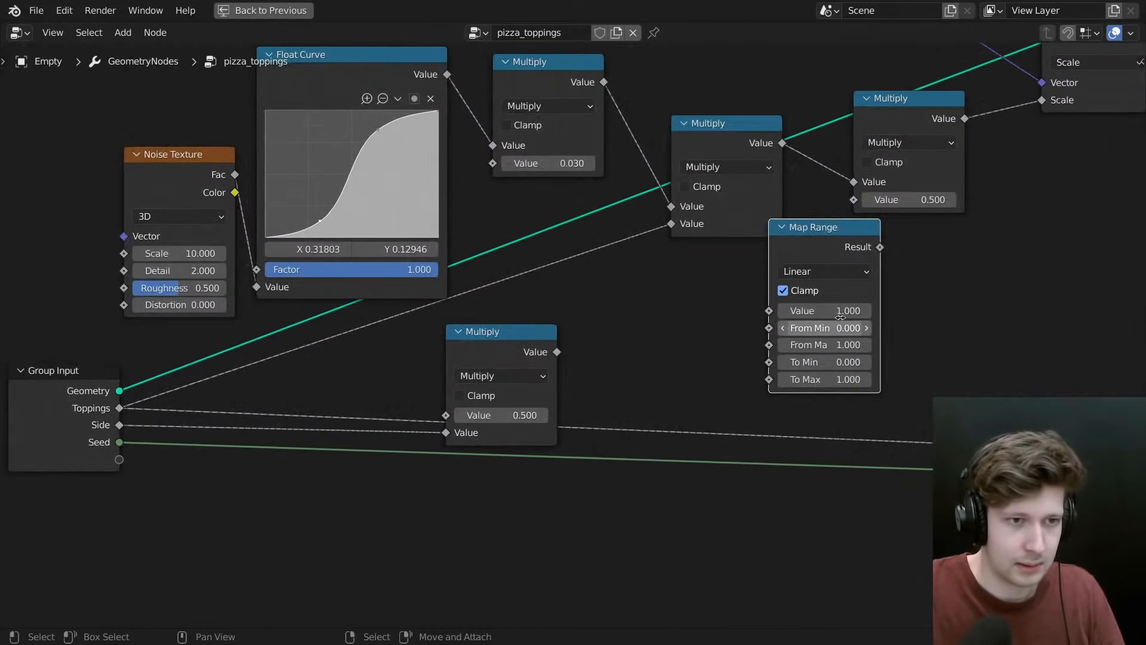
pyautogui.moveTo(522, 351); pyautogui.dragTo(628, 303)
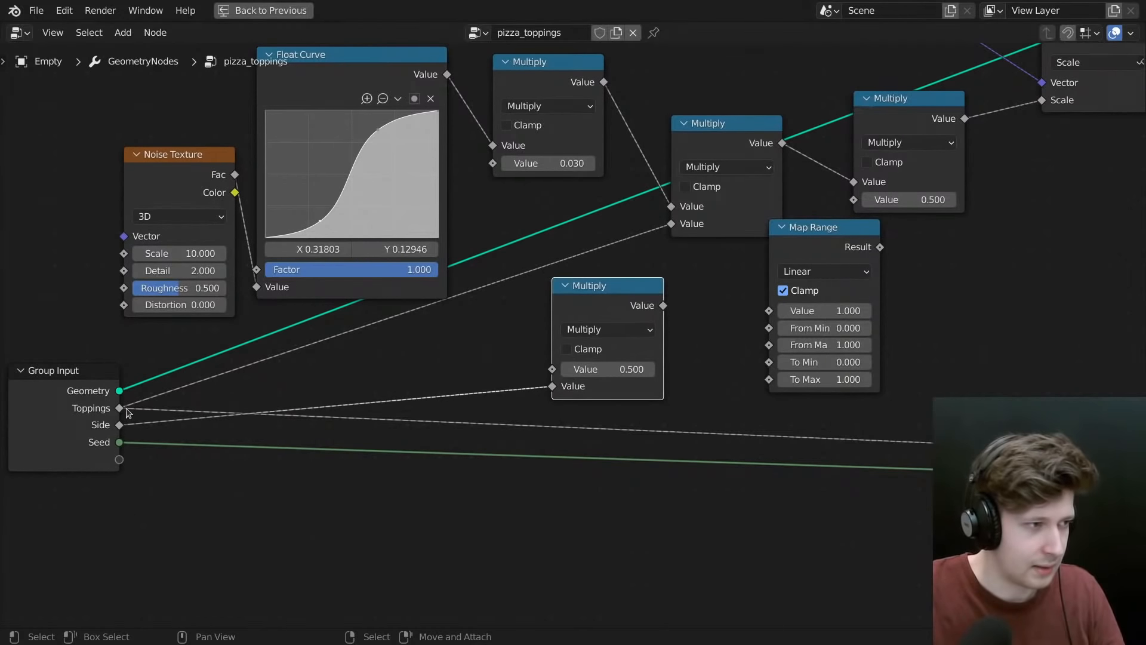
pyautogui.moveTo(126, 409); pyautogui.dragTo(578, 370)
pyautogui.moveTo(603, 312); pyautogui.dragTo(783, 309)
pyautogui.moveTo(779, 247); pyautogui.dragTo(557, 307)
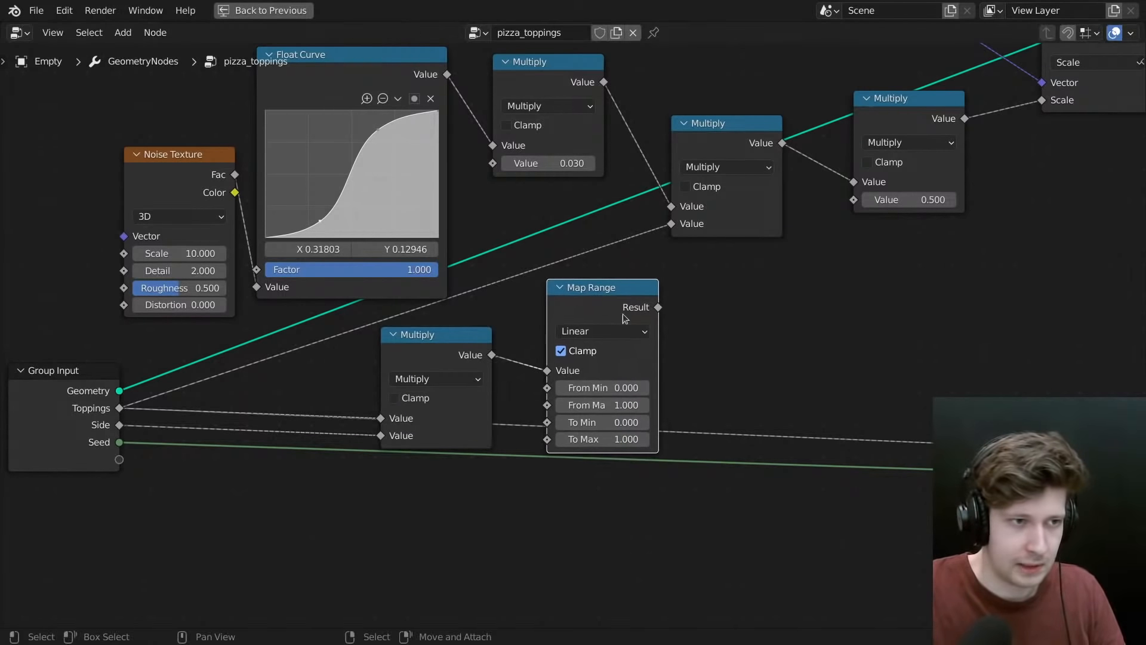
# - Set the Map Range node's To Min to 1 and To Max to 2
pyautogui.doubleClick(603, 422)
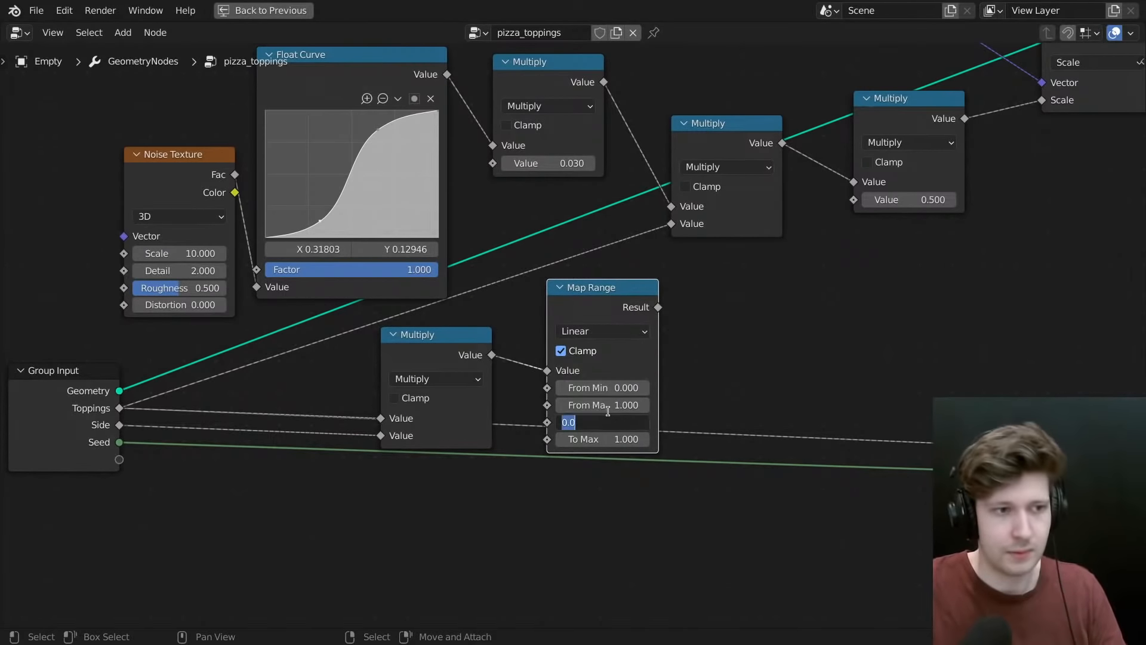
pyautogui.write('41')
pyautogui.press('Tab')
pyautogui.hotkey('shift', 'Tab')
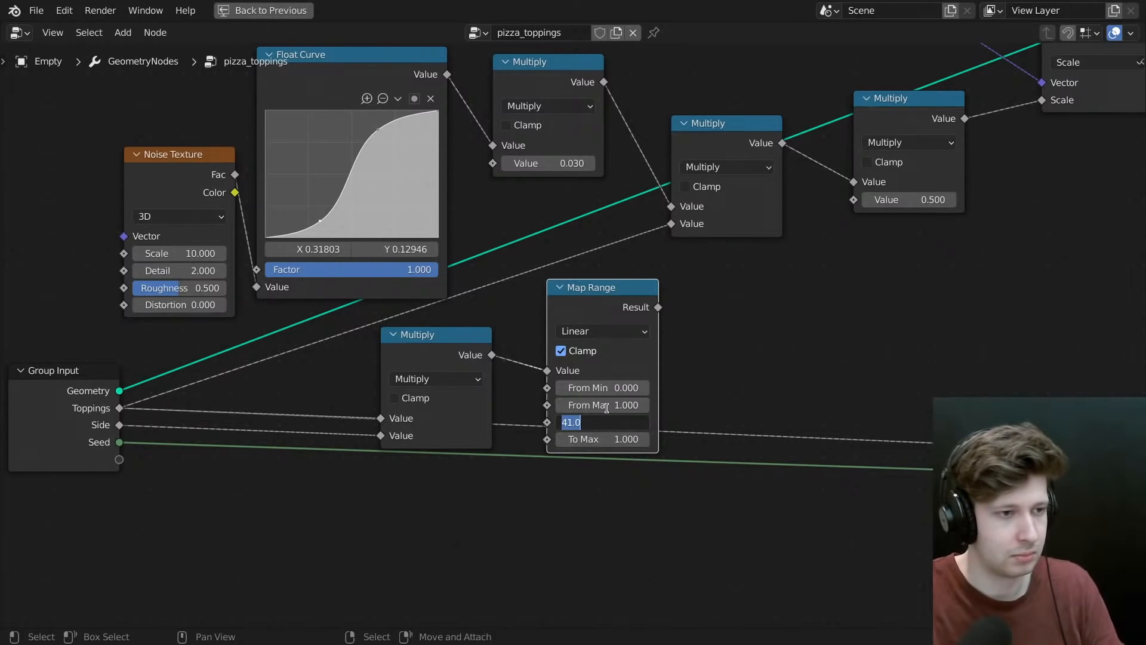
pyautogui.write('1')
pyautogui.press('Tab')
pyautogui.write('2')
pyautogui.press('Return')
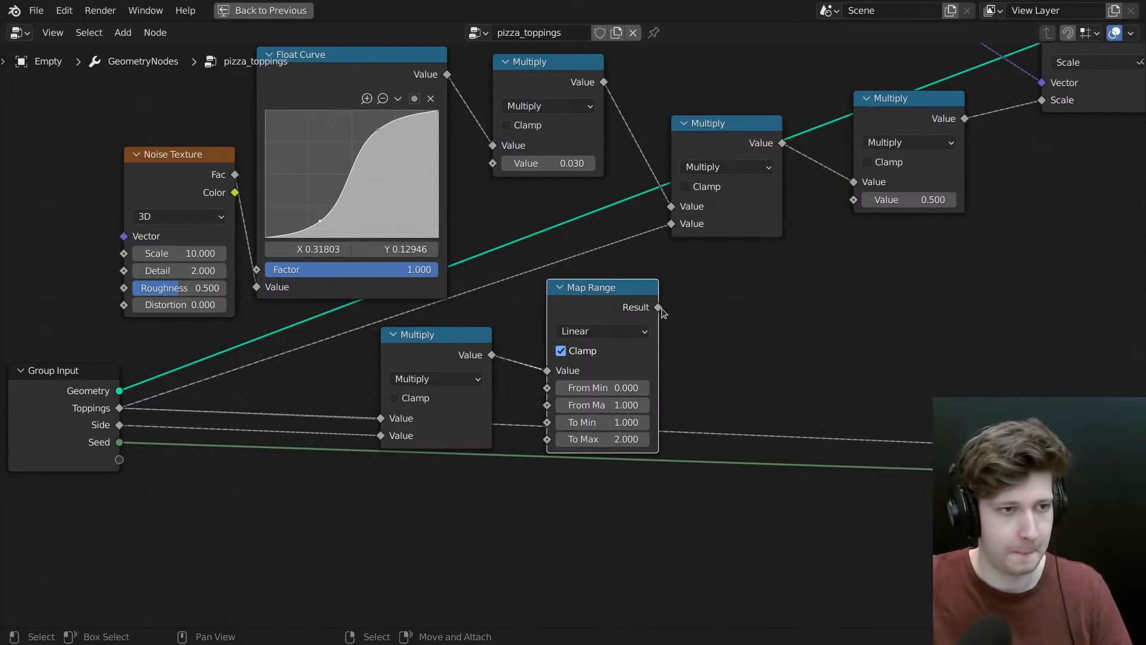
# - Connect the Map Range Result to the free value of the new Multiply node before Scale and view the pizza slice
pyautogui.moveTo(657, 307); pyautogui.dragTo(862, 198)
pyautogui.moveTo(862, 198); pyautogui.dragTo(799, 245, button='middle')
pyautogui.hotkey('ctrl', 'space')
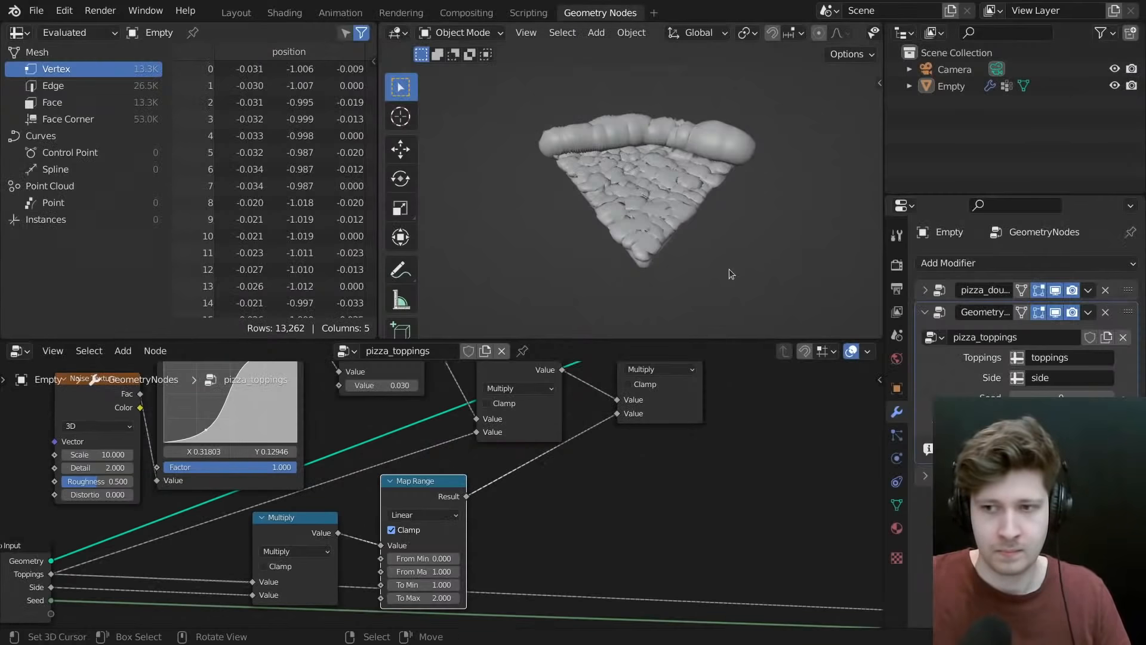
pyautogui.moveTo(693, 262); pyautogui.dragTo(625, 226, button='middle')
# - Try raising the Map Range node's To Max to 12.9 and undo the change
pyautogui.scroll(2, 537, 478)
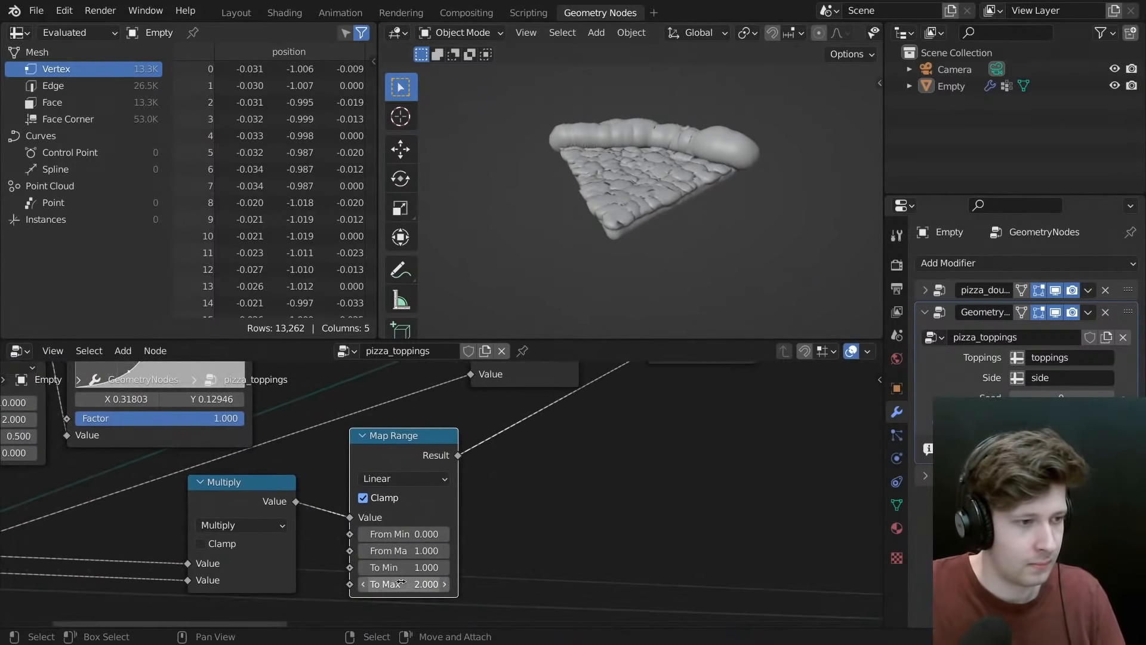
pyautogui.moveTo(403, 584); pyautogui.dragTo(513, 583)
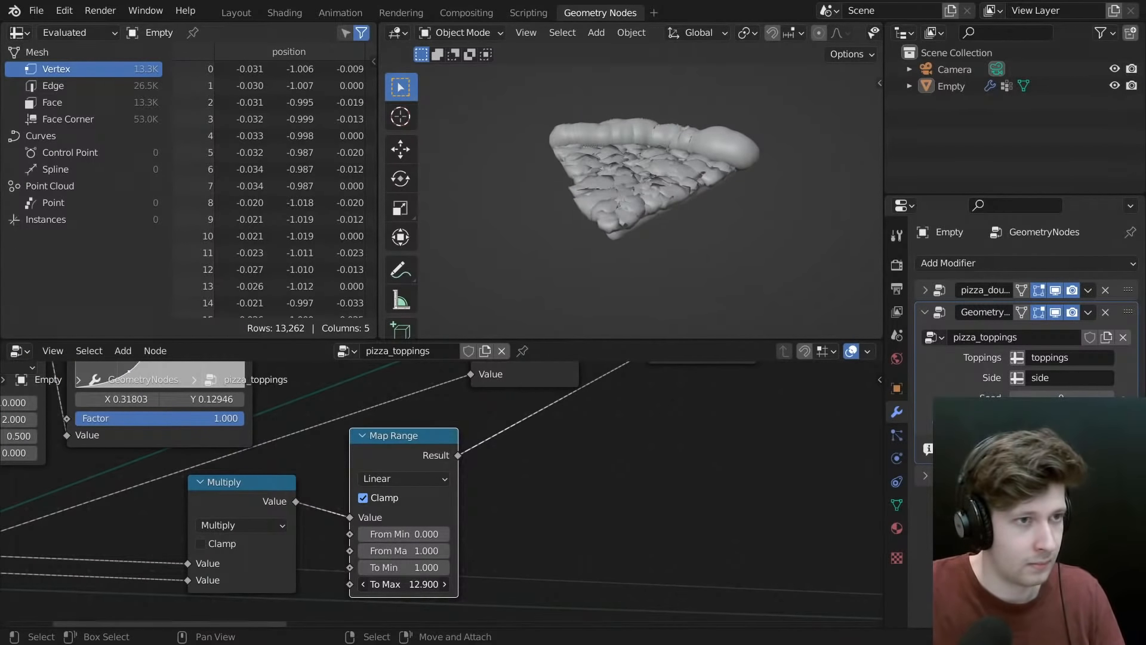
pyautogui.hotkey('ctrl', 'z')
pyautogui.moveTo(471, 585); pyautogui.dragTo(664, 538, button='middle')
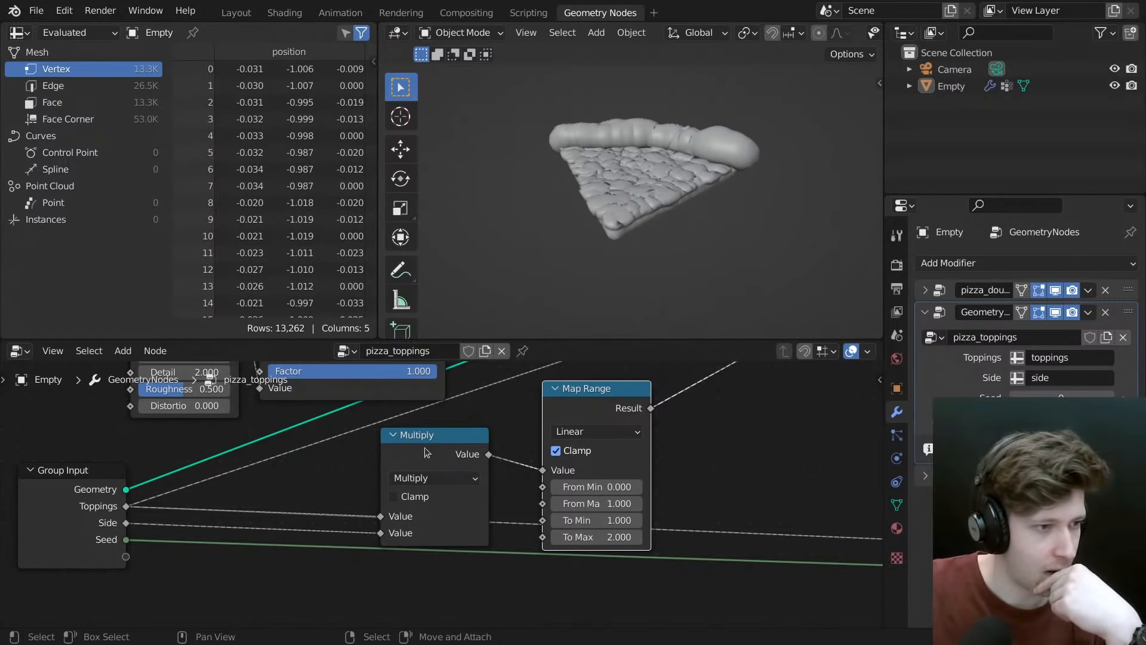
pyautogui.scroll(-4, 426, 452)
pyautogui.hotkey('ctrl', 'space')
pyautogui.scroll(-2, 322, 392)
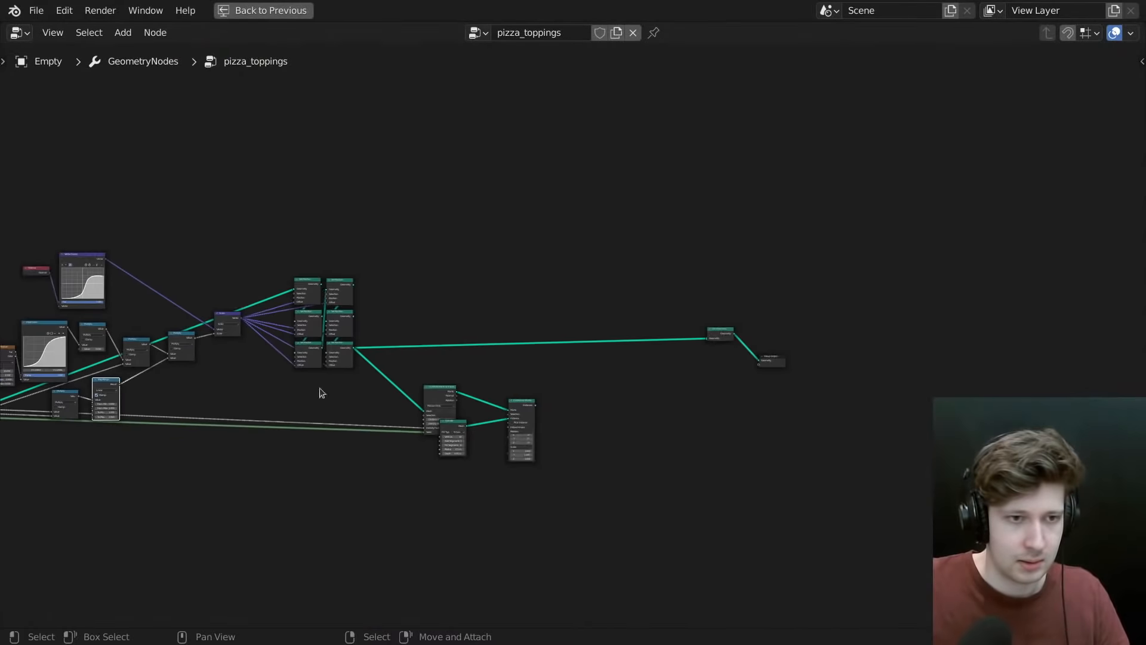
pyautogui.scroll(10, 440, 394)
pyautogui.moveTo(731, 403); pyautogui.dragTo(336, 423, button='middle')
pyautogui.scroll(2, 544, 388)
pyautogui.moveTo(550, 383); pyautogui.dragTo(571, 379, button='middle')
pyautogui.hotkey('shift', 'a')
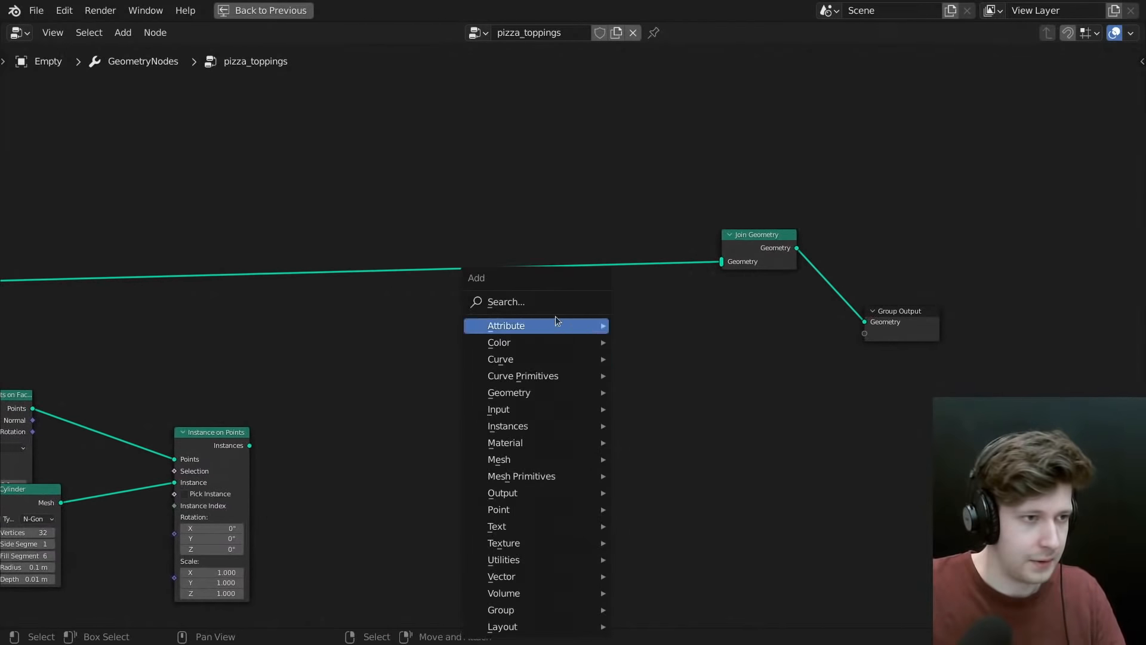
pyautogui.press('Escape')
pyautogui.hotkey('ctrl', 'space')
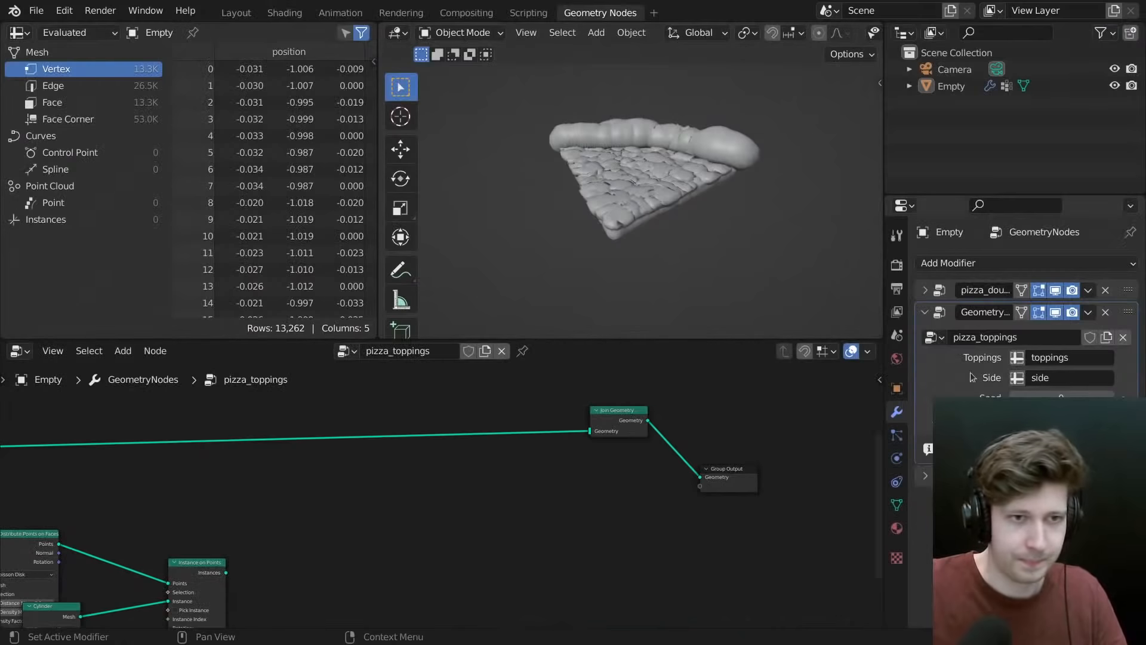
# - Check the pizza_dough modifier's Viewer output attribute and return to the pizza_toppings node group
pyautogui.click(939, 292)
pyautogui.click(926, 290)
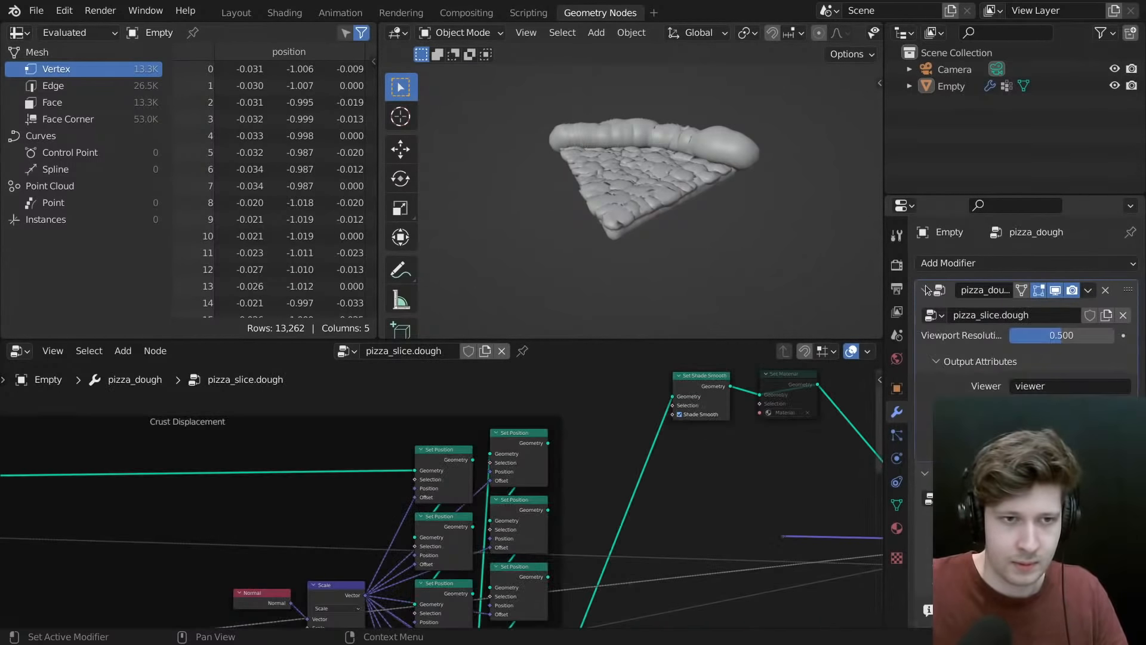
pyautogui.click(925, 290)
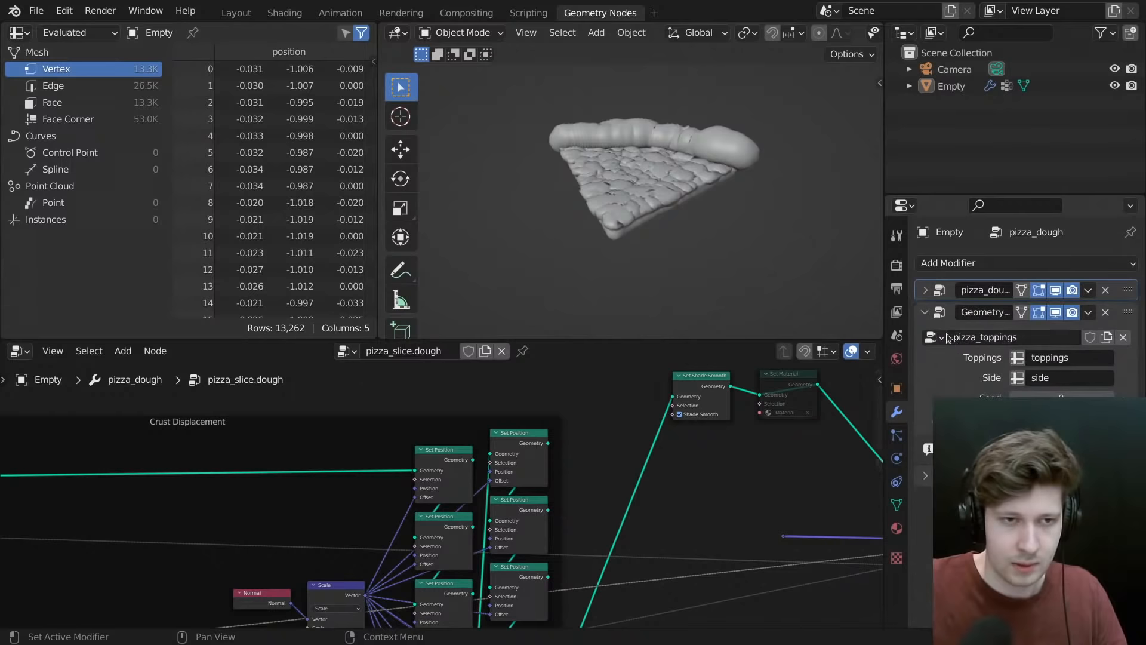
pyautogui.click(925, 311)
pyautogui.click(936, 314)
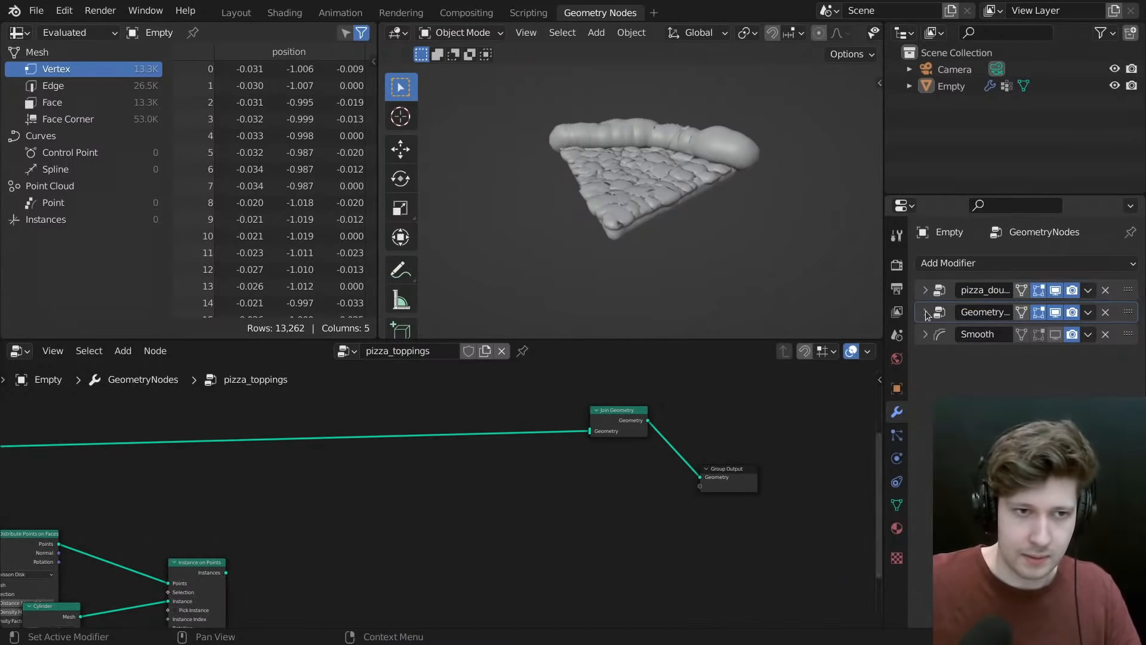
pyautogui.click(925, 312)
pyautogui.moveTo(632, 504); pyautogui.dragTo(674, 479, button='middle')
pyautogui.hotkey('ctrl', 'space')
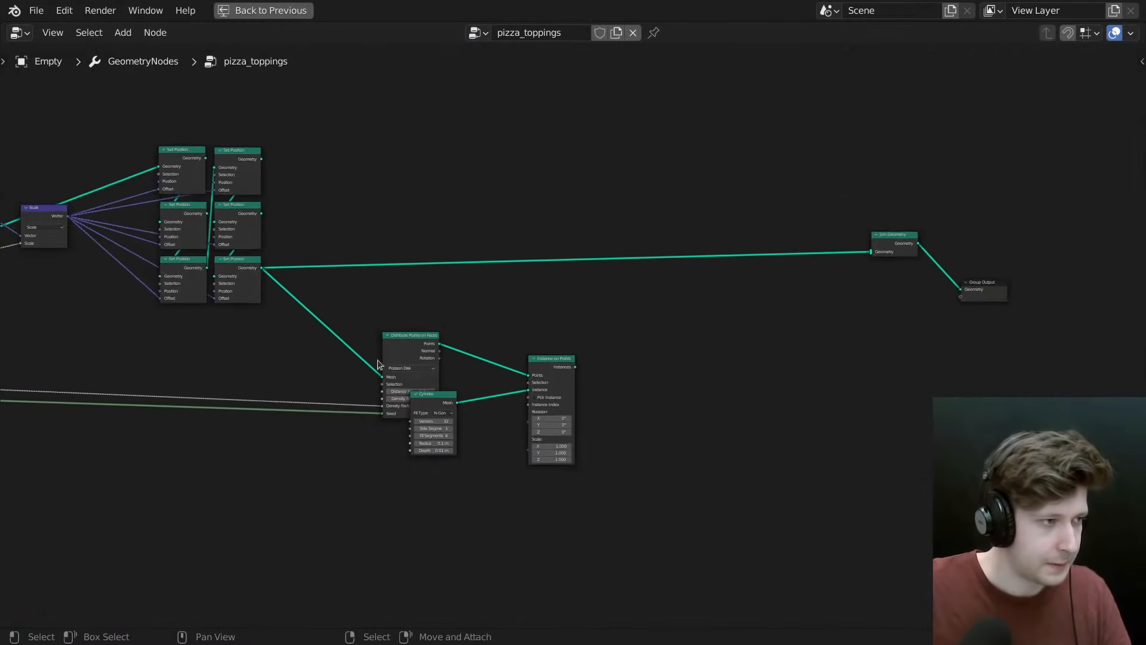
# - Add a vector output to the pizza_toppings group by linking Scale's Vector to the Group Output, and cut that link again
pyautogui.moveTo(379, 365); pyautogui.dragTo(410, 369, button='middle')
pyautogui.moveTo(619, 327); pyautogui.dragTo(745, 317, button='middle')
pyautogui.scroll(-1, 744, 317)
pyautogui.moveTo(473, 326); pyautogui.dragTo(573, 312, button='middle')
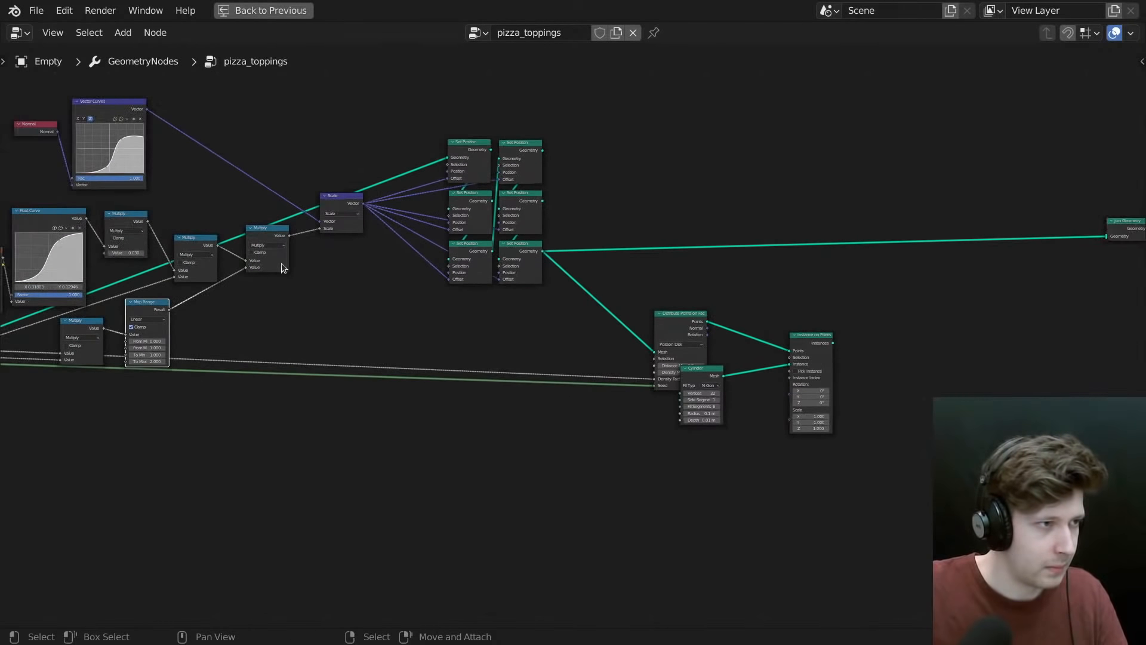
pyautogui.moveTo(392, 255); pyautogui.dragTo(278, 291, button='middle')
pyautogui.moveTo(179, 223); pyautogui.dragTo(1007, 298)
pyautogui.keyDown('ctrl'); pyautogui.moveTo(991, 292); pyautogui.dragTo(960, 323, button='right'); pyautogui.keyUp('ctrl')
pyautogui.scroll(-1, 960, 323)
pyautogui.moveTo(906, 322); pyautogui.dragTo(696, 349, button='middle')
pyautogui.scroll(10, 695, 349)
# - Rename the group's new Vector output to Viewer
pyautogui.press('n')
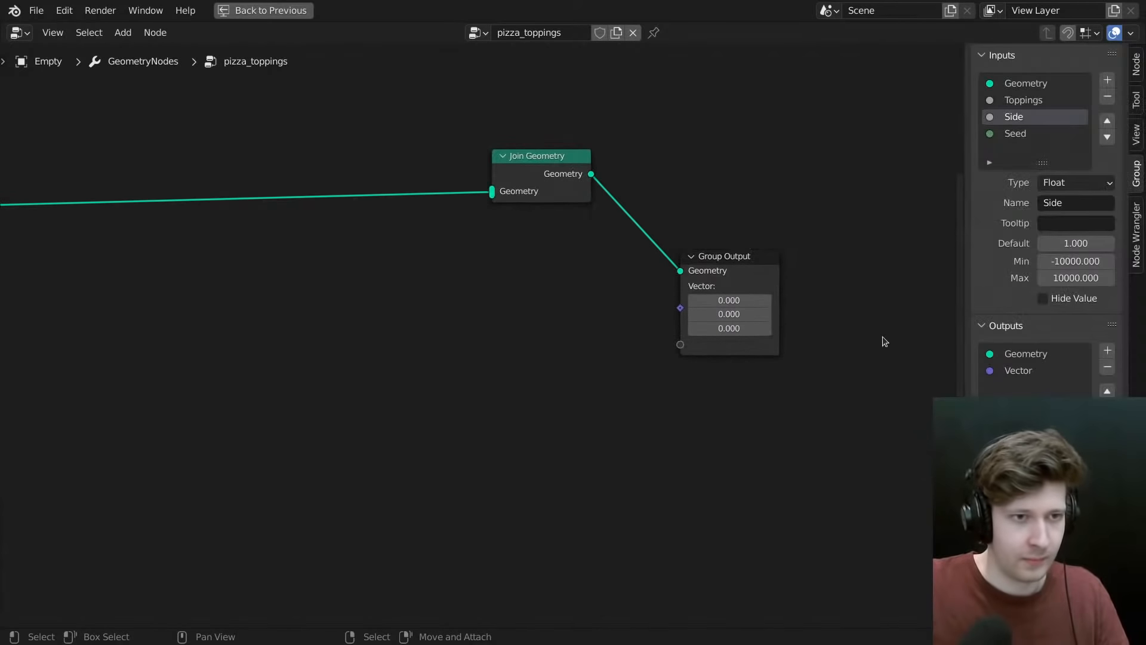
pyautogui.click(737, 276)
pyautogui.doubleClick(1025, 371)
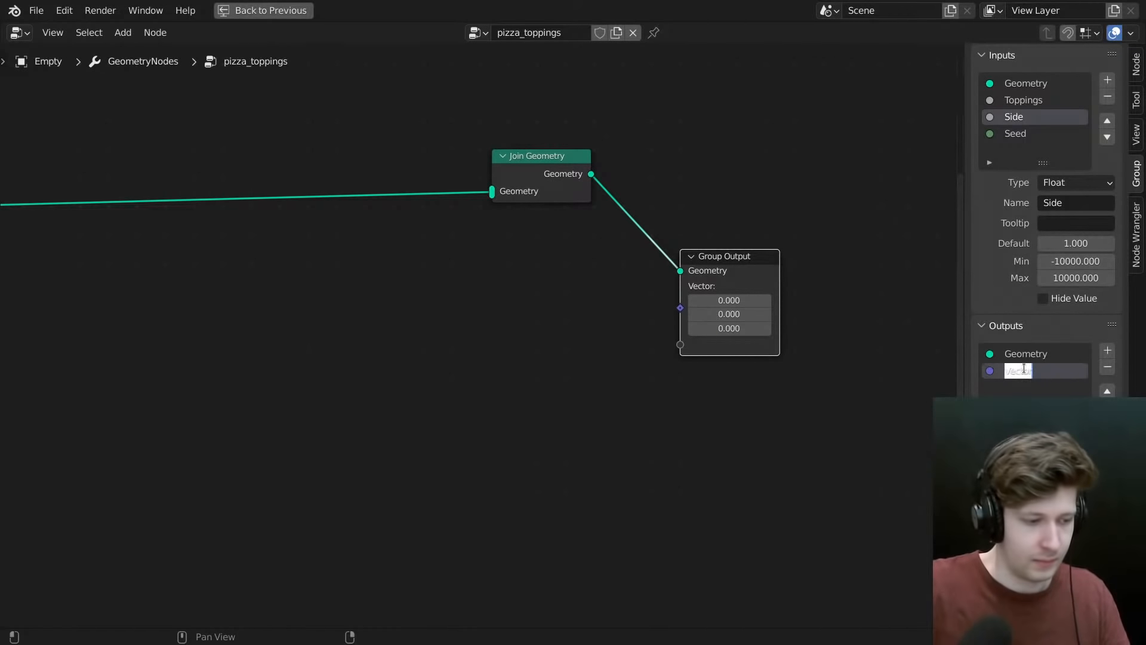
pyautogui.write('Viewe')
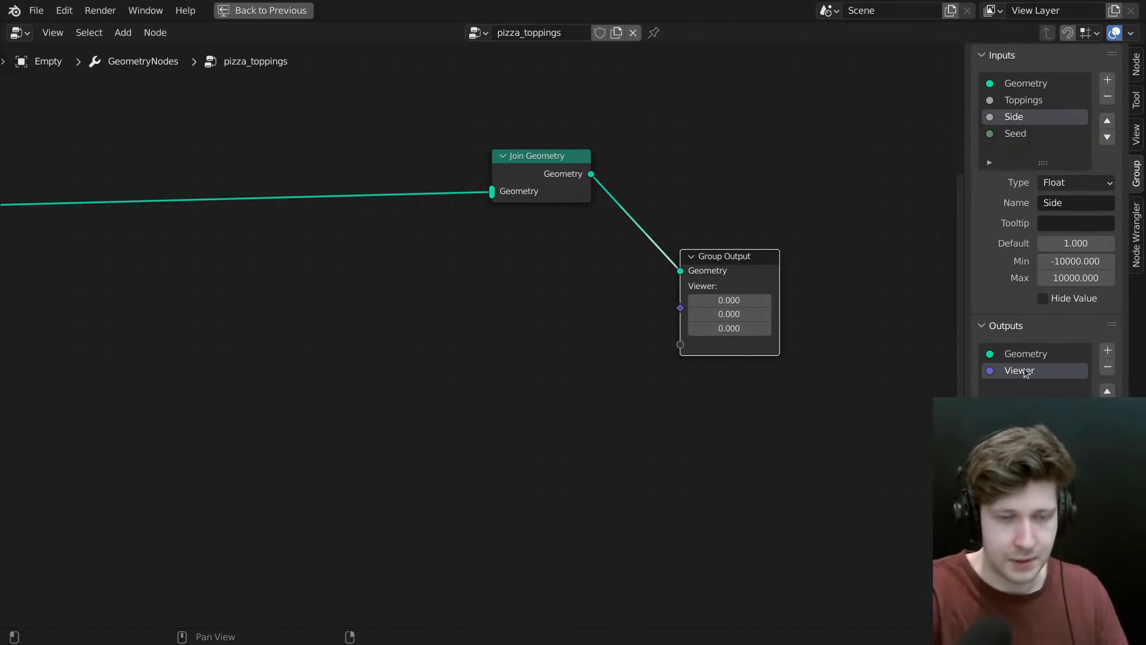
pyautogui.hotkey('ctrl', 'space')
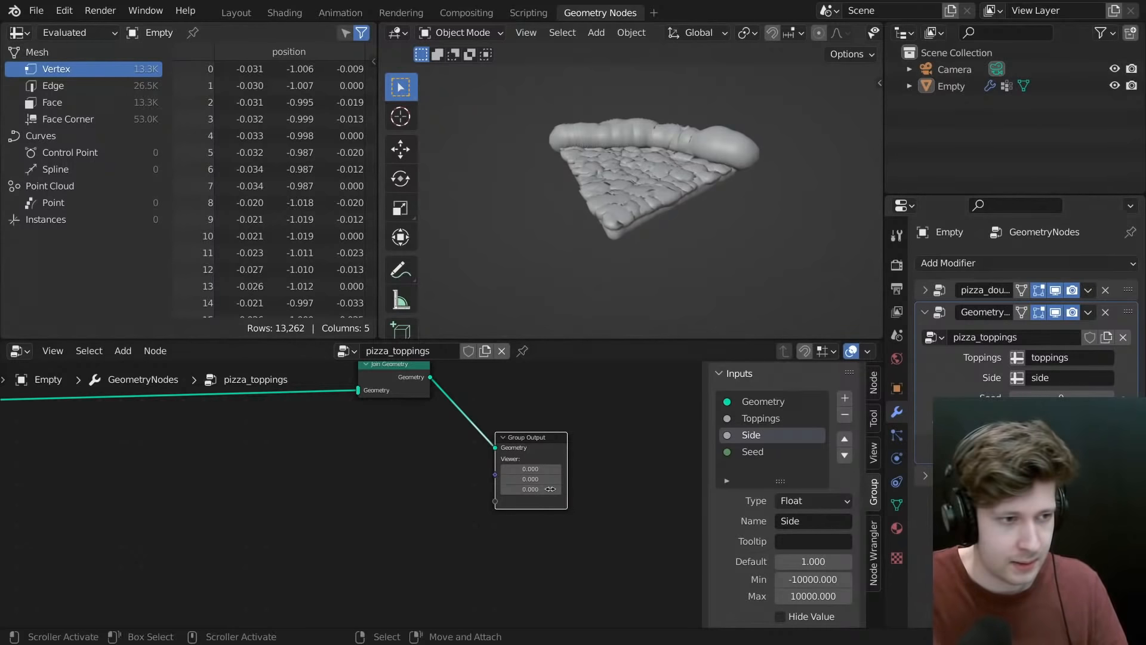
# - Unmute the Set Material node in the pizza_slice.dough group and switch the viewport to a shading mode that shows the material
pyautogui.scroll(3, 537, 480)
pyautogui.moveTo(425, 368); pyautogui.dragTo(556, 461, button='middle')
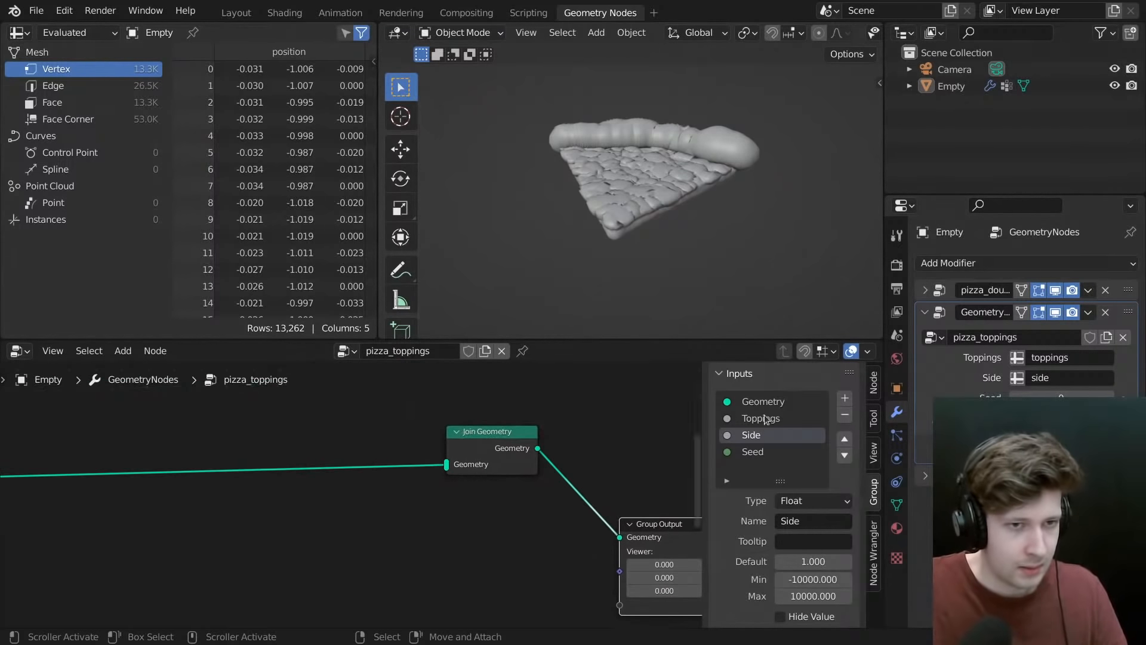
pyautogui.click(945, 289)
pyautogui.scroll(-3, 679, 419)
pyautogui.moveTo(680, 419); pyautogui.dragTo(381, 515, button='middle')
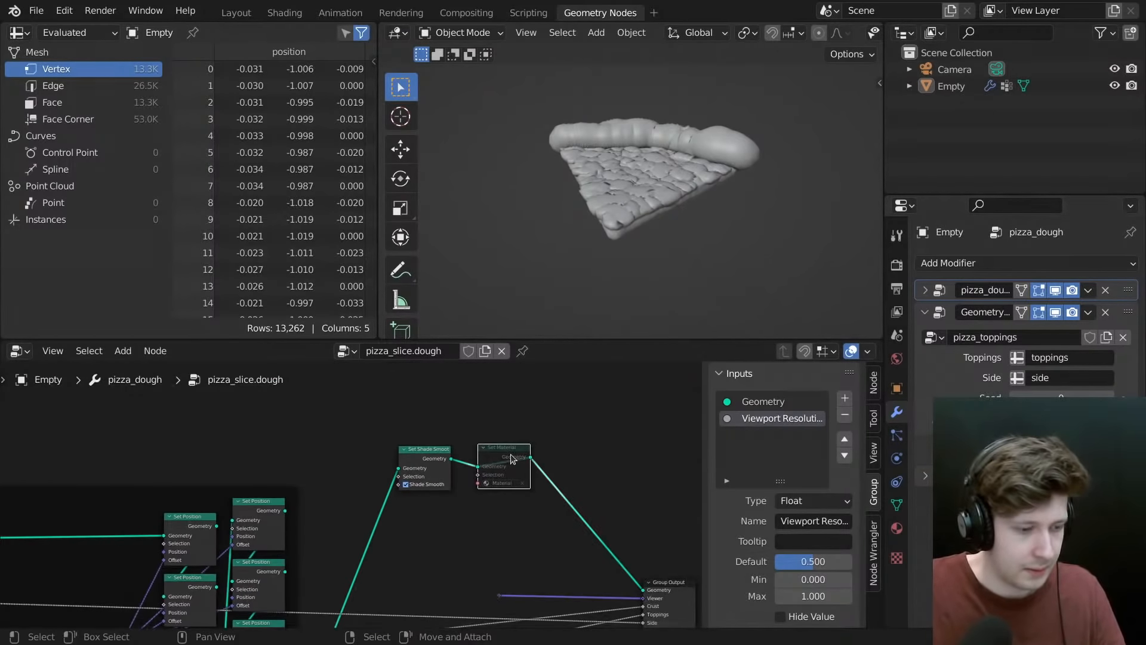
pyautogui.press('m')
pyautogui.moveTo(517, 467)
pyautogui.mouseDown(button='middle')
pyautogui.moveTo(533, 445)
pyautogui.moveTo(471, 456)
pyautogui.moveTo(510, 457)
pyautogui.mouseUp(button='middle')
pyautogui.press('z')
pyautogui.click(645, 144)
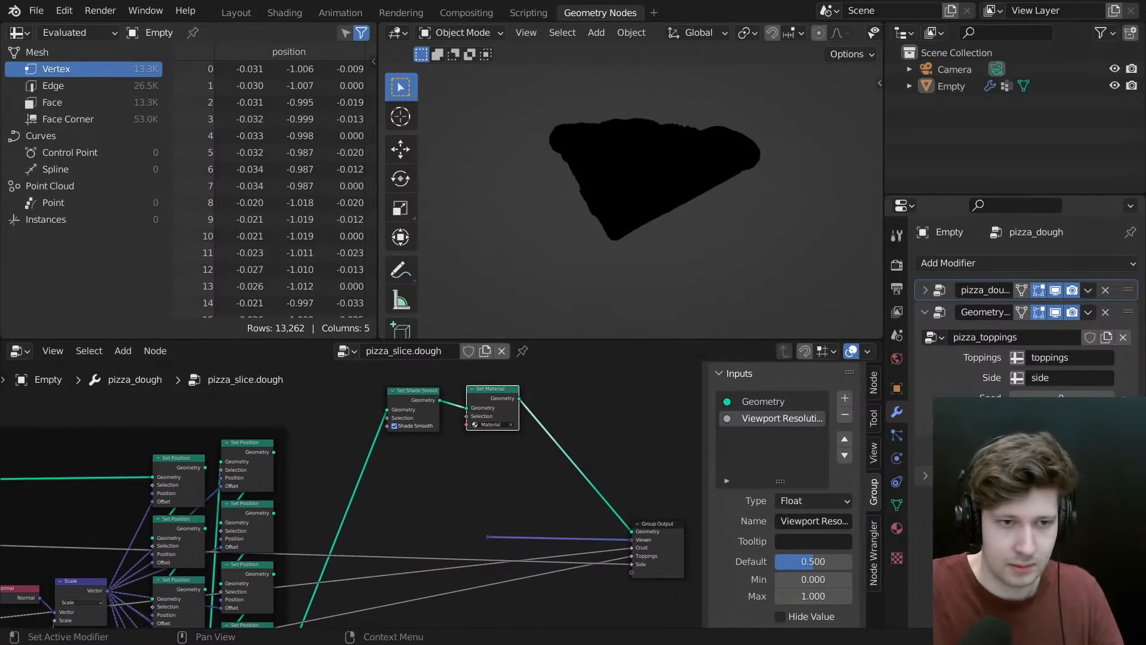
# - Return to the pizza_toppings group and link the Map Range Result to the Group Output's Viewer socket
pyautogui.click(943, 476)
pyautogui.click(945, 431)
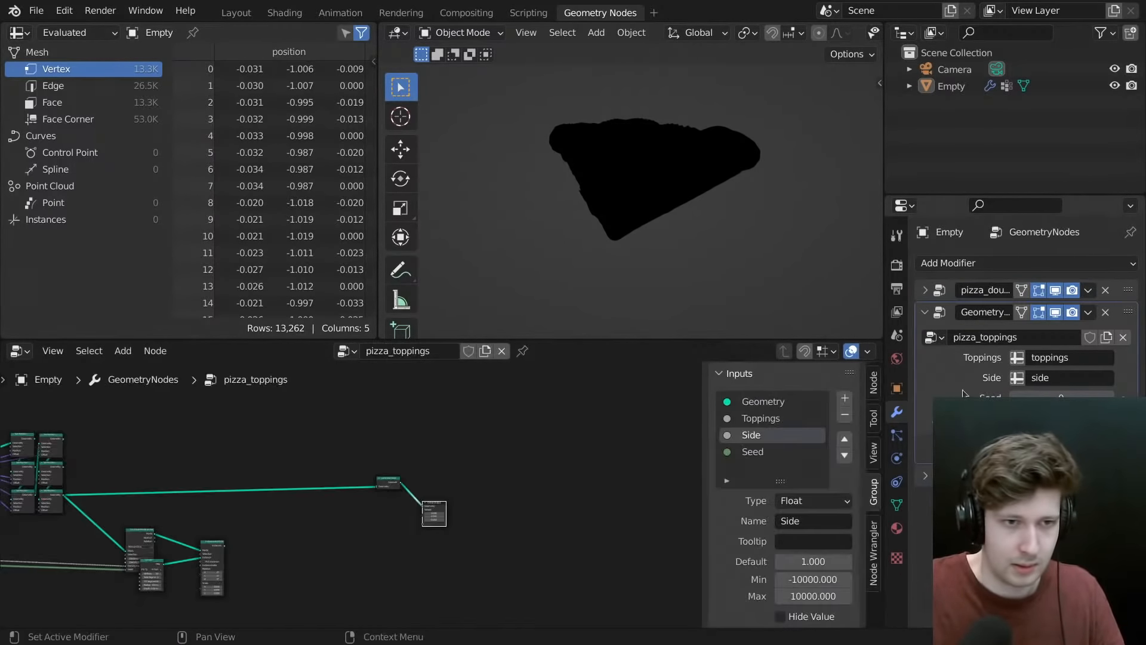
pyautogui.moveTo(501, 506); pyautogui.dragTo(931, 463, button='middle')
pyautogui.scroll(3, 390, 493)
pyautogui.hotkey('ctrl', 'space')
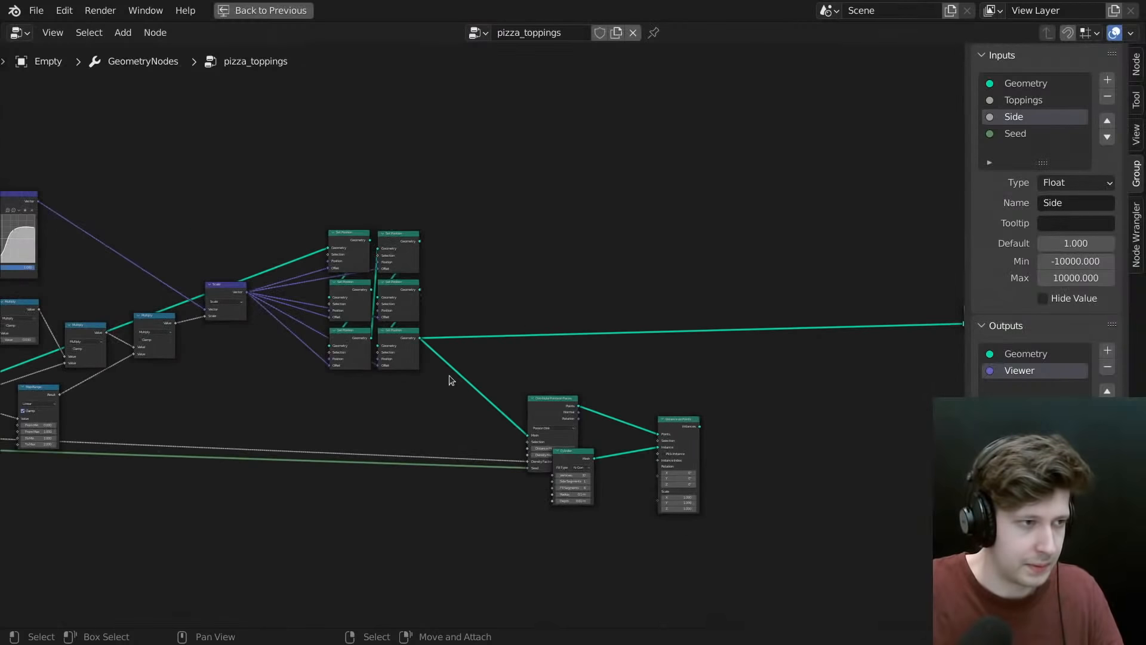
pyautogui.scroll(-5, 418, 379)
pyautogui.moveTo(516, 419); pyautogui.dragTo(621, 381, button='middle')
pyautogui.scroll(5, 622, 380)
pyautogui.scroll(-4, 162, 368)
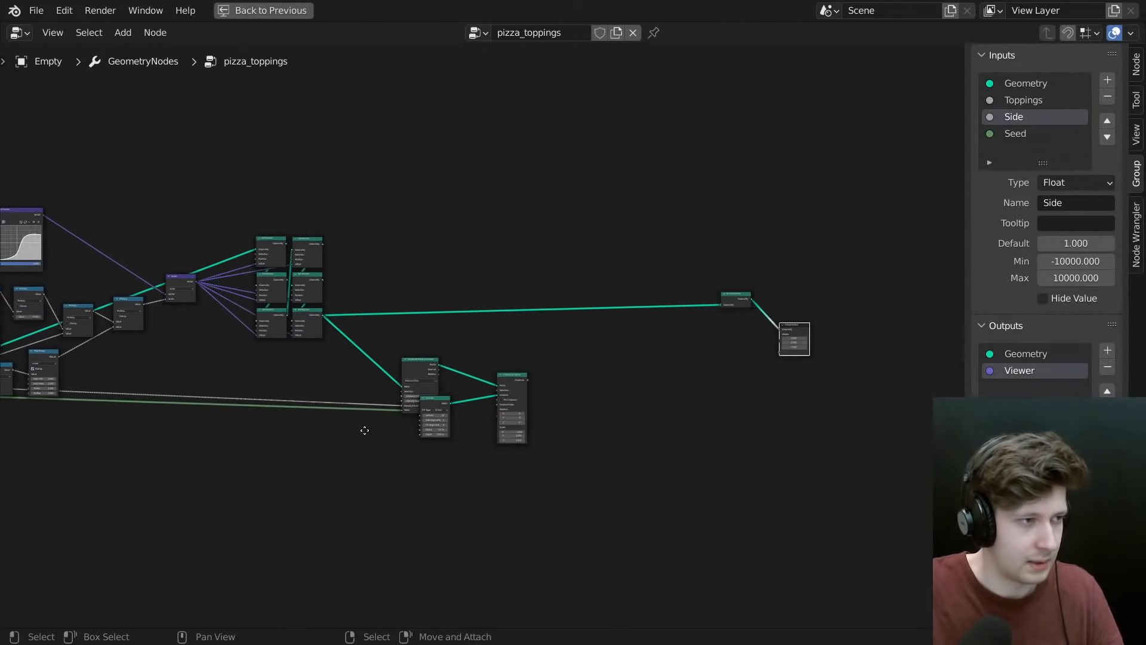
pyautogui.scroll(3, 38, 373)
pyautogui.moveTo(8, 367)
pyautogui.mouseDown()
pyautogui.moveTo(734, 376)
pyautogui.moveTo(750, 358)
pyautogui.moveTo(704, 348)
pyautogui.mouseUp()
# - Add a reroute point on the Viewer link and place it below the Map Range node
pyautogui.keyDown('shift'); pyautogui.moveTo(637, 338); pyautogui.dragTo(615, 367, button='right'); pyautogui.keyUp('shift')
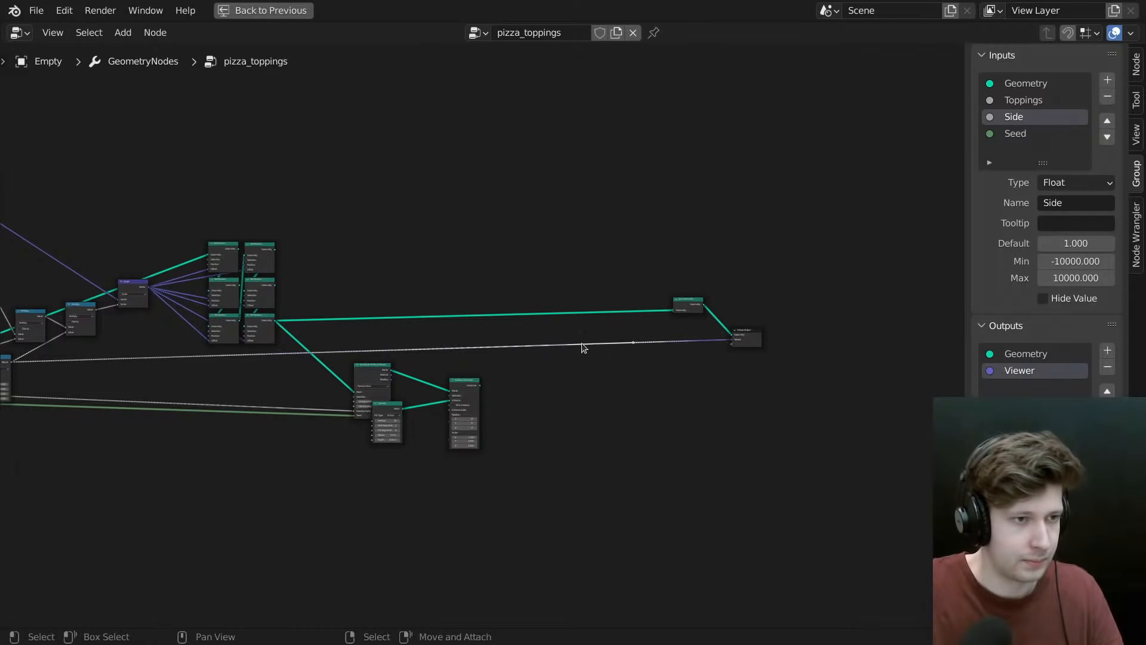
pyautogui.moveTo(583, 347); pyautogui.dragTo(838, 275, button='middle')
pyautogui.press('g')
pyautogui.click(346, 400)
pyautogui.scroll(2, 584, 388)
# - View the slice from the side and feed the Group Input's raw mask into the Viewer reroute in place of the Map Range result
pyautogui.hotkey('ctrl', 'space')
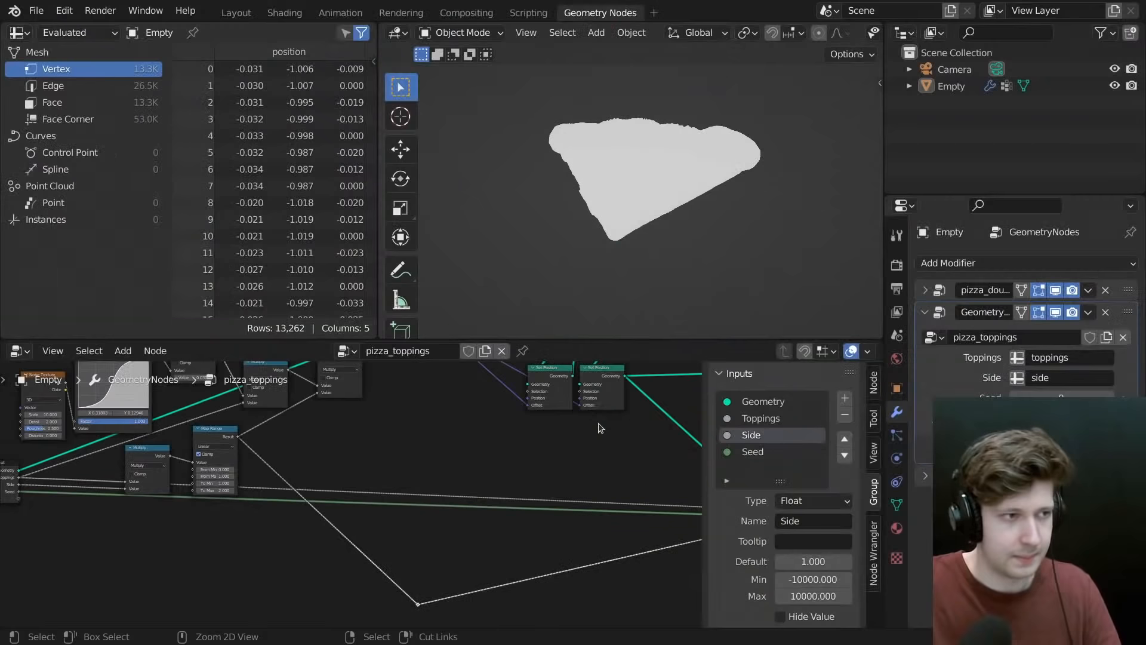
pyautogui.moveTo(566, 186); pyautogui.dragTo(509, 163, button='middle')
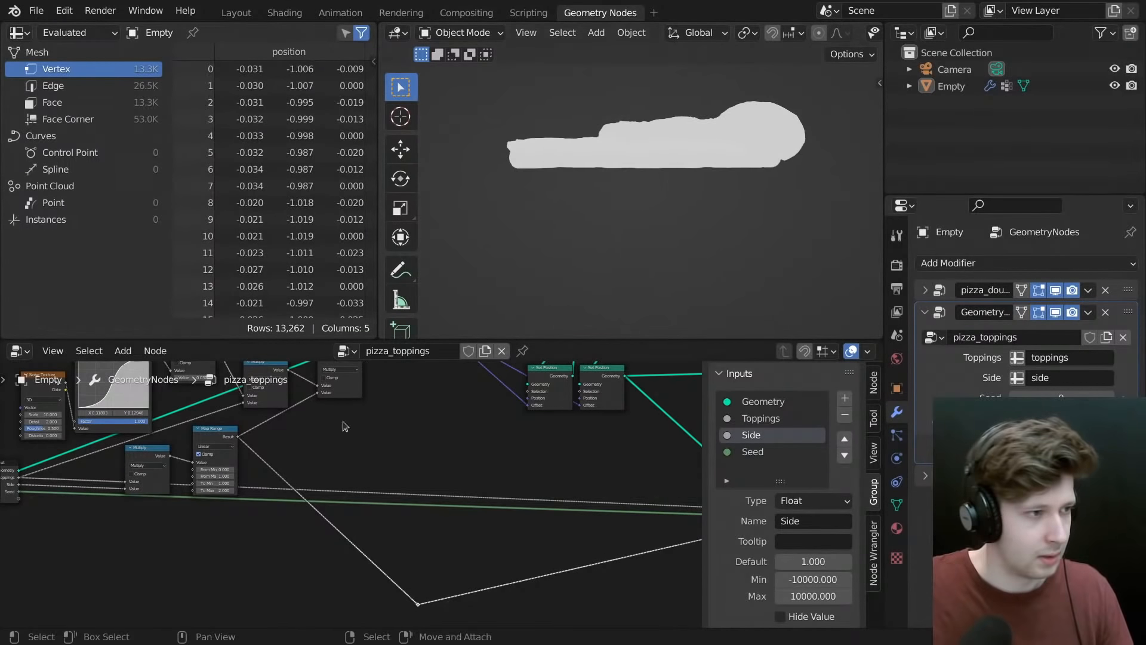
pyautogui.moveTo(515, 238); pyautogui.dragTo(545, 245, button='middle')
pyautogui.moveTo(309, 484); pyautogui.dragTo(465, 474, button='middle')
pyautogui.scroll(5, 371, 460)
pyautogui.moveTo(370, 460); pyautogui.dragTo(293, 421, button='middle')
pyautogui.scroll(-3, 314, 480)
pyautogui.moveTo(108, 434); pyautogui.dragTo(358, 472)
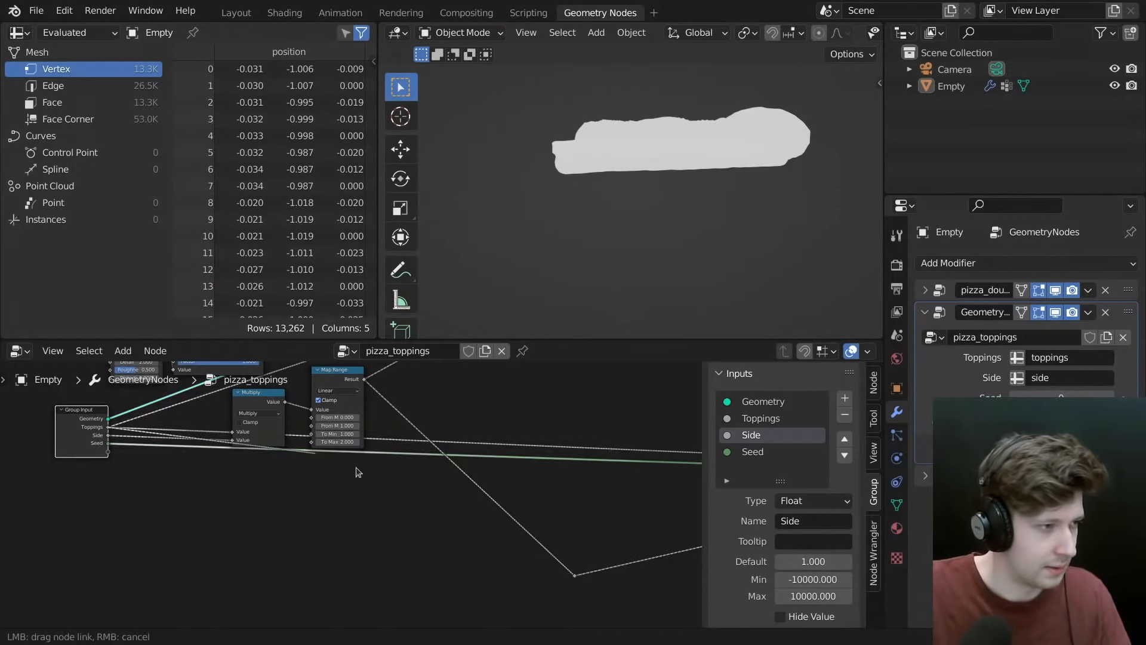
pyautogui.moveTo(584, 572); pyautogui.dragTo(575, 575)
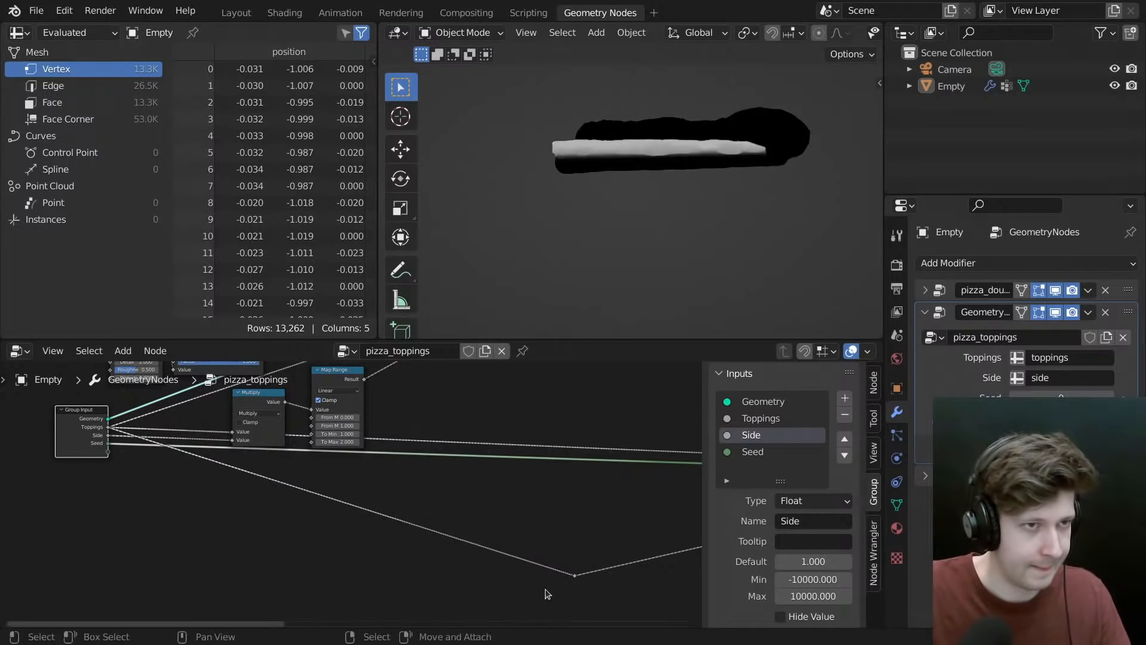
# - Feed the Group Input's Side mask into the Viewer reroute and view the slice from a slightly different side angle
pyautogui.moveTo(107, 438); pyautogui.dragTo(574, 575)
pyautogui.moveTo(573, 191); pyautogui.dragTo(524, 198, button='middle')
pyautogui.moveTo(335, 461); pyautogui.dragTo(400, 524, button='middle')
pyautogui.scroll(-3, 400, 524)
# - Open the pizza_dough modifier's node group, add a reroute point on the Side link and move it toward the pizza_slice.base_shape node
pyautogui.click(937, 292)
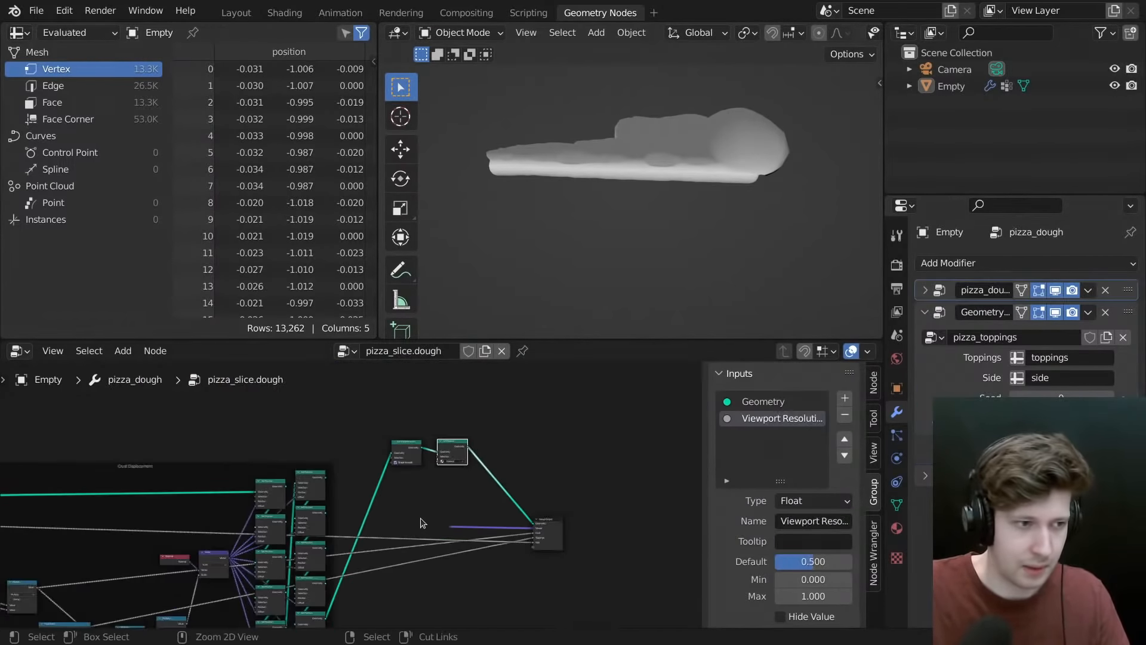
pyautogui.hotkey('ctrl', 'space')
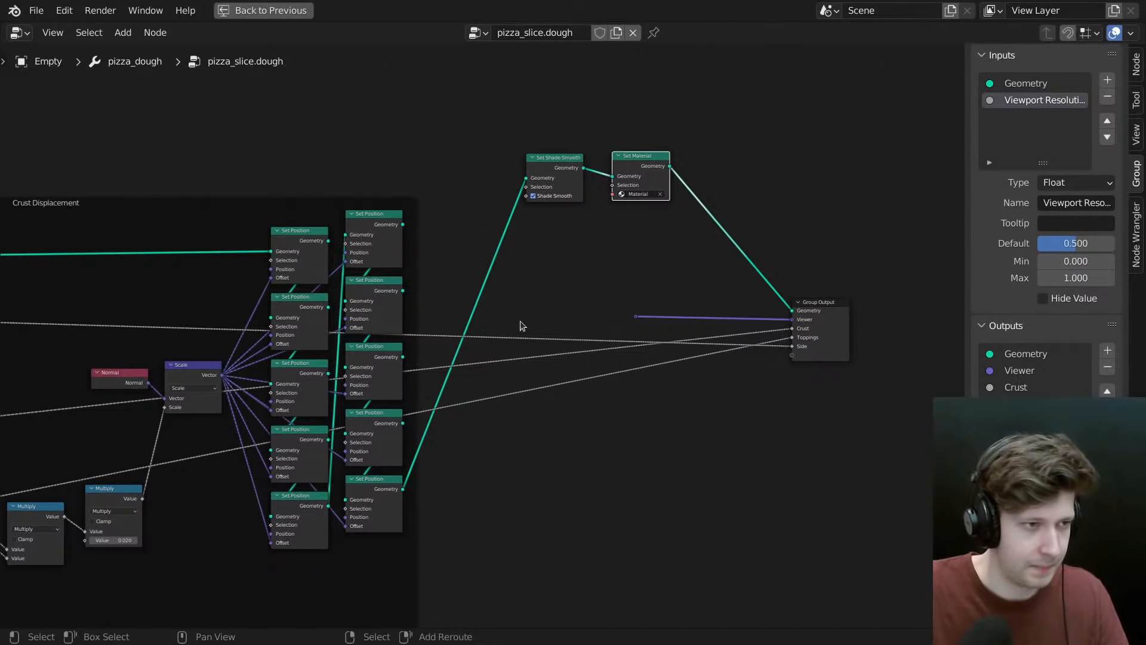
pyautogui.scroll(-4, 520, 325)
pyautogui.press('g')
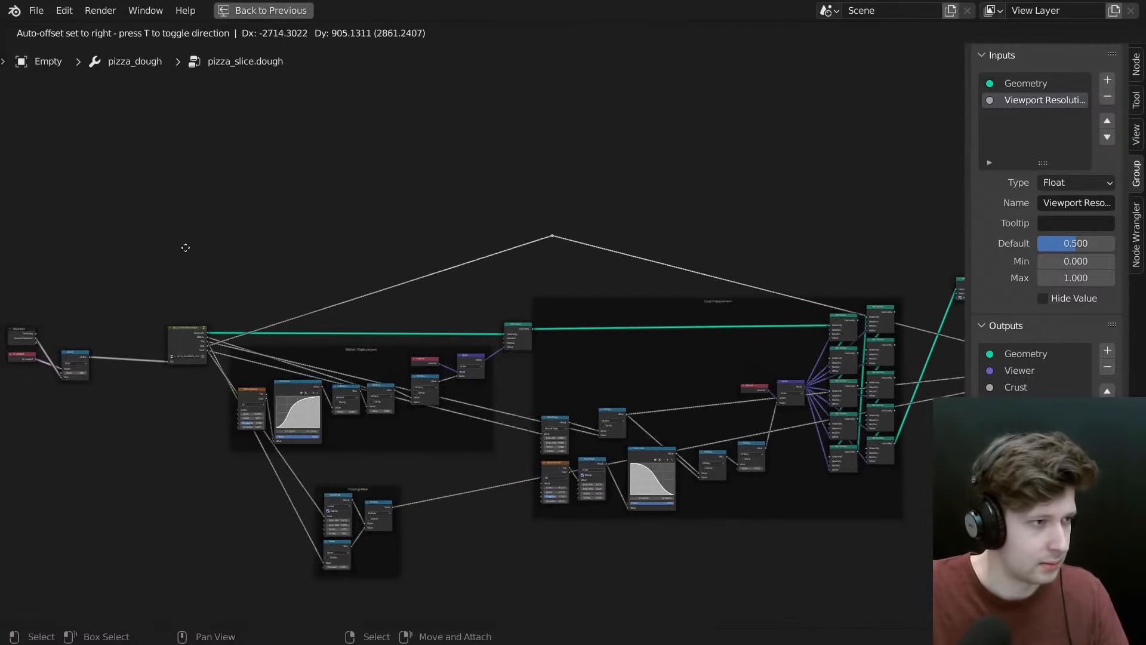
pyautogui.click(170, 300)
pyautogui.moveTo(221, 317); pyautogui.dragTo(607, 299, button='middle')
pyautogui.scroll(12, 606, 317)
pyautogui.press('g')
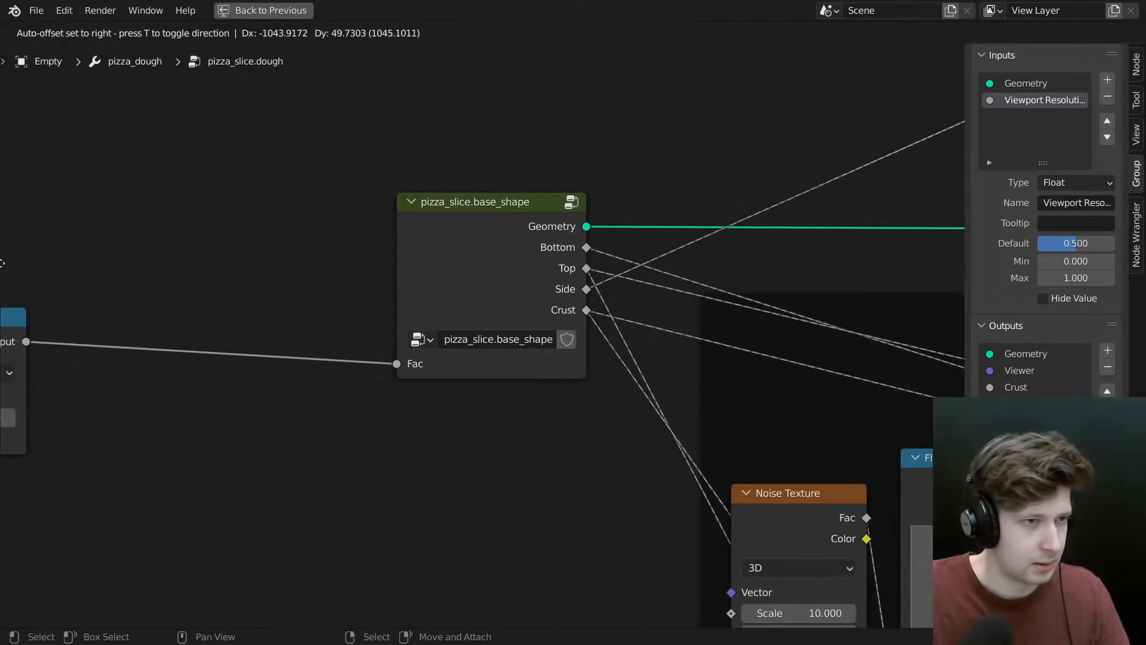
pyautogui.click(1, 263)
# - Enter the pizza_slice.base_shape group and locate the Side reroute near the Group Output
pyautogui.press('Tab')
pyautogui.press('Home')
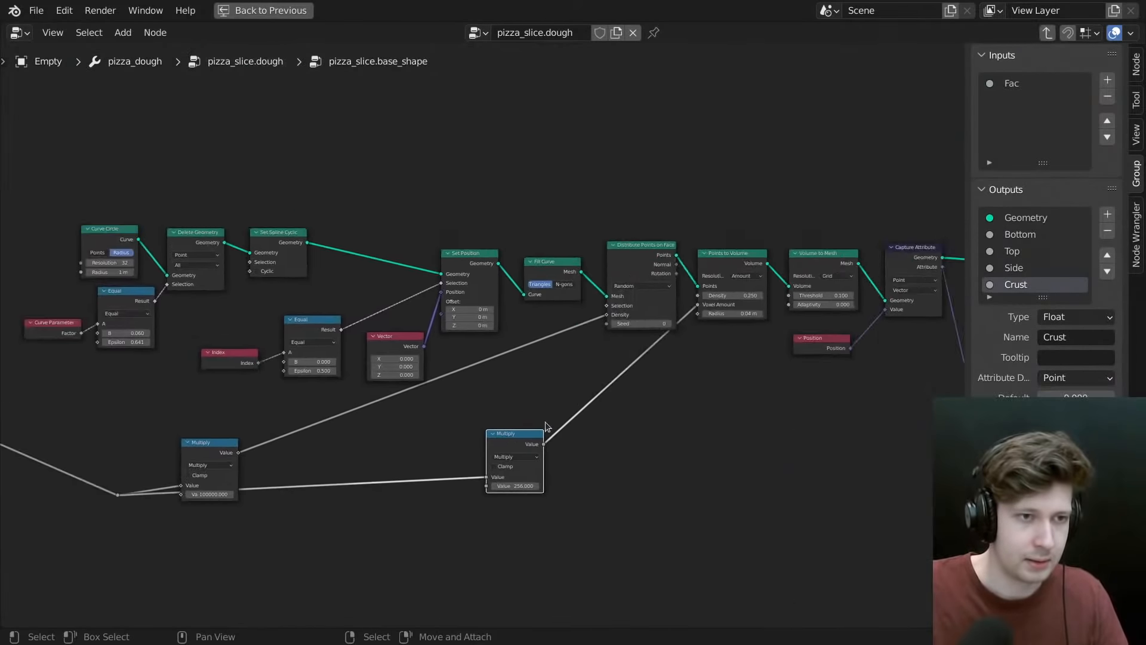
pyautogui.scroll(-1, 548, 427)
pyautogui.moveTo(547, 427); pyautogui.dragTo(649, 431, button='middle')
pyautogui.moveTo(889, 445); pyautogui.dragTo(415, 414, button='middle')
pyautogui.scroll(-6, 537, 422)
pyautogui.moveTo(757, 433); pyautogui.dragTo(357, 300, button='middle')
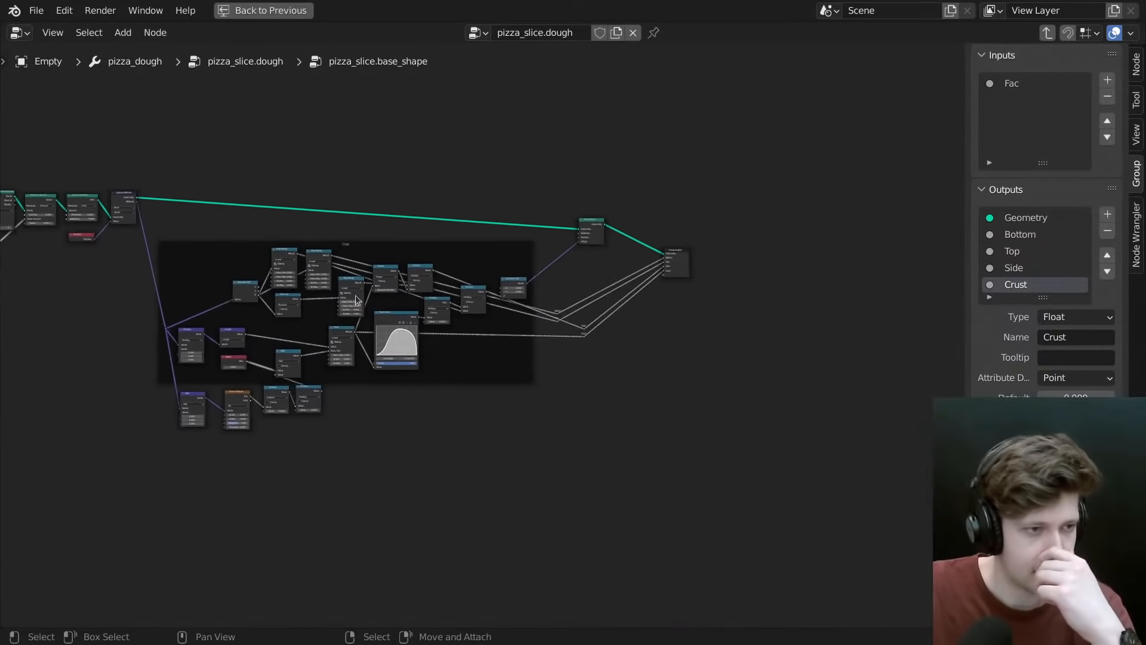
pyautogui.scroll(5, 565, 368)
pyautogui.moveTo(668, 398); pyautogui.dragTo(432, 481, button='middle')
# - Trace the Side reroute's incoming link back to its source node inside the Crust frame
pyautogui.press('g')
pyautogui.rightClick(557, 436)
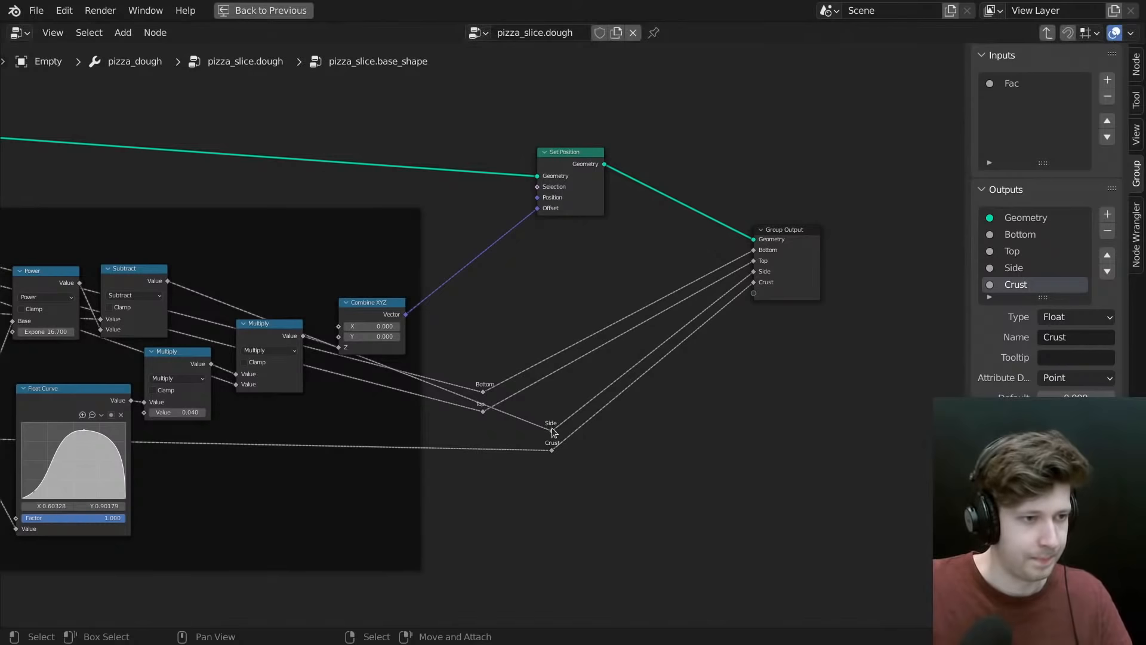
pyautogui.moveTo(440, 474); pyautogui.dragTo(660, 426, button='middle')
pyautogui.press('g')
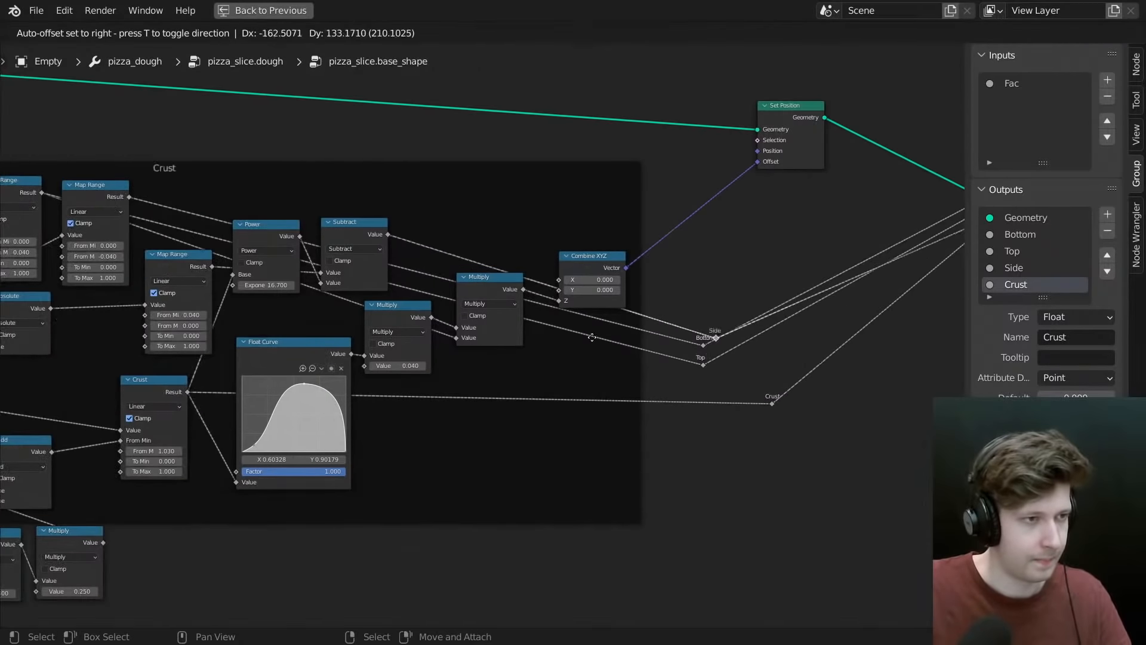
pyautogui.rightClick(474, 206)
pyautogui.moveTo(350, 266); pyautogui.dragTo(537, 271, button='middle')
pyautogui.press('g')
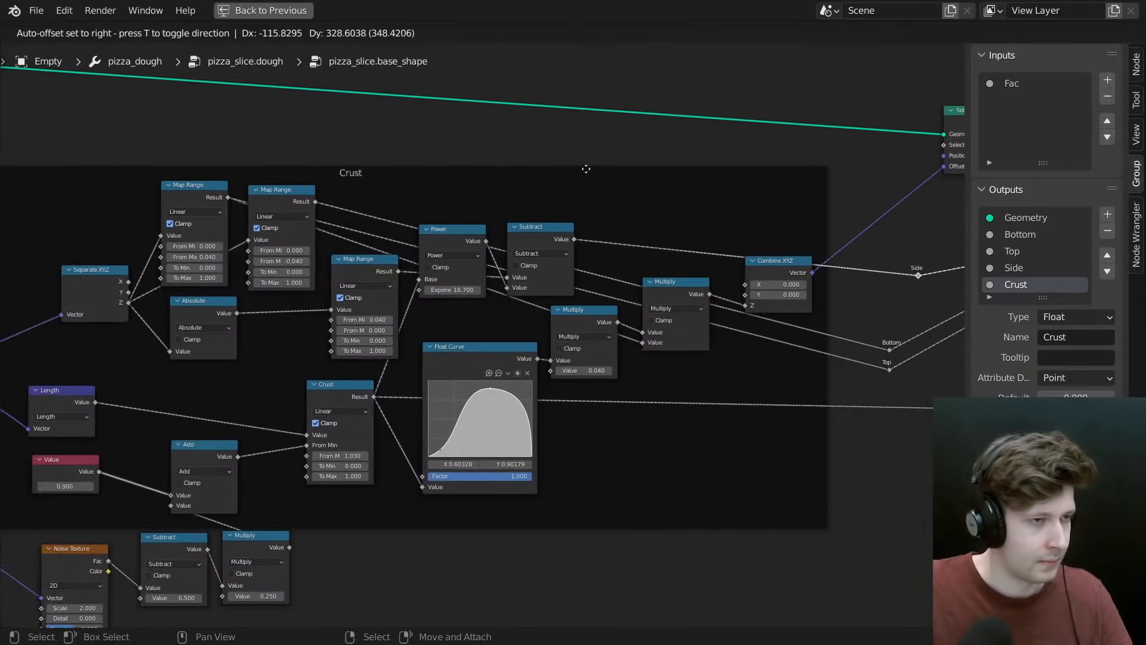
pyautogui.rightClick(575, 191)
pyautogui.scroll(-1, 488, 250)
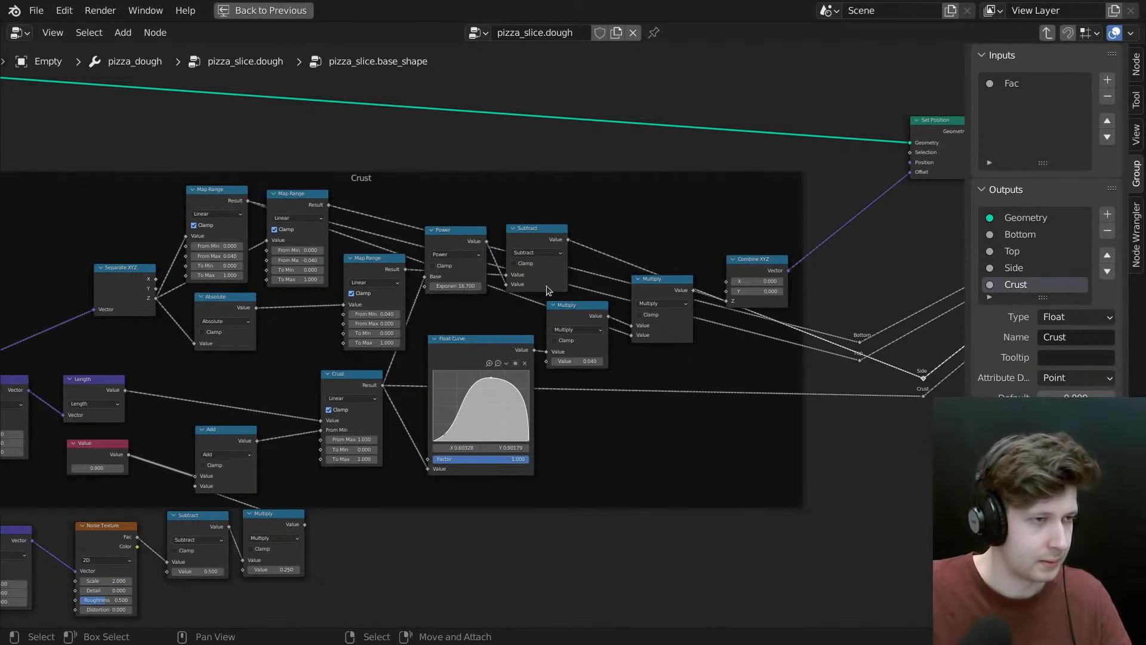
pyautogui.scroll(-4, 727, 261)
pyautogui.moveTo(727, 262); pyautogui.dragTo(601, 293, button='middle')
pyautogui.scroll(4, 600, 293)
pyautogui.hotkey('ctrl', 'space')
pyautogui.moveTo(505, 445); pyautogui.dragTo(515, 427, button='middle')
pyautogui.scroll(3, 515, 428)
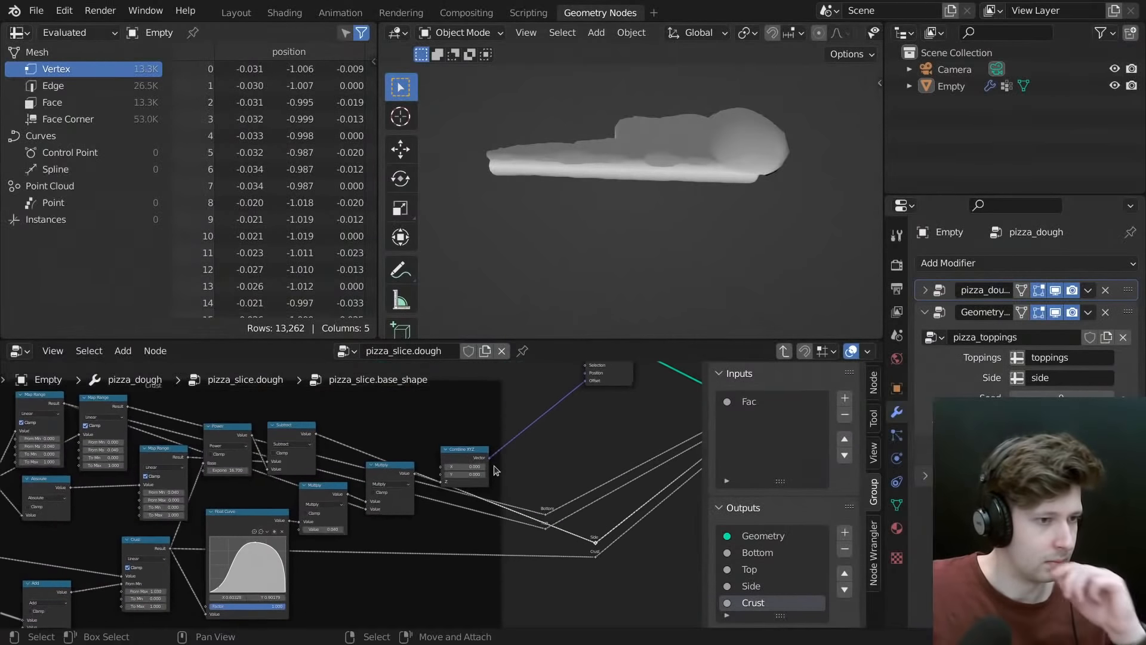
# - Try the Power value as the Side mask, inspect it on the slice, and reconnect the Subtract value to the Side reroute
pyautogui.moveTo(210, 430); pyautogui.dragTo(615, 561)
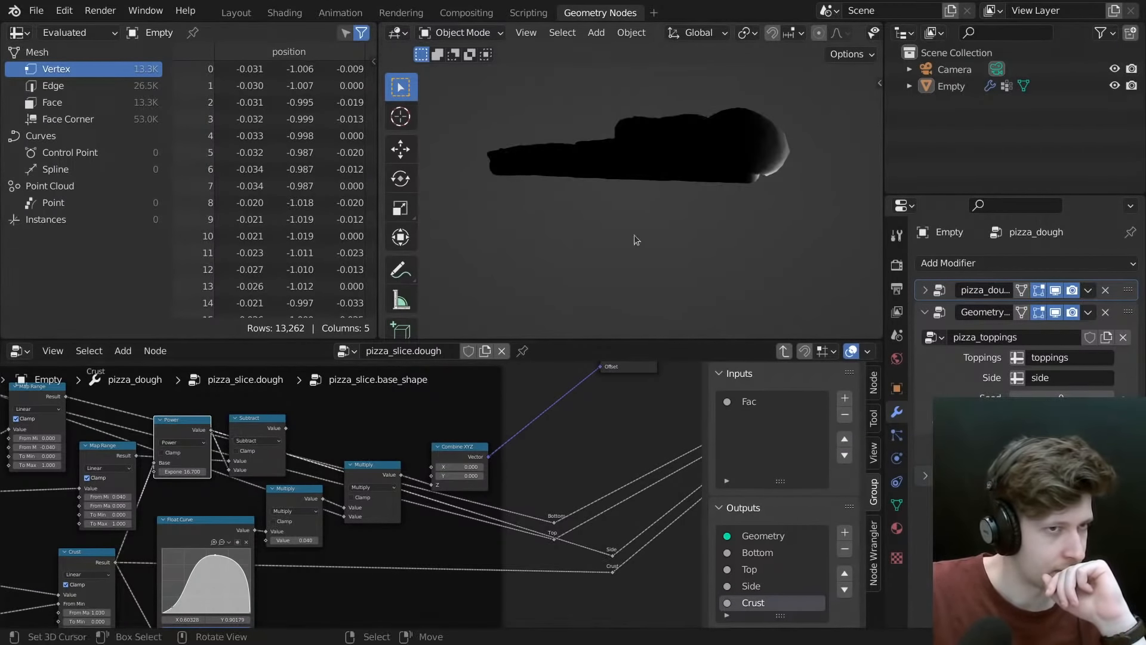
pyautogui.moveTo(632, 241); pyautogui.dragTo(557, 241, button='middle')
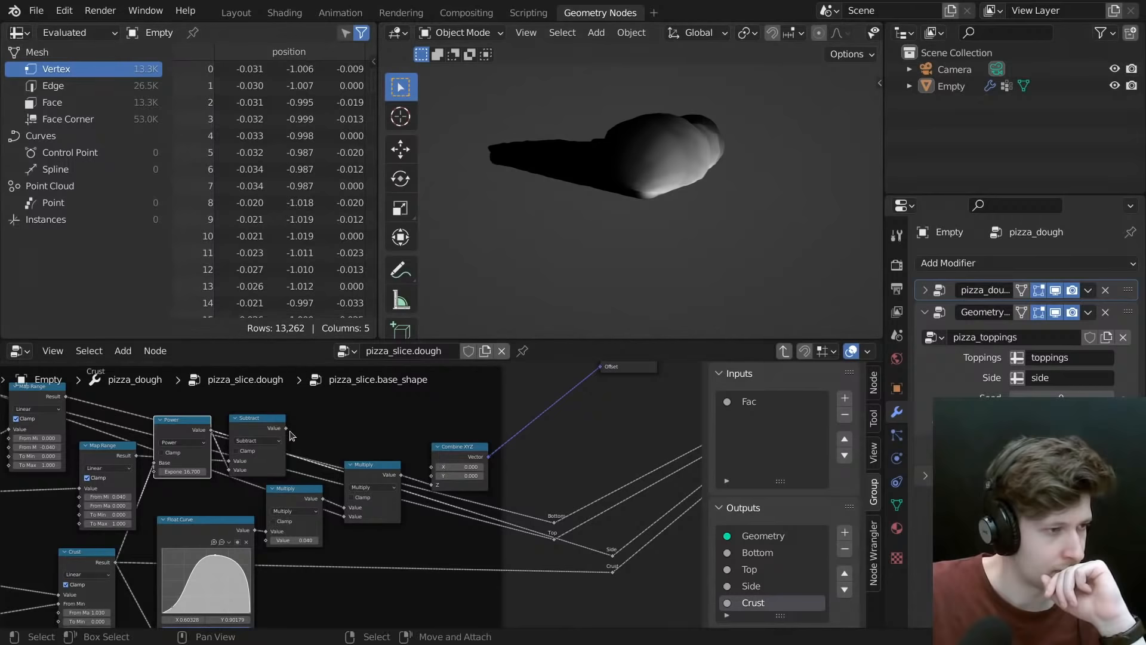
pyautogui.moveTo(287, 429); pyautogui.dragTo(561, 527)
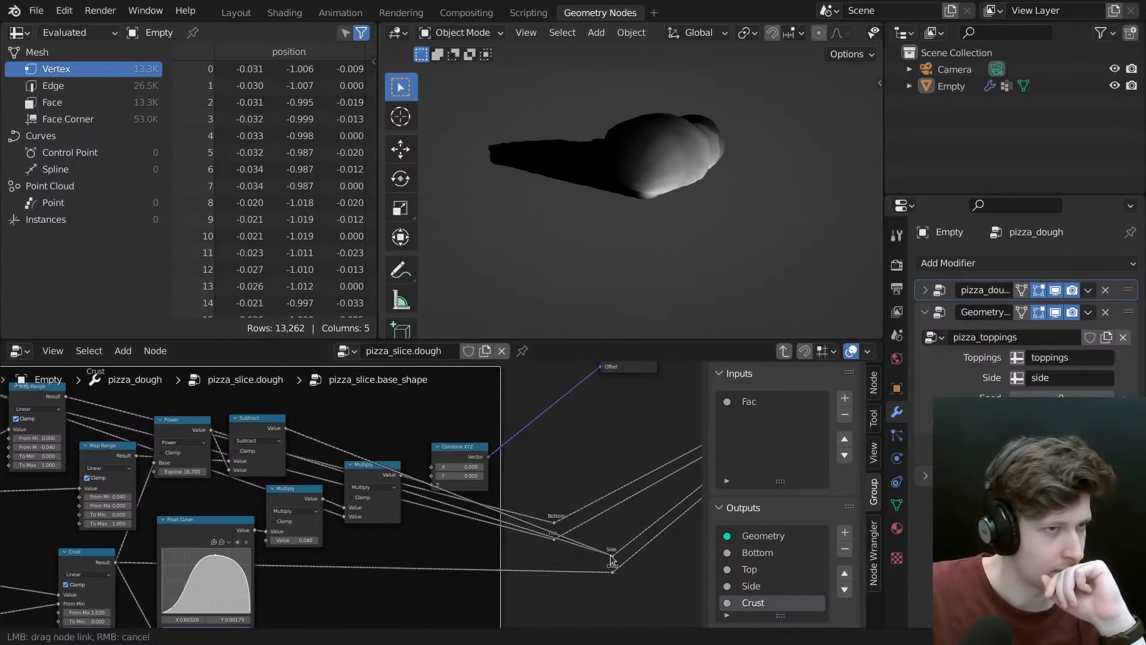
pyautogui.moveTo(612, 560); pyautogui.dragTo(613, 555)
pyautogui.moveTo(616, 195); pyautogui.dragTo(684, 202, button='middle')
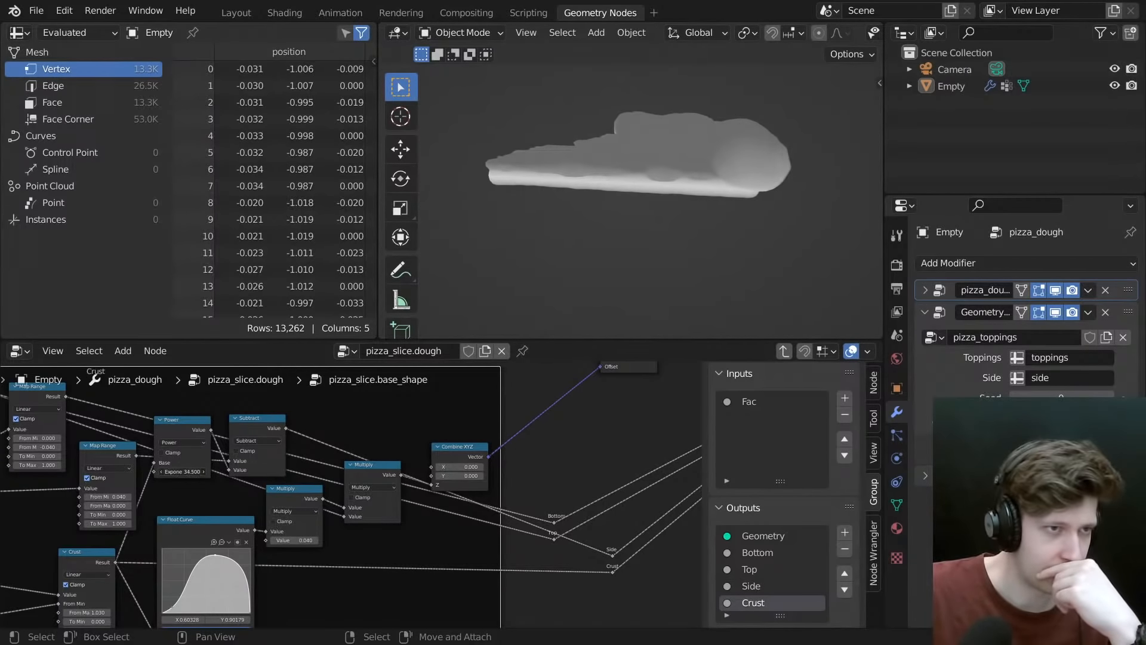
# - Try feeding the Position node directly into the reroute beside the Crust frame in place of the Capture Attribute output
pyautogui.scroll(-2, 257, 470)
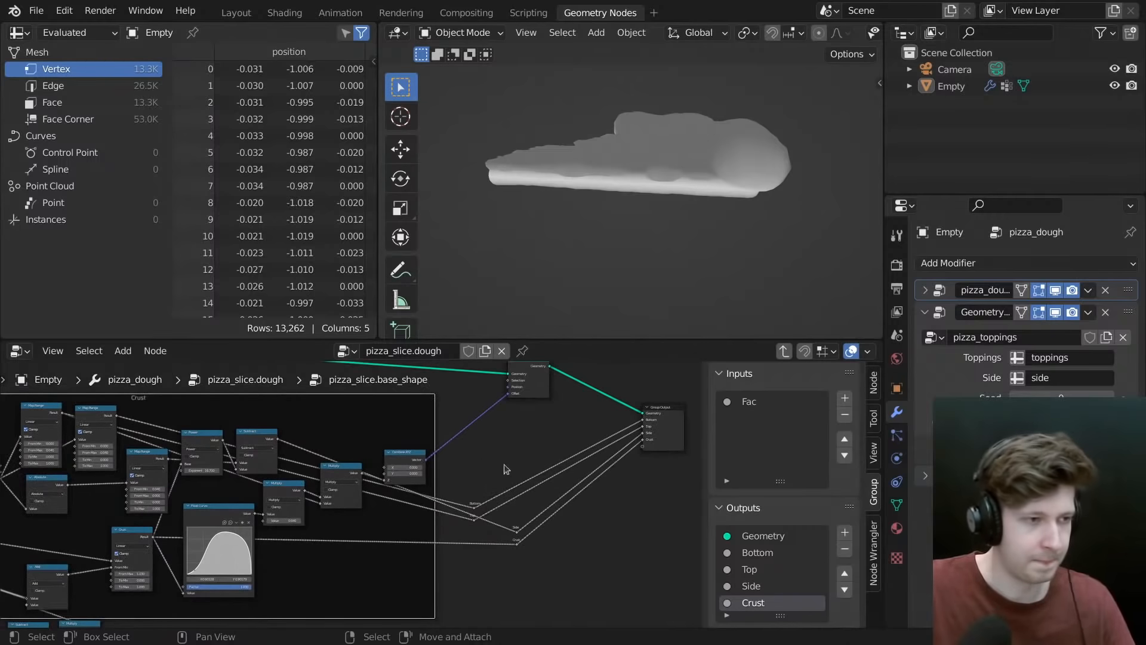
pyautogui.moveTo(231, 466); pyautogui.dragTo(297, 491, button='middle')
pyautogui.scroll(-5, 239, 471)
pyautogui.scroll(5, 245, 473)
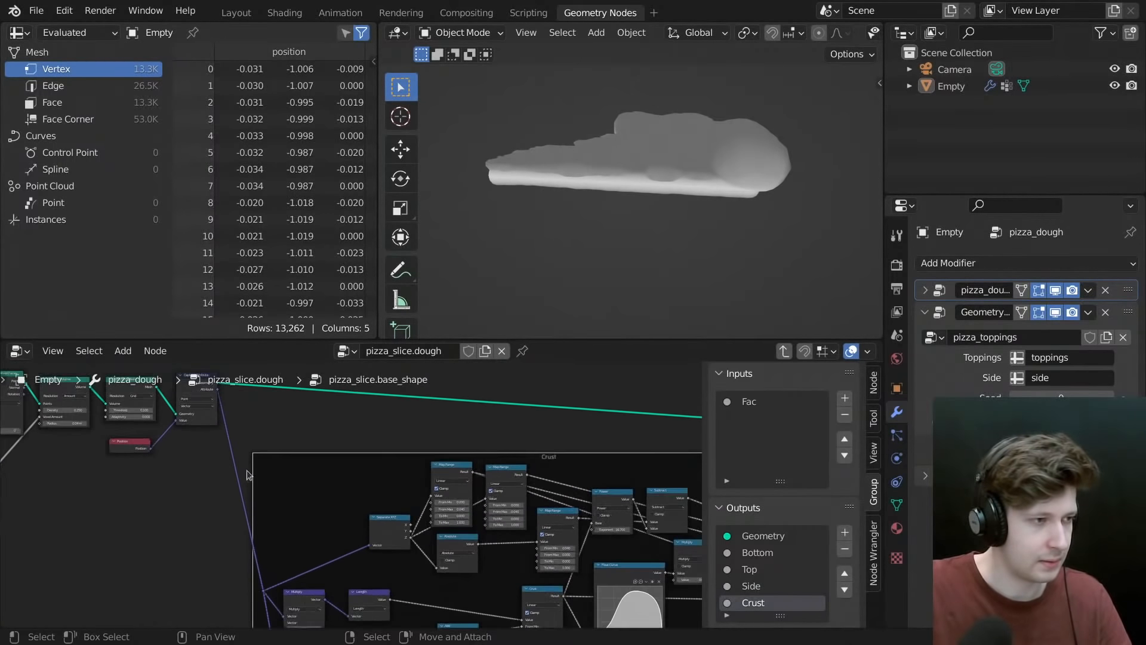
pyautogui.moveTo(232, 455); pyautogui.dragTo(376, 500, button='middle')
pyautogui.scroll(3, 340, 451)
pyautogui.click(341, 434)
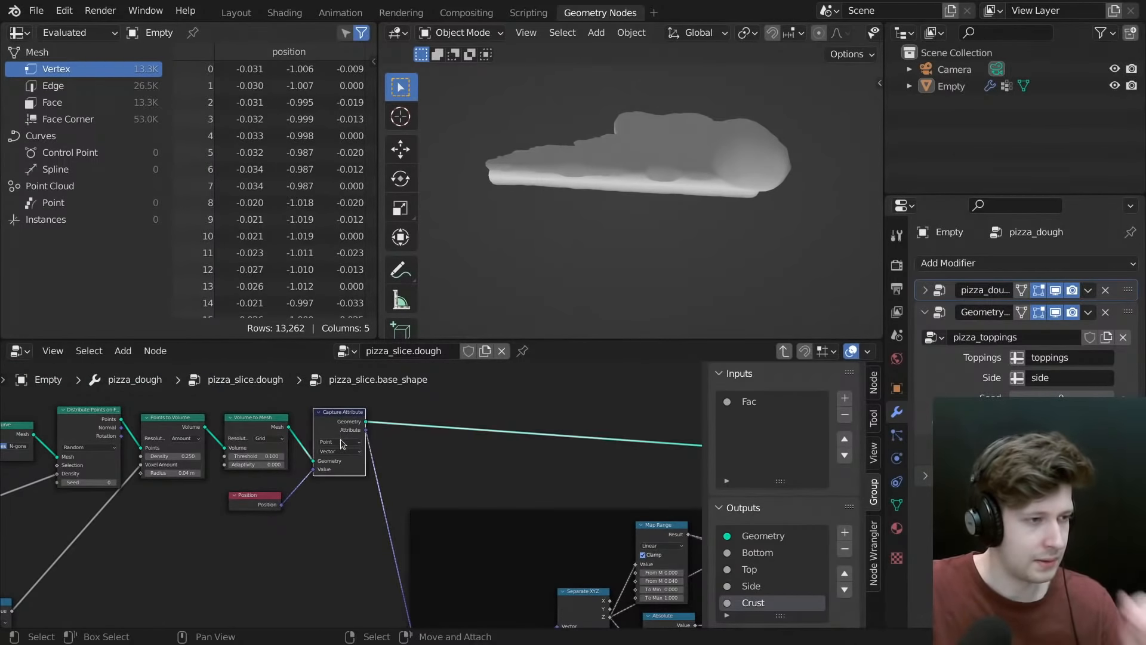
pyautogui.scroll(-5, 317, 533)
pyautogui.moveTo(317, 532); pyautogui.dragTo(356, 425, button='middle')
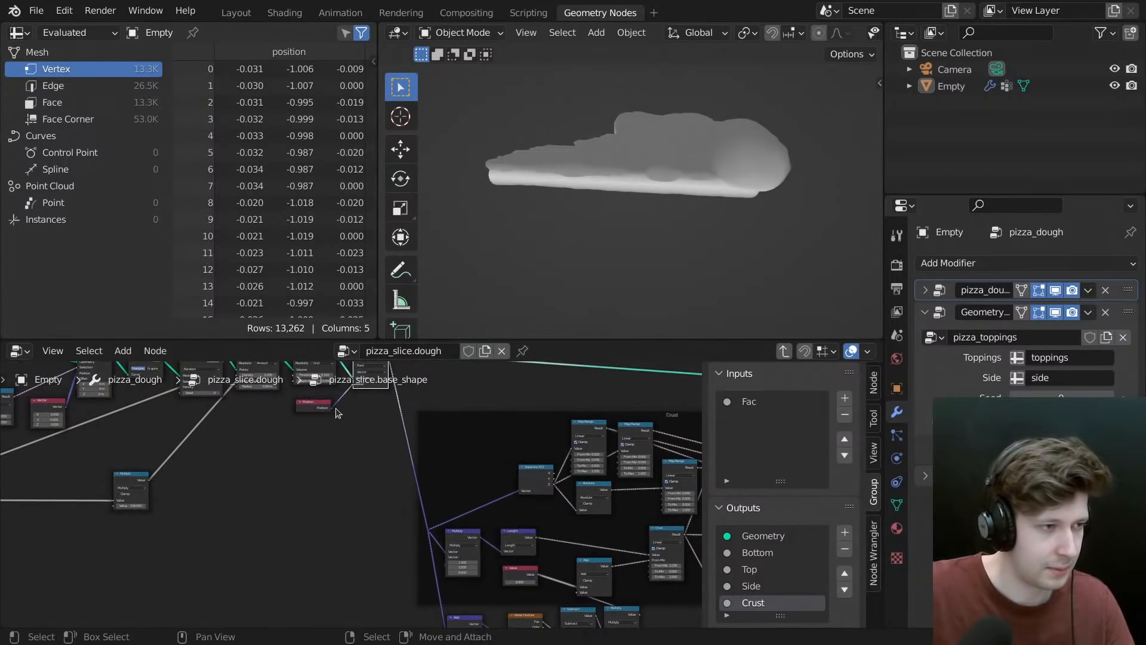
pyautogui.moveTo(333, 408); pyautogui.dragTo(433, 533)
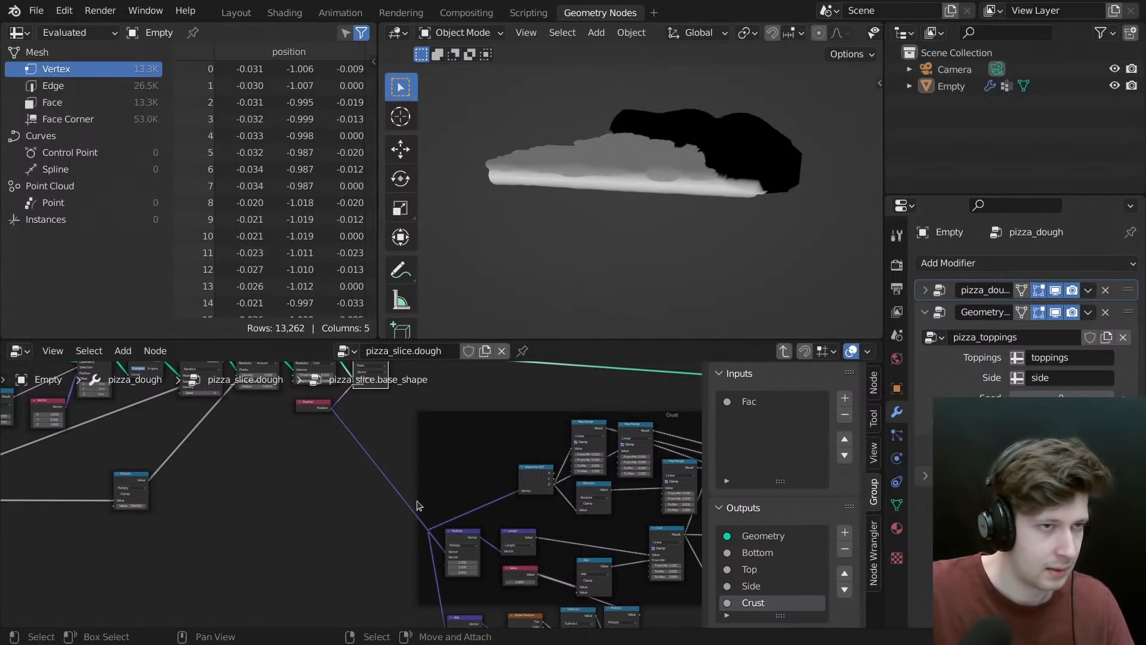
# - Inspect the slice from another angle and reconnect the Capture Attribute node's Attribute output to the reroute beside the Crust frame
pyautogui.moveTo(410, 471); pyautogui.dragTo(386, 509, button='middle')
pyautogui.moveTo(597, 234); pyautogui.dragTo(573, 230, button='middle')
pyautogui.moveTo(363, 393); pyautogui.dragTo(406, 568)
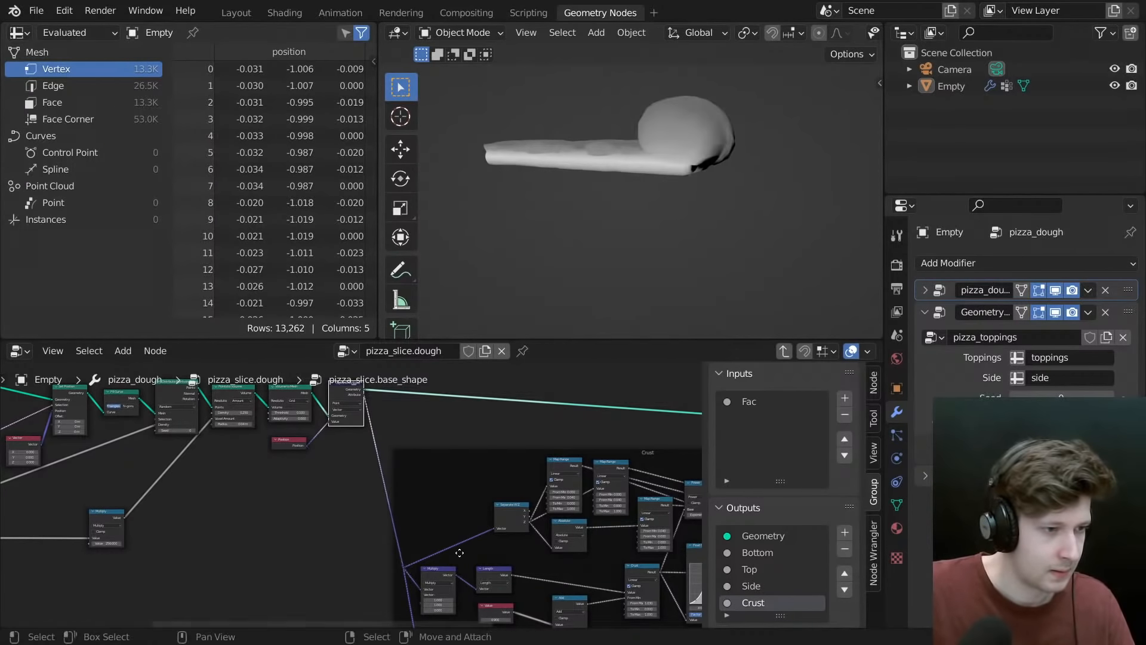
# - Examine the Crust frame's node network from the Capture Attribute node through to the Group Output
pyautogui.moveTo(461, 557); pyautogui.dragTo(456, 493, button='middle')
pyautogui.hotkey('ctrl', 'space')
pyautogui.scroll(-4, 455, 493)
pyautogui.moveTo(509, 411); pyautogui.dragTo(335, 371, button='middle')
pyautogui.scroll(5, 383, 368)
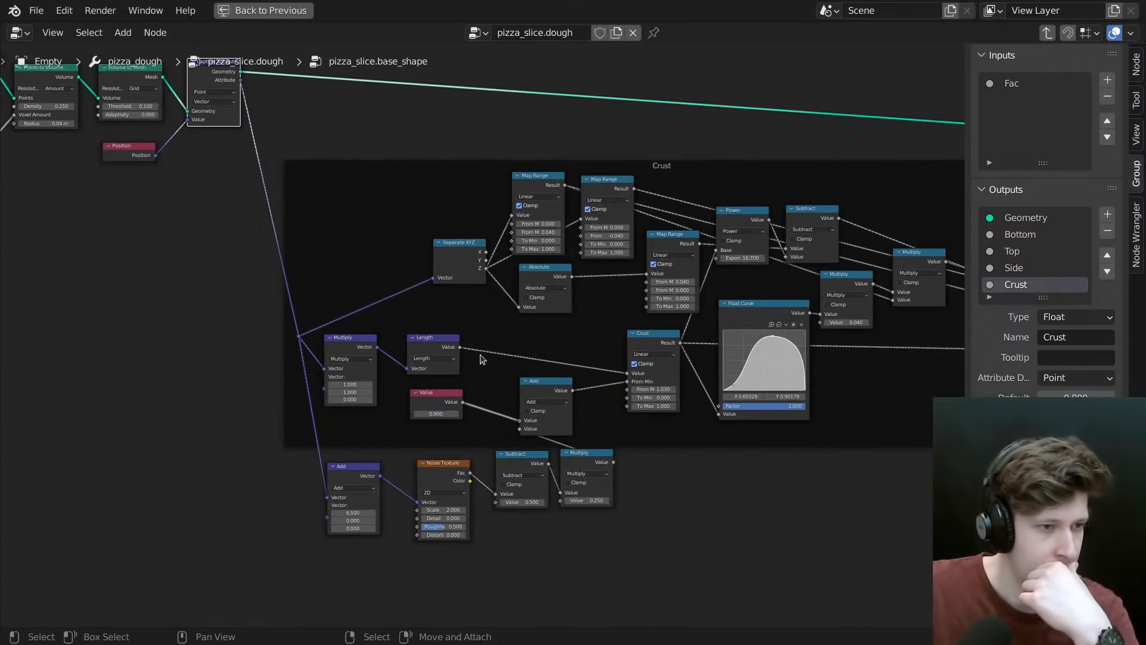
pyautogui.moveTo(234, 143); pyautogui.dragTo(812, 523)
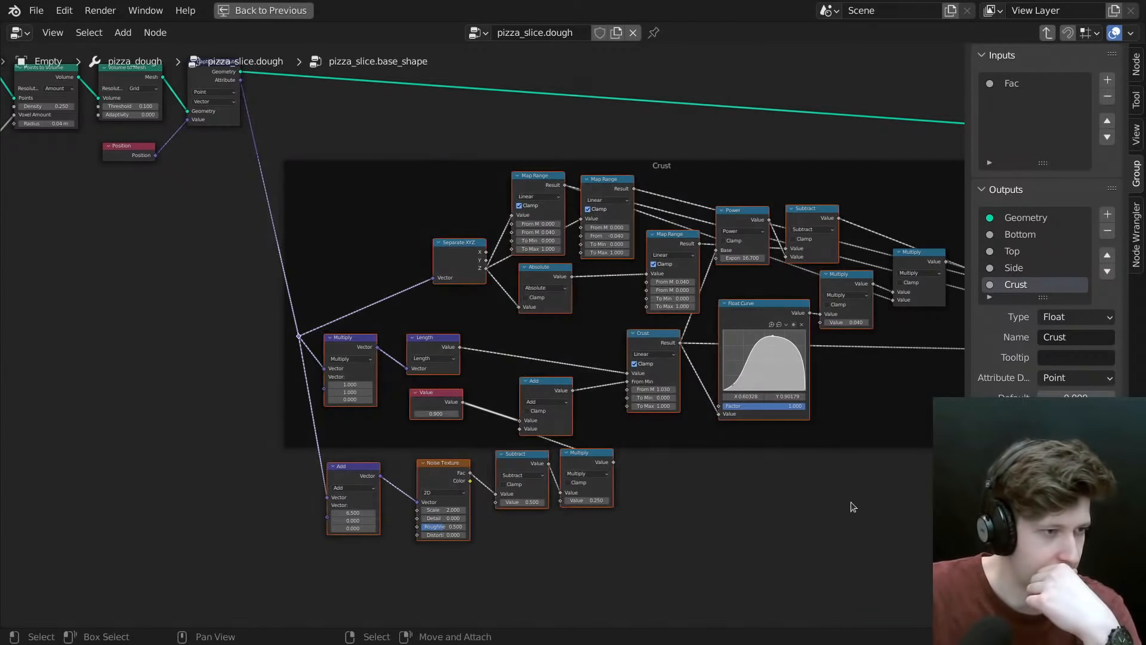
pyautogui.moveTo(789, 488); pyautogui.dragTo(591, 516, button='middle')
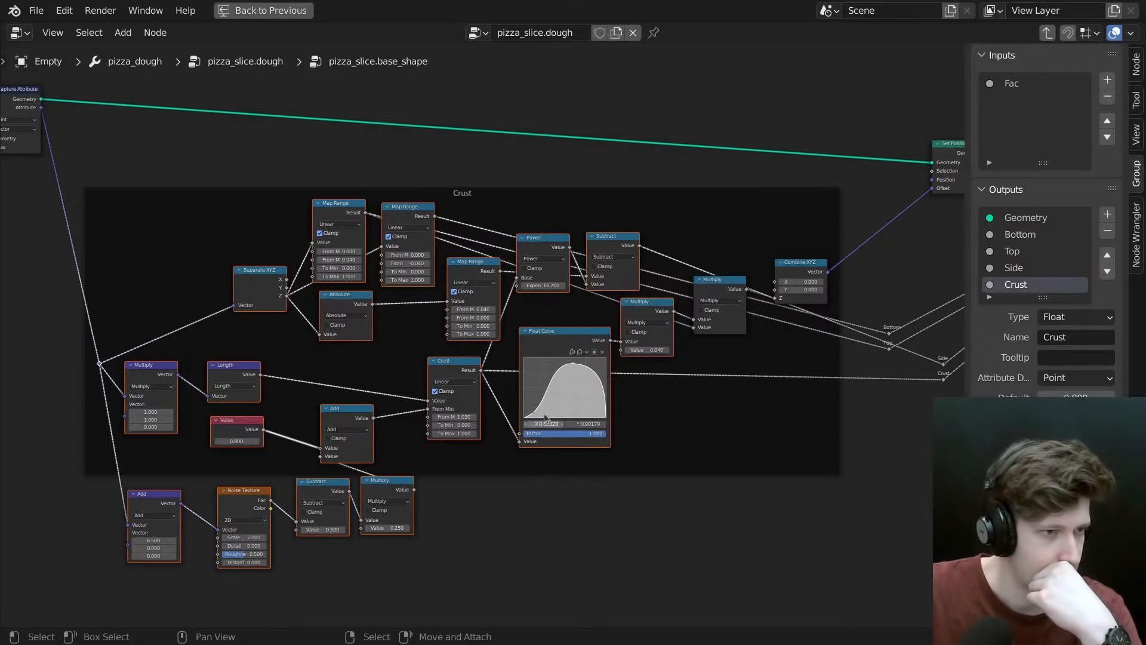
pyautogui.moveTo(696, 256); pyautogui.dragTo(428, 369, button='middle')
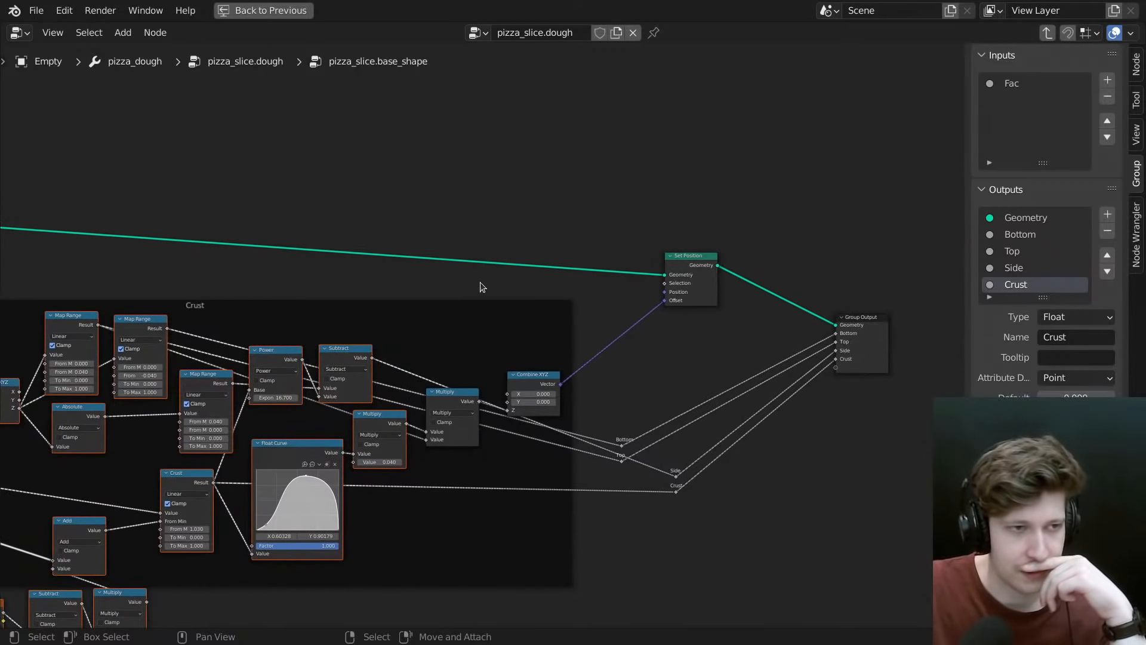
pyautogui.moveTo(467, 289); pyautogui.dragTo(691, 303, button='middle')
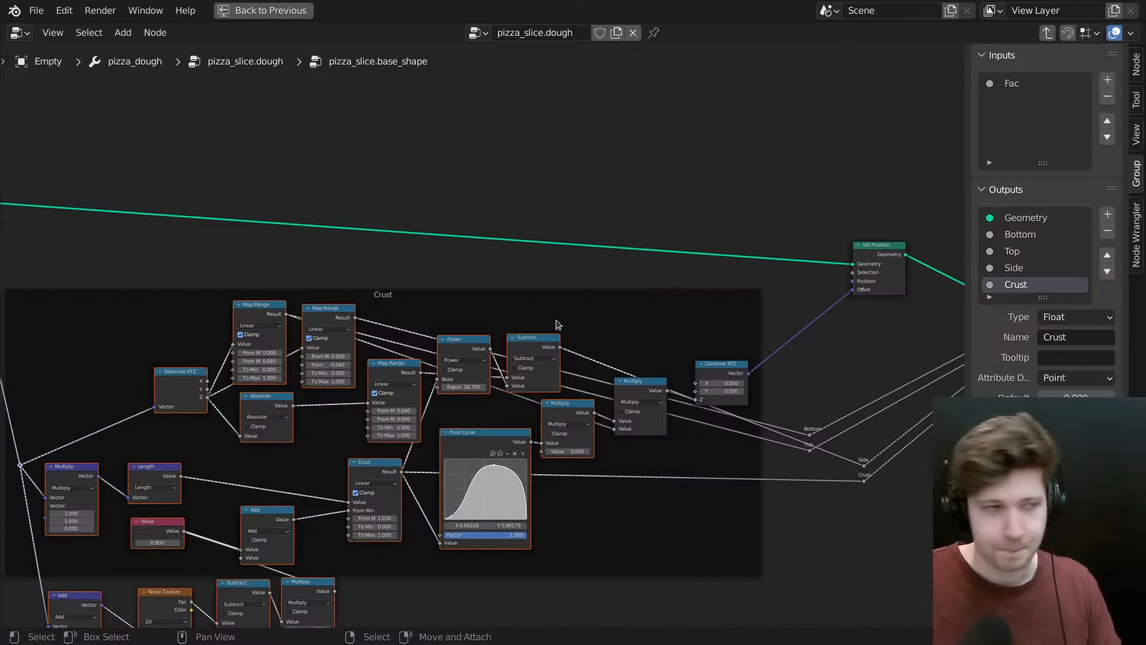
pyautogui.click(549, 288)
pyautogui.moveTo(550, 286); pyautogui.dragTo(434, 176, button='middle')
pyautogui.scroll(-3, 462, 216)
pyautogui.scroll(2, 697, 271)
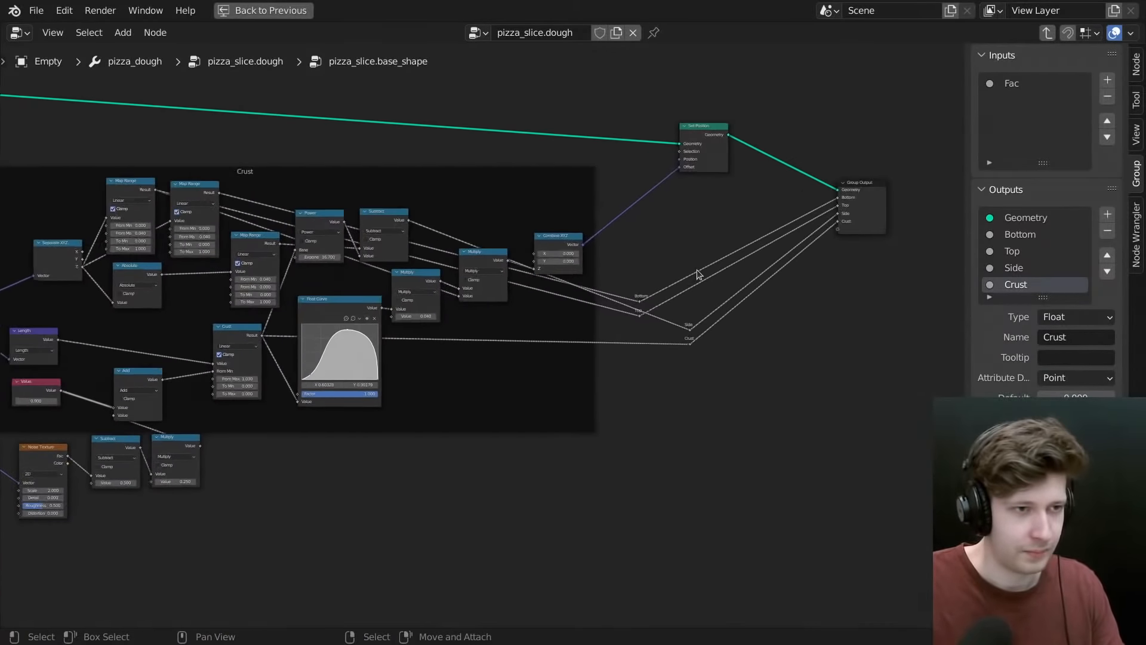
# - Line up the Bottom and Top reroutes above Side and Crust, and move all four closer to the Crust frame
pyautogui.scroll(6, 697, 270)
pyautogui.moveTo(571, 278); pyautogui.dragTo(621, 373)
pyautogui.press('g')
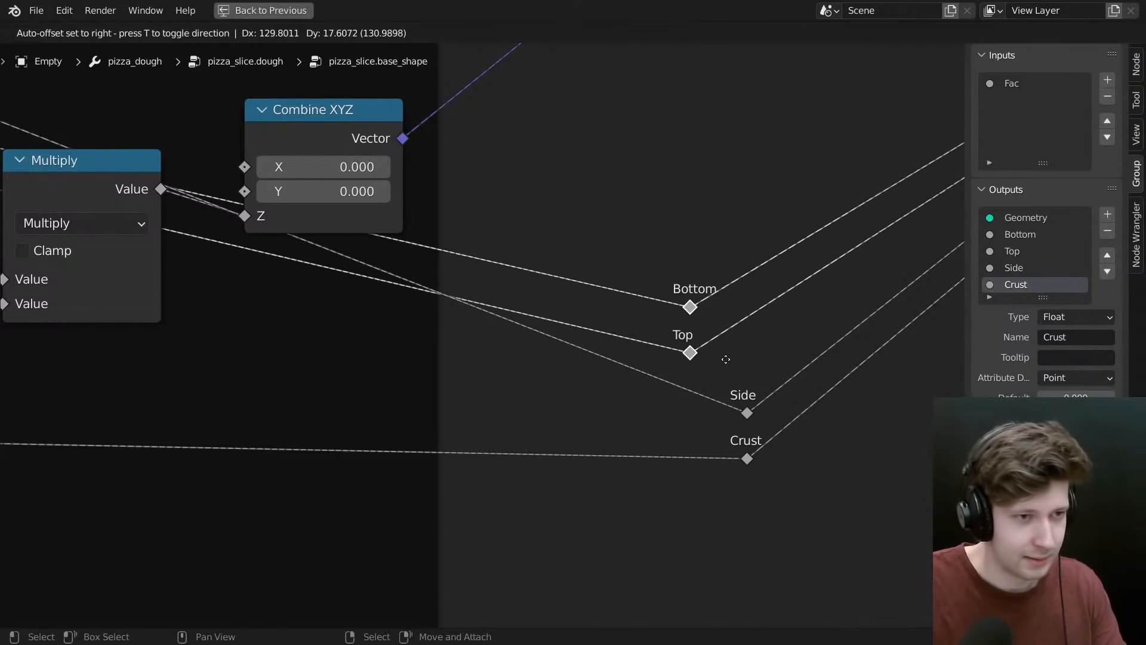
pyautogui.click(752, 325)
pyautogui.press('g')
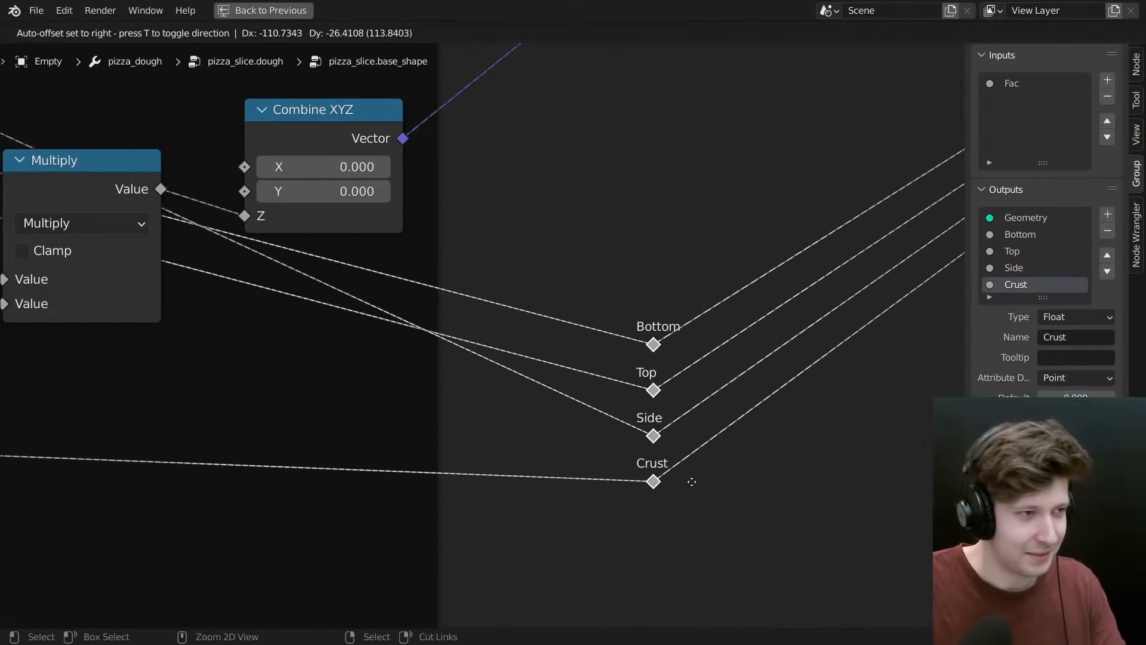
pyautogui.click(688, 480)
# - Show the Smooth modifier's settings, and return to the pizza_toppings modifier with its settings and node group open
pyautogui.scroll(-5, 652, 441)
pyautogui.moveTo(498, 348); pyautogui.dragTo(676, 368, button='middle')
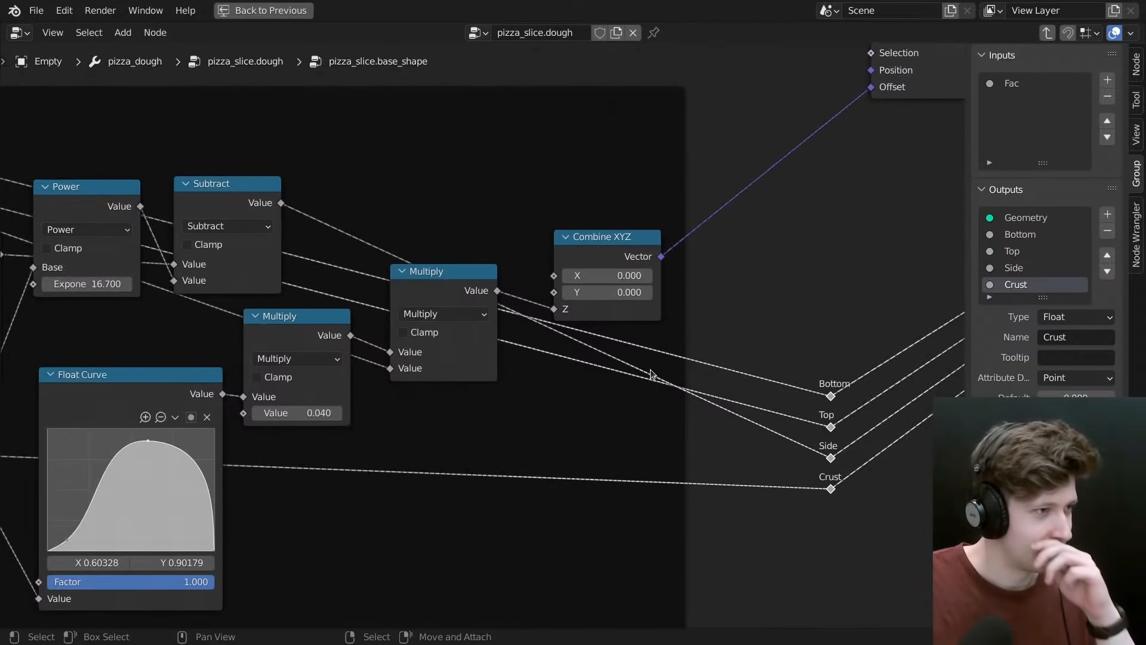
pyautogui.scroll(-4, 590, 339)
pyautogui.hotkey('ctrl', 'space')
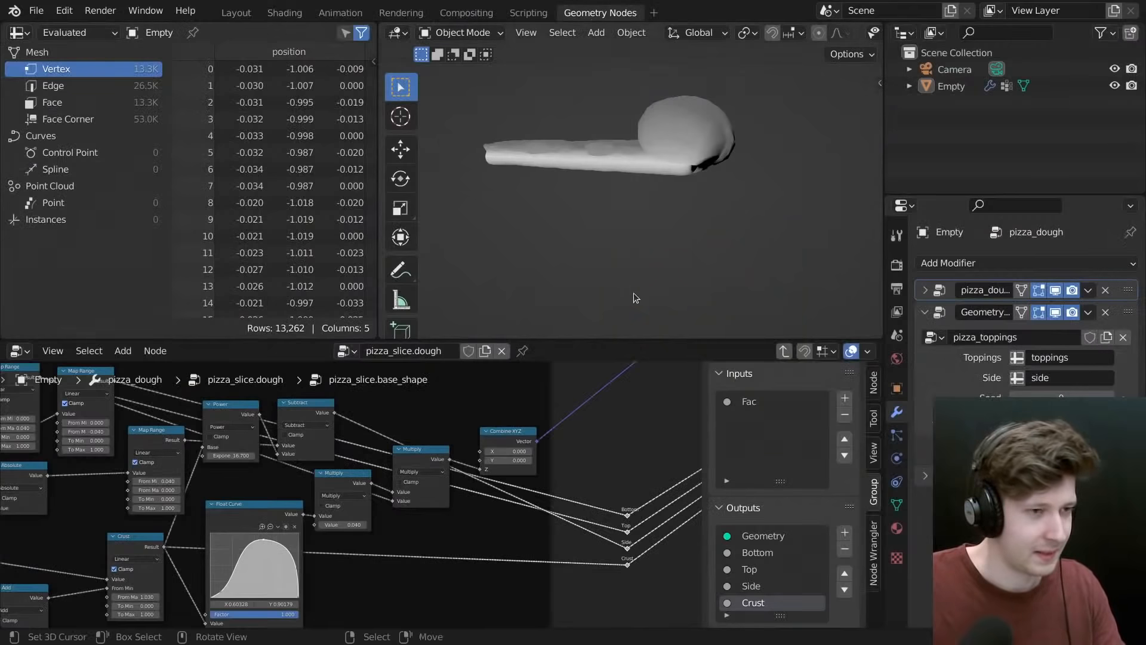
pyautogui.click(925, 312)
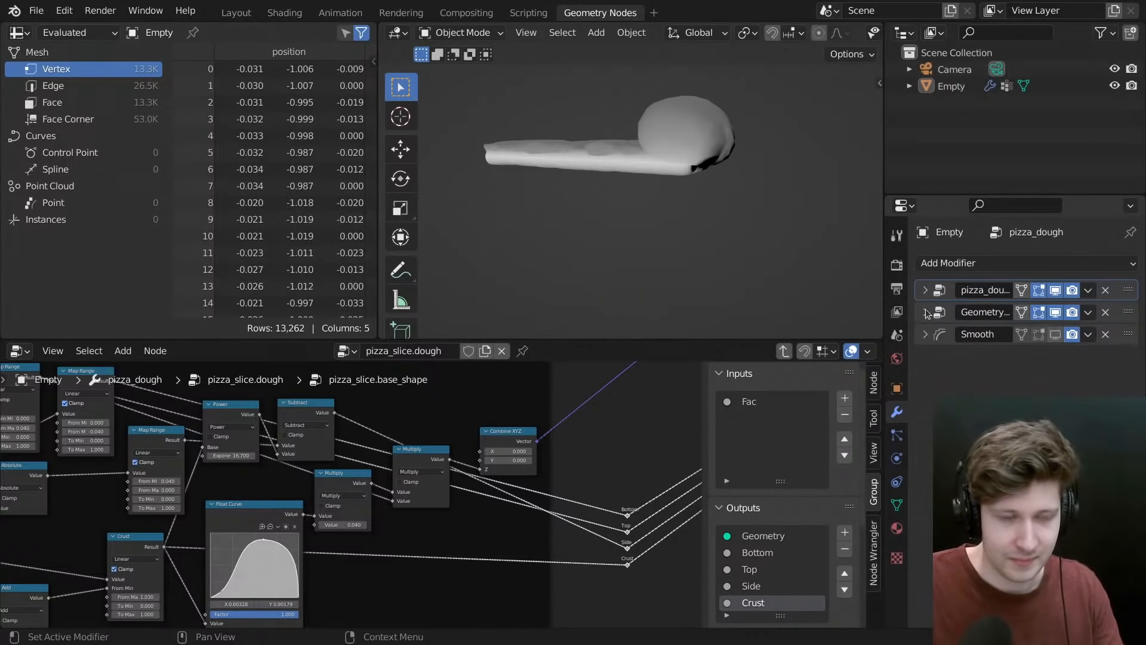
pyautogui.click(942, 336)
pyautogui.click(926, 334)
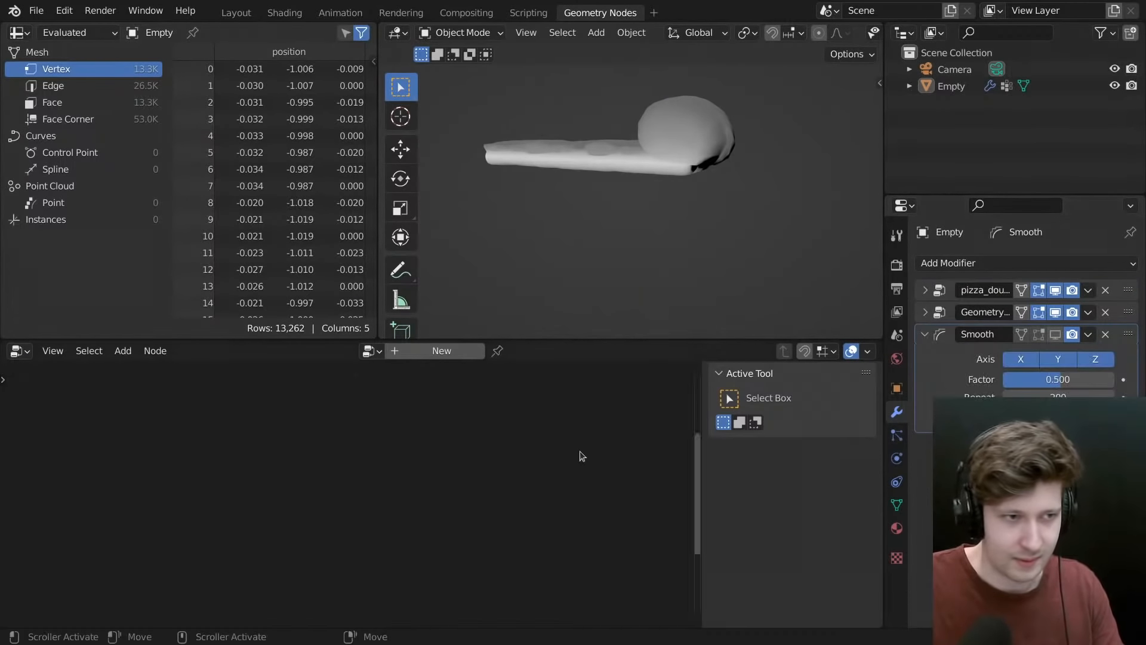
pyautogui.click(944, 314)
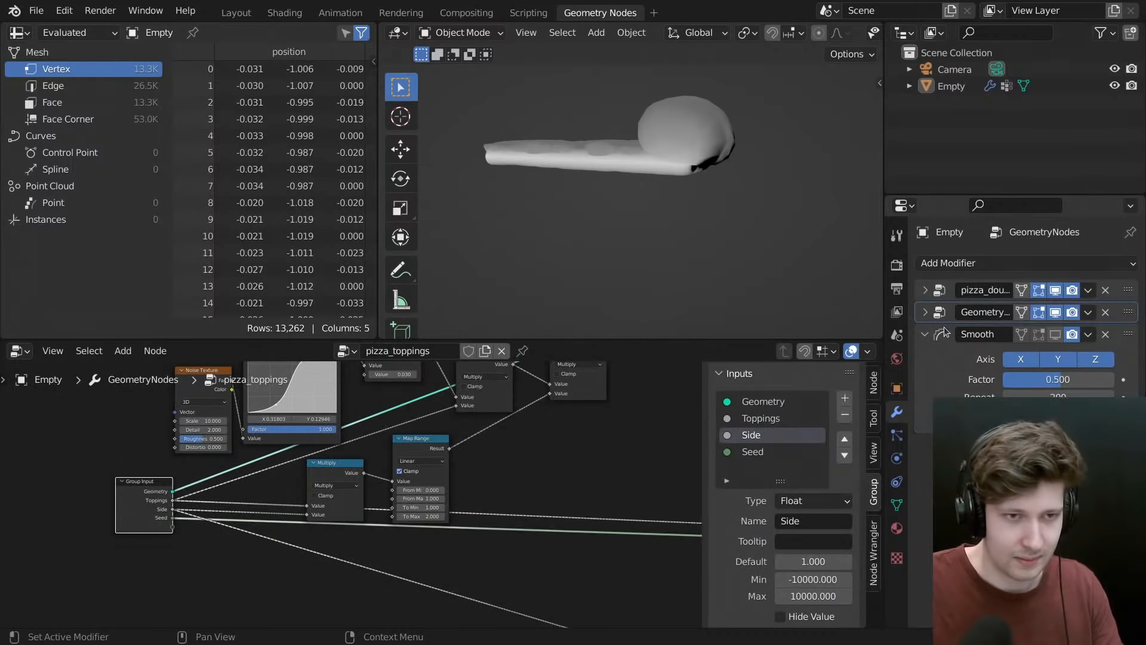
pyautogui.click(926, 312)
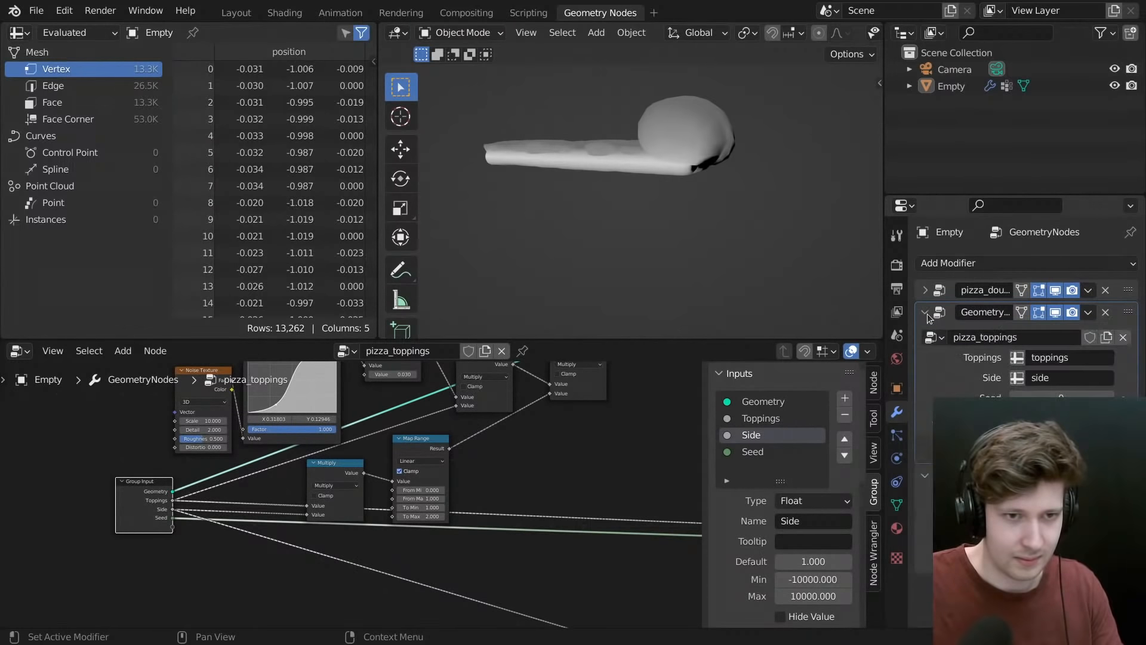
# - Hide the pizza_toppings modifier in the viewport and open the pizza_dough modifier's settings and node group
pyautogui.click(1054, 312)
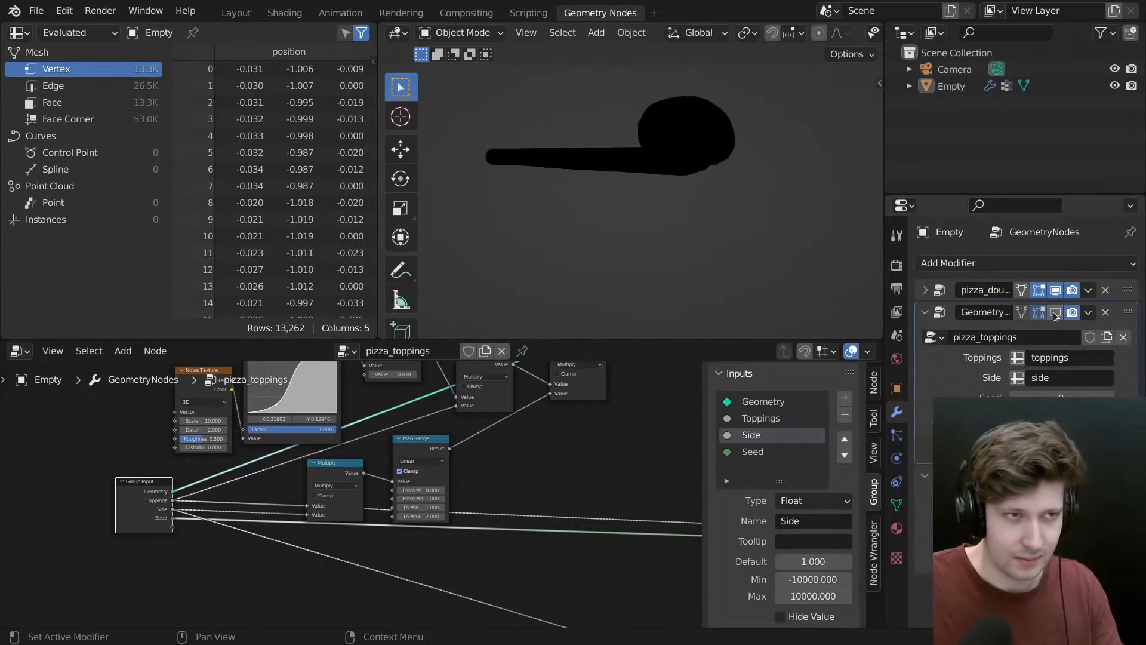
pyautogui.click(946, 291)
pyautogui.click(925, 289)
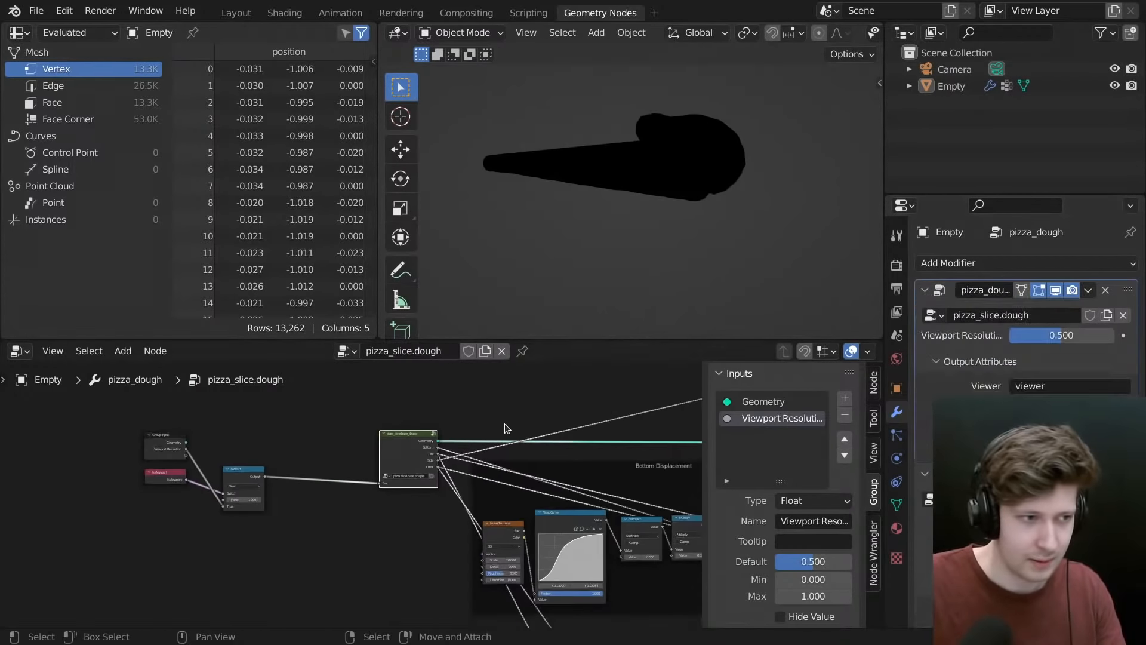
# - Connect the base_shape group's Side output to the Viewer input of the Group Output and inspect the mask on the slice
pyautogui.hotkey('ctrl', 'space')
pyautogui.press('Home')
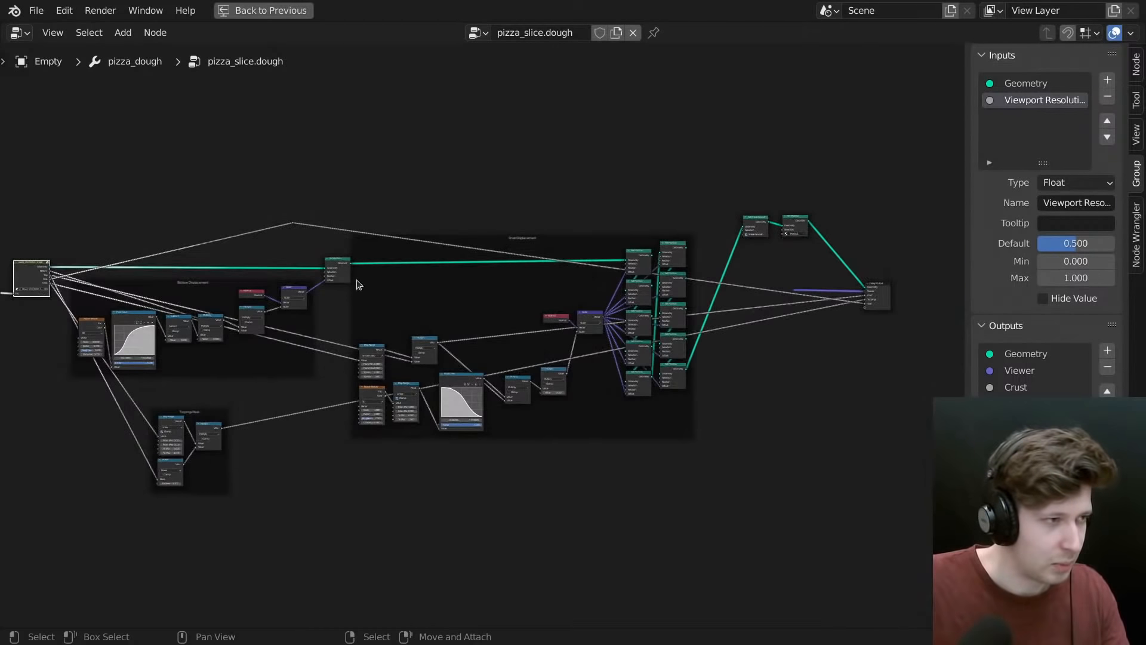
pyautogui.moveTo(50, 279); pyautogui.dragTo(795, 293)
pyautogui.moveTo(726, 290); pyautogui.dragTo(802, 288, button='middle')
pyautogui.hotkey('ctrl', 'space')
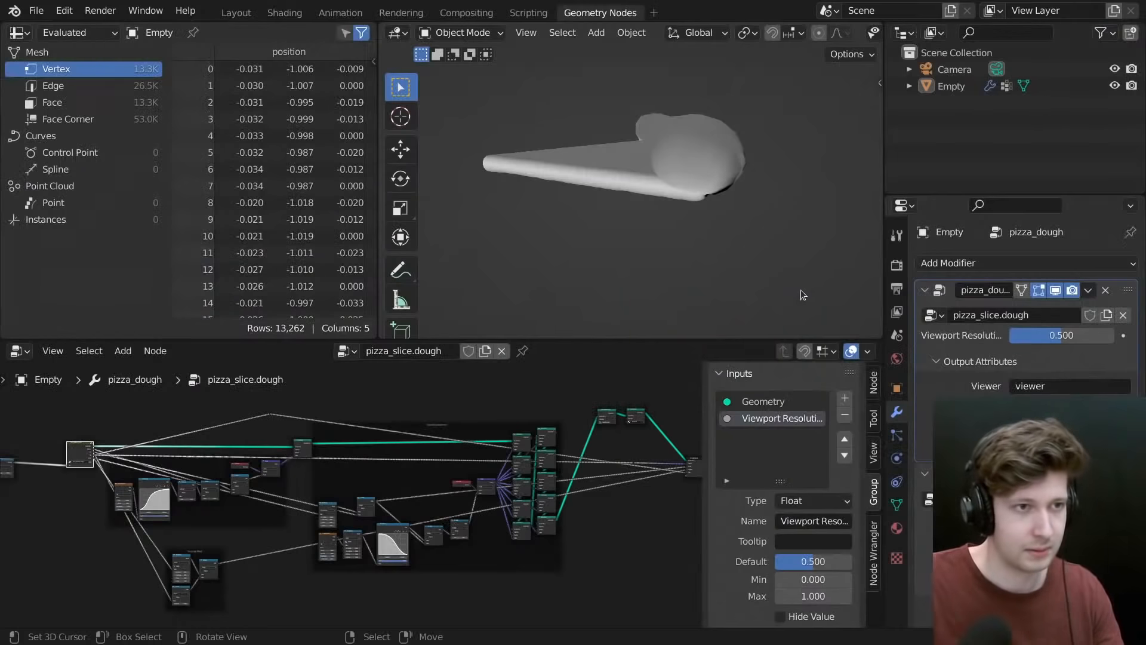
pyautogui.moveTo(696, 206); pyautogui.dragTo(646, 209, button='middle')
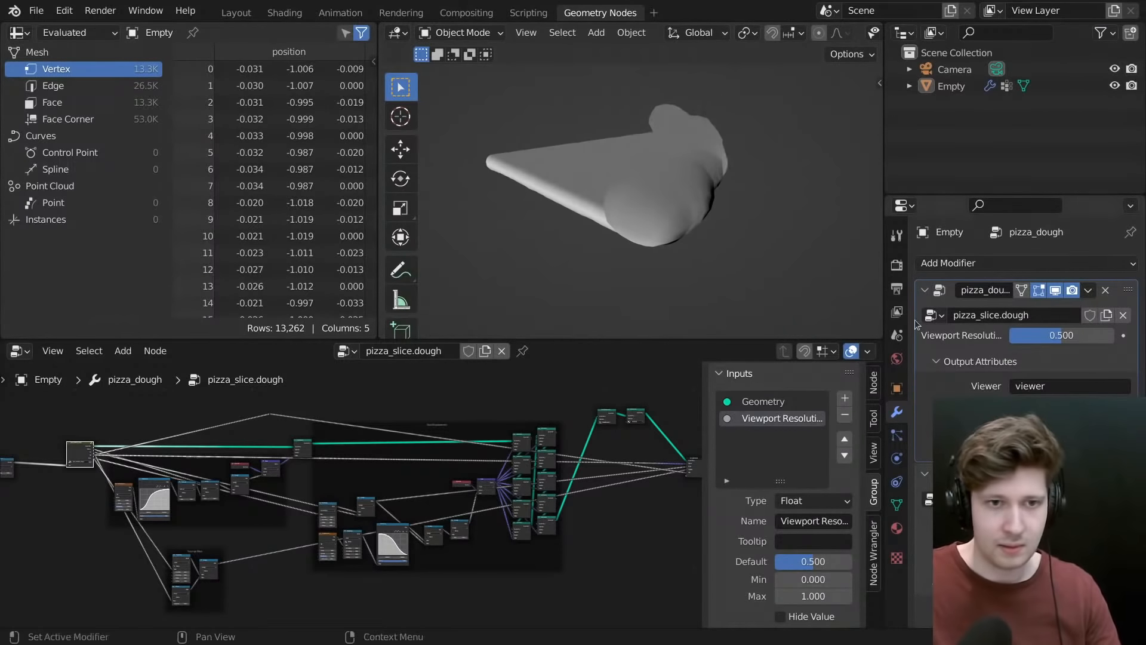
# - Mute and unmute the stacked Set Position nodes at the end of the Top Displacement frame
pyautogui.moveTo(518, 394); pyautogui.dragTo(557, 542)
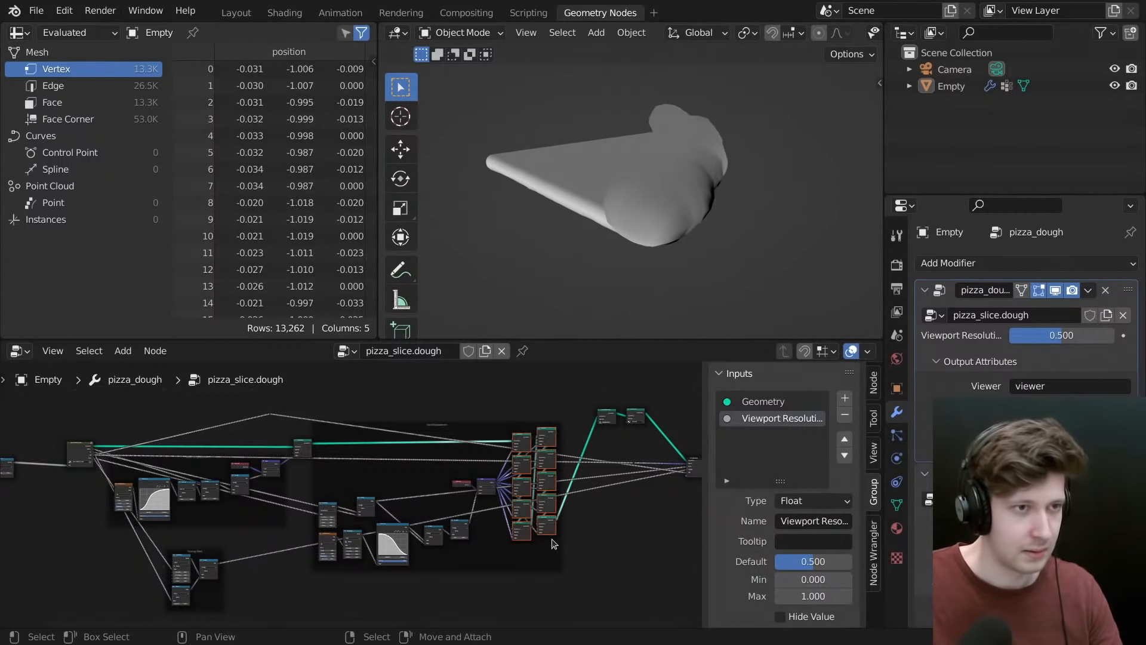
pyautogui.press('m')
pyautogui.press('m')
# - Toggle muting of the Set Position node fed by the Bottom Displacement frame and inspect the slice from the side
pyautogui.moveTo(416, 481); pyautogui.dragTo(589, 491, button='middle')
pyautogui.scroll(4, 292, 439)
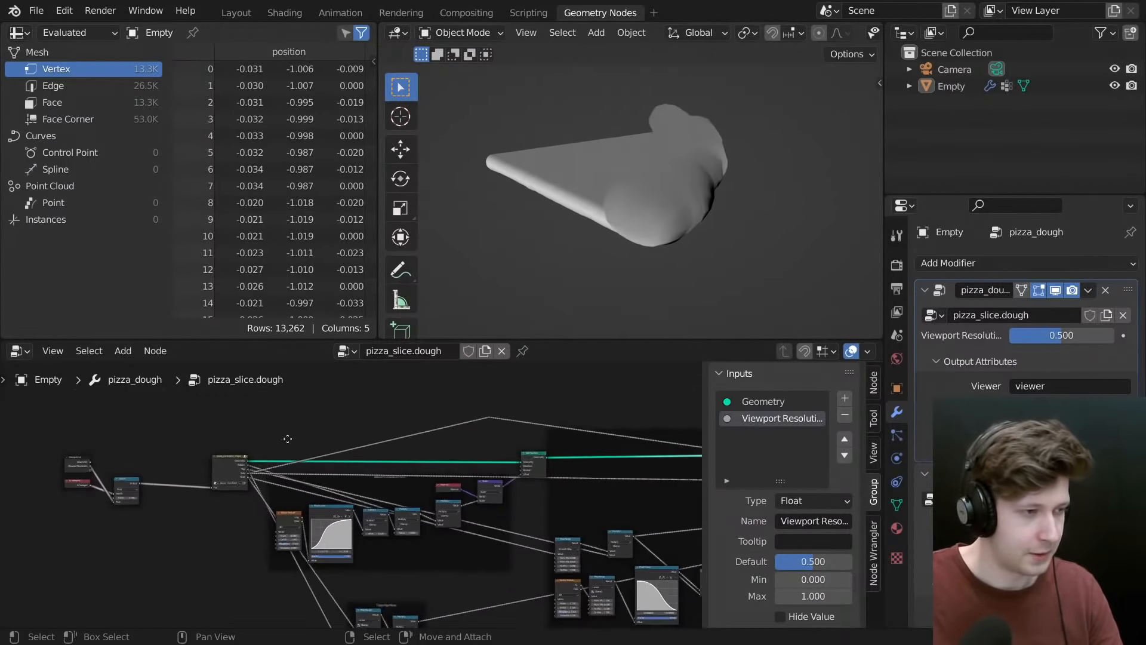
pyautogui.moveTo(274, 454); pyautogui.dragTo(363, 451, button='middle')
pyautogui.scroll(5, 363, 451)
pyautogui.moveTo(535, 460); pyautogui.dragTo(377, 439, button='middle')
pyautogui.click(610, 436)
pyautogui.press('m')
pyautogui.moveTo(572, 237); pyautogui.dragTo(564, 188, button='middle')
pyautogui.scroll(1, 310, 482)
pyautogui.moveTo(310, 481); pyautogui.dragTo(432, 479, button='middle')
pyautogui.scroll(1, 381, 483)
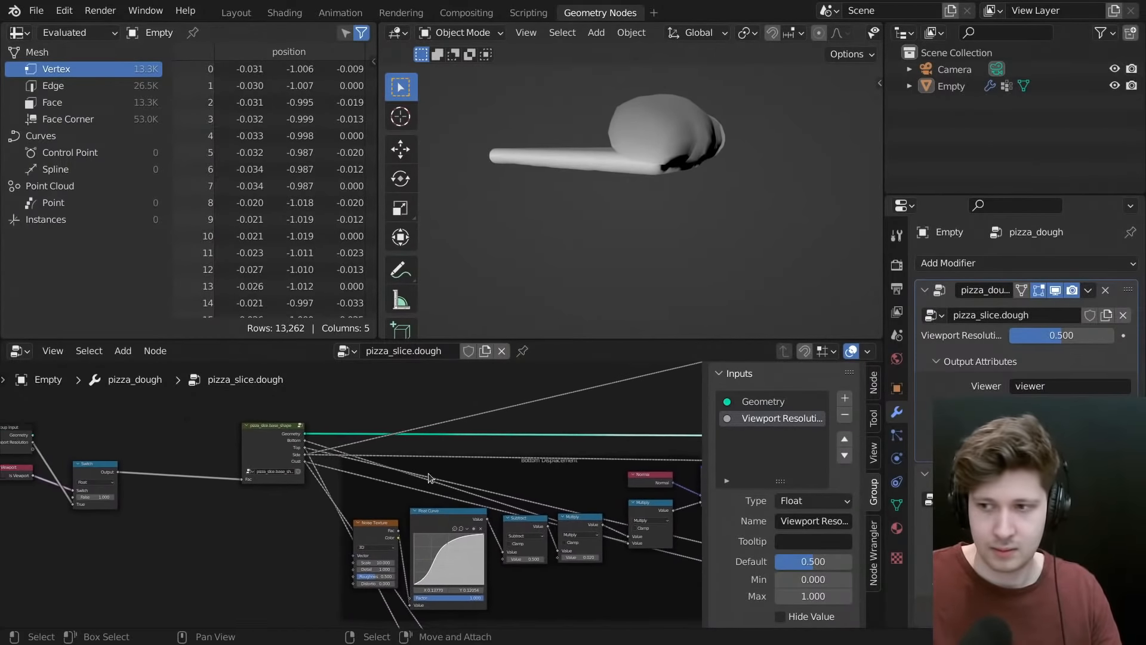
# - Enter the pizza_slice.base_shape group and trace the Side mask's nodes back through Absolute to Separate XYZ
pyautogui.scroll(2, 397, 466)
pyautogui.scroll(1, 377, 466)
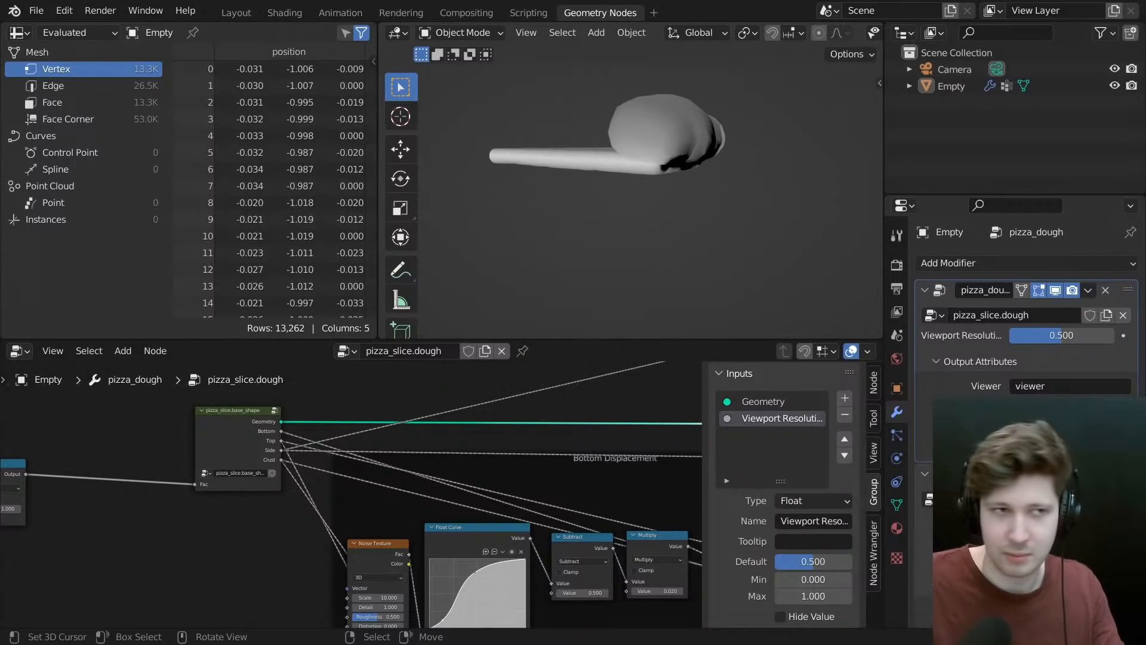
pyautogui.scroll(3, 356, 458)
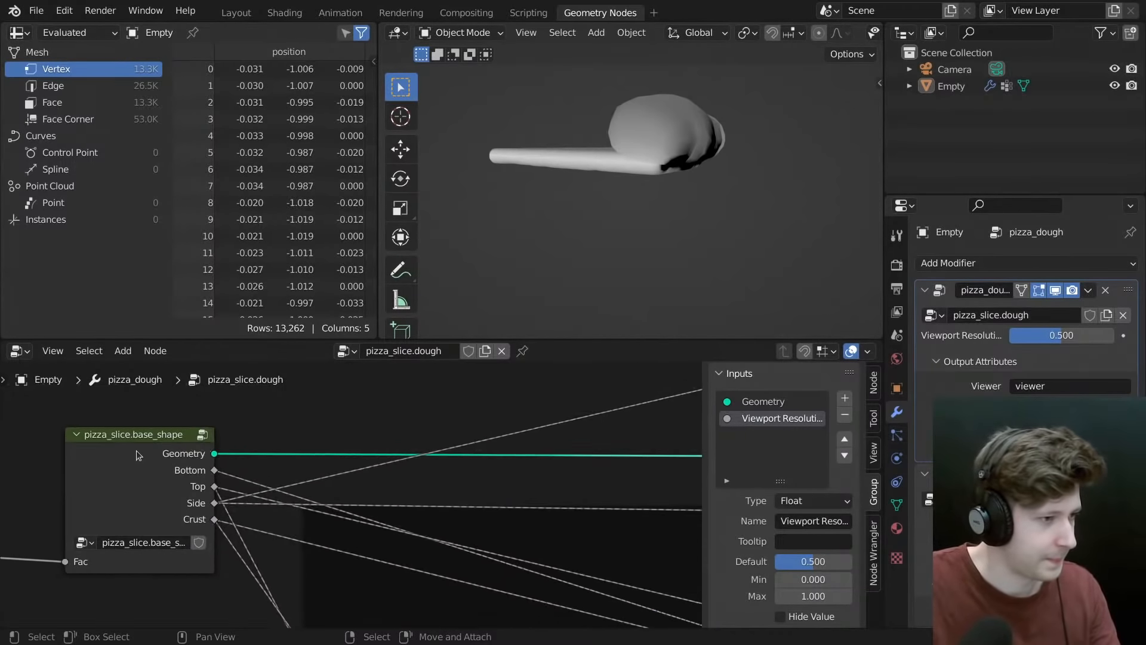
pyautogui.scroll(2, 237, 489)
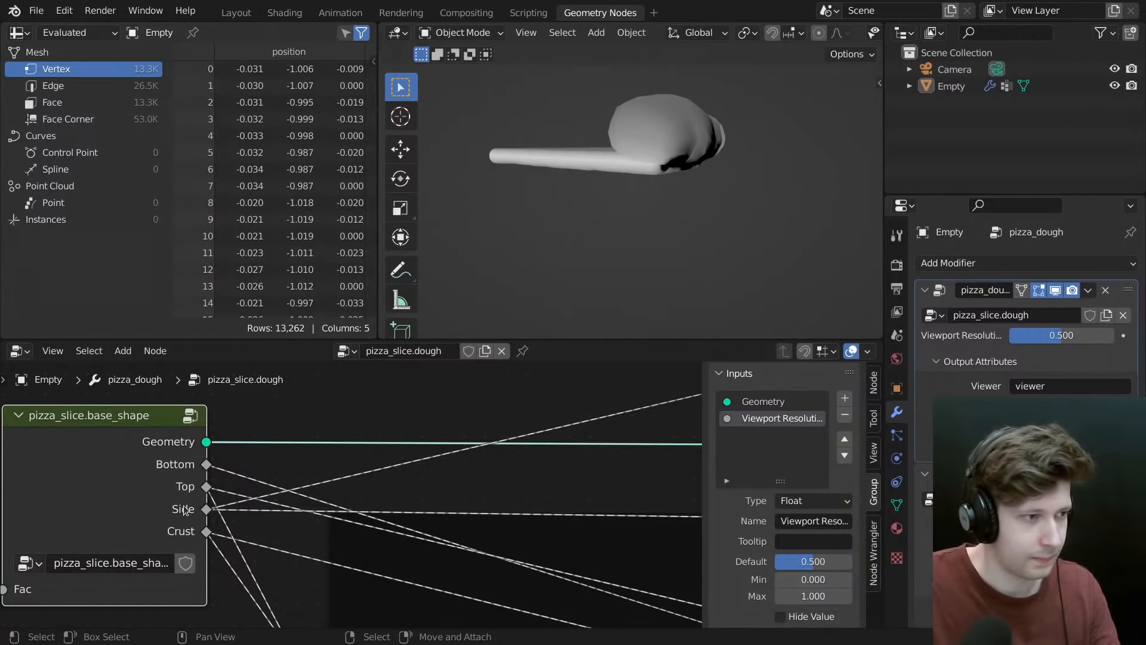
pyautogui.press('Tab')
pyautogui.scroll(-3, 264, 482)
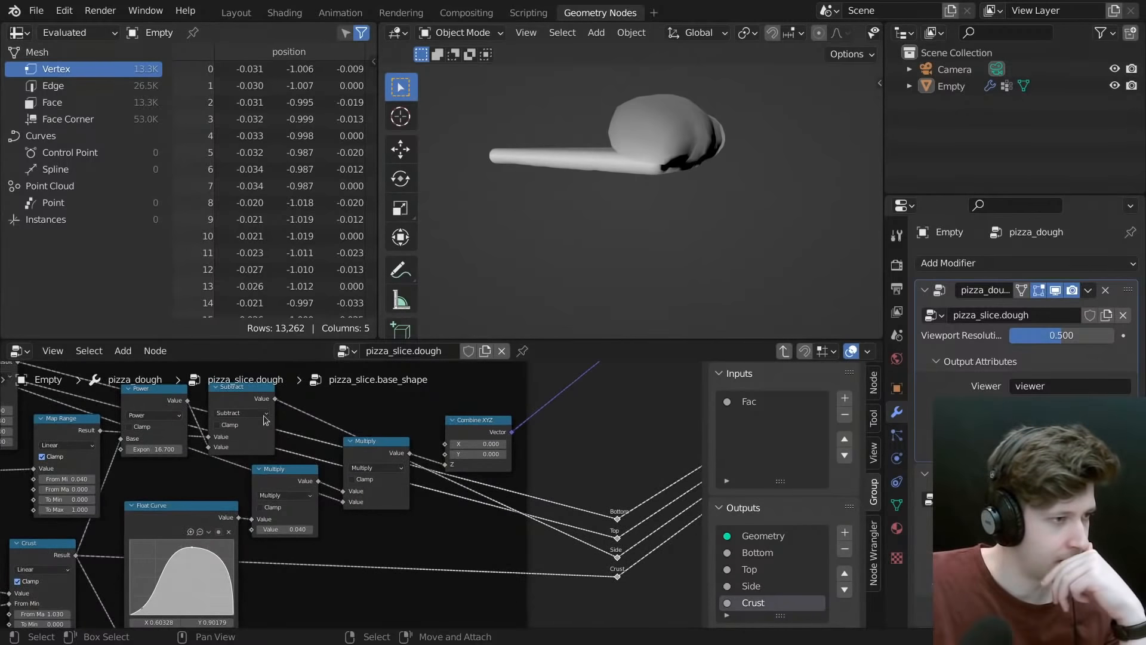
pyautogui.moveTo(264, 420); pyautogui.dragTo(511, 482, button='middle')
pyautogui.click(342, 443)
pyautogui.press('m')
pyautogui.press('m')
pyautogui.click(214, 535)
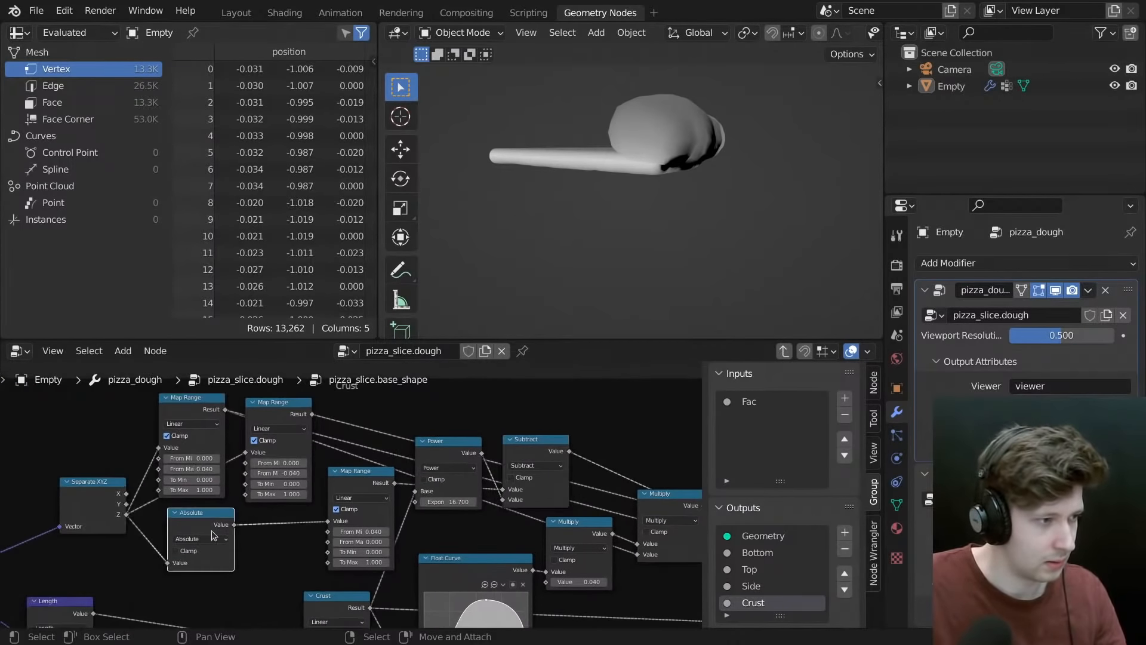
pyautogui.moveTo(188, 533); pyautogui.dragTo(406, 511, button='middle')
pyautogui.scroll(3, 589, 167)
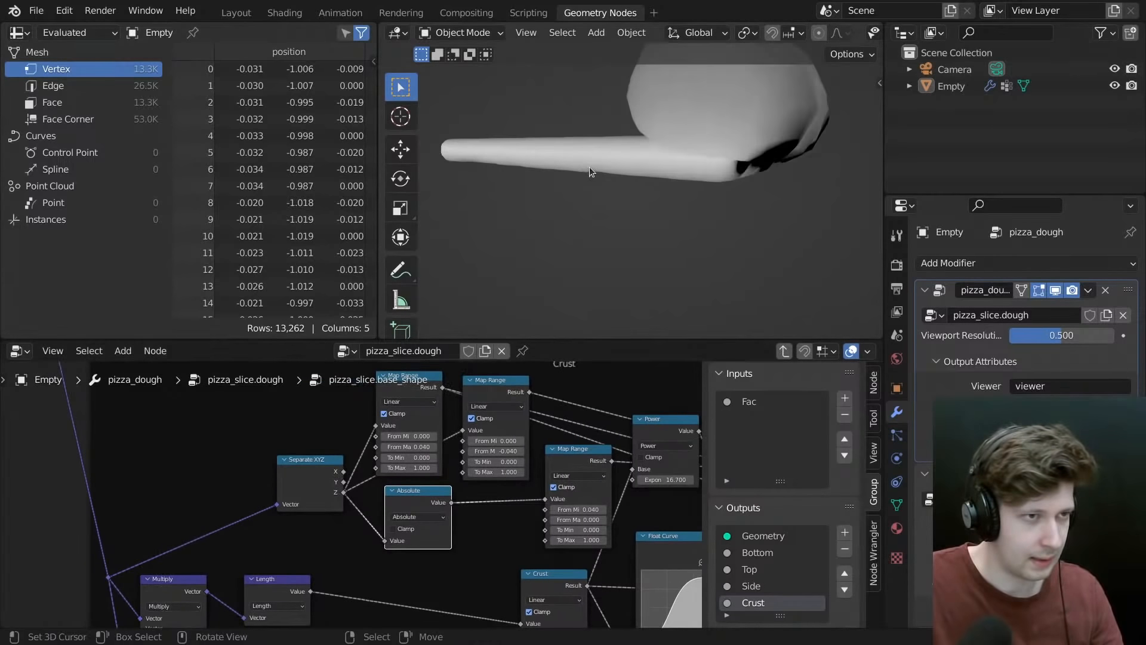
# - Examine the slice's side edge up close together with the Map Range, Crust and Power nodes that form the Side mask
pyautogui.moveTo(589, 167); pyautogui.dragTo(656, 170, button='middle')
pyautogui.scroll(-2, 505, 425)
pyautogui.moveTo(537, 462); pyautogui.dragTo(511, 477, button='middle')
pyautogui.scroll(4, 531, 478)
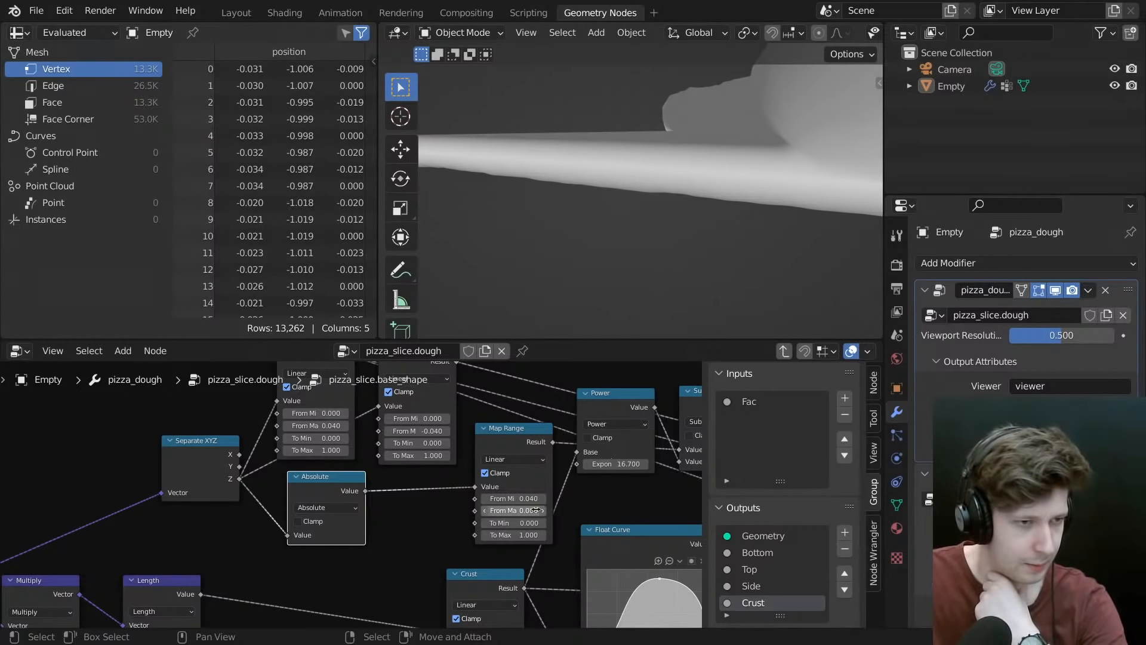
pyautogui.scroll(-1, 564, 493)
pyautogui.moveTo(564, 493); pyautogui.dragTo(583, 465, button='middle')
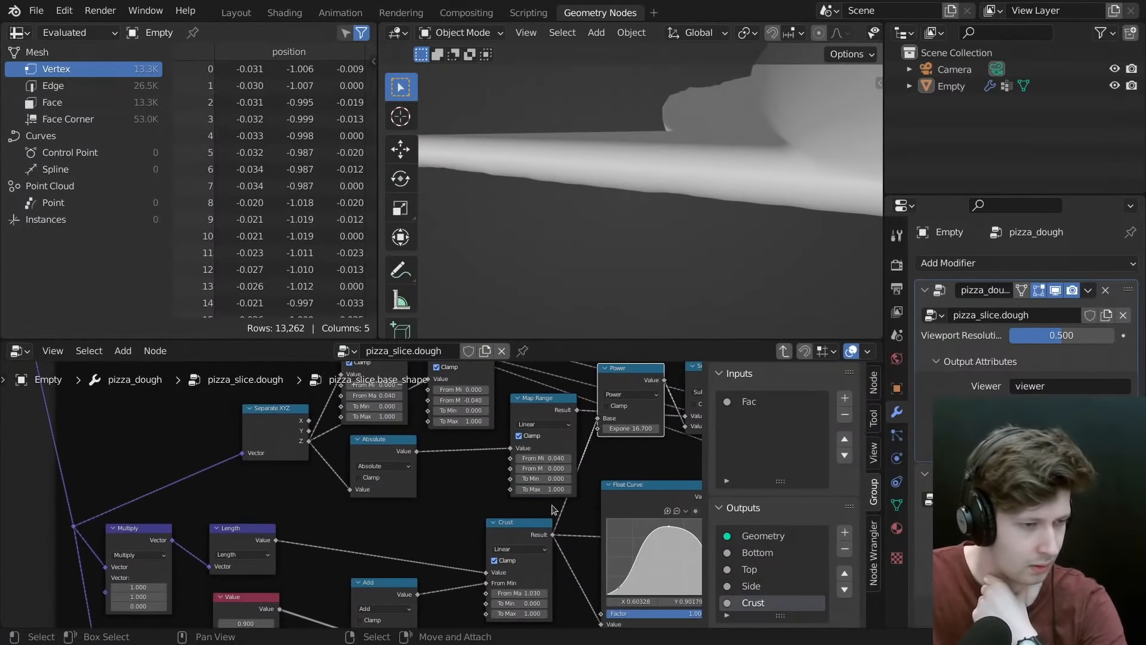
pyautogui.click(531, 530)
pyautogui.moveTo(531, 533); pyautogui.dragTo(465, 514, button='middle')
pyautogui.moveTo(565, 424); pyautogui.dragTo(506, 459, button='middle')
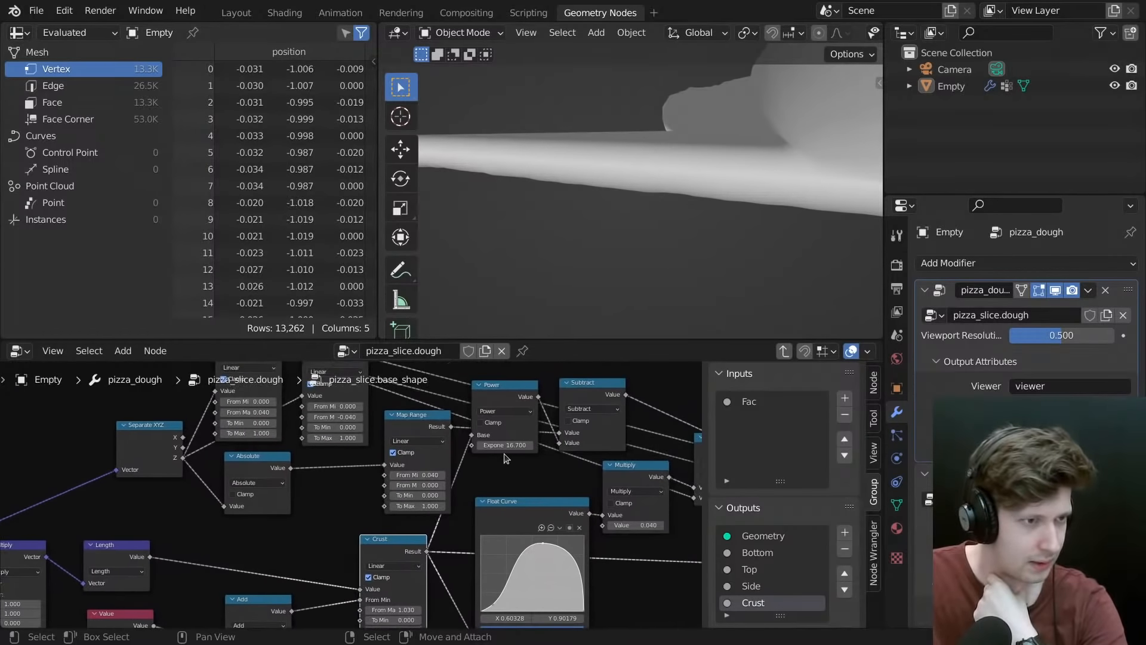
pyautogui.scroll(-4, 506, 458)
pyautogui.moveTo(232, 488); pyautogui.dragTo(199, 497, button='middle')
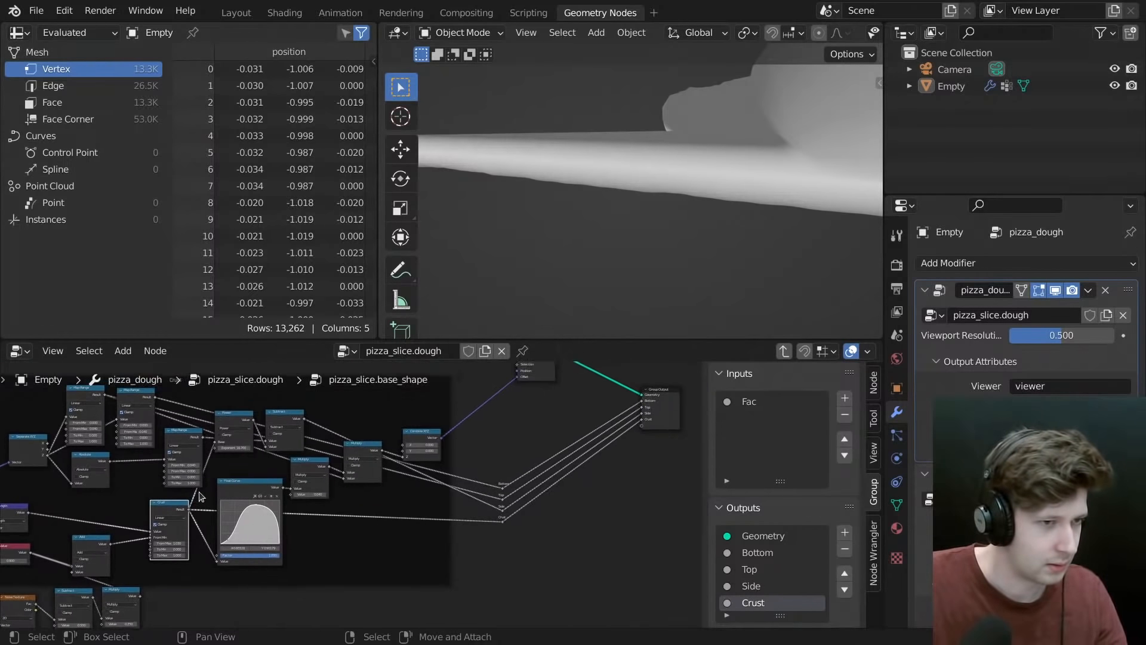
# - Preview the Crust Map Range on the slice by connecting its Result to the Side reroute
pyautogui.moveTo(189, 509); pyautogui.dragTo(503, 511)
pyautogui.scroll(-3, 570, 289)
pyautogui.scroll(-3, 572, 290)
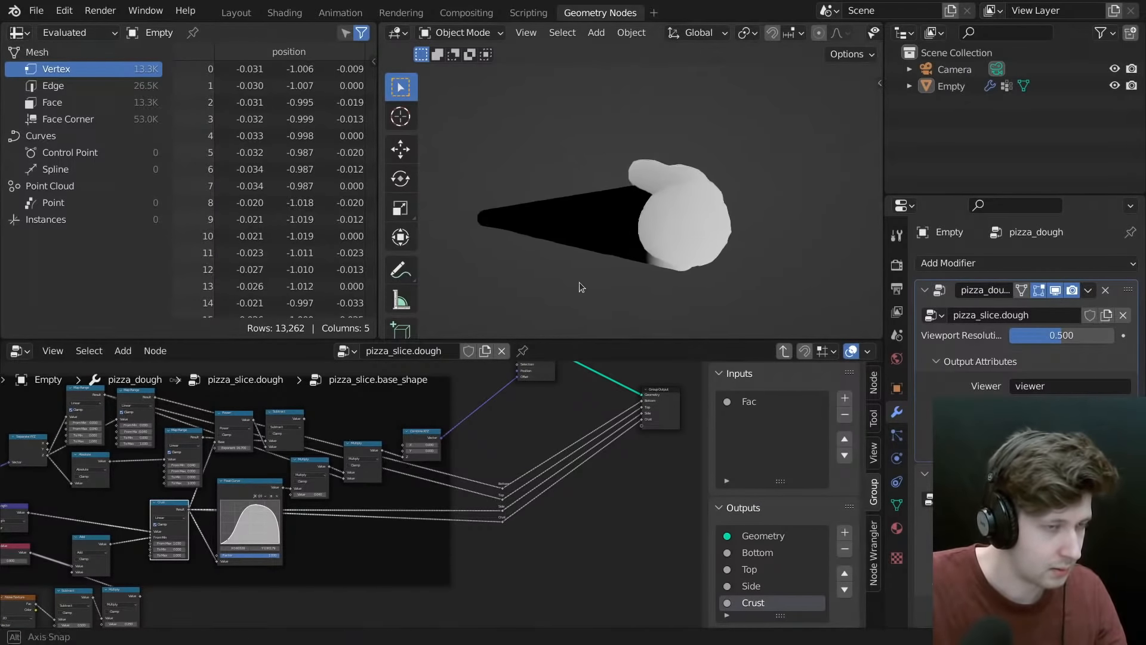
pyautogui.scroll(1, 459, 517)
pyautogui.scroll(1, 376, 464)
pyautogui.scroll(2, 240, 436)
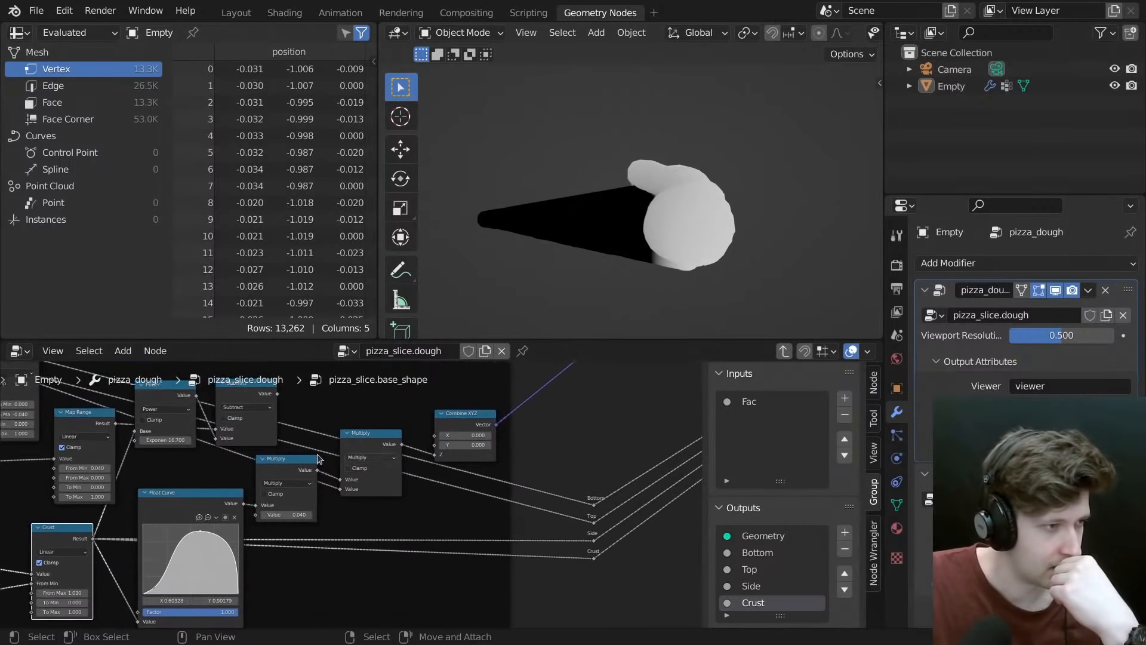
# - Preview the Power node's Value through the Side reroute, and reconnect the Subtract node's Value to that reroute
pyautogui.moveTo(212, 405); pyautogui.dragTo(610, 548)
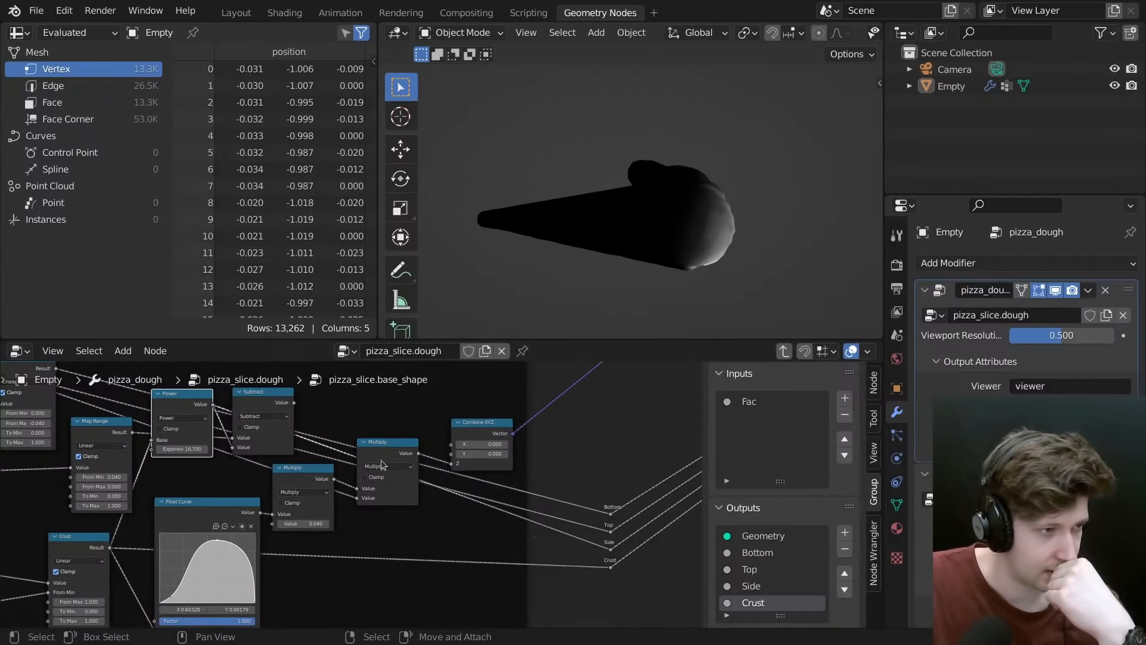
pyautogui.moveTo(293, 402); pyautogui.dragTo(610, 553)
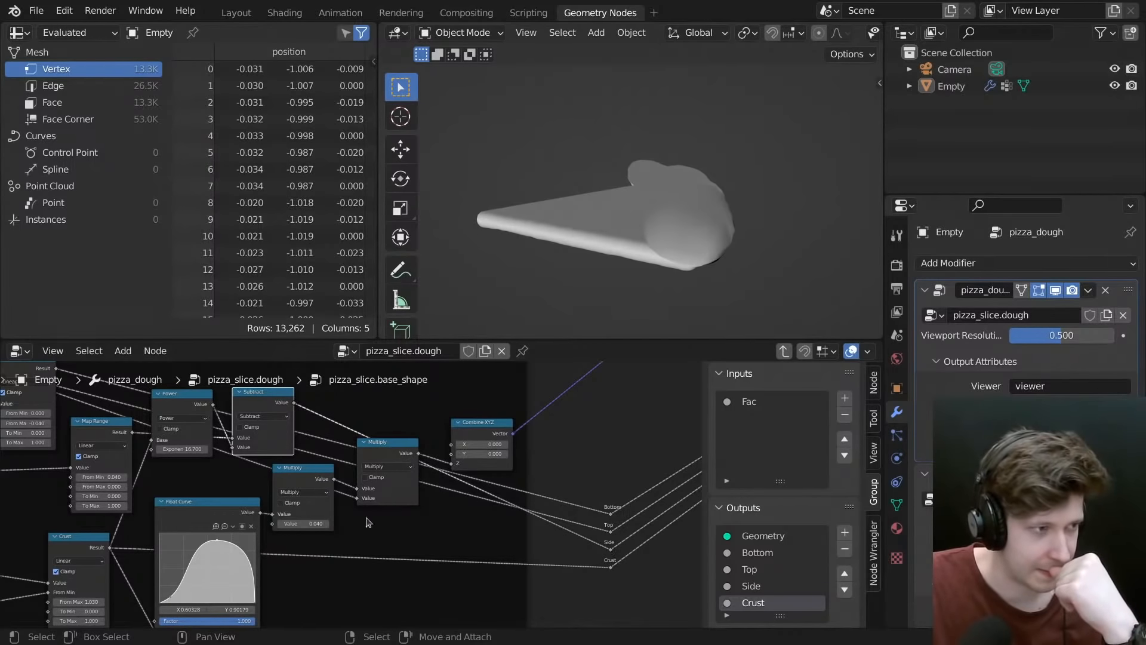
# - Set From Min to 0.03 on the Map Range node after Absolute and check the side mask
pyautogui.moveTo(363, 517); pyautogui.dragTo(582, 526, button='middle')
pyautogui.scroll(4, 378, 498)
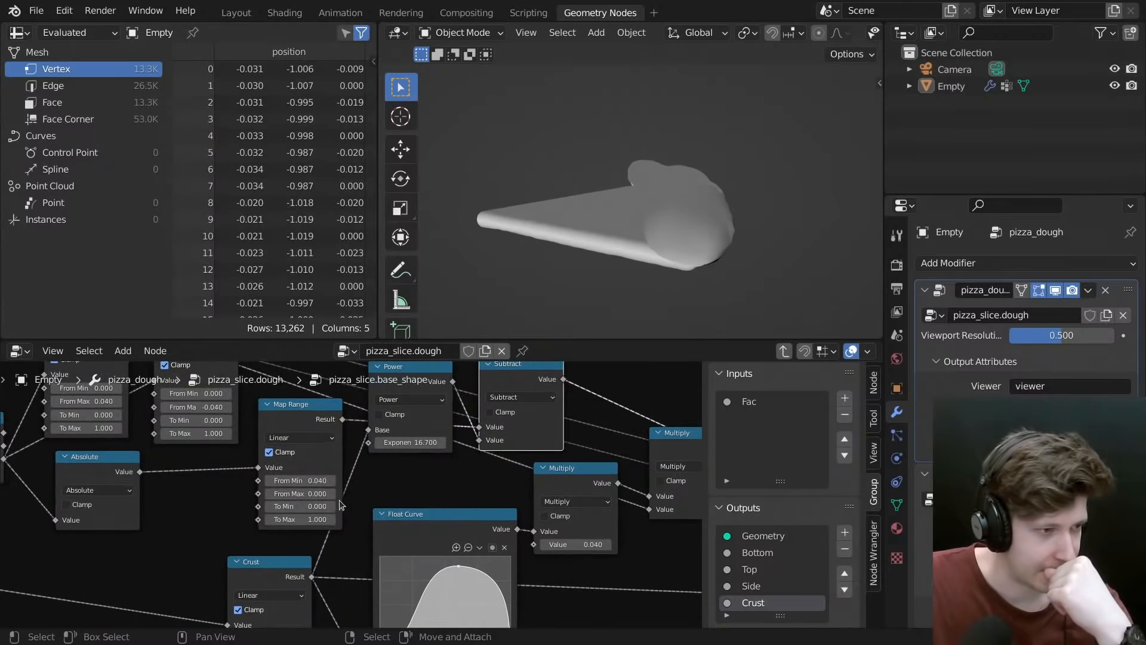
pyautogui.click(307, 480)
pyautogui.write('-0.03')
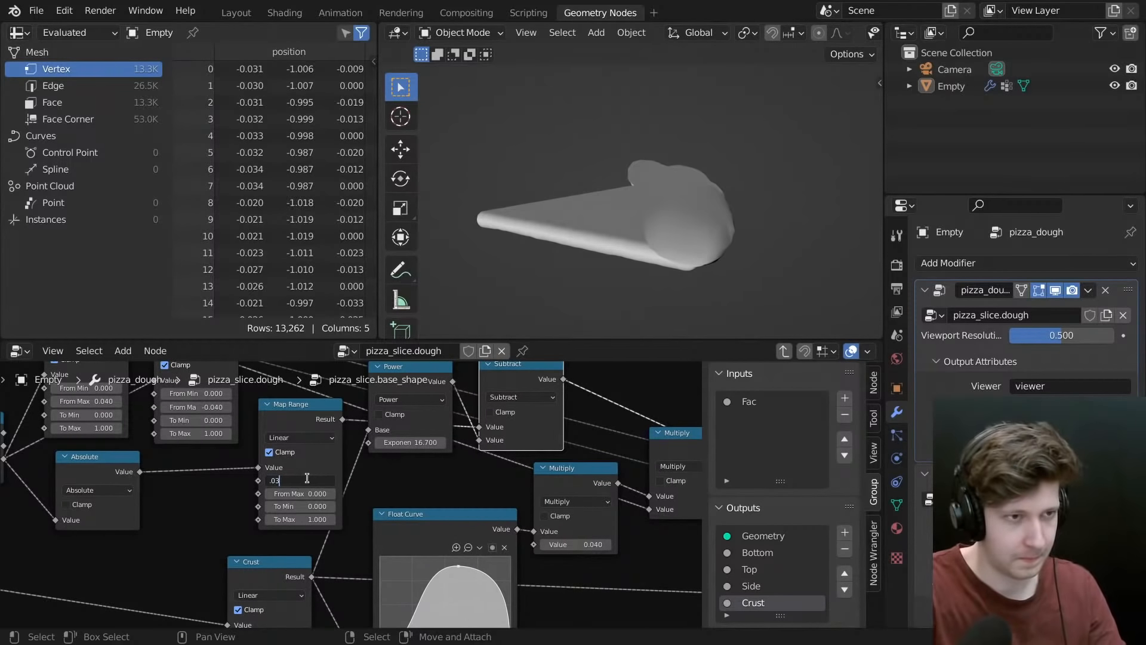
pyautogui.press('Return')
pyautogui.press('-')
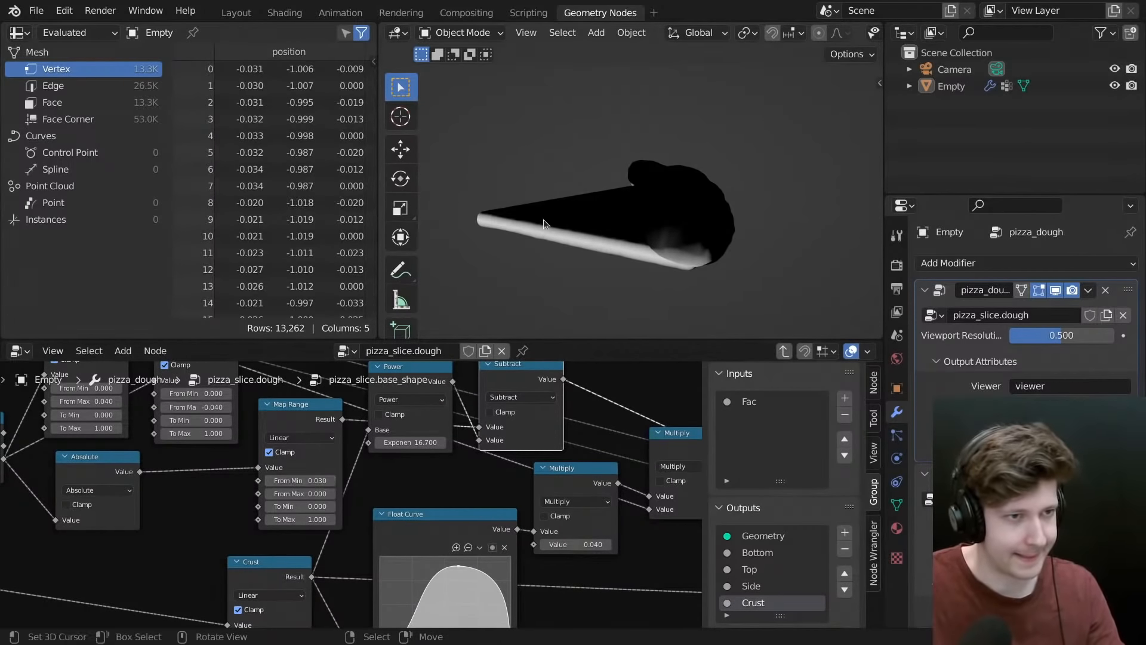
# - Set the same Map Range node's From Min to 0.04 and review the nodes leading to the reroutes
pyautogui.click(302, 481)
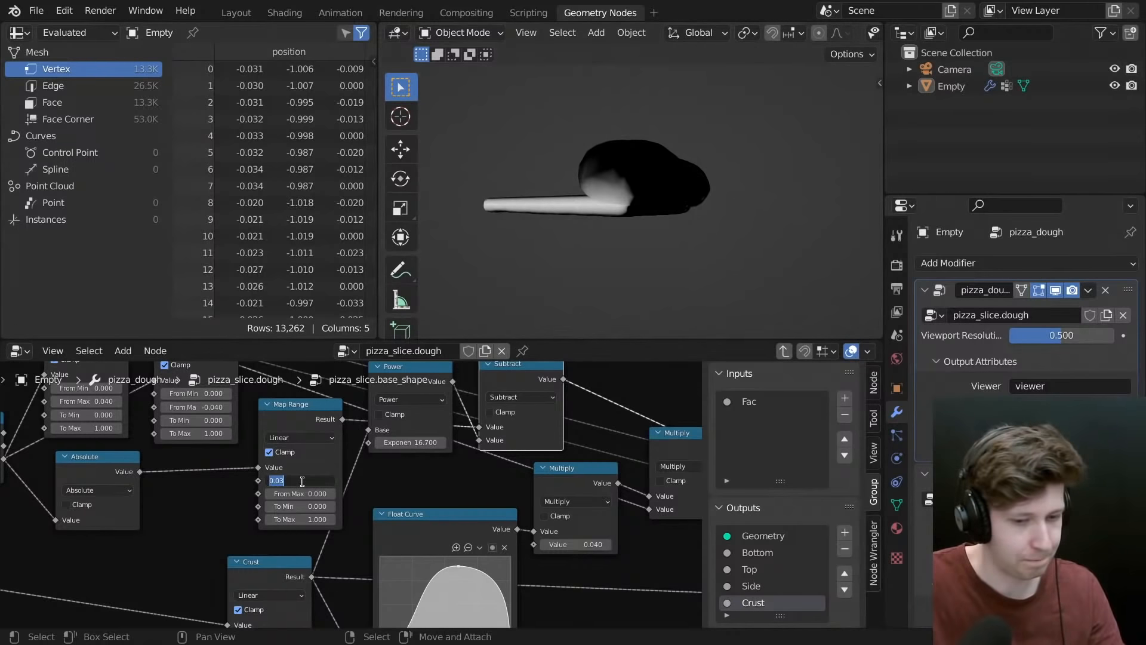
pyautogui.write('-0.04')
pyautogui.press('Return')
pyautogui.scroll(-4, 428, 504)
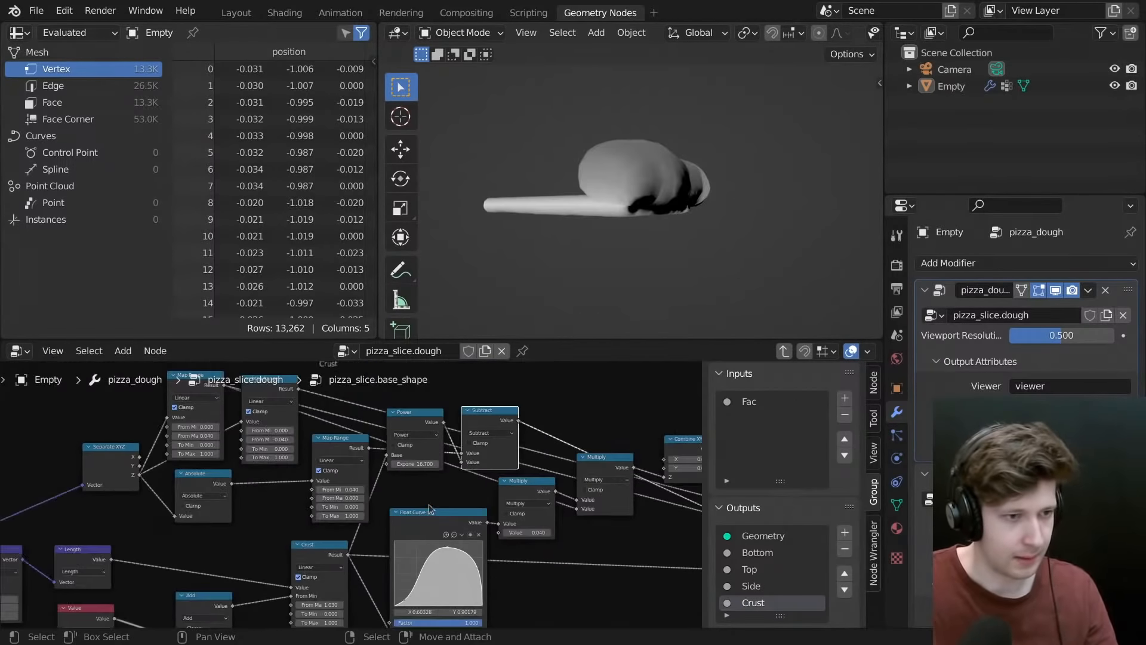
pyautogui.scroll(2, 398, 525)
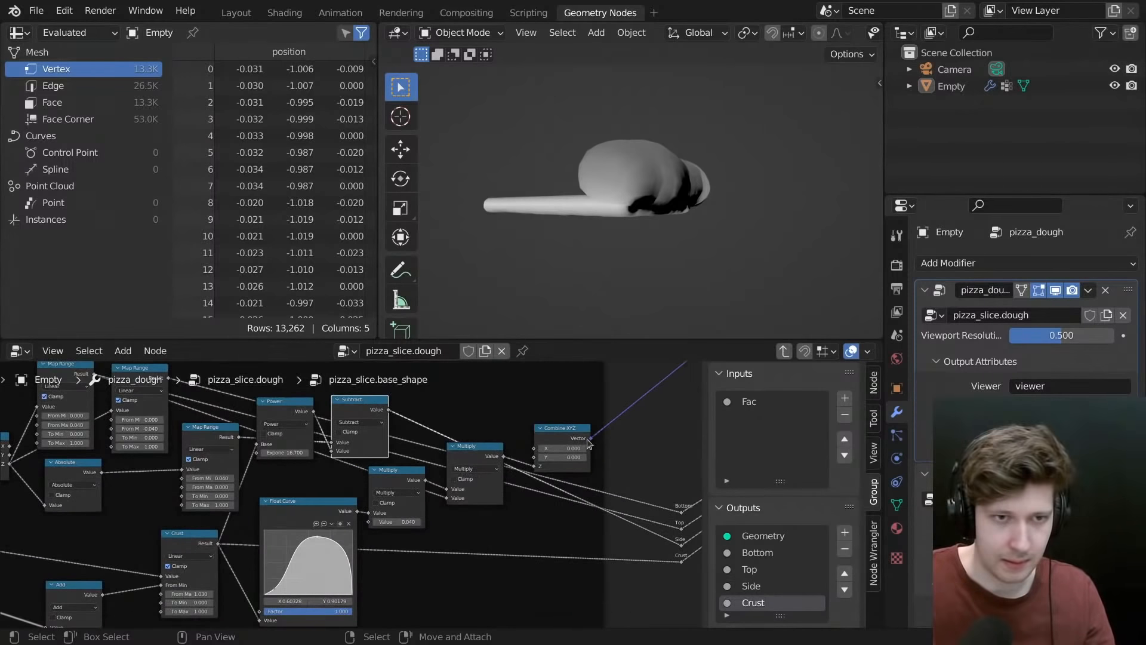
# - Set the pizza_dough modifier's Viewport Resolution to 1
pyautogui.click(1084, 338)
pyautogui.write('1')
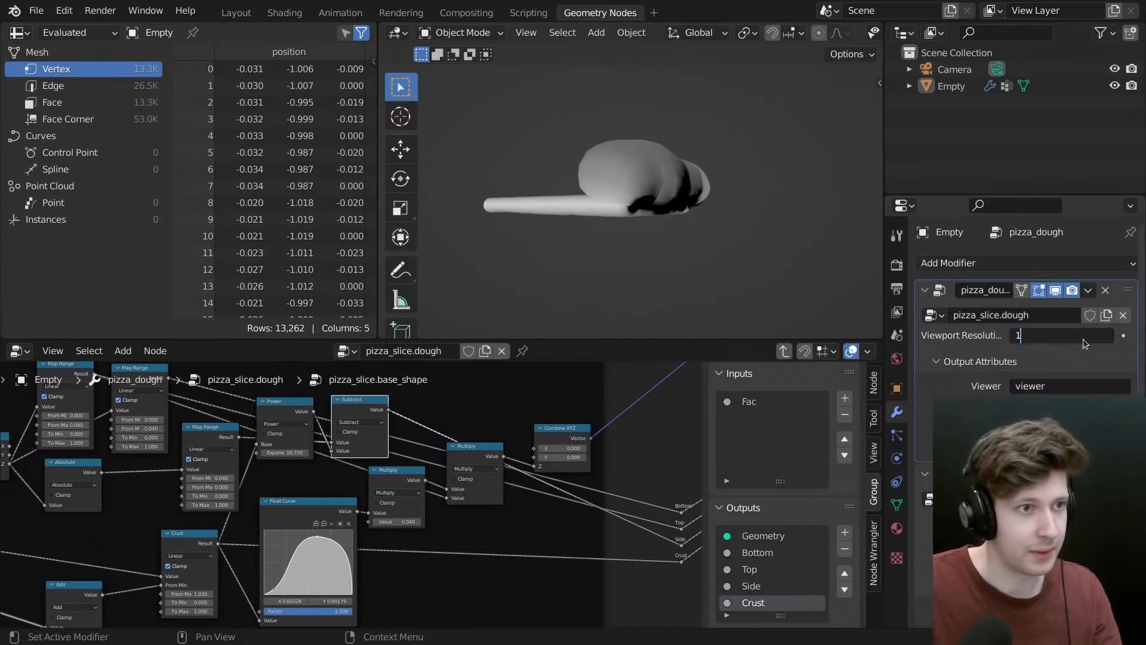
pyautogui.press('Return')
# - Set From Min to 0.035 on the Map Range node between Absolute and Power, and check the slice's side
pyautogui.scroll(2, 394, 497)
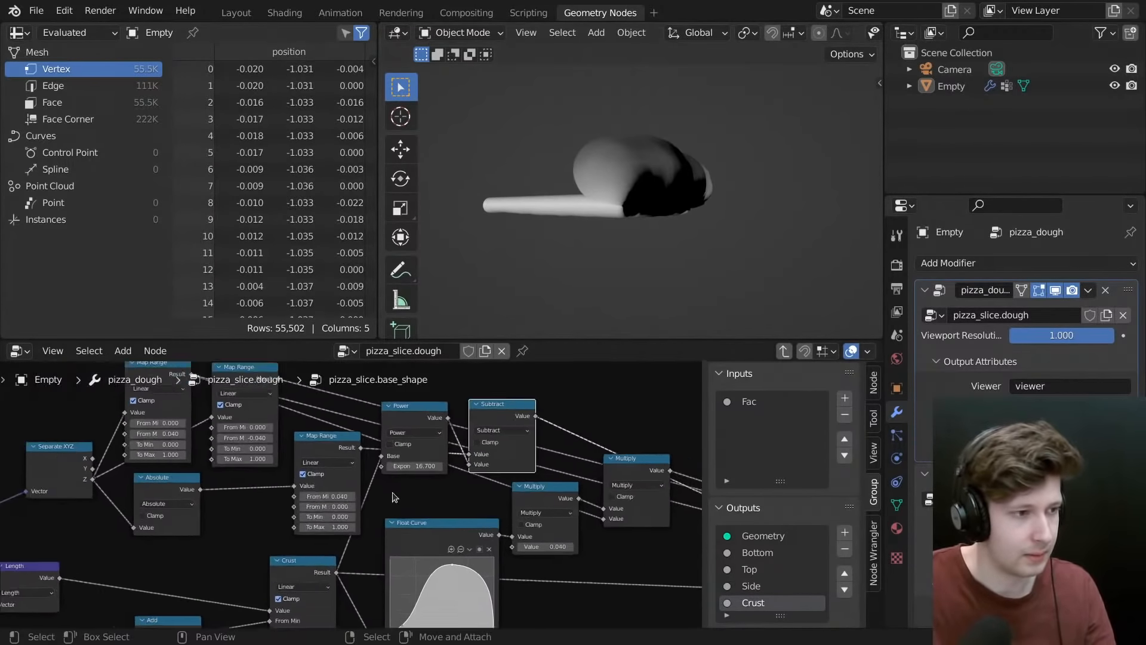
pyautogui.scroll(1, 394, 497)
pyautogui.click(331, 496)
pyautogui.write('.03')
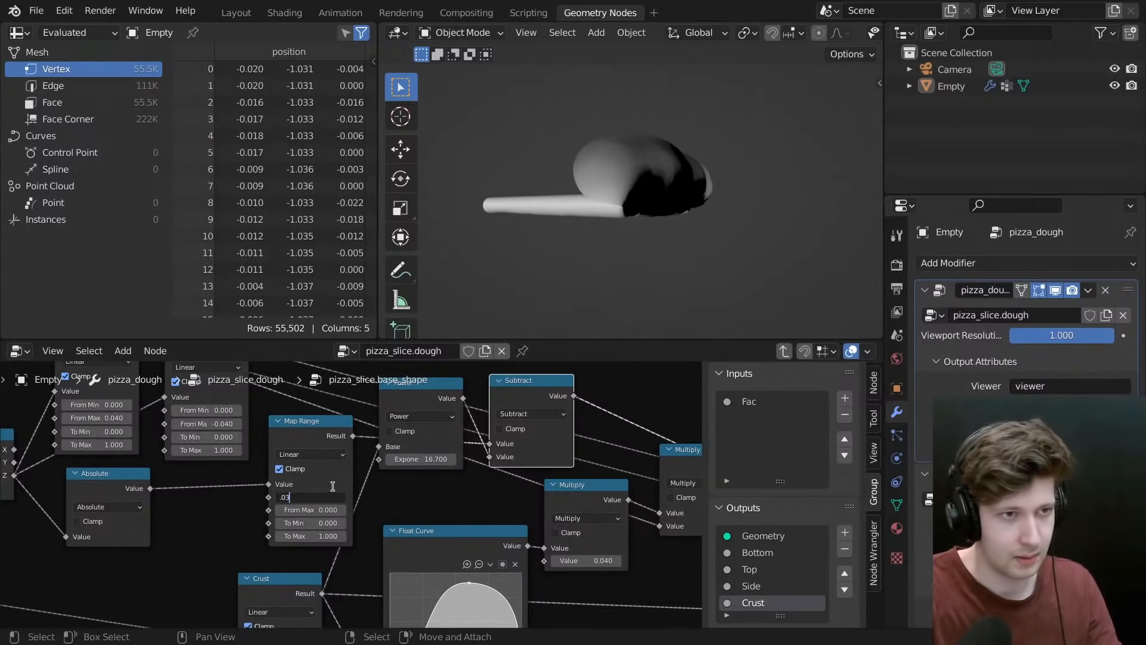
pyautogui.write('5')
pyautogui.press('Return')
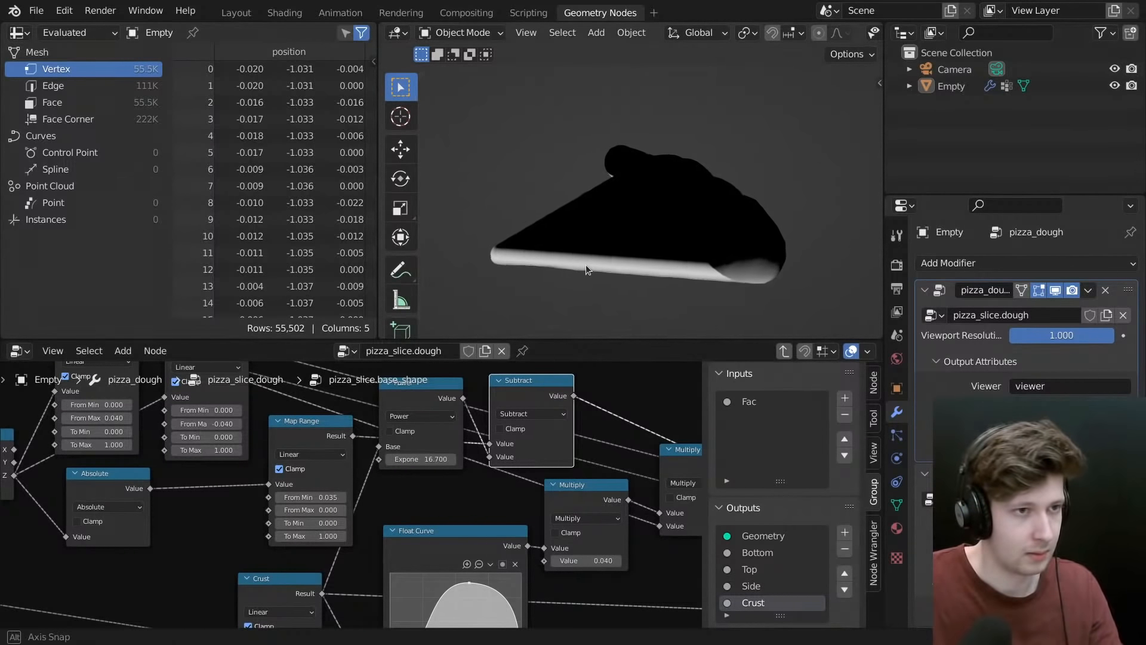
# - Set the pizza_dough modifier's Viewport Resolution to 0.5 and return to the parent pizza_slice.dough node group
pyautogui.click(1068, 333)
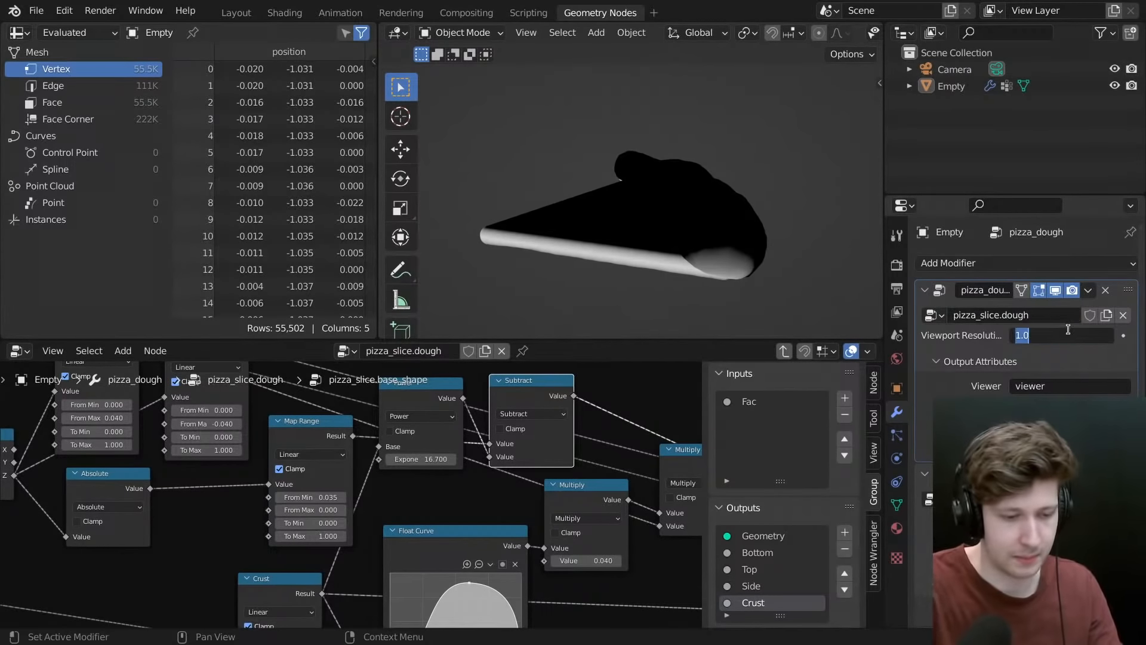
pyautogui.write('.5')
pyautogui.press('Return')
pyautogui.press('Tab')
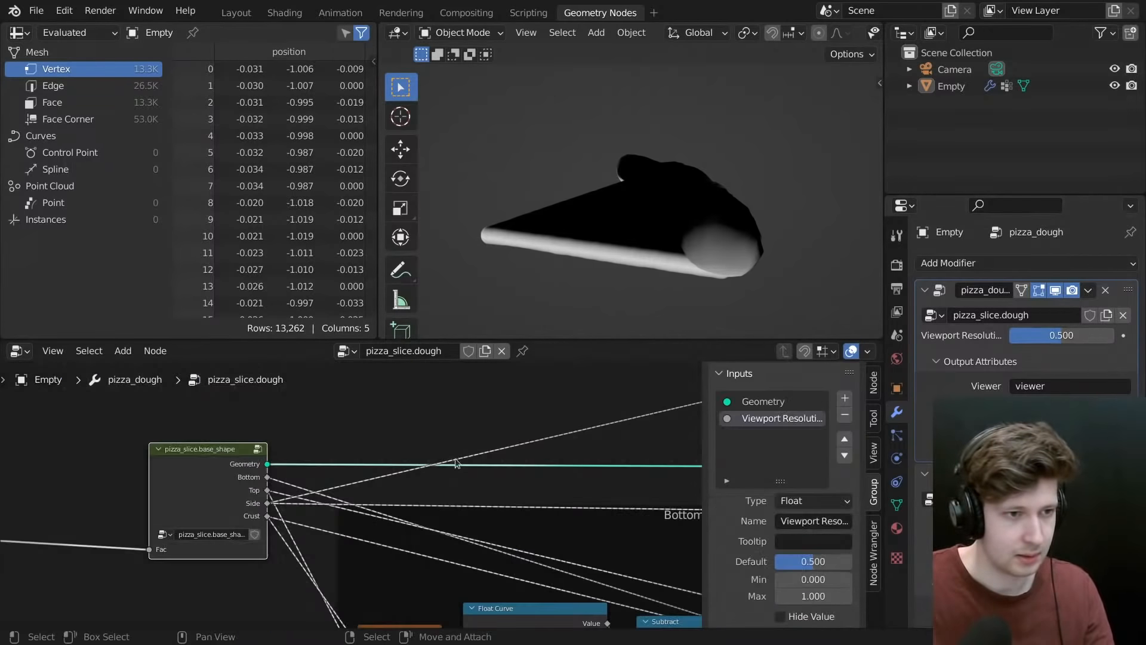
pyautogui.scroll(-3, 455, 463)
pyautogui.scroll(-3, 468, 470)
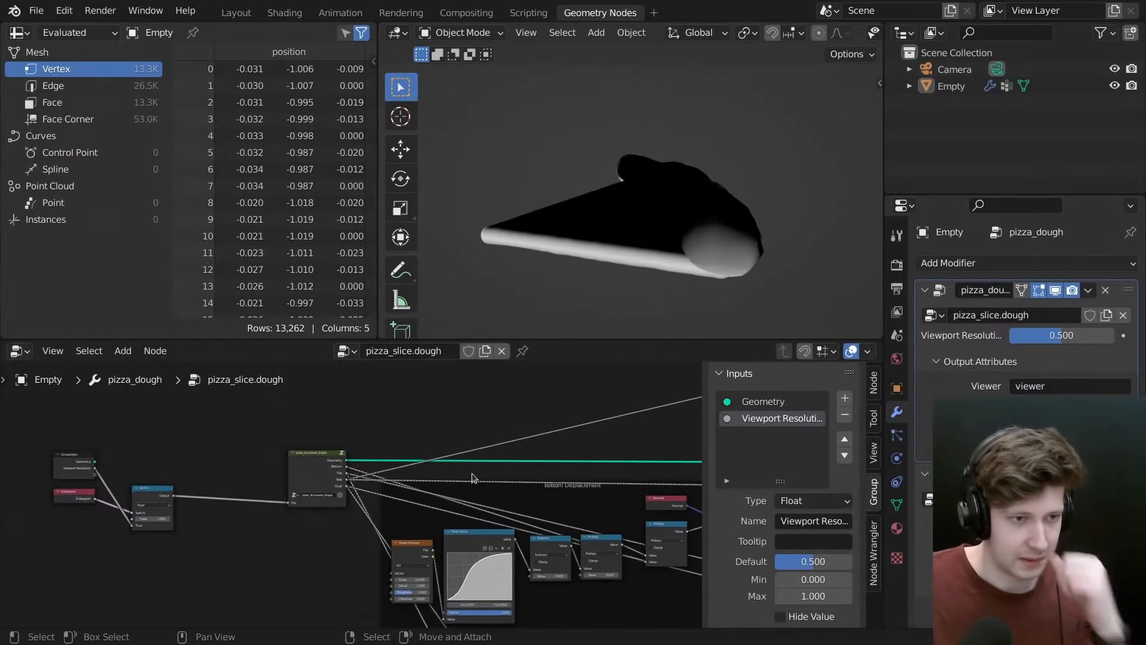
# - Hide the sidebar and dissolve the reroute on the long link arching above the Crust Displacement frame, keeping the link connected
pyautogui.moveTo(505, 471); pyautogui.dragTo(473, 463, button='middle')
pyautogui.scroll(-1, 432, 452)
pyautogui.scroll(-3, 516, 461)
pyautogui.press('n')
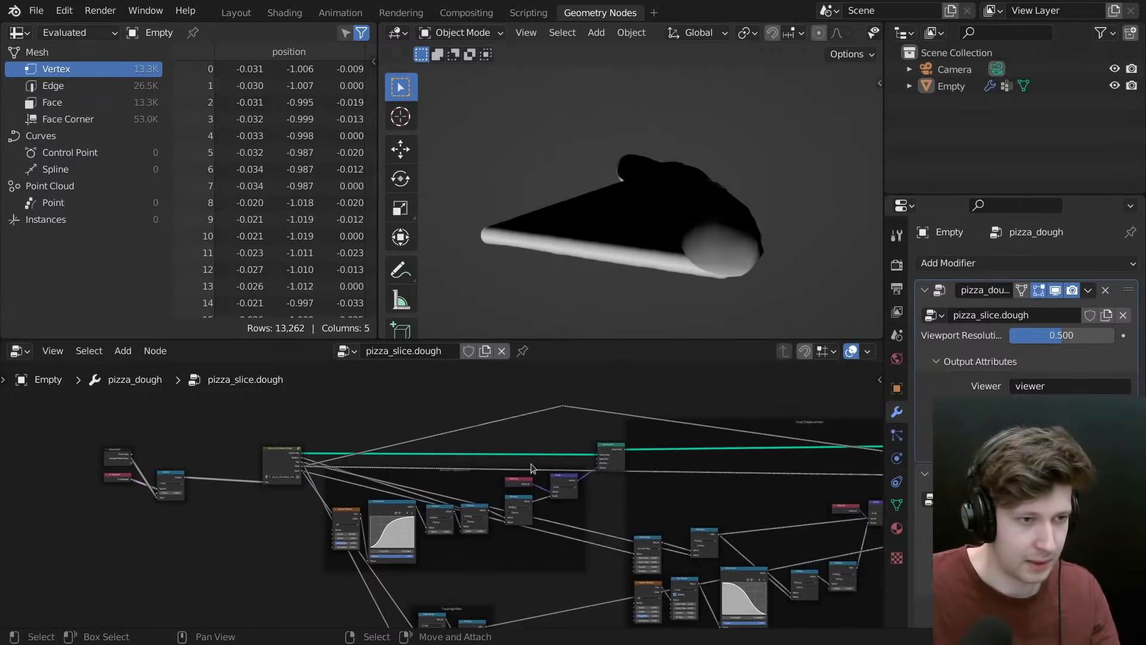
pyautogui.moveTo(667, 461); pyautogui.dragTo(584, 453, button='middle')
pyautogui.scroll(2, 583, 453)
pyautogui.moveTo(707, 477); pyautogui.dragTo(384, 474, button='middle')
pyautogui.scroll(-2, 388, 471)
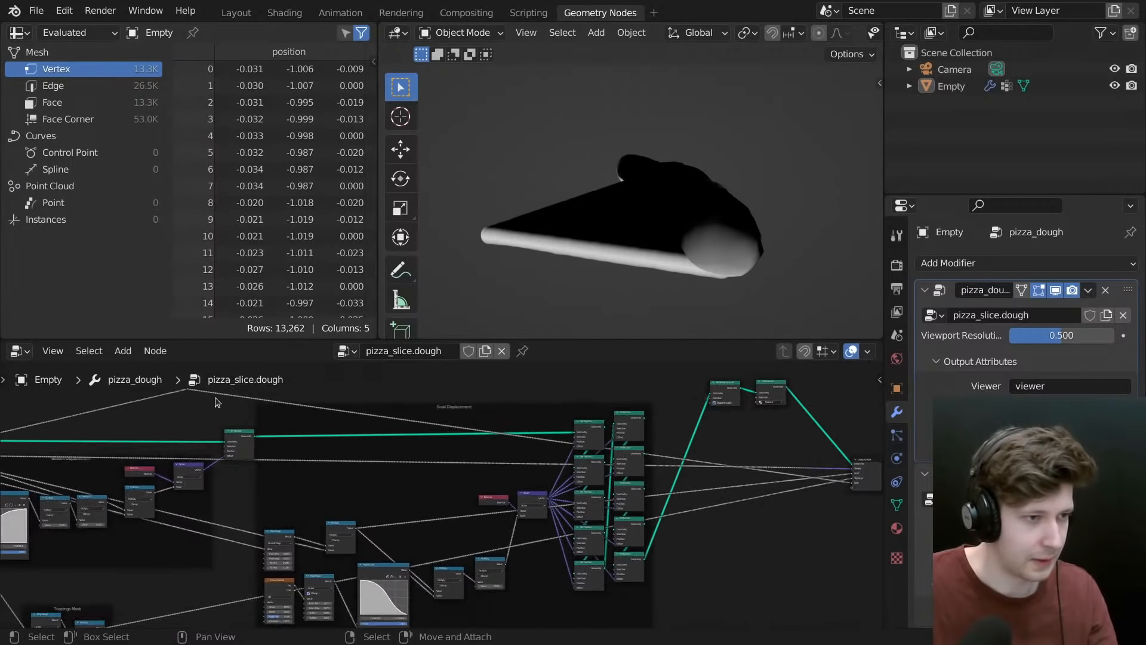
pyautogui.moveTo(179, 402); pyautogui.dragTo(200, 384)
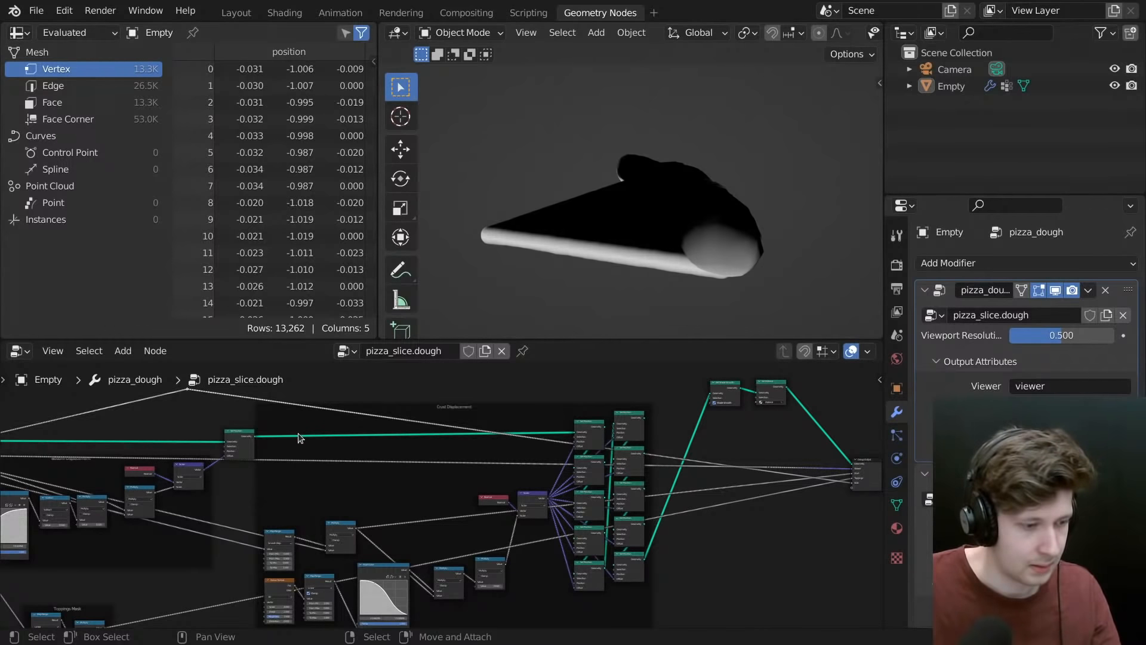
pyautogui.hotkey('ctrl', 'x')
# - Move the Set Shade Smooth and Set Material nodes closer to the Group Output, just above the Viewer link
pyautogui.moveTo(476, 485); pyautogui.dragTo(424, 474, button='middle')
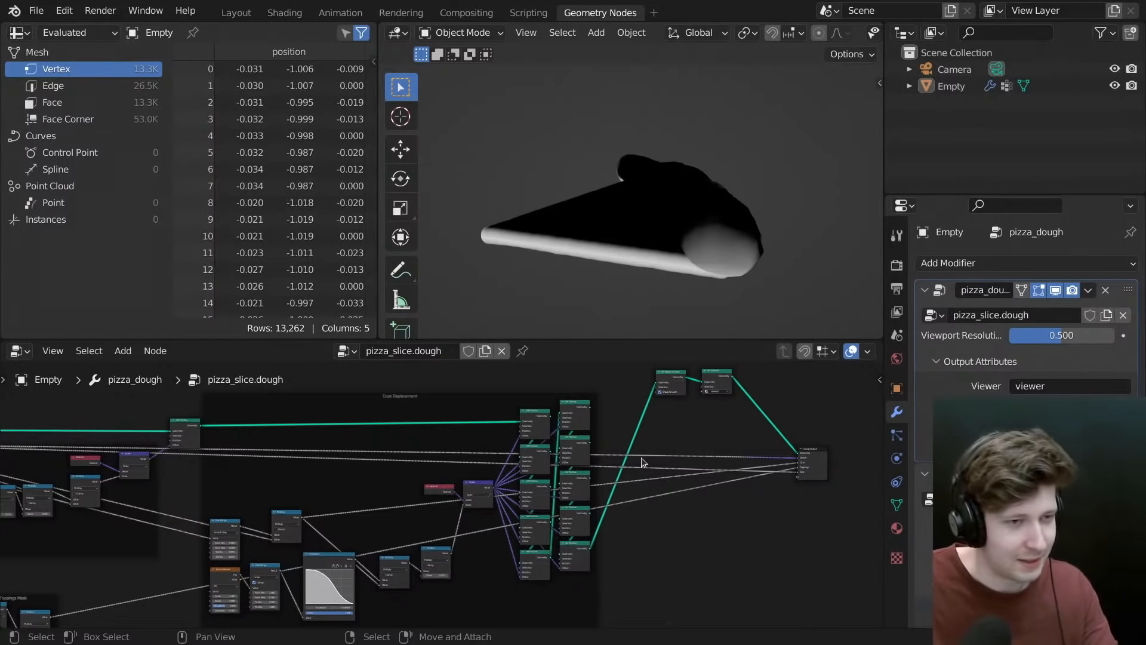
pyautogui.moveTo(681, 438); pyautogui.dragTo(583, 455, button='middle')
pyautogui.scroll(8, 609, 443)
pyautogui.moveTo(707, 372); pyautogui.dragTo(529, 448)
pyautogui.scroll(-3, 530, 447)
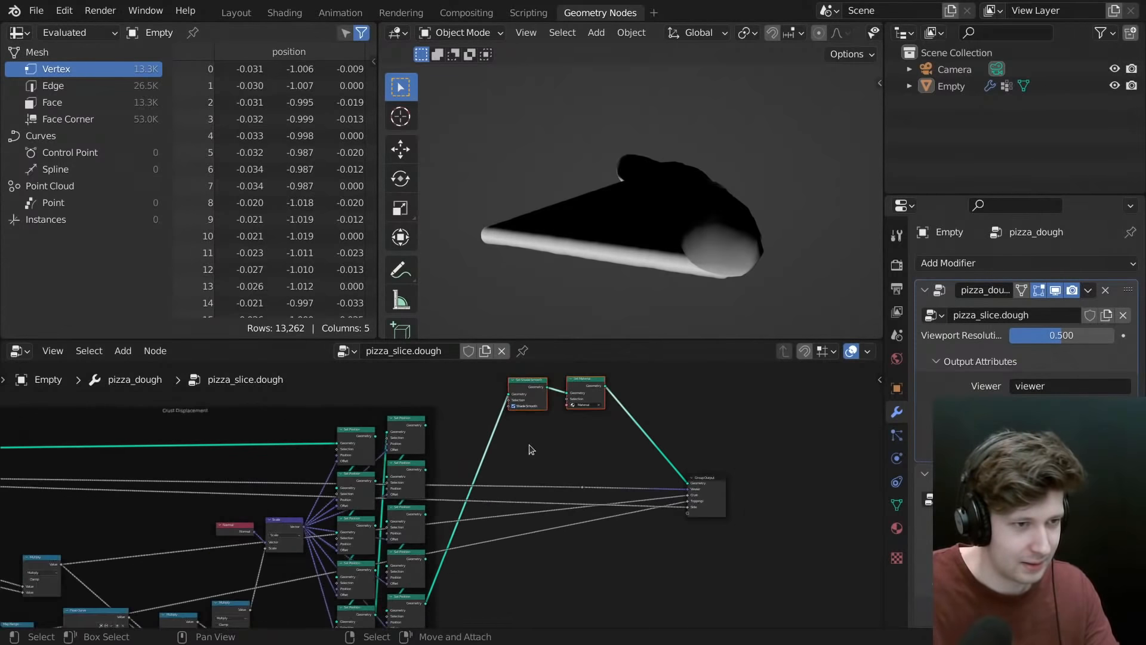
pyautogui.press('g')
pyautogui.click(570, 540)
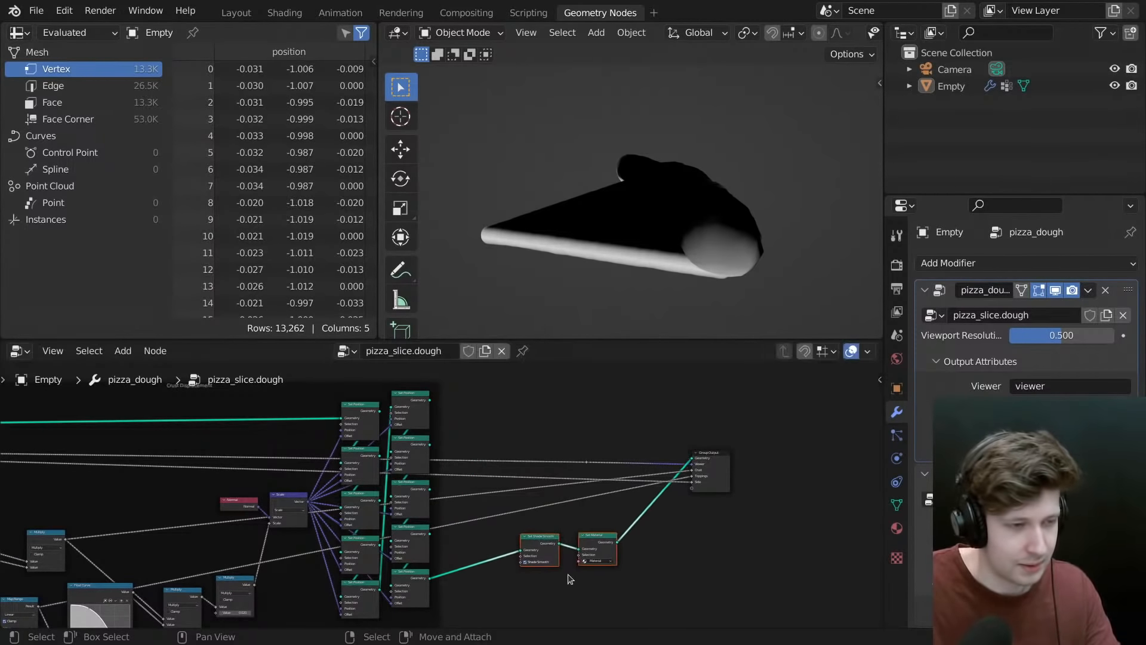
pyautogui.scroll(3, 567, 539)
pyautogui.press('g')
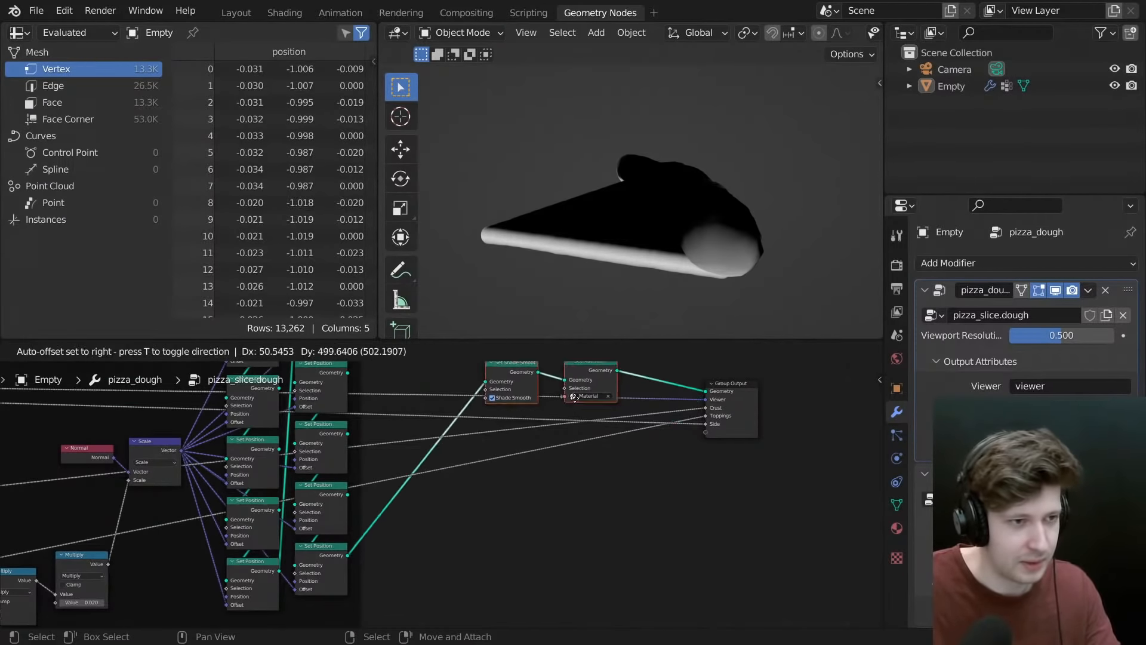
pyautogui.click(585, 389)
pyautogui.scroll(2, 577, 441)
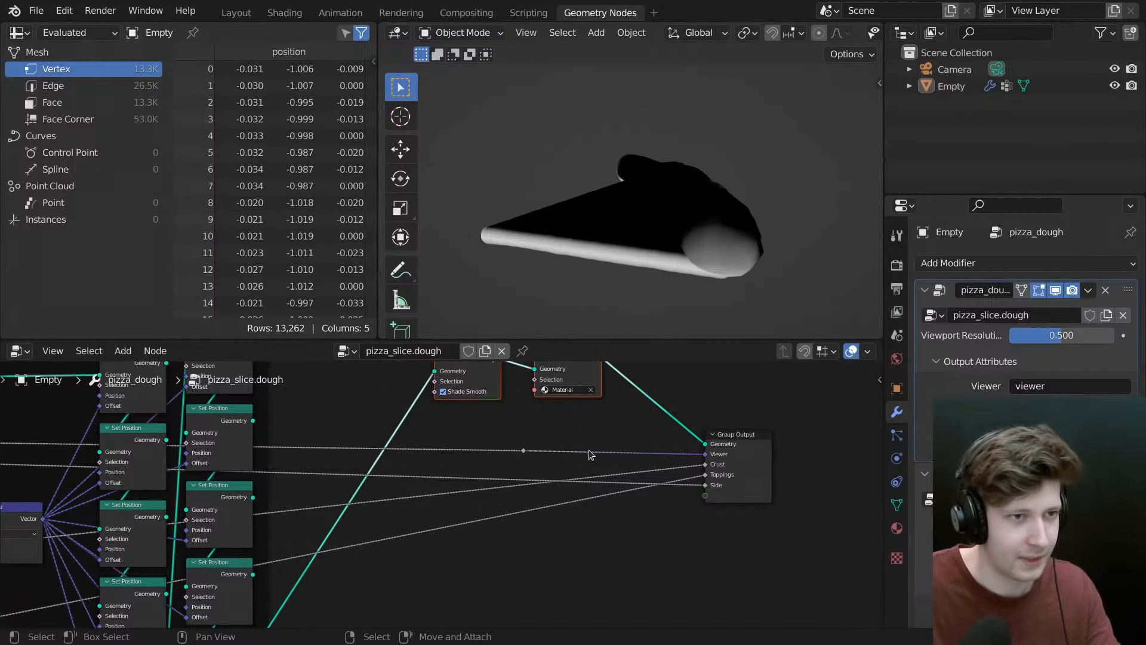
pyautogui.scroll(-1, 589, 449)
# - Collapse the pizza_dough modifier, open the pizza_toppings modifier's node tree and maximize the node editor
pyautogui.click(925, 290)
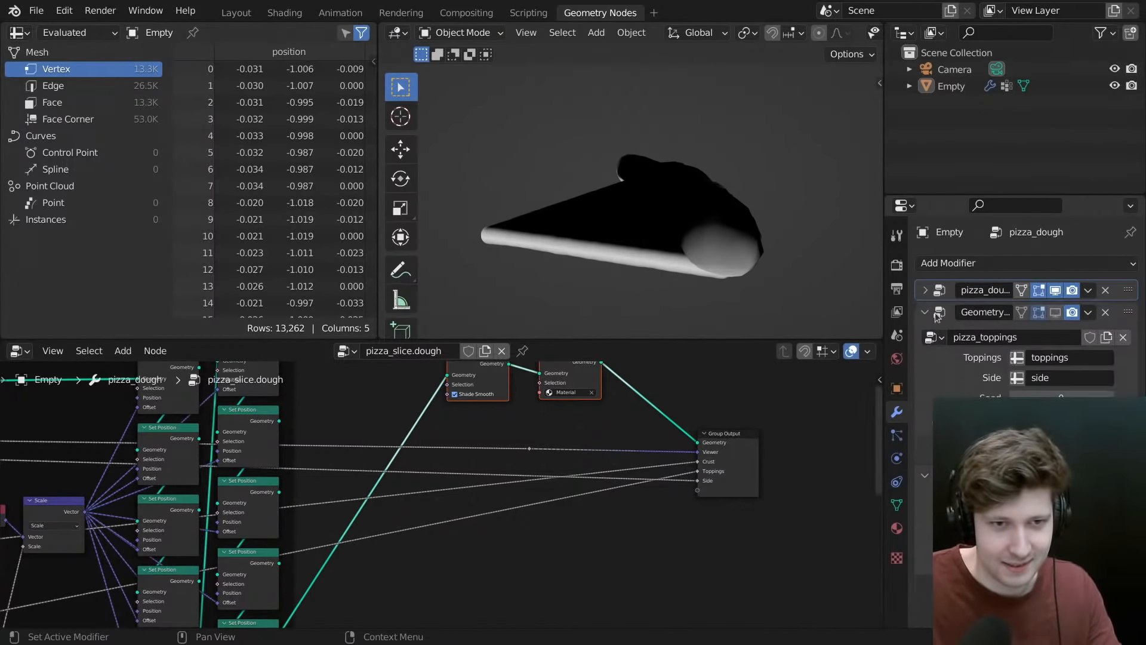
pyautogui.click(942, 390)
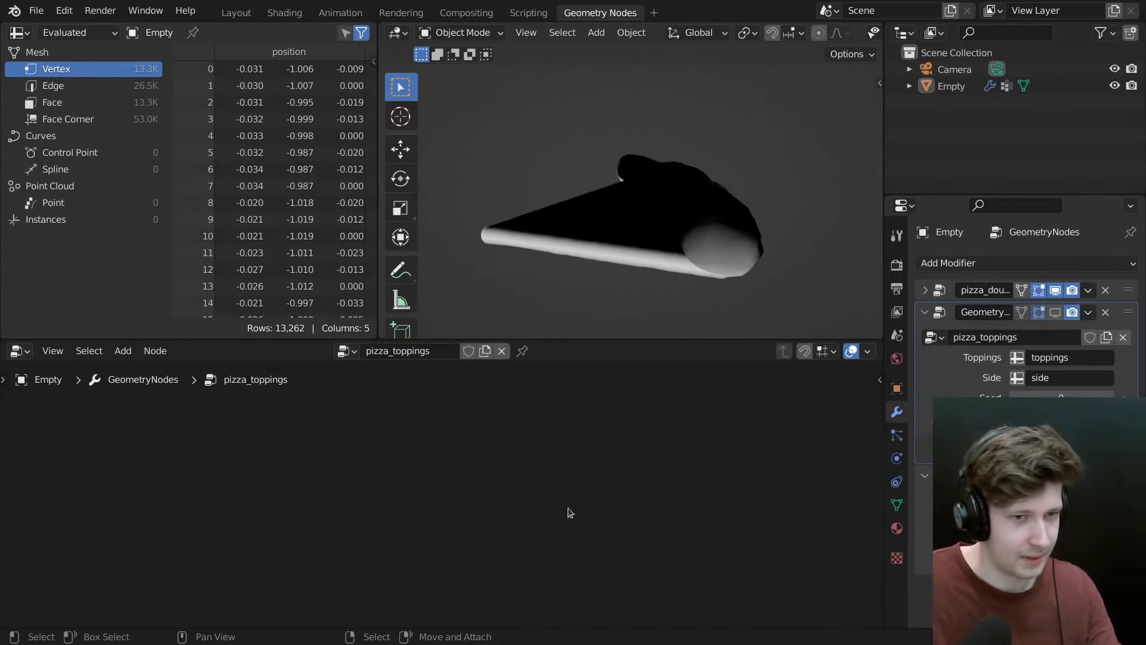
pyautogui.moveTo(568, 507); pyautogui.dragTo(776, 461, button='middle')
pyautogui.moveTo(418, 448); pyautogui.dragTo(753, 456, button='middle')
pyautogui.moveTo(251, 519); pyautogui.dragTo(428, 480, button='middle')
pyautogui.hotkey('ctrl', 'space')
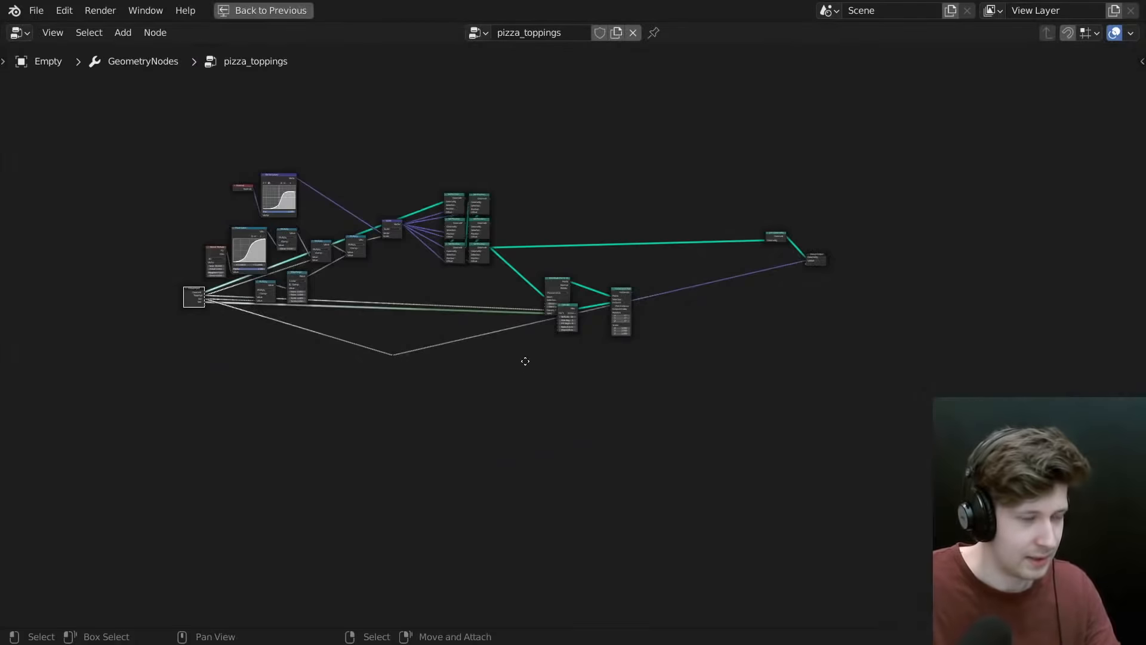
# - Move the link's reroute further along and shift the Distribute Points on Faces, Cylinder and Instance on Points nodes down, clear of the other links
pyautogui.scroll(5, 532, 418)
pyautogui.scroll(-1, 428, 468)
pyautogui.press('g')
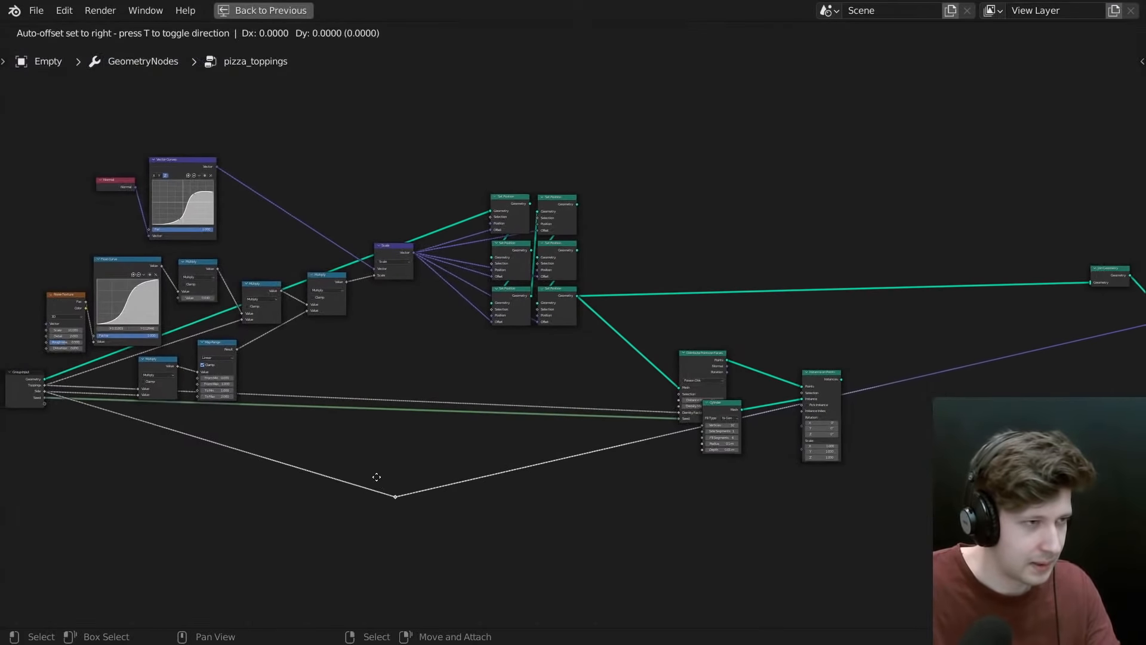
pyautogui.click(855, 476)
pyautogui.moveTo(733, 404); pyautogui.dragTo(739, 422)
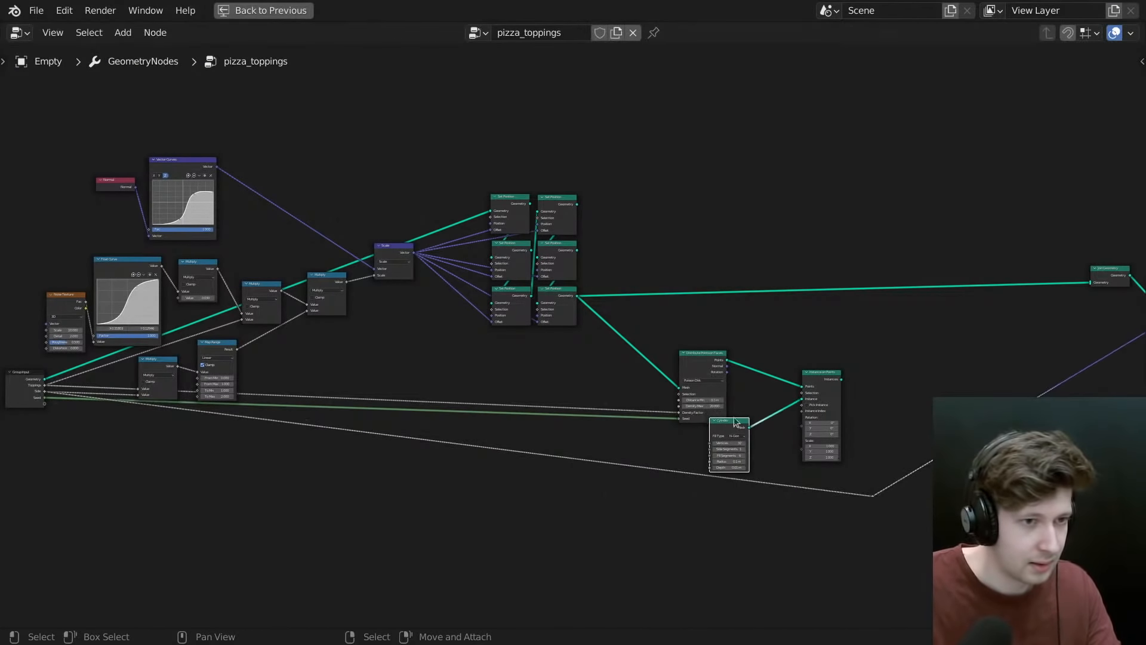
pyautogui.moveTo(859, 355); pyautogui.dragTo(647, 476)
pyautogui.press('g')
pyautogui.click(750, 523)
# - Move the stack of six Set Position nodes slightly up and closer to the Scale node
pyautogui.moveTo(665, 447); pyautogui.dragTo(740, 457, button='middle')
pyautogui.moveTo(739, 162); pyautogui.dragTo(567, 356)
pyautogui.press('g')
pyautogui.click(536, 322)
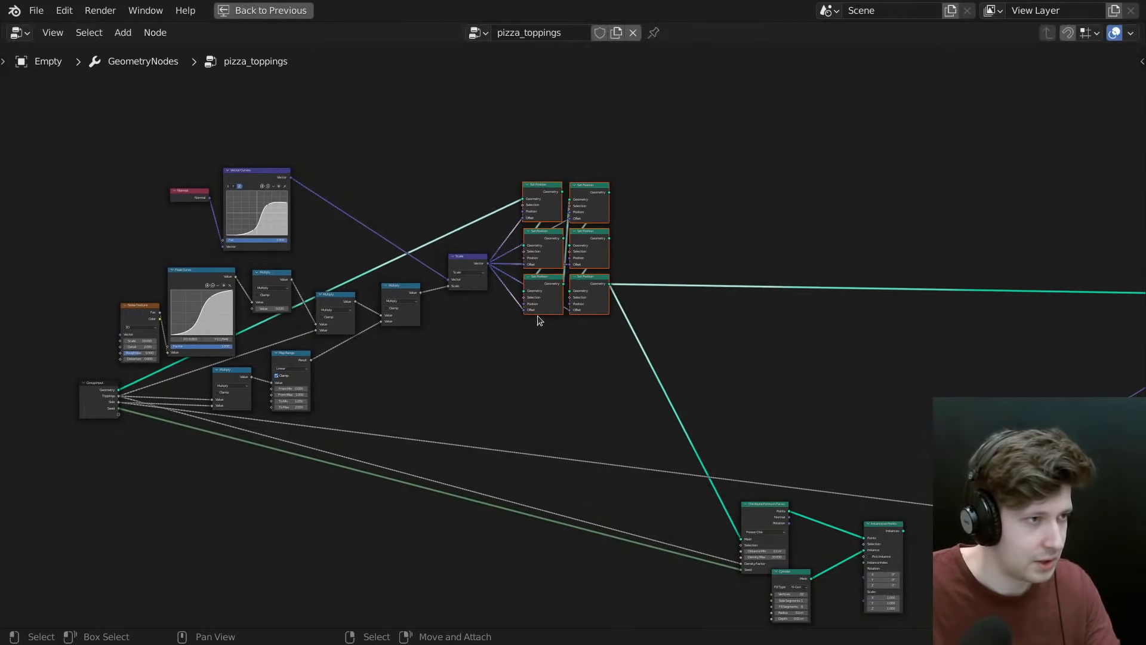
pyautogui.scroll(5, 579, 301)
pyautogui.click(643, 213)
pyautogui.scroll(-6, 400, 371)
# - Restore the normal editor layout and enable the pizza_toppings modifier's viewport display to see the slice's side
pyautogui.moveTo(400, 371); pyautogui.dragTo(495, 356, button='middle')
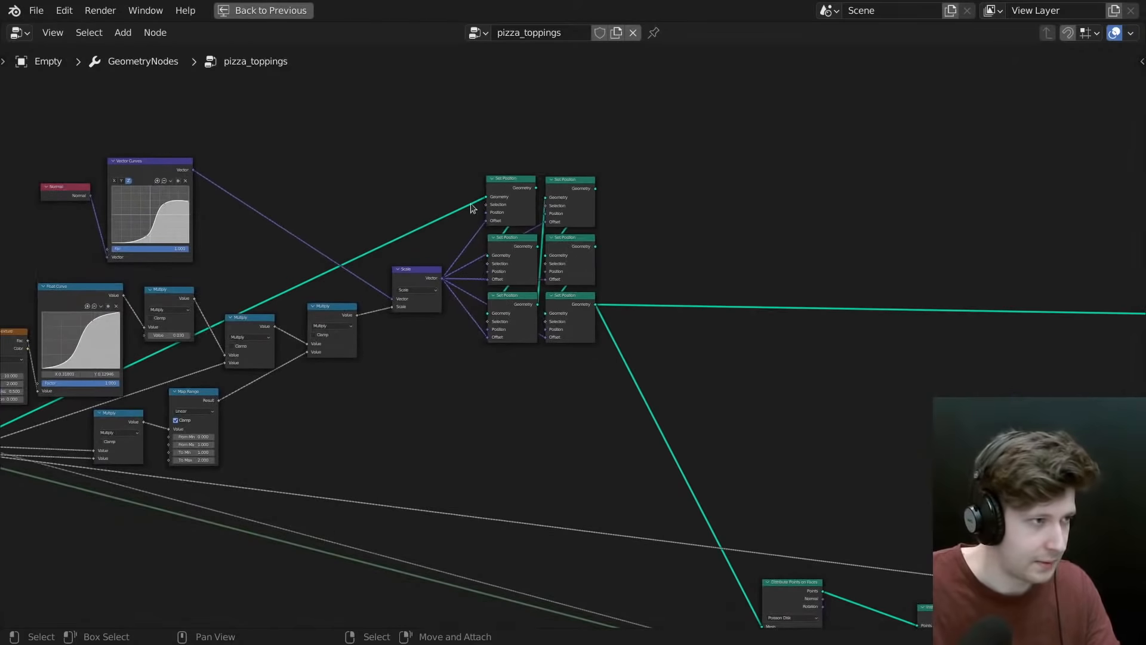
pyautogui.moveTo(291, 274); pyautogui.dragTo(536, 275, button='middle')
pyautogui.scroll(5, 485, 323)
pyautogui.moveTo(486, 327); pyautogui.dragTo(596, 287, button='middle')
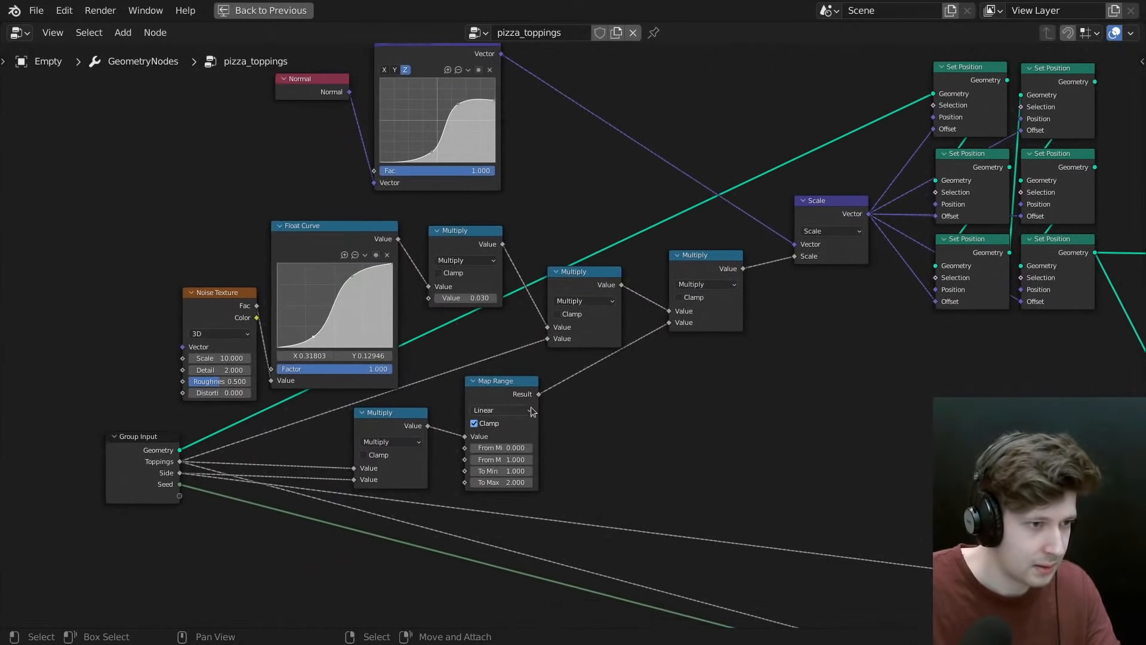
pyautogui.moveTo(531, 412); pyautogui.dragTo(563, 391, button='middle')
pyautogui.hotkey('ctrl', 'space')
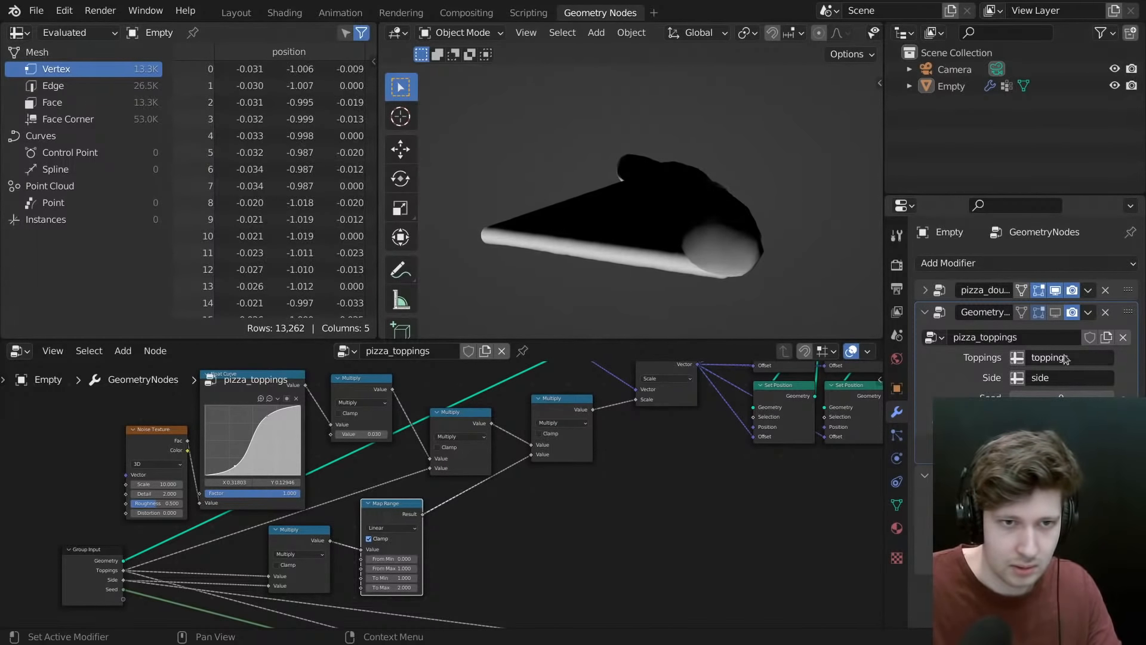
pyautogui.click(1055, 313)
pyautogui.moveTo(656, 197); pyautogui.dragTo(804, 271, button='middle')
# - Mute and unmute the Multiply node feeding Scale to check its effect on the slice's side
pyautogui.click(543, 409)
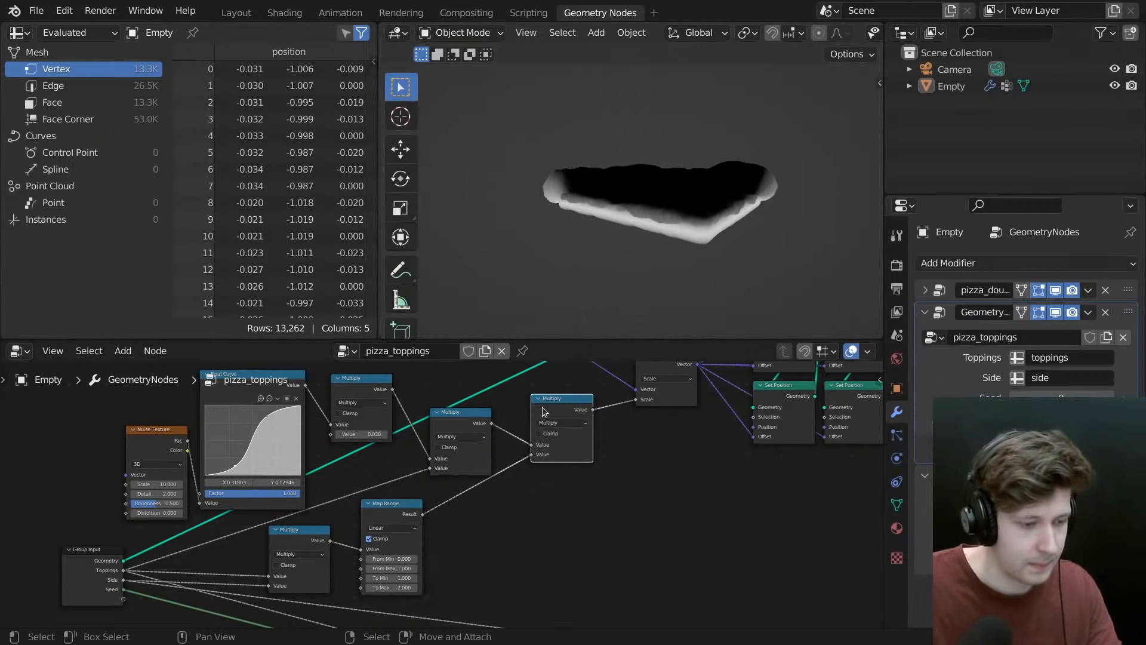
pyautogui.press('m')
pyautogui.press('m')
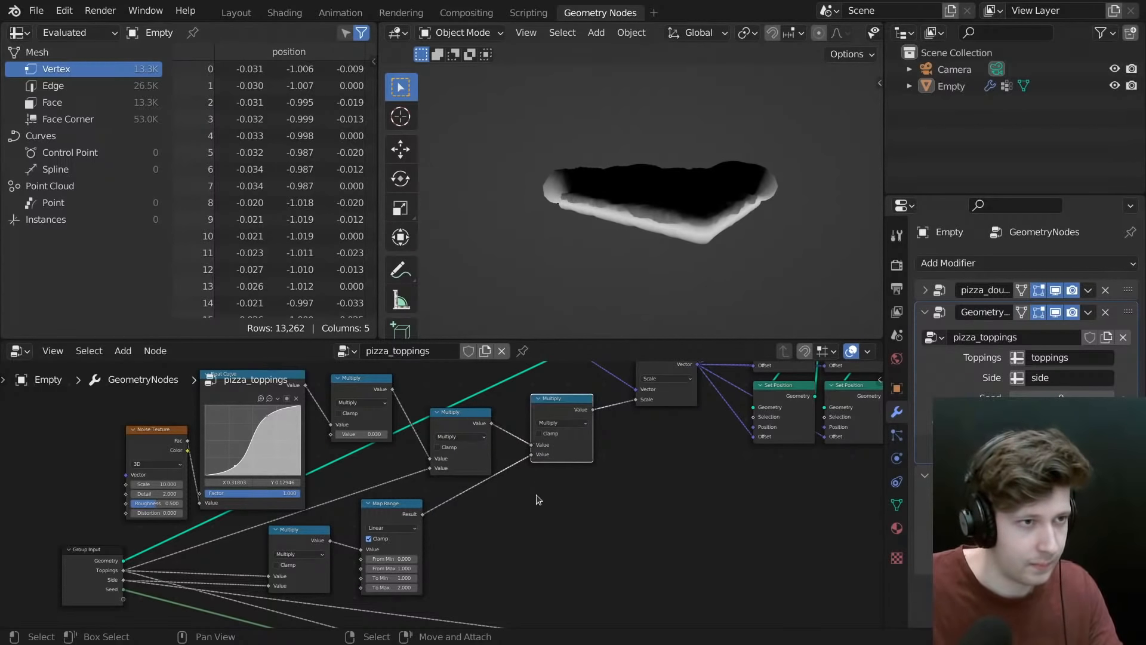
# - Set To Max to 31.3 on the Map Range node, expand the pizza_dough modifier and return the viewport to plain shading
pyautogui.scroll(1, 422, 562)
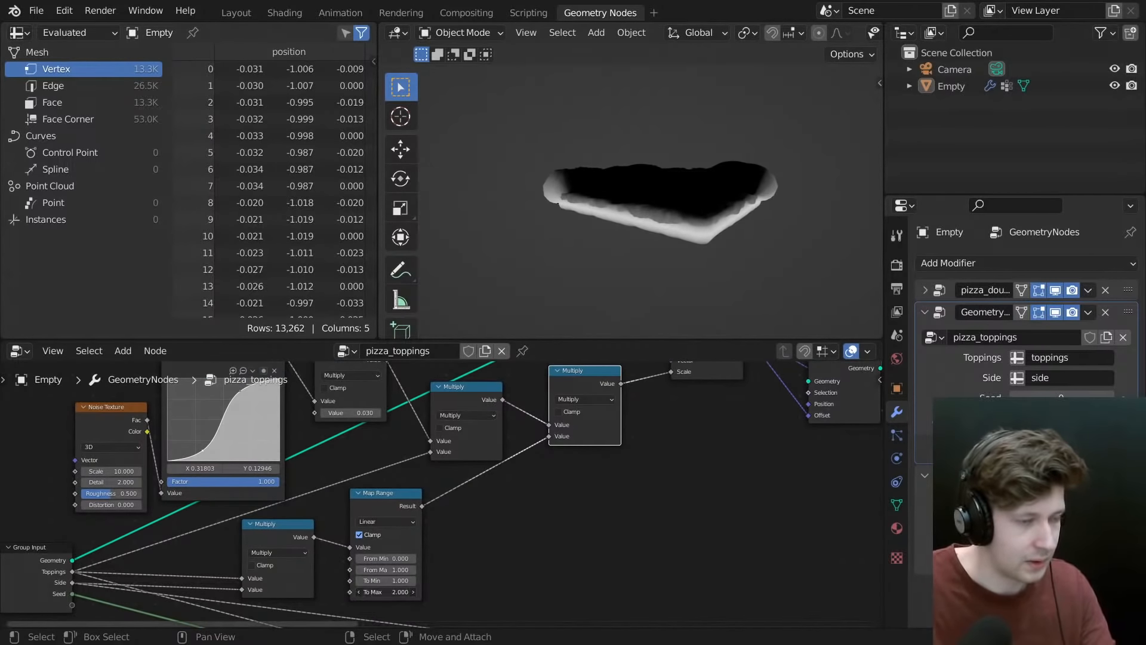
pyautogui.moveTo(386, 592); pyautogui.dragTo(412, 591)
pyautogui.moveTo(814, 196); pyautogui.dragTo(701, 219, button='middle')
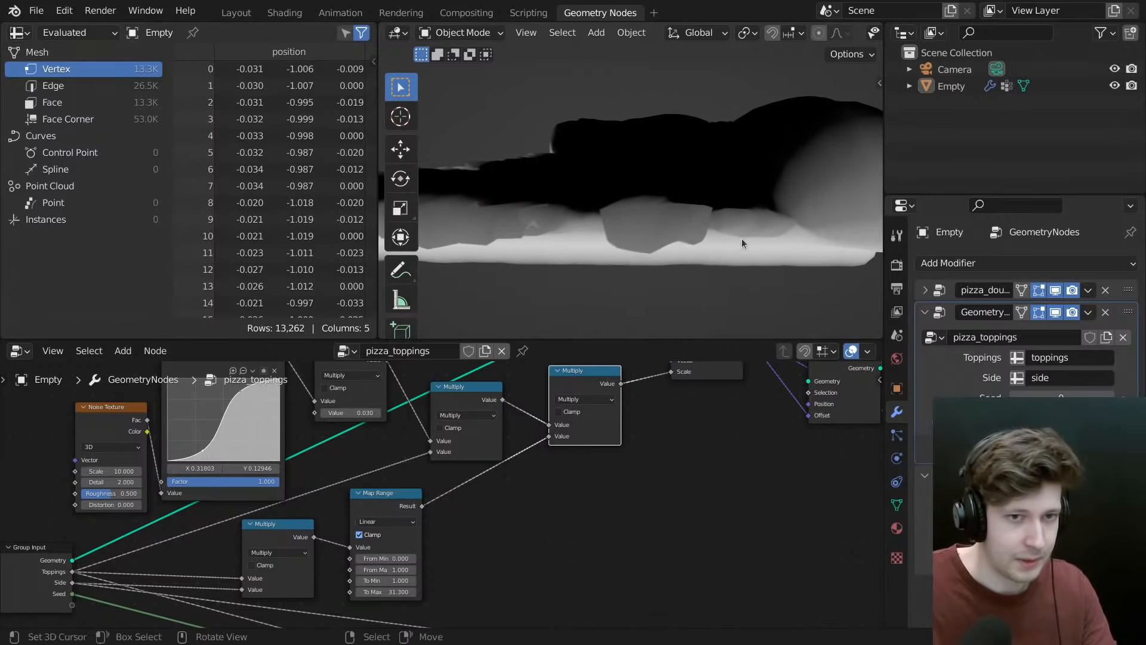
pyautogui.click(924, 290)
pyautogui.scroll(-2, 586, 454)
pyautogui.scroll(-1, 587, 453)
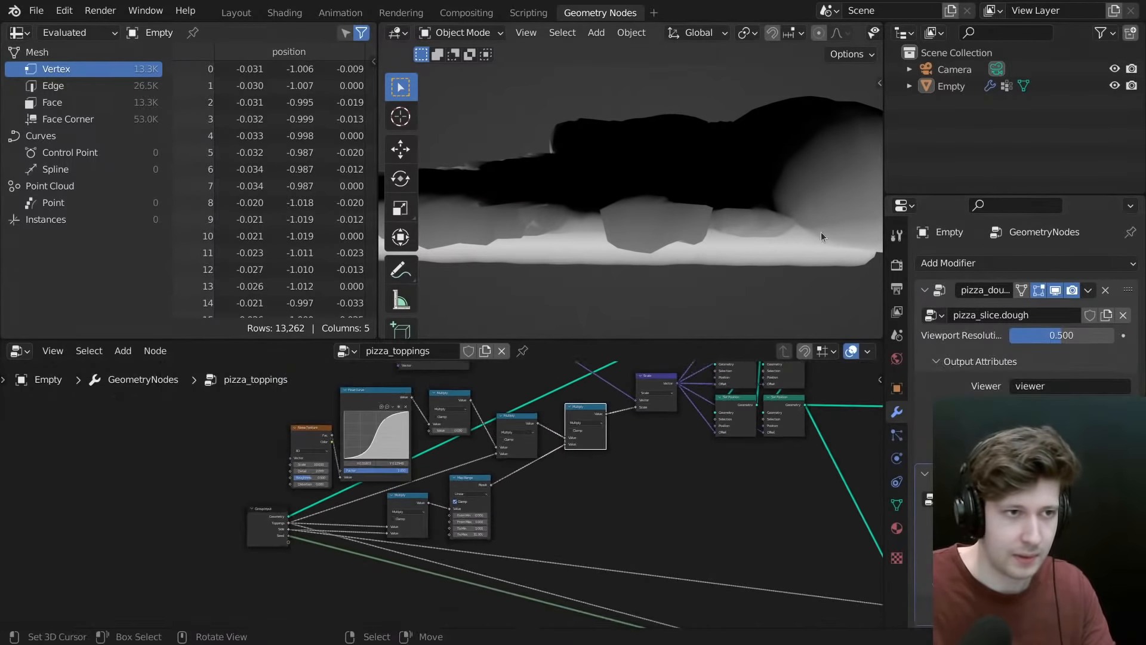
pyautogui.scroll(-6, 822, 231)
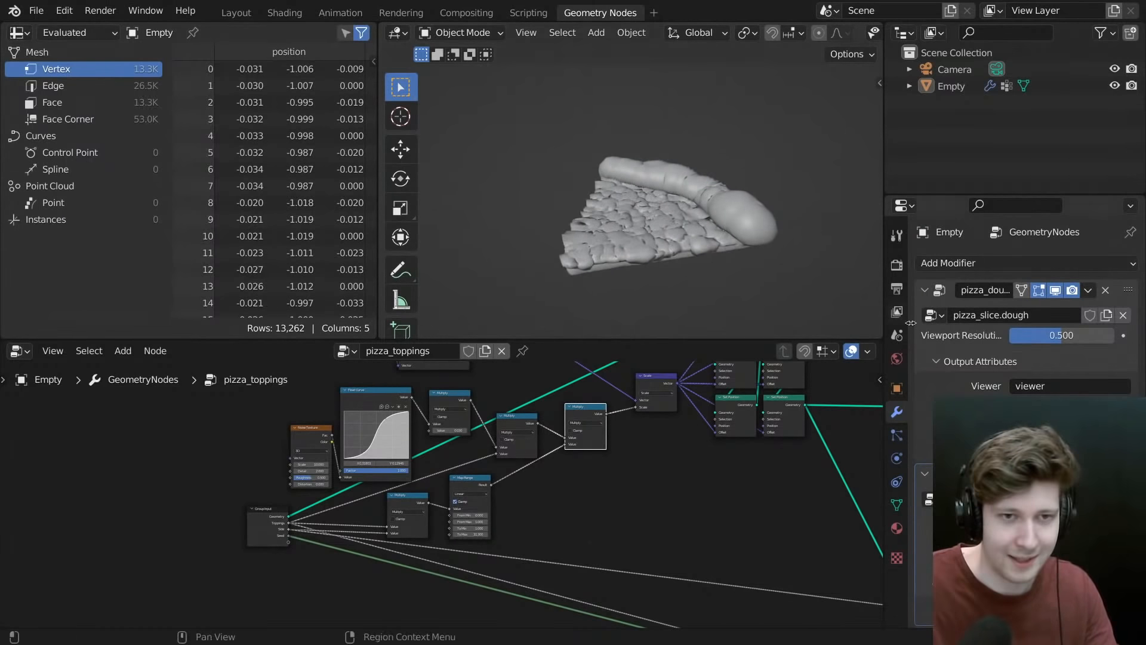
# - Toggle the final Multiply node's muting repeatedly to compare the side toppings with and without the stronger displacement
pyautogui.scroll(2, 607, 435)
pyautogui.press('m')
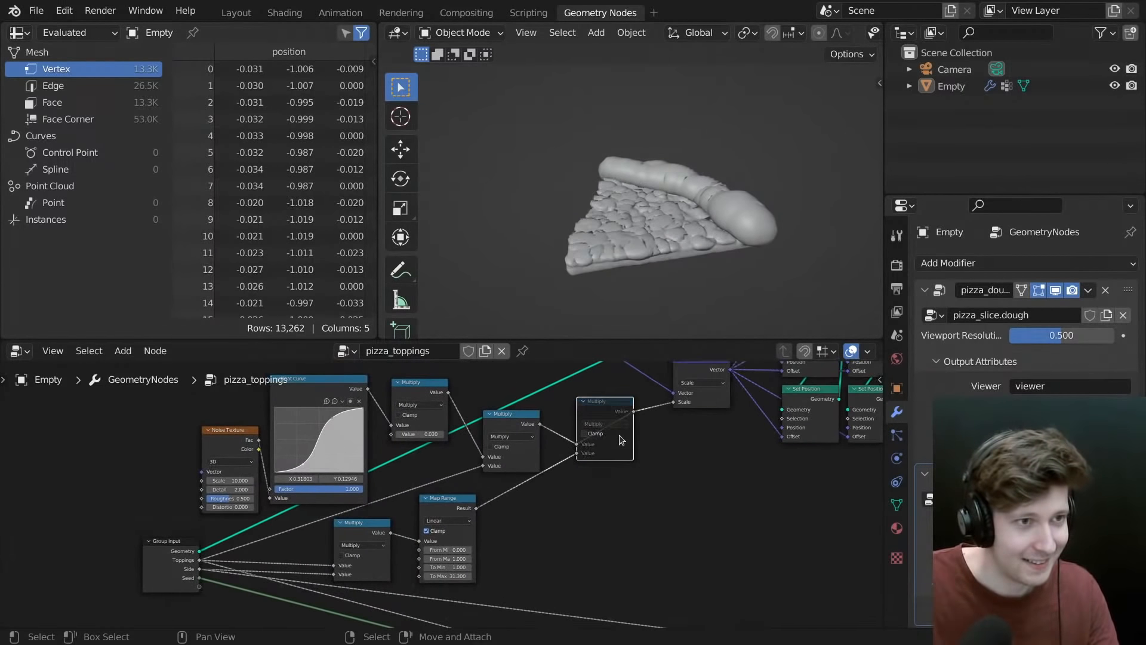
pyautogui.press('m')
pyautogui.press('m')
pyautogui.press('m')
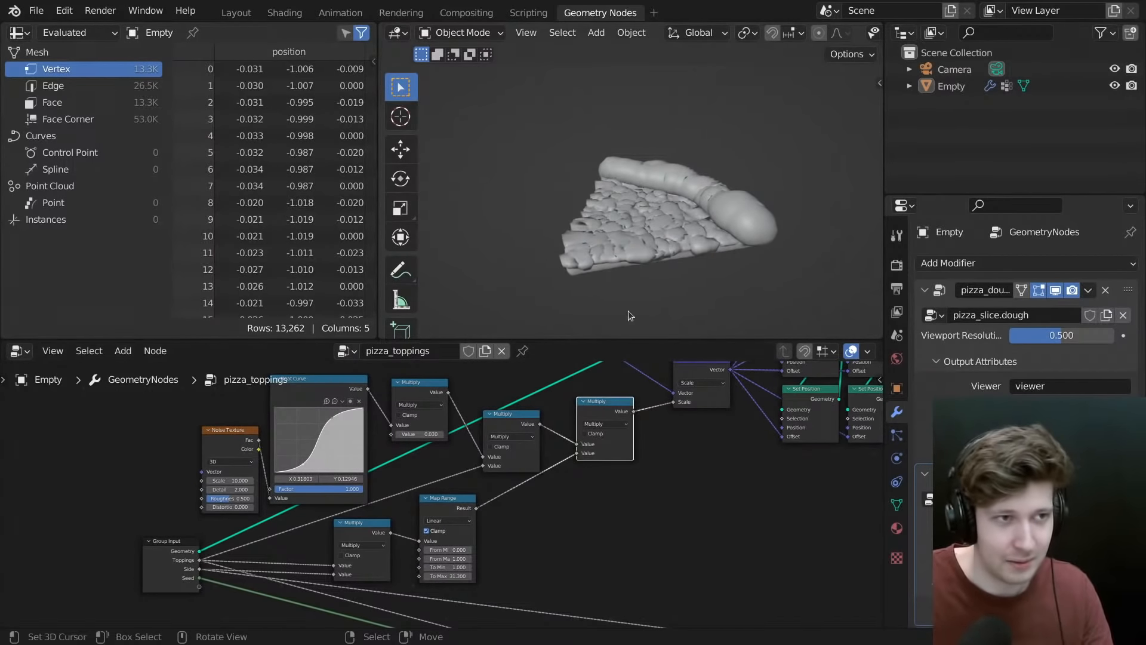
pyautogui.moveTo(628, 310); pyautogui.dragTo(662, 251, button='middle')
pyautogui.scroll(-1, 500, 454)
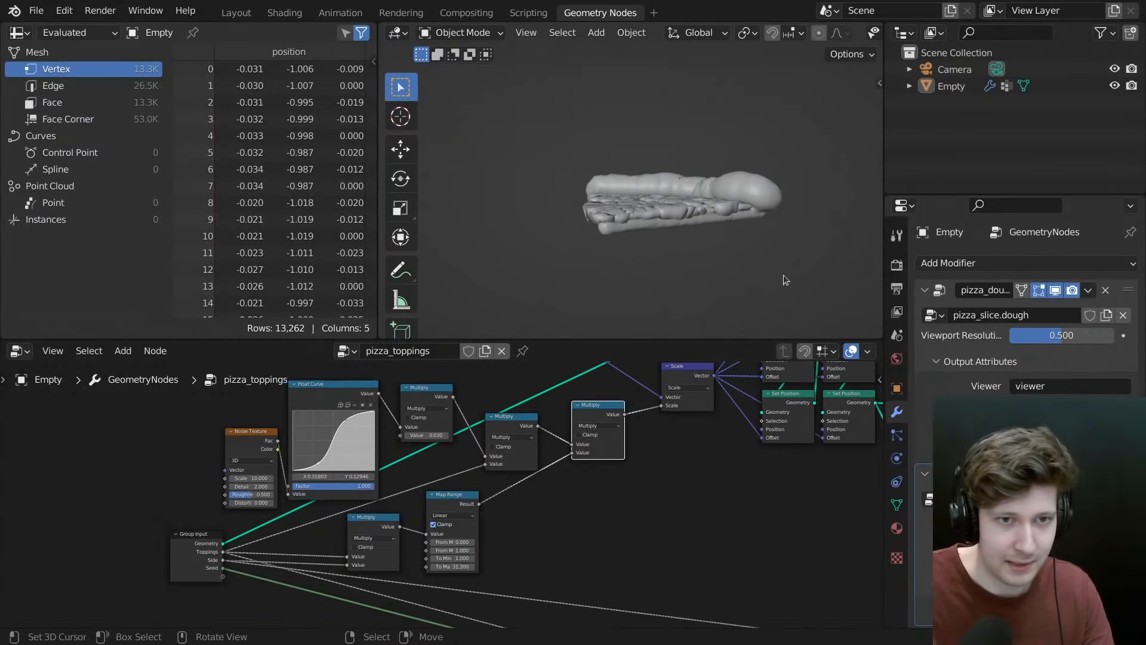
# - Set the pizza_dough modifier's Viewport Resolution to 1 and view the slice's side
pyautogui.click(1067, 338)
pyautogui.write('1')
pyautogui.press('Return')
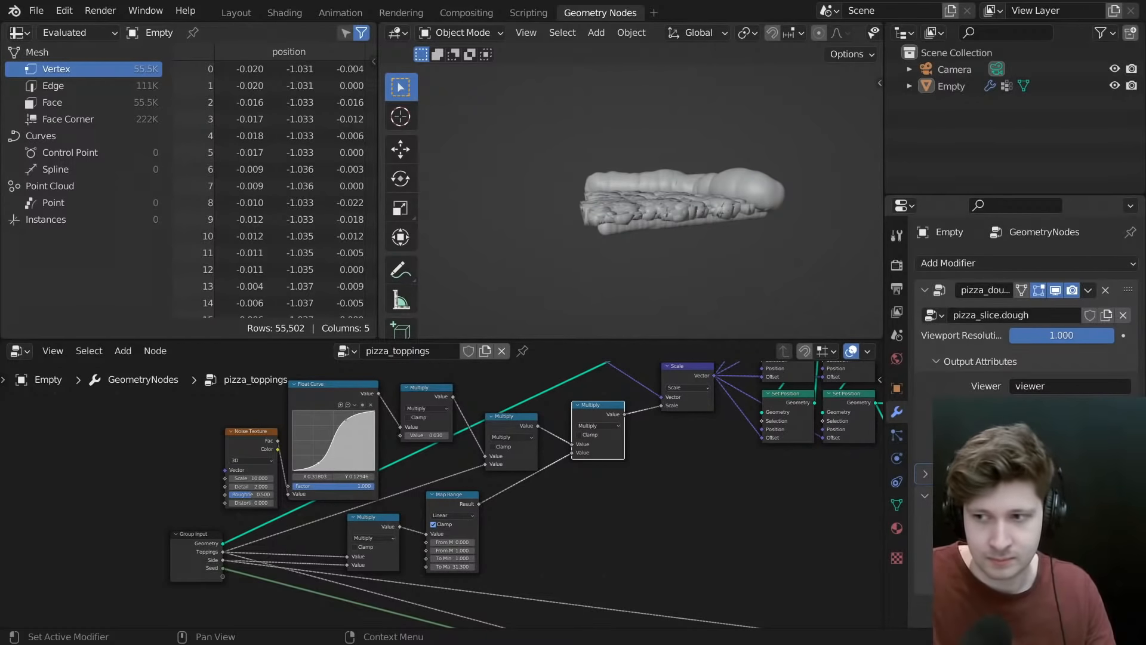
pyautogui.moveTo(749, 230); pyautogui.dragTo(710, 227, button='middle')
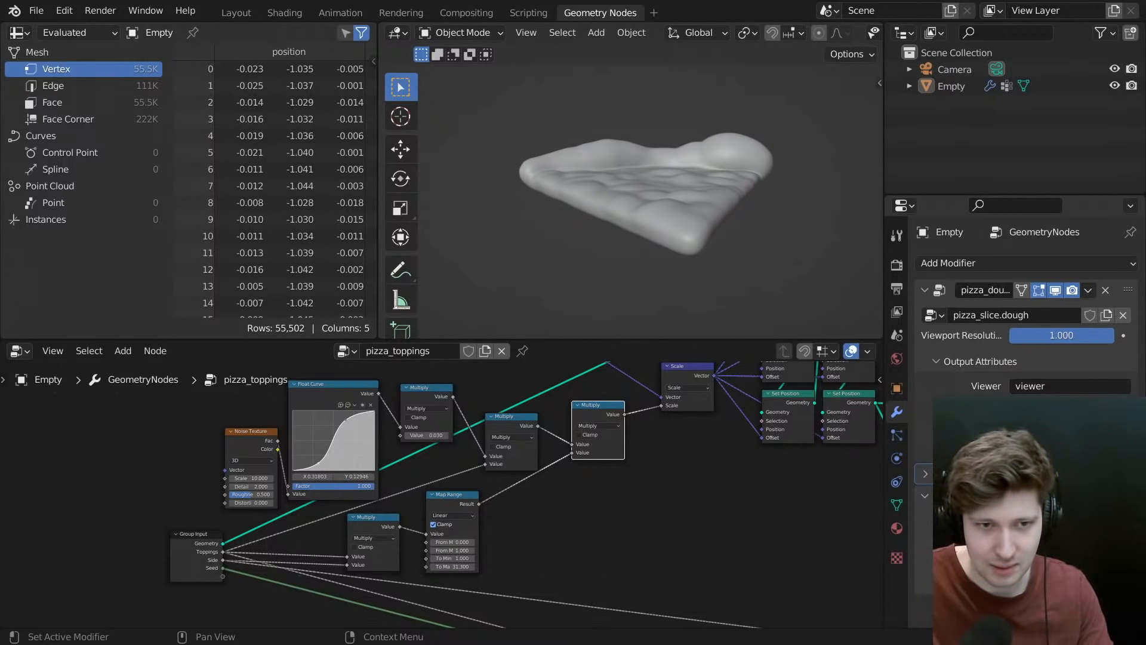
# - Turn on the viewport overlays with wireframe and examine the topping geometry along the slice's side
pyautogui.moveTo(686, 174); pyautogui.dragTo(644, 236, button='middle')
pyautogui.hotkey('alt', 'shift', 'z')
pyautogui.scroll(5, 692, 211)
pyautogui.scroll(8, 641, 235)
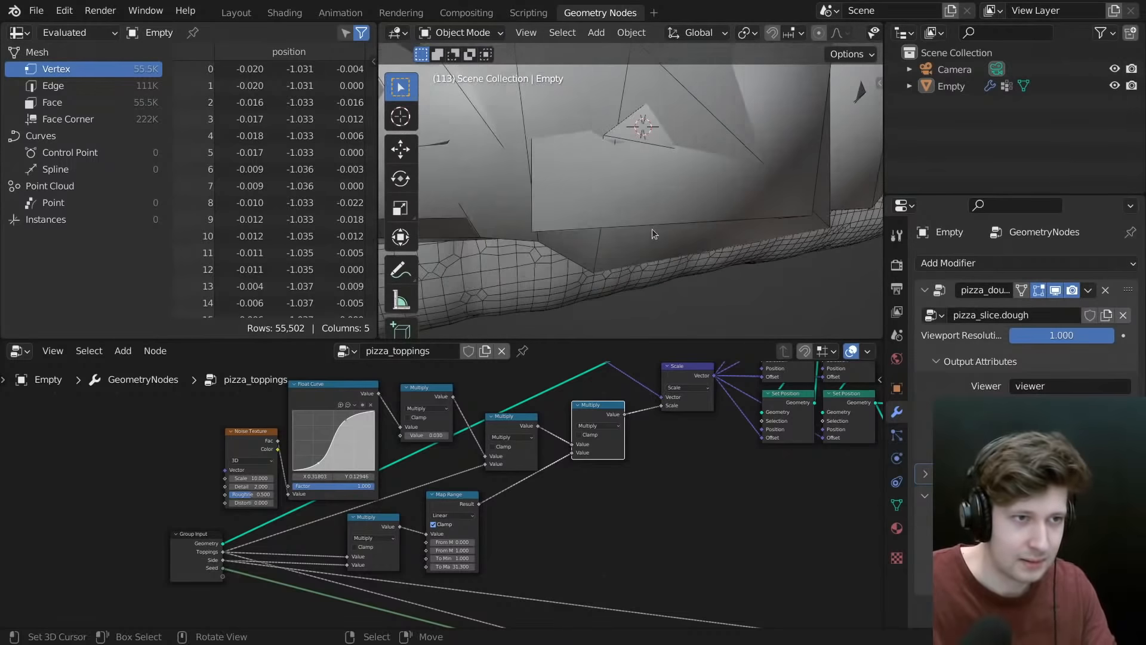
pyautogui.scroll(-6, 680, 191)
pyautogui.scroll(-2, 682, 187)
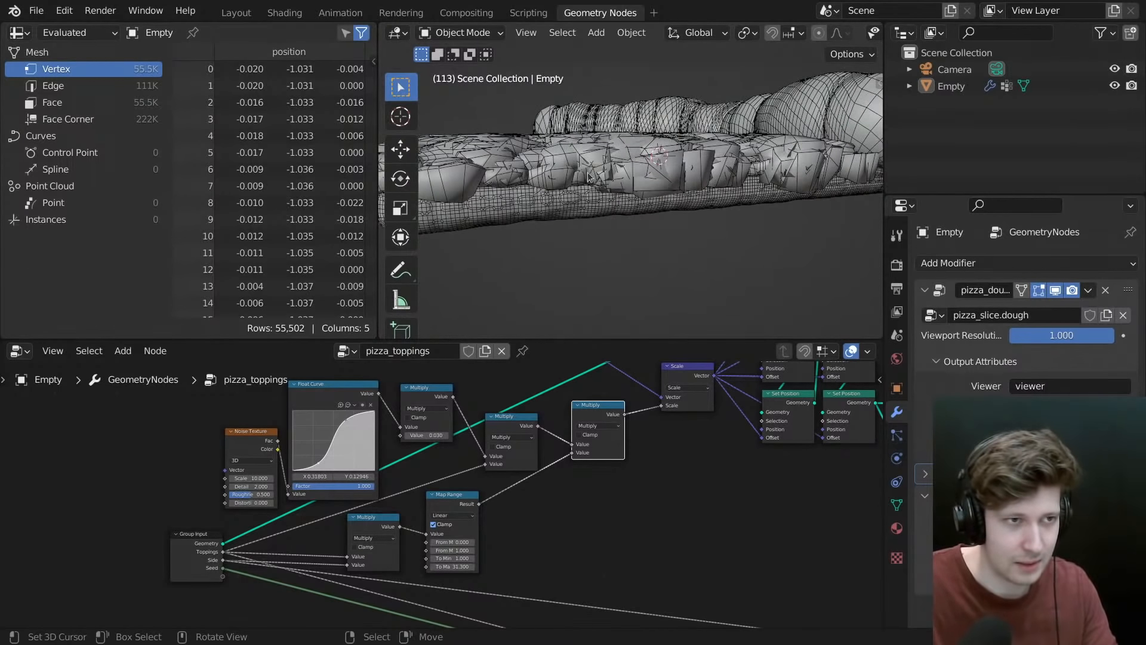
pyautogui.scroll(-2, 671, 180)
pyautogui.moveTo(670, 181); pyautogui.dragTo(604, 228, button='middle')
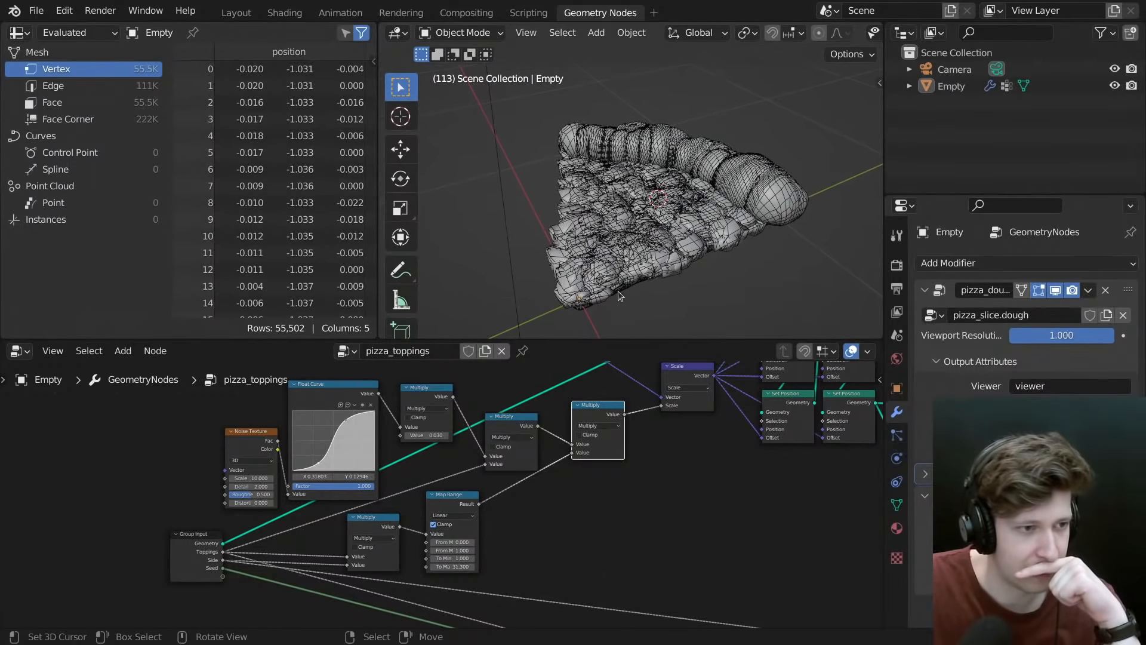
# - Examine the pizza_toppings node tree around the displacement chain and the Set Position stack
pyautogui.scroll(-2, 566, 448)
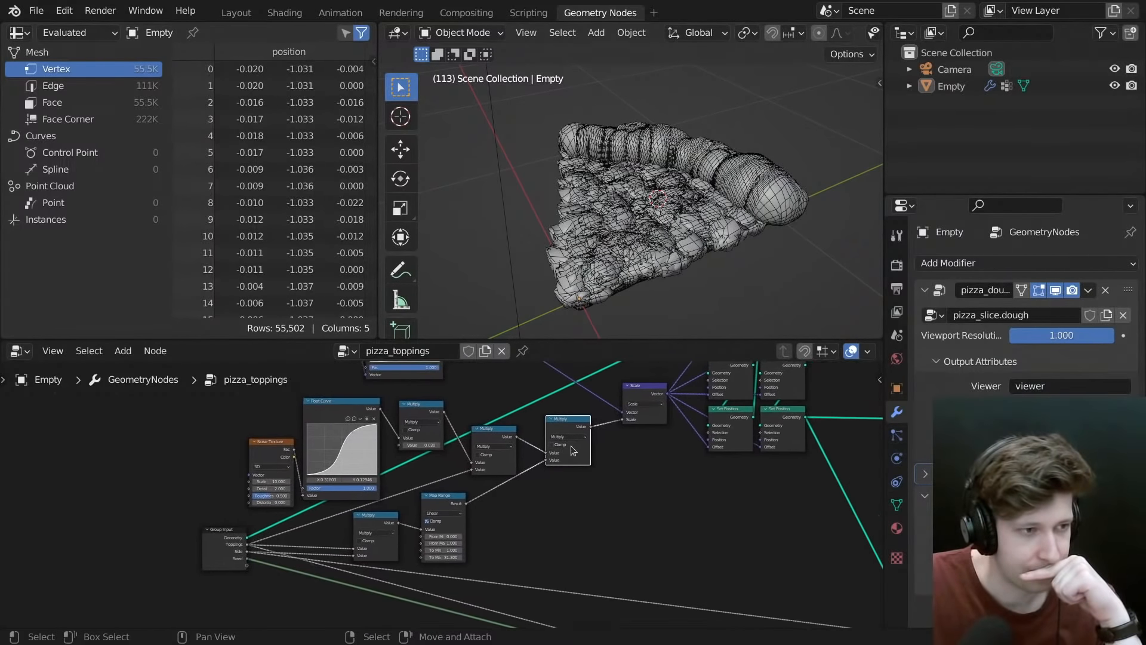
pyautogui.scroll(-2, 564, 458)
pyautogui.moveTo(604, 438); pyautogui.dragTo(544, 482, button='middle')
pyautogui.moveTo(658, 507); pyautogui.dragTo(630, 500, button='middle')
pyautogui.moveTo(707, 491); pyautogui.dragTo(666, 464, button='middle')
pyautogui.scroll(-3, 727, 468)
pyautogui.moveTo(590, 427); pyautogui.dragTo(697, 449, button='middle')
pyautogui.scroll(4, 646, 441)
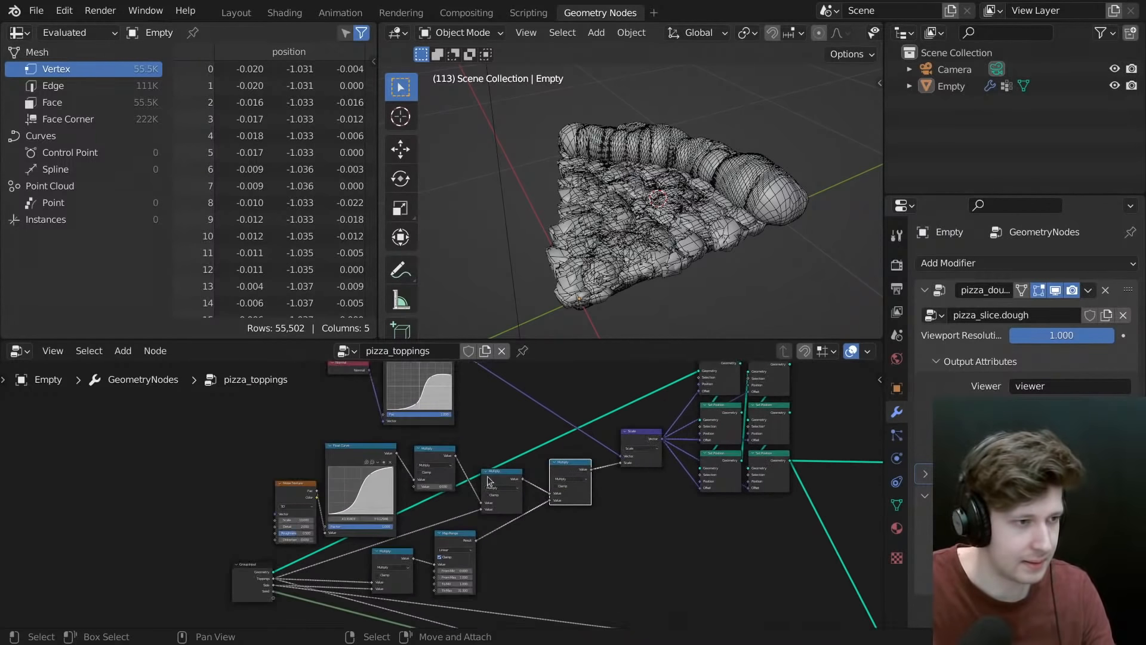
# - Add a Subdivision Surface node to the pizza_toppings tree and insert it on the geometry link before the Set Position stack
pyautogui.moveTo(491, 480); pyautogui.dragTo(562, 470, button='middle')
pyautogui.hotkey('shift', 'a')
pyautogui.click(622, 302)
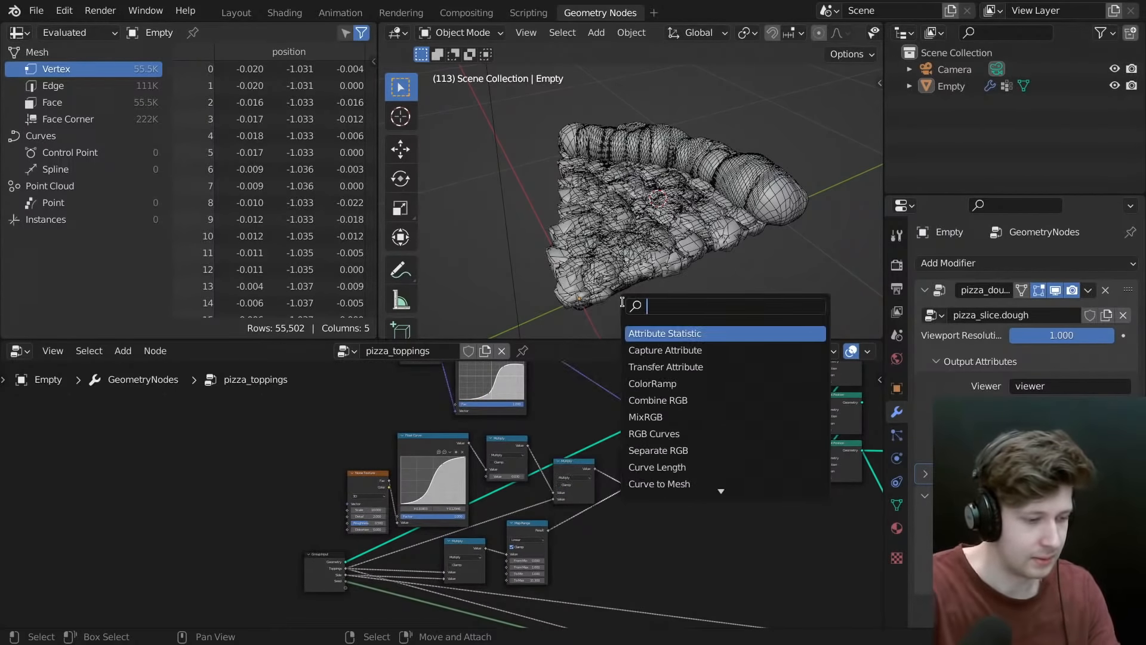
pyautogui.write('sub')
pyautogui.press('Down')
pyautogui.press('Down')
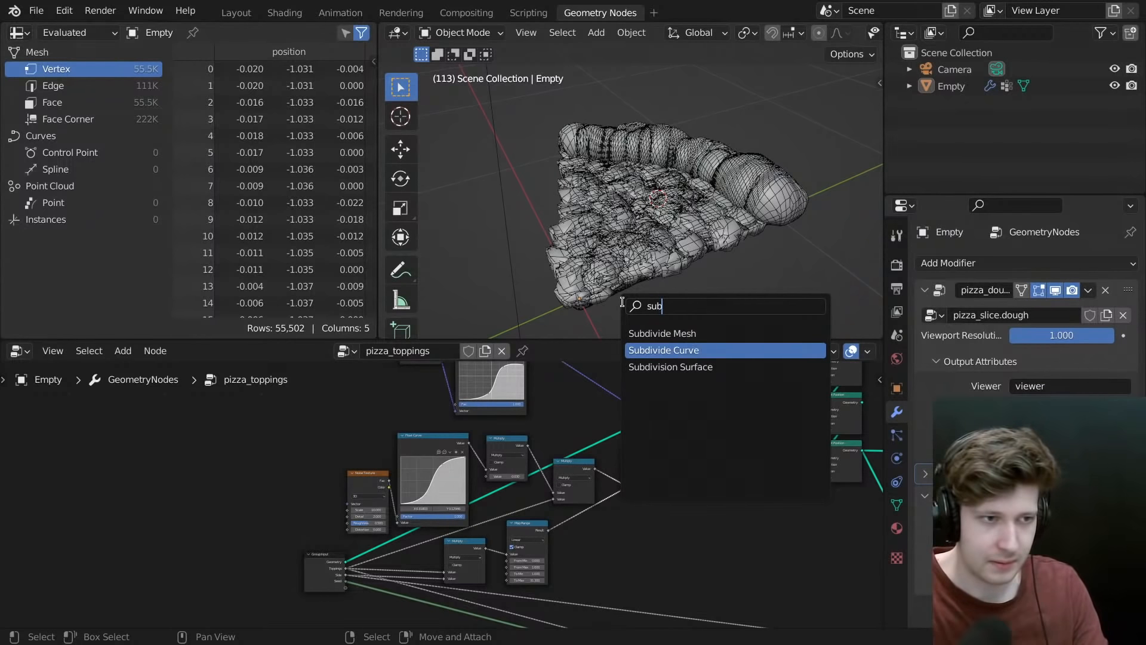
pyautogui.press('Return')
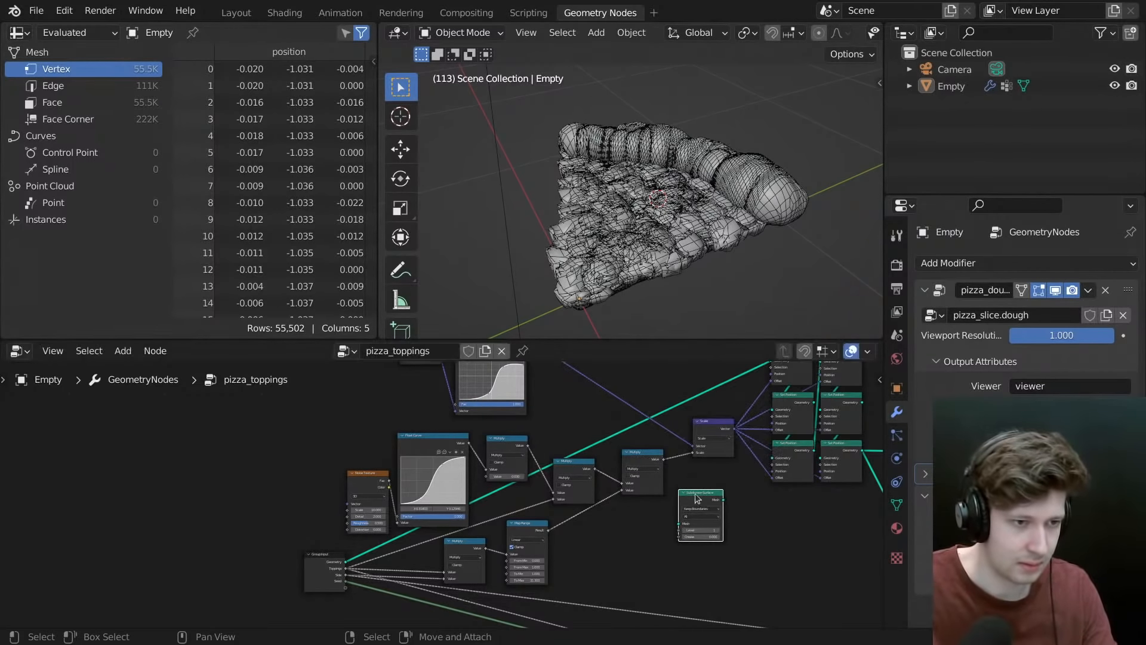
pyautogui.scroll(2, 633, 460)
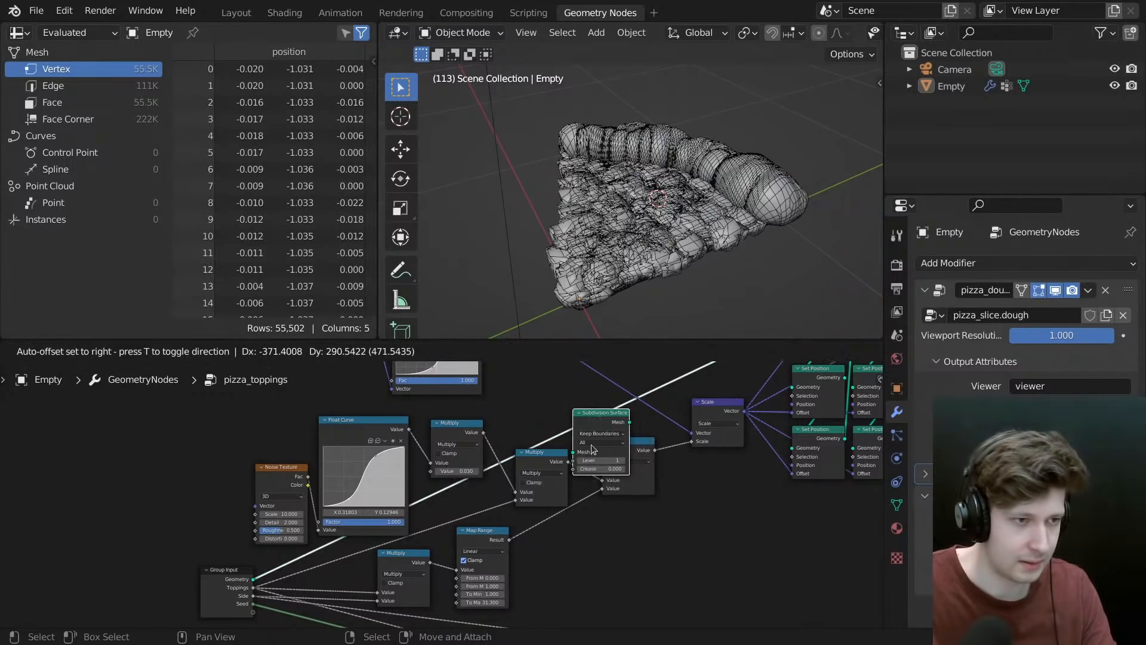
pyautogui.click(594, 449)
pyautogui.moveTo(586, 463); pyautogui.dragTo(634, 347)
pyautogui.moveTo(631, 364); pyautogui.dragTo(592, 455, button='middle')
pyautogui.moveTo(594, 436); pyautogui.dragTo(576, 416)
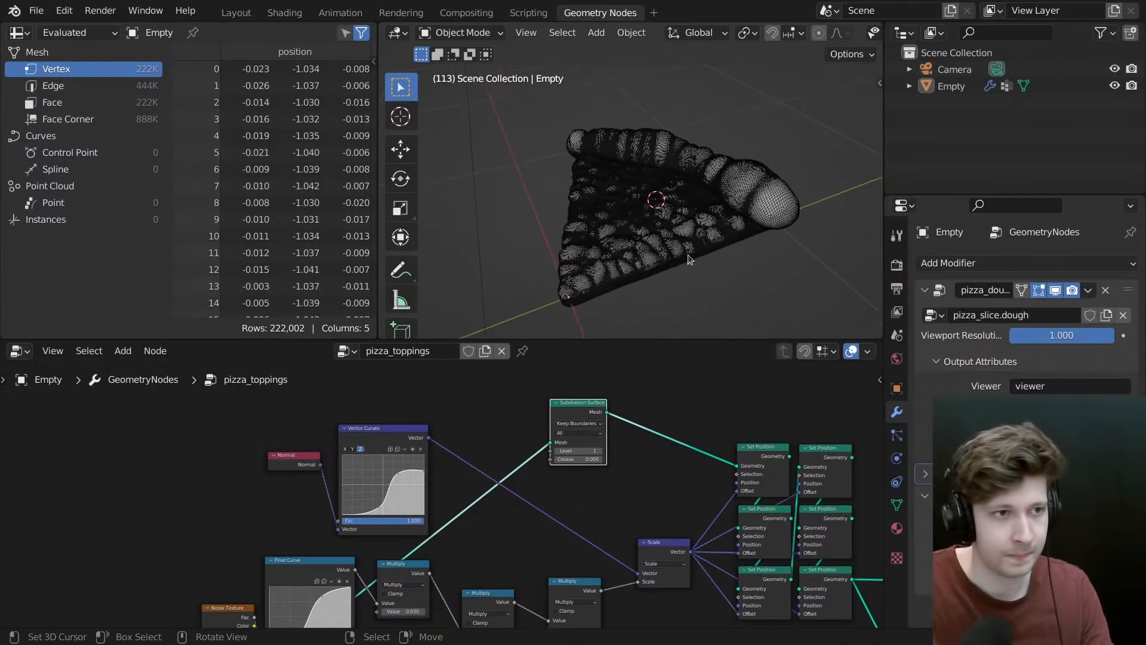
# - Set the pizza_dough modifier's Viewport Resolution to 0.5 and view the slice from several sides
pyautogui.moveTo(654, 188); pyautogui.dragTo(607, 338, button='middle')
pyautogui.moveTo(645, 251); pyautogui.dragTo(677, 238, button='middle')
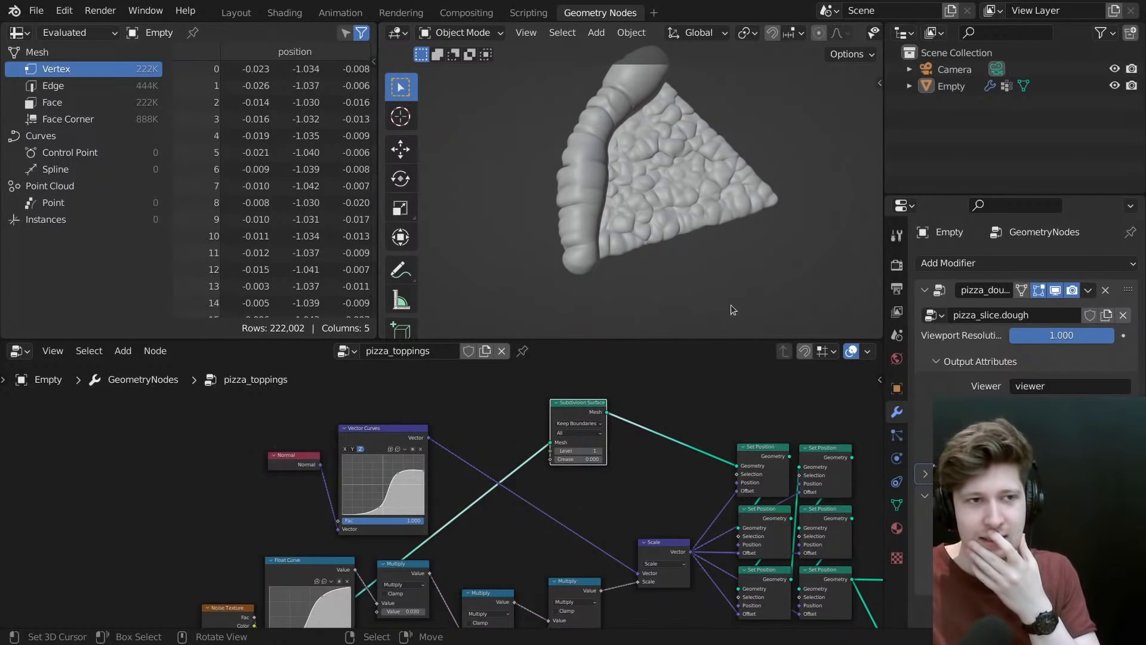
pyautogui.moveTo(720, 271); pyautogui.dragTo(722, 227, button='middle')
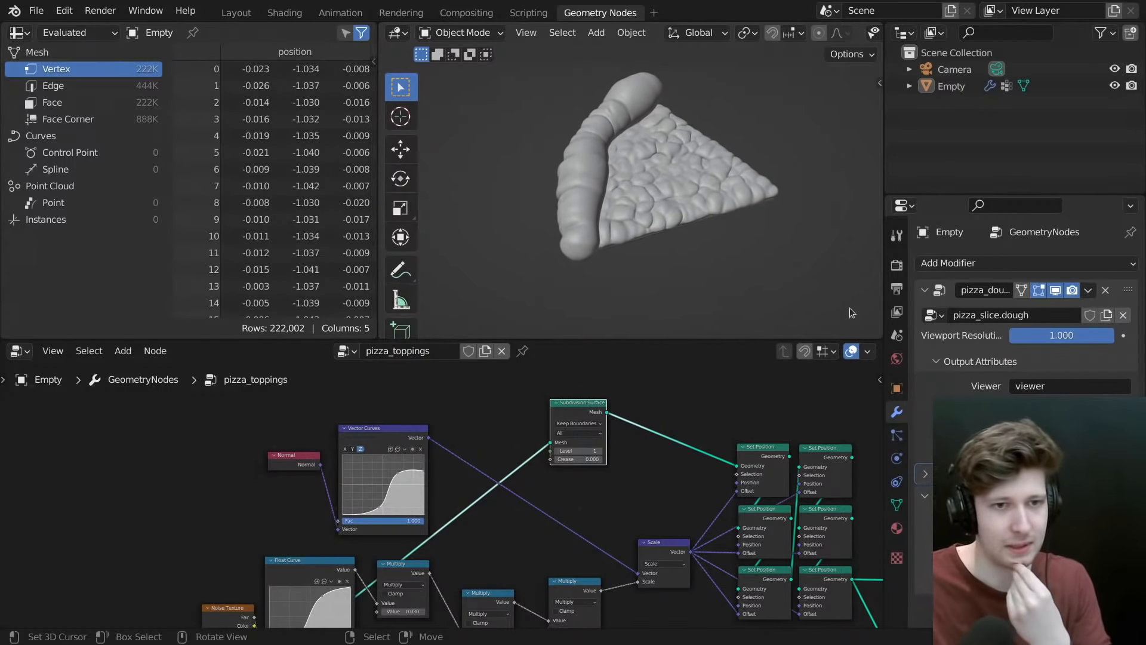
pyautogui.click(1053, 337)
pyautogui.write('0.5')
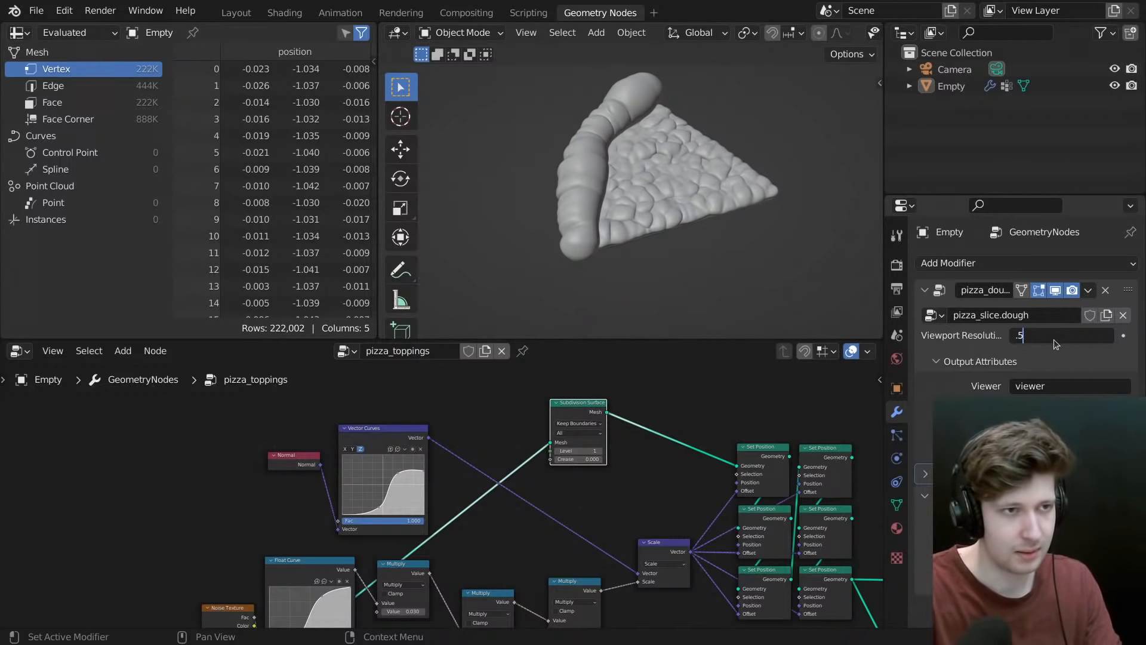
pyautogui.press('Return')
pyautogui.moveTo(611, 200); pyautogui.dragTo(802, 160, button='middle')
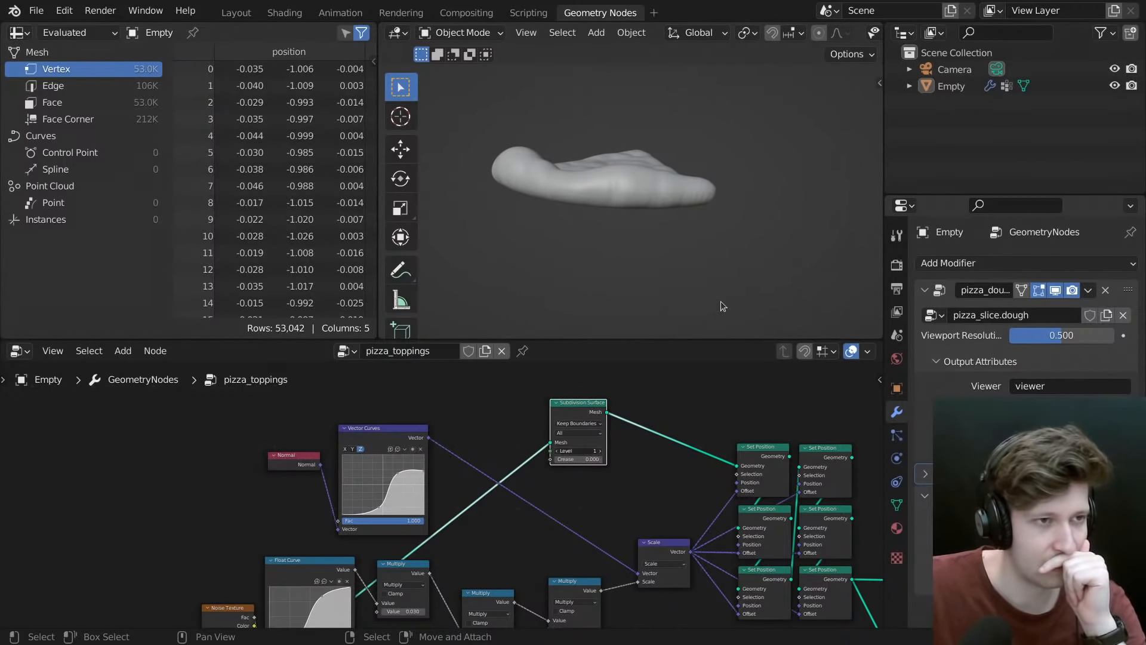
pyautogui.moveTo(700, 223); pyautogui.dragTo(672, 207, button='middle')
# - Set the Noise Texture's Scale to 5 in the pizza_toppings tree and view the slice's toppings
pyautogui.scroll(-3, 475, 506)
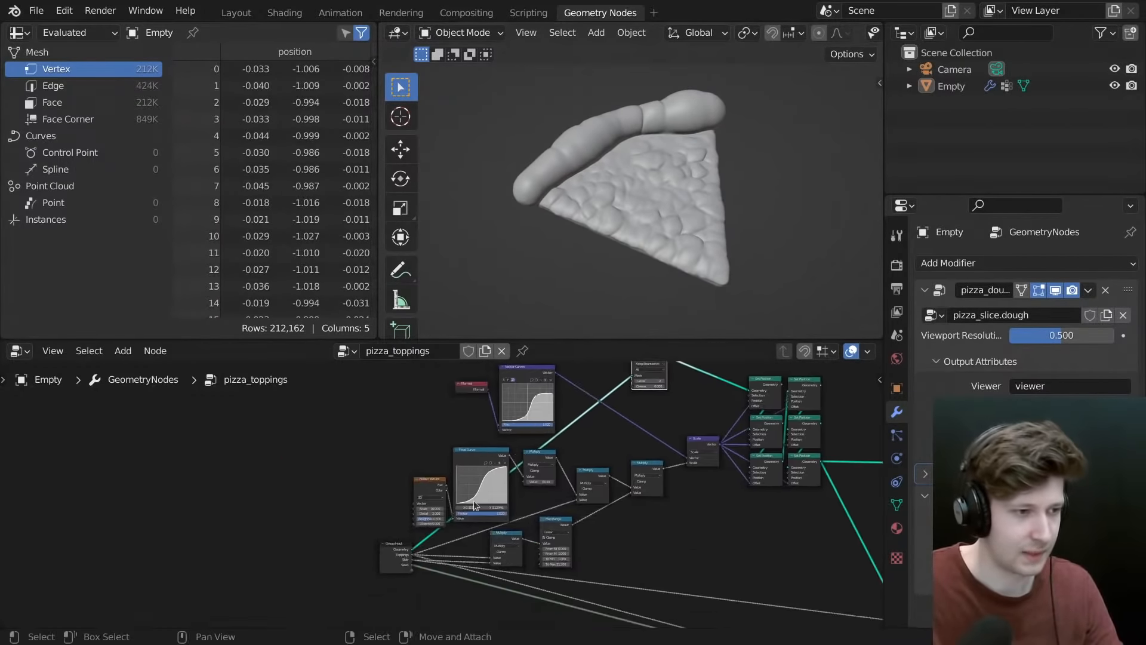
pyautogui.scroll(4, 475, 506)
pyautogui.click(413, 497)
pyautogui.write('5')
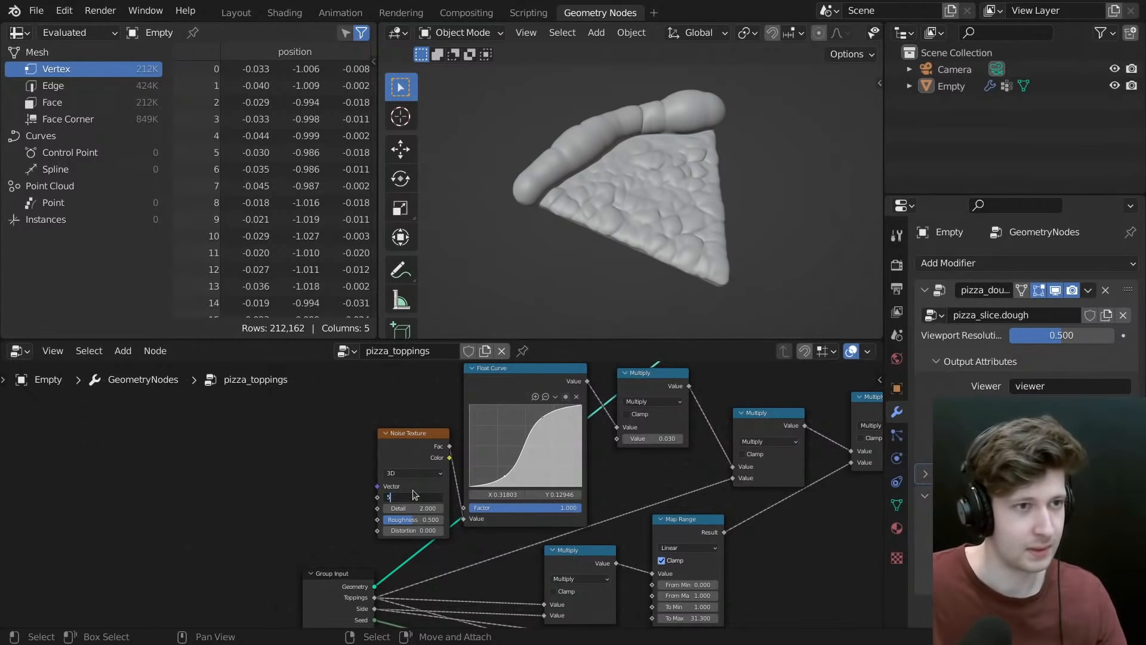
pyautogui.press('Return')
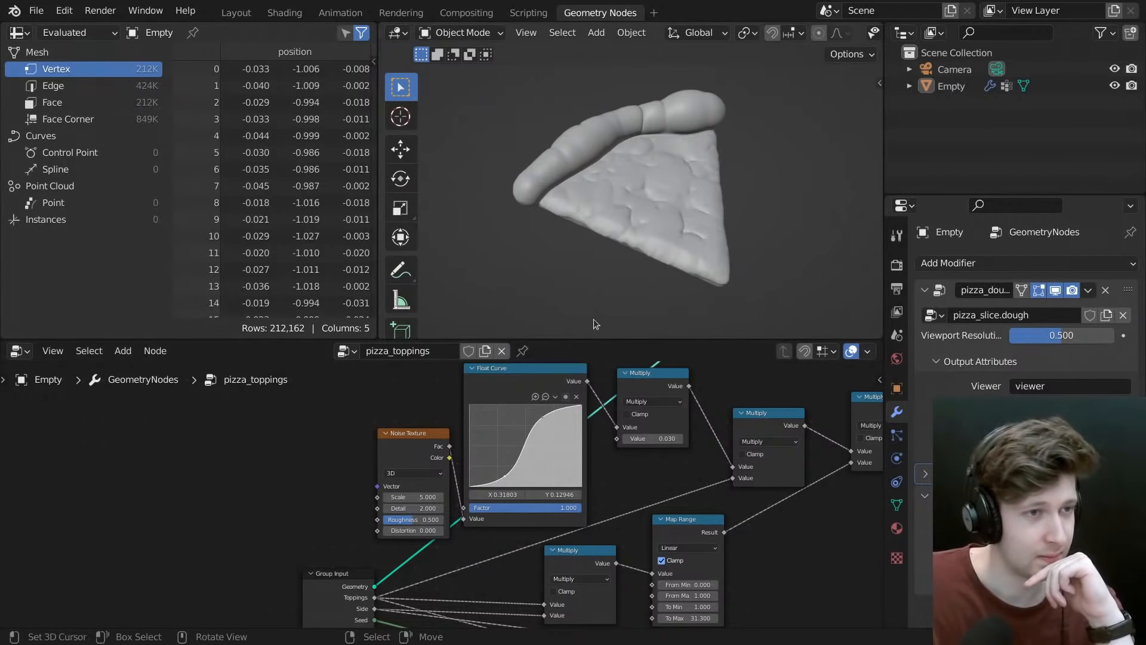
pyautogui.moveTo(593, 318); pyautogui.dragTo(417, 286, button='middle')
pyautogui.moveTo(660, 261); pyautogui.dragTo(687, 197, button='middle')
# - Set the Subdivision Surface node's Level to 1 and view the slice
pyautogui.moveTo(680, 397); pyautogui.dragTo(567, 568, button='middle')
pyautogui.moveTo(626, 432); pyautogui.dragTo(597, 511, button='middle')
pyautogui.moveTo(711, 470); pyautogui.dragTo(545, 459, button='middle')
pyautogui.click(573, 455)
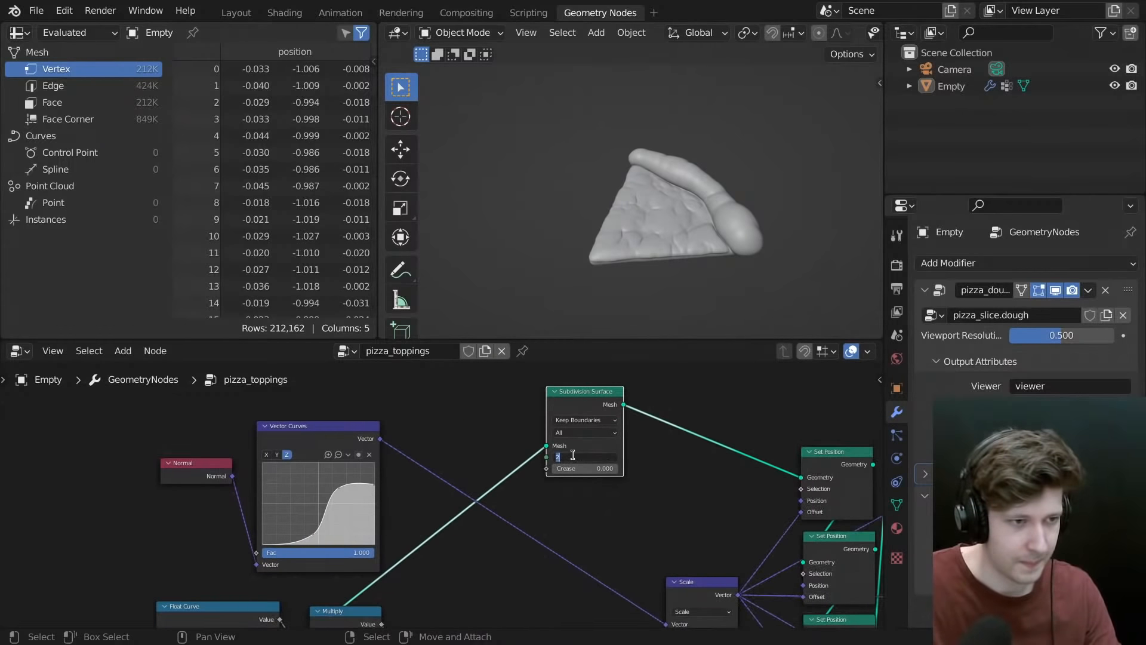
pyautogui.write('1')
pyautogui.press('Return')
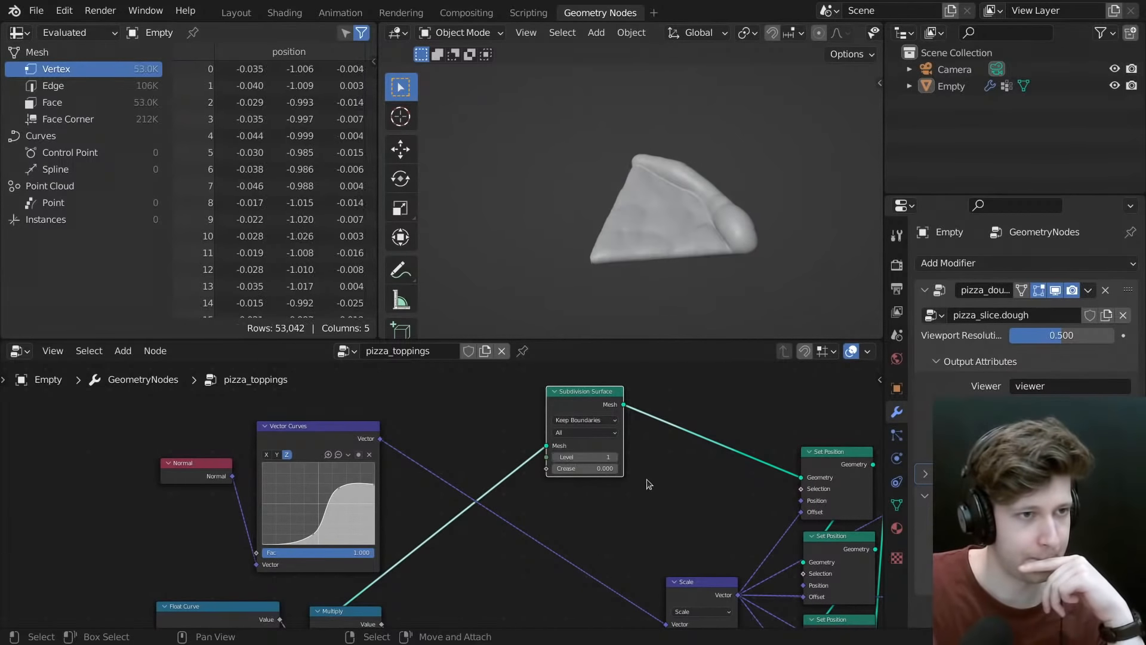
pyautogui.moveTo(657, 236); pyautogui.dragTo(705, 238, button='middle')
# - Set the pizza_dough modifier's Viewport Resolution to 1 and view the slice from above
pyautogui.click(1059, 337)
pyautogui.write('1')
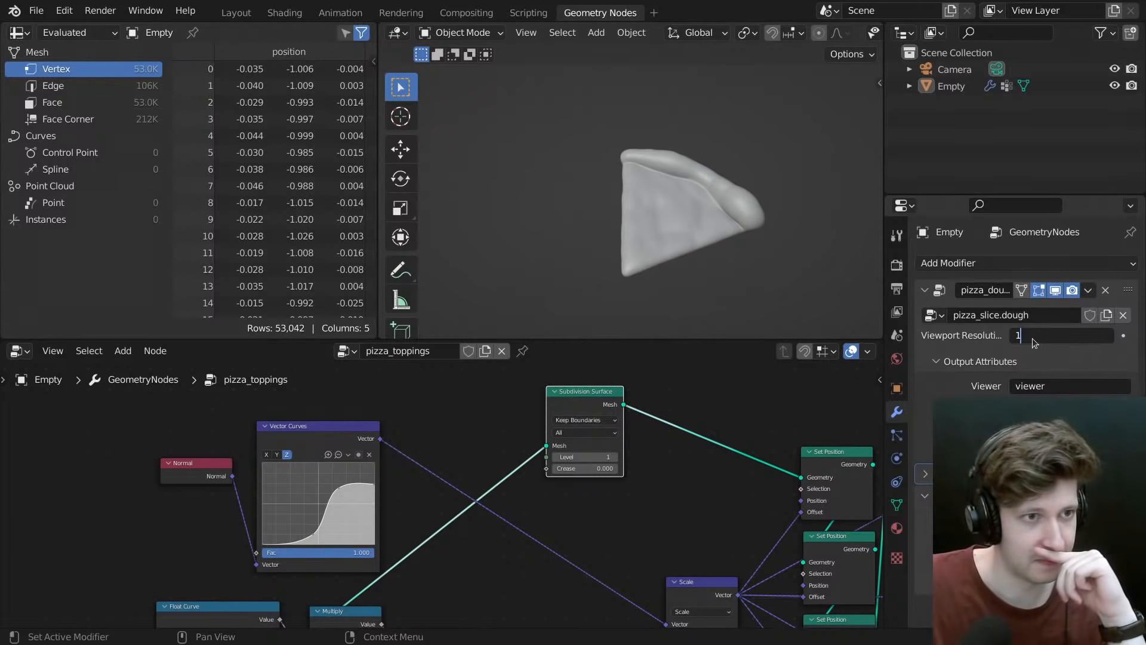
pyautogui.press('Return')
pyautogui.moveTo(650, 176); pyautogui.dragTo(704, 148, button='middle')
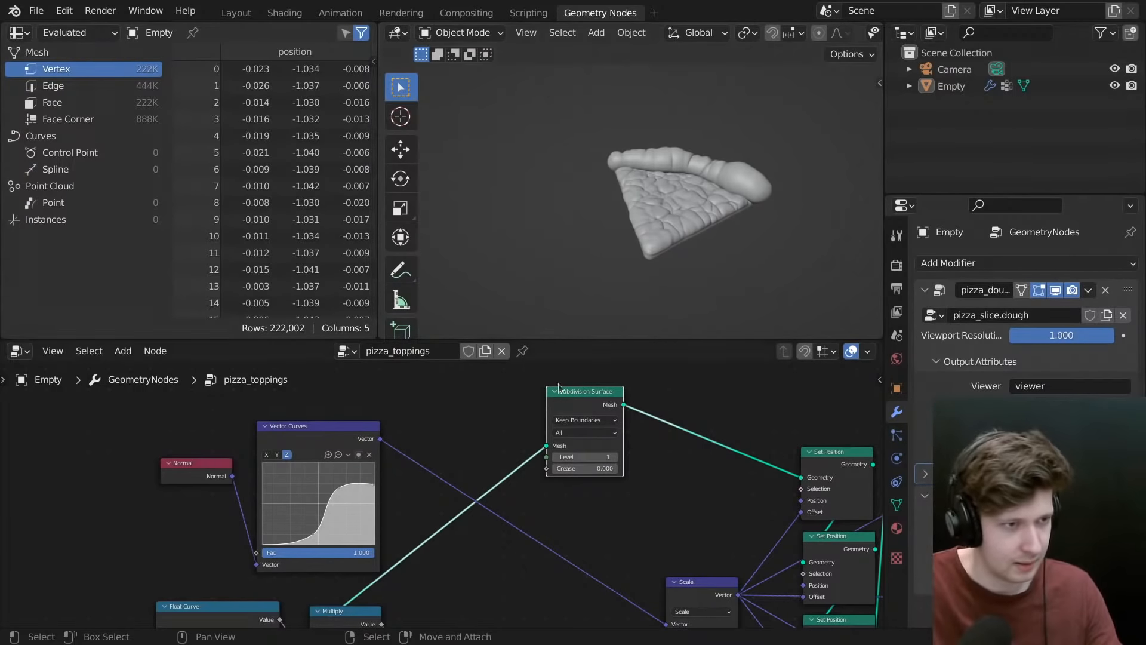
# - Switch to the pizza_slice.dough tree, enter the pizza_slice.base_shape group and look at its Curve Circle node
pyautogui.scroll(-14, 561, 459)
pyautogui.moveTo(562, 472); pyautogui.dragTo(495, 456, button='middle')
pyautogui.click(977, 343)
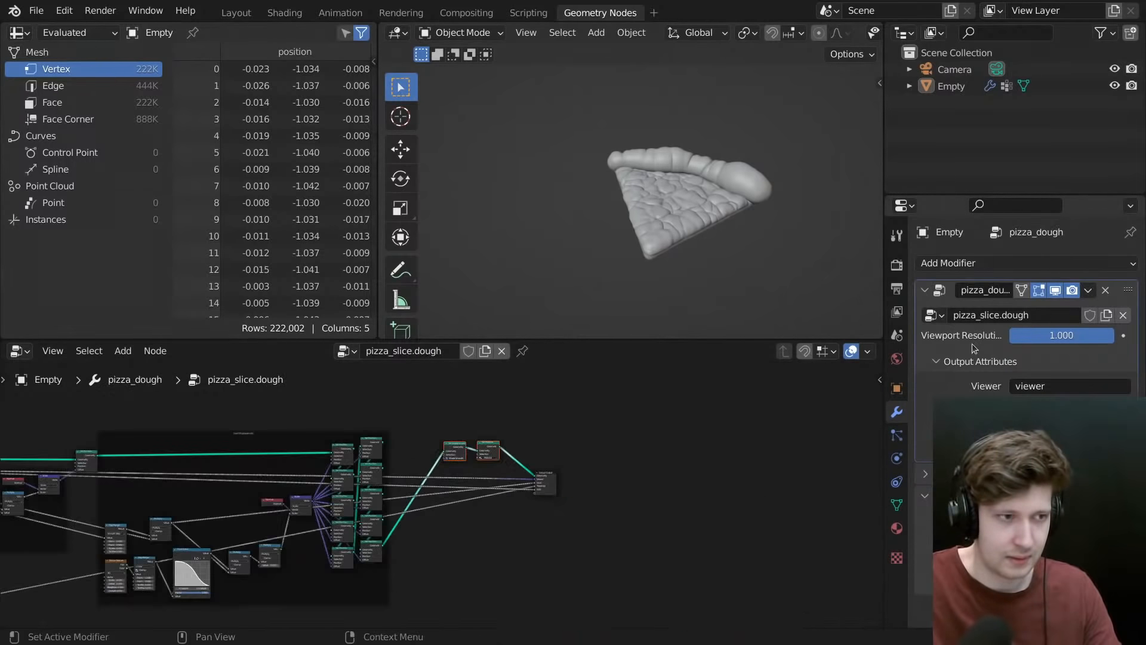
pyautogui.scroll(5, 308, 469)
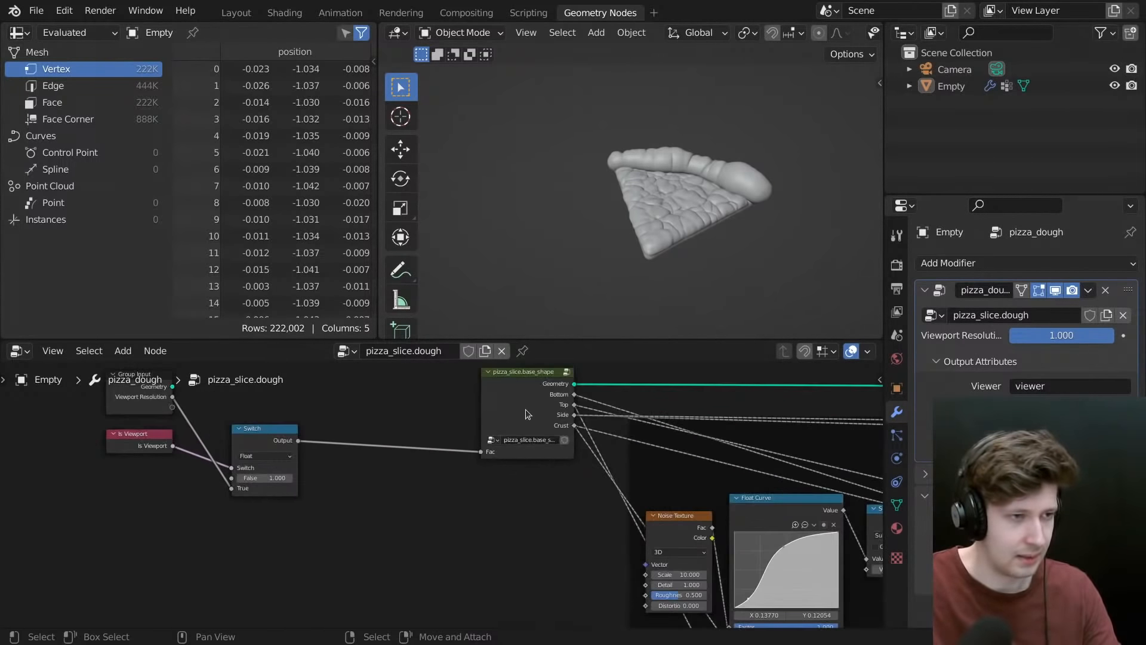
pyautogui.press('Tab')
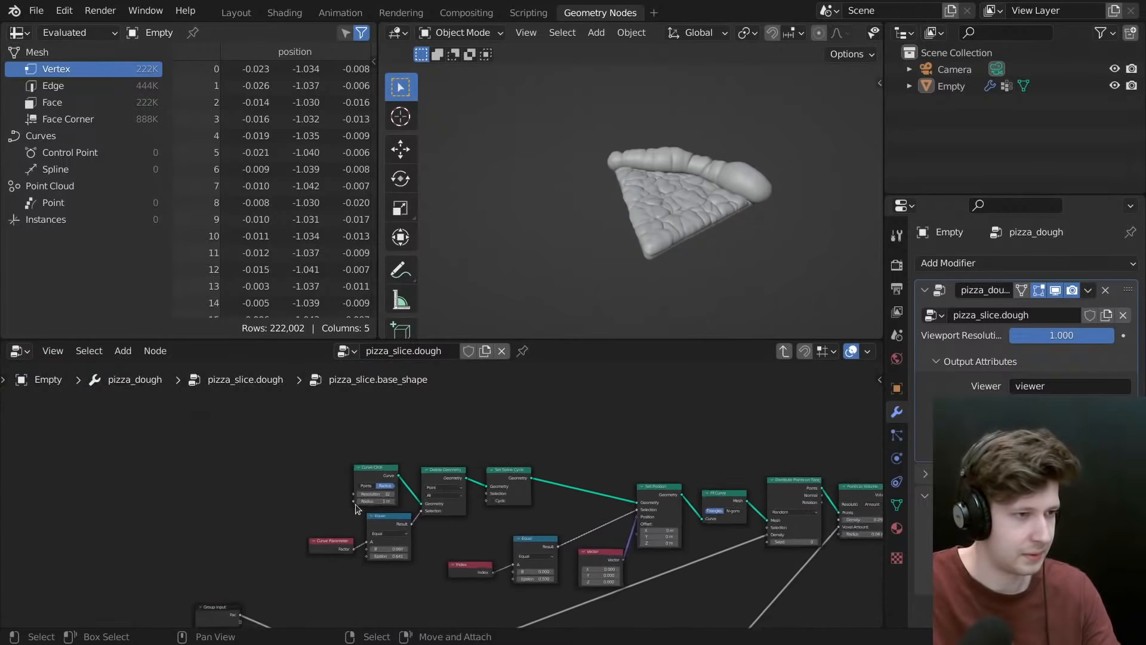
pyautogui.scroll(4, 356, 504)
pyautogui.moveTo(430, 438); pyautogui.dragTo(454, 439)
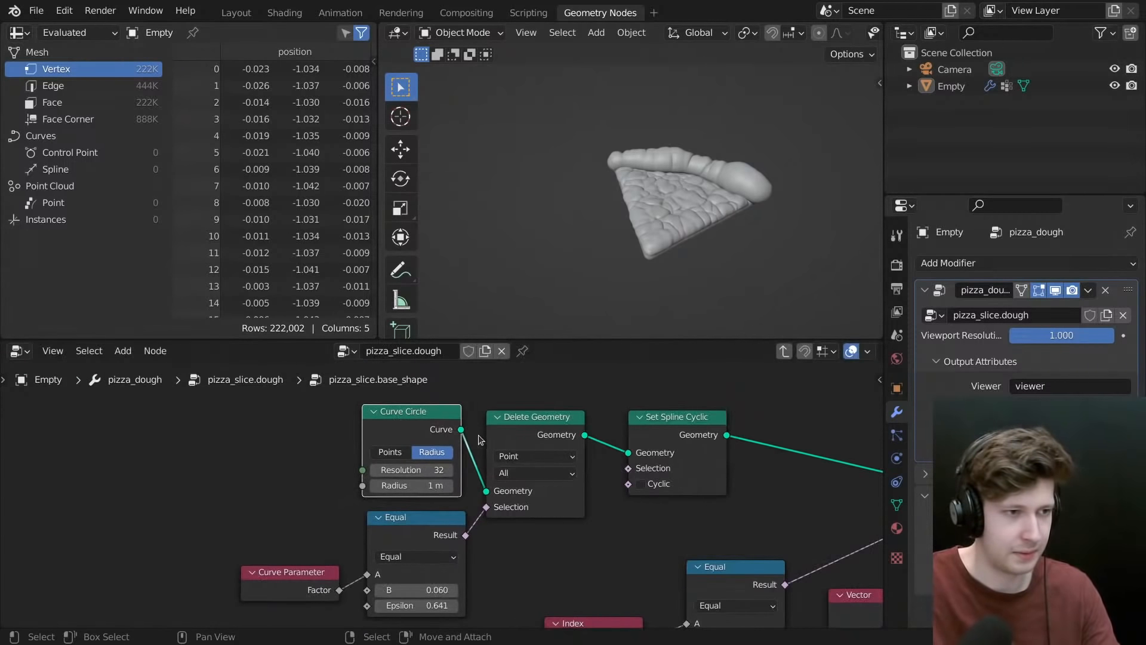
# - Examine the base_shape node chain from Set Position to Capture Attribute alongside the slice's side
pyautogui.scroll(-4, 743, 500)
pyautogui.moveTo(746, 500); pyautogui.dragTo(527, 493, button='middle')
pyautogui.moveTo(676, 510); pyautogui.dragTo(568, 482, button='middle')
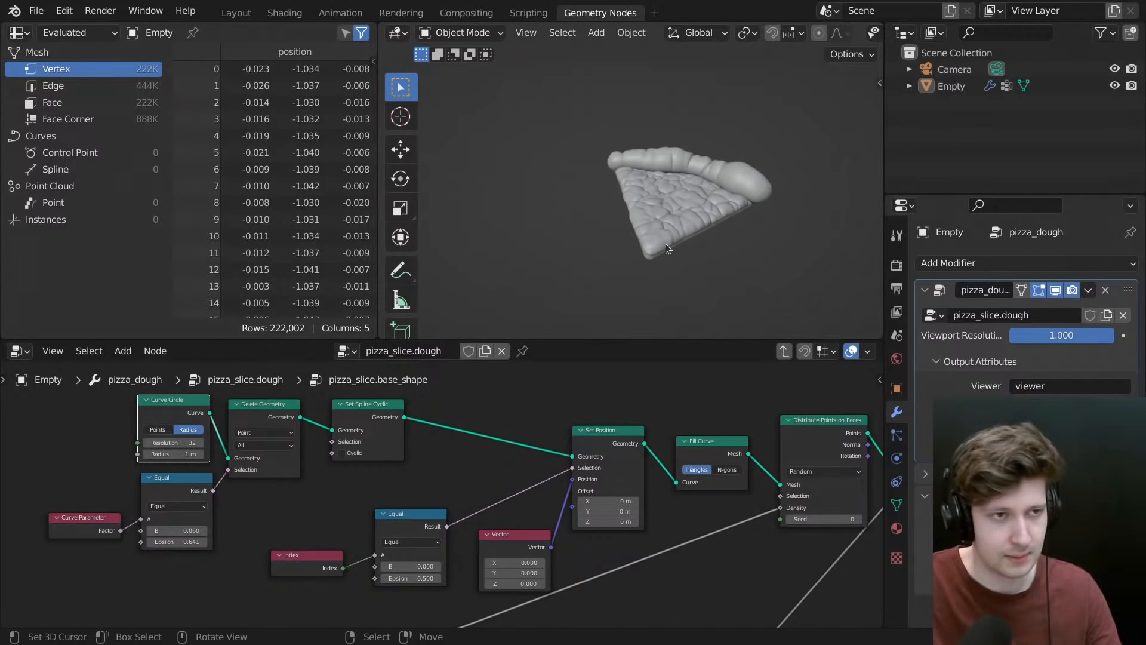
pyautogui.moveTo(715, 252); pyautogui.dragTo(640, 251, button='middle')
pyautogui.scroll(-3, 689, 458)
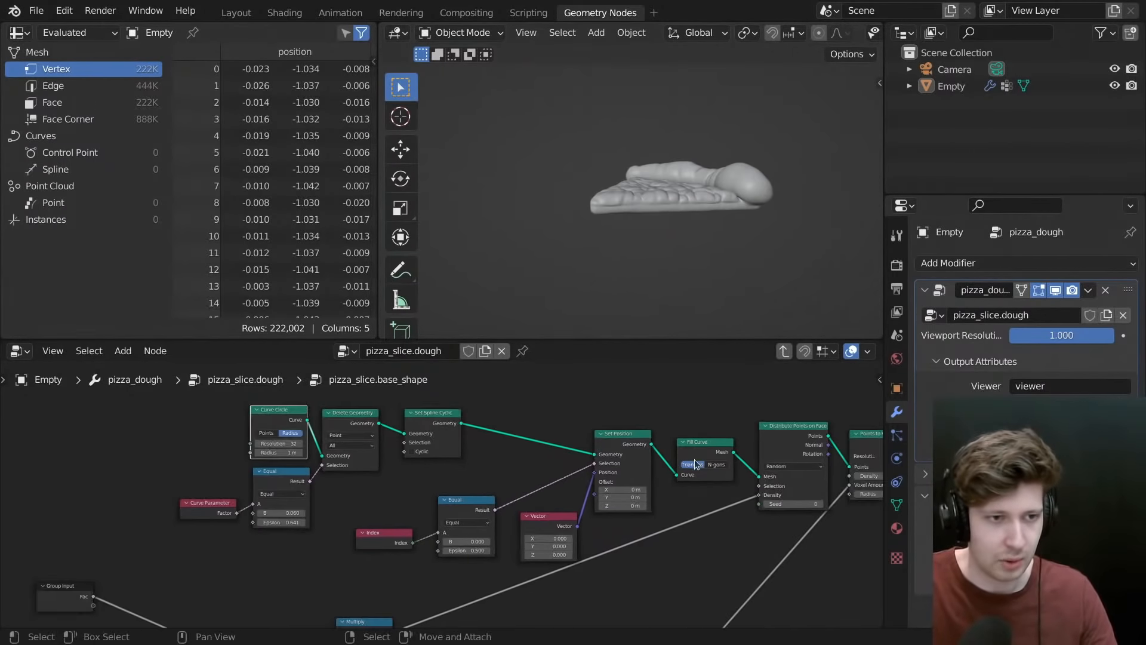
pyautogui.moveTo(691, 461)
pyautogui.mouseDown(button='middle')
pyautogui.moveTo(406, 487)
pyautogui.moveTo(579, 430)
pyautogui.moveTo(547, 423)
pyautogui.mouseUp(button='middle')
pyautogui.scroll(3, 406, 410)
pyautogui.scroll(1, 404, 412)
pyautogui.moveTo(405, 412); pyautogui.dragTo(446, 429, button='middle')
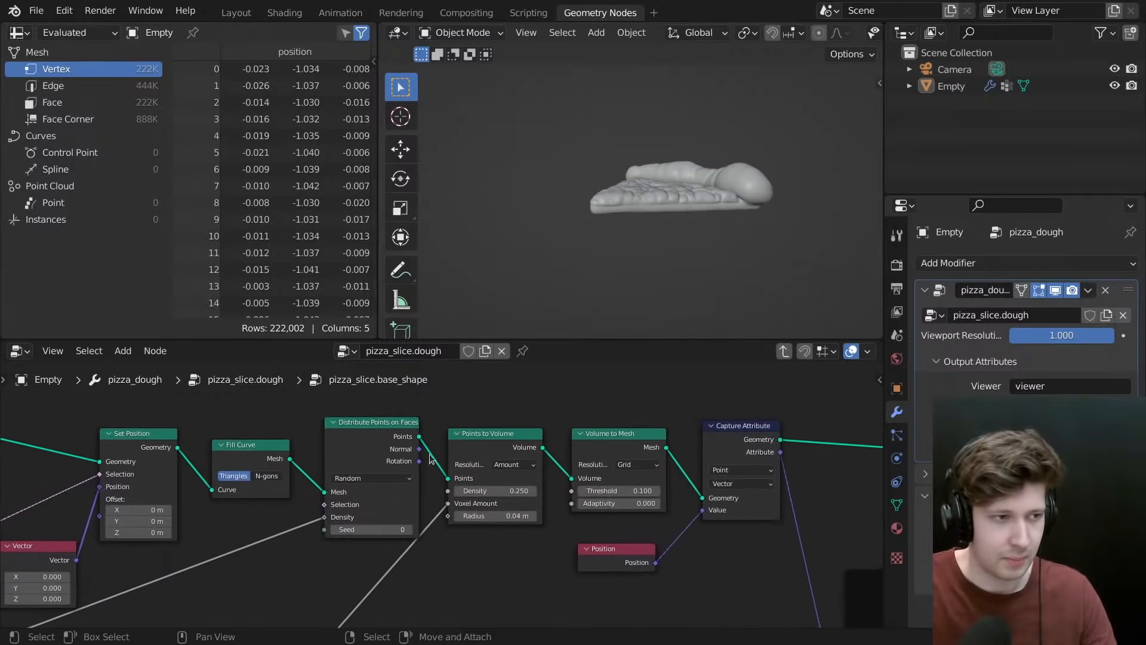
pyautogui.scroll(-2, 597, 445)
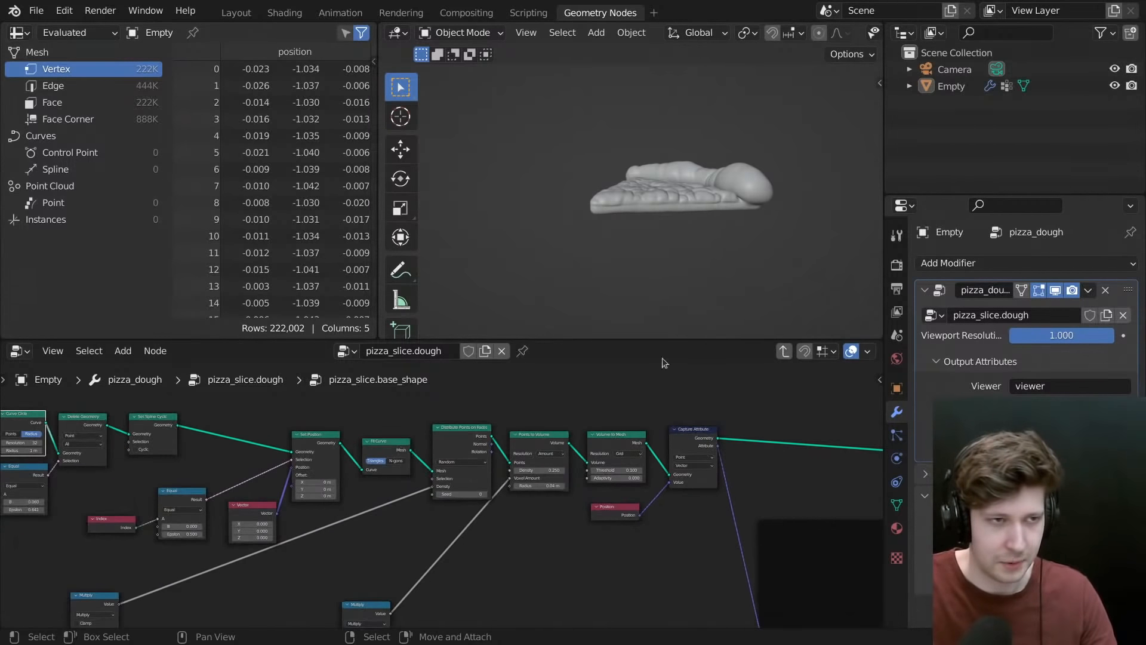
pyautogui.moveTo(648, 269)
pyautogui.mouseDown(button='middle')
pyautogui.moveTo(639, 221)
pyautogui.moveTo(647, 250)
pyautogui.mouseUp(button='middle')
pyautogui.moveTo(703, 418); pyautogui.dragTo(693, 414, button='middle')
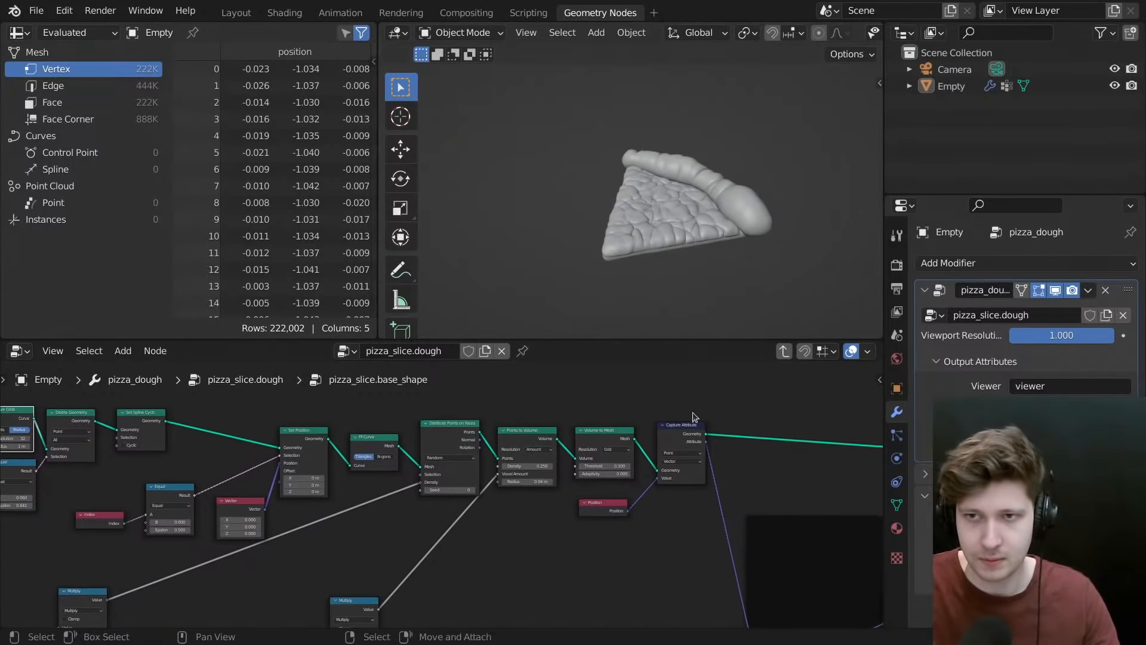
# - Leave the base_shape group and examine the pizza_slice.dough tree through its displacement frames
pyautogui.hotkey('ctrl', 'Tab')
pyautogui.scroll(-2, 673, 499)
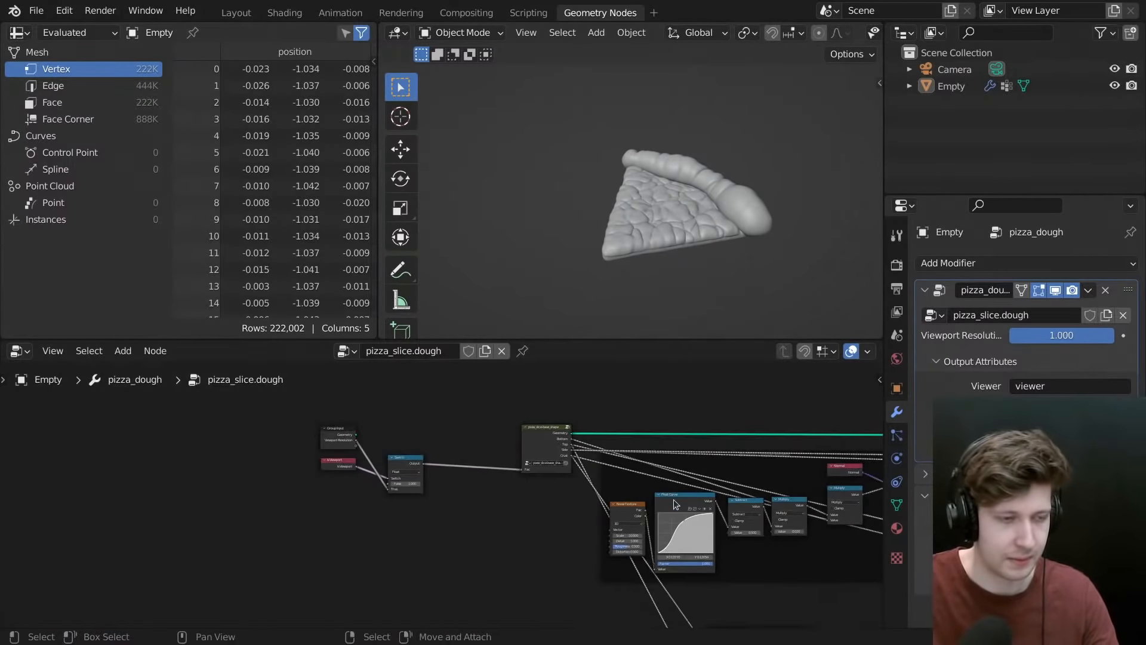
pyautogui.moveTo(674, 499); pyautogui.dragTo(503, 508, button='middle')
pyautogui.scroll(-4, 555, 507)
pyautogui.moveTo(689, 516); pyautogui.dragTo(496, 485, button='middle')
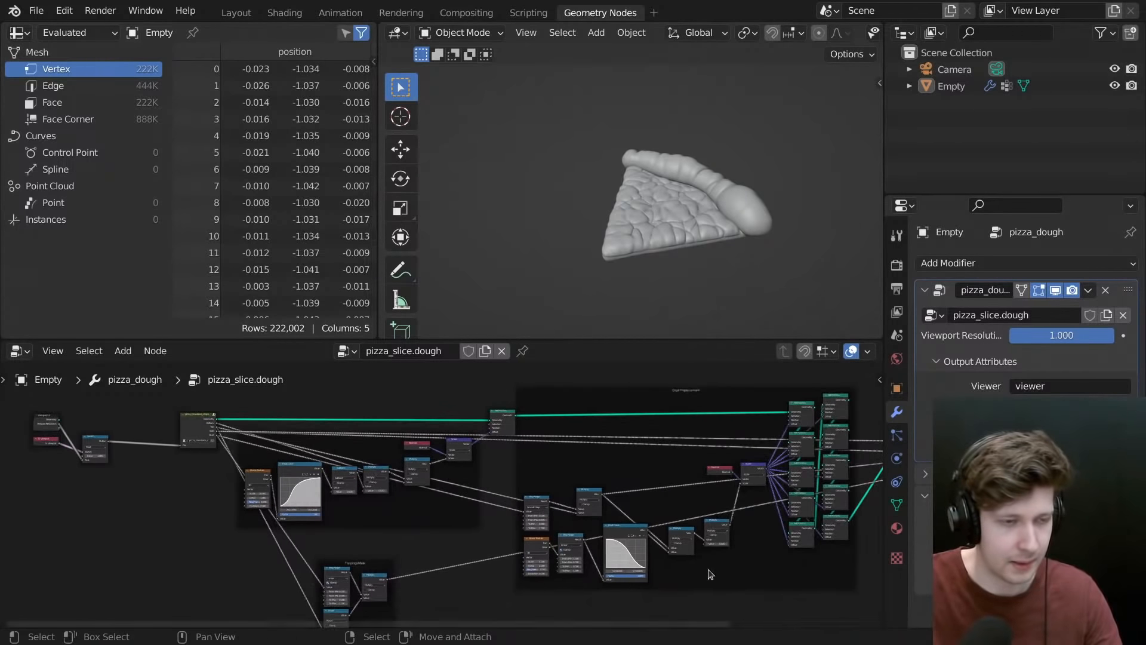
pyautogui.moveTo(725, 529); pyautogui.dragTo(709, 526, button='middle')
pyautogui.moveTo(719, 280); pyautogui.dragTo(734, 260, button='middle')
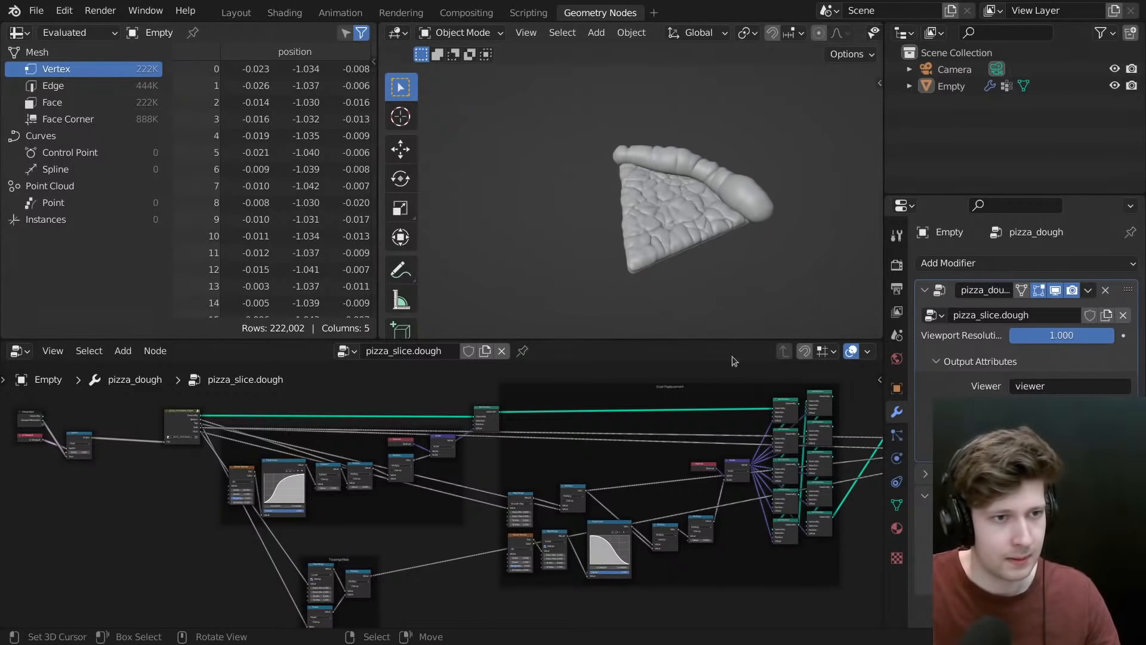
# - Reopen the pizza_slice.base_shape group and review the nodes that build the slice outline up to Fill Curve
pyautogui.press('Tab')
pyautogui.scroll(2, 449, 460)
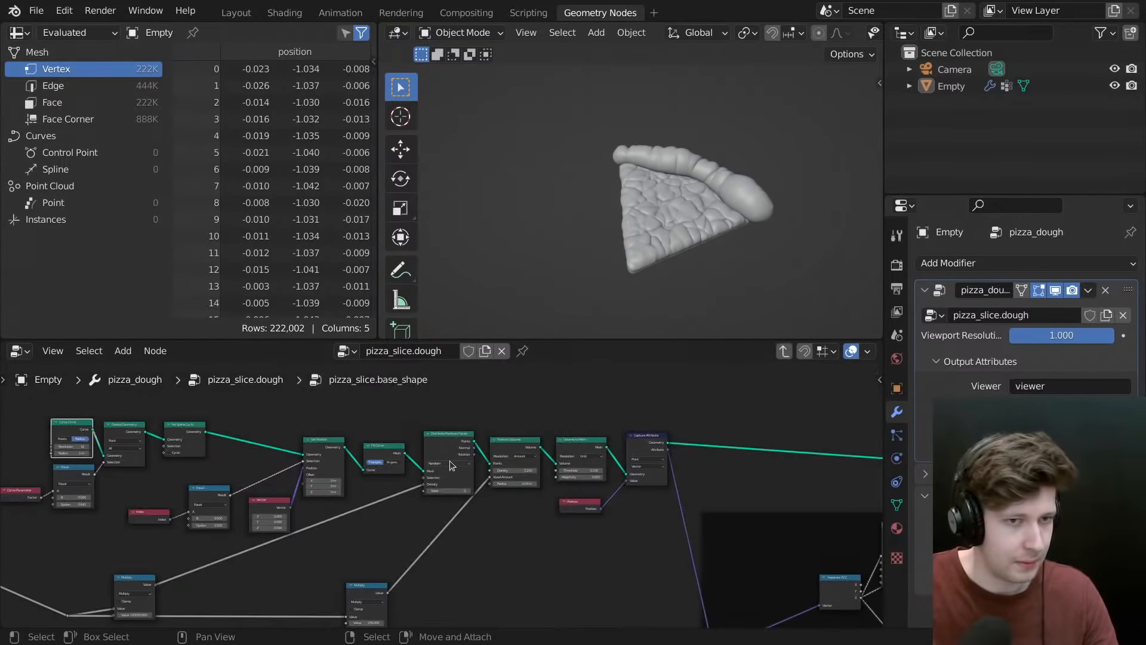
pyautogui.moveTo(321, 478); pyautogui.dragTo(650, 525, button='middle')
pyautogui.scroll(1, 474, 514)
pyautogui.scroll(5, 553, 554)
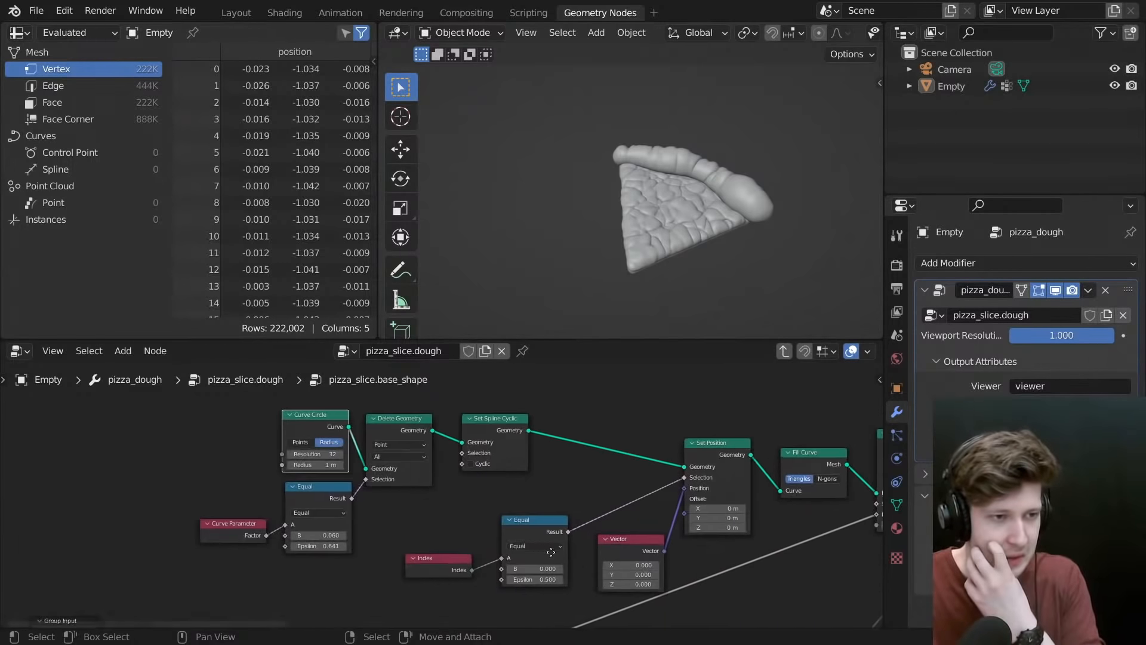
pyautogui.moveTo(550, 553); pyautogui.dragTo(515, 528, button='middle')
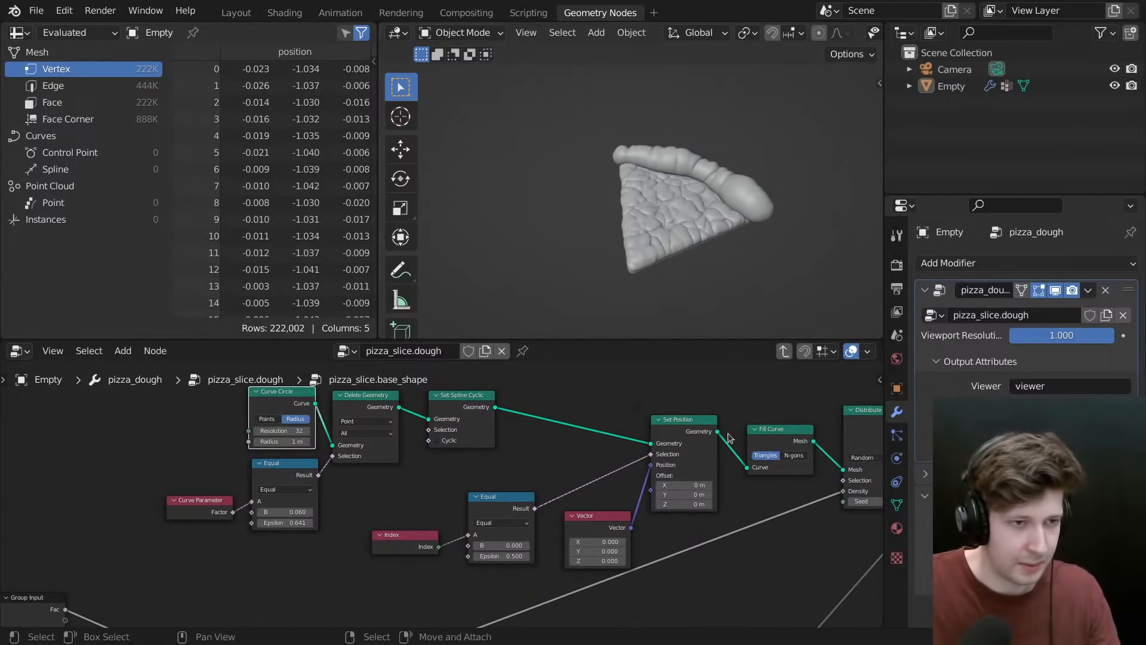
pyautogui.scroll(-8, 724, 455)
pyautogui.moveTo(724, 456); pyautogui.dragTo(472, 486, button='middle')
# - Return to the pizza_toppings tree, delete the Subdivision Surface node and reconnect the Group Input's Geometry to the first Set Position node
pyautogui.press('Tab')
pyautogui.click(944, 473)
pyautogui.scroll(-1, 513, 476)
pyautogui.scroll(5, 508, 436)
pyautogui.scroll(1, 541, 424)
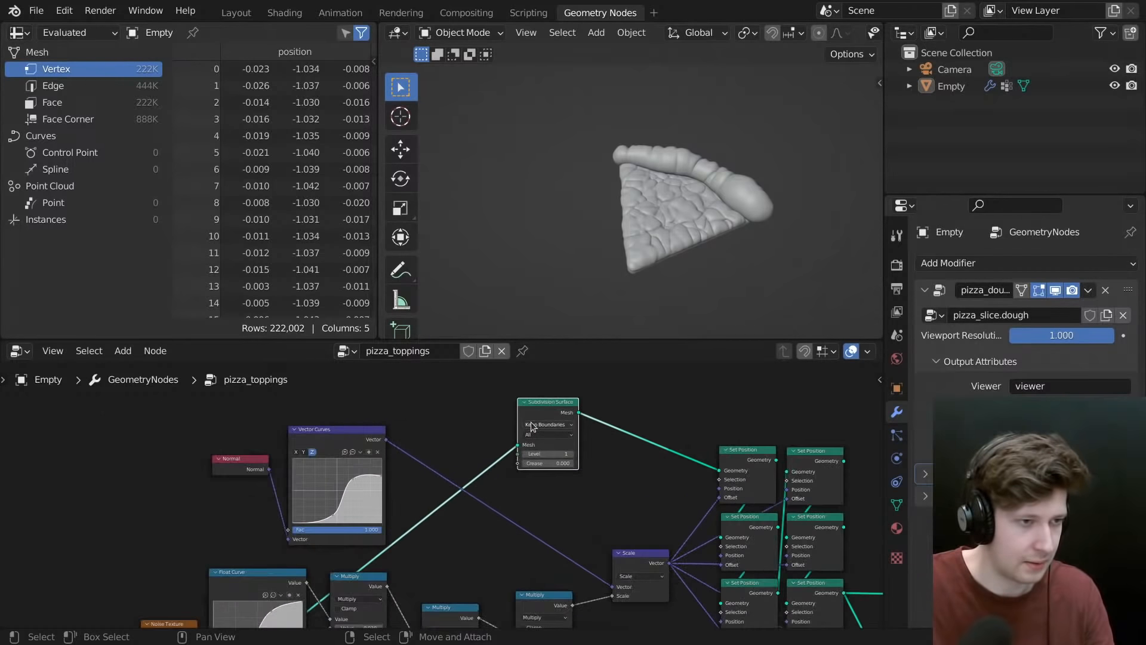
pyautogui.scroll(1, 546, 425)
pyautogui.scroll(1, 561, 426)
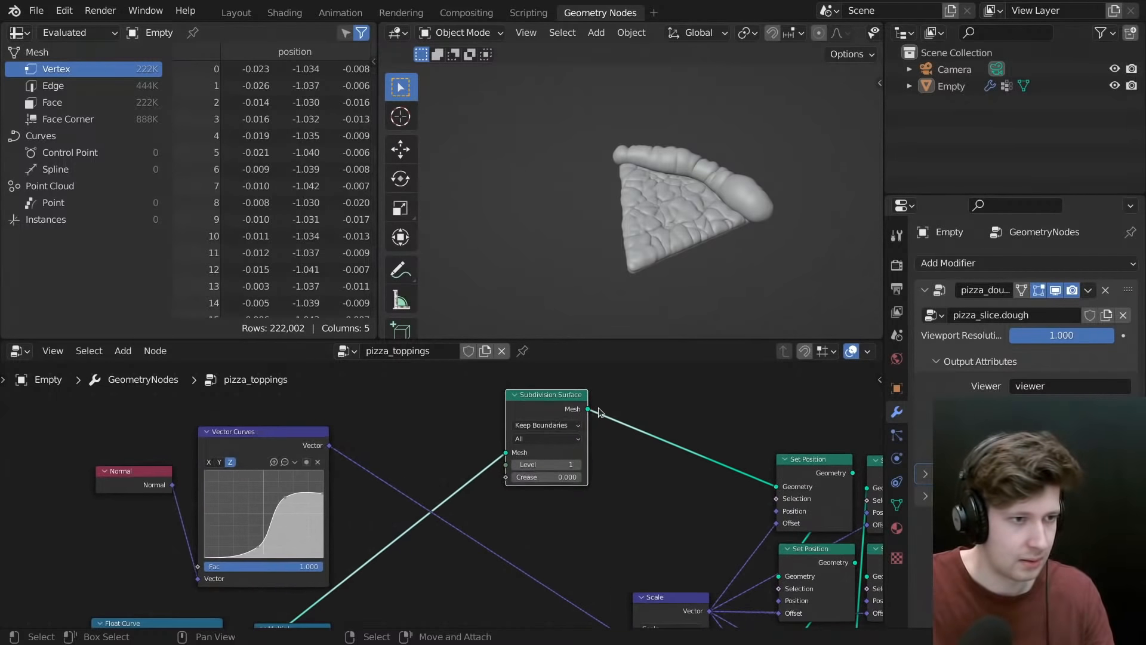
pyautogui.press('x')
pyautogui.scroll(-2, 599, 459)
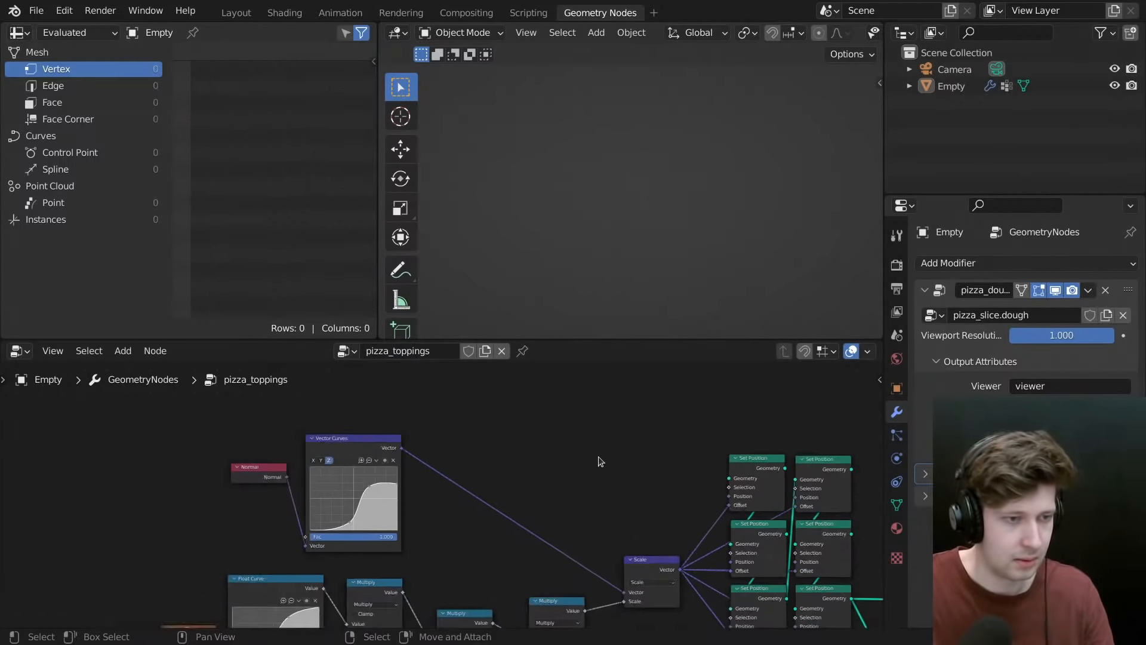
pyautogui.scroll(-3, 542, 500)
pyautogui.moveTo(459, 548); pyautogui.dragTo(503, 434, button='middle')
pyautogui.moveTo(327, 554); pyautogui.dragTo(716, 465)
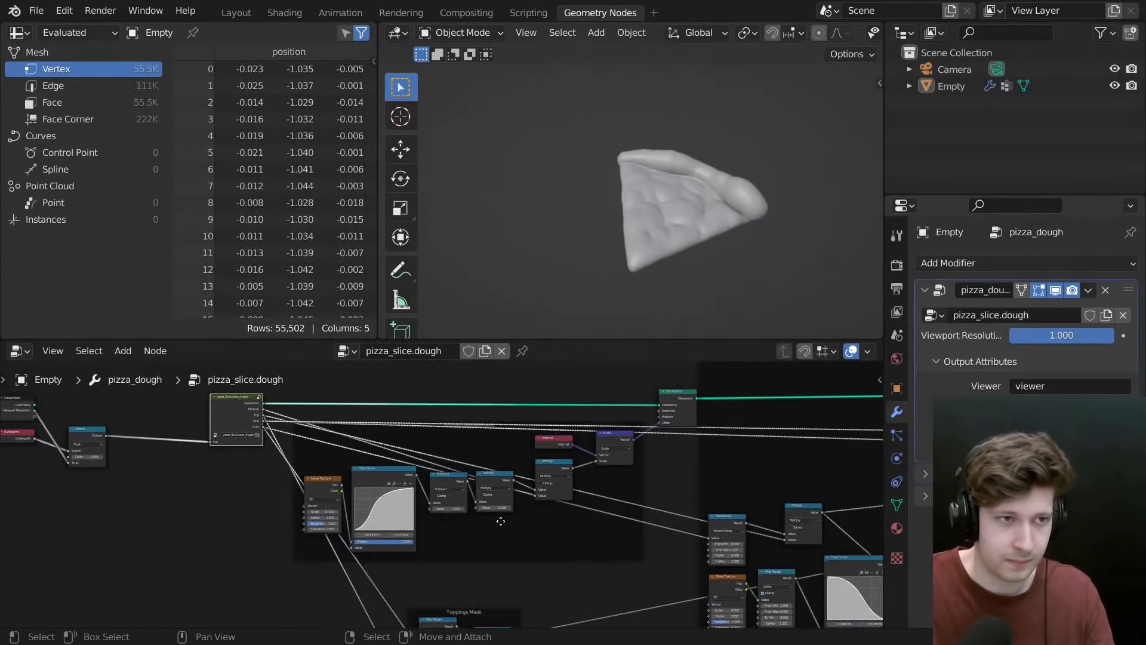
# - Add a Subdivision Surface node between the last Crust Displacement Set Position and Set Shade Smooth in the pizza_slice.dough tree
pyautogui.hotkey('ctrl', 'space')
pyautogui.press('Home')
pyautogui.moveTo(458, 386); pyautogui.dragTo(245, 385, button='middle')
pyautogui.scroll(2, 702, 358)
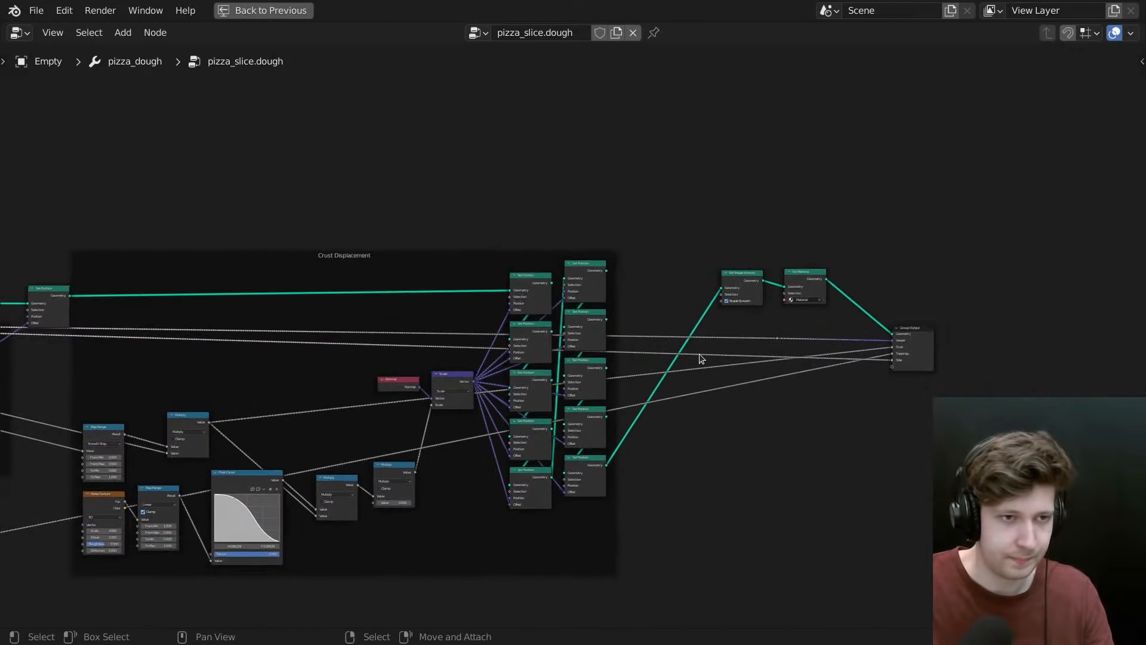
pyautogui.moveTo(622, 352); pyautogui.dragTo(656, 343, button='middle')
pyautogui.hotkey('shift', 'a')
pyautogui.press('s')
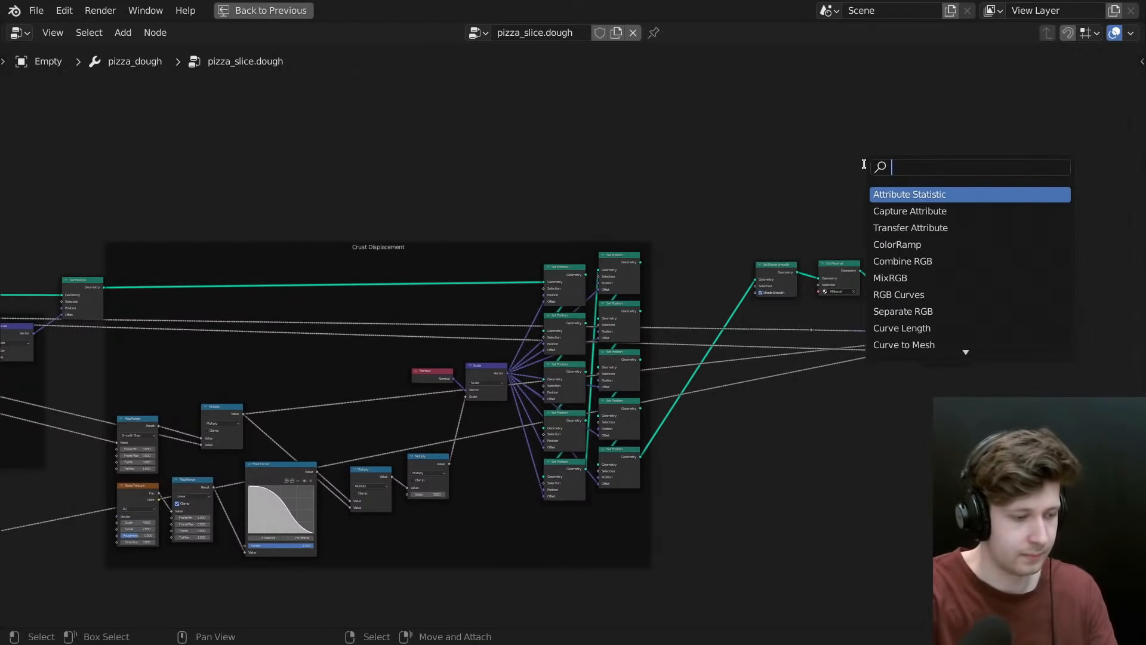
pyautogui.write('sub')
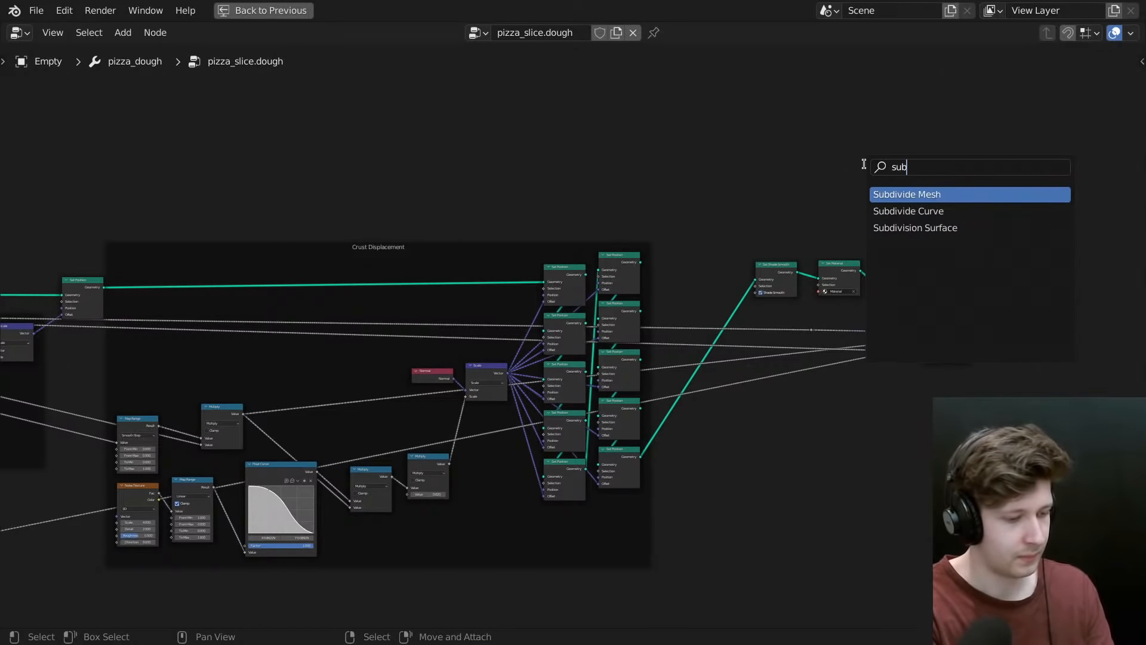
pyautogui.press('Down')
pyautogui.press('Down')
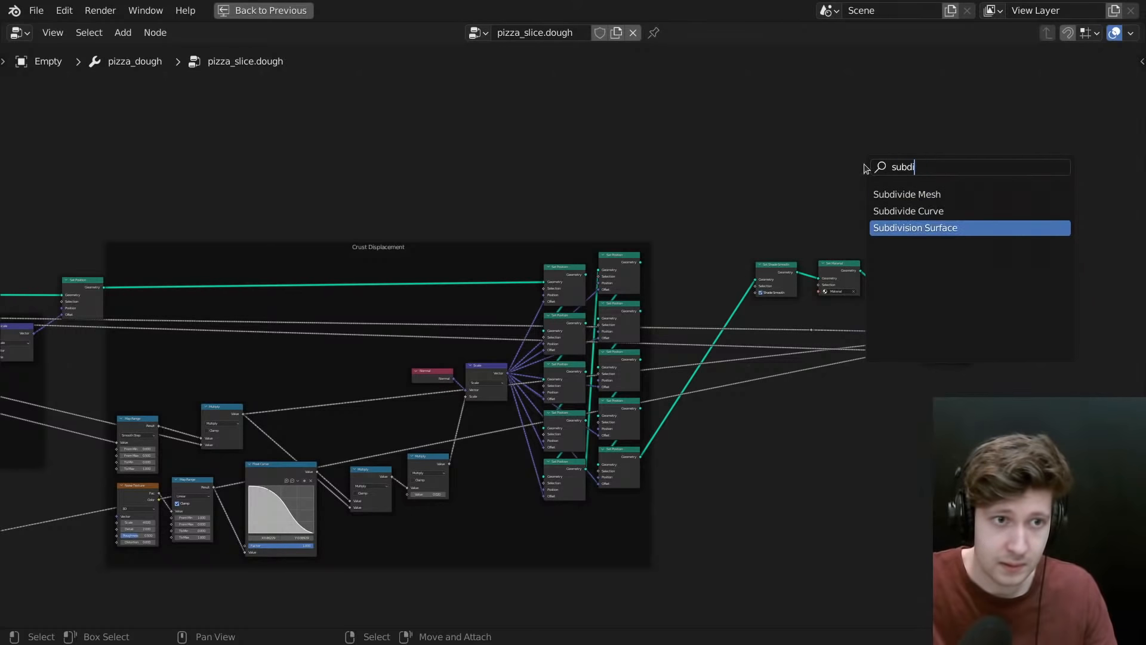
pyautogui.press('Return')
pyautogui.scroll(3, 796, 146)
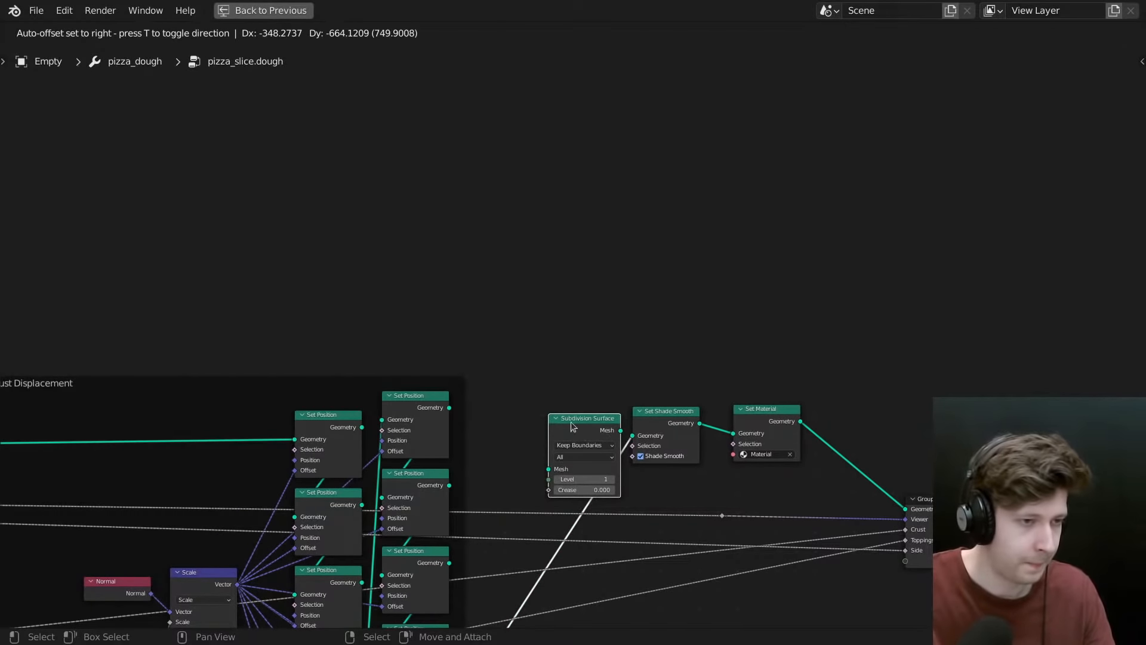
pyautogui.click(272, 330)
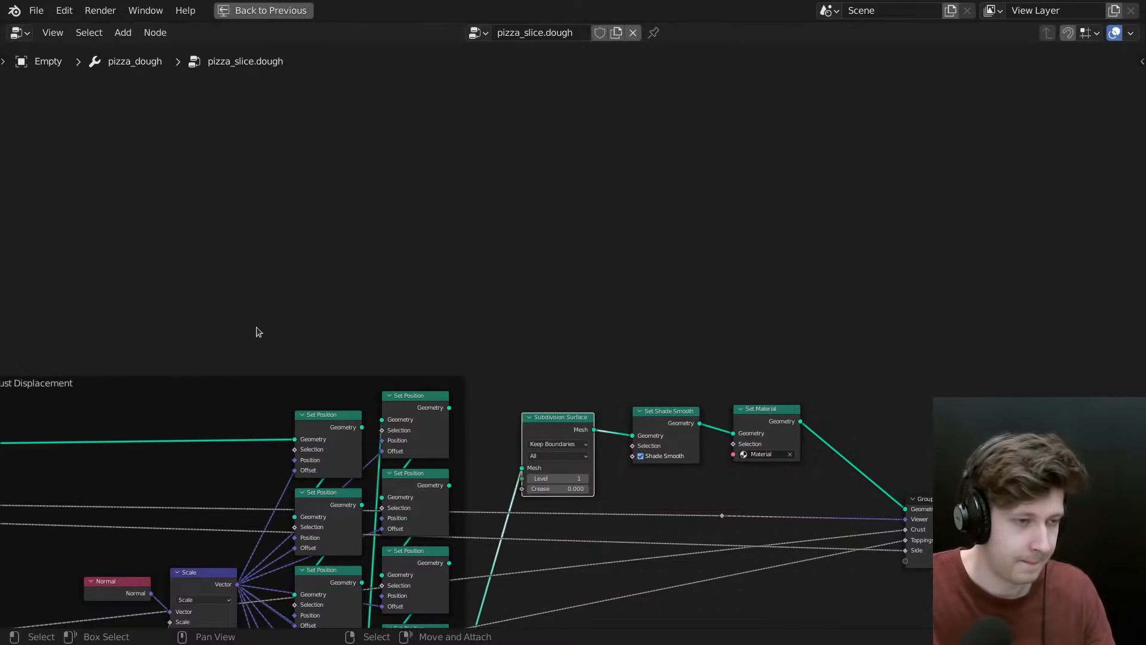
# - Open the pizza_slice.base_shape group and set the Multiply node feeding the point Density to 50000
pyautogui.scroll(-4, 258, 329)
pyautogui.moveTo(119, 320); pyautogui.dragTo(919, 245, button='middle')
pyautogui.scroll(4, 471, 250)
pyautogui.click(319, 352)
pyautogui.press('Tab')
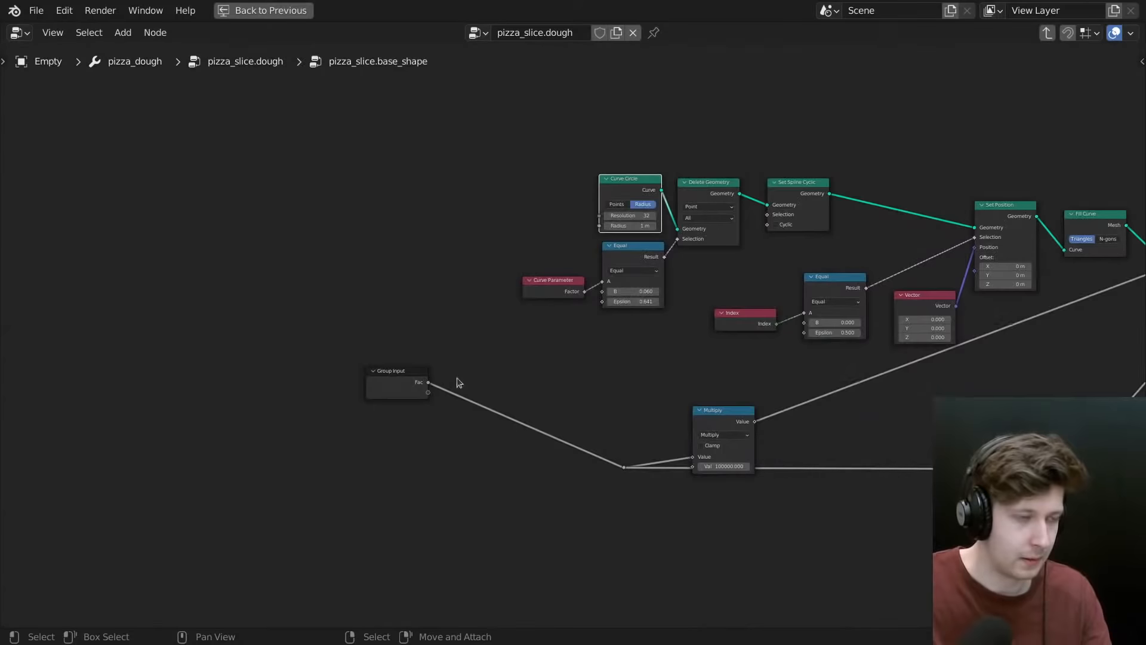
pyautogui.moveTo(622, 376); pyautogui.dragTo(361, 360, button='middle')
pyautogui.scroll(5, 571, 383)
pyautogui.moveTo(458, 417); pyautogui.dragTo(459, 377)
pyautogui.click(422, 436)
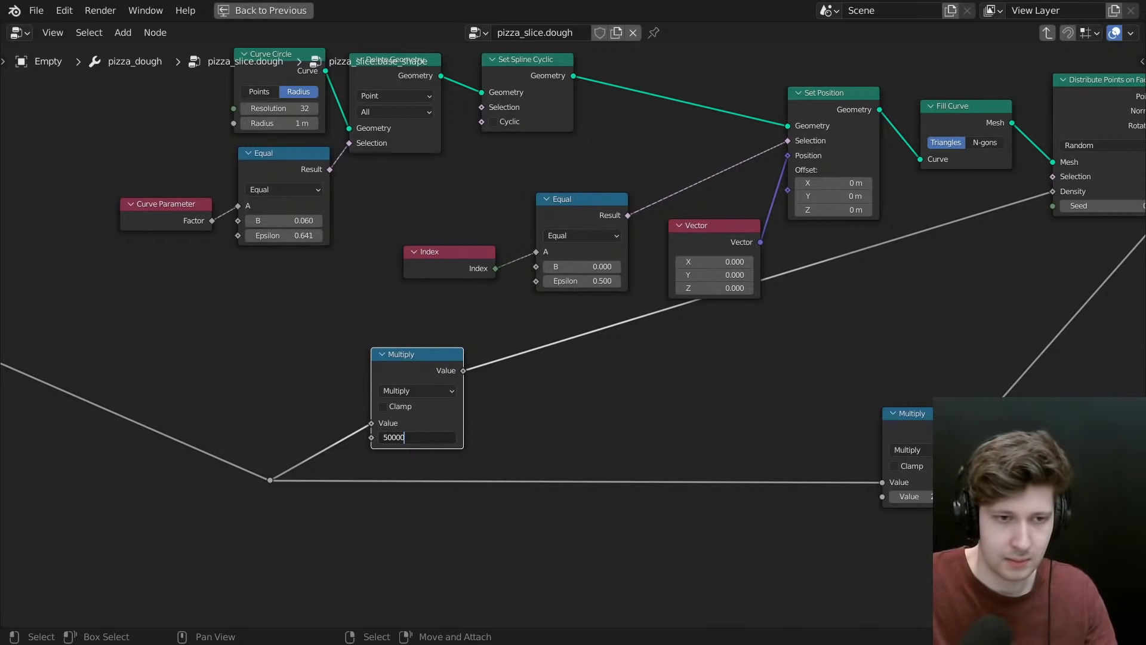
pyautogui.press('Return')
# - Set the Multiply node feeding the Voxel Amount to 128 and restore the full workspace layout
pyautogui.click(919, 496)
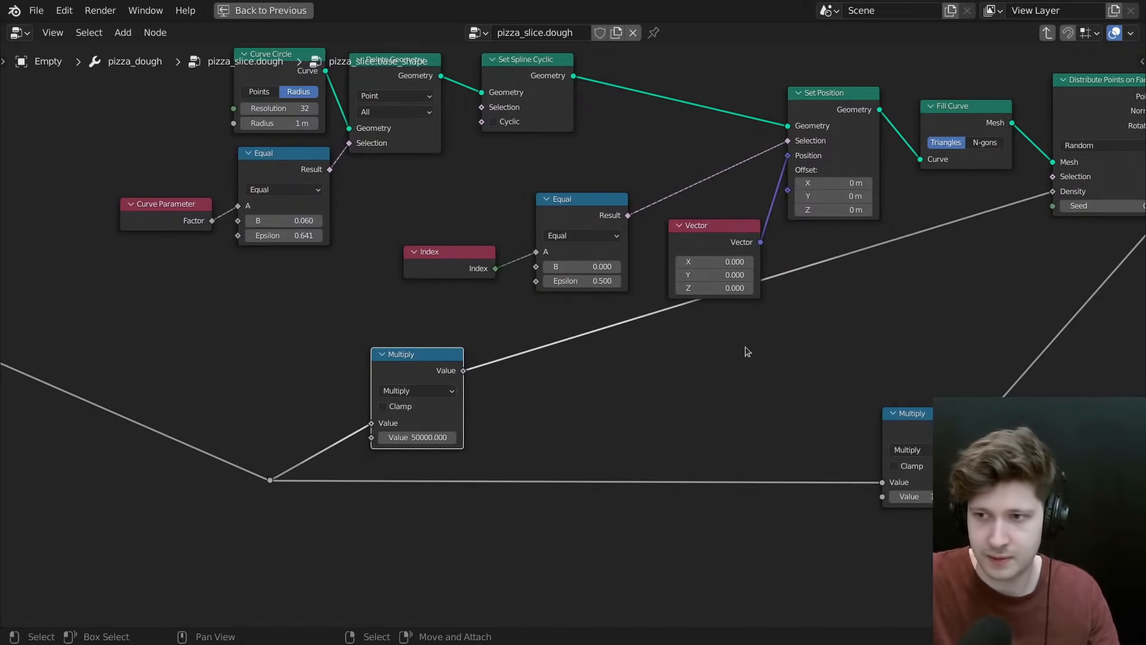
pyautogui.keyDown('ctrl'); pyautogui.moveTo(745, 349); pyautogui.dragTo(665, 339, button='middle'); pyautogui.keyUp('ctrl')
pyautogui.hotkey('ctrl', 'space')
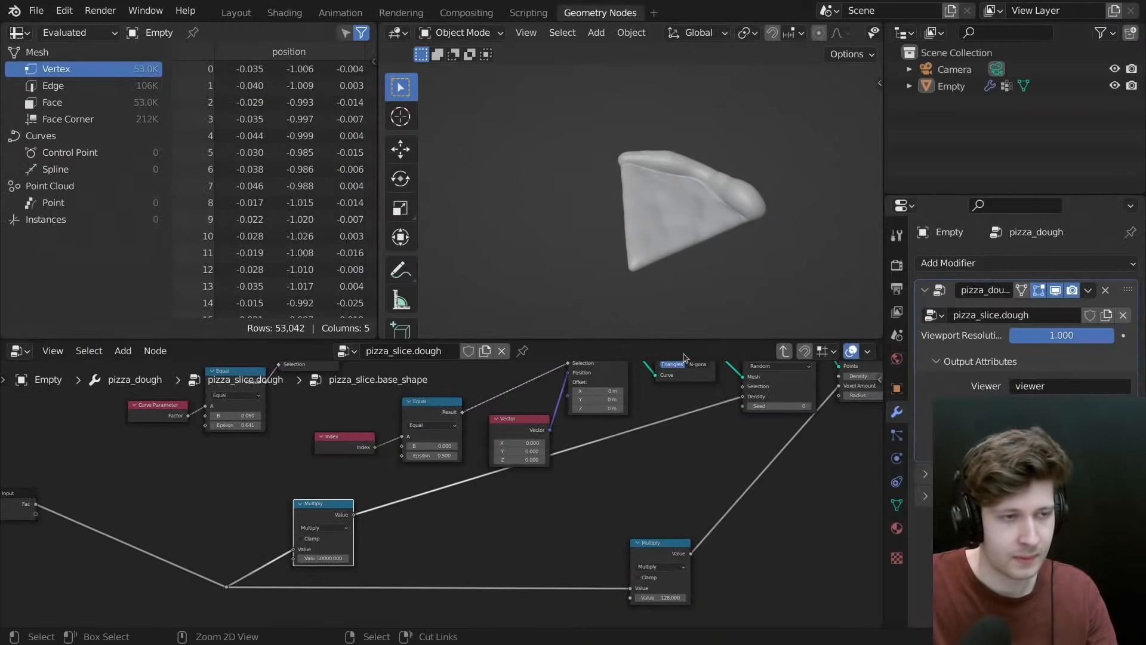
# - Leave the base_shape group and examine the pizza slice's sides, crust and topping bumps from several angles
pyautogui.scroll(5, 738, 196)
pyautogui.moveTo(748, 220); pyautogui.dragTo(719, 48, button='middle')
pyautogui.scroll(-3, 578, 471)
pyautogui.moveTo(578, 472); pyautogui.dragTo(600, 522, button='middle')
pyautogui.hotkey('ctrl', 'Tab')
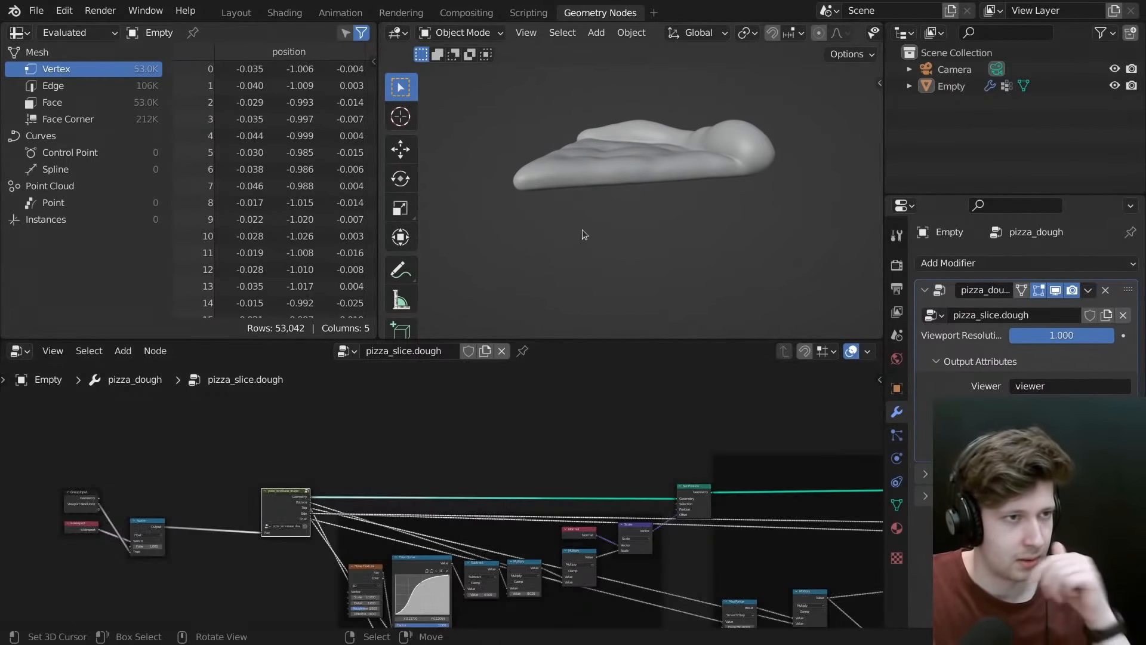
pyautogui.moveTo(582, 229); pyautogui.dragTo(702, 205, button='middle')
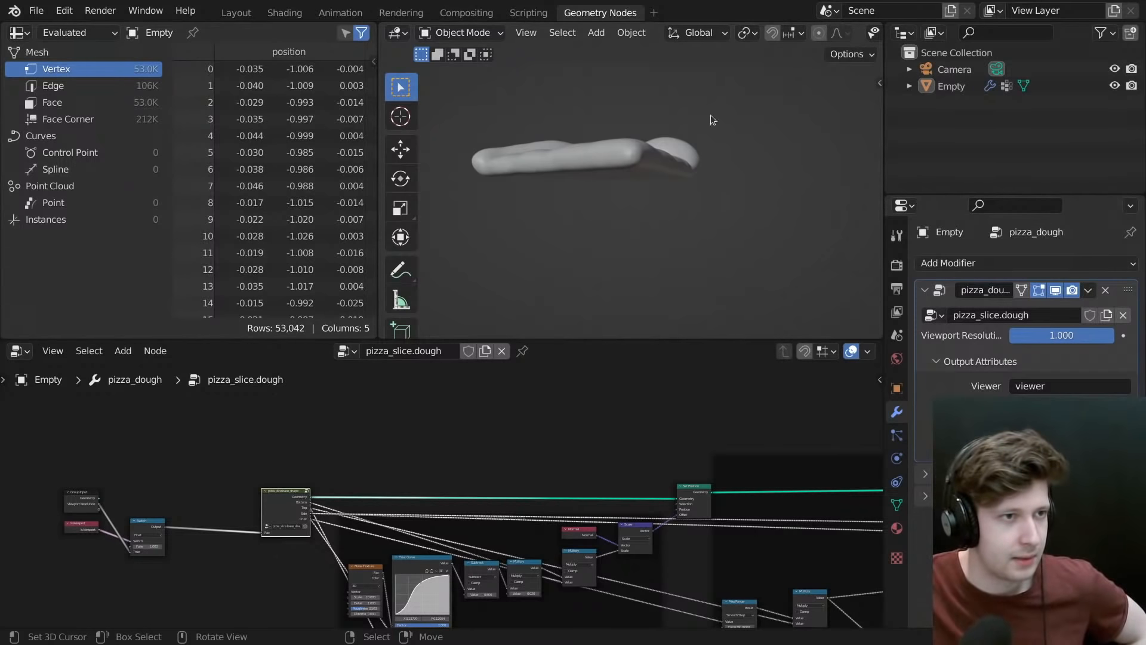
pyautogui.moveTo(671, 123); pyautogui.dragTo(677, 170, button='middle')
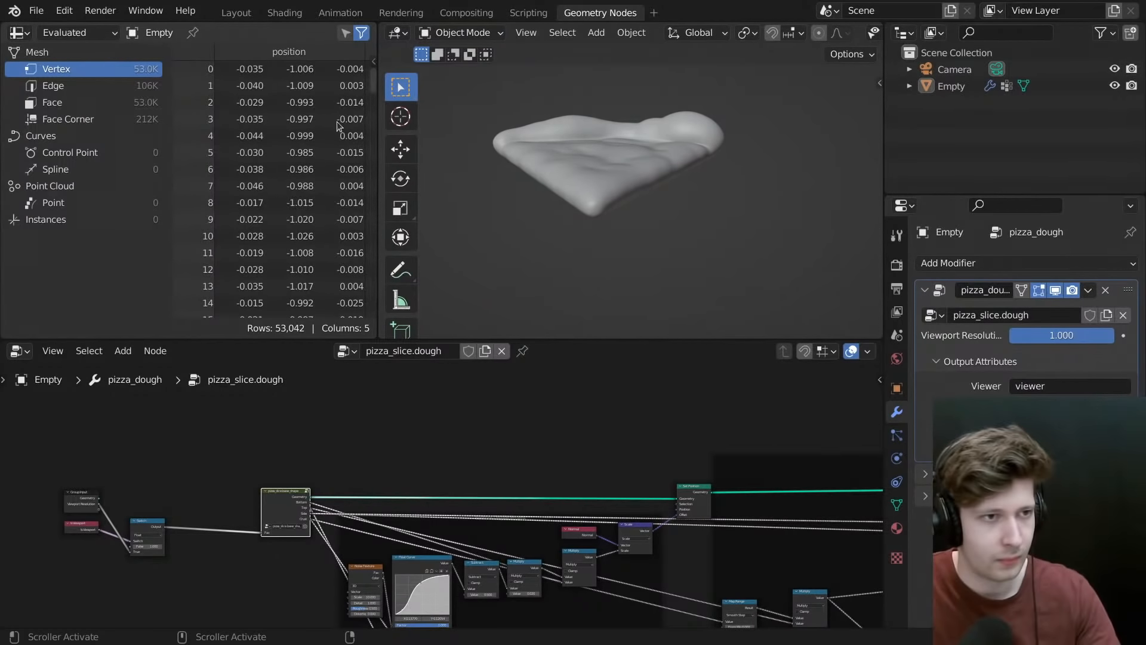
pyautogui.moveTo(670, 267); pyautogui.dragTo(574, 136, button='middle')
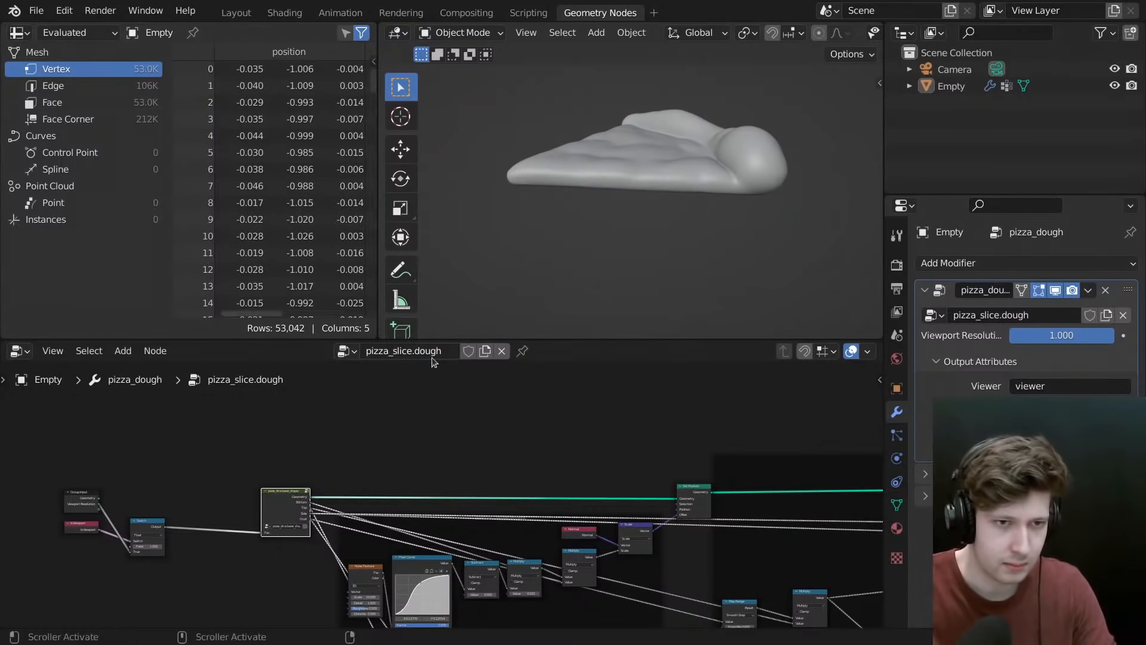
# - Collapse the settings of the pizza_dough, toppings and Smooth modifiers to tidy the modifier stack
pyautogui.click(942, 496)
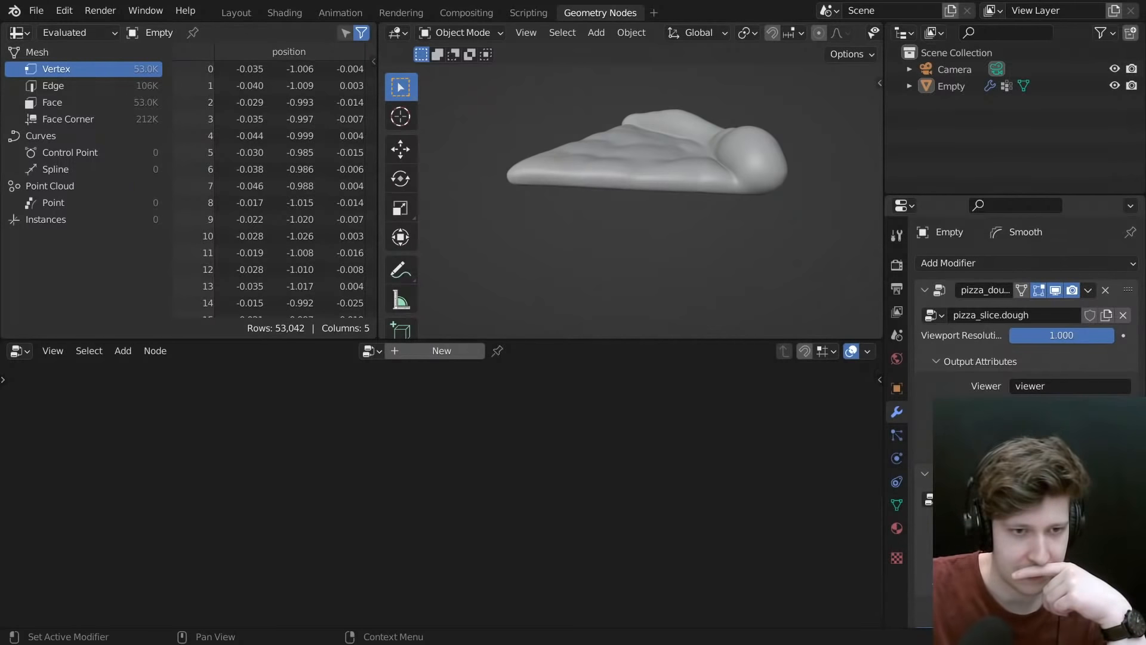
pyautogui.moveTo(589, 182); pyautogui.dragTo(597, 224, button='middle')
pyautogui.click(924, 289)
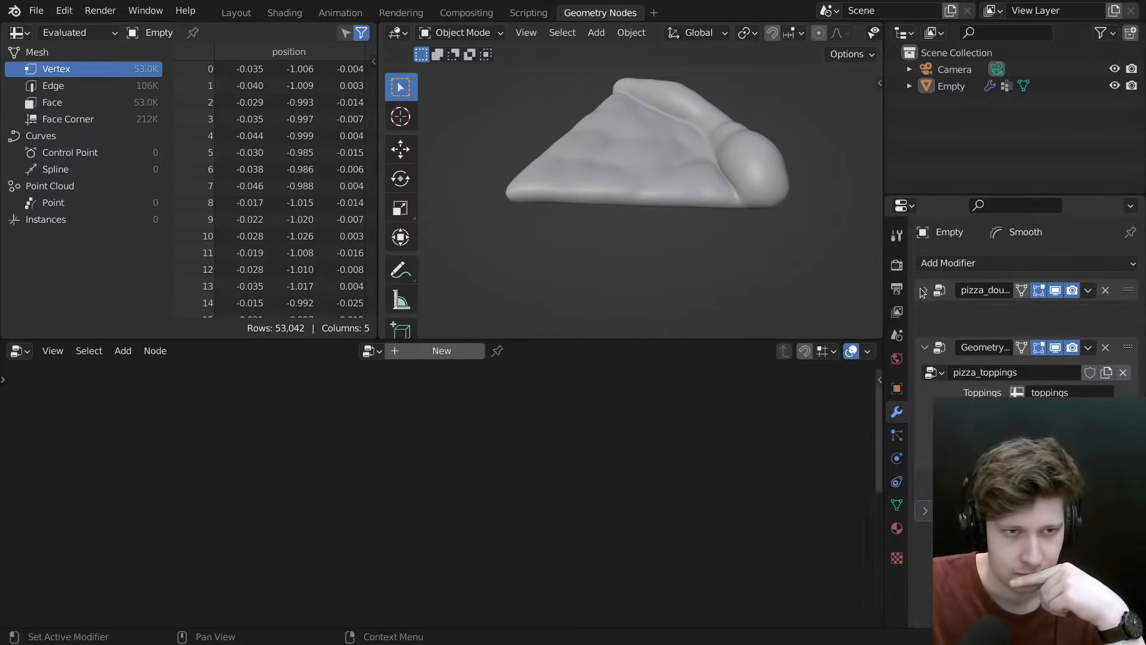
pyautogui.click(925, 312)
pyautogui.click(926, 333)
pyautogui.click(925, 313)
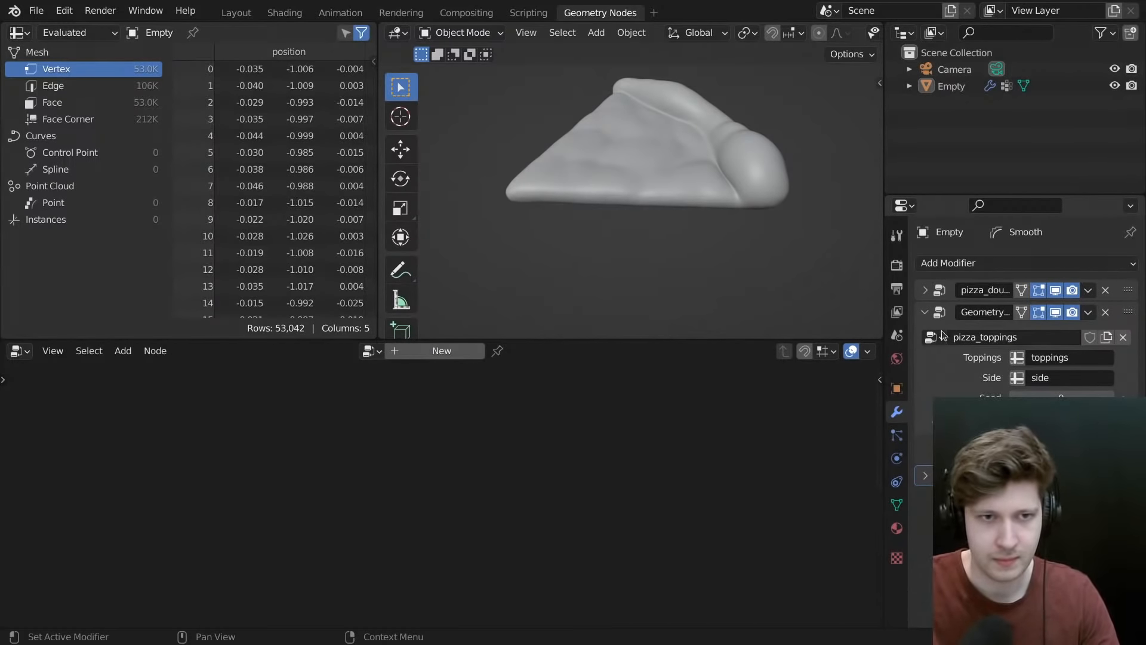
pyautogui.click(925, 313)
# - Add a new Geometry Nodes modifier after the Smooth modifier on the Empty object
pyautogui.click(942, 315)
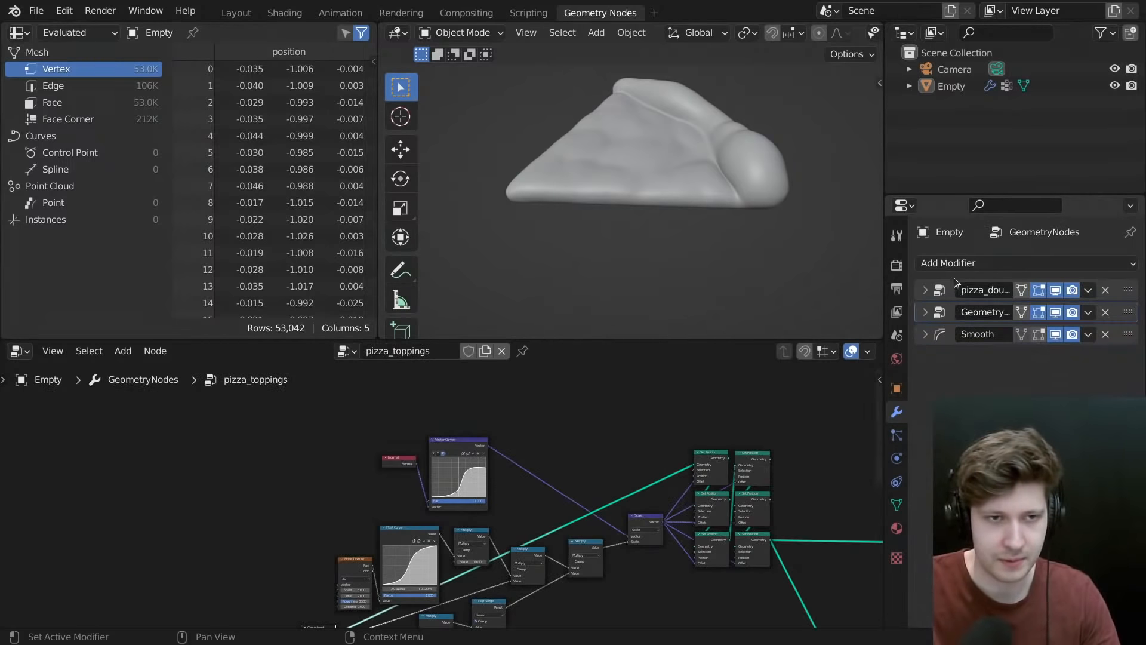
pyautogui.click(970, 263)
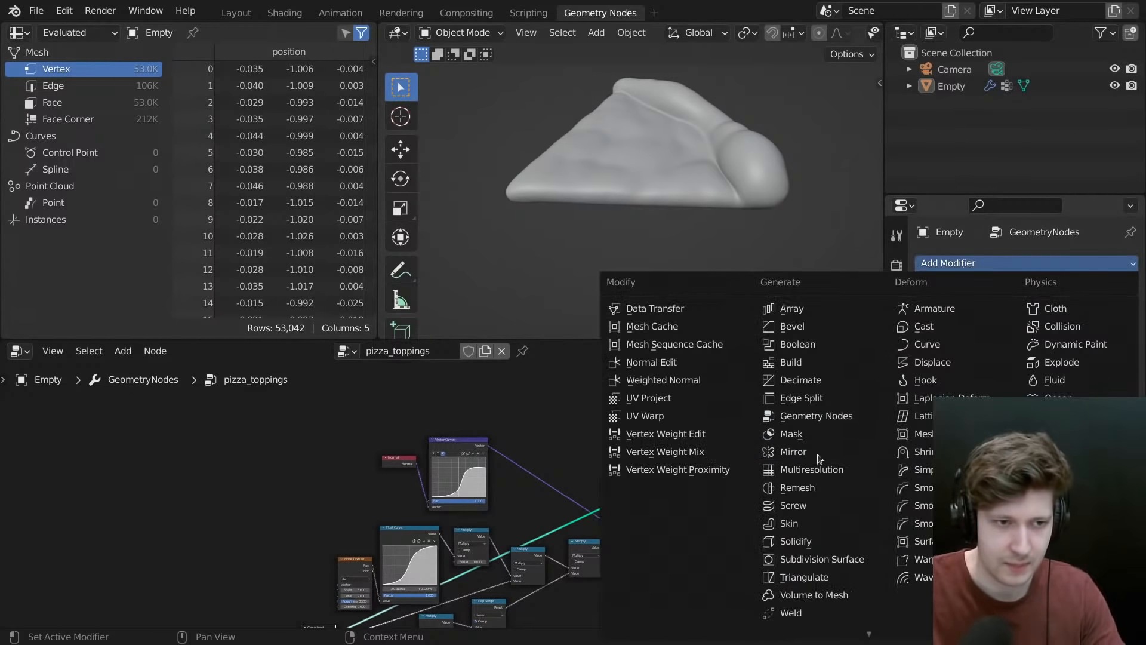
pyautogui.click(812, 417)
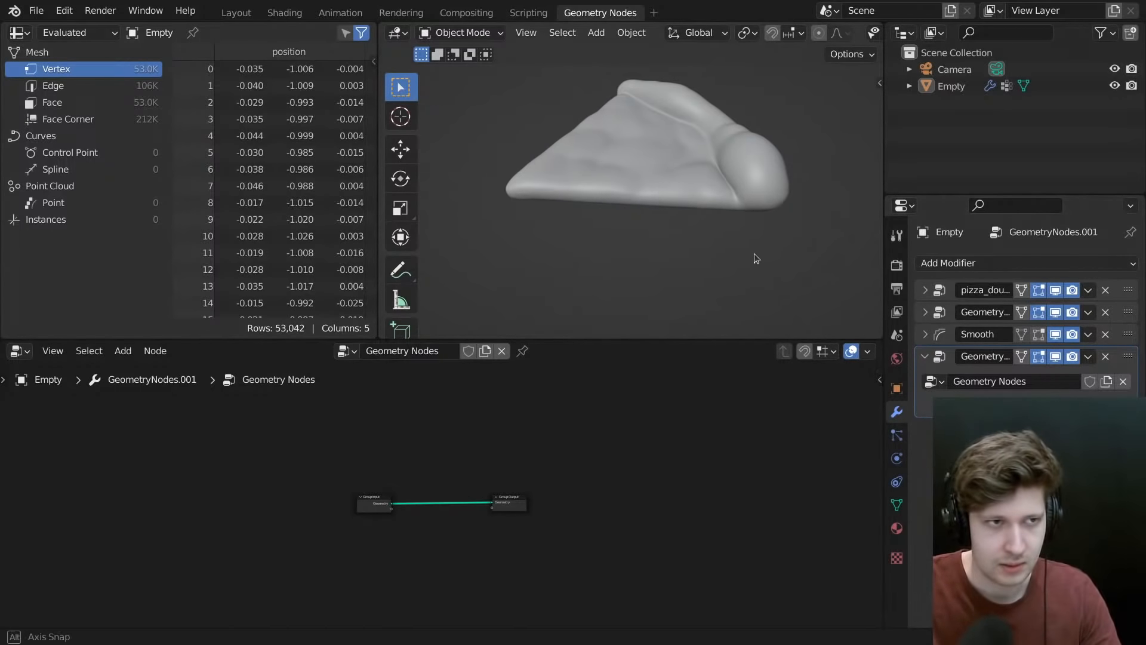
# - Show the viewport overlays and examine the pizza slice's surface and mesh wireframe along the sides, crust and toppings area
pyautogui.moveTo(754, 253); pyautogui.dragTo(649, 172, button='middle')
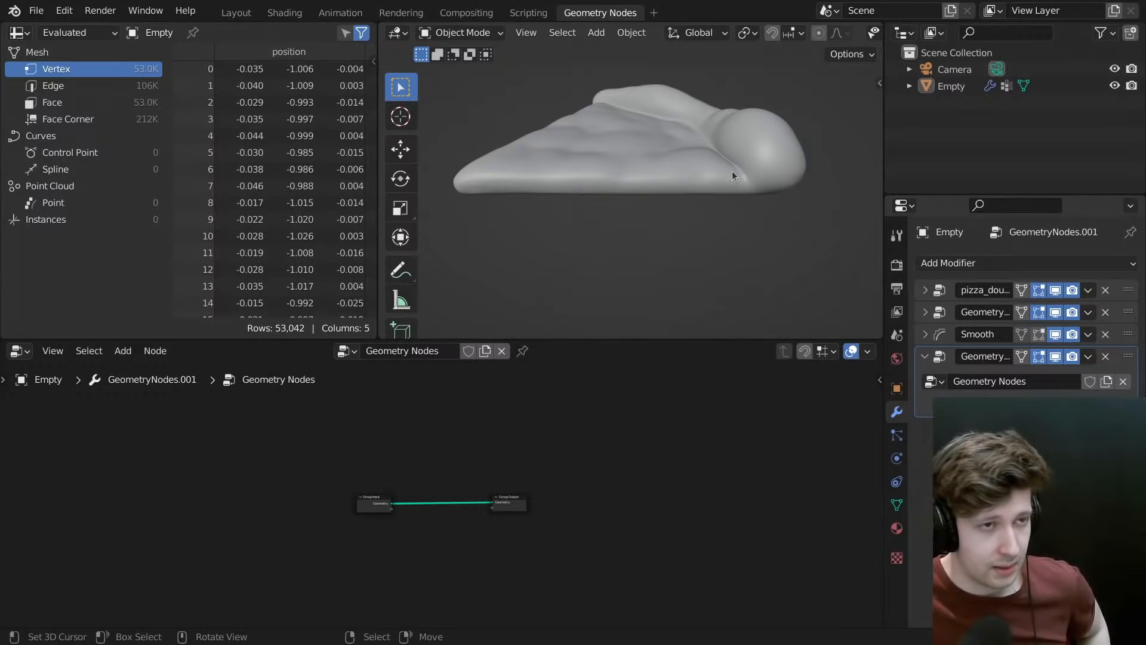
pyautogui.scroll(-2, 680, 169)
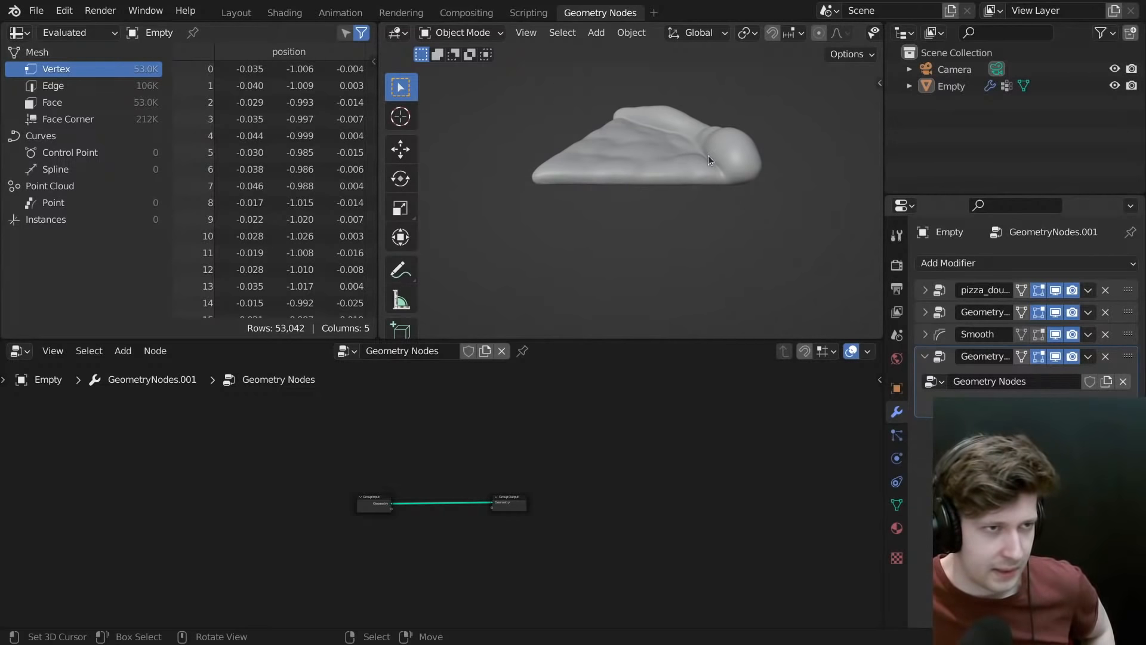
pyautogui.scroll(-2, 703, 164)
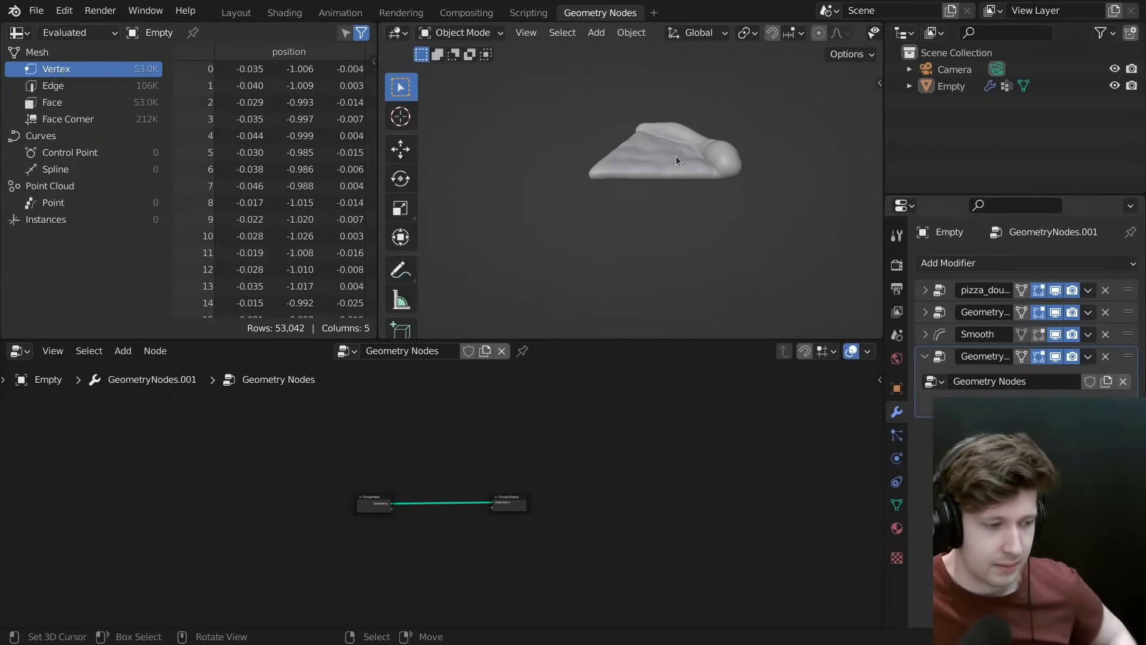
pyautogui.moveTo(688, 181); pyautogui.dragTo(665, 193, button='middle')
pyautogui.hotkey('shift', 'alt', 'z')
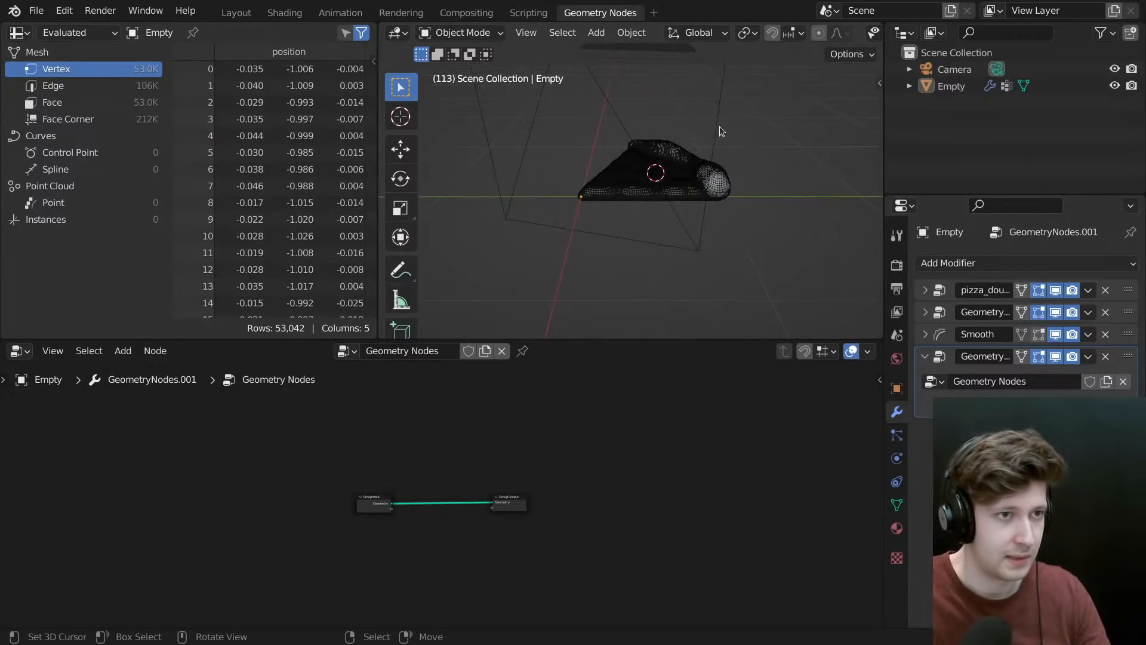
pyautogui.click(698, 175)
pyautogui.press('g')
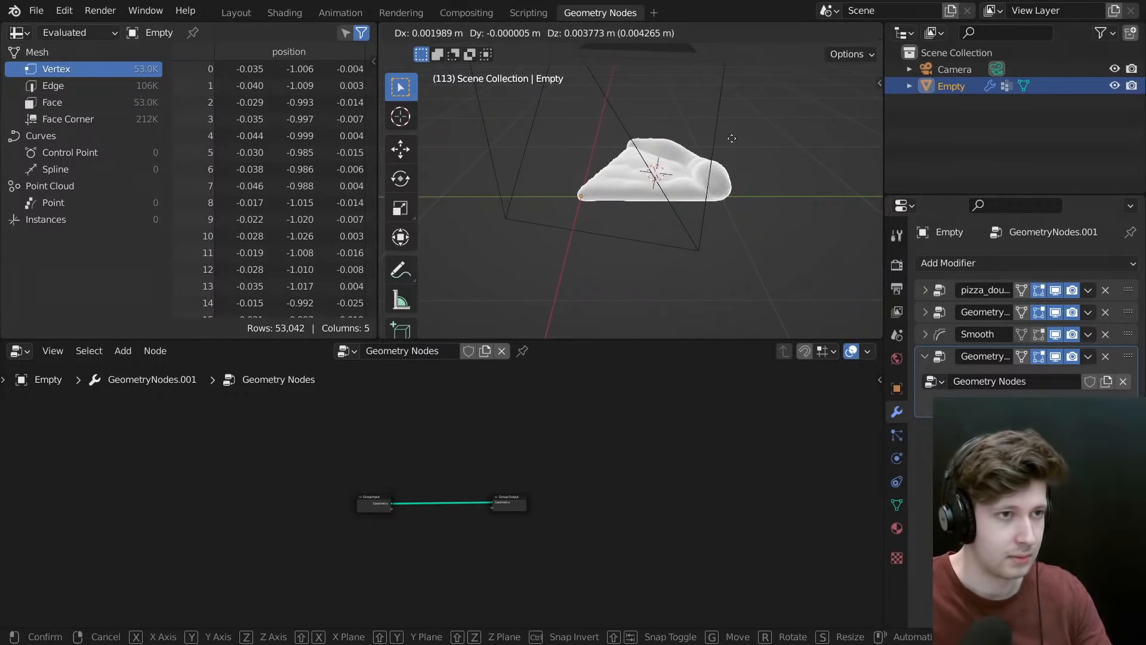
pyautogui.rightClick(707, 195)
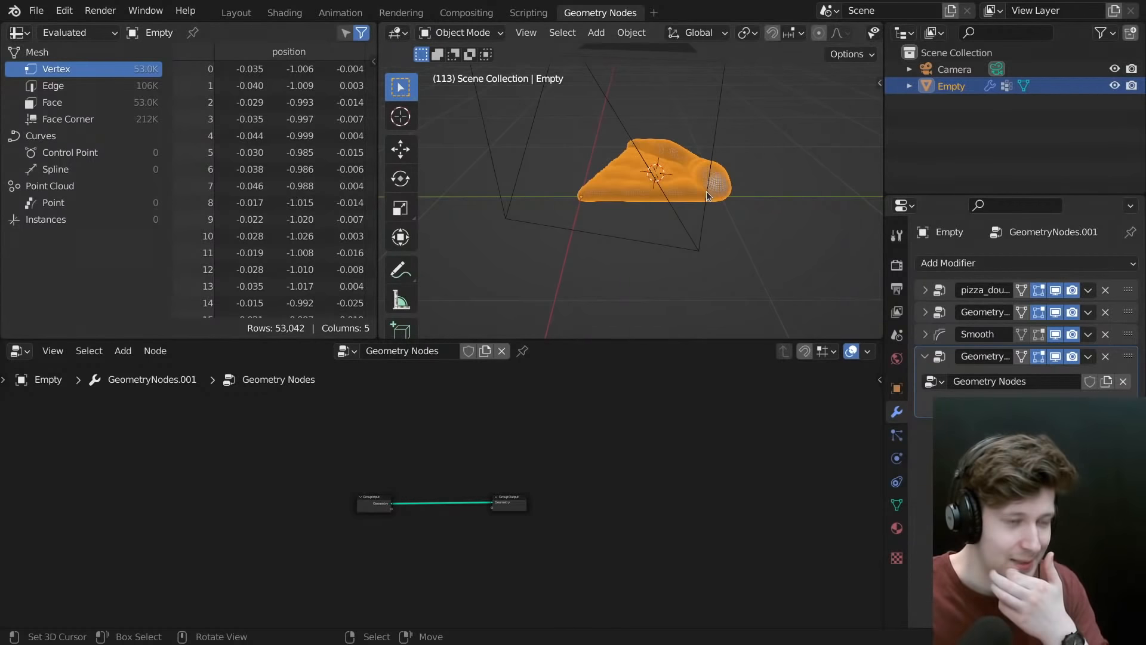
pyautogui.moveTo(703, 192); pyautogui.dragTo(679, 221, button='middle')
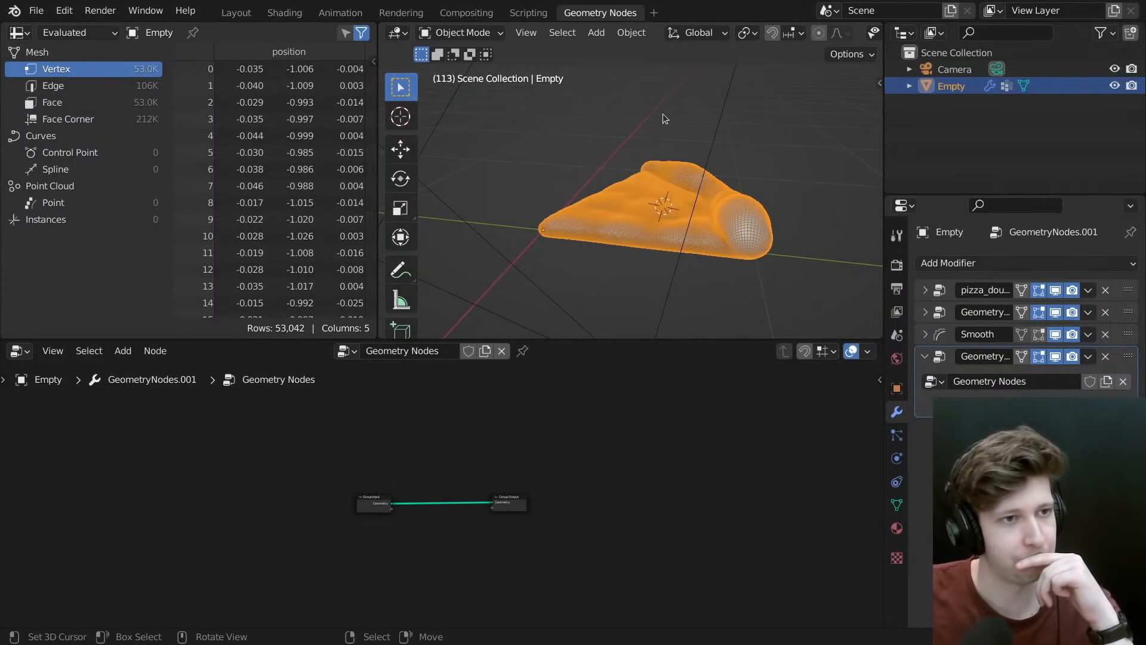
pyautogui.moveTo(686, 143); pyautogui.dragTo(620, 227, button='middle')
pyautogui.hotkey('alt', 'a')
pyautogui.moveTo(737, 141); pyautogui.dragTo(707, 211, button='middle')
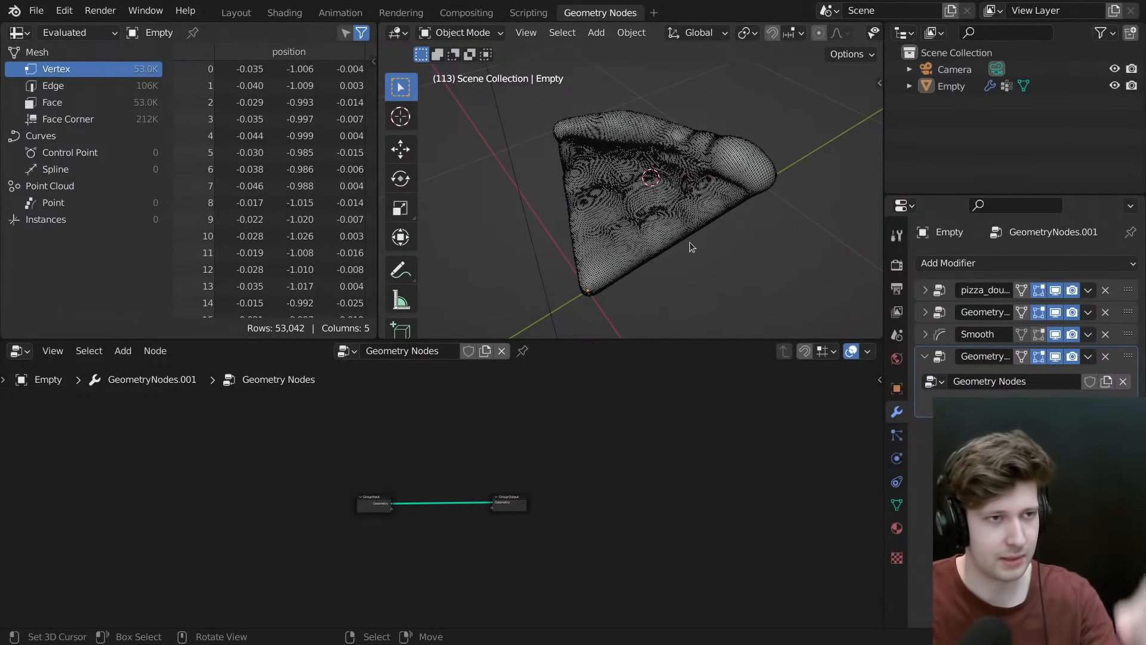
pyautogui.moveTo(694, 208); pyautogui.dragTo(687, 176, button='middle')
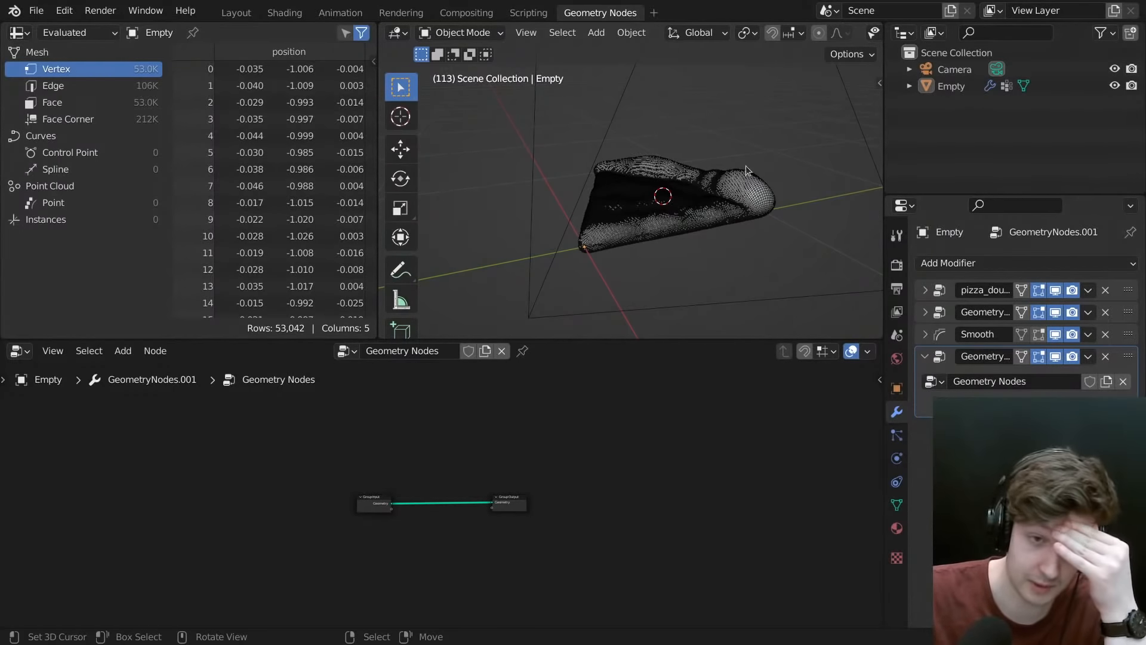
# - Inspect the pizza slice's mesh surface and make the pizza_dough modifier active to show its node tree
pyautogui.moveTo(770, 190); pyautogui.dragTo(698, 235, button='middle')
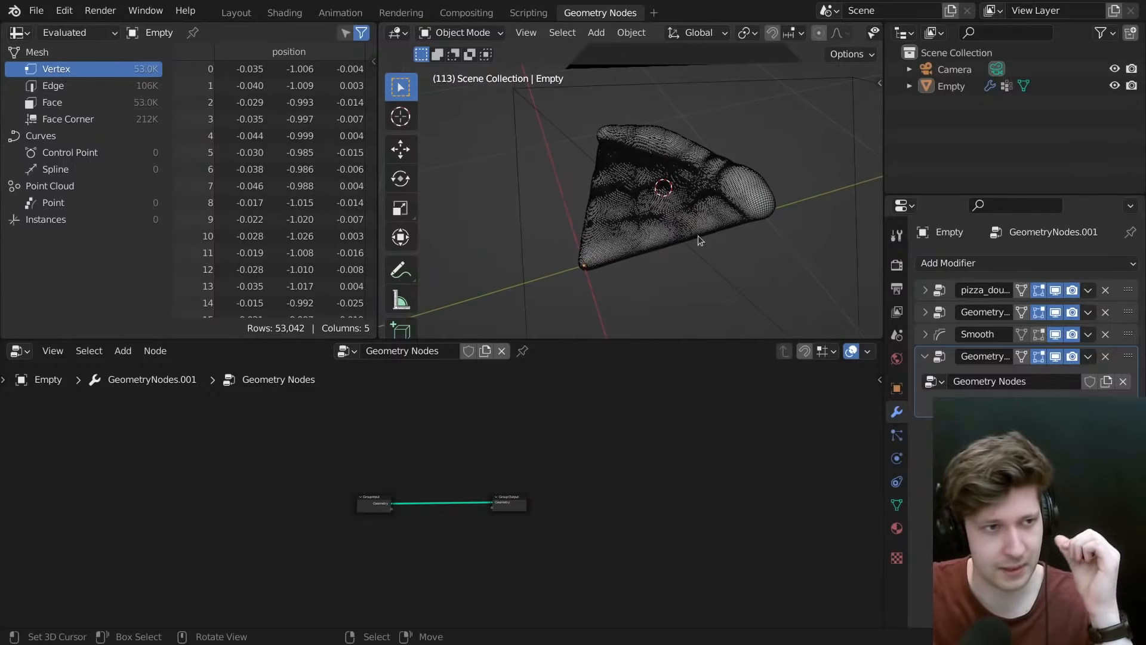
pyautogui.scroll(6, 697, 235)
pyautogui.scroll(-5, 627, 225)
pyautogui.moveTo(627, 225); pyautogui.dragTo(659, 189, button='middle')
pyautogui.scroll(3, 642, 213)
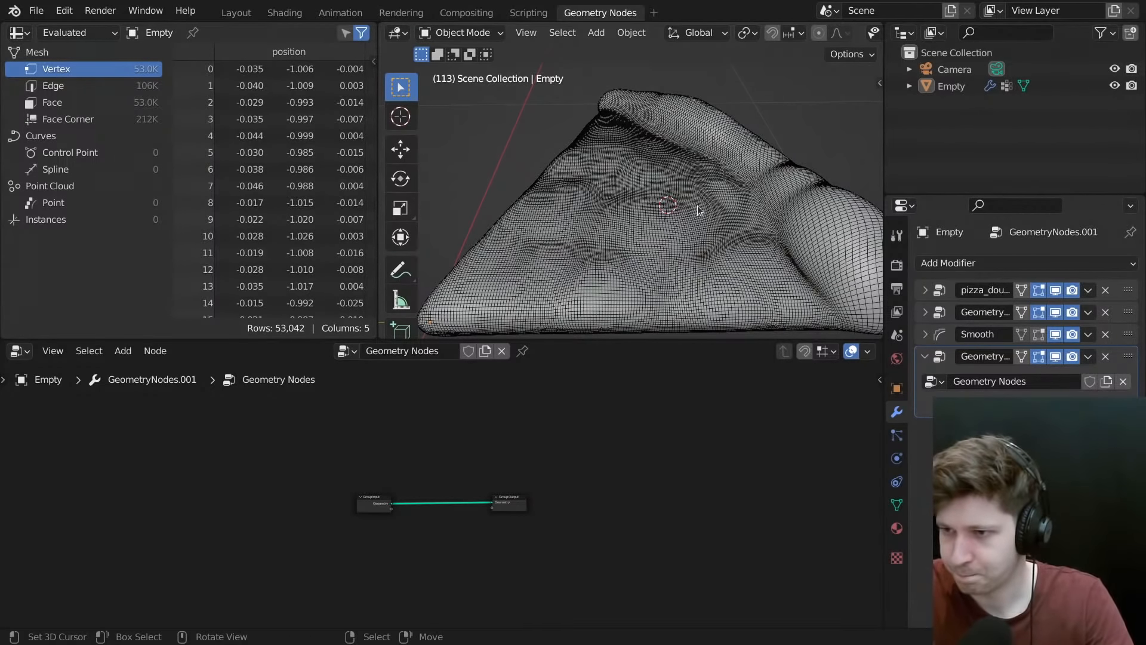
pyautogui.moveTo(638, 193); pyautogui.dragTo(655, 163, button='middle')
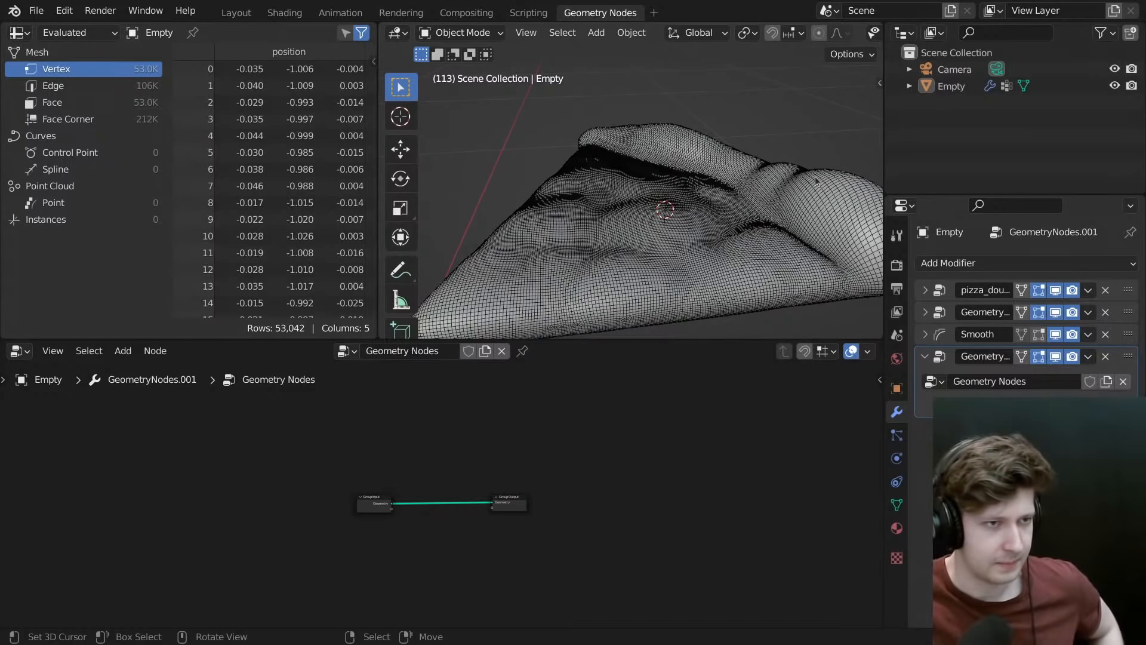
pyautogui.click(973, 291)
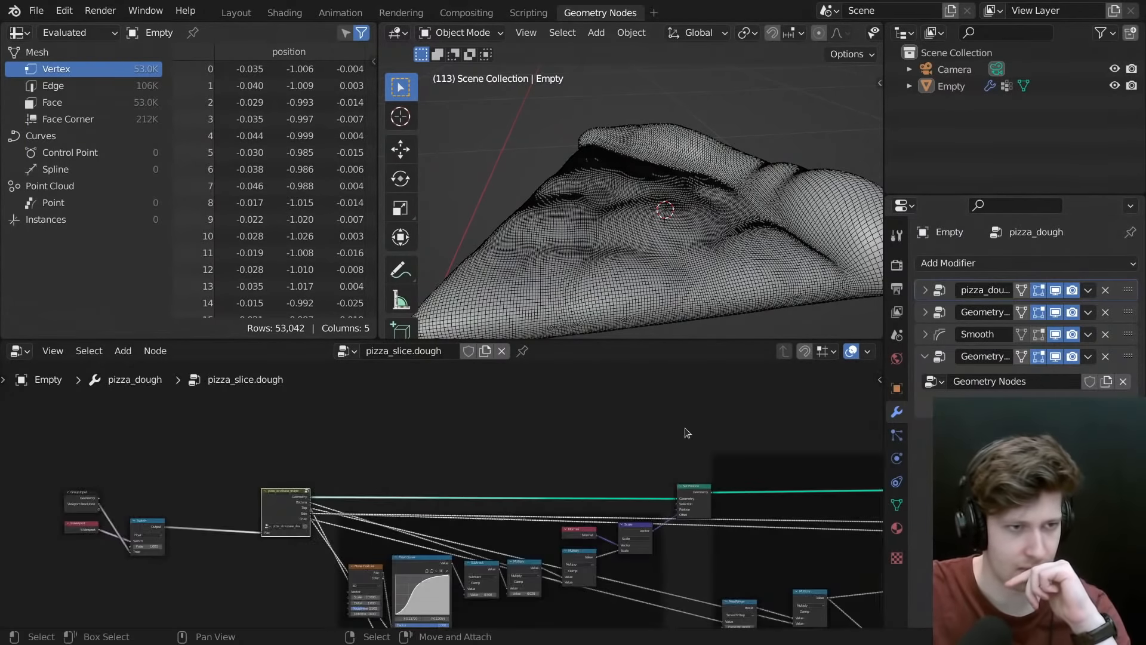
pyautogui.scroll(-2, 686, 429)
pyautogui.moveTo(475, 456); pyautogui.dragTo(549, 447, button='middle')
pyautogui.scroll(4, 542, 448)
pyautogui.moveTo(428, 462); pyautogui.dragTo(645, 418, button='middle')
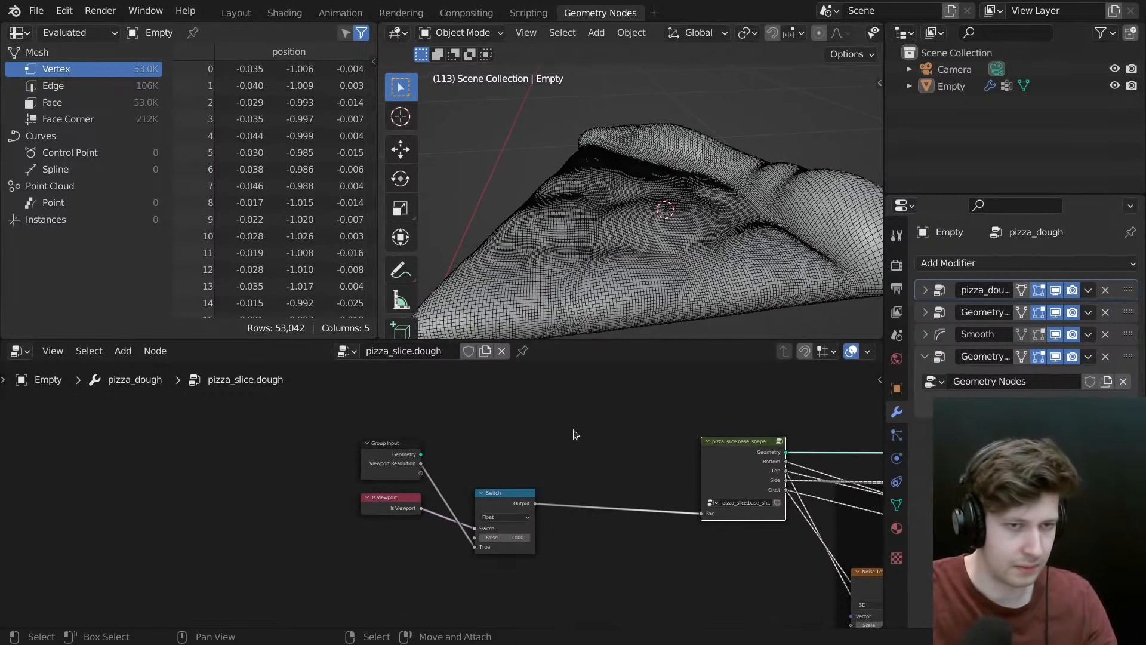
# - Move the base shape group node beside the Switch node, gathering it with the input nodes ahead of the remaining tree
pyautogui.moveTo(573, 430); pyautogui.dragTo(337, 545)
pyautogui.scroll(-2, 525, 490)
pyautogui.moveTo(533, 480); pyautogui.dragTo(417, 475, button='middle')
pyautogui.scroll(4, 597, 464)
pyautogui.moveTo(597, 463); pyautogui.dragTo(440, 488)
pyautogui.moveTo(521, 430); pyautogui.dragTo(122, 586)
pyautogui.moveTo(465, 514); pyautogui.dragTo(351, 517)
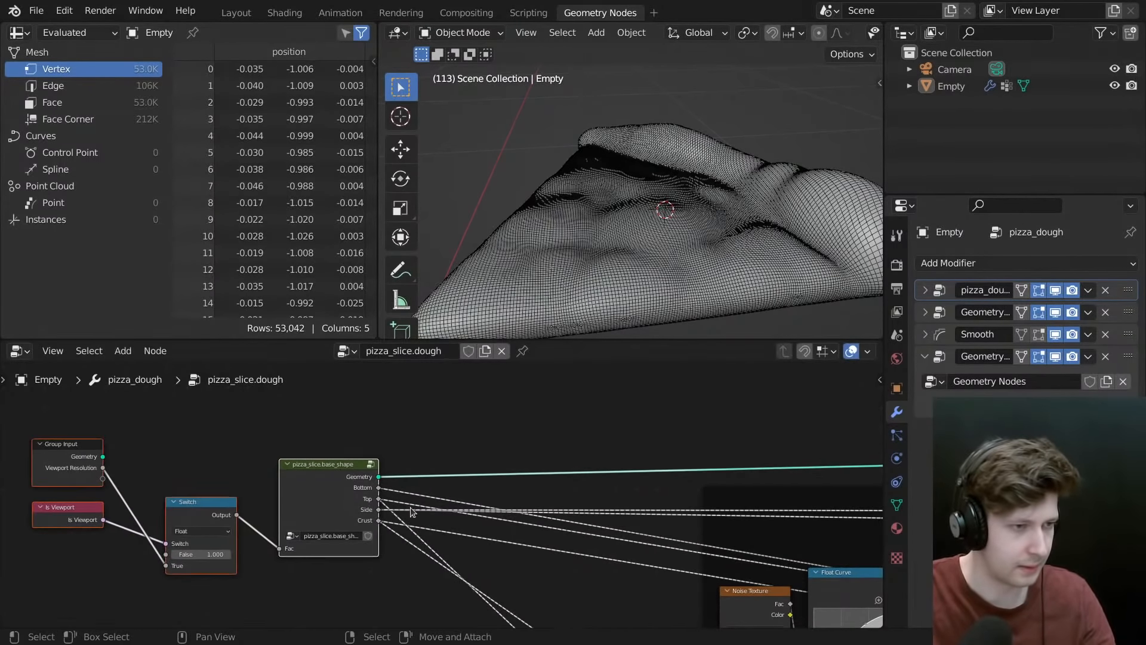
pyautogui.hotkey('shift', 'a')
pyautogui.click(577, 301)
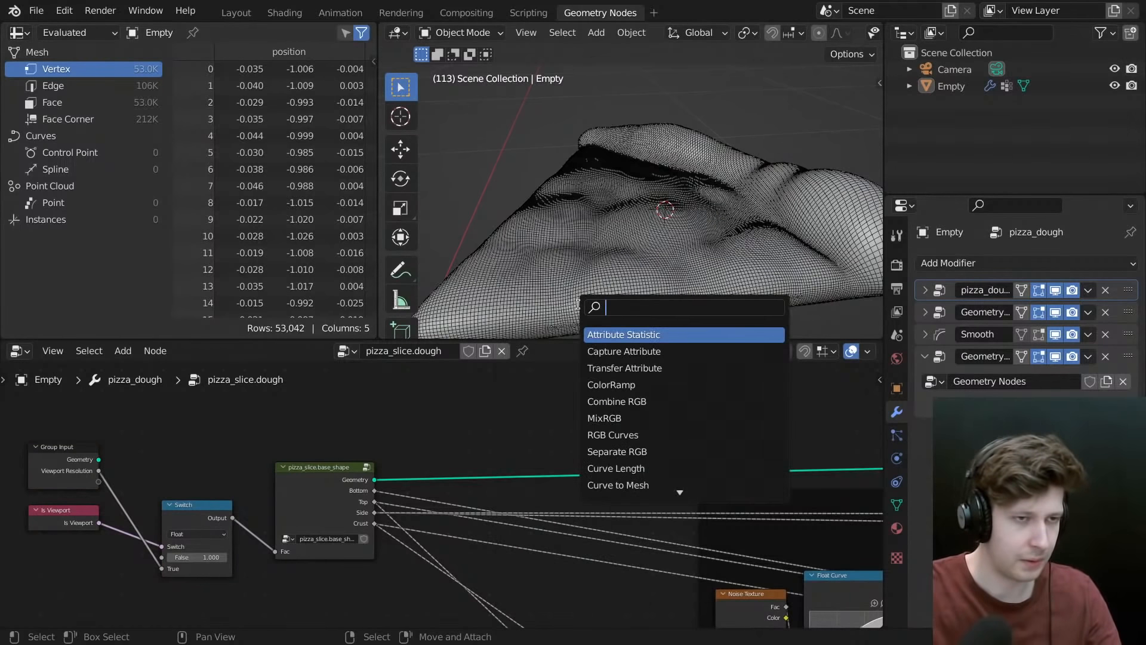
pyautogui.write('tran')
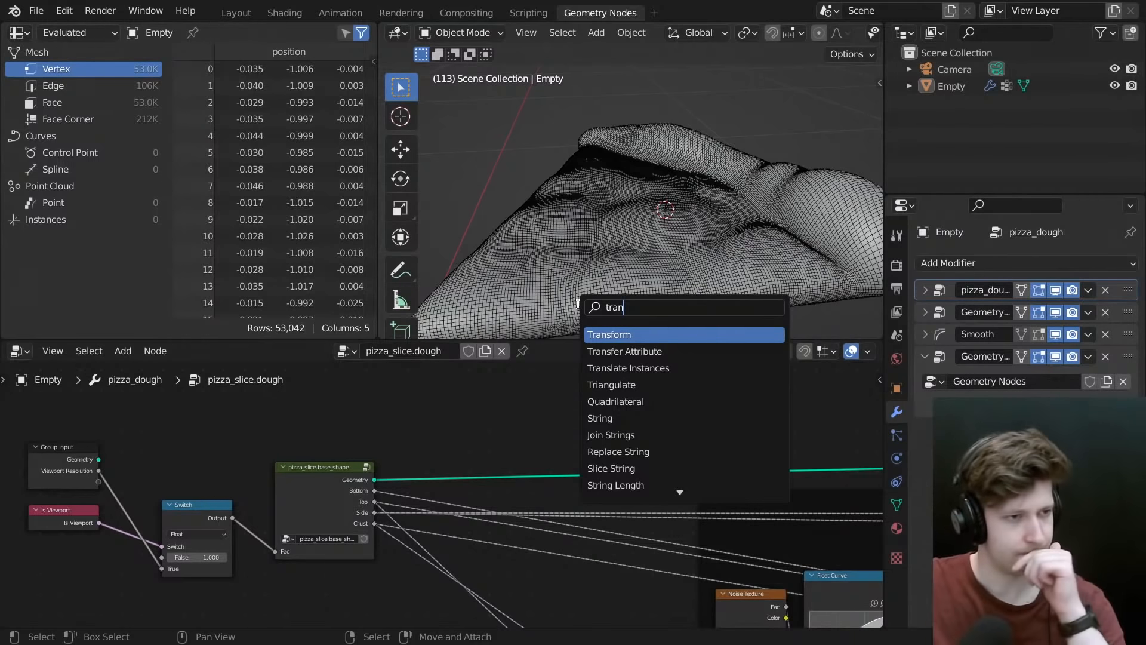
pyautogui.press('Escape')
# - Move the Subdivision Surface, Set Shade Smooth, Set Material and Group Output nodes away from the Set Position chain to free up space
pyautogui.scroll(-10, 588, 396)
pyautogui.moveTo(732, 457); pyautogui.dragTo(197, 496, button='middle')
pyautogui.scroll(3, 549, 502)
pyautogui.moveTo(548, 503); pyautogui.dragTo(284, 473, button='middle')
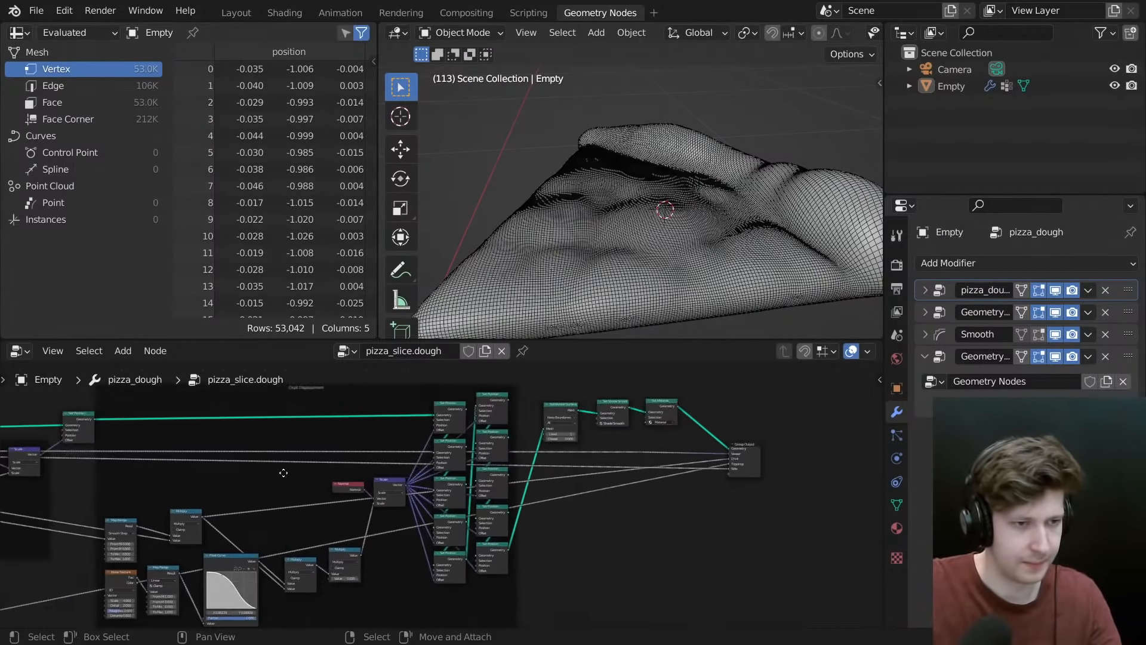
pyautogui.hotkey('ctrl', 'space')
pyautogui.scroll(3, 691, 379)
pyautogui.moveTo(320, 174); pyautogui.dragTo(825, 449)
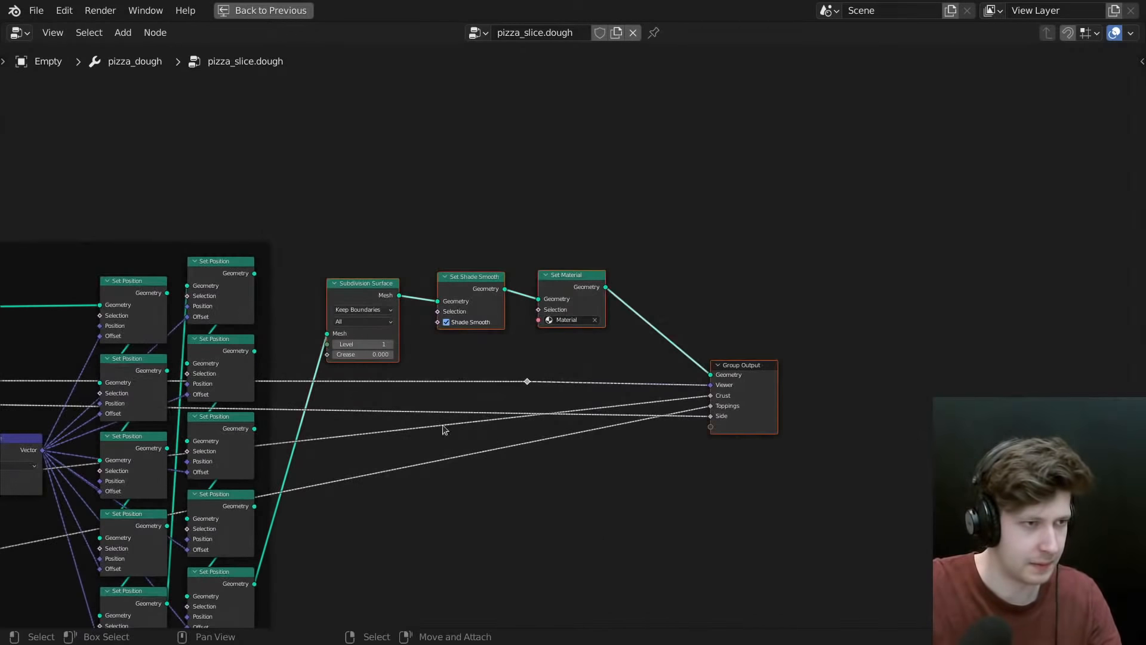
pyautogui.press('g')
pyautogui.click(895, 421)
# - Insert a Transform node between the last Set Position node and the Subdivision Surface node
pyautogui.hotkey('shift', 'a')
pyautogui.write('tra')
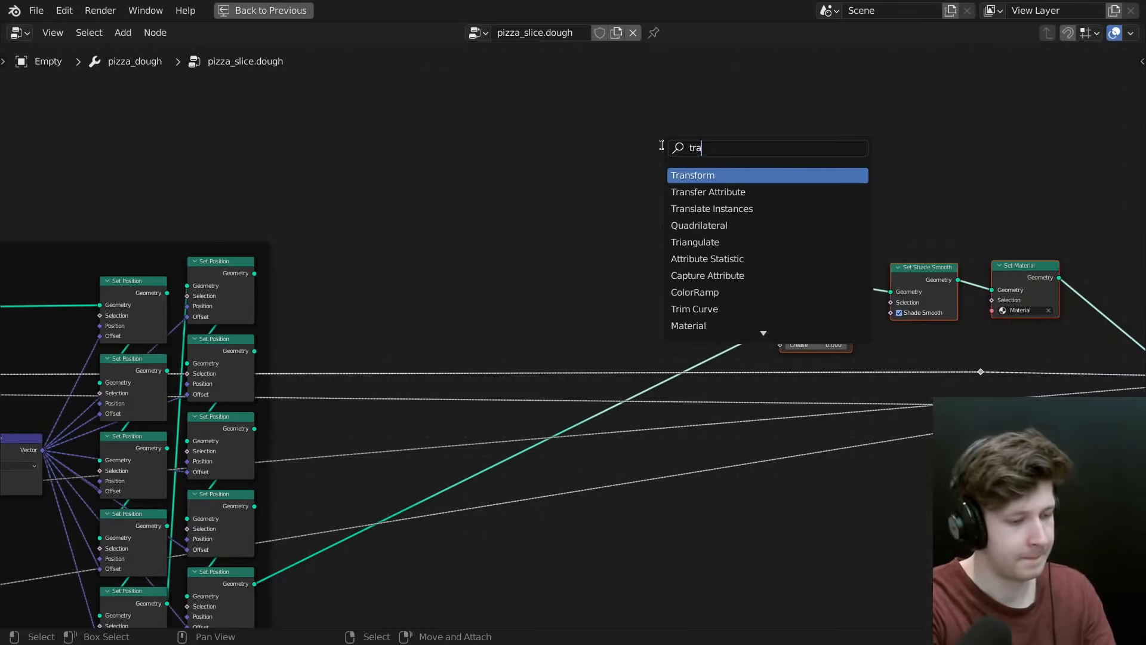
pyautogui.write('nsfr')
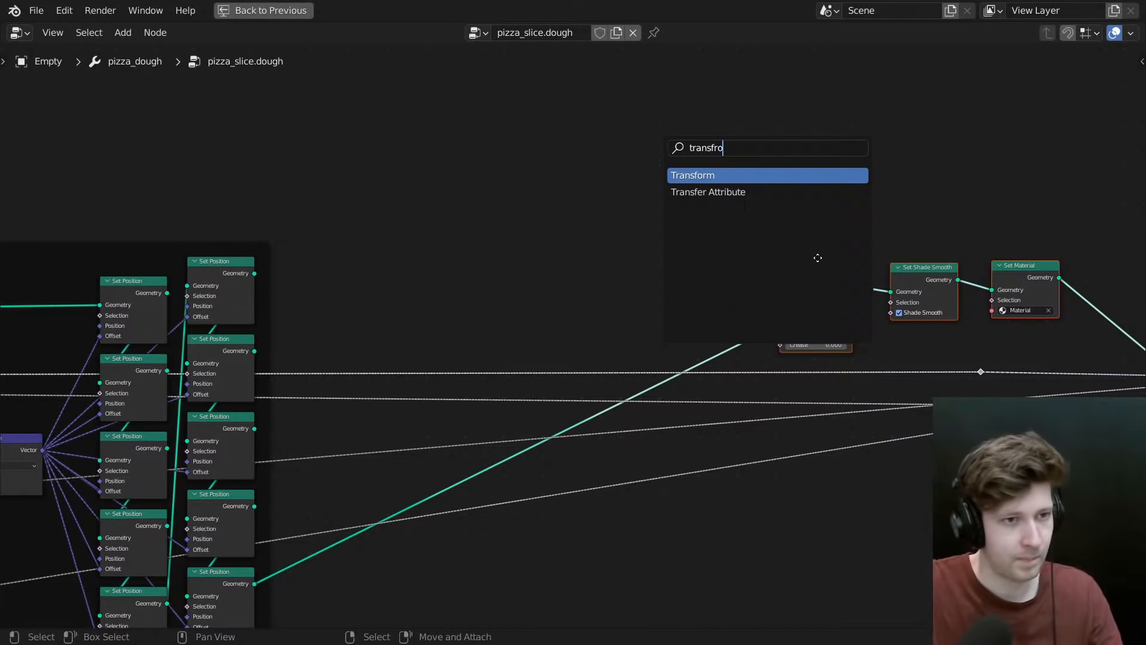
pyautogui.write('o')
pyautogui.press('Return')
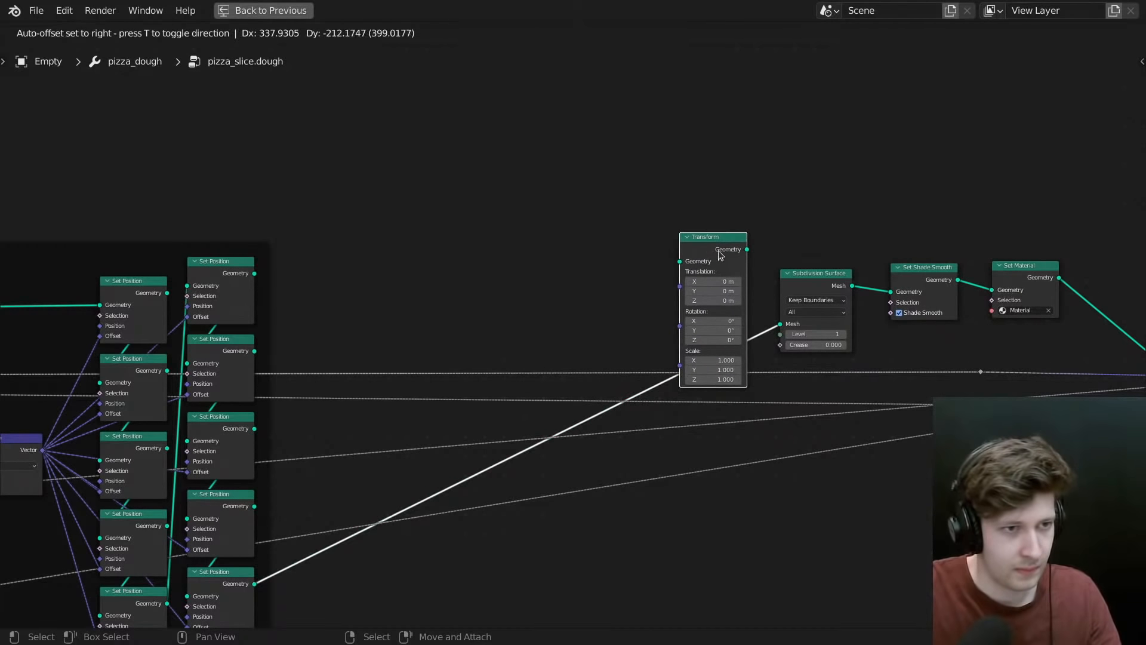
pyautogui.click(715, 249)
# - Mute the Subdivision Surface node to lighten the slice's mesh
pyautogui.click(809, 274)
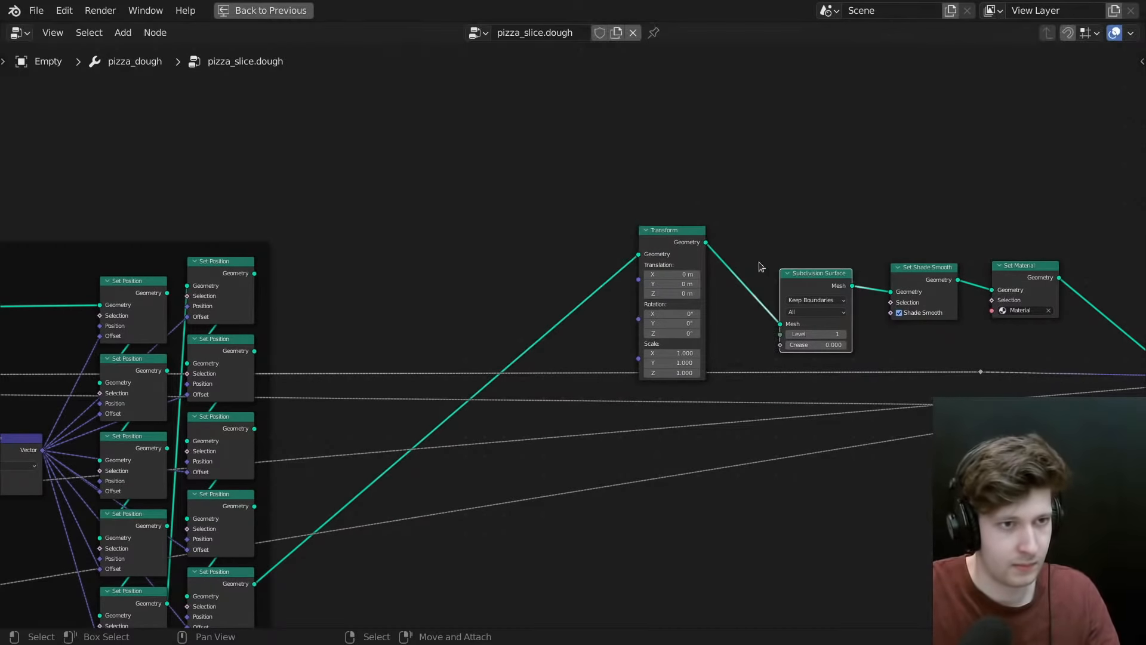
pyautogui.press('m')
pyautogui.hotkey('ctrl', 'space')
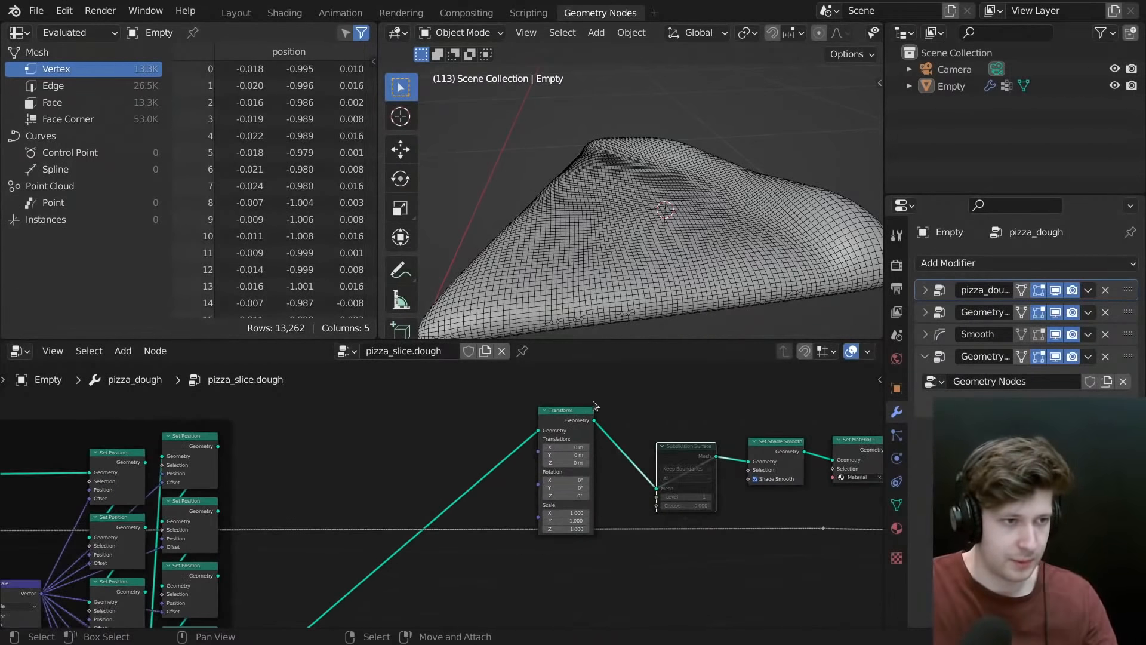
pyautogui.scroll(2, 594, 405)
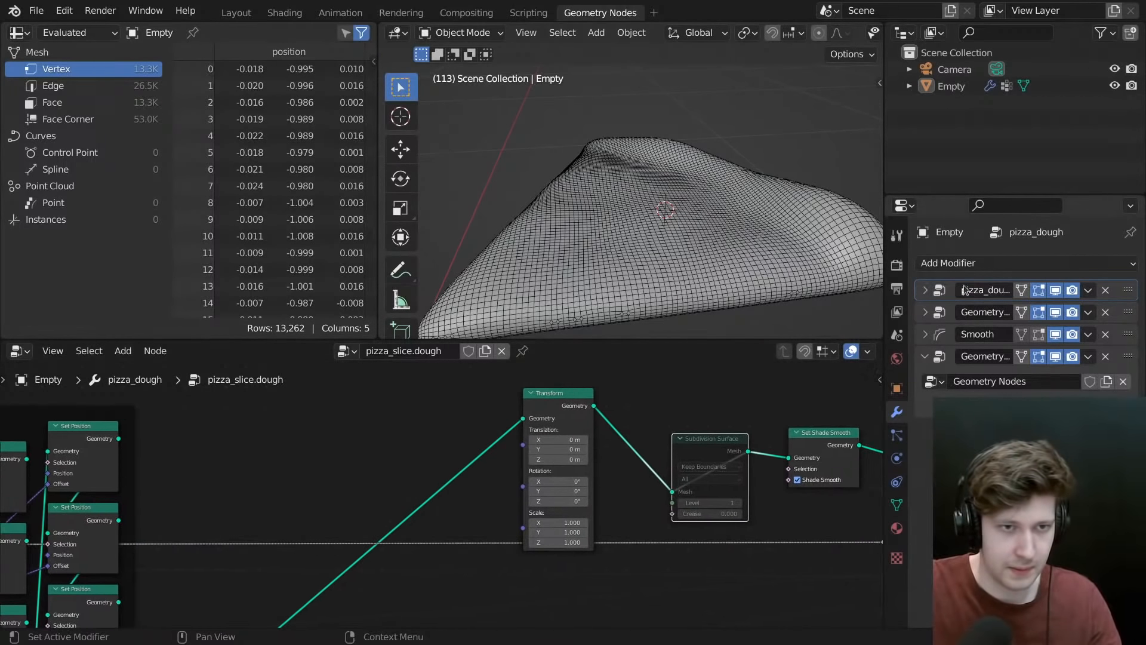
# - Set the pizza_dough modifier's Viewport Resolution to 0.75
pyautogui.click(925, 290)
pyautogui.click(1066, 333)
pyautogui.press('BackSpace')
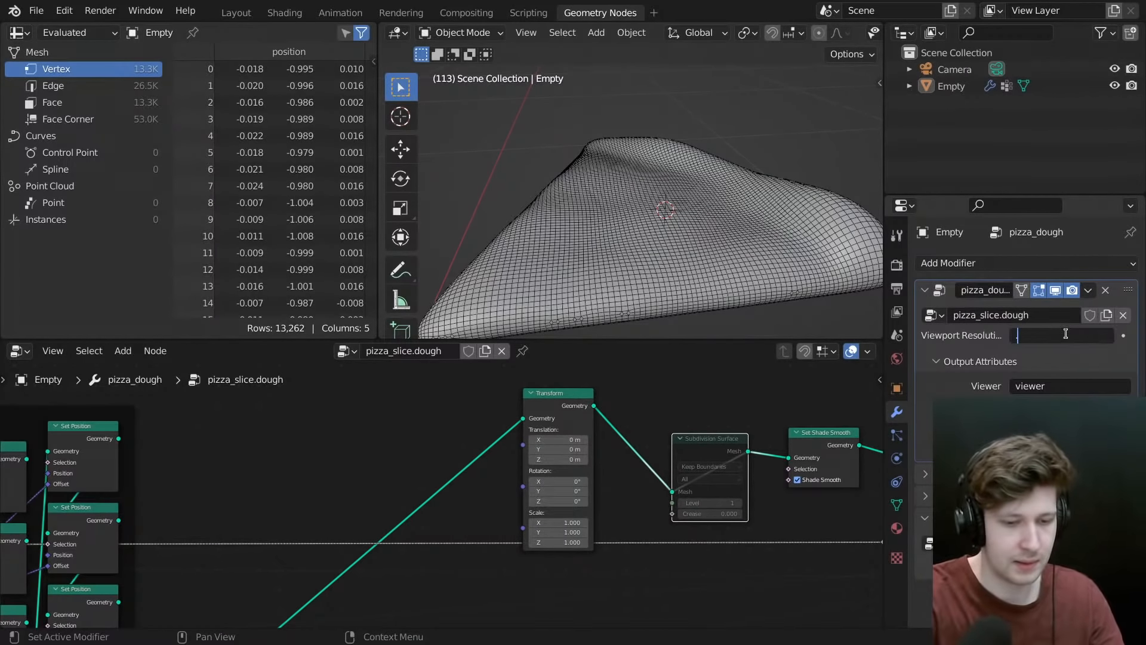
pyautogui.write('0.75')
pyautogui.press('Return')
pyautogui.moveTo(567, 230); pyautogui.dragTo(538, 241, button='middle')
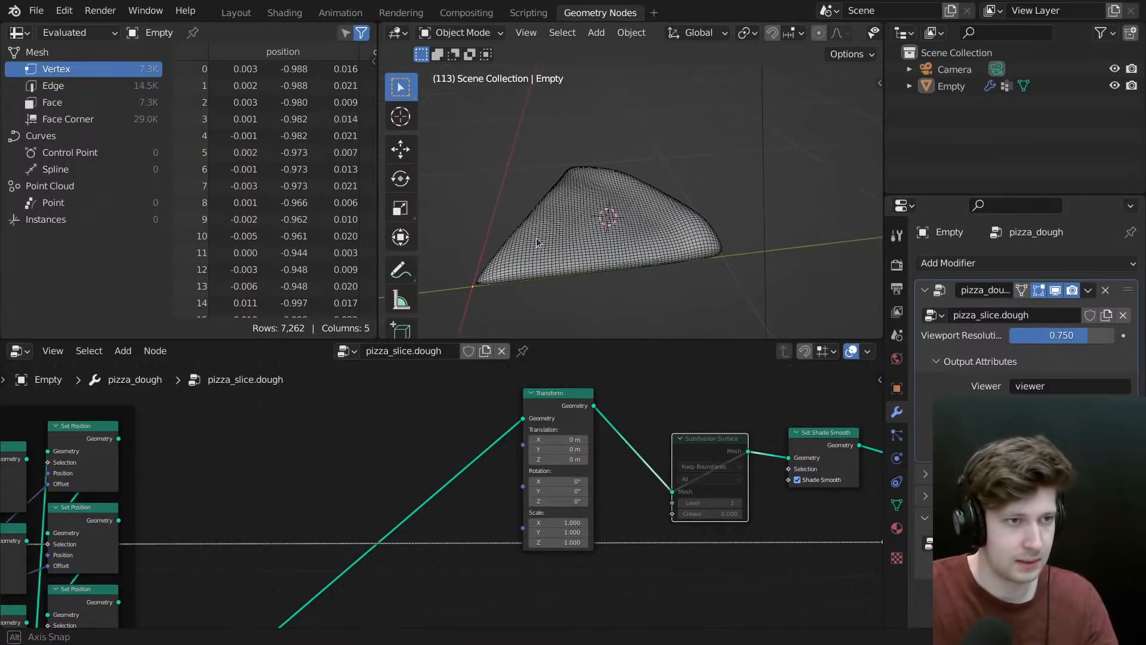
pyautogui.scroll(1, 586, 467)
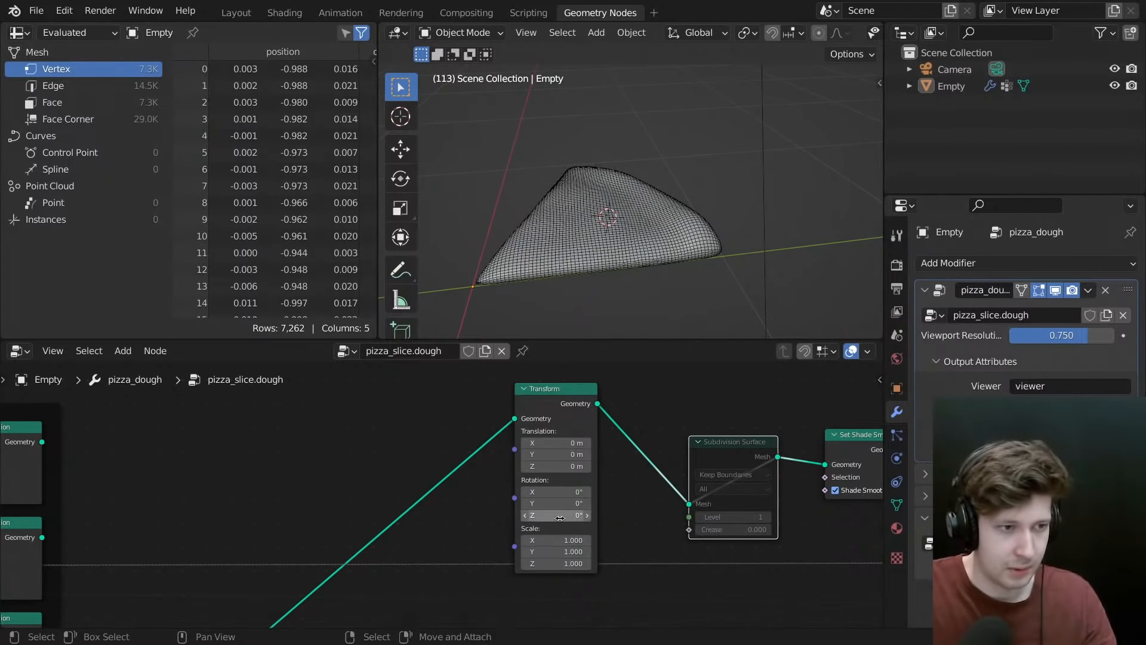
# - Tilt the slice with the Transform node's rotation at about X -22.7°, Y -19° and Z 11.7°
pyautogui.moveTo(557, 512); pyautogui.dragTo(483, 500)
pyautogui.moveTo(558, 491); pyautogui.dragTo(459, 492)
pyautogui.moveTo(508, 269)
pyautogui.mouseDown(button='middle')
pyautogui.moveTo(431, 206)
pyautogui.moveTo(485, 178)
pyautogui.moveTo(507, 256)
pyautogui.mouseUp(button='middle')
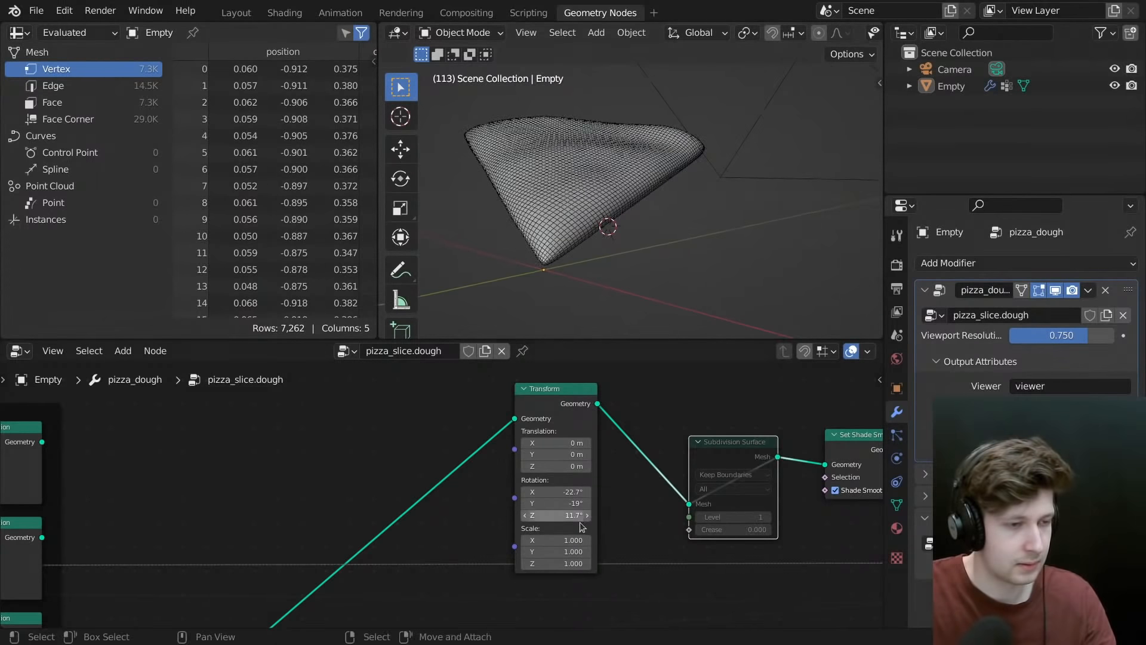
# - Raise the tilted slice above the ground by setting the Transform node's Z translation to 0.32 m
pyautogui.moveTo(563, 560); pyautogui.dragTo(605, 560)
pyautogui.hotkey('ctrl', 'z')
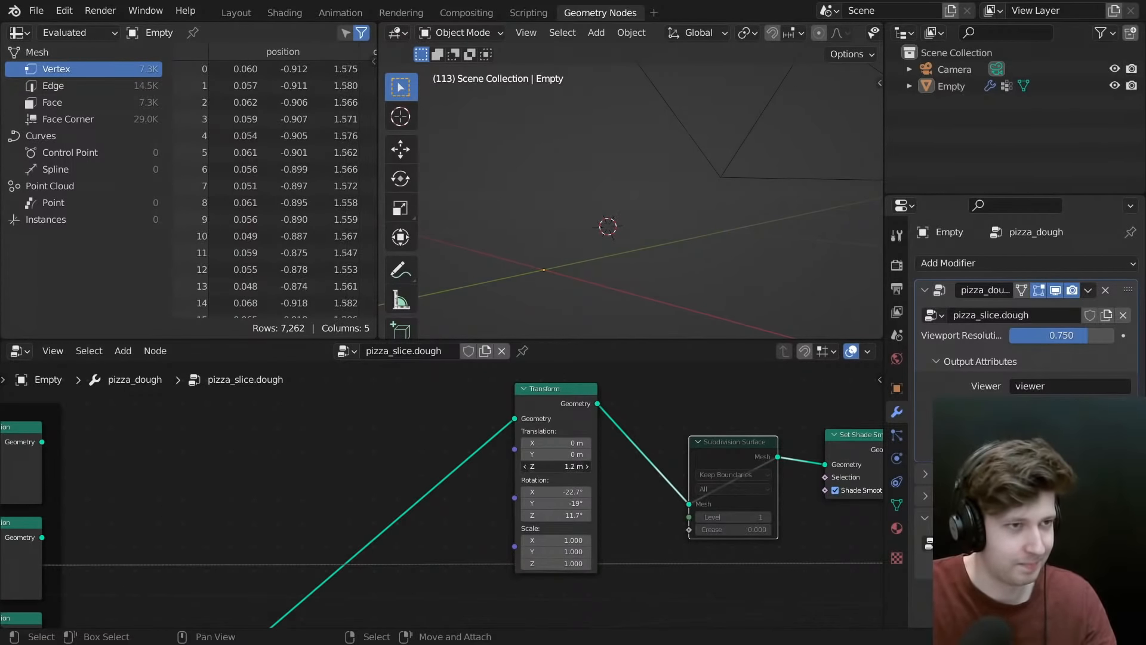
pyautogui.moveTo(607, 225); pyautogui.dragTo(729, 201, button='middle')
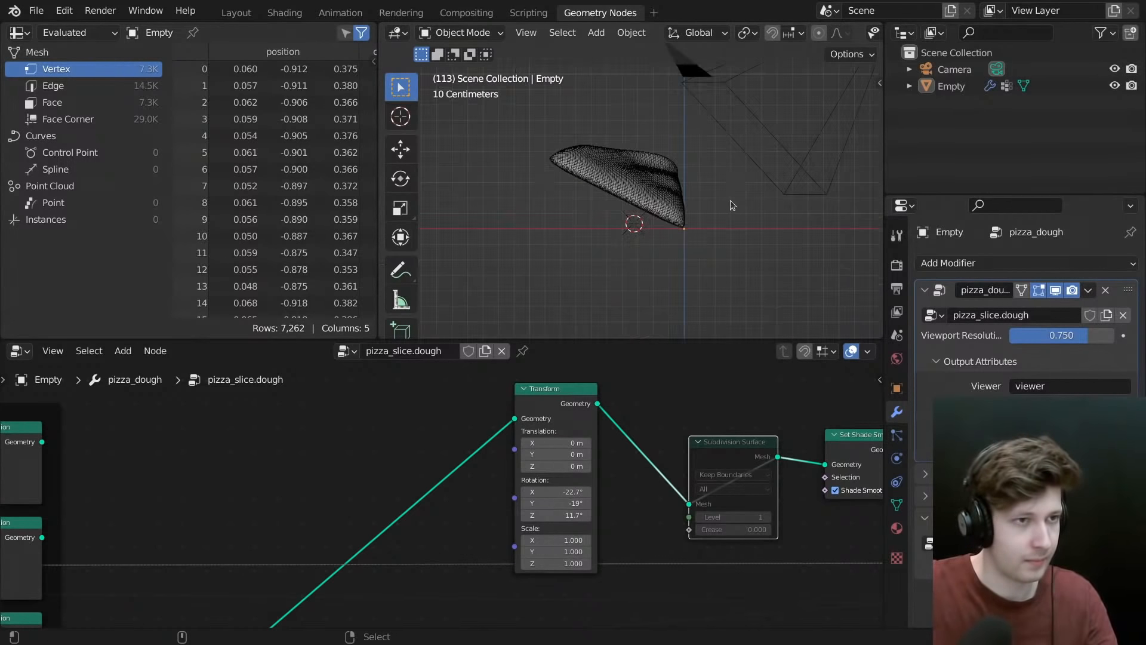
pyautogui.moveTo(548, 468); pyautogui.dragTo(577, 468)
pyautogui.rightClick(577, 468)
# - Move the camera to about X -1.53 m, Y 0.18 m and Z 1.81 m
pyautogui.moveTo(747, 174); pyautogui.dragTo(664, 206, button='middle')
pyautogui.click(630, 139)
pyautogui.press('g')
pyautogui.click(668, 209)
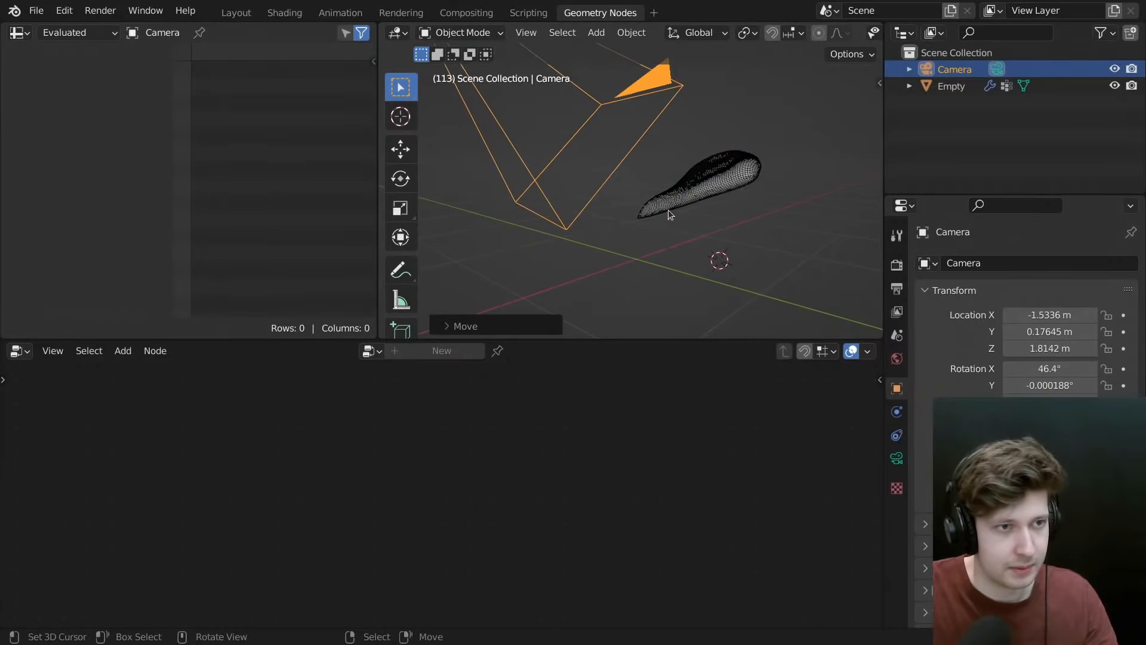
# - Sketch annotation strokes of a small and a large cheese drip hanging beneath the slice, and undo them
pyautogui.scroll(2, 681, 212)
pyautogui.moveTo(651, 212); pyautogui.dragTo(678, 205, button='middle')
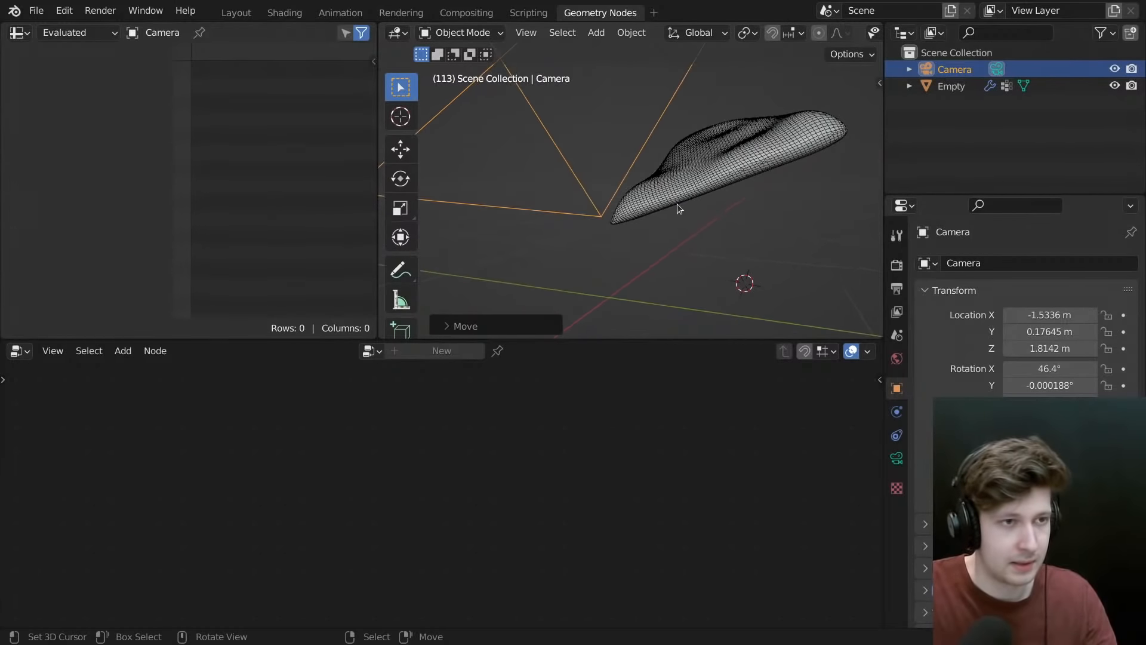
pyautogui.moveTo(649, 243); pyautogui.dragTo(662, 208)
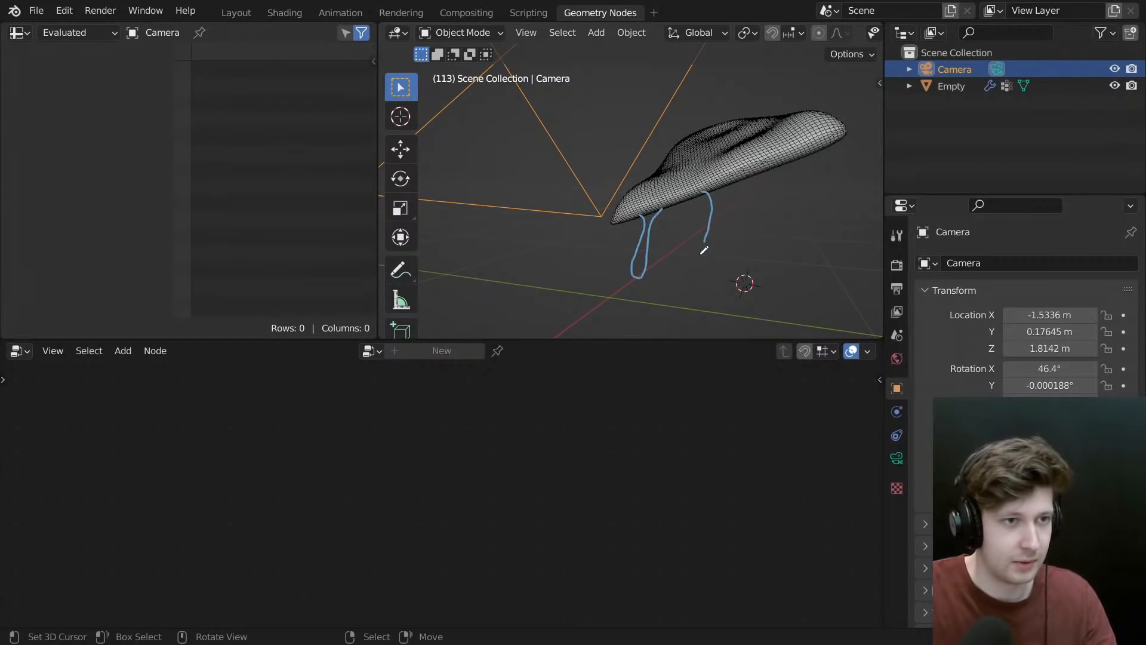
pyautogui.moveTo(708, 313)
pyautogui.mouseDown()
pyautogui.moveTo(812, 322)
pyautogui.moveTo(761, 170)
pyautogui.mouseUp()
pyautogui.moveTo(761, 170)
pyautogui.mouseDown(button='middle')
pyautogui.moveTo(773, 241)
pyautogui.moveTo(700, 268)
pyautogui.moveTo(645, 235)
pyautogui.moveTo(687, 242)
pyautogui.mouseUp(button='middle')
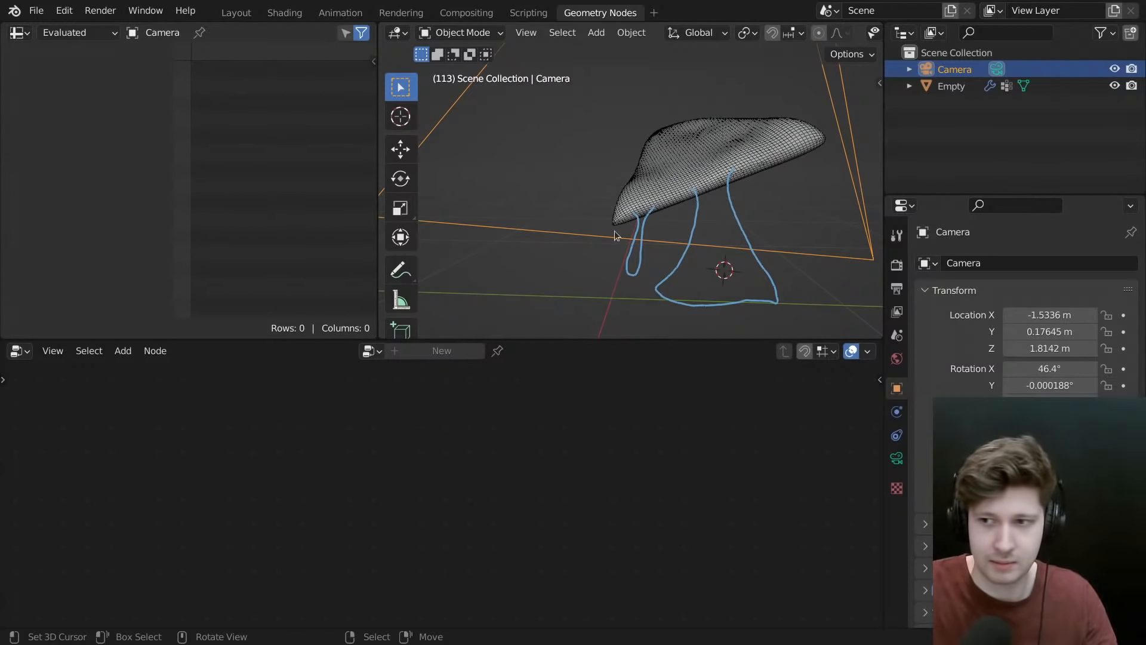
pyautogui.moveTo(678, 181)
pyautogui.mouseDown(button='middle')
pyautogui.moveTo(710, 224)
pyautogui.moveTo(698, 260)
pyautogui.moveTo(782, 213)
pyautogui.moveTo(586, 173)
pyautogui.moveTo(607, 207)
pyautogui.mouseUp(button='middle')
pyautogui.hotkey('ctrl', 'z')
pyautogui.hotkey('ctrl', 'z')
# - Reframe the slice through the camera view by moving the camera to about X -1.33 m, Y 0.04 m, Z 2.06 m
pyautogui.press('KP_0')
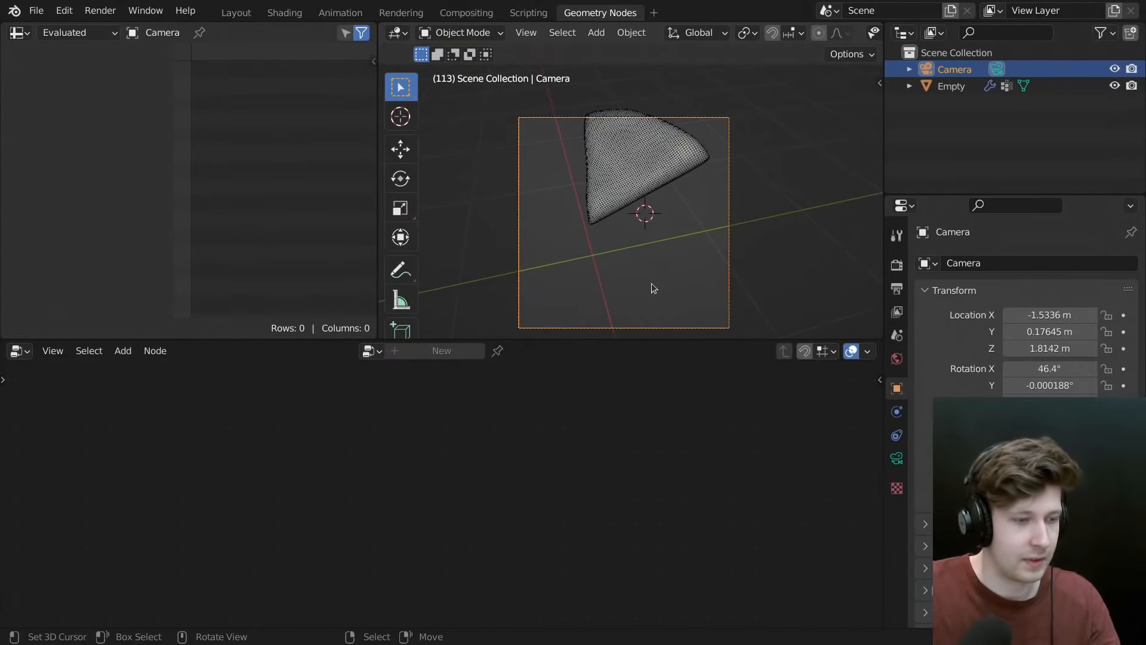
pyautogui.press('g')
pyautogui.click(657, 271)
pyautogui.scroll(2, 617, 259)
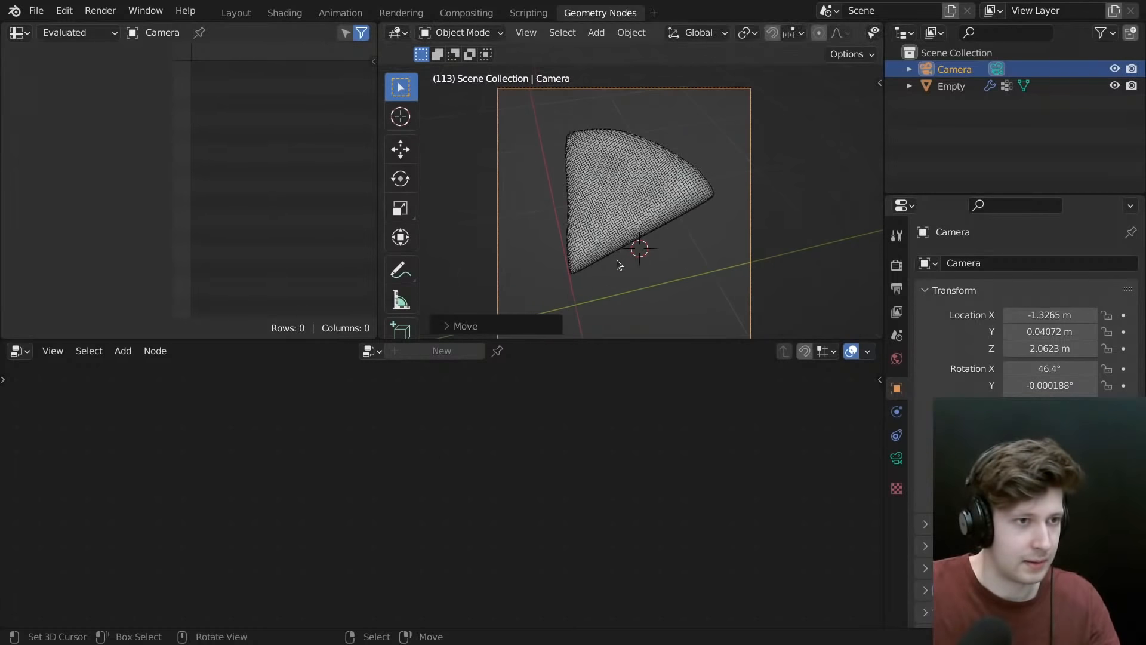
pyautogui.keyDown('shift'); pyautogui.moveTo(591, 264); pyautogui.dragTo(611, 219, button='middle'); pyautogui.keyUp('shift')
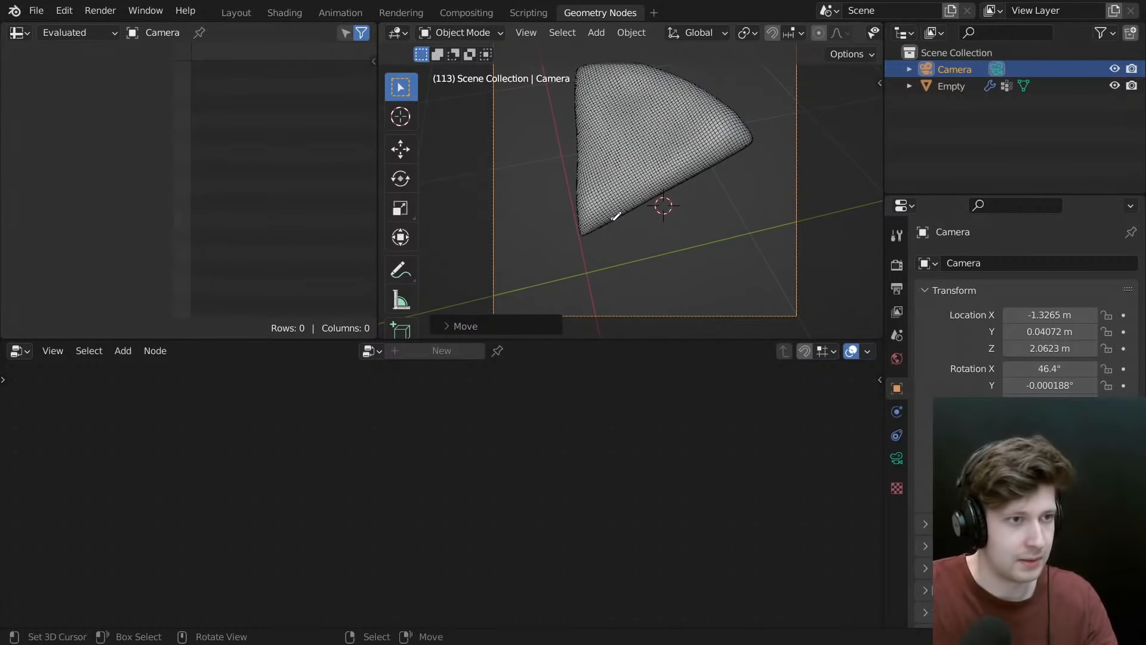
pyautogui.moveTo(615, 218)
pyautogui.mouseDown()
pyautogui.moveTo(610, 263)
pyautogui.moveTo(619, 220)
pyautogui.mouseUp()
pyautogui.hotkey('ctrl', 'z')
# - Select the pizza slice and move its Transform node closer to the Subdivision Surface node
pyautogui.moveTo(689, 248)
pyautogui.mouseDown(button='middle')
pyautogui.moveTo(648, 220)
pyautogui.moveTo(652, 185)
pyautogui.mouseUp(button='middle')
pyautogui.click(676, 205)
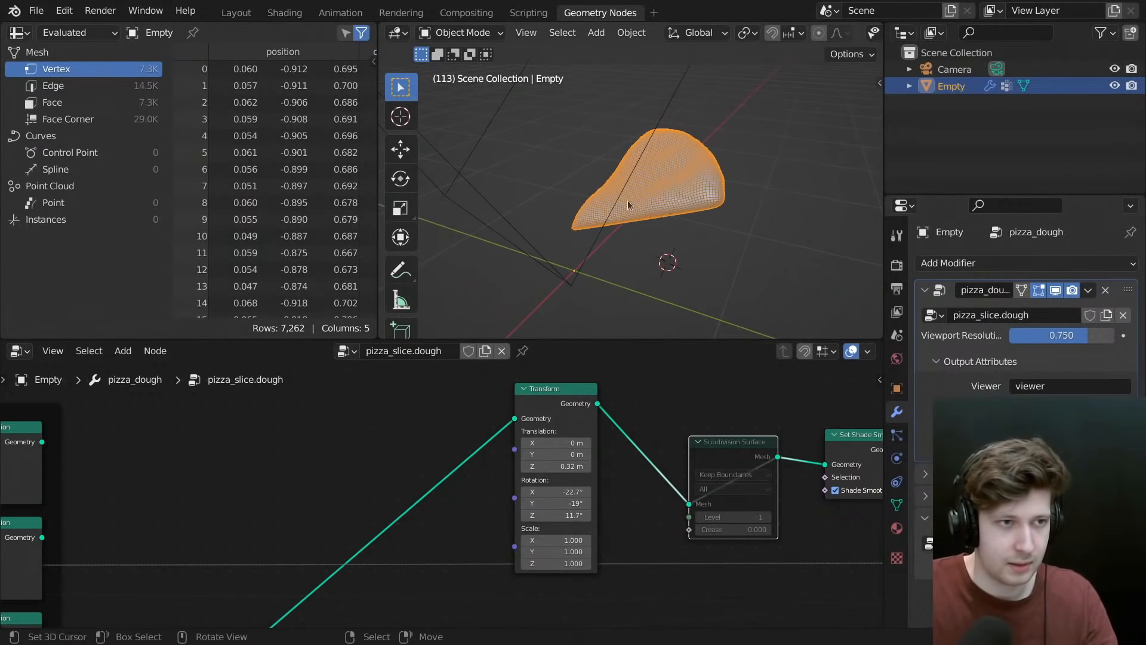
pyautogui.scroll(-2, 526, 421)
pyautogui.moveTo(548, 402); pyautogui.dragTo(568, 406)
pyautogui.scroll(2, 549, 426)
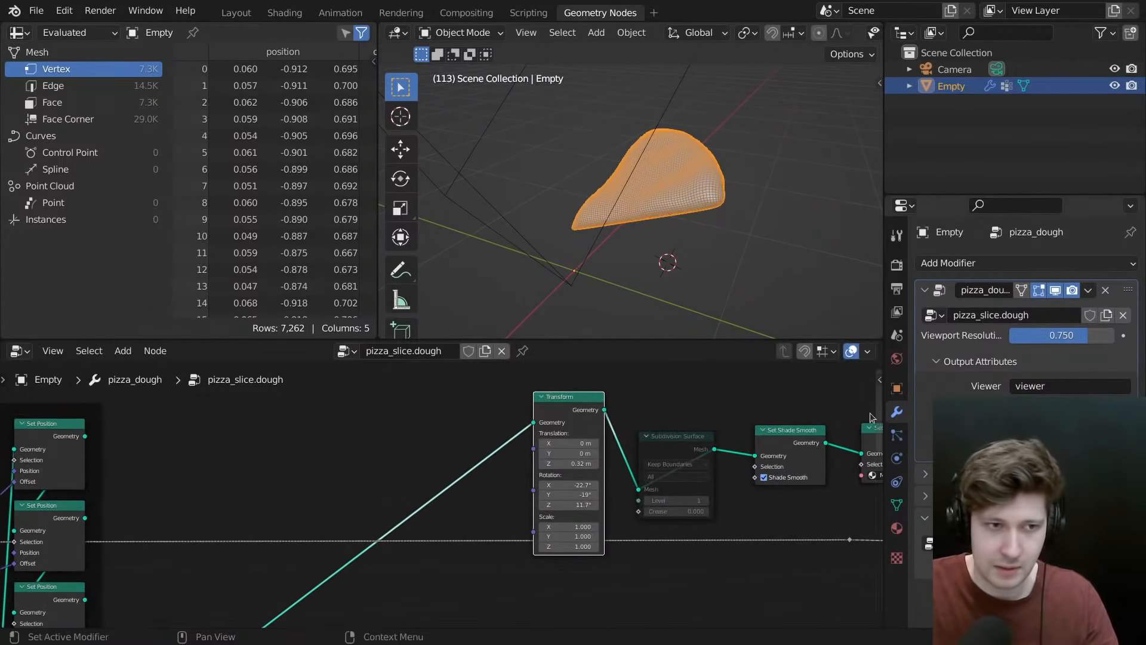
# - Unmute the Subdivision Surface node and set the modifier's Viewport Resolution to 1
pyautogui.click(675, 435)
pyautogui.press('m')
pyautogui.click(1055, 335)
pyautogui.write('1')
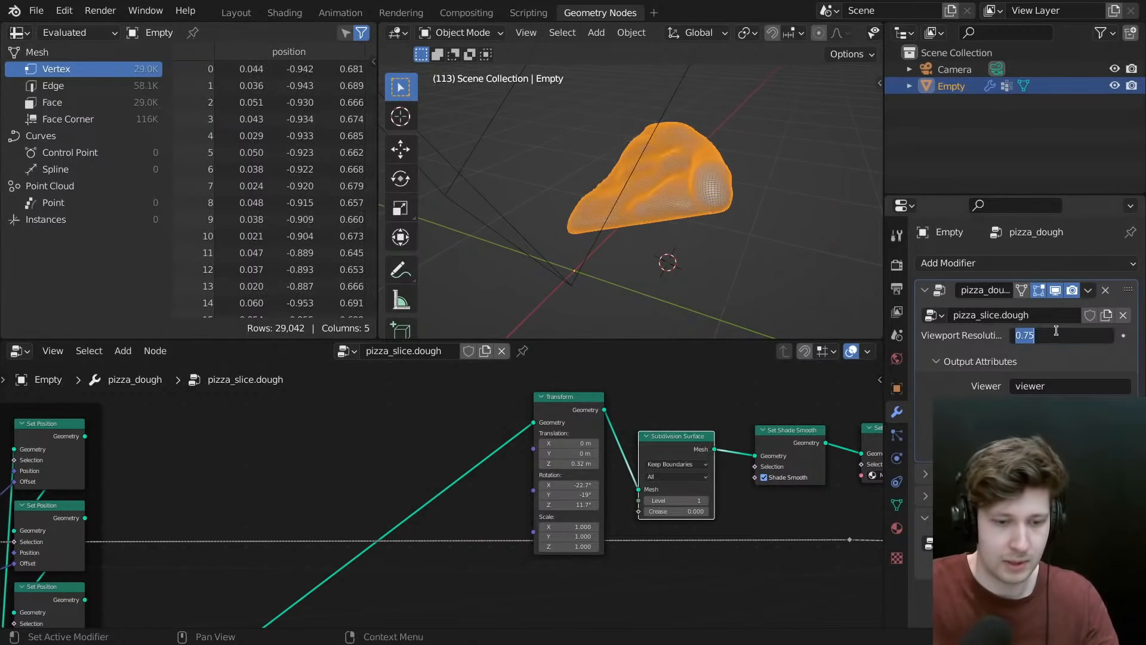
pyautogui.press('Return')
# - Deselect the slice and hide the viewport overlays to view its clean shaded surface
pyautogui.hotkey('alt', 'a')
pyautogui.moveTo(640, 158); pyautogui.dragTo(664, 199, button='middle')
pyautogui.scroll(2, 664, 200)
pyautogui.scroll(-2, 621, 263)
pyautogui.moveTo(621, 256)
pyautogui.mouseDown(button='middle')
pyautogui.moveTo(631, 222)
pyautogui.moveTo(625, 241)
pyautogui.mouseUp(button='middle')
pyautogui.hotkey('alt', 'shift', 'z')
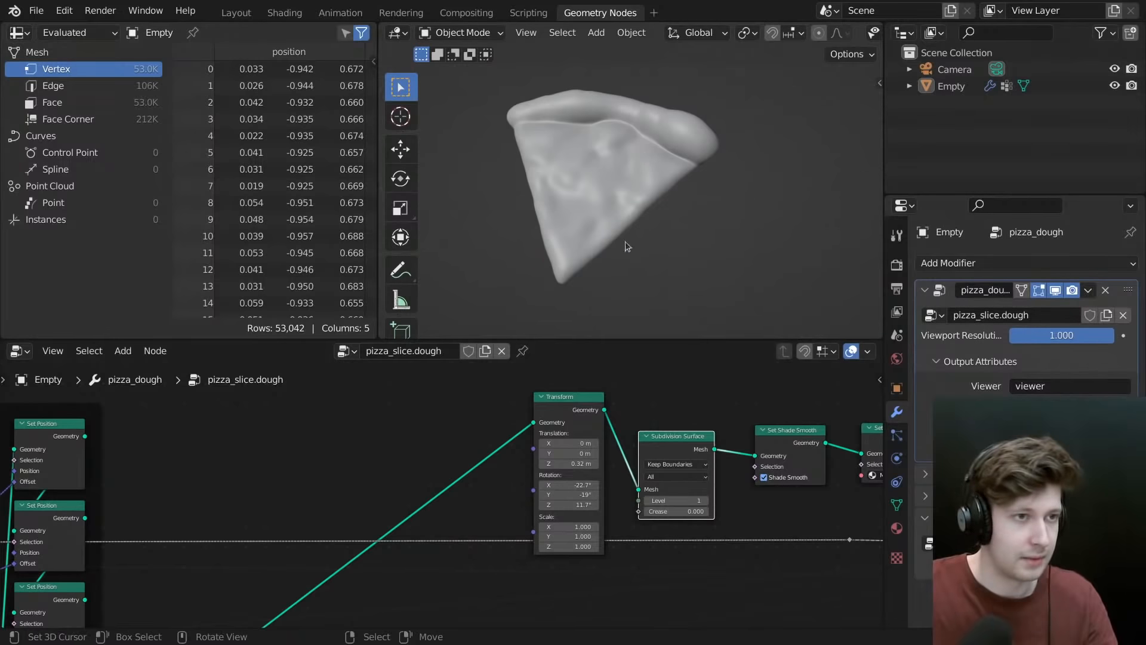
# - Compare the slice's pose with the Transform node muted and unmuted
pyautogui.click(577, 421)
pyautogui.press('m')
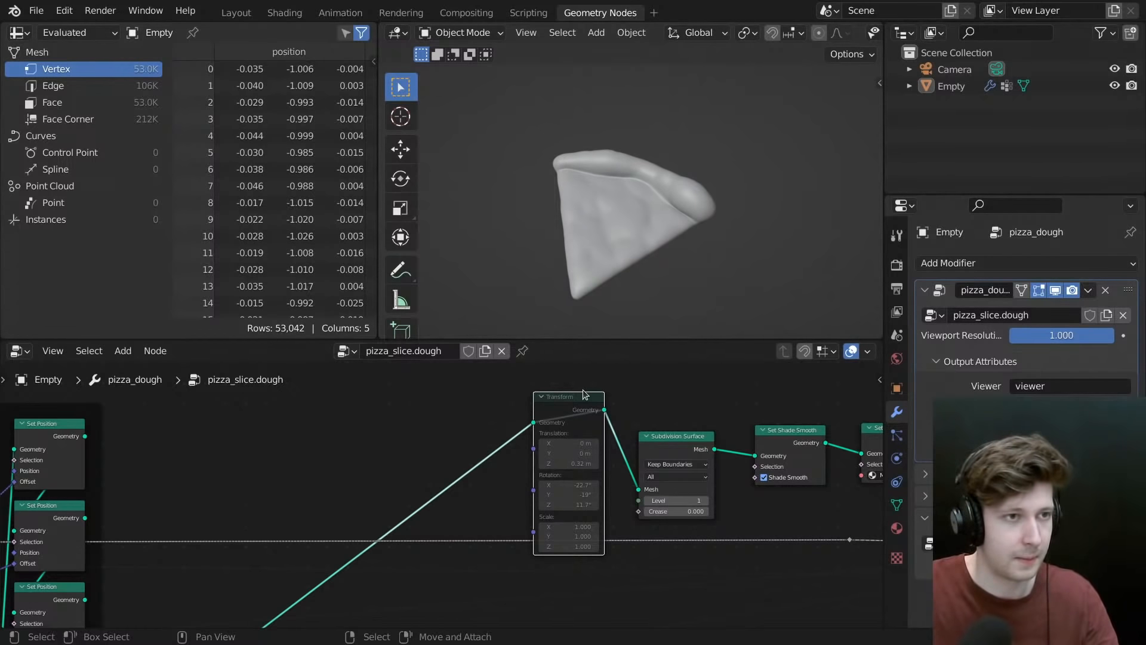
pyautogui.press('m')
pyautogui.moveTo(597, 227)
pyautogui.mouseDown(button='middle')
pyautogui.moveTo(618, 173)
pyautogui.moveTo(695, 170)
pyautogui.moveTo(722, 137)
pyautogui.moveTo(776, 113)
pyautogui.moveTo(729, 166)
pyautogui.moveTo(591, 206)
pyautogui.mouseUp(button='middle')
pyautogui.scroll(-5, 566, 409)
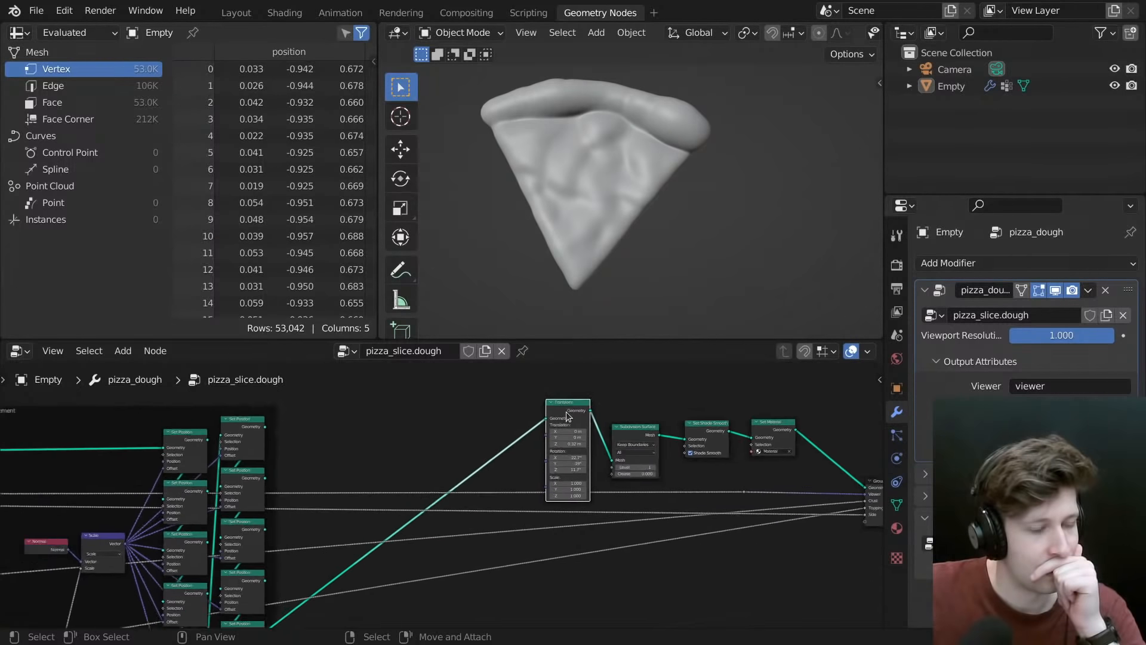
# - Move the nodes from Transform through Group Output in pizza_slice.dough farther from the crust displacement nodes
pyautogui.scroll(-1, 566, 416)
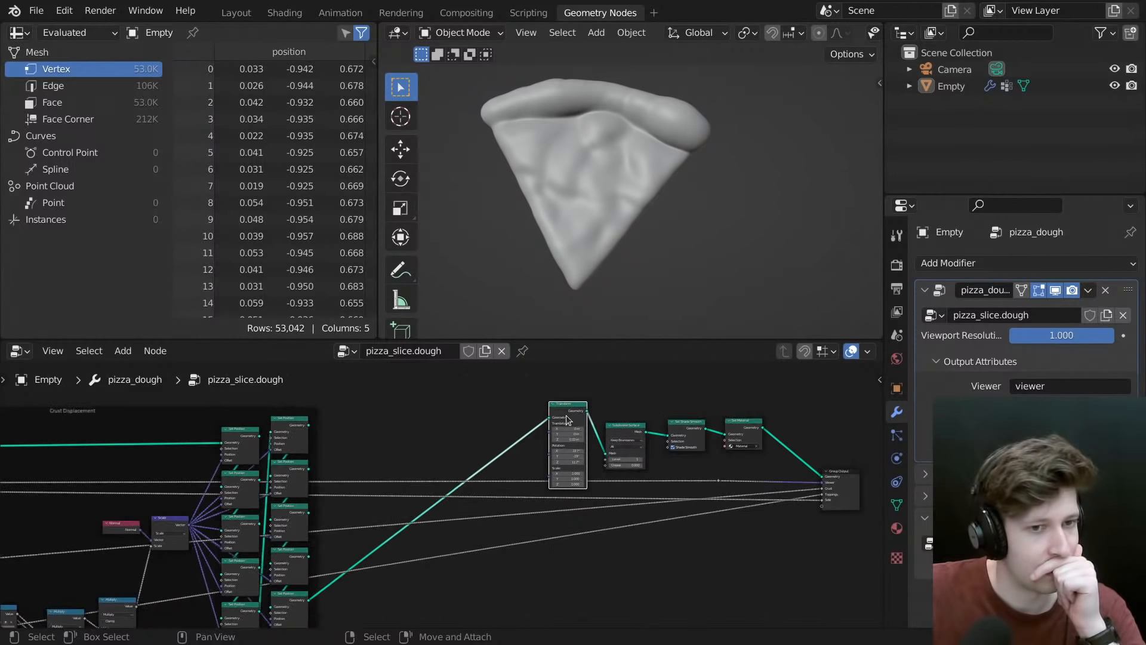
pyautogui.moveTo(566, 389); pyautogui.dragTo(842, 535)
pyautogui.press('g')
pyautogui.click(814, 506)
pyautogui.moveTo(814, 506); pyautogui.dragTo(628, 488, button='middle')
pyautogui.scroll(-3, 590, 486)
pyautogui.scroll(2, 587, 485)
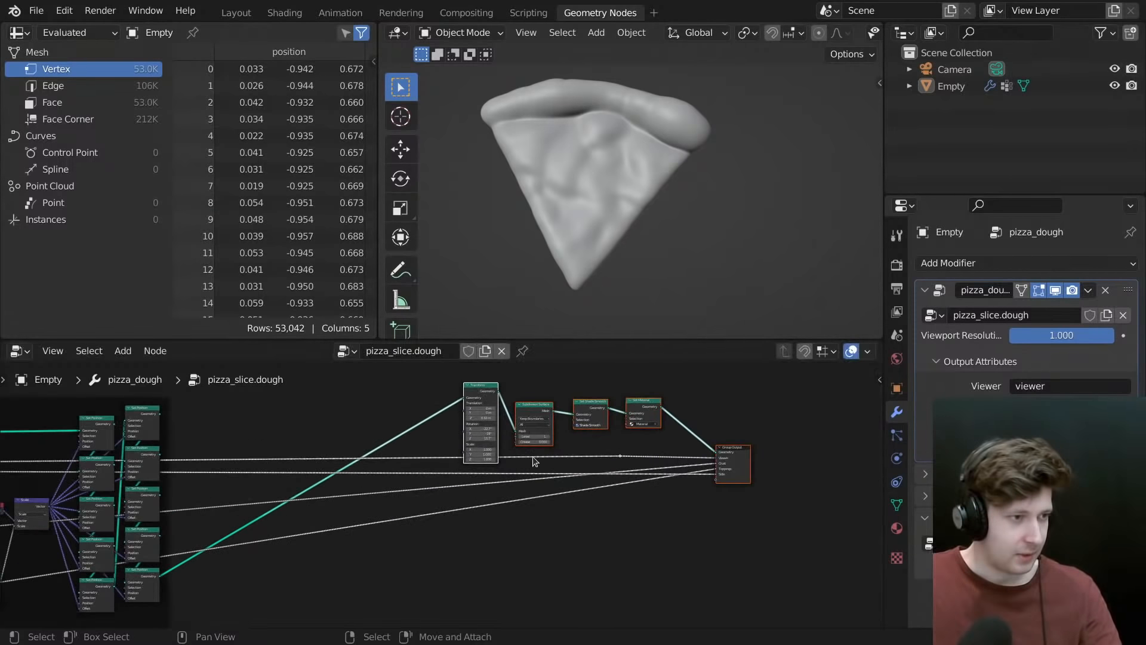
pyautogui.press('g')
pyautogui.click(724, 466)
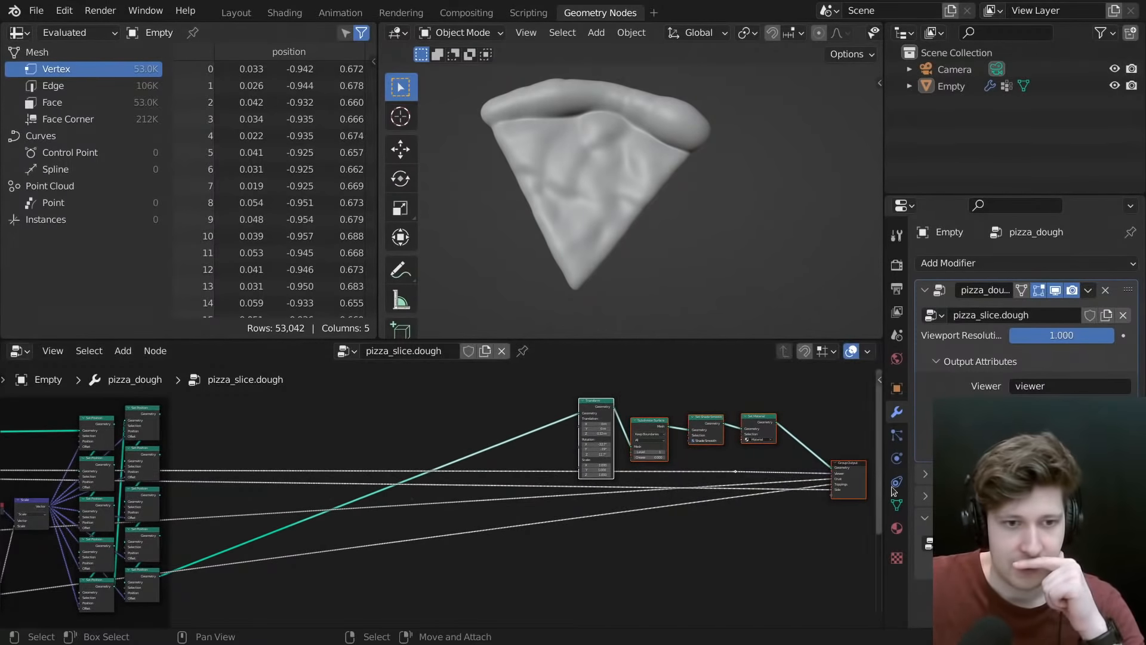
# - Open the pizza_toppings node tree and display the pizza slice in wireframe with its overlays
pyautogui.click(967, 474)
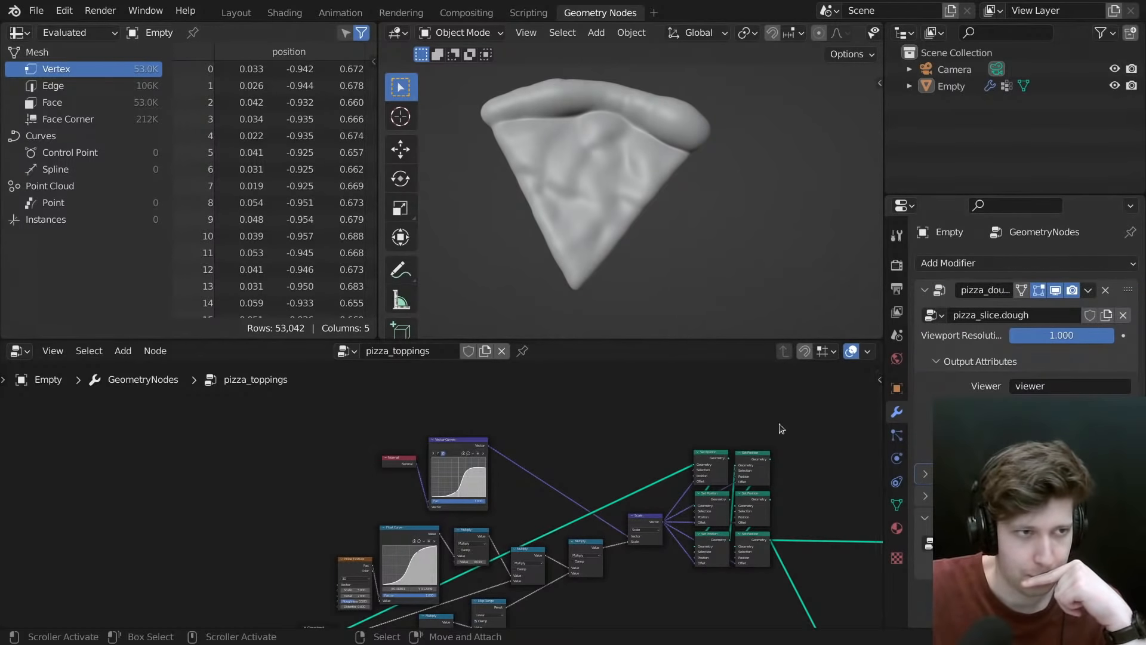
pyautogui.moveTo(678, 211); pyautogui.dragTo(657, 164, button='middle')
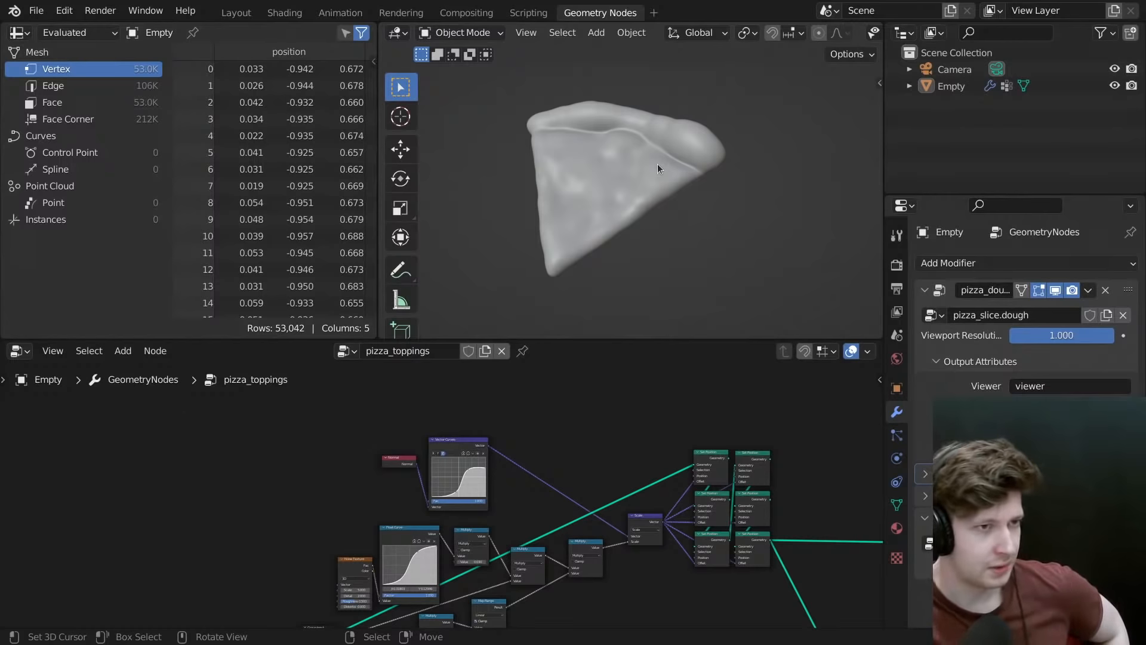
pyautogui.scroll(3, 591, 248)
pyautogui.moveTo(585, 250); pyautogui.dragTo(565, 210, button='middle')
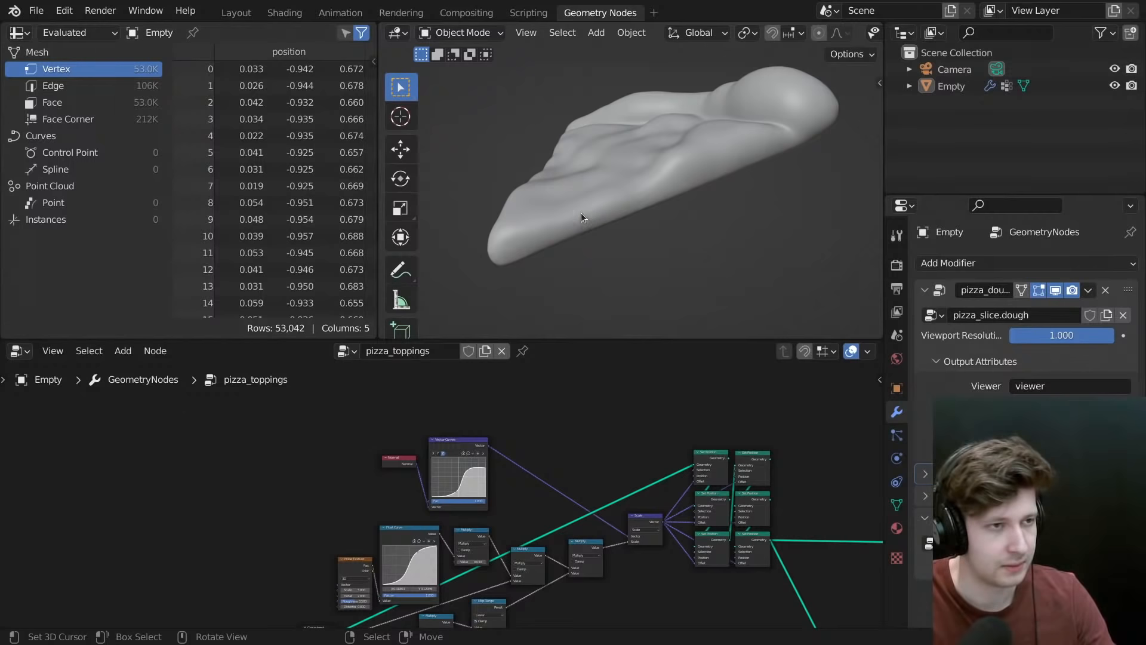
pyautogui.press('z')
pyautogui.click(629, 178)
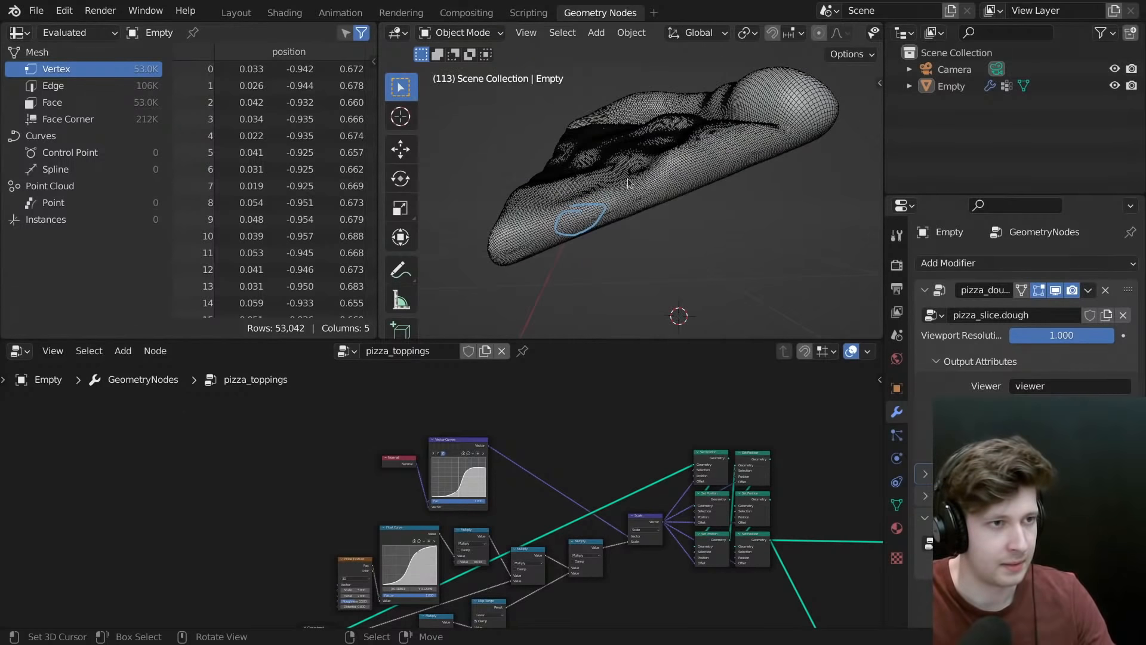
# - Sketch an annotated drip line falling from the circled area on the slice's lower edge, and erase the sketch
pyautogui.moveTo(578, 229); pyautogui.dragTo(588, 291)
pyautogui.moveTo(596, 245)
pyautogui.mouseDown(button='middle')
pyautogui.moveTo(657, 232)
pyautogui.moveTo(598, 234)
pyautogui.moveTo(621, 231)
pyautogui.mouseUp(button='middle')
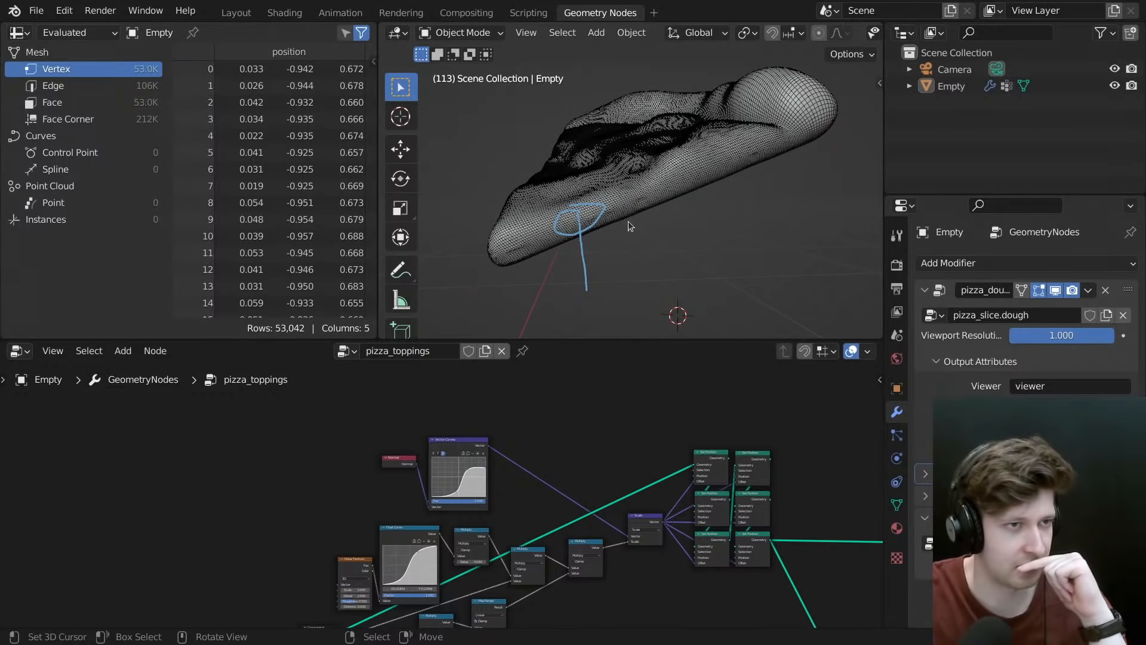
pyautogui.hotkey('ctrl', 'z')
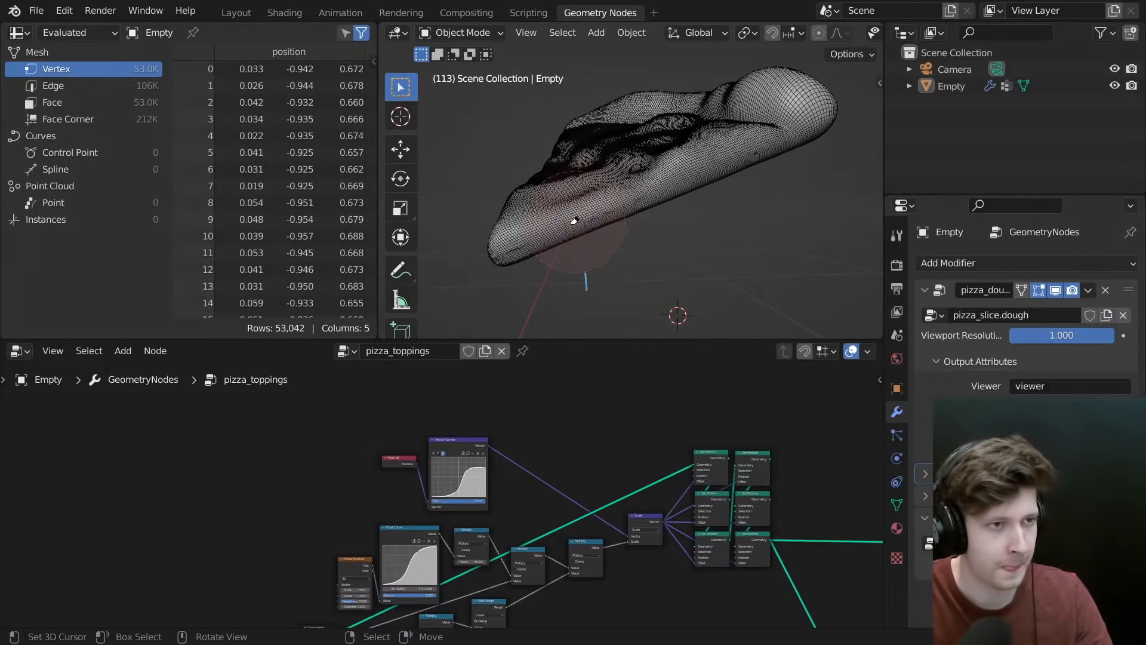
# - Examine the slice's wireframe tip, underside and sides, and survey the layout of the pizza_toppings node tree
pyautogui.moveTo(664, 288)
pyautogui.mouseDown(button='middle')
pyautogui.moveTo(666, 205)
pyautogui.moveTo(692, 236)
pyautogui.moveTo(722, 213)
pyautogui.moveTo(712, 145)
pyautogui.moveTo(757, 156)
pyautogui.moveTo(765, 174)
pyautogui.moveTo(726, 152)
pyautogui.moveTo(761, 158)
pyautogui.moveTo(782, 142)
pyautogui.moveTo(816, 143)
pyautogui.moveTo(560, 248)
pyautogui.moveTo(586, 241)
pyautogui.moveTo(561, 227)
pyautogui.moveTo(599, 223)
pyautogui.moveTo(543, 209)
pyautogui.moveTo(492, 163)
pyautogui.moveTo(604, 238)
pyautogui.moveTo(603, 224)
pyautogui.moveTo(660, 276)
pyautogui.moveTo(605, 252)
pyautogui.moveTo(609, 238)
pyautogui.moveTo(671, 217)
pyautogui.moveTo(590, 211)
pyautogui.mouseUp(button='middle')
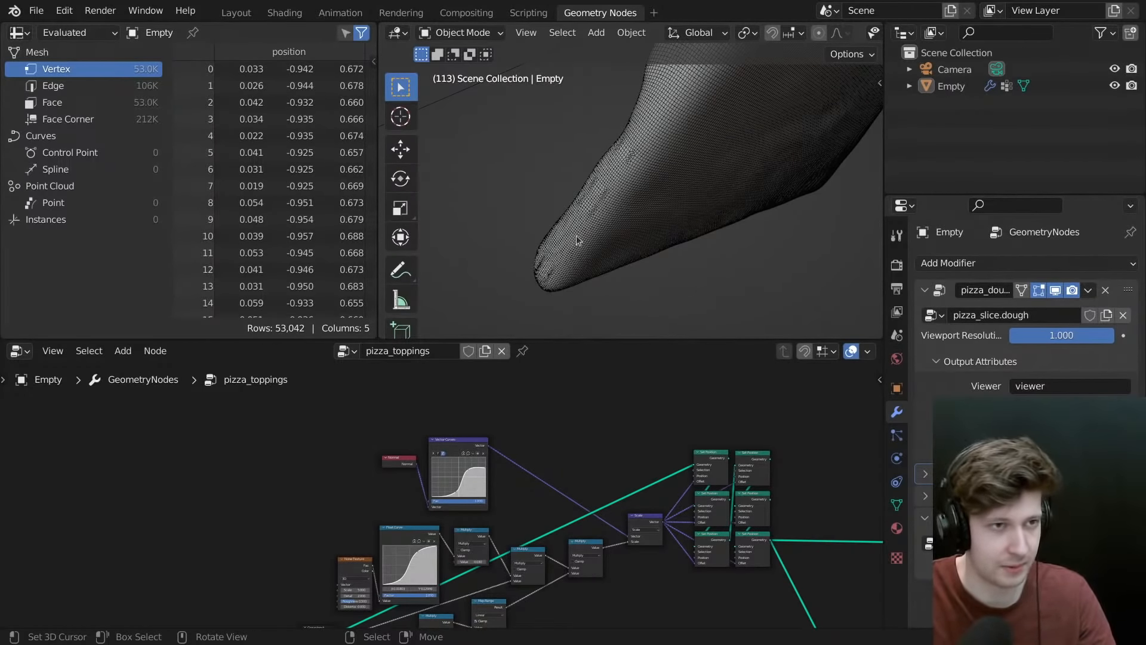
pyautogui.moveTo(577, 240); pyautogui.dragTo(639, 114, button='middle')
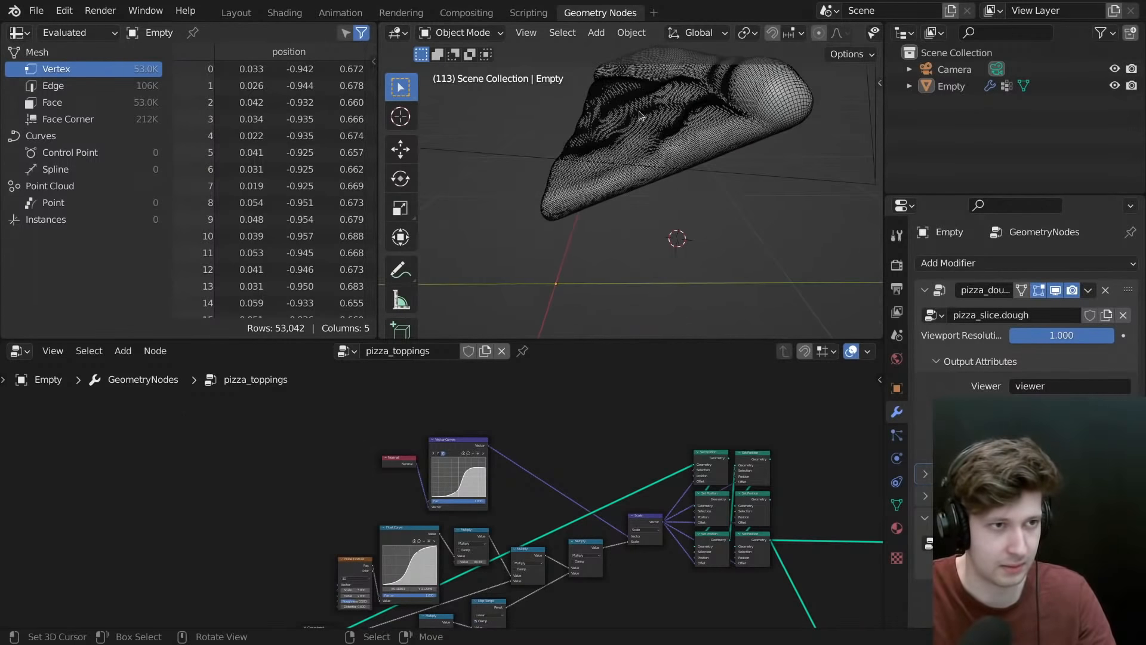
pyautogui.moveTo(636, 199); pyautogui.dragTo(521, 130, button='middle')
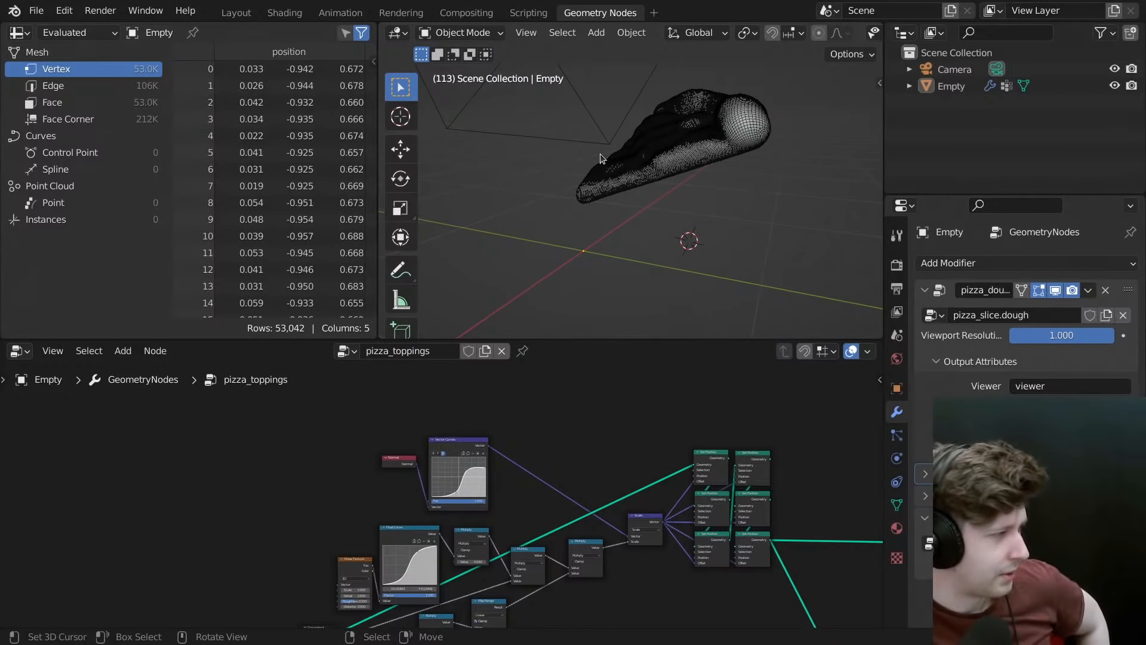
pyautogui.moveTo(600, 159); pyautogui.dragTo(691, 162, button='middle')
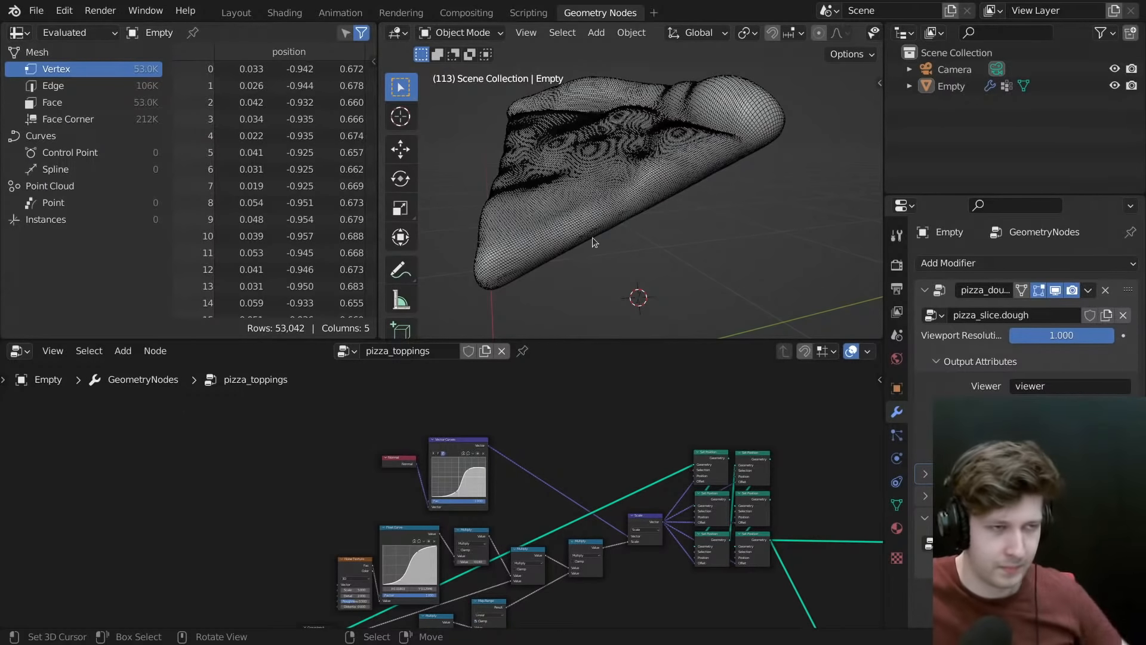
pyautogui.keyDown('shift'); pyautogui.moveTo(633, 242); pyautogui.dragTo(635, 190, button='middle'); pyautogui.keyUp('shift')
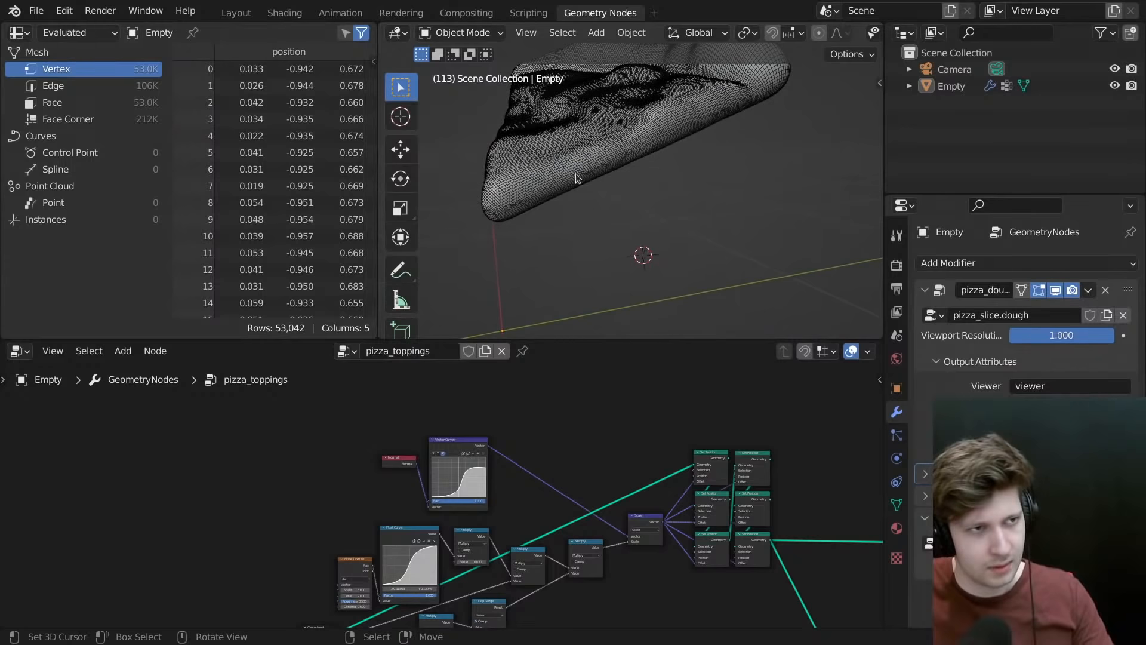
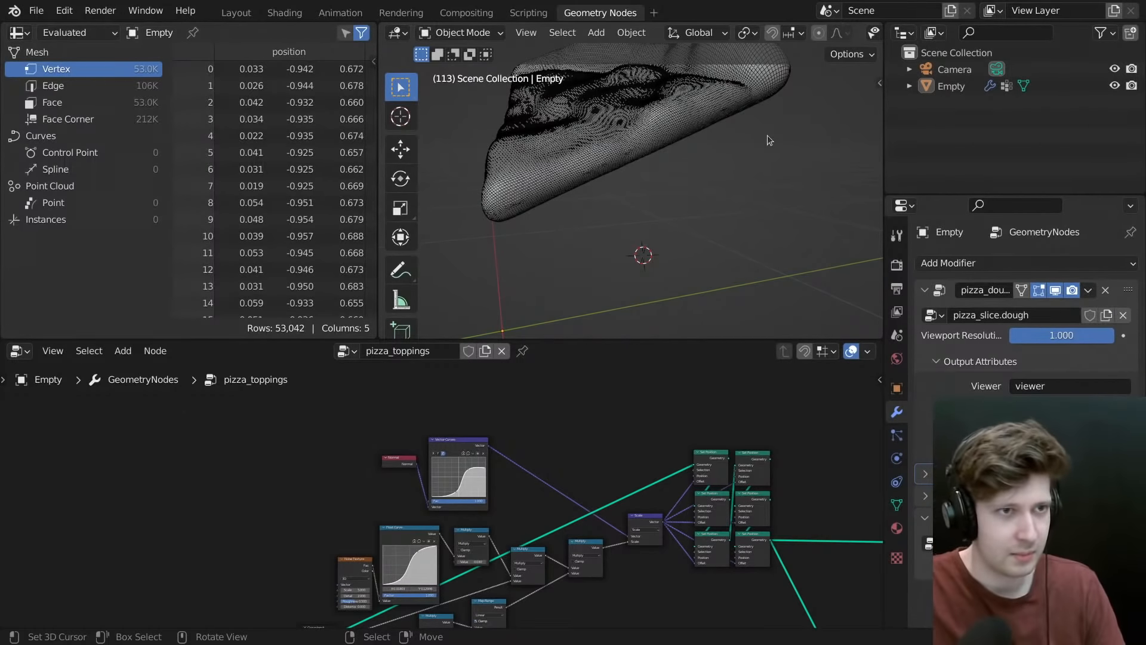
pyautogui.moveTo(632, 117); pyautogui.dragTo(687, 238, button='middle')
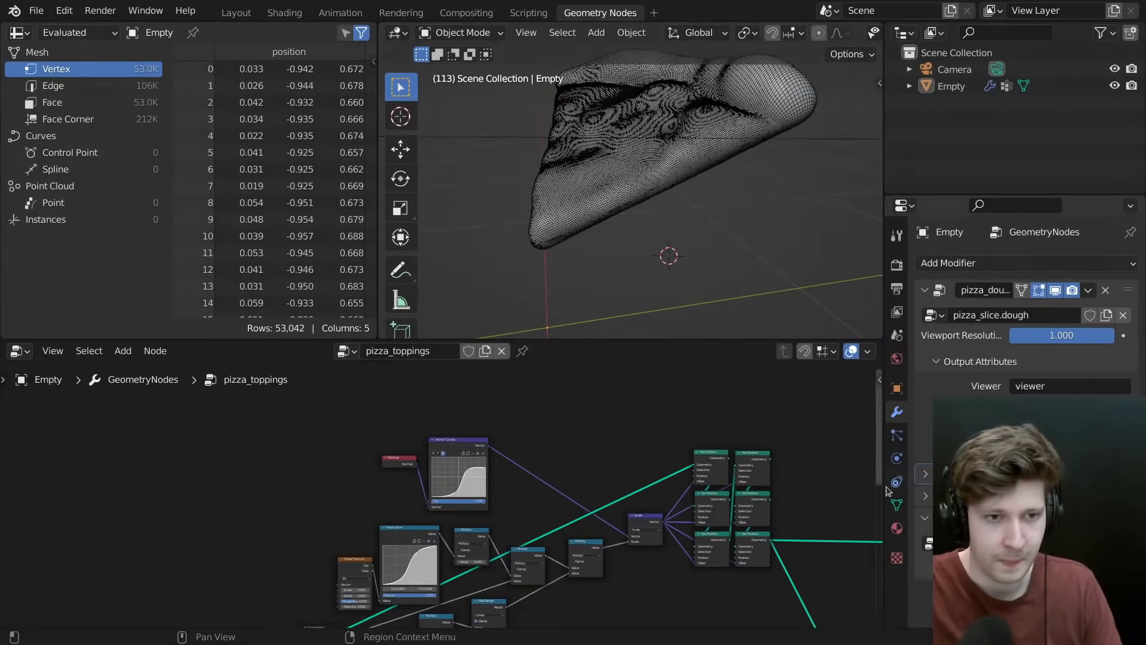
pyautogui.scroll(-1, 871, 475)
pyautogui.scroll(-3, 775, 462)
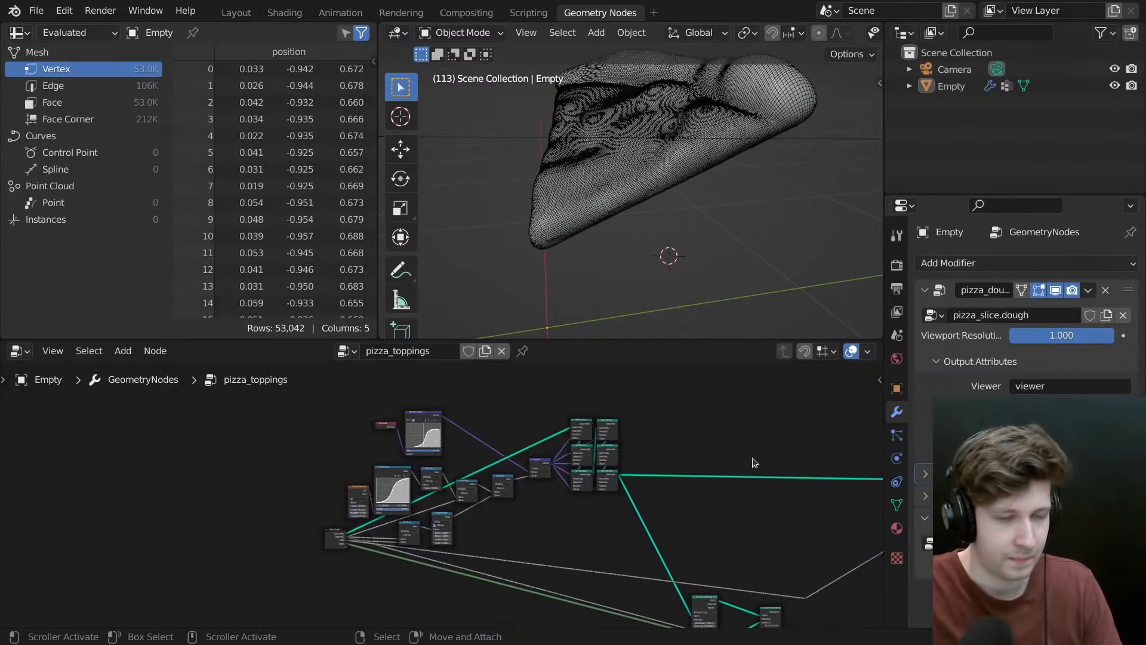
pyautogui.moveTo(753, 459); pyautogui.dragTo(687, 450, button='middle')
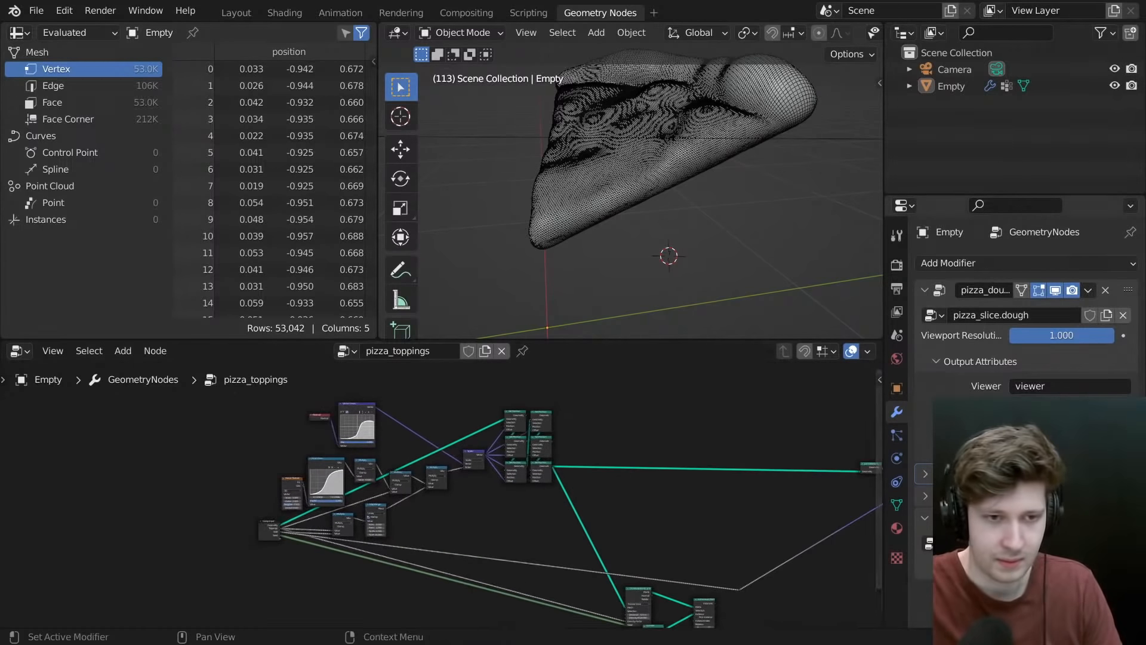
# - Collapse and activate the pizza_dough modifier, and move the nodes from Transform through Group Output even farther from the displacement nodes
pyautogui.click(924, 292)
pyautogui.click(940, 293)
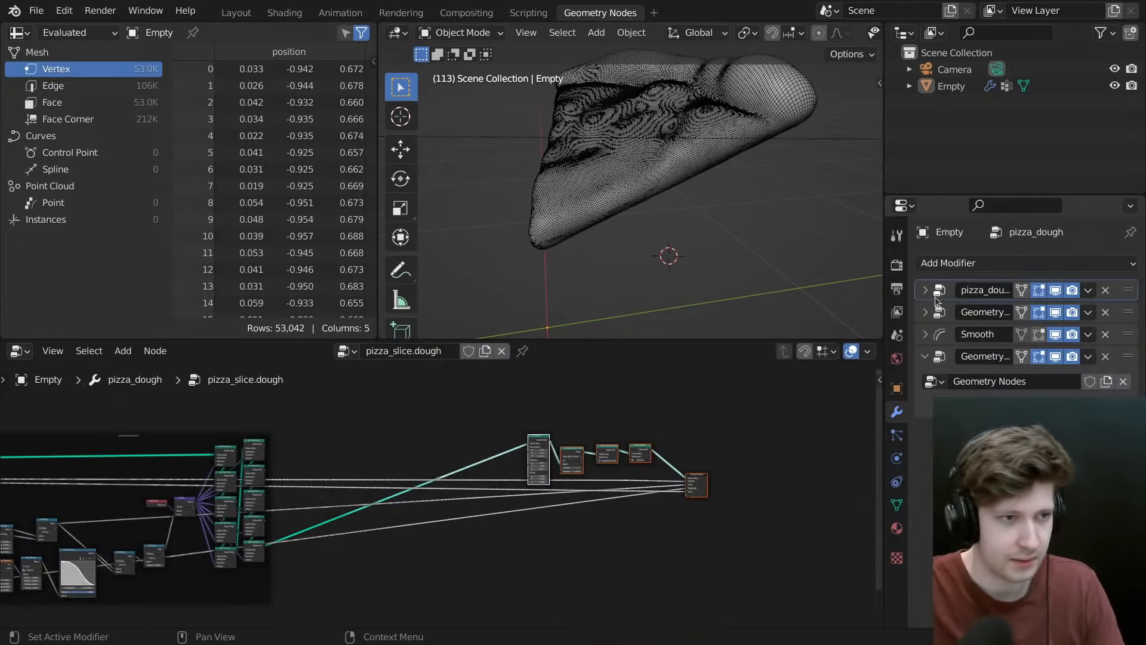
pyautogui.click(556, 424)
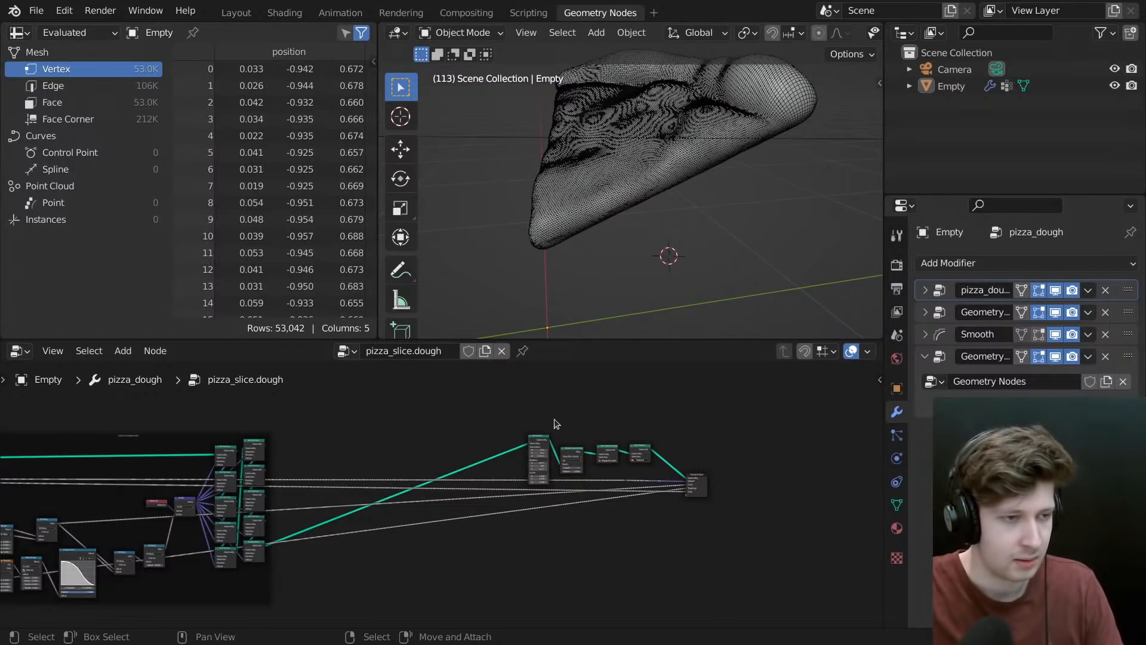
pyautogui.scroll(3, 555, 423)
pyautogui.moveTo(494, 416); pyautogui.dragTo(800, 596)
pyautogui.moveTo(434, 550); pyautogui.dragTo(422, 522, button='middle')
pyautogui.press('g')
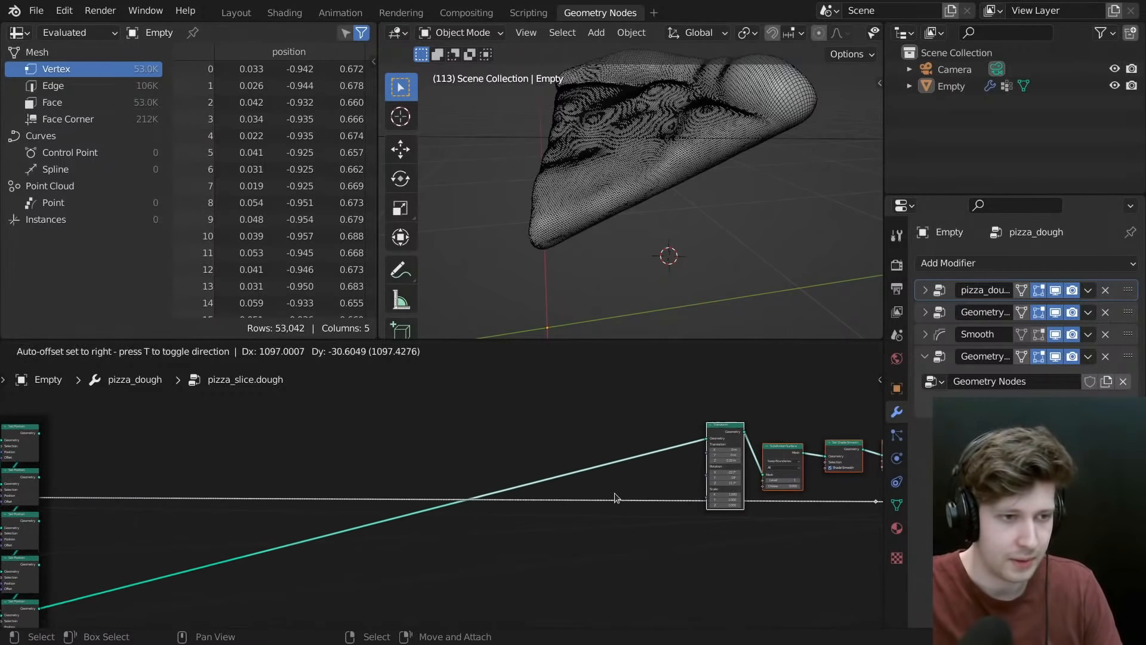
pyautogui.click(615, 498)
pyautogui.scroll(-3, 625, 438)
# - Open the pizza_toppings node tree in a maximized editor and move its Group Input node farther from the displacement nodes
pyautogui.click(939, 312)
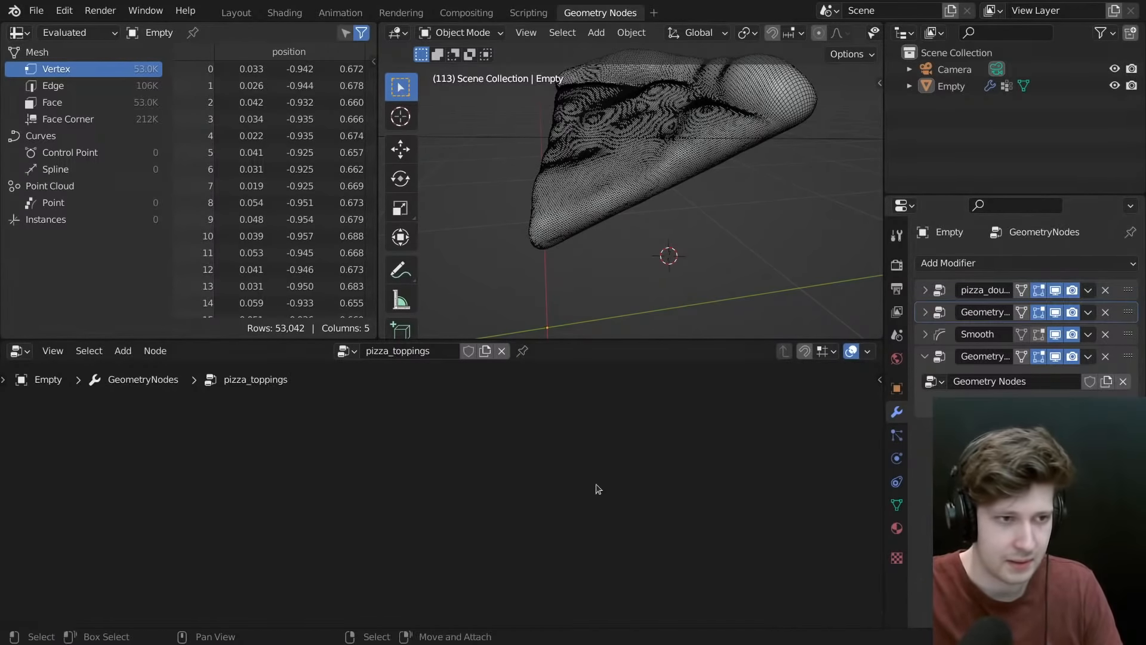
pyautogui.moveTo(369, 472); pyautogui.dragTo(779, 517, button='middle')
pyautogui.moveTo(417, 467); pyautogui.dragTo(578, 460, button='middle')
pyautogui.hotkey('ctrl', 'space')
pyautogui.scroll(4, 274, 482)
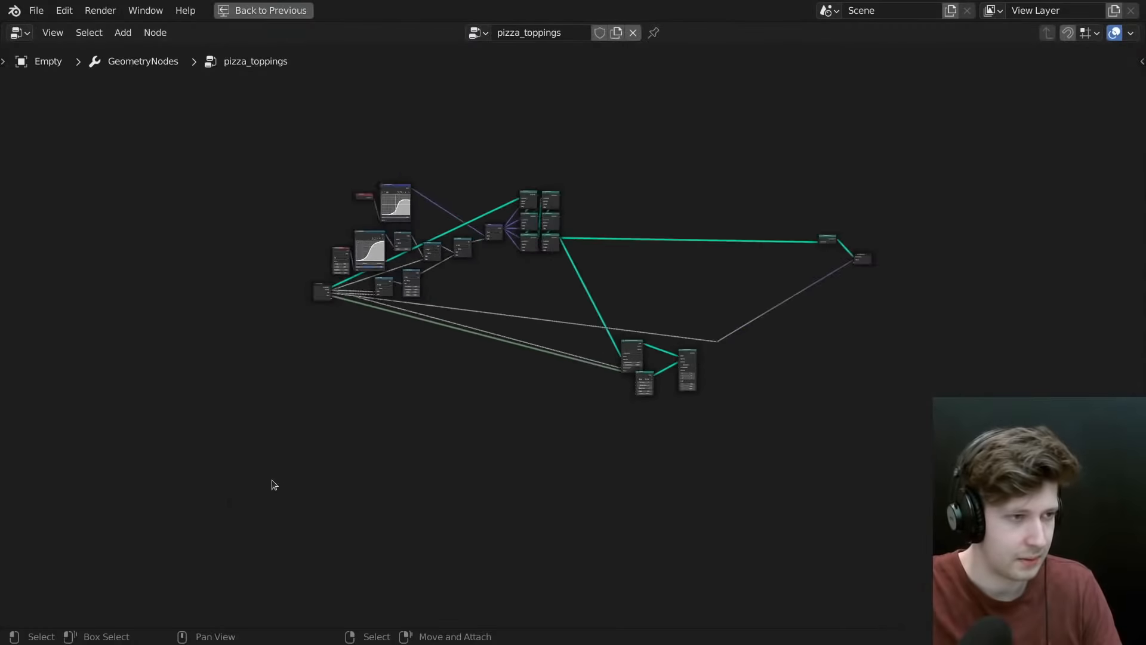
pyautogui.moveTo(358, 435); pyautogui.dragTo(582, 507, button='middle')
pyautogui.moveTo(641, 292); pyautogui.dragTo(501, 418, button='middle')
pyautogui.scroll(9, 500, 418)
pyautogui.moveTo(332, 430); pyautogui.dragTo(241, 472)
pyautogui.scroll(-6, 367, 437)
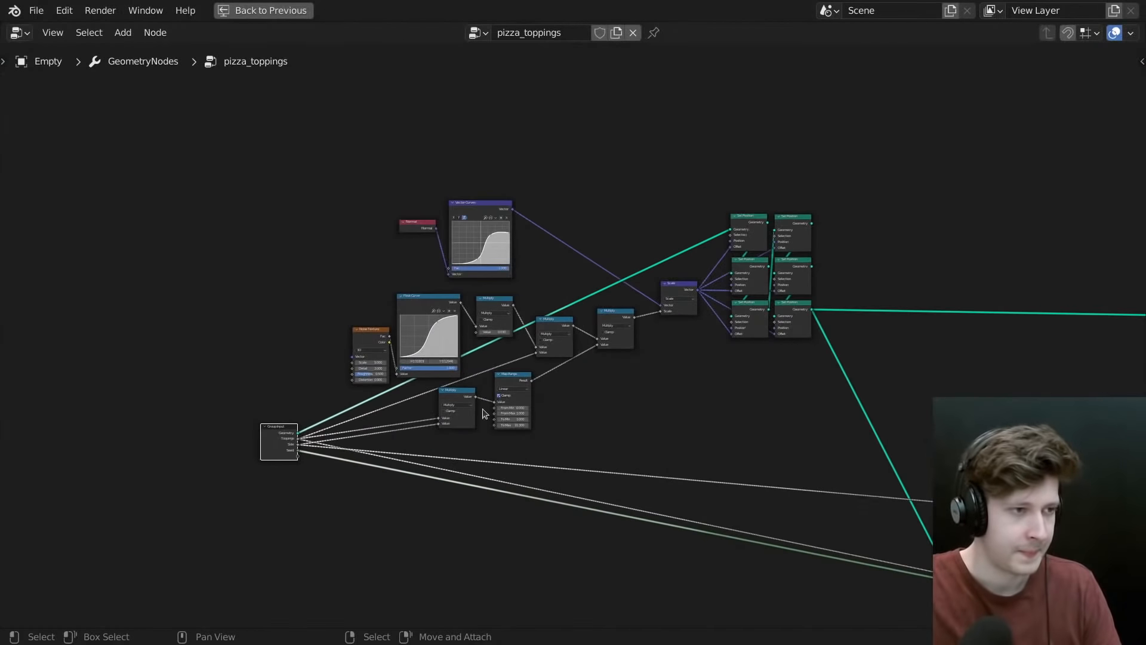
pyautogui.moveTo(483, 415); pyautogui.dragTo(266, 400, button='middle')
# - Add a shared reroute on the two Toppings links feeding the Multiply nodes and place it just before the lower Multiply
pyautogui.moveTo(67, 128); pyautogui.dragTo(671, 390)
pyautogui.moveTo(416, 401); pyautogui.dragTo(560, 330, button='middle')
pyautogui.scroll(-1, 555, 366)
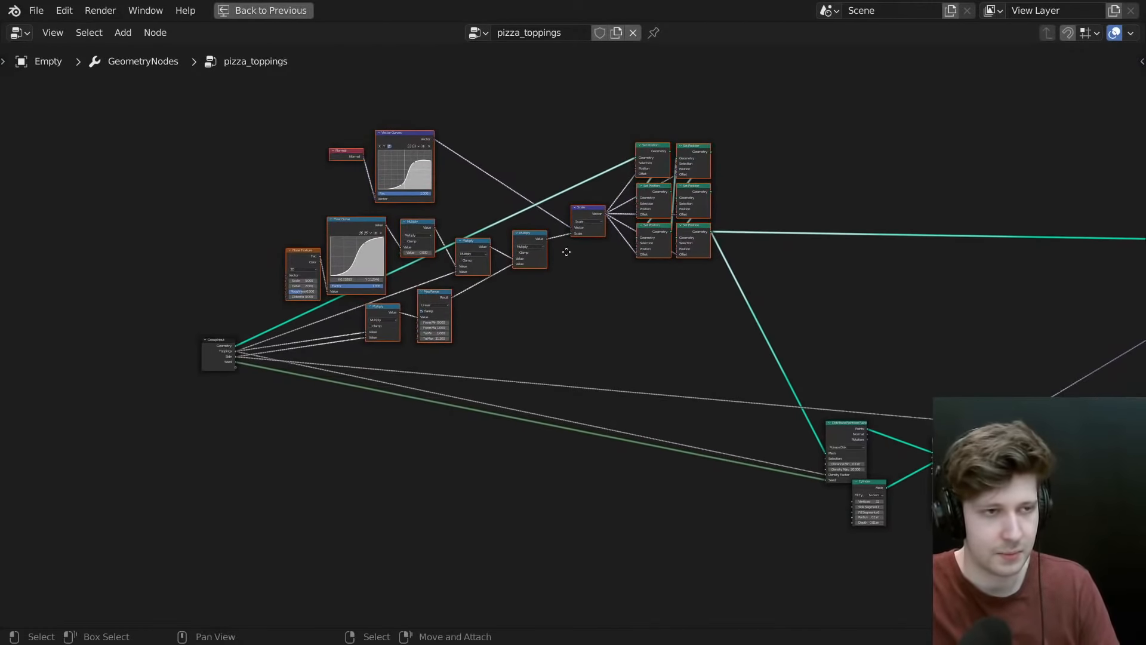
pyautogui.moveTo(565, 250); pyautogui.dragTo(676, 259, button='middle')
pyautogui.moveTo(482, 286); pyautogui.dragTo(623, 266, button='middle')
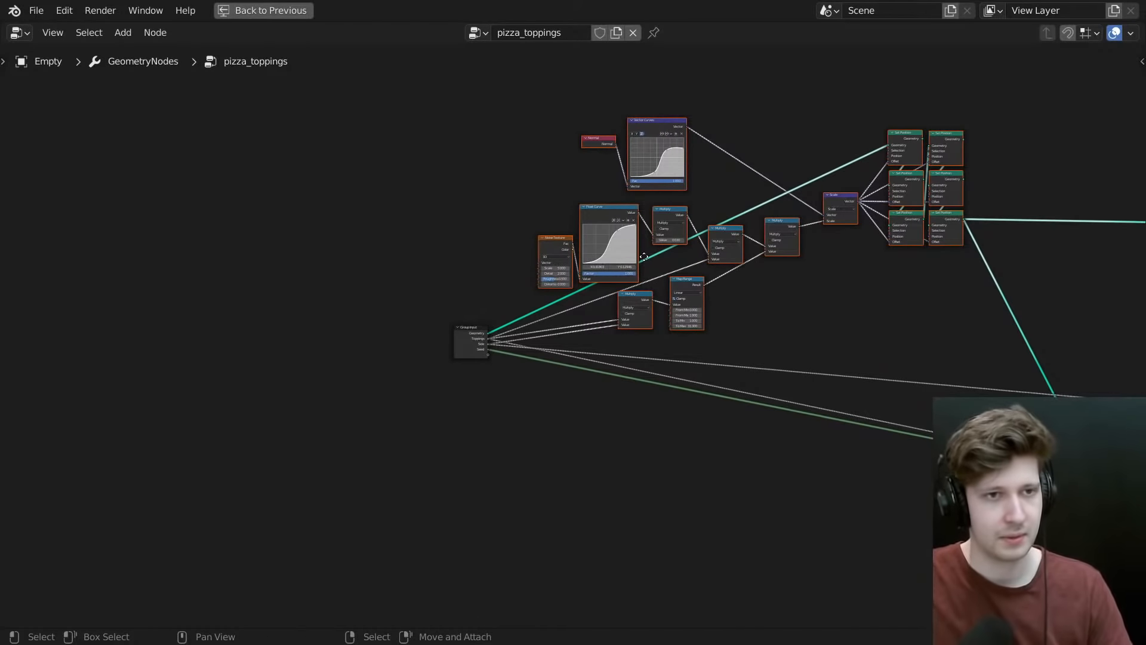
pyautogui.scroll(2, 583, 302)
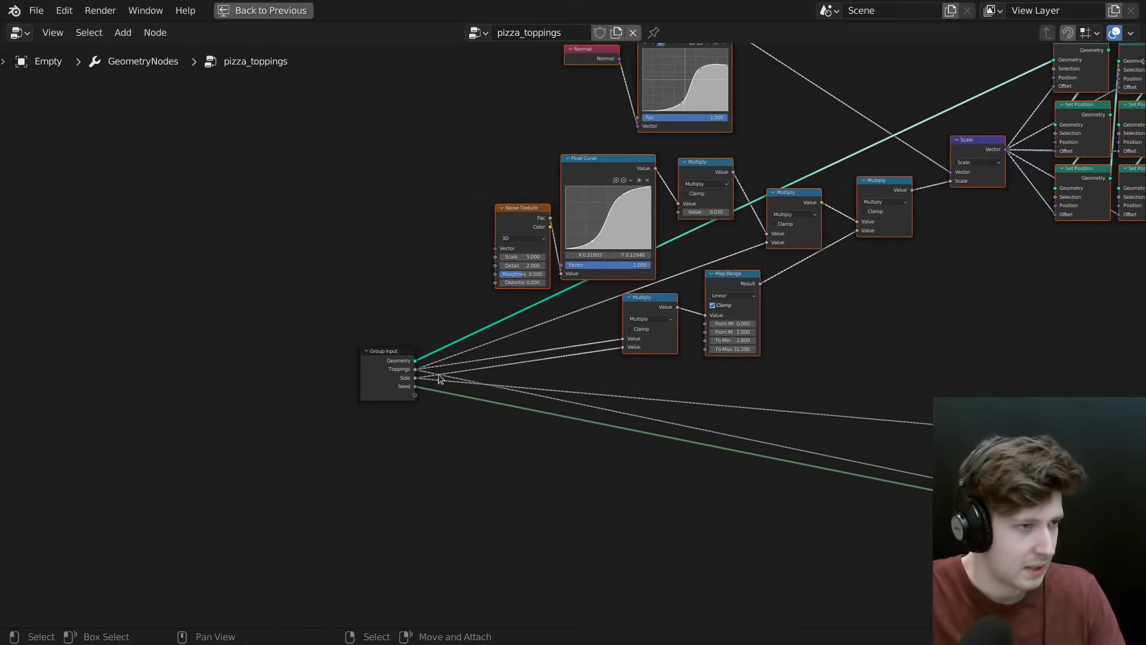
pyautogui.scroll(3, 606, 357)
pyautogui.scroll(-1, 610, 338)
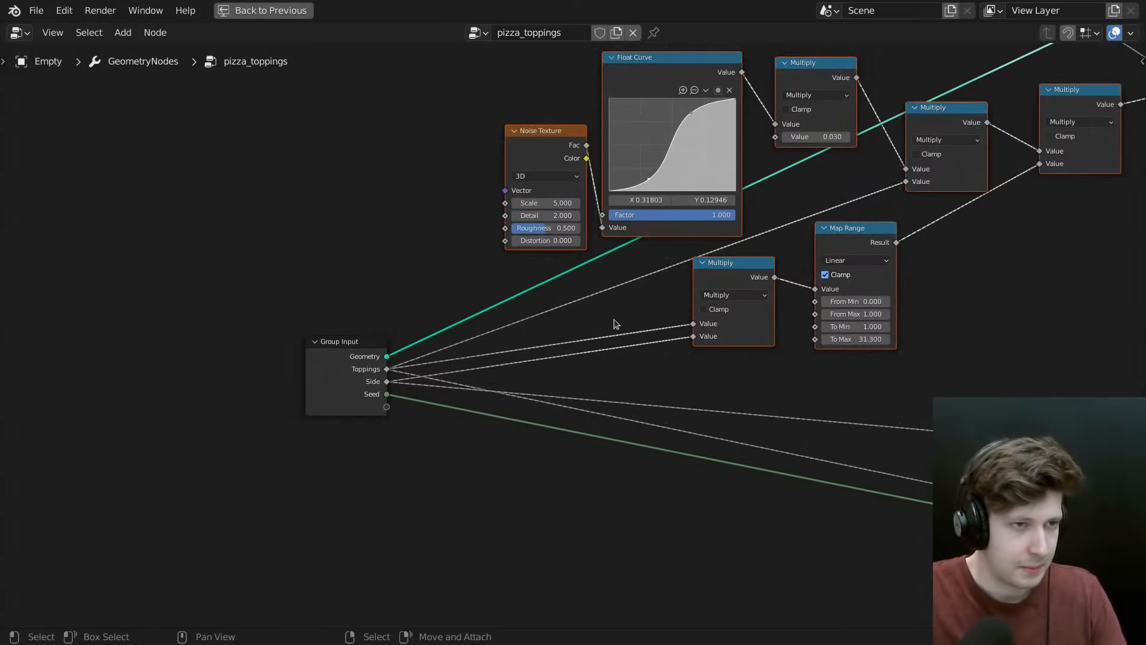
pyautogui.keyDown('shift'); pyautogui.moveTo(438, 373); pyautogui.dragTo(471, 348, button='right'); pyautogui.keyUp('shift')
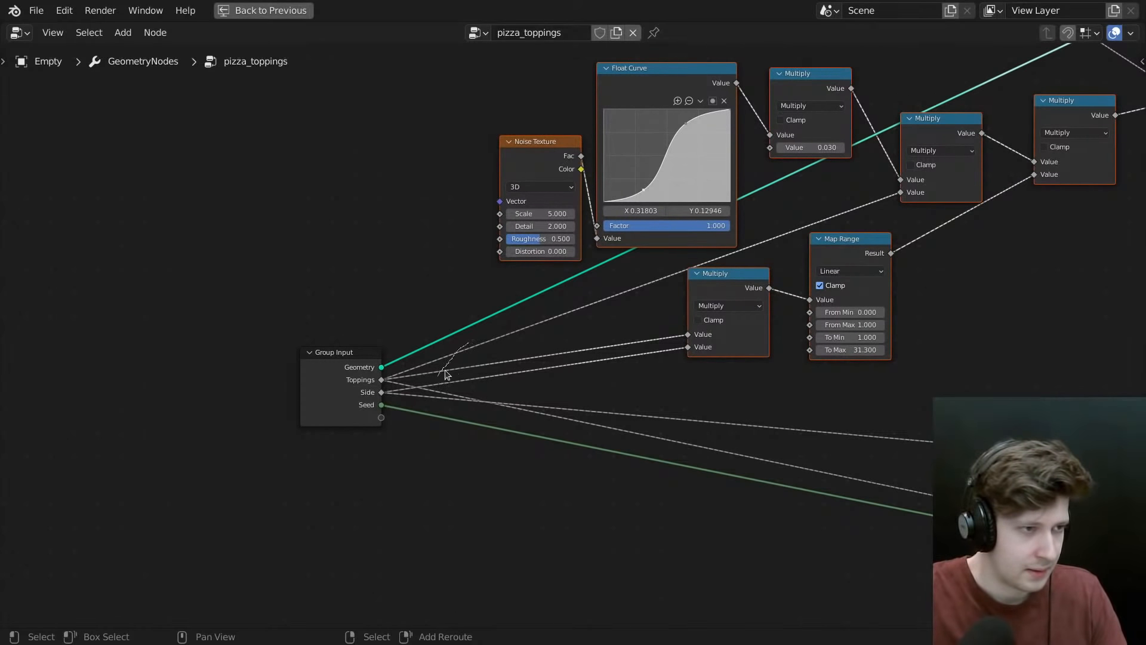
pyautogui.moveTo(445, 369); pyautogui.dragTo(555, 332)
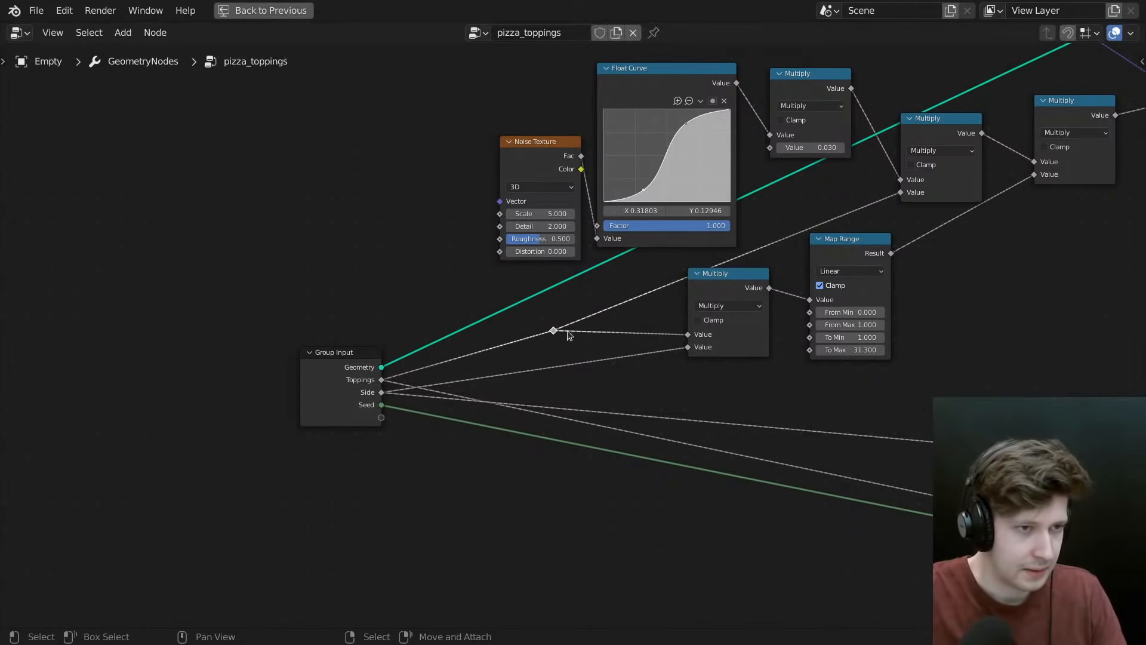
# - Copy the displacement nodes from Normal and Noise Texture through the Set Position nodes in pizza_toppings, and restore the editor layout
pyautogui.scroll(-4, 527, 326)
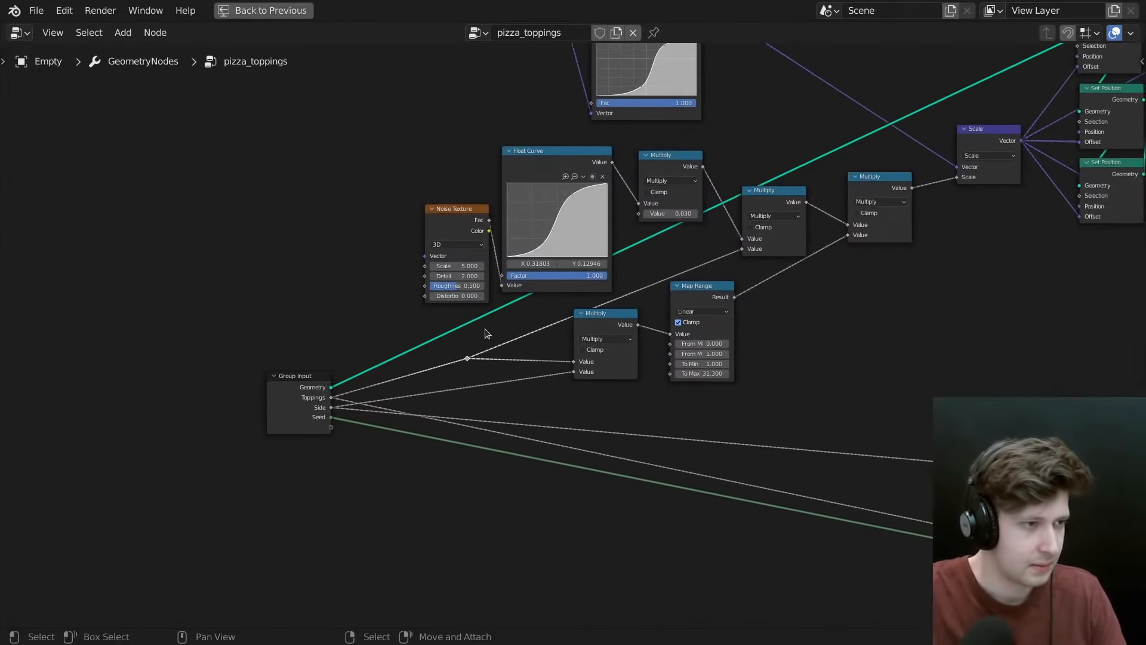
pyautogui.press('b')
pyautogui.moveTo(437, 266); pyautogui.dragTo(862, 418)
pyautogui.press('KP_Decimal')
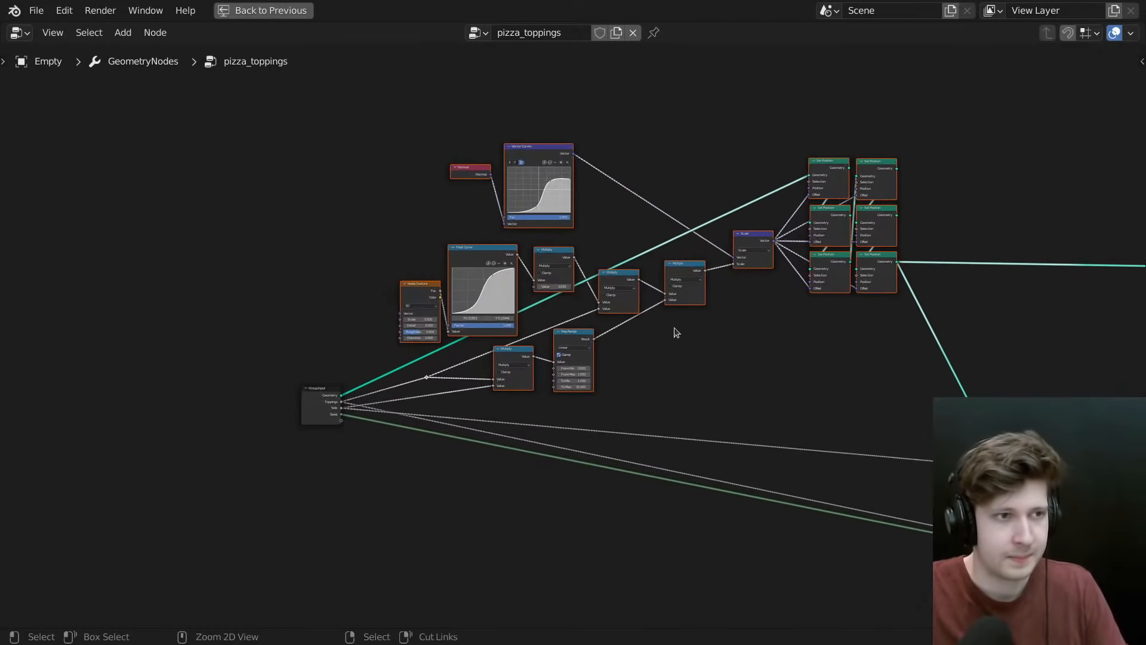
pyautogui.hotkey('ctrl', 'space')
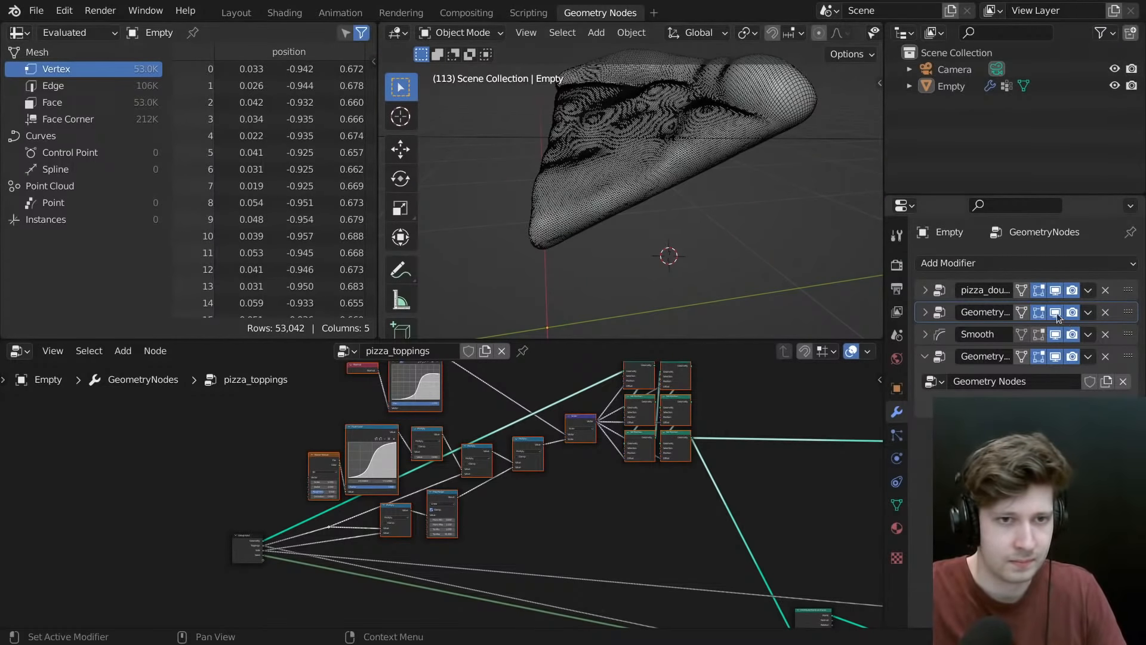
# - Paste the copied displacement nodes into the pizza_slice.dough tree and place them between the Crust Displacement frame and the Transform node
pyautogui.click(969, 297)
pyautogui.hotkey('ctrl', 'space')
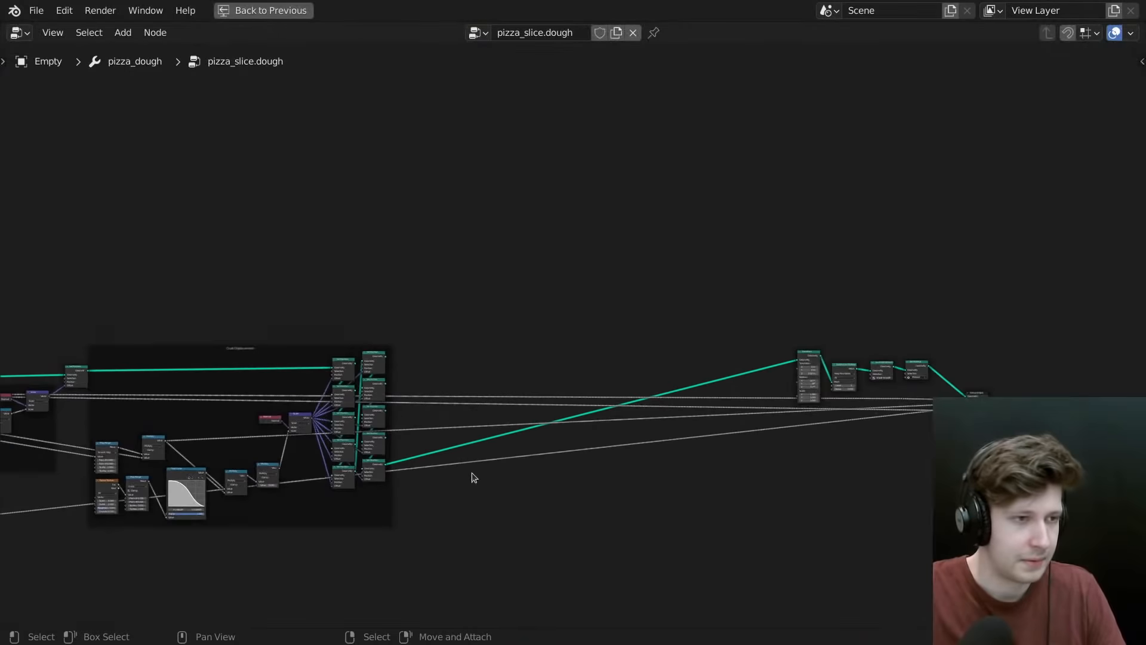
pyautogui.hotkey('ctrl', 'v')
pyautogui.scroll(-10, 620, 325)
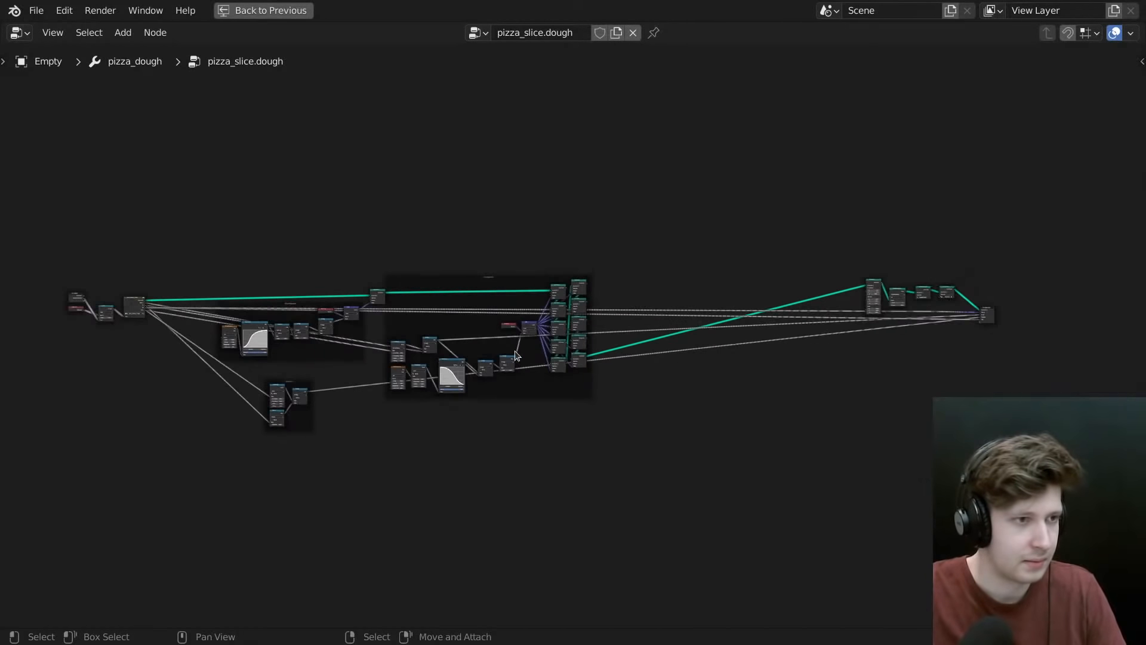
pyautogui.moveTo(50, 278); pyautogui.dragTo(234, 271, button='middle')
pyautogui.press('g')
pyautogui.click(933, 384)
pyautogui.scroll(6, 933, 383)
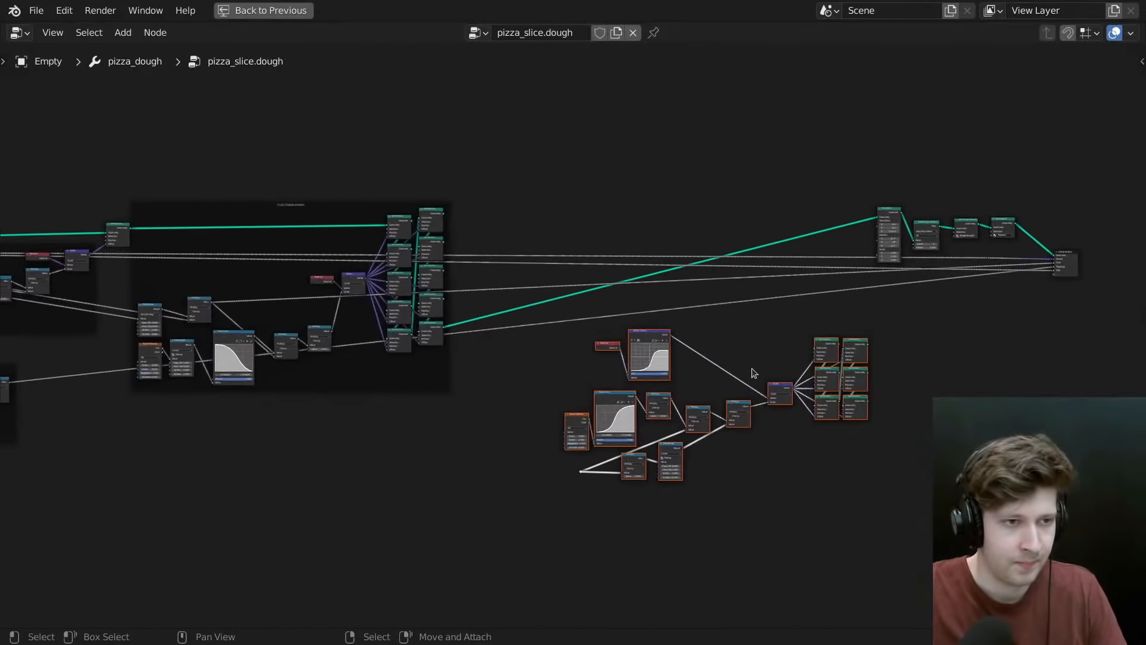
pyautogui.press('g')
pyautogui.click(590, 172)
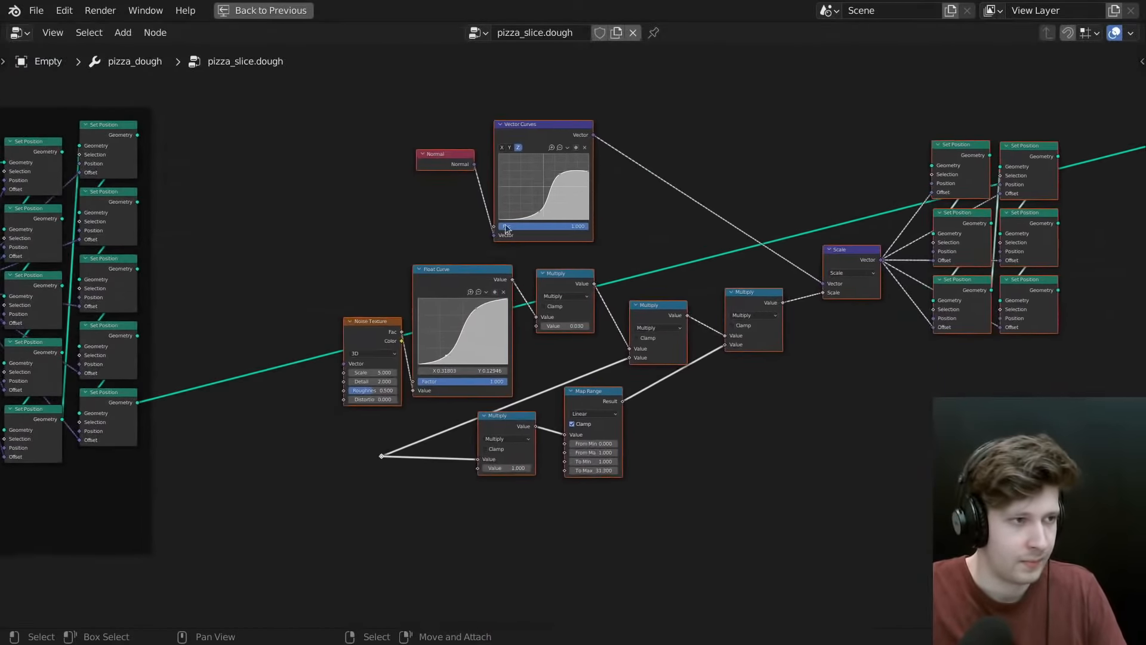
# - Add a reroute on the Toppings link, move it beside the pasted nodes, and detach it from the Crust Displacement frame
pyautogui.scroll(-9, 419, 290)
pyautogui.moveTo(145, 381); pyautogui.dragTo(84, 407, button='middle')
pyautogui.scroll(3, 556, 310)
pyautogui.scroll(-1, 441, 323)
pyautogui.scroll(-1, 750, 358)
pyautogui.scroll(4, 770, 383)
pyautogui.moveTo(930, 380); pyautogui.dragTo(579, 438, button='middle')
pyautogui.scroll(4, 829, 322)
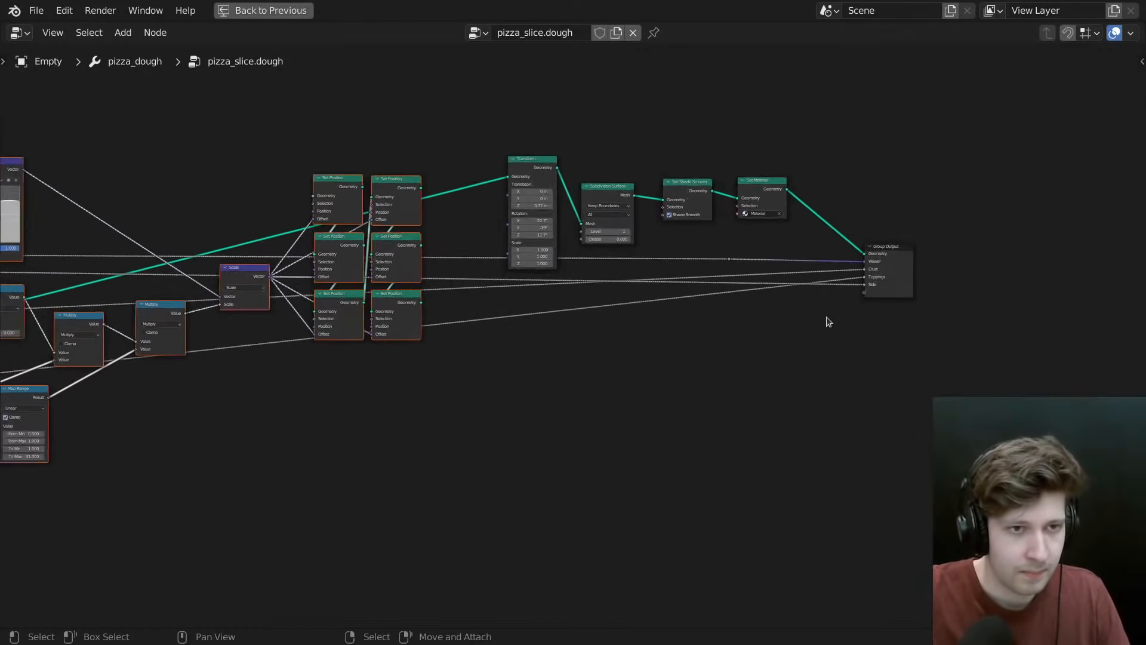
pyautogui.keyDown('shift'); pyautogui.moveTo(713, 280); pyautogui.dragTo(720, 287, button='right'); pyautogui.keyUp('shift')
pyautogui.moveTo(579, 340); pyautogui.dragTo(1059, 325, button='middle')
pyautogui.press('g')
pyautogui.click(191, 522)
pyautogui.moveTo(143, 543); pyautogui.dragTo(677, 439, button='middle')
pyautogui.press('g')
pyautogui.click(243, 401)
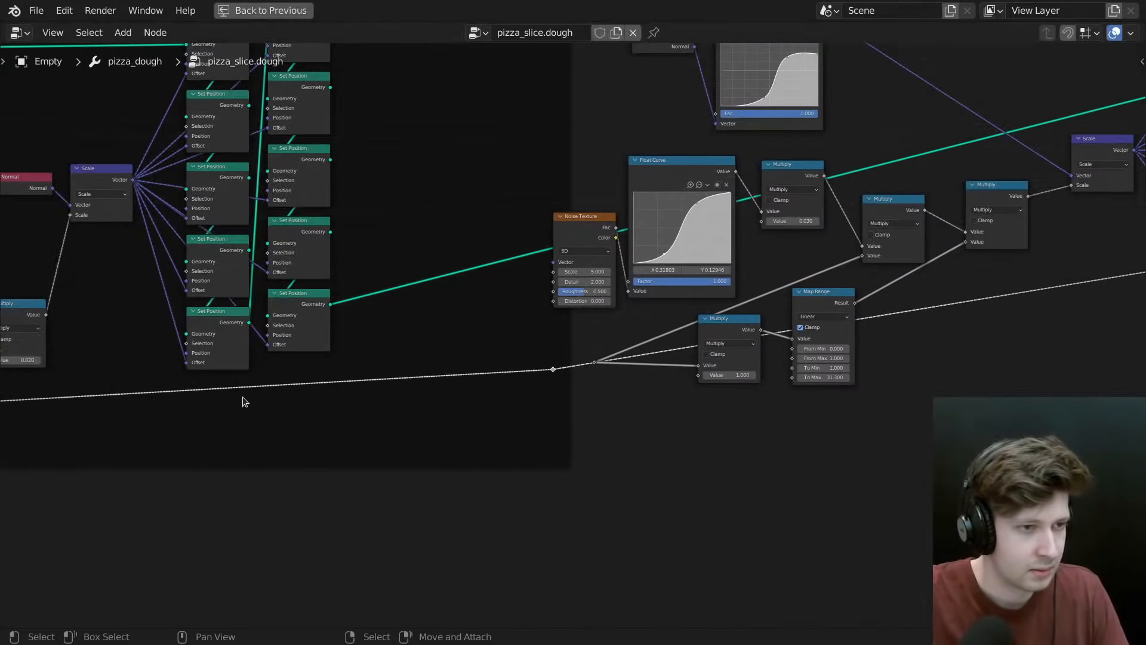
pyautogui.hotkey('alt', 'p')
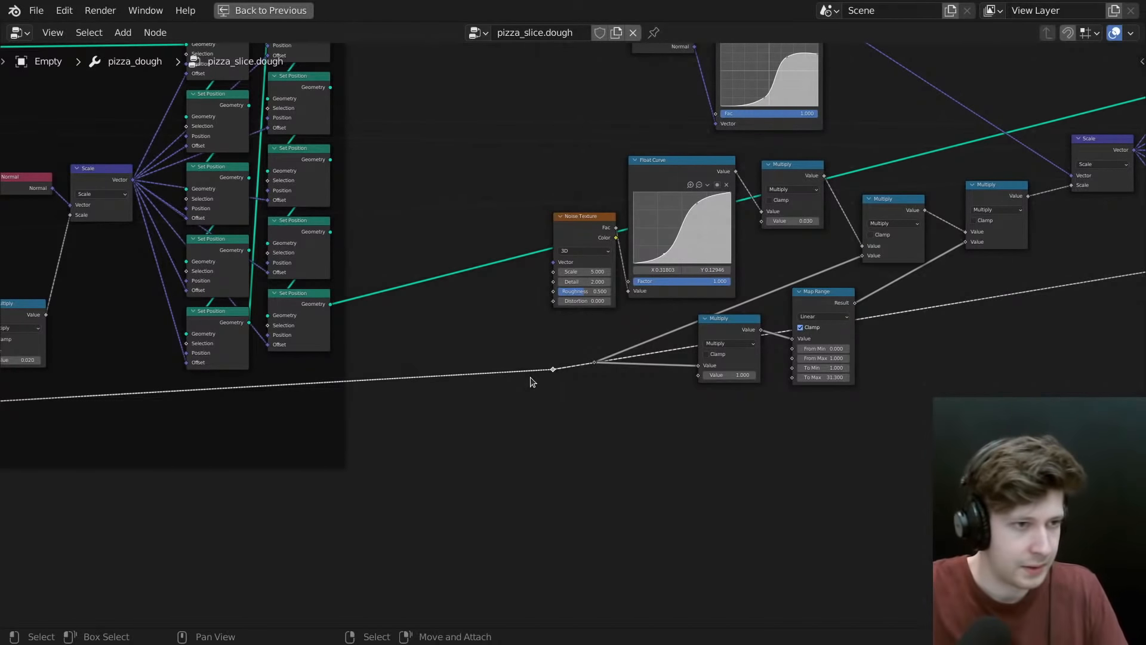
# - Link the Toppings reroute to the pasted nodes' shared reroute and move it lower, away from the nodes
pyautogui.moveTo(554, 370); pyautogui.dragTo(599, 366)
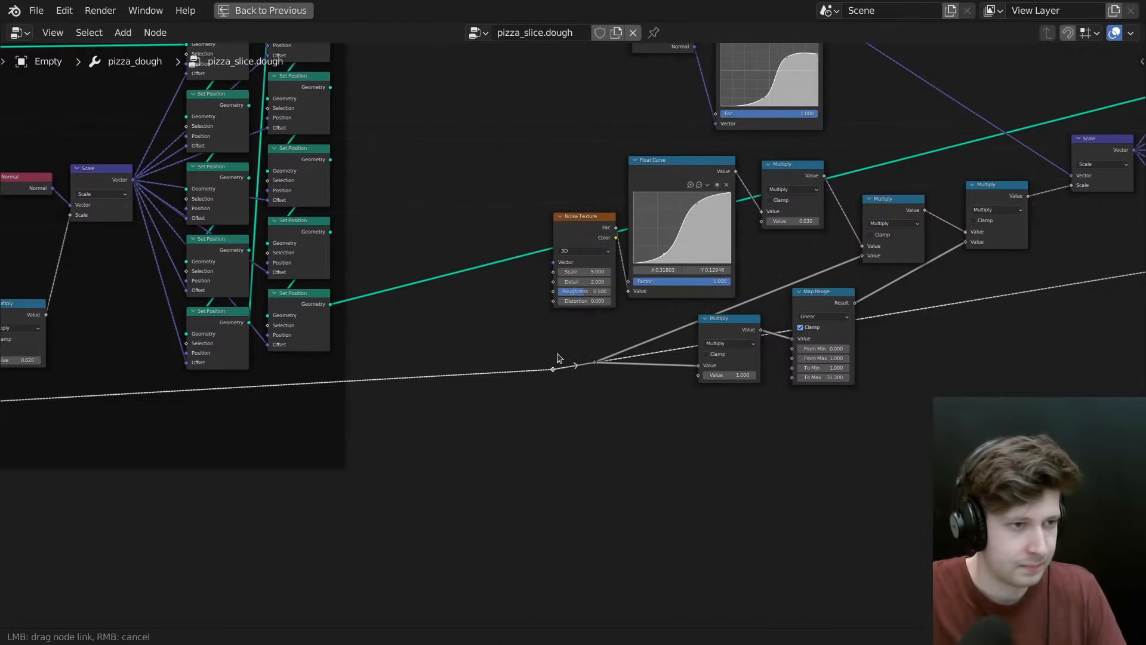
pyautogui.moveTo(540, 347); pyautogui.dragTo(531, 366, button='middle')
pyautogui.press('g')
pyautogui.click(468, 494)
# - Add a reroute on the Side link into Group Output and move it just below the Toppings reroute
pyautogui.scroll(-7, 704, 457)
pyautogui.moveTo(1039, 427); pyautogui.dragTo(486, 401, button='middle')
pyautogui.scroll(10, 486, 401)
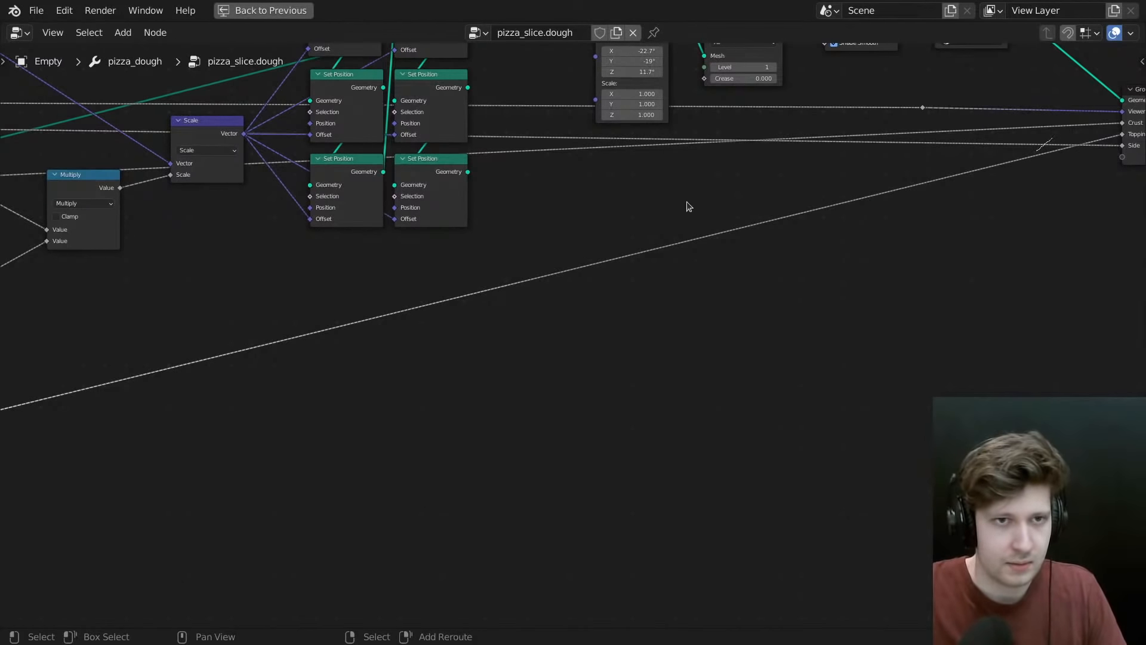
pyautogui.keyDown('shift'); pyautogui.scroll(-5, 689, 207); pyautogui.keyUp('shift')
pyautogui.scroll(-3, 638, 287)
pyautogui.moveTo(632, 291); pyautogui.dragTo(944, 297, button='middle')
pyautogui.press('g')
pyautogui.click(113, 574)
pyautogui.moveTo(356, 414); pyautogui.dragTo(622, 441, button='middle')
pyautogui.scroll(3, 622, 440)
pyautogui.press('g')
pyautogui.click(321, 445)
# - Connect the Side reroute to the second Value of the pasted lower Multiply, and move both outer reroutes up closer to the nodes
pyautogui.moveTo(332, 480); pyautogui.dragTo(567, 284)
pyautogui.moveTo(587, 334); pyautogui.dragTo(749, 303, button='middle')
pyautogui.scroll(1, 646, 337)
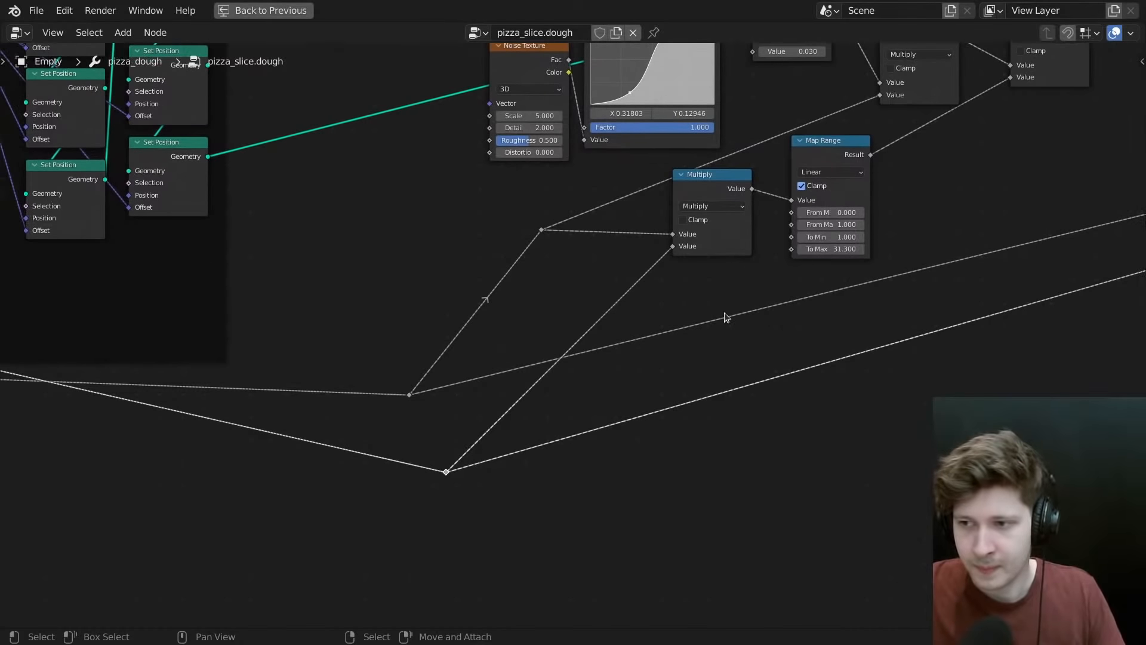
pyautogui.scroll(-2, 727, 314)
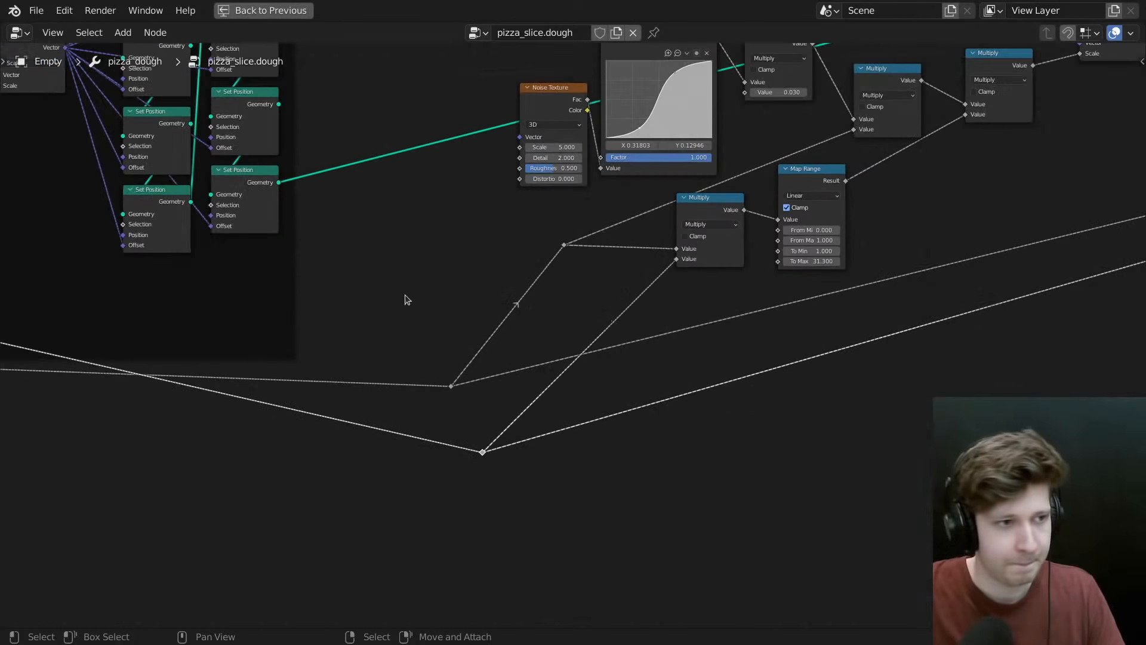
pyautogui.moveTo(404, 297); pyautogui.dragTo(554, 551)
pyautogui.press('g')
pyautogui.click(509, 392)
pyautogui.scroll(-1, 550, 322)
pyautogui.moveTo(614, 256); pyautogui.dragTo(546, 375, button='middle')
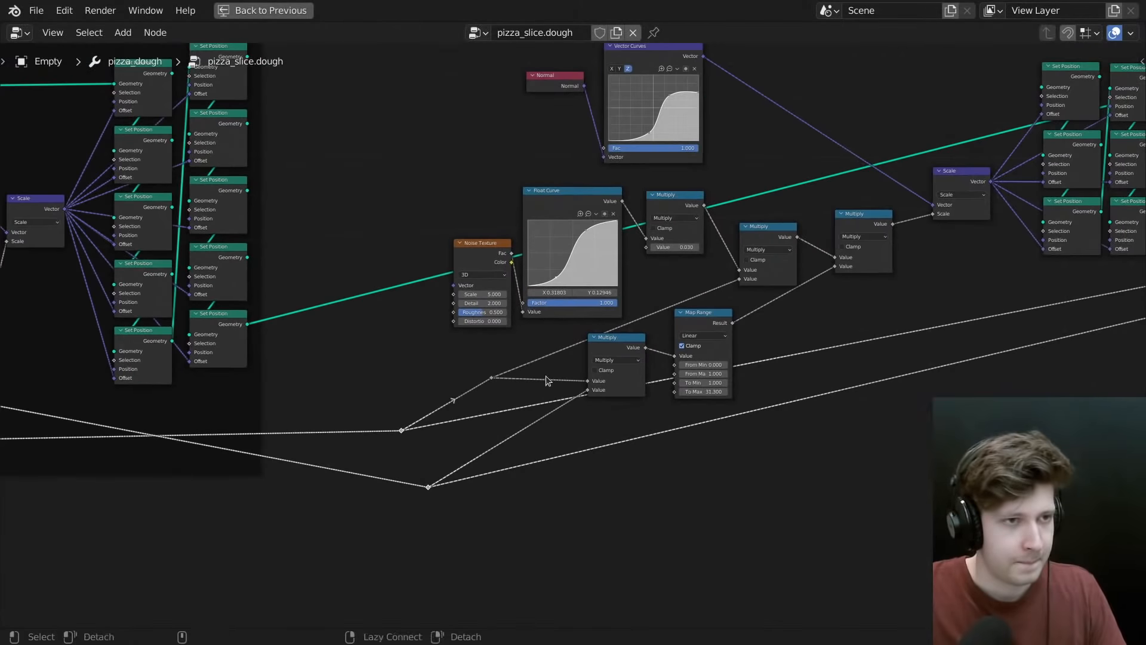
# - Join all the pasted displacement nodes and their reroutes in a new frame
pyautogui.scroll(-6, 696, 314)
pyautogui.moveTo(817, 222); pyautogui.dragTo(619, 271, button='middle')
pyautogui.moveTo(317, 132); pyautogui.dragTo(760, 607)
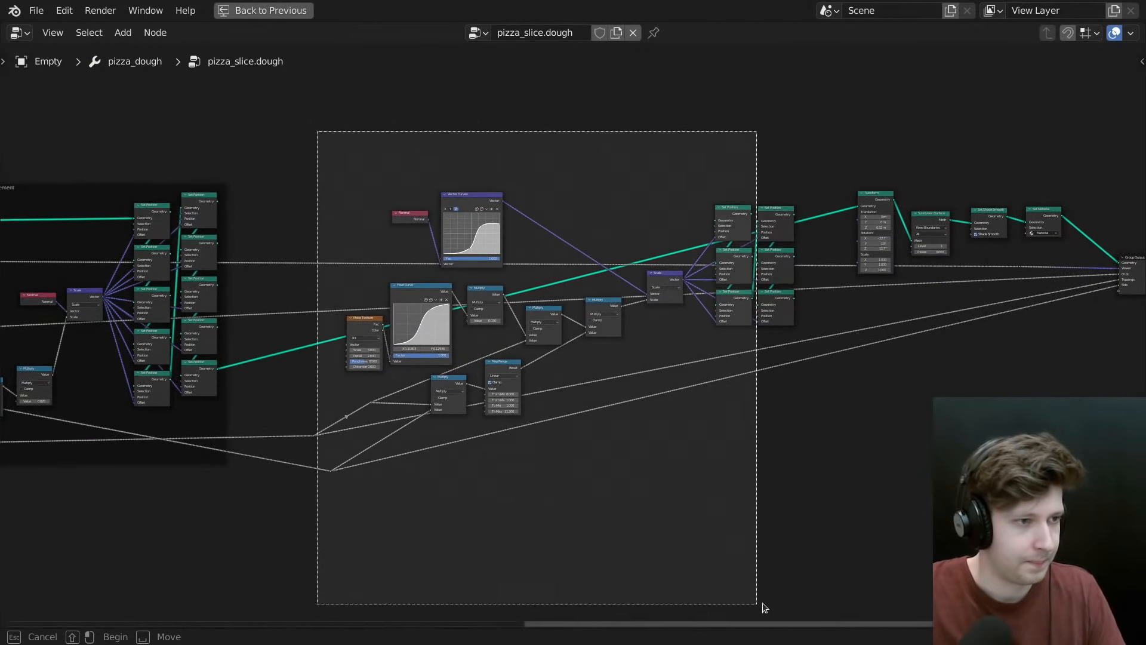
pyautogui.moveTo(339, 445); pyautogui.dragTo(328, 472, button='middle')
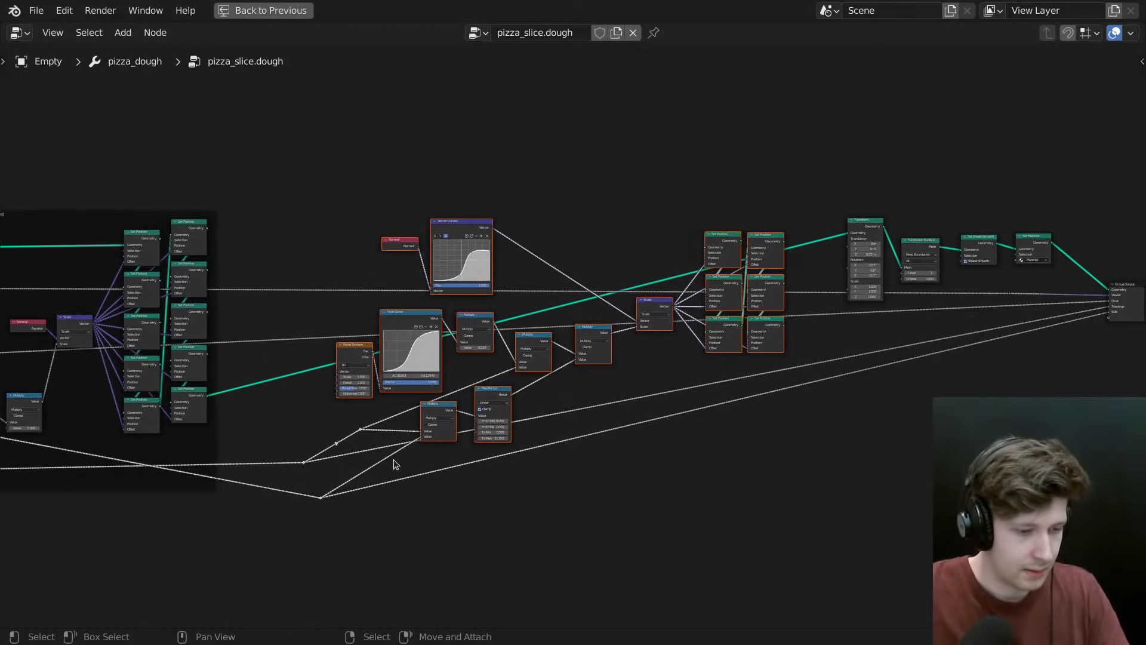
pyautogui.hotkey('ctrl', 'j')
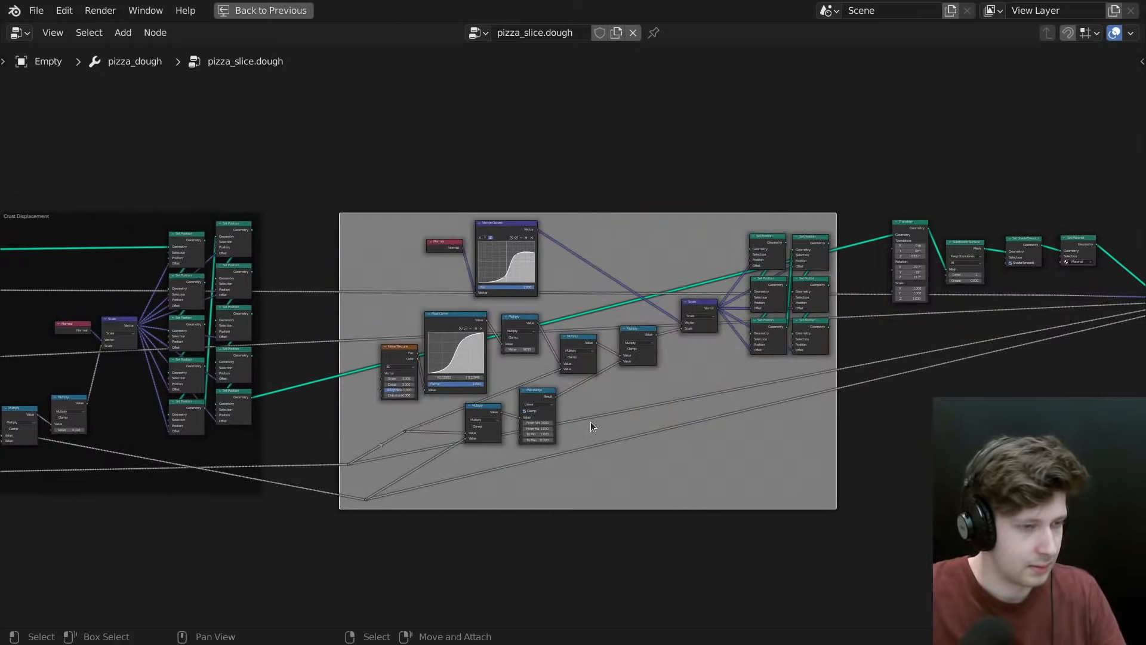
pyautogui.hotkey('ctrl', 'z')
pyautogui.moveTo(578, 387); pyautogui.dragTo(585, 421, button='middle')
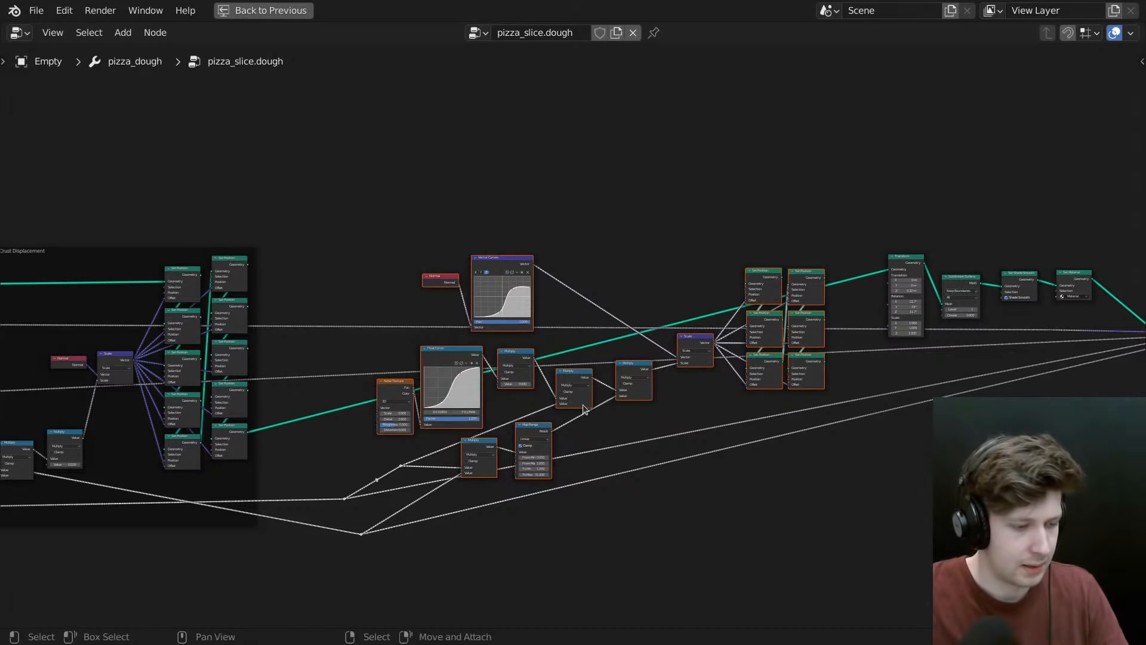
pyautogui.hotkey('ctrl', 'j')
pyautogui.keyDown('ctrl'); pyautogui.hscroll(-2, 603, 370); pyautogui.keyUp('ctrl')
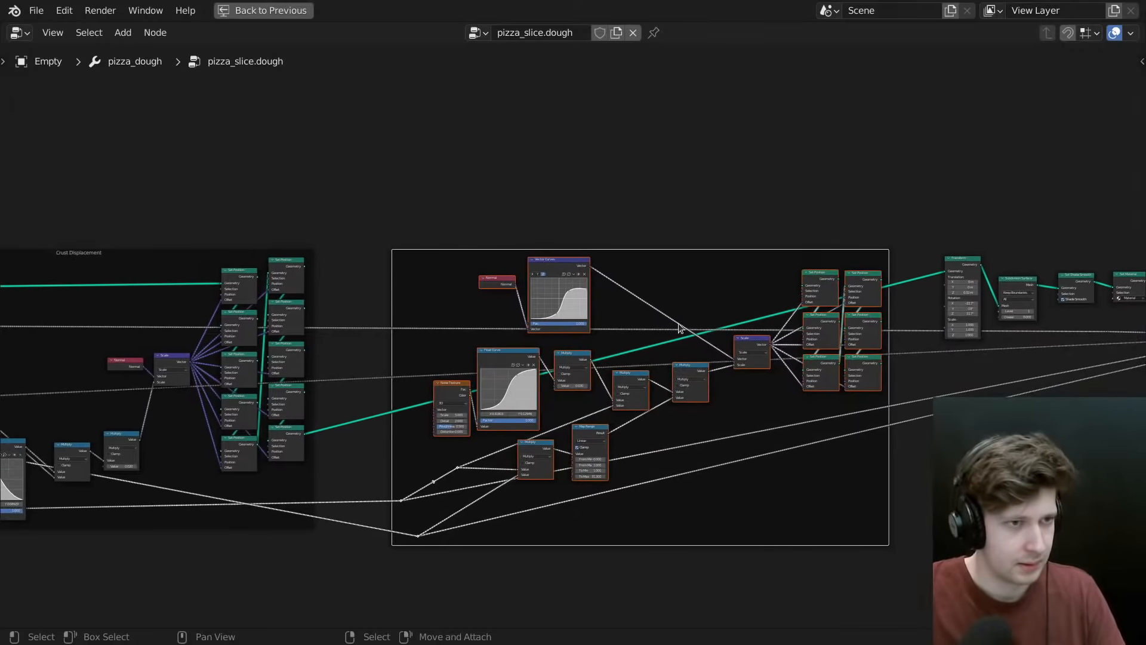
# - Label the new frame "Cheese Top" and move it slightly closer to the Crust Displacement frame
pyautogui.press('F2')
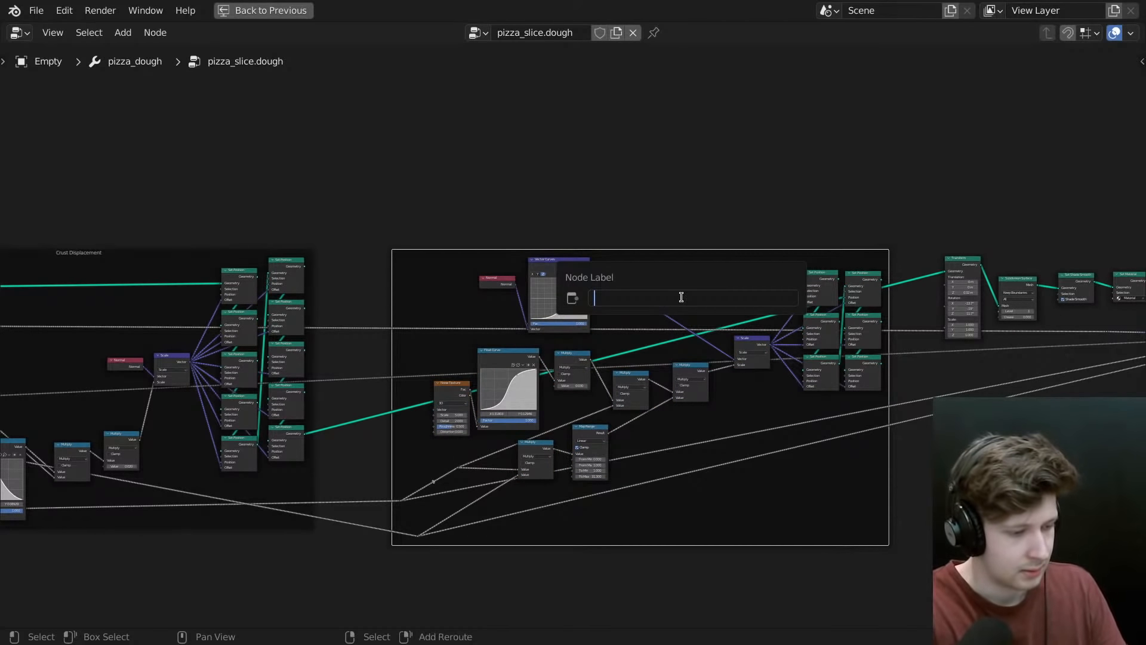
pyautogui.write('Cheese')
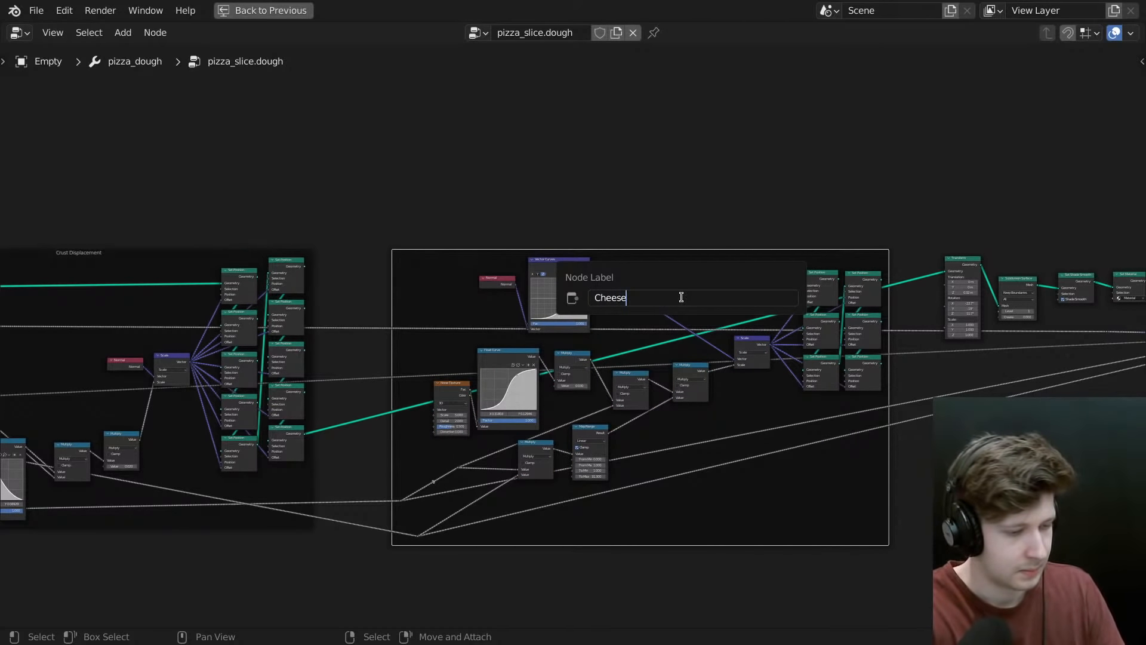
pyautogui.write(' Top')
pyautogui.press('Return')
pyautogui.press('g')
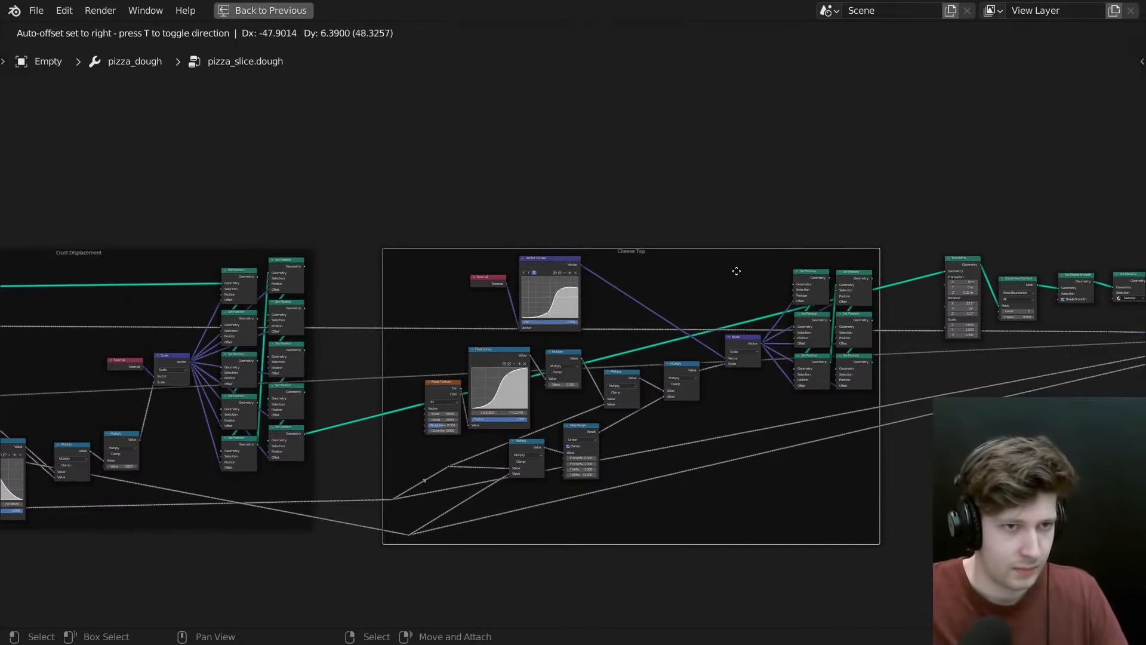
pyautogui.click(718, 254)
pyautogui.scroll(2, 770, 286)
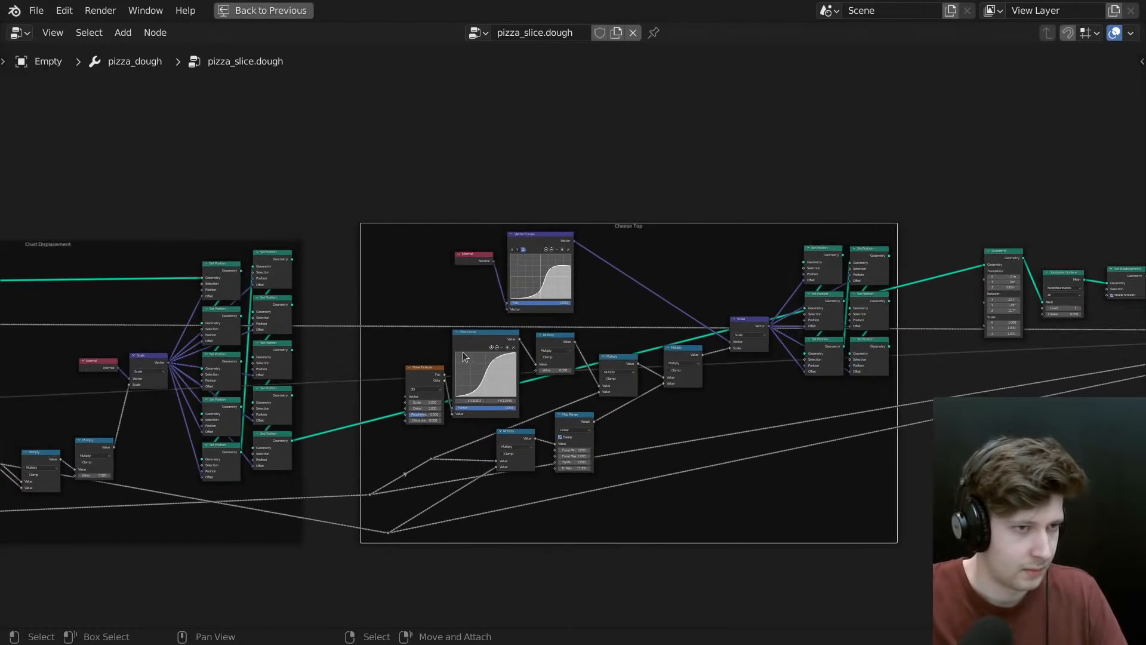
# - Route the geometry from the last crust Set Position through the Cheese Top Set Position chain and into the Transform node
pyautogui.moveTo(210, 468); pyautogui.dragTo(812, 259)
pyautogui.moveTo(908, 360); pyautogui.dragTo(1023, 264)
pyautogui.moveTo(979, 327); pyautogui.dragTo(960, 289)
pyautogui.moveTo(959, 289); pyautogui.dragTo(916, 287, button='middle')
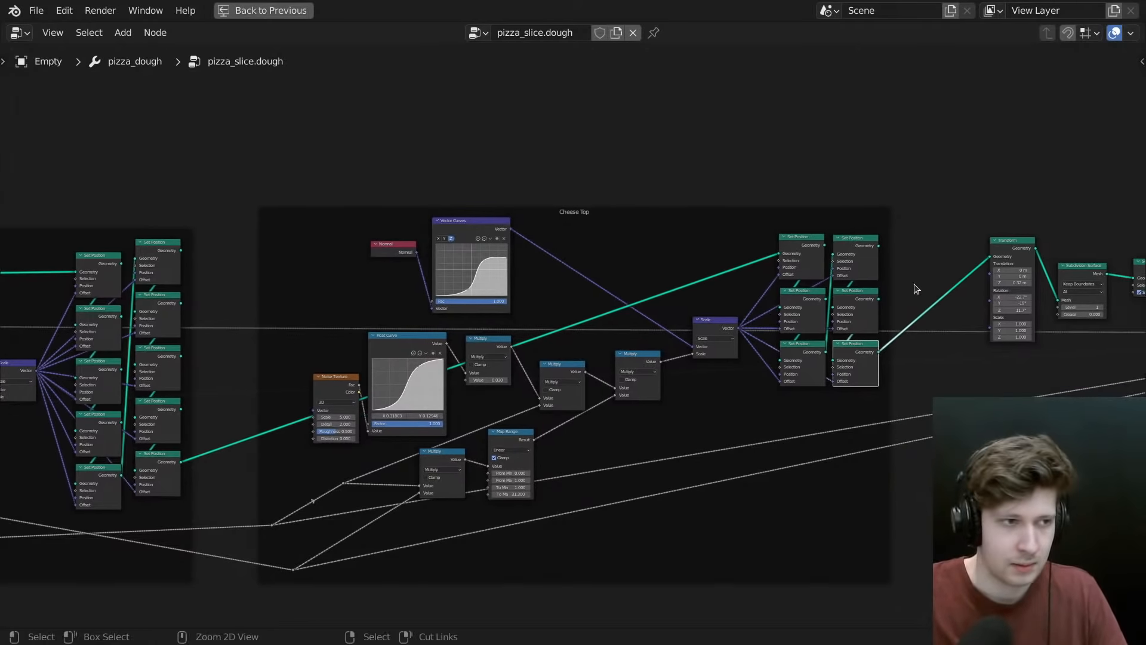
# - Restore the editor layout, switch the 3D viewport from wireframe to a shaded display, and change the Cheese Top Noise Texture's Scale
pyautogui.hotkey('ctrl', 'space')
pyautogui.press('z')
pyautogui.click(656, 197)
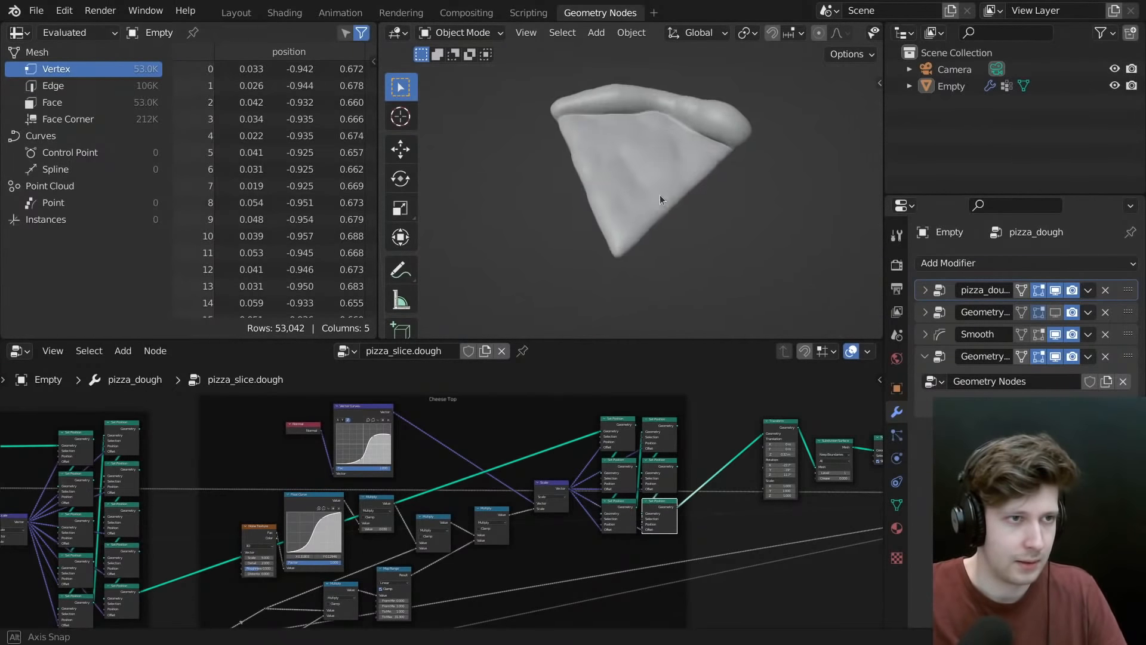
pyautogui.moveTo(332, 527); pyautogui.dragTo(535, 459, button='middle')
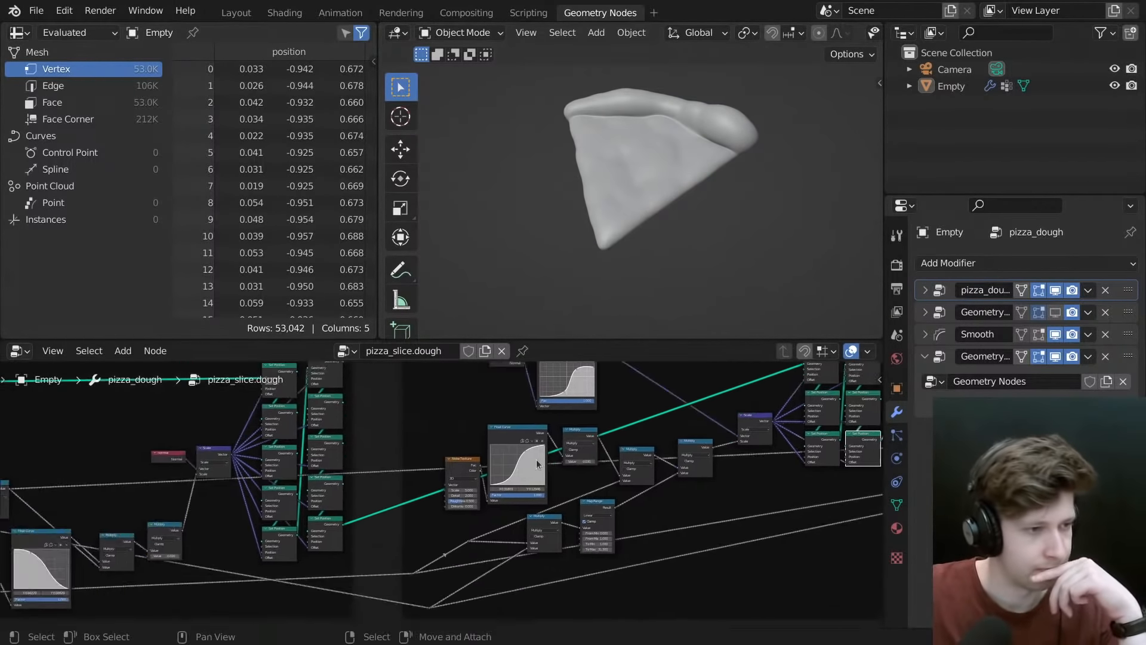
pyautogui.scroll(5, 517, 459)
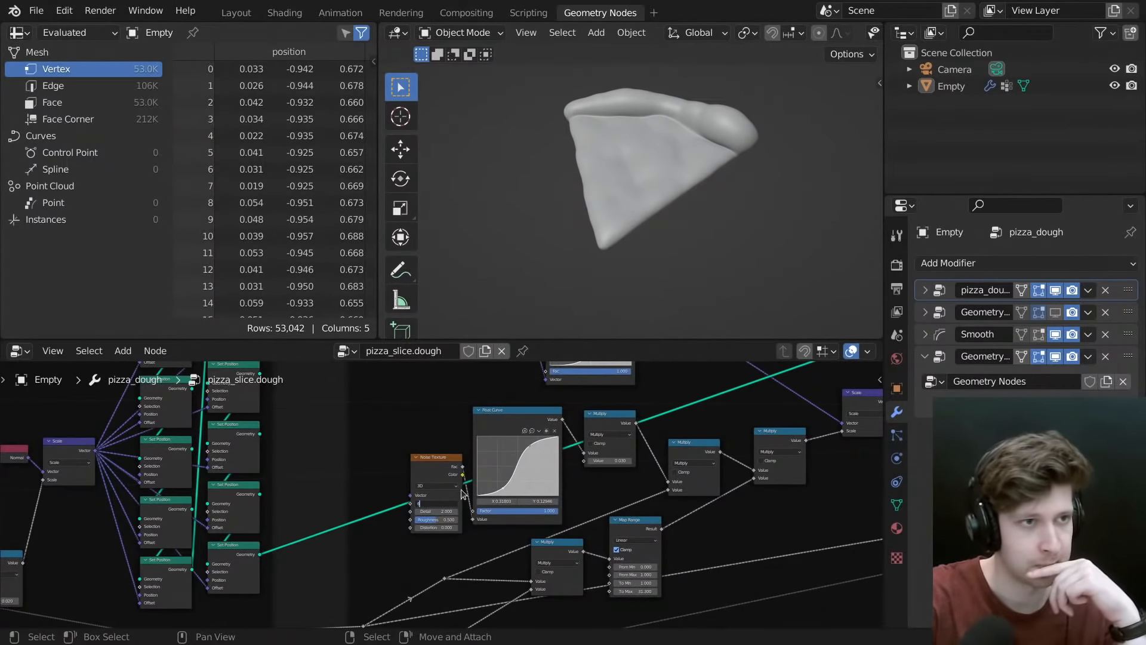
pyautogui.press('Return')
pyautogui.moveTo(588, 191)
pyautogui.mouseDown(button='middle')
pyautogui.moveTo(706, 264)
pyautogui.moveTo(768, 144)
pyautogui.moveTo(696, 150)
pyautogui.moveTo(585, 202)
pyautogui.moveTo(662, 199)
pyautogui.moveTo(605, 188)
pyautogui.moveTo(584, 206)
pyautogui.mouseUp(button='middle')
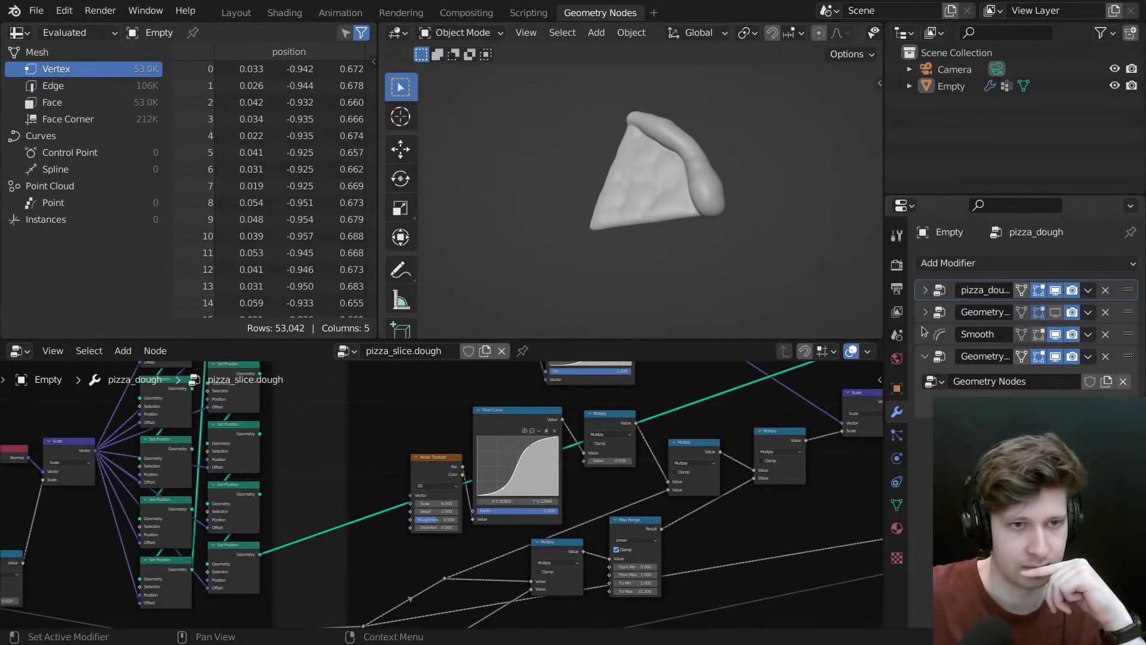
# - Delete the GeometryNodes modifier that uses pizza_toppings and expand the pizza_dough modifier's settings
pyautogui.click(1105, 312)
pyautogui.click(927, 290)
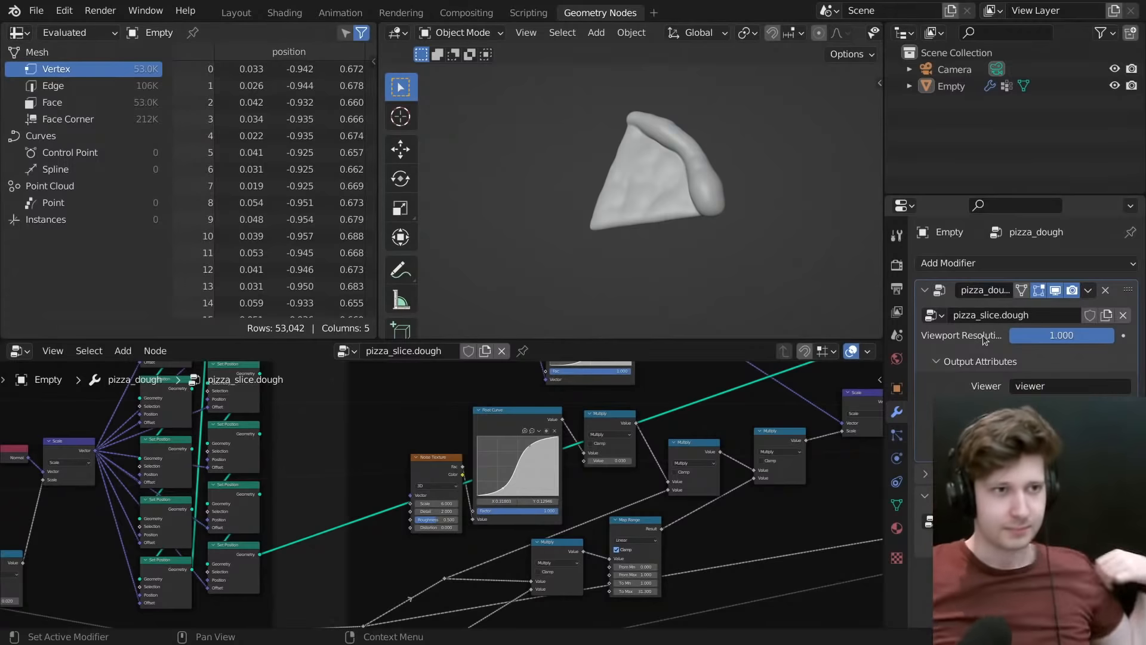
pyautogui.moveTo(592, 231); pyautogui.dragTo(632, 181, button='middle')
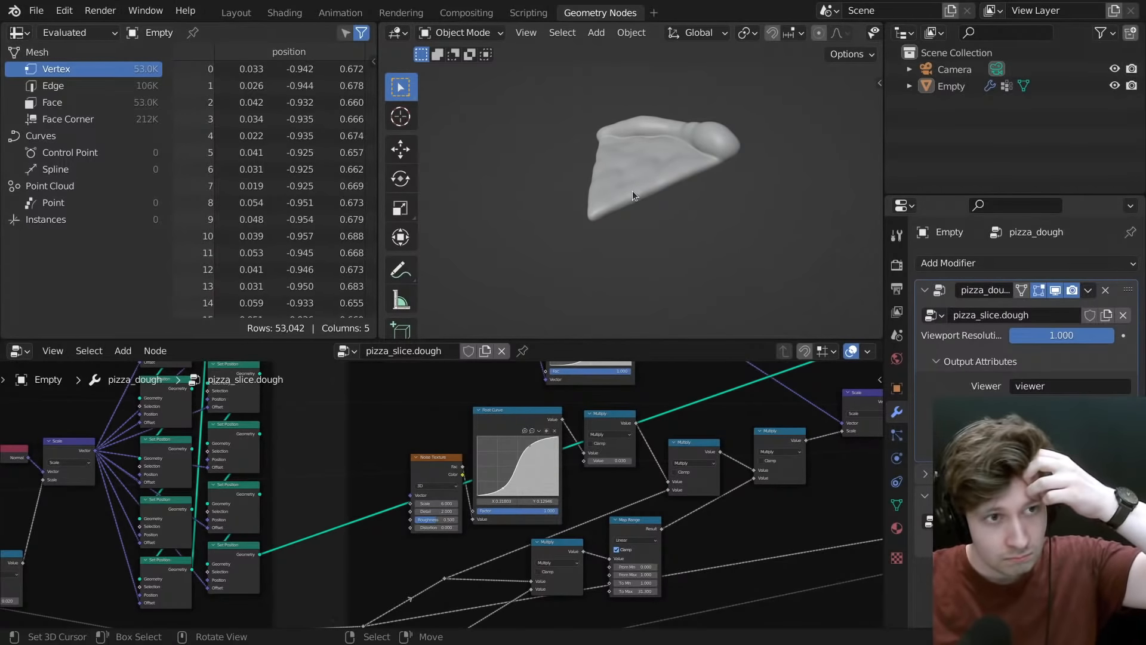
pyautogui.moveTo(570, 175); pyautogui.dragTo(573, 170, button='middle')
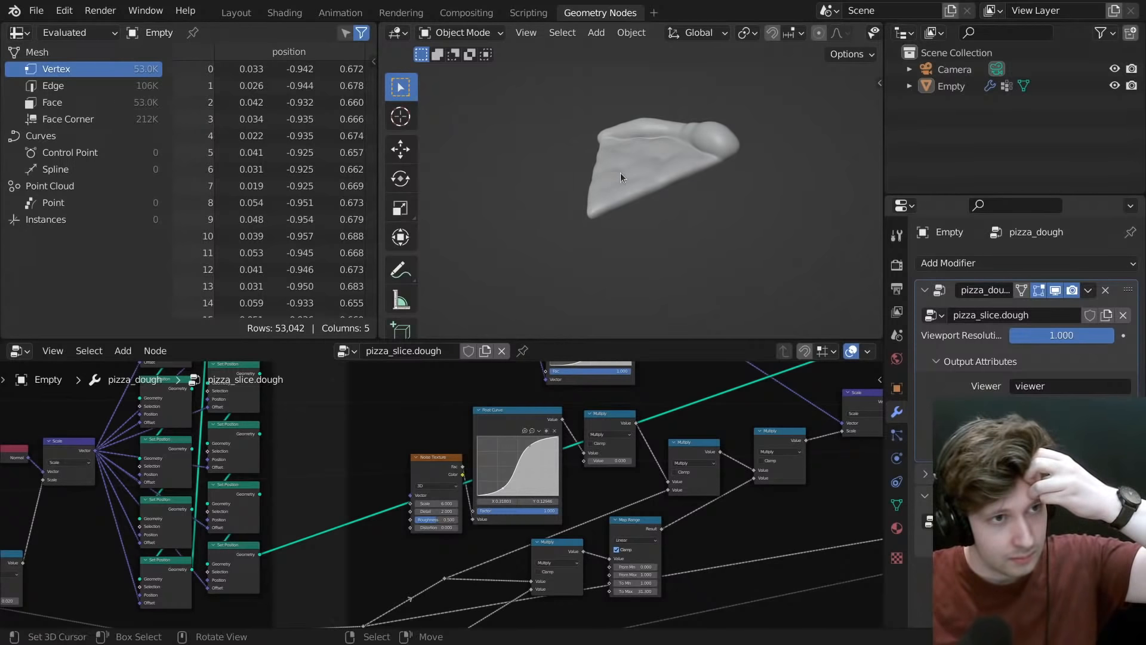
pyautogui.scroll(2, 645, 181)
pyautogui.moveTo(656, 188); pyautogui.dragTo(632, 191, button='middle')
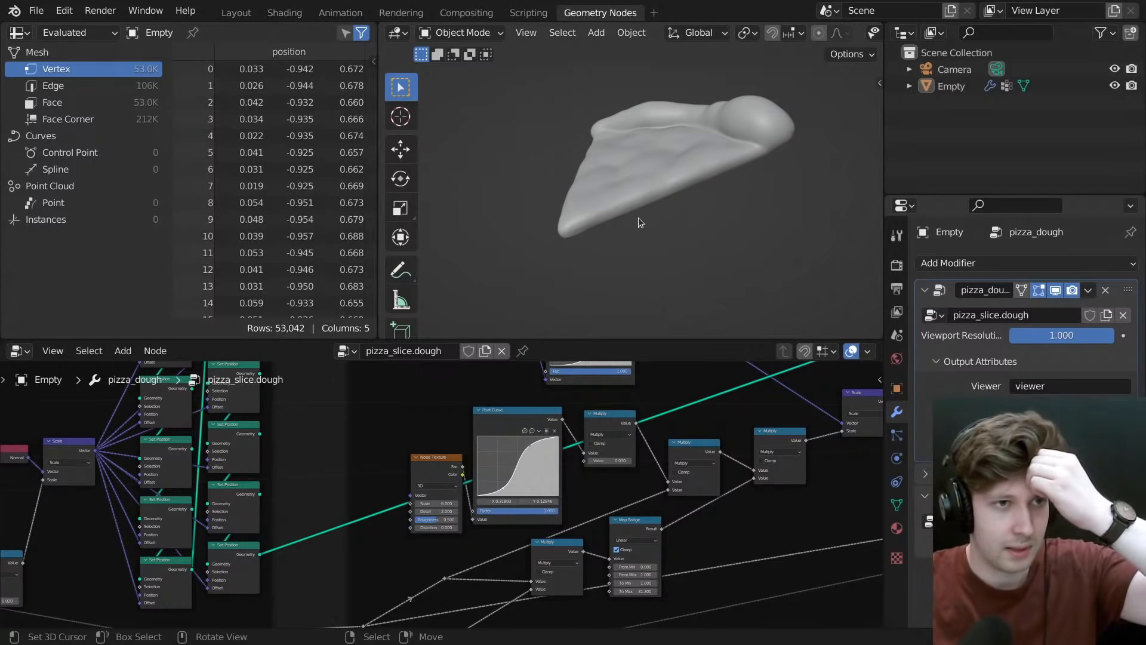
pyautogui.moveTo(586, 240); pyautogui.dragTo(663, 204, button='middle')
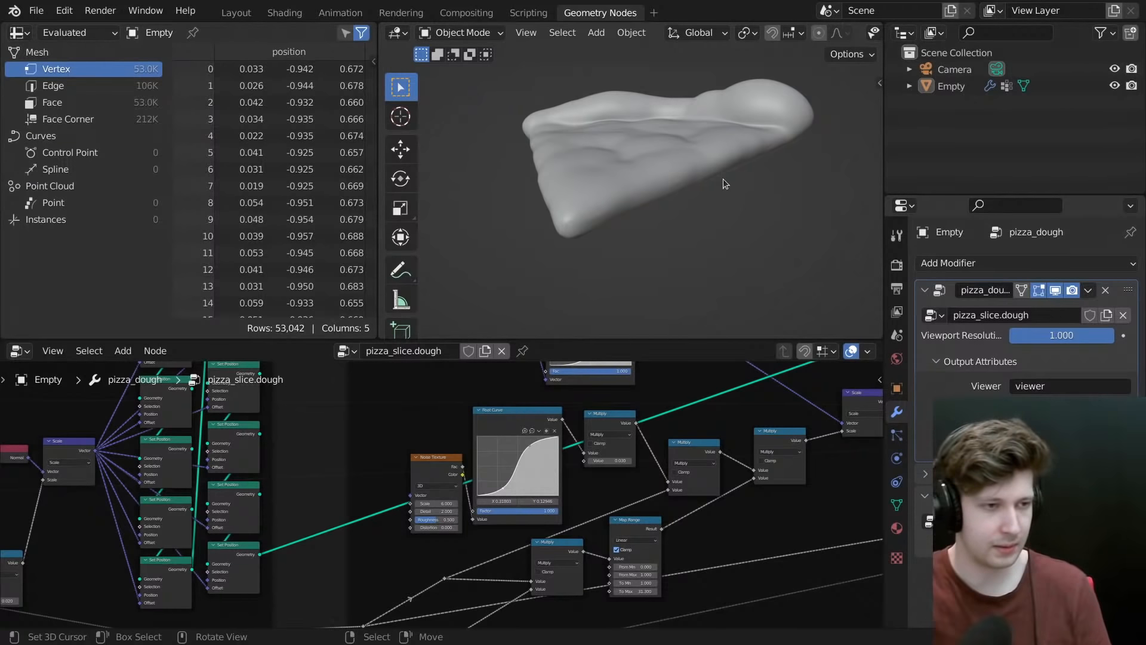
# - Maximize the node editor and move the Crust Displacement frame so its upper edge lines up closely with the Cheese Top frame
pyautogui.scroll(-6, 505, 468)
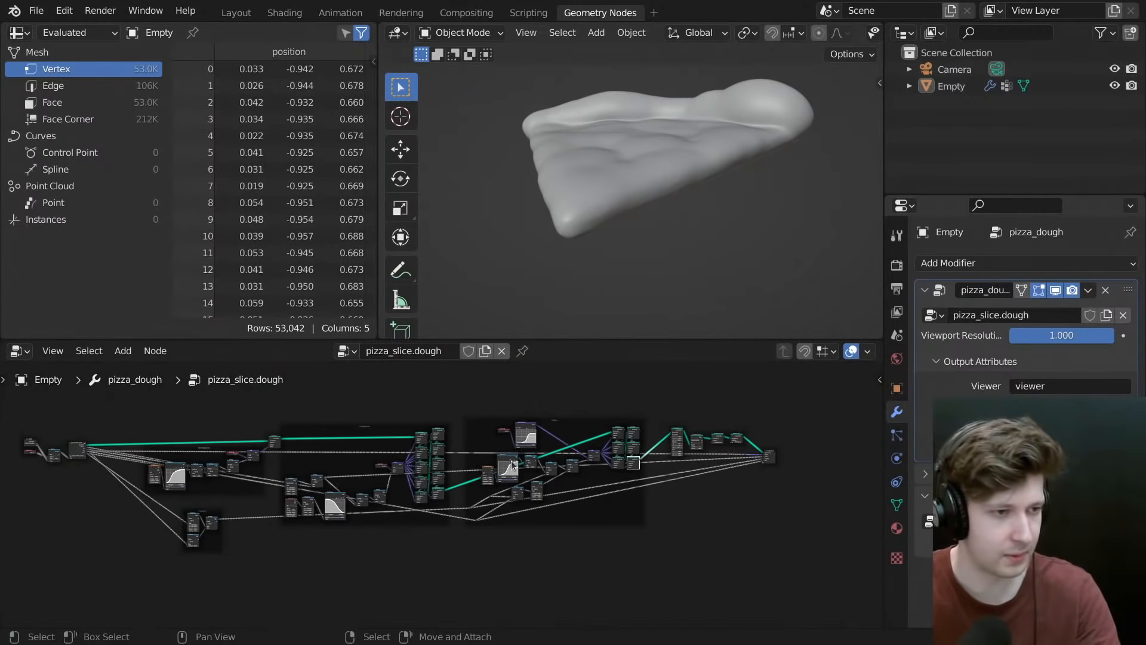
pyautogui.scroll(3, 512, 465)
pyautogui.hotkey('ctrl', 'space')
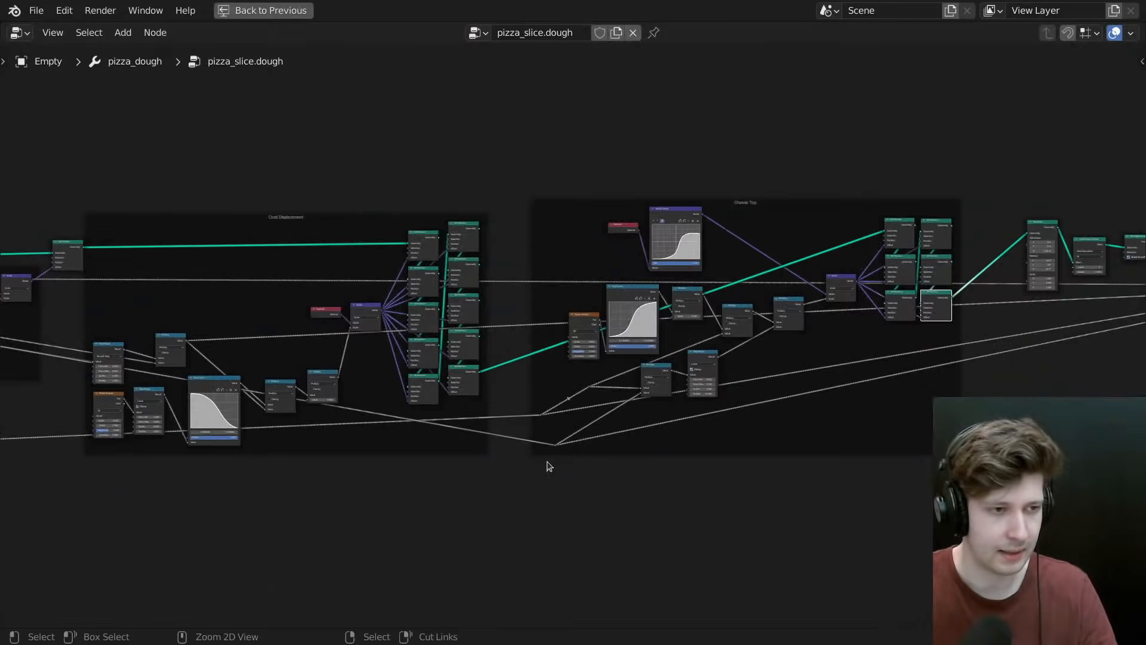
pyautogui.scroll(-1, 545, 463)
pyautogui.scroll(4, 521, 338)
pyautogui.moveTo(521, 339); pyautogui.dragTo(536, 313)
pyautogui.scroll(-2, 631, 338)
pyautogui.moveTo(683, 317); pyautogui.dragTo(473, 274, button='middle')
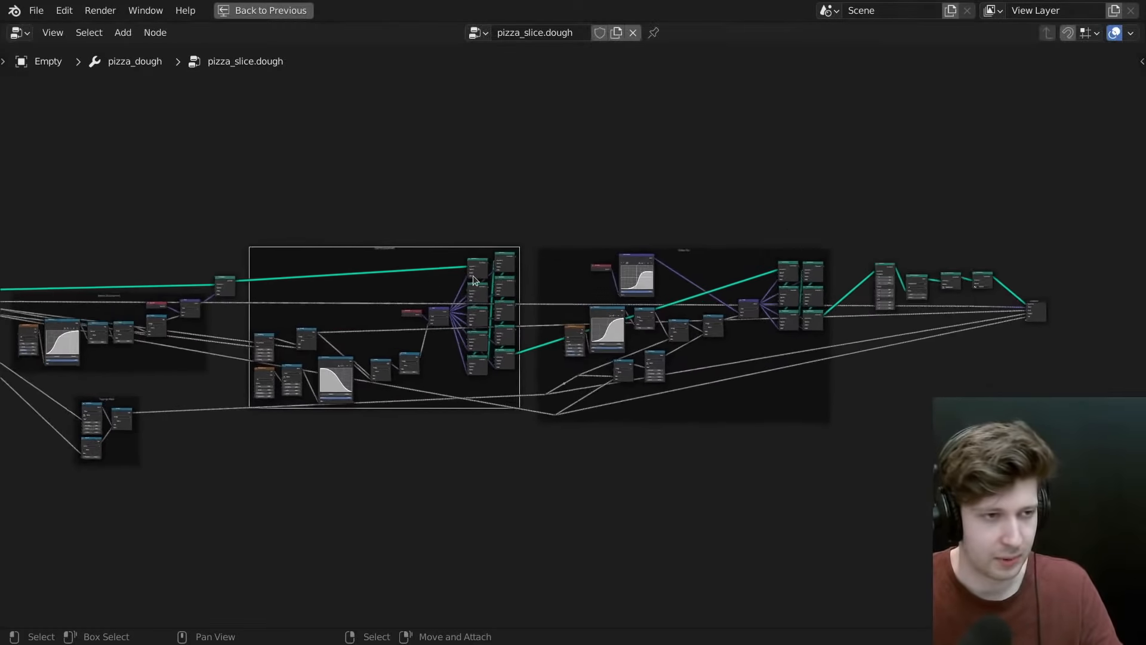
pyautogui.scroll(5, 506, 273)
pyautogui.scroll(-2, 620, 313)
pyautogui.moveTo(737, 361); pyautogui.dragTo(573, 309, button='middle')
pyautogui.scroll(3, 821, 359)
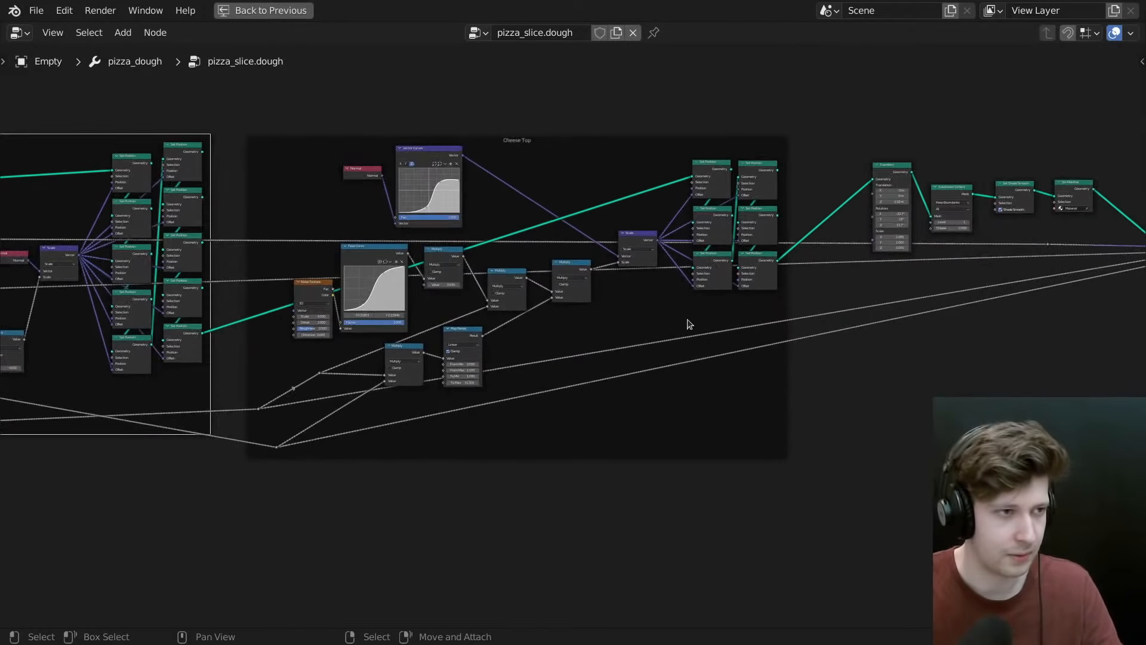
# - Add a Delete Geometry node in the free space beyond the Cheese Top frame, below the Transform chain
pyautogui.moveTo(686, 324); pyautogui.dragTo(587, 367, button='middle')
pyautogui.hotkey('shift', 'a')
pyautogui.click(881, 123)
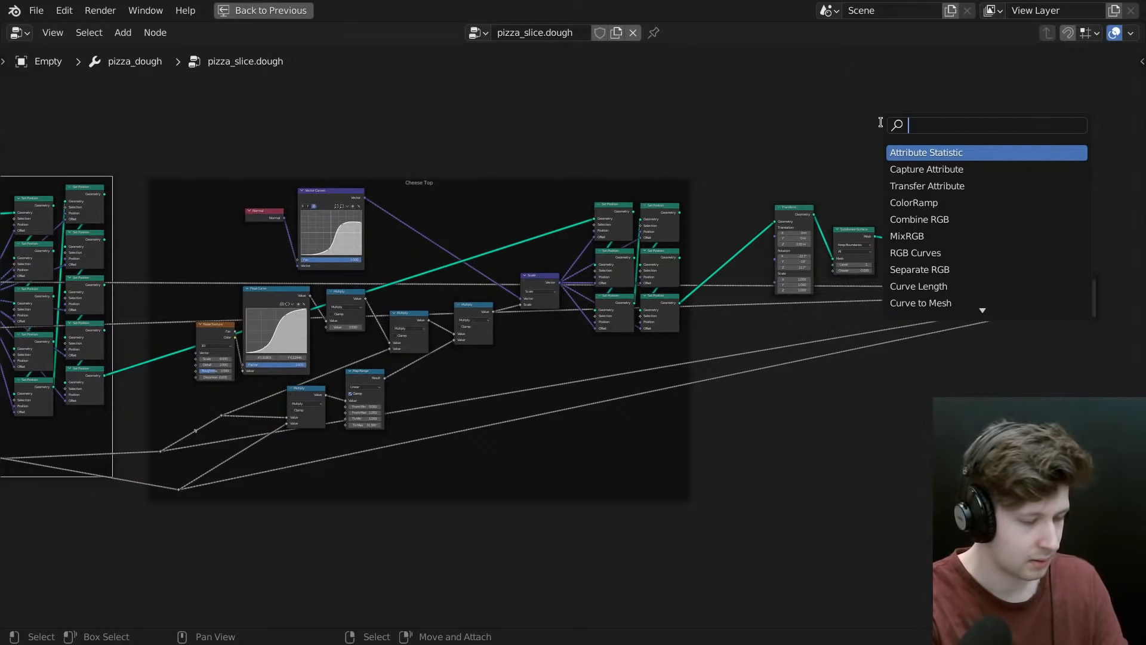
pyautogui.write('p')
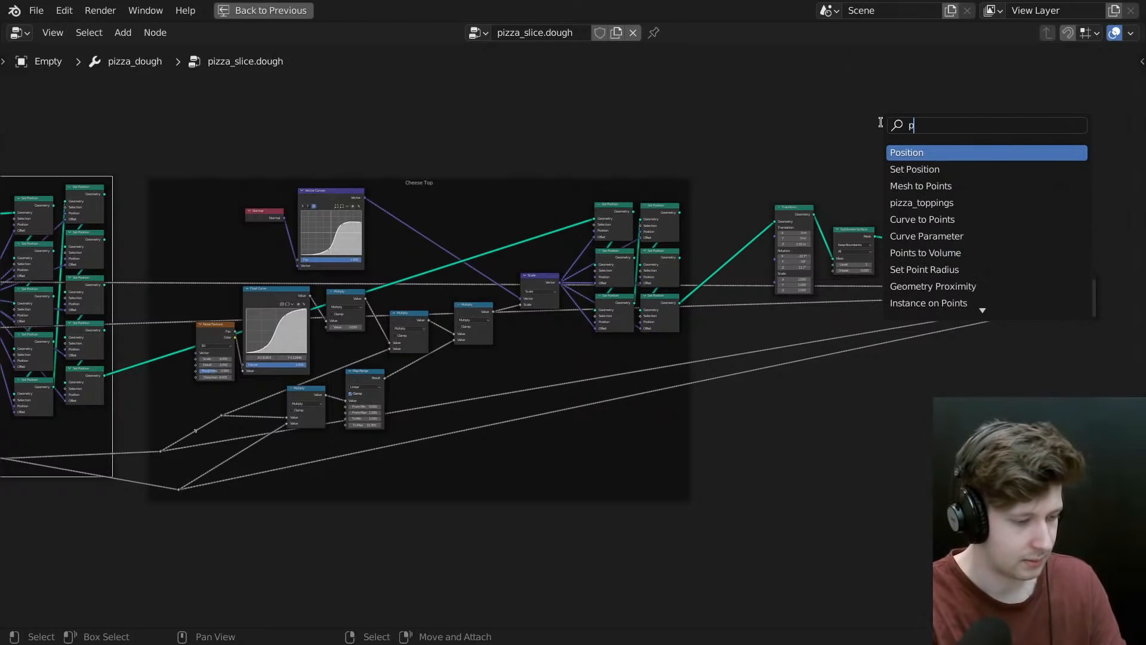
pyautogui.press('BackSpace')
pyautogui.write('delete')
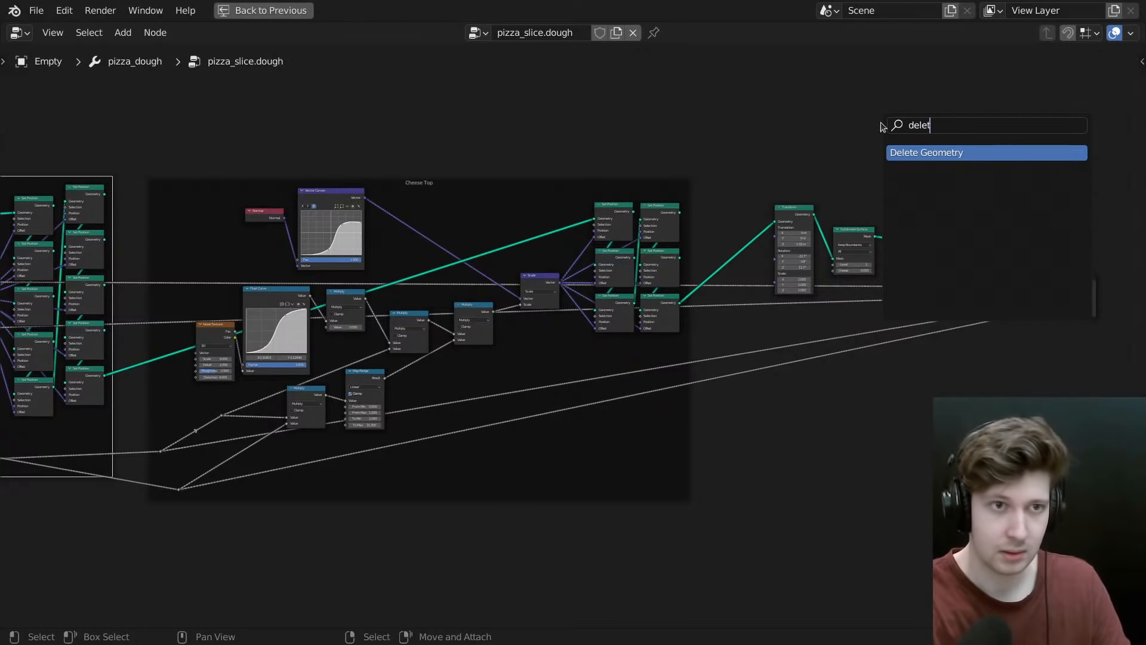
pyautogui.press('Return')
pyautogui.click(883, 459)
# - Move the nodes from Transform through Group Output farther away from the Cheese Top frame
pyautogui.scroll(5, 920, 404)
pyautogui.moveTo(919, 404); pyautogui.dragTo(647, 371, button='middle')
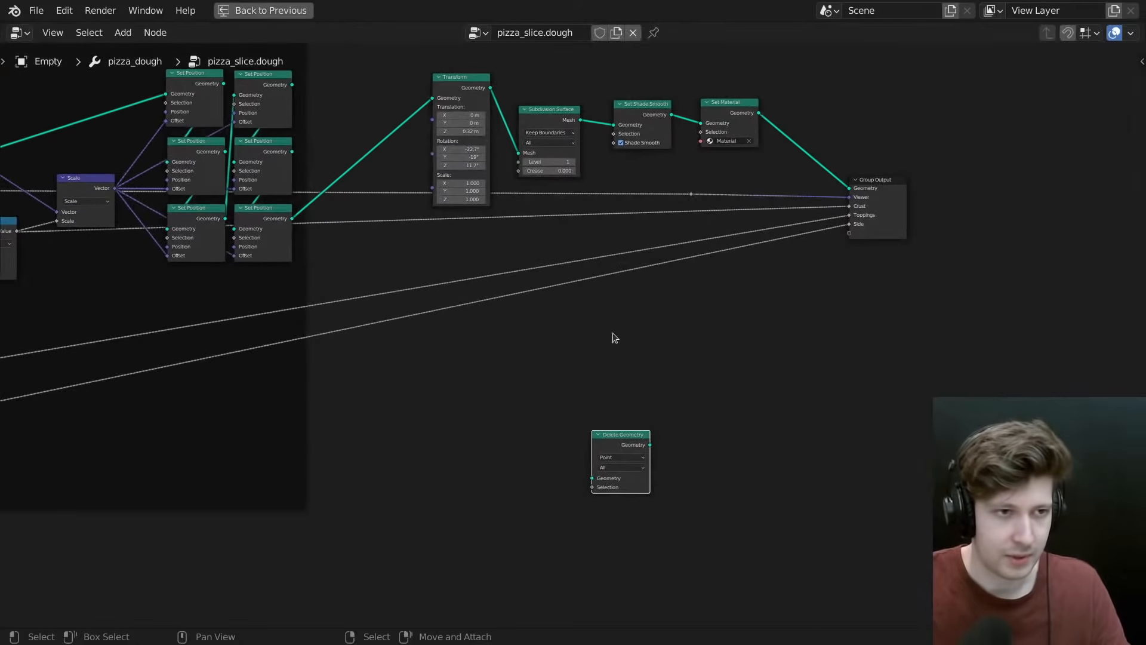
pyautogui.moveTo(407, 84); pyautogui.dragTo(970, 206)
pyautogui.press('g')
pyautogui.click(960, 207)
pyautogui.scroll(-7, 618, 202)
pyautogui.moveTo(618, 201); pyautogui.dragTo(755, 173, button='middle')
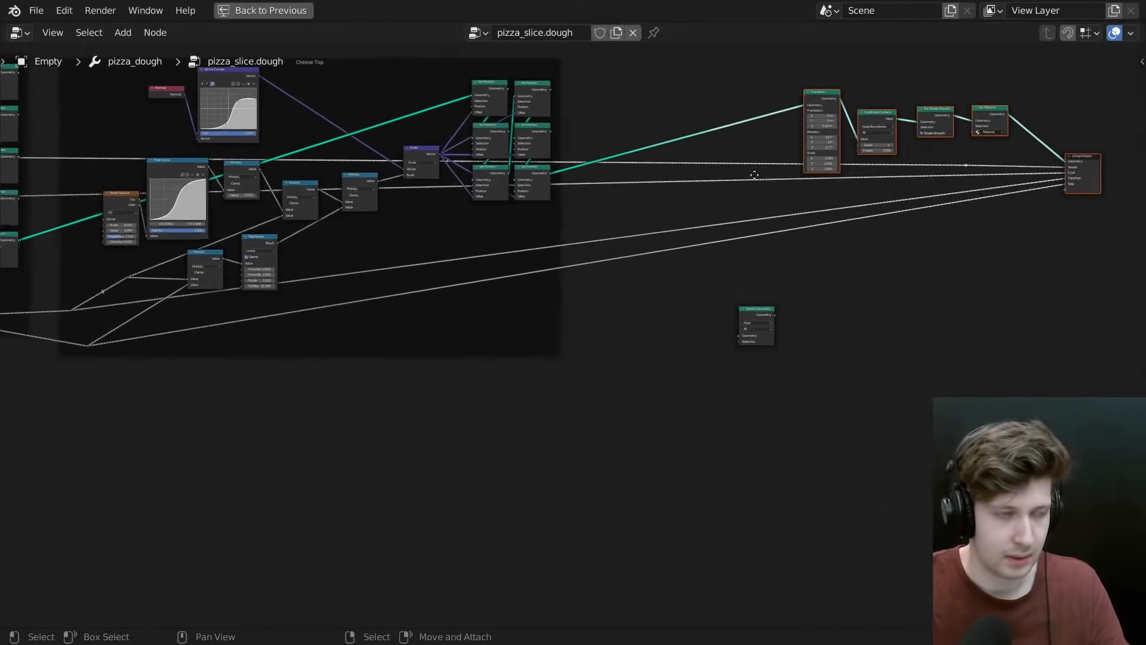
pyautogui.scroll(3, 710, 182)
pyautogui.scroll(2, 661, 272)
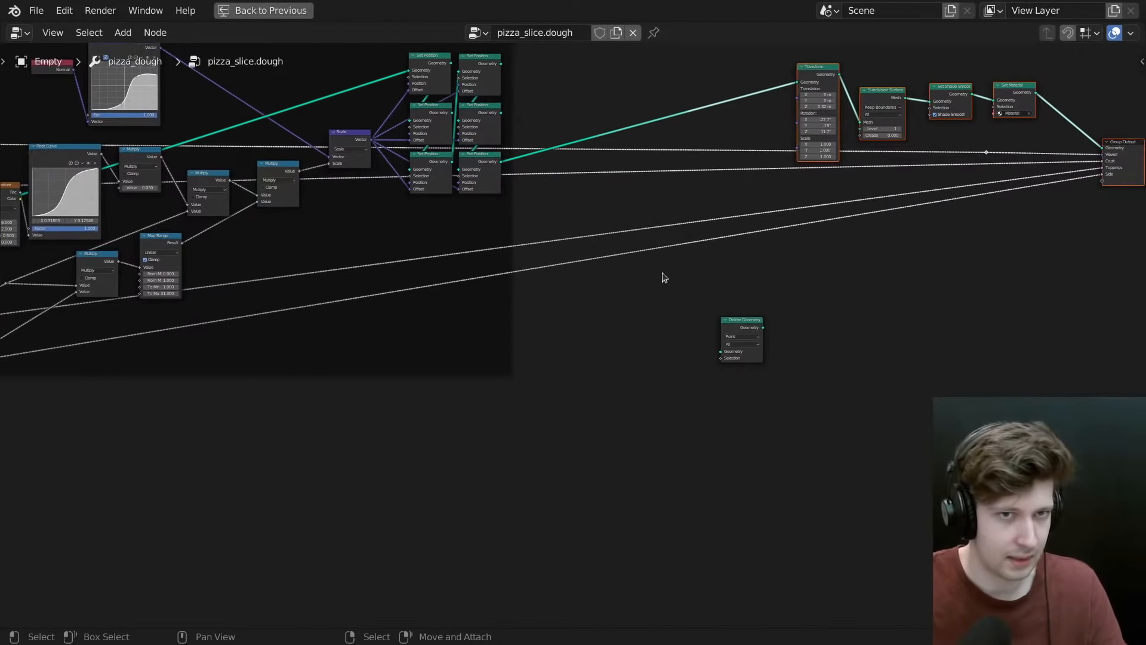
# - Insert a reroute on the link to Group Output's Side input and place it below the level of the Cheese Top frame
pyautogui.keyDown('shift'); pyautogui.moveTo(550, 255); pyautogui.dragTo(550, 307, button='right'); pyautogui.keyUp('shift')
pyautogui.moveTo(548, 303); pyautogui.dragTo(585, 236, button='middle')
pyautogui.press('g')
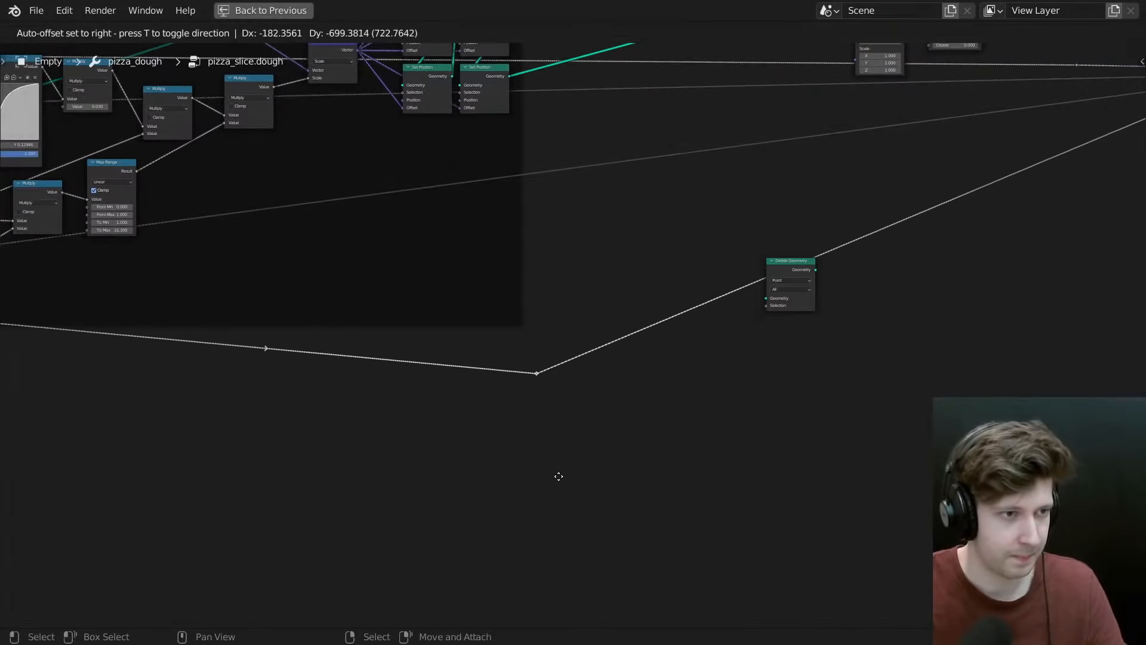
pyautogui.click(556, 479)
# - Add a Compare Floats node with input A fed by the new reroute, and reconnect the reroute directly to Group Output's Side
pyautogui.hotkey('shift', 'a')
pyautogui.click(640, 269)
pyautogui.write('compar')
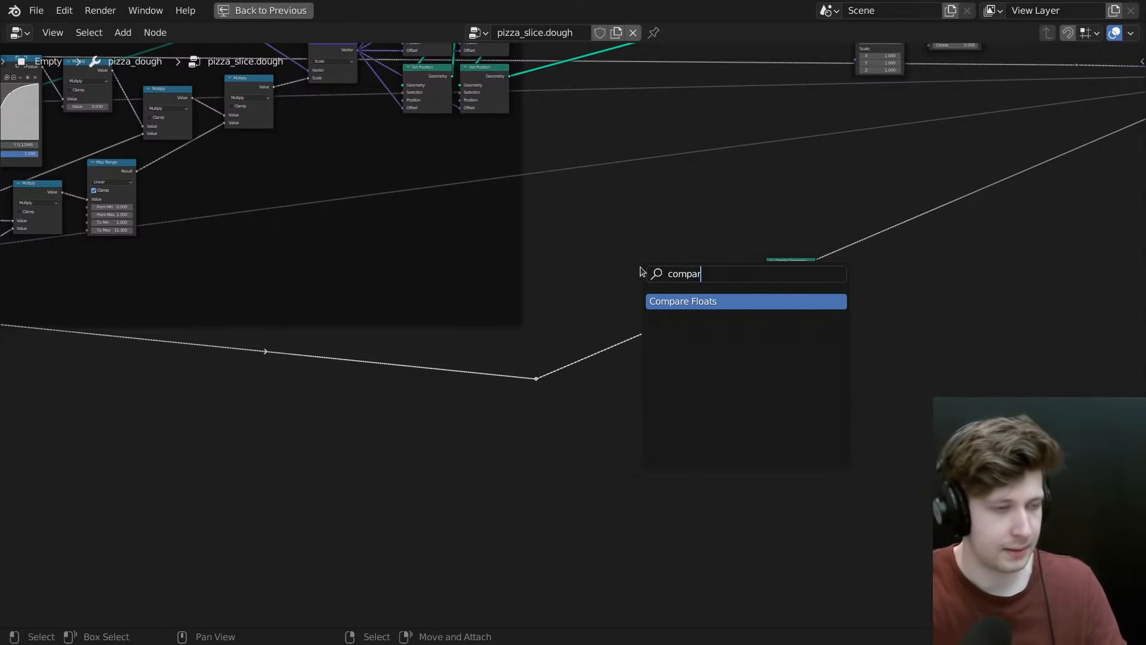
pyautogui.press('Return')
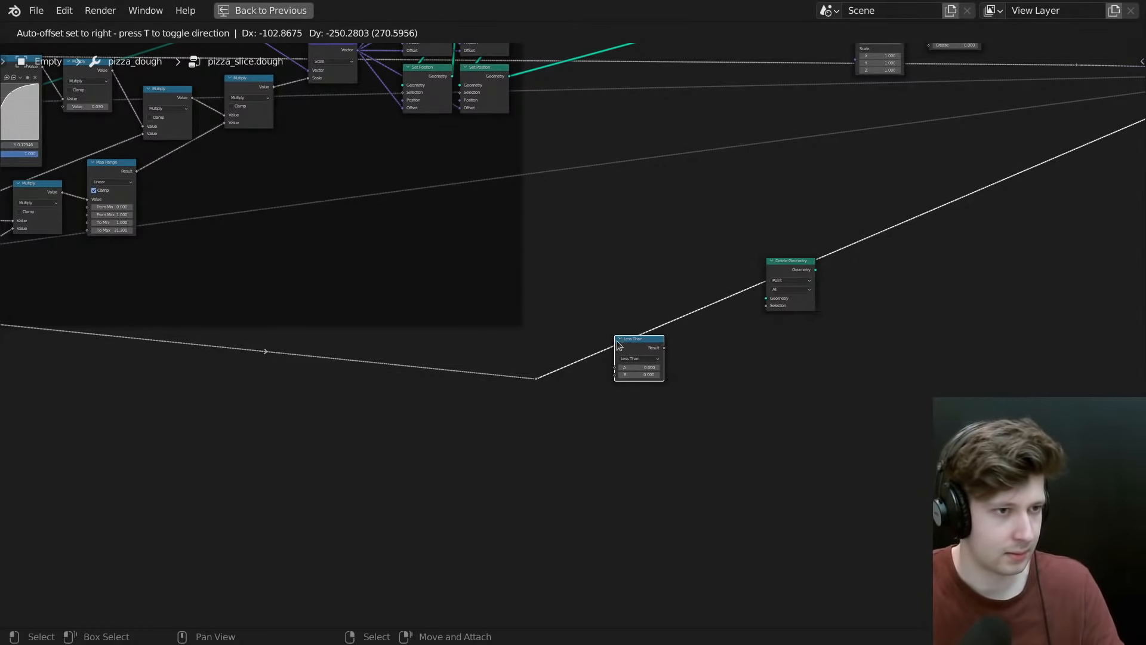
pyautogui.click(617, 358)
pyautogui.scroll(3, 618, 358)
pyautogui.scroll(-5, 525, 391)
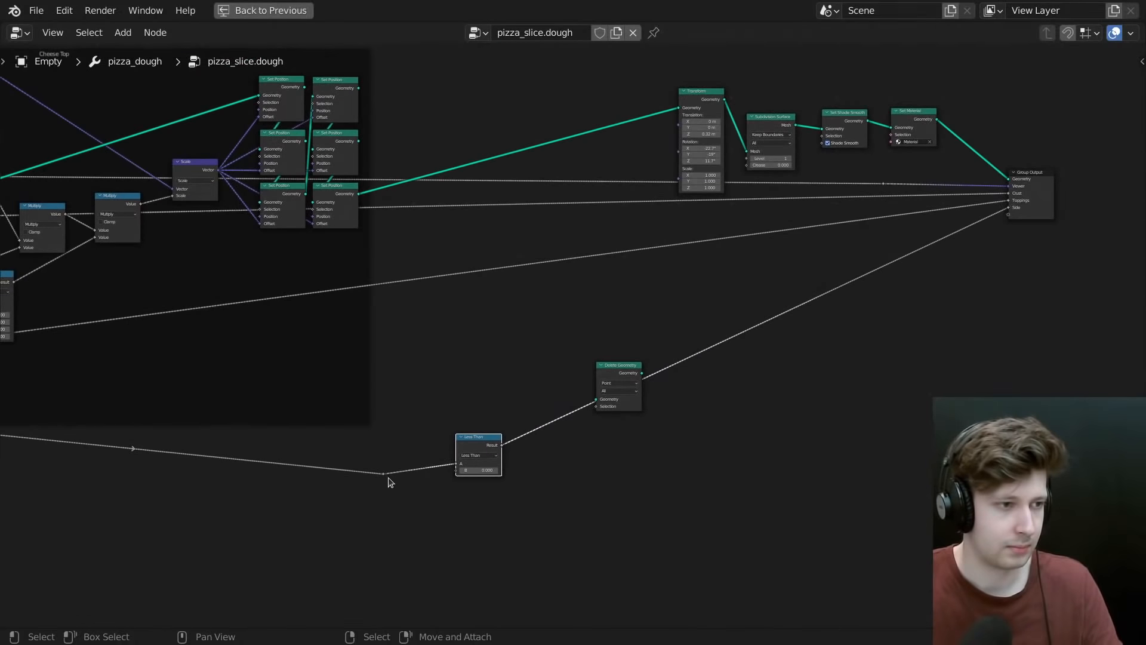
pyautogui.moveTo(382, 474); pyautogui.dragTo(1011, 209)
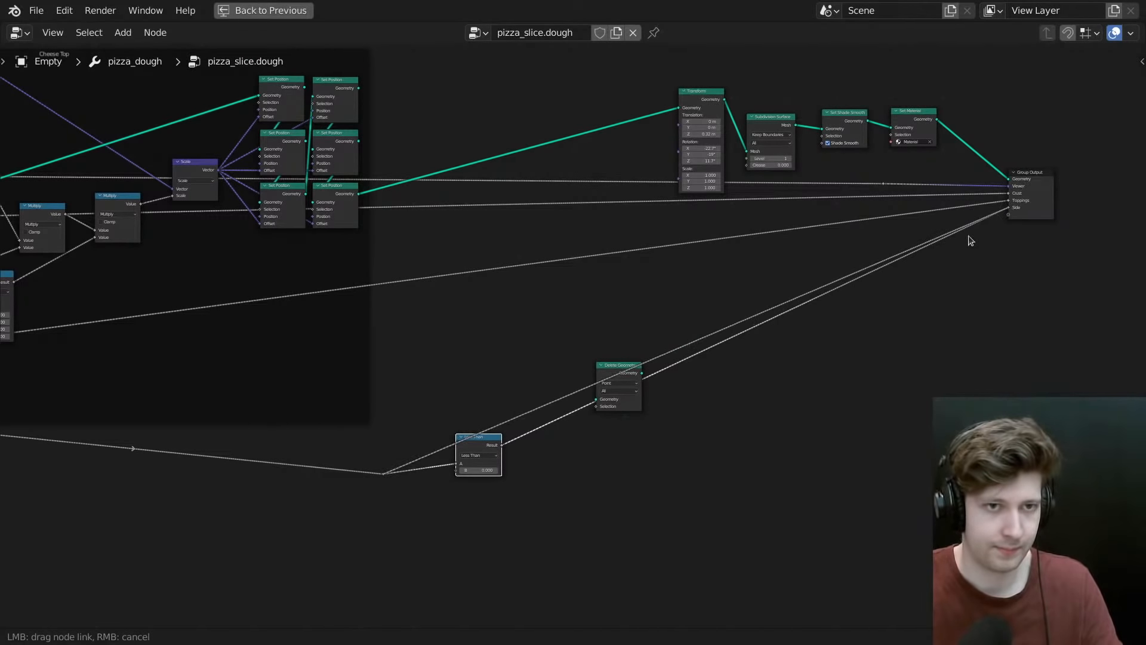
# - Separate Delete Geometry from the Less Than node and reposition both with free space between them
pyautogui.moveTo(644, 403); pyautogui.dragTo(711, 299, button='middle')
pyautogui.scroll(3, 711, 299)
pyautogui.scroll(3, 712, 298)
pyautogui.moveTo(671, 256); pyautogui.dragTo(735, 384)
pyautogui.scroll(5, 516, 400)
pyautogui.moveTo(517, 400); pyautogui.dragTo(511, 318, button='middle')
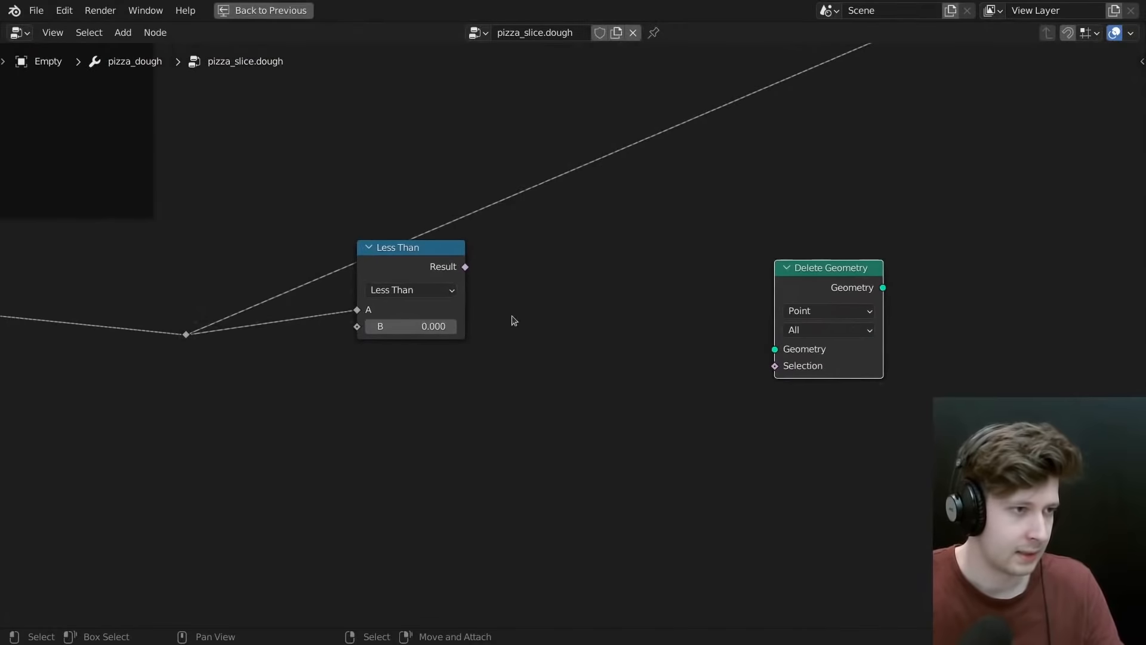
pyautogui.moveTo(385, 278); pyautogui.dragTo(359, 355)
# - Keep the comparison as Less Than with B set to 0.5, and connect its Result to Delete Geometry's Selection
pyautogui.click(398, 369)
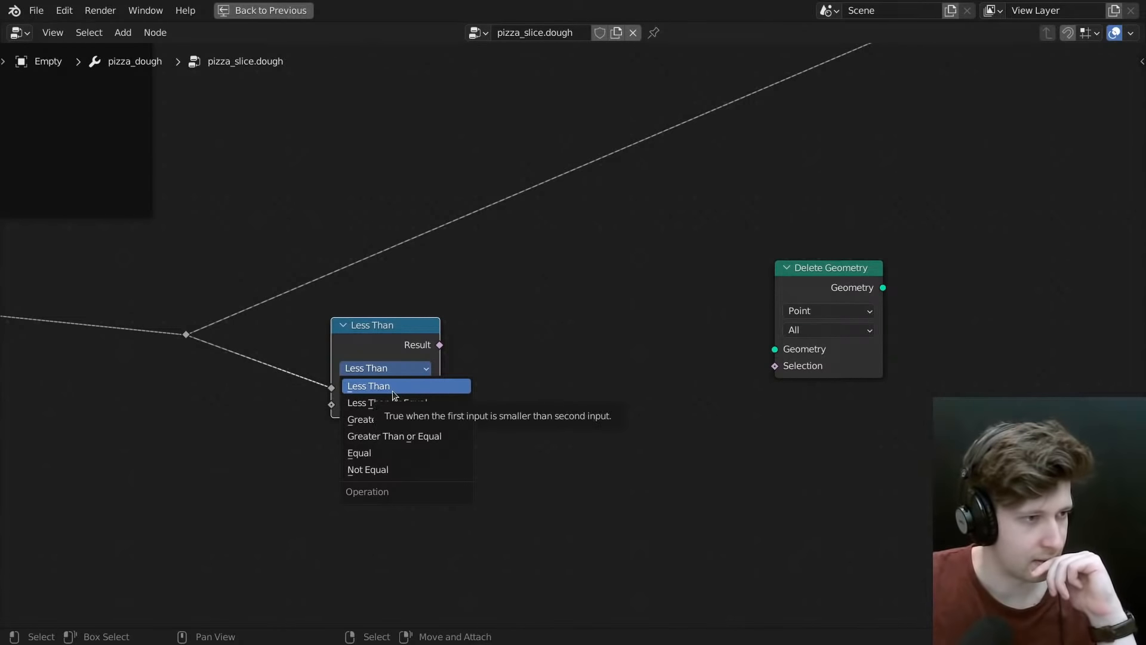
pyautogui.click(399, 391)
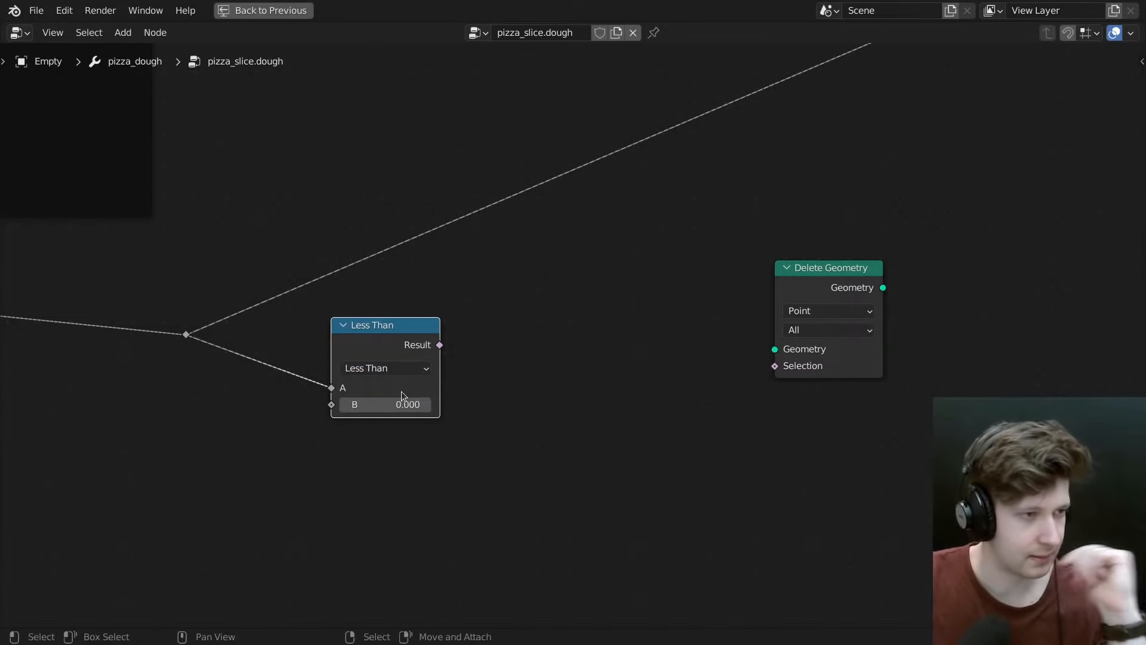
pyautogui.click(396, 401)
pyautogui.write('0.5')
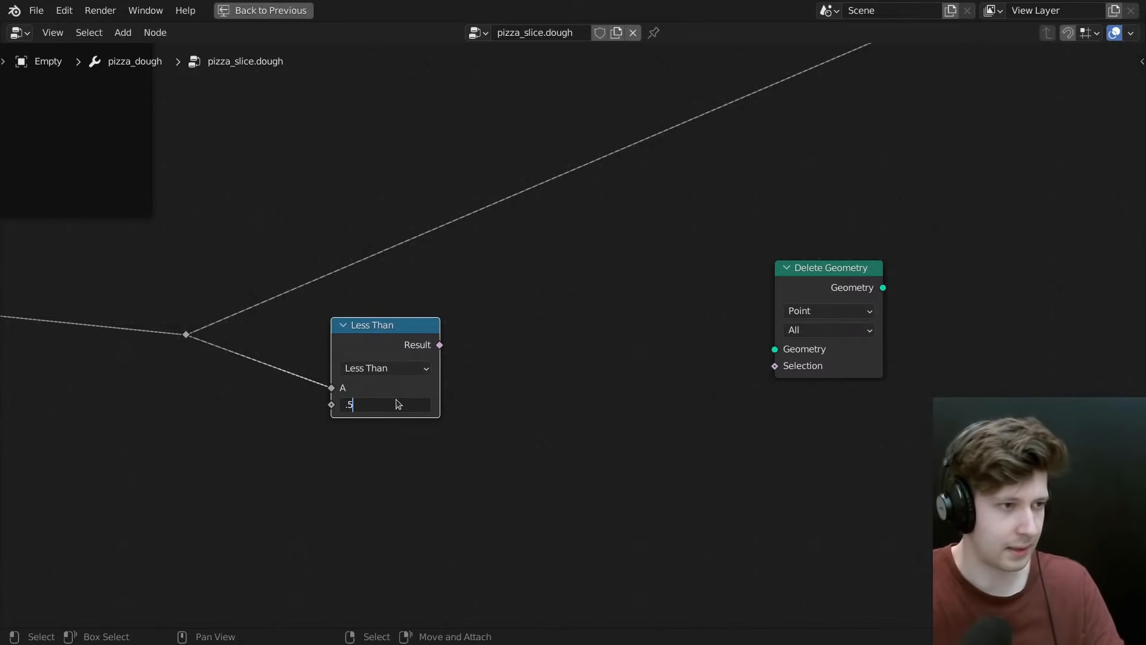
pyautogui.press('Return')
pyautogui.moveTo(439, 345); pyautogui.dragTo(775, 366)
pyautogui.scroll(-5, 801, 334)
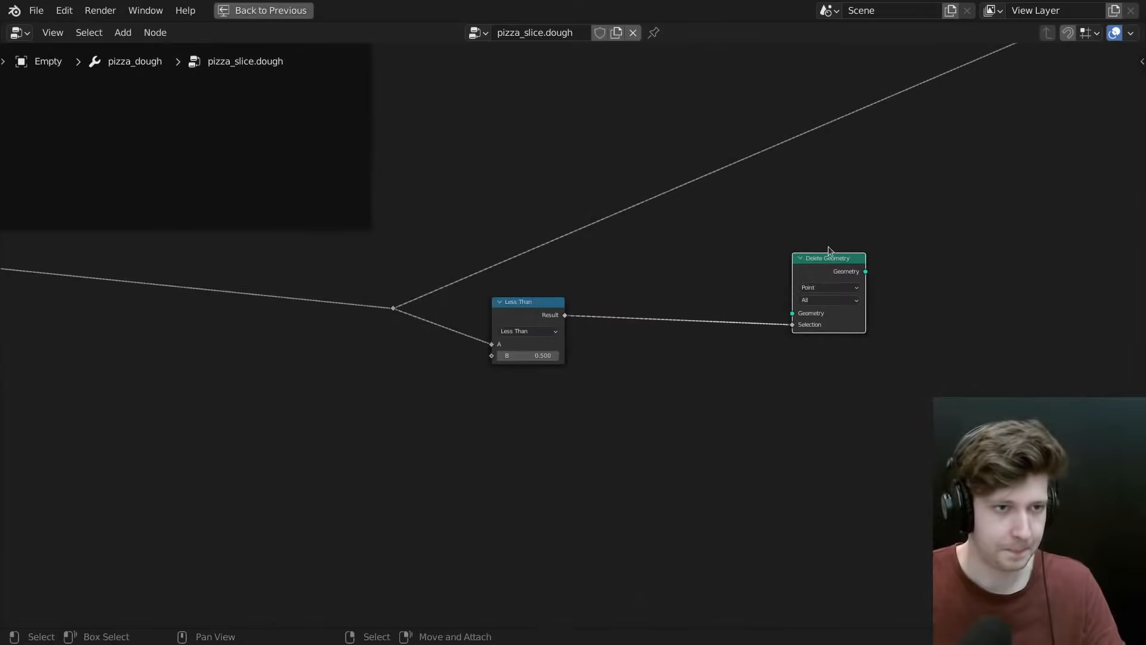
# - Spread the nodes out, moving the Transform chain farther from Cheese Top and the Less Than node with its reroute back toward the frame
pyautogui.moveTo(496, 70); pyautogui.dragTo(1044, 583)
pyautogui.press('g')
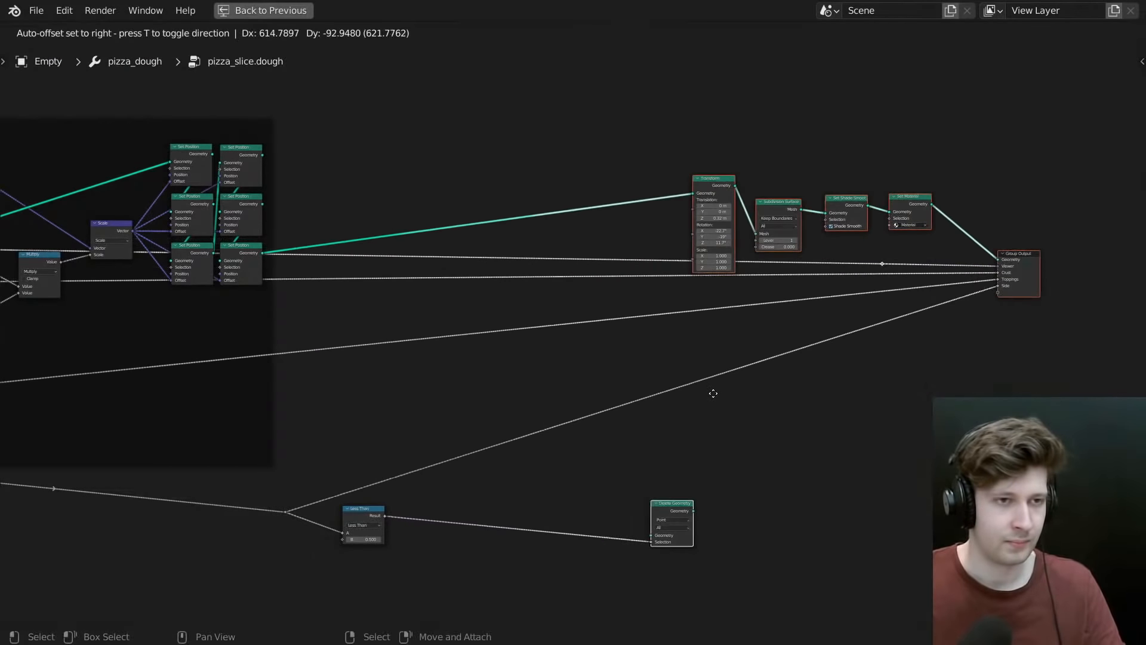
pyautogui.click(795, 391)
pyautogui.moveTo(828, 514); pyautogui.dragTo(659, 482)
pyautogui.moveTo(865, 198); pyautogui.dragTo(825, 197)
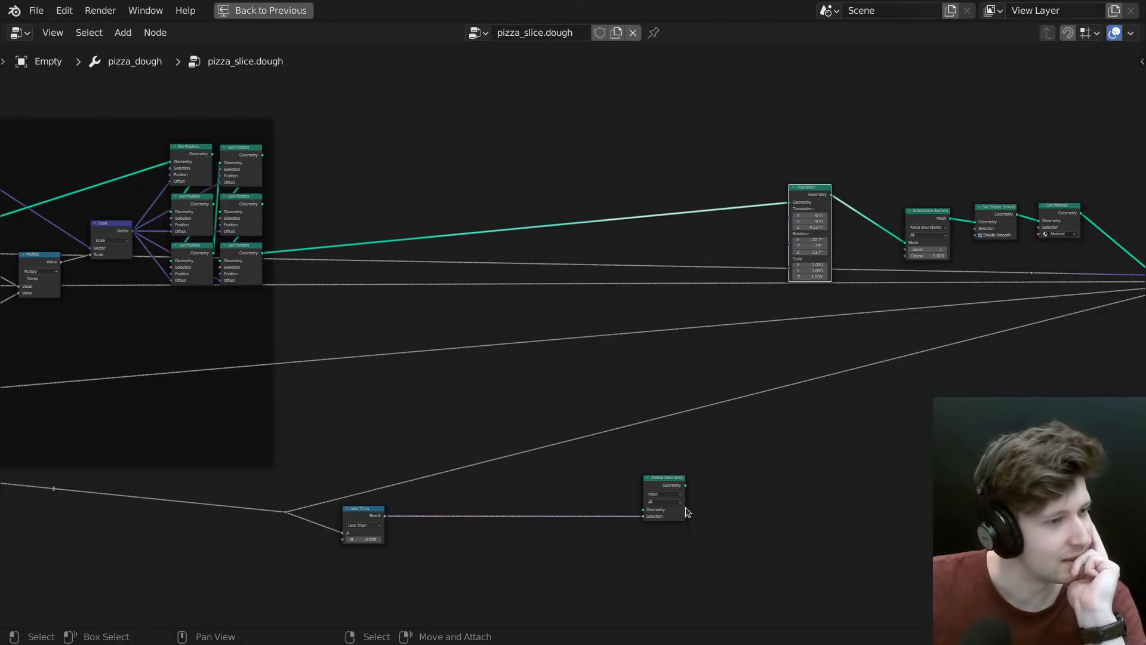
pyautogui.moveTo(257, 497); pyautogui.dragTo(420, 573)
pyautogui.moveTo(419, 557); pyautogui.dragTo(475, 523, button='middle')
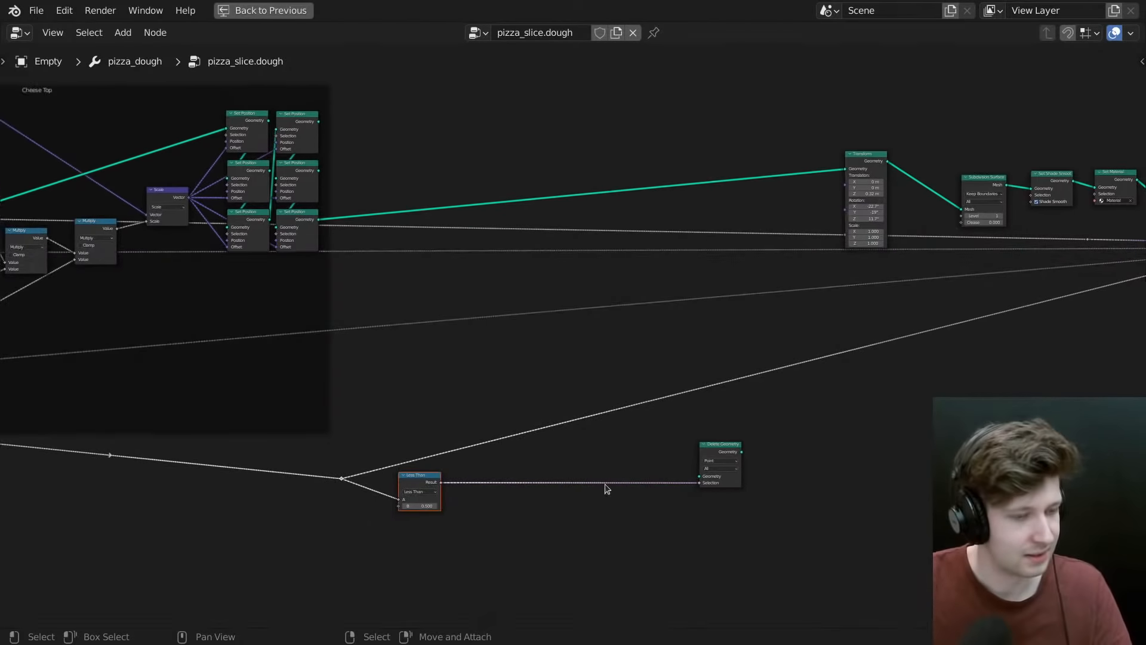
pyautogui.press('g')
pyautogui.click(417, 497)
# - Move Delete Geometry closer to the Cheese Top frame and feed it the geometry from the last Cheese Top Set Position
pyautogui.scroll(4, 759, 485)
pyautogui.moveTo(717, 434); pyautogui.dragTo(490, 263)
pyautogui.hotkey('shift', 'a')
pyautogui.moveTo(156, 124); pyautogui.dragTo(465, 306)
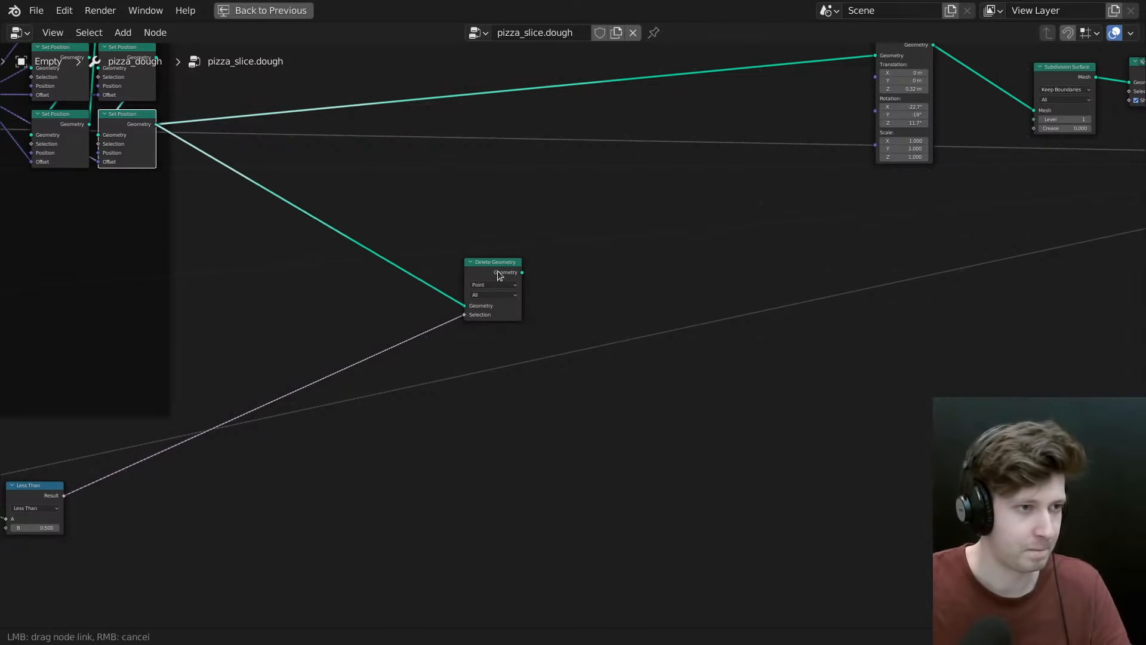
pyautogui.moveTo(464, 261); pyautogui.dragTo(409, 250)
# - Add a Geometry Proximity node and connect Delete Geometry's output to its Target input
pyautogui.hotkey('shift', 'a')
pyautogui.click(636, 205)
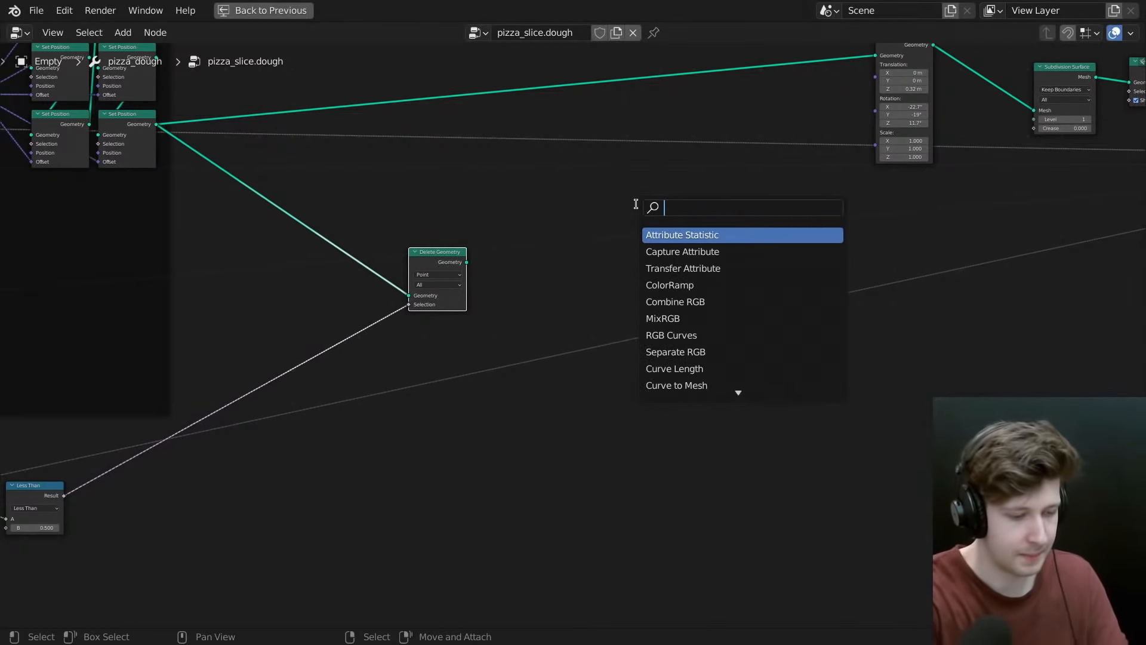
pyautogui.write('proxi')
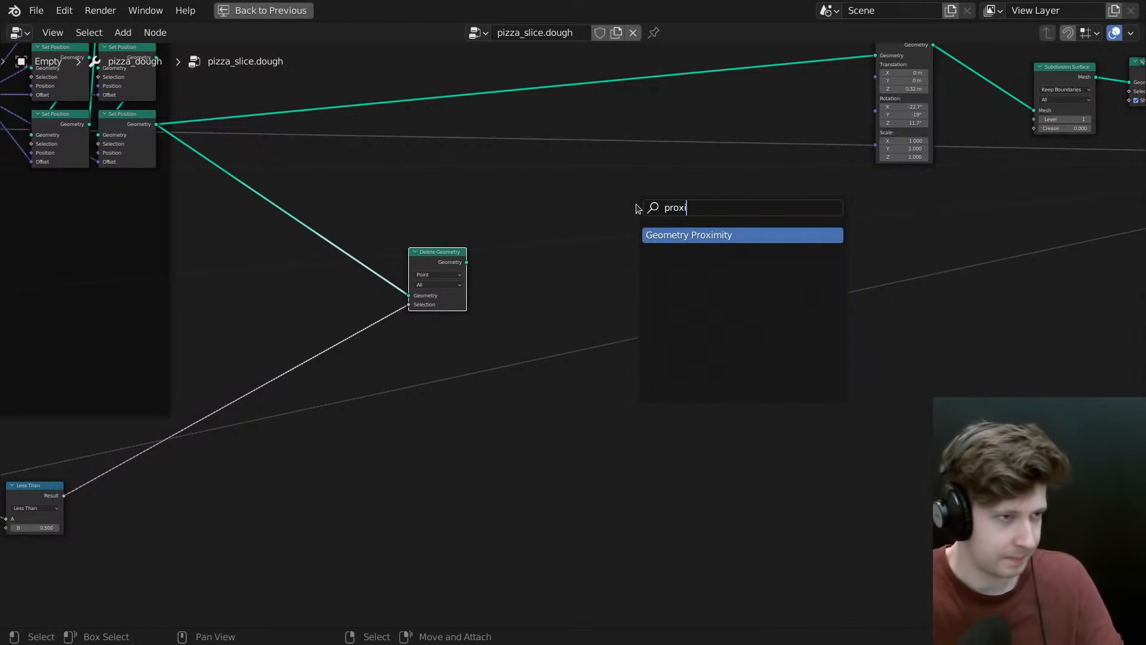
pyautogui.press('Return')
pyautogui.click(496, 403)
pyautogui.moveTo(467, 262); pyautogui.dragTo(499, 448)
pyautogui.moveTo(519, 406); pyautogui.dragTo(531, 239)
# - Place Delete Geometry and Geometry Proximity close together, side by side
pyautogui.moveTo(506, 238); pyautogui.dragTo(521, 321, button='middle')
pyautogui.scroll(2, 502, 331)
pyautogui.moveTo(445, 337); pyautogui.dragTo(408, 343)
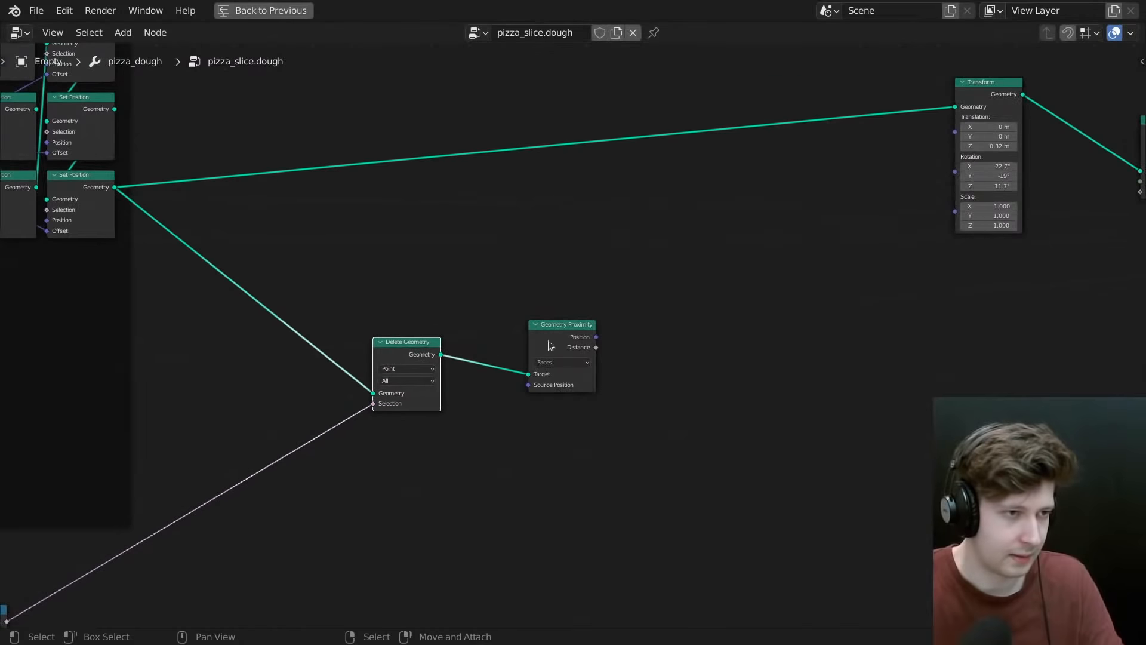
pyautogui.click(570, 328)
pyautogui.moveTo(571, 327); pyautogui.dragTo(521, 337)
# - Insert a Capture Attribute node on the geometry link before Transform and connect Geometry Proximity's Distance to its Value
pyautogui.hotkey('shift', 'a')
pyautogui.click(743, 256)
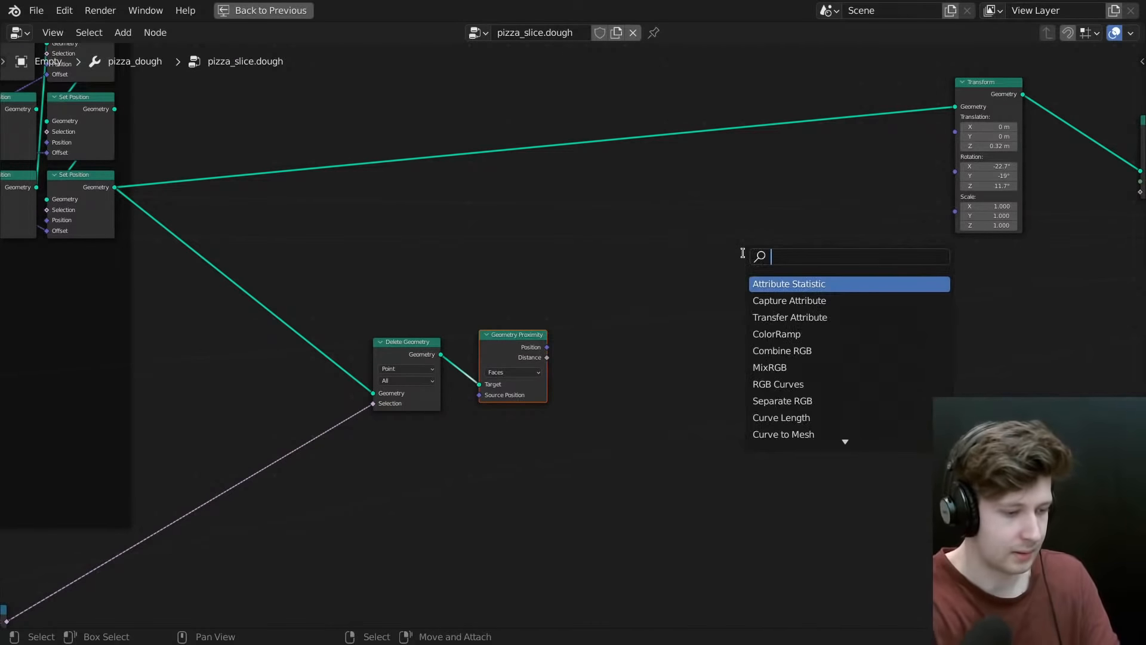
pyautogui.write('cap')
pyautogui.press('Return')
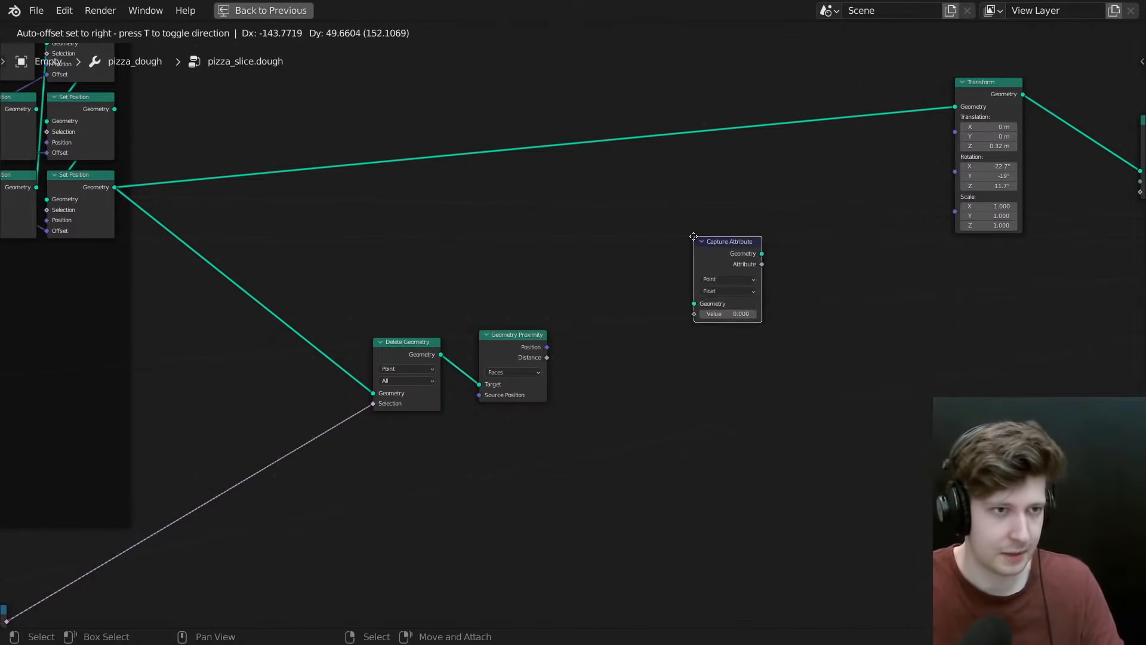
pyautogui.click(711, 154)
pyautogui.scroll(1, 643, 191)
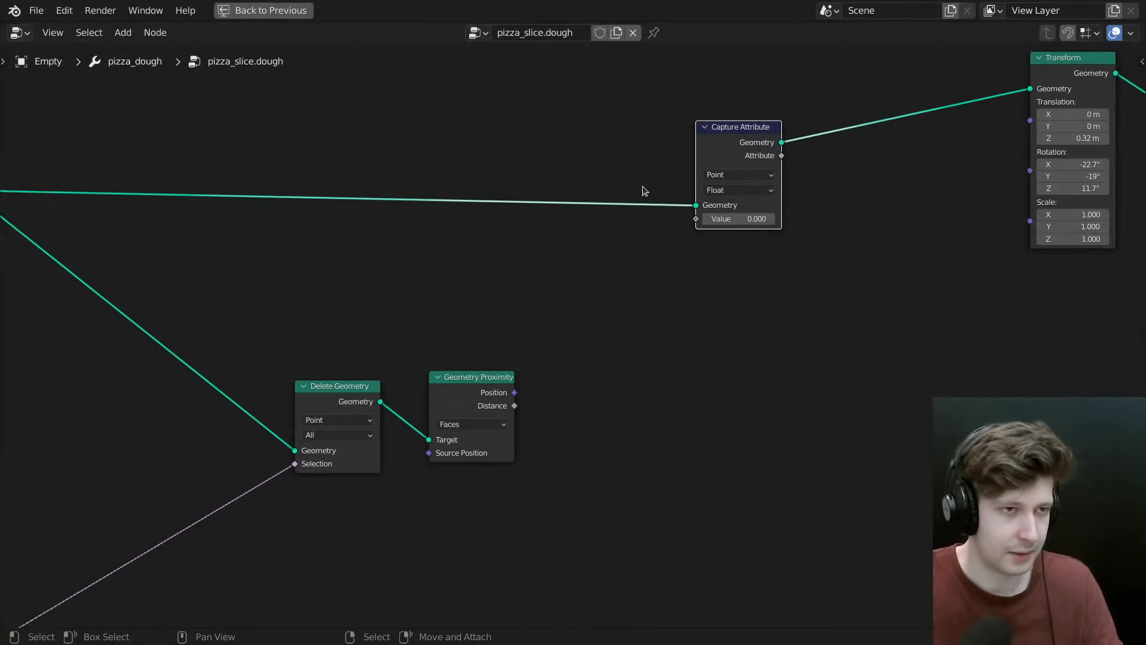
pyautogui.moveTo(514, 405); pyautogui.dragTo(700, 219)
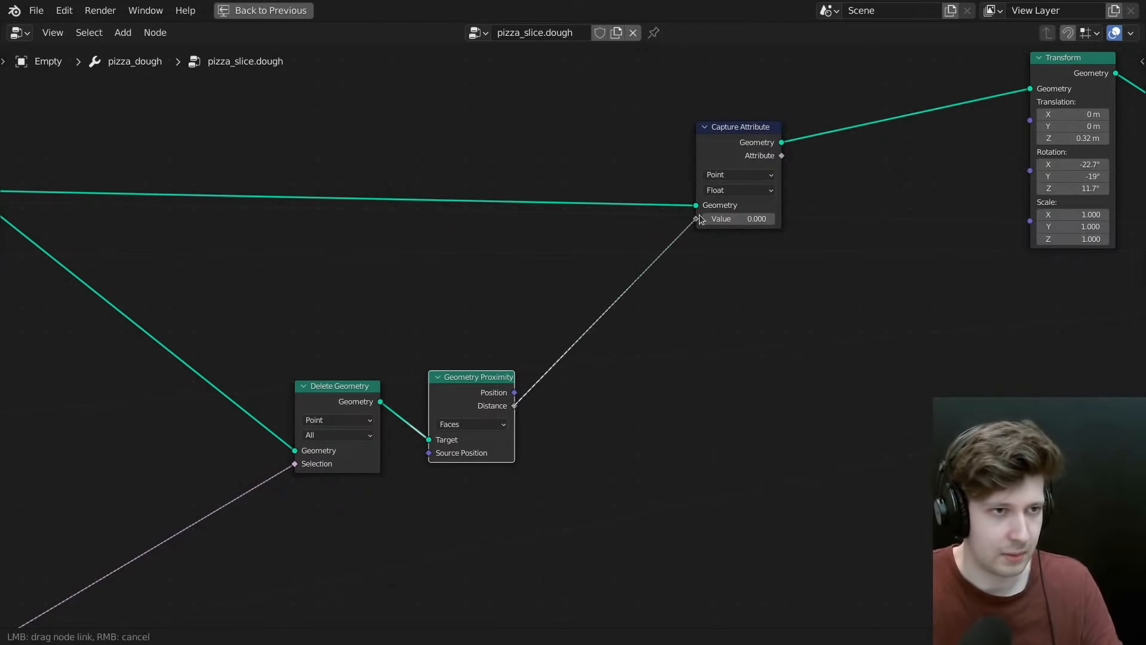
pyautogui.moveTo(729, 148); pyautogui.dragTo(673, 134)
pyautogui.scroll(1, 704, 261)
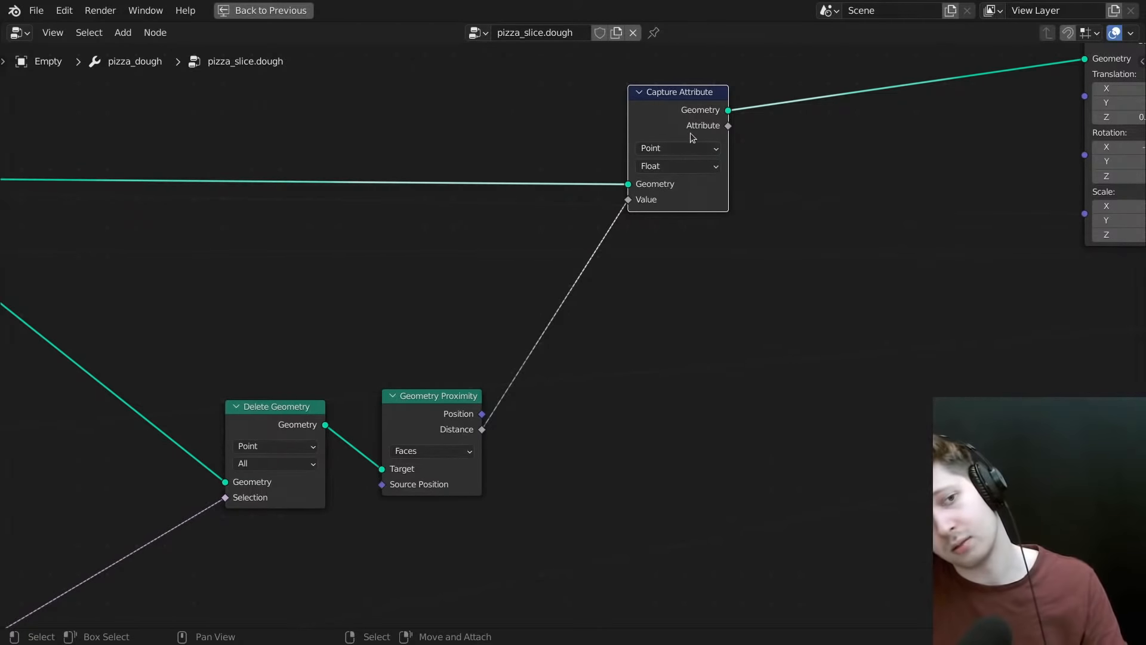
# - Route the captured Attribute through the reroute into Group Output's Viewer, place the reroute below the output chain, and restore the editor layout
pyautogui.scroll(-3, 678, 101)
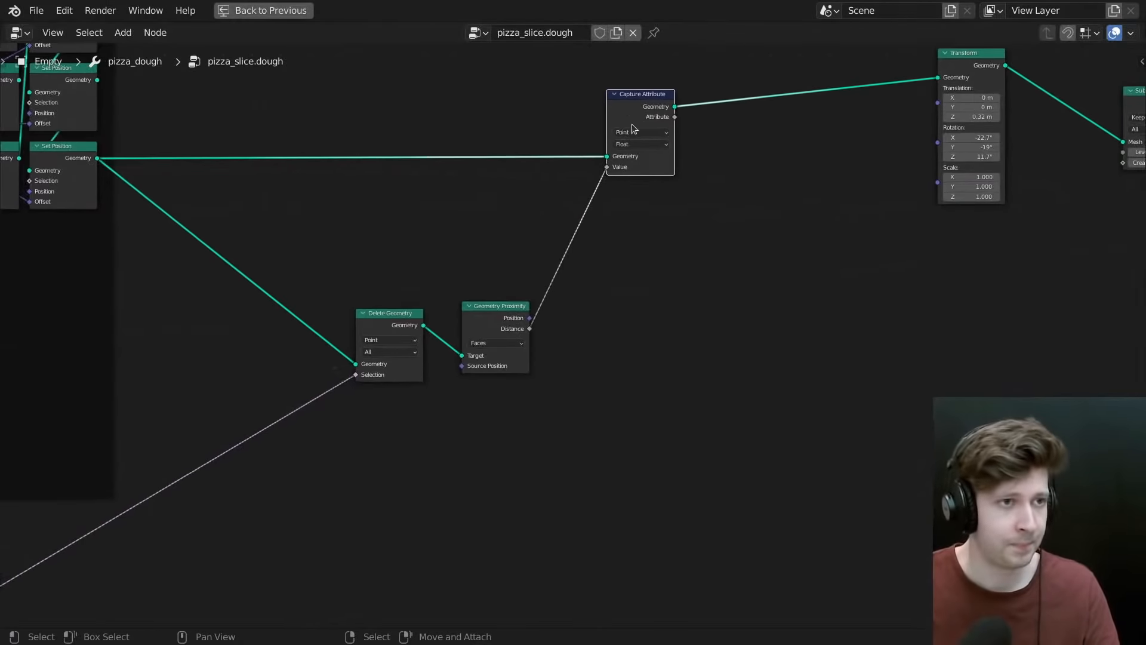
pyautogui.scroll(2, 519, 379)
pyautogui.click(156, 331)
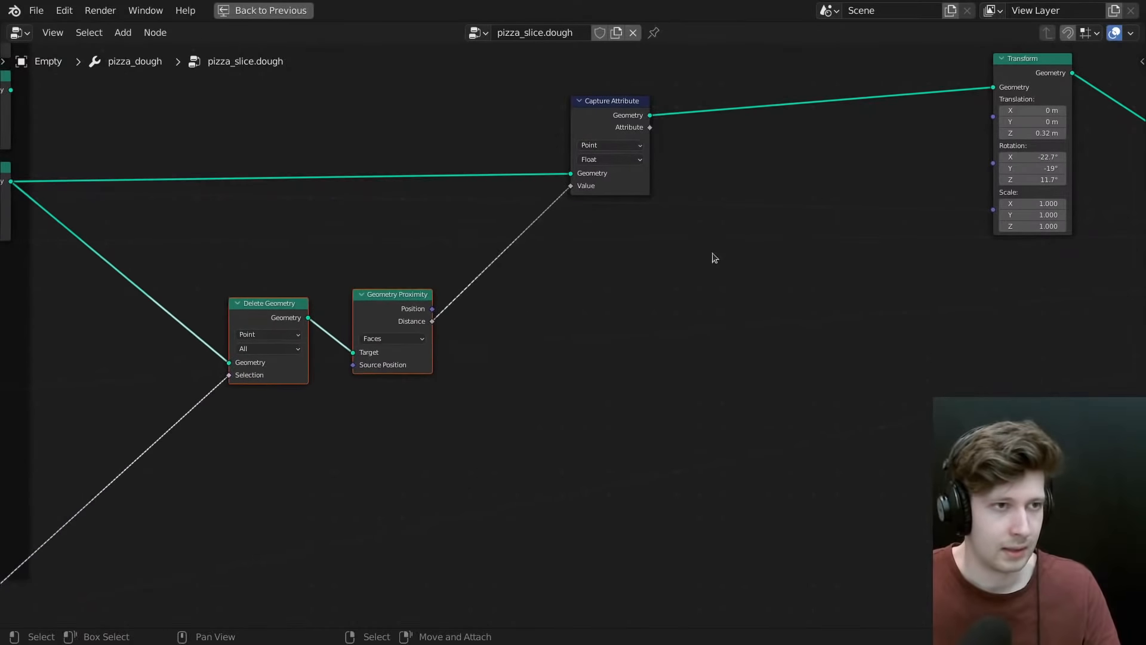
pyautogui.moveTo(768, 211); pyautogui.dragTo(338, 283, button='middle')
pyautogui.scroll(-4, 339, 282)
pyautogui.moveTo(252, 221); pyautogui.dragTo(820, 293)
pyautogui.press('g')
pyautogui.click(879, 397)
pyautogui.hotkey('ctrl', 'space')
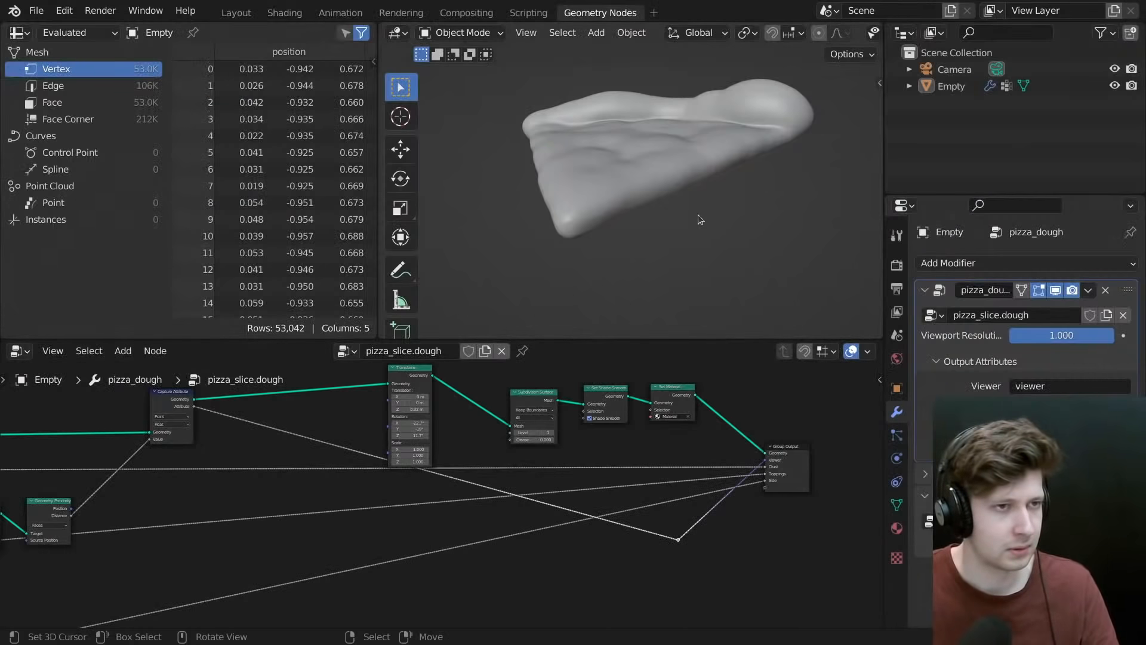
# - Switch the viewport shading to show the Viewer attribute and examine the distance gradient on the slice from several angles
pyautogui.press('z')
pyautogui.click(629, 53)
pyautogui.moveTo(659, 166)
pyautogui.mouseDown(button='middle')
pyautogui.moveTo(649, 265)
pyautogui.moveTo(622, 175)
pyautogui.moveTo(665, 215)
pyautogui.moveTo(701, 97)
pyautogui.moveTo(854, 94)
pyautogui.moveTo(599, 169)
pyautogui.moveTo(643, 197)
pyautogui.moveTo(654, 123)
pyautogui.moveTo(680, 95)
pyautogui.moveTo(669, 213)
pyautogui.moveTo(698, 238)
pyautogui.moveTo(540, 142)
pyautogui.mouseUp(button='middle')
pyautogui.moveTo(667, 209); pyautogui.dragTo(605, 185, button='middle')
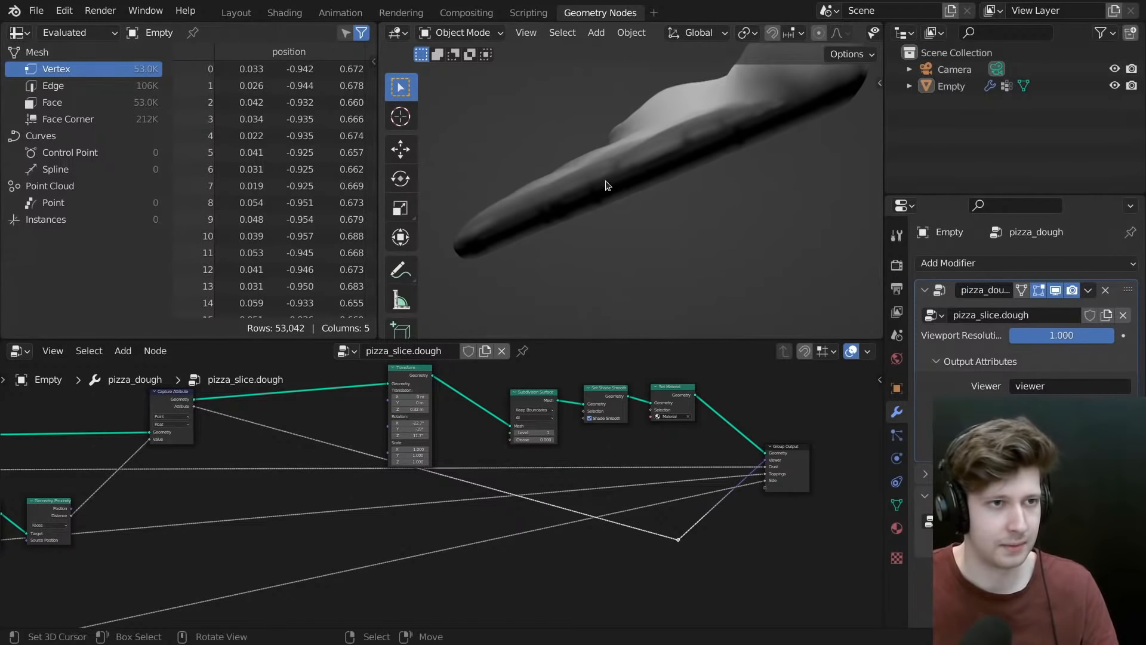
pyautogui.moveTo(685, 172); pyautogui.dragTo(654, 259, button='middle')
pyautogui.scroll(-1, 494, 440)
# - Connect Delete Geometry's output directly to Group Output's Geometry to preview only the geometry that it keeps
pyautogui.moveTo(516, 439); pyautogui.dragTo(567, 441, button='middle')
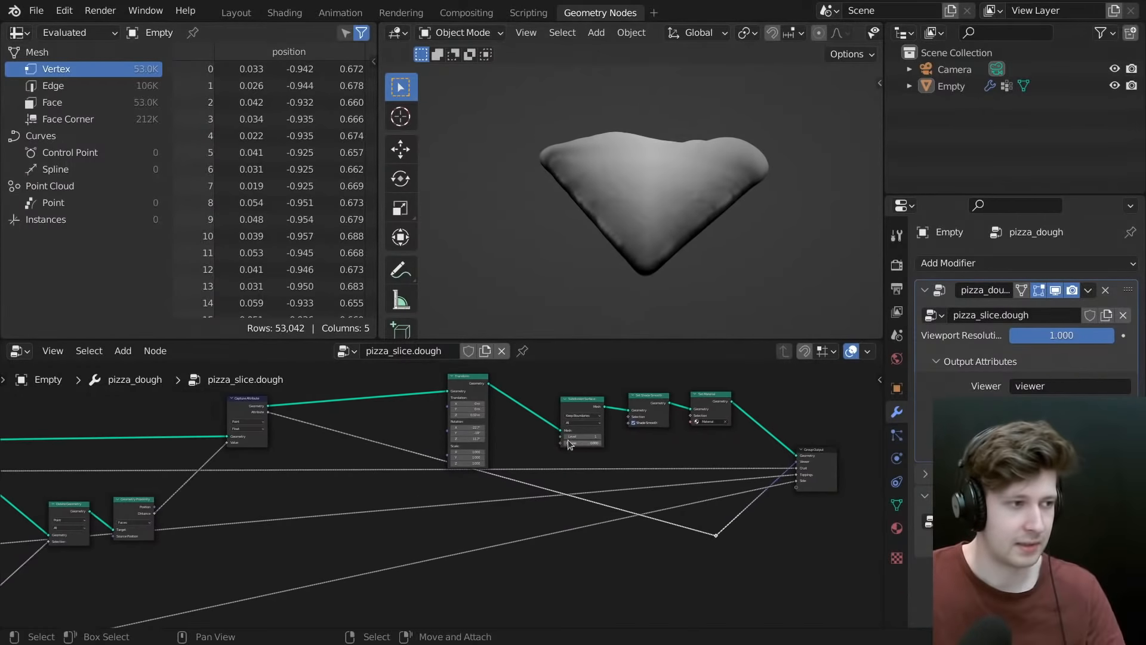
pyautogui.scroll(-1, 209, 478)
pyautogui.moveTo(650, 502); pyautogui.dragTo(720, 461, button='middle')
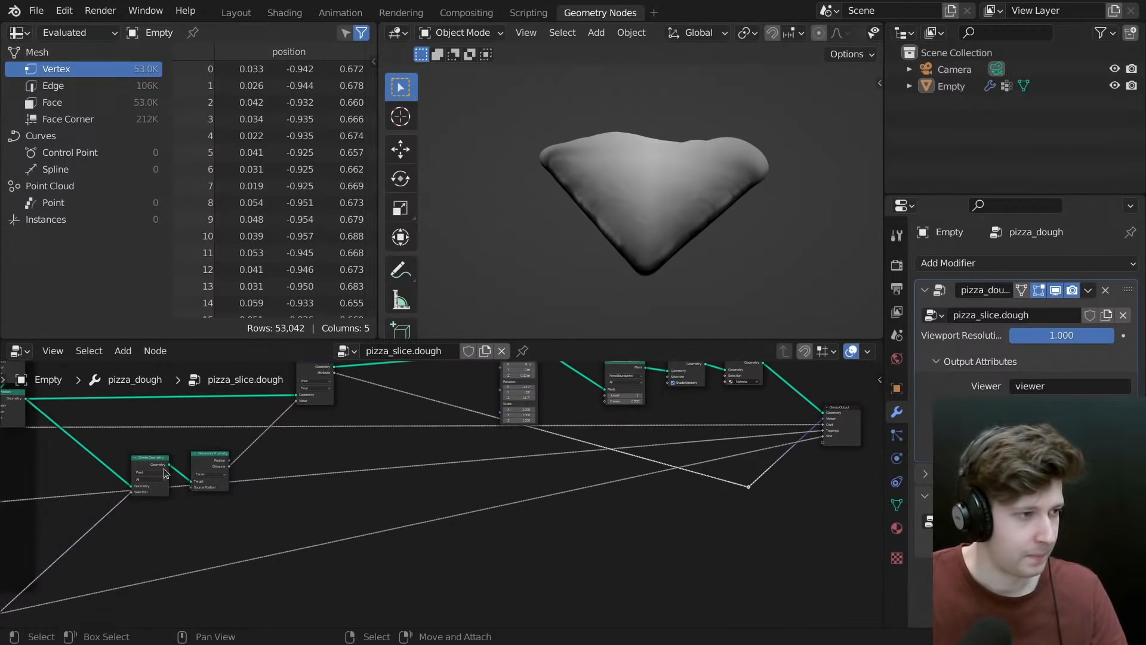
pyautogui.moveTo(169, 465); pyautogui.dragTo(824, 413)
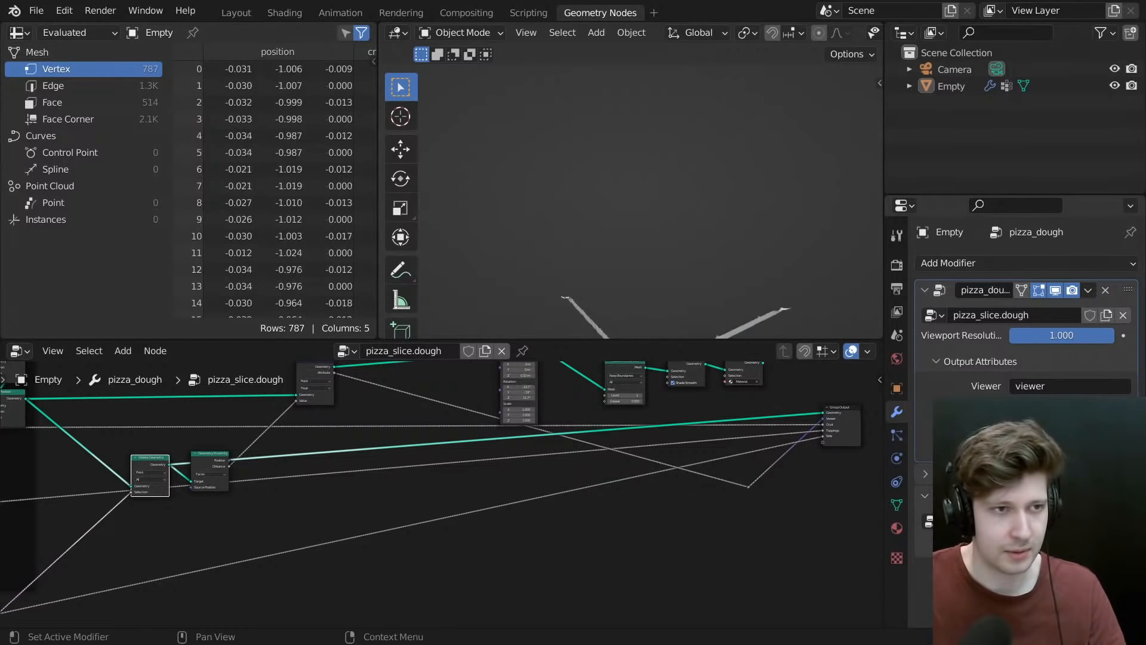
# - Connect Set Material's output to Group Output's Geometry to bring back the full slice
pyautogui.moveTo(668, 299); pyautogui.dragTo(631, 243, button='middle')
pyautogui.moveTo(519, 456); pyautogui.dragTo(490, 504, button='middle')
pyautogui.scroll(1, 258, 511)
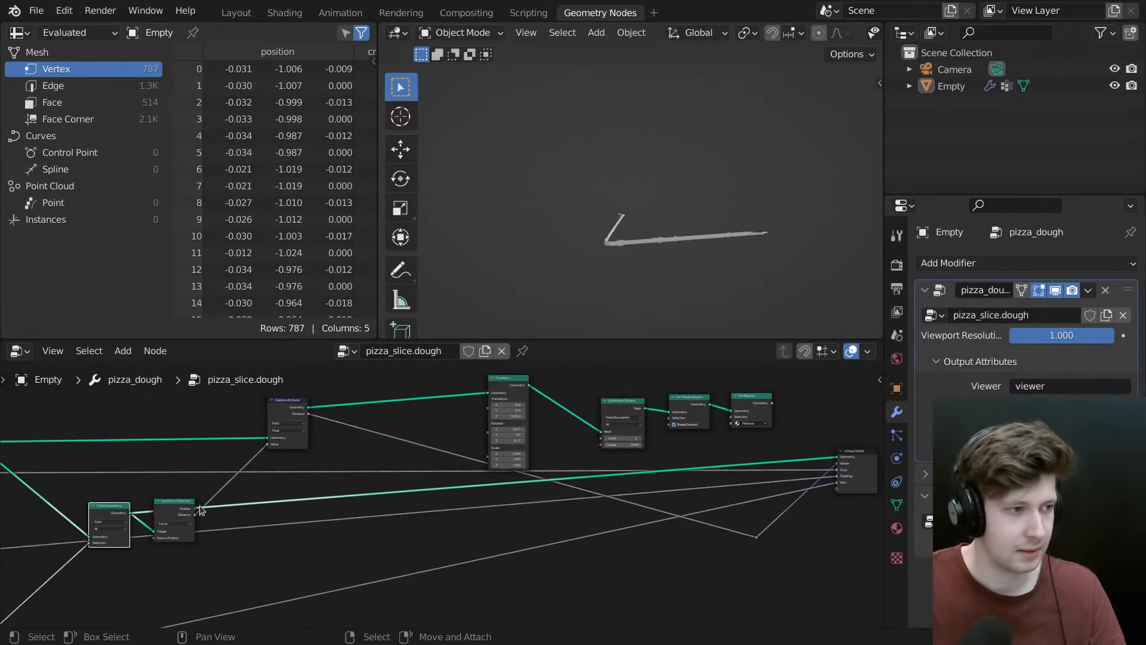
pyautogui.moveTo(129, 568); pyautogui.dragTo(219, 518, button='middle')
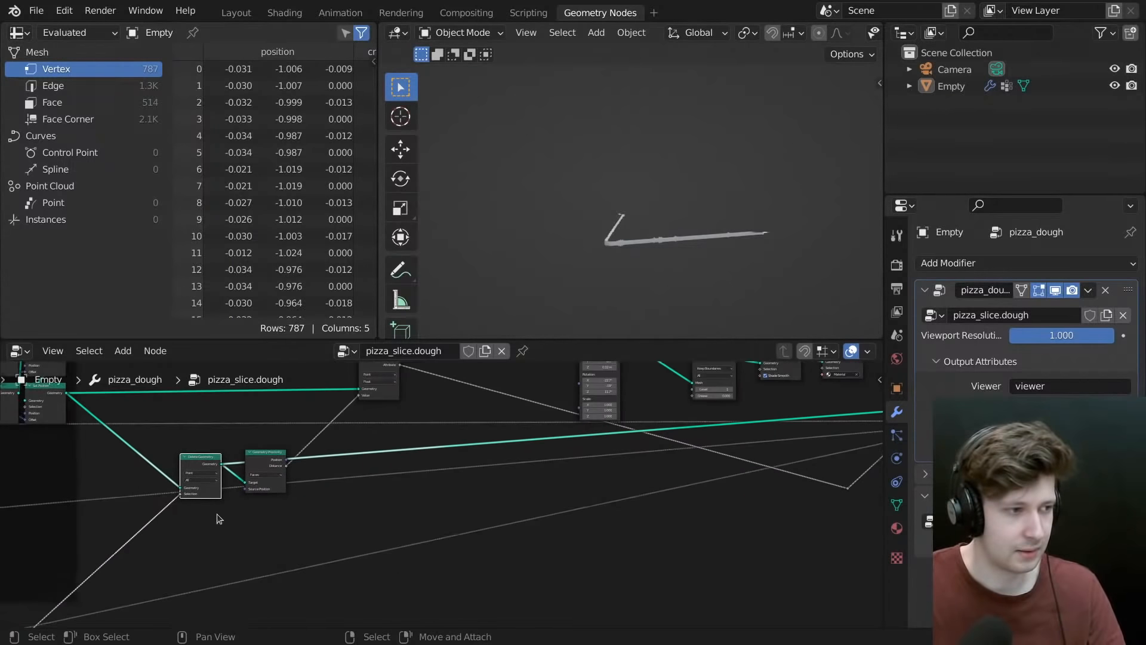
pyautogui.scroll(3, 407, 460)
pyautogui.moveTo(334, 486); pyautogui.dragTo(304, 491, button='middle')
pyautogui.scroll(-3, 304, 492)
pyautogui.moveTo(531, 470); pyautogui.dragTo(278, 554, button='middle')
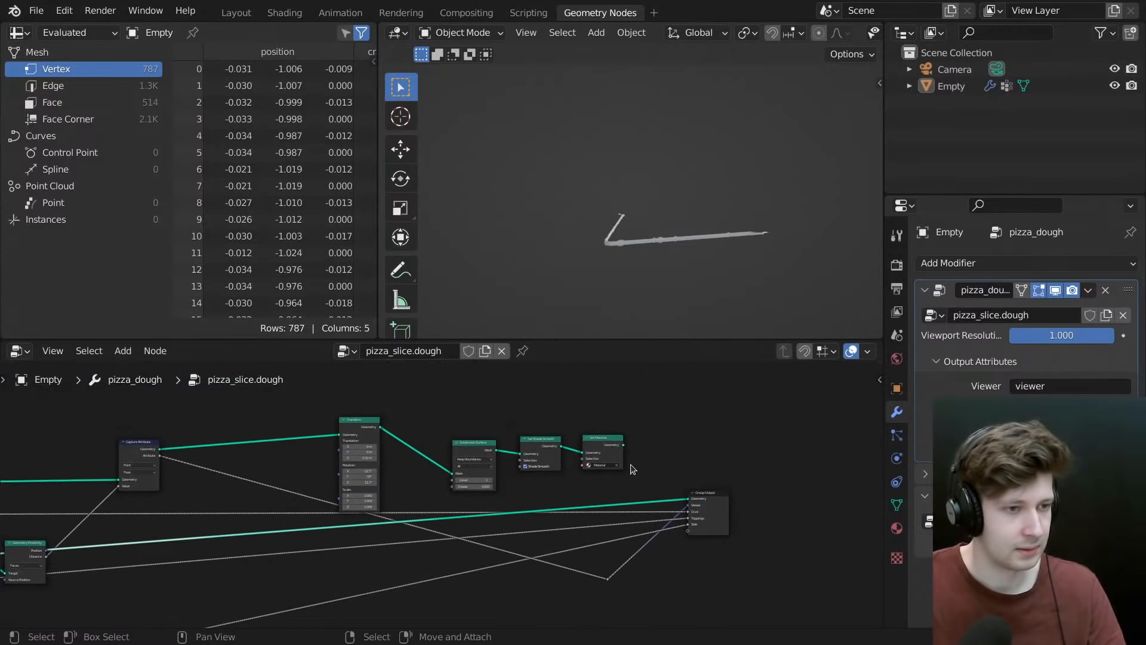
pyautogui.moveTo(621, 445); pyautogui.dragTo(707, 499)
# - Examine the distance gradient on the full slice from several angles and zoom levels
pyautogui.moveTo(662, 227); pyautogui.dragTo(621, 200, button='middle')
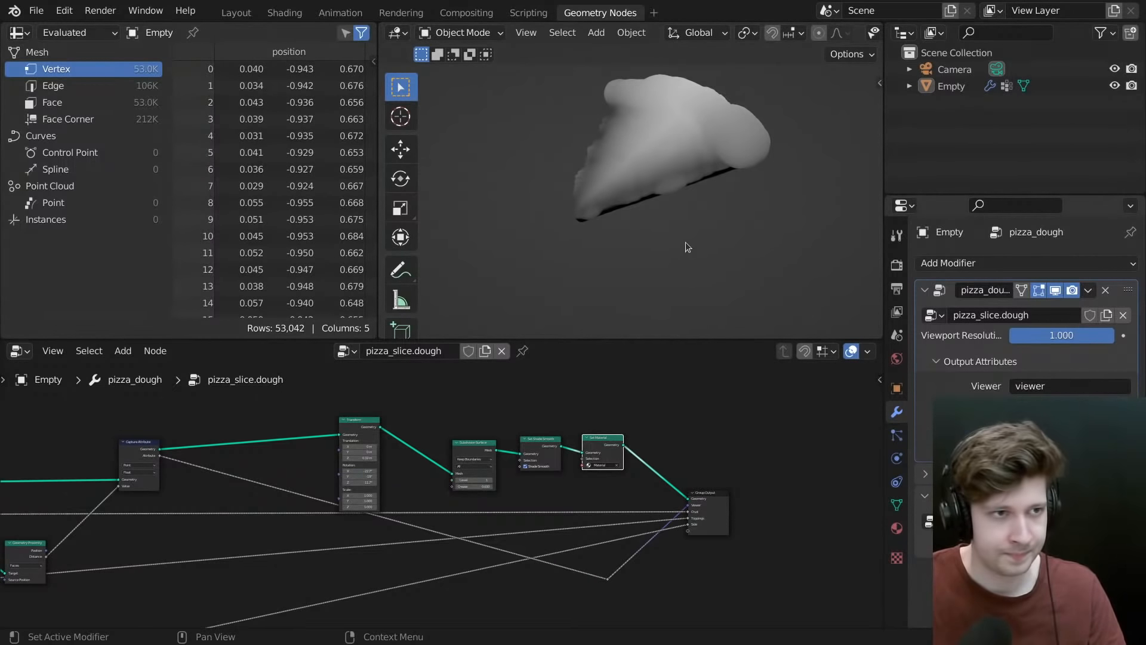
pyautogui.moveTo(686, 242)
pyautogui.mouseDown(button='middle')
pyautogui.moveTo(690, 219)
pyautogui.moveTo(678, 229)
pyautogui.mouseUp(button='middle')
pyautogui.scroll(2, 674, 234)
pyautogui.scroll(-2, 655, 255)
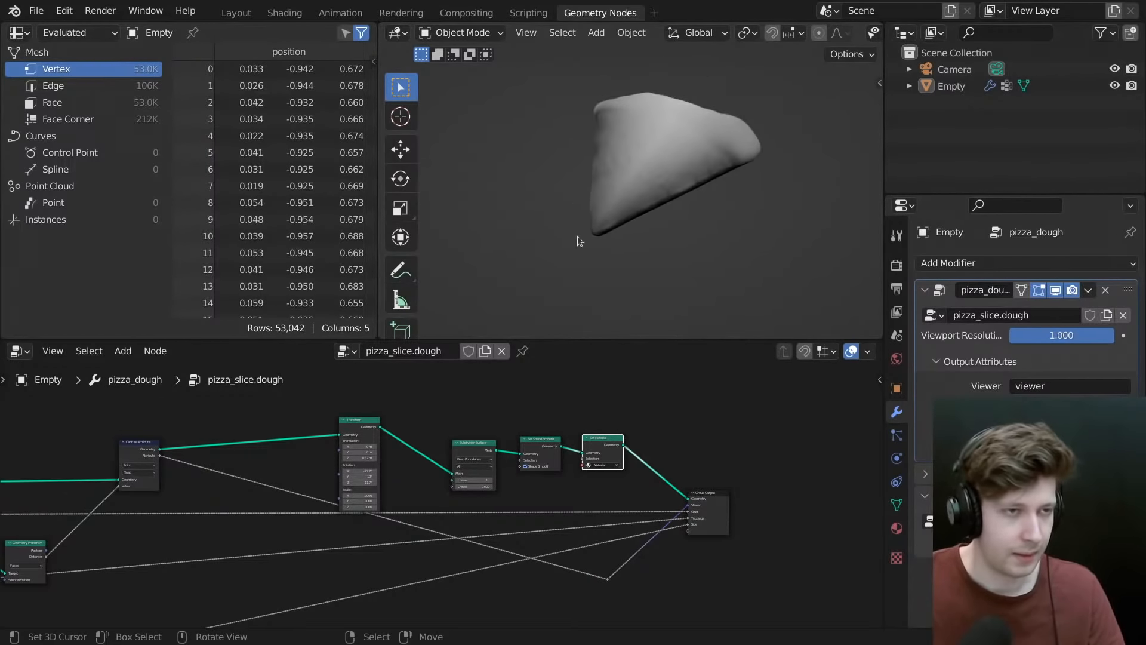
pyautogui.moveTo(675, 287); pyautogui.dragTo(704, 169, button='middle')
pyautogui.moveTo(639, 220); pyautogui.dragTo(656, 189, button='middle')
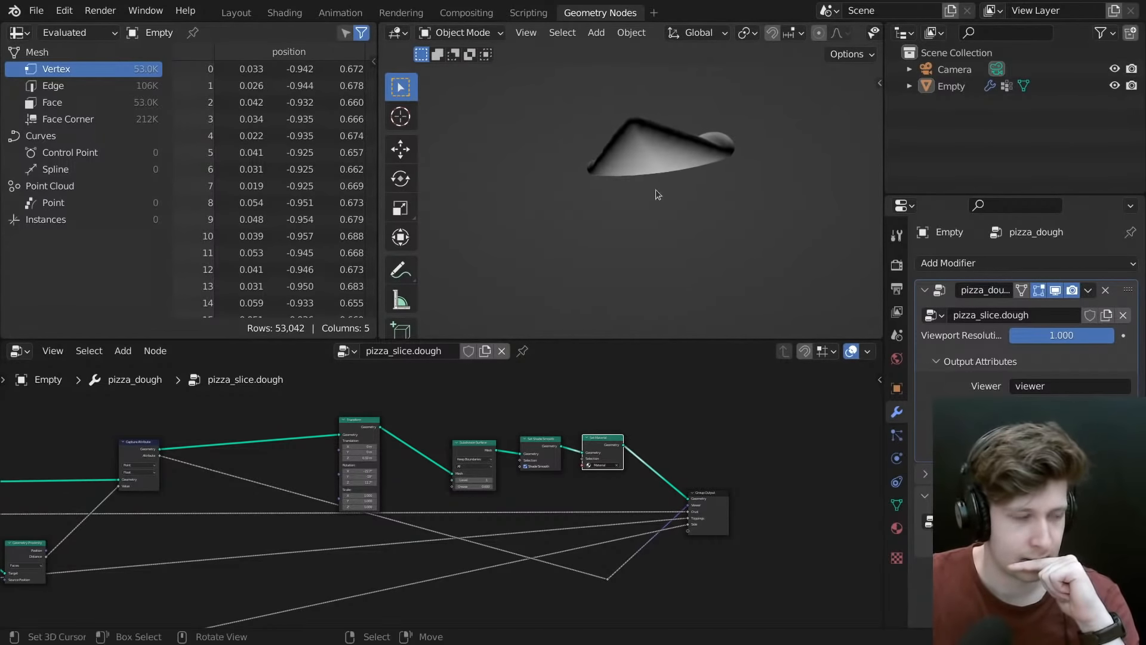
pyautogui.scroll(-2, 245, 534)
# - Maximize the node editor and insert a Map Range node on the link leaving Capture Attribute's Attribute output
pyautogui.moveTo(245, 534); pyautogui.dragTo(403, 499, button='middle')
pyautogui.hotkey('ctrl', 'space')
pyautogui.moveTo(365, 253); pyautogui.dragTo(465, 309, button='middle')
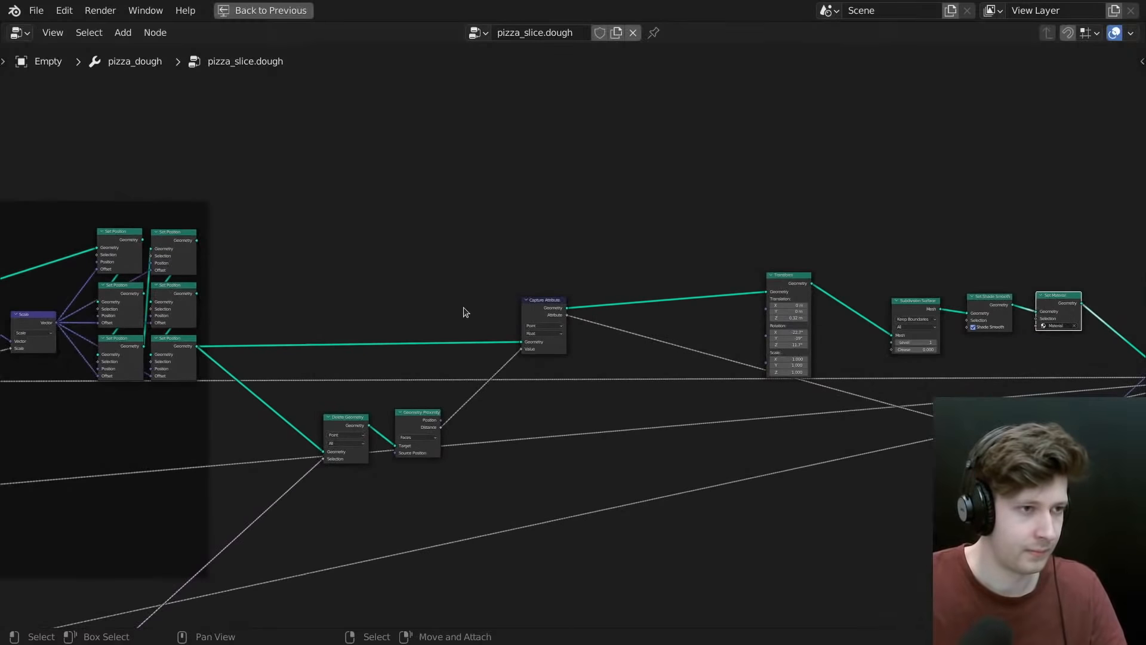
pyautogui.scroll(2, 580, 298)
pyautogui.hotkey('shift', 'a')
pyautogui.click(683, 200)
pyautogui.write('range')
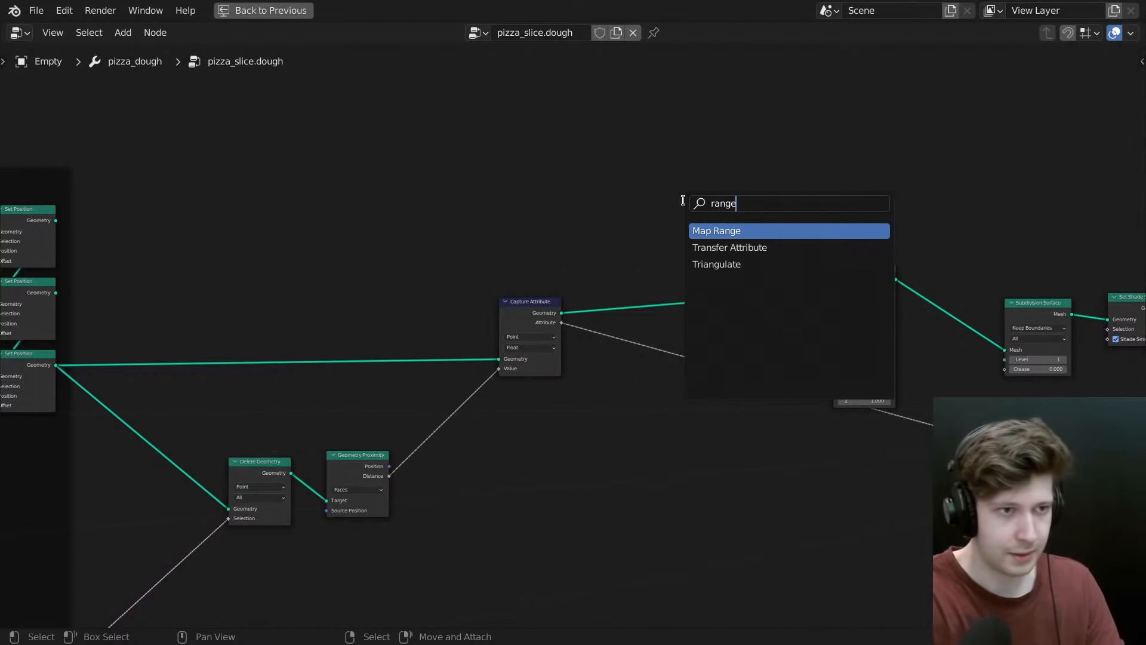
pyautogui.press('Return')
pyautogui.scroll(3, 554, 296)
pyautogui.click(593, 406)
# - Set Map Range's From Min to 0.5 and From Max to 0 to invert the distance gradient
pyautogui.click(601, 413)
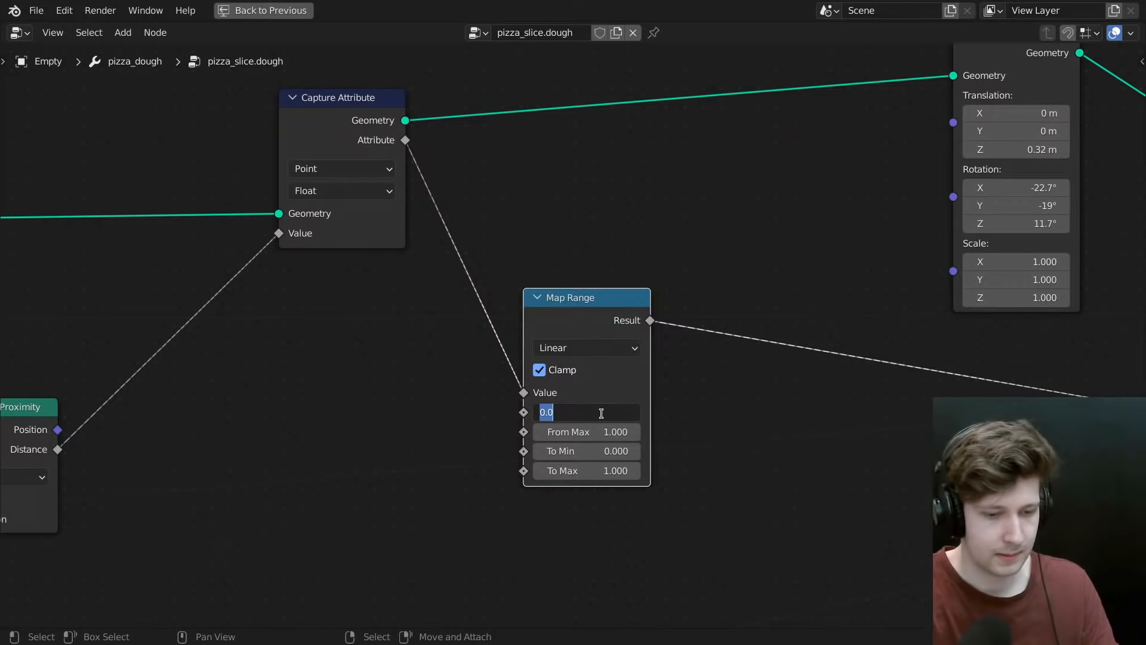
pyautogui.write('.5')
pyautogui.press('Tab')
pyautogui.write('0')
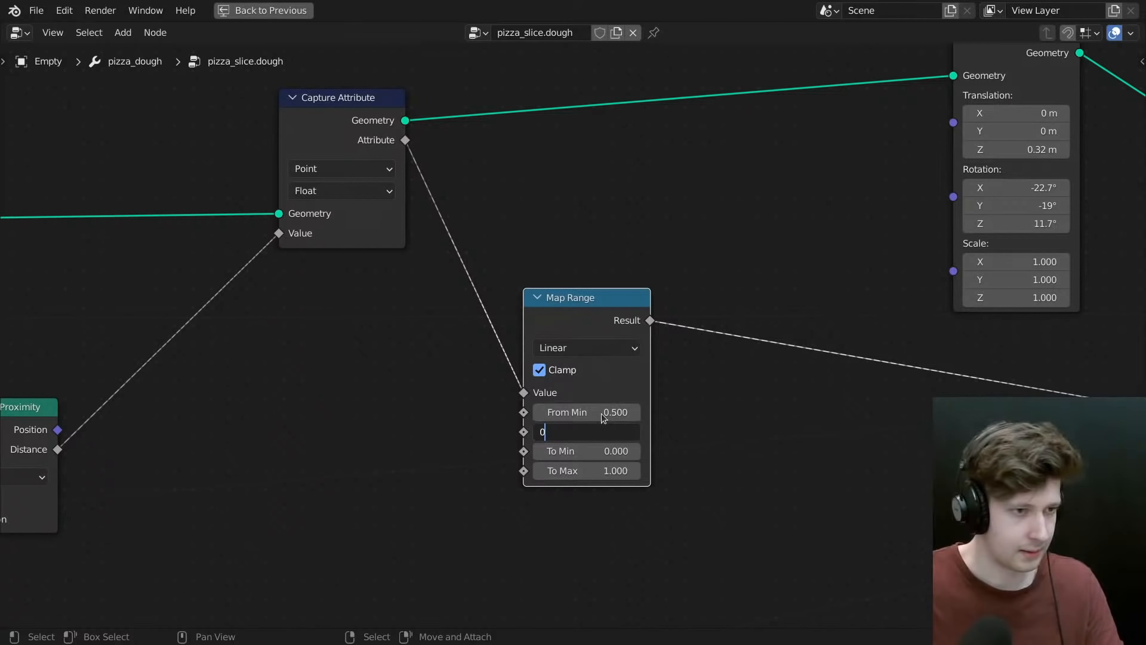
pyautogui.press('Return')
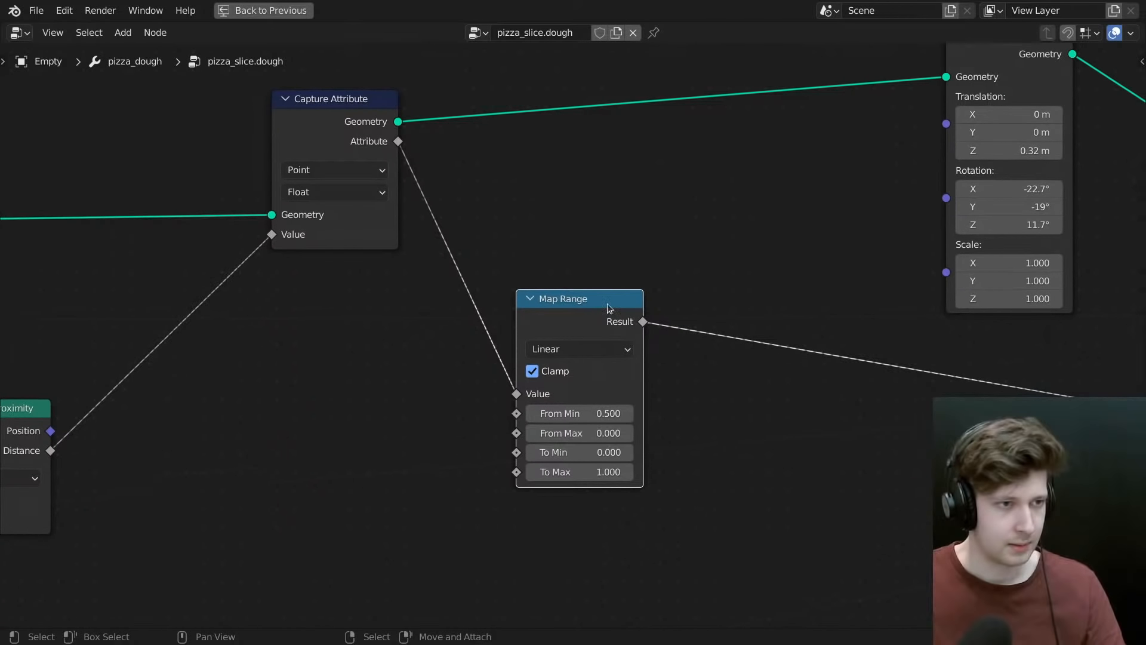
pyautogui.moveTo(726, 354); pyautogui.dragTo(722, 372, button='middle')
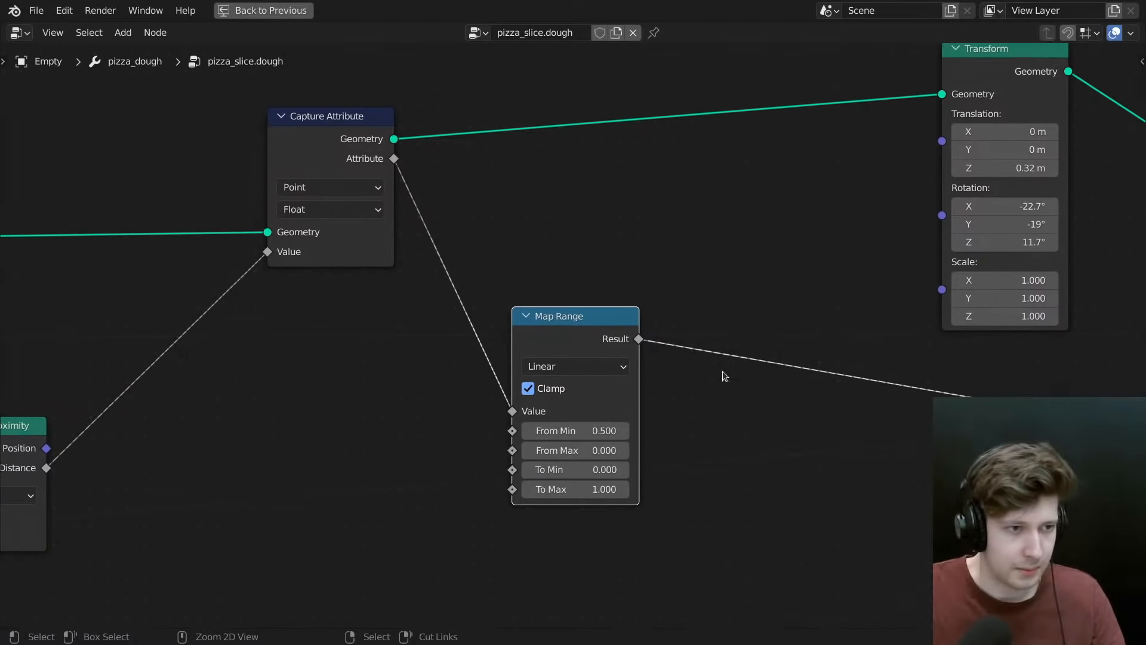
pyautogui.hotkey('shift', 'a')
pyautogui.click(805, 222)
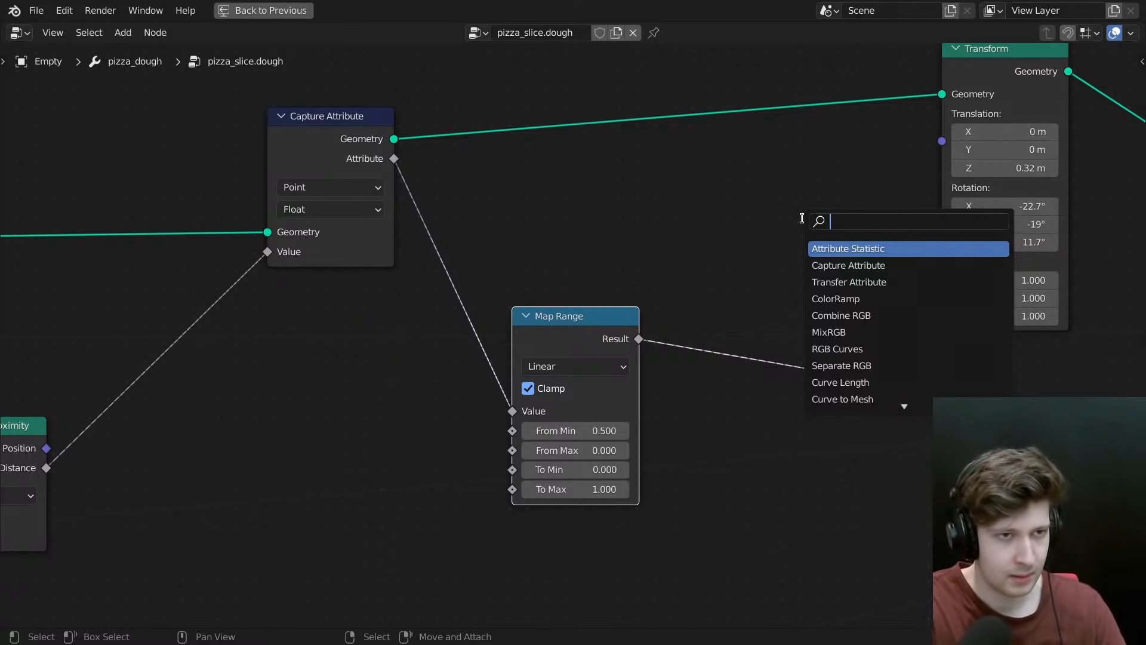
pyautogui.press('Escape')
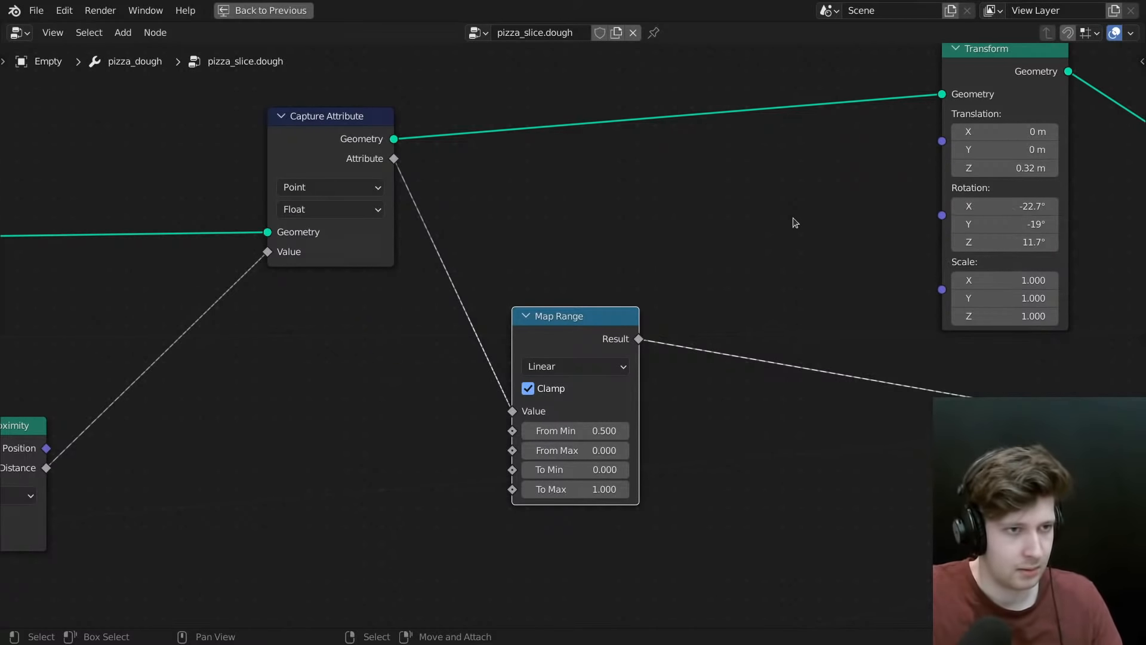
# - Insert a Math node on the link after Map Range's Result
pyautogui.hotkey('shift', 'a')
pyautogui.click(794, 219)
pyautogui.write('mat')
pyautogui.press('Return')
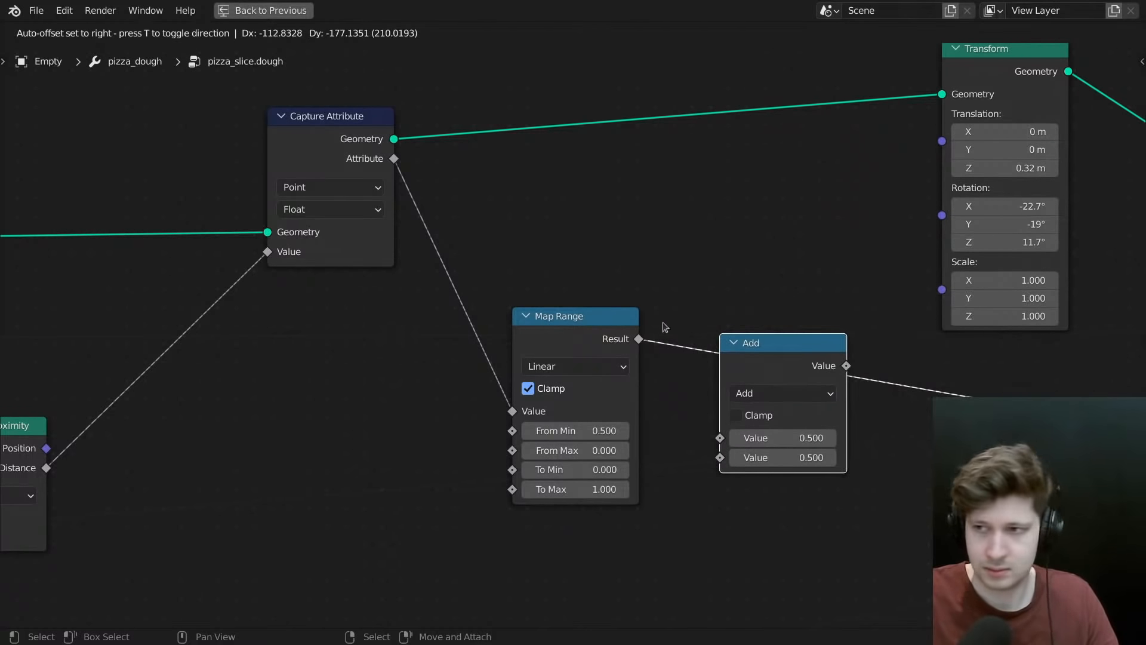
pyautogui.click(701, 329)
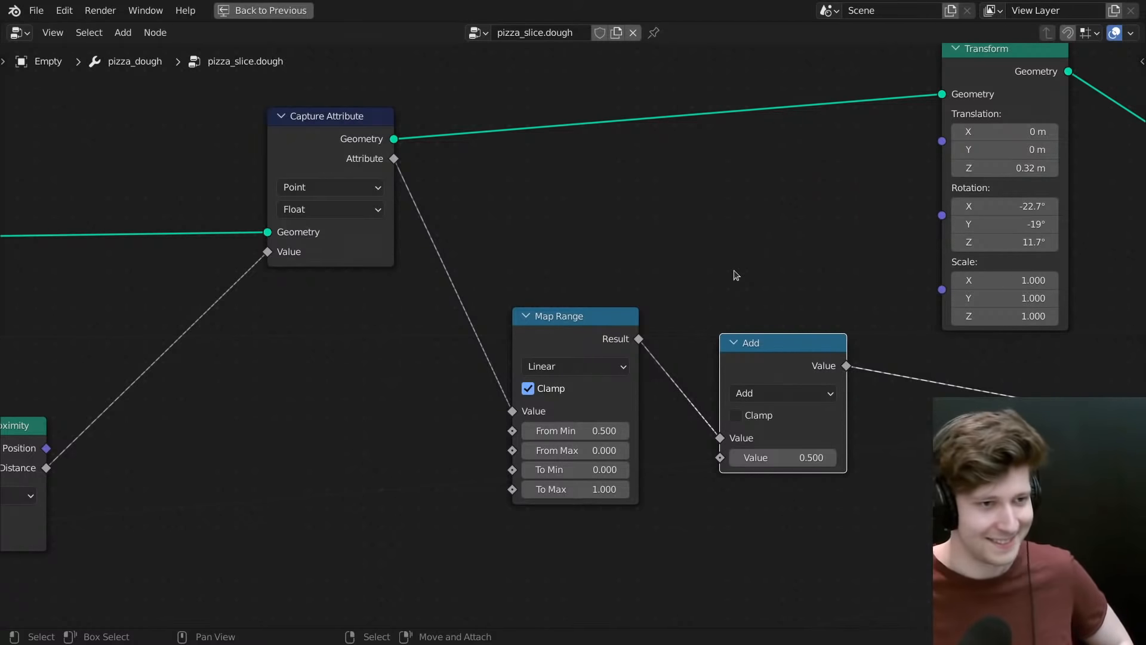
# - Change the Math node's operation to Multiply and line it up beside Map Range
pyautogui.moveTo(613, 330); pyautogui.dragTo(609, 353)
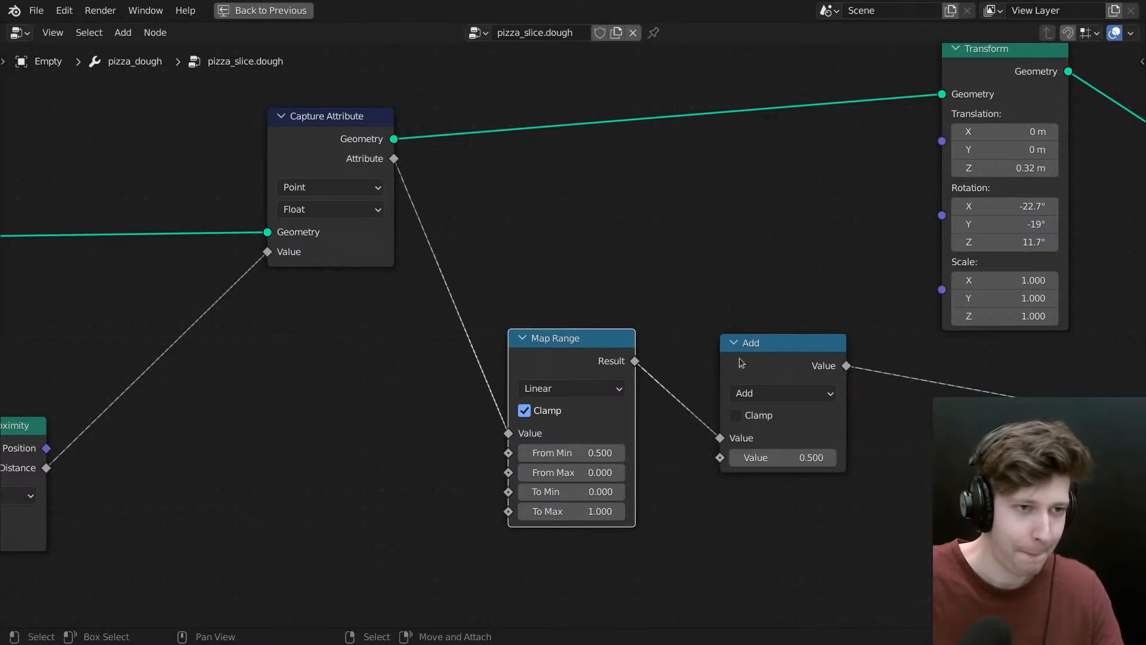
pyautogui.press('m')
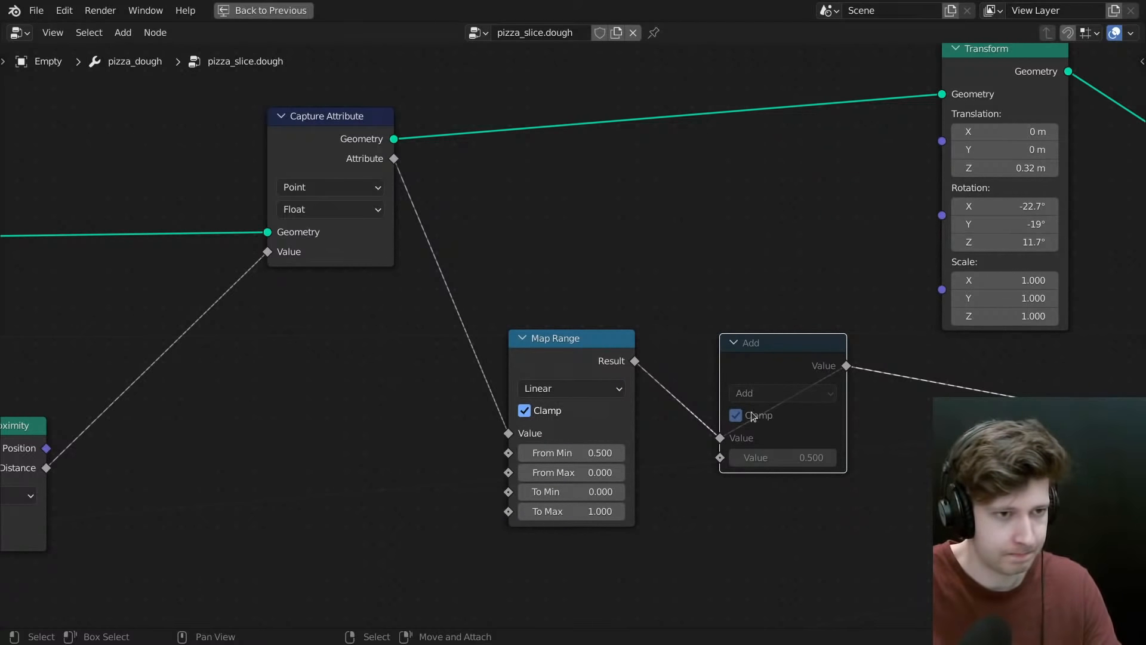
pyautogui.press('m')
pyautogui.click(774, 416)
pyautogui.click(803, 395)
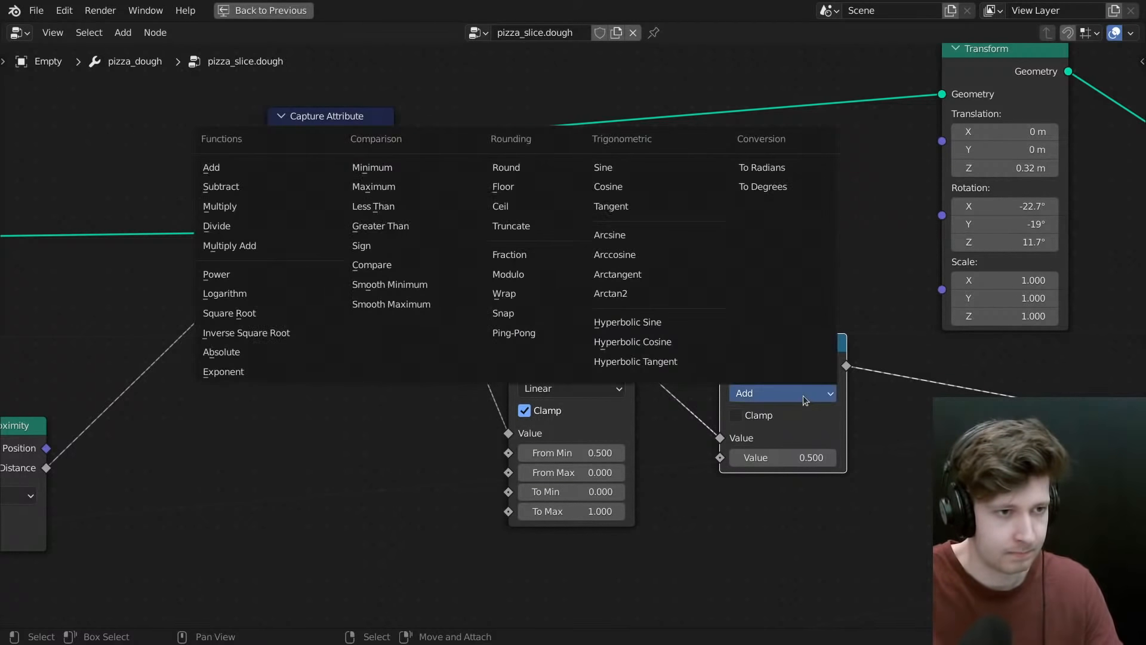
pyautogui.click(248, 207)
pyautogui.moveTo(821, 363); pyautogui.dragTo(782, 383)
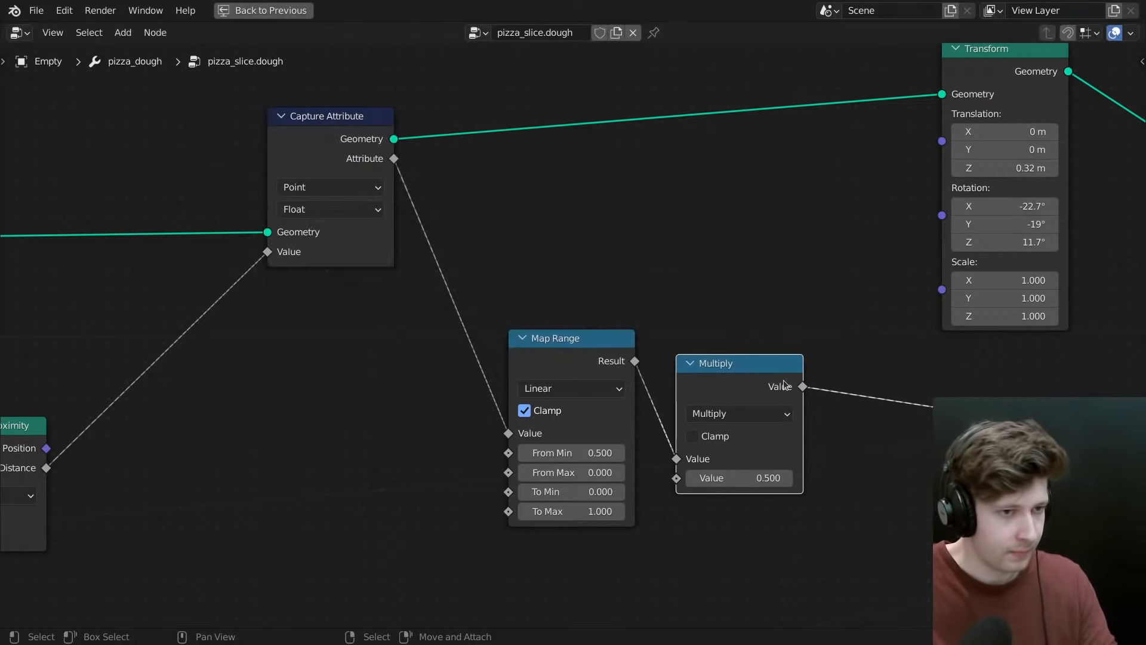
# - Space the Multiply and Map Range nodes further apart below the Transform node
pyautogui.moveTo(782, 387); pyautogui.dragTo(580, 281, button='middle')
pyautogui.scroll(2, 555, 329)
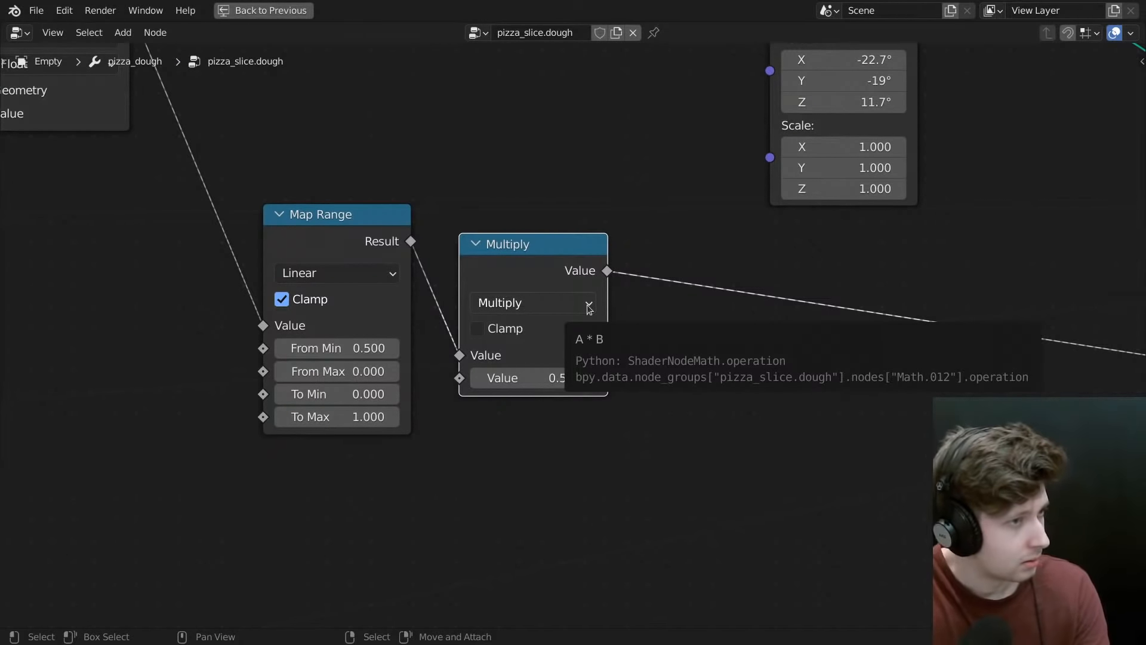
pyautogui.moveTo(564, 270); pyautogui.dragTo(707, 283)
pyautogui.scroll(-2, 670, 283)
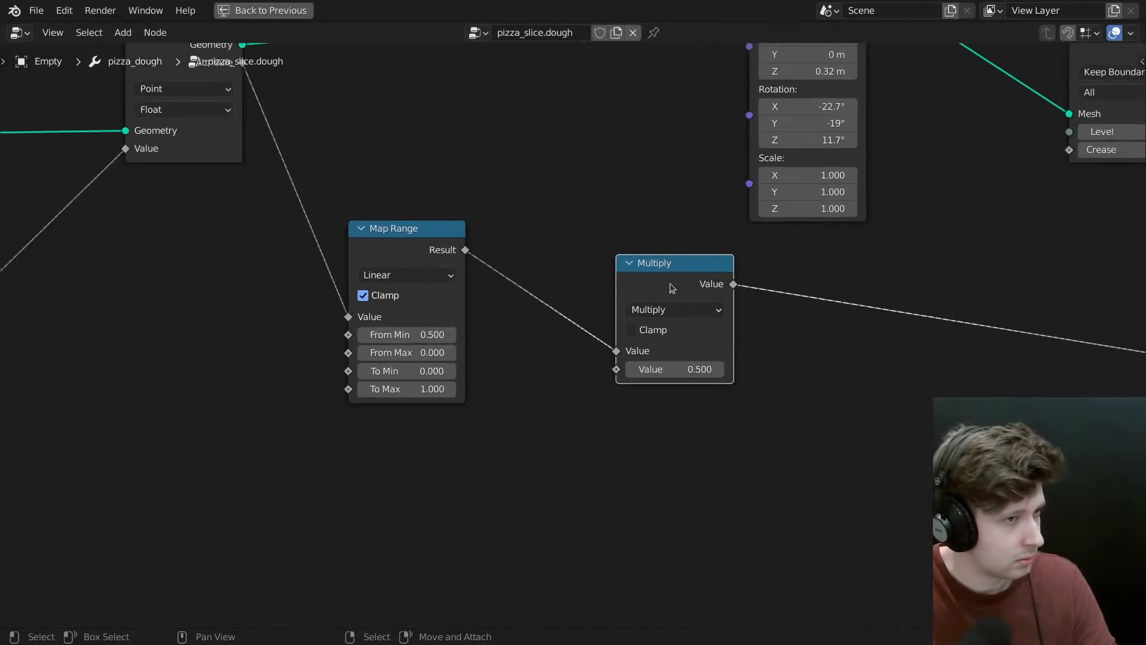
pyautogui.moveTo(412, 229); pyautogui.dragTo(445, 253)
pyautogui.scroll(-1, 487, 286)
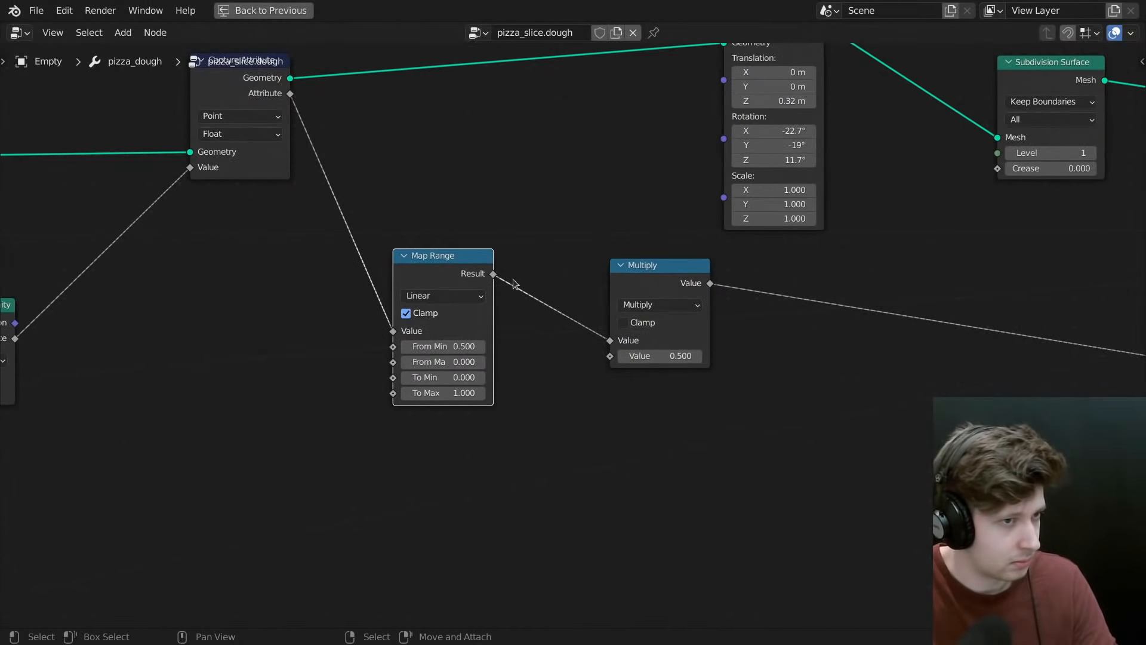
pyautogui.moveTo(513, 280); pyautogui.dragTo(557, 281, button='middle')
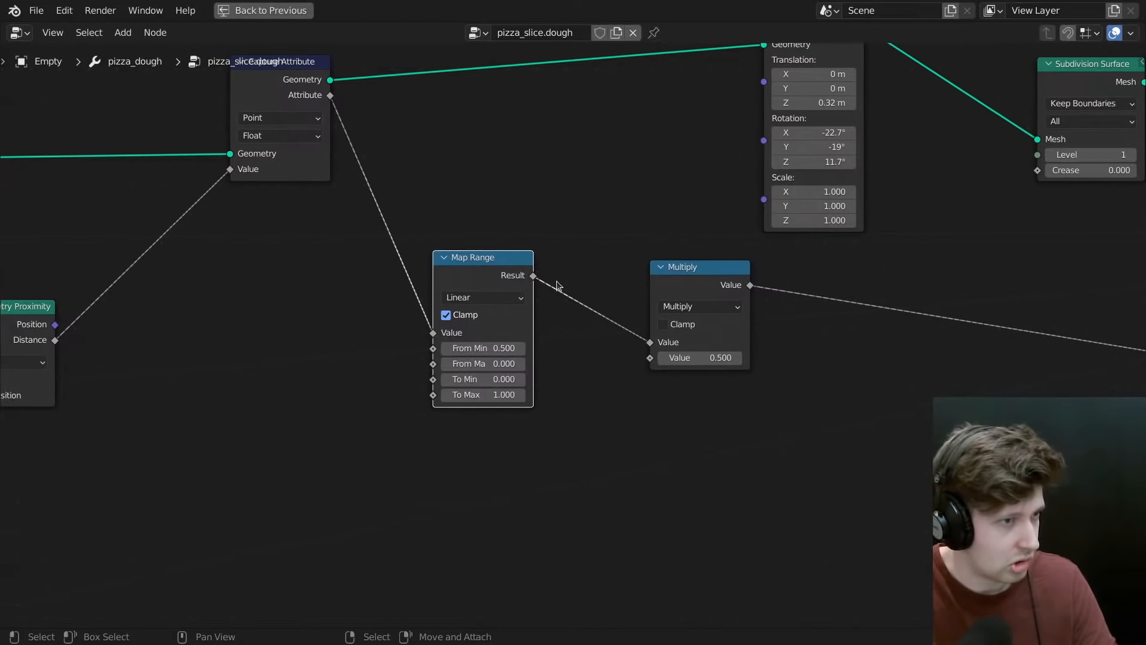
# - Move the Multiply node near the pizza_slice.base_shape group and connect that group's Top output to Multiply's second Value
pyautogui.scroll(-6, 556, 285)
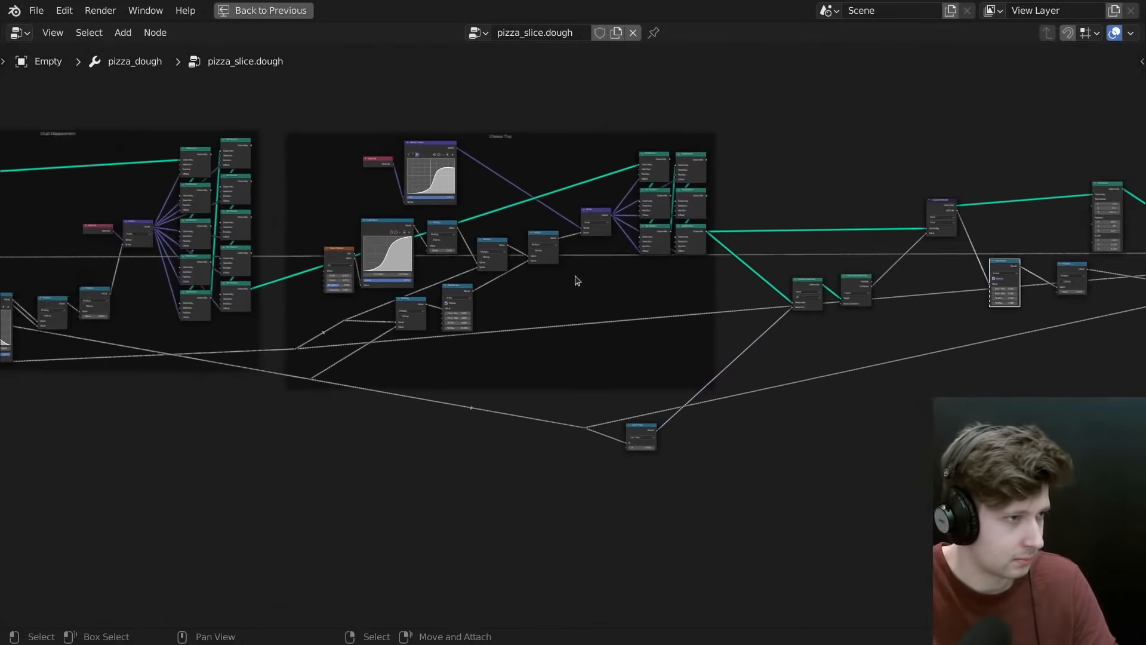
pyautogui.scroll(-1, 576, 281)
pyautogui.moveTo(393, 341); pyautogui.dragTo(475, 331, button='middle')
pyautogui.click(1112, 267)
pyautogui.scroll(-2, 1090, 282)
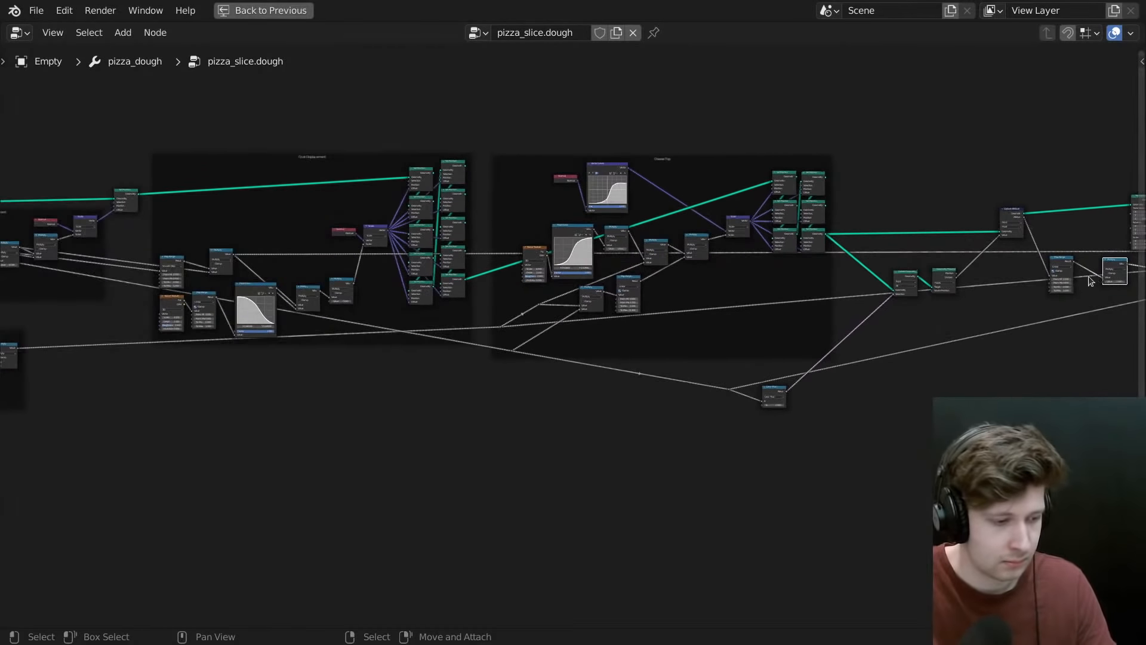
pyautogui.press('g')
pyautogui.click(57, 439)
pyautogui.moveTo(325, 438); pyautogui.dragTo(737, 424, button='middle')
pyautogui.scroll(3, 542, 384)
pyautogui.moveTo(373, 326); pyautogui.dragTo(820, 436, button='middle')
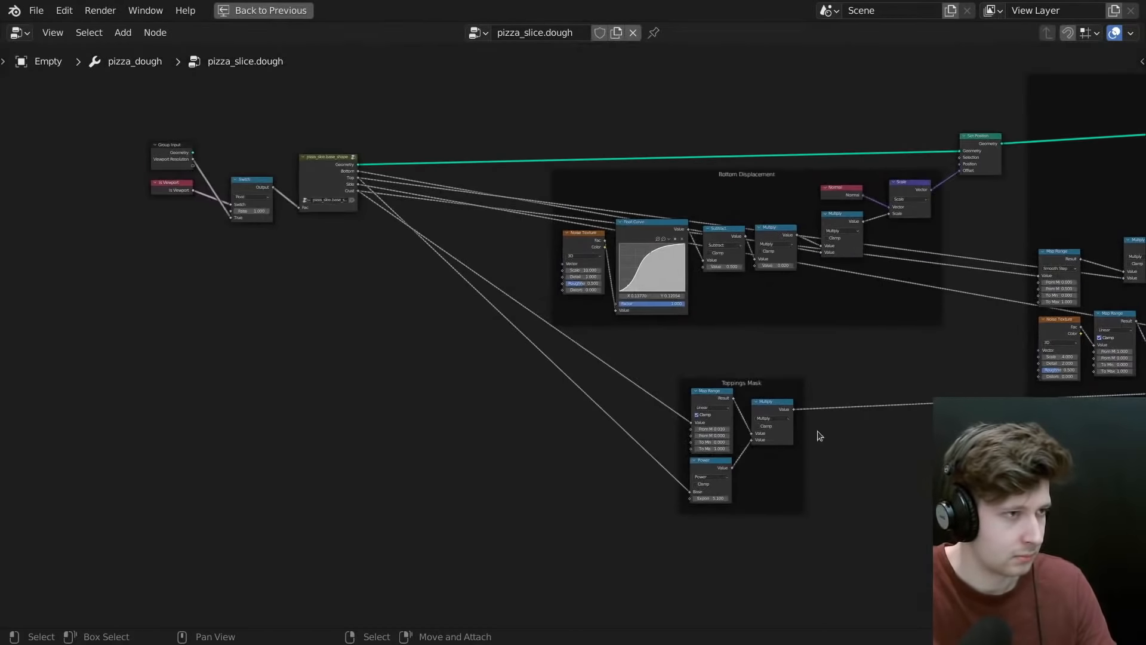
pyautogui.press('g')
pyautogui.click(169, 267)
pyautogui.scroll(6, 314, 252)
pyautogui.moveTo(314, 253); pyautogui.dragTo(432, 404, button='middle')
pyautogui.press('g')
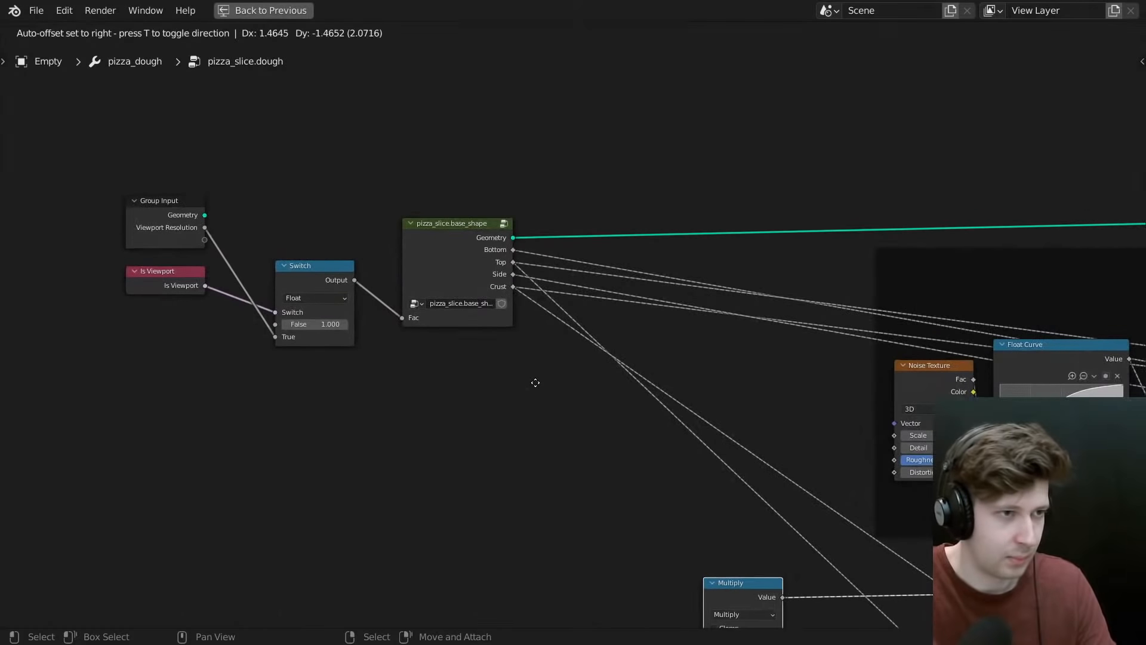
pyautogui.click(505, 282)
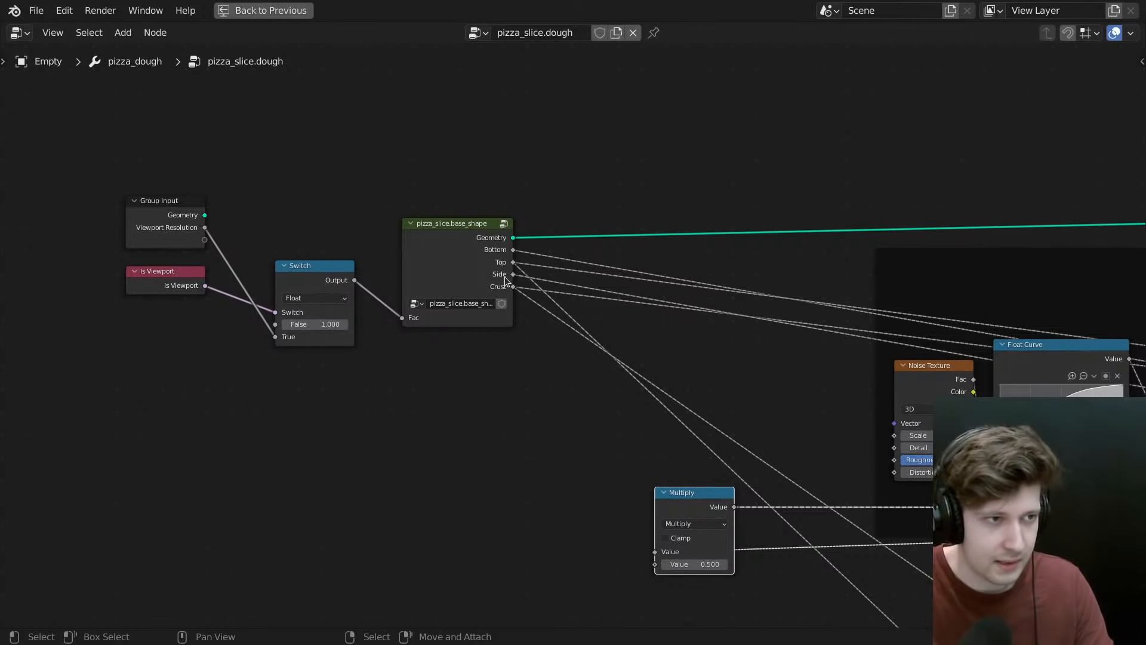
pyautogui.scroll(-5, 703, 517)
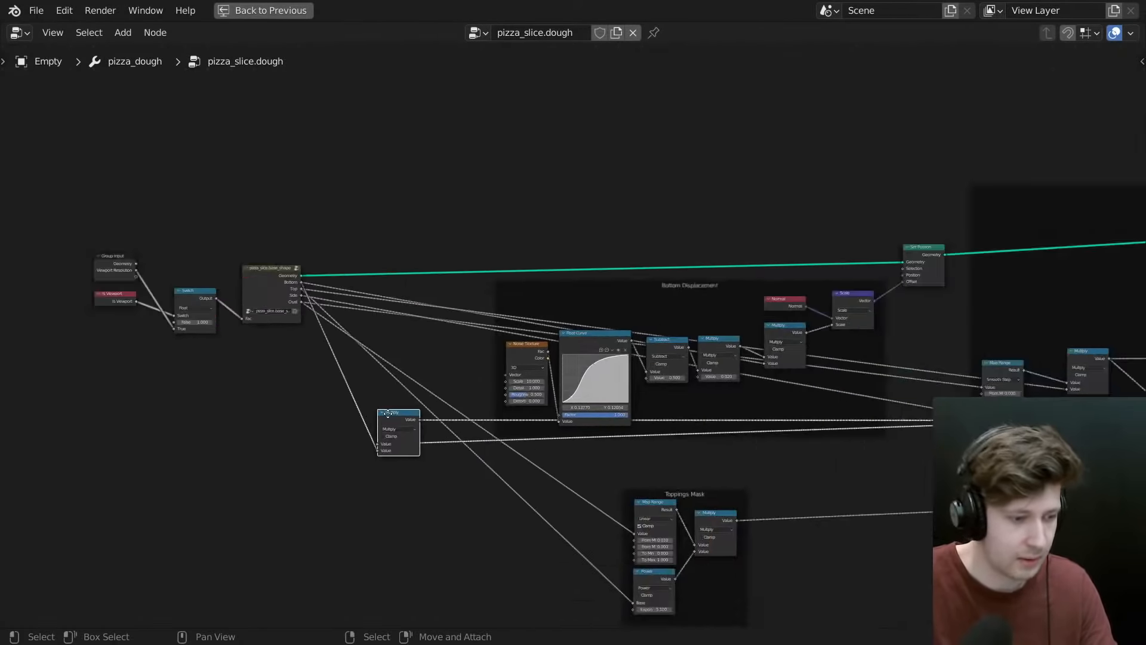
# - Move the Multiply node back to the far end of the tree, directly after Map Range
pyautogui.press('g')
pyautogui.click(990, 503)
pyautogui.moveTo(942, 507); pyautogui.dragTo(328, 384, button='middle')
pyautogui.press('g')
pyautogui.click(1043, 383)
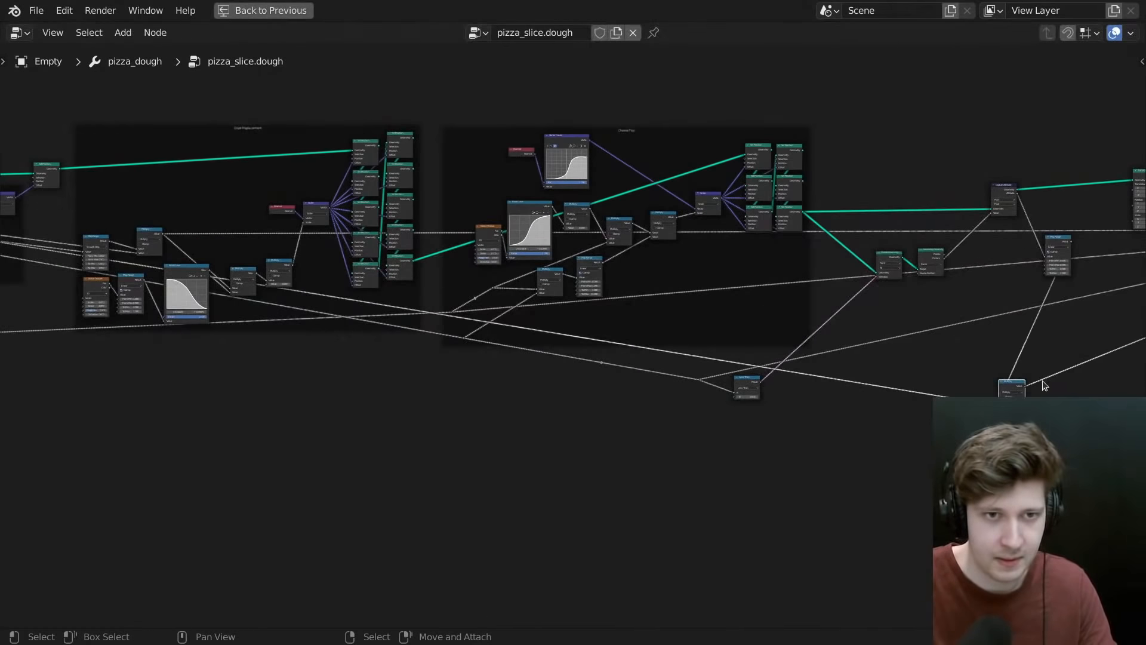
pyautogui.moveTo(1044, 383); pyautogui.dragTo(613, 441, button='middle')
pyautogui.scroll(3, 582, 443)
pyautogui.scroll(2, 583, 442)
pyautogui.press('g')
pyautogui.click(786, 154)
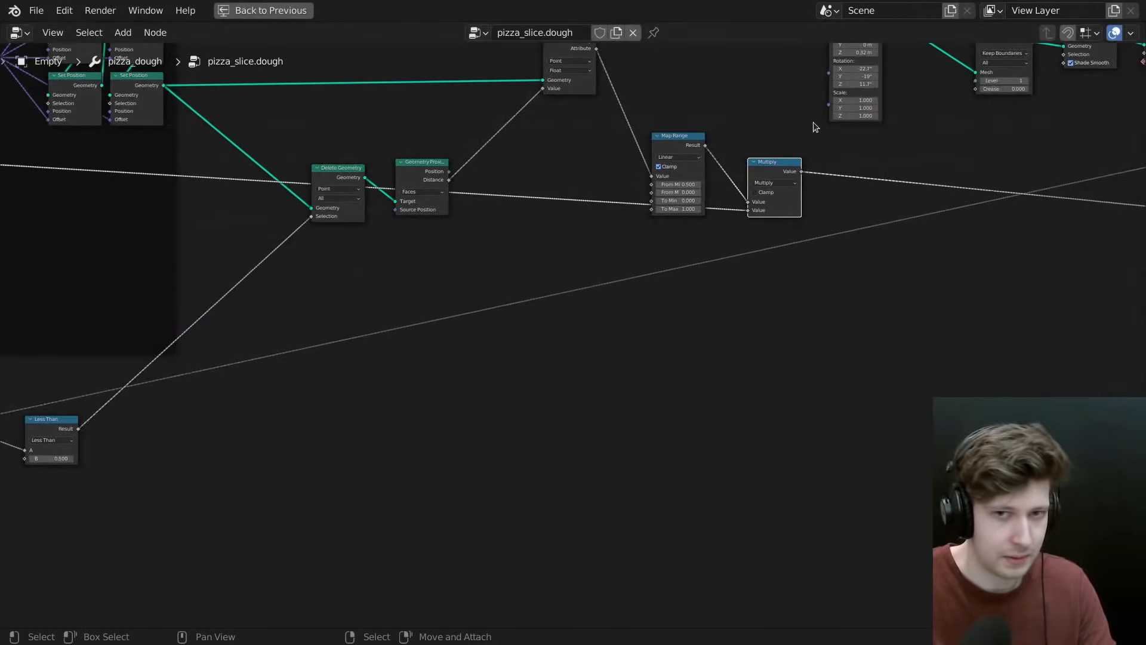
pyautogui.moveTo(786, 155); pyautogui.dragTo(684, 263, button='middle')
# - Restore the full workspace layout and set the Map Range node's From Min to 0.1, checking the mask on the slice
pyautogui.hotkey('ctrl', 'space')
pyautogui.moveTo(436, 536); pyautogui.dragTo(304, 537, button='middle')
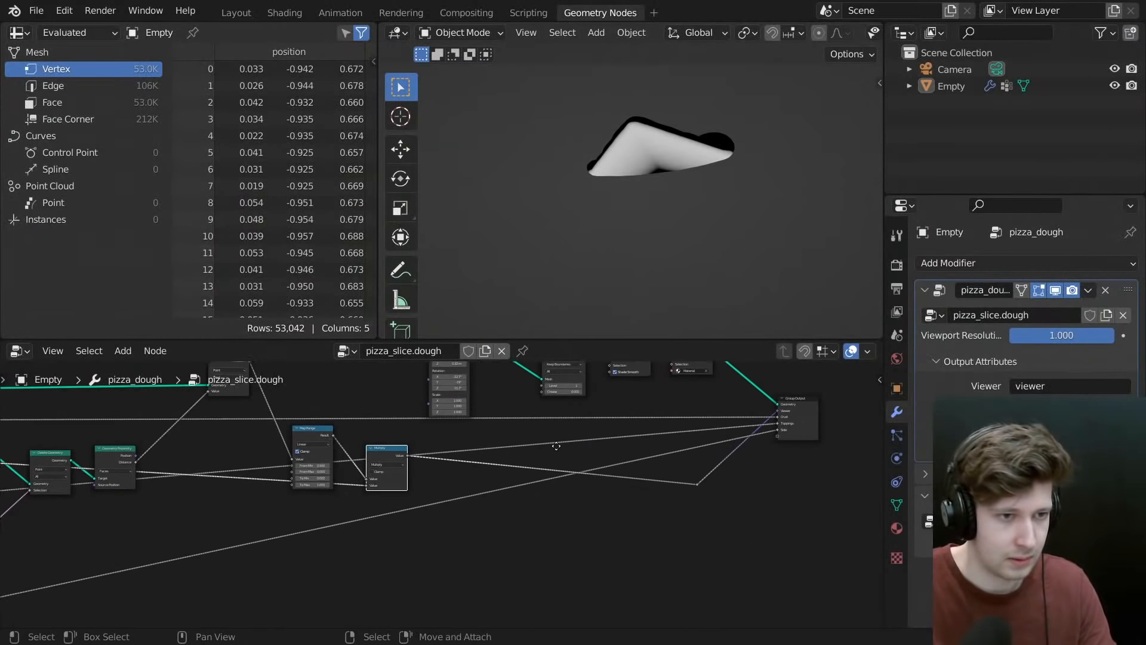
pyautogui.moveTo(556, 446); pyautogui.dragTo(515, 458, button='middle')
pyautogui.moveTo(740, 153); pyautogui.dragTo(669, 143, button='middle')
pyautogui.scroll(4, 257, 478)
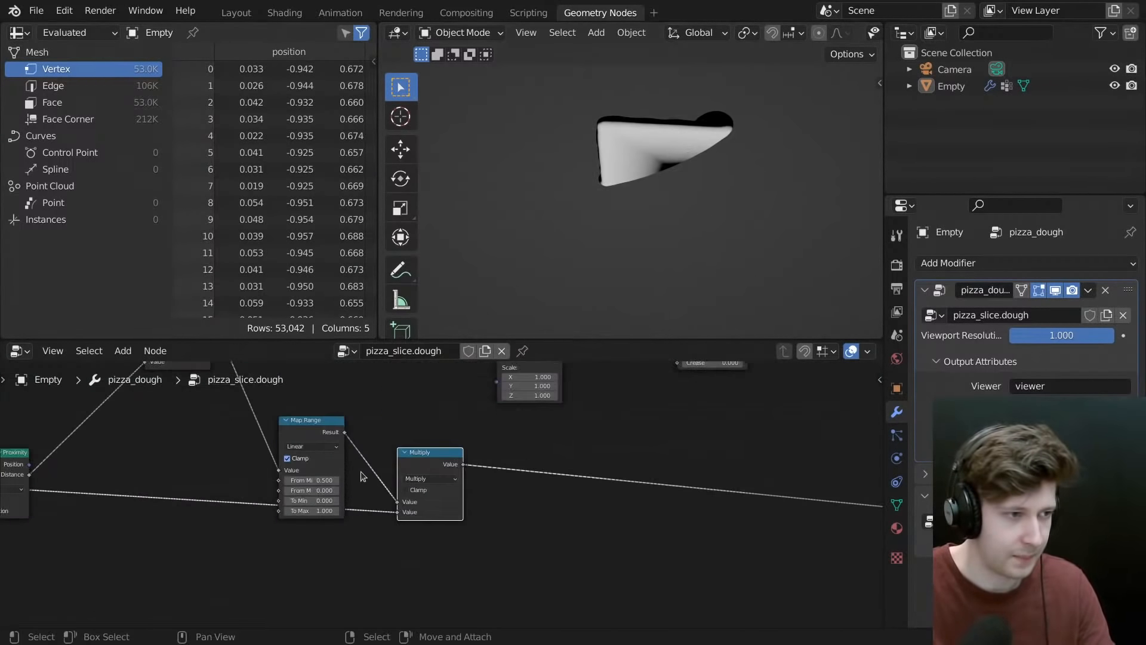
pyautogui.click(312, 480)
pyautogui.write('.1')
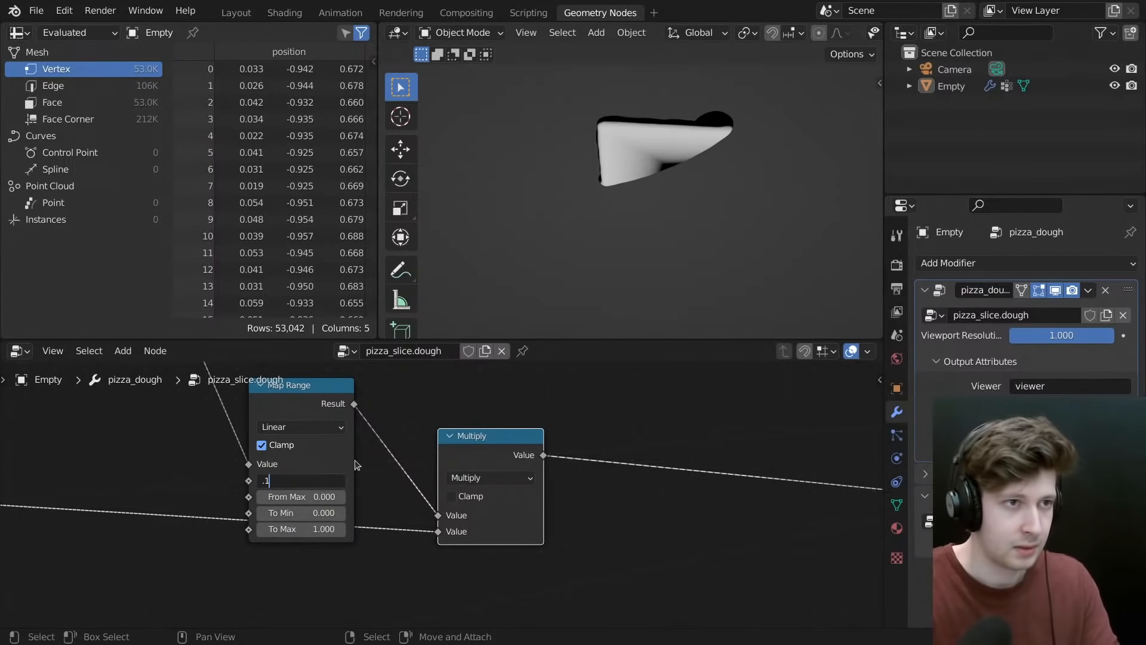
pyautogui.press('Return')
pyautogui.moveTo(545, 310); pyautogui.dragTo(614, 189, button='middle')
pyautogui.moveTo(309, 490); pyautogui.dragTo(341, 560, button='middle')
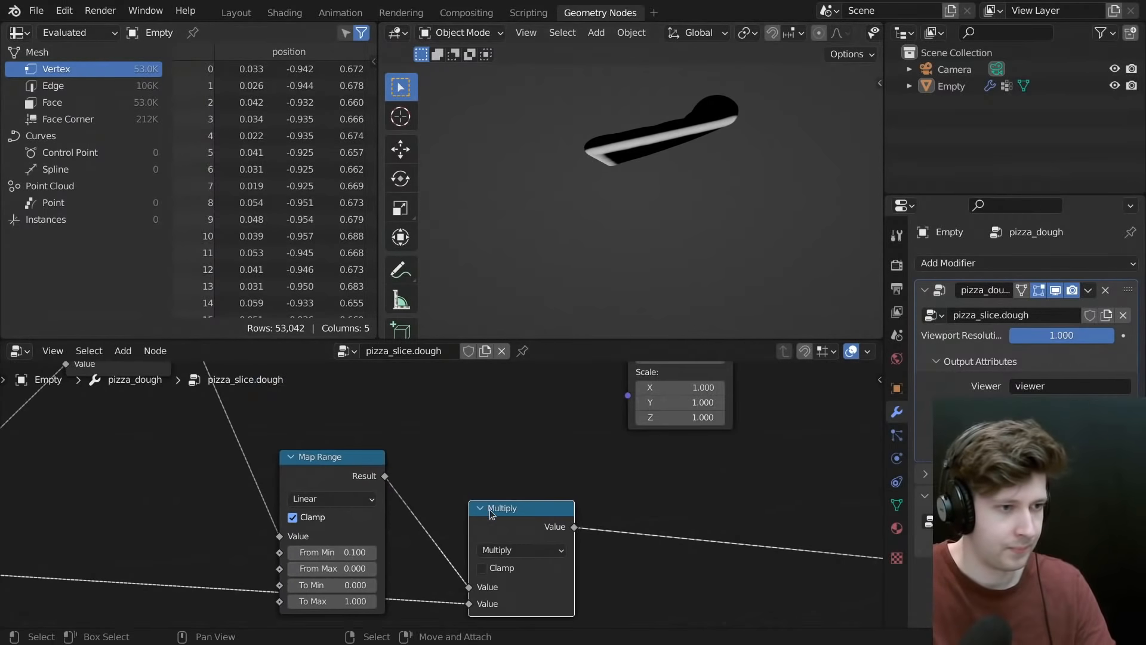
# - Shift the Map Range and Multiply nodes lower in the tree and move the Transform node directly after Capture Attribute
pyautogui.scroll(-3, 493, 511)
pyautogui.moveTo(500, 509); pyautogui.dragTo(546, 477, button='middle')
pyautogui.moveTo(411, 435); pyautogui.dragTo(406, 399)
pyautogui.scroll(-2, 553, 485)
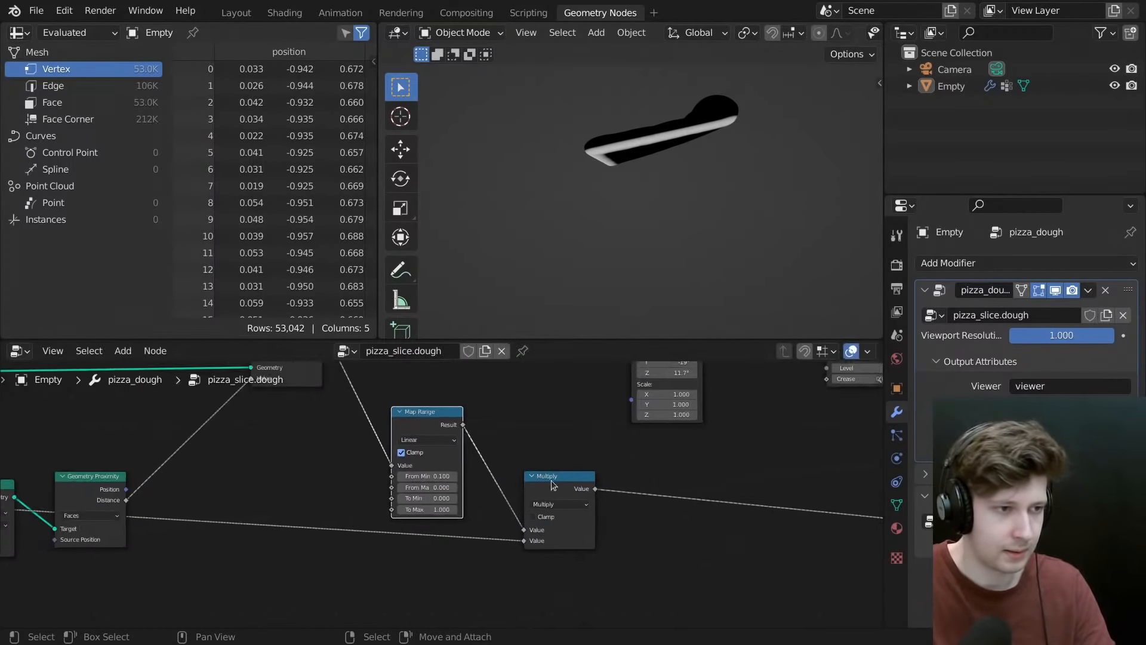
pyautogui.moveTo(622, 428); pyautogui.dragTo(398, 495, button='middle')
pyautogui.scroll(-3, 573, 461)
pyautogui.scroll(3, 484, 499)
pyautogui.scroll(-3, 484, 499)
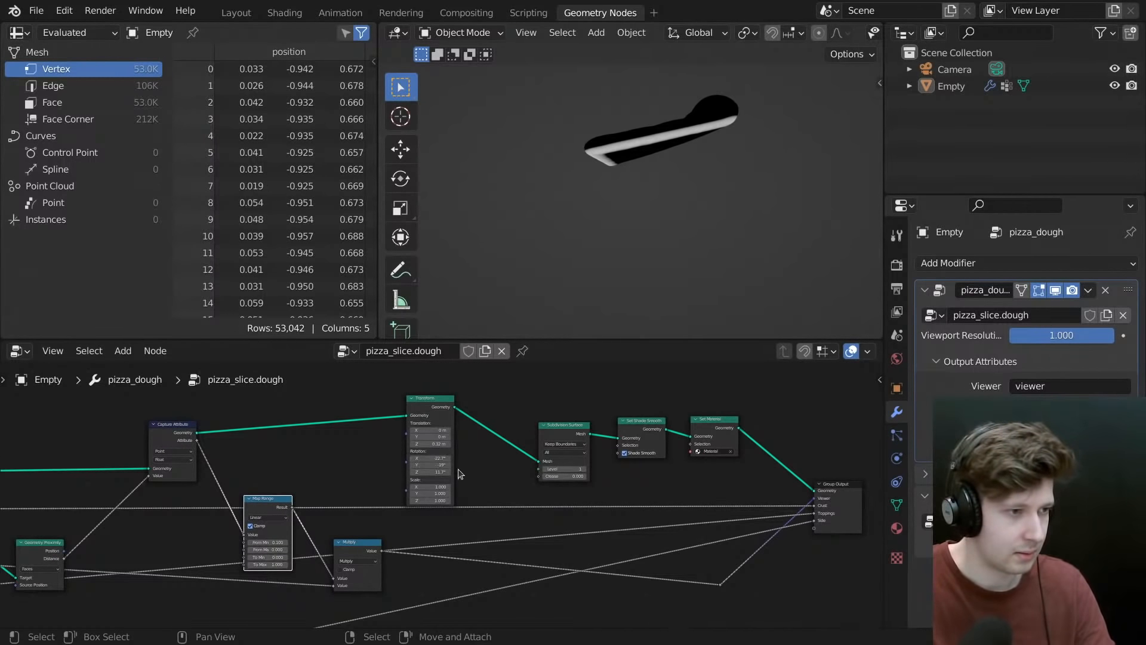
pyautogui.moveTo(264, 472); pyautogui.dragTo(415, 590)
pyautogui.moveTo(427, 411); pyautogui.dragTo(266, 408)
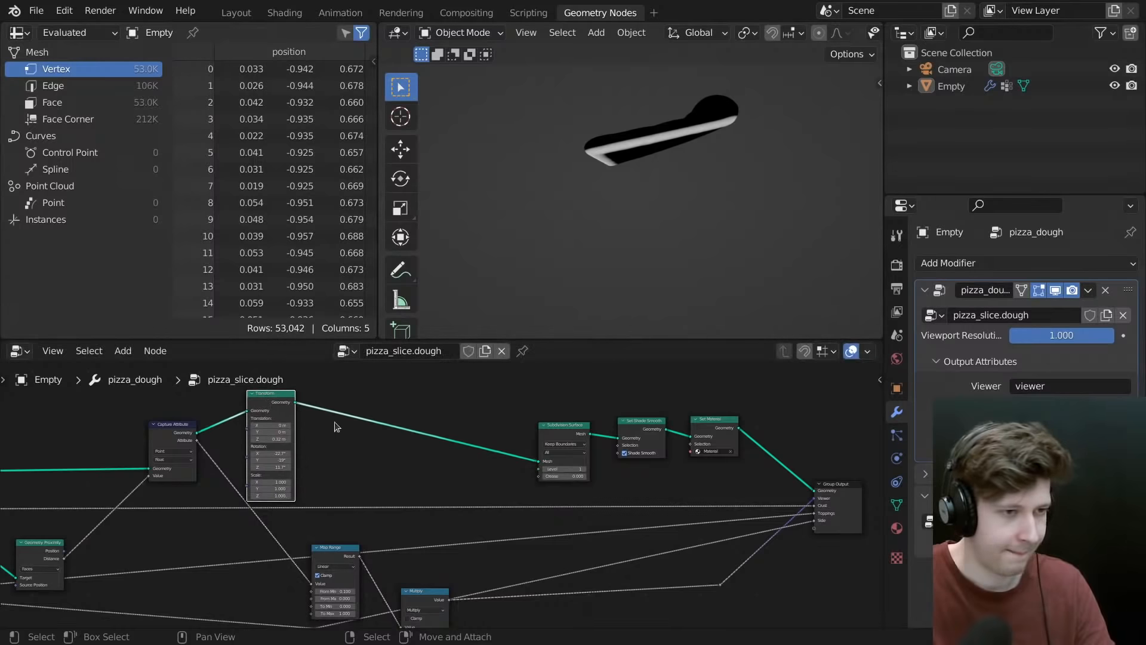
pyautogui.moveTo(507, 441); pyautogui.dragTo(500, 438, button='middle')
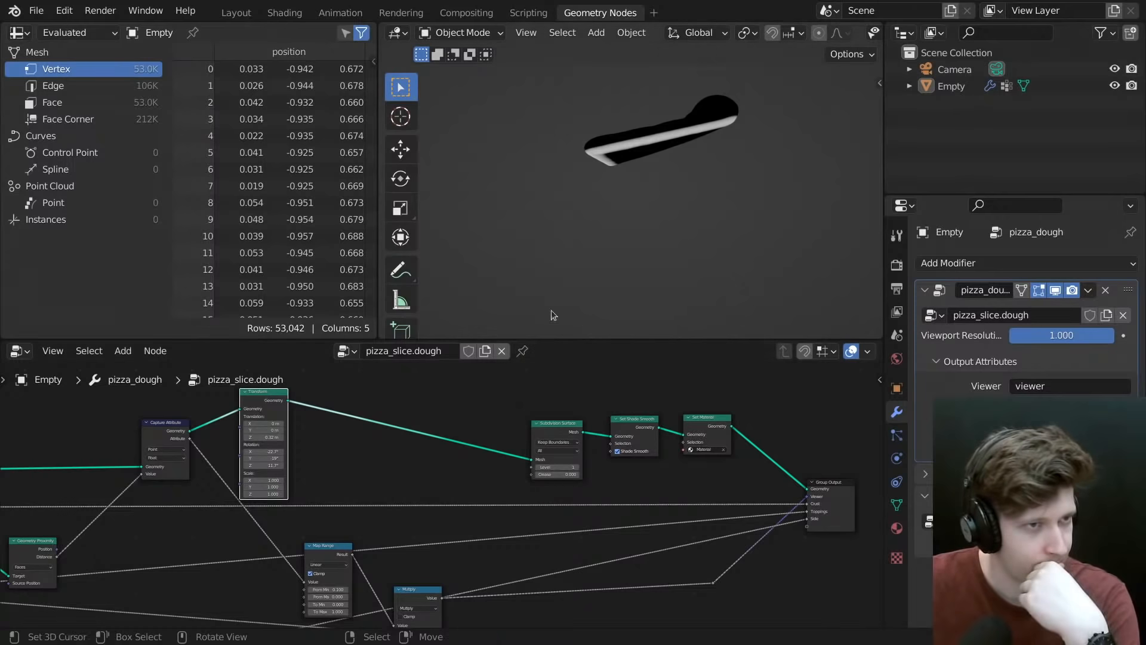
pyautogui.moveTo(556, 277); pyautogui.dragTo(607, 171, button='middle')
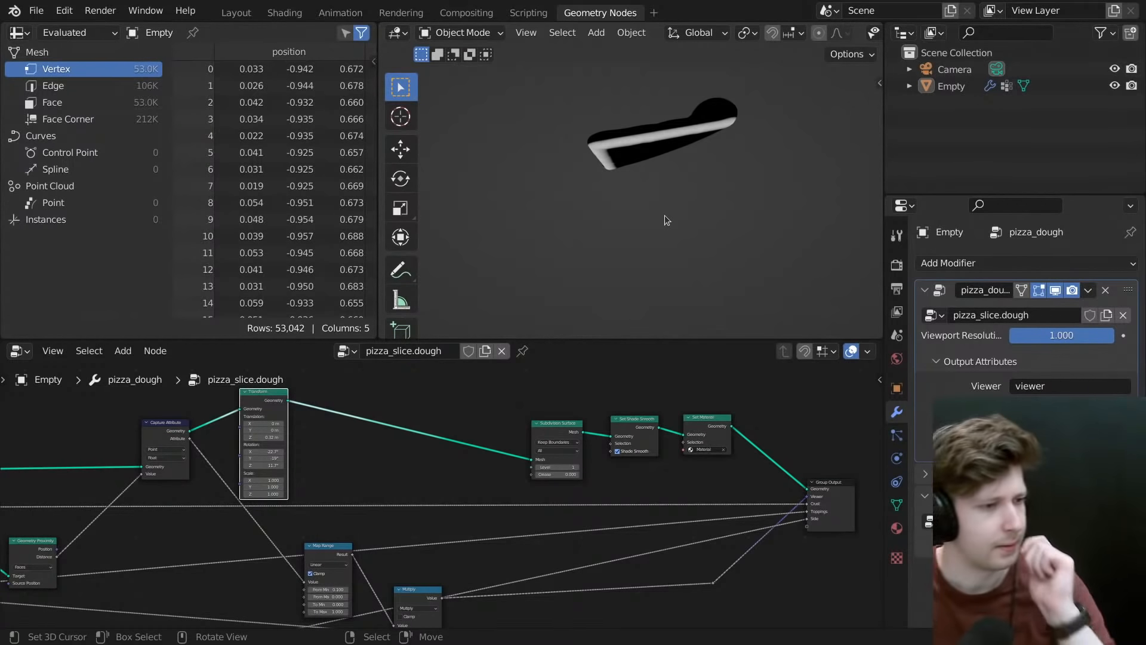
# - Bring the Map Range and Multiply nodes closer together below the Transform node
pyautogui.moveTo(423, 528); pyautogui.dragTo(445, 473, button='middle')
pyautogui.scroll(2, 448, 495)
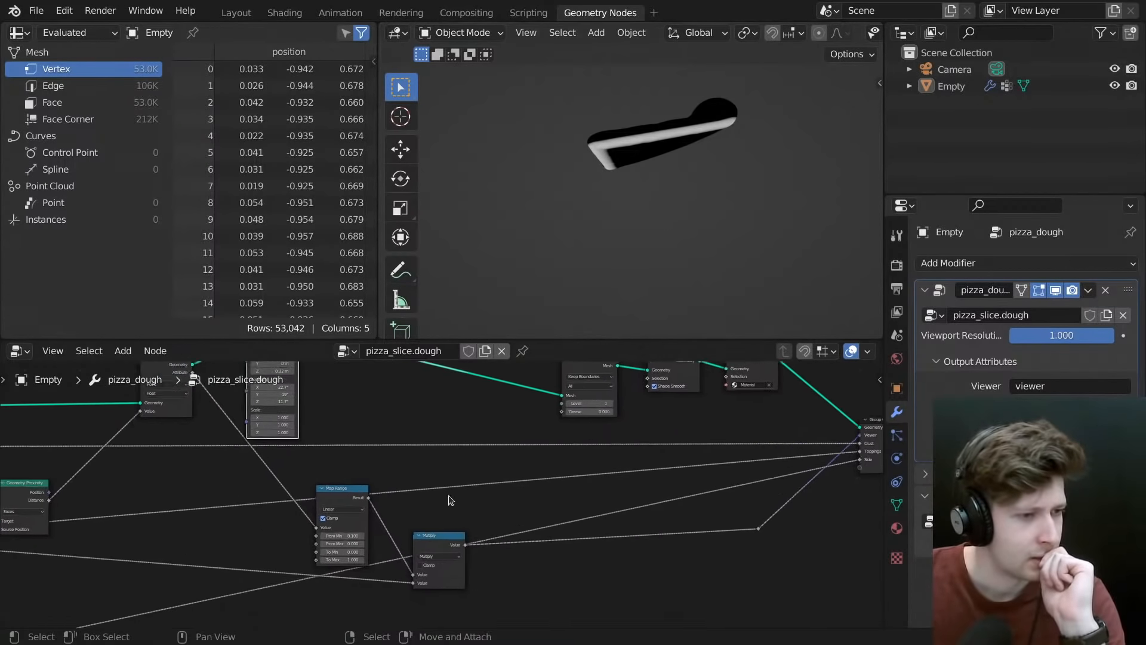
pyautogui.scroll(1, 469, 535)
pyautogui.moveTo(322, 489); pyautogui.dragTo(294, 511)
pyautogui.scroll(-3, 292, 505)
pyautogui.moveTo(285, 485); pyautogui.dragTo(362, 522, button='middle')
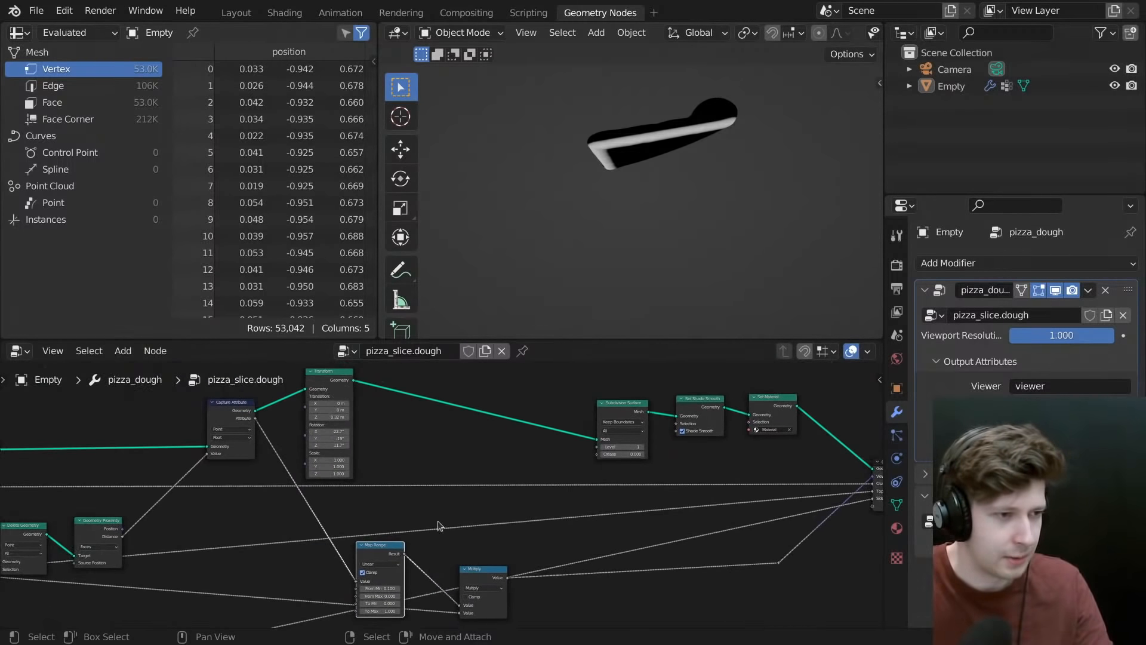
pyautogui.moveTo(438, 525); pyautogui.dragTo(435, 478, button='middle')
pyautogui.moveTo(495, 538); pyautogui.dragTo(471, 556)
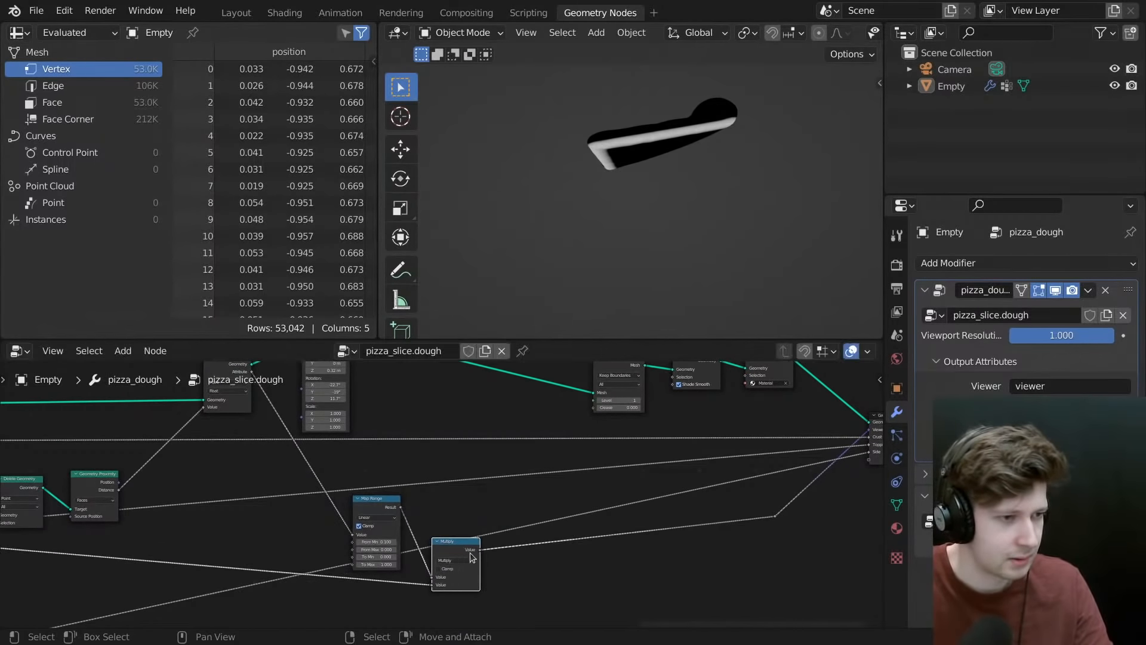
pyautogui.scroll(2, 481, 531)
pyautogui.moveTo(633, 430); pyautogui.dragTo(566, 470, button='middle')
pyautogui.hotkey('shift', 'a')
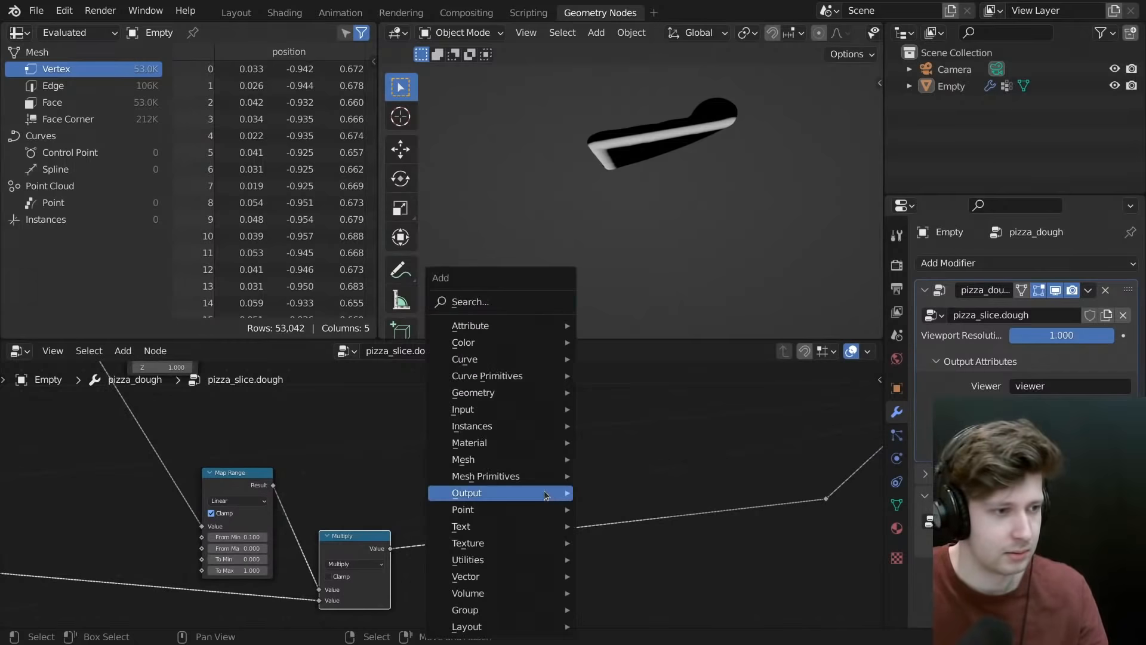
pyautogui.click(475, 305)
pyautogui.write('noise')
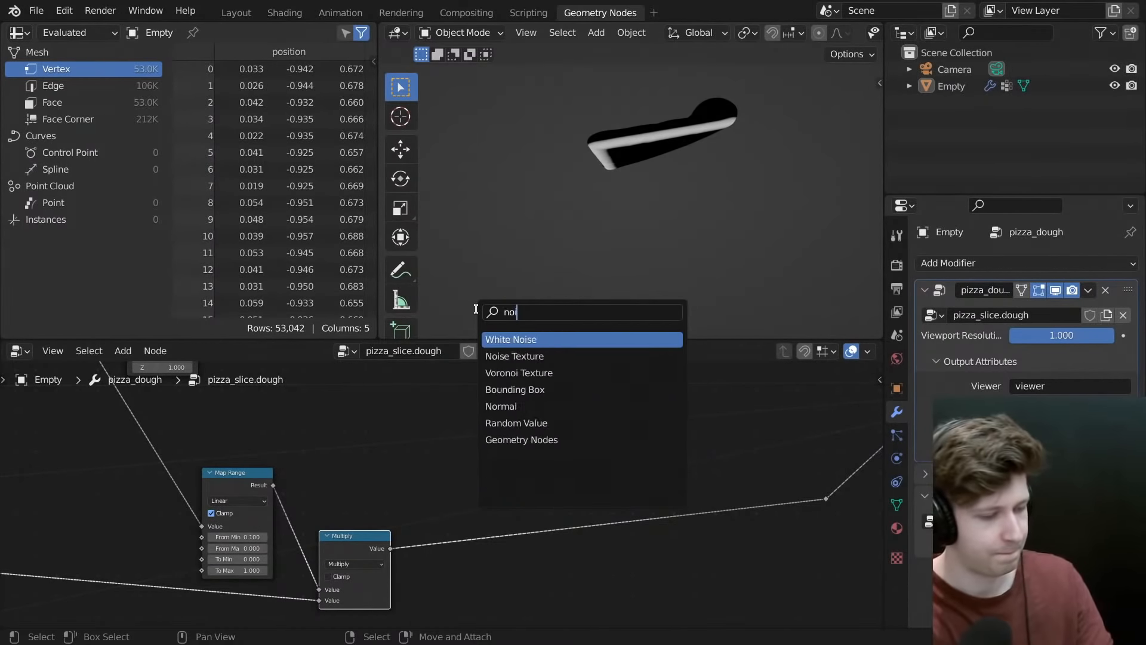
pyautogui.press('Return')
pyautogui.click(655, 569)
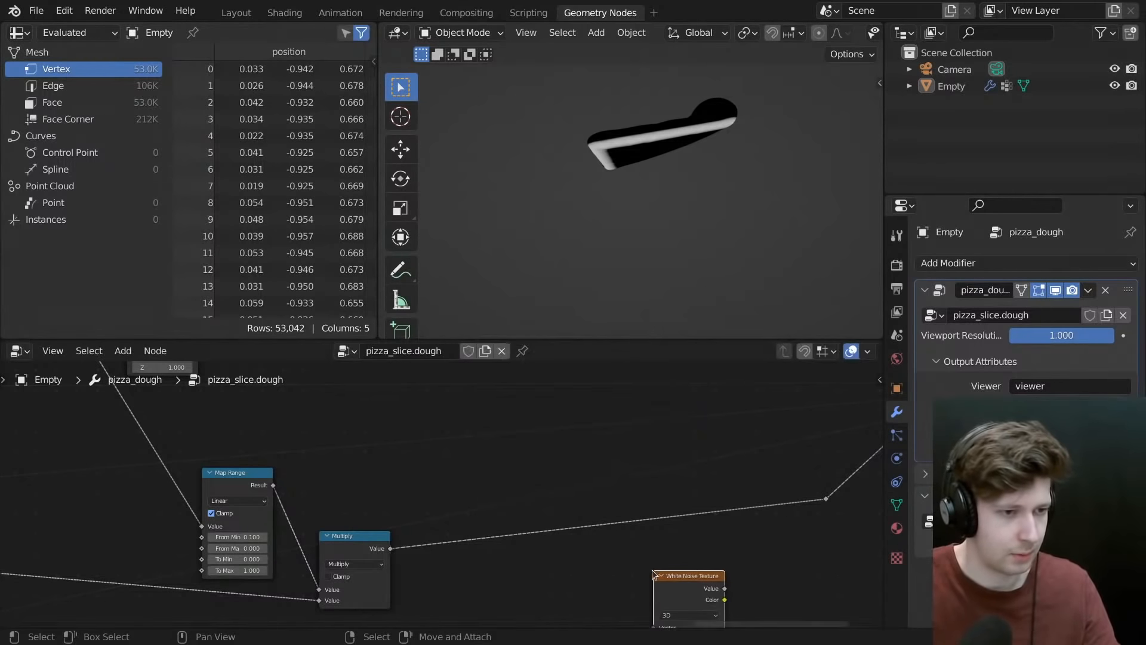
pyautogui.moveTo(655, 570); pyautogui.dragTo(575, 484, button='middle')
pyautogui.press('x')
pyautogui.hotkey('shift', 'a')
pyautogui.click(497, 301)
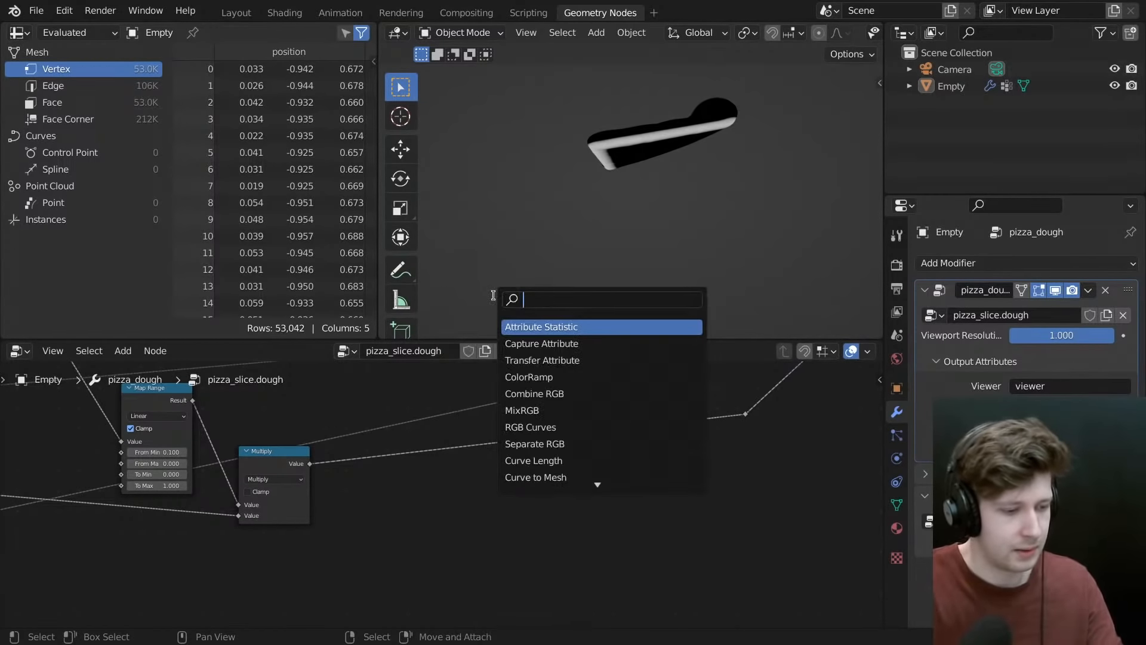
pyautogui.write('noise')
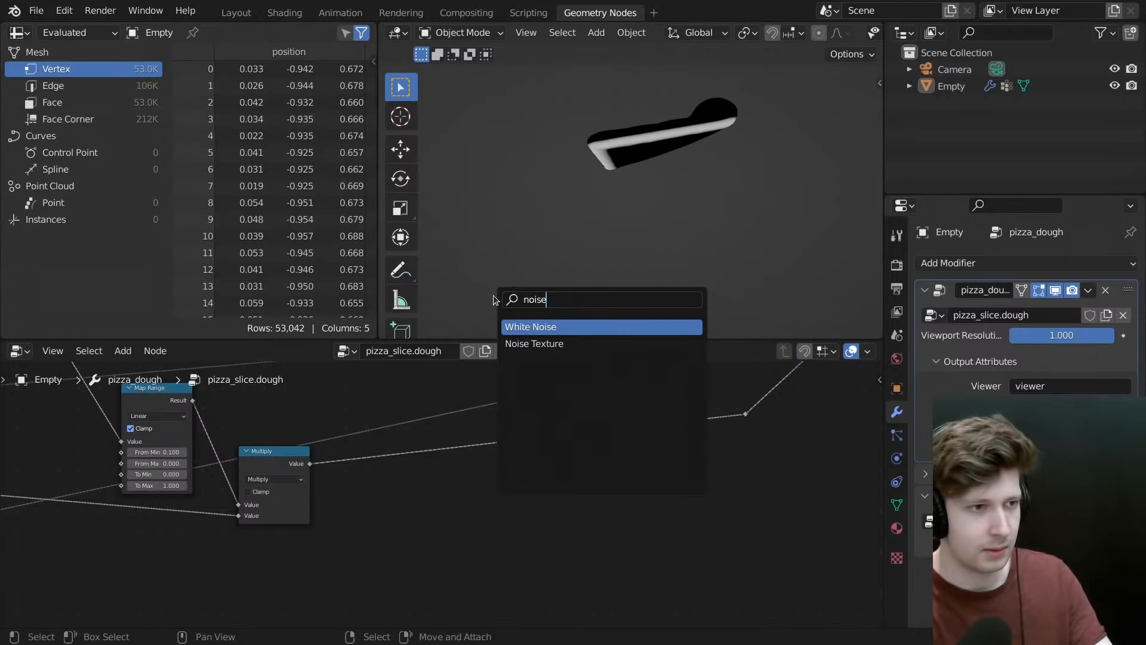
pyautogui.press('Return')
pyautogui.click(530, 506)
pyautogui.press('x')
# - Add a Noise Texture node and place it just below and after the Multiply node
pyautogui.hotkey('shift', 'a')
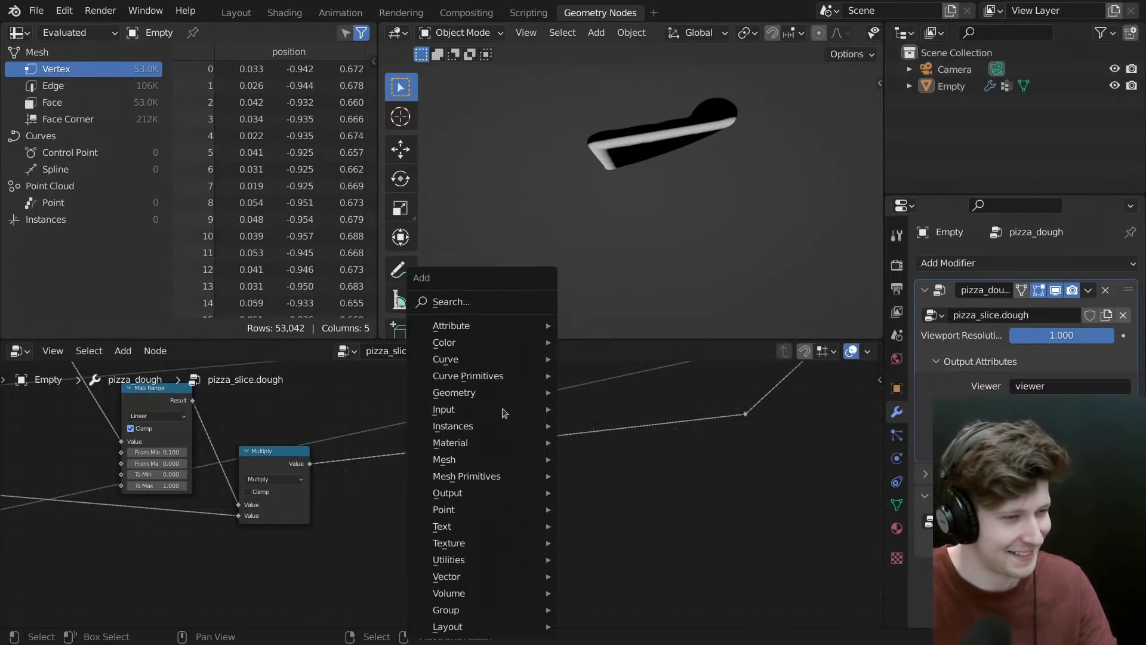
pyautogui.click(465, 303)
pyautogui.write('noise')
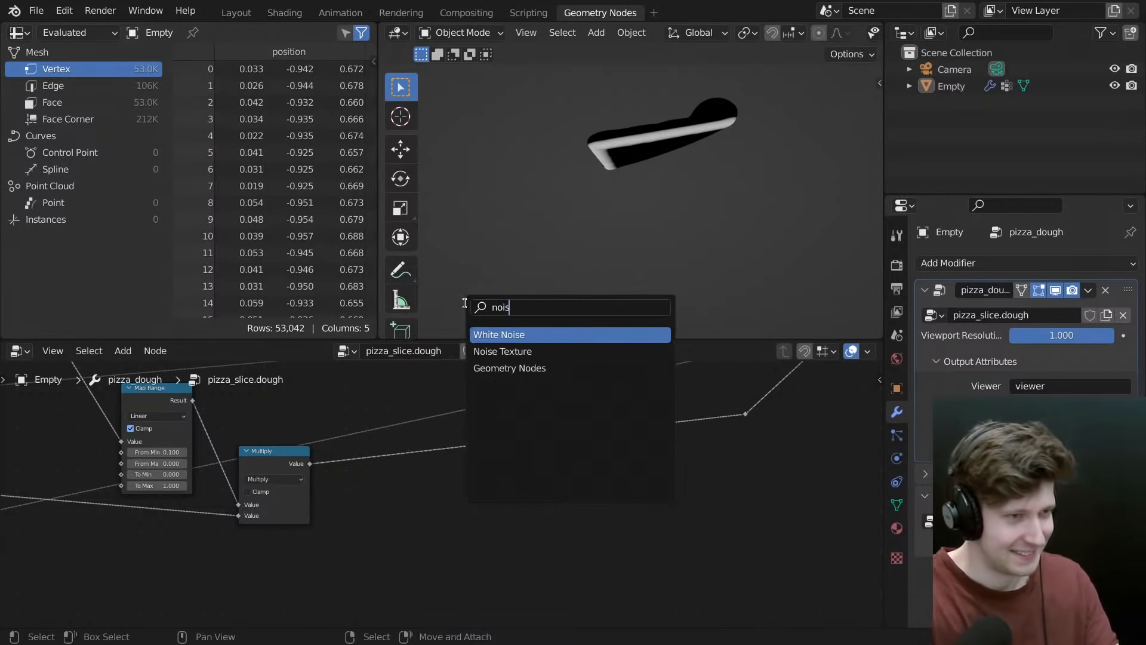
pyautogui.press('Down')
pyautogui.press('Return')
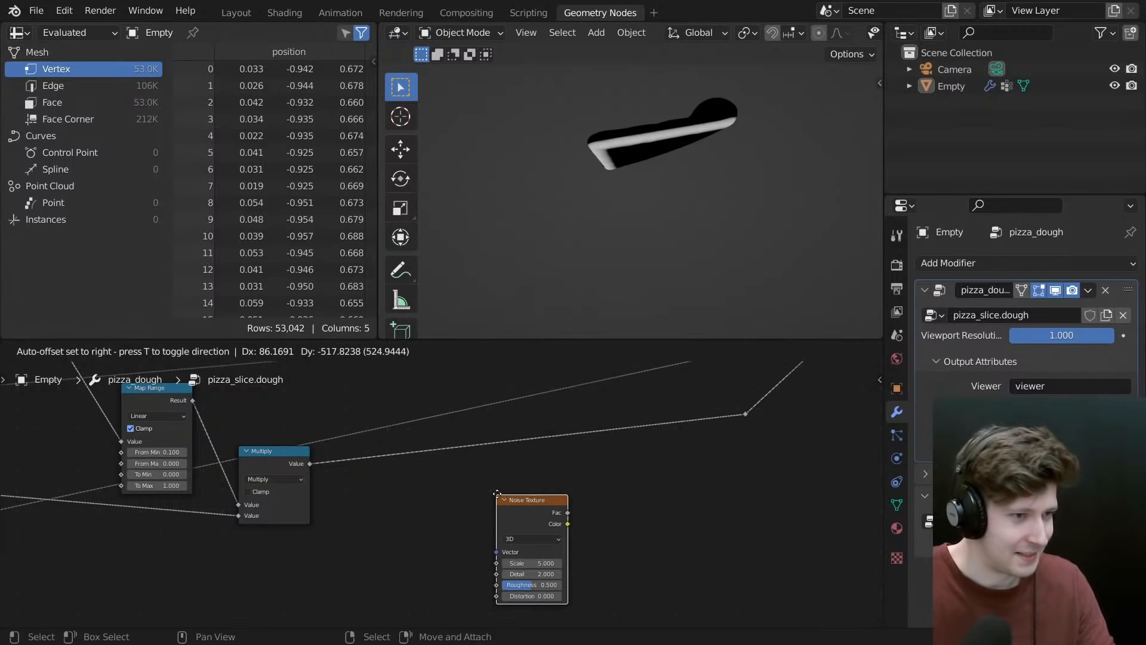
pyautogui.click(445, 498)
pyautogui.moveTo(434, 478); pyautogui.dragTo(445, 448, button='middle')
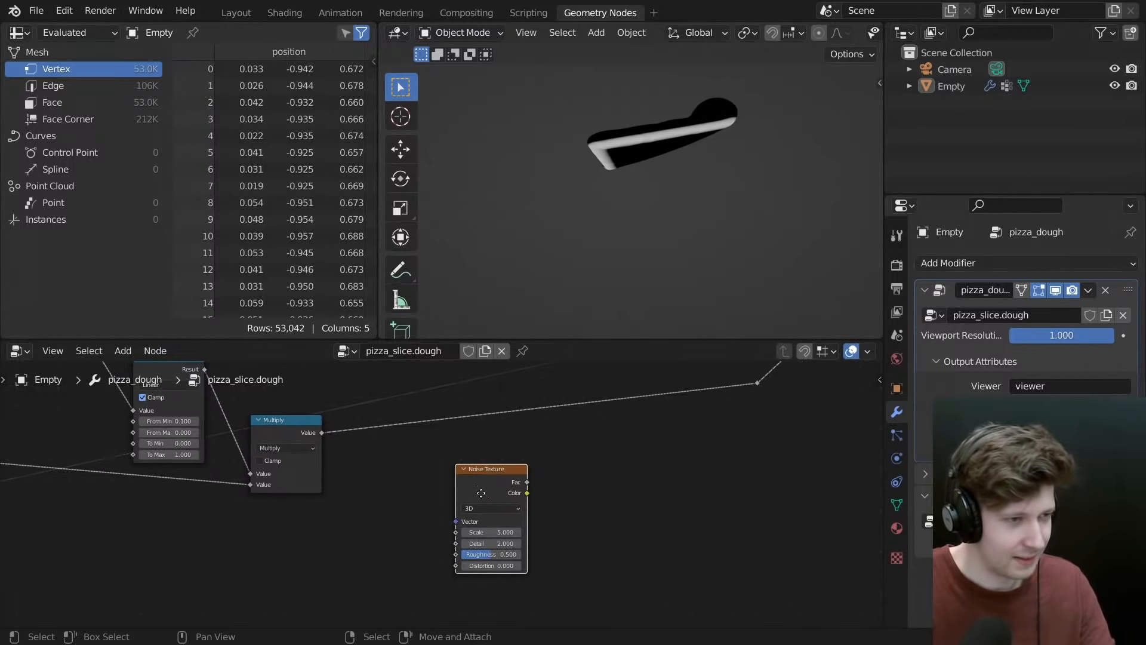
pyautogui.moveTo(482, 493); pyautogui.dragTo(378, 505)
pyautogui.moveTo(507, 461); pyautogui.dragTo(503, 460, button='middle')
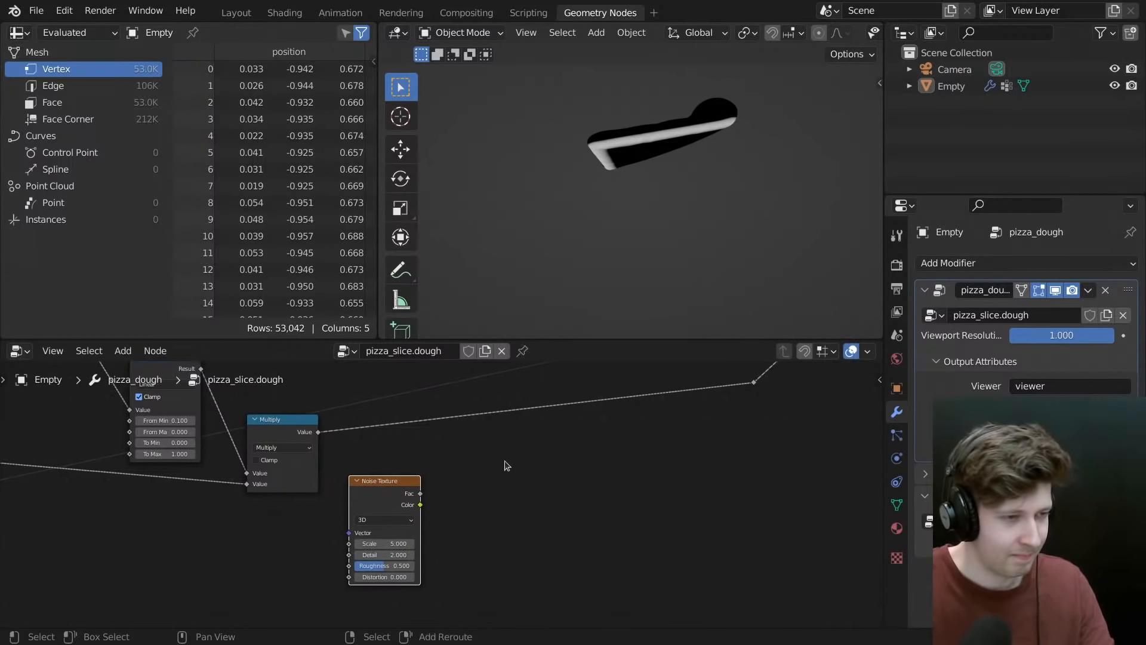
# - Add a Float Curve node after the Noise Texture node
pyautogui.hotkey('shift', 'a')
pyautogui.click(615, 306)
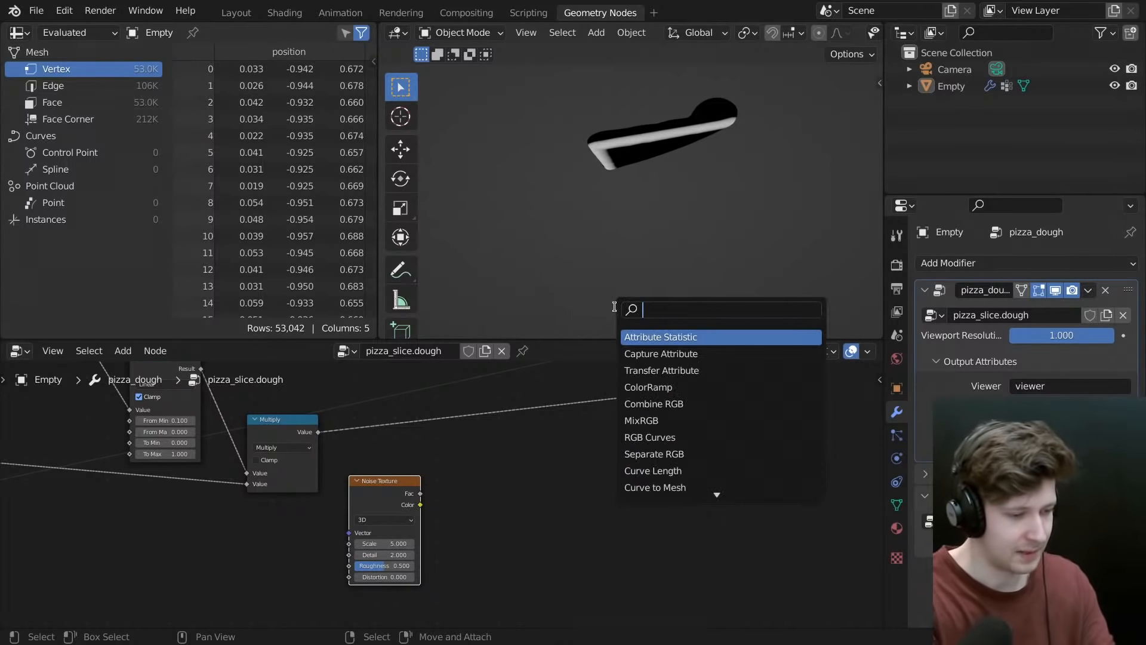
pyautogui.write('float cur')
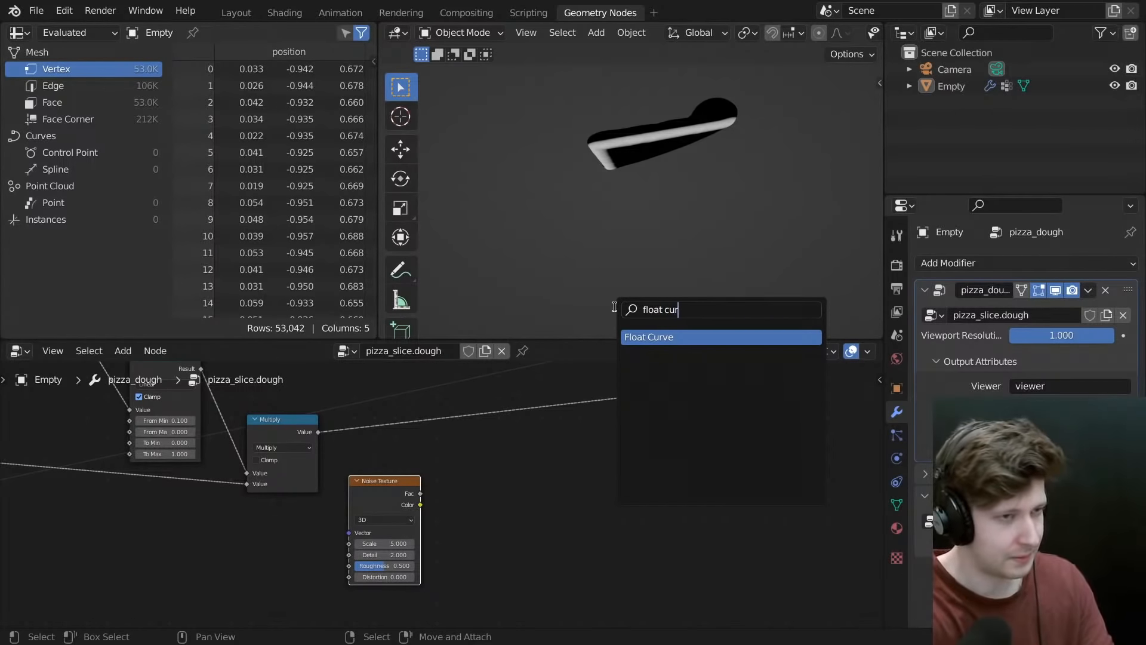
pyautogui.press('Return')
pyautogui.click(501, 465)
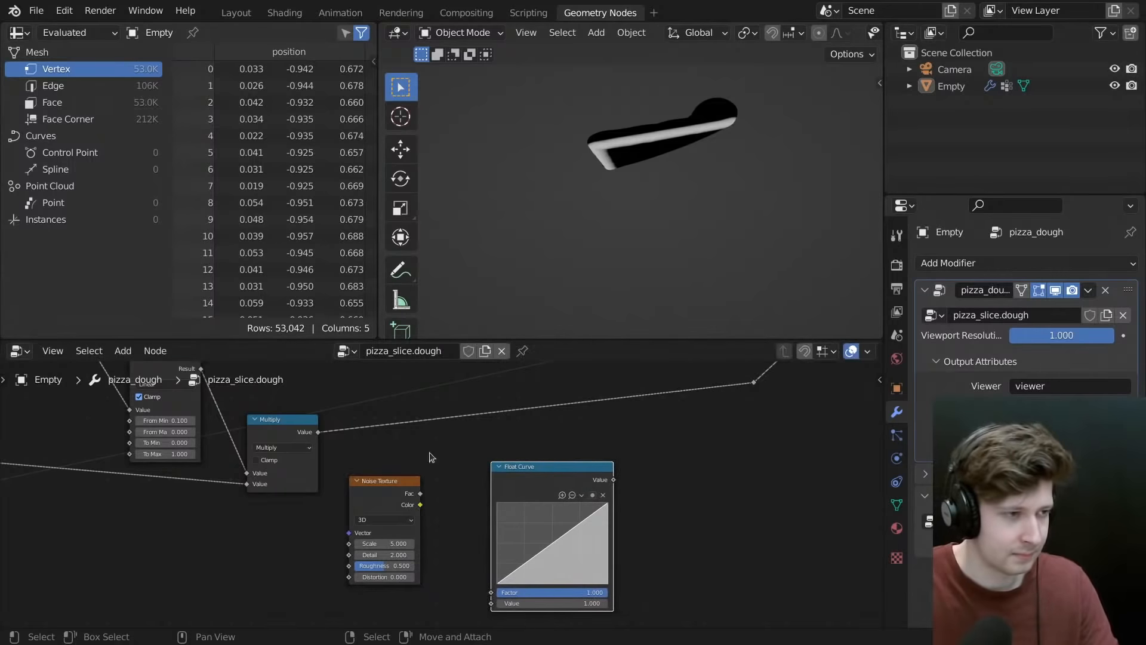
# - Duplicate the Multiply node to follow Float Curve, and connect Noise Texture's Fac output to Float Curve's Value input
pyautogui.click(248, 428)
pyautogui.hotkey('shift', 'd')
pyautogui.click(748, 447)
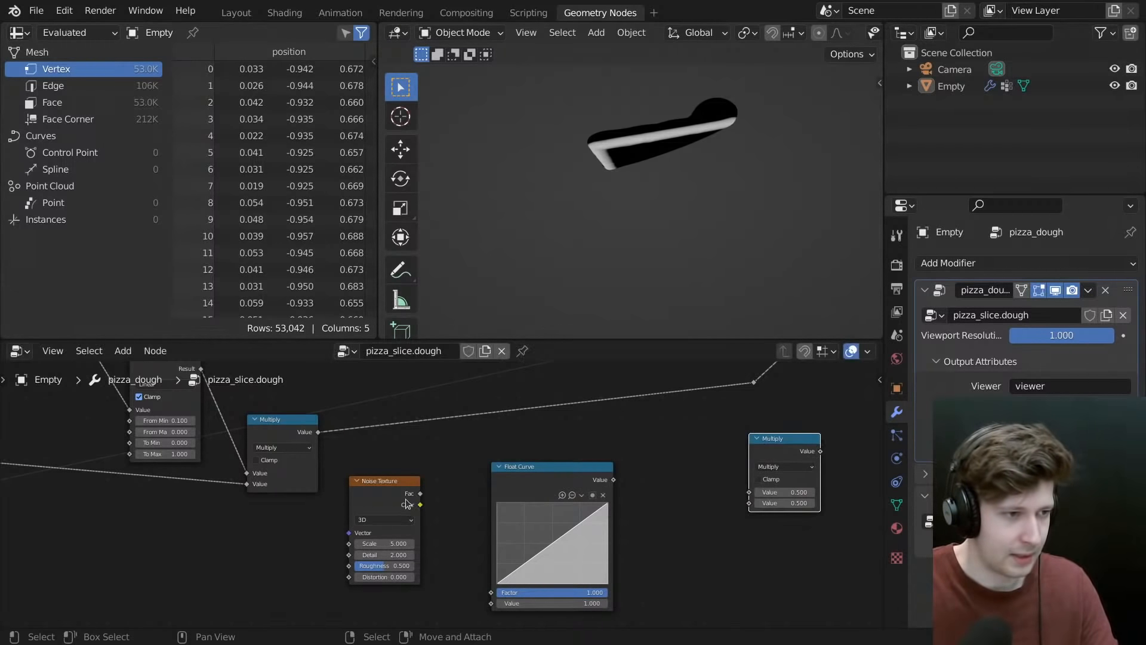
pyautogui.moveTo(420, 493); pyautogui.dragTo(496, 590)
pyautogui.moveTo(565, 464); pyautogui.dragTo(525, 455)
pyautogui.moveTo(780, 438); pyautogui.dragTo(631, 470)
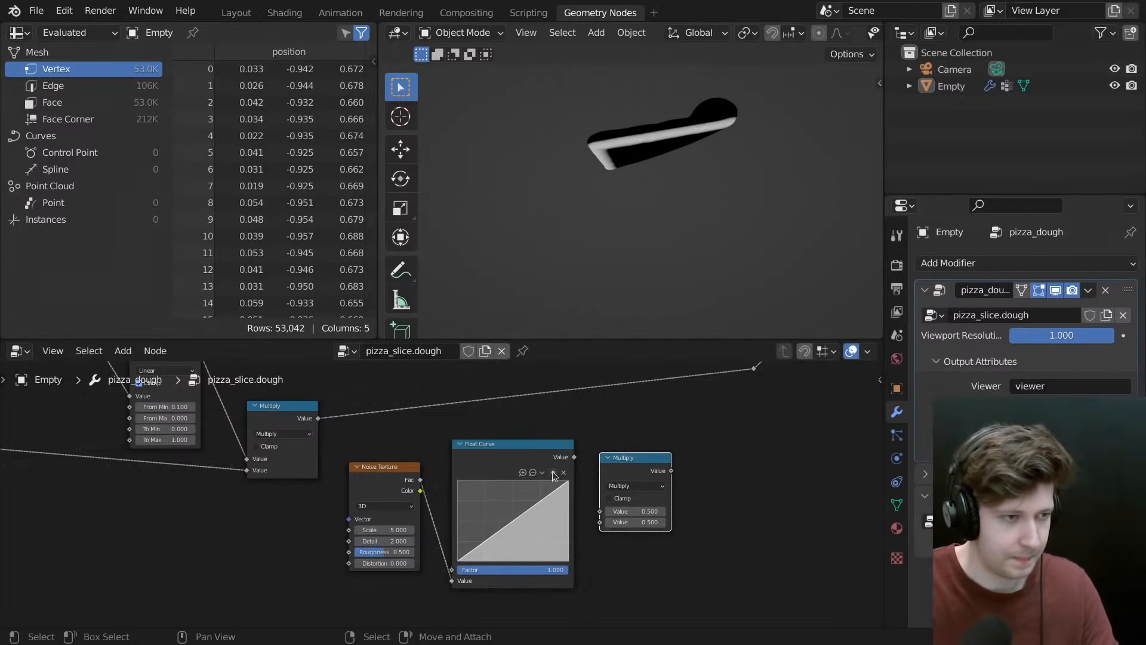
# - Move the noise, curve and duplicated Multiply nodes below the original Multiply, and connect Float Curve's output to the duplicate's first Value
pyautogui.moveTo(557, 424); pyautogui.dragTo(388, 513)
pyautogui.moveTo(388, 513); pyautogui.dragTo(219, 590)
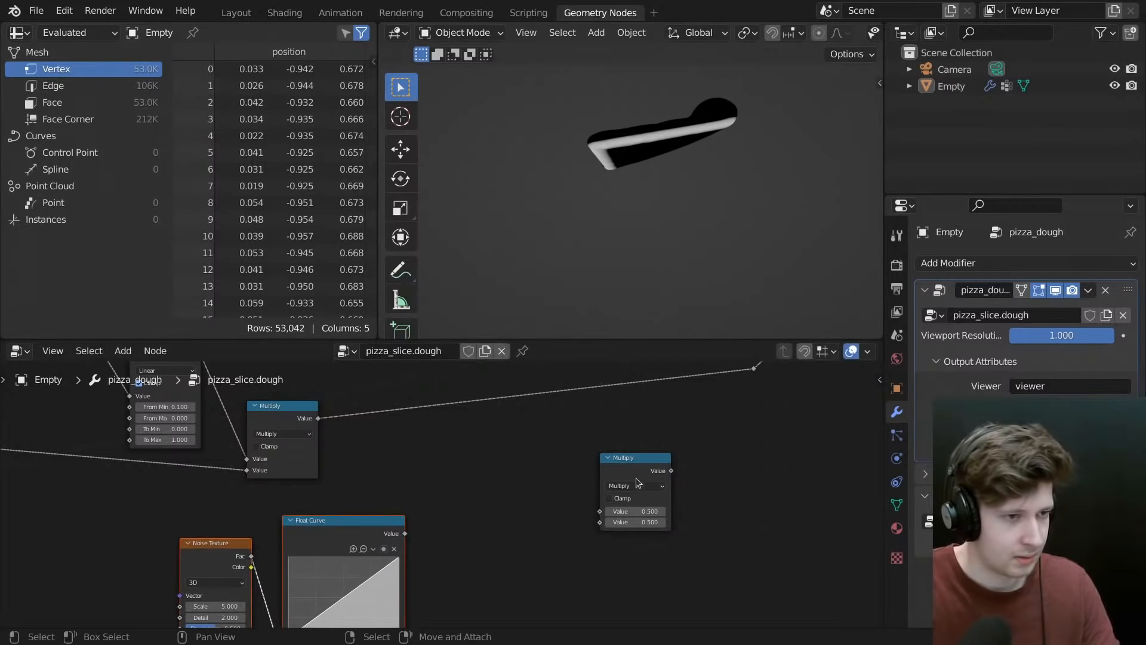
pyautogui.moveTo(621, 473); pyautogui.dragTo(500, 525)
pyautogui.keyDown('alt'); pyautogui.moveTo(401, 533); pyautogui.dragTo(532, 515, button='right'); pyautogui.keyUp('alt')
pyautogui.moveTo(512, 478); pyautogui.dragTo(477, 512, button='middle')
# - Add a Vector input node and place it beside the duplicated Multiply node
pyautogui.hotkey('shift', 'a')
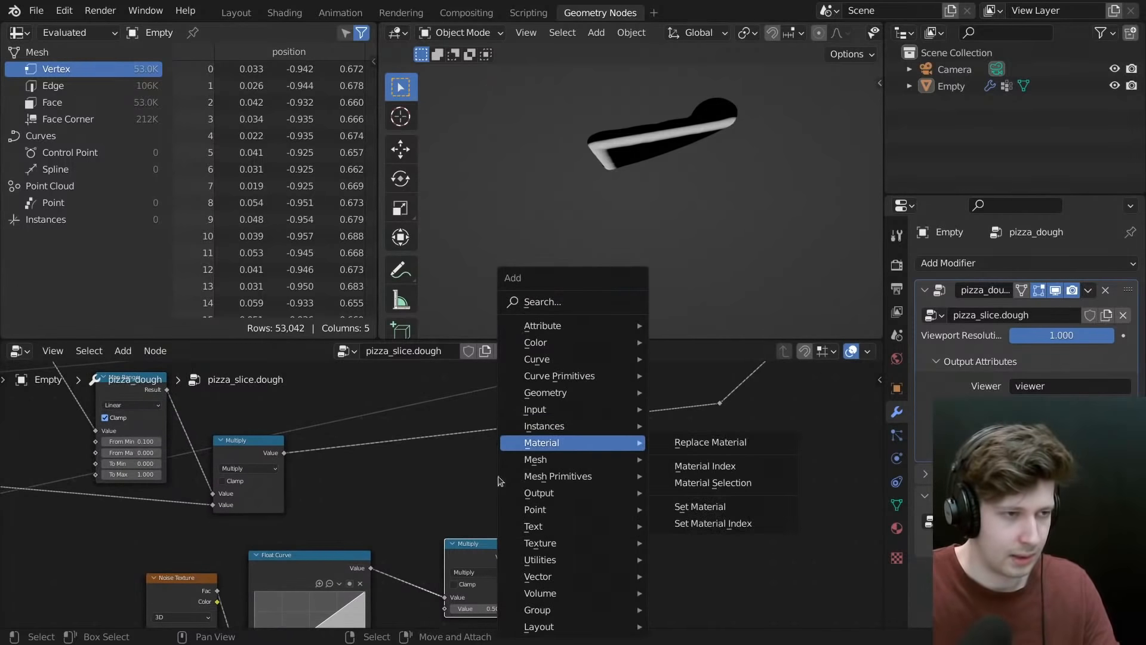
pyautogui.hotkey('shift', 'a')
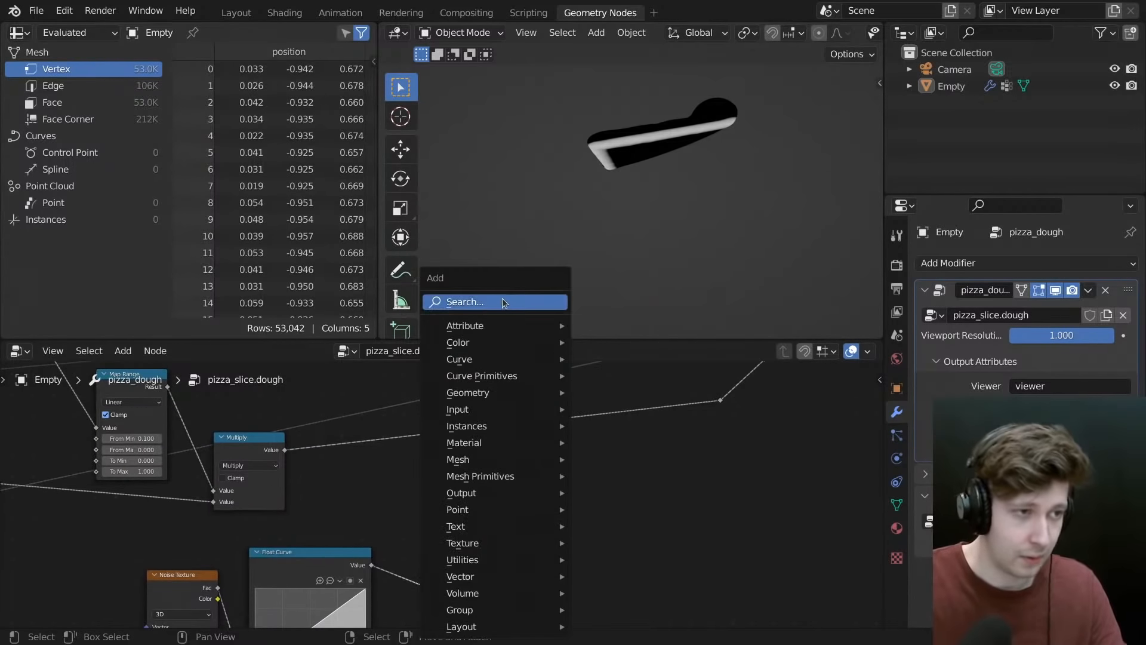
pyautogui.click(485, 301)
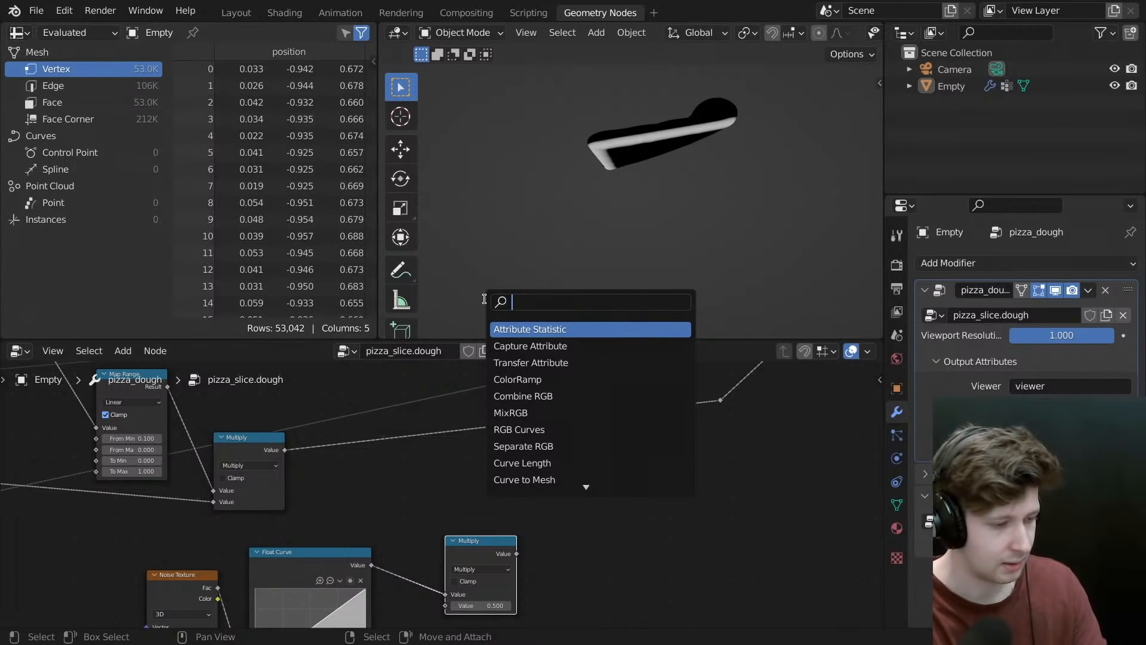
pyautogui.write('vact')
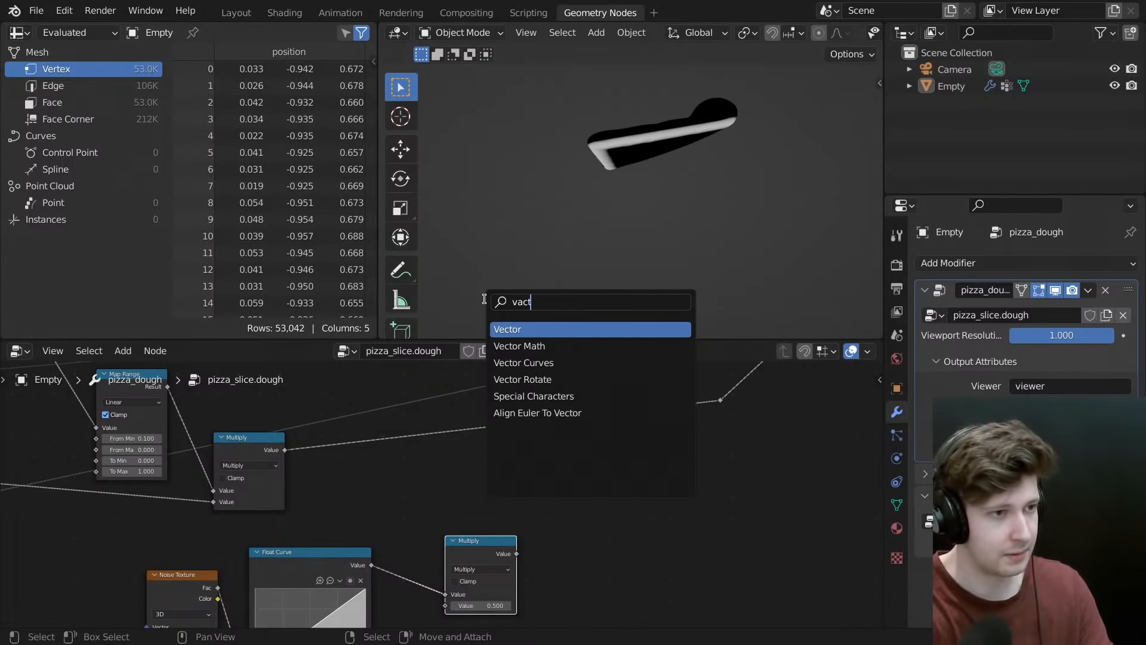
pyautogui.press('Return')
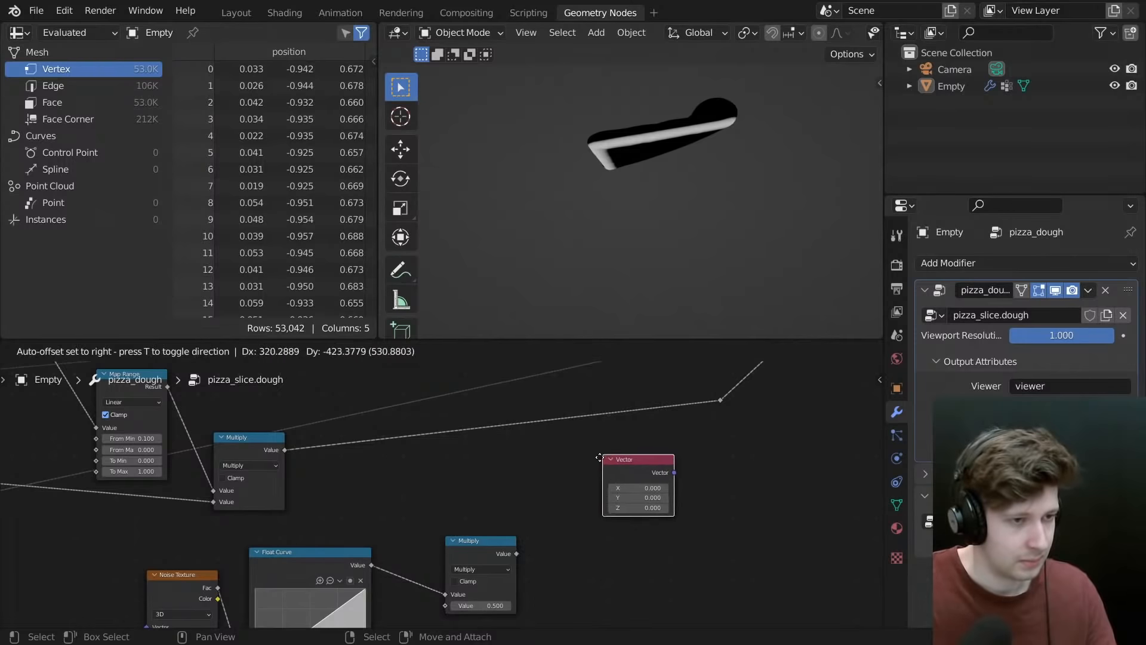
pyautogui.click(579, 469)
pyautogui.moveTo(636, 476); pyautogui.dragTo(589, 510)
# - Move the Group Output node and its Viewer reroute point further along to free space after the new nodes
pyautogui.moveTo(674, 467); pyautogui.dragTo(497, 549, button='middle')
pyautogui.scroll(-3, 498, 549)
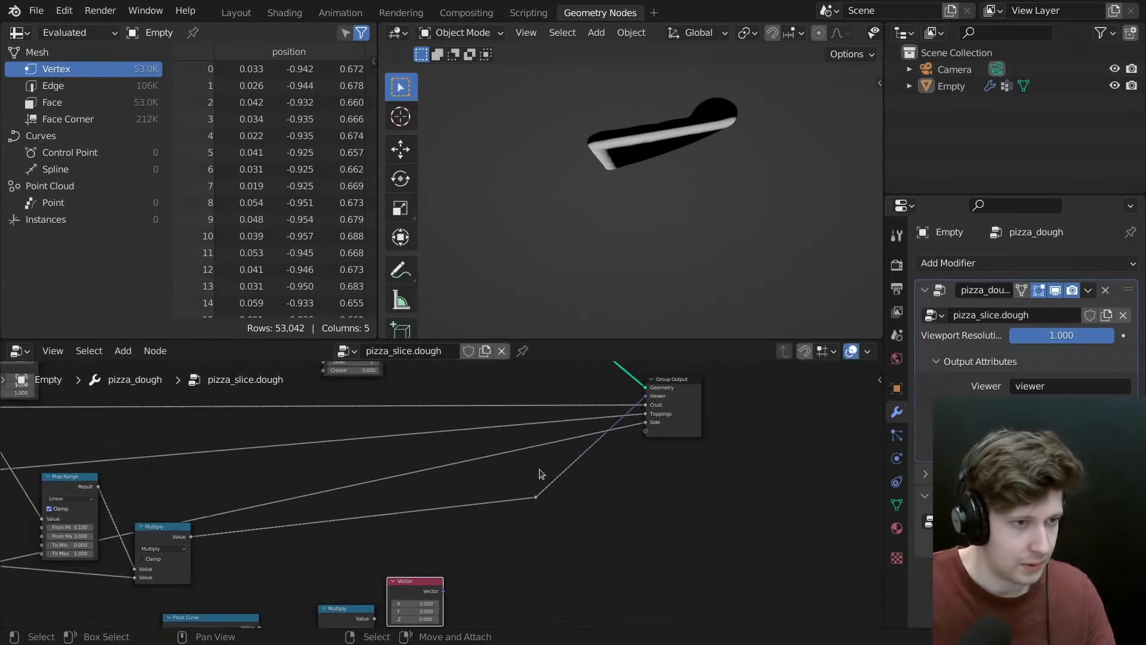
pyautogui.moveTo(534, 451); pyautogui.dragTo(518, 496, button='middle')
pyautogui.moveTo(498, 418); pyautogui.dragTo(756, 579)
pyautogui.press('g')
pyautogui.click(735, 537)
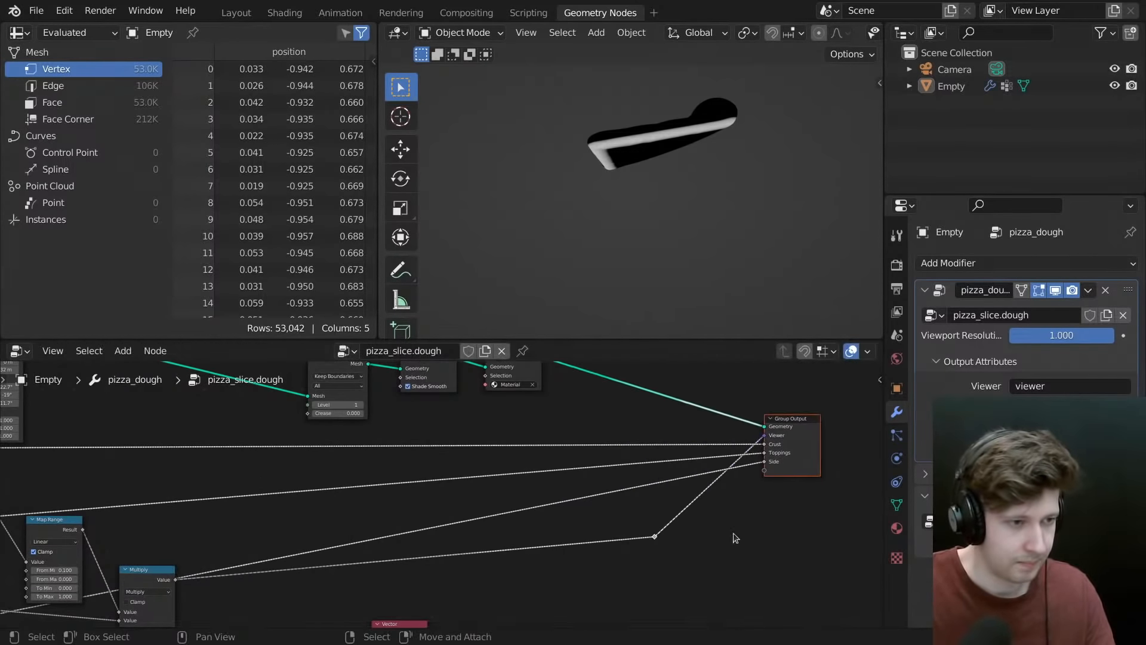
# - Move the Subdivision Surface, Set Shade Smooth, Set Material and Group Output nodes further along, away from the Transform node
pyautogui.moveTo(497, 587); pyautogui.dragTo(489, 507, button='middle')
pyautogui.scroll(4, 486, 518)
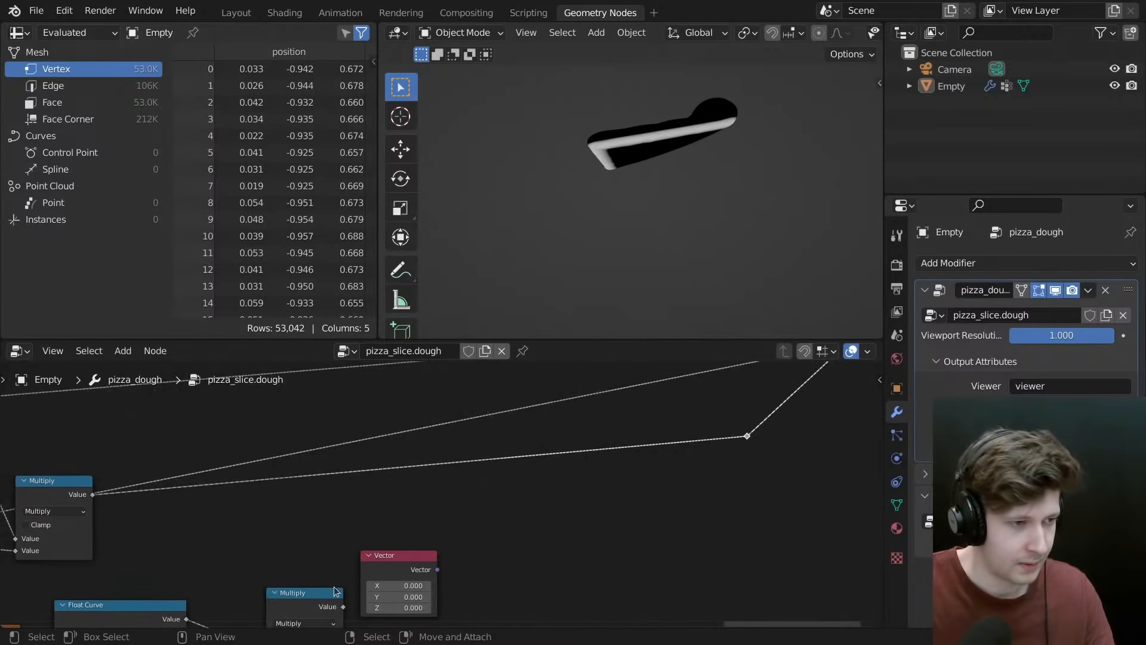
pyautogui.moveTo(356, 584); pyautogui.dragTo(385, 538, button='middle')
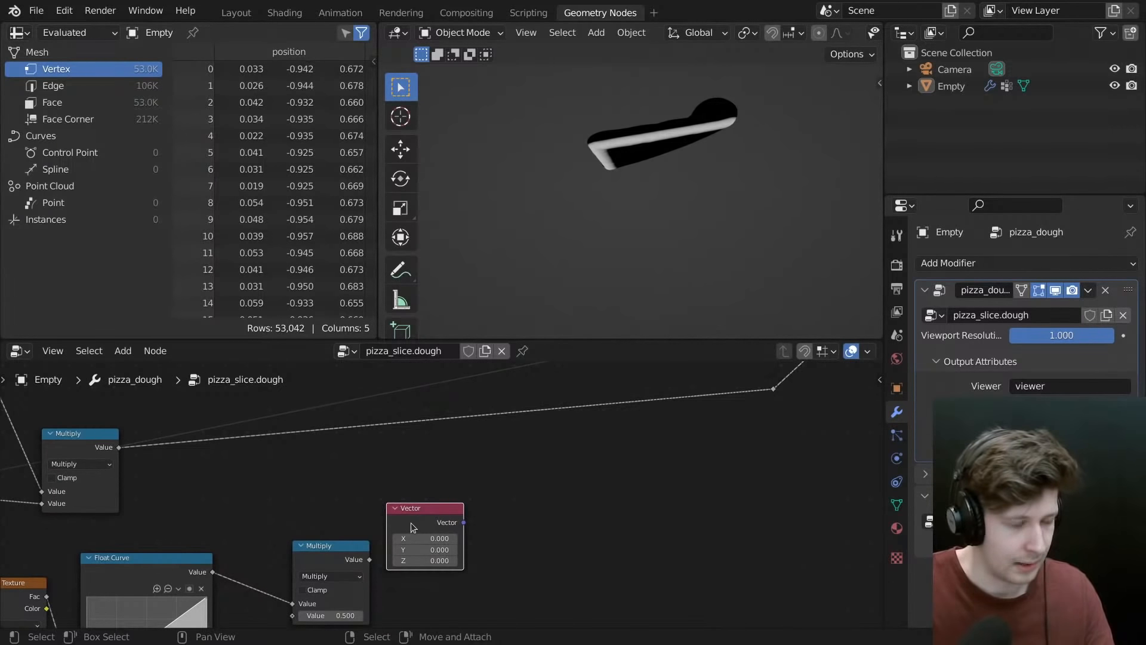
pyautogui.scroll(-9, 473, 531)
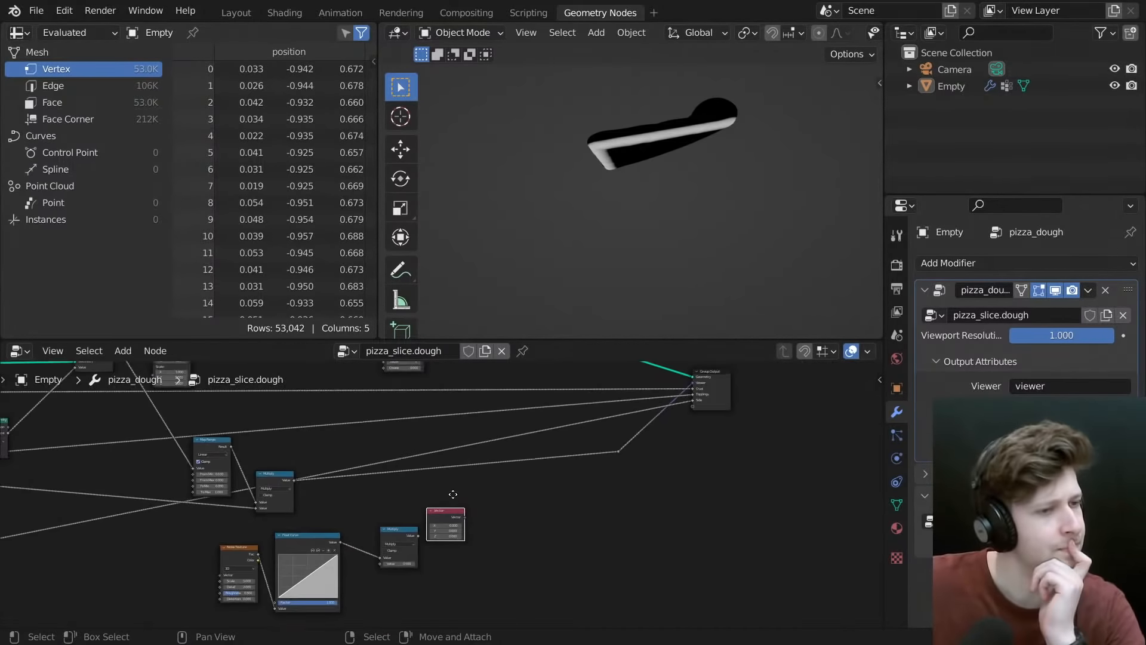
pyautogui.moveTo(452, 496); pyautogui.dragTo(451, 530, button='middle')
pyautogui.moveTo(508, 461); pyautogui.dragTo(463, 526, button='middle')
pyautogui.scroll(1, 478, 480)
pyautogui.scroll(2, 479, 483)
pyautogui.moveTo(310, 389); pyautogui.dragTo(804, 510)
pyautogui.moveTo(531, 485); pyautogui.dragTo(524, 443, button='middle')
pyautogui.press('g')
pyautogui.click(710, 460)
# - Move the Viewer reroute point closer to Group Output, and maximize the node editor
pyautogui.moveTo(587, 503); pyautogui.dragTo(606, 537)
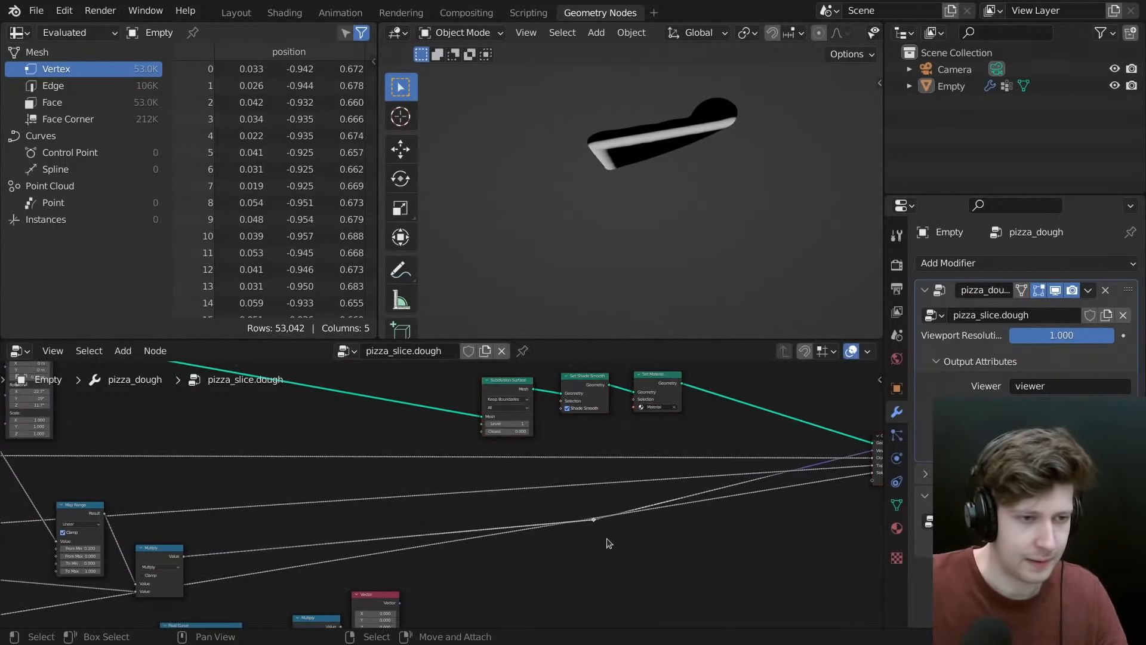
pyautogui.press('g')
pyautogui.click(770, 499)
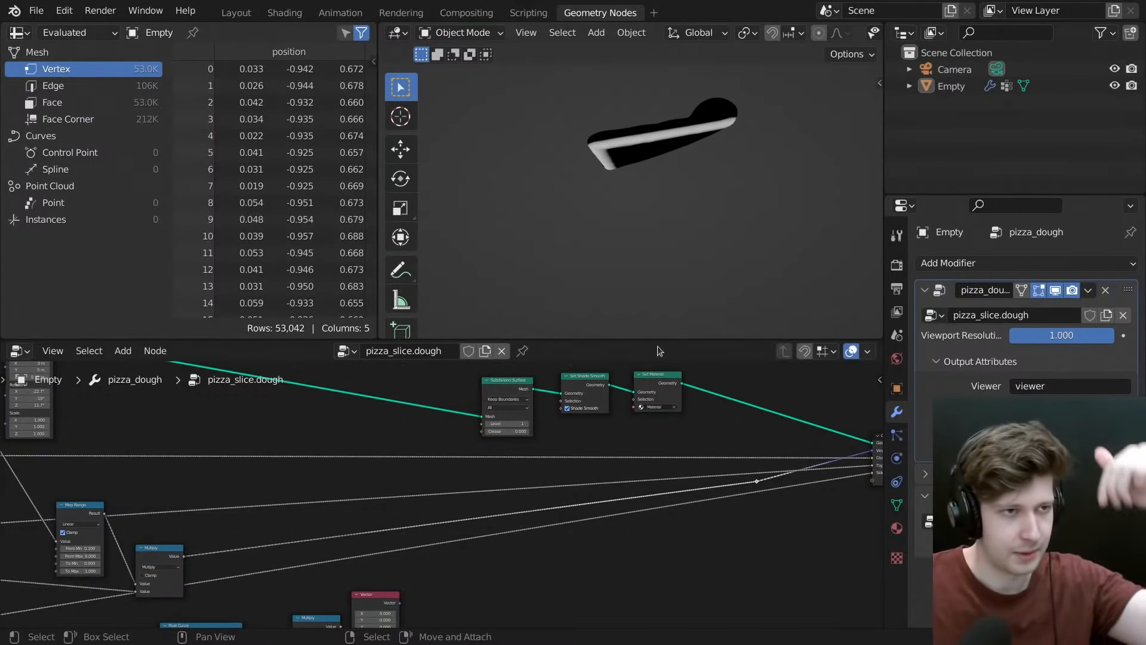
pyautogui.moveTo(655, 281); pyautogui.dragTo(637, 206, button='middle')
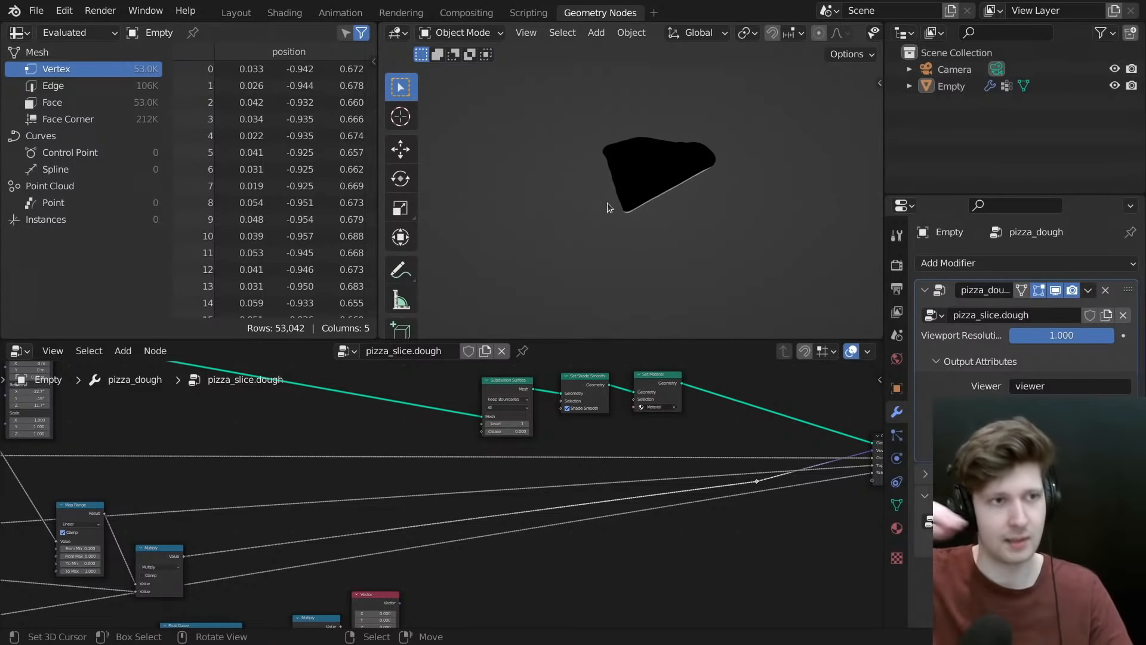
pyautogui.moveTo(481, 504); pyautogui.dragTo(505, 472, button='middle')
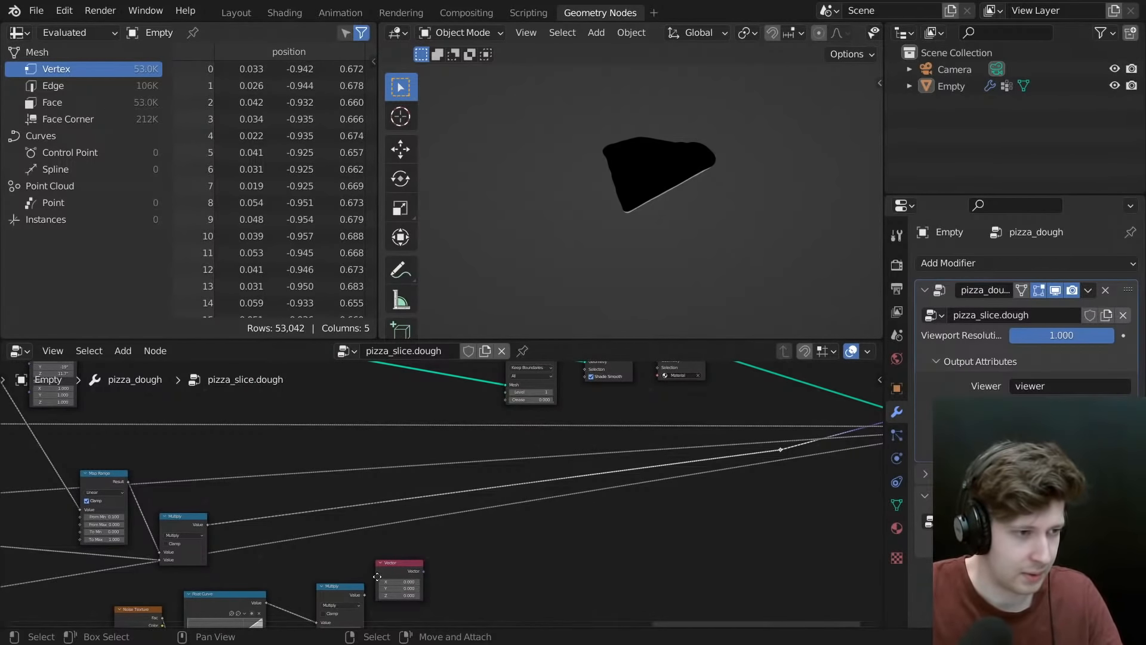
pyautogui.moveTo(377, 577); pyautogui.dragTo(433, 550, button='middle')
pyautogui.hotkey('ctrl', 'space')
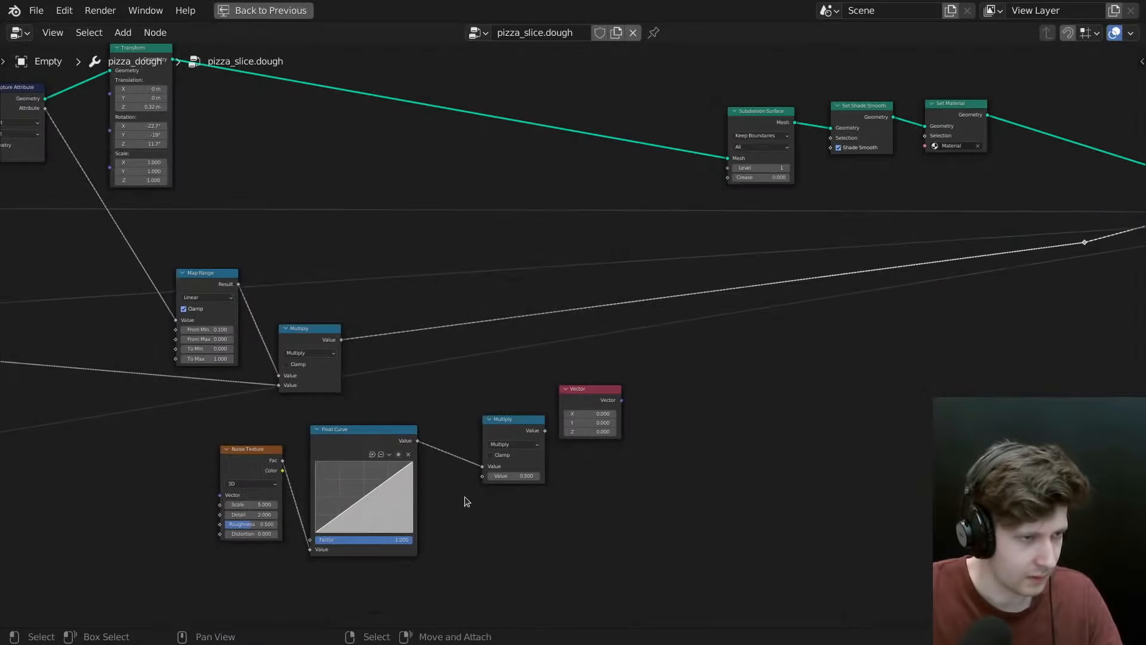
# - Set the Vector node's Z to -1 and move the node above the duplicated Multiply
pyautogui.scroll(5, 464, 499)
pyautogui.doubleClick(555, 552)
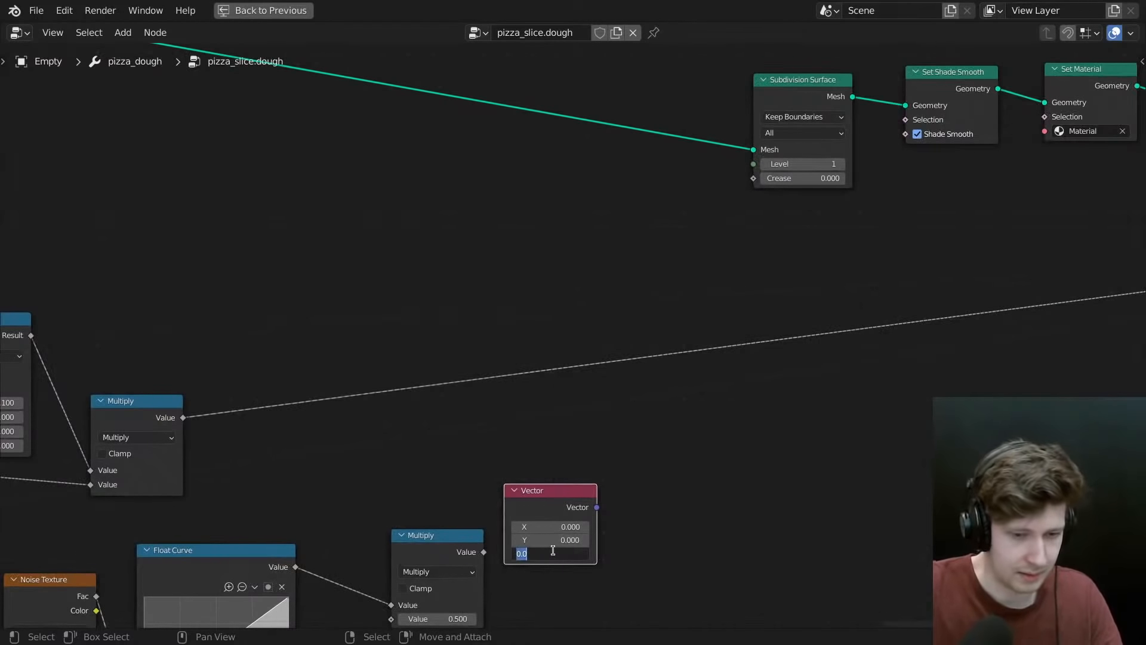
pyautogui.press('Return')
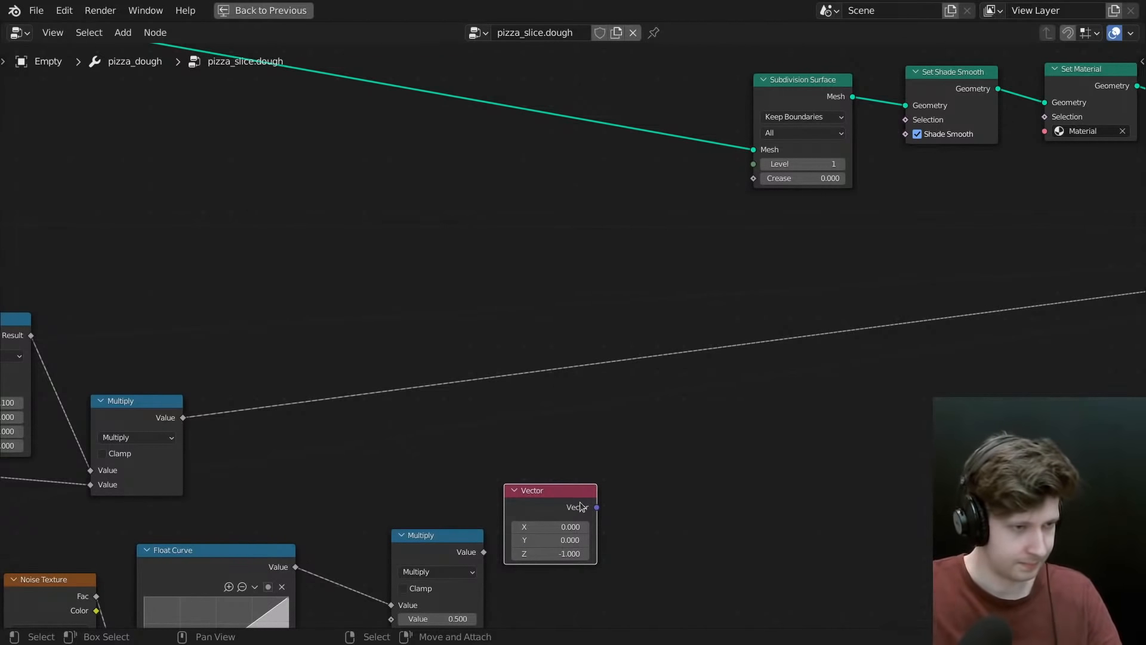
pyautogui.moveTo(578, 503); pyautogui.dragTo(572, 479, button='middle')
pyautogui.moveTo(540, 477); pyautogui.dragTo(538, 417)
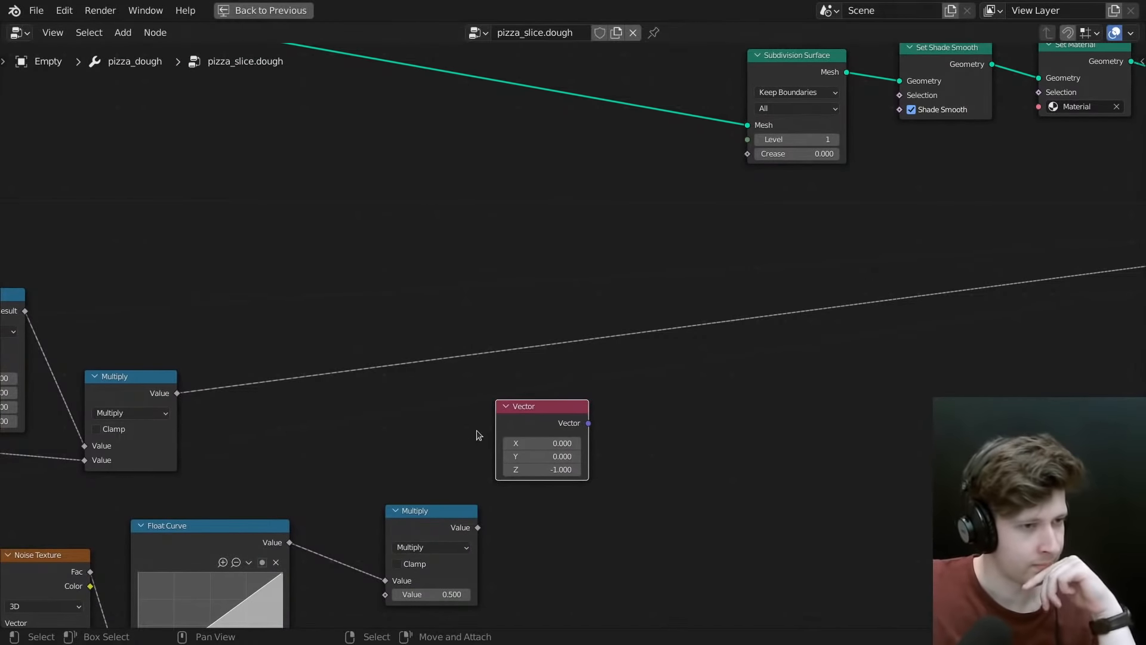
# - Delete the Vector node and add a Position node beneath the duplicated Multiply
pyautogui.scroll(-3, 431, 411)
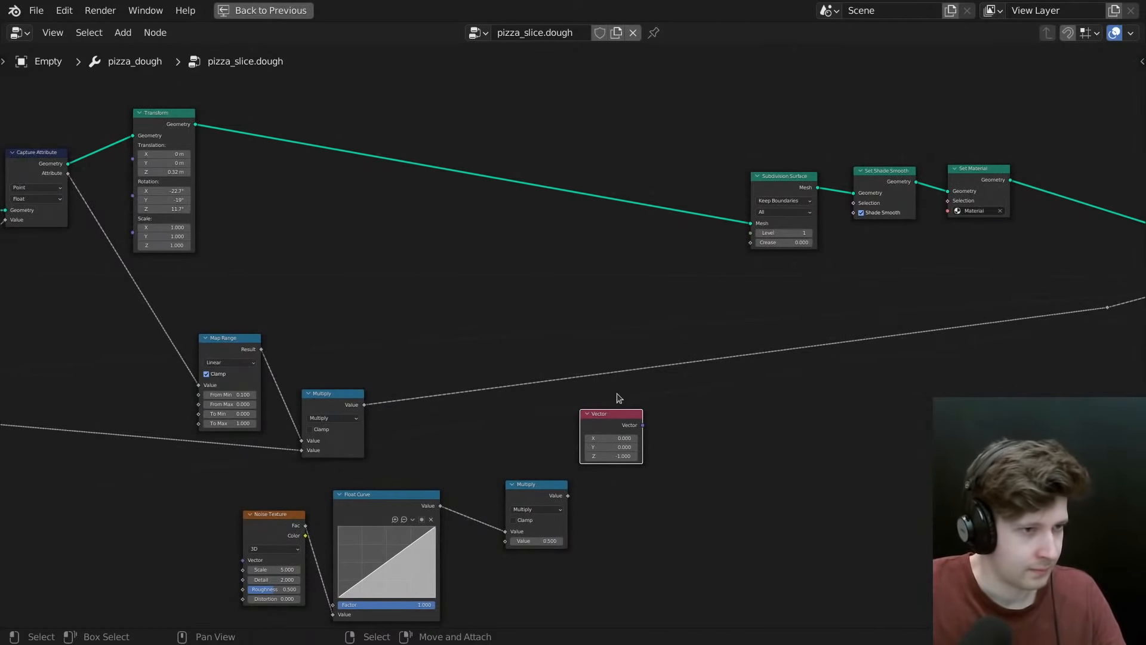
pyautogui.moveTo(608, 416); pyautogui.dragTo(801, 442)
pyautogui.press('x')
pyautogui.hotkey('shift', 'a')
pyautogui.click(666, 301)
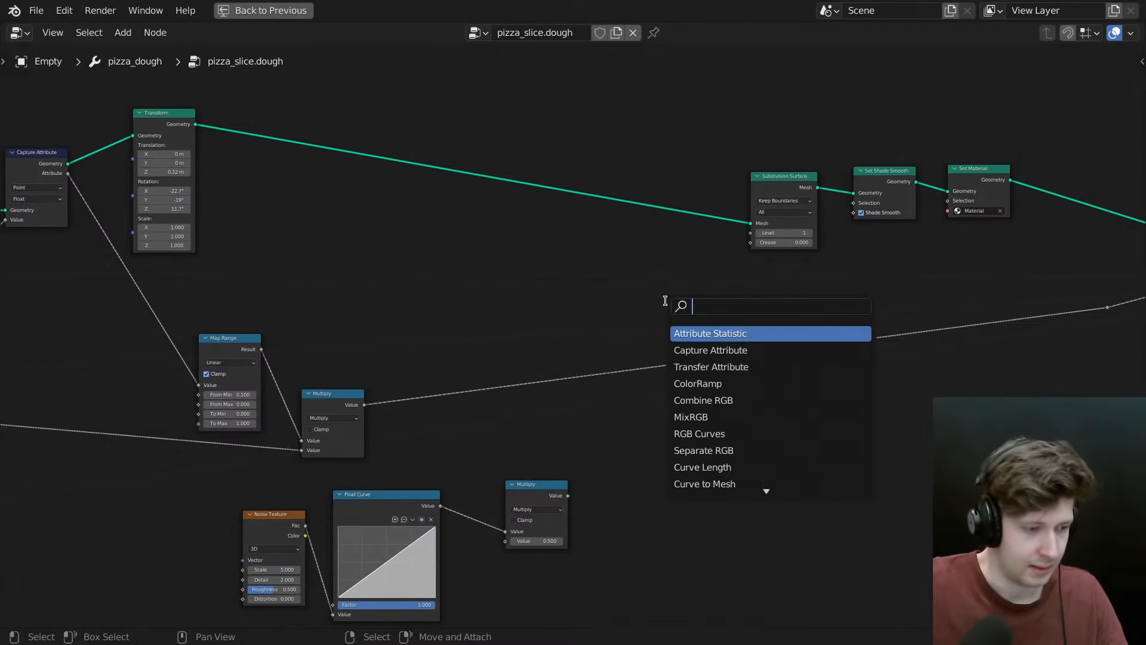
pyautogui.write('posi')
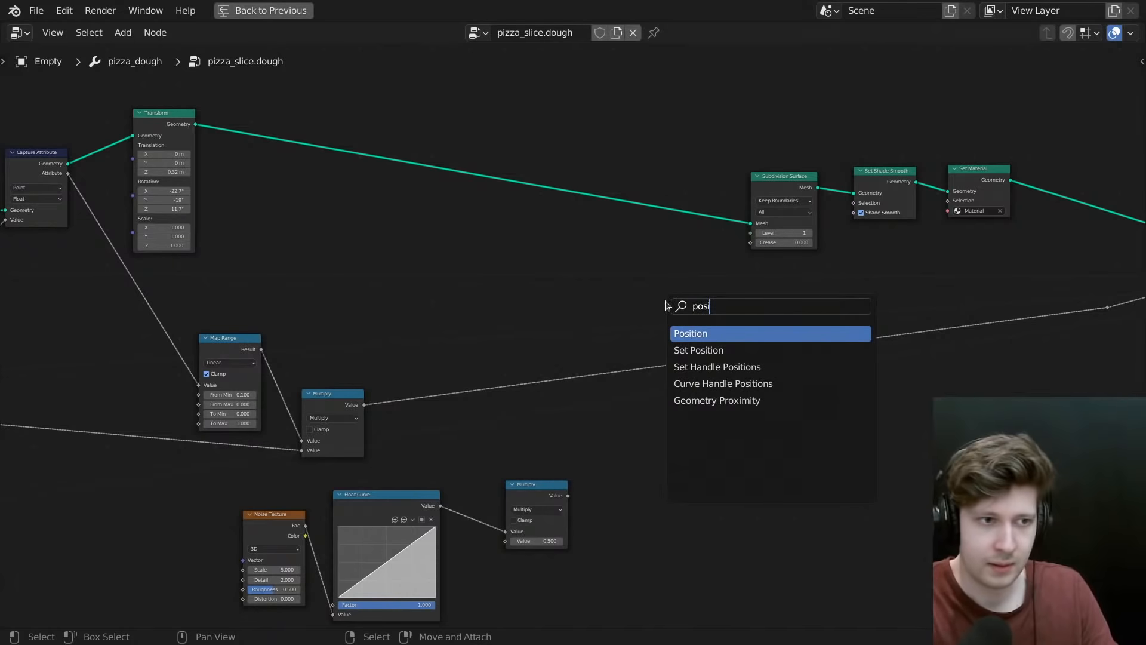
pyautogui.press('Return')
pyautogui.click(531, 588)
# - Add a Separate XYZ node beside the Position node and connect Position to its Vector input
pyautogui.hotkey('shift', 'a')
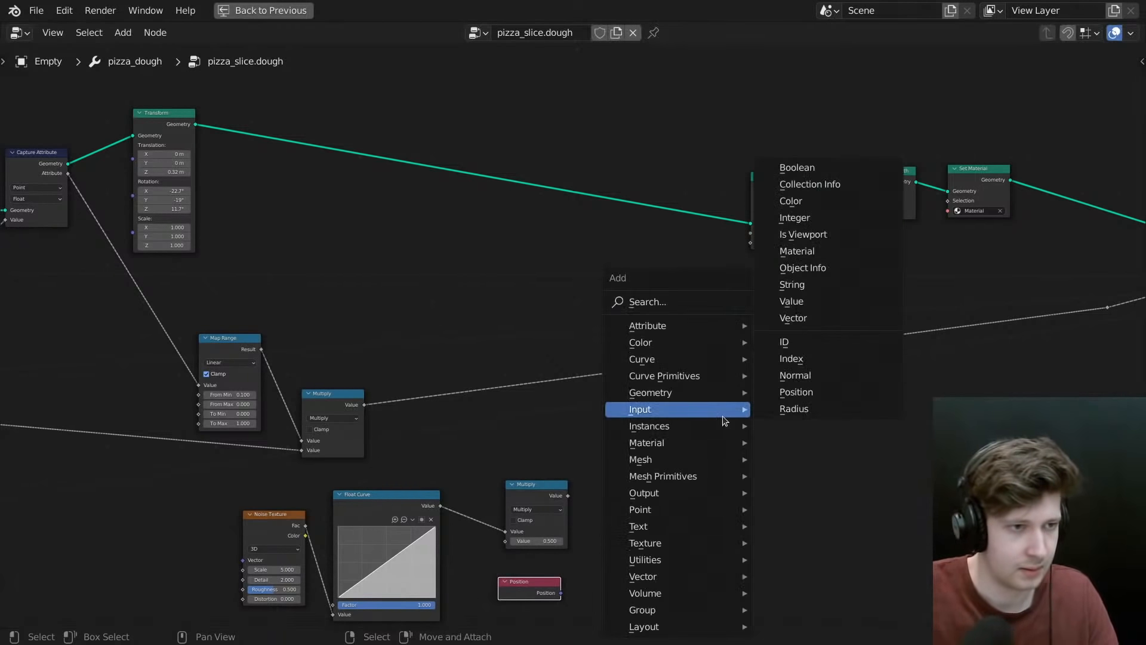
pyautogui.click(677, 299)
pyautogui.write('sepat')
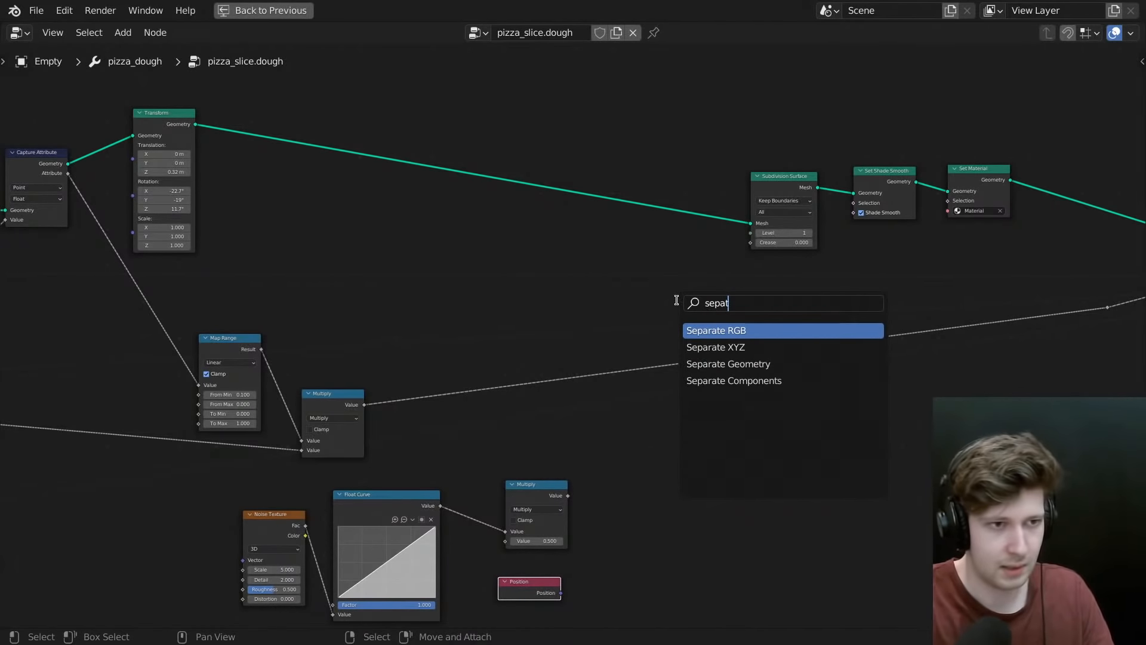
pyautogui.press('Down')
pyautogui.press('Return')
pyautogui.click(642, 422)
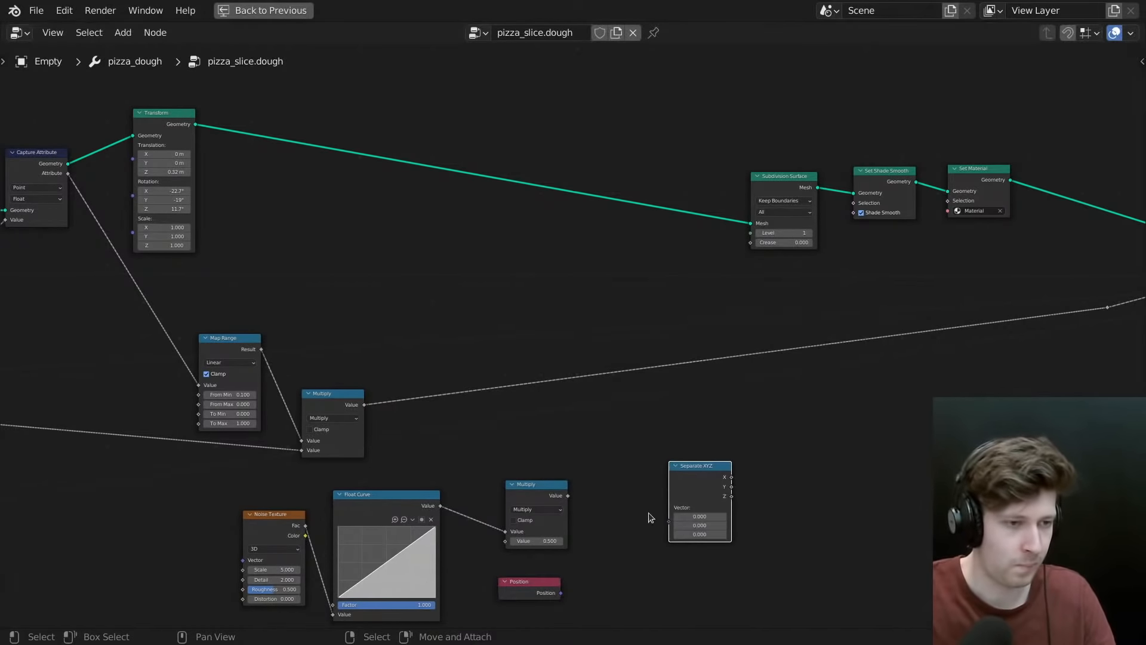
pyautogui.moveTo(540, 616); pyautogui.dragTo(584, 518, button='middle')
pyautogui.scroll(3, 584, 517)
pyautogui.moveTo(612, 487); pyautogui.dragTo(748, 396)
pyautogui.moveTo(787, 352); pyautogui.dragTo(729, 428)
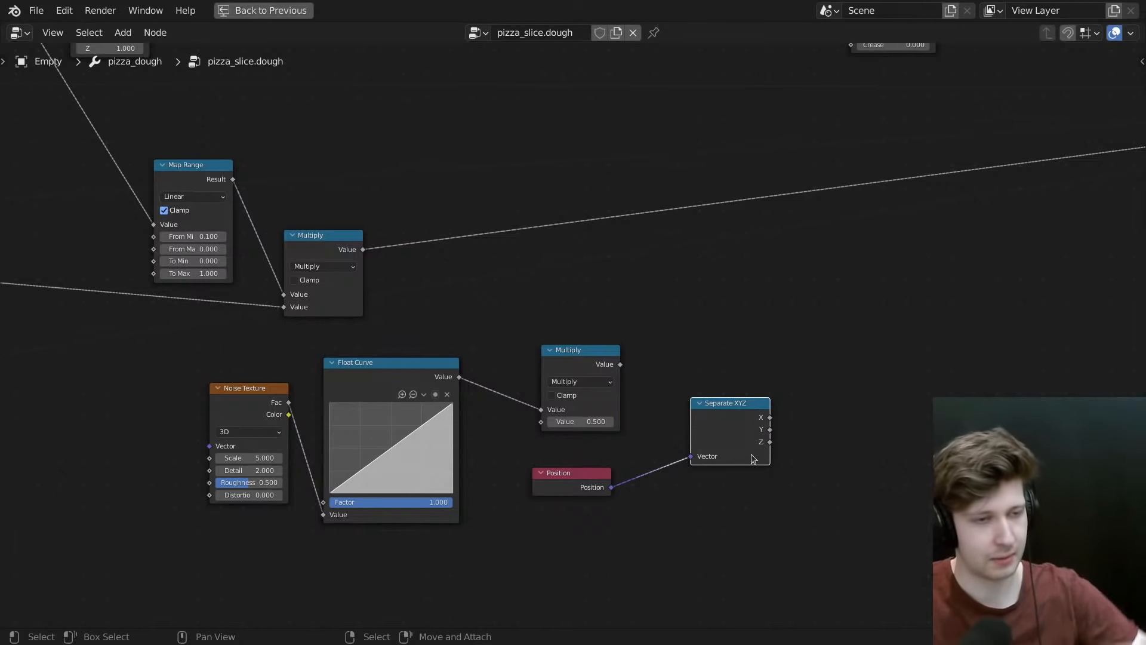
# - Move the duplicated Multiply, Position and Separate XYZ nodes together closer to Float Curve
pyautogui.moveTo(697, 449); pyautogui.dragTo(590, 506, button='middle')
pyautogui.click(465, 533)
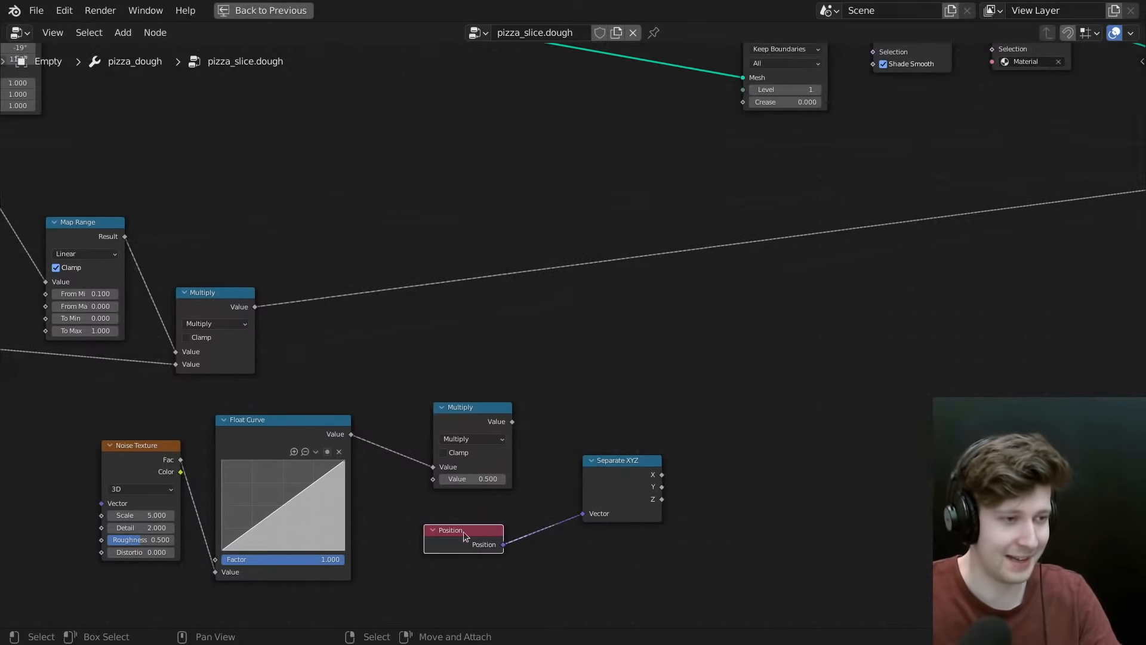
pyautogui.moveTo(697, 376)
pyautogui.mouseDown()
pyautogui.moveTo(479, 594)
pyautogui.moveTo(430, 597)
pyautogui.mouseUp()
pyautogui.press('g')
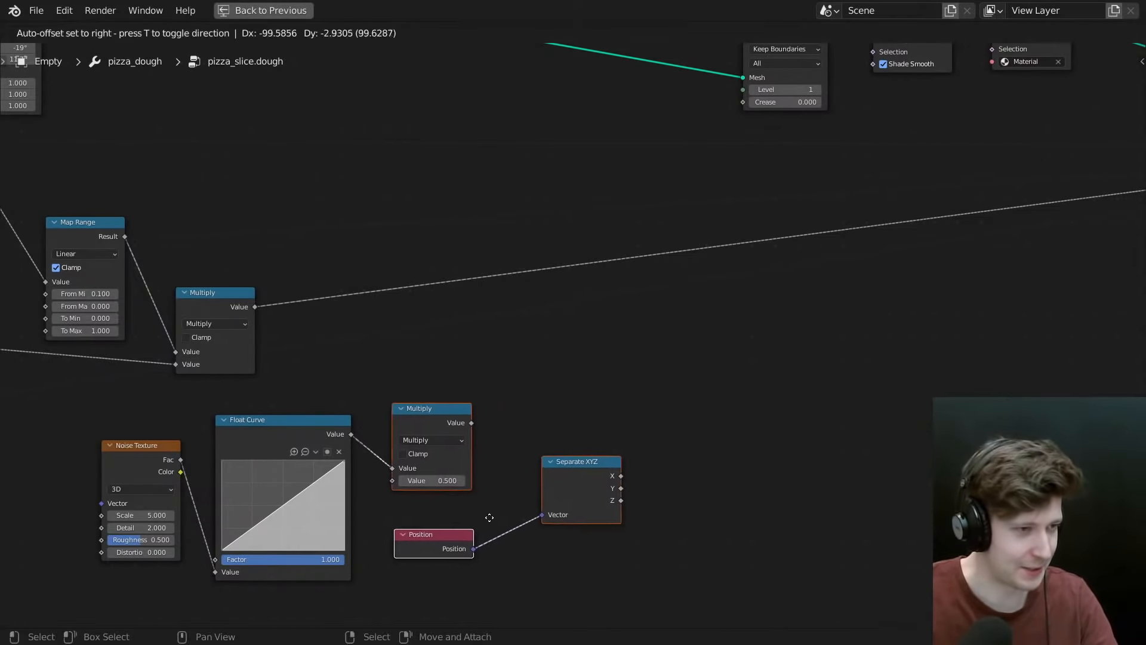
pyautogui.click(490, 516)
# - Shift the node chain from Subdivision Surface through Group Output, with the Viewer reroute point, further along to make room
pyautogui.scroll(-3, 669, 390)
pyautogui.scroll(1, 525, 484)
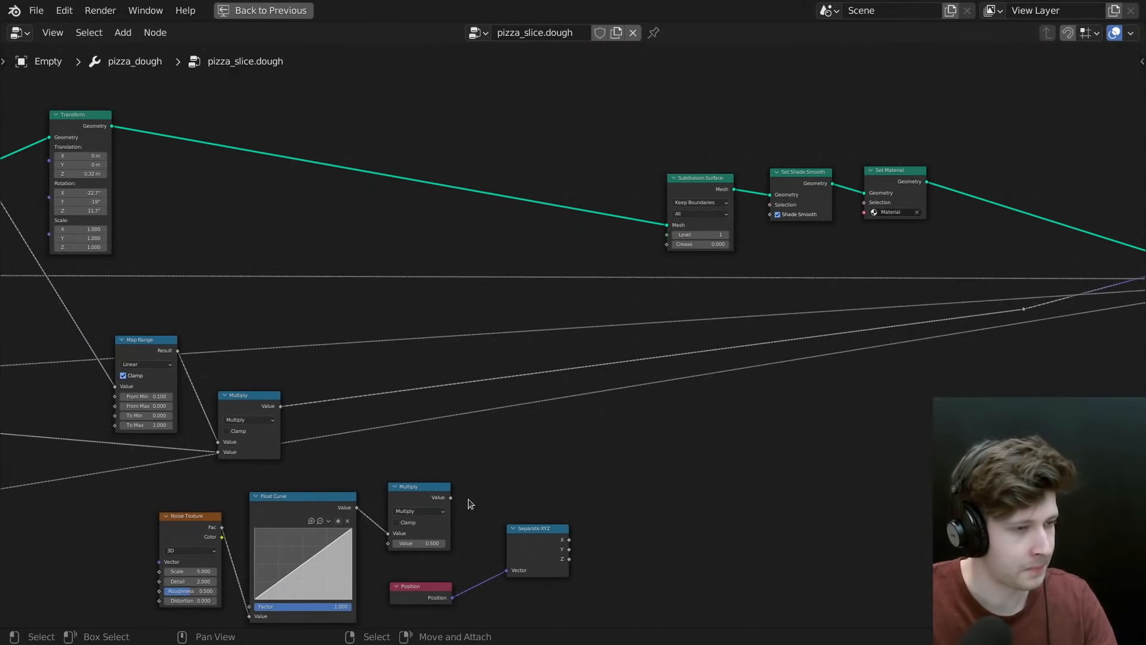
pyautogui.moveTo(449, 499); pyautogui.dragTo(513, 449, button='middle')
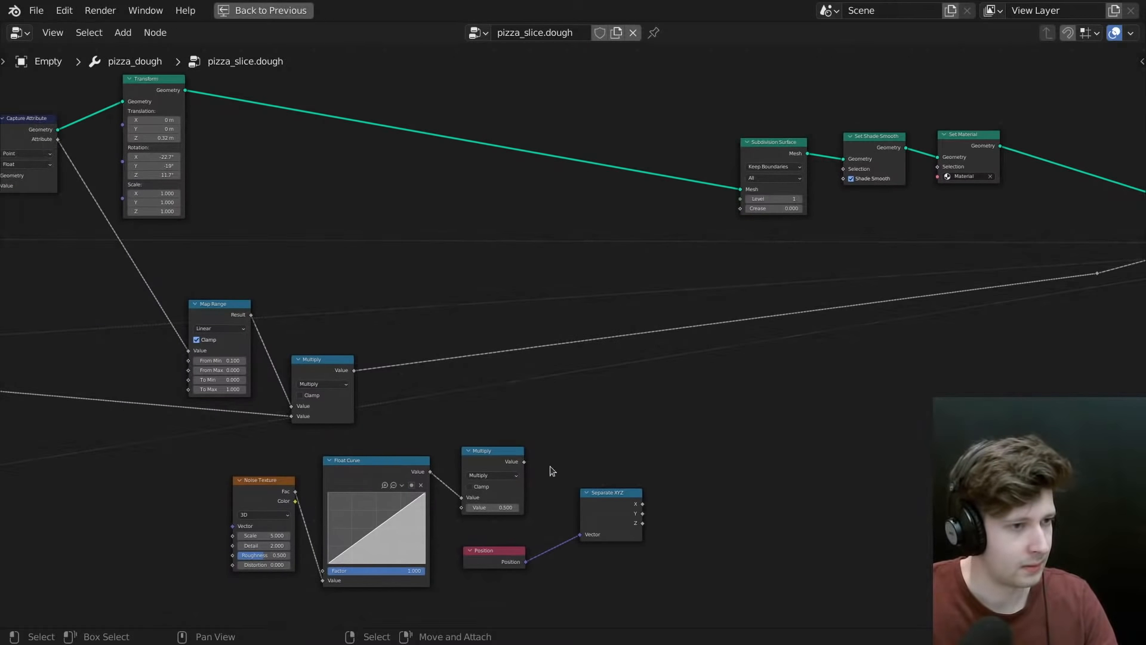
pyautogui.moveTo(702, 416); pyautogui.dragTo(501, 442, button='middle')
pyautogui.moveTo(465, 118); pyautogui.dragTo(1082, 381)
pyautogui.press('g')
pyautogui.click(649, 317)
# - Insert a Set Position node into the geometry link between Transform and Subdivision Surface
pyautogui.scroll(-2, 537, 382)
pyautogui.moveTo(465, 409); pyautogui.dragTo(740, 405, button='middle')
pyautogui.hotkey('shift', 'a')
pyautogui.write('set p')
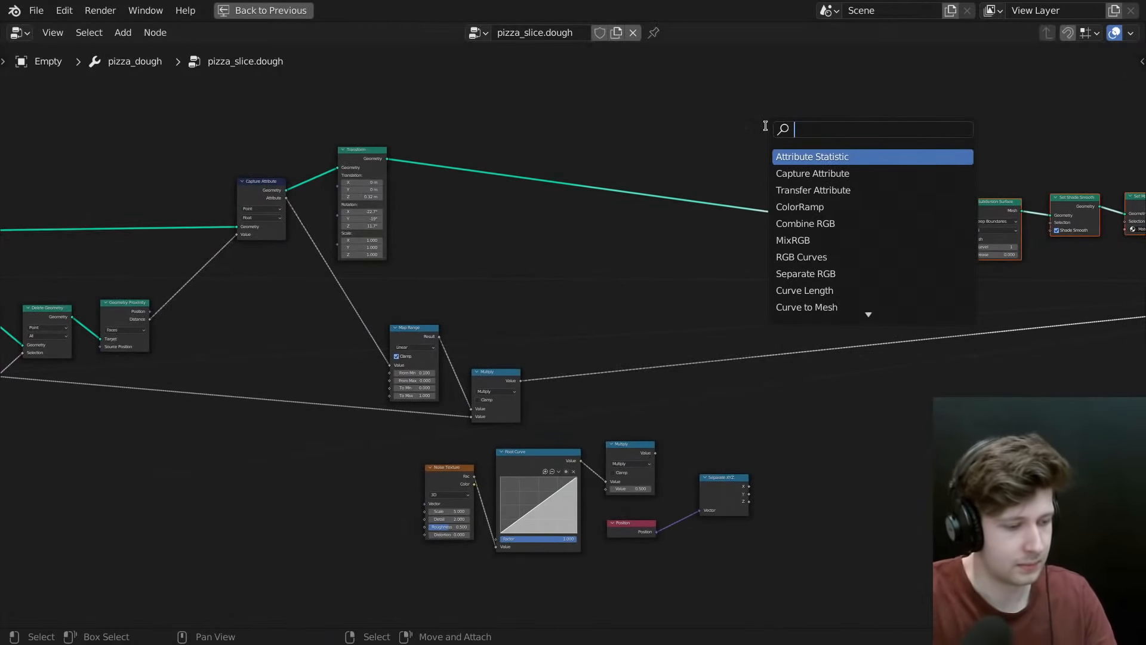
pyautogui.write('os')
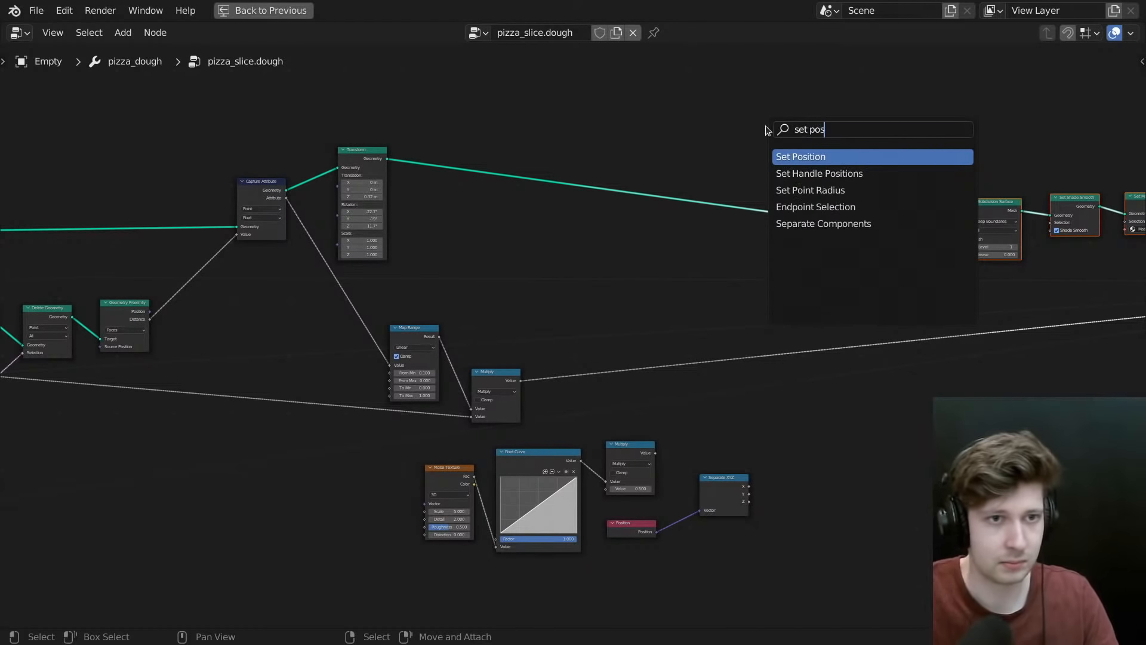
pyautogui.press('Return')
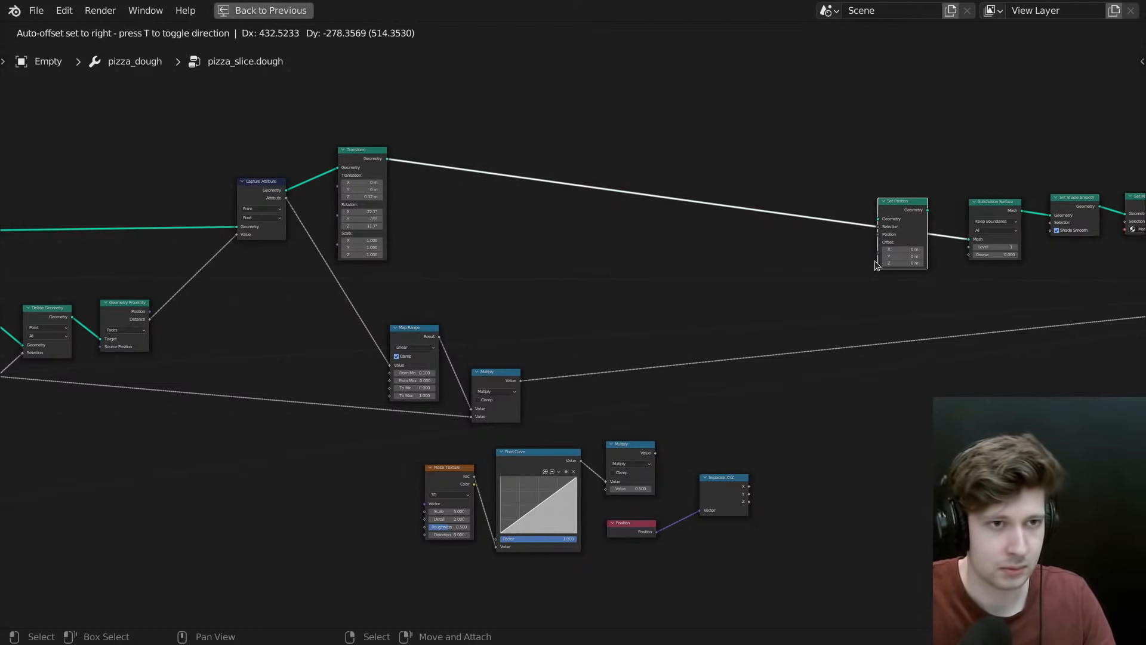
pyautogui.click(876, 266)
# - Delete the Separate XYZ node
pyautogui.scroll(1, 877, 259)
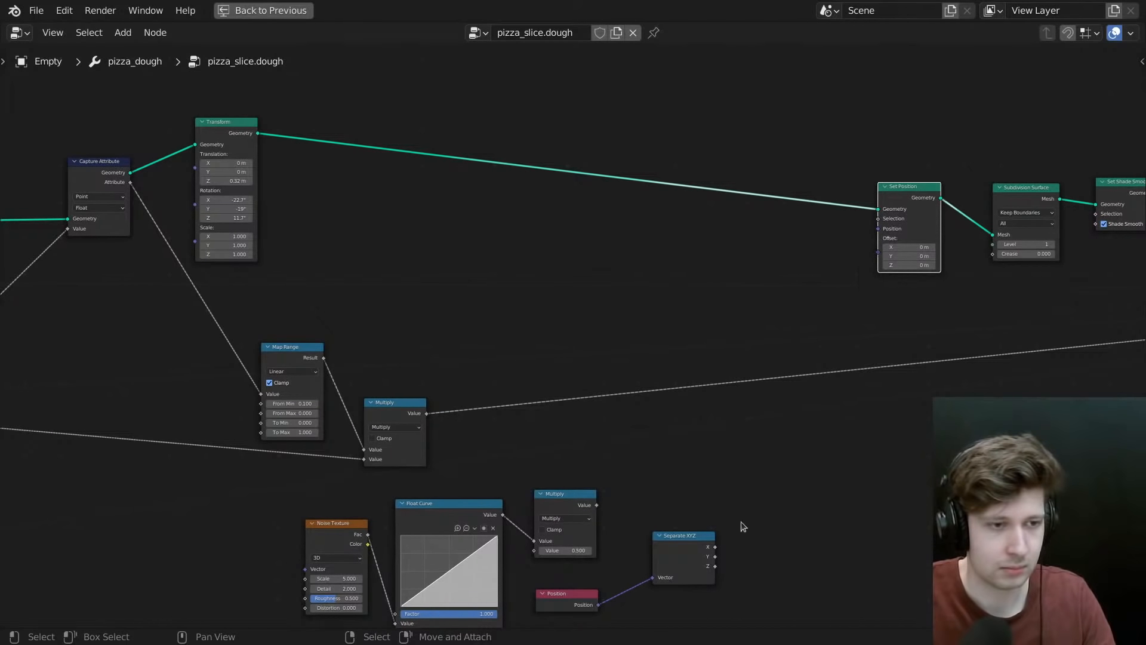
pyautogui.moveTo(715, 572); pyautogui.dragTo(753, 549)
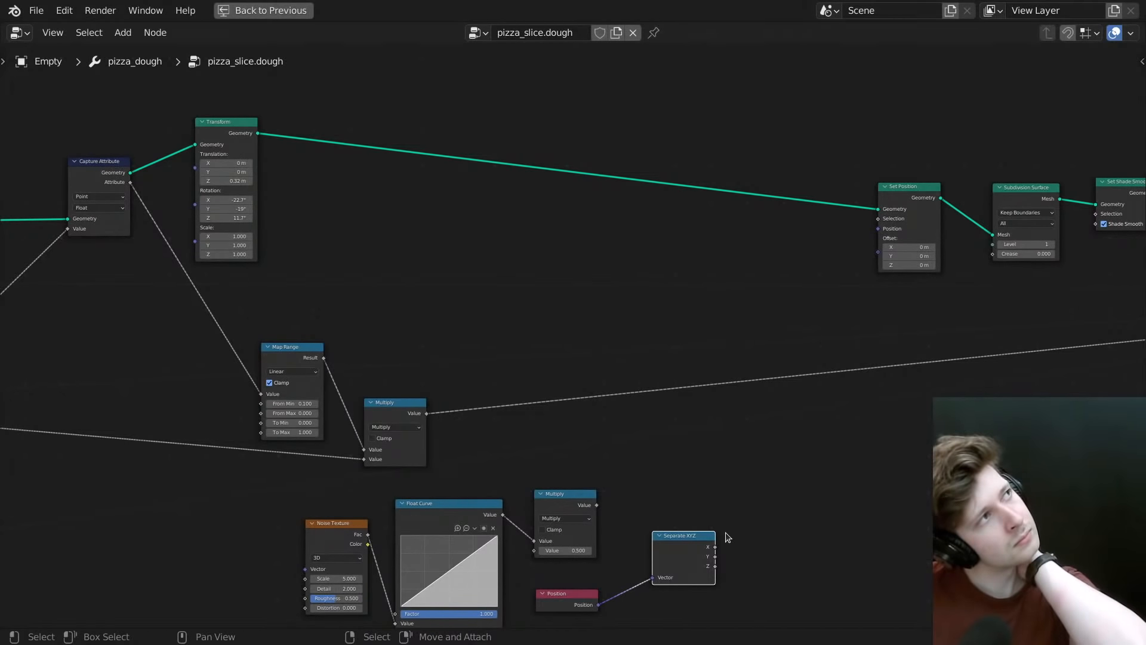
pyautogui.moveTo(719, 498); pyautogui.dragTo(721, 480, button='middle')
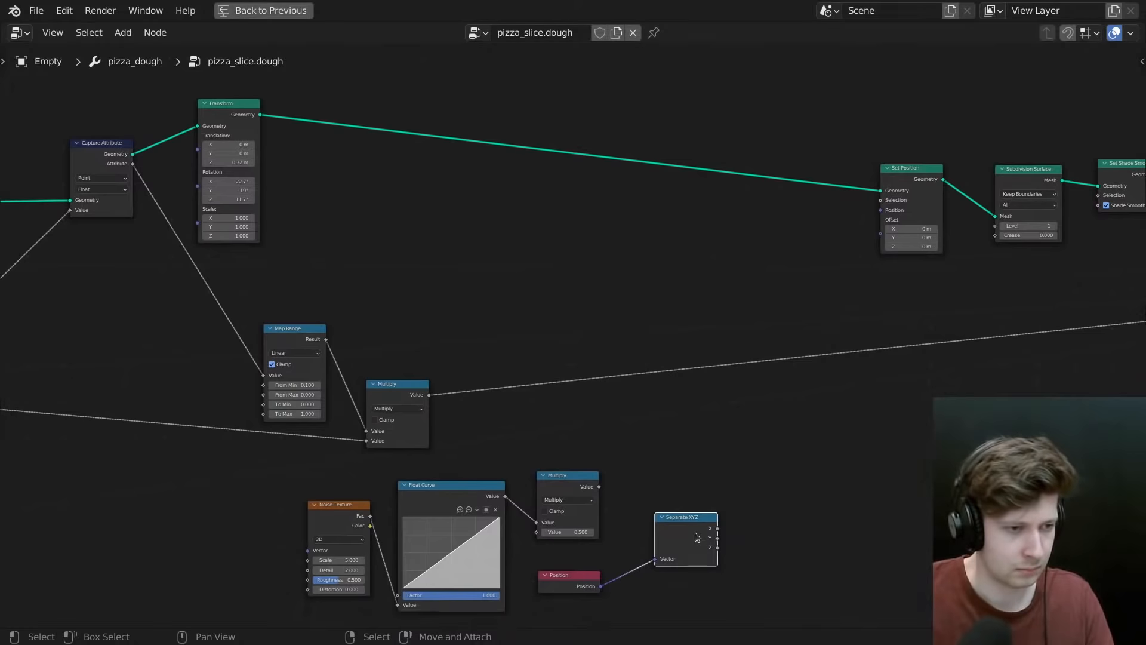
pyautogui.moveTo(697, 537); pyautogui.dragTo(702, 507, button='middle')
pyautogui.press('x')
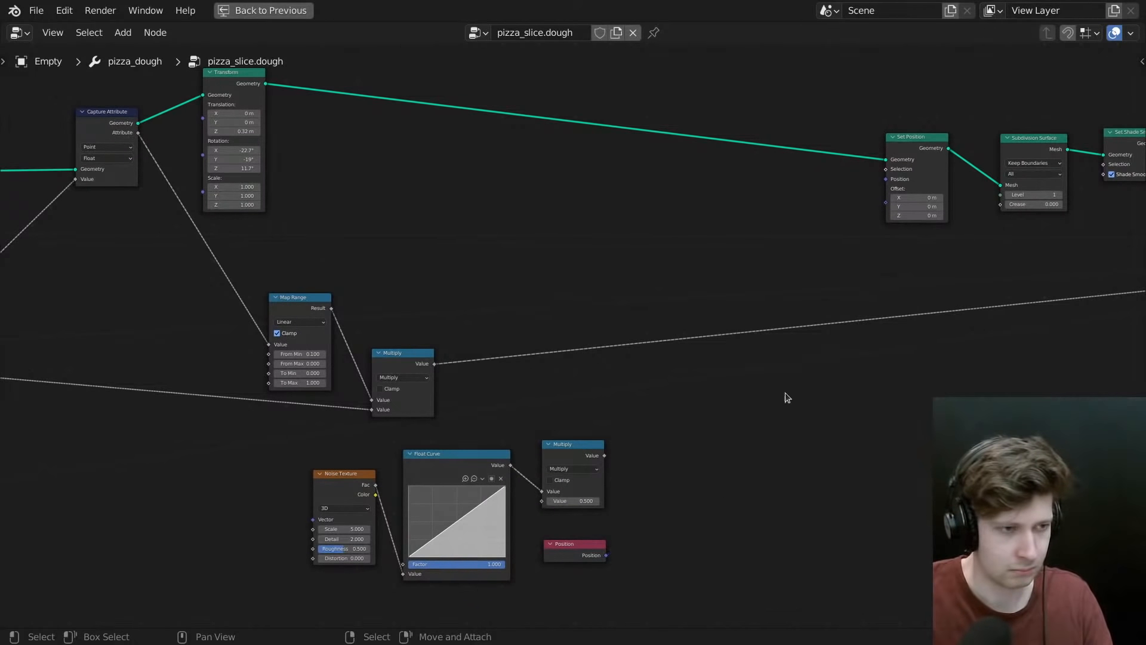
# - Add a Vector Math node and place it beside the Position node
pyautogui.hotkey('shift', 'a')
pyautogui.click(727, 302)
pyautogui.write('vec')
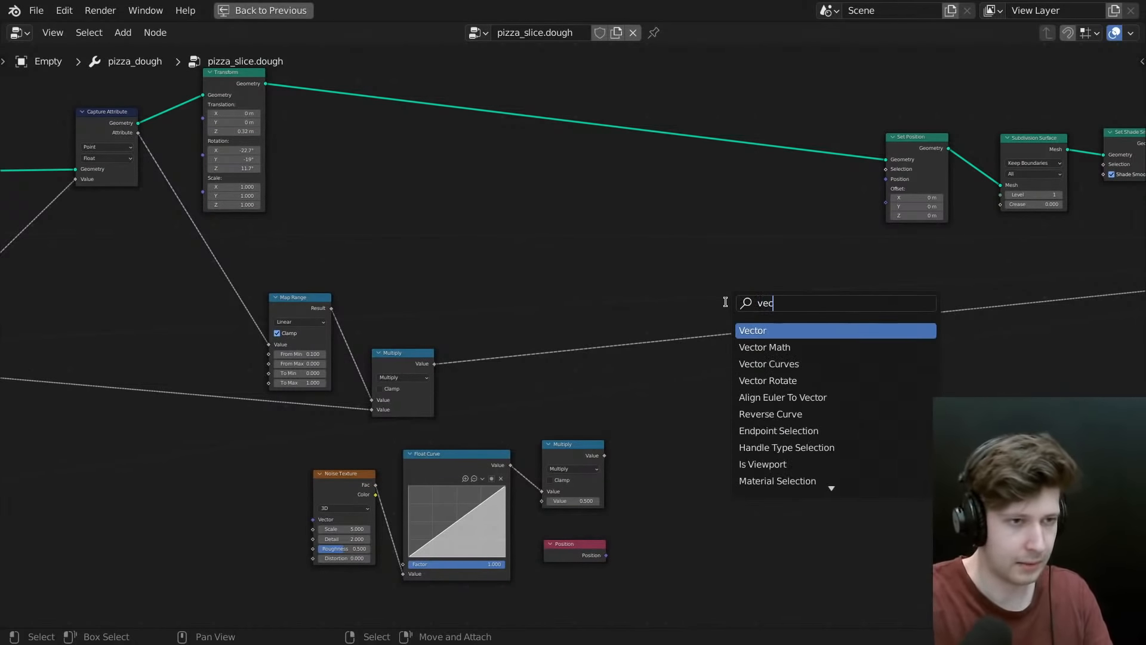
pyautogui.press('Down')
pyautogui.press('Return')
pyautogui.click(697, 517)
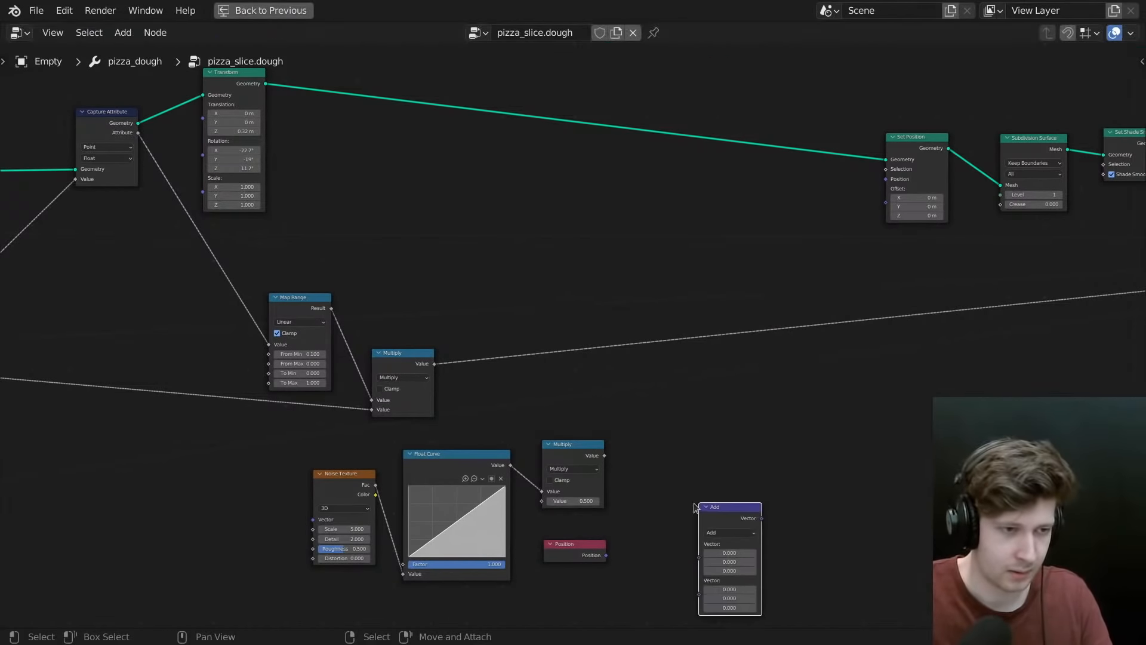
# - Set the Vector Math node's operation to Multiply
pyautogui.scroll(3, 698, 518)
pyautogui.click(779, 433)
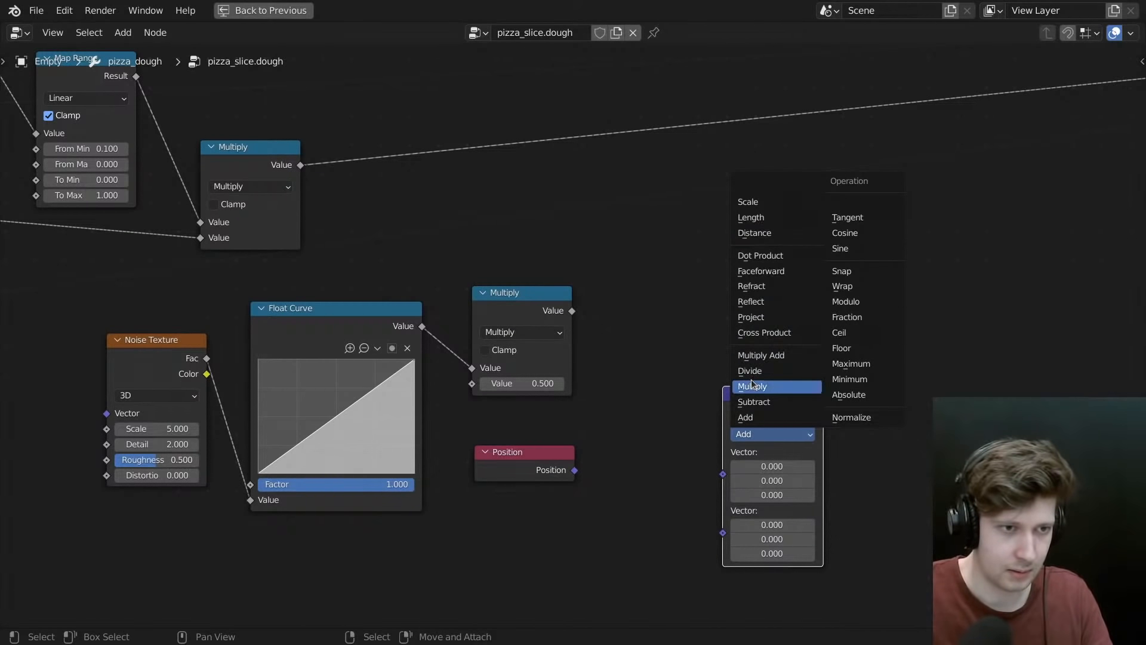
pyautogui.click(774, 390)
# - Change the unconnected Vector Math node's operation to Scale and set its scale factor to -1
pyautogui.scroll(-3, 743, 400)
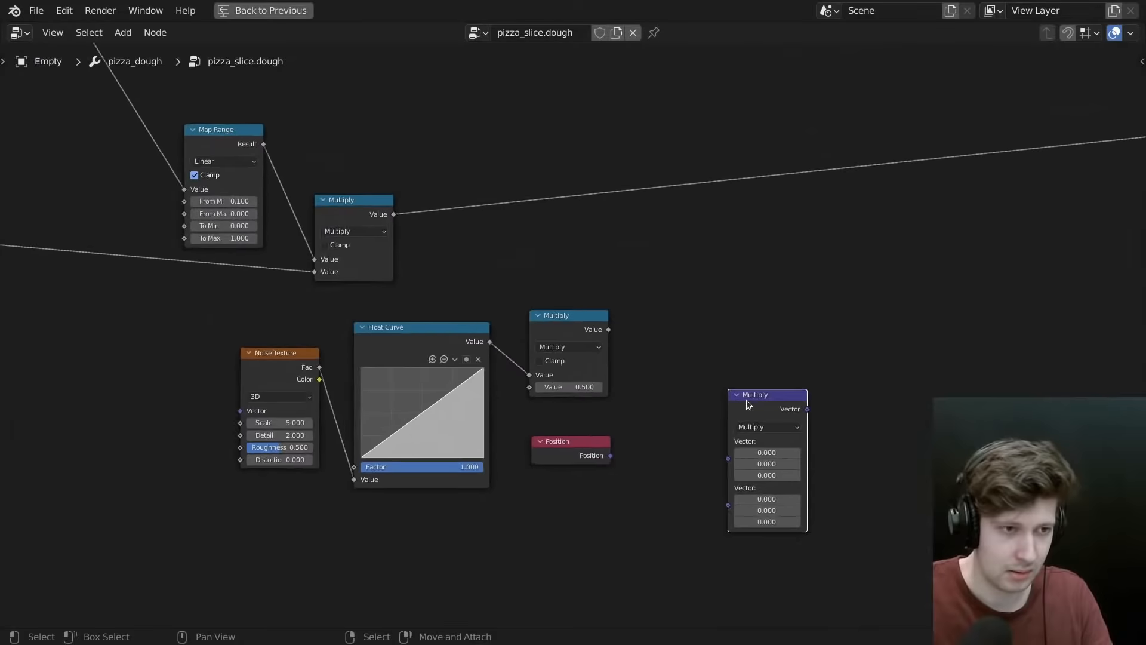
pyautogui.scroll(2, 664, 488)
pyautogui.click(703, 477)
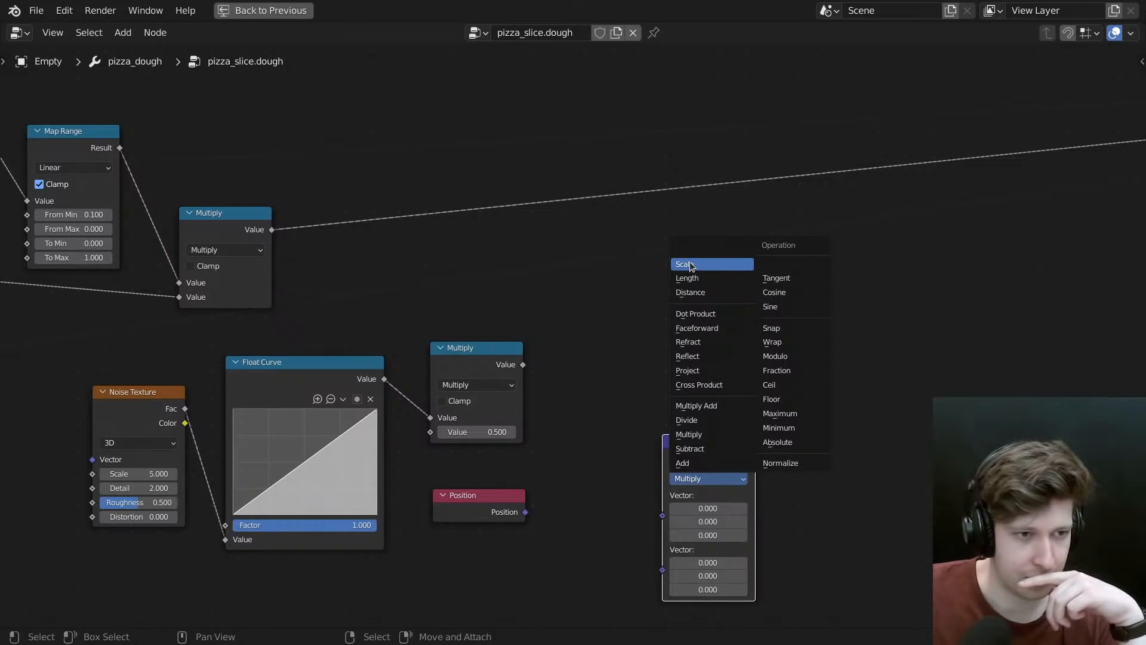
pyautogui.press('Return')
pyautogui.click(699, 546)
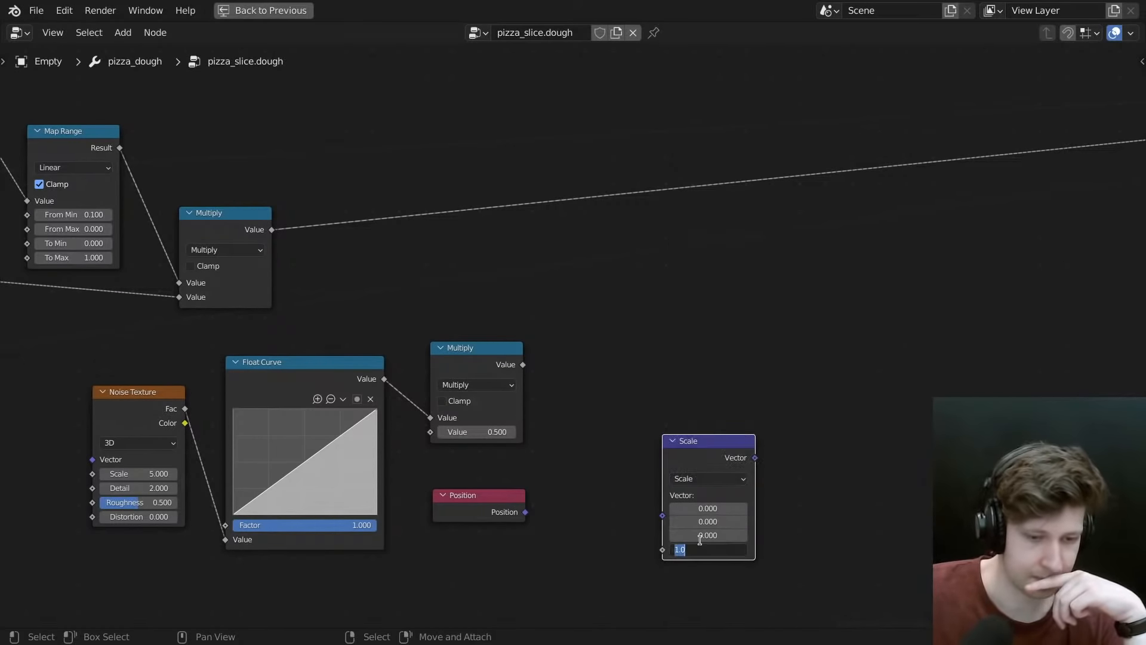
pyautogui.press('Return')
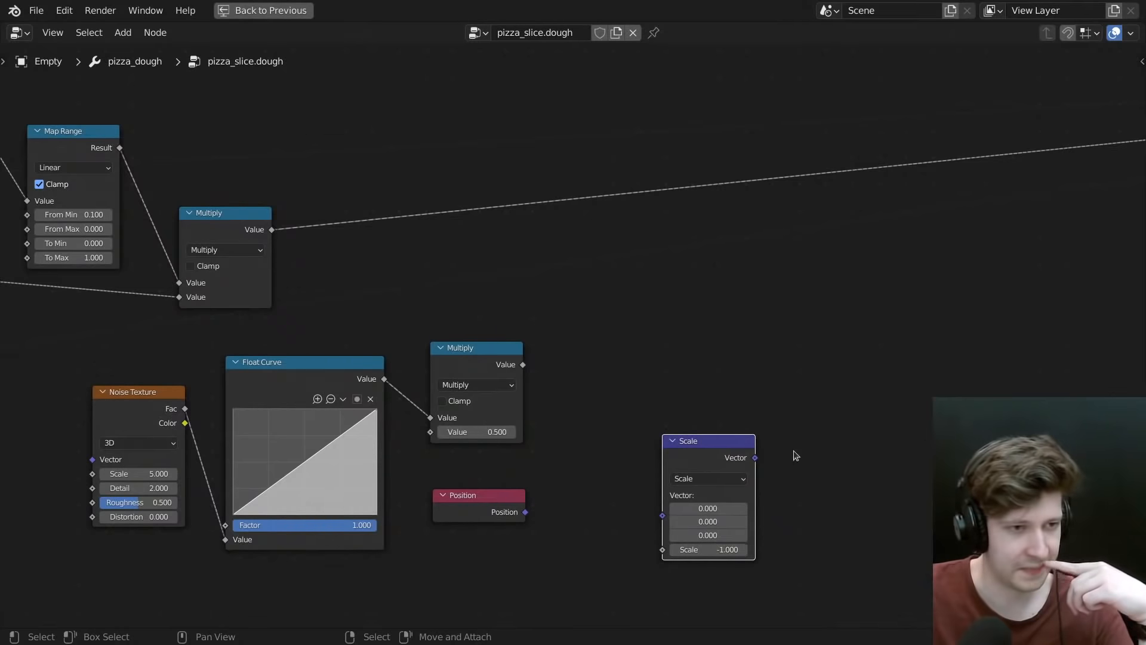
# - Duplicate the new Scale node, place the copy between Position and the original, and connect Position to the copy's vector input
pyautogui.click(687, 481)
pyautogui.click(686, 482)
pyautogui.moveTo(702, 459); pyautogui.dragTo(780, 465)
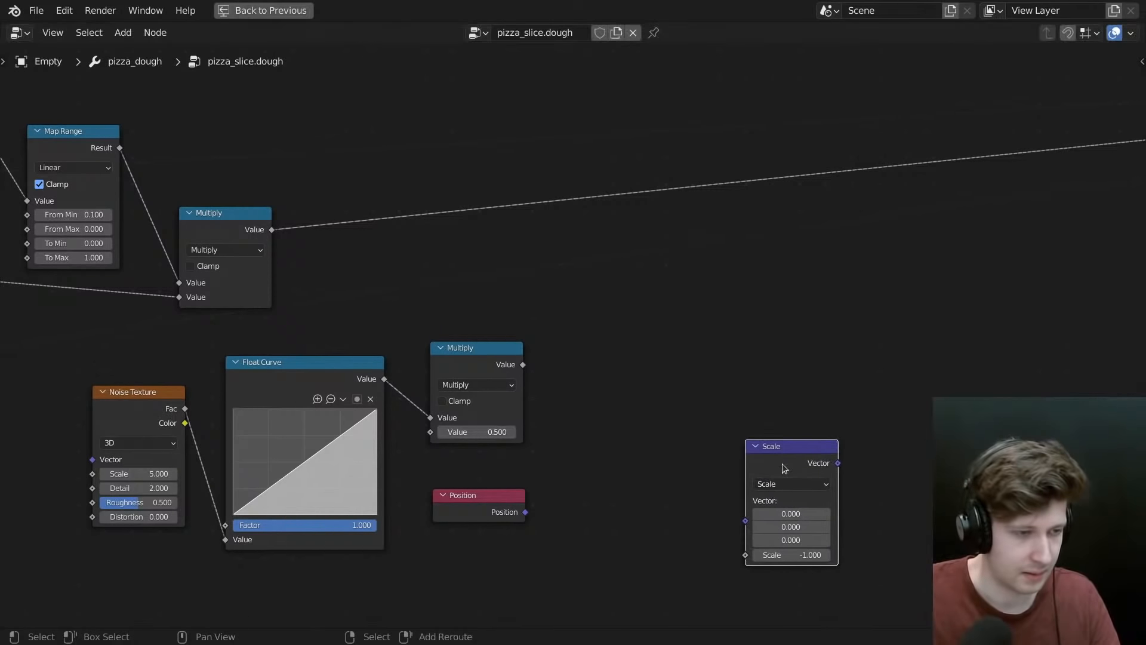
pyautogui.hotkey('shift', 'd')
pyautogui.click(648, 464)
pyautogui.scroll(1, 591, 494)
pyautogui.moveTo(508, 517); pyautogui.dragTo(611, 528)
# - Change the node fed by Position to Multiply and set its second vector to 0, 0, 1
pyautogui.click(667, 481)
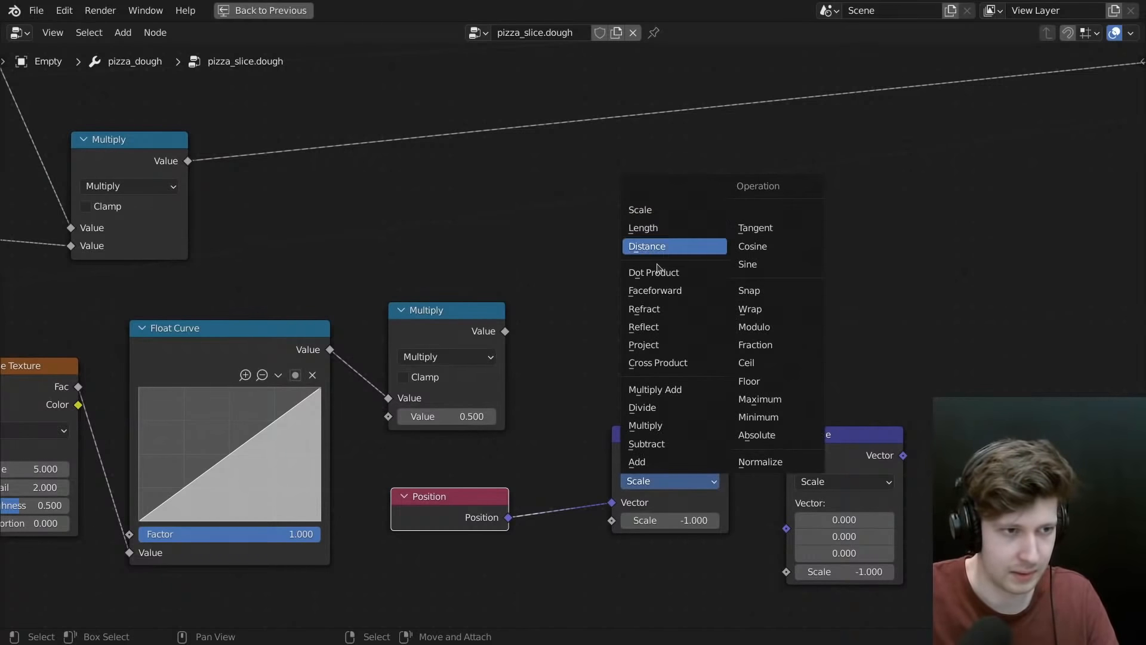
pyautogui.press('Escape')
pyautogui.click(647, 481)
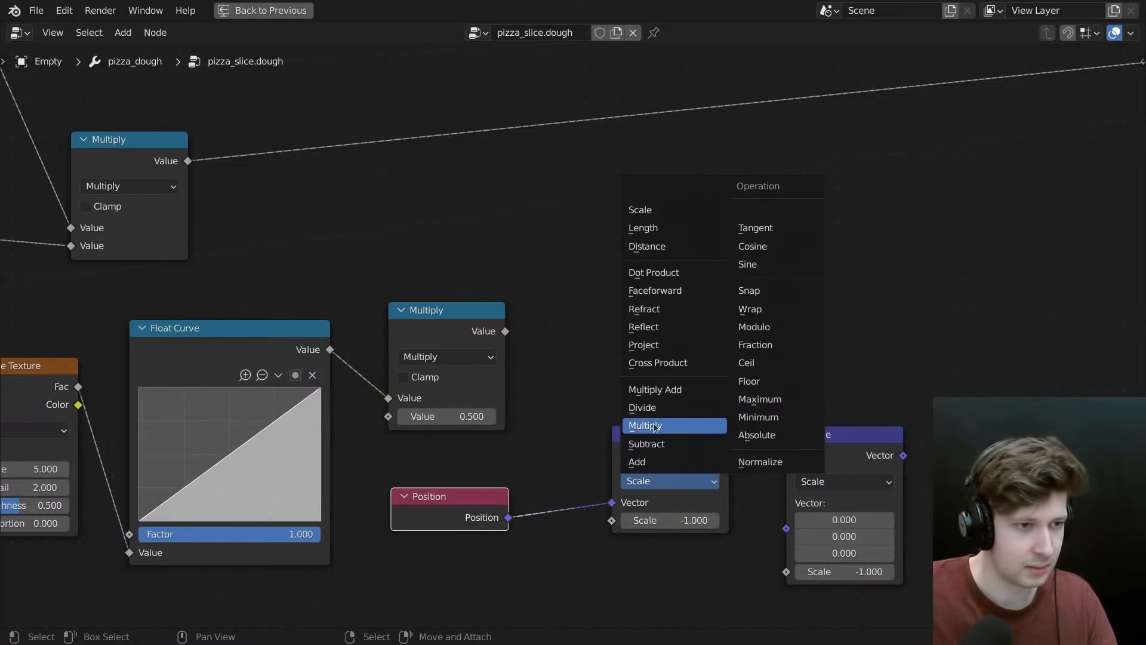
pyautogui.press('Return')
pyautogui.click(668, 536)
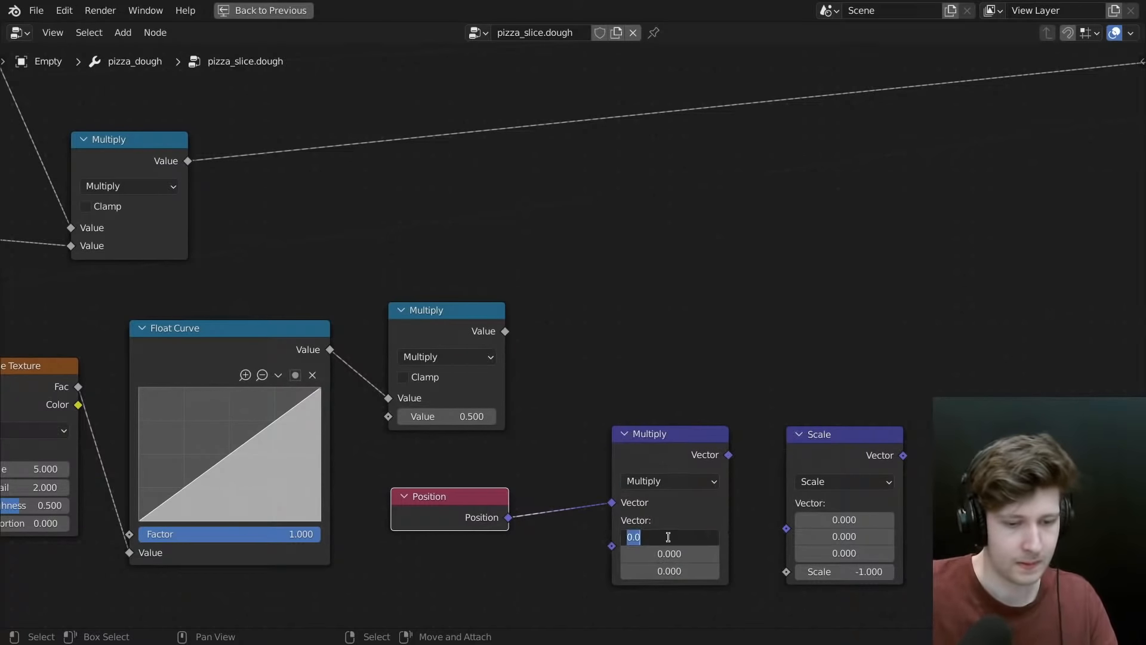
pyautogui.press('BackSpace')
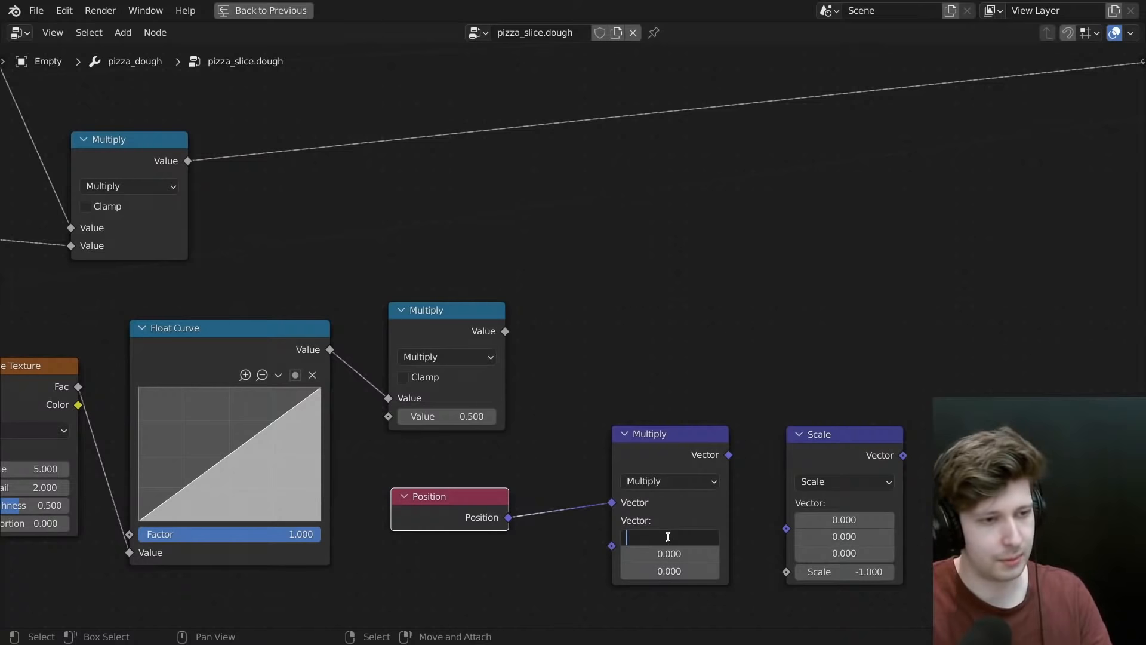
pyautogui.press('Tab')
pyautogui.press('Tab')
pyautogui.write('1')
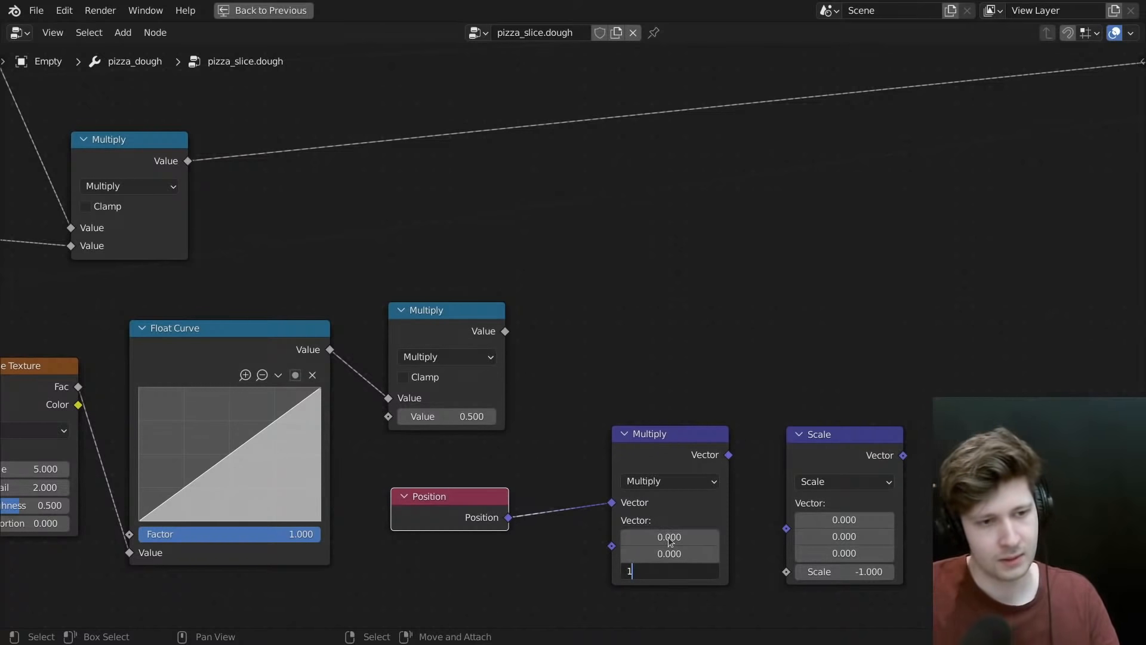
pyautogui.press('Return')
# - Connect the vector Multiply output to the Scale node, and the Scale output to Set Position's Offset
pyautogui.moveTo(728, 454); pyautogui.dragTo(787, 528)
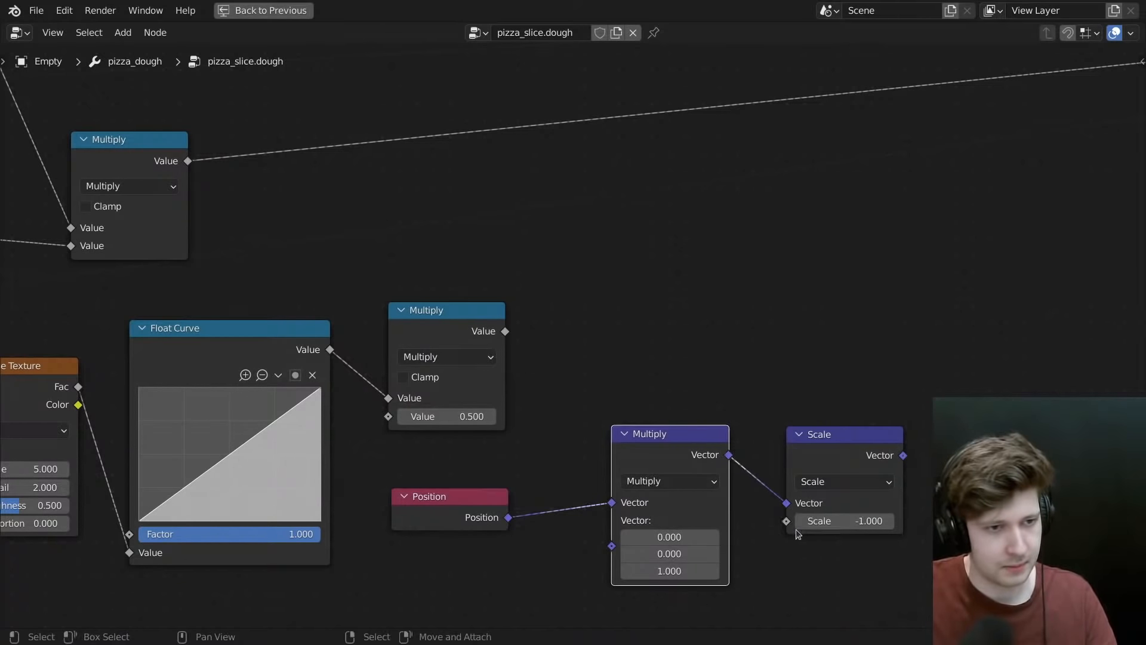
pyautogui.scroll(-7, 944, 412)
pyautogui.moveTo(936, 413); pyautogui.dragTo(682, 504, button='middle')
pyautogui.scroll(1, 681, 505)
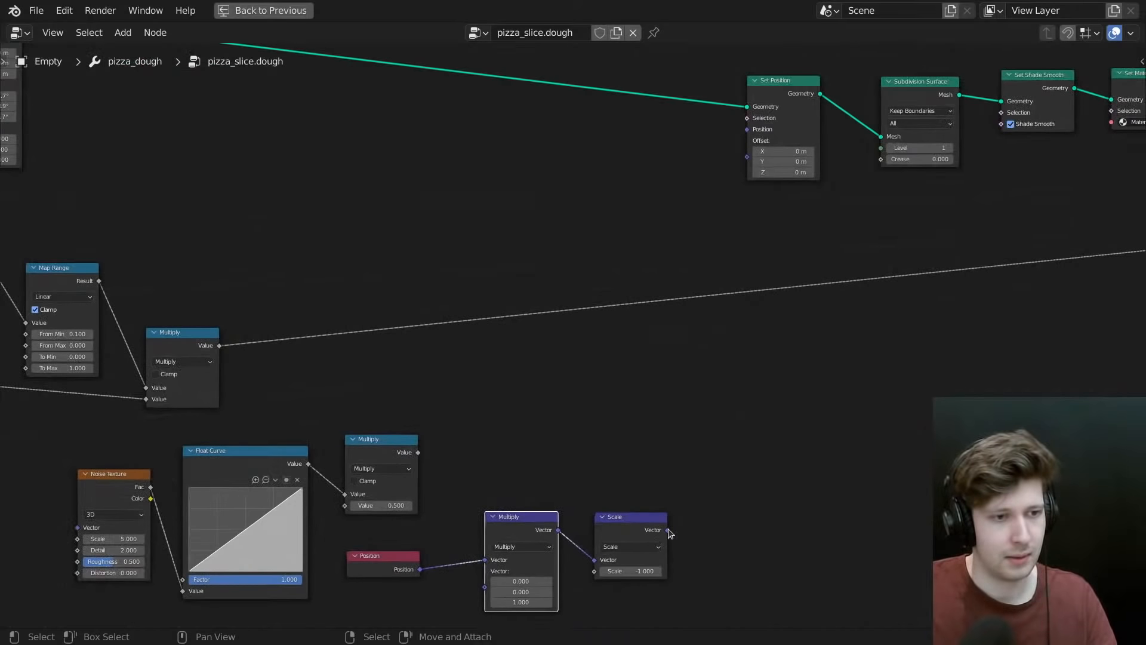
pyautogui.moveTo(668, 529); pyautogui.dragTo(750, 158)
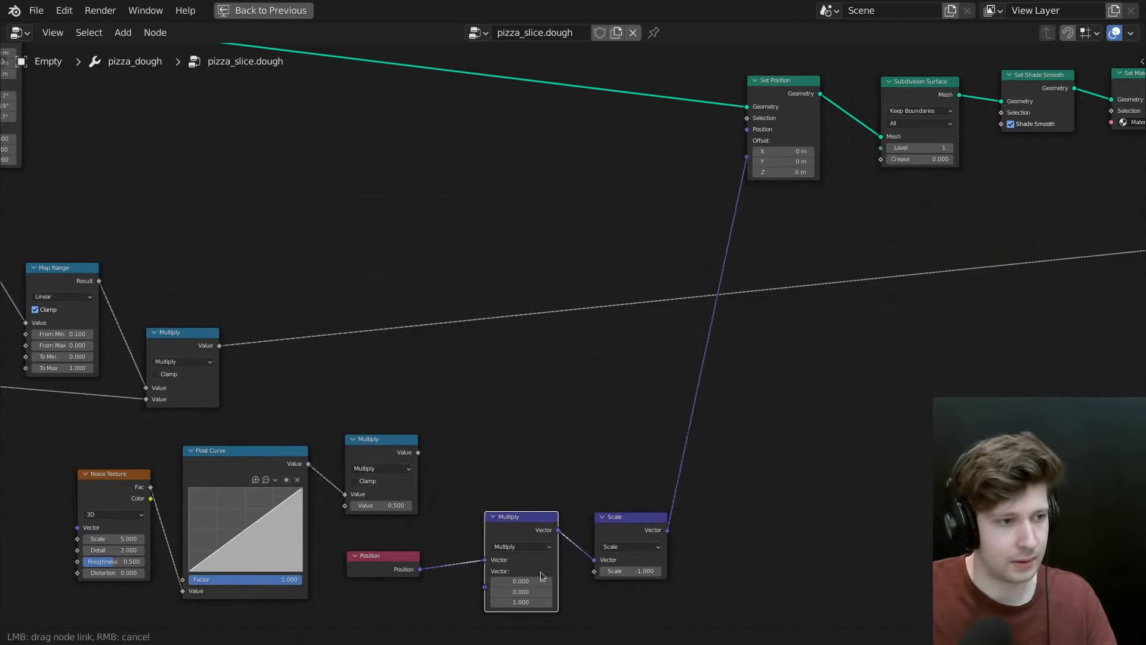
# - Move the Position, vector Multiply and Scale nodes together up beside the Set Position node
pyautogui.moveTo(727, 538); pyautogui.dragTo(394, 581)
pyautogui.press('g')
pyautogui.click(429, 146)
# - Inspect the slice's deformed shape in the 3D viewport and review the surrounding node network
pyautogui.hotkey('ctrl', 'space')
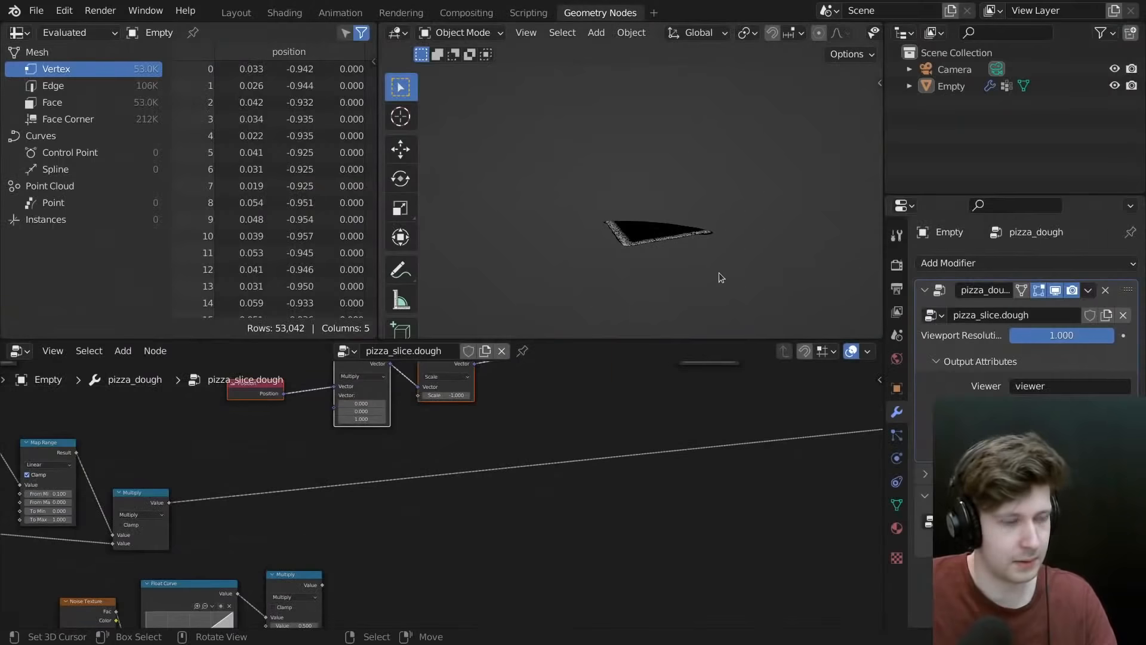
pyautogui.moveTo(653, 216); pyautogui.dragTo(639, 249, button='middle')
pyautogui.scroll(3, 639, 249)
pyautogui.moveTo(465, 419); pyautogui.dragTo(652, 465, button='middle')
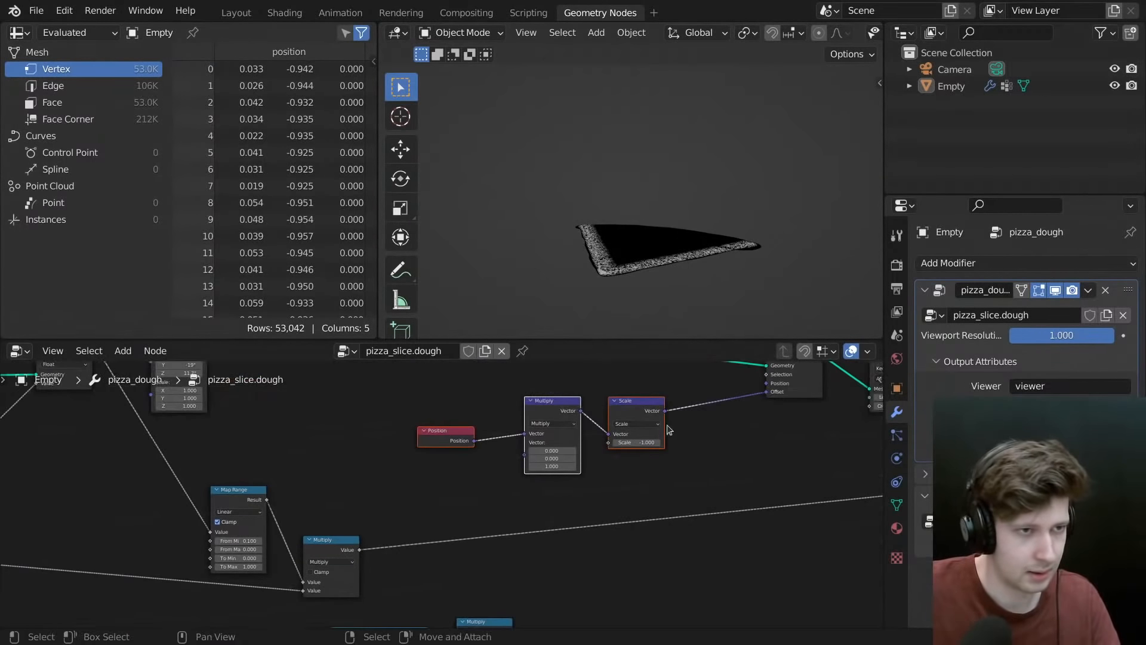
pyautogui.moveTo(675, 276)
pyautogui.mouseDown(button='middle')
pyautogui.moveTo(651, 251)
pyautogui.moveTo(697, 275)
pyautogui.moveTo(853, 254)
pyautogui.moveTo(657, 188)
pyautogui.moveTo(662, 281)
pyautogui.mouseUp(button='middle')
pyautogui.hotkey('ctrl', 'space')
pyautogui.scroll(-3, 584, 444)
pyautogui.moveTo(584, 444); pyautogui.dragTo(670, 378, button='middle')
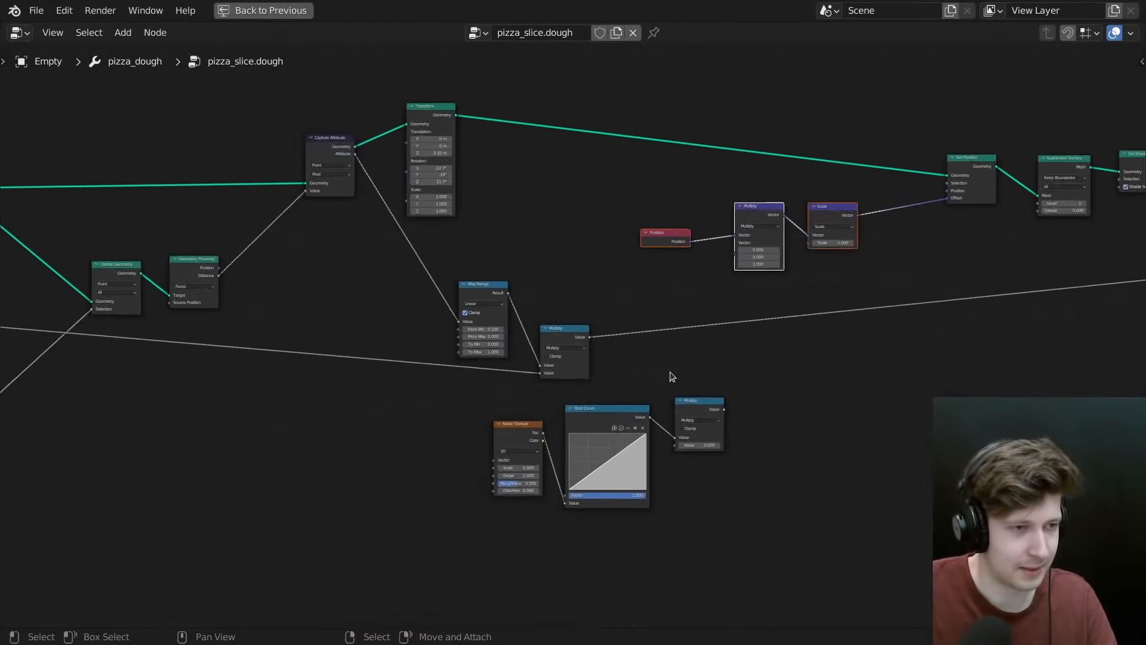
# - Reposition the Noise Texture branch below the mask nodes and shift the Position, Multiply and Scale nodes away from Set Position
pyautogui.scroll(2, 670, 379)
pyautogui.moveTo(775, 421); pyautogui.dragTo(497, 499)
pyautogui.press('g')
pyautogui.click(581, 455)
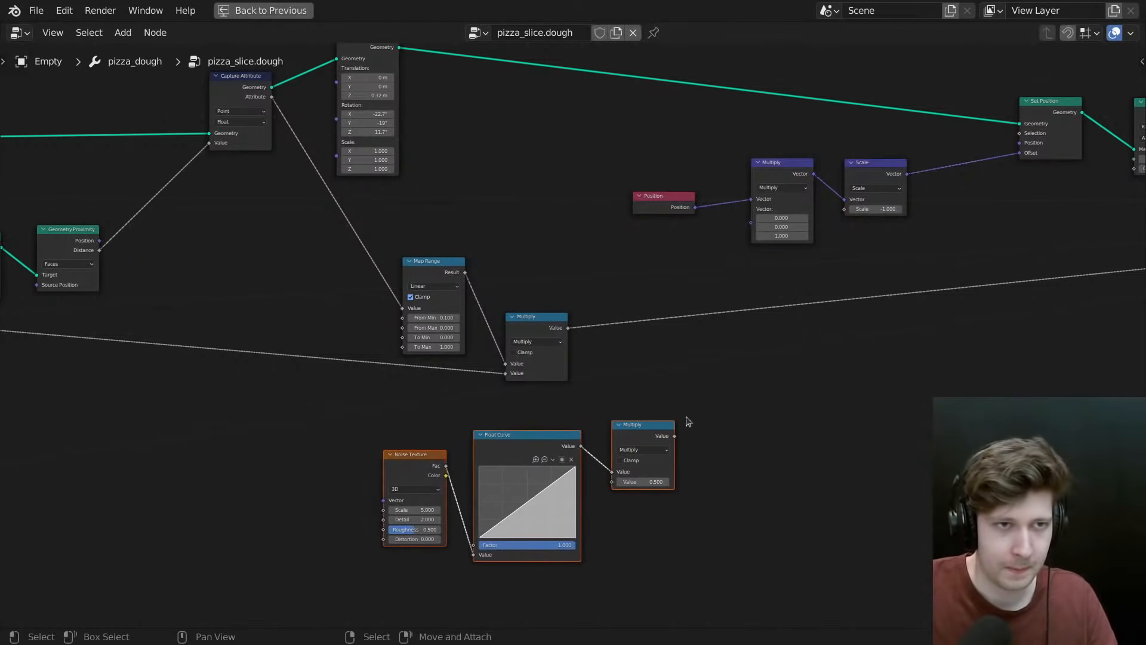
pyautogui.moveTo(949, 167); pyautogui.dragTo(628, 224)
pyautogui.press('g')
pyautogui.click(543, 223)
# - Duplicate the Scale node into the link before Set Position and drive its scale with the mask Multiply node's value
pyautogui.click(797, 176)
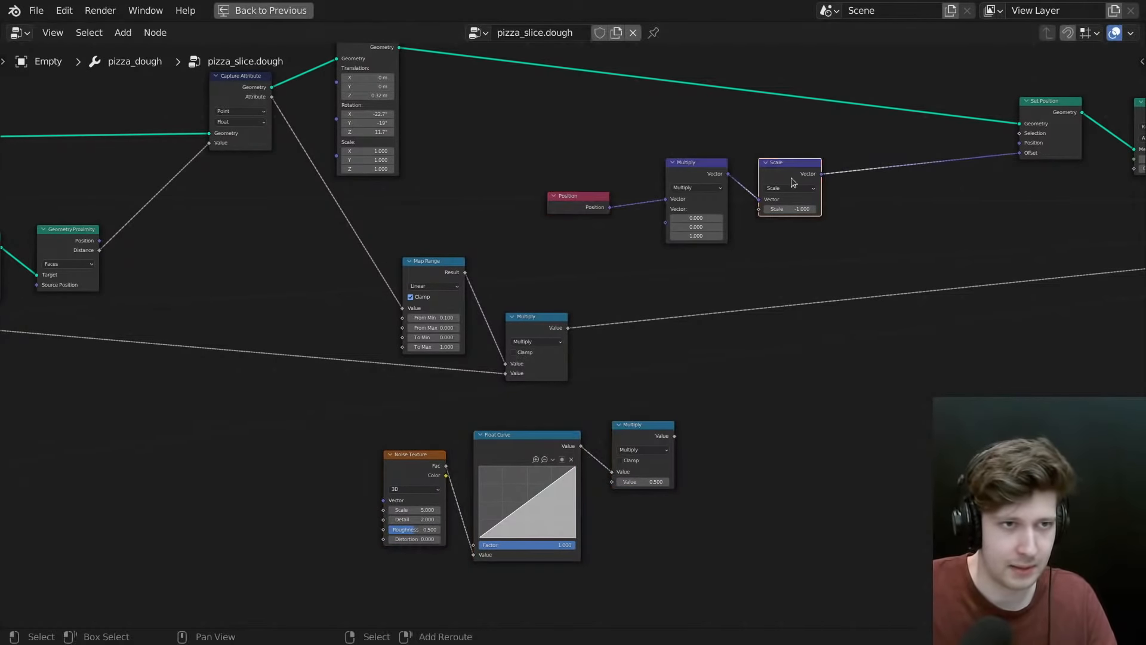
pyautogui.hotkey('shift', 'd')
pyautogui.click(554, 338)
pyautogui.moveTo(567, 328); pyautogui.dragTo(895, 211)
pyautogui.moveTo(890, 288); pyautogui.dragTo(808, 316, button='middle')
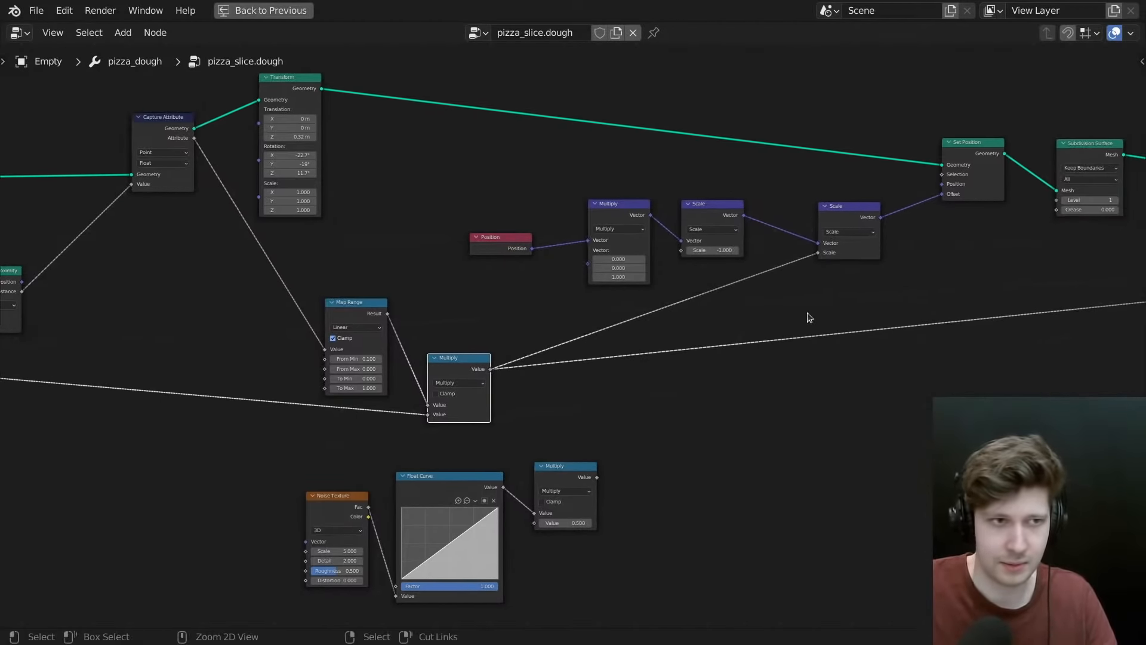
pyautogui.hotkey('ctrl', 'space')
pyautogui.moveTo(655, 195); pyautogui.dragTo(740, 197, button='middle')
pyautogui.scroll(3, 663, 190)
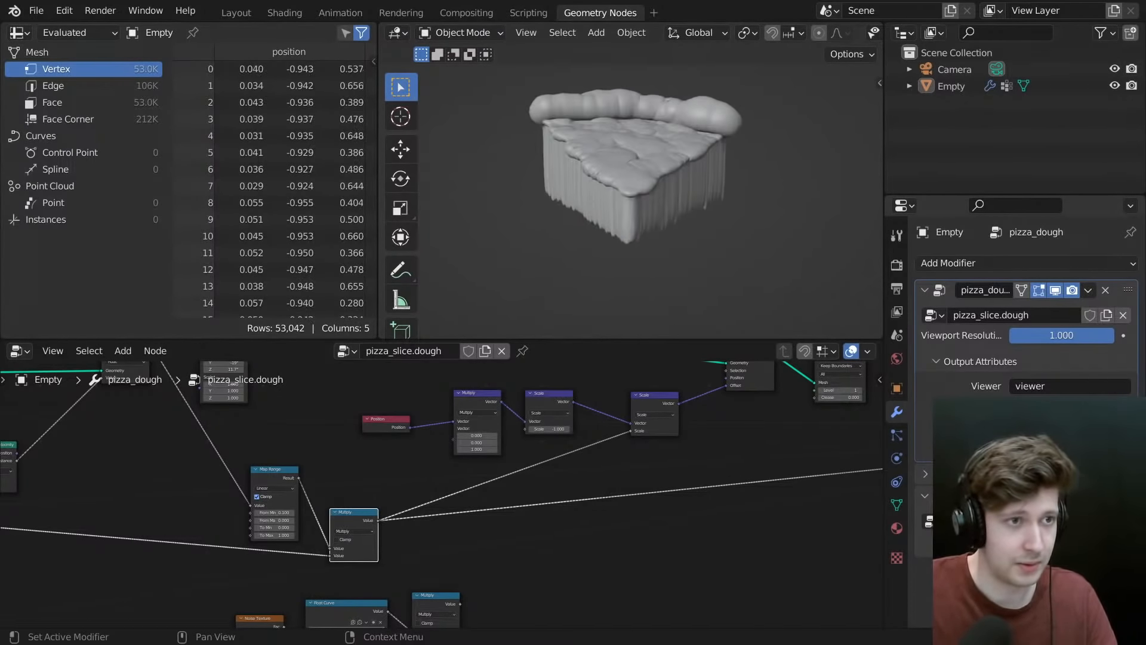
pyautogui.moveTo(717, 254); pyautogui.dragTo(656, 228, button='middle')
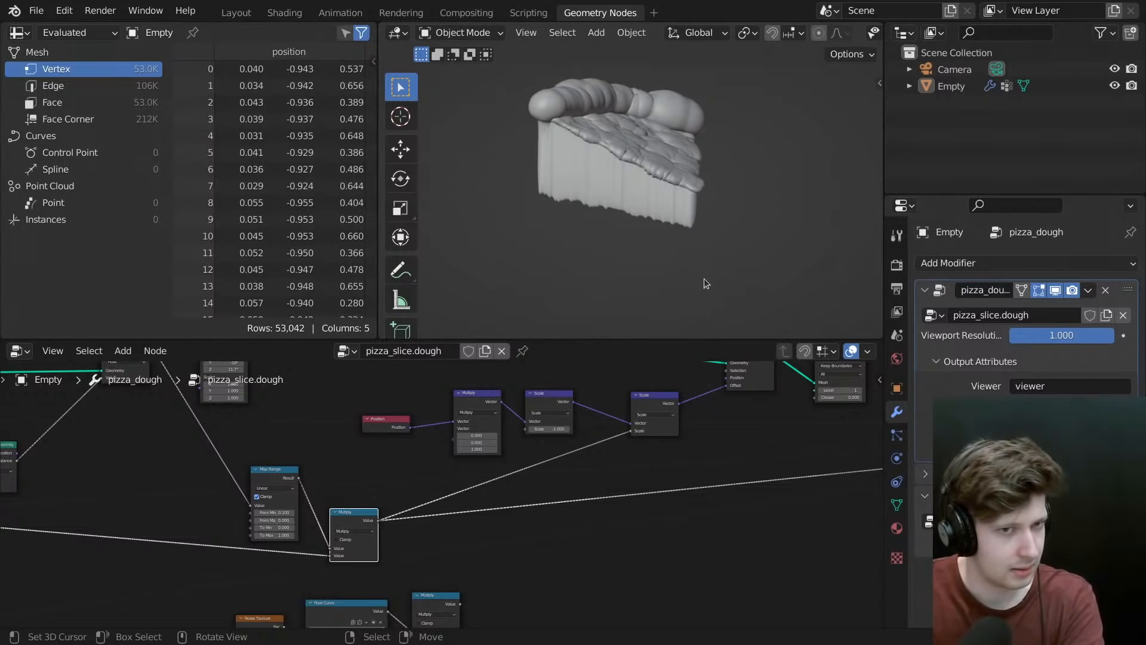
# - Set the Map Range node's From Max to 0.01
pyautogui.scroll(4, 426, 473)
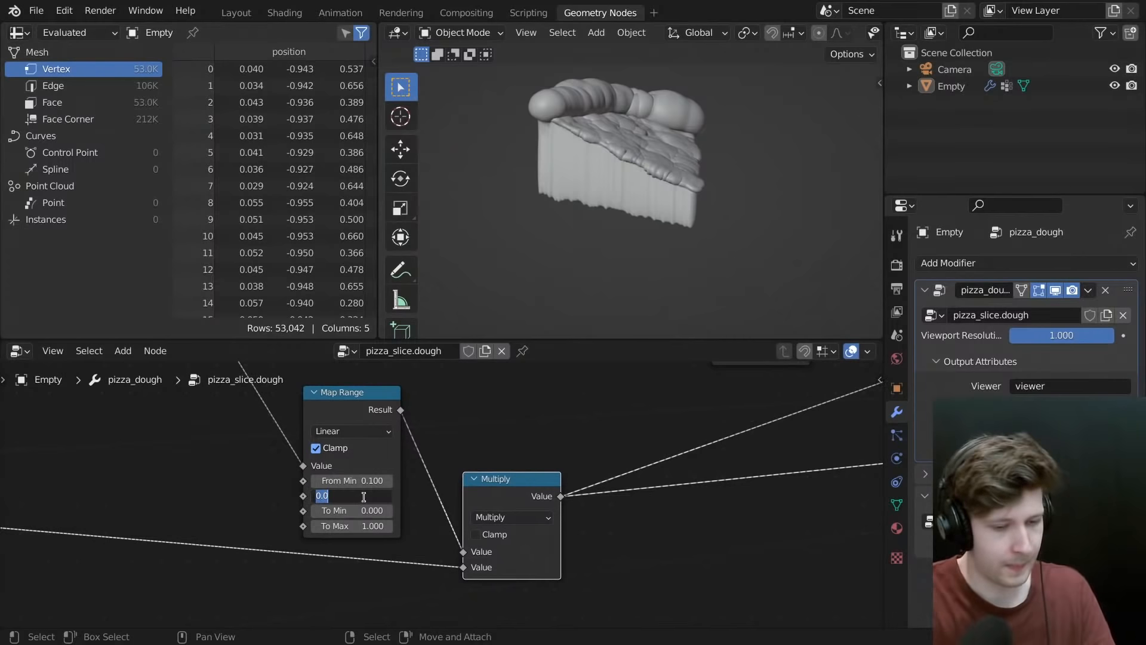
pyautogui.write('1')
pyautogui.press('Return')
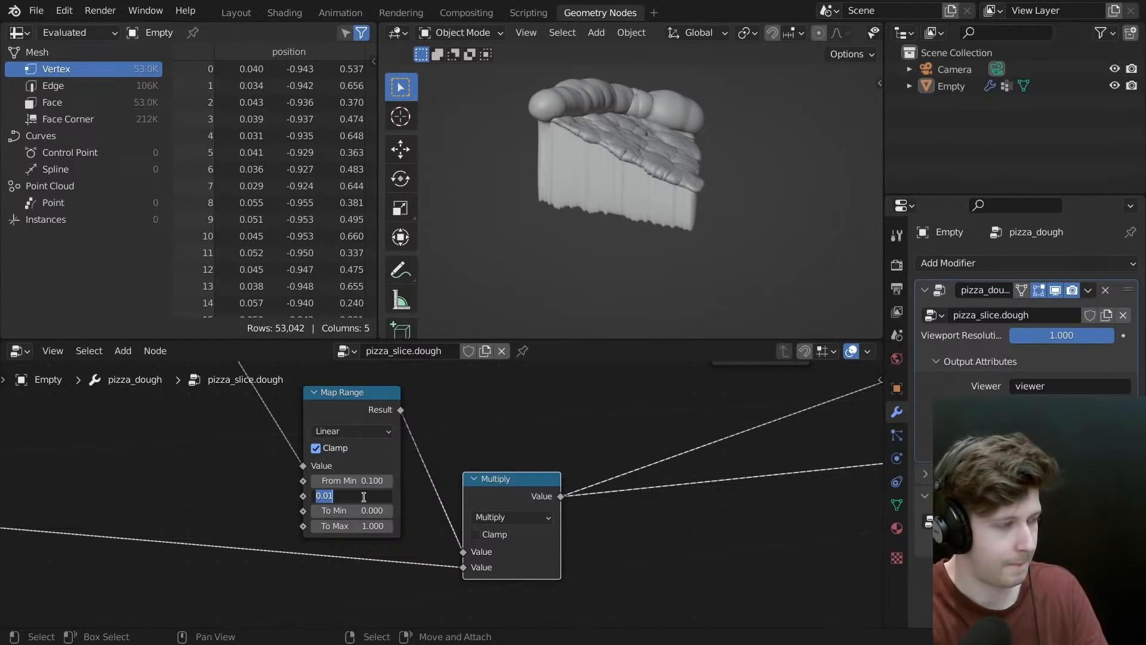
# - Examine the slice's stretched side walls in wireframe display and trace the proximity mask nodes
pyautogui.scroll(-4, 355, 496)
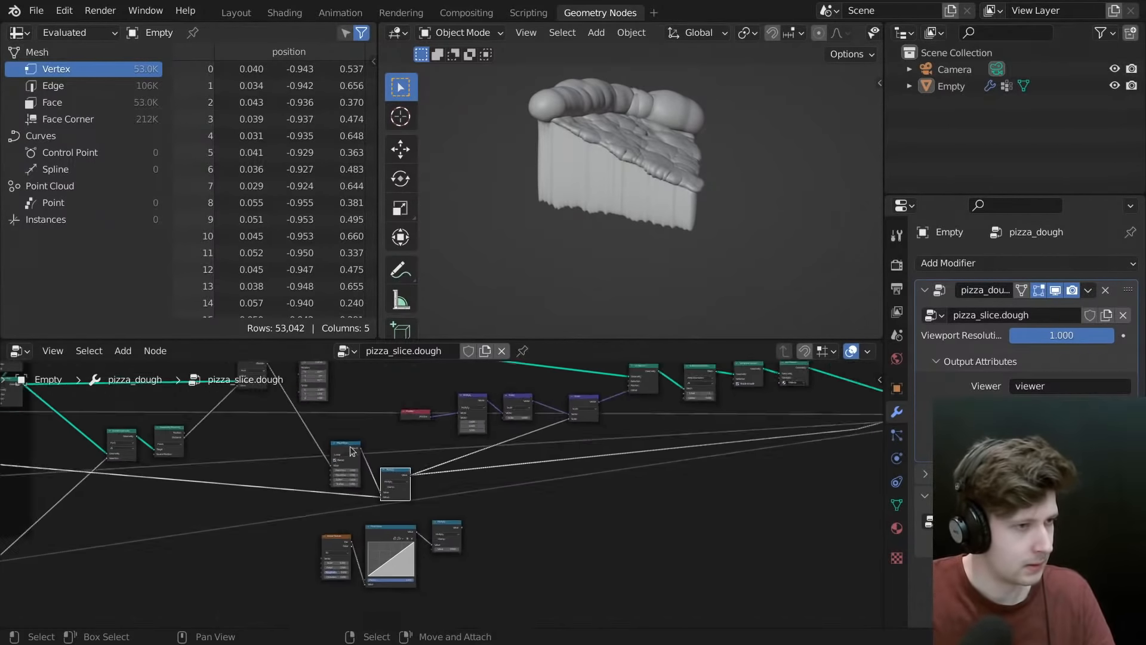
pyautogui.scroll(2, 439, 462)
pyautogui.moveTo(384, 495); pyautogui.dragTo(474, 479, button='middle')
pyautogui.scroll(2, 423, 519)
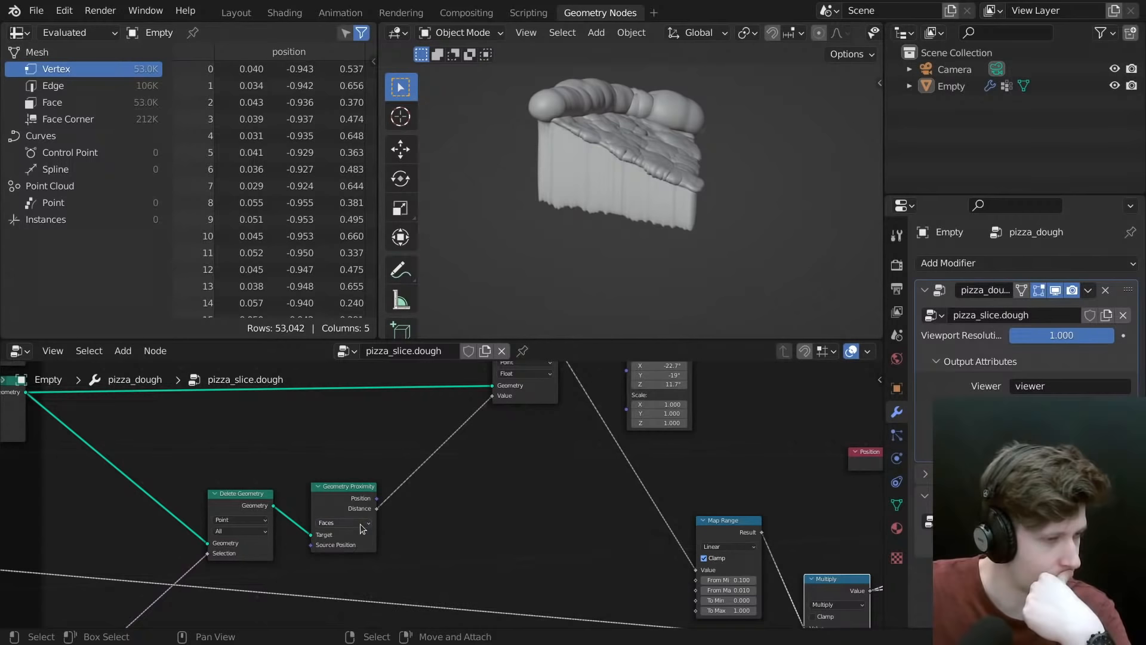
pyautogui.scroll(-2, 440, 509)
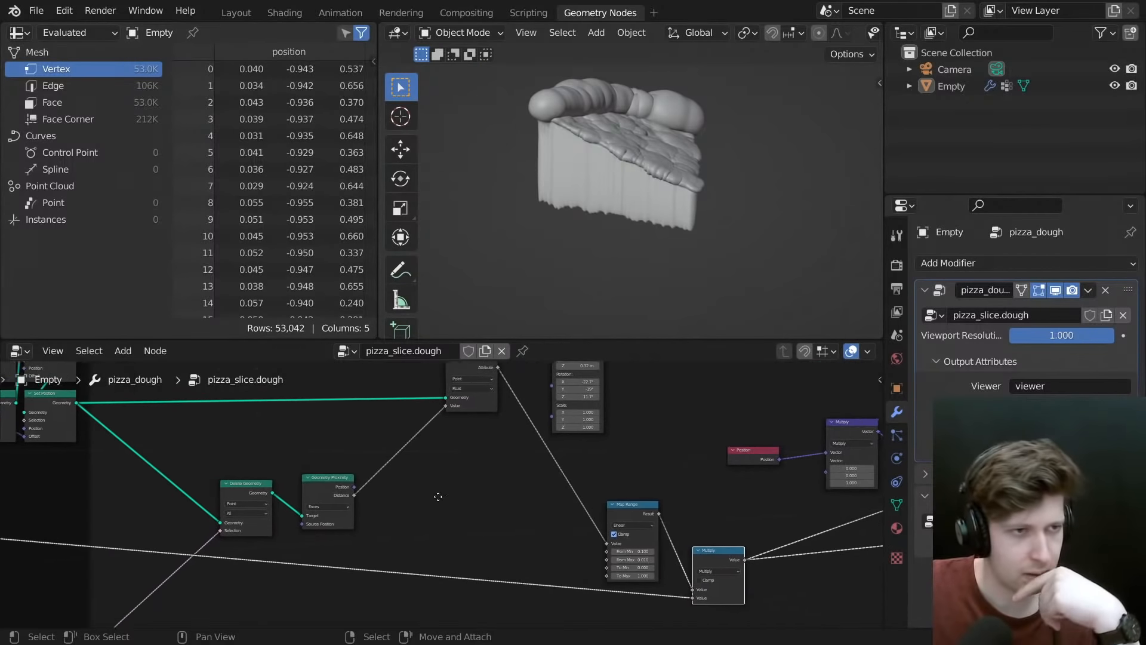
pyautogui.moveTo(671, 220)
pyautogui.mouseDown(button='middle')
pyautogui.moveTo(525, 171)
pyautogui.moveTo(457, 167)
pyautogui.moveTo(851, 207)
pyautogui.moveTo(632, 224)
pyautogui.moveTo(703, 235)
pyautogui.moveTo(737, 256)
pyautogui.moveTo(680, 207)
pyautogui.moveTo(737, 176)
pyautogui.moveTo(706, 176)
pyautogui.moveTo(660, 218)
pyautogui.moveTo(666, 205)
pyautogui.moveTo(600, 197)
pyautogui.moveTo(588, 207)
pyautogui.moveTo(597, 225)
pyautogui.mouseUp(button='middle')
pyautogui.press('z')
pyautogui.scroll(-6, 624, 463)
pyautogui.scroll(3, 661, 487)
pyautogui.moveTo(673, 500); pyautogui.dragTo(543, 481, button='middle')
pyautogui.scroll(5, 537, 487)
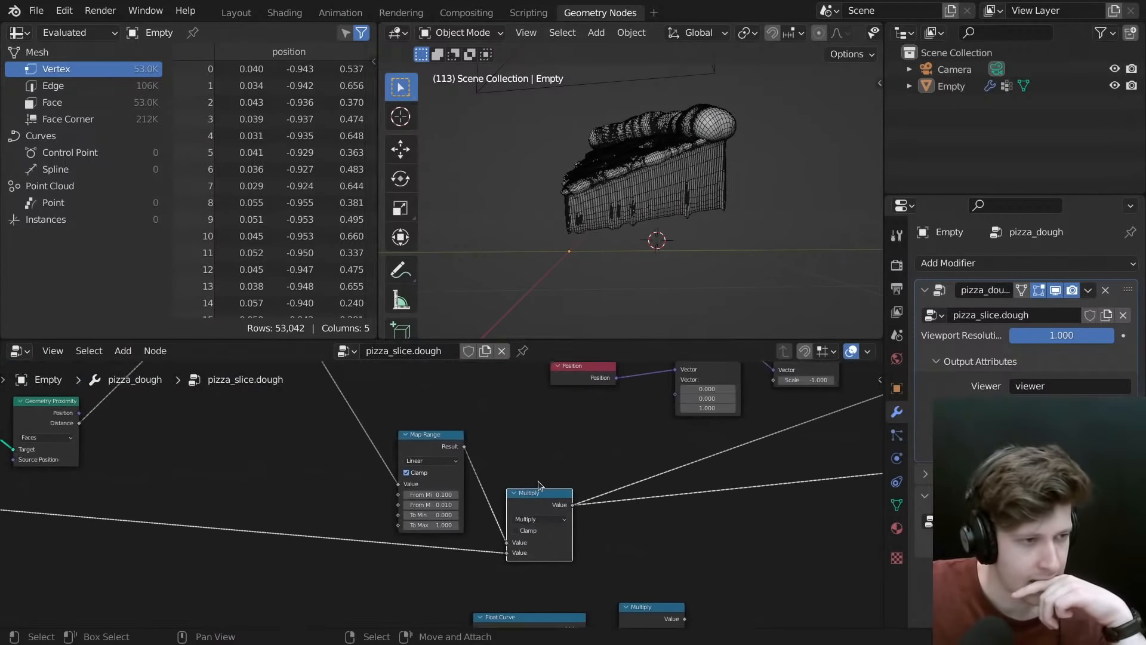
pyautogui.moveTo(431, 499); pyautogui.dragTo(536, 515, button='middle')
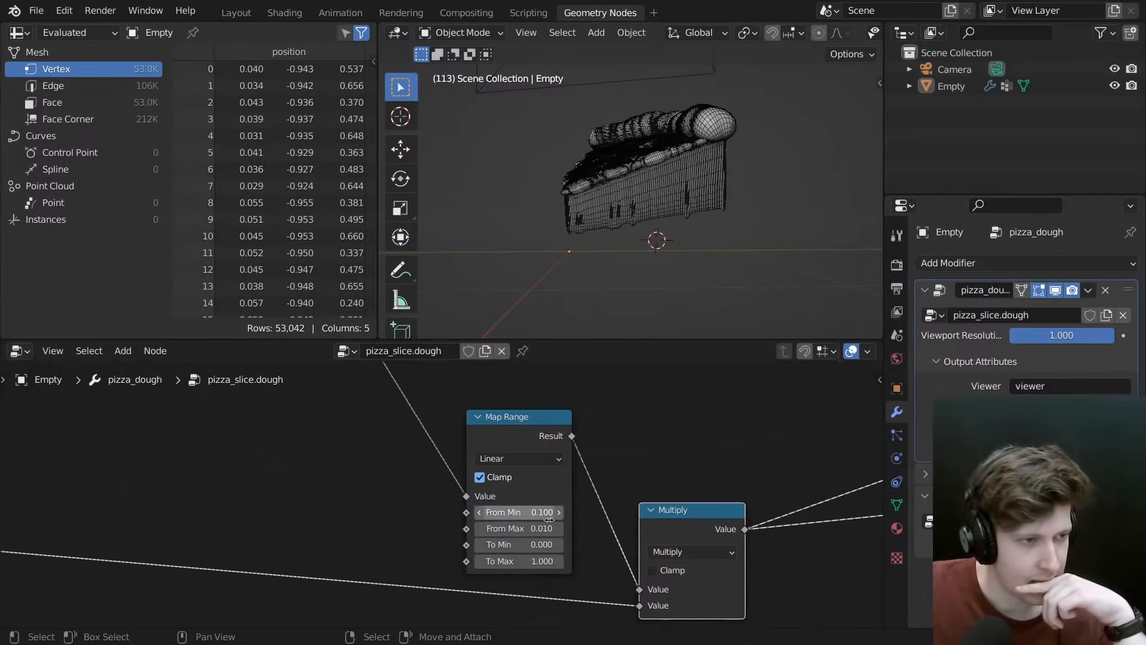
# - Set the Geometry Proximity node's target geometry back to Faces
pyautogui.scroll(-5, 507, 462)
pyautogui.moveTo(489, 430); pyautogui.dragTo(614, 495, button='middle')
pyautogui.moveTo(529, 408); pyautogui.dragTo(548, 420, button='middle')
pyautogui.scroll(2, 523, 392)
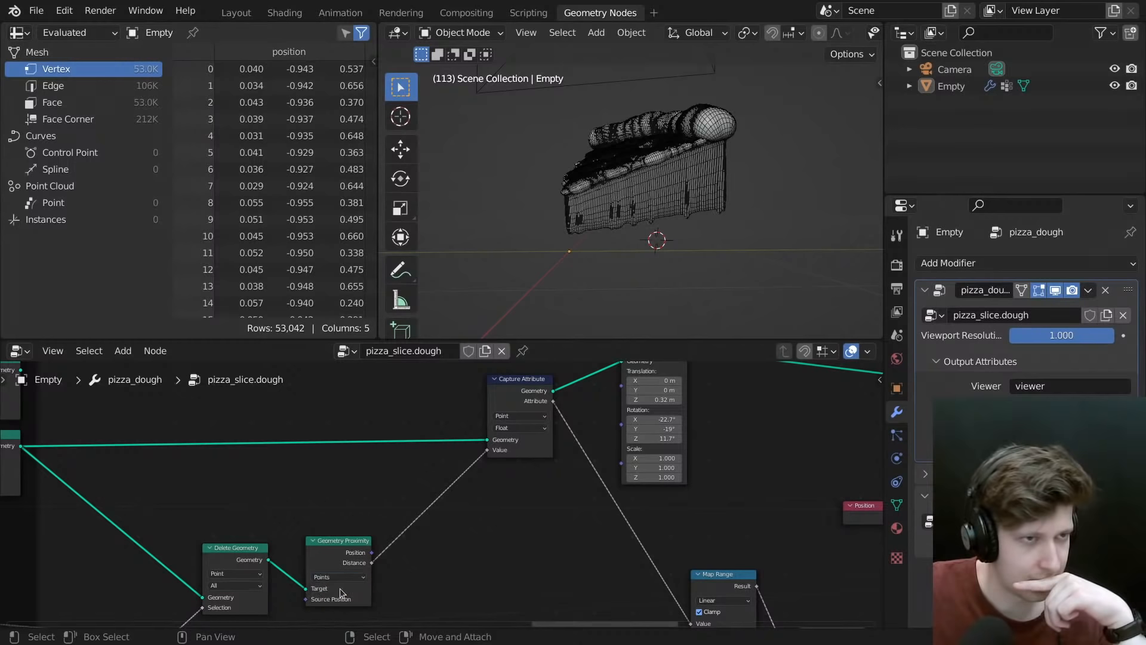
pyautogui.click(340, 588)
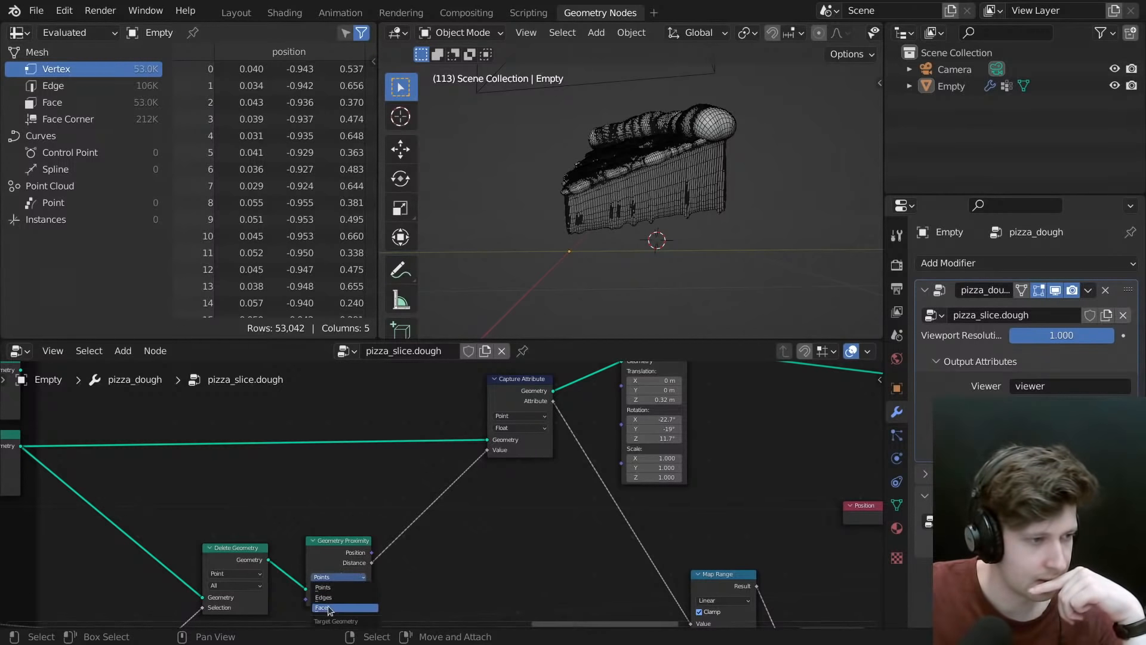
pyautogui.click(343, 606)
pyautogui.scroll(-3, 514, 504)
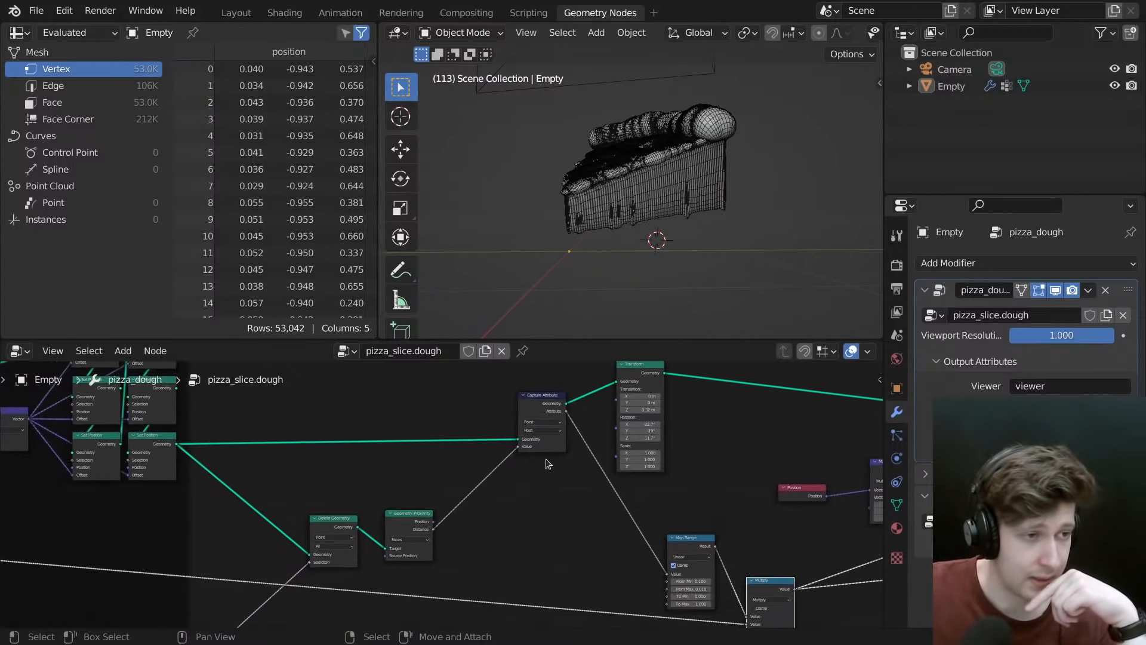
# - Examine the mesh density of the draped walls up close and review how the mask nodes are linked
pyautogui.scroll(2, 689, 165)
pyautogui.moveTo(689, 165); pyautogui.dragTo(654, 194, button='middle')
pyautogui.scroll(1, 677, 212)
pyautogui.scroll(-5, 693, 527)
pyautogui.moveTo(645, 520); pyautogui.dragTo(583, 506, button='middle')
pyautogui.scroll(6, 597, 525)
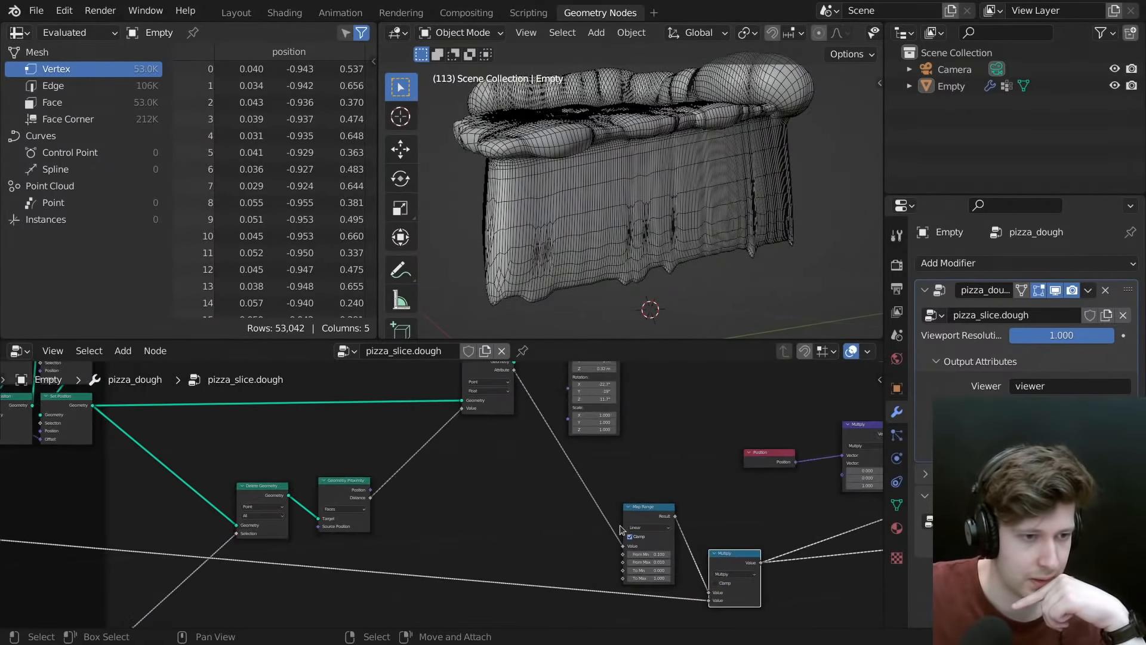
pyautogui.moveTo(658, 532); pyautogui.dragTo(698, 504, button='middle')
pyautogui.scroll(-5, 682, 541)
pyautogui.moveTo(366, 502); pyautogui.dragTo(622, 485, button='middle')
pyautogui.scroll(-3, 800, 518)
pyautogui.moveTo(817, 519); pyautogui.dragTo(537, 494, button='middle')
# - Restore the Map Range node's From Max to 0
pyautogui.scroll(8, 662, 503)
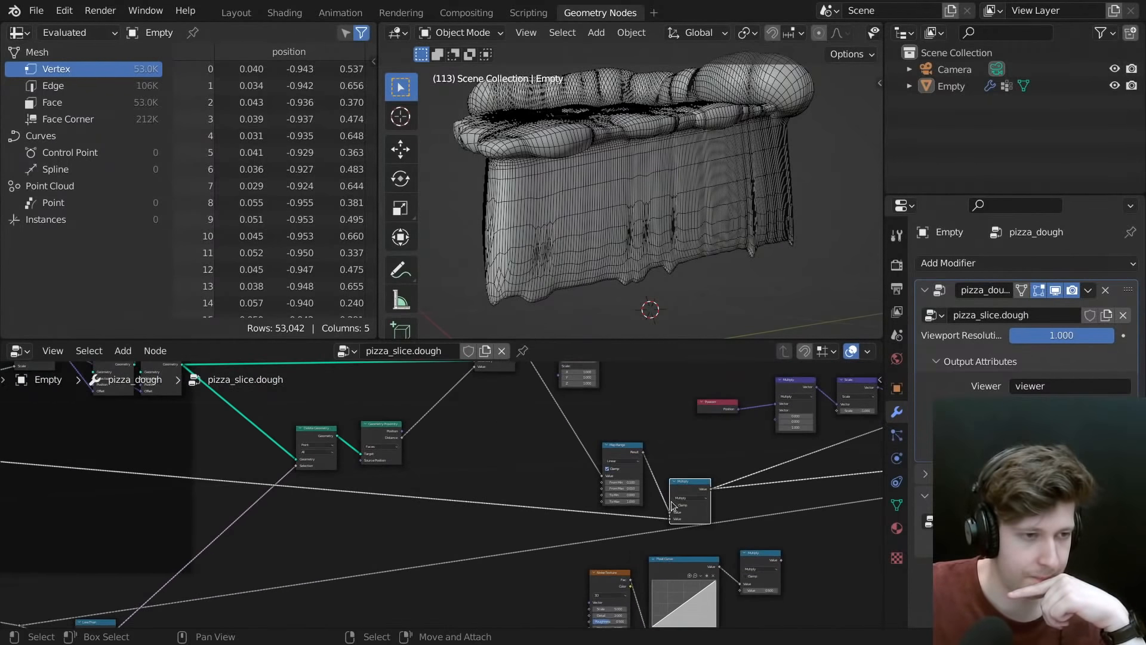
pyautogui.scroll(1, 676, 507)
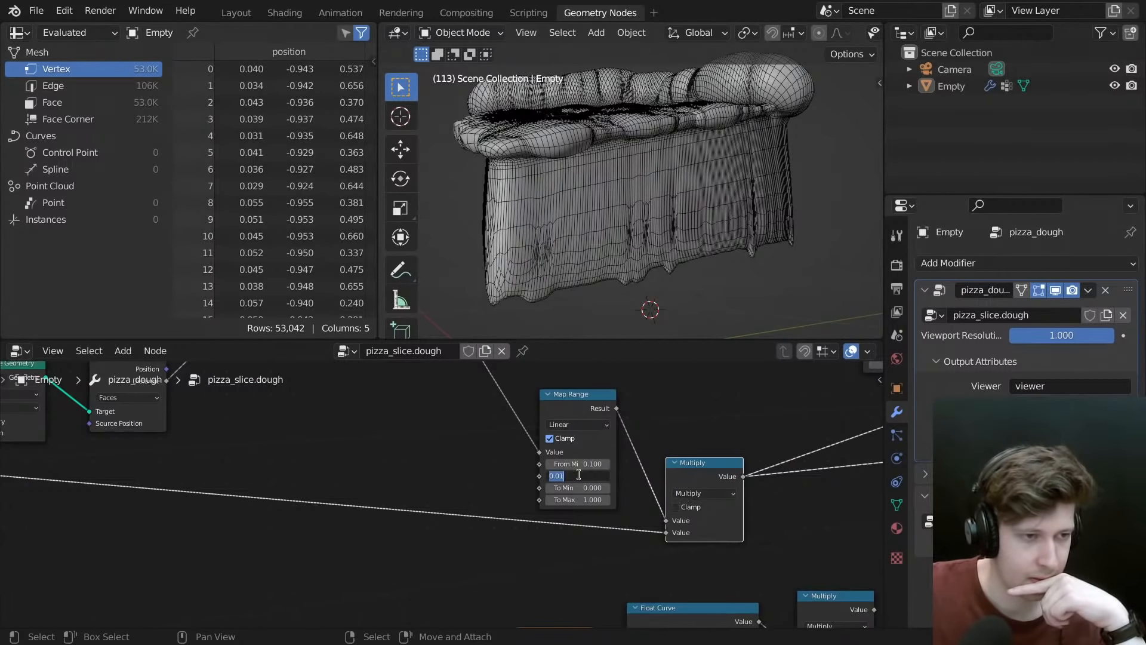
pyautogui.press('Return')
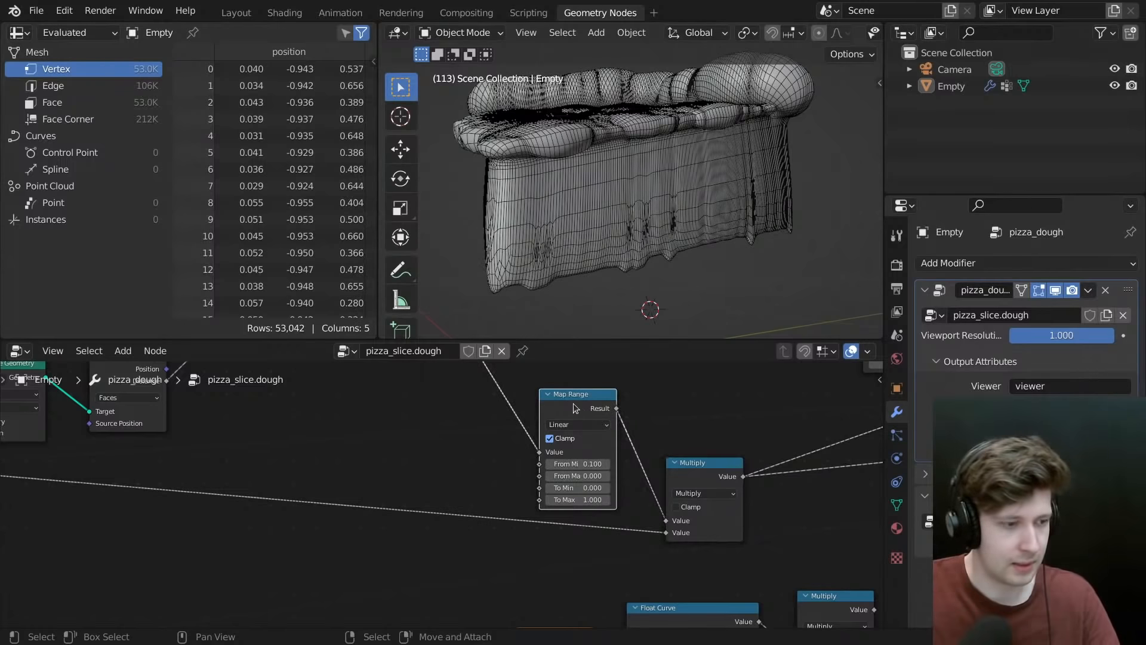
# - Duplicate the Map Range node and insert the copy on the link entering the mask Multiply node's second value
pyautogui.click(578, 444)
pyautogui.hotkey('shift', 'd')
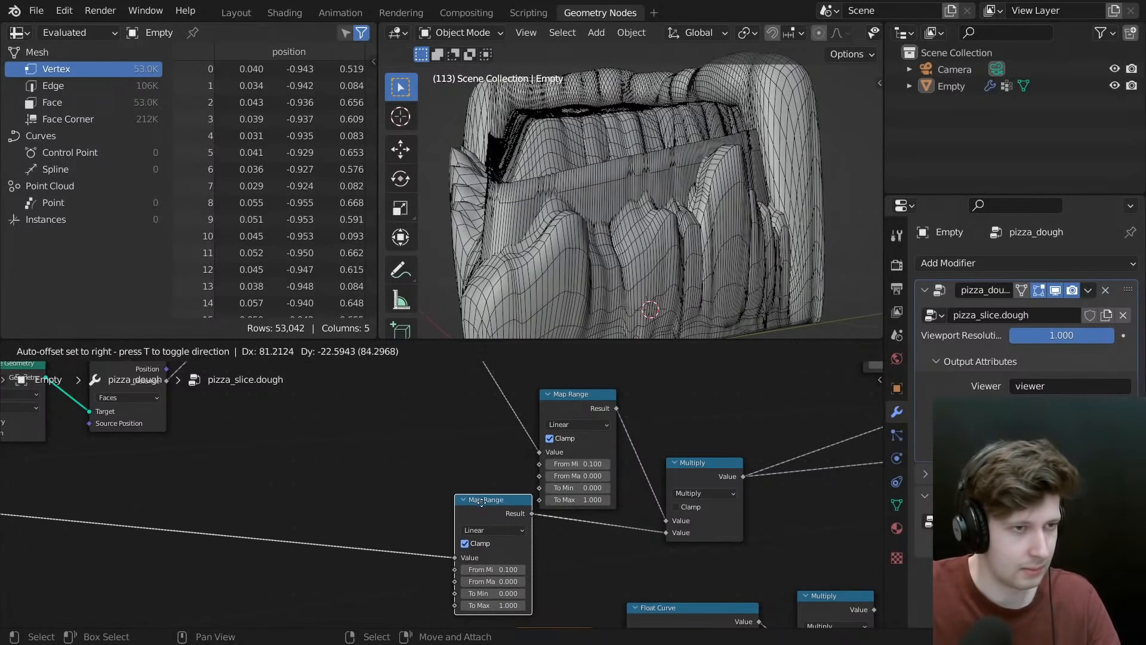
pyautogui.click(530, 503)
pyautogui.moveTo(501, 523); pyautogui.dragTo(521, 511)
# - Review the node chain from the mask Multiply through the offset nodes to the Group Output
pyautogui.scroll(-8, 620, 518)
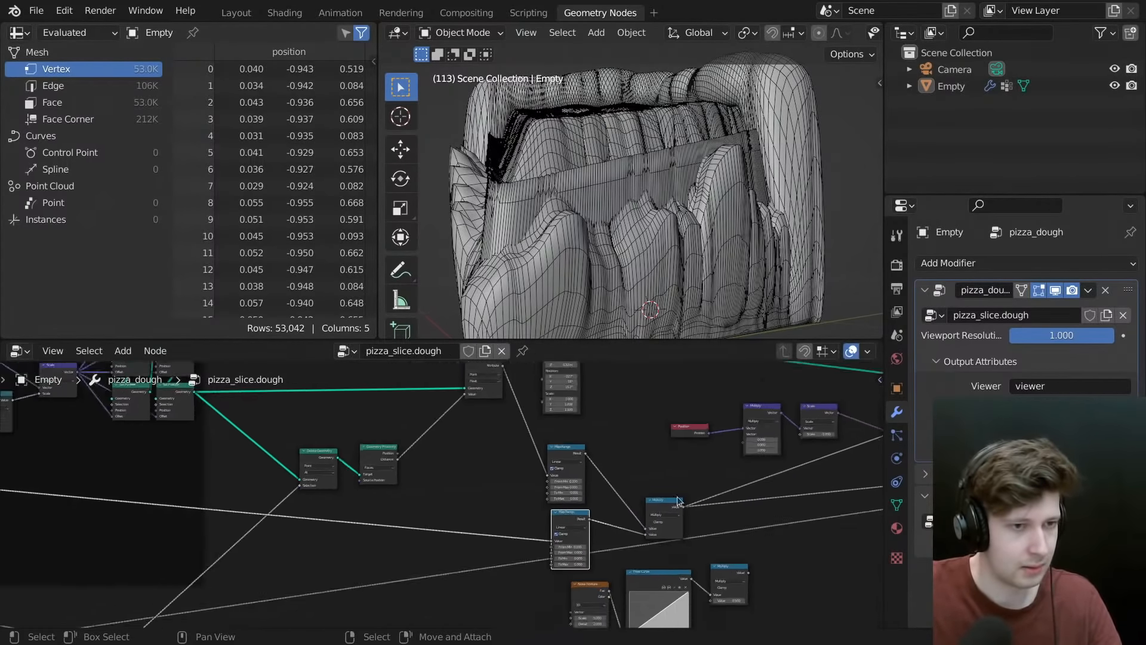
pyautogui.hotkey('ctrl', 'space')
pyautogui.scroll(-5, 770, 448)
pyautogui.moveTo(866, 385); pyautogui.dragTo(405, 475, button='middle')
pyautogui.scroll(2, 406, 477)
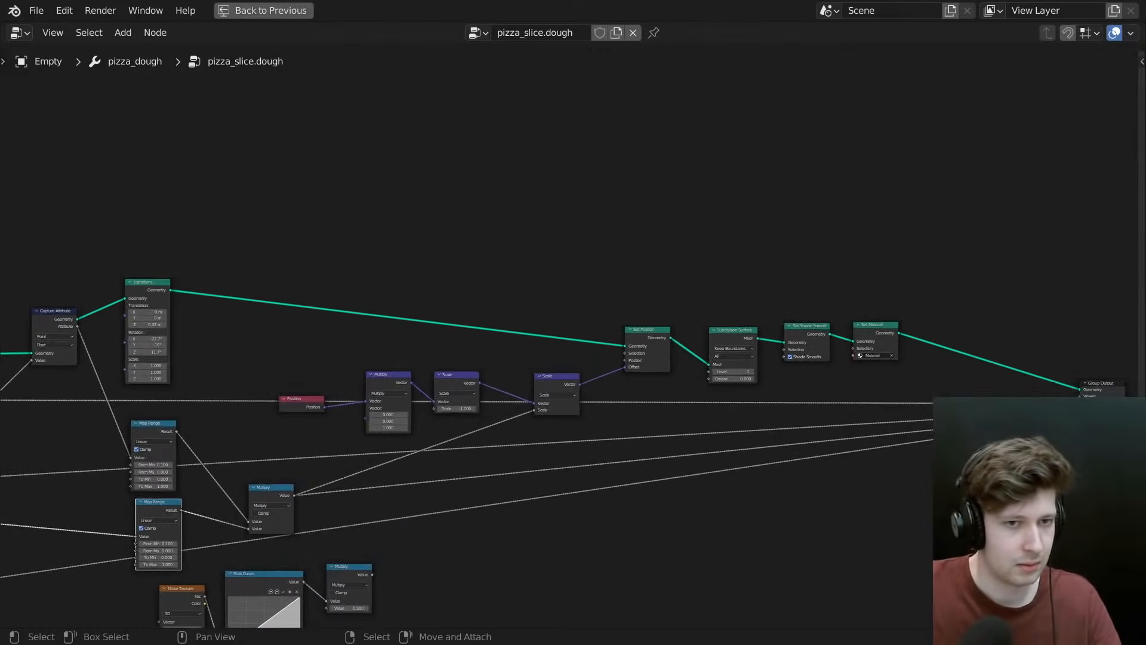
pyautogui.moveTo(383, 499); pyautogui.dragTo(499, 465, button='middle')
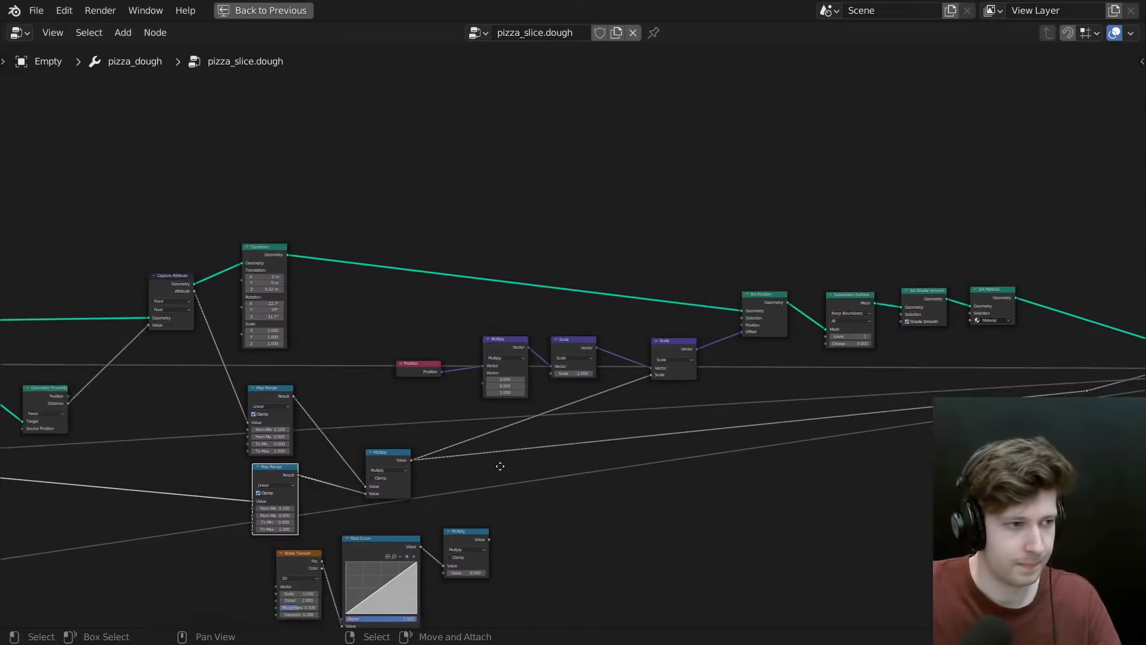
pyautogui.scroll(2, 456, 468)
pyautogui.hotkey('ctrl', 'space')
# - Set the duplicated Map Range node's From Min to 0 and From Max to 0.5
pyautogui.scroll(2, 537, 501)
pyautogui.scroll(1, 543, 509)
pyautogui.moveTo(376, 533); pyautogui.dragTo(567, 461, button='middle')
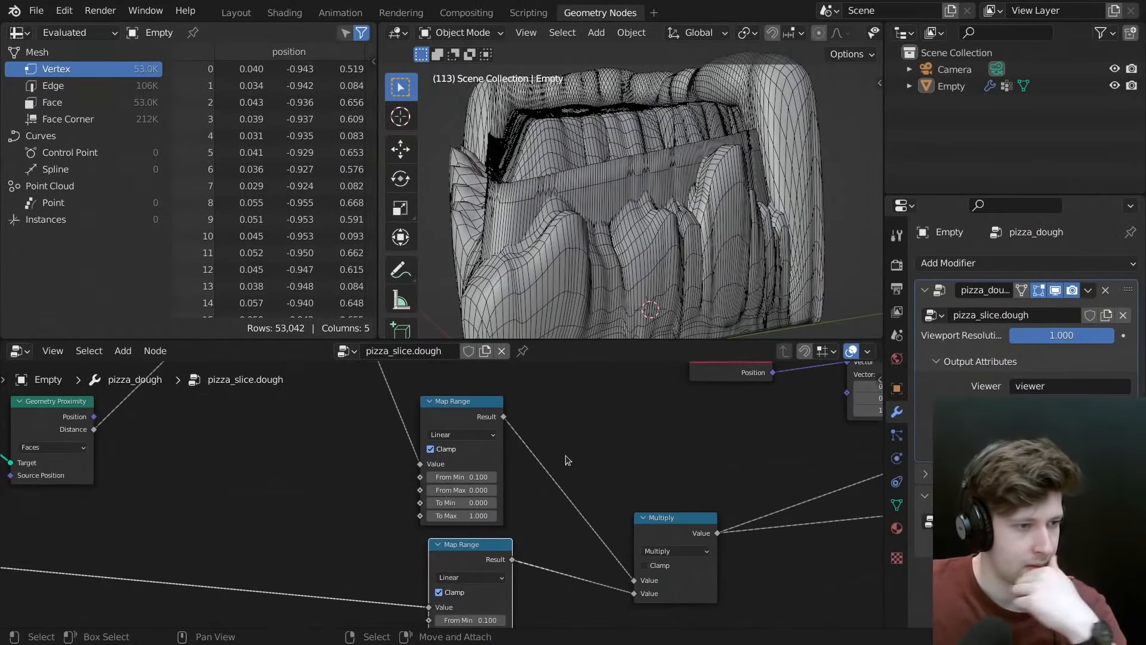
pyautogui.moveTo(524, 604); pyautogui.dragTo(655, 503, button='middle')
pyautogui.scroll(2, 640, 515)
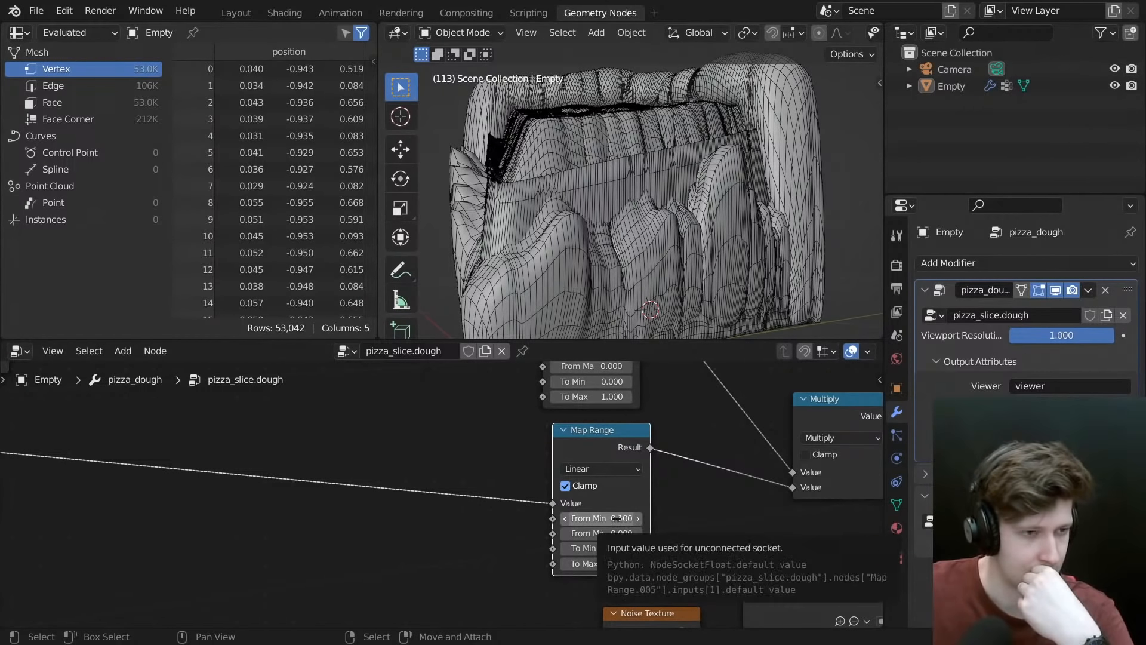
pyautogui.click(613, 517)
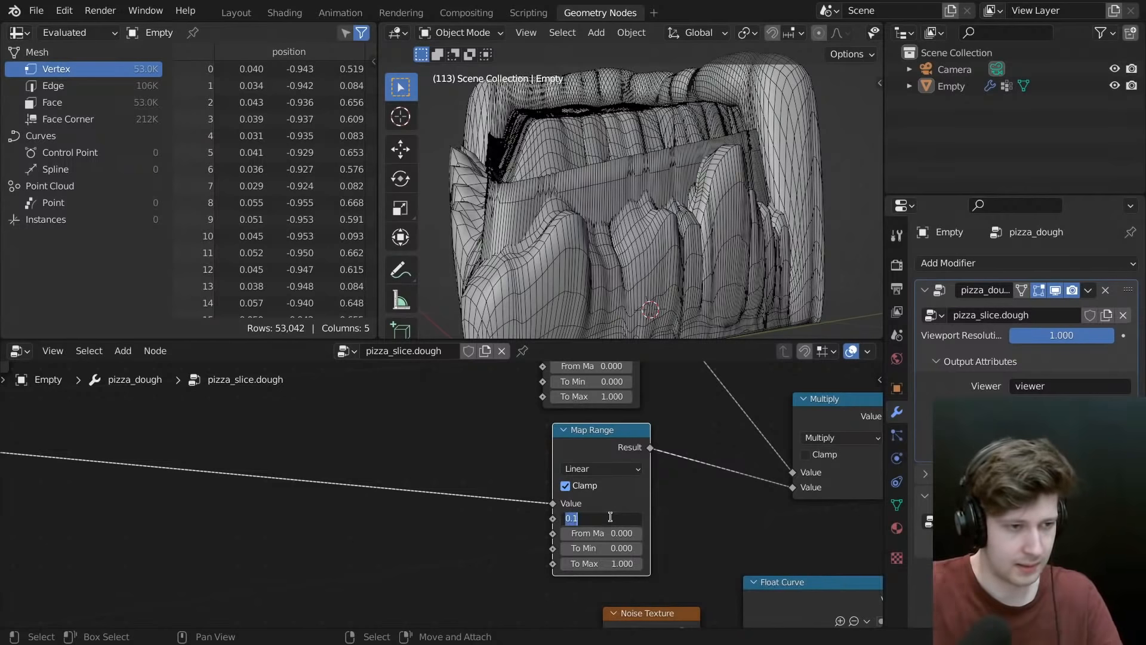
pyautogui.press('Tab')
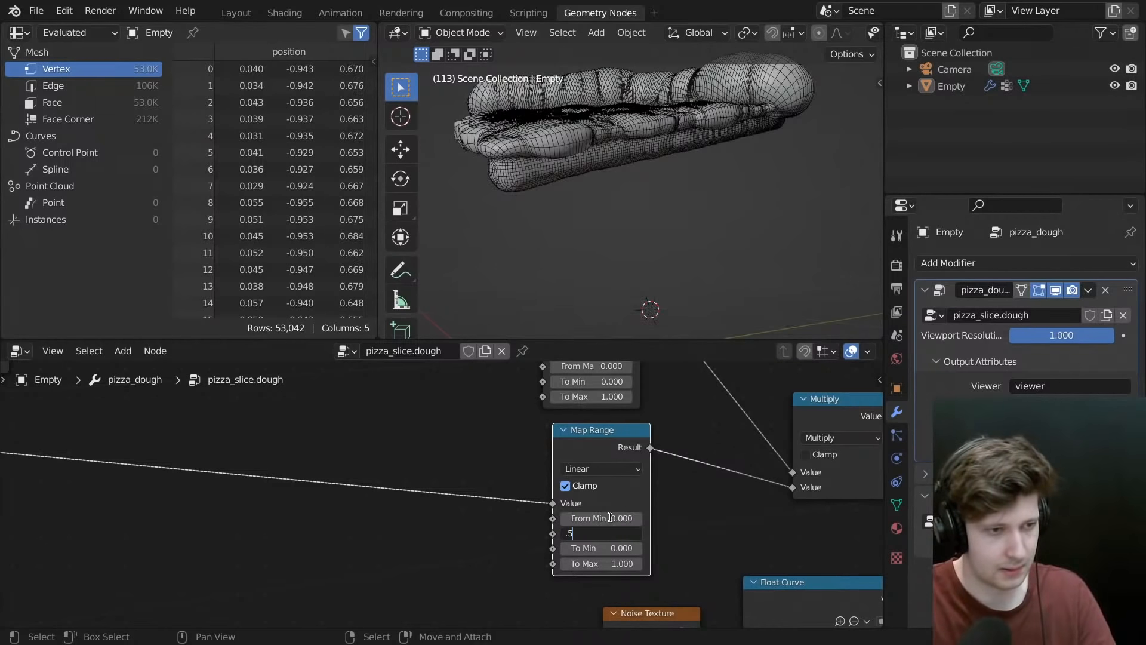
pyautogui.press('Return')
# - Show the slice as a shaded surface instead of wireframe and inspect its stretched side walls
pyautogui.scroll(-5, 601, 204)
pyautogui.moveTo(601, 204); pyautogui.dragTo(657, 248, button='middle')
pyautogui.scroll(-3, 663, 485)
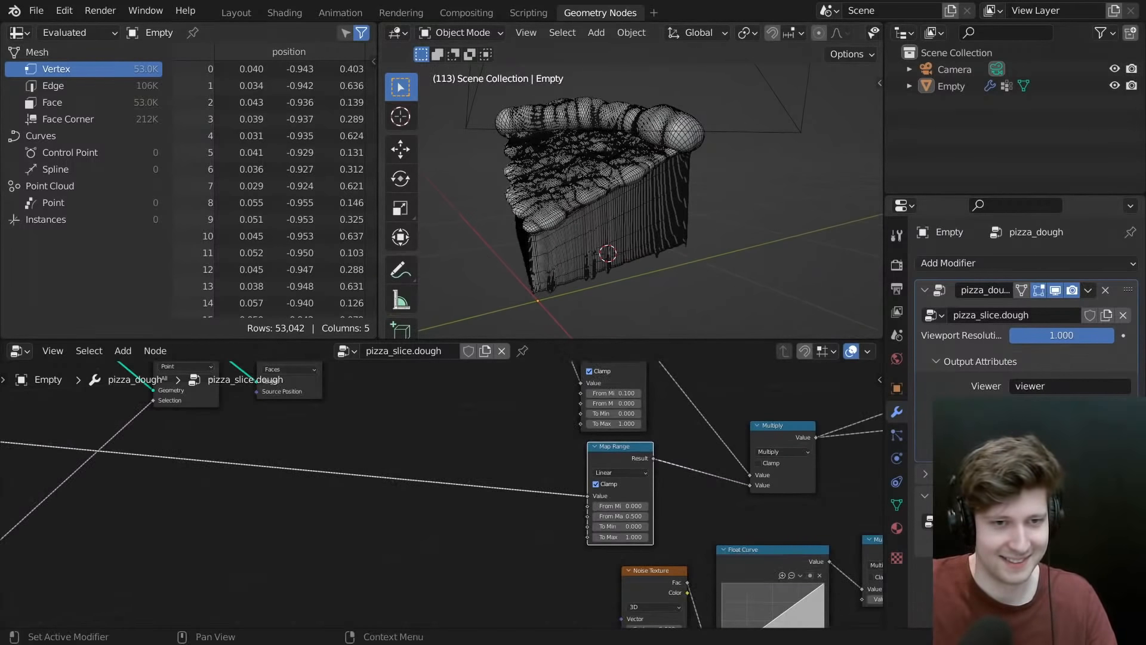
pyautogui.moveTo(513, 224)
pyautogui.mouseDown(button='middle')
pyautogui.moveTo(568, 217)
pyautogui.moveTo(686, 170)
pyautogui.moveTo(781, 177)
pyautogui.moveTo(518, 202)
pyautogui.moveTo(633, 199)
pyautogui.mouseUp(button='middle')
pyautogui.press('z')
pyautogui.click(560, 185)
pyautogui.scroll(-3, 558, 185)
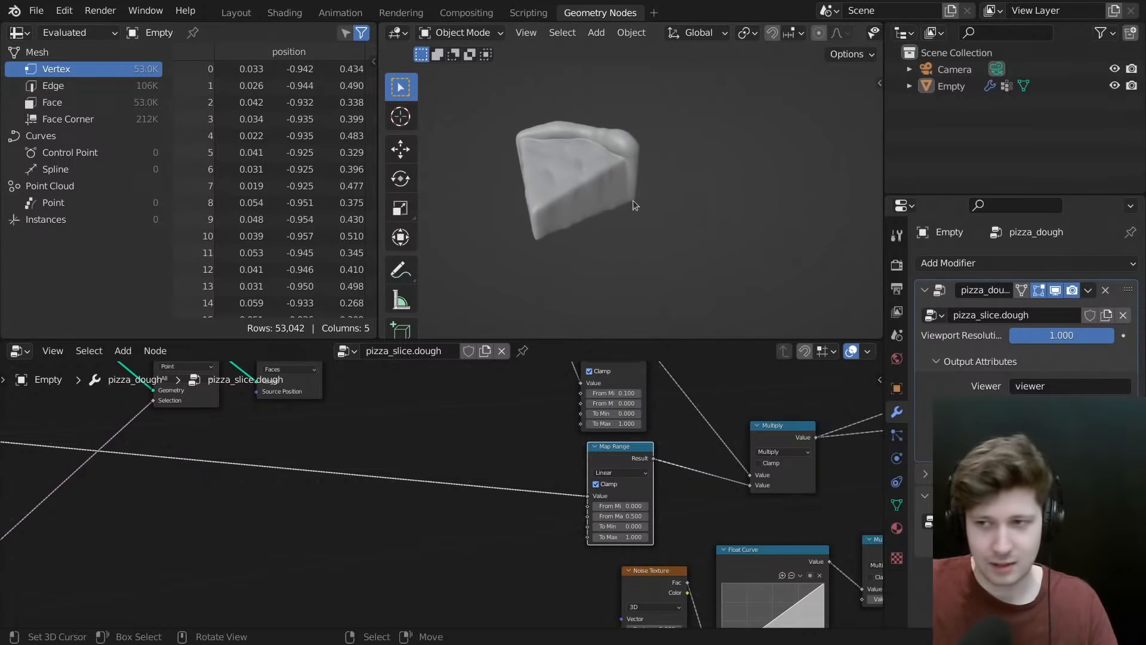
pyautogui.scroll(-3, 632, 418)
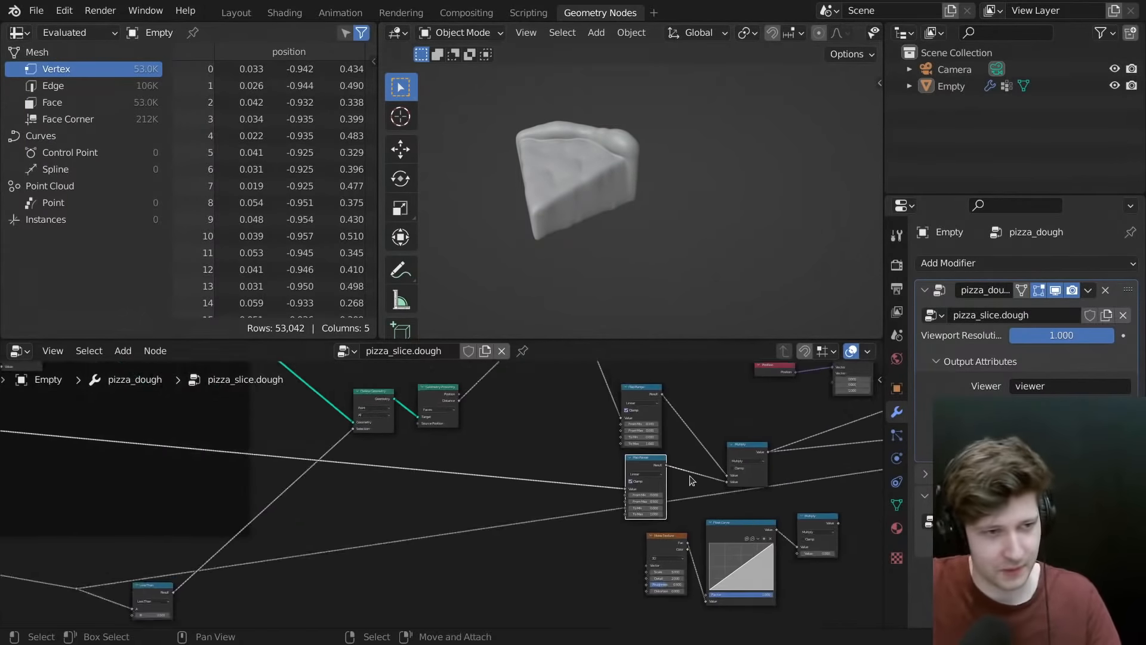
# - Duplicate the mask Multiply node and insert the copy on the link feeding the last Scale node's Scale input
pyautogui.hotkey('ctrl', 'space')
pyautogui.scroll(4, 615, 374)
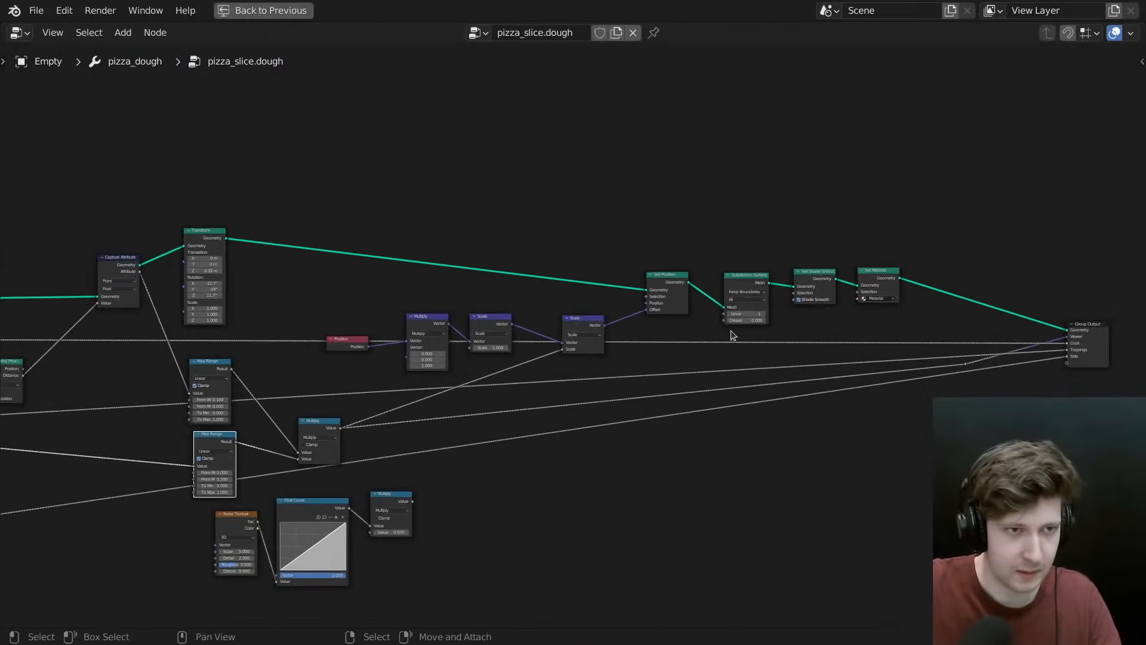
pyautogui.scroll(2, 562, 351)
pyautogui.moveTo(176, 300); pyautogui.dragTo(475, 315)
pyautogui.scroll(-4, 475, 314)
pyautogui.moveTo(501, 315); pyautogui.dragTo(599, 286, button='middle')
pyautogui.scroll(3, 298, 391)
pyautogui.moveTo(363, 399); pyautogui.dragTo(401, 360)
pyautogui.scroll(-2, 609, 348)
pyautogui.scroll(2, 610, 348)
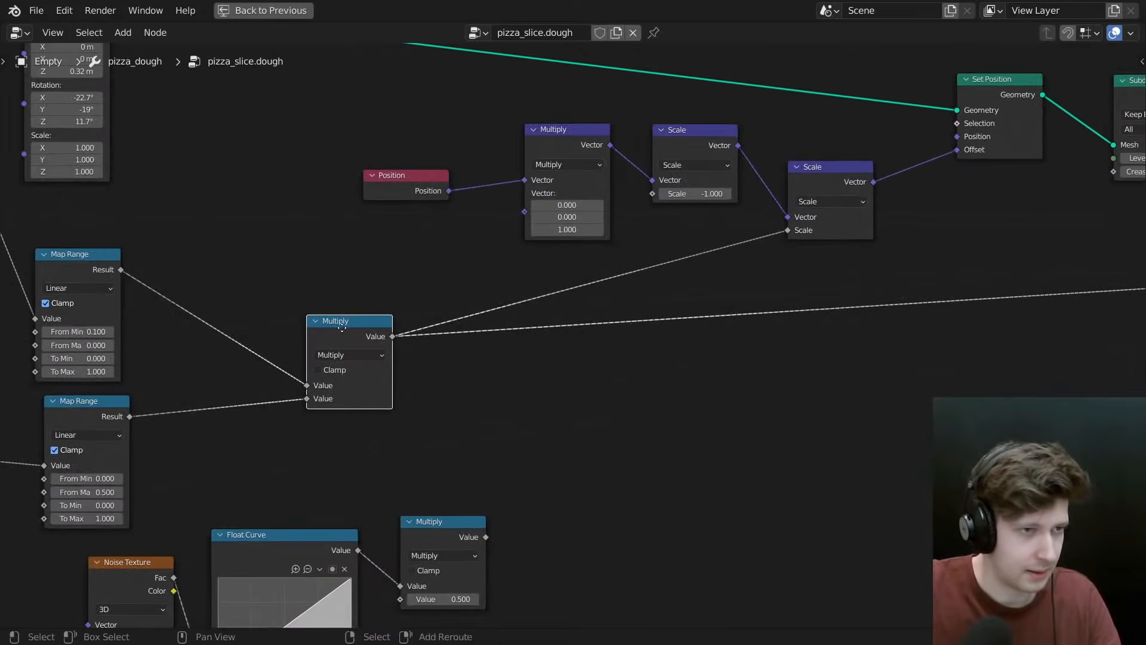
pyautogui.hotkey('shift', 'd')
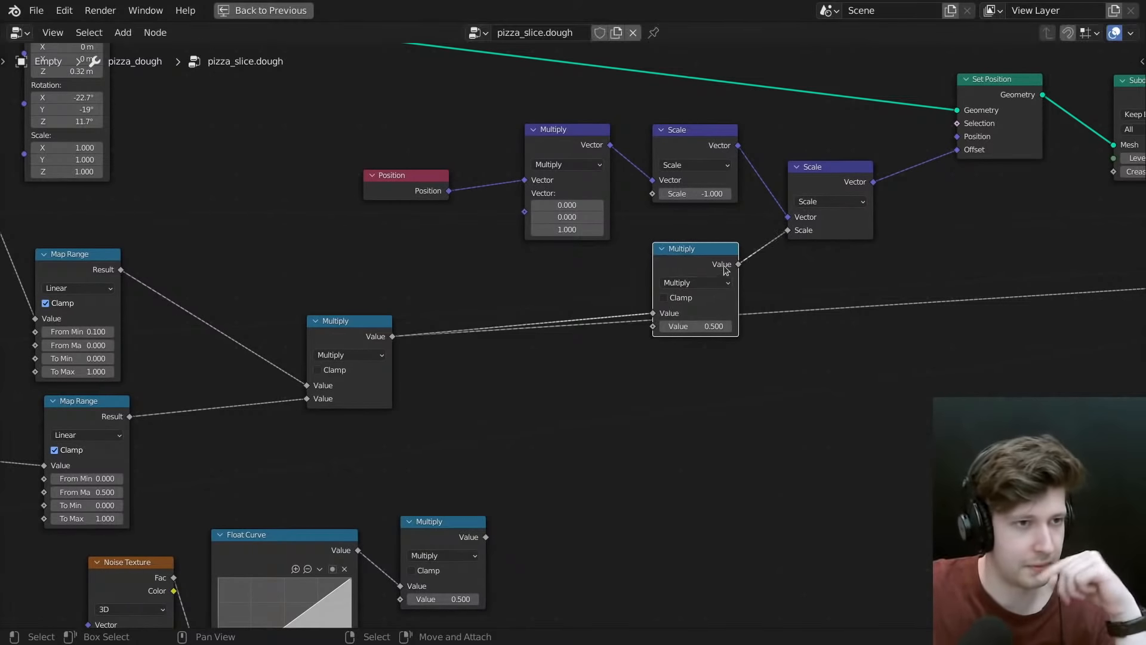
pyautogui.click(712, 273)
# - Connect the noise branch's Multiply output to the new Multiply node's second value and lower that node slightly
pyautogui.moveTo(484, 537); pyautogui.dragTo(665, 324)
pyautogui.moveTo(690, 263); pyautogui.dragTo(684, 315)
pyautogui.scroll(-1, 649, 399)
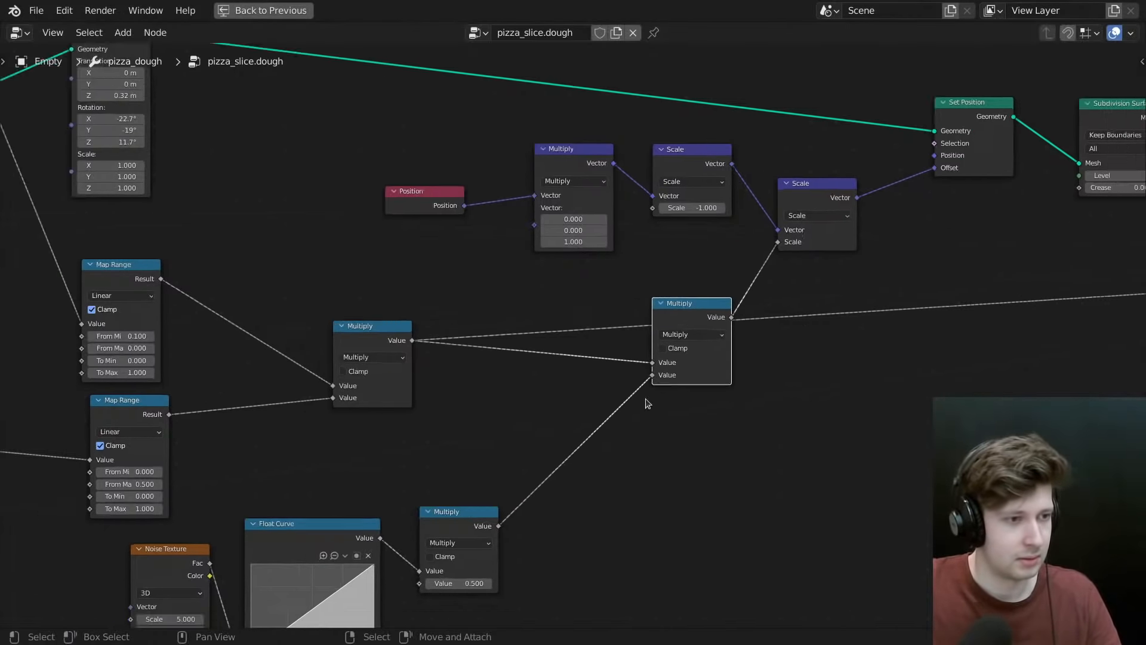
pyautogui.moveTo(524, 496); pyautogui.dragTo(719, 371, button='middle')
pyautogui.scroll(1, 755, 411)
pyautogui.moveTo(610, 403); pyautogui.dragTo(588, 403, button='middle')
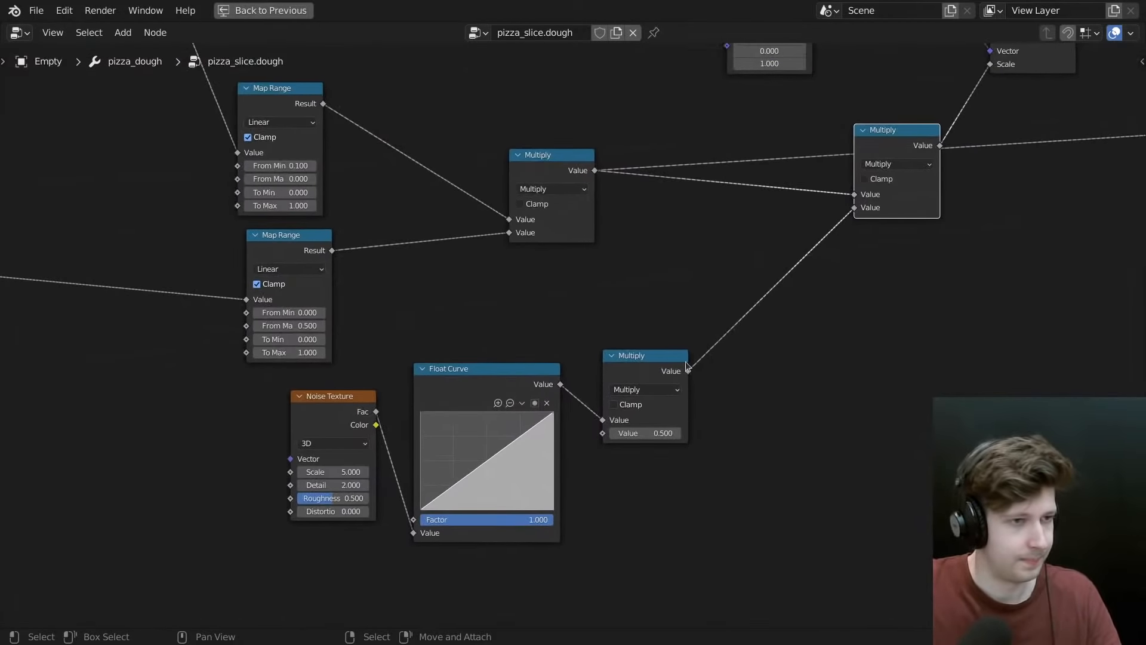
# - Shape the noise Float Curve into an S with points near X 0.62, Y 0.92 and X 0.33, Y 0.12
pyautogui.hotkey('ctrl', 'space')
pyautogui.moveTo(647, 433); pyautogui.dragTo(689, 371, button='middle')
pyautogui.moveTo(621, 203); pyautogui.dragTo(625, 174, button='middle')
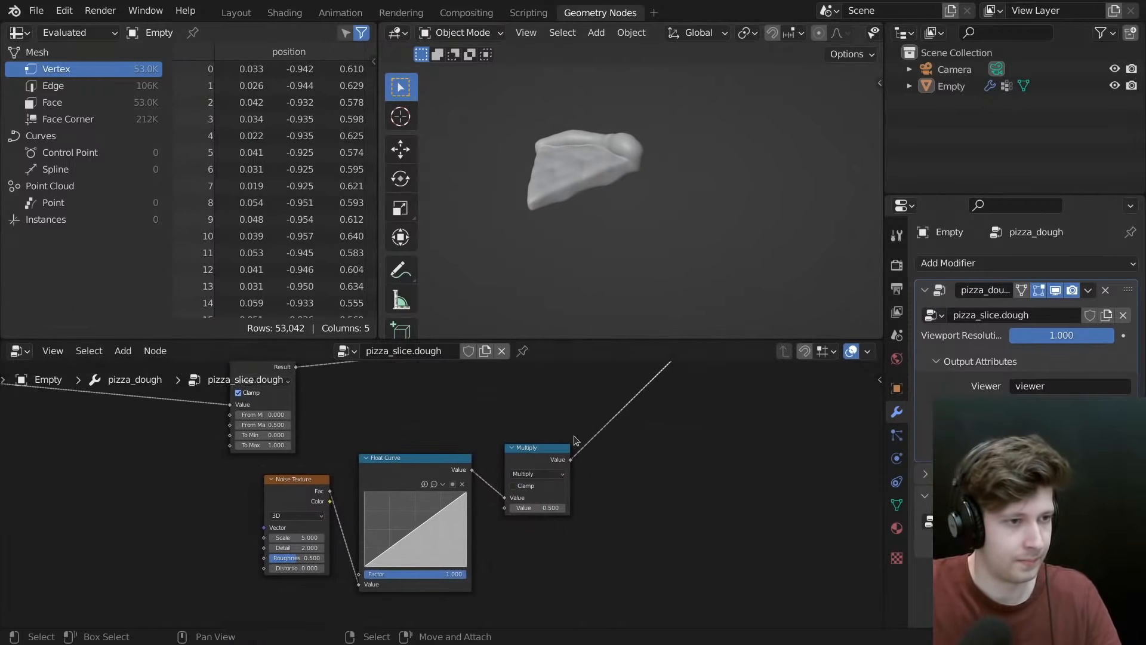
pyautogui.scroll(5, 561, 444)
pyautogui.moveTo(448, 475); pyautogui.dragTo(487, 389, button='middle')
pyautogui.moveTo(431, 457); pyautogui.dragTo(415, 436)
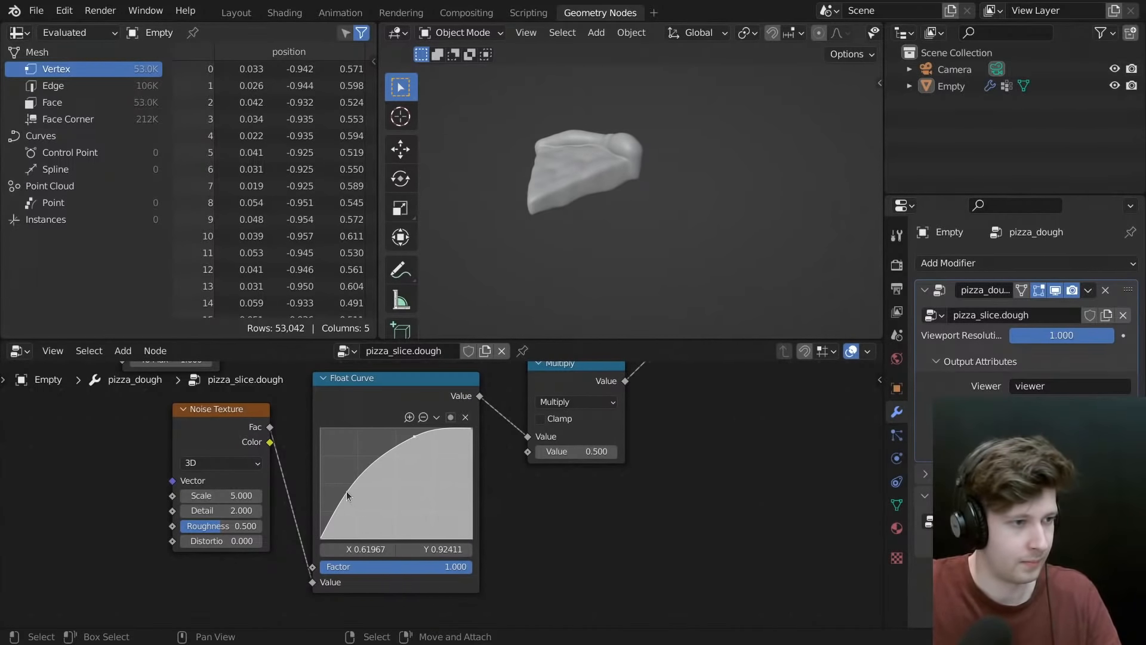
pyautogui.moveTo(346, 491); pyautogui.dragTo(365, 522)
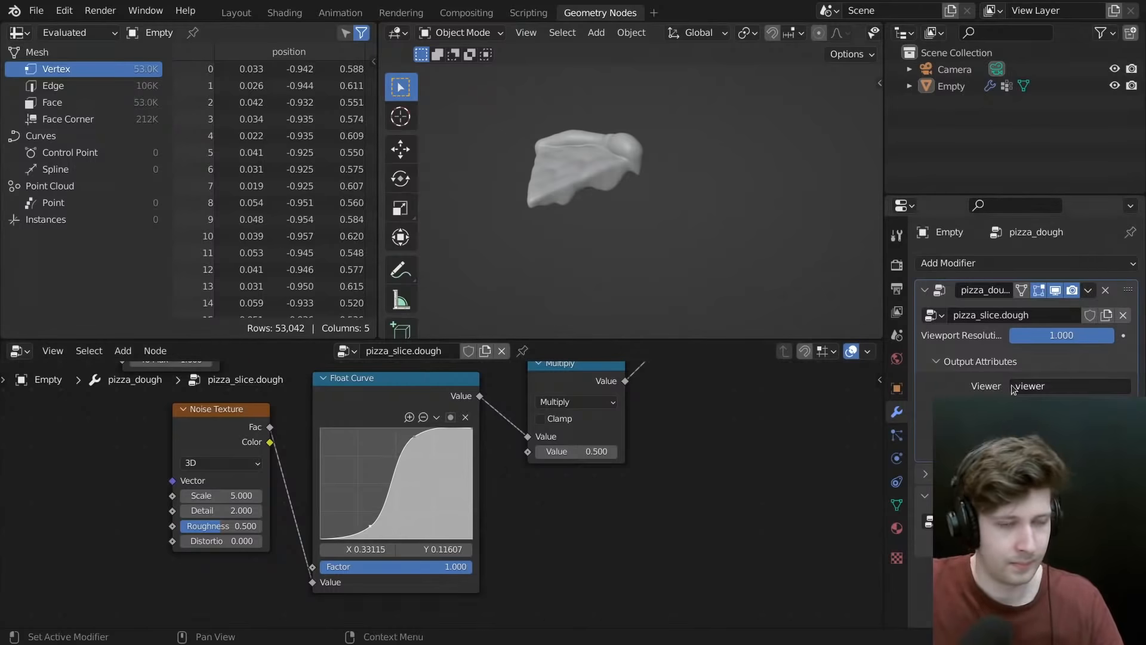
pyautogui.moveTo(650, 177); pyautogui.dragTo(798, 200, button='middle')
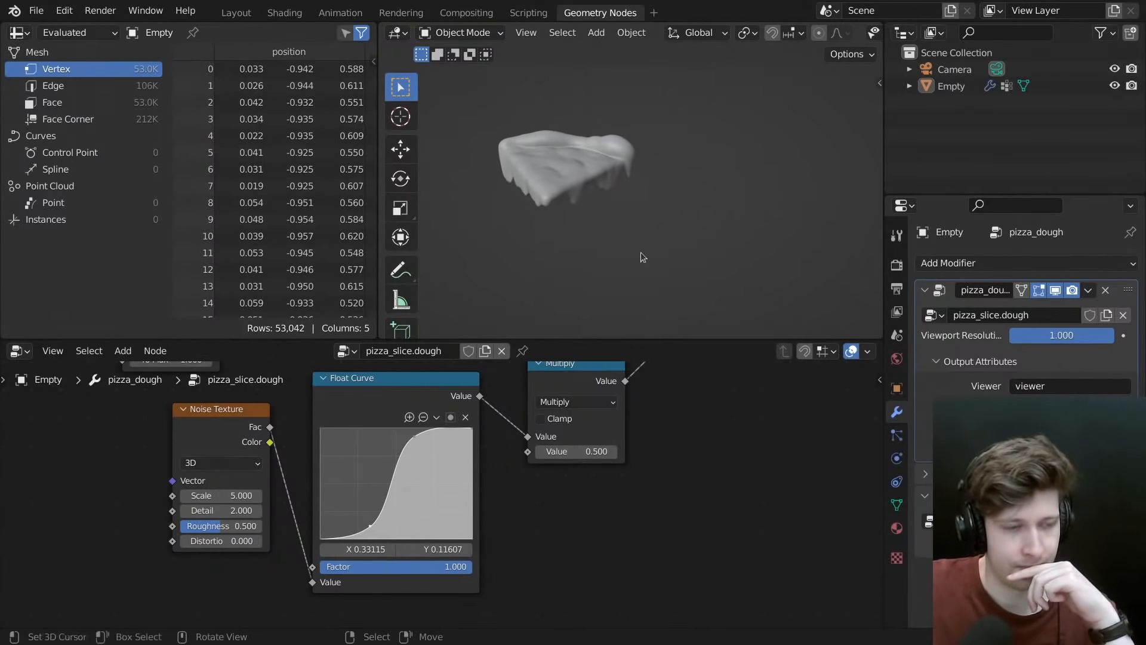
# - Rearrange the mask Multiply node and the two Map Range nodes feeding it into a tidier layout
pyautogui.scroll(-2, 648, 498)
pyautogui.hotkey('ctrl', 'space')
pyautogui.scroll(-2, 579, 412)
pyautogui.scroll(2, 579, 412)
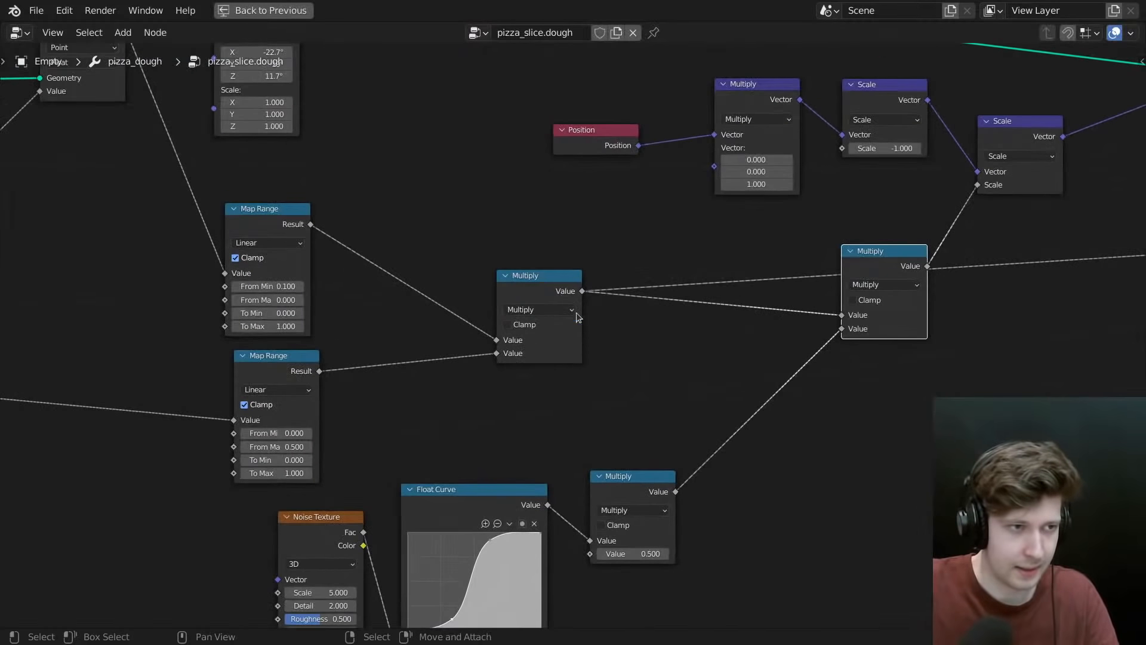
pyautogui.moveTo(531, 290); pyautogui.dragTo(463, 256)
pyautogui.moveTo(314, 341); pyautogui.dragTo(601, 335, button='middle')
pyautogui.moveTo(579, 360); pyautogui.dragTo(562, 357)
pyautogui.moveTo(555, 228); pyautogui.dragTo(542, 220)
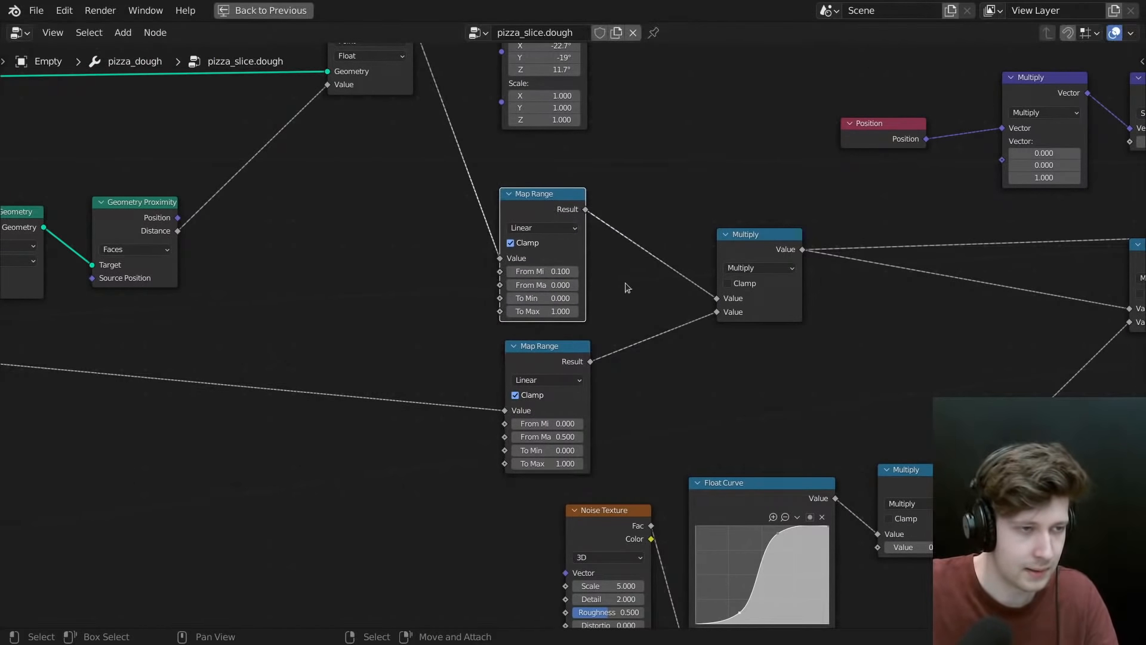
# - Change the interpolation of both mask Map Range nodes to Smooth Step
pyautogui.click(553, 378)
pyautogui.press('Return')
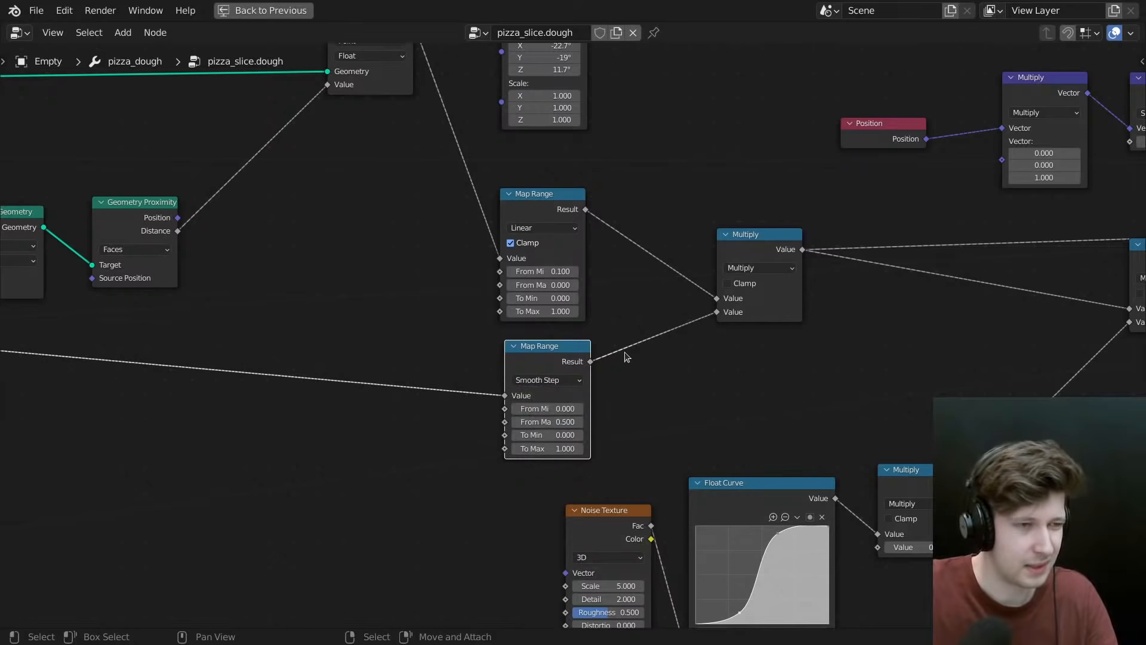
pyautogui.click(546, 228)
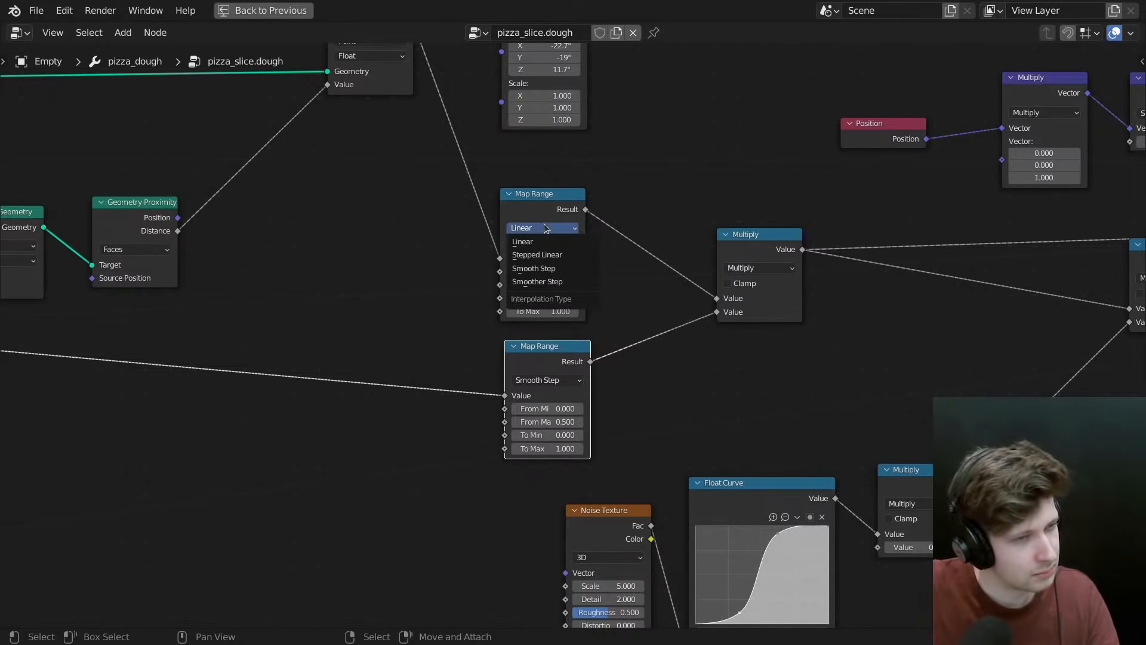
pyautogui.click(539, 269)
# - Inspect the drips along the slice edges from several angles and overview the whole node tree
pyautogui.hotkey('ctrl', 'space')
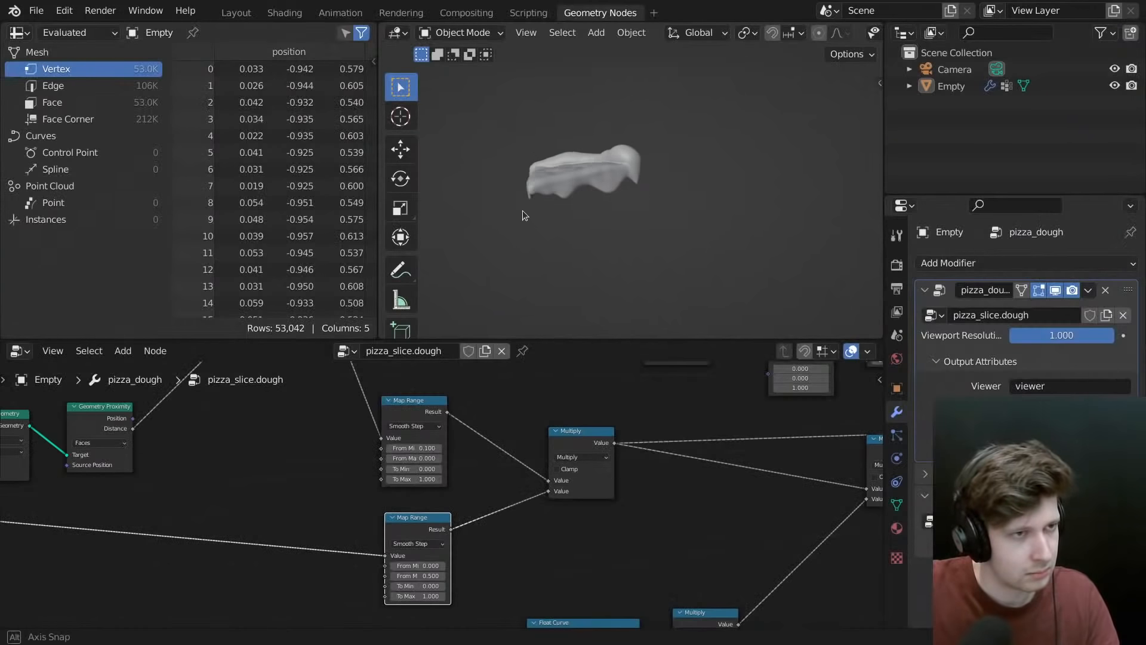
pyautogui.moveTo(522, 211)
pyautogui.mouseDown(button='middle')
pyautogui.moveTo(510, 192)
pyautogui.moveTo(524, 220)
pyautogui.mouseUp(button='middle')
pyautogui.moveTo(591, 420); pyautogui.dragTo(596, 366, button='middle')
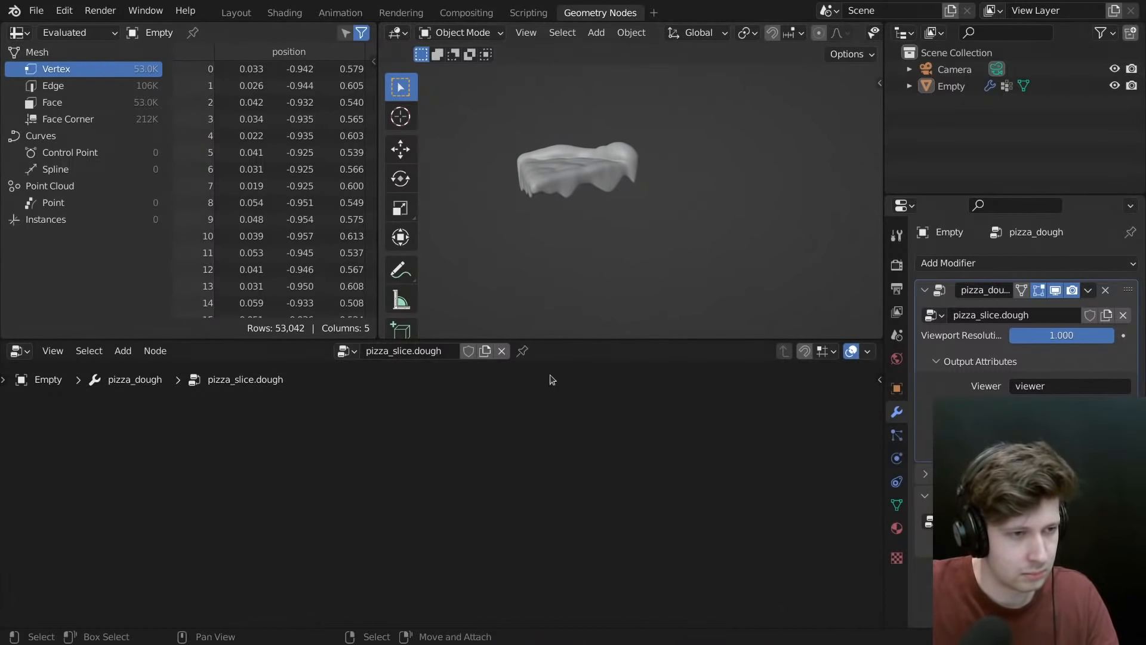
pyautogui.press('Home')
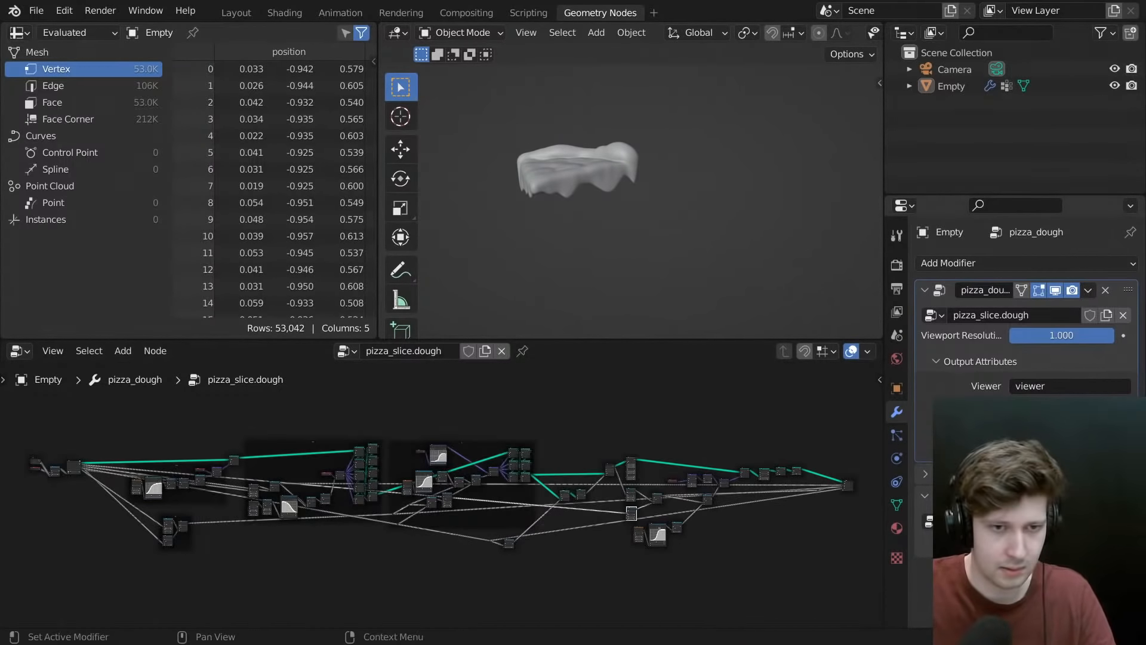
pyautogui.scroll(4, 550, 539)
pyautogui.moveTo(680, 322); pyautogui.dragTo(650, 186, button='middle')
pyautogui.scroll(-4, 567, 485)
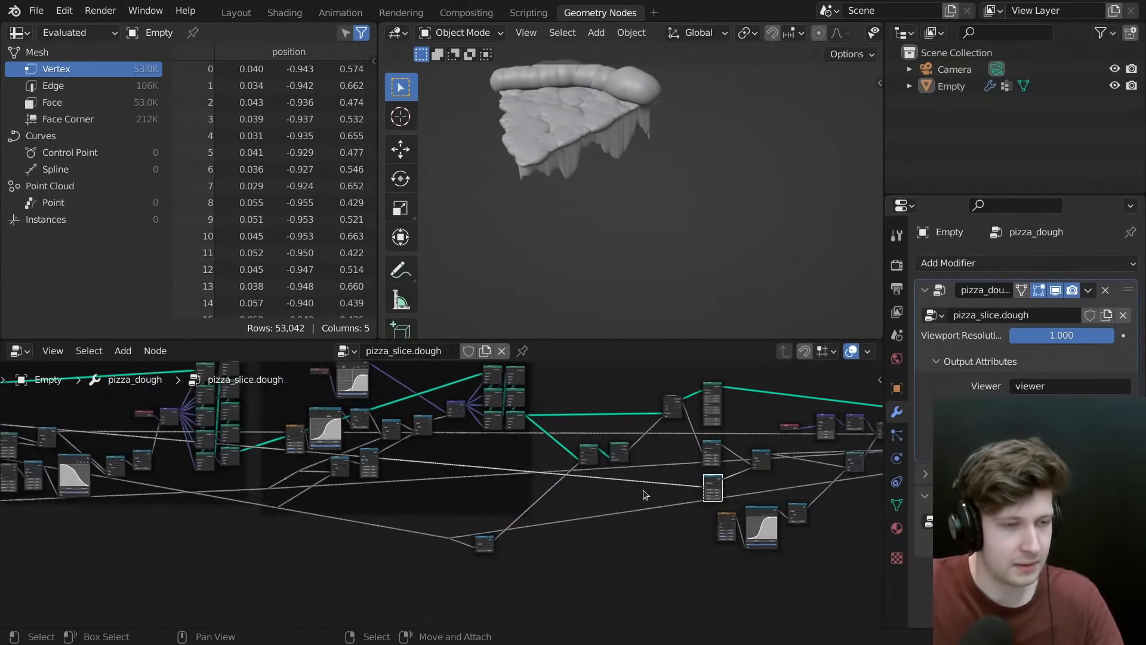
# - Narrow the noise Float Curve by shifting its upper point right and its lower point to about X 0.61, Y 0.08
pyautogui.hotkey('ctrl', 'space')
pyautogui.scroll(6, 643, 396)
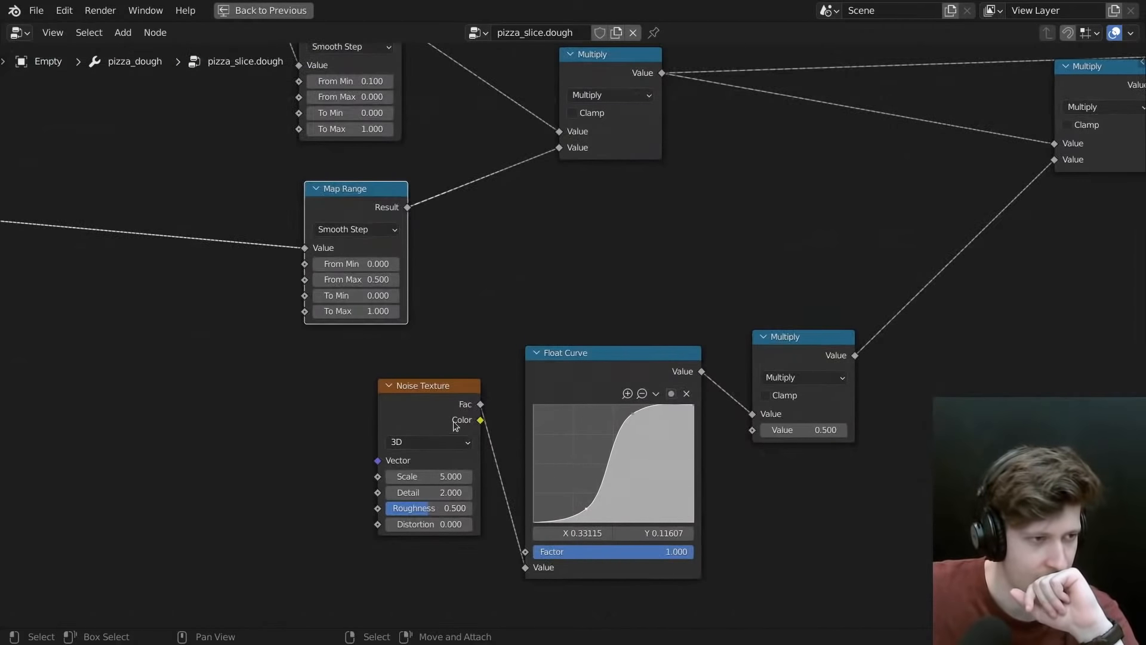
pyautogui.moveTo(443, 415); pyautogui.dragTo(444, 426)
pyautogui.moveTo(470, 480); pyautogui.dragTo(470, 458, button='middle')
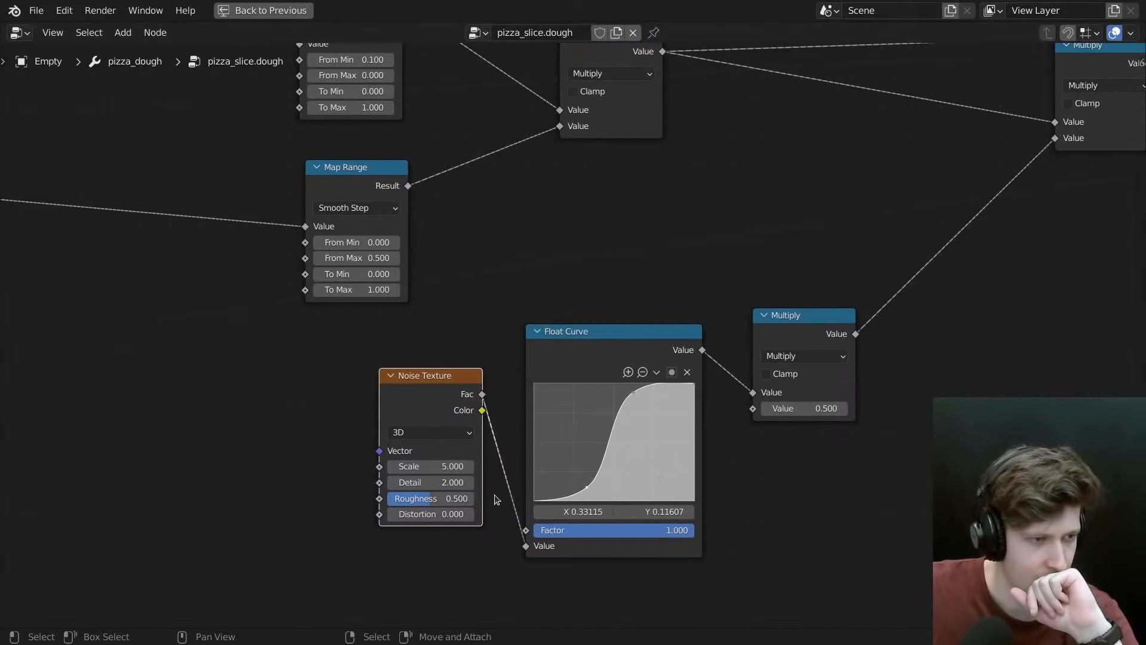
pyautogui.click(435, 496)
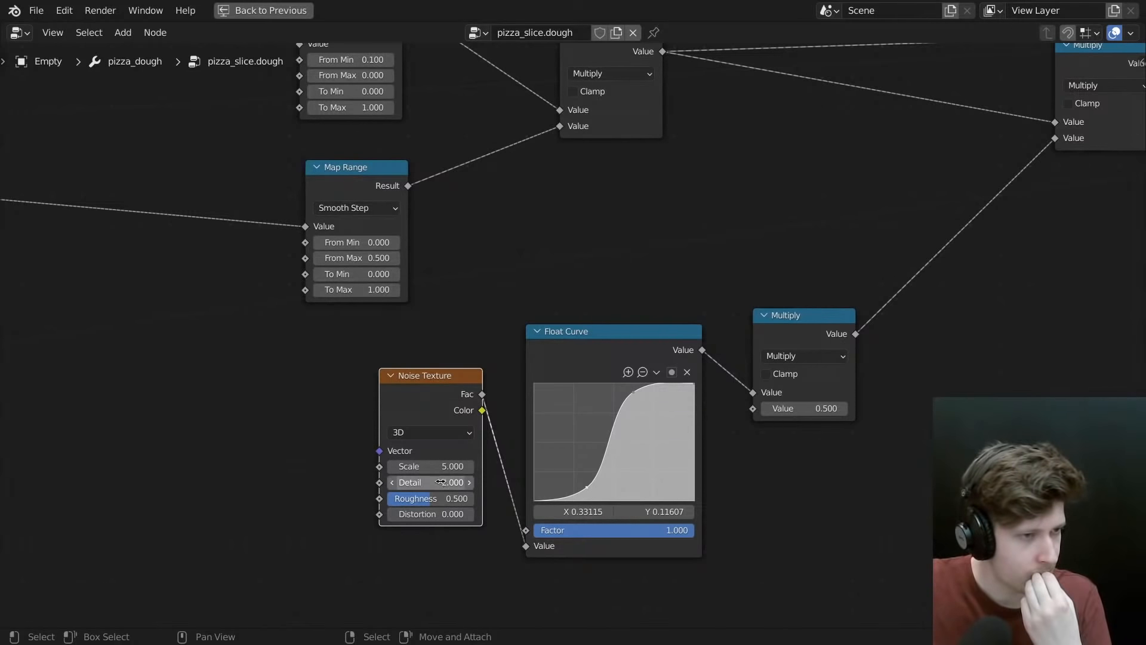
pyautogui.moveTo(583, 499); pyautogui.dragTo(622, 498)
pyautogui.moveTo(633, 392); pyautogui.dragTo(655, 397)
pyautogui.moveTo(631, 486); pyautogui.dragTo(632, 491)
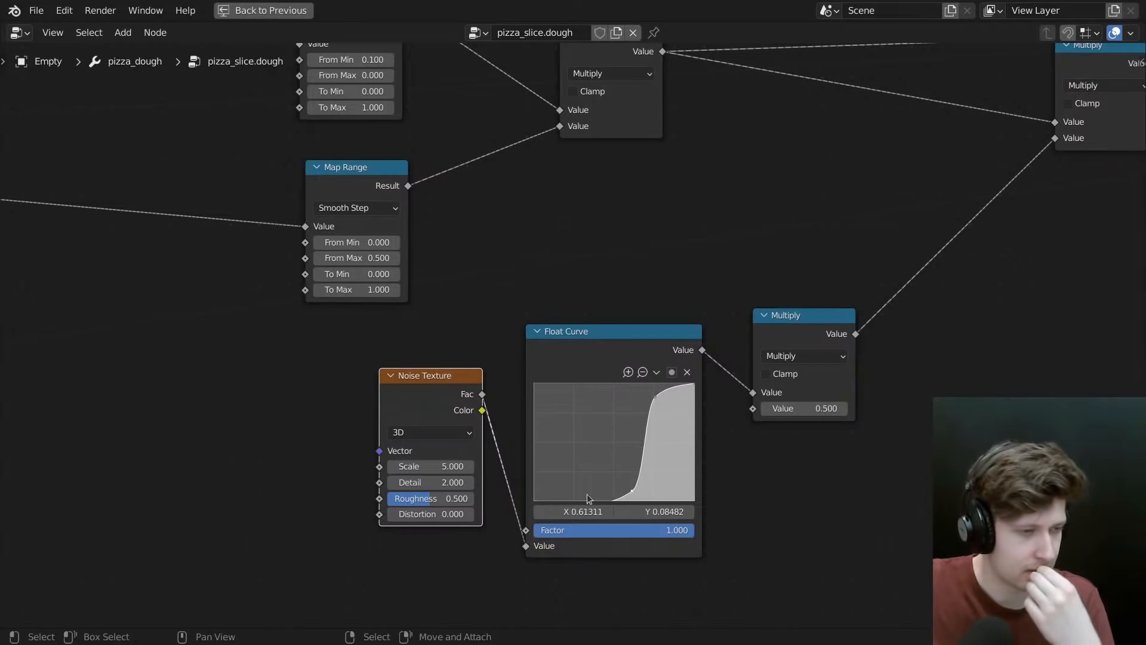
# - Check the drips from below the slice and mute the 0.5 Multiply node after the Float Curve
pyautogui.scroll(2, 528, 467)
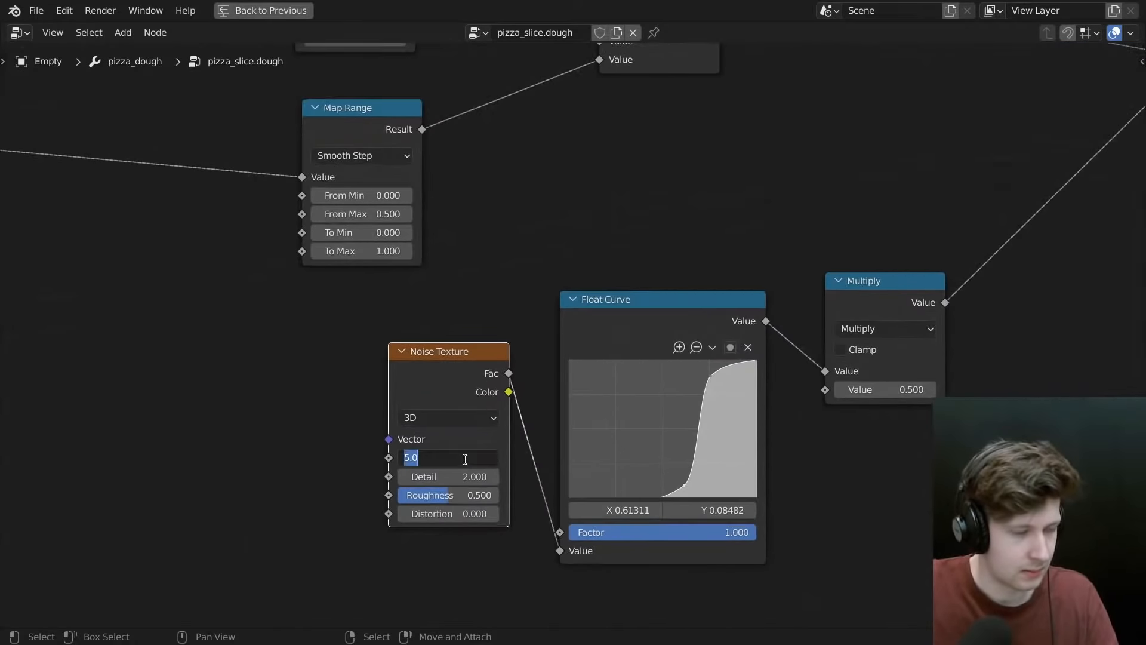
pyautogui.hotkey('ctrl', 'space')
pyautogui.moveTo(614, 216); pyautogui.dragTo(643, 120, button='middle')
pyautogui.moveTo(571, 504); pyautogui.dragTo(636, 460, button='middle')
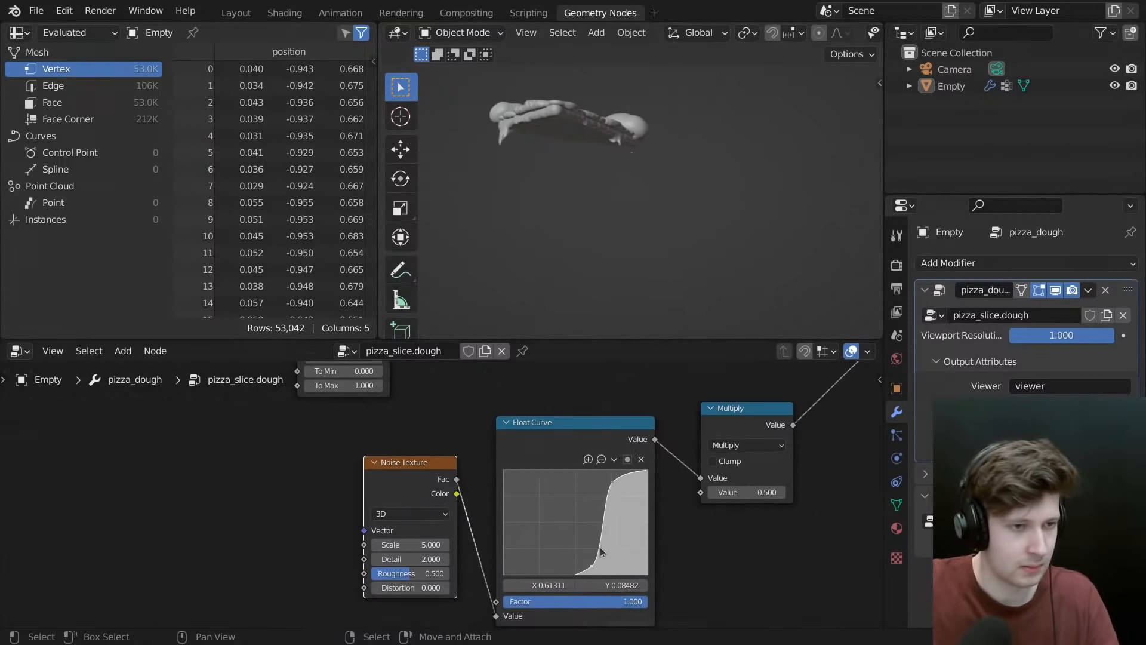
pyautogui.click(751, 427)
pyautogui.press('m')
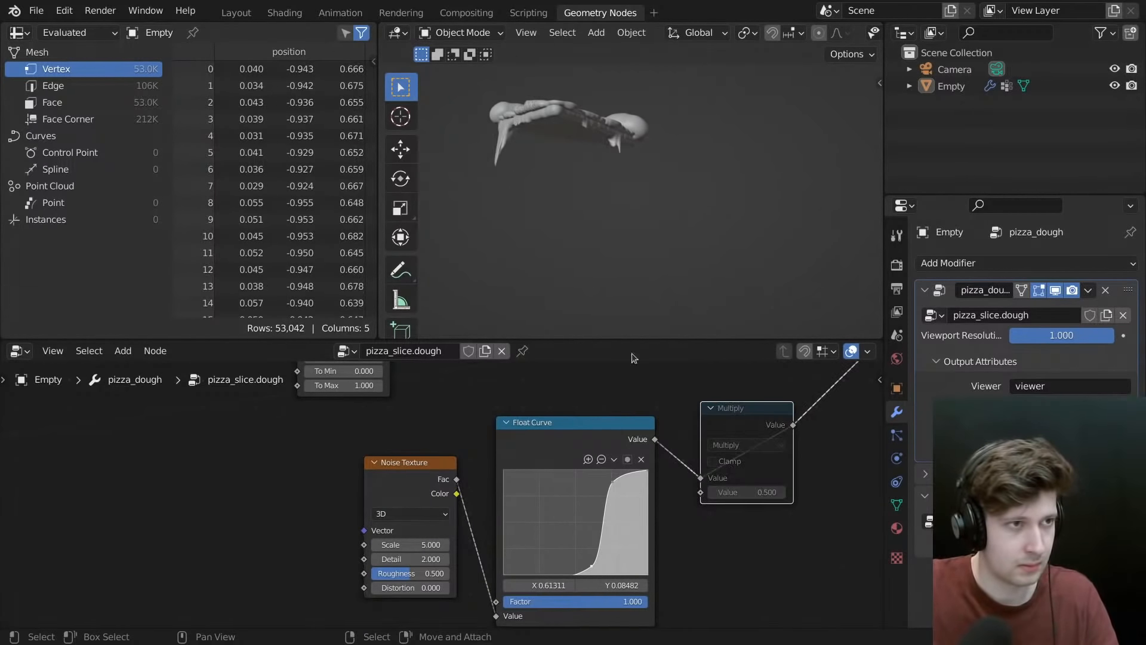
# - Shift the noise Float Curve's upper point to about X 0.75, Y 0.89 and set the upper mask Map Range's From Min to 0.25
pyautogui.moveTo(644, 298)
pyautogui.mouseDown(button='middle')
pyautogui.moveTo(662, 245)
pyautogui.moveTo(688, 291)
pyautogui.moveTo(655, 305)
pyautogui.mouseUp(button='middle')
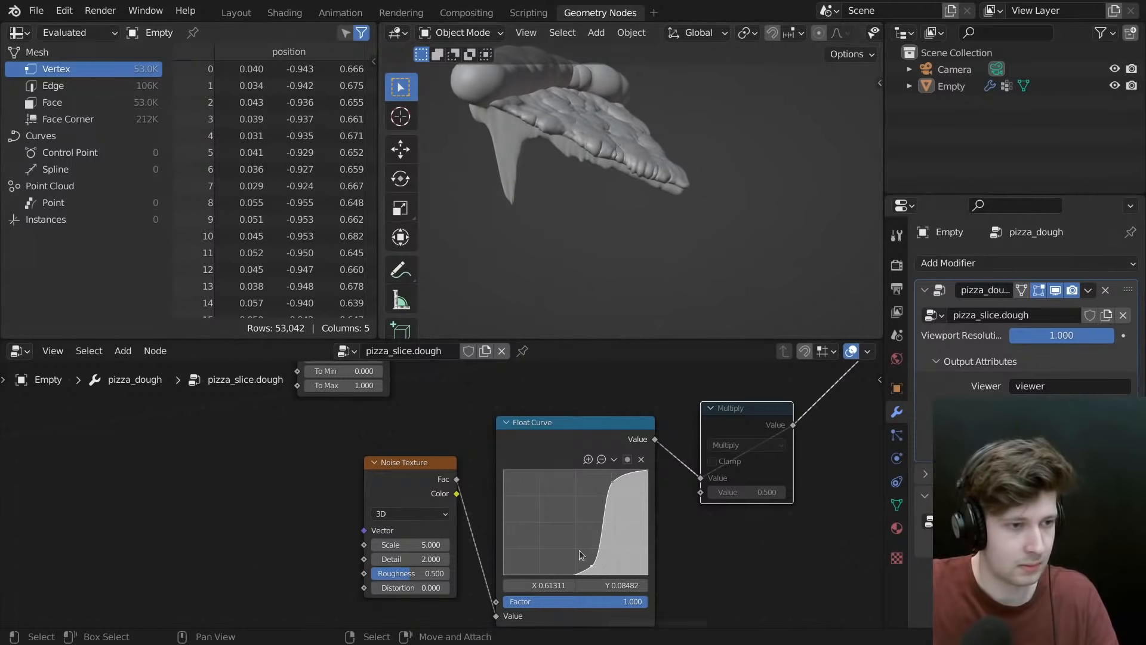
pyautogui.moveTo(604, 506); pyautogui.dragTo(596, 511)
pyautogui.scroll(-1, 361, 411)
pyautogui.moveTo(314, 365); pyautogui.dragTo(505, 567, button='middle')
pyautogui.scroll(2, 572, 448)
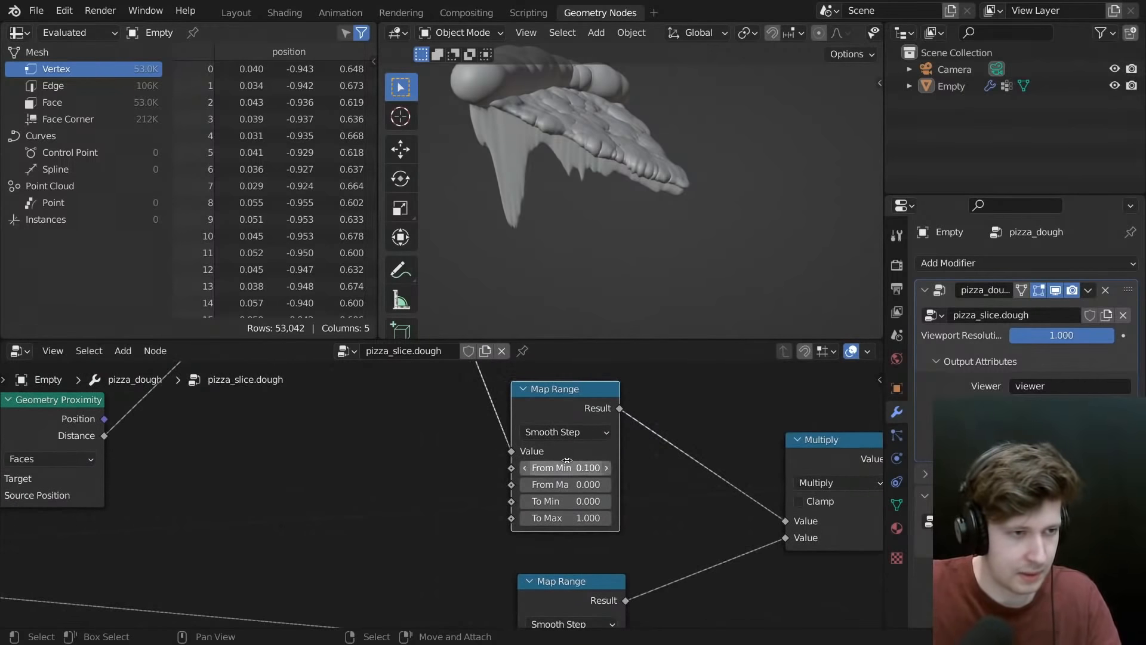
pyautogui.click(567, 462)
pyautogui.write('0.25')
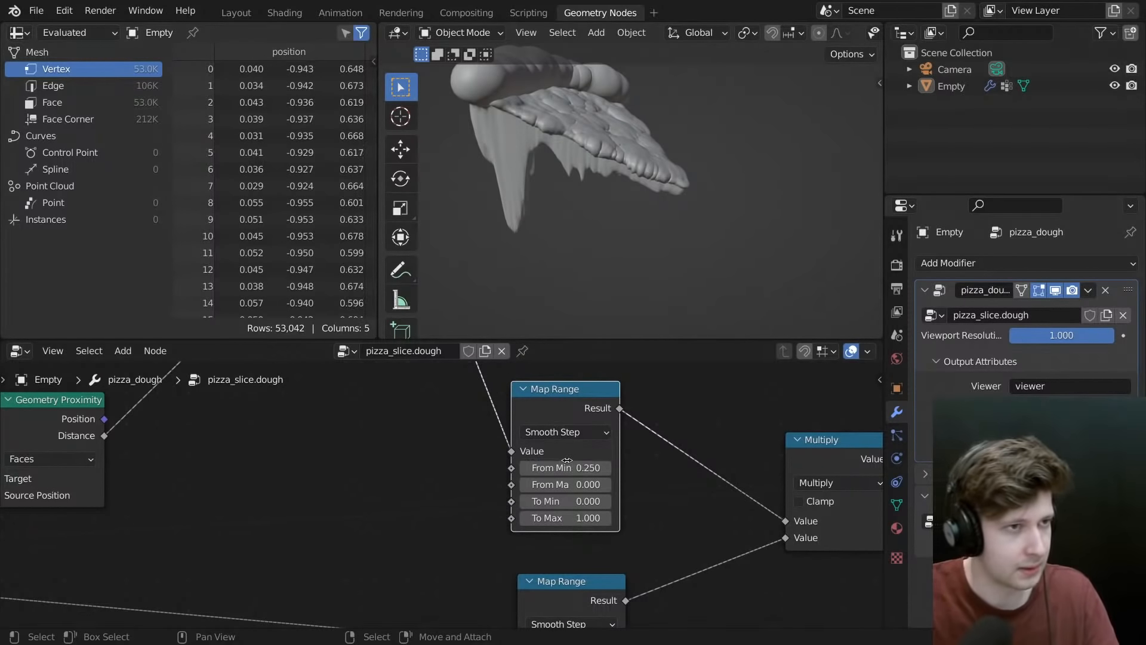
pyautogui.press('Return')
# - Examine the drips up close and locate the lower mask Map Range in the node tree
pyautogui.moveTo(516, 122); pyautogui.dragTo(682, 166, button='middle')
pyautogui.scroll(-2, 512, 469)
pyautogui.scroll(2, 679, 156)
pyautogui.scroll(2, 678, 159)
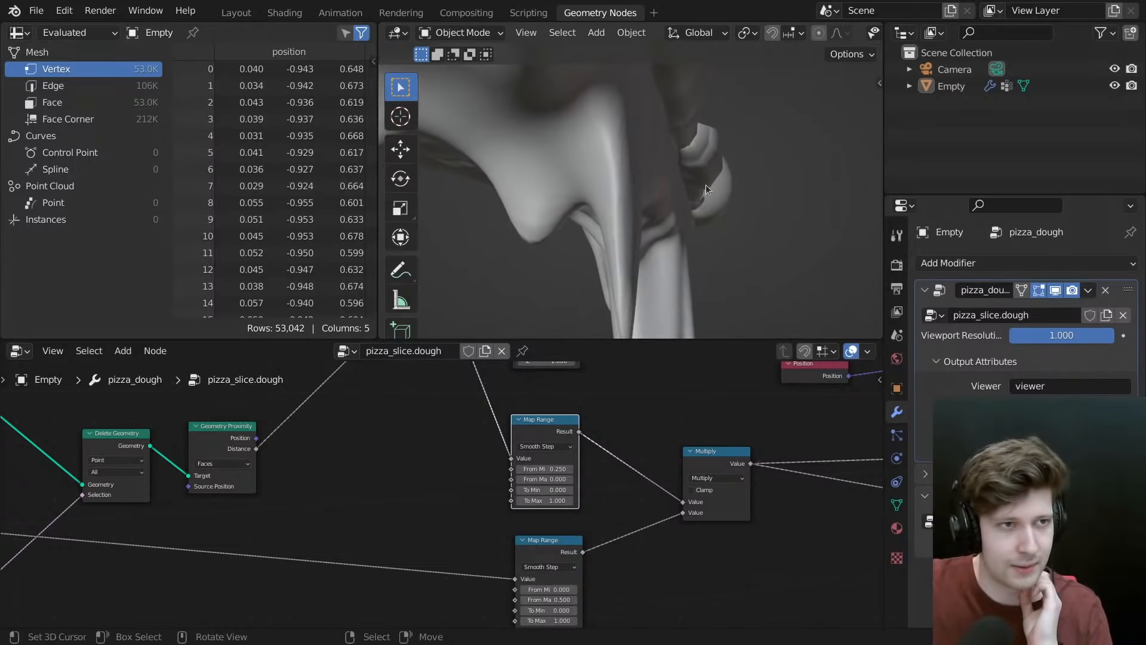
pyautogui.scroll(-6, 464, 444)
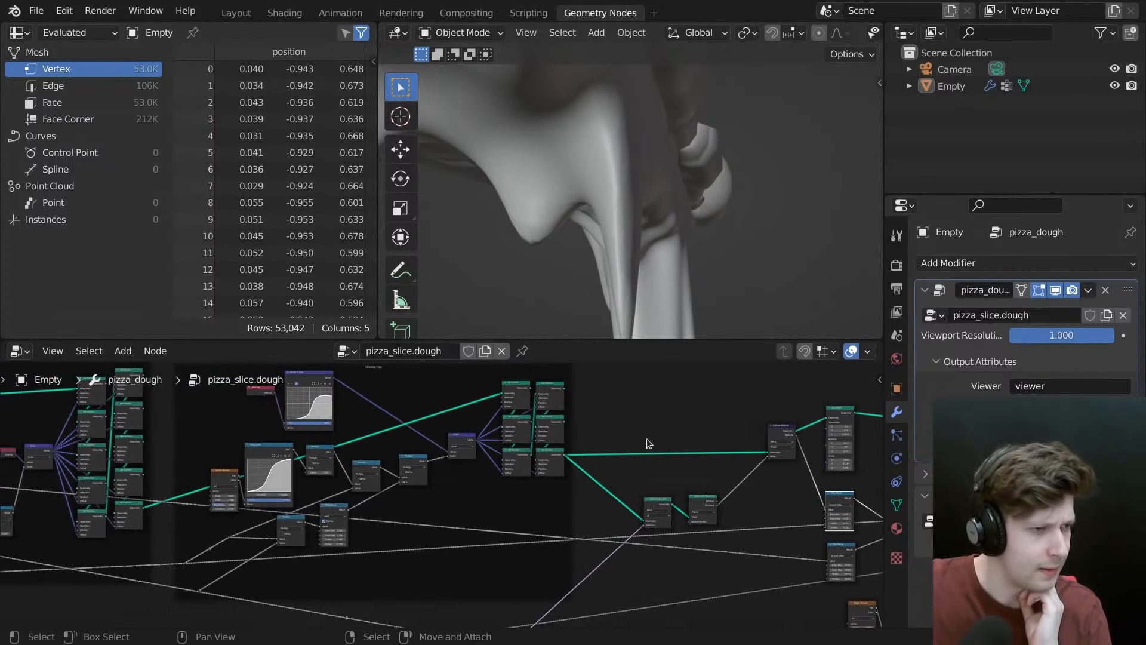
pyautogui.moveTo(577, 461); pyautogui.dragTo(474, 451, button='middle')
pyautogui.moveTo(672, 519); pyautogui.dragTo(530, 483, button='middle')
pyautogui.scroll(5, 529, 483)
pyautogui.scroll(2, 564, 480)
pyautogui.click(599, 505)
# - Trace the lower Map Range's input link back to the base shape group and review the tree in an enlarged node editor
pyautogui.scroll(-5, 537, 524)
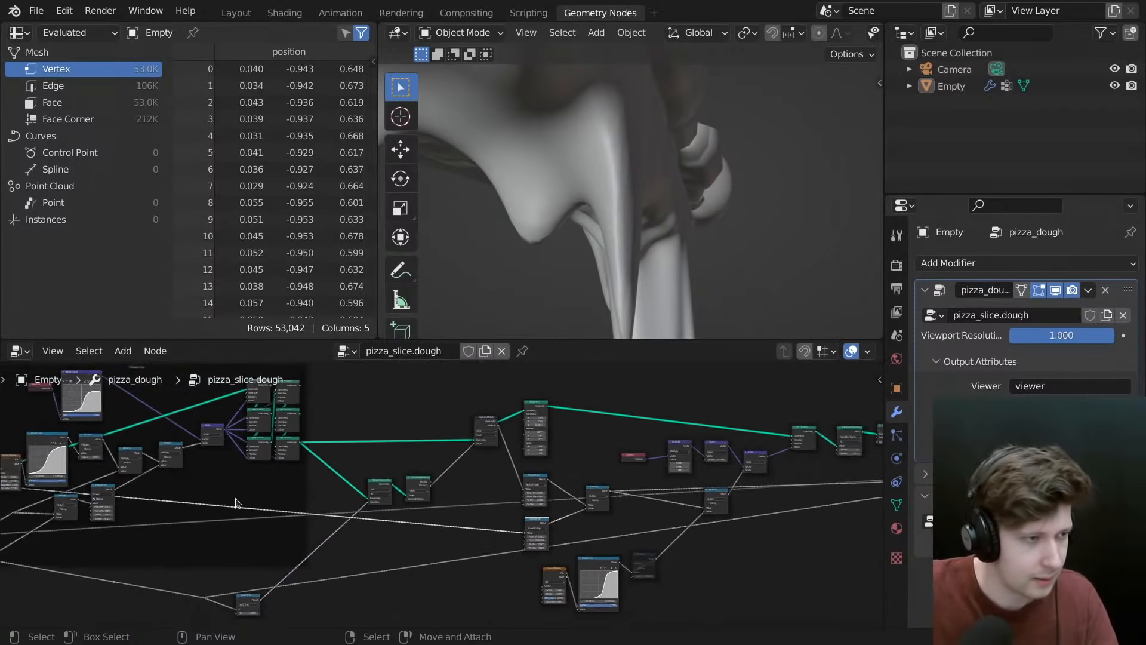
pyautogui.moveTo(238, 504); pyautogui.dragTo(657, 521, button='middle')
pyautogui.moveTo(387, 474); pyautogui.dragTo(642, 480, button='middle')
pyautogui.scroll(5, 457, 470)
pyautogui.moveTo(376, 454); pyautogui.dragTo(673, 461, button='middle')
pyautogui.press('g')
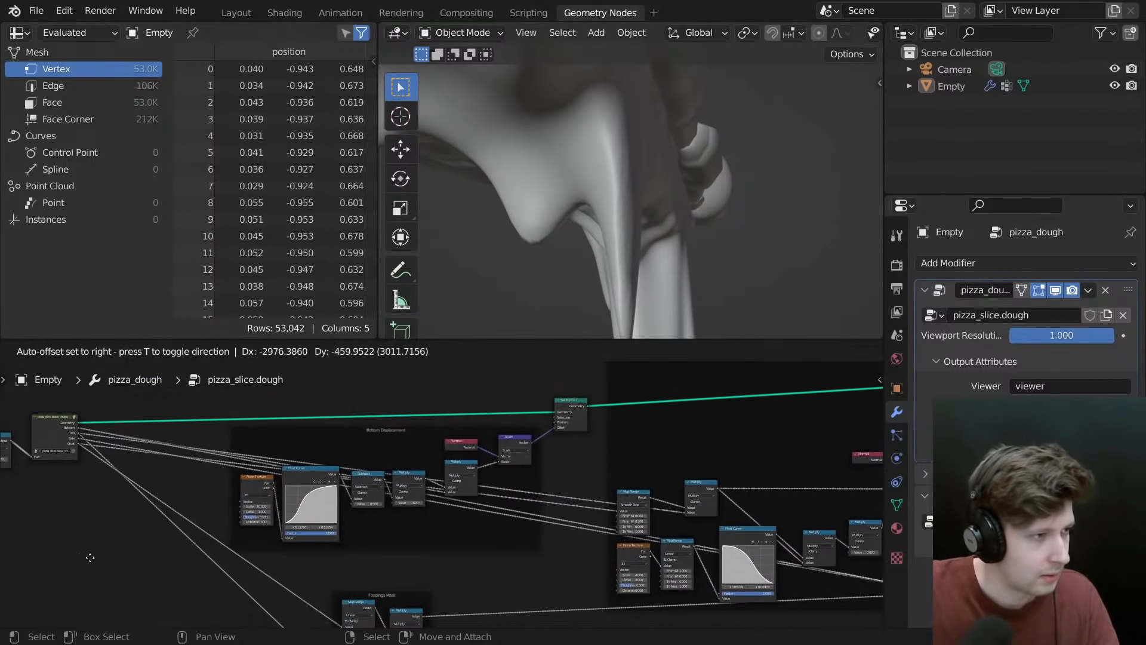
pyautogui.rightClick(537, 448)
pyautogui.scroll(-5, 669, 422)
pyautogui.moveTo(705, 427); pyautogui.dragTo(389, 427, button='middle')
pyautogui.hotkey('ctrl', 'space')
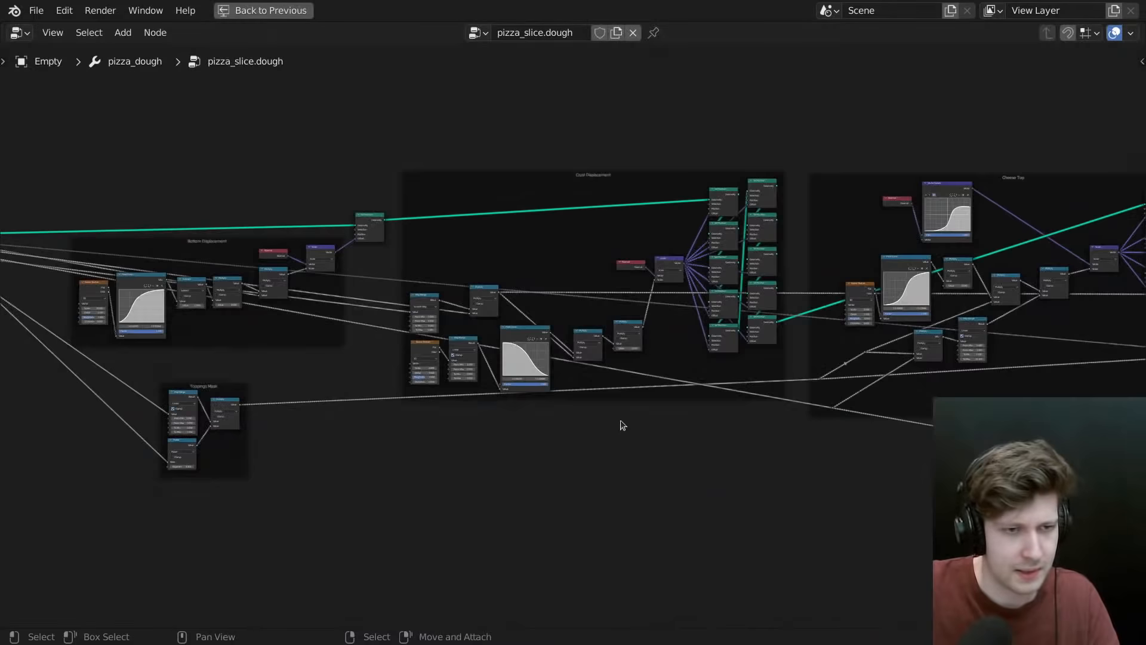
pyautogui.scroll(-5, 746, 421)
pyautogui.moveTo(898, 412); pyautogui.dragTo(506, 440, button='middle')
pyautogui.scroll(2, 648, 436)
pyautogui.moveTo(767, 455); pyautogui.dragTo(614, 430, button='middle')
pyautogui.scroll(1, 724, 402)
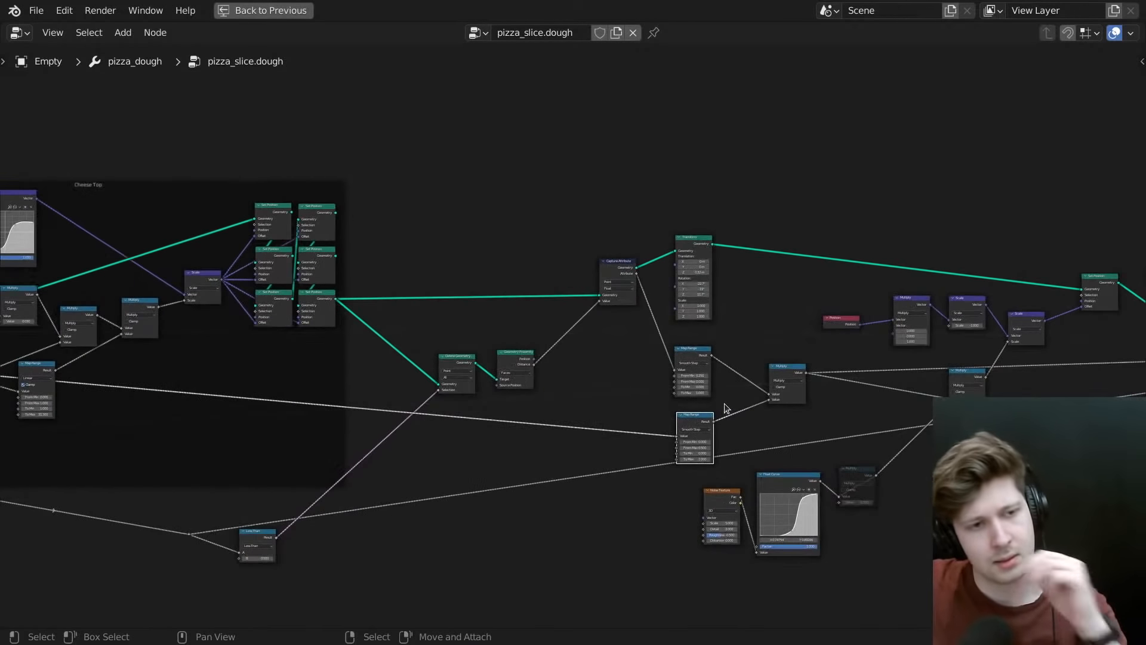
pyautogui.scroll(1, 692, 430)
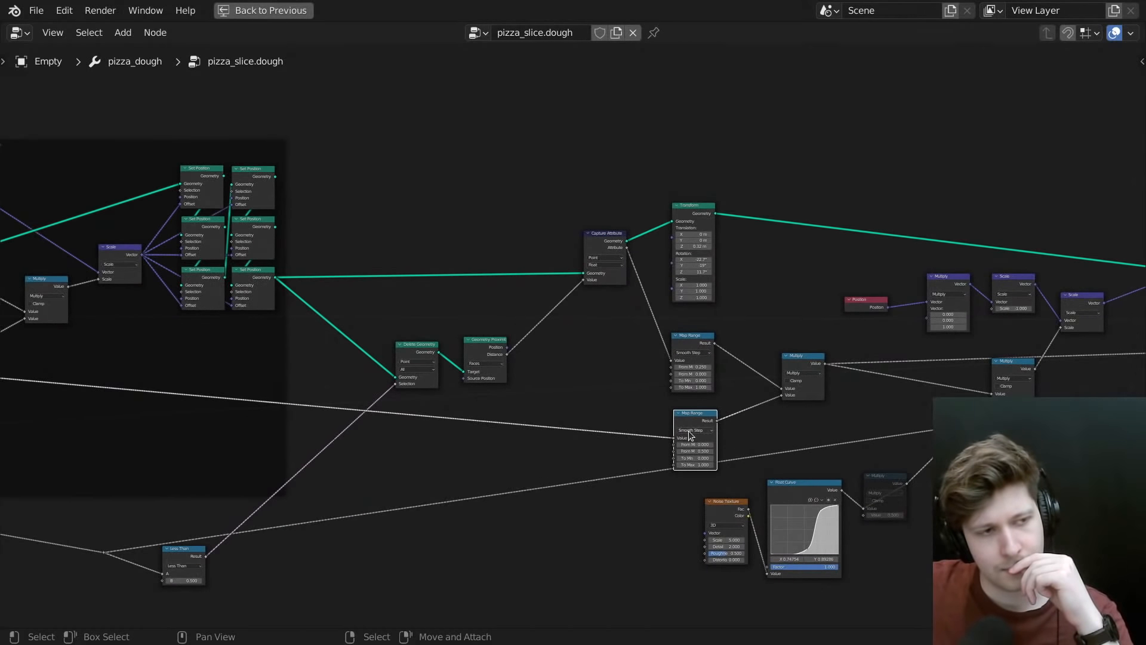
pyautogui.moveTo(675, 433); pyautogui.dragTo(681, 433, button='middle')
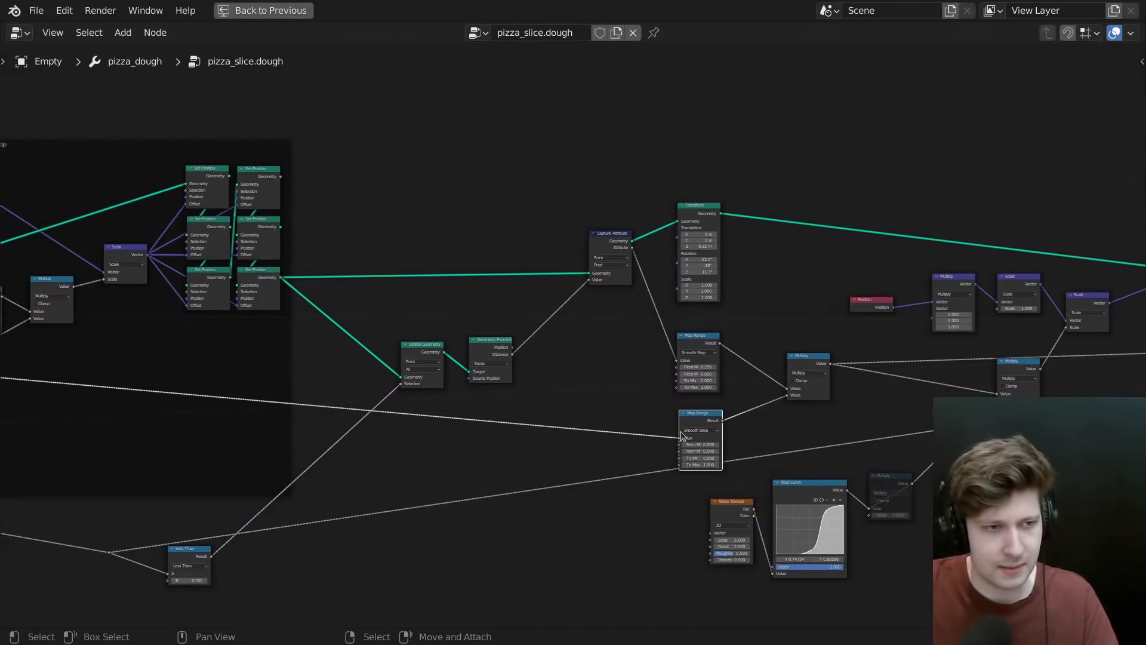
pyautogui.scroll(4, 681, 432)
pyautogui.moveTo(671, 355); pyautogui.dragTo(724, 371, button='middle')
pyautogui.hotkey('shift', 'd')
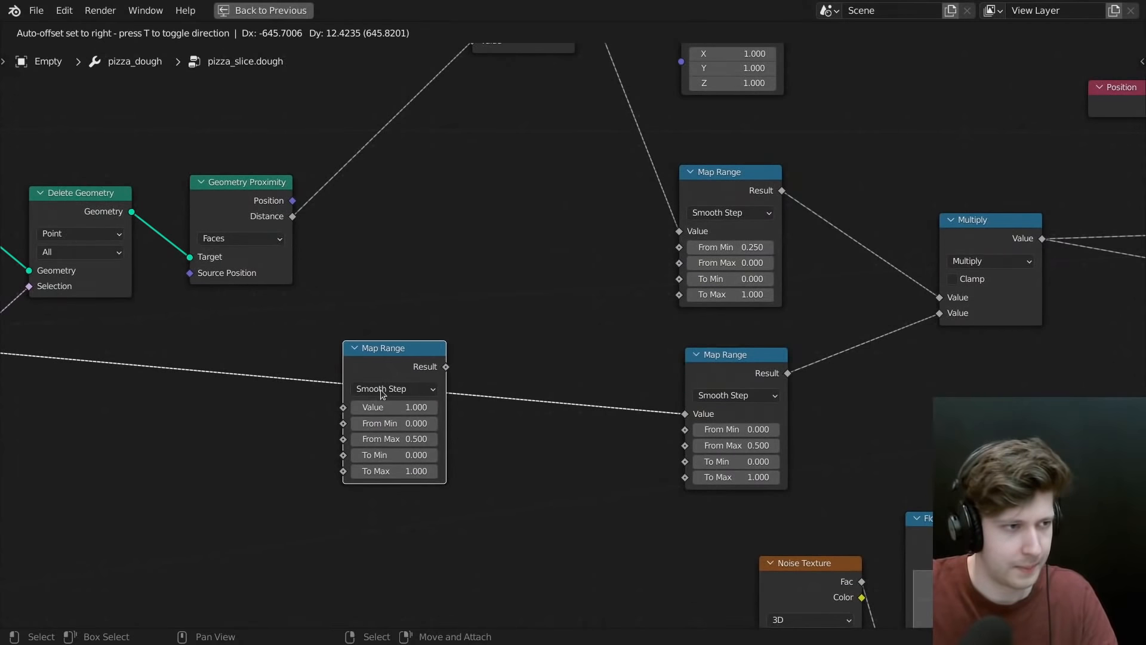
pyautogui.click(381, 389)
pyautogui.hotkey('ctrl', 'z')
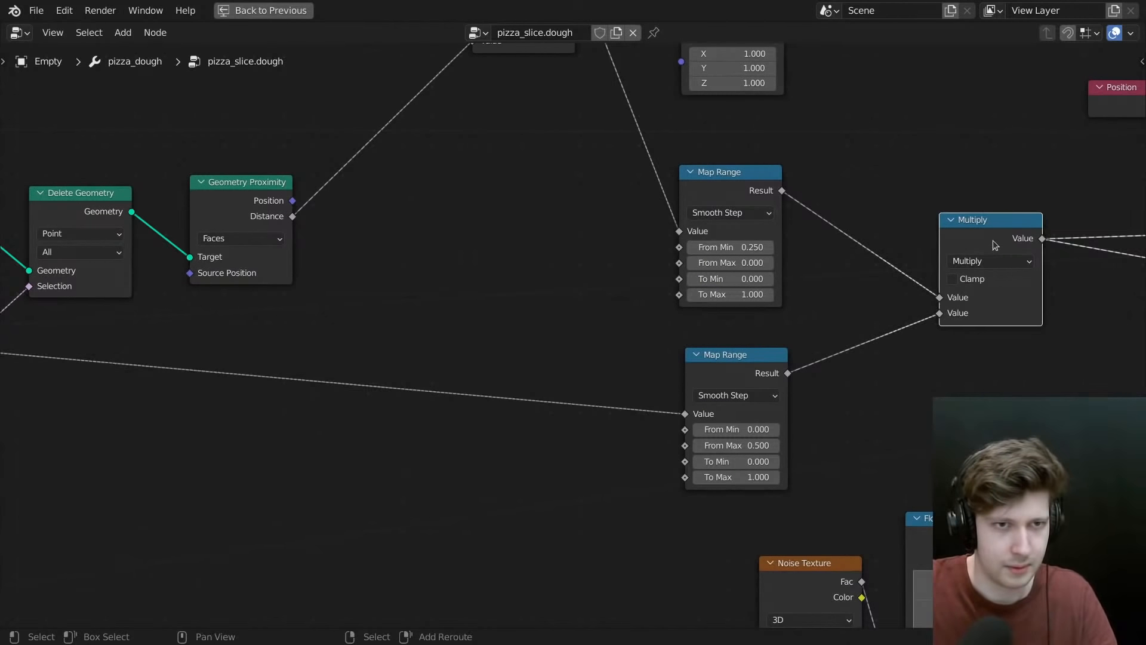
# - Duplicate the mask Multiply node onto the link feeding the lower Map Range and change its operation to Maximum
pyautogui.hotkey('shift', 'd')
pyautogui.click(458, 384)
pyautogui.click(446, 405)
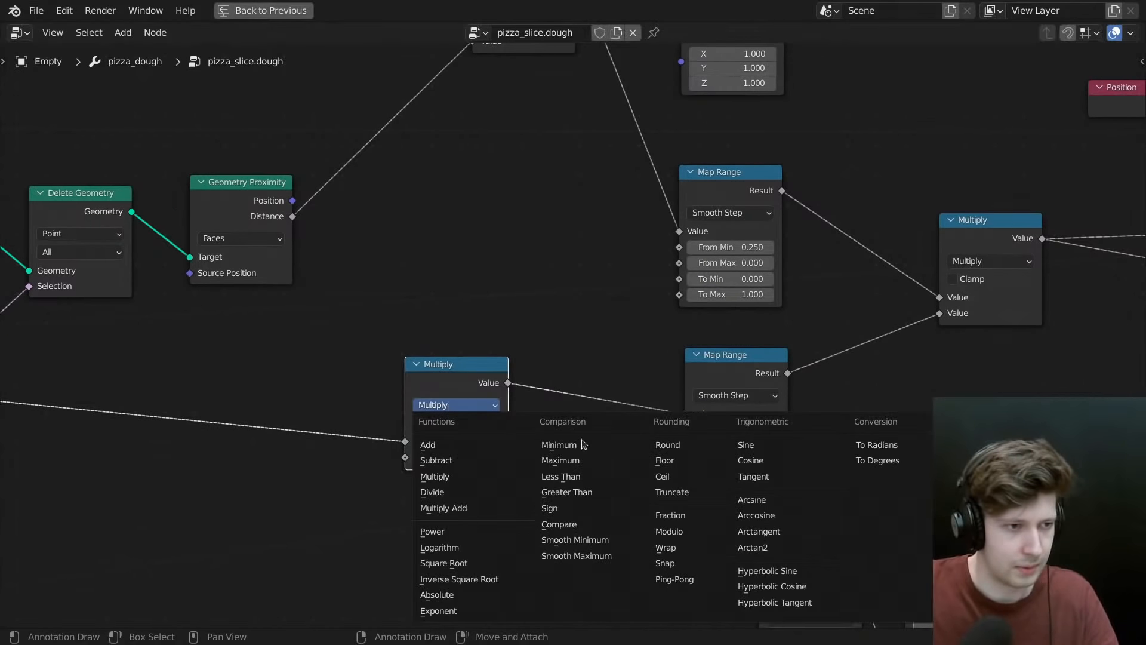
pyautogui.click(562, 460)
# - Move the Maximum node back near the Toppings Mask frame and connect another base shape group mask to its second value
pyautogui.scroll(-9, 433, 409)
pyautogui.moveTo(433, 412); pyautogui.dragTo(718, 422, button='middle')
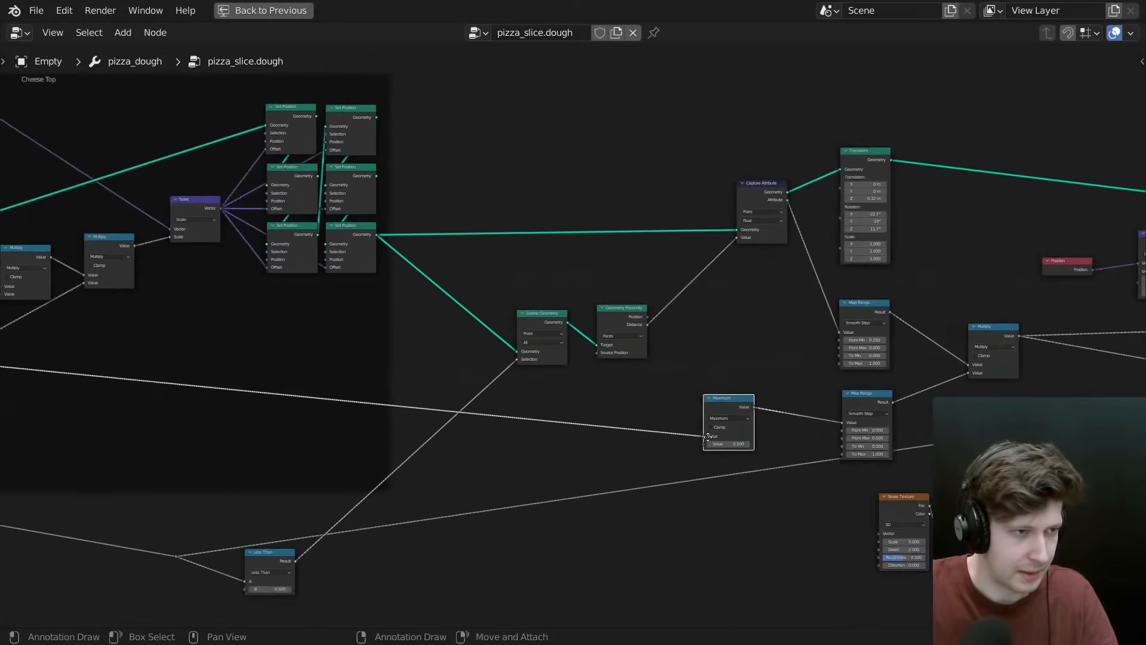
pyautogui.scroll(-3, 417, 448)
pyautogui.moveTo(415, 449); pyautogui.dragTo(883, 404, button='middle')
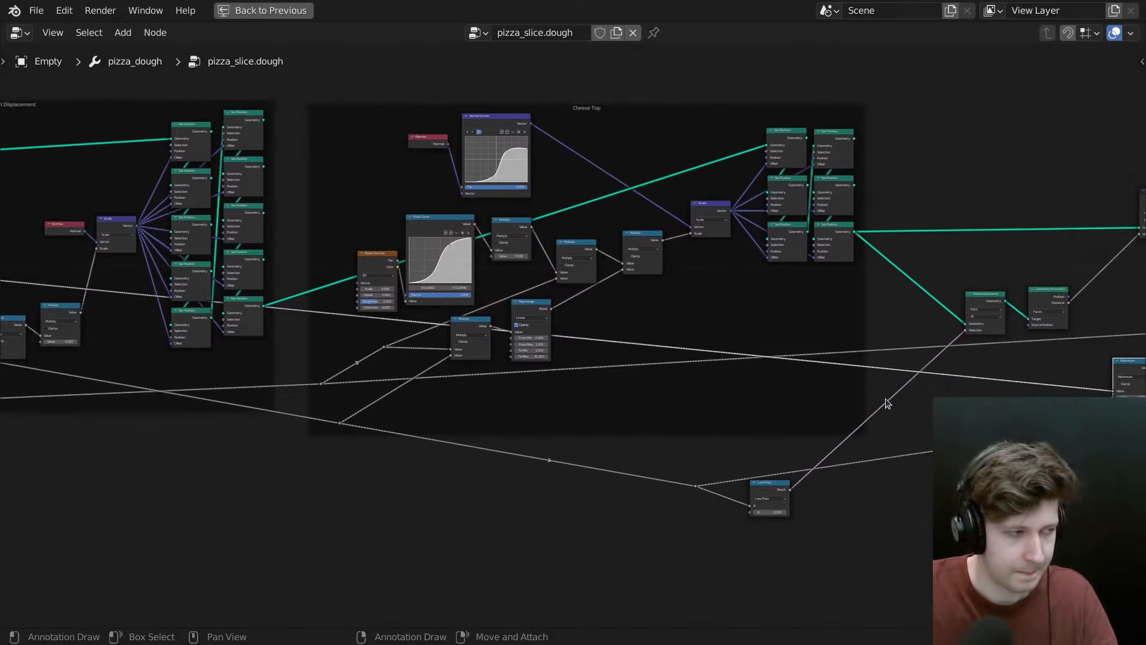
pyautogui.scroll(-4, 764, 422)
pyautogui.moveTo(761, 419); pyautogui.dragTo(859, 399, button='middle')
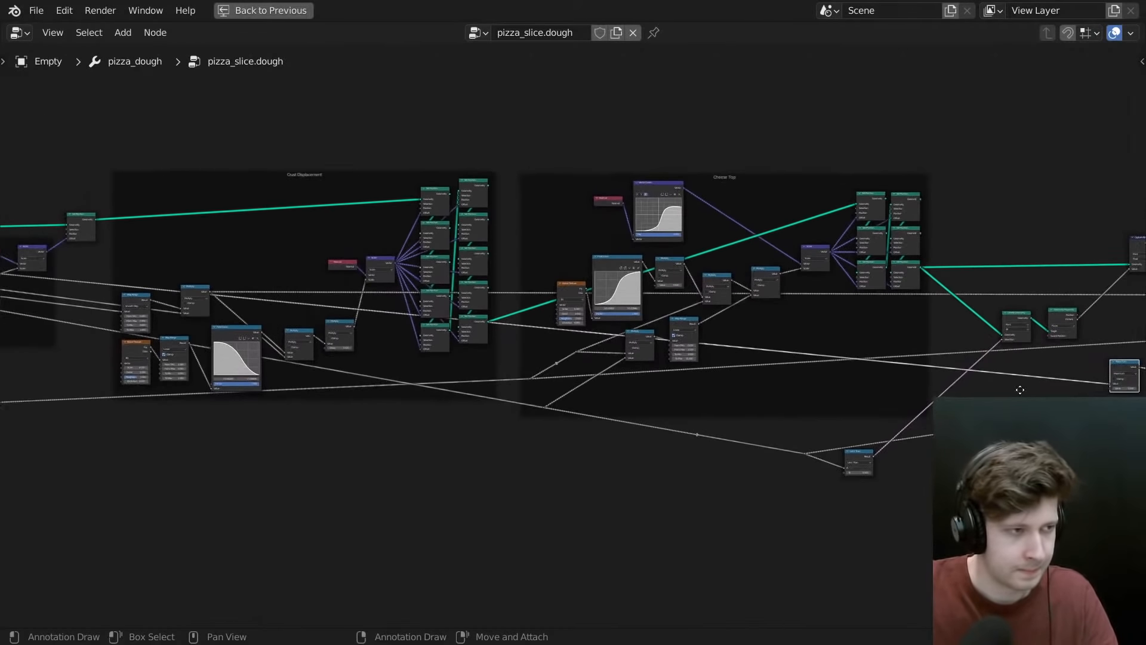
pyautogui.press('g')
pyautogui.click(210, 501)
pyautogui.moveTo(229, 500); pyautogui.dragTo(935, 502, button='middle')
pyautogui.press('g')
pyautogui.click(417, 422)
pyautogui.scroll(7, 422, 365)
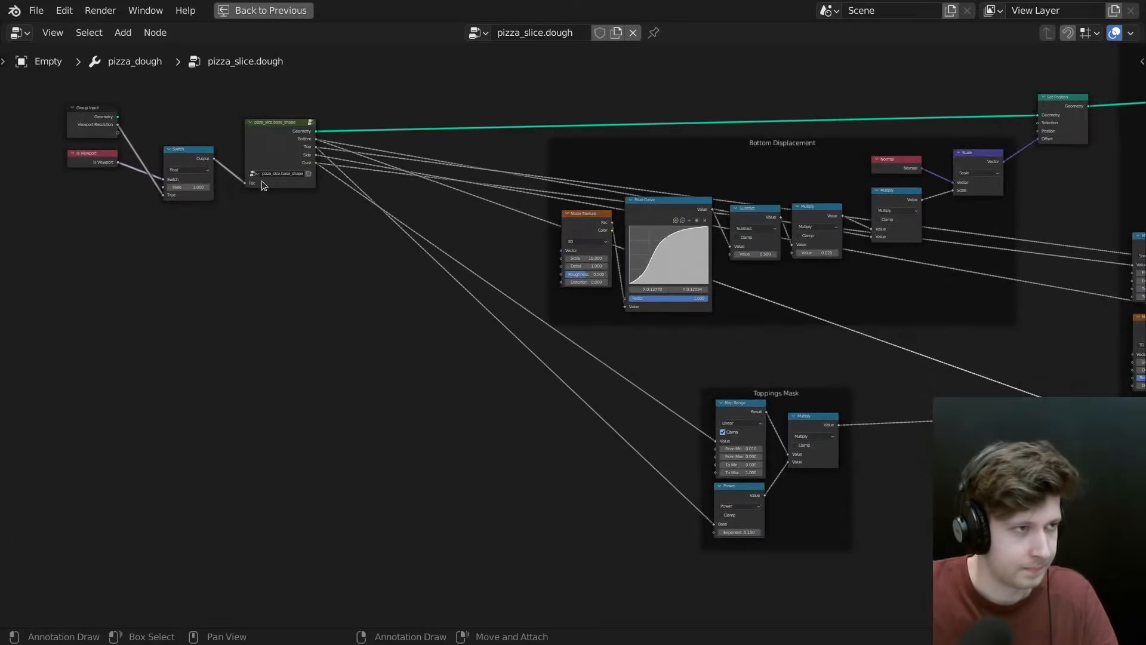
pyautogui.moveTo(661, 340); pyautogui.dragTo(463, 341, button='middle')
pyautogui.moveTo(115, 154); pyautogui.dragTo(1031, 472)
pyautogui.click(1056, 460)
# - Move the Maximum node back along the tree to sit just before the lower mask Map Range
pyautogui.scroll(-6, 1066, 482)
pyautogui.moveTo(1065, 482); pyautogui.dragTo(334, 427, button='middle')
pyautogui.scroll(-8, 748, 417)
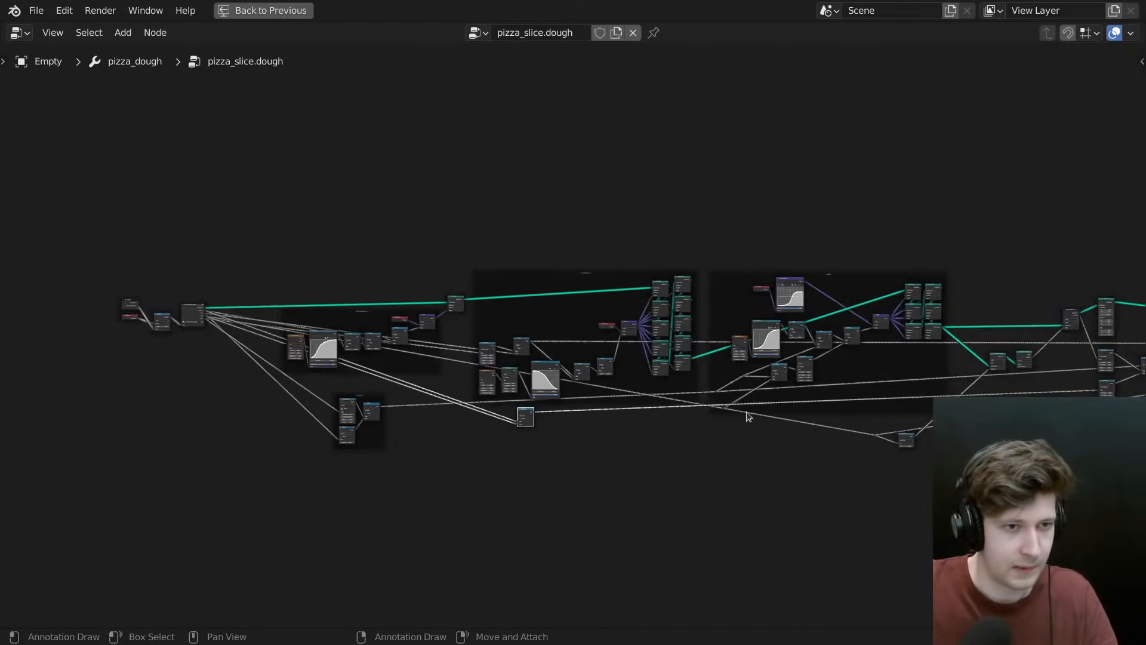
pyautogui.moveTo(747, 417); pyautogui.dragTo(428, 393, button='middle')
pyautogui.press('g')
pyautogui.click(926, 359)
# - Return to the full workspace layout and inspect the cheese drips on the slice from several angles
pyautogui.moveTo(785, 354); pyautogui.dragTo(693, 195, button='middle')
pyautogui.hotkey('ctrl', 'space')
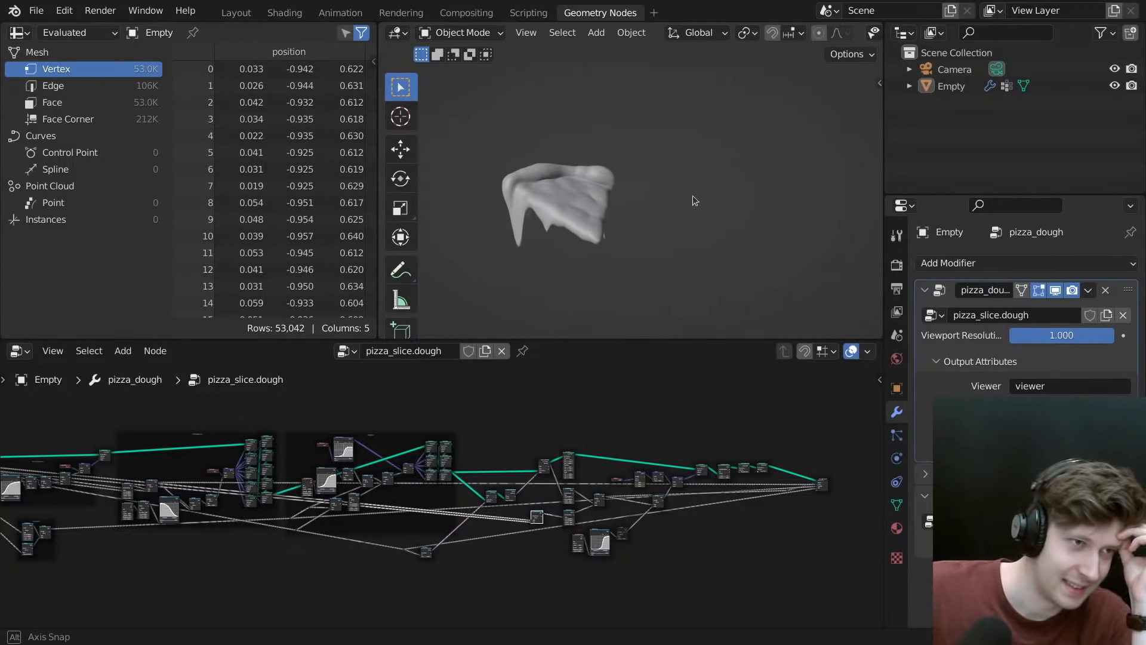
pyautogui.scroll(5, 655, 208)
pyautogui.moveTo(622, 217); pyautogui.dragTo(679, 206, button='middle')
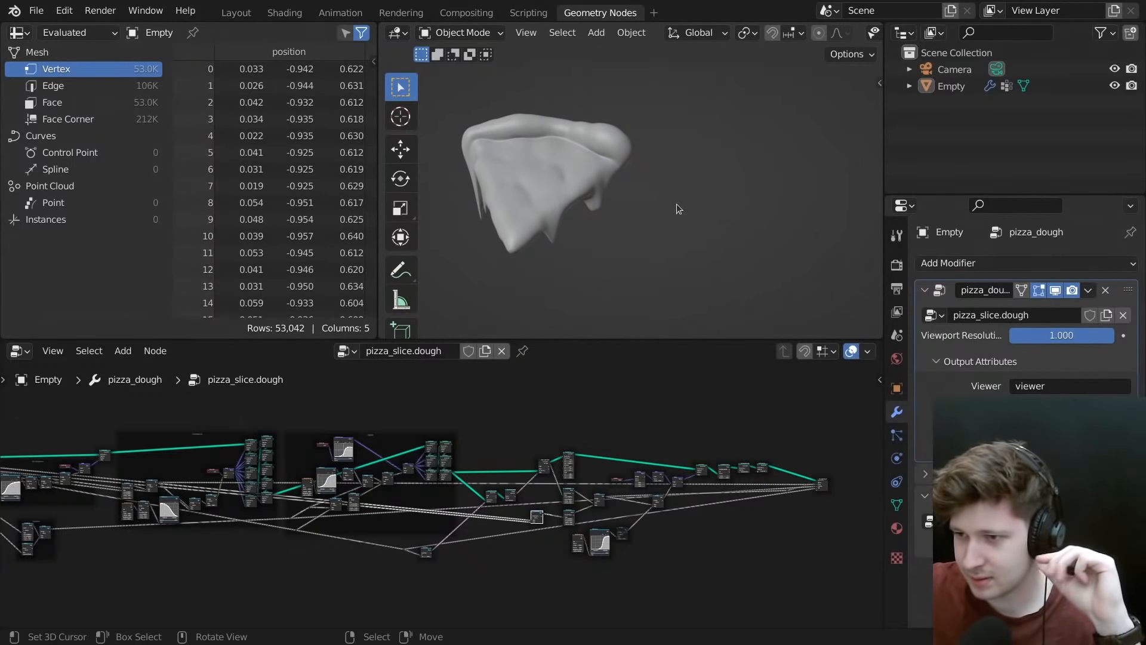
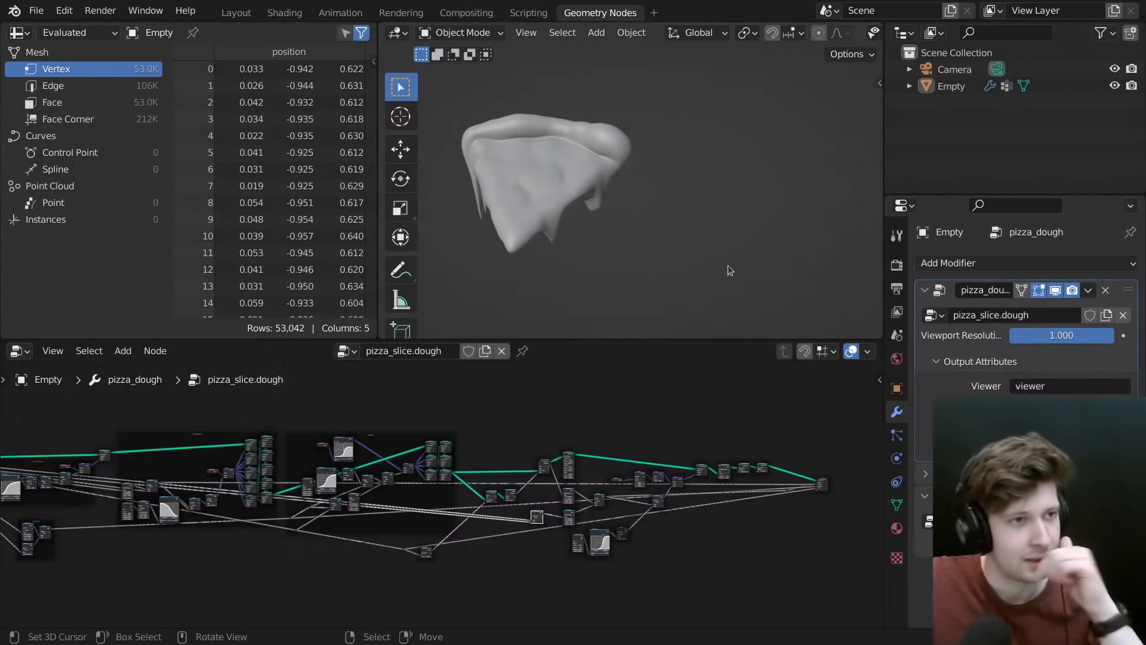
pyautogui.moveTo(729, 270); pyautogui.dragTo(568, 220, button='middle')
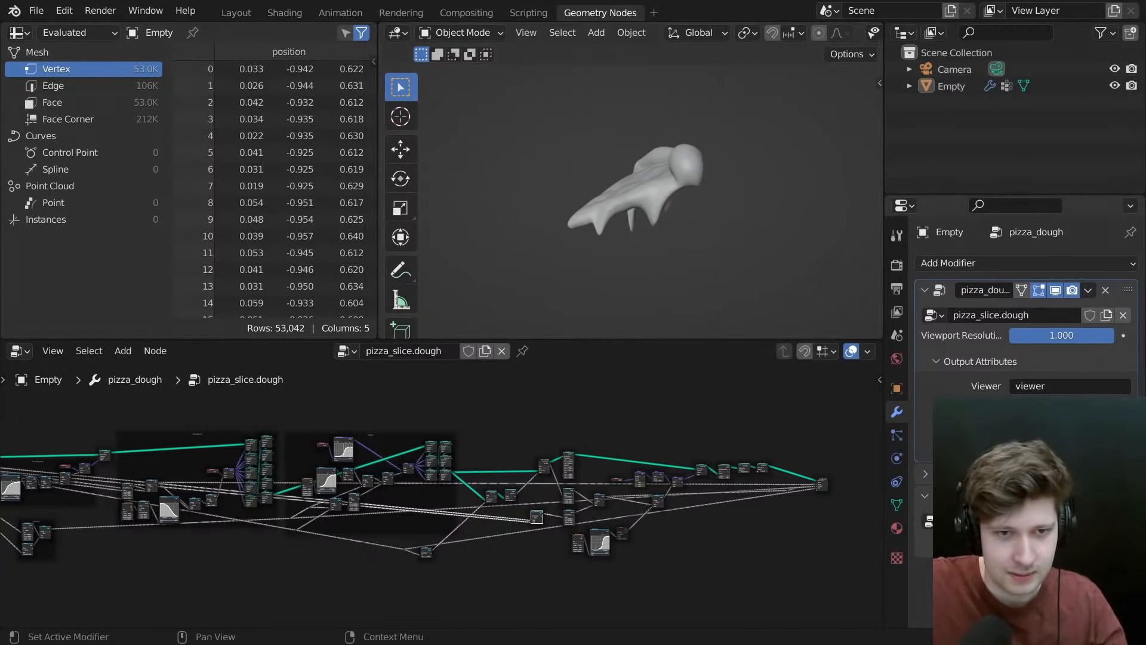
pyautogui.moveTo(732, 238); pyautogui.dragTo(614, 181, button='middle')
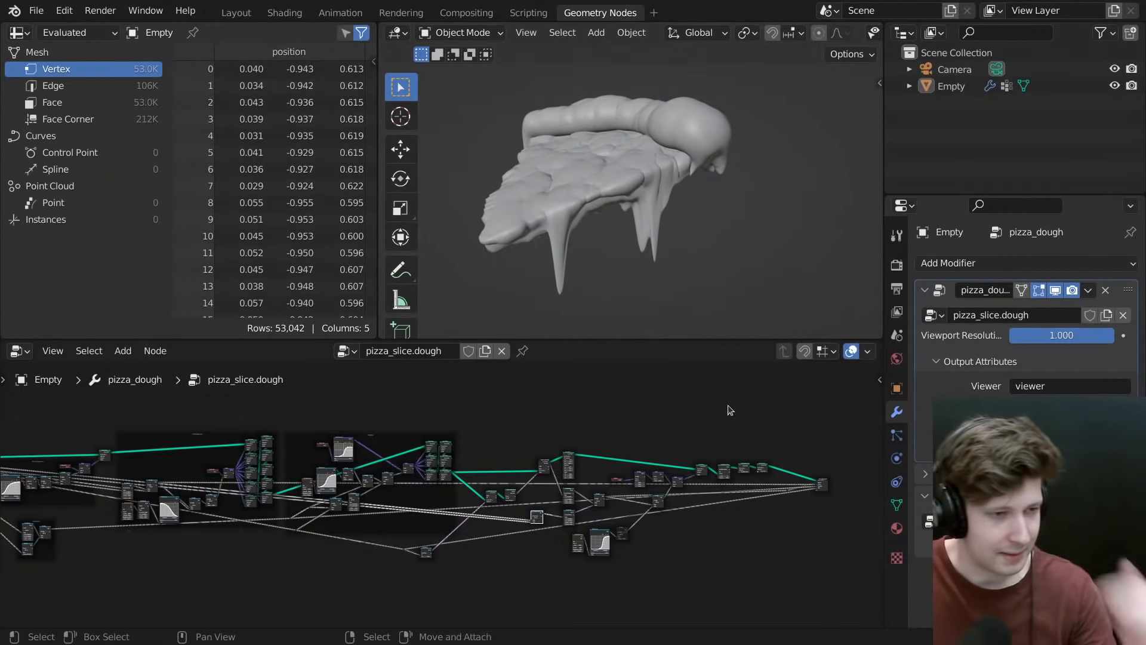
# - Move the drip noise nodes closer to the final Multiply and delete the muted Multiply node while keeping its link connected
pyautogui.scroll(1, 755, 411)
pyautogui.hotkey('ctrl', 'space')
pyautogui.scroll(7, 791, 334)
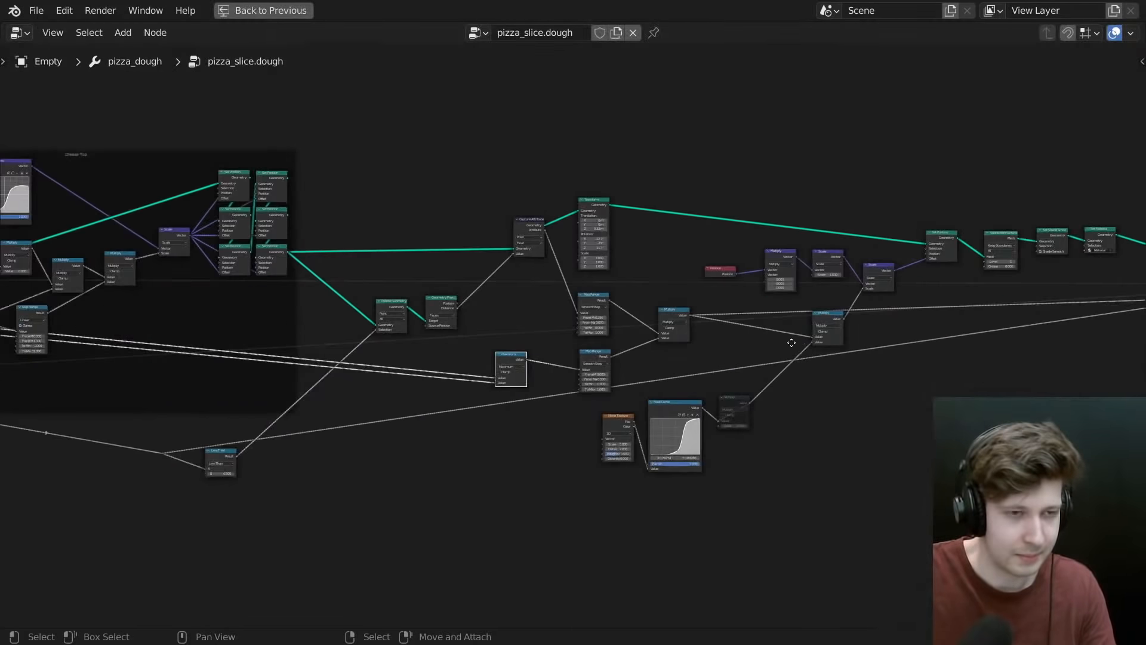
pyautogui.moveTo(524, 475); pyautogui.dragTo(413, 517)
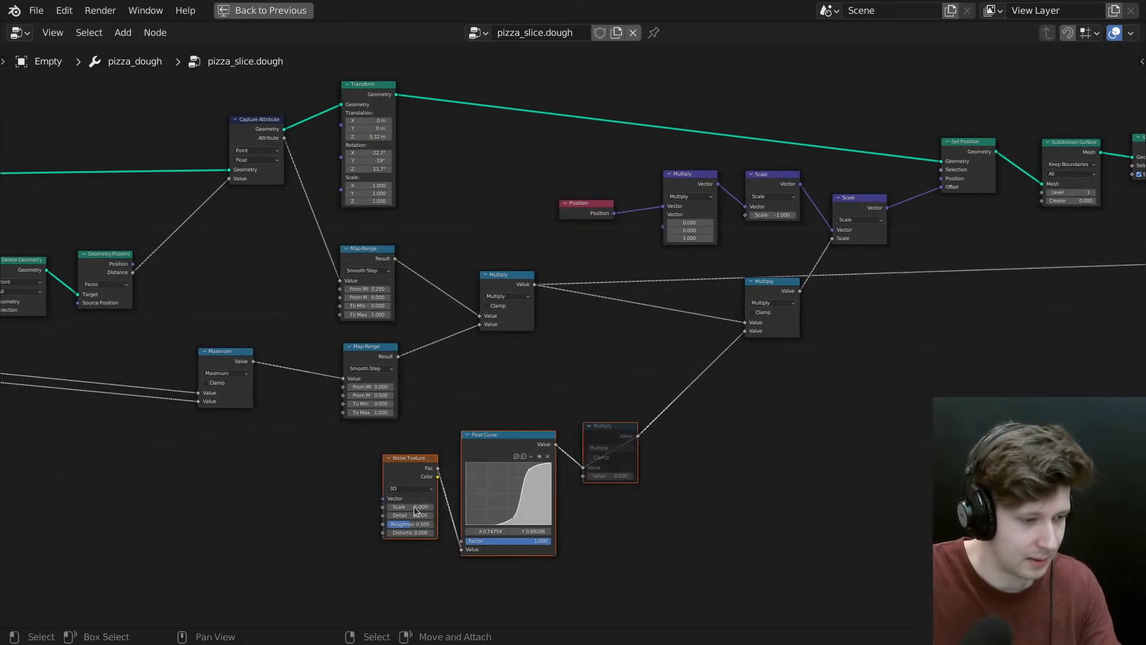
pyautogui.press('g')
pyautogui.click(491, 479)
pyautogui.click(681, 398)
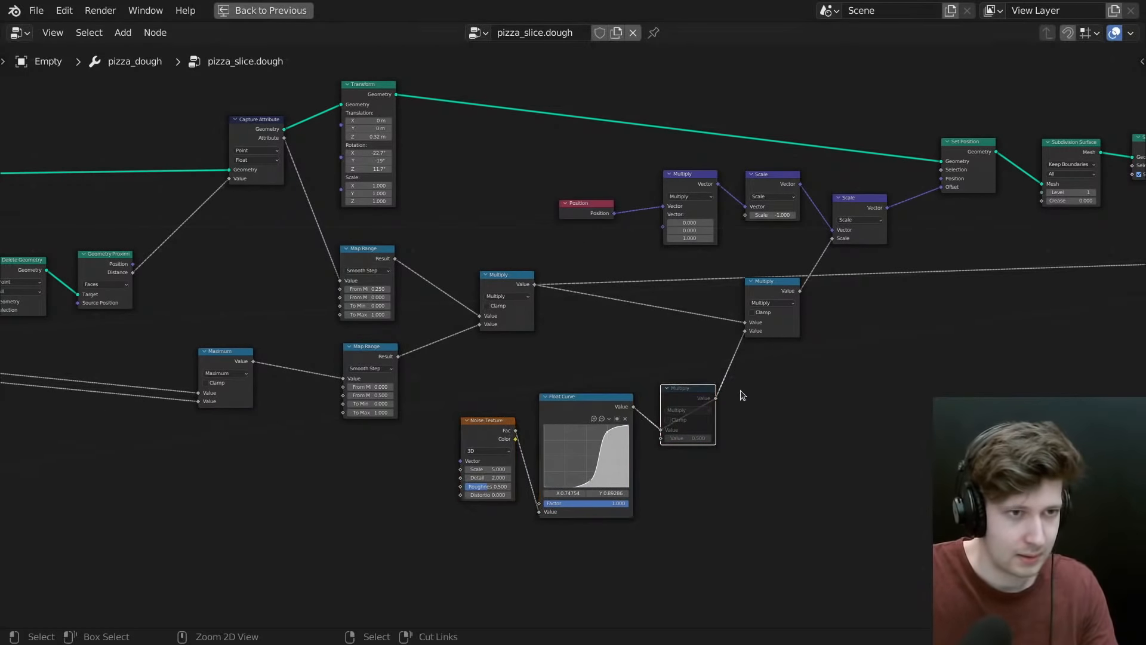
pyautogui.hotkey('ctrl', 'x')
# - Move the Subdivision Surface, Set Shade Smooth, Set Material and Group Output nodes farther from the Set Position node to make room
pyautogui.scroll(-3, 776, 361)
pyautogui.moveTo(757, 358); pyautogui.dragTo(477, 411, button='middle')
pyautogui.scroll(3, 741, 370)
pyautogui.moveTo(746, 371); pyautogui.dragTo(579, 334, button='middle')
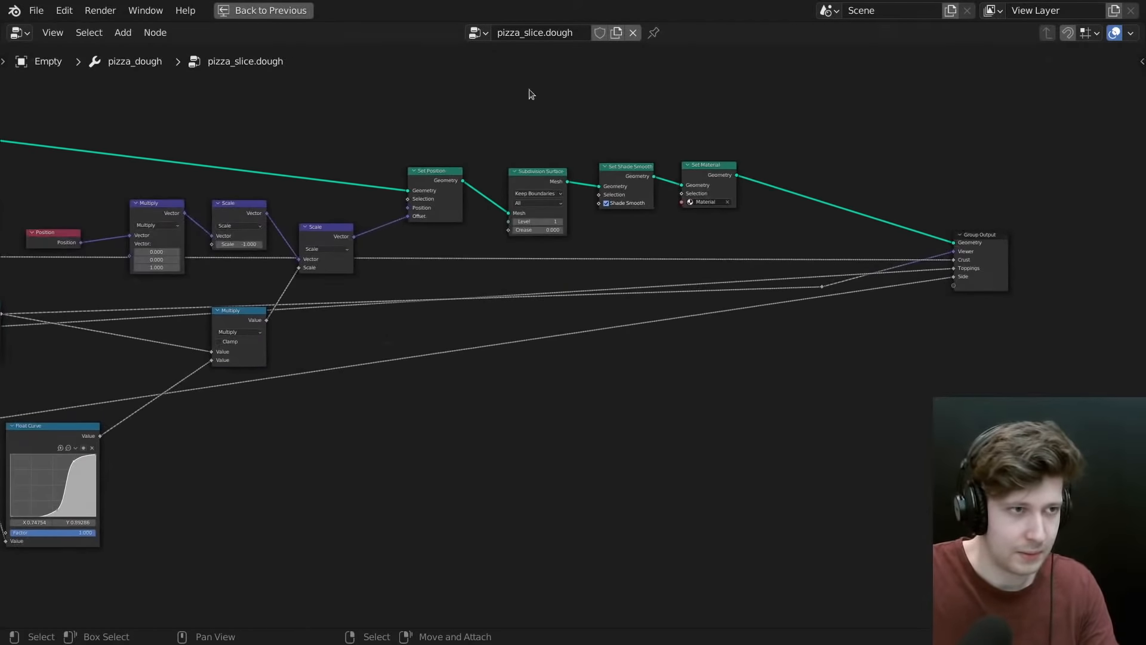
pyautogui.moveTo(525, 95); pyautogui.dragTo(1043, 401)
pyautogui.press('g')
pyautogui.click(997, 318)
# - Group the Position, vector Multiply and -1.000 Scale nodes compactly beside the final offset Scale node
pyautogui.scroll(-5, 723, 299)
pyautogui.moveTo(409, 277); pyautogui.dragTo(626, 257, button='middle')
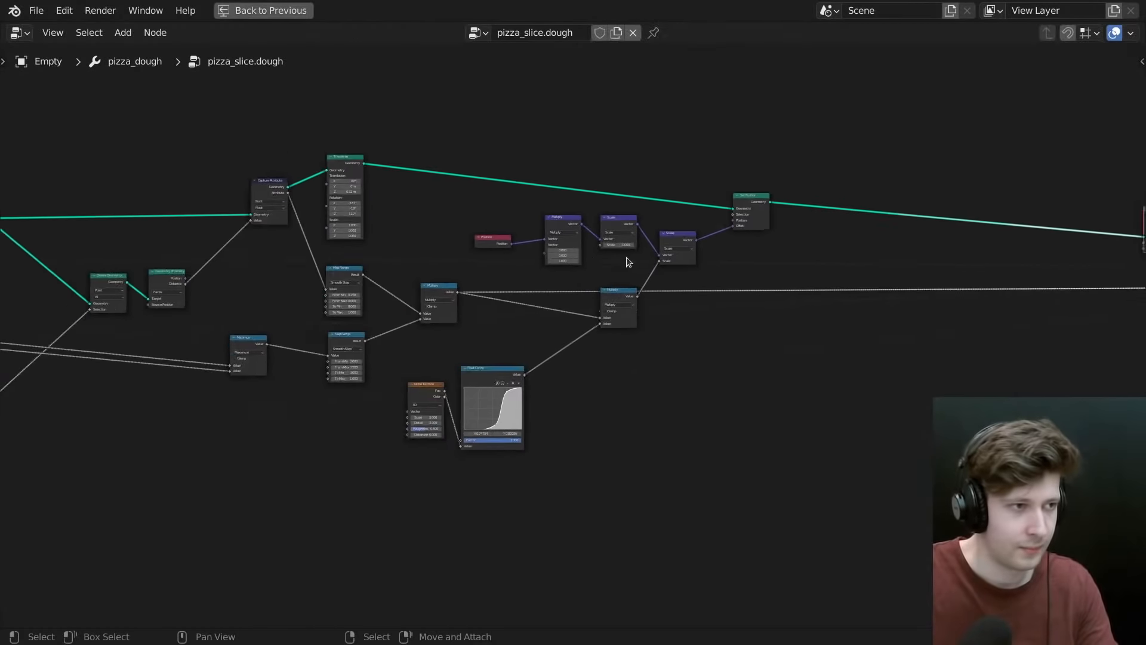
pyautogui.scroll(5, 624, 254)
pyautogui.moveTo(489, 223); pyautogui.dragTo(562, 251)
pyautogui.moveTo(486, 240); pyautogui.dragTo(537, 214)
pyautogui.moveTo(683, 182); pyautogui.dragTo(506, 243)
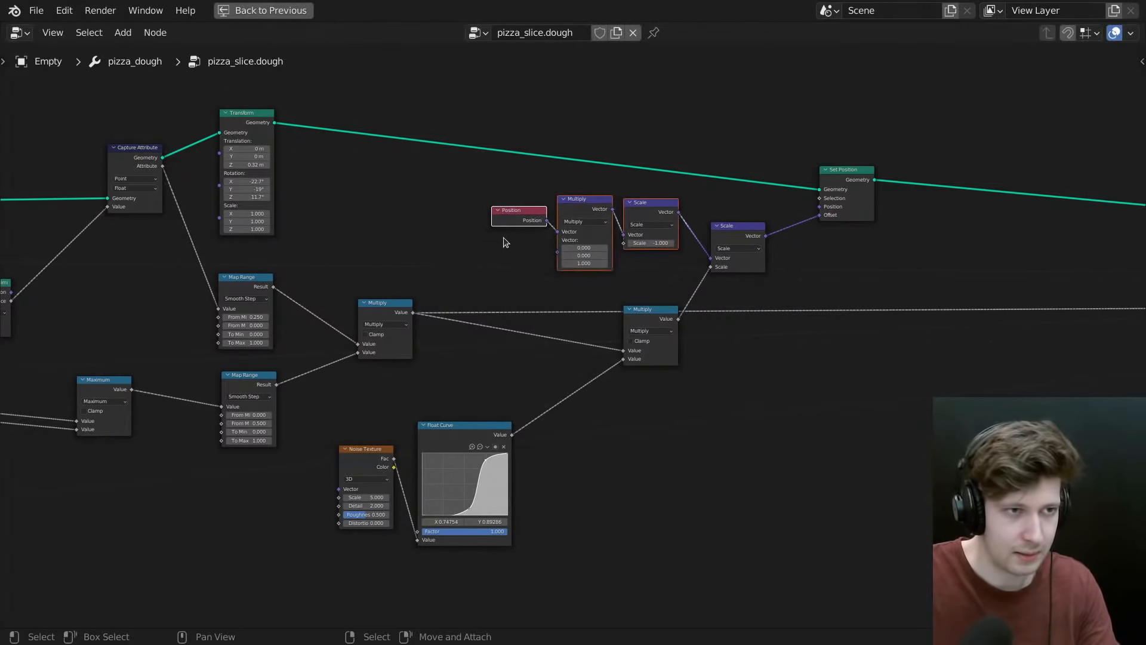
pyautogui.press('g')
pyautogui.click(527, 251)
# - Move the mask Multiply, noise nodes, offset nodes and Set Position together, farther away from the mask Map Range nodes
pyautogui.scroll(-4, 746, 215)
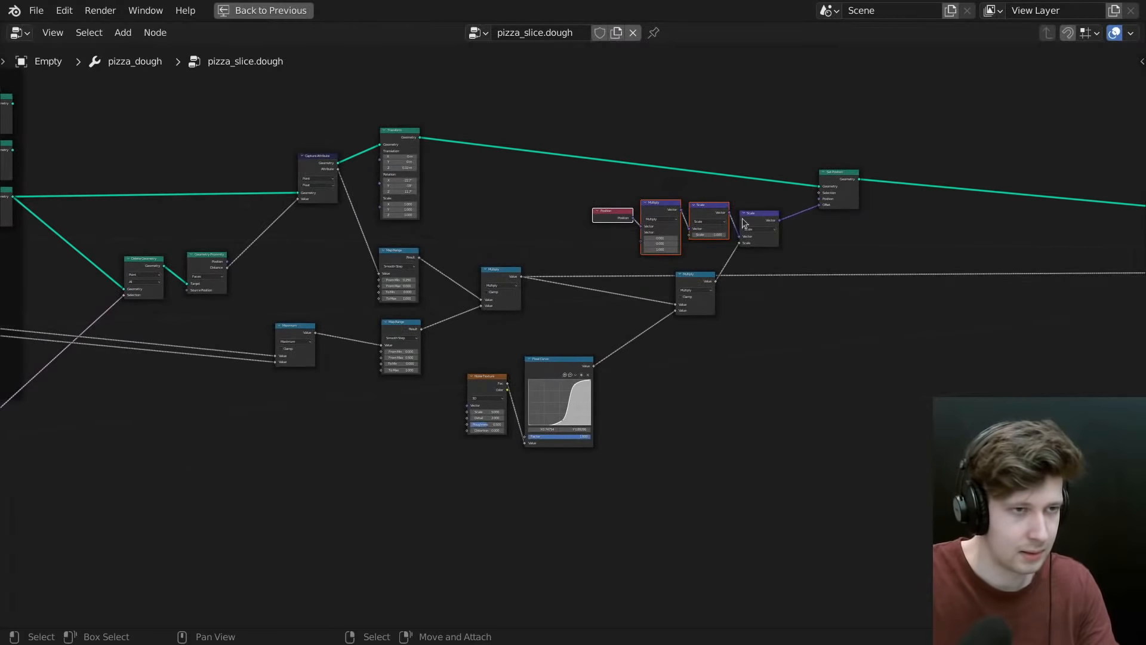
pyautogui.moveTo(875, 149); pyautogui.dragTo(481, 453)
pyautogui.press('g')
pyautogui.click(726, 328)
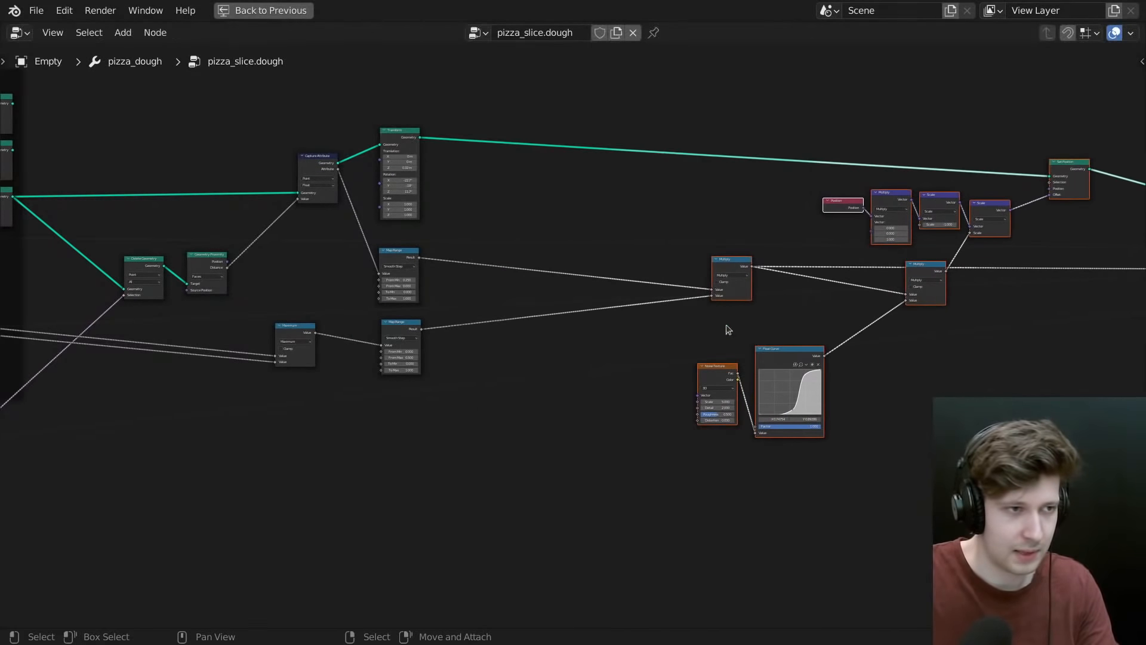
# - Move both mask Map Range nodes next to the mask Multiply and place the Maximum node directly before the lower one
pyautogui.click(360, 276)
pyautogui.moveTo(291, 260); pyautogui.dragTo(446, 376)
pyautogui.press('g')
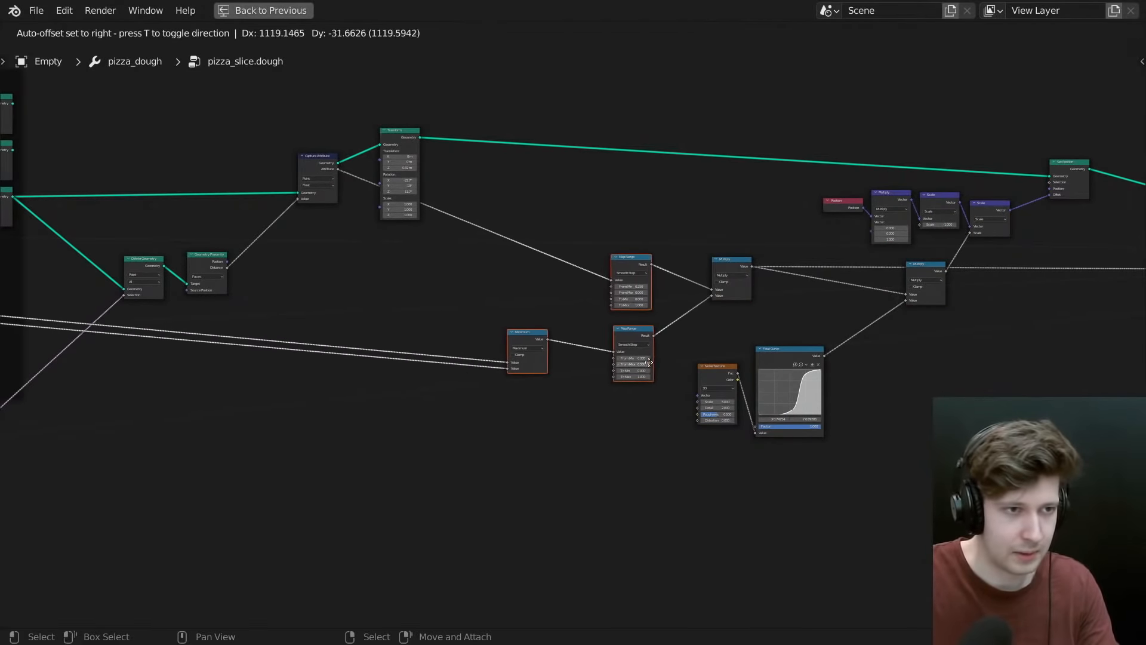
pyautogui.click(536, 324)
pyautogui.moveTo(534, 334); pyautogui.dragTo(580, 338)
# - Place the mask Multiply closer to its Map Ranges and move the offset vector nodes and final Multiply down near the Float Curve
pyautogui.scroll(-2, 732, 299)
pyautogui.moveTo(731, 299); pyautogui.dragTo(588, 314, button='middle')
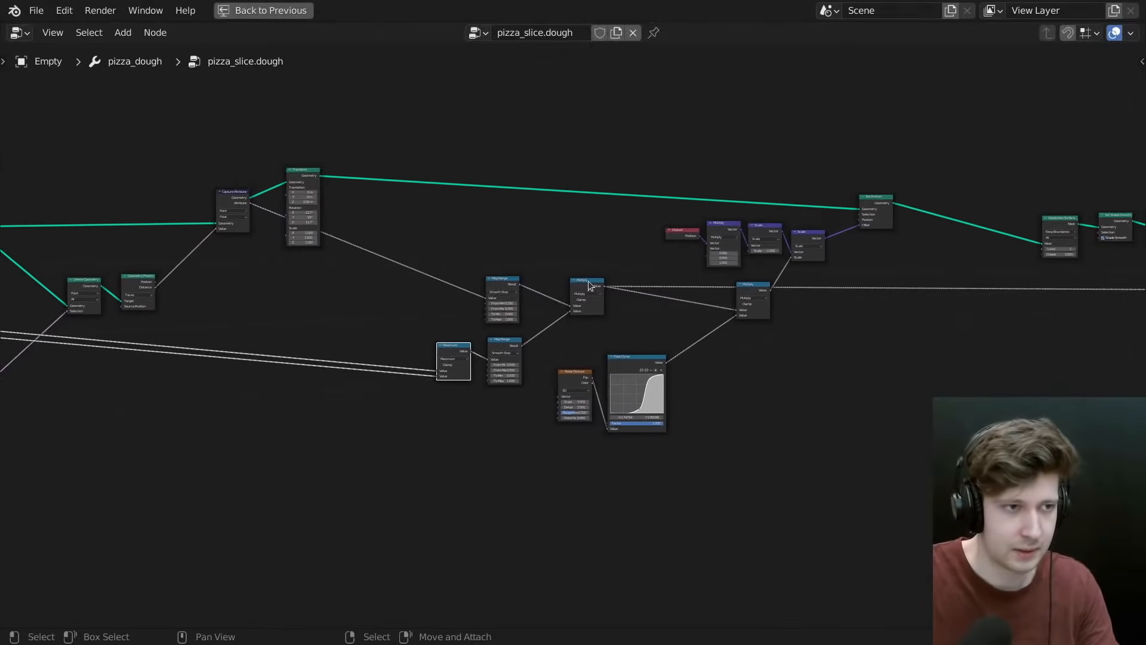
pyautogui.moveTo(591, 287); pyautogui.dragTo(565, 300)
pyautogui.scroll(1, 752, 276)
pyautogui.moveTo(621, 161); pyautogui.dragTo(871, 358)
pyautogui.press('g')
pyautogui.click(791, 407)
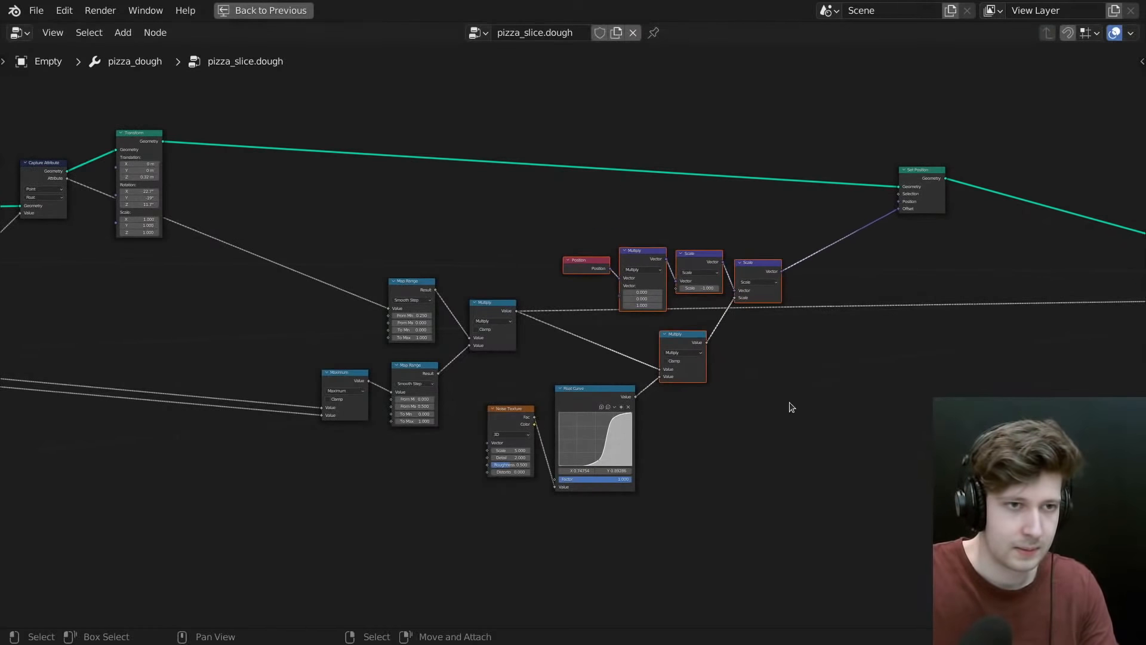
# - Bring Set Position closer to the final offset Scale and enclose all drip nodes in a frame labelled "Droopy Cheese"
pyautogui.moveTo(929, 168); pyautogui.dragTo(842, 209)
pyautogui.moveTo(878, 140); pyautogui.dragTo(281, 499)
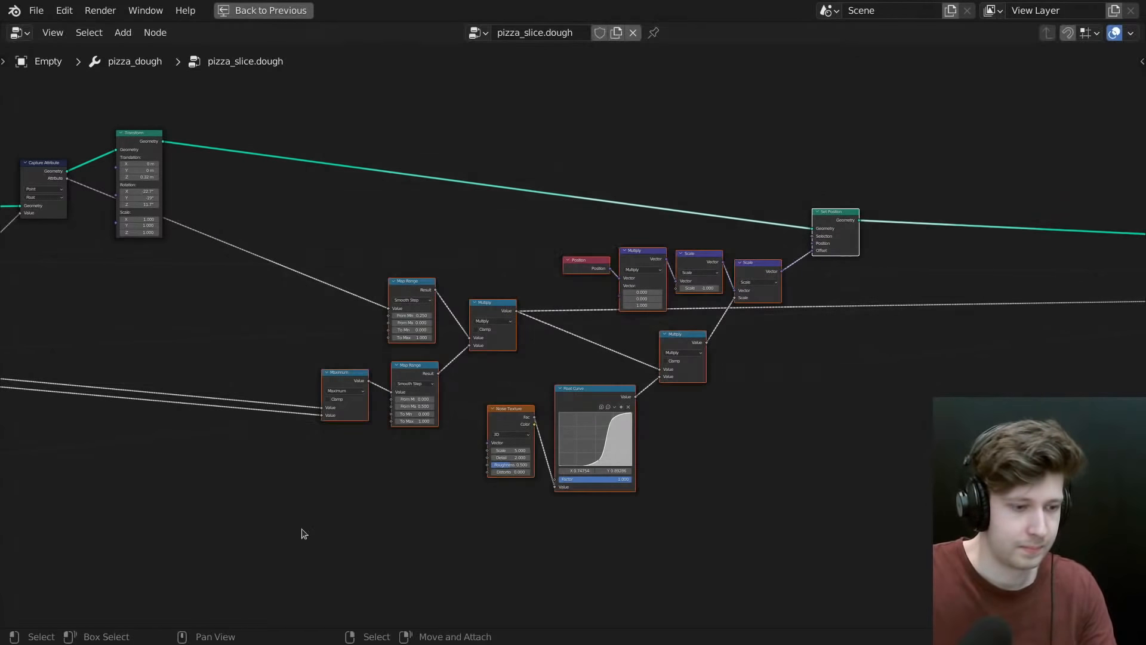
pyautogui.hotkey('ctrl', 'j')
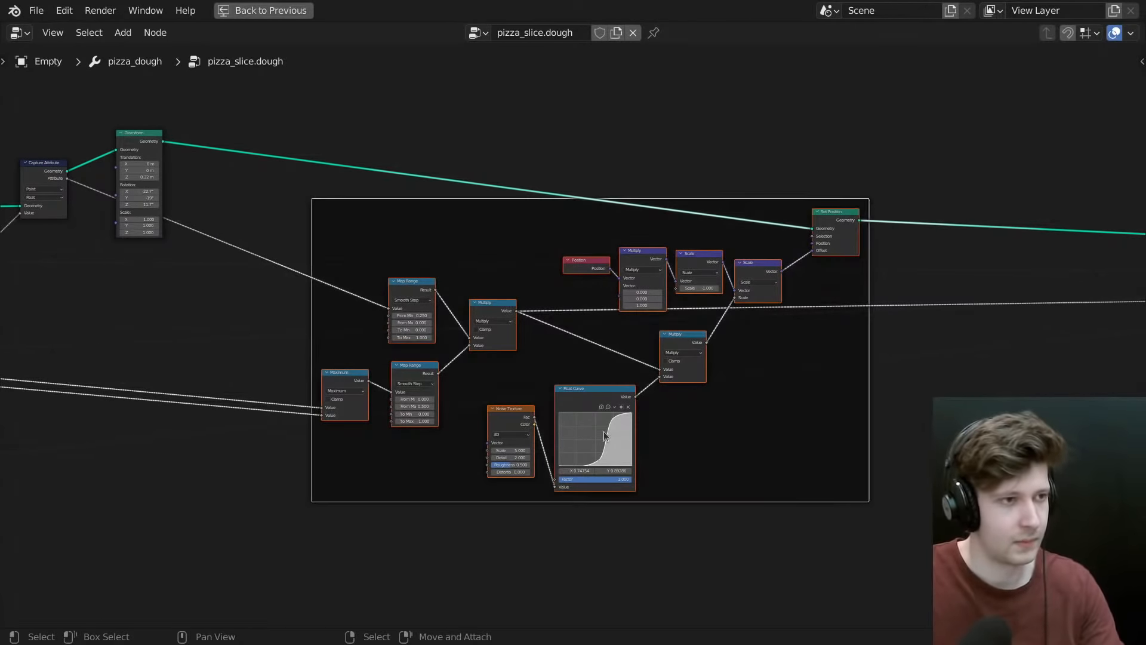
pyautogui.press('F2')
pyautogui.write('Droop')
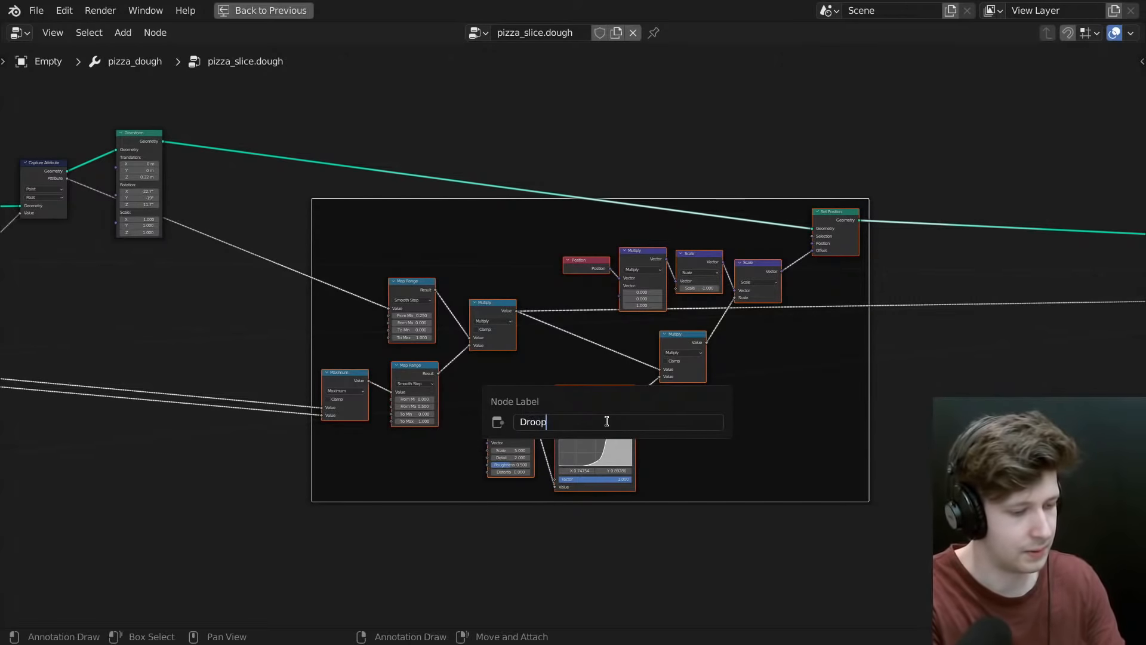
pyautogui.write('y Cheese')
pyautogui.press('Return')
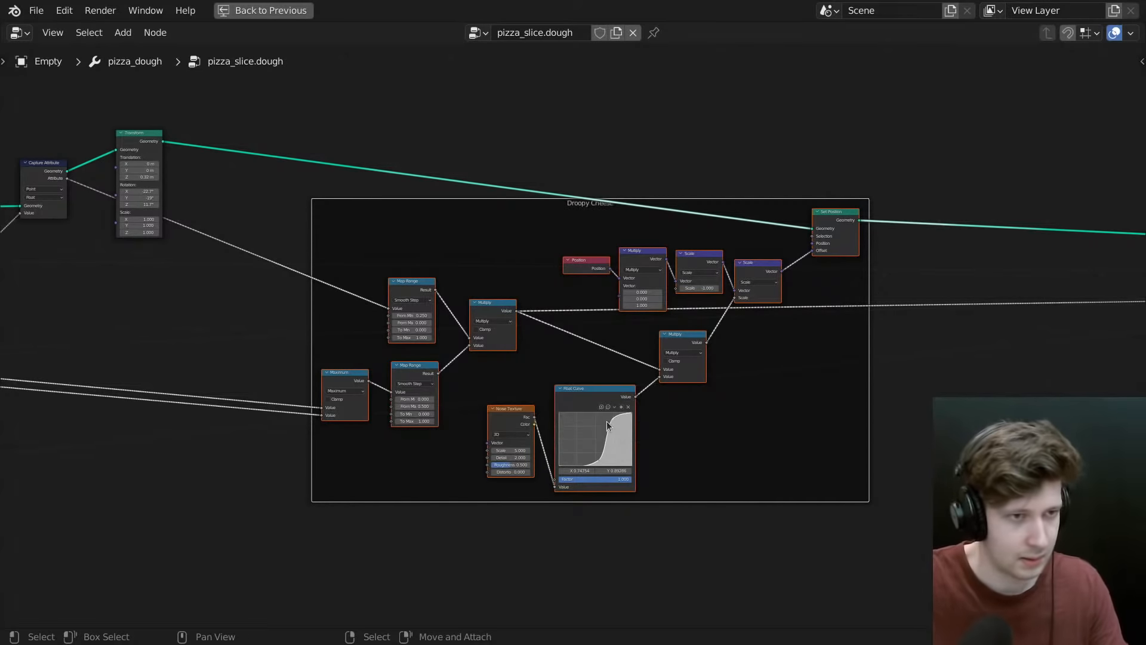
pyautogui.click(860, 373)
# - Duplicate the Set Position node and insert the copy into the geometry link before Subdivision Surface
pyautogui.moveTo(878, 286); pyautogui.dragTo(594, 343, button='middle')
pyautogui.scroll(6, 593, 342)
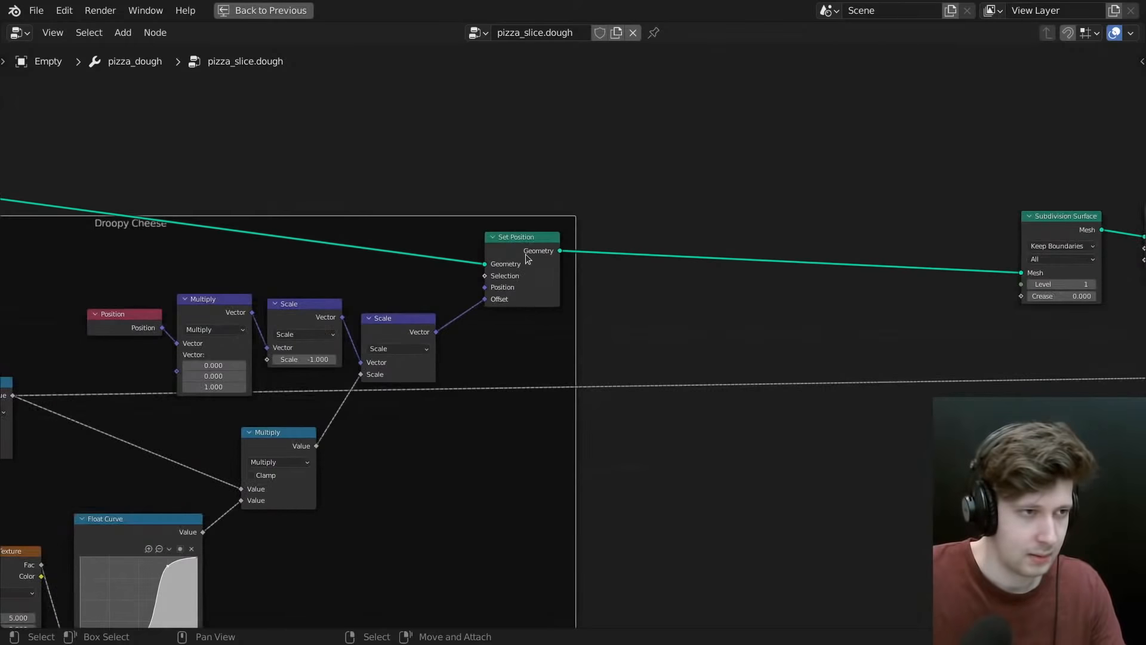
pyautogui.click(525, 255)
pyautogui.hotkey('shift', 'd')
pyautogui.click(674, 260)
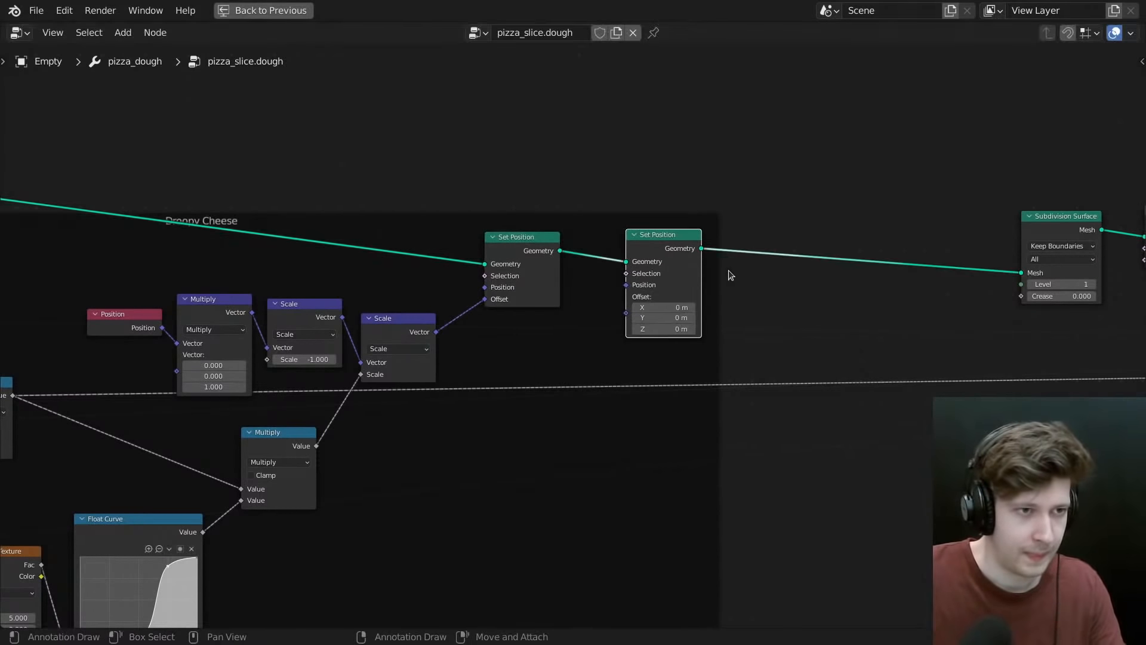
pyautogui.keyDown('ctrl'); pyautogui.hscroll(1, 776, 287); pyautogui.keyUp('ctrl')
# - Set the pizza_dough modifier's Viewport Resolution to 0 and return to the enlarged node editor
pyautogui.hotkey('ctrl', 'space')
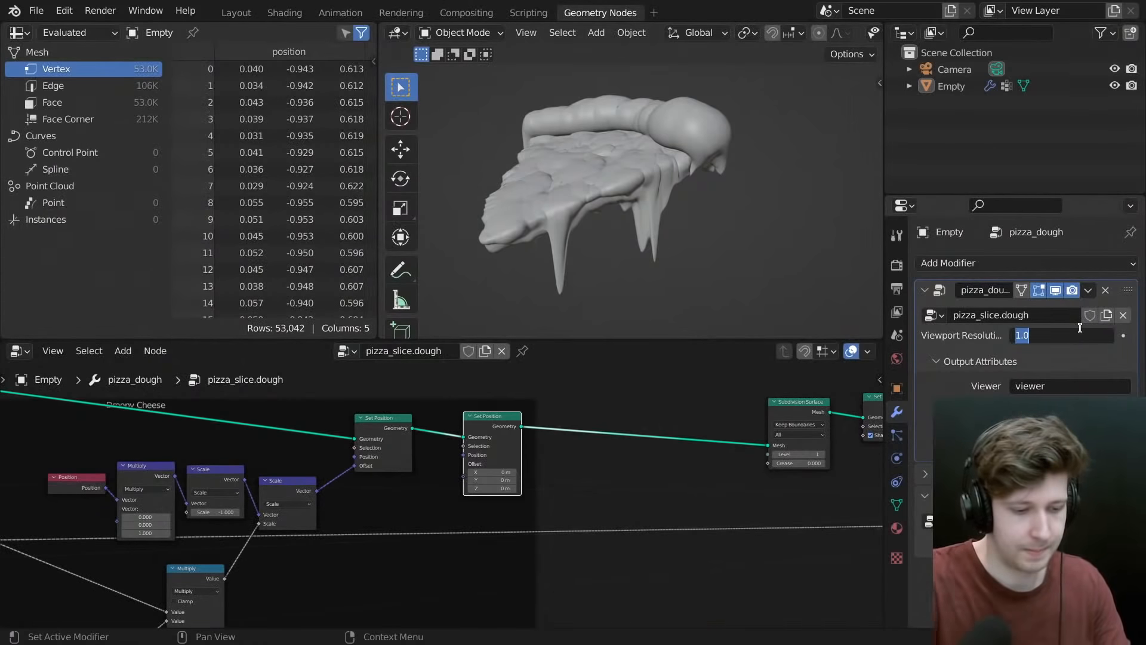
pyautogui.write('0')
pyautogui.press('Return')
pyautogui.hotkey('ctrl', 'space')
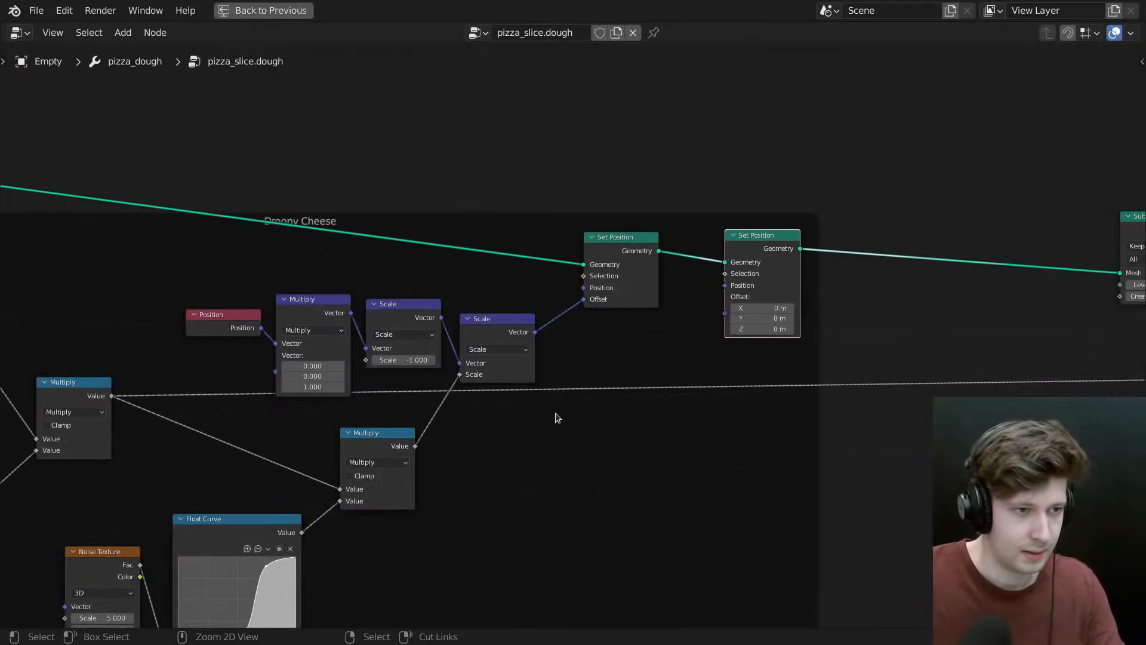
# - Try moving the copied Set Position and all following nodes through Group Output farther away from the drip nodes
pyautogui.moveTo(804, 373); pyautogui.dragTo(755, 366, button='middle')
pyautogui.scroll(5, 704, 367)
pyautogui.moveTo(790, 252); pyautogui.dragTo(675, 338, button='middle')
pyautogui.click(821, 261)
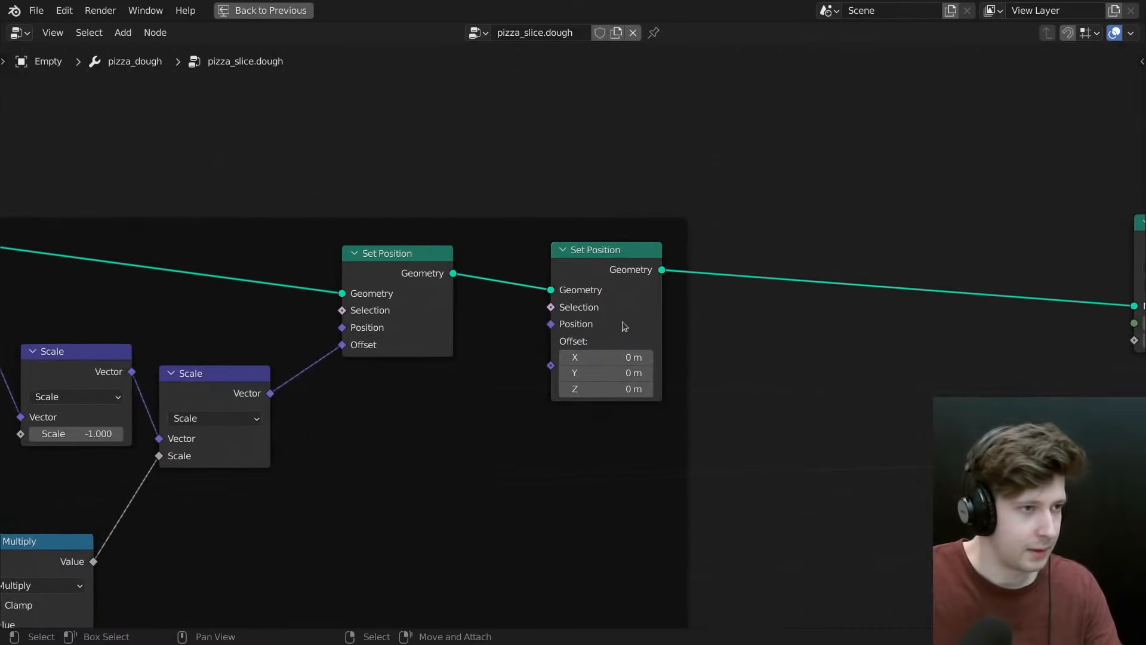
pyautogui.scroll(-9, 622, 323)
pyautogui.moveTo(593, 322); pyautogui.dragTo(304, 300, button='middle')
pyautogui.scroll(-7, 306, 298)
pyautogui.moveTo(303, 217); pyautogui.dragTo(767, 439)
pyautogui.scroll(4, 247, 397)
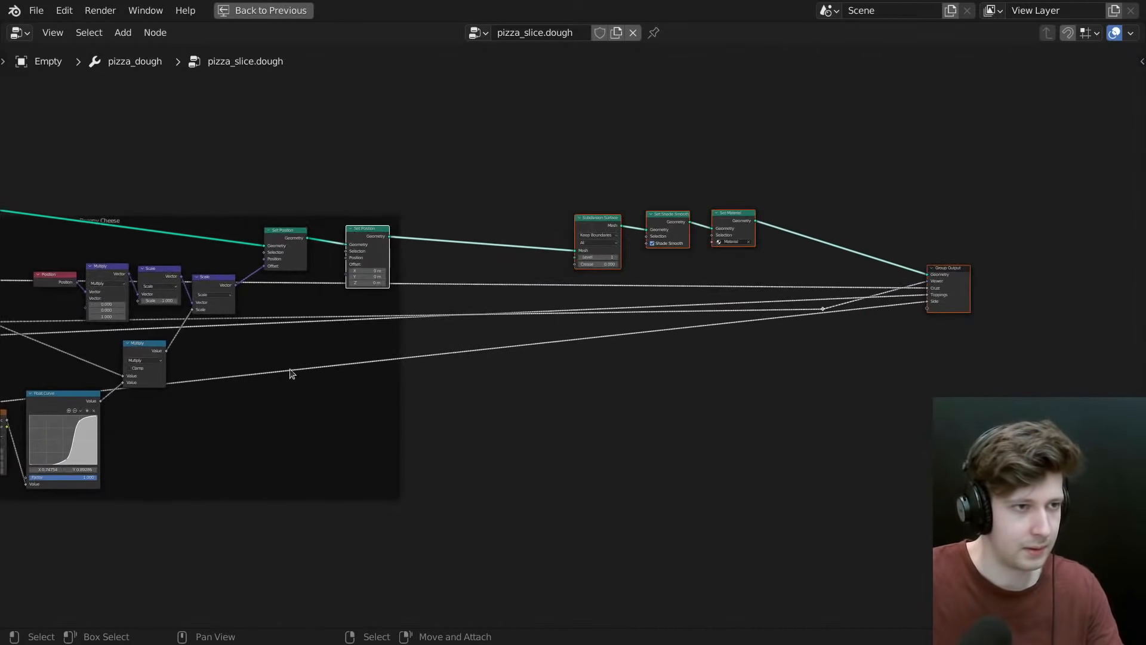
pyautogui.press('g')
pyautogui.click(556, 367)
pyautogui.scroll(-2, 772, 217)
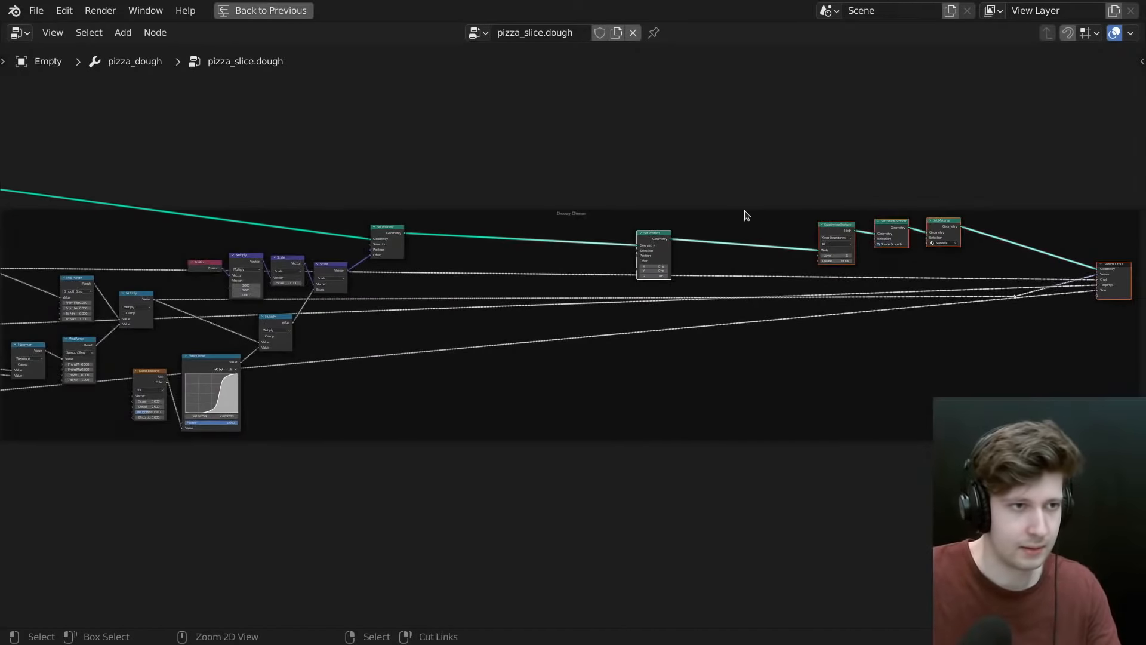
pyautogui.hotkey('ctrl', 'z')
# - Make room after the drip nodes by moving the copied Set Position, Subdivision Surface, shading nodes and Group Output farther along
pyautogui.scroll(5, 506, 192)
pyautogui.moveTo(720, 233); pyautogui.dragTo(668, 220, button='middle')
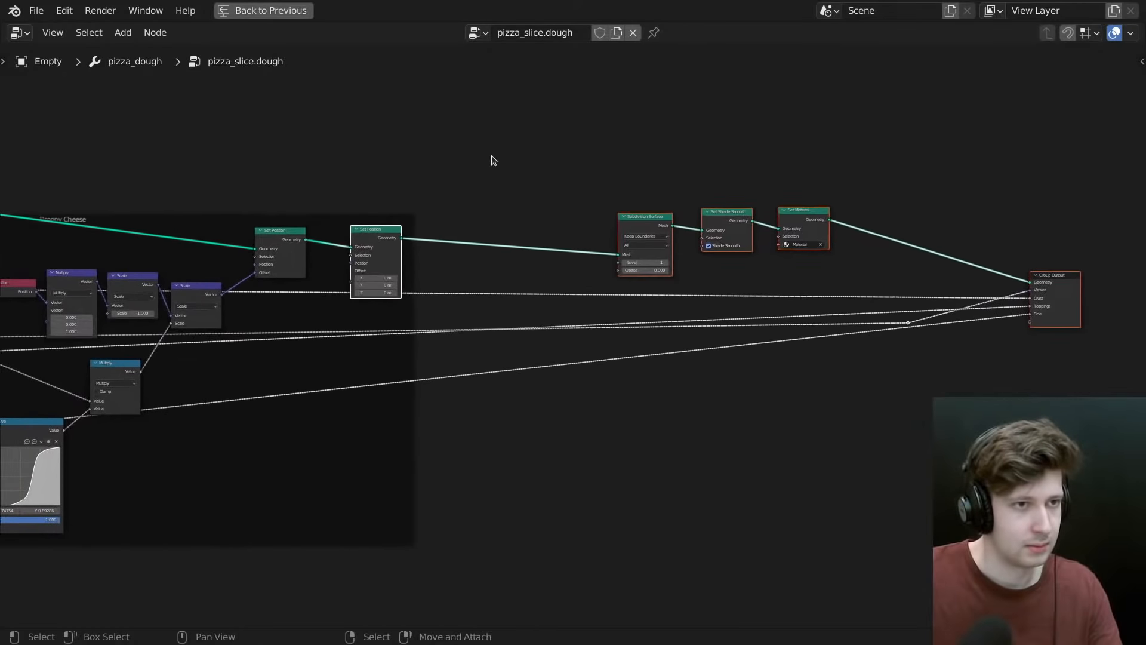
pyautogui.press('g')
pyautogui.click(788, 174)
pyautogui.click(826, 173)
pyautogui.moveTo(796, 239); pyautogui.dragTo(721, 218)
# - Duplicate the new Set Position four times in series so that five follow one another before Subdivision Surface
pyautogui.scroll(6, 692, 221)
pyautogui.moveTo(662, 223); pyautogui.dragTo(504, 297, button='middle')
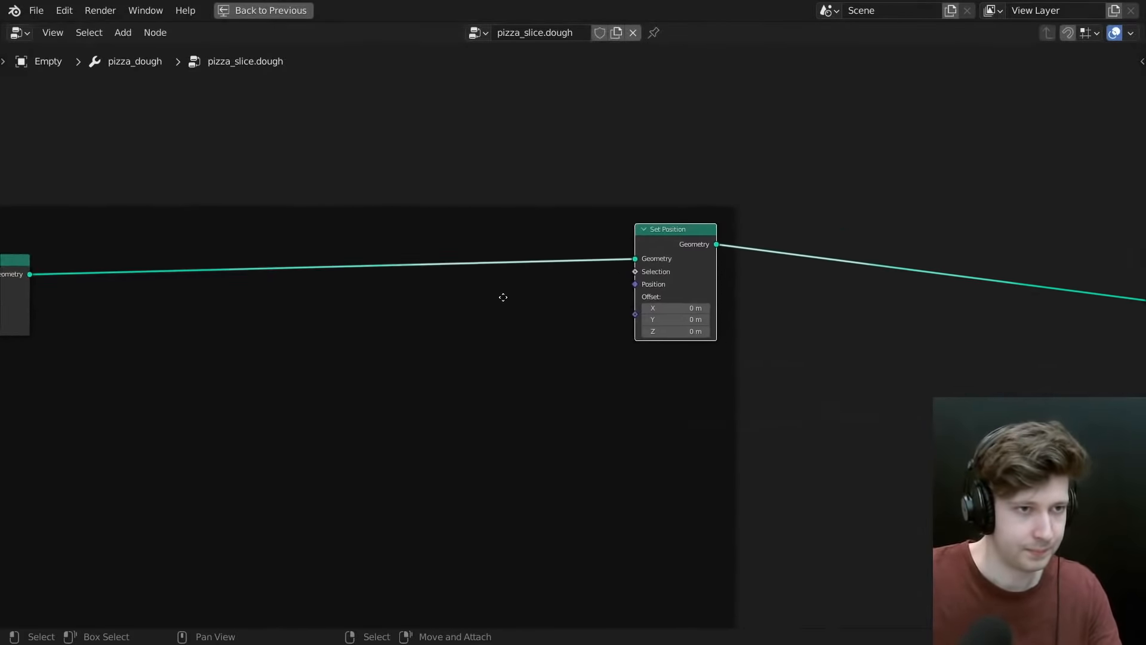
pyautogui.moveTo(552, 280); pyautogui.dragTo(290, 300)
pyautogui.hotkey('shift', 'd')
pyautogui.click(378, 305)
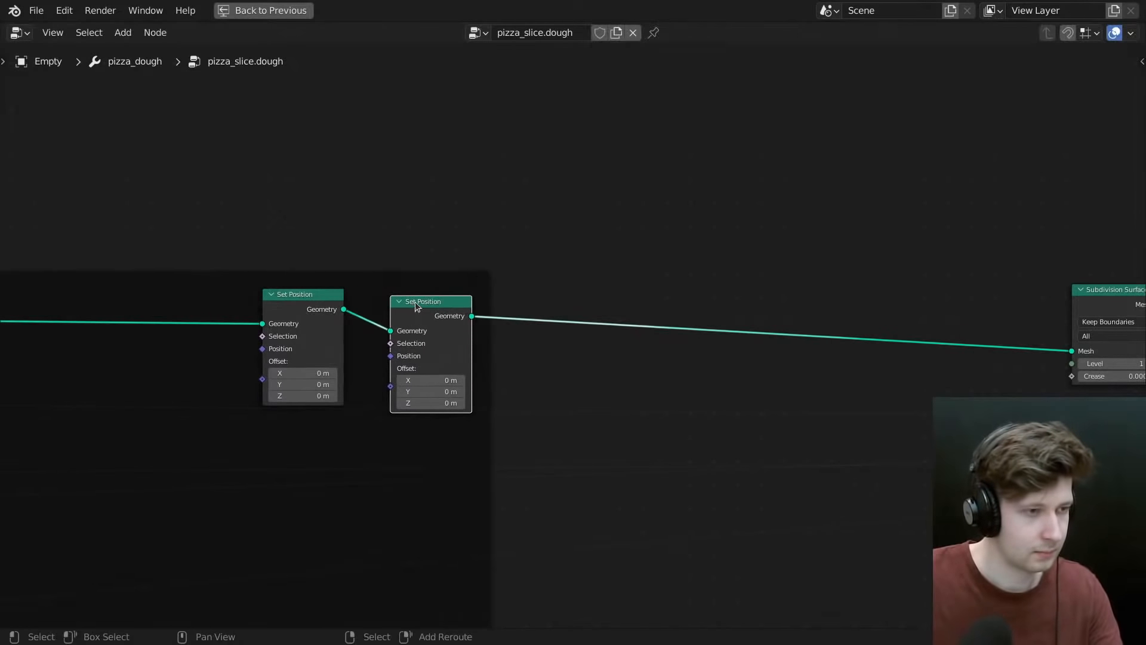
pyautogui.hotkey('shift', 'd')
pyautogui.click(466, 311)
pyautogui.hotkey('shift', 'd')
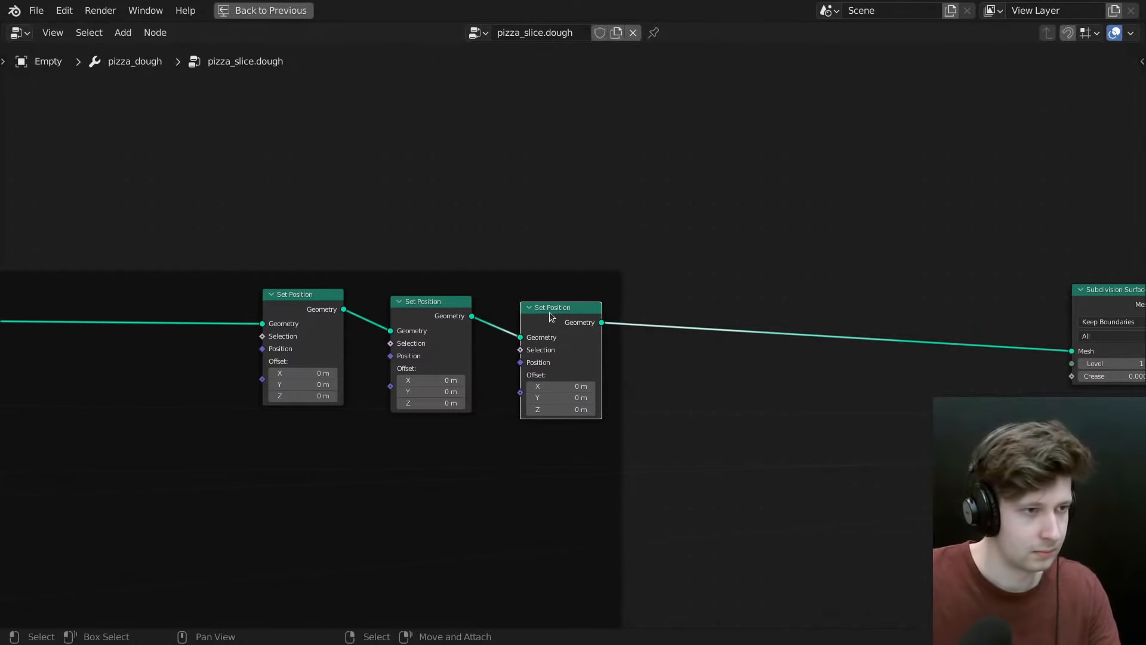
pyautogui.click(673, 306)
pyautogui.hotkey('shift', 'd')
pyautogui.click(830, 306)
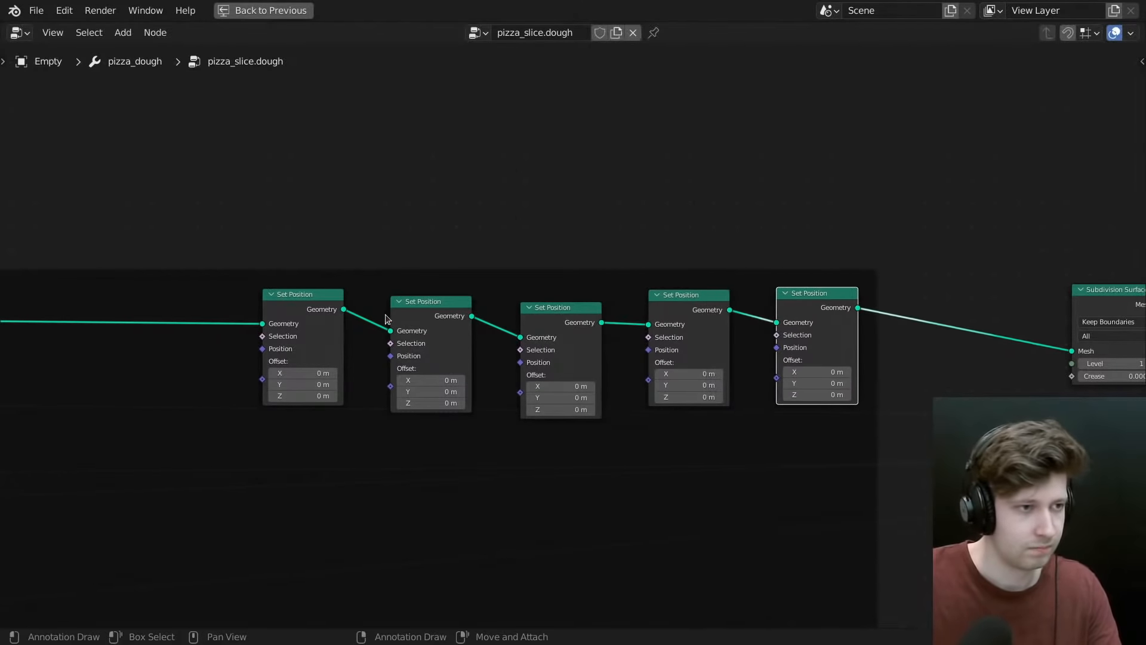
# - Line up the five new Set Position nodes in an even, tightly spaced row and reposition the row as a group
pyautogui.moveTo(376, 311); pyautogui.dragTo(487, 303, button='middle')
pyautogui.keyDown('ctrl'); pyautogui.moveTo(429, 287); pyautogui.dragTo(390, 296); pyautogui.keyUp('ctrl')
pyautogui.keyDown('ctrl'); pyautogui.moveTo(556, 306); pyautogui.dragTo(498, 304); pyautogui.keyUp('ctrl')
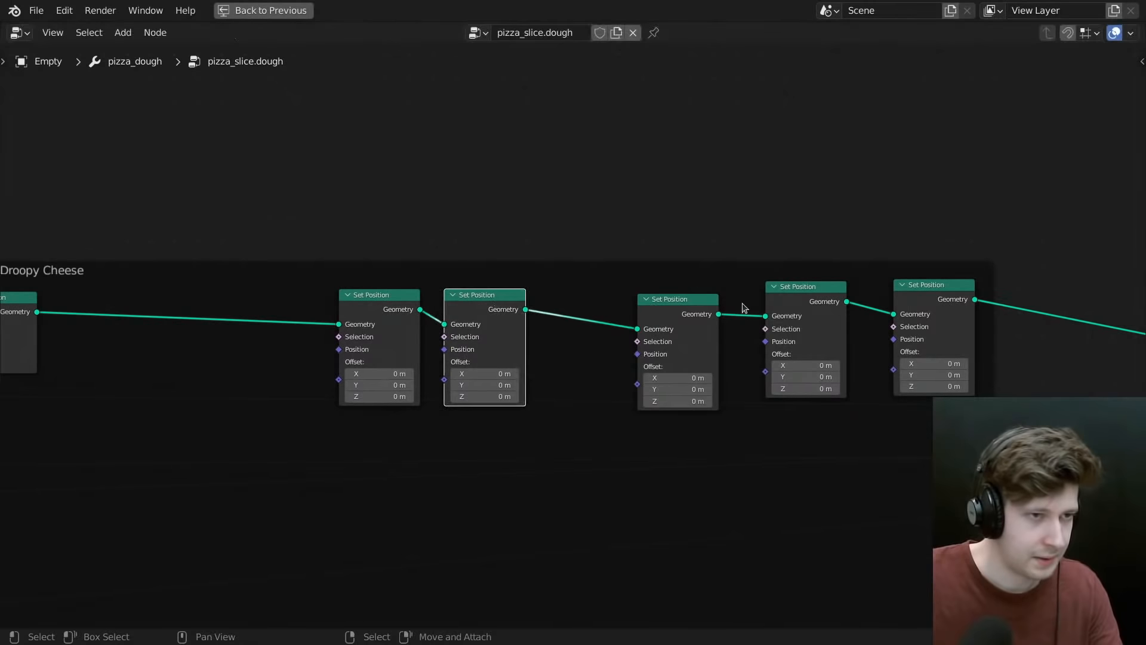
pyautogui.keyDown('ctrl'); pyautogui.moveTo(670, 307); pyautogui.dragTo(570, 307); pyautogui.keyUp('ctrl')
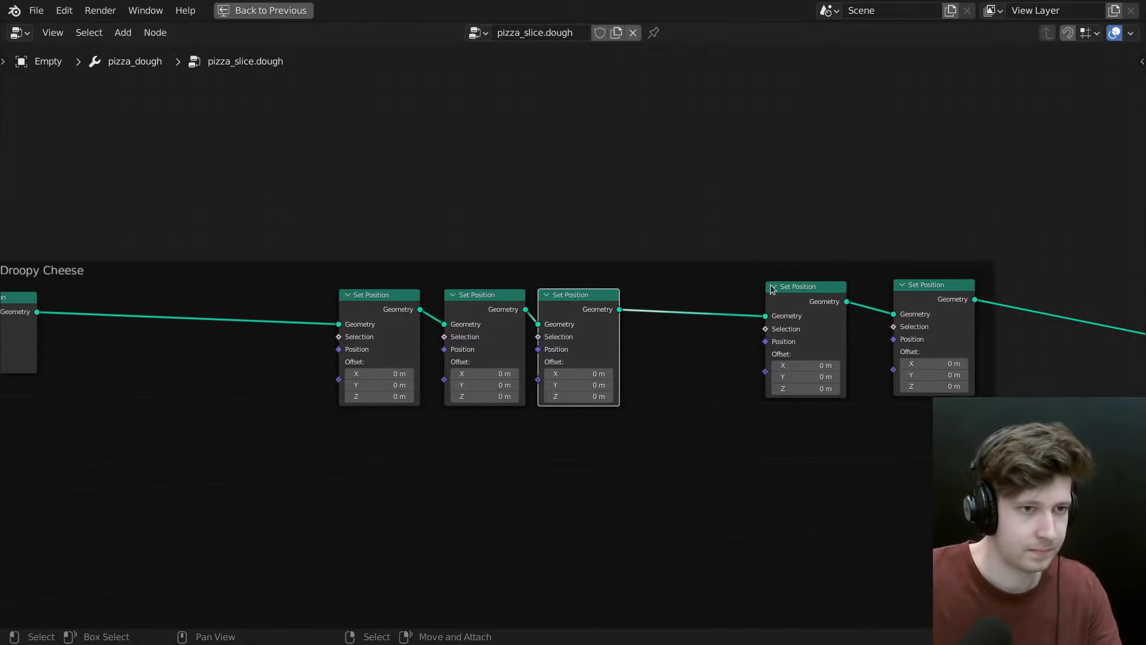
pyautogui.keyDown('ctrl'); pyautogui.moveTo(772, 289); pyautogui.dragTo(638, 297); pyautogui.keyUp('ctrl')
pyautogui.keyDown('ctrl'); pyautogui.moveTo(932, 286); pyautogui.dragTo(776, 297); pyautogui.keyUp('ctrl')
pyautogui.moveTo(841, 192); pyautogui.dragTo(473, 369)
pyautogui.press('g')
pyautogui.keyDown('ctrl'); pyautogui.click(454, 356); pyautogui.keyUp('ctrl')
# - Try placing a copy of the Position node between the drip Set Position and the row of five
pyautogui.moveTo(329, 279); pyautogui.dragTo(674, 154, button='middle')
pyautogui.click(535, 133)
pyautogui.scroll(-4, 535, 133)
pyautogui.moveTo(533, 134); pyautogui.dragTo(547, 117, button='middle')
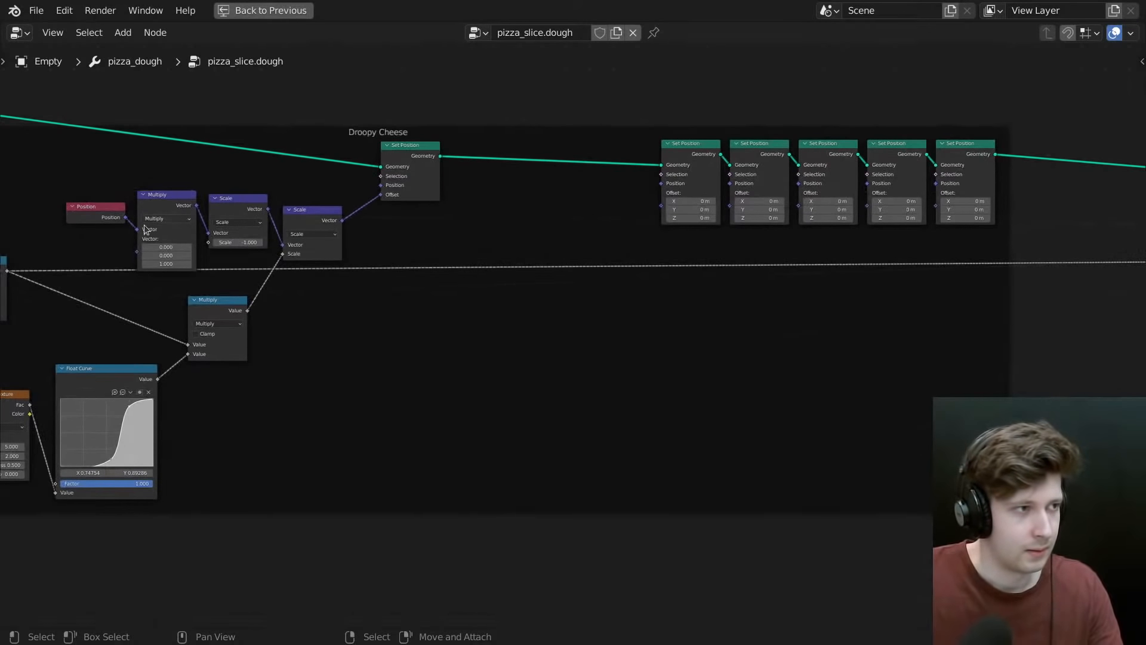
pyautogui.moveTo(102, 220); pyautogui.dragTo(551, 218)
pyautogui.scroll(2, 552, 223)
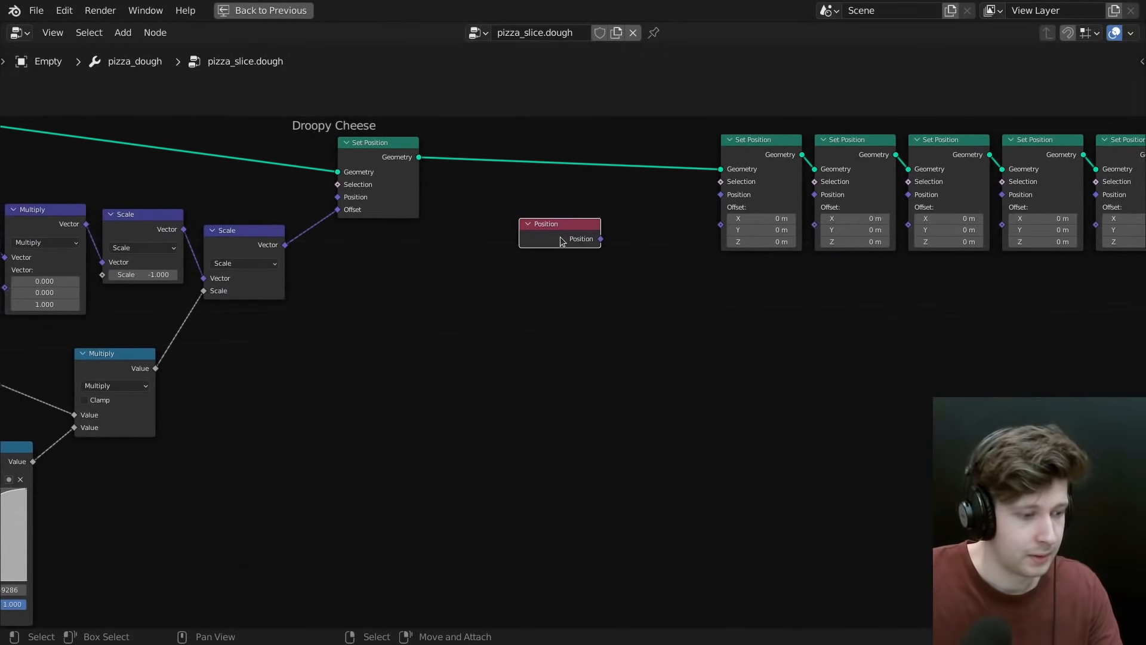
# - Add a Normal node and place it below the gap between the drip Set Position and the new row
pyautogui.hotkey('shift', 'a')
pyautogui.click(533, 233)
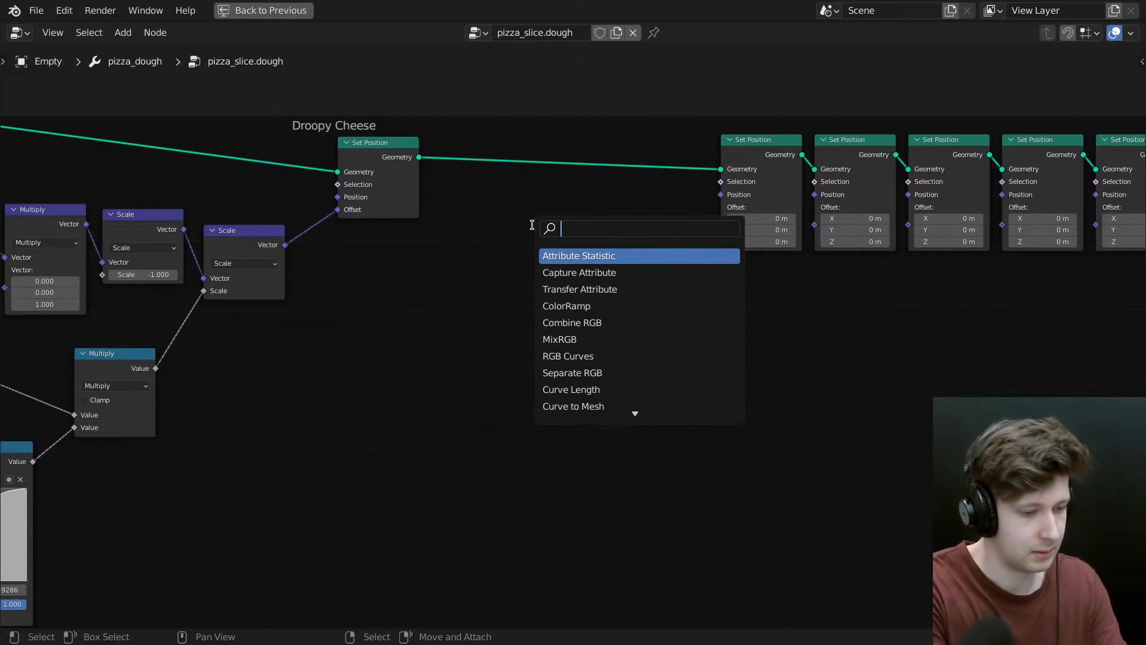
pyautogui.write('normal')
pyautogui.press('Return')
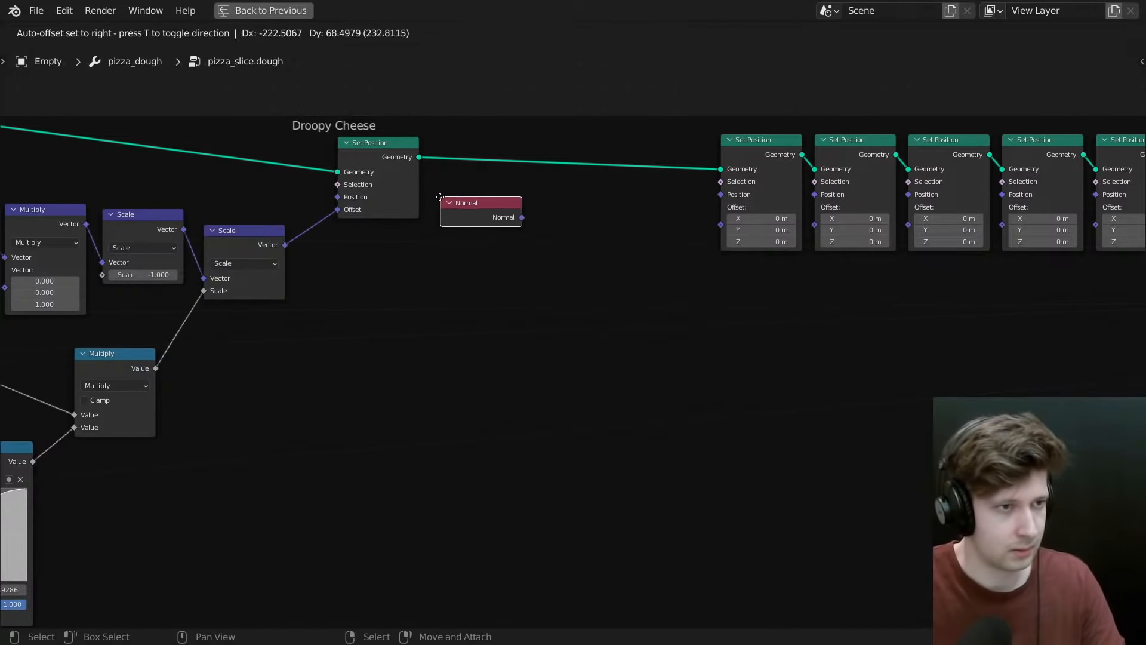
pyautogui.click(512, 267)
pyautogui.moveTo(541, 275); pyautogui.dragTo(510, 375)
# - Duplicate the drip Multiply near the Normal node and connect the original Multiply's output to the copy's second value
pyautogui.scroll(-3, 419, 403)
pyautogui.moveTo(390, 402); pyautogui.dragTo(551, 294, button='middle')
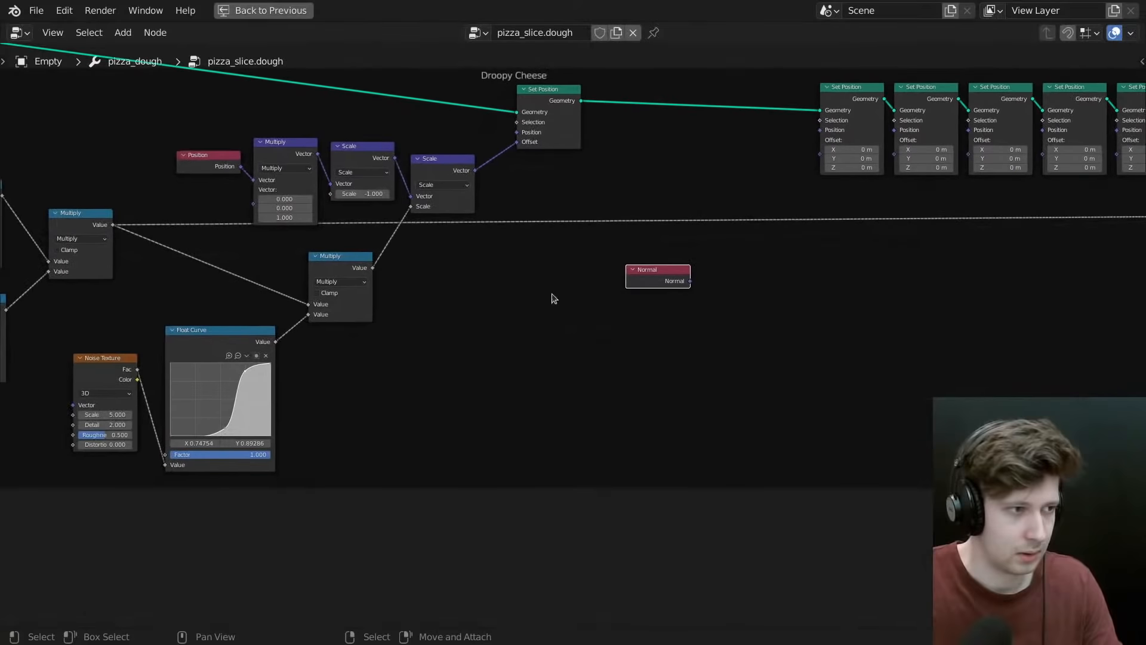
pyautogui.click(340, 271)
pyautogui.hotkey('shift', 'd')
pyautogui.click(882, 341)
pyautogui.scroll(4, 348, 282)
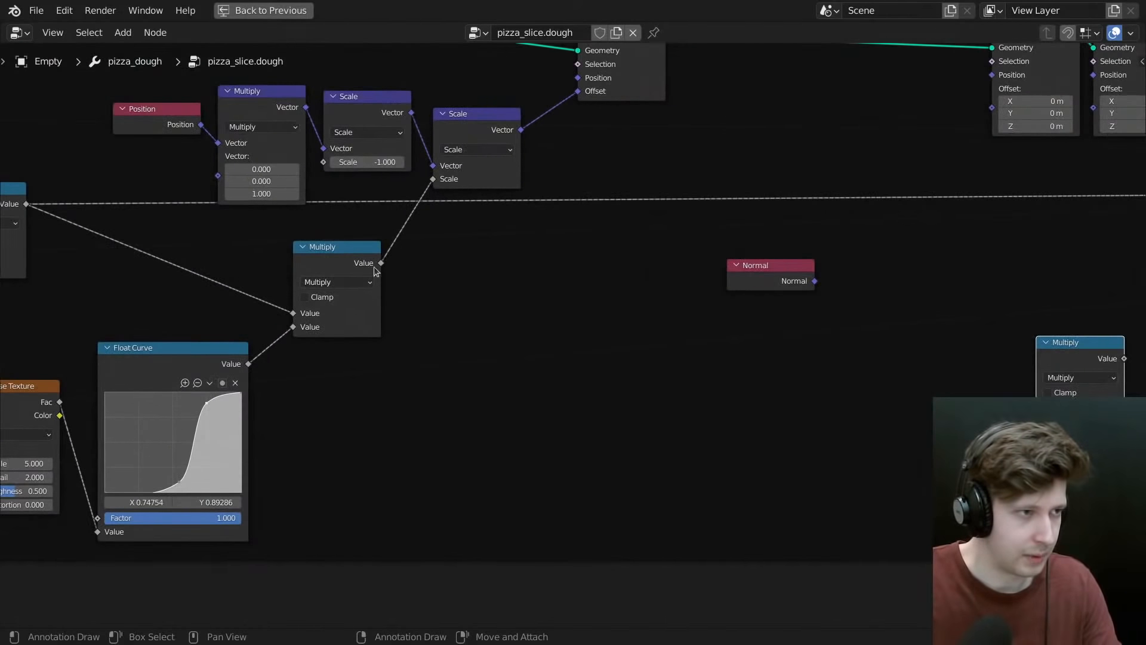
pyautogui.moveTo(381, 263); pyautogui.dragTo(1038, 421)
pyautogui.moveTo(1096, 347); pyautogui.dragTo(697, 415)
pyautogui.scroll(5, 697, 414)
pyautogui.moveTo(696, 415); pyautogui.dragTo(539, 437, button='middle')
pyautogui.moveTo(642, 409); pyautogui.dragTo(490, 485, button='middle')
pyautogui.hotkey('shift', 'a')
pyautogui.write('s')
pyautogui.write('vec')
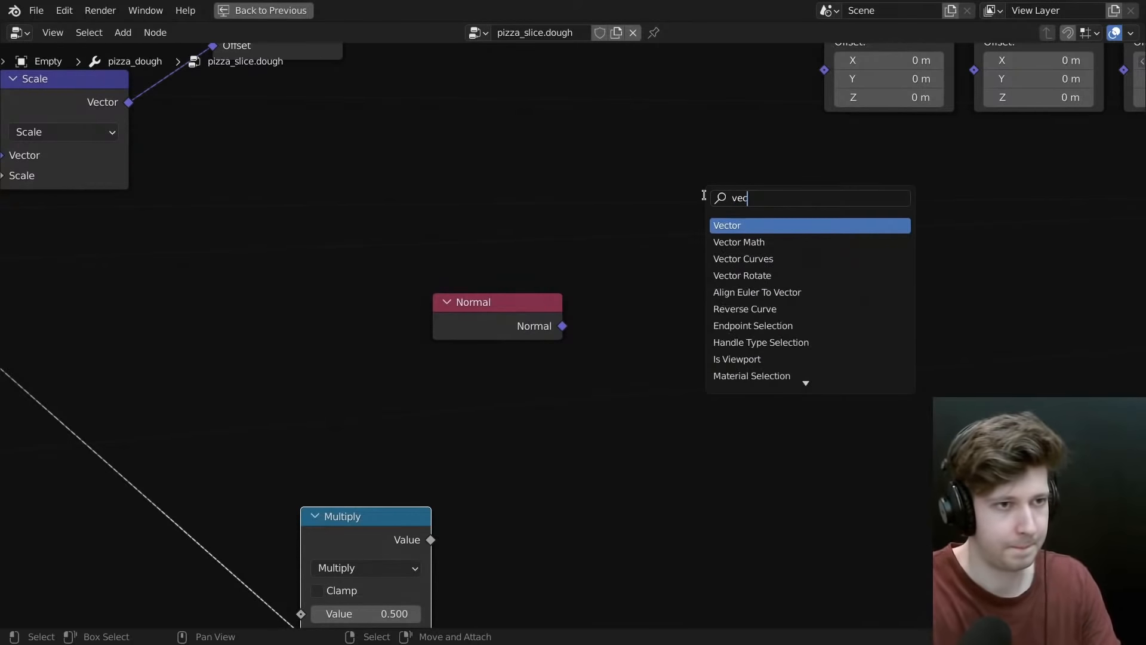
pyautogui.press('Return')
pyautogui.click(686, 224)
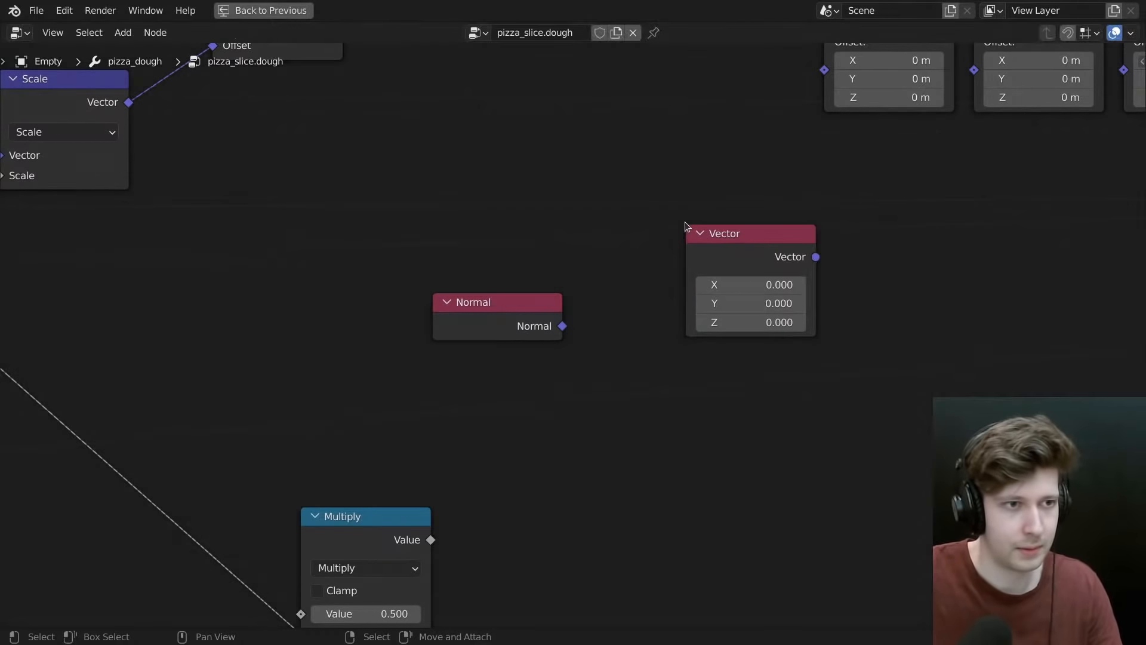
pyautogui.hotkey('shift', 'a')
pyautogui.press('Escape')
pyautogui.click(736, 259)
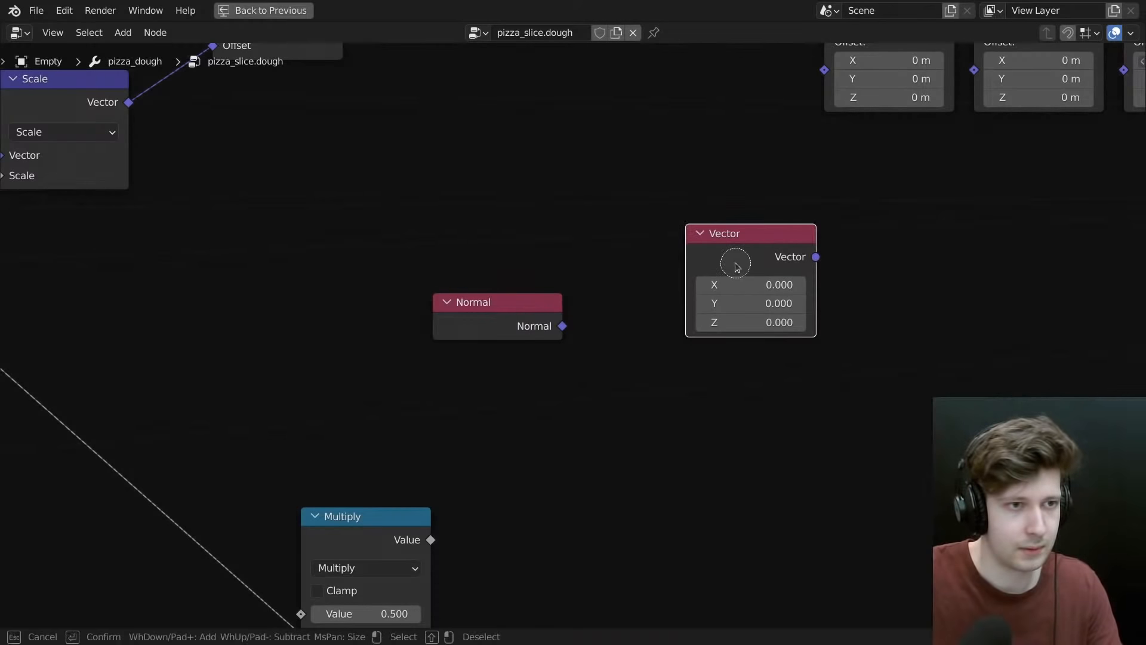
pyautogui.press('x')
# - Add a Vector Math node beside the Normal node and switch its operation to Scale
pyautogui.hotkey('shift', 'a')
pyautogui.write('s')
pyautogui.write('vect')
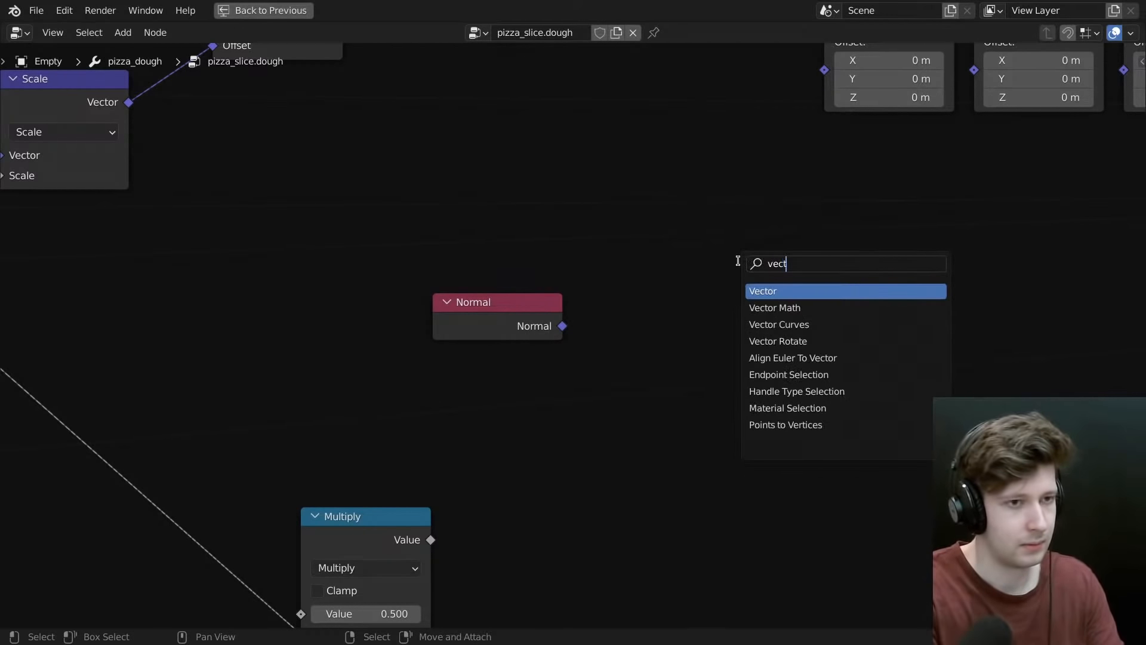
pyautogui.press('Down')
pyautogui.press('Down')
pyautogui.press('Up')
pyautogui.press('Return')
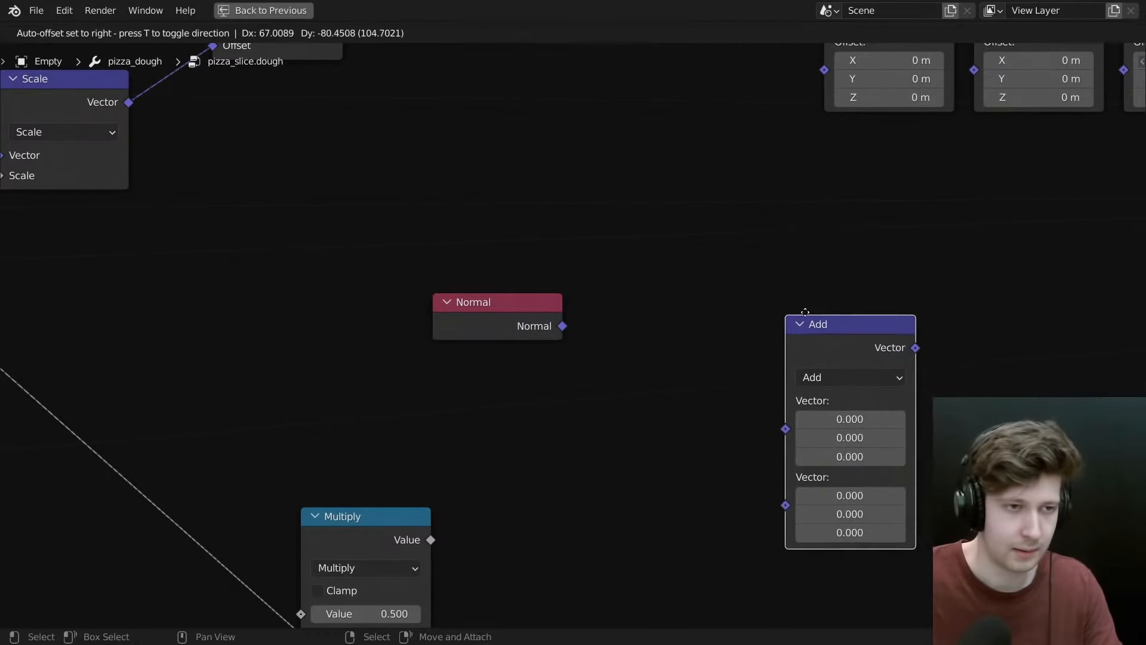
pyautogui.click(780, 307)
pyautogui.click(875, 356)
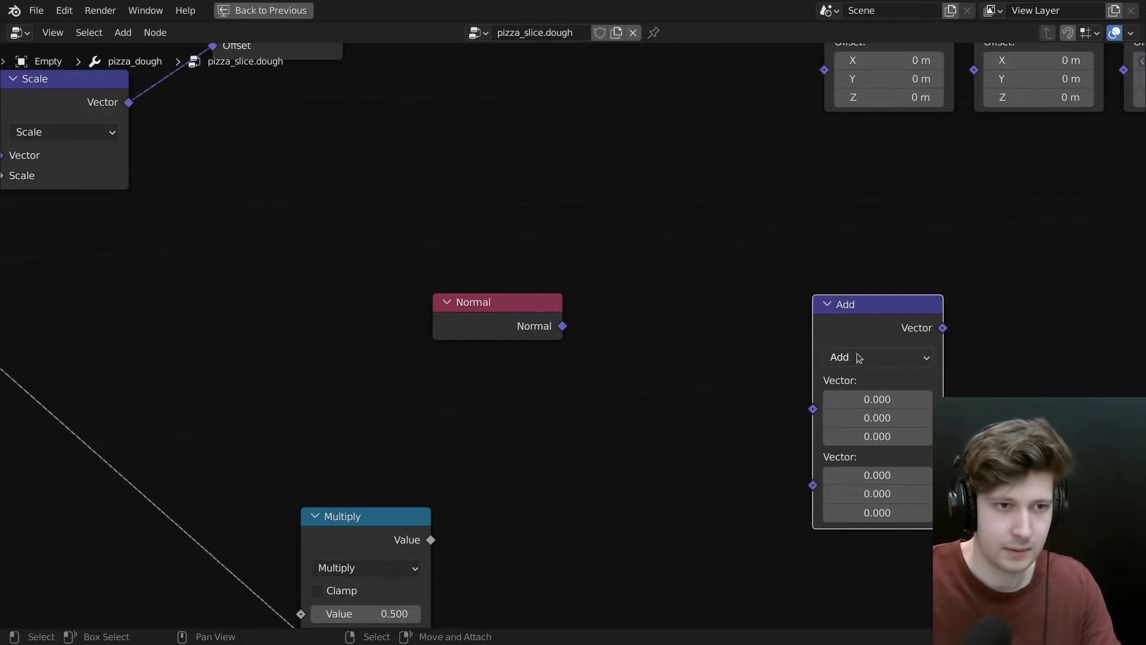
pyautogui.click(857, 357)
pyautogui.click(755, 56)
# - Arrange the new nodes and connect Normal to the Scale node's vector input and the 0.500 Multiply to its scale factor
pyautogui.moveTo(829, 320); pyautogui.dragTo(642, 286)
pyautogui.keyDown('alt'); pyautogui.moveTo(524, 324); pyautogui.dragTo(717, 327, button='right'); pyautogui.keyUp('alt')
pyautogui.moveTo(719, 337); pyautogui.dragTo(775, 337)
pyautogui.moveTo(383, 539); pyautogui.dragTo(473, 440)
pyautogui.keyDown('alt'); pyautogui.moveTo(476, 441); pyautogui.dragTo(746, 351, button='right'); pyautogui.keyUp('alt')
pyautogui.moveTo(750, 296); pyautogui.dragTo(854, 391)
pyautogui.click(427, 443)
pyautogui.hotkey('shift', 'd')
pyautogui.click(912, 318)
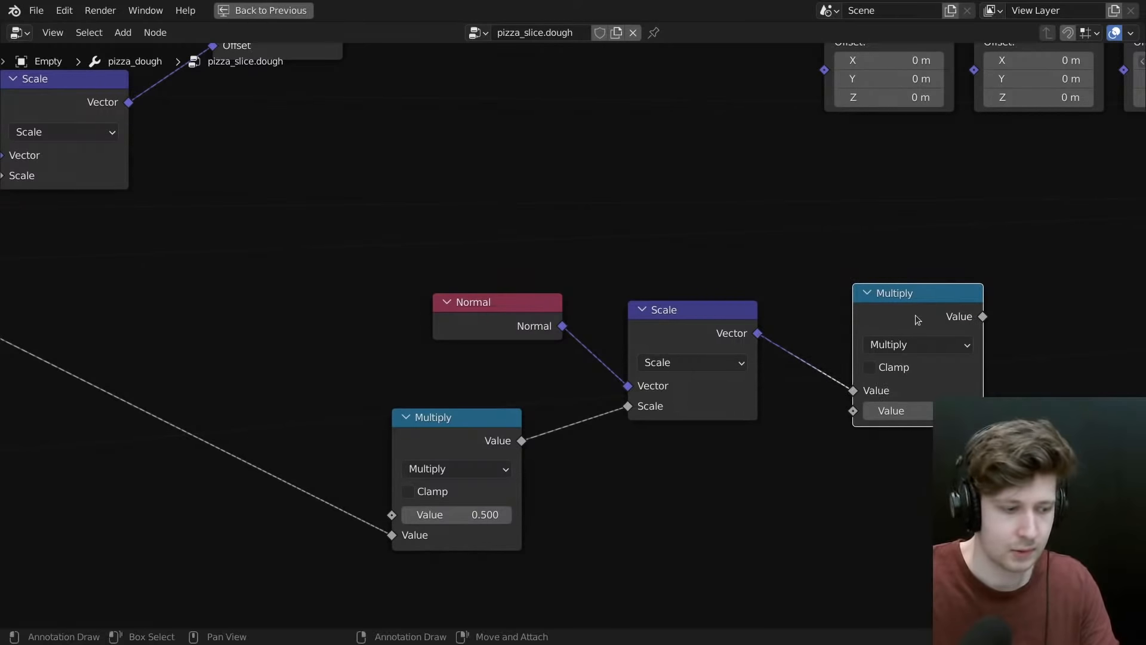
pyautogui.hotkey('ctrl', 'x')
# - Duplicate the Scale node, feed the first Scale's vector into the copy, and open the copy's scale factor for editing
pyautogui.click(709, 327)
pyautogui.hotkey('shift', 'd')
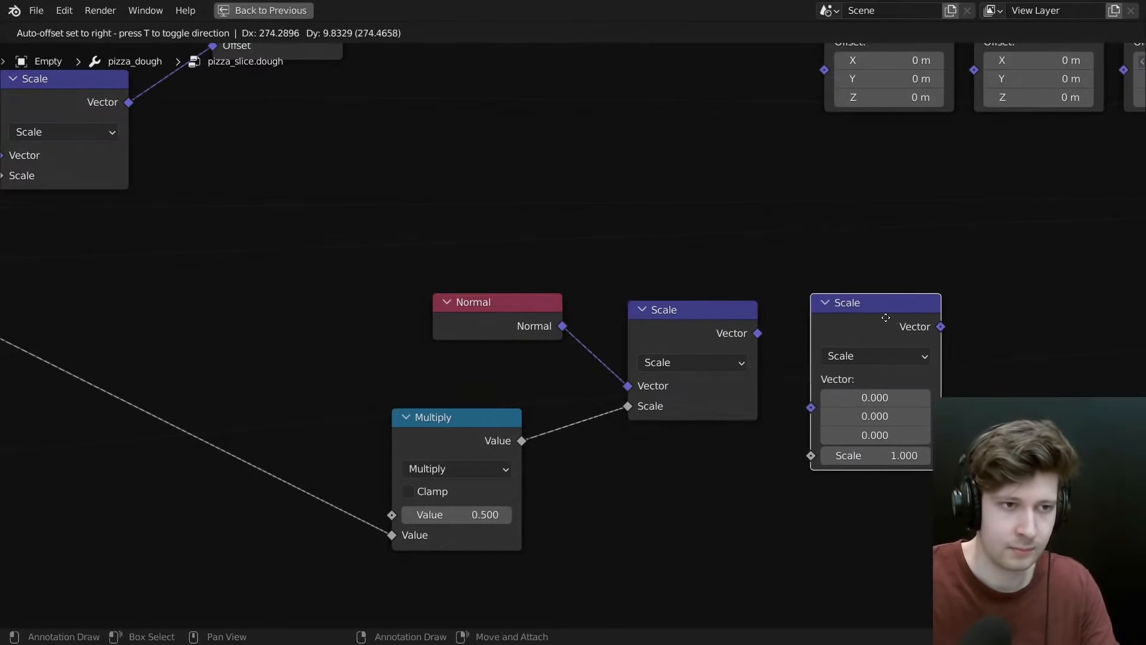
pyautogui.click(885, 317)
pyautogui.keyDown('alt'); pyautogui.moveTo(708, 328); pyautogui.dragTo(885, 378, button='right'); pyautogui.keyUp('alt')
pyautogui.click(879, 401)
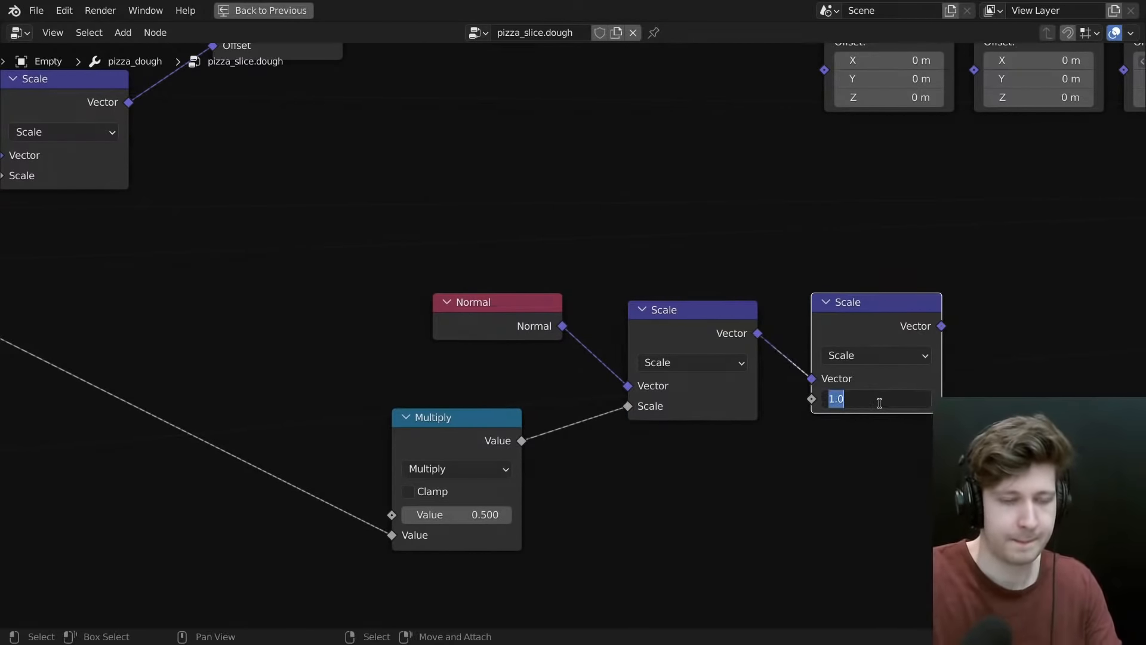
# - Connect the second Scale node's vector output to the Offset inputs of all five chained Set Position nodes
pyautogui.press('Escape')
pyautogui.scroll(-8, 860, 401)
pyautogui.moveTo(770, 406); pyautogui.dragTo(514, 464, button='middle')
pyautogui.scroll(2, 653, 431)
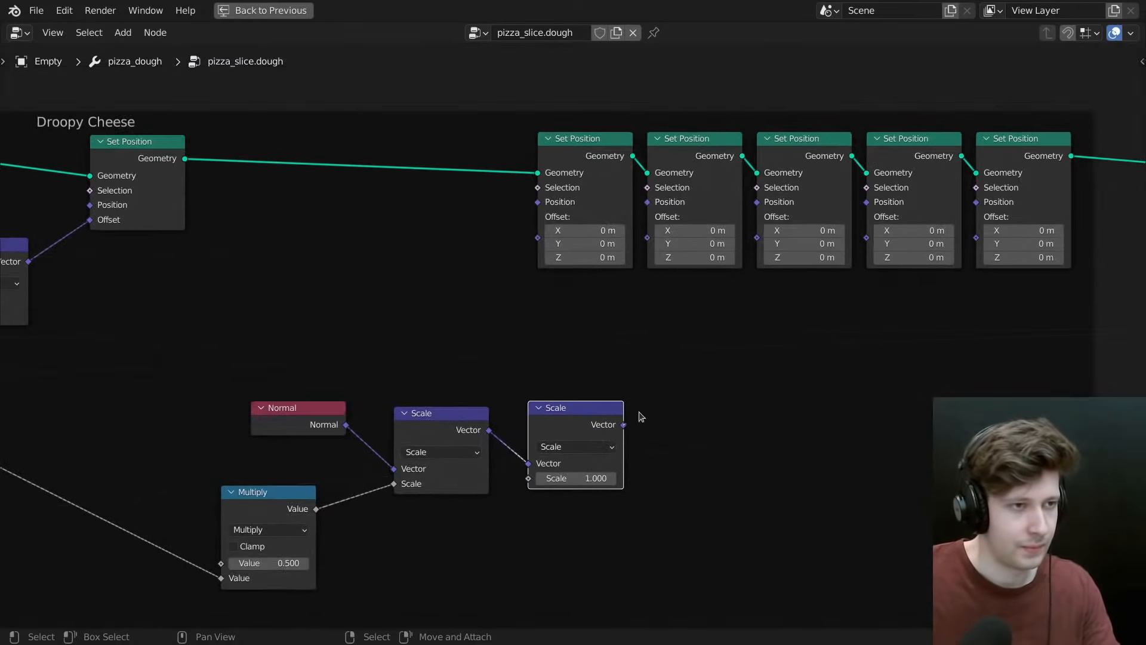
pyautogui.moveTo(623, 425); pyautogui.dragTo(538, 216)
pyautogui.moveTo(623, 425); pyautogui.dragTo(763, 252)
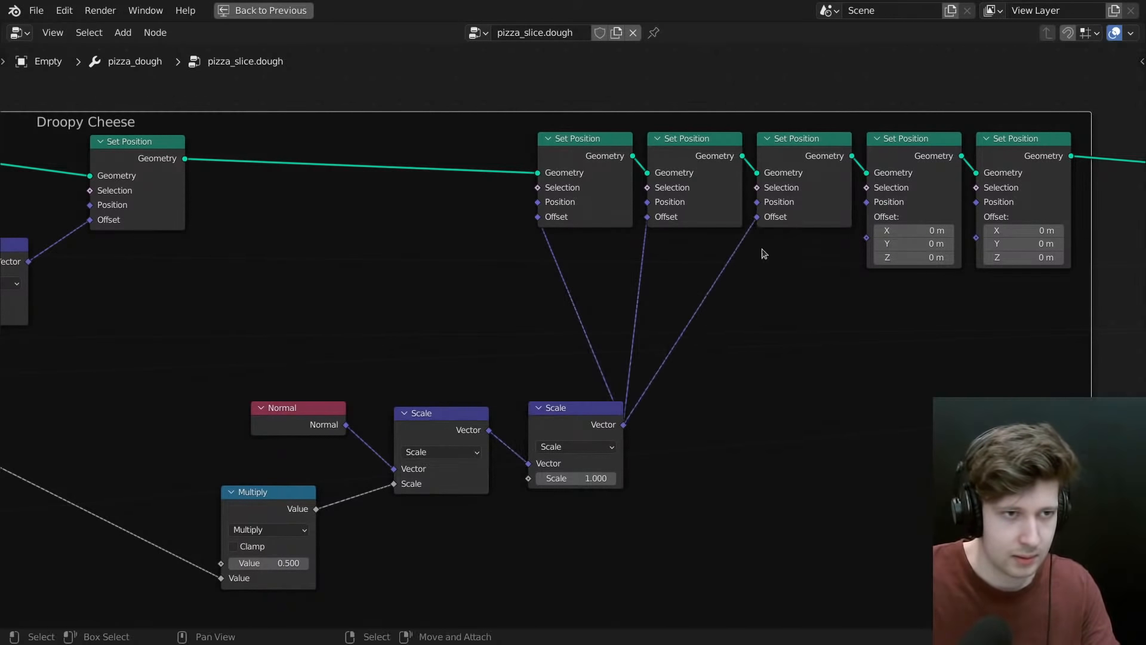
pyautogui.click(620, 430)
pyautogui.moveTo(623, 424); pyautogui.dragTo(877, 242)
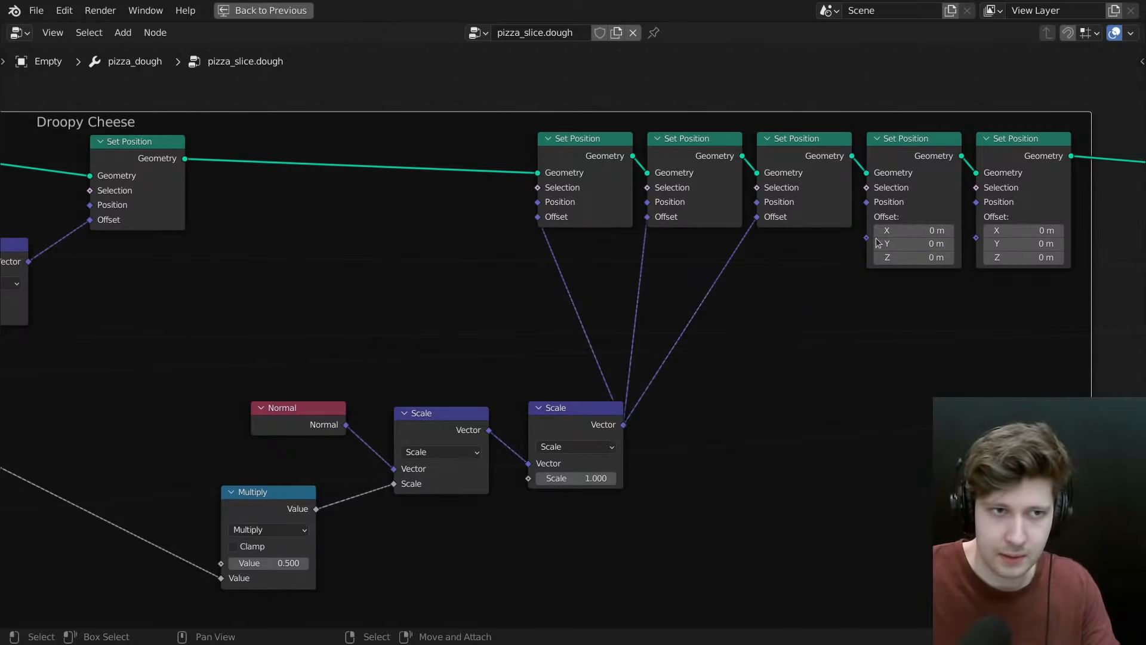
pyautogui.moveTo(623, 425); pyautogui.dragTo(866, 217)
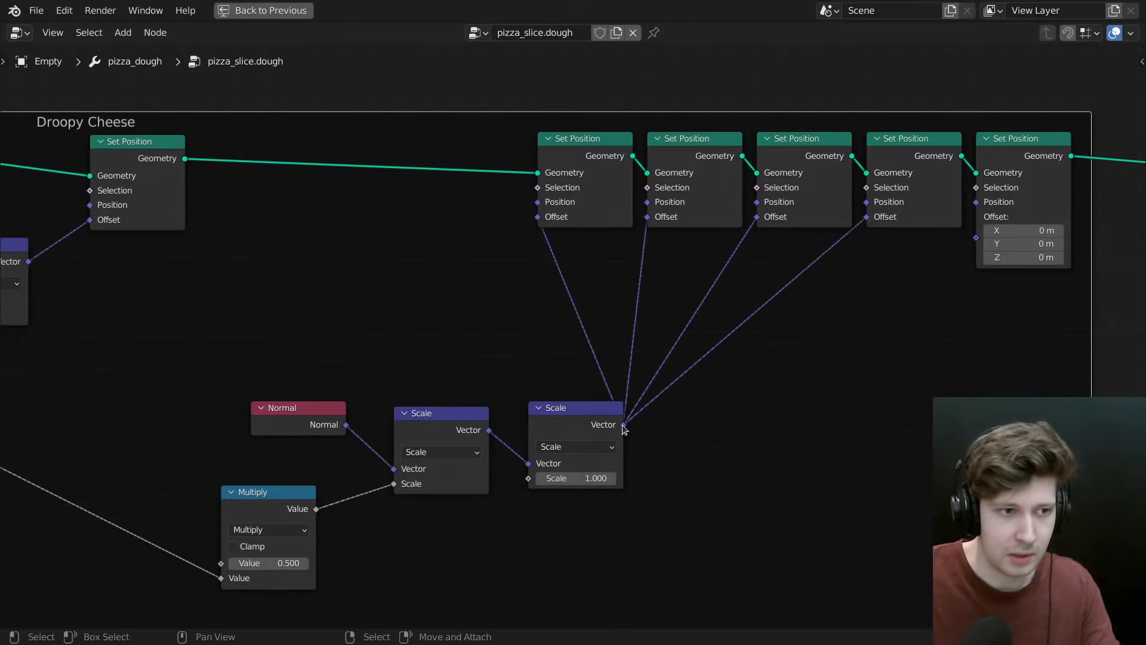
pyautogui.moveTo(624, 424); pyautogui.dragTo(975, 238)
# - Move the Normal, Multiply and two Scale nodes together closer beneath the chain of Set Position nodes
pyautogui.scroll(-2, 975, 238)
pyautogui.moveTo(955, 413); pyautogui.dragTo(424, 550)
pyautogui.press('g')
pyautogui.click(526, 453)
# - Restore the full workspace and set the pizza_dough modifier's Viewport Resolution to 0.5, then to 1, inspecting the mesh
pyautogui.hotkey('ctrl', 'space')
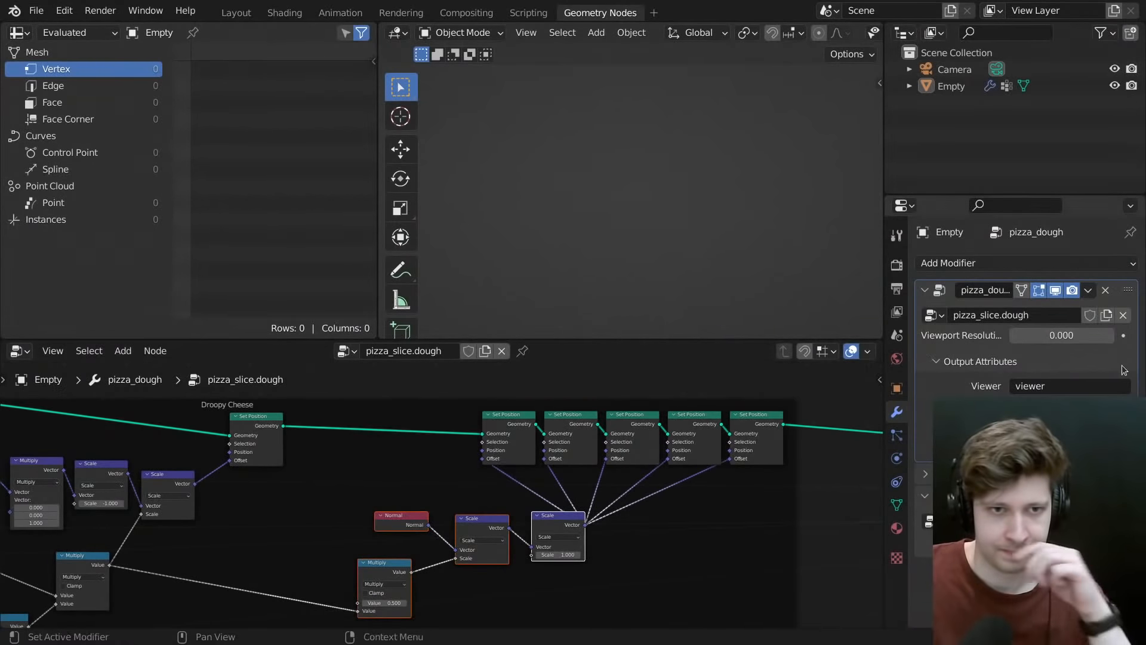
pyautogui.click(1068, 337)
pyautogui.write('.')
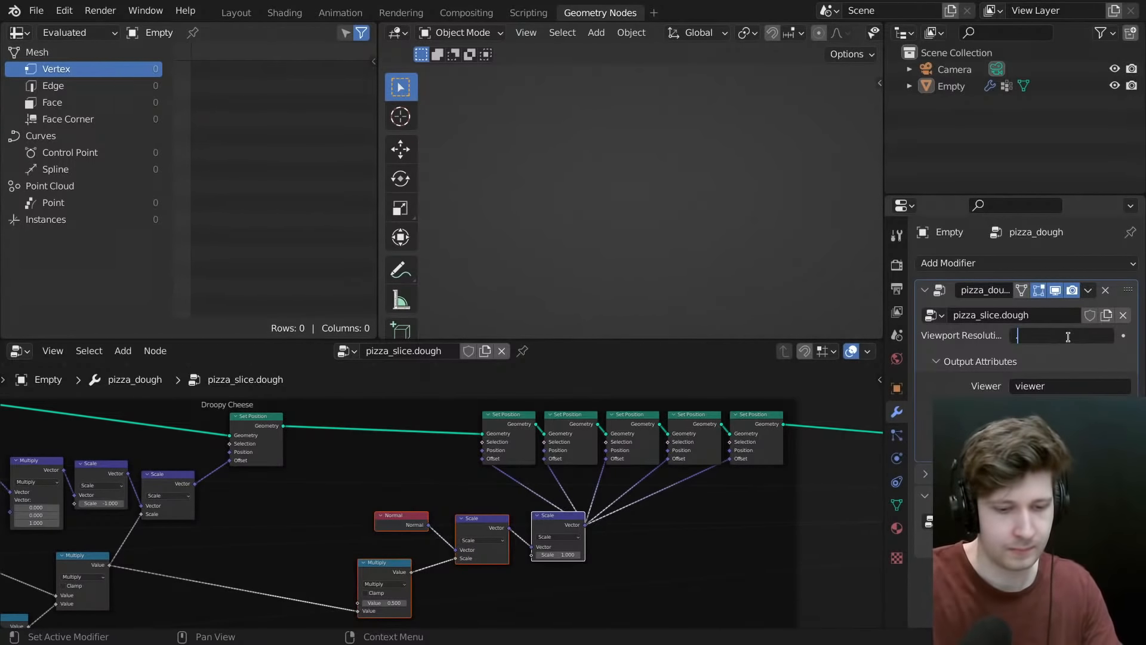
pyautogui.write('5')
pyautogui.press('Return')
pyautogui.moveTo(616, 209); pyautogui.dragTo(590, 166, button='middle')
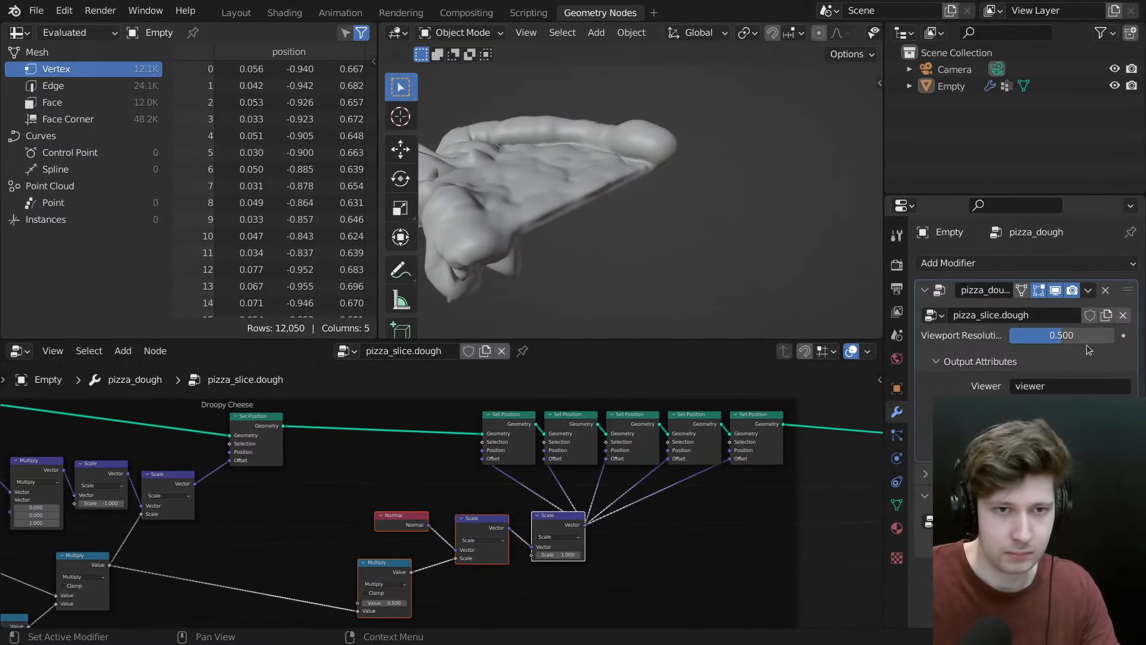
pyautogui.press('Return')
pyautogui.scroll(-2, 651, 221)
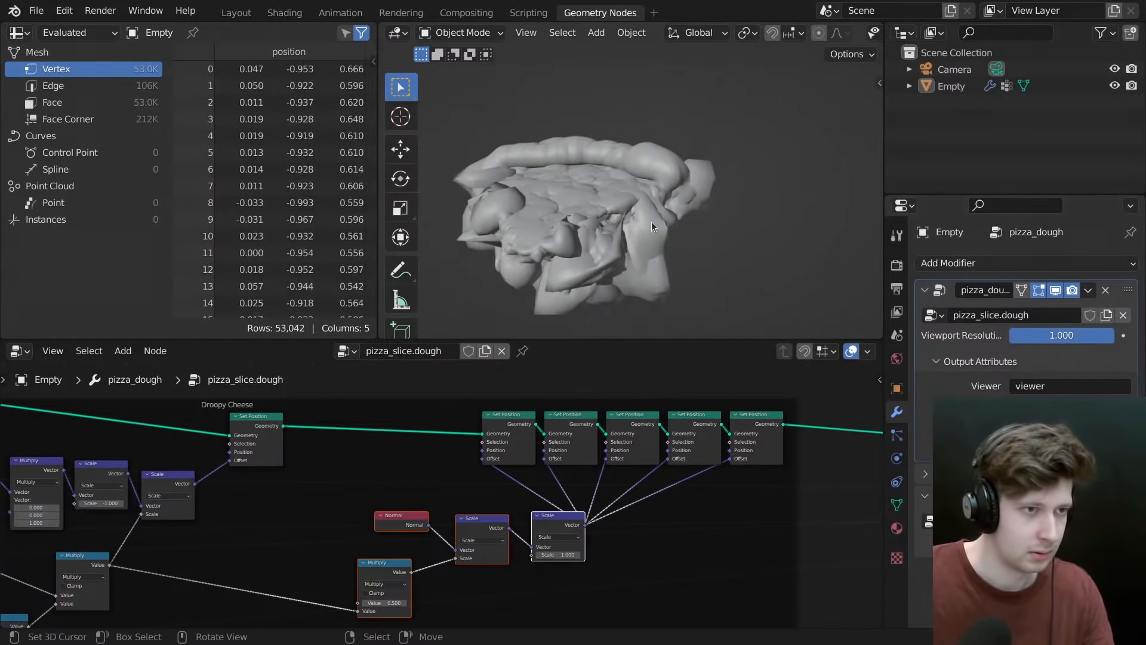
pyautogui.moveTo(651, 221); pyautogui.dragTo(687, 206, button='middle')
# - Try a factor of 0.01 on the second Scale node, set it to 0.1, and inspect the drips
pyautogui.moveTo(614, 582); pyautogui.dragTo(617, 548, button='middle')
pyautogui.scroll(3, 618, 548)
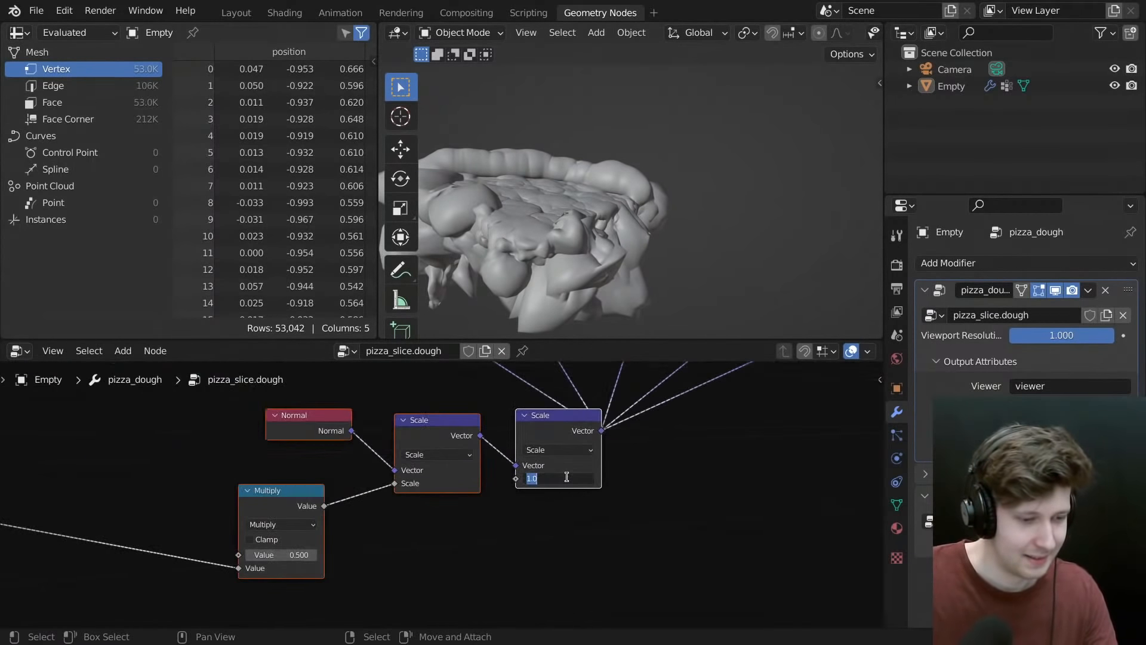
pyautogui.press('Return')
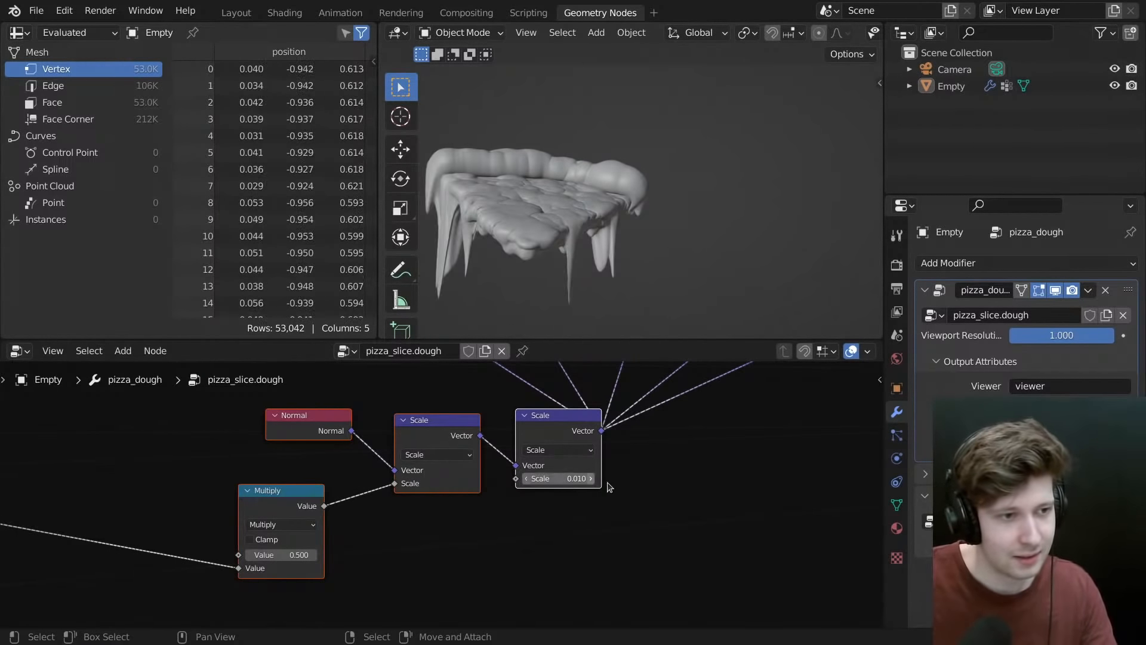
pyautogui.press('Return')
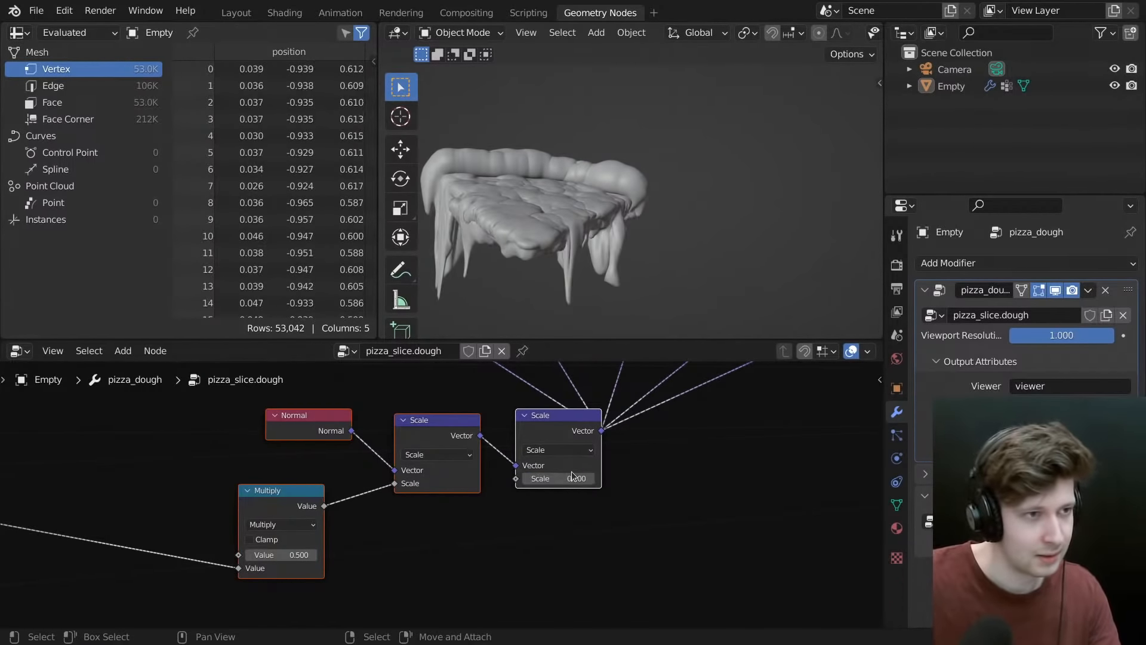
pyautogui.moveTo(614, 325); pyautogui.dragTo(537, 322, button='middle')
pyautogui.scroll(-1, 499, 401)
pyautogui.scroll(-1, 499, 400)
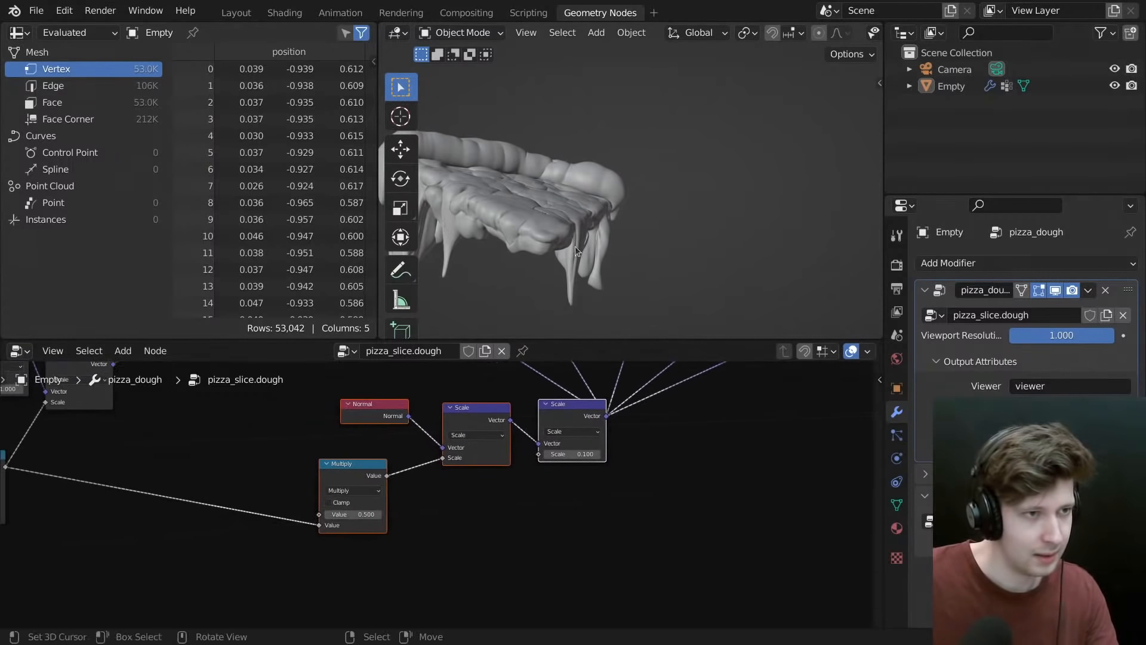
pyautogui.moveTo(575, 246); pyautogui.dragTo(522, 222, button='middle')
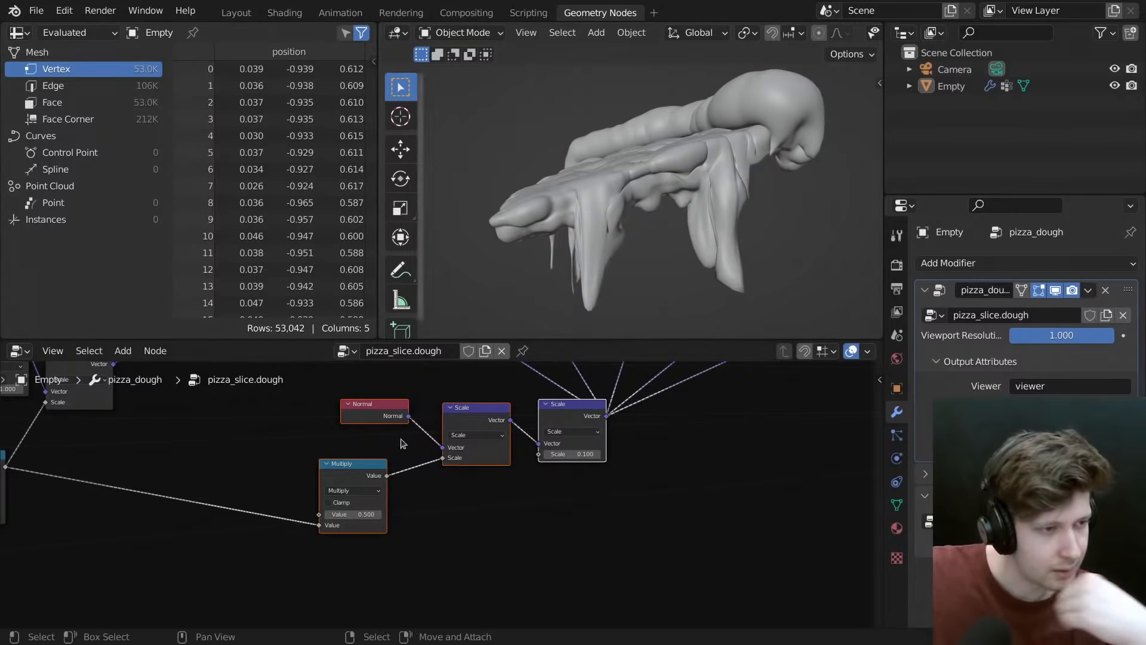
# - Examine the Multiply and Scale nodes that feed the offsets in the enlarged Droopy Cheese node frame
pyautogui.moveTo(352, 475); pyautogui.dragTo(362, 477)
pyautogui.scroll(-3, 363, 478)
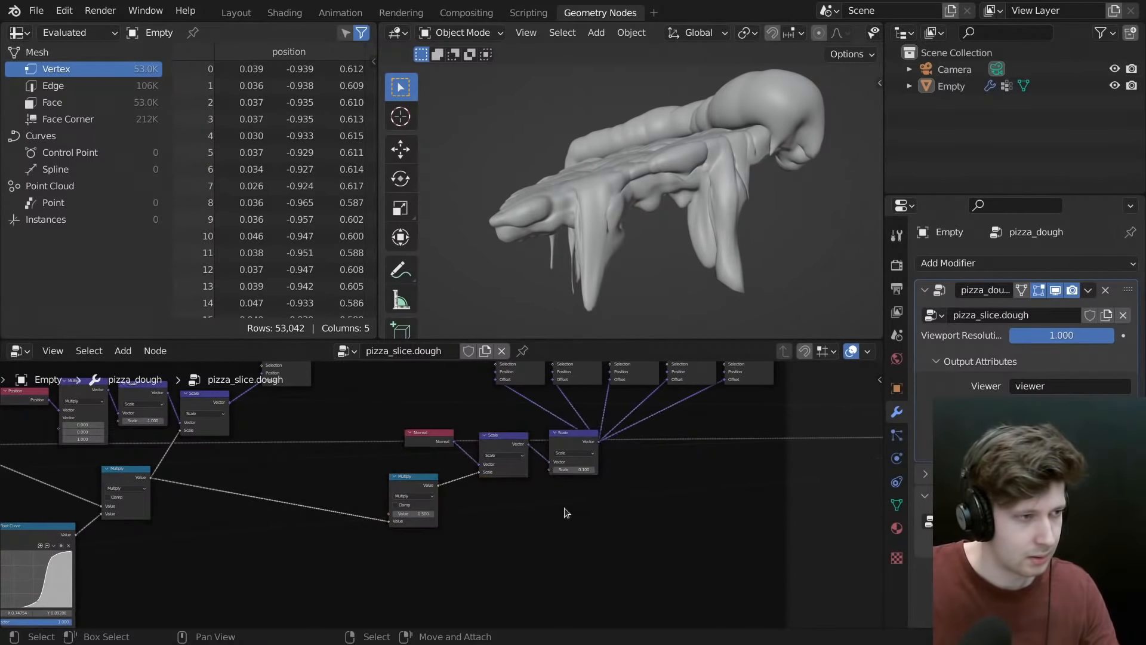
pyautogui.scroll(2, 544, 495)
pyautogui.hotkey('ctrl', 'space')
pyautogui.moveTo(714, 278); pyautogui.dragTo(631, 347, button='middle')
pyautogui.moveTo(699, 359); pyautogui.dragTo(662, 384, button='middle')
pyautogui.scroll(4, 662, 385)
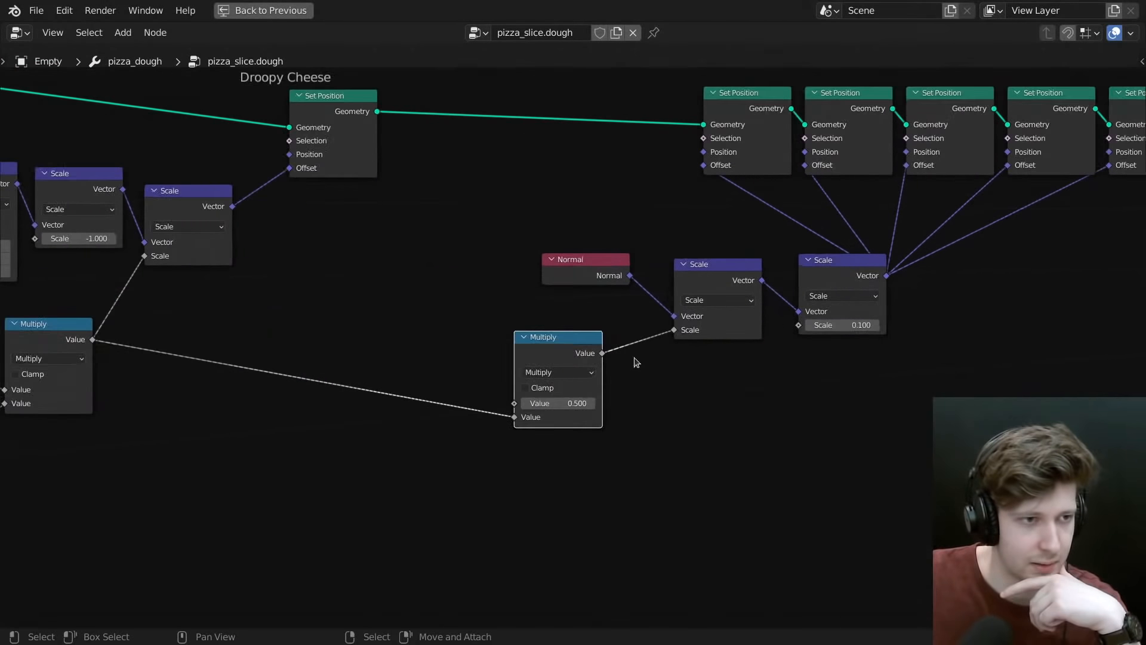
pyautogui.moveTo(832, 336); pyautogui.dragTo(793, 353, button='middle')
pyautogui.scroll(-3, 794, 353)
pyautogui.moveTo(641, 339); pyautogui.dragTo(674, 340, button='middle')
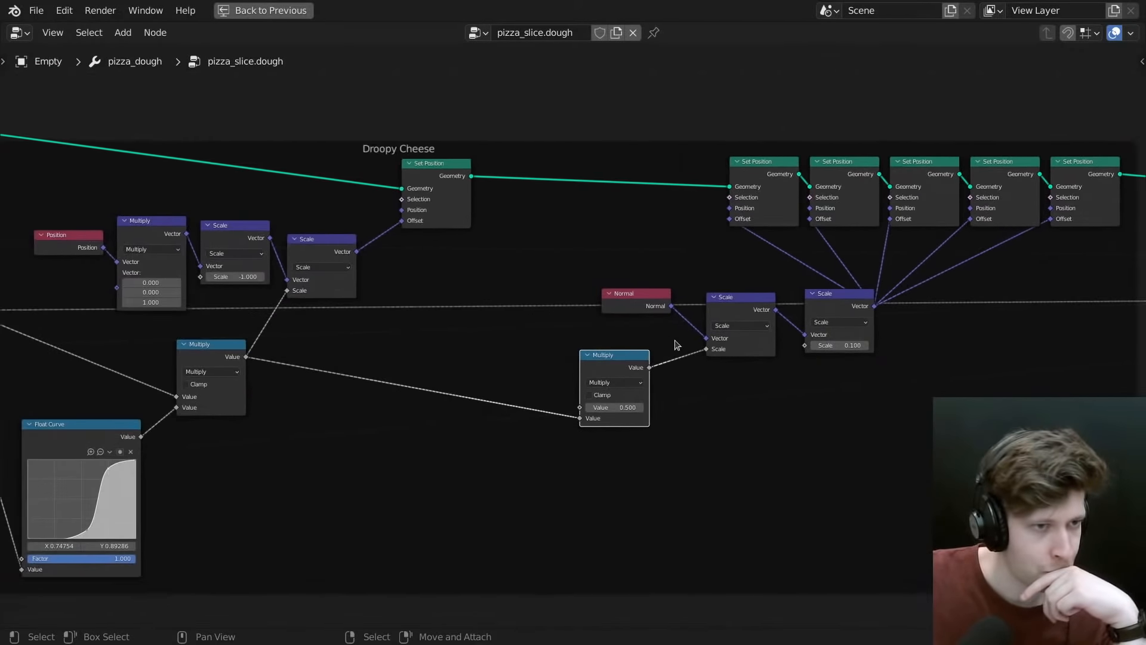
pyautogui.scroll(3, 682, 345)
pyautogui.moveTo(257, 383); pyautogui.dragTo(431, 376, button='middle')
# - Link the upstream Multiply value directly to the Scale factor beside Normal, and insert the 0.5 Multiply node into that link
pyautogui.click(286, 356)
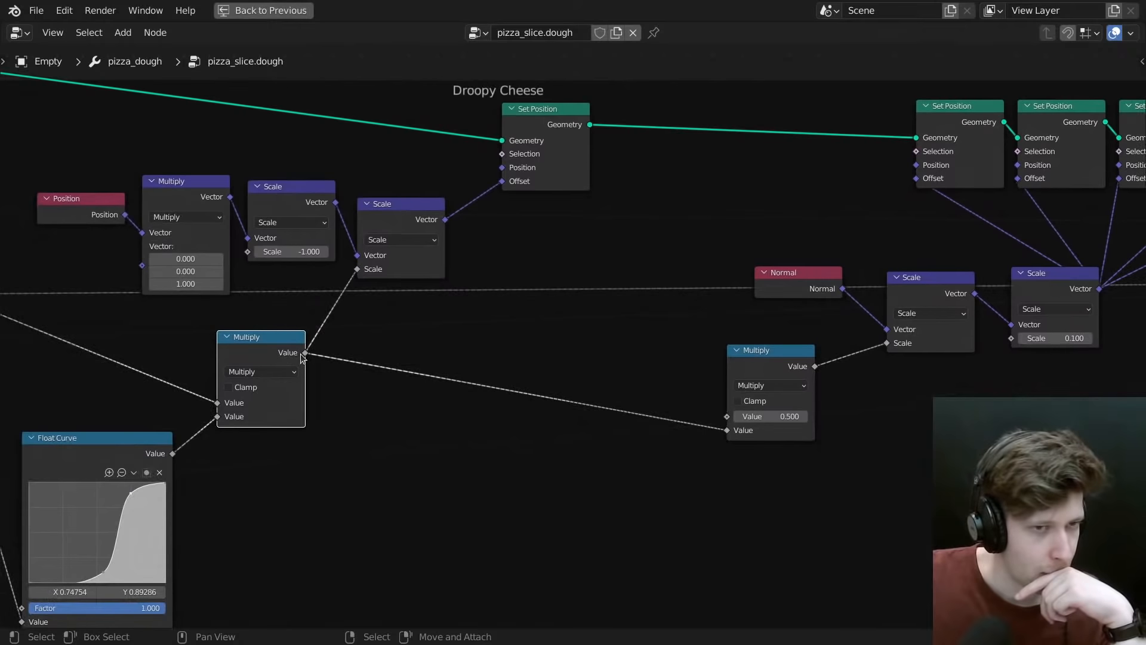
pyautogui.moveTo(303, 355); pyautogui.dragTo(888, 344)
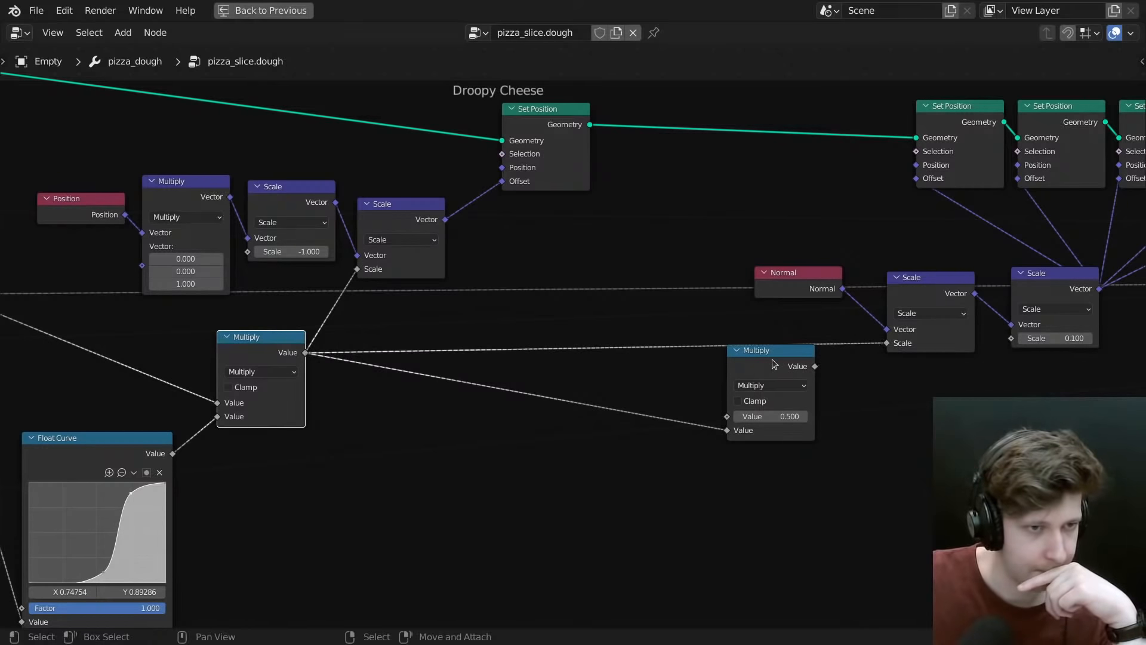
pyautogui.moveTo(770, 366); pyautogui.dragTo(746, 388)
pyautogui.moveTo(754, 467); pyautogui.dragTo(752, 420)
# - Change the inserted Multiply node to Power with an exponent of 6, and set the second Scale node's factor to 0.25
pyautogui.click(724, 364)
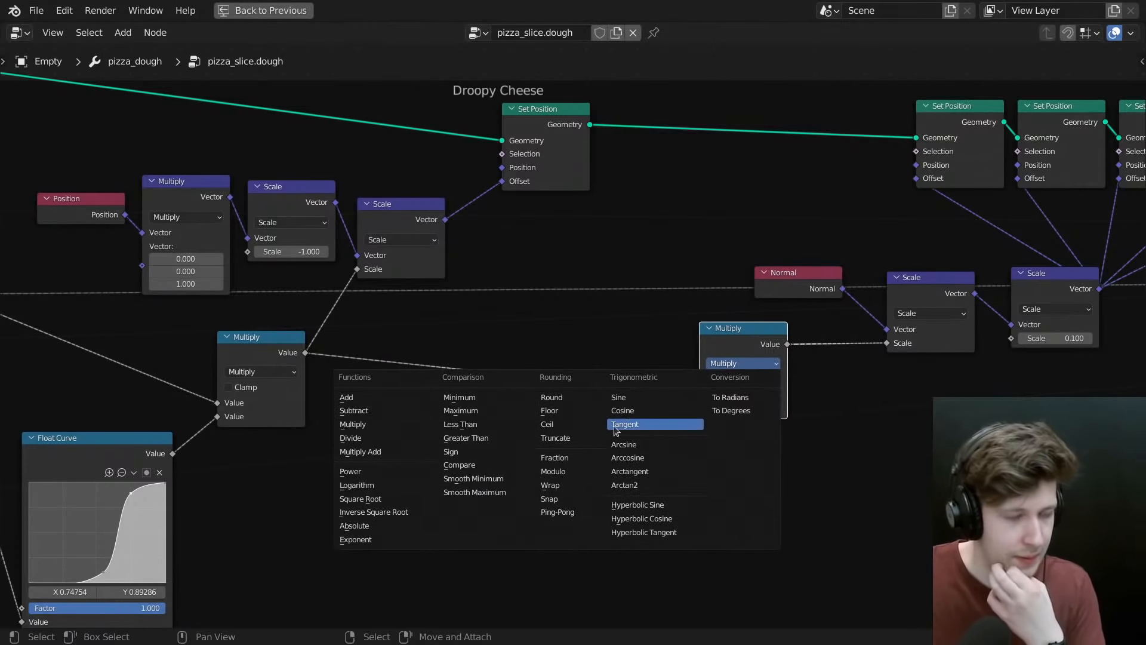
pyautogui.click(372, 471)
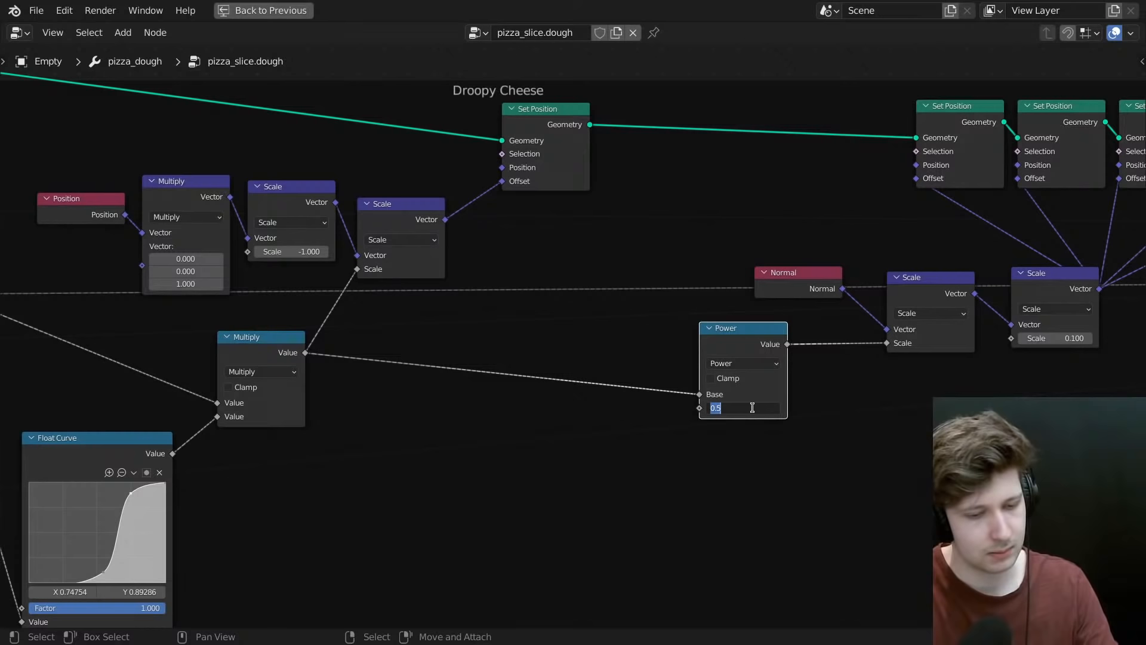
pyautogui.moveTo(987, 344); pyautogui.dragTo(773, 382, button='middle')
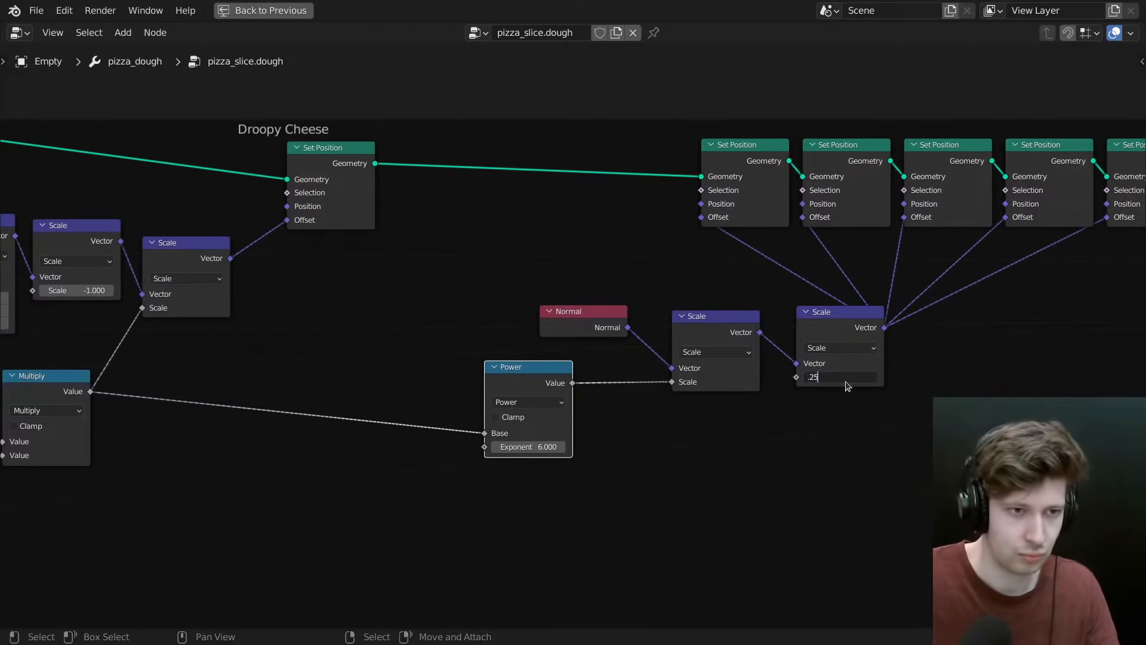
pyautogui.press('Return')
# - Toggle muting of the final Scale node to compare the cheese drips in the viewport, leaving the node muted
pyautogui.hotkey('ctrl', 'space')
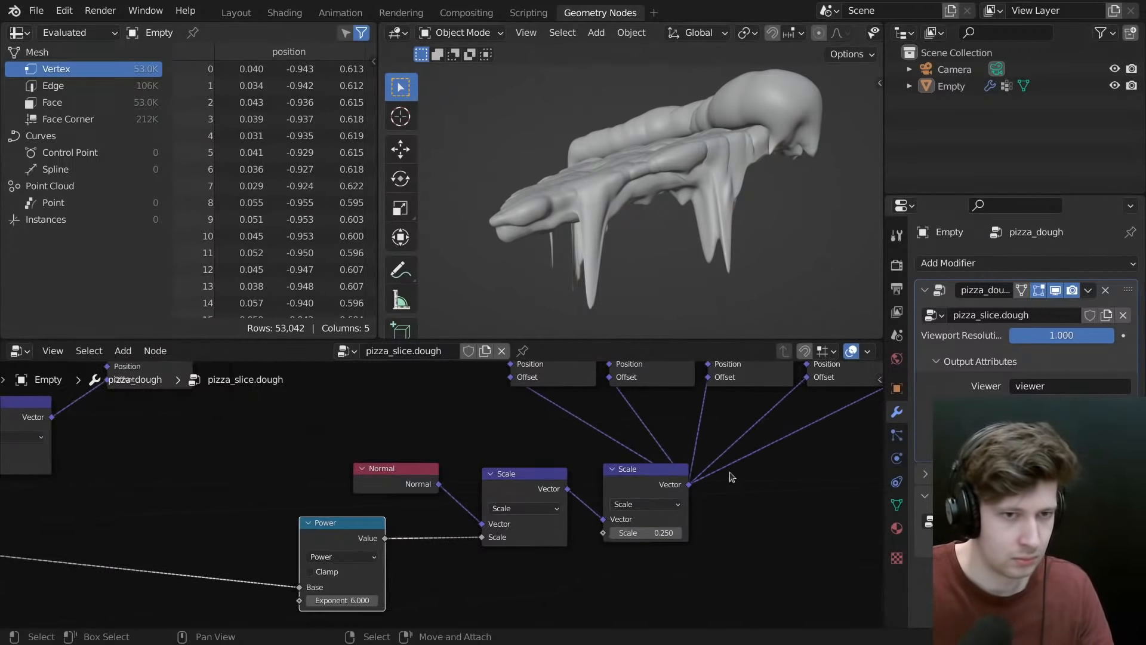
pyautogui.click(639, 489)
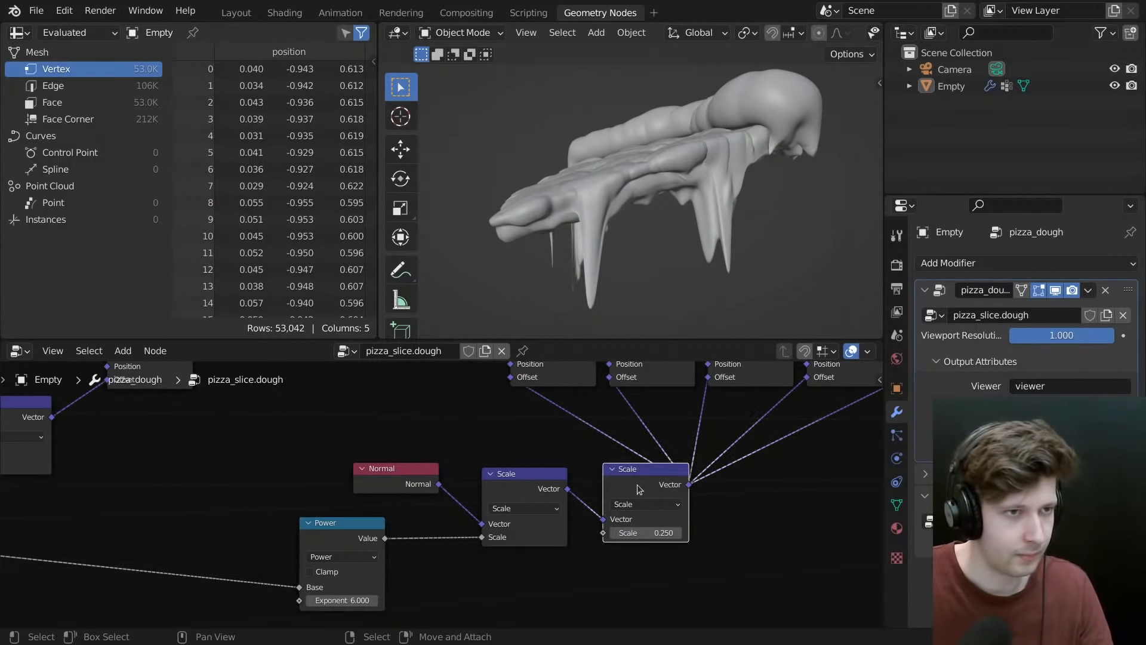
pyautogui.press('m')
pyautogui.moveTo(621, 294); pyautogui.dragTo(725, 283, button='middle')
pyautogui.moveTo(676, 413); pyautogui.dragTo(670, 417, button='middle')
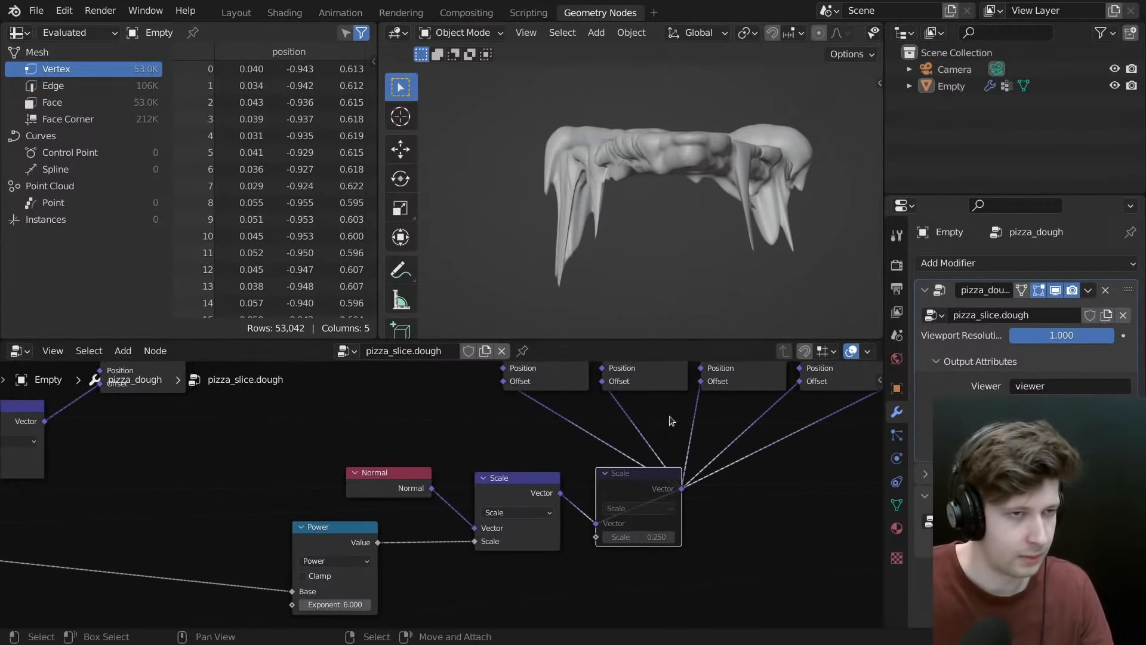
pyautogui.moveTo(687, 318); pyautogui.dragTo(693, 284, button='middle')
pyautogui.press('m')
pyautogui.moveTo(683, 199); pyautogui.dragTo(631, 241, button='middle')
pyautogui.press('m')
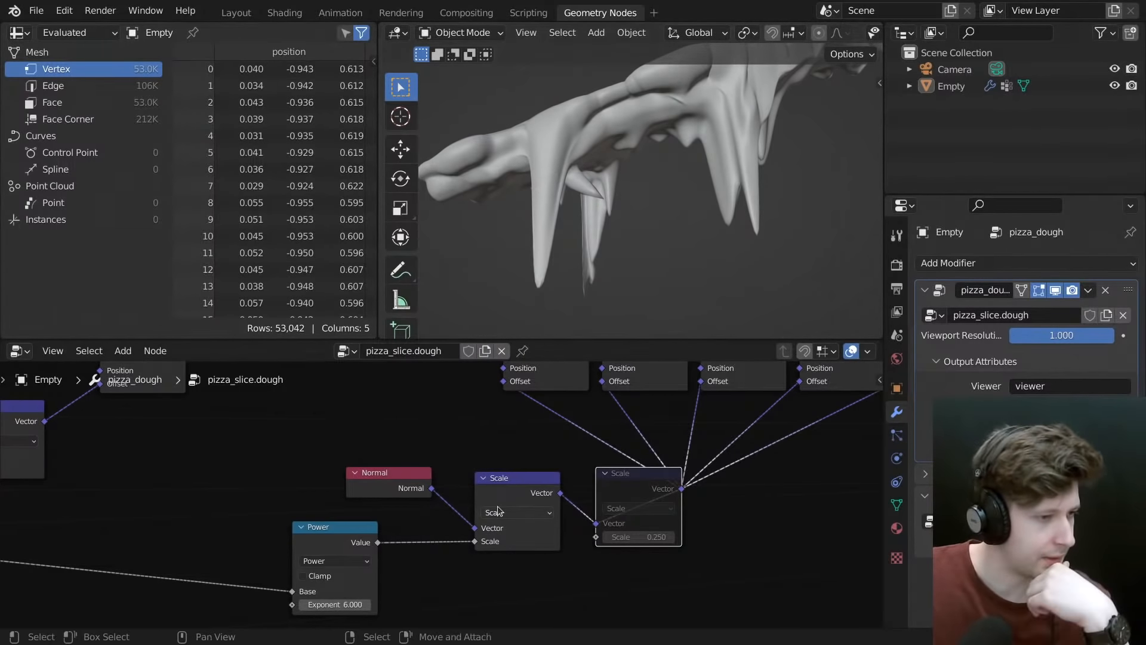
# - Move the Power node directly beneath the Normal node
pyautogui.scroll(-2, 517, 501)
pyautogui.moveTo(394, 524); pyautogui.dragTo(435, 520)
pyautogui.scroll(-4, 434, 521)
pyautogui.moveTo(404, 492); pyautogui.dragTo(427, 535, button='middle')
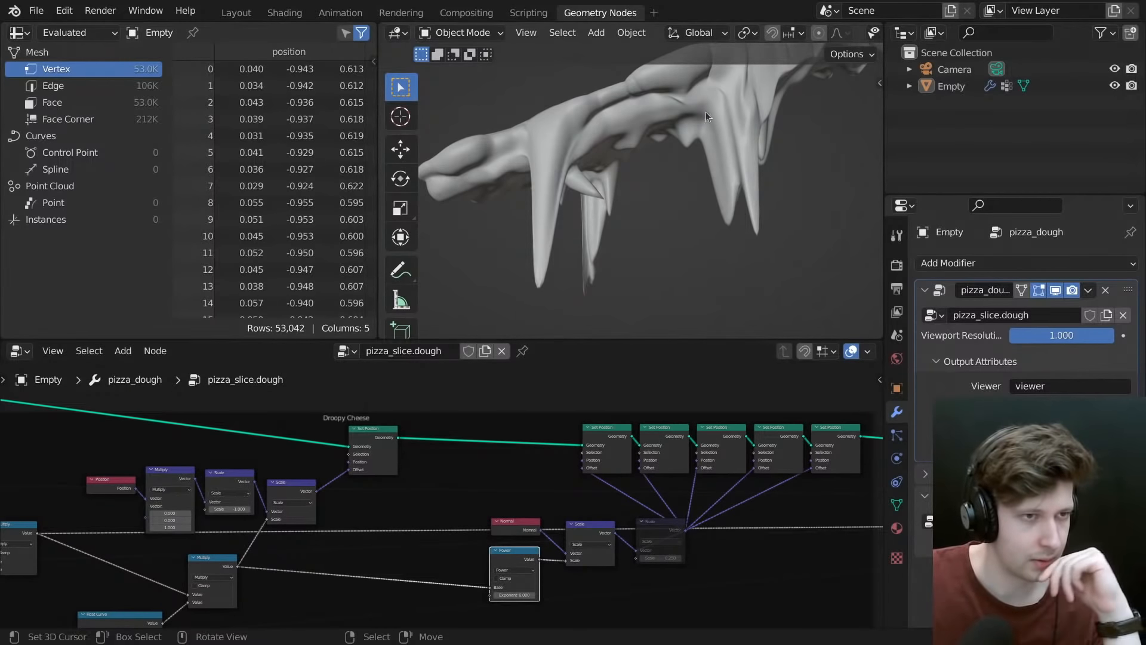
# - Inspect the drips, then trace the Droopy Cheese inputs back to the Transform, Capture Attribute and Geometry Proximity nodes
pyautogui.moveTo(706, 113); pyautogui.dragTo(746, 140, button='middle')
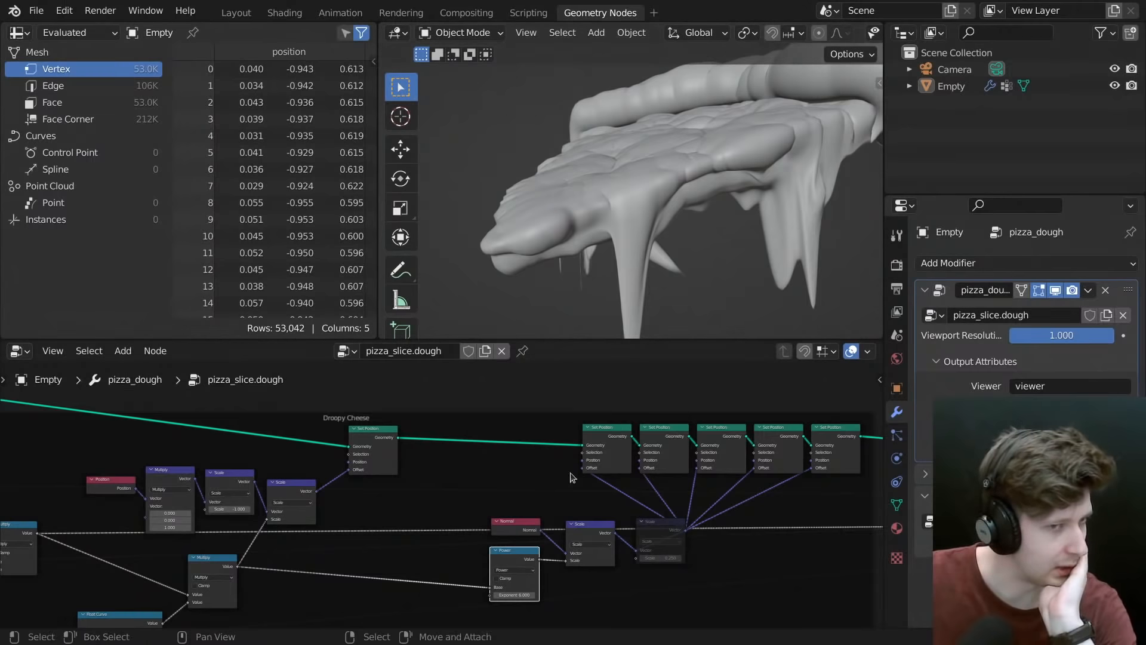
pyautogui.moveTo(426, 455); pyautogui.dragTo(446, 433, button='middle')
pyautogui.click(433, 428)
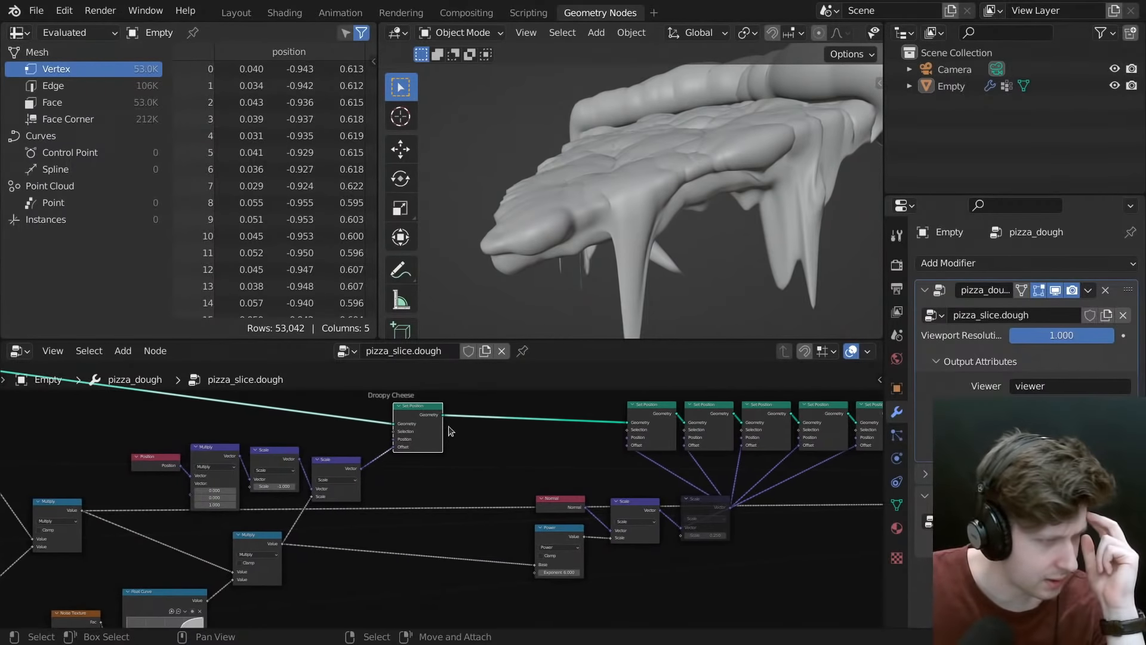
pyautogui.moveTo(279, 459); pyautogui.dragTo(528, 436, button='middle')
pyautogui.scroll(-6, 528, 436)
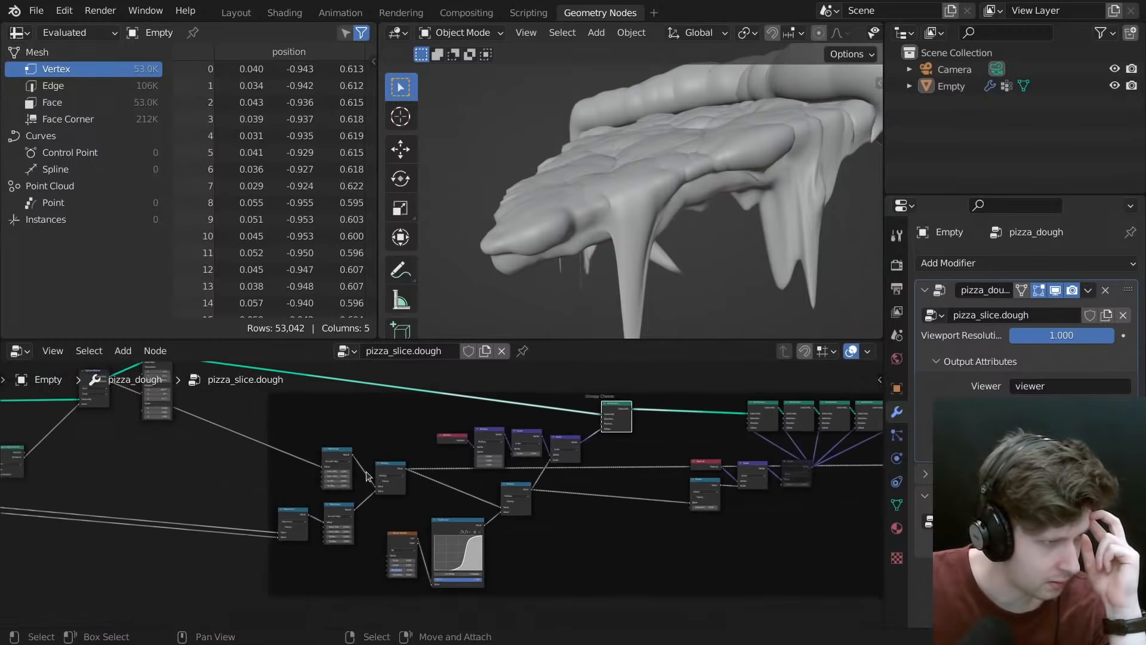
pyautogui.moveTo(366, 471); pyautogui.dragTo(448, 476, button='middle')
pyautogui.moveTo(234, 428); pyautogui.dragTo(360, 470, button='middle')
pyautogui.scroll(1, 360, 470)
pyautogui.scroll(3, 360, 471)
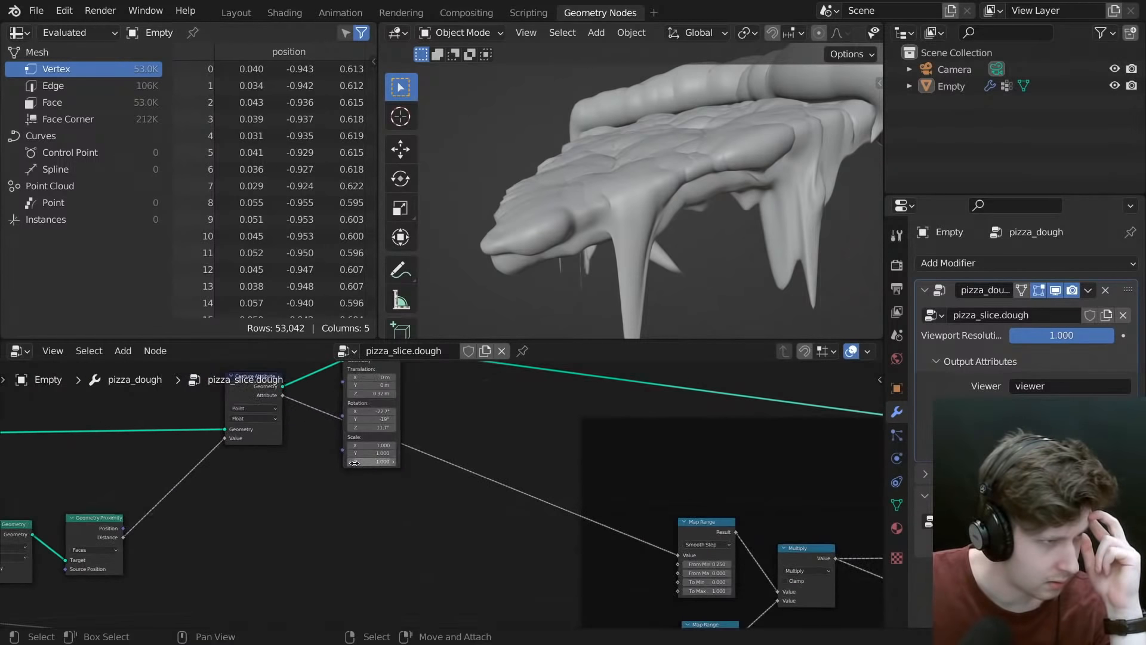
pyautogui.moveTo(247, 391); pyautogui.dragTo(321, 418, button='middle')
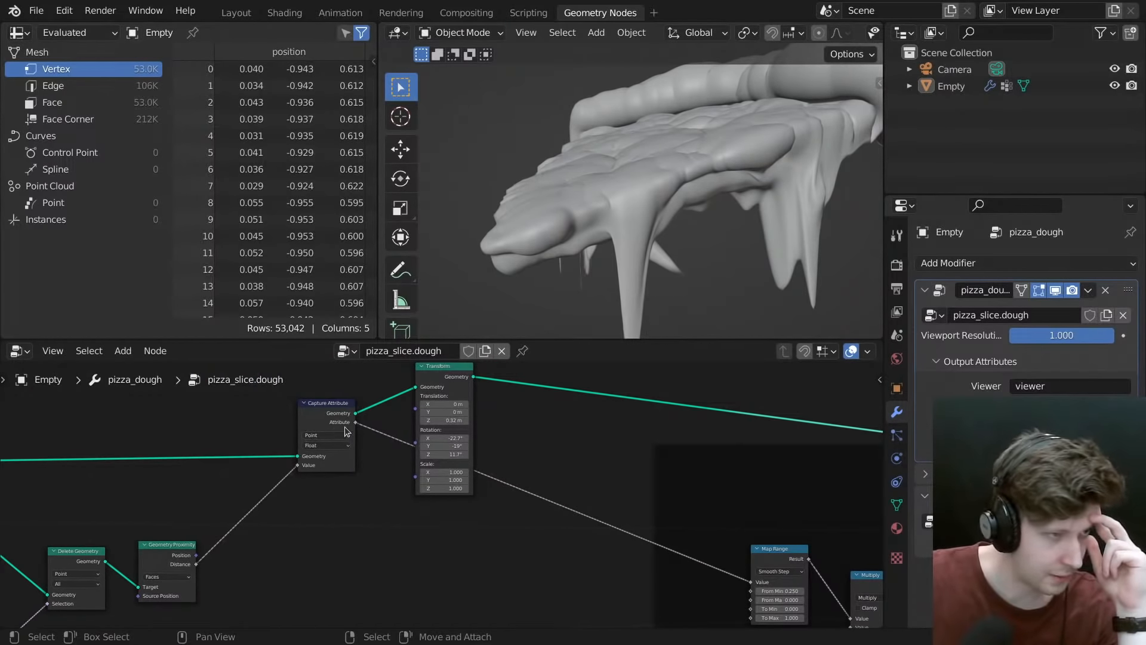
pyautogui.scroll(-3, 573, 507)
pyautogui.moveTo(572, 506); pyautogui.dragTo(275, 434, button='middle')
pyautogui.moveTo(455, 498)
pyautogui.mouseDown(button='middle')
pyautogui.moveTo(474, 501)
pyautogui.moveTo(469, 488)
pyautogui.mouseUp(button='middle')
pyautogui.scroll(-1, 544, 520)
pyautogui.moveTo(543, 519); pyautogui.dragTo(402, 473, button='middle')
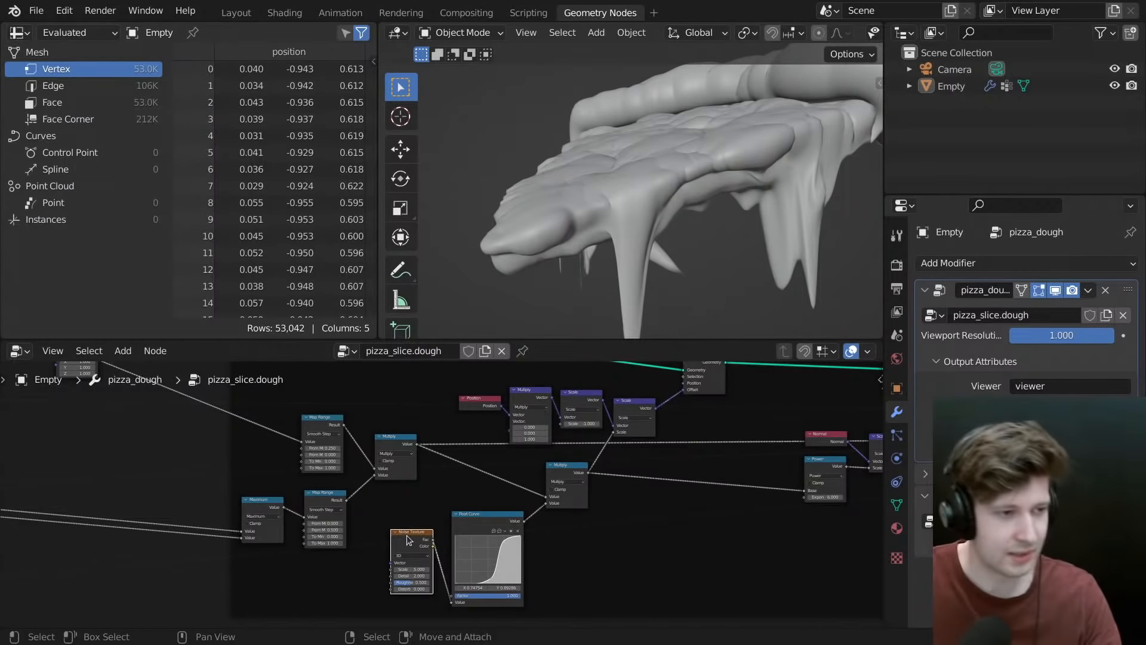
# - Examine the Map Range, Noise Texture and Float Curve nodes that build the droop mask in the enlarged node tree
pyautogui.moveTo(406, 535); pyautogui.dragTo(435, 543, button='middle')
pyautogui.hotkey('ctrl', 'space')
pyautogui.scroll(-2, 452, 366)
pyautogui.scroll(6, 452, 363)
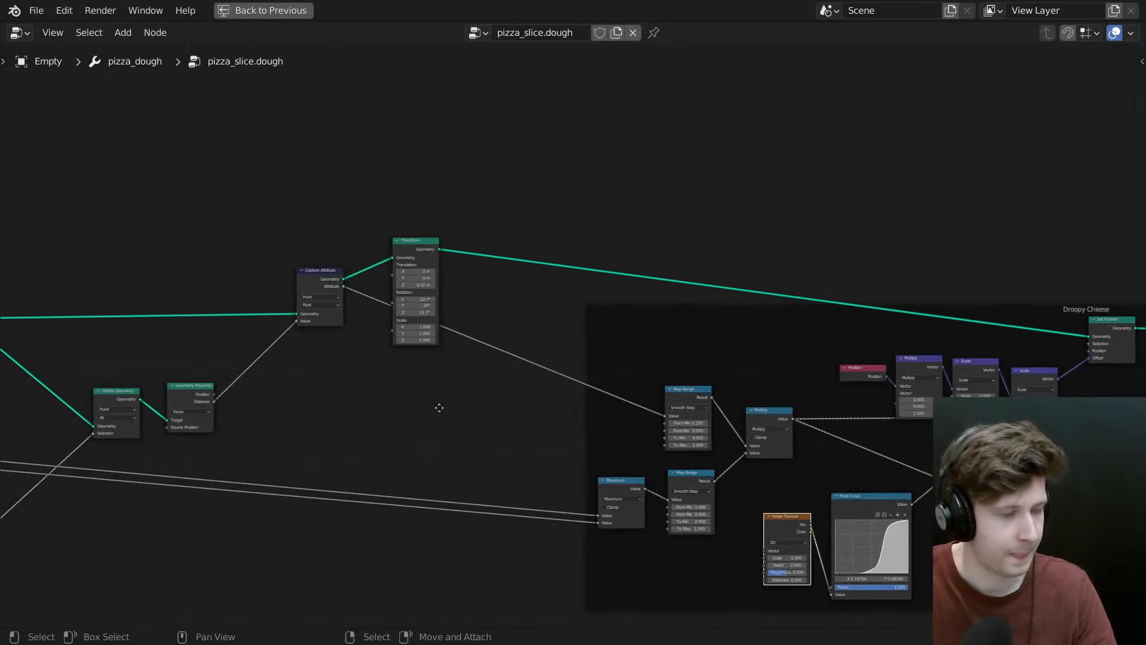
pyautogui.moveTo(789, 543); pyautogui.dragTo(757, 448, button='middle')
pyautogui.scroll(3, 757, 448)
pyautogui.moveTo(1071, 466); pyautogui.dragTo(469, 470, button='middle')
pyautogui.scroll(-1, 364, 494)
pyautogui.moveTo(364, 494); pyautogui.dragTo(475, 453, button='middle')
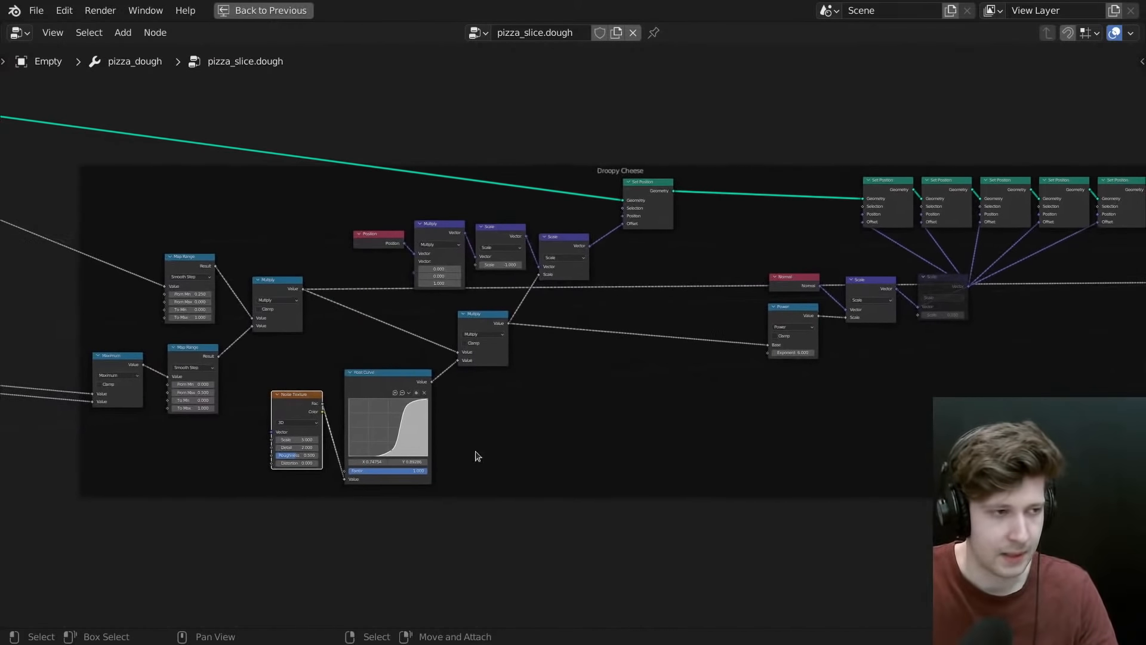
pyautogui.moveTo(263, 545); pyautogui.dragTo(330, 389)
pyautogui.moveTo(311, 420); pyautogui.dragTo(512, 432, button='middle')
pyautogui.scroll(3, 523, 407)
pyautogui.moveTo(504, 401); pyautogui.dragTo(534, 416, button='middle')
pyautogui.scroll(-3, 510, 416)
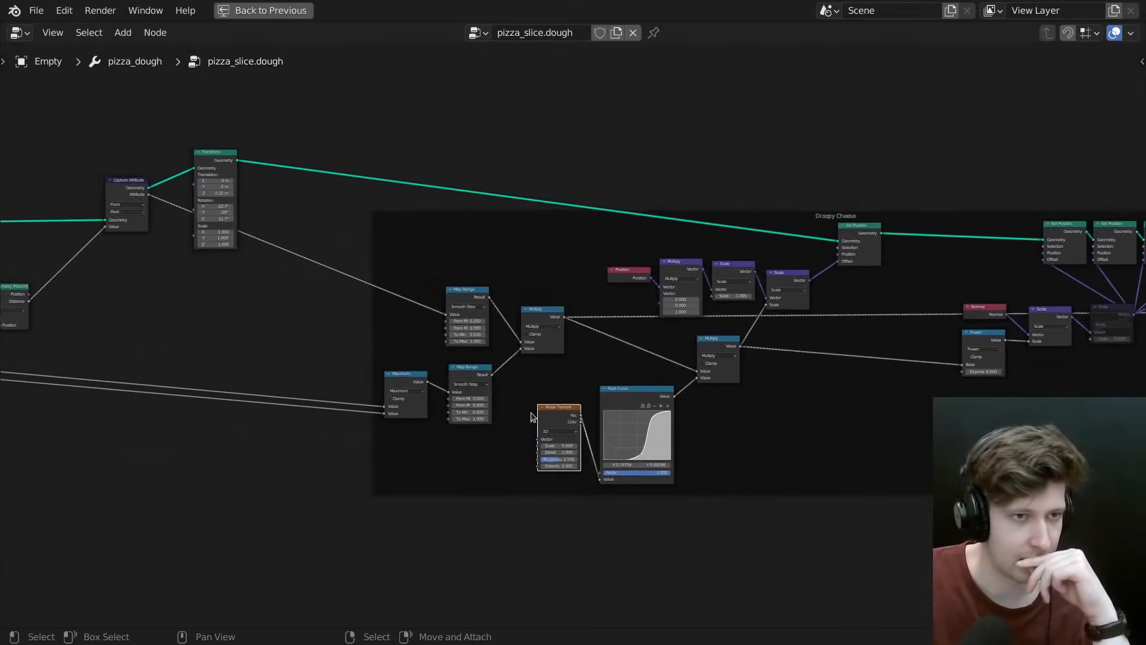
# - Insert a Capture Attribute node on the geometry link between Transform and the first Set Position node of Droopy Cheese
pyautogui.click(860, 234)
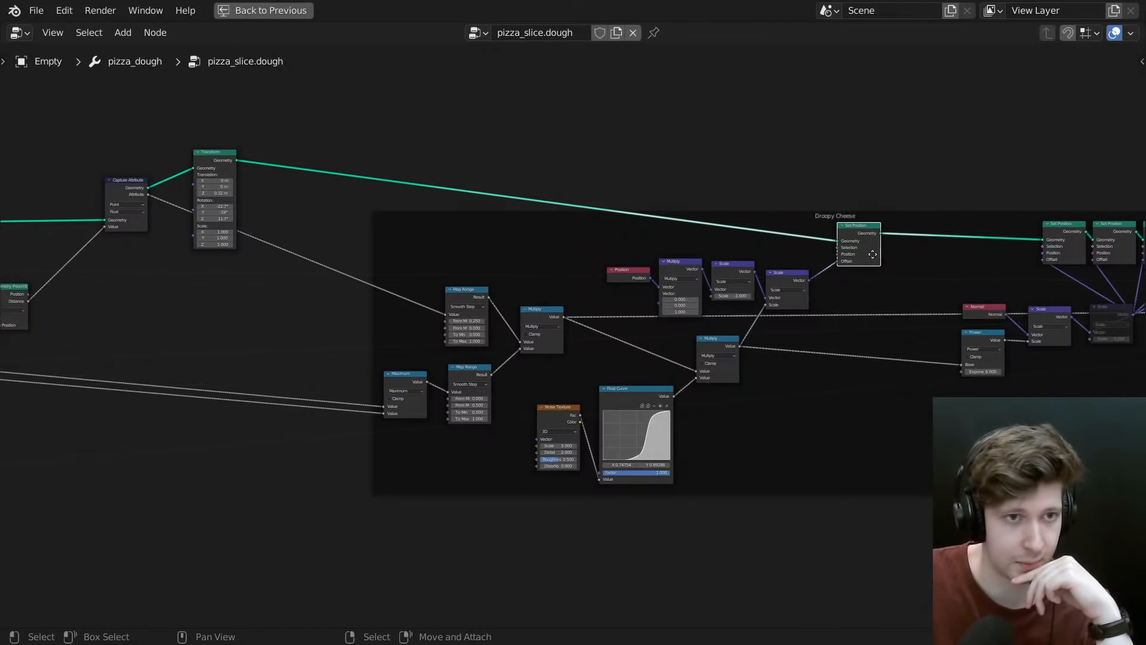
pyautogui.moveTo(885, 244); pyautogui.dragTo(959, 204, button='middle')
pyautogui.moveTo(557, 346); pyautogui.dragTo(642, 371, button='middle')
pyautogui.scroll(4, 642, 370)
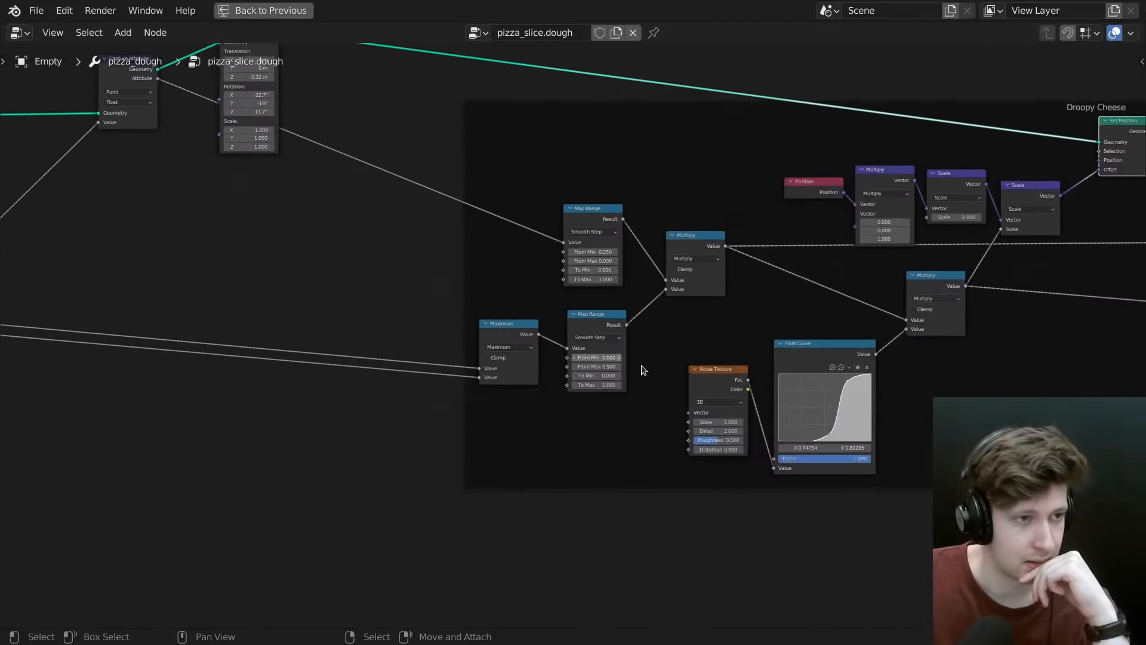
pyautogui.scroll(-4, 708, 289)
pyautogui.moveTo(621, 275); pyautogui.dragTo(610, 342, button='middle')
pyautogui.scroll(2, 561, 286)
pyautogui.moveTo(528, 228); pyautogui.dragTo(605, 255, button='middle')
pyautogui.hotkey('shift', 'a')
pyautogui.click(598, 149)
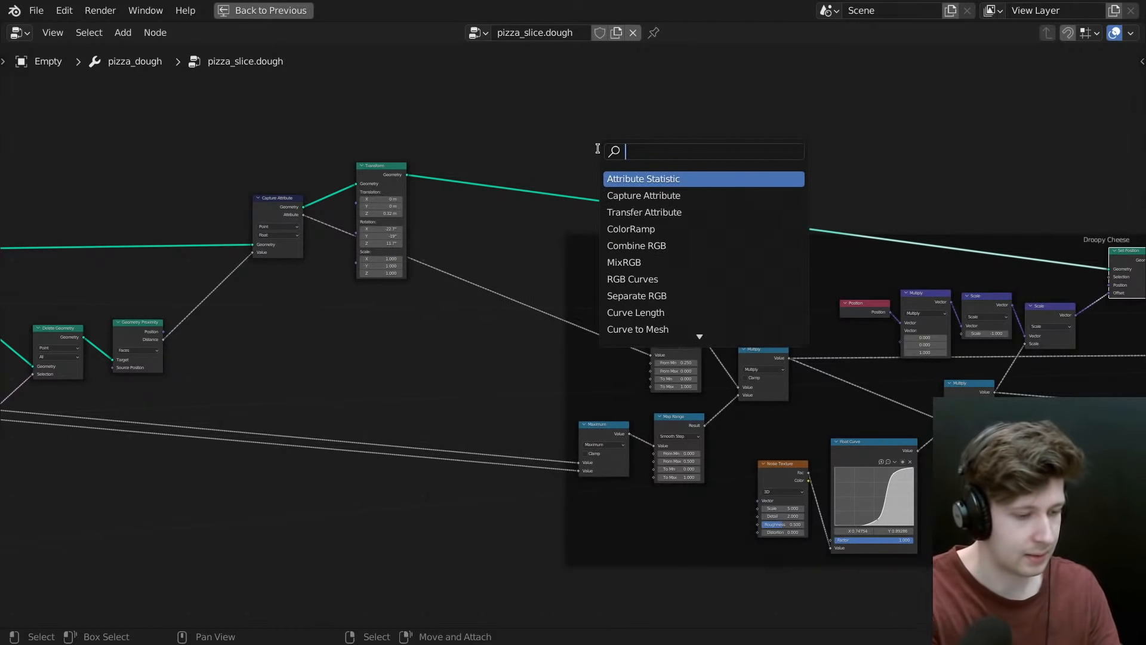
pyautogui.write('cap')
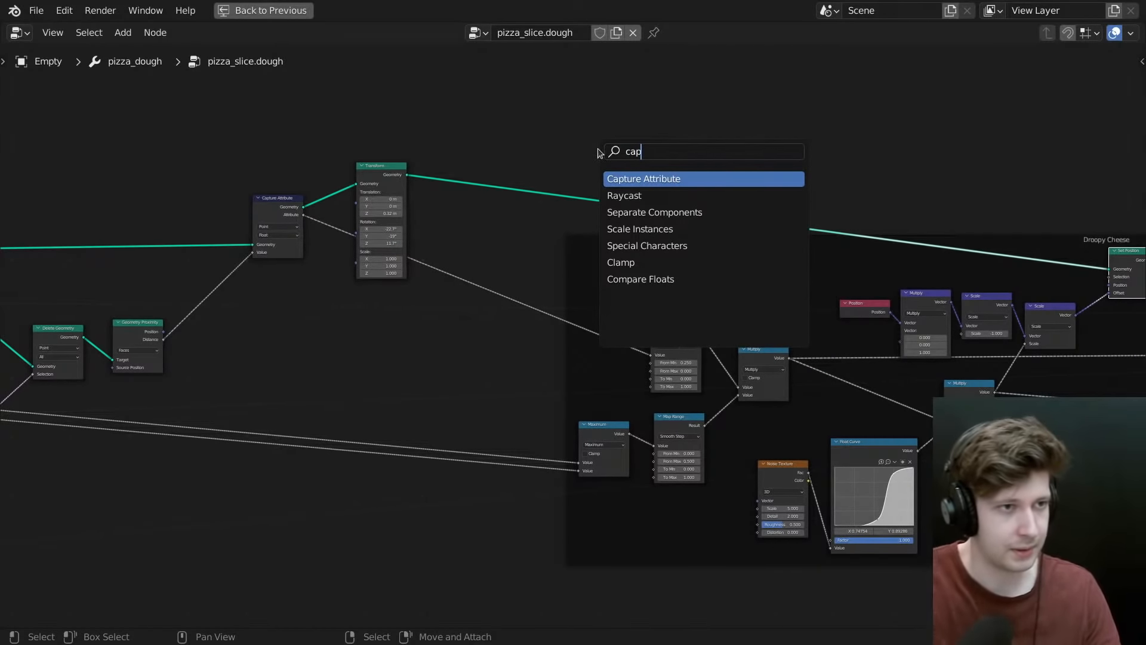
pyautogui.press('Return')
pyautogui.click(625, 182)
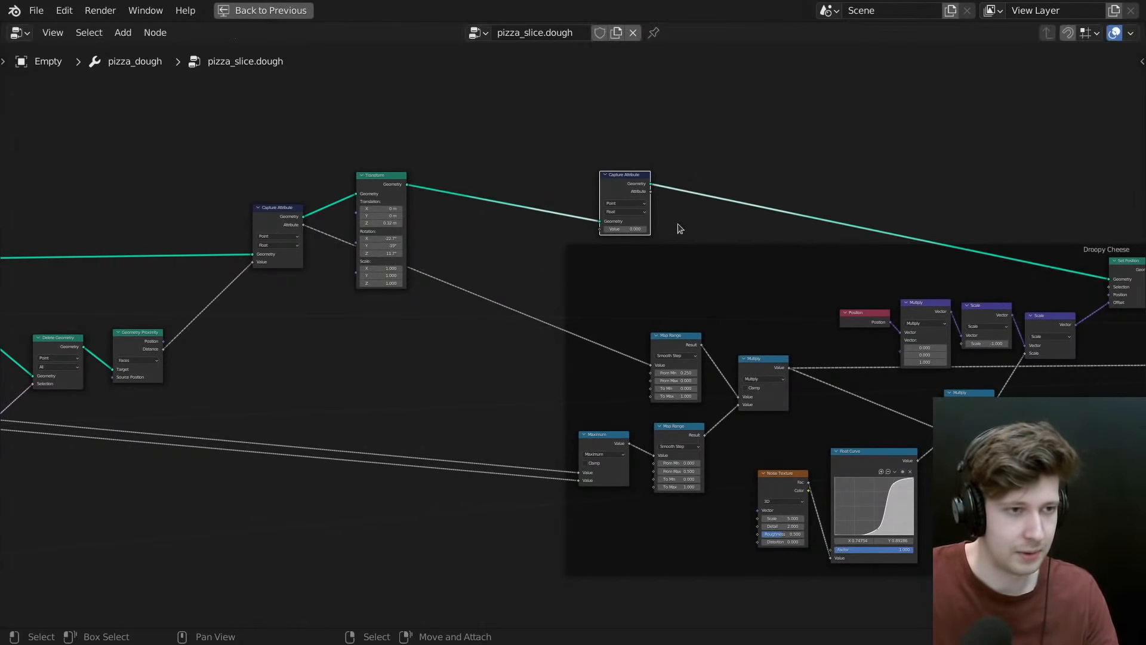
# - Add a Position node between the Transform node and the new Capture Attribute node
pyautogui.hotkey('shift', 'a')
pyautogui.click(639, 162)
pyautogui.write('po')
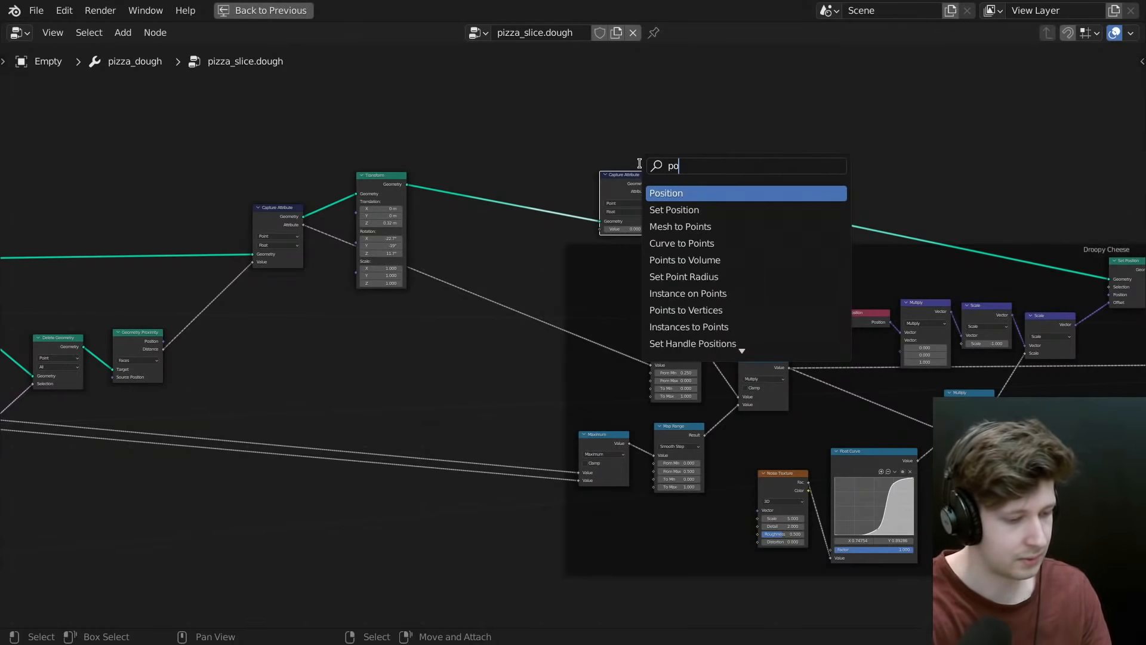
pyautogui.write('sit')
pyautogui.press('Return')
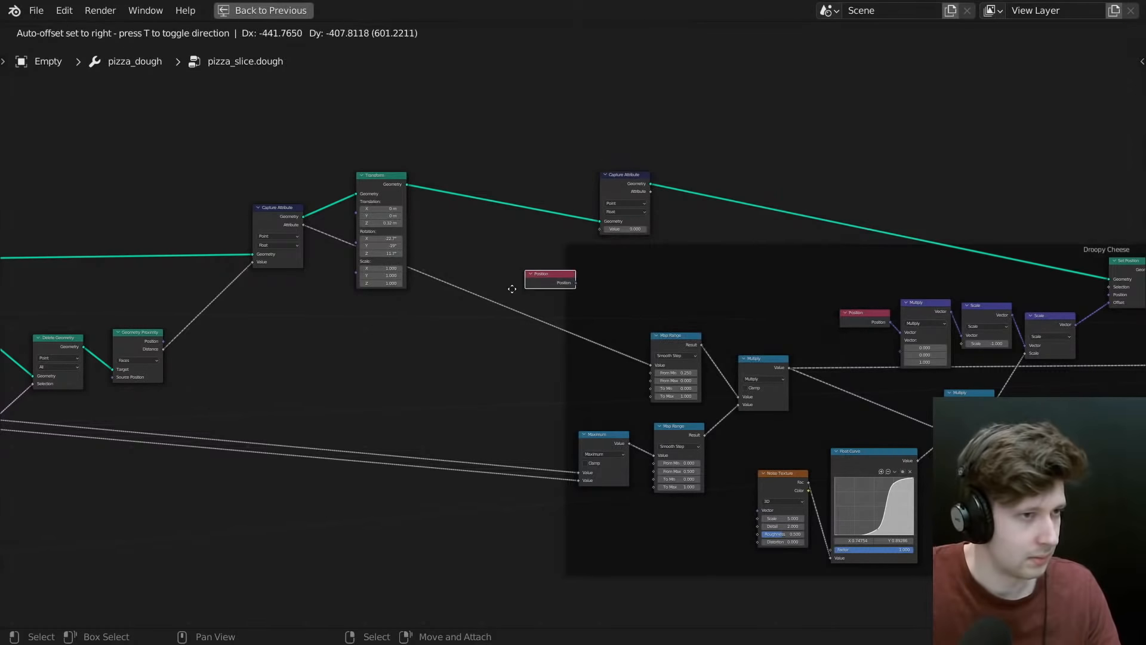
pyautogui.click(483, 248)
# - Set the new Capture Attribute to Vector, feed Position into its Value, and connect its Attribute output to the Noise Texture's Vector
pyautogui.click(625, 212)
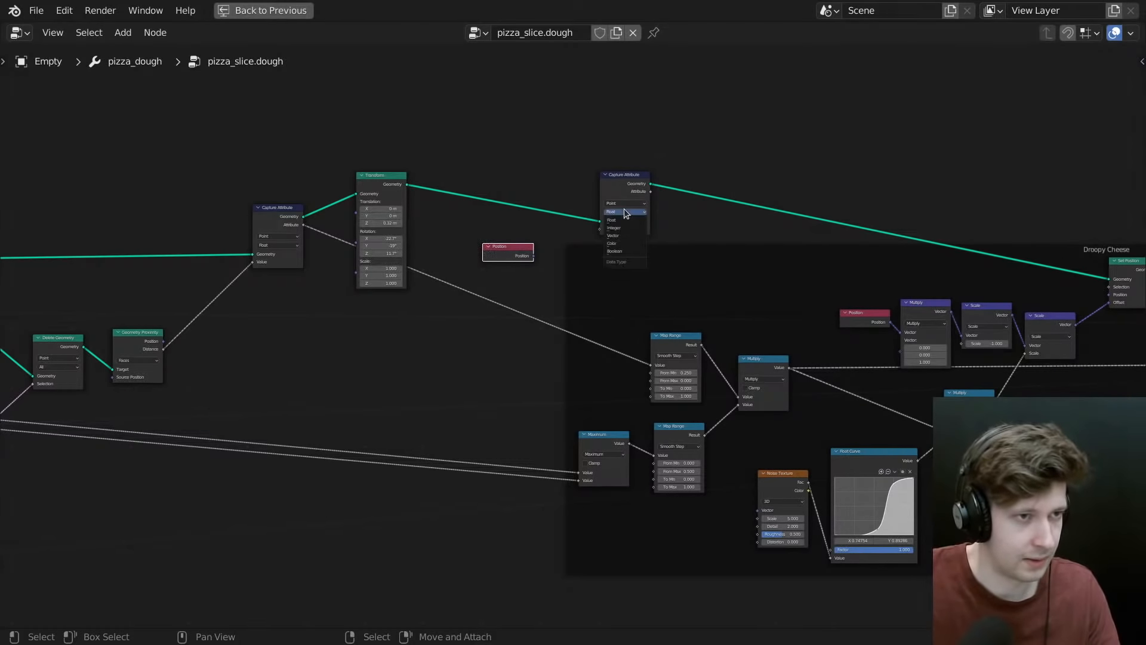
pyautogui.click(621, 235)
pyautogui.scroll(2, 743, 310)
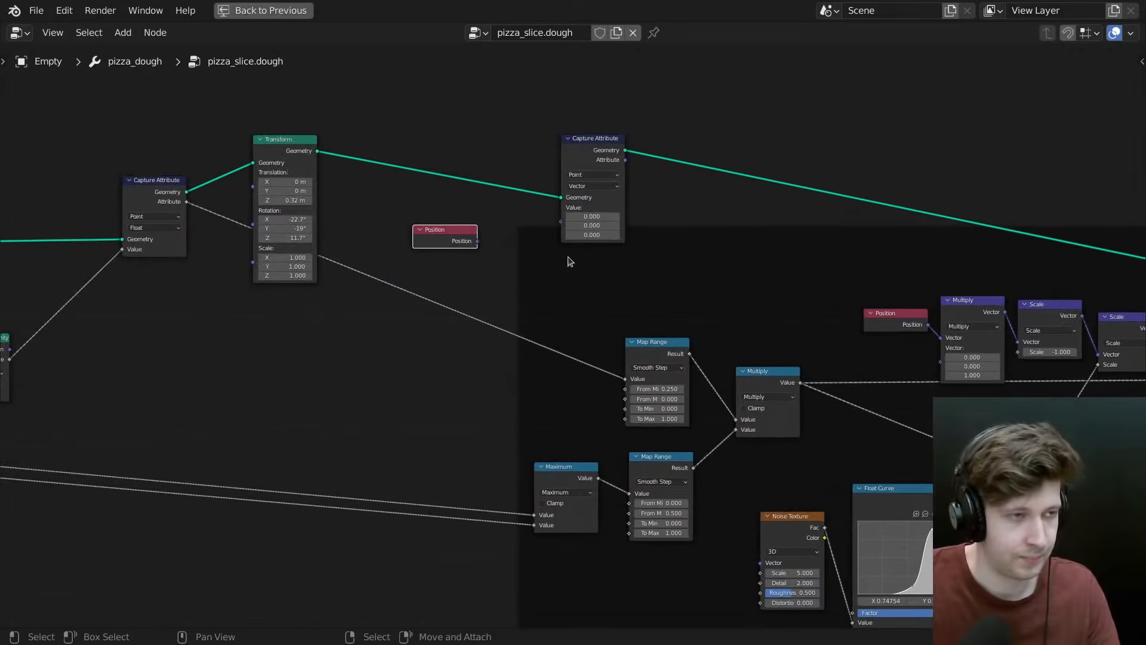
pyautogui.moveTo(477, 241); pyautogui.dragTo(563, 219)
pyautogui.moveTo(585, 156); pyautogui.dragTo(791, 535)
# - Restore the full workspace layout and unmute the last Scale node that feeds the chain of Set Position nodes
pyautogui.hotkey('ctrl', 'space')
pyautogui.scroll(-5, 711, 187)
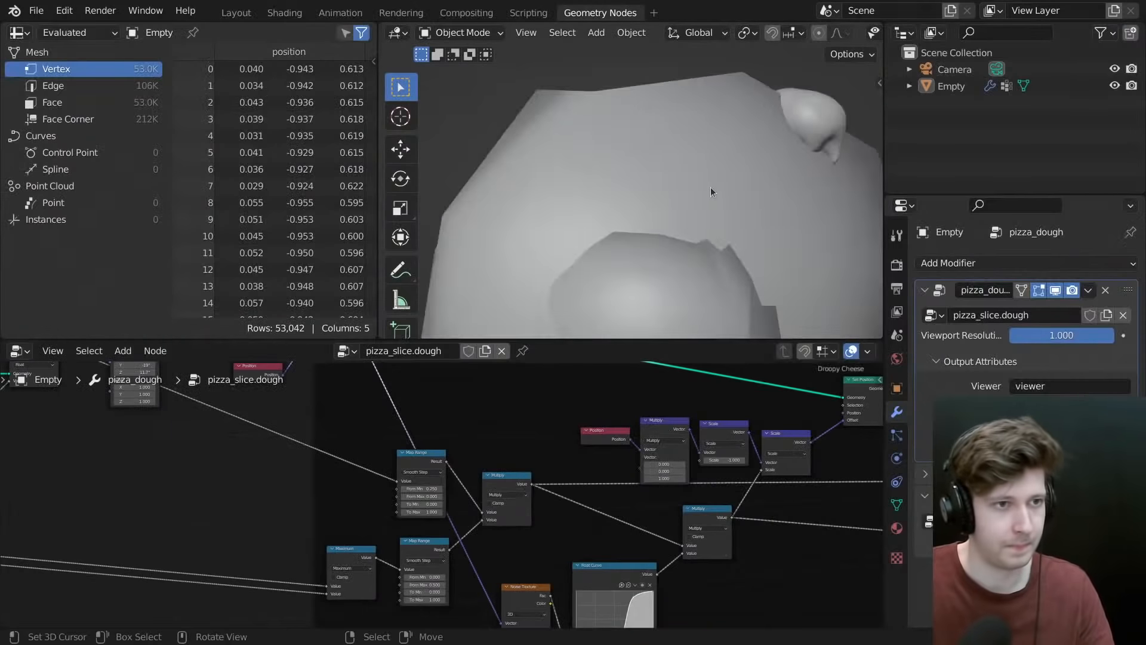
pyautogui.scroll(4, 712, 188)
pyautogui.scroll(-3, 684, 493)
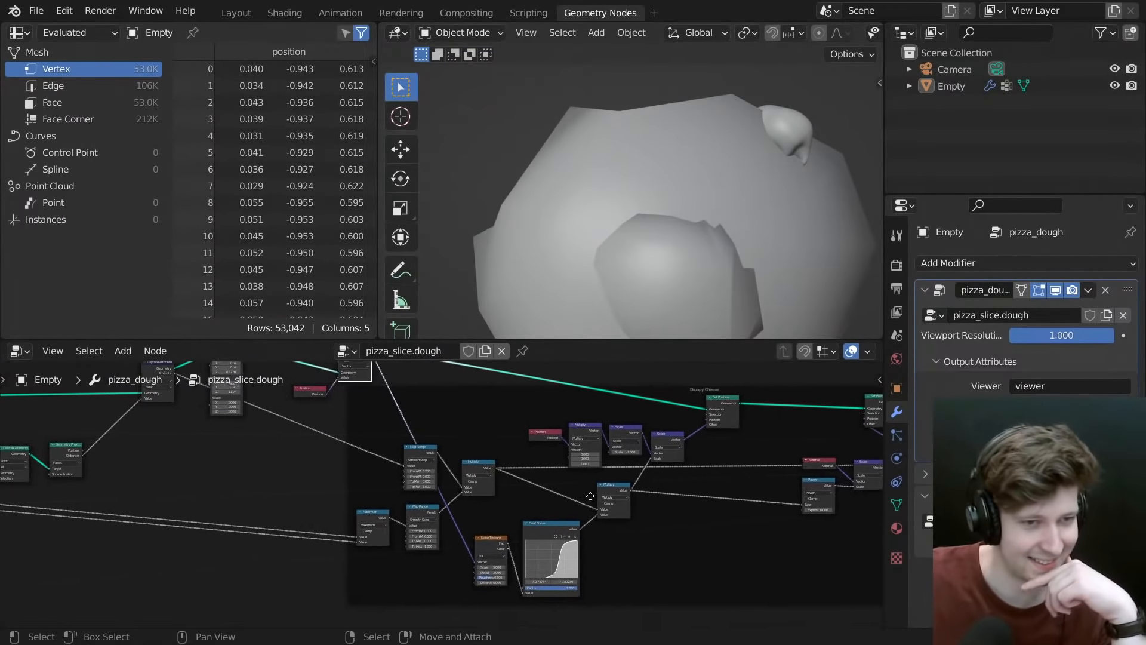
pyautogui.scroll(3, 627, 471)
pyautogui.scroll(-4, 650, 459)
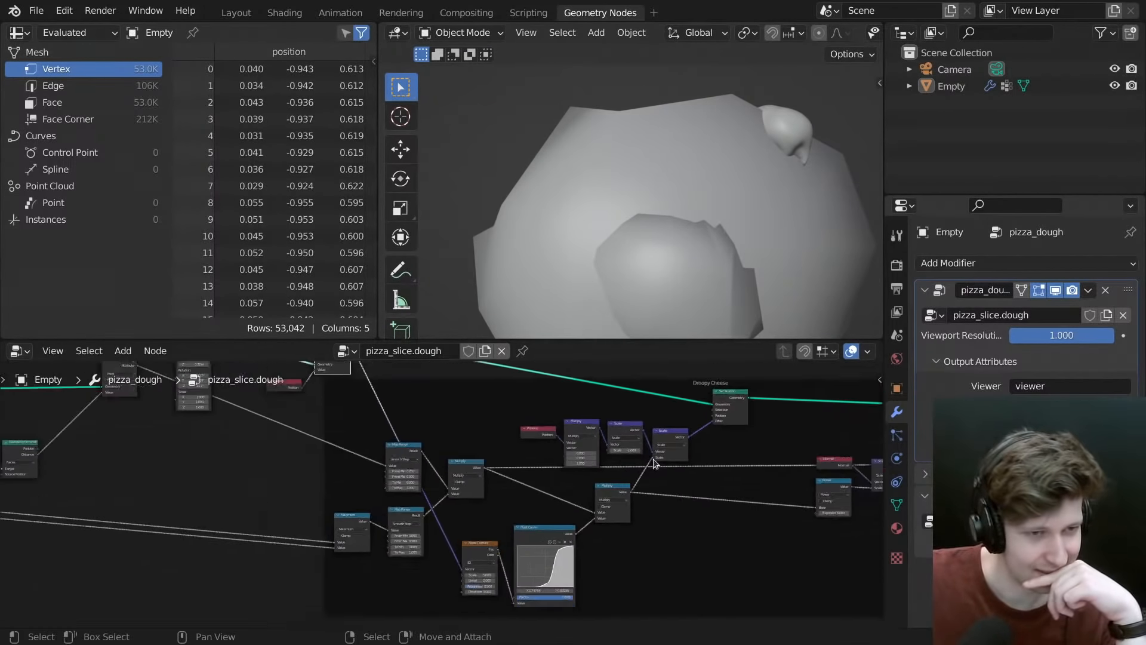
pyautogui.moveTo(793, 474); pyautogui.dragTo(658, 480, button='middle')
pyautogui.scroll(5, 659, 483)
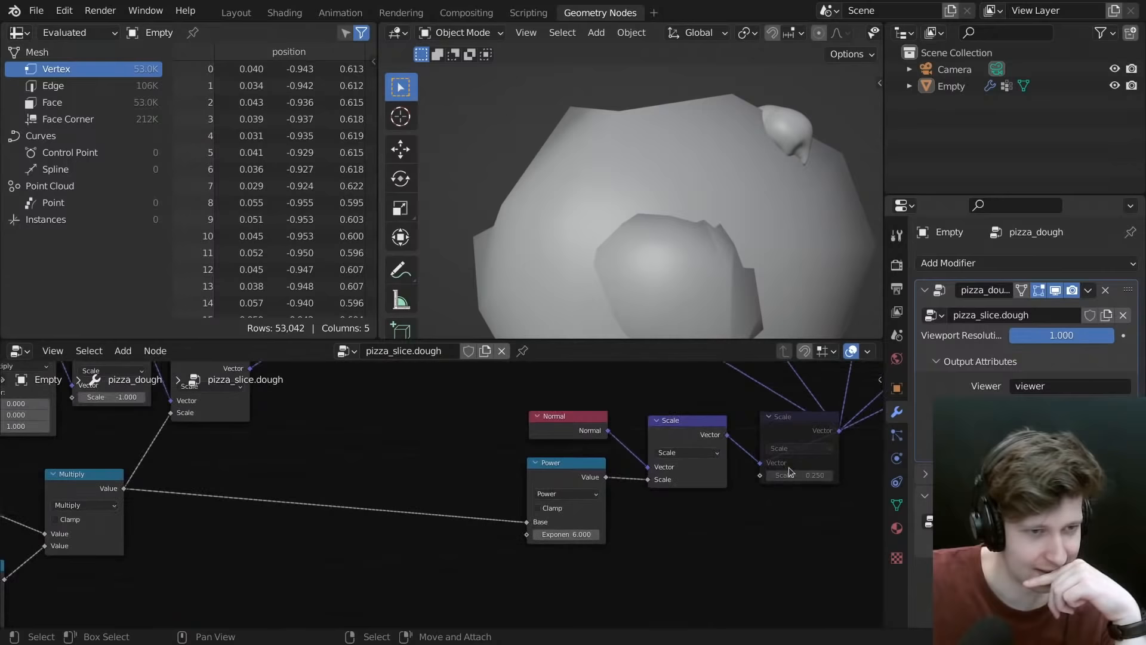
pyautogui.moveTo(789, 467); pyautogui.dragTo(701, 493, button='middle')
pyautogui.click(726, 446)
pyautogui.press('m')
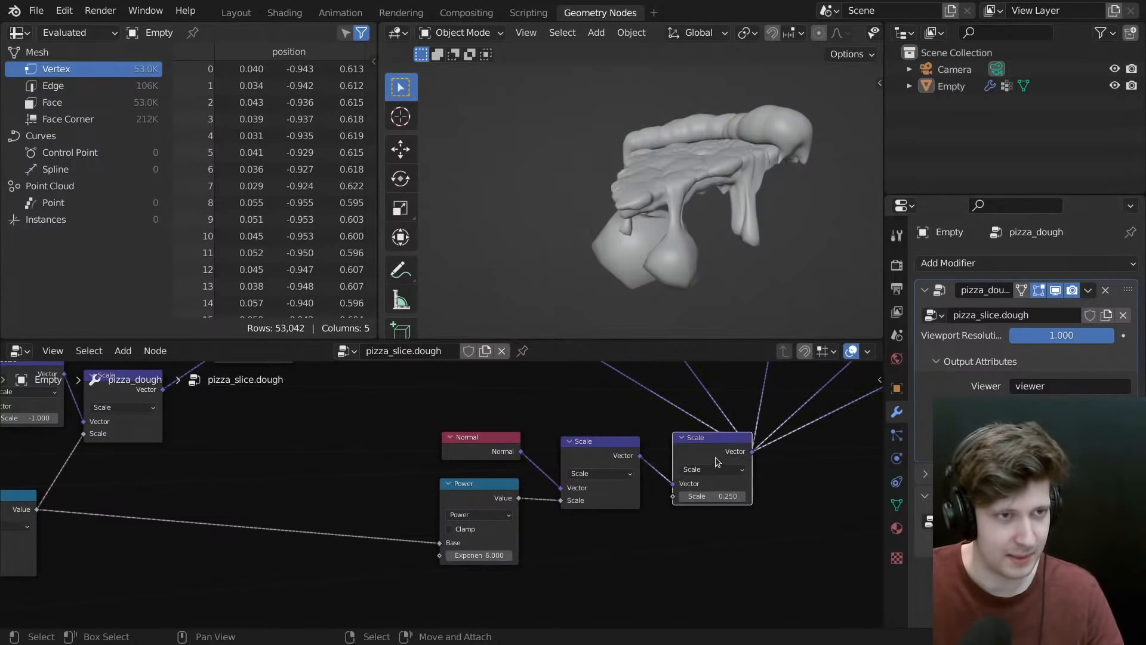
# - Set the last Scale node's scale to 0.1 and inspect the cheese drips from another angle
pyautogui.moveTo(722, 251); pyautogui.dragTo(714, 226, button='middle')
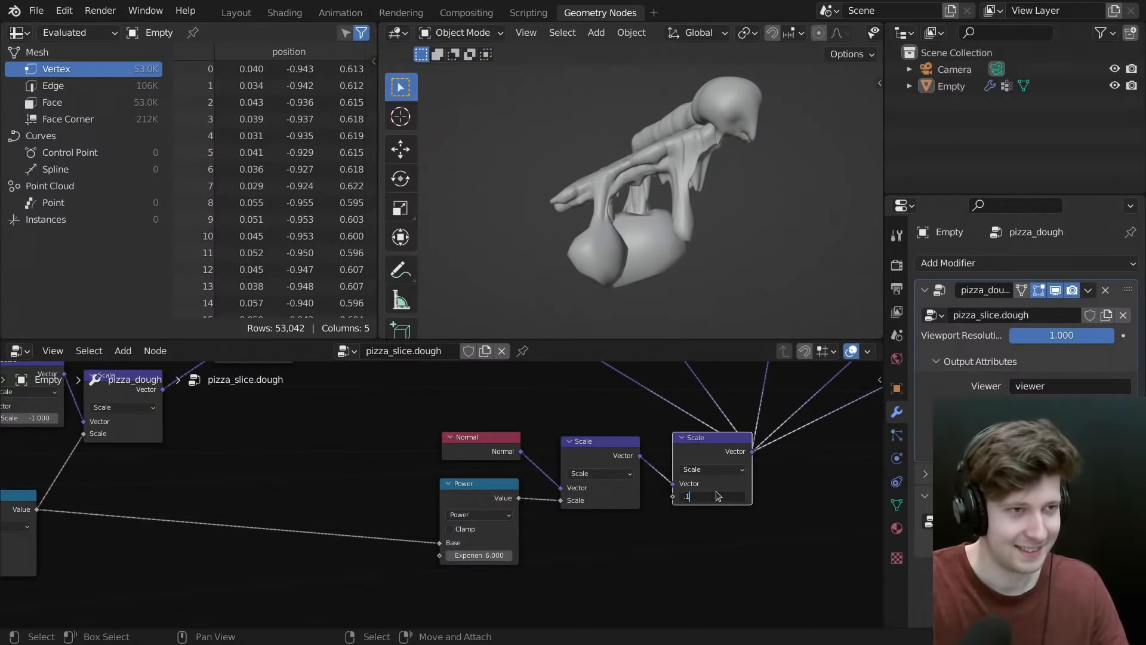
pyautogui.press('Return')
pyautogui.moveTo(714, 251); pyautogui.dragTo(615, 215, button='middle')
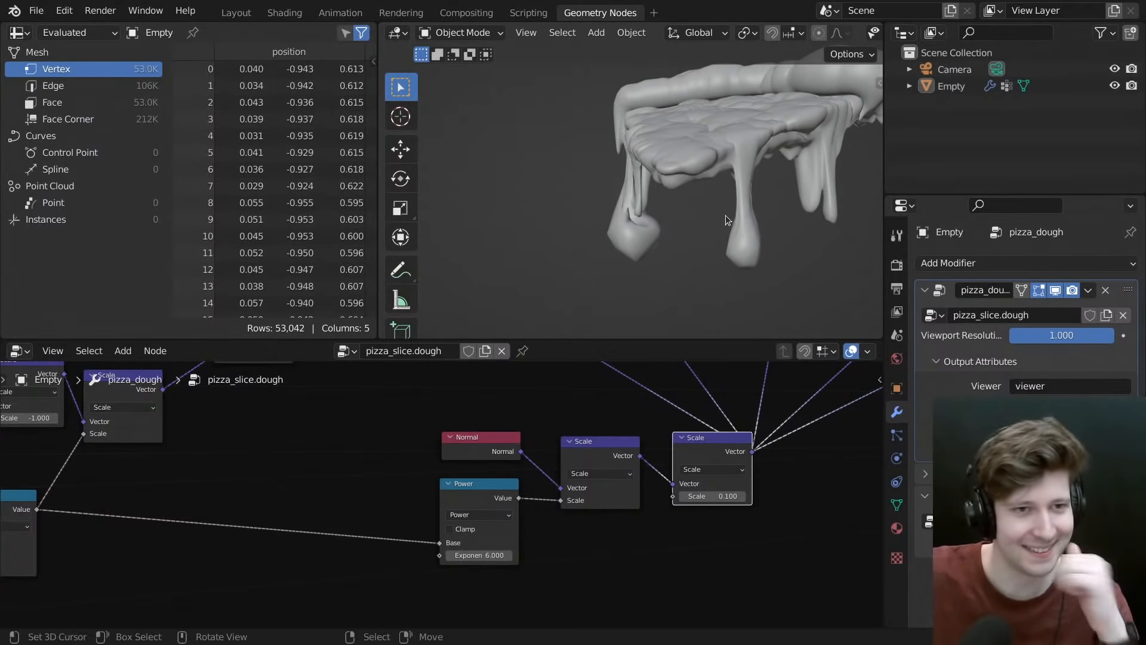
# - Examine the Subdivision Surface, Set Shade Smooth and Set Material nodes after the Set Position chain, and view the whole slice
pyautogui.scroll(-4, 579, 518)
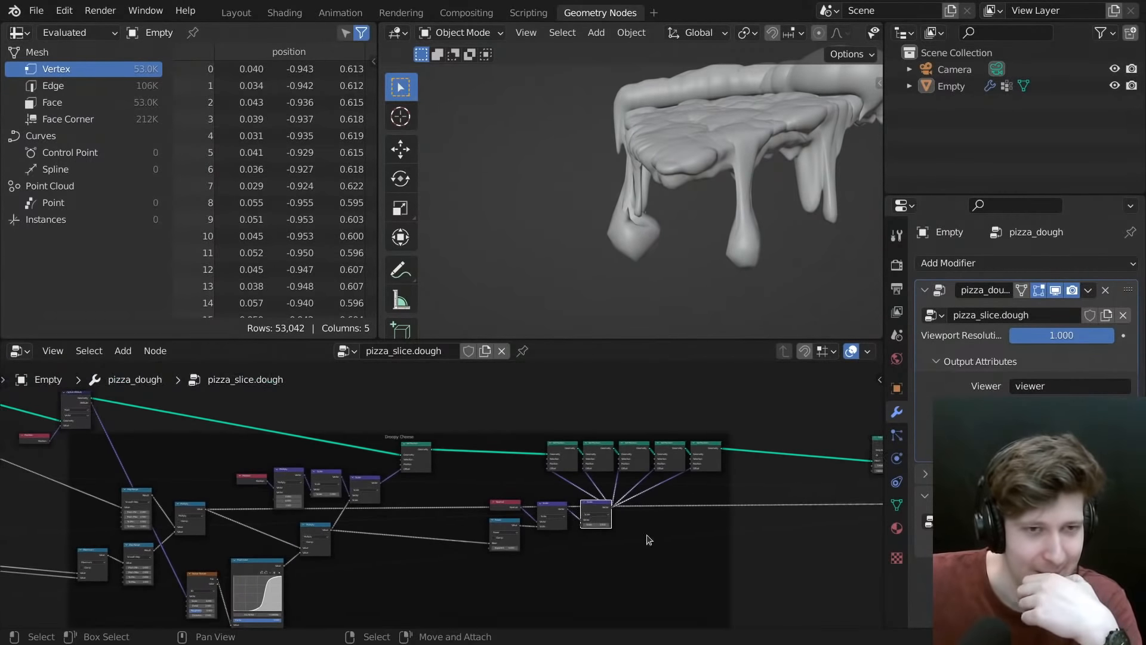
pyautogui.scroll(-3, 711, 524)
pyautogui.moveTo(781, 485); pyautogui.dragTo(537, 476, button='middle')
pyautogui.scroll(7, 537, 475)
pyautogui.moveTo(678, 476); pyautogui.dragTo(585, 478, button='middle')
pyautogui.scroll(4, 585, 478)
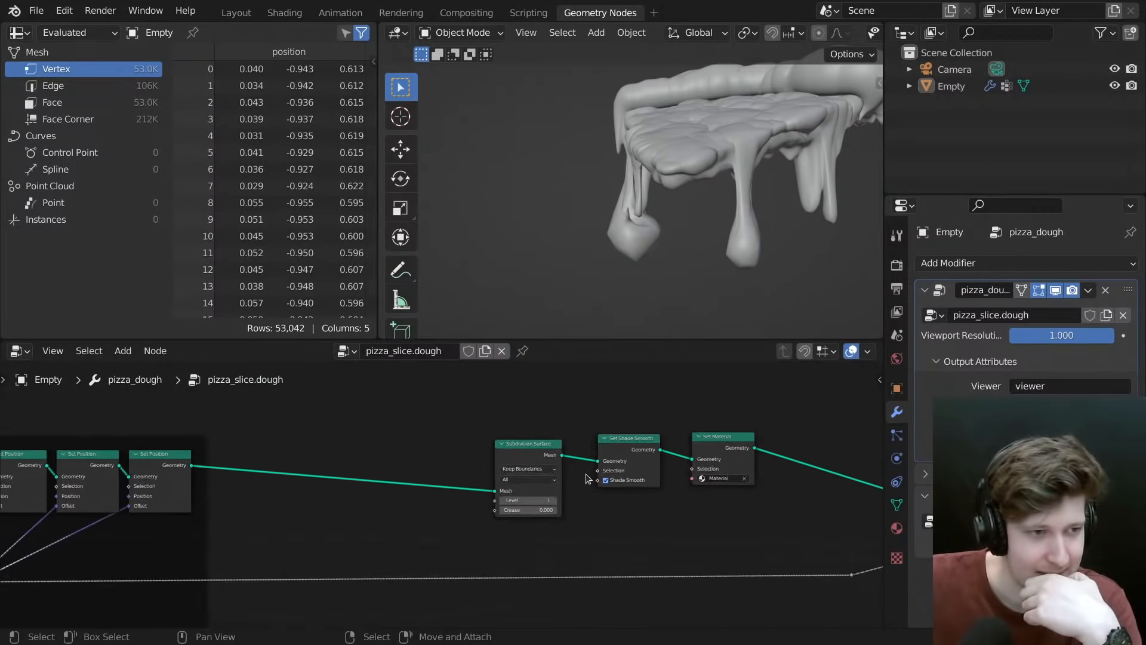
pyautogui.scroll(-3, 476, 506)
pyautogui.moveTo(476, 507); pyautogui.dragTo(542, 493, button='middle')
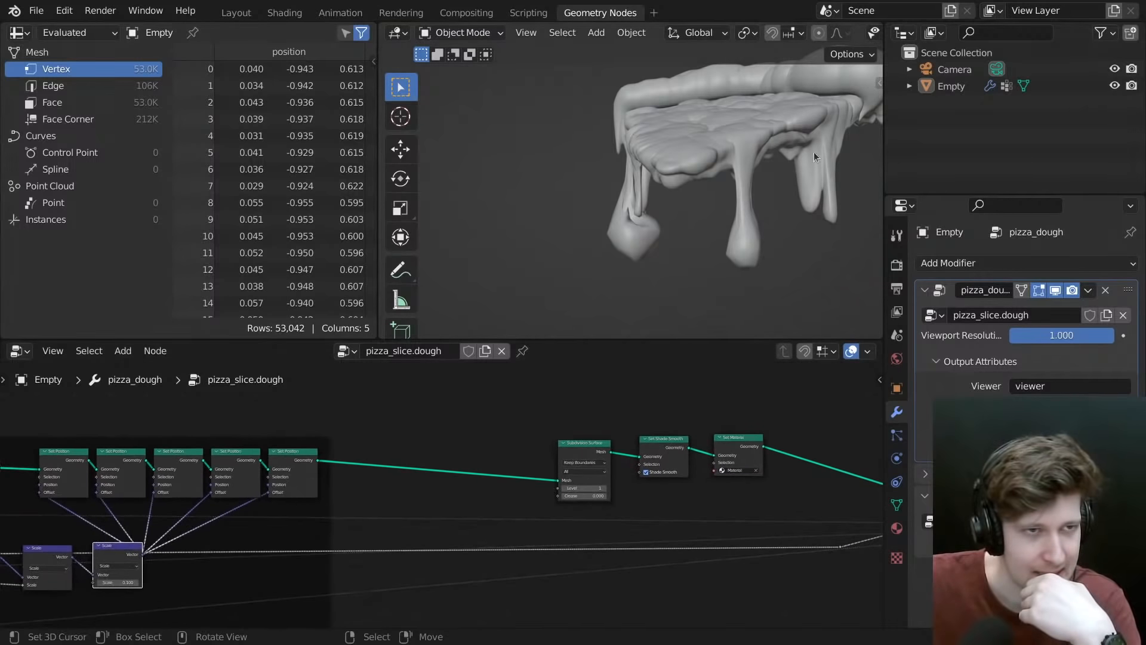
pyautogui.scroll(-4, 800, 146)
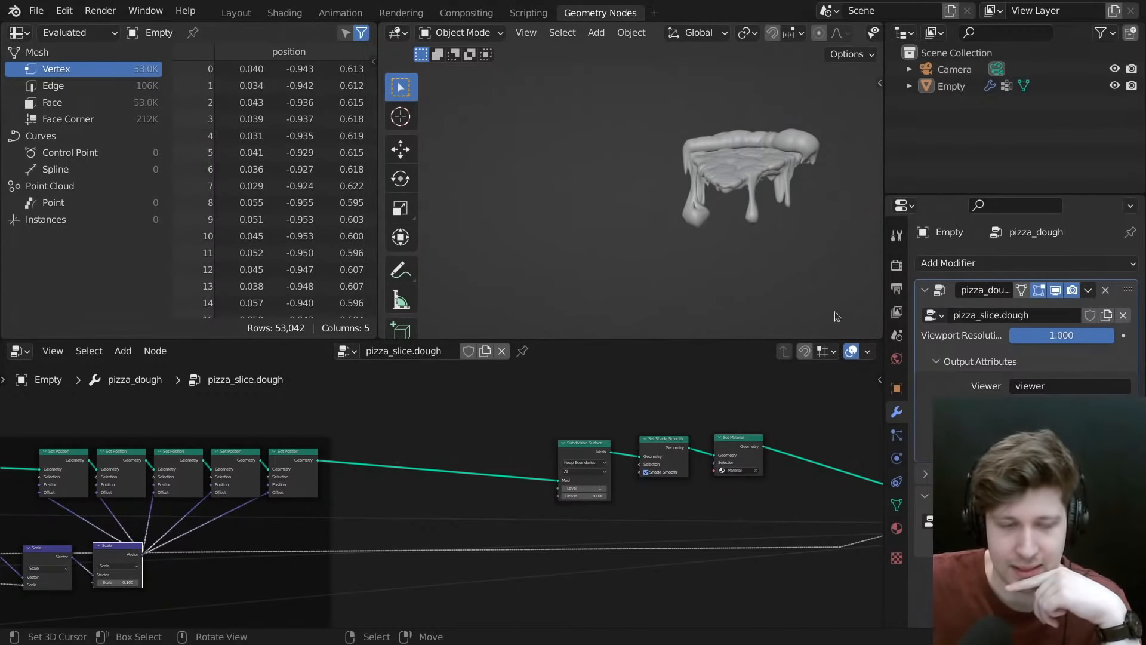
pyautogui.scroll(-2, 473, 481)
# - Move the new Capture Attribute and Position nodes together into the Droopy Cheese frame, above the Map Range nodes
pyautogui.moveTo(473, 481); pyautogui.dragTo(711, 432, button='middle')
pyautogui.scroll(-5, 451, 454)
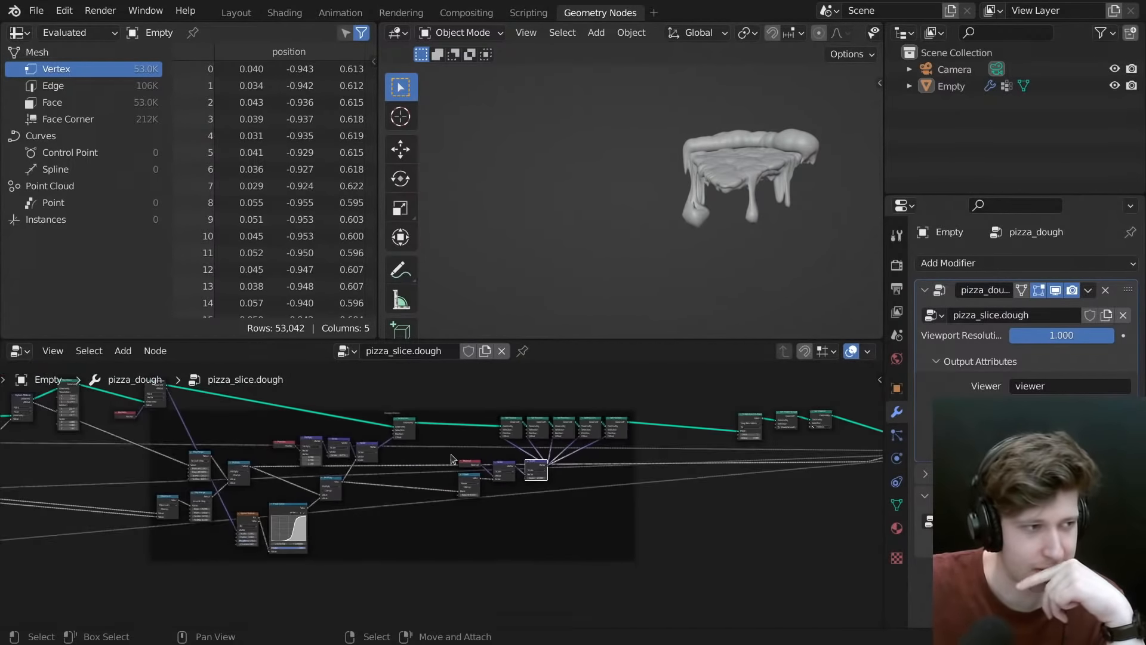
pyautogui.moveTo(376, 446); pyautogui.dragTo(537, 472, button='middle')
pyautogui.scroll(4, 461, 459)
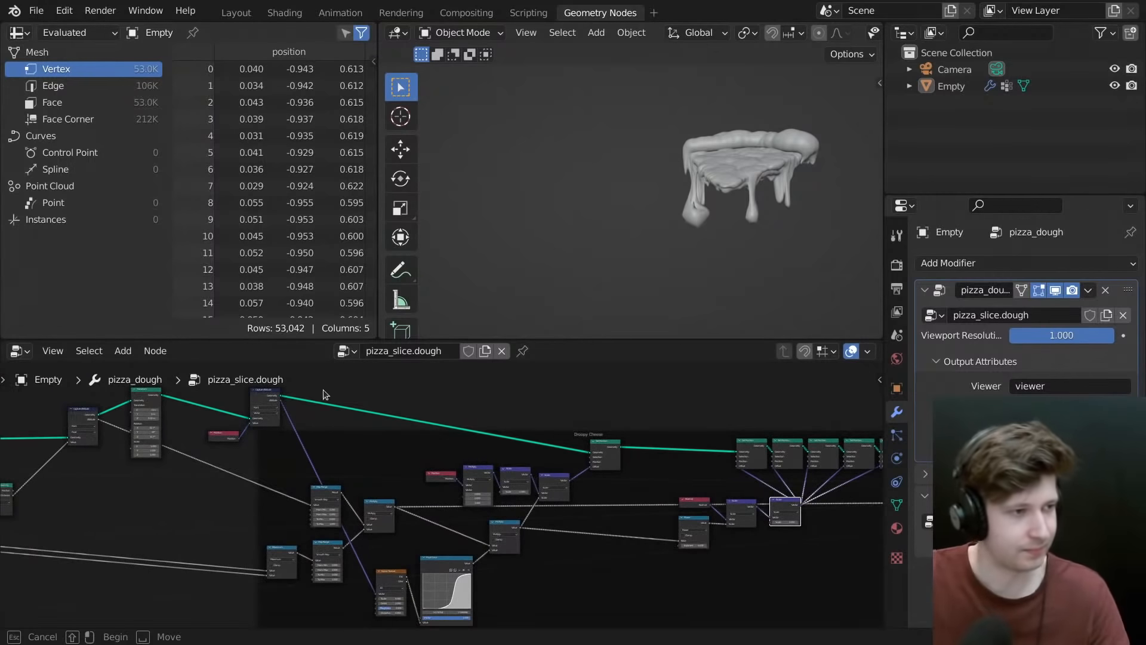
pyautogui.moveTo(325, 388); pyautogui.dragTo(248, 426)
pyautogui.press('g')
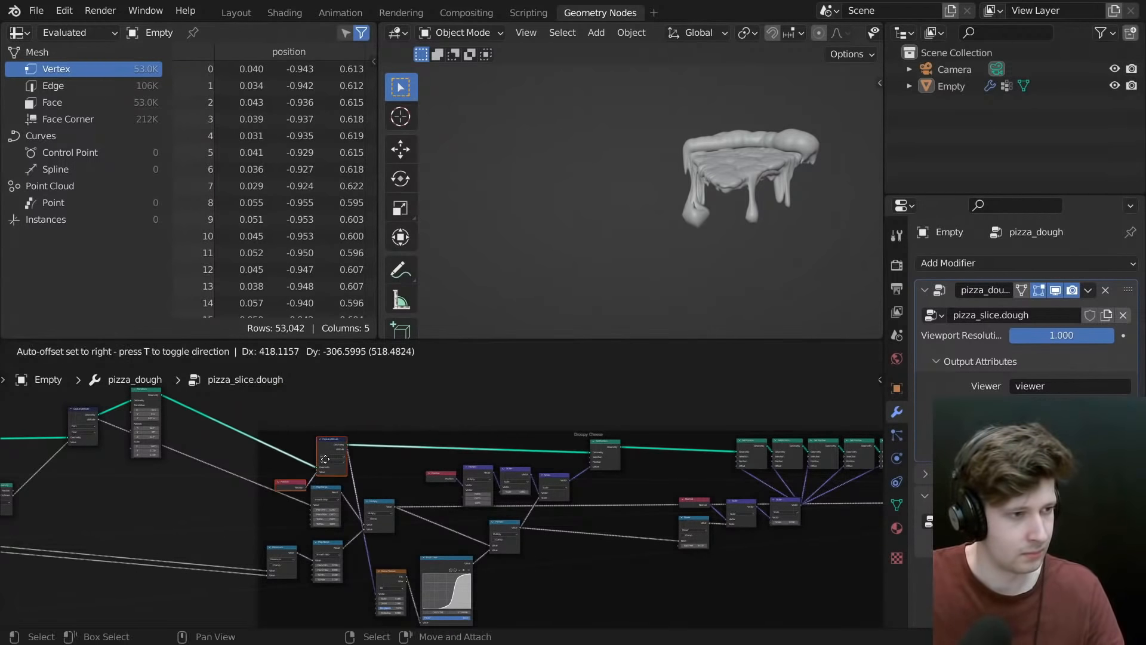
pyautogui.click(306, 459)
pyautogui.press('g')
pyautogui.click(341, 443)
# - Enlarge the node editor to full size and fine-tune the placement of the Capture Attribute and Position nodes inside the Droopy Cheese frame
pyautogui.scroll(-2, 363, 462)
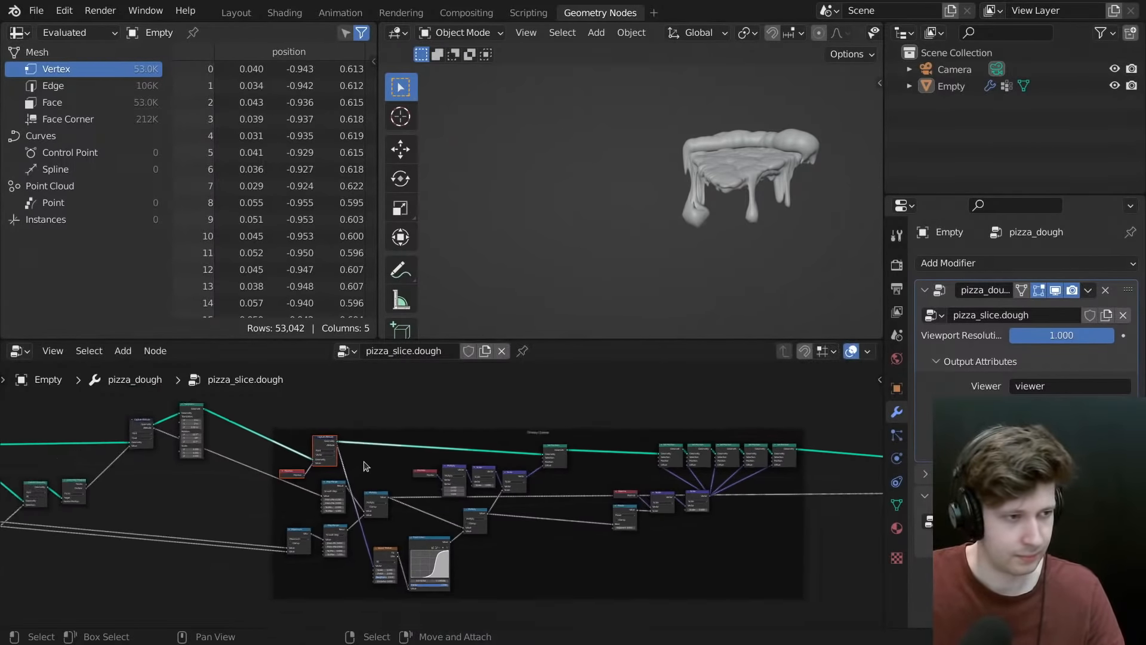
pyautogui.moveTo(364, 461); pyautogui.dragTo(324, 456, button='middle')
pyautogui.hotkey('ctrl', 'space')
pyautogui.moveTo(1020, 302); pyautogui.dragTo(575, 343, button='middle')
pyautogui.scroll(1, 941, 335)
pyautogui.scroll(2, 859, 341)
pyautogui.scroll(-2, 578, 335)
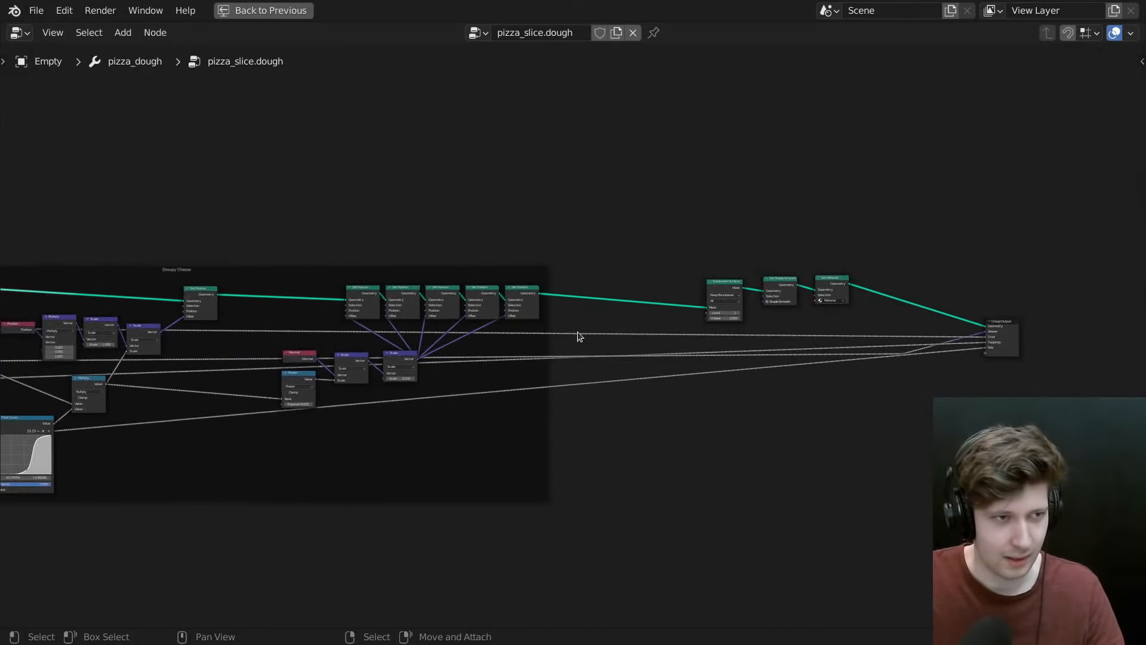
pyautogui.moveTo(613, 253); pyautogui.dragTo(974, 259, button='middle')
pyautogui.press('g')
pyautogui.click(727, 266)
pyautogui.press('g')
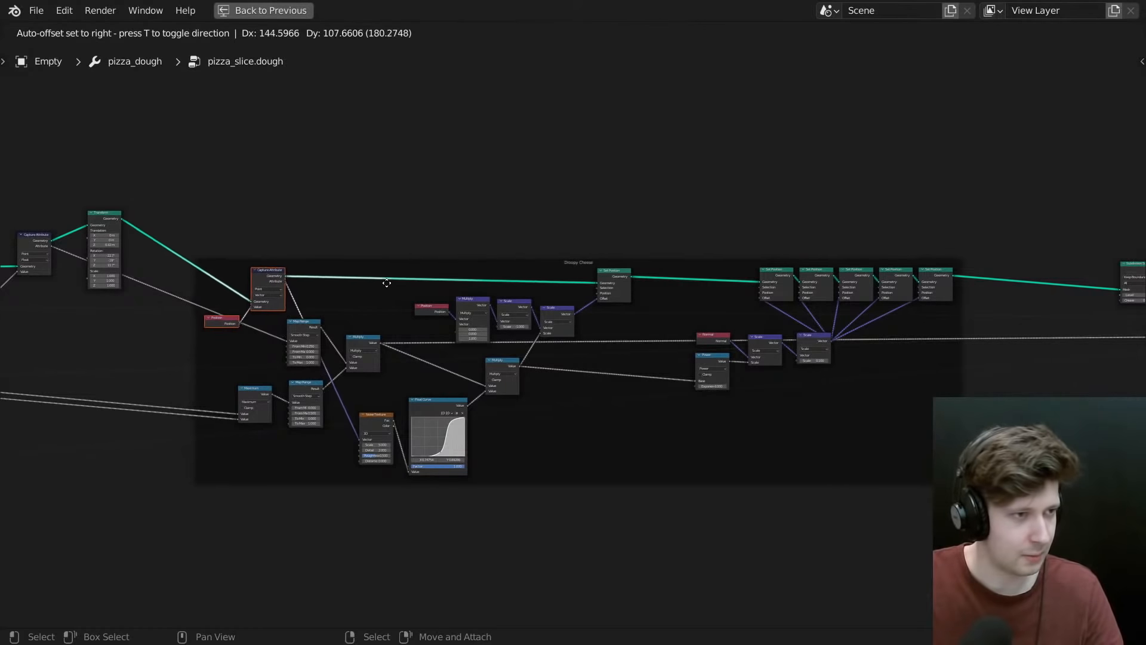
pyautogui.click(376, 263)
# - Combine the entire Droopy Cheese frame and its nodes into a node group, and return to the parent tree
pyautogui.moveTo(184, 191); pyautogui.dragTo(1018, 545)
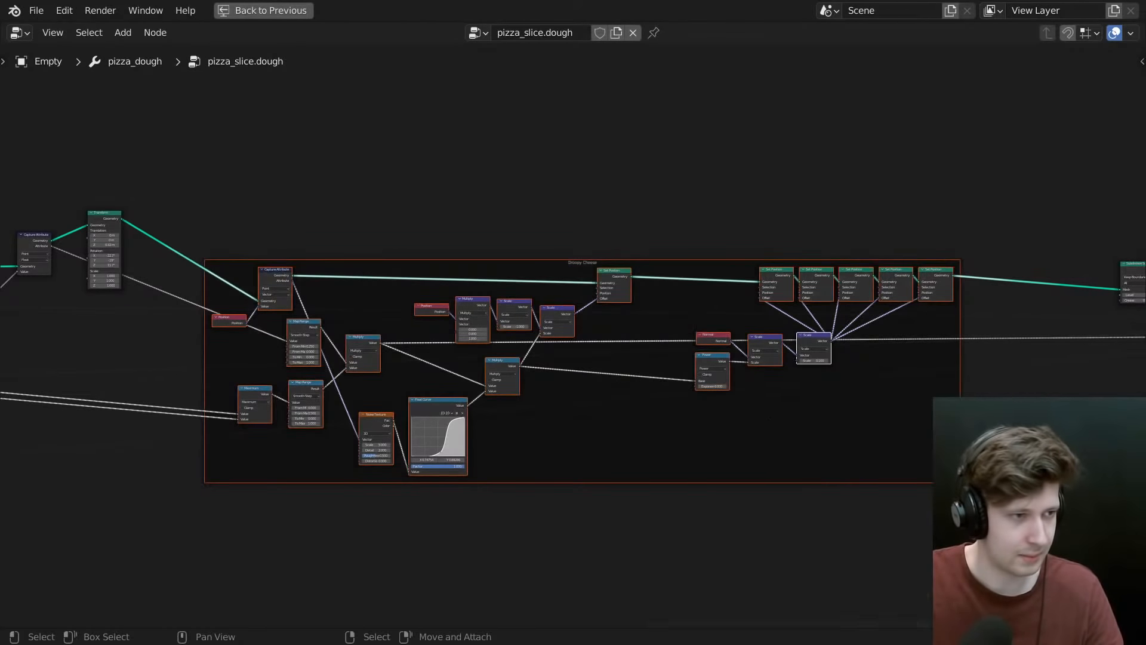
pyautogui.moveTo(766, 424); pyautogui.dragTo(756, 450, button='middle')
pyautogui.hotkey('ctrl', 'g')
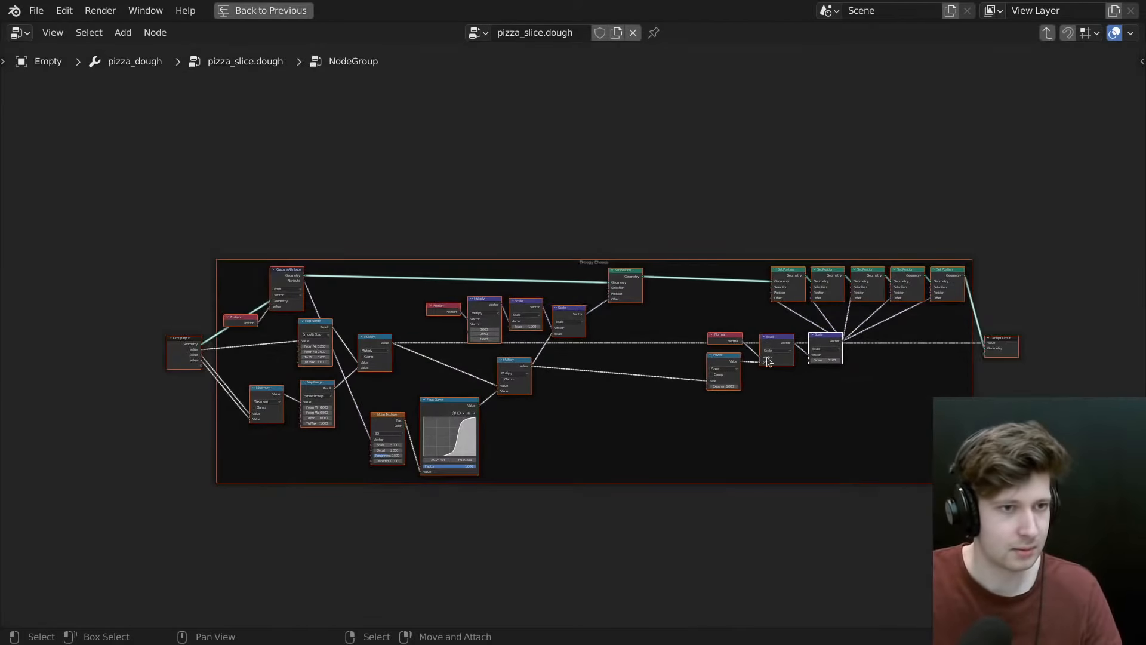
pyautogui.press('Tab')
# - Move the new node group closer to the Transform node
pyautogui.scroll(-6, 540, 352)
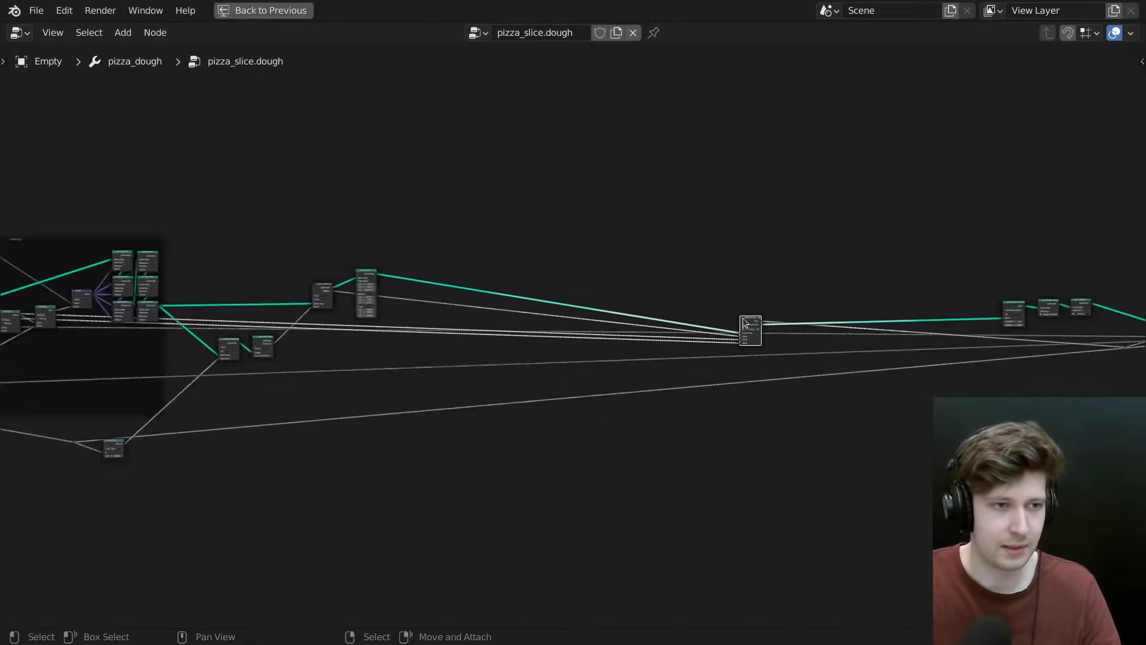
pyautogui.press('g')
pyautogui.click(552, 340)
# - Shift the new group and all nodes upstream of it closer to the Subdivision Surface node
pyautogui.scroll(-3, 521, 343)
pyautogui.moveTo(582, 334); pyautogui.dragTo(823, 321, button='middle')
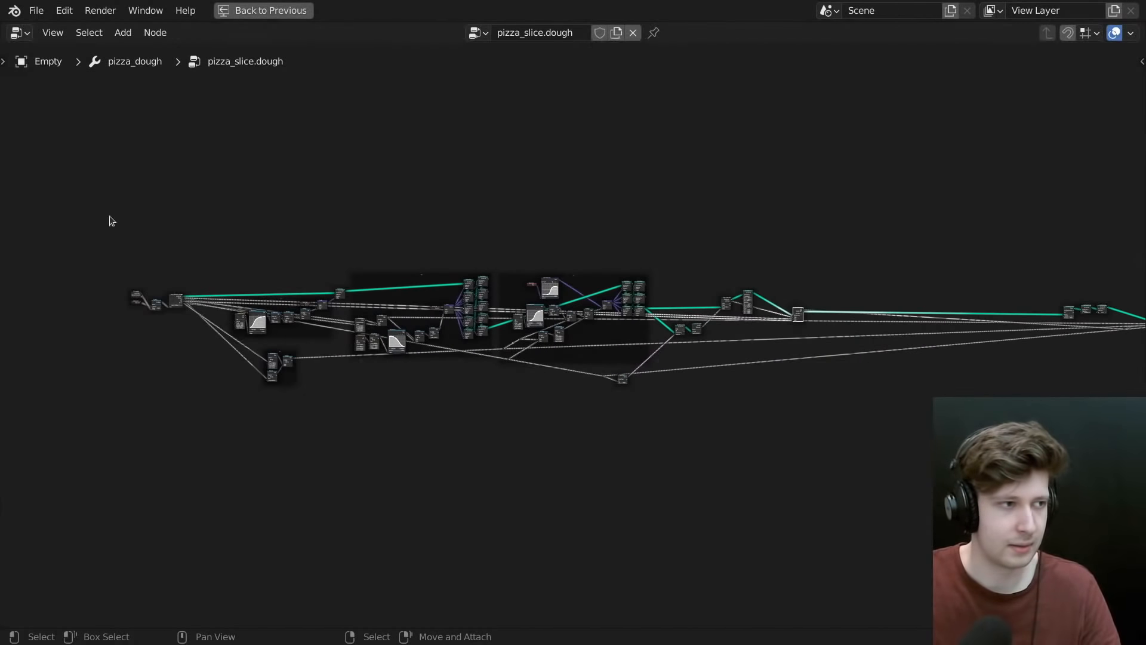
pyautogui.moveTo(85, 209); pyautogui.dragTo(850, 508)
pyautogui.press('g')
pyautogui.click(794, 345)
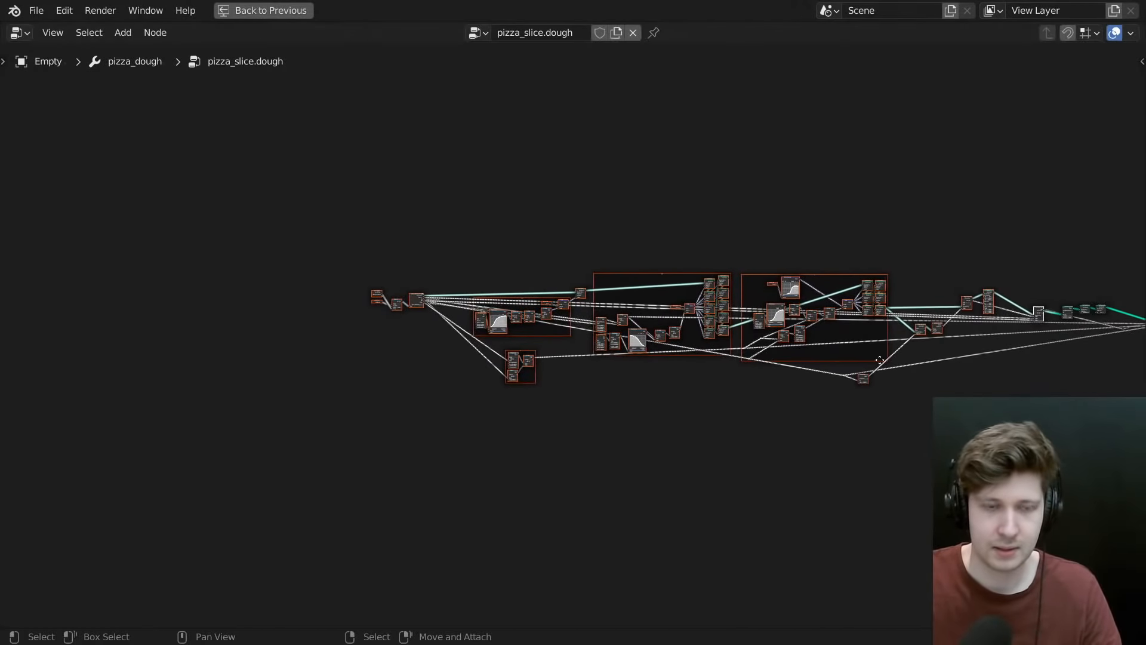
# - Examine the new group's sockets and trace its inputs back to the Transform, Capture Attribute and Geometry Proximity nodes
pyautogui.moveTo(1044, 344); pyautogui.dragTo(701, 353, button='middle')
pyautogui.scroll(2, 701, 352)
pyautogui.scroll(8, 693, 302)
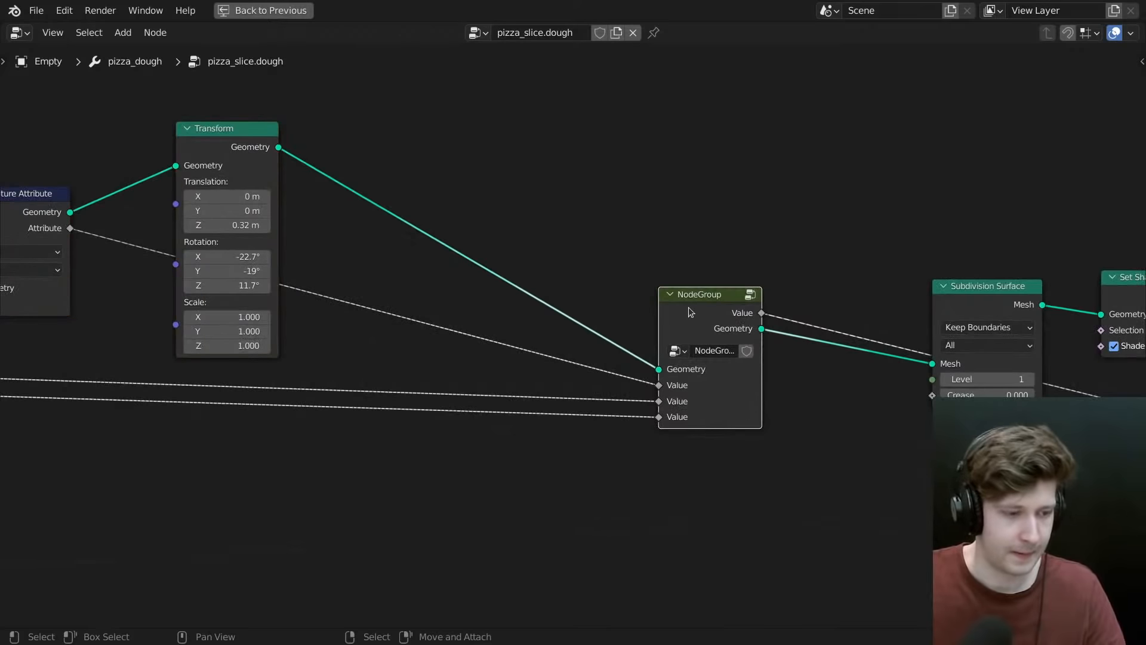
pyautogui.scroll(-1, 667, 307)
pyautogui.moveTo(507, 332); pyautogui.dragTo(710, 356, button='middle')
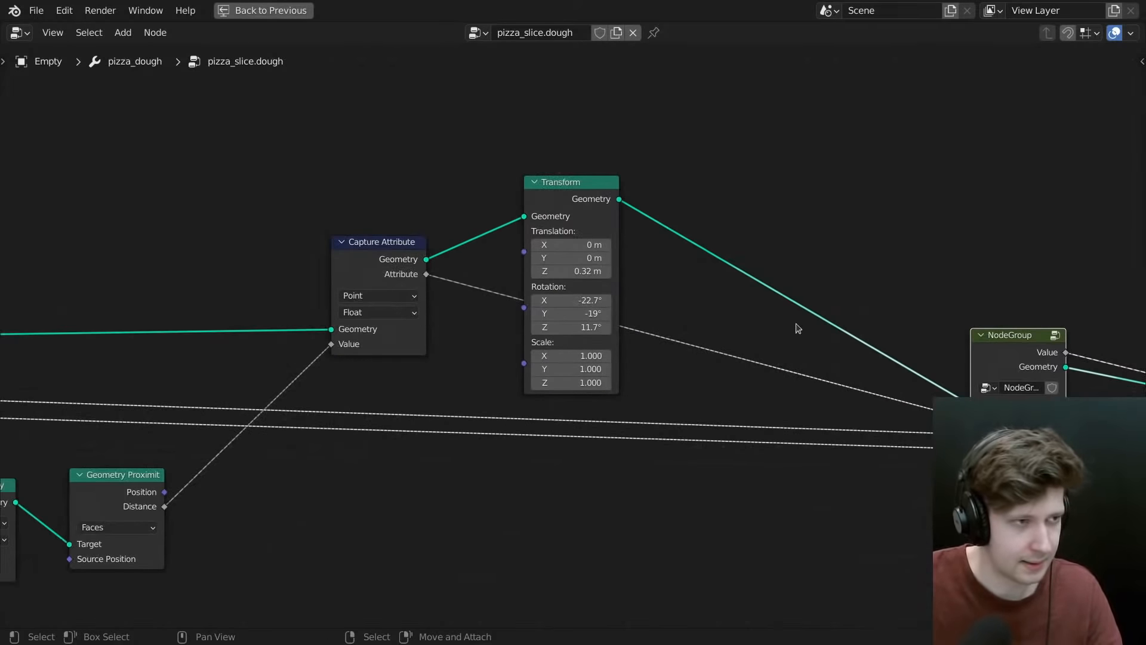
pyautogui.moveTo(397, 273); pyautogui.dragTo(516, 277, button='middle')
pyautogui.scroll(-1, 512, 281)
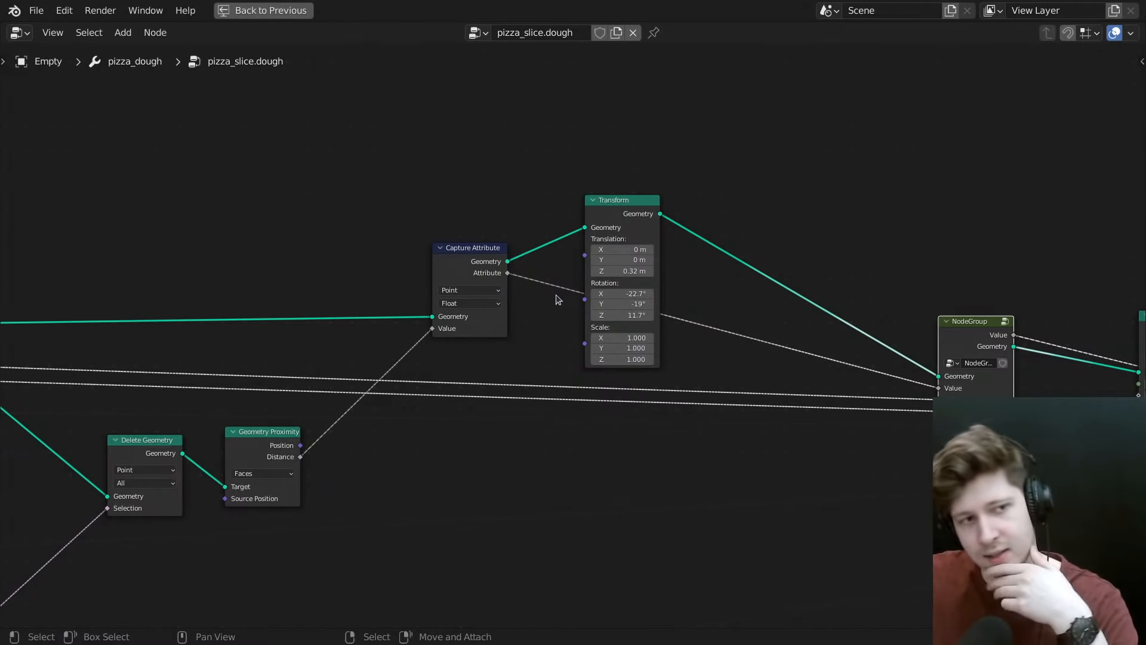
pyautogui.scroll(-2, 695, 298)
pyautogui.moveTo(609, 277); pyautogui.dragTo(318, 264, button='middle')
pyautogui.moveTo(292, 262)
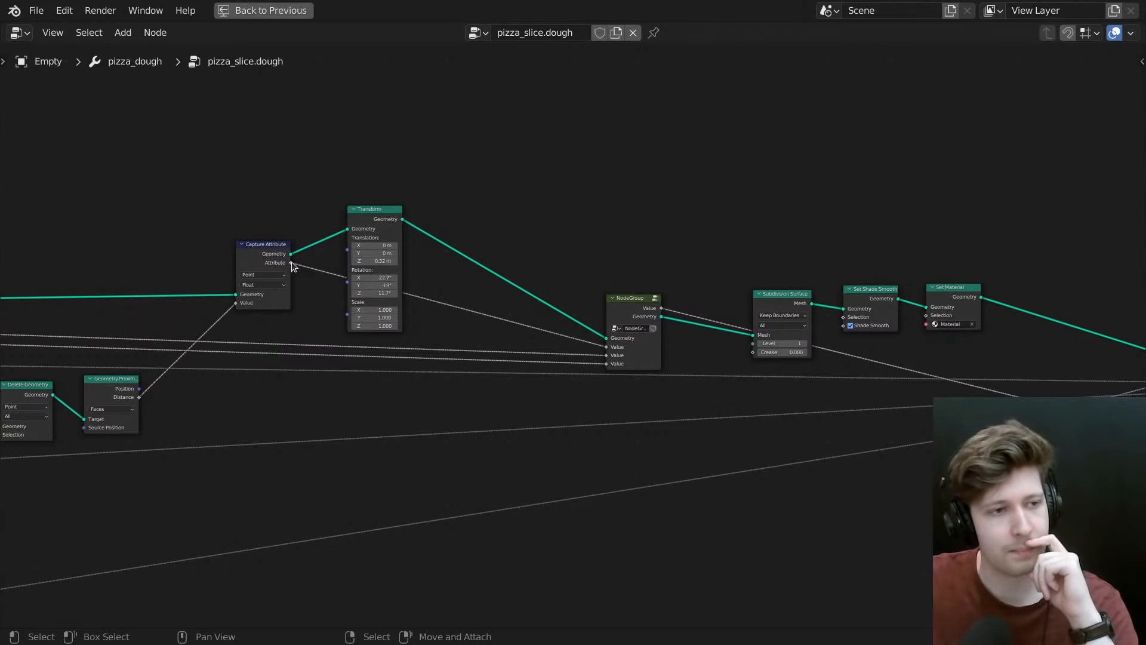
# - Connect the Capture Attribute node's Attribute output to a new Group Output socket and name that output Rim Distance
pyautogui.moveTo(290, 261); pyautogui.dragTo(138, 229, button='middle')
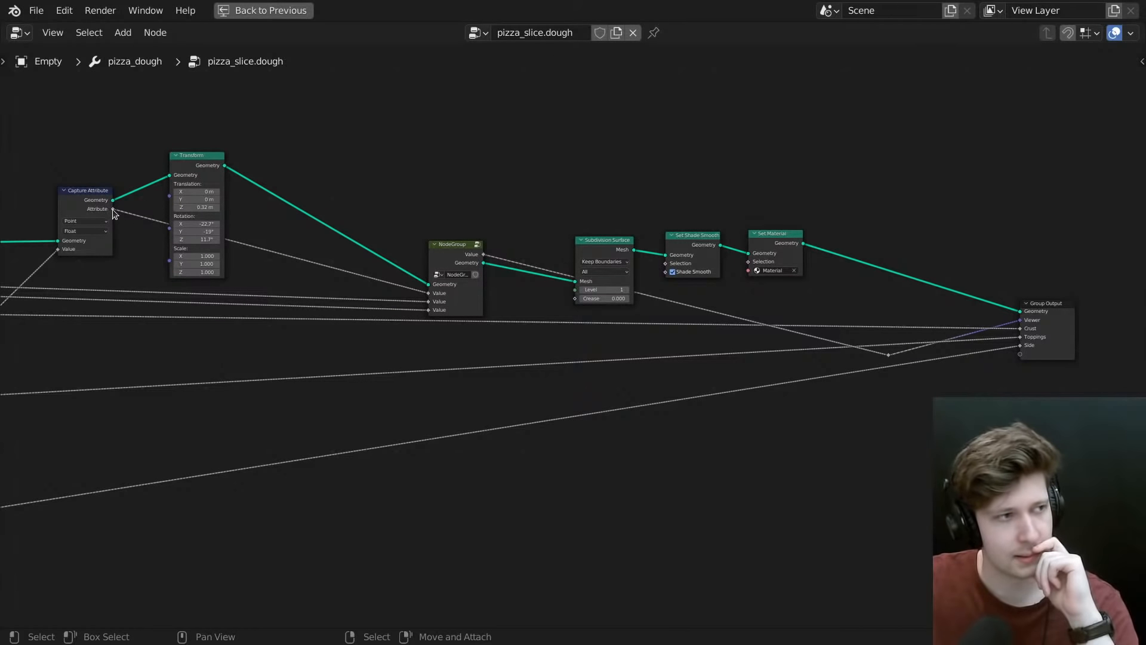
pyautogui.moveTo(112, 209); pyautogui.dragTo(1031, 354)
pyautogui.press('n')
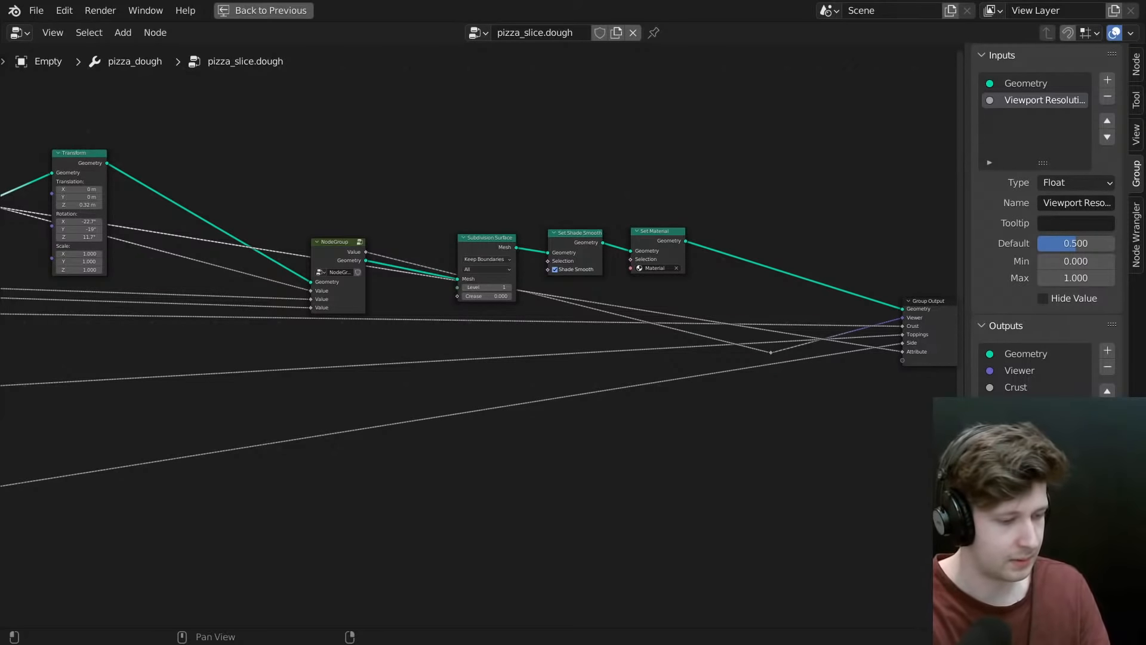
pyautogui.moveTo(775, 365); pyautogui.dragTo(729, 358, button='middle')
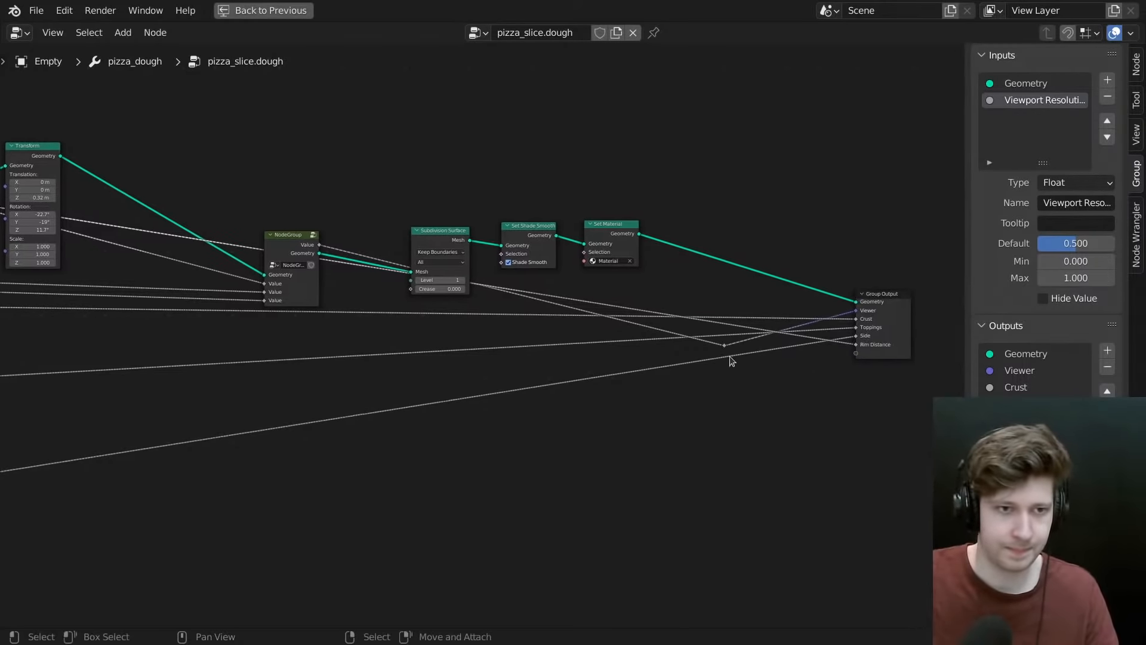
# - Assign the attribute name rim_distance to the Rim Distance output in the pizza_dough modifier
pyautogui.hotkey('ctrl', 'space')
pyautogui.click(1068, 386)
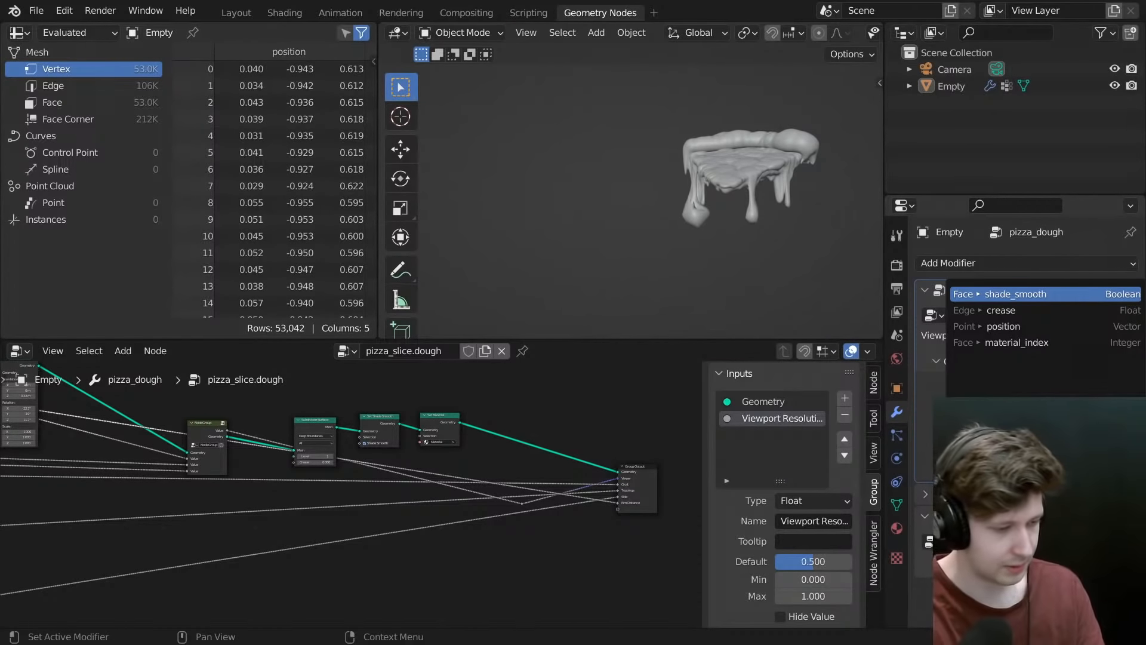
pyautogui.write('rim_')
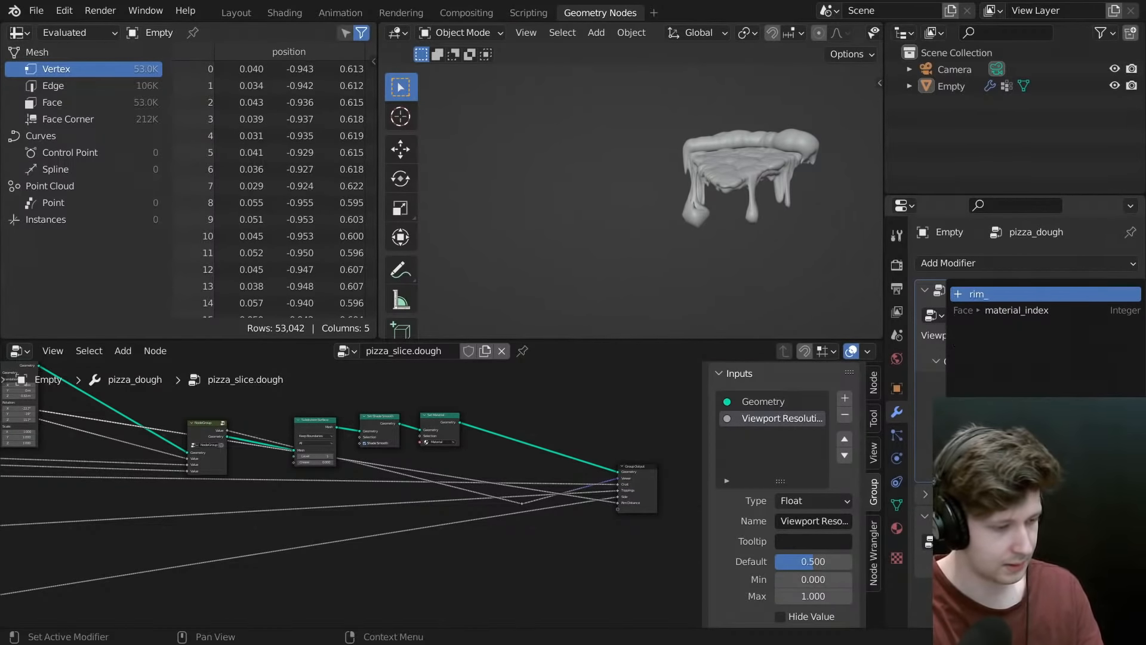
pyautogui.write('distance')
pyautogui.press('Return')
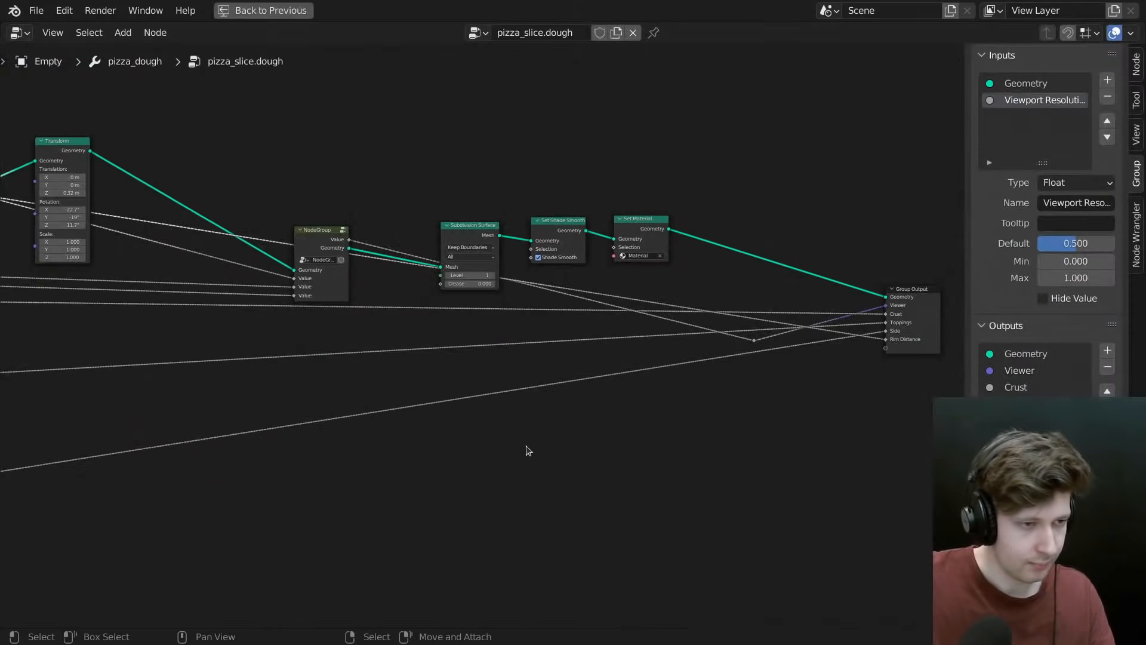
pyautogui.hotkey('ctrl', 'space')
# - Rename the droopy cheese node group's second input, the first one called Value, as Rim Distance
pyautogui.moveTo(581, 311); pyautogui.dragTo(681, 380, button='middle')
pyautogui.scroll(-1, 634, 385)
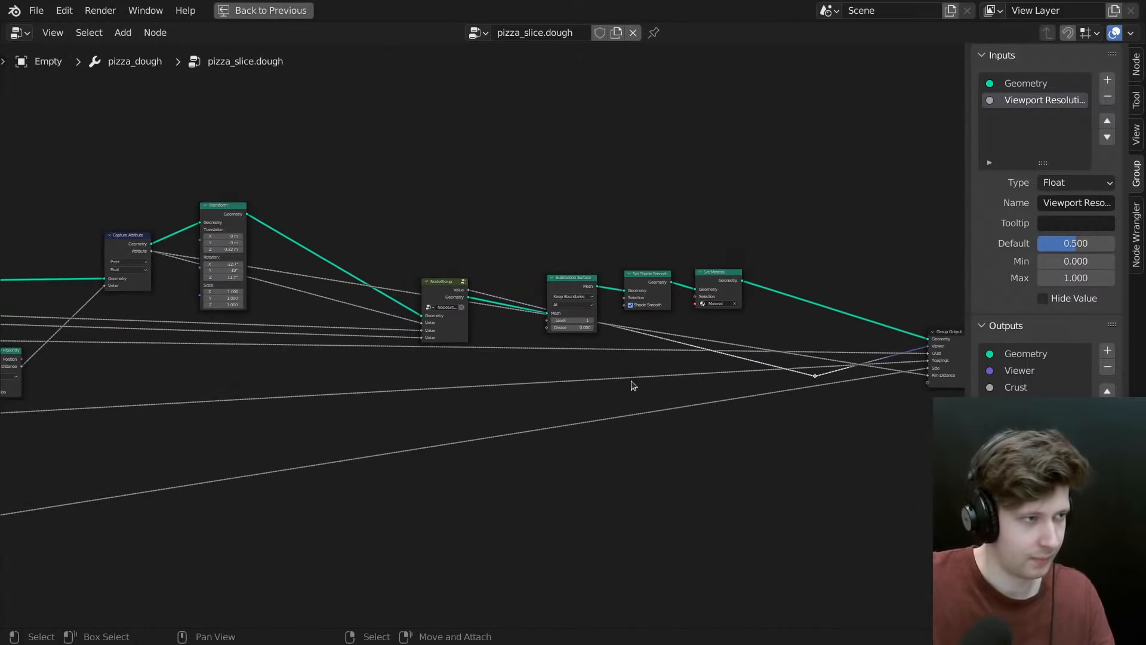
pyautogui.scroll(2, 463, 315)
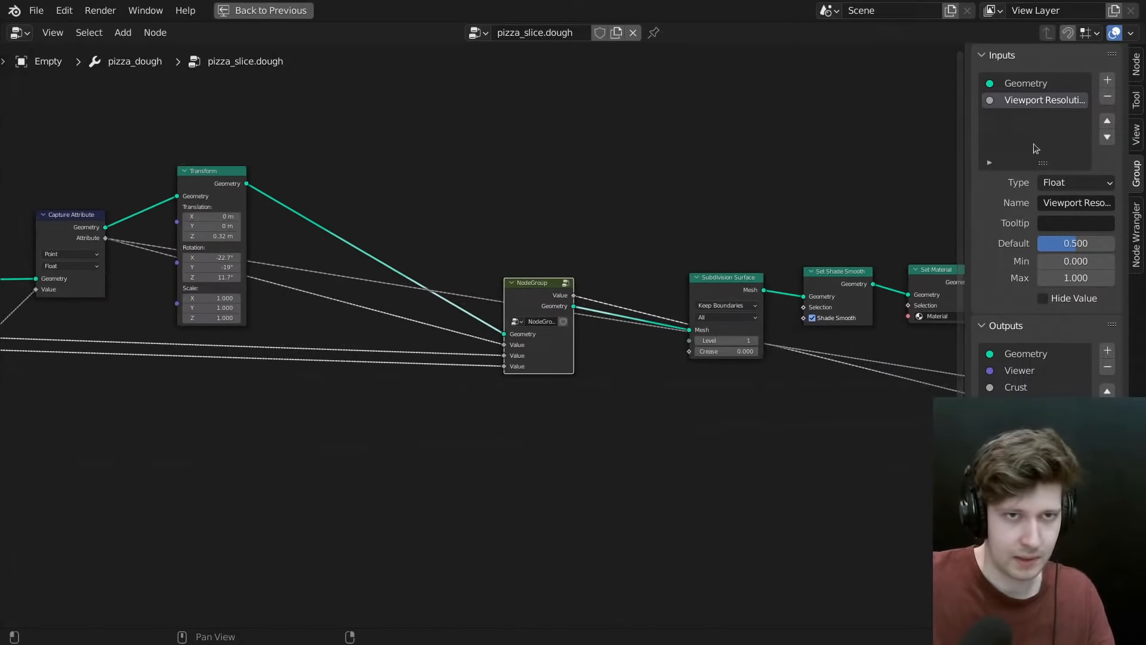
pyautogui.press('Tab')
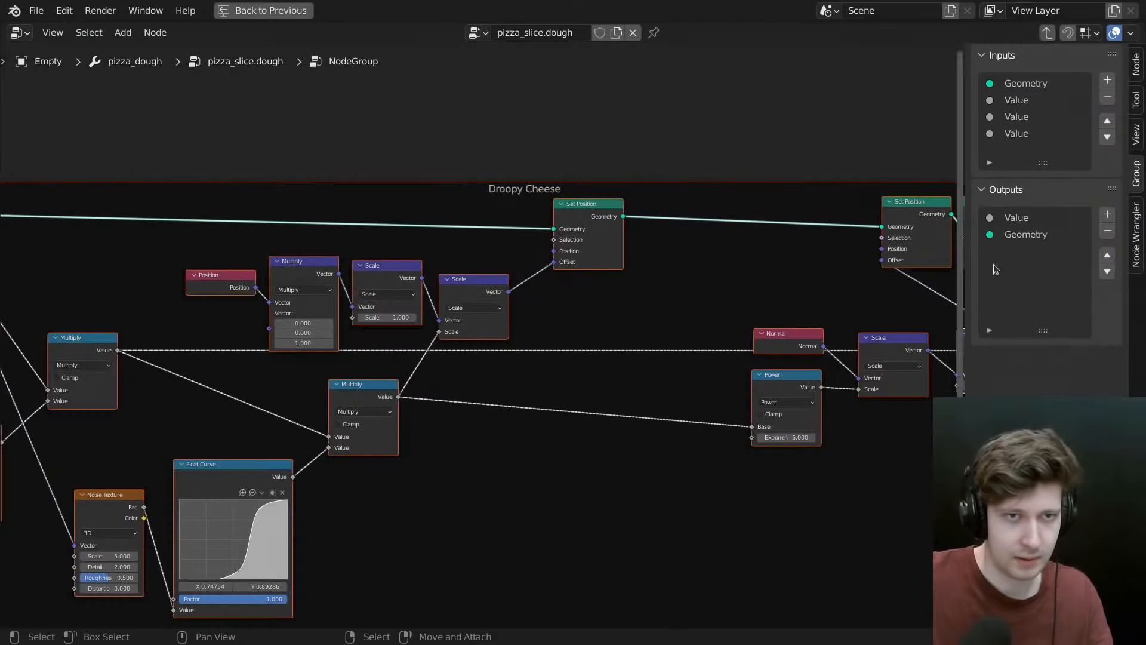
pyautogui.click(1023, 101)
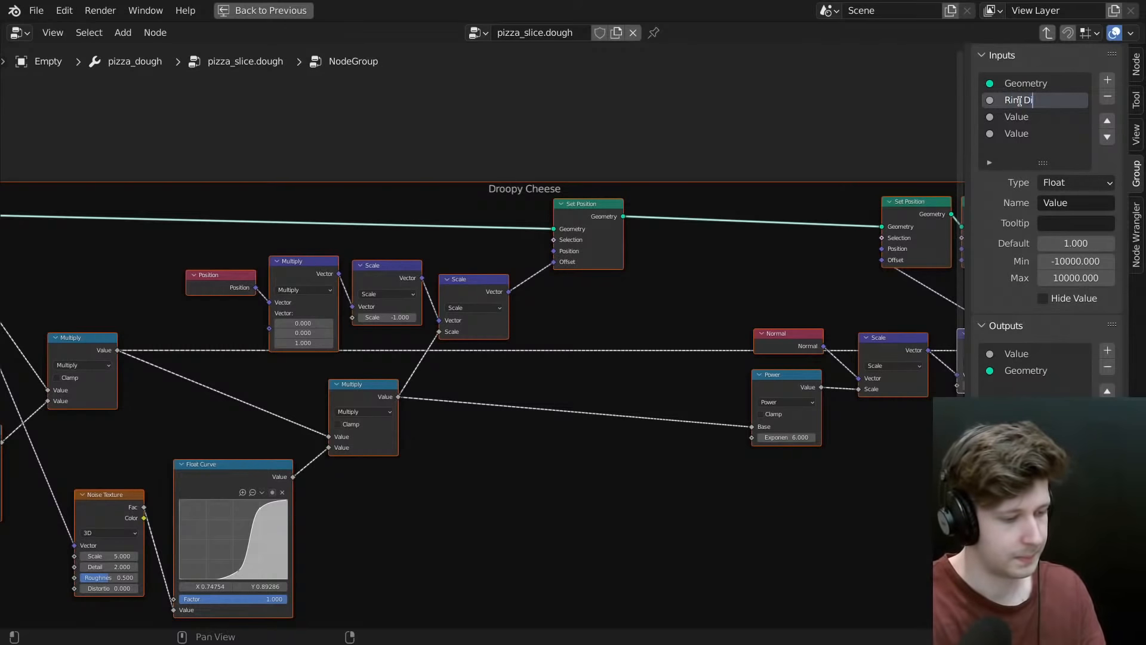
pyautogui.press('Return')
pyautogui.press('Tab')
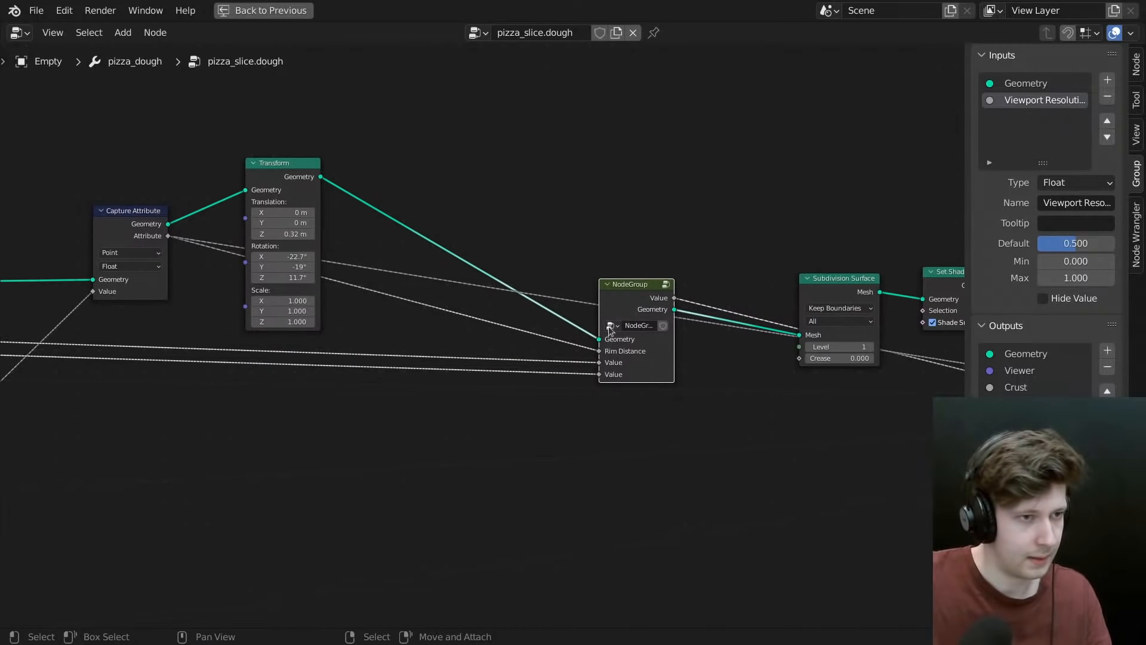
# - Trace the node group's remaining Value inputs back through the tree to the pizza_slice.base_shape node
pyautogui.scroll(-4, 596, 334)
pyautogui.moveTo(498, 369); pyautogui.dragTo(699, 329, button='middle')
pyautogui.scroll(-1, 609, 344)
pyautogui.moveTo(558, 350); pyautogui.dragTo(682, 353, button='middle')
pyautogui.press('g')
pyautogui.click(179, 433)
pyautogui.moveTo(174, 429); pyautogui.dragTo(817, 438, button='middle')
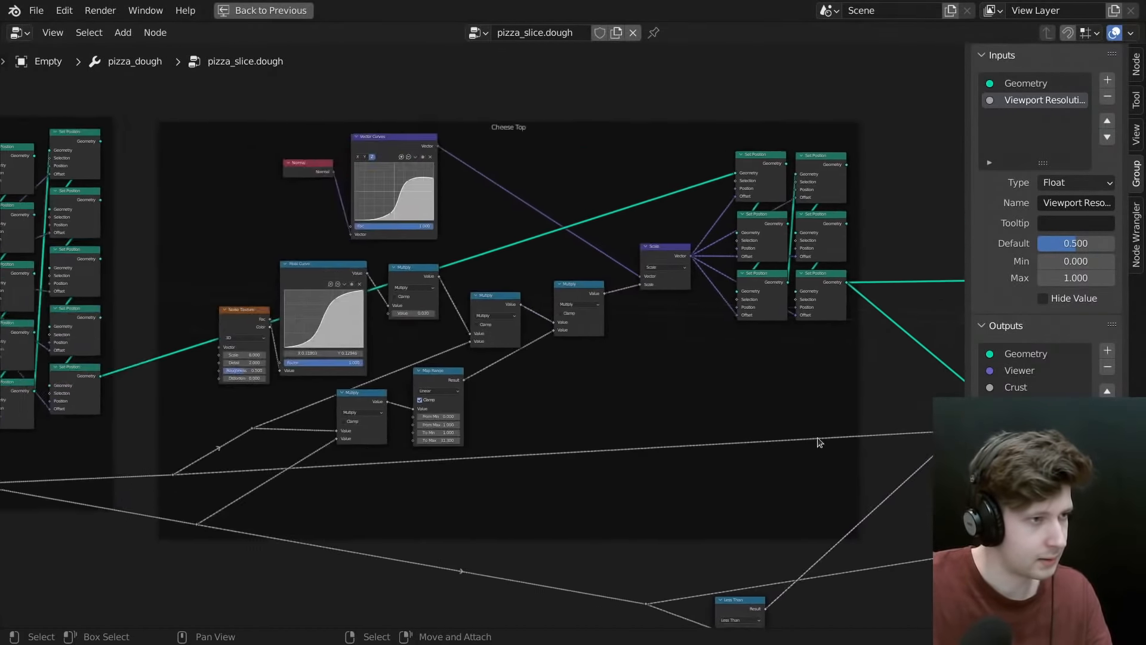
pyautogui.scroll(-3, 817, 438)
pyautogui.press('g')
pyautogui.click(310, 510)
pyautogui.moveTo(309, 509); pyautogui.dragTo(595, 447, button='middle')
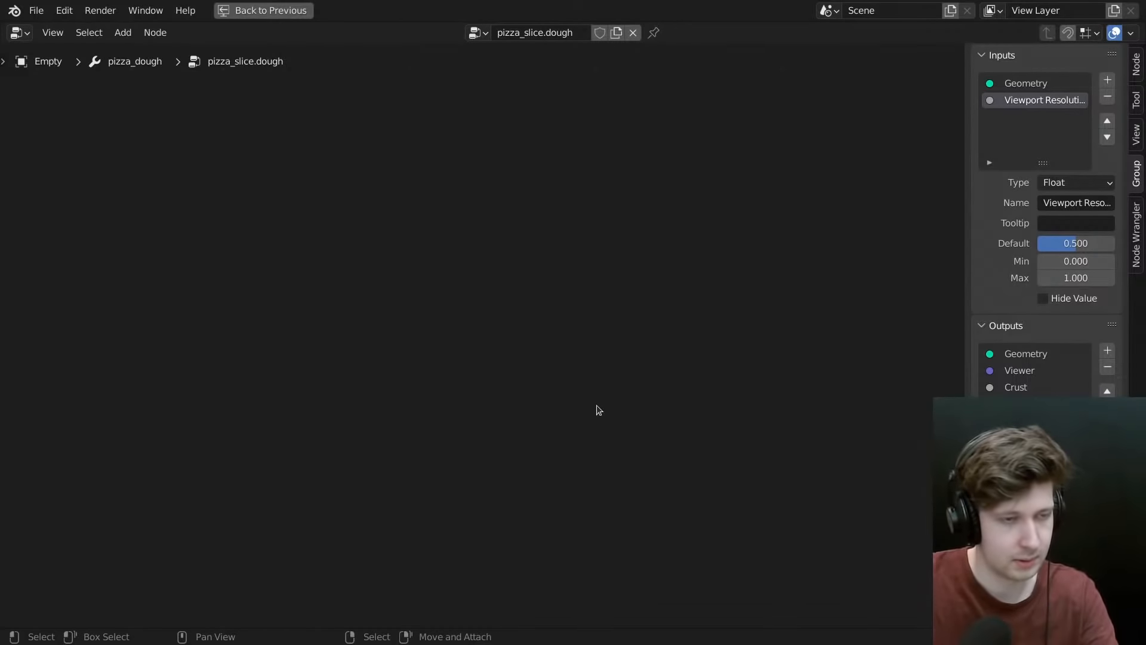
pyautogui.press('Home')
pyautogui.moveTo(578, 385); pyautogui.dragTo(751, 382, button='middle')
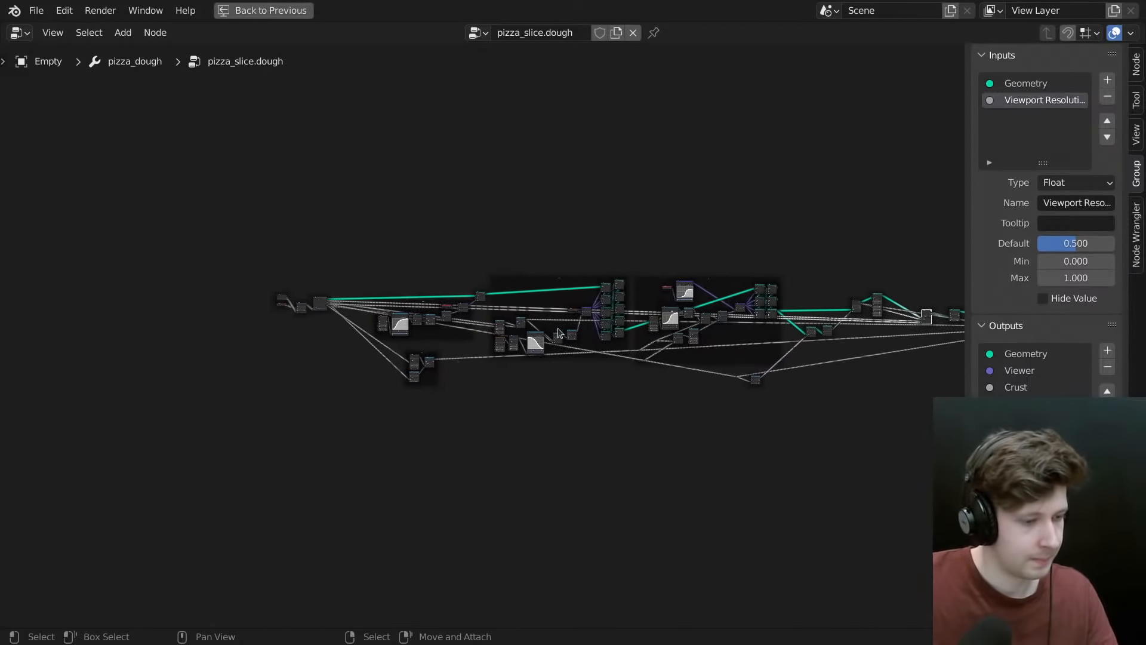
pyautogui.press('g')
pyautogui.click(301, 286)
pyautogui.moveTo(302, 286); pyautogui.dragTo(636, 316, button='middle')
pyautogui.scroll(20, 634, 292)
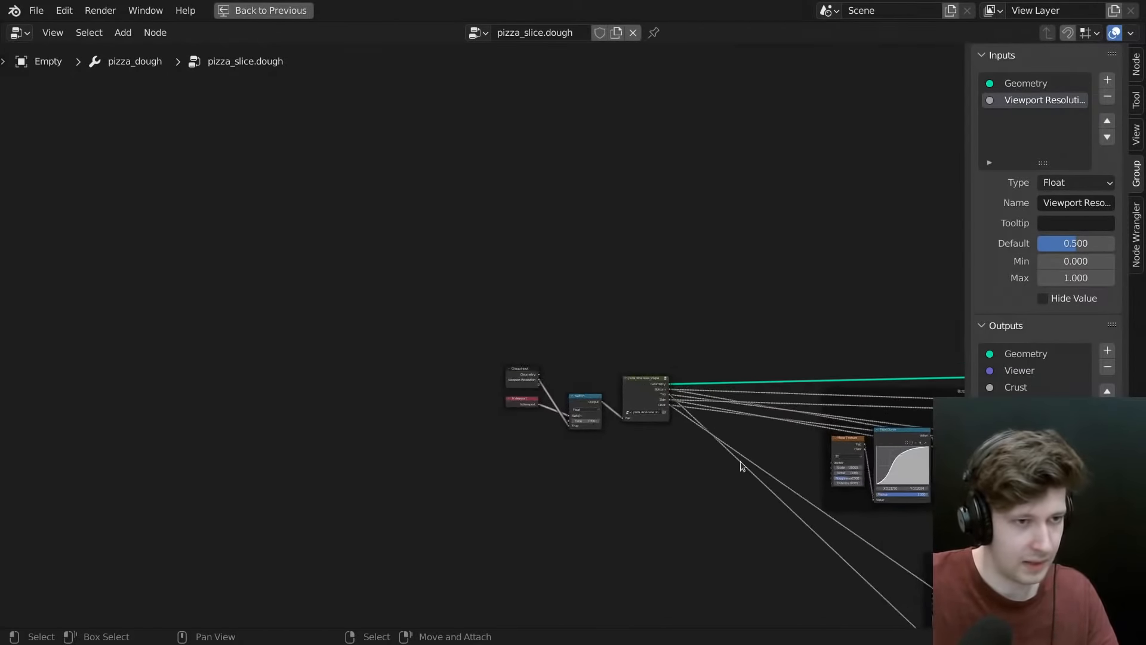
# - Move the pizza_slice.base_shape node from the start of the tree to just before the Group Output node
pyautogui.press('g')
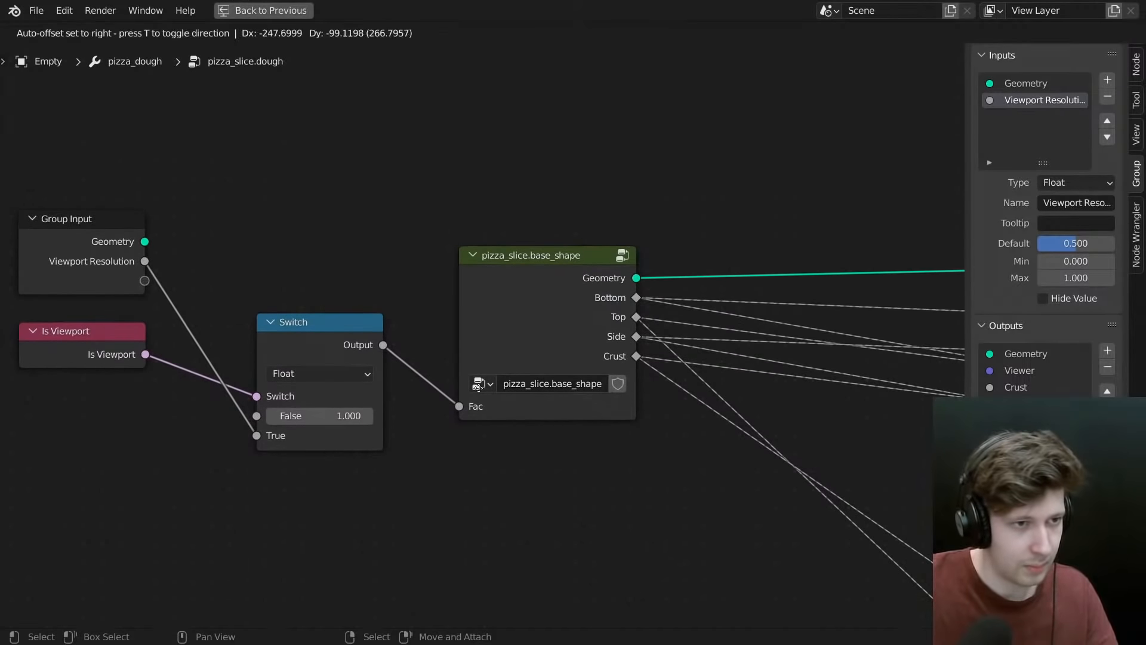
pyautogui.click(612, 345)
pyautogui.scroll(-5, 612, 345)
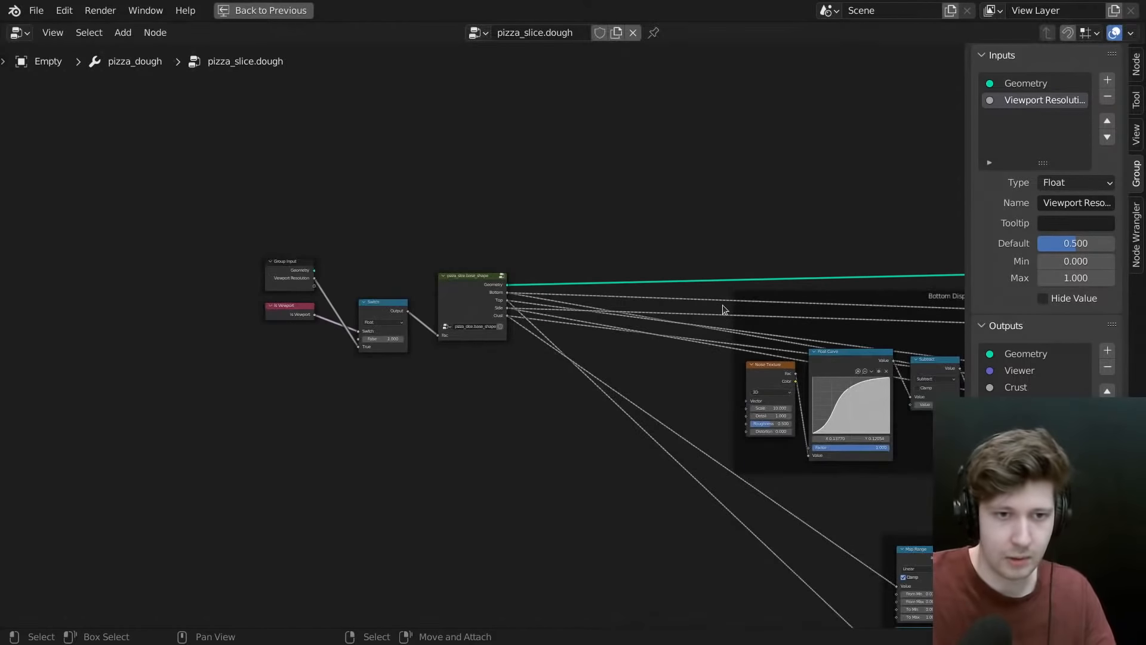
pyautogui.moveTo(585, 329); pyautogui.dragTo(486, 322, button='middle')
pyautogui.scroll(-3, 417, 293)
pyautogui.moveTo(658, 406); pyautogui.dragTo(116, 332, button='middle')
pyautogui.scroll(-5, 591, 496)
pyautogui.scroll(-2, 455, 421)
pyautogui.scroll(-1, 455, 420)
pyautogui.press('g')
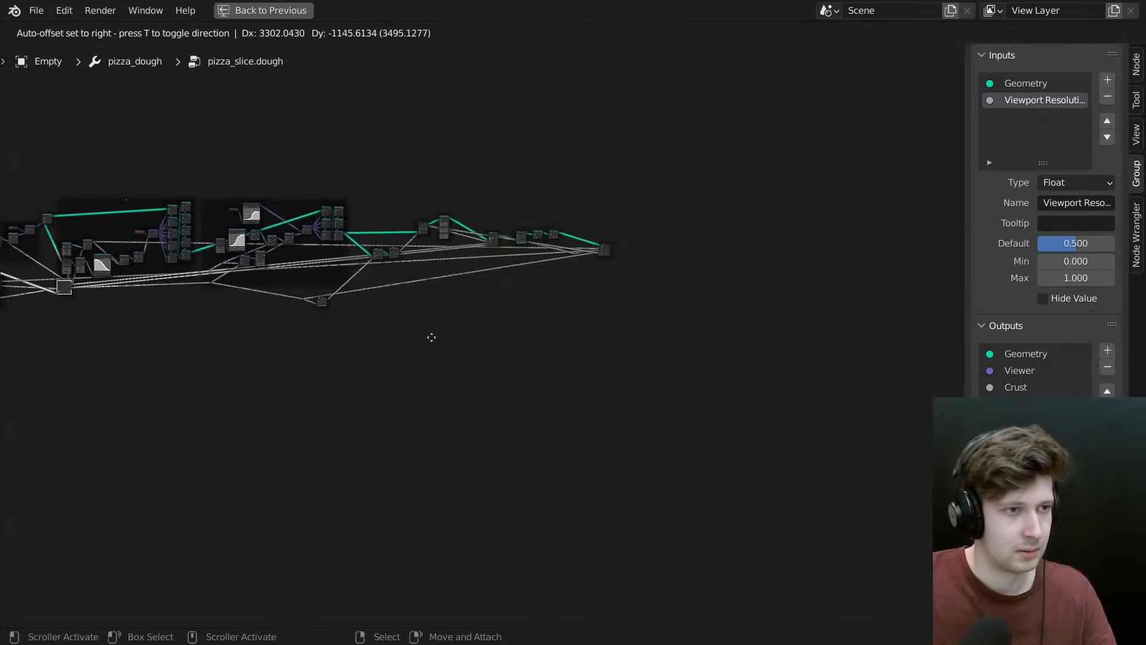
pyautogui.click(713, 342)
pyautogui.scroll(4, 541, 293)
pyautogui.scroll(7, 463, 296)
pyautogui.moveTo(464, 296); pyautogui.dragTo(315, 456, button='middle')
pyautogui.scroll(4, 316, 456)
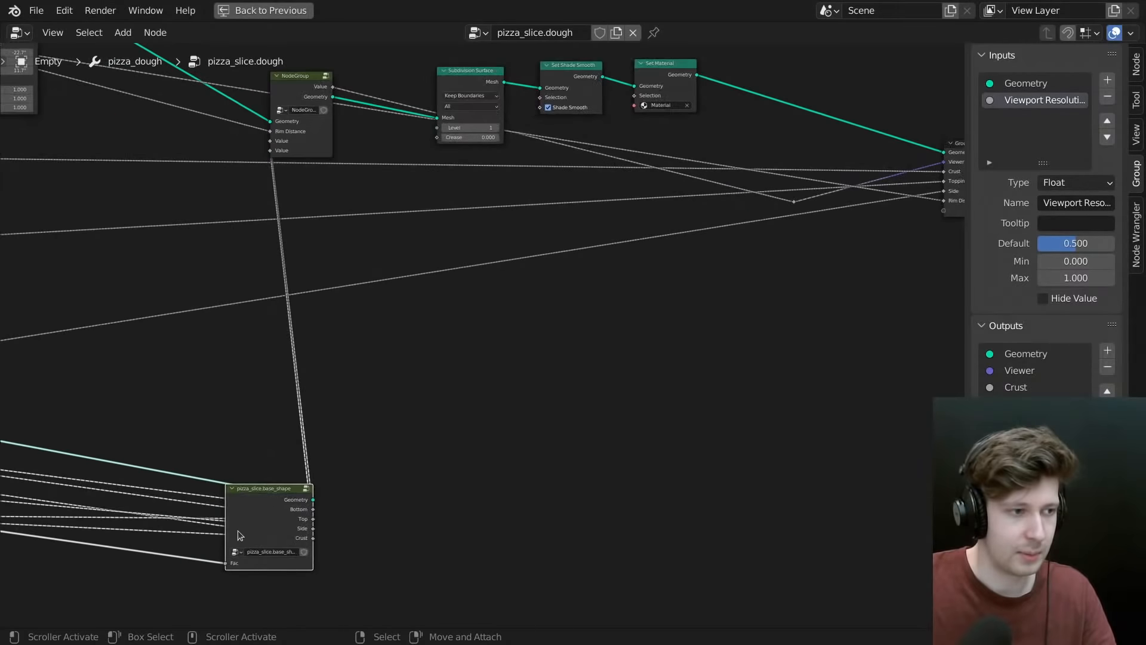
pyautogui.press('g')
pyautogui.click(745, 306)
# - Connect the base_shape node's Bottom output to a new Group Output socket and move that output above Rim Distance
pyautogui.moveTo(745, 306); pyautogui.dragTo(339, 473, button='middle')
pyautogui.scroll(4, 336, 473)
pyautogui.moveTo(315, 480); pyautogui.dragTo(644, 344)
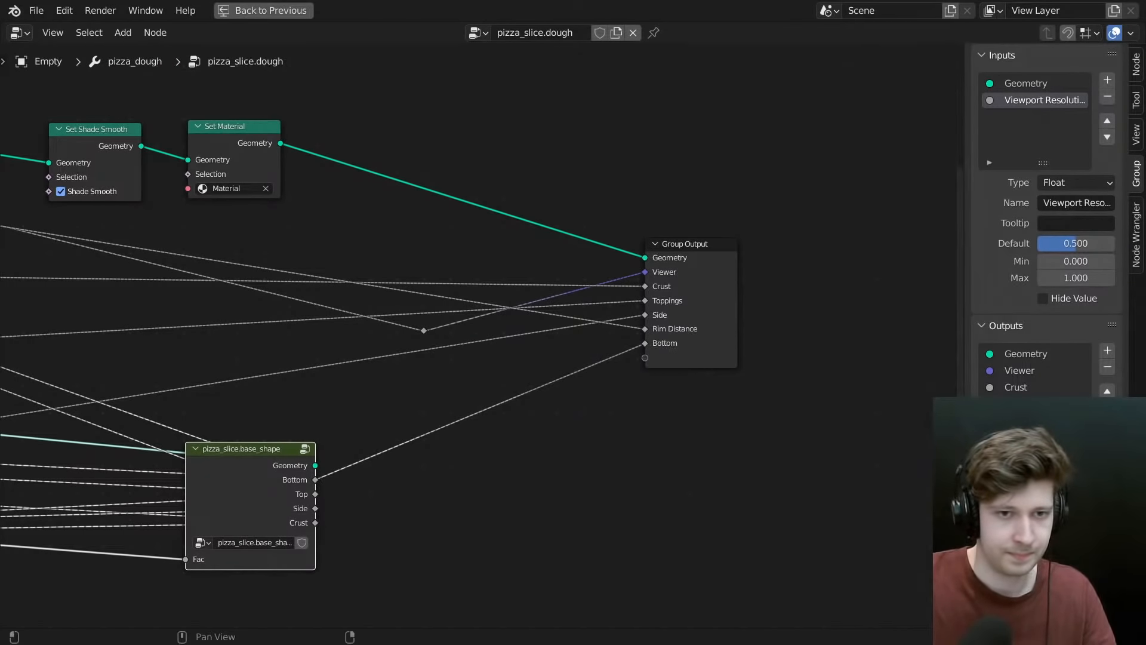
pyautogui.click(1107, 391)
# - Assign the attribute name bottom to the Bottom output in the pizza_dough modifier
pyautogui.hotkey('ctrl', 'space')
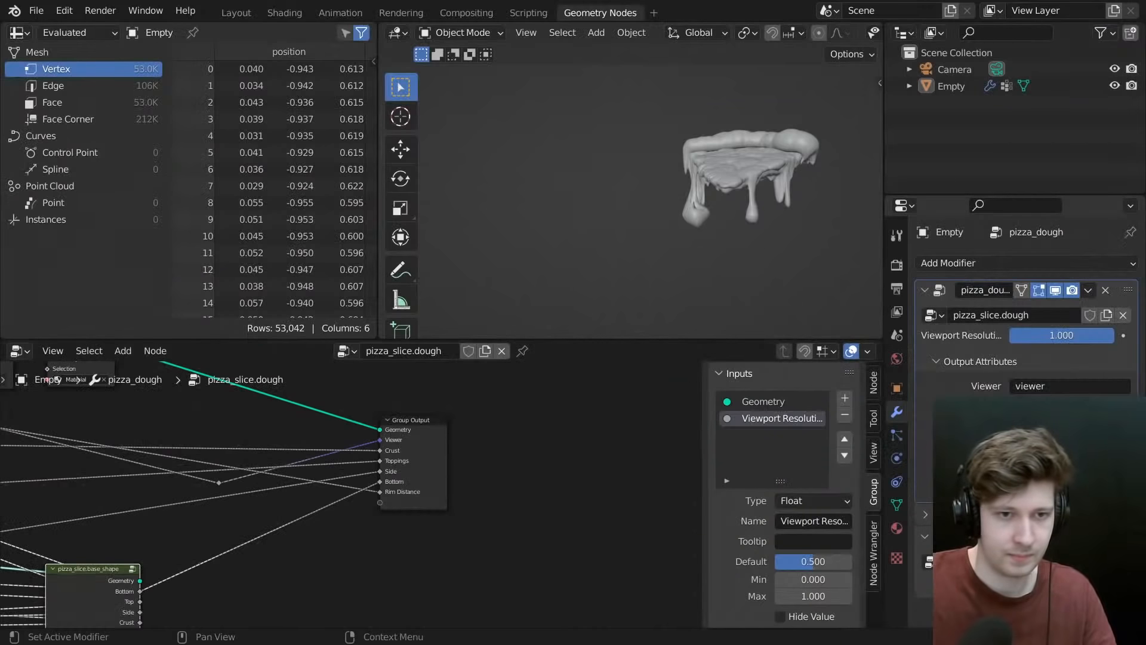
pyautogui.click(1063, 467)
pyautogui.write('bottom')
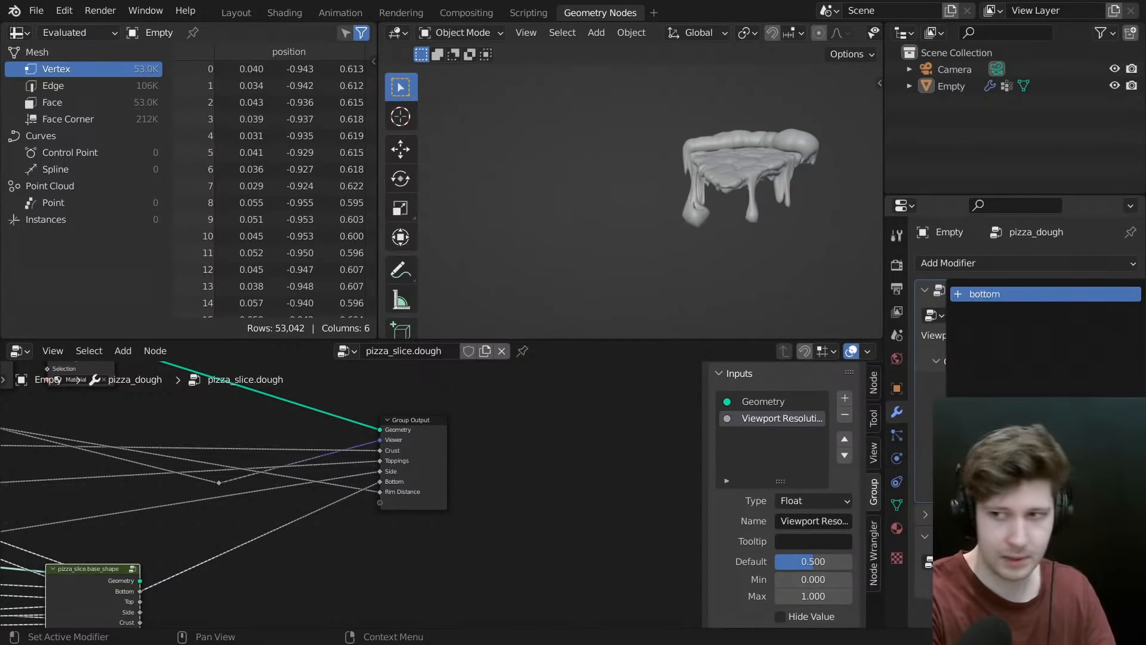
pyautogui.press('Return')
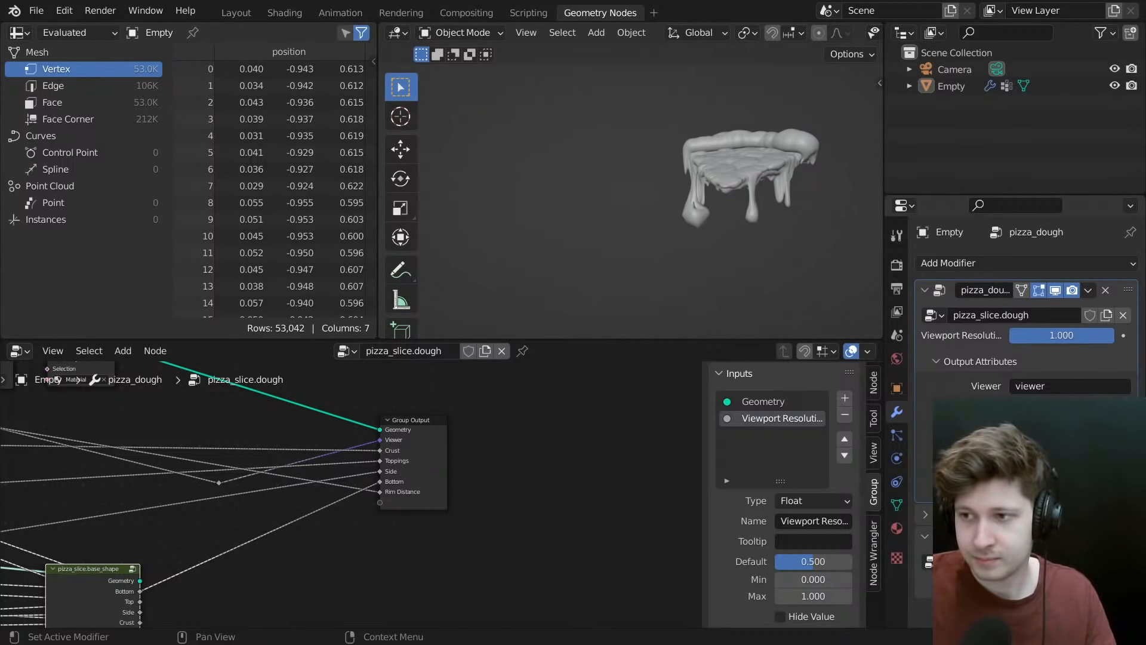
# - Move the pizza_slice.base_shape node between the Transform node and the droopy cheese node group
pyautogui.moveTo(461, 468); pyautogui.dragTo(675, 451, button='middle')
pyautogui.scroll(-1, 578, 419)
pyautogui.hotkey('ctrl', 'space')
pyautogui.scroll(-1, 530, 446)
pyautogui.scroll(-5, 558, 412)
pyautogui.moveTo(543, 430); pyautogui.dragTo(604, 445, button='middle')
pyautogui.scroll(7, 735, 412)
pyautogui.scroll(-2, 767, 408)
pyautogui.scroll(-4, 603, 445)
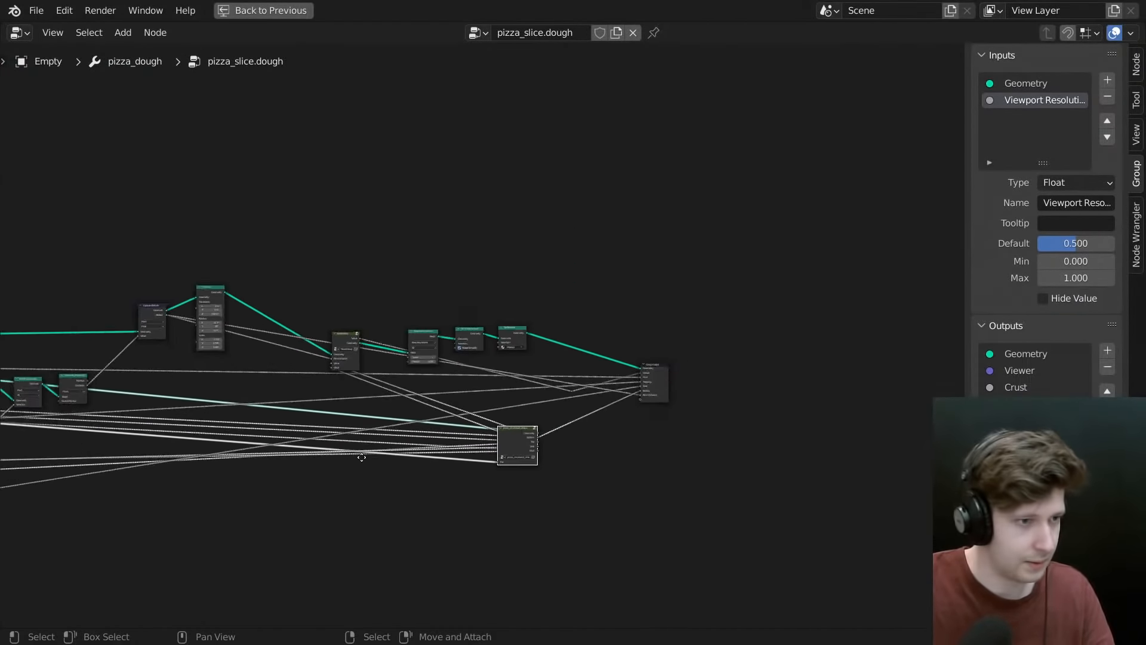
pyautogui.scroll(4, 610, 408)
pyautogui.press('g')
pyautogui.click(197, 286)
pyautogui.scroll(4, 263, 320)
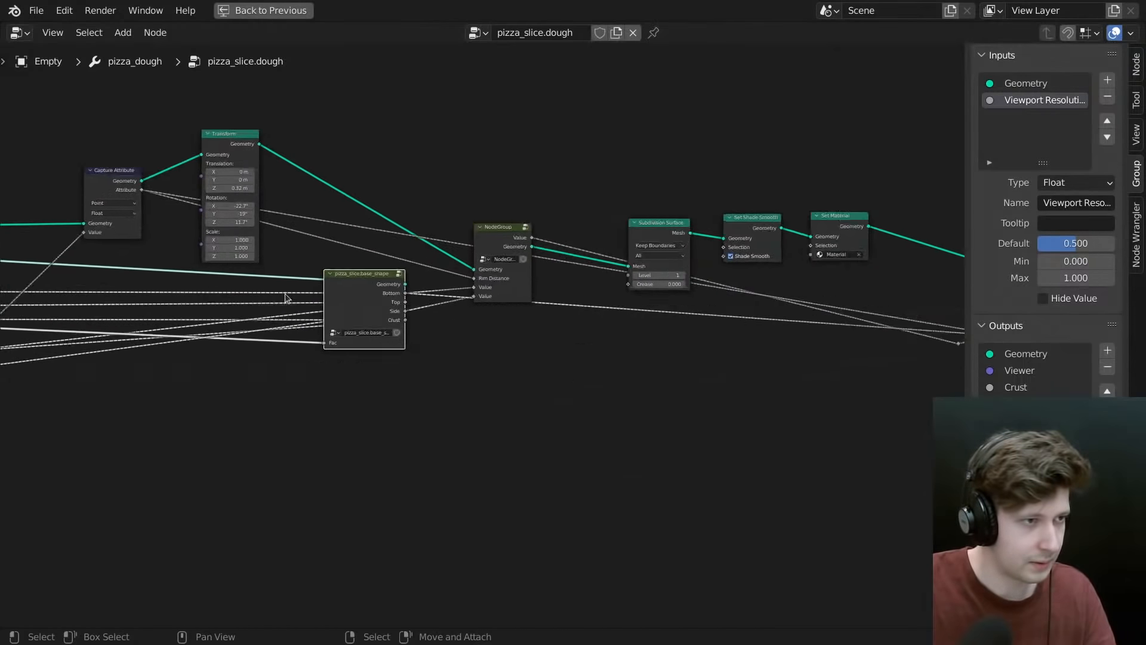
pyautogui.scroll(2, 629, 223)
# - Rename the node group's third input, below Rim Distance, as Bottom and save the file
pyautogui.press('Tab')
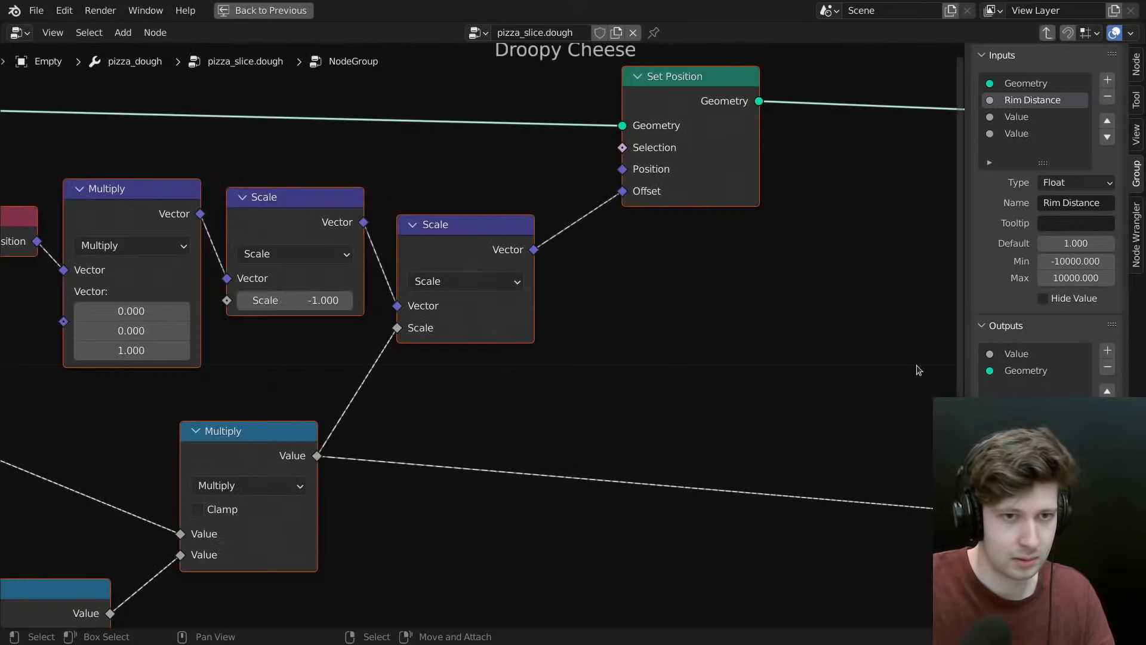
pyautogui.click(1026, 118)
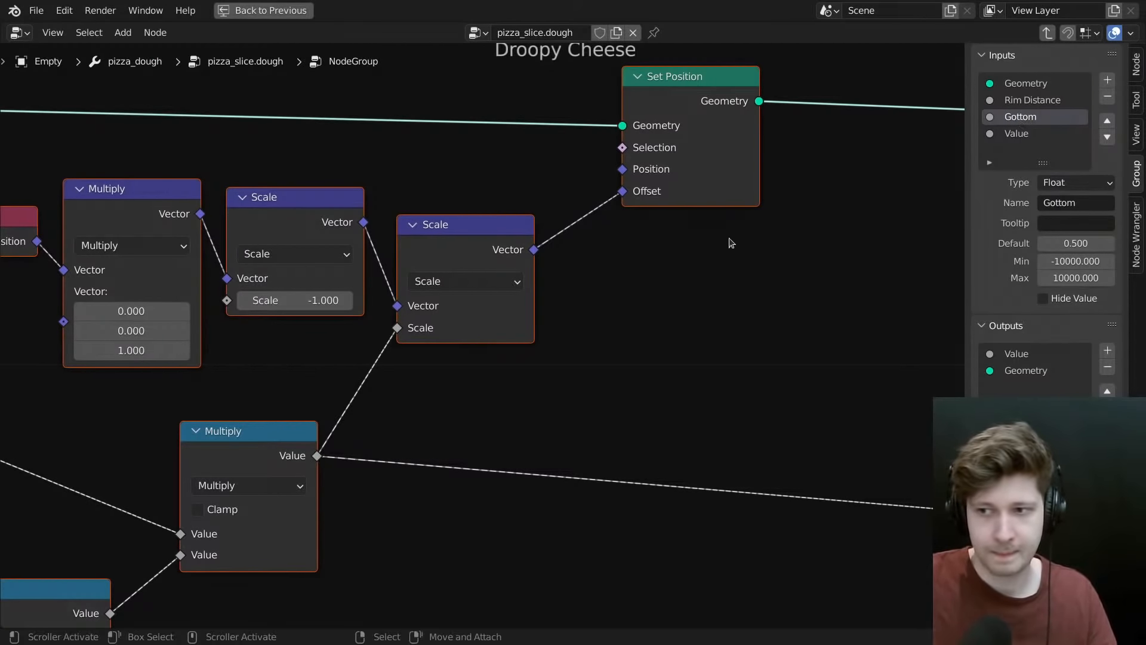
pyautogui.moveTo(728, 261); pyautogui.dragTo(736, 262, button='middle')
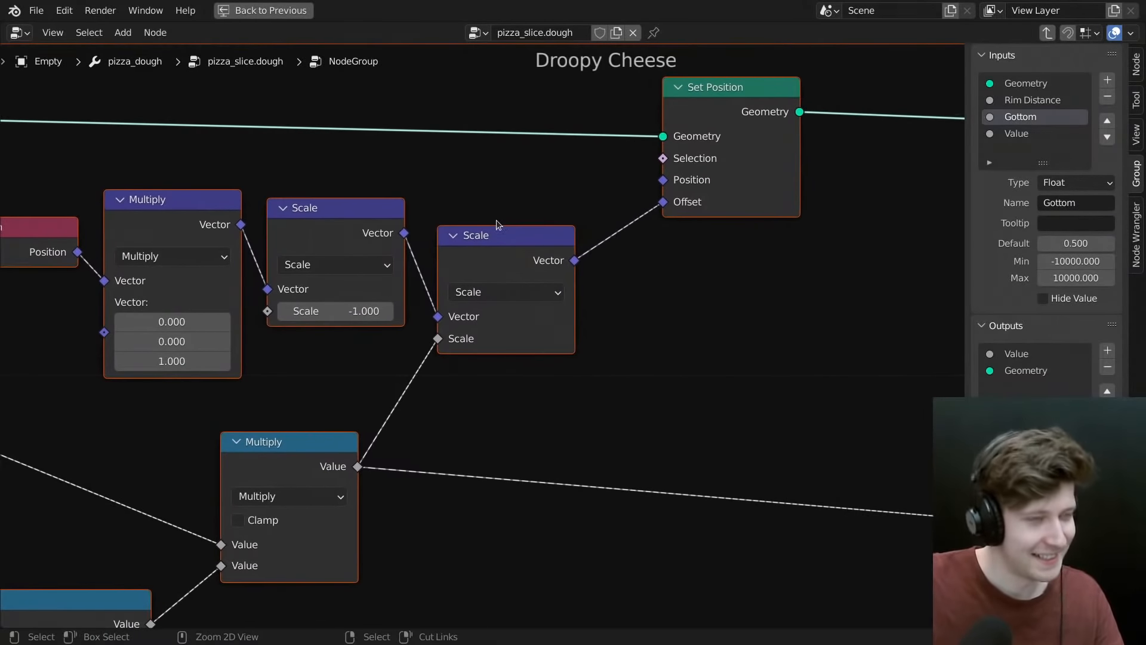
pyautogui.hotkey('ctrl', 's')
pyautogui.moveTo(586, 190); pyautogui.dragTo(535, 224, button='middle')
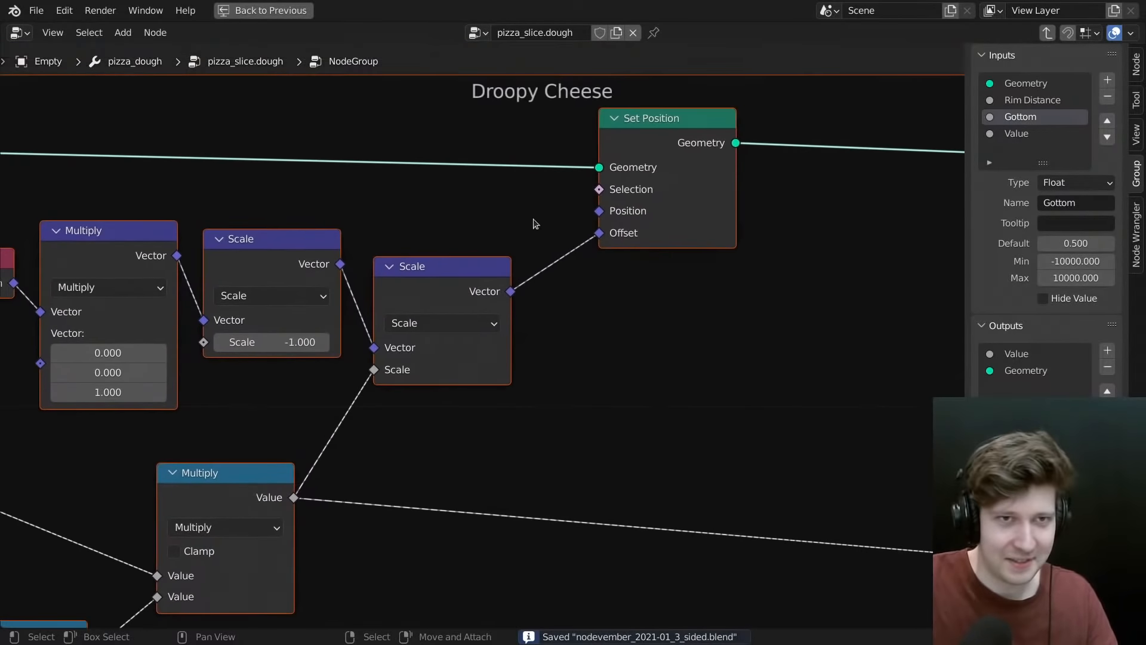
pyautogui.keyDown('ctrl'); pyautogui.click(1016, 121); pyautogui.keyUp('ctrl')
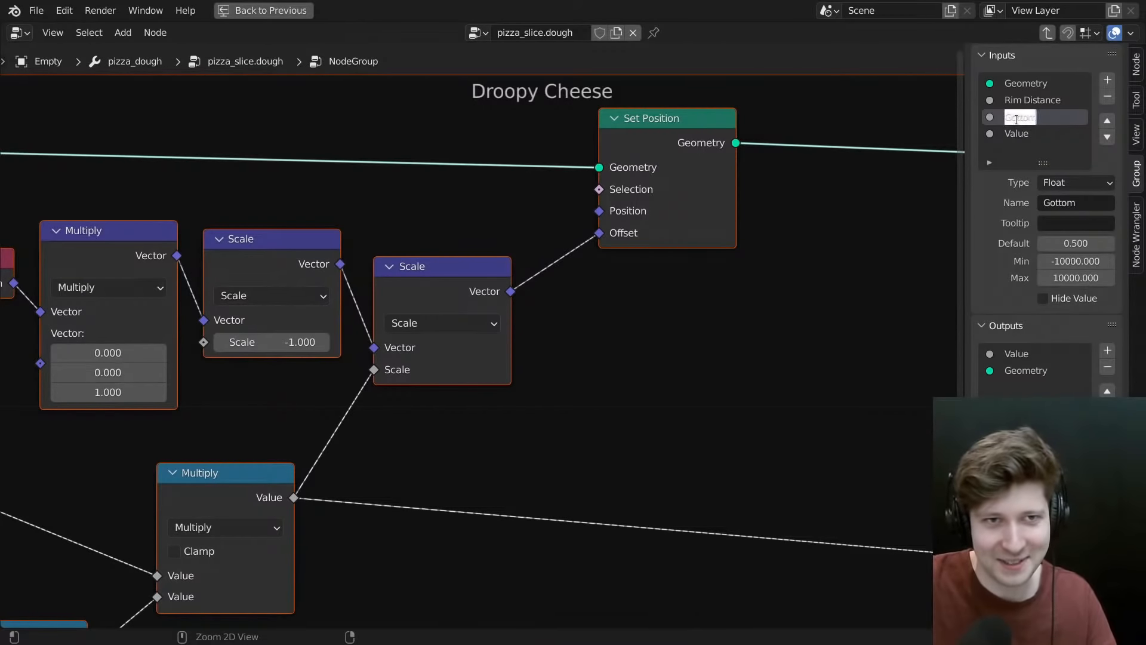
pyautogui.click(1011, 118)
pyautogui.press('BackSpace')
pyautogui.write('B')
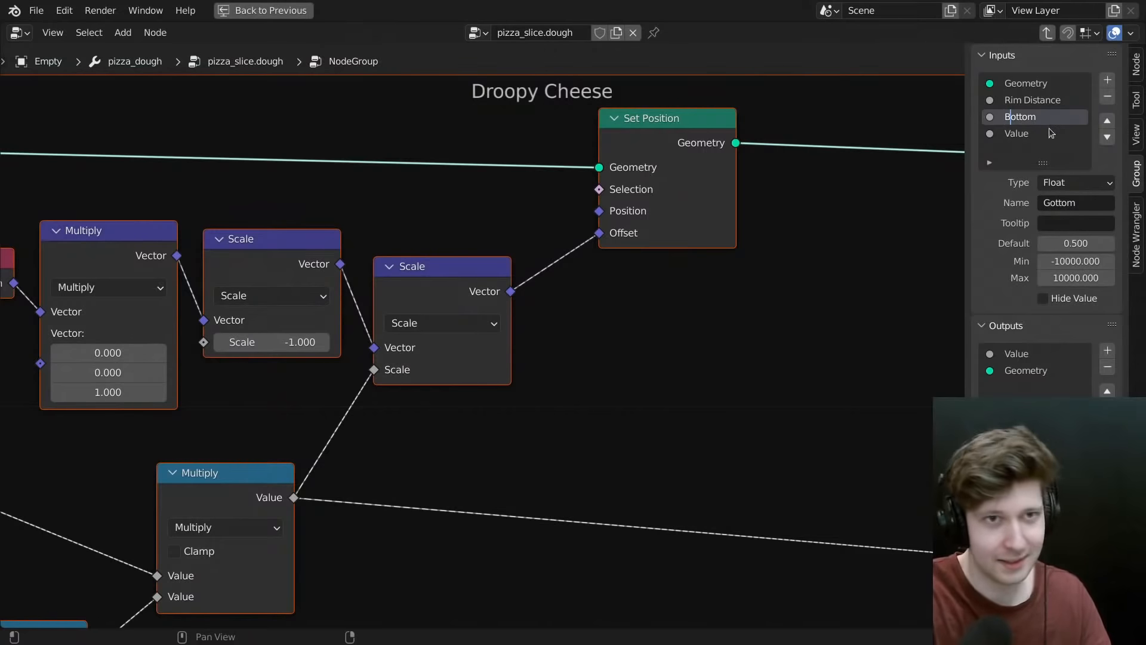
pyautogui.scroll(-1, 765, 245)
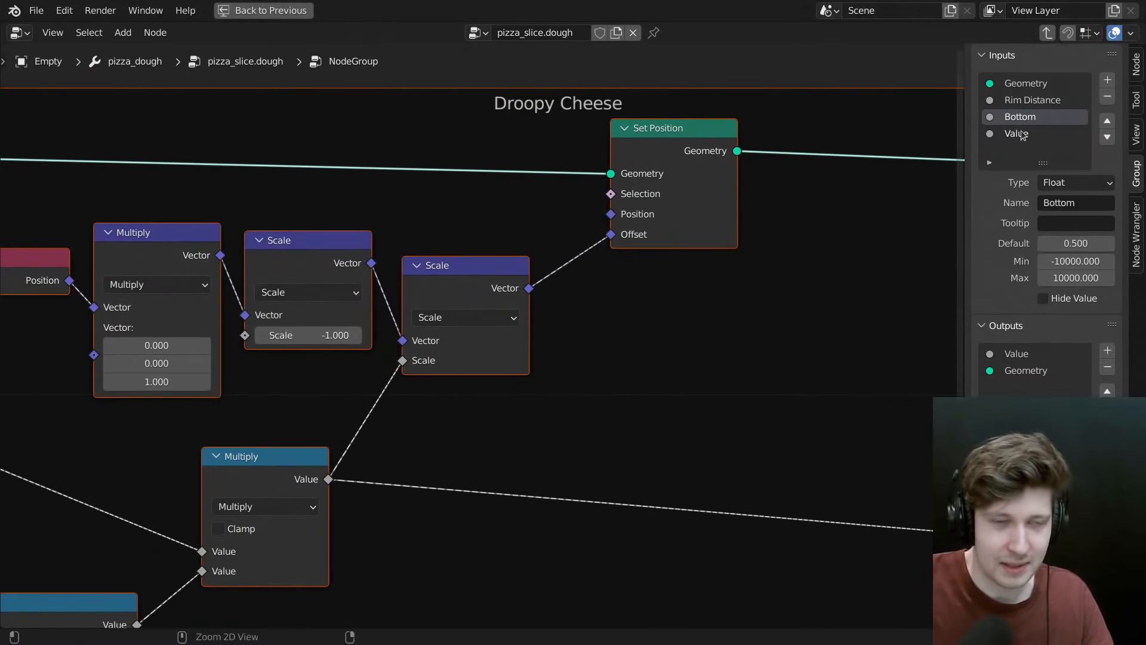
# - Rename the node group's fourth input, below Bottom, as Side and return to the pizza_slice.dough tree
pyautogui.press('Escape')
pyautogui.scroll(-6, 476, 385)
pyautogui.press('Tab')
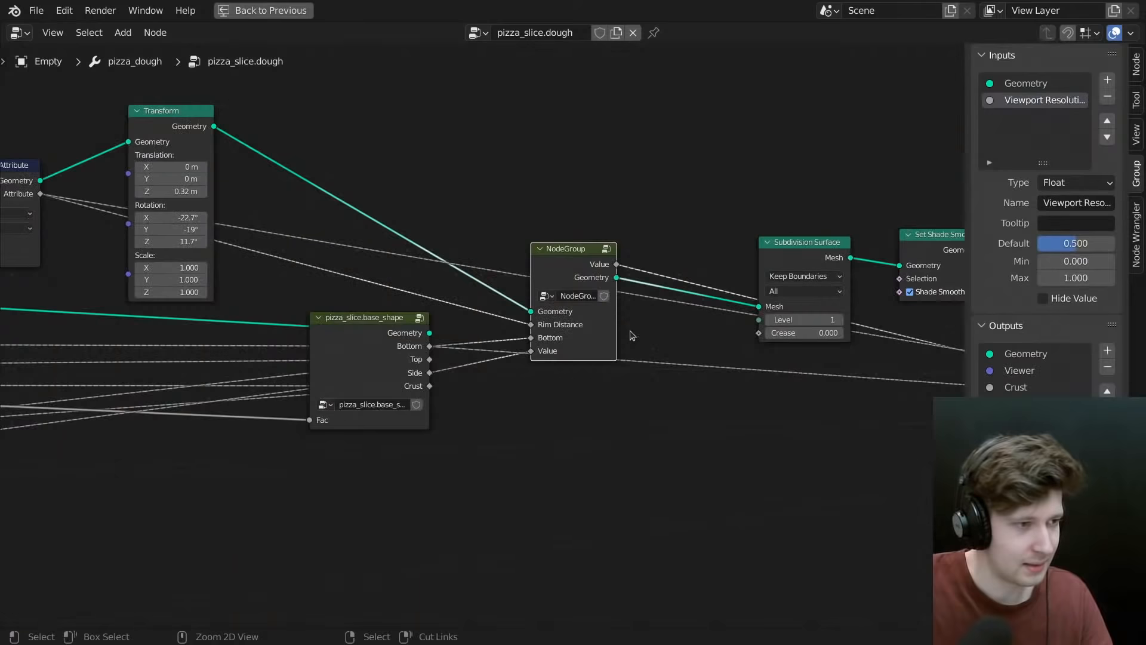
pyautogui.moveTo(310, 387); pyautogui.dragTo(617, 349, button='middle')
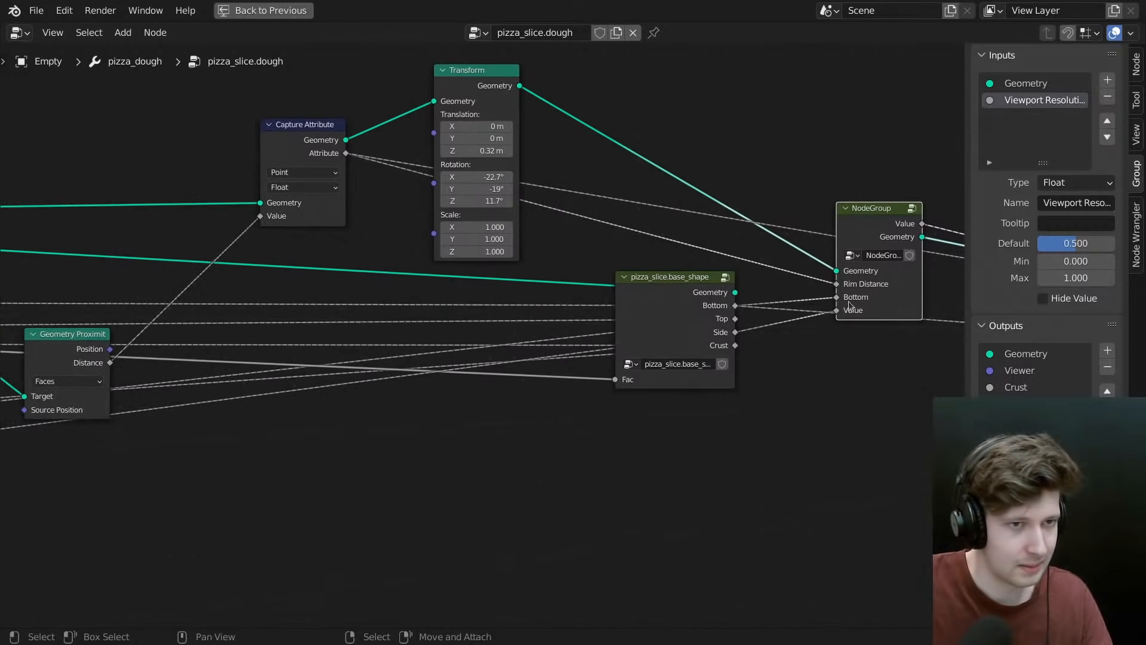
pyautogui.press('Tab')
pyautogui.doubleClick(1013, 134)
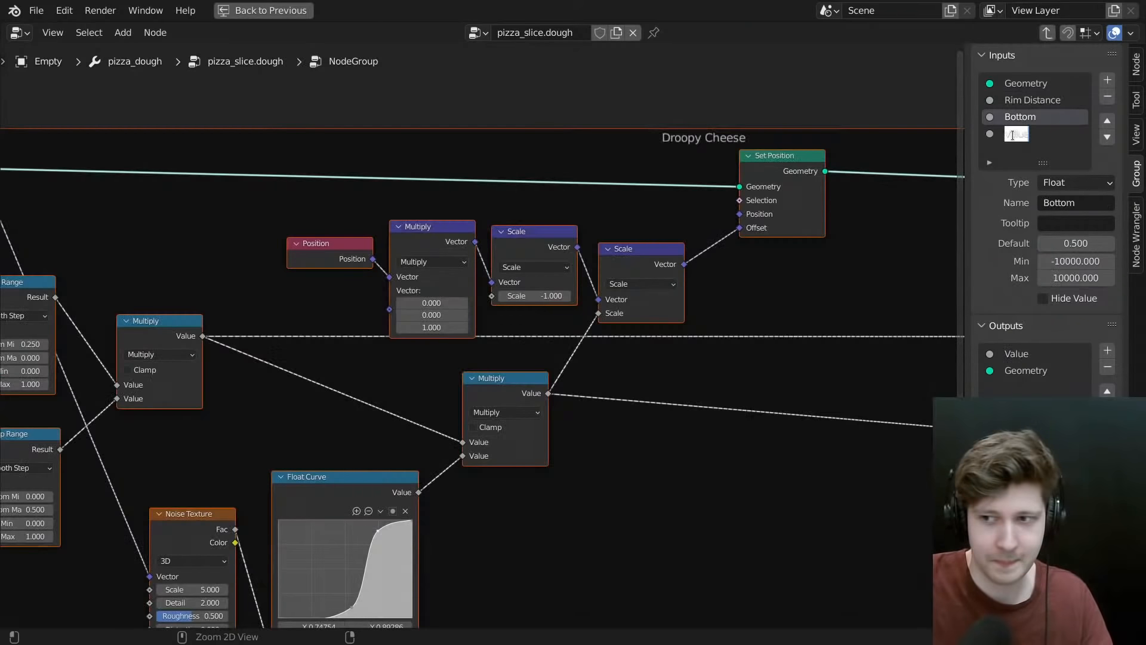
pyautogui.write('Side')
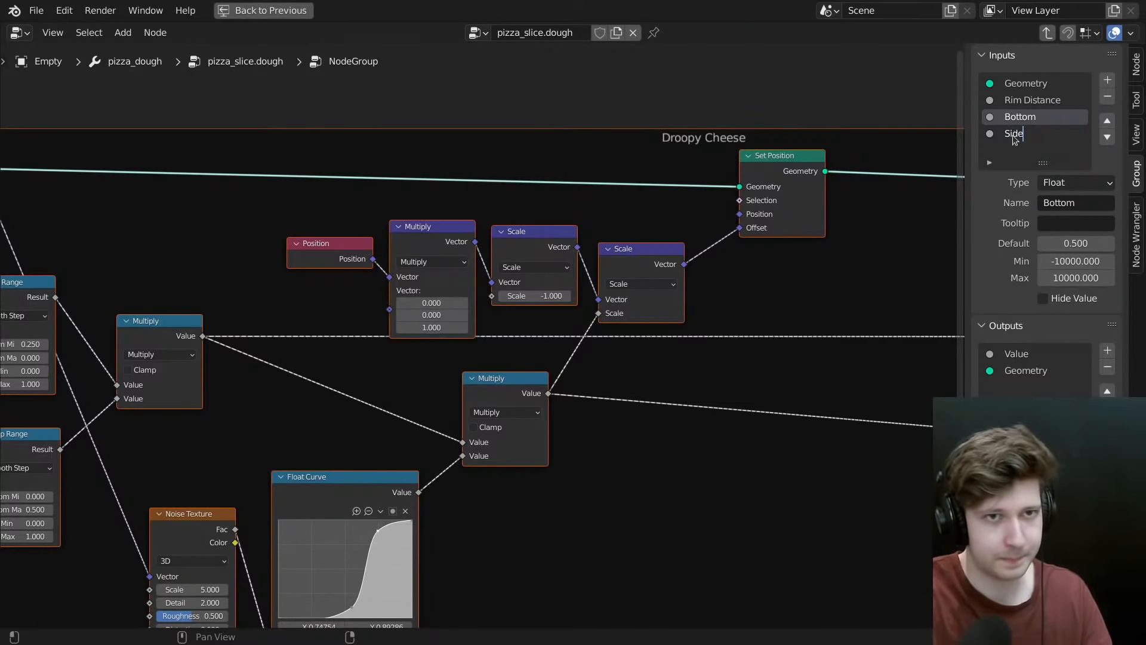
pyautogui.press('Return')
pyautogui.hotkey('alt', 'a')
pyautogui.press('Tab')
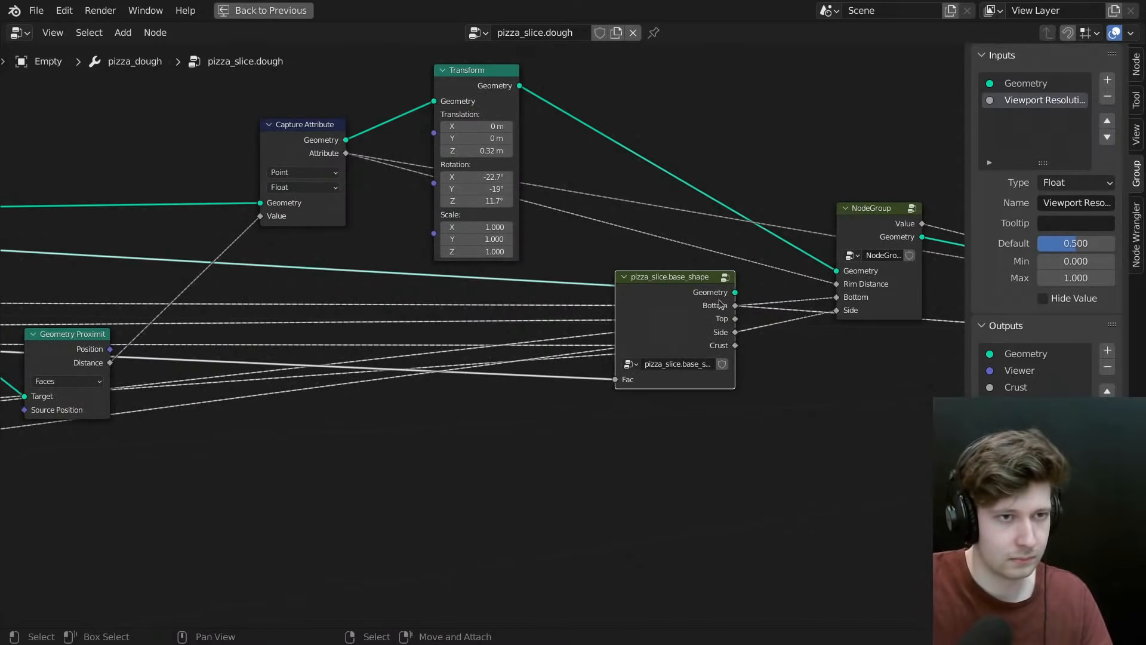
# - Move the pizza_slice.base_shape node back to the start of the tree, after its Fac input nodes, and save the file
pyautogui.scroll(-6, 545, 350)
pyautogui.moveTo(458, 342); pyautogui.dragTo(660, 319, button='middle')
pyautogui.press('g')
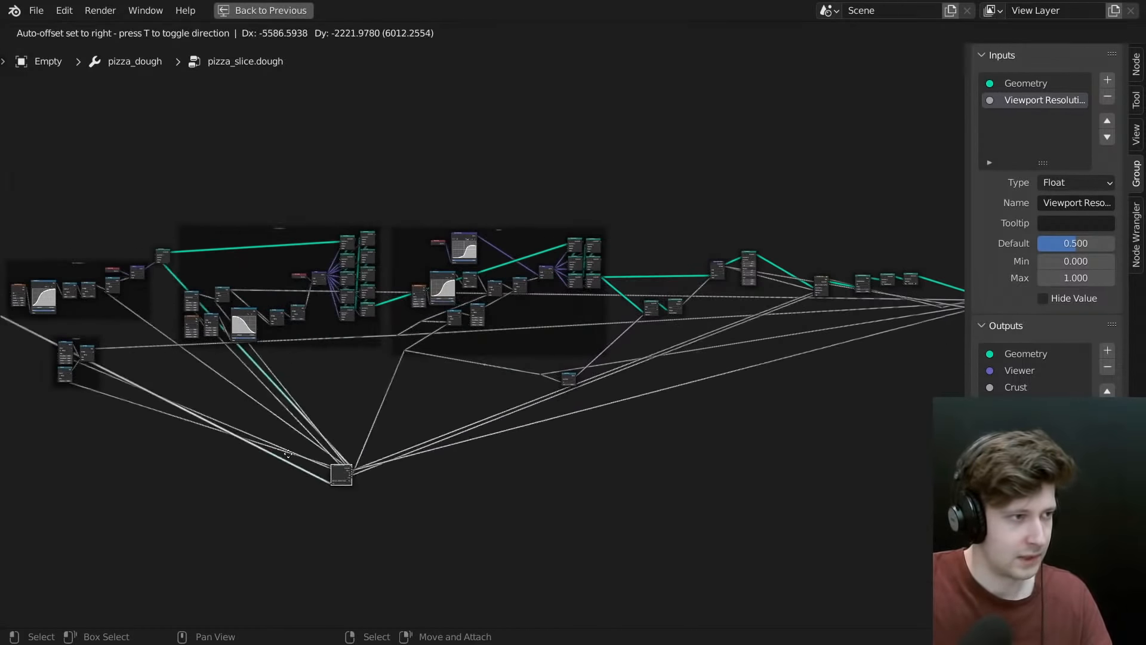
pyautogui.rightClick(239, 466)
pyautogui.moveTo(354, 390); pyautogui.dragTo(727, 406, button='middle')
pyautogui.press('g')
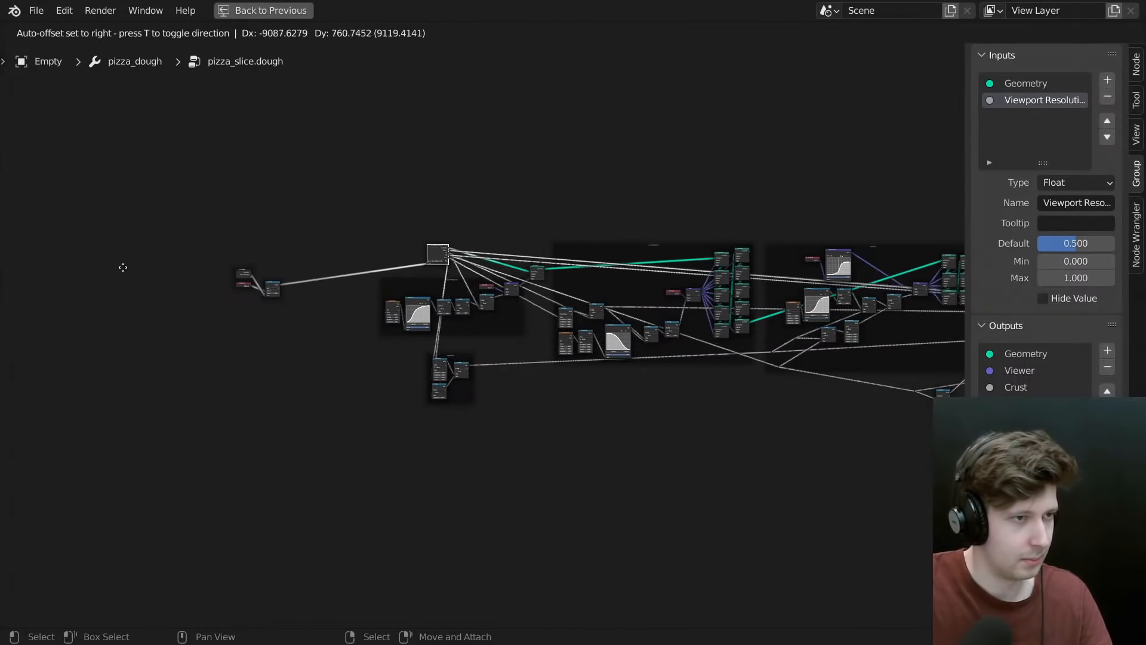
pyautogui.click(249, 326)
pyautogui.hotkey('ctrl', 's')
# - Move the Less Than node and its reroute closer to the Delete Geometry node
pyautogui.press('Home')
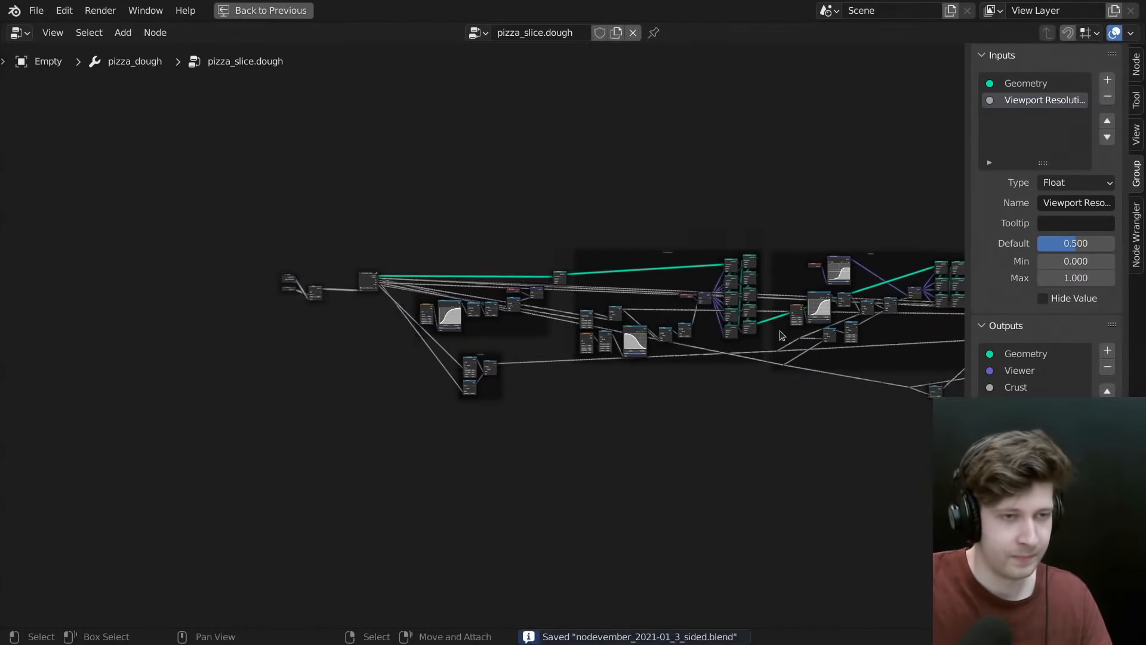
pyautogui.scroll(1, 514, 369)
pyautogui.moveTo(471, 349); pyautogui.dragTo(502, 343, button='middle')
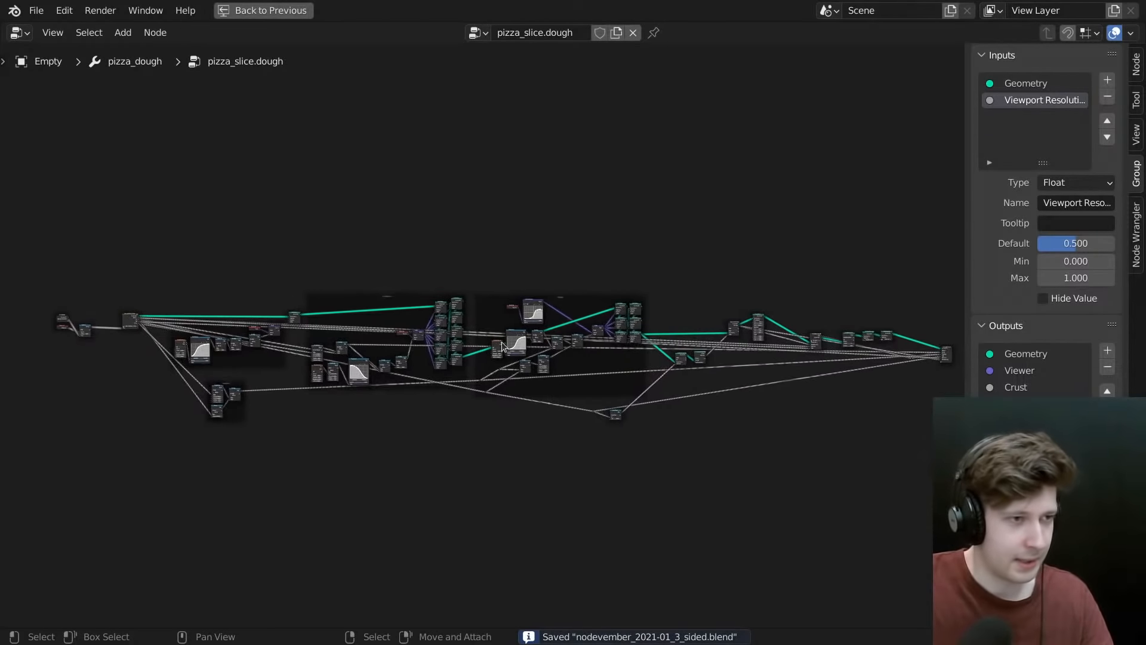
pyautogui.scroll(2, 531, 360)
pyautogui.scroll(4, 622, 402)
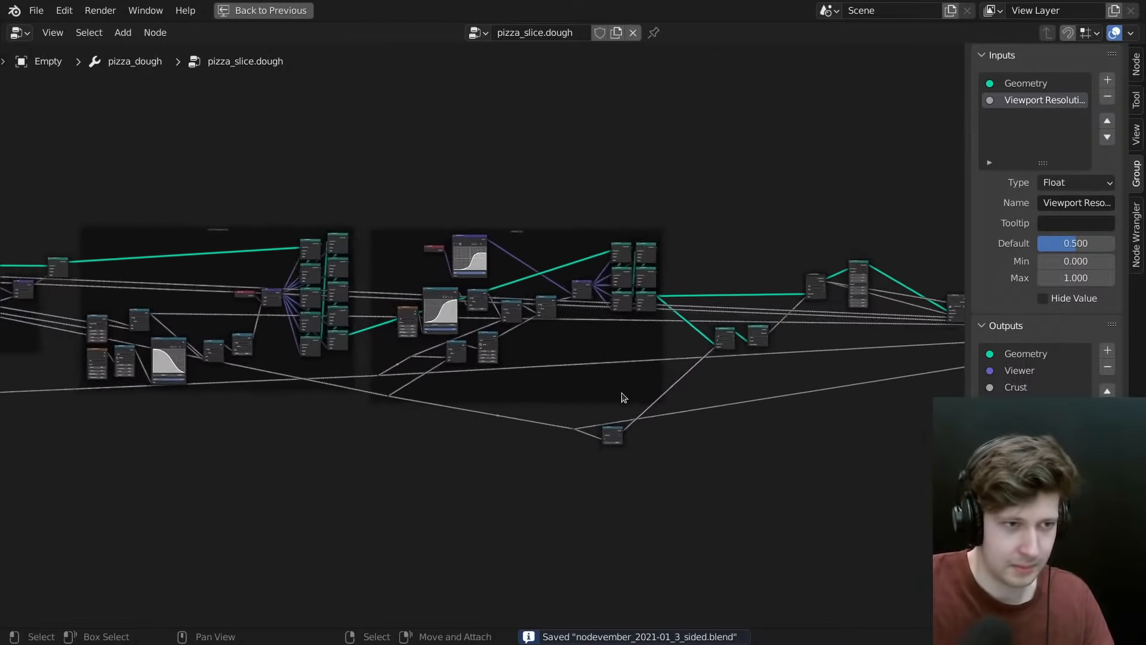
pyautogui.moveTo(469, 414); pyautogui.dragTo(679, 500)
pyautogui.press('g')
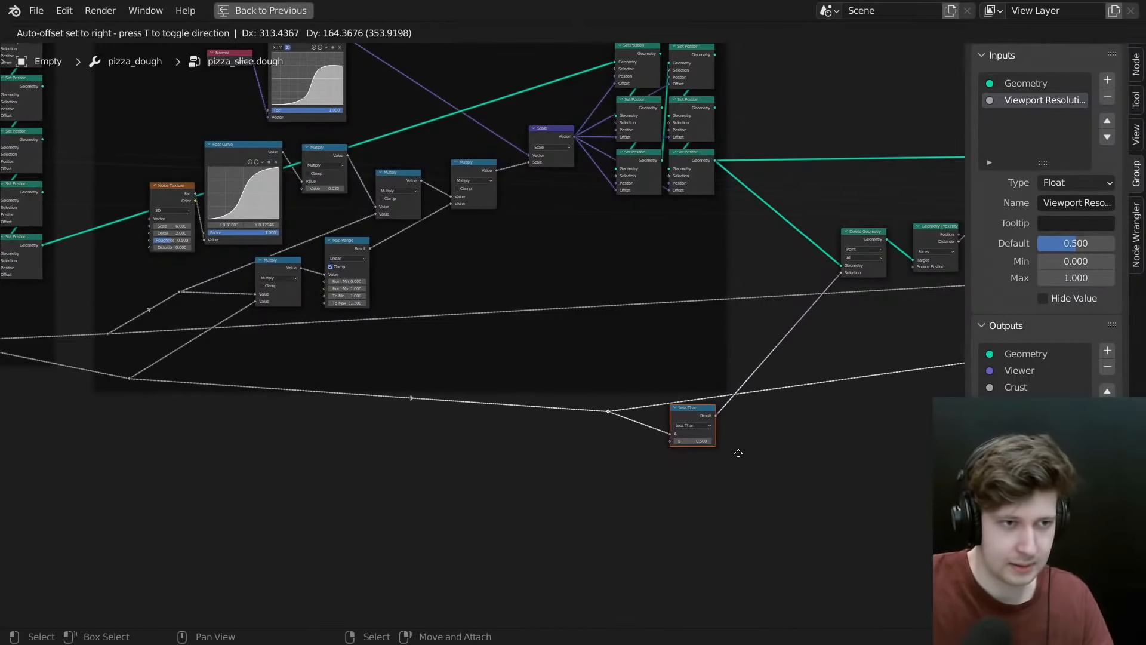
pyautogui.click(742, 452)
# - Move the Capture Attribute and Transform nodes together to sit just after the Geometry Proximity node
pyautogui.moveTo(742, 452); pyautogui.dragTo(343, 503, button='middle')
pyautogui.scroll(4, 614, 364)
pyautogui.moveTo(614, 363); pyautogui.dragTo(548, 407, button='middle')
pyautogui.moveTo(660, 197); pyautogui.dragTo(615, 258, button='middle')
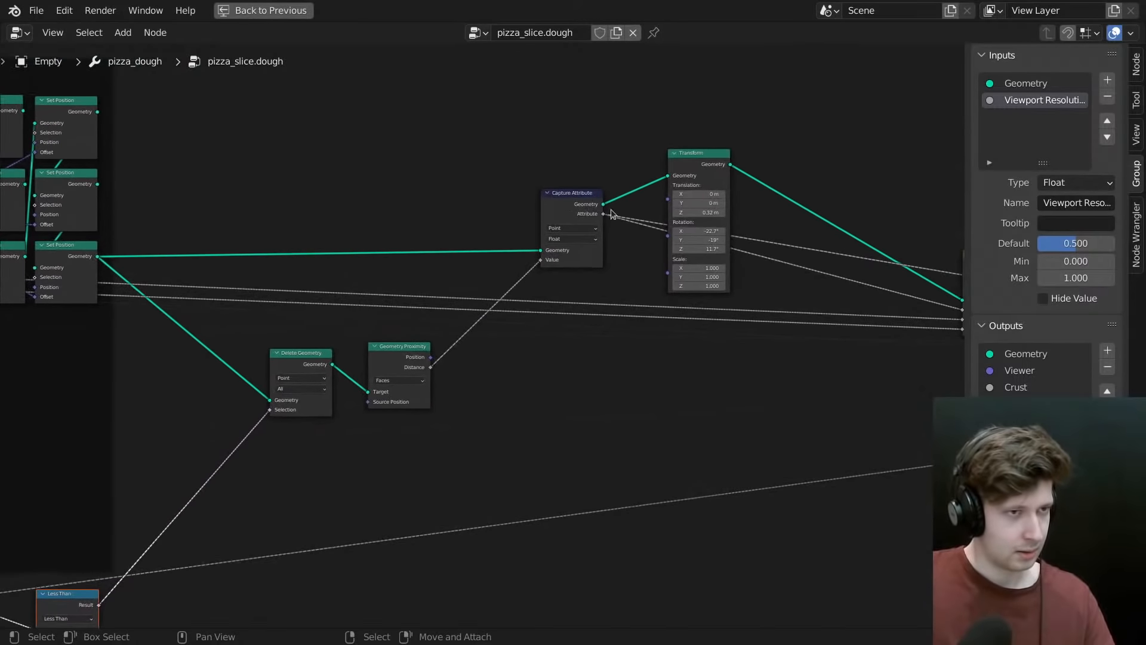
pyautogui.moveTo(484, 85); pyautogui.dragTo(739, 307)
pyautogui.press('g')
pyautogui.click(683, 399)
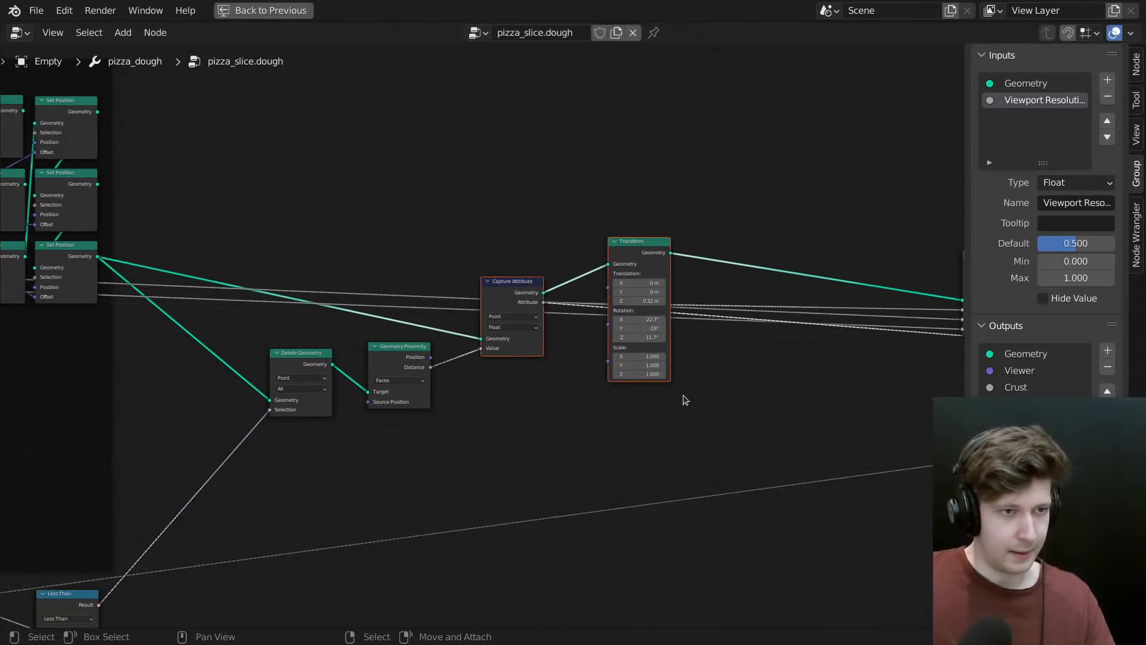
# - Reposition the droopy cheese NodeGroup node between the Transform and Subdivision Surface nodes
pyautogui.scroll(-4, 683, 399)
pyautogui.moveTo(683, 400); pyautogui.dragTo(276, 385, button='middle')
pyautogui.scroll(5, 379, 360)
pyautogui.moveTo(552, 239); pyautogui.dragTo(516, 194)
pyautogui.scroll(-7, 592, 243)
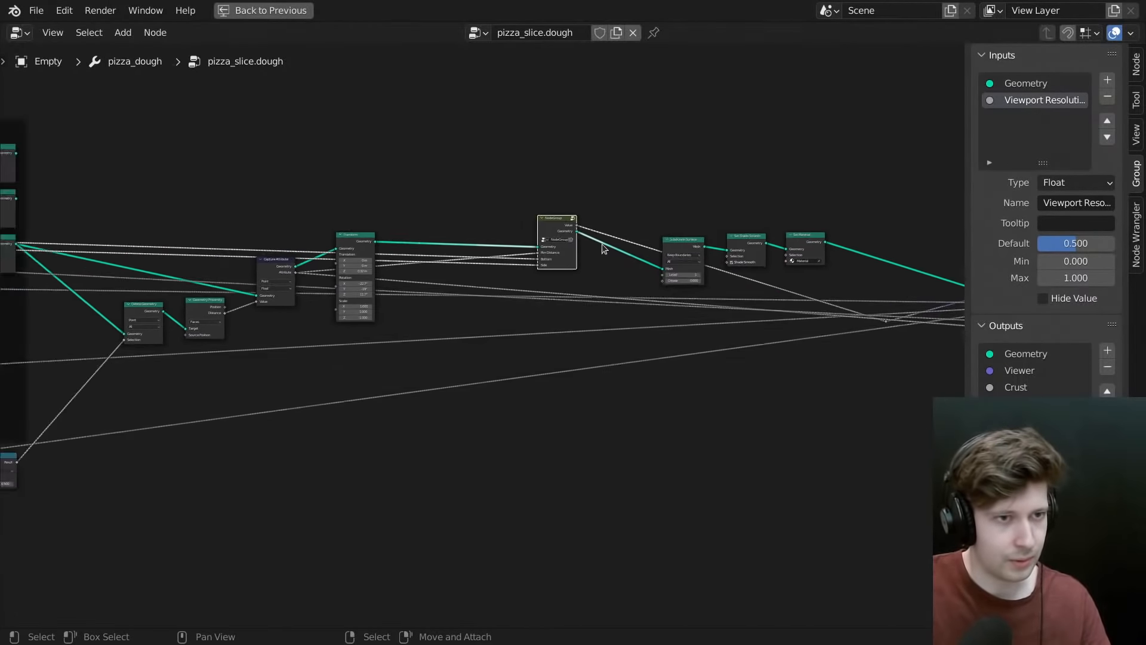
pyautogui.moveTo(628, 250); pyautogui.dragTo(509, 248, button='middle')
pyautogui.scroll(5, 577, 257)
pyautogui.moveTo(716, 297); pyautogui.dragTo(491, 300, button='middle')
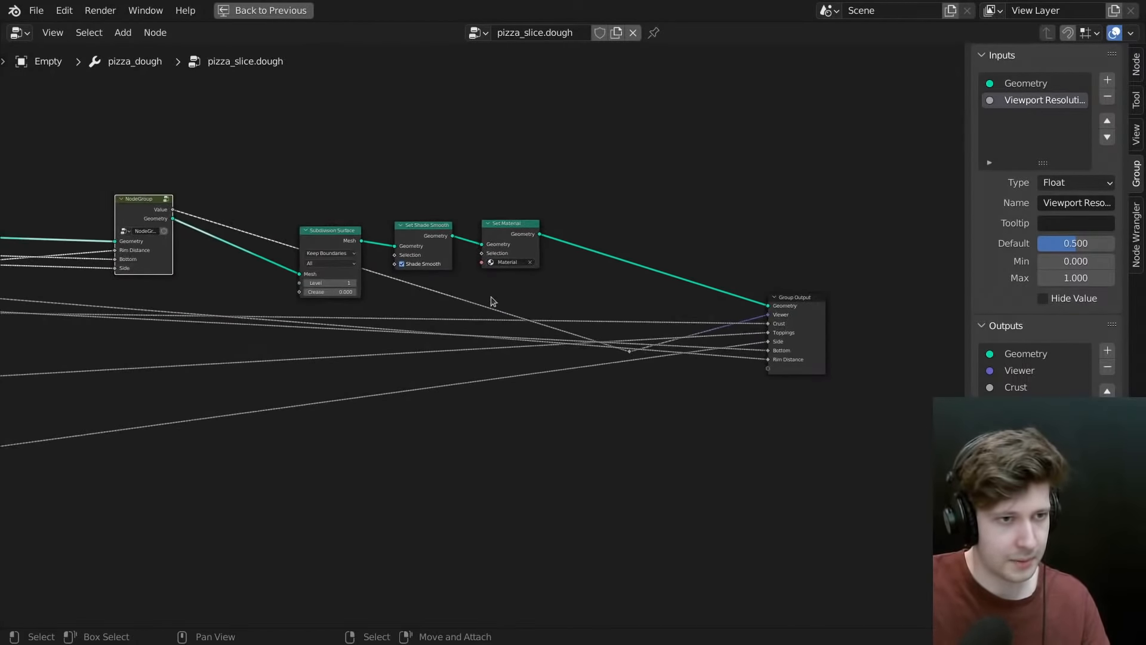
pyautogui.press('g')
pyautogui.click(634, 363)
pyautogui.click(593, 324)
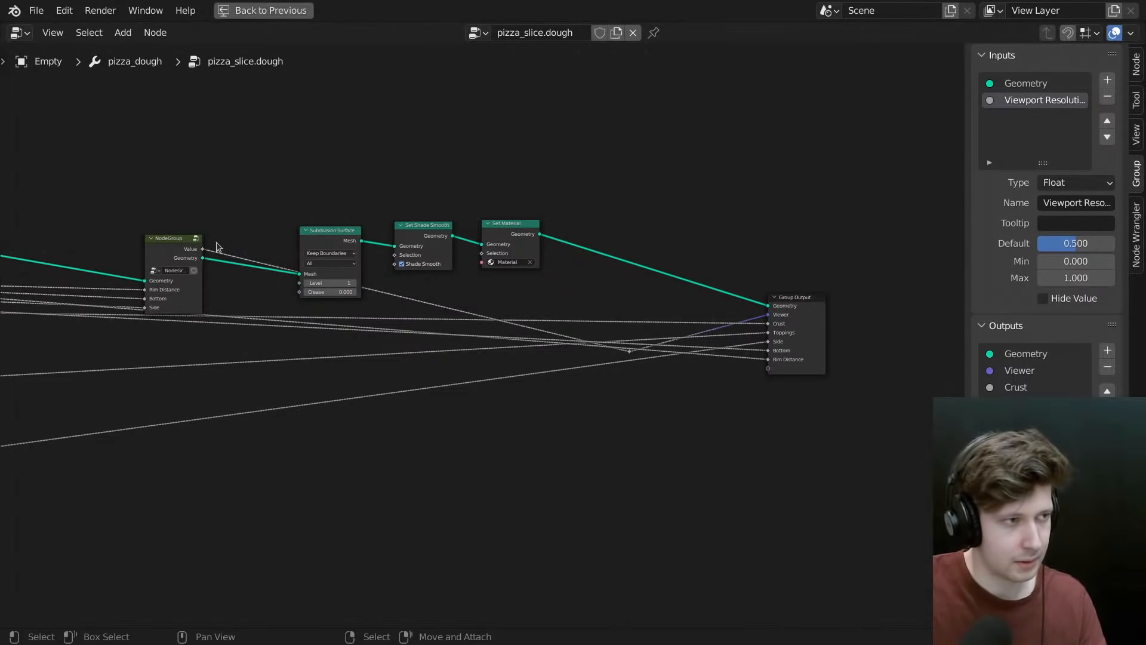
pyautogui.moveTo(173, 239); pyautogui.dragTo(113, 202)
# - Disconnect the NodeGroup's Value output from the Viewer reroute and delete the Value output from the group
pyautogui.moveTo(598, 325); pyautogui.dragTo(708, 403)
pyautogui.press('g')
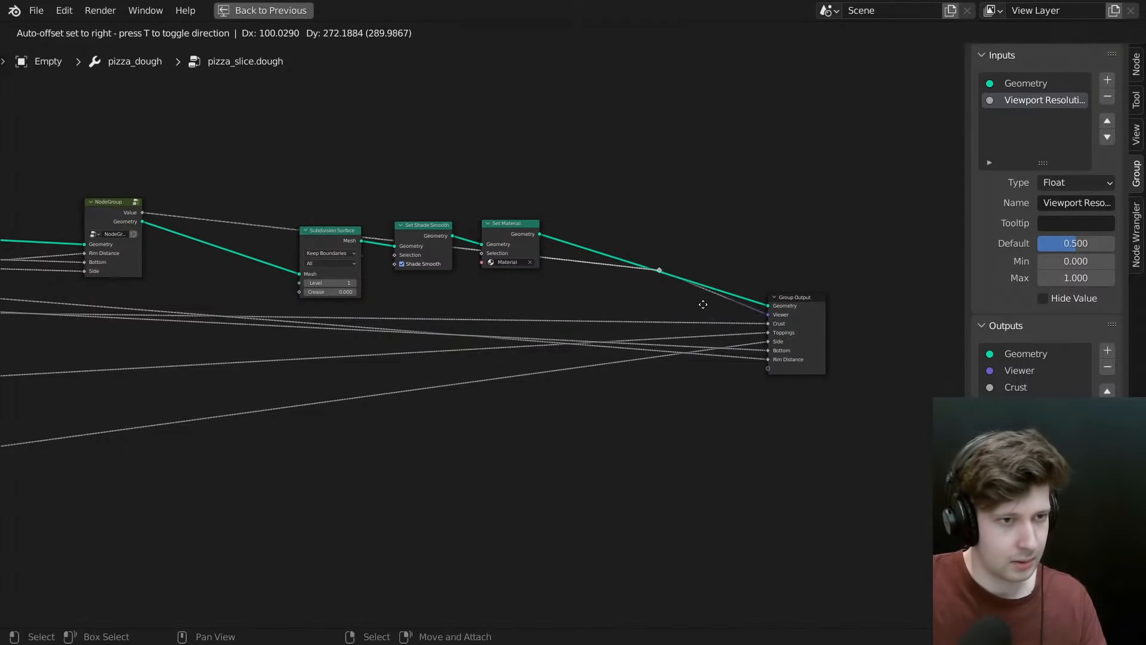
pyautogui.click(674, 386)
pyautogui.click(142, 236)
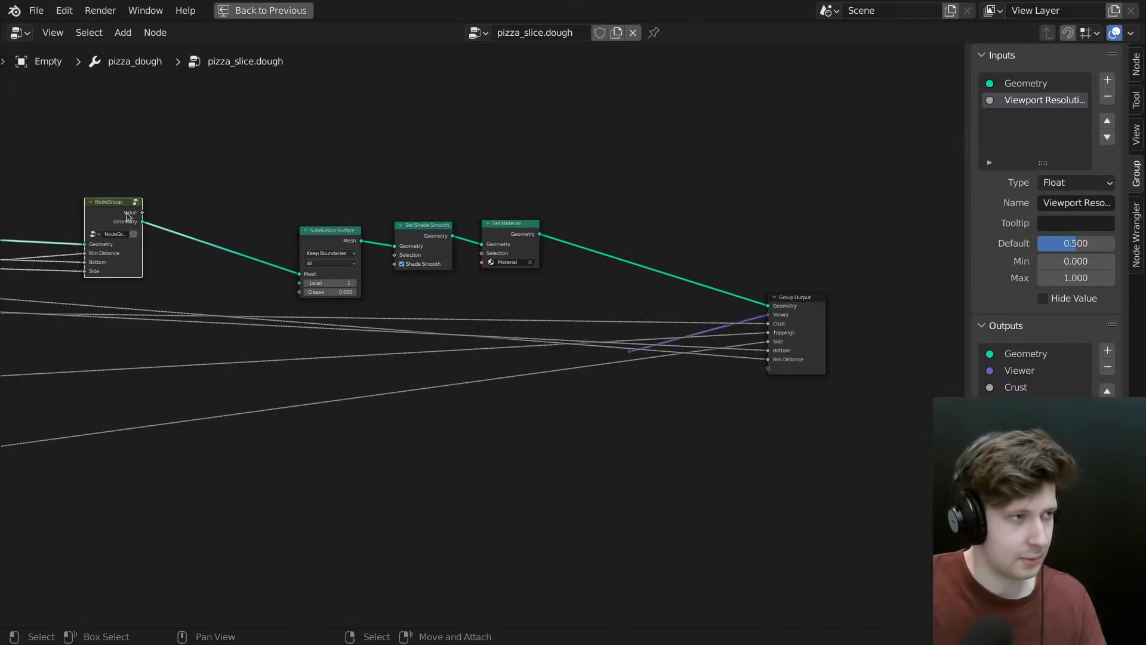
pyautogui.press('Tab')
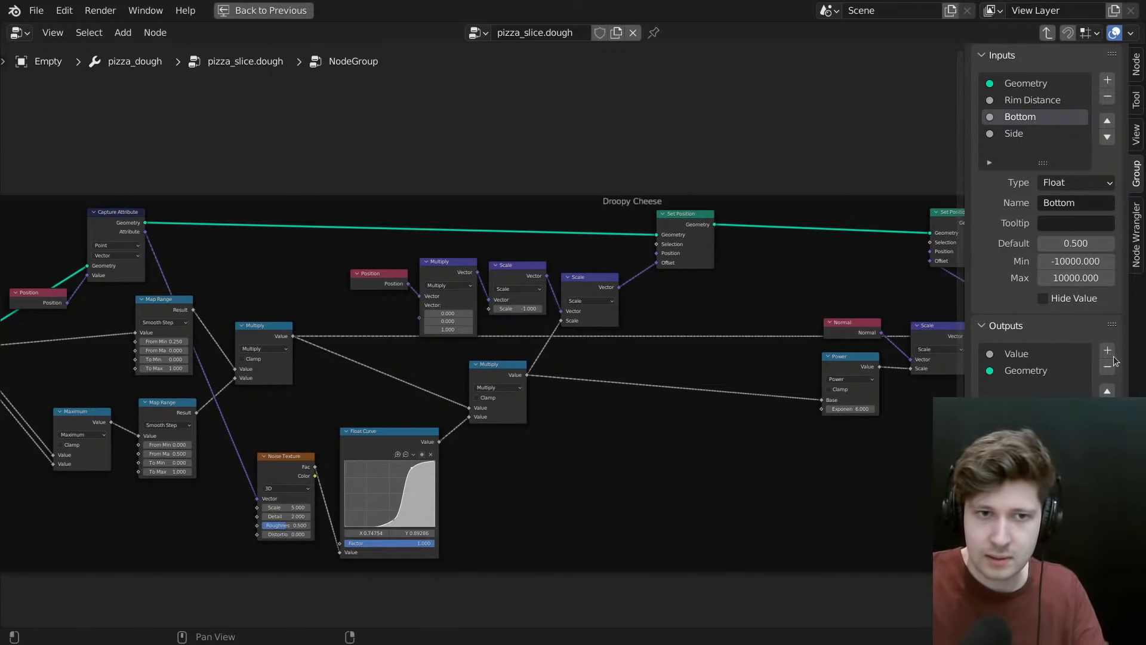
pyautogui.press('Tab')
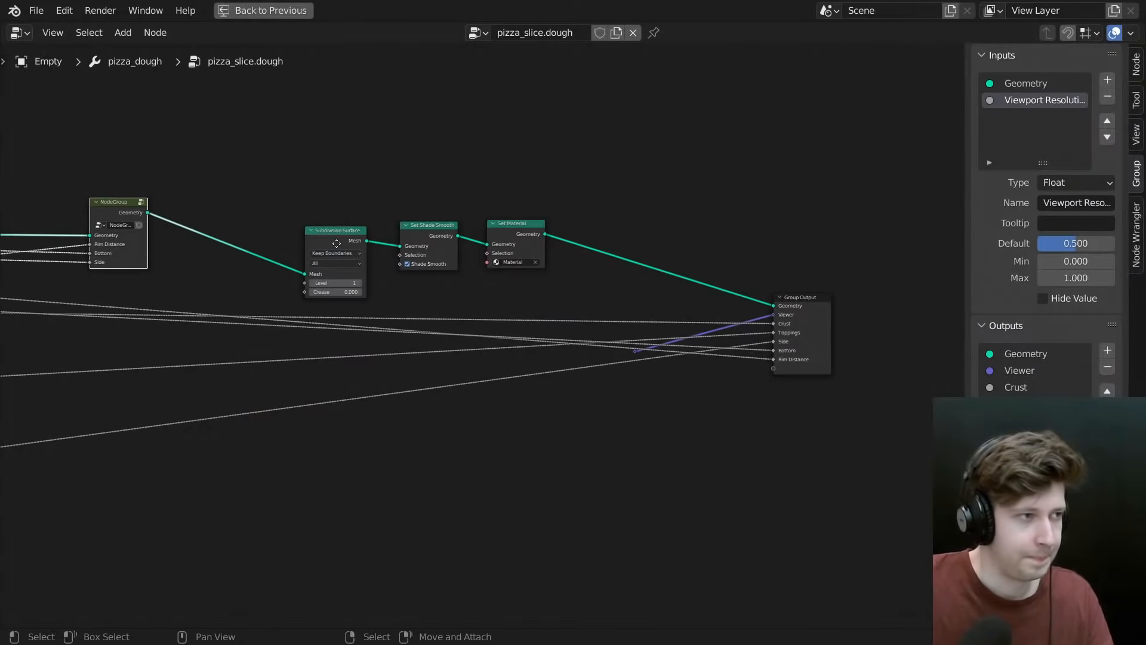
# - Copy the droopy cheese NodeGroup and switch to the Geometry Nodes tree of the GeometryNodes.001 modifier
pyautogui.moveTo(336, 244); pyautogui.dragTo(636, 262, button='middle')
pyautogui.scroll(2, 421, 232)
pyautogui.scroll(4, 407, 253)
pyautogui.moveTo(411, 246); pyautogui.dragTo(608, 221, button='middle')
pyautogui.hotkey('ctrl', 'space')
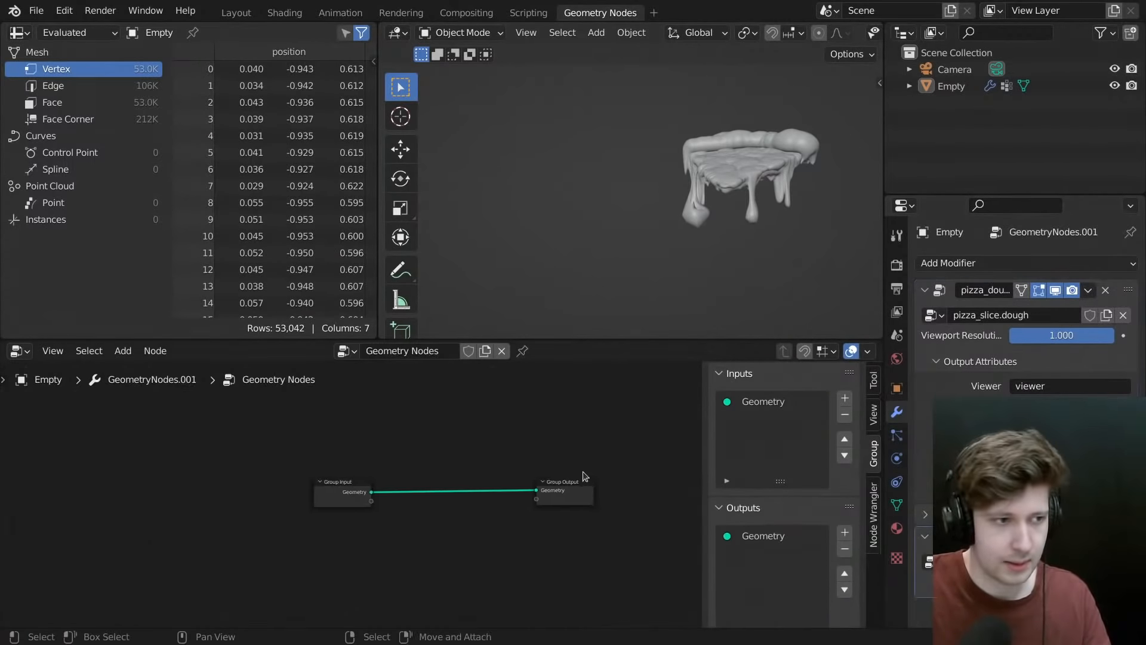
pyautogui.hotkey('ctrl', 'space')
# - Paste the droopy cheese NodeGroup into this tree and insert it on the link between Group Input and Group Output
pyautogui.scroll(-15, 596, 403)
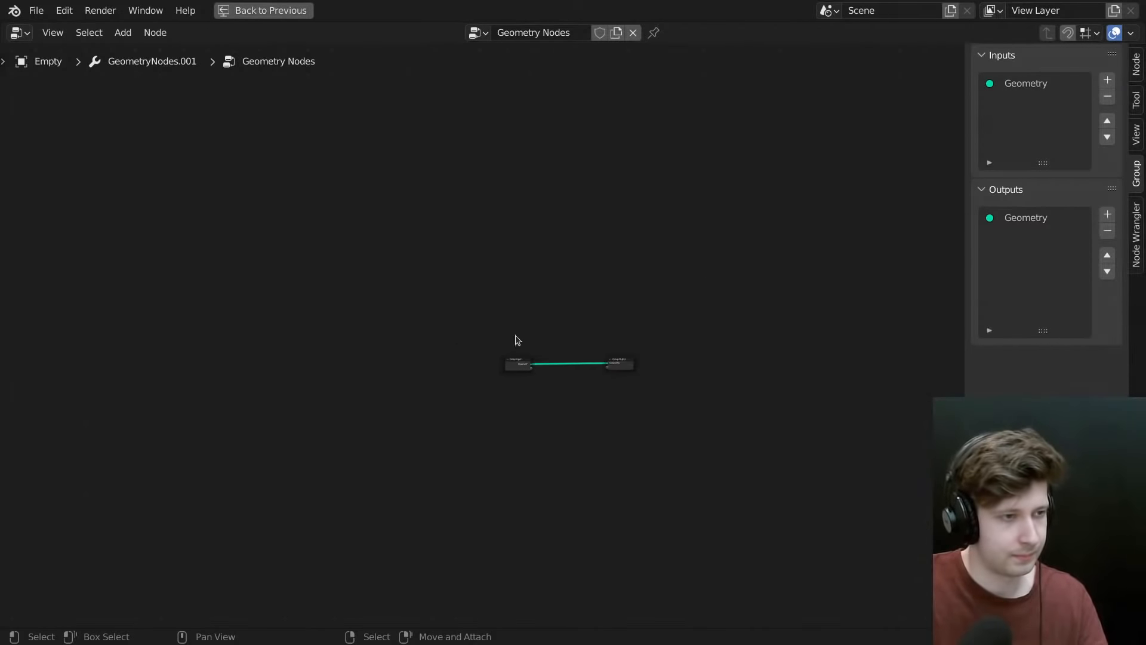
pyautogui.moveTo(515, 340); pyautogui.dragTo(711, 382, button='middle')
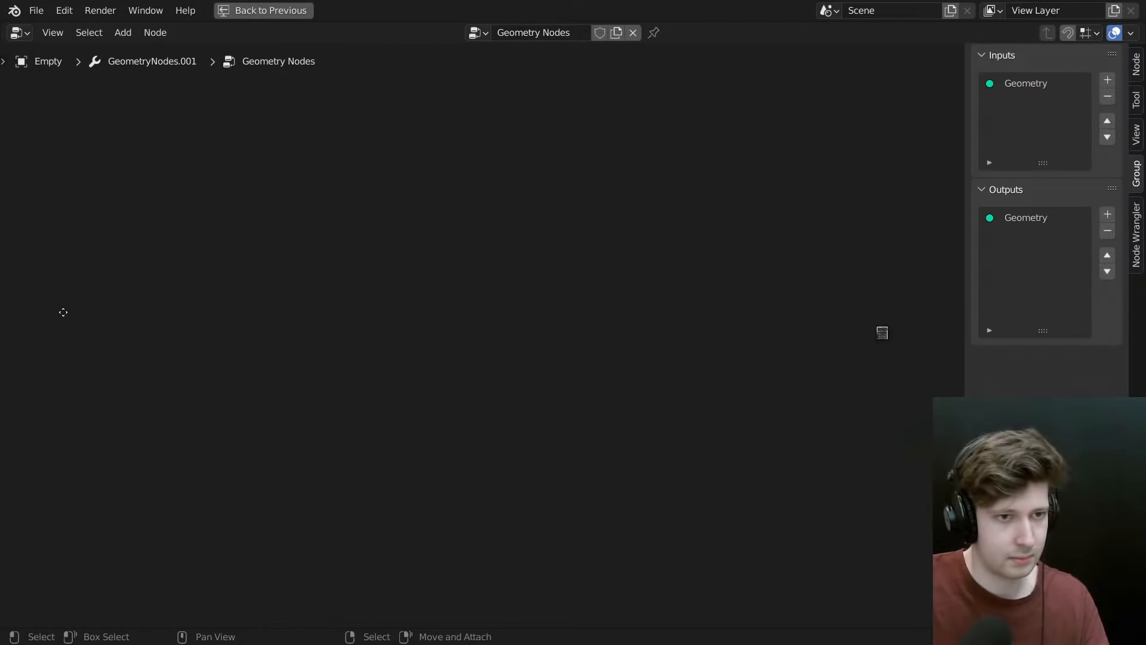
pyautogui.press('g')
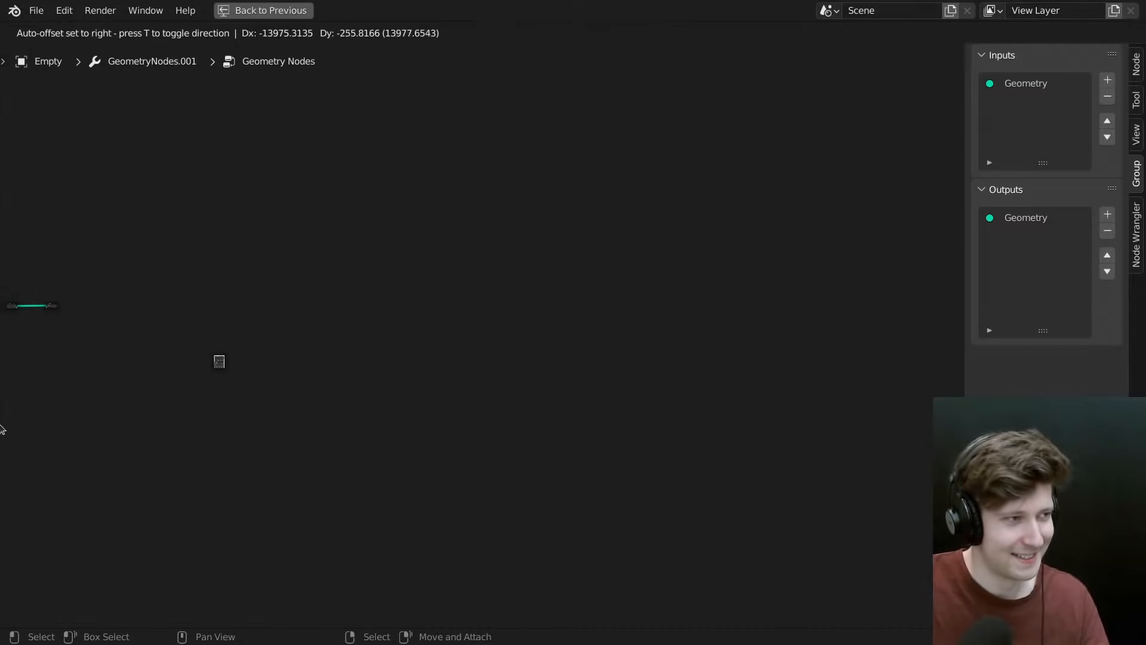
pyautogui.click(2, 429)
pyautogui.moveTo(217, 404); pyautogui.dragTo(585, 420, button='middle')
pyautogui.press('g')
pyautogui.click(355, 360)
pyautogui.scroll(5, 400, 334)
pyautogui.scroll(7, 401, 338)
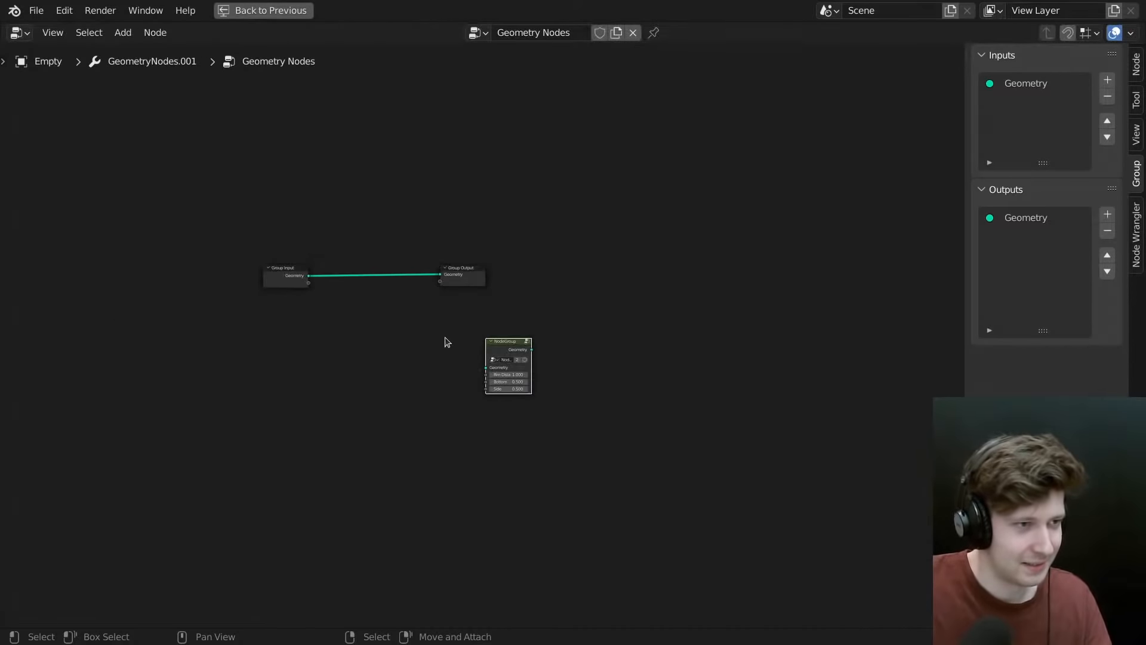
pyautogui.press('g')
pyautogui.click(238, 189)
pyautogui.scroll(4, 238, 189)
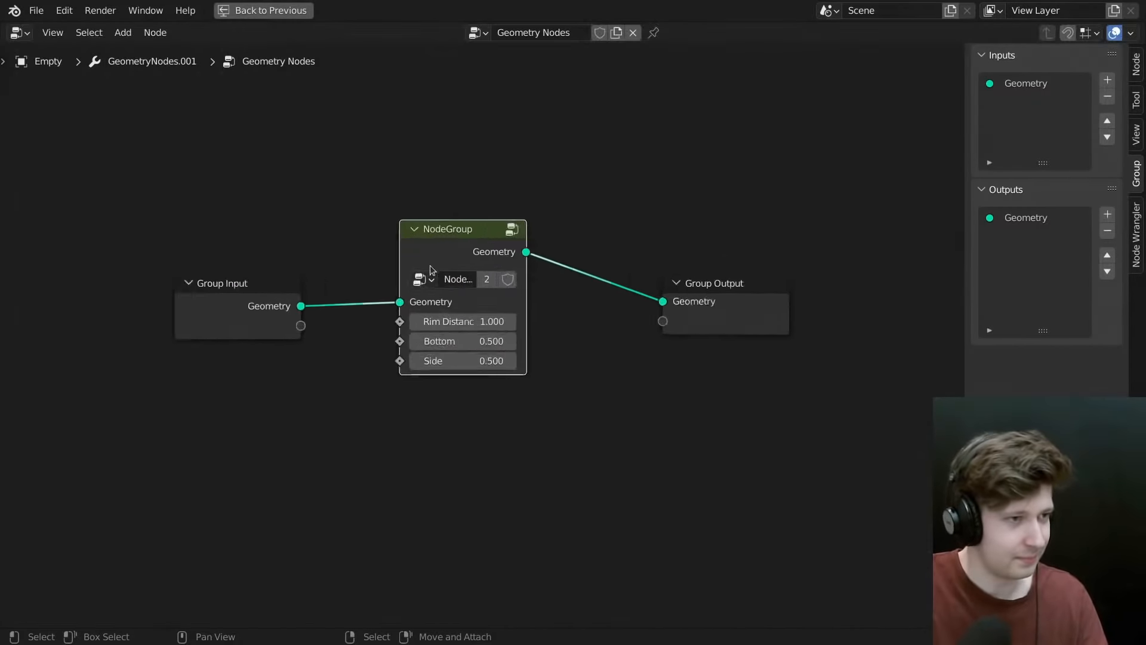
# - Expose the NodeGroup's Rim Distance, Bottom and Side sockets as inputs of the Geometry Nodes tree
pyautogui.moveTo(285, 325); pyautogui.dragTo(425, 317)
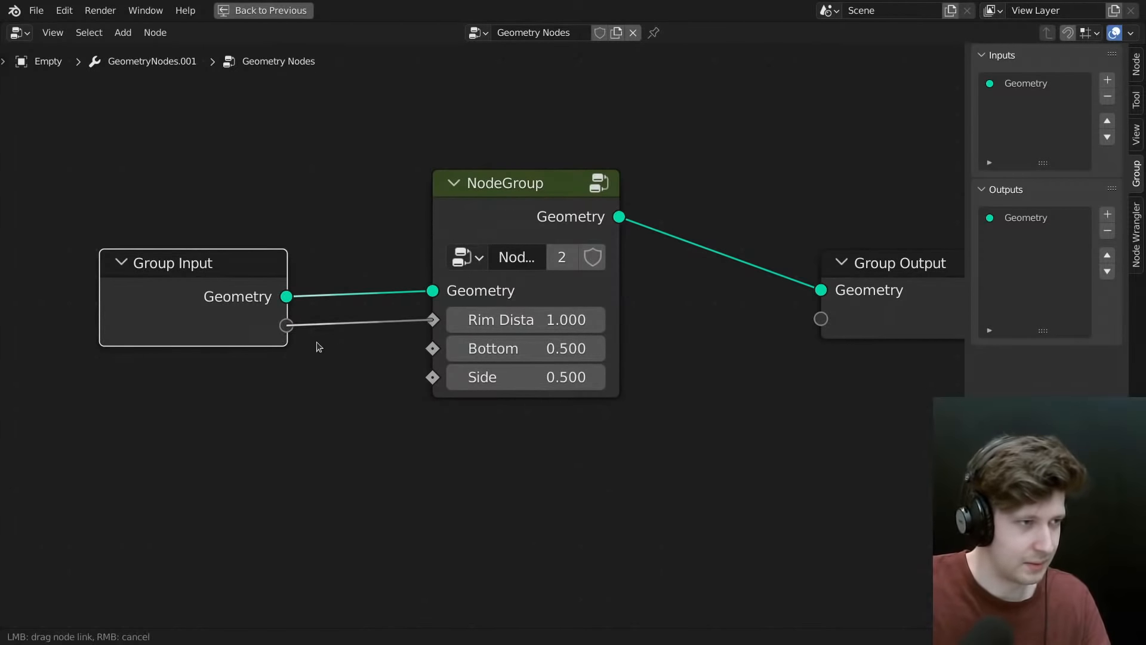
pyautogui.moveTo(318, 347); pyautogui.dragTo(432, 348)
pyautogui.moveTo(279, 359); pyautogui.dragTo(458, 383)
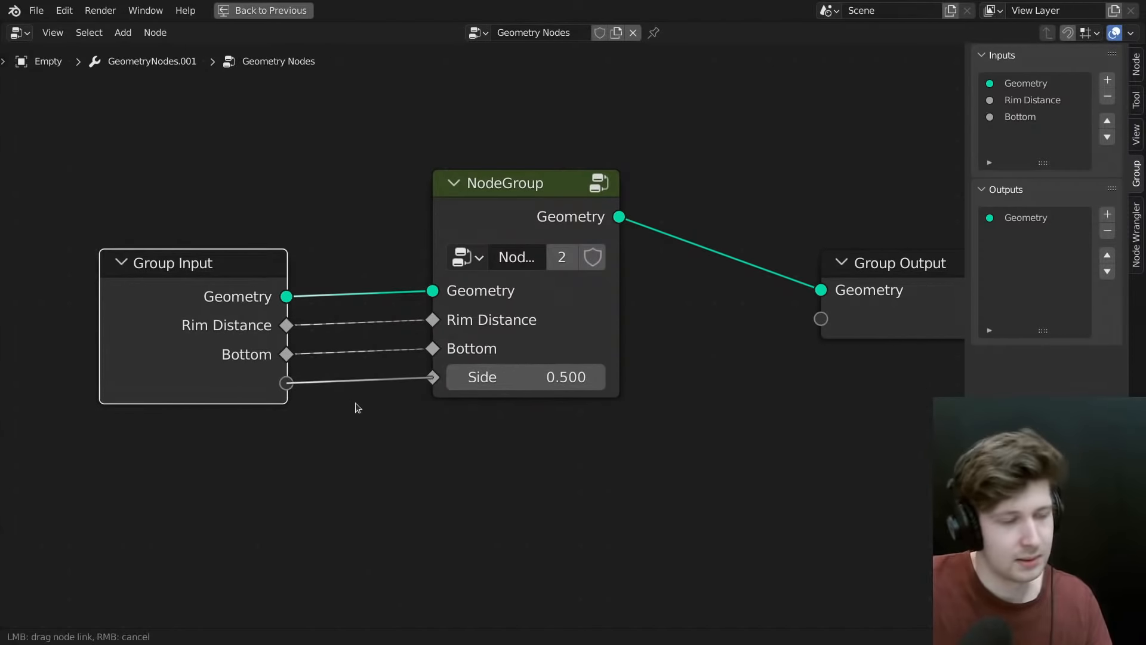
pyautogui.moveTo(357, 407); pyautogui.dragTo(434, 377)
# - Feed the Geometry Nodes modifier's Rim Distance input from the rim_distance attribute and its Bottom input from the bottom attribute
pyautogui.hotkey('ctrl', 'space')
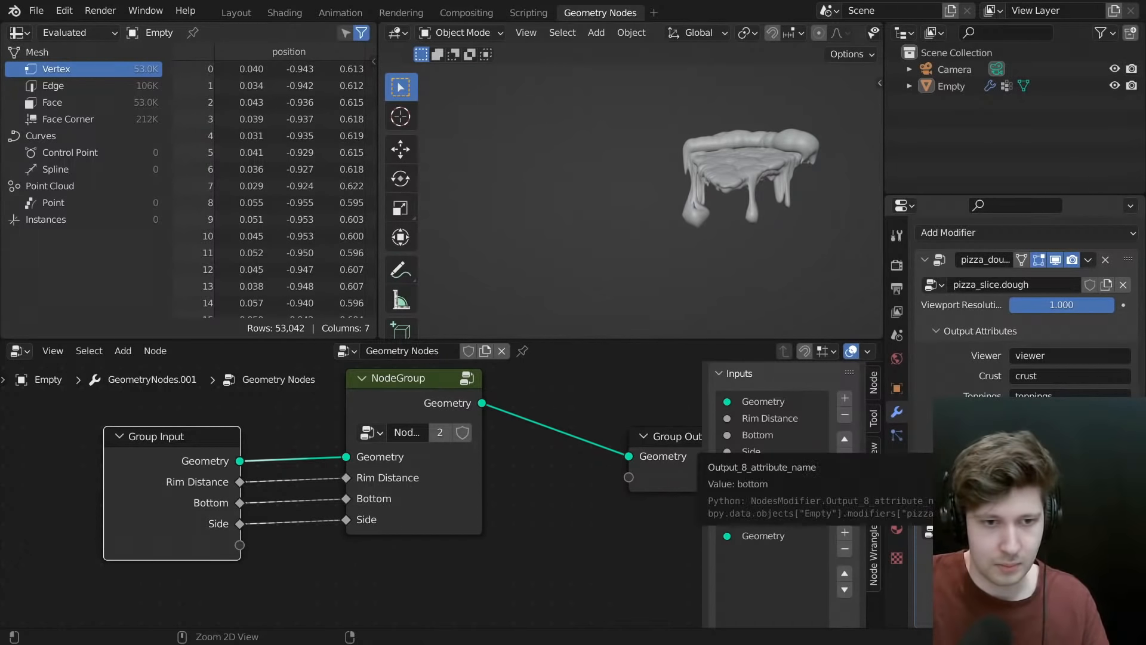
pyautogui.hotkey('ctrl', 'v')
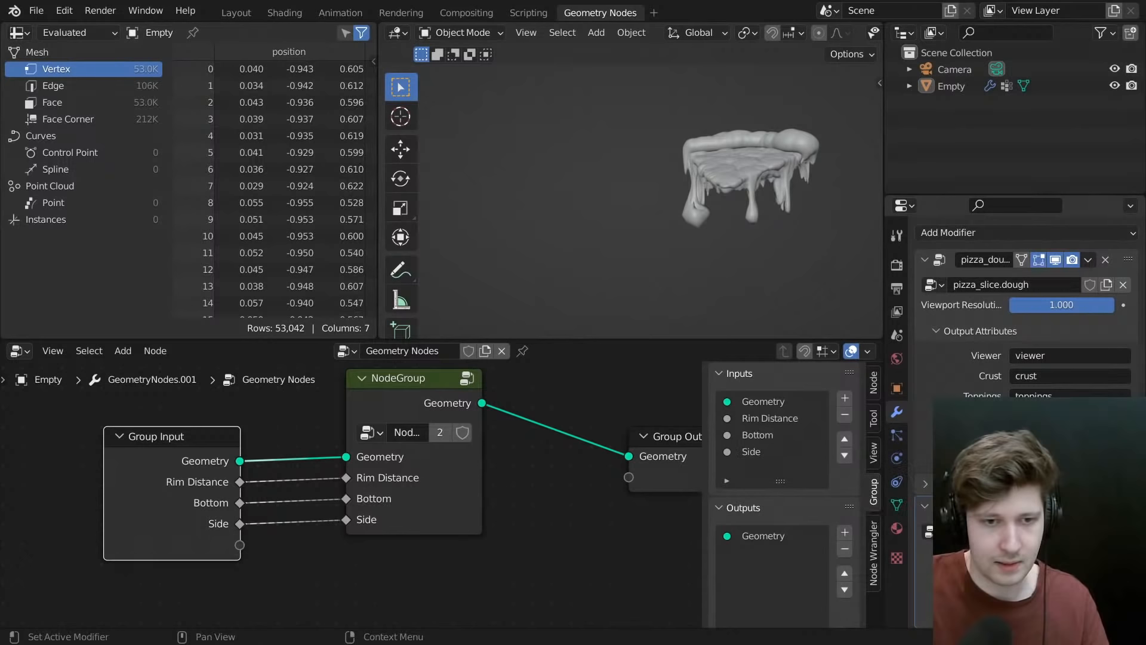
# - Mute and unmute the NodeGroup node to compare the pizza slice with and without its effect
pyautogui.moveTo(384, 444); pyautogui.dragTo(356, 446, button='middle')
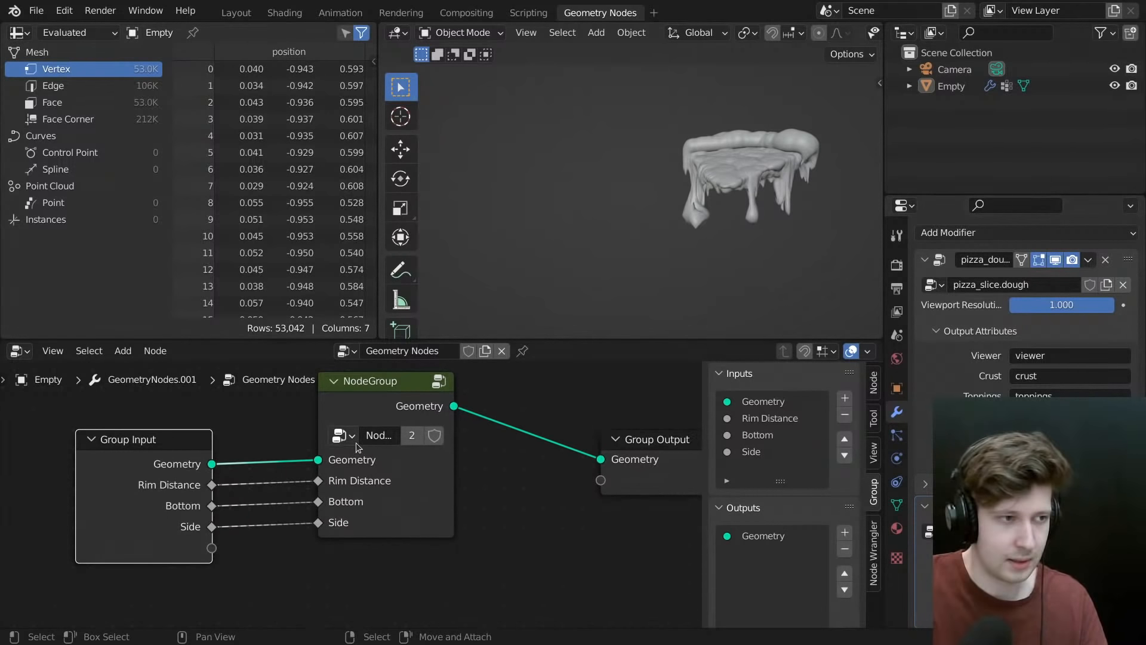
pyautogui.click(356, 447)
pyautogui.press('m')
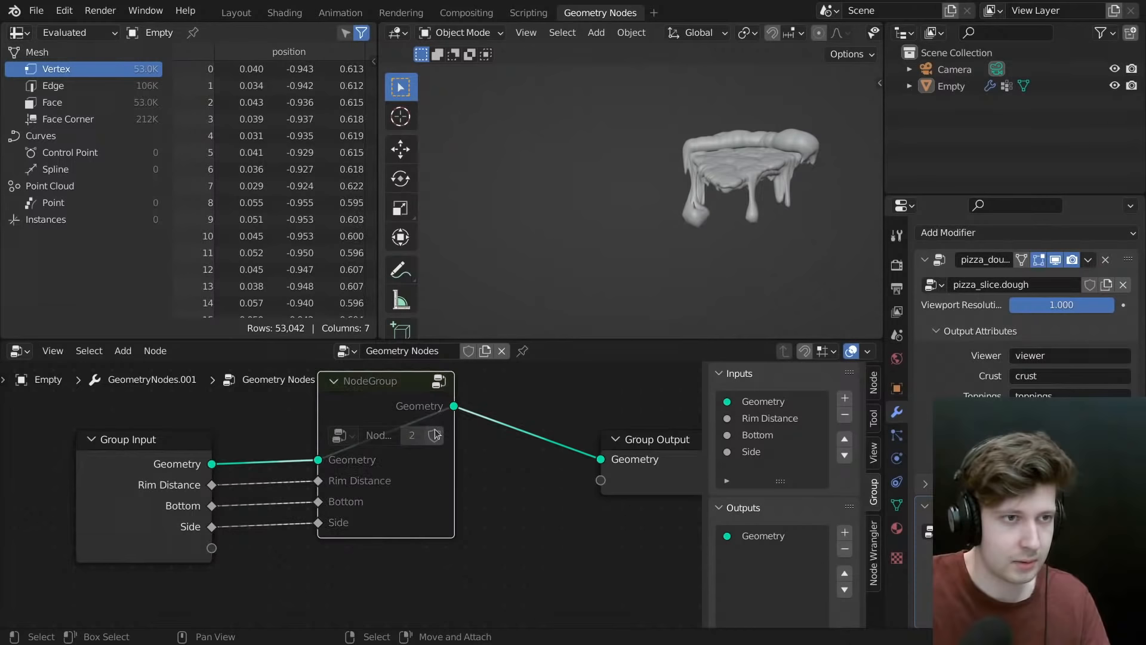
pyautogui.press('m')
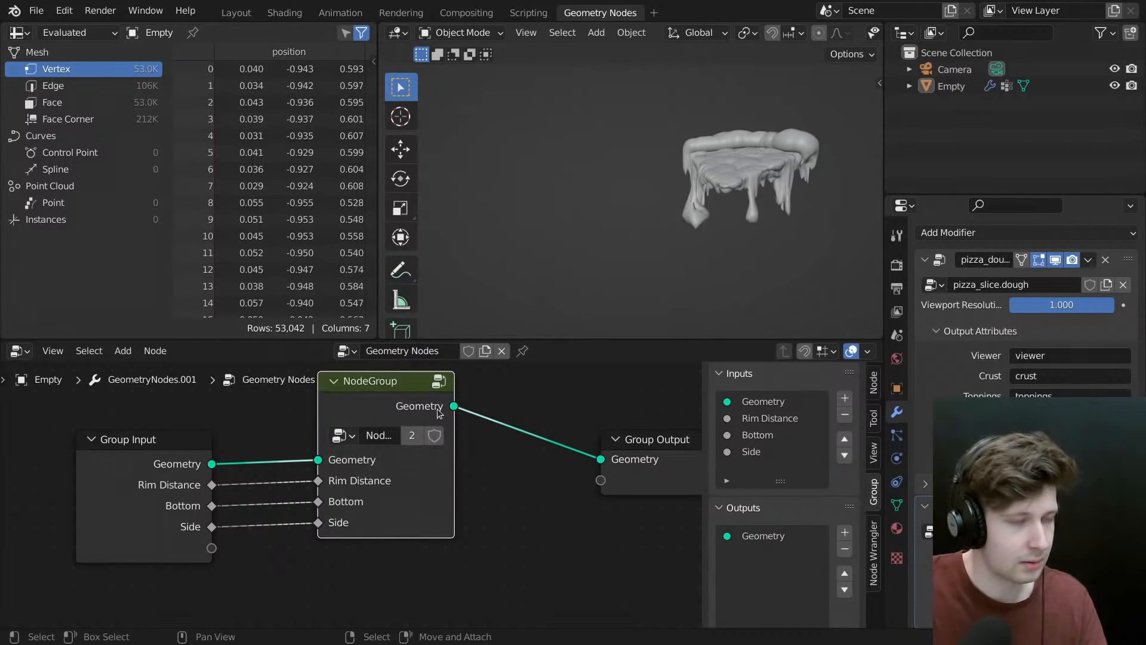
# - Select the pizza slice object and collapse the pizza_dough modifier's settings
pyautogui.click(754, 170)
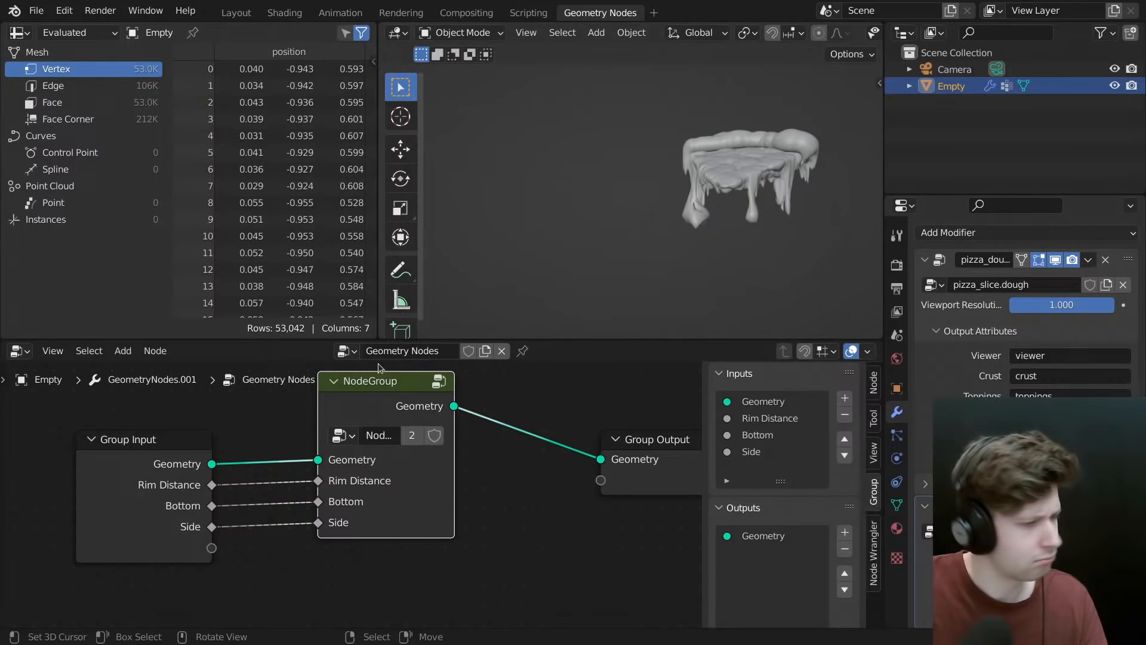
pyautogui.click(925, 260)
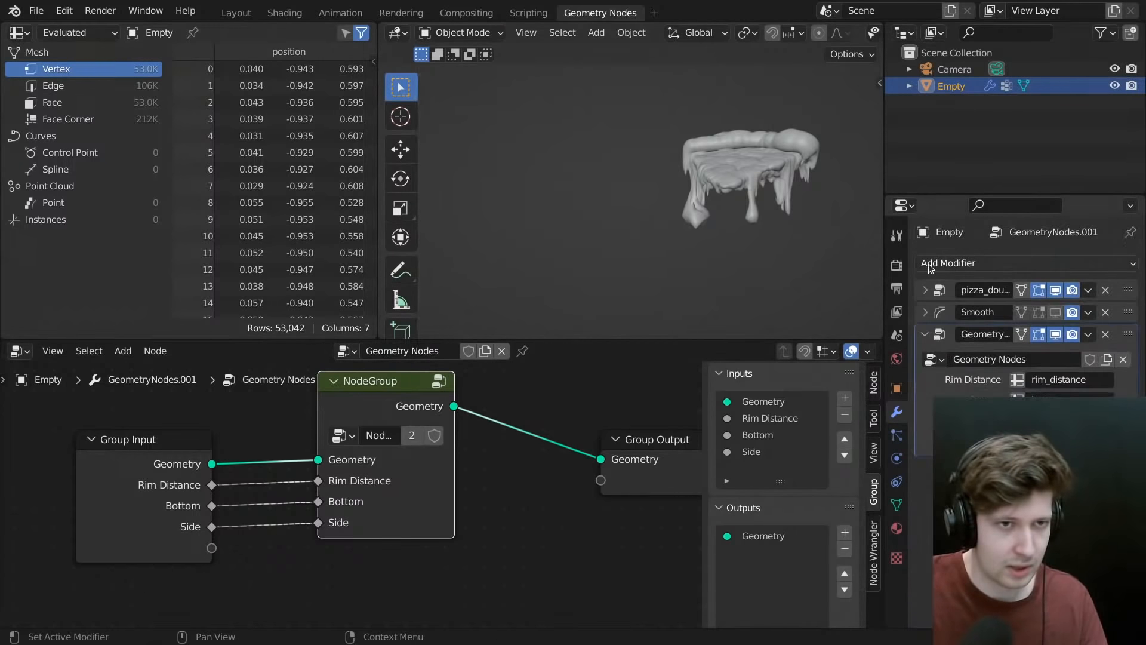
# - Mute the NodeGroup node in the pizza_dough modifier's pizza_slice.dough node tree
pyautogui.click(940, 290)
pyautogui.scroll(-10, 396, 472)
pyautogui.scroll(1, 395, 457)
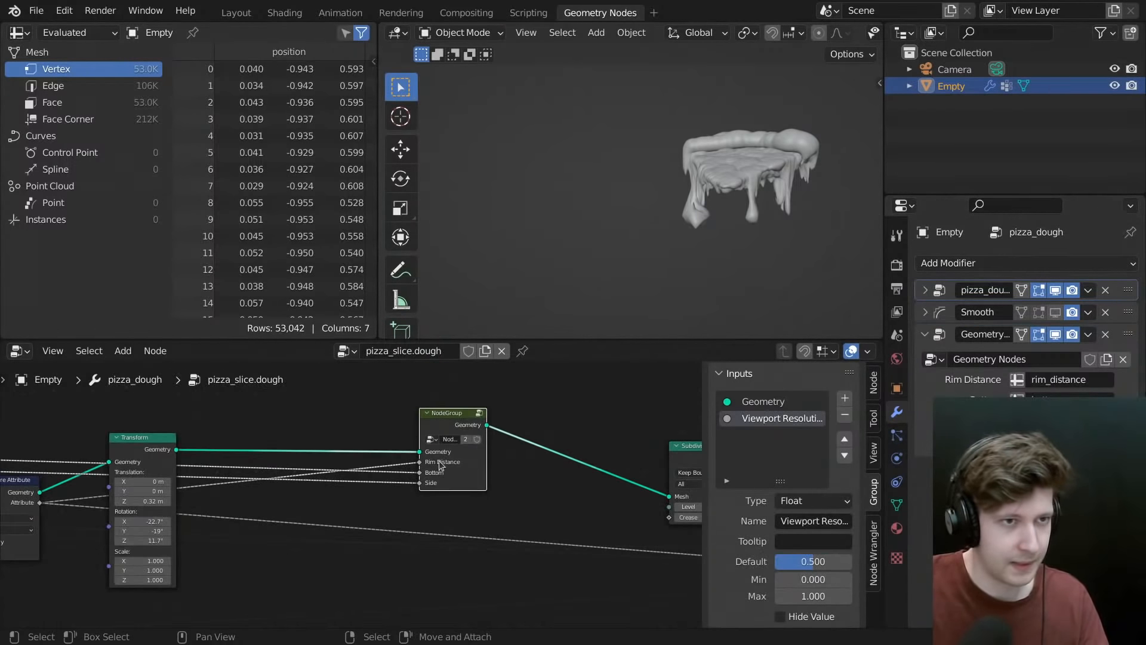
pyautogui.press('m')
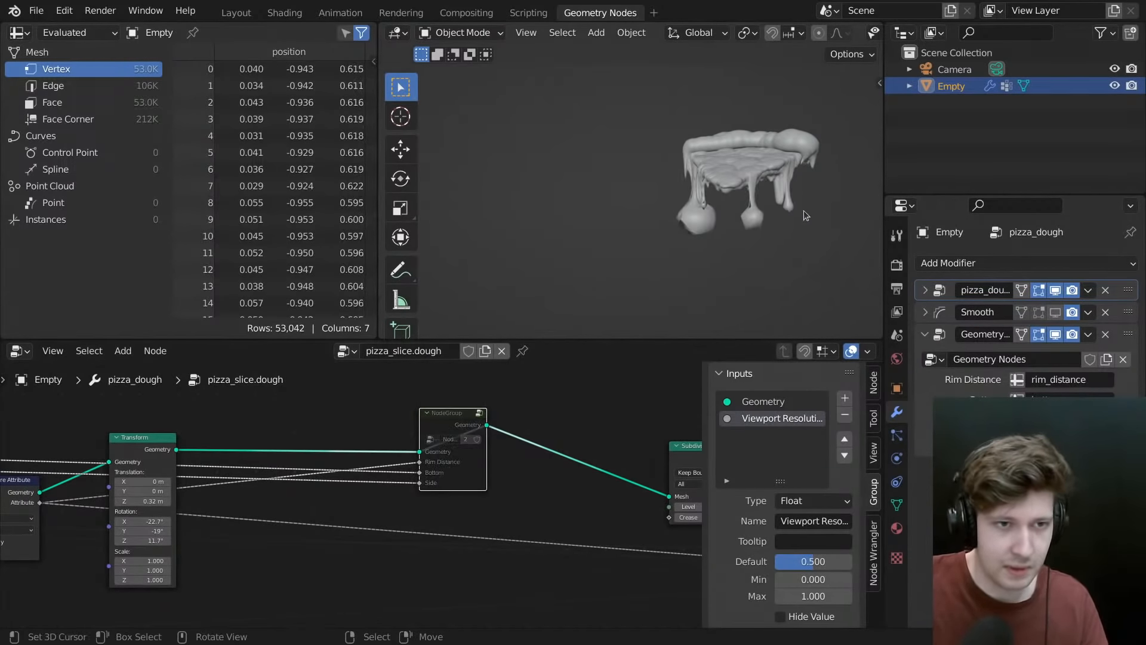
# - Mute and unmute the NodeGroup node in the GeometryNodes.001 modifier's tree, and examine the drips up close
pyautogui.click(942, 338)
pyautogui.press('m')
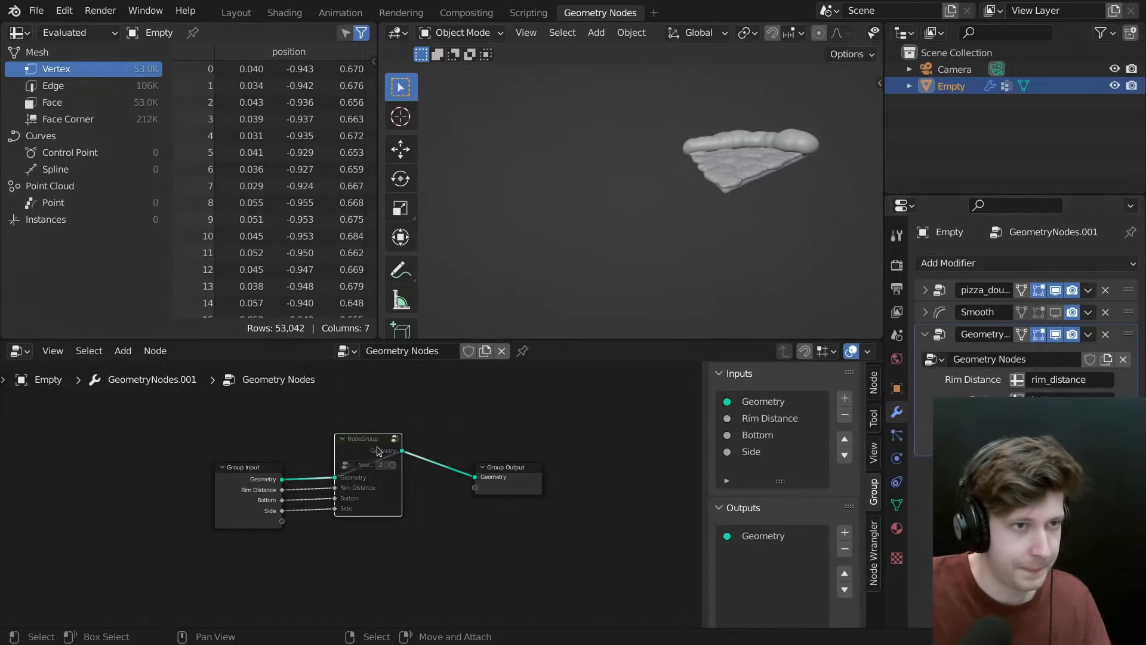
pyautogui.press('m')
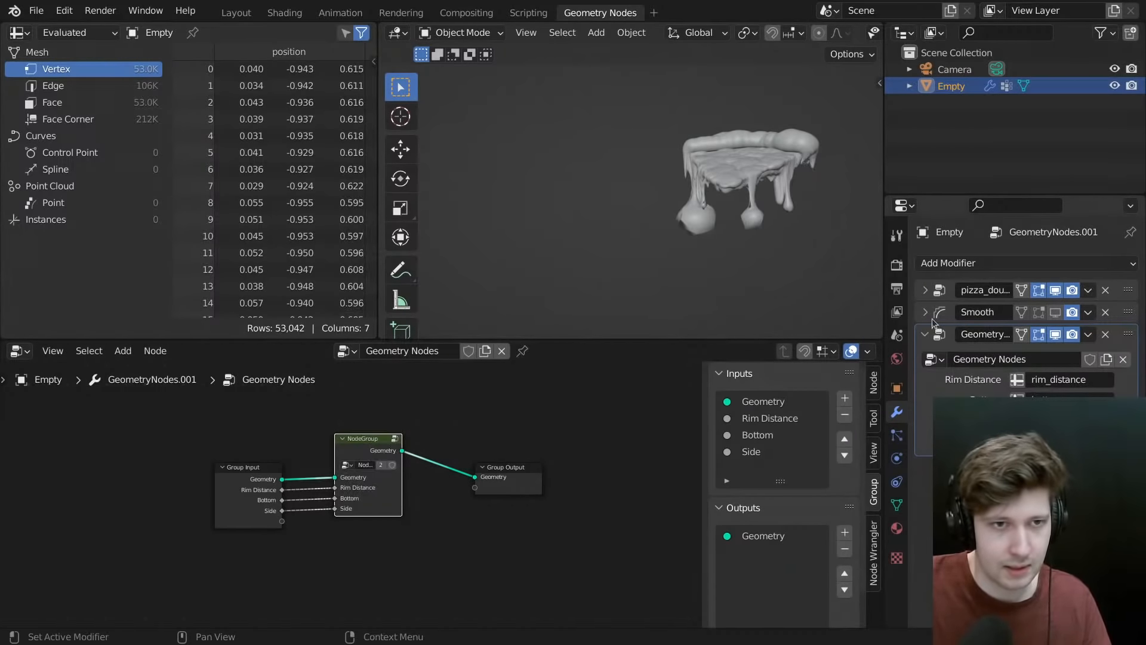
pyautogui.moveTo(686, 246); pyautogui.dragTo(736, 230, button='middle')
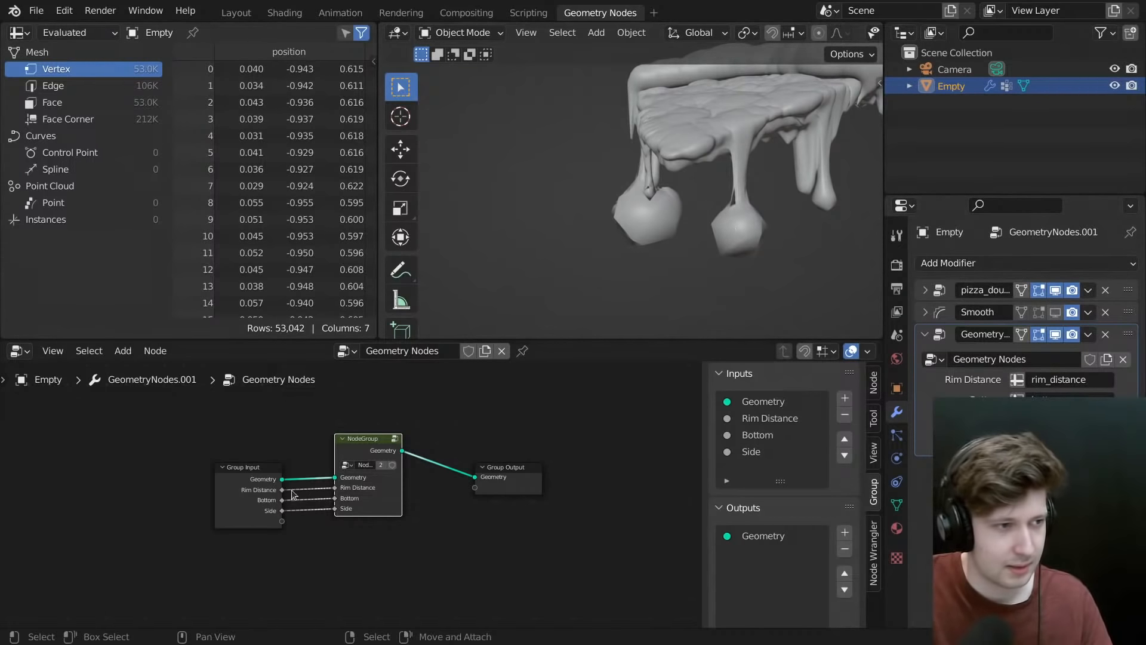
# - Enter the NodeGroup and set the Power node's Exponent to 4
pyautogui.press('Tab')
pyautogui.scroll(-6, 366, 518)
pyautogui.moveTo(514, 529); pyautogui.dragTo(317, 507, button='middle')
pyautogui.scroll(12, 412, 513)
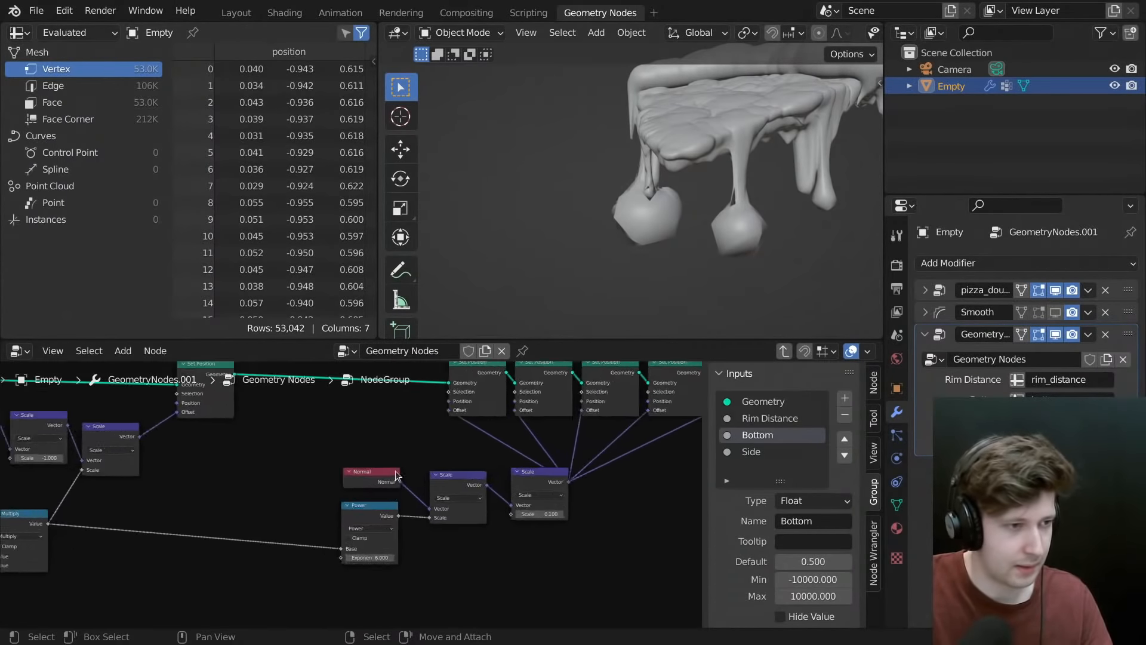
pyautogui.moveTo(331, 601); pyautogui.dragTo(380, 543, button='middle')
pyautogui.click(326, 553)
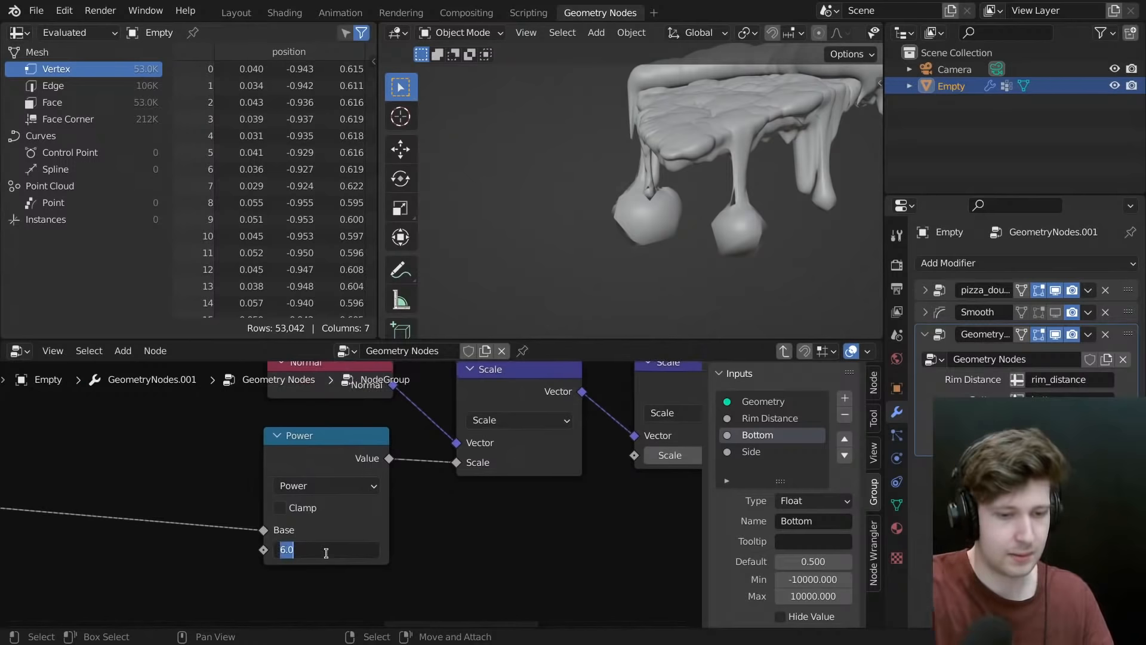
pyautogui.press('Return')
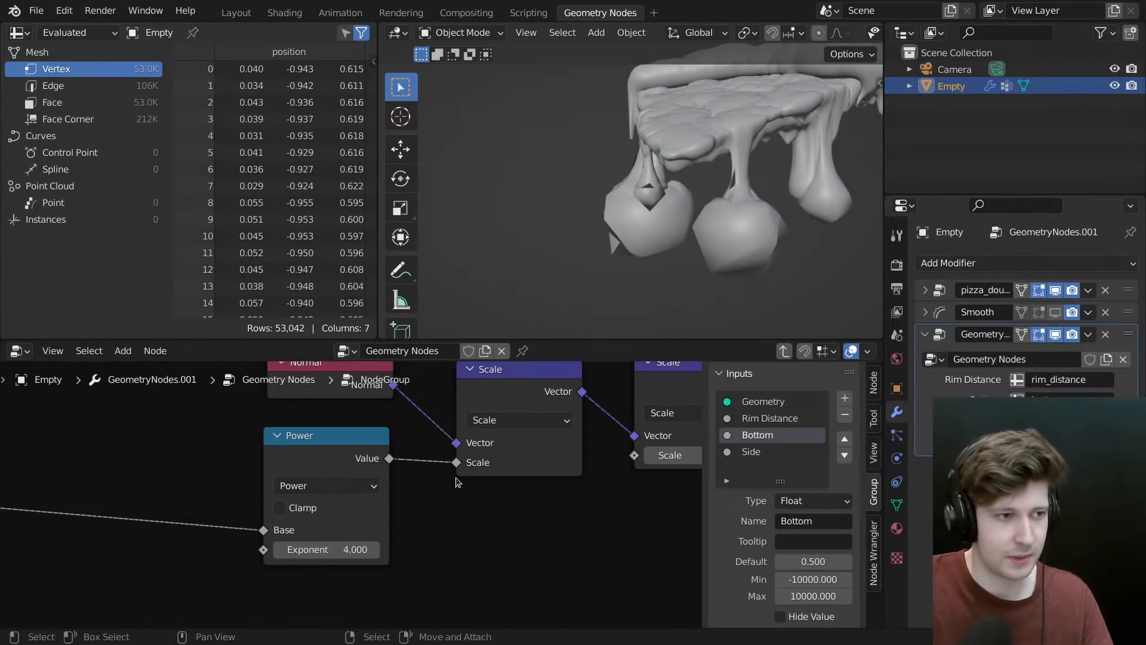
# - Set the Scale value of the second Scale node, which feeds the Set Position offsets, to 0.05
pyautogui.moveTo(459, 482); pyautogui.dragTo(360, 550, button='middle')
pyautogui.click(572, 494)
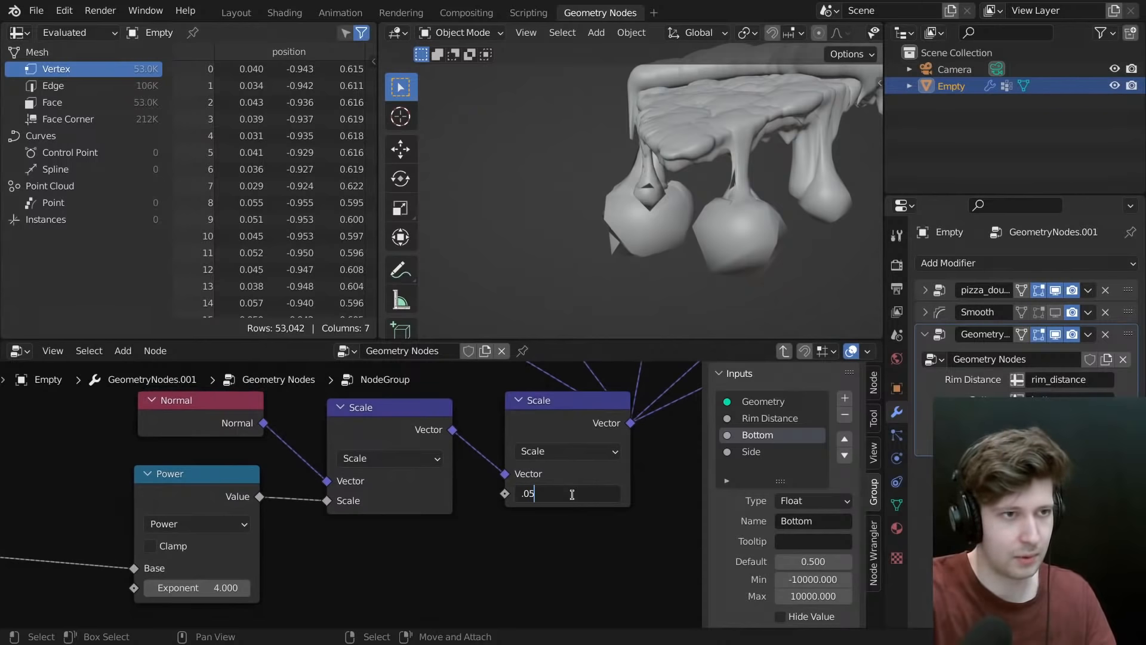
pyautogui.press('Return')
pyautogui.scroll(-5, 722, 200)
pyautogui.moveTo(728, 203); pyautogui.dragTo(712, 258, button='middle')
pyautogui.scroll(4, 714, 262)
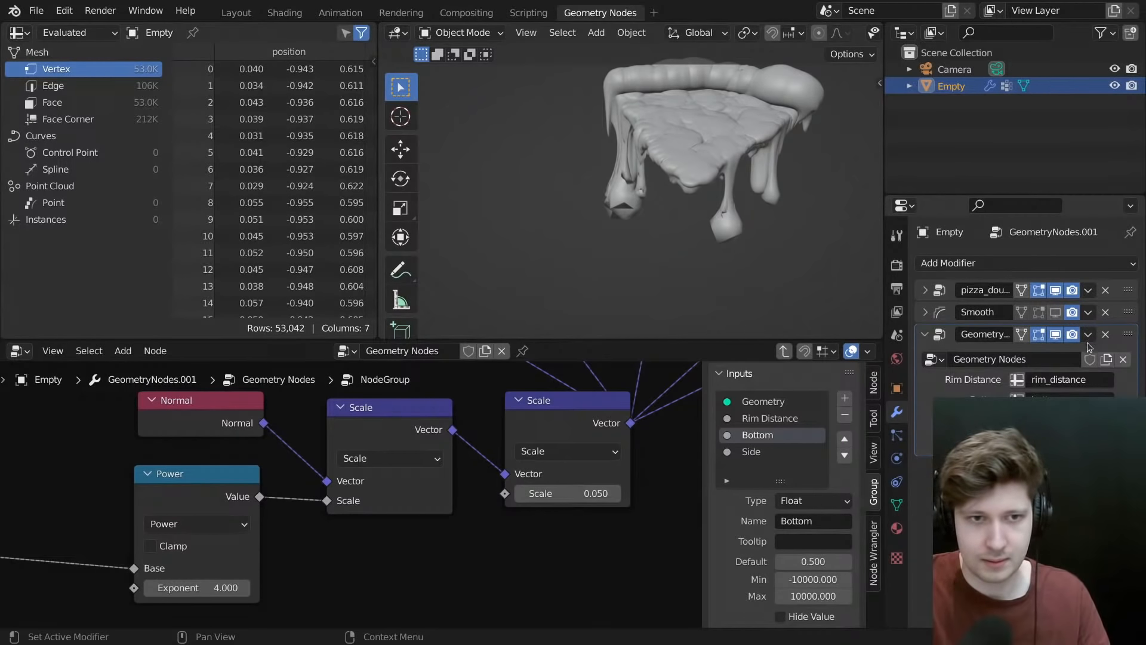
# - Add a Smooth modifier to the pizza slice after the droopy cheese Geometry Nodes modifier
pyautogui.click(1027, 264)
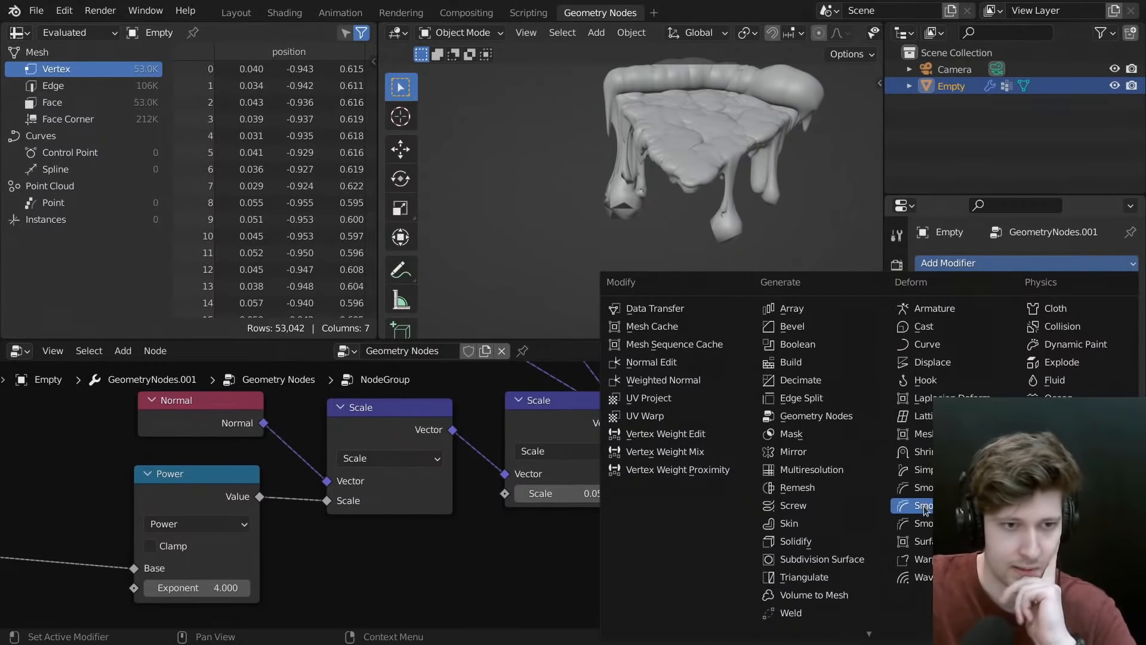
pyautogui.click(919, 487)
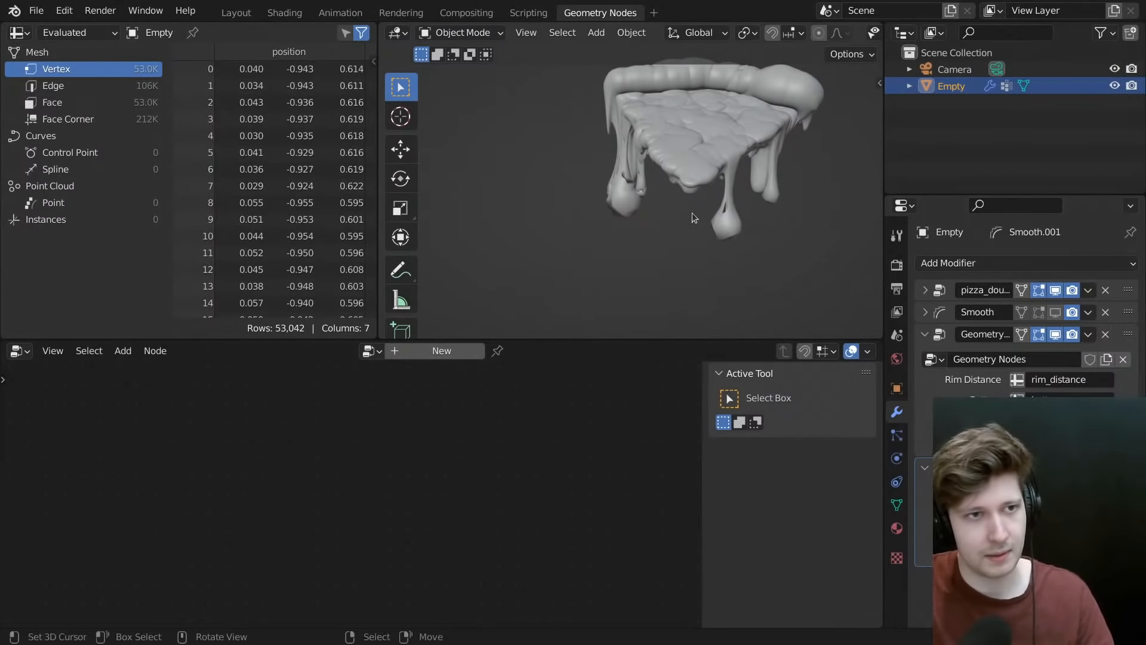
pyautogui.moveTo(693, 212); pyautogui.dragTo(722, 195, button='middle')
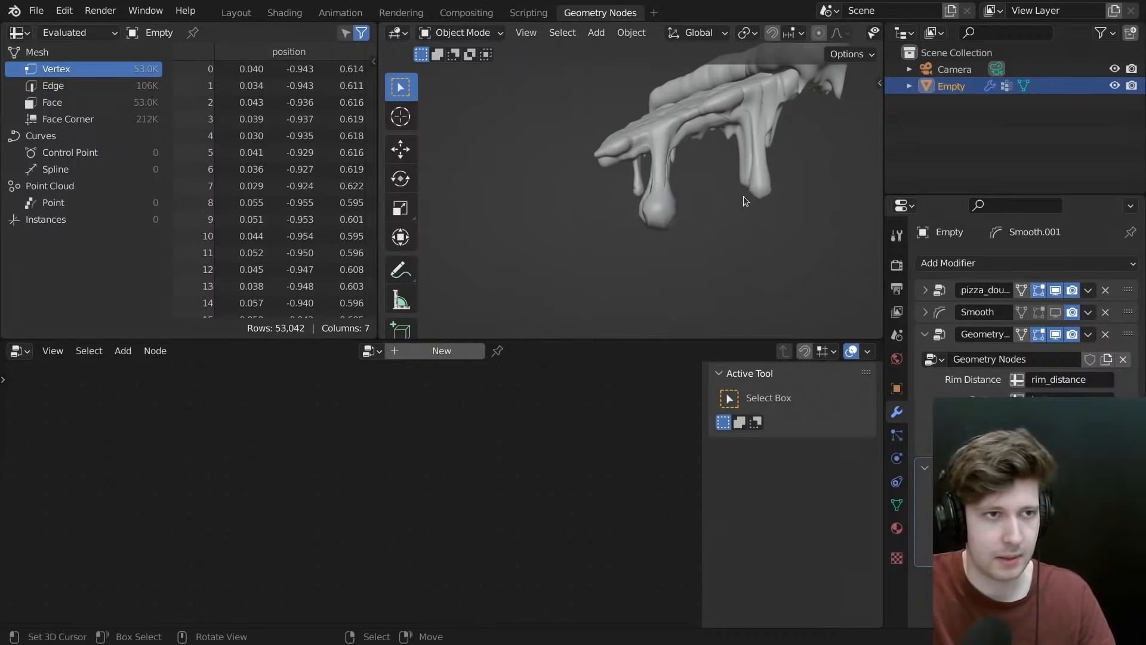
# - Show the viewport overlays to inspect the wireframe of the drips from several angles, and hide them again
pyautogui.scroll(3, 746, 196)
pyautogui.press('z')
pyautogui.click(754, 107)
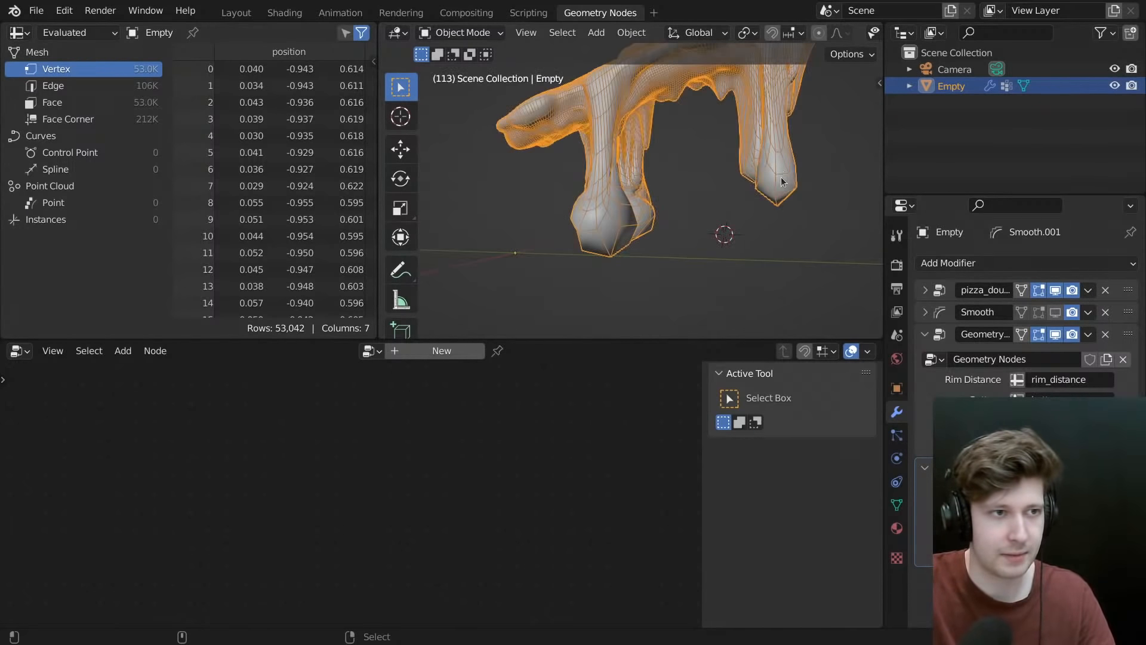
pyautogui.moveTo(617, 216); pyautogui.dragTo(694, 187, button='middle')
pyautogui.hotkey('alt', 'a')
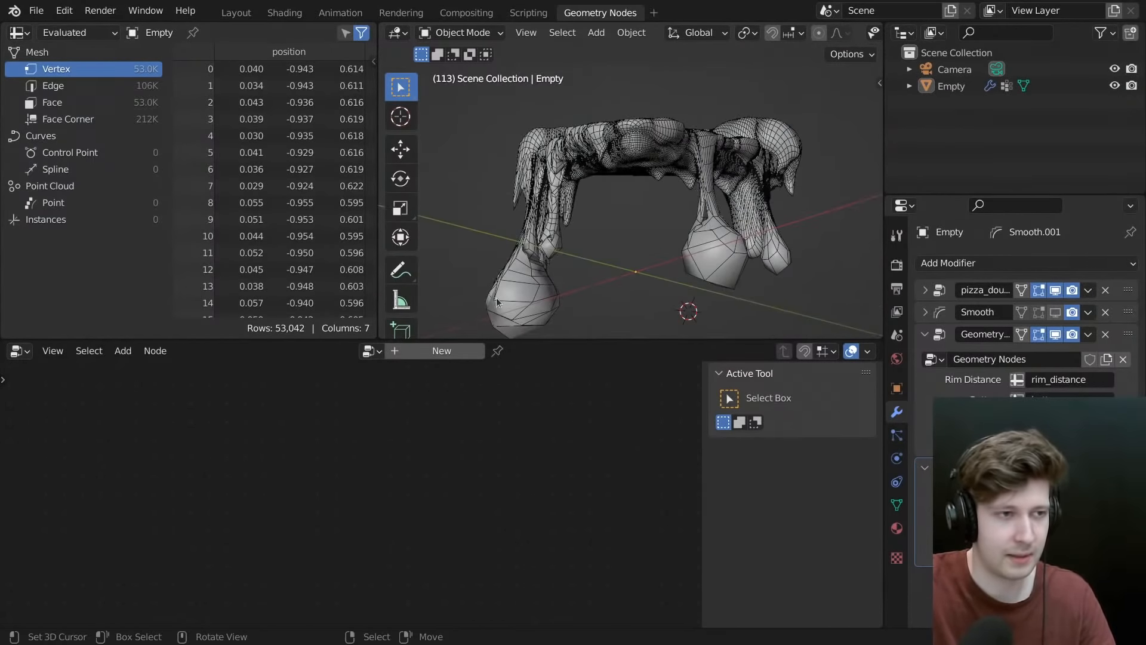
pyautogui.moveTo(713, 240); pyautogui.dragTo(596, 238, button='middle')
pyautogui.moveTo(785, 253)
pyautogui.mouseDown(button='middle')
pyautogui.moveTo(528, 266)
pyautogui.moveTo(536, 202)
pyautogui.moveTo(590, 180)
pyautogui.moveTo(669, 198)
pyautogui.moveTo(687, 183)
pyautogui.moveTo(661, 170)
pyautogui.moveTo(633, 255)
pyautogui.moveTo(694, 258)
pyautogui.moveTo(662, 240)
pyautogui.moveTo(743, 279)
pyautogui.moveTo(679, 229)
pyautogui.moveTo(656, 226)
pyautogui.moveTo(657, 181)
pyautogui.moveTo(699, 209)
pyautogui.mouseUp(button='middle')
pyautogui.scroll(-3, 655, 227)
pyautogui.press('z')
pyautogui.click(674, 88)
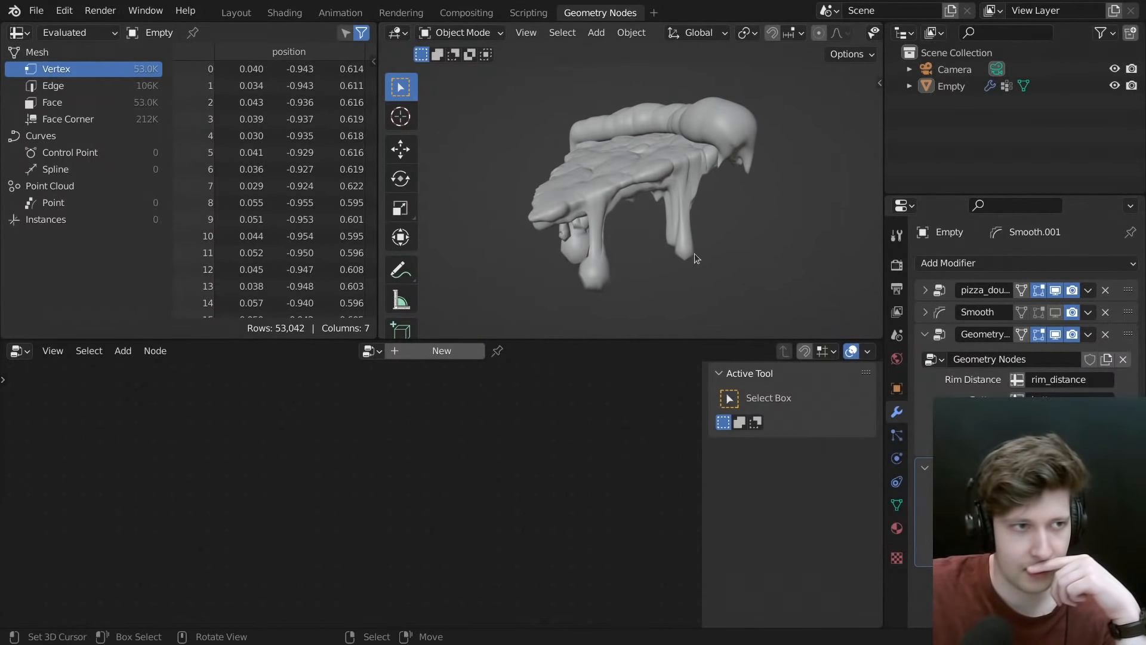
# - Examine the smoothed drips and the underside of the pizza slice from different angles
pyautogui.moveTo(694, 253); pyautogui.dragTo(647, 234, button='middle')
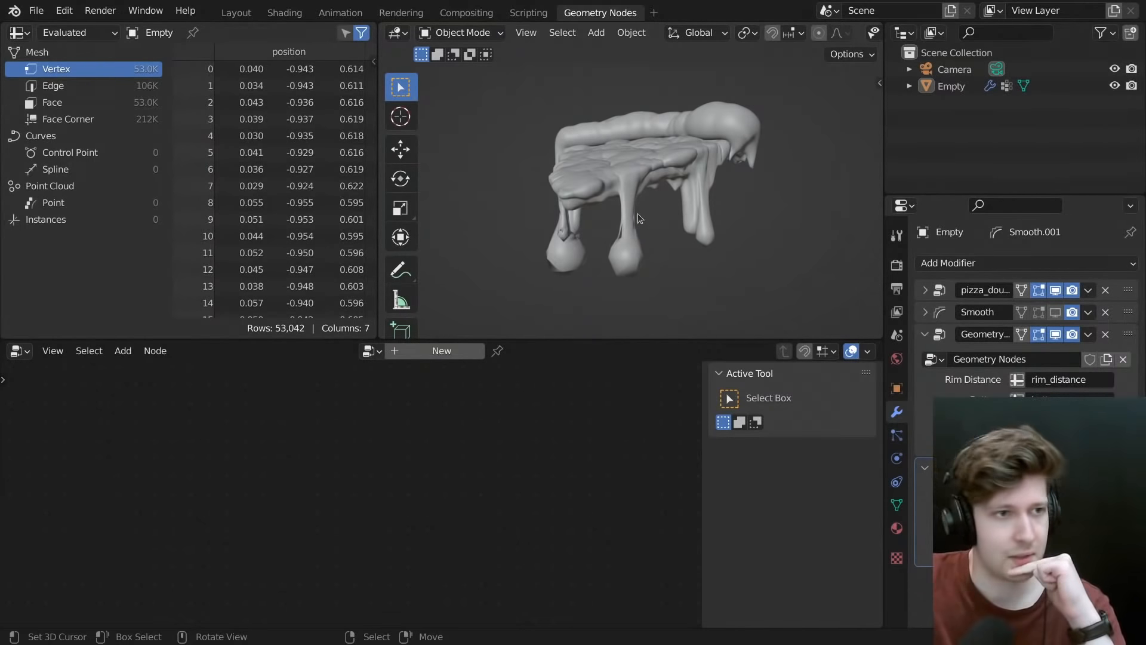
pyautogui.moveTo(632, 230); pyautogui.dragTo(680, 255, button='middle')
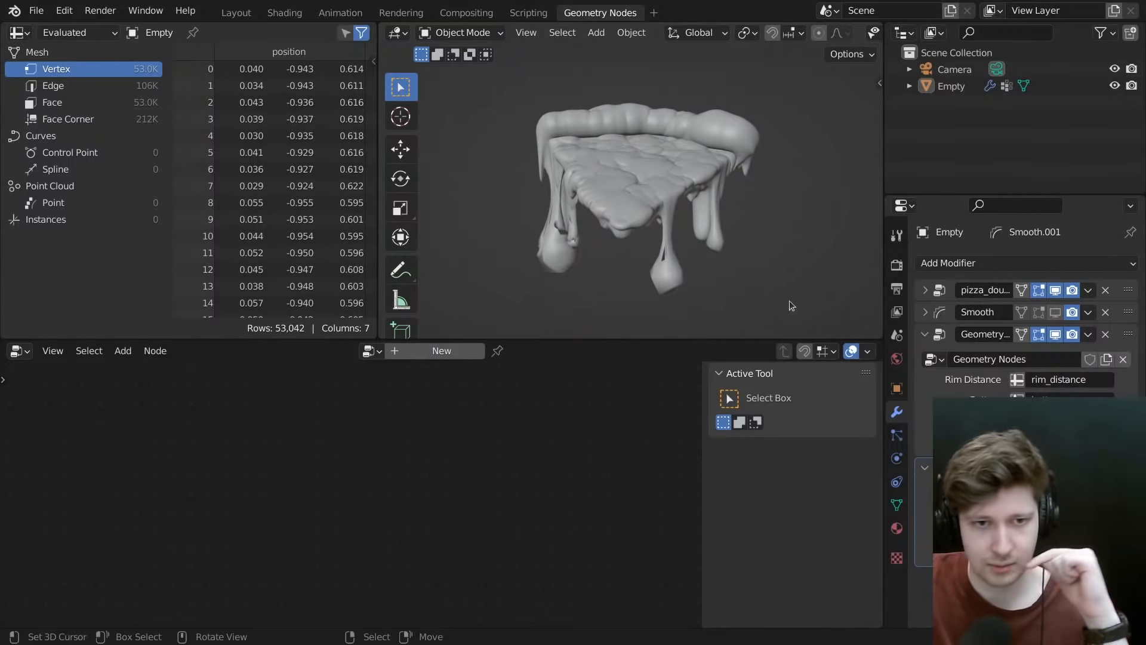
pyautogui.moveTo(760, 296); pyautogui.dragTo(737, 260, button='middle')
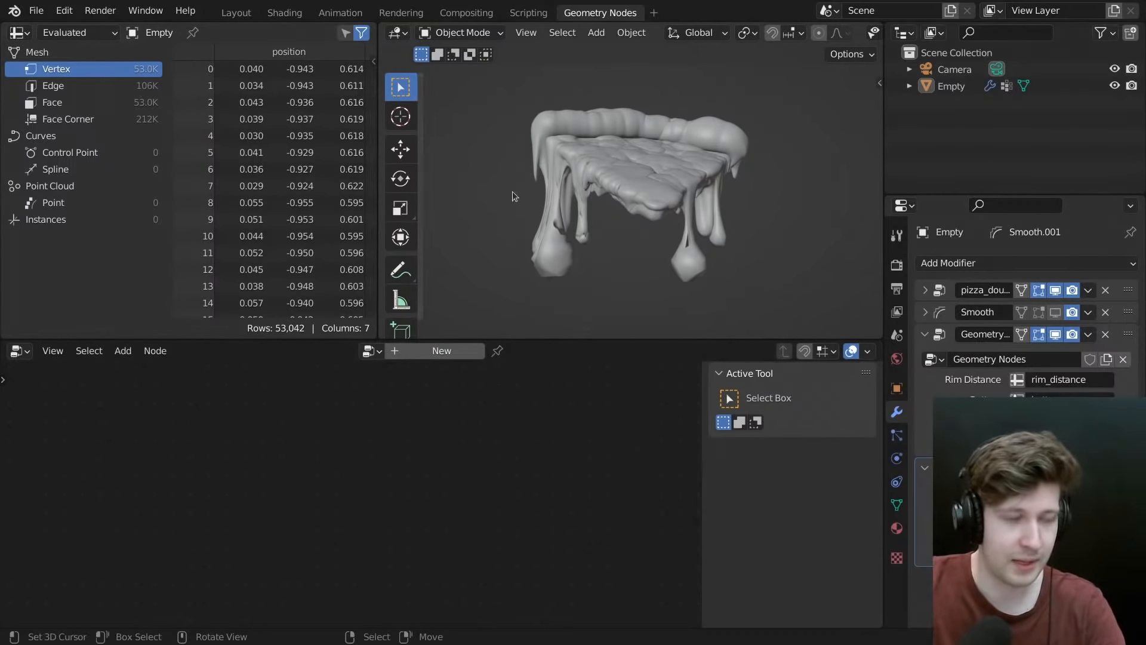
pyautogui.moveTo(671, 229); pyautogui.dragTo(627, 132, button='middle')
pyautogui.scroll(4, 606, 153)
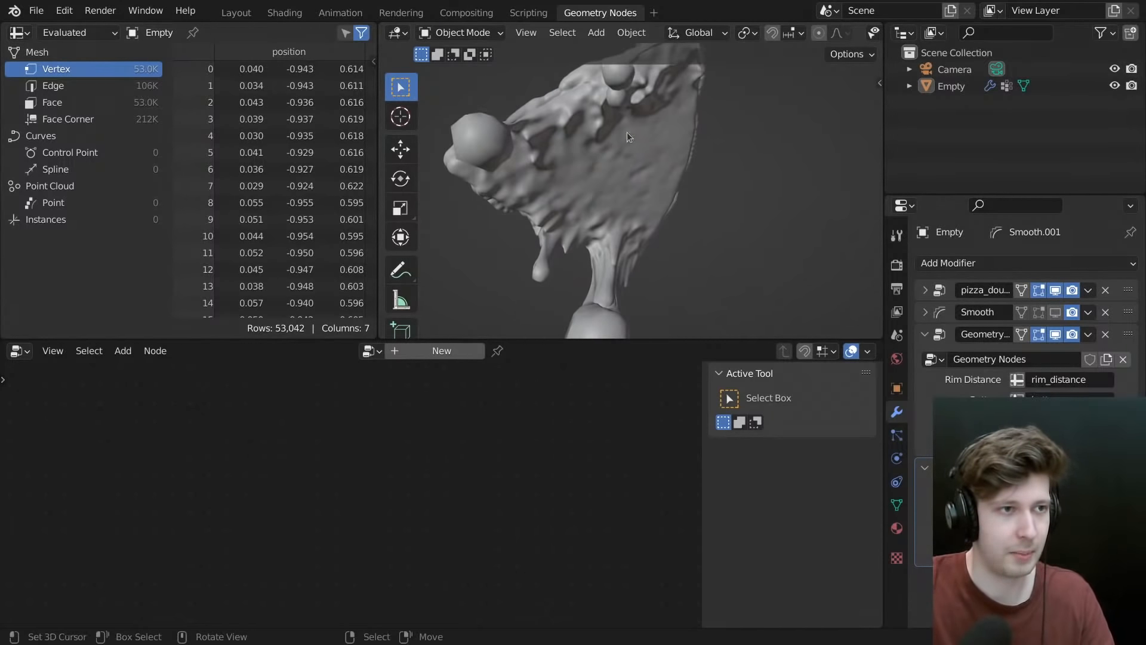
pyautogui.moveTo(525, 173); pyautogui.dragTo(608, 148, button='middle')
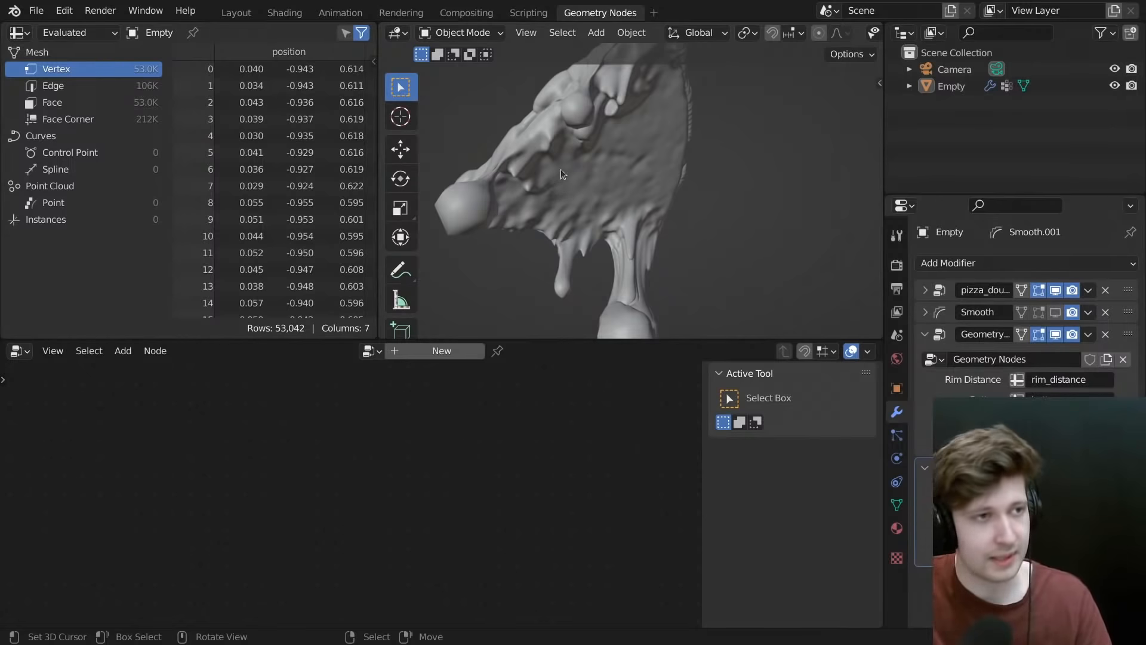
pyautogui.moveTo(560, 170); pyautogui.dragTo(728, 167, button='middle')
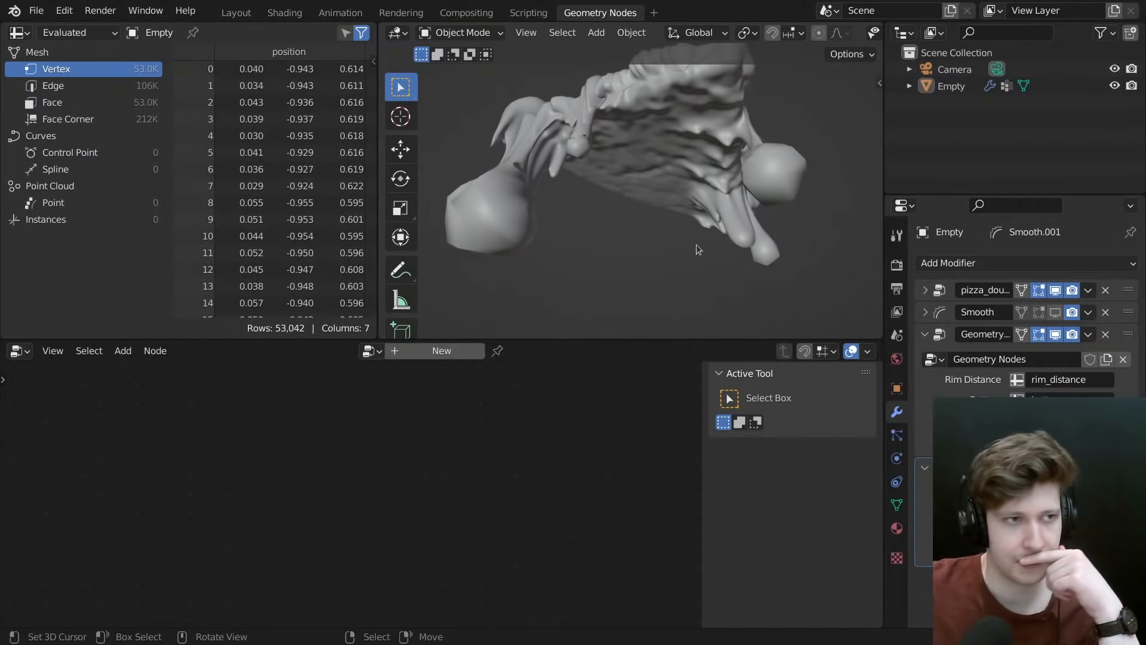
pyautogui.moveTo(696, 244); pyautogui.dragTo(593, 224, button='middle')
pyautogui.moveTo(773, 255); pyautogui.dragTo(654, 220, button='middle')
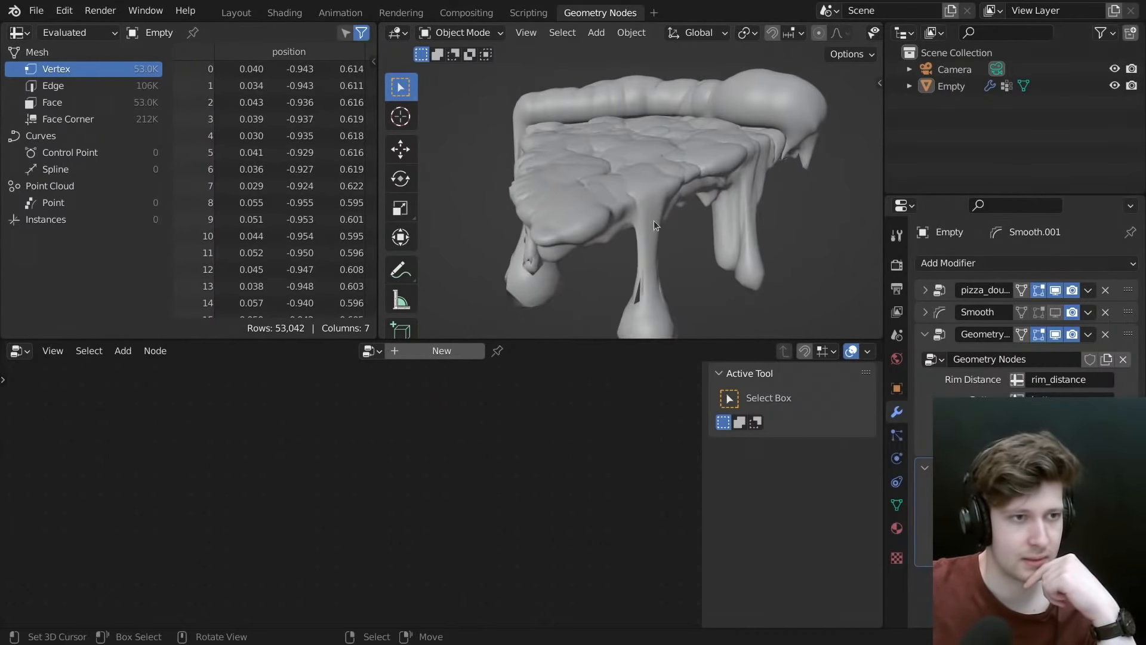
# - Select the pizza slice object and check the whole slice from several sides
pyautogui.click(653, 219)
pyautogui.scroll(-4, 654, 217)
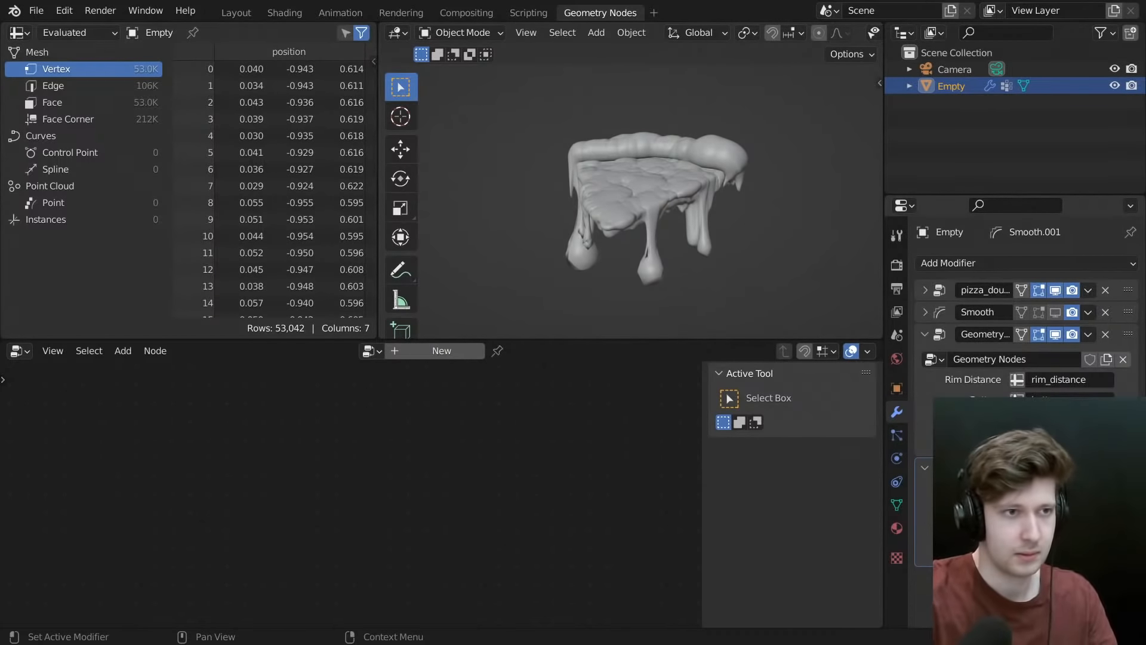
pyautogui.moveTo(755, 262); pyautogui.dragTo(745, 347, button='middle')
pyautogui.moveTo(619, 209); pyautogui.dragTo(751, 99, button='middle')
pyautogui.moveTo(750, 174); pyautogui.dragTo(589, 190, button='middle')
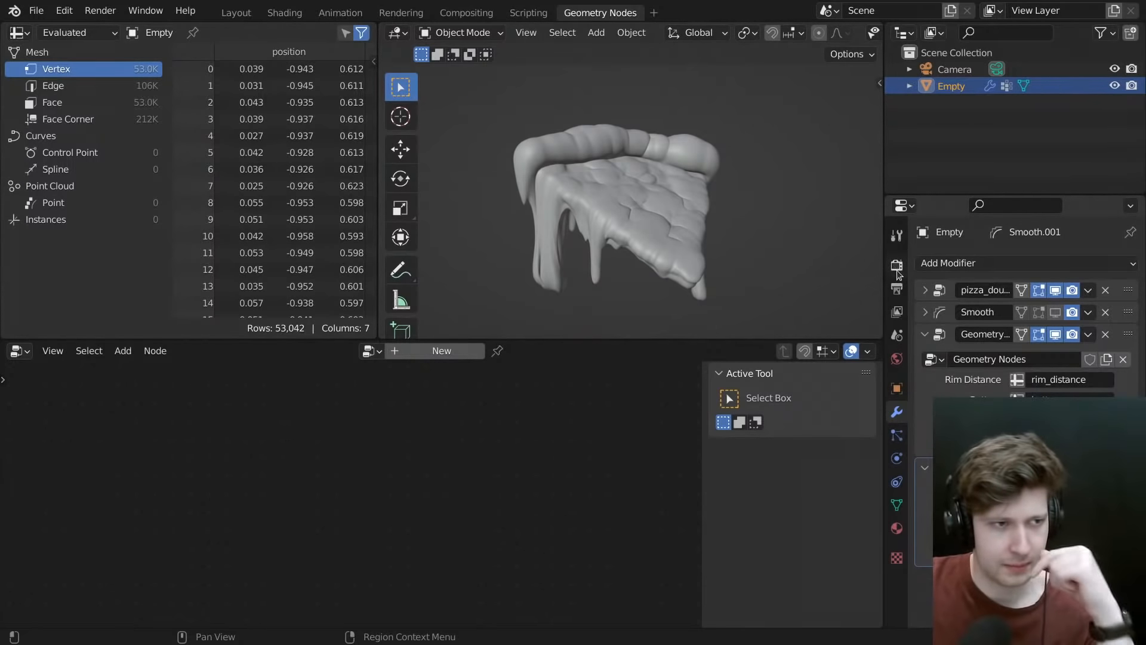
# - Maximize the pizza_dough modifier's node tree and move the Less Than node closer to the reroute feeding it
pyautogui.click(949, 338)
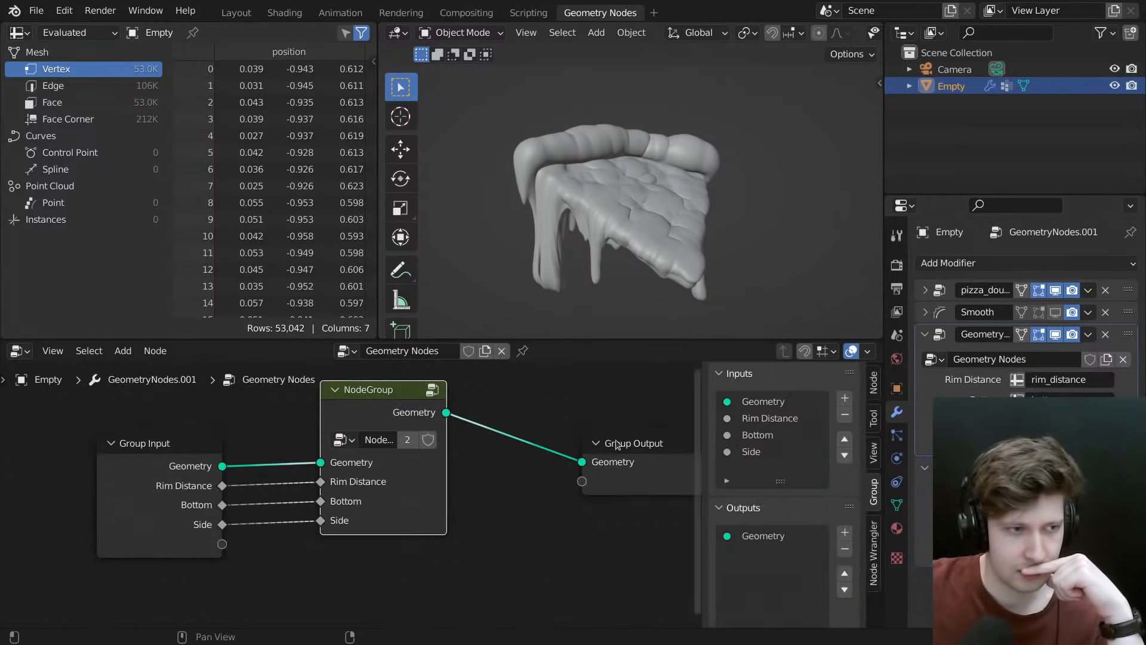
pyautogui.click(939, 292)
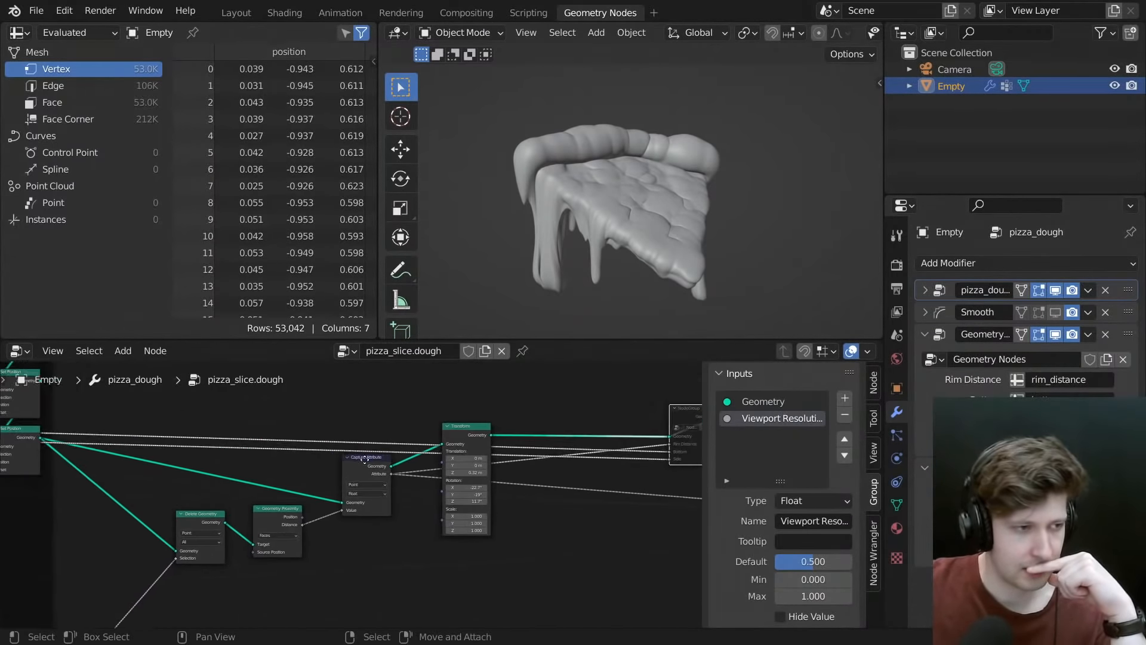
pyautogui.moveTo(289, 478); pyautogui.dragTo(638, 346, button='middle')
pyautogui.hotkey('ctrl', 'space')
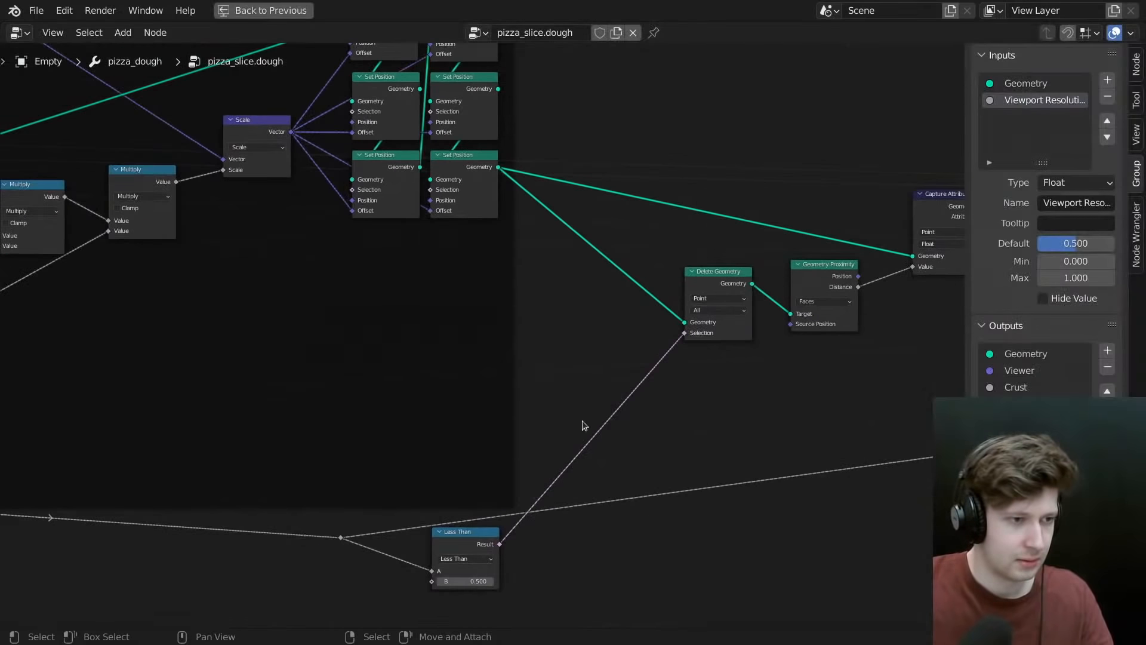
pyautogui.moveTo(505, 523); pyautogui.dragTo(527, 478, button='middle')
pyautogui.scroll(4, 527, 477)
pyautogui.moveTo(468, 501); pyautogui.dragTo(417, 515)
pyautogui.scroll(-4, 415, 514)
# - Trace the link feeding the Less Than node back through the crust and bottom displacement sections to its source group
pyautogui.moveTo(268, 485); pyautogui.dragTo(642, 410, button='middle')
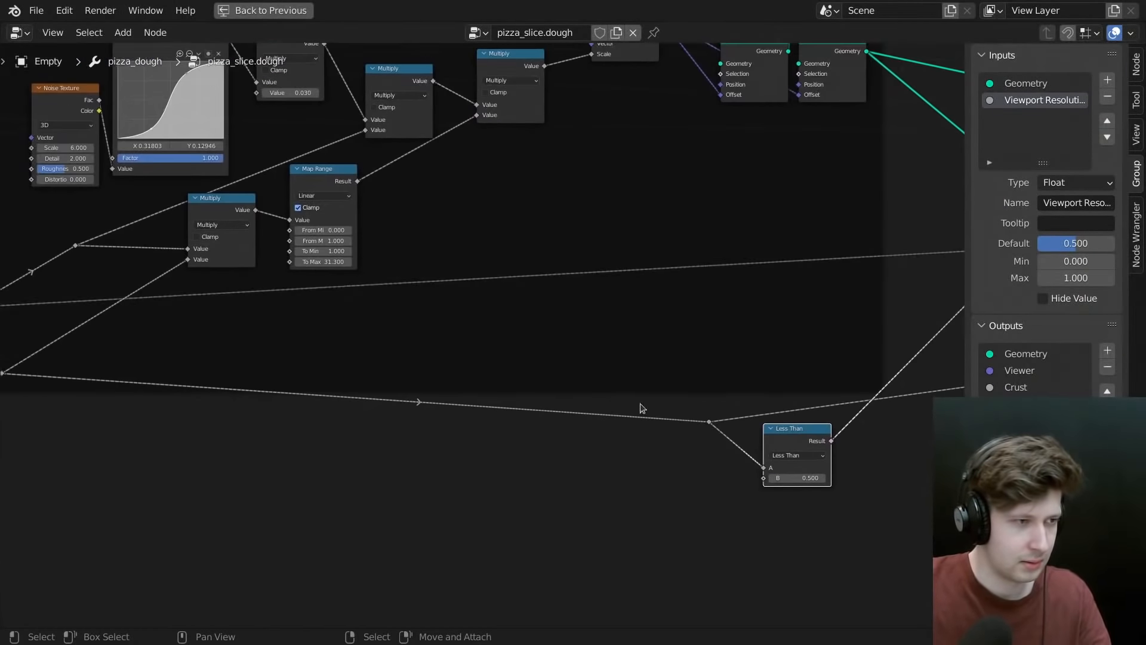
pyautogui.scroll(-4, 641, 410)
pyautogui.moveTo(538, 378); pyautogui.dragTo(843, 379, button='middle')
pyautogui.scroll(-2, 718, 385)
pyautogui.moveTo(714, 386); pyautogui.dragTo(882, 400, button='middle')
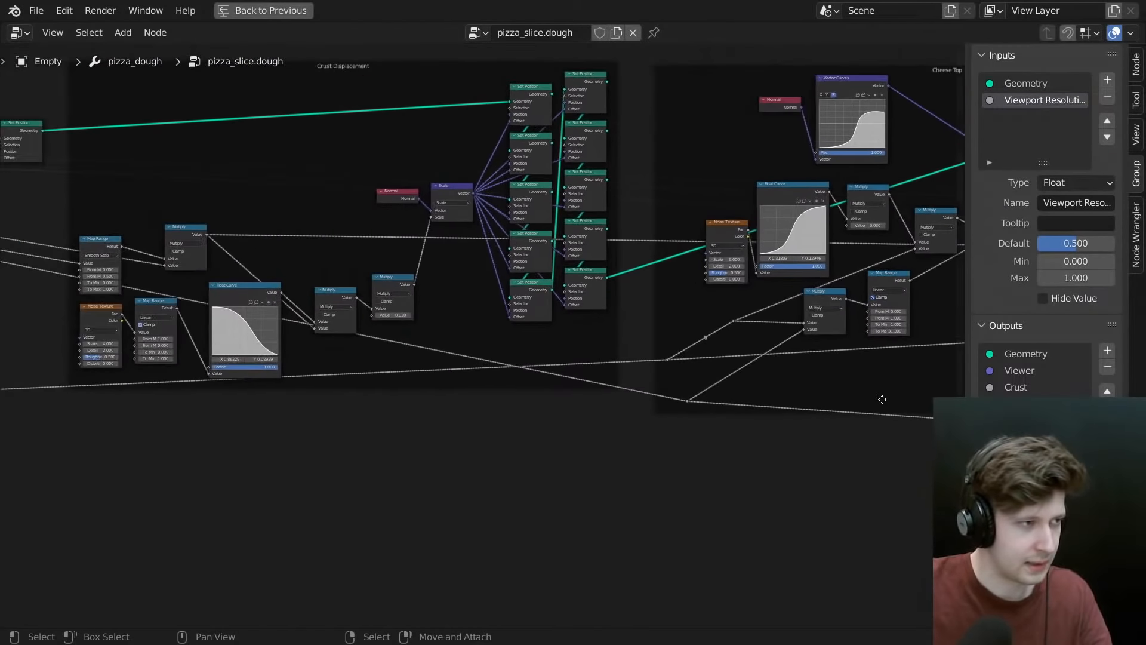
pyautogui.moveTo(413, 334)
pyautogui.mouseDown(button='middle')
pyautogui.moveTo(764, 374)
pyautogui.moveTo(663, 394)
pyautogui.moveTo(730, 403)
pyautogui.mouseUp(button='middle')
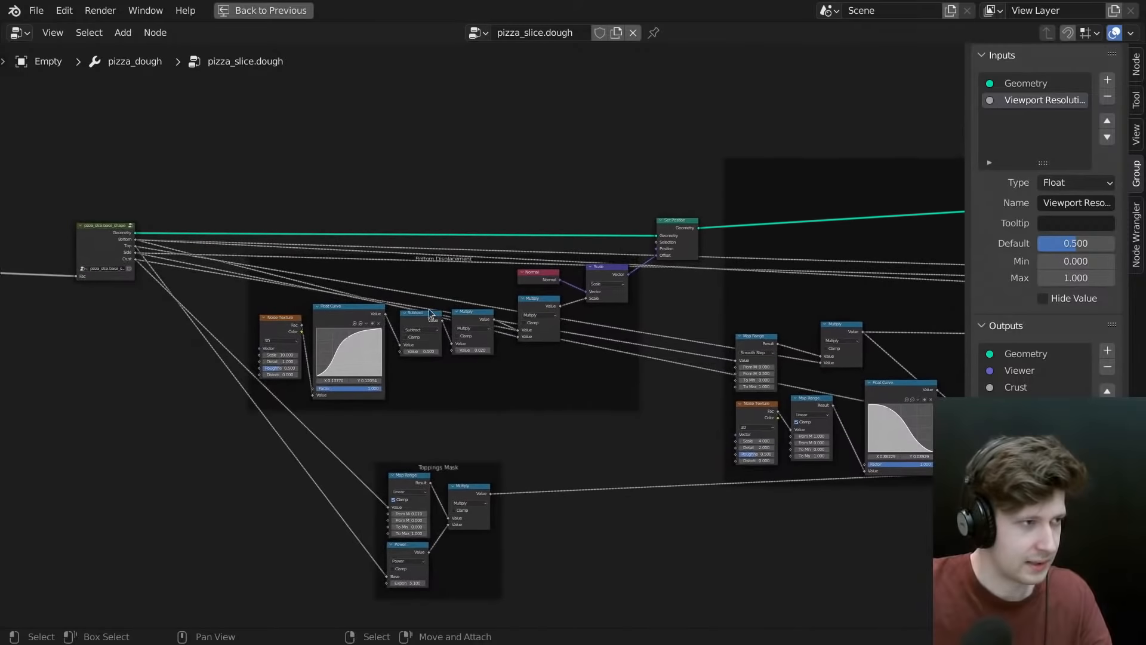
pyautogui.scroll(-1, 880, 406)
pyautogui.moveTo(880, 400); pyautogui.dragTo(1, 268, button='middle')
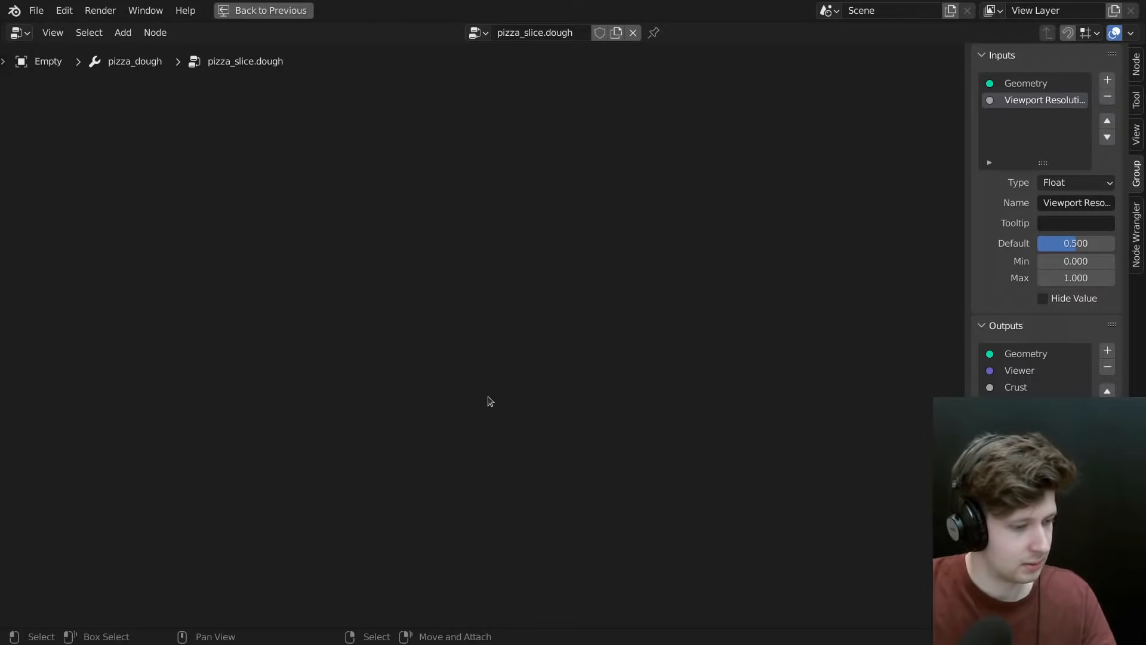
pyautogui.press('Home')
pyautogui.scroll(7, 519, 389)
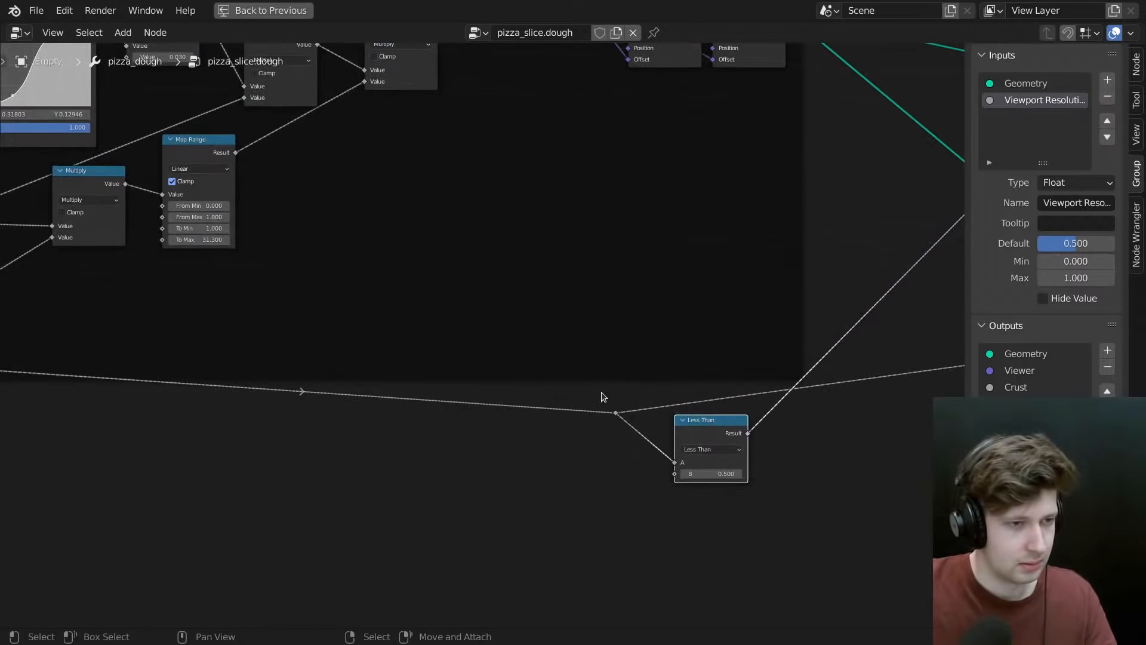
pyautogui.scroll(-6, 507, 418)
pyautogui.moveTo(400, 398); pyautogui.dragTo(657, 403, button='middle')
pyautogui.scroll(5, 344, 376)
pyautogui.moveTo(288, 373); pyautogui.dragTo(393, 419)
pyautogui.scroll(-2, 221, 401)
pyautogui.scroll(-5, 217, 400)
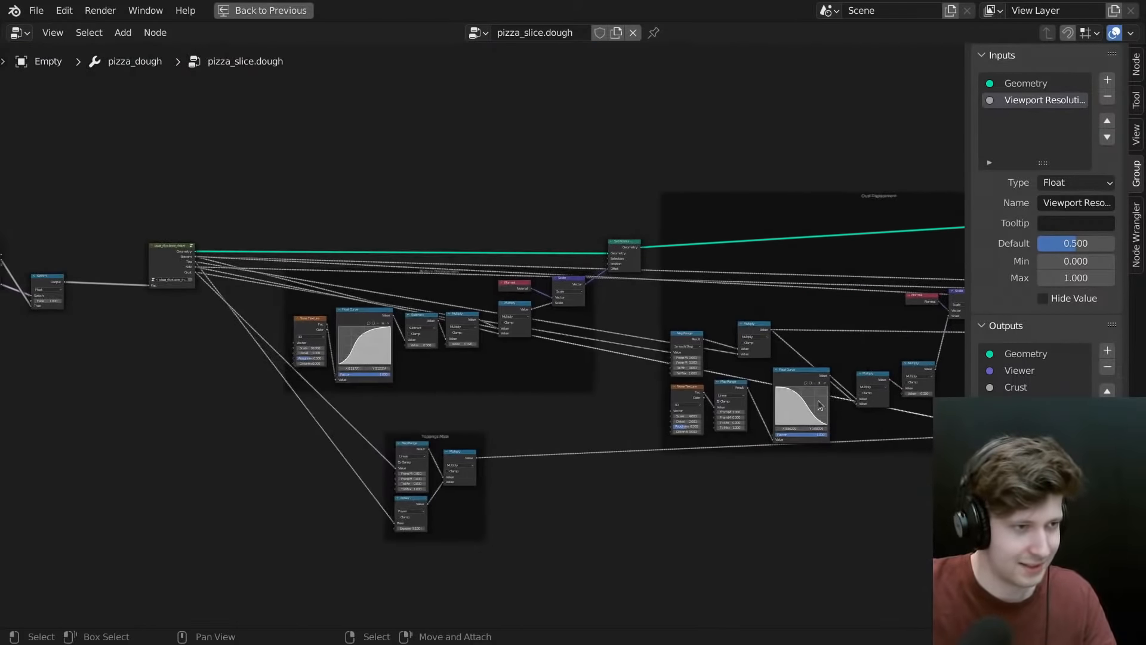
pyautogui.press('g')
pyautogui.rightClick(378, 442)
pyautogui.moveTo(637, 430); pyautogui.dragTo(380, 360, button='middle')
pyautogui.scroll(2, 894, 412)
pyautogui.press('g')
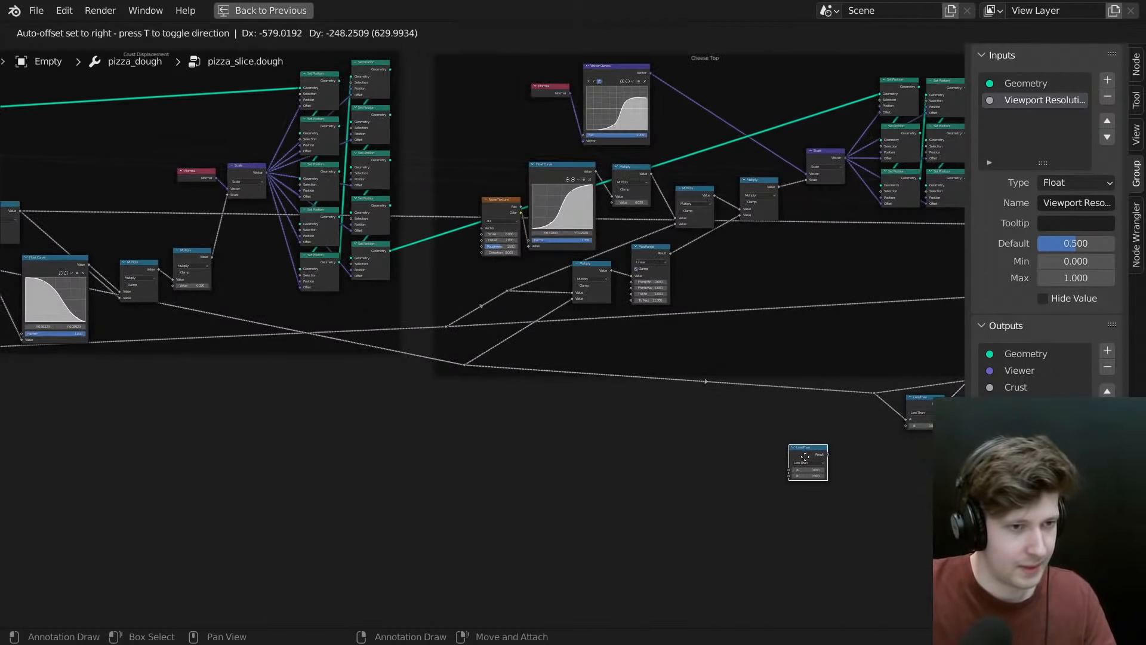
pyautogui.rightClick(800, 463)
# - Add a Math node set to Subtract and insert it in the link just before the Less Than node's reroute
pyautogui.hotkey('shift', 'a')
pyautogui.write('ath')
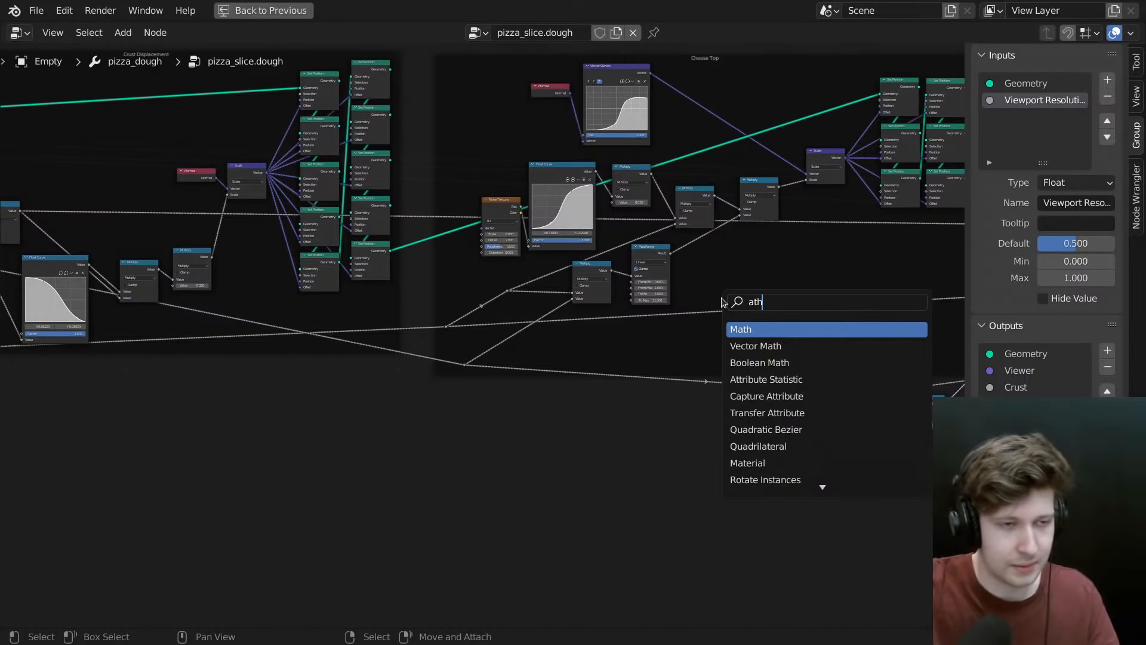
pyautogui.press('Return')
pyautogui.click(788, 412)
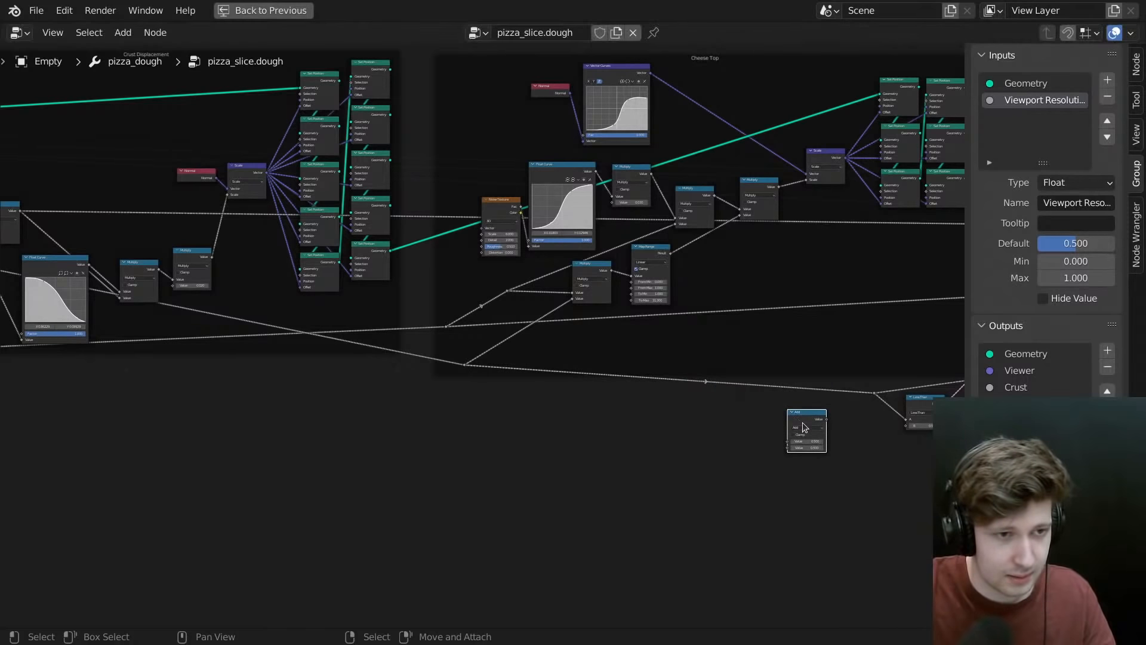
pyautogui.click(801, 449)
pyautogui.moveTo(805, 417); pyautogui.dragTo(836, 392)
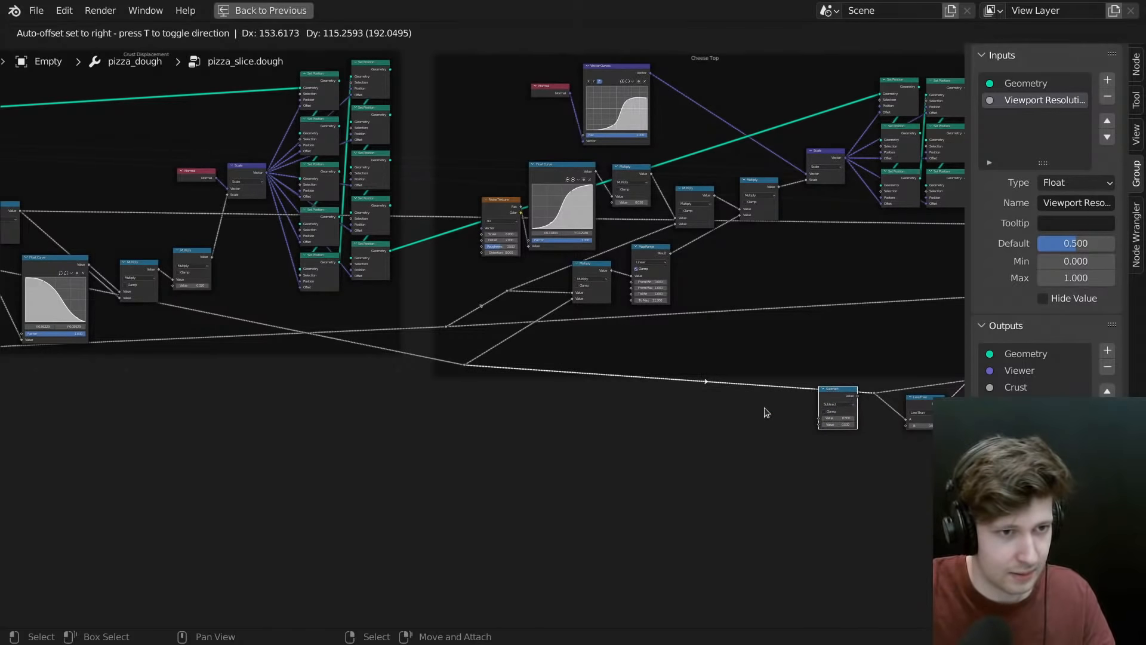
# - Bring the Subtract node over to the slice source group and link another of the group's outputs into its second value
pyautogui.scroll(-5, 497, 358)
pyautogui.moveTo(224, 271); pyautogui.dragTo(382, 286, button='middle')
pyautogui.scroll(-3, 370, 286)
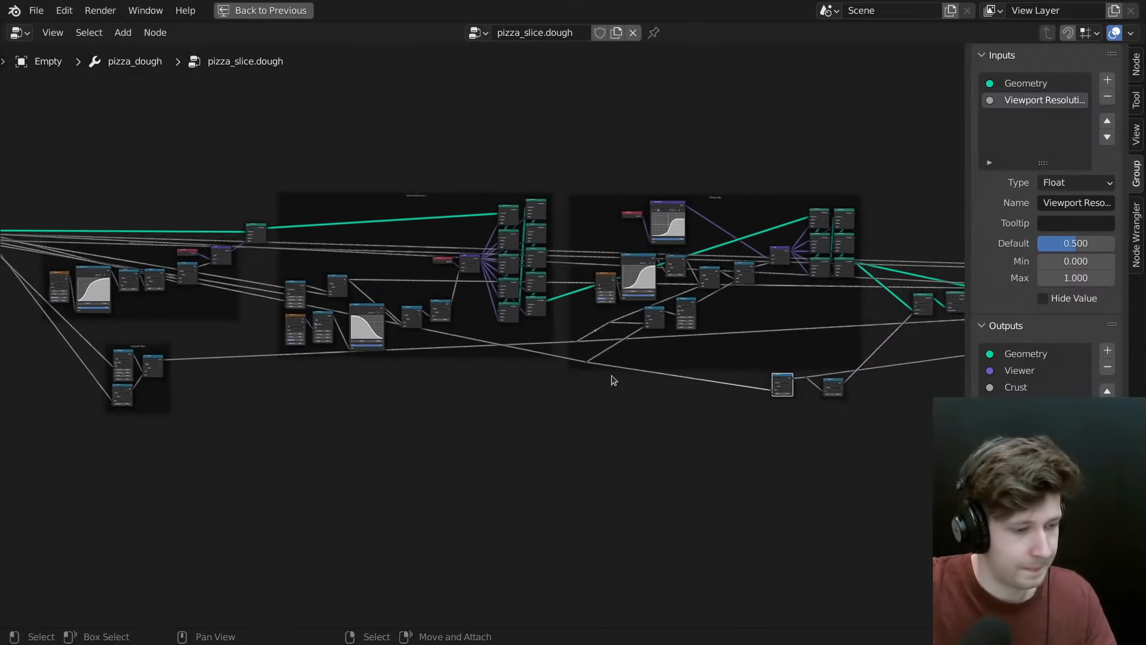
pyautogui.moveTo(612, 377); pyautogui.dragTo(782, 399, button='middle')
pyautogui.press('g')
pyautogui.click(81, 352)
pyautogui.moveTo(114, 357); pyautogui.dragTo(370, 385, button='middle')
pyautogui.scroll(12, 438, 389)
pyautogui.moveTo(538, 412); pyautogui.dragTo(535, 626, button='middle')
pyautogui.press('g')
pyautogui.click(96, 306)
pyautogui.moveTo(181, 209); pyautogui.dragTo(588, 554)
pyautogui.moveTo(626, 482); pyautogui.dragTo(626, 482)
# - Move the wired Subtract node back beside the reroute that feeds the Less Than node
pyautogui.scroll(-10, 320, 326)
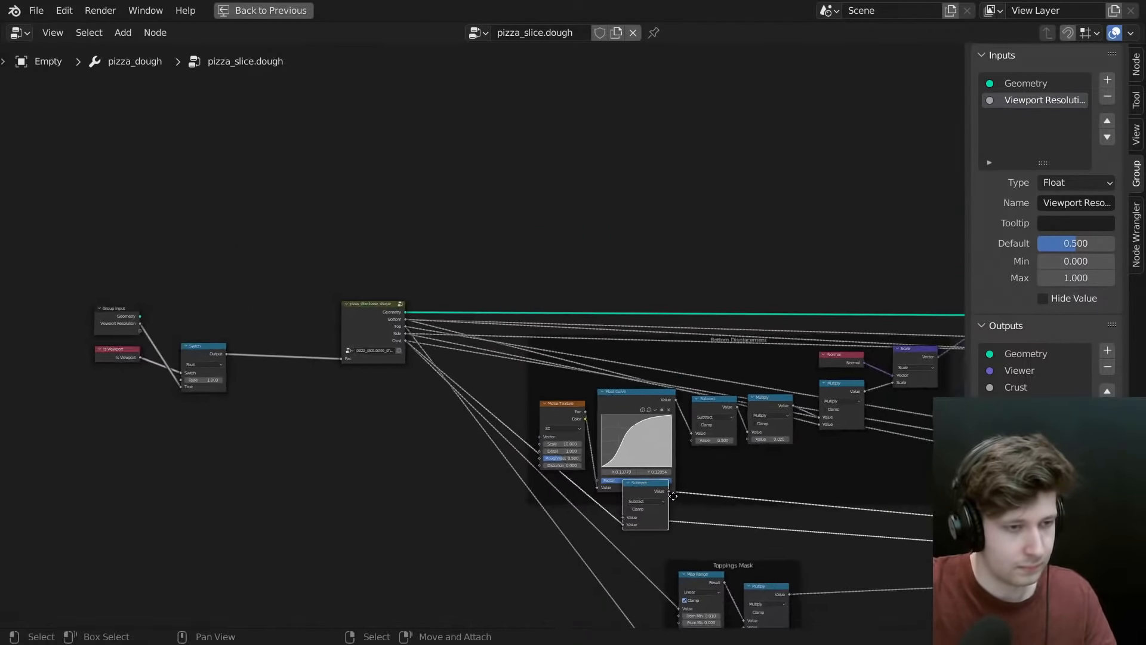
pyautogui.press('g')
pyautogui.click(655, 366)
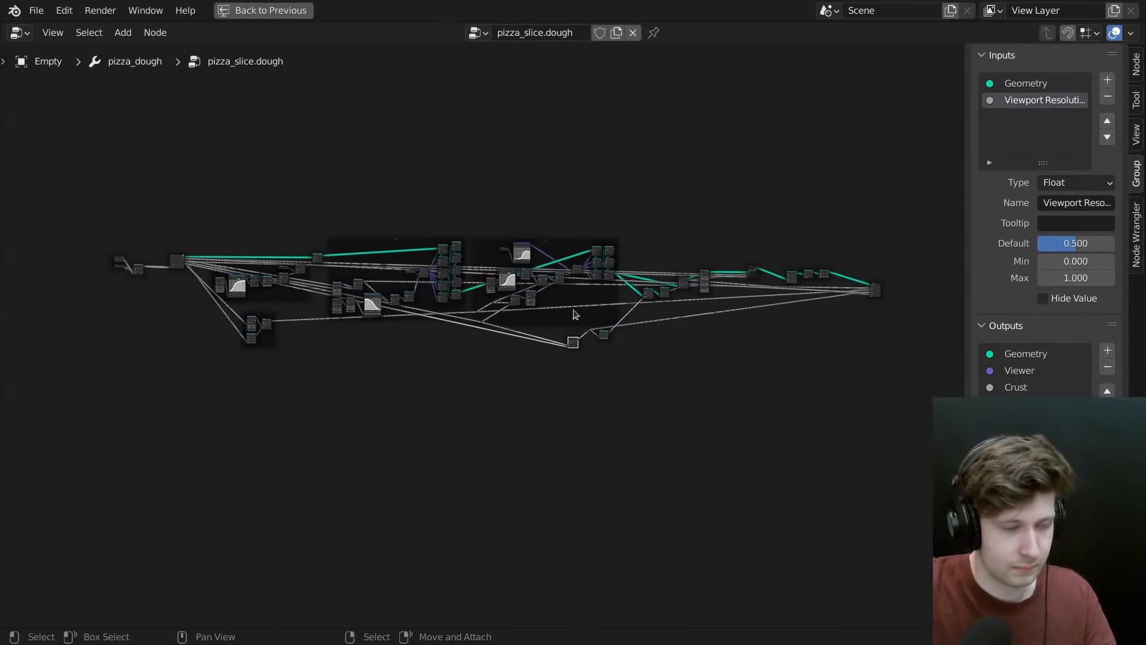
pyautogui.scroll(12, 570, 321)
pyautogui.press('g')
pyautogui.moveTo(597, 417); pyautogui.dragTo(554, 402)
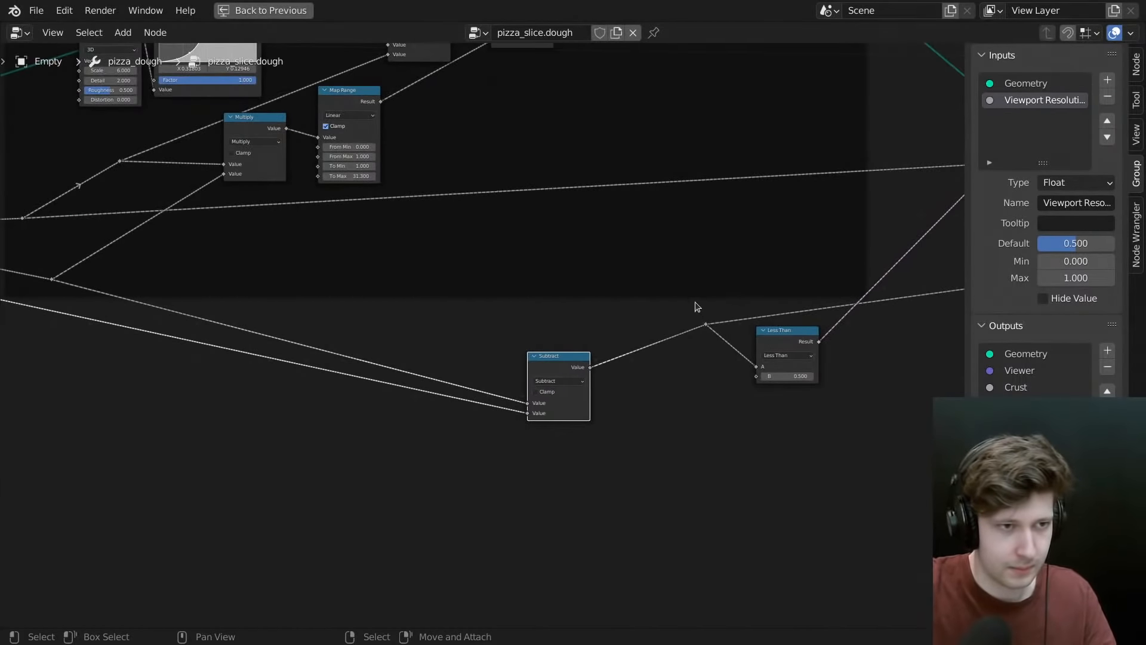
# - Restore the full editor layout and shift the Subtract node closer to the Less Than node's reroute
pyautogui.hotkey('ctrl', 'space')
pyautogui.moveTo(696, 320); pyautogui.dragTo(721, 178, button='middle')
pyautogui.scroll(1, 357, 524)
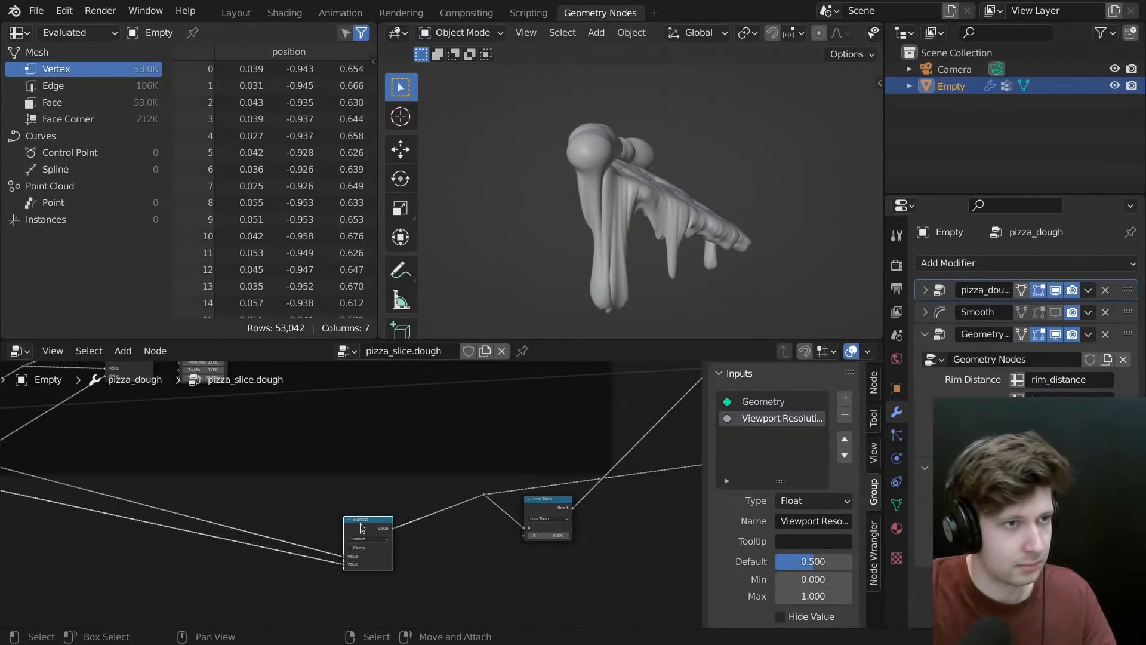
pyautogui.press('m')
pyautogui.moveTo(362, 525); pyautogui.dragTo(435, 500)
# - Duplicate the Subtract node into the link feeding its second value, and make the copy a Power node with exponent 0.25
pyautogui.hotkey('shift', 'd')
pyautogui.click(368, 541)
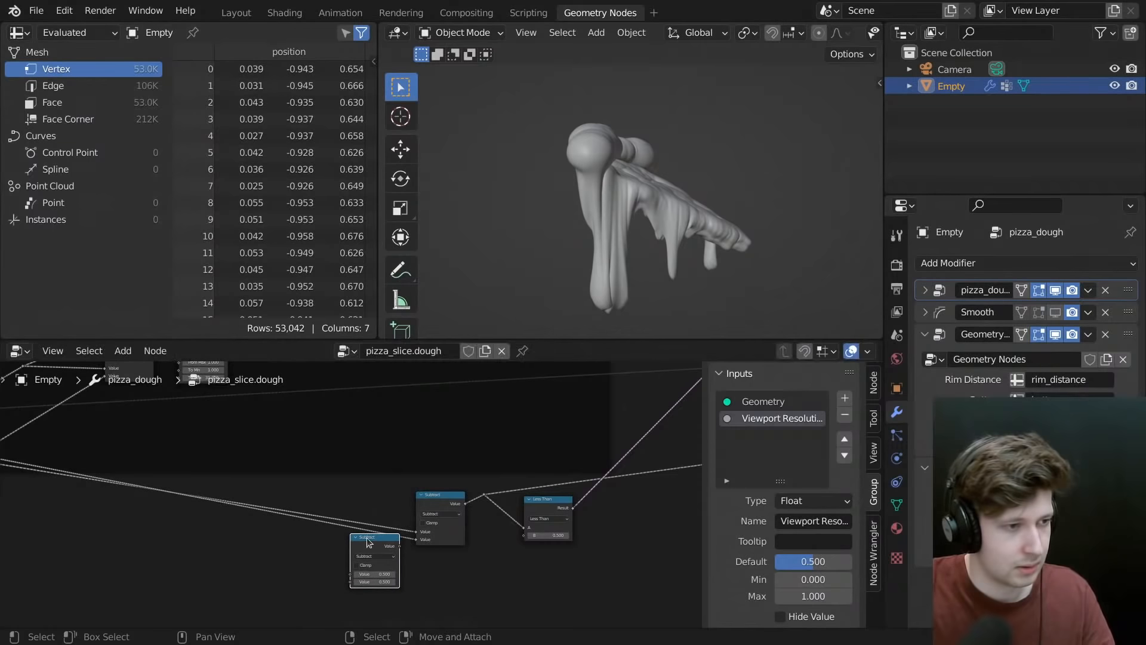
pyautogui.moveTo(376, 542)
pyautogui.mouseDown()
pyautogui.moveTo(369, 532)
pyautogui.moveTo(377, 546)
pyautogui.mouseUp()
pyautogui.click(377, 547)
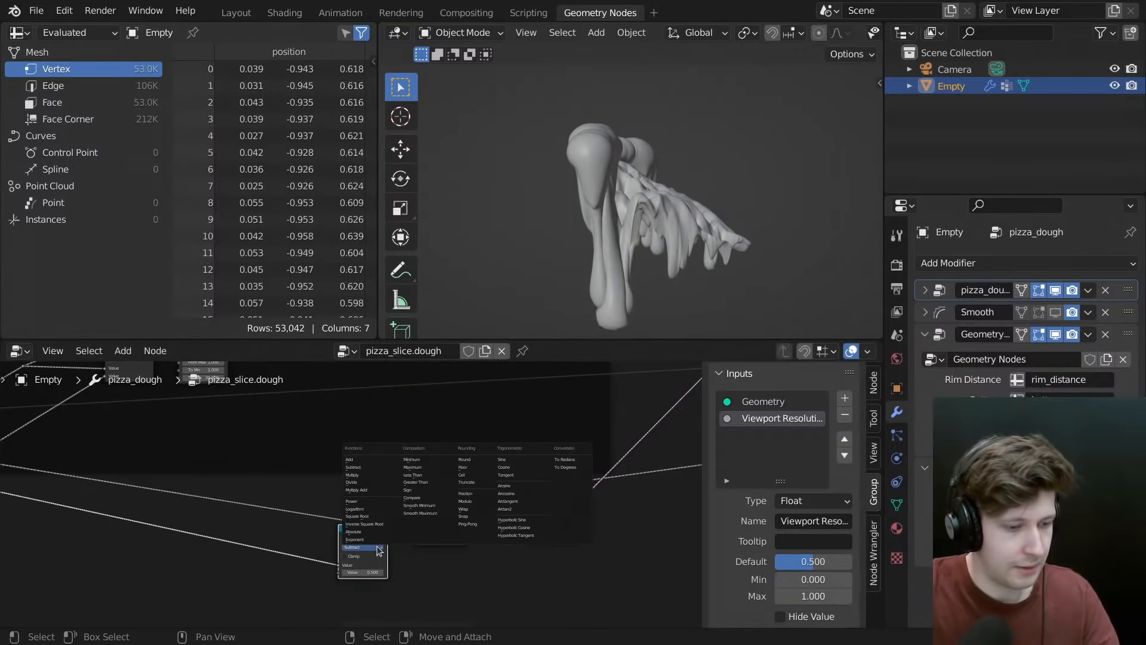
pyautogui.click(370, 501)
pyautogui.scroll(3, 358, 567)
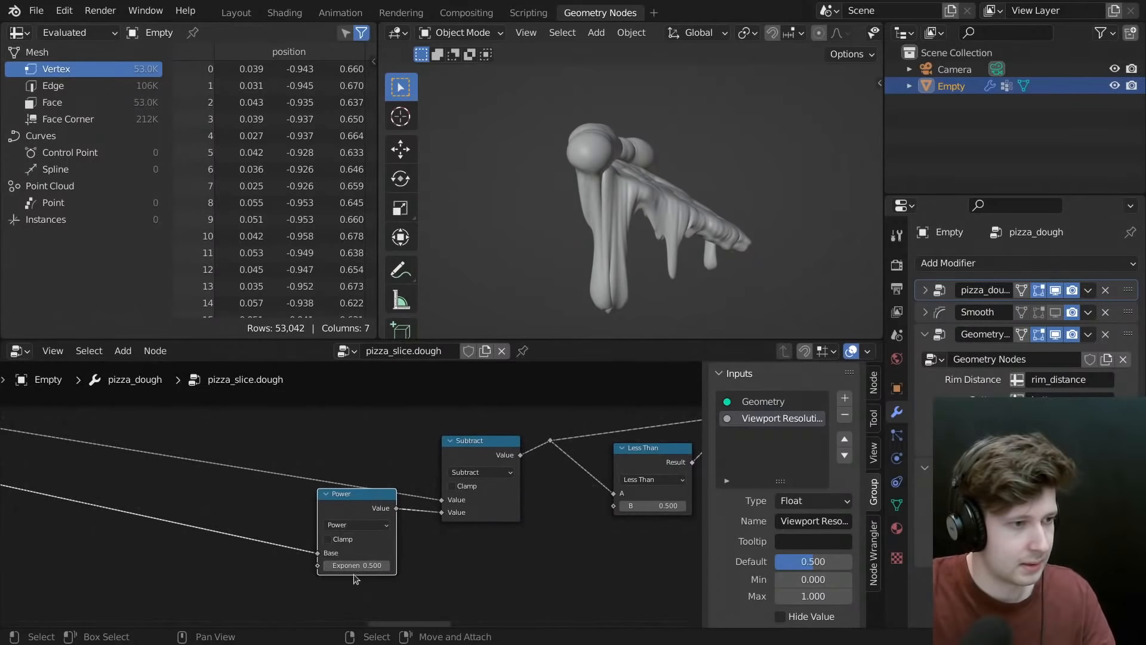
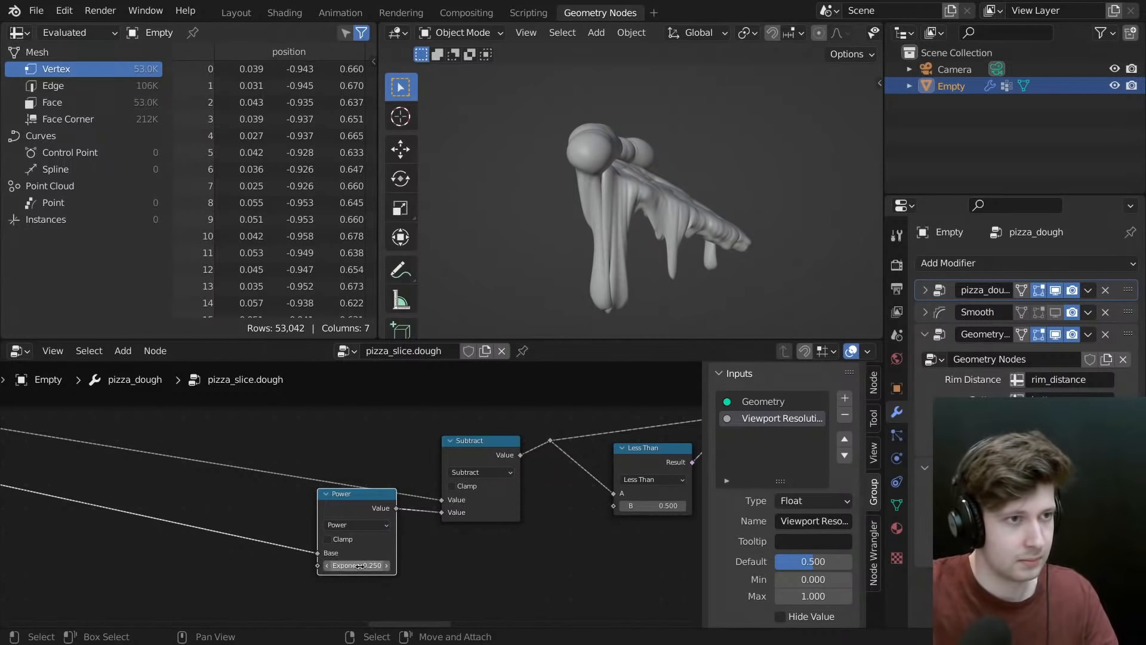
pyautogui.moveTo(549, 291); pyautogui.dragTo(476, 201, button='middle')
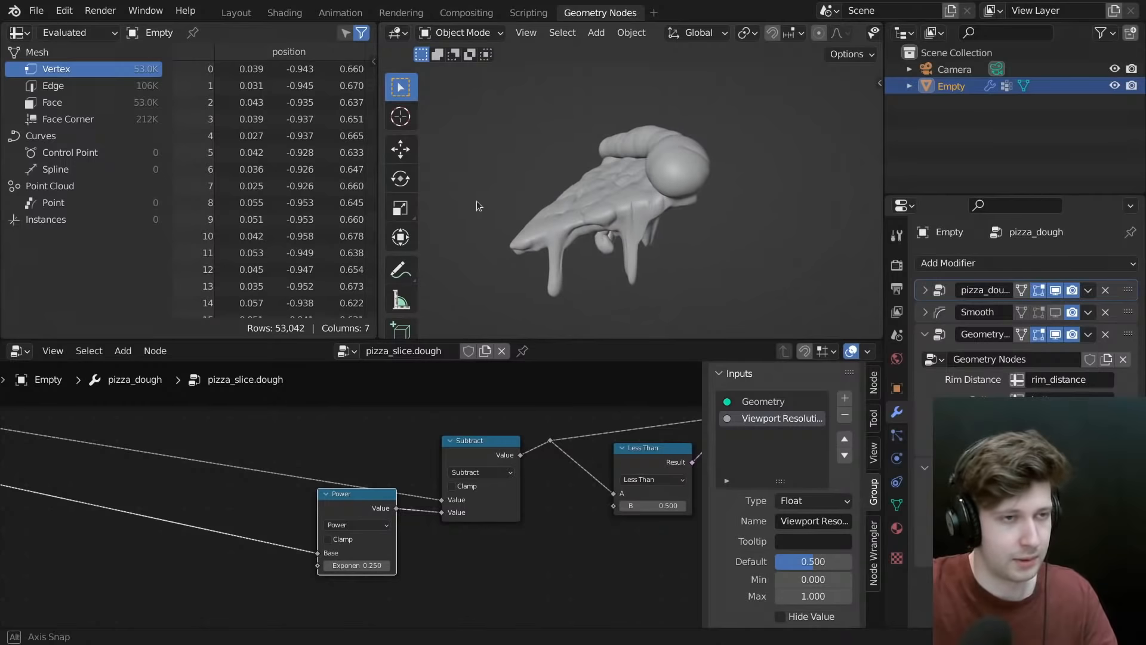
pyautogui.moveTo(567, 208); pyautogui.dragTo(699, 297, button='middle')
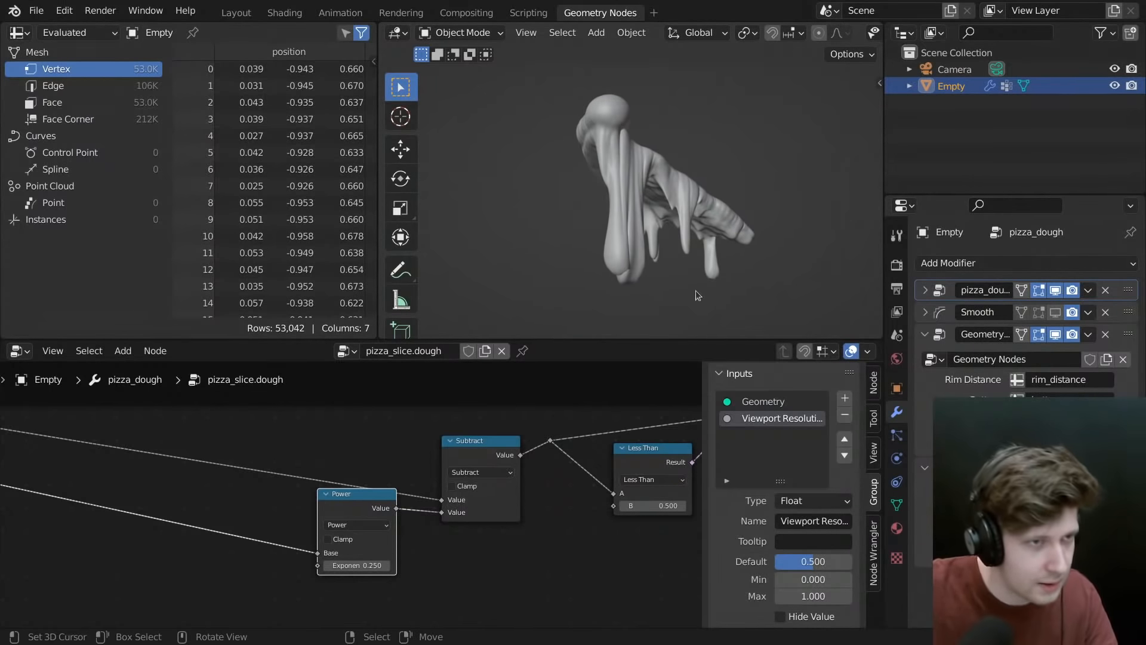
# - Delete the node between Transform and the last three geometry nodes, and move those three nodes closer to Transform
pyautogui.scroll(-3, 535, 476)
pyautogui.scroll(-4, 535, 475)
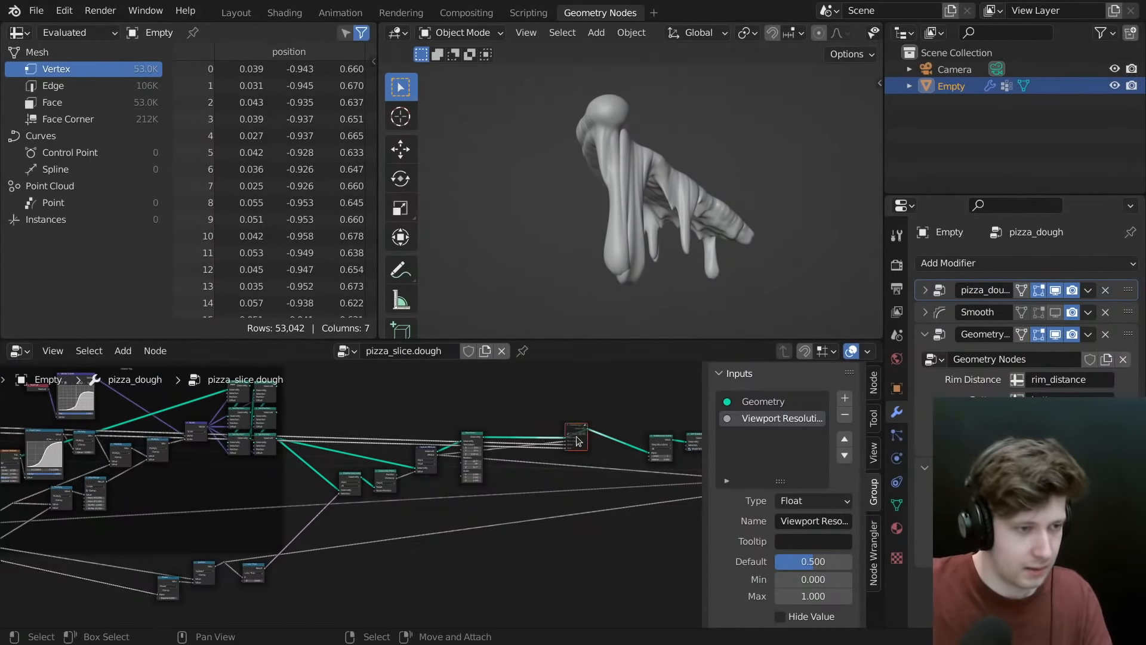
pyautogui.scroll(3, 557, 441)
pyautogui.scroll(-4, 573, 433)
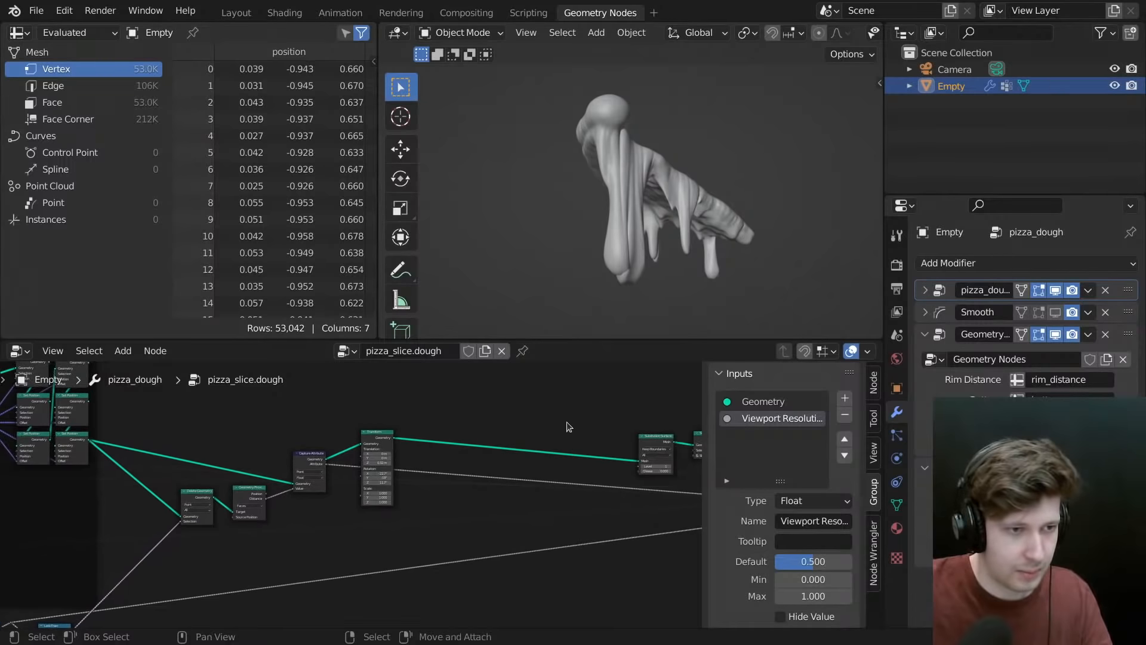
pyautogui.press('b')
pyautogui.moveTo(608, 439); pyautogui.dragTo(671, 465)
pyautogui.press('g')
pyautogui.click(634, 428)
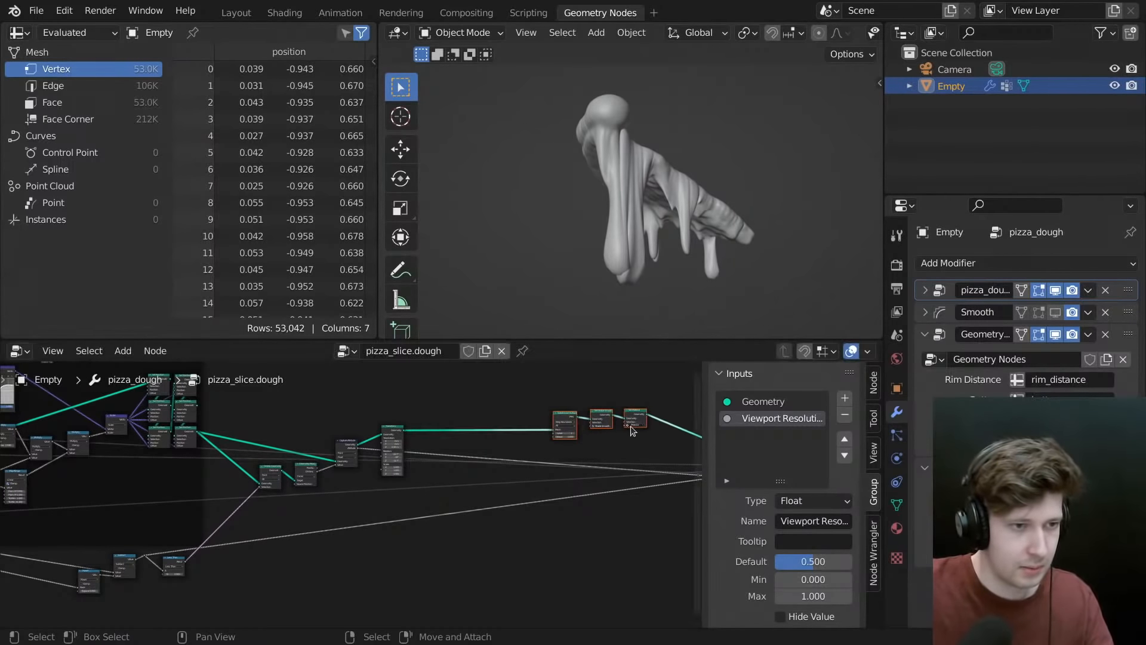
# - Move the Group Output of the pizza_slice.dough tree closer to the last geometry nodes
pyautogui.moveTo(643, 442); pyautogui.dragTo(468, 442, button='middle')
pyautogui.moveTo(534, 422); pyautogui.dragTo(607, 511)
pyautogui.press('g')
pyautogui.click(603, 492)
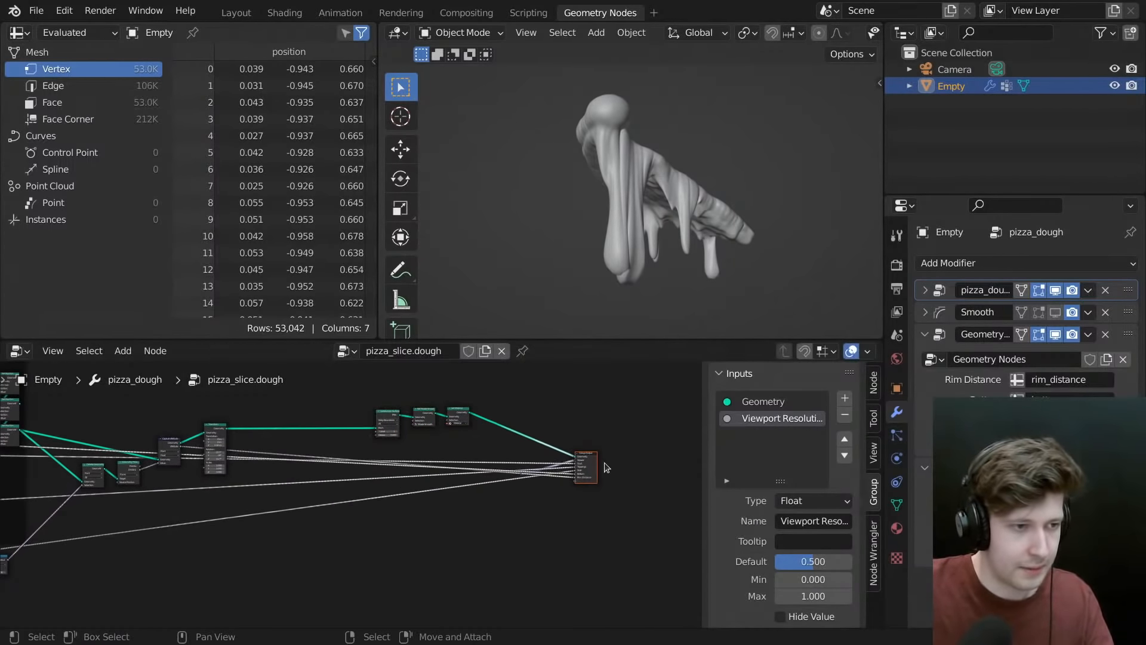
pyautogui.moveTo(611, 434); pyautogui.dragTo(498, 511)
pyautogui.press('g')
pyautogui.click(490, 484)
# - In the GeometryNodes.001 modifier's tree, move the Group Input well away from the NodeGroup, and save the file
pyautogui.click(941, 336)
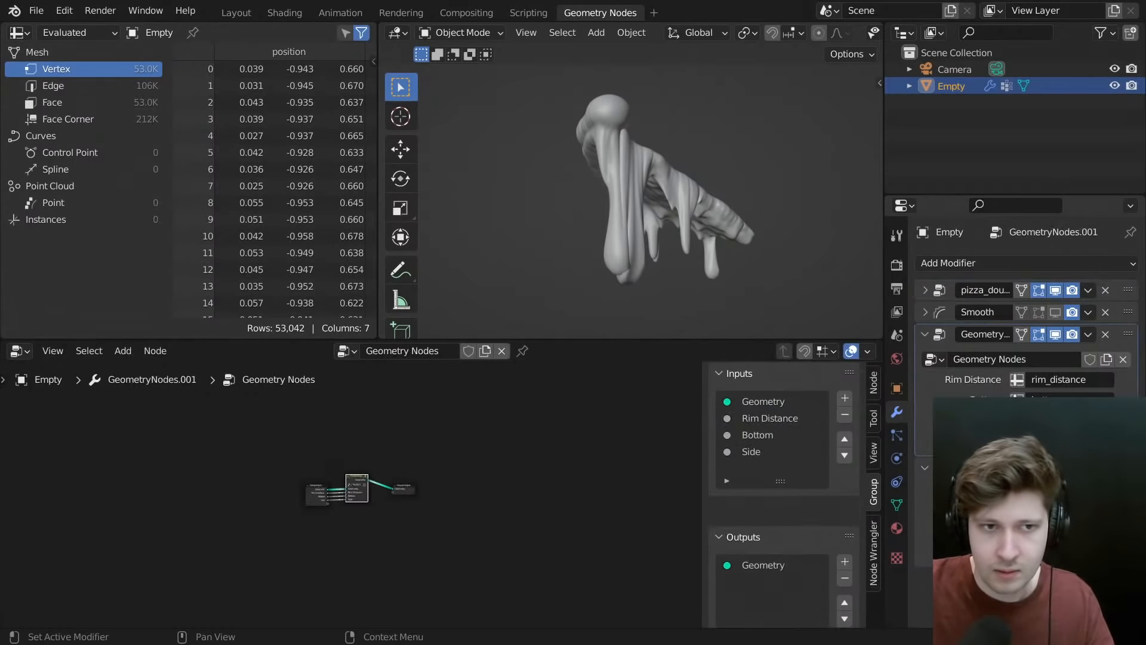
pyautogui.moveTo(391, 495); pyautogui.dragTo(443, 496, button='middle')
pyautogui.scroll(6, 442, 496)
pyautogui.scroll(3, 442, 496)
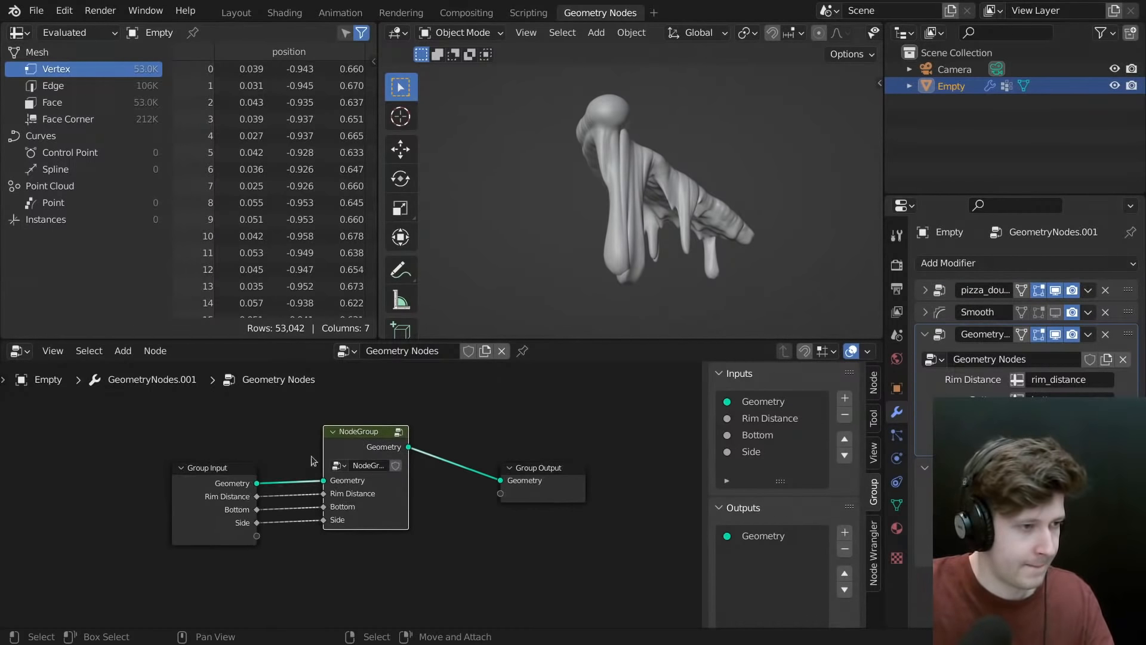
pyautogui.click(240, 507)
pyautogui.scroll(-4, 240, 507)
pyautogui.moveTo(242, 512); pyautogui.dragTo(437, 506, button='middle')
pyautogui.press('g')
pyautogui.click(180, 506)
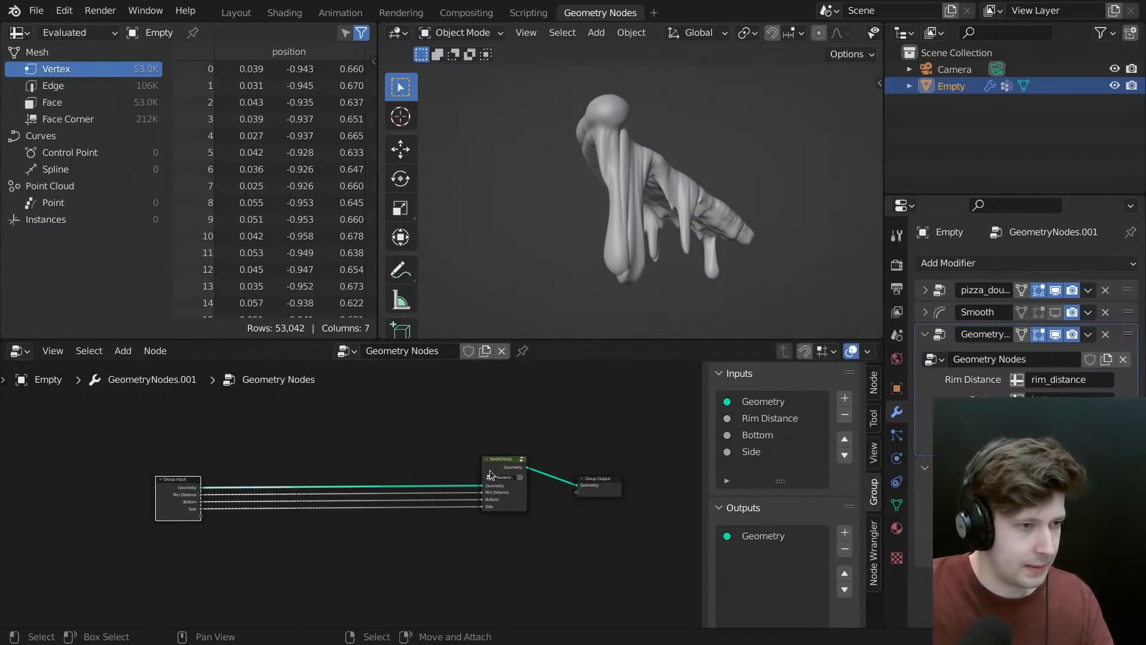
pyautogui.hotkey('ctrl', 's')
# - Ungroup the NodeGroup in the GeometryNodes.001 tree
pyautogui.click(498, 474)
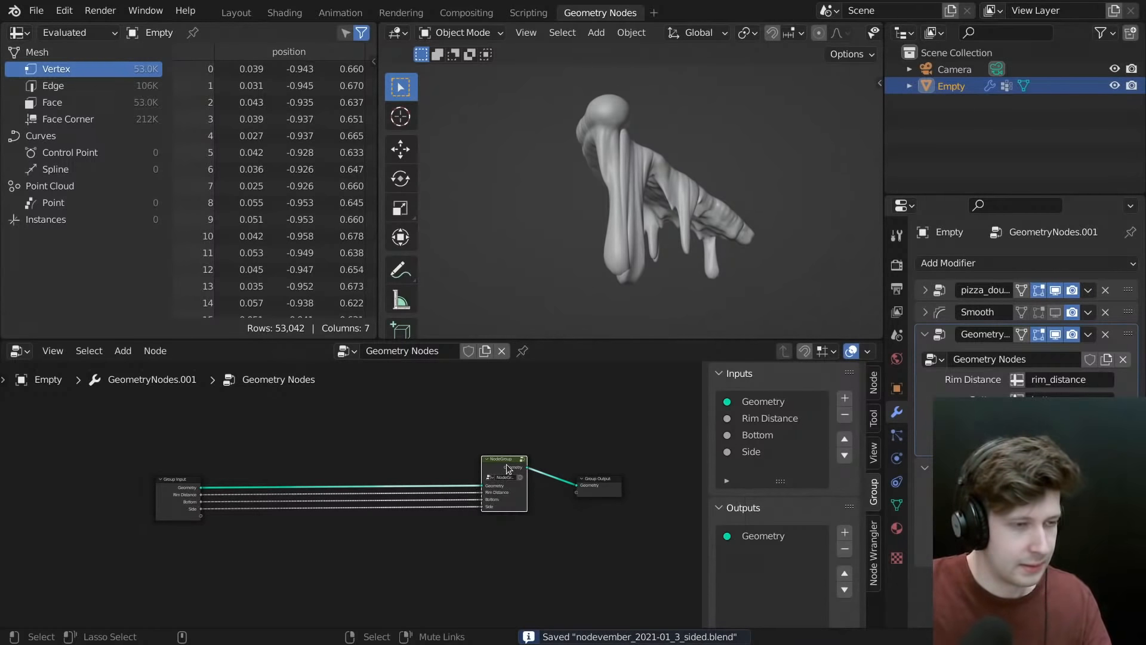
pyautogui.scroll(-2, 492, 478)
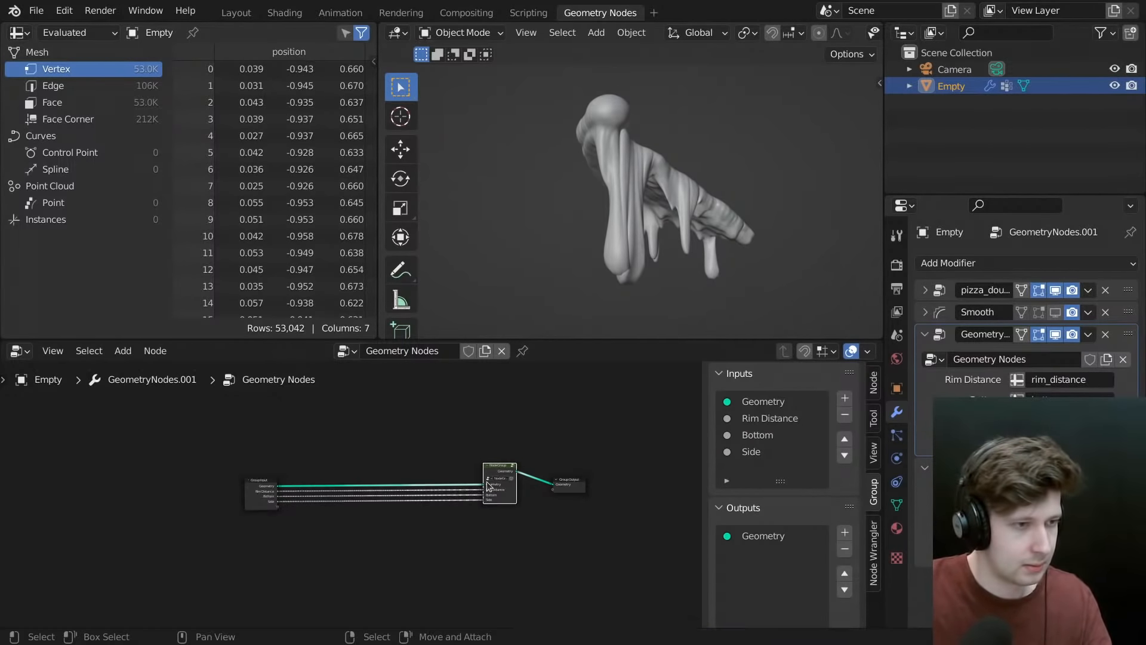
pyautogui.moveTo(495, 486); pyautogui.dragTo(470, 478, button='middle')
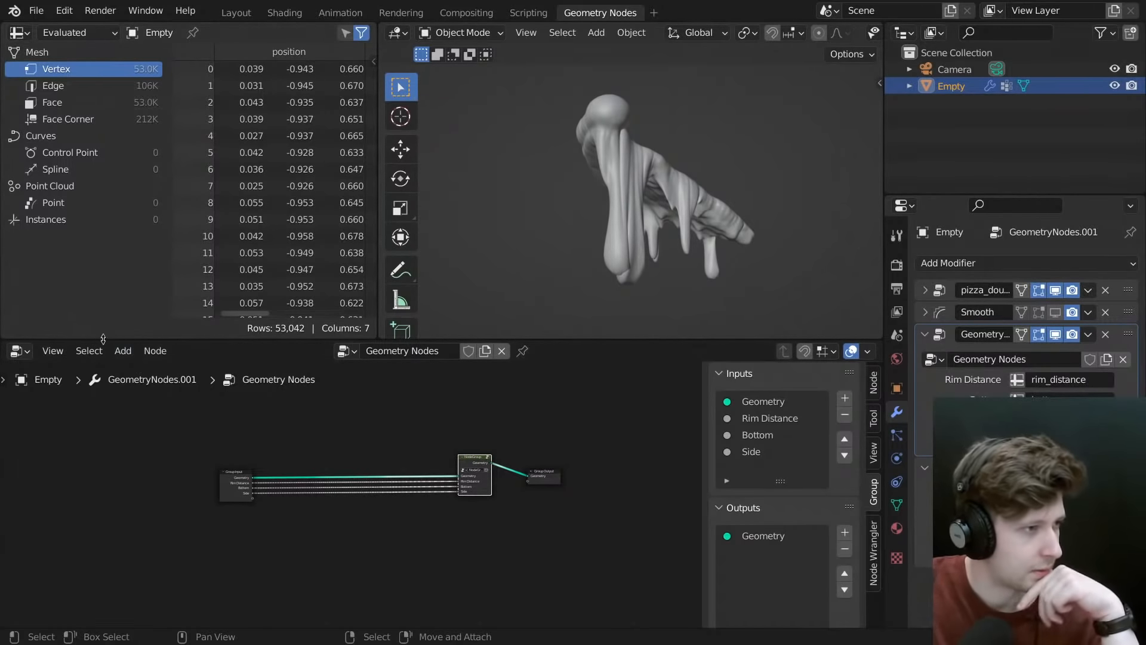
pyautogui.click(145, 352)
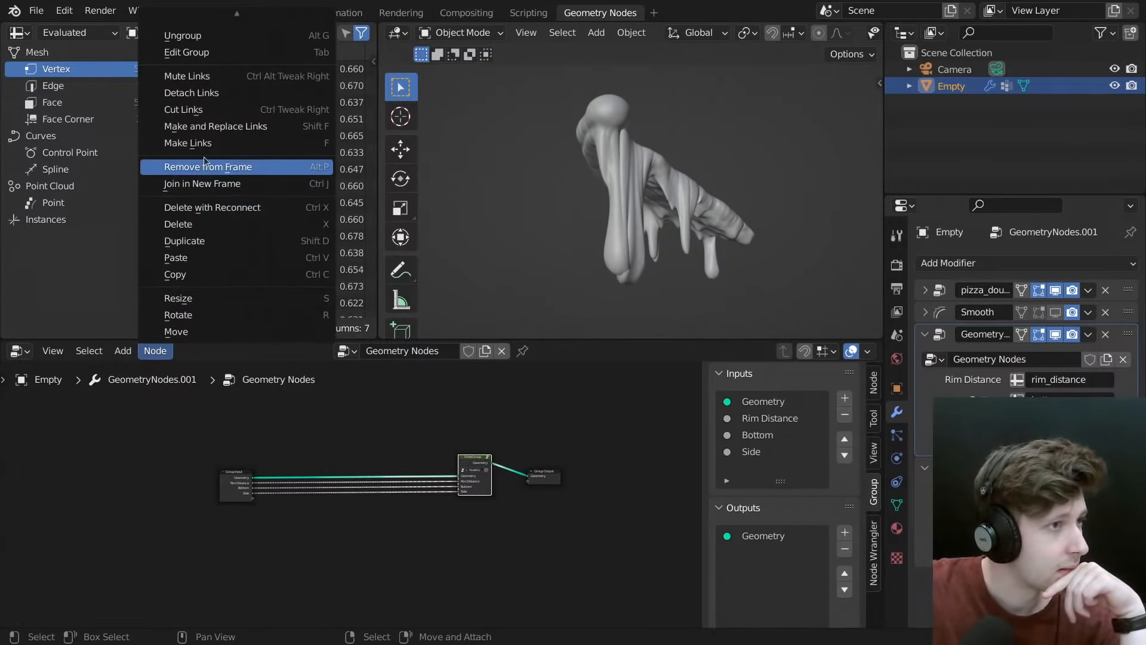
pyautogui.click(228, 39)
pyautogui.scroll(-1, 394, 530)
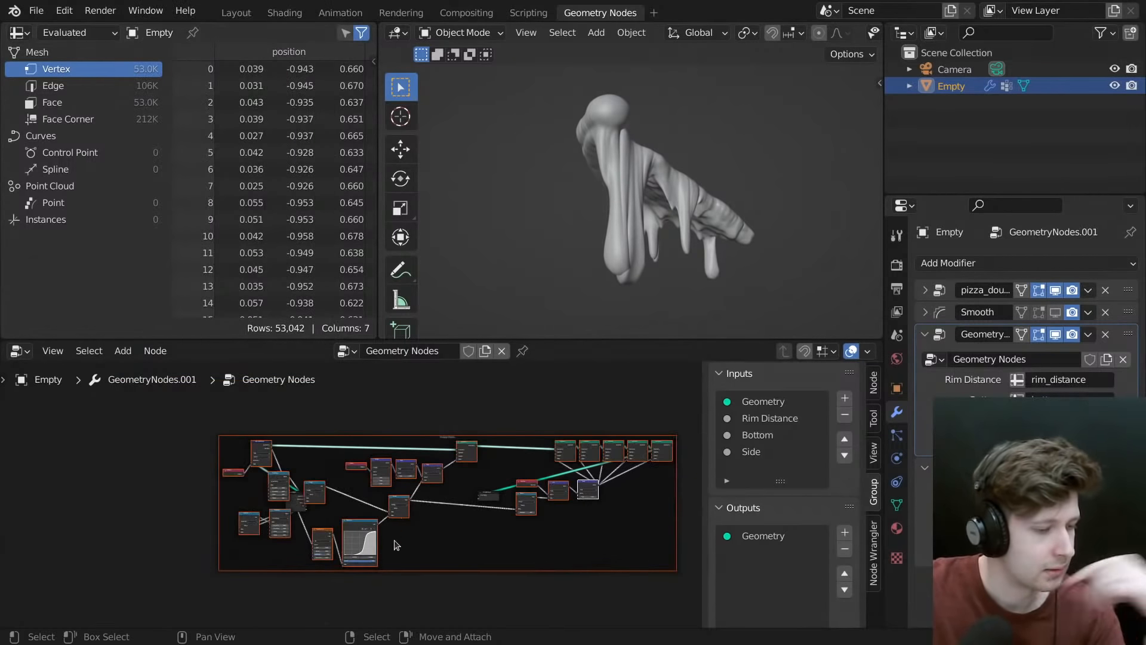
# - Shift the ungrouped frame clear of the group nodes and place the Group Input ahead of the frame's first nodes
pyautogui.press('g')
pyautogui.click(416, 561)
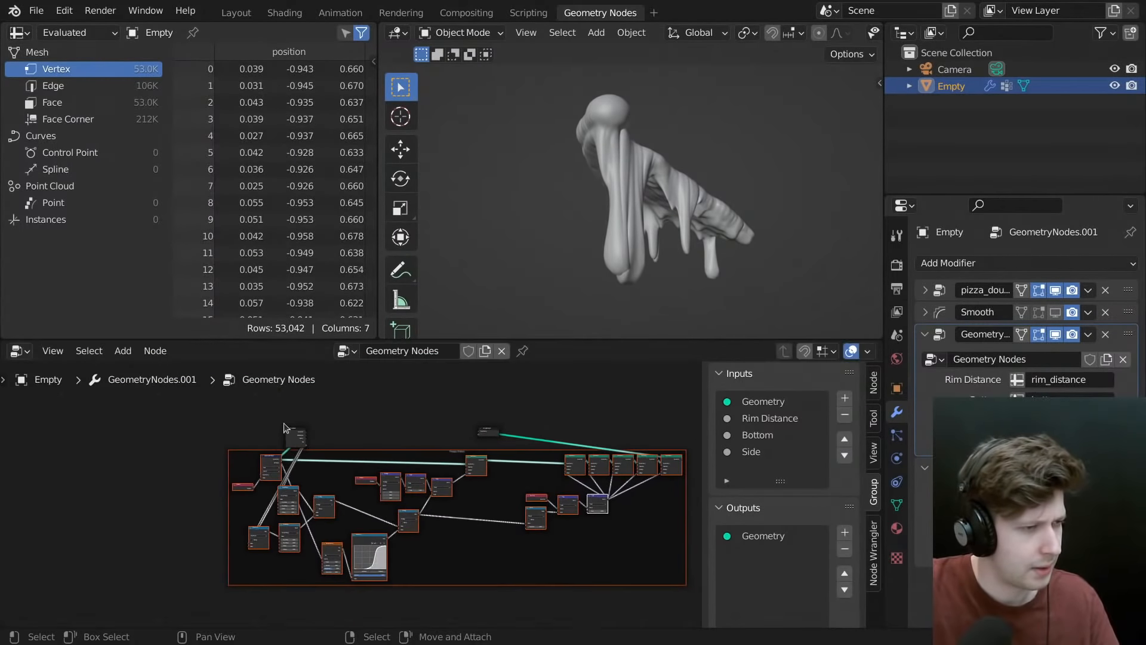
pyautogui.moveTo(290, 432); pyautogui.dragTo(179, 494)
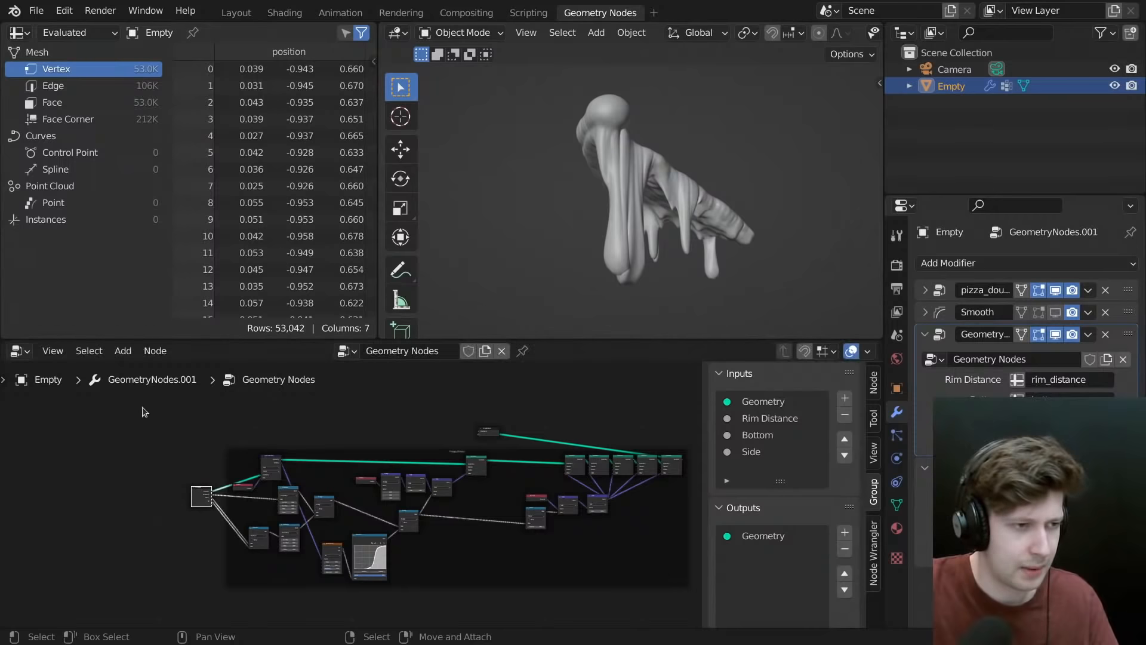
pyautogui.moveTo(143, 408); pyautogui.dragTo(439, 456)
# - Line up the framed nodes and Group Input so the Group Output sits just after the last Set Position node
pyautogui.moveTo(498, 434); pyautogui.dragTo(425, 443, button='middle')
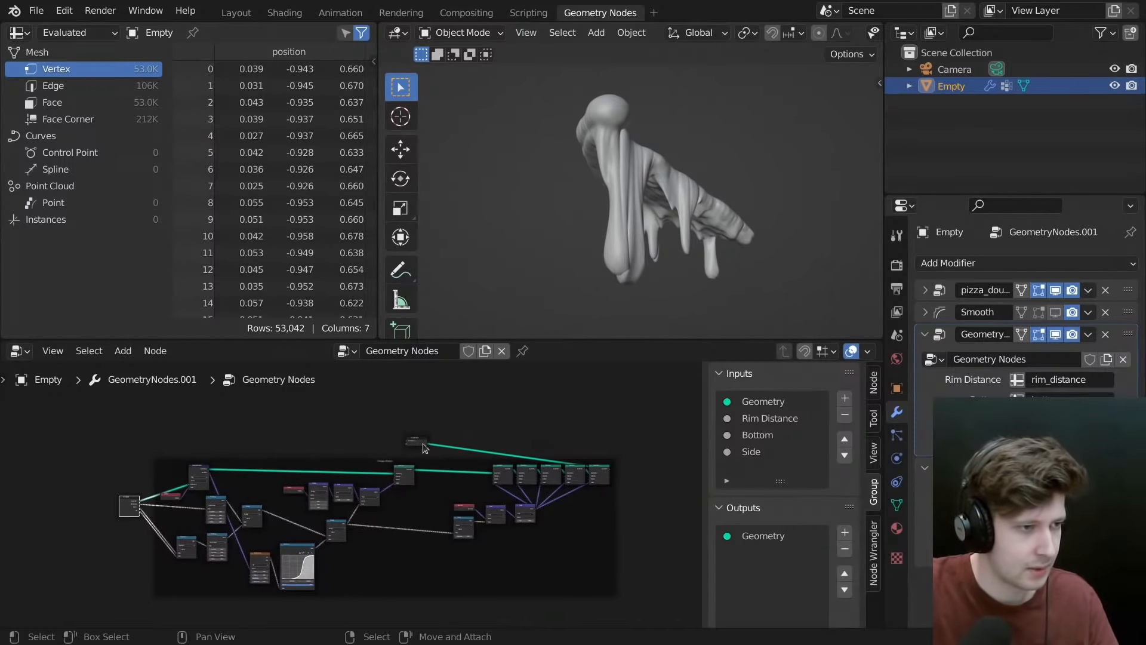
pyautogui.moveTo(426, 443); pyautogui.dragTo(110, 620)
pyautogui.press('g')
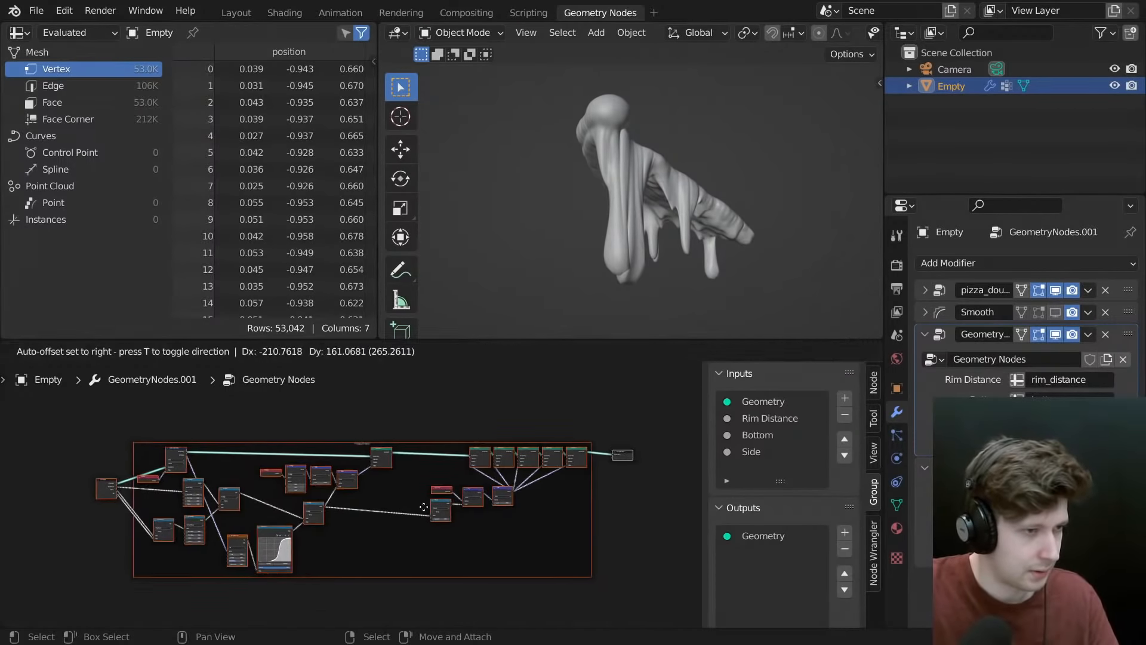
pyautogui.click(395, 482)
pyautogui.click(375, 574)
pyautogui.moveTo(421, 507); pyautogui.dragTo(438, 512, button='middle')
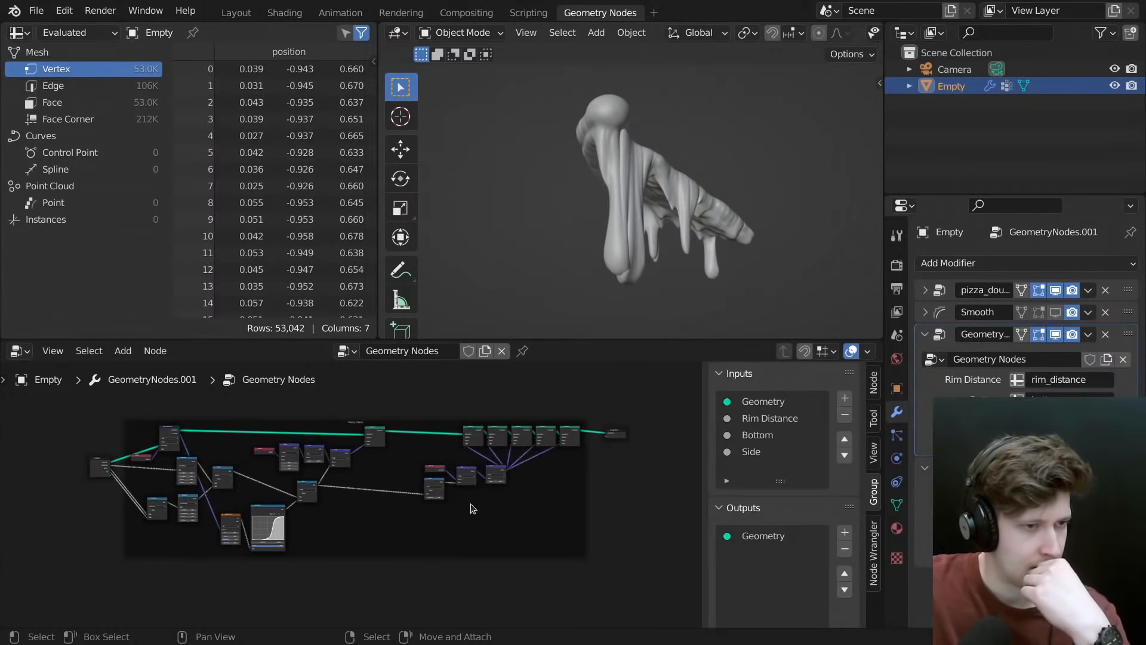
# - Move the Set Position chain, its offset nodes and the Group Output closer to the rest of the tree
pyautogui.moveTo(652, 391); pyautogui.dragTo(402, 547)
pyautogui.press('g')
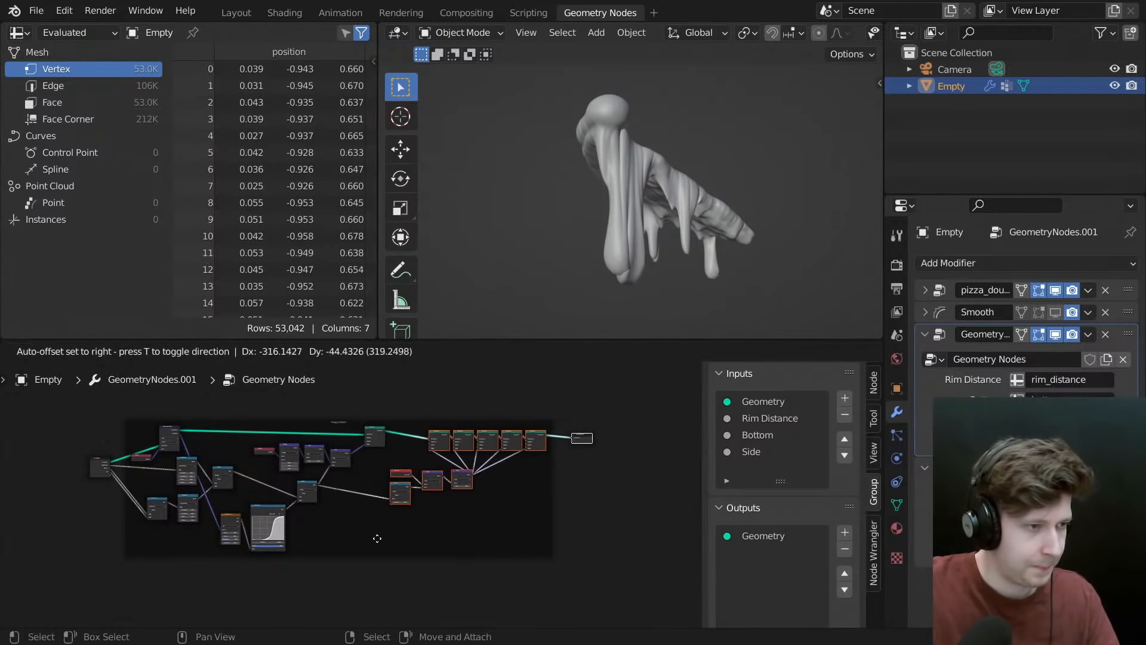
pyautogui.click(376, 538)
# - Set the Detail of the Noise Texture feeding the Float Curve to 1
pyautogui.moveTo(257, 563); pyautogui.dragTo(378, 523, button='middle')
pyautogui.scroll(5, 380, 526)
pyautogui.moveTo(555, 311); pyautogui.dragTo(521, 272, button='middle')
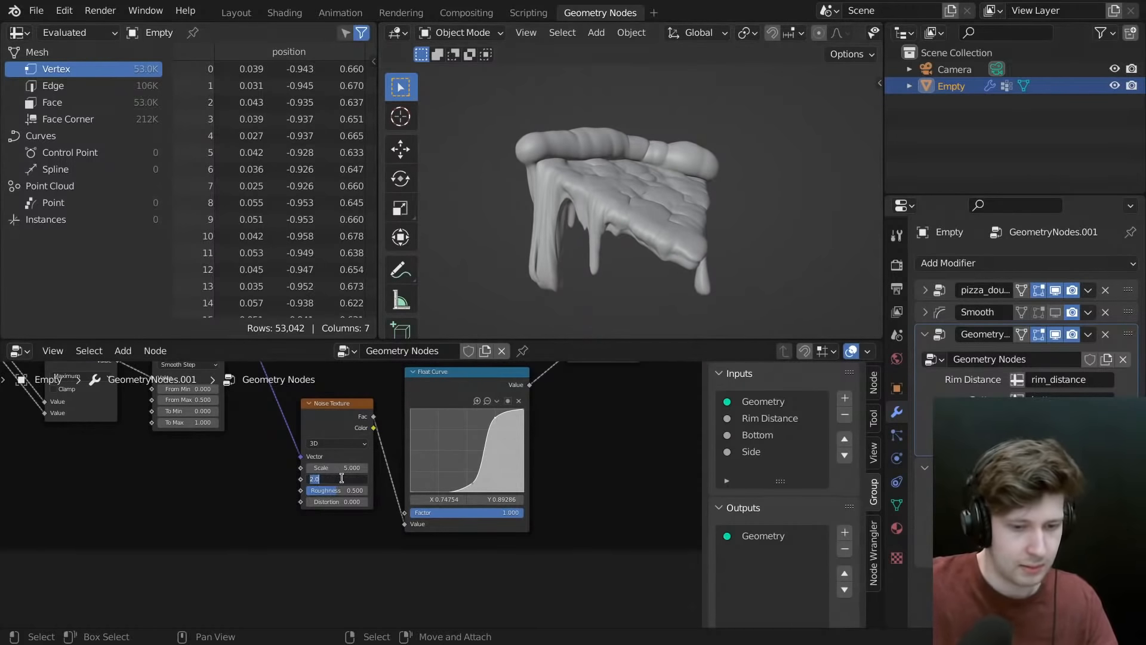
pyautogui.click(342, 478)
pyautogui.write('1')
pyautogui.press('Return')
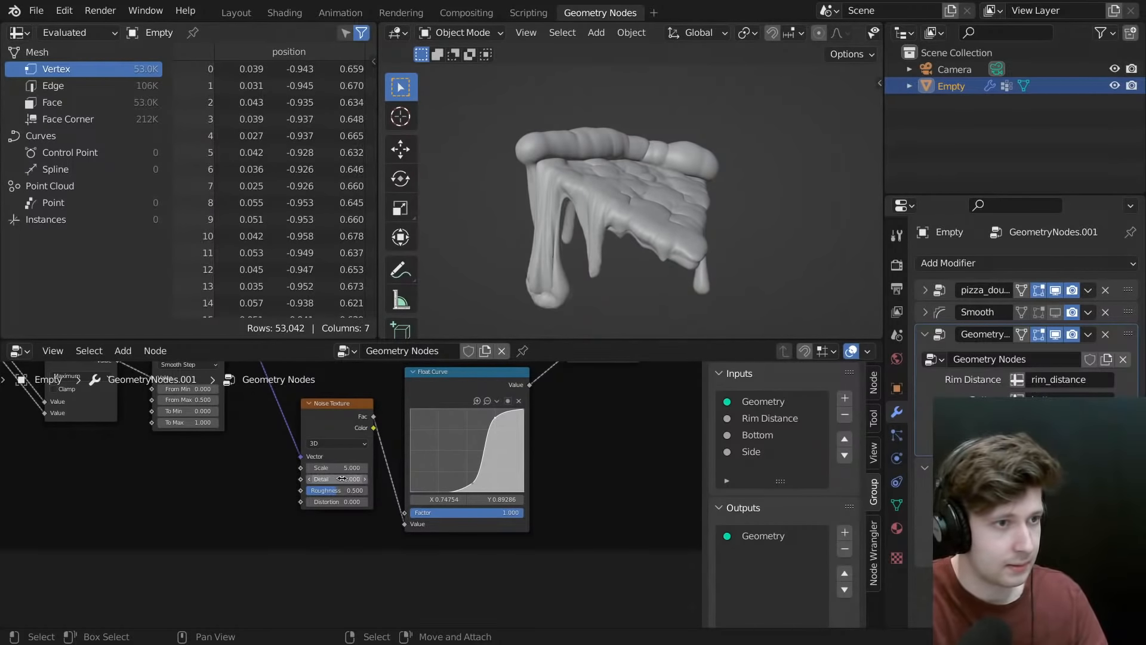
# - Set the Detail of the Noise Texture feeding the Float Curve to 0 and enable the Smooth modifier in the viewport
pyautogui.press('Return')
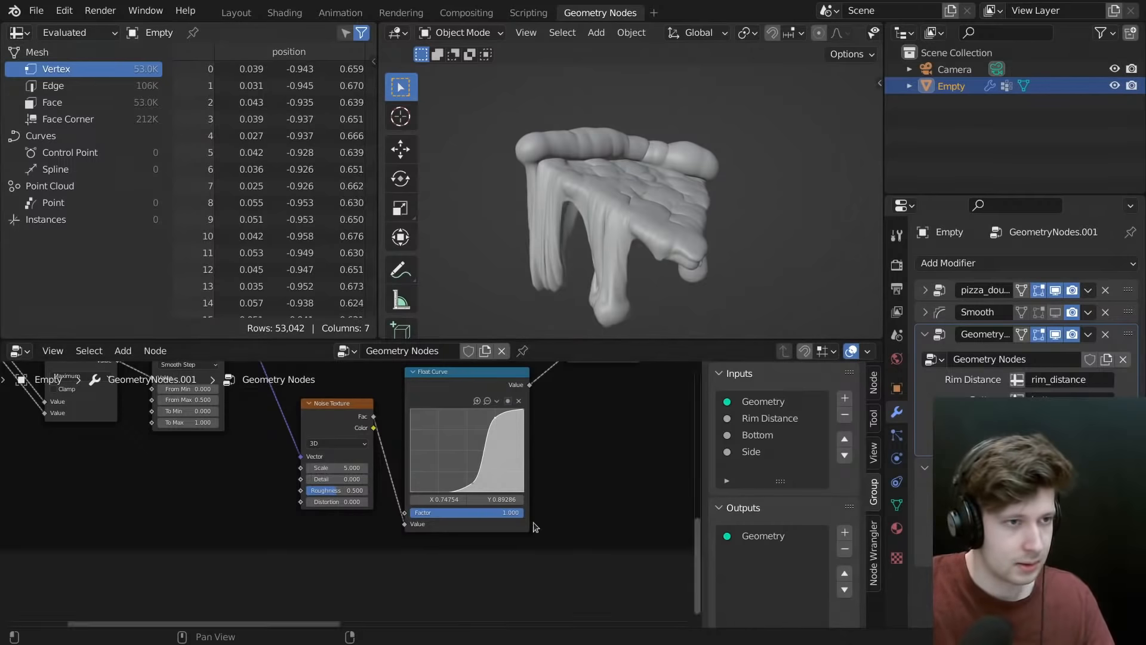
pyautogui.moveTo(663, 179); pyautogui.dragTo(630, 227, button='middle')
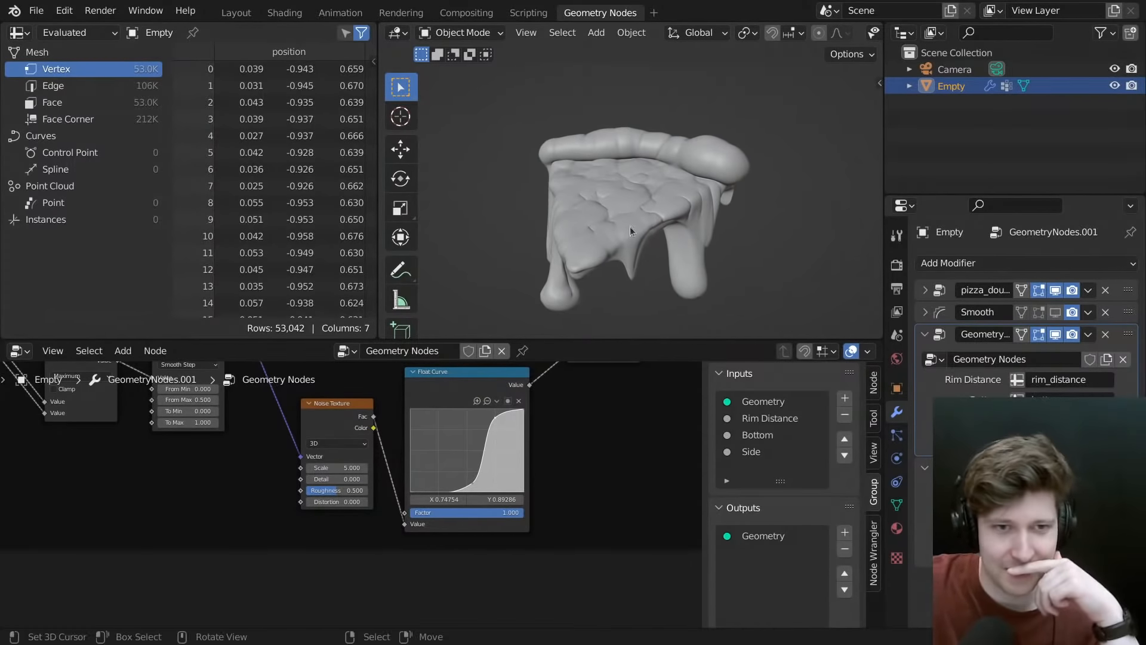
pyautogui.click(1054, 312)
pyautogui.moveTo(615, 212); pyautogui.dragTo(461, 306, button='middle')
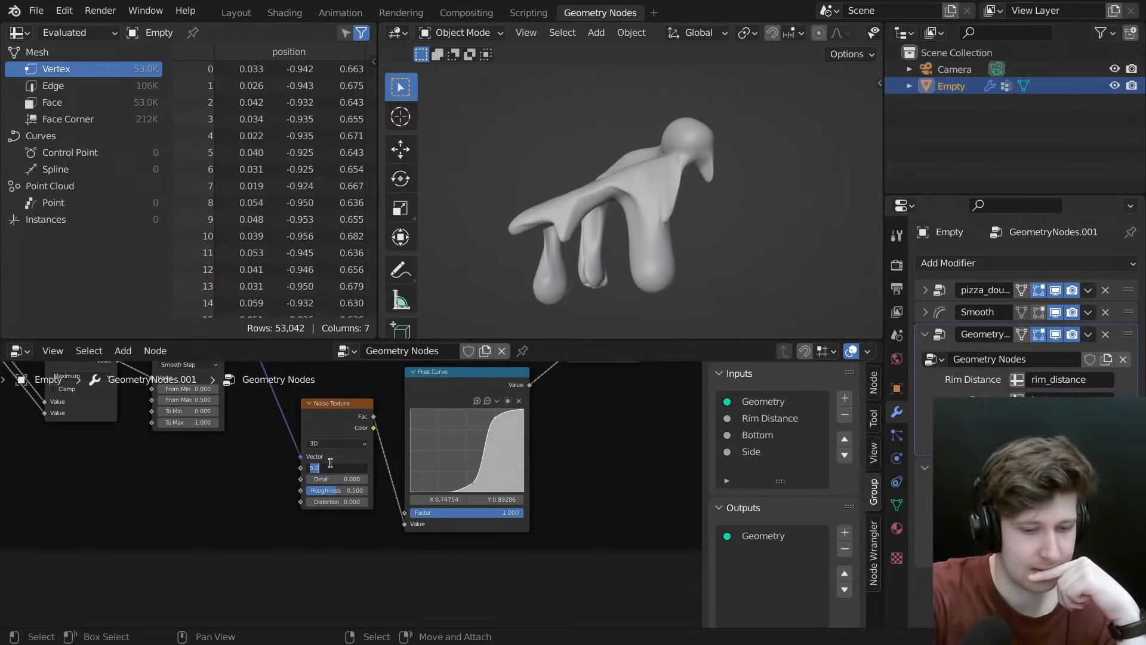
# - Set the Scale of the Noise Texture feeding the Float Curve to 10 and check the drips from several sides
pyautogui.press('Return')
pyautogui.moveTo(564, 226); pyautogui.dragTo(708, 236, button='middle')
pyautogui.moveTo(621, 282); pyautogui.dragTo(725, 282, button='middle')
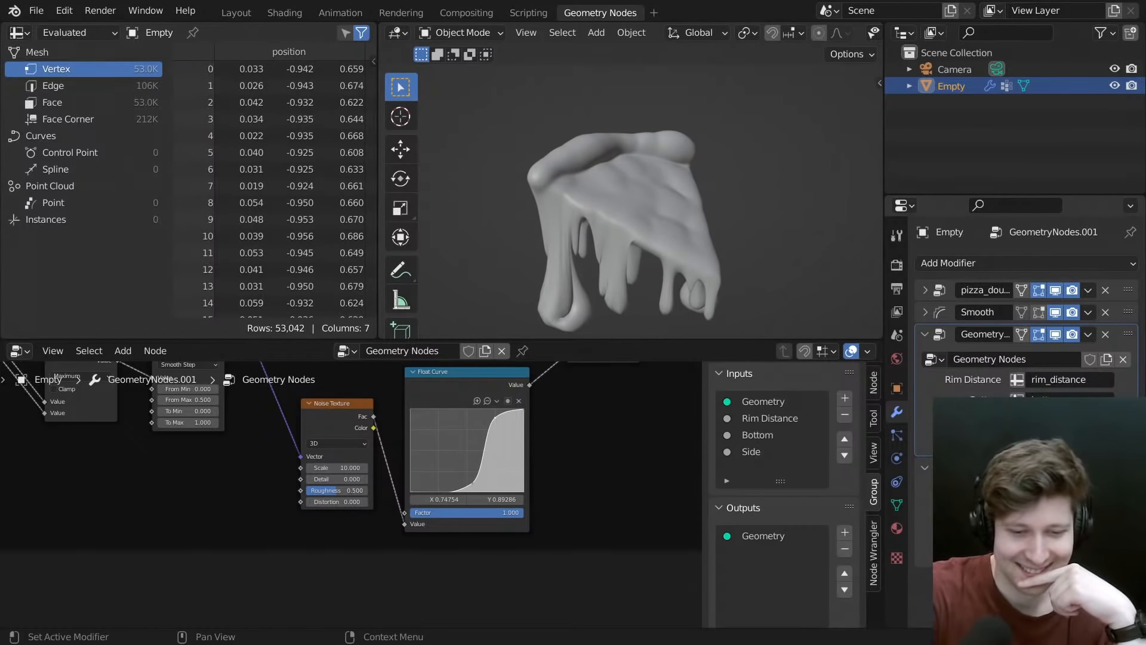
# - Set the last Scale node of the normal offset chain feeding the Set Position nodes to 0.02
pyautogui.scroll(-3, 590, 471)
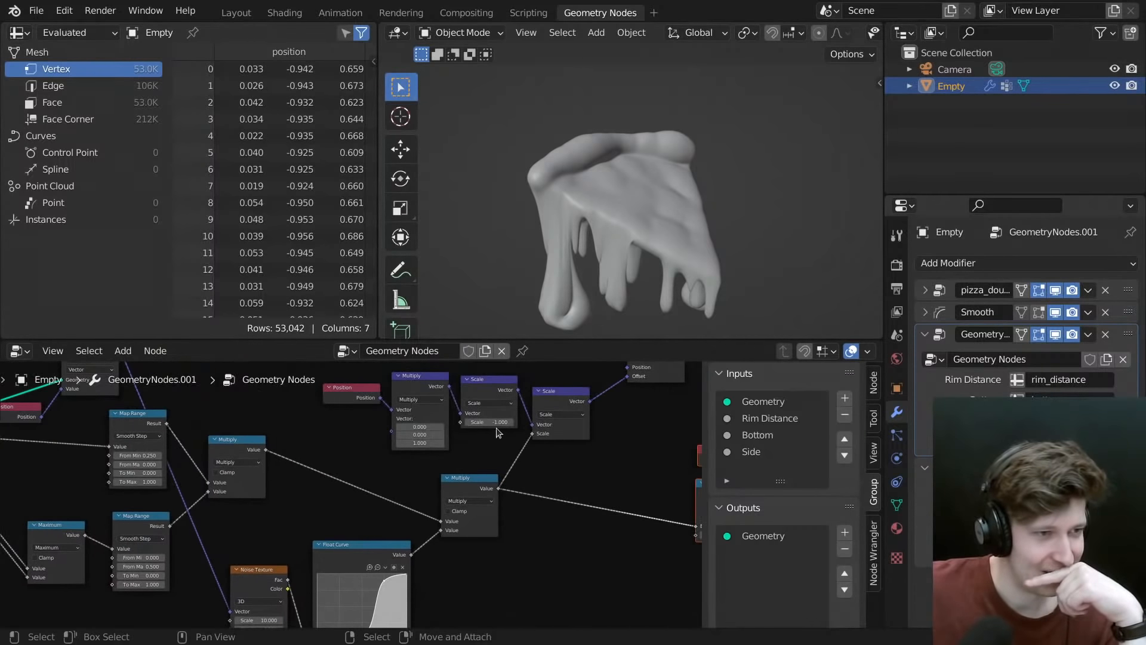
pyautogui.moveTo(496, 433); pyautogui.dragTo(487, 473, button='middle')
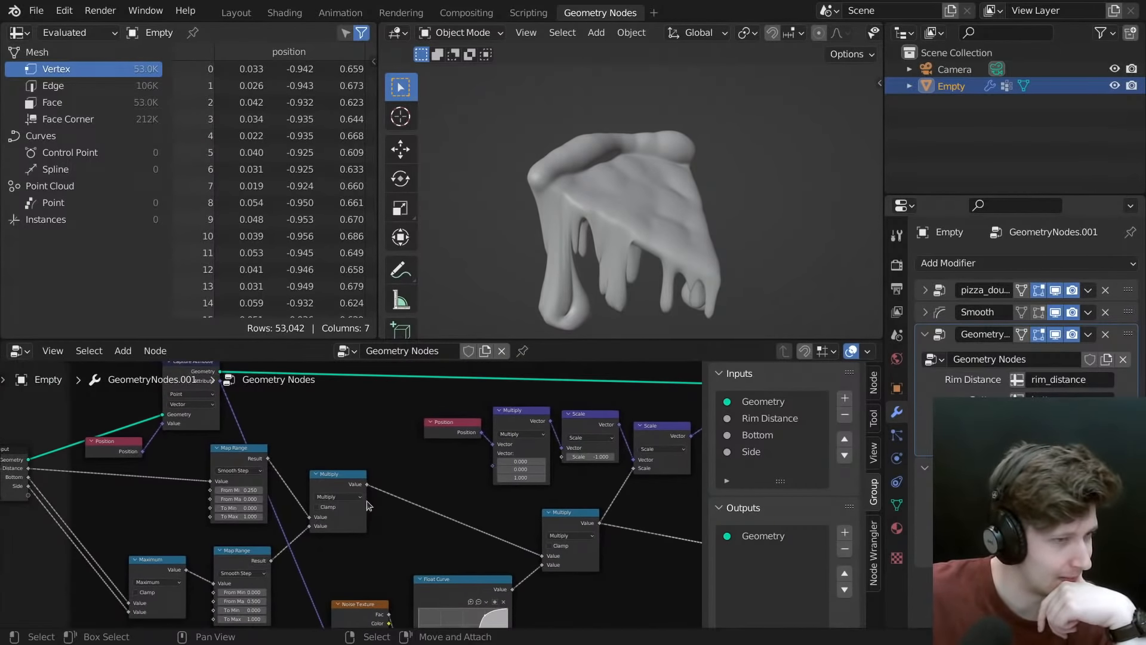
pyautogui.scroll(-2, 367, 504)
pyautogui.moveTo(415, 482); pyautogui.dragTo(238, 439, button='middle')
pyautogui.moveTo(456, 458); pyautogui.dragTo(358, 455, button='middle')
pyautogui.scroll(3, 428, 445)
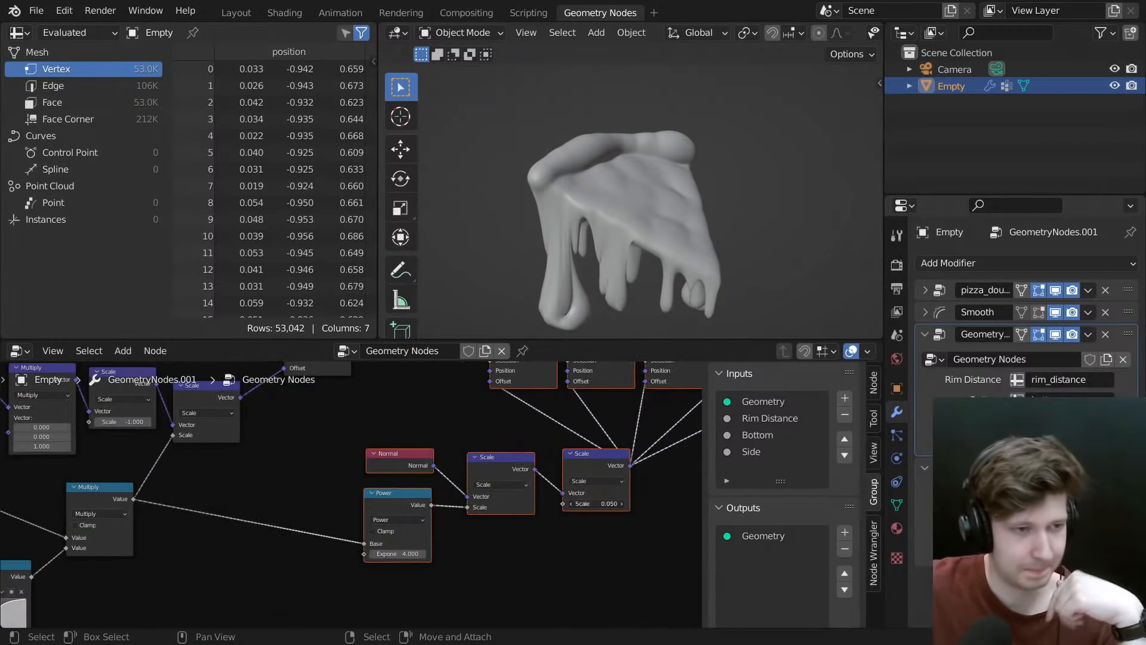
pyautogui.press('Return')
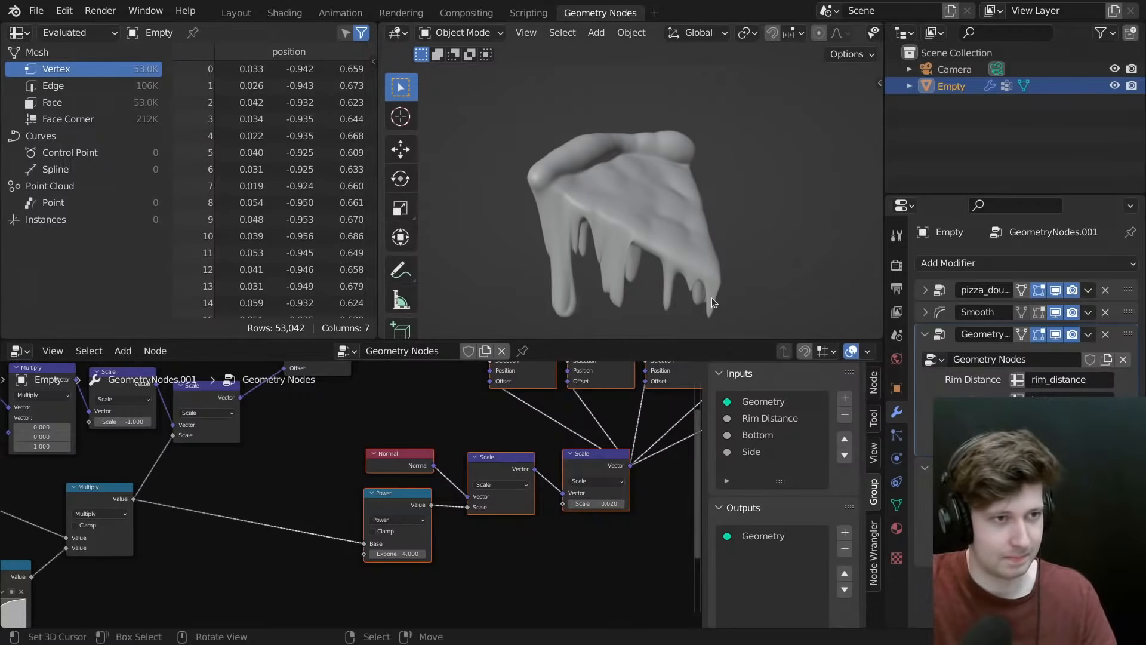
# - Set the From Min of the Map Range node driven by Rim Distance to 0.1 and check the slice's underside
pyautogui.moveTo(711, 298); pyautogui.dragTo(594, 155, button='middle')
pyautogui.scroll(4, 661, 136)
pyautogui.scroll(-1, 716, 126)
pyautogui.scroll(-4, 388, 546)
pyautogui.moveTo(388, 545); pyautogui.dragTo(633, 537, button='middle')
pyautogui.scroll(4, 366, 487)
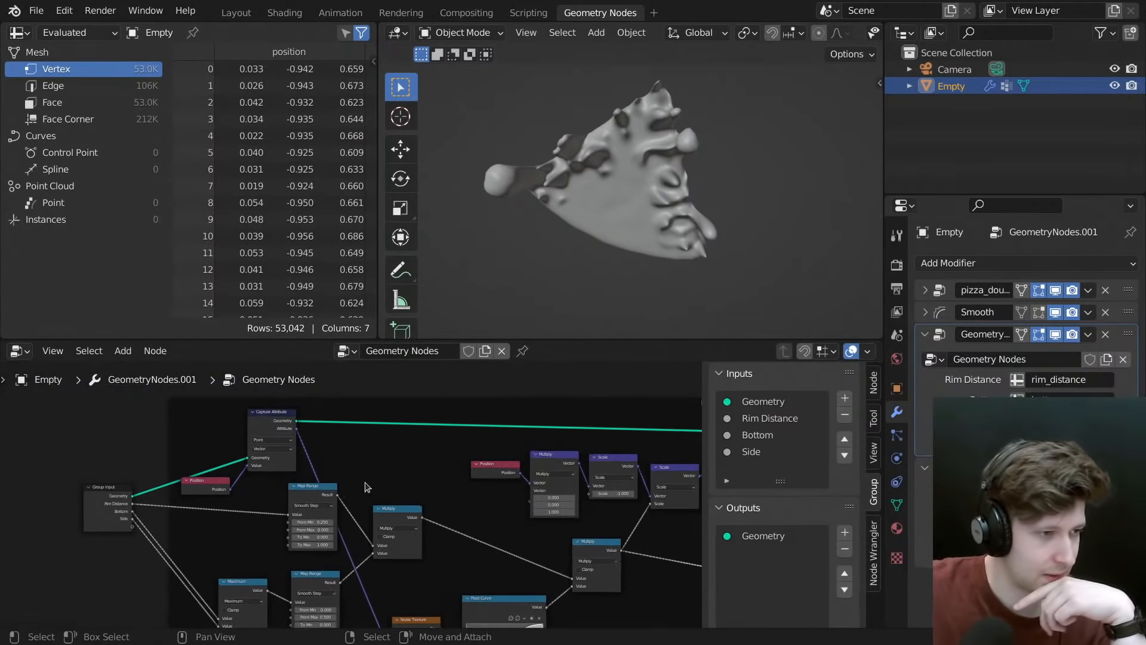
pyautogui.scroll(2, 328, 507)
pyautogui.click(353, 498)
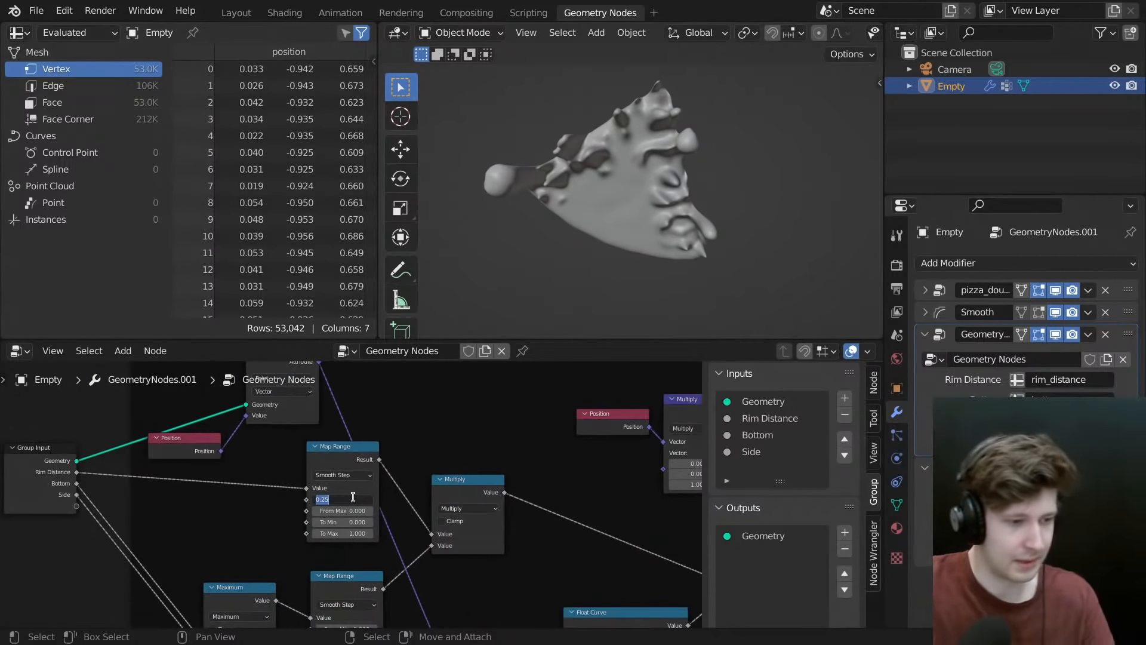
pyautogui.write('.1')
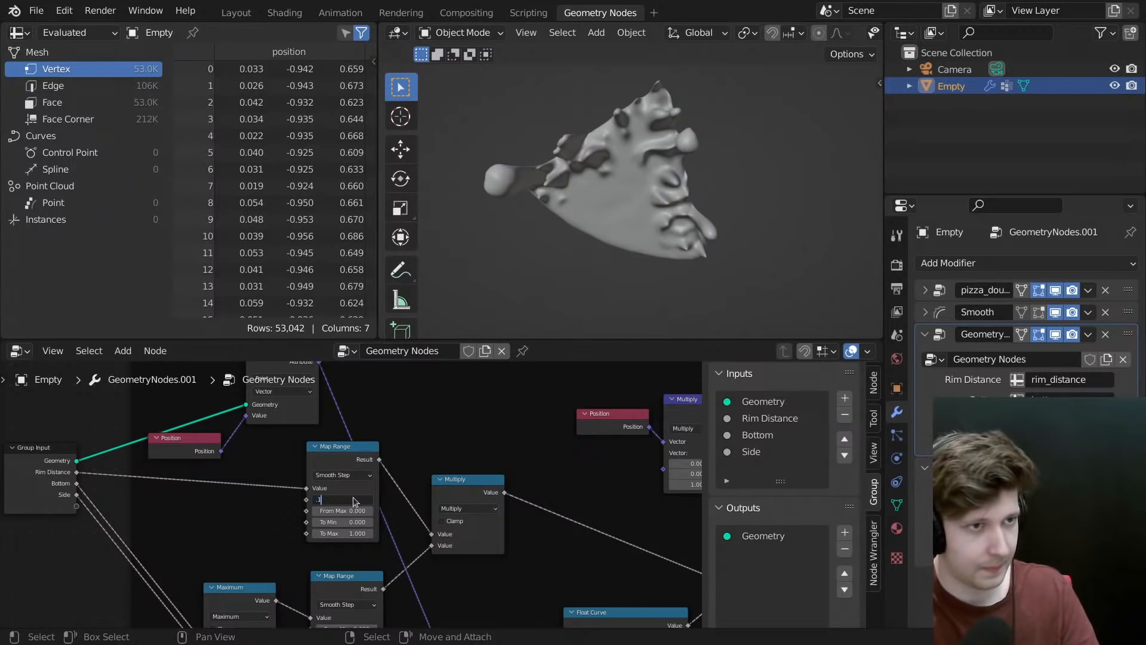
pyautogui.press('Return')
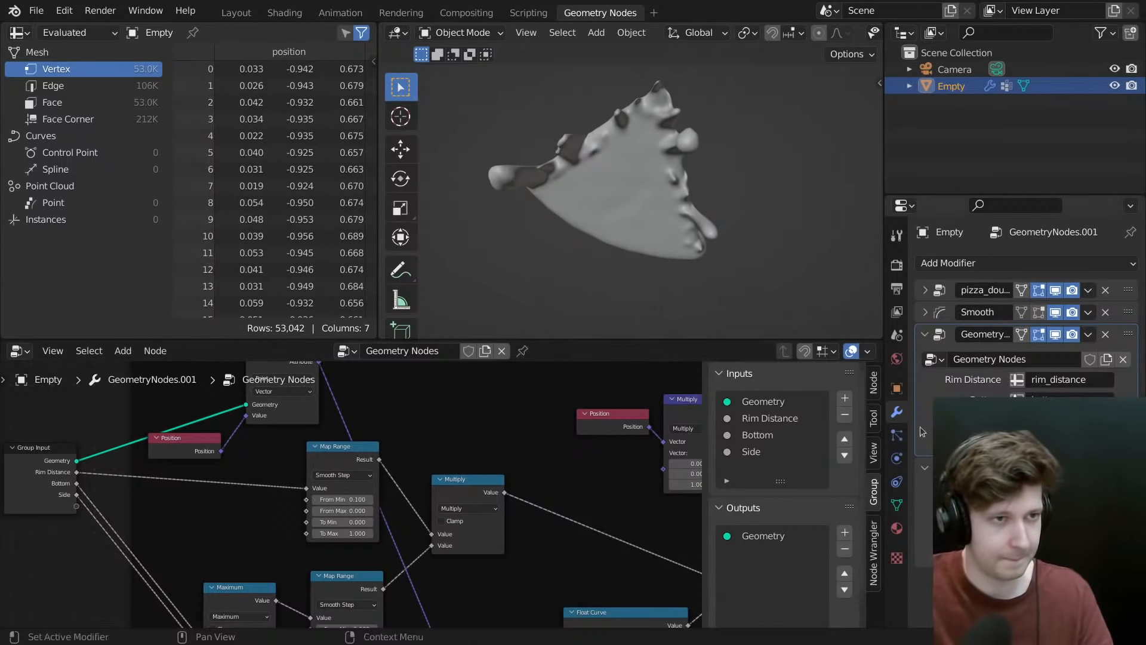
pyautogui.moveTo(664, 154); pyautogui.dragTo(661, 221, button='middle')
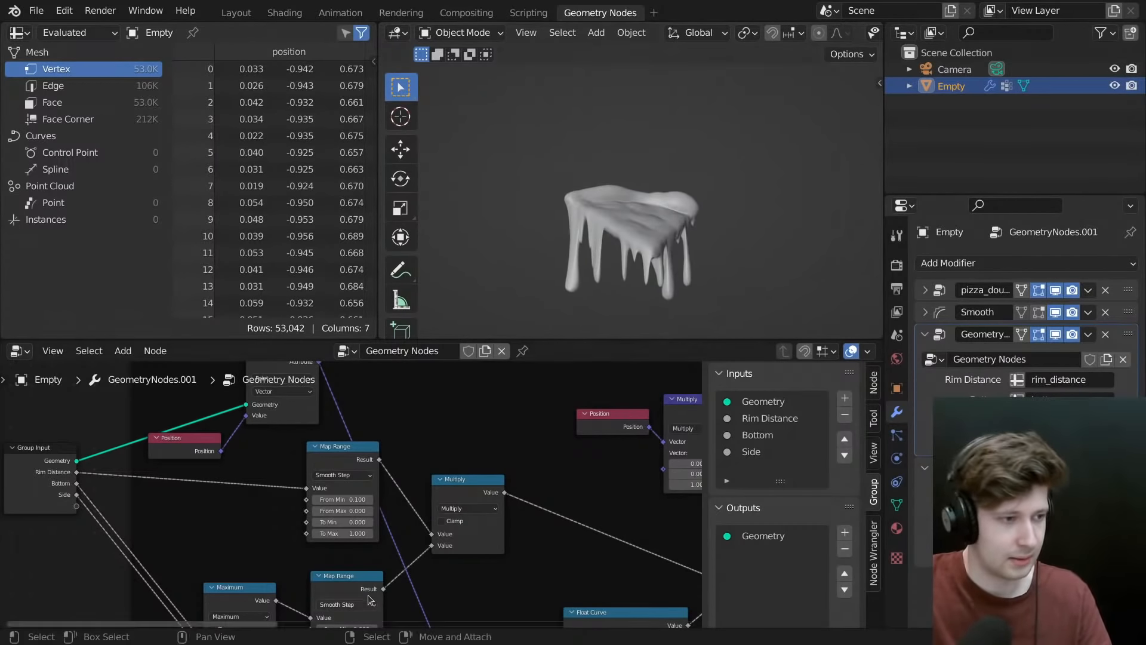
pyautogui.scroll(-4, 368, 599)
pyautogui.moveTo(365, 568); pyautogui.dragTo(410, 474, button='middle')
pyautogui.scroll(3, 411, 472)
pyautogui.click(446, 469)
pyautogui.scroll(-1, 443, 474)
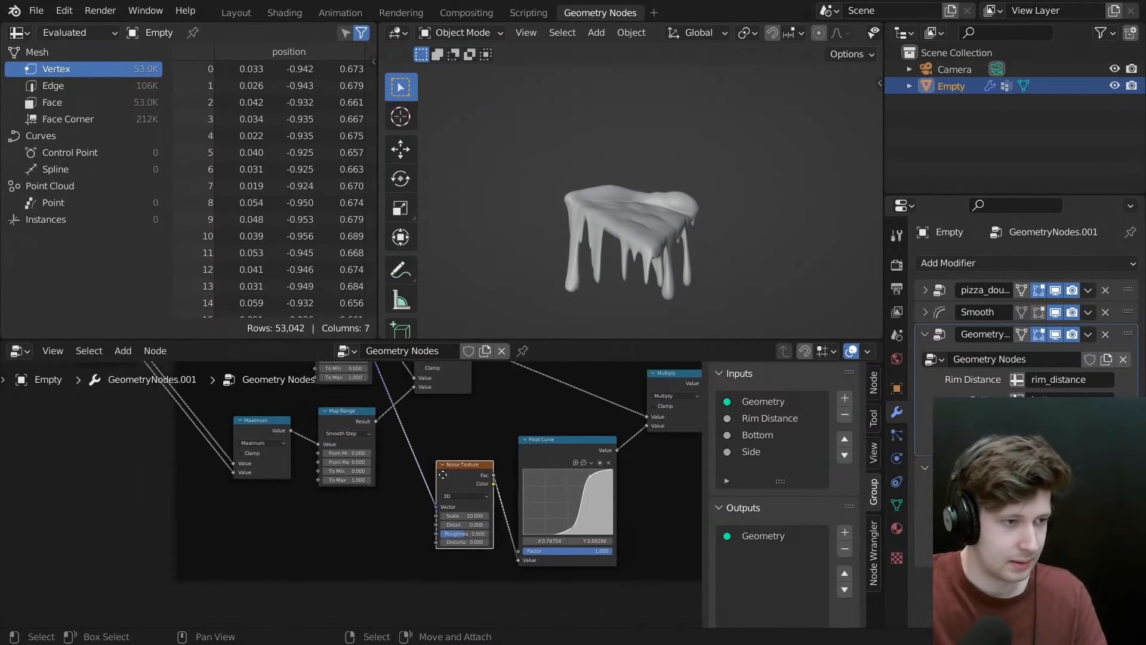
pyautogui.hotkey('shift', 'a')
pyautogui.click(404, 299)
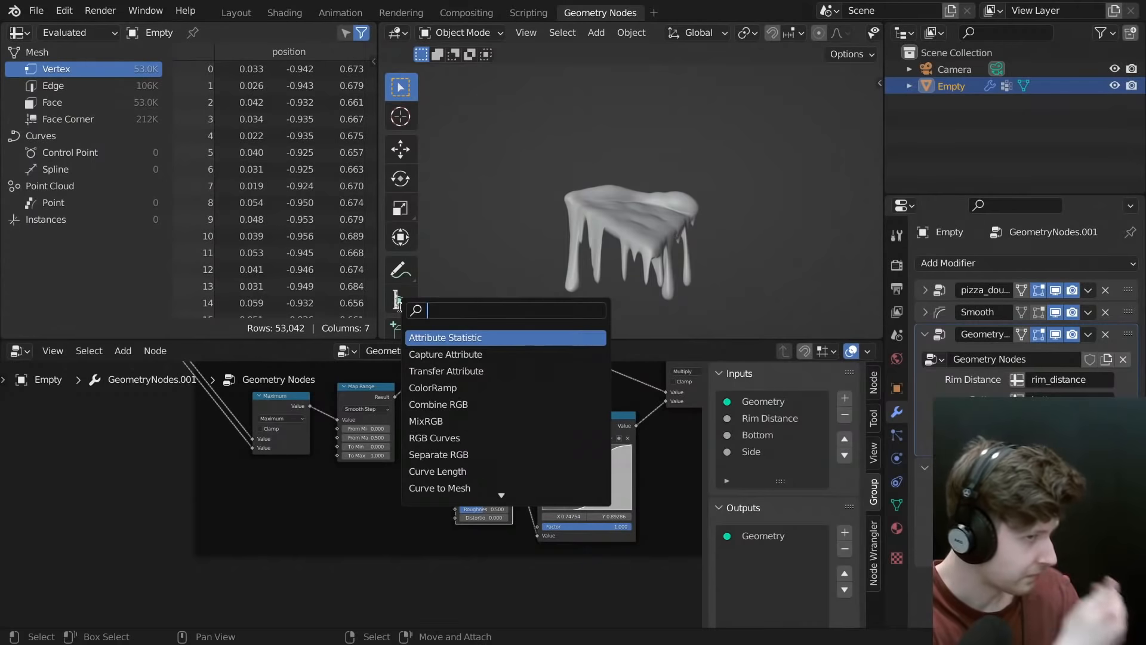
pyautogui.write('vect')
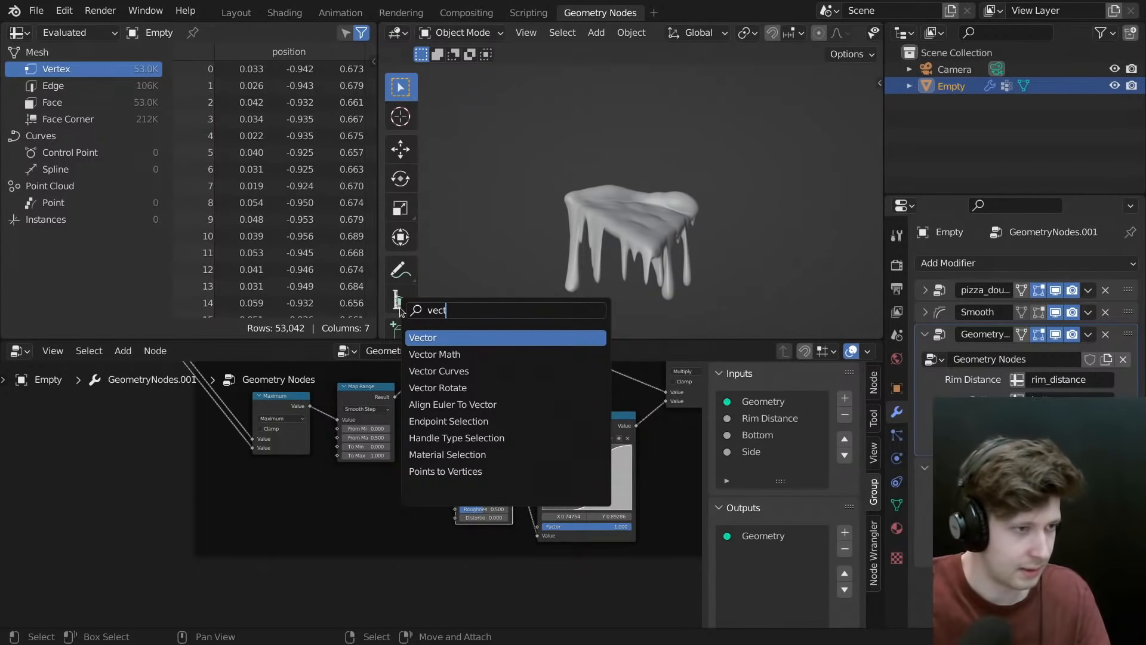
pyautogui.press('Return')
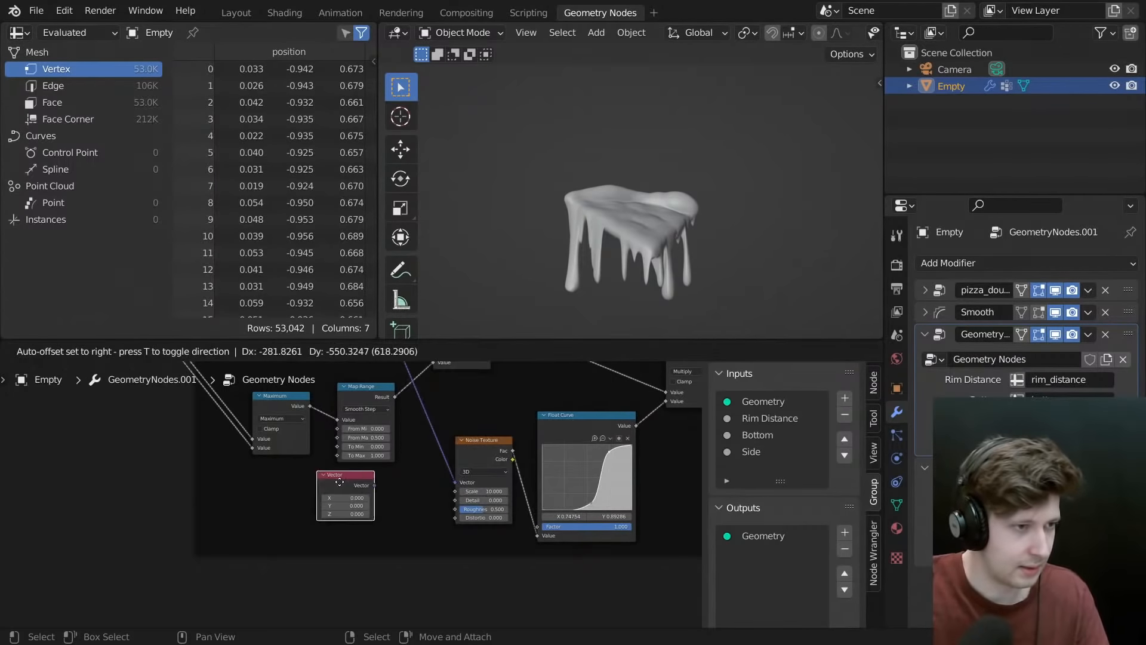
pyautogui.click(364, 430)
# - Insert a Vector Math node set to Add into the vector link ahead of the Noise Texture
pyautogui.hotkey('shift', 'a')
pyautogui.write('vect')
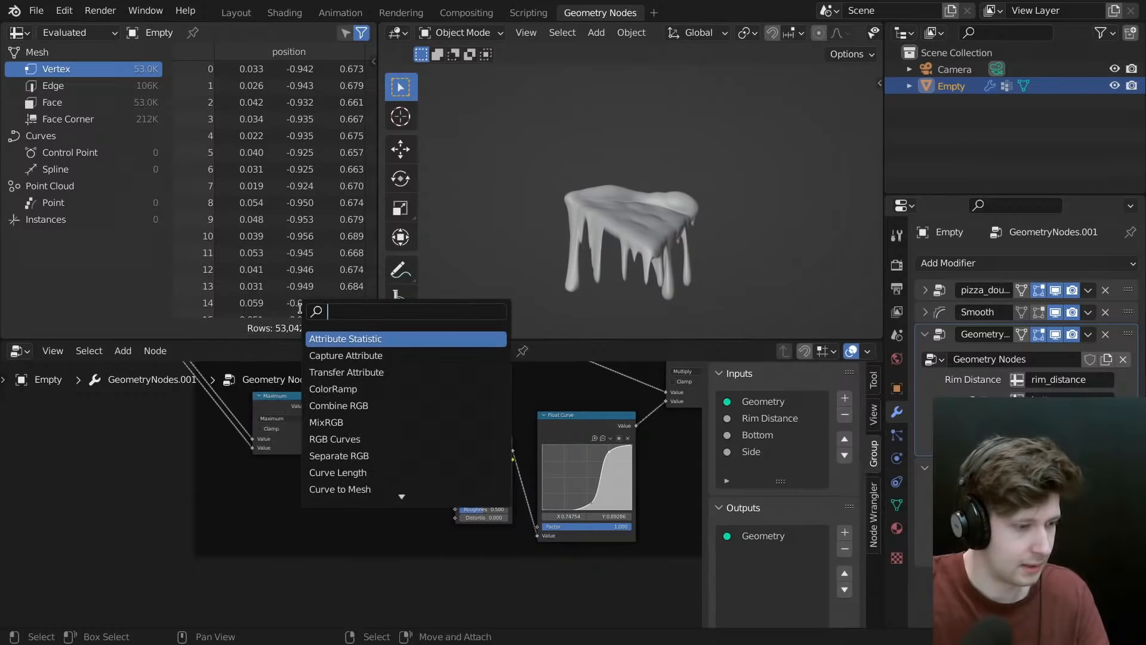
pyautogui.press('Down')
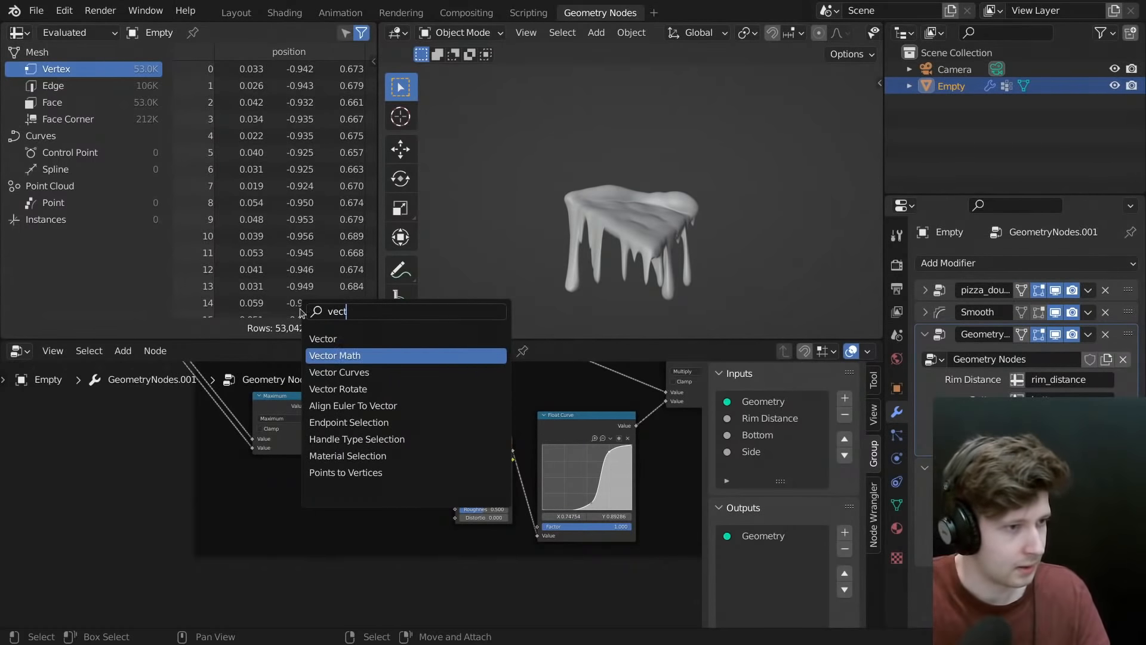
pyautogui.press('Return')
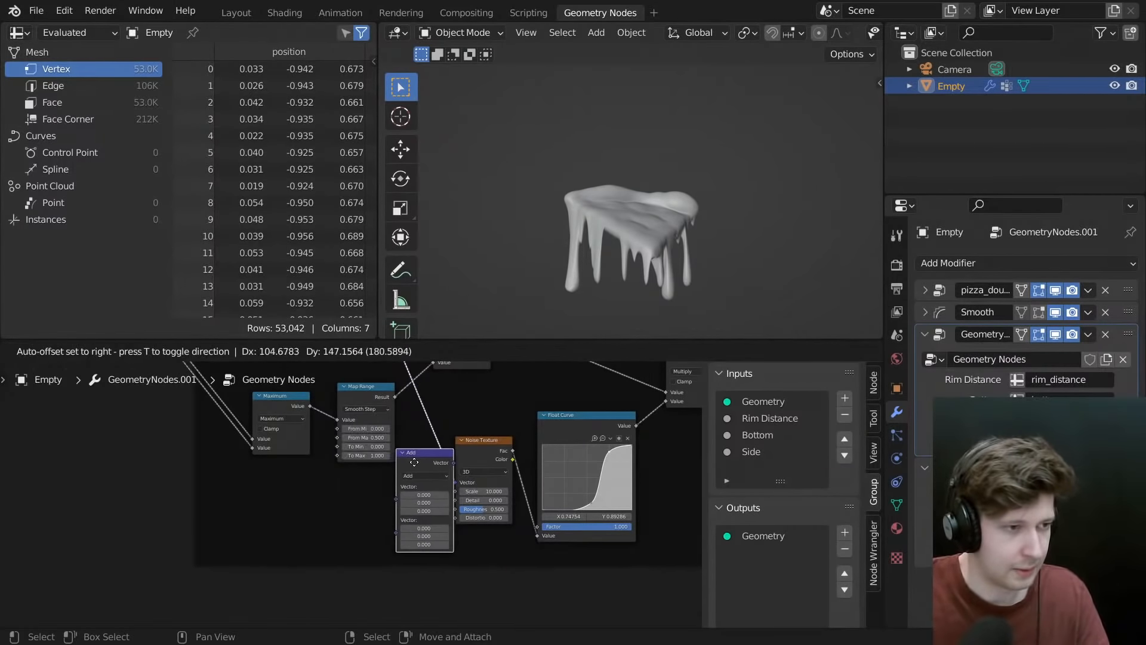
pyautogui.click(359, 504)
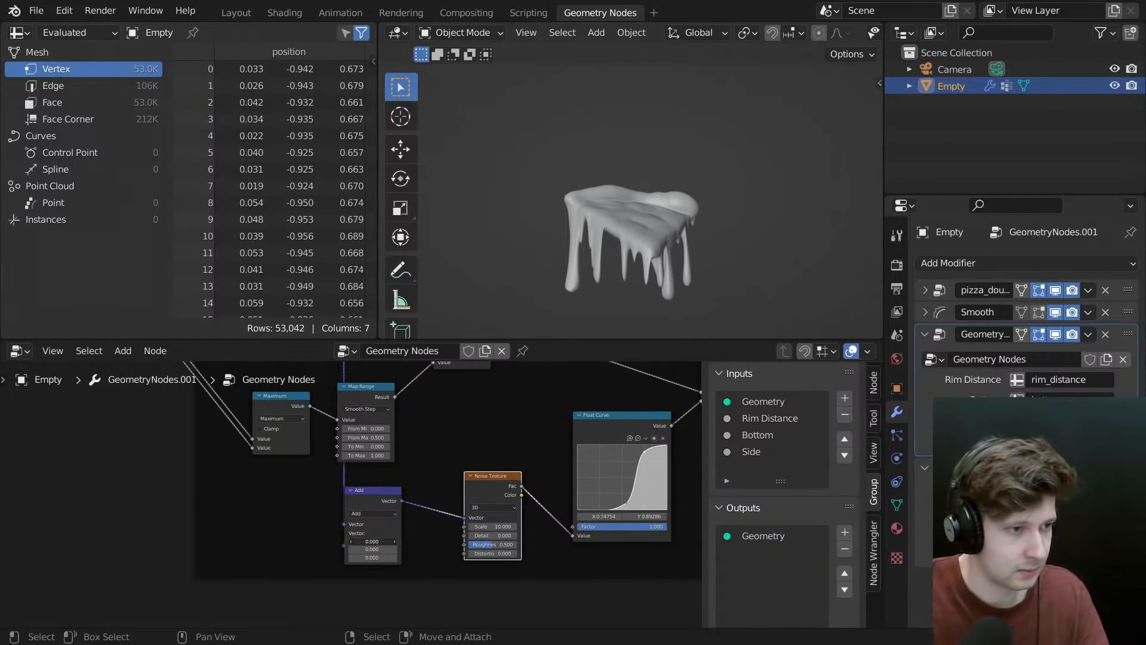
# - Shift the drip pattern by setting the X value of the Add node before the Noise Texture to 6.2
pyautogui.moveTo(372, 542); pyautogui.dragTo(442, 550)
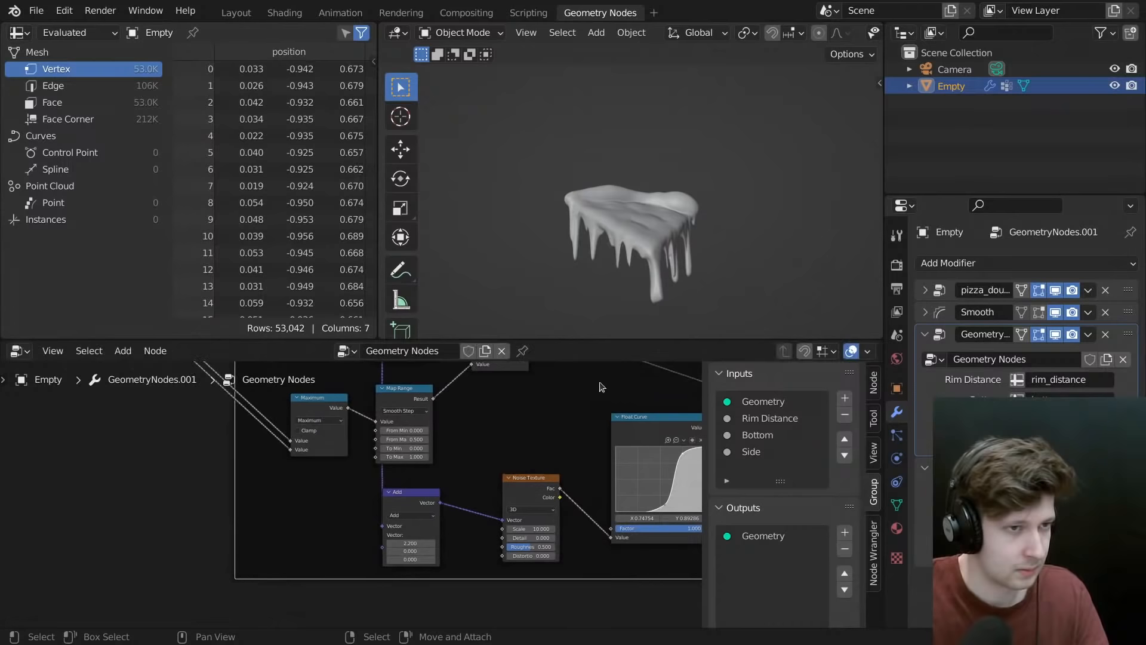
pyautogui.moveTo(605, 327); pyautogui.dragTo(612, 299, button='middle')
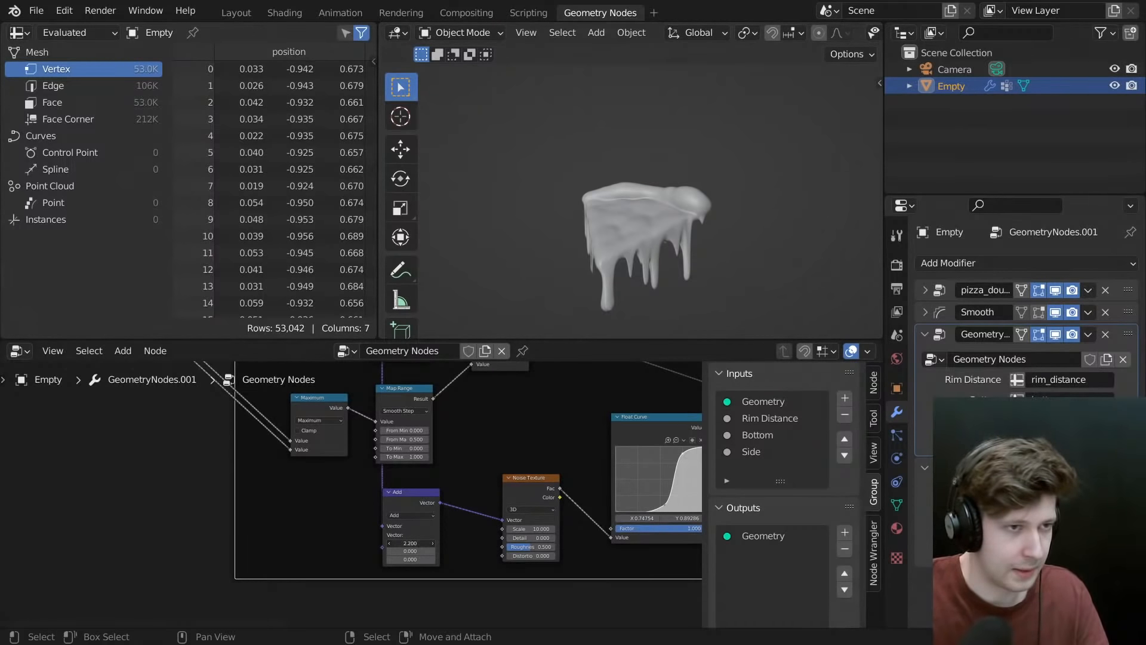
pyautogui.moveTo(411, 543); pyautogui.dragTo(421, 544)
pyautogui.moveTo(612, 258); pyautogui.dragTo(521, 444)
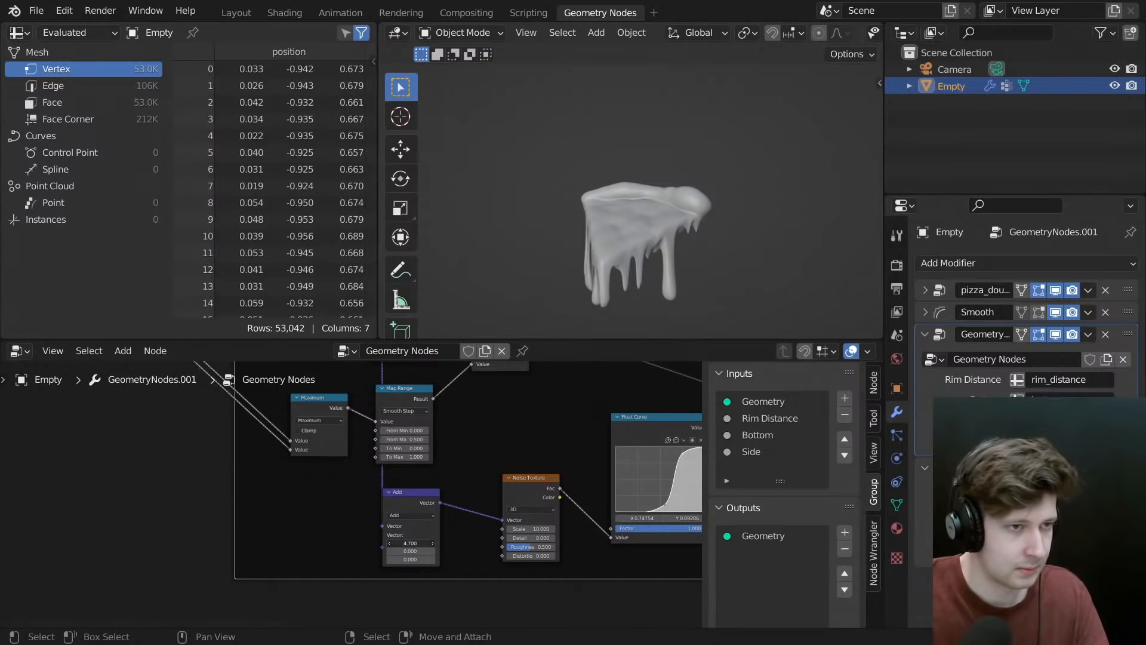
pyautogui.moveTo(412, 543); pyautogui.dragTo(465, 543)
pyautogui.moveTo(678, 223); pyautogui.dragTo(633, 251, button='middle')
# - Look through the camera and examine the shape of the cheese drips along the slice's edge up close
pyautogui.press('KP_0')
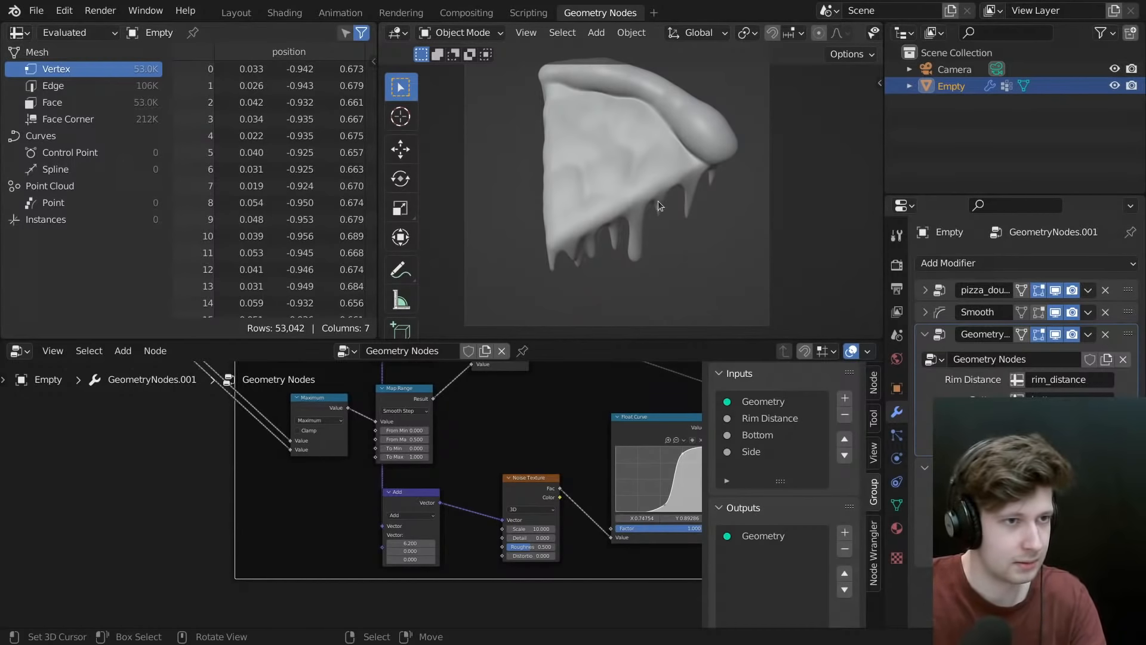
pyautogui.scroll(-3, 451, 533)
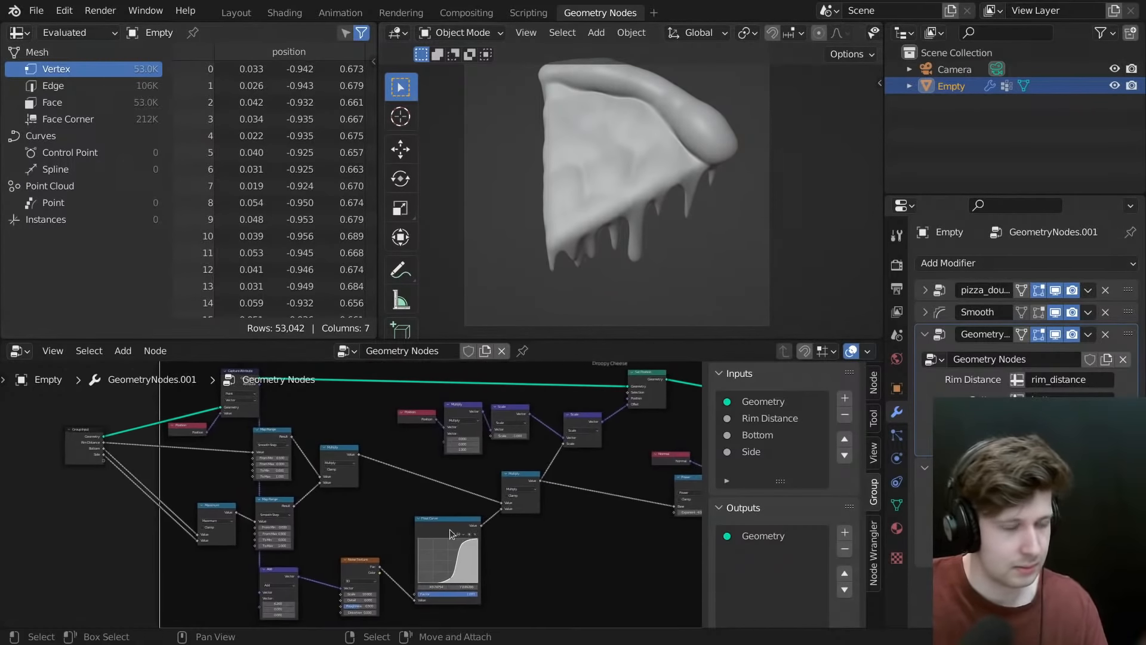
pyautogui.moveTo(449, 527); pyautogui.dragTo(456, 501, button='middle')
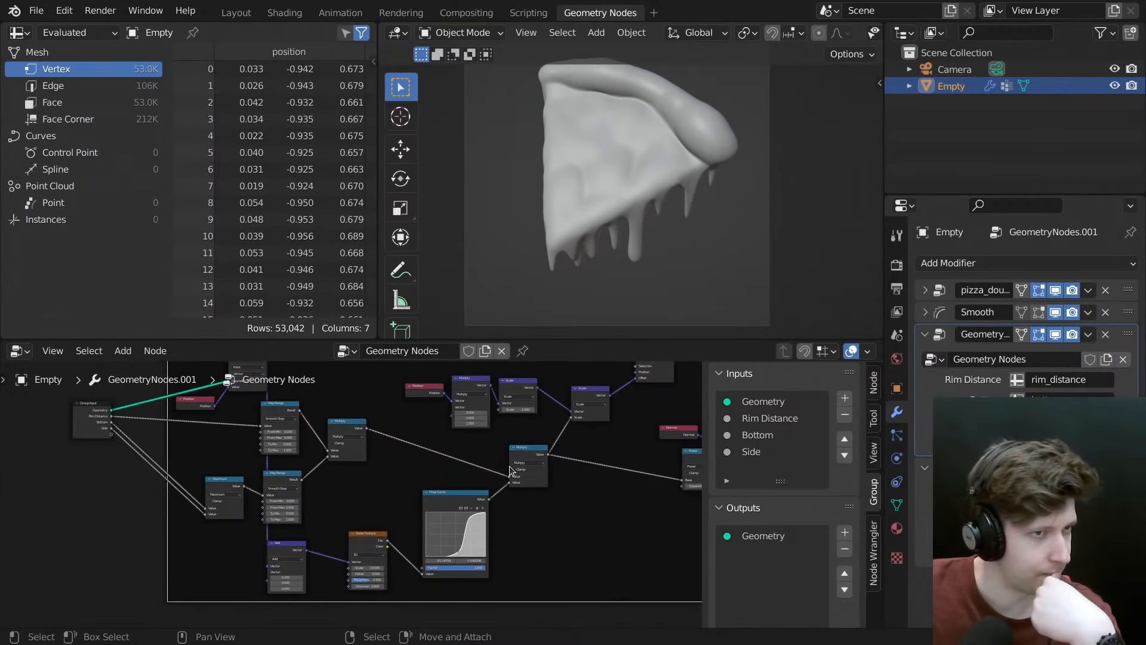
pyautogui.scroll(2, 480, 488)
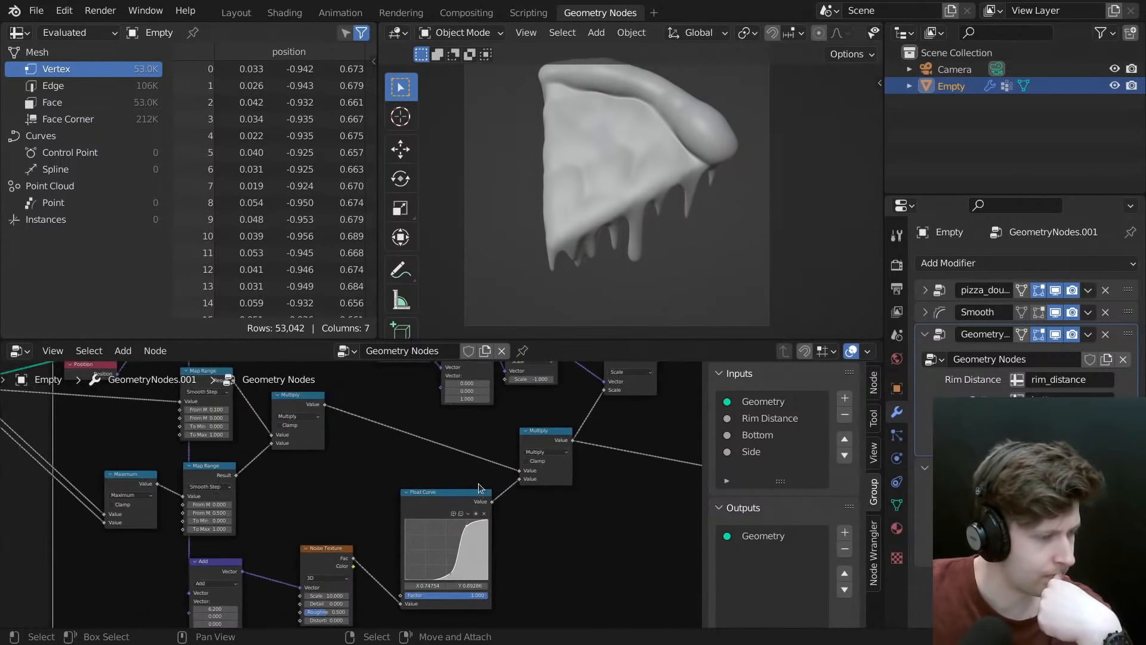
pyautogui.scroll(-2, 479, 487)
pyautogui.scroll(4, 689, 214)
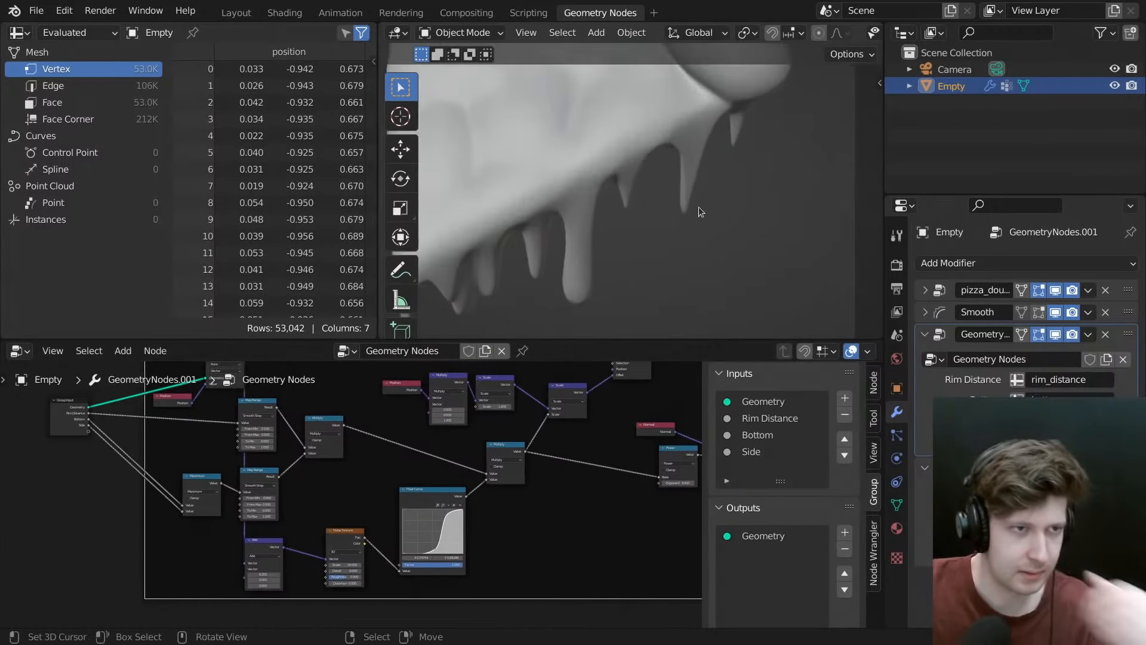
pyautogui.scroll(2, 700, 159)
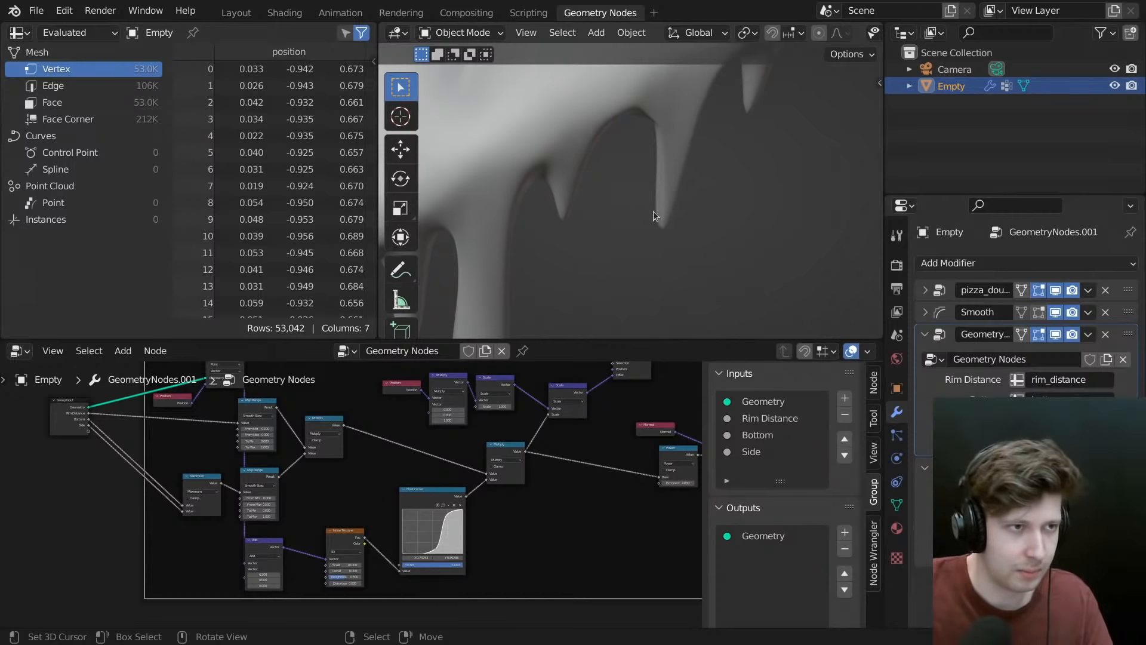
pyautogui.scroll(-3, 653, 203)
pyautogui.keyDown('shift'); pyautogui.moveTo(571, 251); pyautogui.dragTo(667, 211, button='middle'); pyautogui.keyUp('shift')
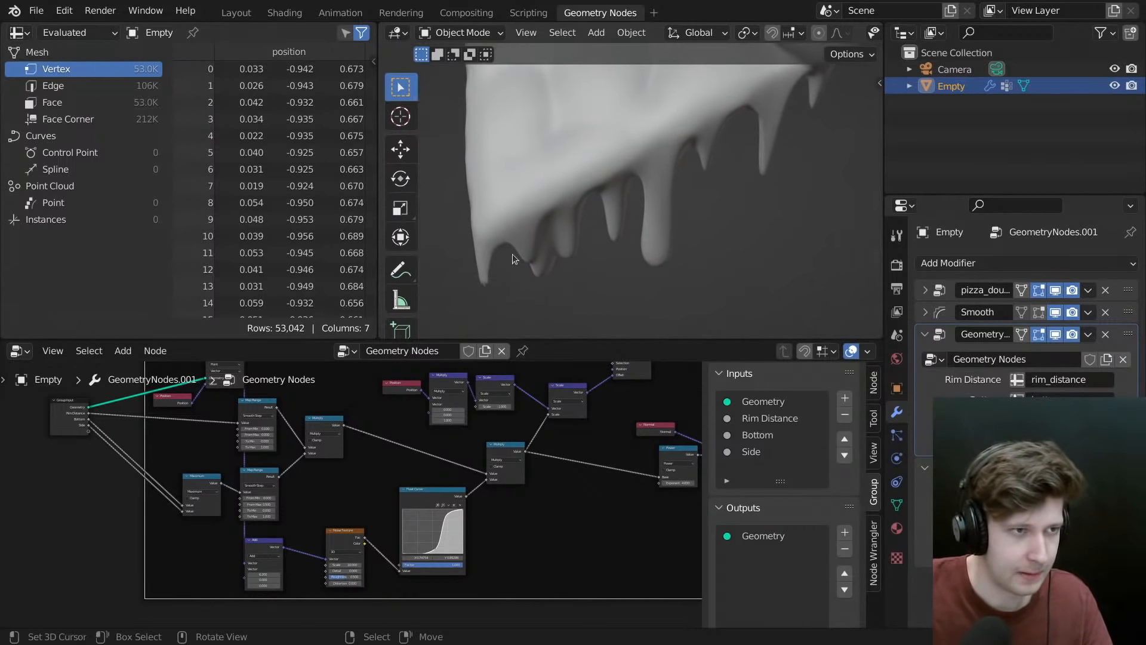
pyautogui.scroll(-2, 514, 458)
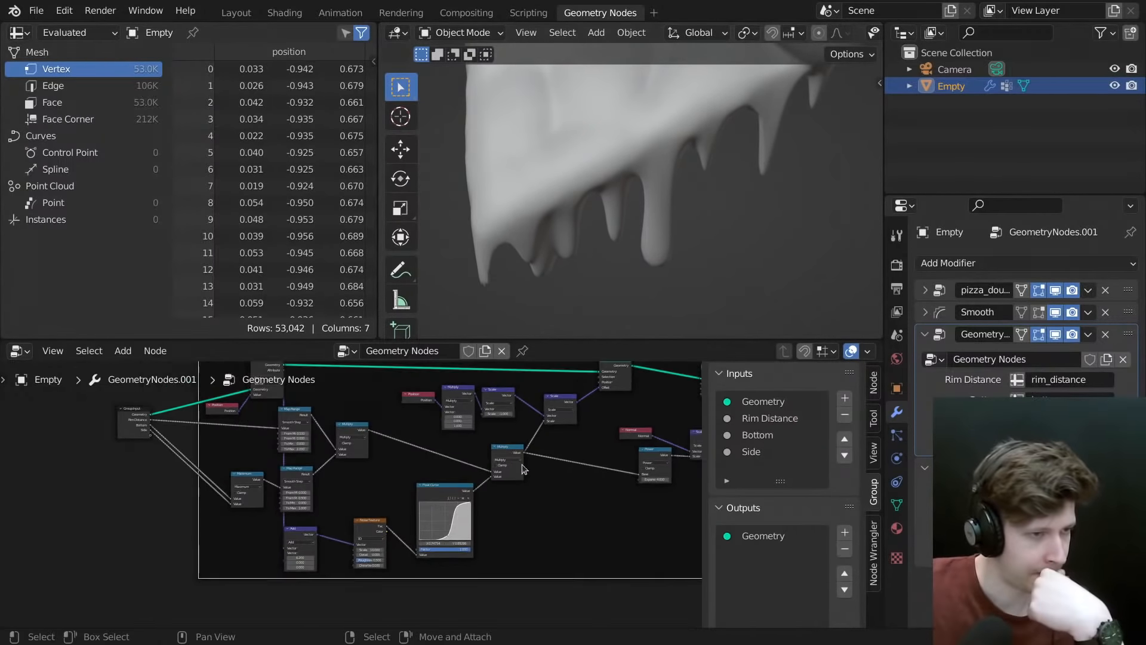
# - Set the Exponent of the Power node scaling the normal offset to 2 and check the drips in camera view
pyautogui.moveTo(517, 471); pyautogui.dragTo(395, 557, button='middle')
pyautogui.scroll(3, 502, 499)
pyautogui.scroll(7, 470, 527)
pyautogui.moveTo(485, 531); pyautogui.dragTo(442, 539)
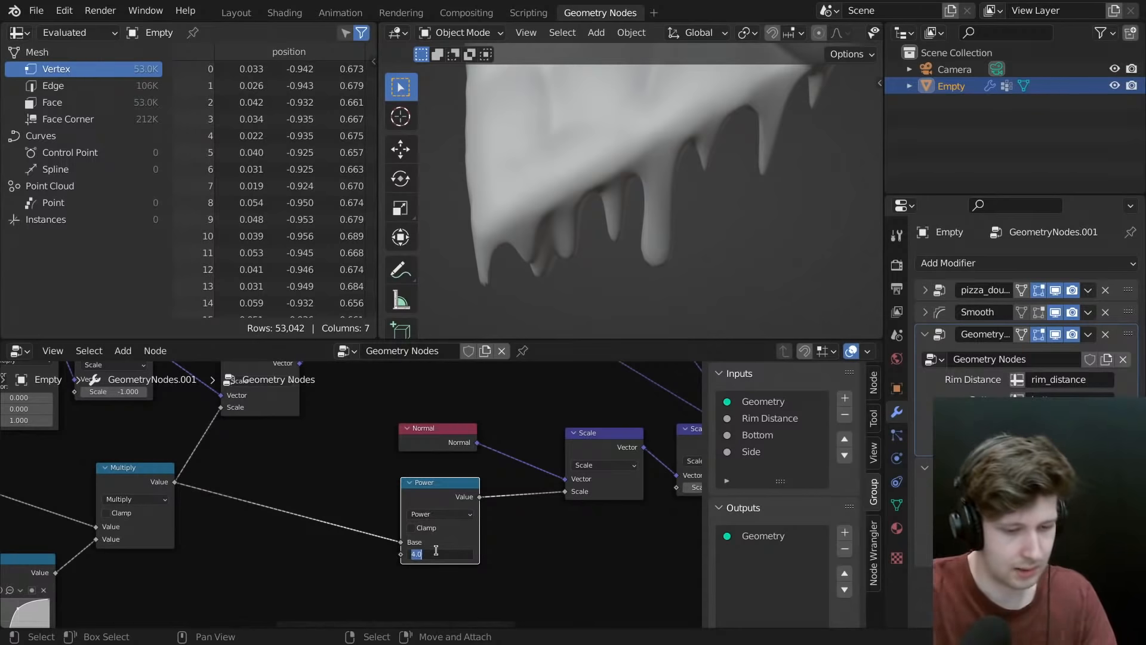
pyautogui.press('Return')
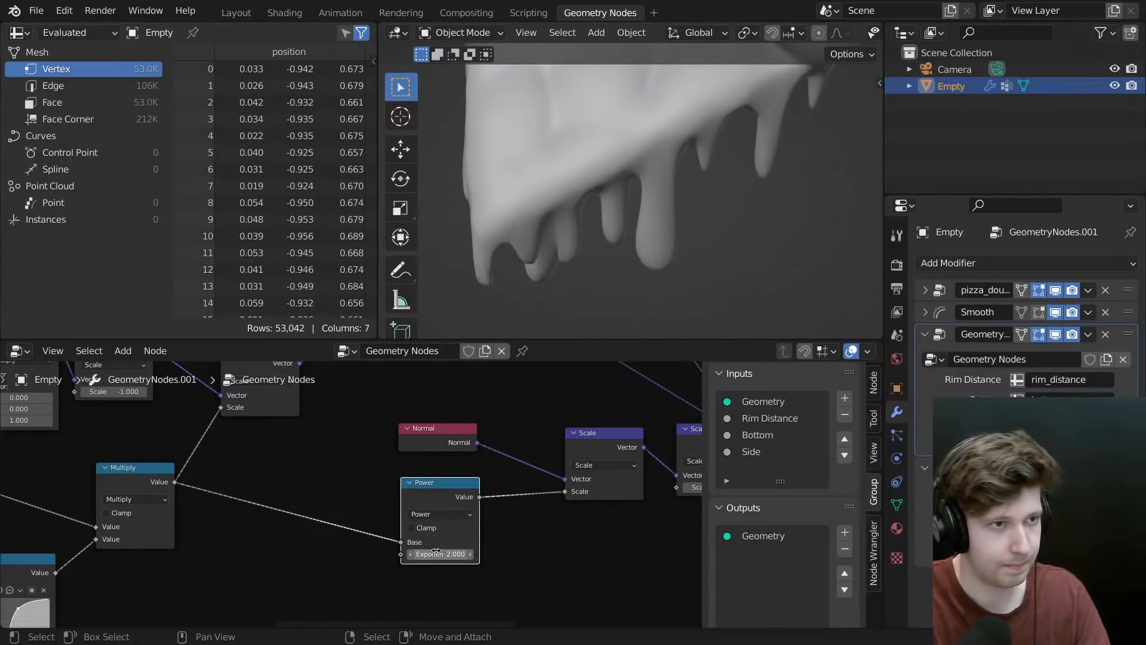
pyautogui.scroll(-7, 669, 199)
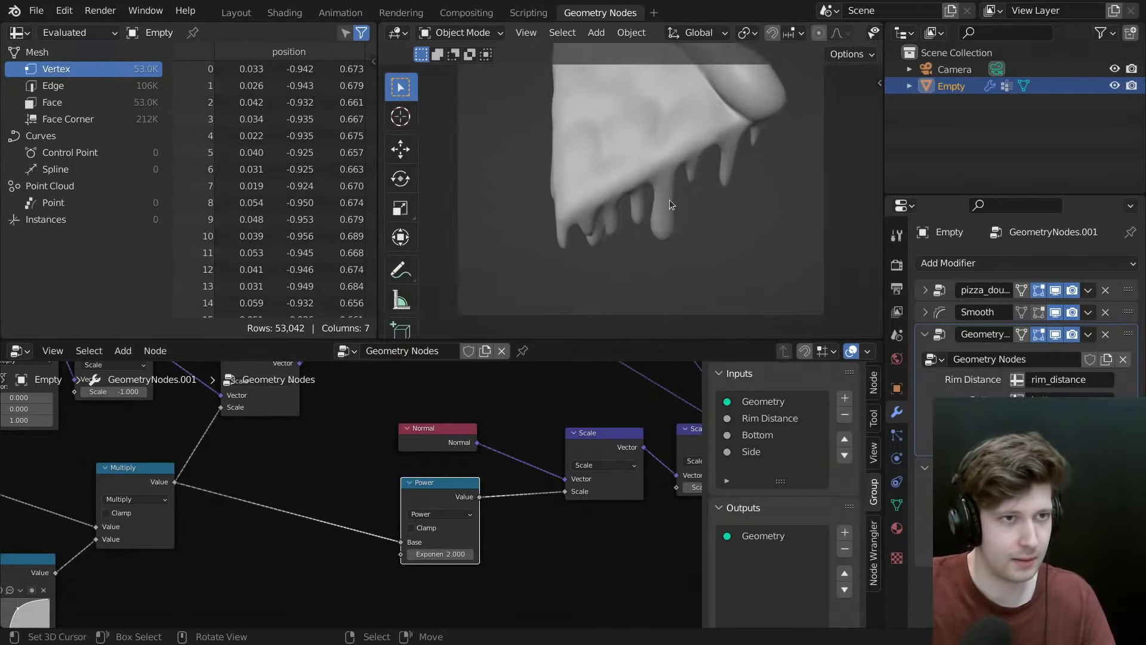
# - Turn on the viewport overlays, move the camera slightly to reframe the pizza slice in camera view, and hide the overlays again
pyautogui.scroll(3, 660, 167)
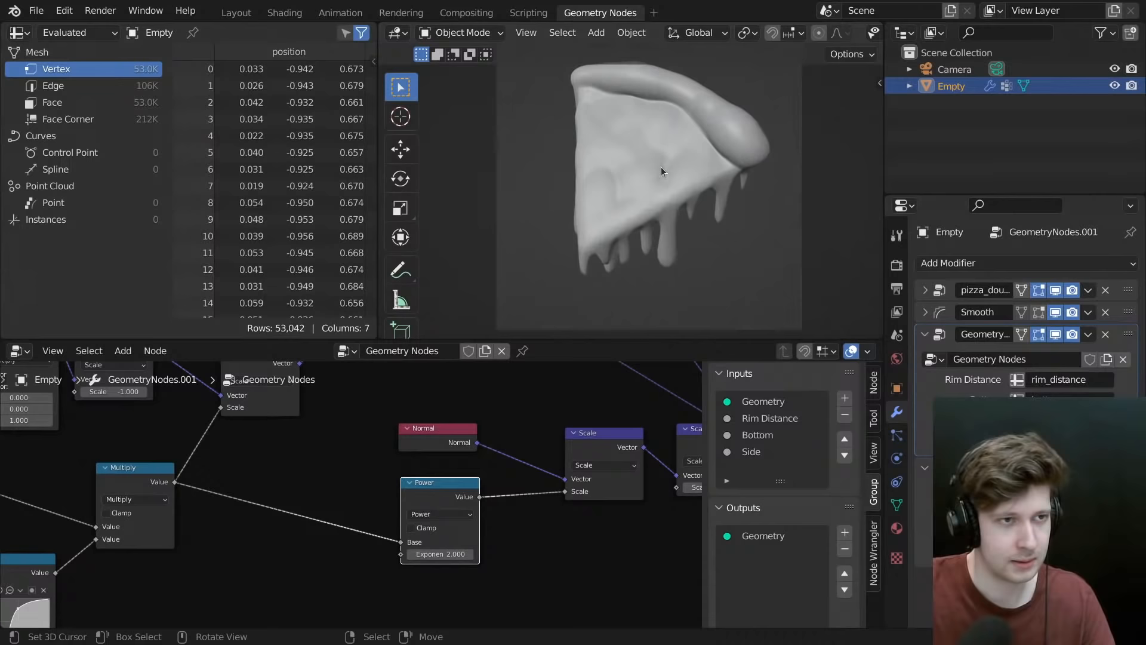
pyautogui.moveTo(660, 166); pyautogui.dragTo(765, 127, button='middle')
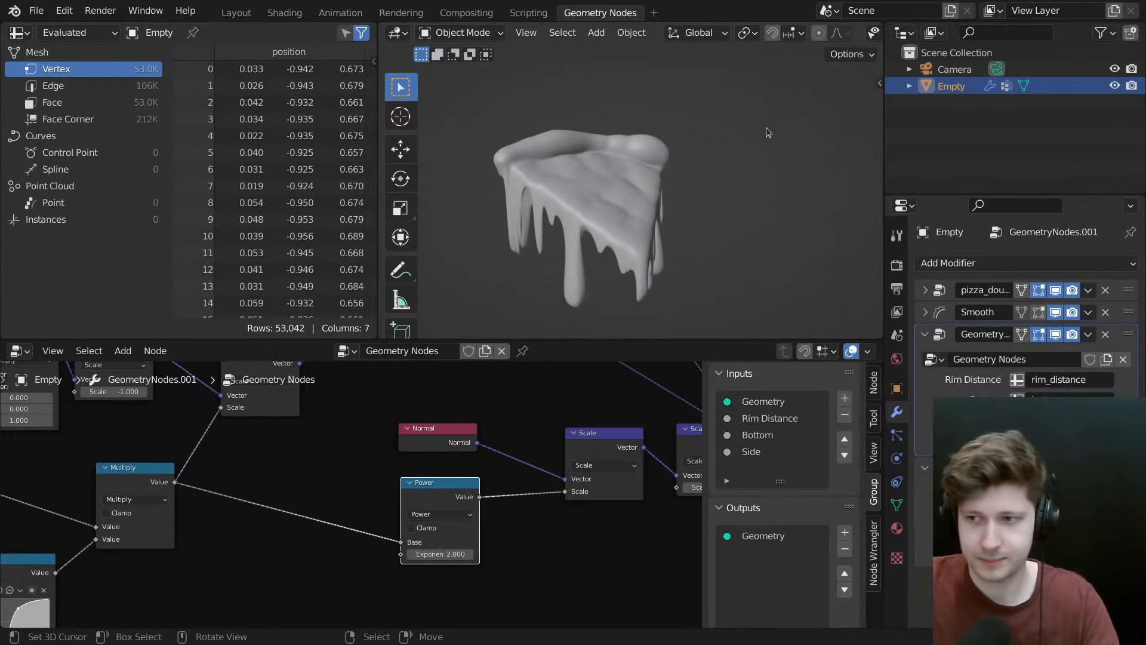
pyautogui.press('KP_0')
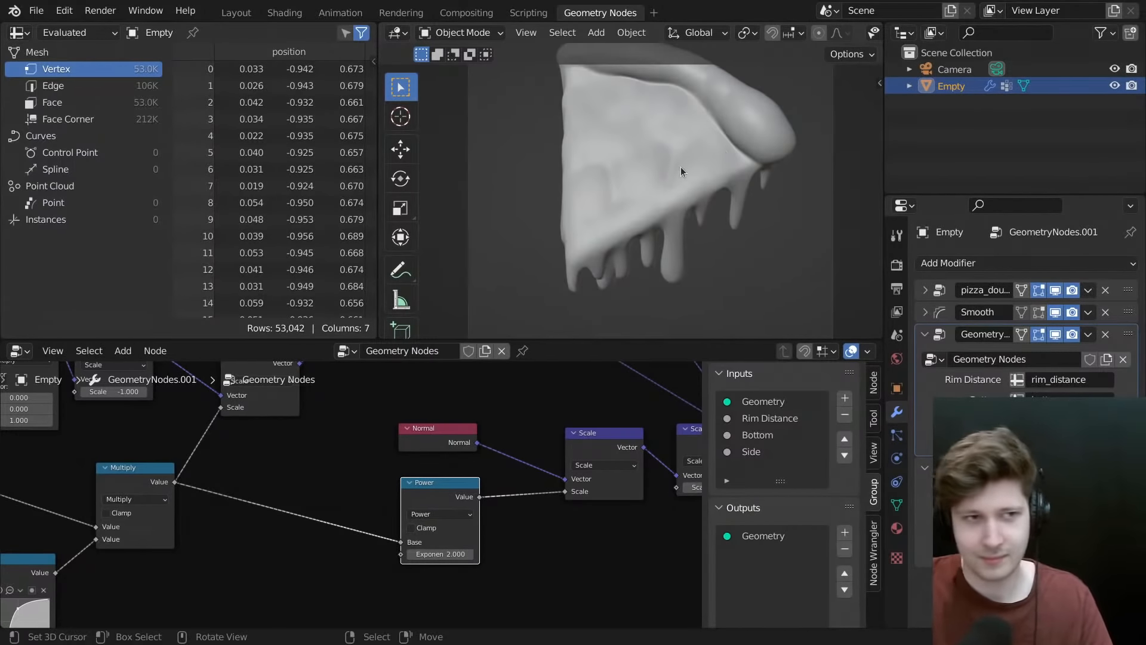
pyautogui.scroll(-4, 680, 166)
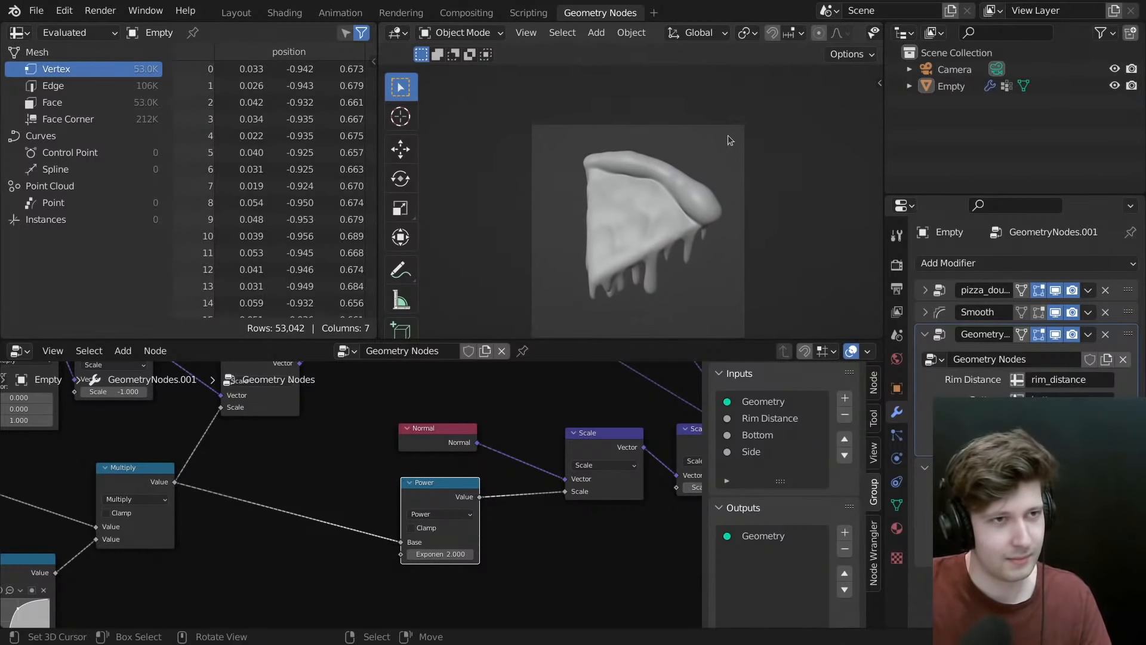
pyautogui.hotkey('alt', 'shift', 'z')
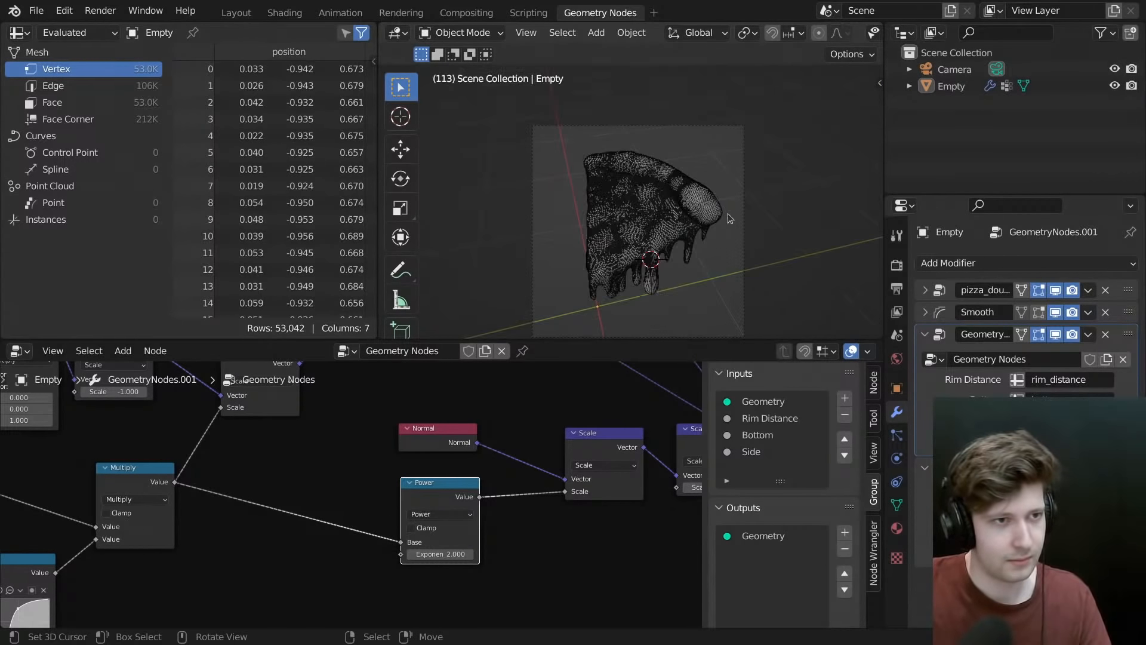
pyautogui.click(742, 241)
pyautogui.press('g')
pyautogui.click(726, 246)
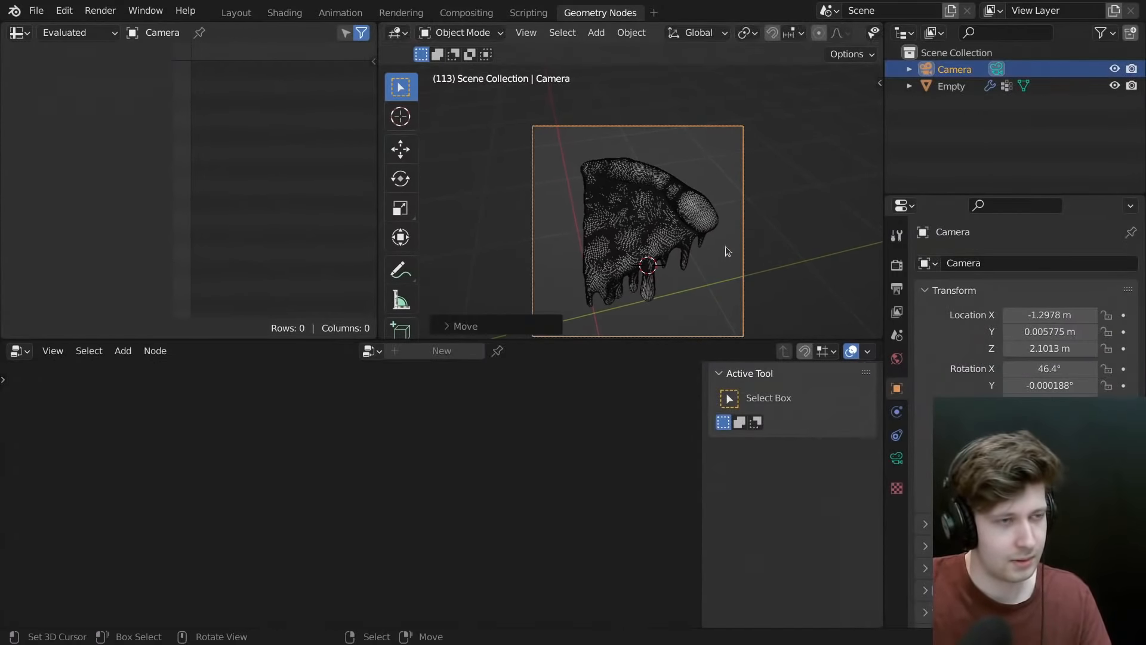
pyautogui.hotkey('alt', 'shift', 'z')
pyautogui.scroll(5, 656, 175)
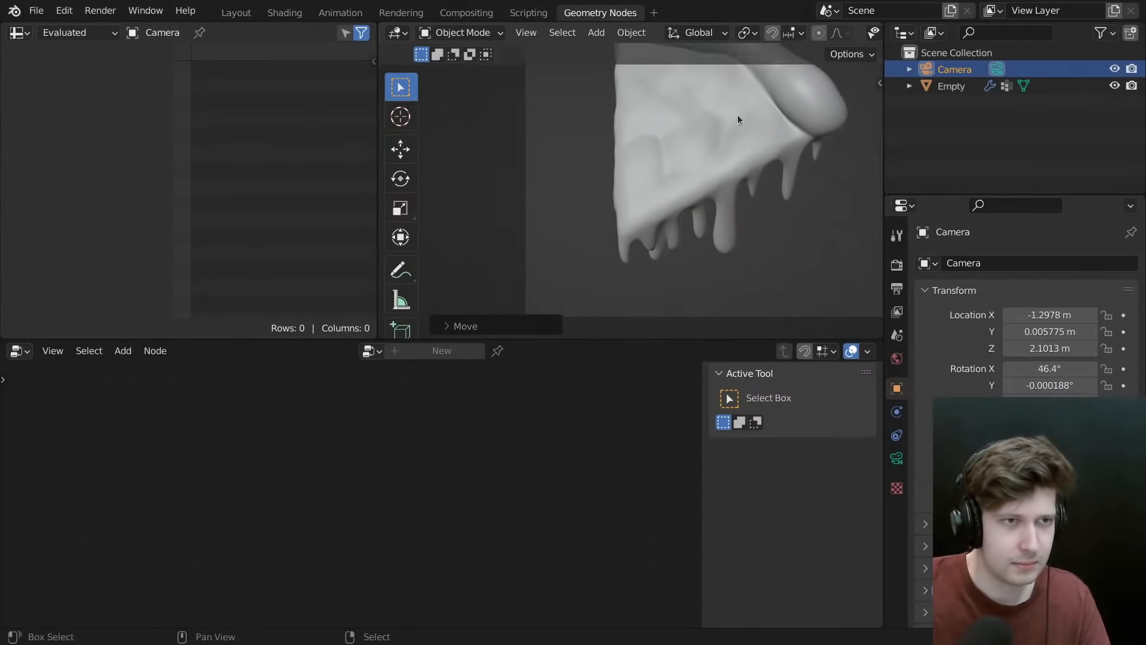
# - Reselect the pizza slice after checking its drips from the side, and open the pizza_dough modifier's node tree
pyautogui.click(737, 124)
pyautogui.keyDown('shift'); pyautogui.moveTo(737, 133); pyautogui.dragTo(693, 190, button='middle'); pyautogui.keyUp('shift')
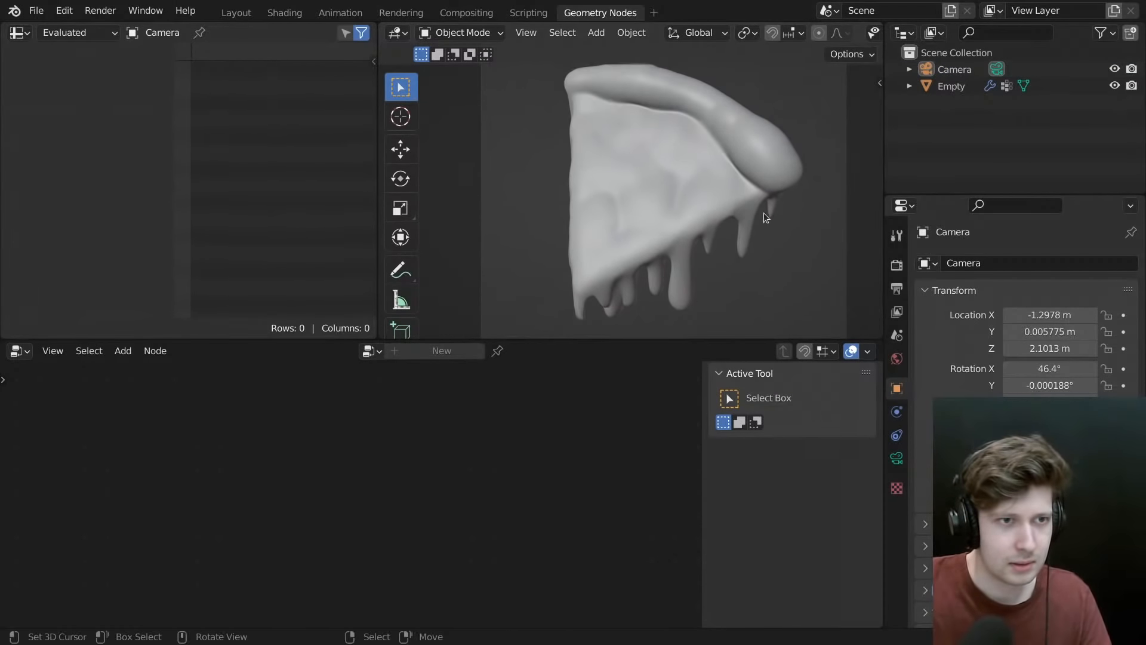
pyautogui.moveTo(753, 223); pyautogui.dragTo(615, 220, button='middle')
pyautogui.press('KP_0')
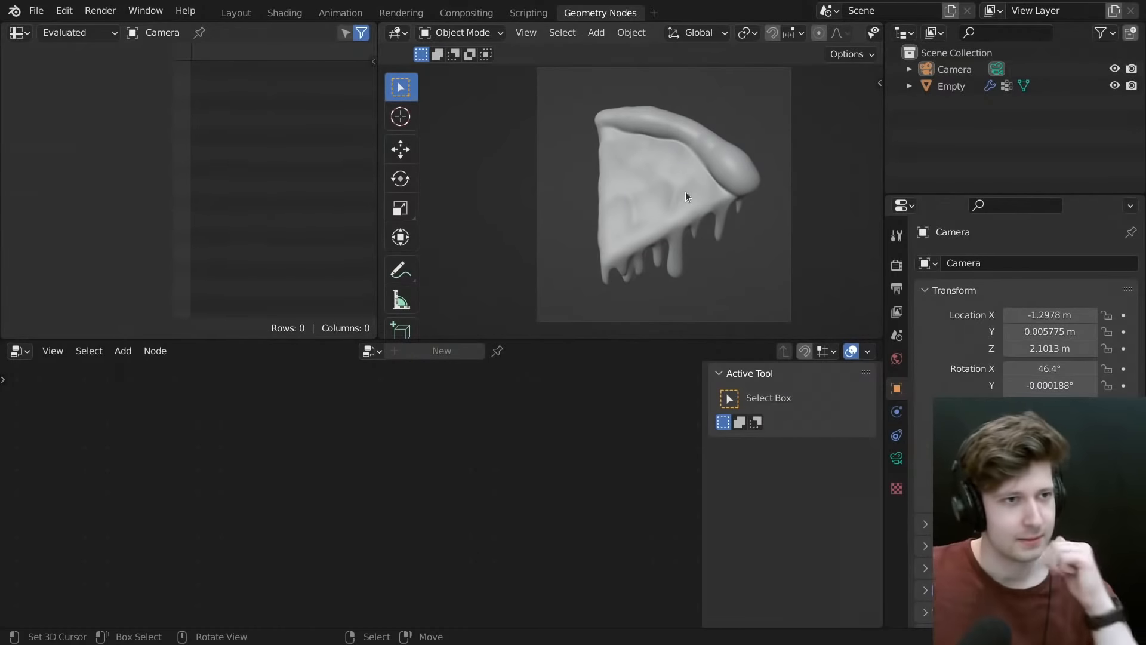
pyautogui.click(665, 222)
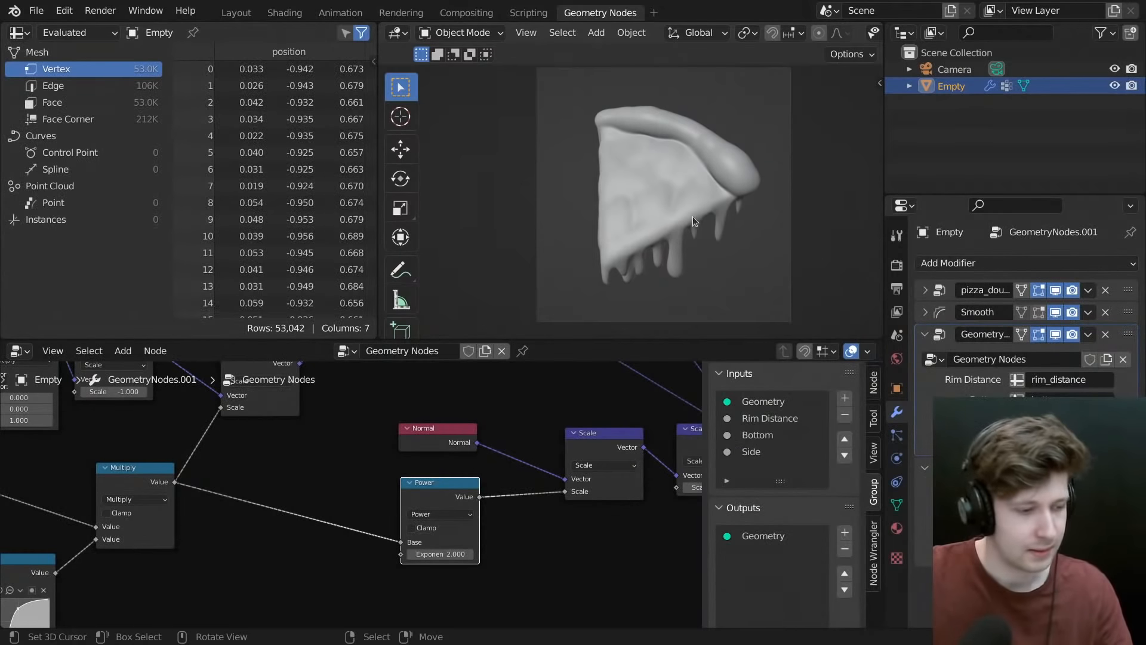
pyautogui.scroll(-6, 426, 496)
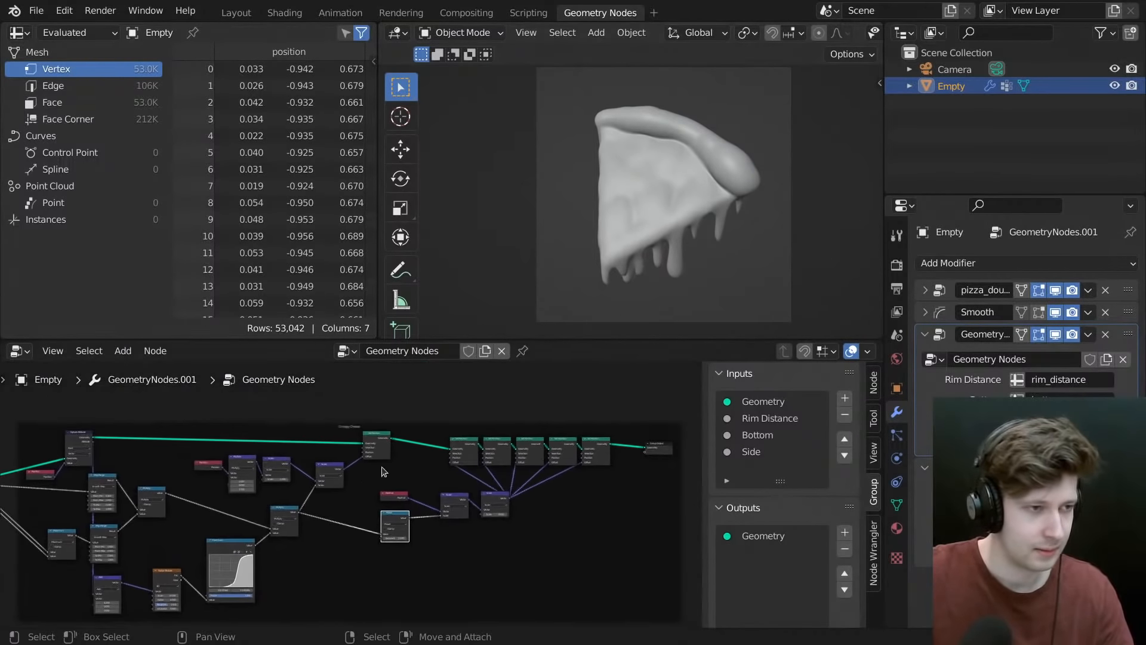
pyautogui.moveTo(675, 268); pyautogui.dragTo(564, 167, button='middle')
pyautogui.scroll(3, 460, 471)
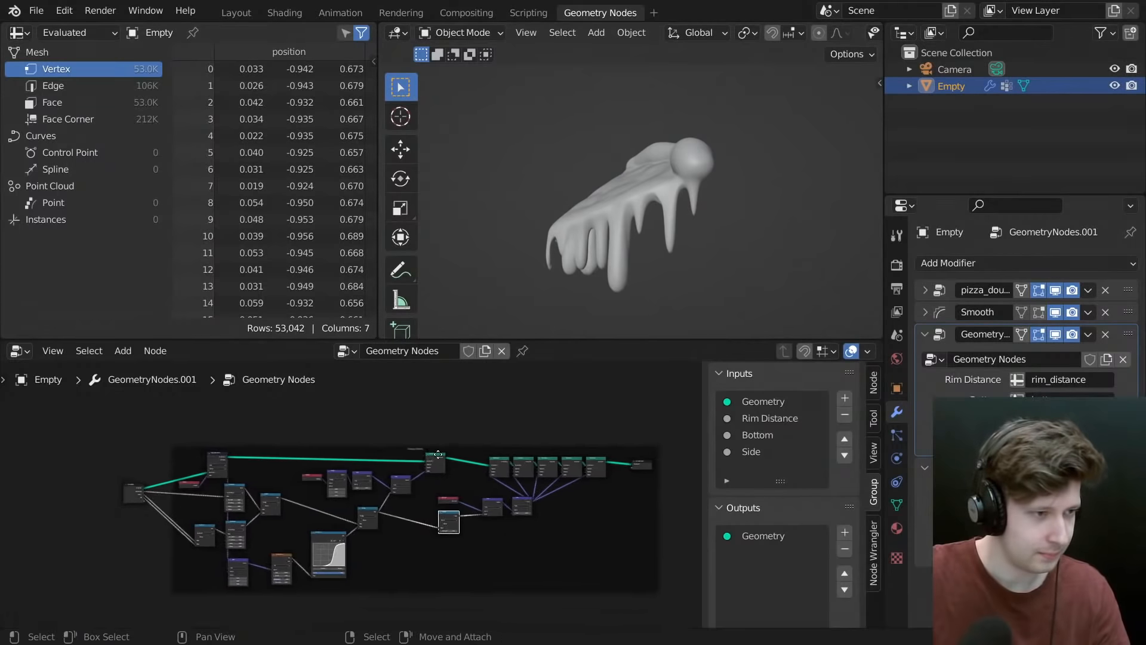
pyautogui.click(951, 301)
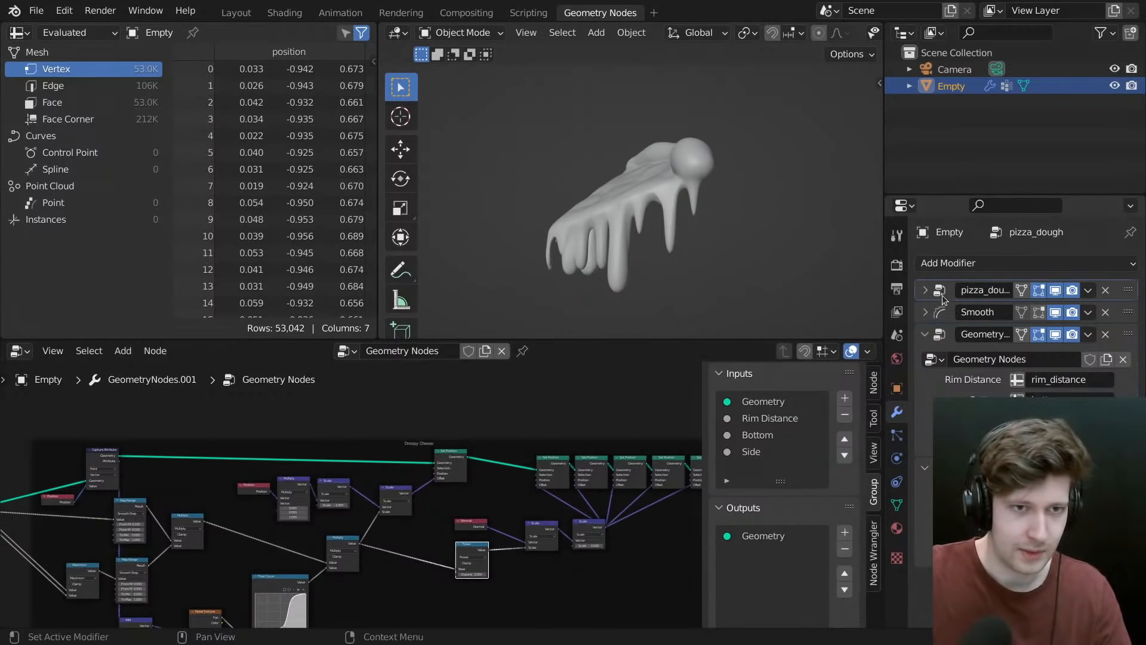
# - Locate the Transform node behind the Capture Attribute node in the dough tree and examine its translation and rotation values
pyautogui.scroll(3, 470, 482)
pyautogui.scroll(5, 532, 490)
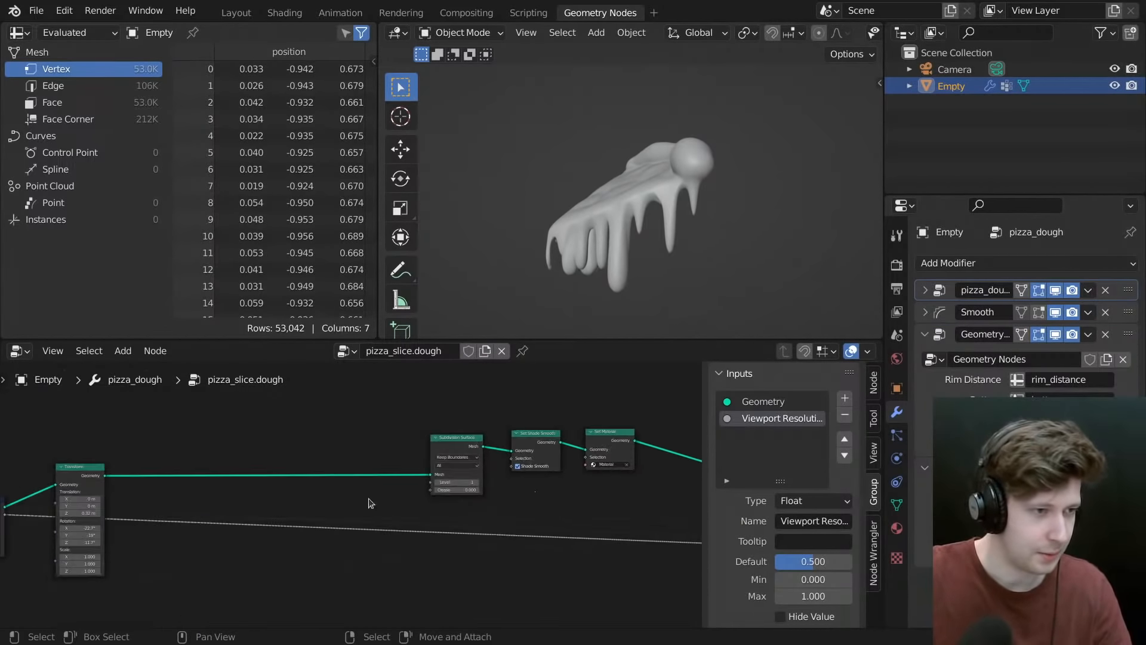
pyautogui.moveTo(371, 504); pyautogui.dragTo(527, 468, button='middle')
pyautogui.moveTo(268, 464); pyautogui.dragTo(390, 440, button='middle')
pyautogui.scroll(4, 392, 440)
pyautogui.moveTo(333, 406); pyautogui.dragTo(358, 407)
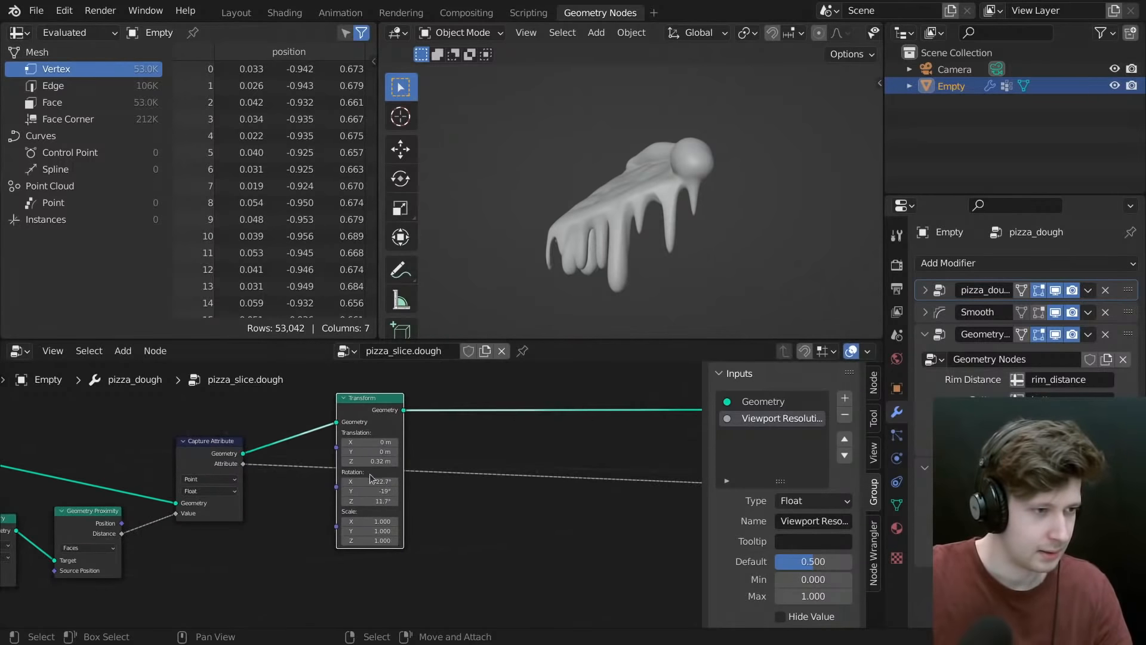
pyautogui.scroll(-1, 368, 423)
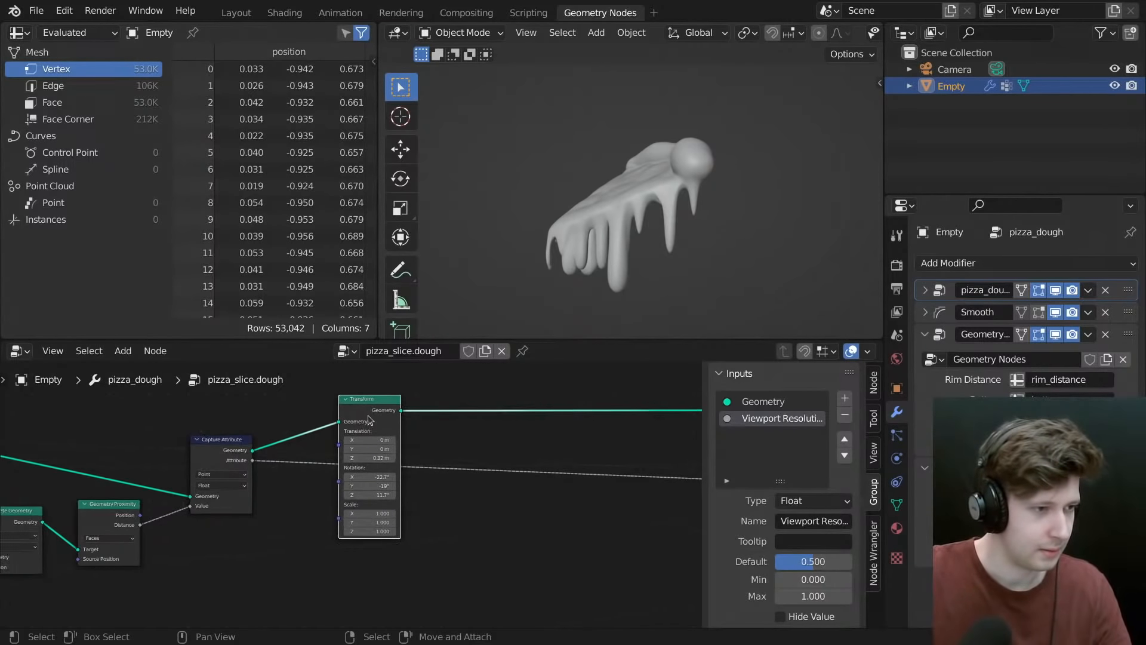
pyautogui.scroll(-6, 427, 491)
pyautogui.moveTo(443, 486)
pyautogui.mouseDown(button='middle')
pyautogui.moveTo(181, 522)
pyautogui.moveTo(460, 499)
pyautogui.mouseUp(button='middle')
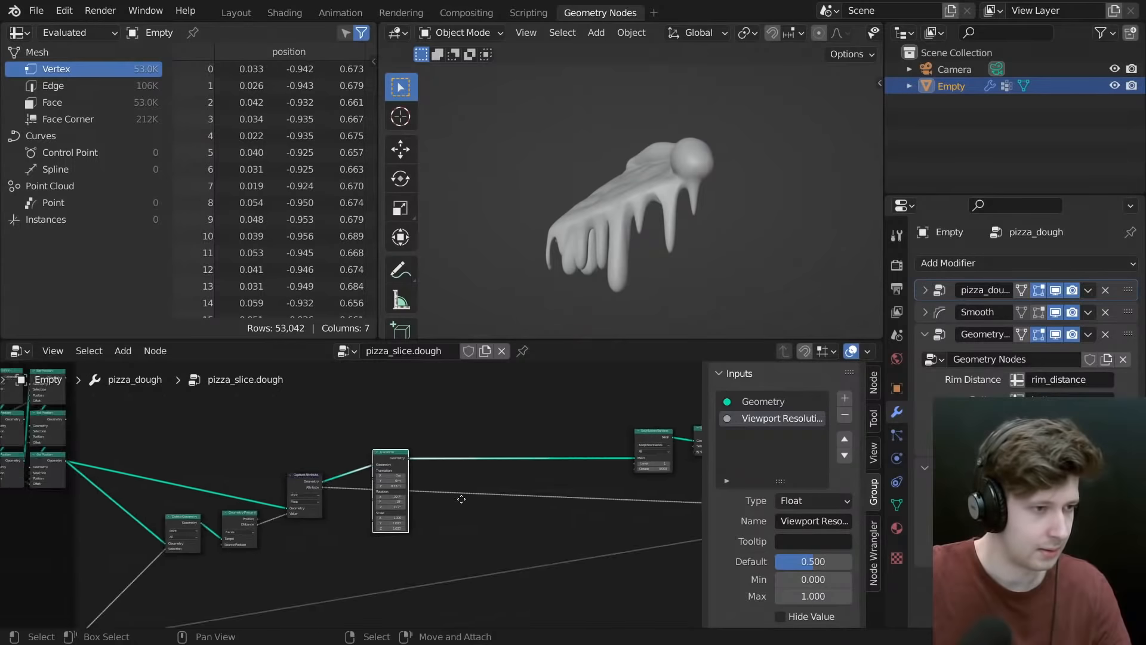
pyautogui.scroll(7, 425, 515)
pyautogui.scroll(2, 415, 474)
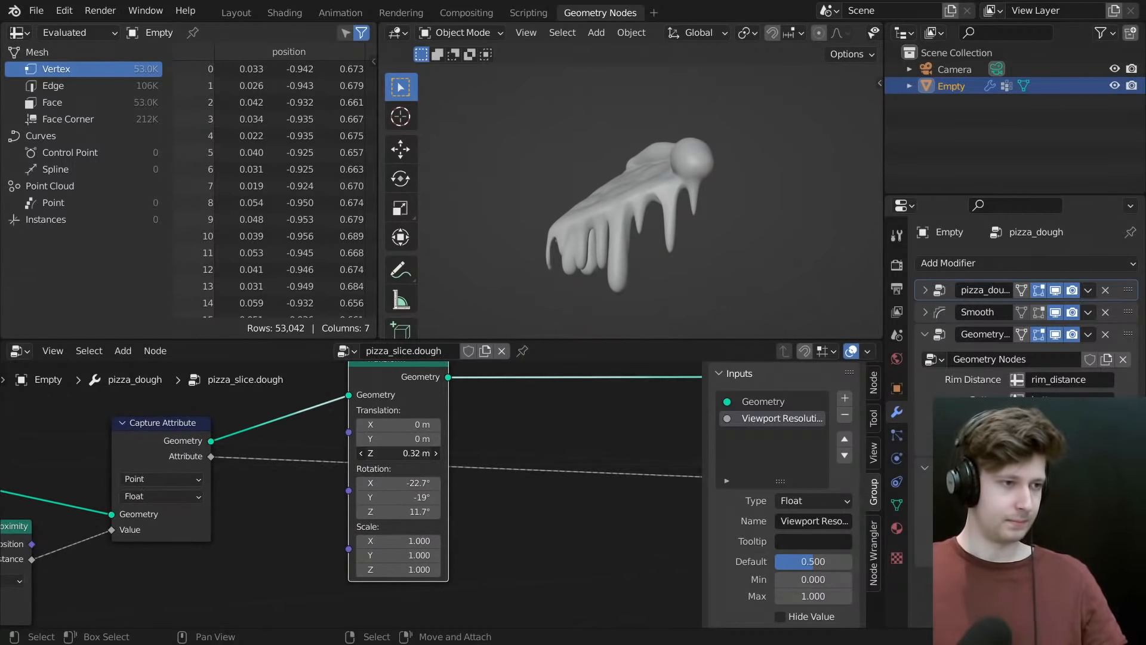
# - Try a Z translation of 3.92 m and a Y rotation of 27.1° on the Transform node, undoing each change
pyautogui.moveTo(399, 453); pyautogui.dragTo(442, 453)
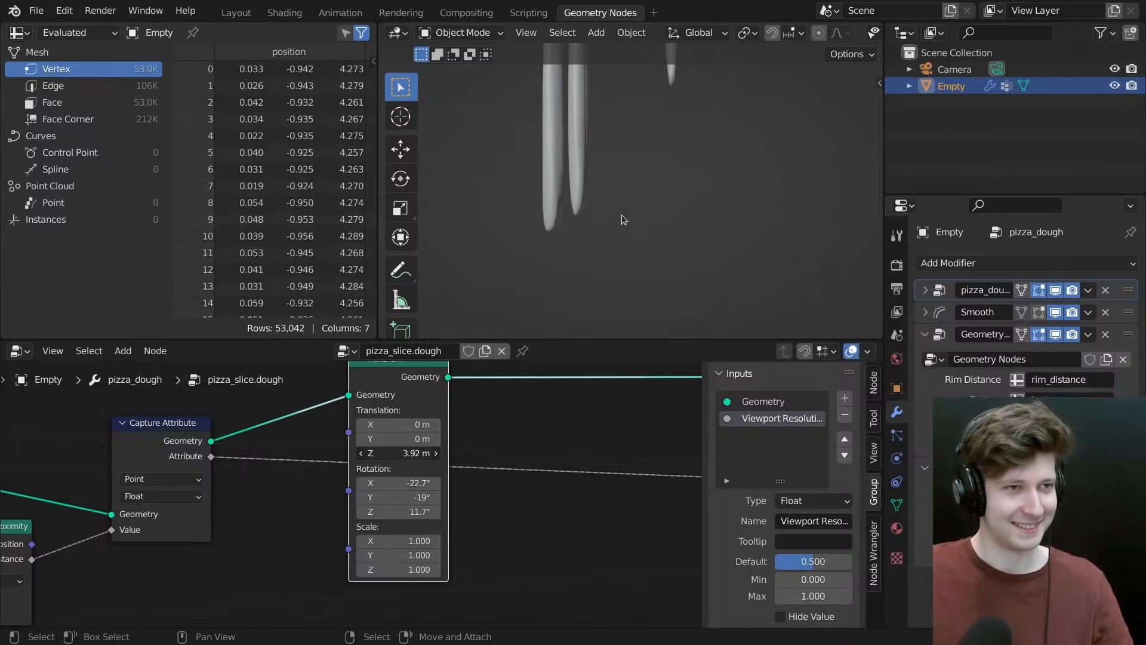
pyautogui.hotkey('ctrl', 'z')
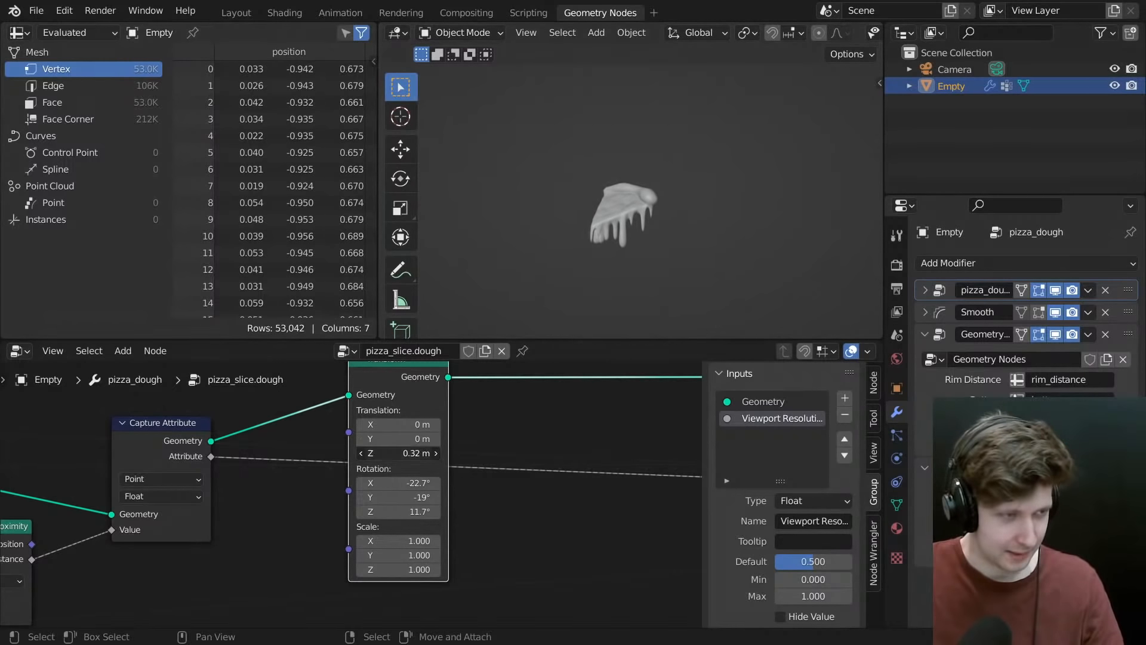
pyautogui.moveTo(399, 453)
pyautogui.mouseDown()
pyautogui.moveTo(417, 453)
pyautogui.moveTo(394, 460)
pyautogui.mouseUp()
pyautogui.hotkey('ctrl', 'z')
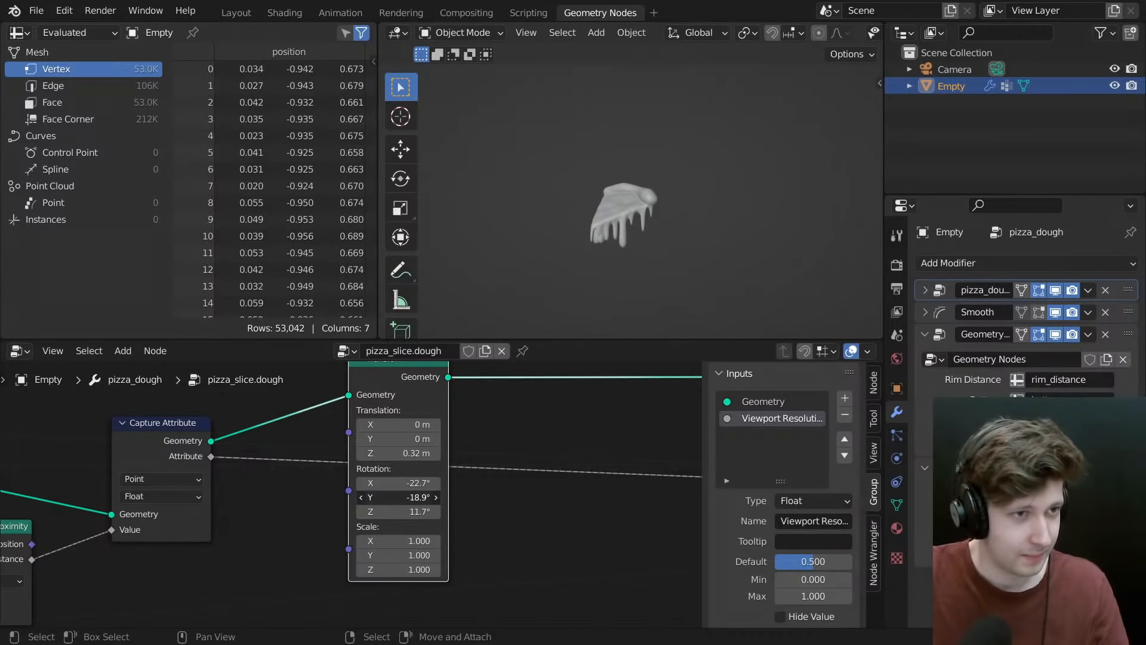
pyautogui.moveTo(399, 497); pyautogui.dragTo(489, 497)
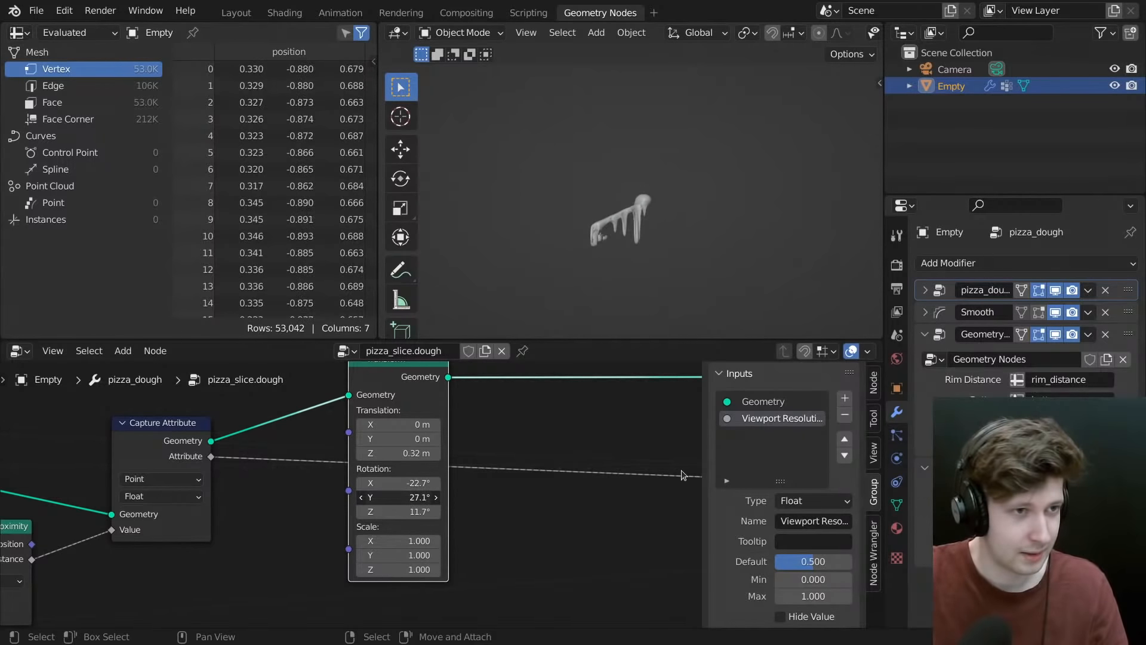
pyautogui.hotkey('ctrl', 'z')
# - Maximize the node editor and survey the nodes surrounding the dough tree's Transform node
pyautogui.moveTo(536, 411); pyautogui.dragTo(550, 411, button='middle')
pyautogui.scroll(-3, 550, 410)
pyautogui.moveTo(355, 465); pyautogui.dragTo(667, 387, button='middle')
pyautogui.hotkey('ctrl', 'space')
pyautogui.scroll(-3, 498, 428)
pyautogui.scroll(4, 670, 375)
pyautogui.scroll(-10, 531, 308)
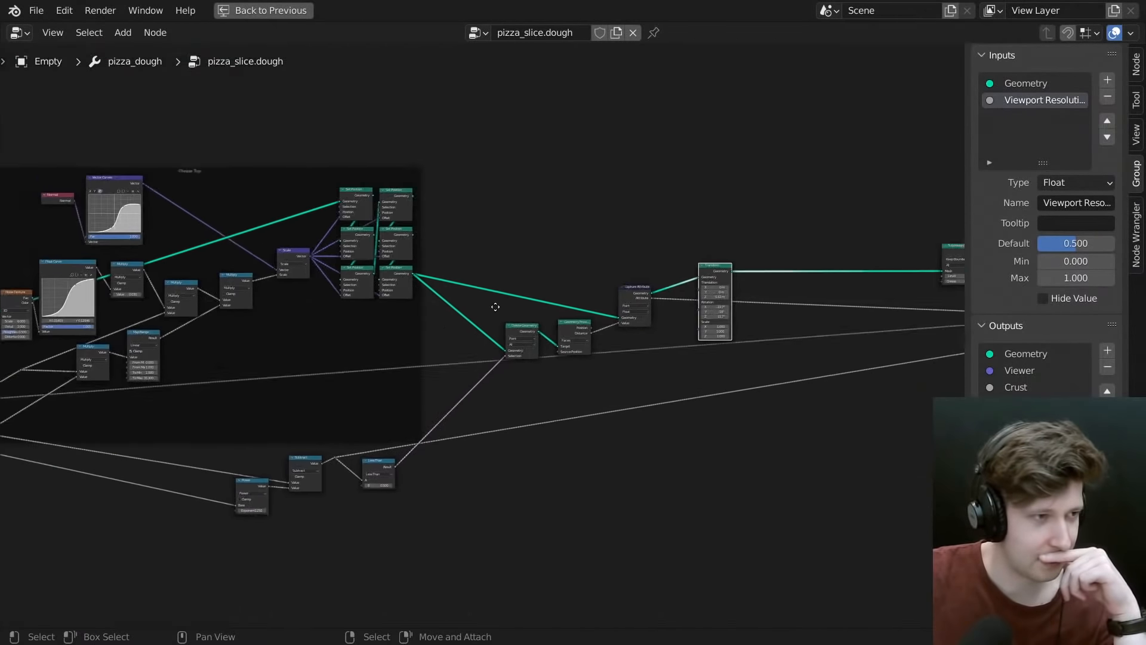
# - Reposition the loose reroute linked to the Group Output's Viewer socket
pyautogui.moveTo(439, 318); pyautogui.dragTo(271, 360, button='middle')
pyautogui.scroll(5, 674, 374)
pyautogui.moveTo(683, 377); pyautogui.dragTo(483, 398, button='middle')
pyautogui.scroll(-1, 596, 379)
pyautogui.moveTo(537, 358); pyautogui.dragTo(273, 369, button='middle')
pyautogui.scroll(9, 699, 396)
pyautogui.moveTo(519, 341); pyautogui.dragTo(552, 400)
pyautogui.moveTo(551, 405); pyautogui.dragTo(568, 450, button='middle')
pyautogui.press('g')
pyautogui.click(601, 342)
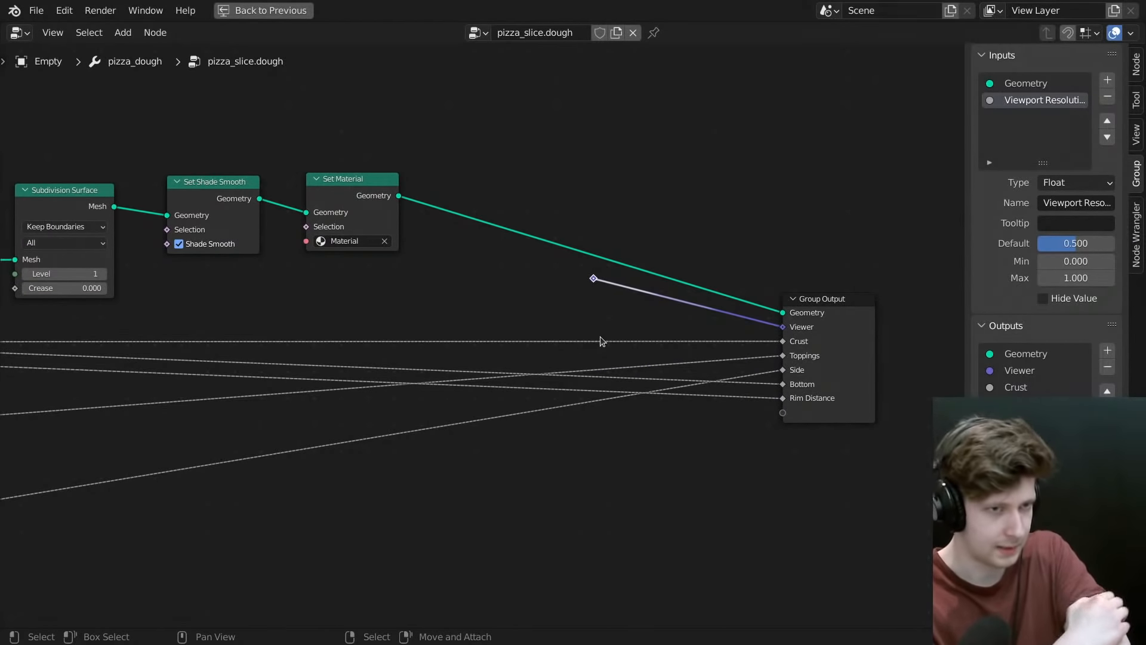
# - Move the Transform node along the geometry link so it sits directly before the Subdivision Surface node
pyautogui.scroll(-7, 442, 376)
pyautogui.moveTo(424, 397); pyautogui.dragTo(822, 462, button='middle')
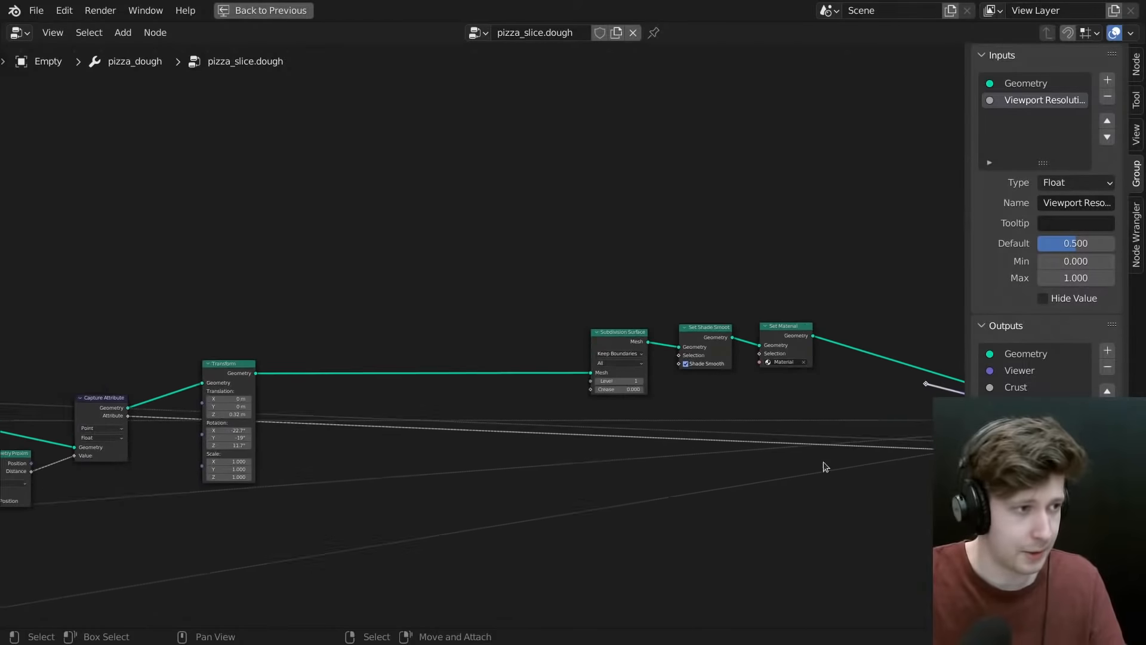
pyautogui.moveTo(146, 386); pyautogui.dragTo(310, 336, button='middle')
pyautogui.scroll(6, 293, 338)
pyautogui.moveTo(439, 304); pyautogui.dragTo(774, 259)
pyautogui.moveTo(770, 282); pyautogui.dragTo(480, 303, button='middle')
pyautogui.scroll(-1, 480, 302)
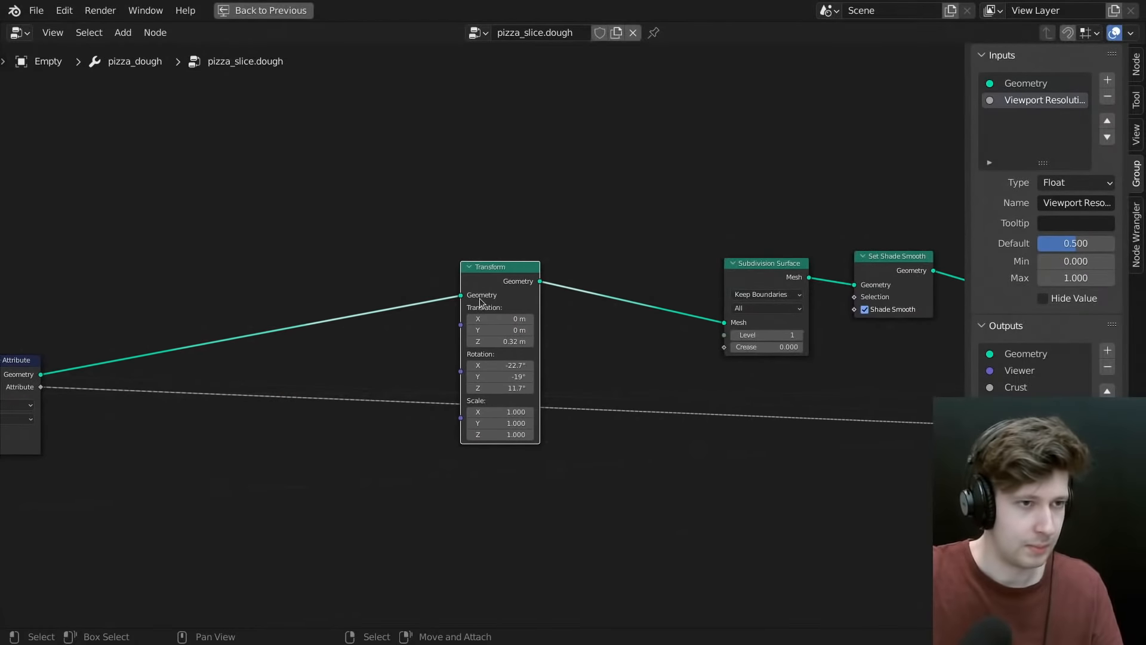
pyautogui.moveTo(486, 315); pyautogui.dragTo(640, 305)
# - Duplicate the Capture Attribute node and insert the copy into the geometry link ahead of the Transform node
pyautogui.moveTo(492, 348); pyautogui.dragTo(543, 296, button='middle')
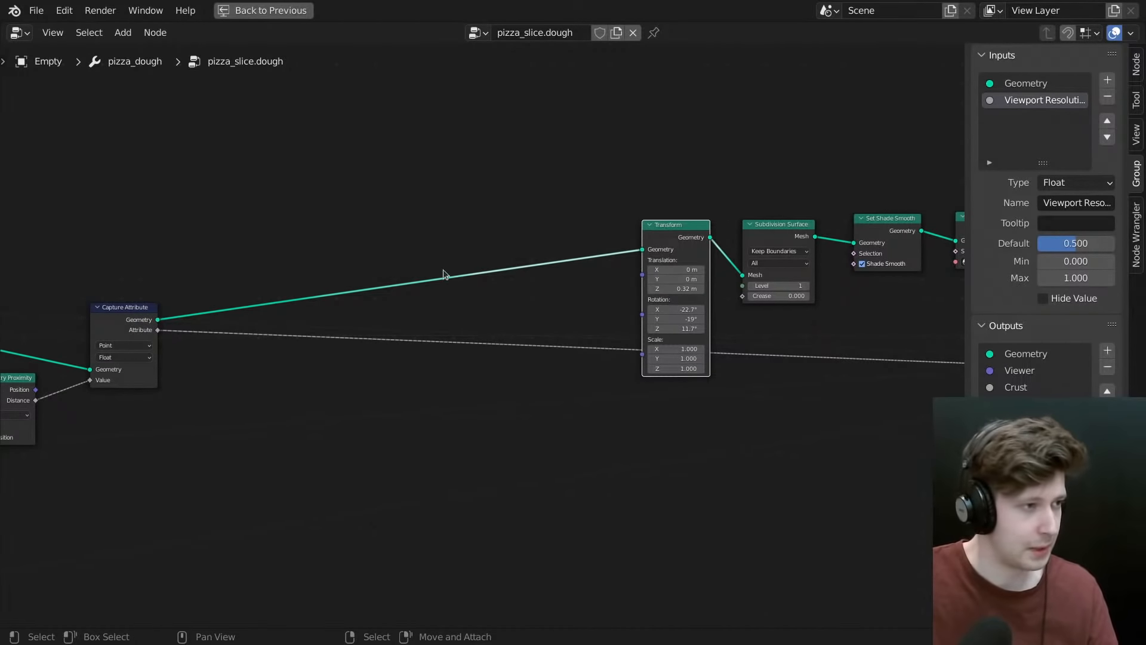
pyautogui.moveTo(443, 270); pyautogui.dragTo(565, 264, button='middle')
pyautogui.click(254, 317)
pyautogui.hotkey('shift', 'd')
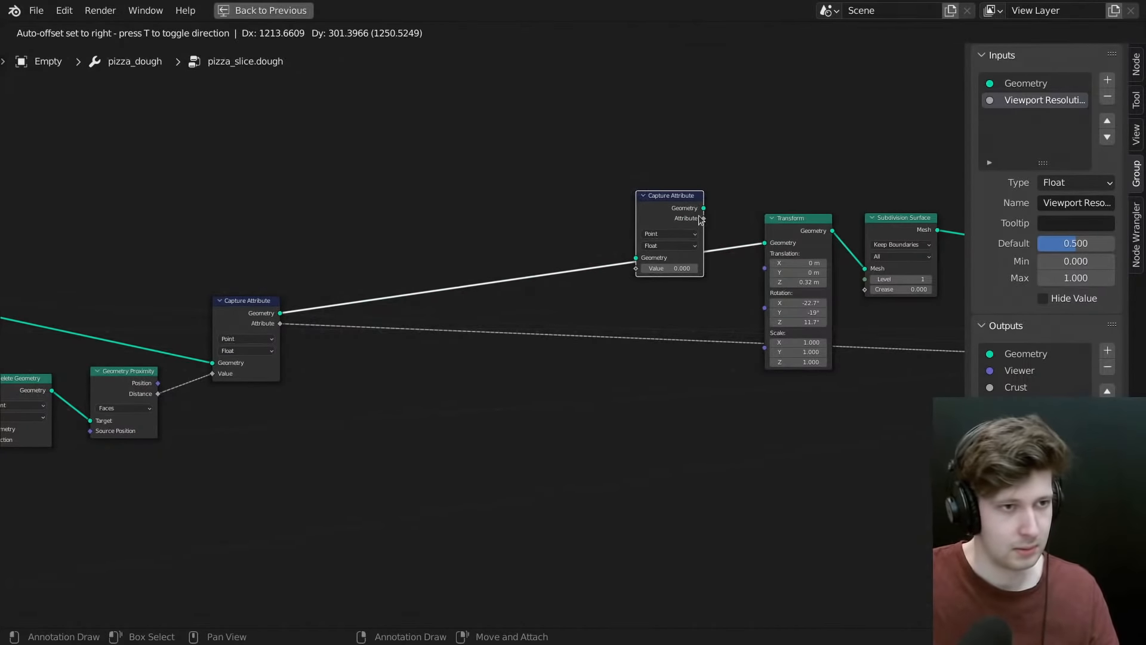
pyautogui.click(701, 221)
pyautogui.moveTo(684, 178); pyautogui.dragTo(632, 197, button='middle')
# - Add a Position node beside the duplicated Capture Attribute node
pyautogui.hotkey('shift', 'a')
pyautogui.click(622, 168)
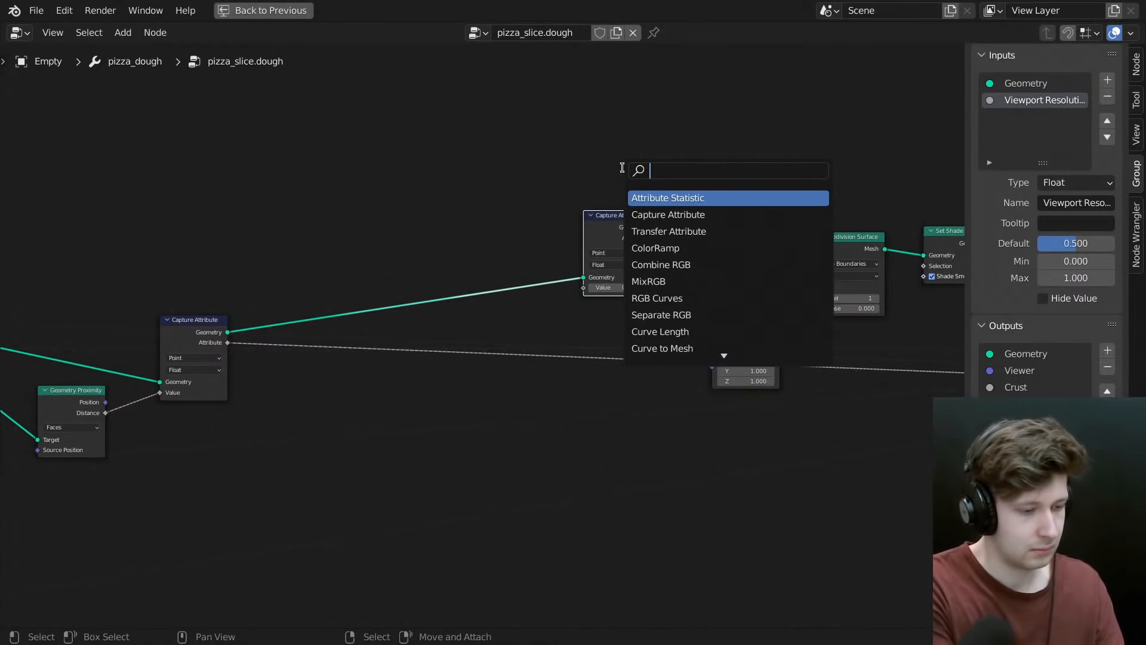
pyautogui.write('posit')
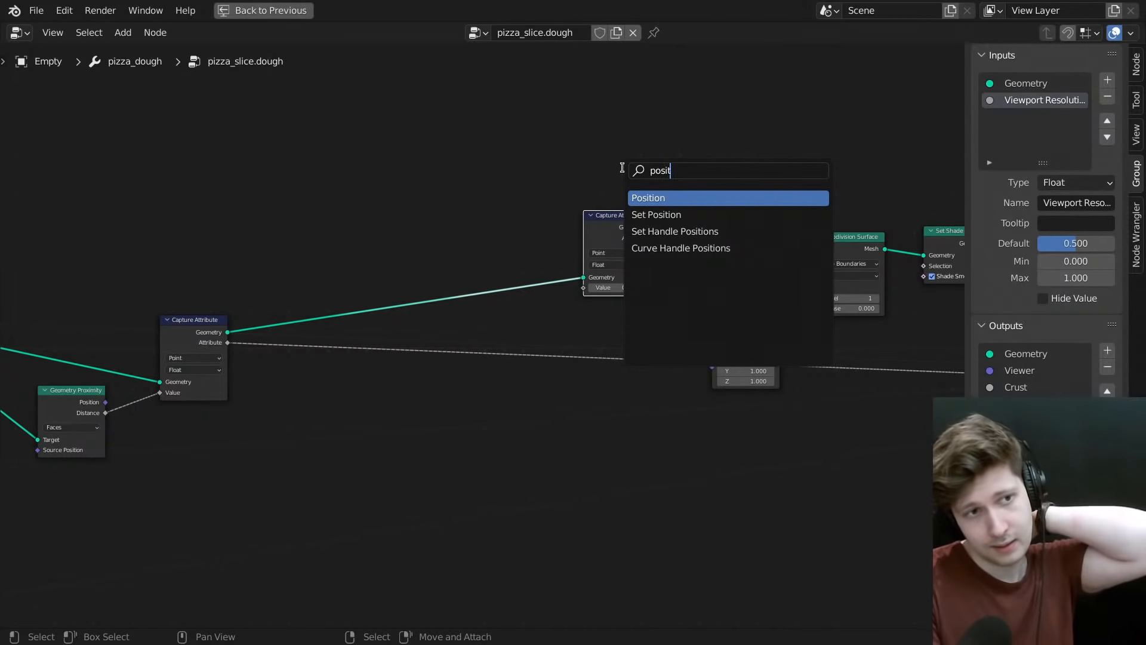
pyautogui.press('Down')
pyautogui.press('Up')
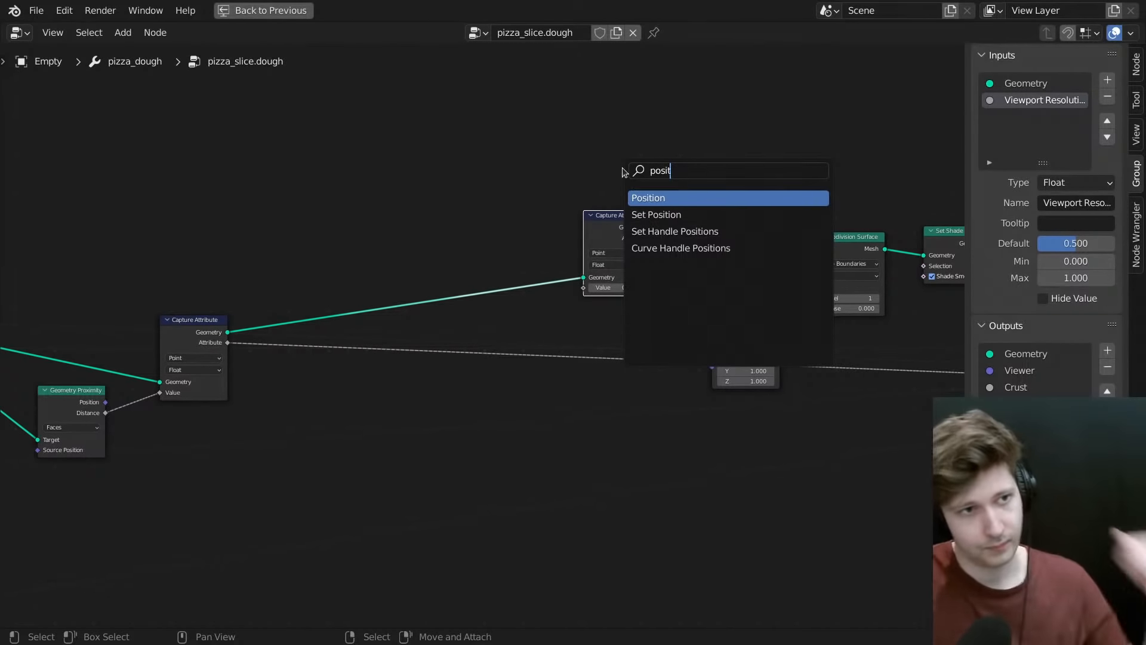
pyautogui.press('Return')
pyautogui.click(457, 310)
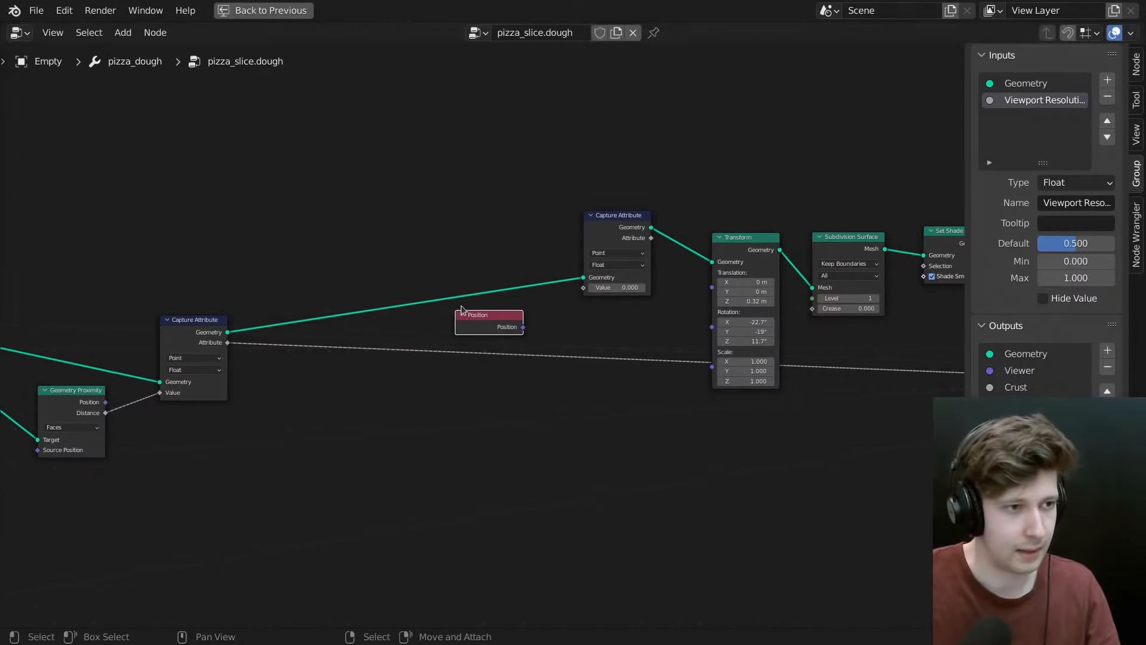
# - Set the duplicated Capture Attribute node's data type to Vector and feed the Position node into its Value input
pyautogui.scroll(3, 446, 320)
pyautogui.moveTo(570, 336); pyautogui.dragTo(540, 313)
pyautogui.click(710, 237)
pyautogui.press('Return')
pyautogui.moveTo(732, 185); pyautogui.dragTo(701, 227)
pyautogui.scroll(-4, 699, 317)
# - Select the Position node together with the Vector Capture Attribute node and move the pair closer to the Transform node
pyautogui.moveTo(737, 255); pyautogui.dragTo(490, 239, button='middle')
pyautogui.scroll(-5, 526, 257)
pyautogui.moveTo(529, 194); pyautogui.dragTo(377, 322)
pyautogui.scroll(3, 381, 318)
pyautogui.press('g')
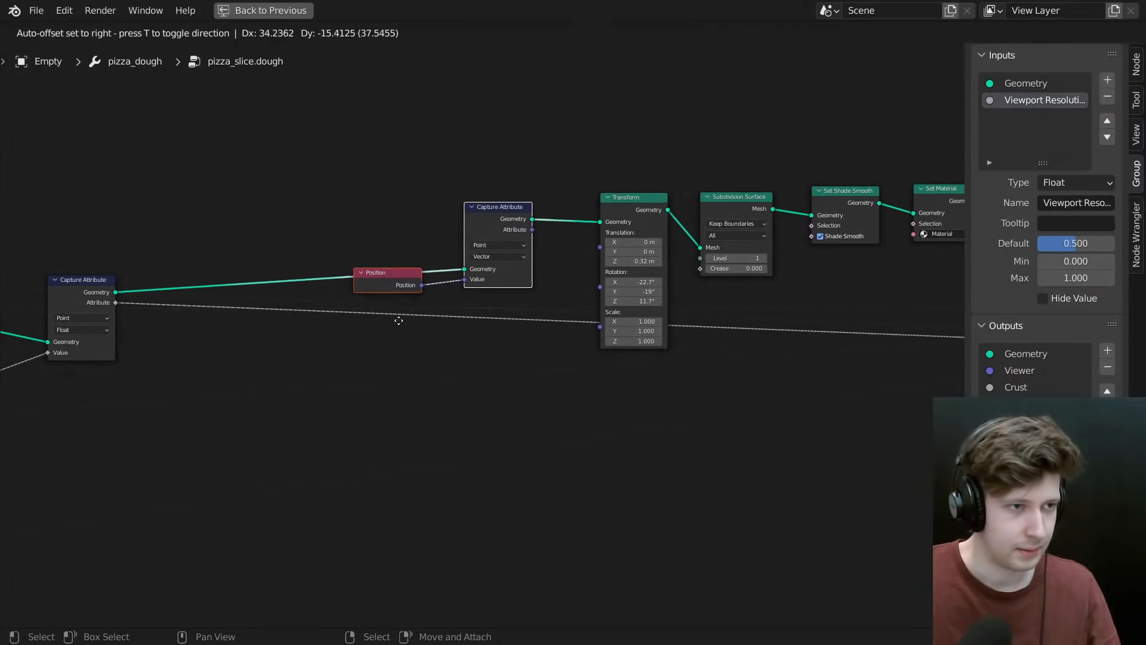
pyautogui.click(412, 311)
# - Link the captured position attribute to a new Group Output socket named UVW
pyautogui.scroll(-2, 526, 324)
pyautogui.moveTo(529, 324); pyautogui.dragTo(226, 313, button='middle')
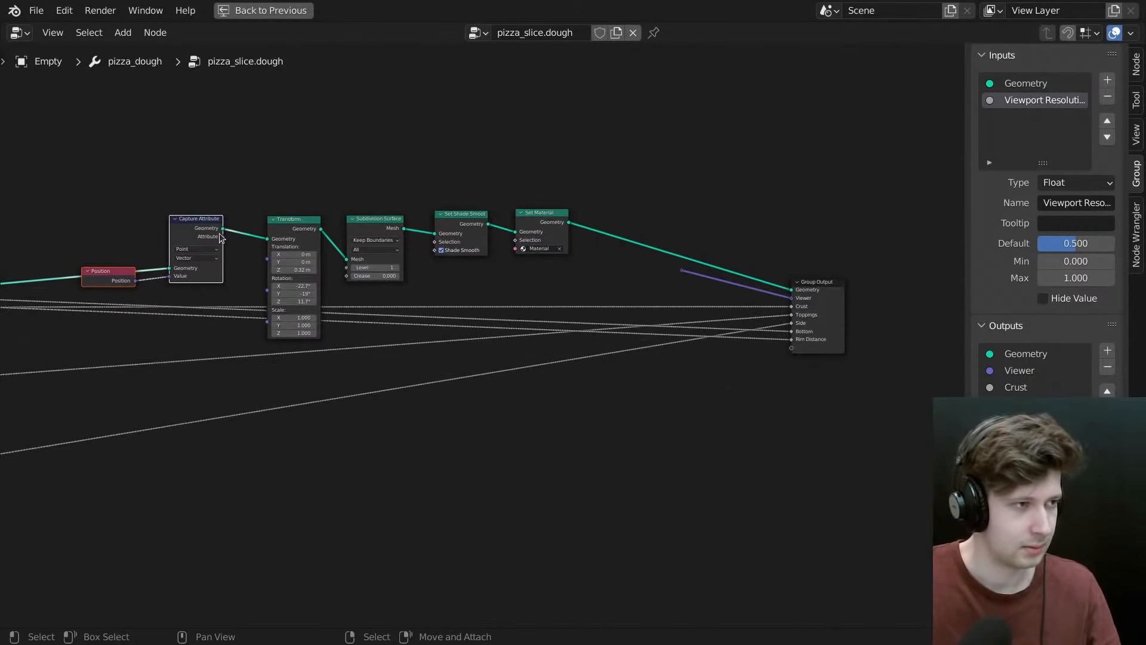
pyautogui.moveTo(223, 236); pyautogui.dragTo(791, 347)
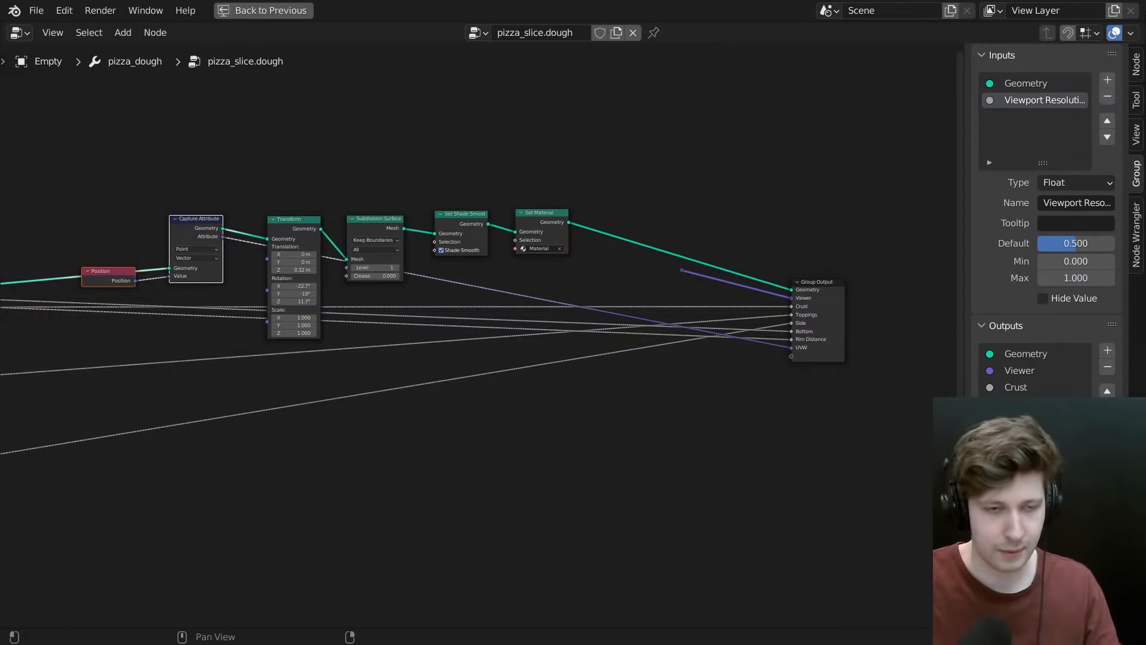
# - Move the Position node and the vector Capture Attribute node together further away from the Transform node
pyautogui.scroll(-5, 563, 366)
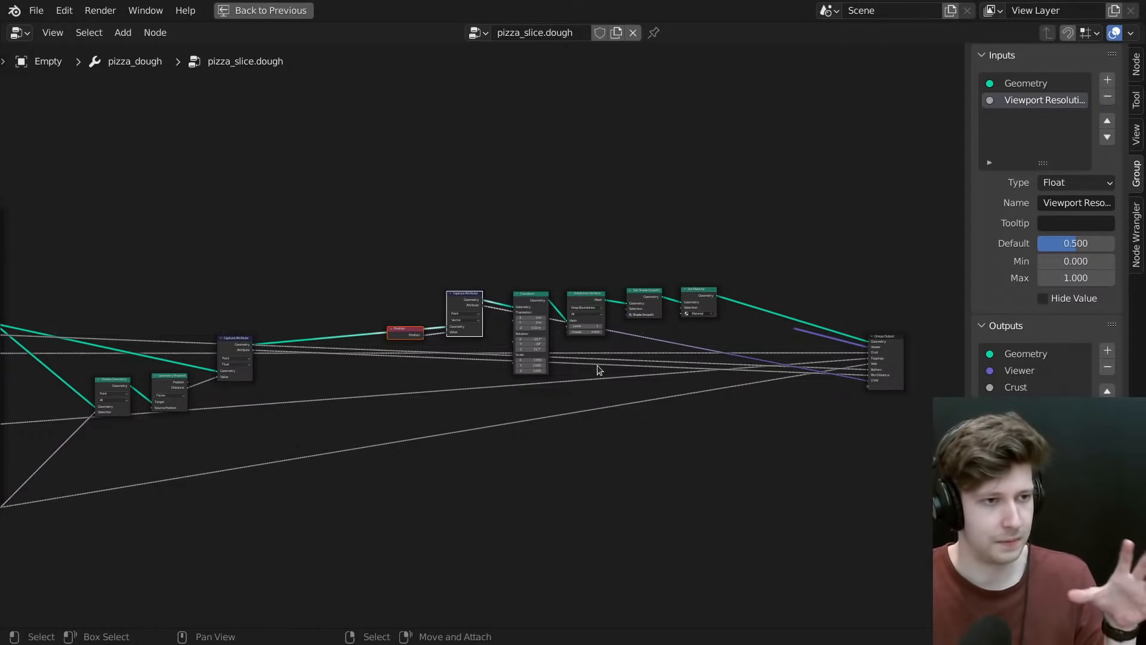
pyautogui.scroll(2, 582, 381)
pyautogui.moveTo(271, 206); pyautogui.dragTo(442, 412)
pyautogui.press('g')
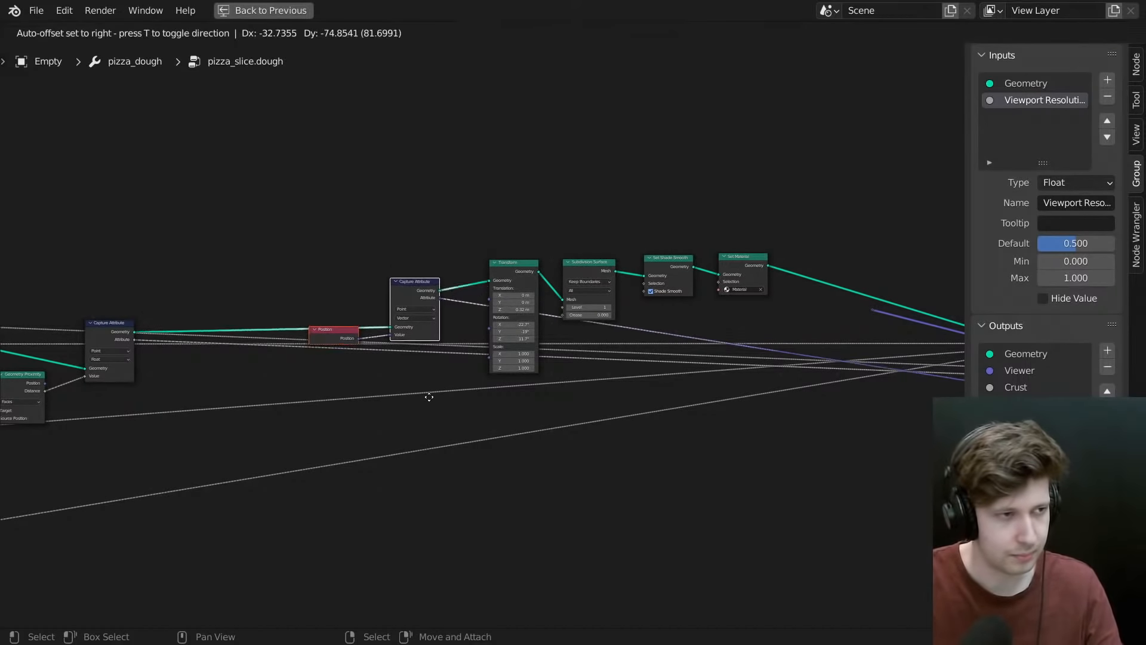
pyautogui.click(366, 374)
pyautogui.moveTo(571, 346); pyautogui.dragTo(434, 338, button='middle')
pyautogui.moveTo(353, 158); pyautogui.dragTo(349, 279)
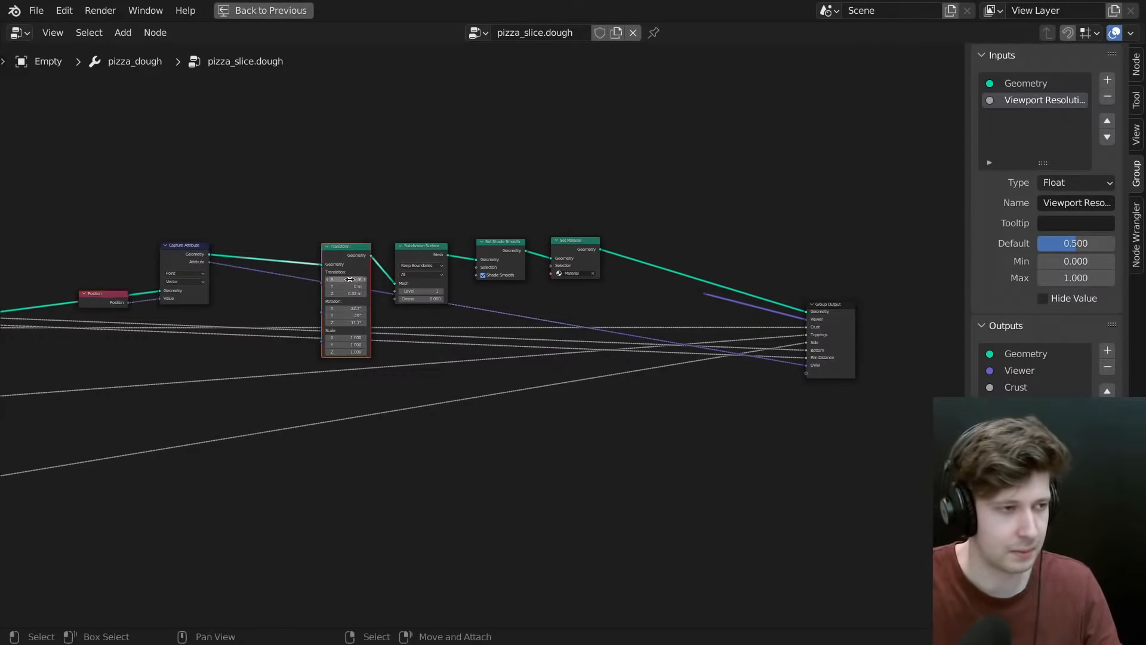
pyautogui.scroll(2, 349, 278)
pyautogui.scroll(-1, 406, 322)
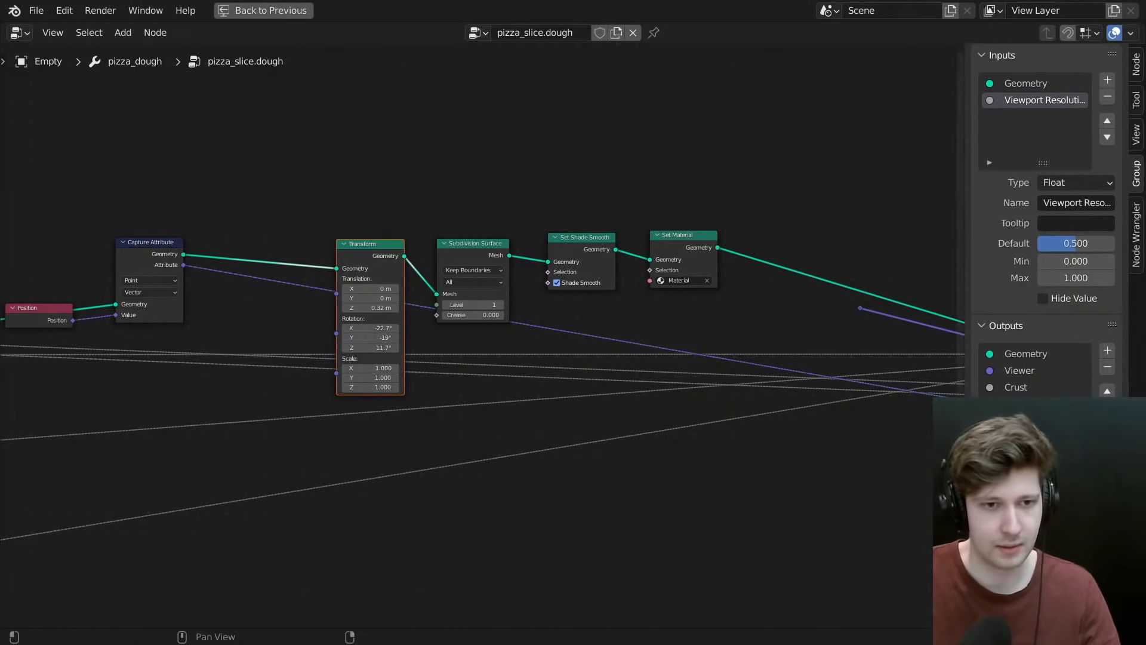
pyautogui.scroll(-1, 458, 370)
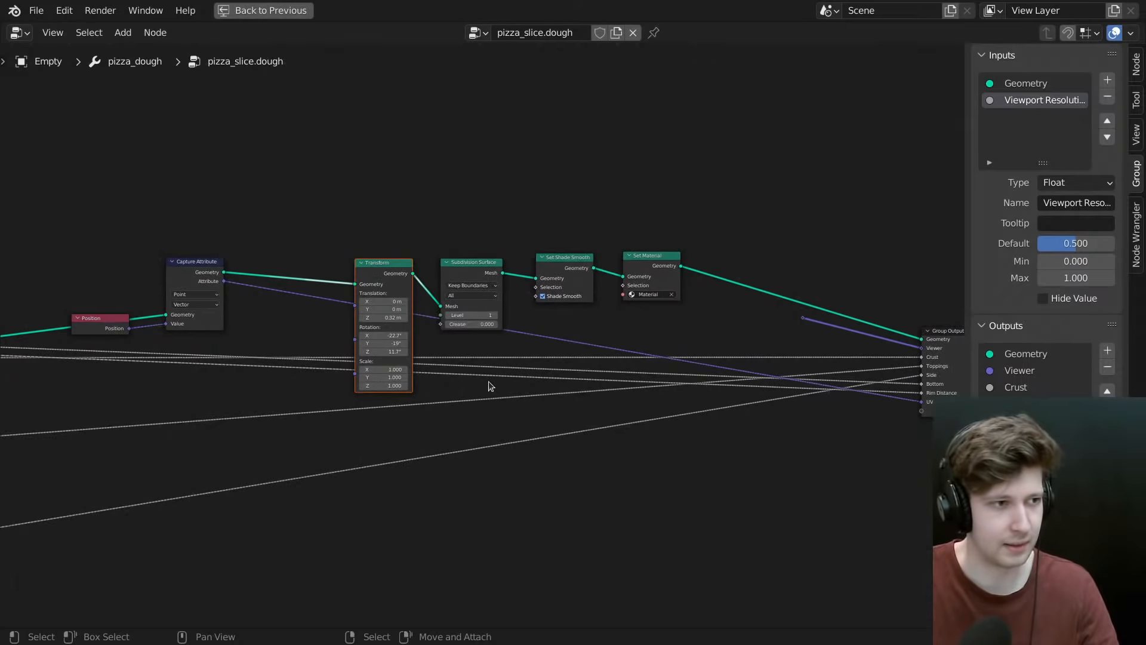
pyautogui.scroll(-1, 480, 386)
# - Restore the full workspace layout and name the dough modifier's UVW output attribute coordinates
pyautogui.hotkey('ctrl', 'space')
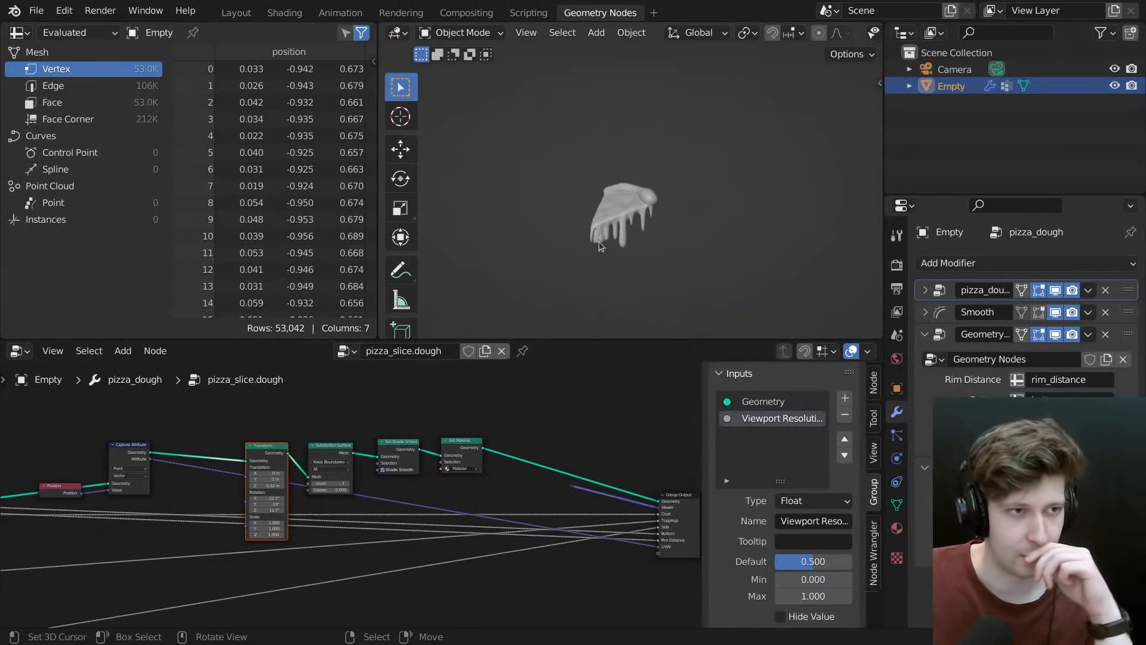
pyautogui.moveTo(599, 241); pyautogui.dragTo(621, 260, button='middle')
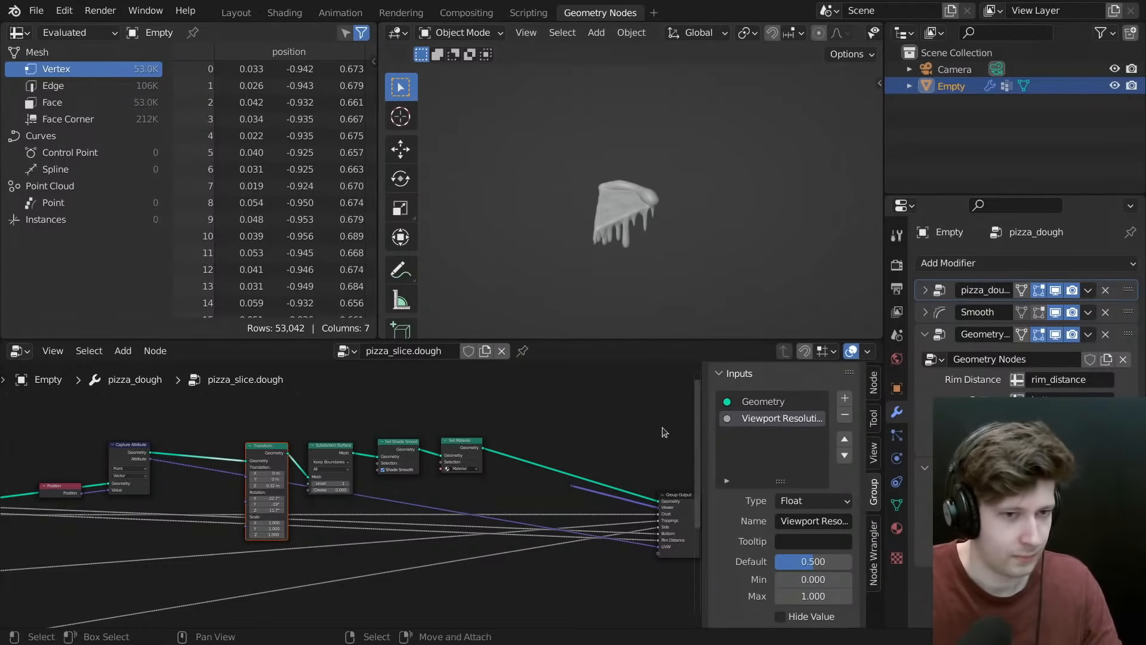
pyautogui.click(926, 291)
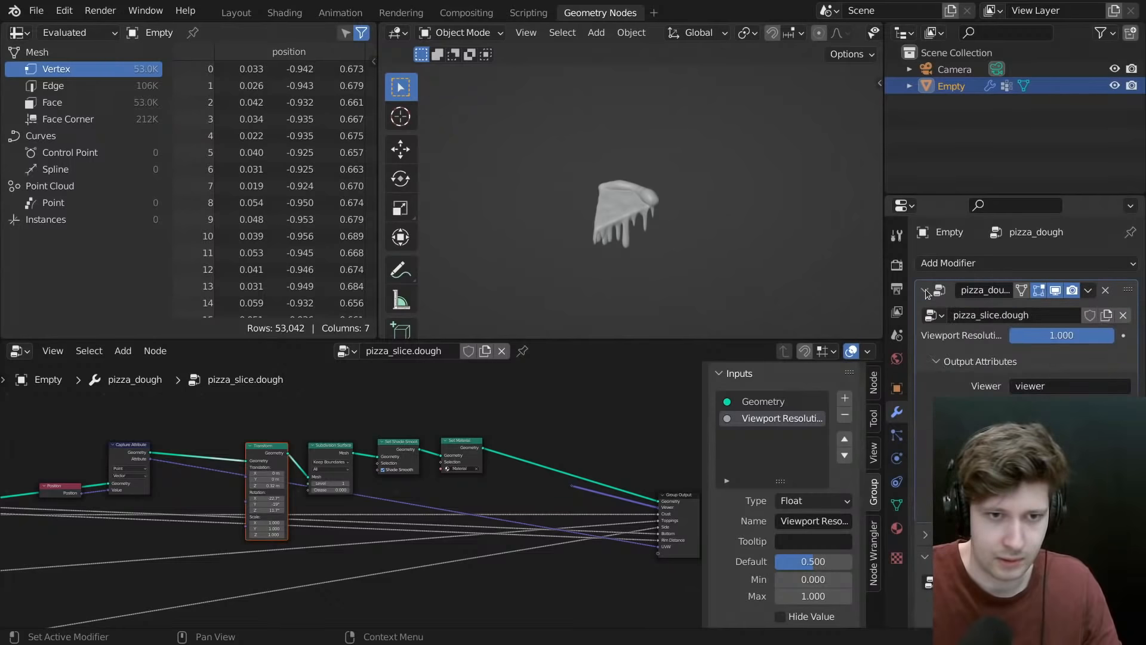
pyautogui.click(1070, 508)
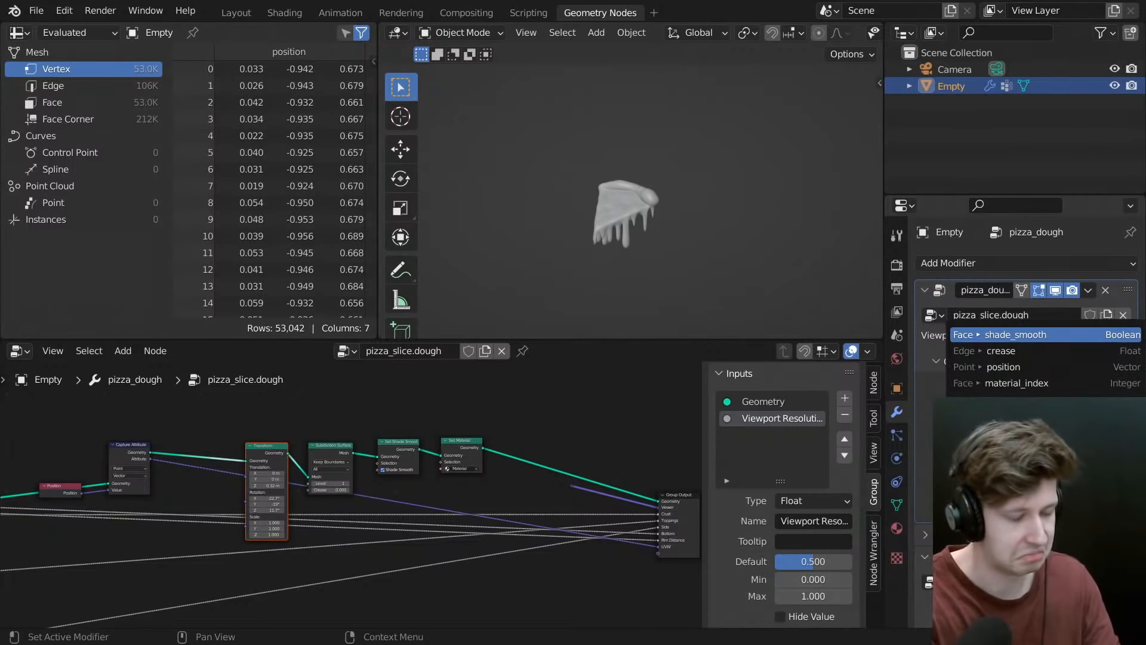
pyautogui.write('coorcinates')
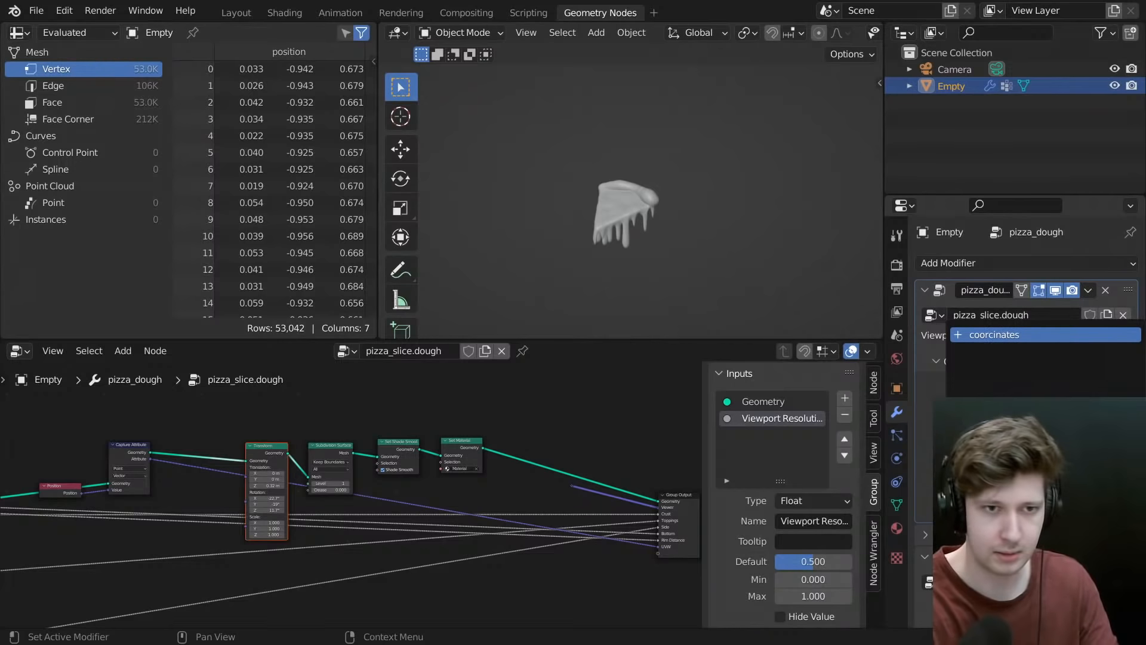
pyautogui.press('Return')
pyautogui.click(1070, 508)
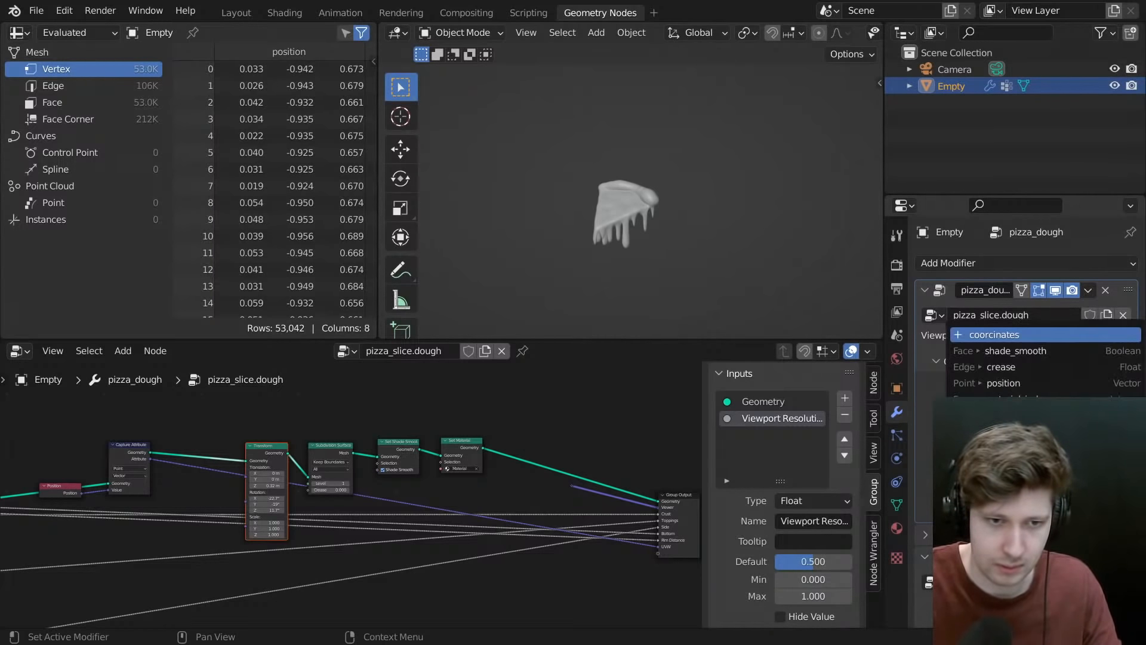
pyautogui.write('coordinates')
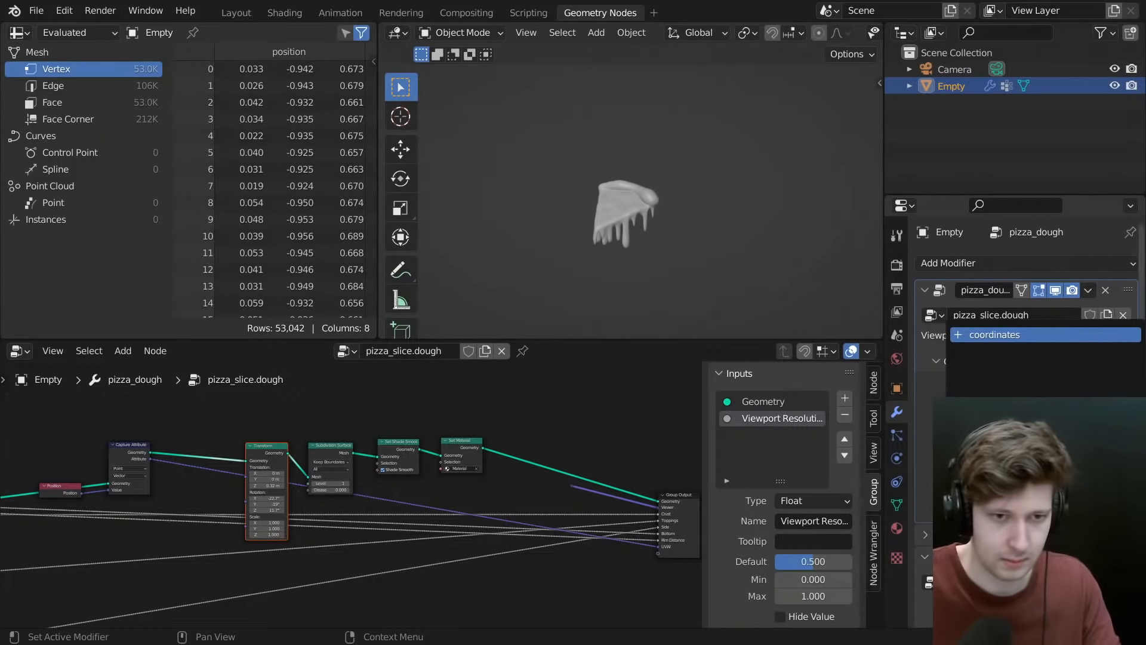
pyautogui.press('Return')
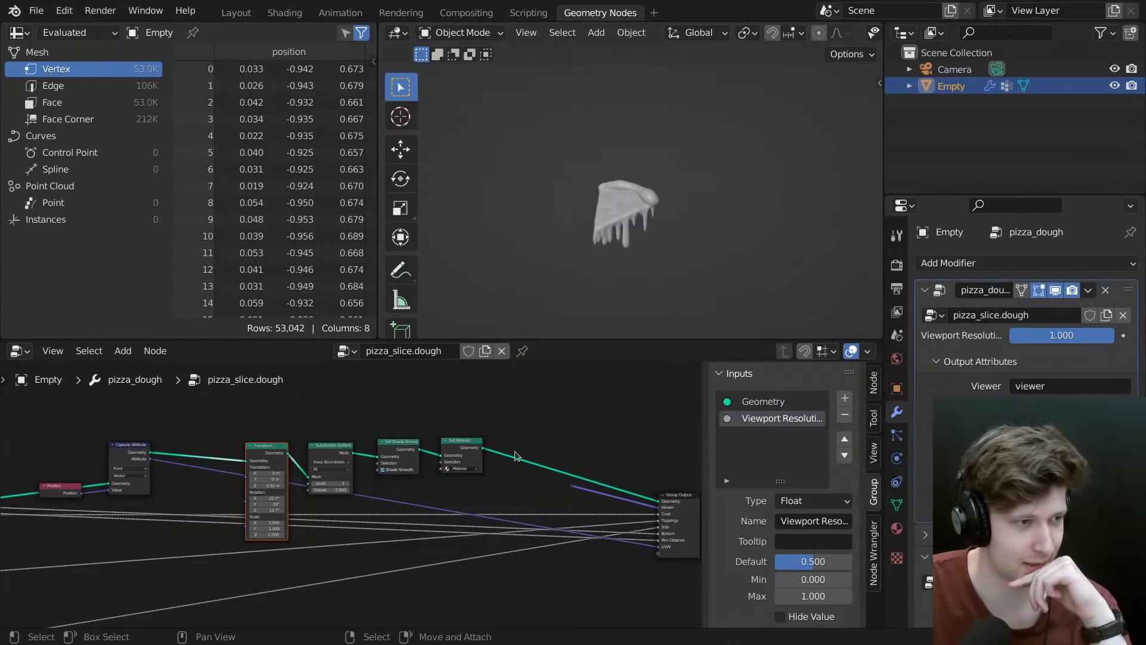
# - Tighten the node row by moving Set Shade Smooth closer to Subdivision Surface and Set Material closer to Set Shade Smooth
pyautogui.scroll(3, 469, 438)
pyautogui.scroll(2, 505, 439)
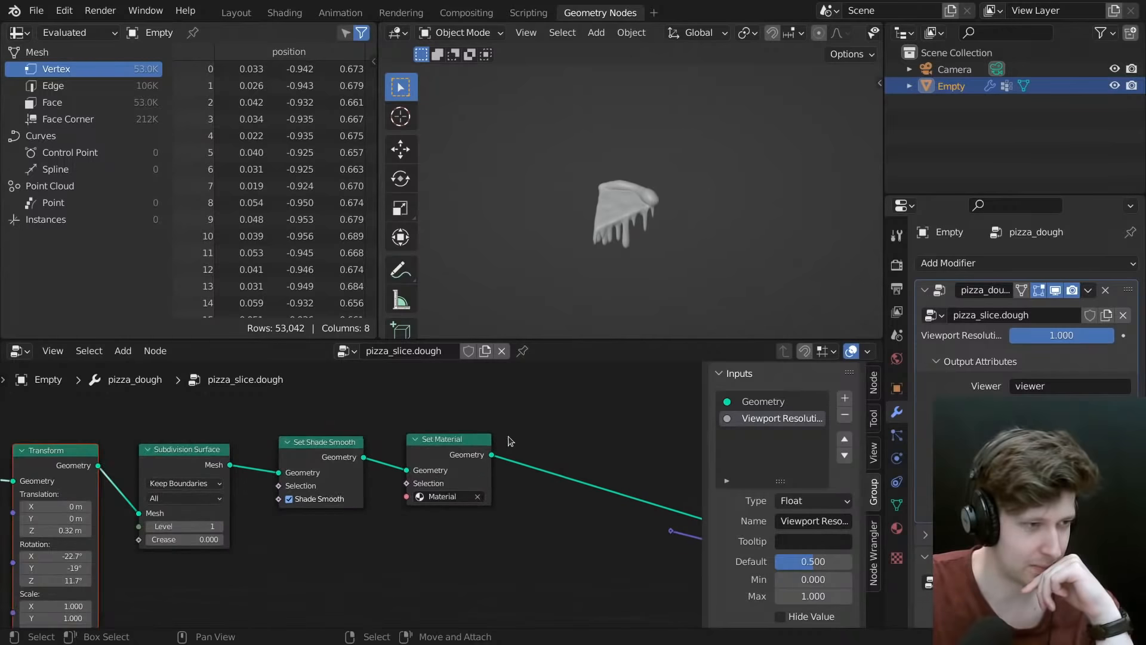
pyautogui.moveTo(361, 488); pyautogui.dragTo(408, 480, button='middle')
pyautogui.moveTo(409, 480); pyautogui.dragTo(398, 488)
pyautogui.moveTo(521, 440); pyautogui.dragTo(493, 451)
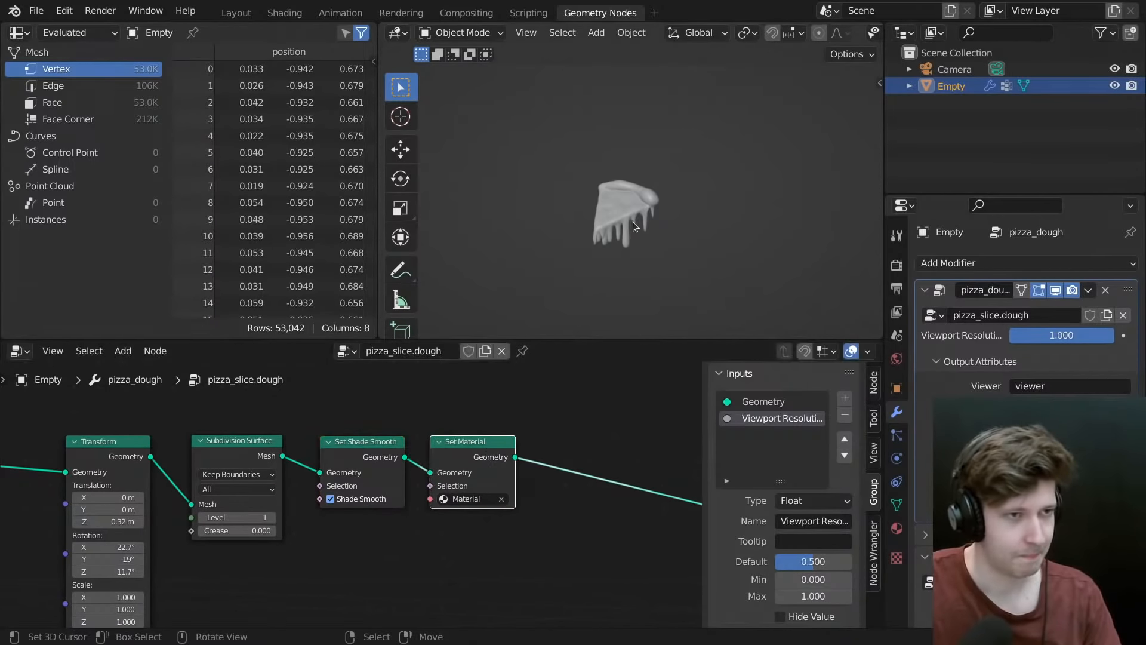
# - Bring up the droopy cheese Geometry Nodes modifier's node tree and maximize the node editor
pyautogui.scroll(6, 633, 221)
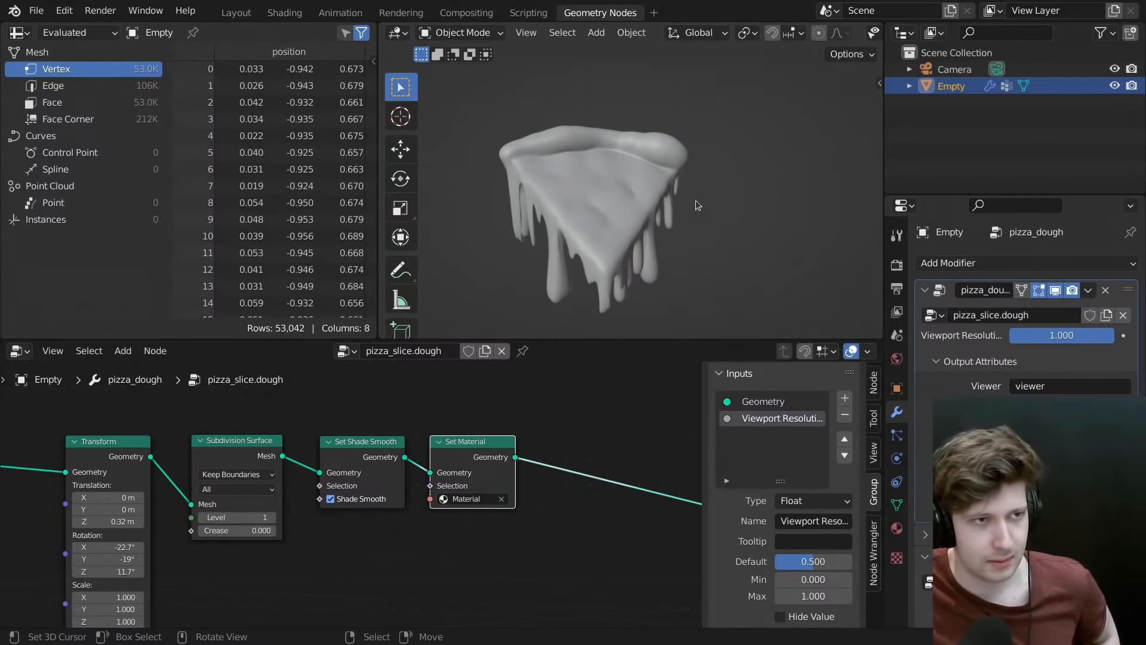
pyautogui.moveTo(696, 200); pyautogui.dragTo(729, 161, button='middle')
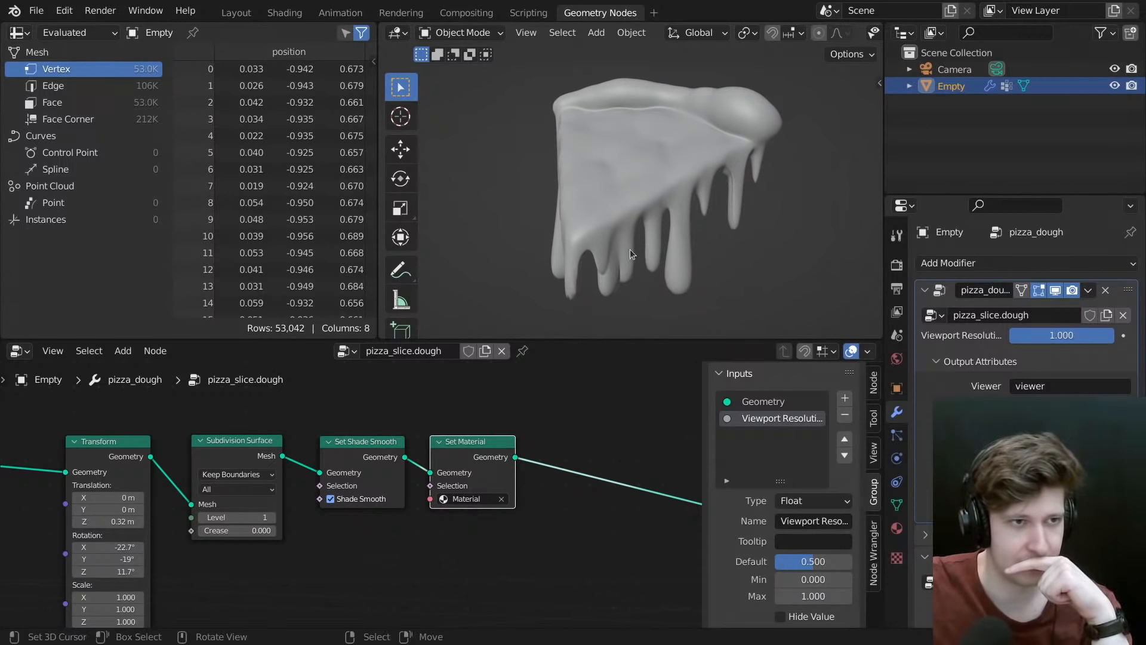
pyautogui.scroll(-5, 383, 483)
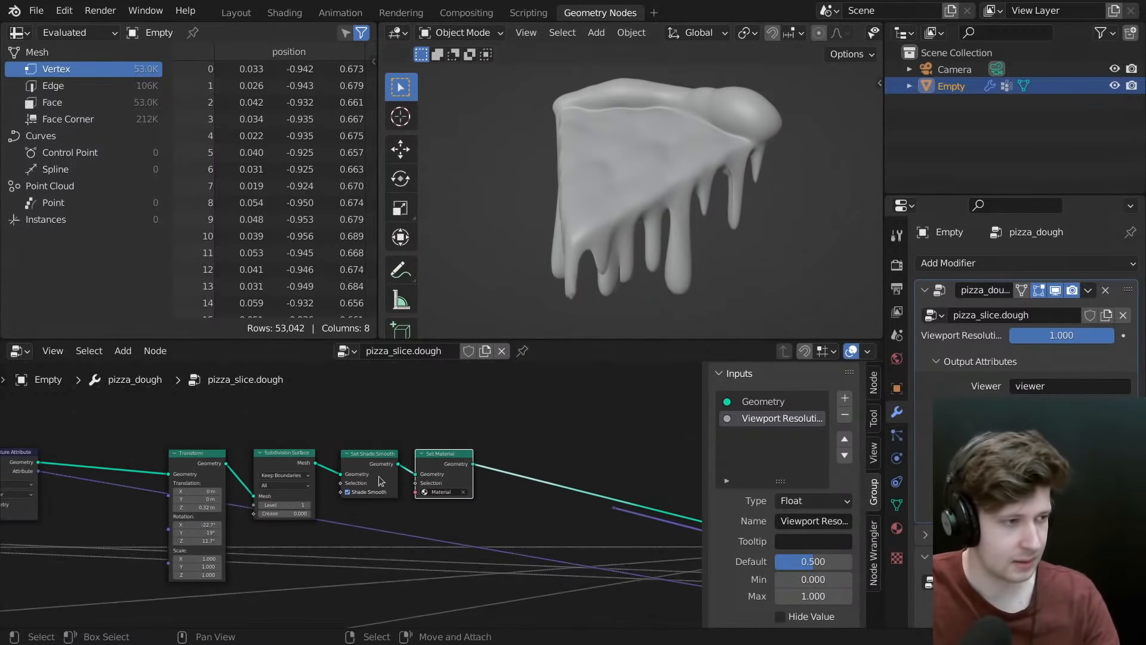
pyautogui.moveTo(496, 552); pyautogui.dragTo(438, 496, button='middle')
pyautogui.scroll(-2, 575, 489)
pyautogui.scroll(-6, 924, 412)
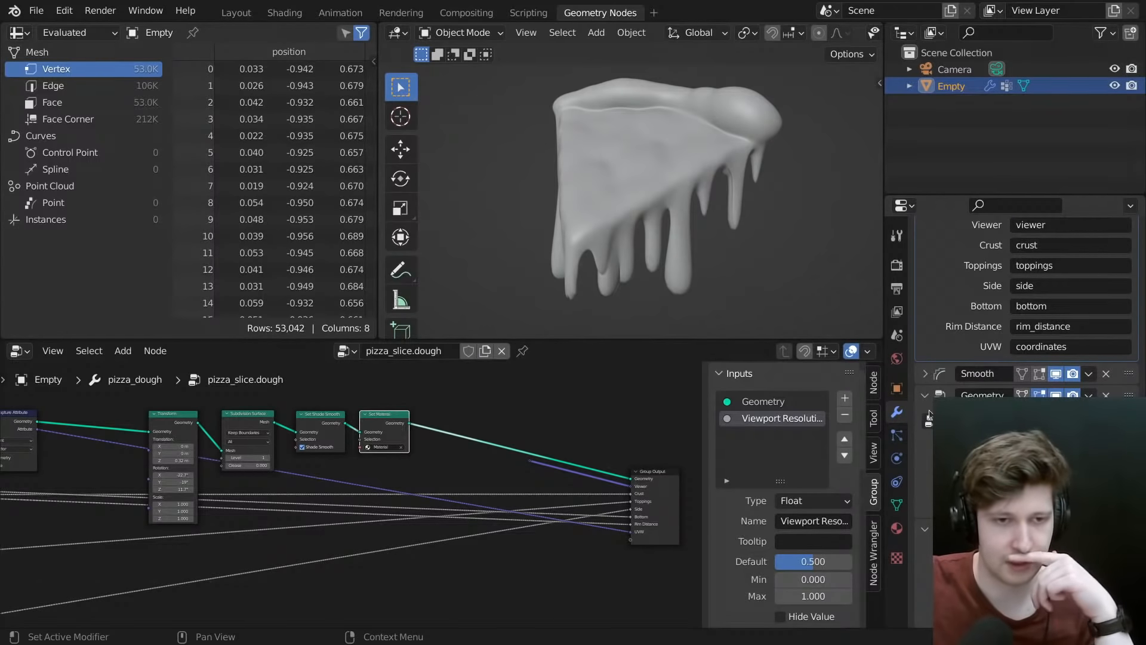
pyautogui.click(963, 454)
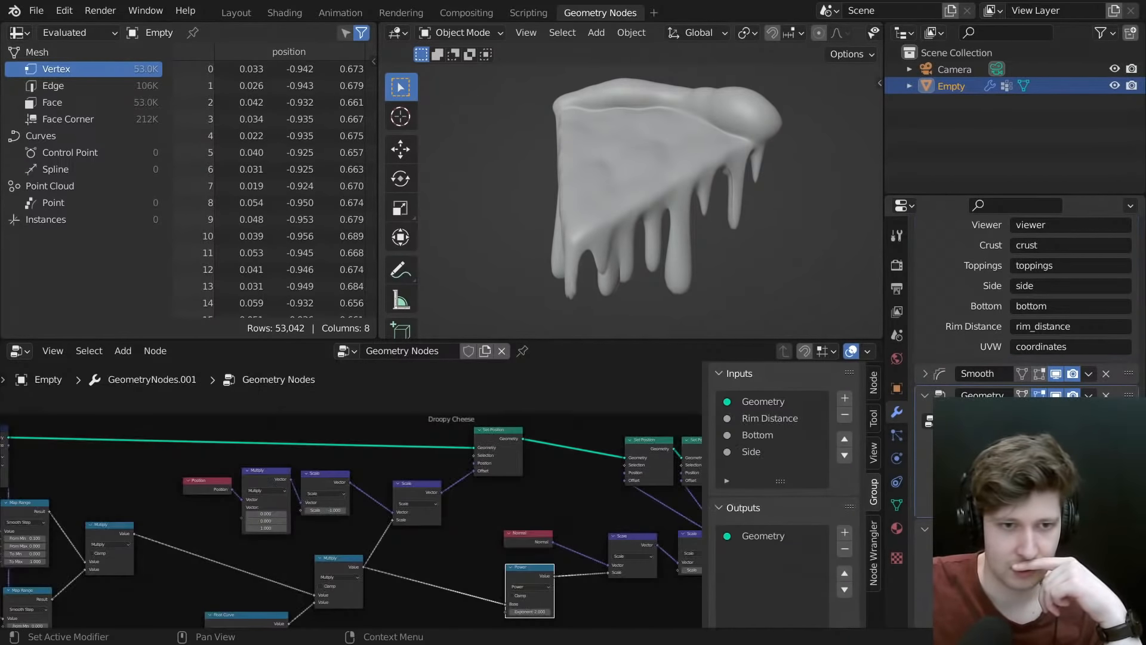
pyautogui.scroll(-5, 561, 503)
pyautogui.hotkey('ctrl', 'space')
# - Dissolve the Capture Attribute node after the Group Input while keeping its links, and delete the Position node that fed it
pyautogui.scroll(-1, 525, 406)
pyautogui.scroll(8, 577, 322)
pyautogui.moveTo(355, 451); pyautogui.dragTo(616, 443, button='middle')
pyautogui.scroll(1, 577, 322)
pyautogui.click(452, 102)
pyautogui.scroll(-3, 459, 191)
pyautogui.moveTo(460, 192); pyautogui.dragTo(520, 201, button='middle')
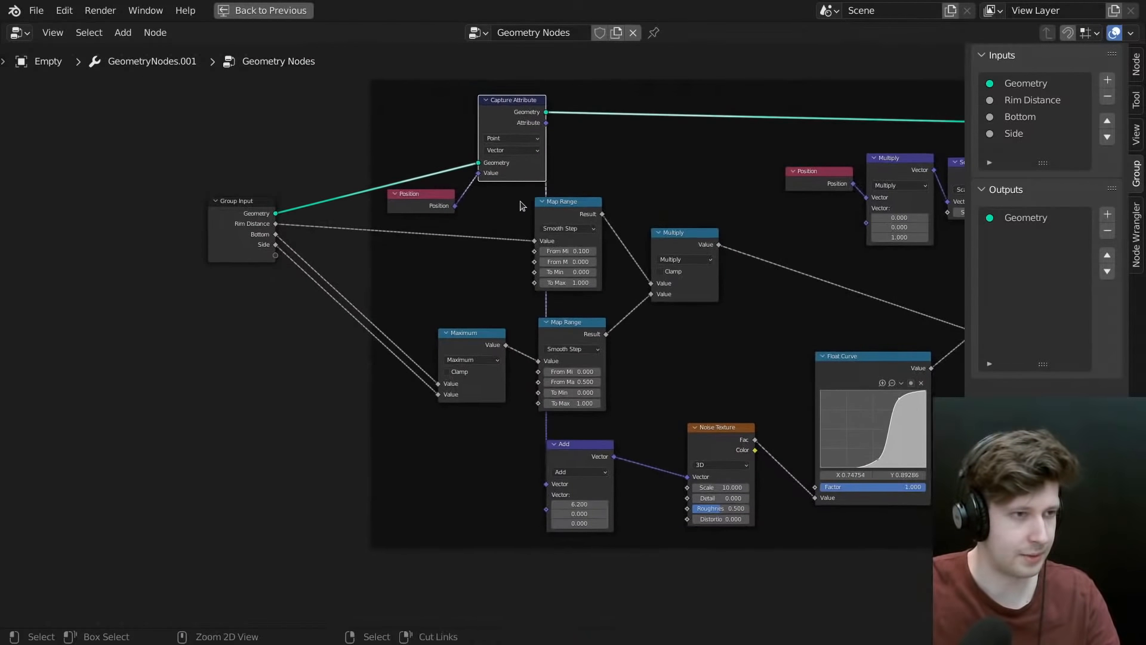
pyautogui.hotkey('ctrl', 'x')
pyautogui.click(426, 202)
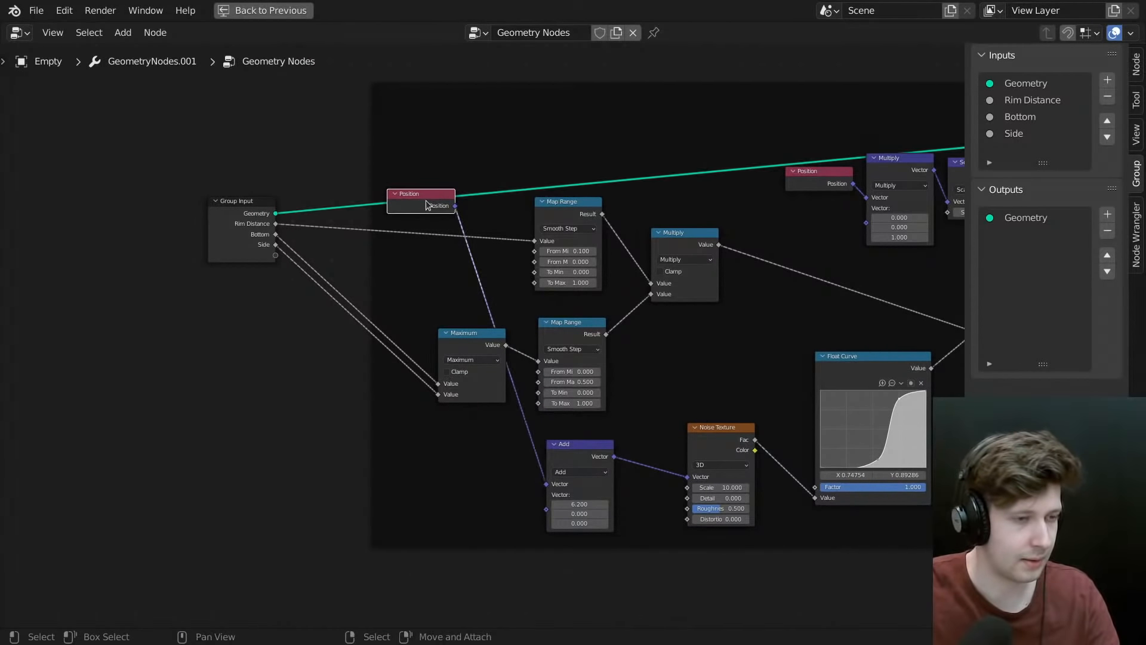
pyautogui.press('x')
# - Link a new Group Input socket to the Add node's first Vector input and name that input Coordinates
pyautogui.click(283, 262)
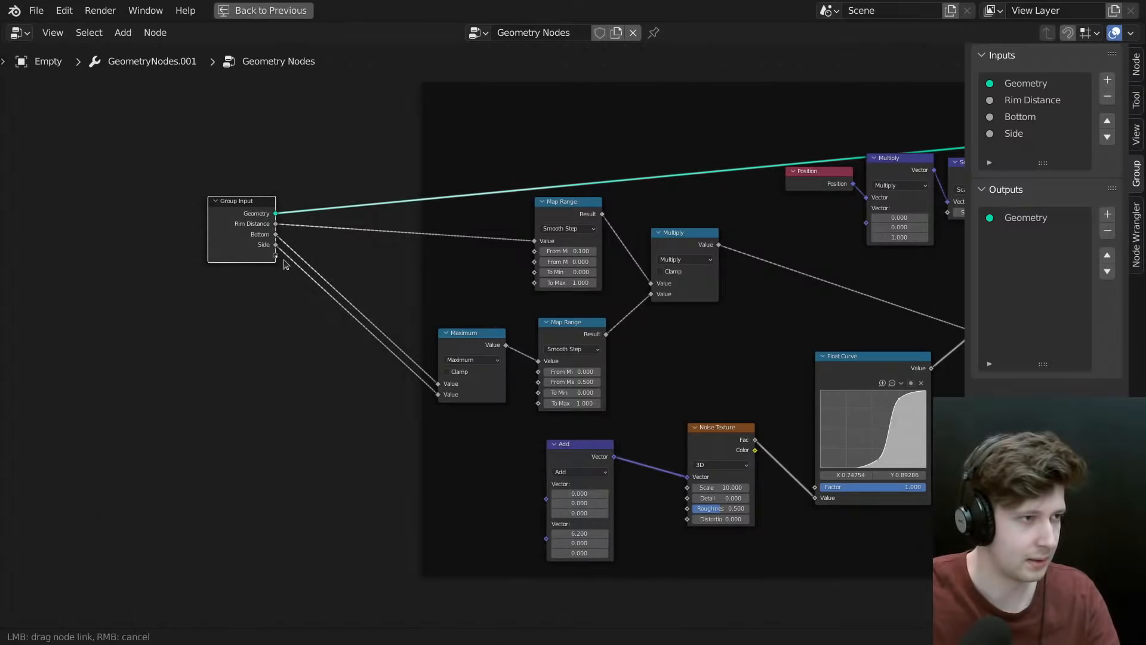
pyautogui.moveTo(284, 264); pyautogui.dragTo(583, 501)
pyautogui.click(1019, 152)
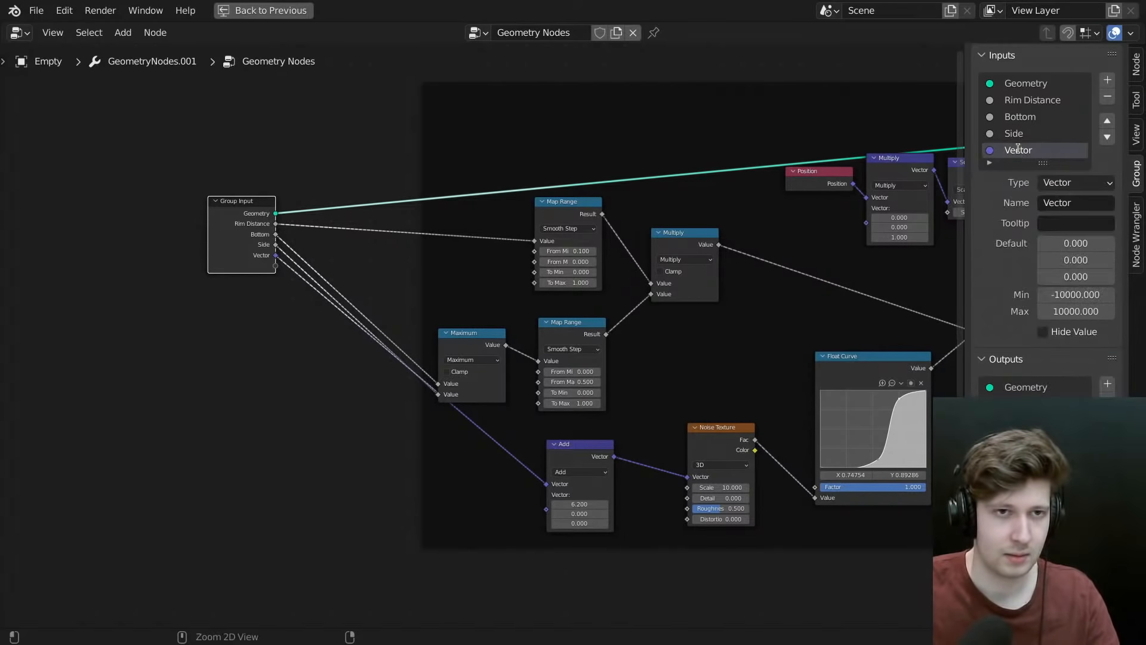
pyautogui.doubleClick(1019, 150)
pyautogui.write('Colordinates')
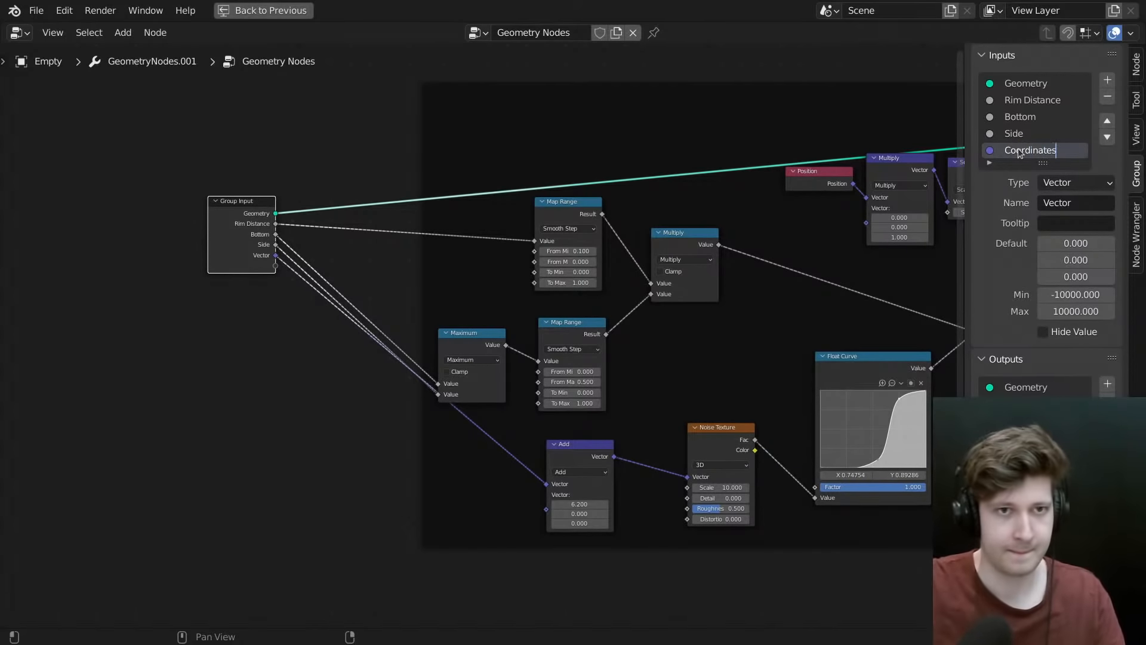
pyautogui.press('Return')
# - Restore the full layout and assign the coordinates attribute to the droopy cheese modifier's Coordinates input
pyautogui.hotkey('ctrl', 'space')
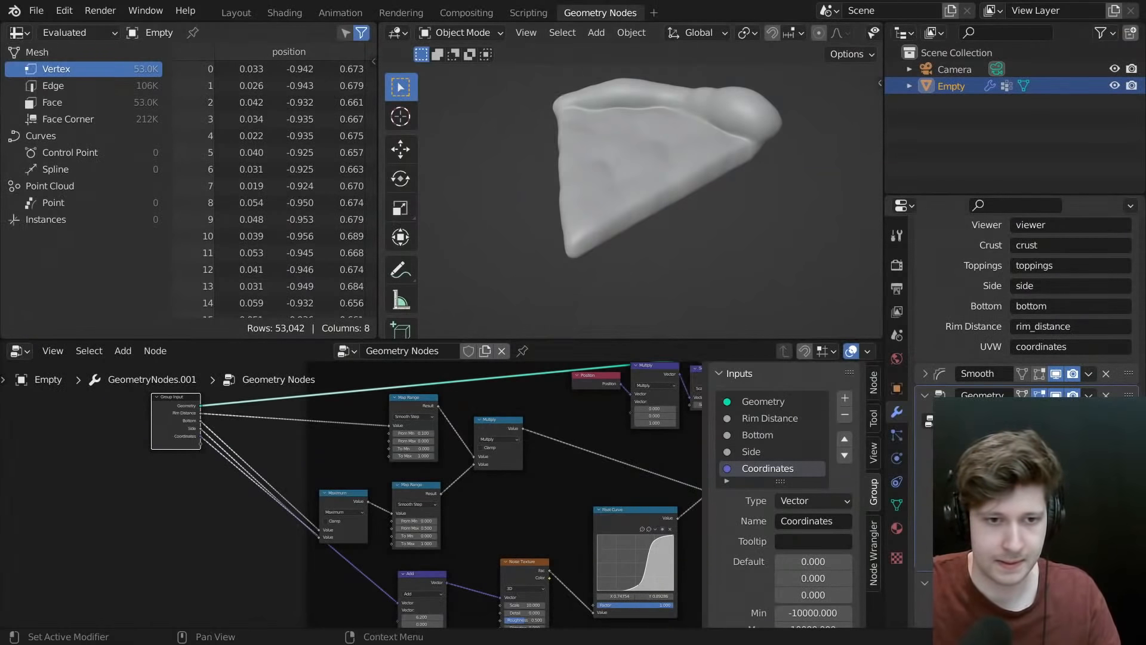
pyautogui.click(1059, 503)
pyautogui.write('corr')
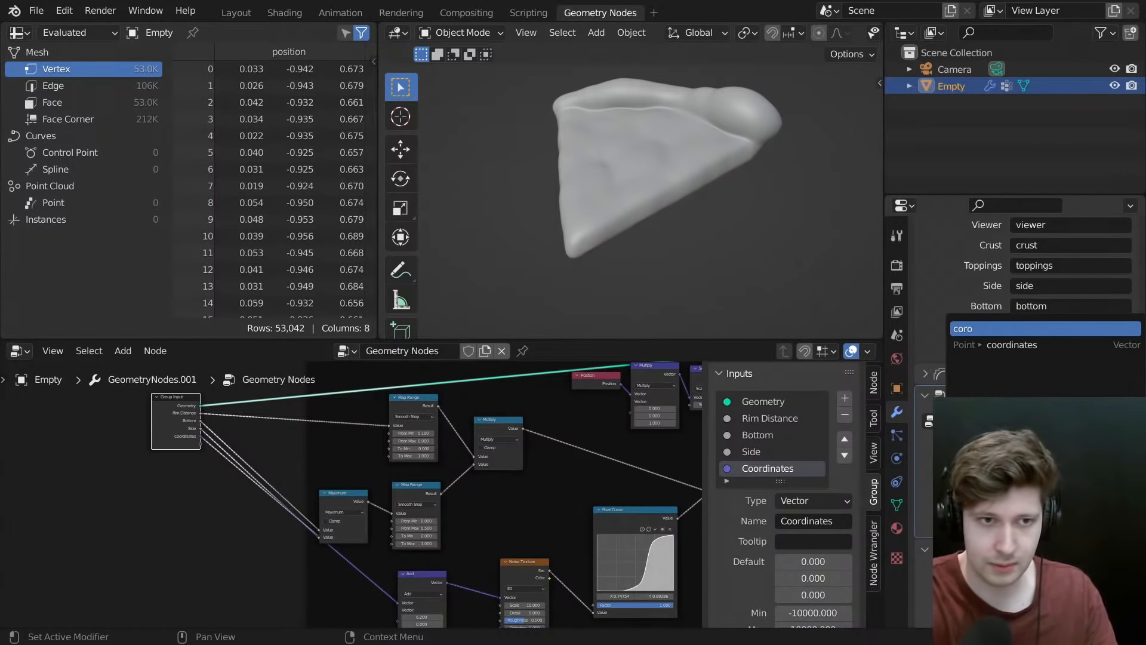
pyautogui.press('Down')
pyautogui.press('Return')
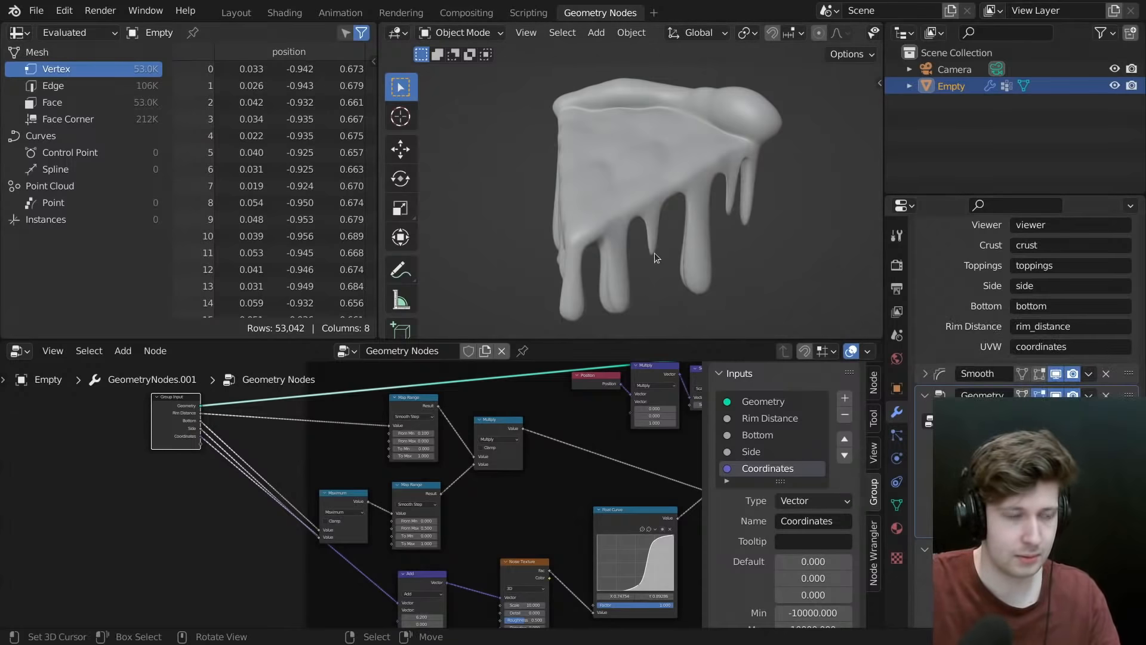
# - Make the pizza_dough modifier active to bring up its node tree, and collapse its Output Attributes
pyautogui.scroll(-7, 366, 466)
pyautogui.scroll(5, 970, 278)
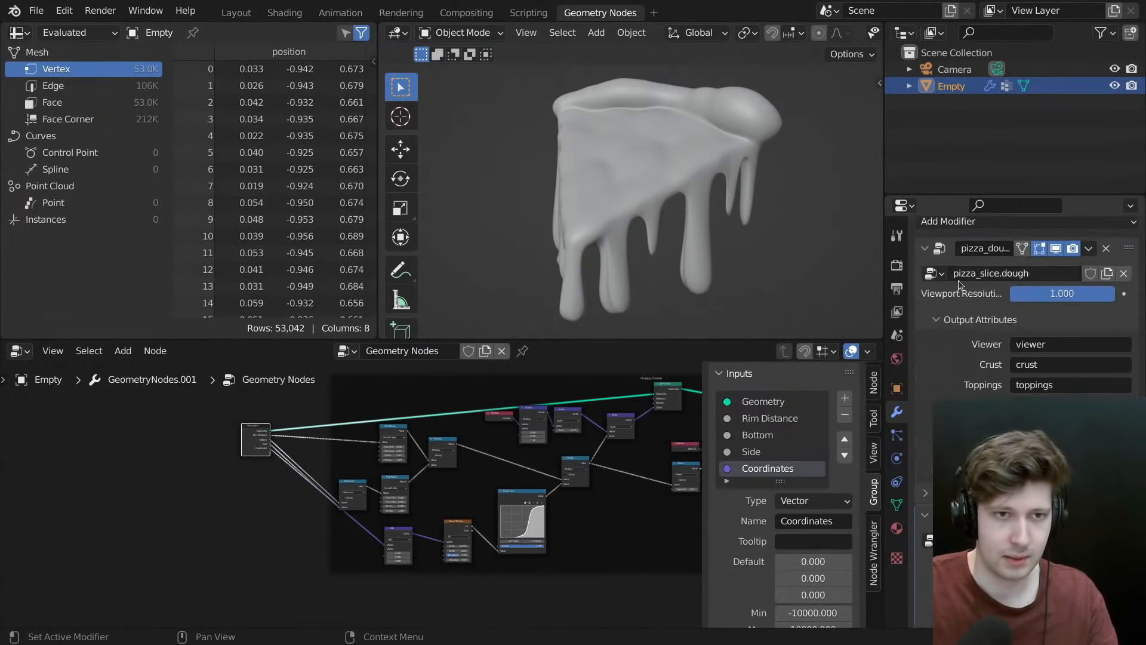
pyautogui.click(958, 313)
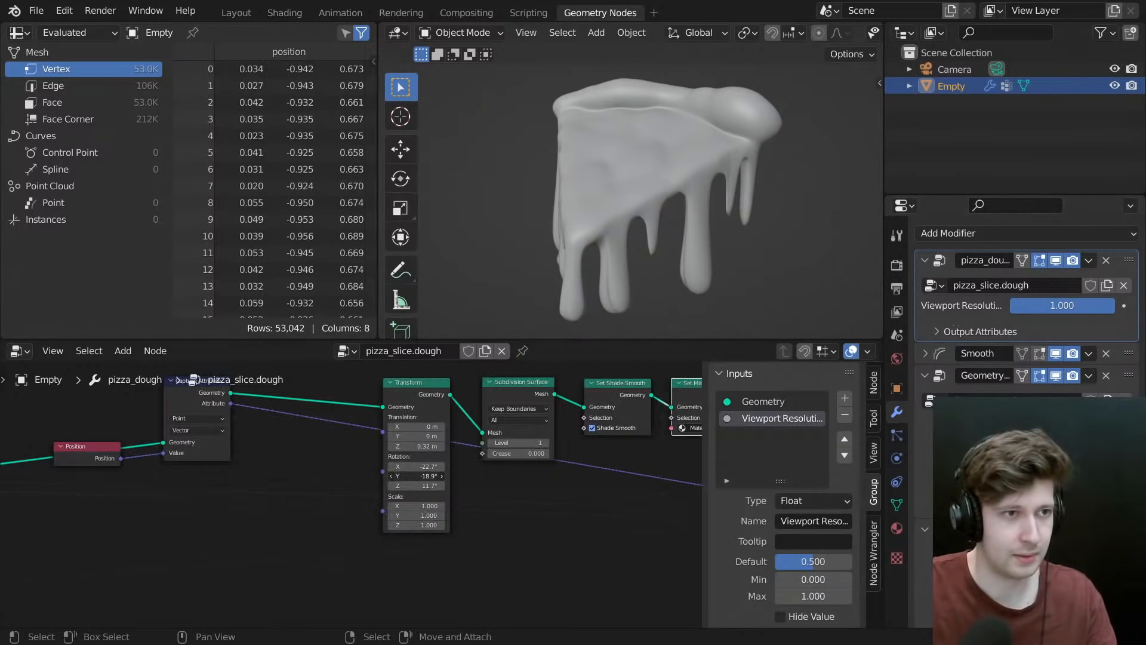
# - Test a change to the Transform node's Y rotation and undo it
pyautogui.moveTo(417, 476); pyautogui.dragTo(478, 476)
pyautogui.hotkey('ctrl', 'z')
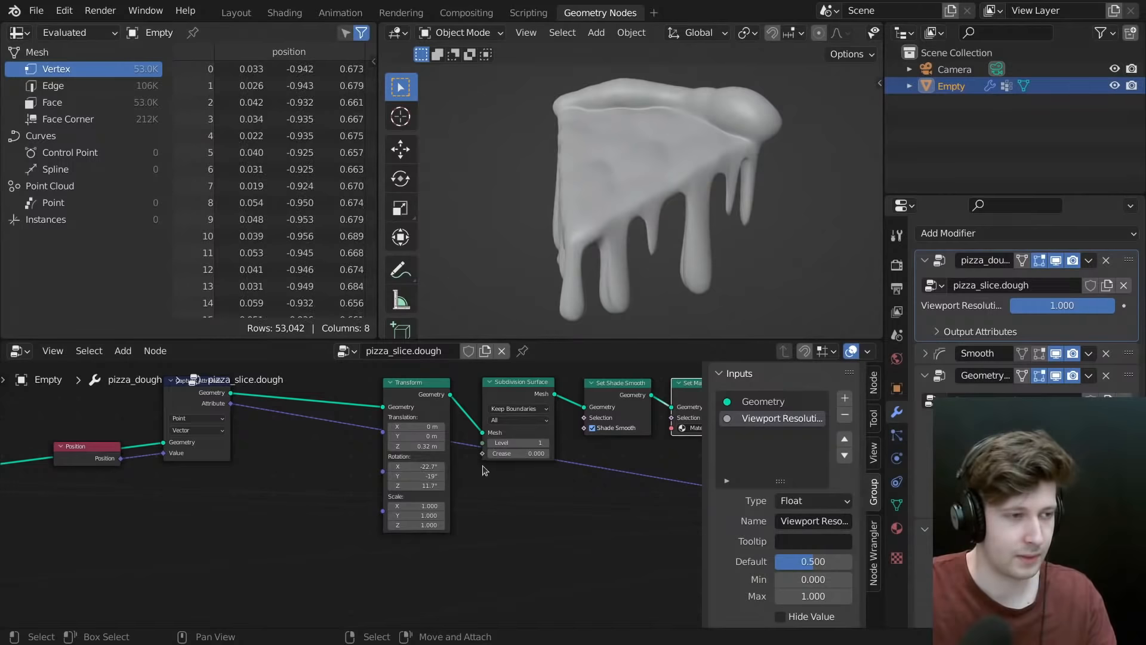
# - Lower the dough modifier's Viewport Resolution, trying 0.5 and settling on 0.8
pyautogui.click(1067, 309)
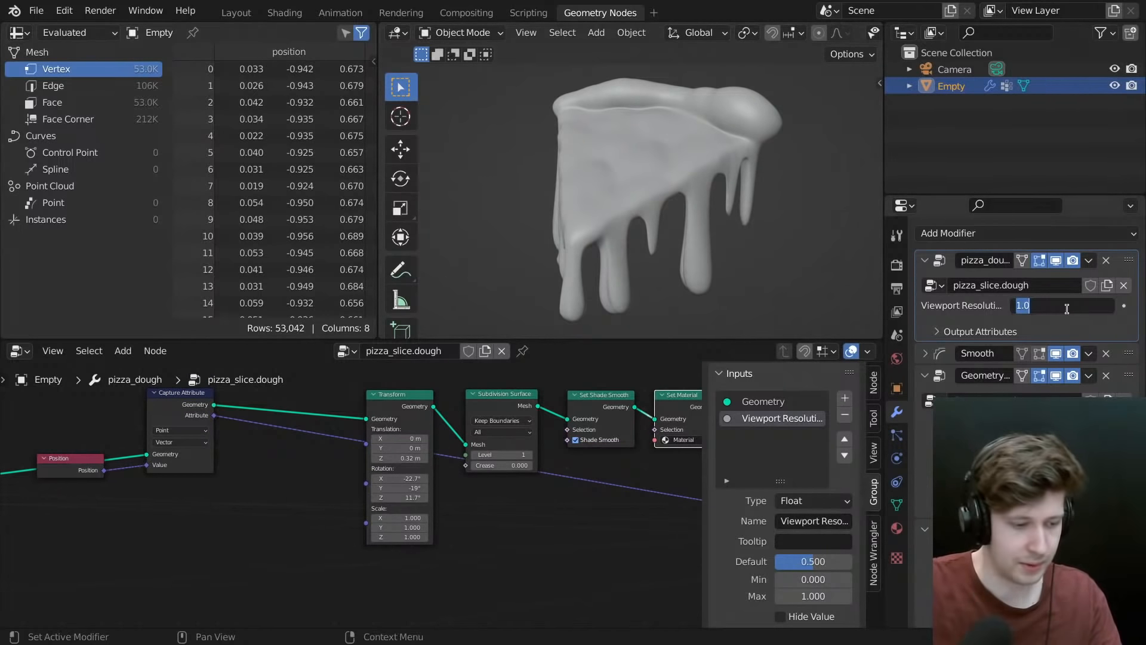
pyautogui.write('.5')
pyautogui.press('Return')
pyautogui.click(1066, 309)
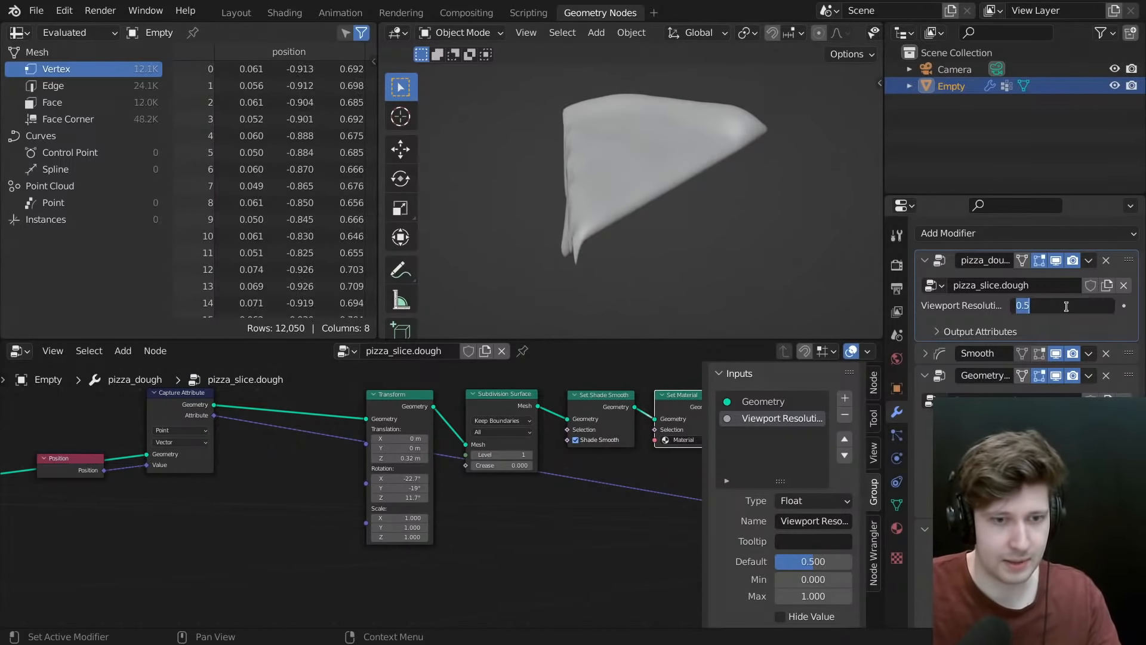
pyautogui.write('.8')
pyautogui.press('Return')
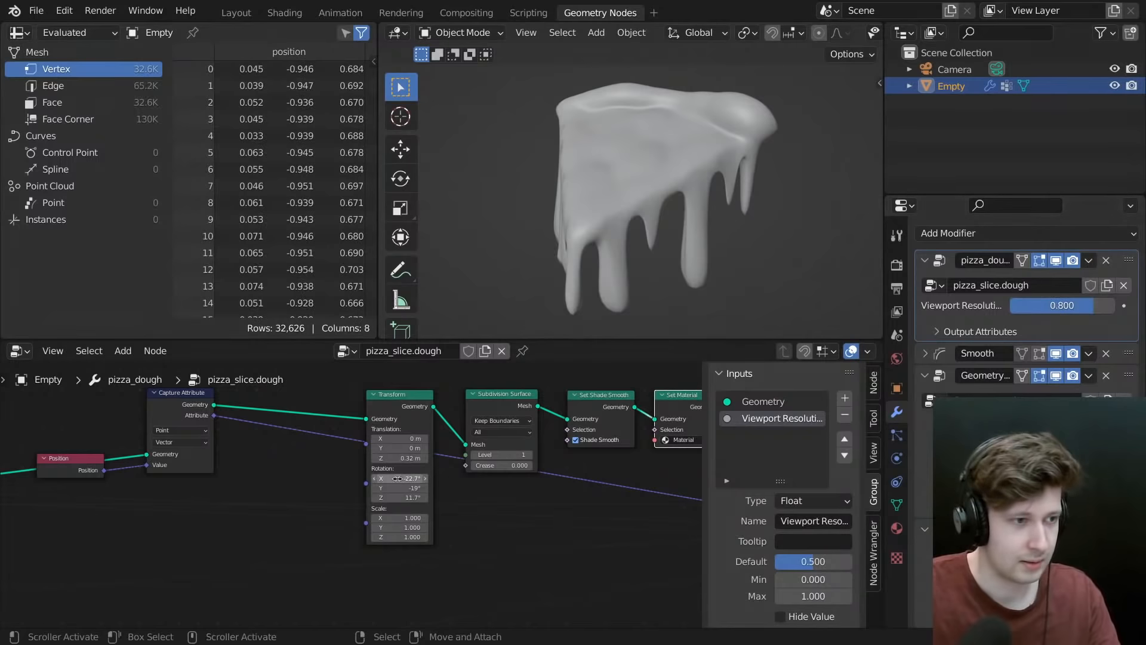
# - Try another Y rotation on the Transform node at the reduced viewport resolution and undo it
pyautogui.moveTo(400, 488); pyautogui.dragTo(336, 488)
pyautogui.hotkey('ctrl', 'z')
# - Turn on the viewport overlays around the pizza slice
pyautogui.scroll(-4, 687, 270)
pyautogui.moveTo(686, 270); pyautogui.dragTo(627, 266, button='middle')
pyautogui.press('z')
pyautogui.click(675, 158)
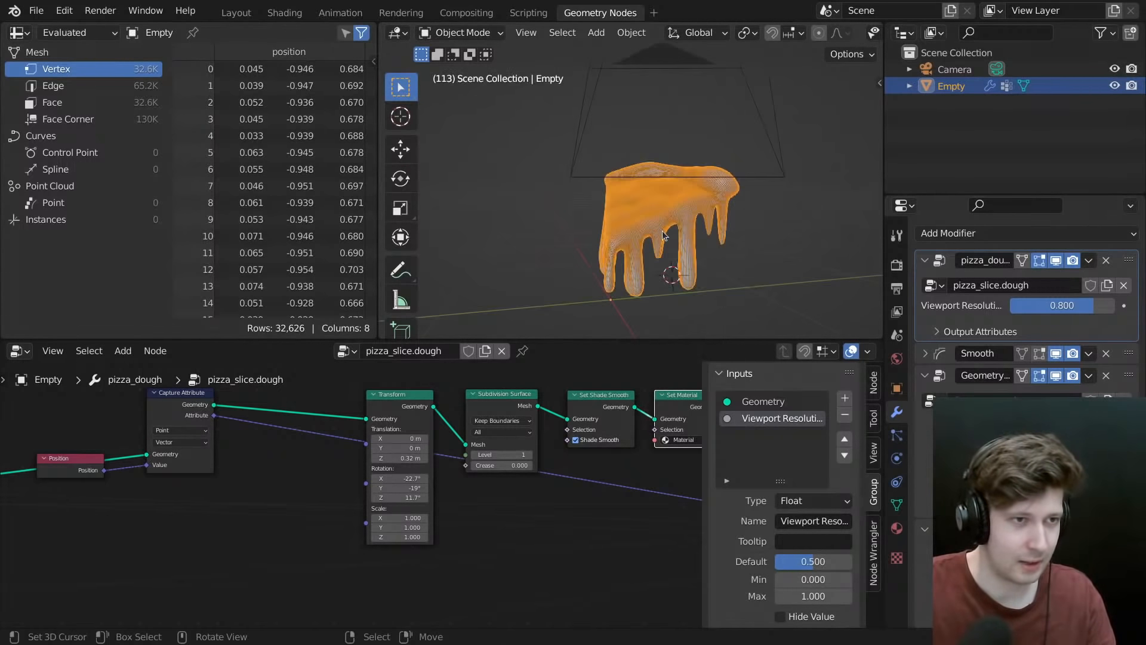
# - Add an Object Info node to the pizza_slice.dough tree and place it beside the Transform node
pyautogui.moveTo(675, 179); pyautogui.dragTo(618, 194, button='middle')
pyautogui.moveTo(442, 419); pyautogui.dragTo(524, 405, button='middle')
pyautogui.hotkey('shift', 'a')
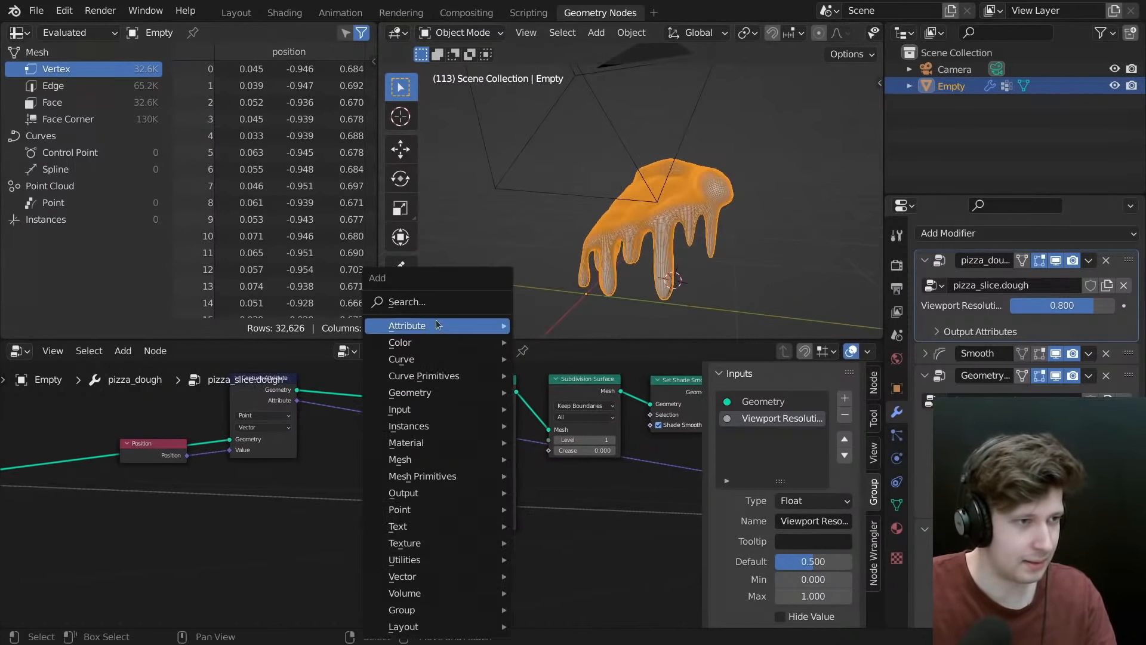
pyautogui.click(430, 305)
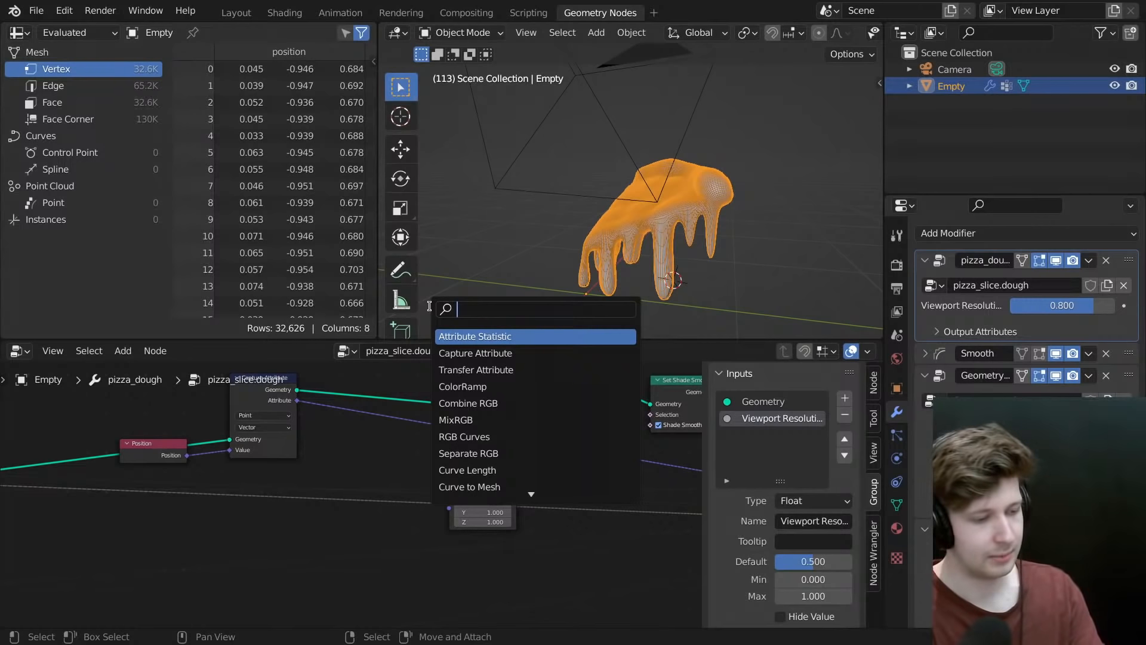
pyautogui.write('objec')
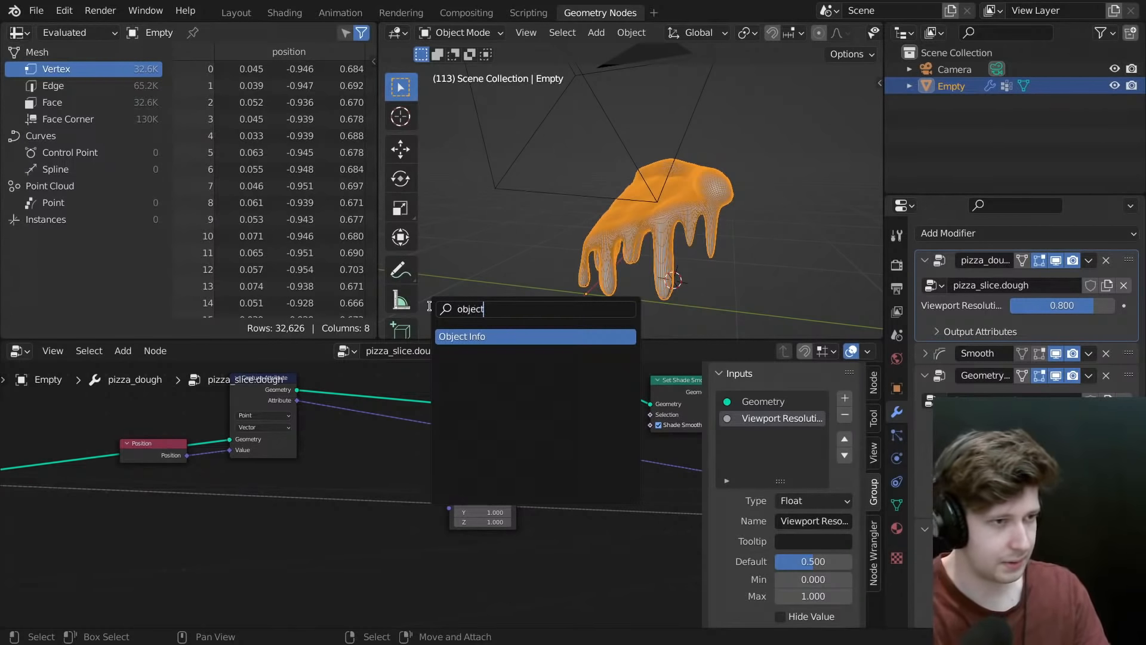
pyautogui.write('t')
pyautogui.press('Return')
pyautogui.click(349, 532)
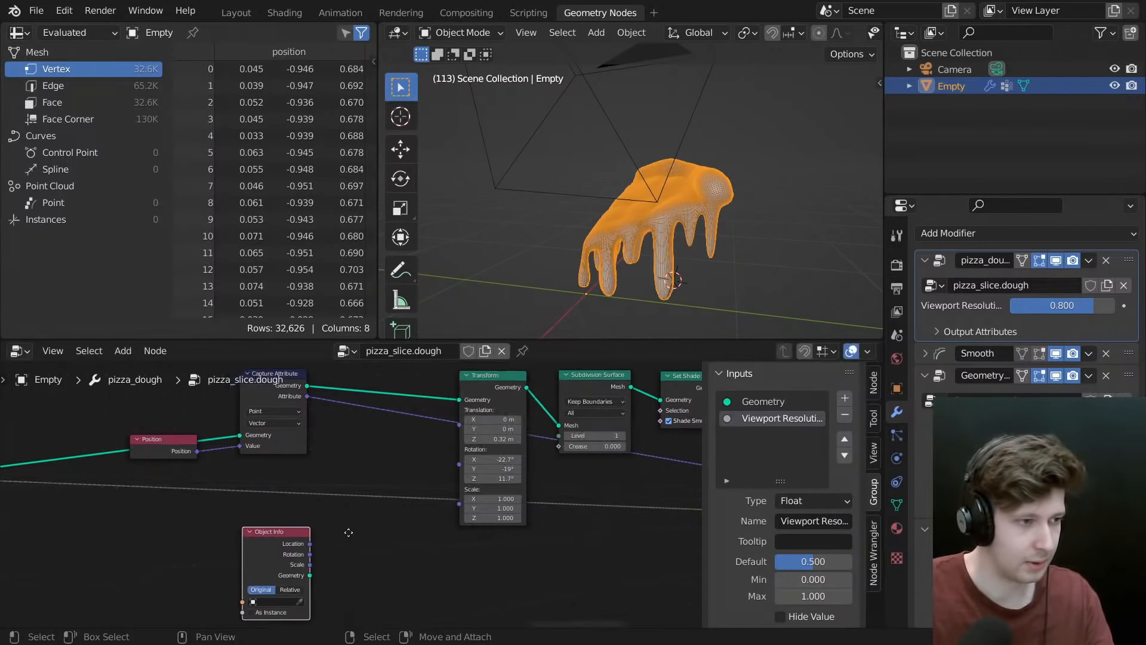
pyautogui.scroll(6, 482, 525)
pyautogui.moveTo(348, 532); pyautogui.dragTo(428, 542, button='middle')
pyautogui.moveTo(289, 509); pyautogui.dragTo(409, 492)
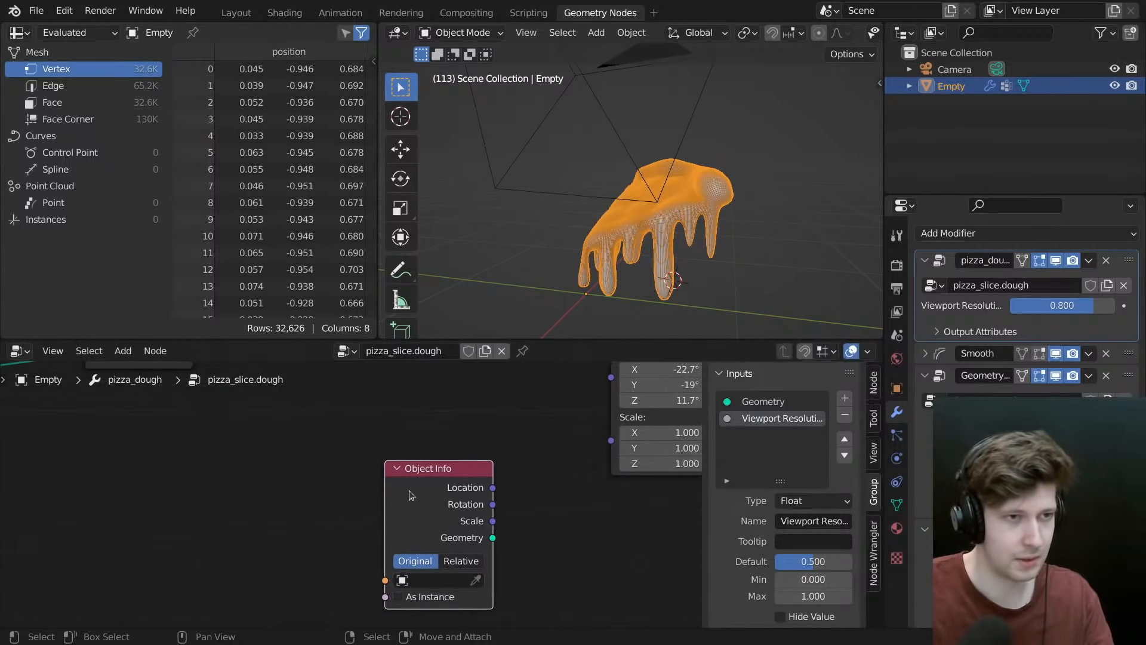
# - Add a sphere empty at the world origin
pyautogui.hotkey('shift', 'a')
pyautogui.press('Escape')
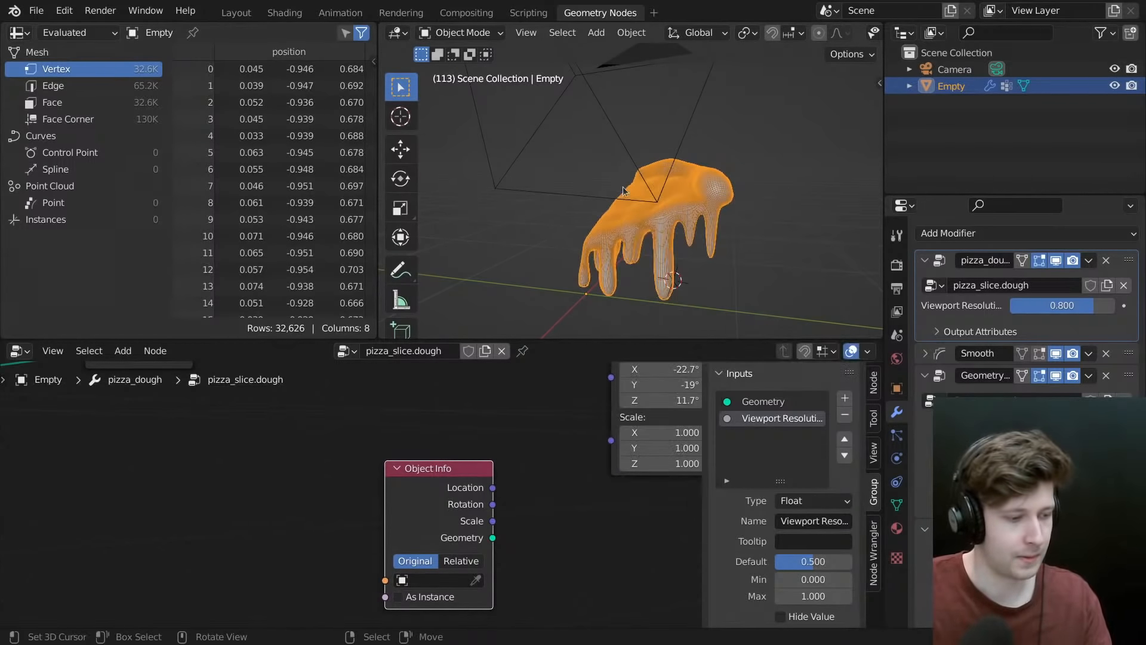
pyautogui.scroll(-4, 641, 175)
pyautogui.hotkey('shift', 'a')
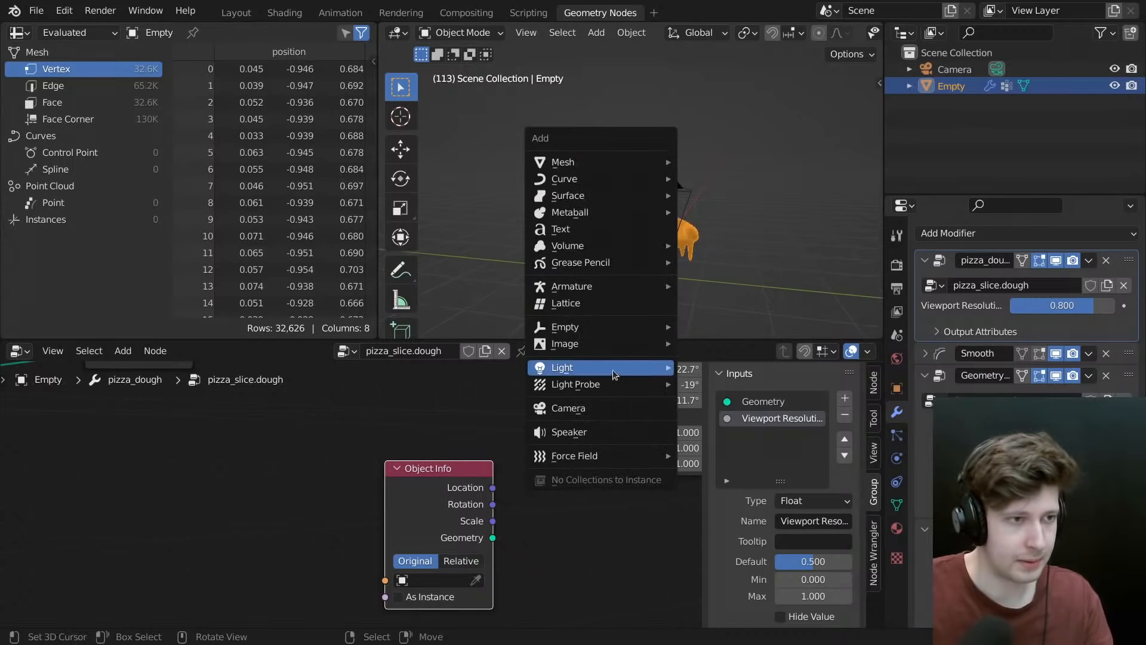
pyautogui.moveTo(580, 339)
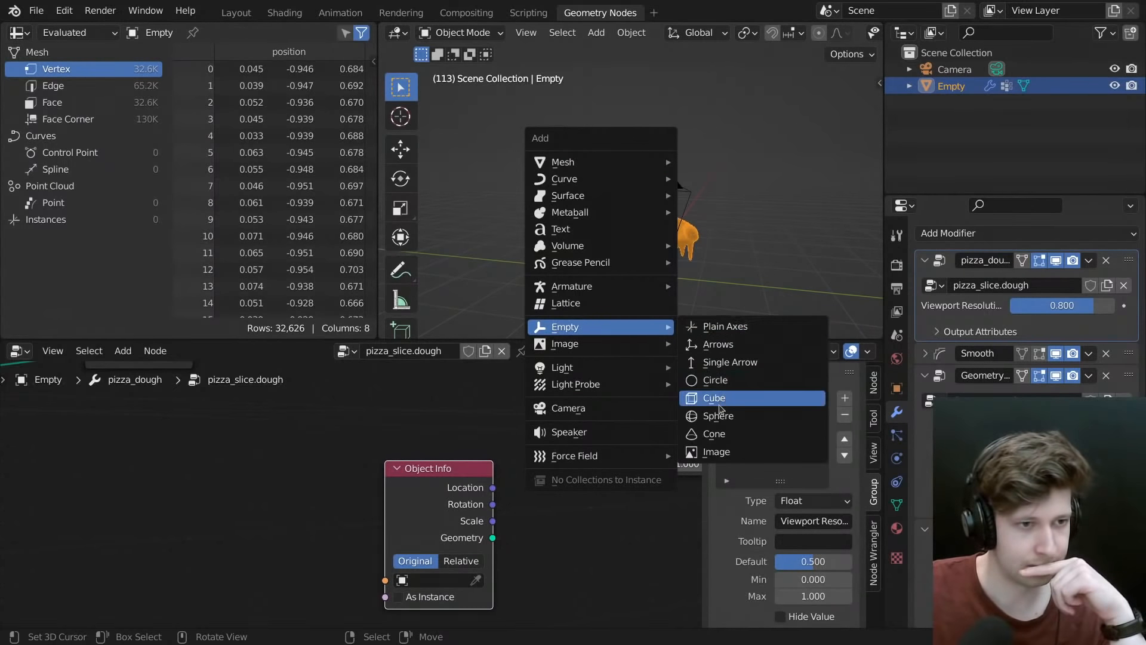
pyautogui.click(715, 417)
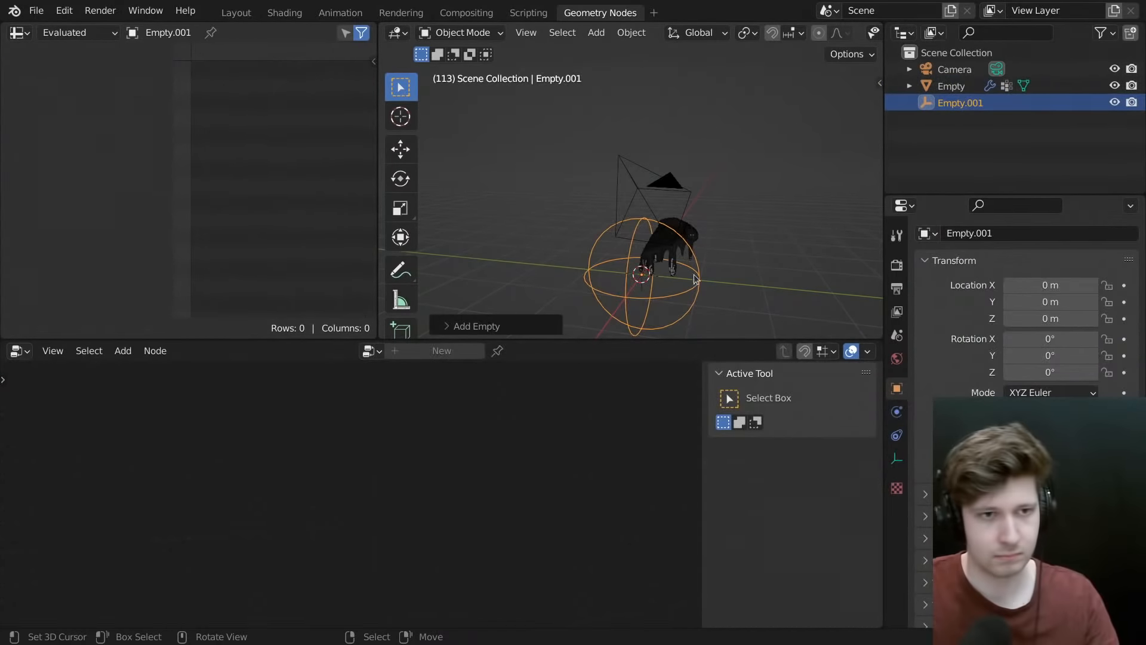
# - Rename the new sphere empty as Pizza_Controller
pyautogui.scroll(3, 694, 279)
pyautogui.press('F2')
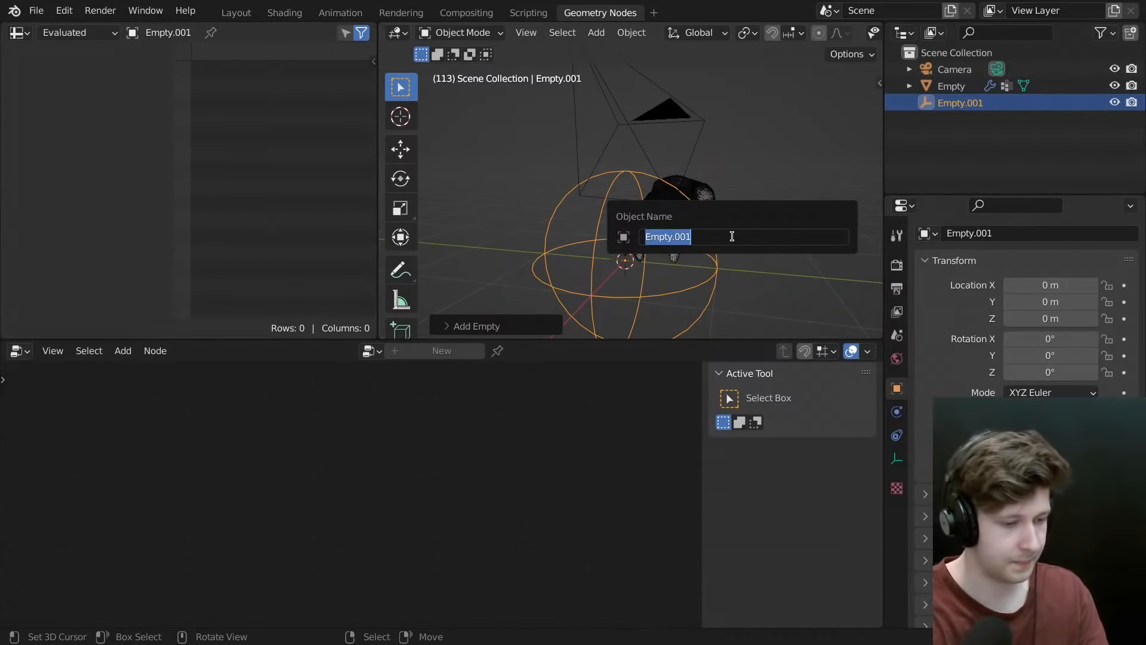
pyautogui.write('Pizza')
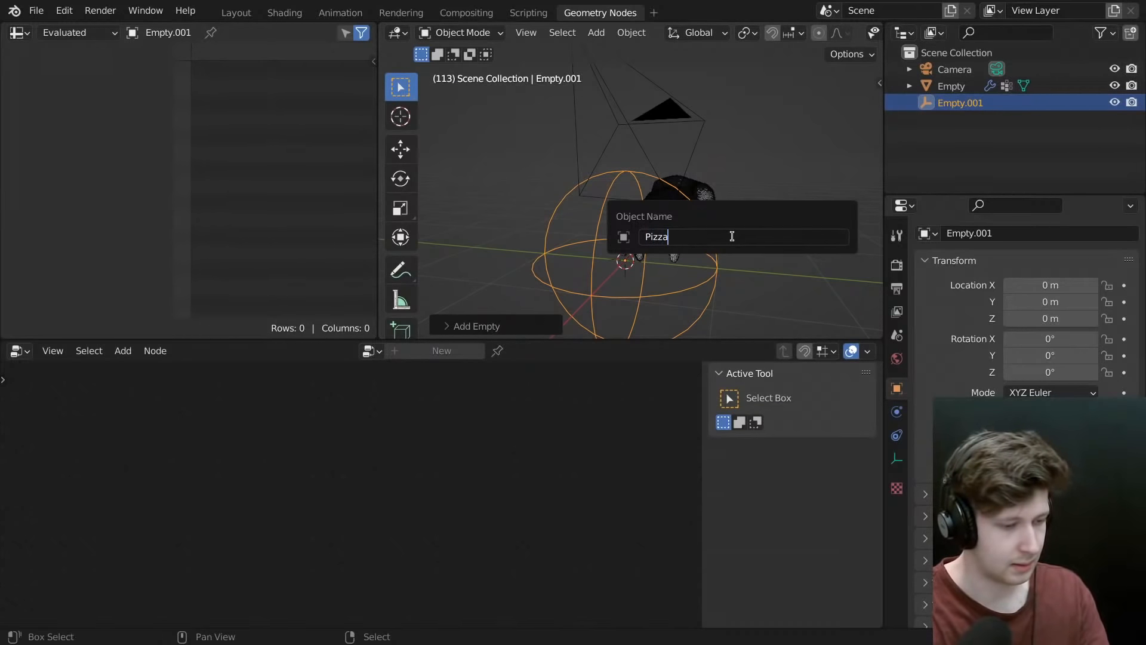
pyautogui.write('_Controller')
pyautogui.press('Return')
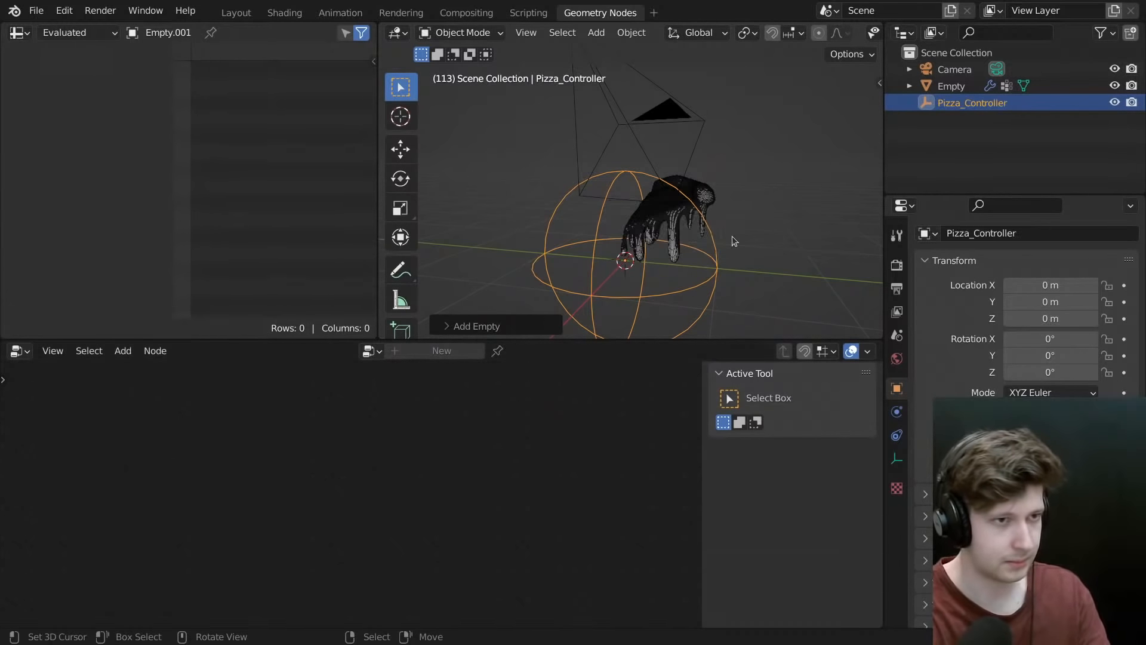
pyautogui.moveTo(732, 235); pyautogui.dragTo(707, 248, button='middle')
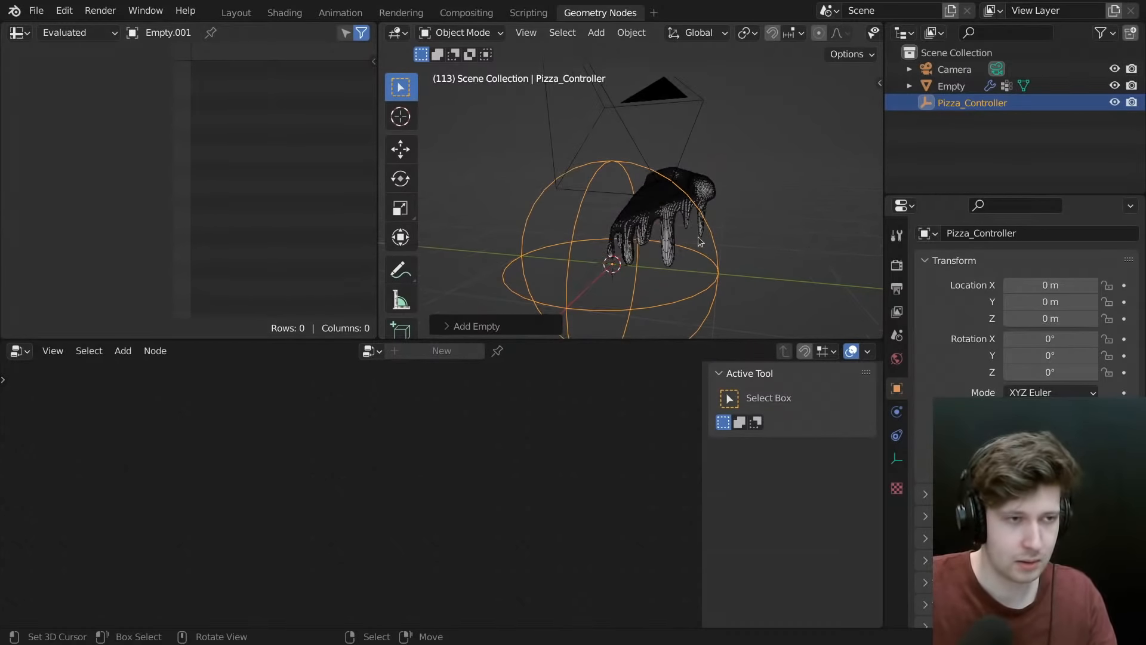
# - In the dough node tree, connect Object Info's Location and Rotation outputs to the Transform node's Translation and Rotation inputs
pyautogui.click(665, 205)
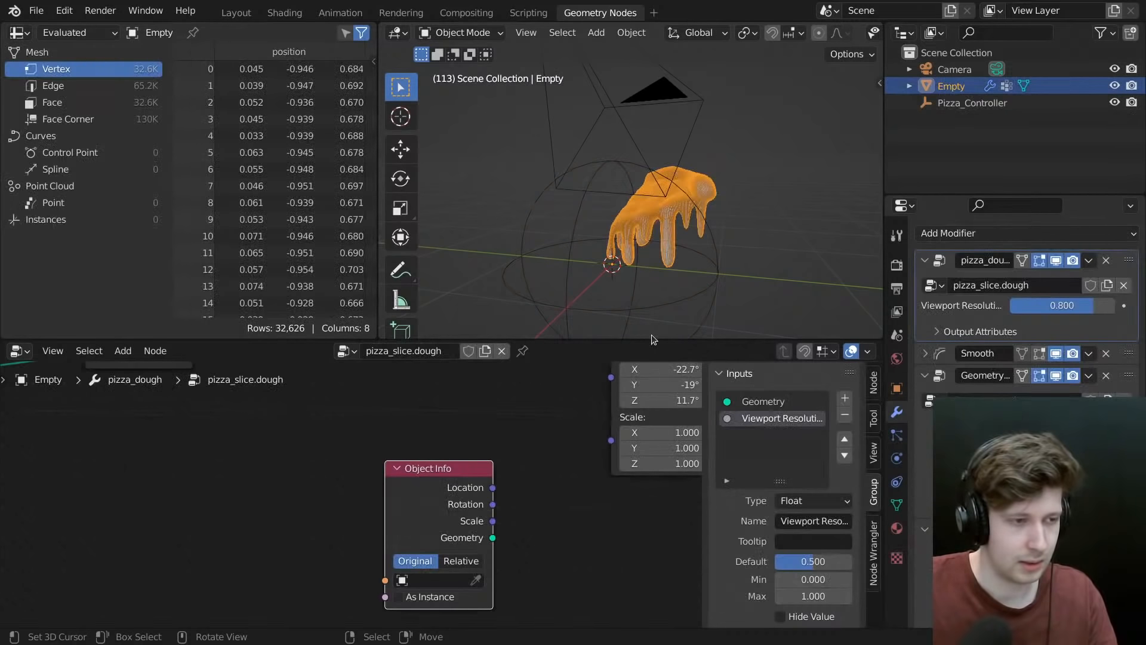
pyautogui.scroll(-2, 495, 507)
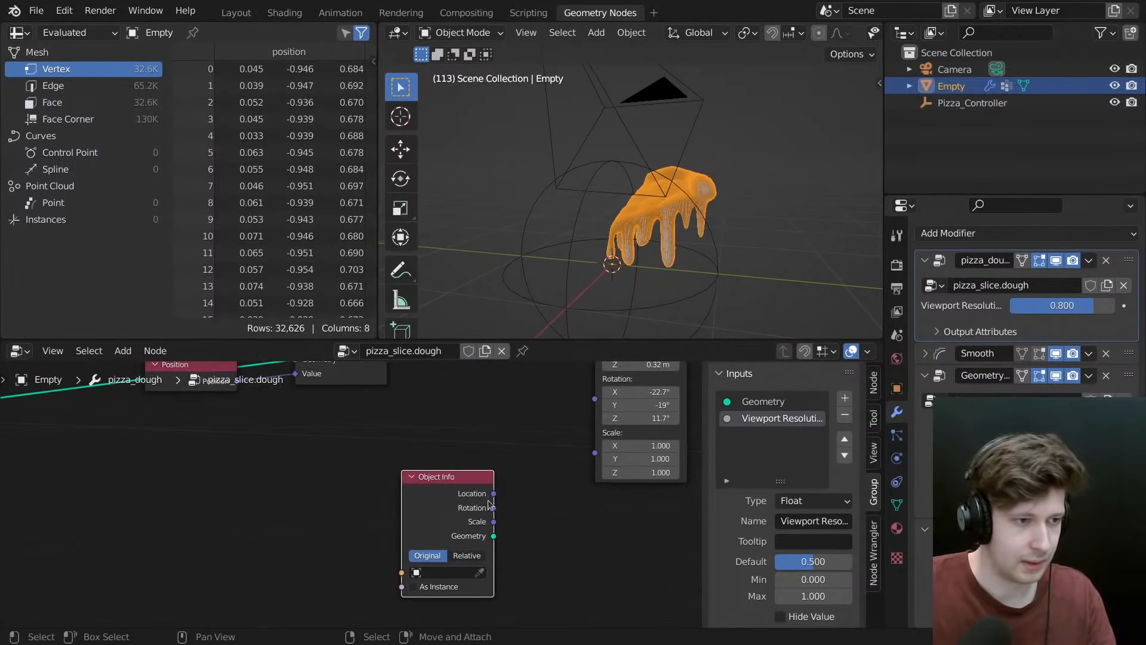
pyautogui.moveTo(471, 508); pyautogui.dragTo(510, 432)
pyautogui.moveTo(511, 454); pyautogui.dragTo(491, 502, button='middle')
pyautogui.scroll(2, 496, 501)
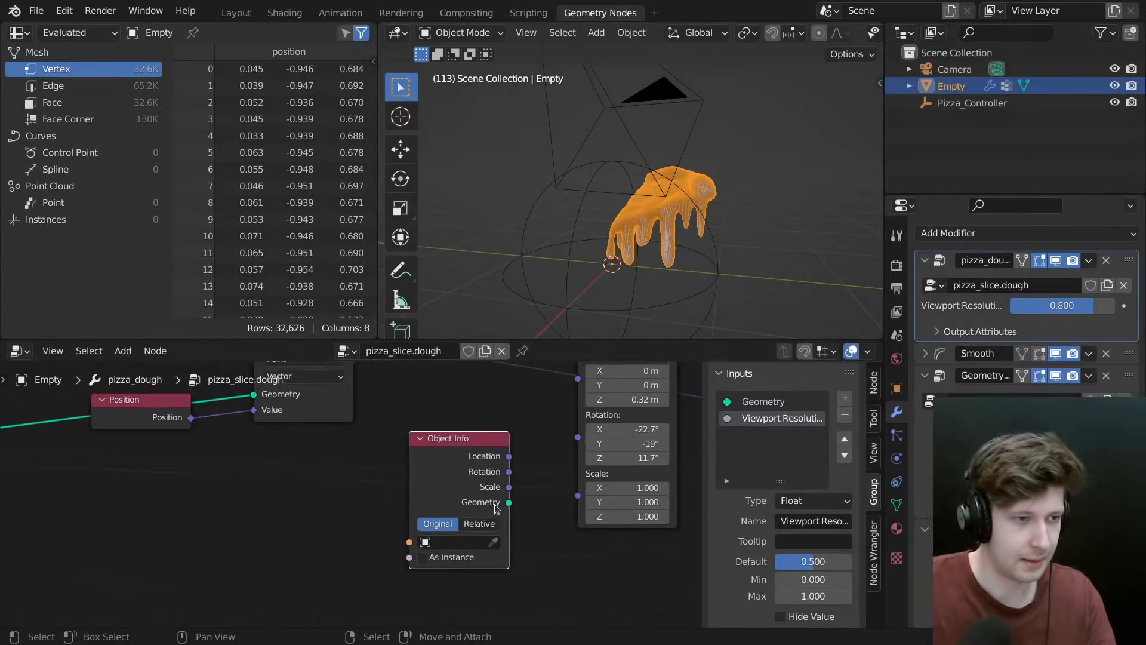
pyautogui.moveTo(510, 453); pyautogui.dragTo(572, 424)
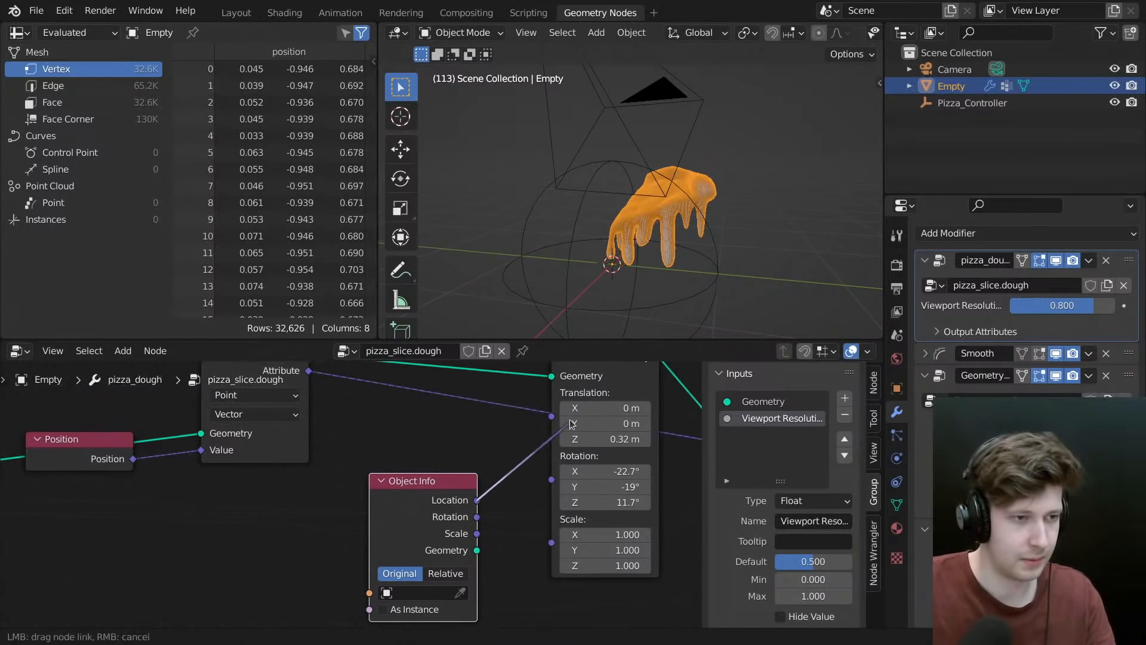
pyautogui.moveTo(518, 468); pyautogui.dragTo(525, 460)
pyautogui.moveTo(477, 517); pyautogui.dragTo(552, 433)
pyautogui.click(648, 306)
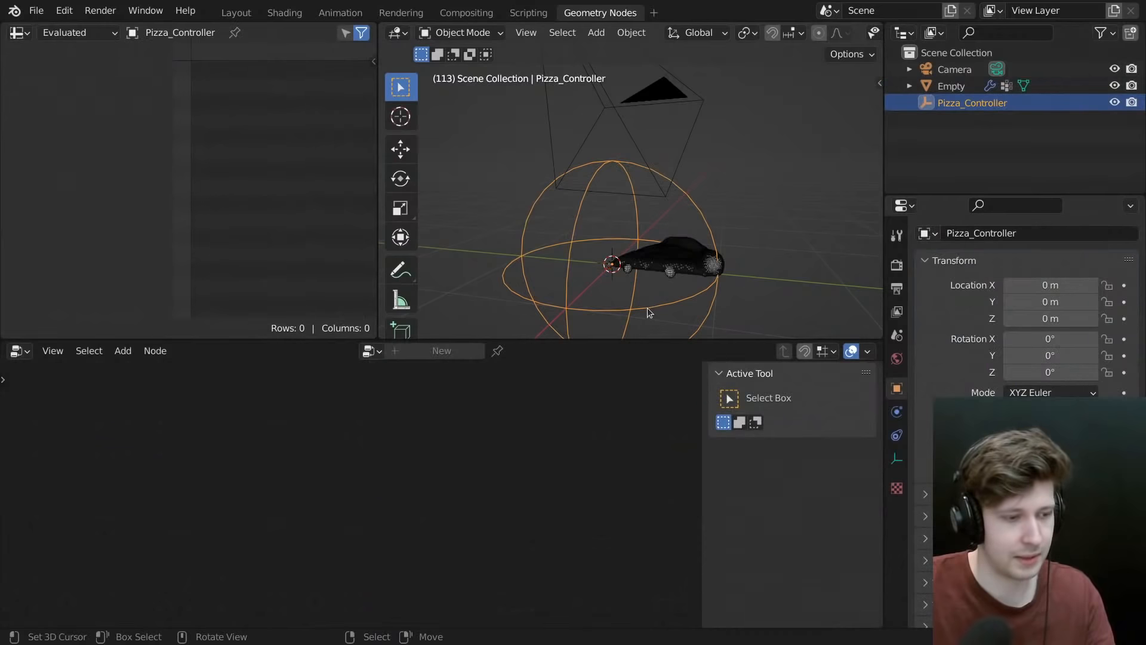
pyautogui.press('r')
pyautogui.rightClick(722, 260)
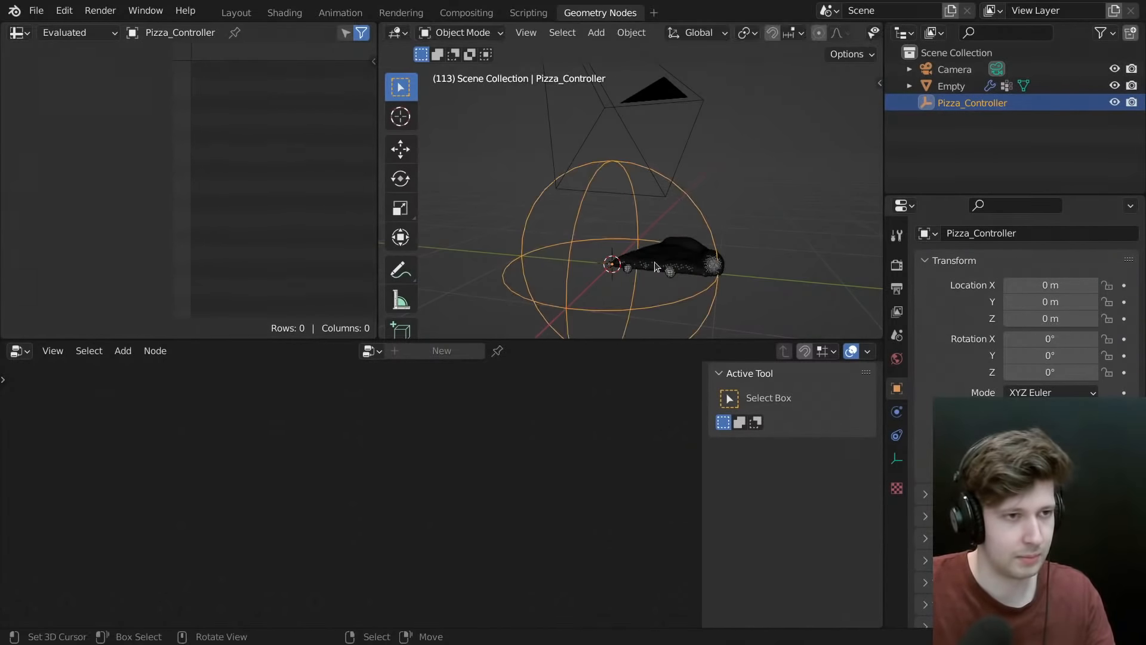
# - Set the Object Info node's object to the Pizza_Controller empty
pyautogui.click(693, 257)
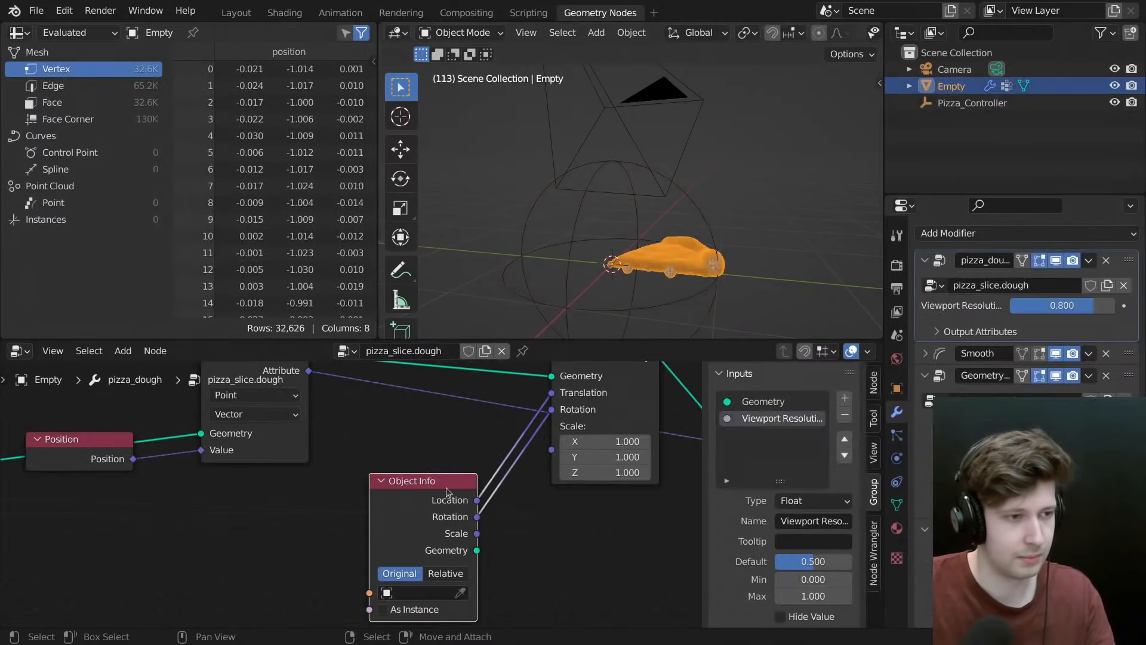
pyautogui.click(459, 593)
pyautogui.click(577, 229)
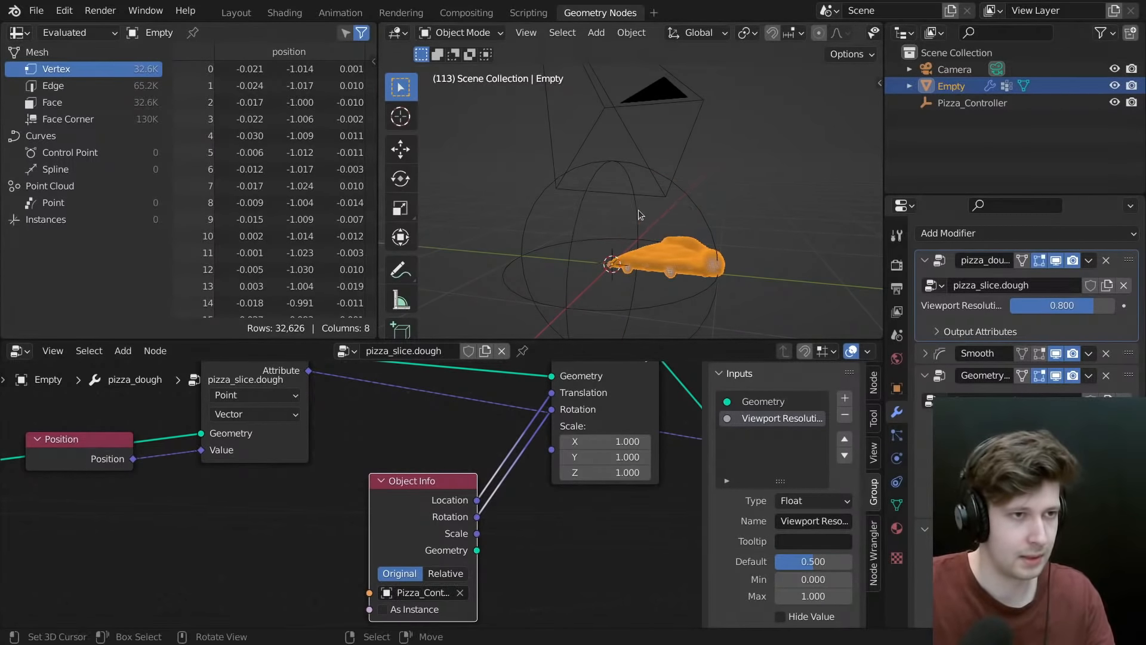
# - Move the Pizza_Controller empty to about X -0.027 m, Y 0.341 m, Z 0.587 m
pyautogui.click(639, 210)
pyautogui.press('g')
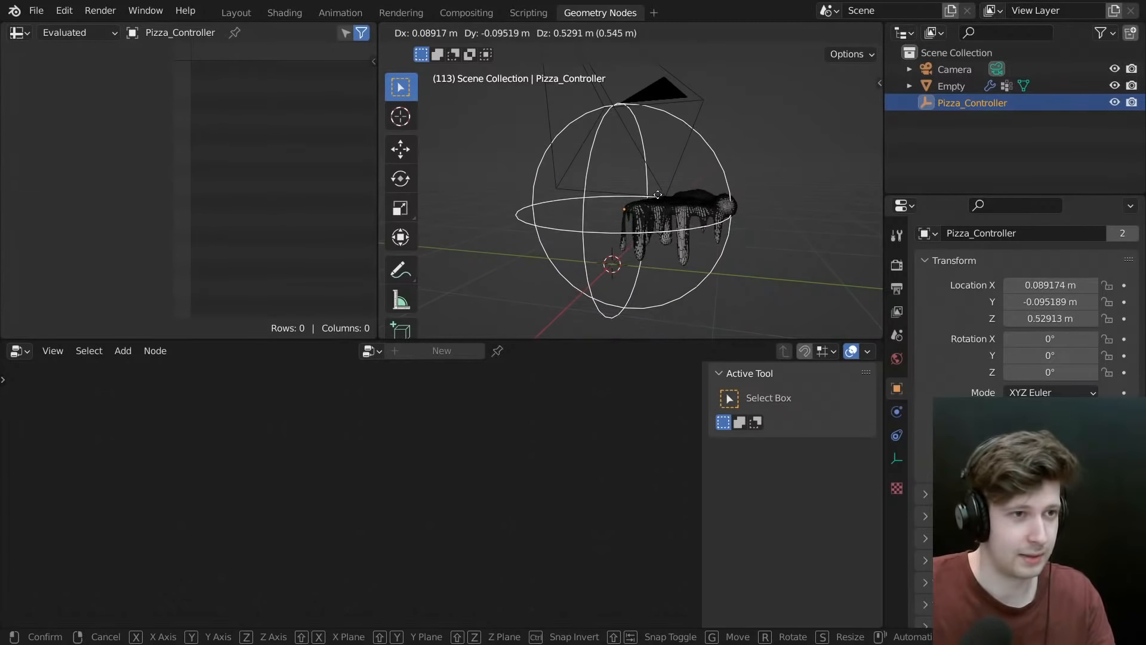
pyautogui.click(660, 210)
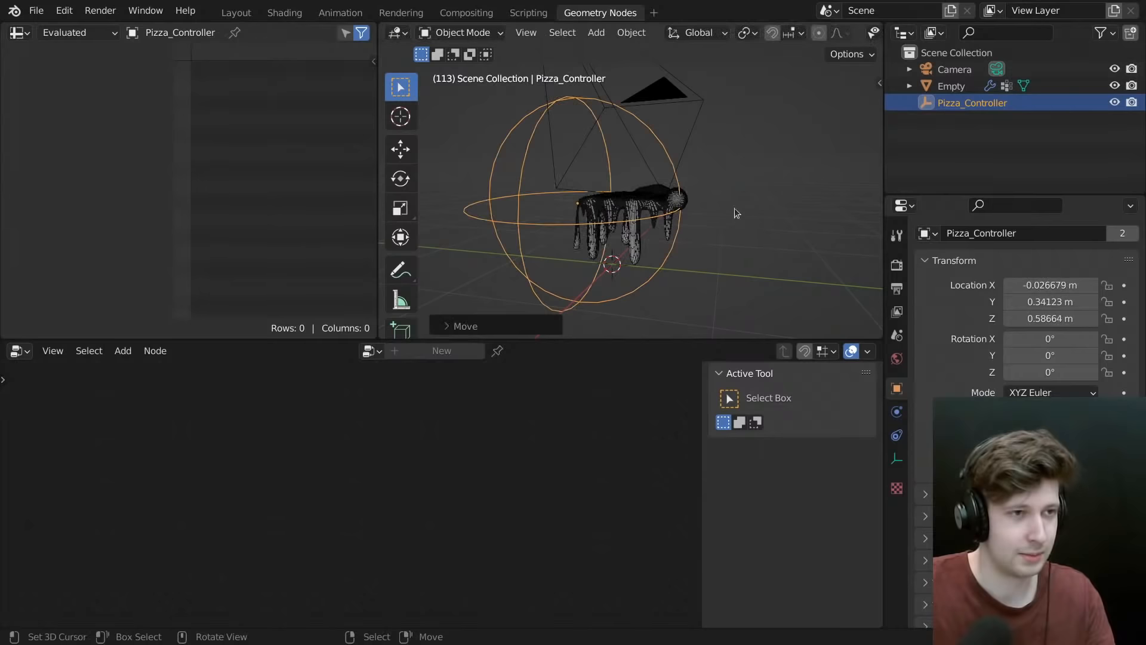
# - Rotate the Pizza_Controller empty freely to about X -24°, Y -24.4°, Z 18.7°
pyautogui.press('r')
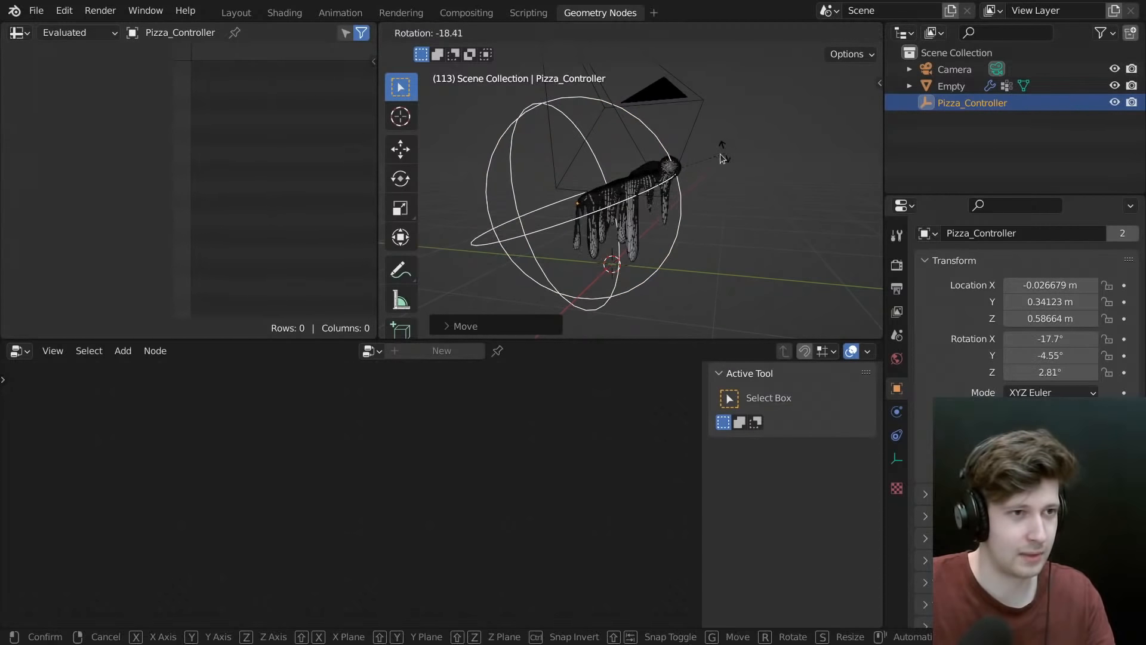
pyautogui.click(648, 178)
pyautogui.moveTo(648, 178); pyautogui.dragTo(624, 182, button='middle')
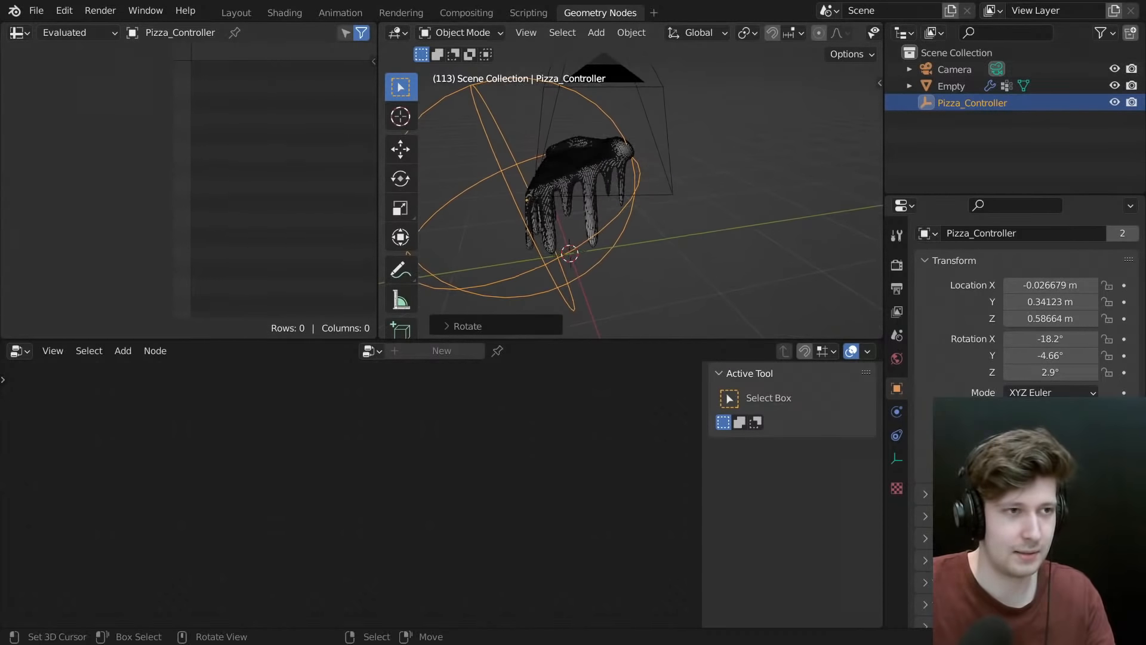
pyautogui.press('r')
pyautogui.press('r')
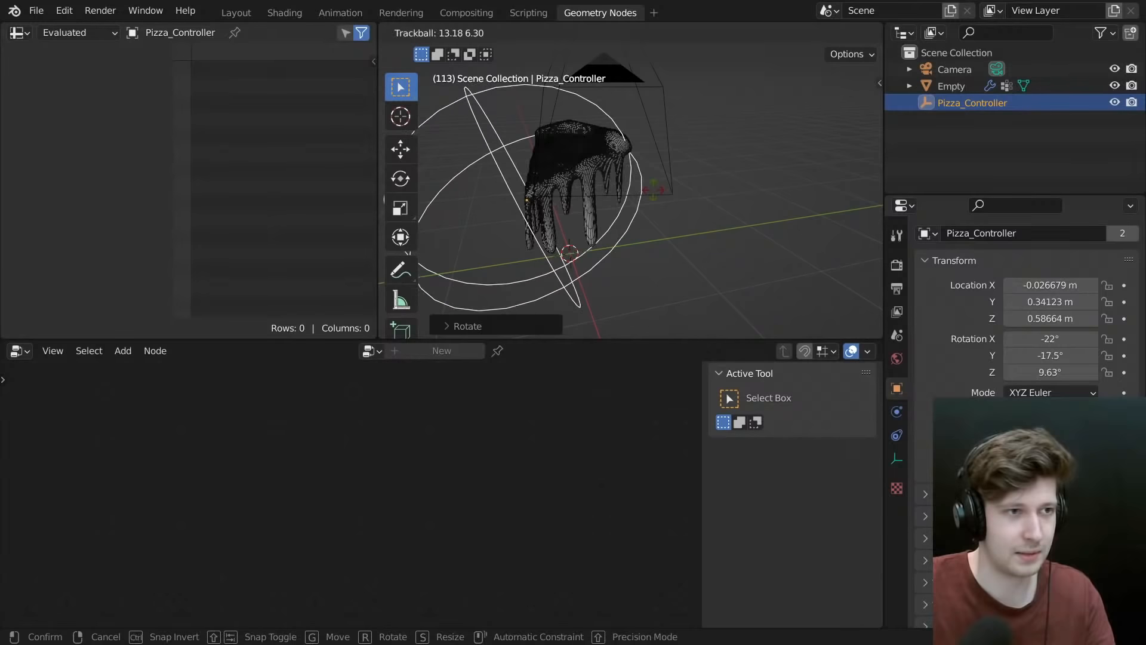
pyautogui.click(579, 197)
# - Examine the tilted pizza slice and its cheese drips from several angles and in different viewport shading
pyautogui.moveTo(579, 197); pyautogui.dragTo(611, 206, button='middle')
pyautogui.keyDown('shift'); pyautogui.moveTo(612, 206); pyautogui.dragTo(707, 182, button='middle'); pyautogui.keyUp('shift')
pyautogui.moveTo(707, 182); pyautogui.dragTo(719, 206, button='middle')
pyautogui.rightClick(713, 210)
pyautogui.moveTo(711, 212)
pyautogui.mouseDown(button='middle')
pyautogui.moveTo(697, 220)
pyautogui.moveTo(759, 213)
pyautogui.moveTo(694, 238)
pyautogui.mouseUp(button='middle')
pyautogui.press('z')
pyautogui.moveTo(681, 138); pyautogui.dragTo(540, 206, button='middle')
pyautogui.press('z')
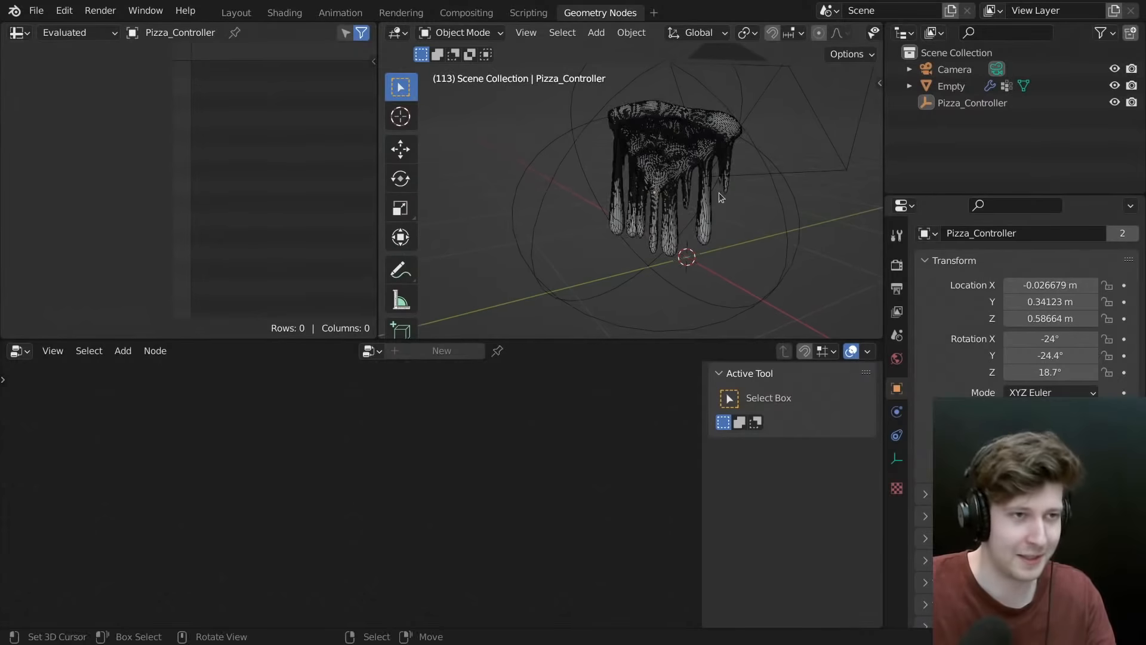
pyautogui.moveTo(719, 197); pyautogui.dragTo(757, 212, button='middle')
# - Raise the Pizza_Controller empty so the pizza slice moves upward, and select the slice
pyautogui.click(677, 242)
pyautogui.press('g')
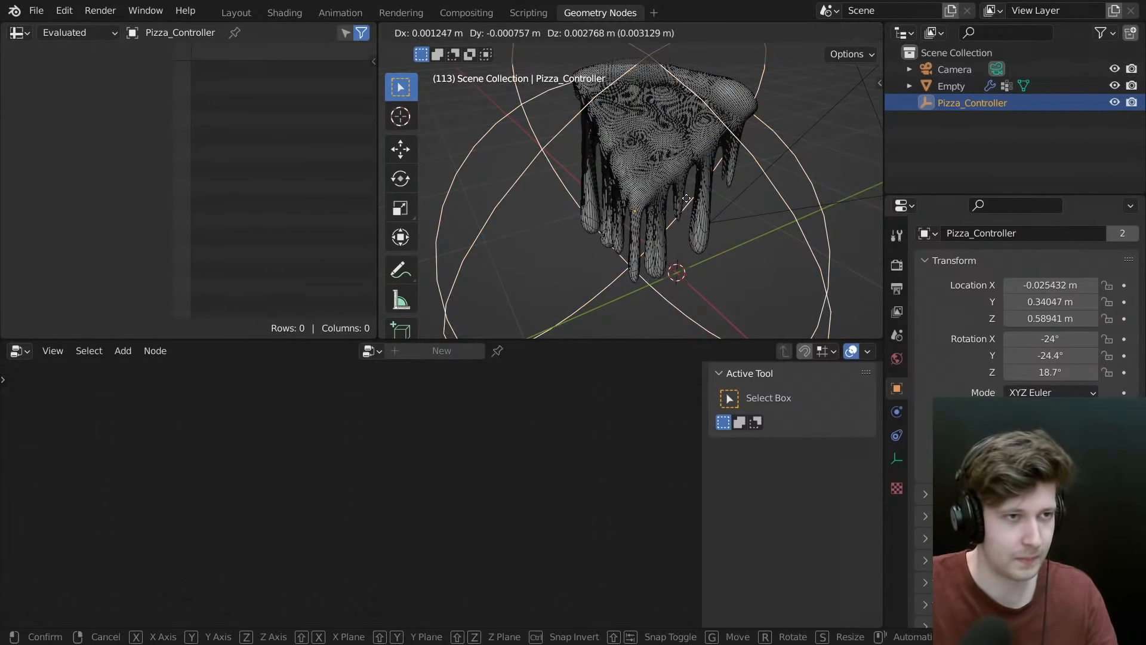
pyautogui.click(703, 167)
pyautogui.rightClick(696, 139)
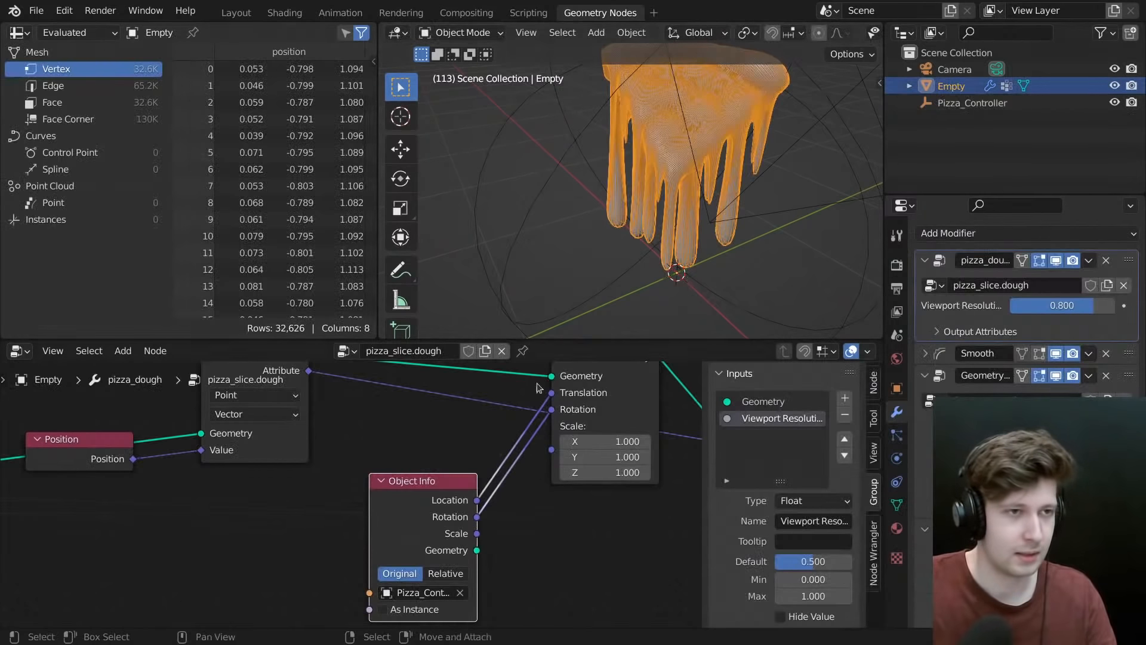
# - Reposition the Pizza_Controller empty at about X -0.137 m, Y 0.020 m, Z 0.686 m
pyautogui.scroll(-3, 692, 206)
pyautogui.hotkey('alt', 'a')
pyautogui.moveTo(705, 209); pyautogui.dragTo(679, 206, button='middle')
pyautogui.scroll(2, 692, 207)
pyautogui.click(679, 205)
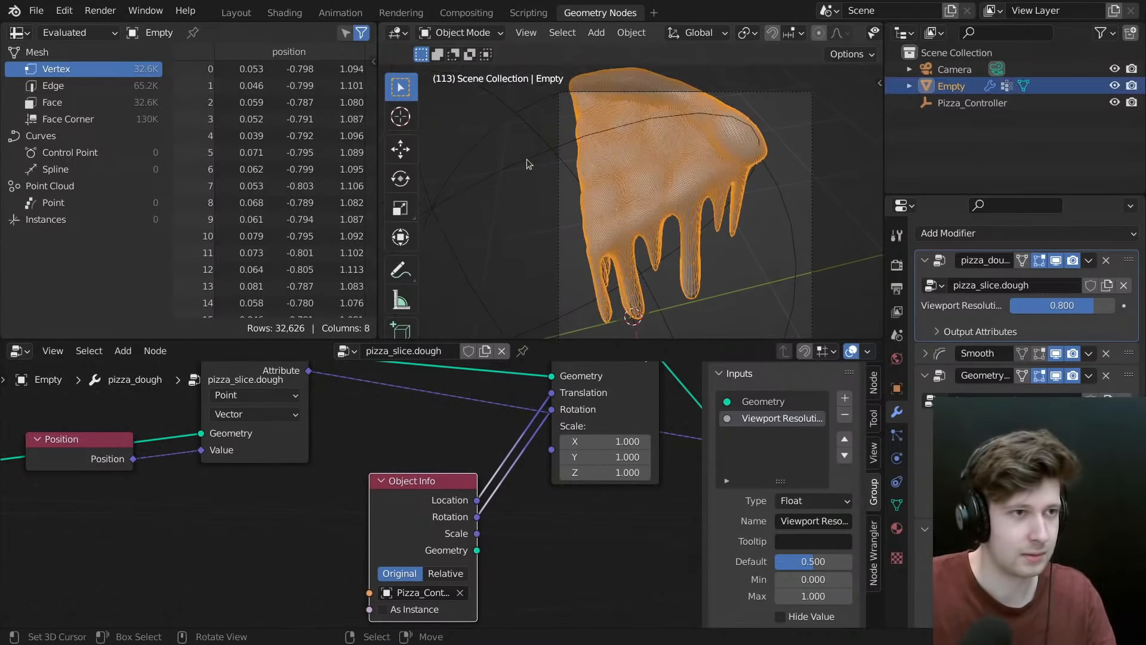
pyautogui.click(528, 156)
pyautogui.press('g')
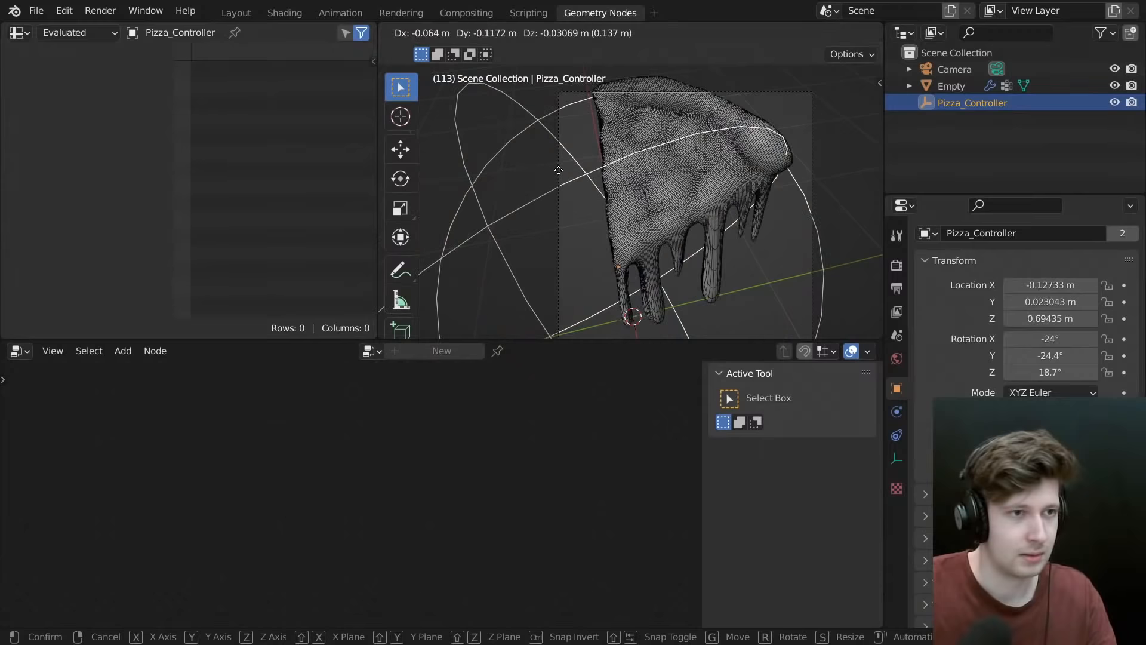
pyautogui.click(671, 219)
pyautogui.scroll(3, 660, 229)
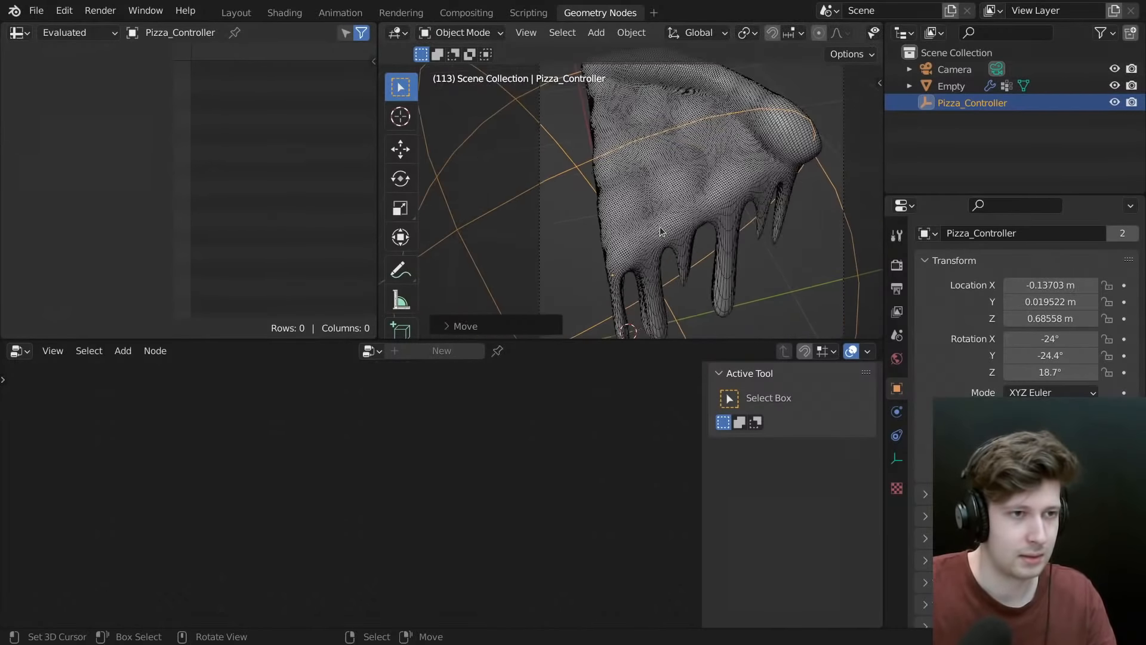
# - Select the pizza slice and hide the viewport overlays
pyautogui.click(671, 224)
pyautogui.moveTo(672, 224); pyautogui.dragTo(642, 210, button='middle')
pyautogui.hotkey('shift', 'alt', 'z')
# - Open the pizza_slice.base_shape node group for editing around its Curve Parameter and Equal nodes
pyautogui.scroll(-6, 345, 479)
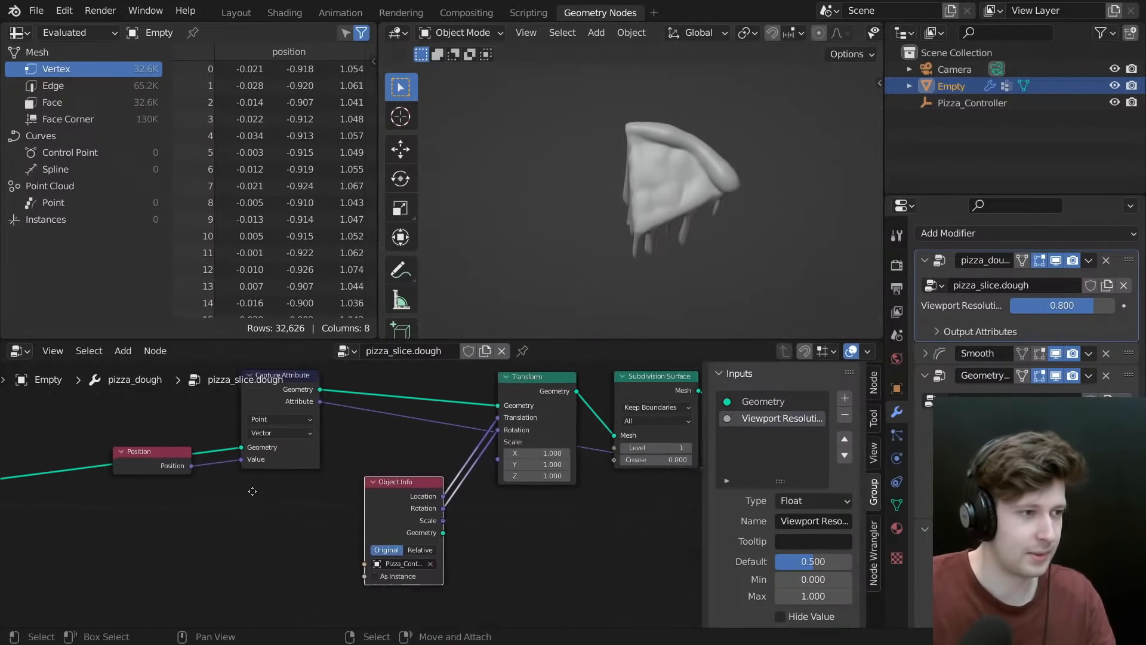
pyautogui.scroll(-2, 349, 446)
pyautogui.moveTo(349, 447); pyautogui.dragTo(668, 465, button='middle')
pyautogui.moveTo(83, 471); pyautogui.dragTo(391, 454, button='middle')
pyautogui.scroll(3, 336, 460)
pyautogui.scroll(3, 332, 461)
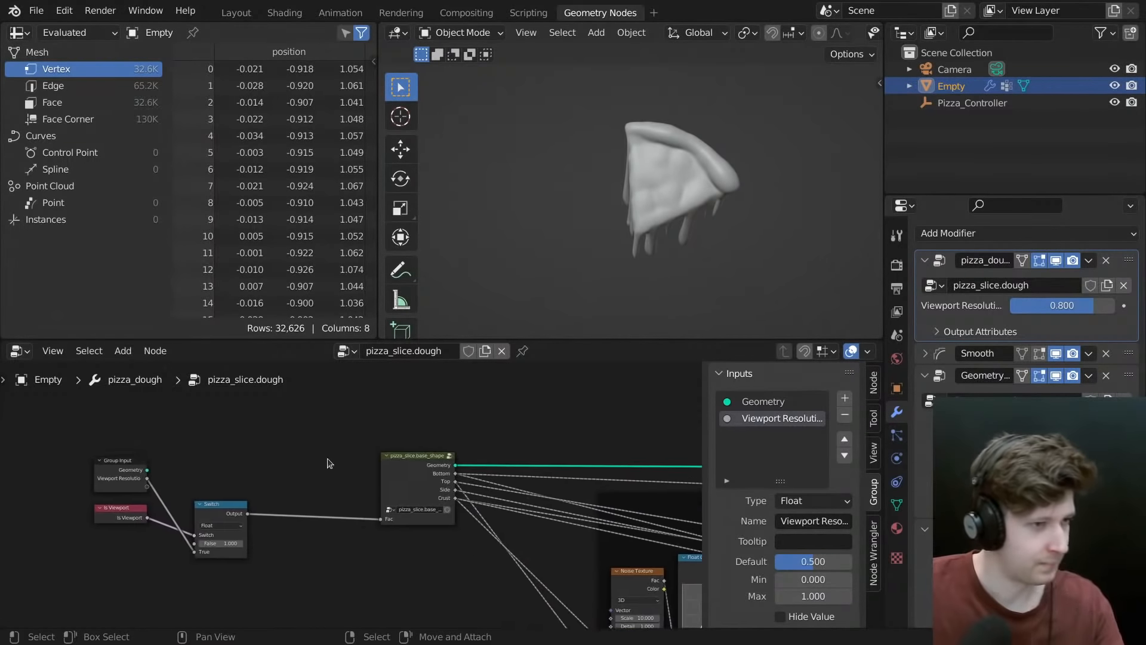
pyautogui.press('Tab')
pyautogui.scroll(4, 331, 446)
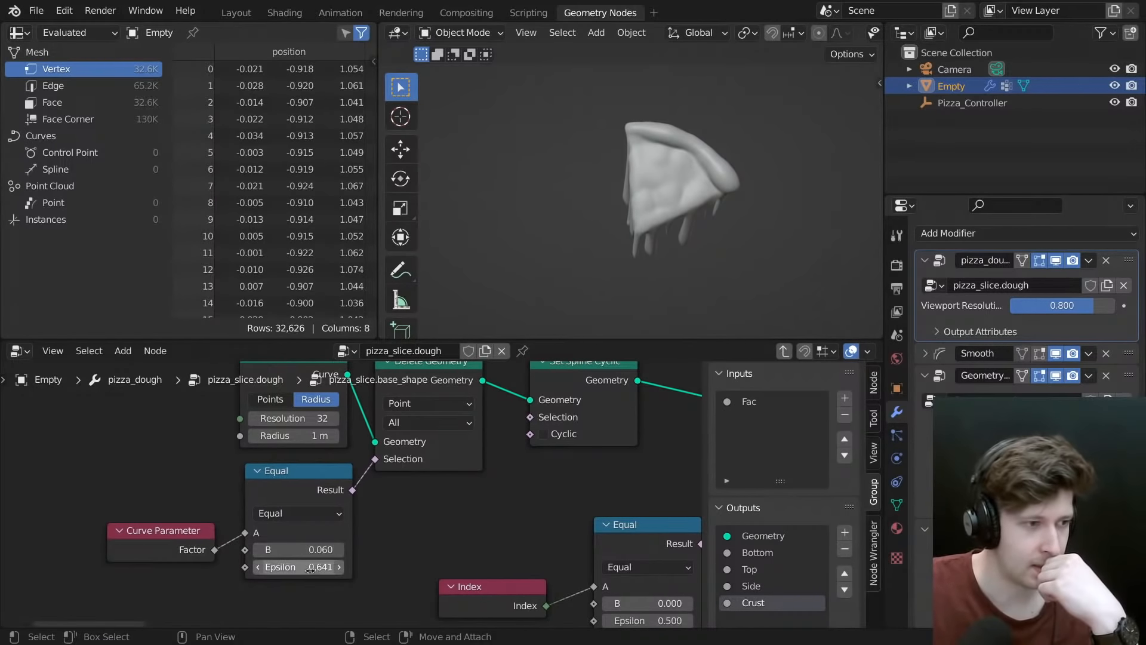
# - Try an Epsilon of 0.771 on the Equal node fed by Curve Parameter, and undo it
pyautogui.moveTo(311, 570); pyautogui.dragTo(382, 571)
pyautogui.hotkey('ctrl', 'z')
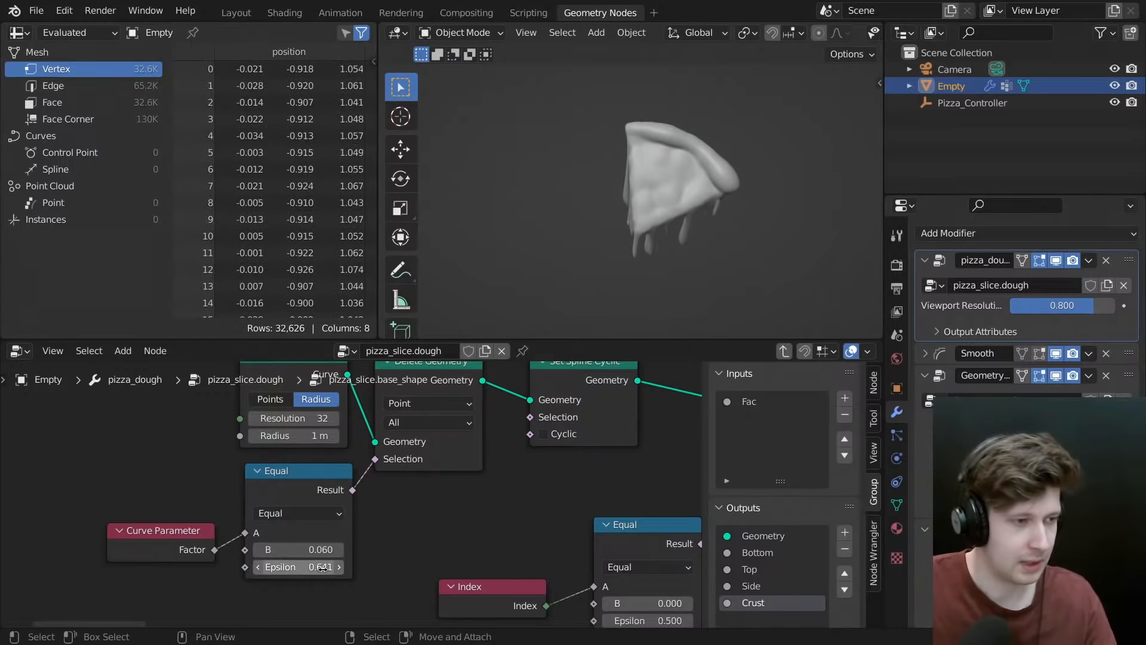
pyautogui.moveTo(310, 567); pyautogui.dragTo(316, 567)
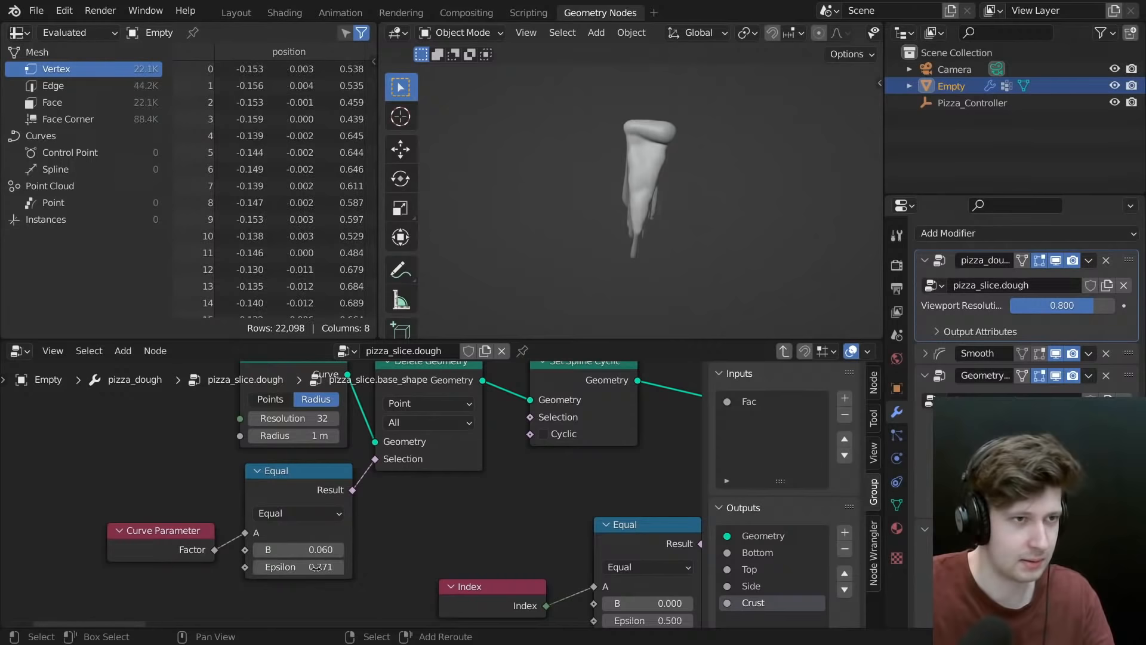
pyautogui.moveTo(525, 197); pyautogui.dragTo(564, 145, button='middle')
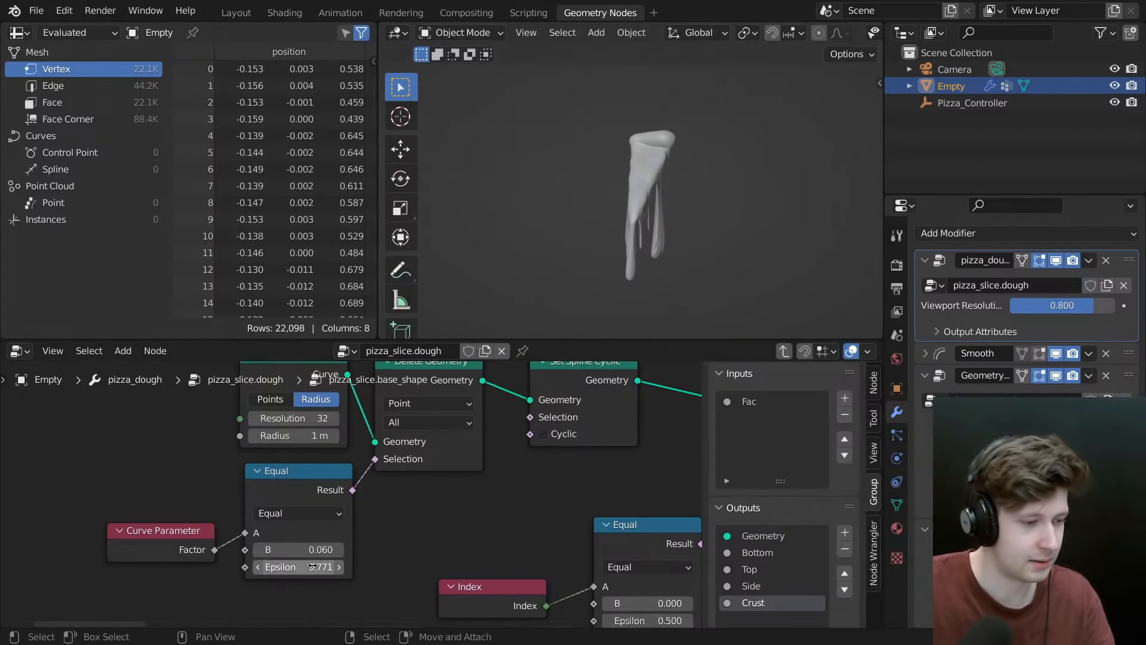
pyautogui.hotkey('ctrl', 'z')
# - Try a B value of -0.150 on the Curve Parameter's Equal node, check the slice's shape, and undo it
pyautogui.moveTo(377, 524); pyautogui.dragTo(387, 521, button='middle')
pyautogui.keyDown('shift'); pyautogui.moveTo(323, 545); pyautogui.dragTo(290, 548); pyautogui.keyUp('shift')
pyautogui.moveTo(617, 271); pyautogui.dragTo(654, 202, button='middle')
pyautogui.moveTo(483, 245); pyautogui.dragTo(486, 313, button='middle')
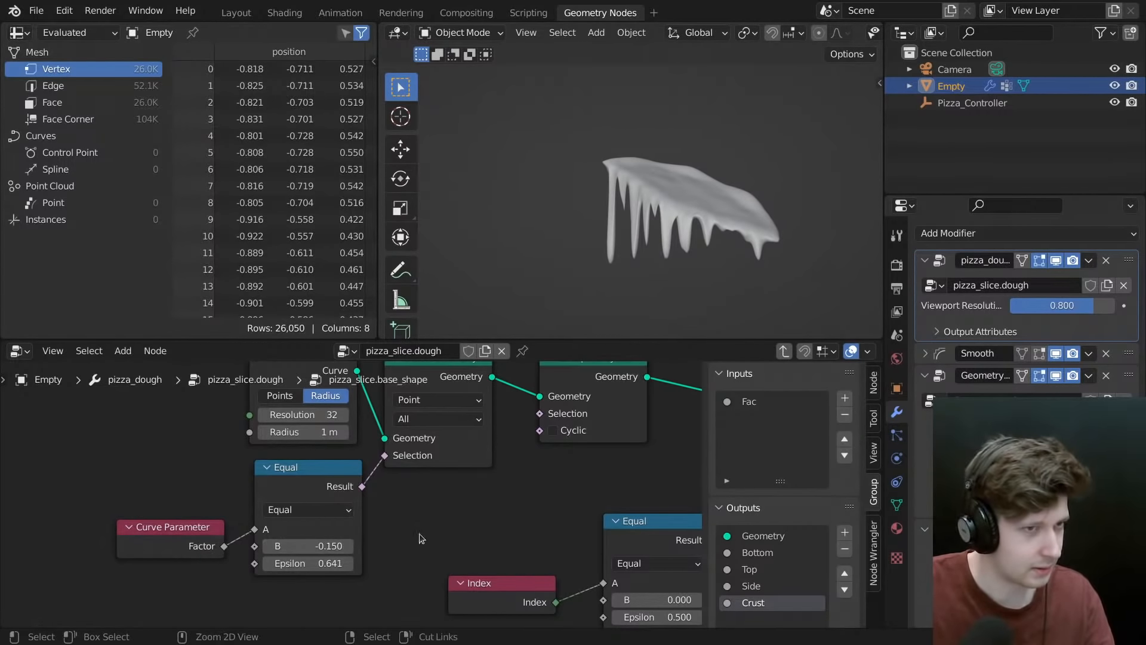
pyautogui.hotkey('ctrl', 'z')
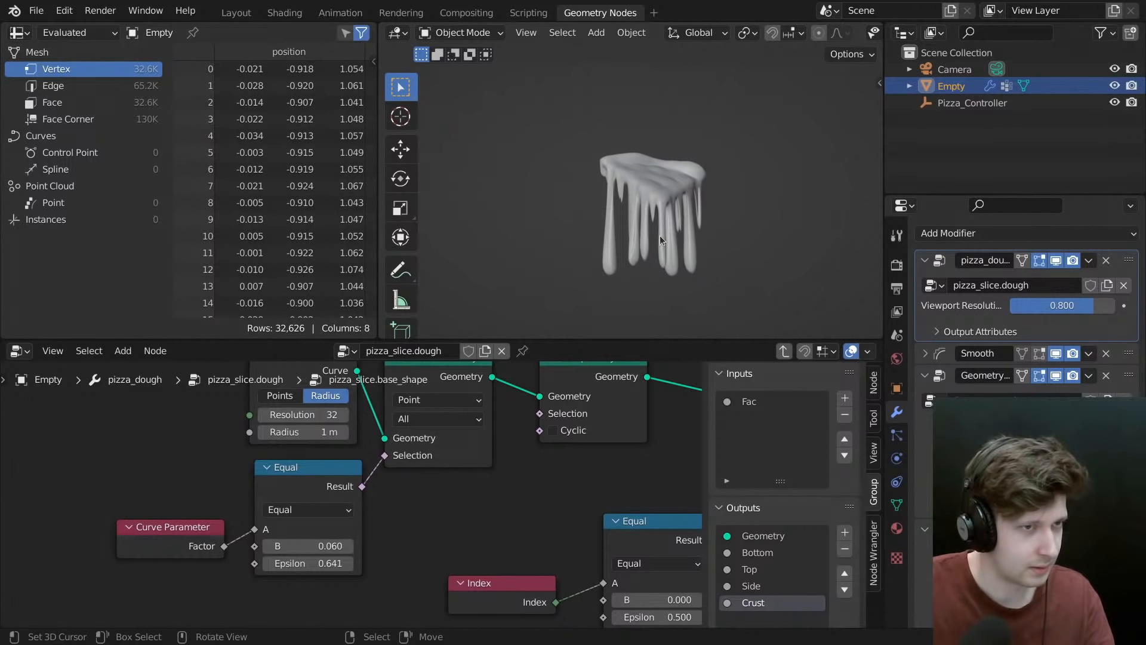
pyautogui.moveTo(660, 235); pyautogui.dragTo(590, 202, button='middle')
pyautogui.moveTo(665, 186)
pyautogui.mouseDown(button='middle')
pyautogui.moveTo(629, 178)
pyautogui.moveTo(682, 178)
pyautogui.mouseUp(button='middle')
pyautogui.scroll(-4, 543, 466)
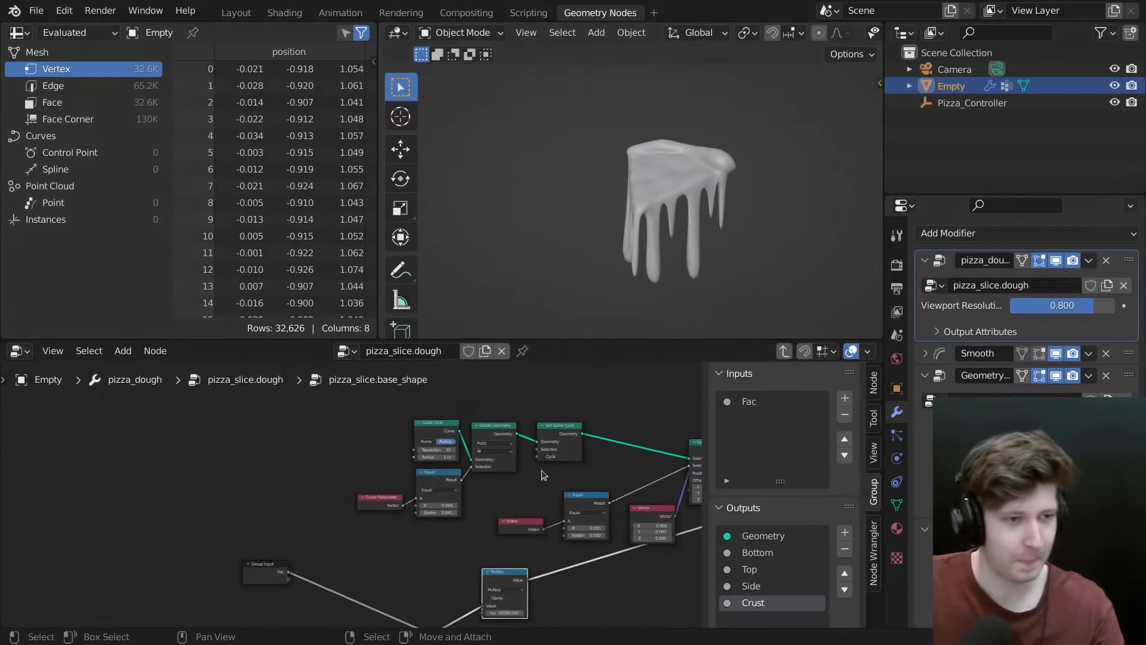
pyautogui.moveTo(542, 470); pyautogui.dragTo(263, 467, button='middle')
pyautogui.scroll(-1, 344, 464)
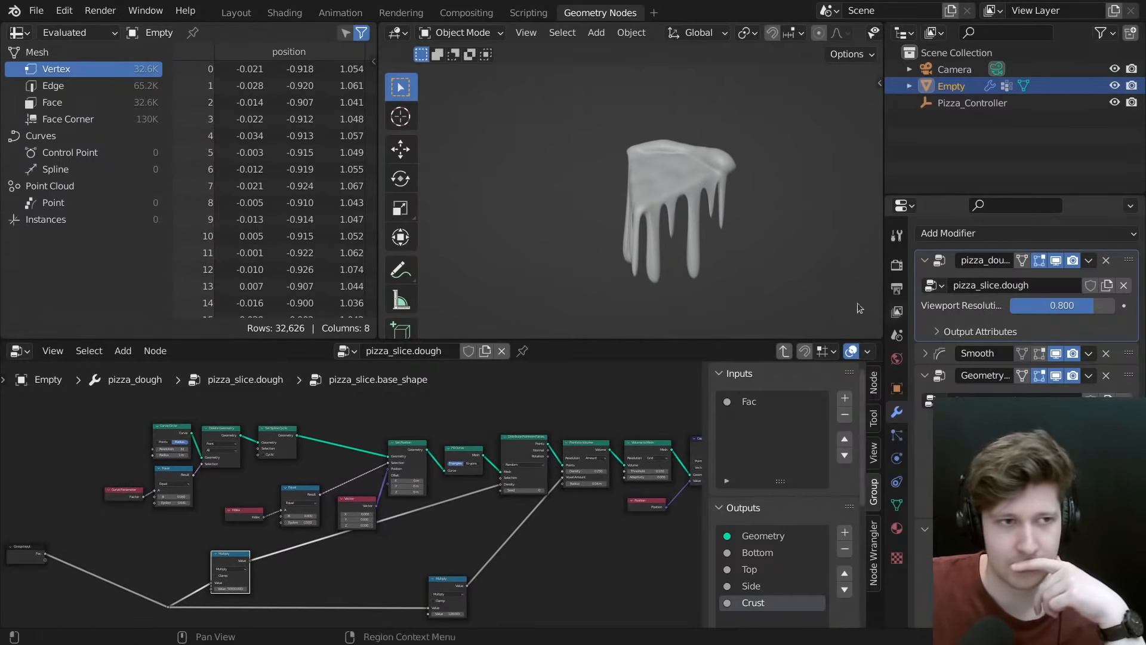
pyautogui.moveTo(681, 222)
pyautogui.mouseDown(button='middle')
pyautogui.moveTo(630, 217)
pyautogui.moveTo(754, 224)
pyautogui.moveTo(706, 238)
pyautogui.moveTo(689, 222)
pyautogui.mouseUp(button='middle')
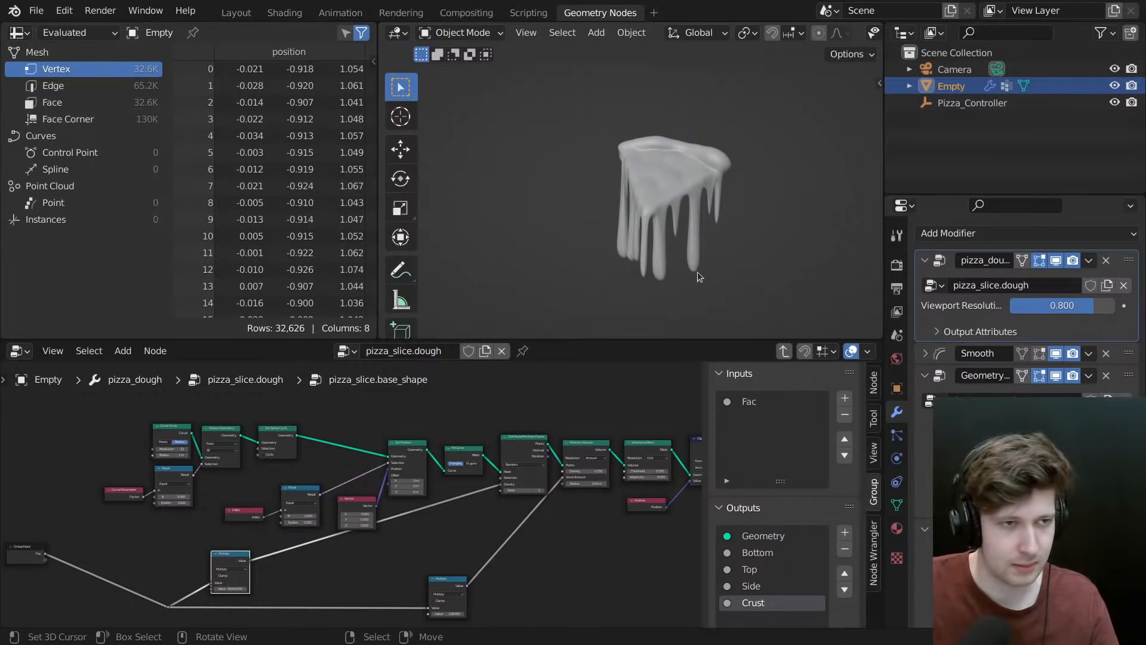
pyautogui.press('z')
pyautogui.click(769, 274)
pyautogui.press('z')
pyautogui.click(776, 269)
pyautogui.press('z')
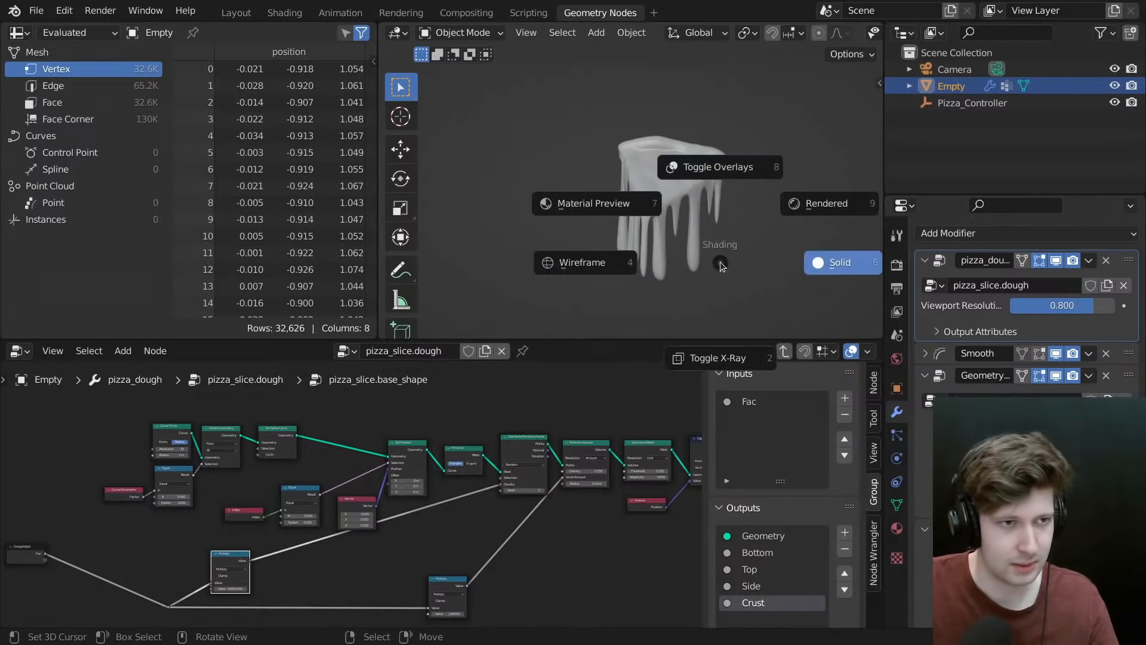
pyautogui.click(776, 269)
# - Make the GeometryNodes.001 modifier active and bring its node tree into view
pyautogui.click(943, 377)
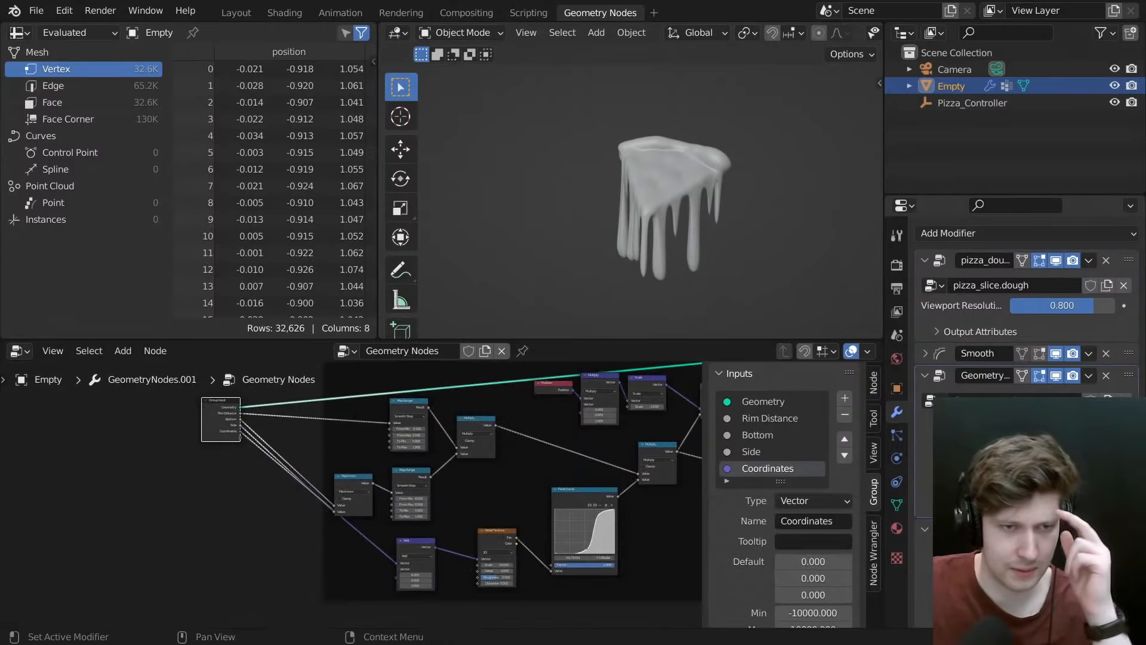
pyautogui.scroll(-5, 566, 511)
pyautogui.moveTo(697, 476); pyautogui.dragTo(496, 474, button='middle')
pyautogui.scroll(1, 576, 467)
pyautogui.moveTo(576, 467)
pyautogui.mouseDown(button='middle')
pyautogui.moveTo(468, 476)
pyautogui.moveTo(509, 456)
pyautogui.mouseUp(button='middle')
# - Show the viewport overlays and lower the Pizza_Controller empty along global Z to about 0.359 m
pyautogui.press('z')
pyautogui.click(693, 209)
pyautogui.click(613, 114)
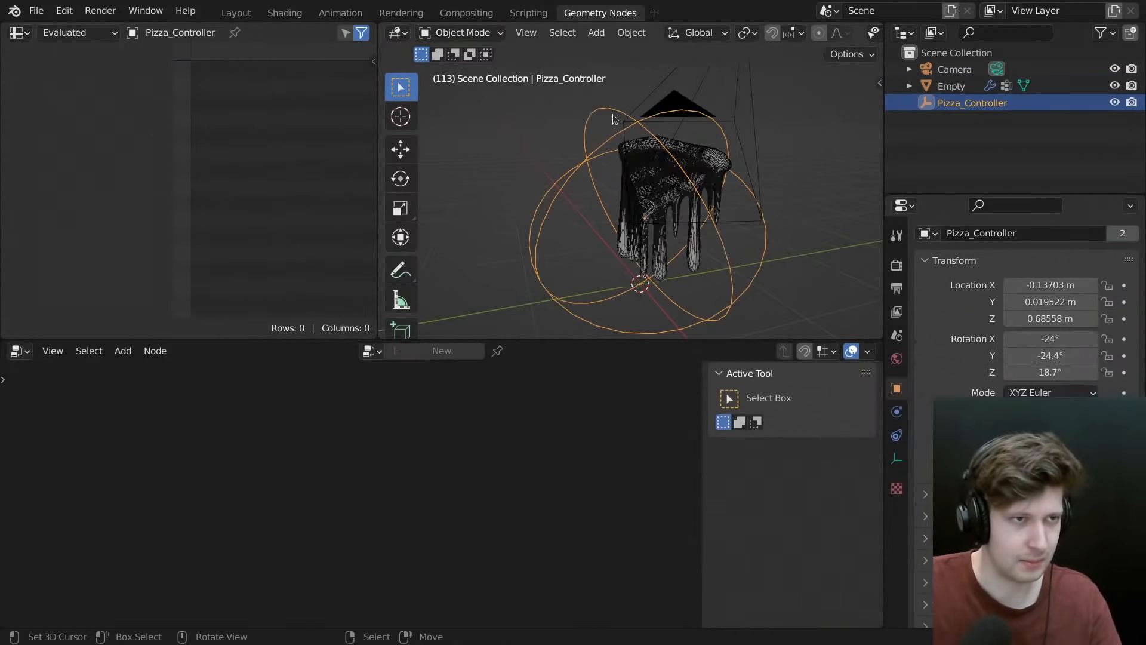
pyautogui.moveTo(613, 113)
pyautogui.mouseDown(button='middle')
pyautogui.moveTo(717, 166)
pyautogui.moveTo(687, 190)
pyautogui.mouseUp(button='middle')
pyautogui.press('g')
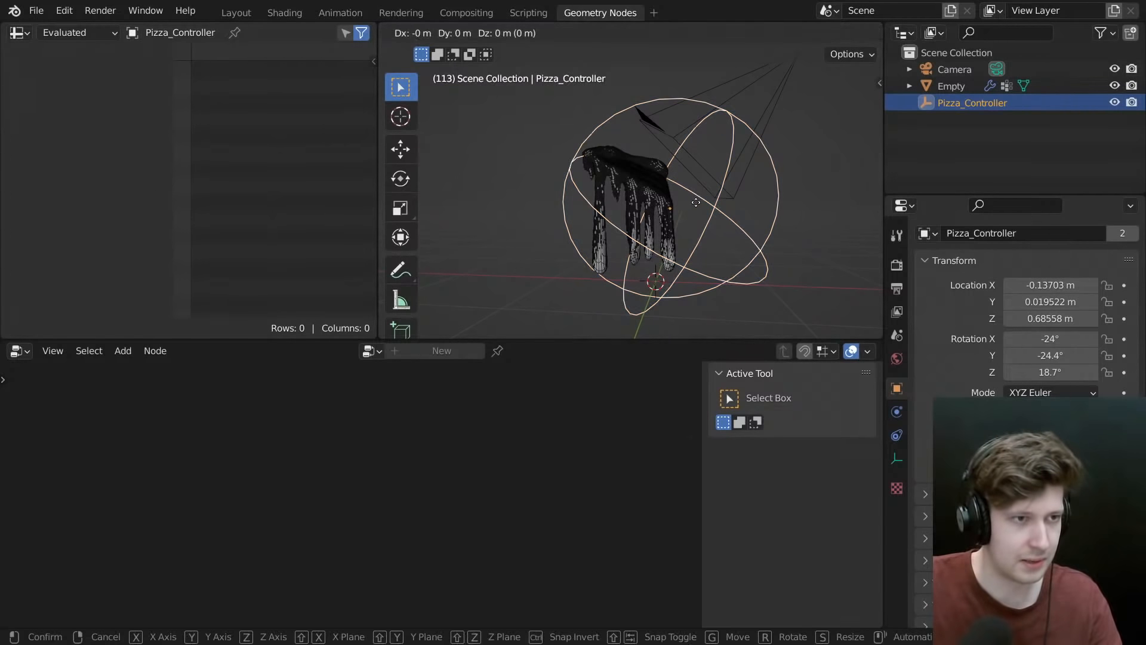
pyautogui.press('z')
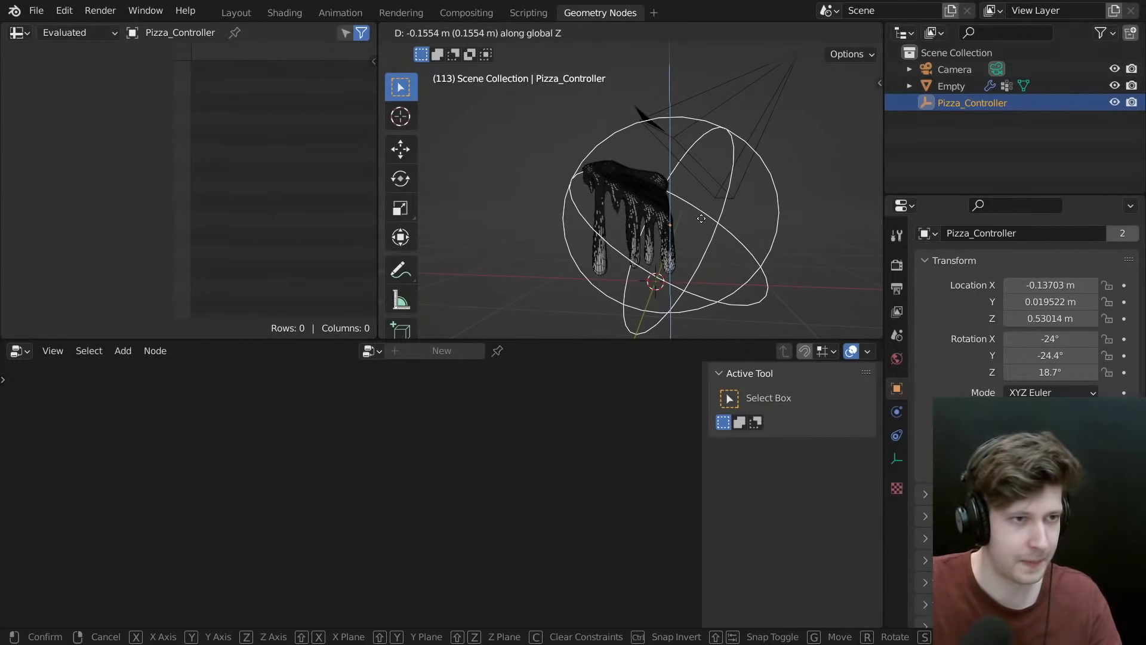
pyautogui.click(702, 228)
pyautogui.moveTo(702, 227); pyautogui.dragTo(657, 236, button='middle')
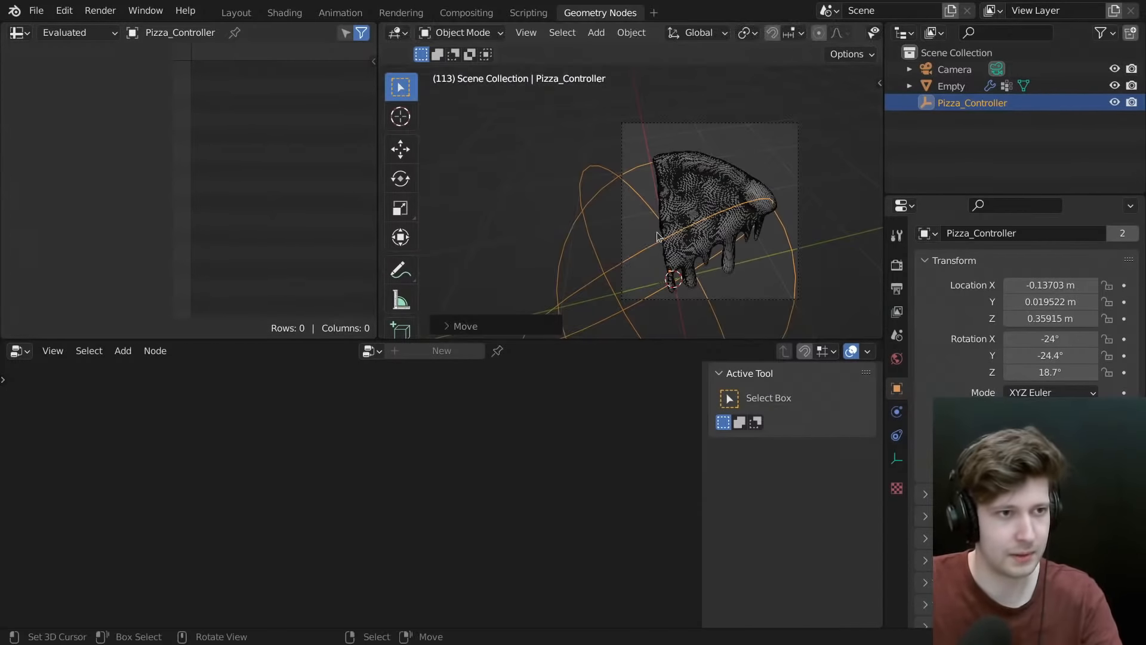
# - Reframe the slice by moving the camera to about X -1.328 m, Y 0.005 m, Z 2.071 m
pyautogui.hotkey('shift', 'alt', 'z')
pyautogui.keyDown('shift'); pyautogui.moveTo(702, 206); pyautogui.dragTo(665, 185, button='middle'); pyautogui.keyUp('shift')
pyautogui.scroll(1, 666, 186)
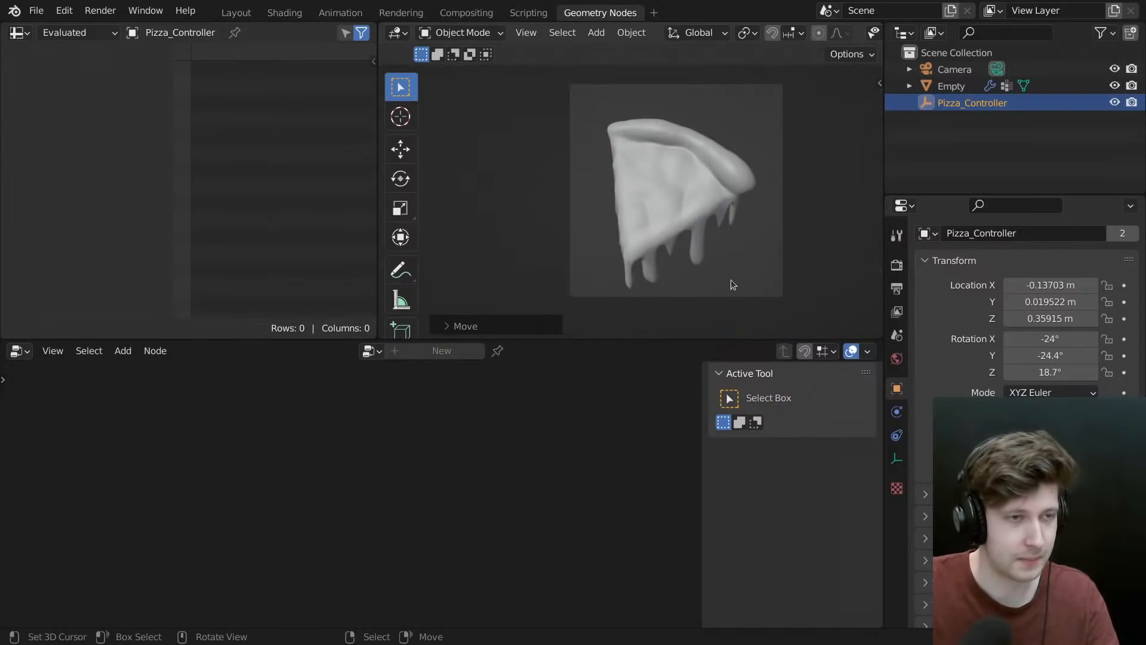
pyautogui.rightClick(727, 294)
pyautogui.hotkey('shift', 'alt', 'z')
pyautogui.click(785, 155)
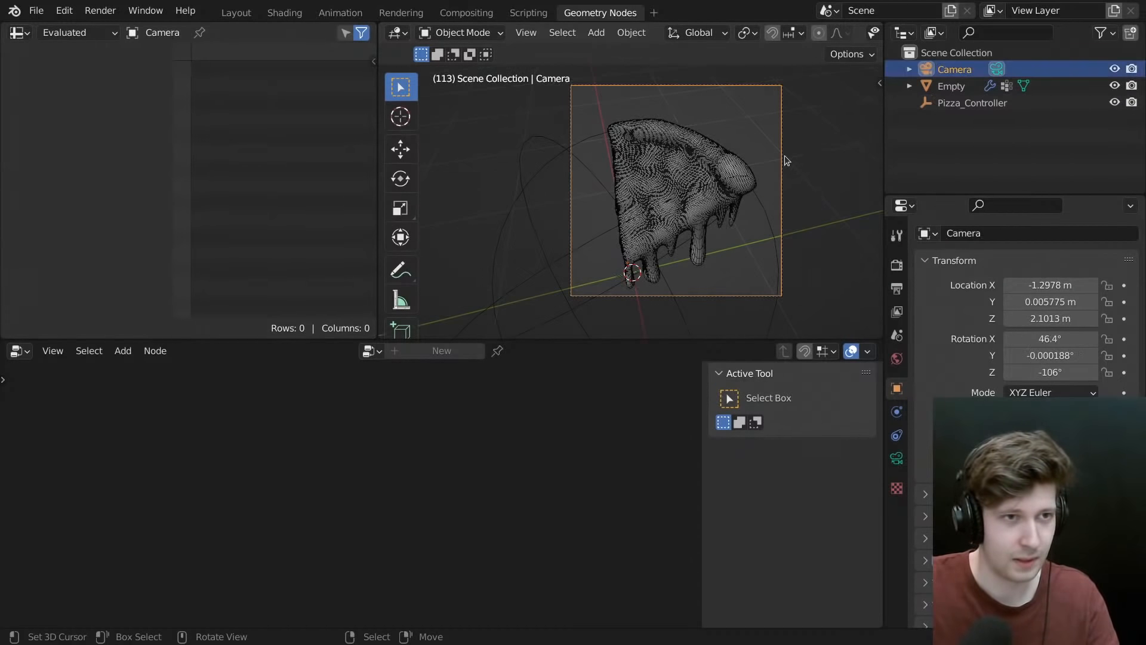
pyautogui.press('g')
pyautogui.click(781, 178)
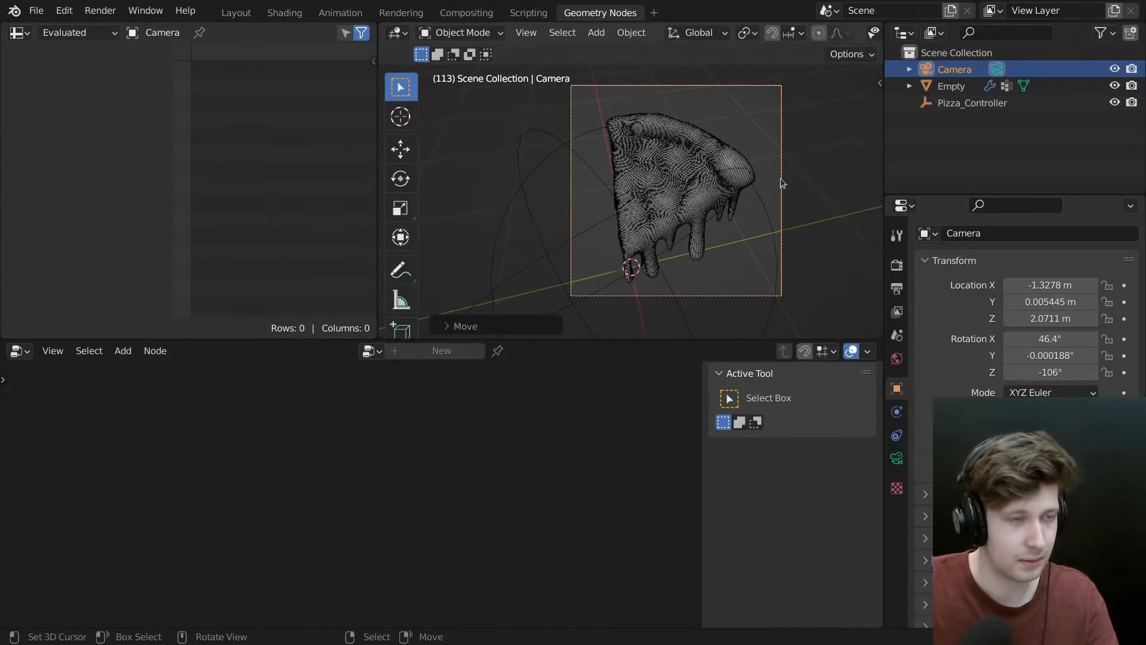
# - Hide the viewport overlays and save the file
pyautogui.press('z')
pyautogui.click(740, 153)
pyautogui.hotkey('ctrl', 's')
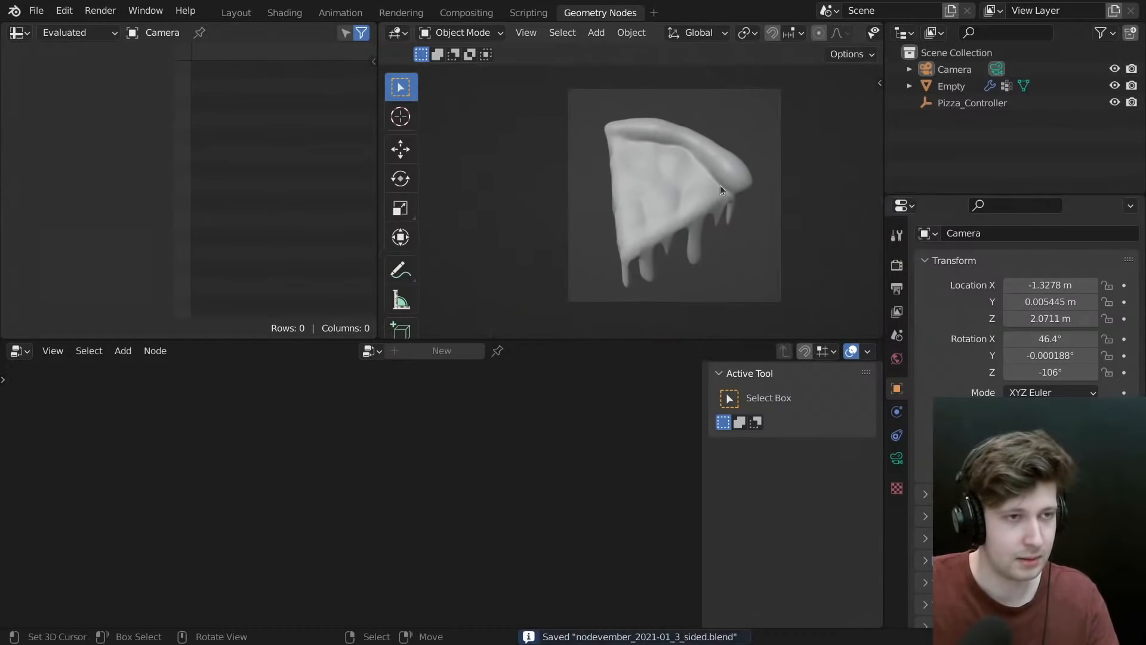
# - Select the pizza slice and examine its drooping cheese alongside the input-side nodes of the GeometryNodes.001 tree
pyautogui.moveTo(685, 225); pyautogui.dragTo(667, 117, button='middle')
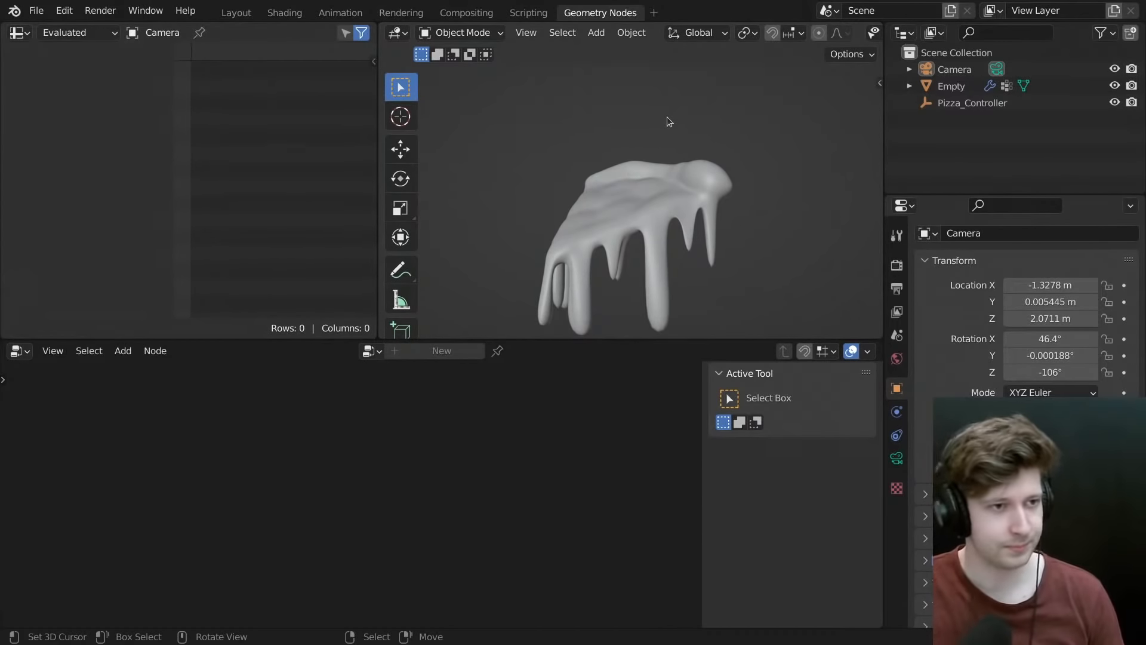
pyautogui.click(678, 201)
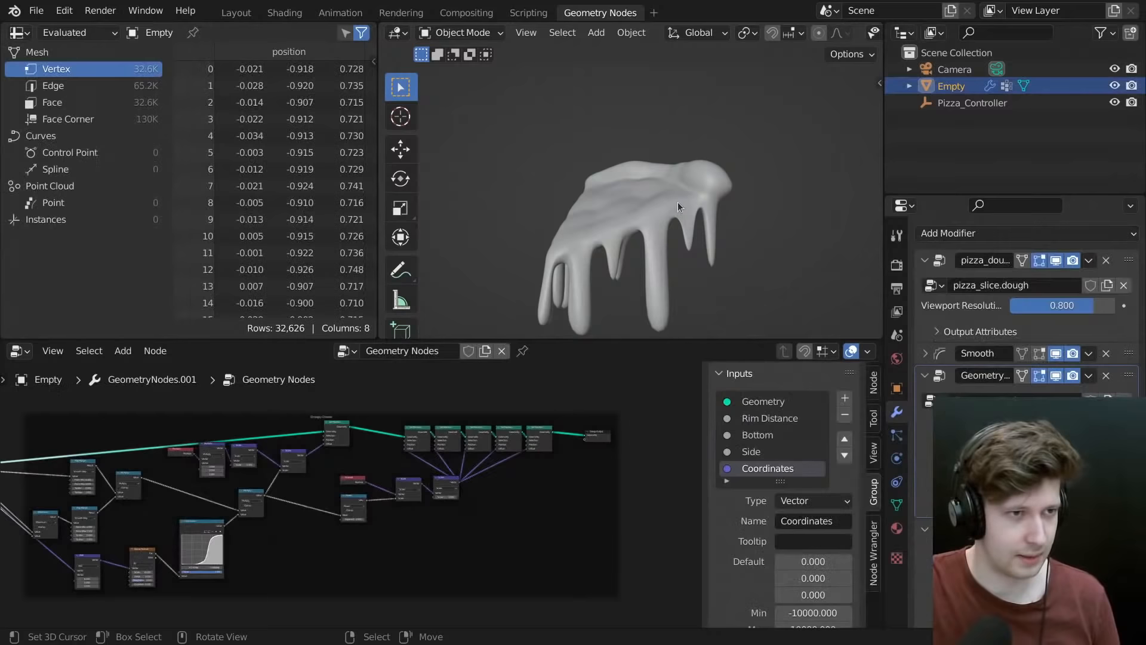
pyautogui.scroll(-6, 431, 482)
pyautogui.moveTo(342, 491); pyautogui.dragTo(454, 481, button='middle')
pyautogui.scroll(5, 452, 481)
pyautogui.moveTo(610, 431); pyautogui.dragTo(504, 428, button='middle')
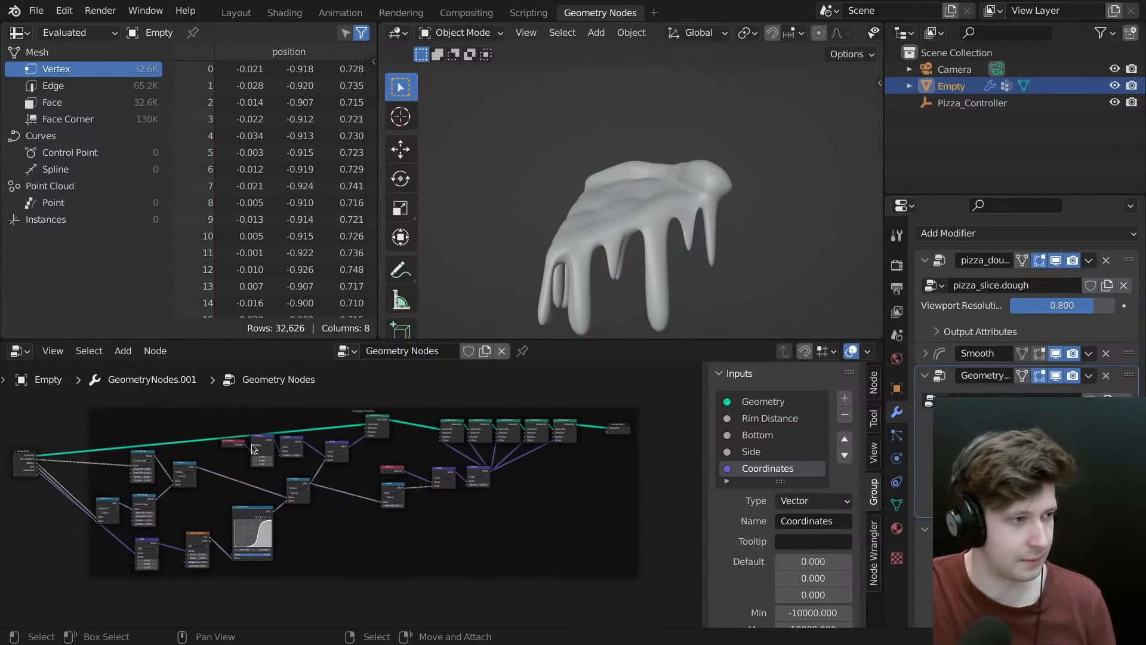
pyautogui.moveTo(154, 461); pyautogui.dragTo(233, 444, button='middle')
pyautogui.scroll(2, 183, 477)
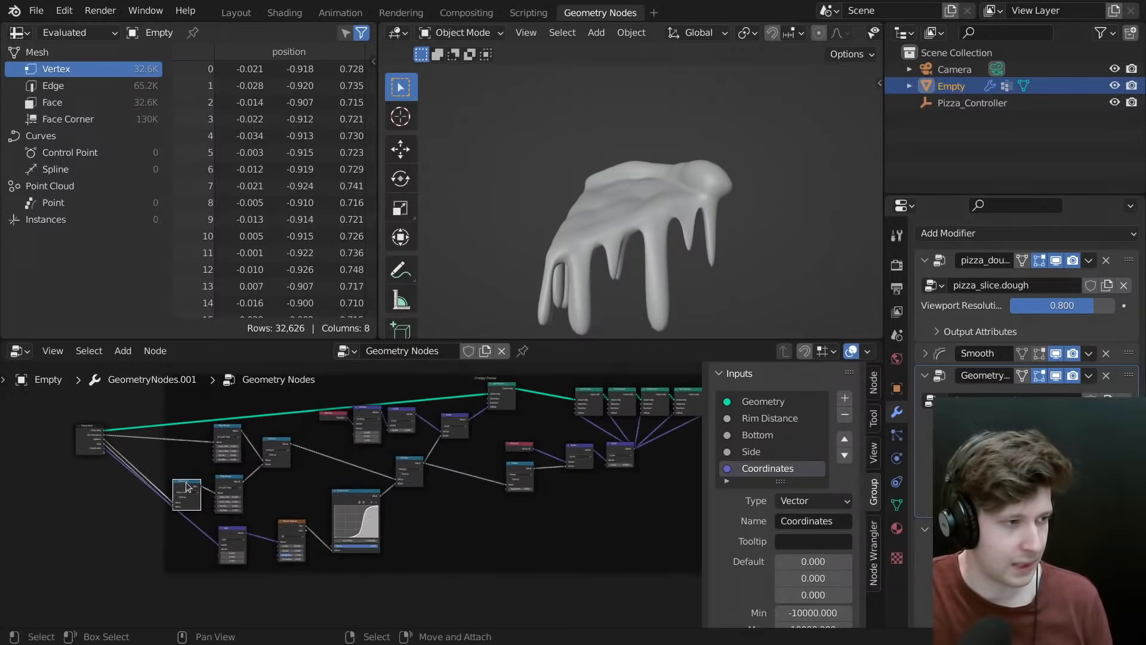
pyautogui.moveTo(187, 486); pyautogui.dragTo(190, 480)
pyautogui.moveTo(224, 486); pyautogui.dragTo(210, 489, button='middle')
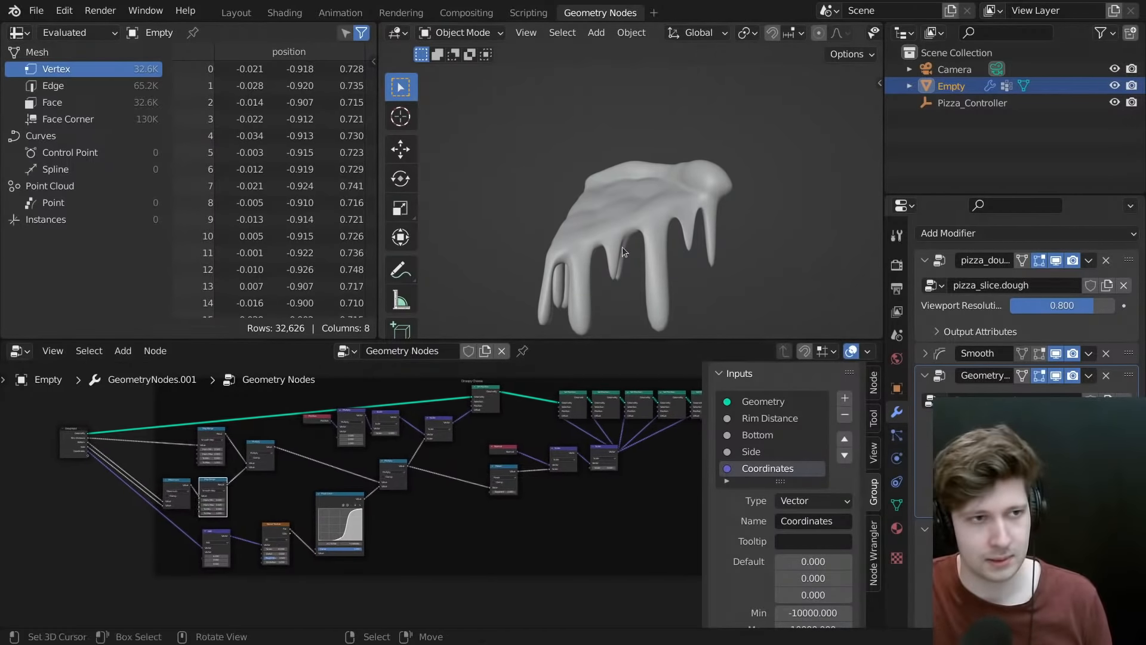
# - Inspect the cheese drips from the front and through the camera, and review the whole cheese node network
pyautogui.moveTo(622, 246); pyautogui.dragTo(783, 282, button='middle')
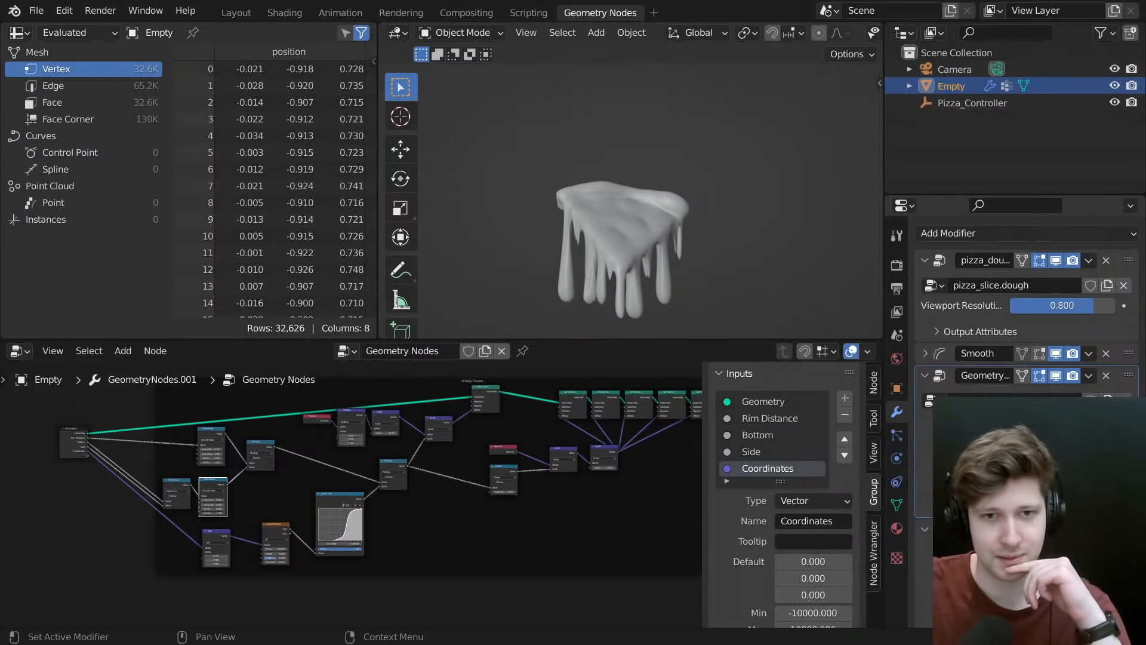
pyautogui.moveTo(561, 420); pyautogui.dragTo(486, 443, button='middle')
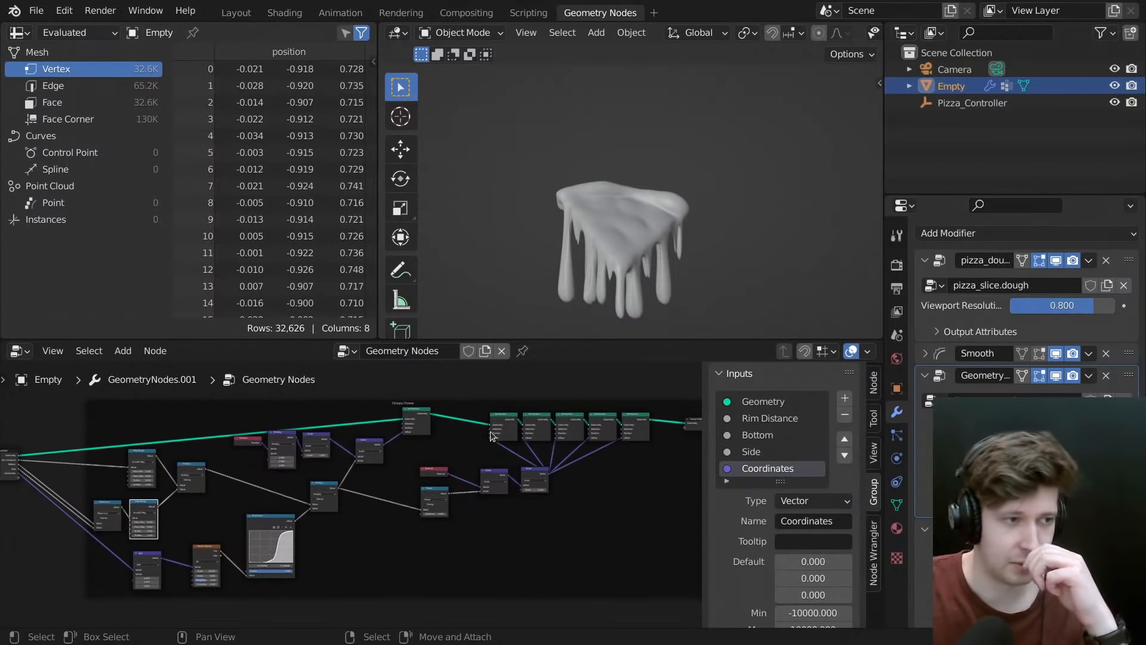
pyautogui.moveTo(241, 474); pyautogui.dragTo(243, 474, button='middle')
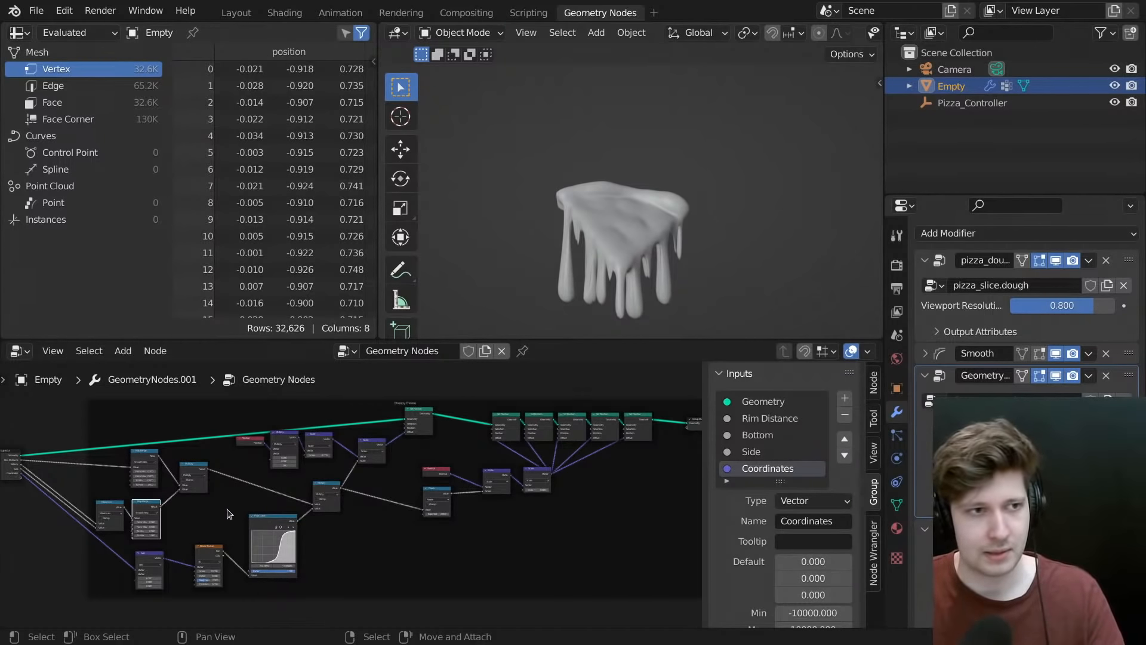
pyautogui.moveTo(728, 210); pyautogui.dragTo(693, 215, button='middle')
pyautogui.press('KP_0')
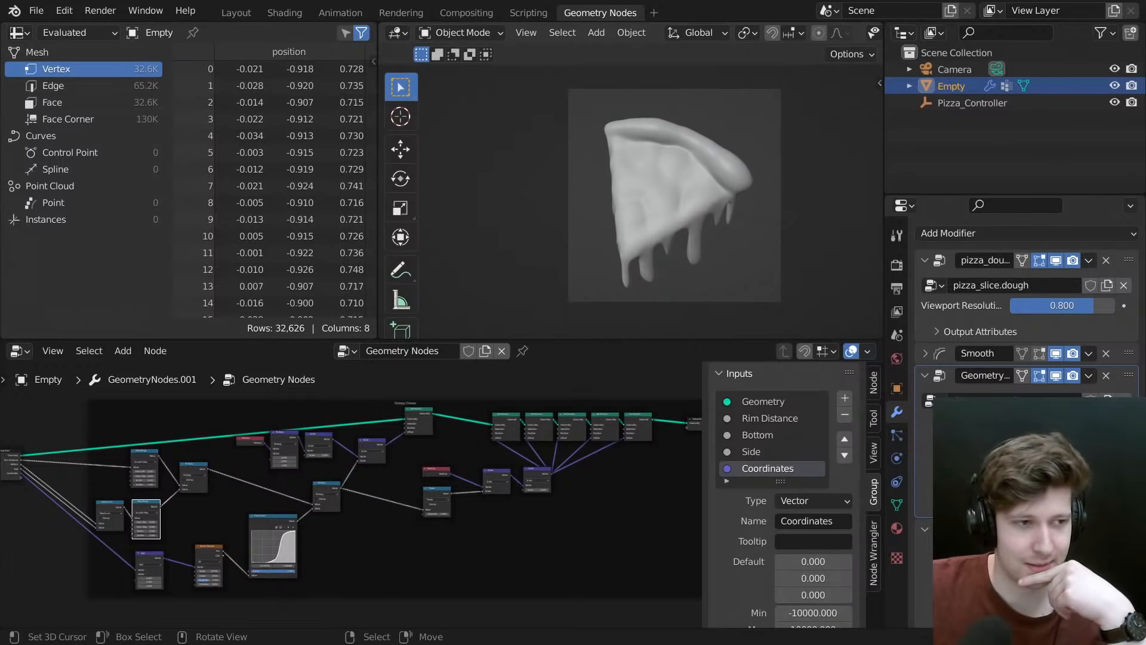
pyautogui.moveTo(471, 509); pyautogui.dragTo(450, 506, button='middle')
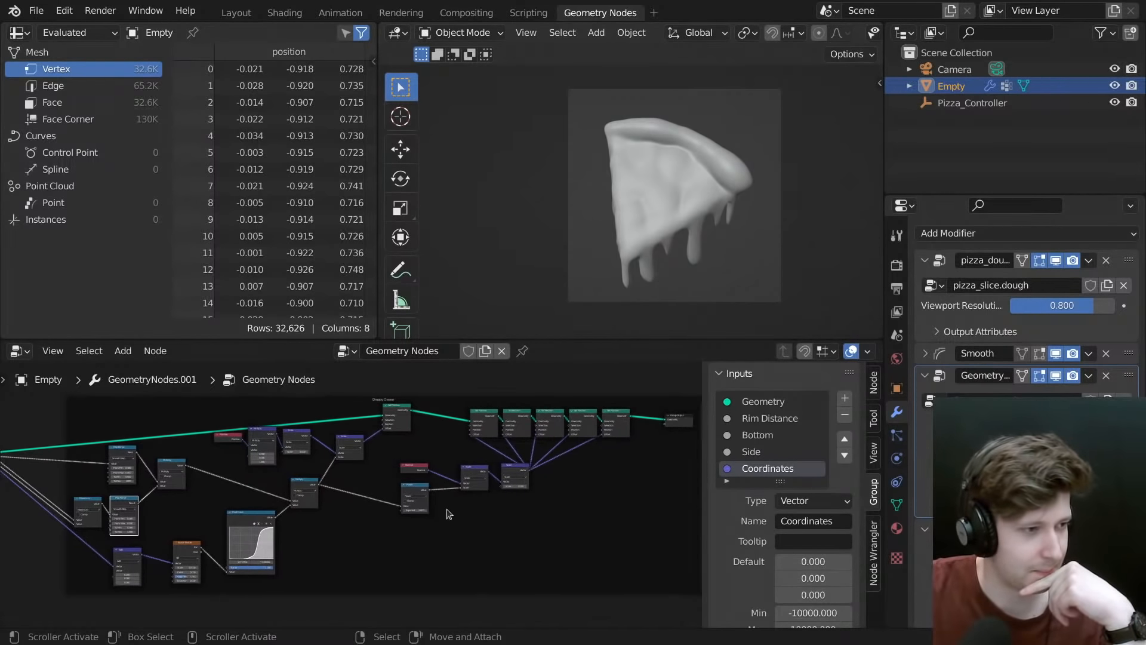
pyautogui.scroll(-2, 453, 513)
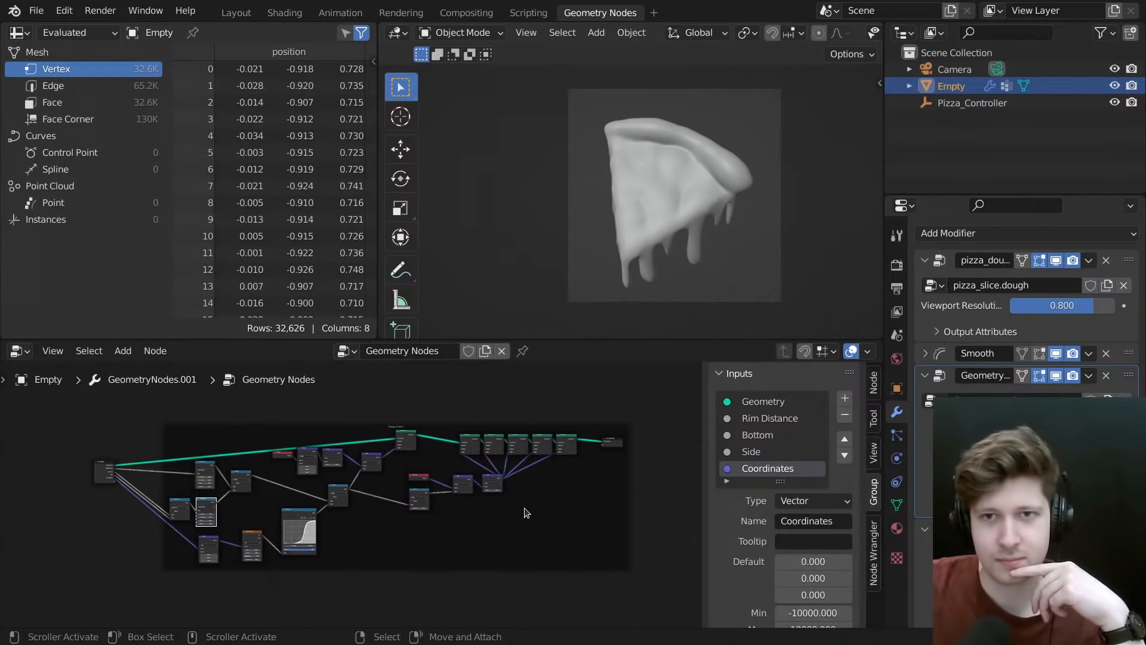